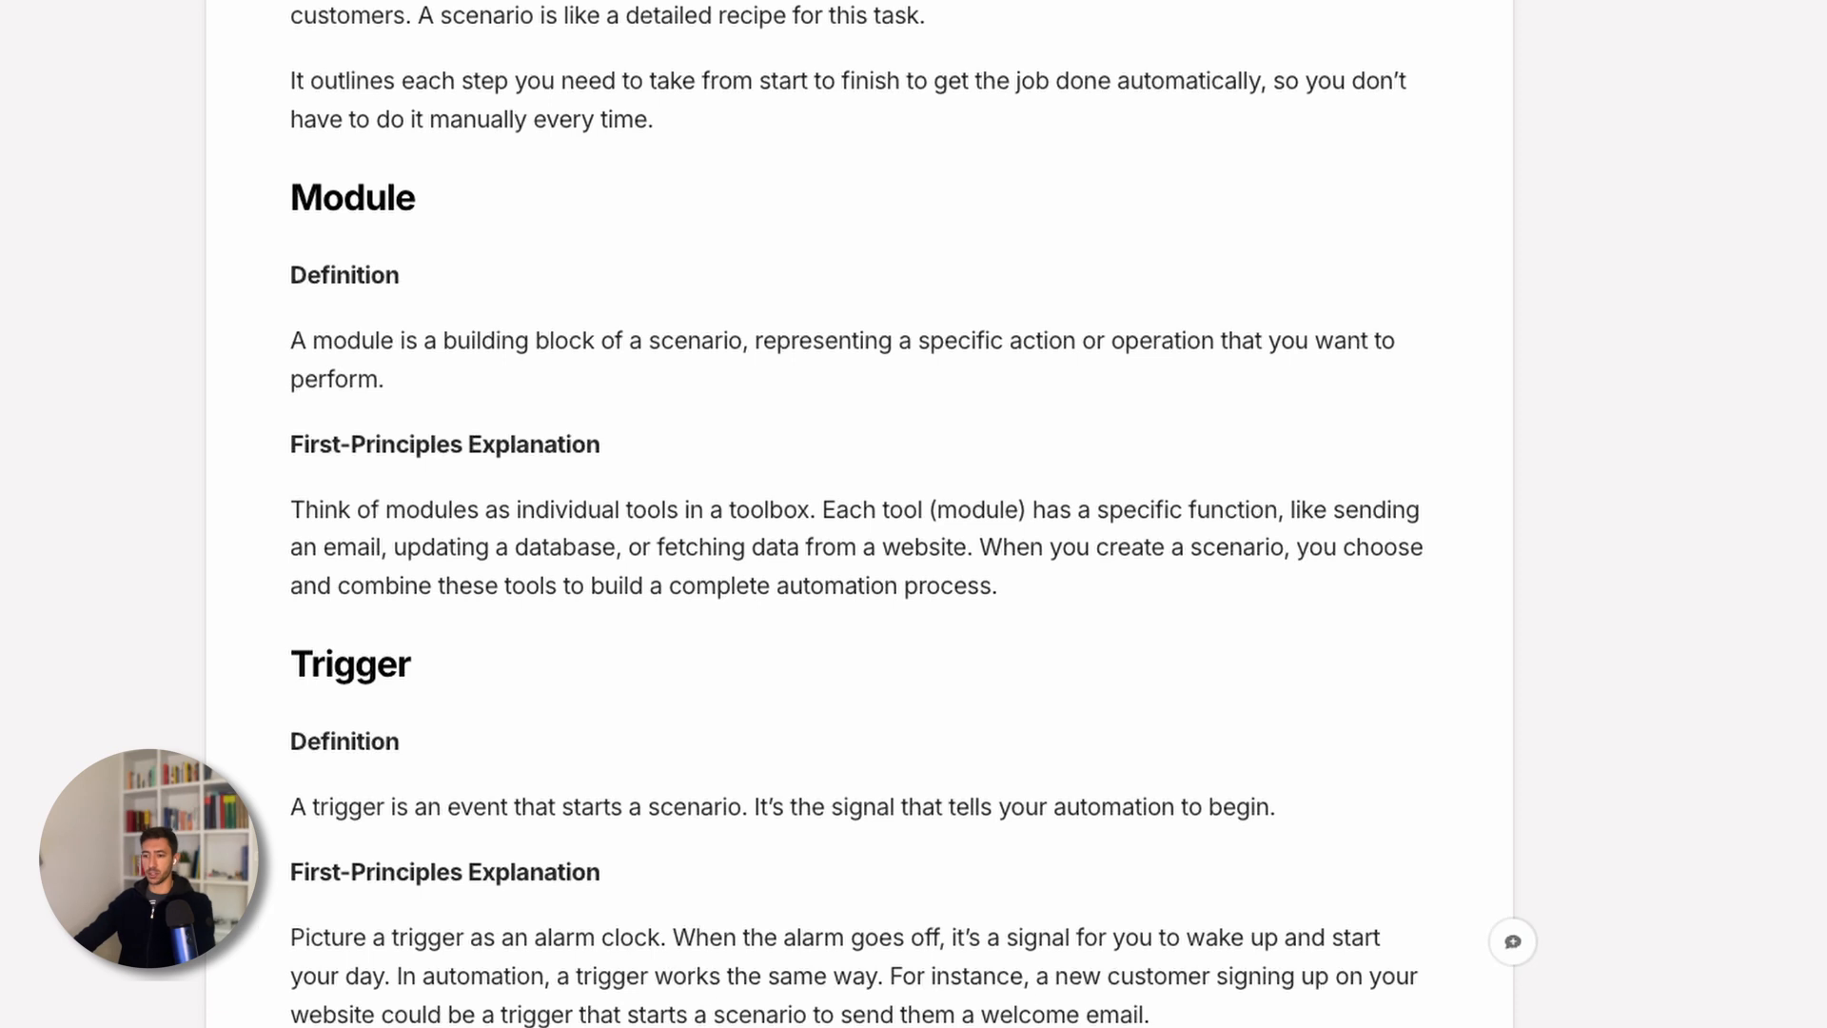
# - Scroll the glossary past the Trigger definition into the Operations section
pyautogui.scroll(-3, 852, 994)
pyautogui.scroll(-2, 751, 1007)
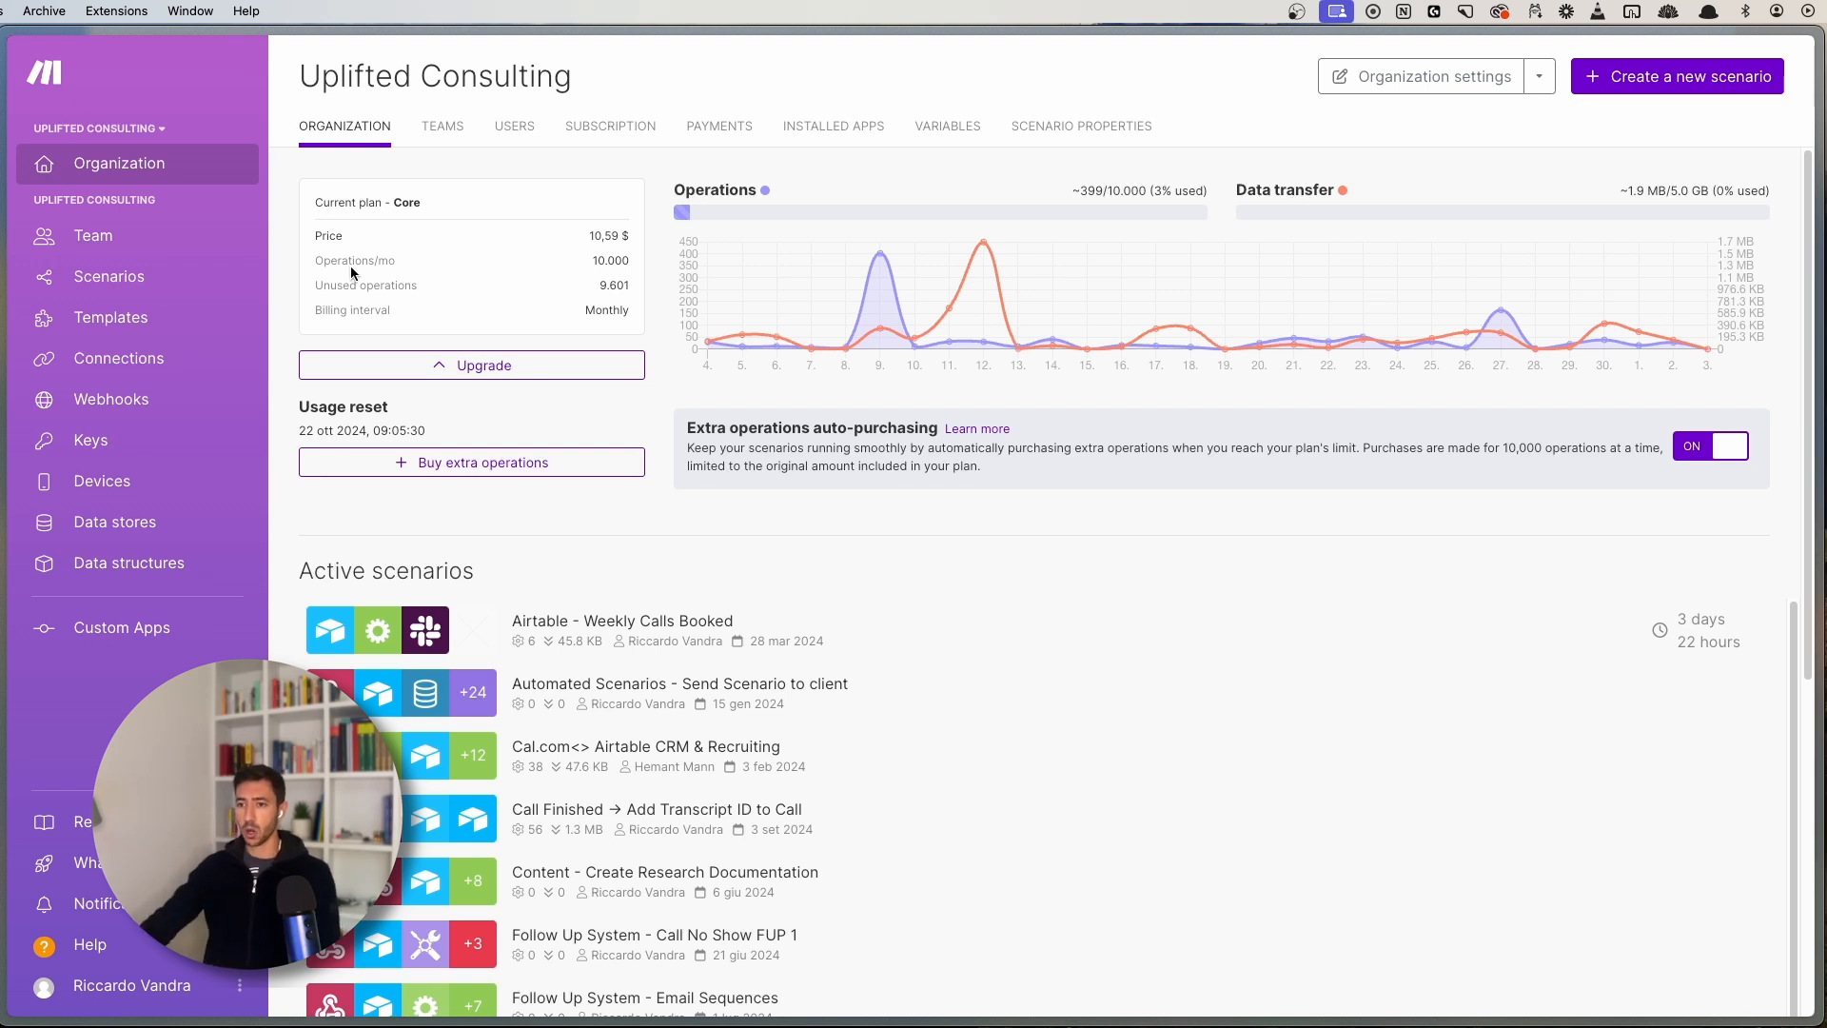
pyautogui.moveTo(315, 282)
pyautogui.mouseDown()
pyautogui.moveTo(460, 285)
pyautogui.moveTo(299, 284)
pyautogui.moveTo(377, 311)
pyautogui.moveTo(326, 311)
pyautogui.mouseUp()
pyautogui.click(340, 315)
pyautogui.doubleClick(341, 312)
pyautogui.click(367, 309)
pyautogui.click(455, 309)
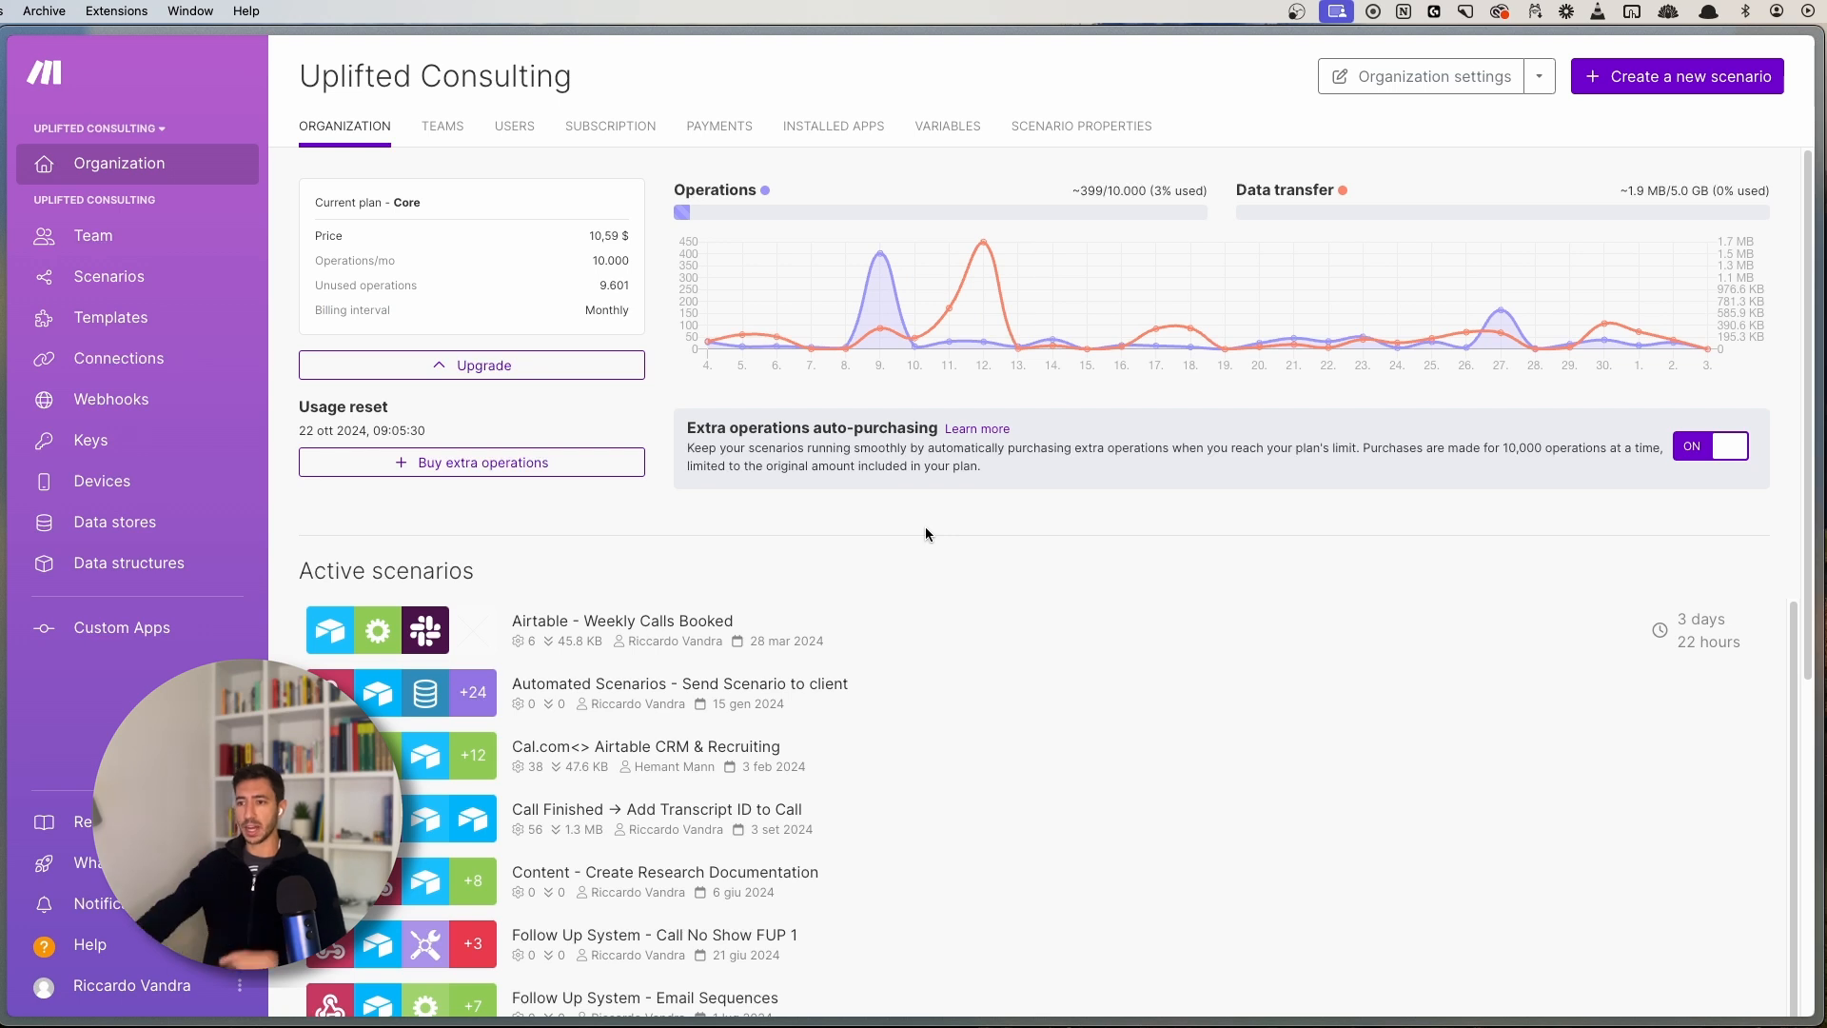
pyautogui.doubleClick(601, 282)
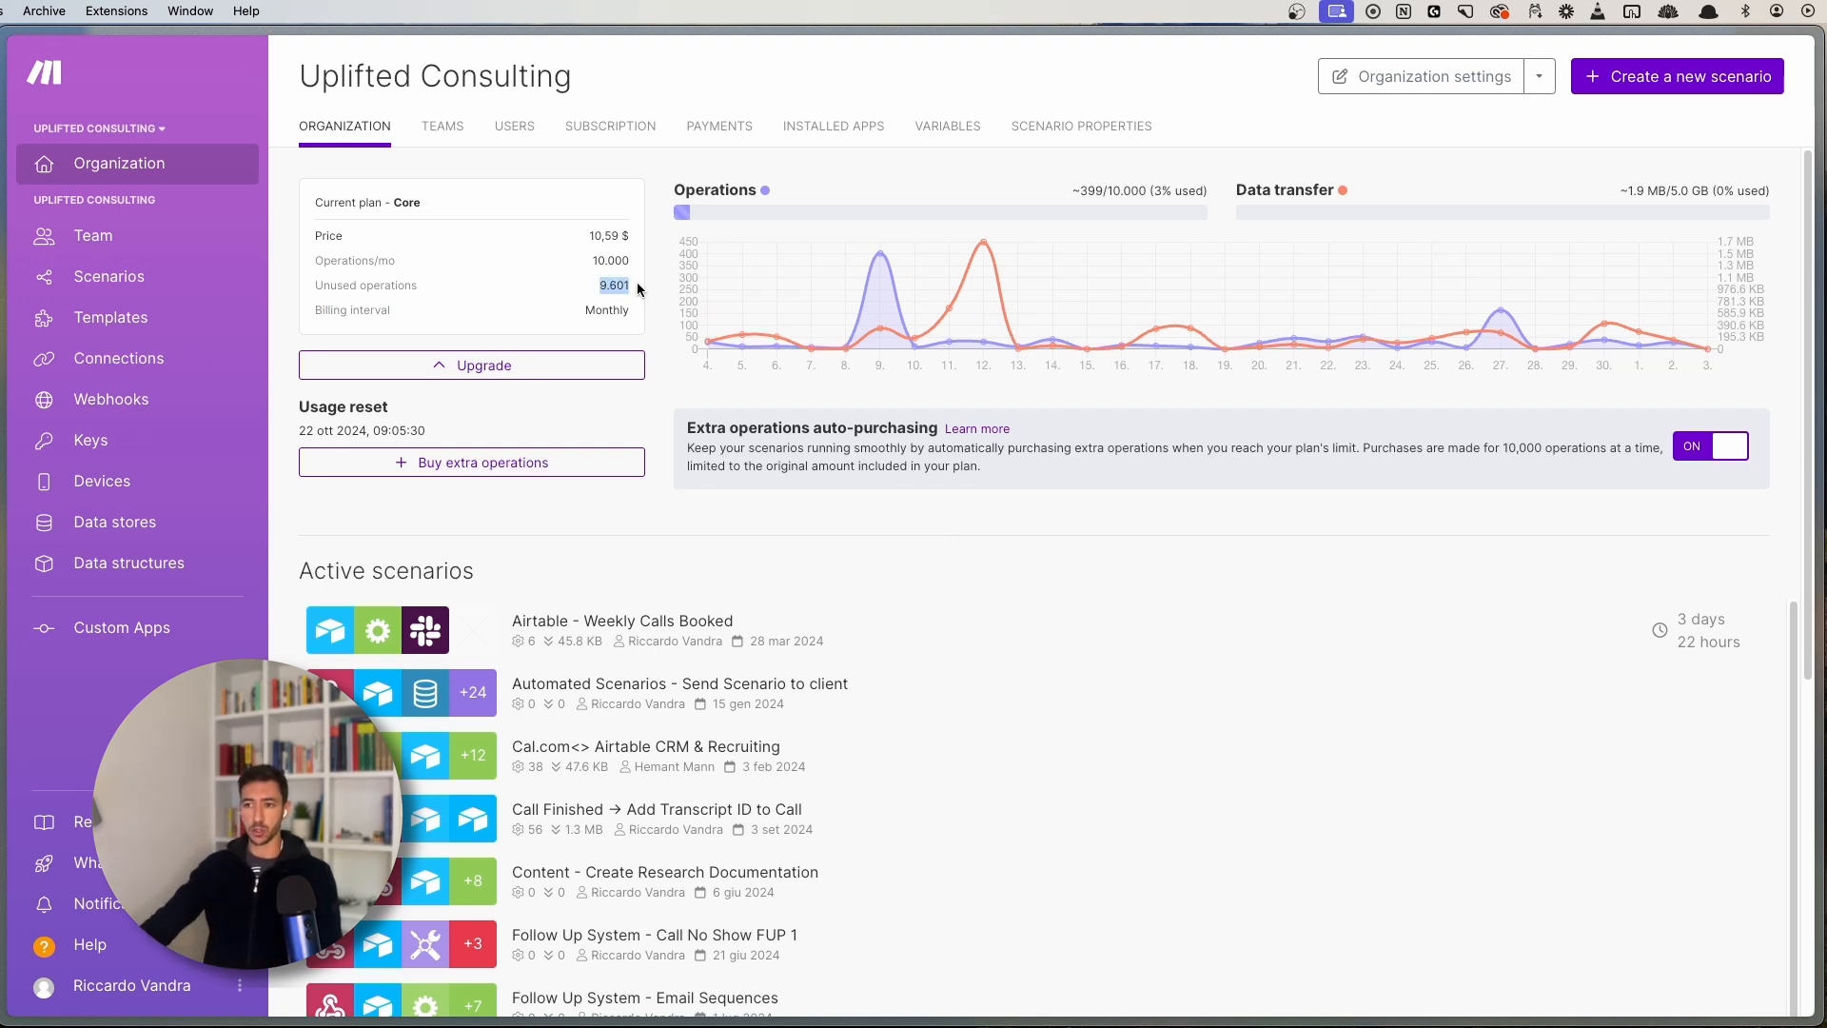
pyautogui.click(613, 284)
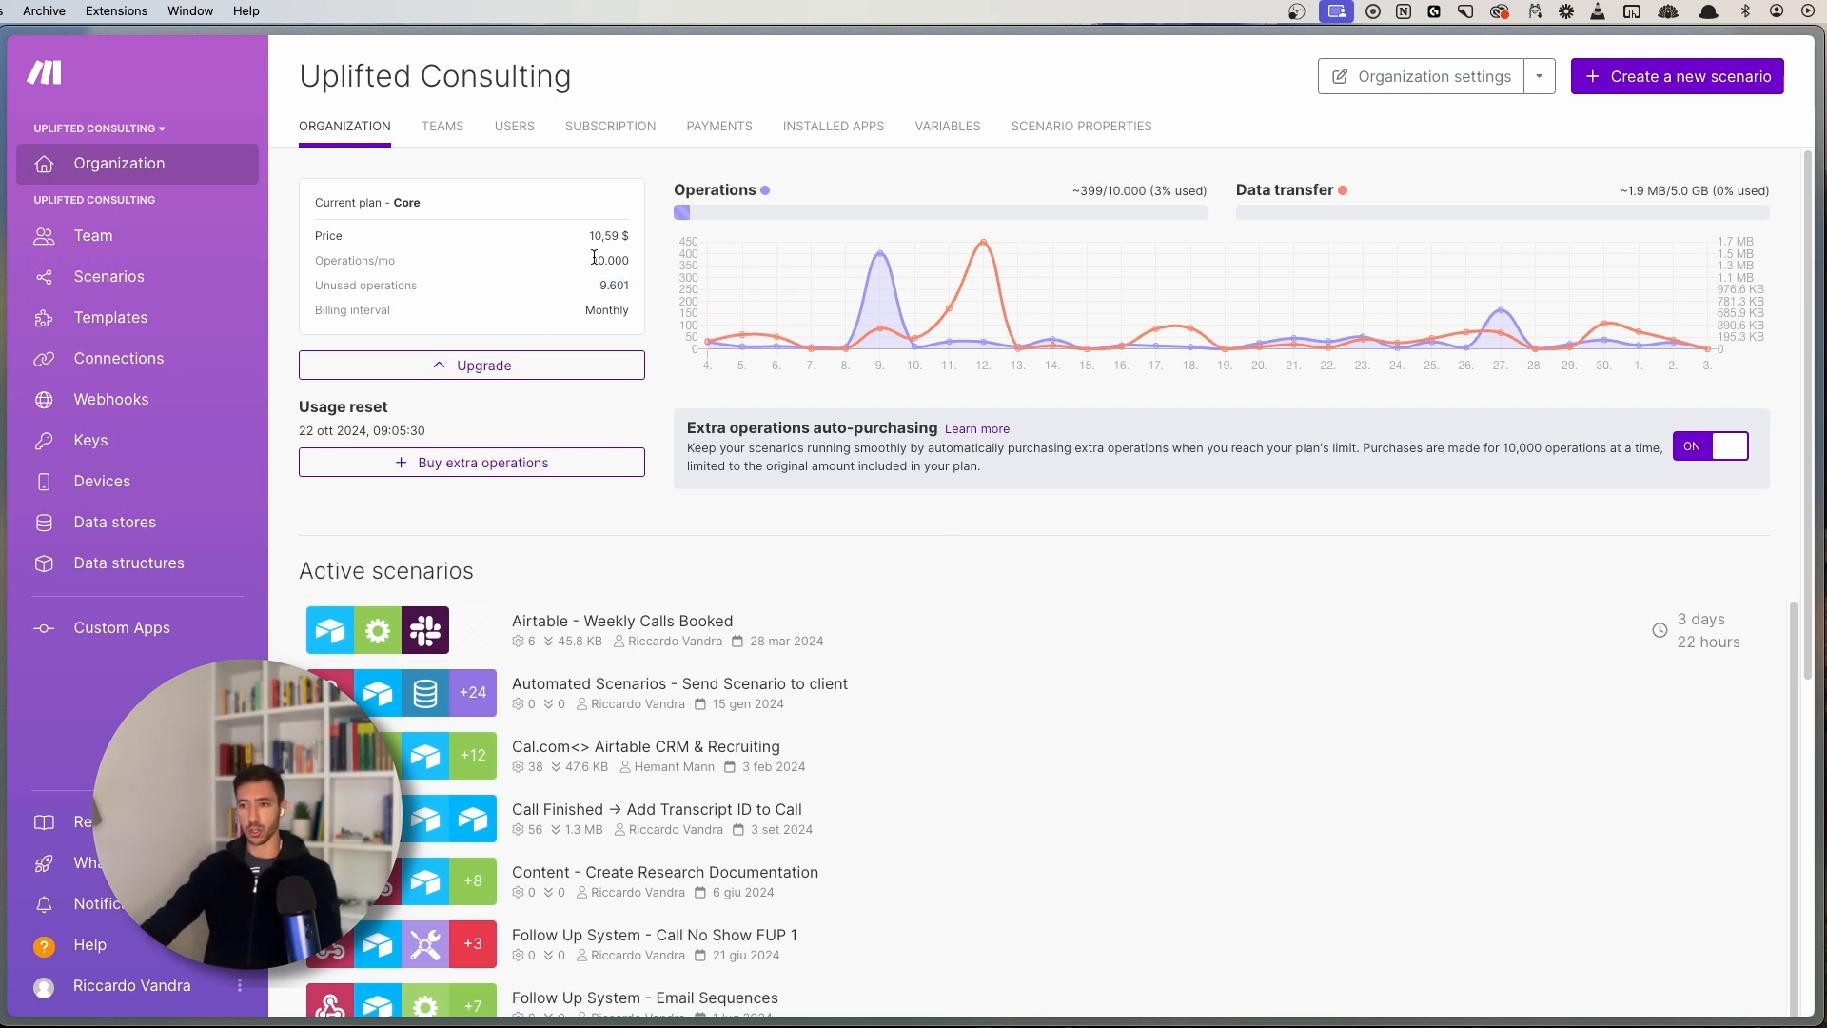
pyautogui.doubleClick(610, 259)
pyautogui.click(490, 270)
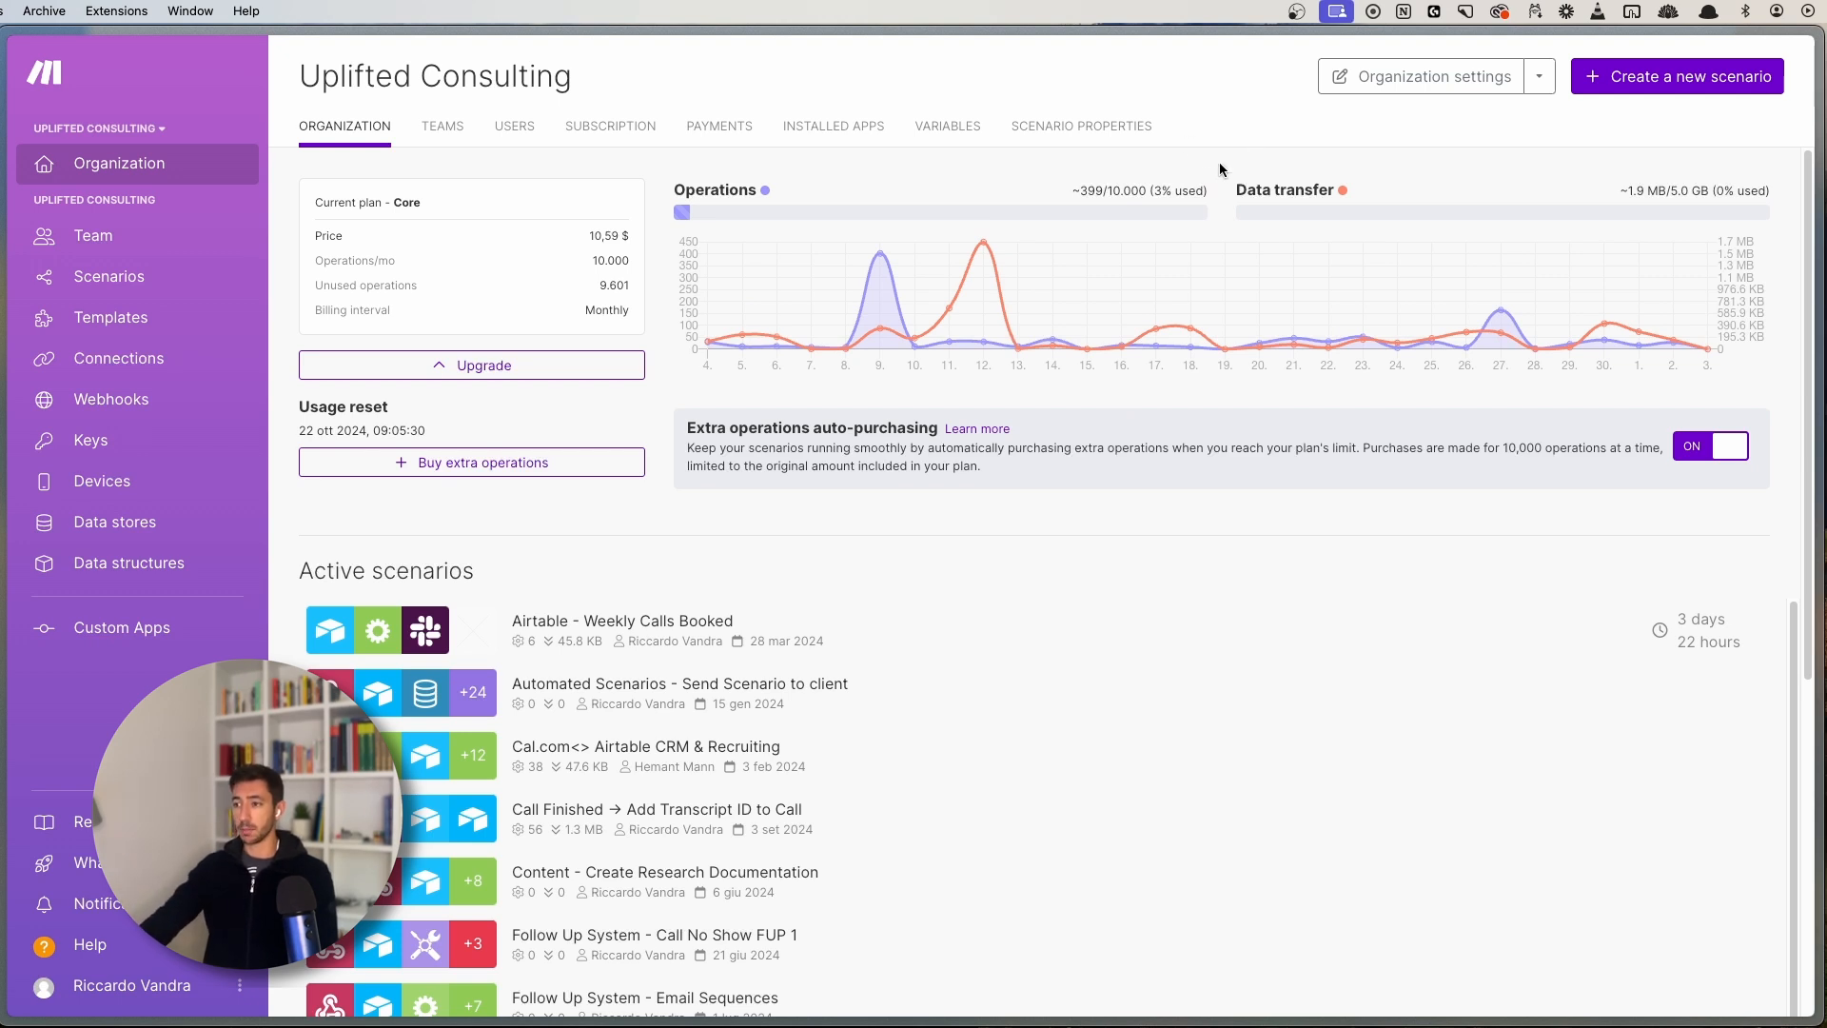
pyautogui.moveTo(894, 170)
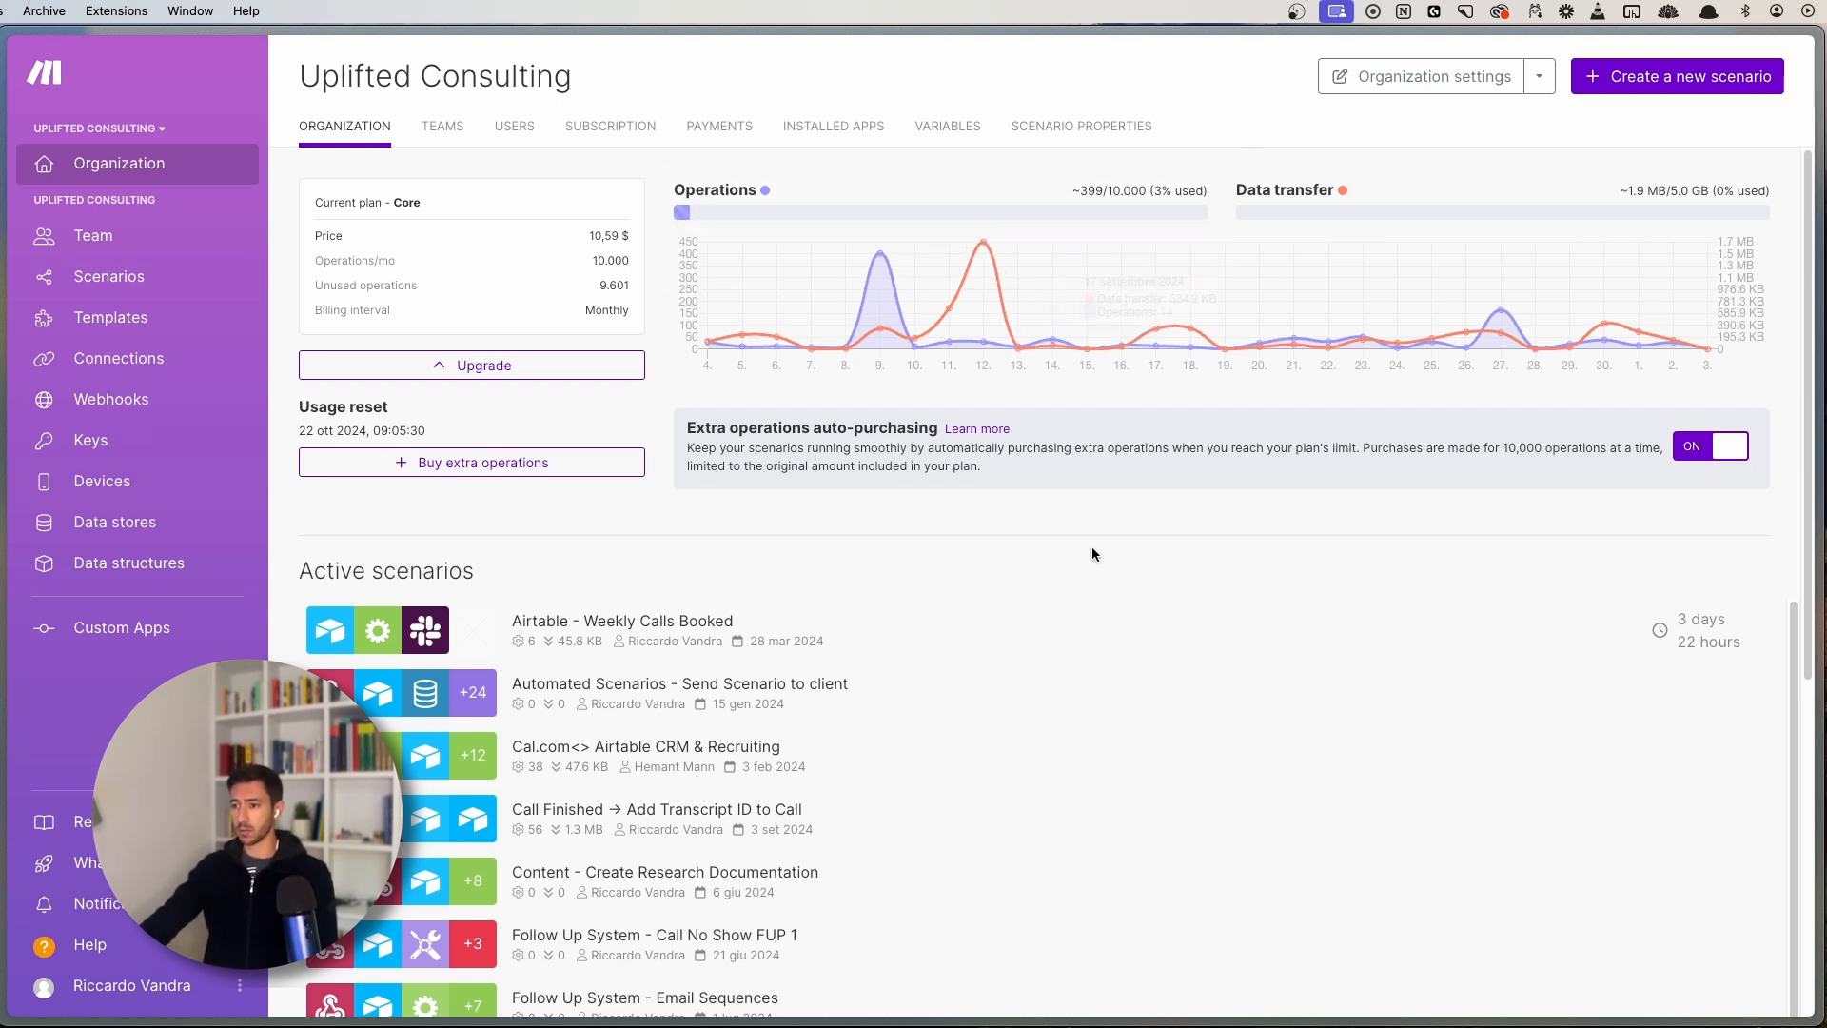
pyautogui.scroll(-3, 1081, 603)
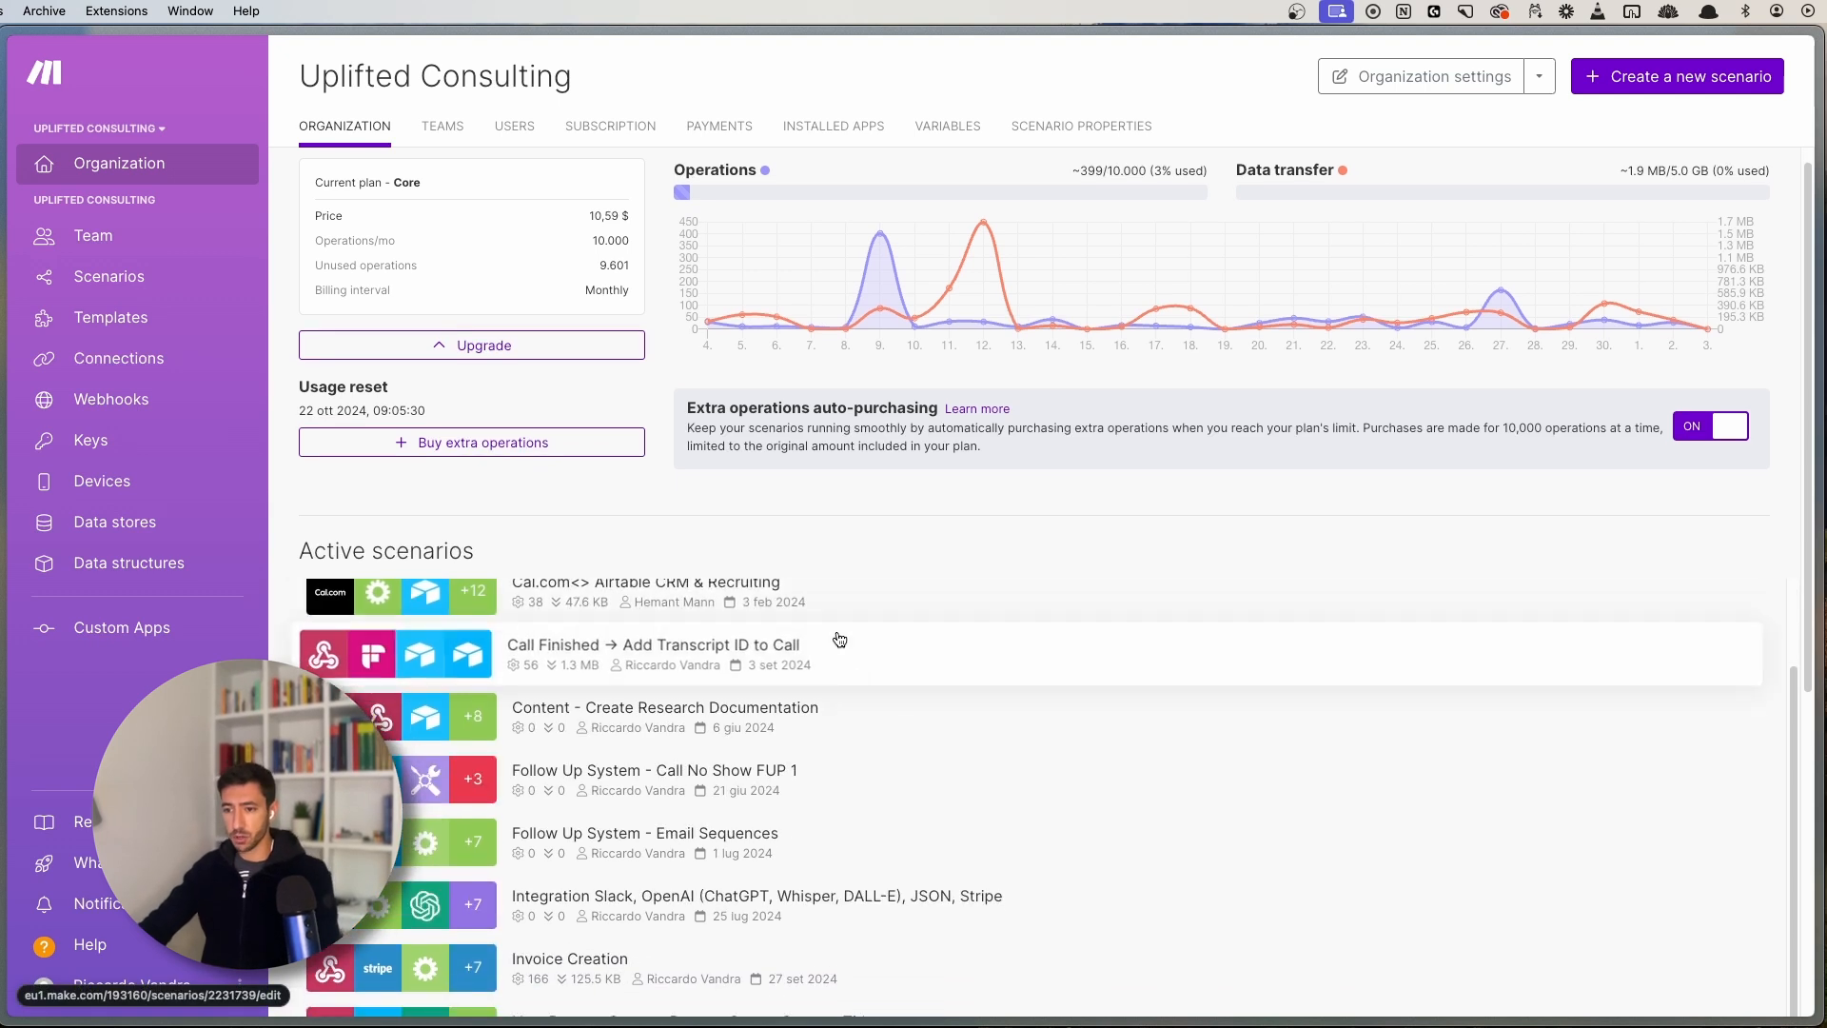
pyautogui.scroll(3, 839, 639)
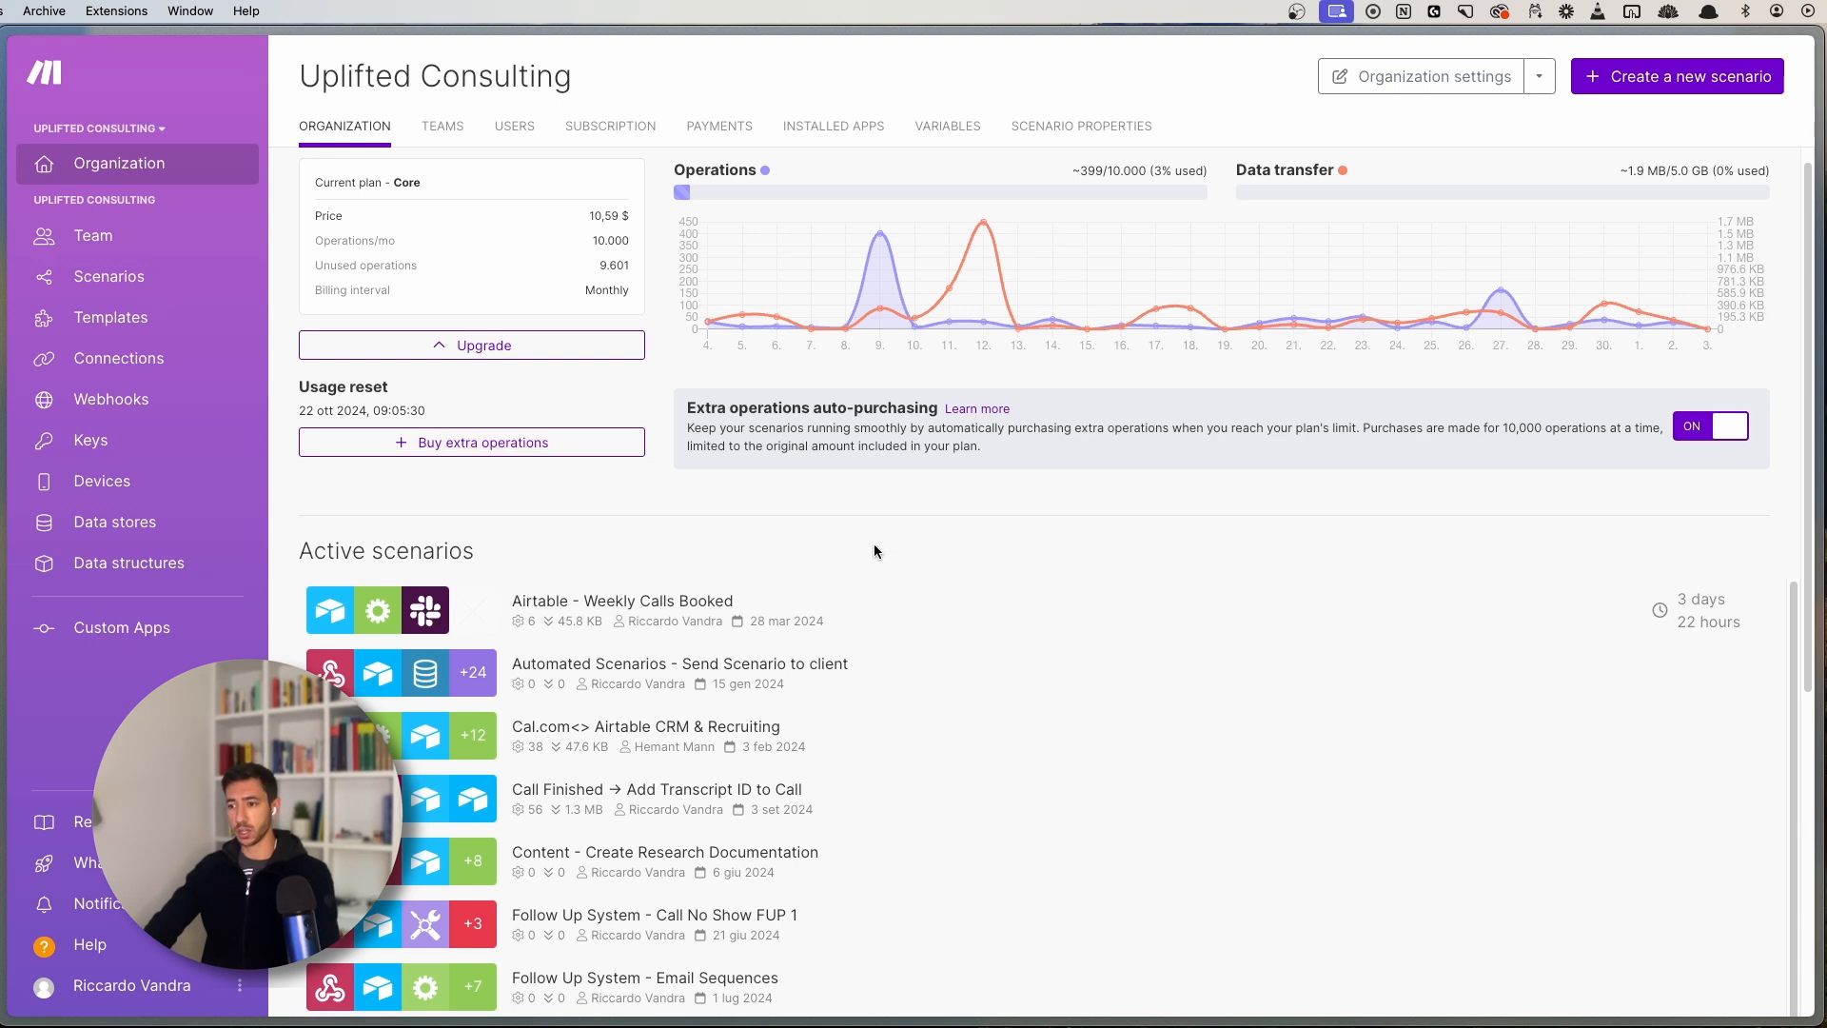
pyautogui.scroll(-5, 937, 723)
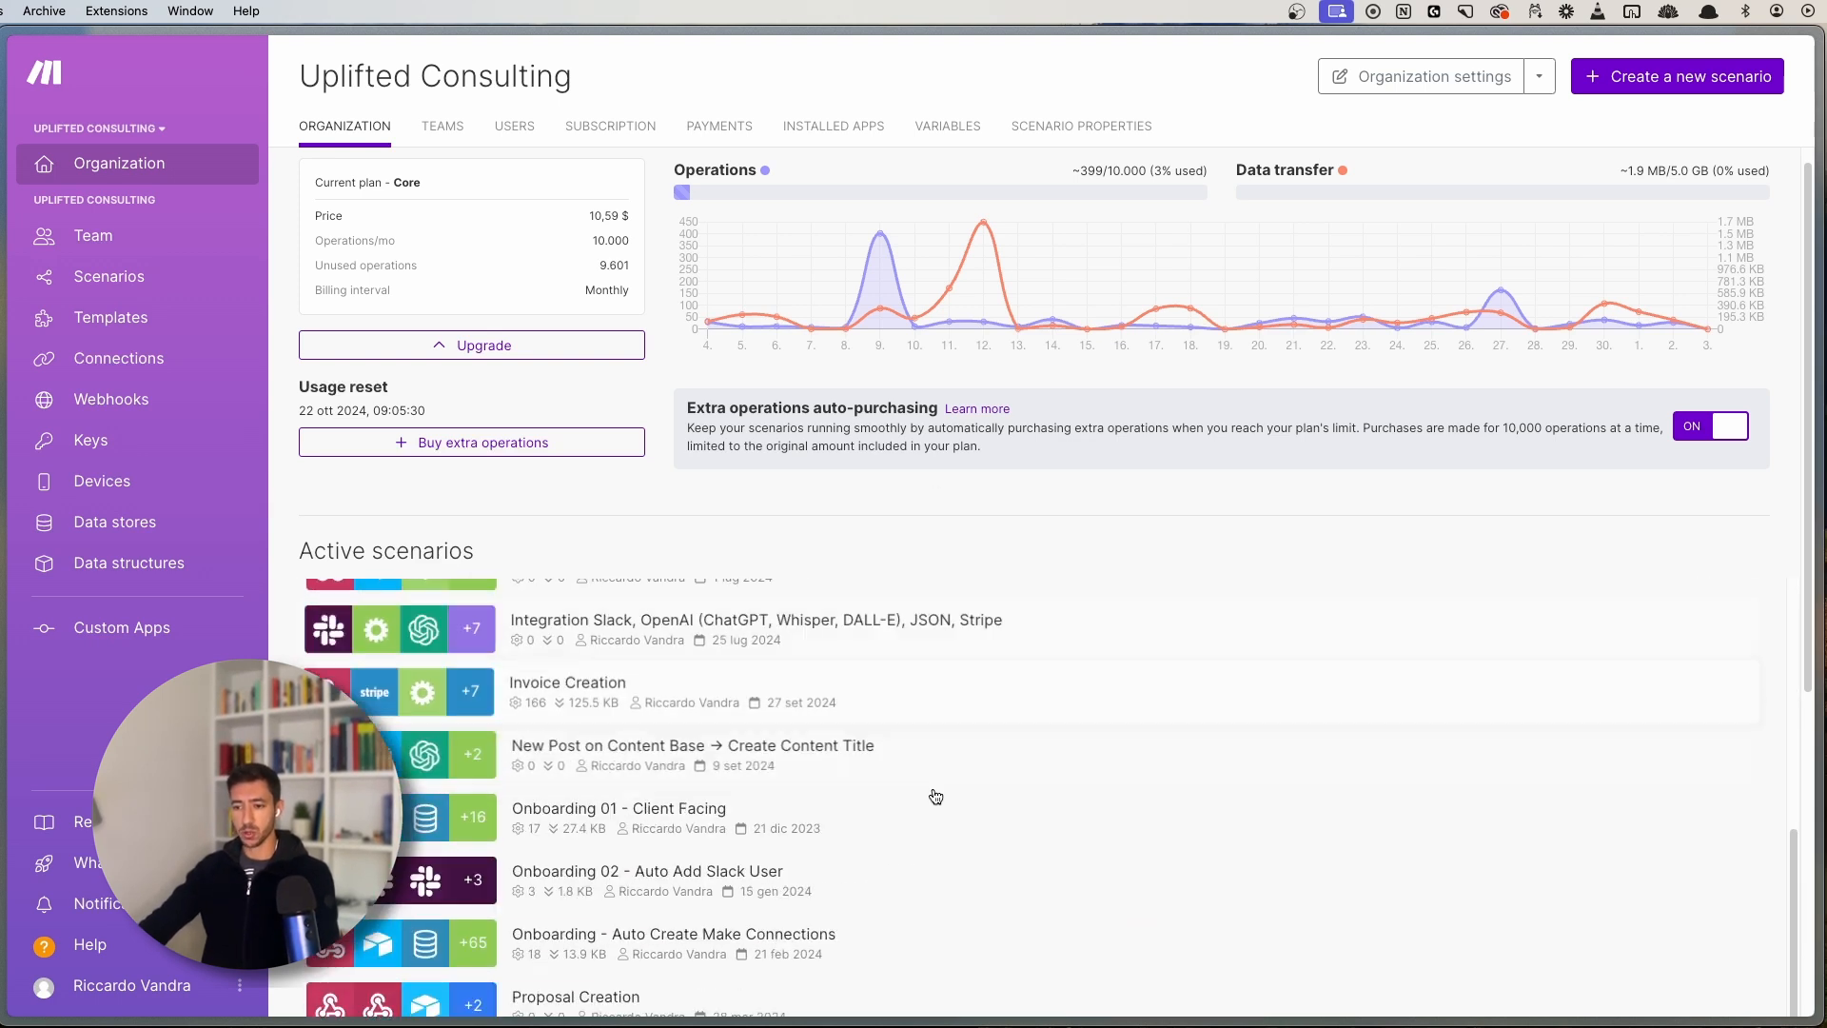
pyautogui.scroll(-2, 935, 796)
pyautogui.scroll(8, 889, 814)
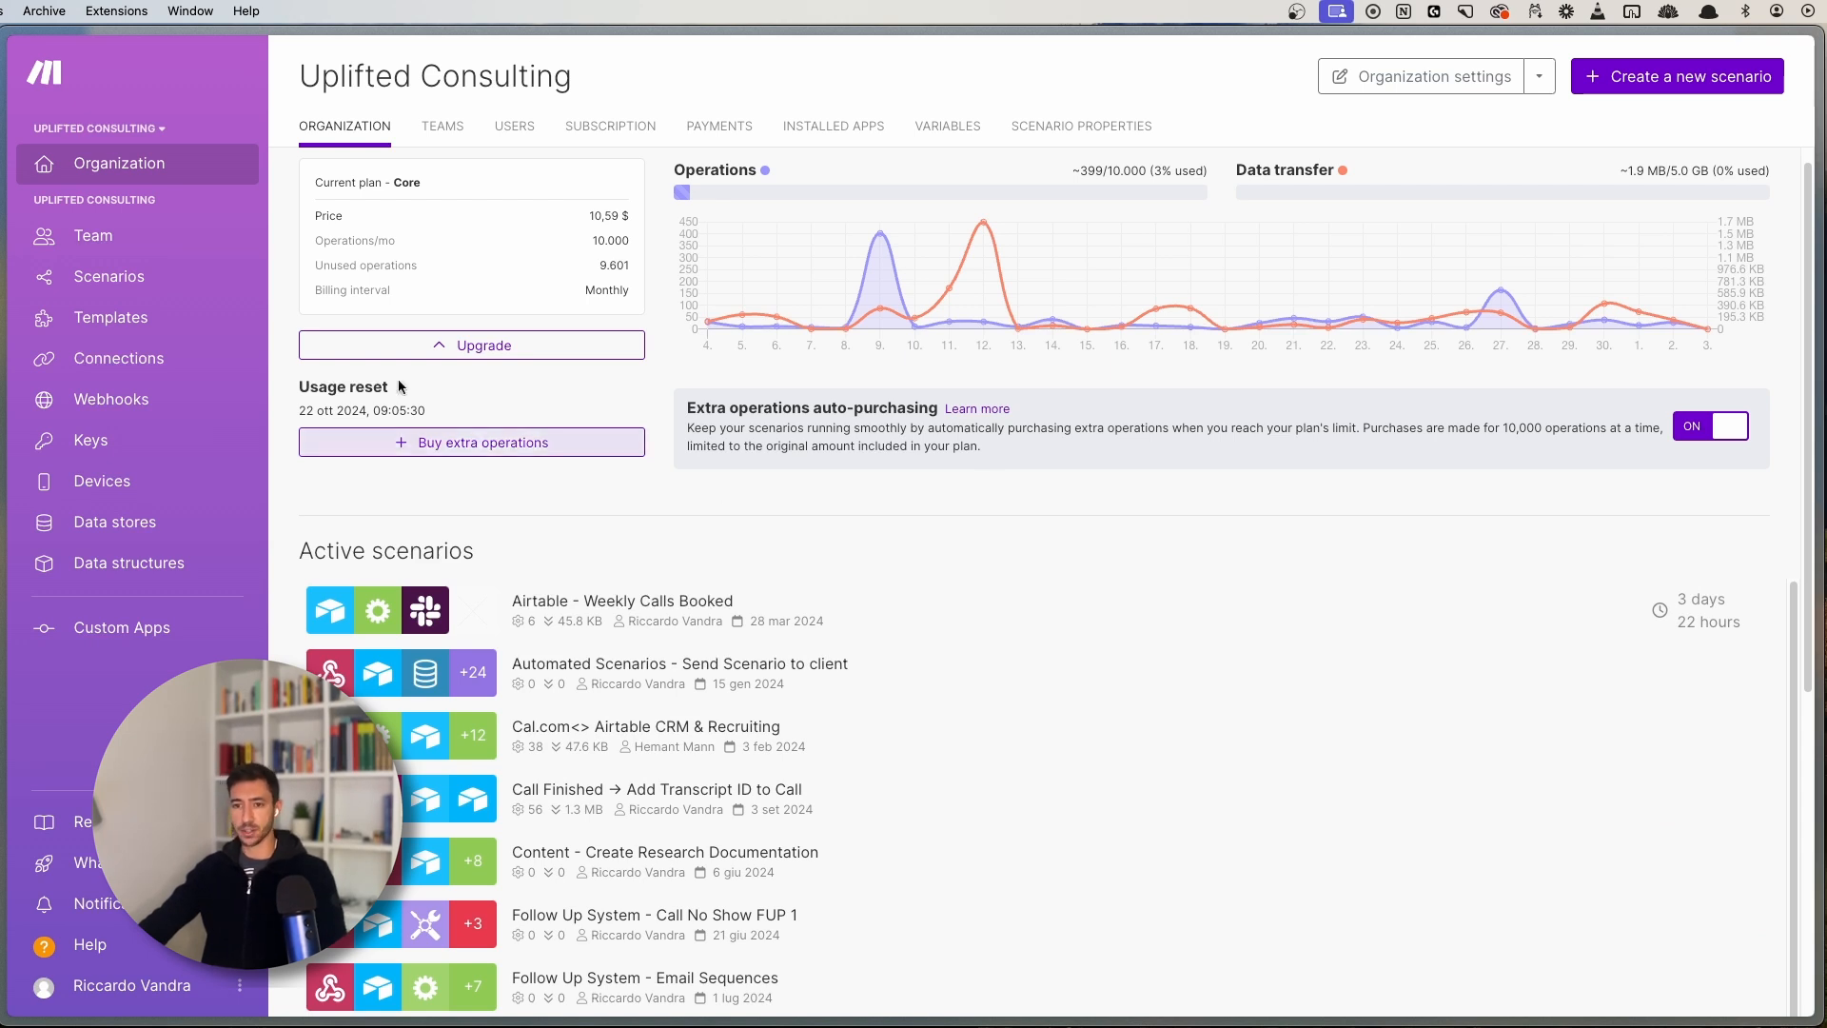
# - Go to the All scenarios list, then start and cancel adding a new scenario folder
pyautogui.click(132, 279)
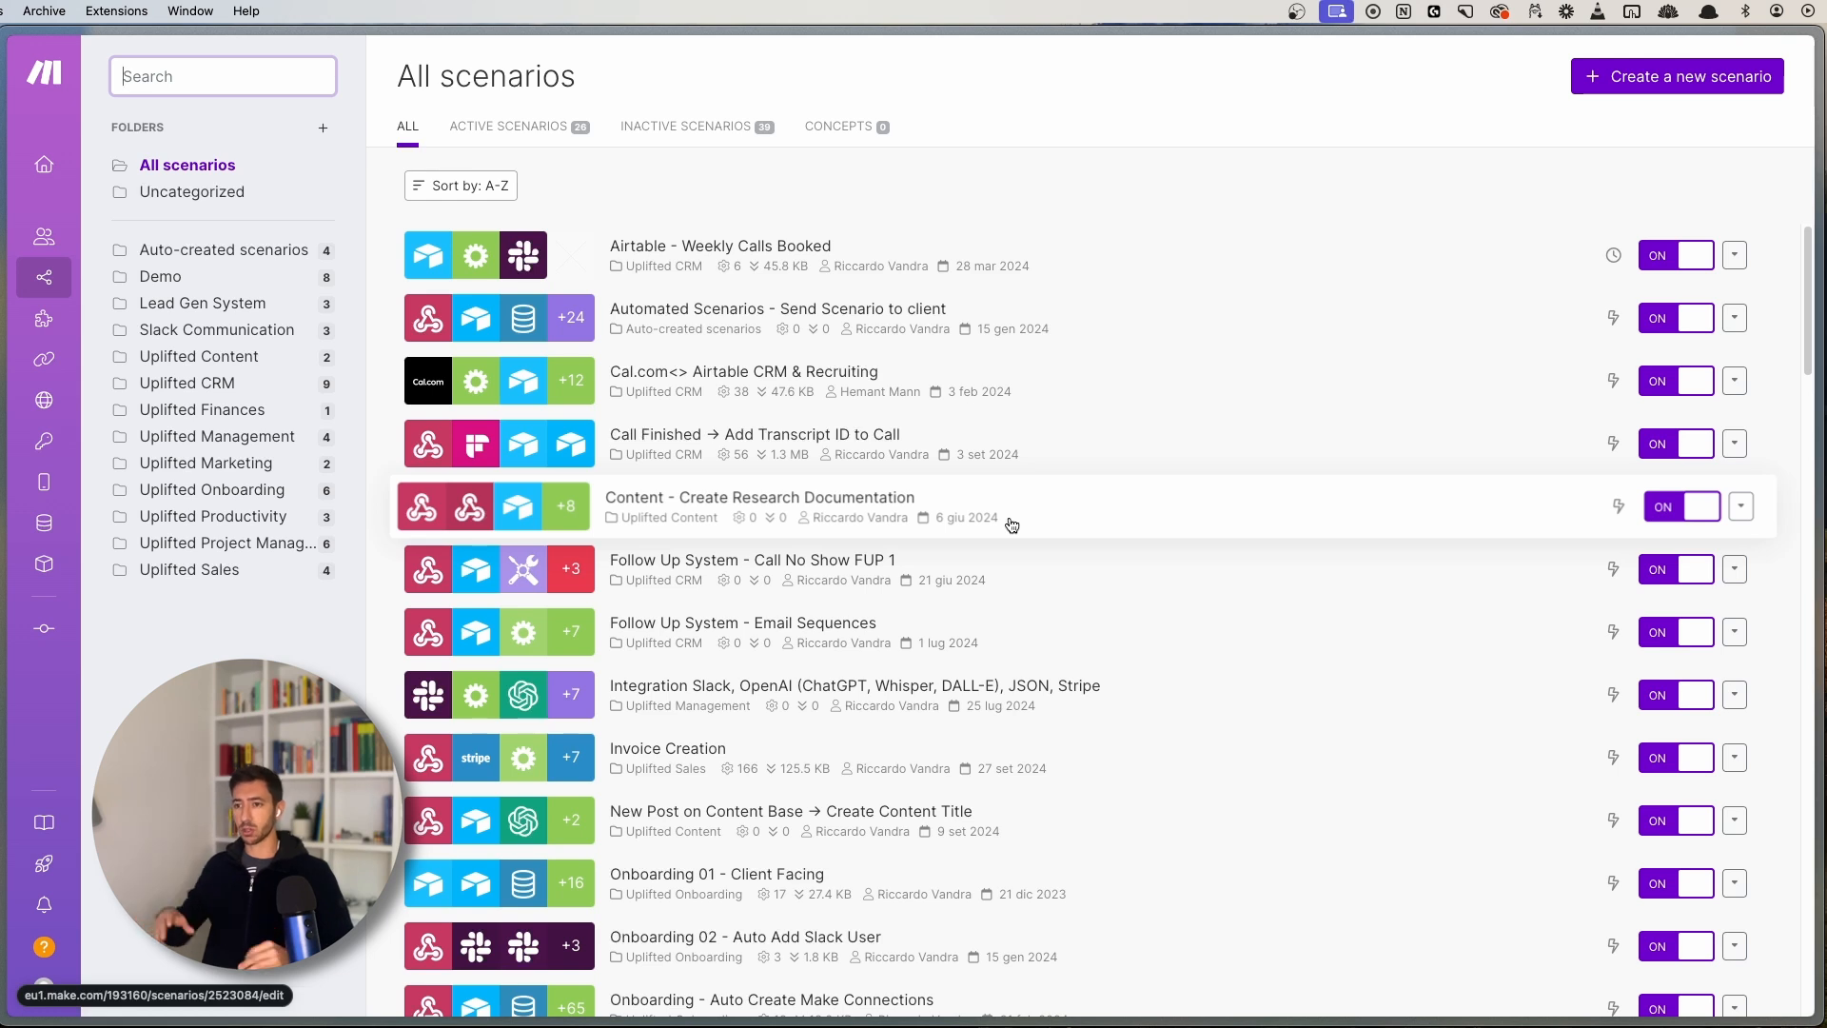
pyautogui.scroll(-2, 952, 533)
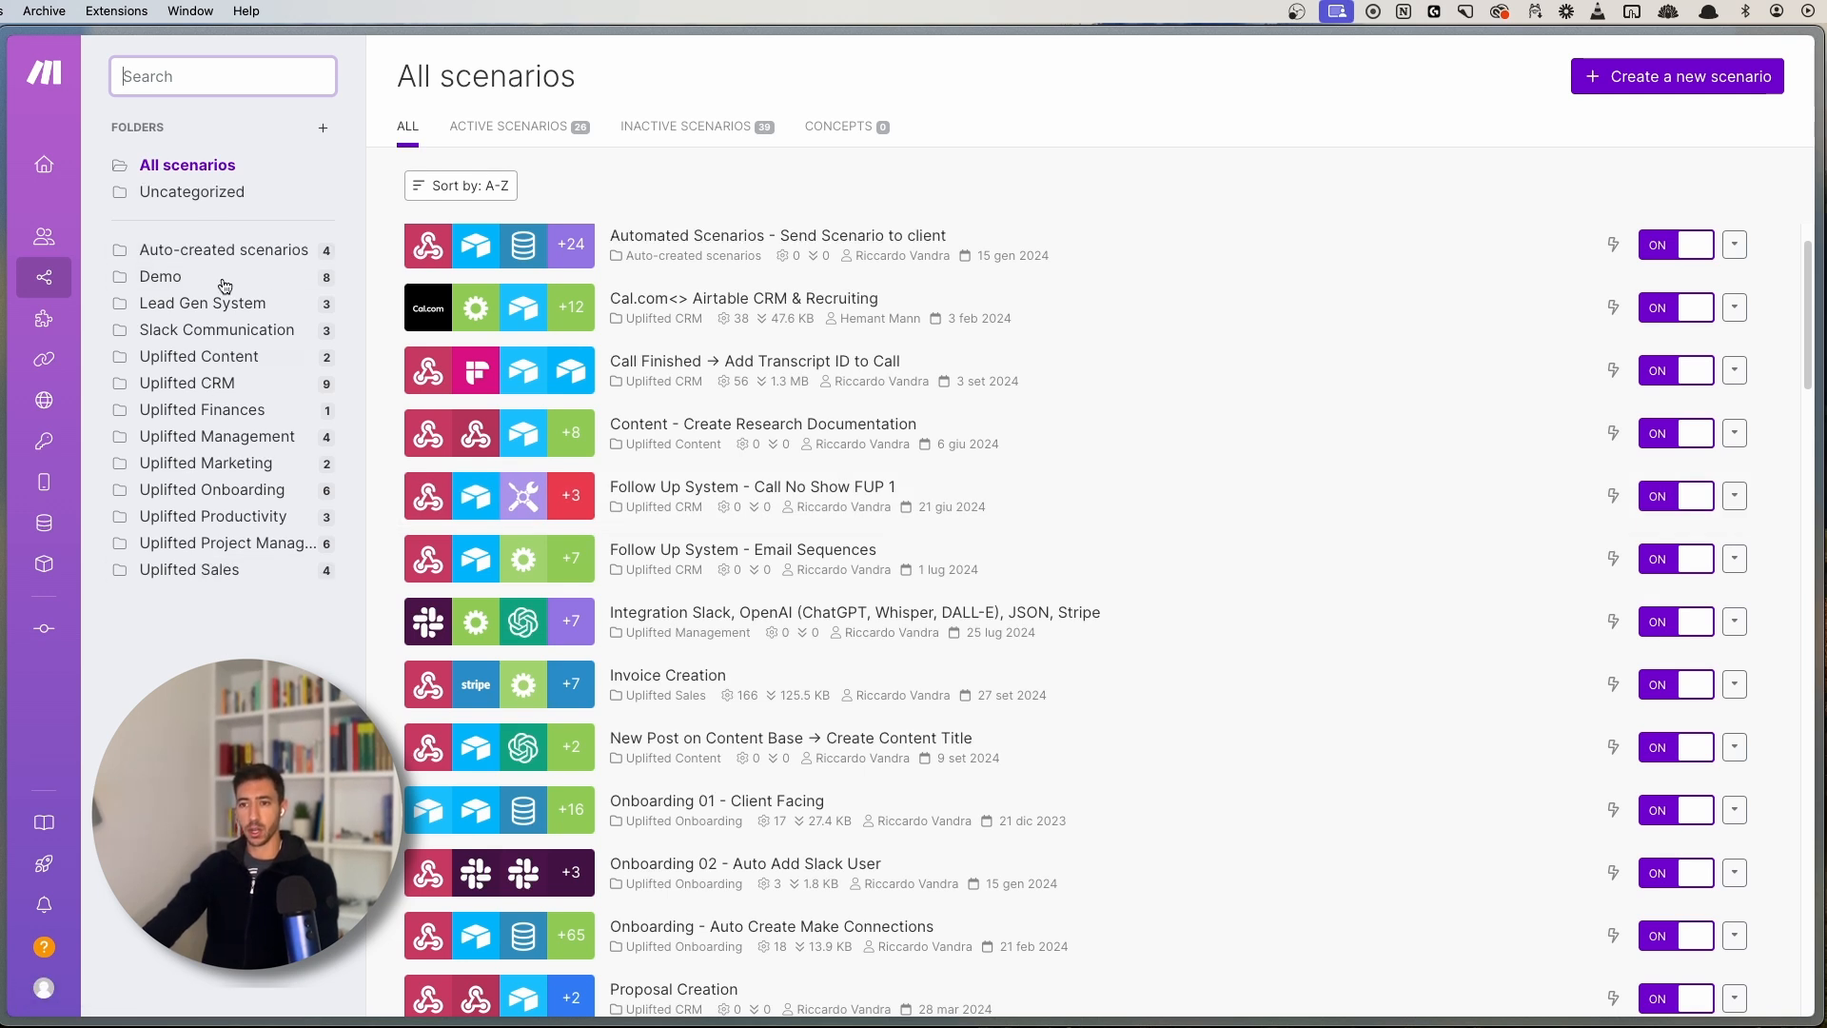
pyautogui.click(322, 128)
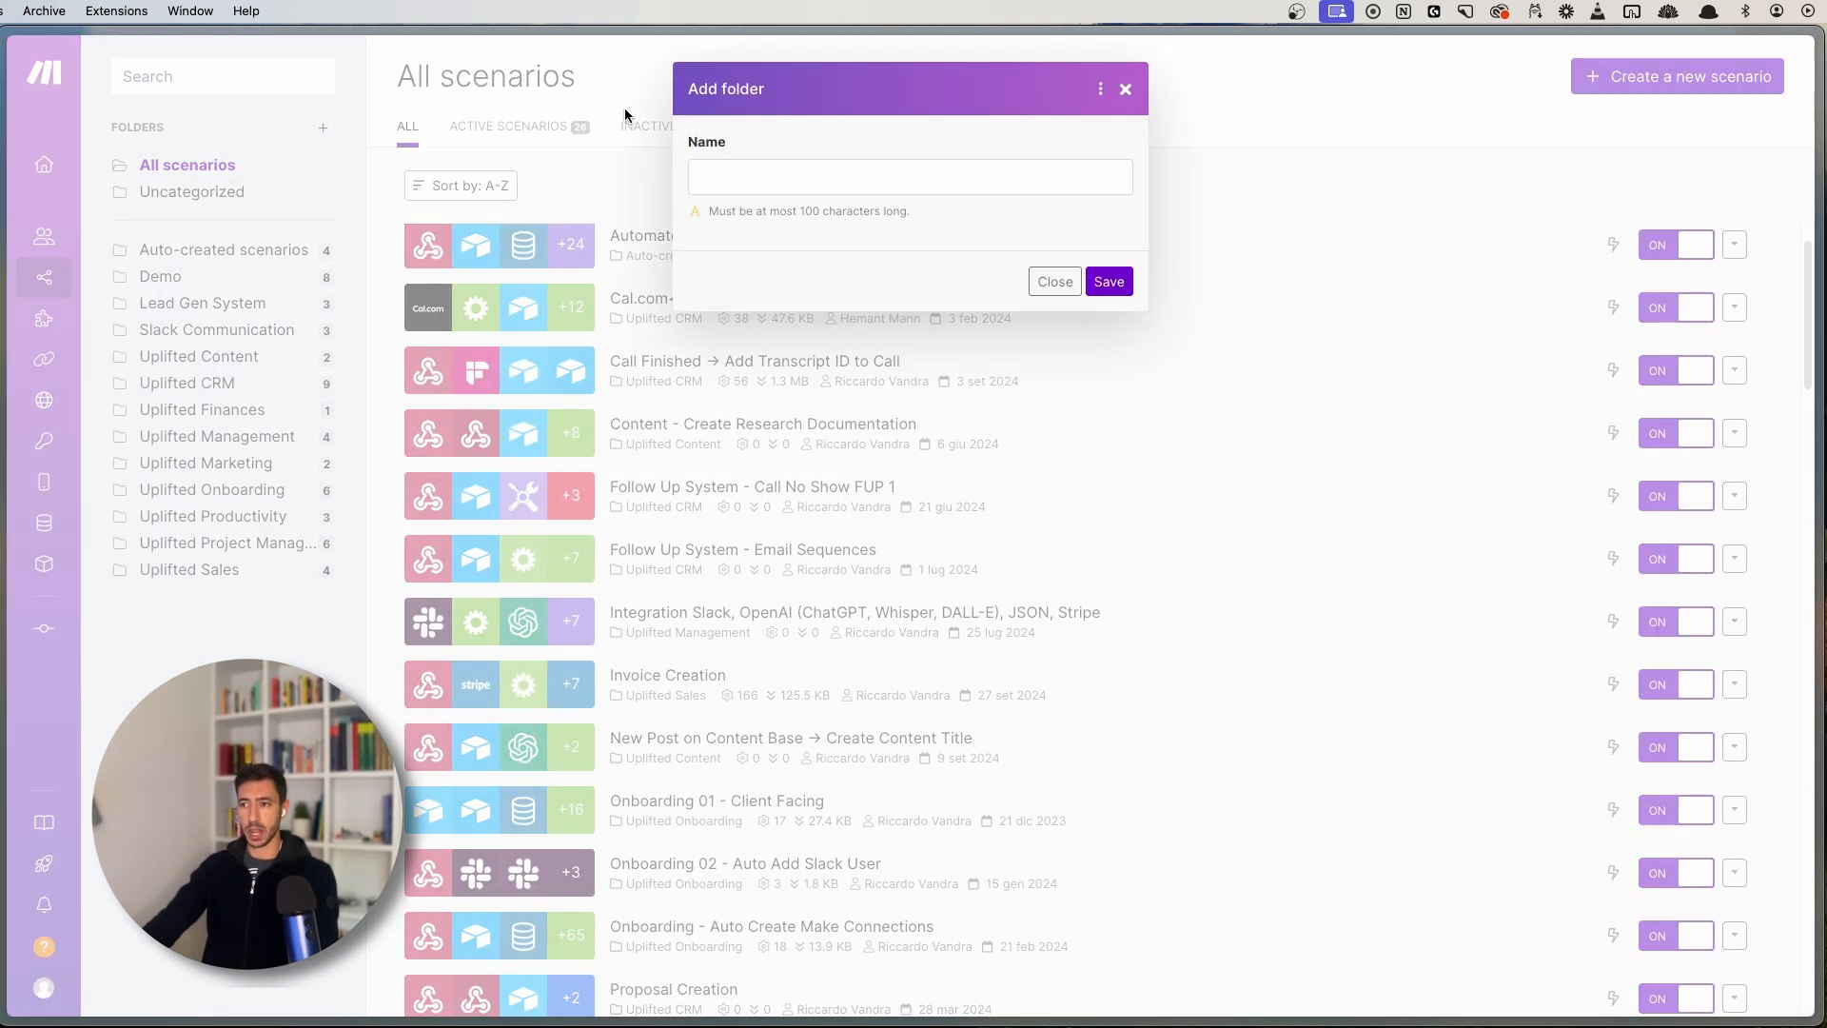
pyautogui.click(1124, 95)
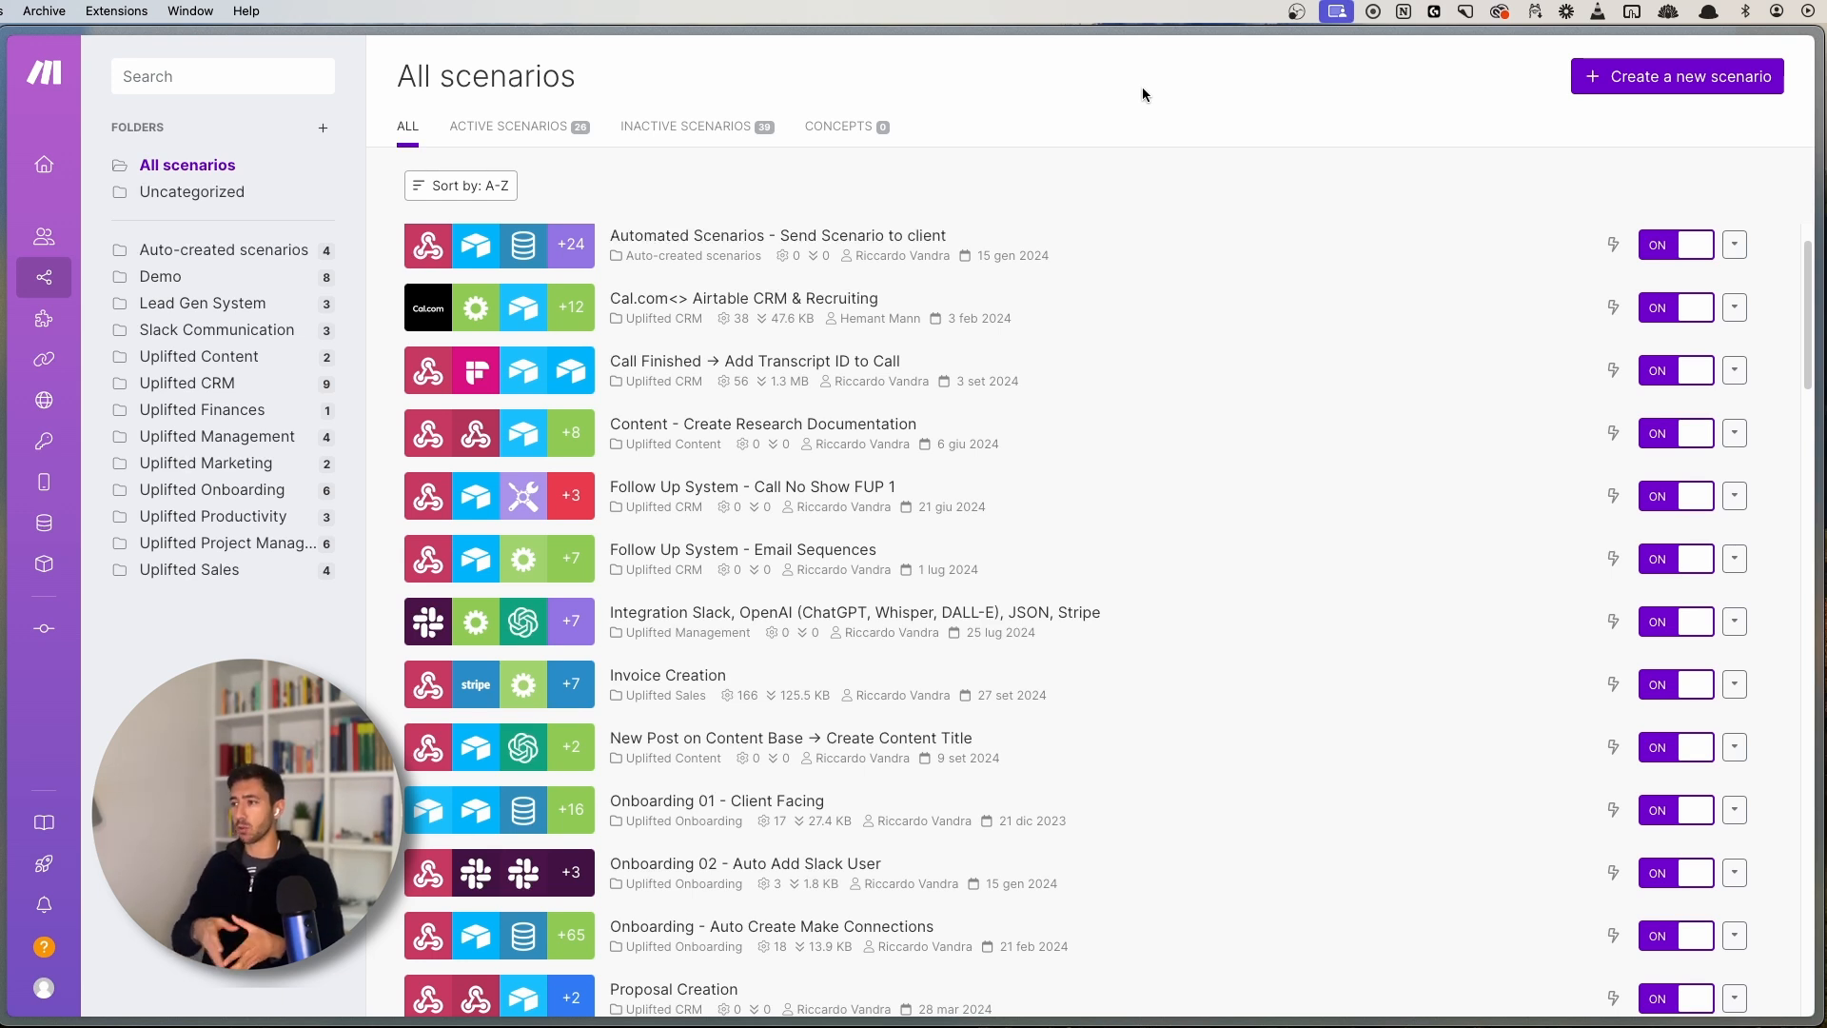
# - Create a new blank scenario and bring up the app list for its first module
pyautogui.click(1727, 81)
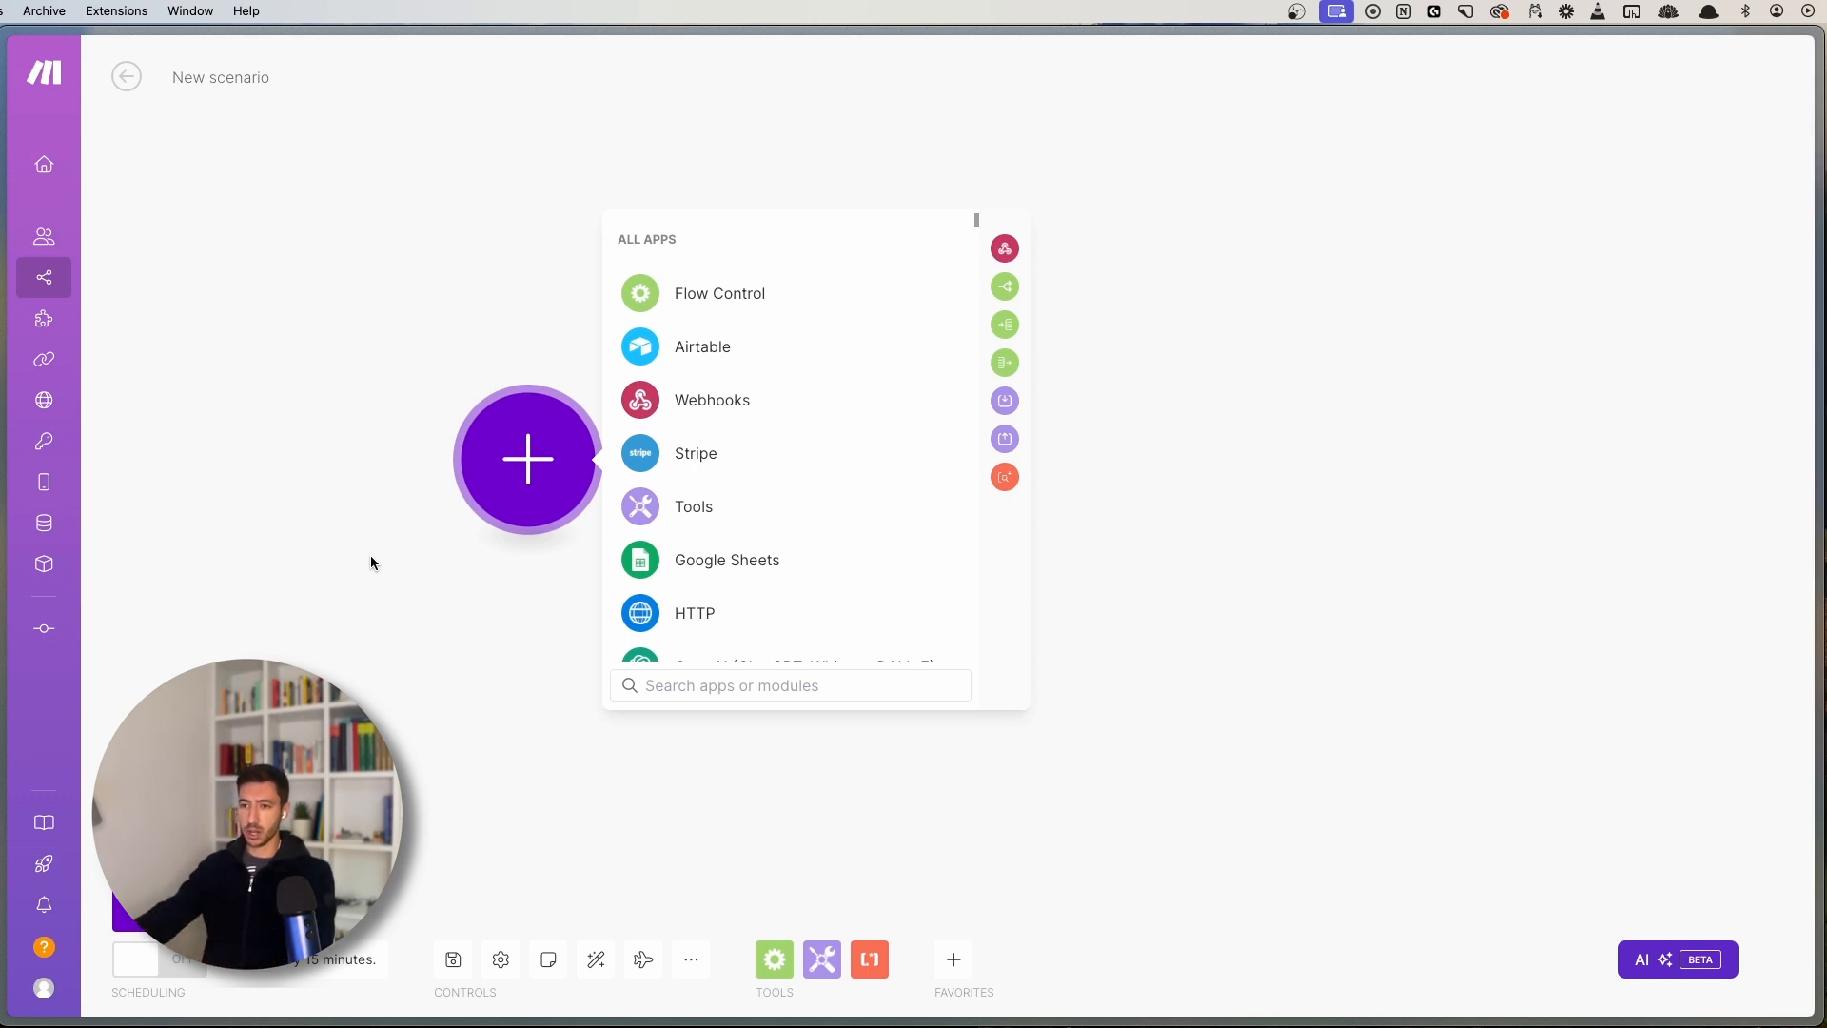
pyautogui.click(338, 399)
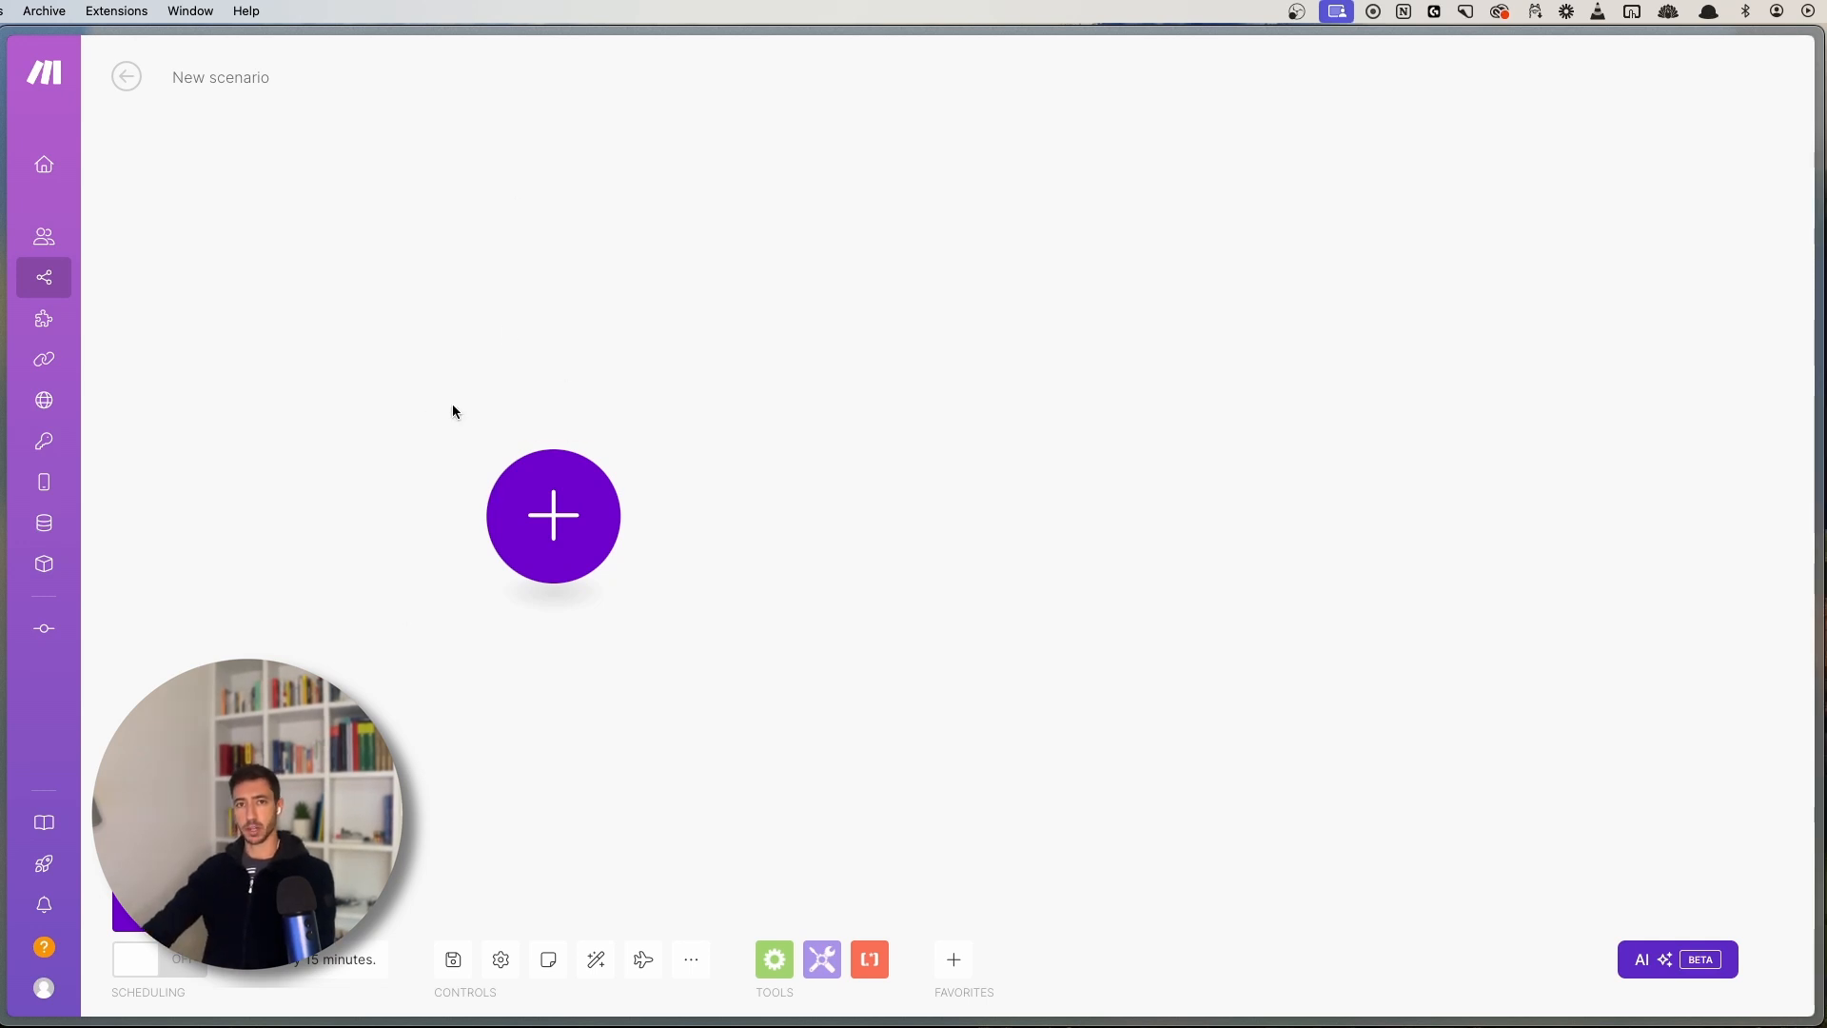
pyautogui.click(543, 532)
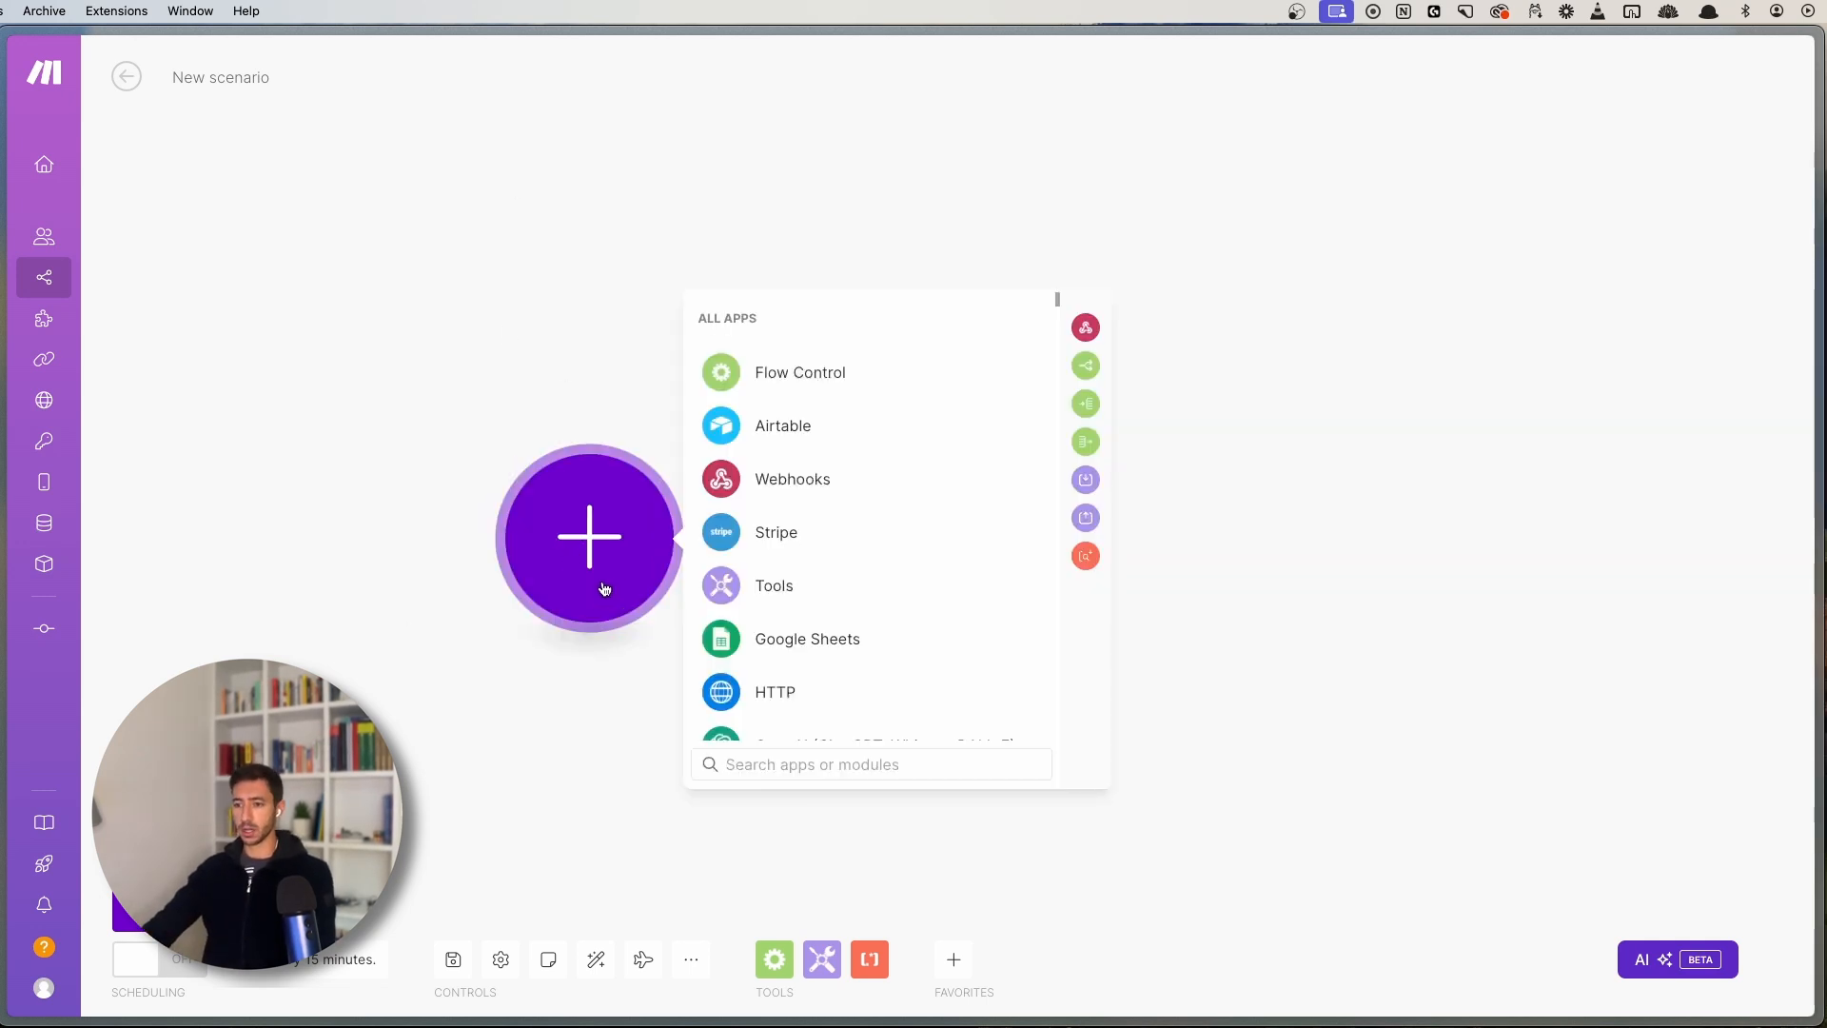
pyautogui.moveTo(695, 315); pyautogui.dragTo(758, 316)
pyautogui.click(759, 315)
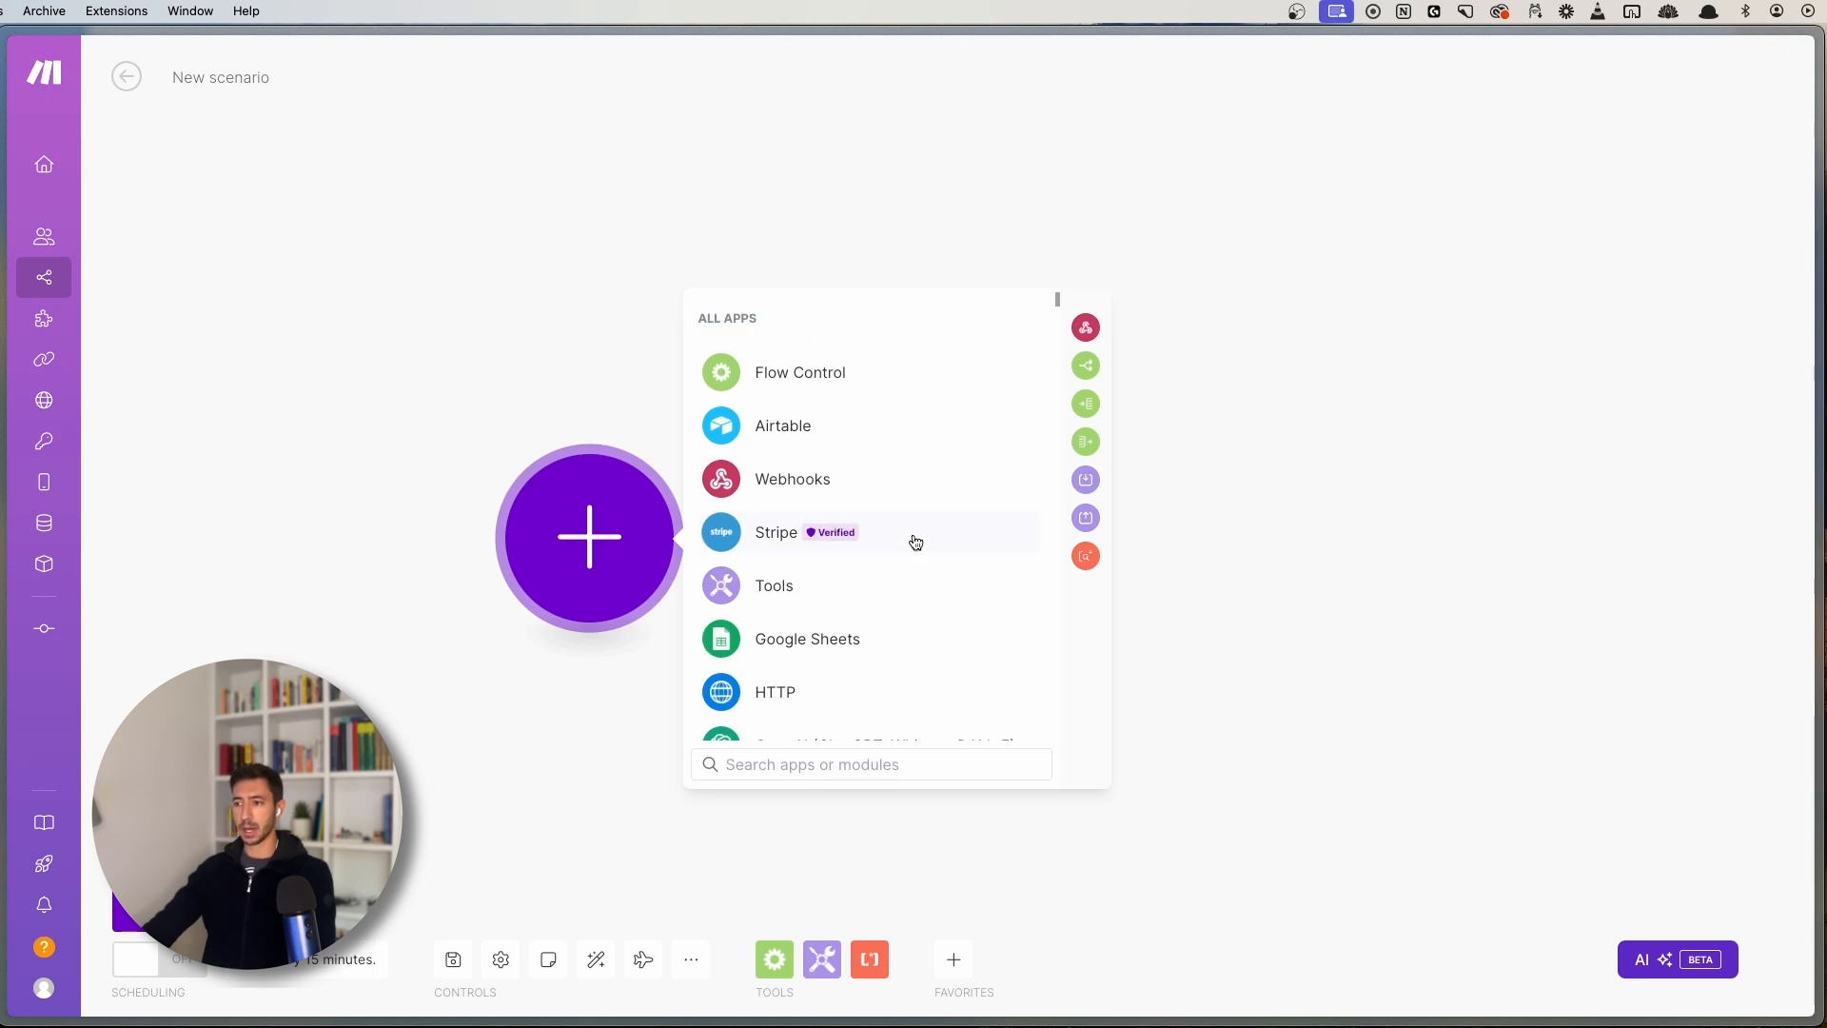
# - Browse the full app list, including Webhooks, Google Sheets, HTTP and OpenAI
pyautogui.scroll(-3, 911, 539)
pyautogui.scroll(-3, 904, 552)
pyautogui.scroll(5, 901, 476)
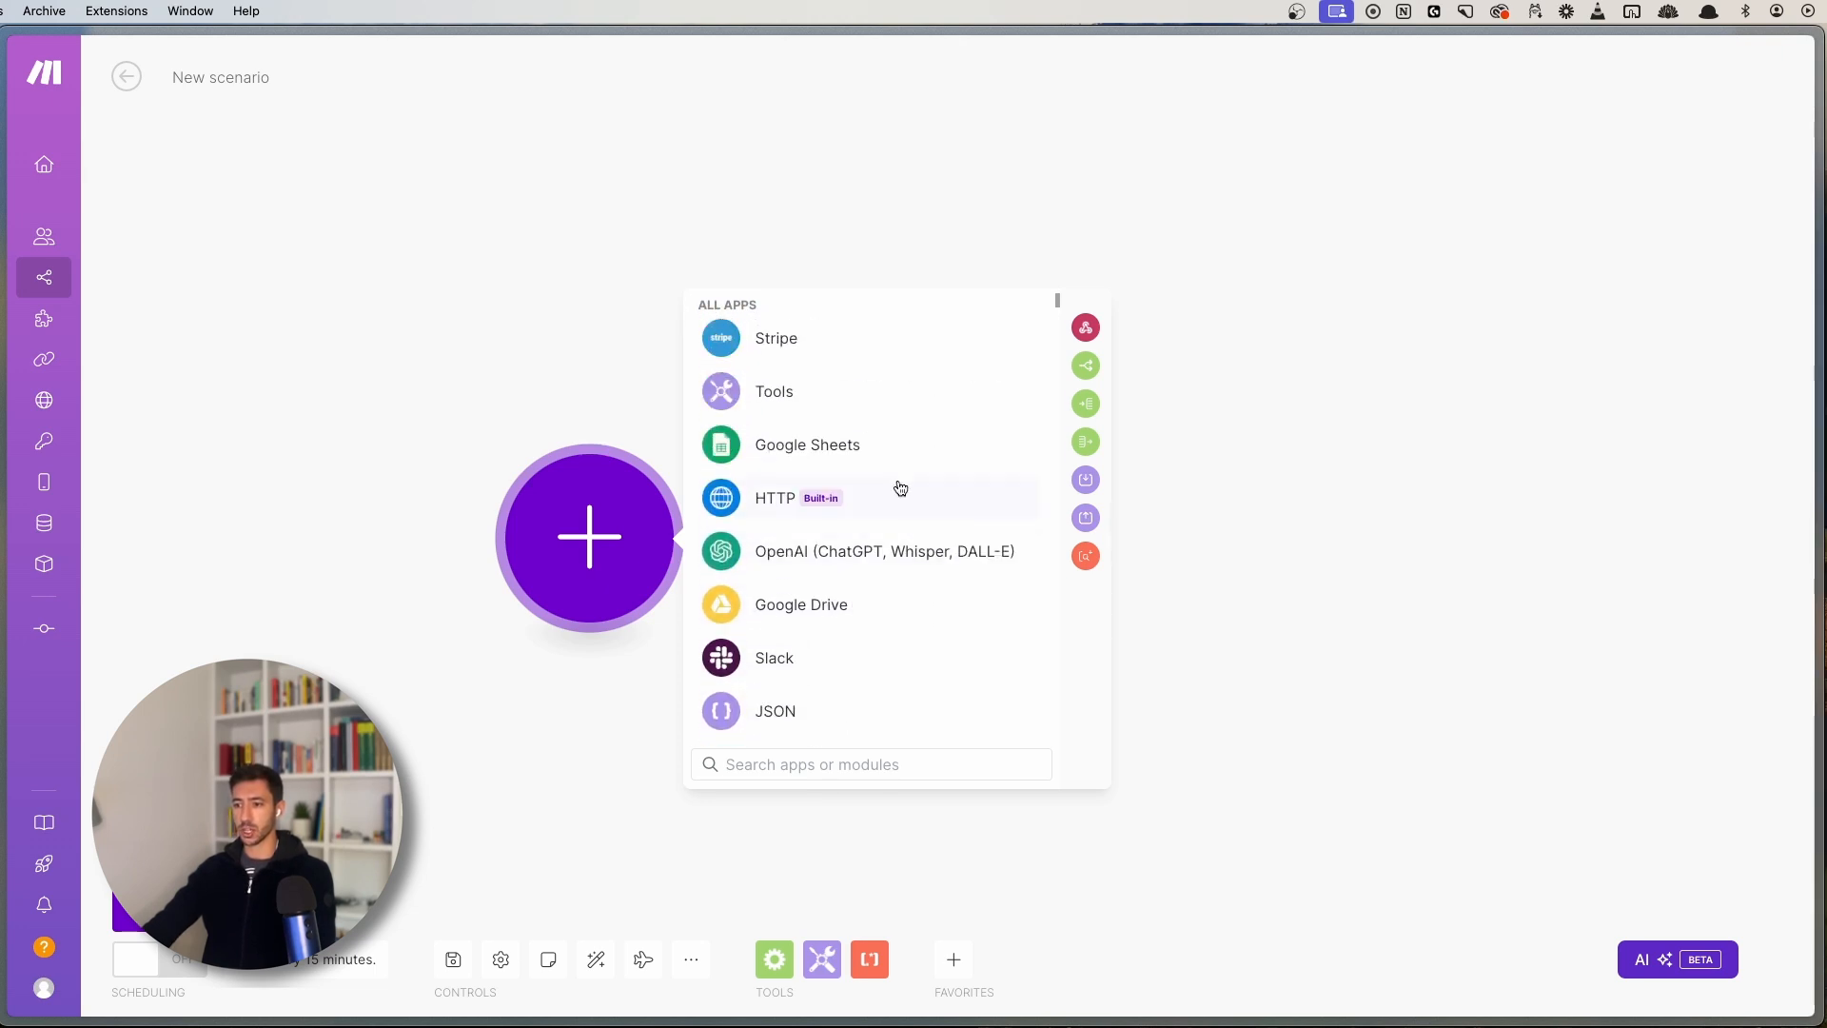
pyautogui.scroll(-8, 930, 562)
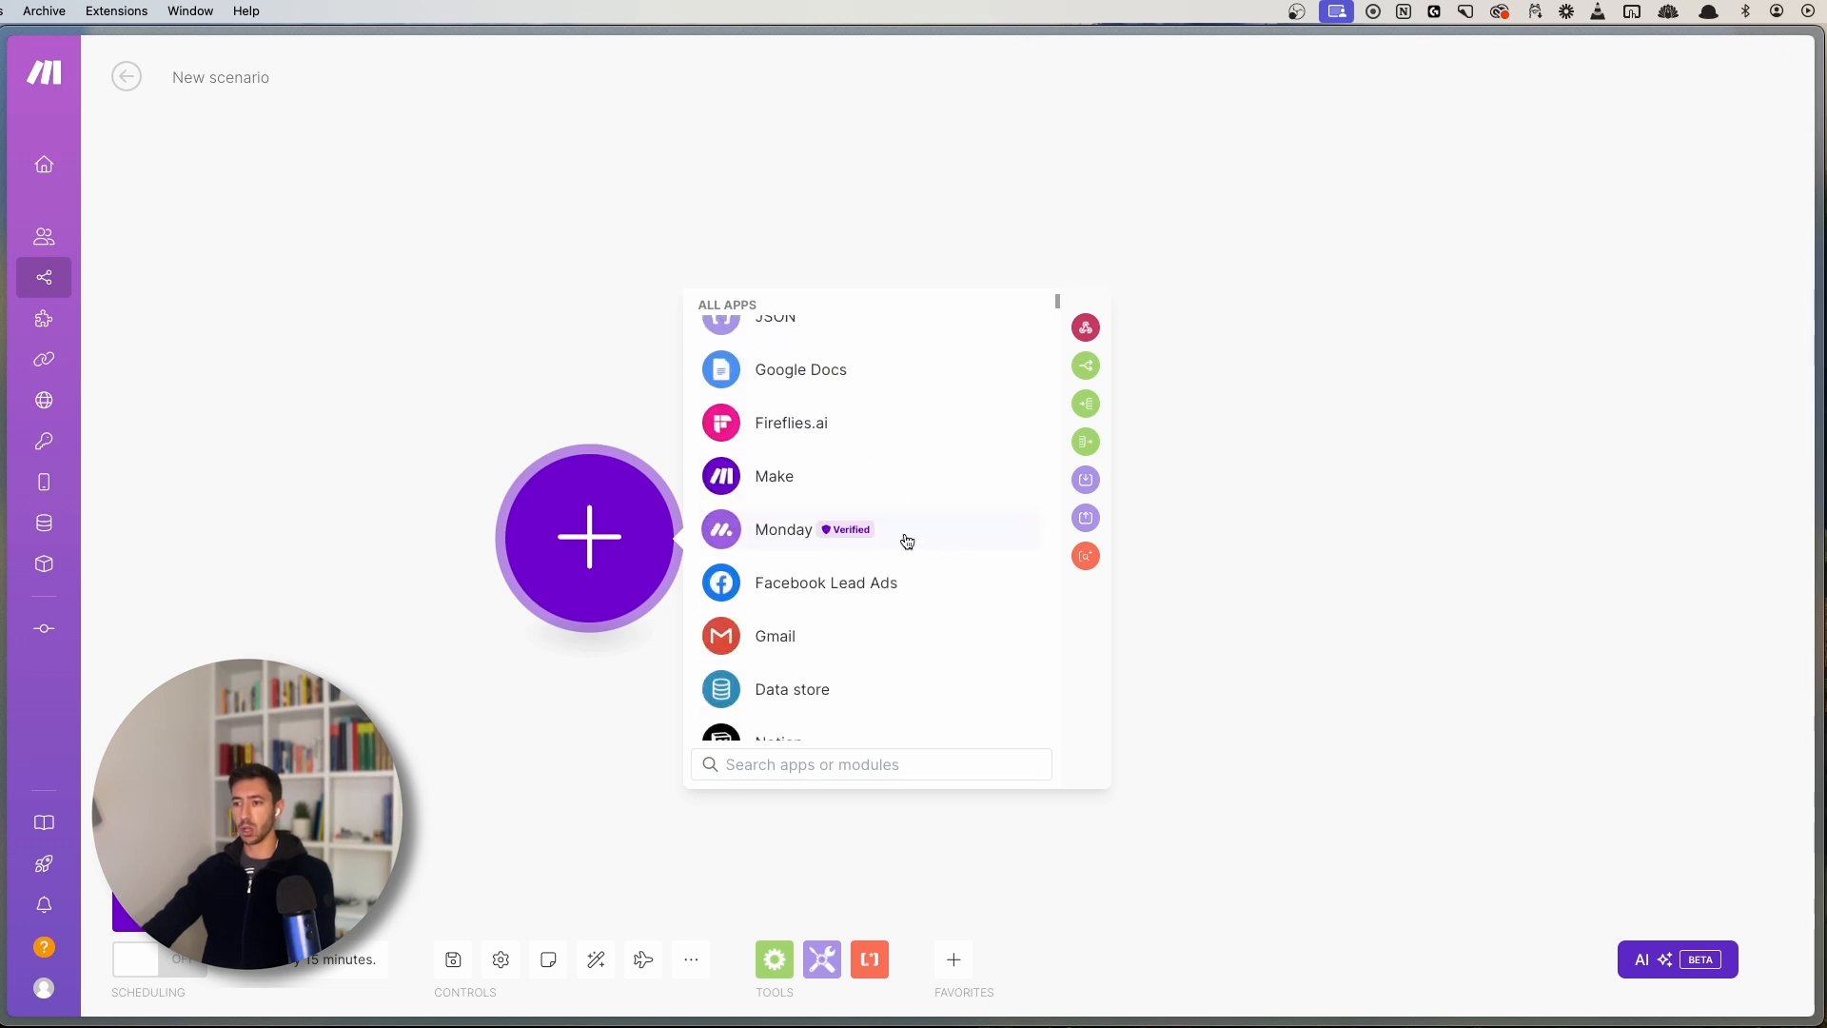
pyautogui.scroll(-10, 895, 523)
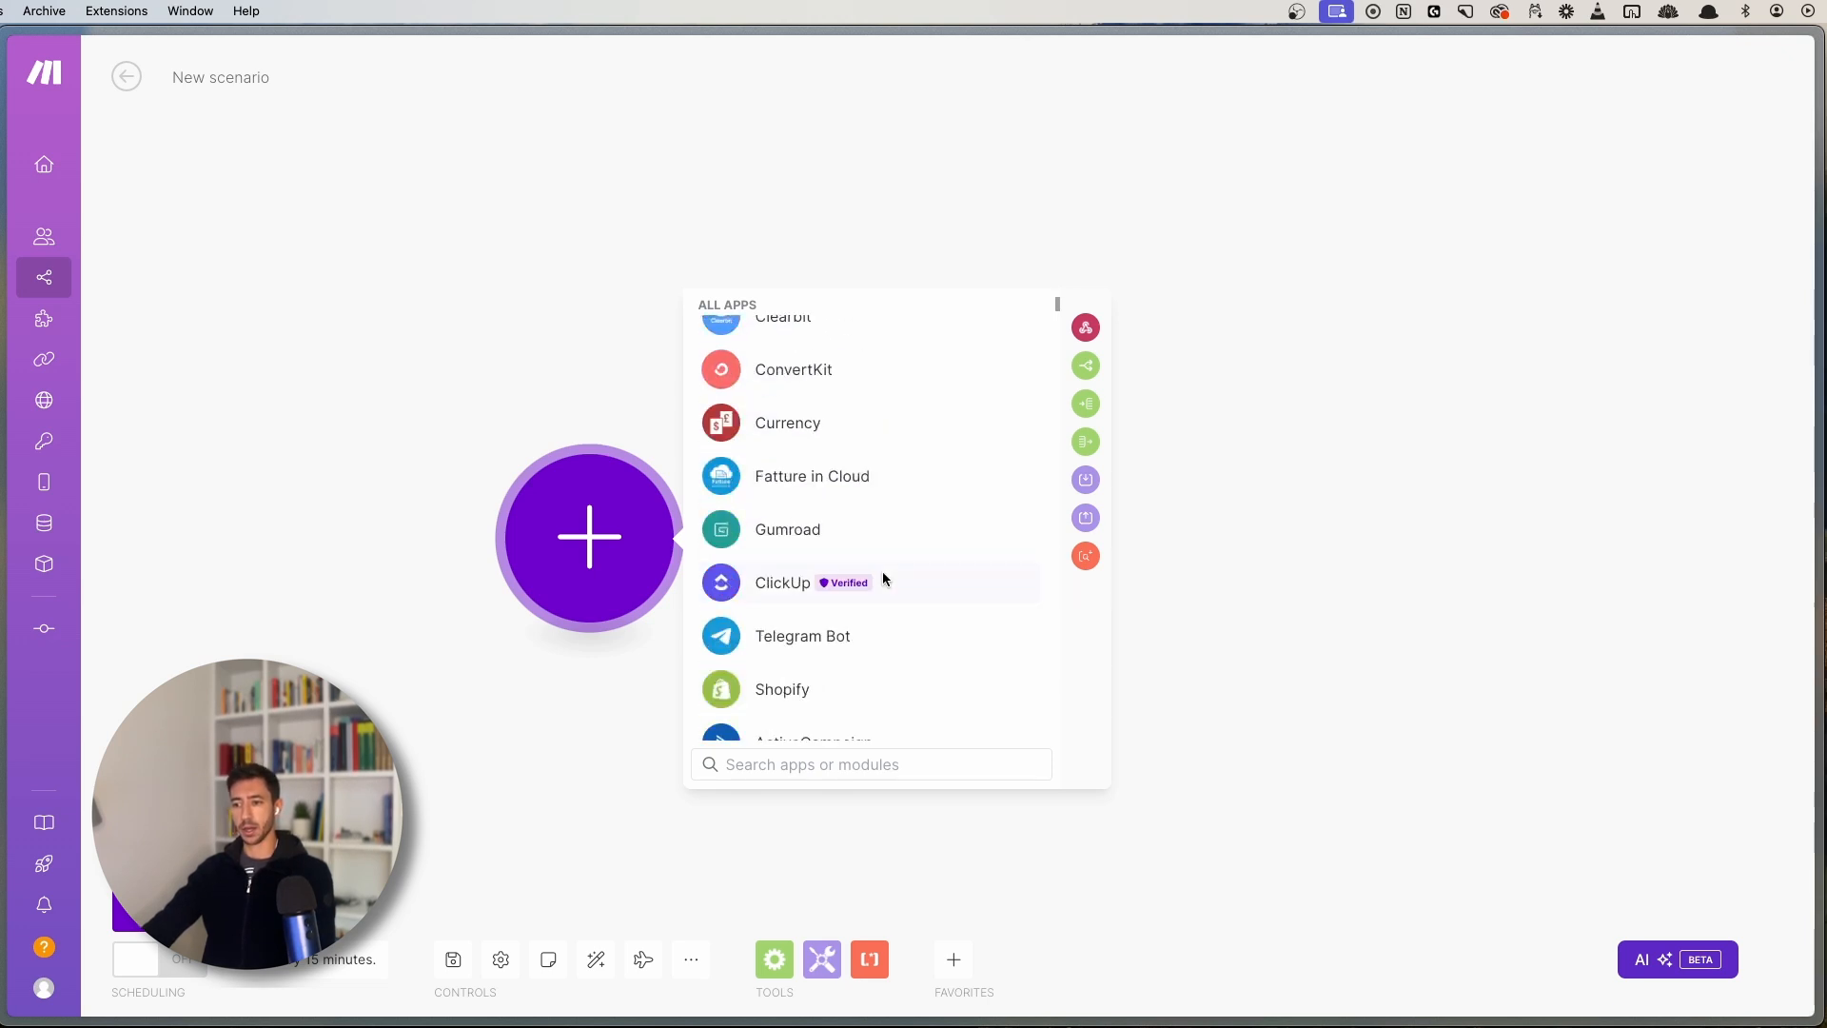
pyautogui.scroll(-10, 890, 552)
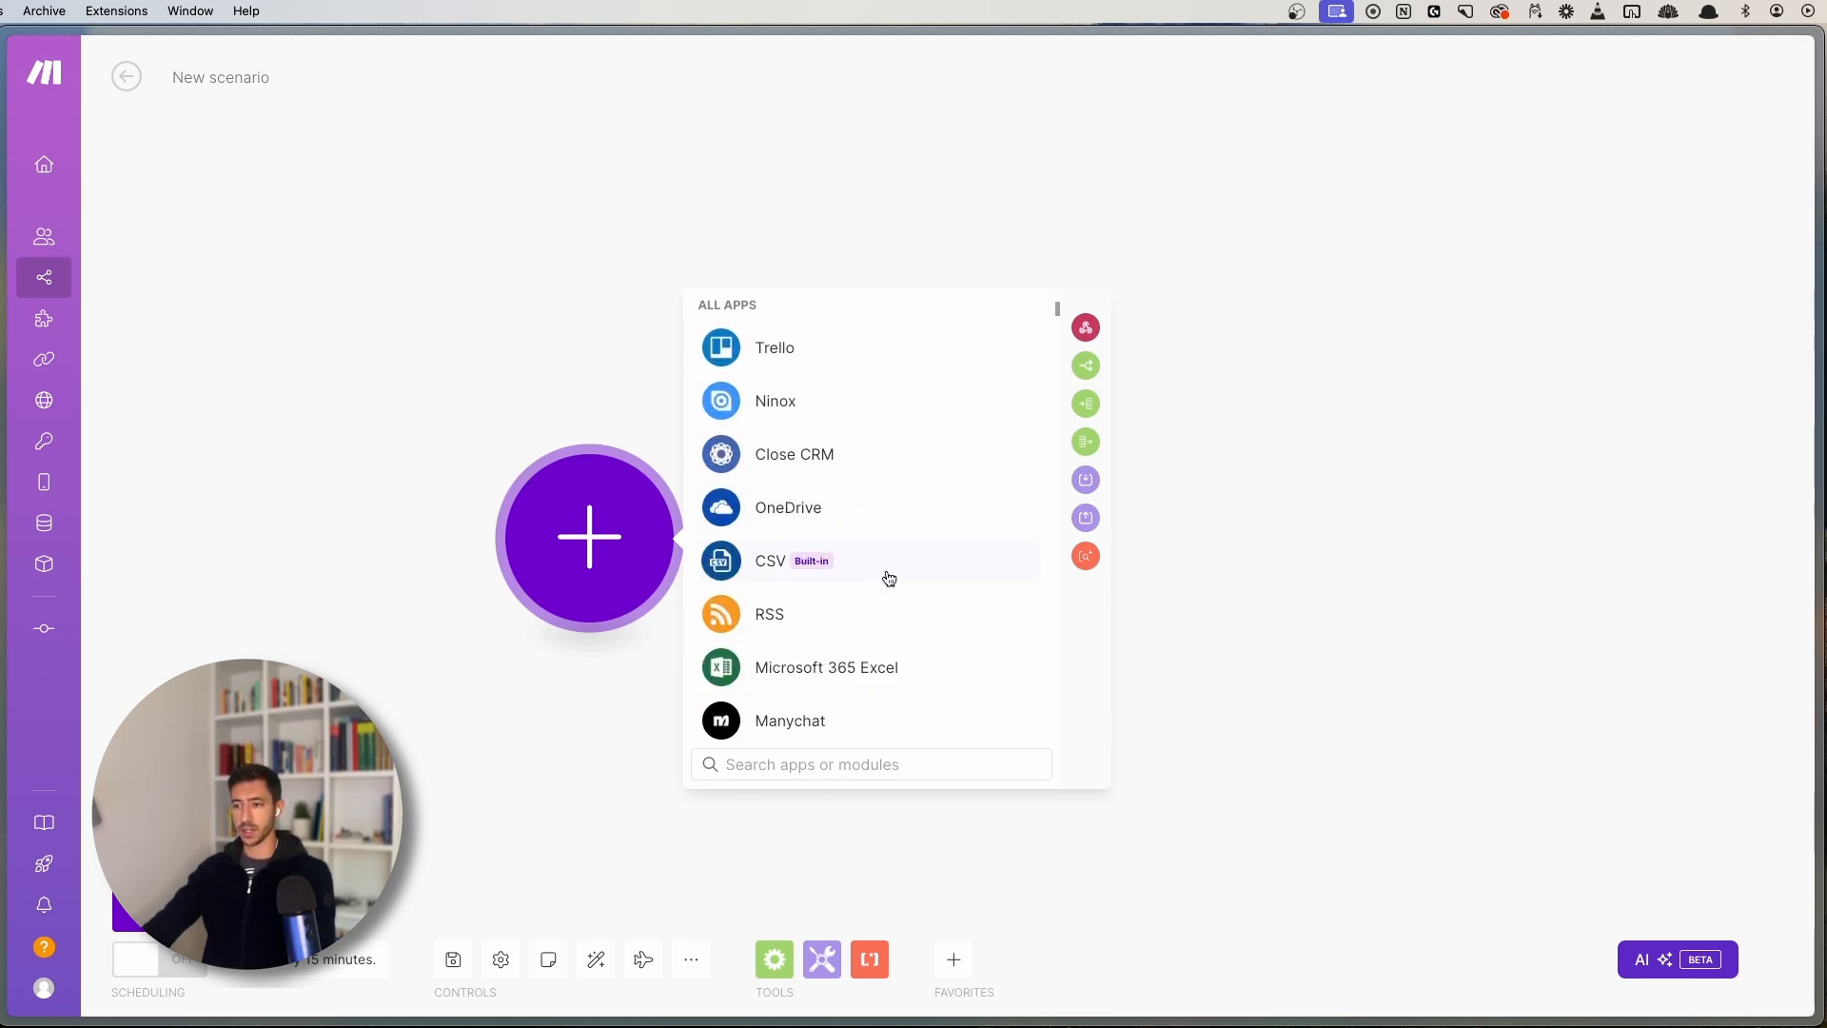
pyautogui.scroll(-8, 899, 571)
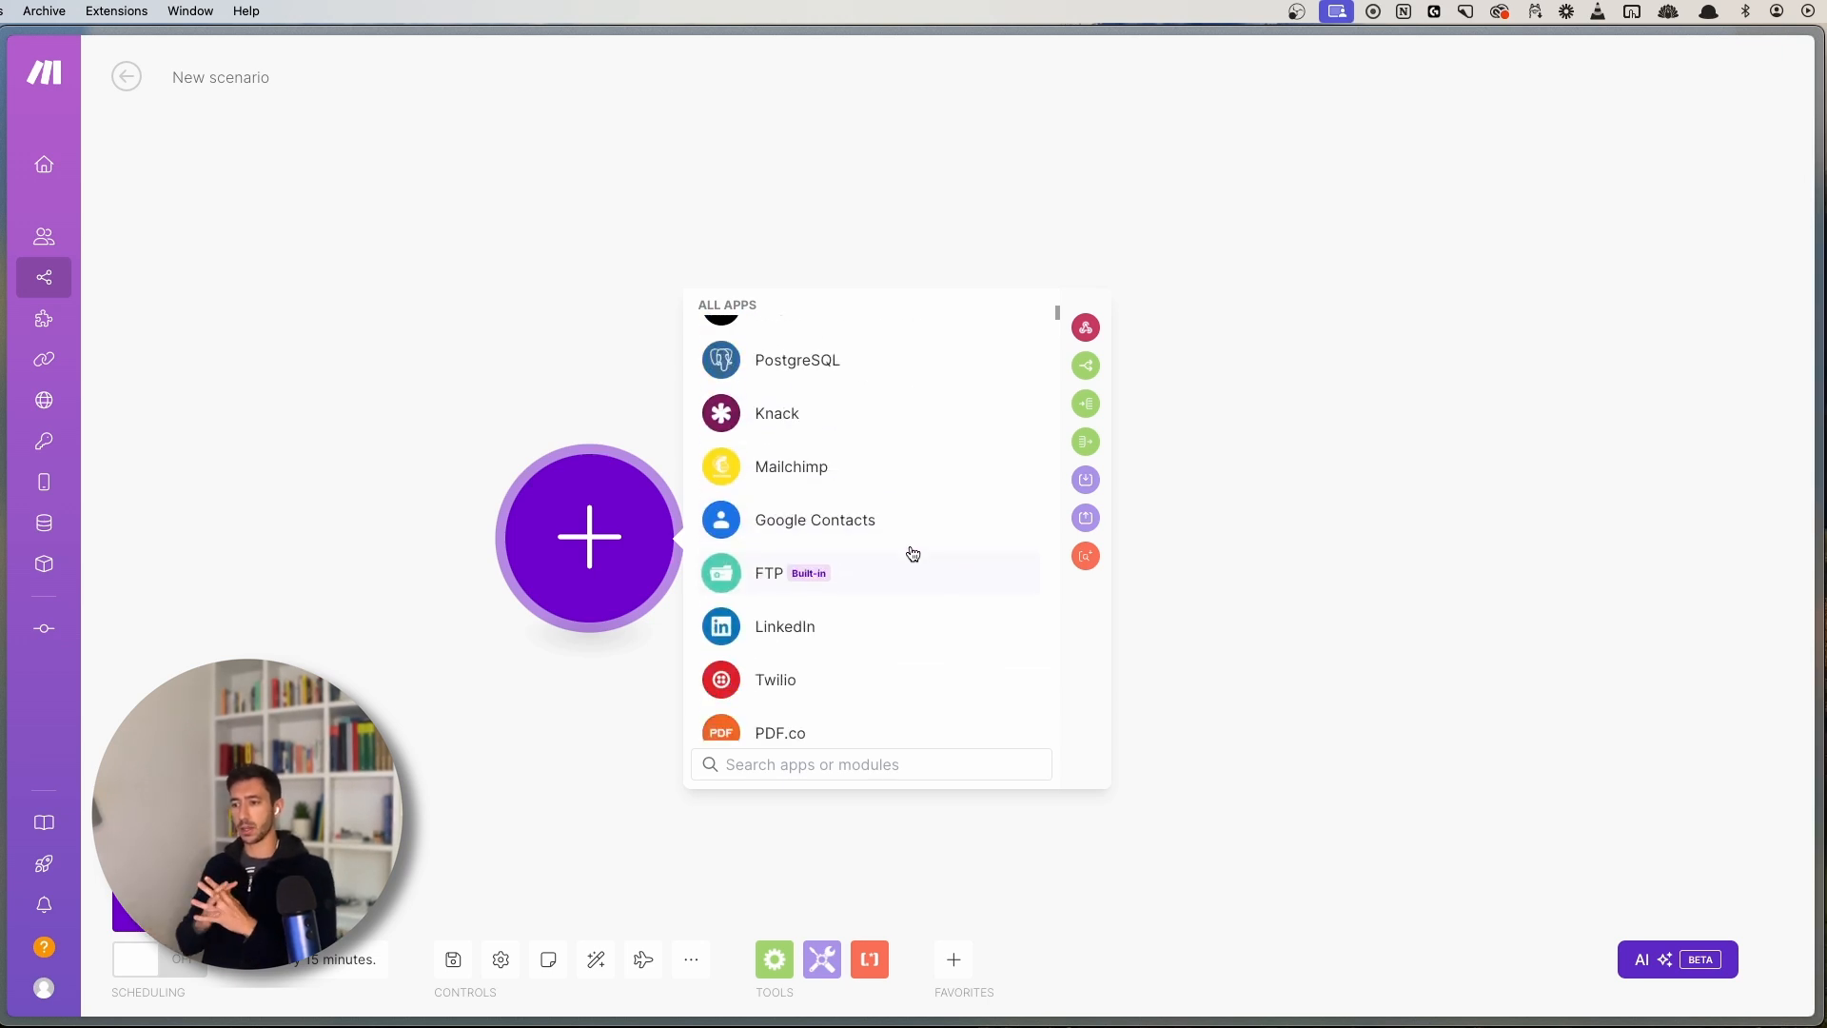
pyautogui.scroll(8, 905, 550)
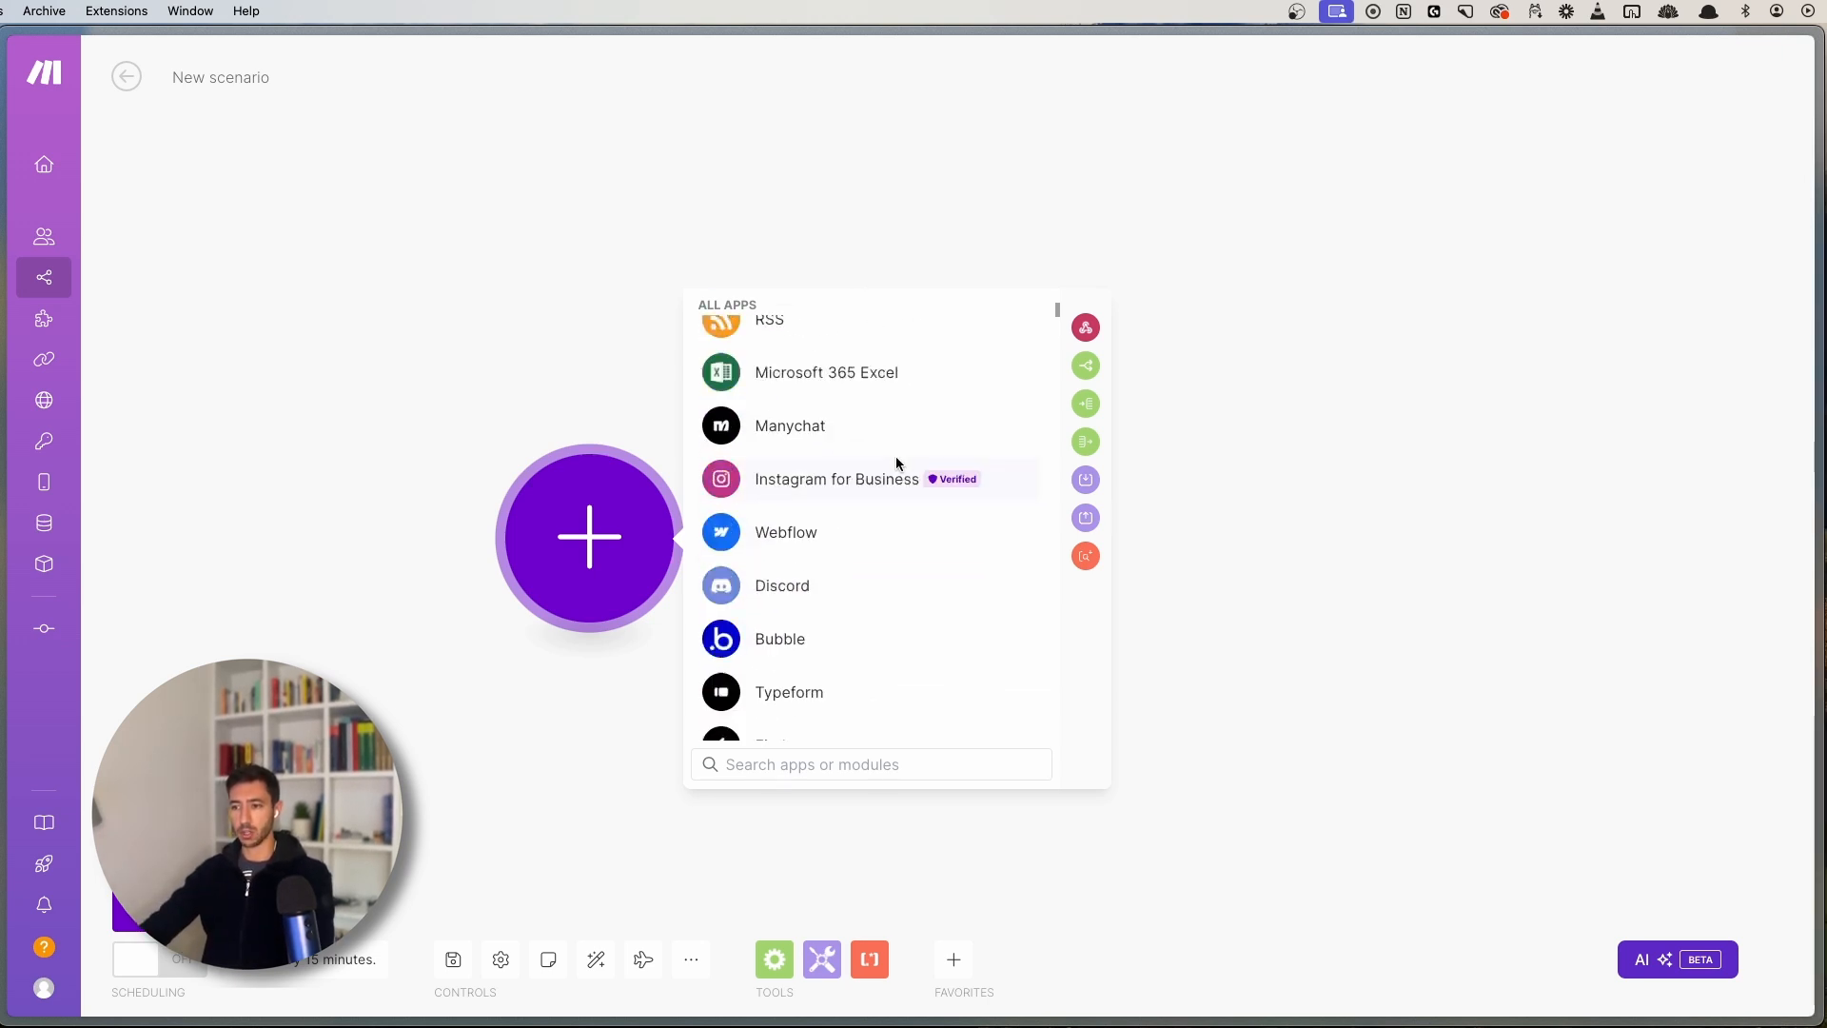
pyautogui.scroll(10, 896, 463)
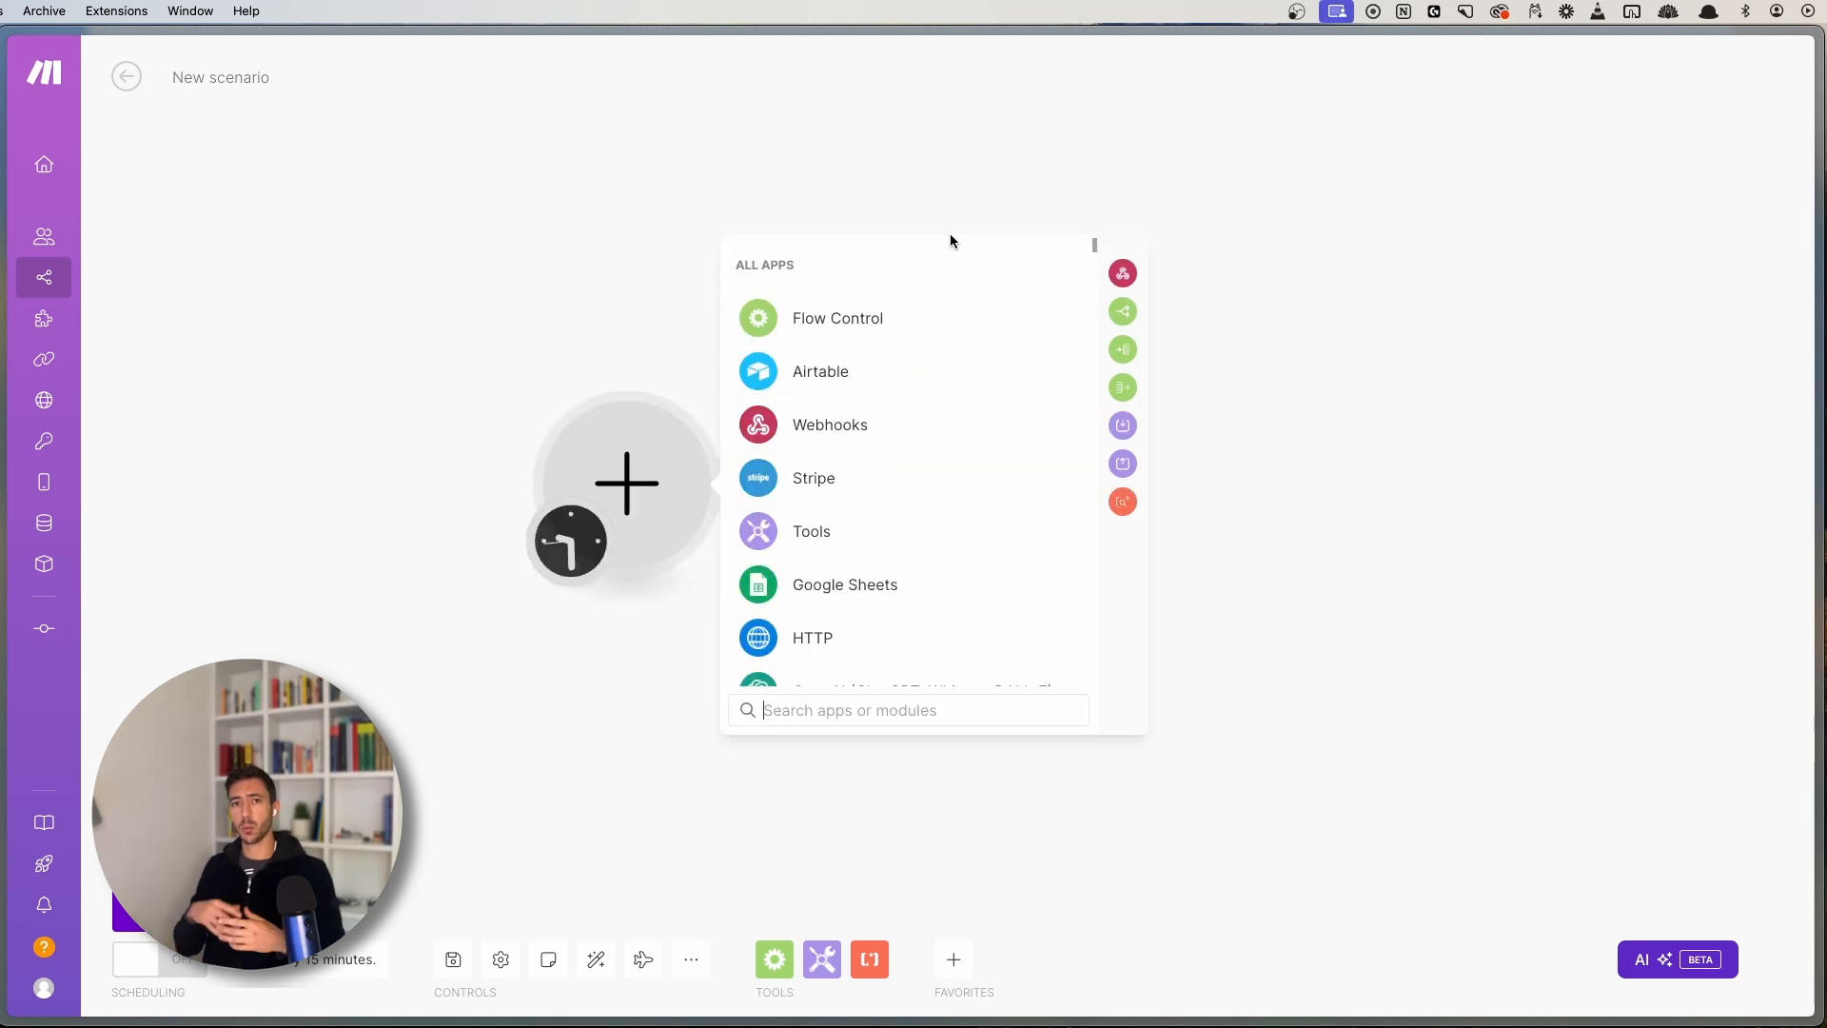
pyautogui.scroll(-2, 873, 448)
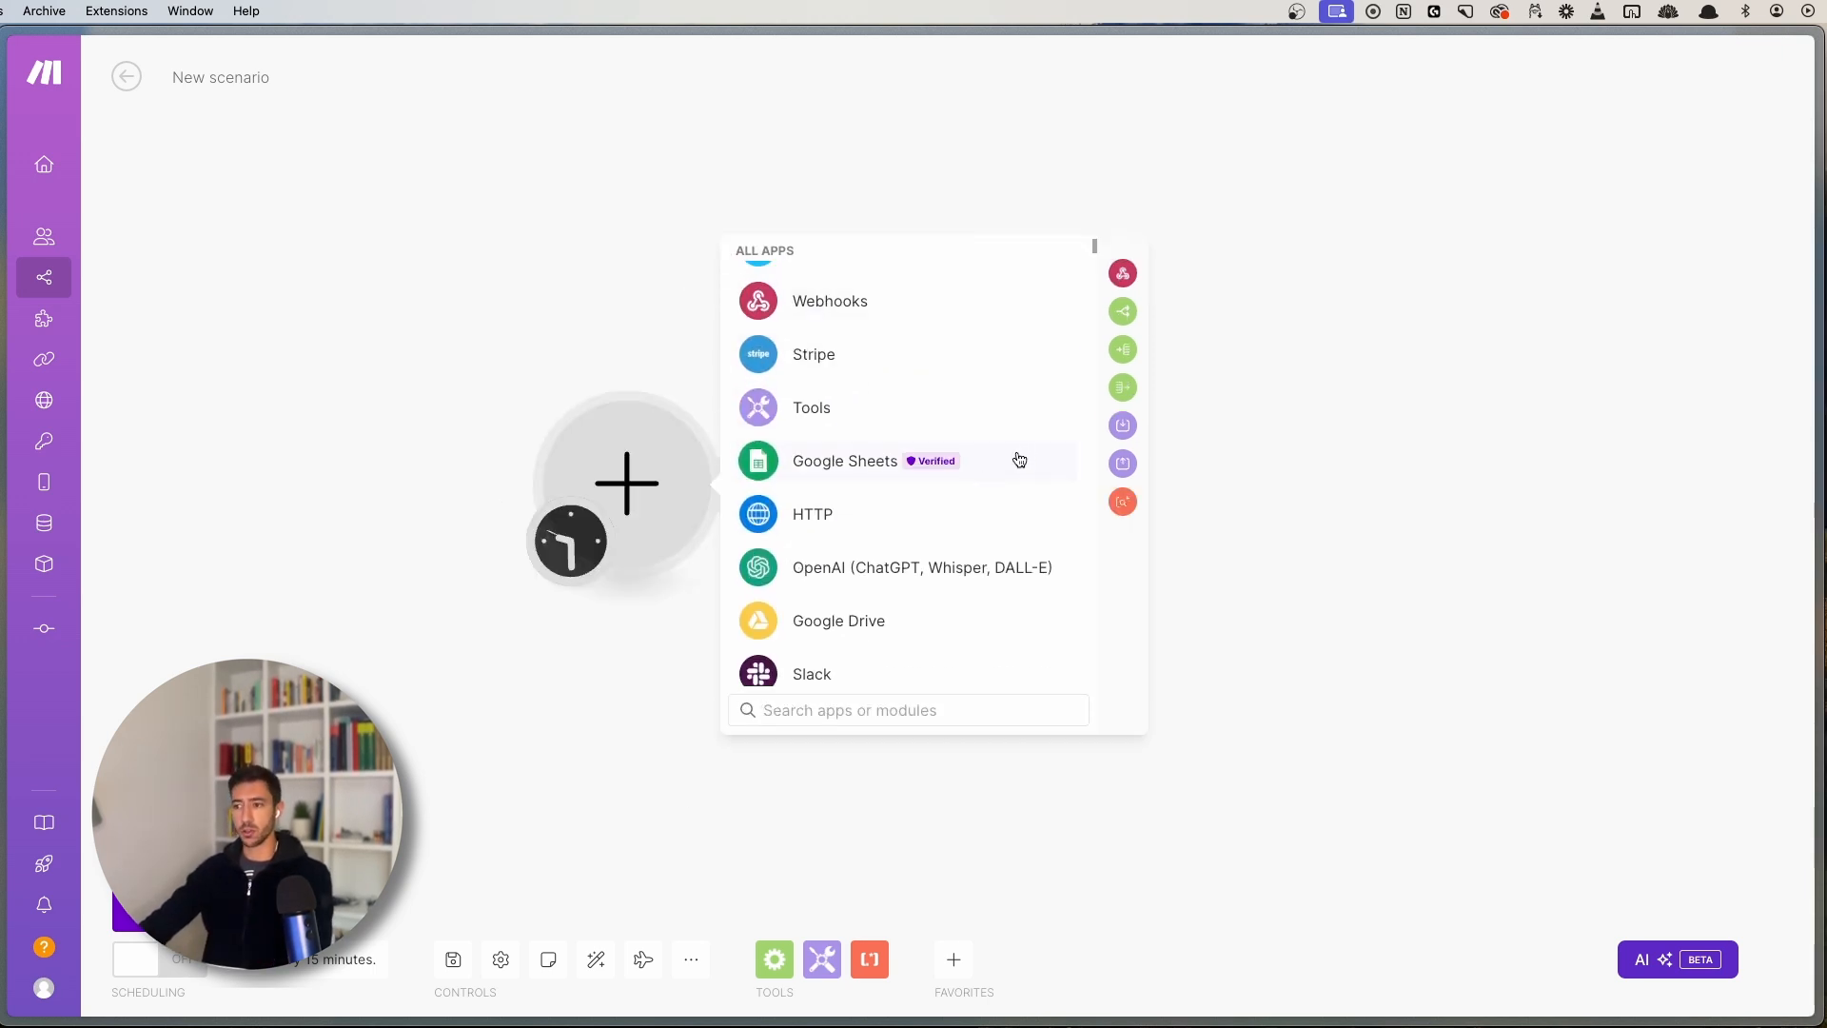
# - Choose Google Sheets for the first module and scroll down to its Rows actions, such as Search Rows
pyautogui.click(1020, 461)
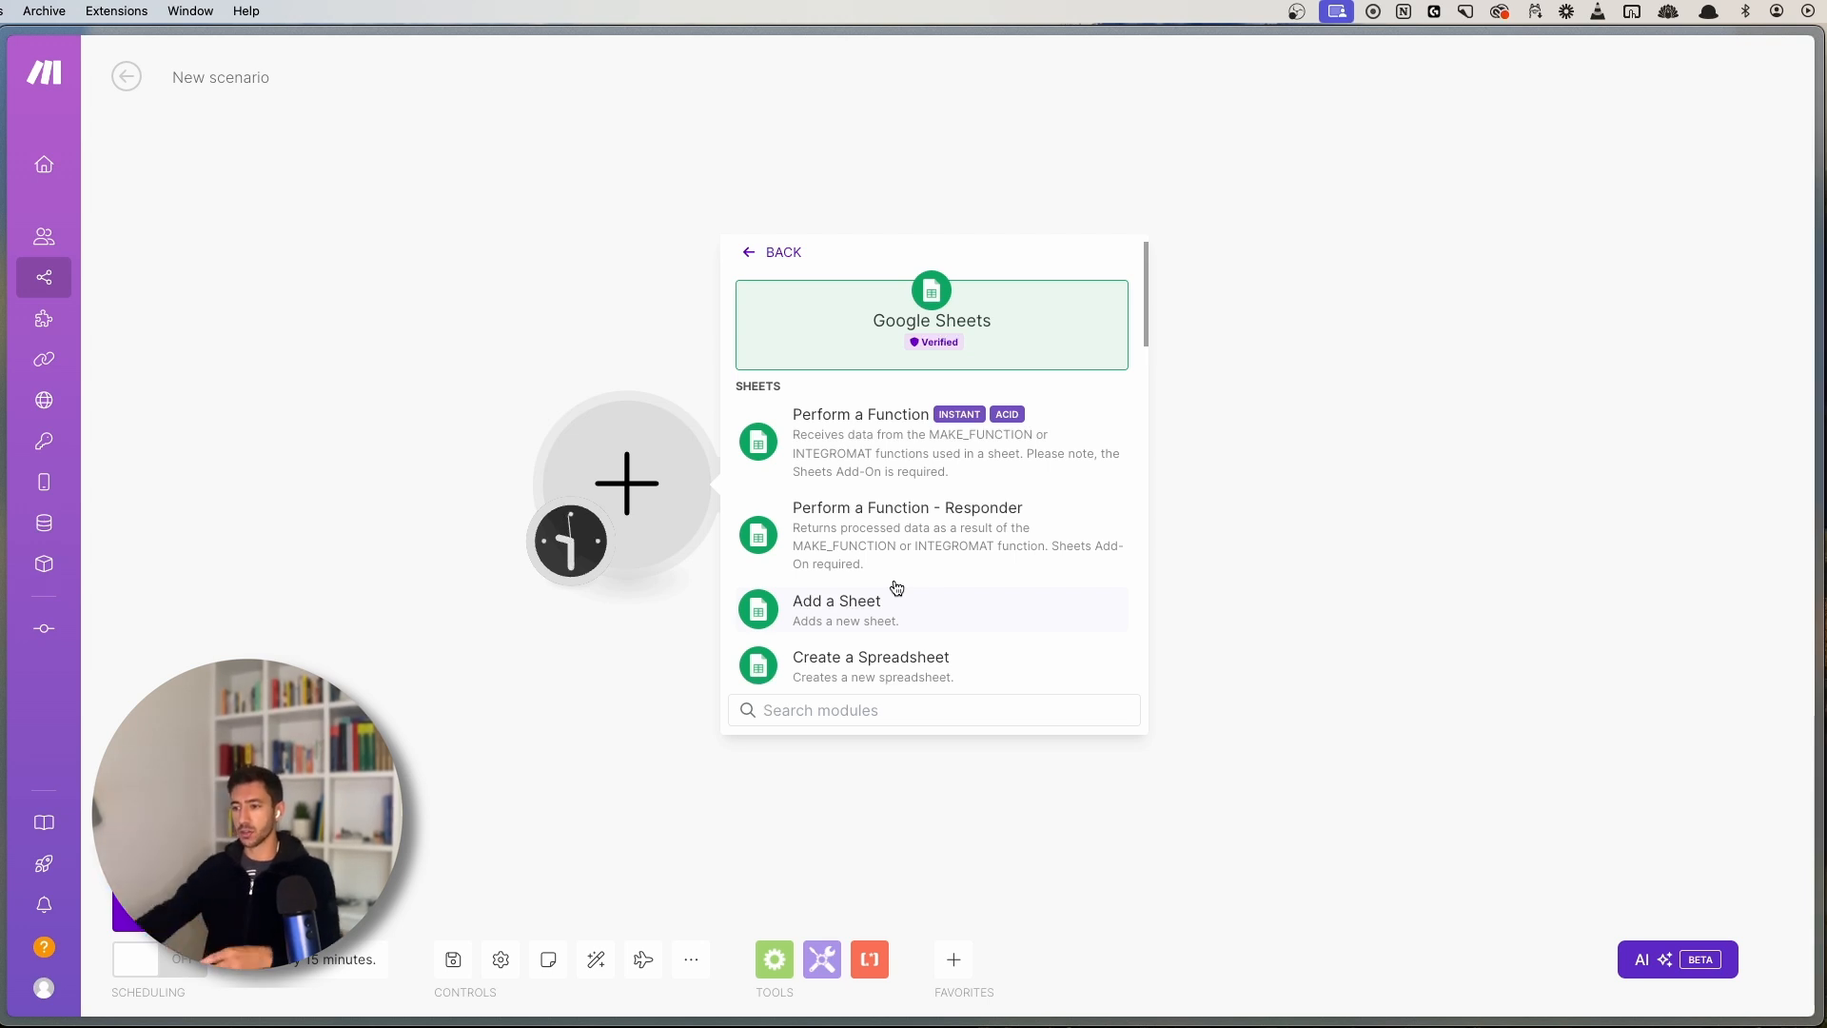
pyautogui.scroll(-2, 909, 566)
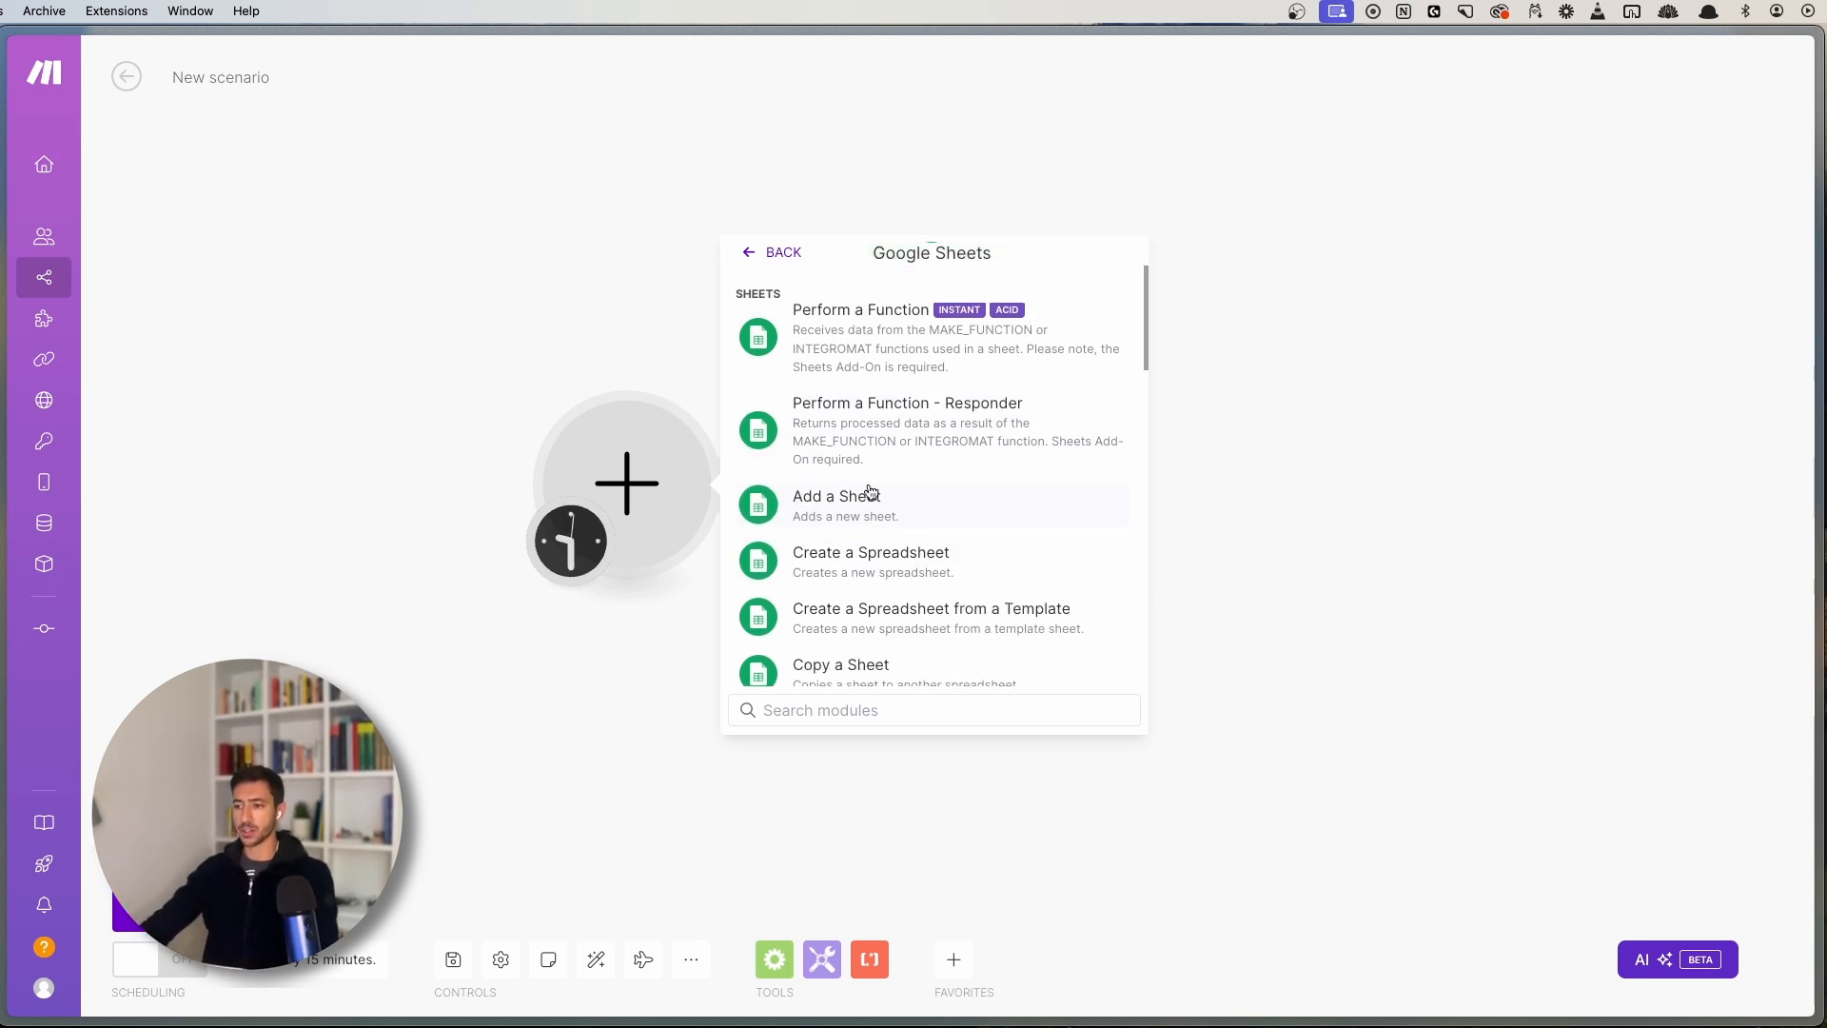
pyautogui.scroll(-3, 933, 504)
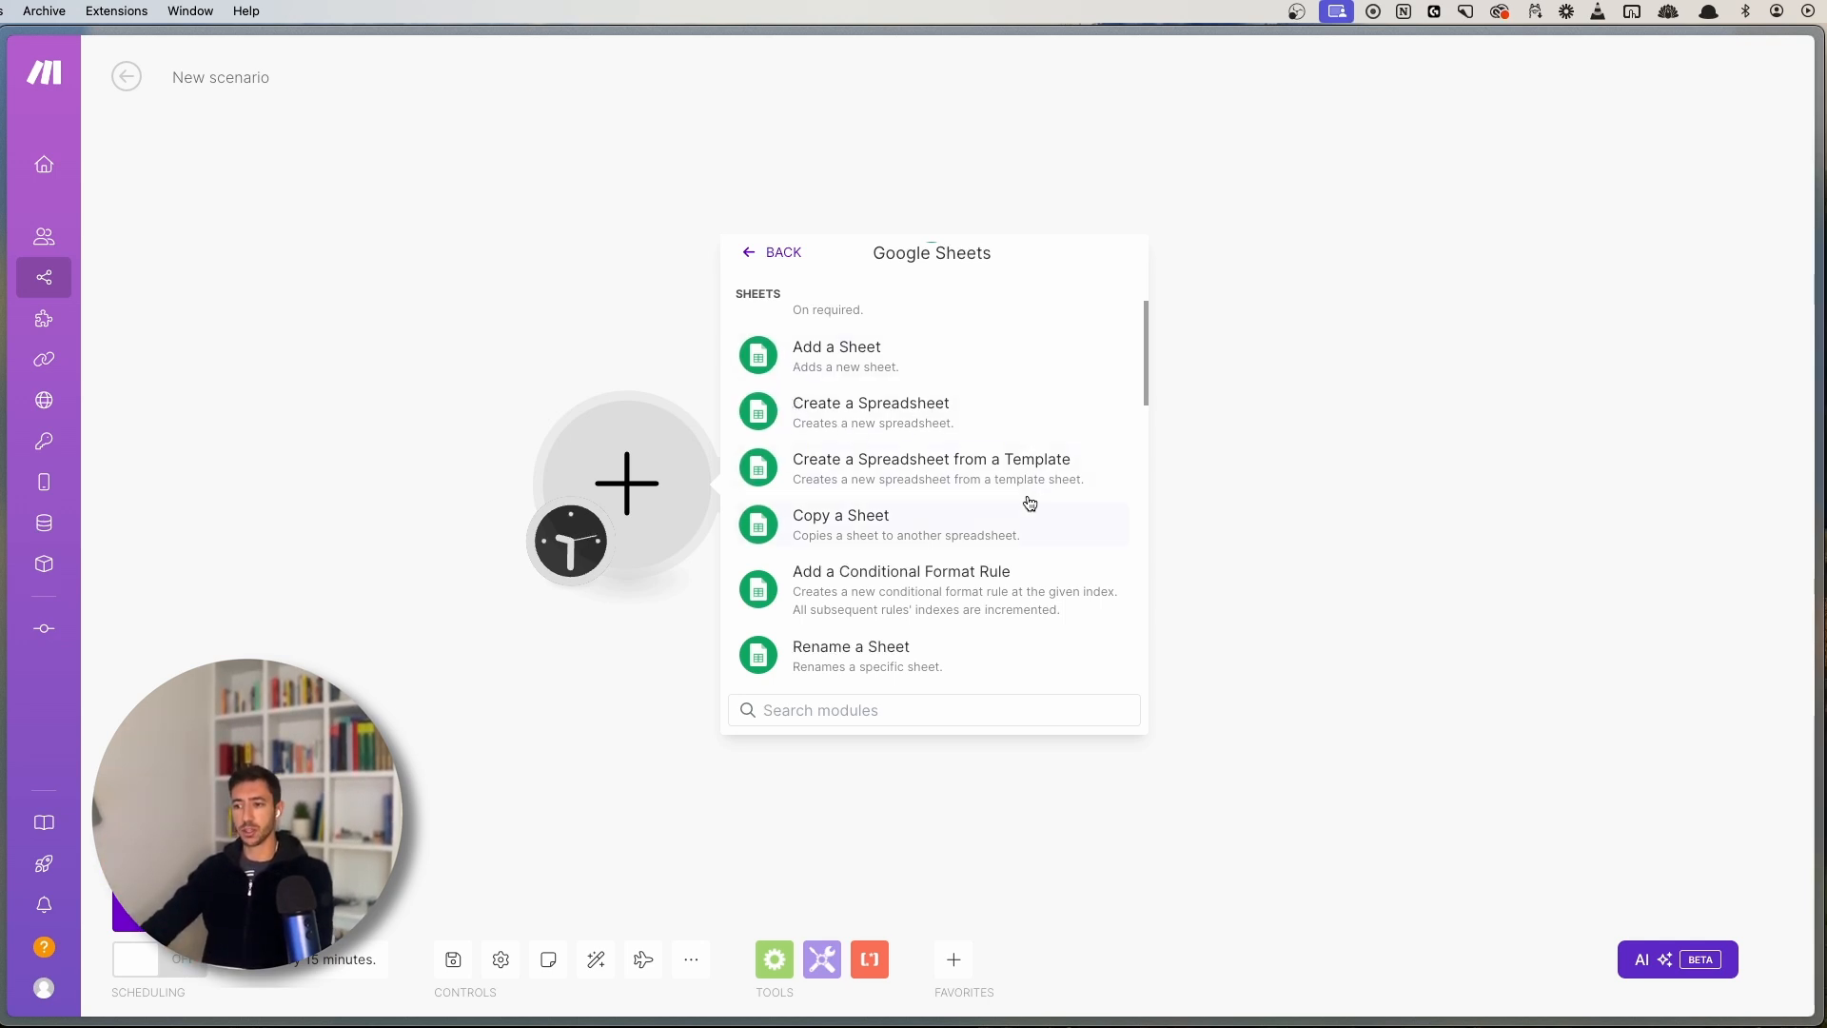
pyautogui.scroll(-5, 904, 571)
pyautogui.scroll(-6, 950, 586)
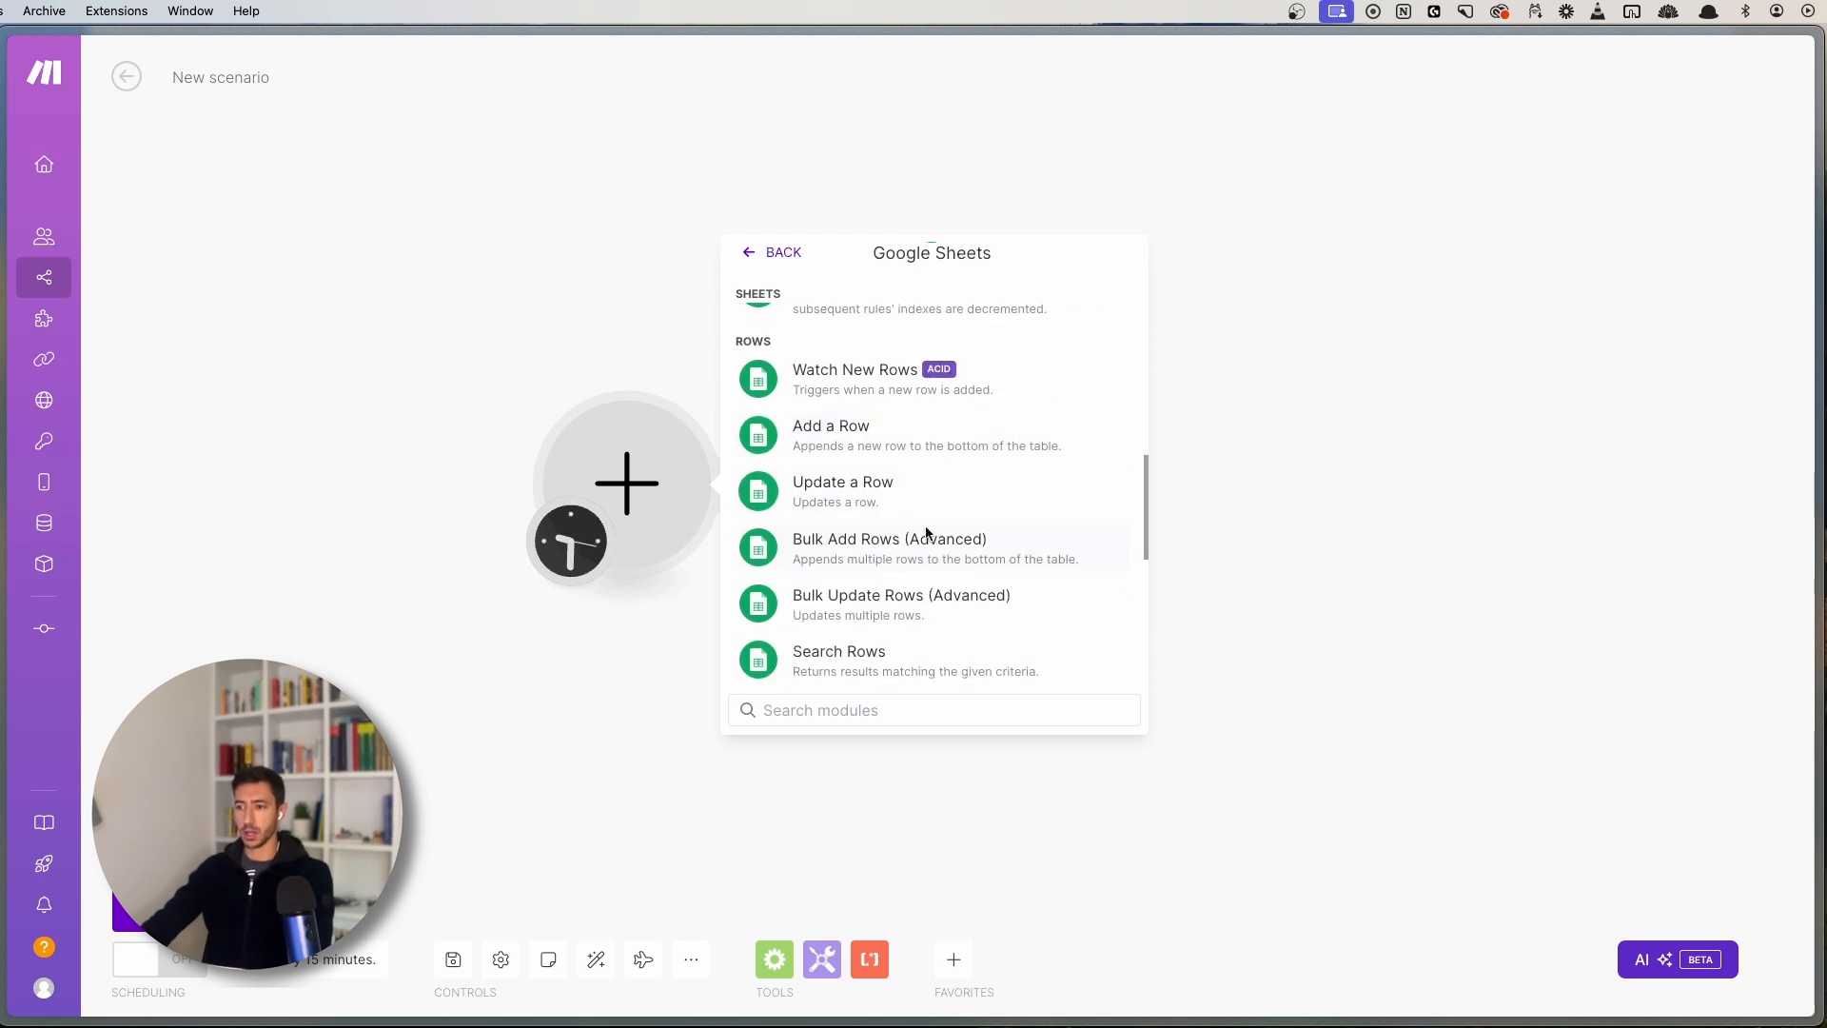
pyautogui.scroll(-3, 925, 530)
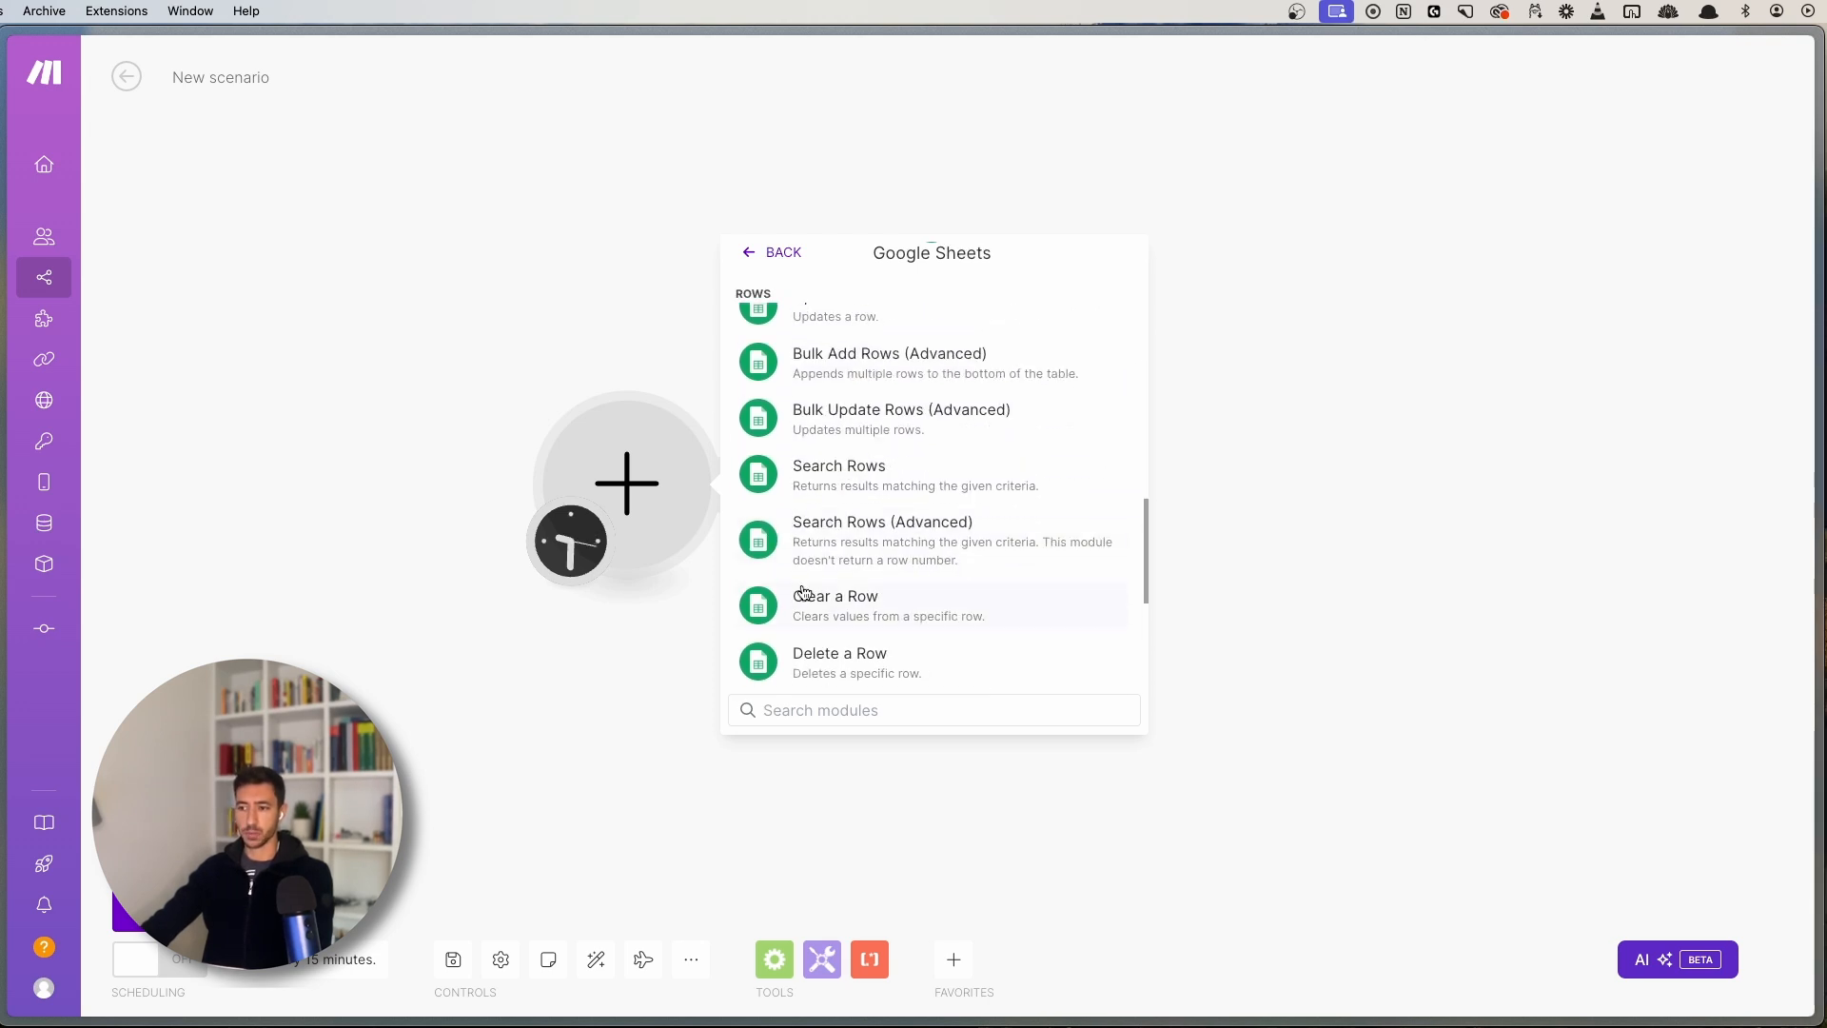
# - Make Google Sheets Search Rows the first module, using the Google connection and Select from My Drive
pyautogui.click(967, 473)
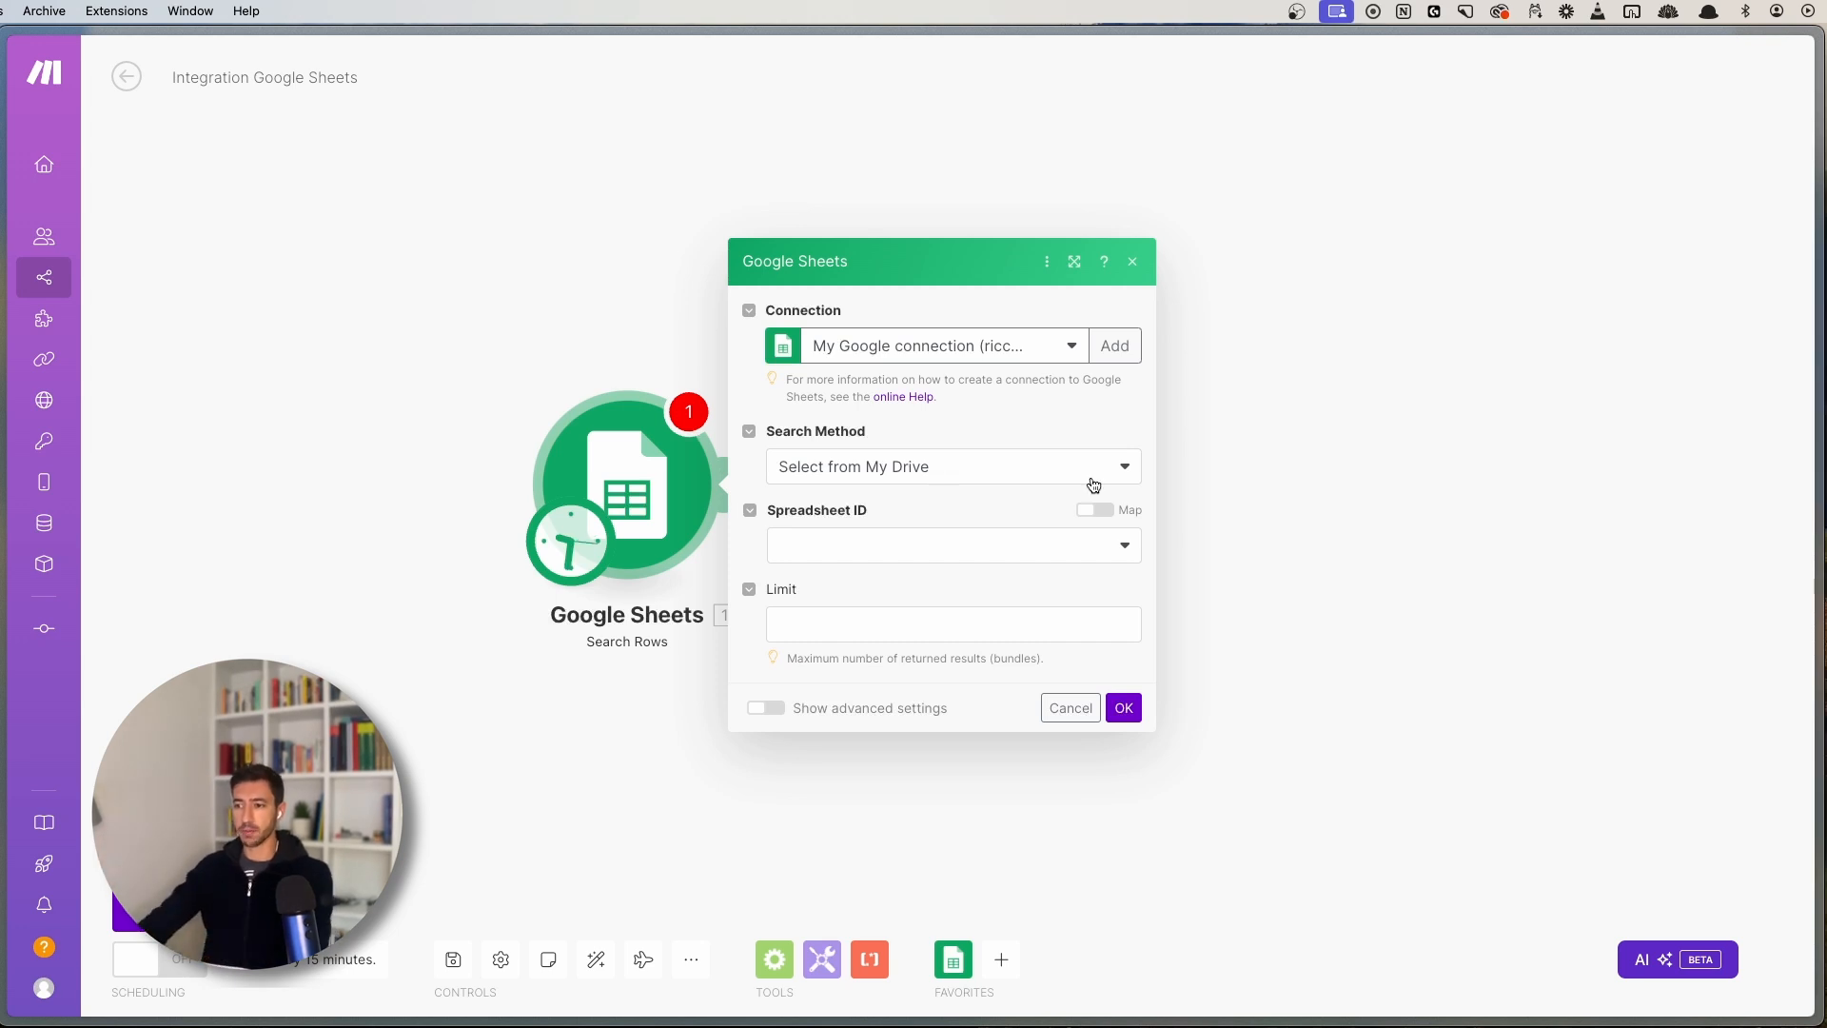
# - Add a Stripe Create a Payment Intent module as the next step
pyautogui.click(1329, 466)
pyautogui.click(995, 422)
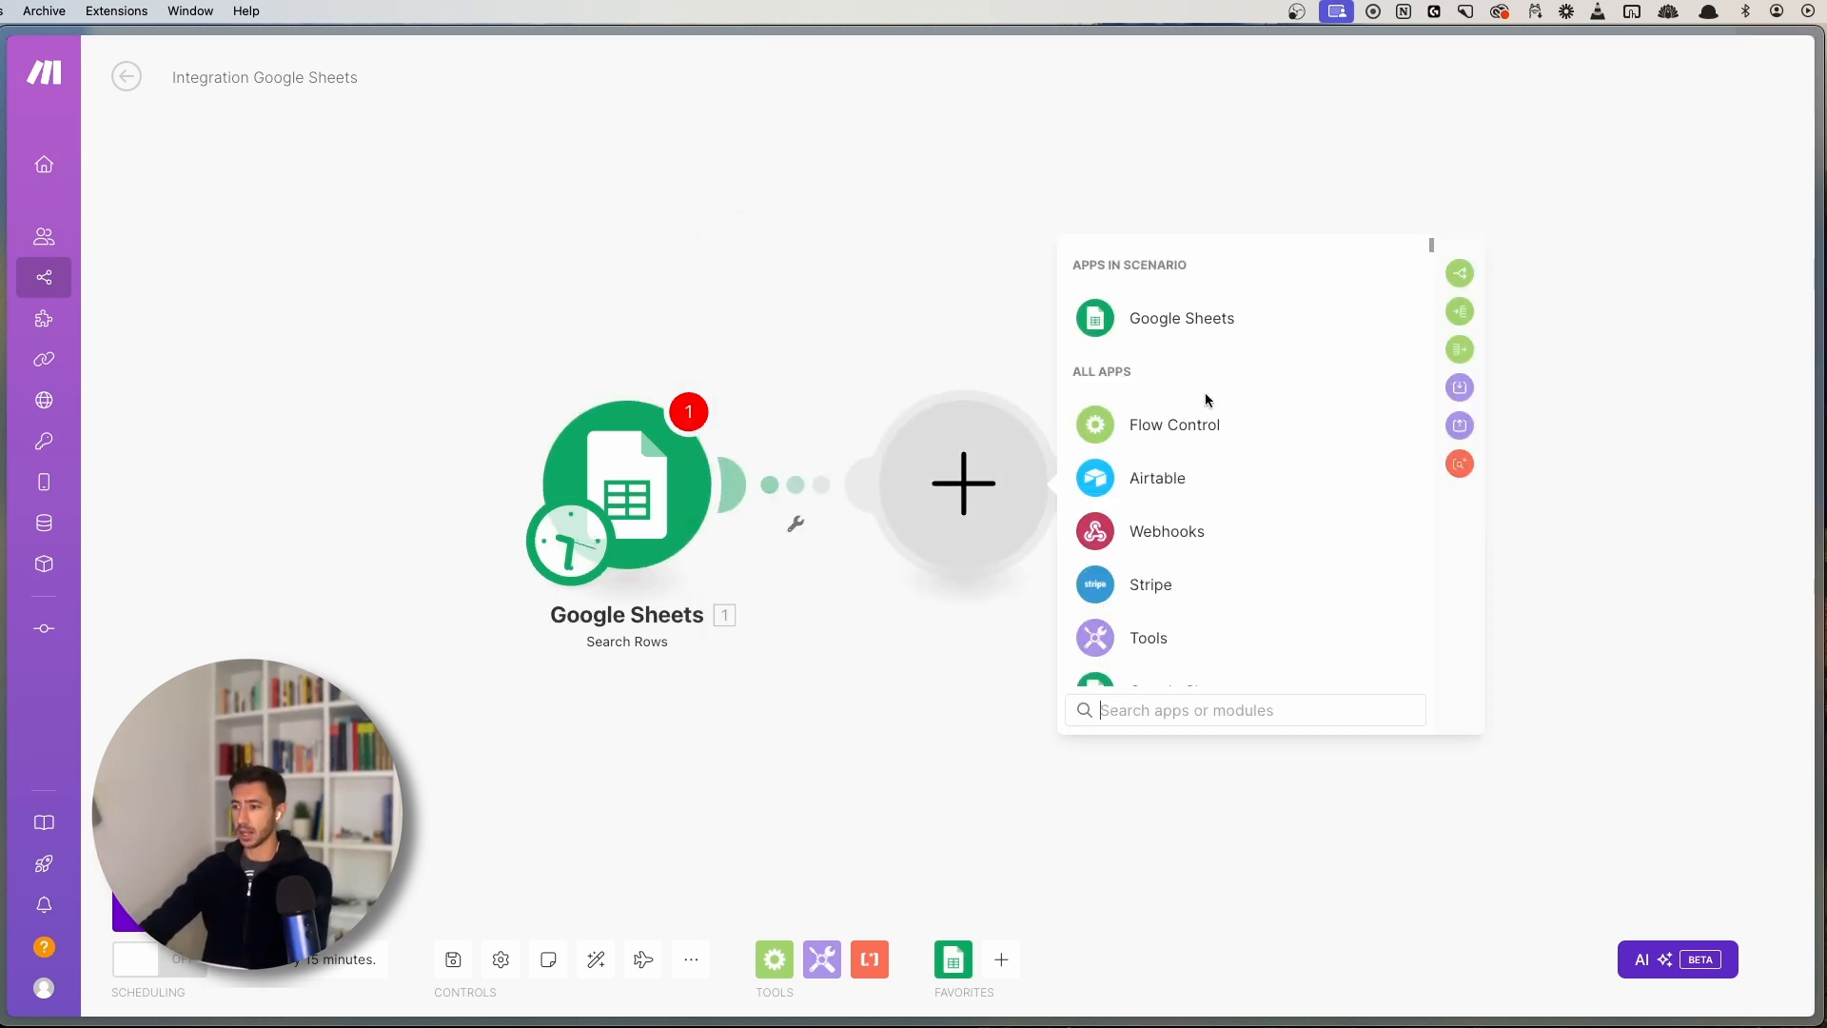
pyautogui.click(1148, 586)
pyautogui.scroll(-5, 1257, 554)
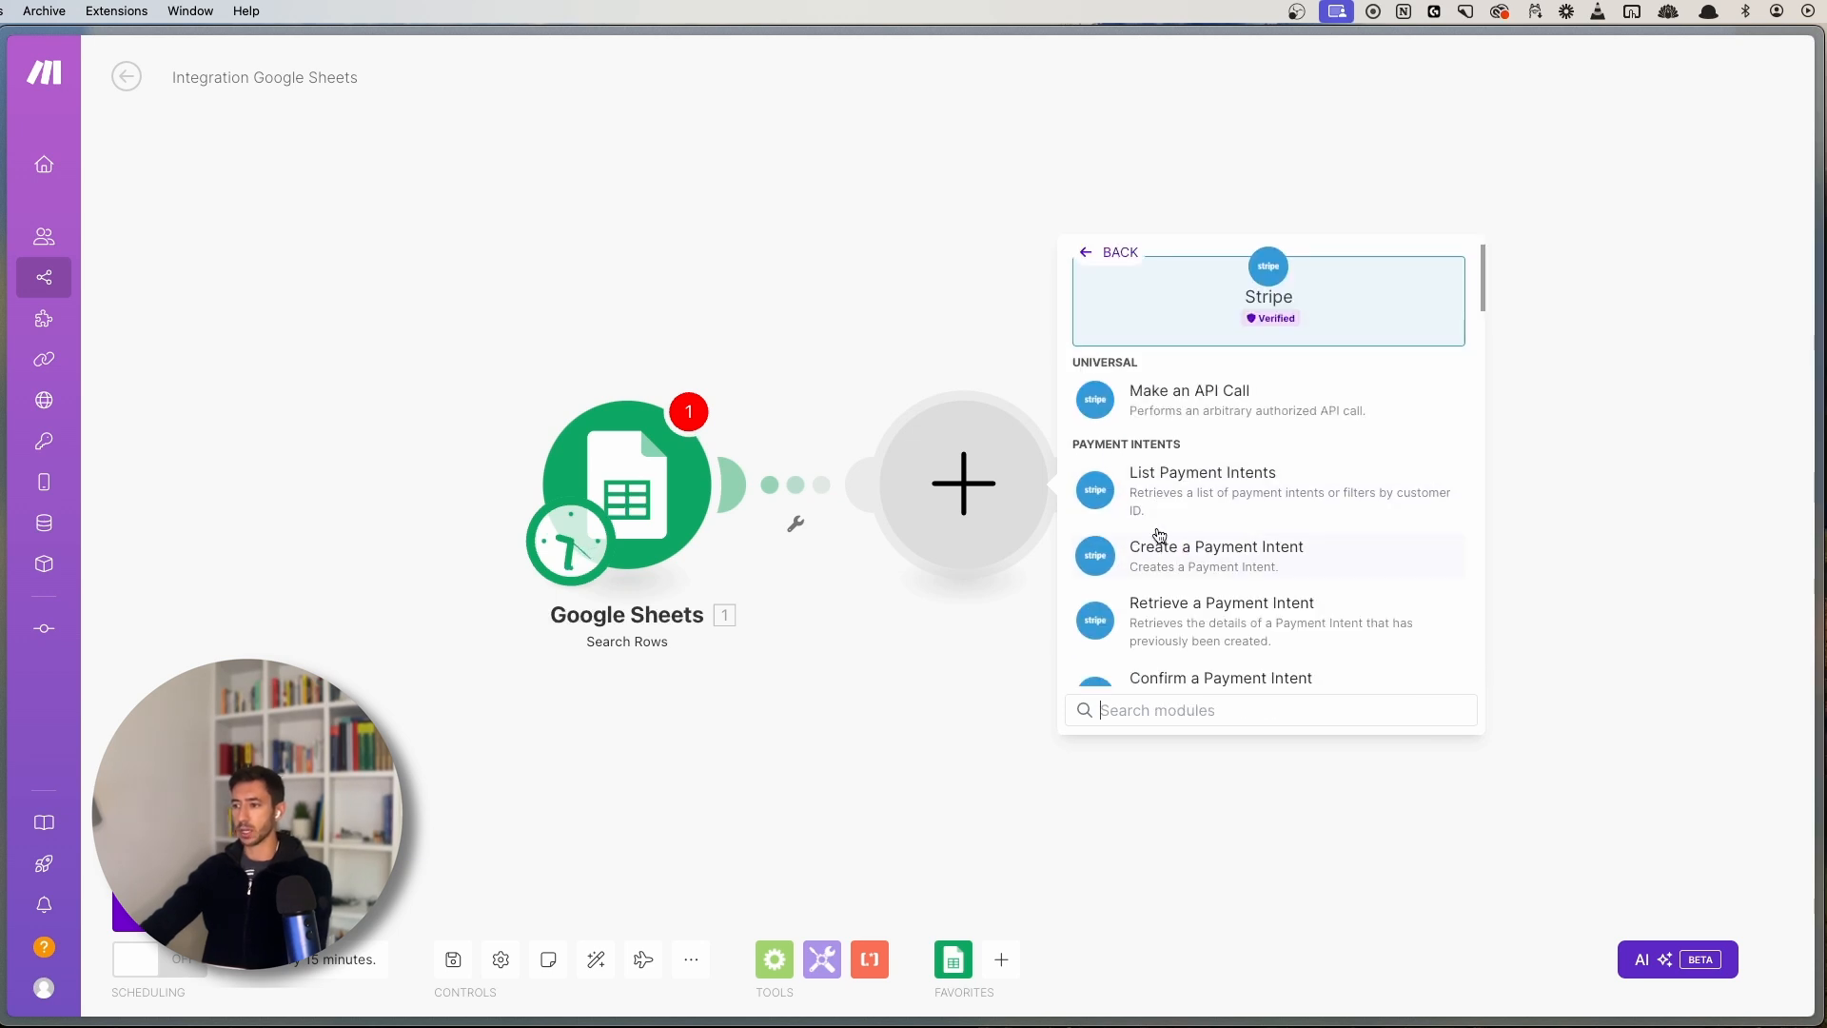
pyautogui.scroll(5, 1189, 449)
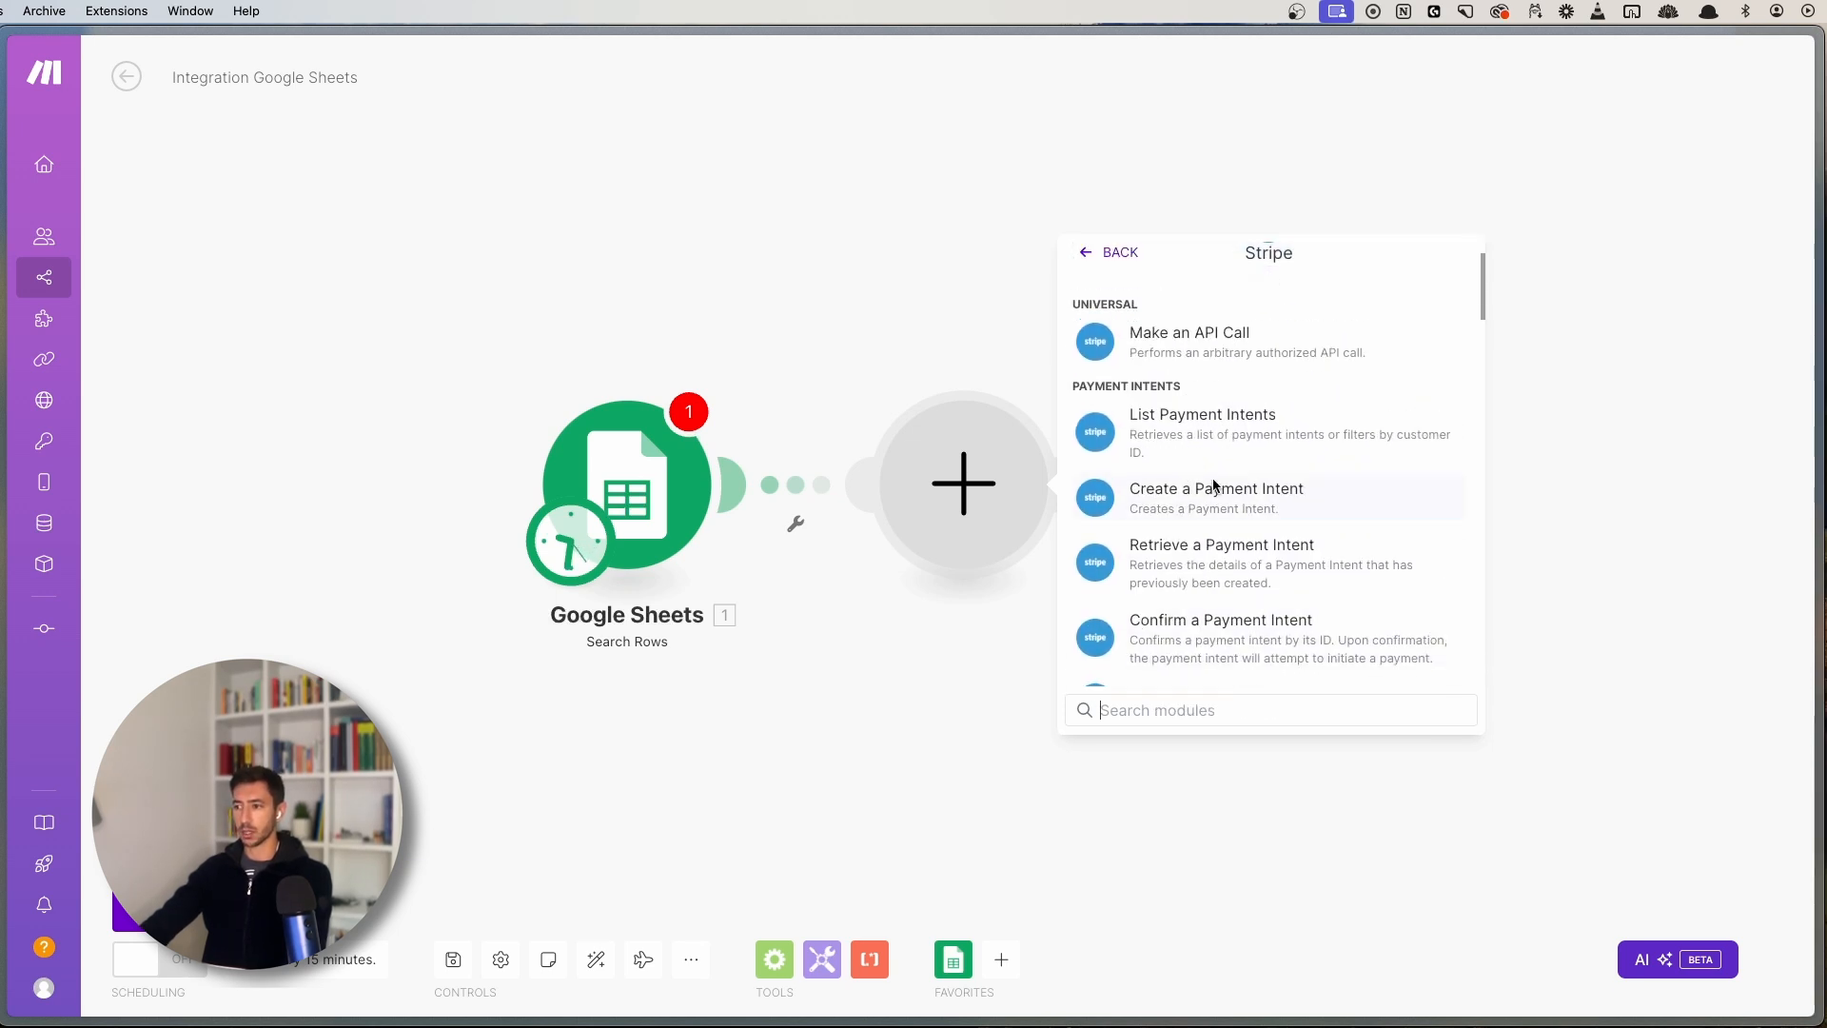
pyautogui.click(1140, 490)
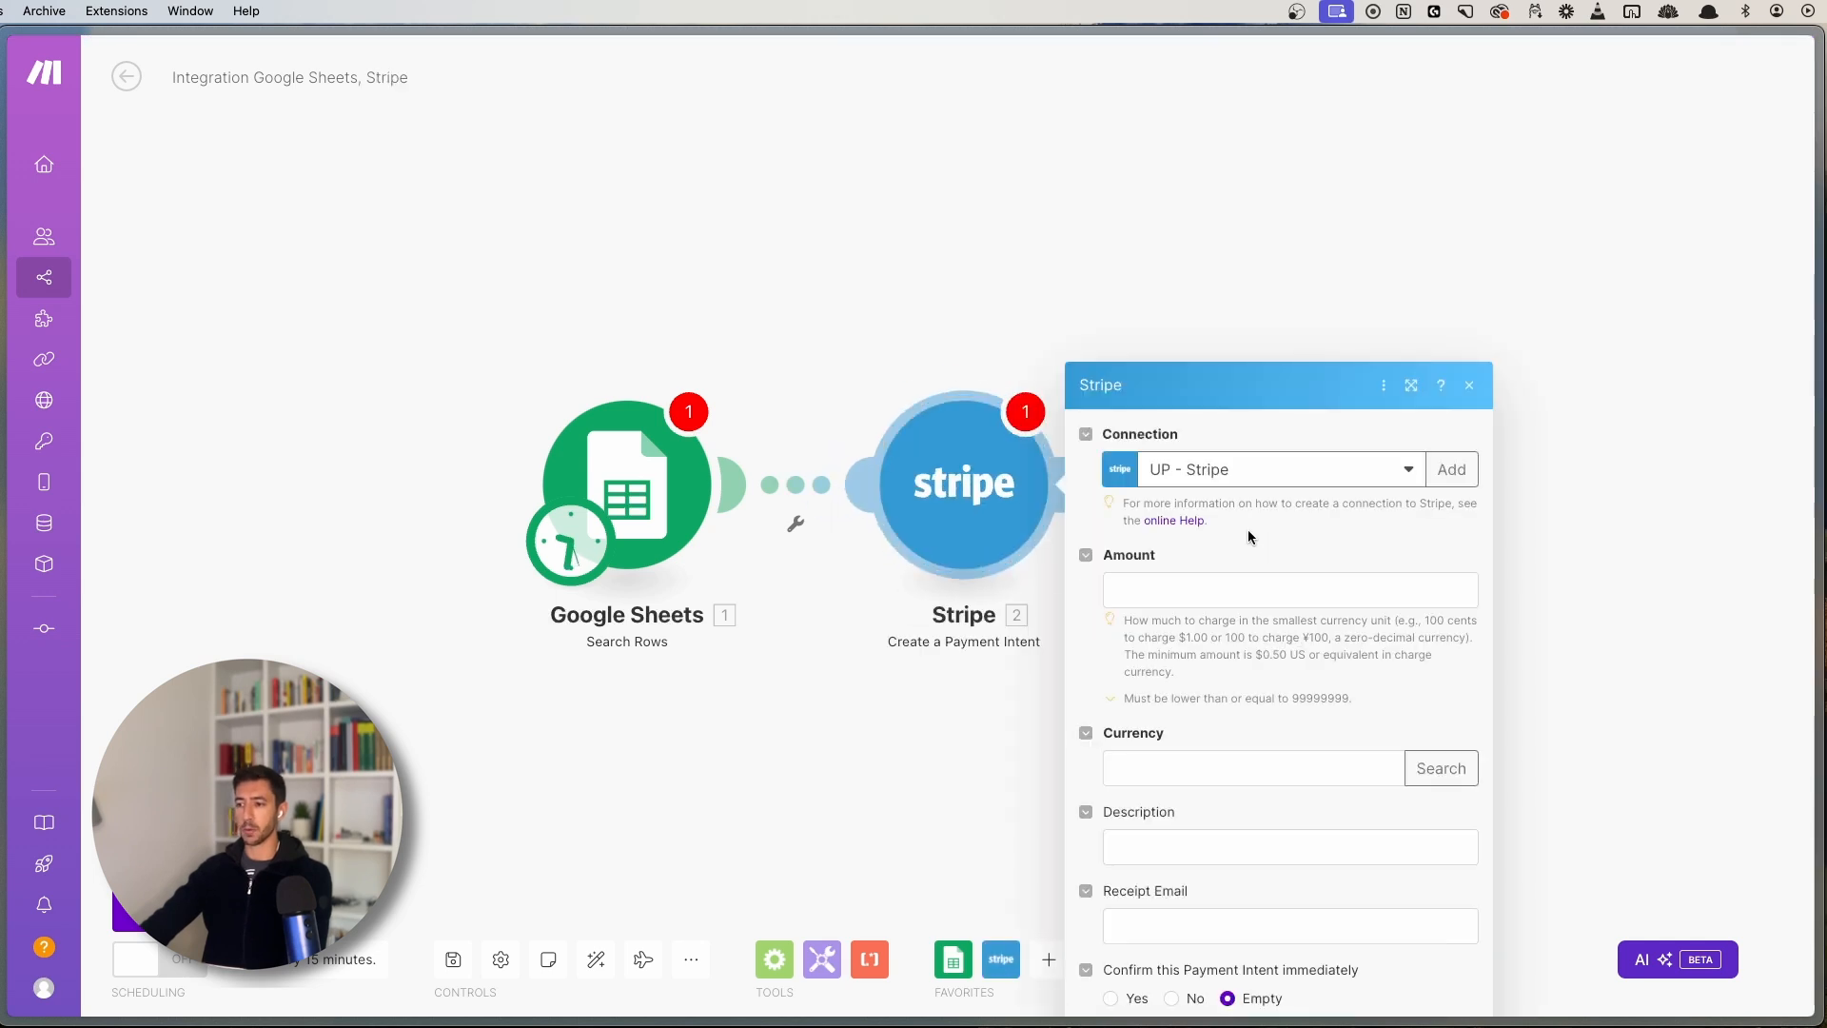
pyautogui.scroll(-5, 1256, 575)
pyautogui.scroll(-8, 1289, 567)
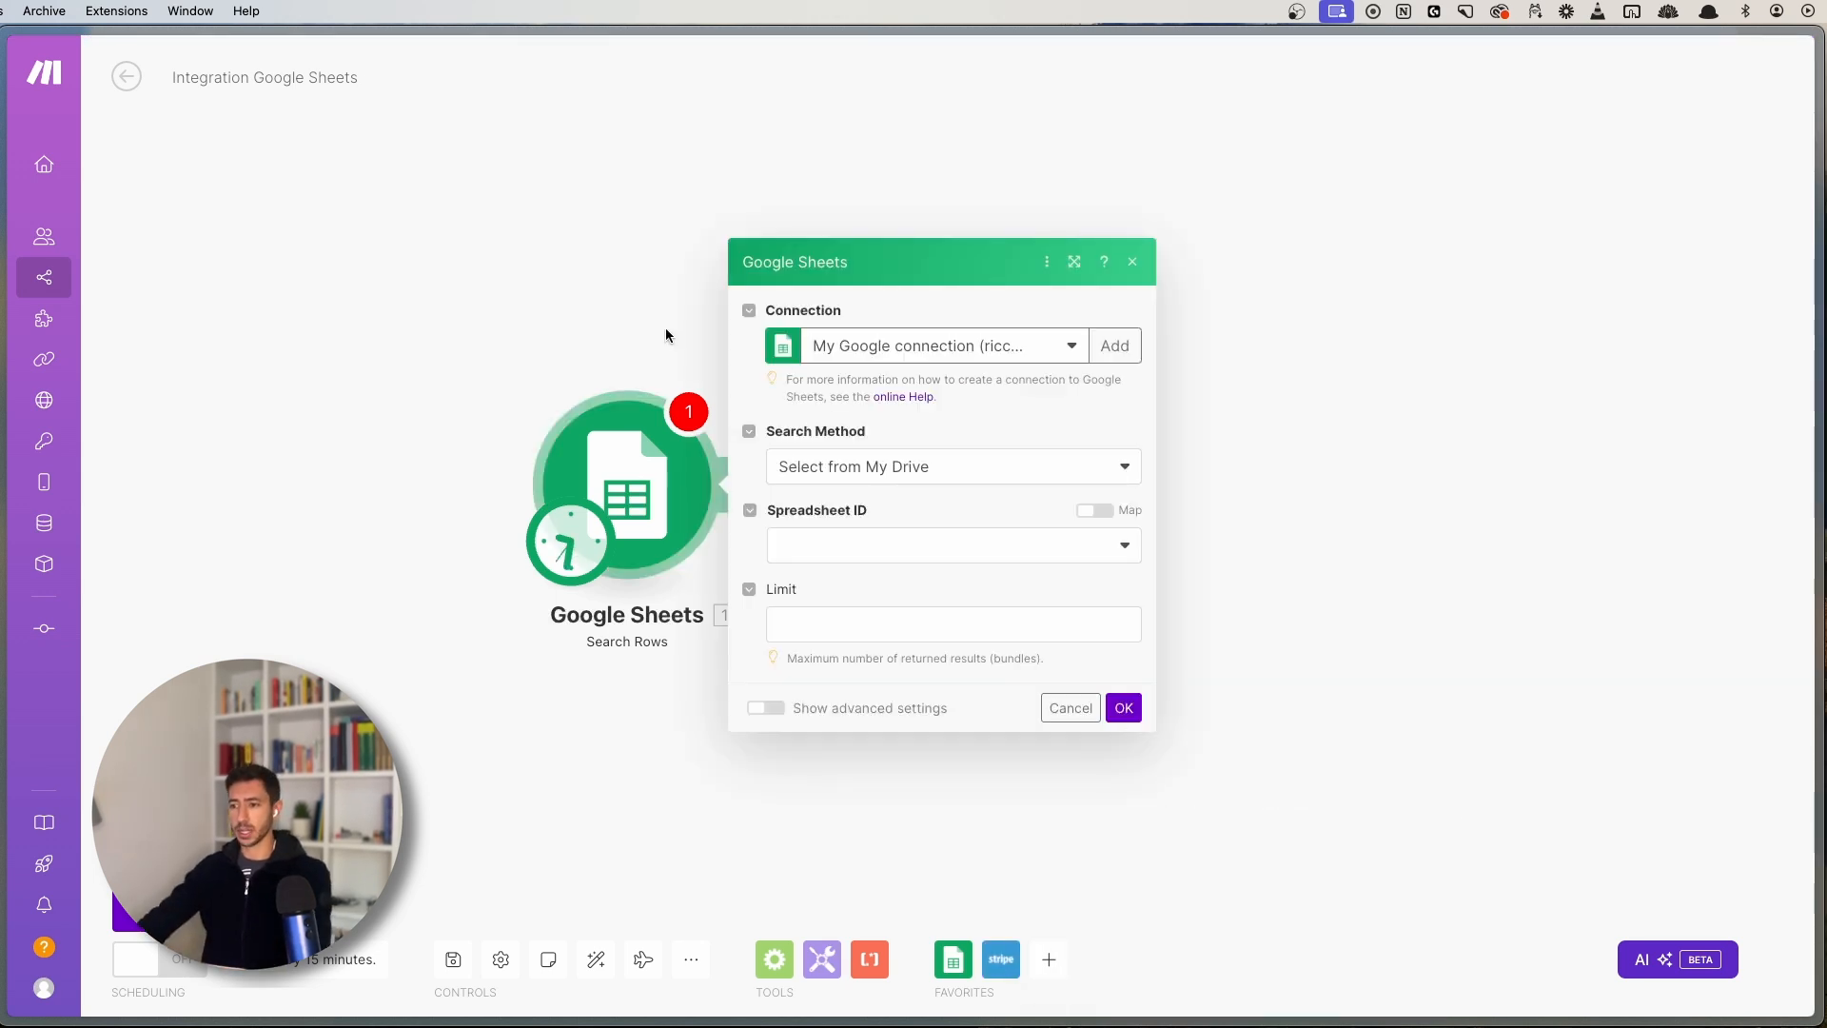
# - Point Search Rows at the (Master) Lead List spreadsheet's Master List sheet and remove the empty filter
pyautogui.click(896, 541)
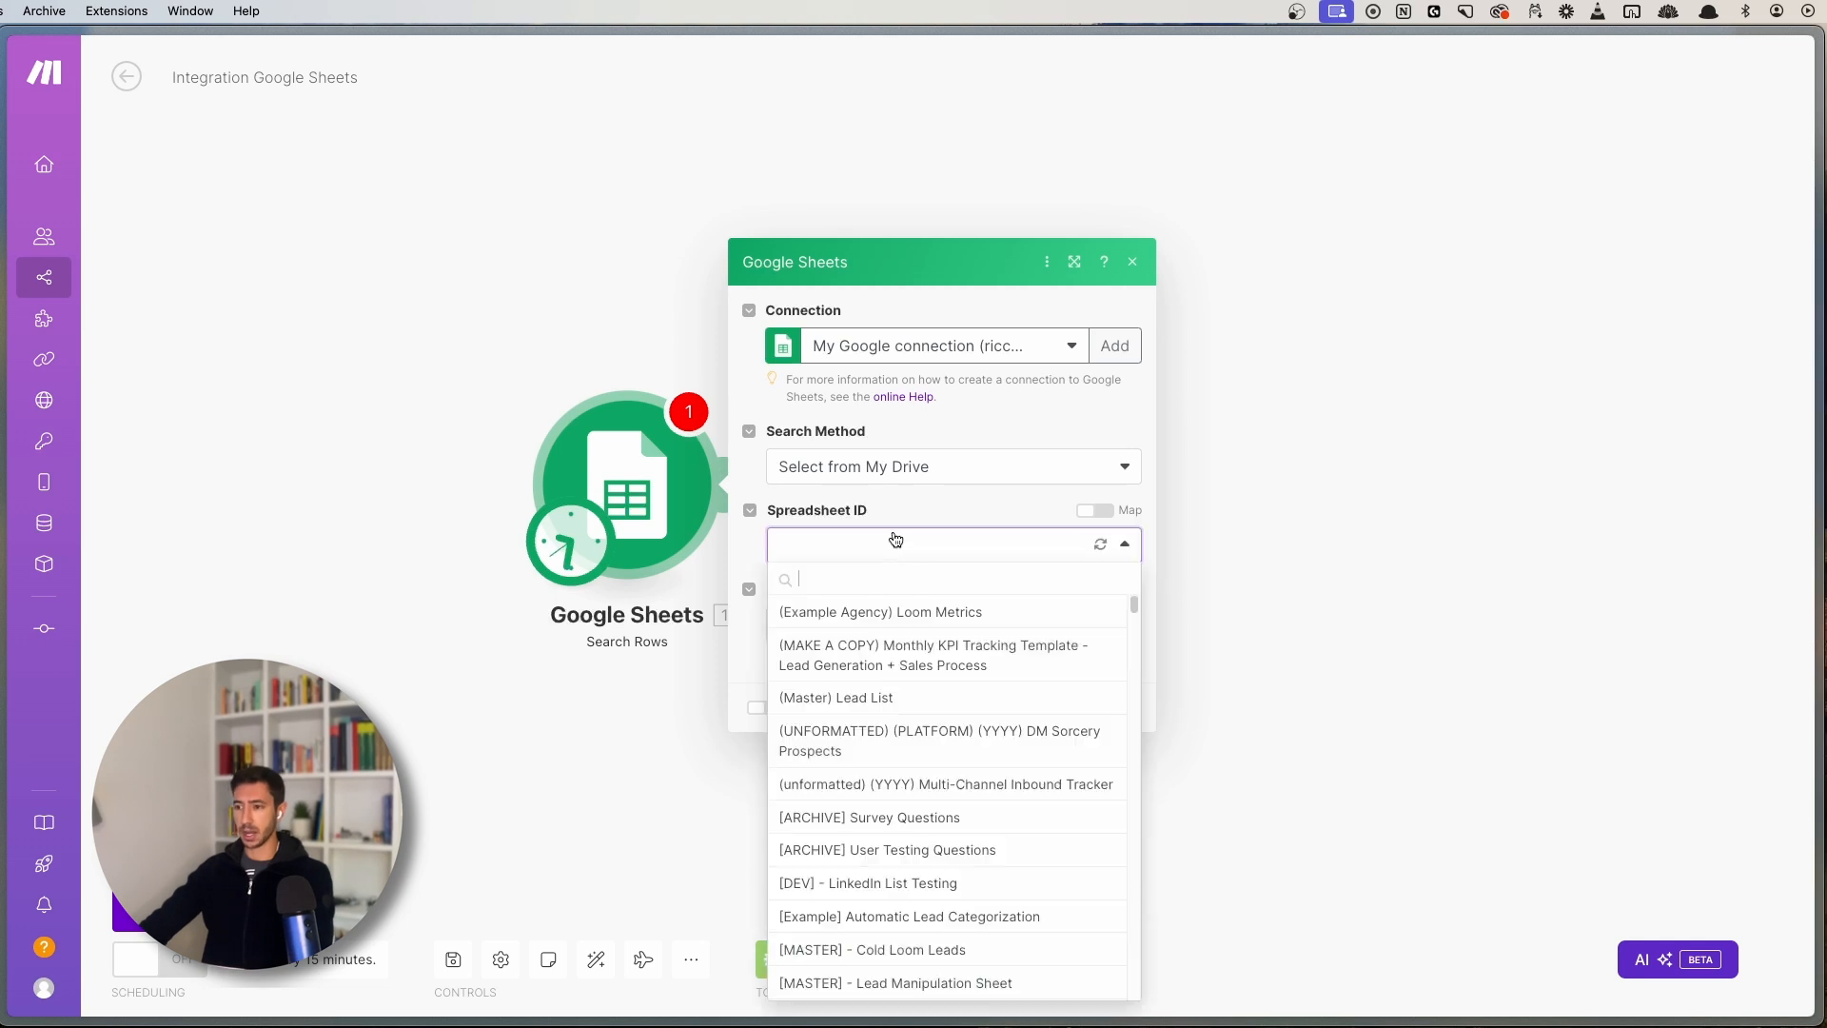
pyautogui.click(856, 697)
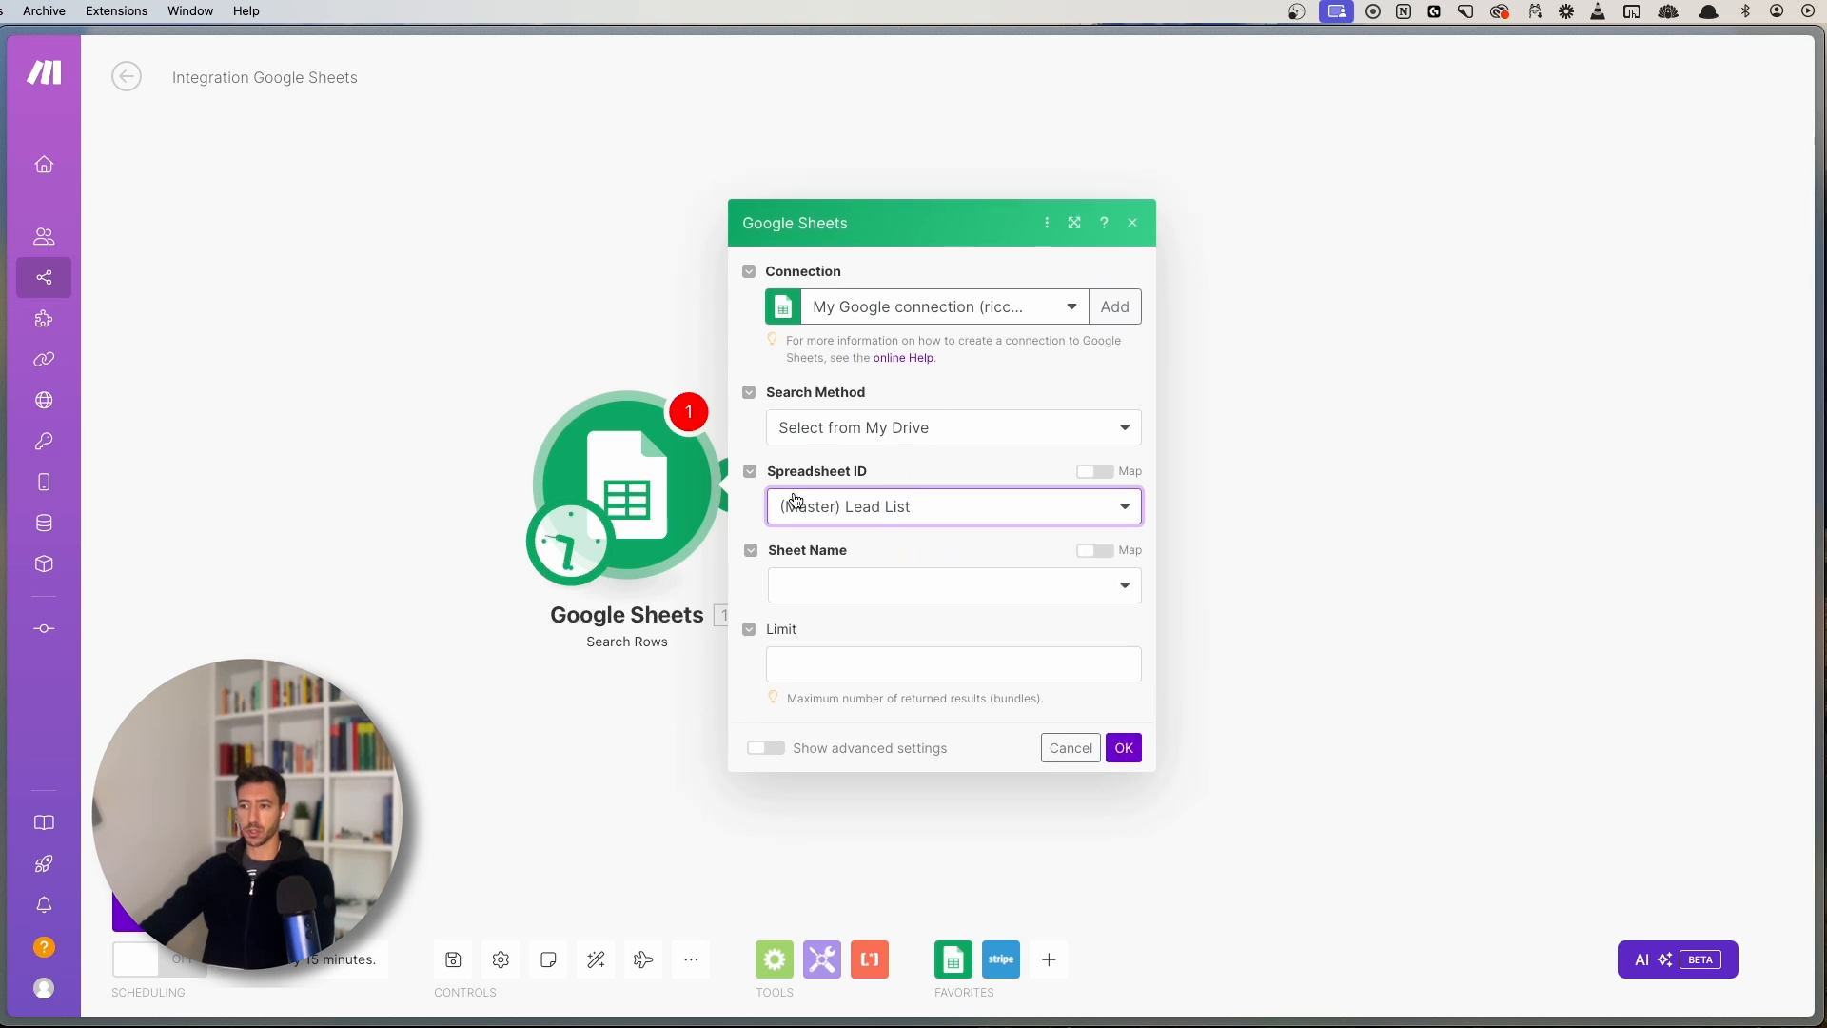
pyautogui.click(815, 584)
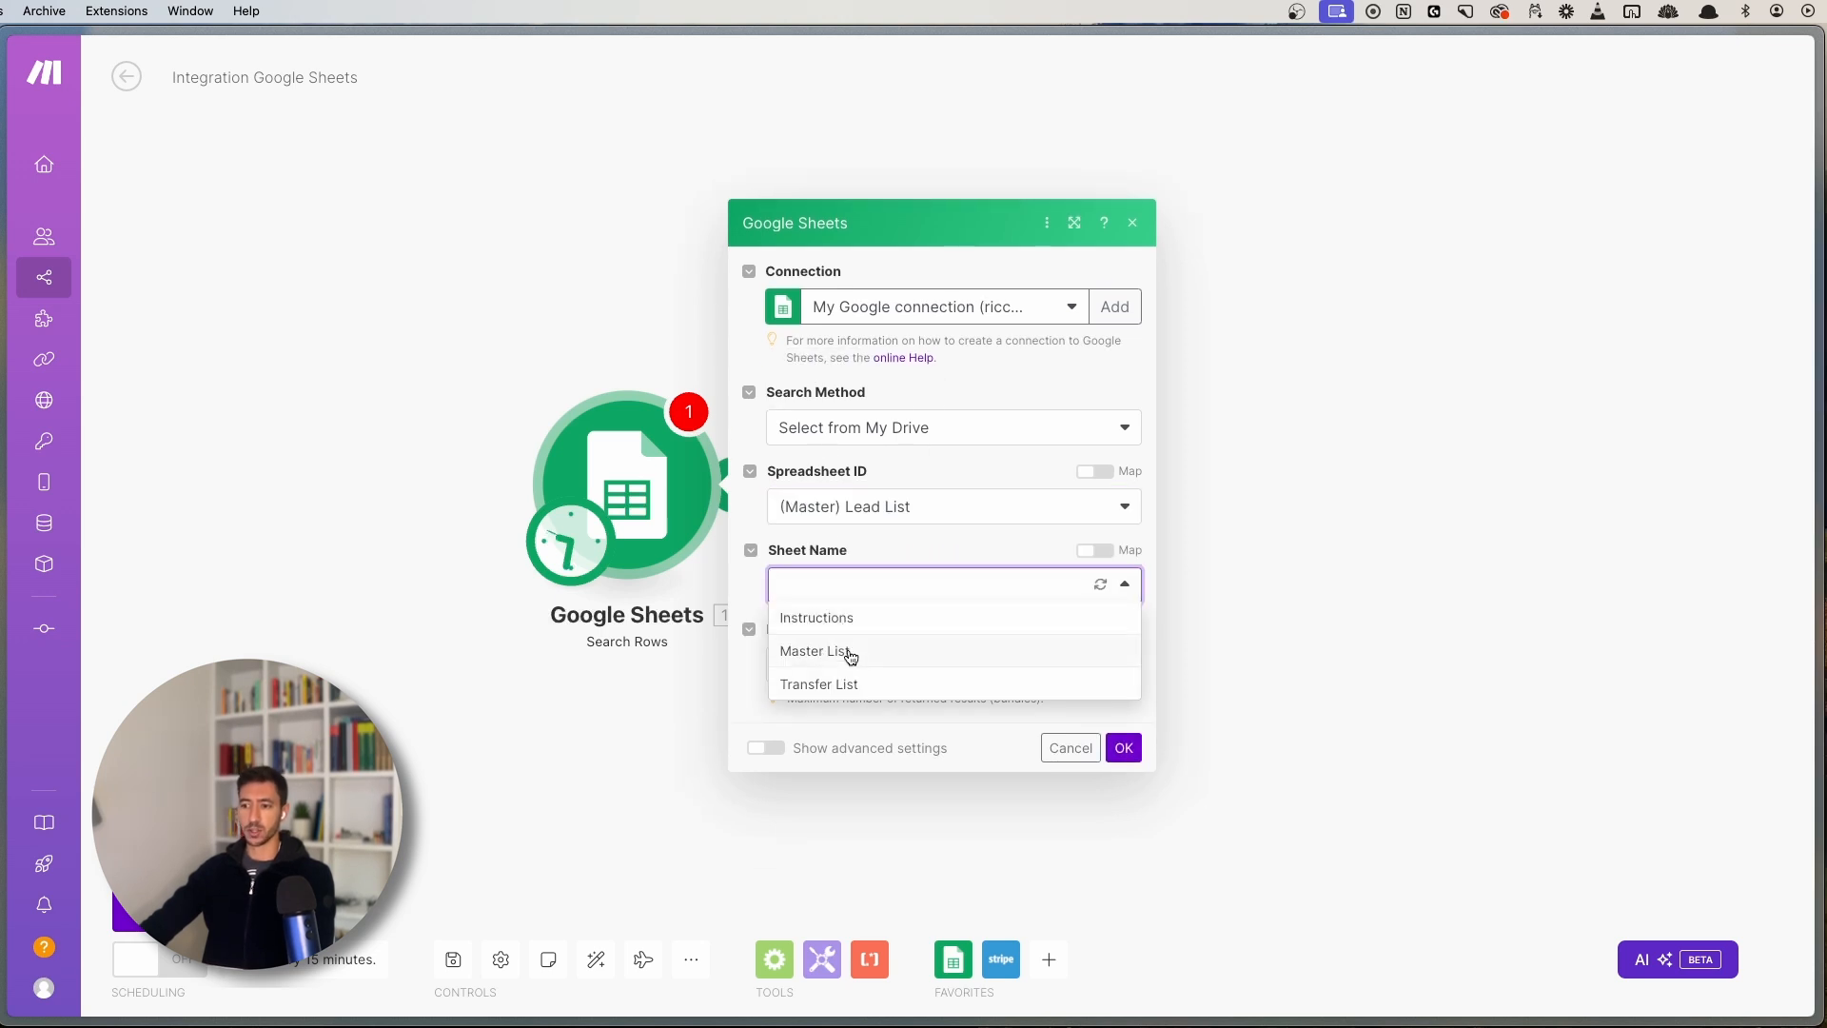
pyautogui.click(849, 655)
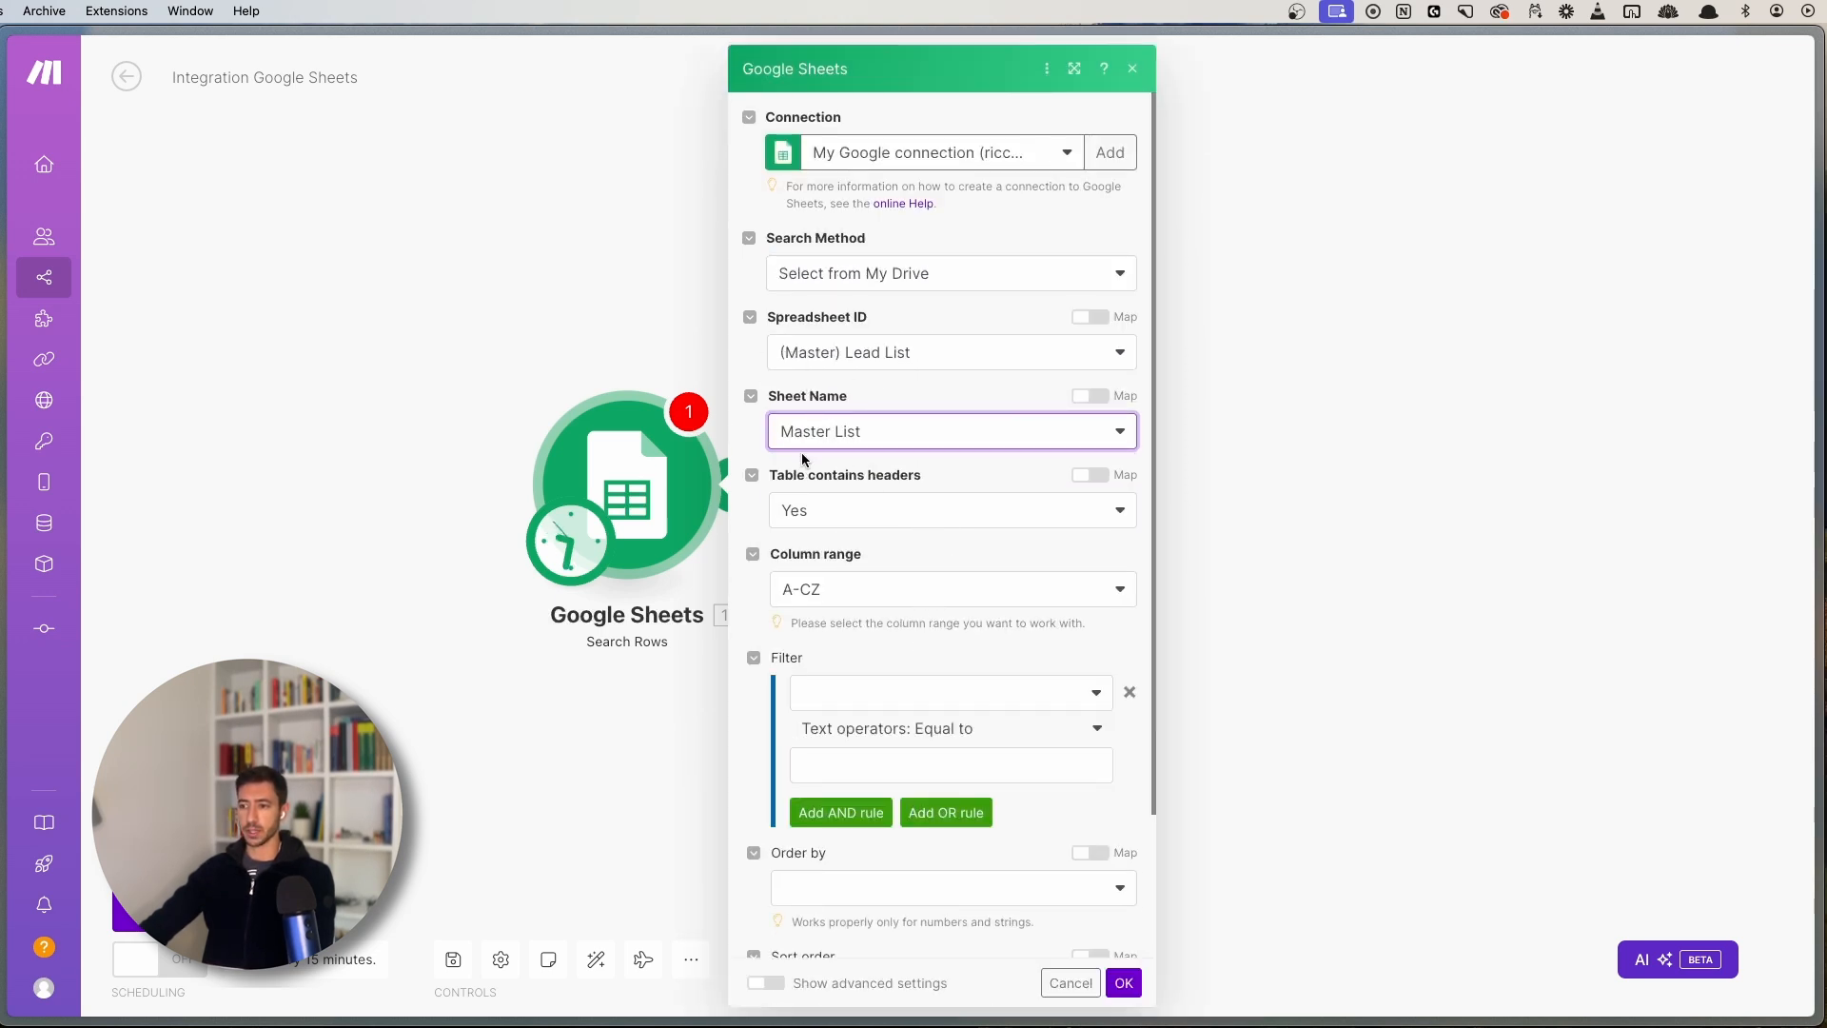
pyautogui.click(1130, 693)
pyautogui.scroll(-2, 799, 752)
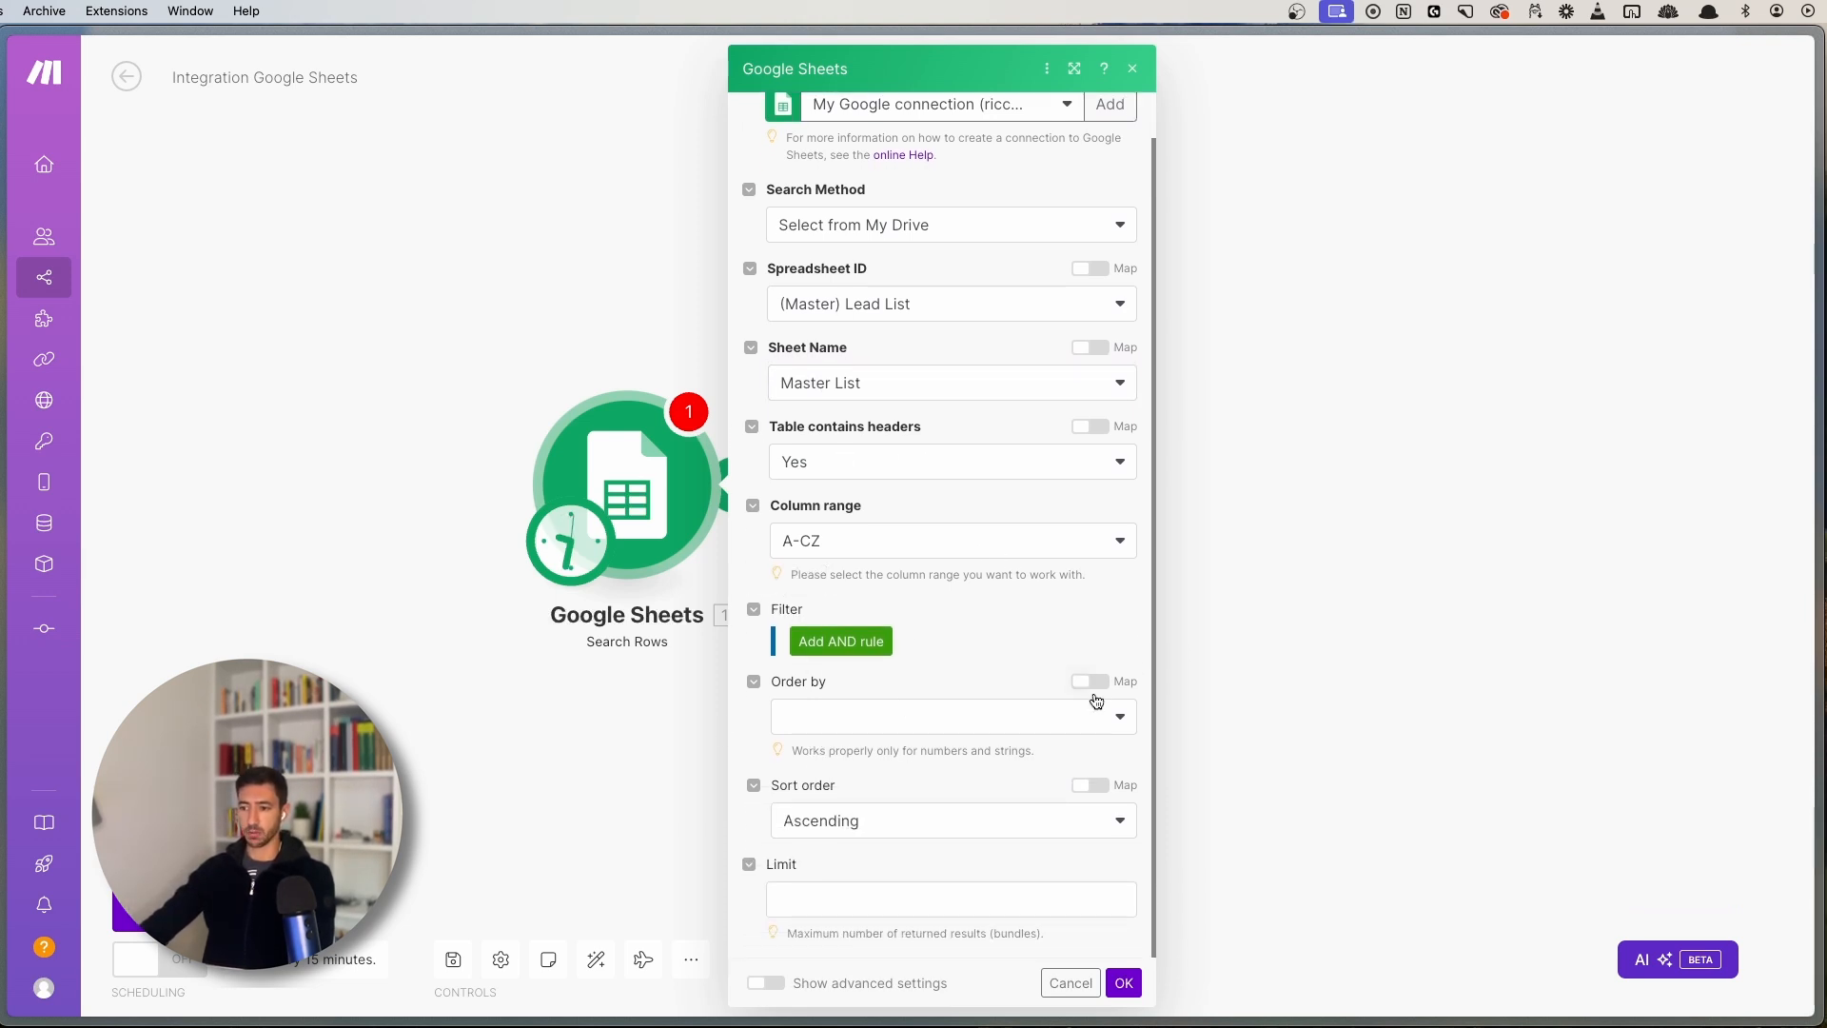
# - Set the Search Rows result limit to 10 and save its settings
pyautogui.click(843, 715)
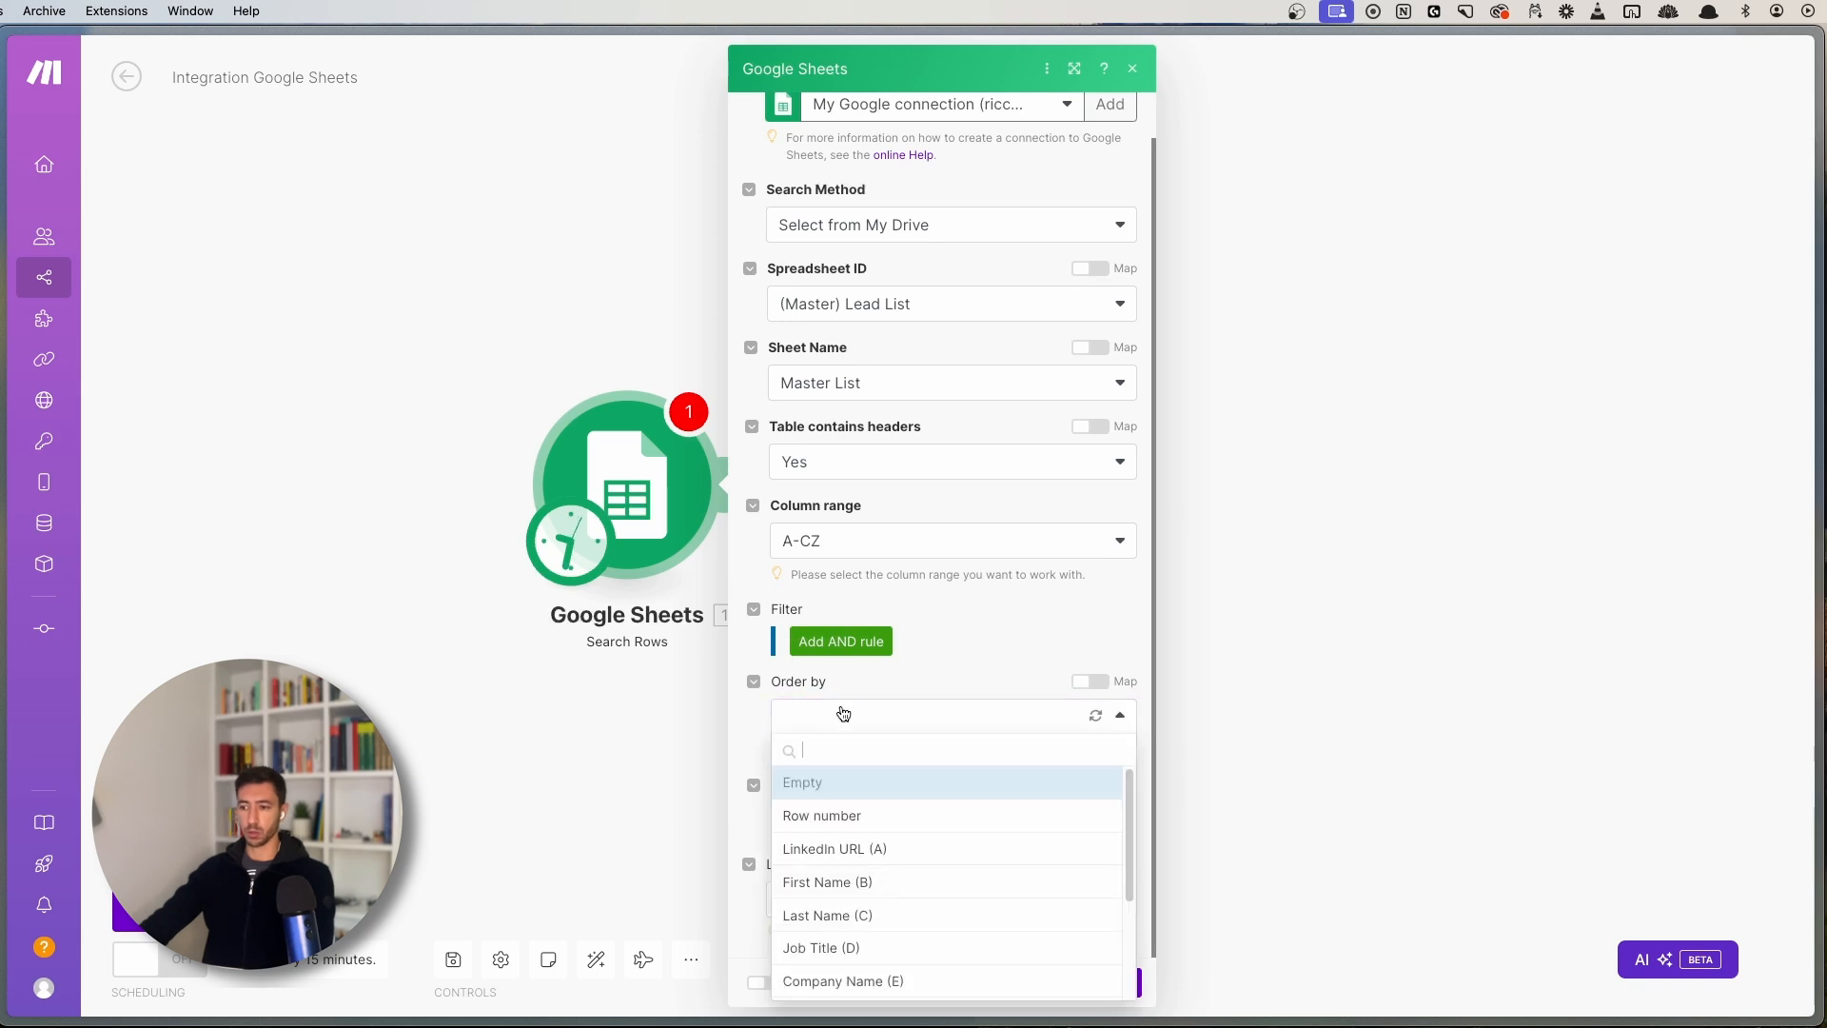
pyautogui.click(843, 715)
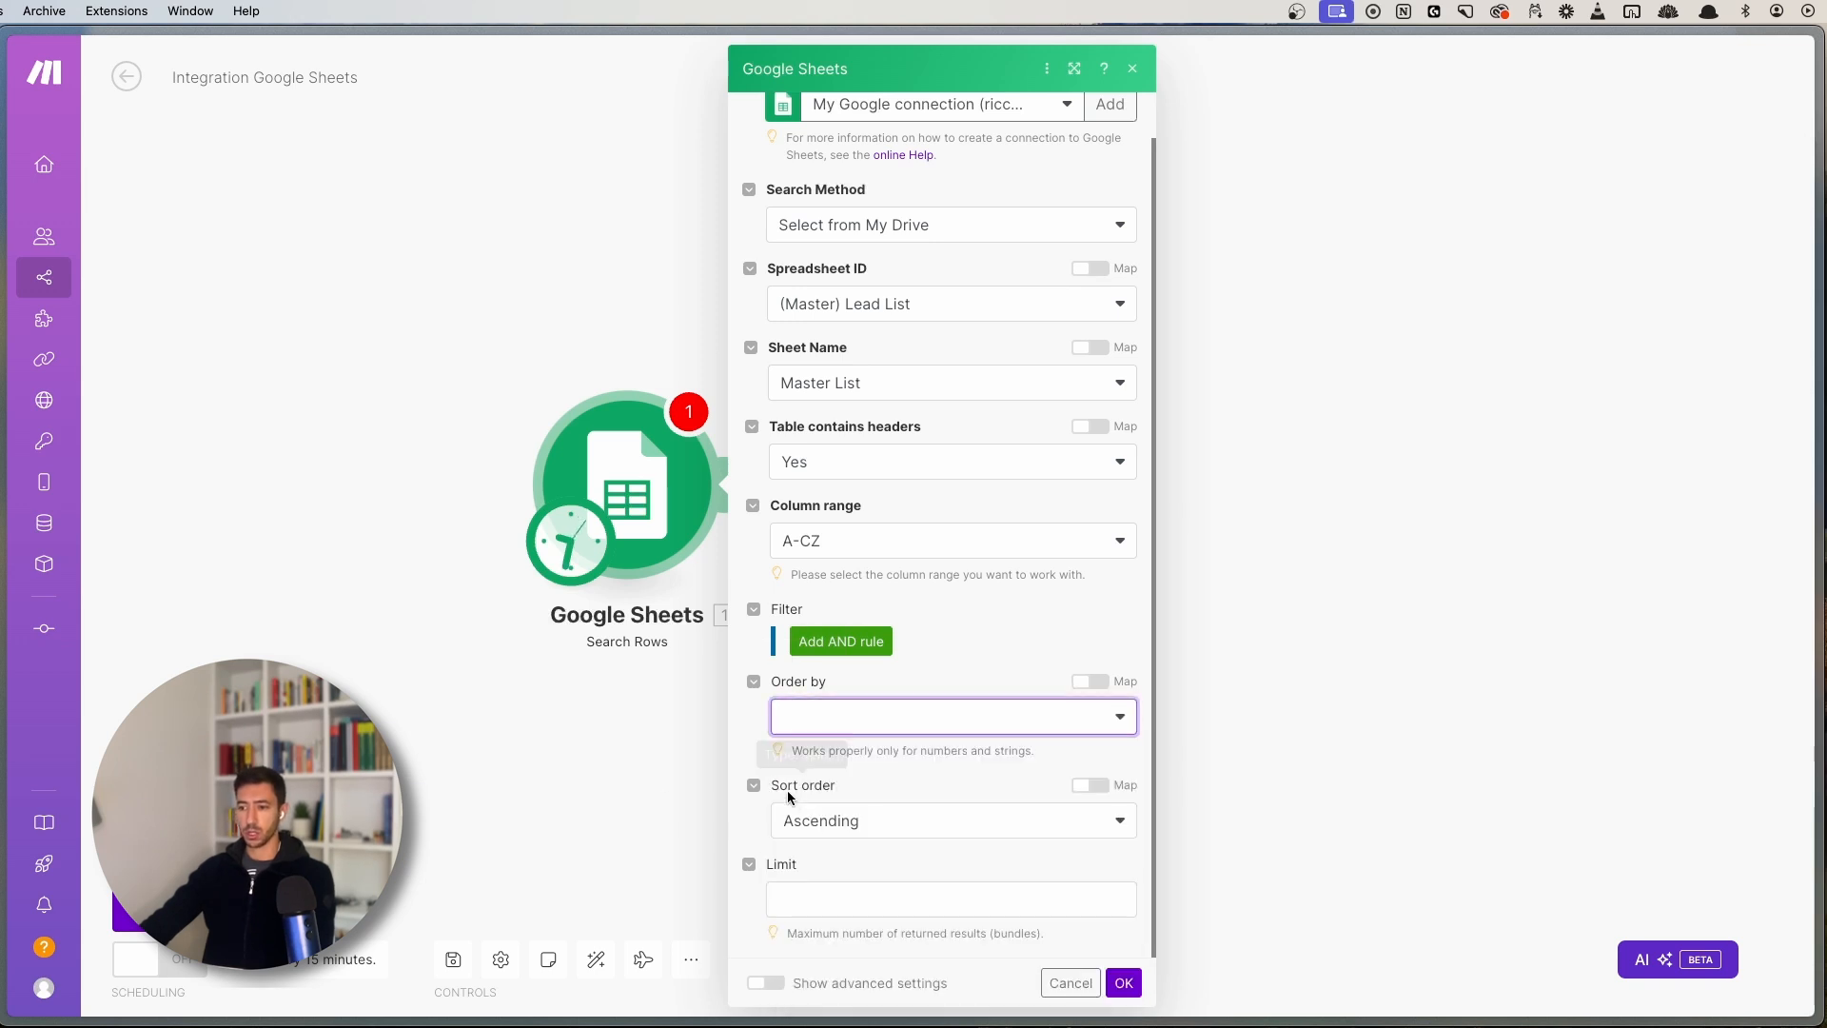
pyautogui.moveTo(788, 789); pyautogui.dragTo(842, 785)
pyautogui.click(844, 785)
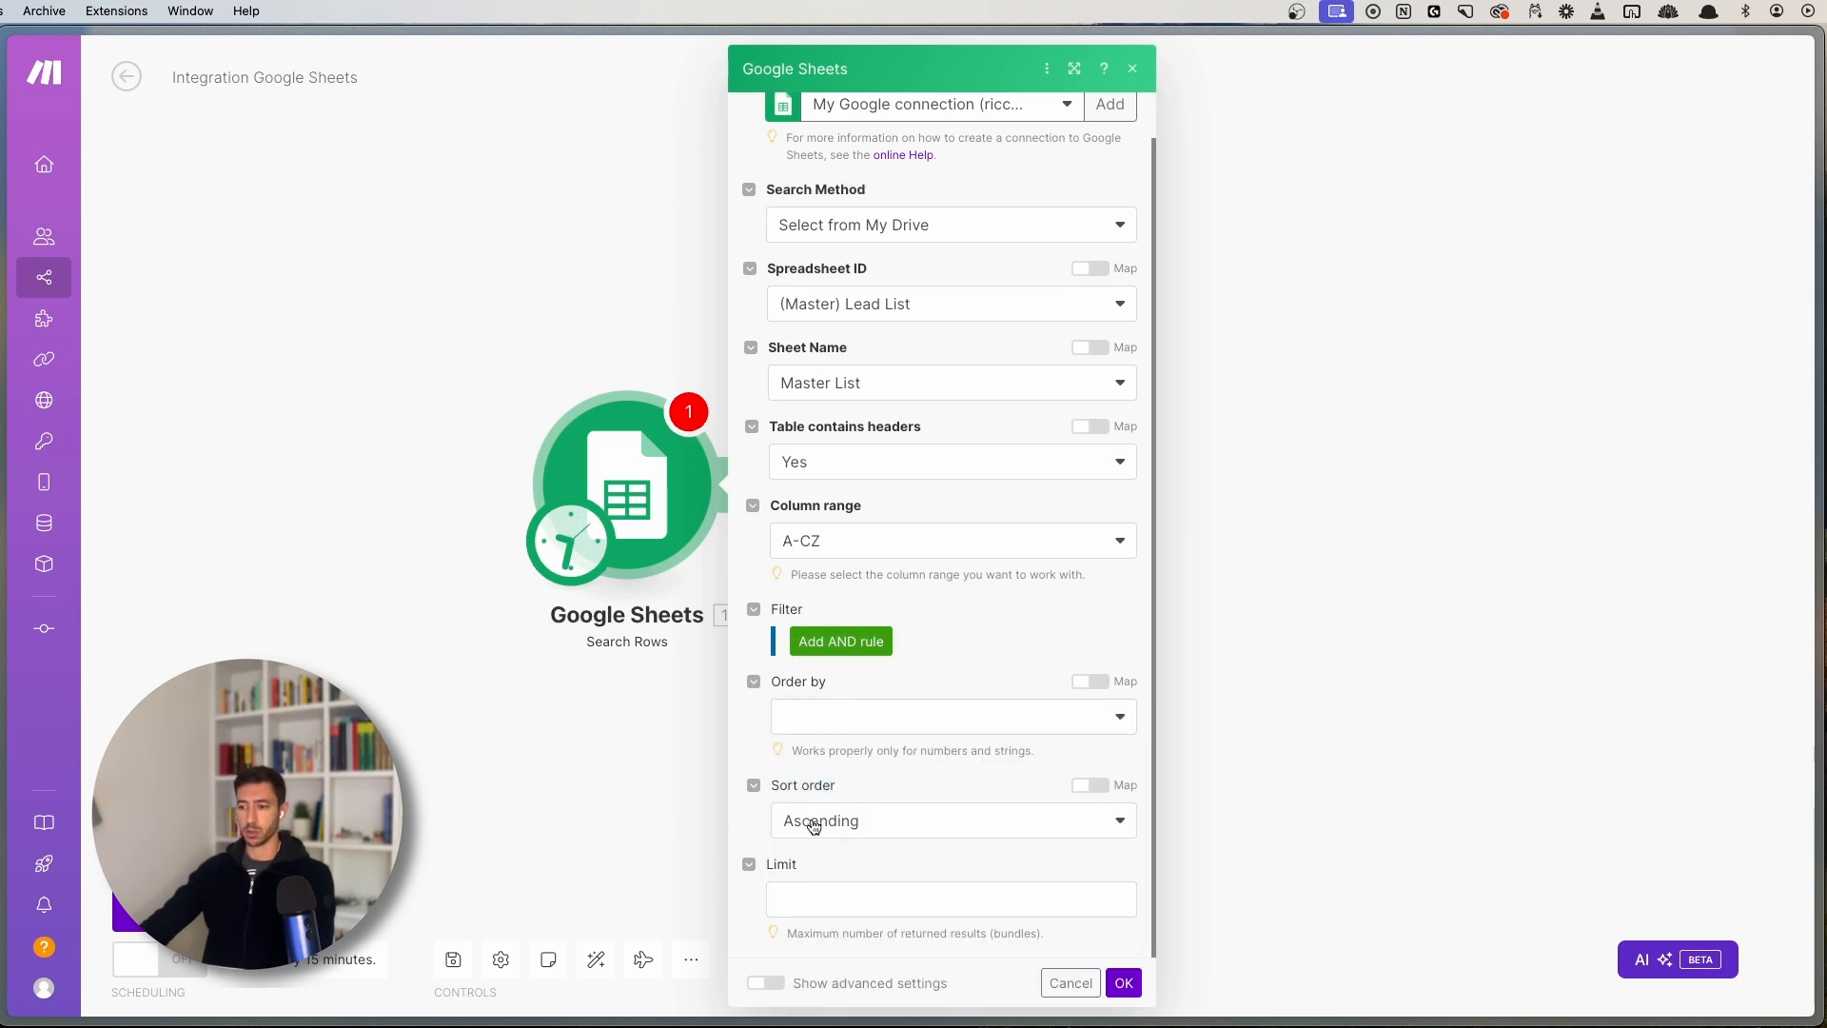
pyautogui.click(806, 891)
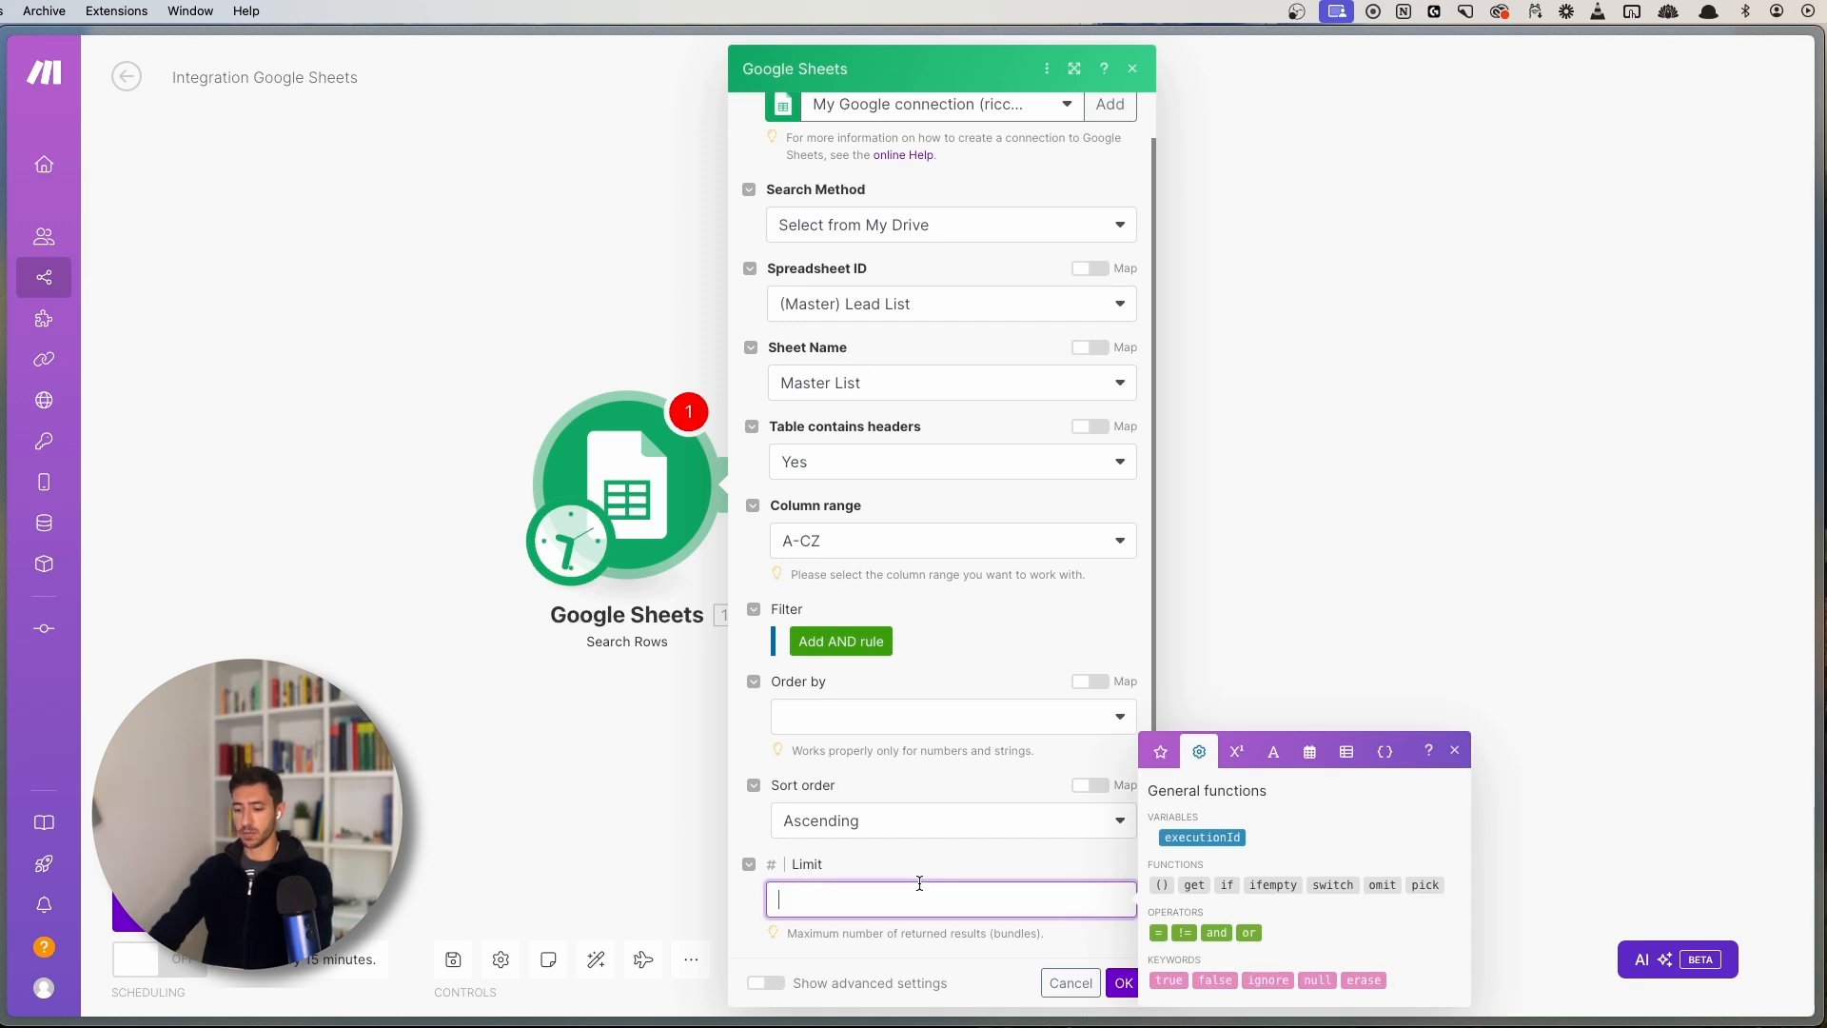
pyautogui.write('10')
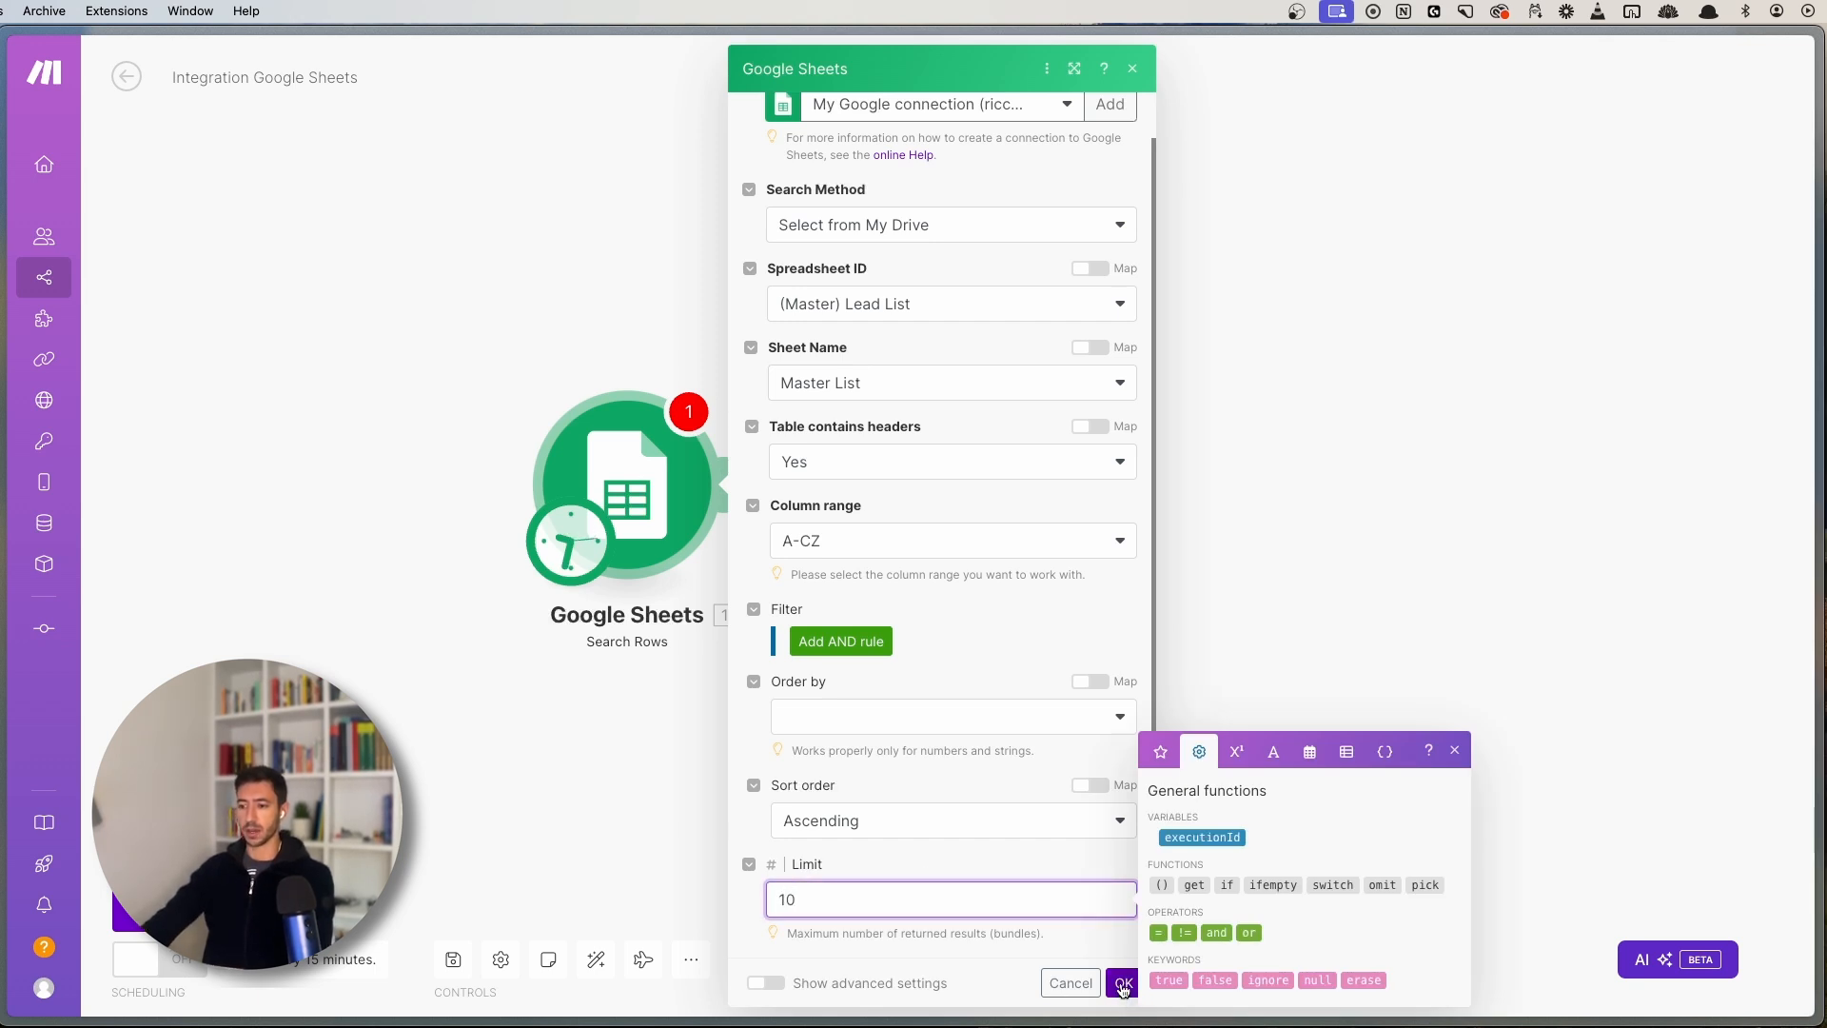
pyautogui.click(1123, 984)
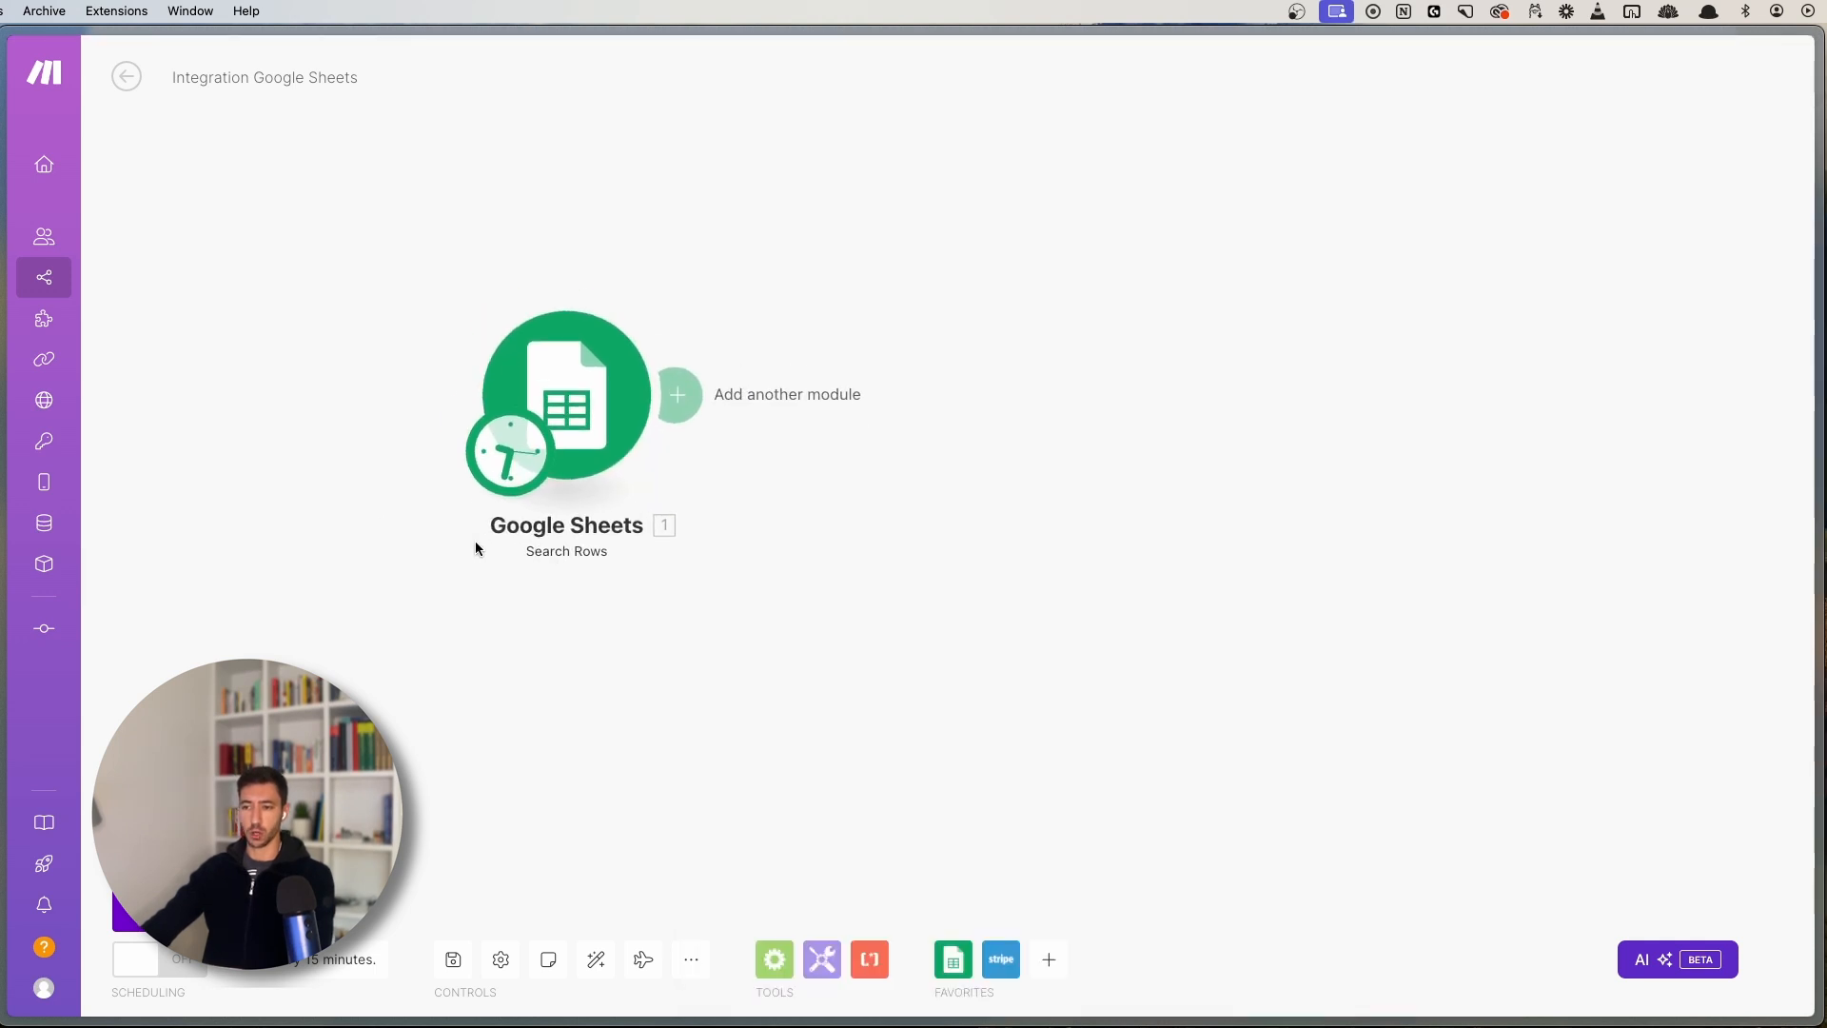
# - Save the scenario and run only the Google Sheets Search Rows module once
pyautogui.click(453, 958)
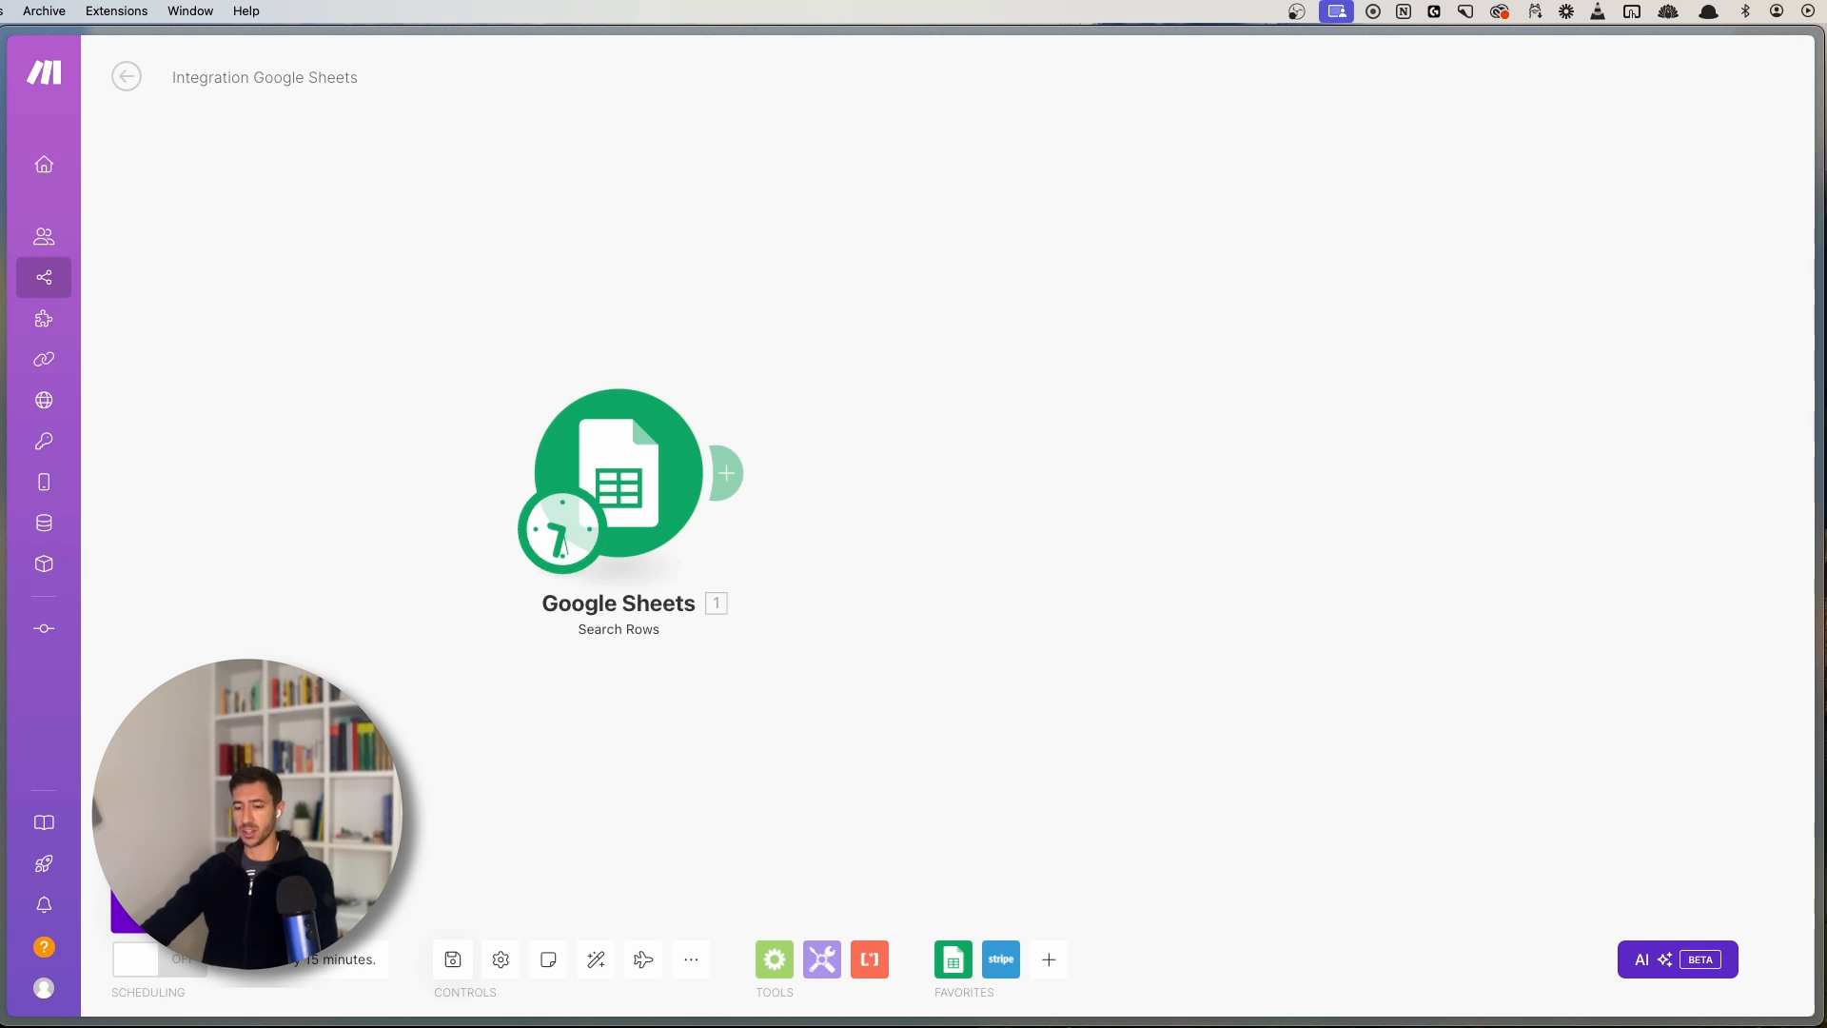
pyautogui.moveTo(635, 471); pyautogui.dragTo(663, 504)
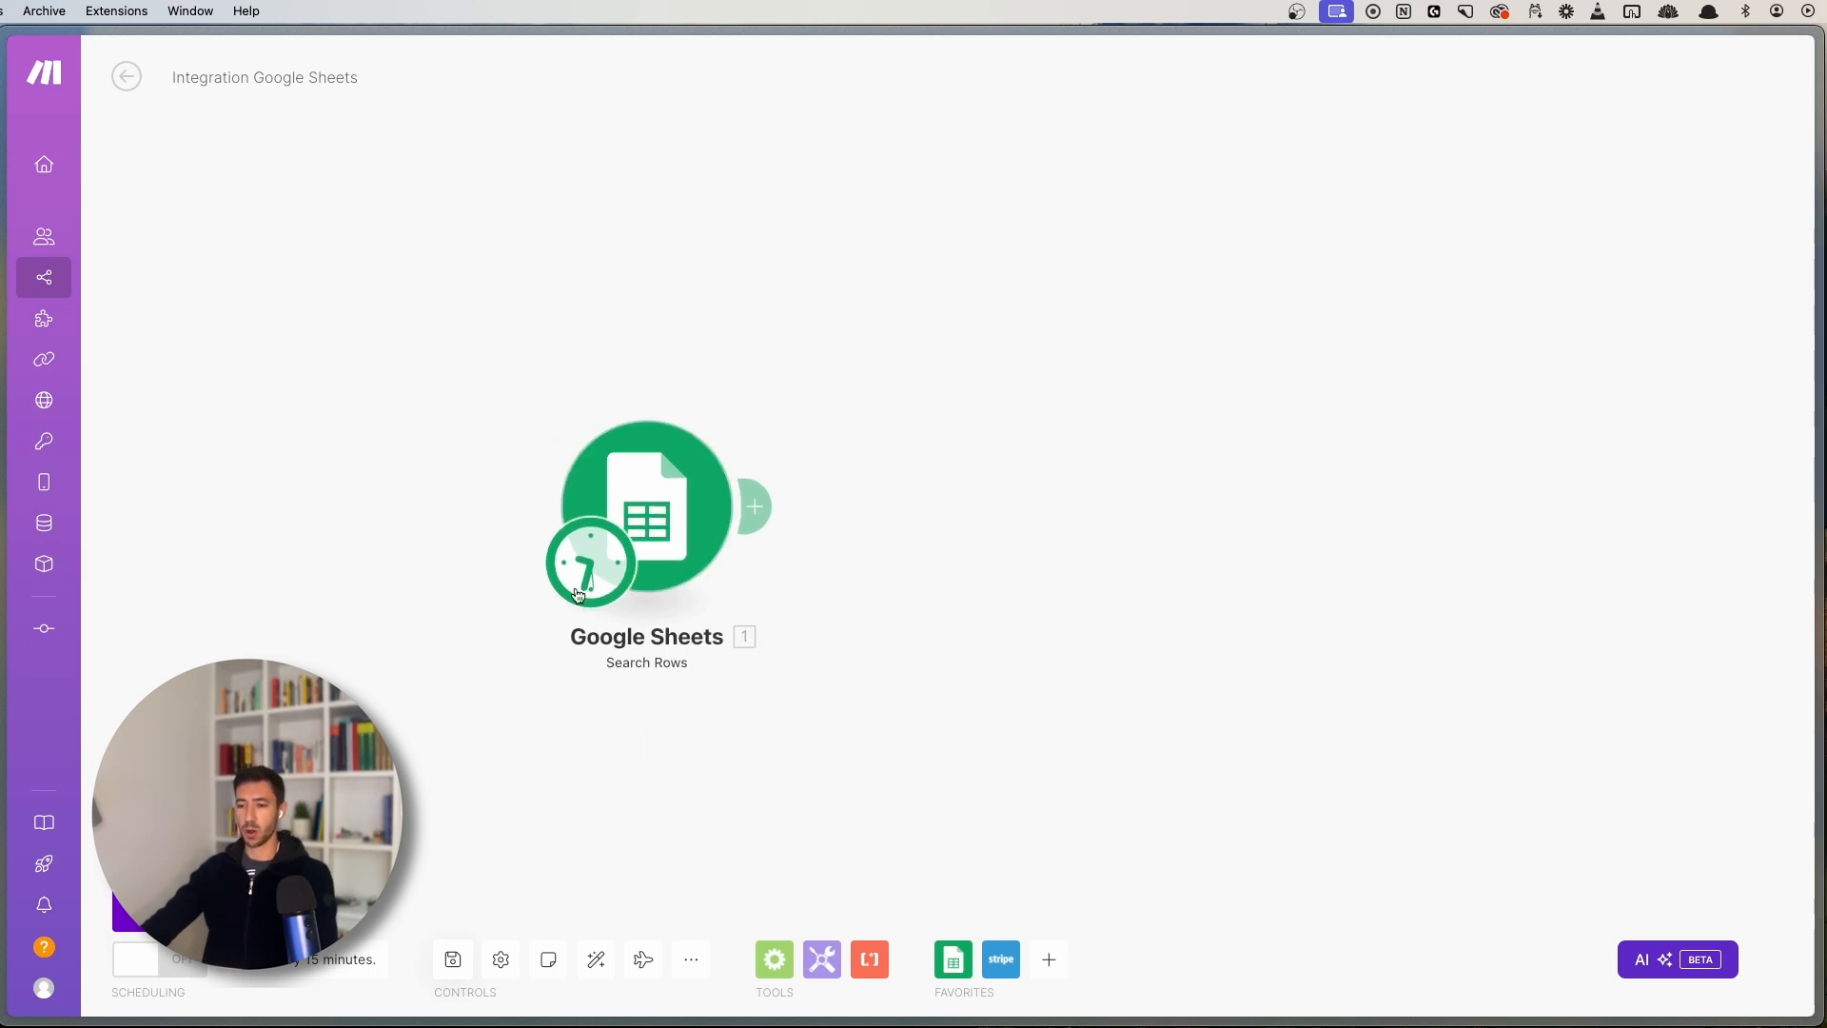
pyautogui.rightClick(663, 499)
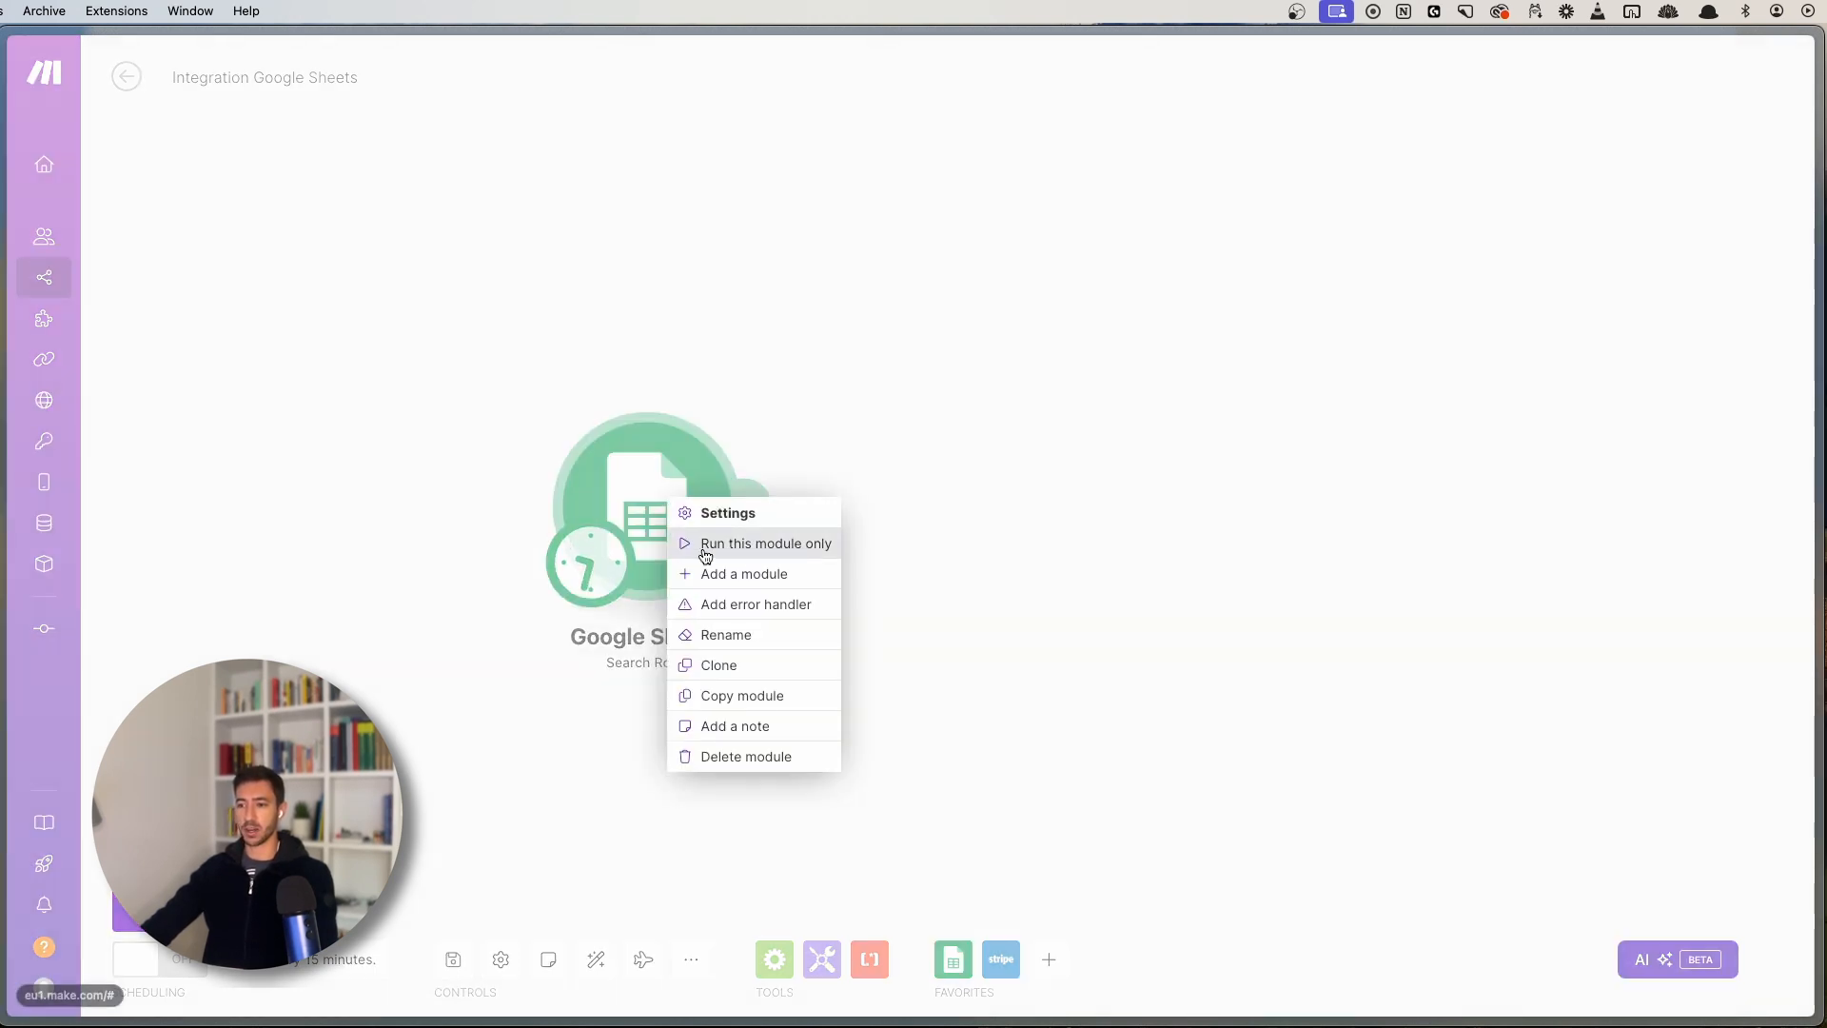
pyautogui.click(1034, 512)
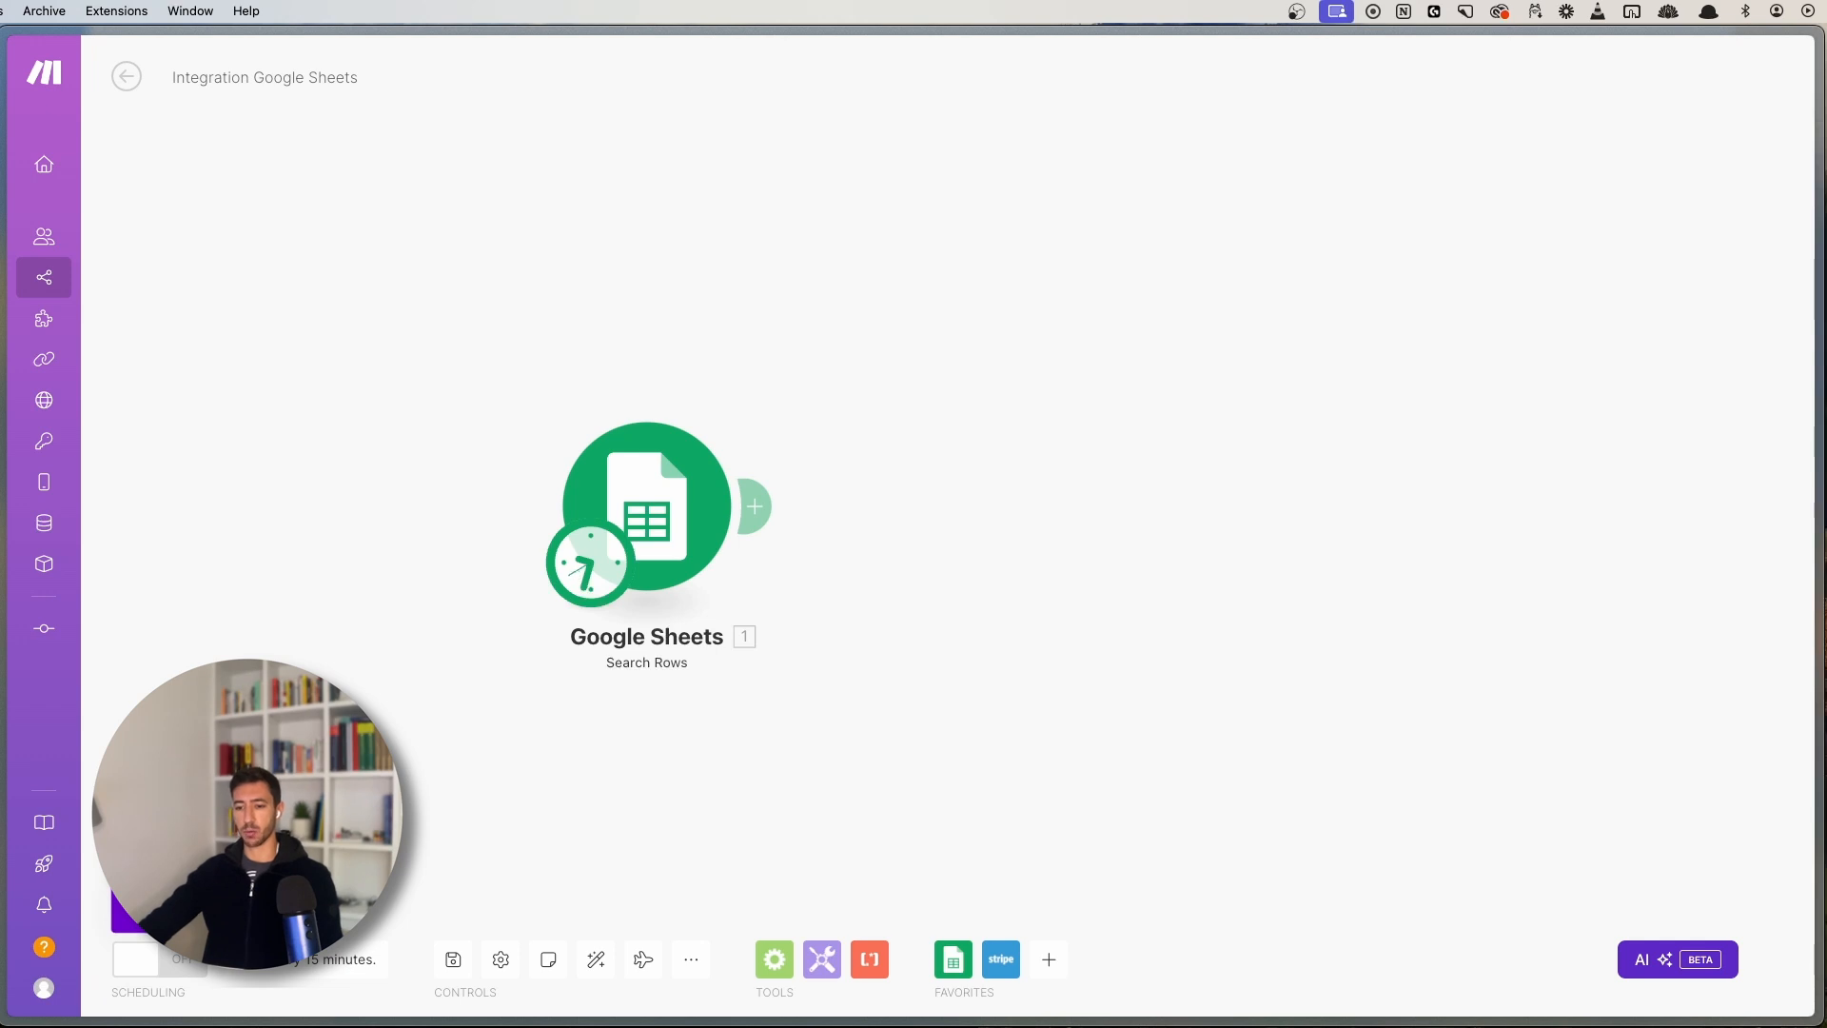
pyautogui.click(164, 911)
pyautogui.moveTo(855, 721); pyautogui.dragTo(485, 765)
# - Inspect Operation 1's input (Master List, limit 10, range A1:CZ1) and its lead output bundles
pyautogui.click(701, 411)
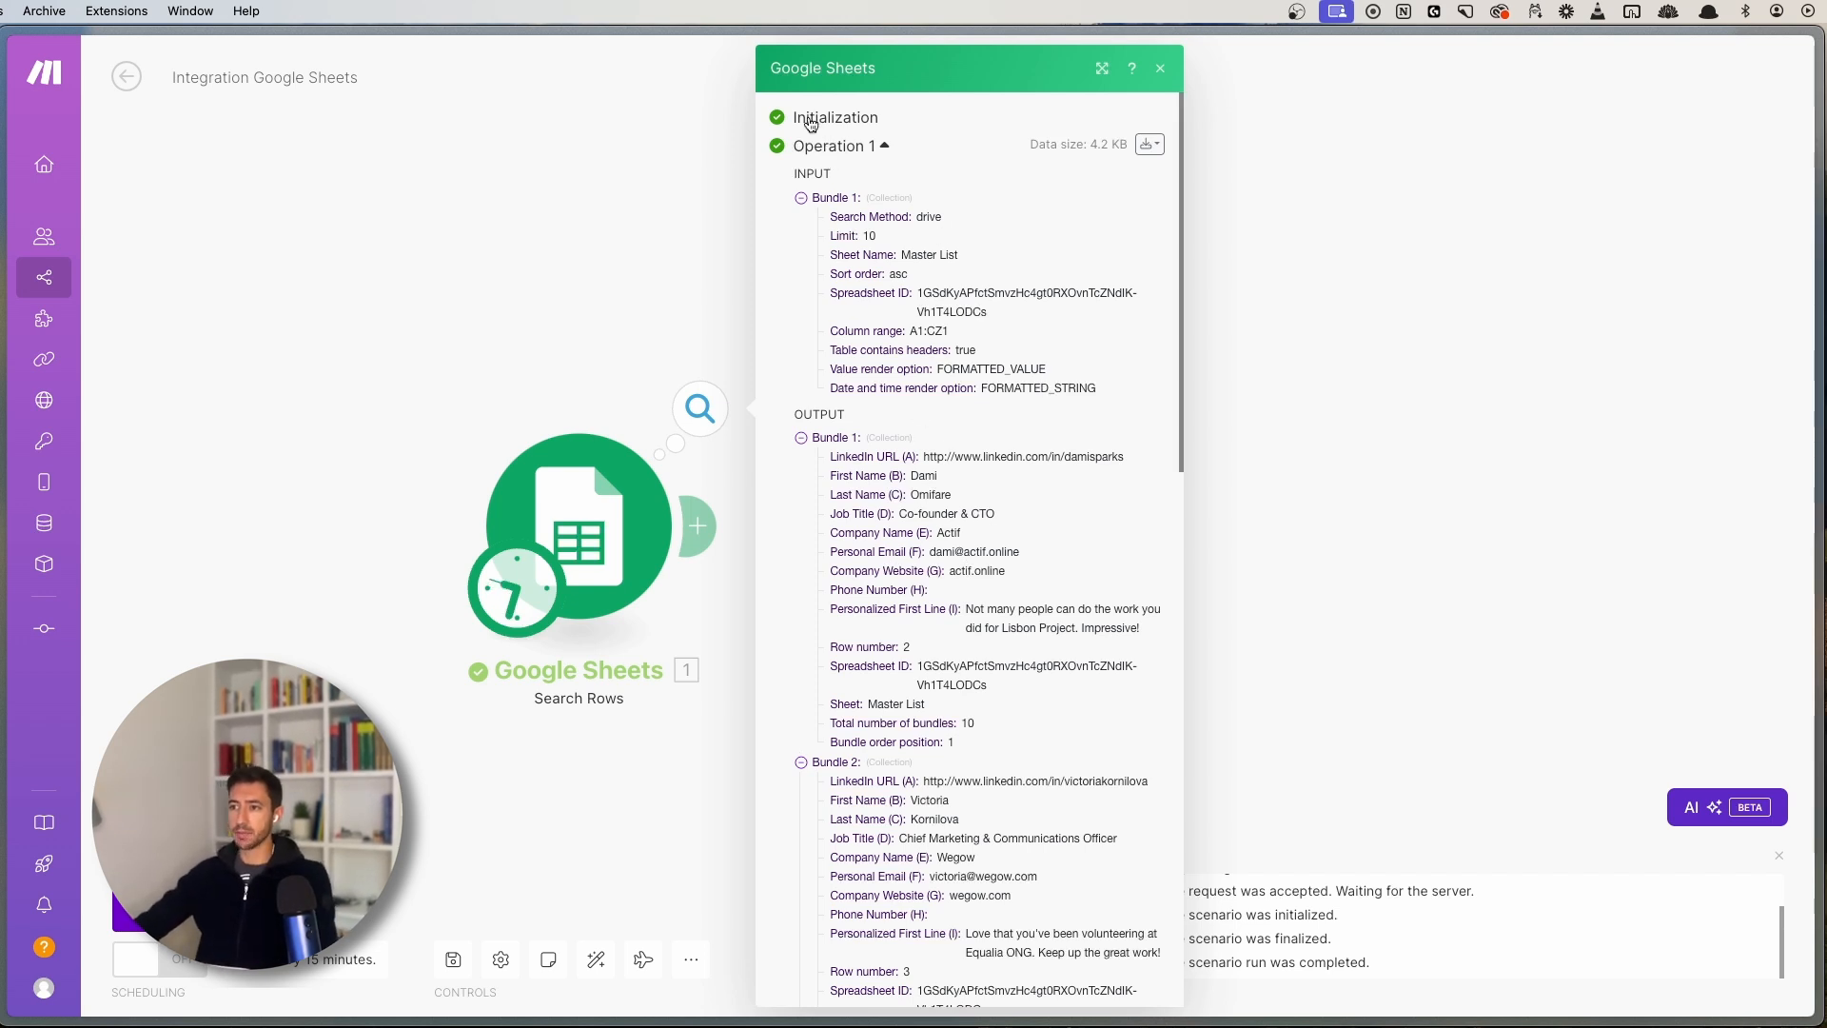
pyautogui.click(846, 153)
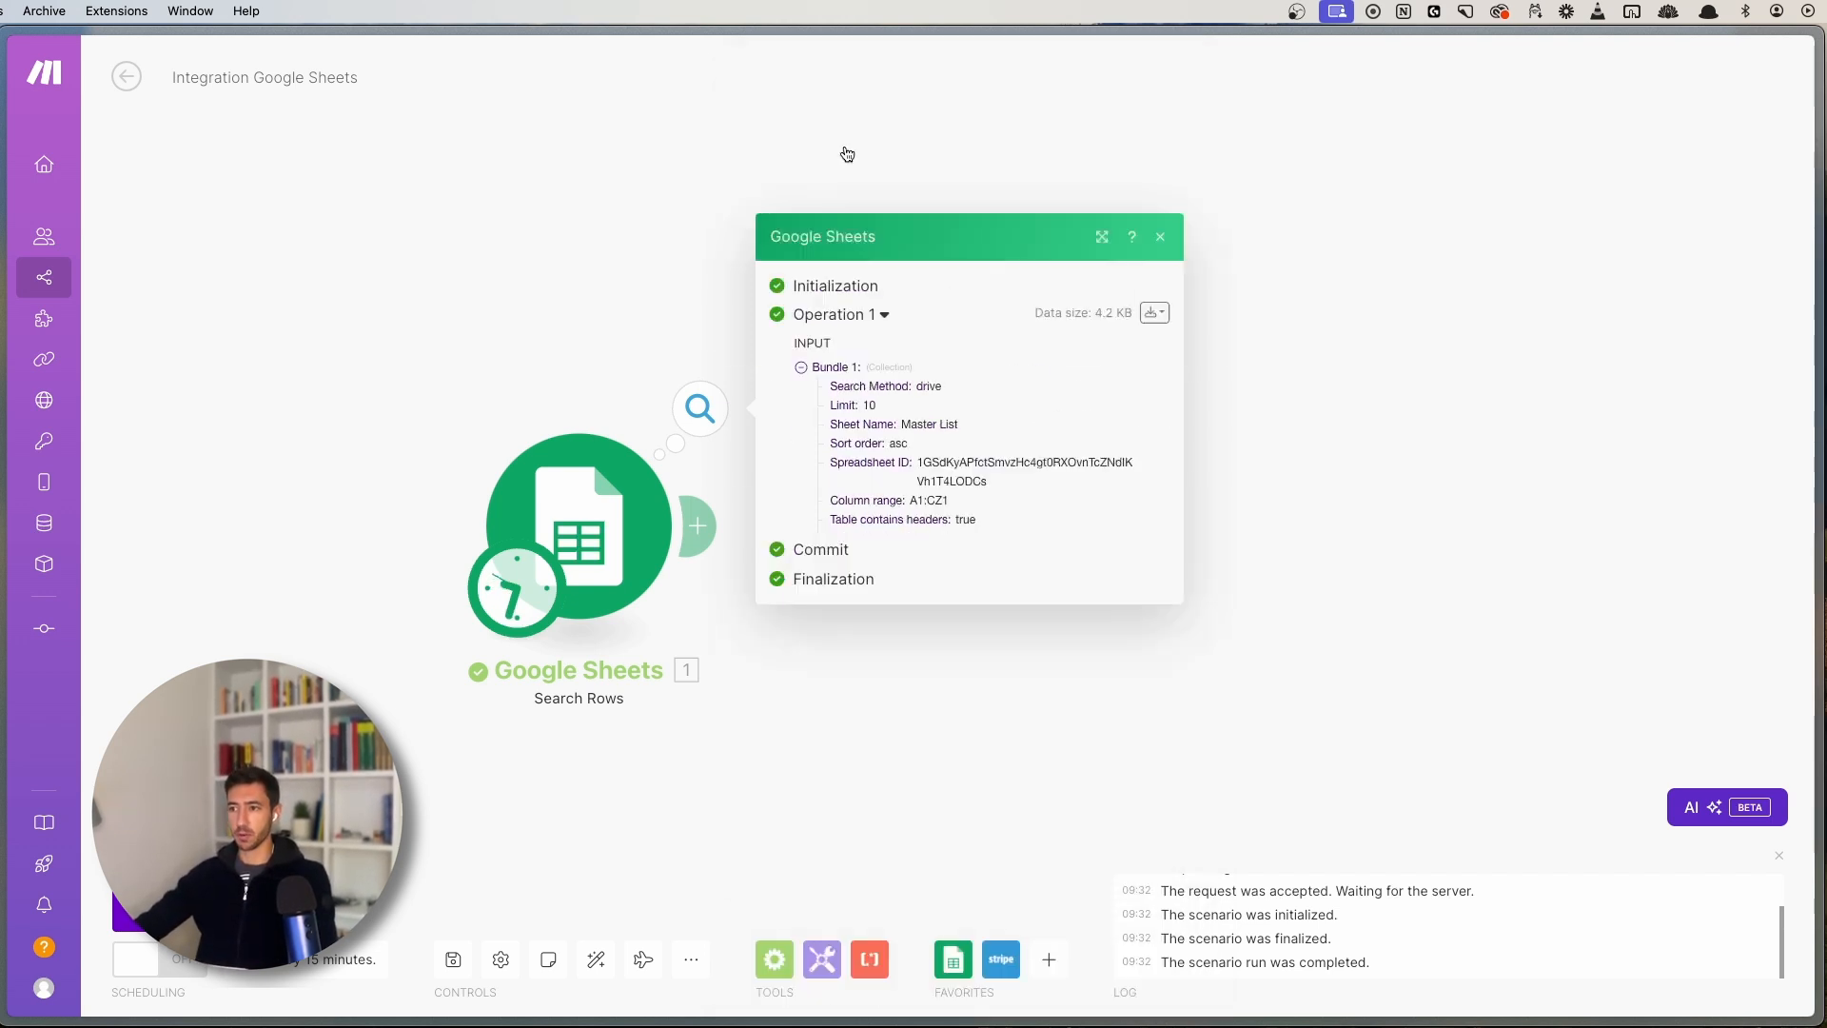
pyautogui.click(868, 430)
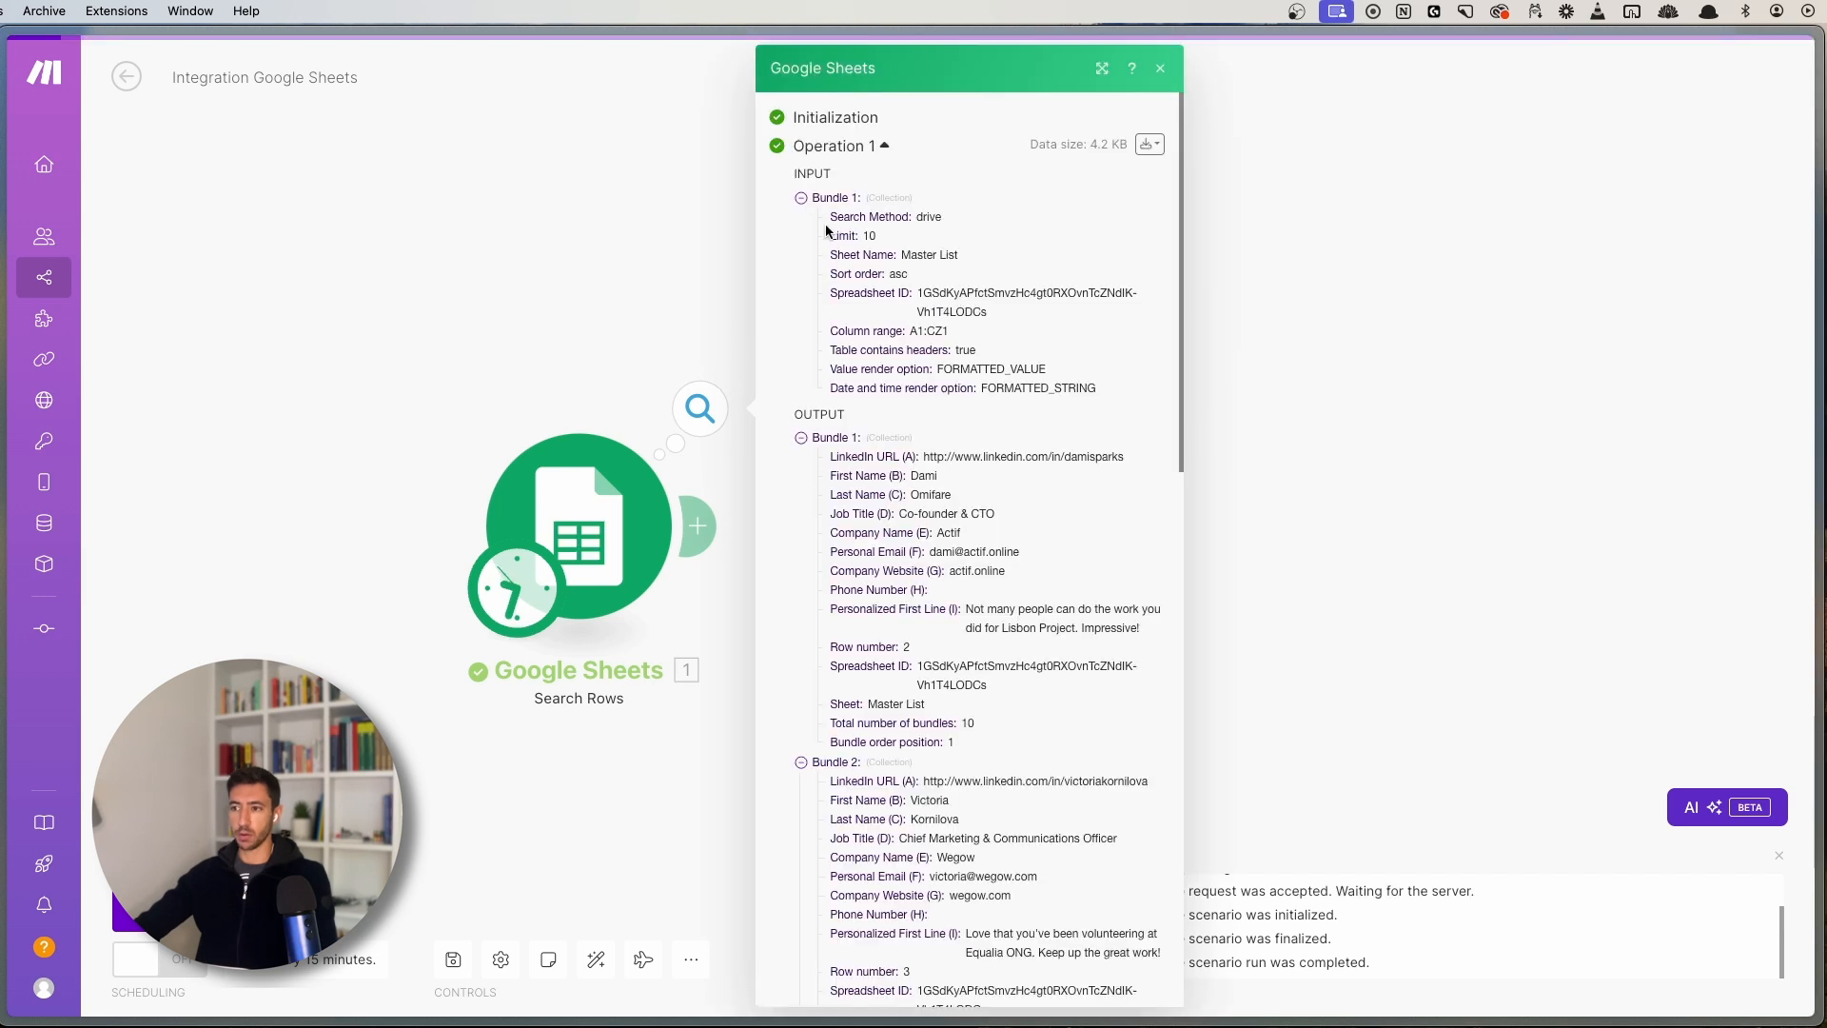
pyautogui.click(821, 200)
pyautogui.click(862, 150)
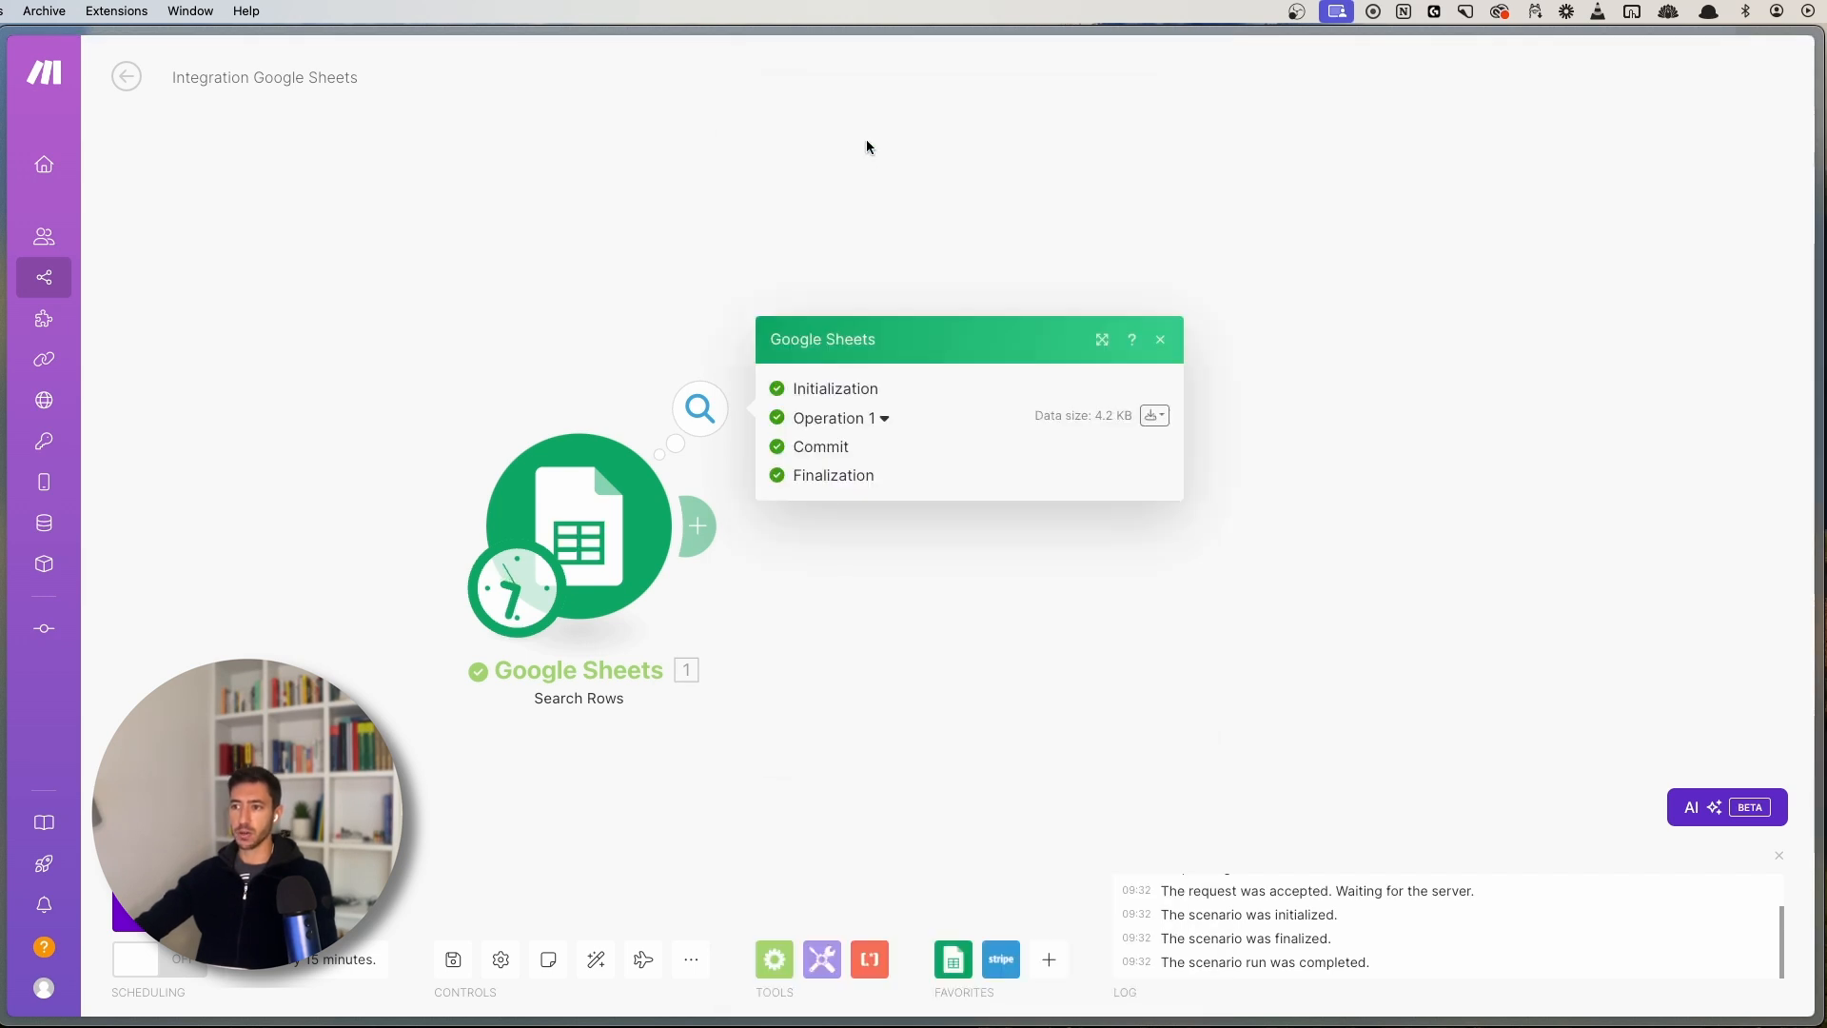
pyautogui.click(827, 420)
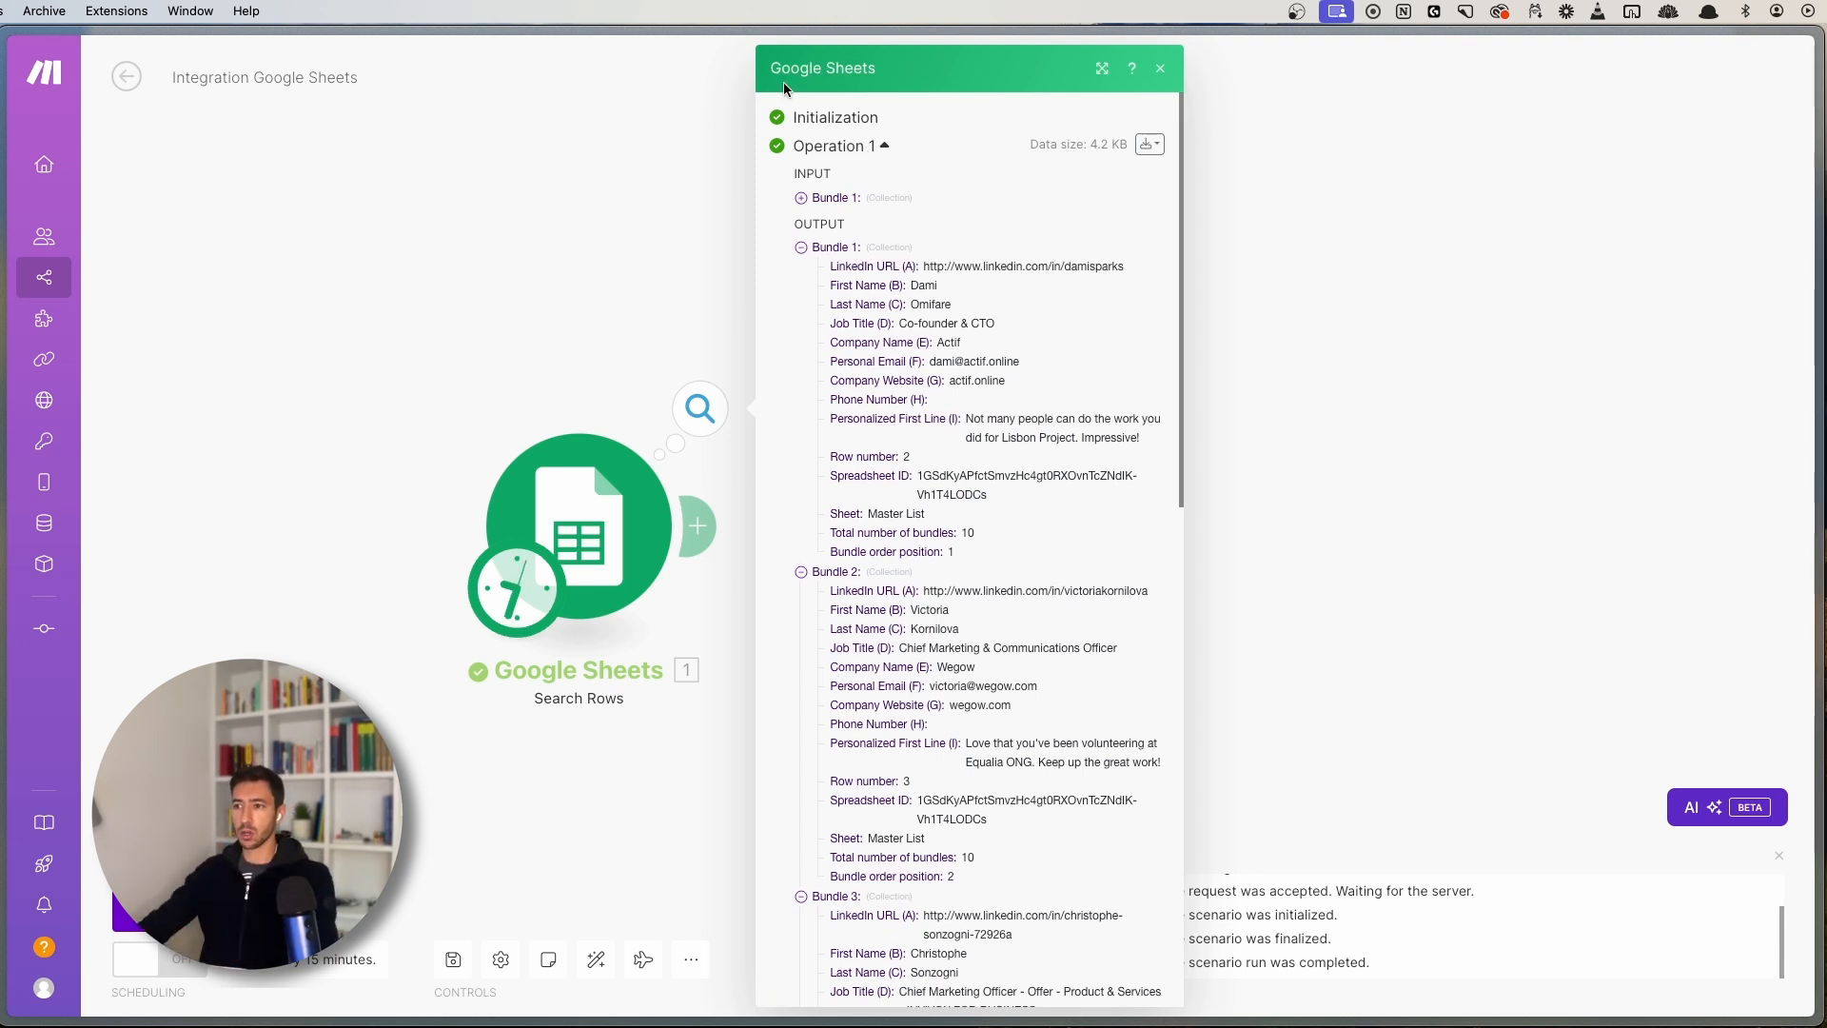
pyautogui.click(802, 198)
pyautogui.moveTo(795, 174); pyautogui.dragTo(836, 176)
pyautogui.click(797, 174)
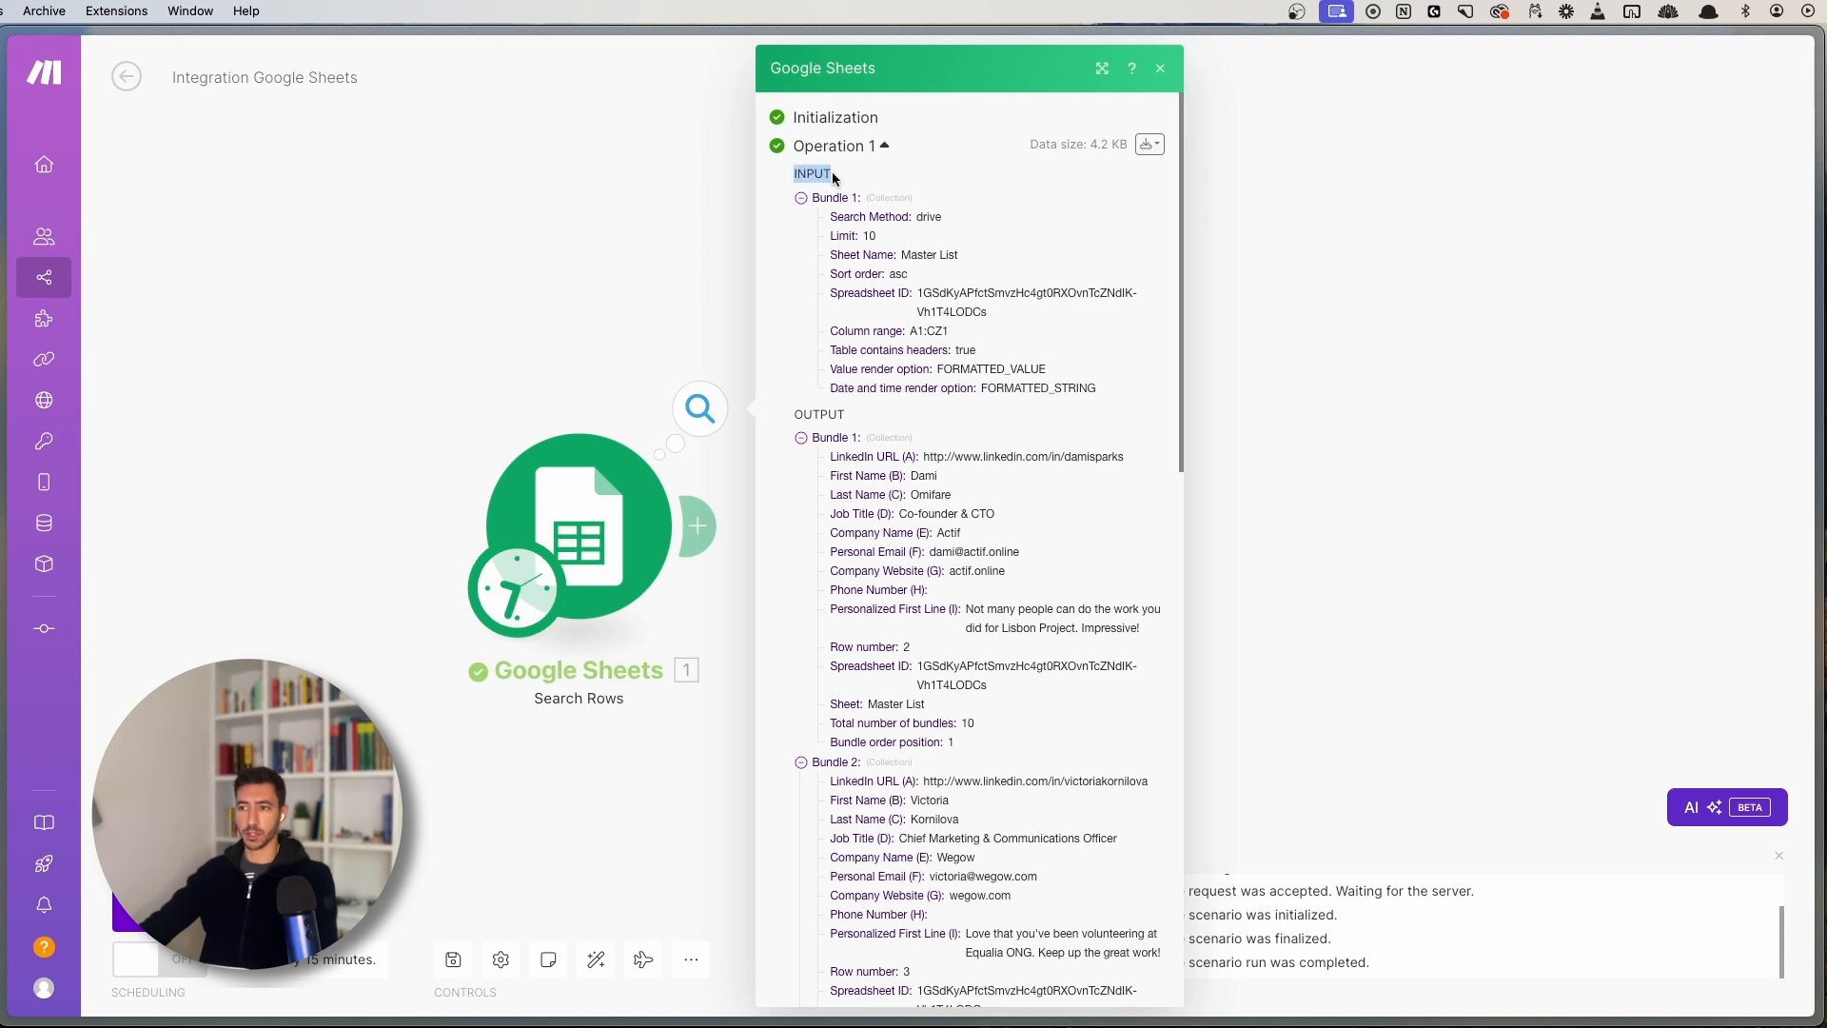
pyautogui.click(834, 177)
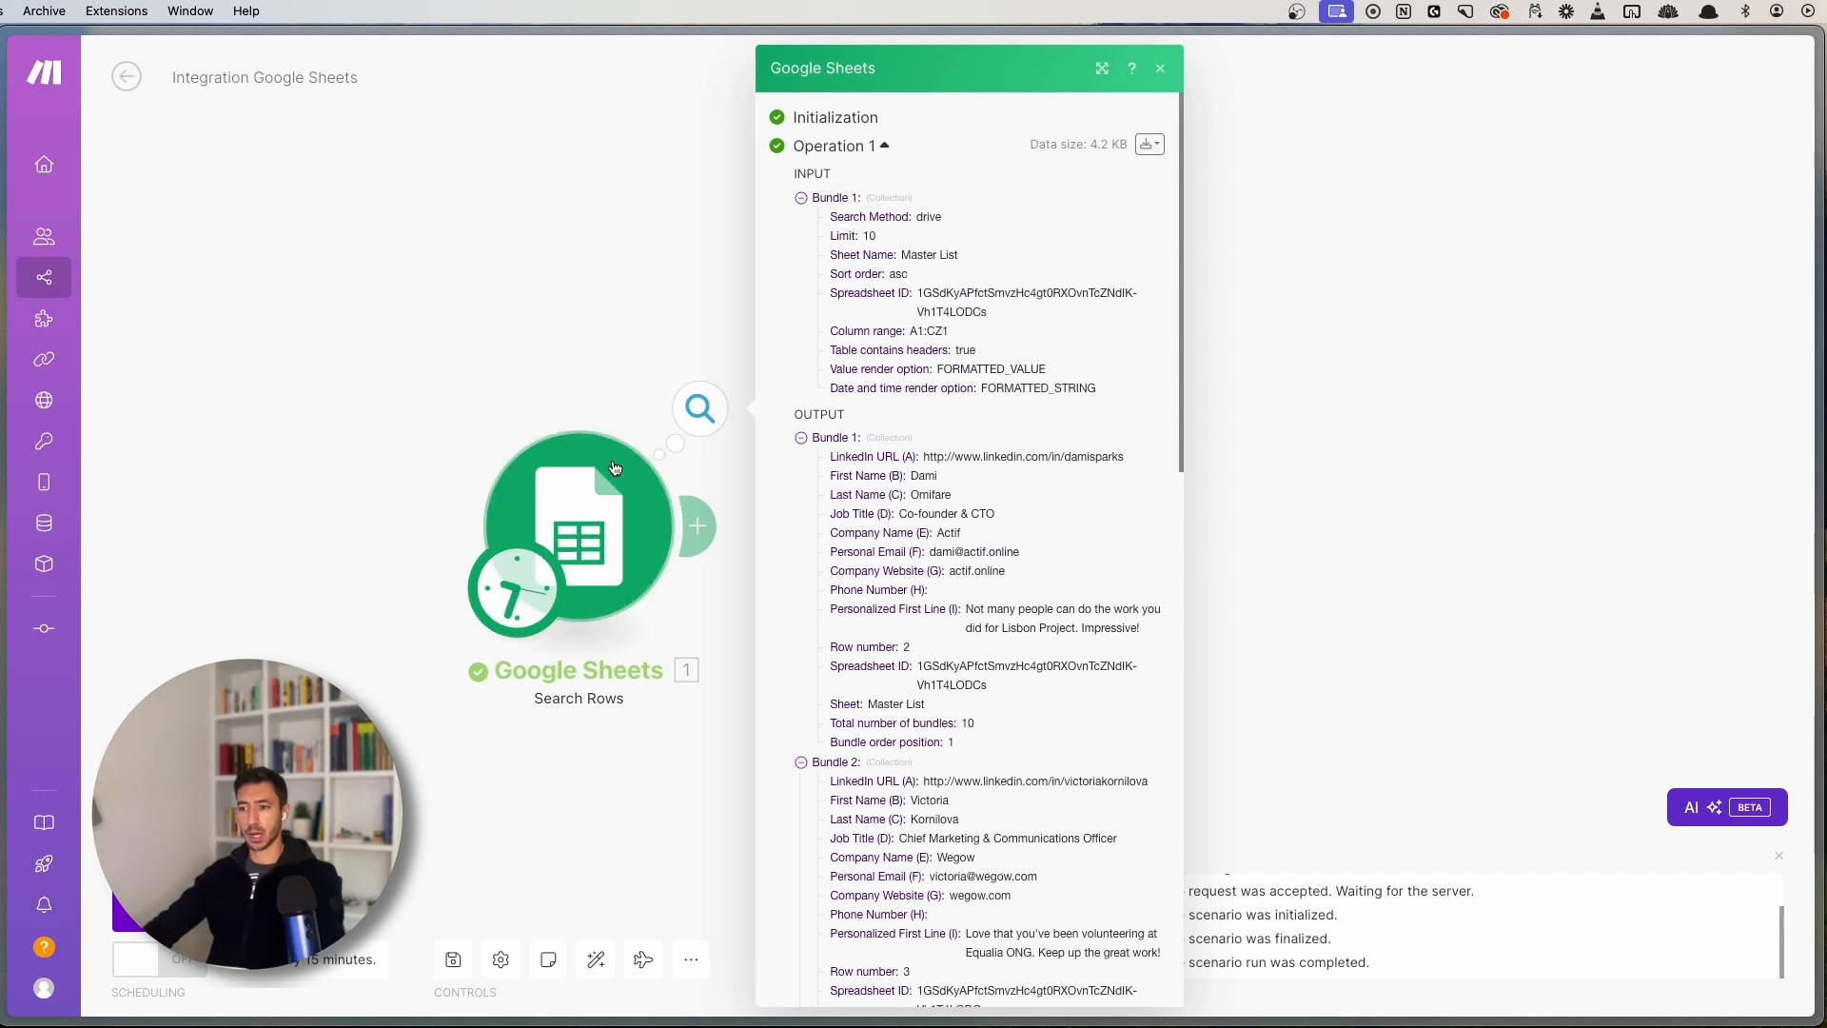
pyautogui.click(571, 533)
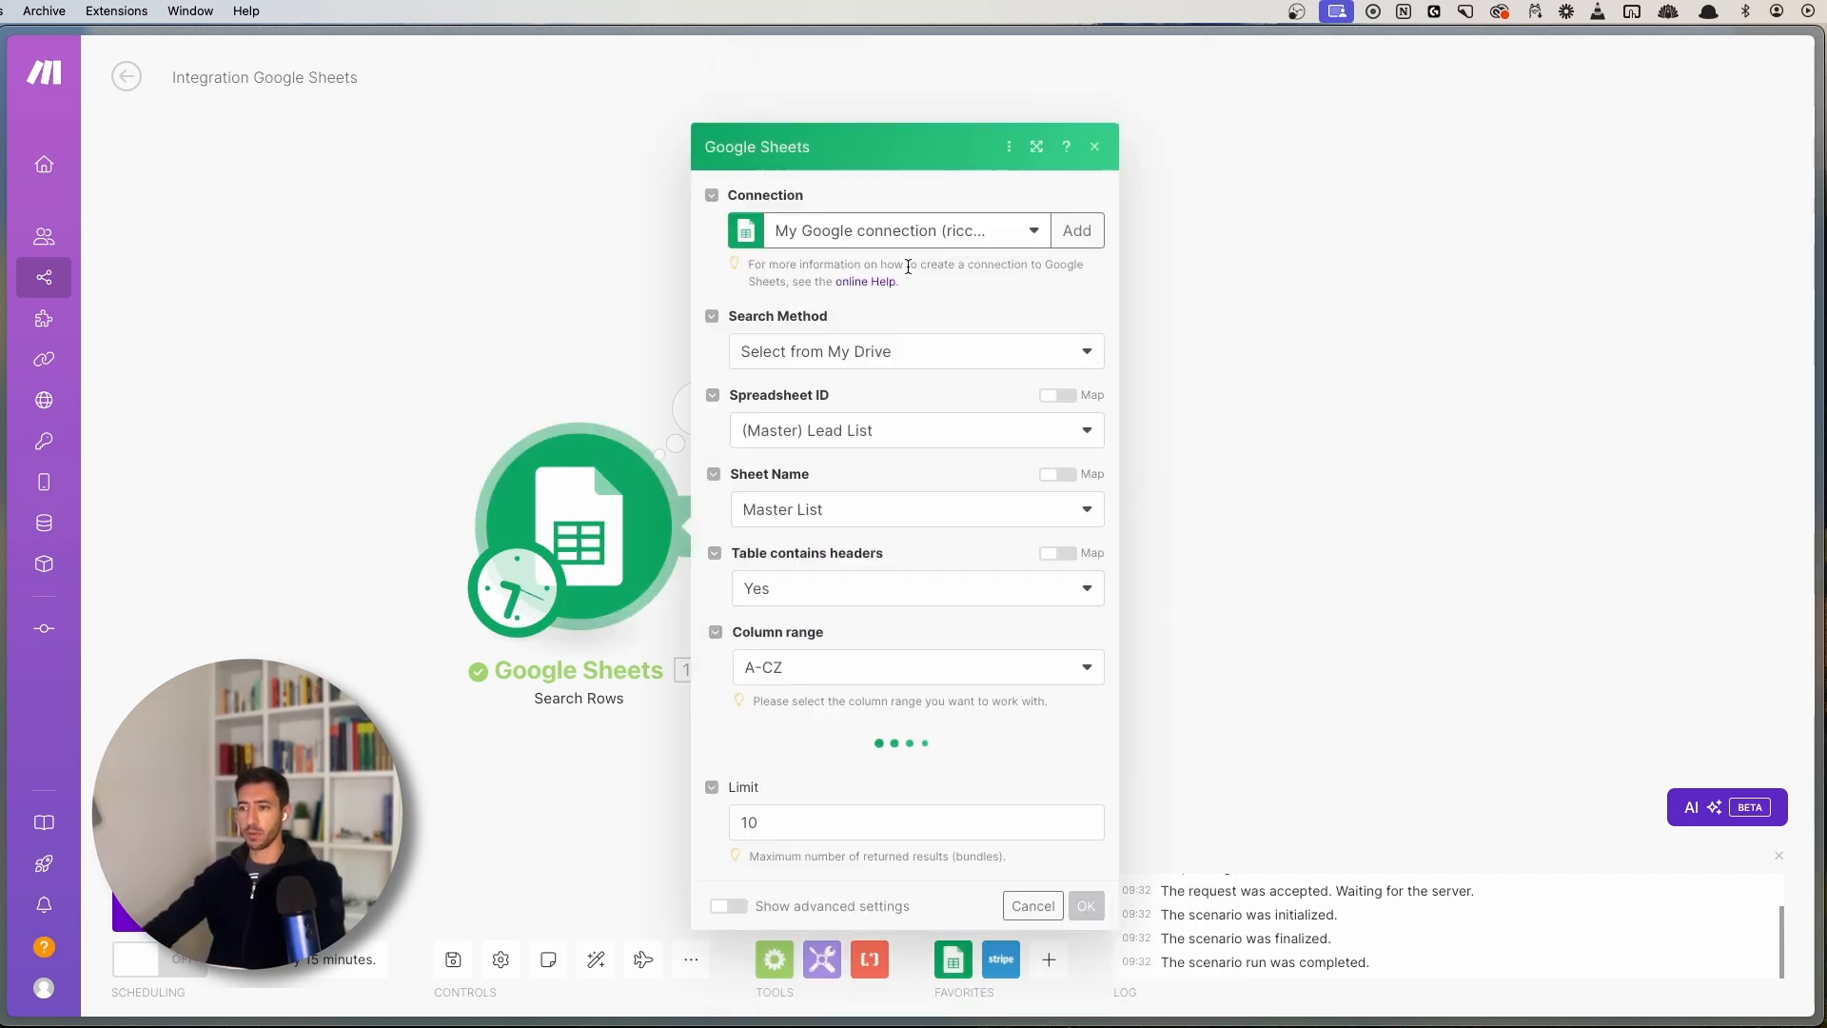
pyautogui.click(482, 388)
pyautogui.click(700, 409)
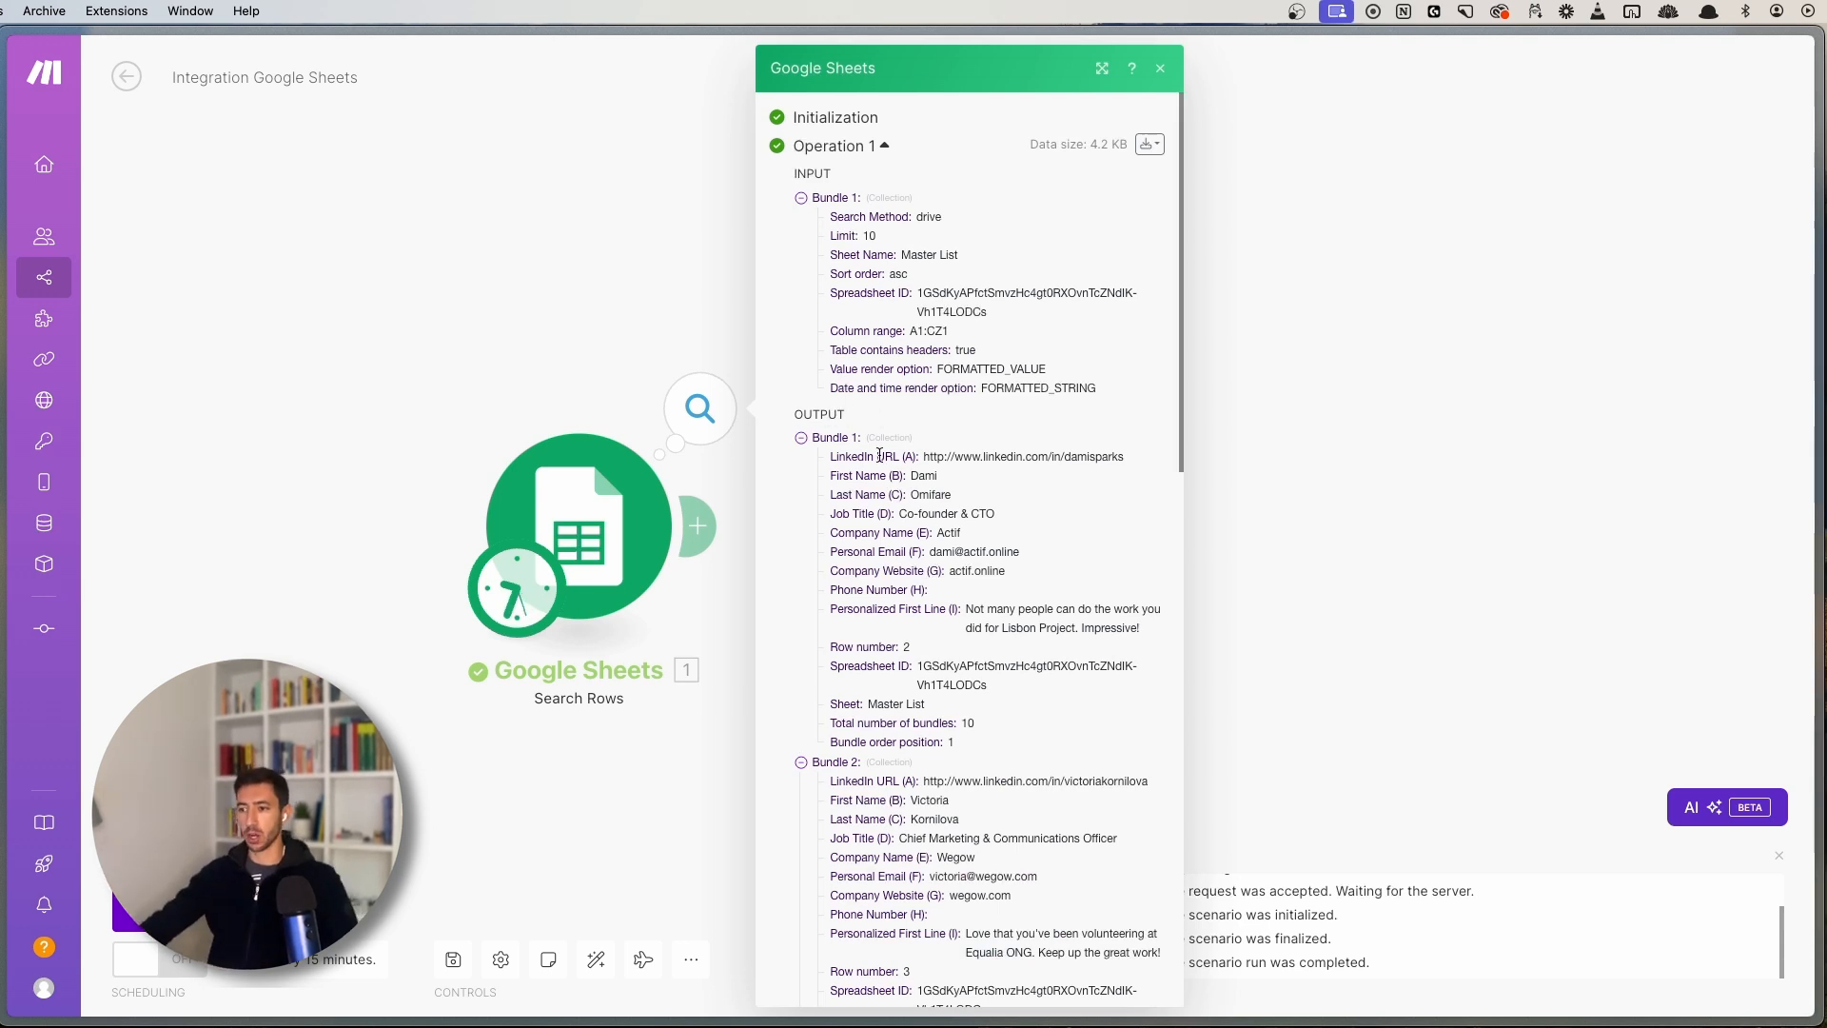
pyautogui.click(839, 443)
pyautogui.click(840, 442)
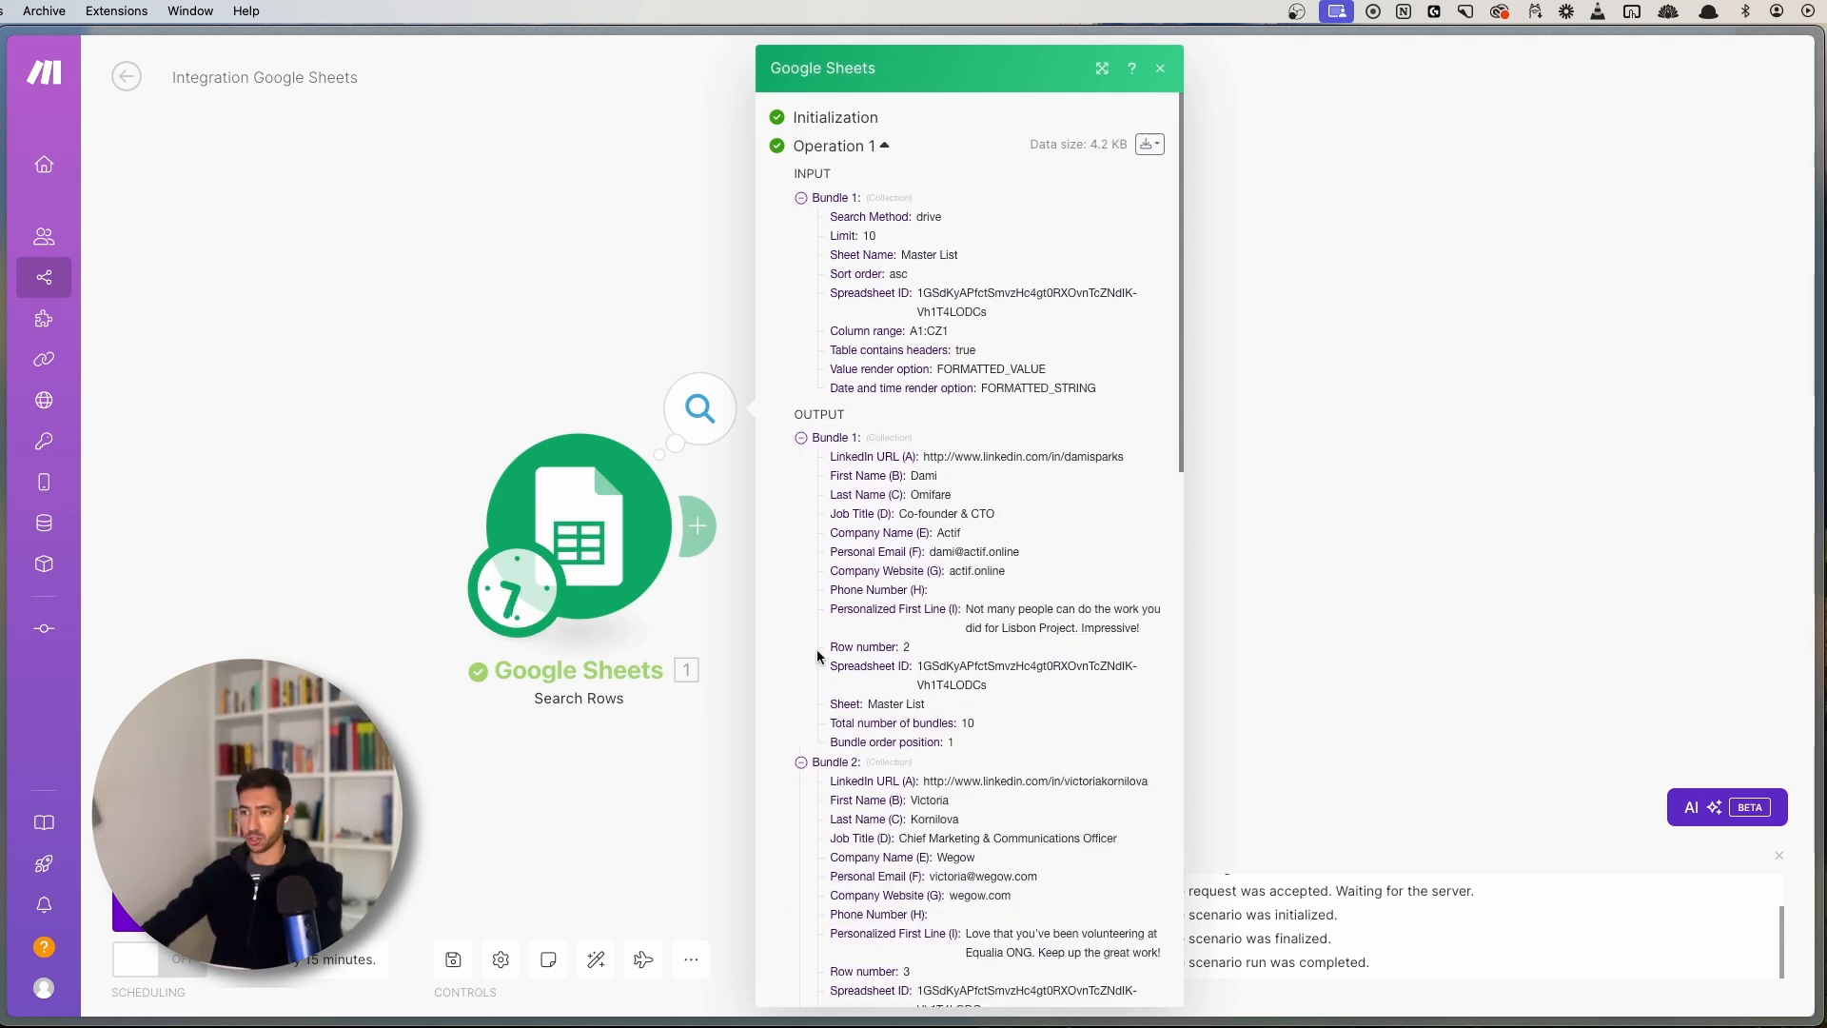
pyautogui.click(834, 440)
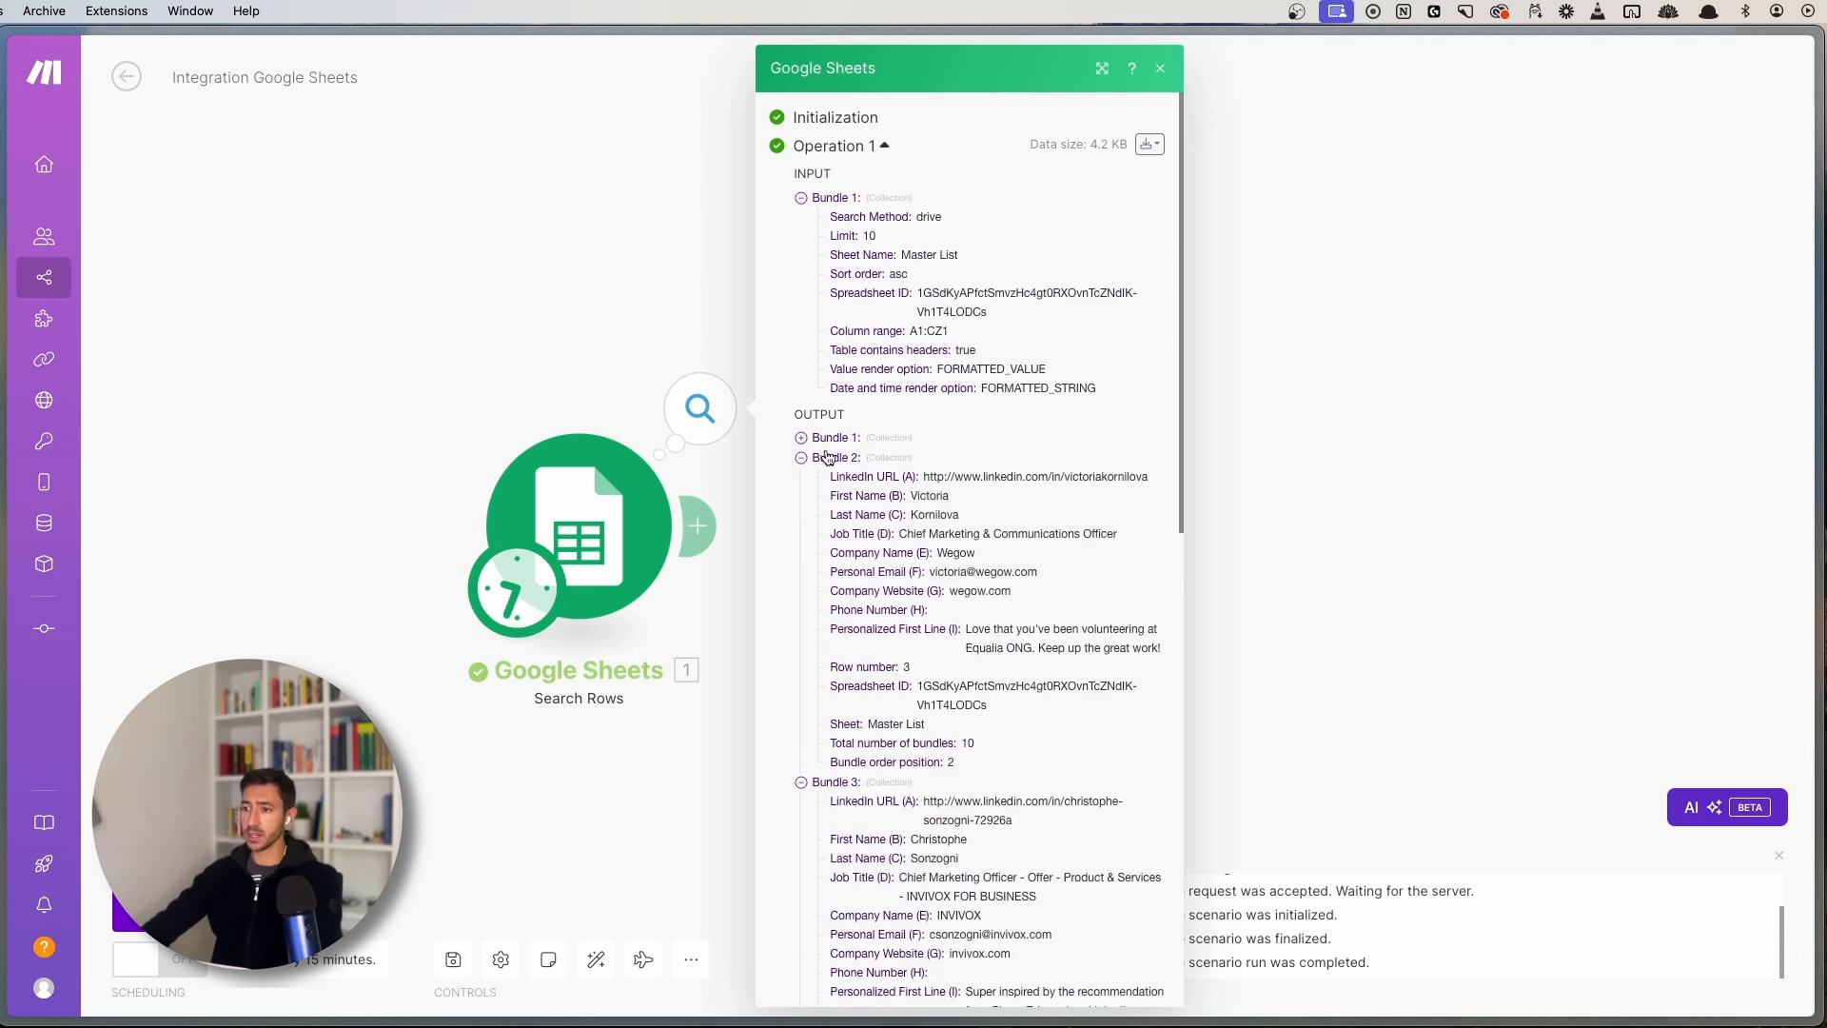
pyautogui.click(827, 458)
pyautogui.click(826, 478)
pyautogui.click(843, 440)
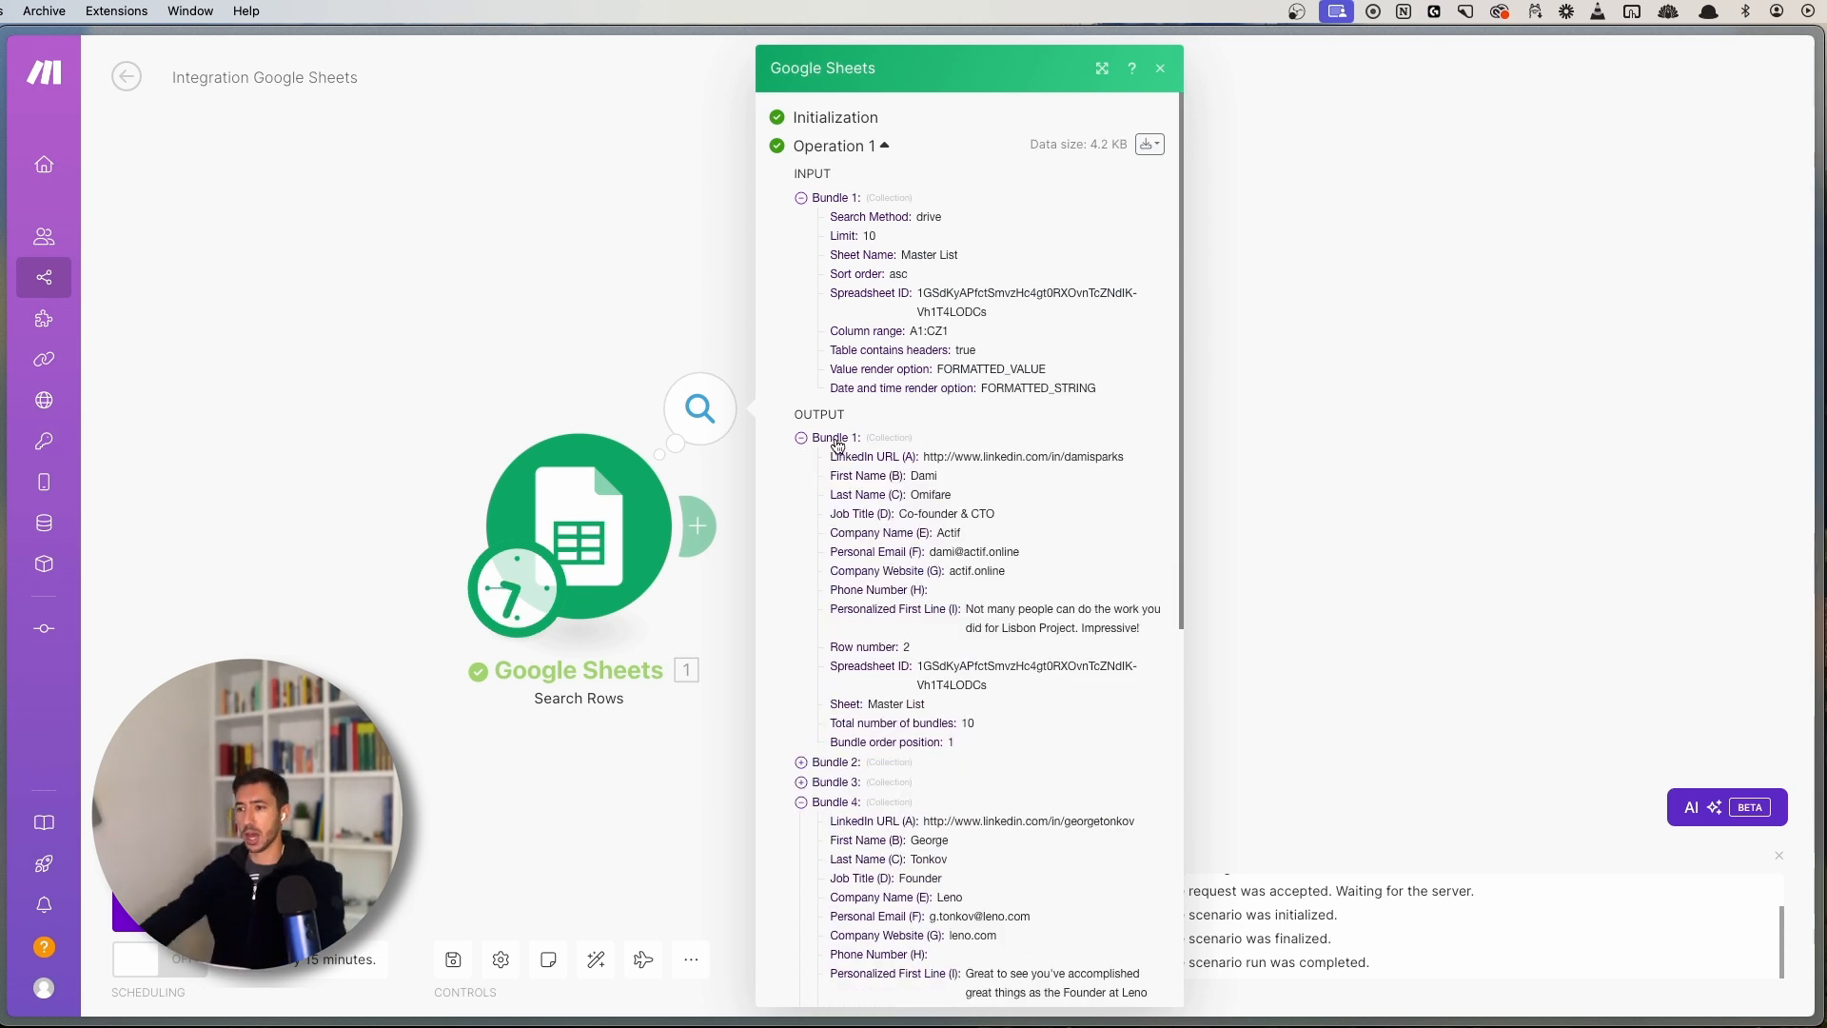
pyautogui.click(837, 441)
pyautogui.click(837, 441)
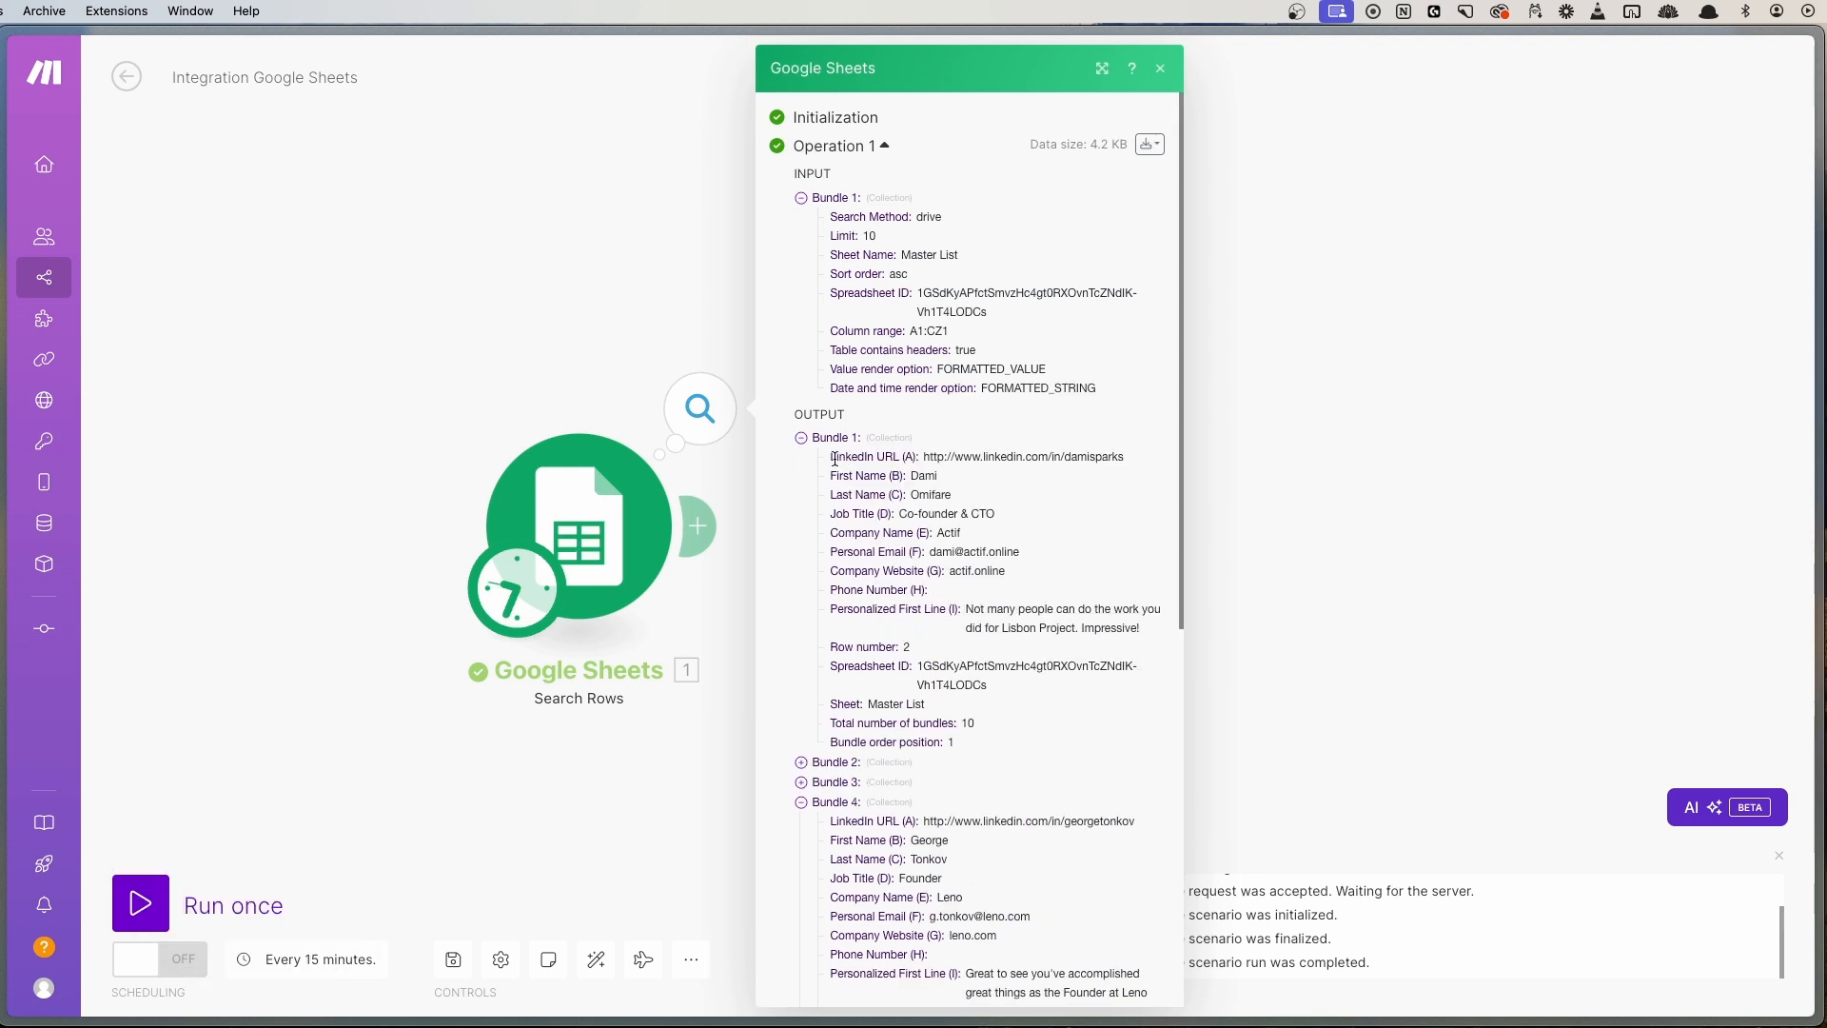
pyautogui.moveTo(833, 457); pyautogui.dragTo(1040, 518)
pyautogui.click(1040, 519)
pyautogui.click(834, 762)
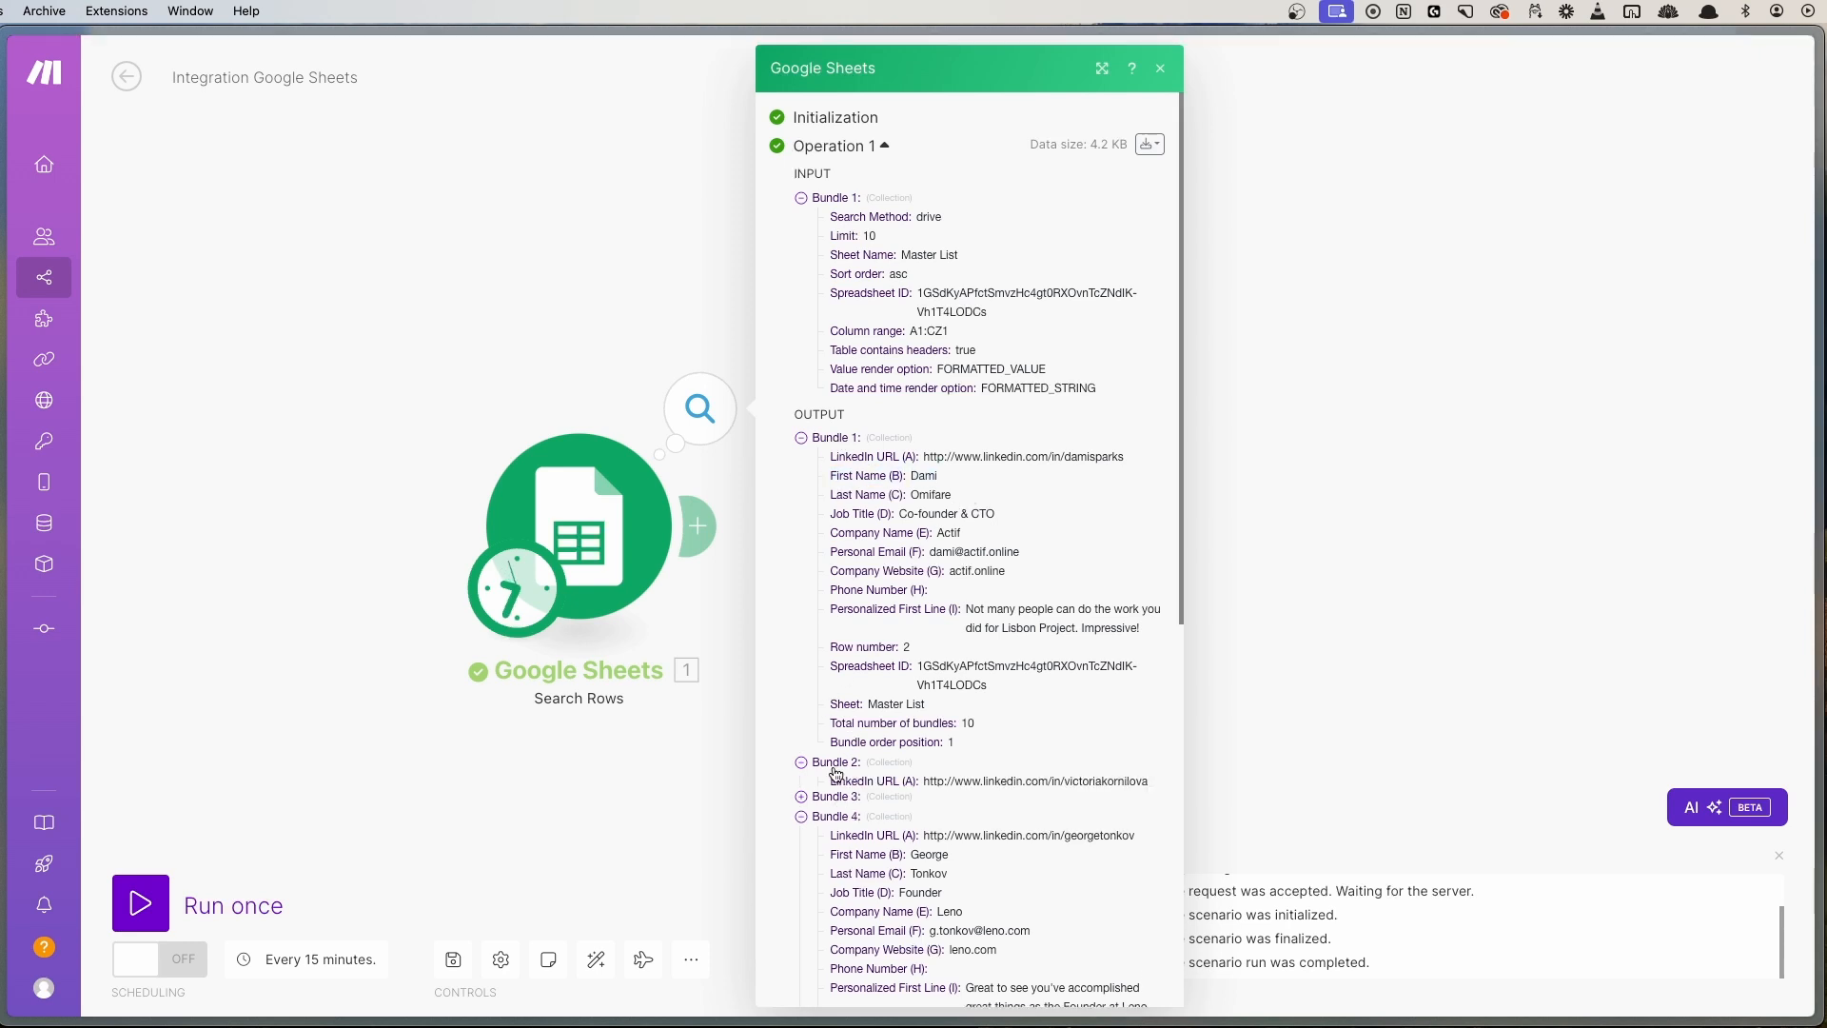
pyautogui.scroll(-4, 834, 752)
pyautogui.moveTo(829, 465); pyautogui.dragTo(995, 493)
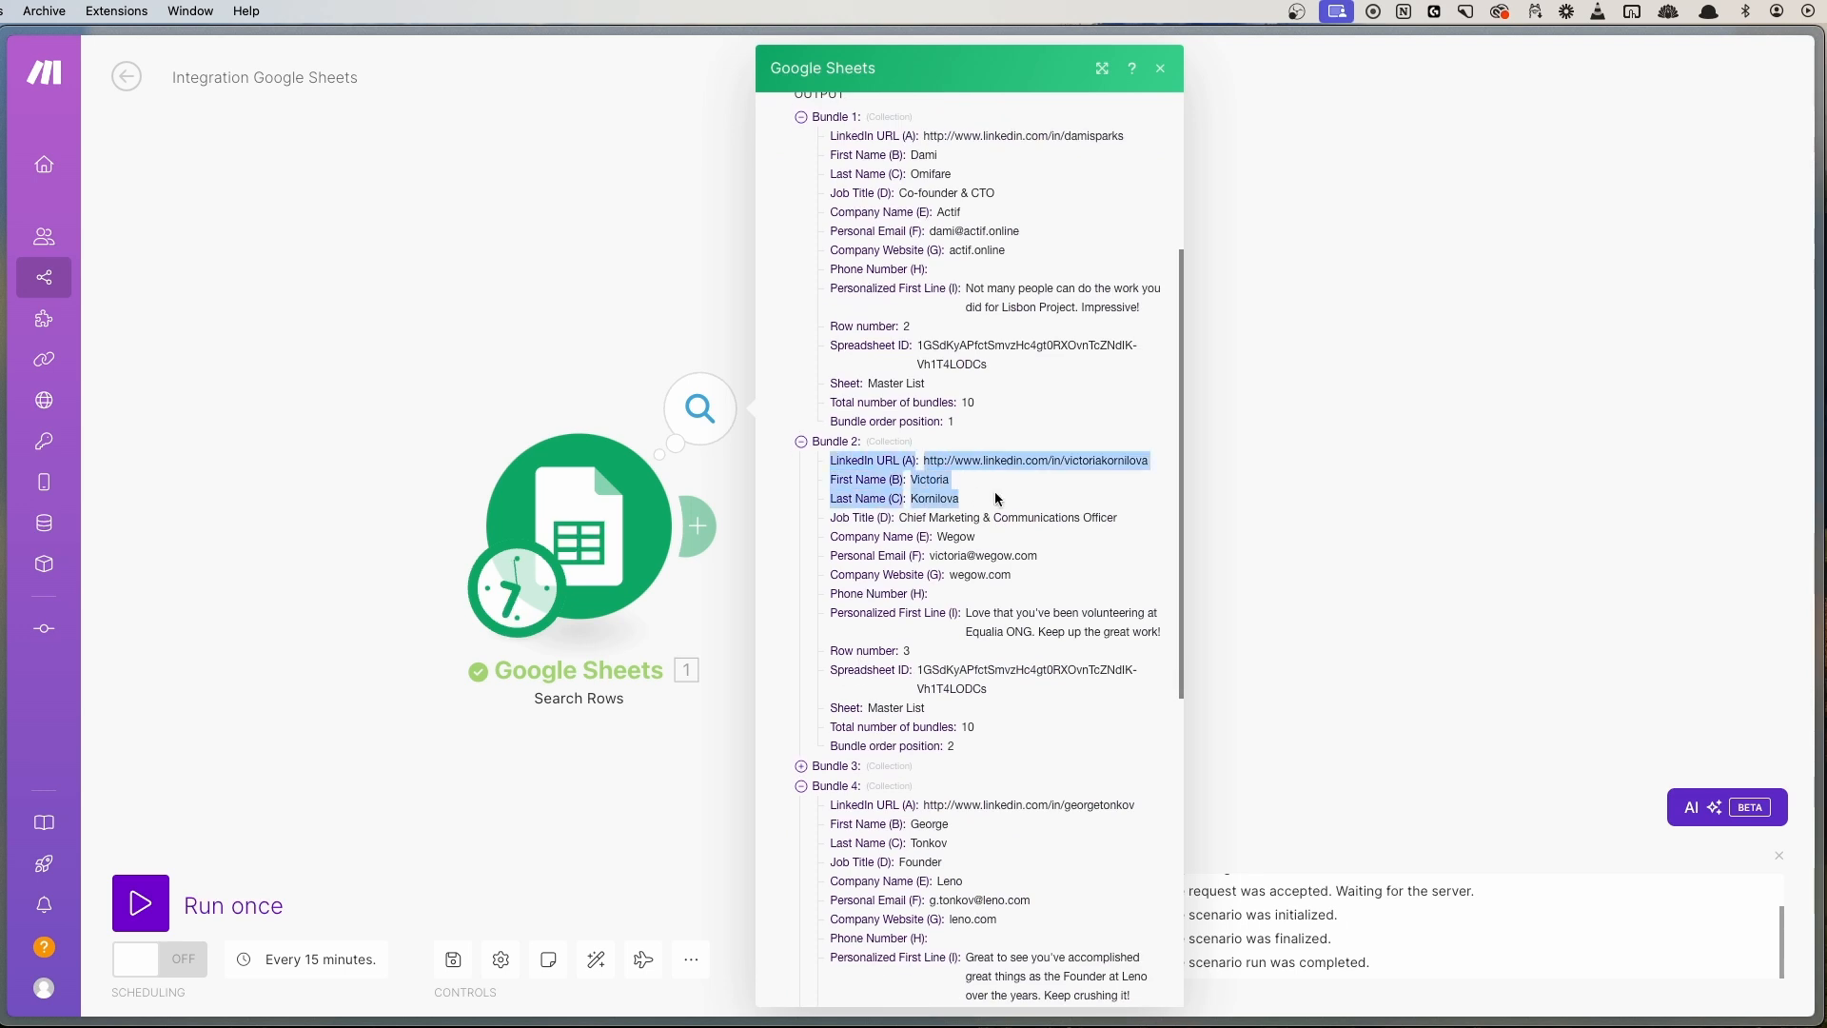
pyautogui.click(995, 493)
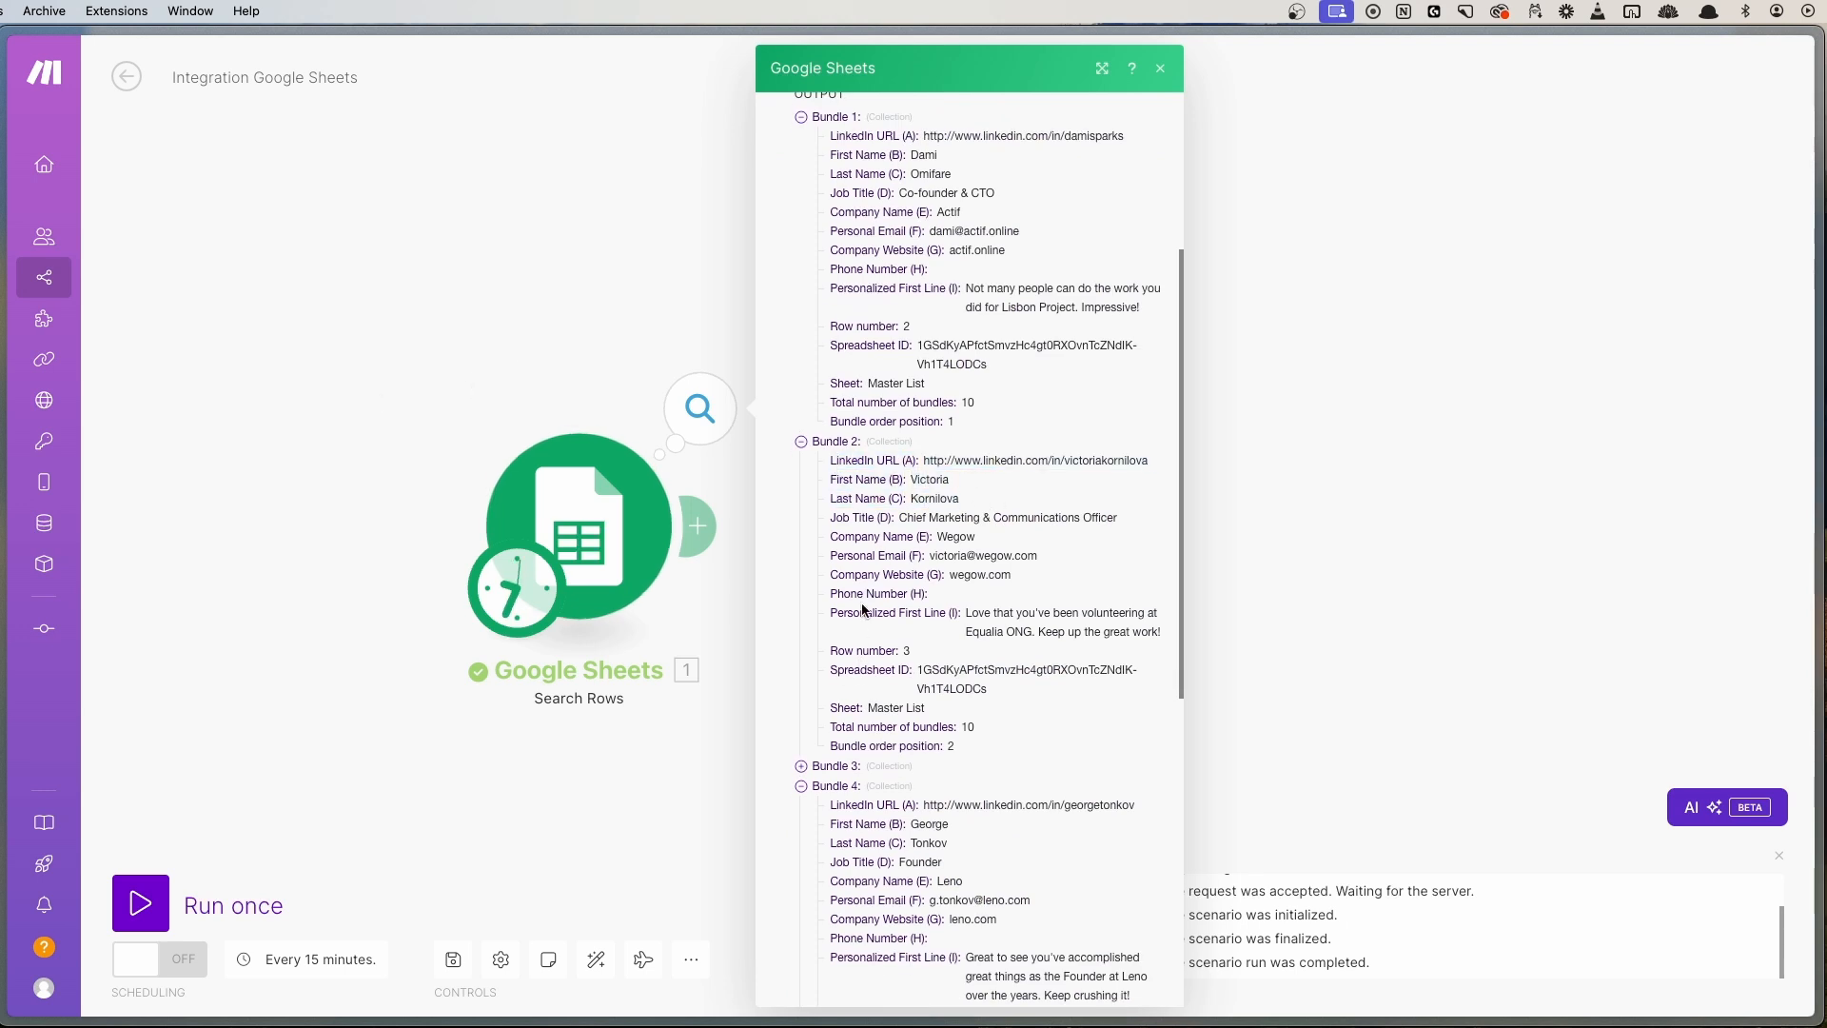
pyautogui.scroll(1, 863, 609)
pyautogui.click(827, 476)
pyautogui.click(842, 158)
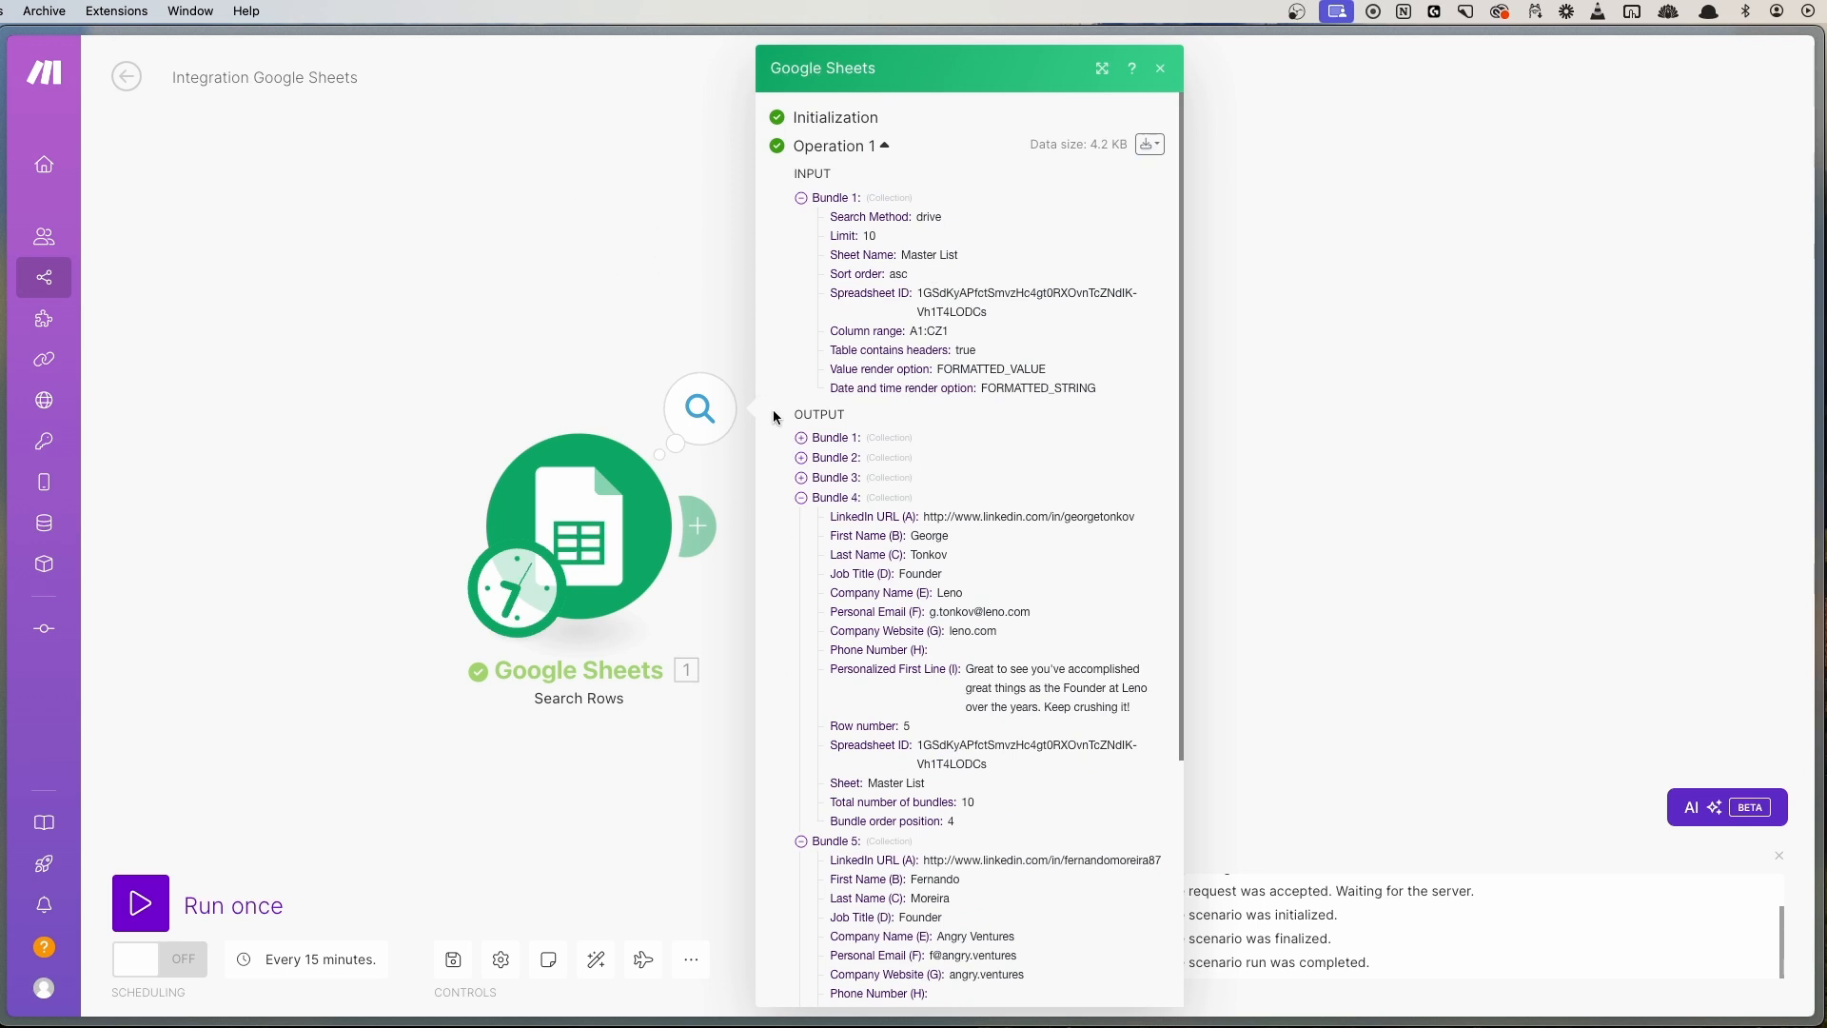
pyautogui.moveTo(801, 412); pyautogui.dragTo(856, 416)
pyautogui.click(861, 416)
pyautogui.moveTo(804, 412); pyautogui.dragTo(847, 415)
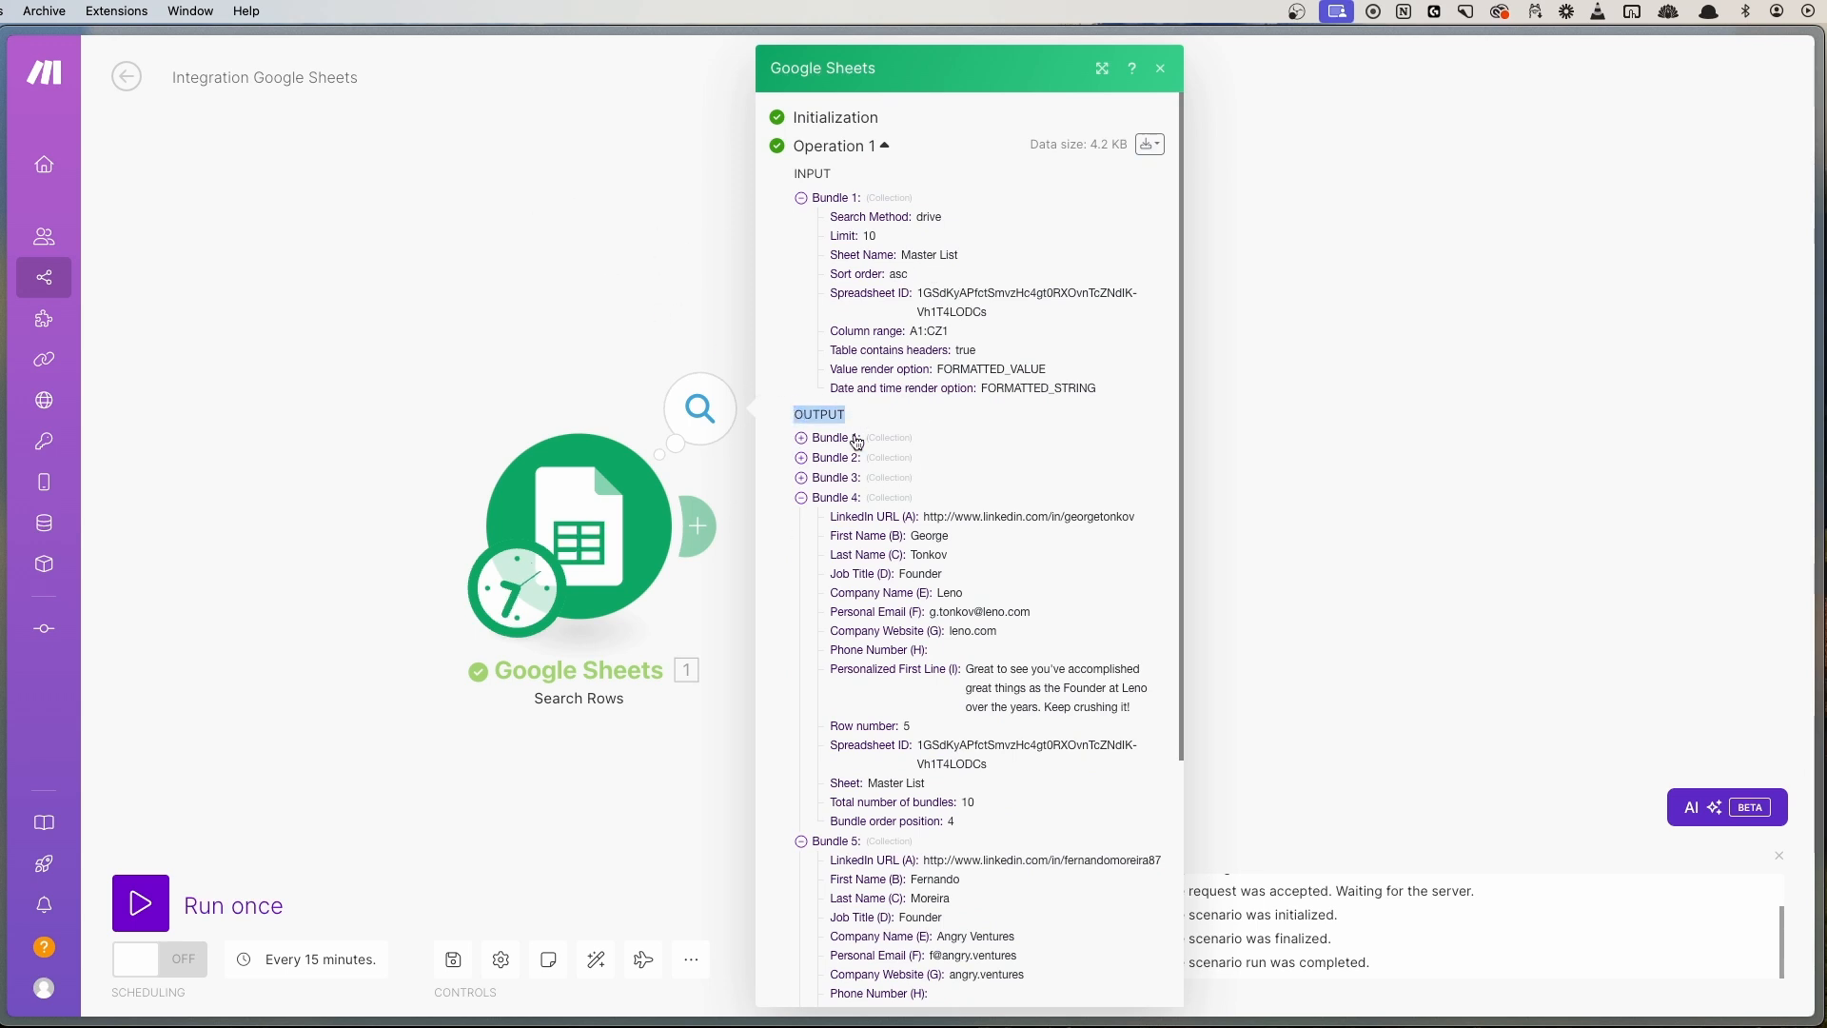
pyautogui.click(534, 255)
pyautogui.click(700, 409)
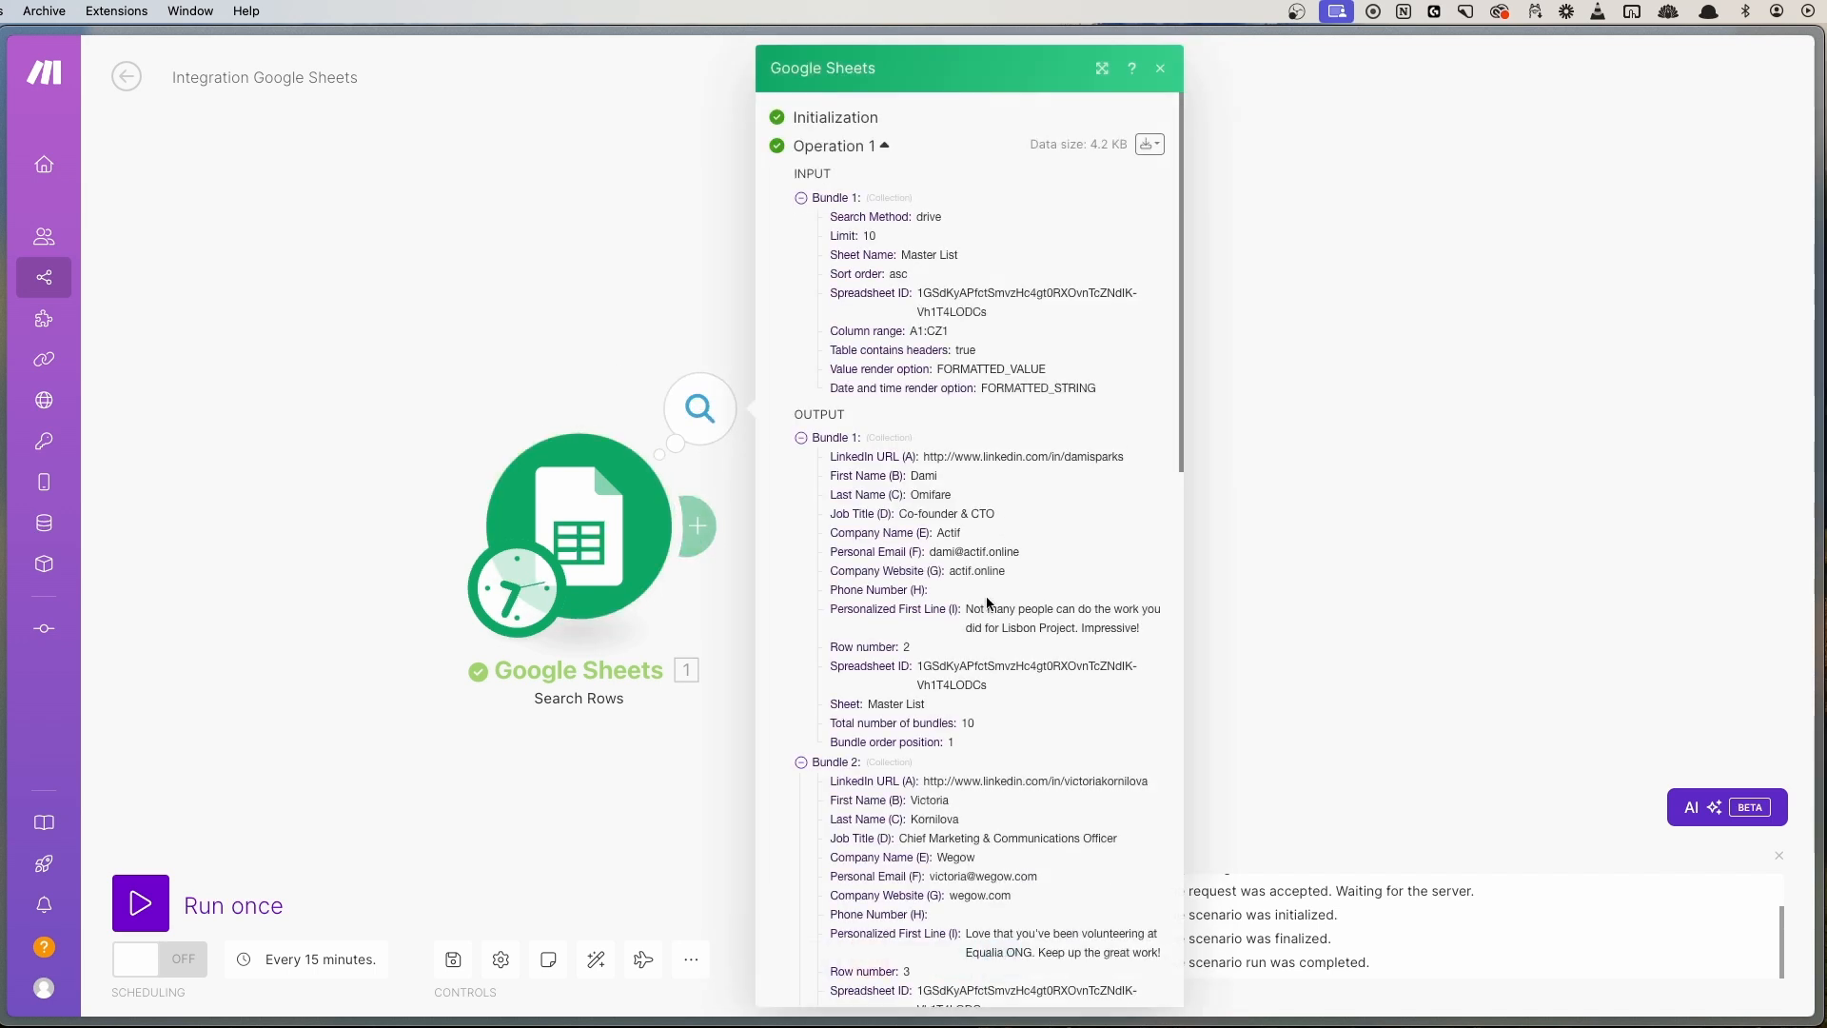
pyautogui.scroll(-3, 973, 561)
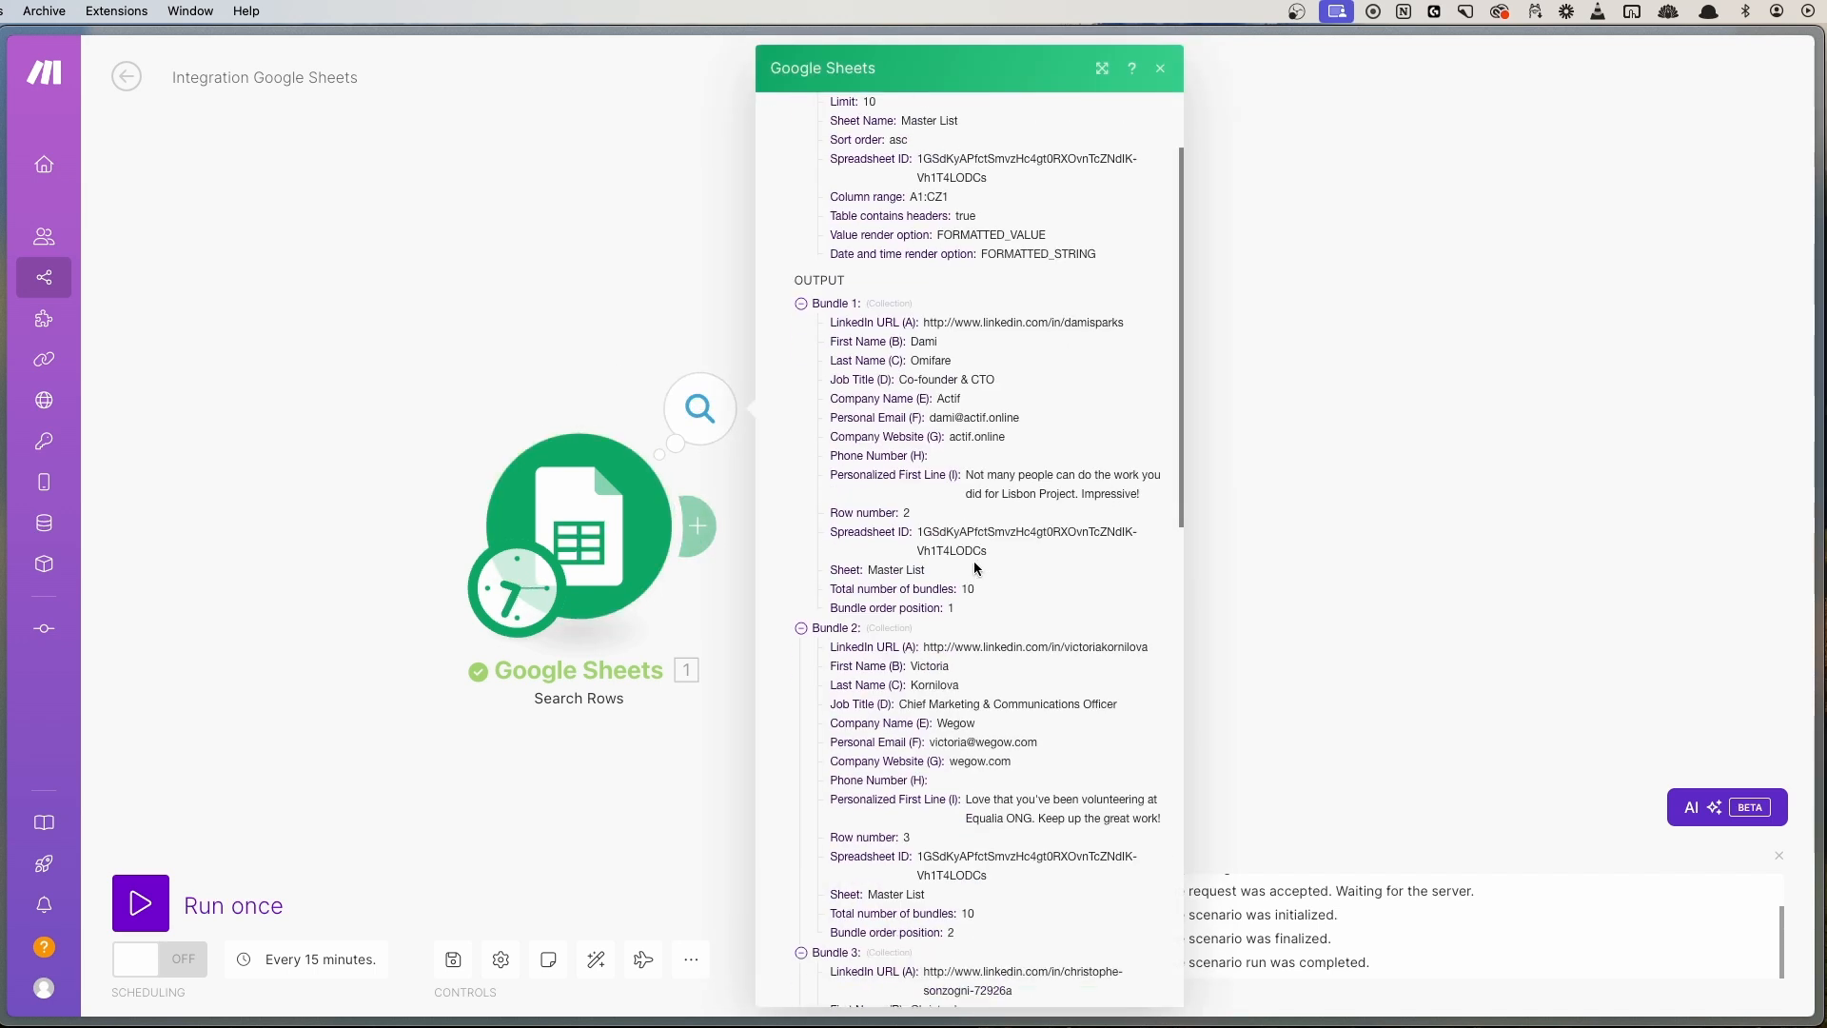
pyautogui.scroll(-5, 900, 669)
pyautogui.scroll(-5, 892, 564)
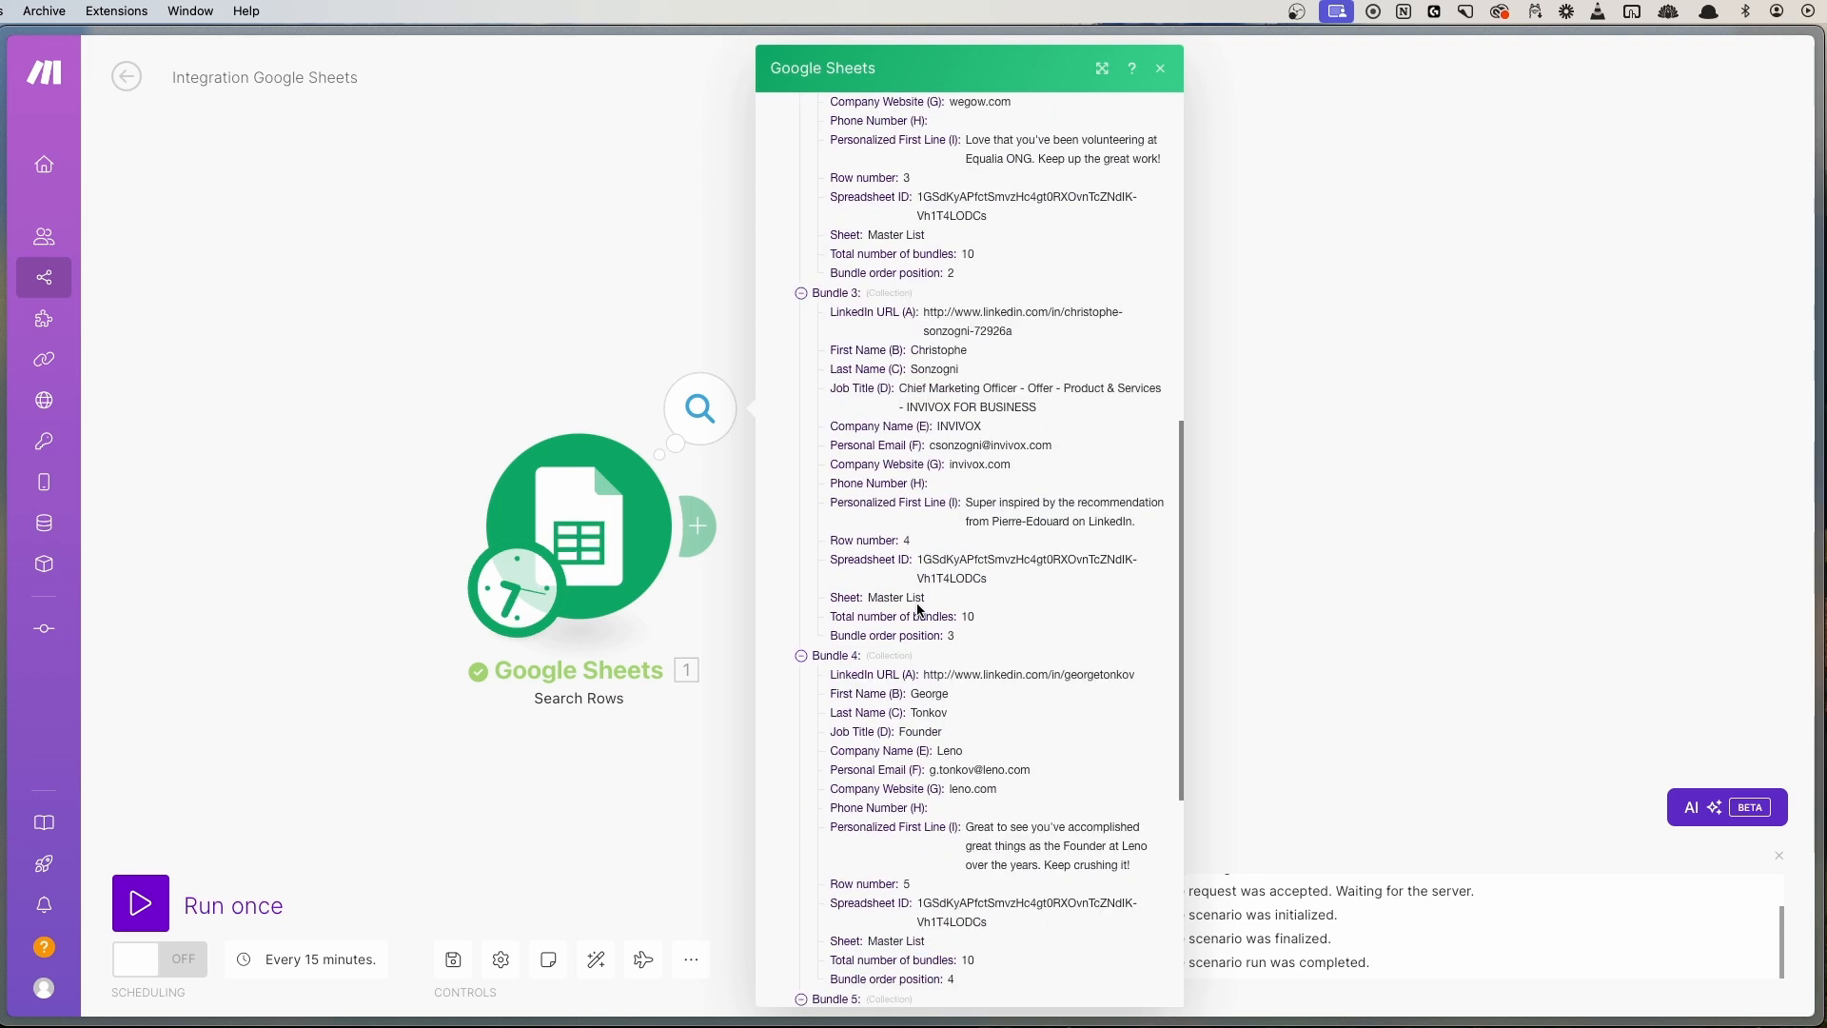
pyautogui.scroll(10, 921, 603)
pyautogui.click(548, 289)
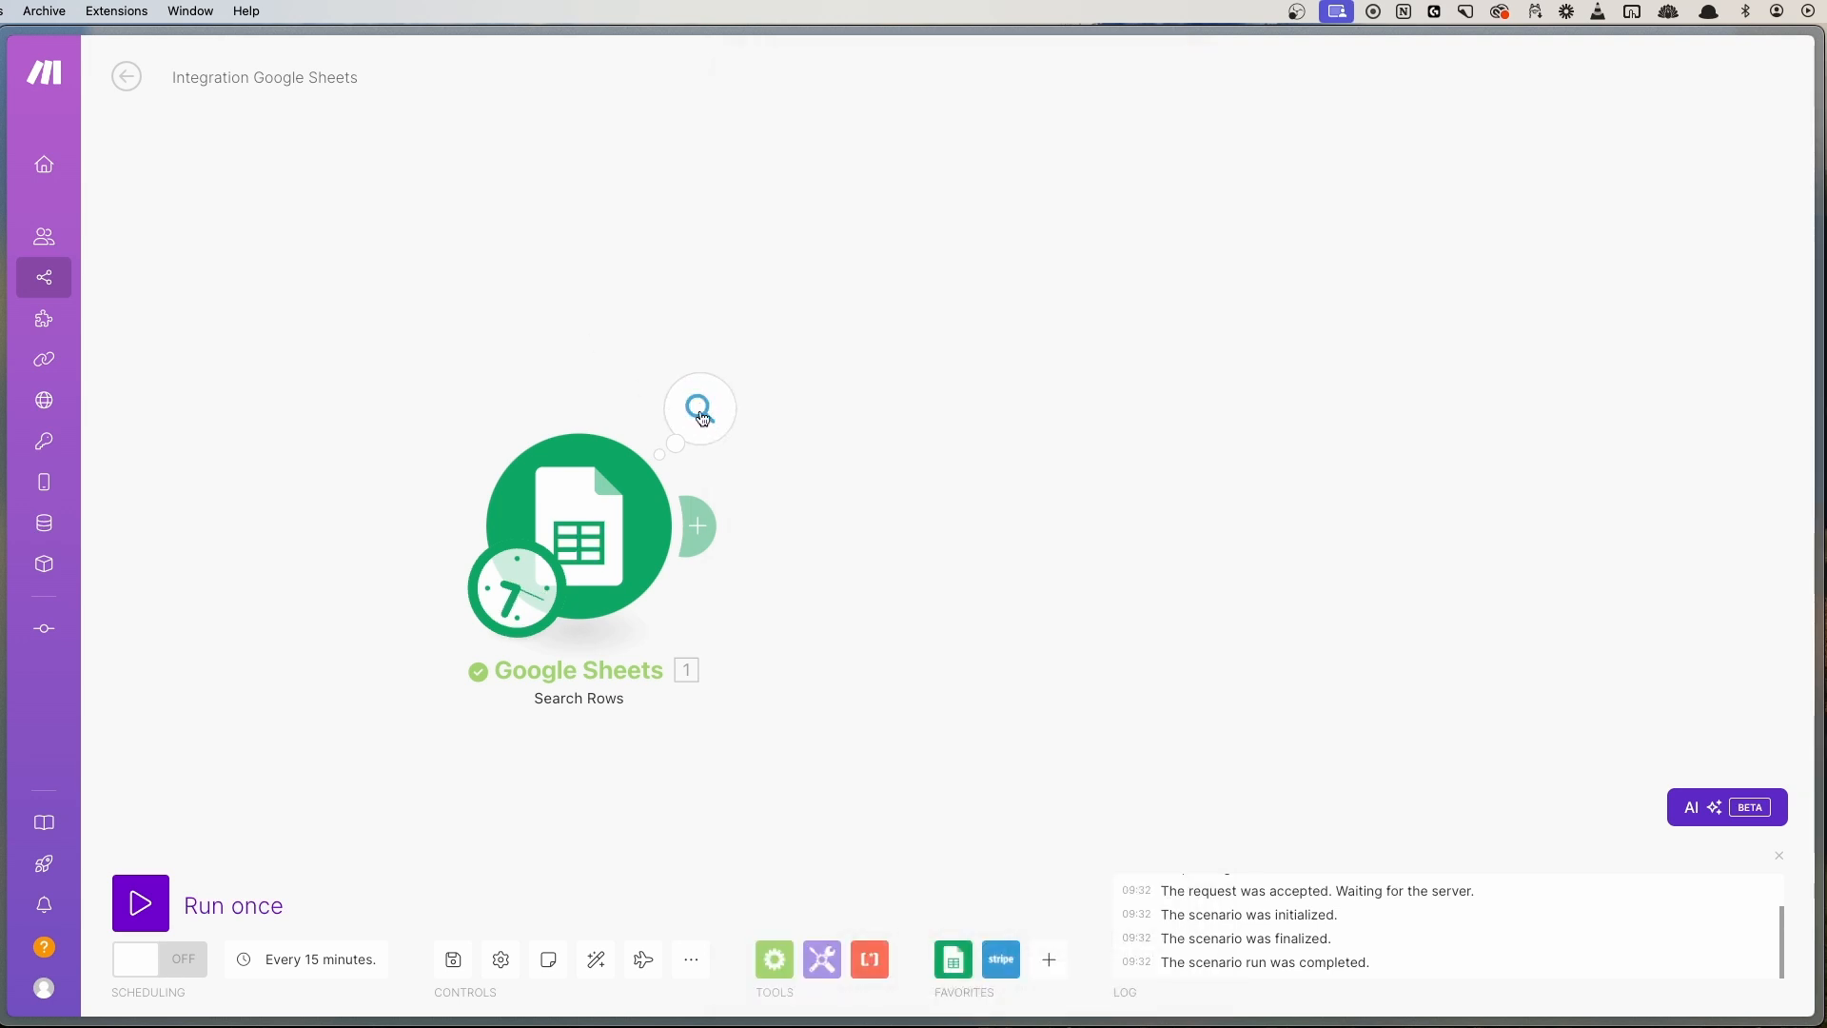
pyautogui.click(702, 417)
pyautogui.scroll(-15, 976, 694)
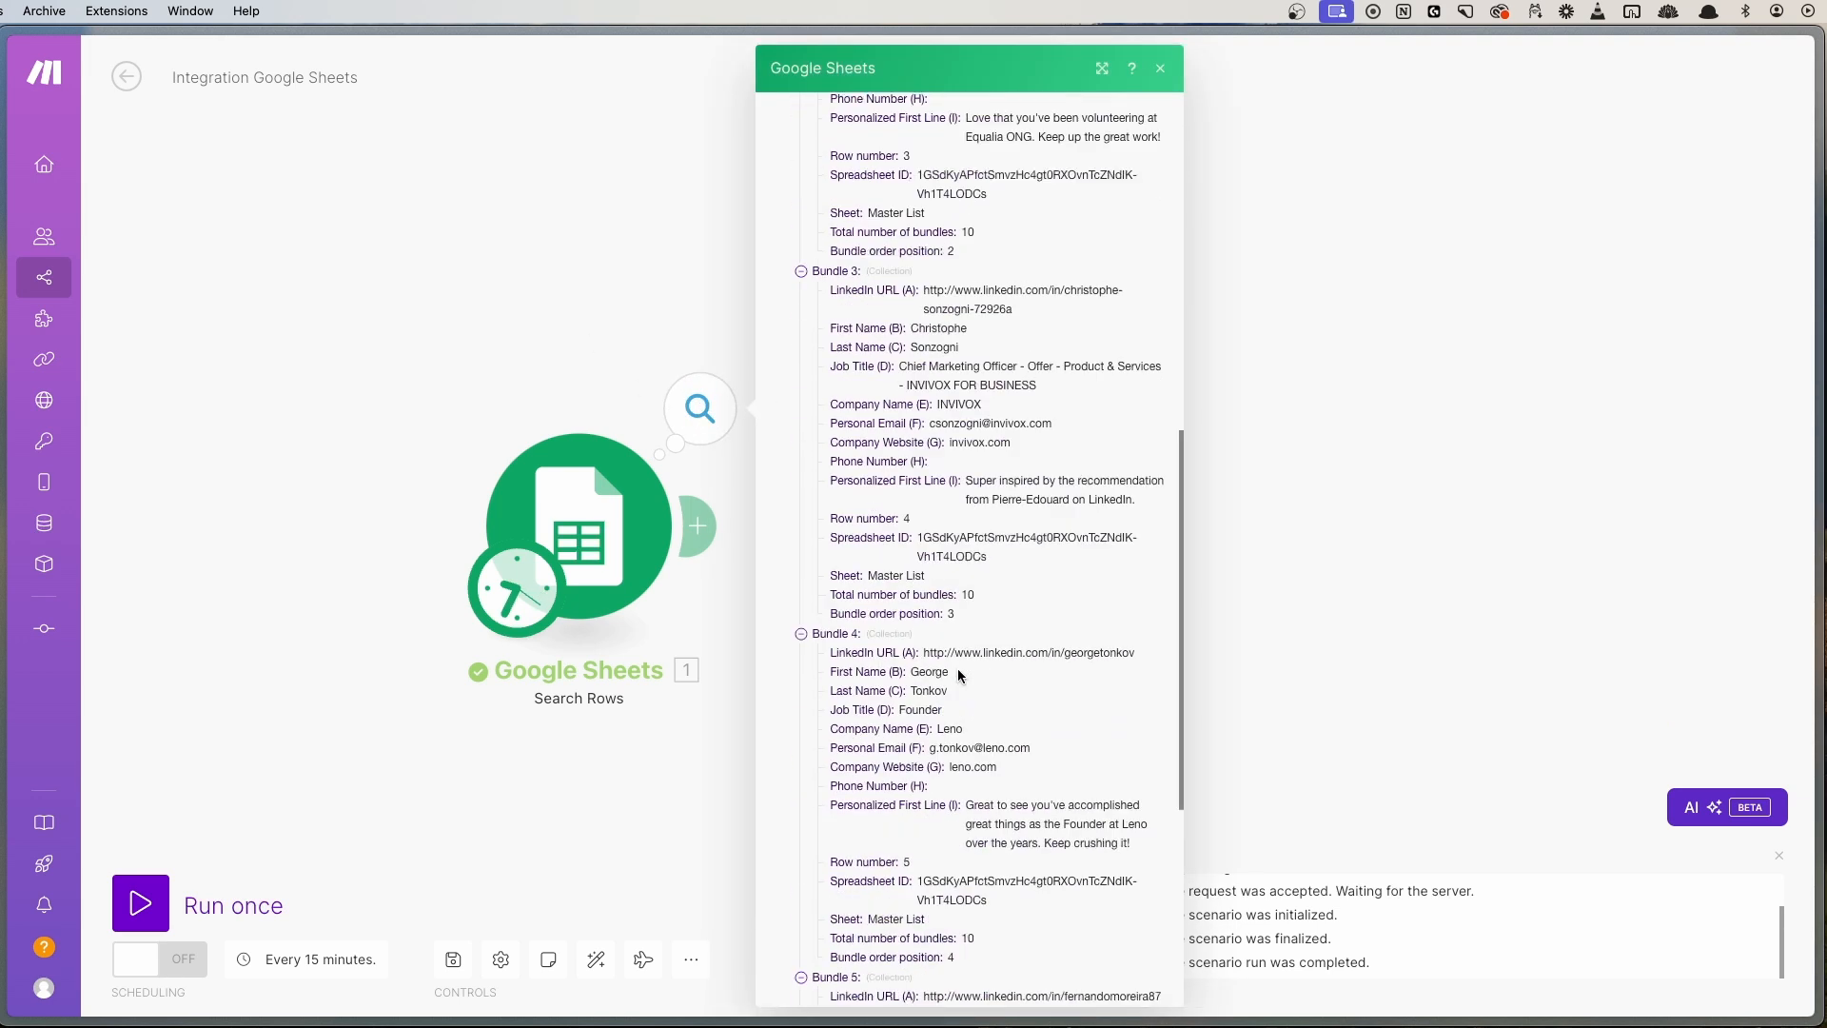
pyautogui.scroll(-5, 957, 668)
pyautogui.click(845, 868)
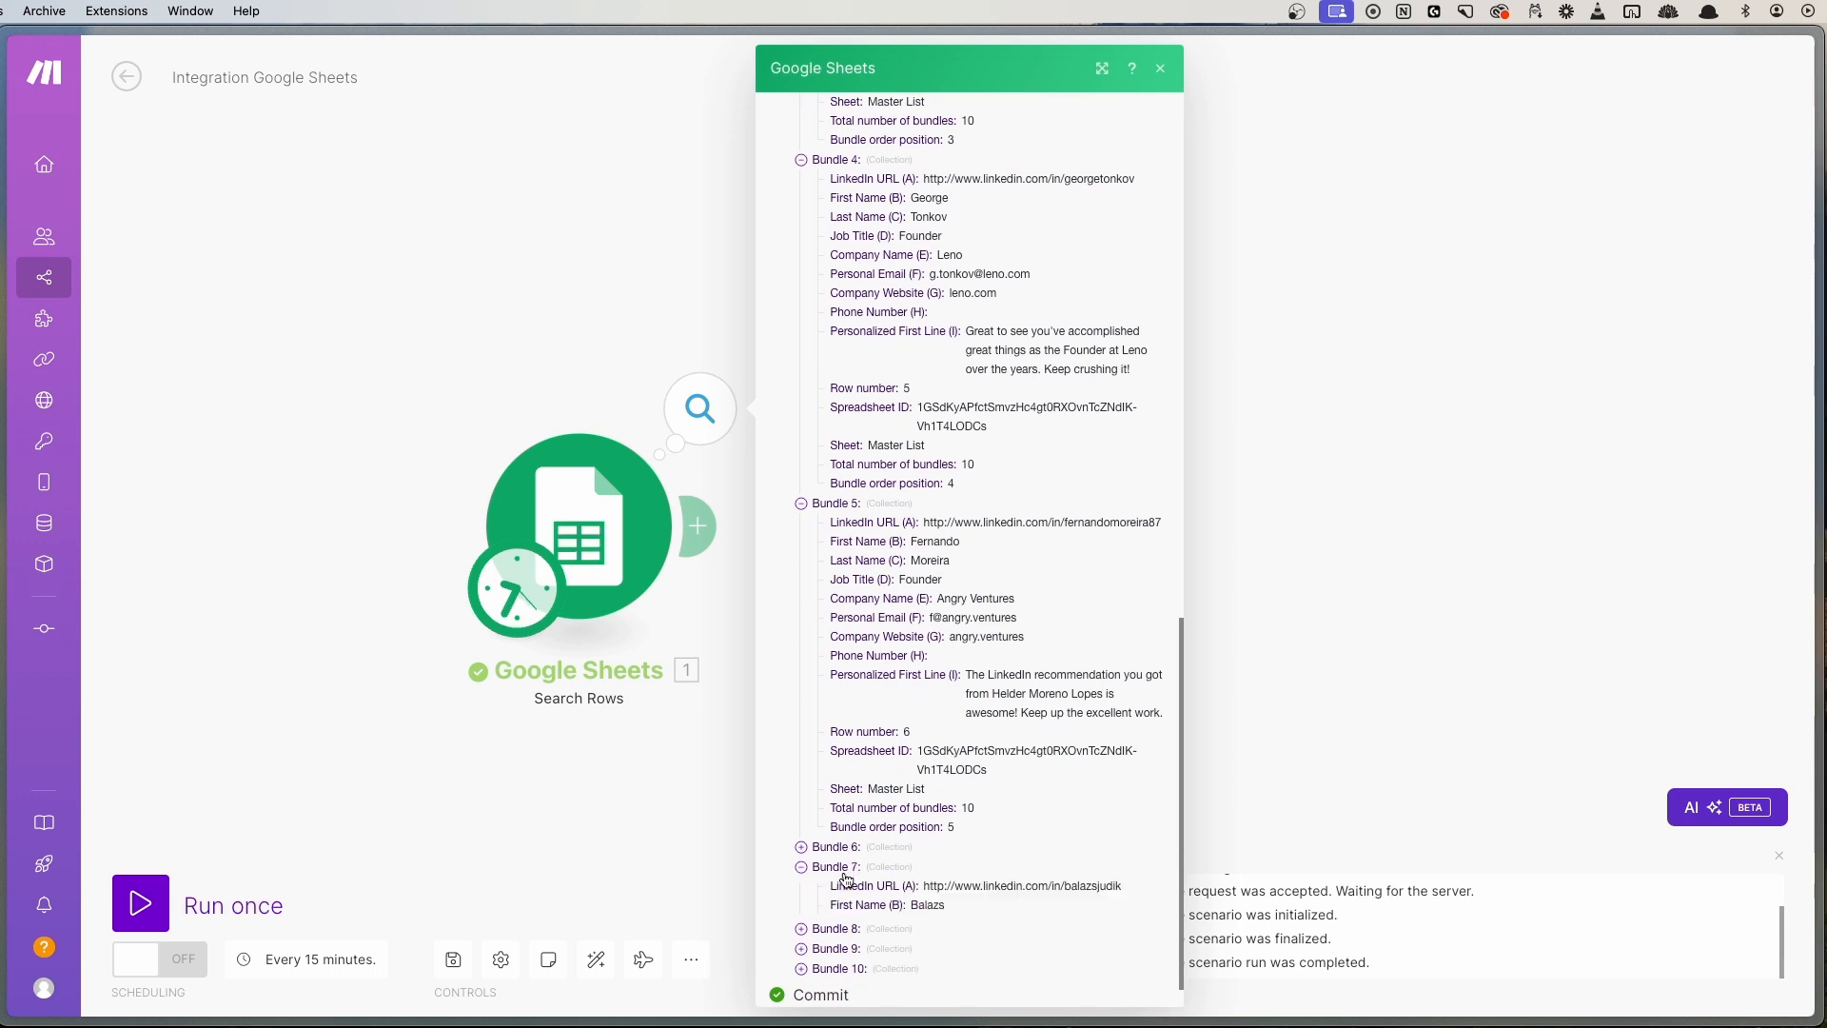
pyautogui.click(850, 869)
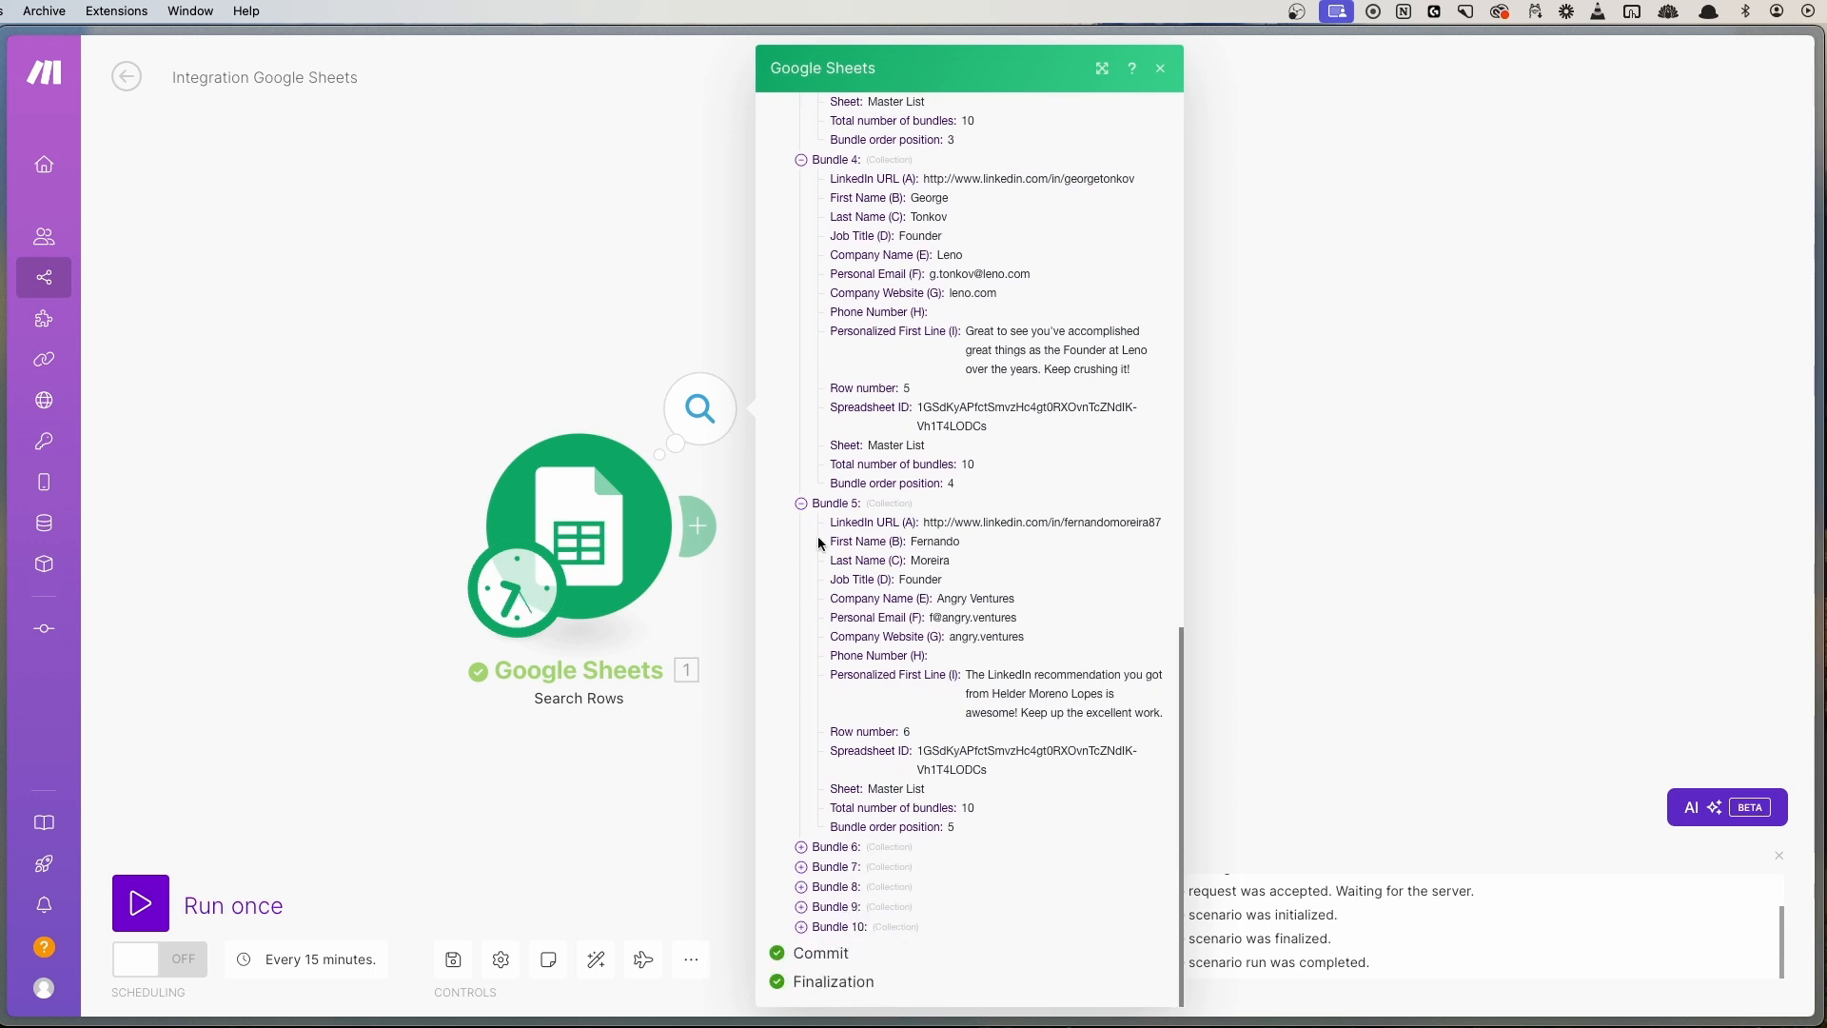
pyautogui.scroll(20, 864, 512)
# - Close the run output and pan the canvas to reposition the Search Rows module
pyautogui.click(483, 213)
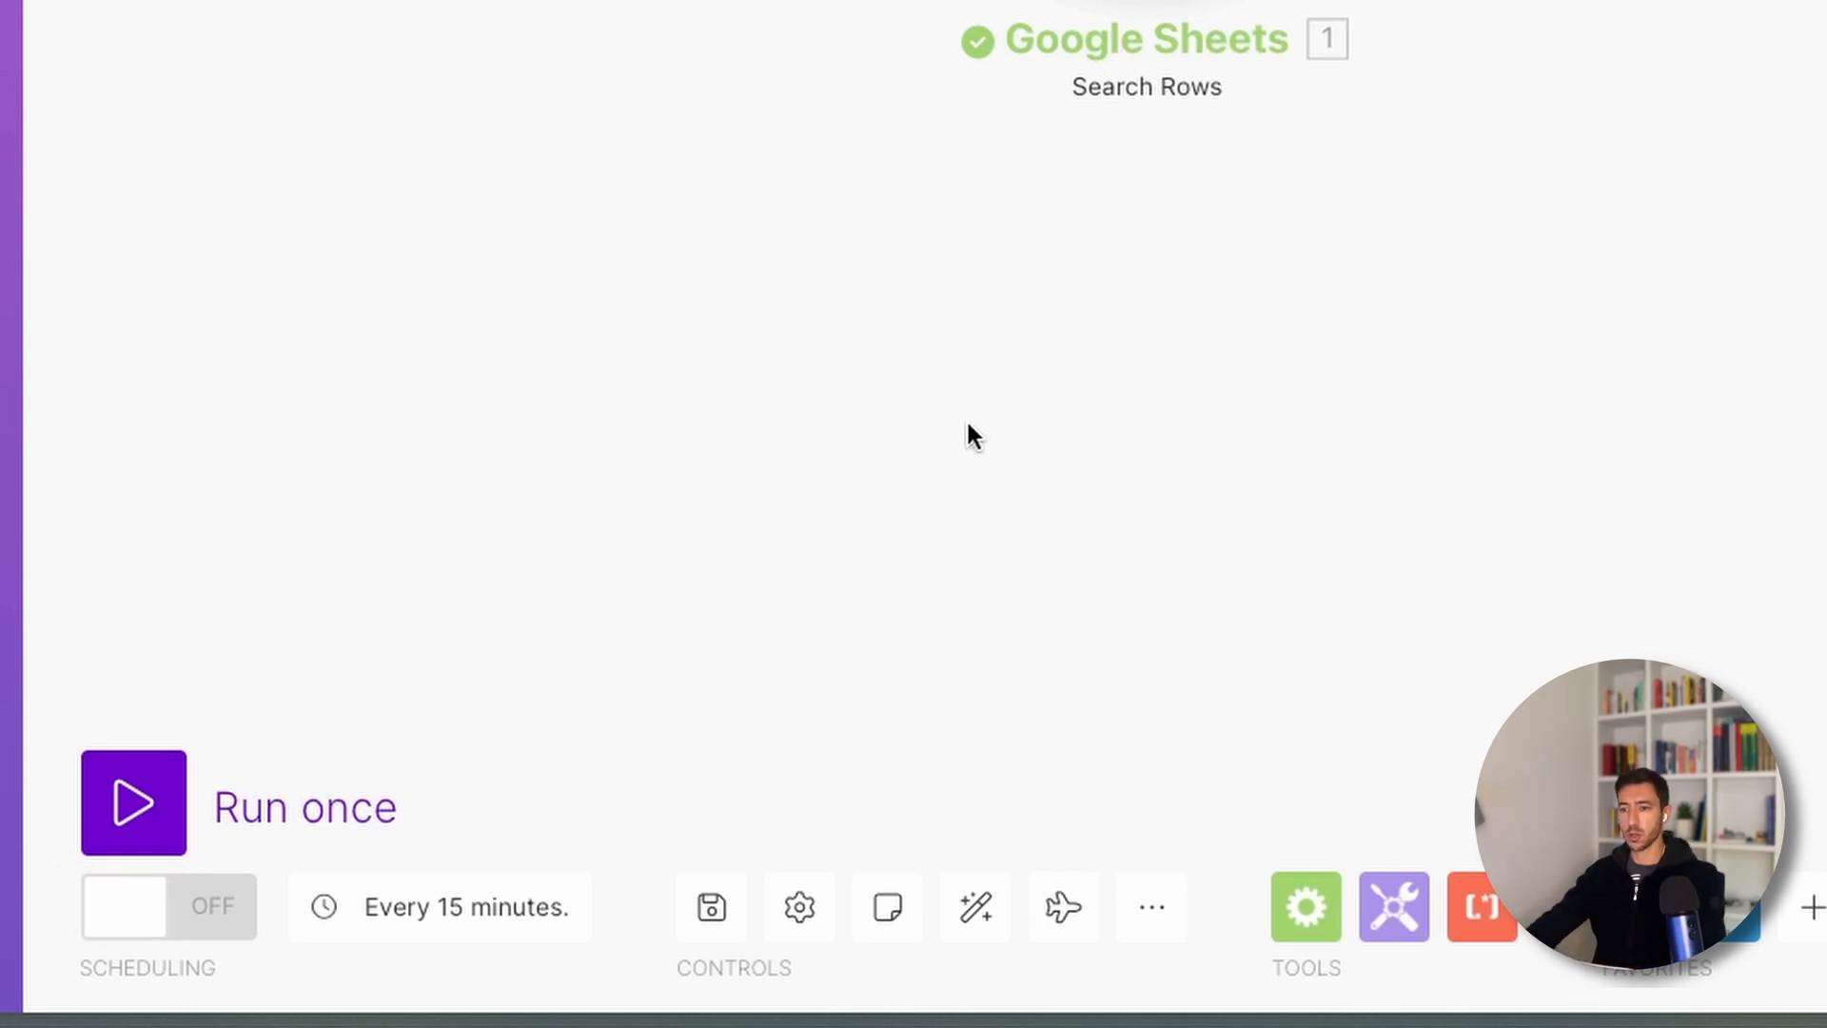
pyautogui.moveTo(1061, 422); pyautogui.dragTo(813, 558)
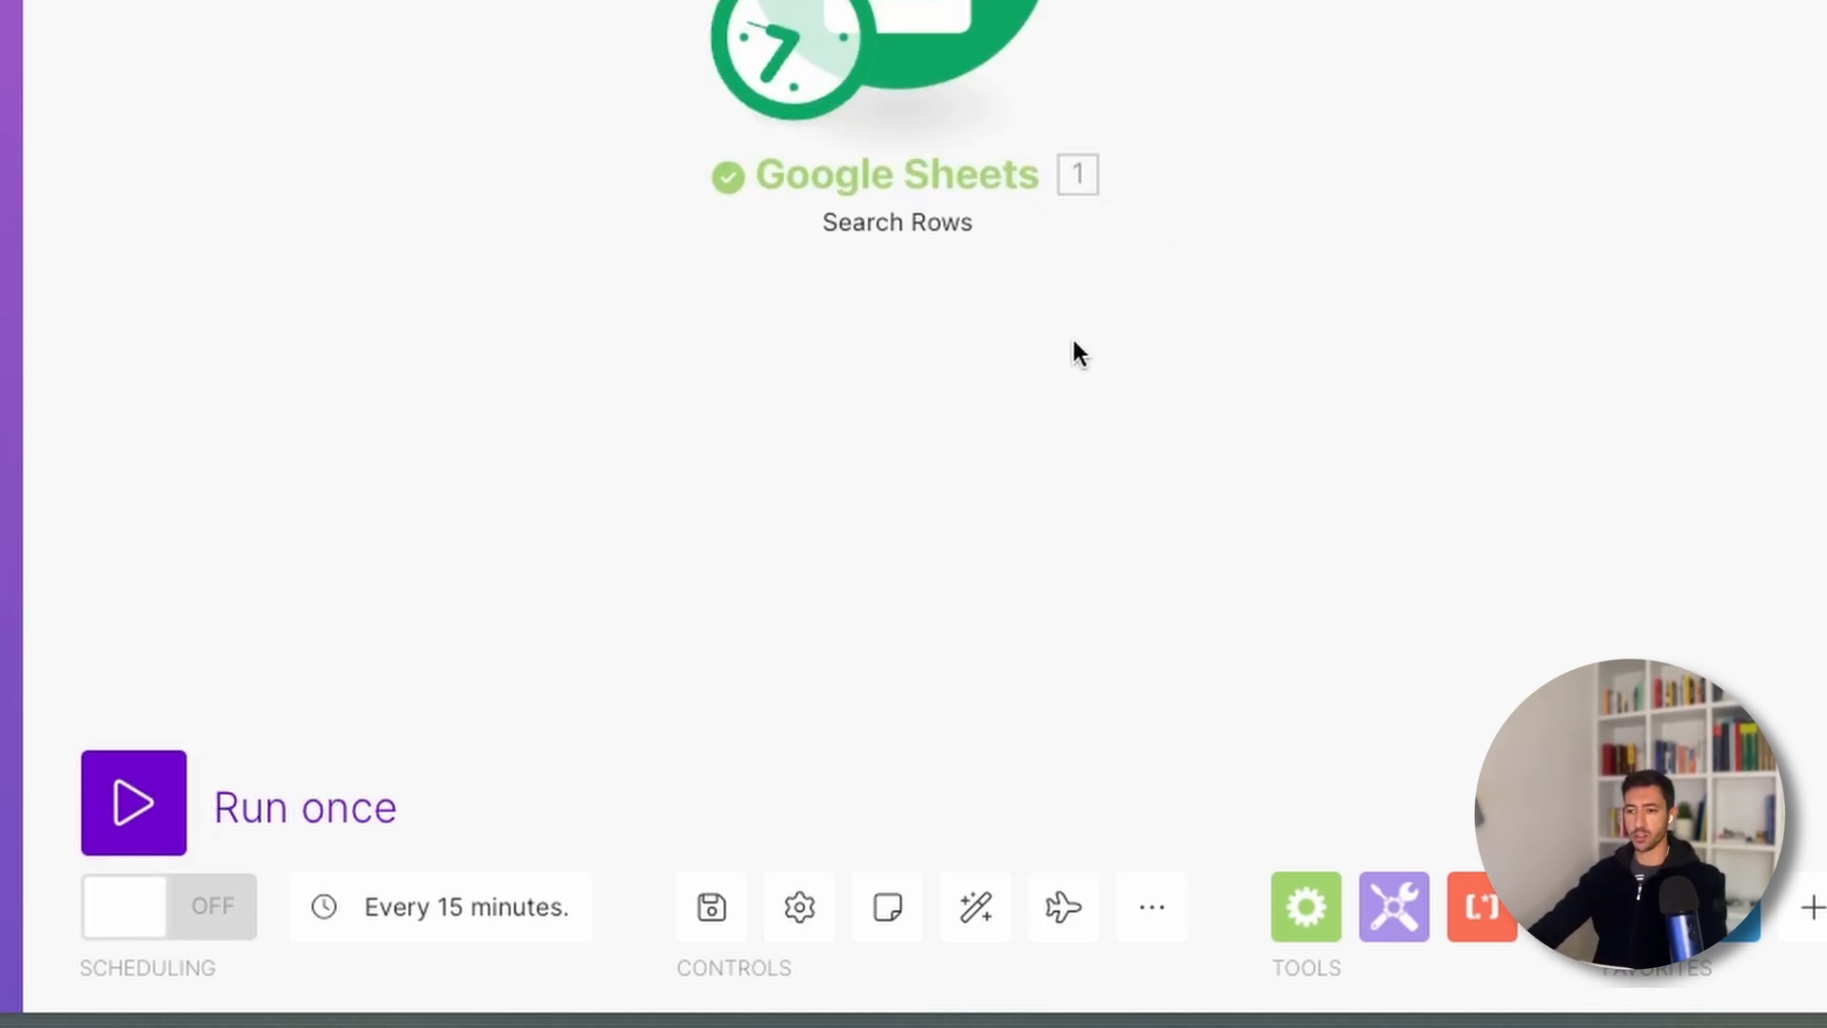
pyautogui.moveTo(1077, 352); pyautogui.dragTo(818, 430)
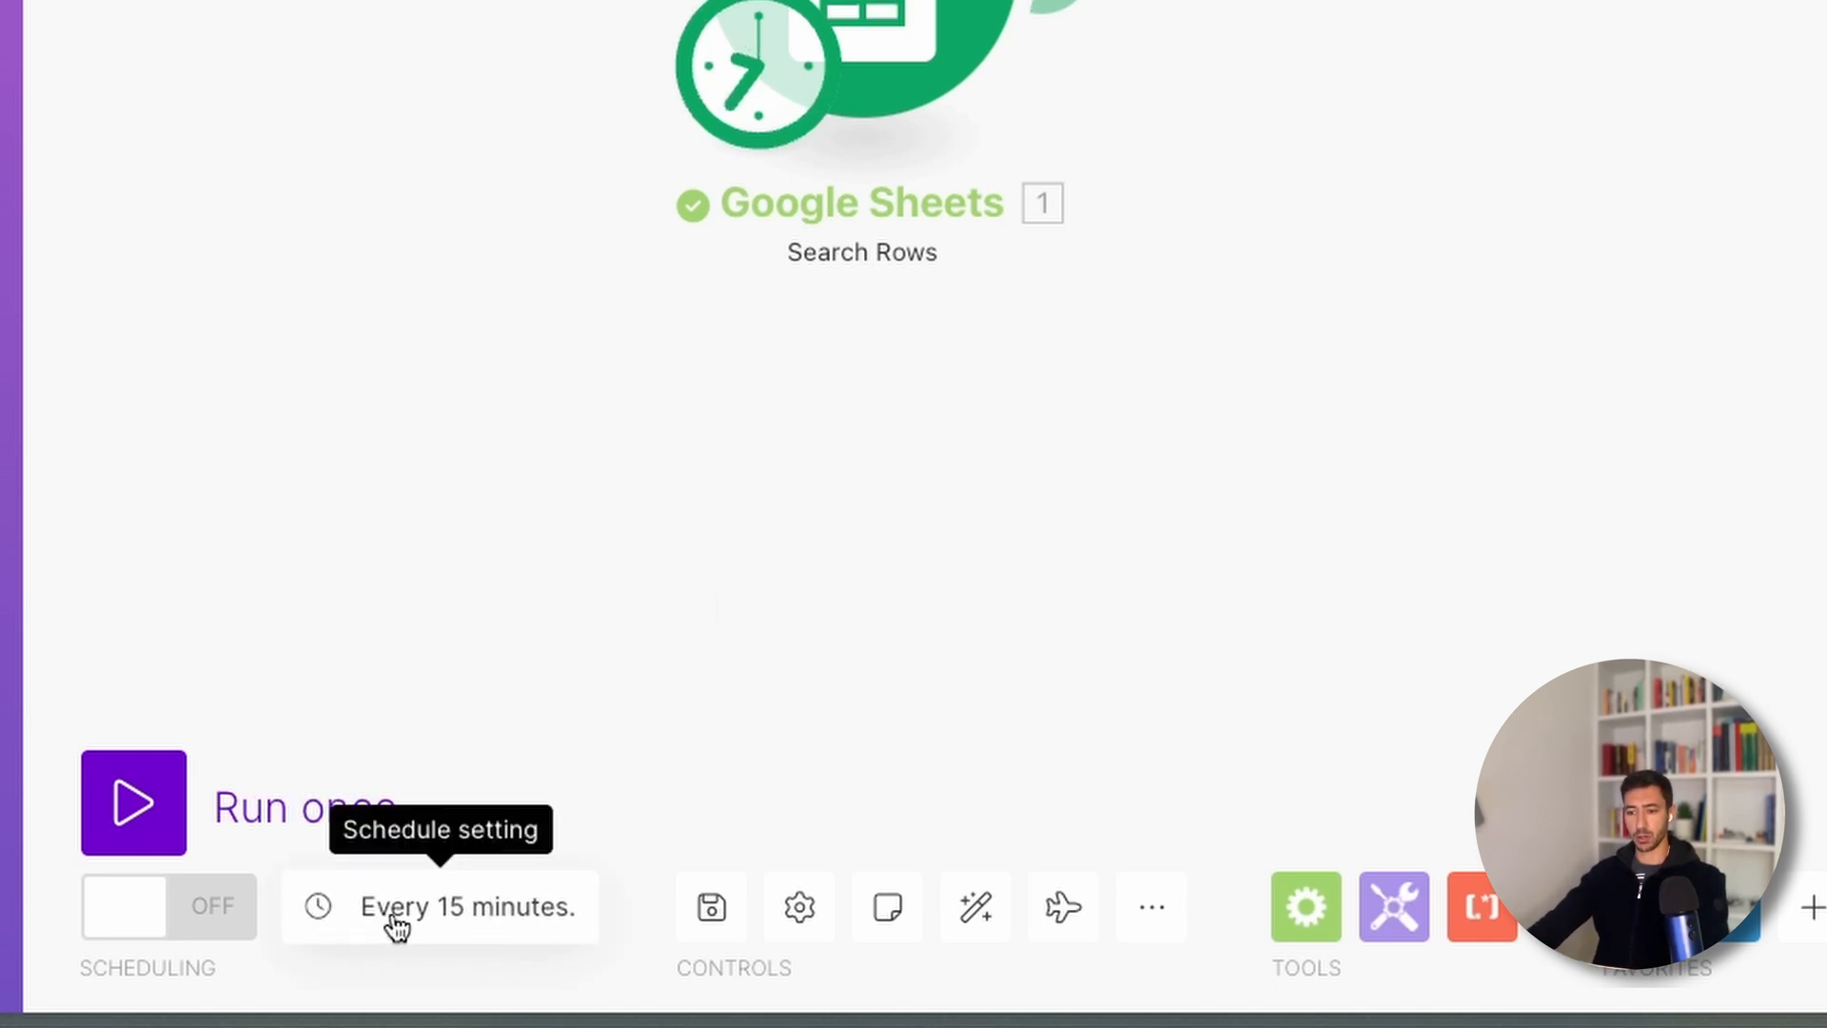
# - Look over the schedule settings, then close them and pan the canvas
pyautogui.click(435, 918)
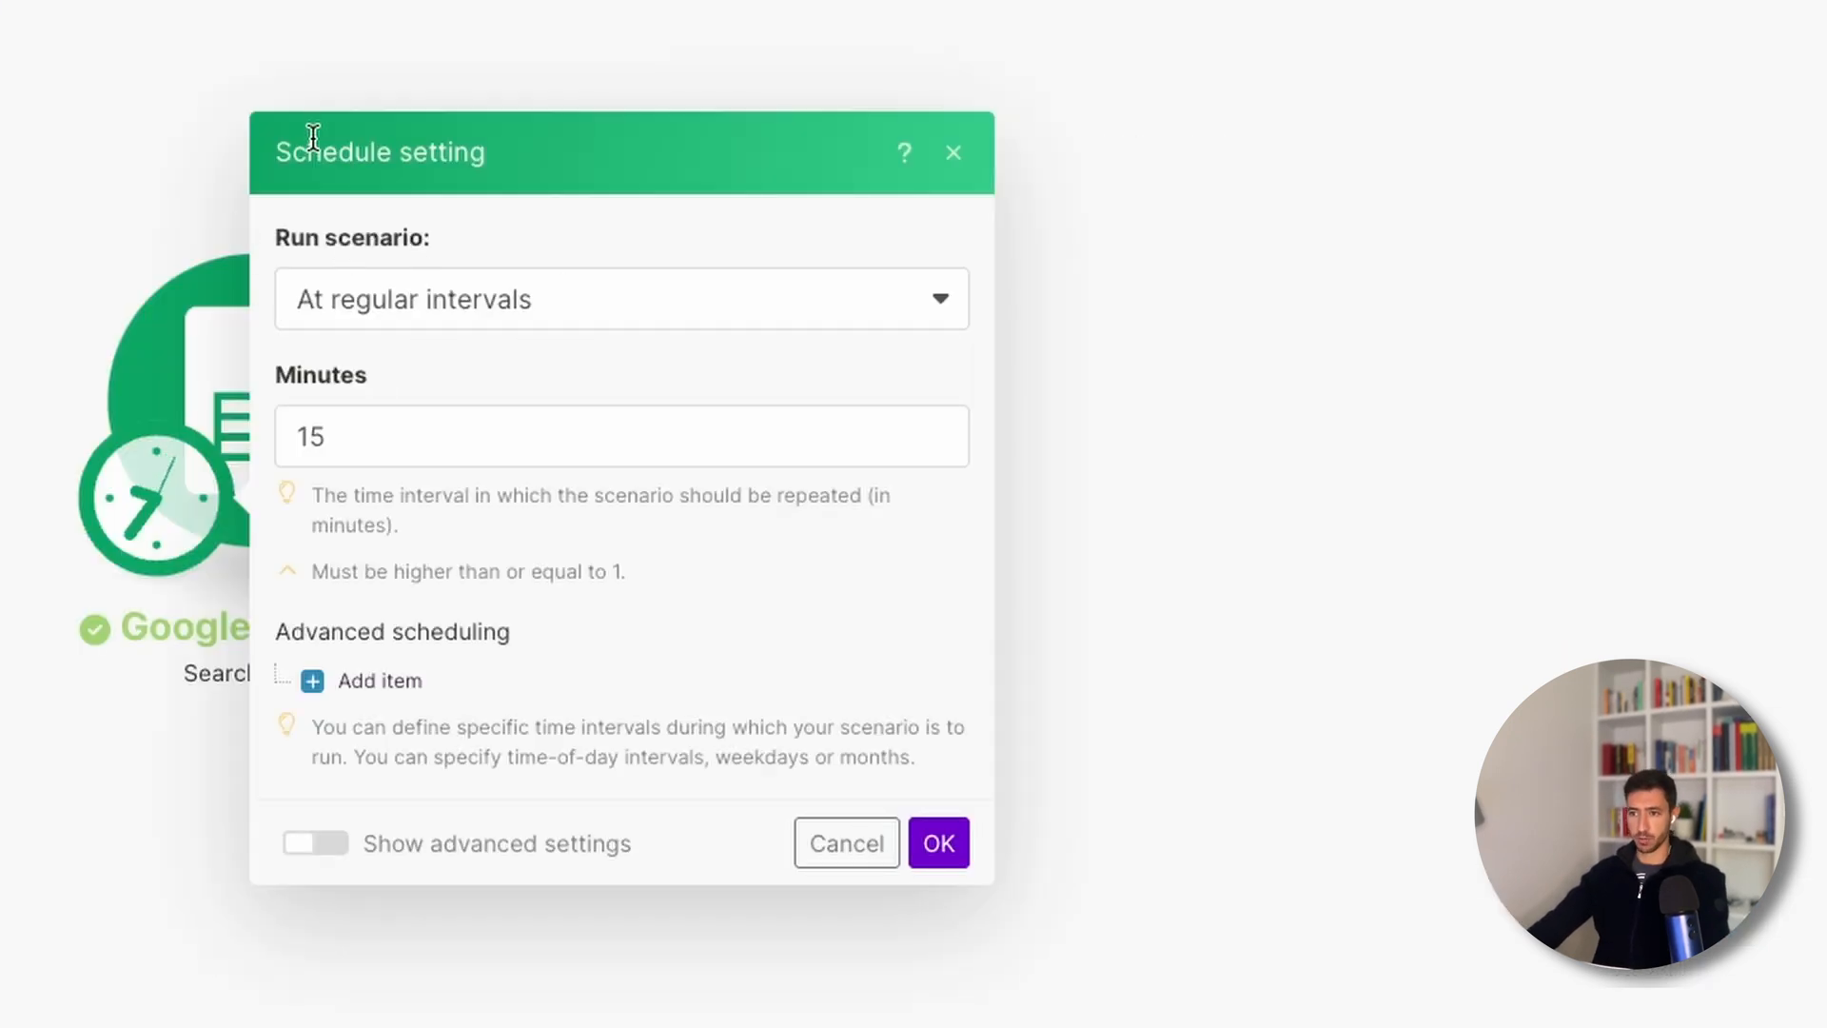
pyautogui.moveTo(307, 151); pyautogui.dragTo(544, 152)
pyautogui.click(543, 143)
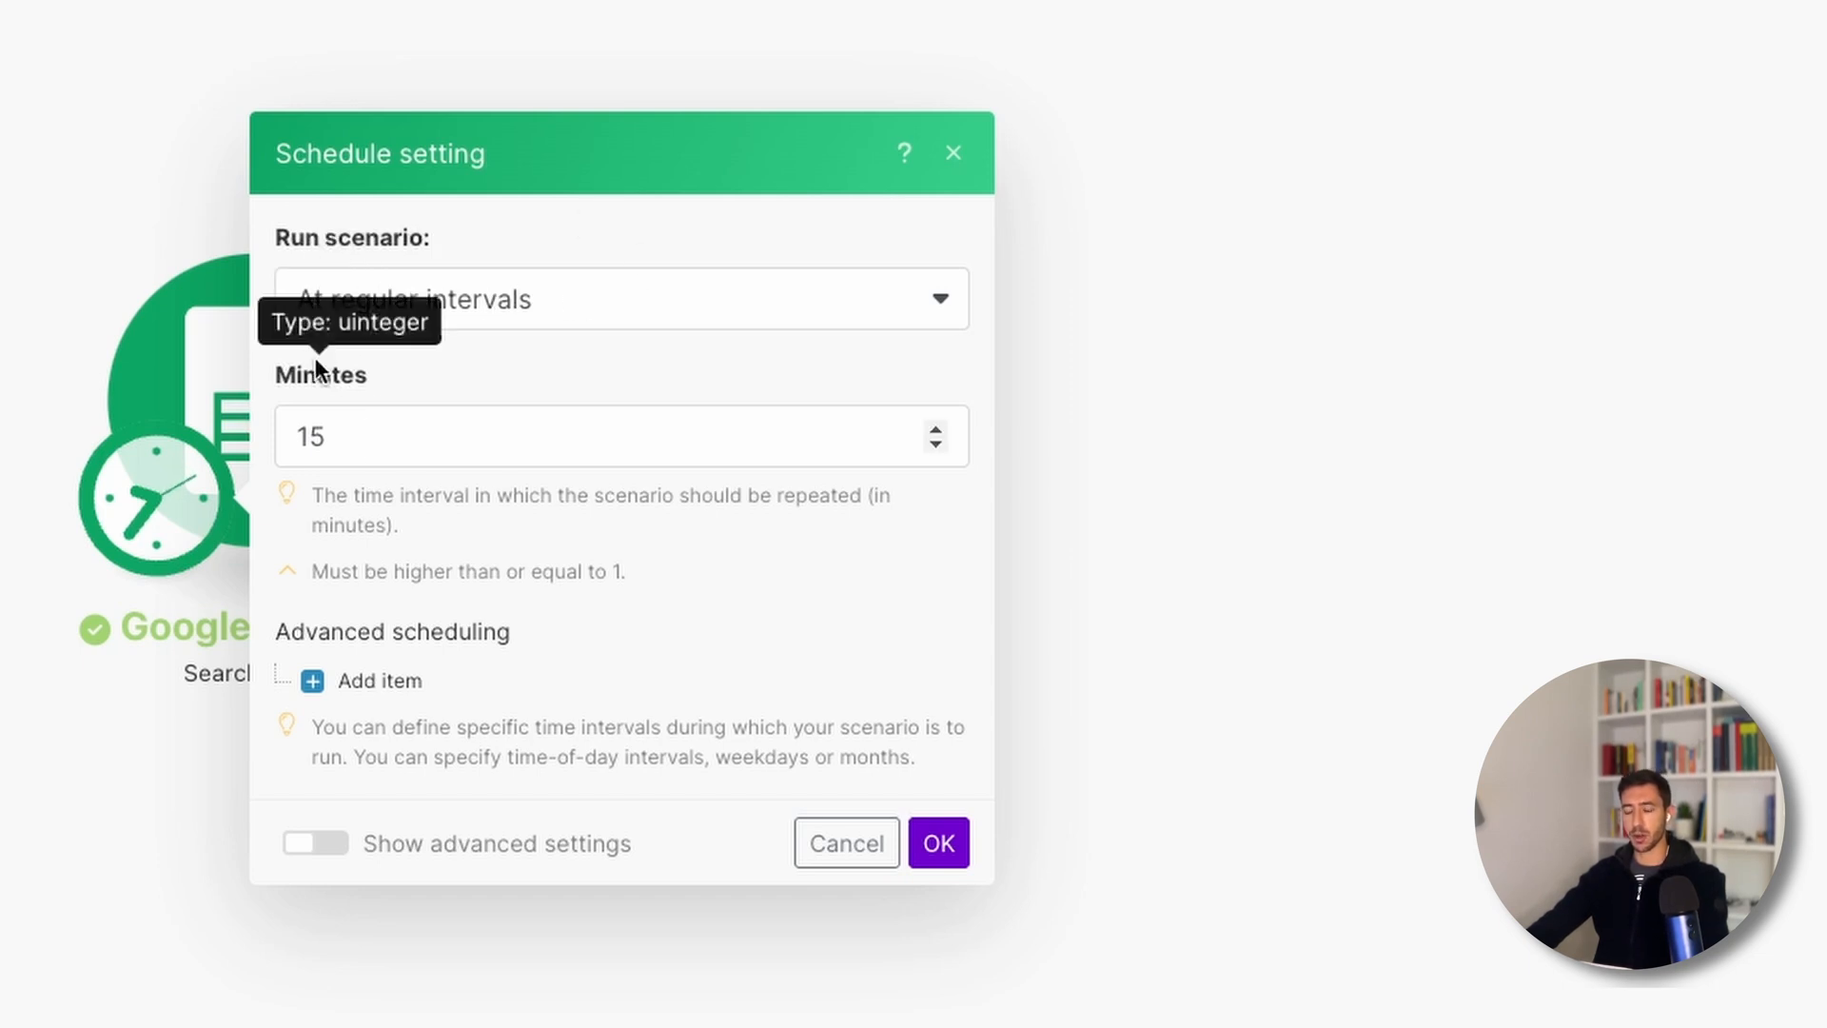
pyautogui.click(299, 433)
pyautogui.click(954, 152)
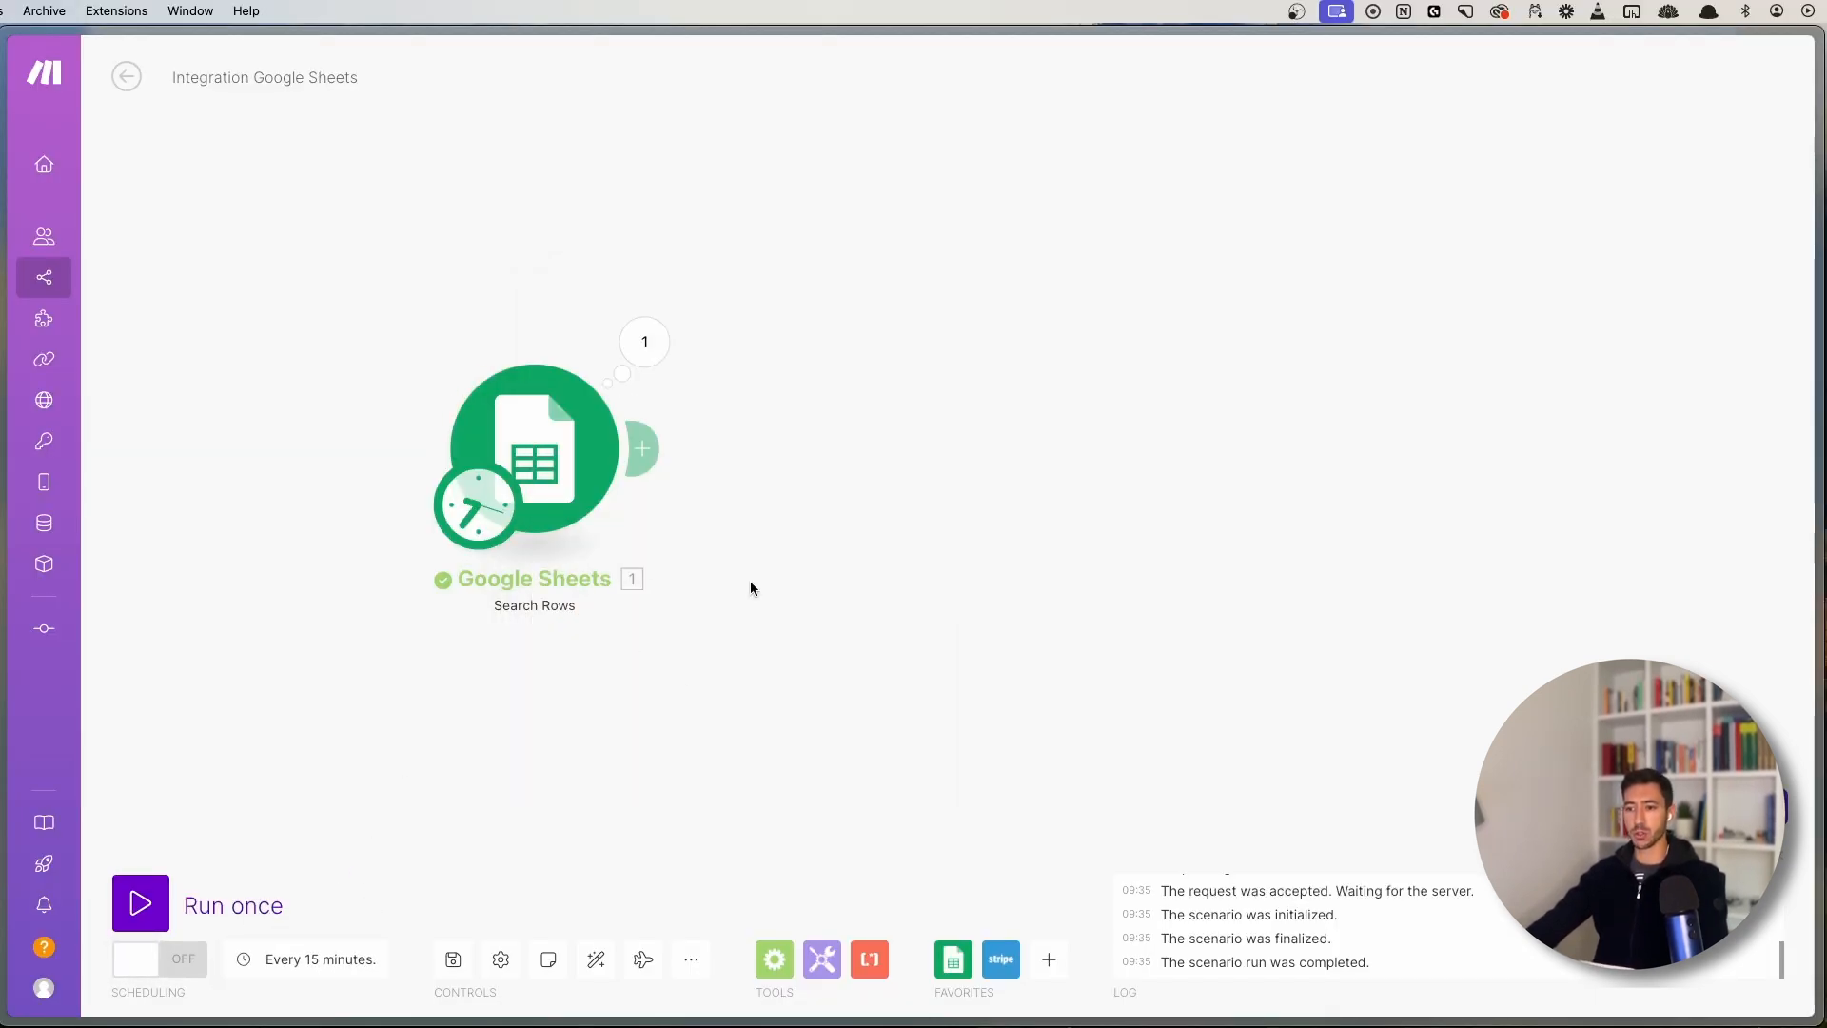
pyautogui.moveTo(397, 232); pyautogui.dragTo(800, 721)
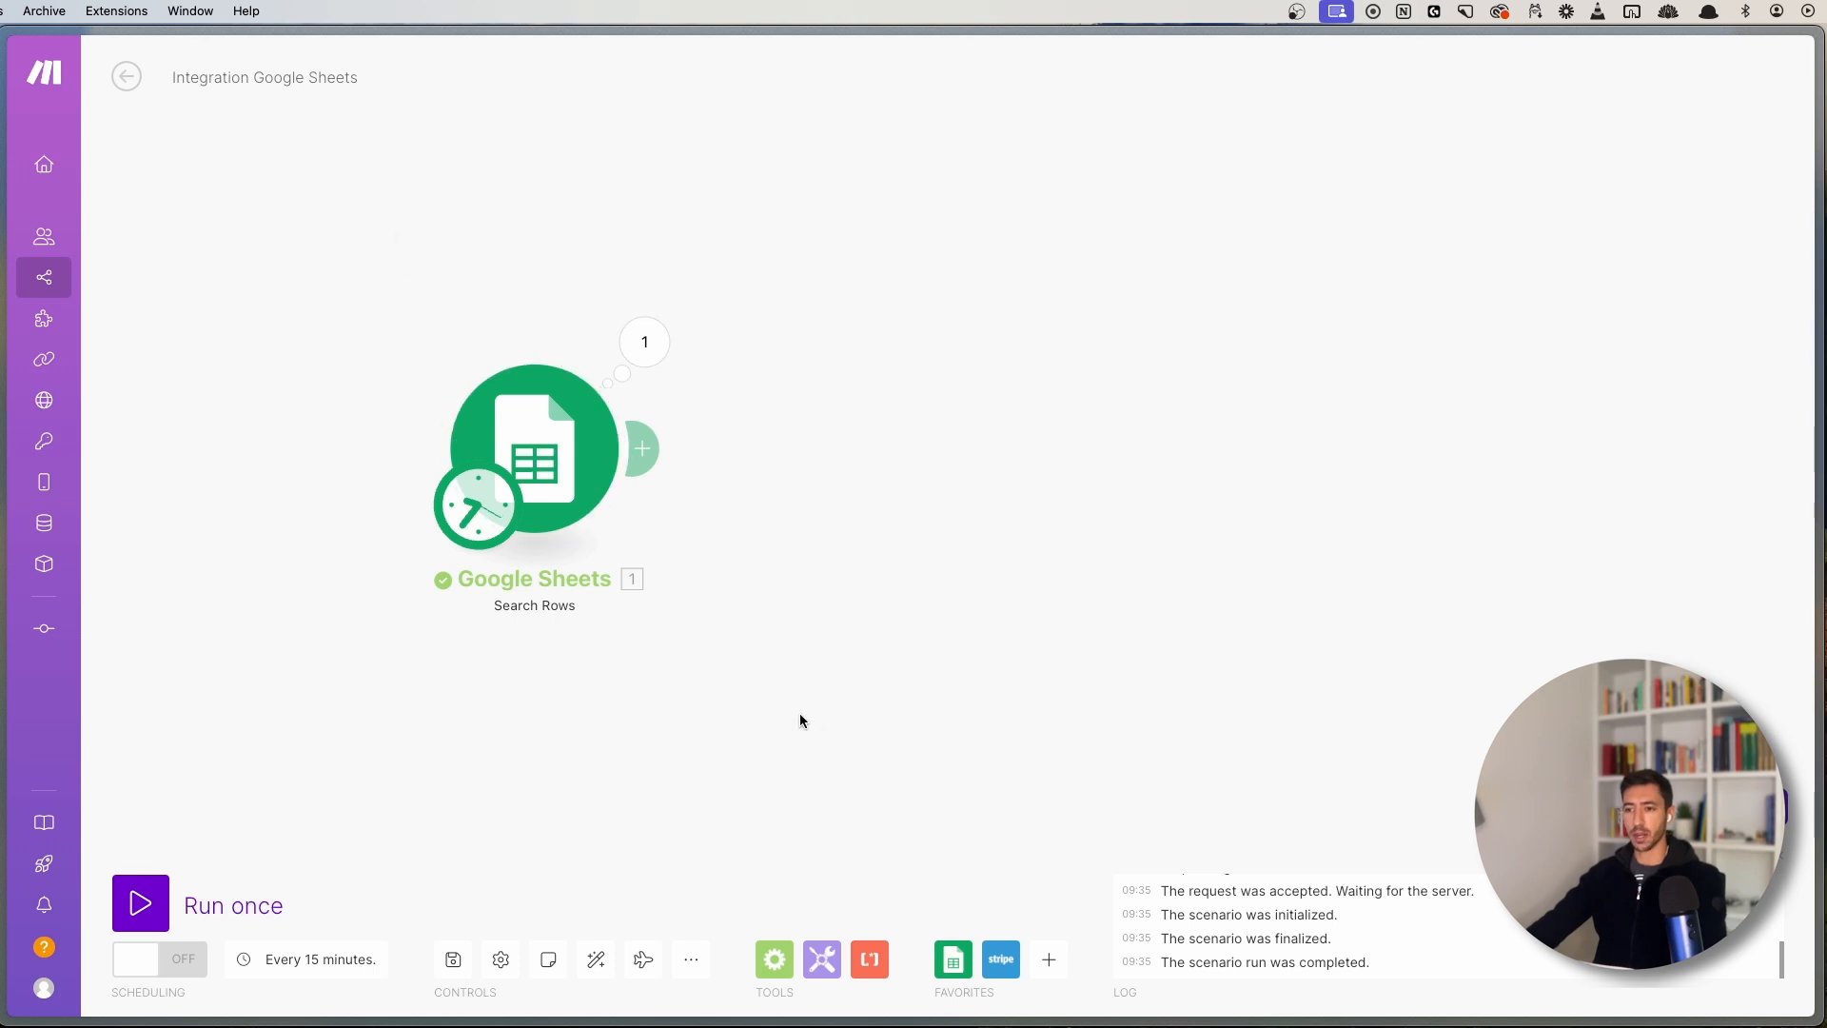
pyautogui.moveTo(394, 282); pyautogui.dragTo(871, 751)
# - Reopen the schedule, keep At regular intervals, and select the 15-minute interval to change it to 60
pyautogui.click(357, 956)
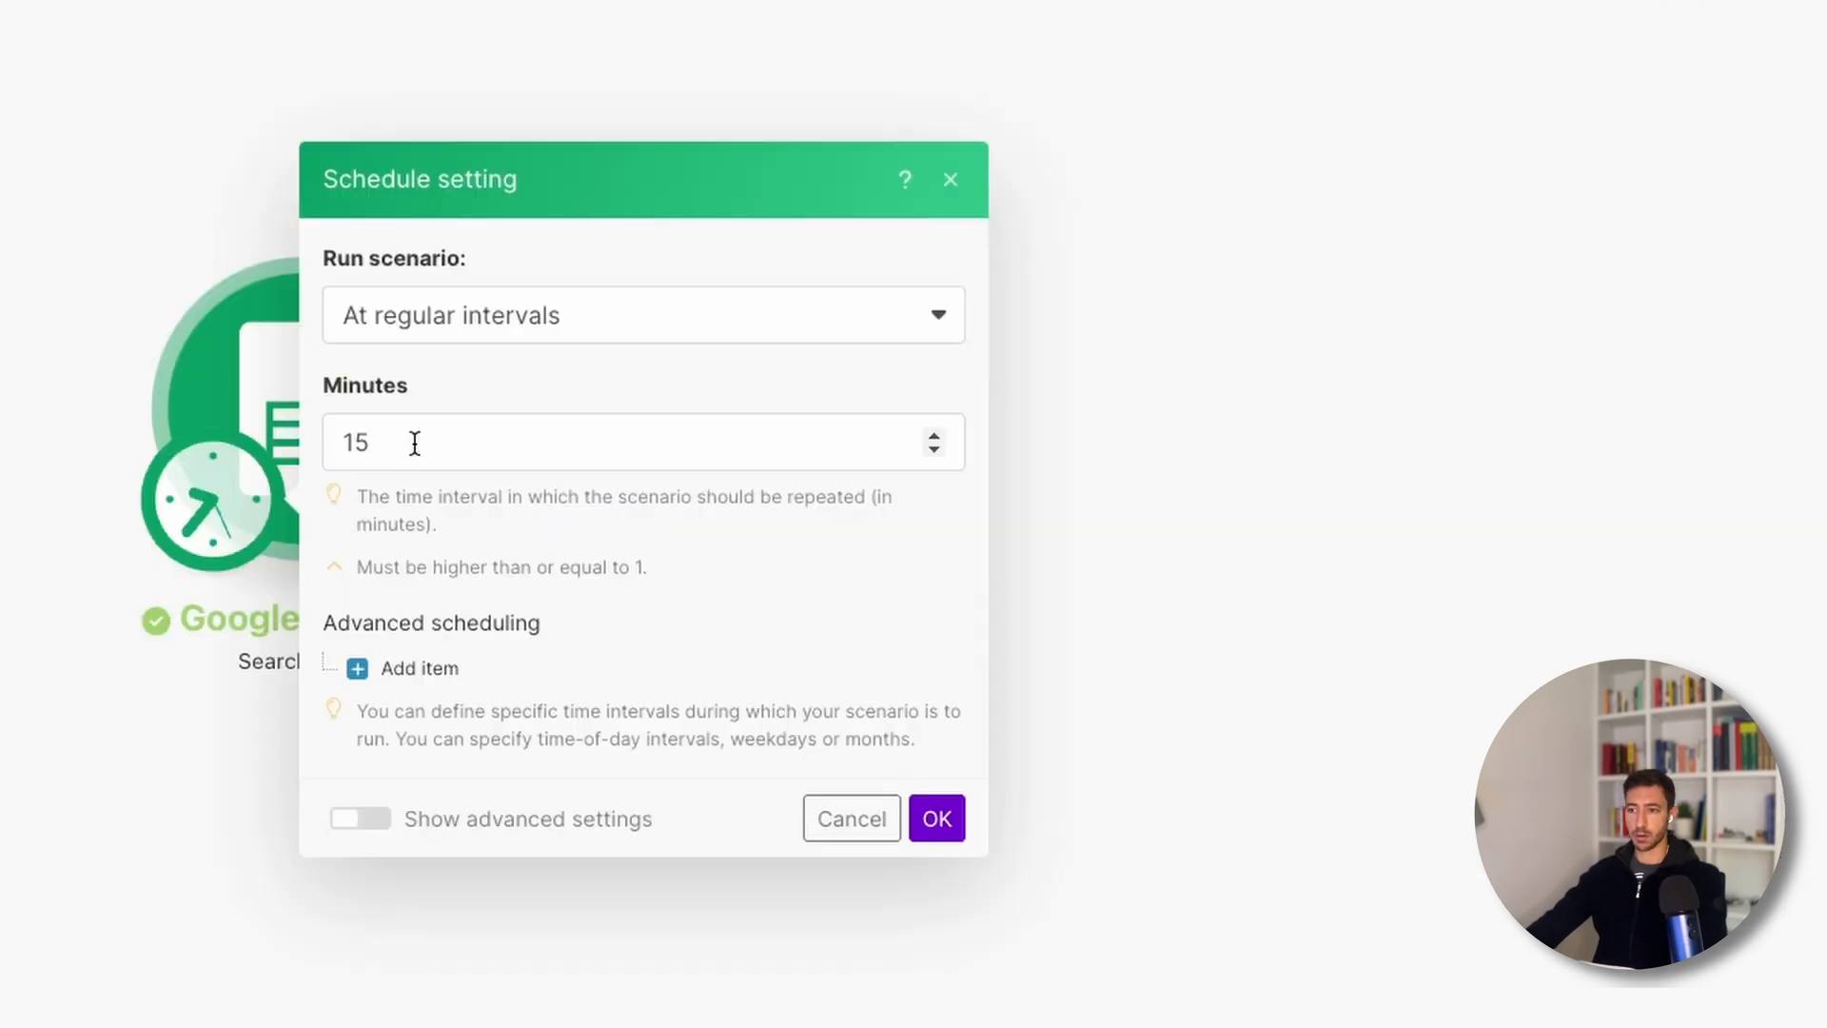
pyautogui.click(649, 391)
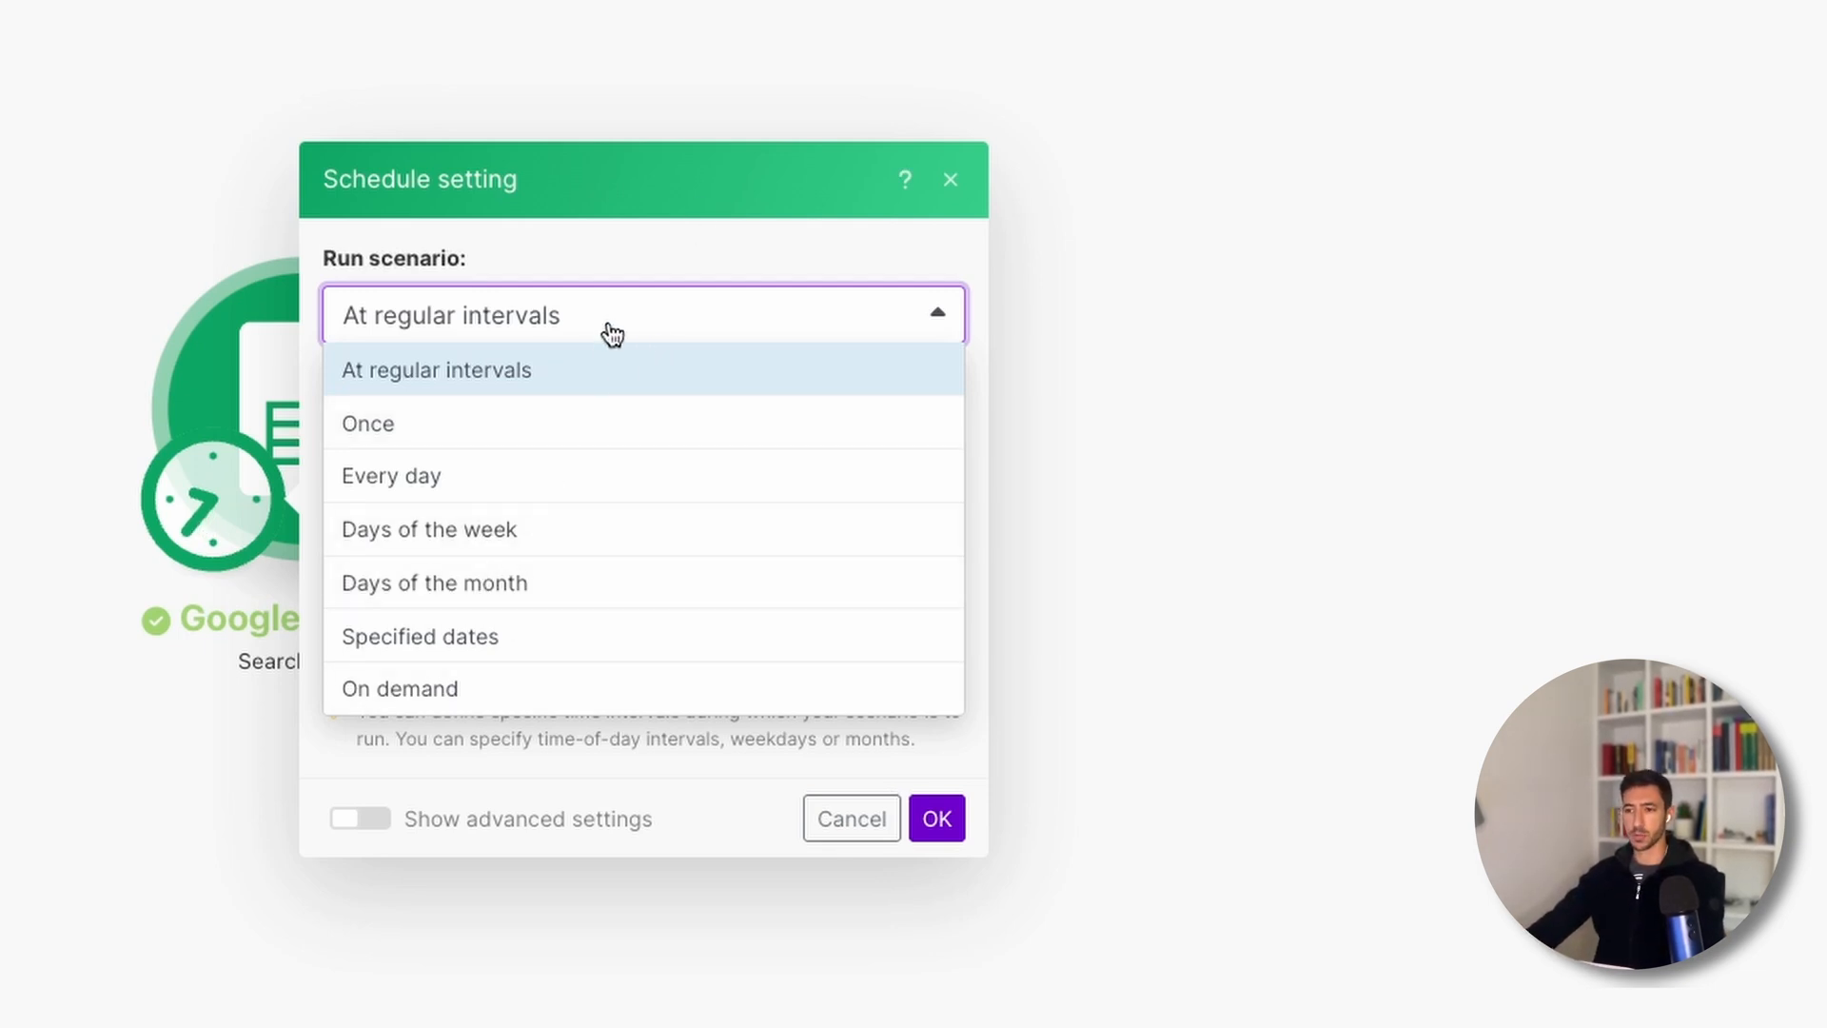
pyautogui.click(419, 364)
pyautogui.moveTo(393, 441); pyautogui.dragTo(311, 435)
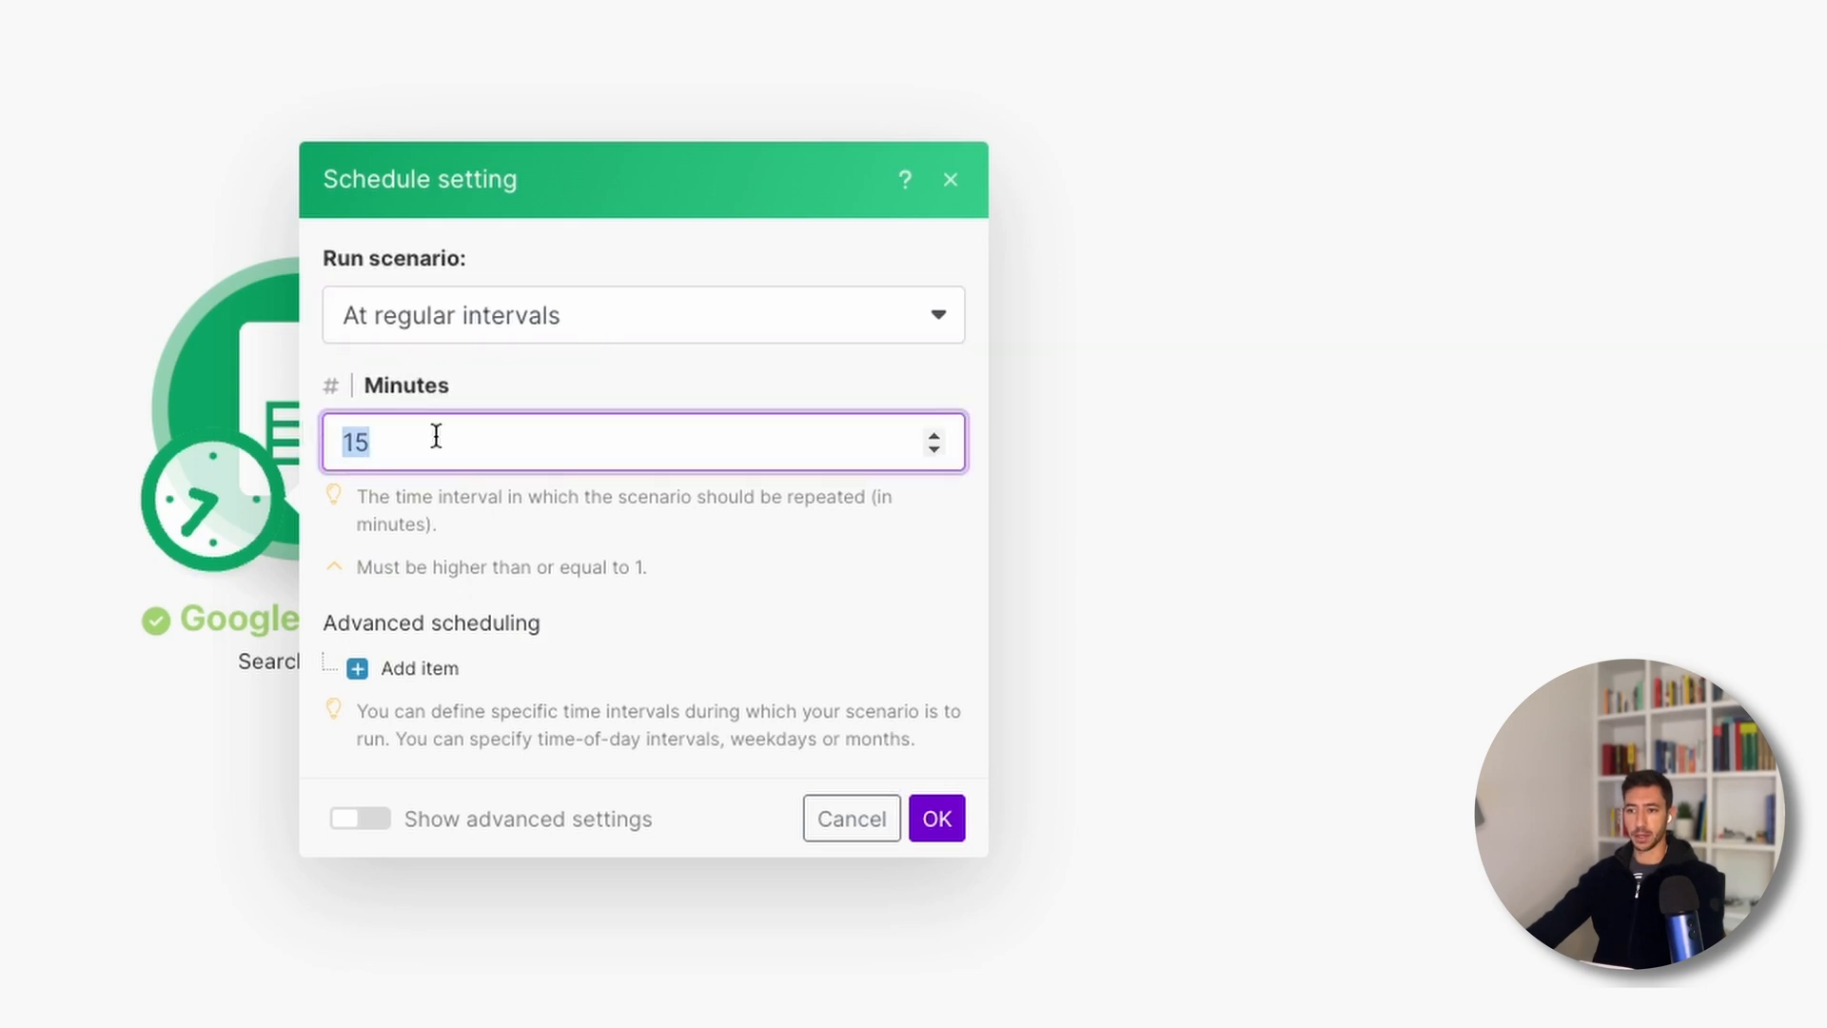
pyautogui.click(493, 534)
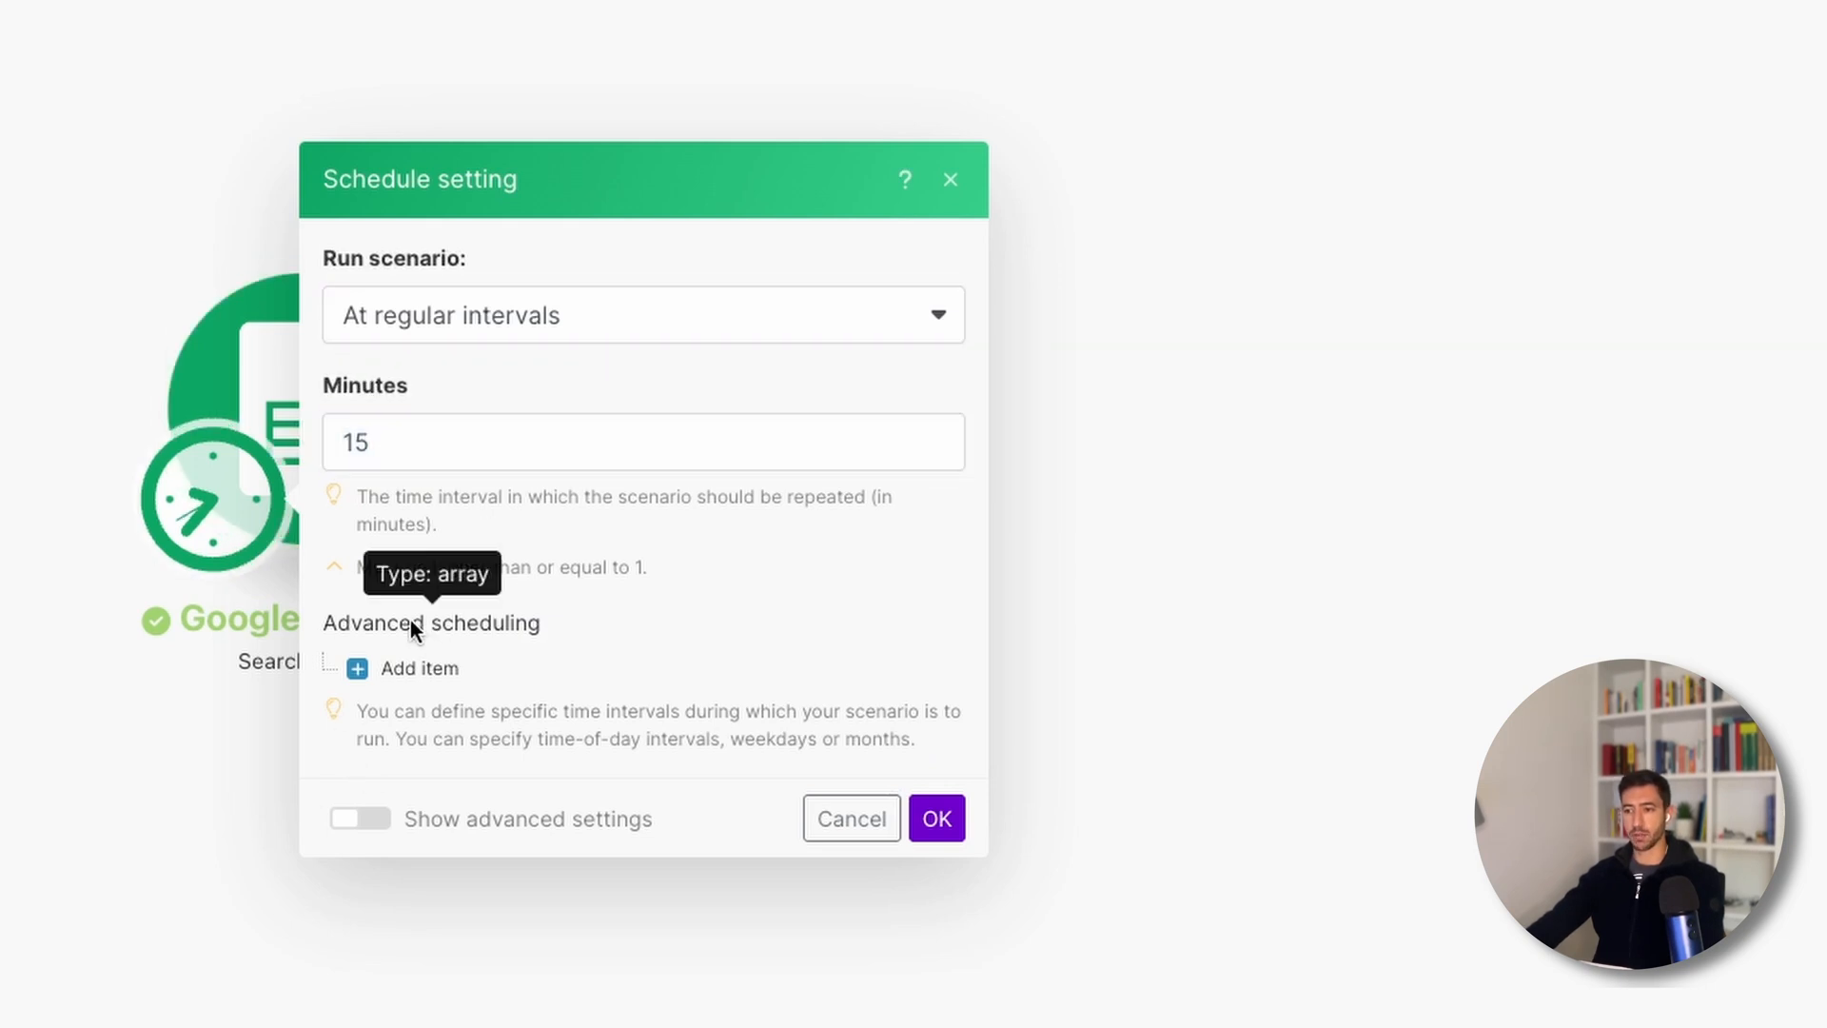
pyautogui.moveTo(362, 628); pyautogui.dragTo(596, 624)
pyautogui.click(596, 624)
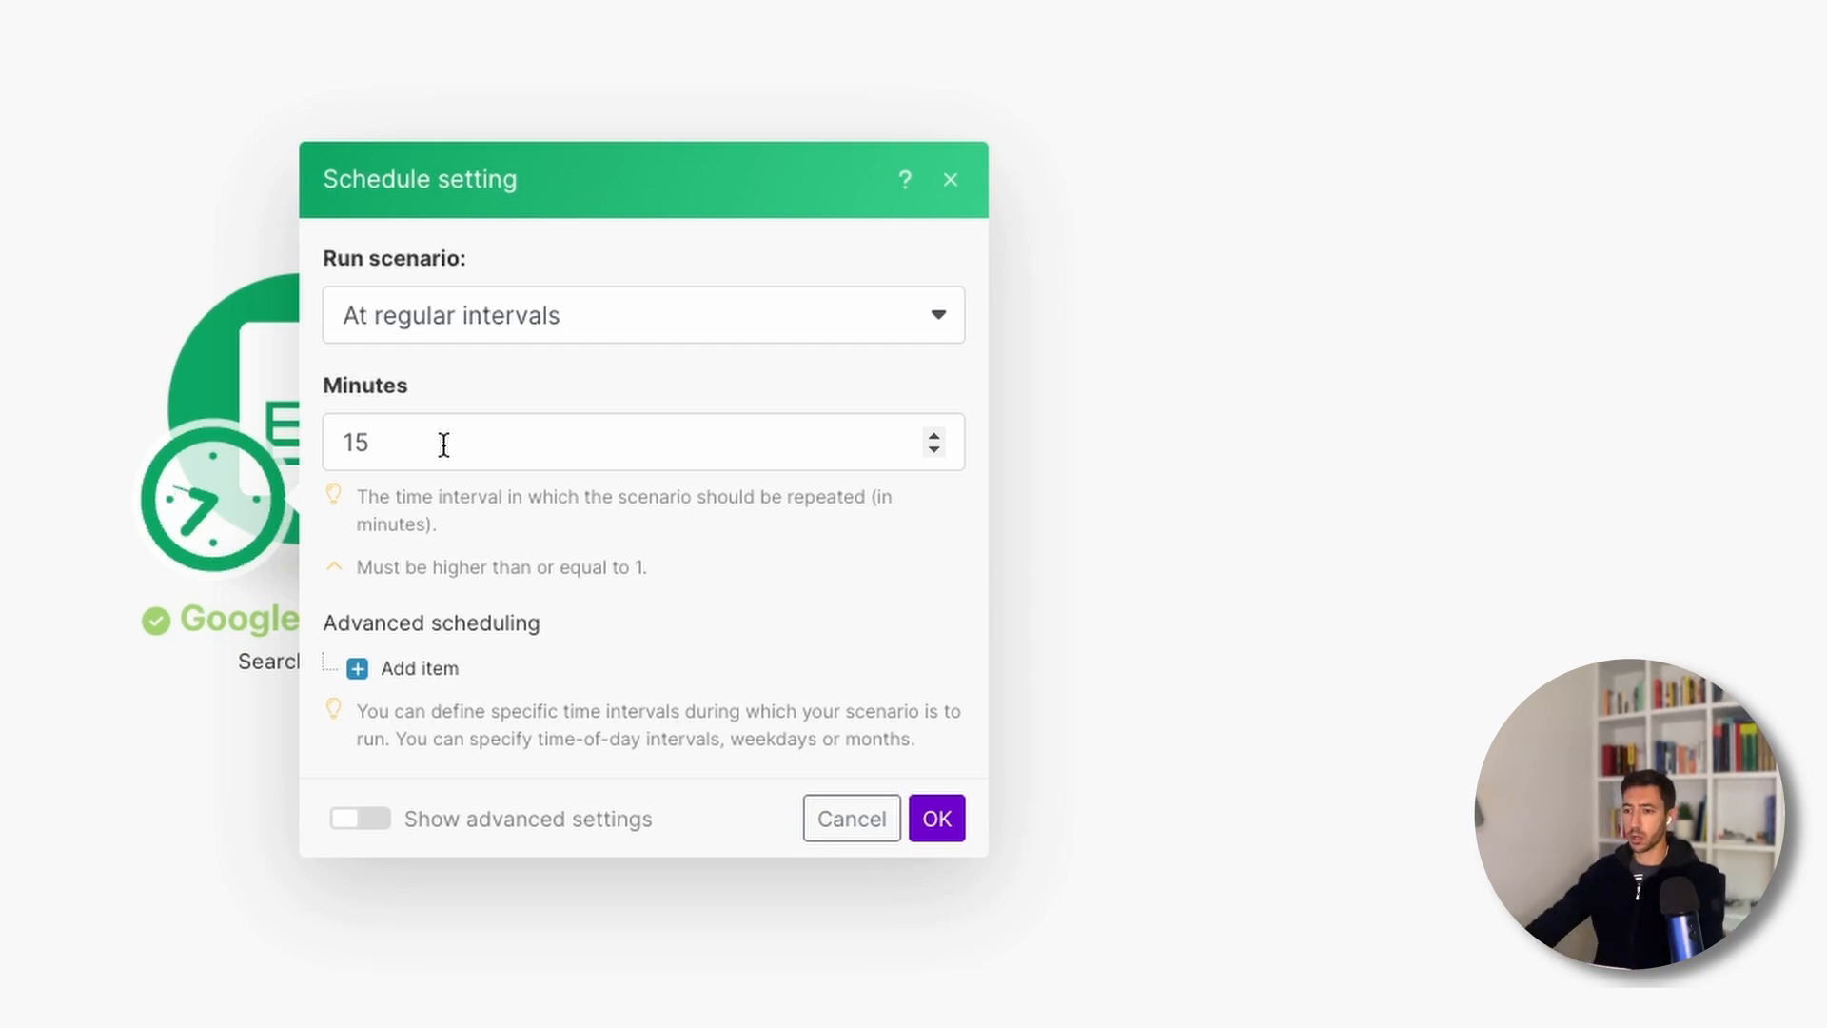
pyautogui.moveTo(443, 445); pyautogui.dragTo(331, 454)
# - Set a 60-minute interval and add an advanced time window from 08:30 to 18:30
pyautogui.write('60')
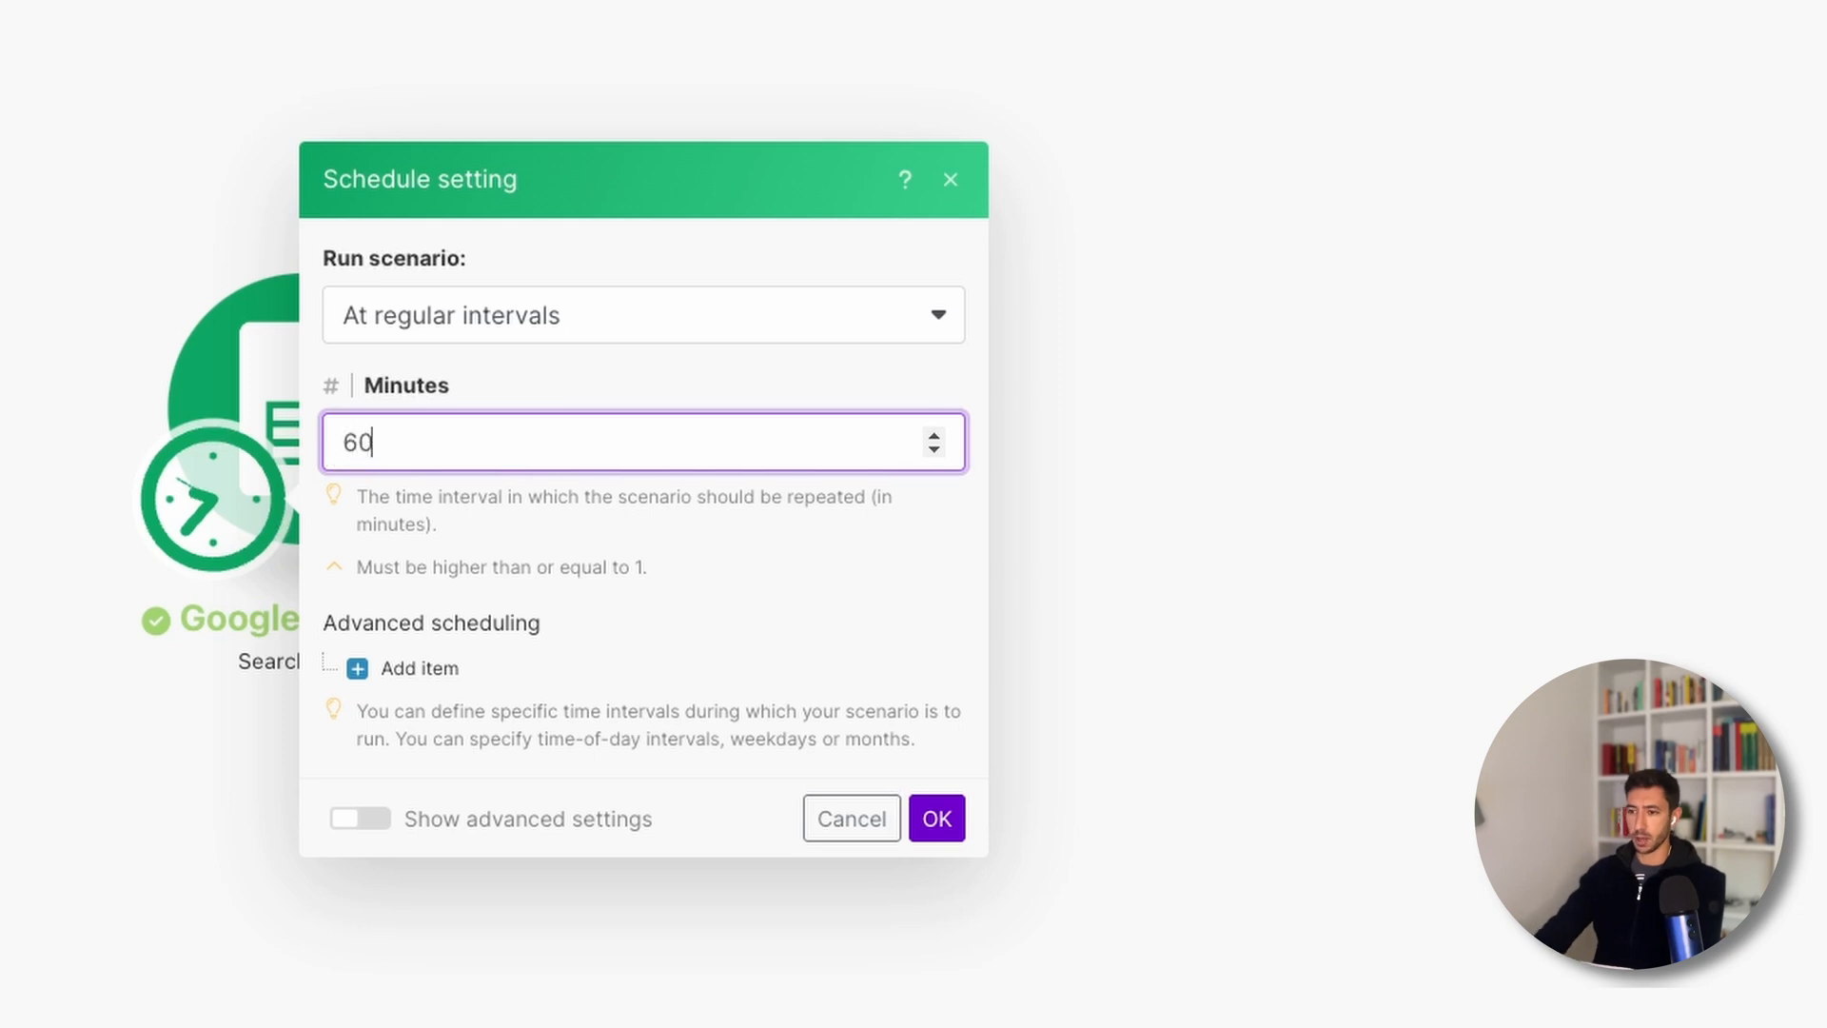
pyautogui.click(419, 670)
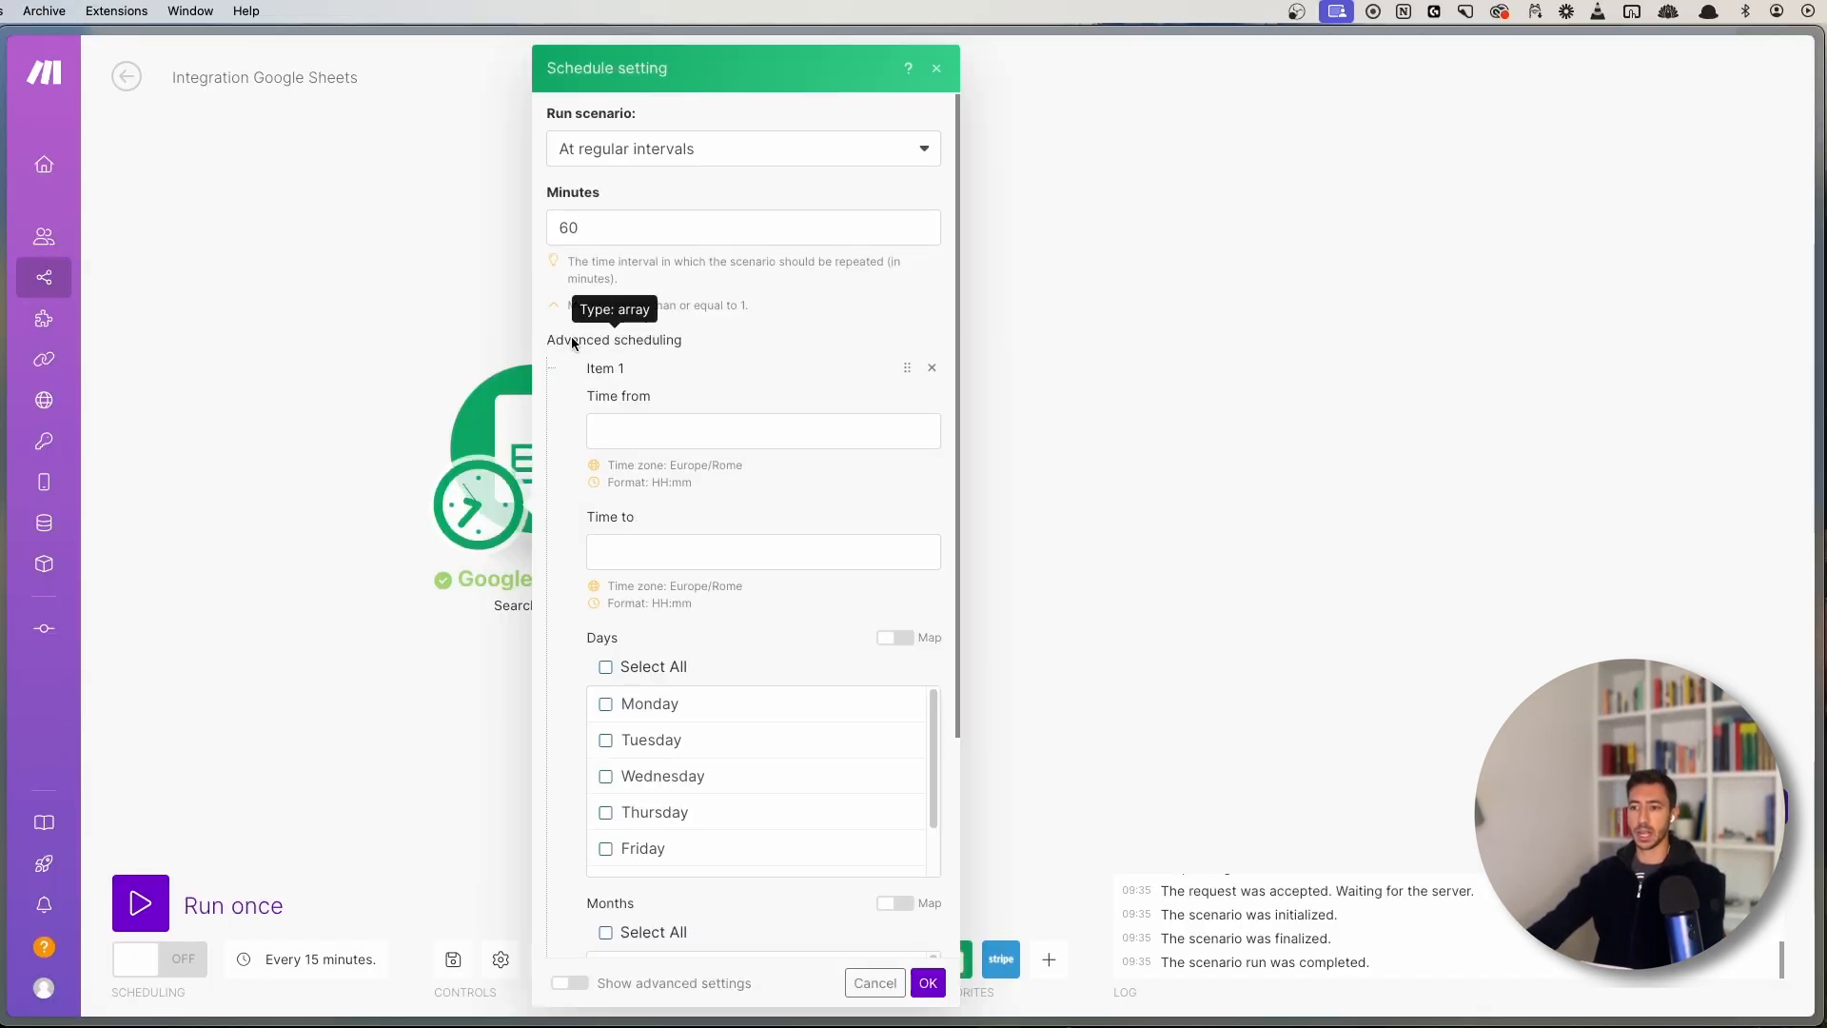
pyautogui.click(640, 430)
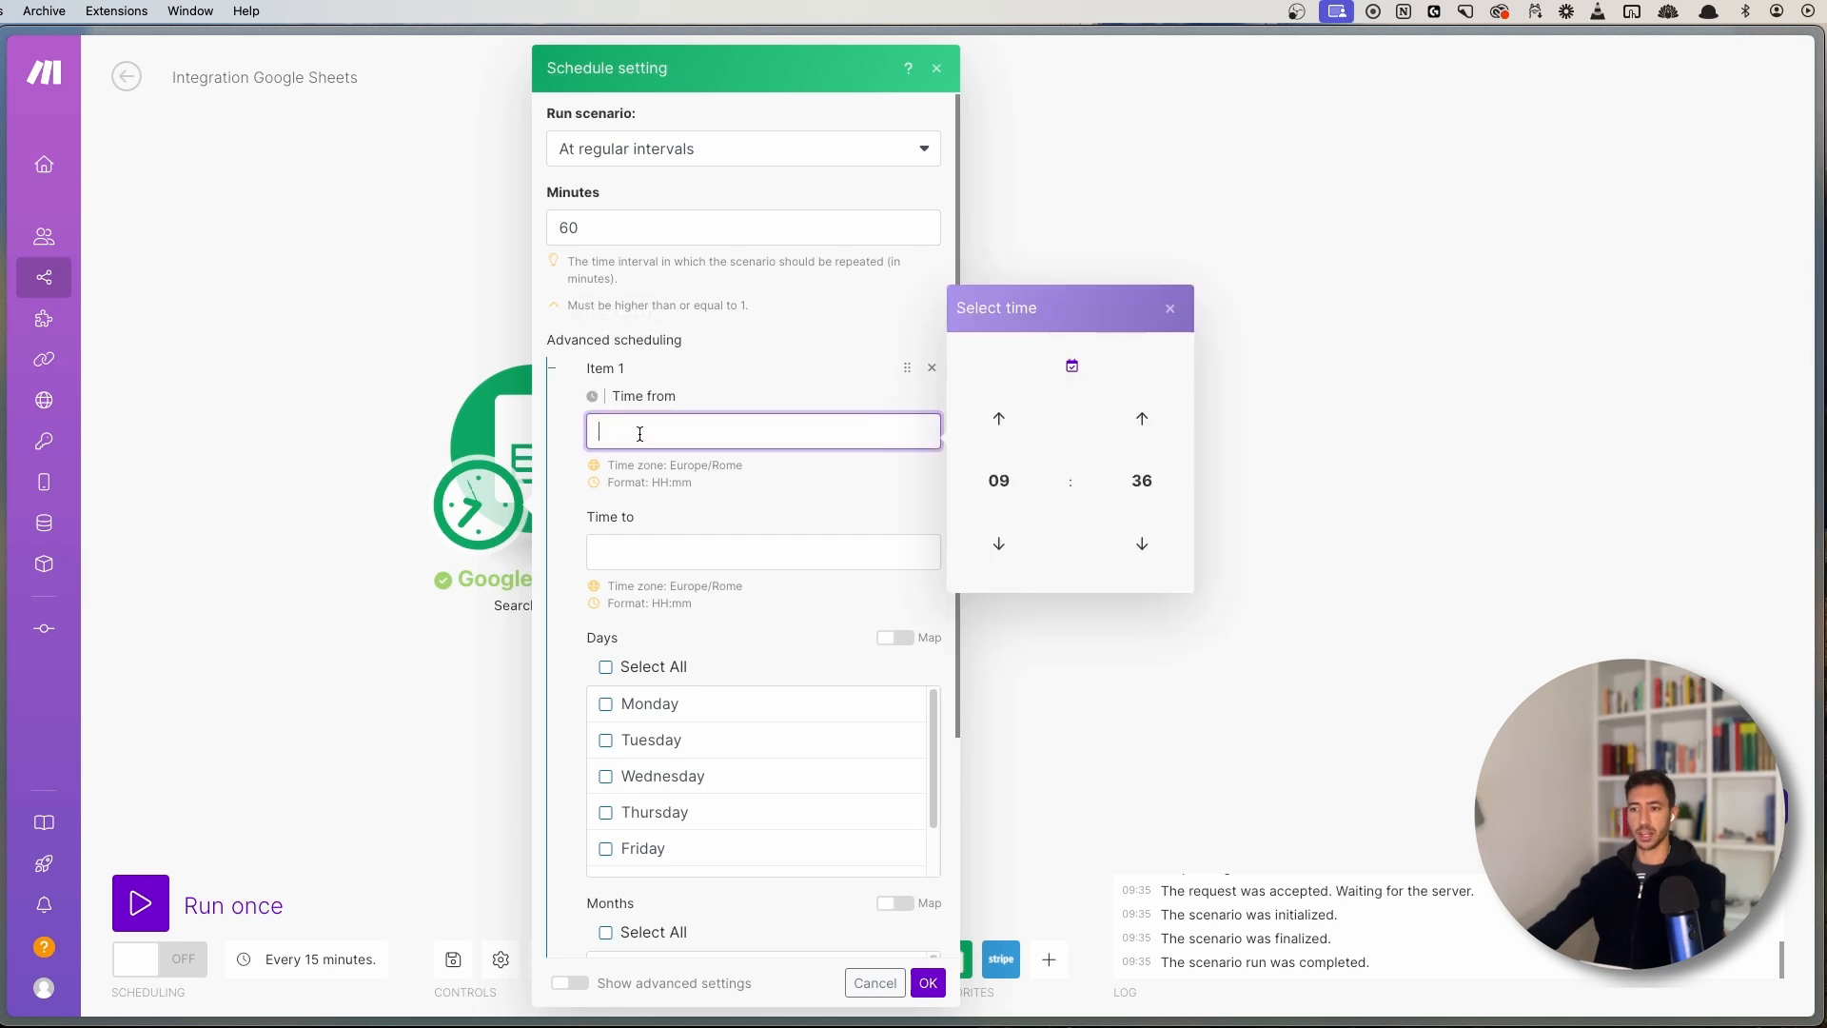
pyautogui.click(1001, 540)
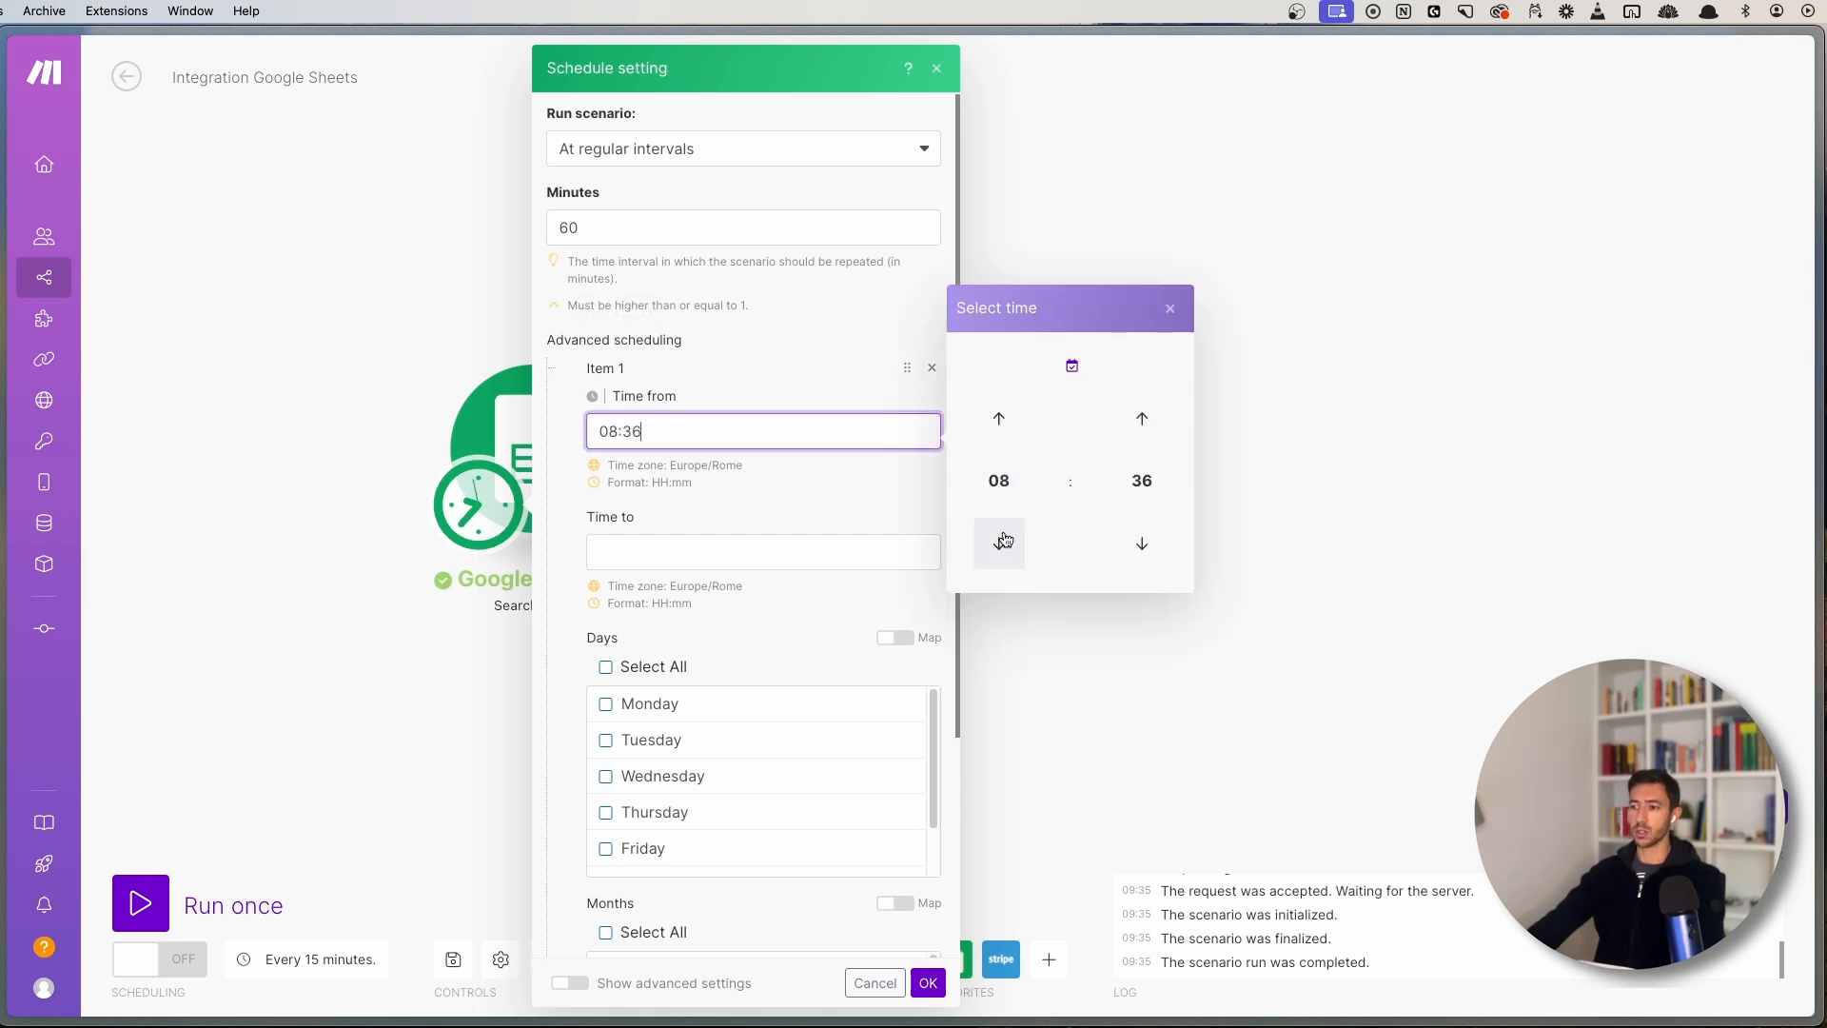
pyautogui.click(1136, 540)
pyautogui.click(1132, 538)
pyautogui.click(1132, 538)
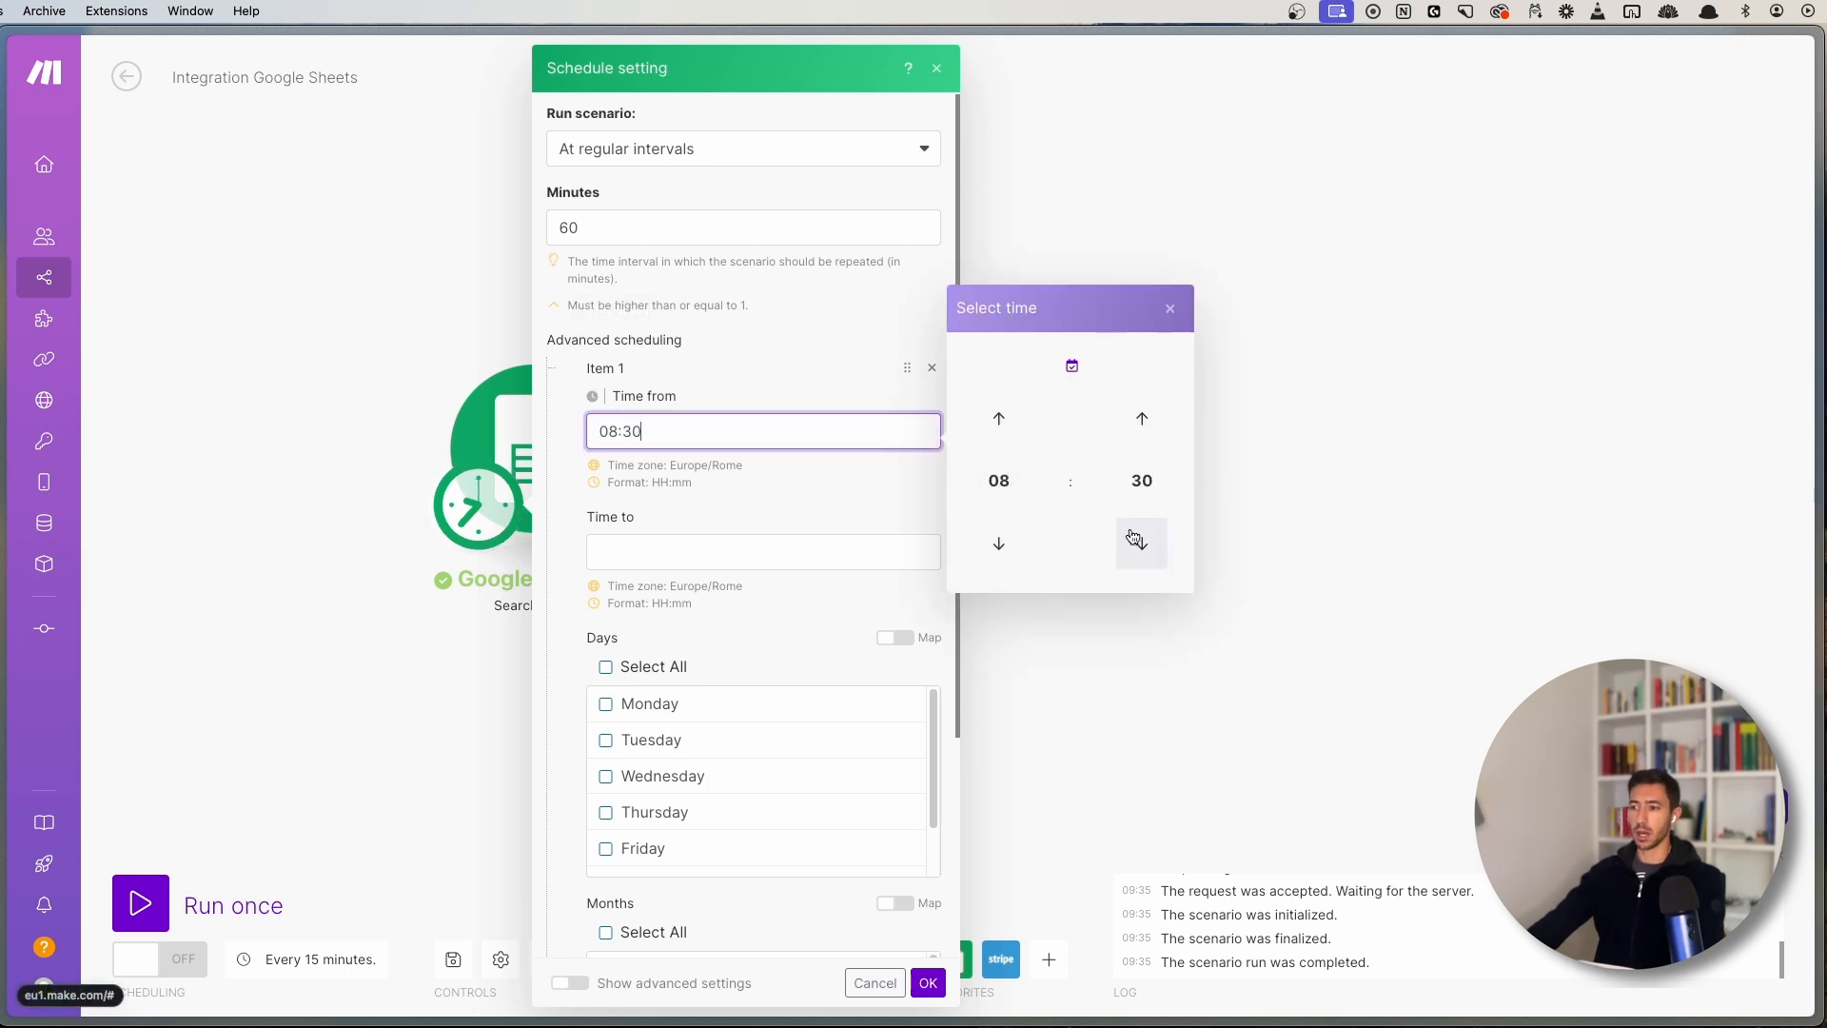
pyautogui.click(1136, 539)
pyautogui.click(1142, 419)
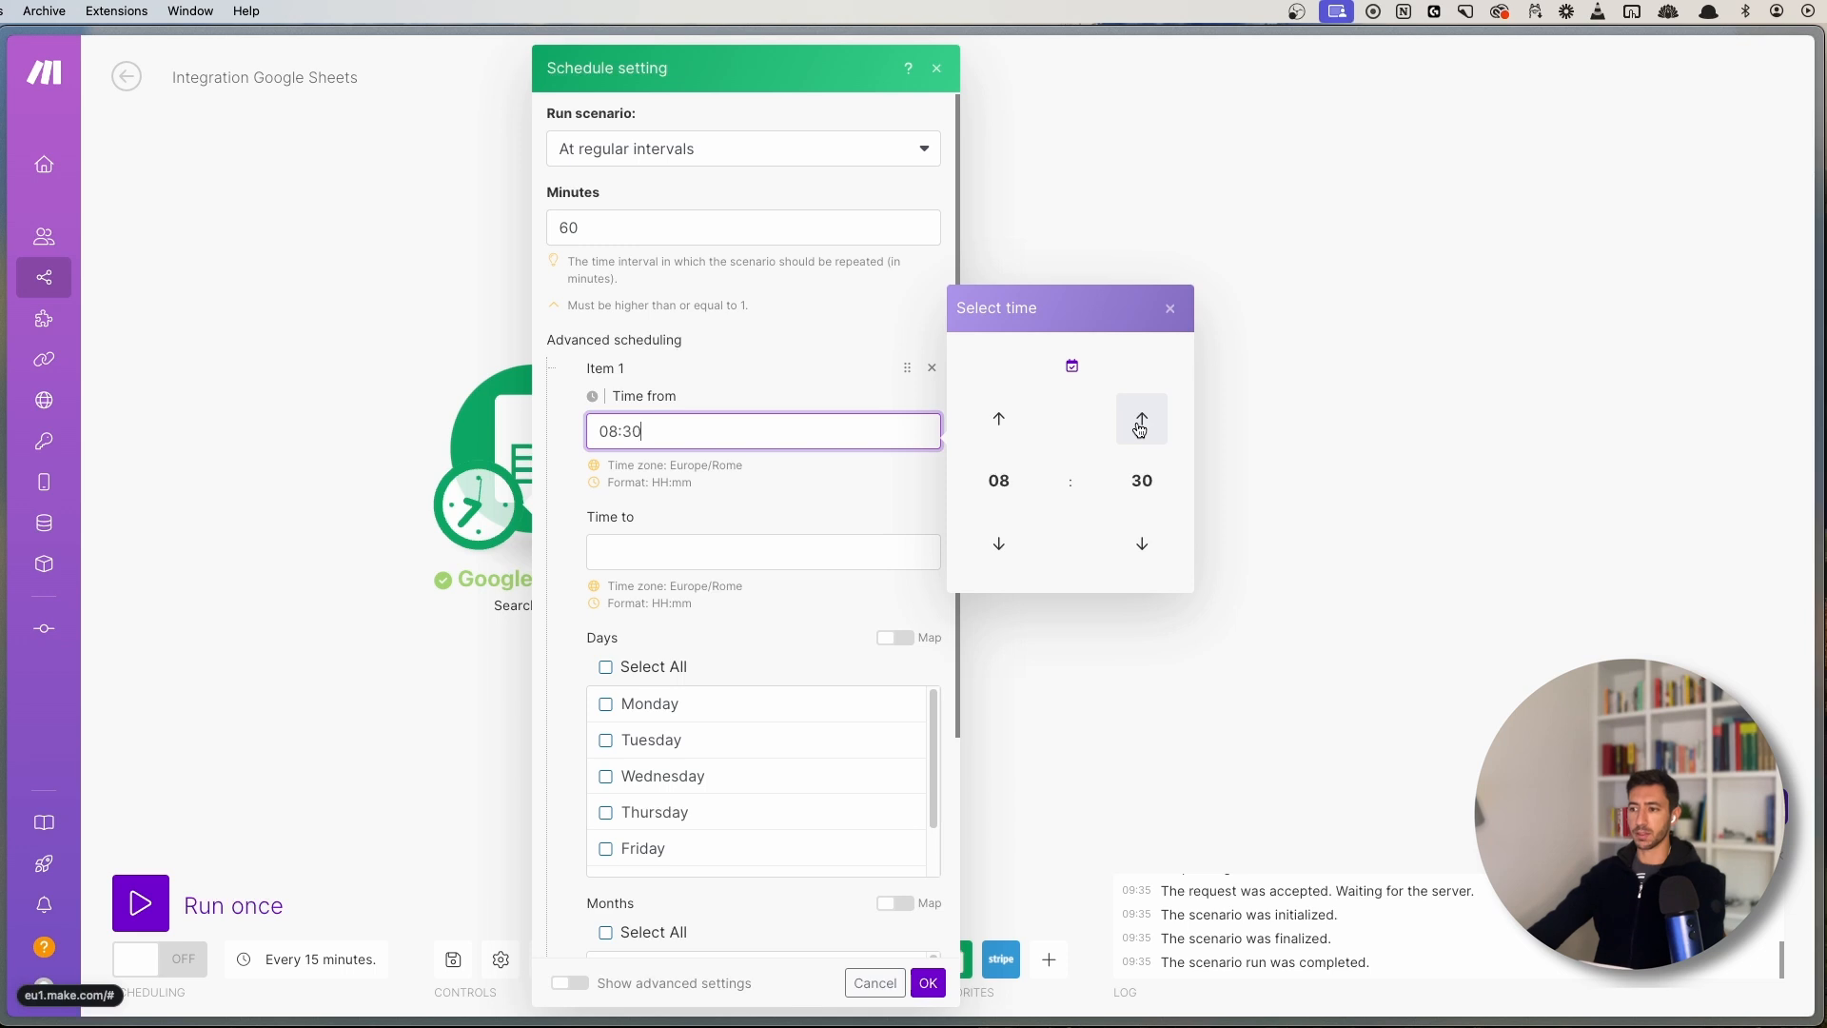
pyautogui.click(664, 555)
pyautogui.click(999, 540)
pyautogui.click(999, 540)
pyautogui.click(999, 539)
pyautogui.click(999, 540)
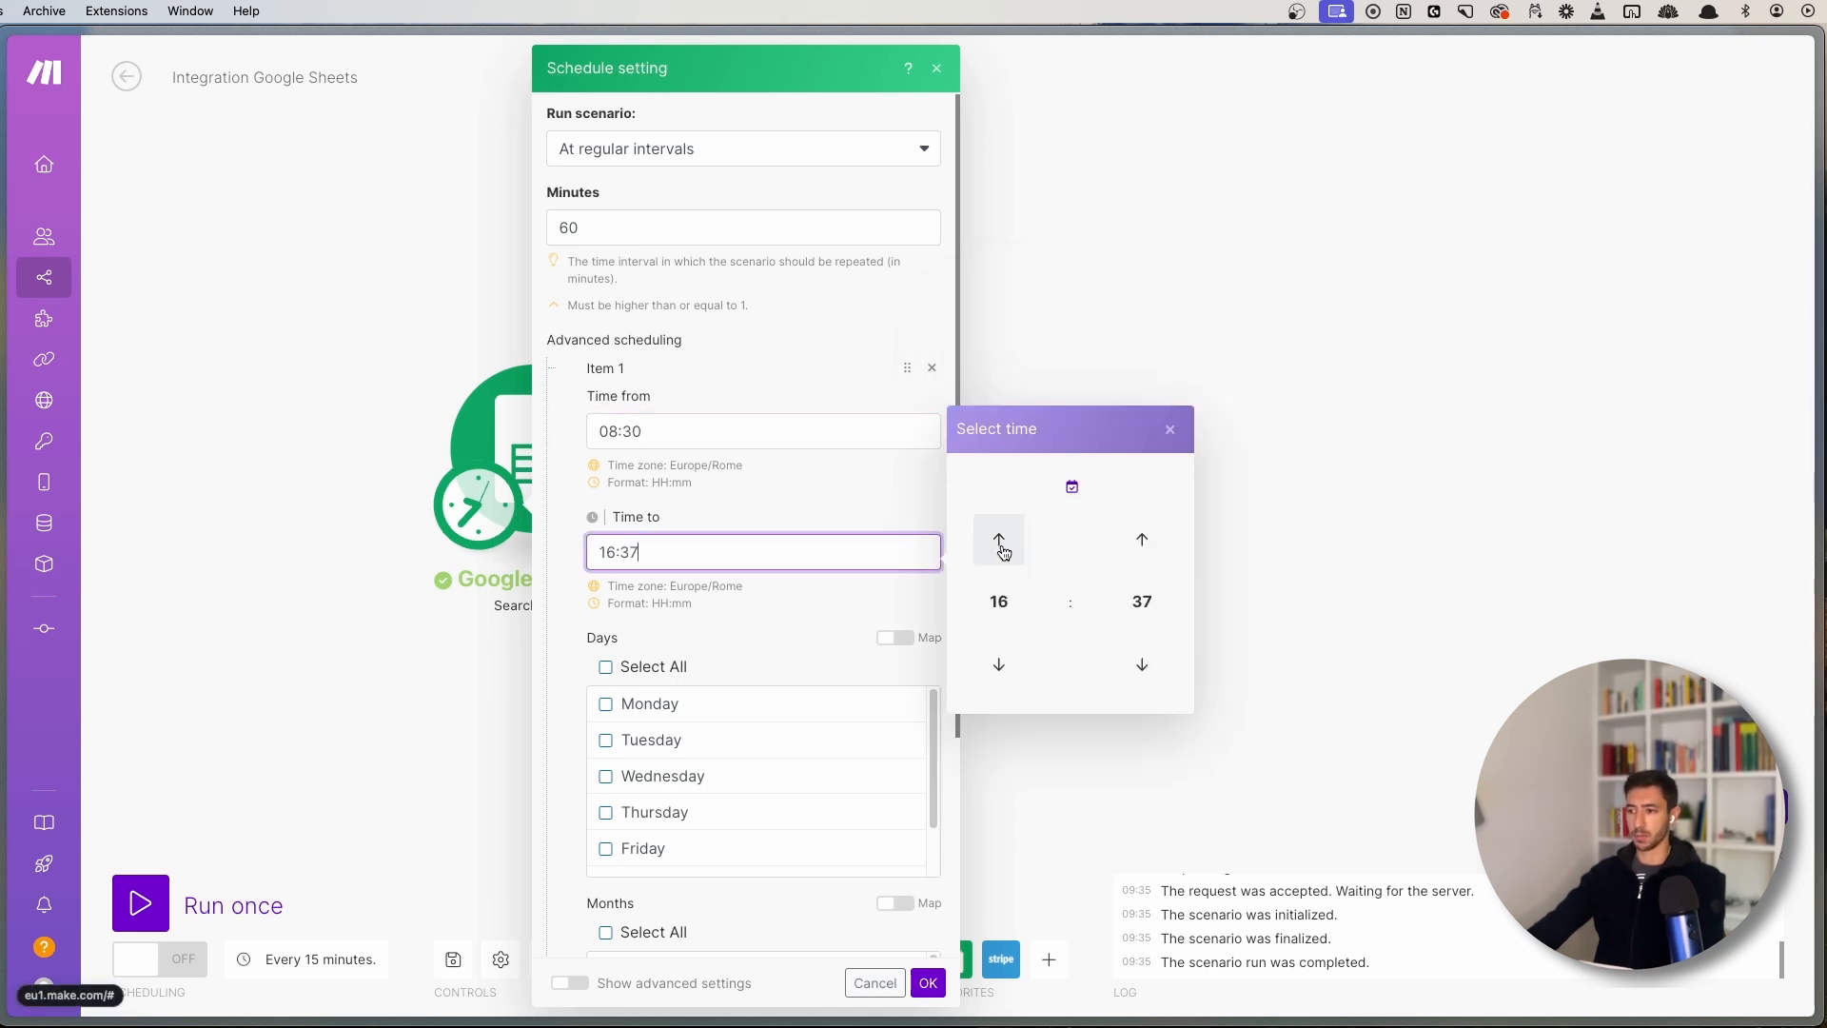
pyautogui.click(999, 540)
pyautogui.click(999, 664)
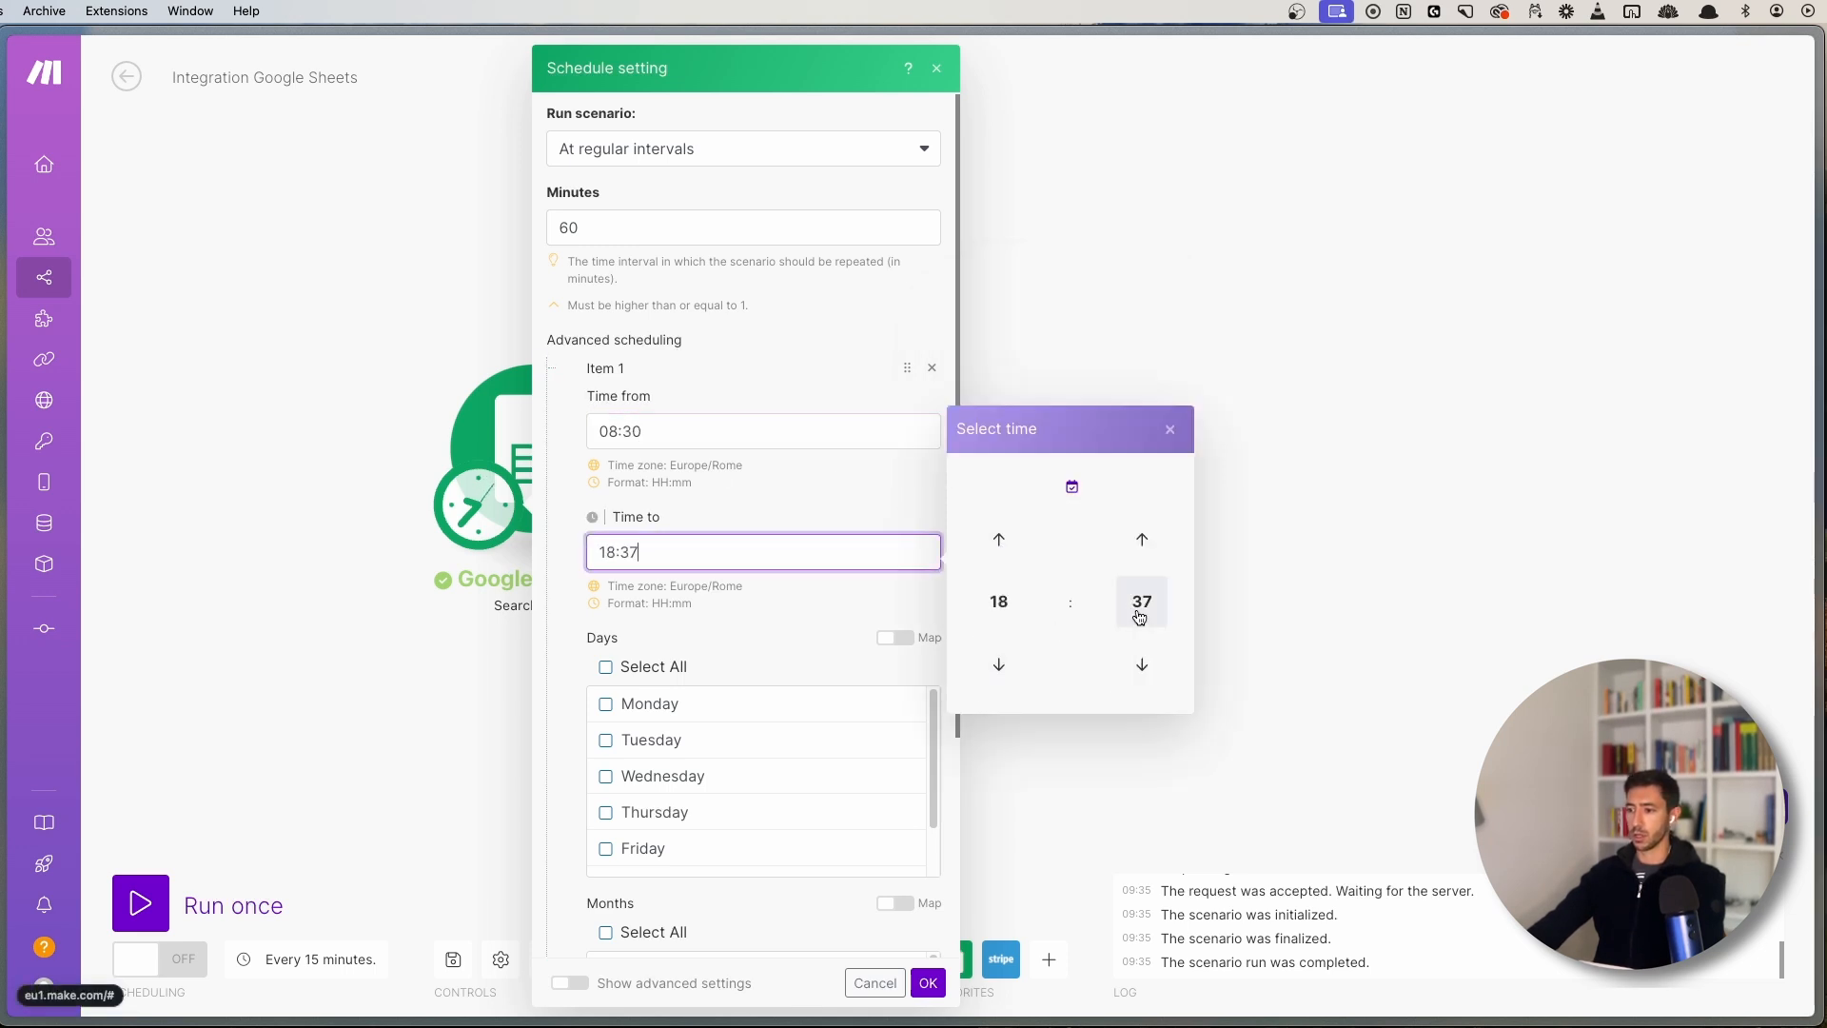
pyautogui.click(1138, 666)
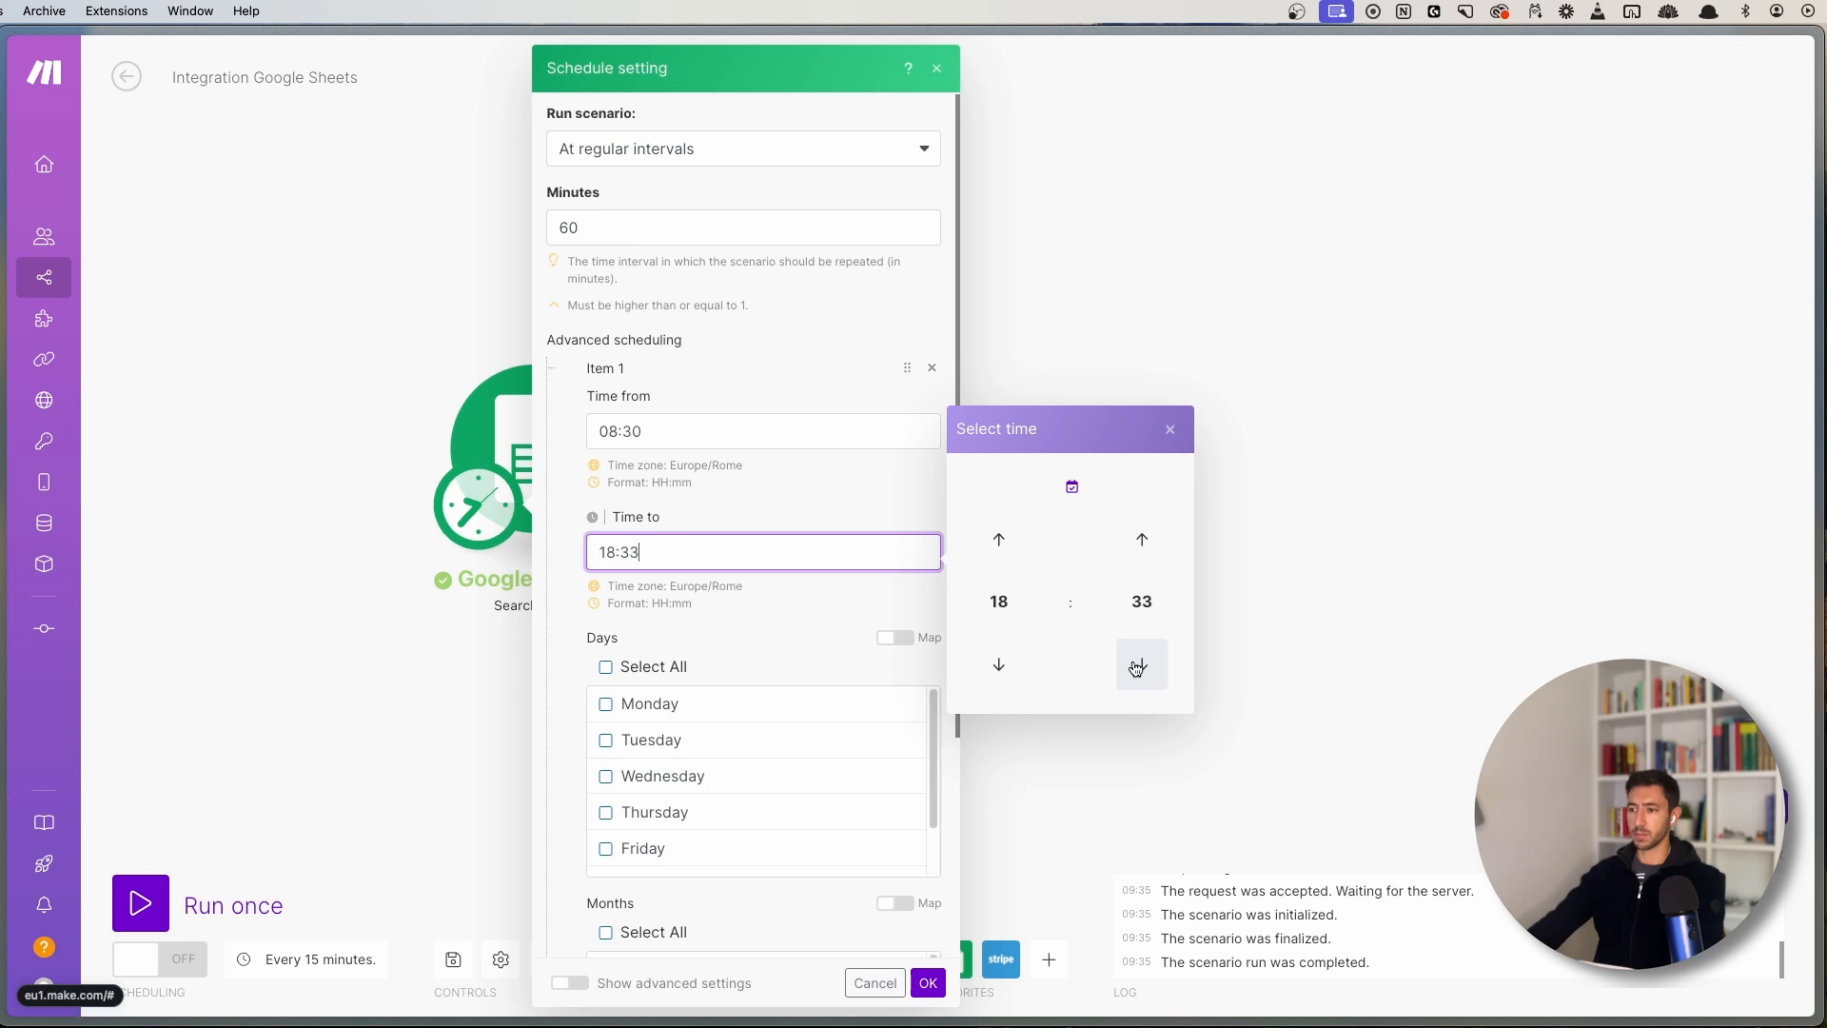
pyautogui.click(1138, 666)
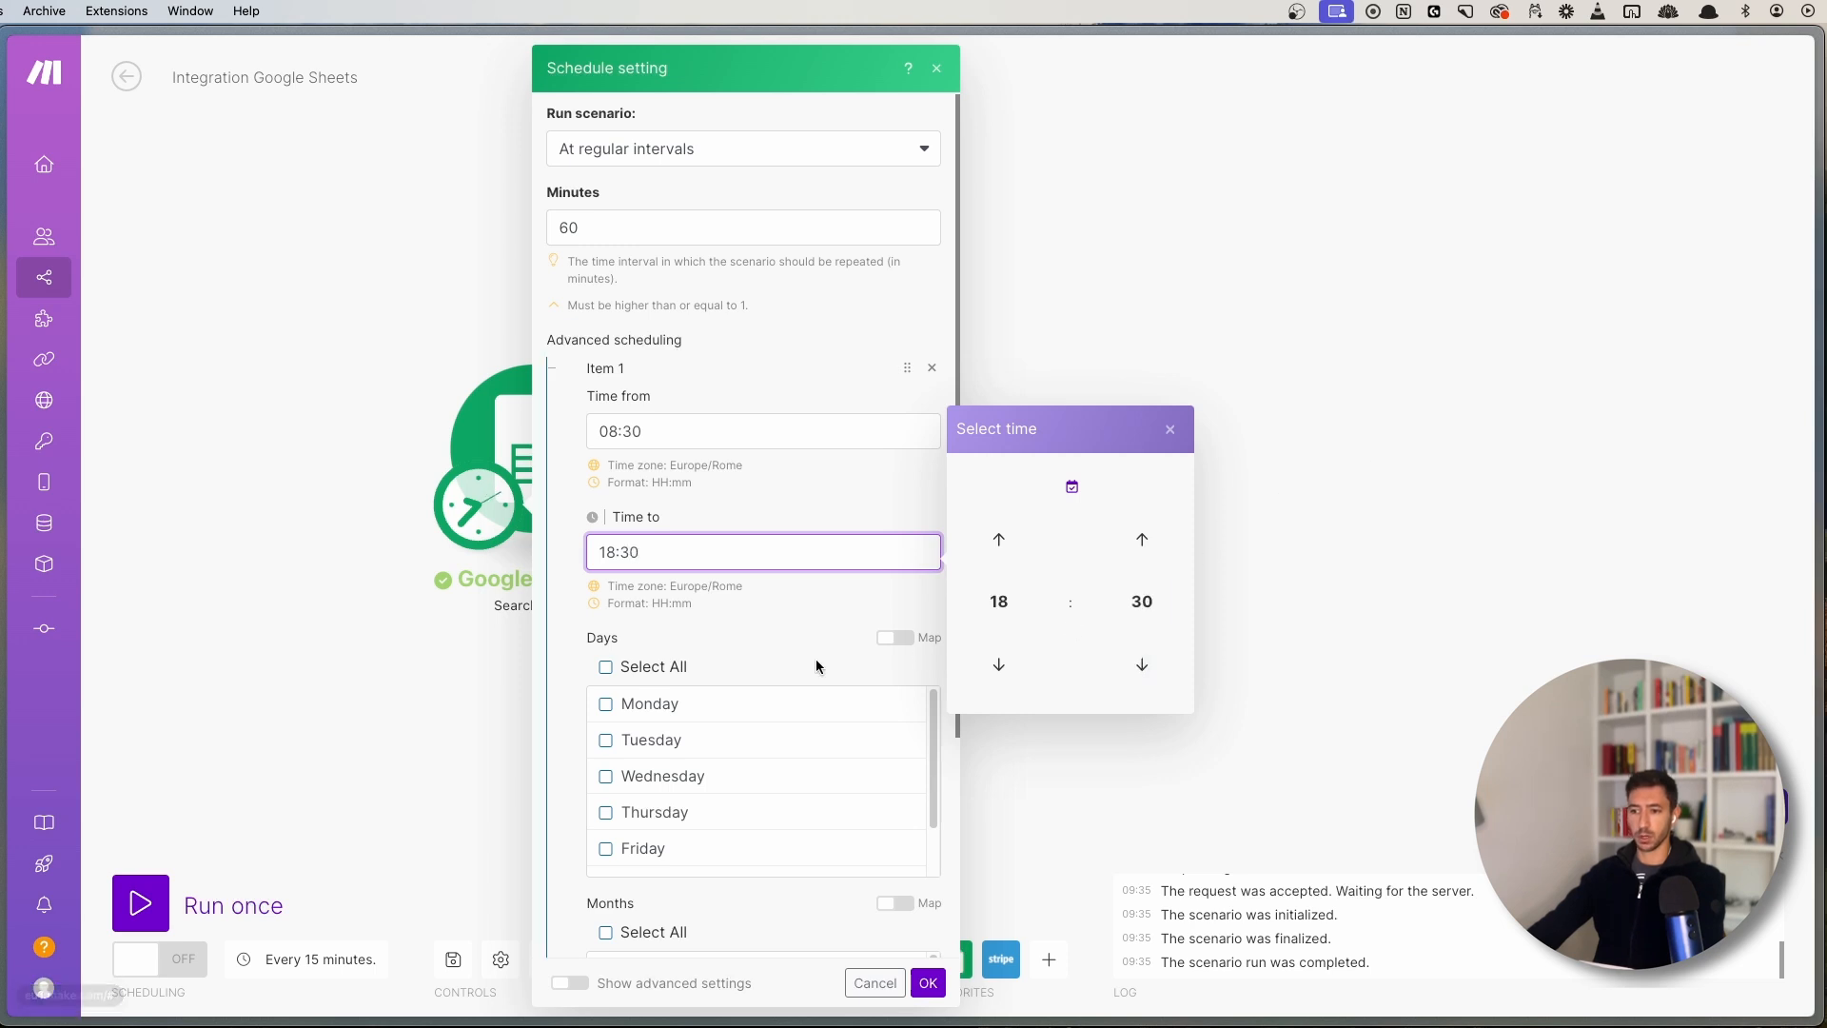
pyautogui.click(714, 644)
# - Limit the window to Monday–Friday in every month and confirm the schedule
pyautogui.scroll(-3, 666, 571)
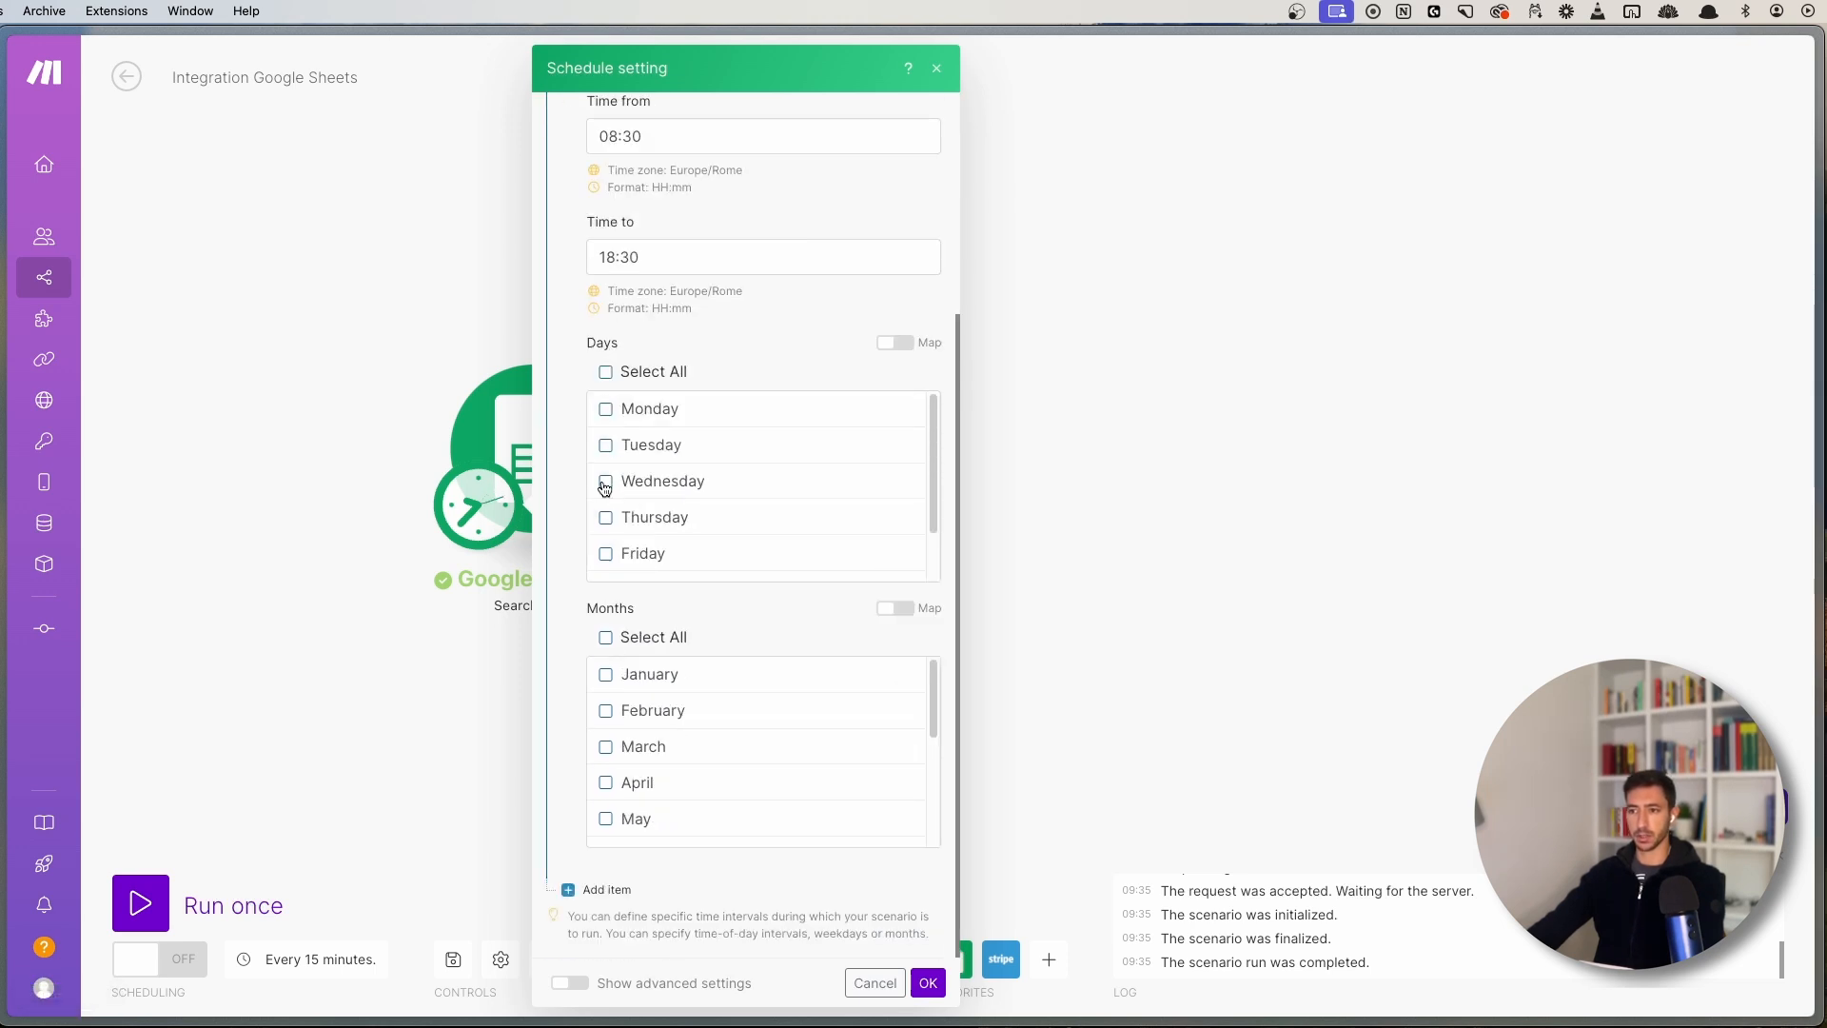
pyautogui.click(606, 372)
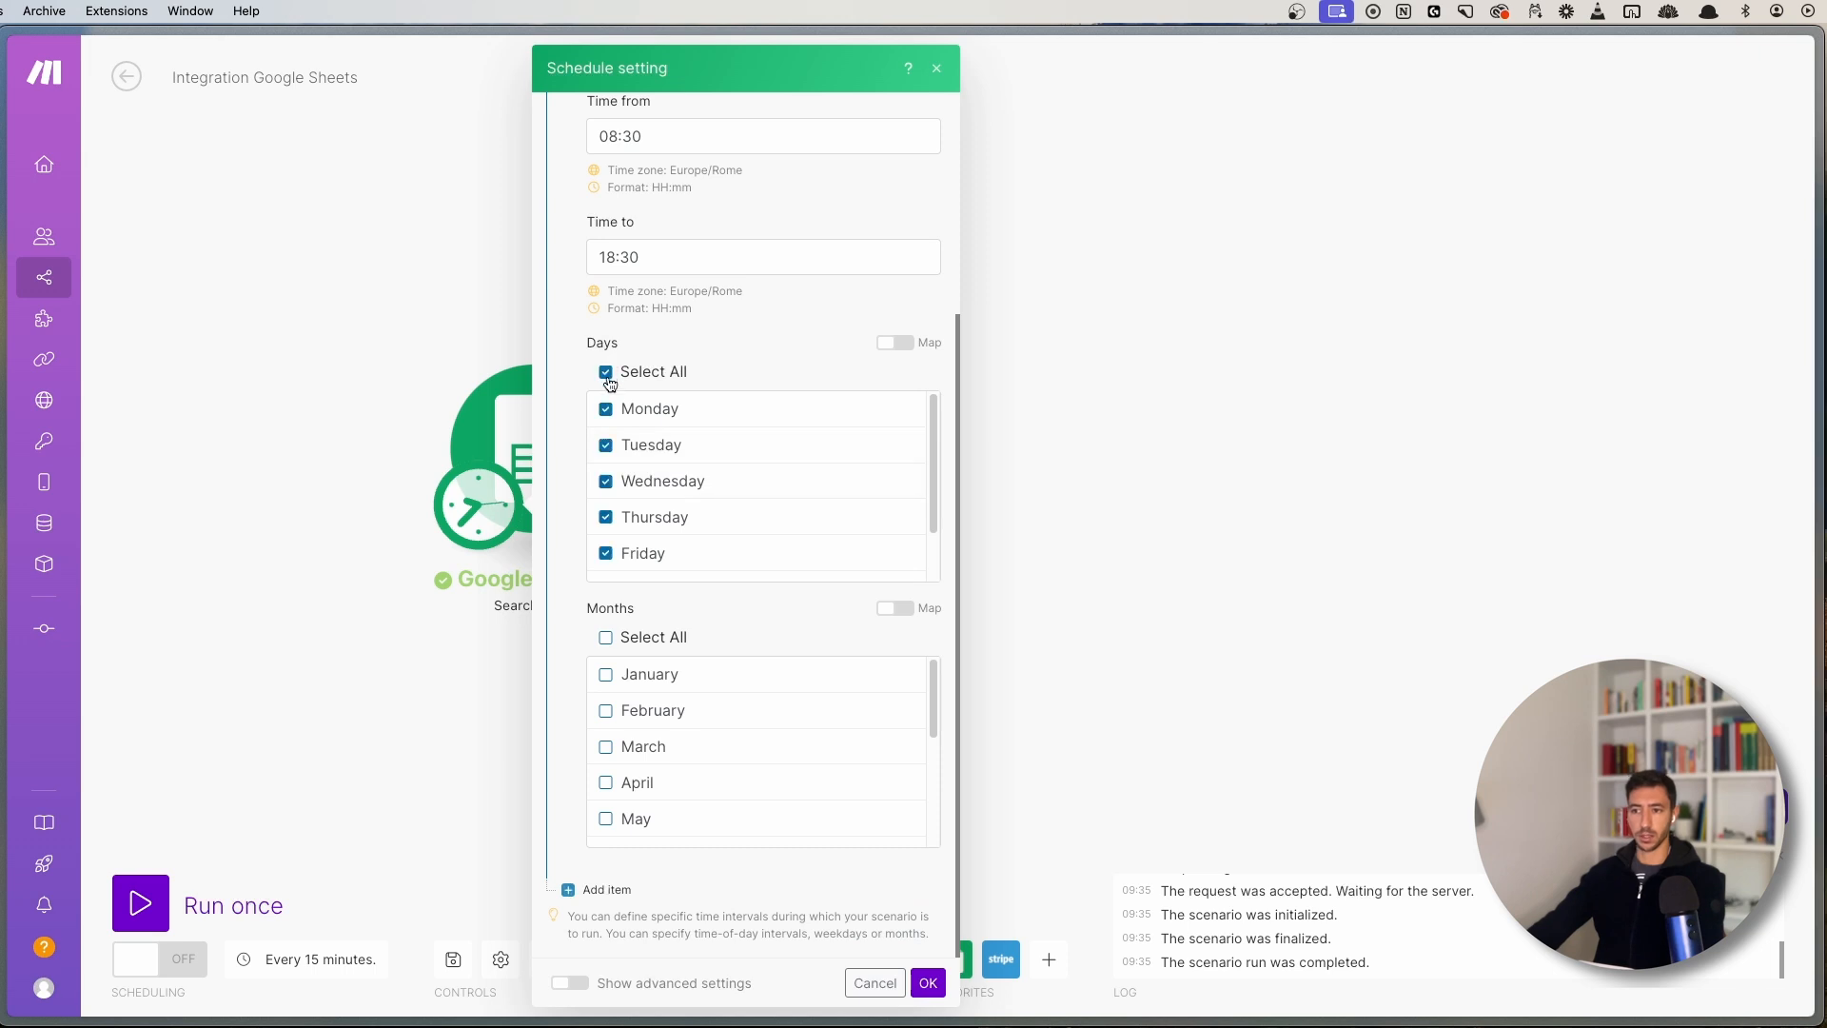
pyautogui.scroll(-2, 663, 506)
pyautogui.click(666, 526)
pyautogui.click(669, 563)
pyautogui.scroll(2, 665, 476)
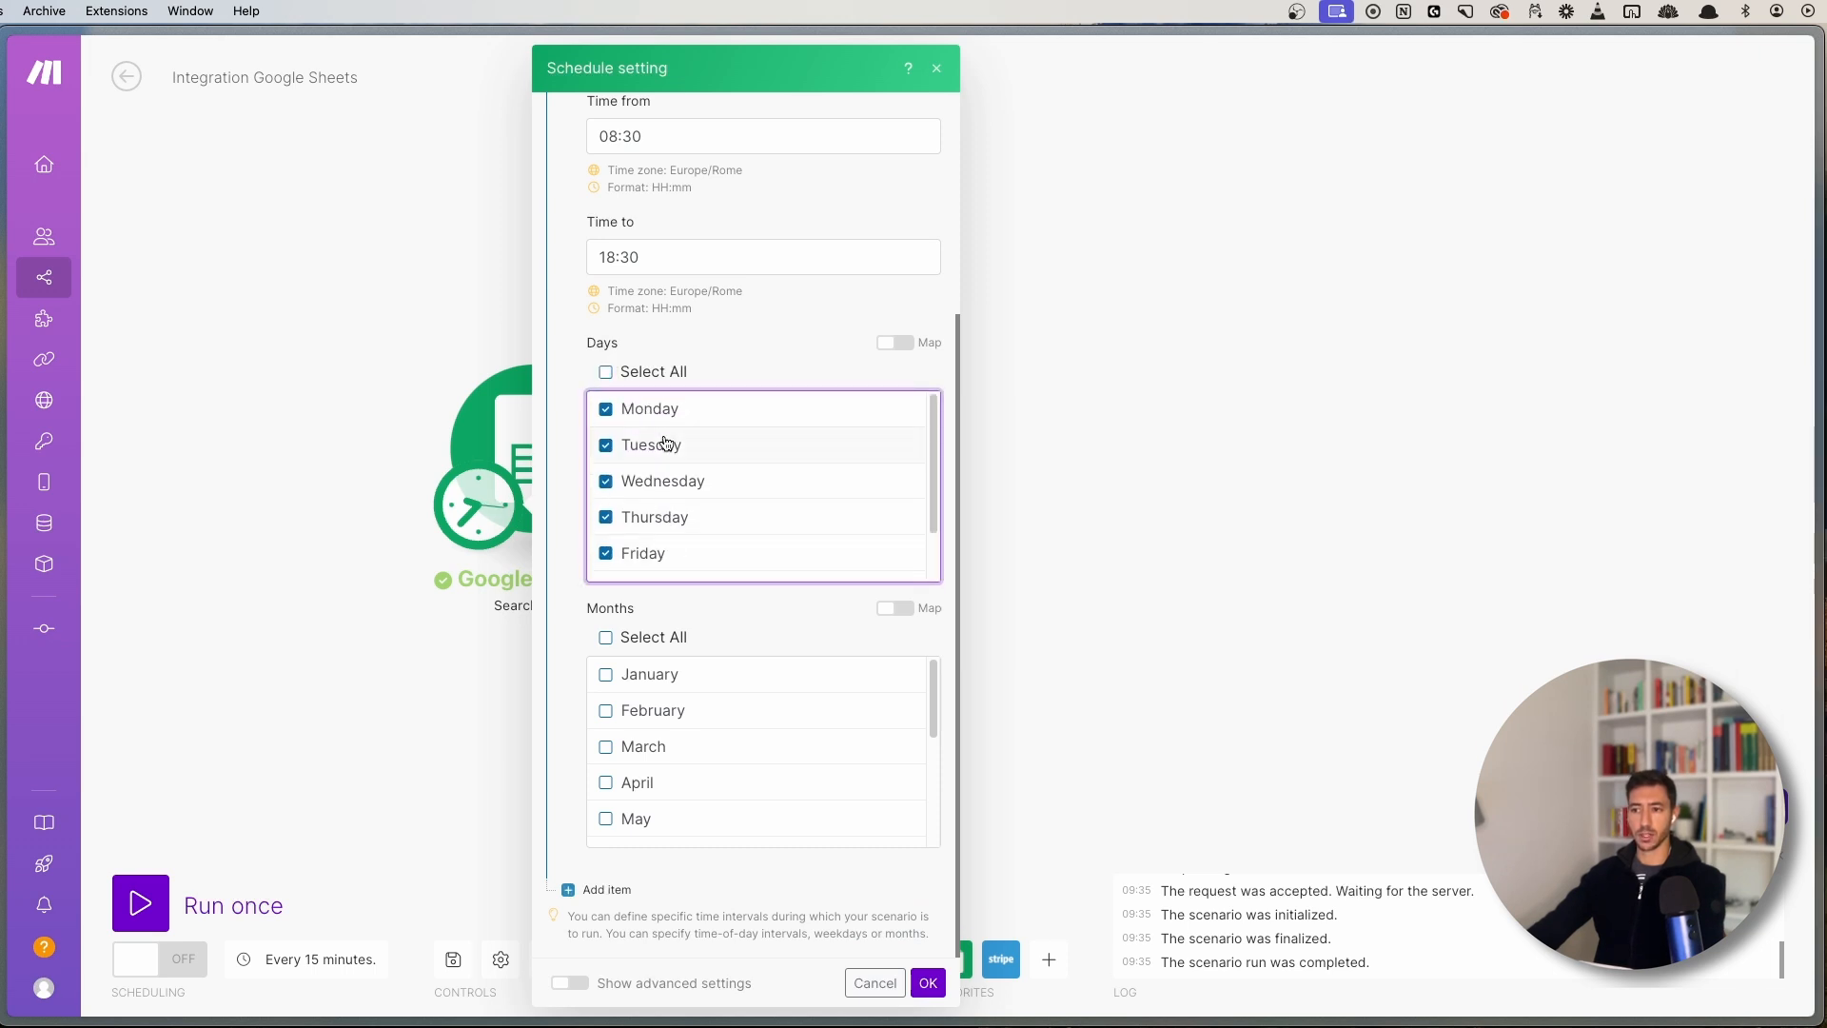
pyautogui.scroll(-2, 666, 562)
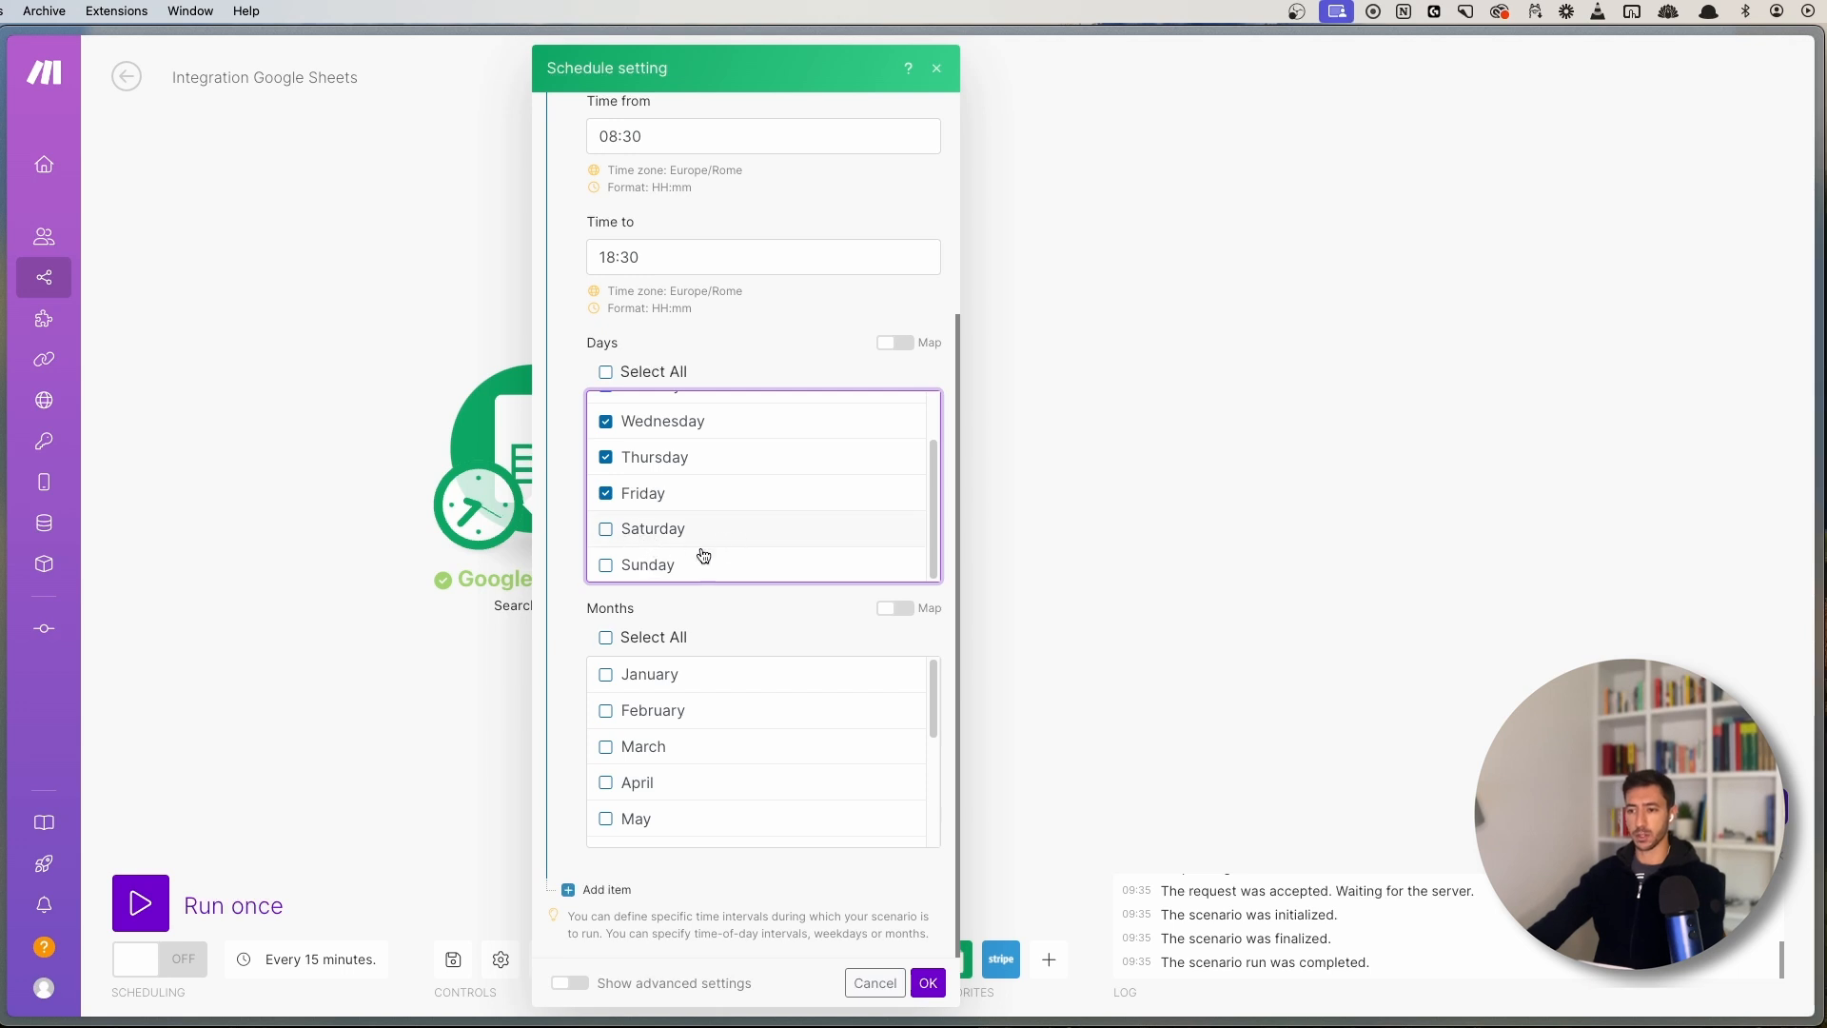
pyautogui.scroll(-3, 666, 742)
pyautogui.scroll(3, 628, 685)
pyautogui.click(626, 638)
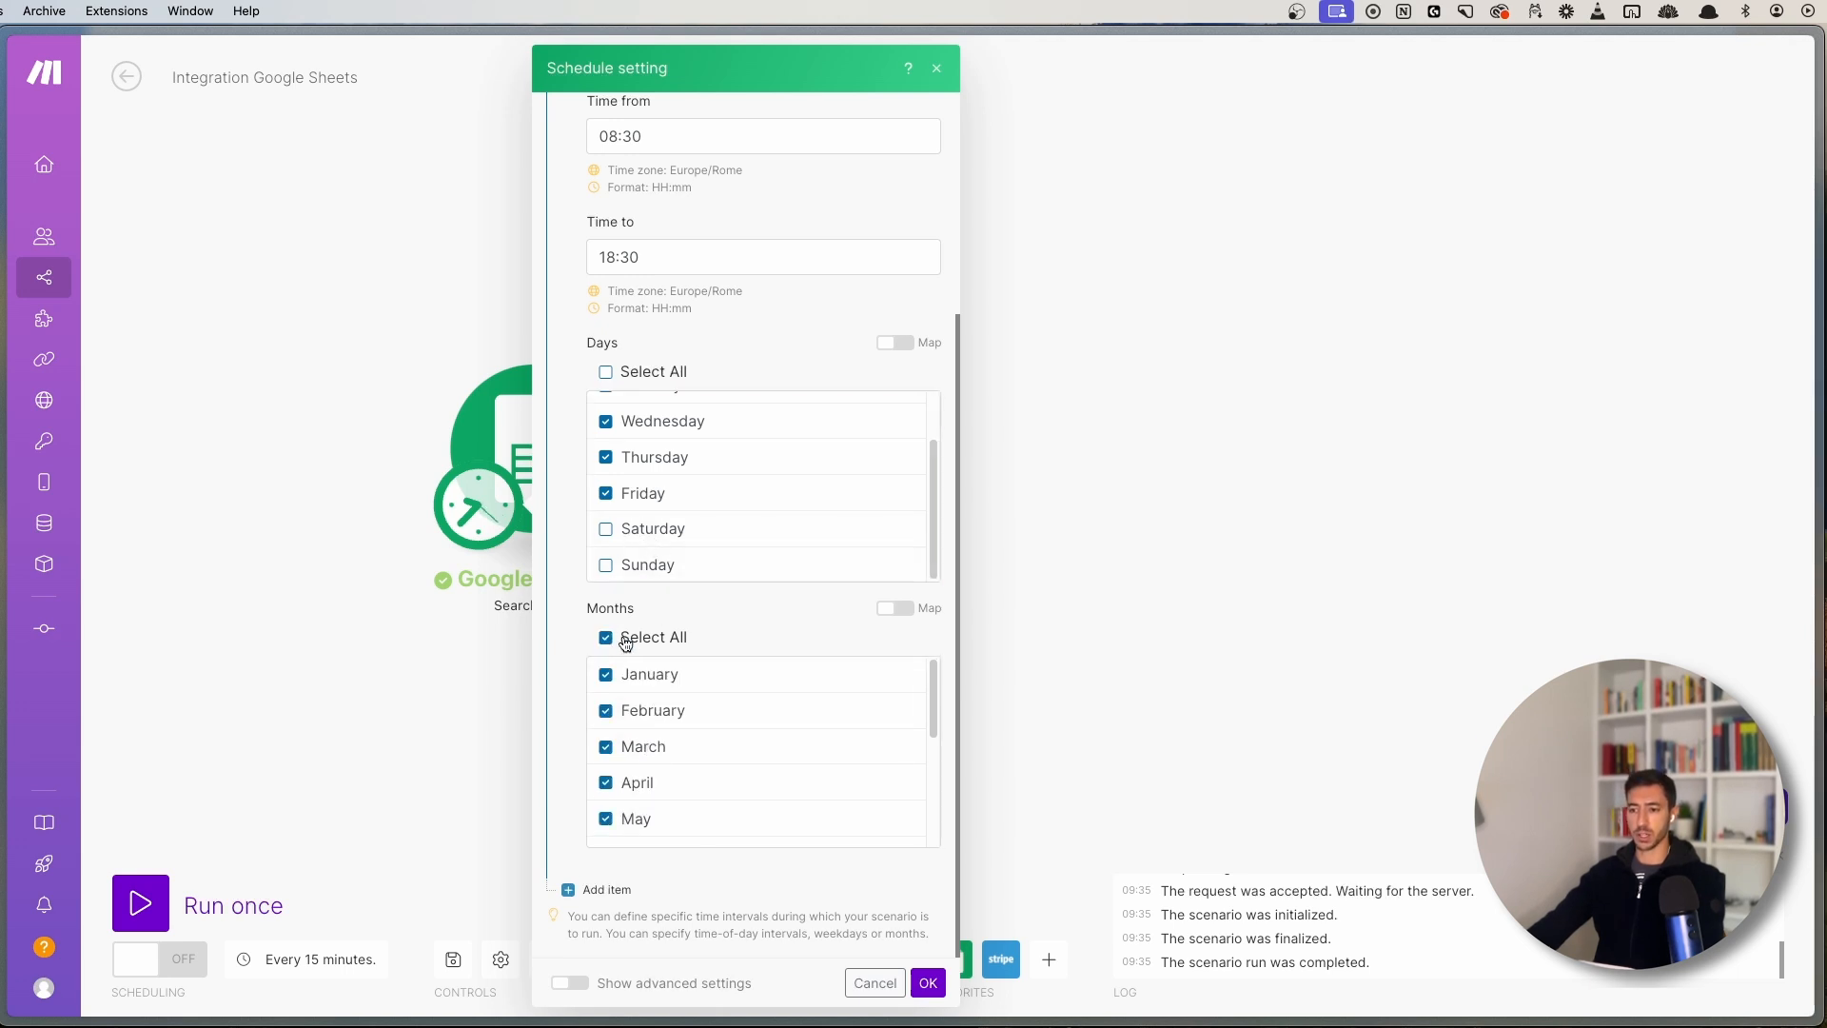
pyautogui.scroll(-3, 730, 661)
pyautogui.scroll(3, 709, 709)
pyautogui.scroll(2, 726, 456)
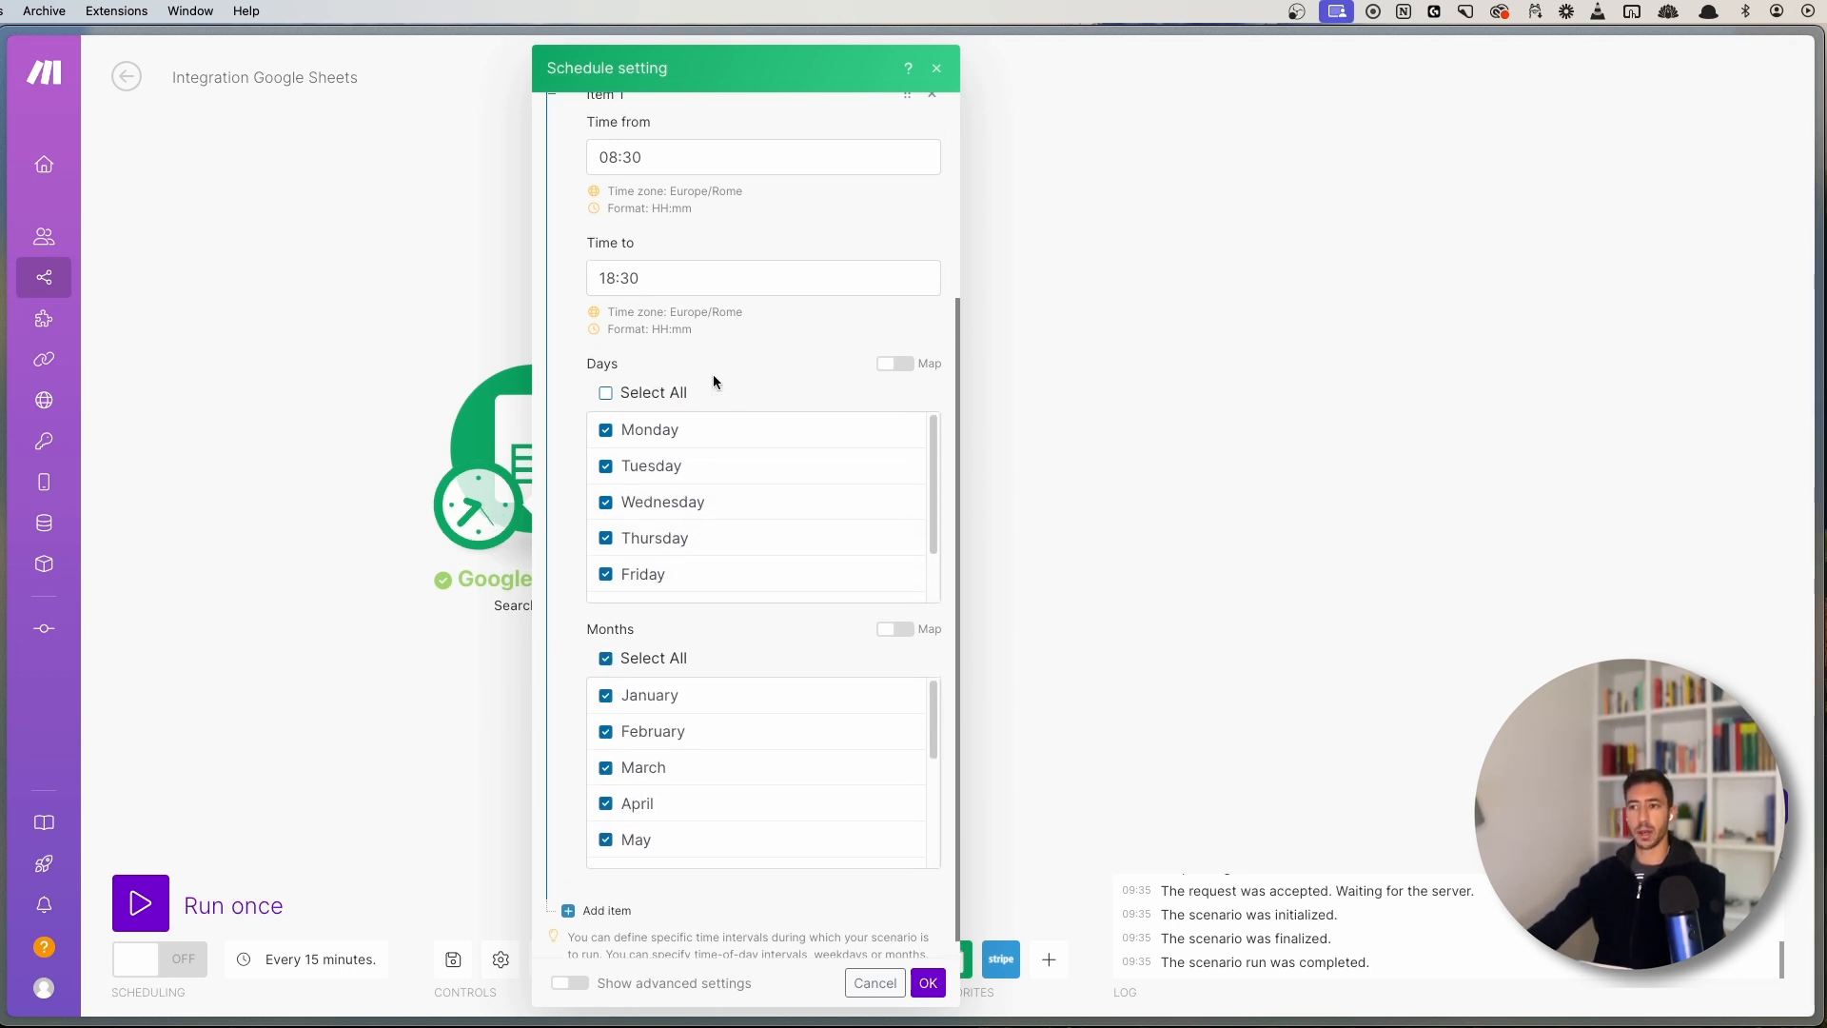
pyautogui.scroll(3, 718, 390)
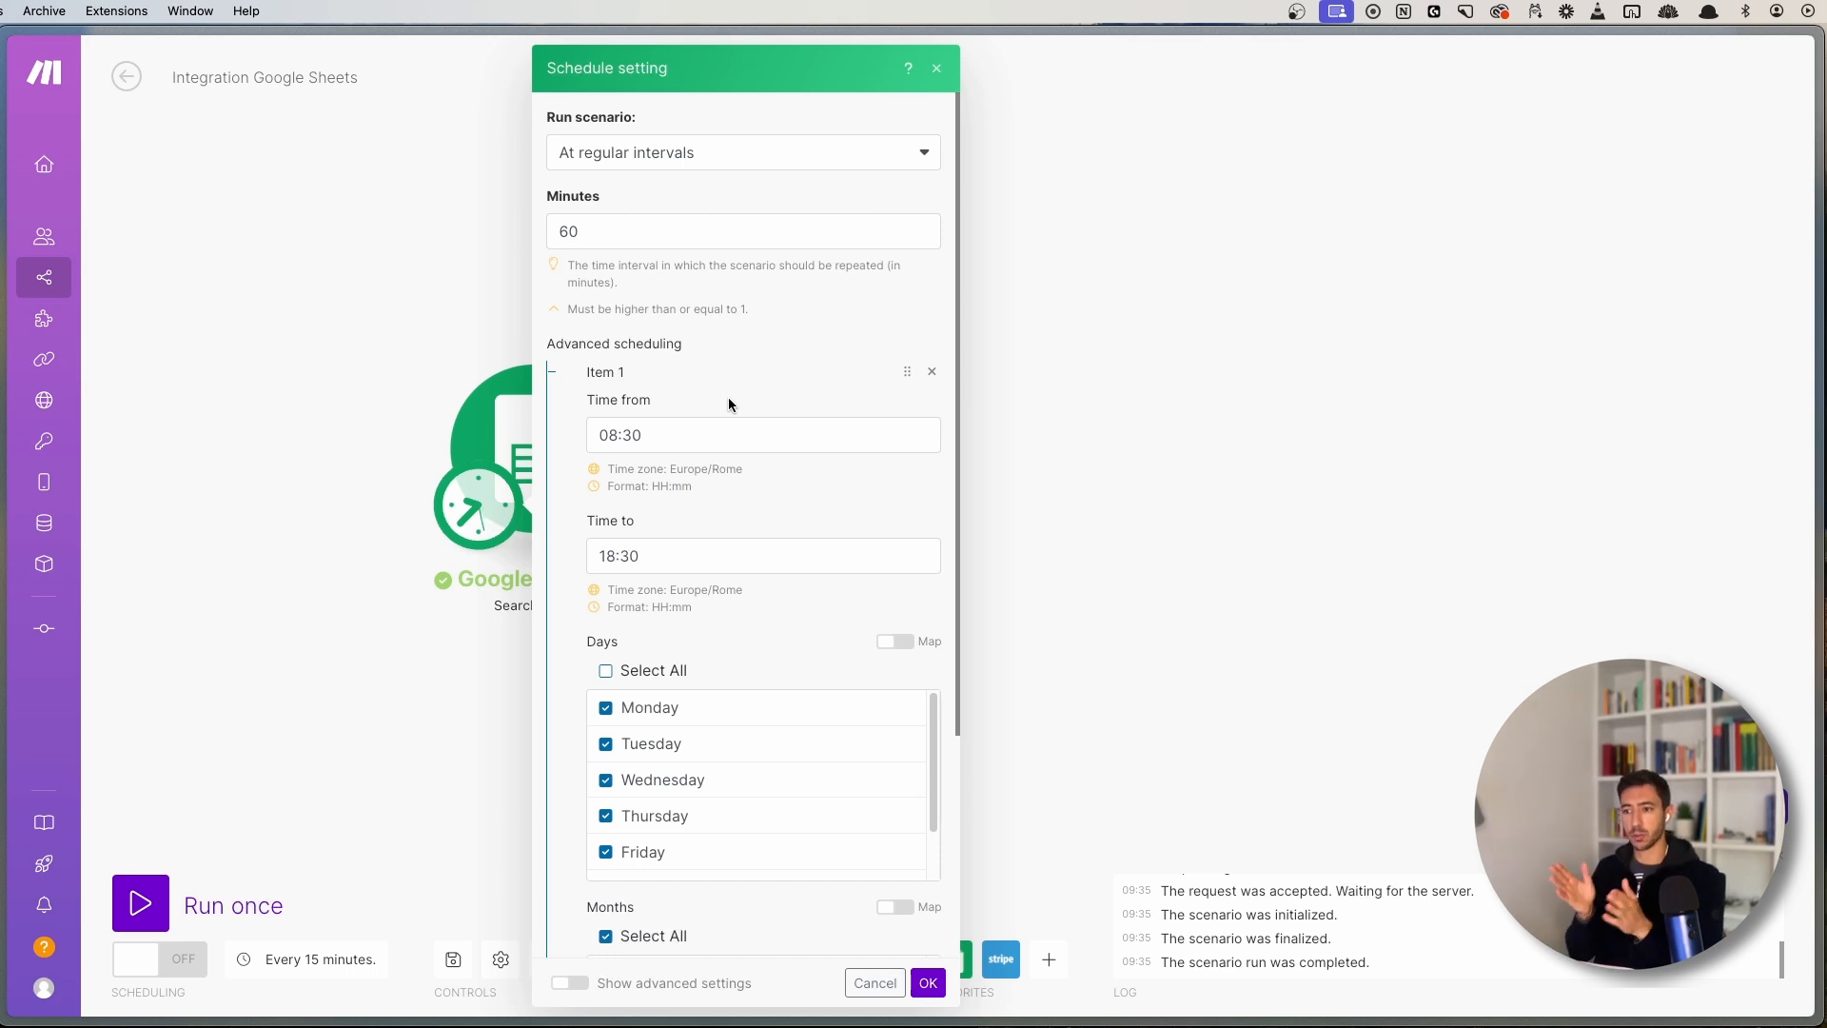
pyautogui.scroll(-3, 730, 440)
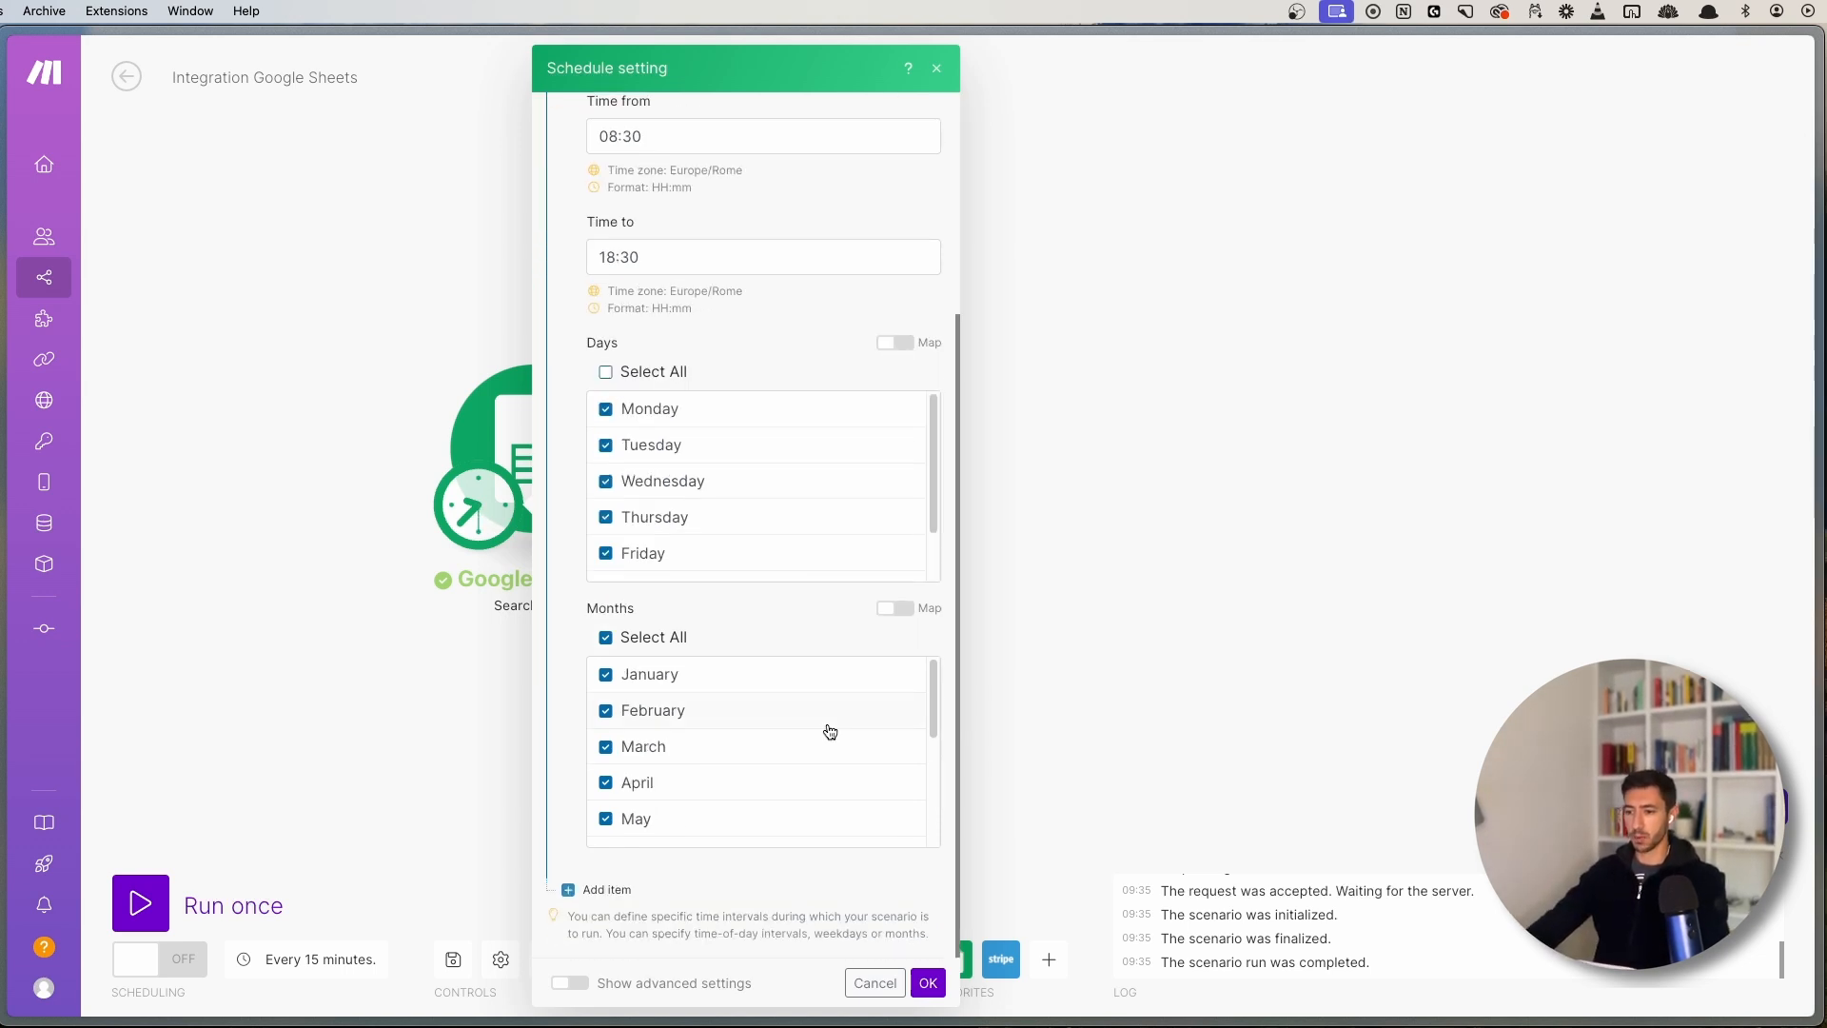
pyautogui.scroll(-3, 824, 733)
pyautogui.scroll(-2, 723, 476)
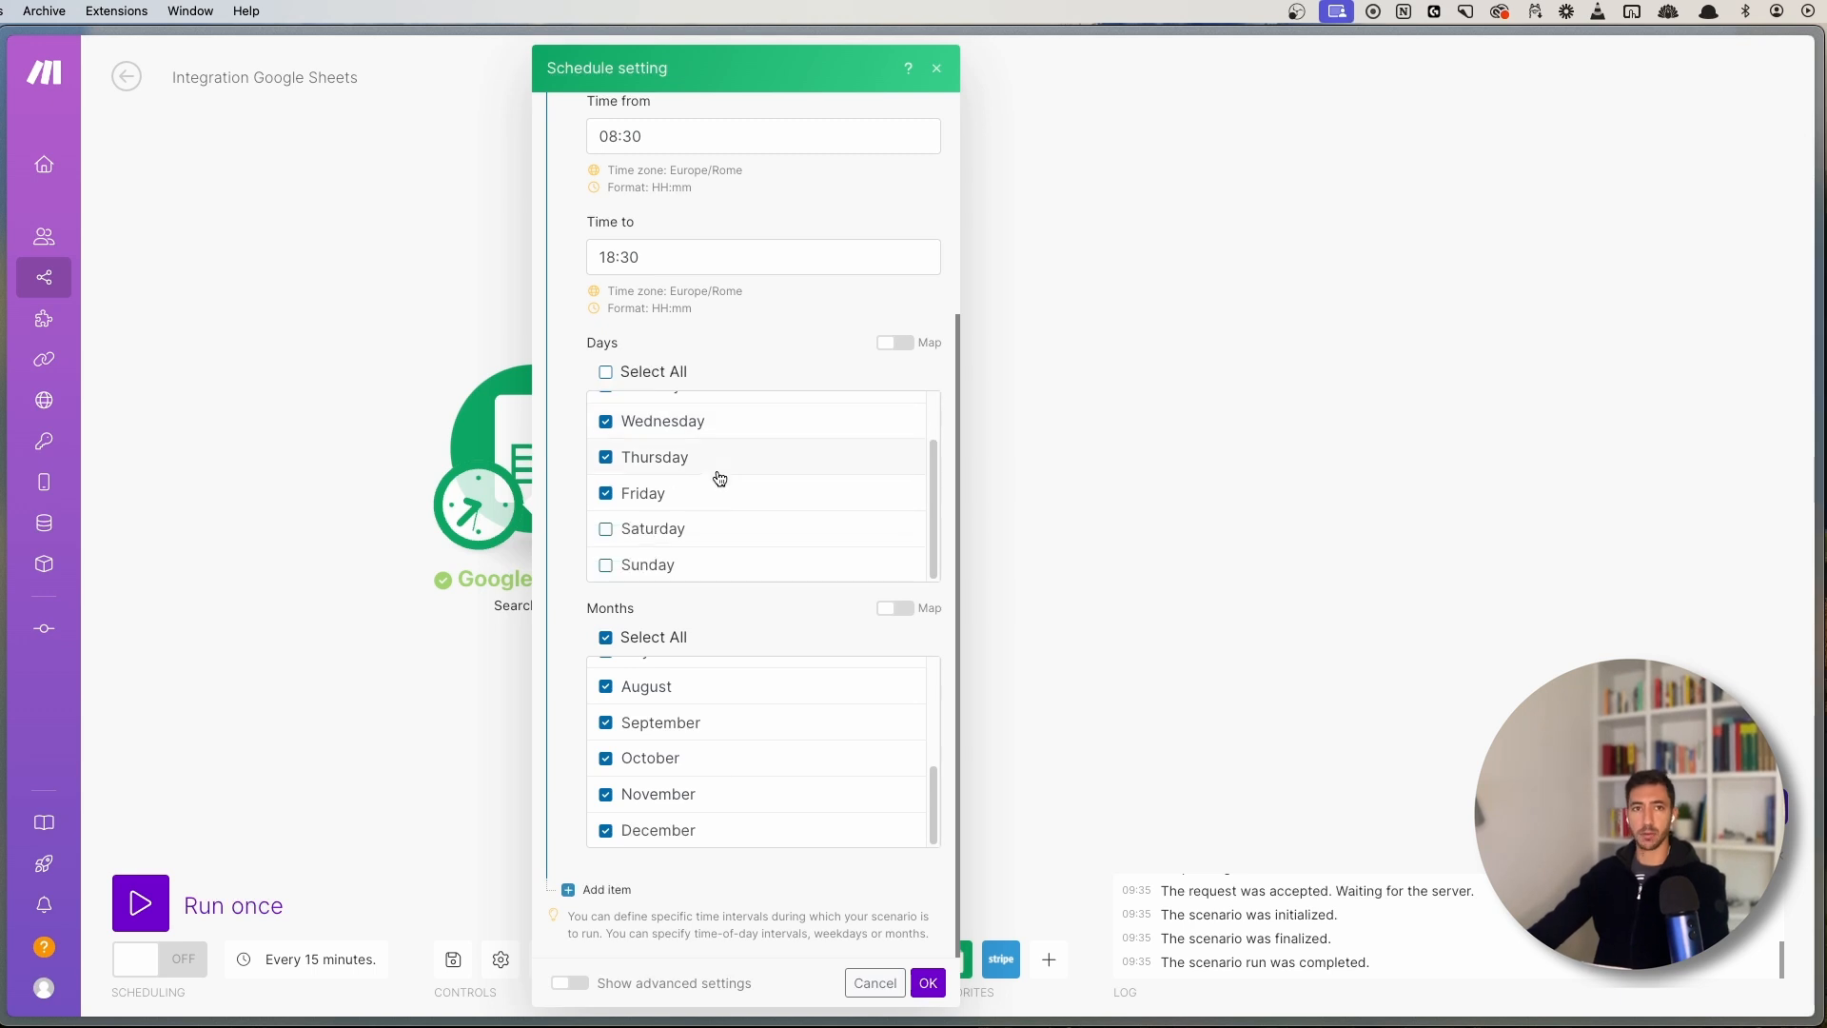
pyautogui.click(928, 983)
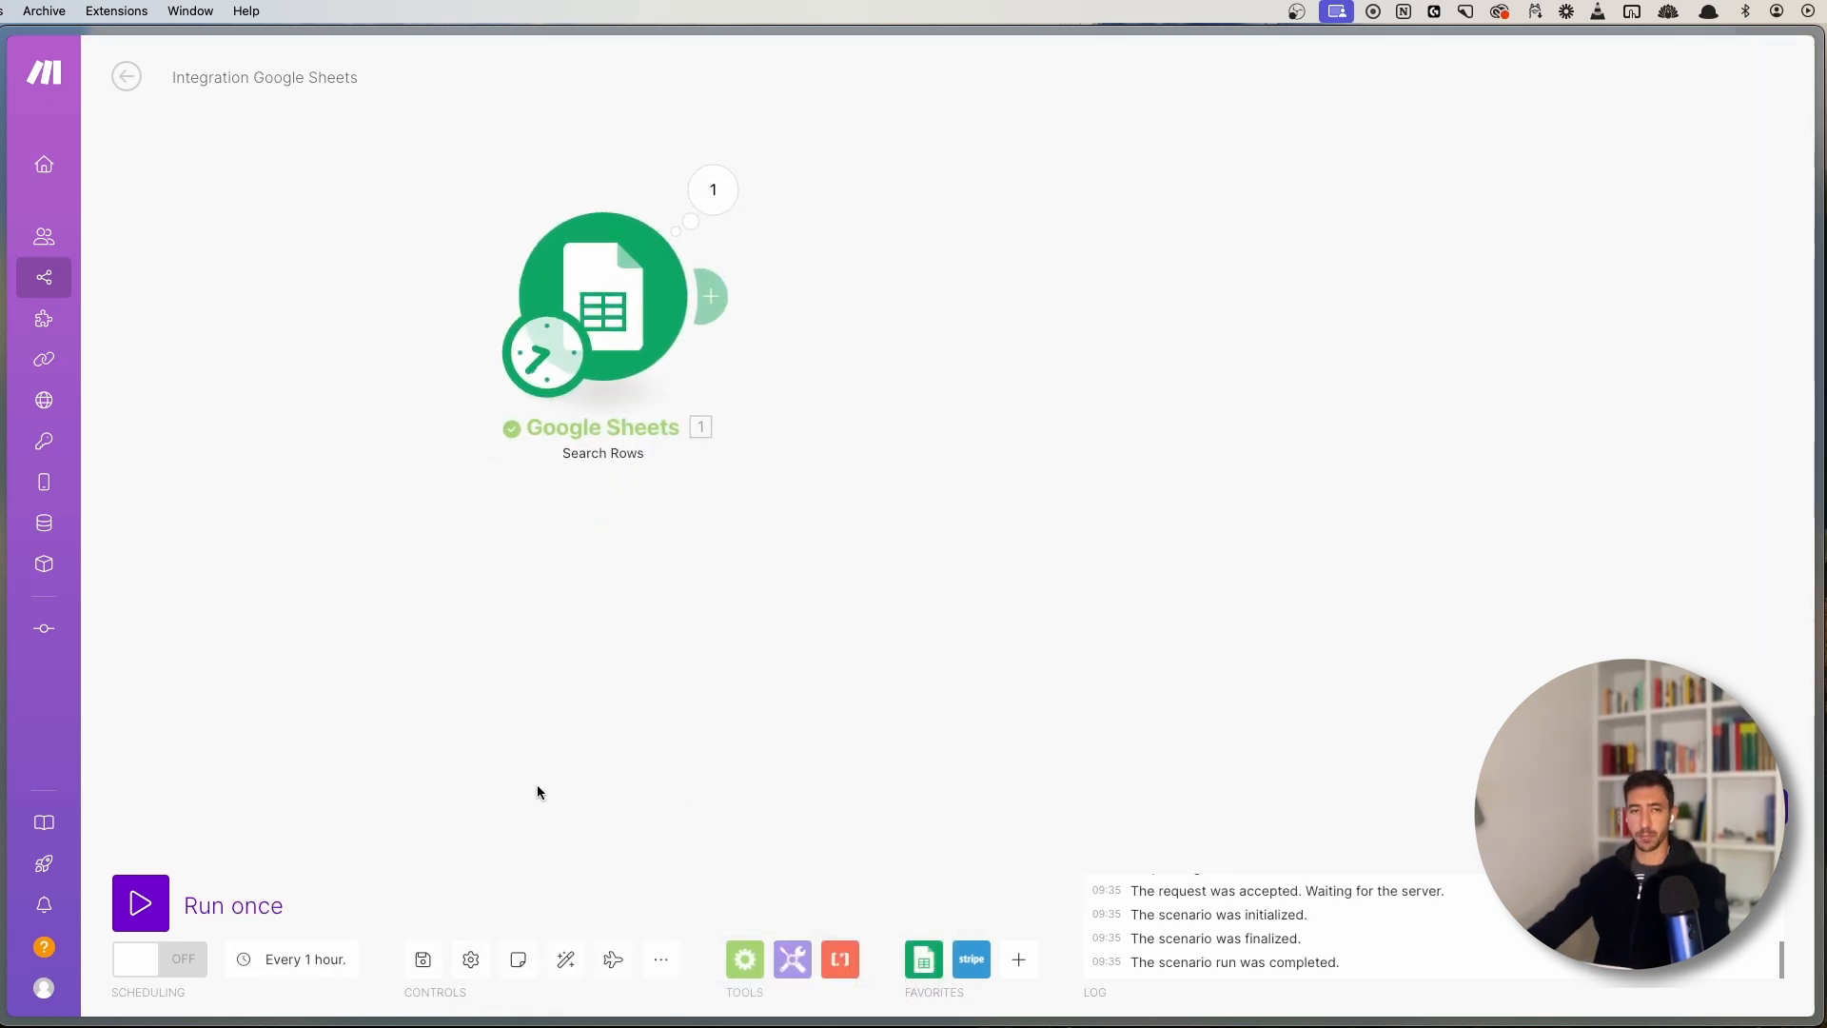
# - Save the scenario with its hourly Google Sheets Search Rows schedule
pyautogui.moveTo(537, 784); pyautogui.dragTo(480, 851)
pyautogui.moveTo(649, 651); pyautogui.dragTo(637, 752)
pyautogui.scroll(1, 612, 734)
pyautogui.moveTo(643, 683); pyautogui.dragTo(654, 662)
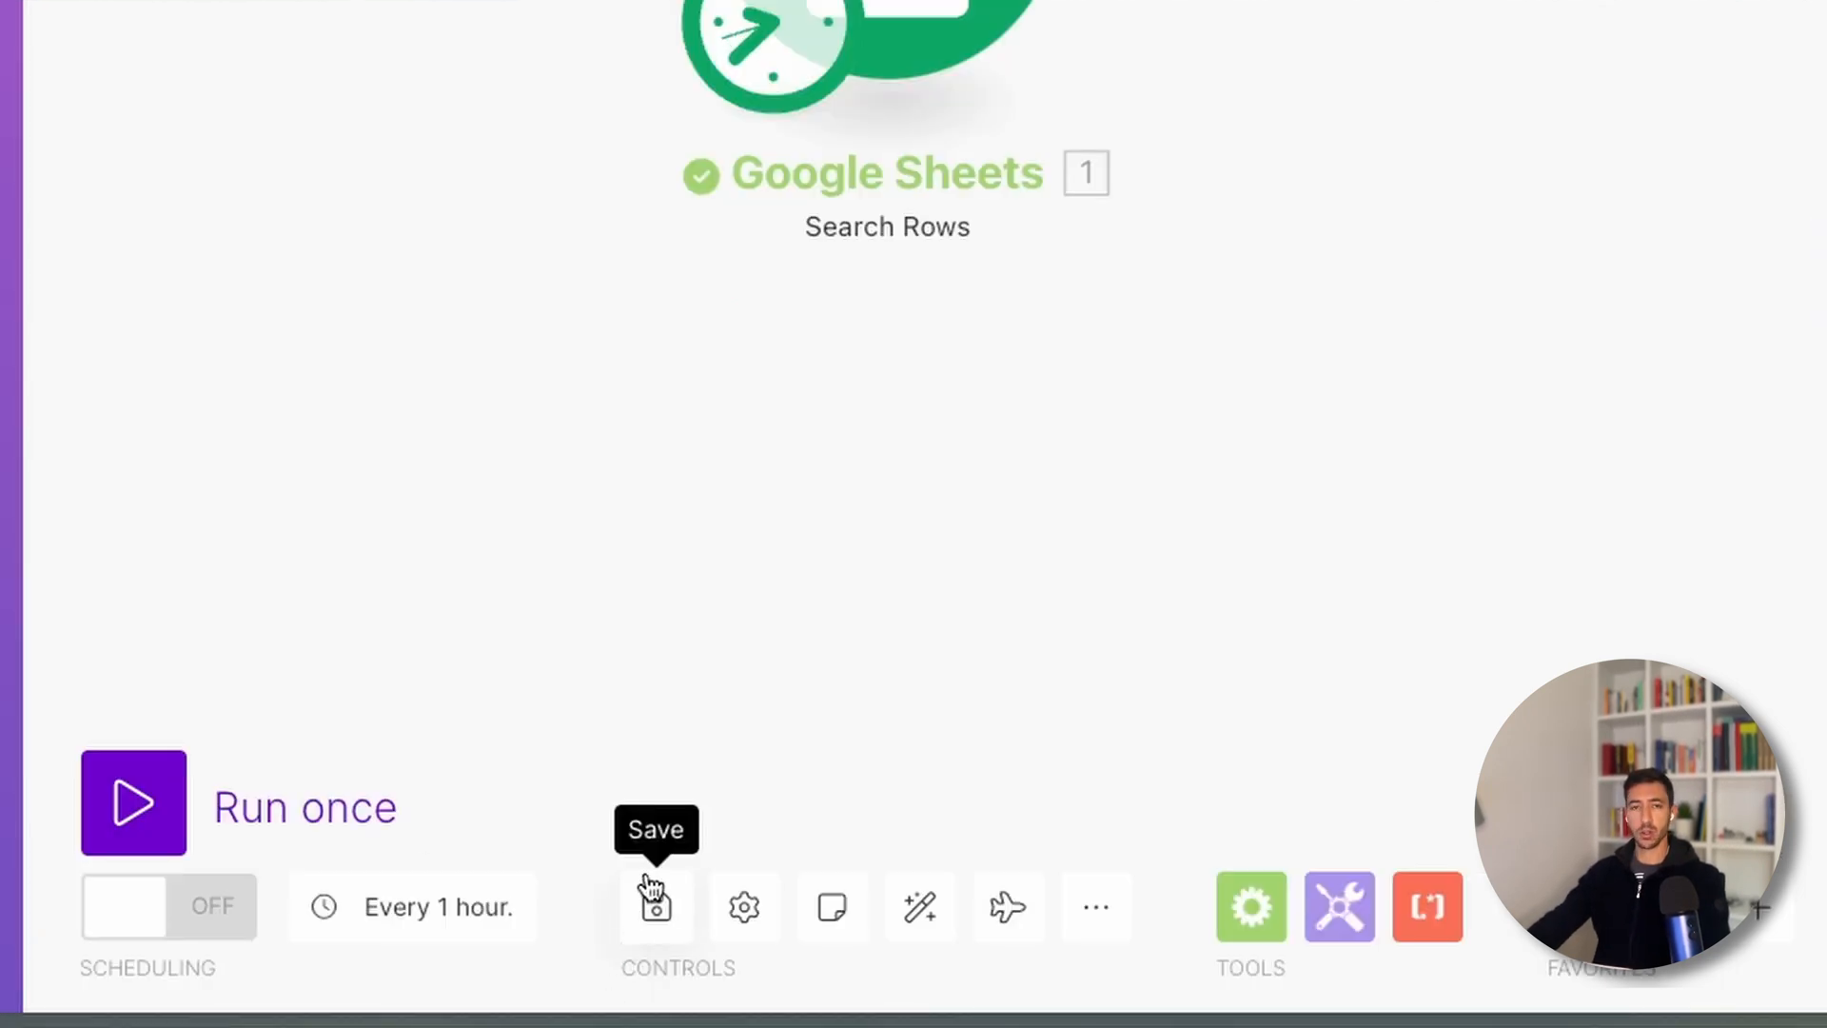
pyautogui.click(649, 885)
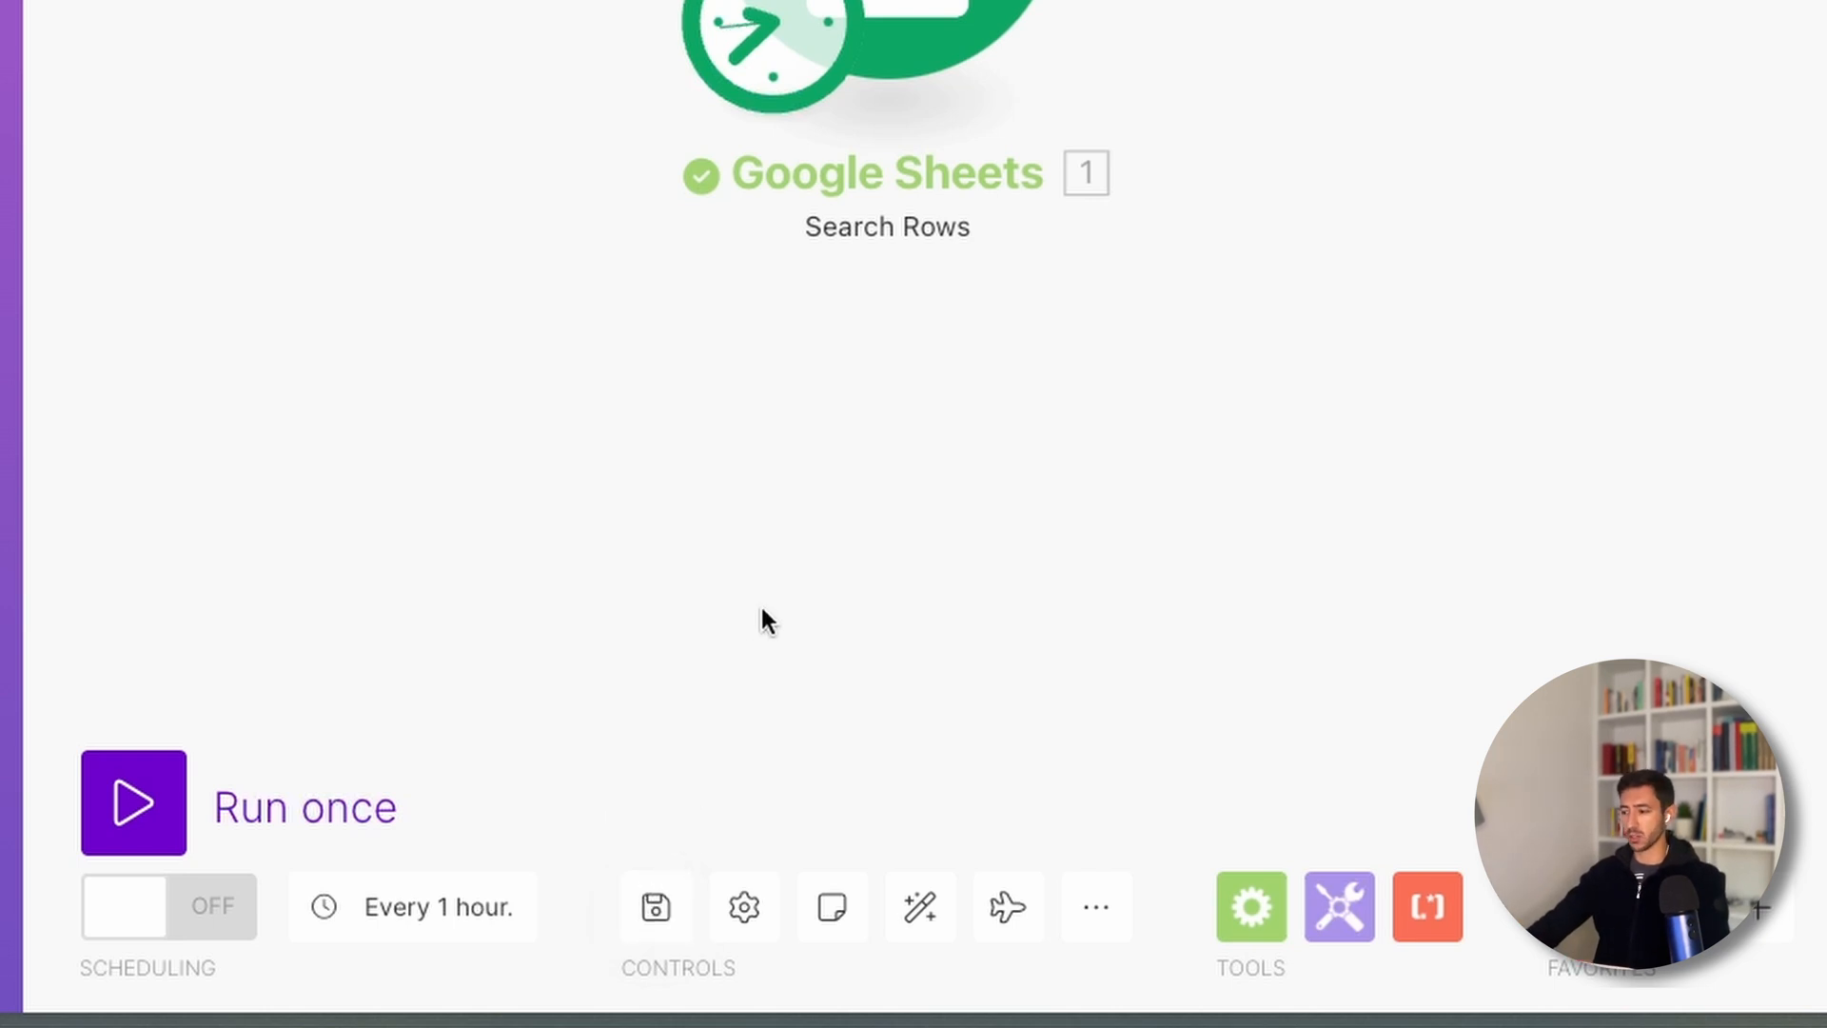
pyautogui.click(661, 914)
# - Reposition the Google Sheets module up and to the right on the canvas
pyautogui.moveTo(971, 573); pyautogui.dragTo(886, 614)
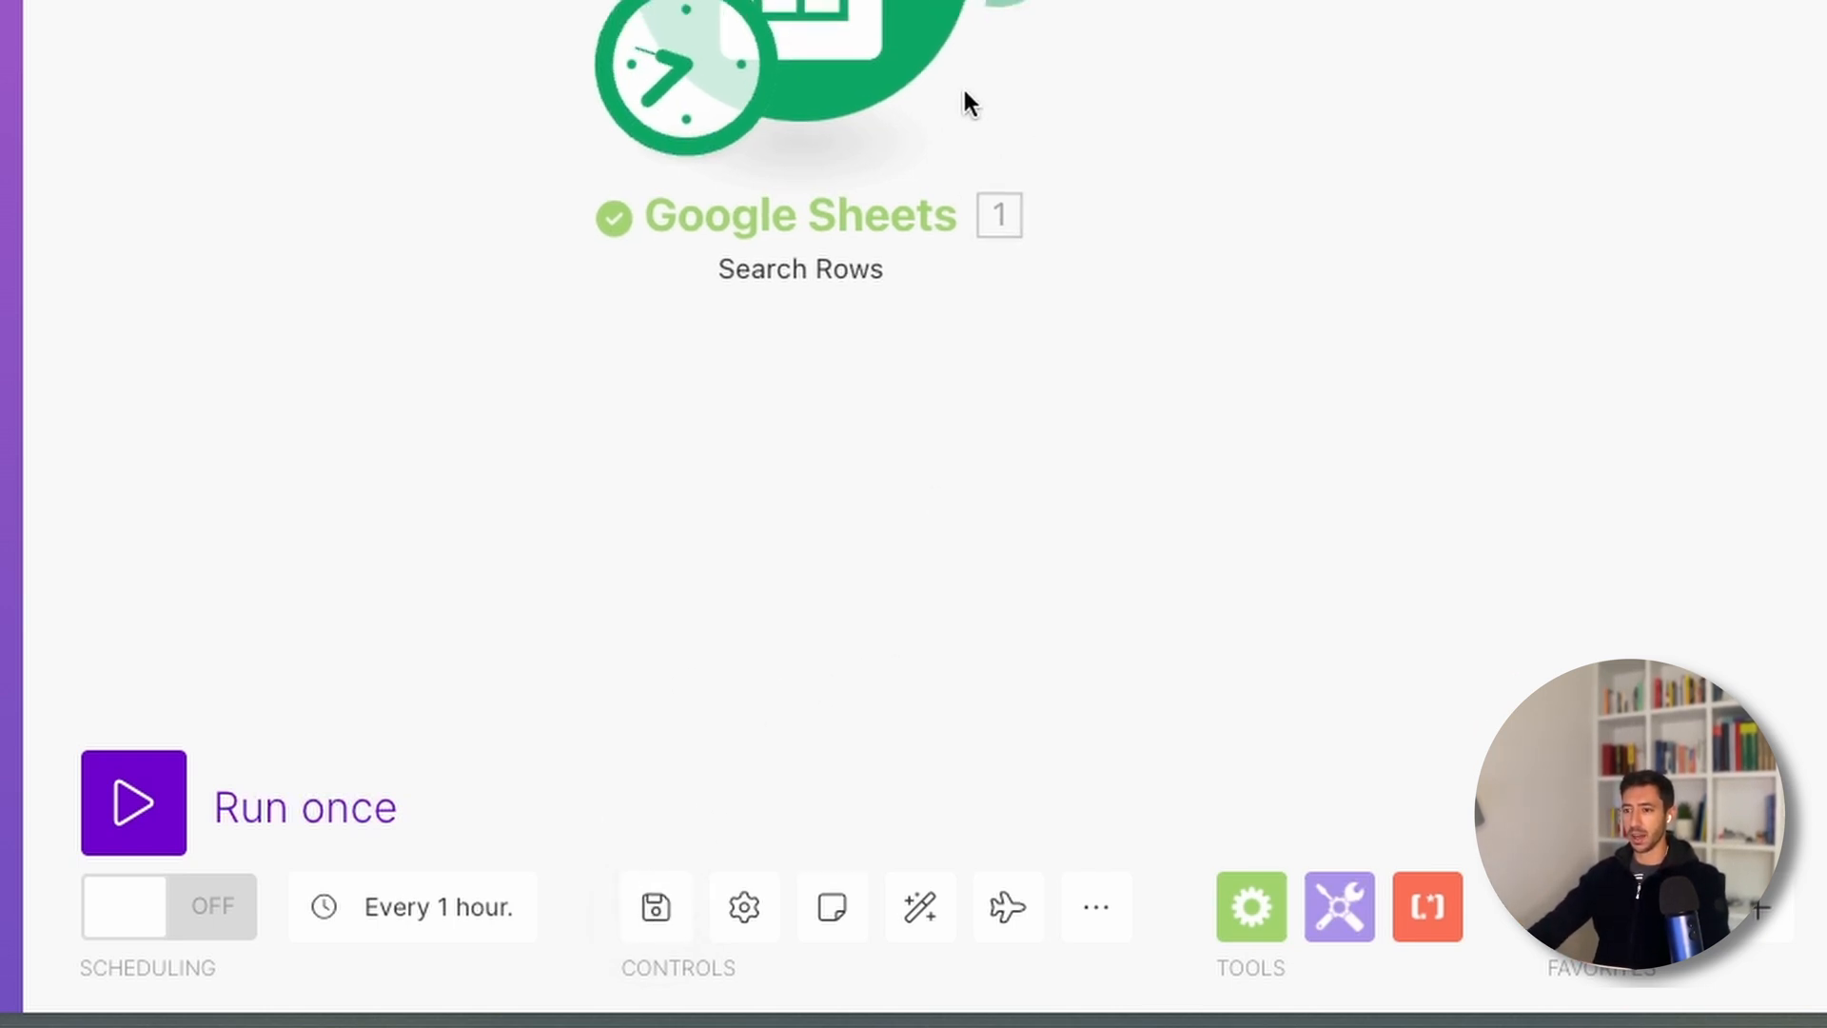
pyautogui.moveTo(964, 91); pyautogui.dragTo(940, 298)
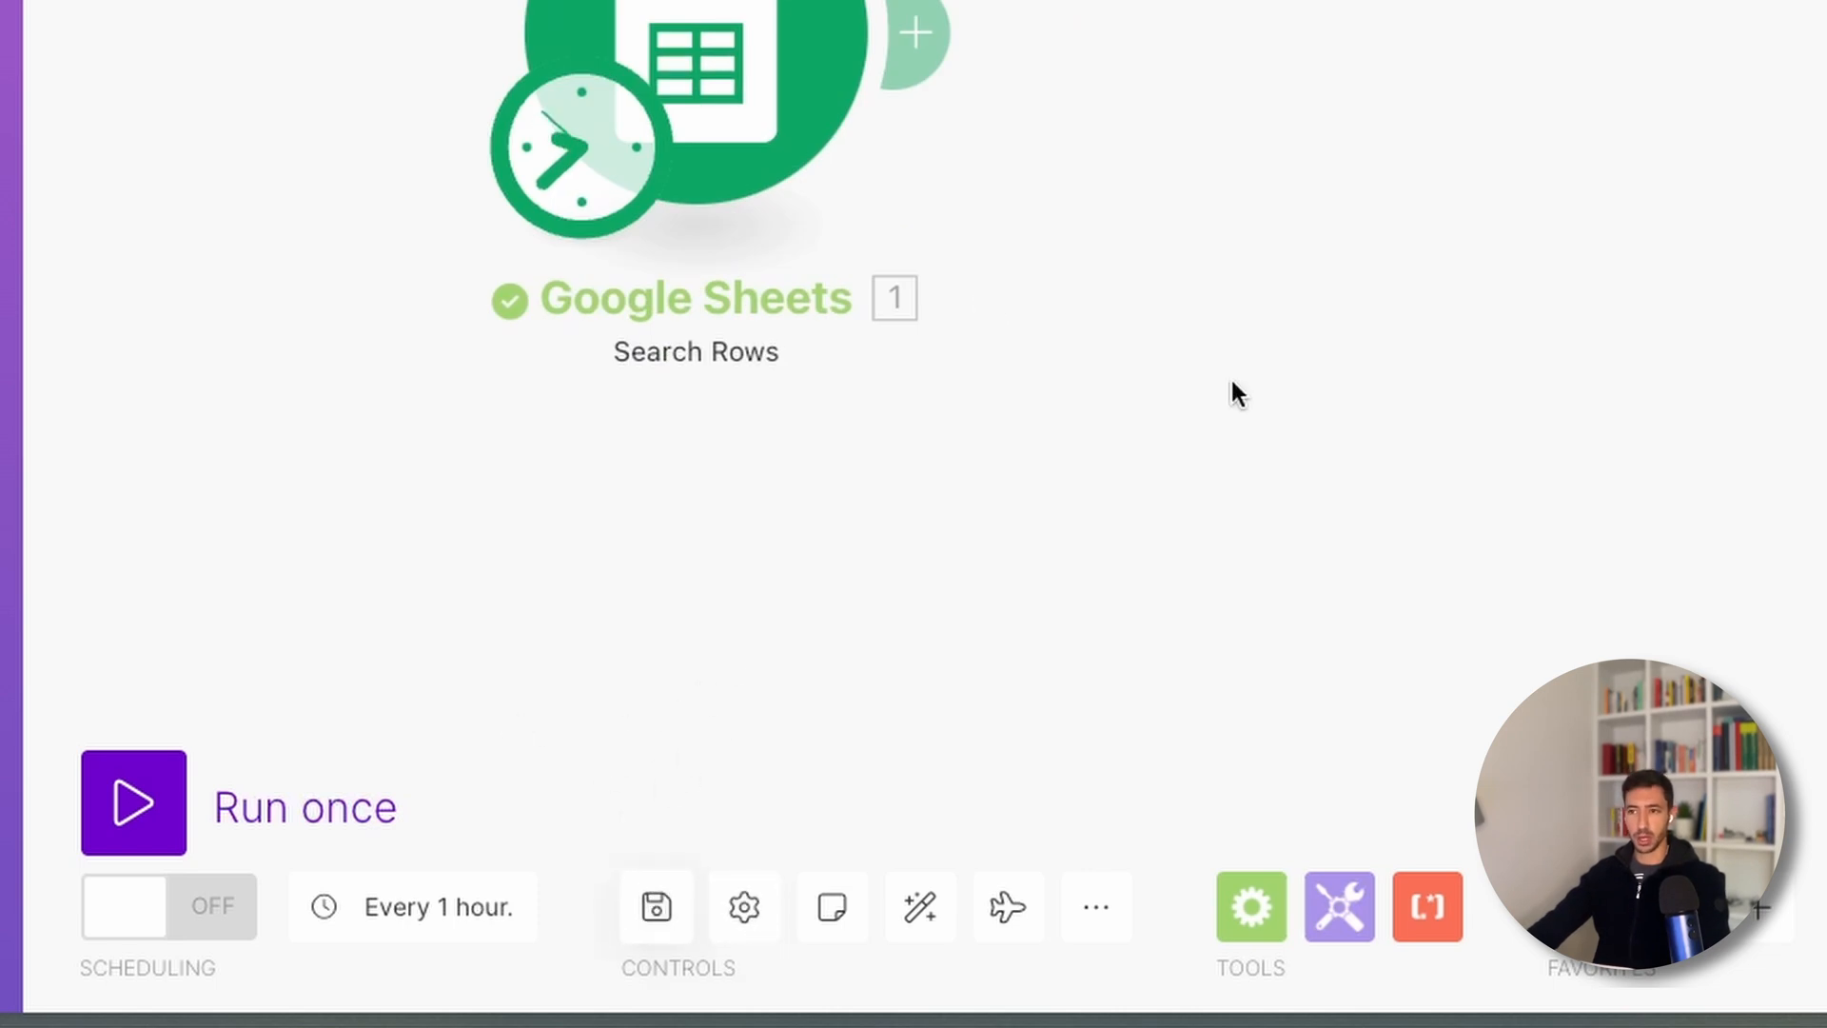
pyautogui.moveTo(1231, 381); pyautogui.dragTo(1299, 271)
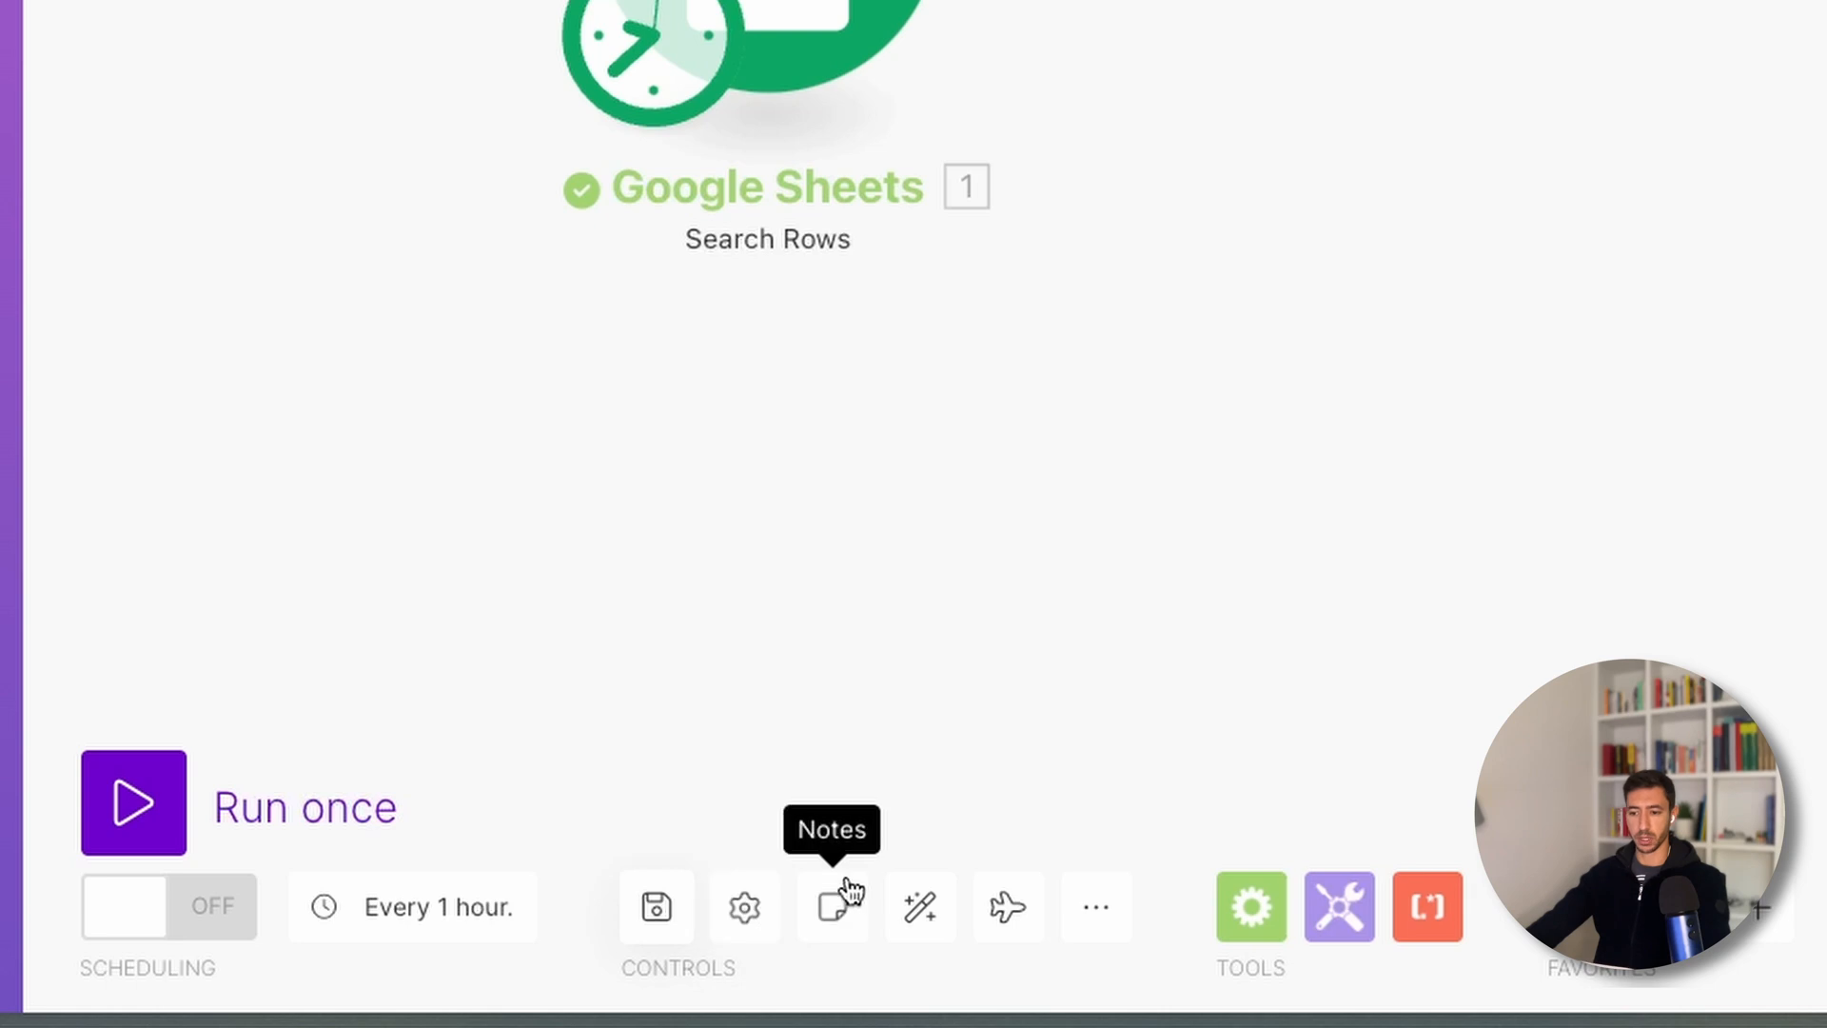
# - Attach the note 'This module gets 10 rows from a lead database' to the Google Sheets module
pyautogui.click(744, 906)
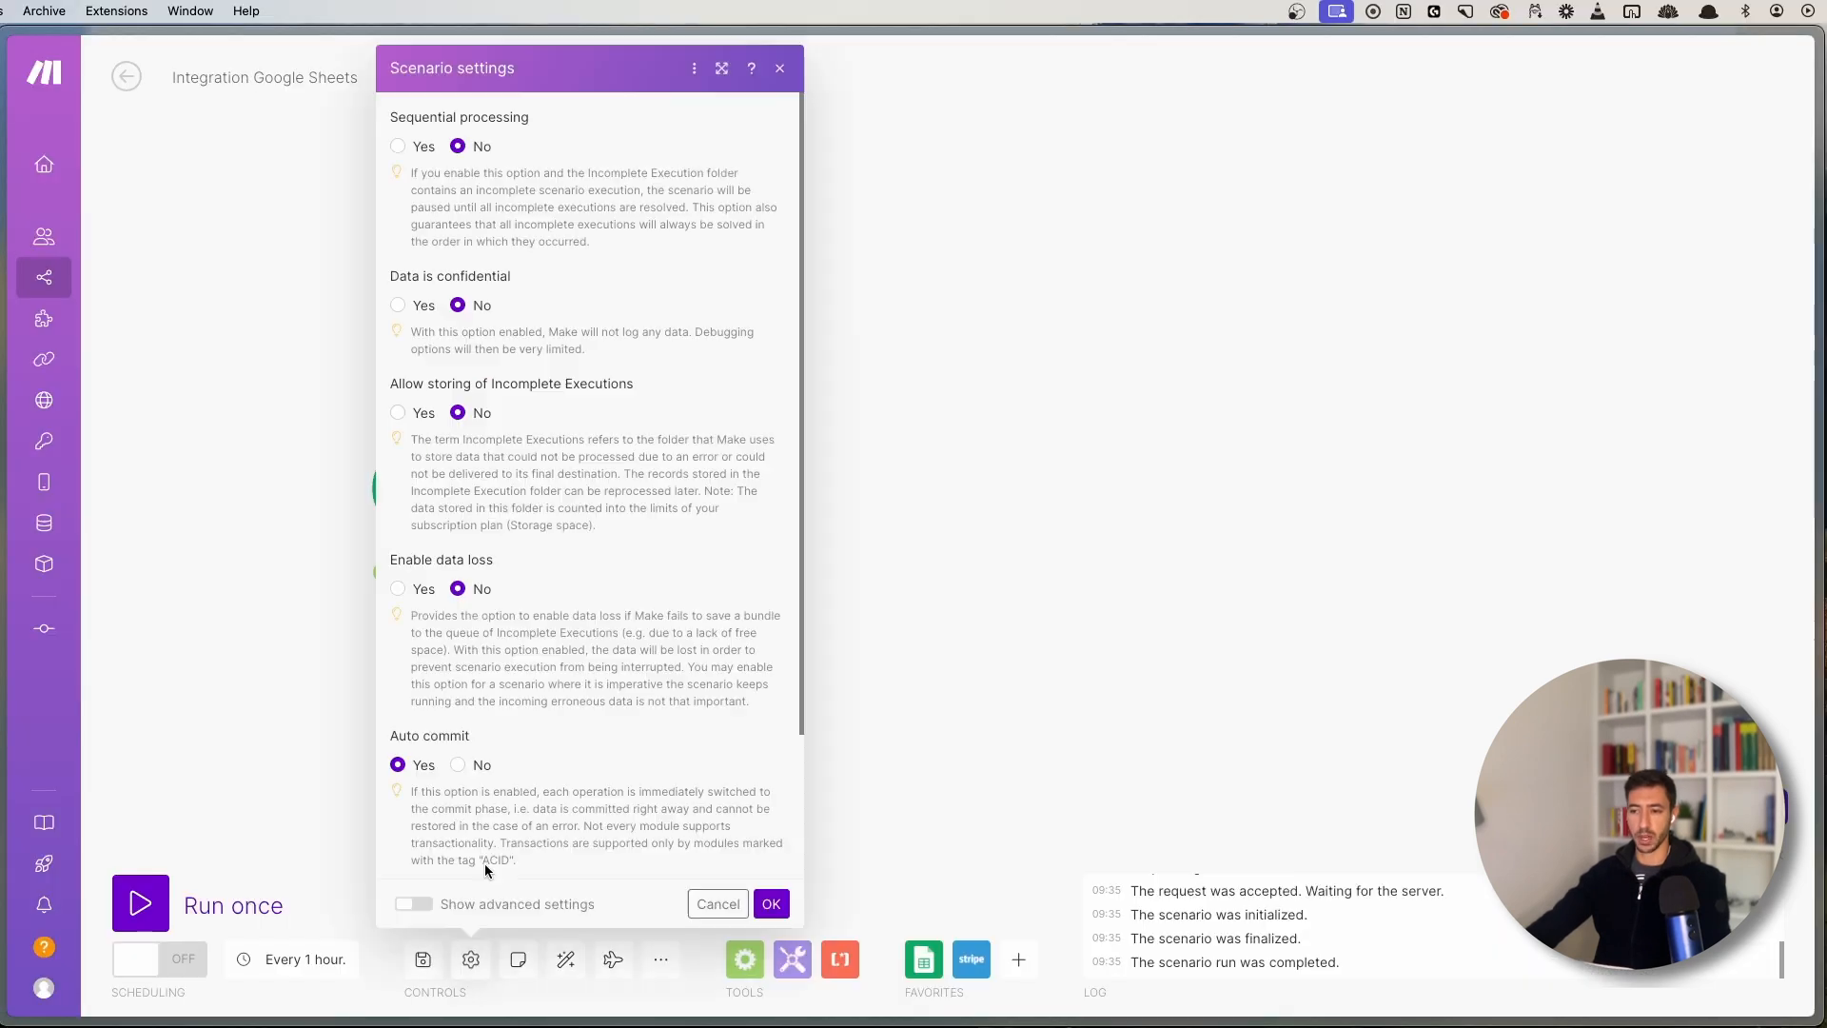
pyautogui.scroll(-3, 581, 578)
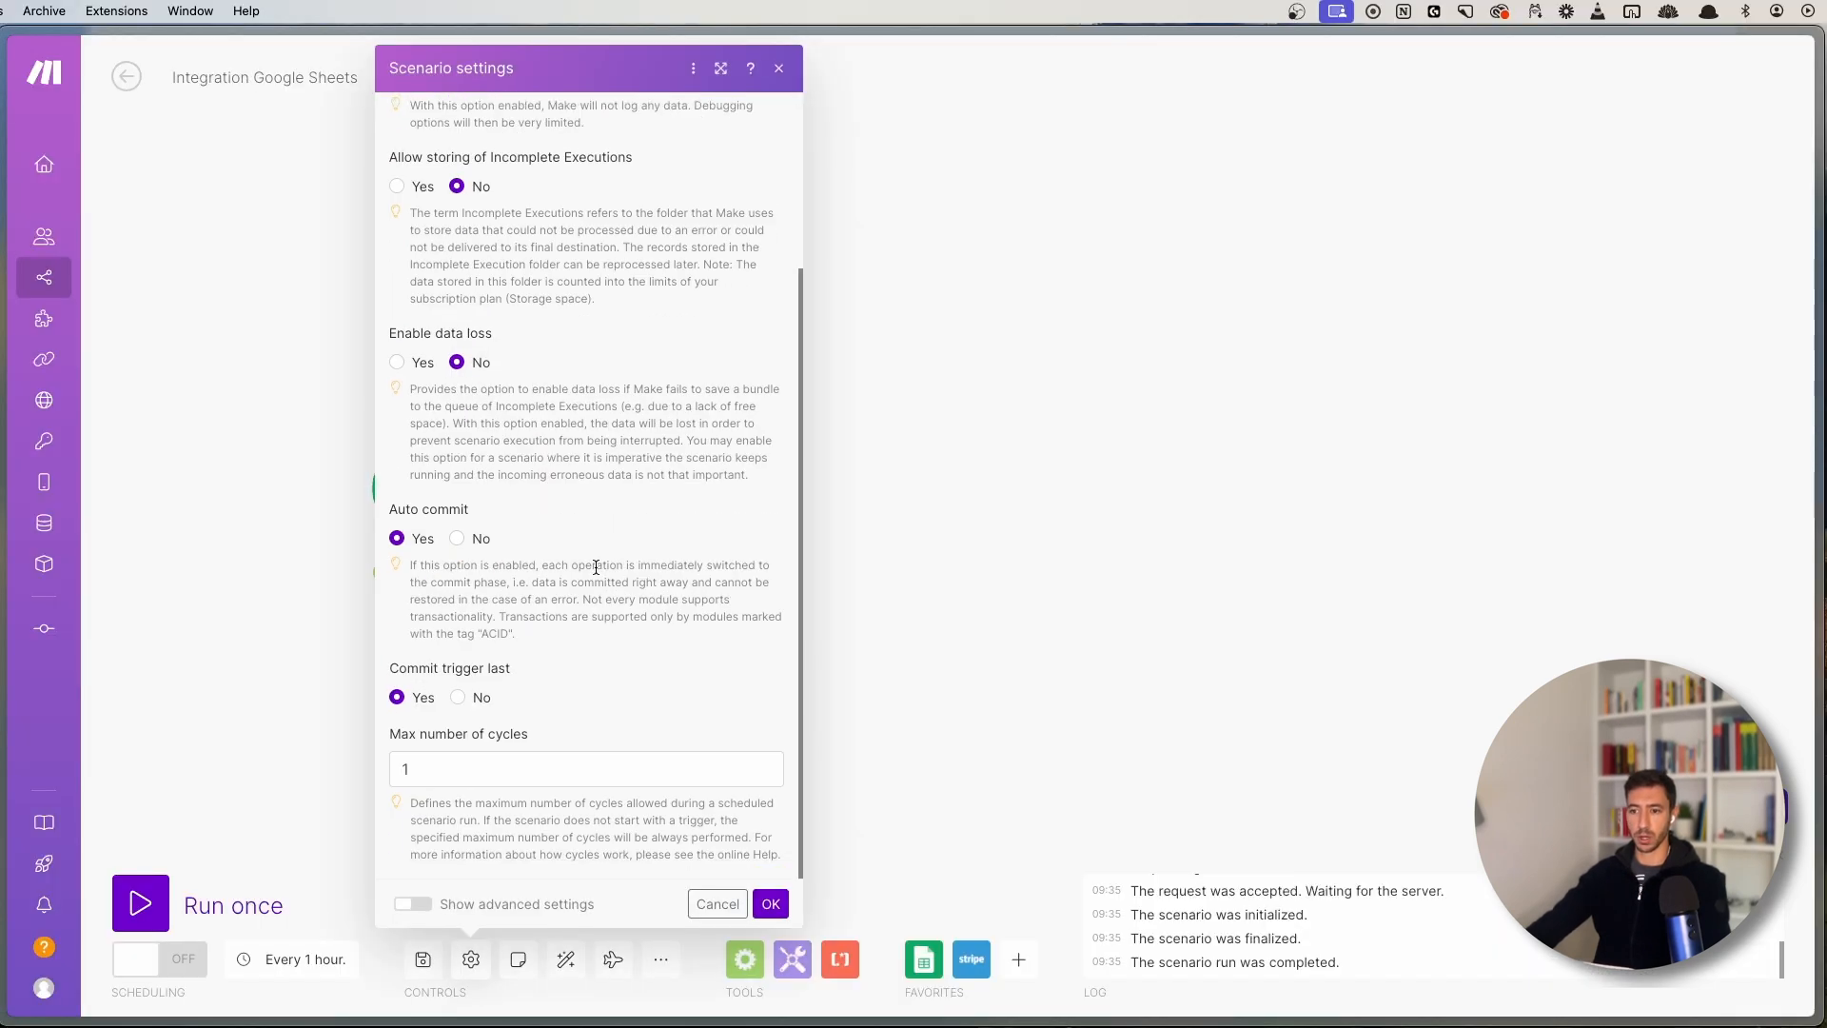
pyautogui.click(984, 540)
pyautogui.click(517, 963)
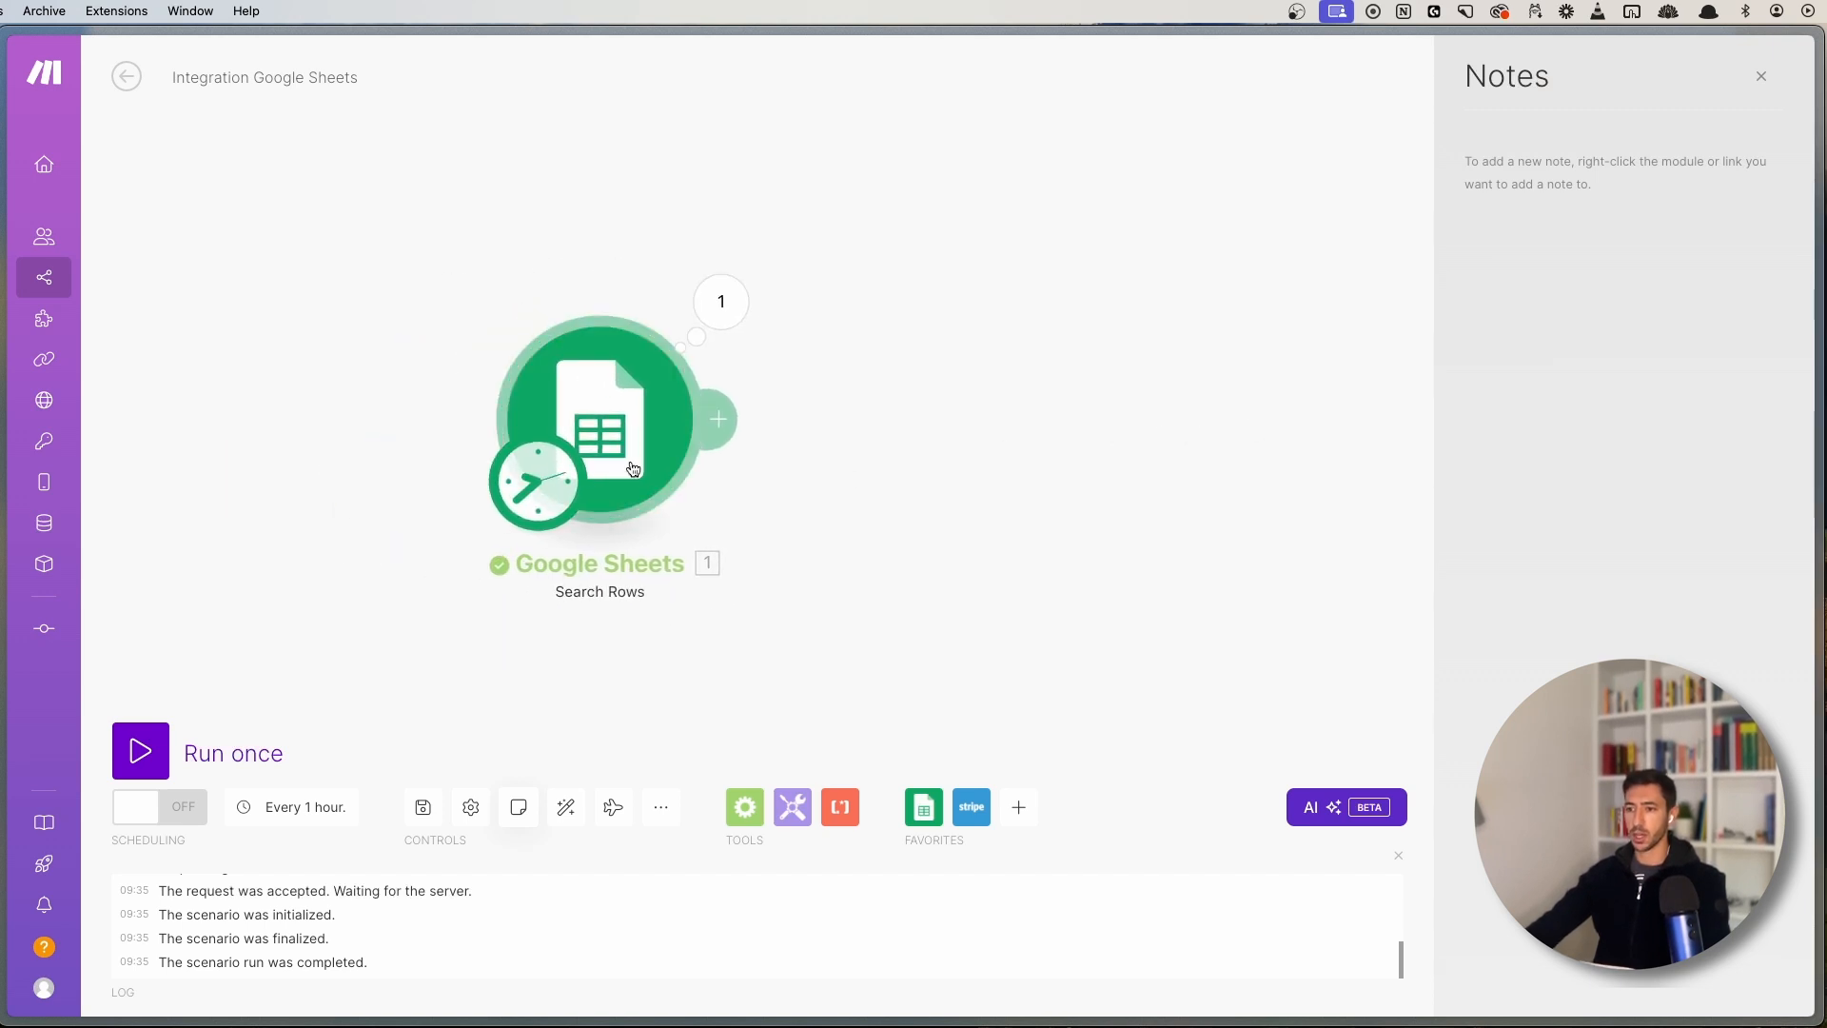
pyautogui.rightClick(623, 443)
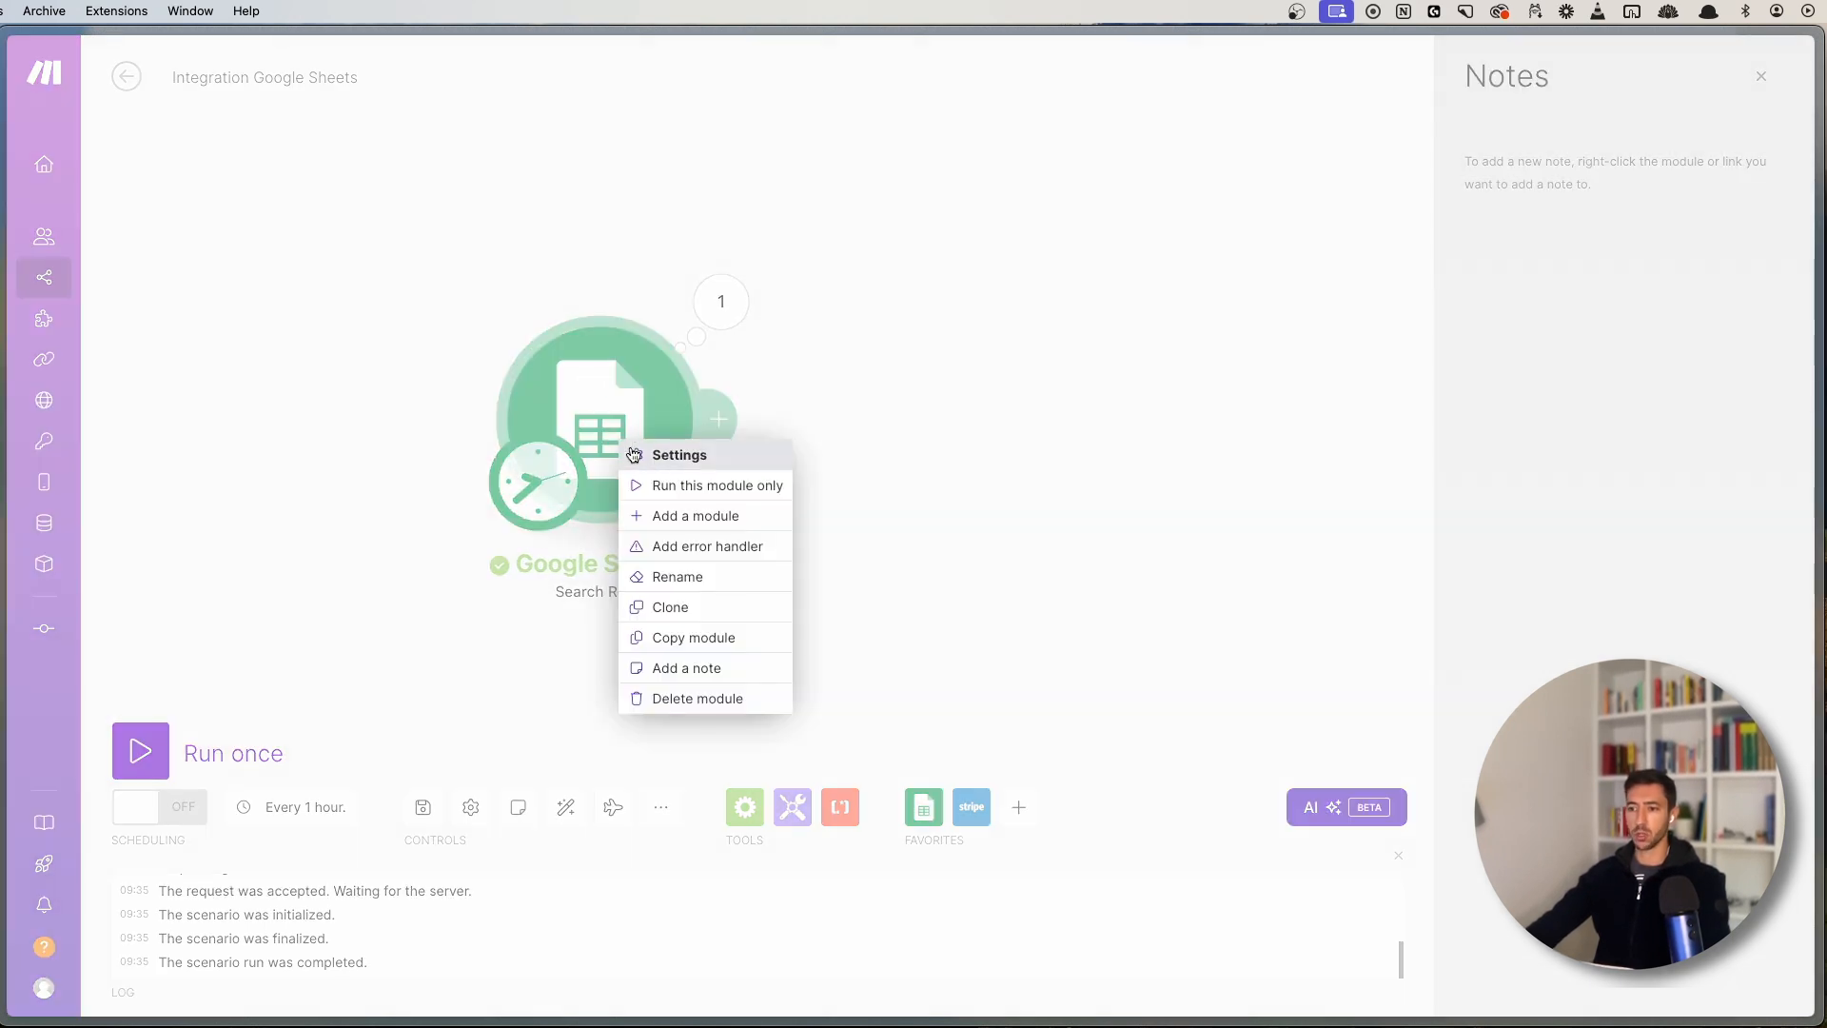
pyautogui.click(674, 667)
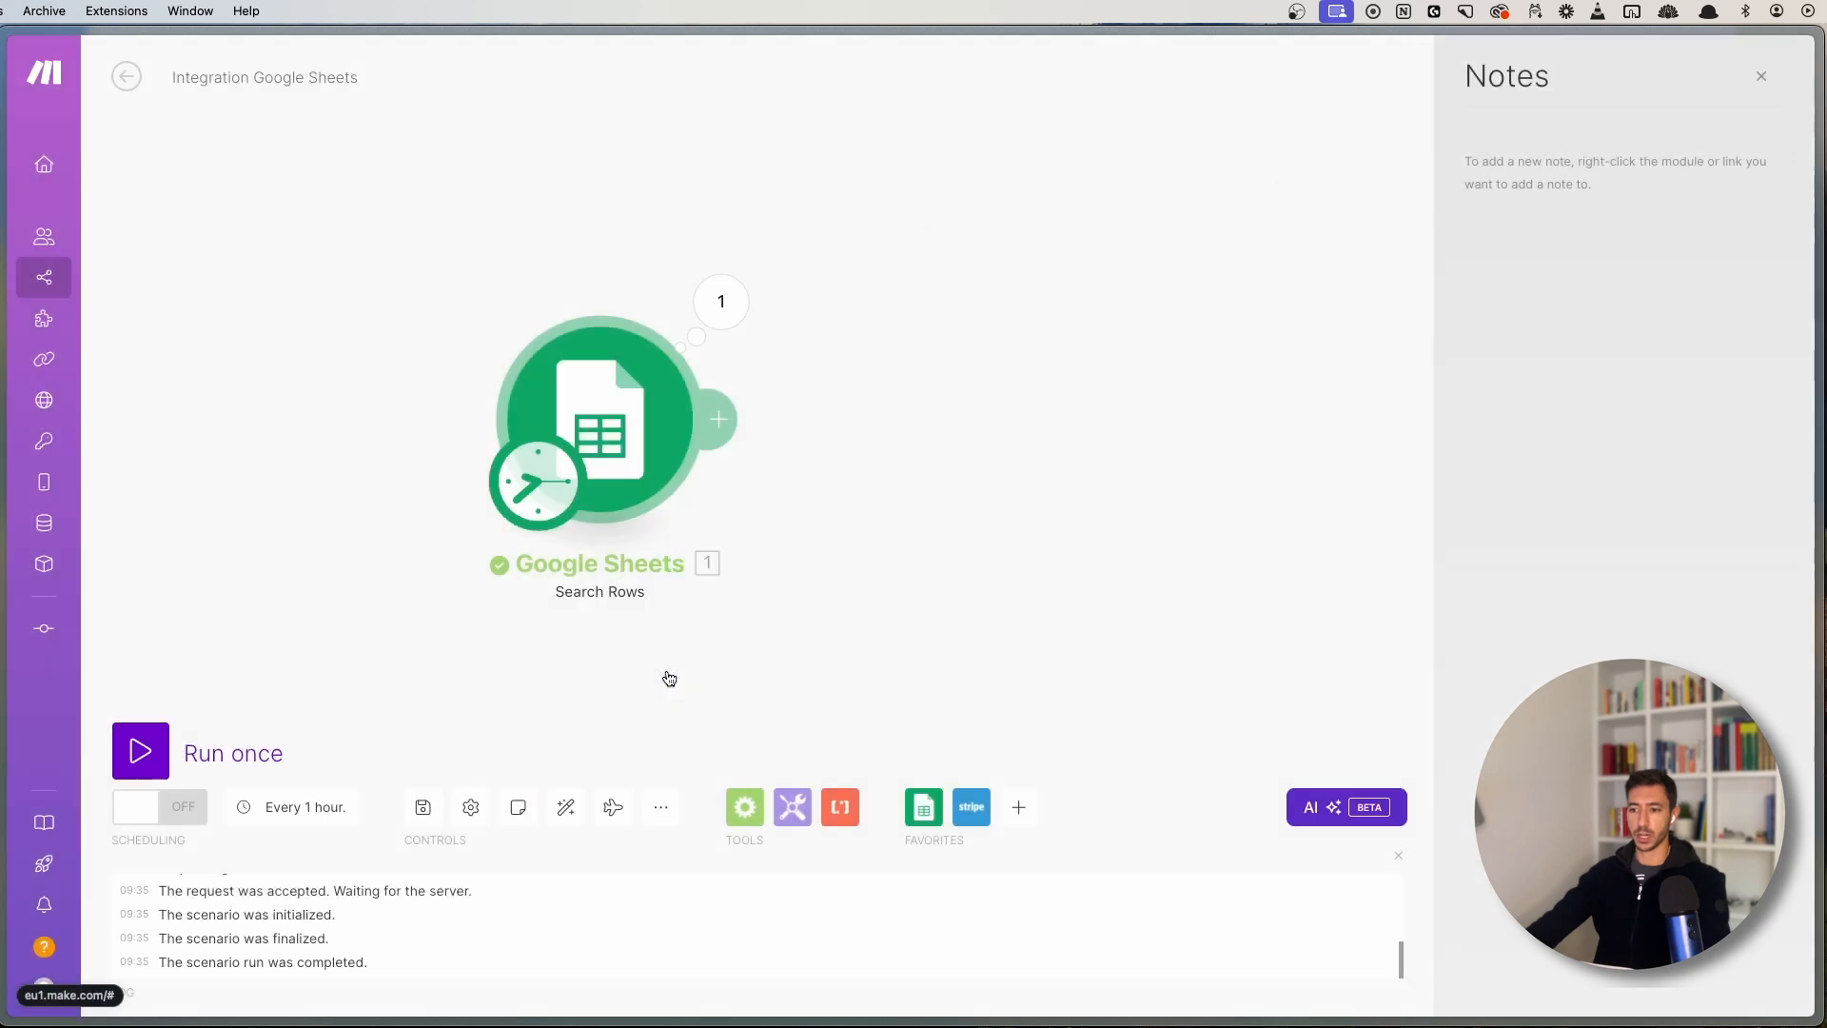
pyautogui.rightClick(601, 416)
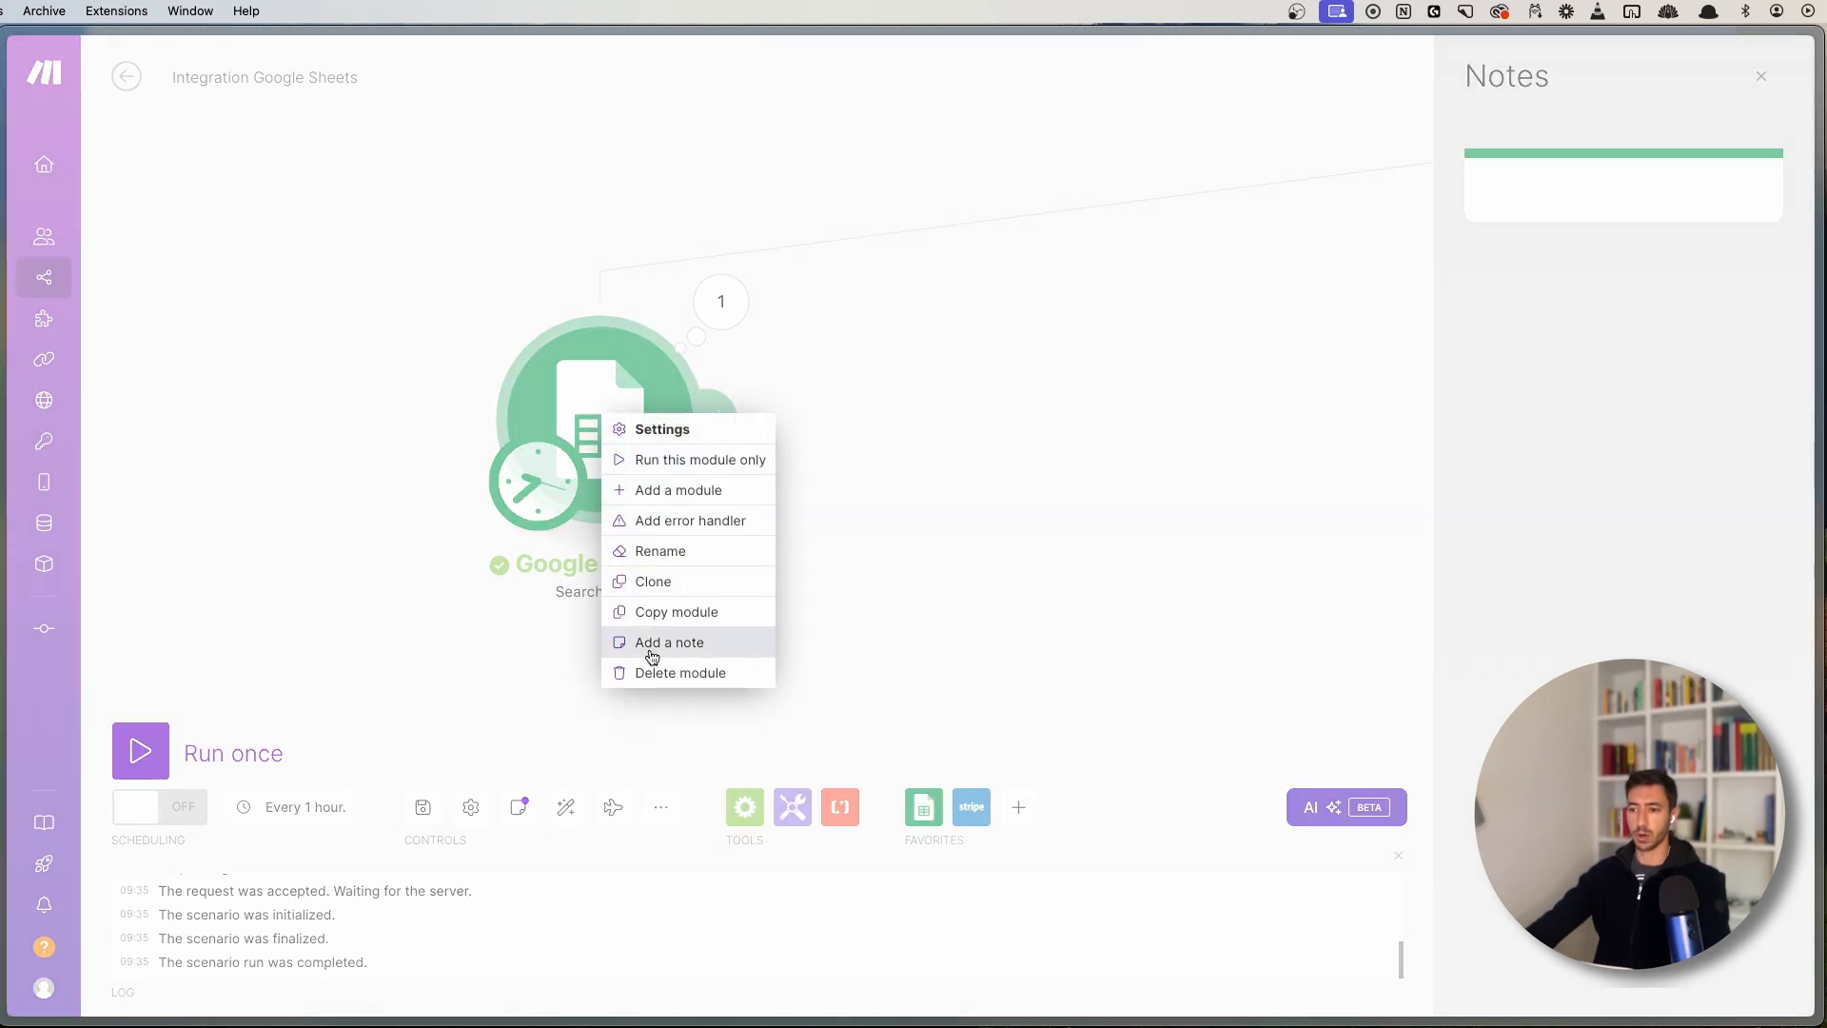
pyautogui.click(1535, 195)
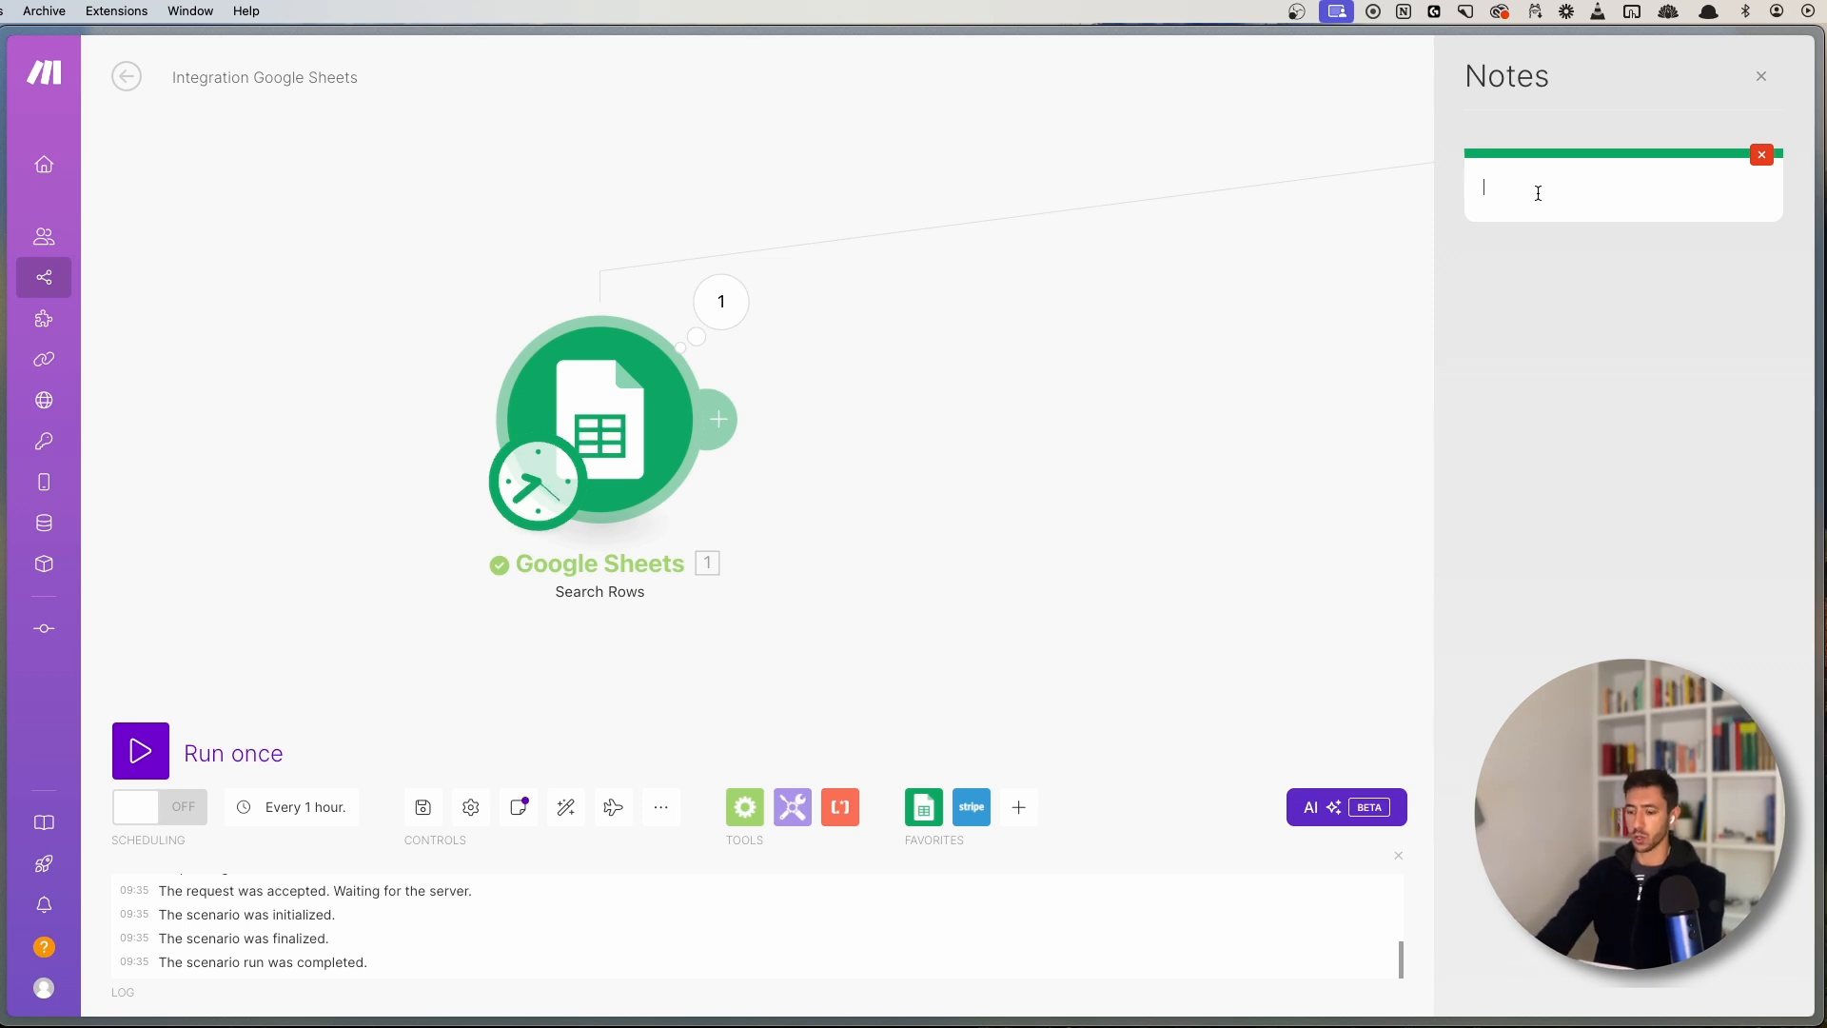
pyautogui.write('This module')
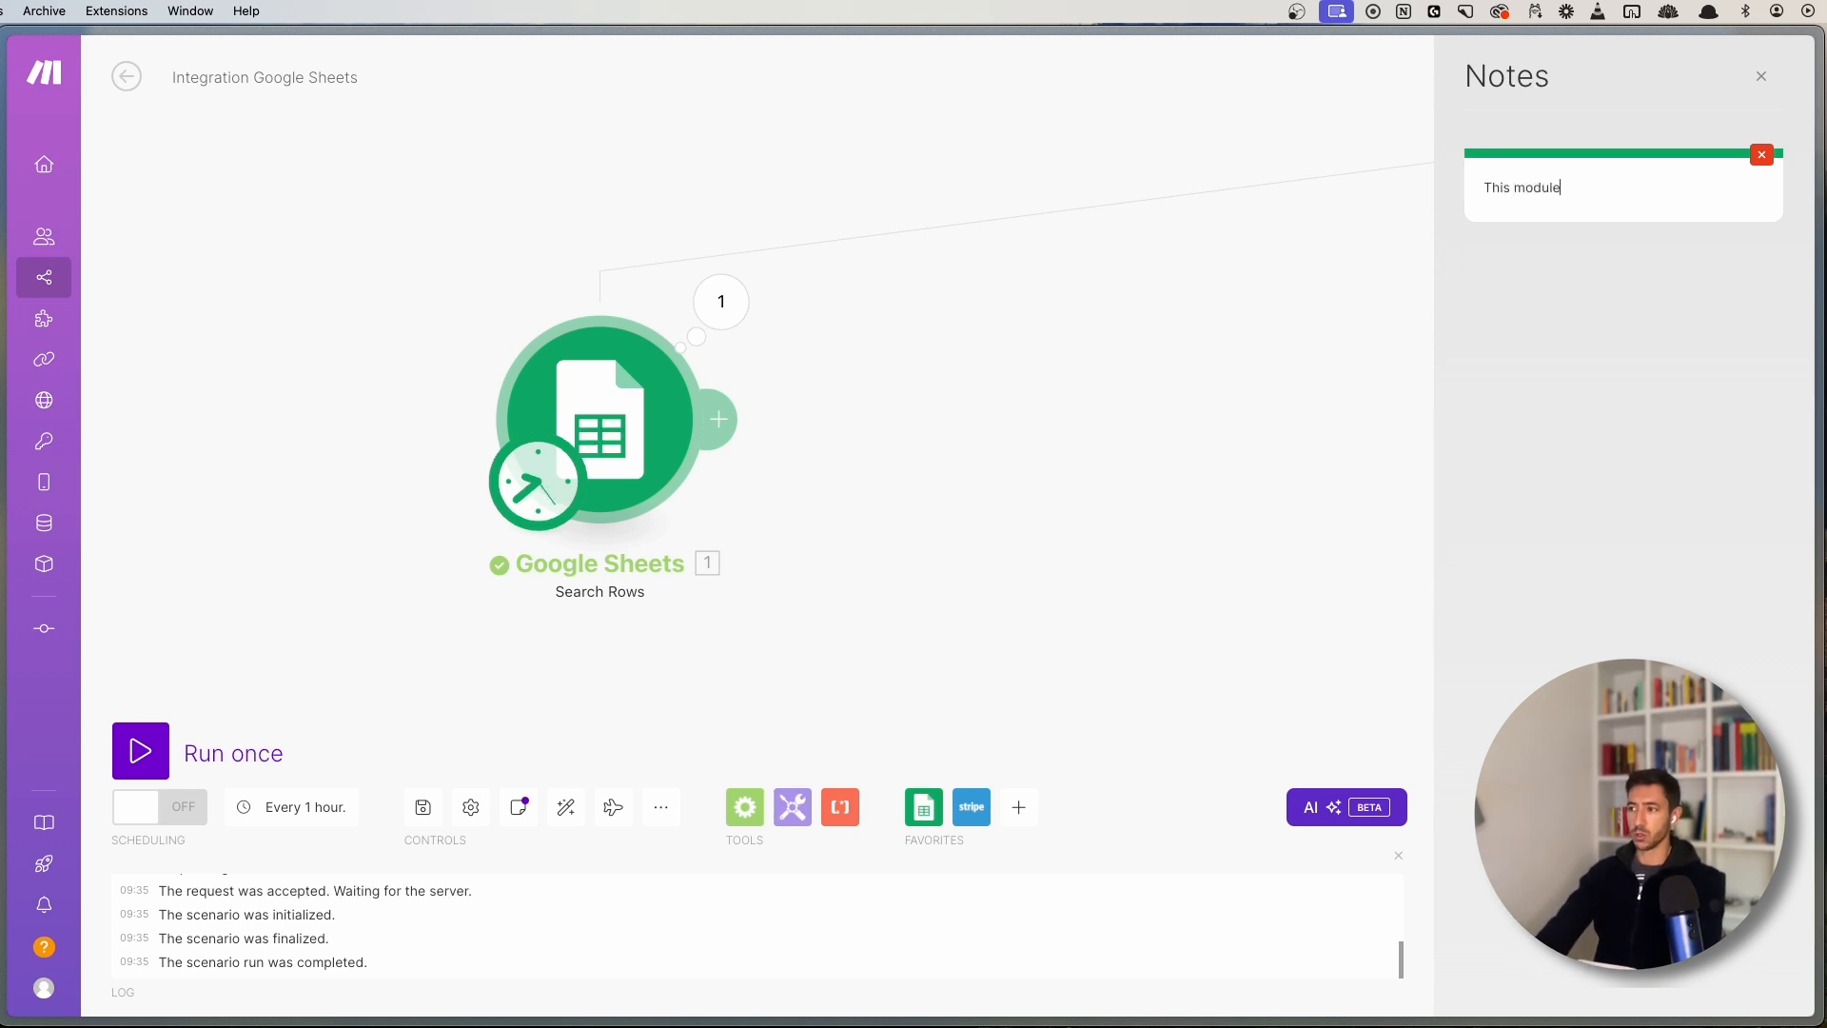
pyautogui.write(' gets 10 rows from a')
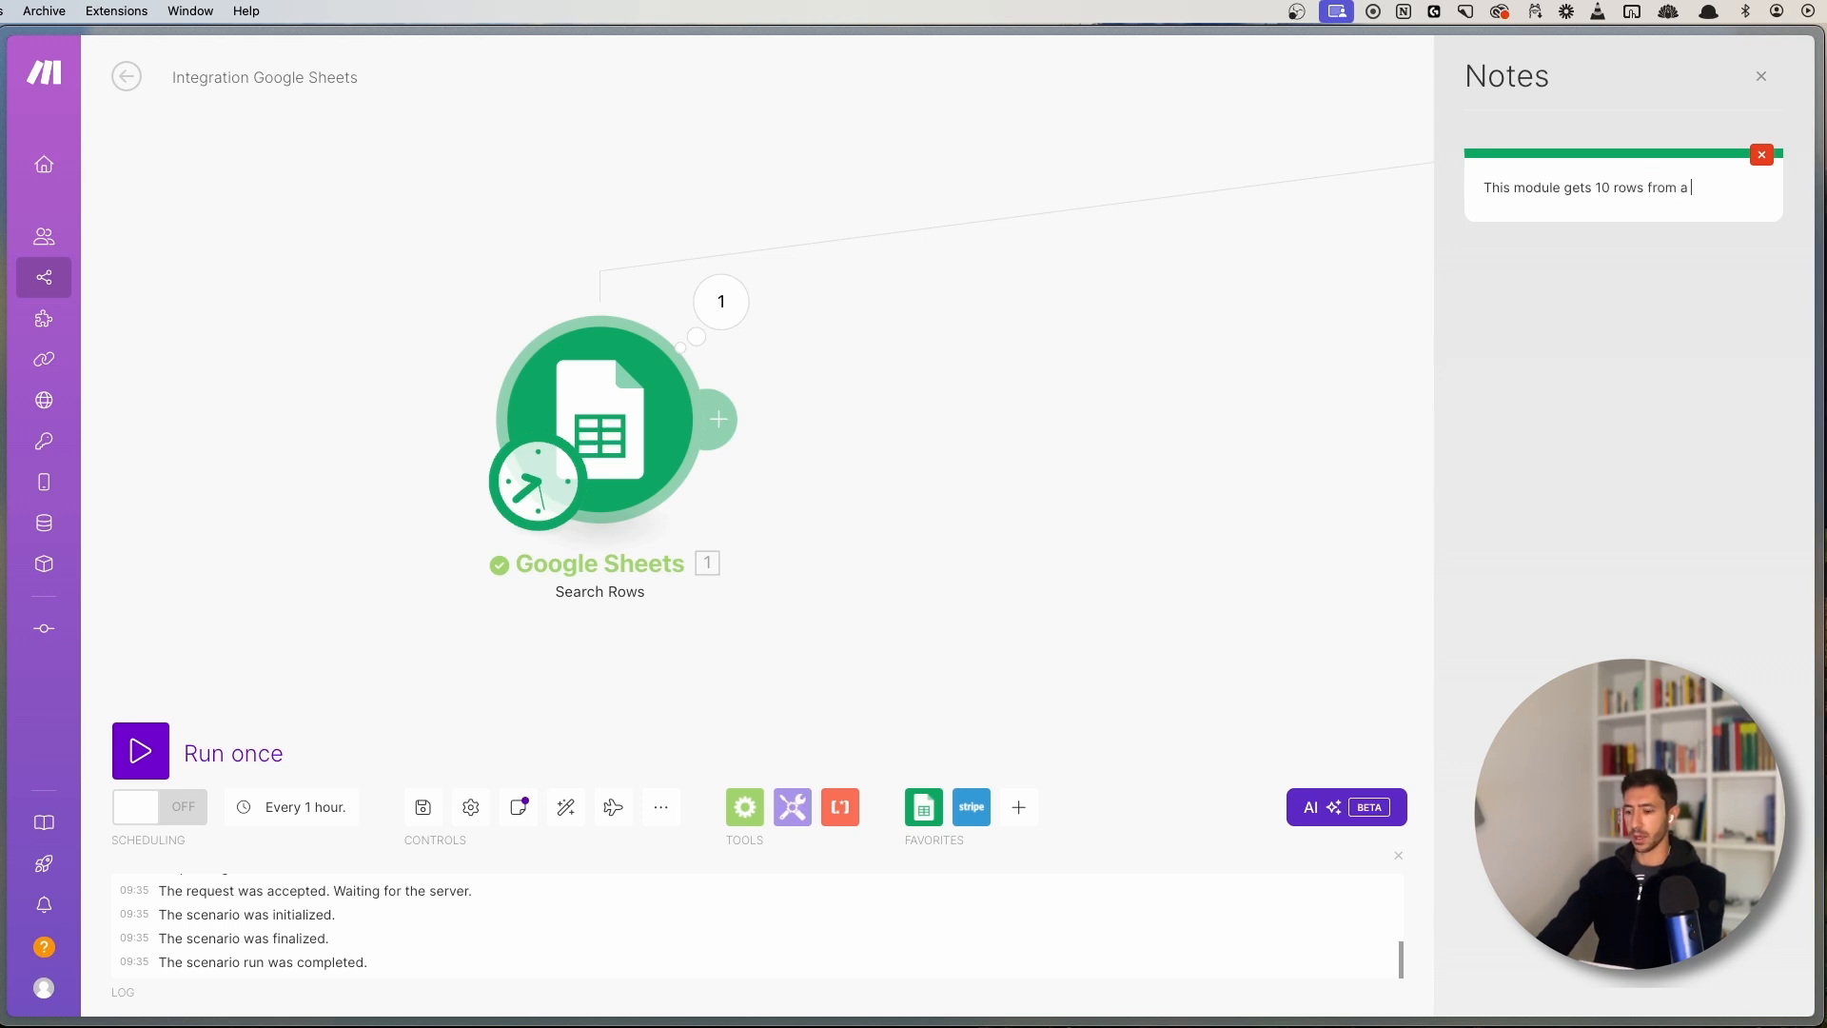
pyautogui.write('tabase')
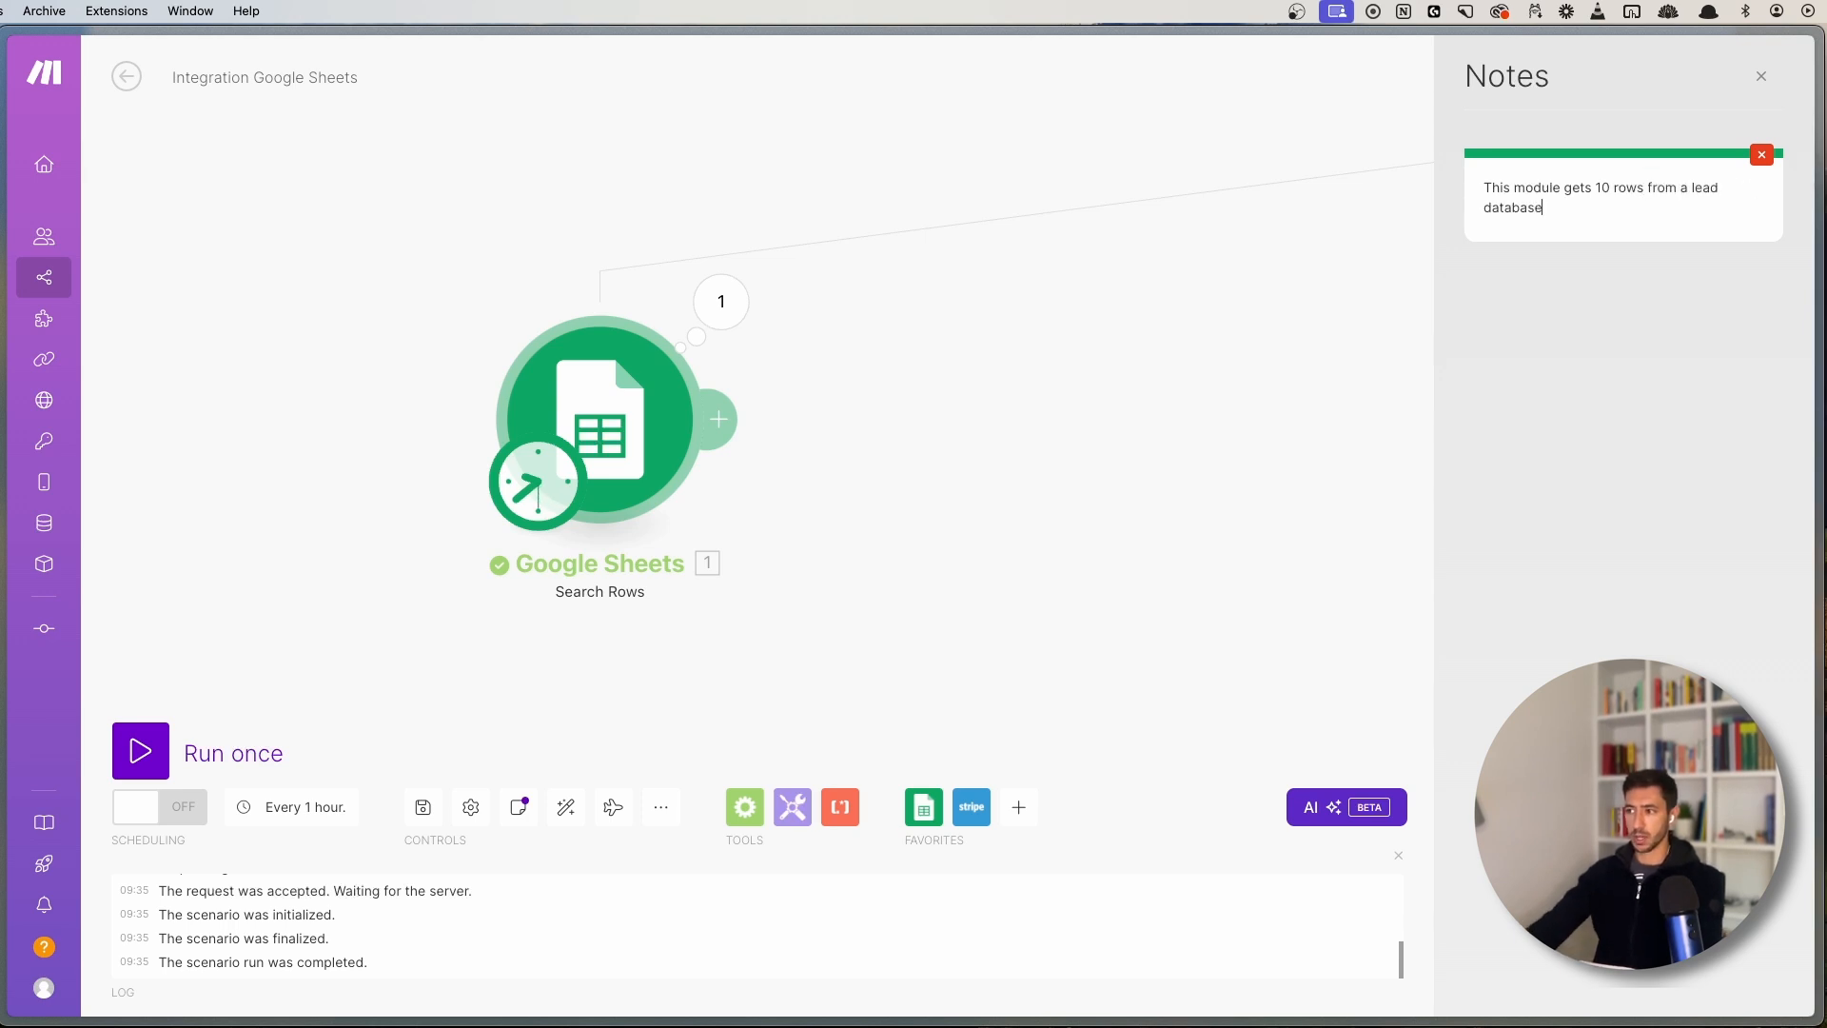
pyautogui.click(1379, 341)
# - Close the notes panel, reopen it to check the note, then close it again
pyautogui.click(1763, 71)
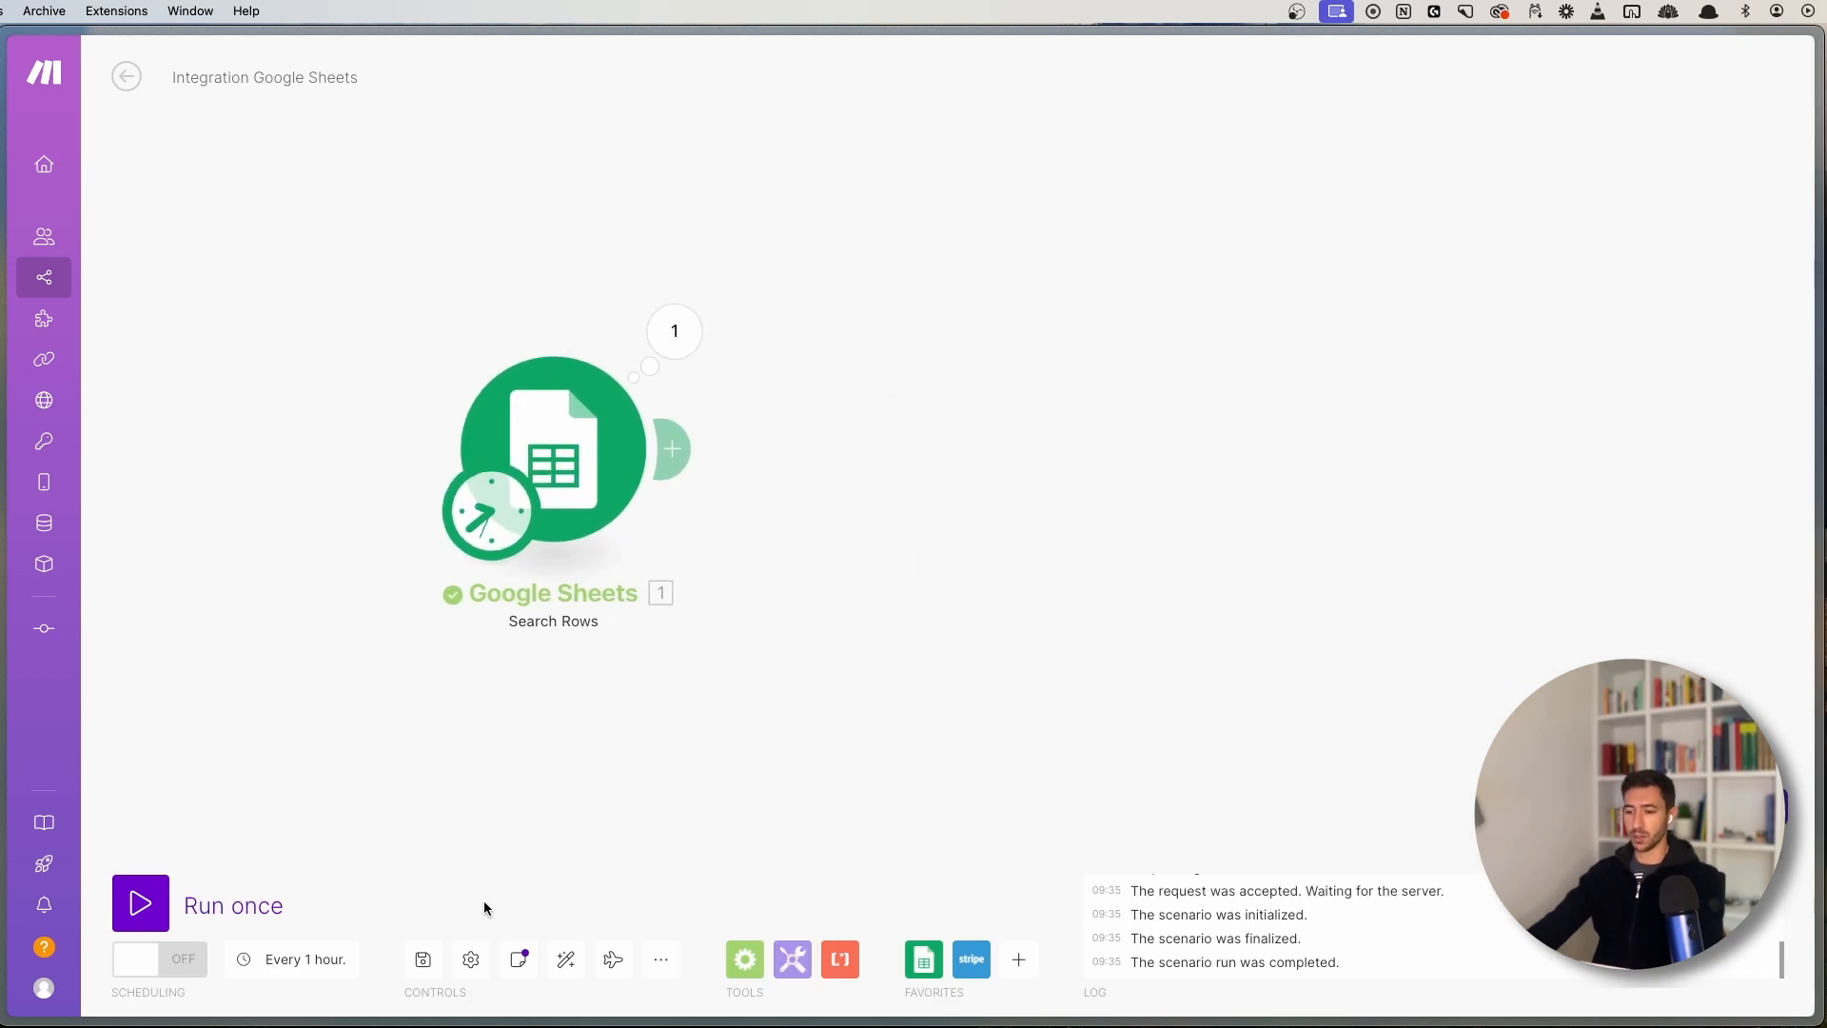
pyautogui.click(519, 961)
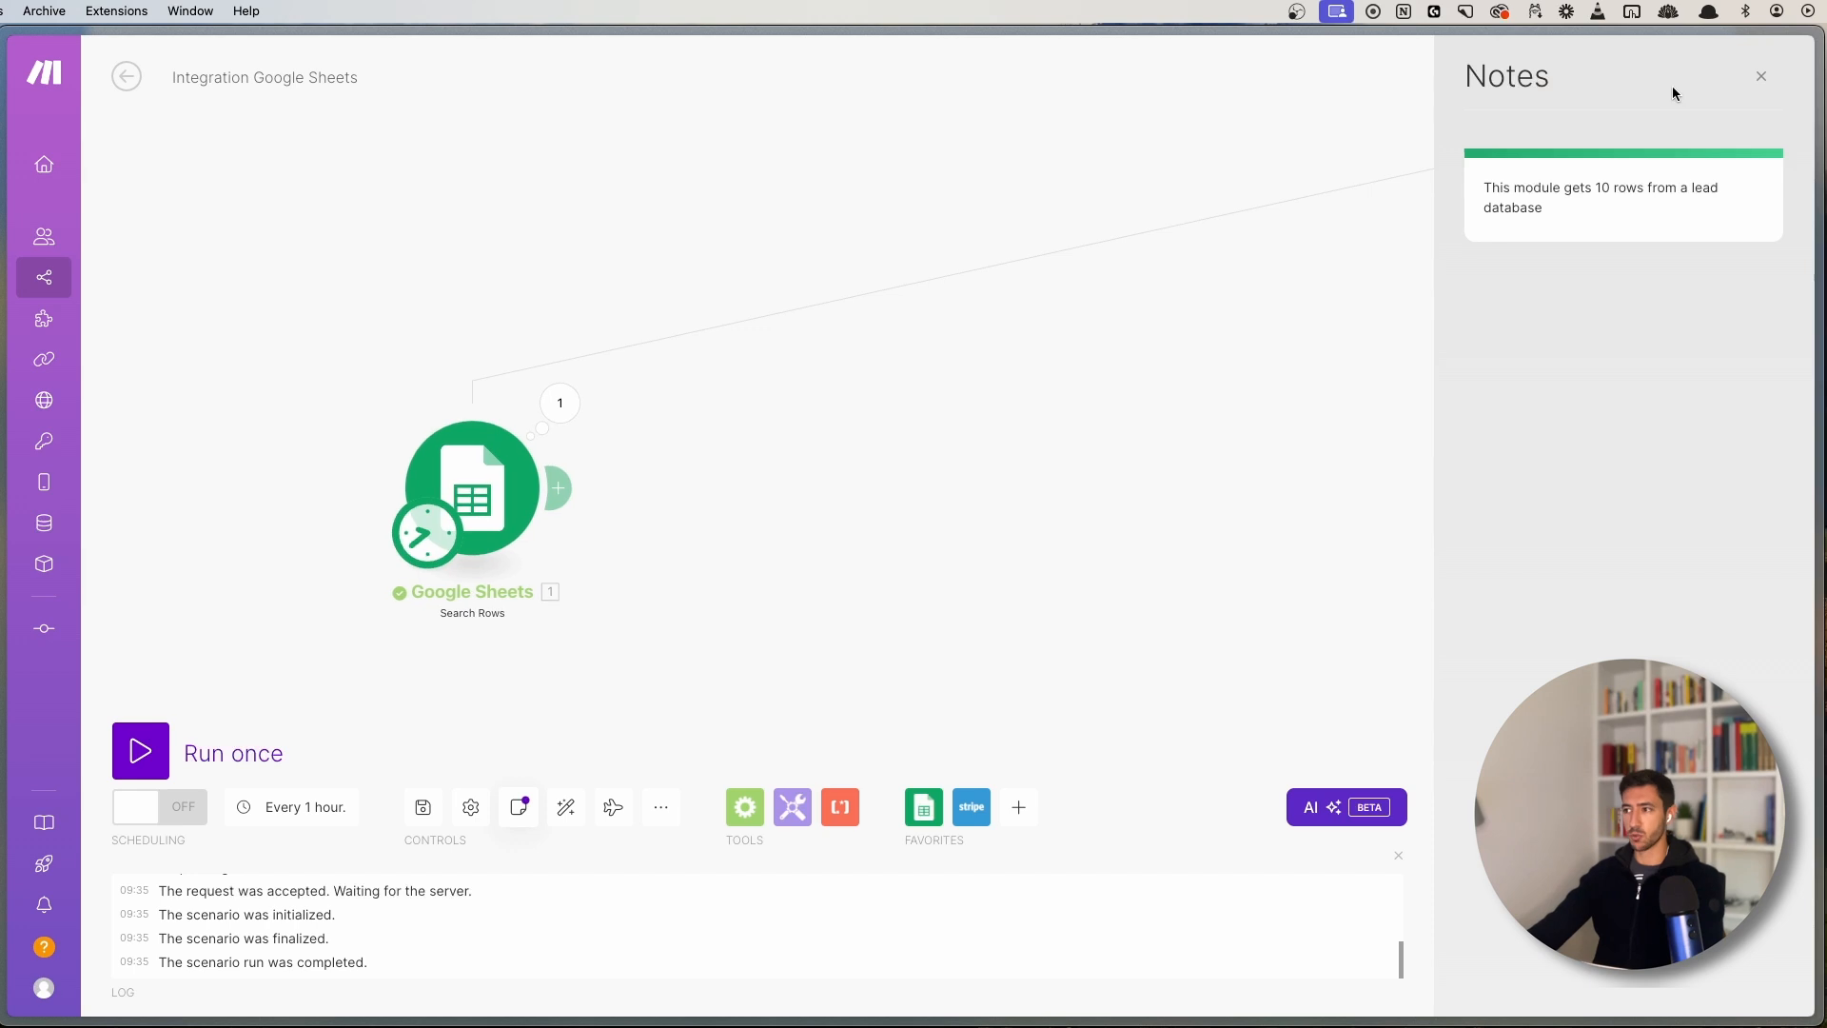
pyautogui.click(1761, 76)
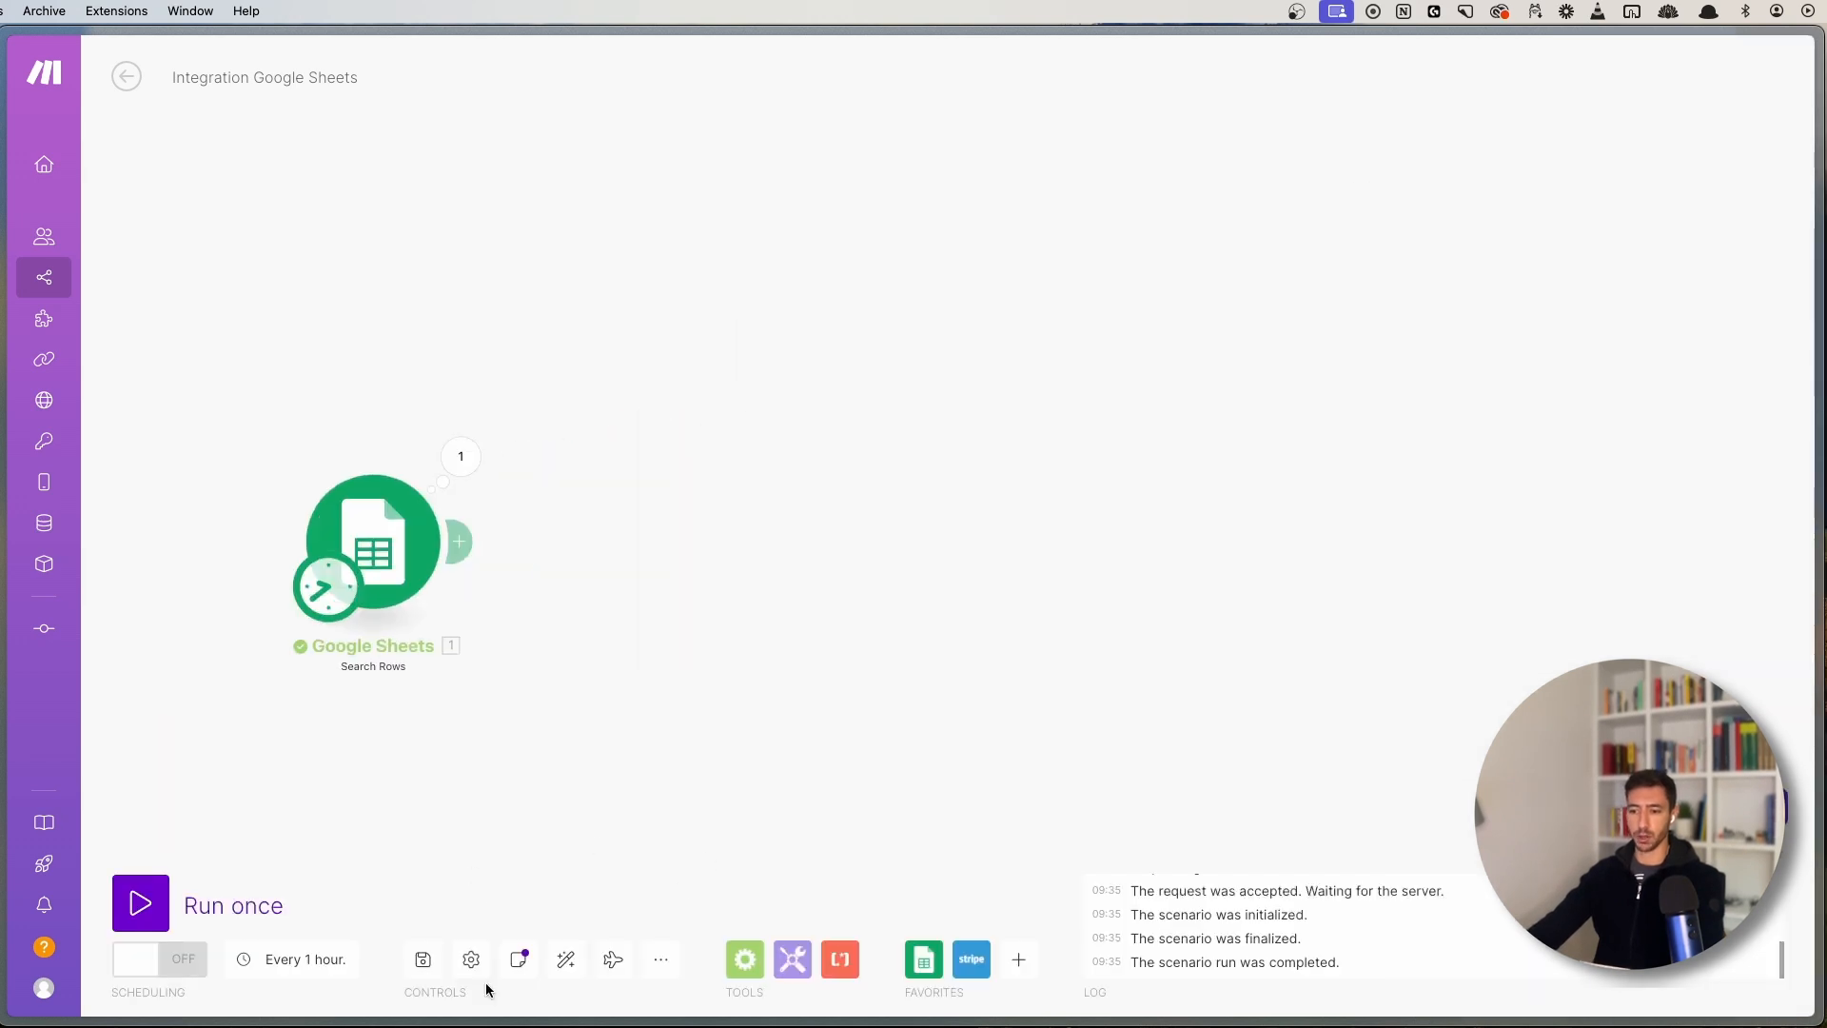
pyautogui.moveTo(433, 753); pyautogui.dragTo(583, 810)
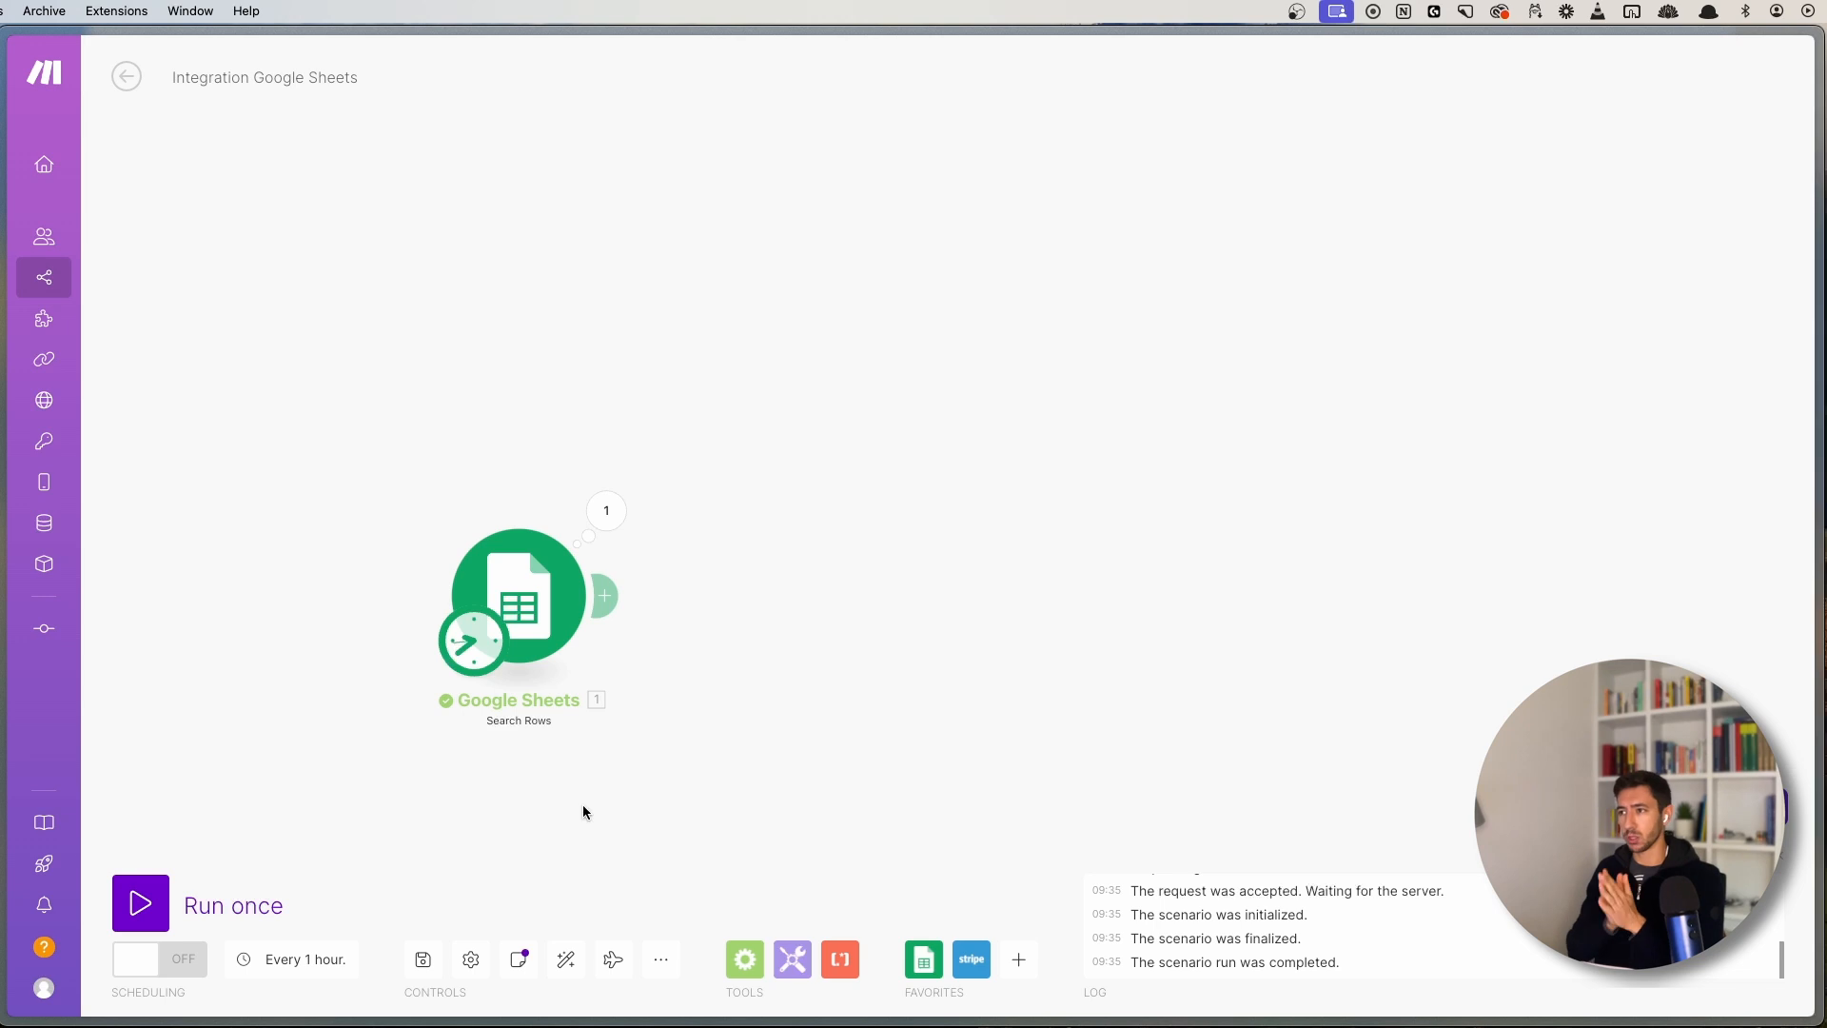
pyautogui.moveTo(848, 844); pyautogui.dragTo(791, 616)
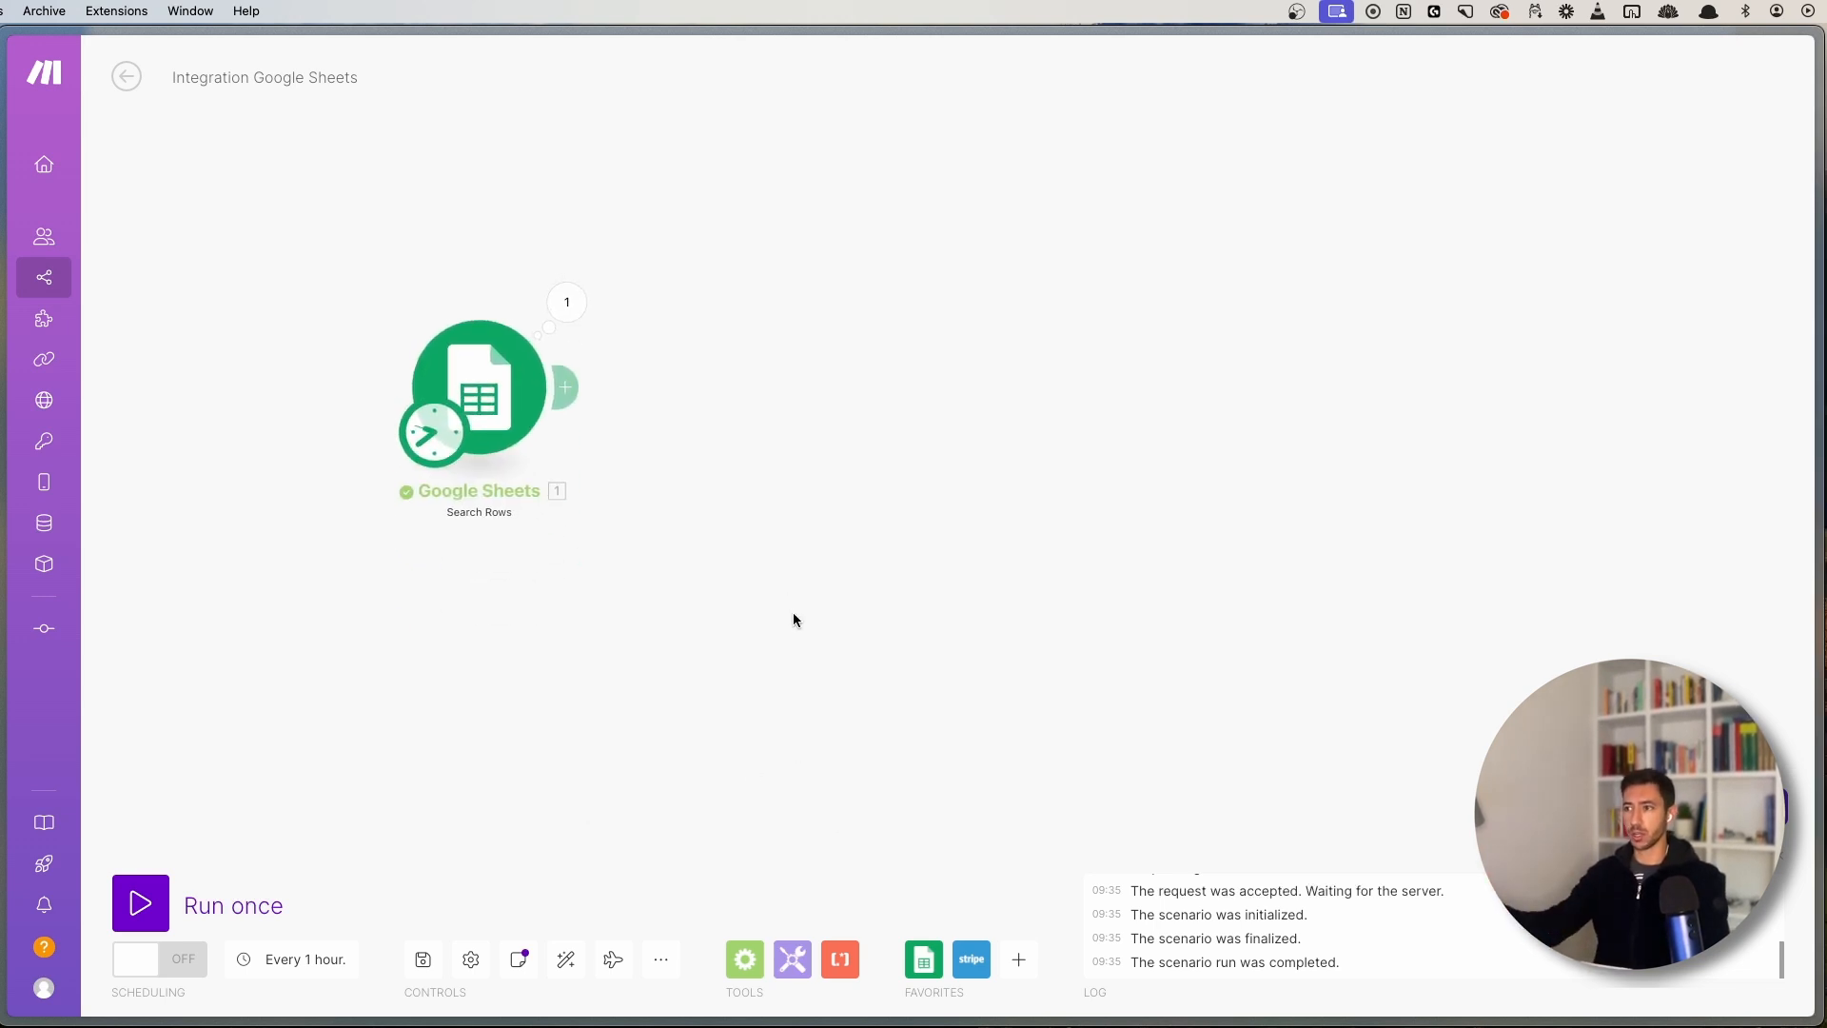
pyautogui.moveTo(643, 546); pyautogui.dragTo(722, 657)
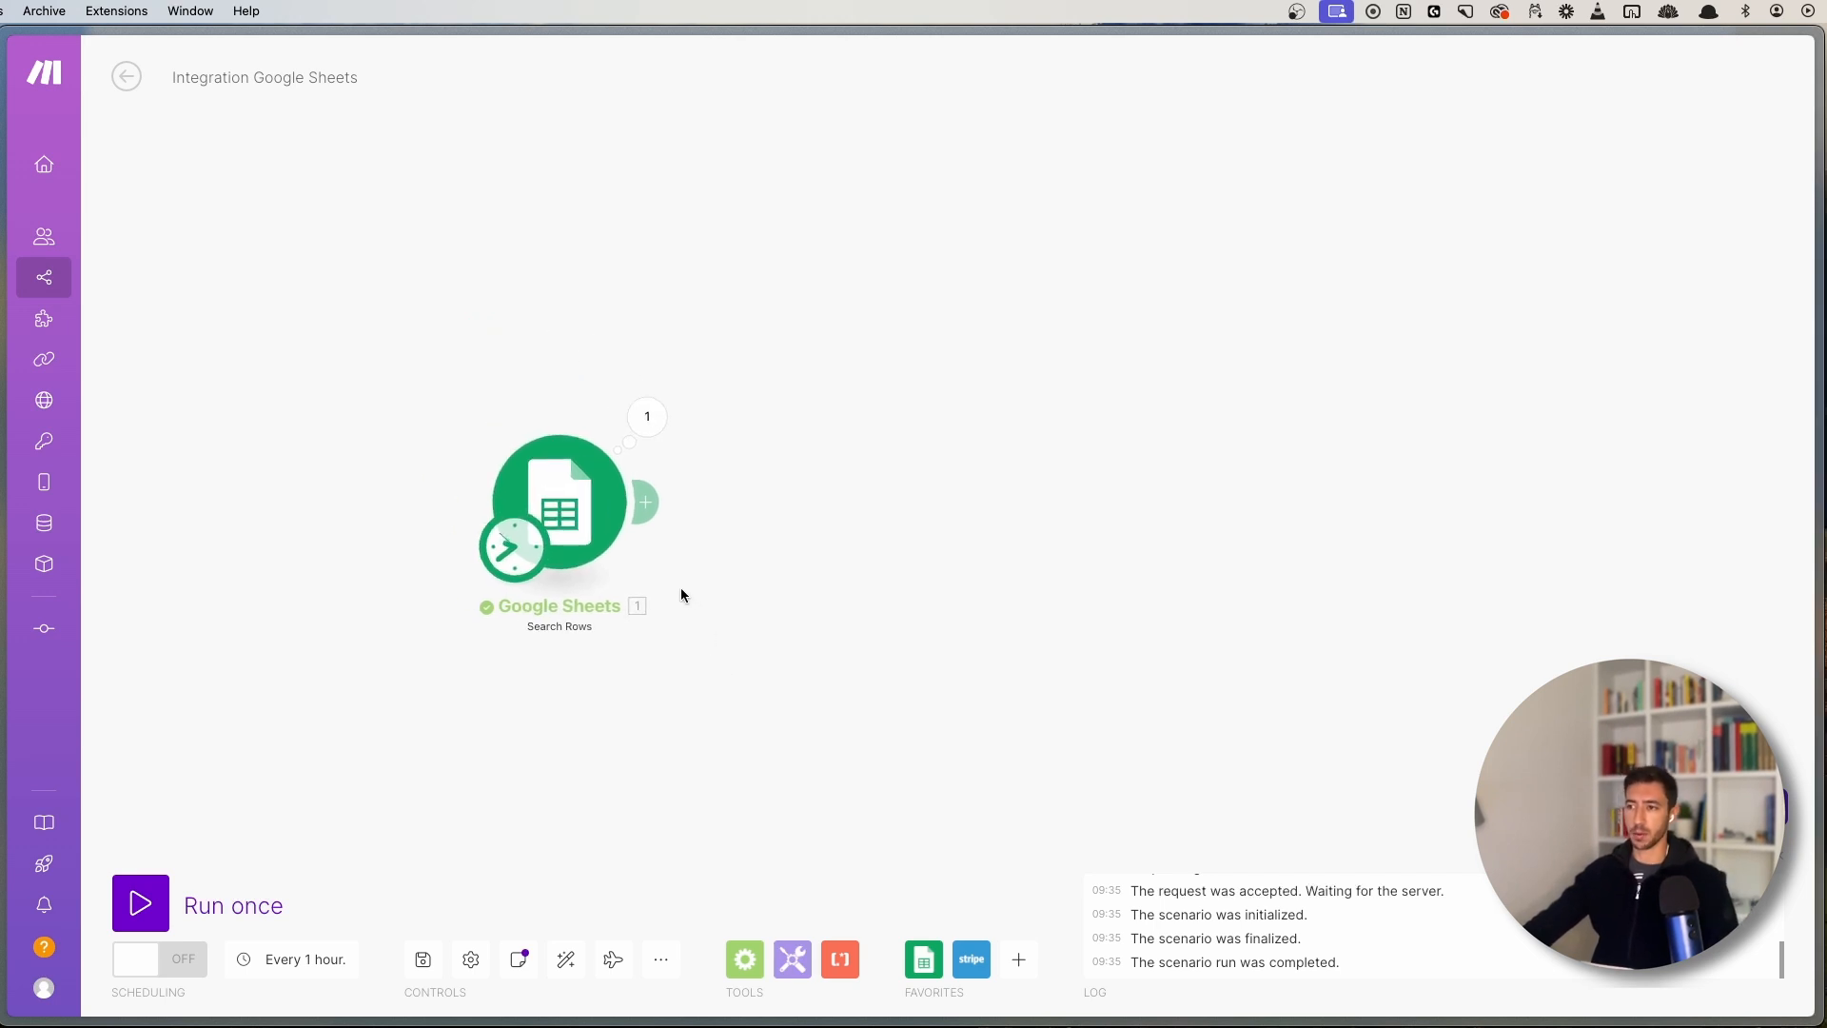
pyautogui.moveTo(863, 579); pyautogui.dragTo(810, 482)
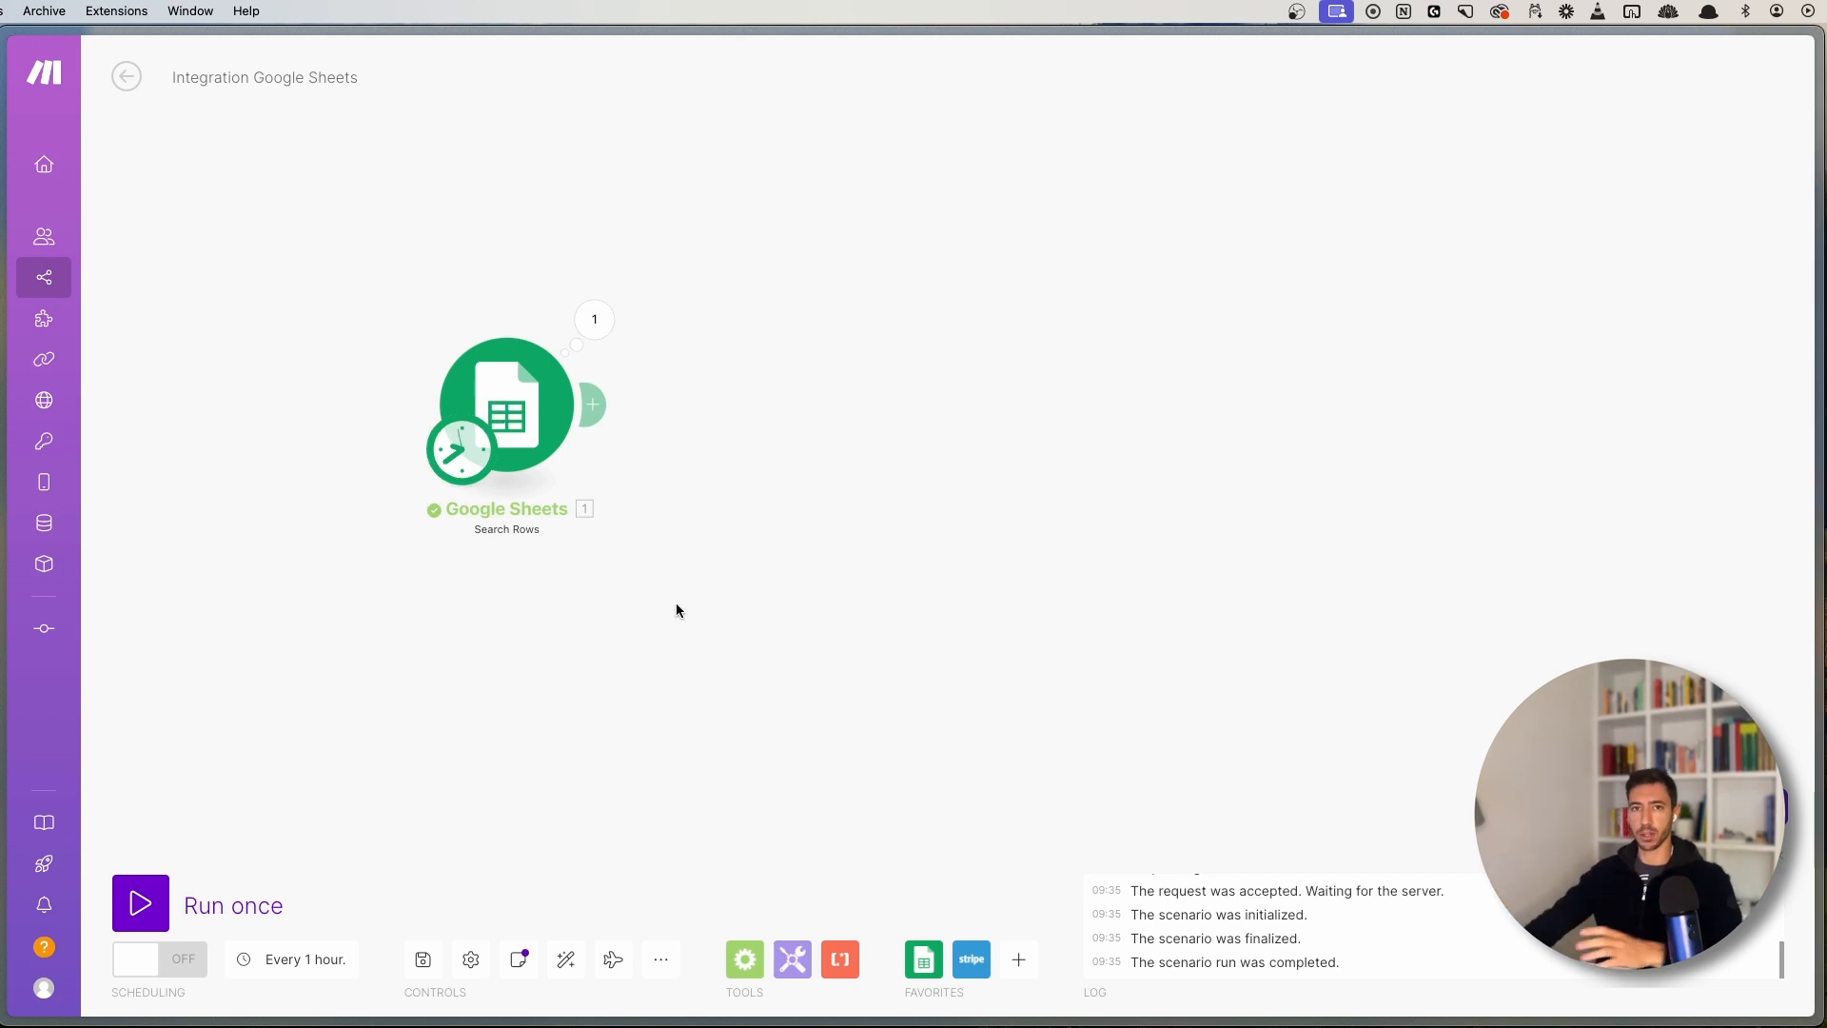
pyautogui.moveTo(677, 612); pyautogui.dragTo(675, 558)
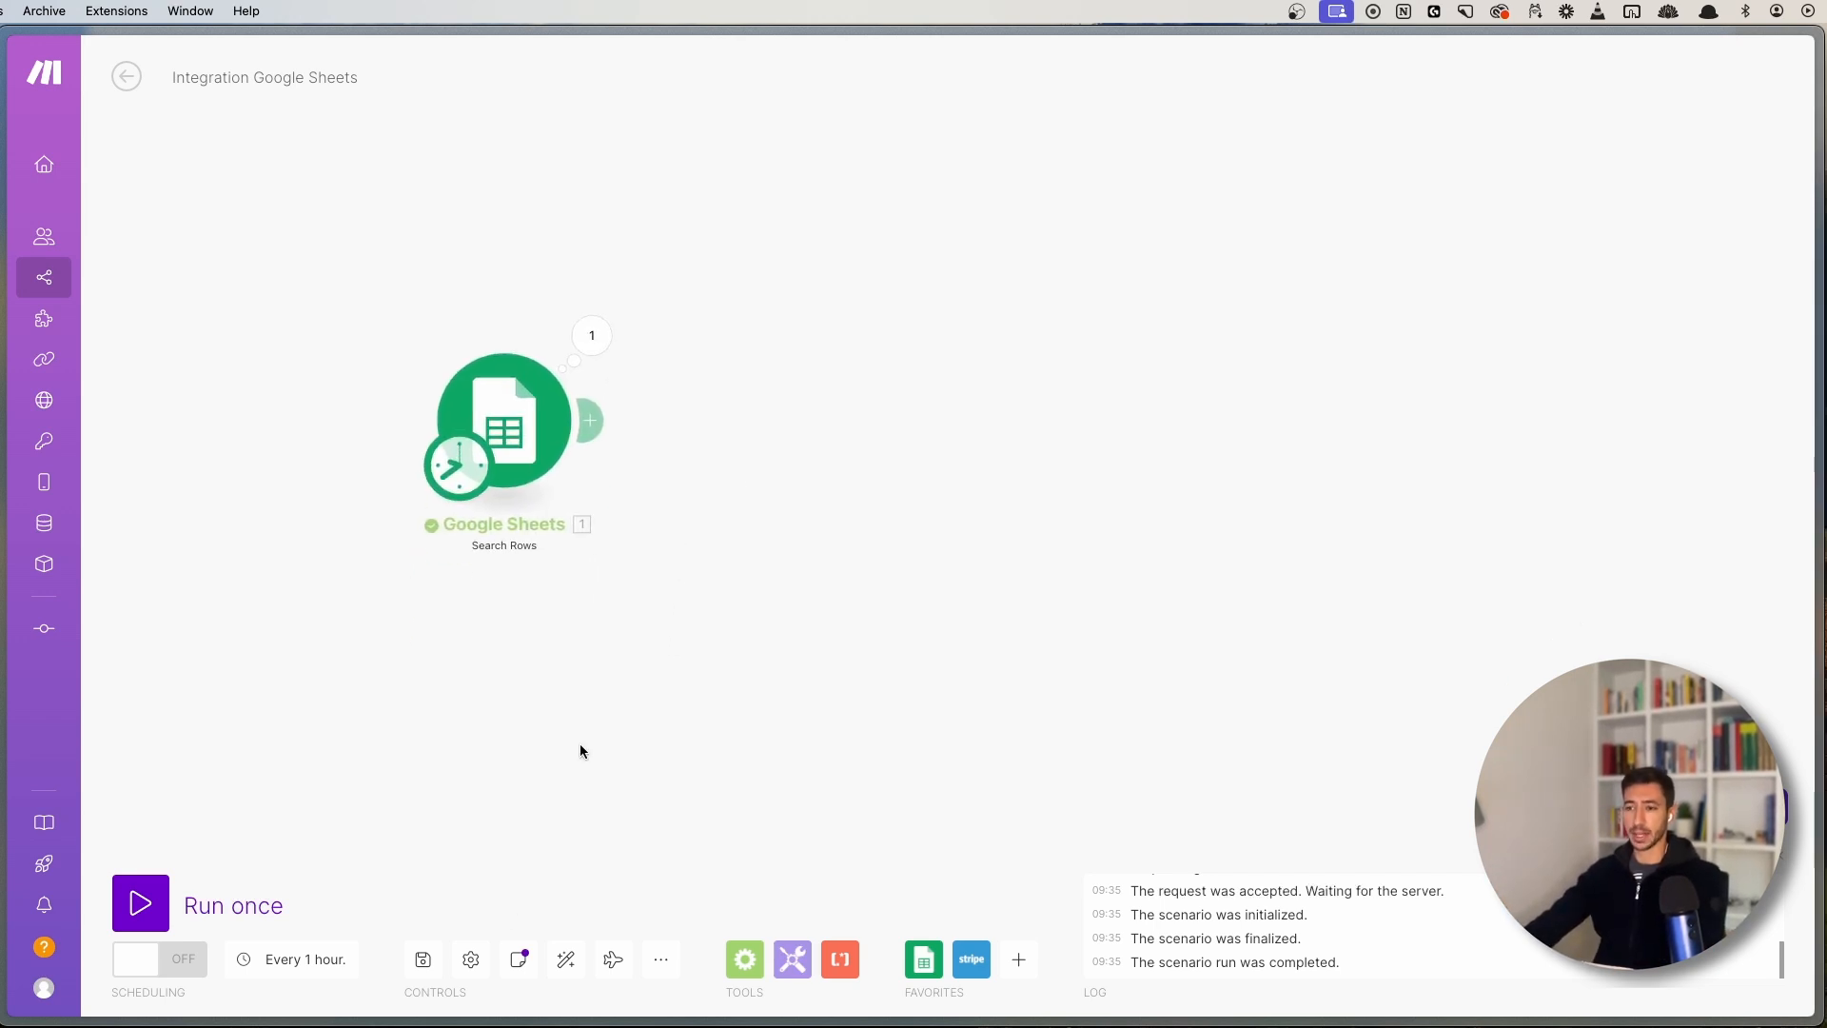
pyautogui.moveTo(748, 685); pyautogui.dragTo(790, 637)
pyautogui.scroll(2, 525, 930)
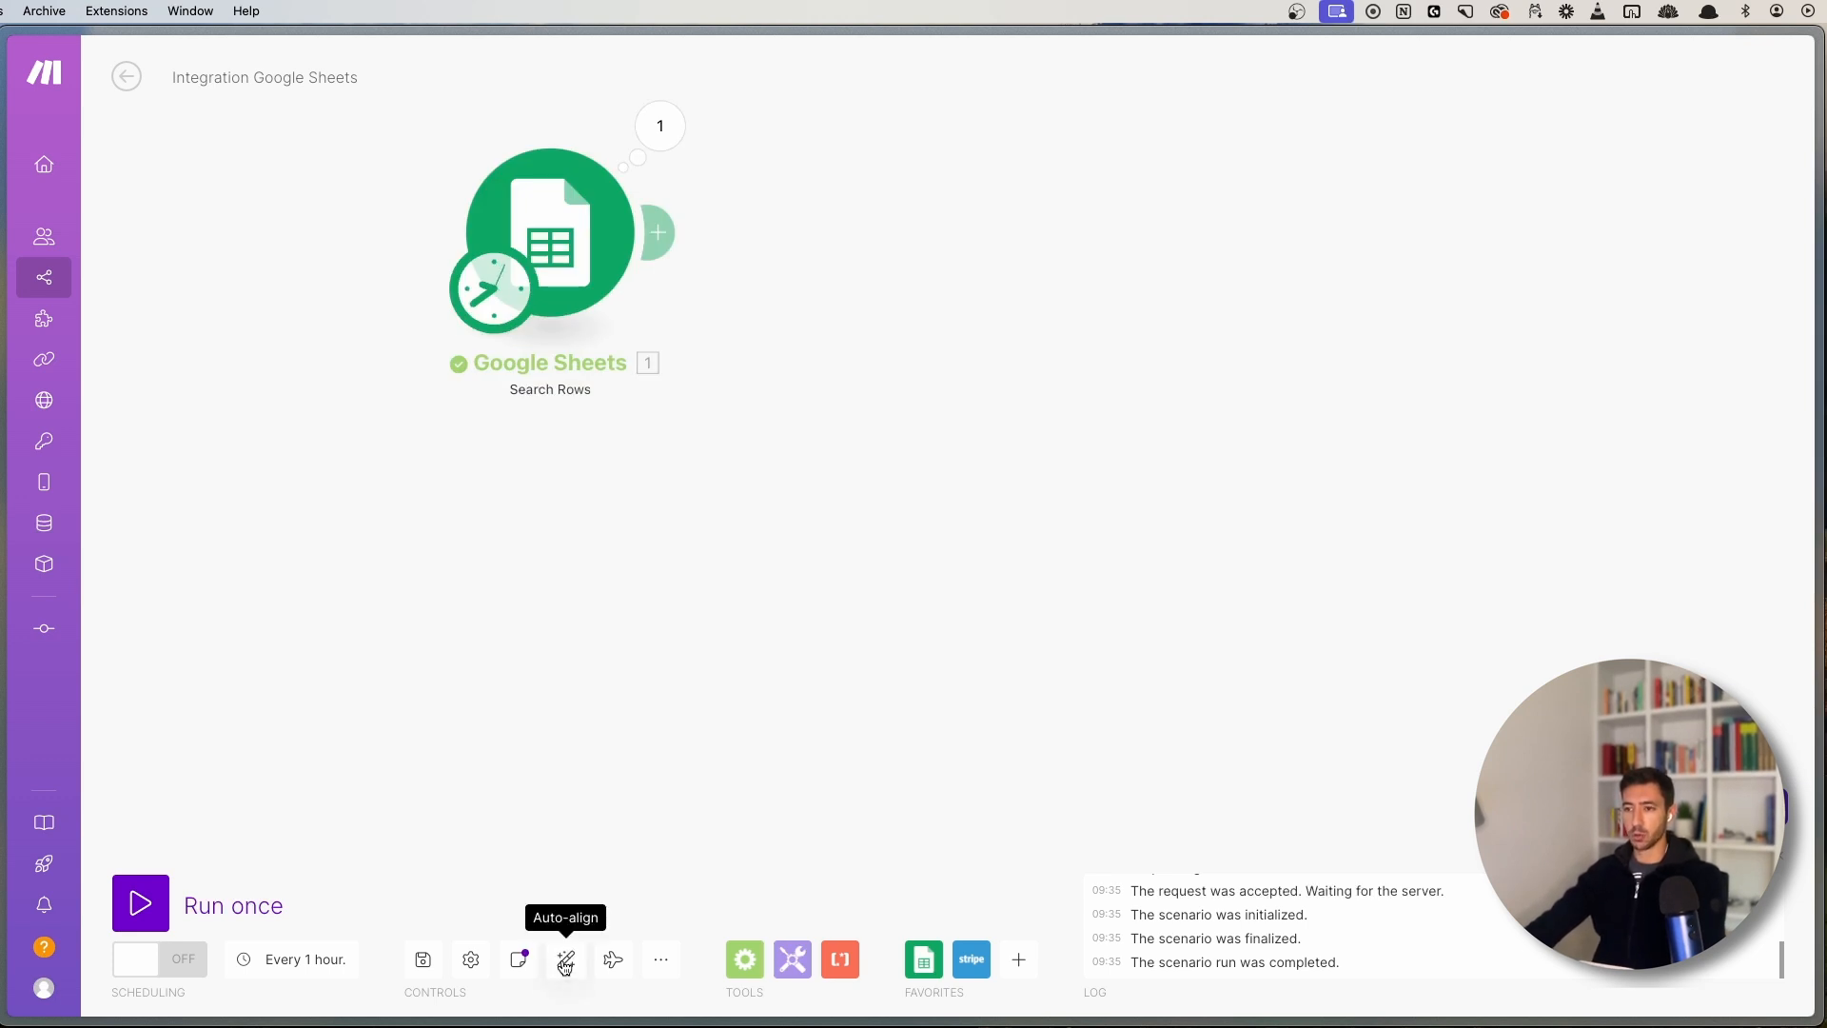
pyautogui.click(564, 965)
pyautogui.click(564, 964)
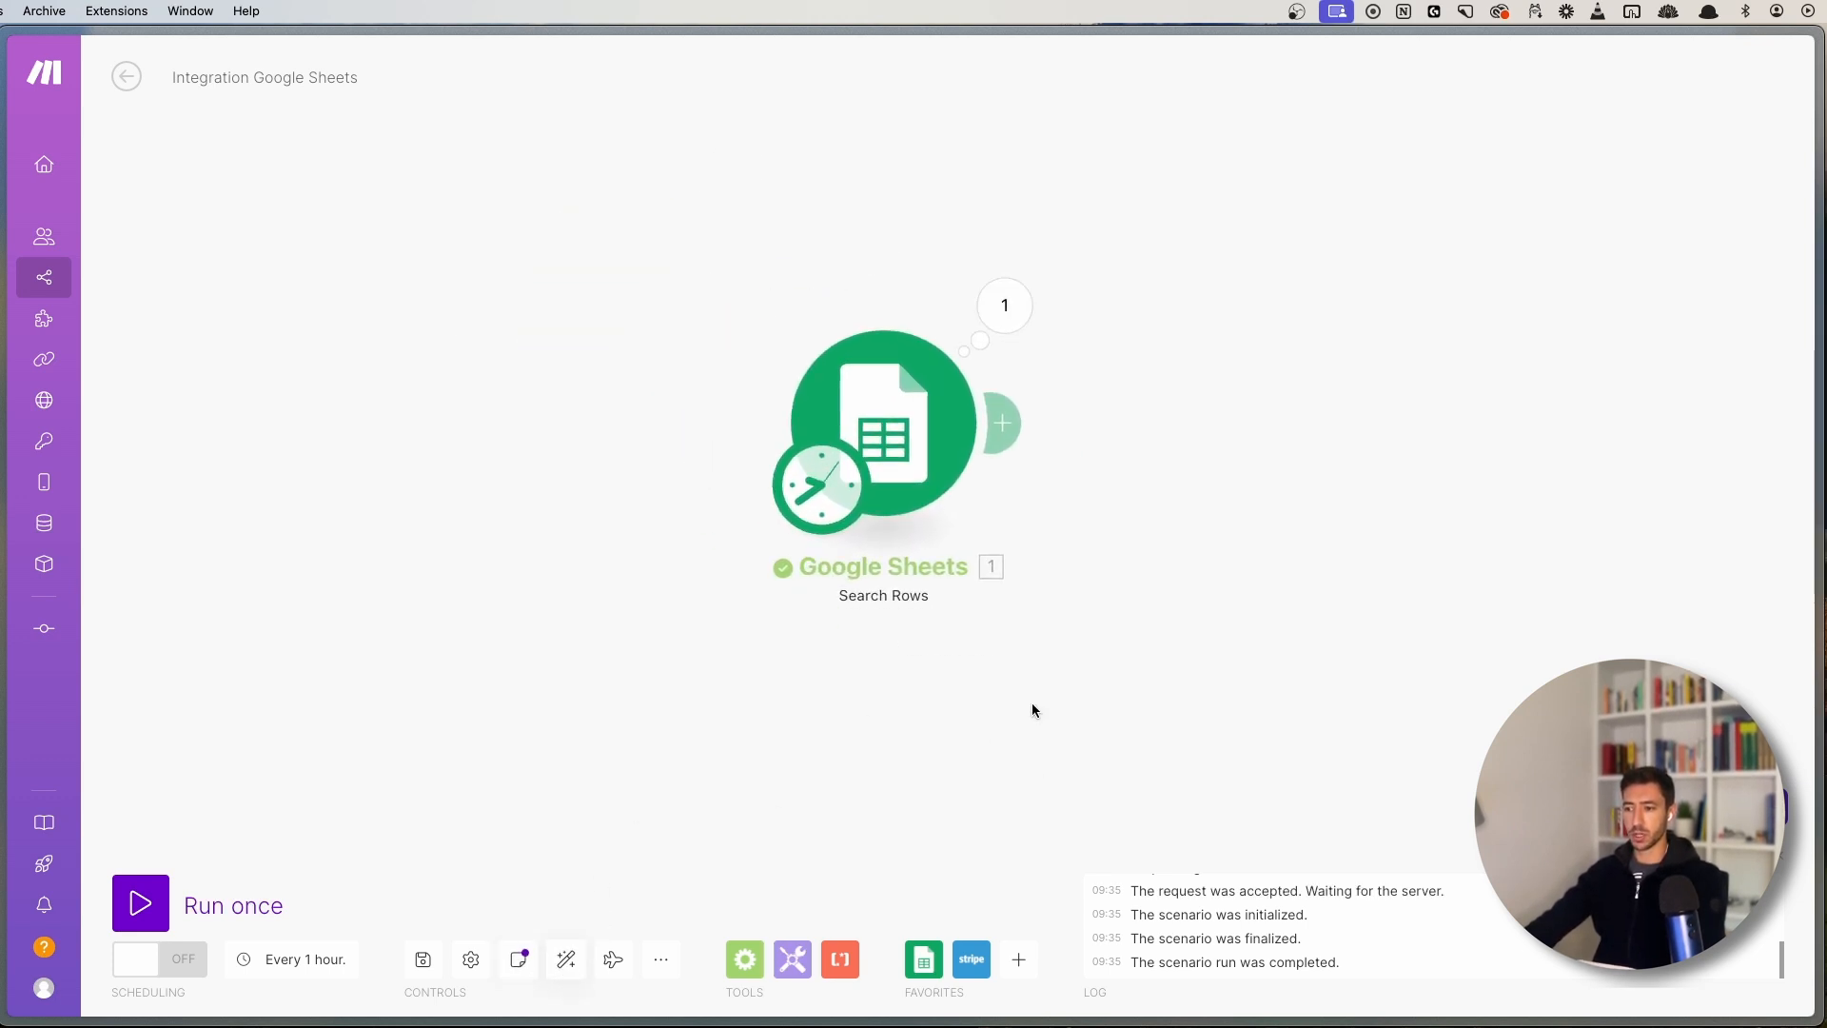
pyautogui.moveTo(1032, 704); pyautogui.dragTo(735, 592)
pyautogui.scroll(-5, 734, 591)
pyautogui.moveTo(847, 585); pyautogui.dragTo(631, 499)
pyautogui.scroll(3, 631, 498)
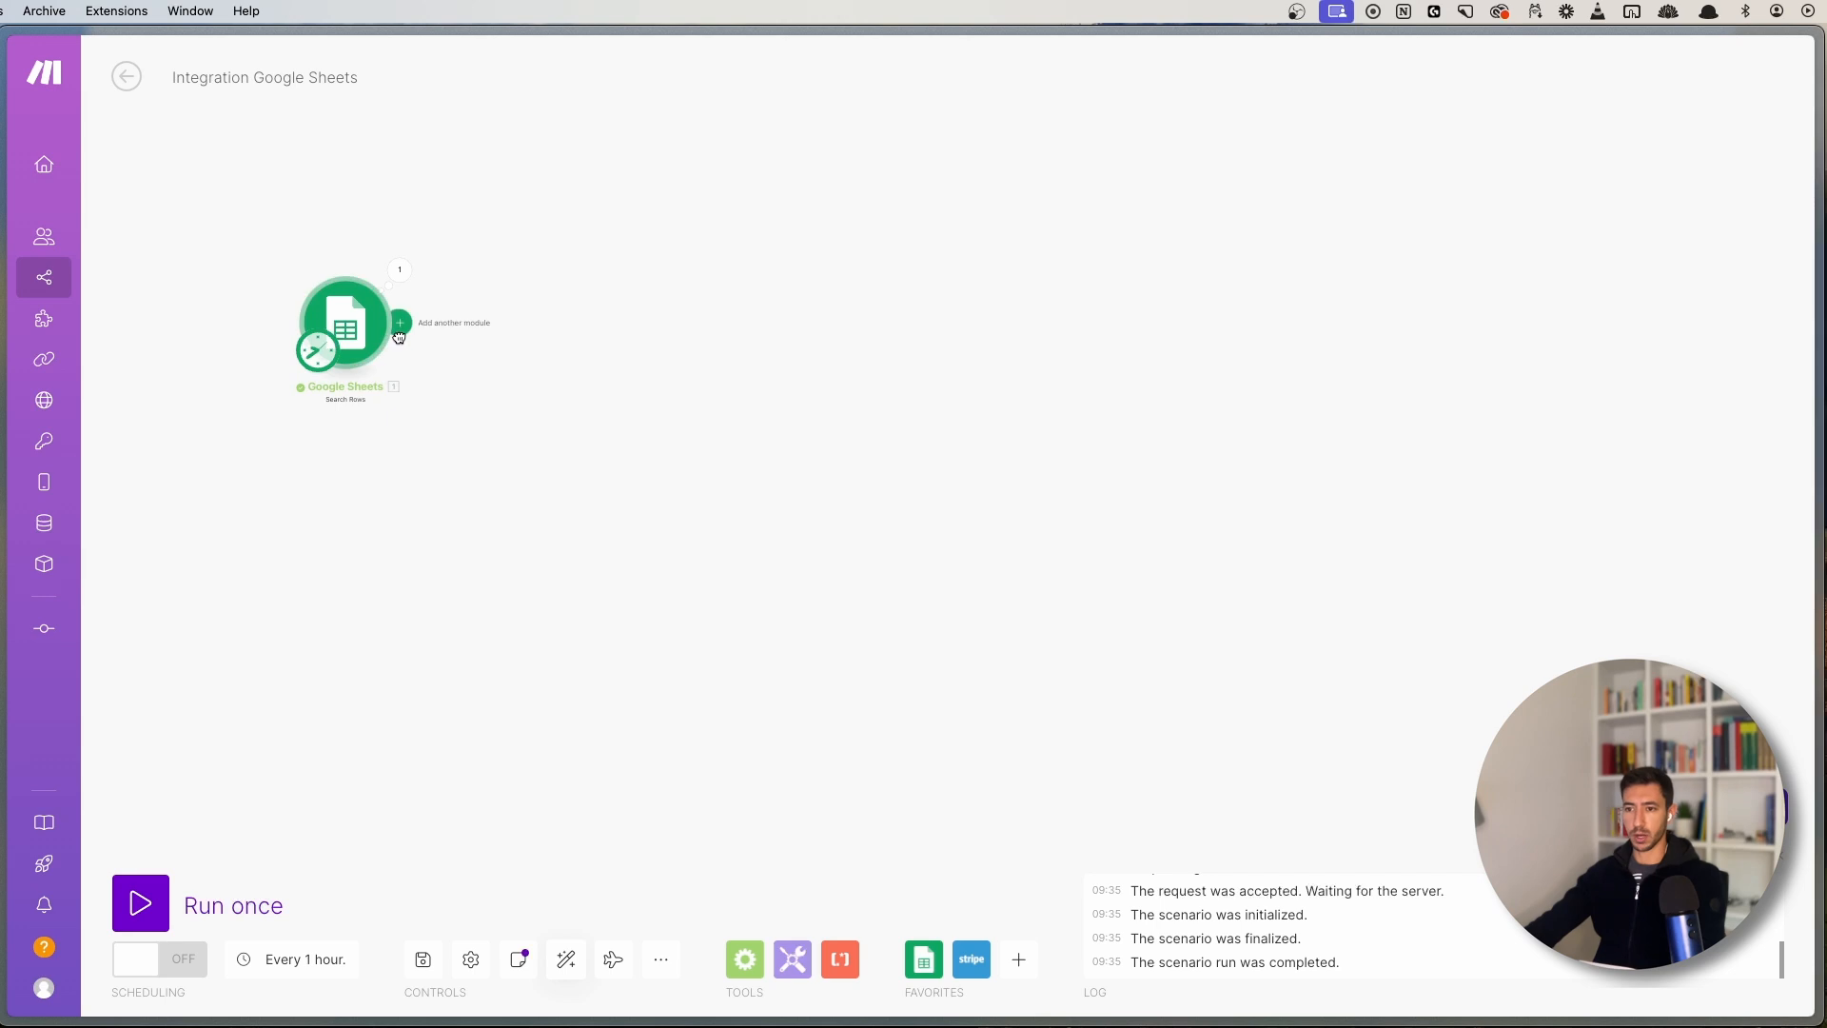
pyautogui.click(399, 337)
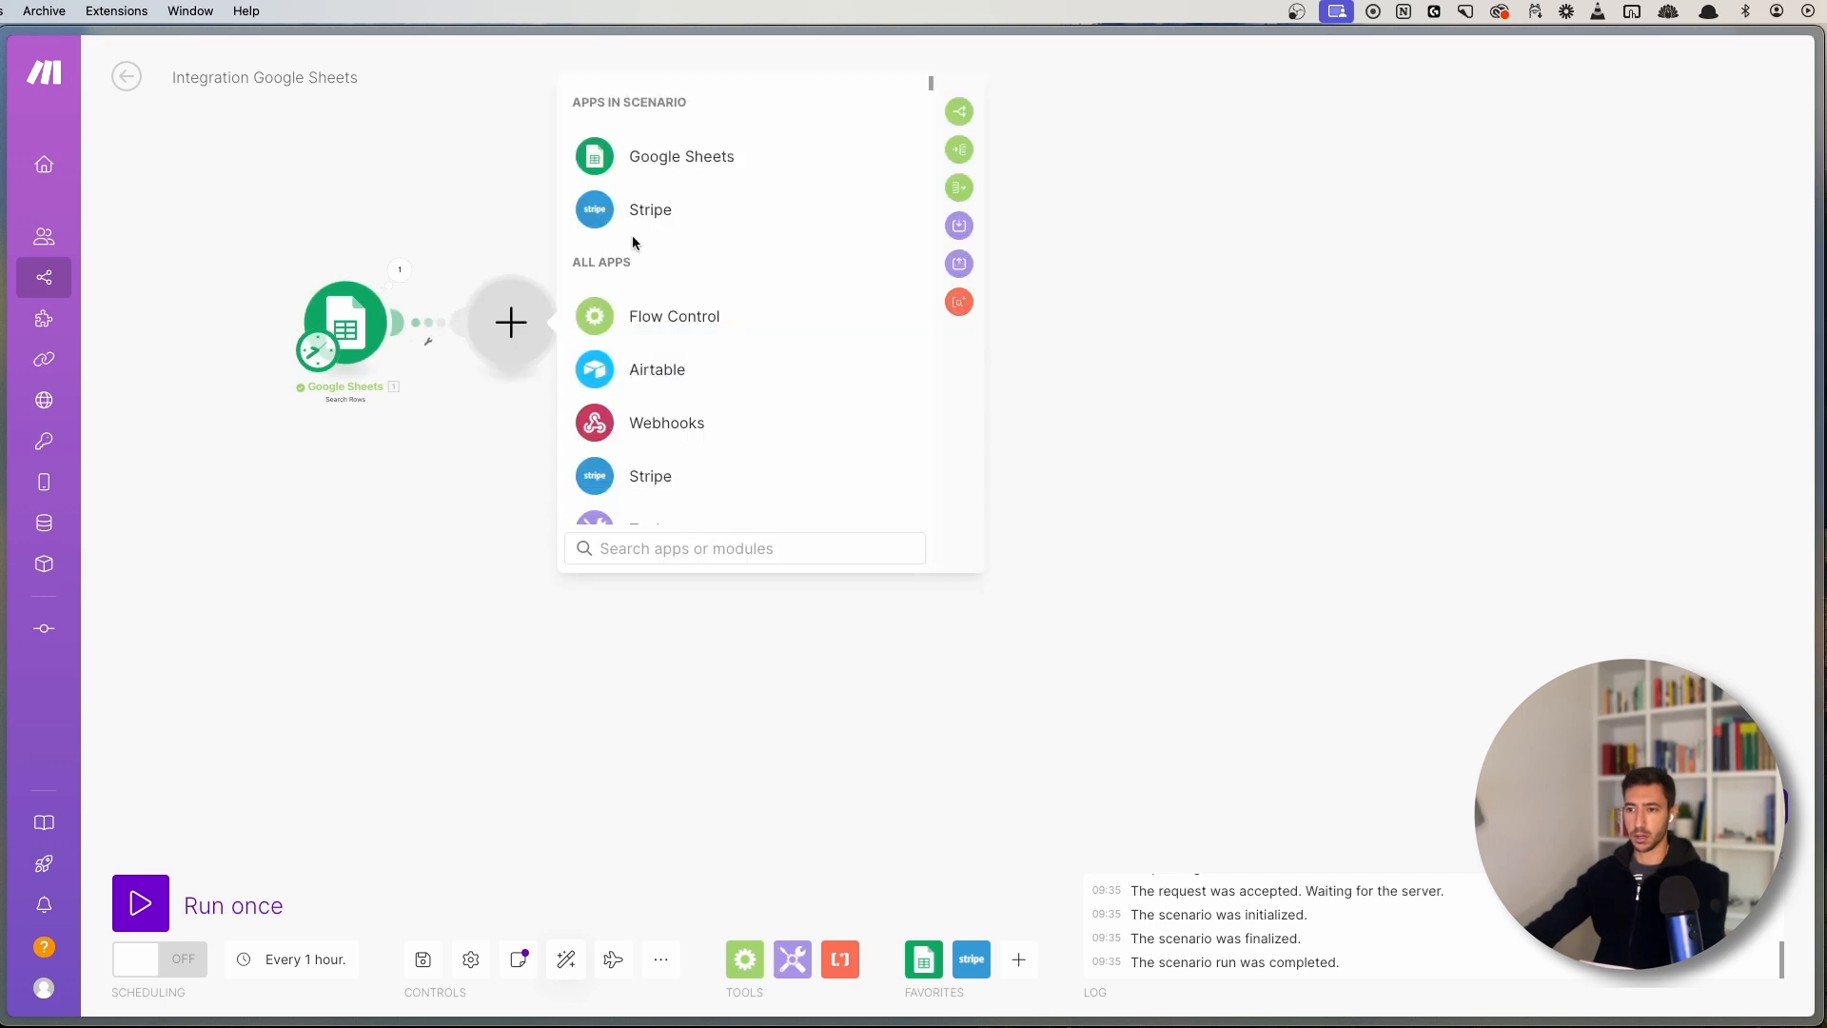
pyautogui.click(673, 327)
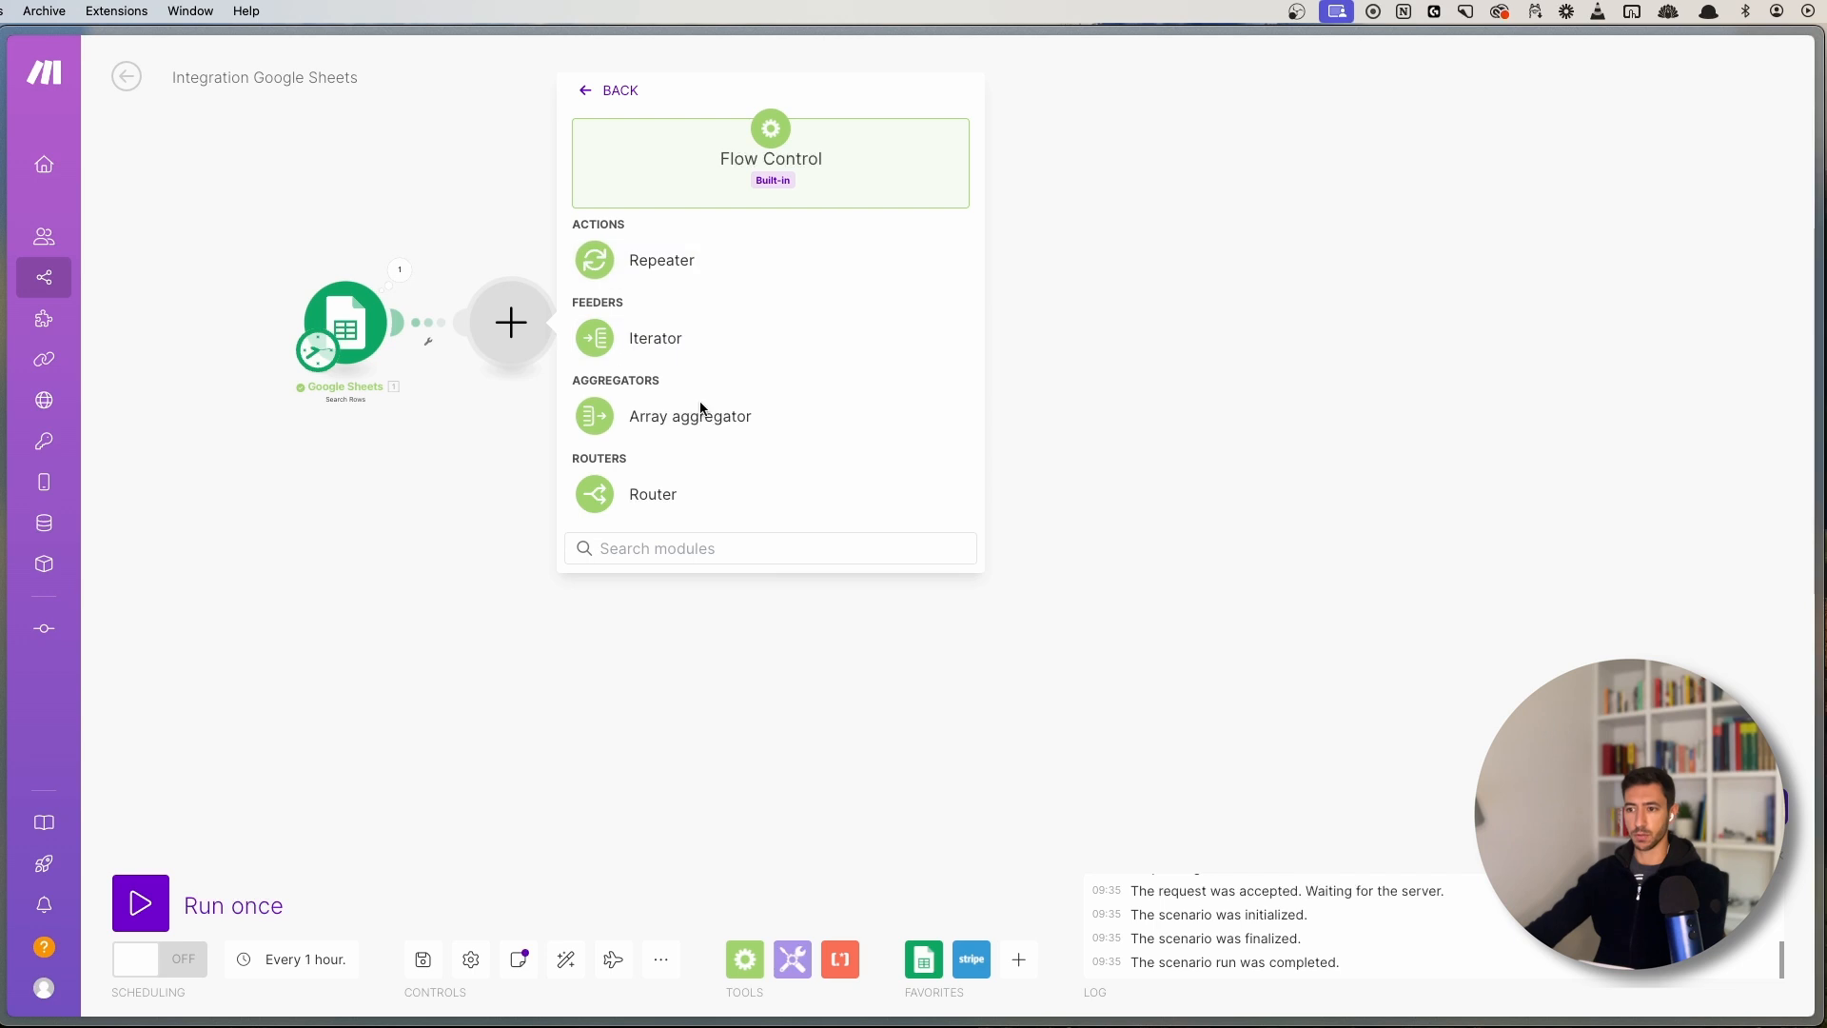
pyautogui.click(692, 490)
pyautogui.click(675, 236)
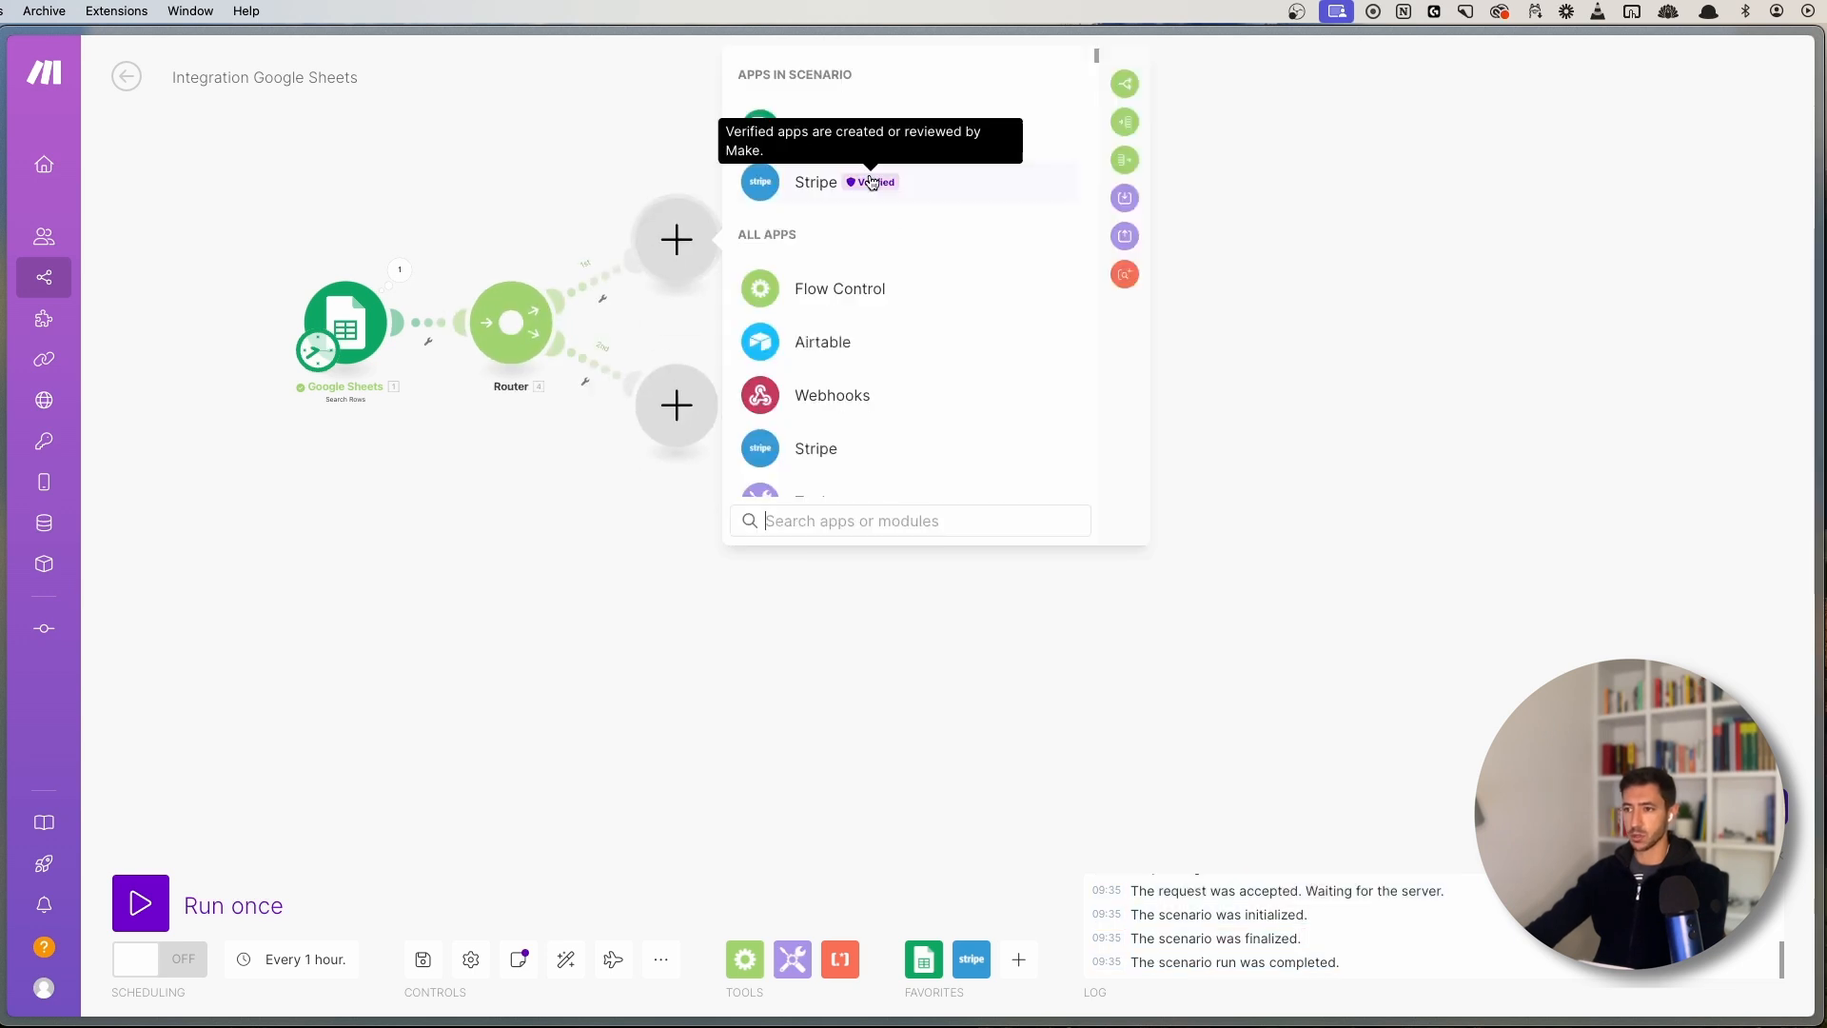
pyautogui.click(934, 186)
pyautogui.click(902, 245)
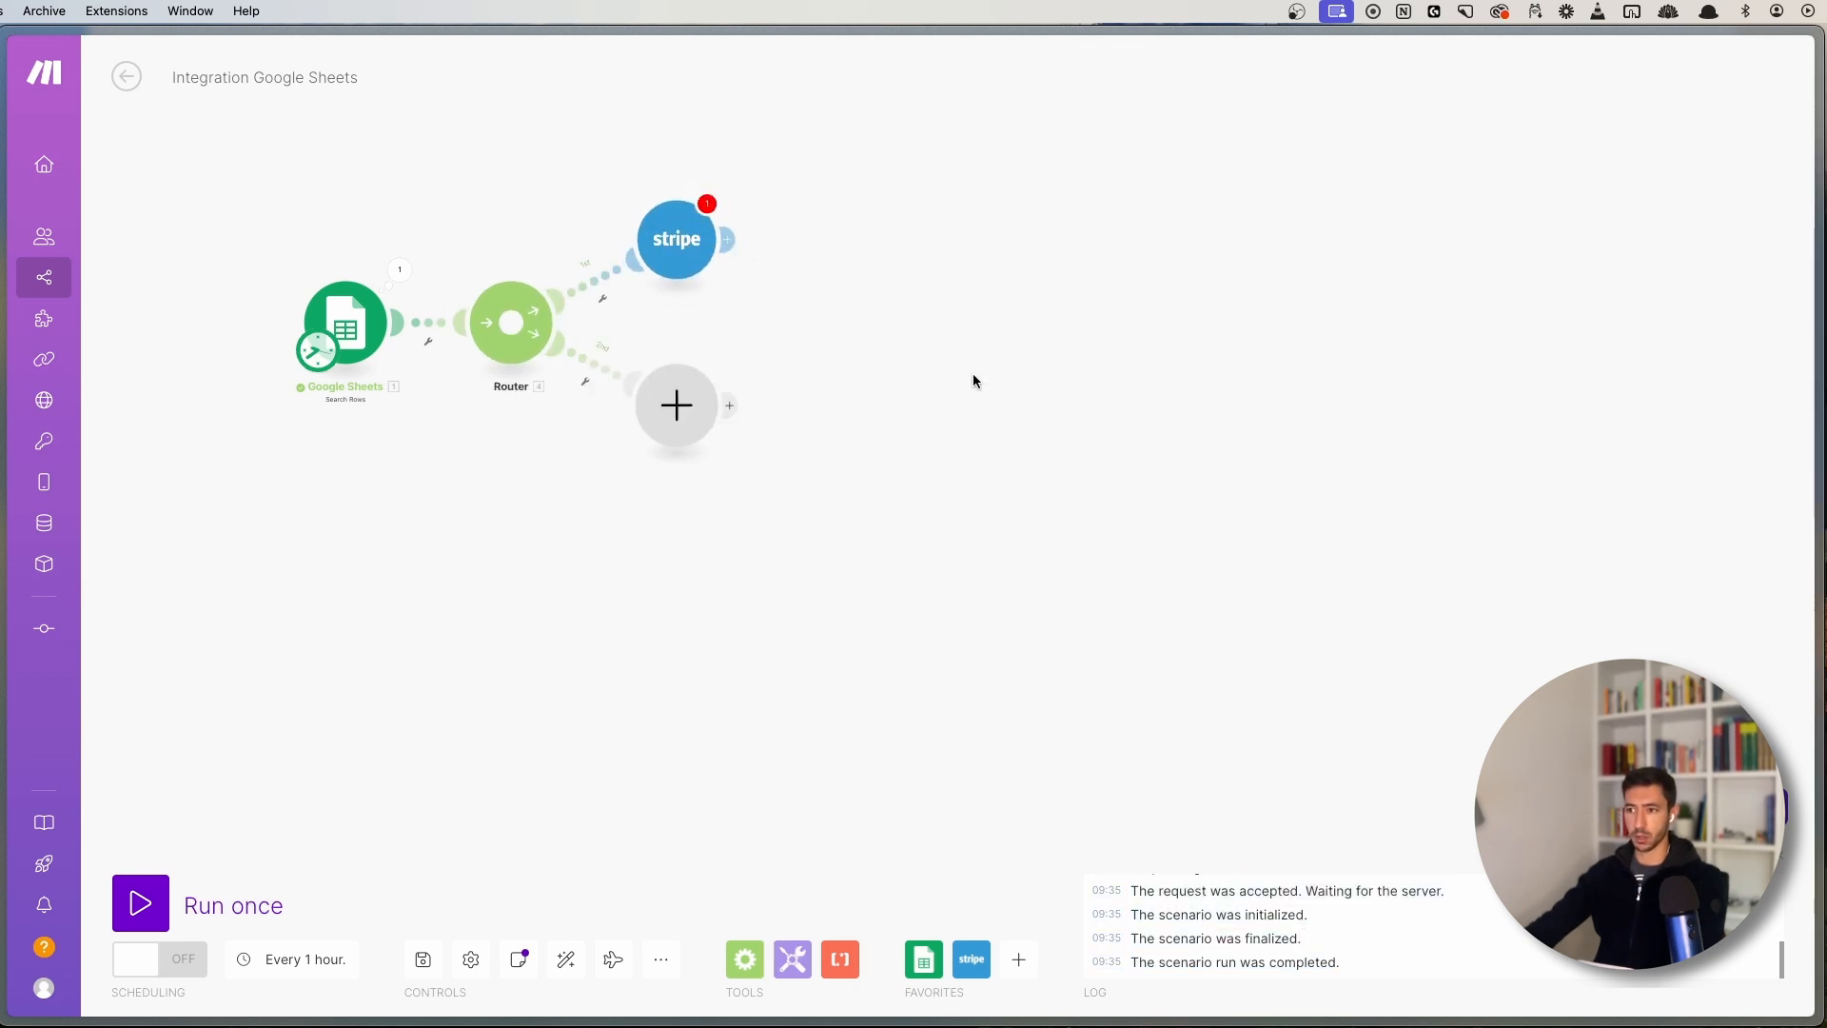
pyautogui.click(880, 277)
pyautogui.write('asdasd')
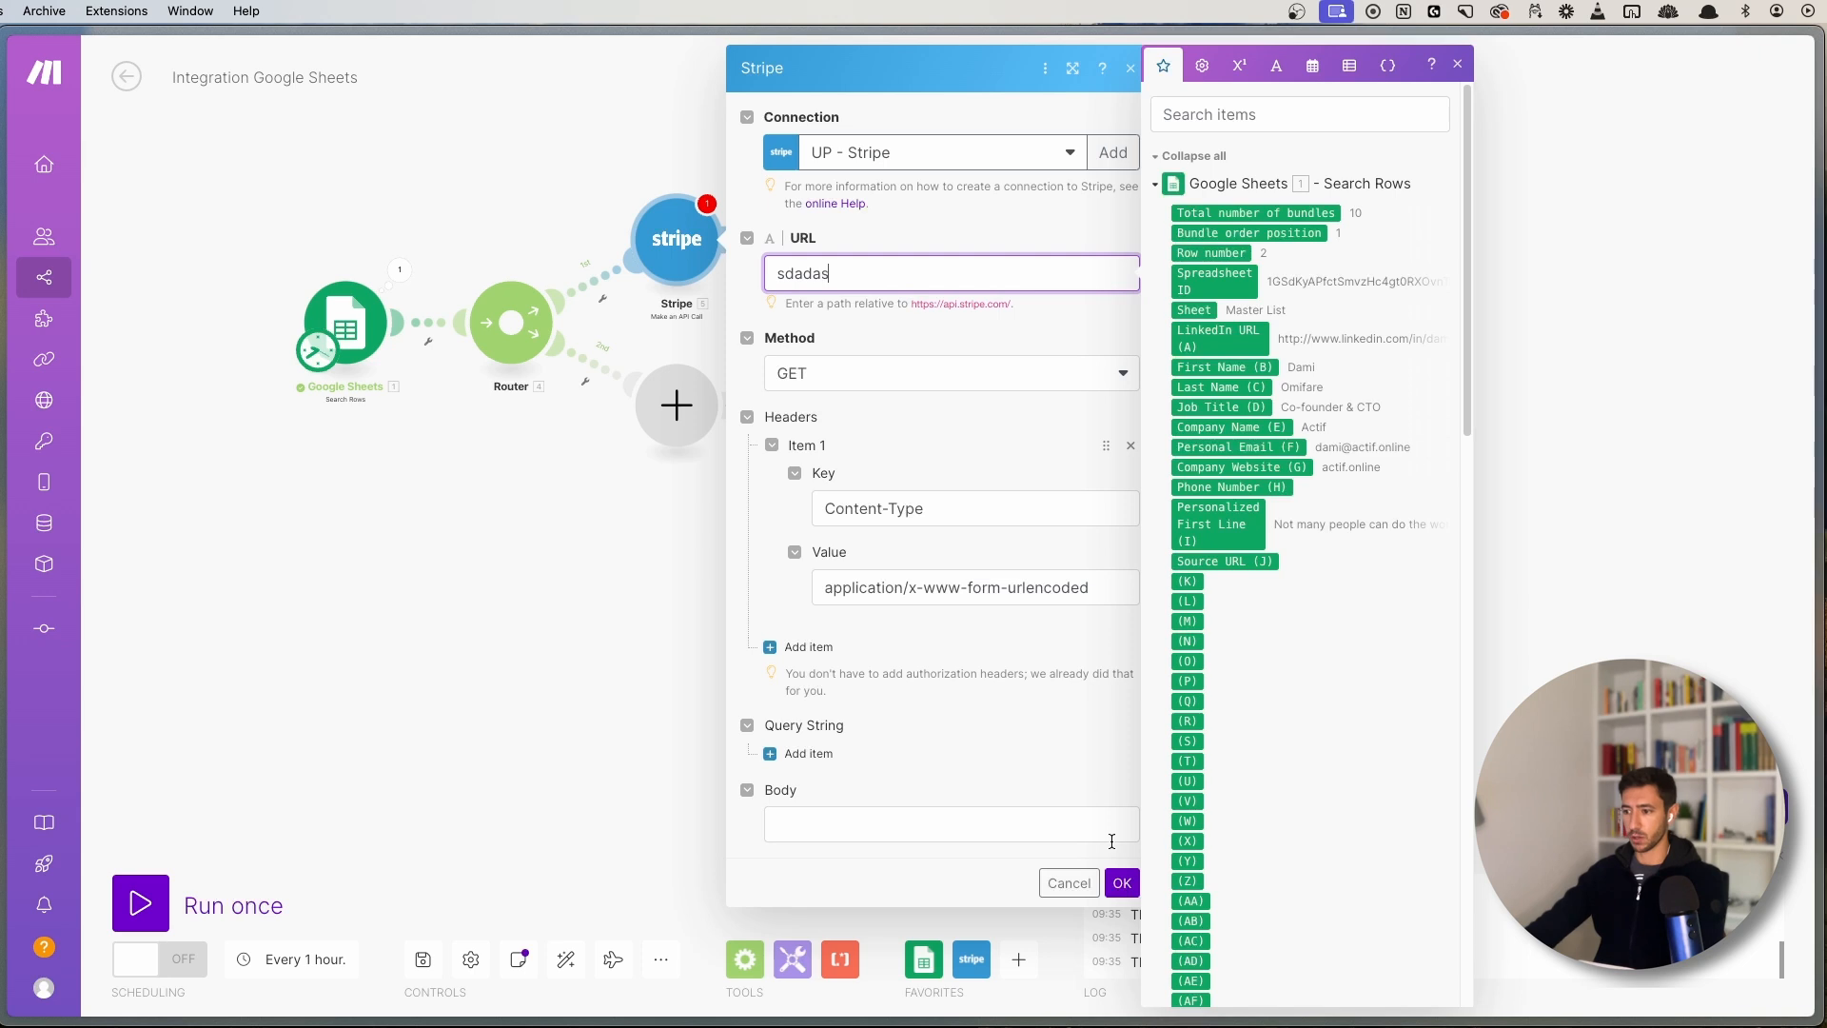
pyautogui.click(1121, 883)
pyautogui.moveTo(754, 548); pyautogui.dragTo(765, 417)
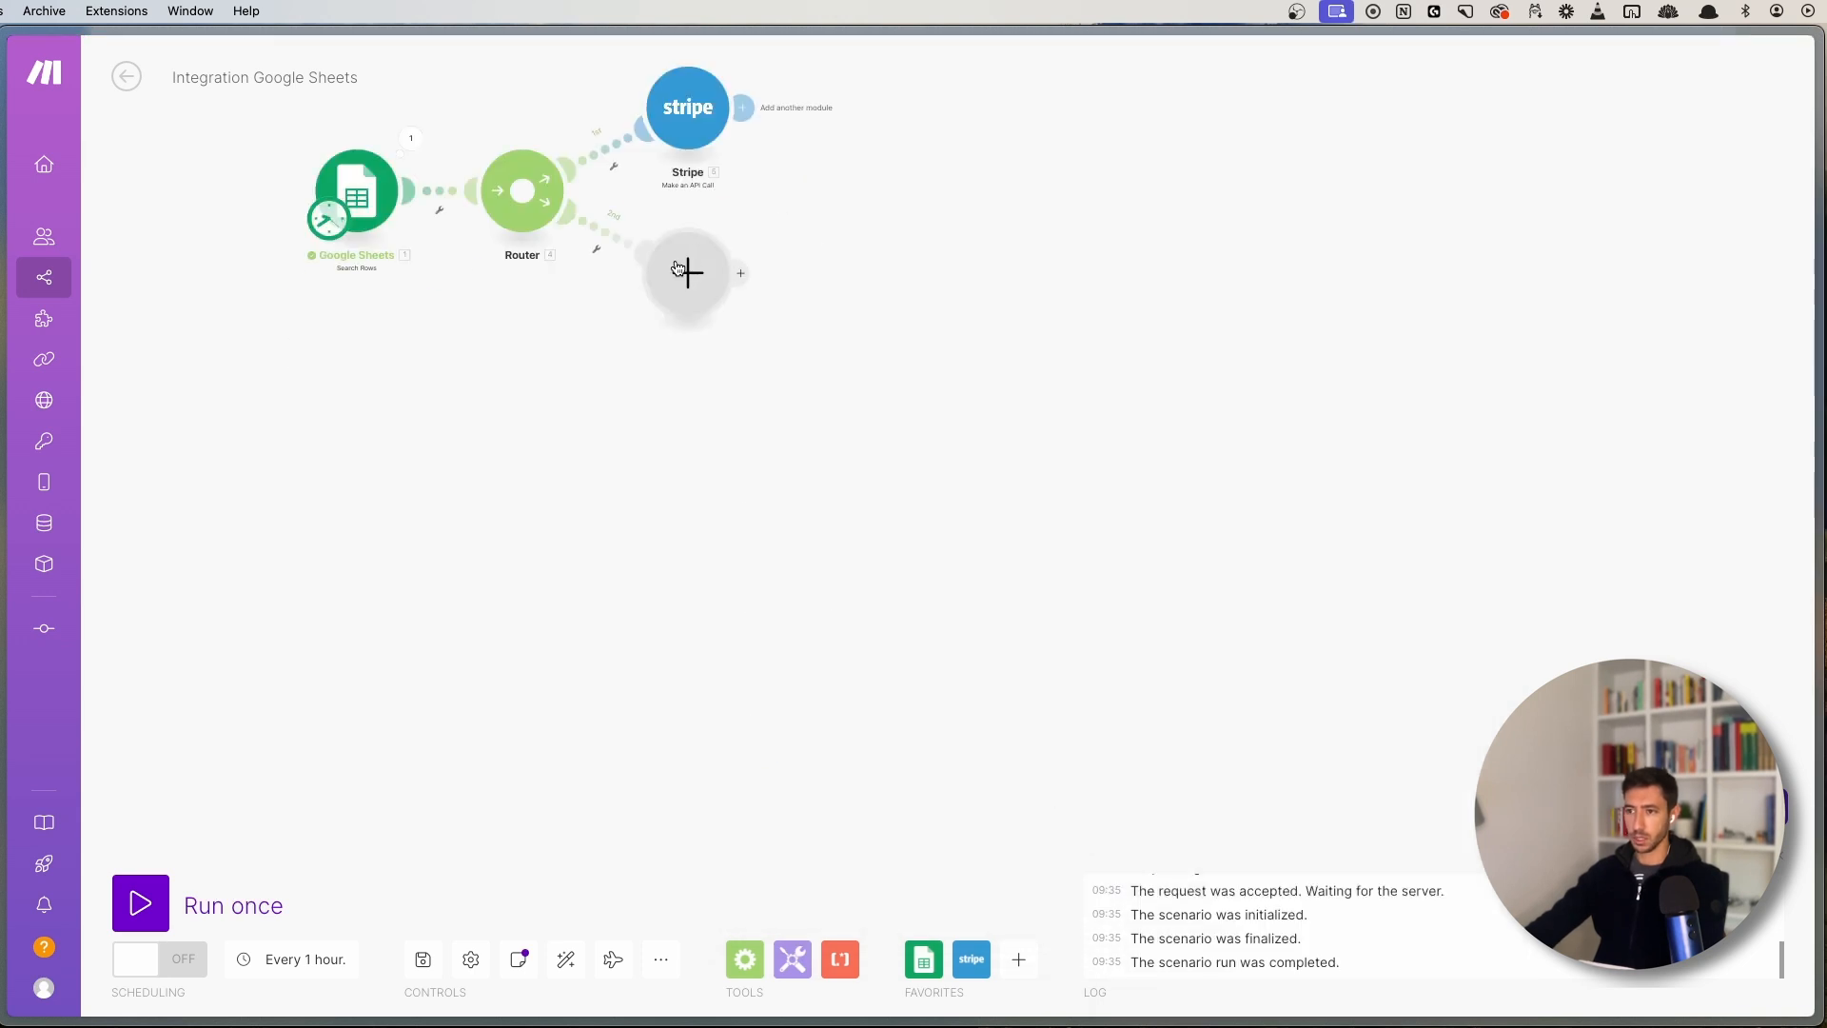
pyautogui.moveTo(690, 284); pyautogui.dragTo(643, 778)
pyautogui.moveTo(742, 397); pyautogui.dragTo(944, 384)
pyautogui.scroll(-5, 904, 532)
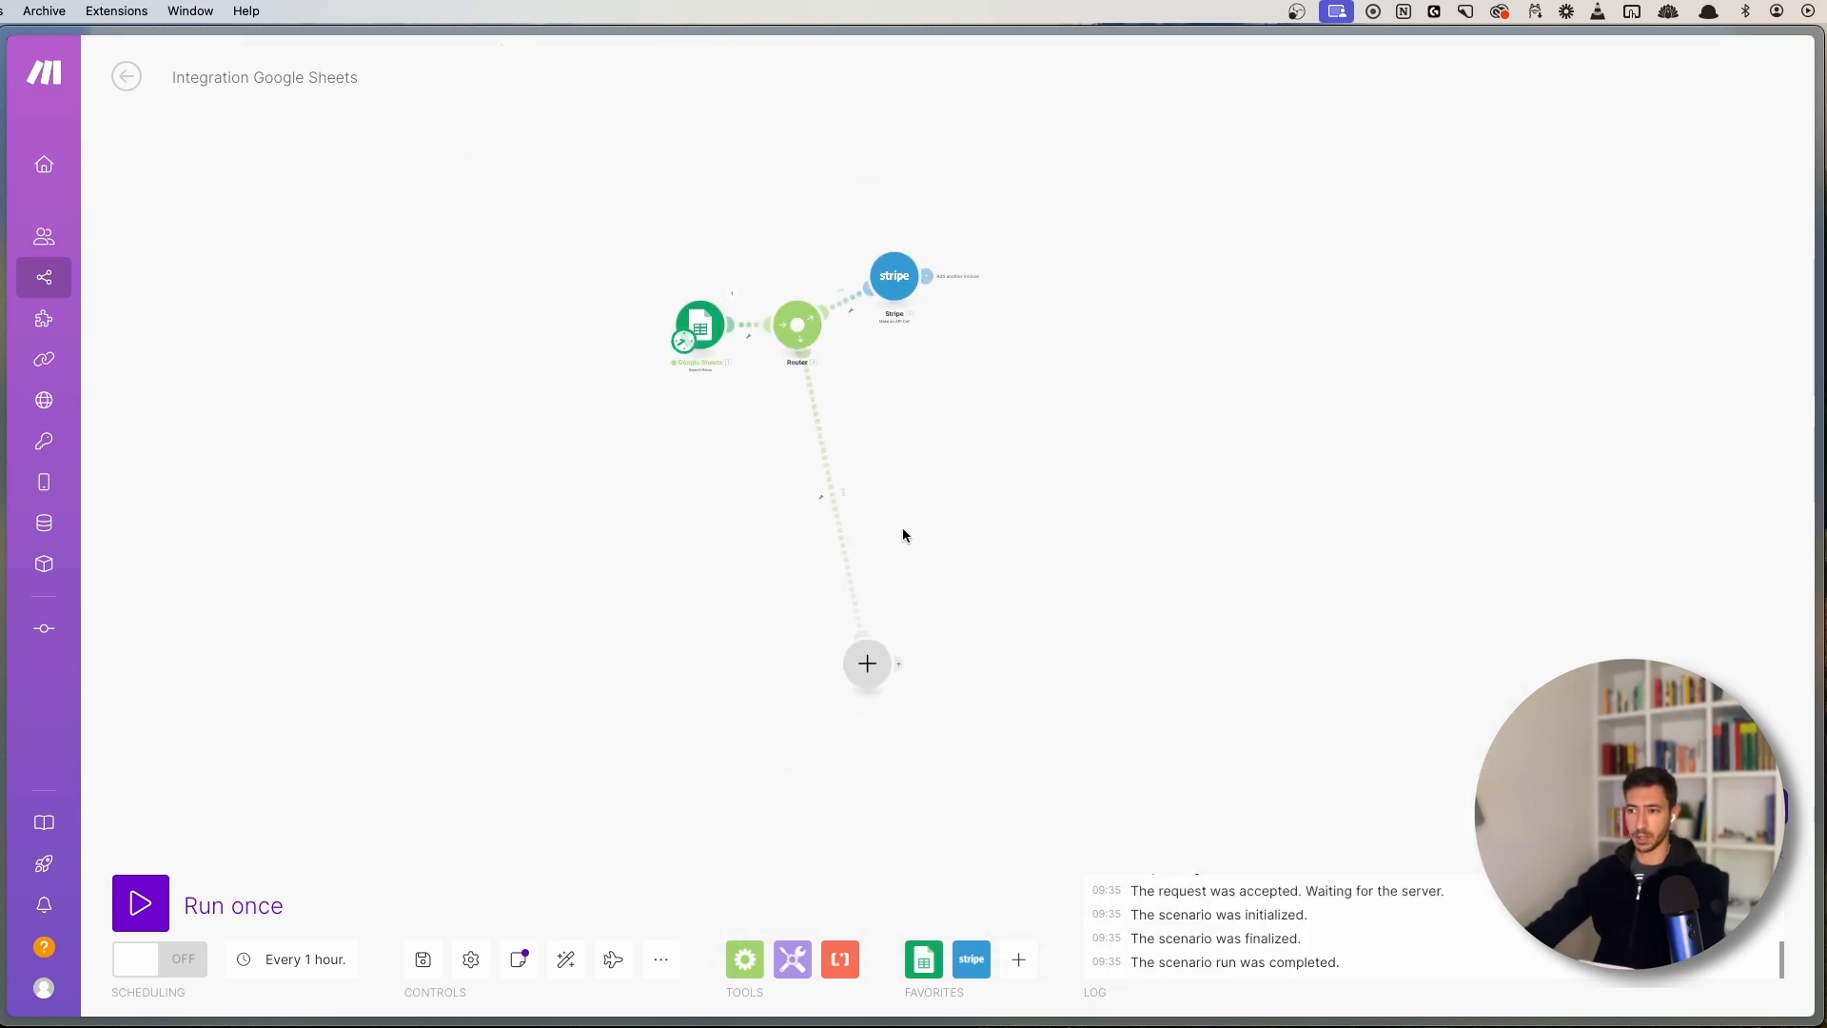
pyautogui.click(566, 958)
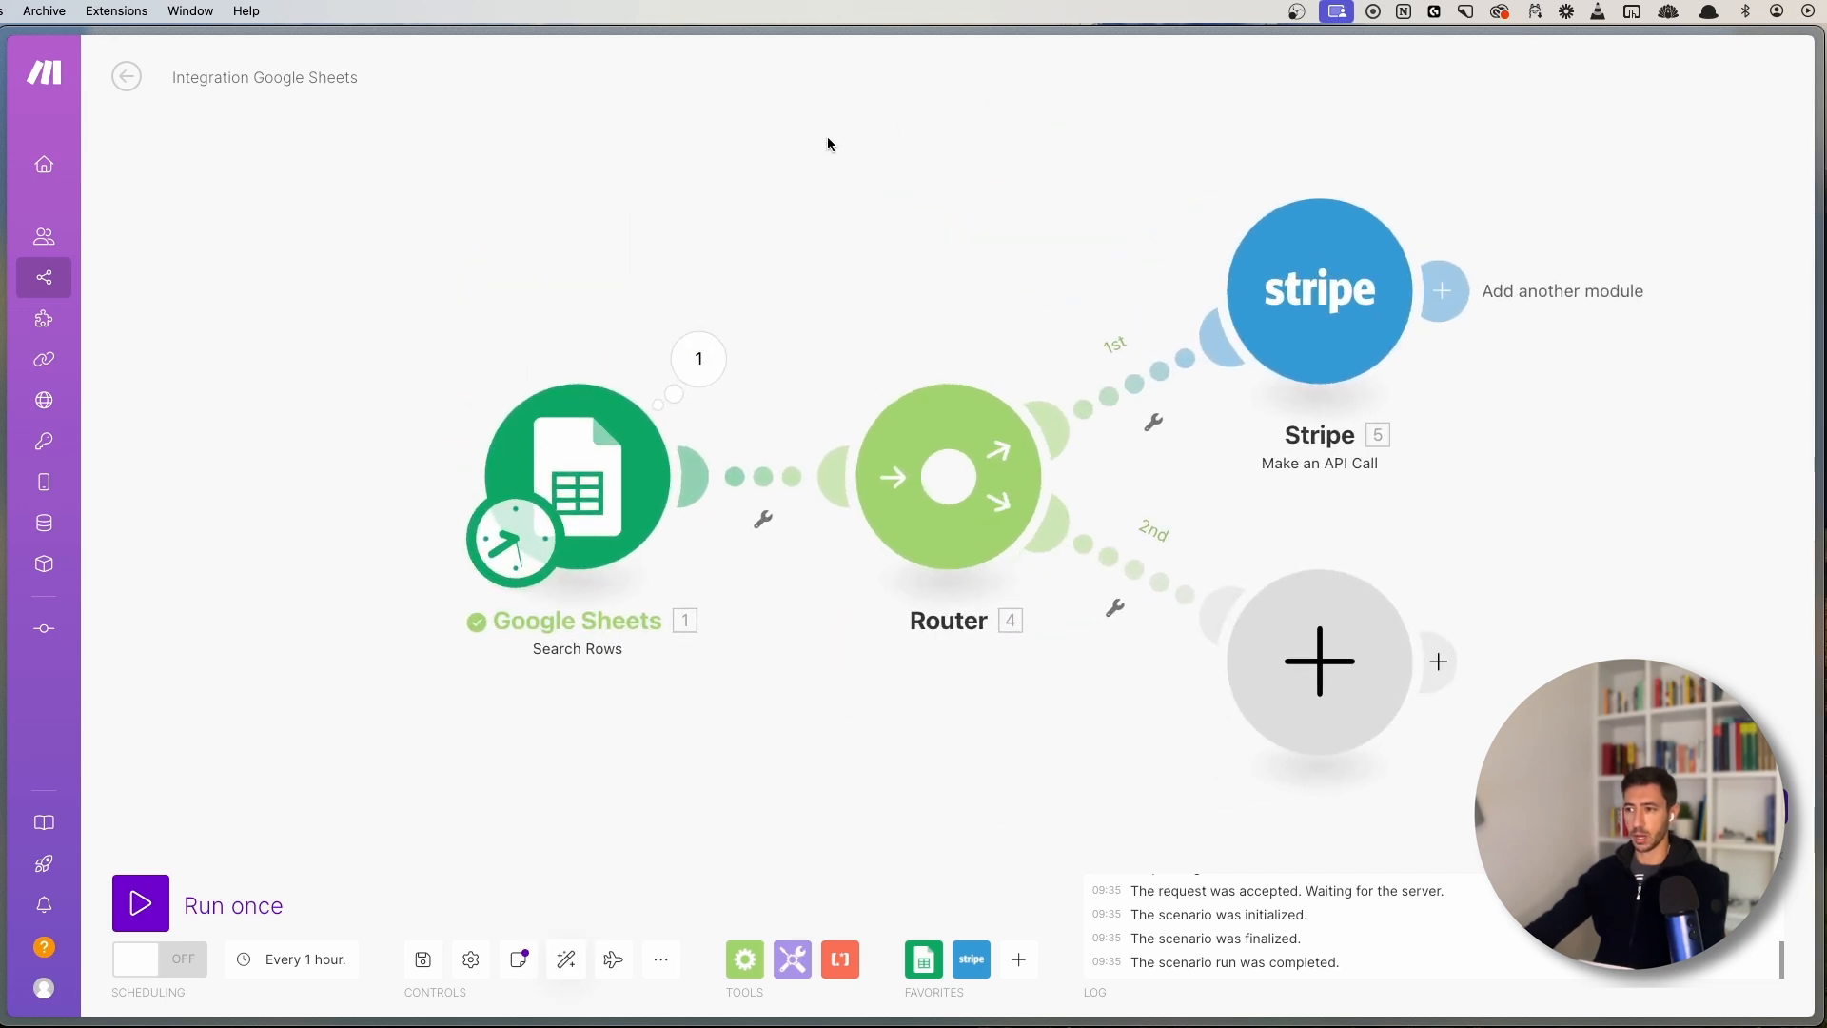
pyautogui.moveTo(826, 140); pyautogui.dragTo(1539, 814)
pyautogui.rightClick(940, 510)
pyautogui.click(1025, 556)
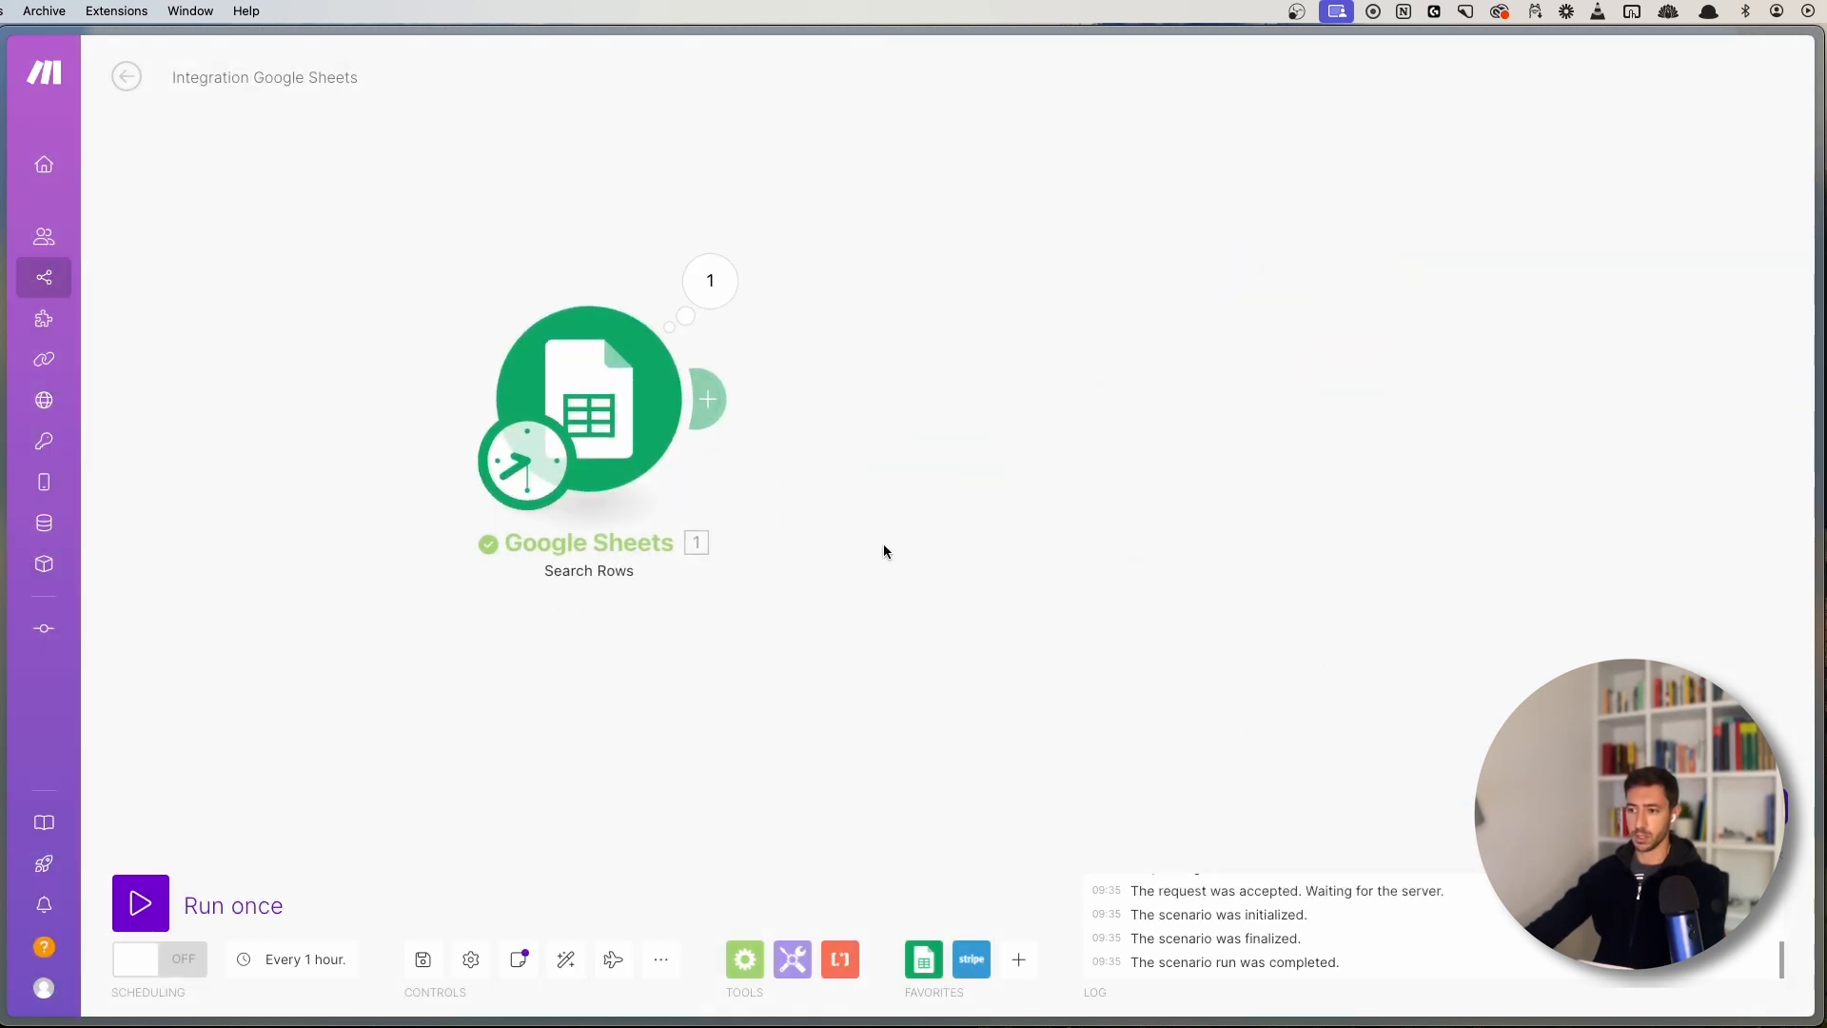
pyautogui.moveTo(1037, 643); pyautogui.dragTo(986, 655)
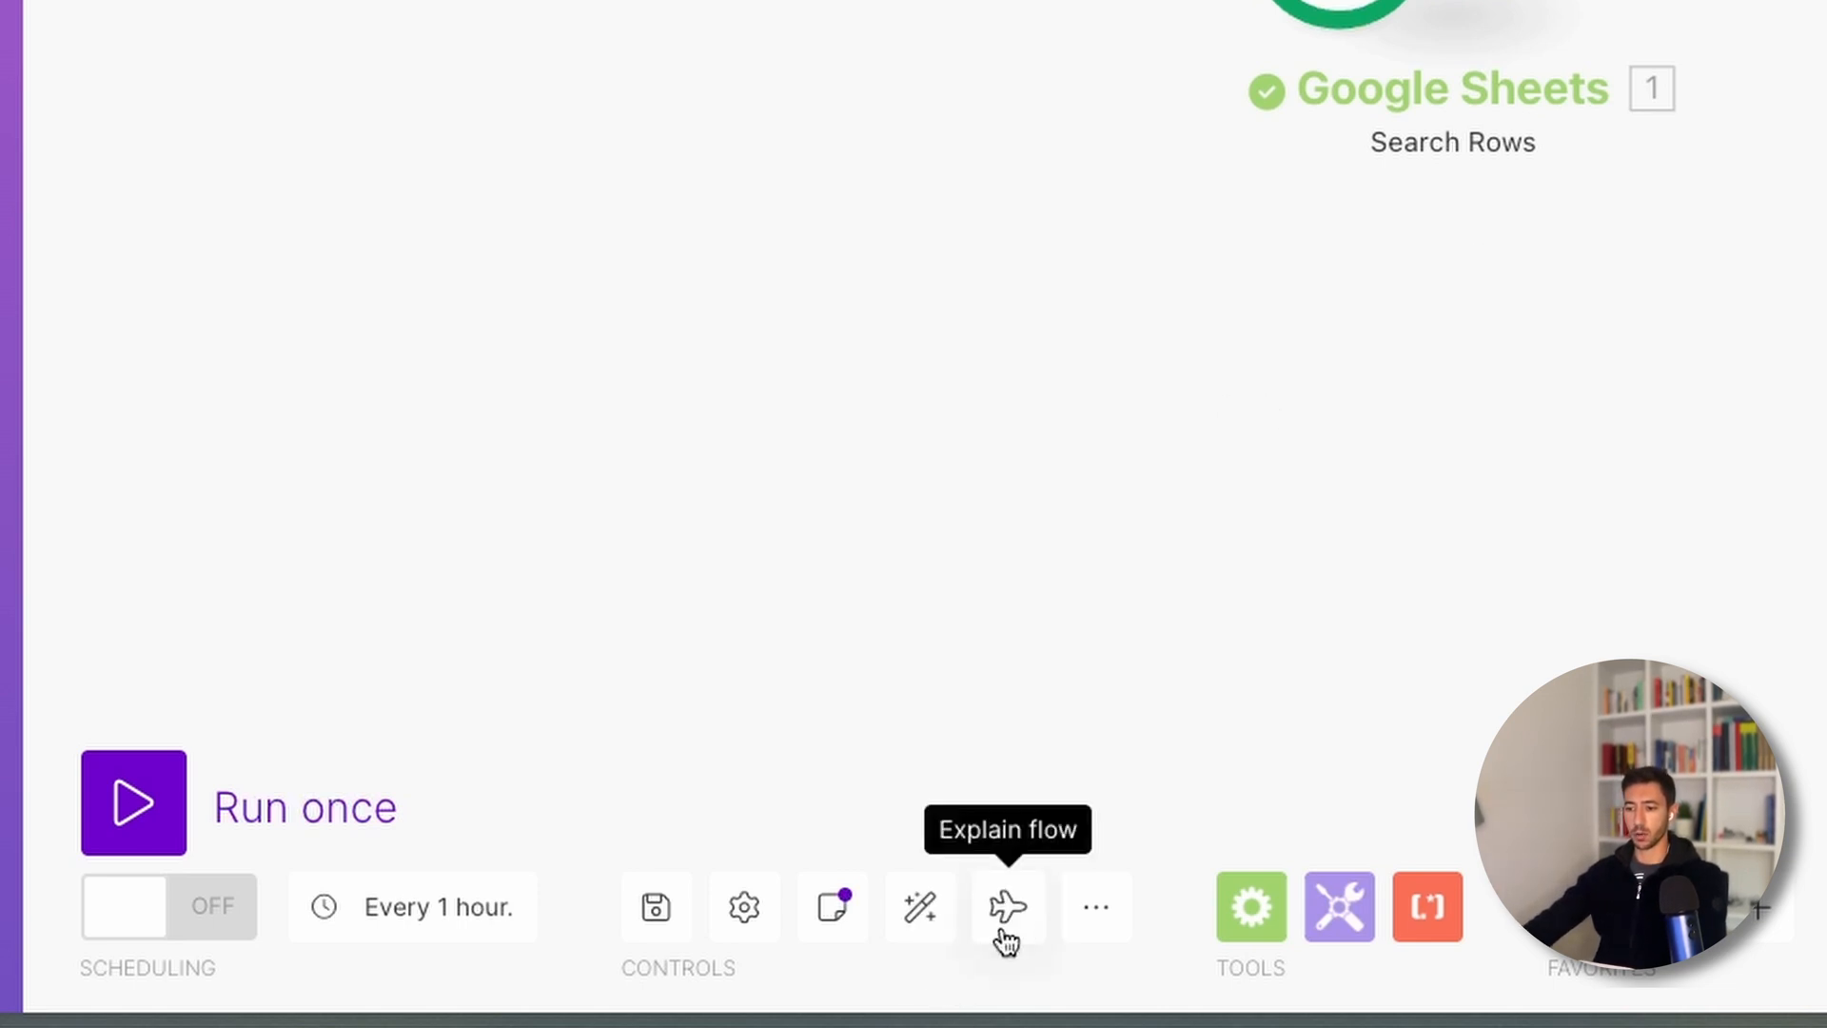
pyautogui.click(1069, 939)
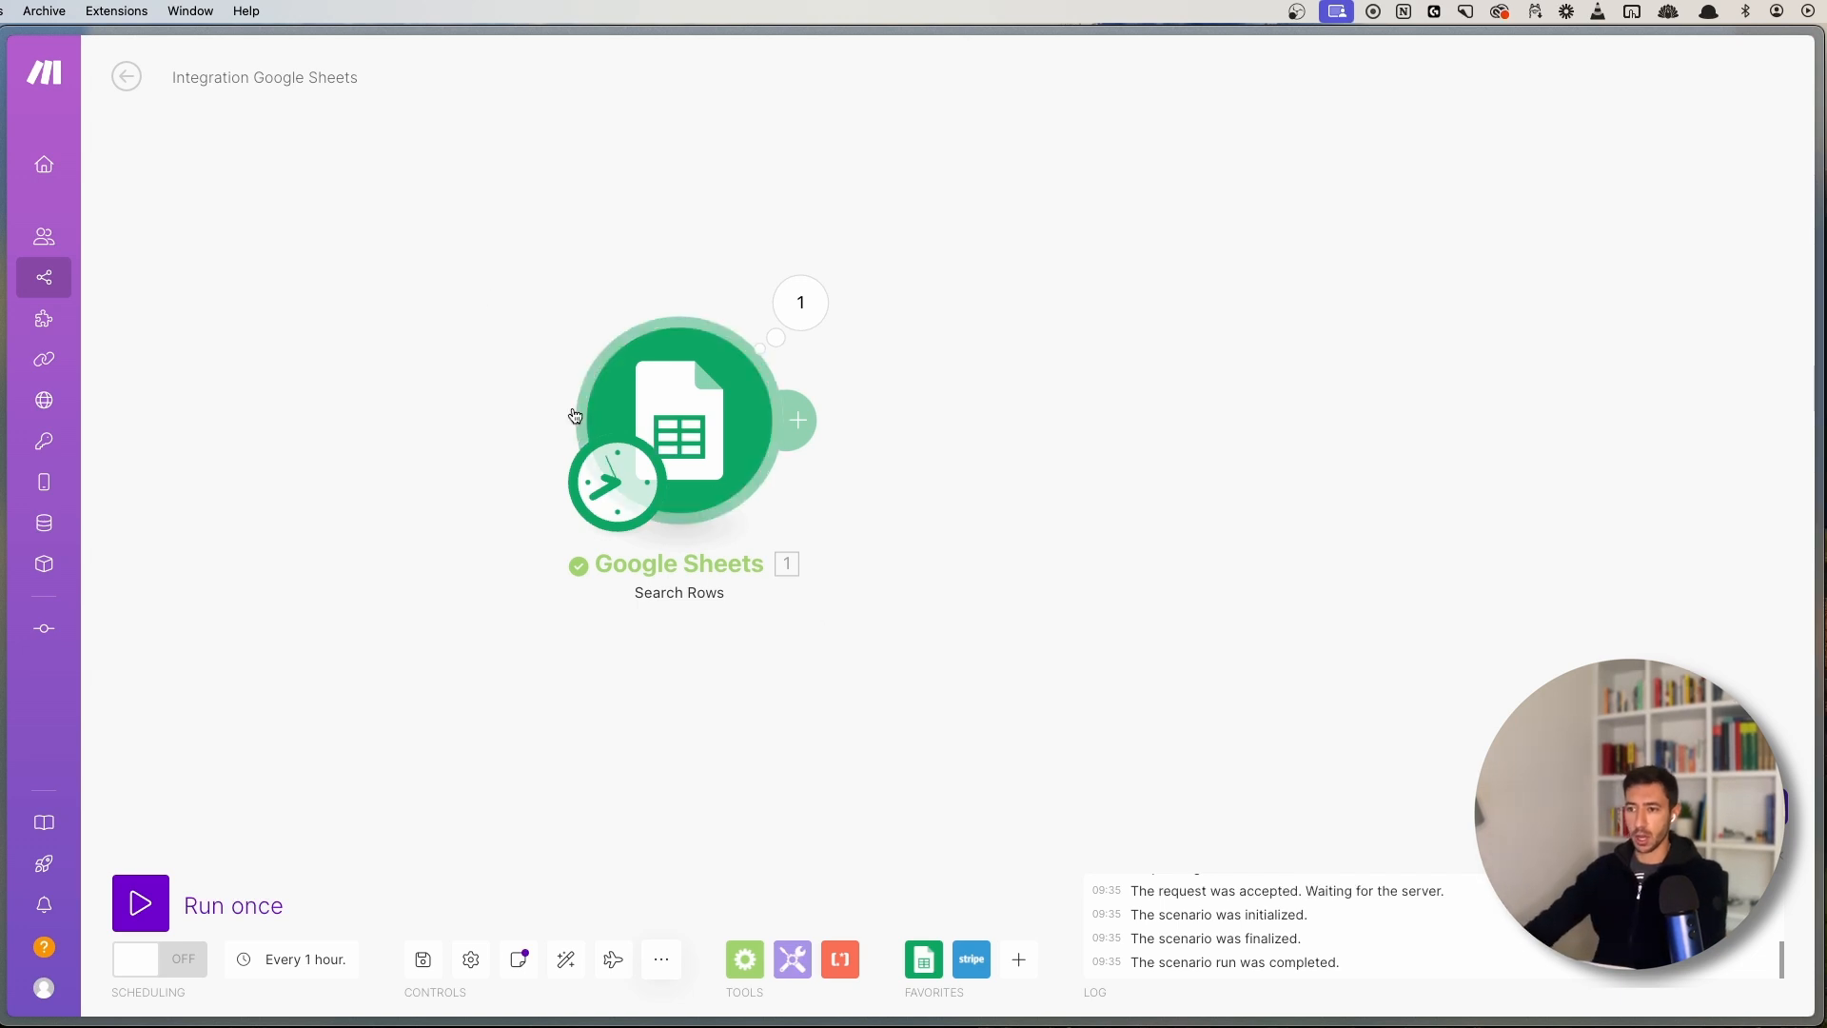
# - Review the scenario's saved previous versions, then close the window and recenter the canvas
pyautogui.click(661, 958)
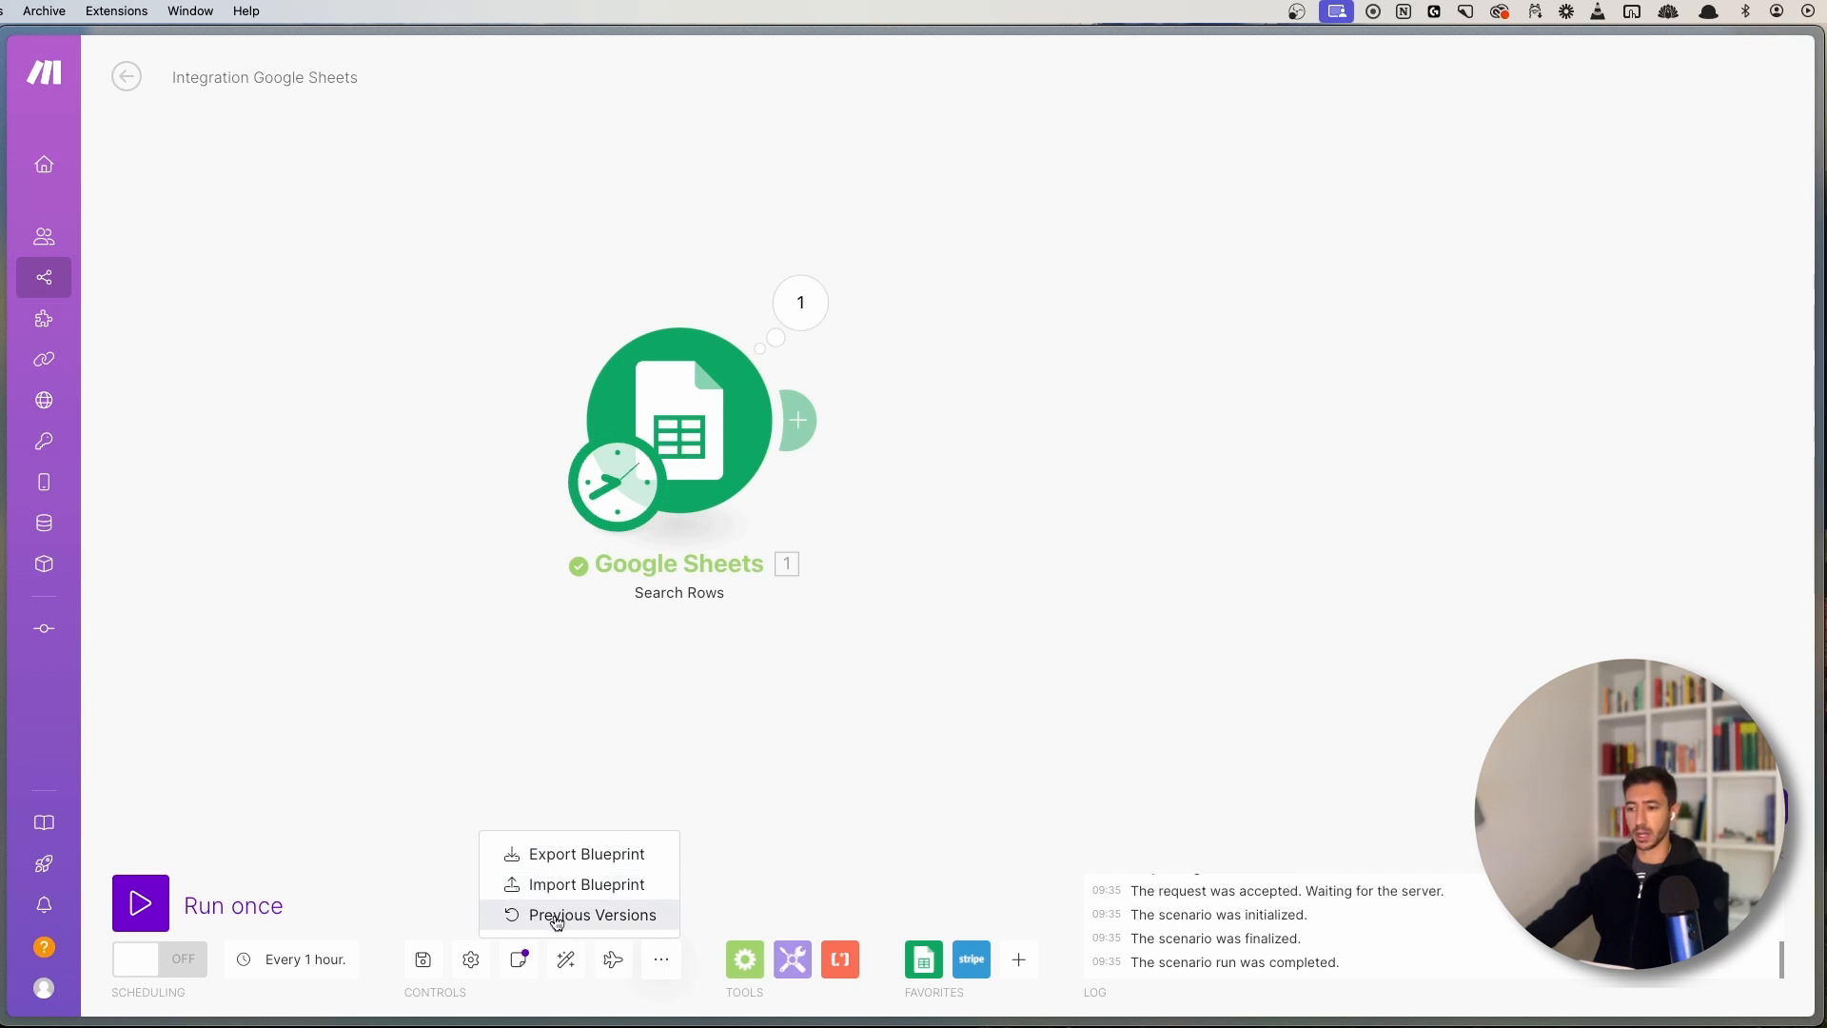
pyautogui.click(592, 919)
pyautogui.click(852, 539)
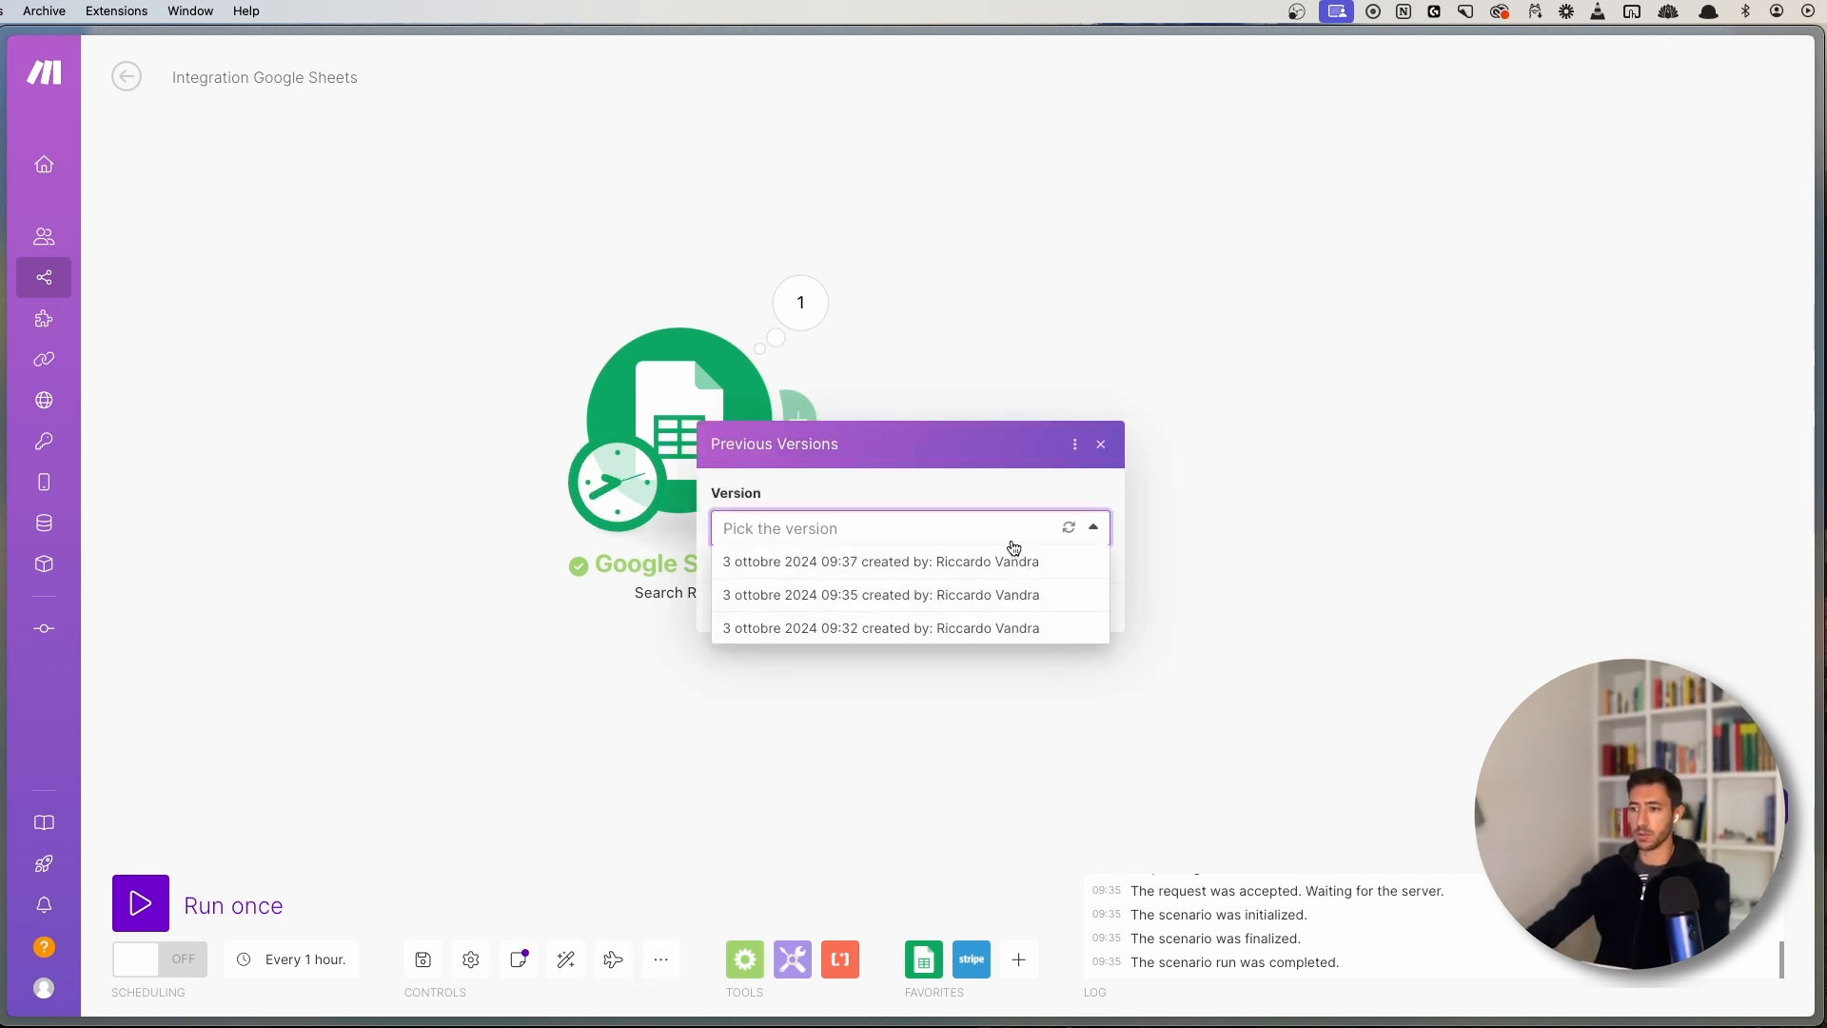
pyautogui.click(1097, 528)
pyautogui.click(1101, 444)
pyautogui.moveTo(659, 773); pyautogui.dragTo(658, 635)
pyautogui.scroll(-3, 911, 739)
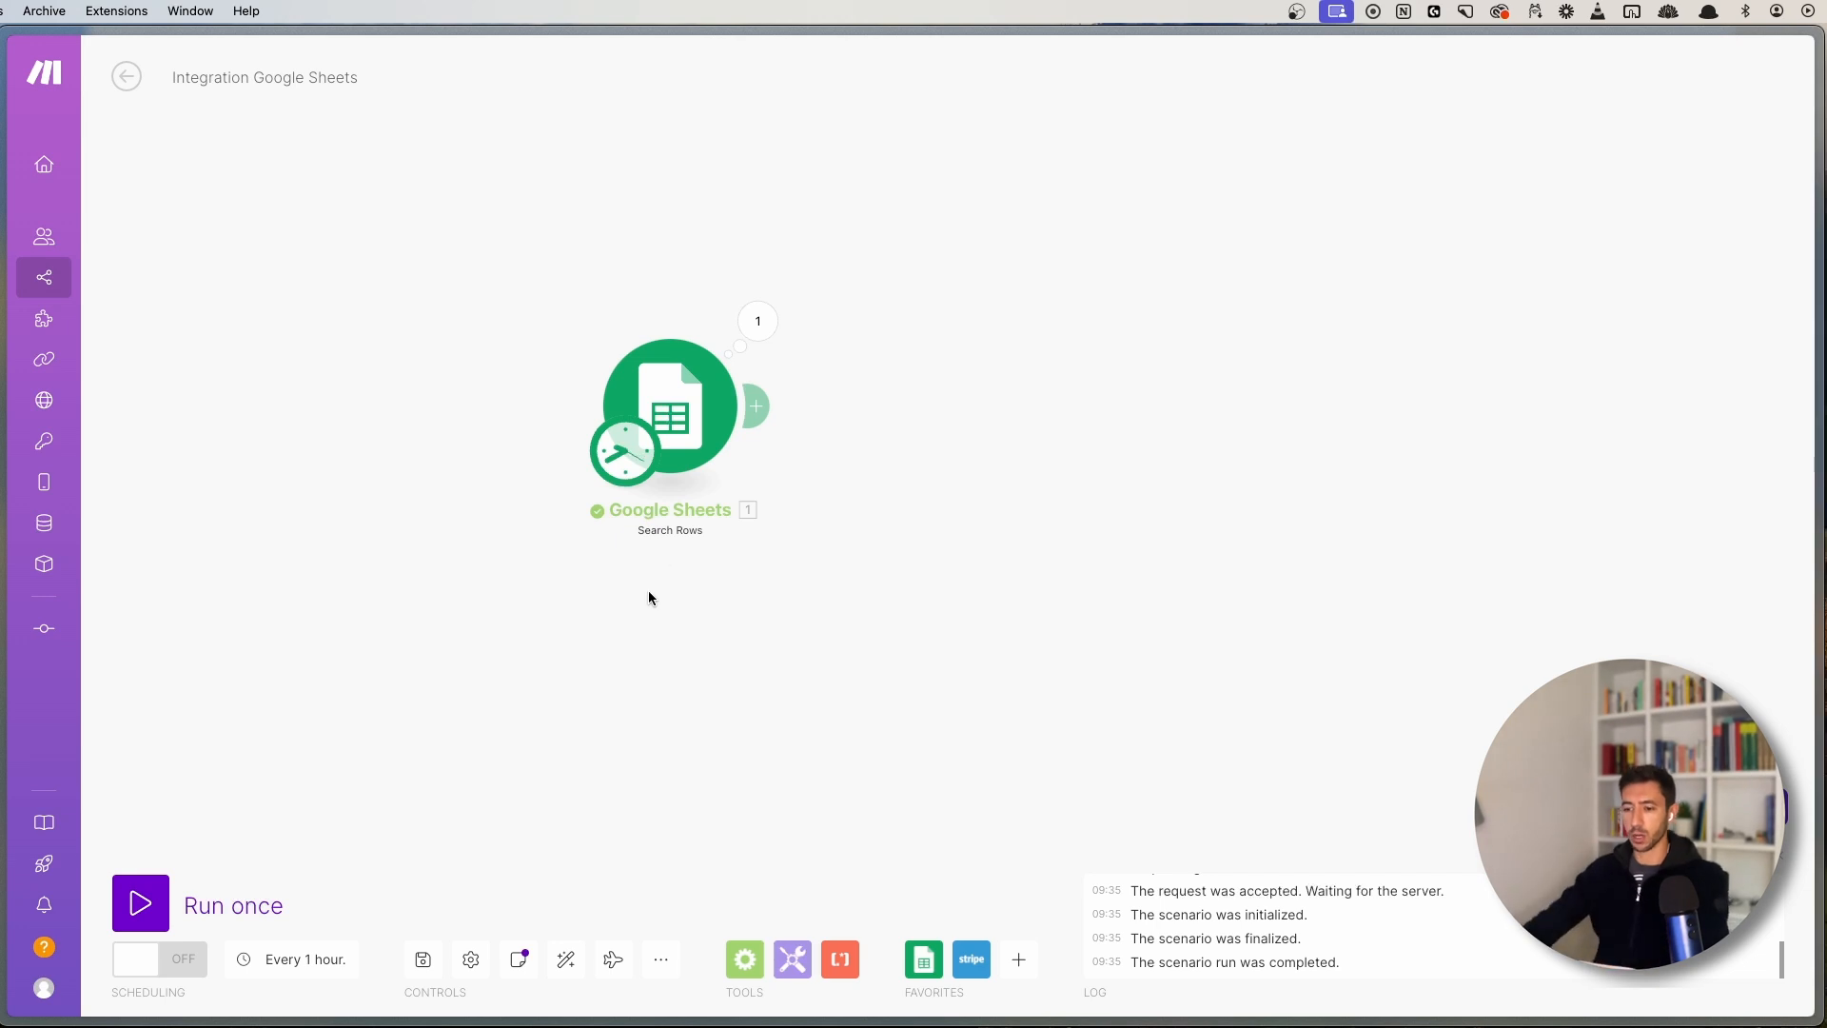
pyautogui.moveTo(648, 596); pyautogui.dragTo(650, 649)
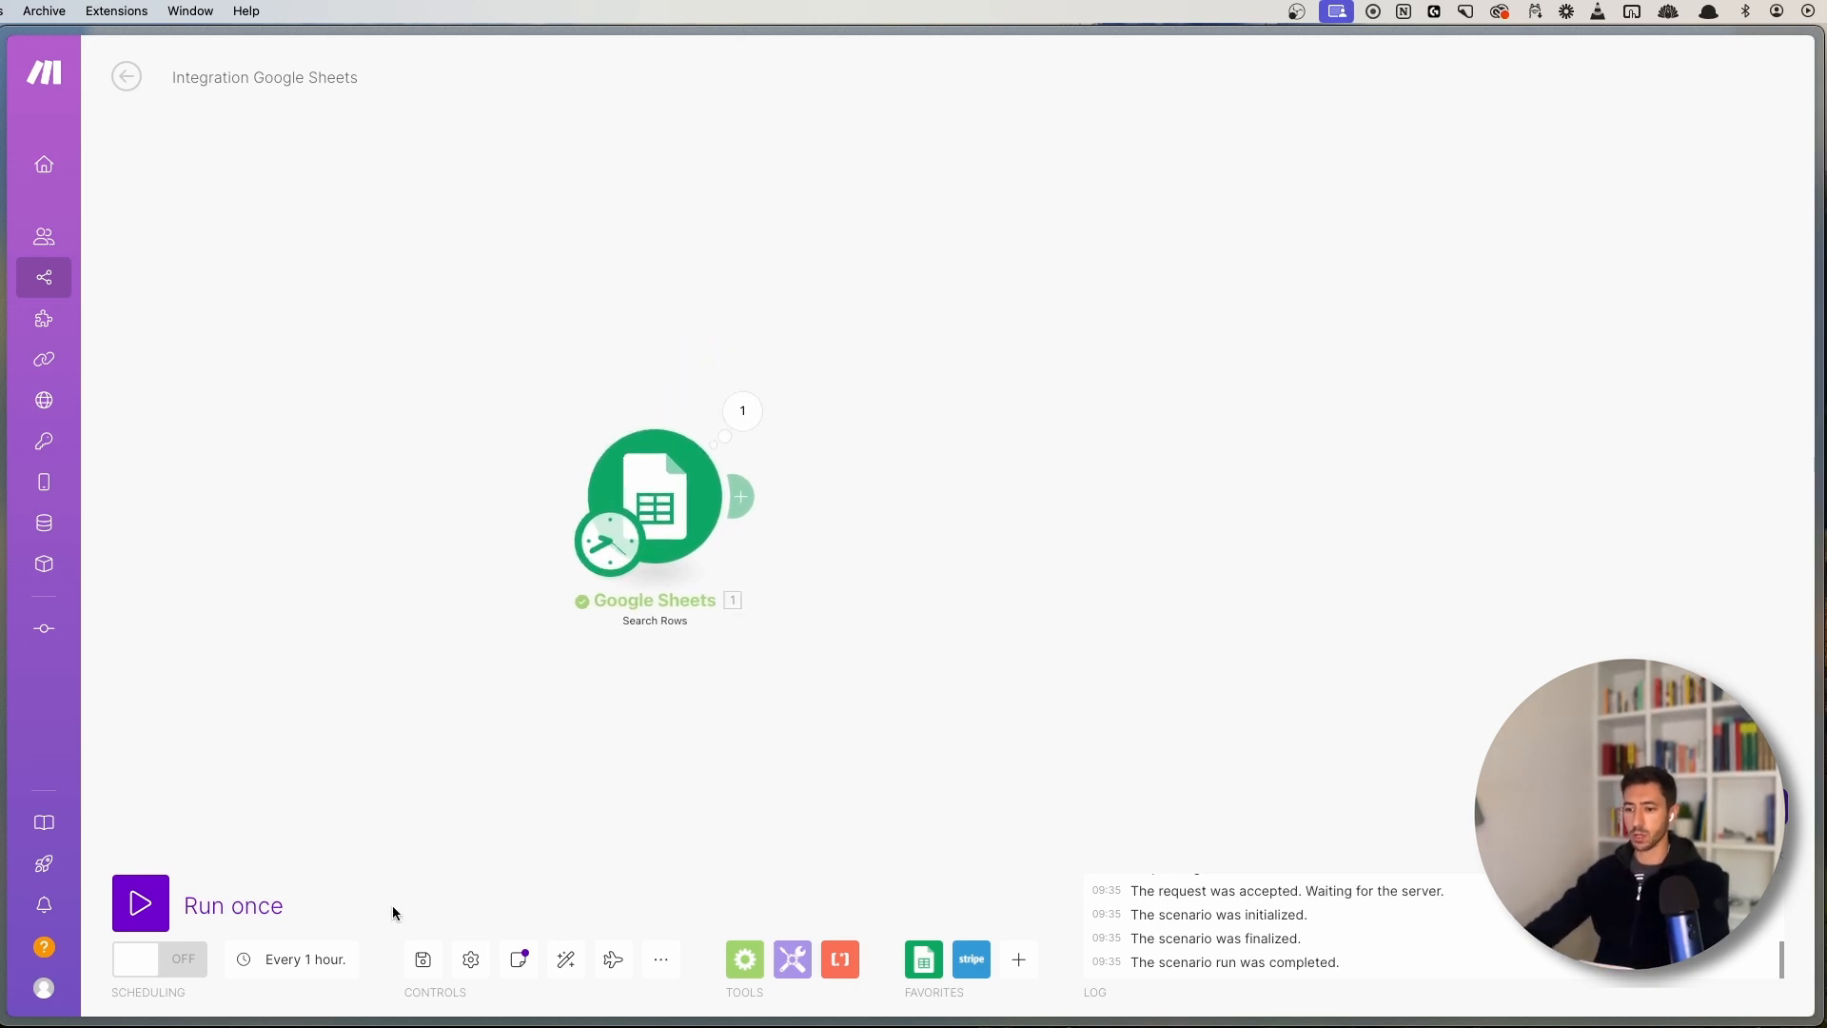
pyautogui.click(470, 959)
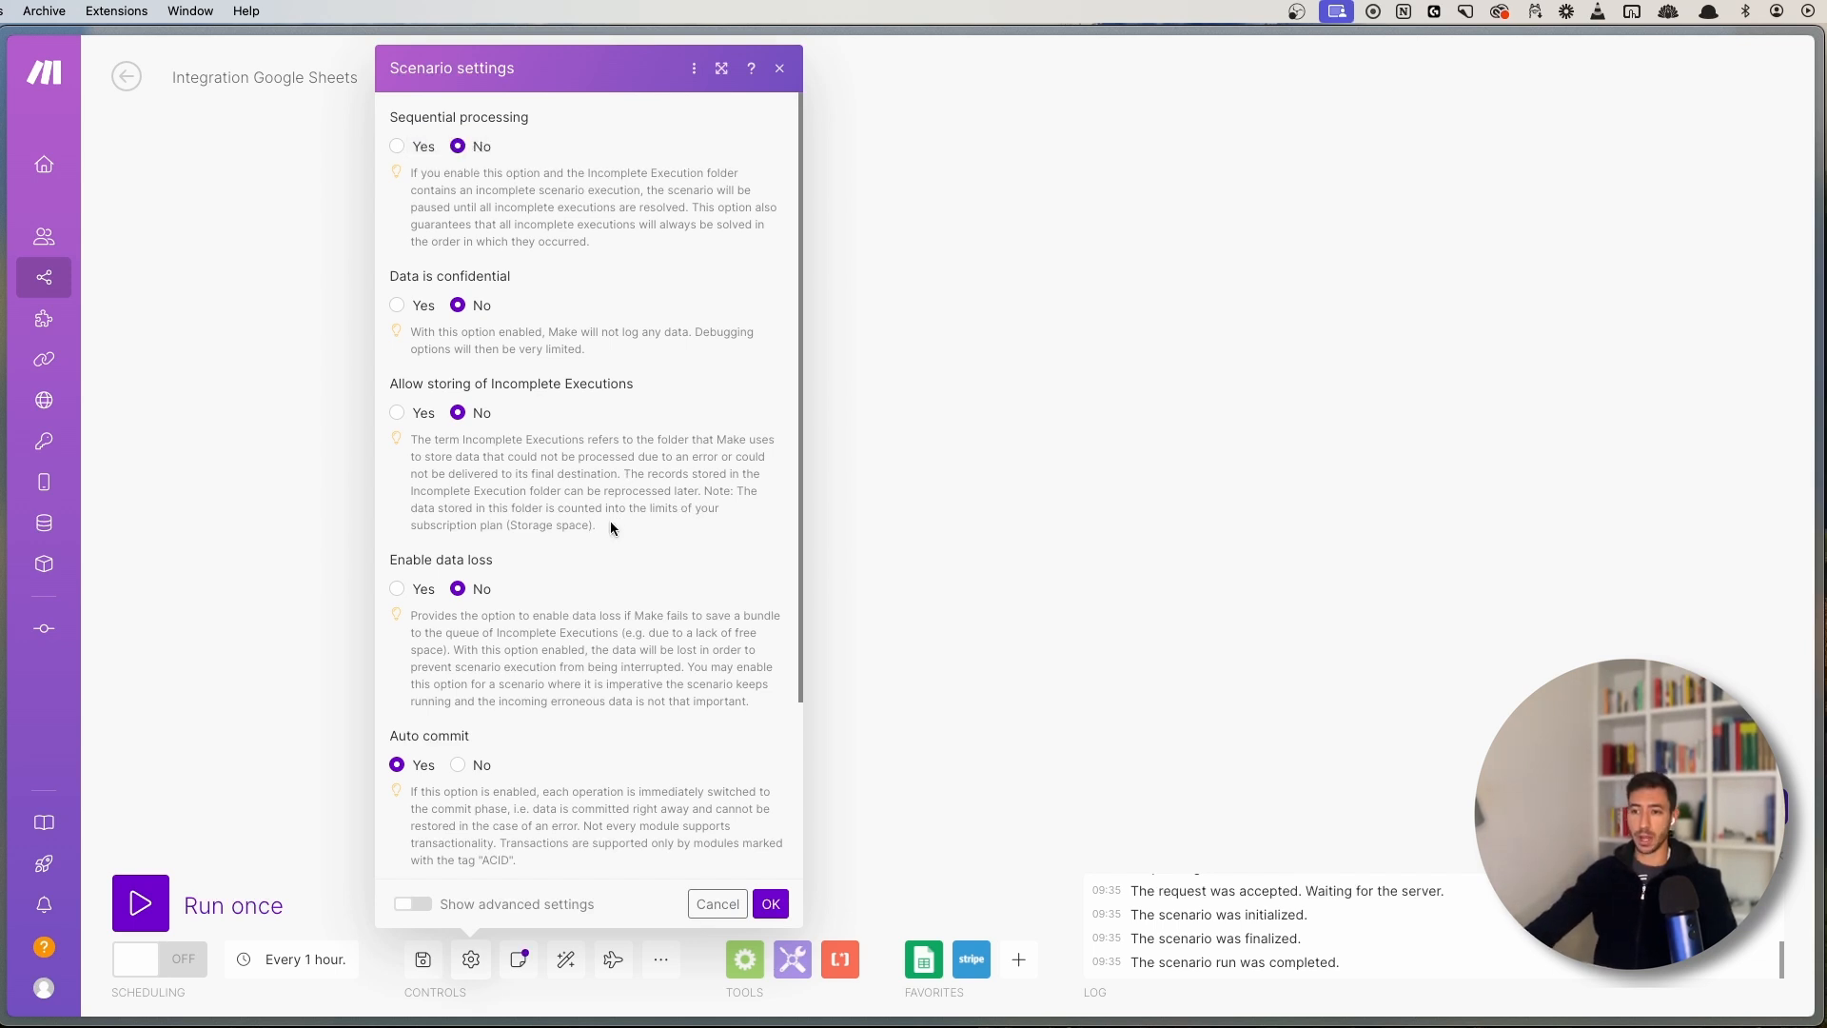
pyautogui.moveTo(609, 522); pyautogui.dragTo(408, 443)
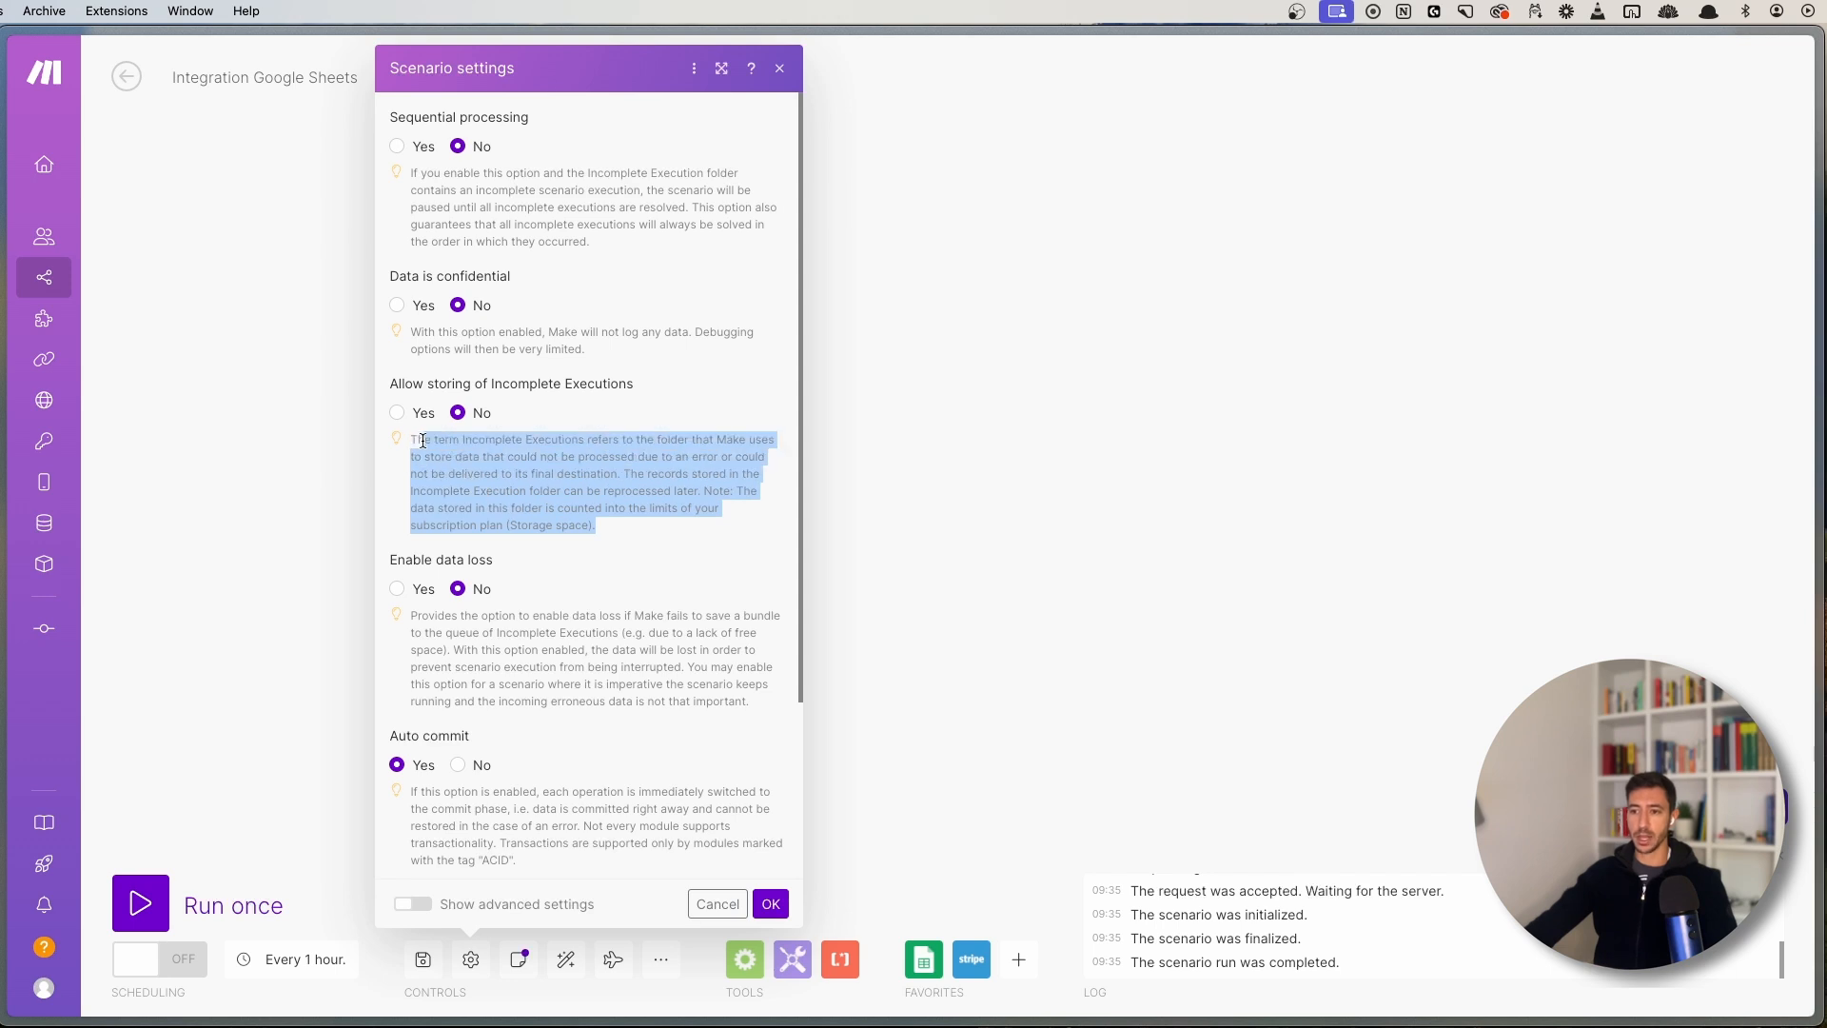
pyautogui.click(421, 440)
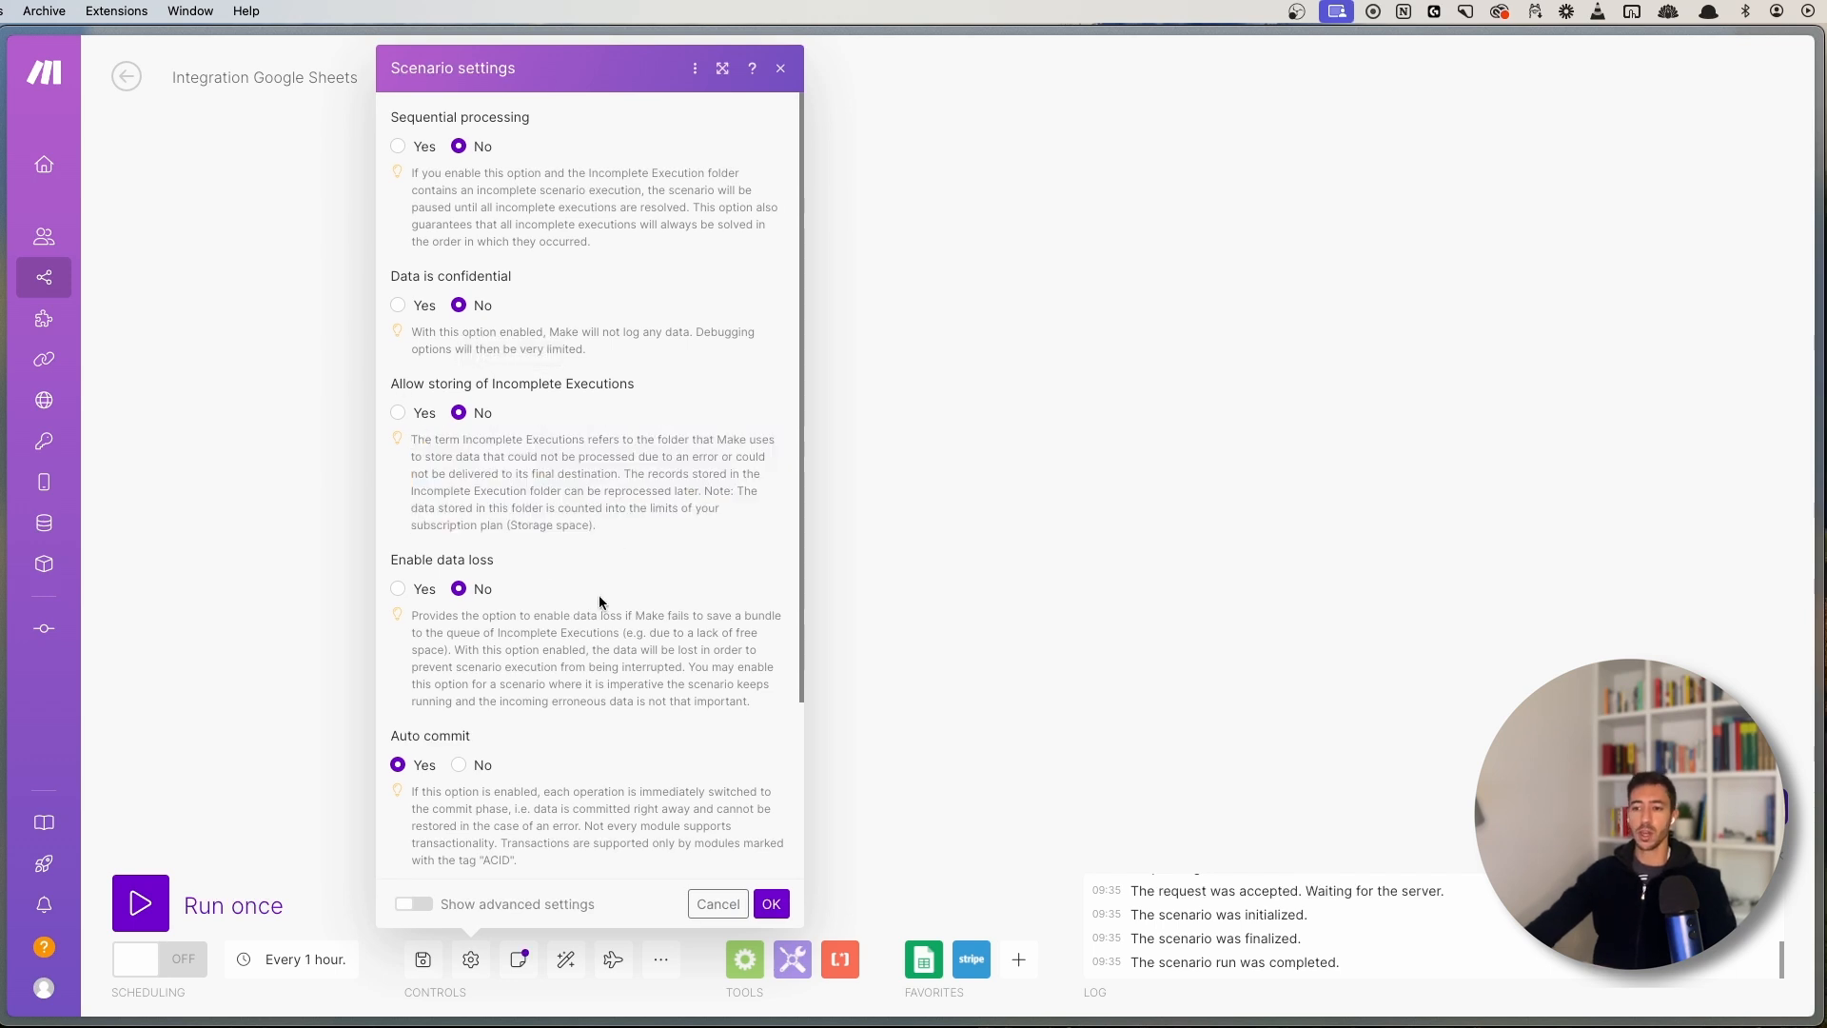
pyautogui.scroll(-3, 605, 575)
pyautogui.scroll(3, 628, 470)
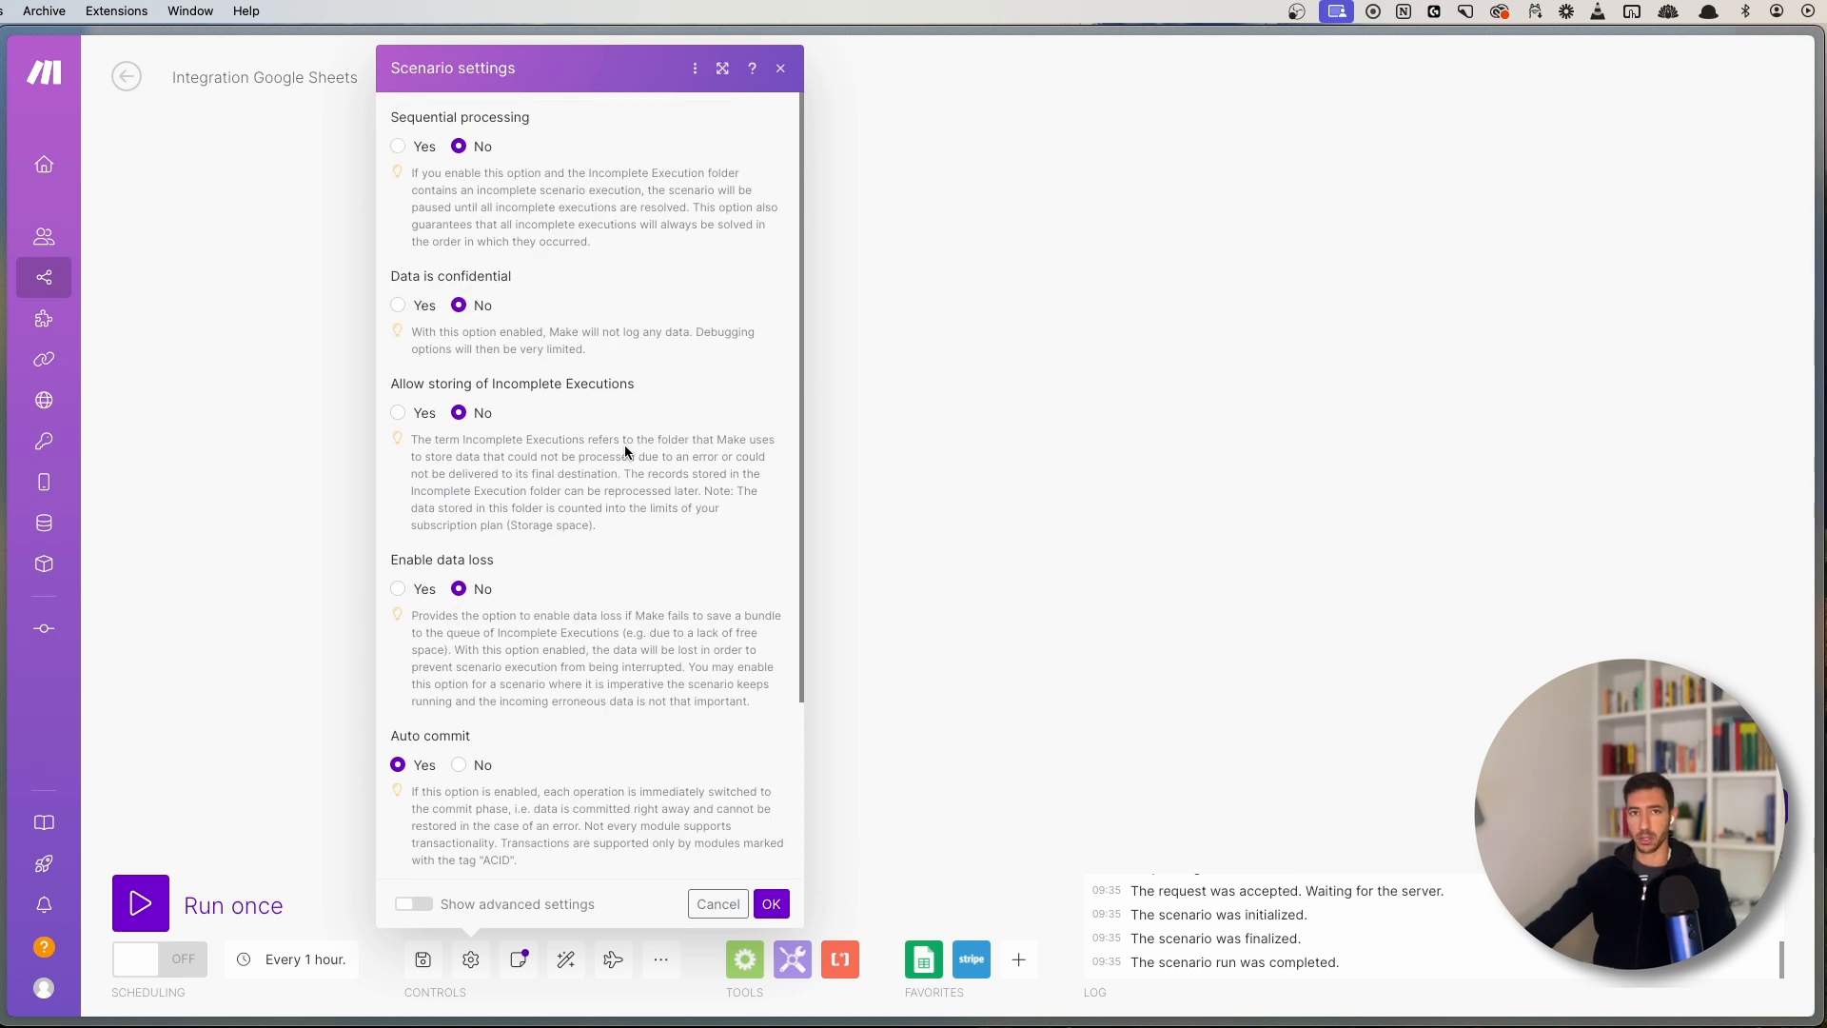
pyautogui.click(830, 543)
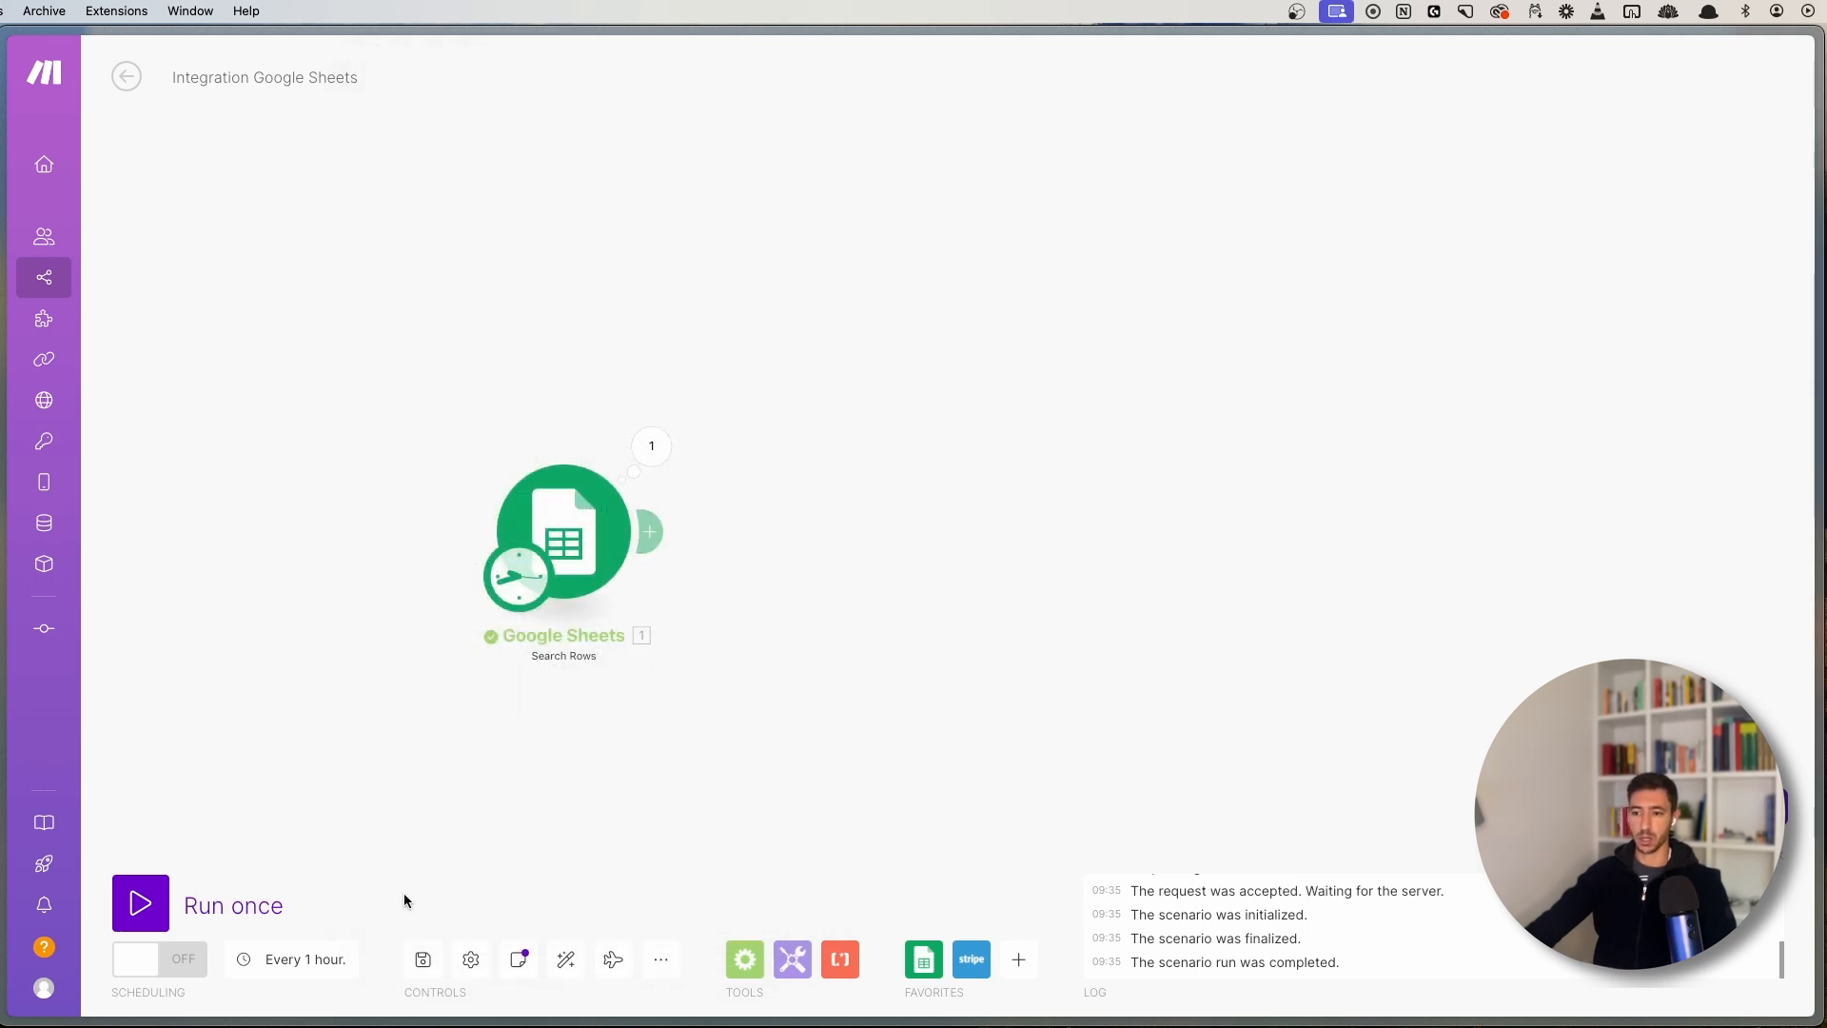
pyautogui.click(470, 960)
pyautogui.scroll(-1, 599, 607)
pyautogui.scroll(1, 606, 435)
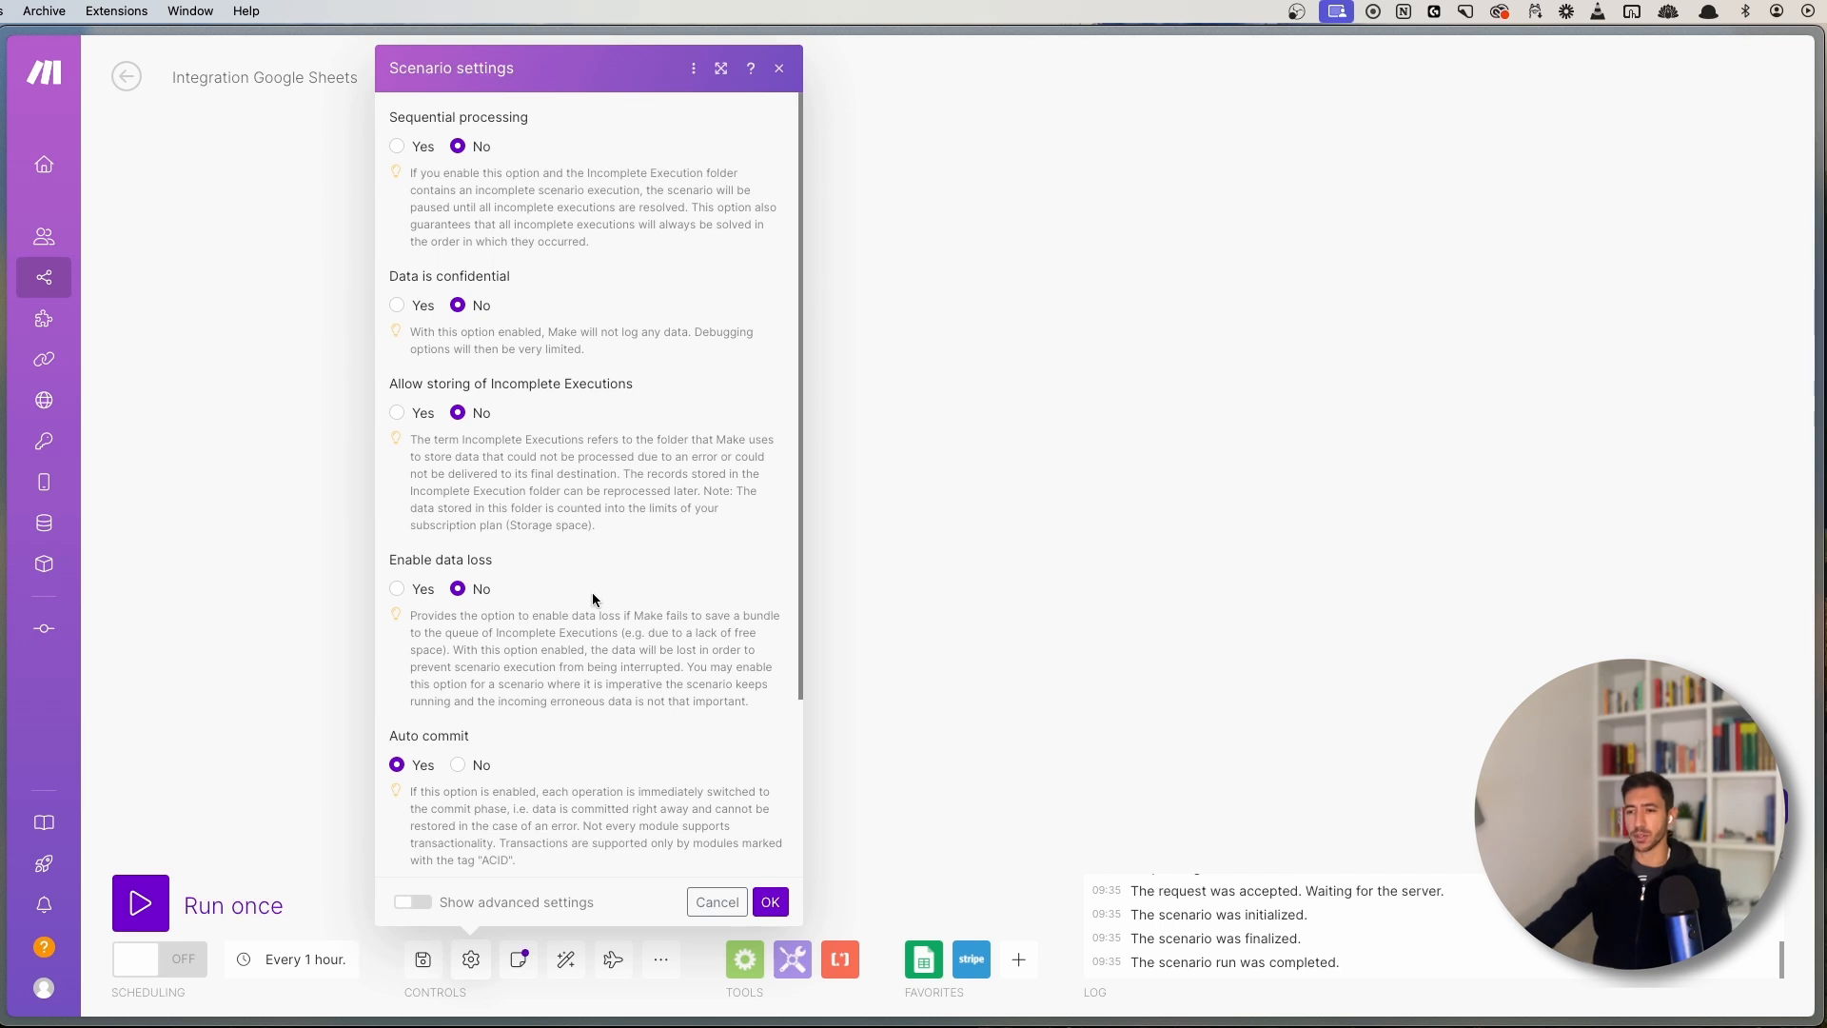
pyautogui.scroll(-5, 592, 609)
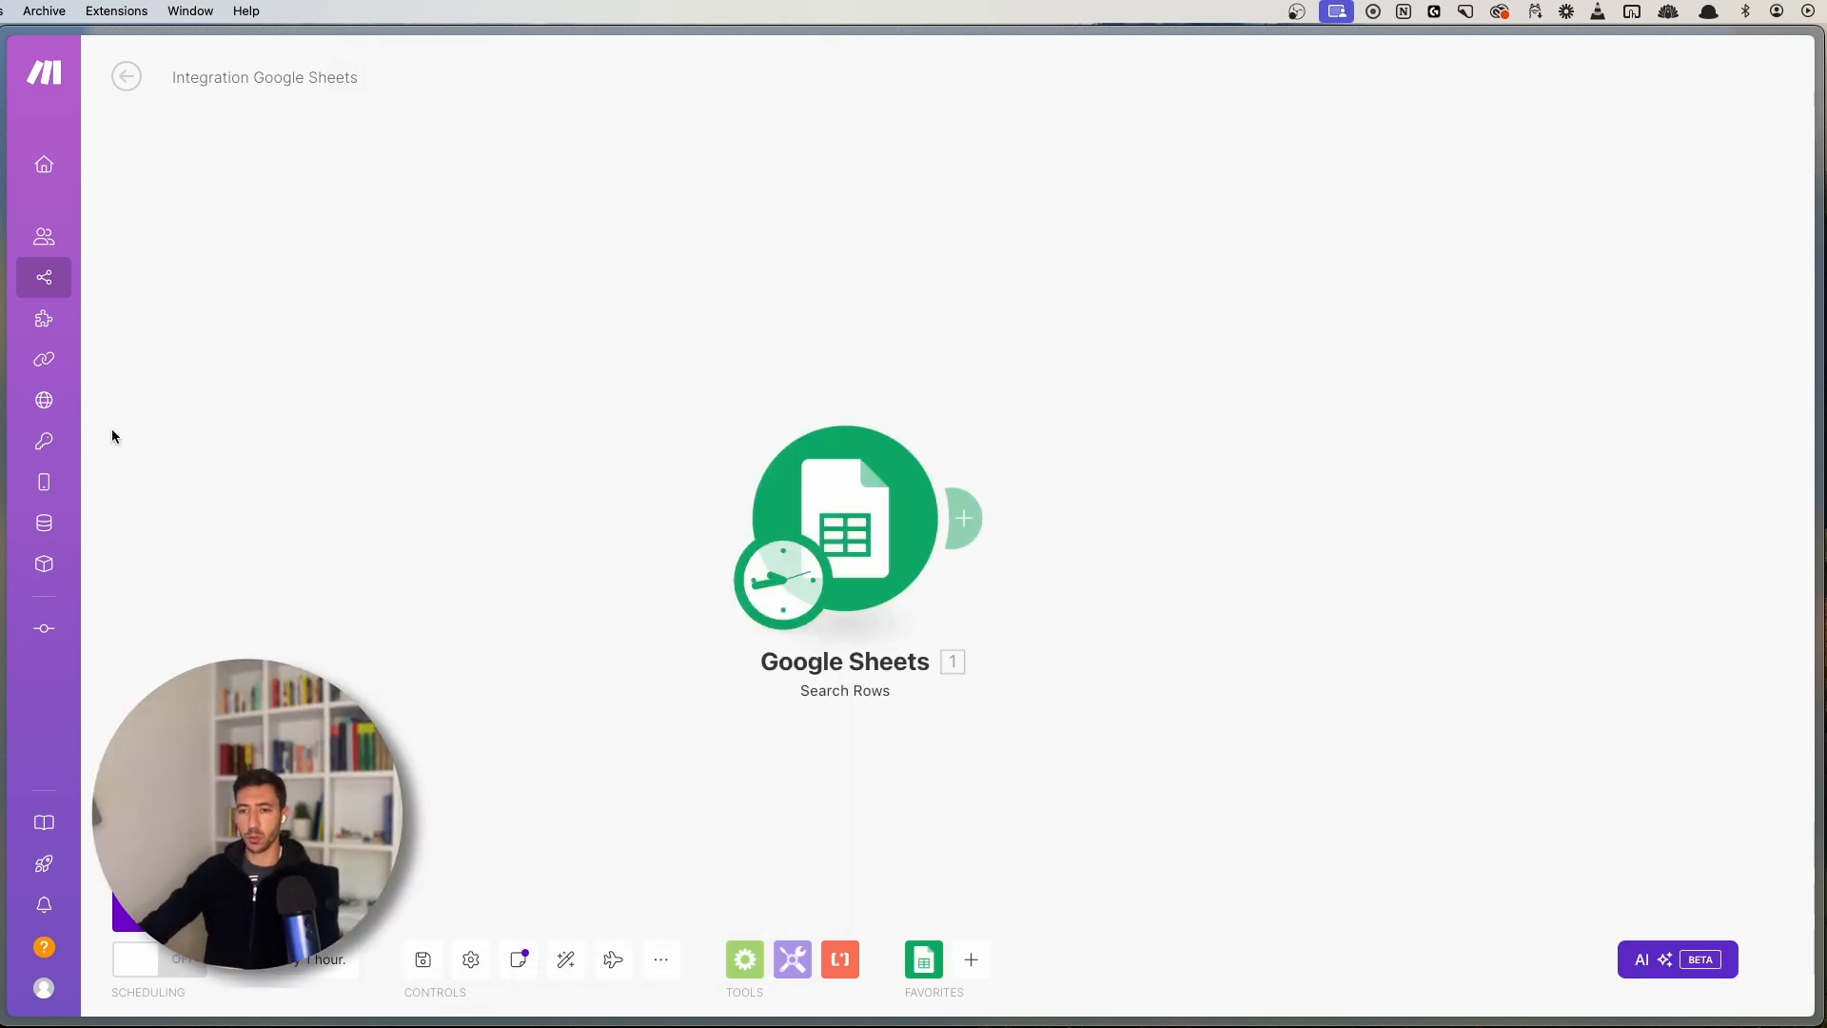
# - Open Connections and scroll through saved connections such as Claude, Clearbit, ElevenLabs and Fireflies
pyautogui.click(92, 367)
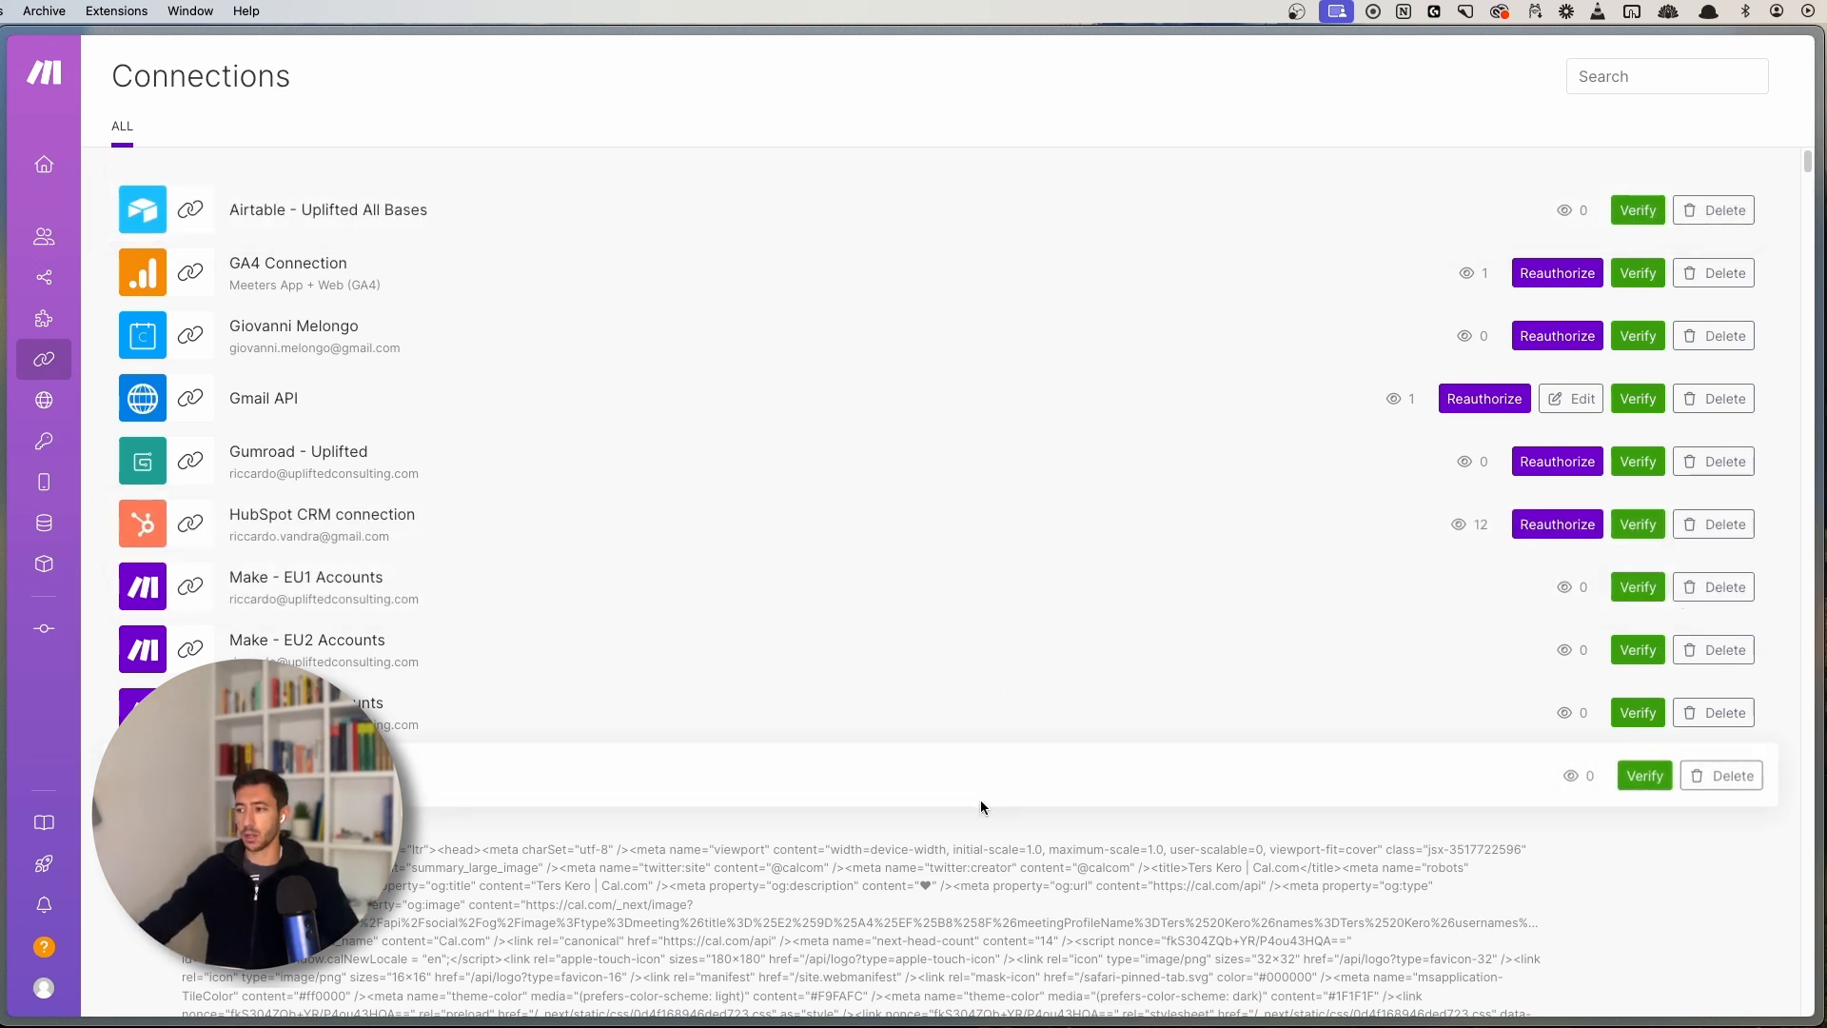
pyautogui.scroll(-15, 723, 794)
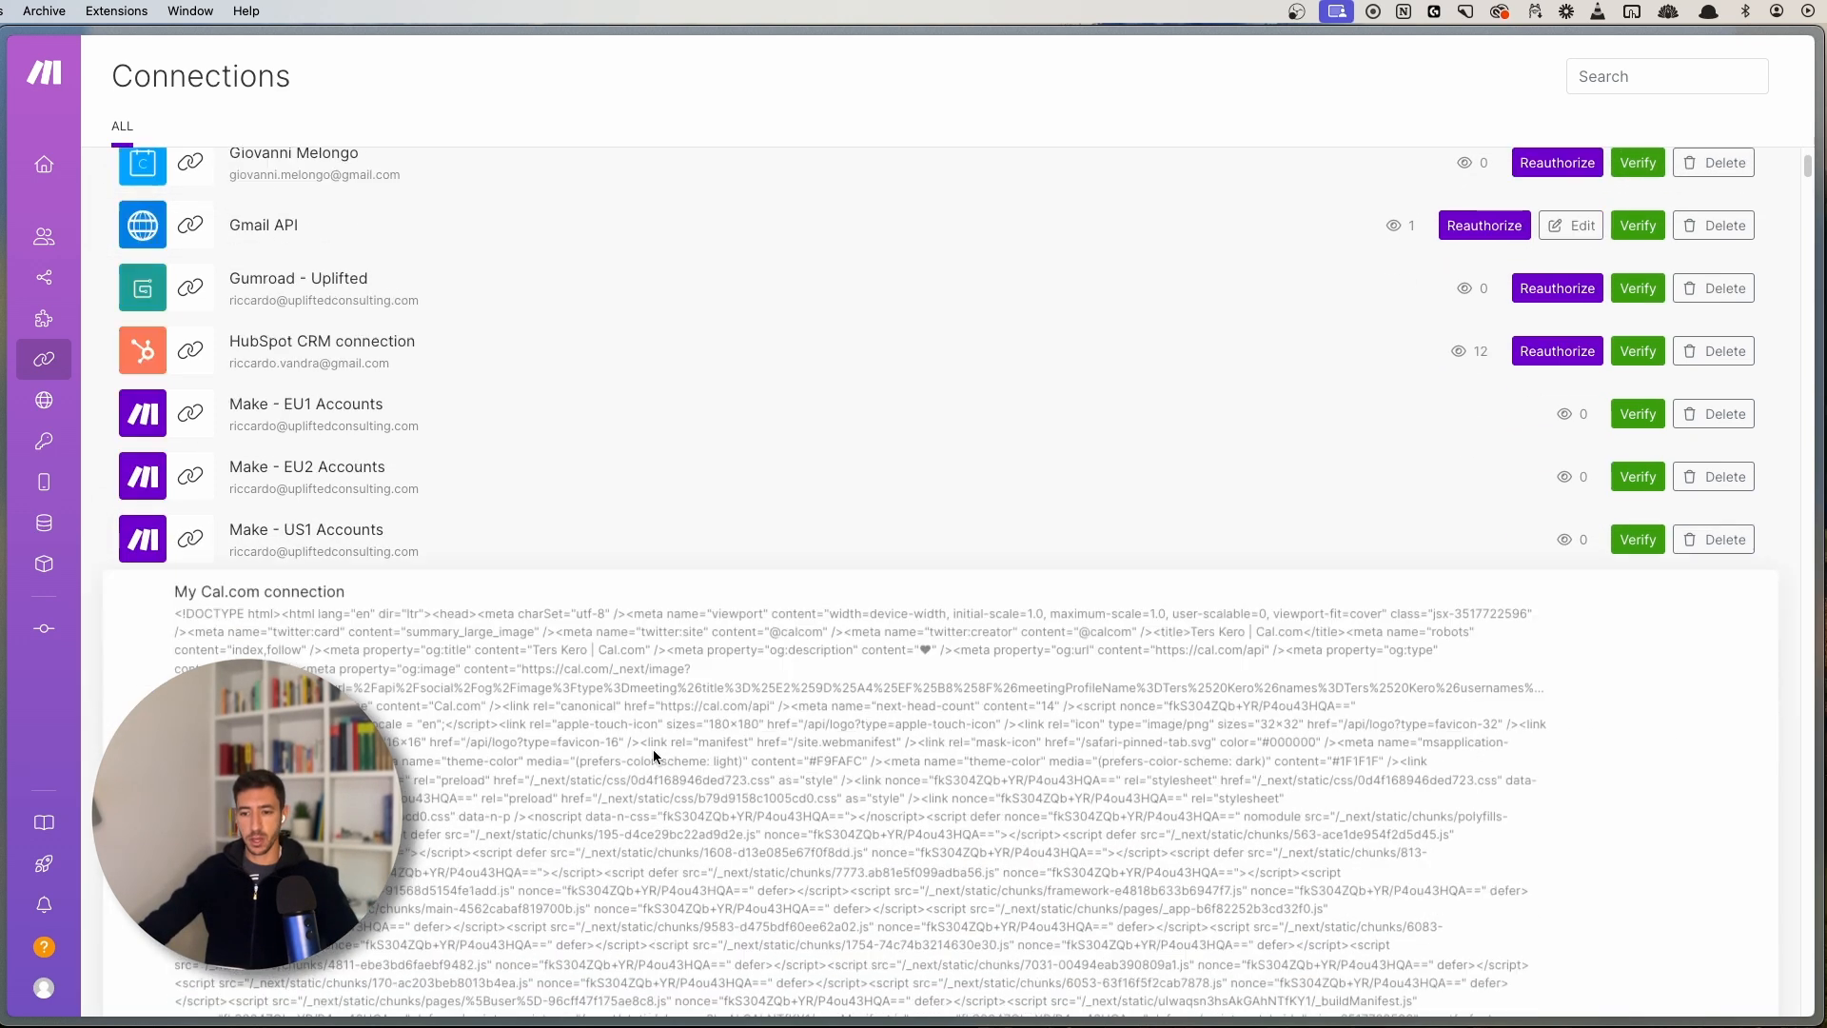
pyautogui.scroll(-15, 706, 736)
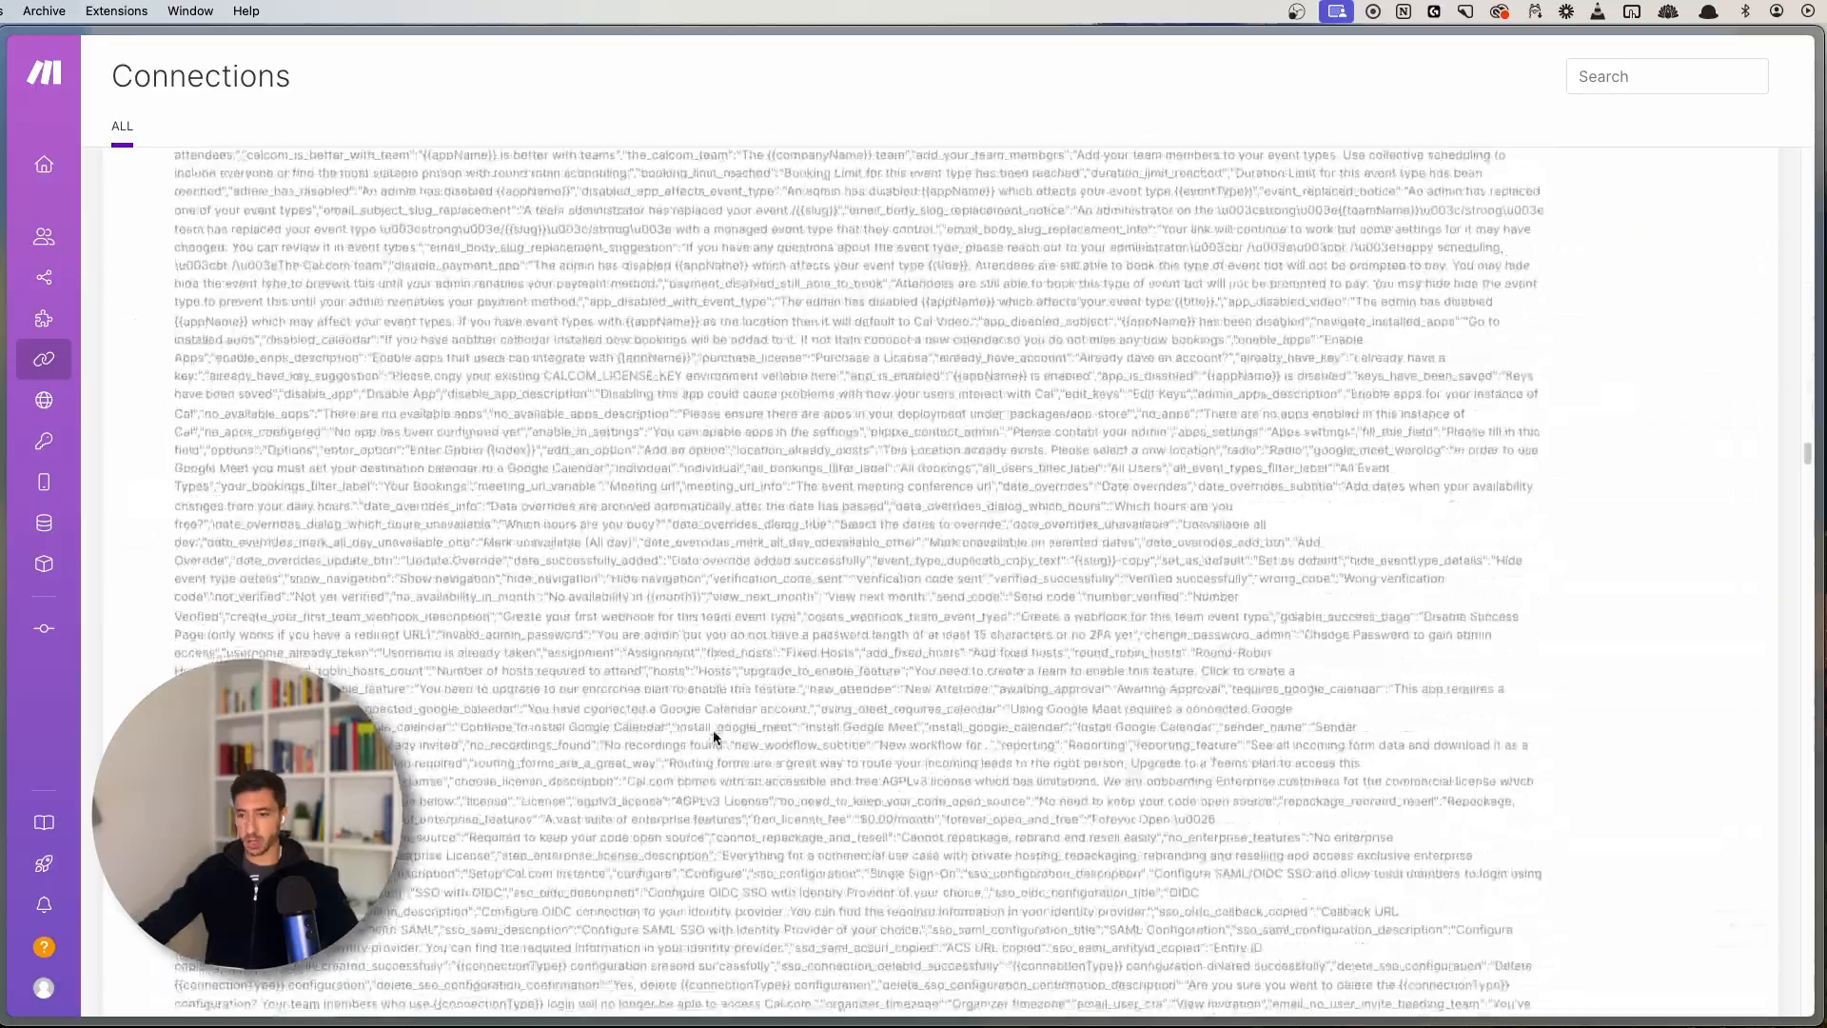
pyautogui.scroll(-15, 671, 753)
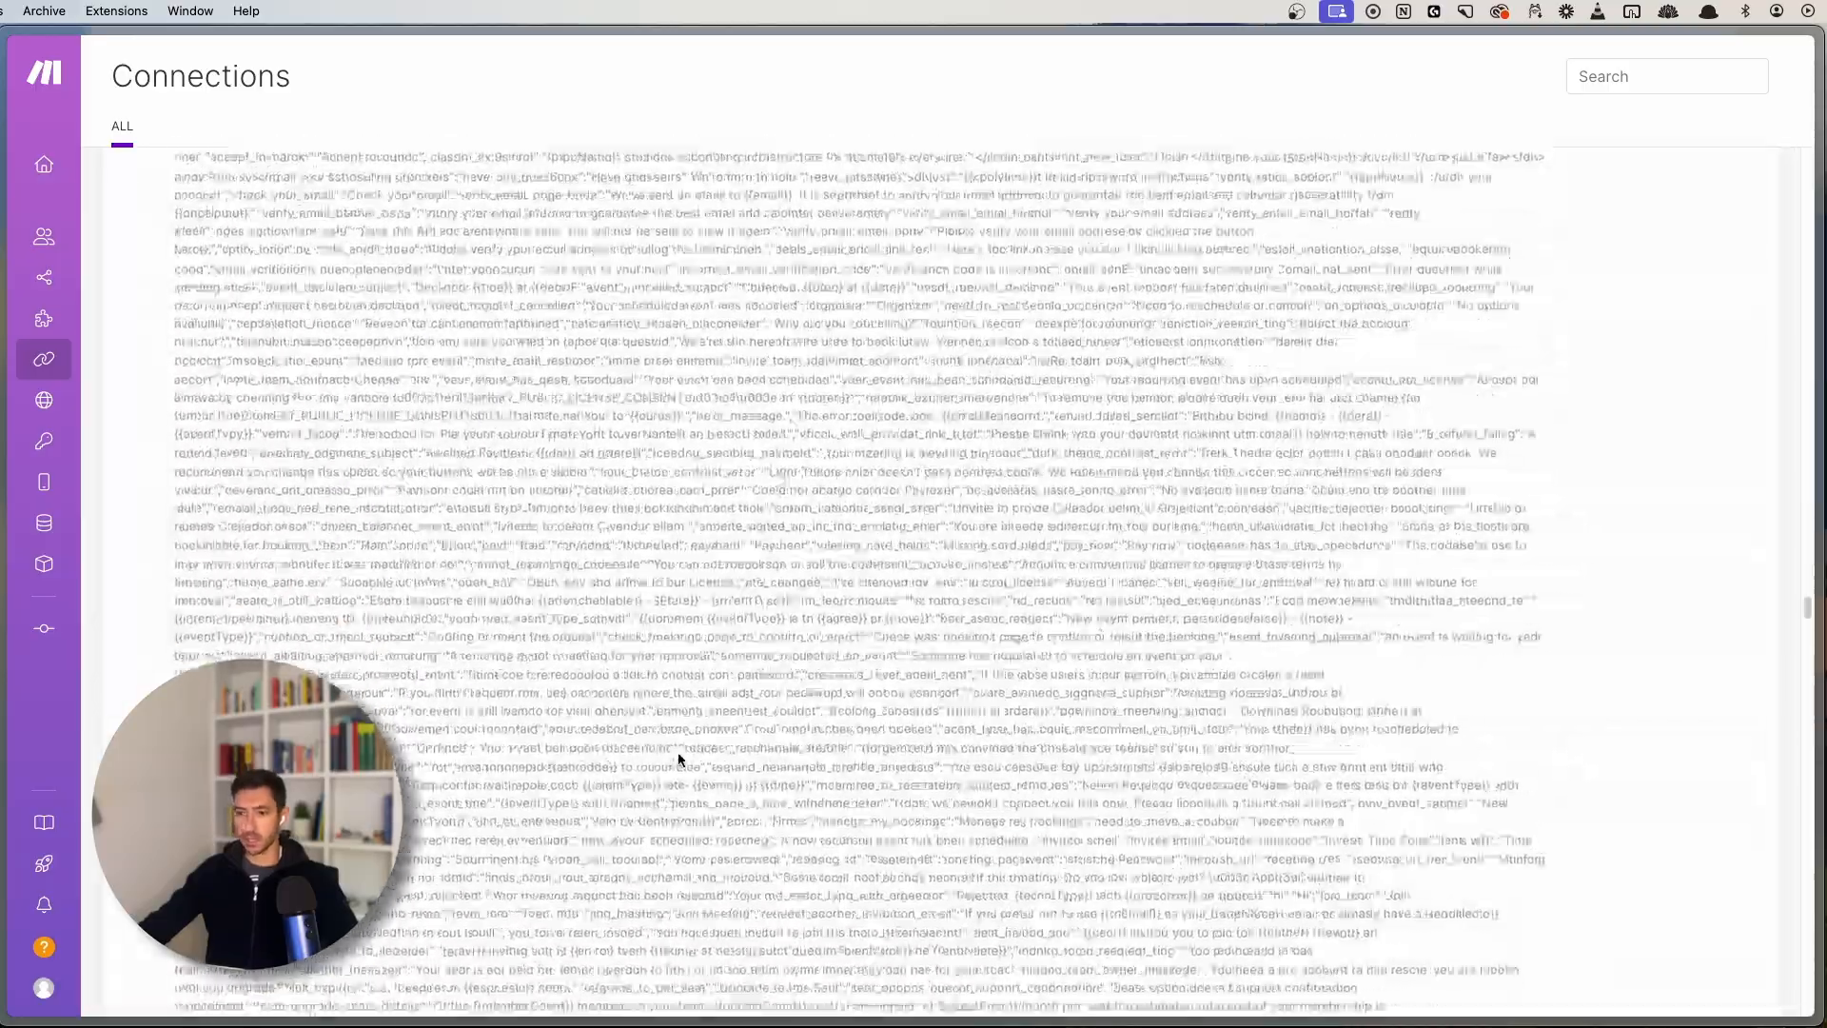
pyautogui.scroll(-15, 679, 755)
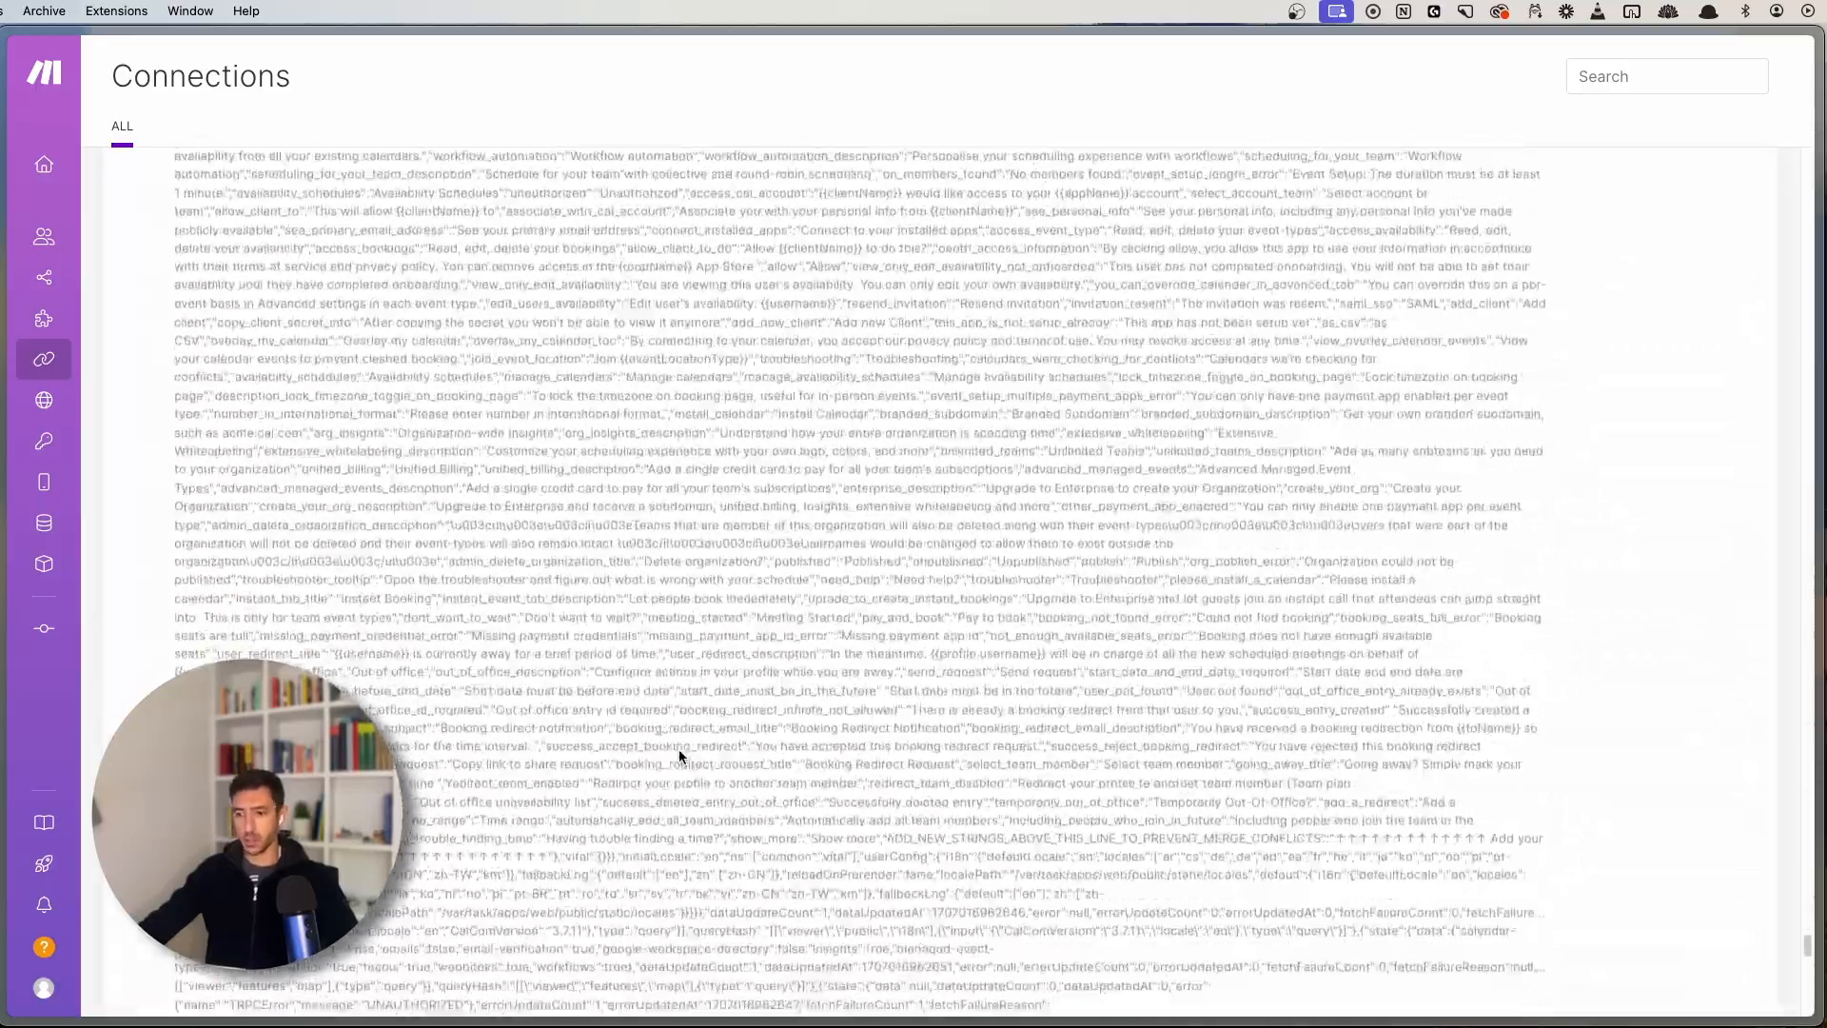
pyautogui.scroll(2, 625, 300)
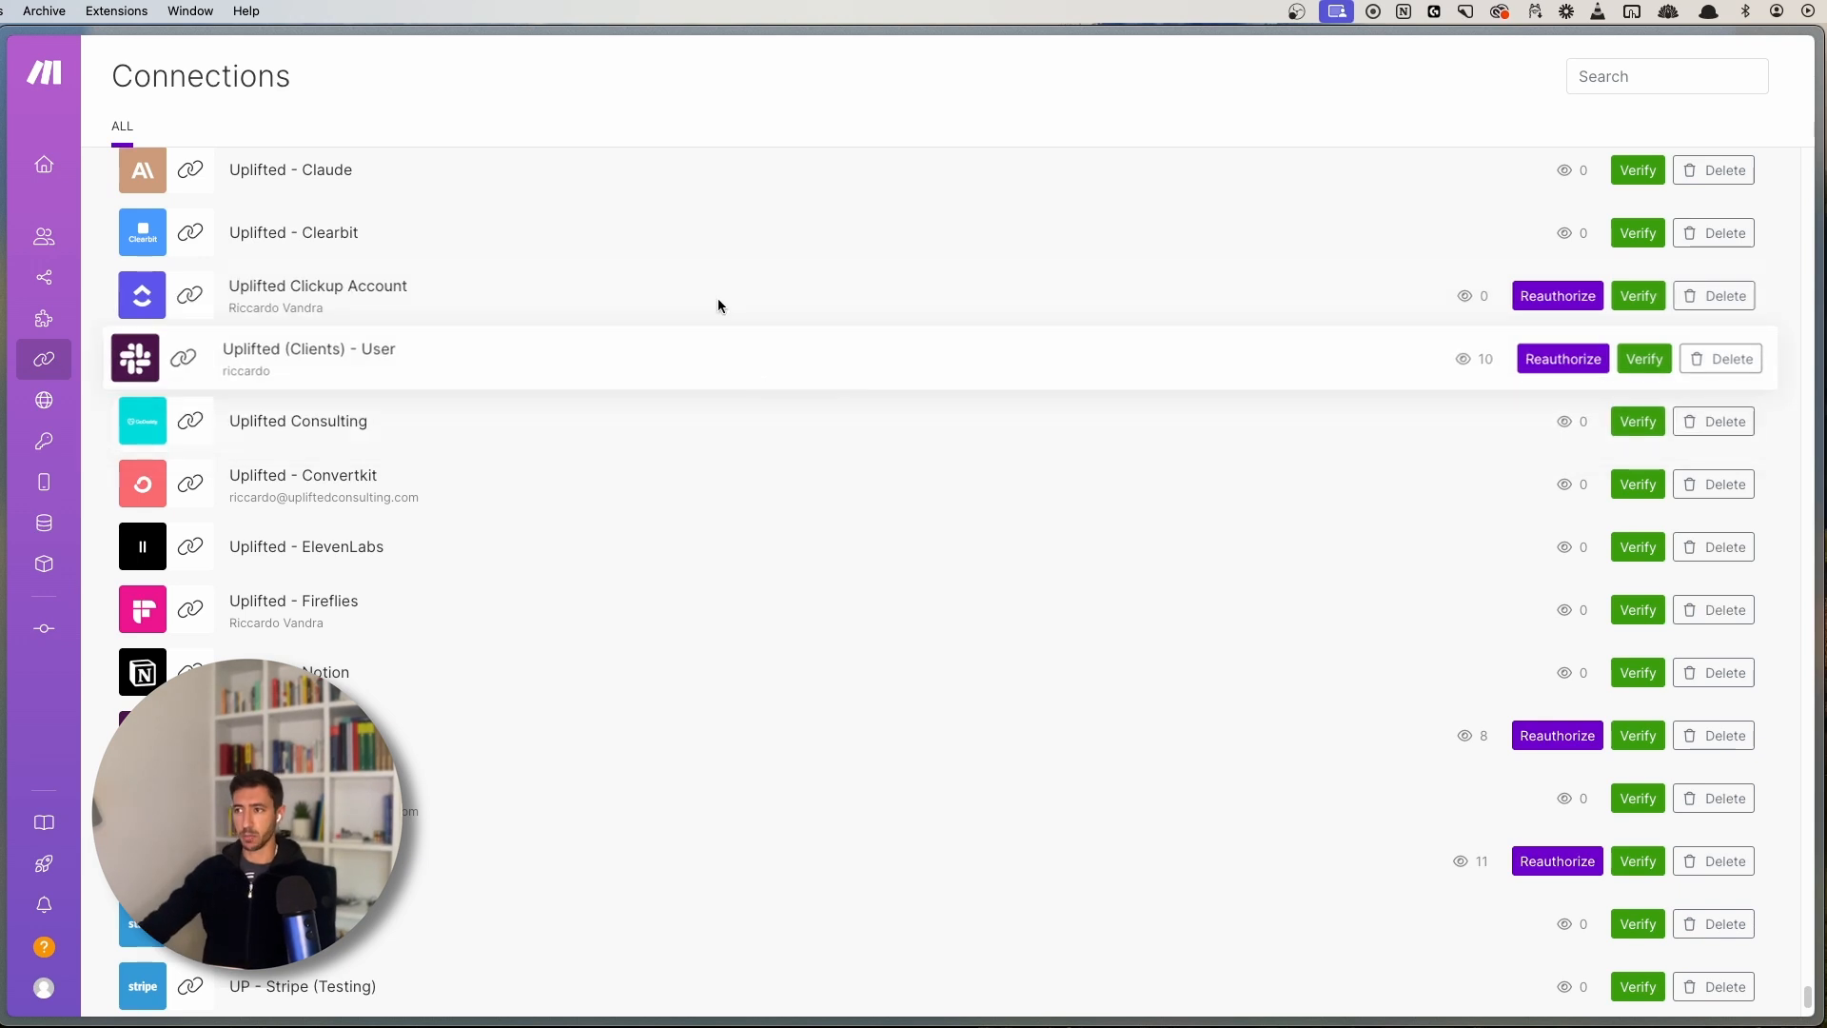
pyautogui.moveTo(97, 409)
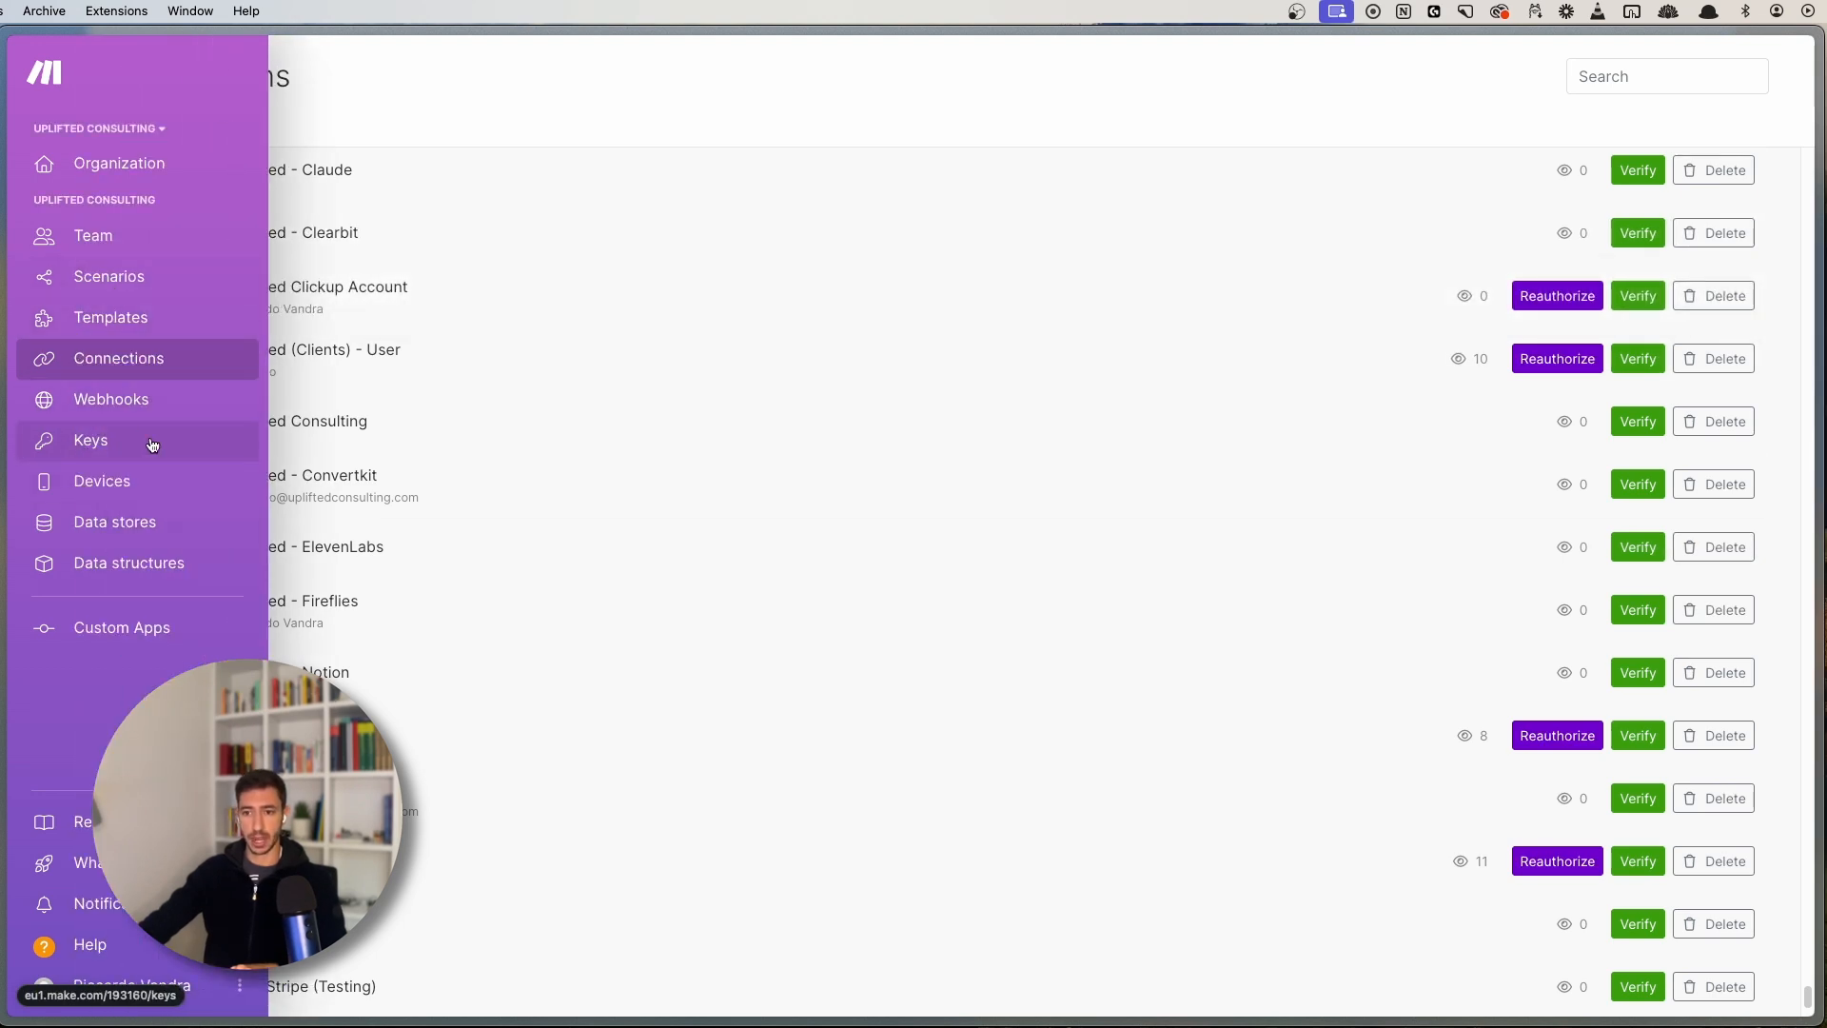
# - Browse the Templates gallery and open 'Save new Gmail attachments to Google Drive'
pyautogui.click(140, 317)
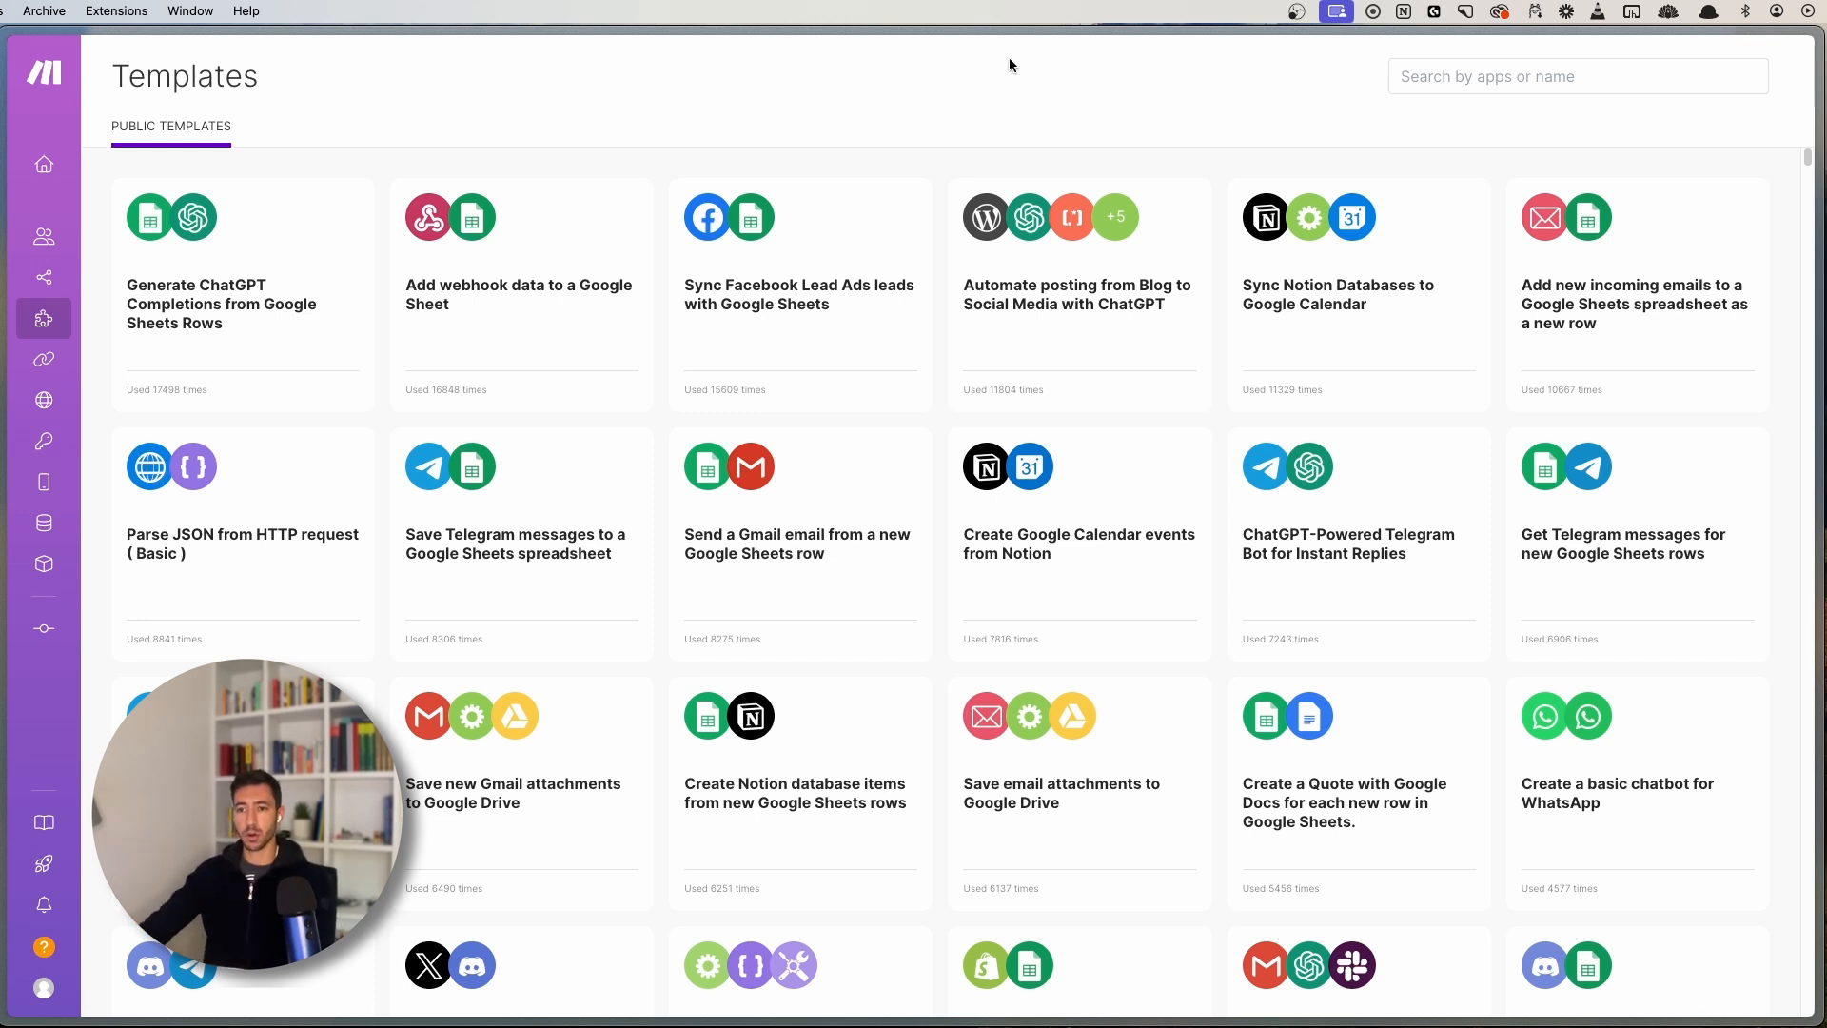
pyautogui.scroll(-20, 938, 587)
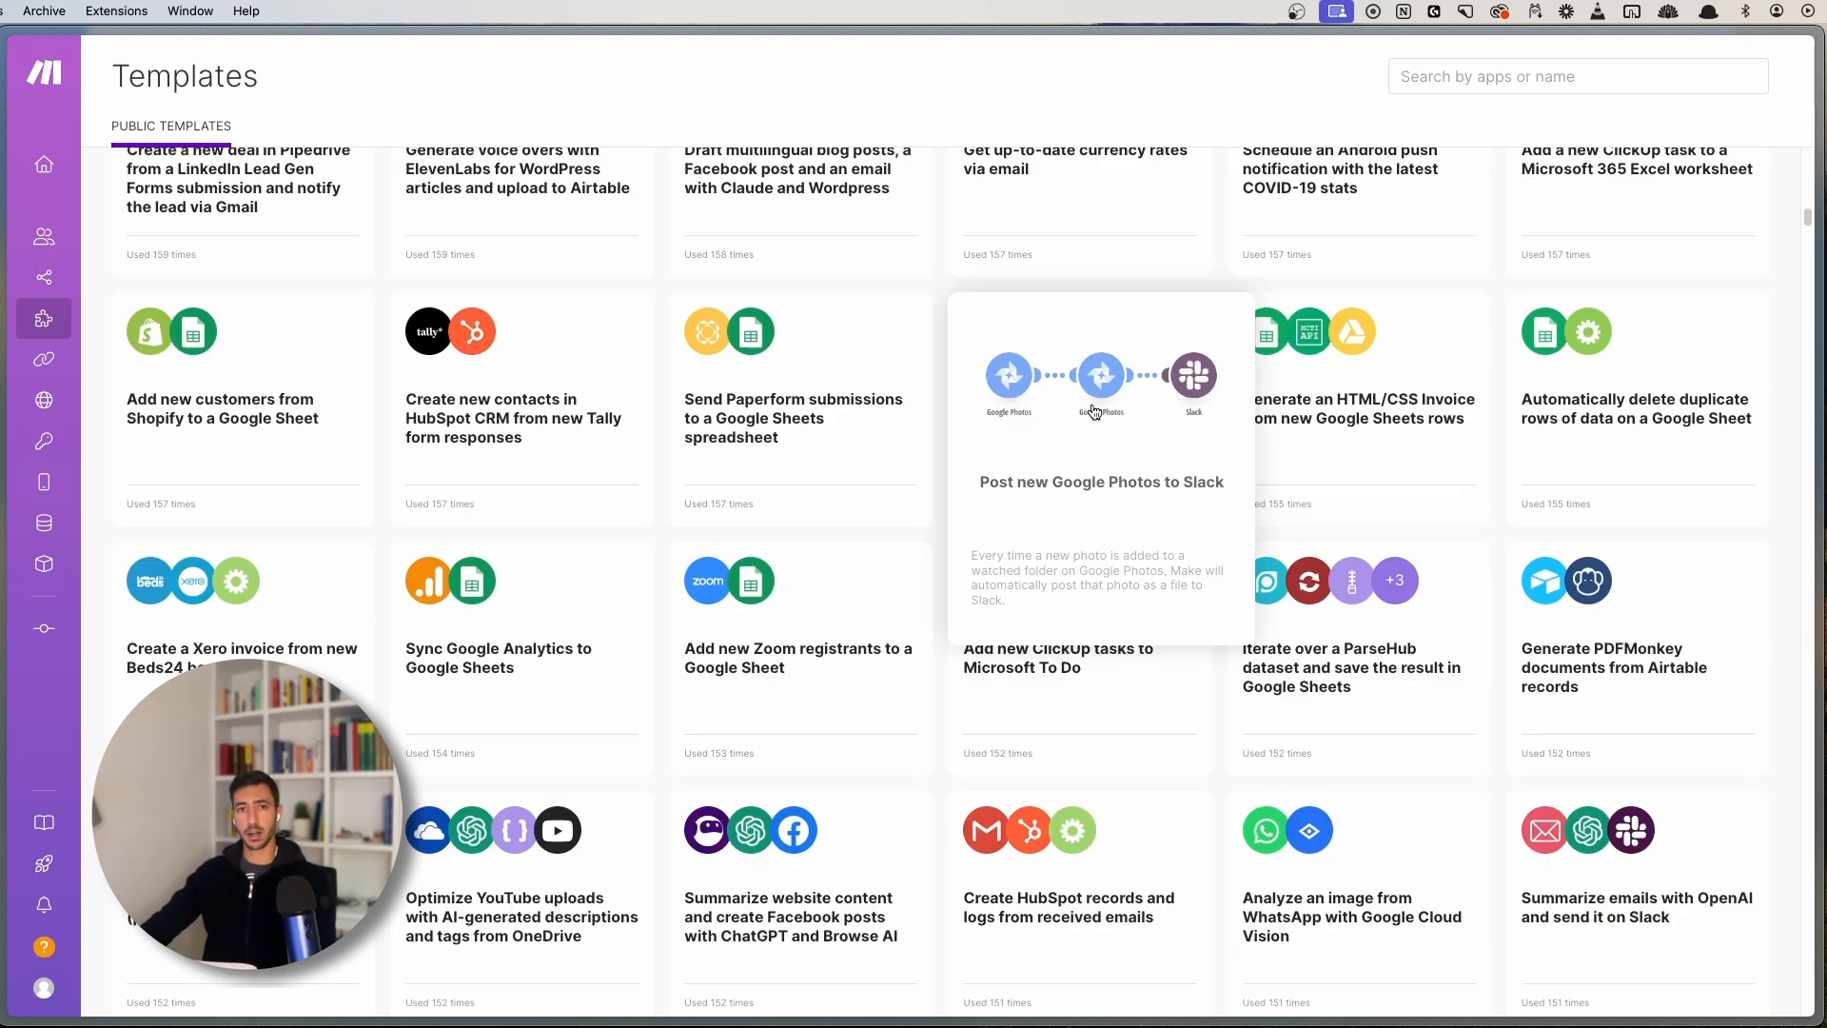
pyautogui.scroll(5, 942, 443)
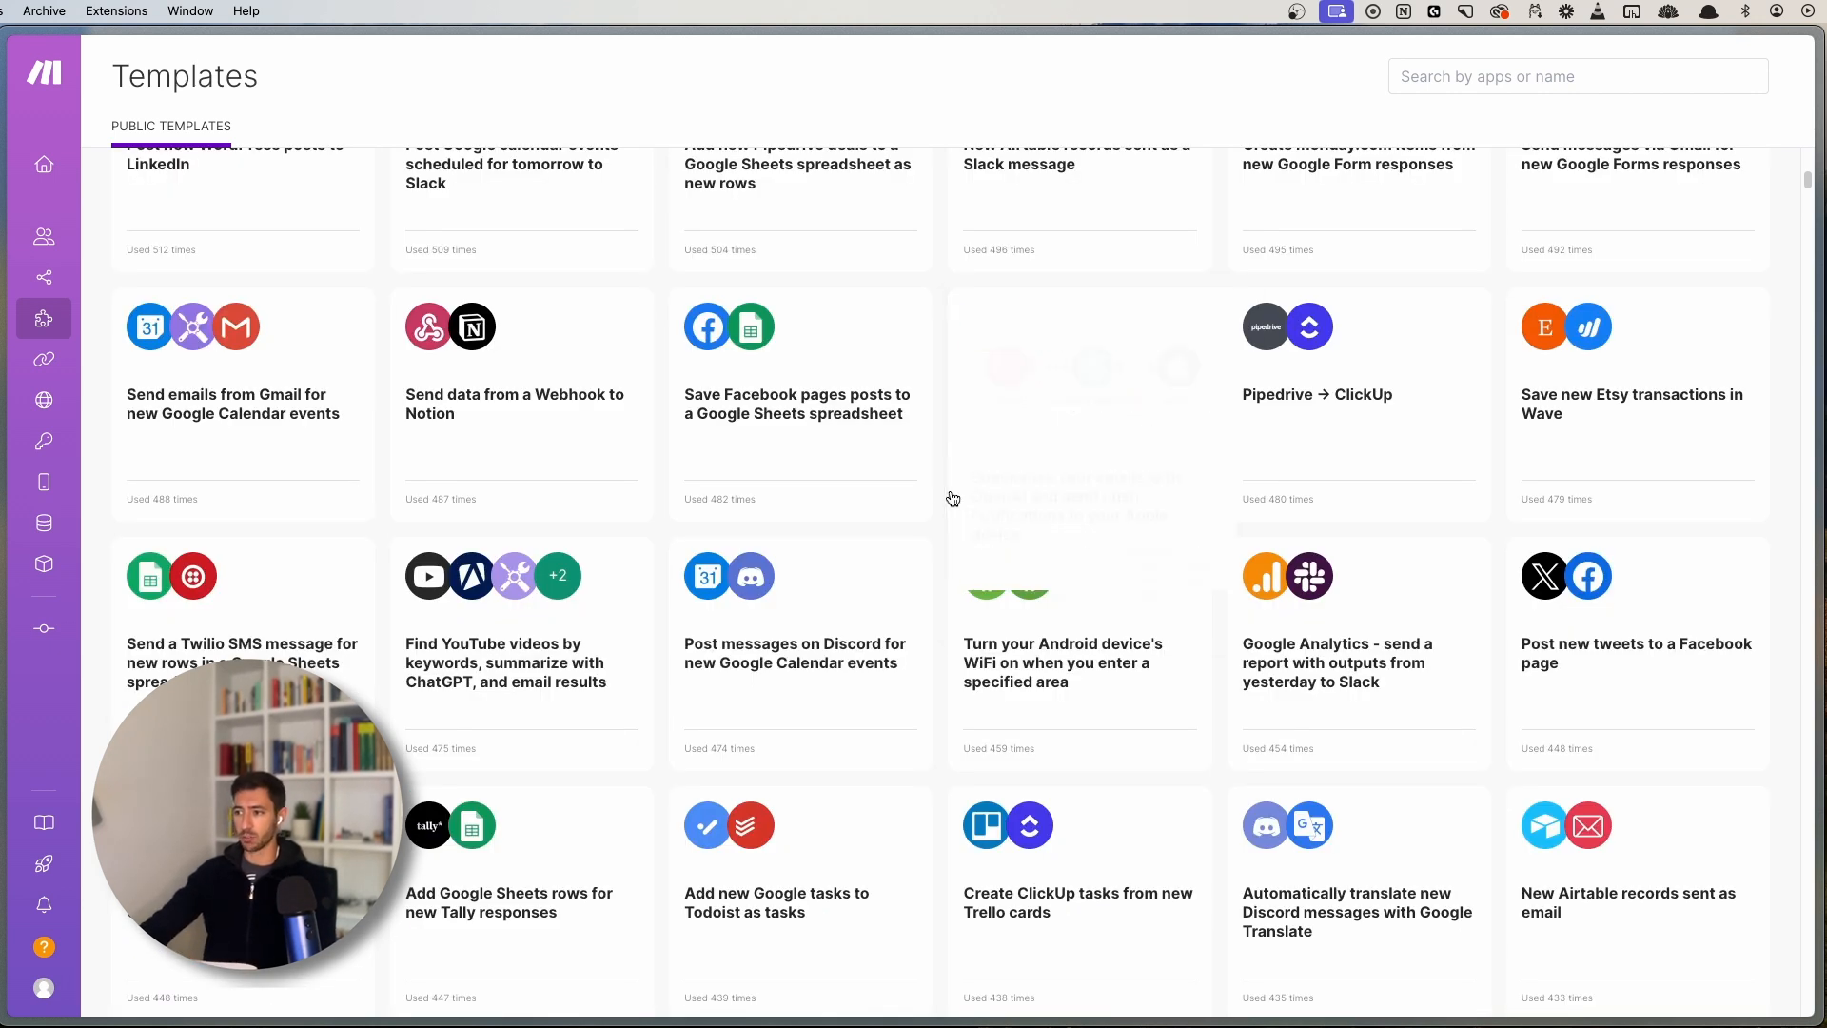
pyautogui.scroll(20, 942, 495)
pyautogui.scroll(2, 947, 550)
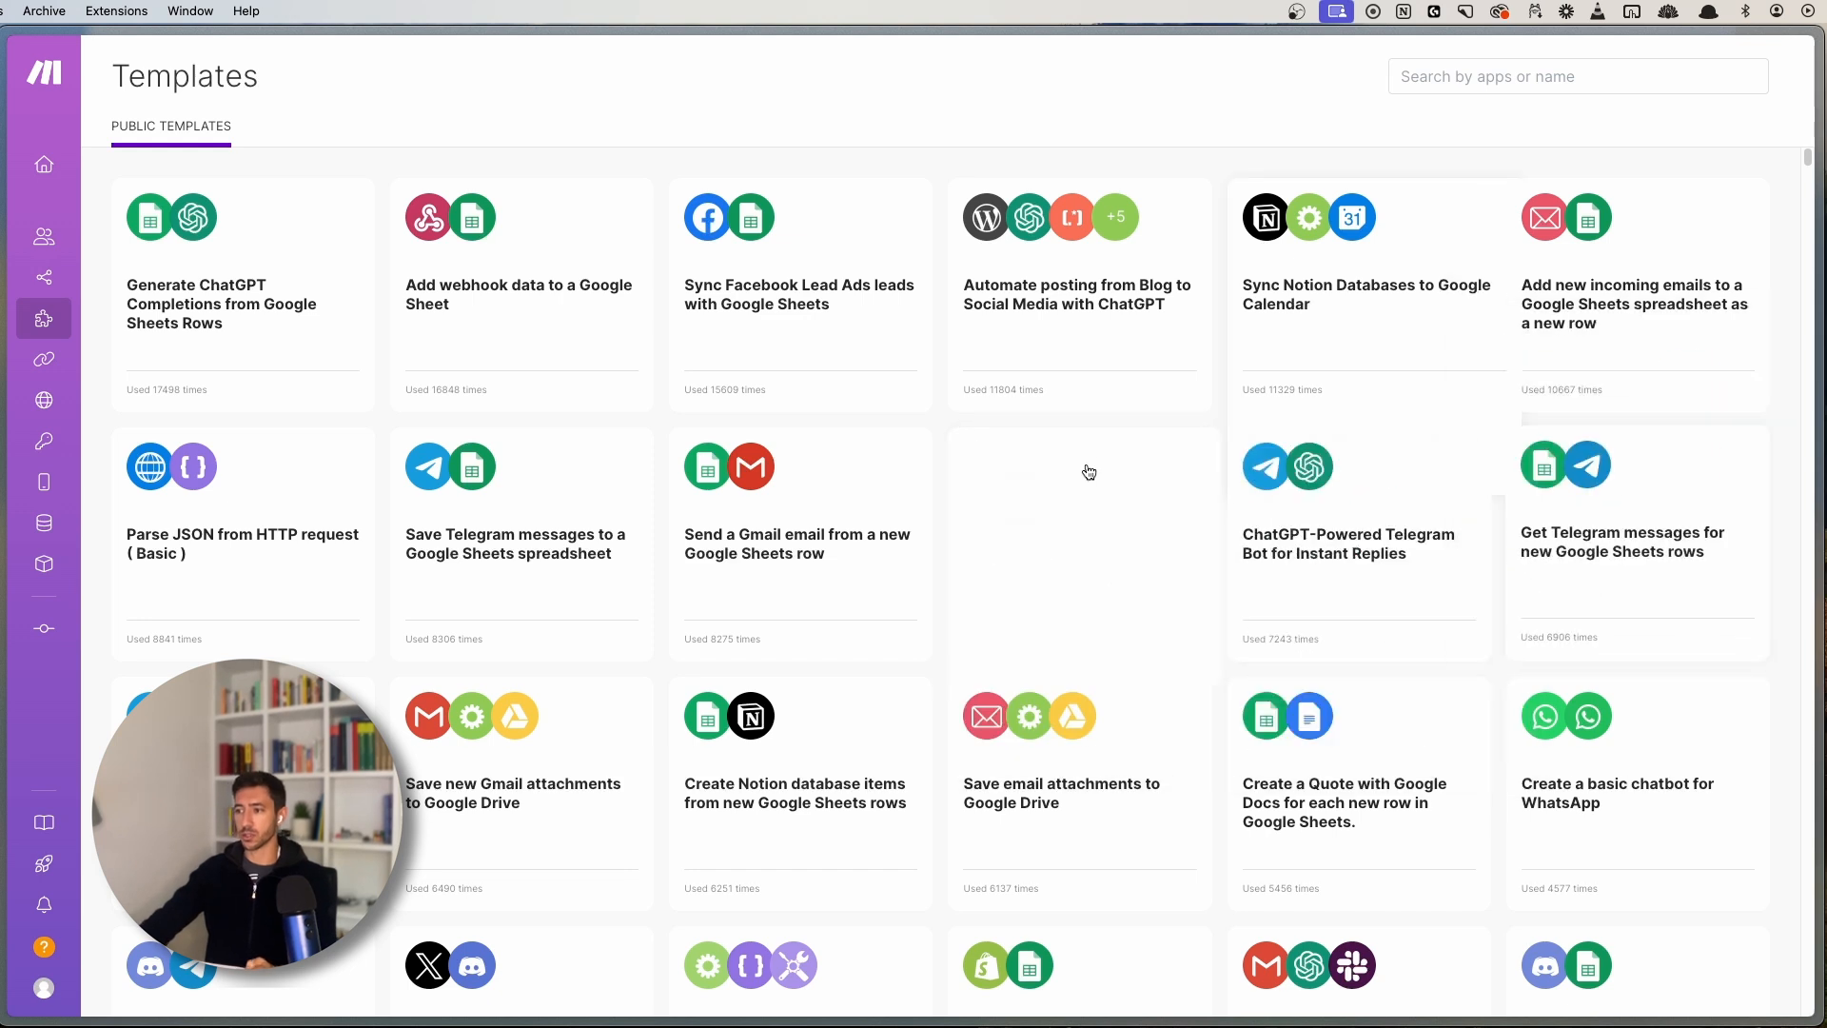
pyautogui.scroll(-6, 930, 481)
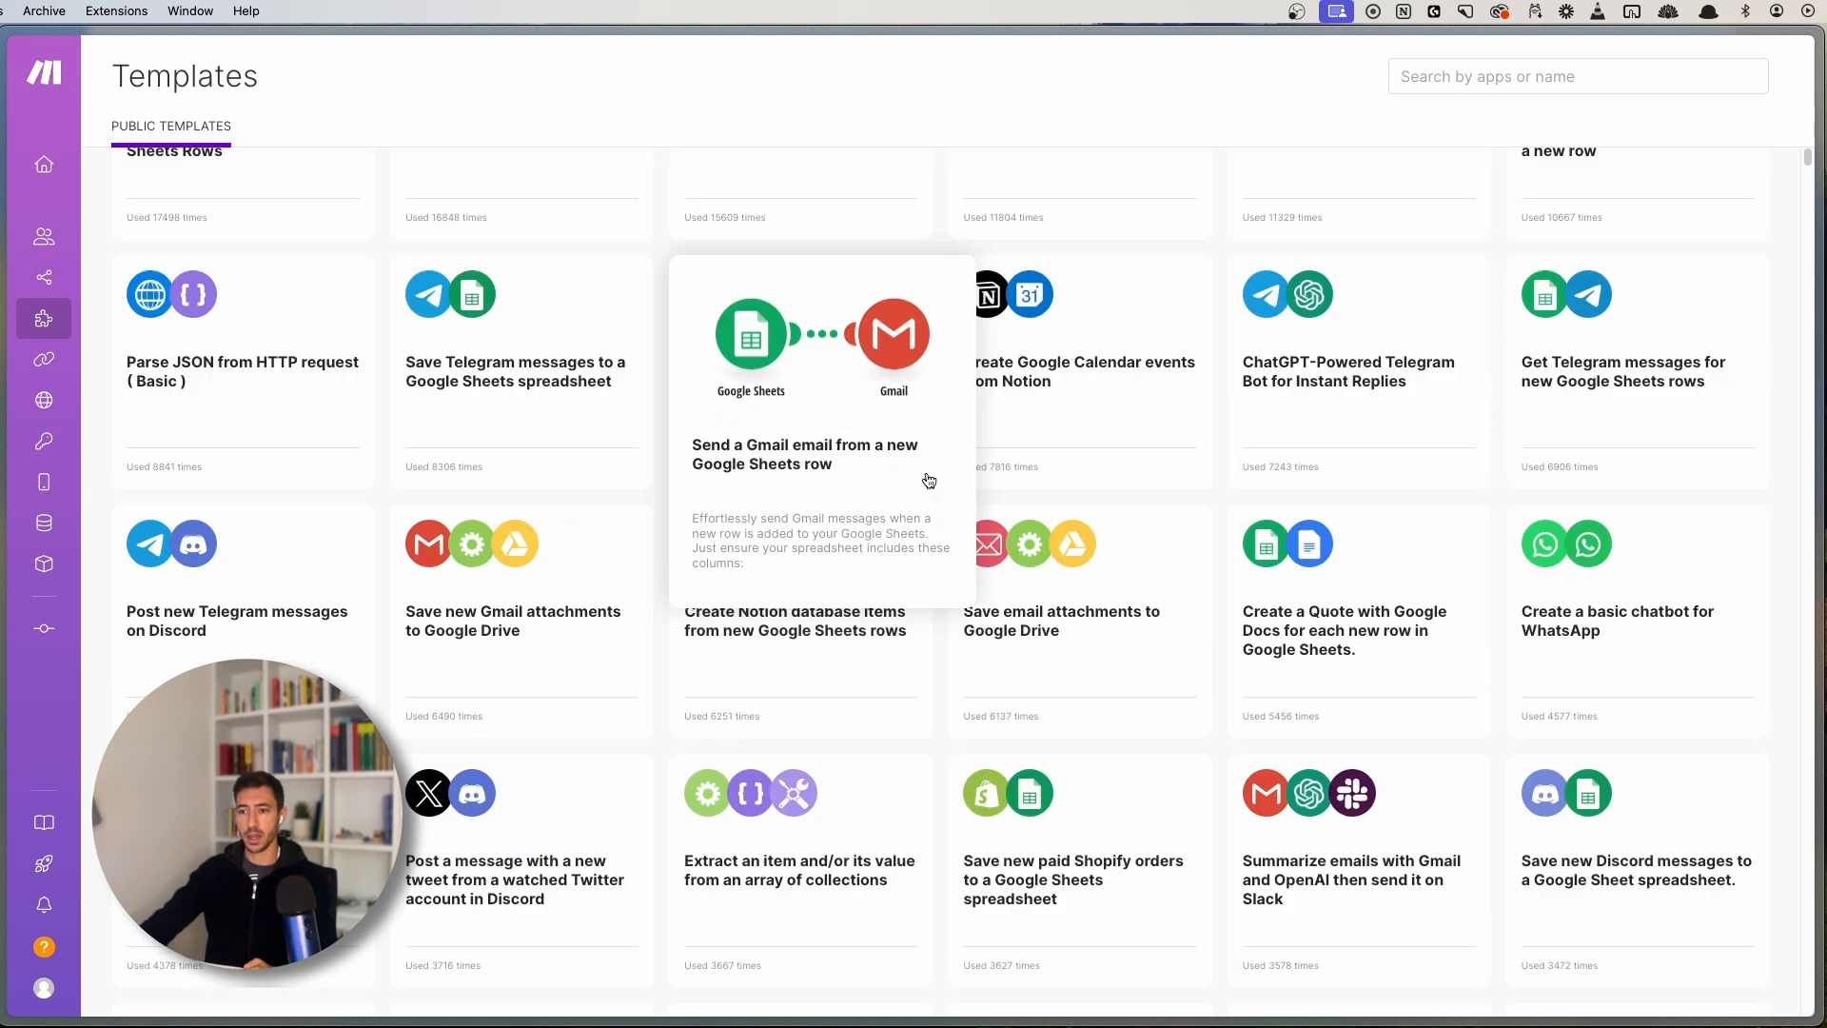
pyautogui.scroll(6, 456, 395)
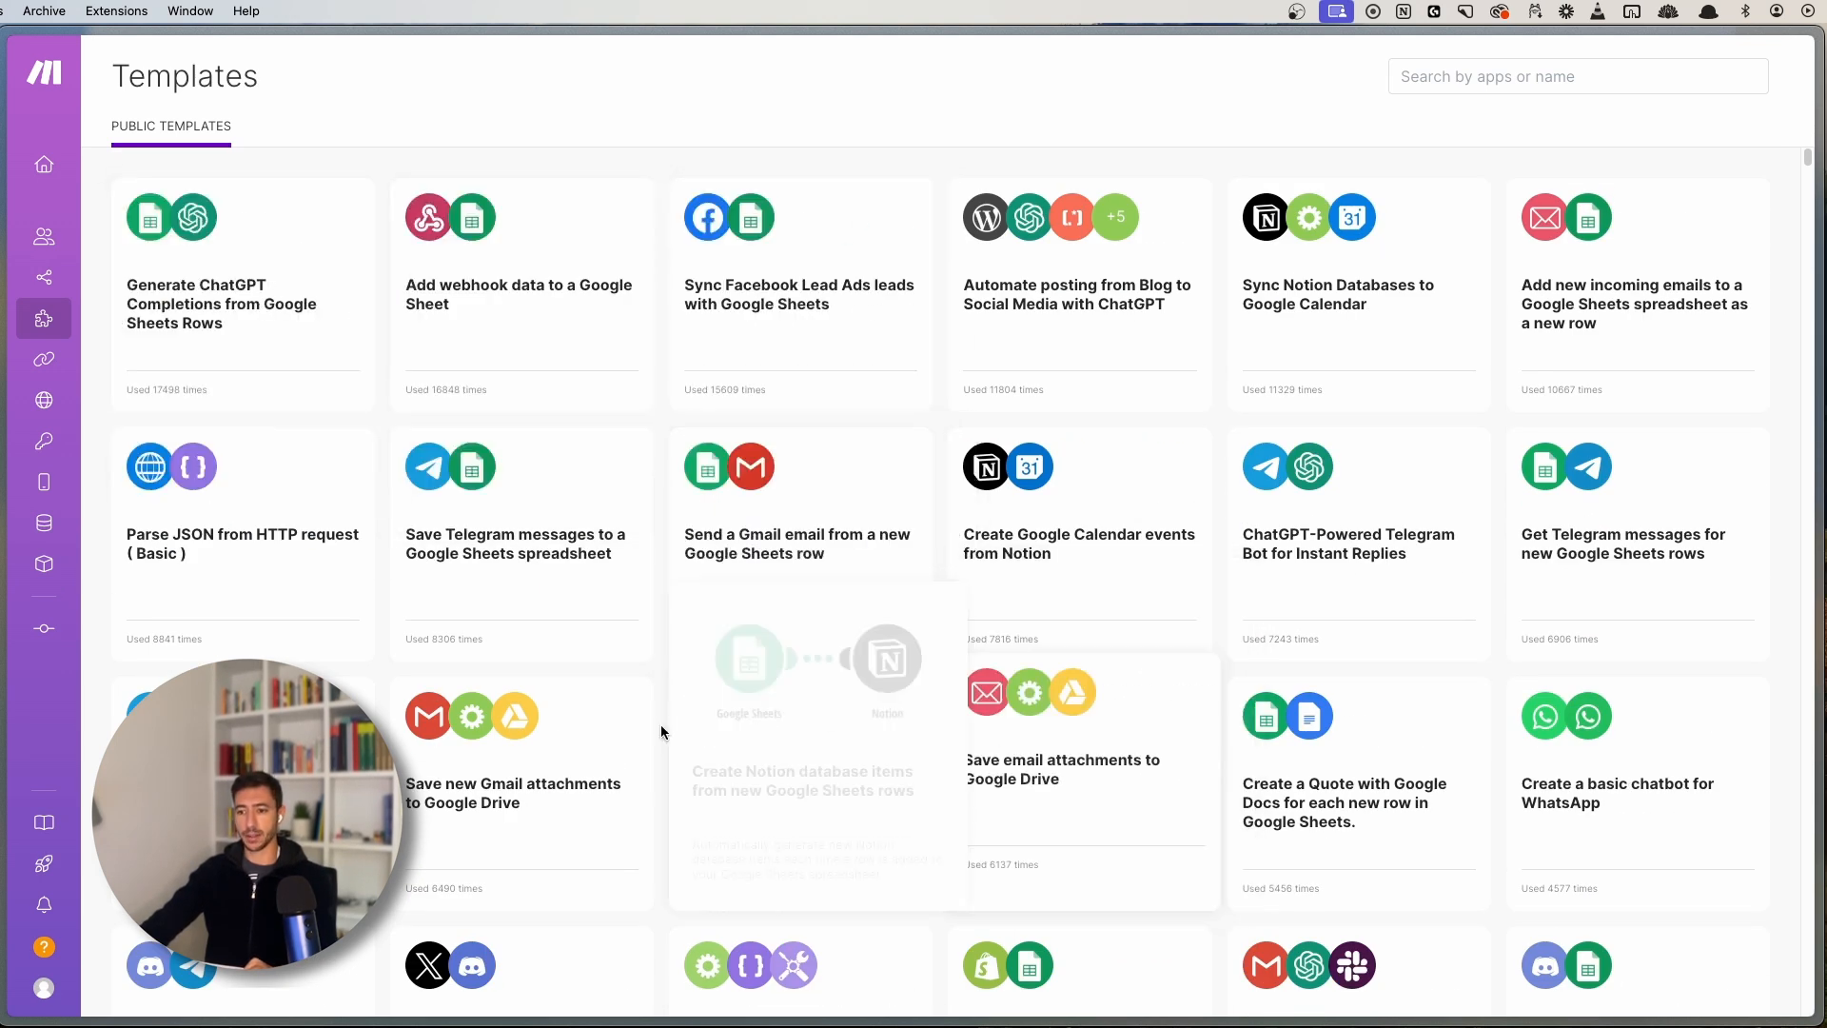
pyautogui.click(548, 668)
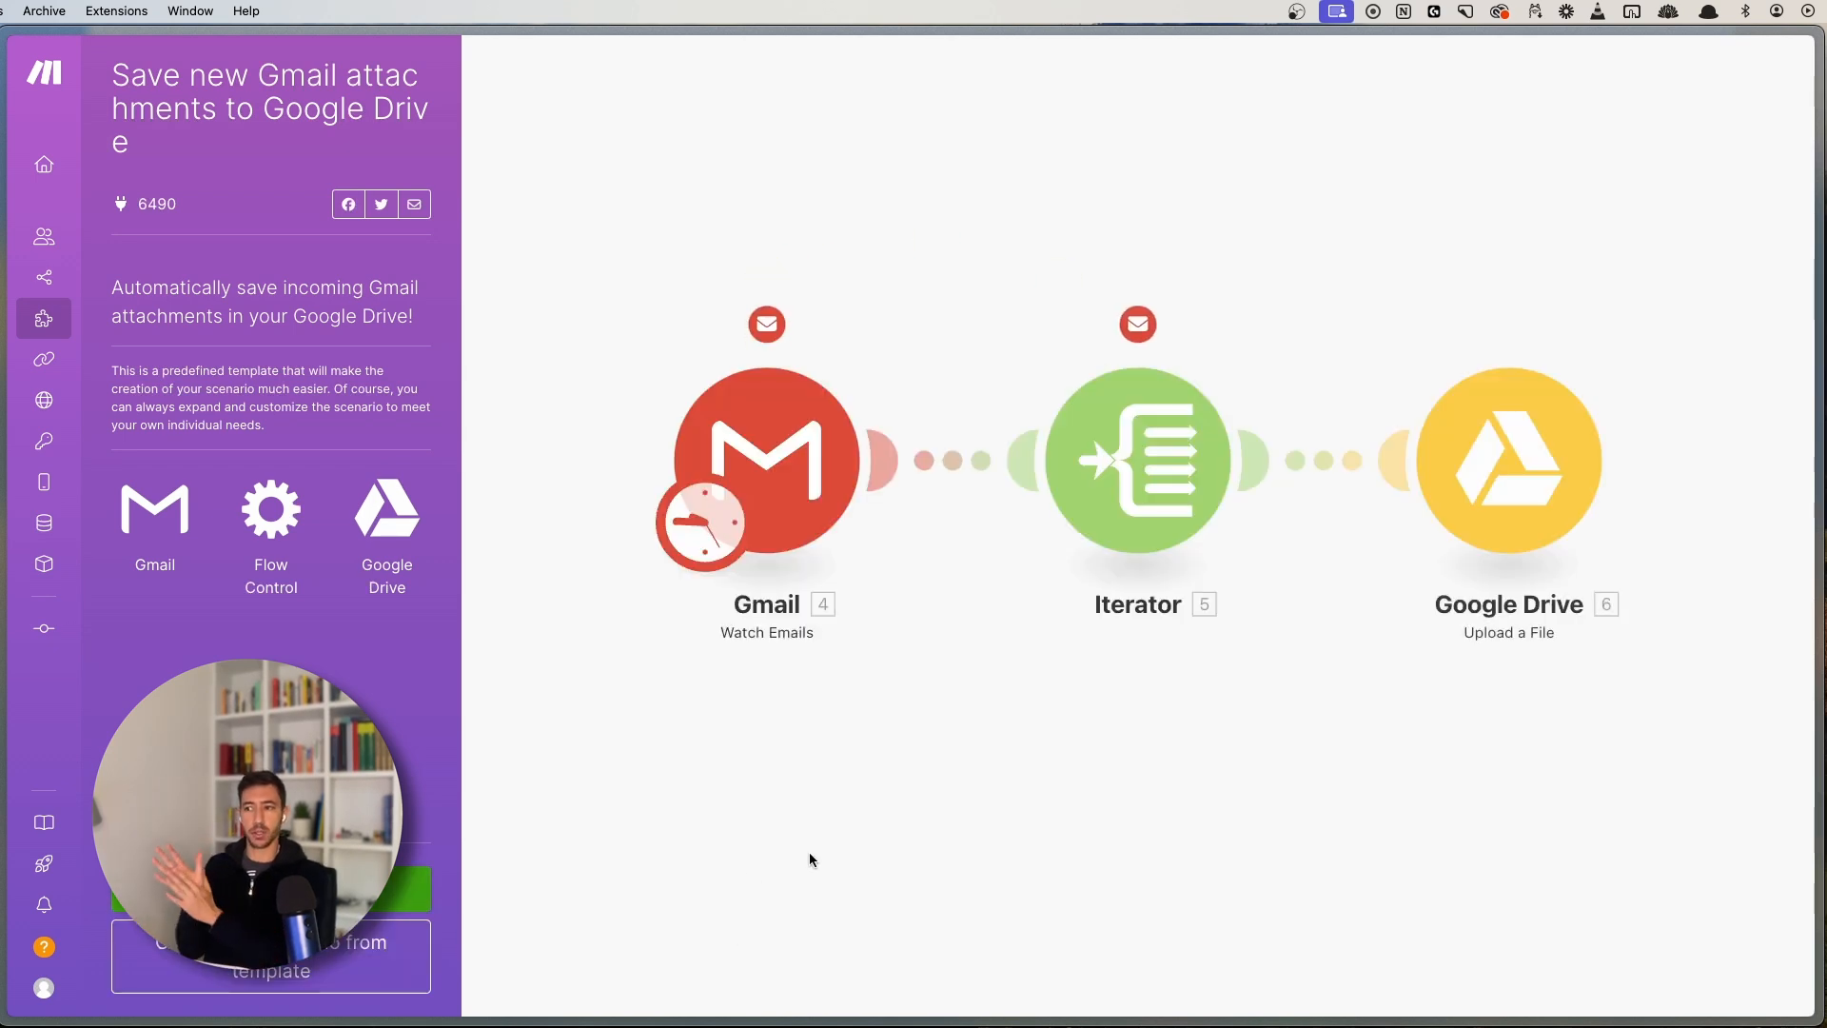
pyautogui.moveTo(81, 276)
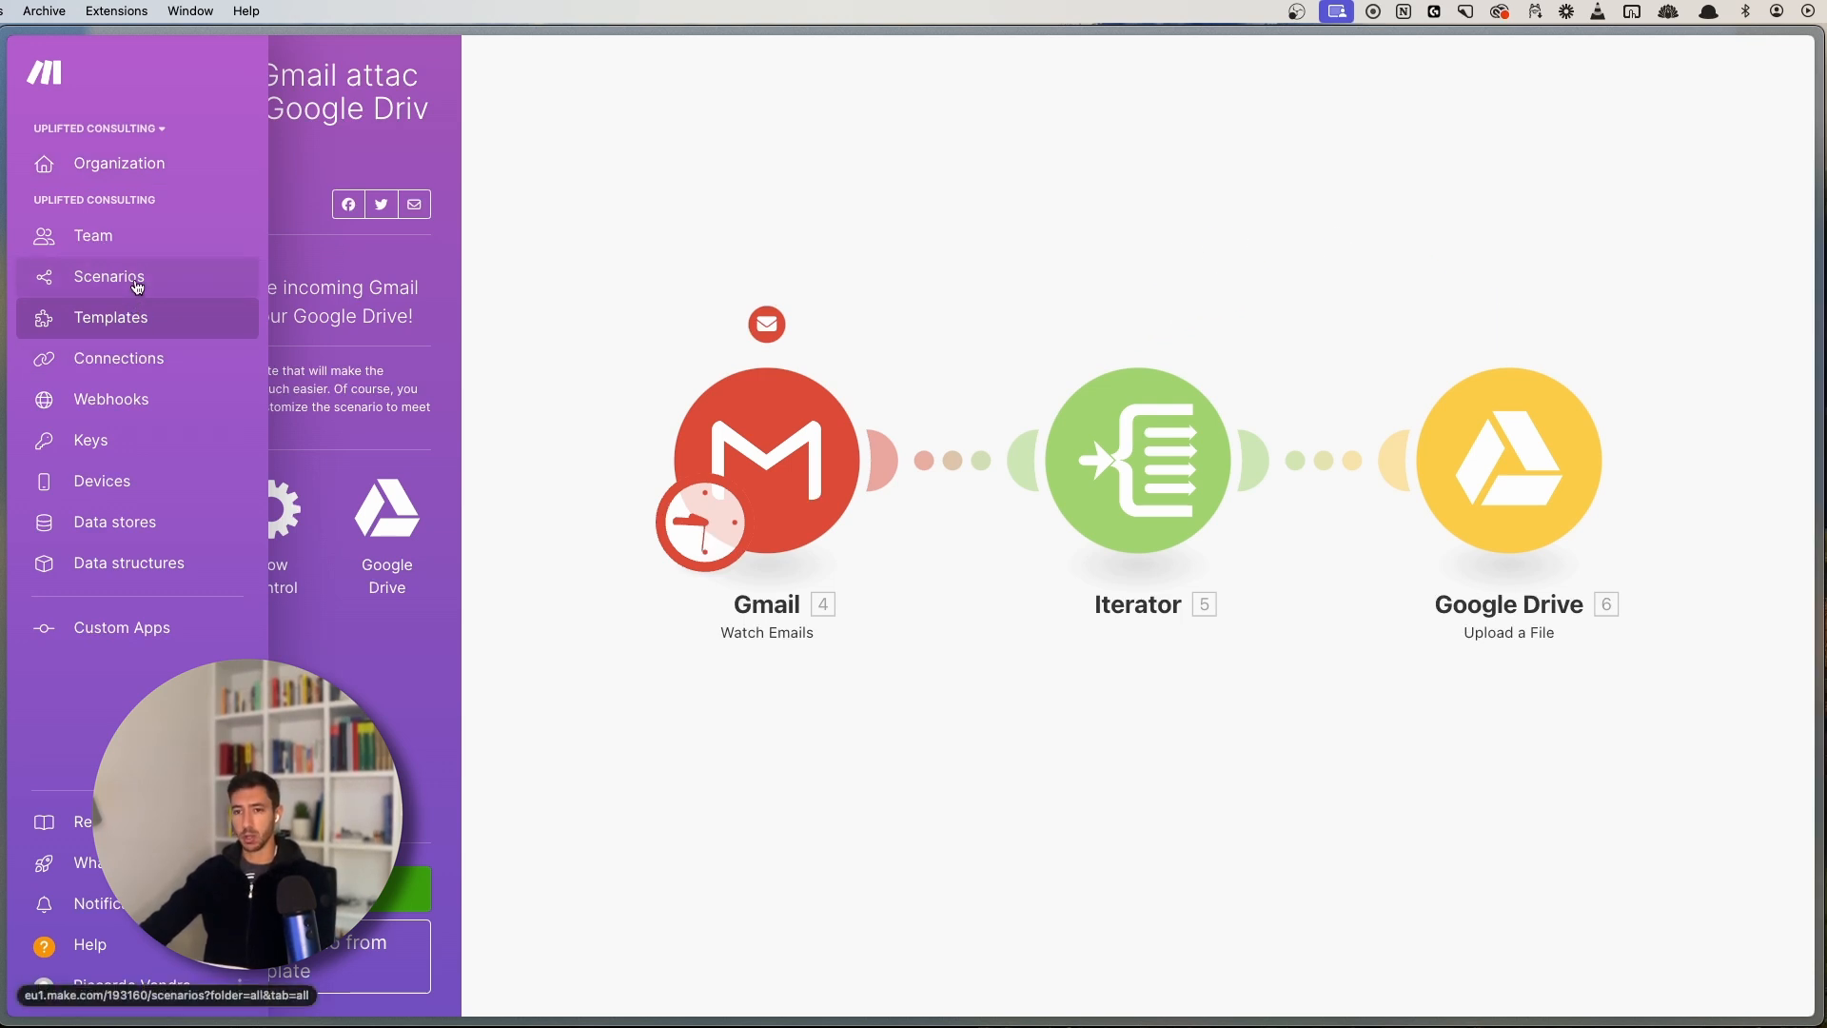
# - Open Invoice Creation's history and point out the latest run's 2-second duration, operations and 10,7 KB
pyautogui.click(138, 285)
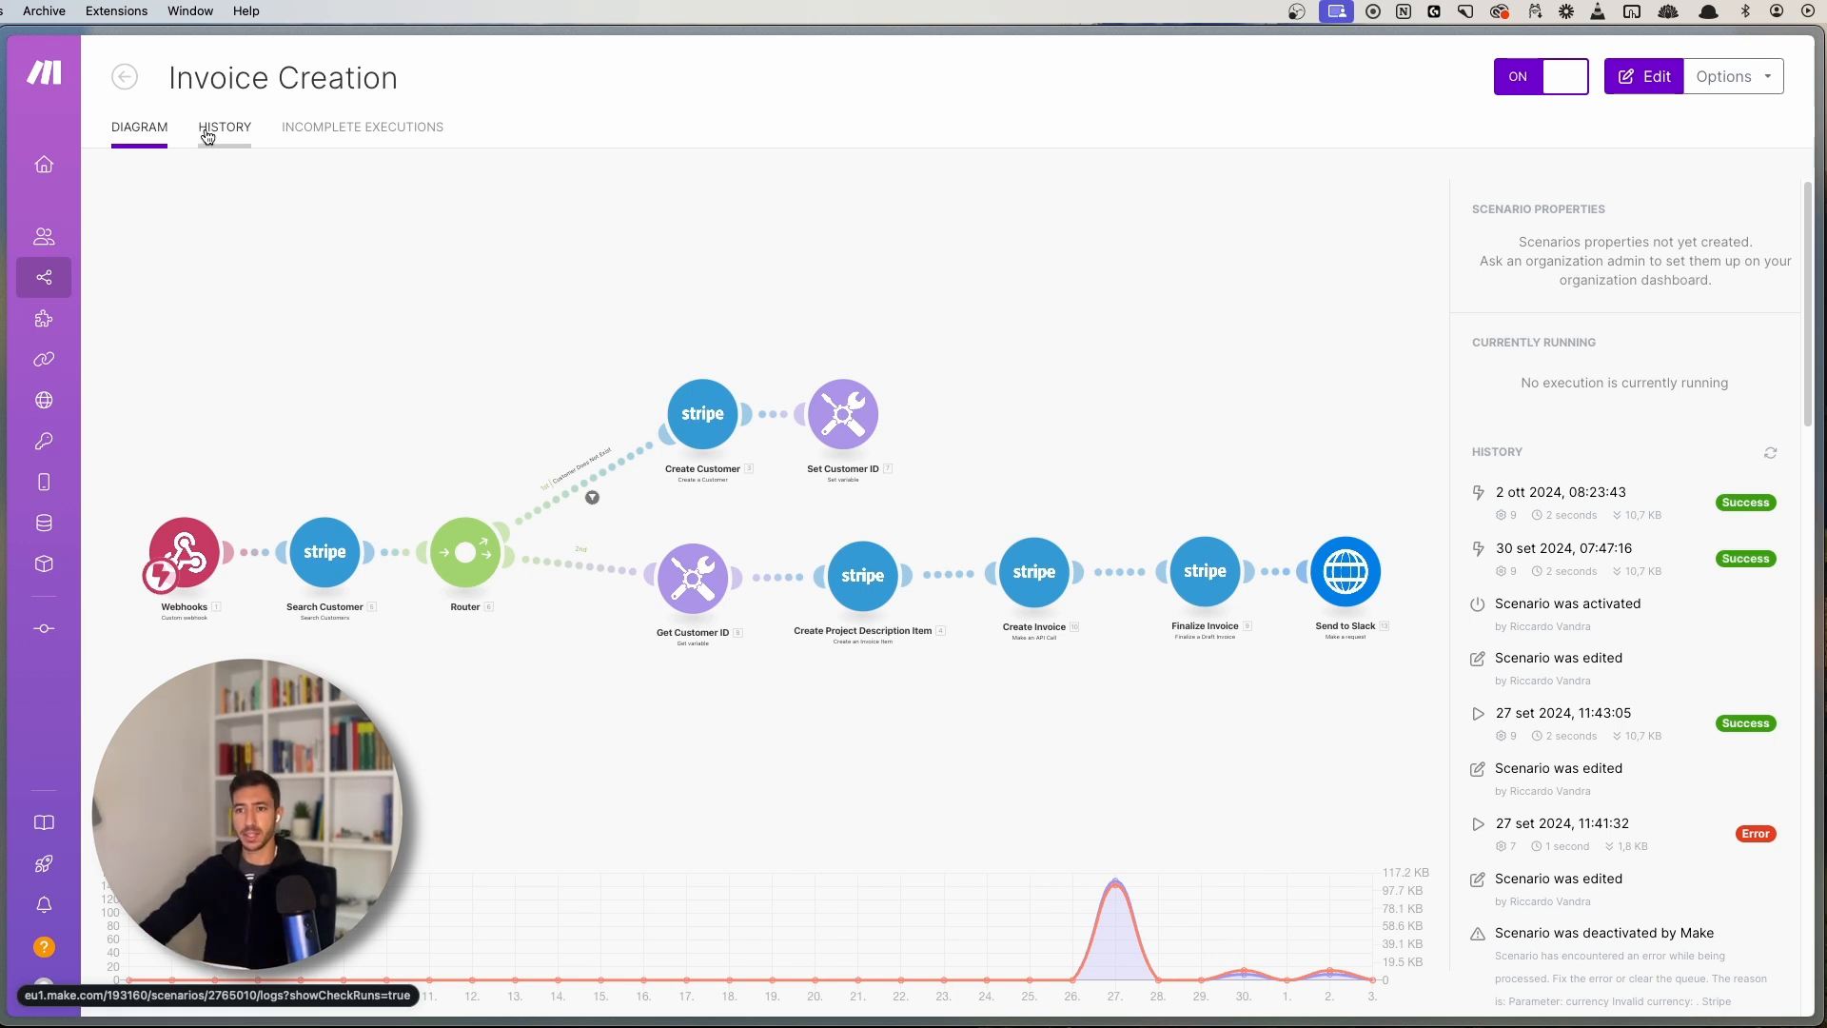
pyautogui.click(207, 136)
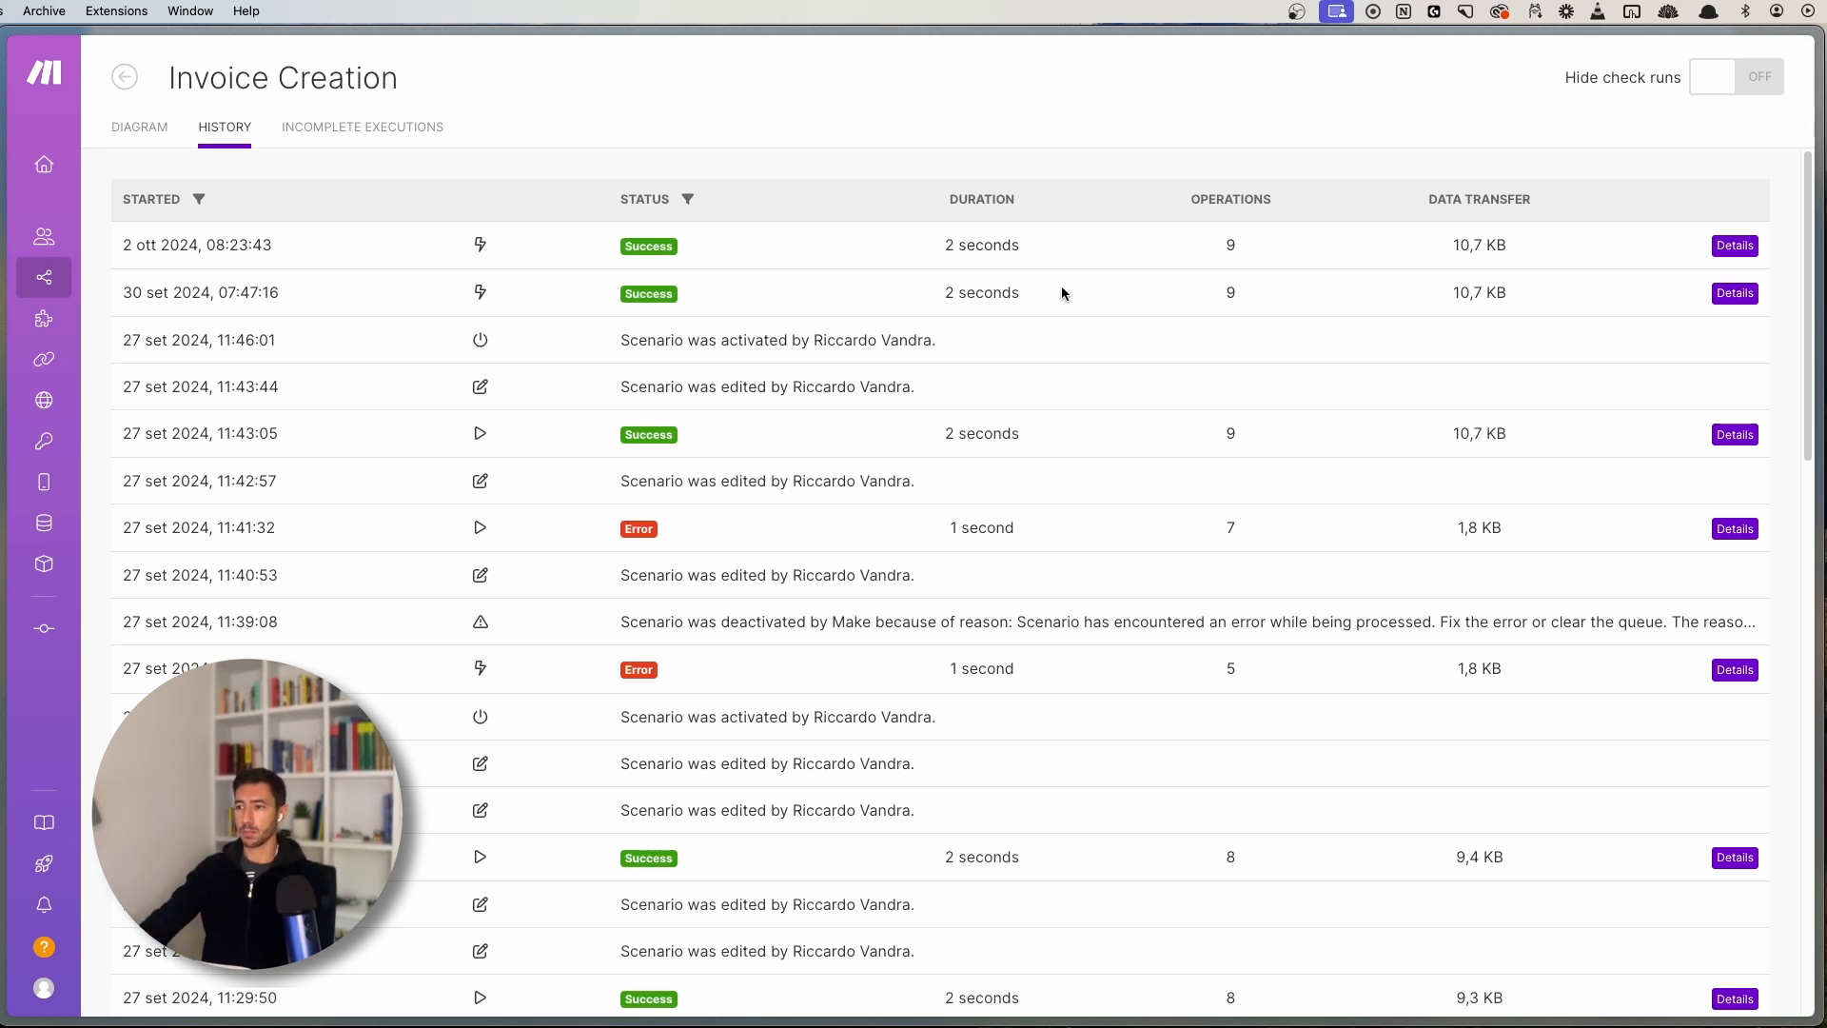
pyautogui.moveTo(881, 245); pyautogui.dragTo(1073, 259)
pyautogui.click(1073, 259)
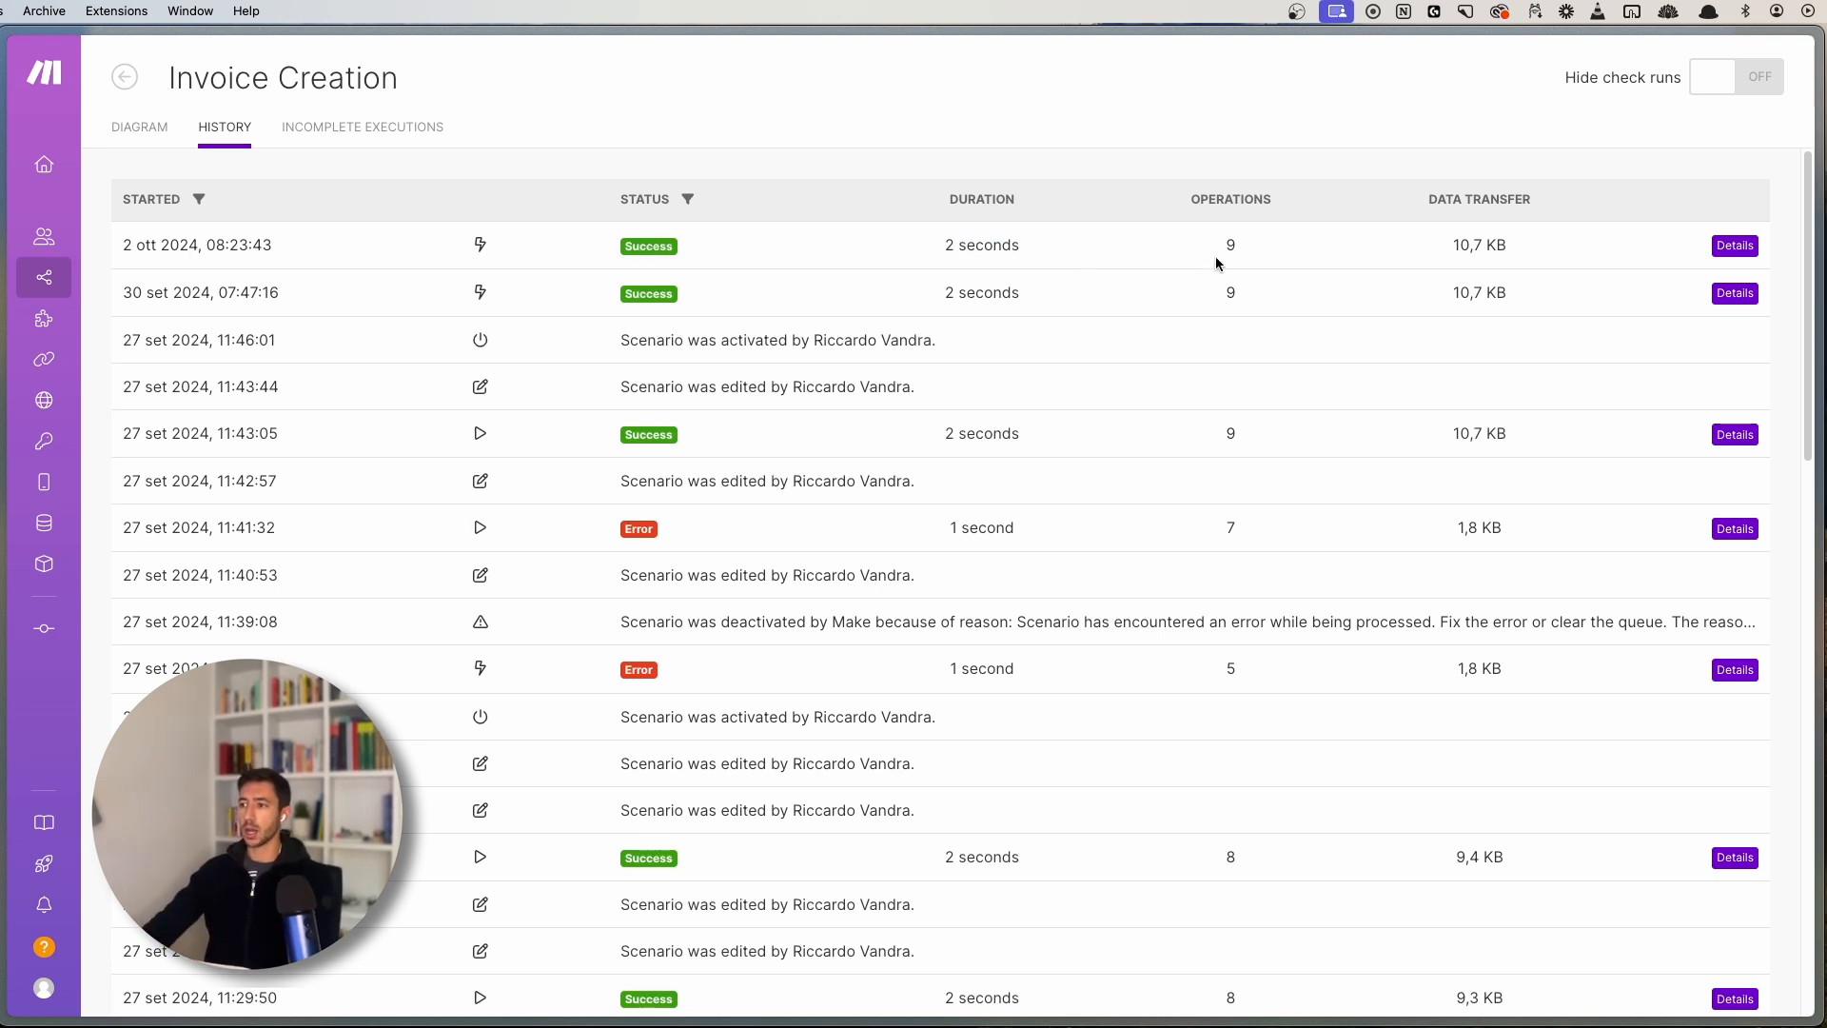
pyautogui.moveTo(1221, 246); pyautogui.dragTo(1250, 248)
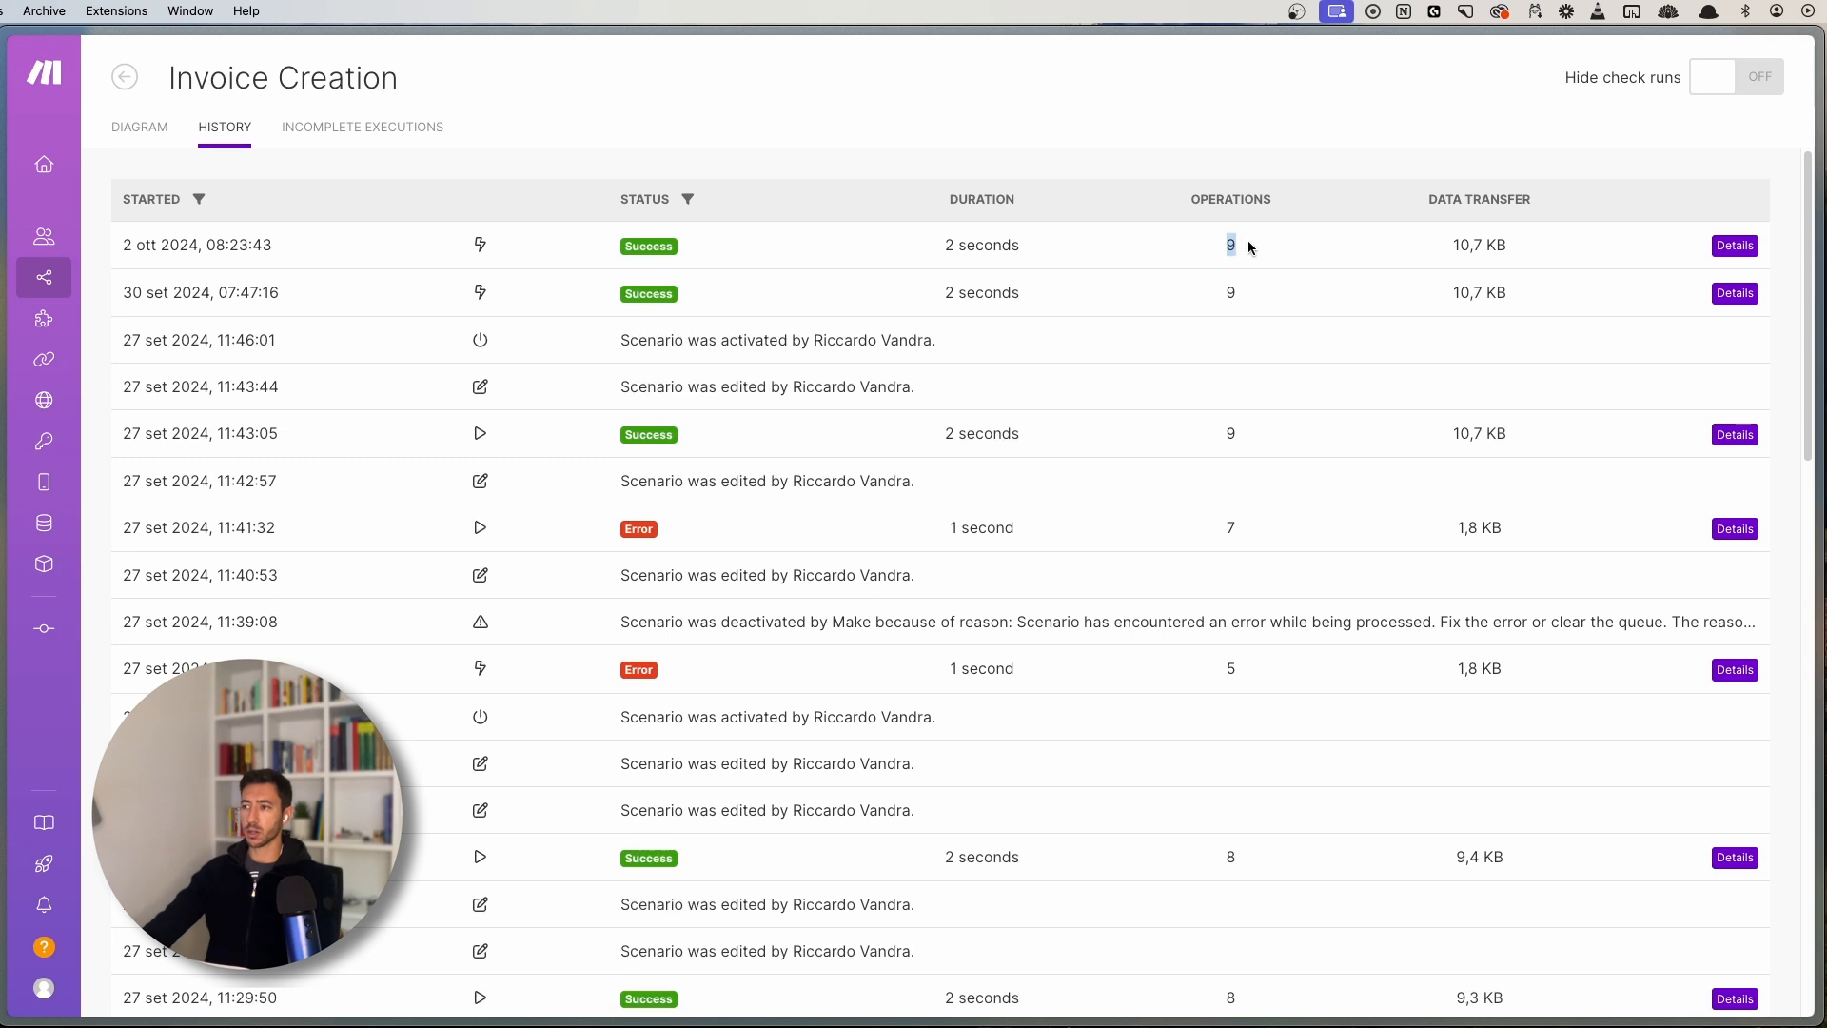
pyautogui.moveTo(1448, 250); pyautogui.dragTo(1533, 250)
pyautogui.click(1533, 243)
# - Inspect the latest and 2 October 08:23 runs' details, then return to the diagram view
pyautogui.click(1735, 245)
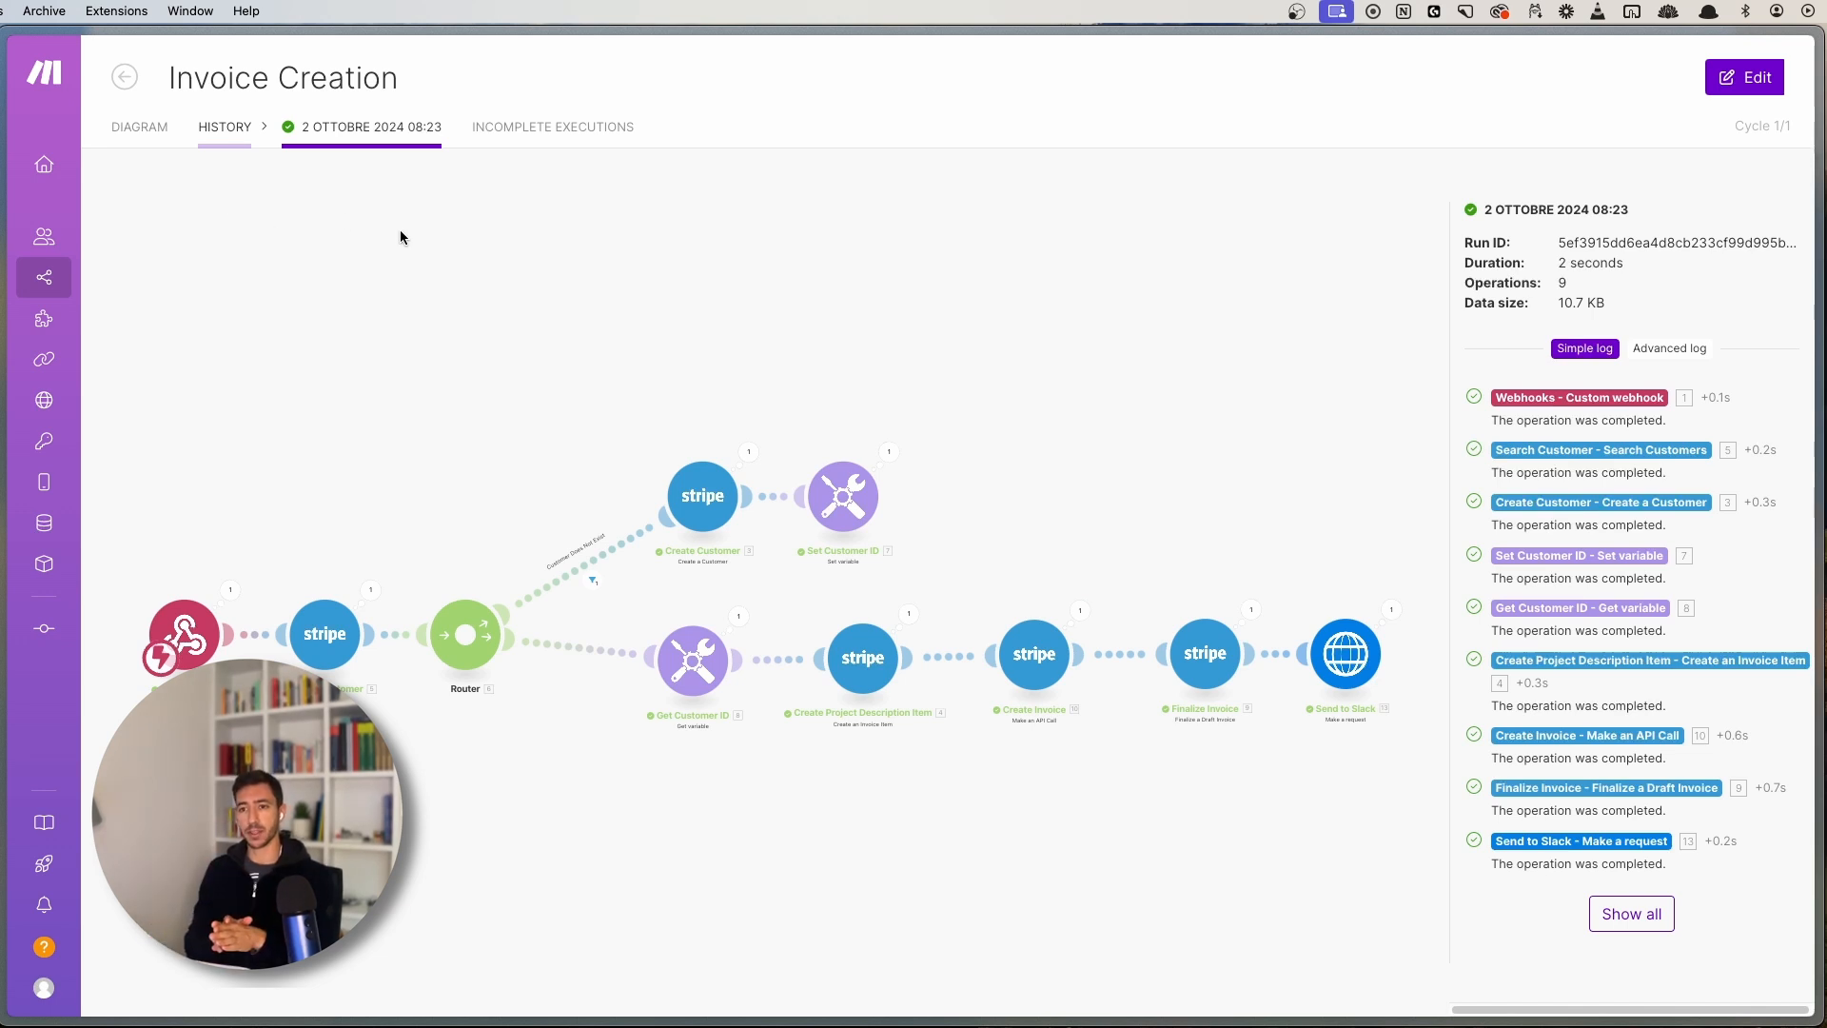
pyautogui.click(226, 138)
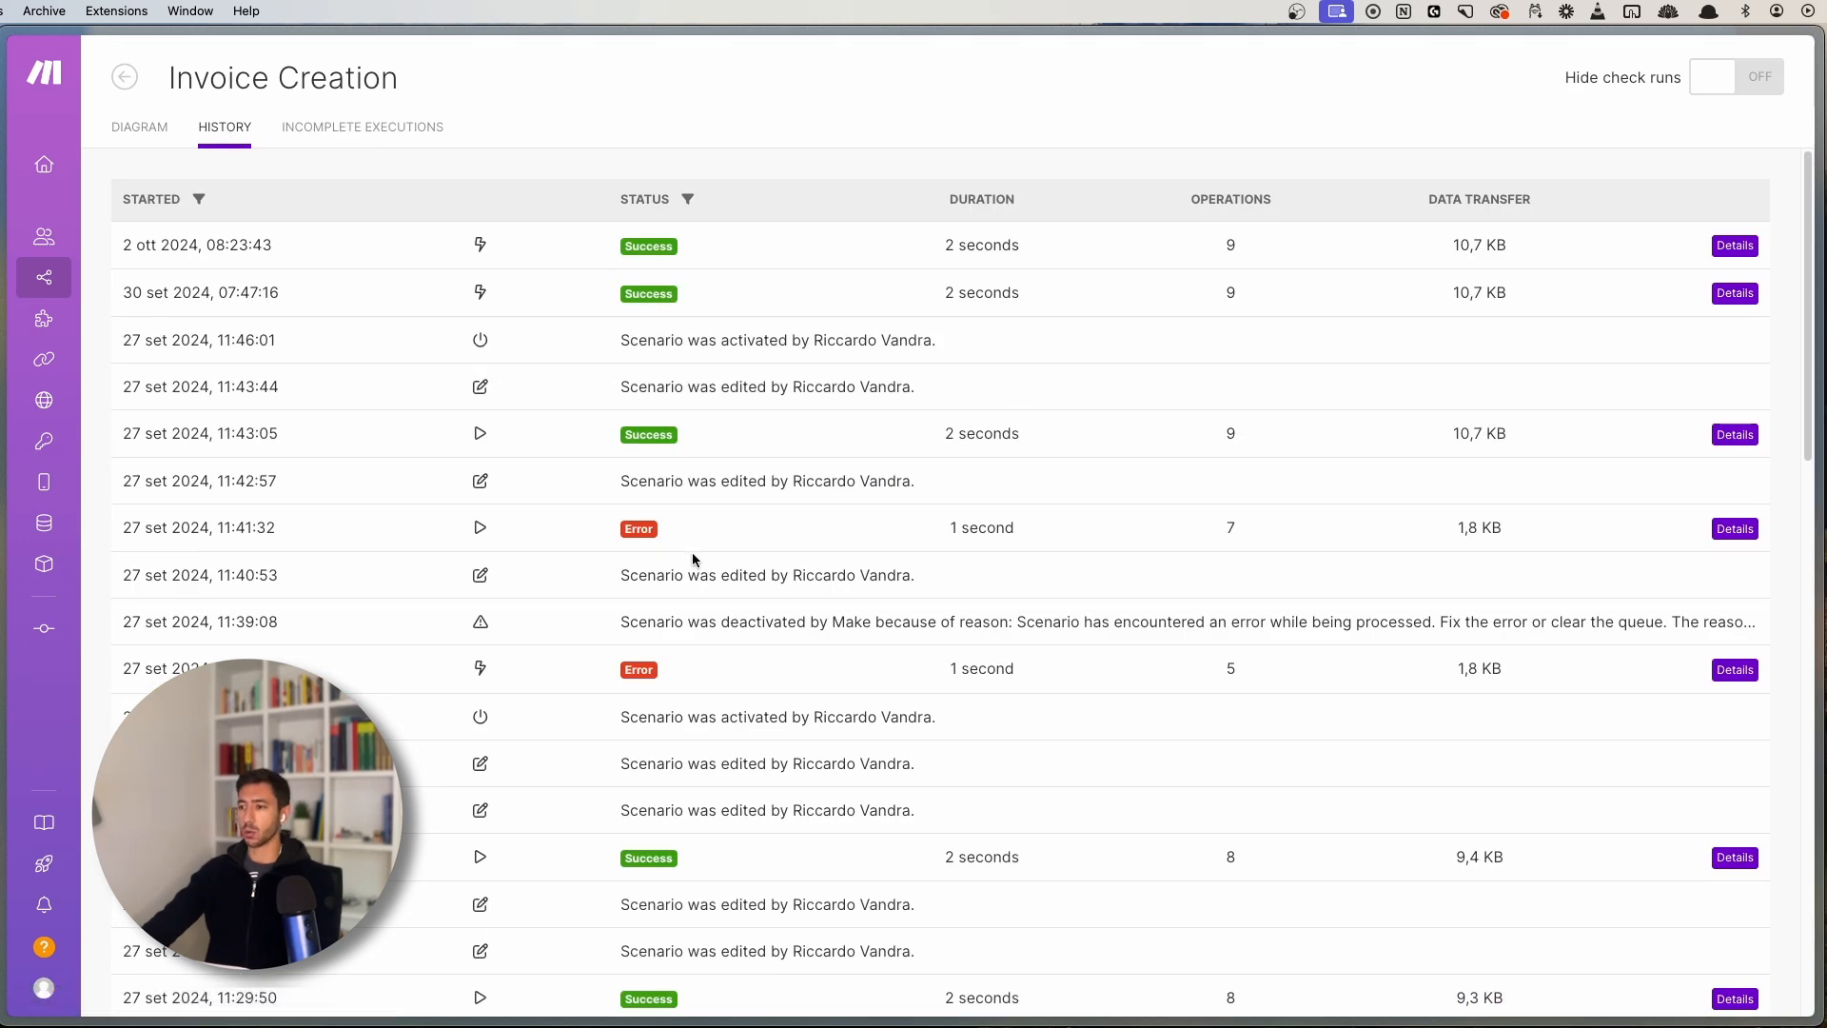
pyautogui.click(1739, 529)
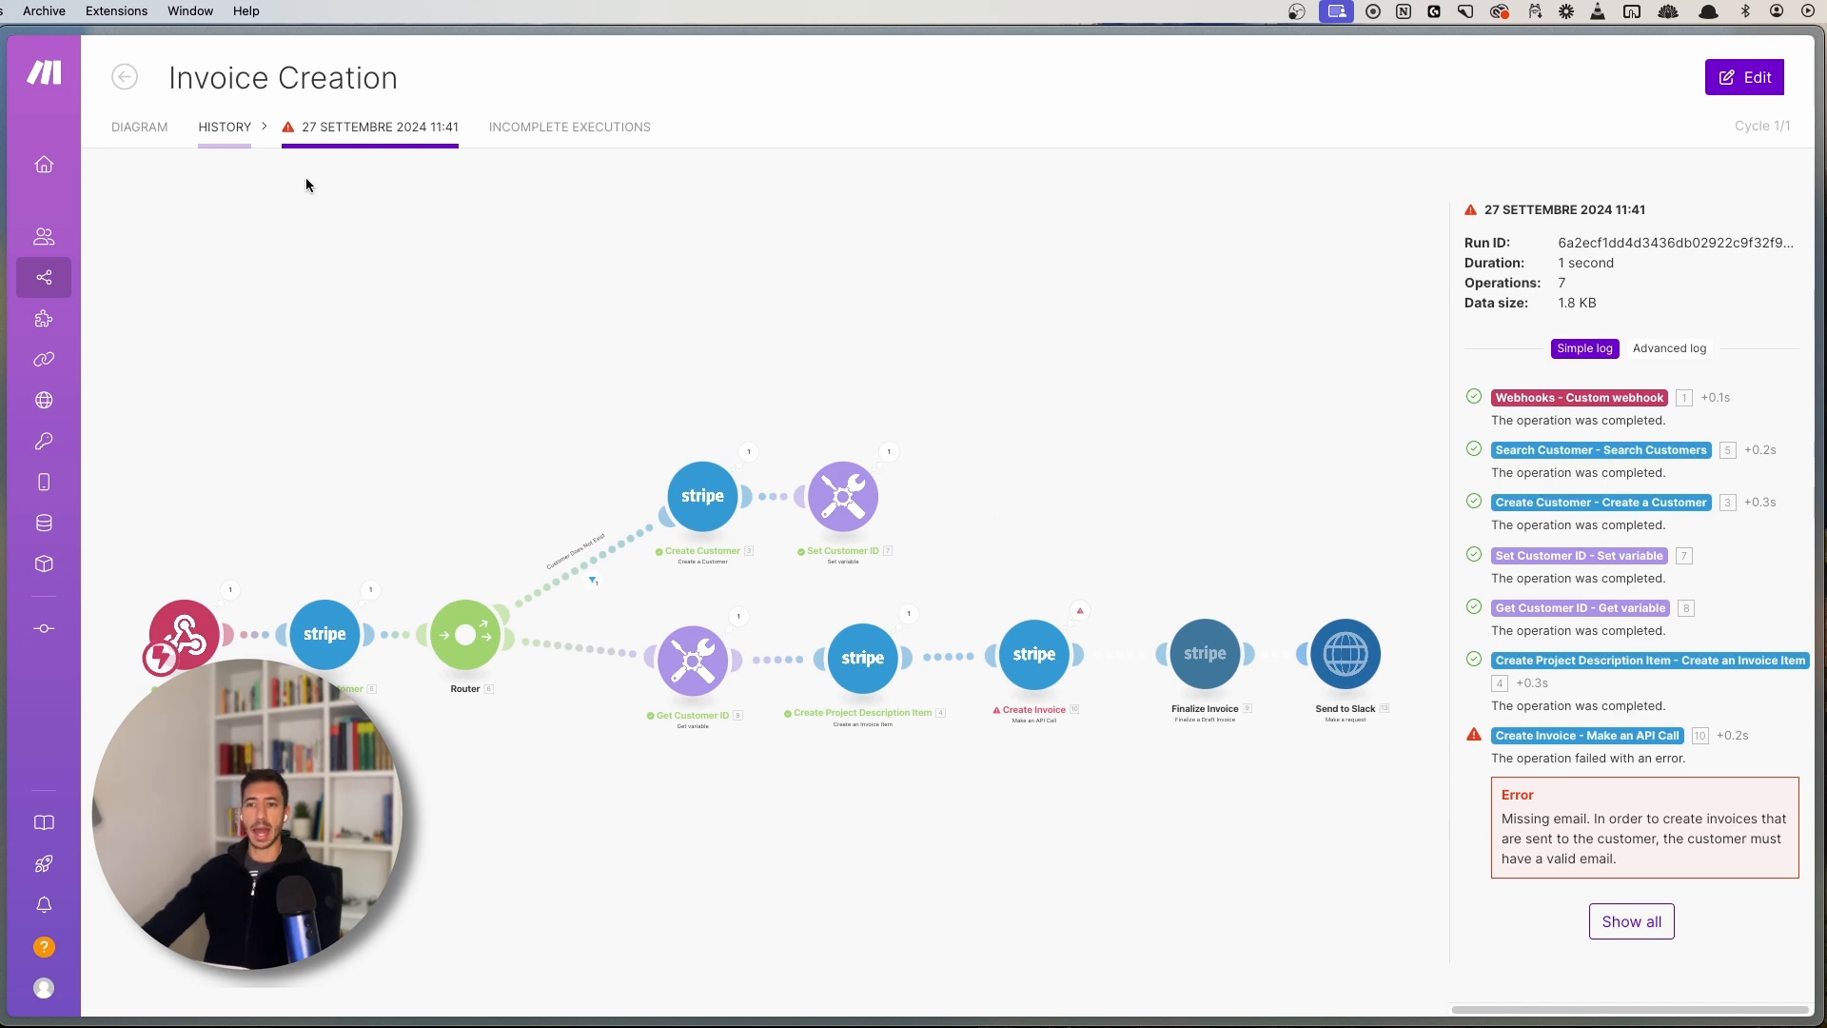
pyautogui.click(233, 130)
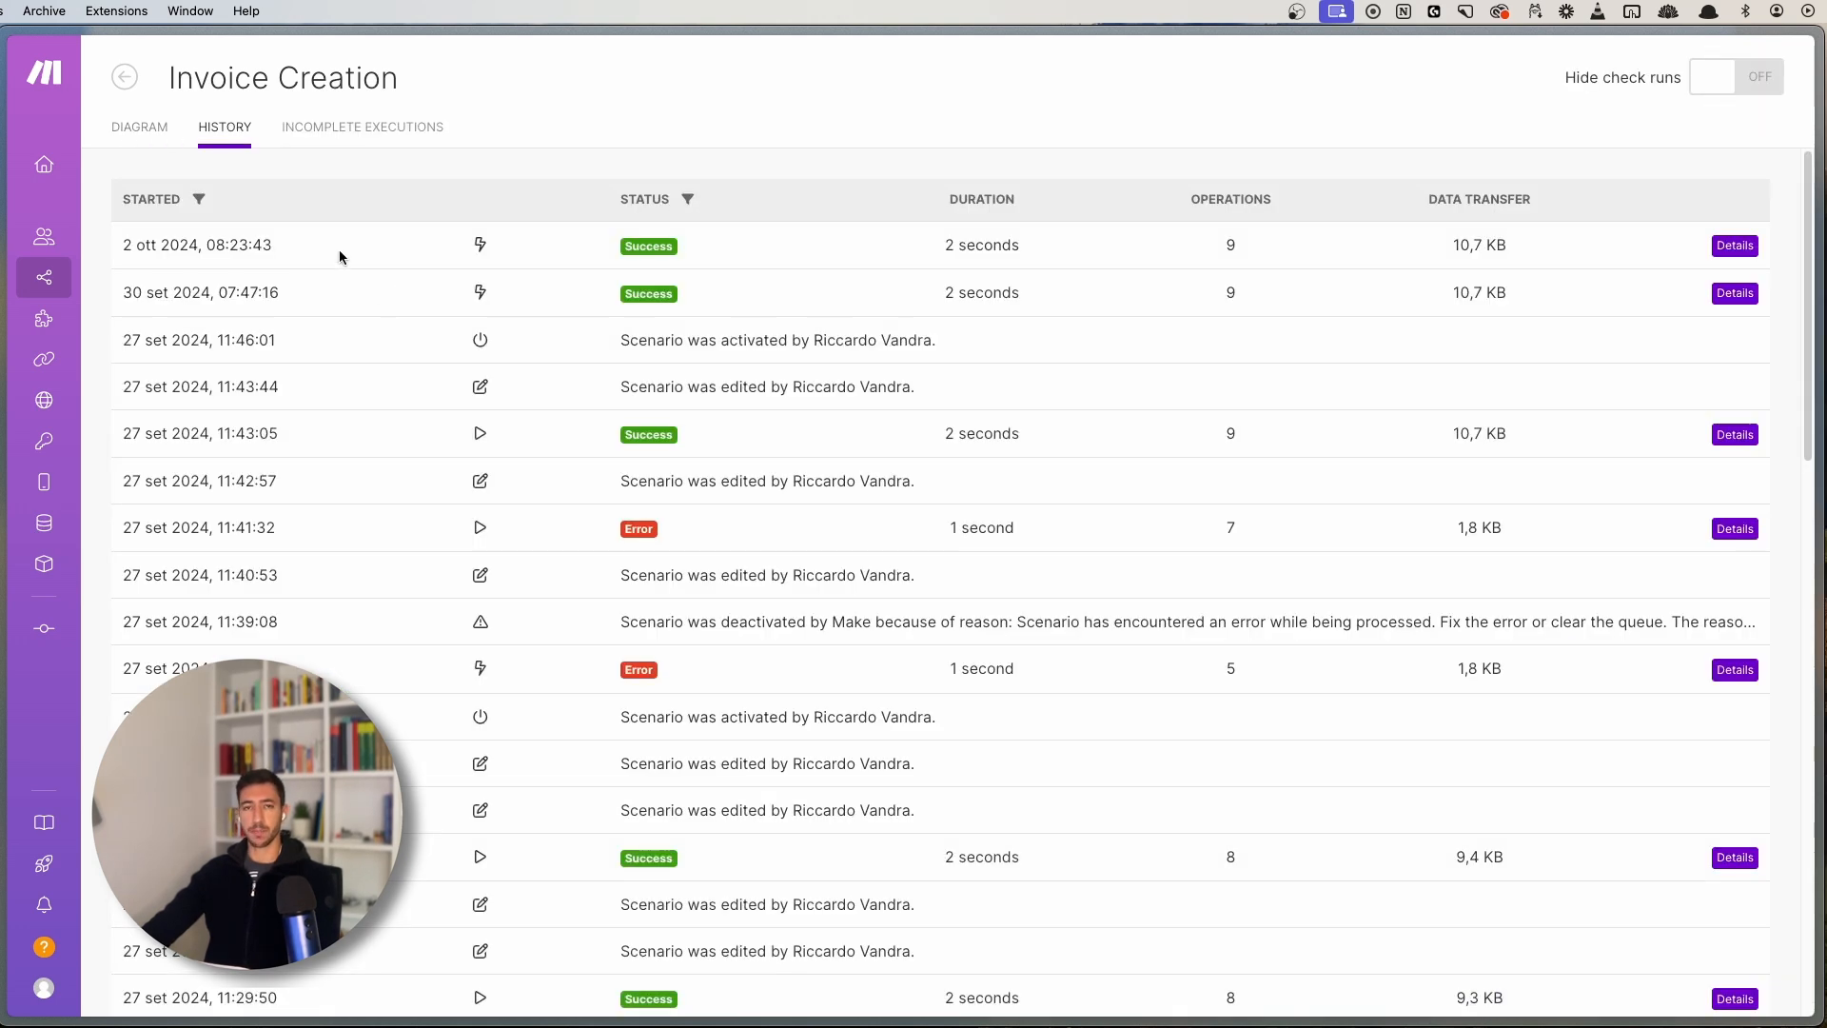
pyautogui.click(147, 137)
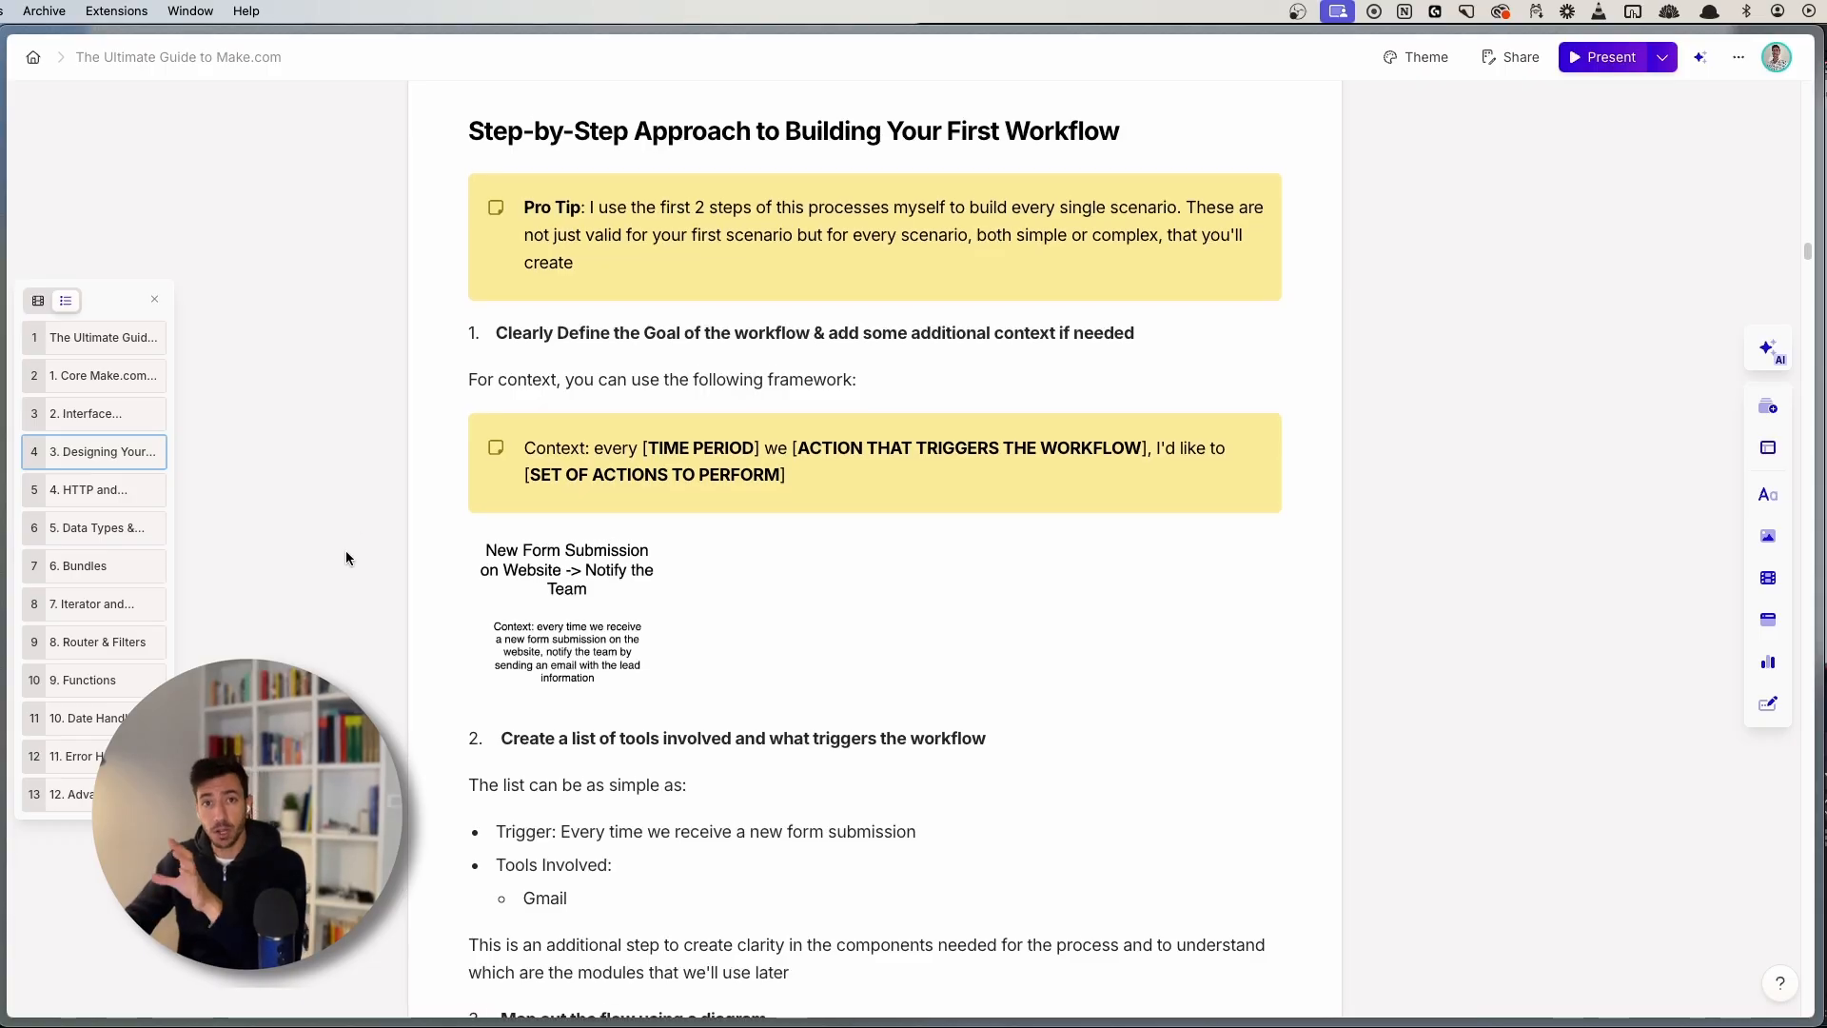
# - Highlight section 3's subheading, the step 1 heading and the Context framework callout
pyautogui.scroll(4, 345, 558)
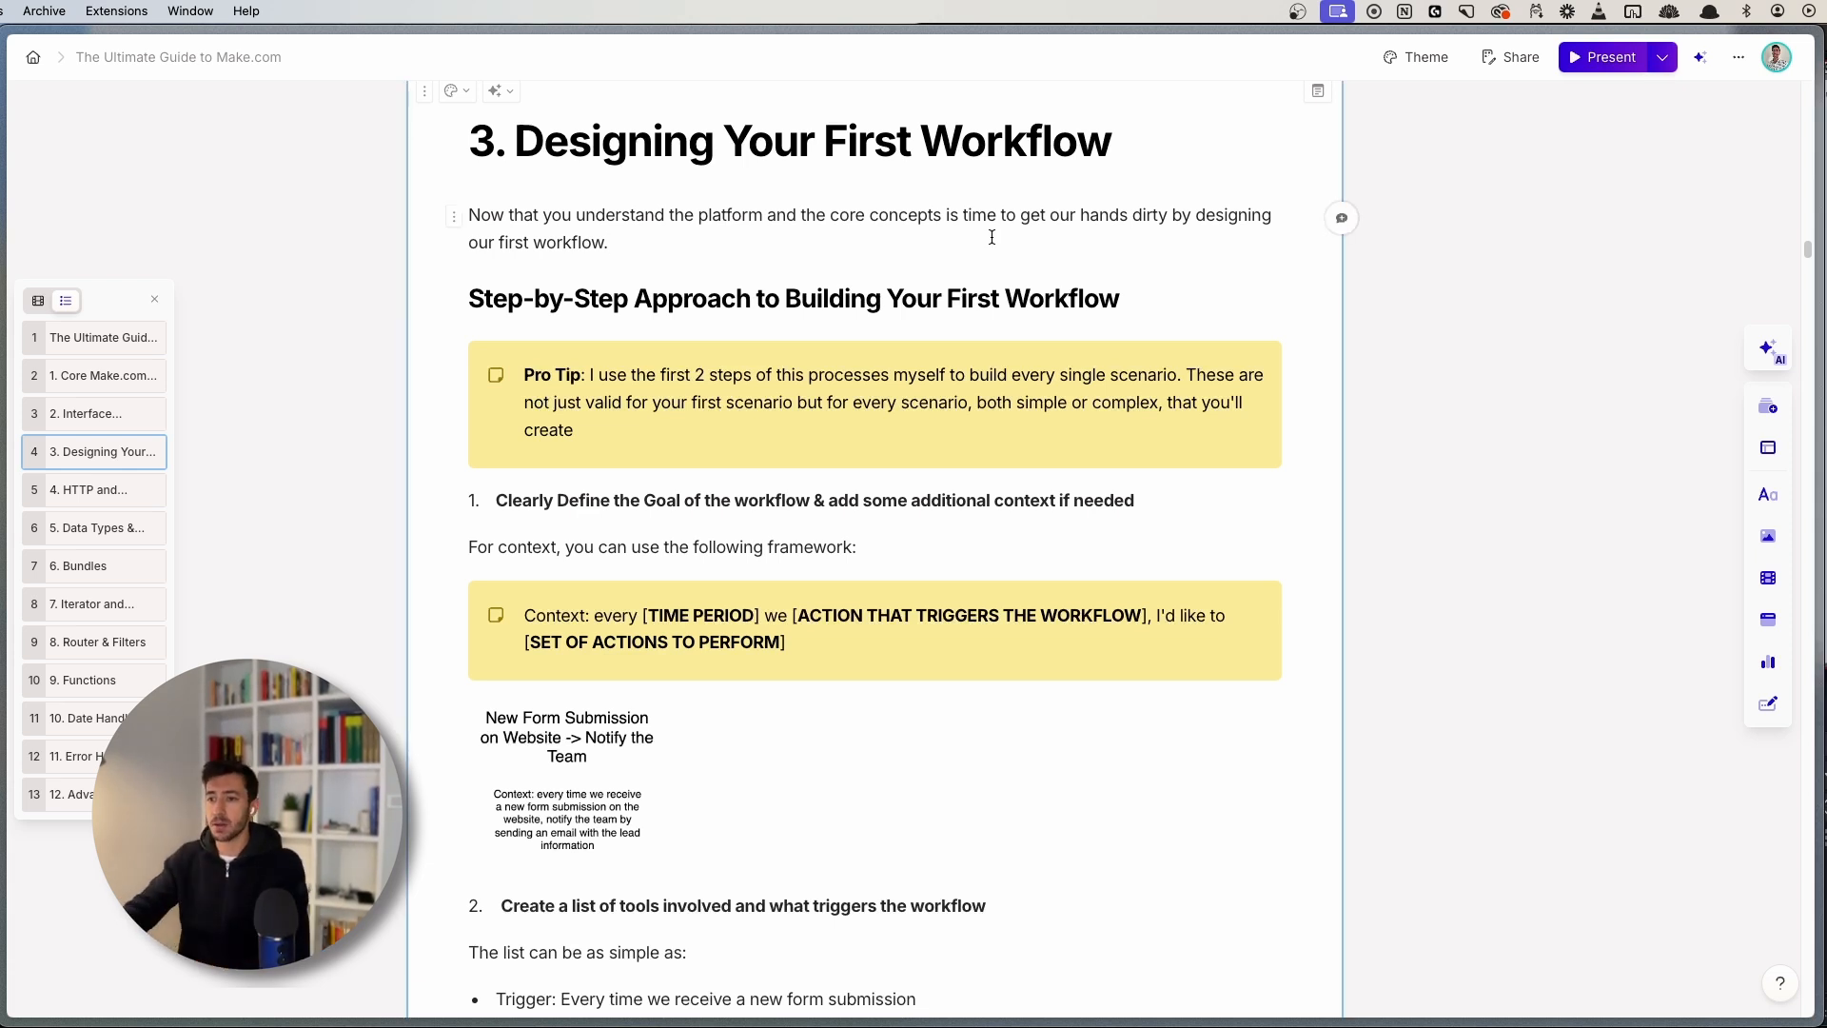
pyautogui.moveTo(777, 300); pyautogui.dragTo(1166, 306)
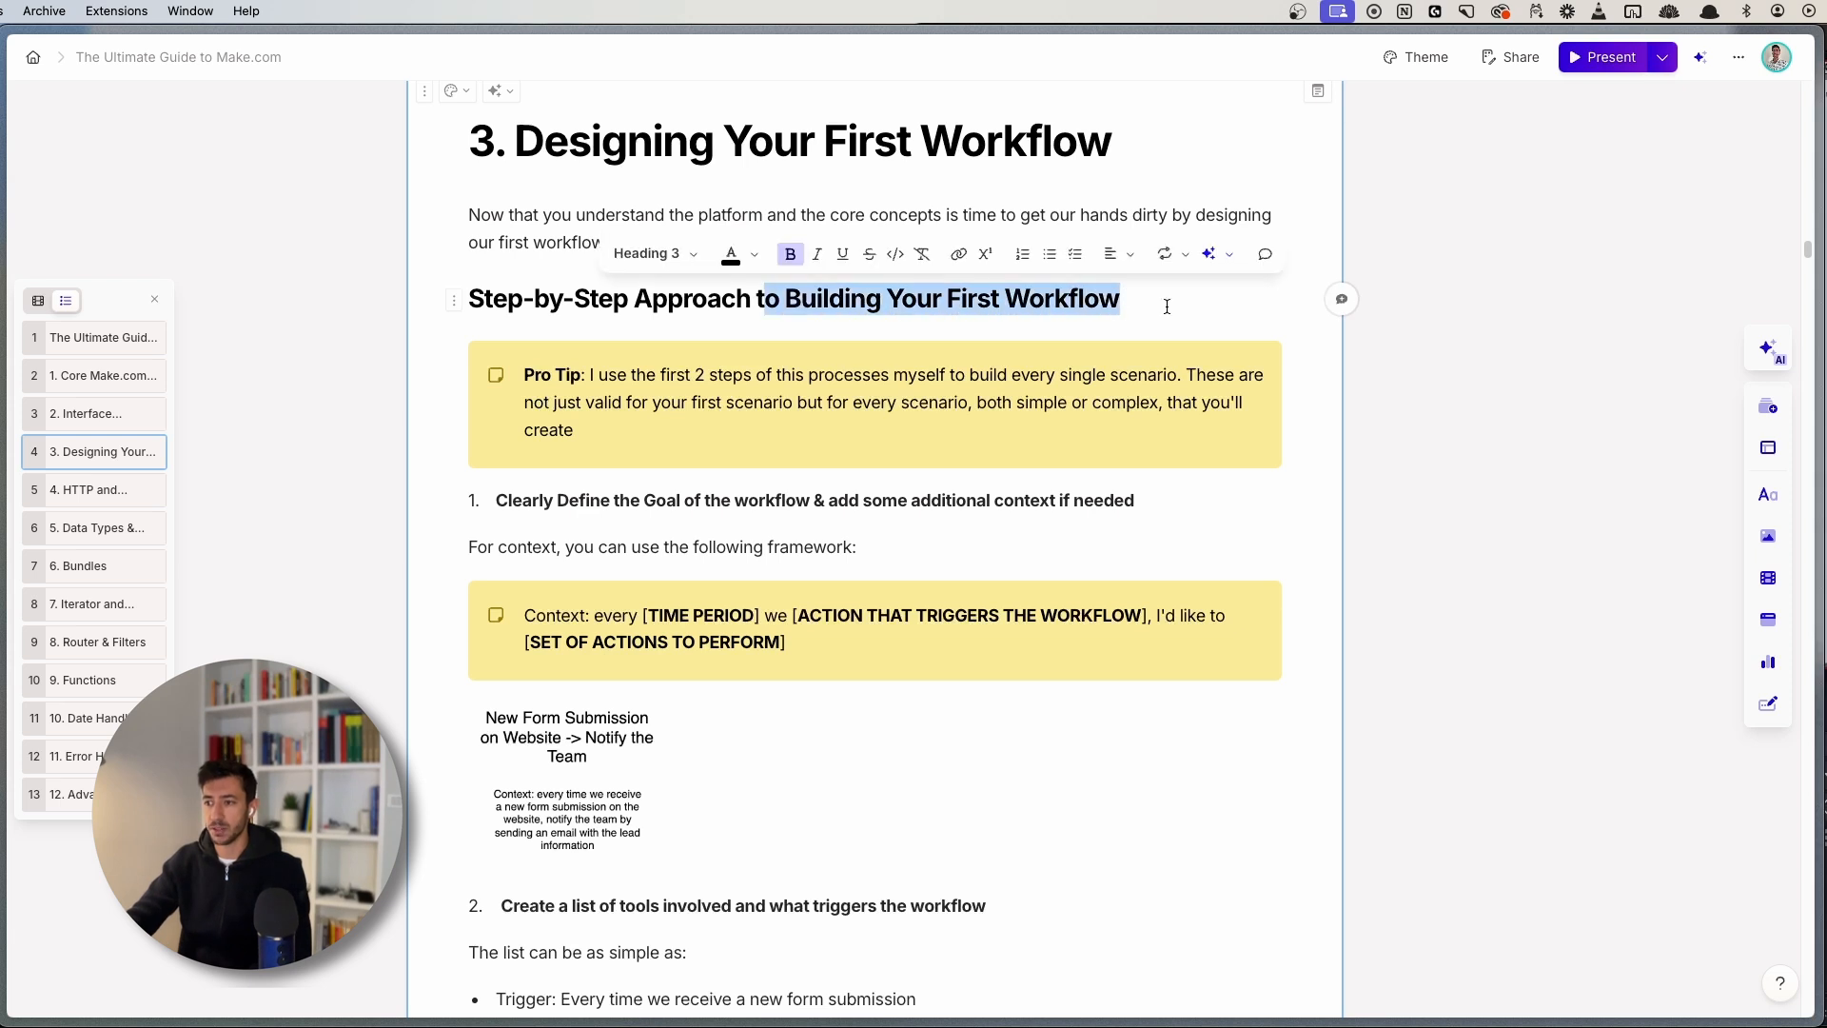
pyautogui.click(1166, 305)
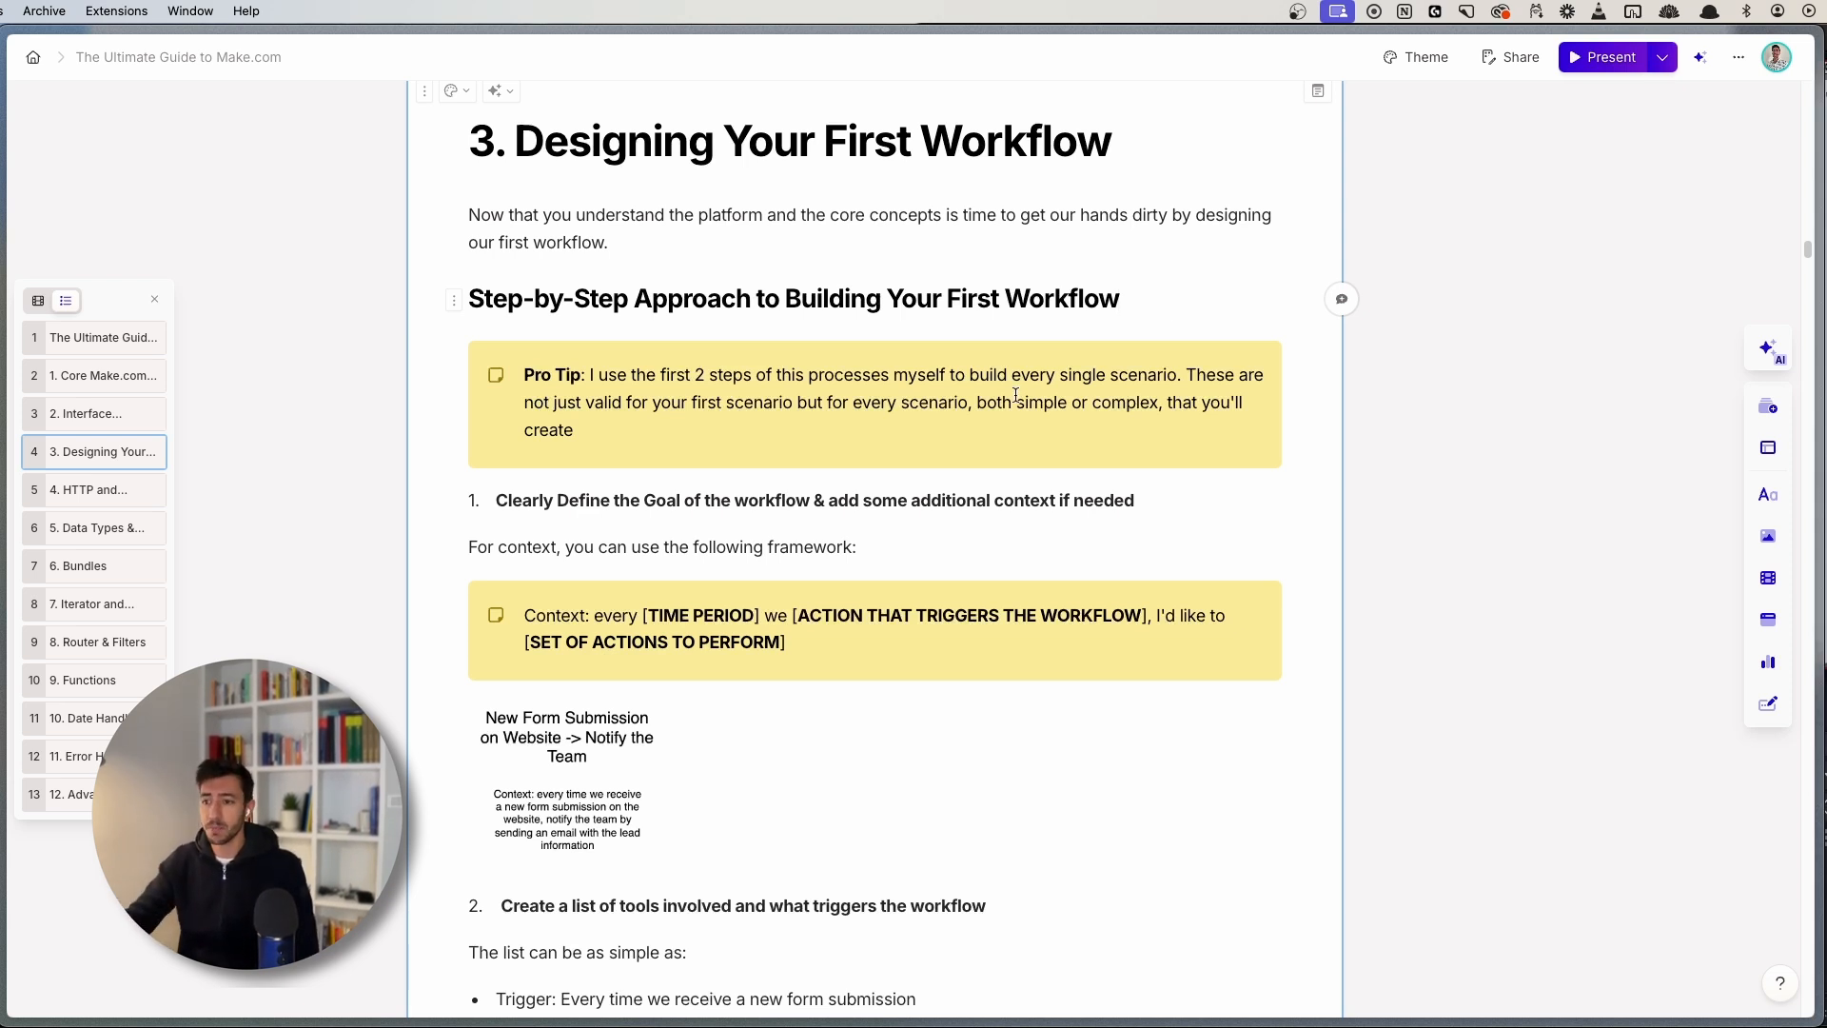
pyautogui.moveTo(496, 500); pyautogui.dragTo(1137, 506)
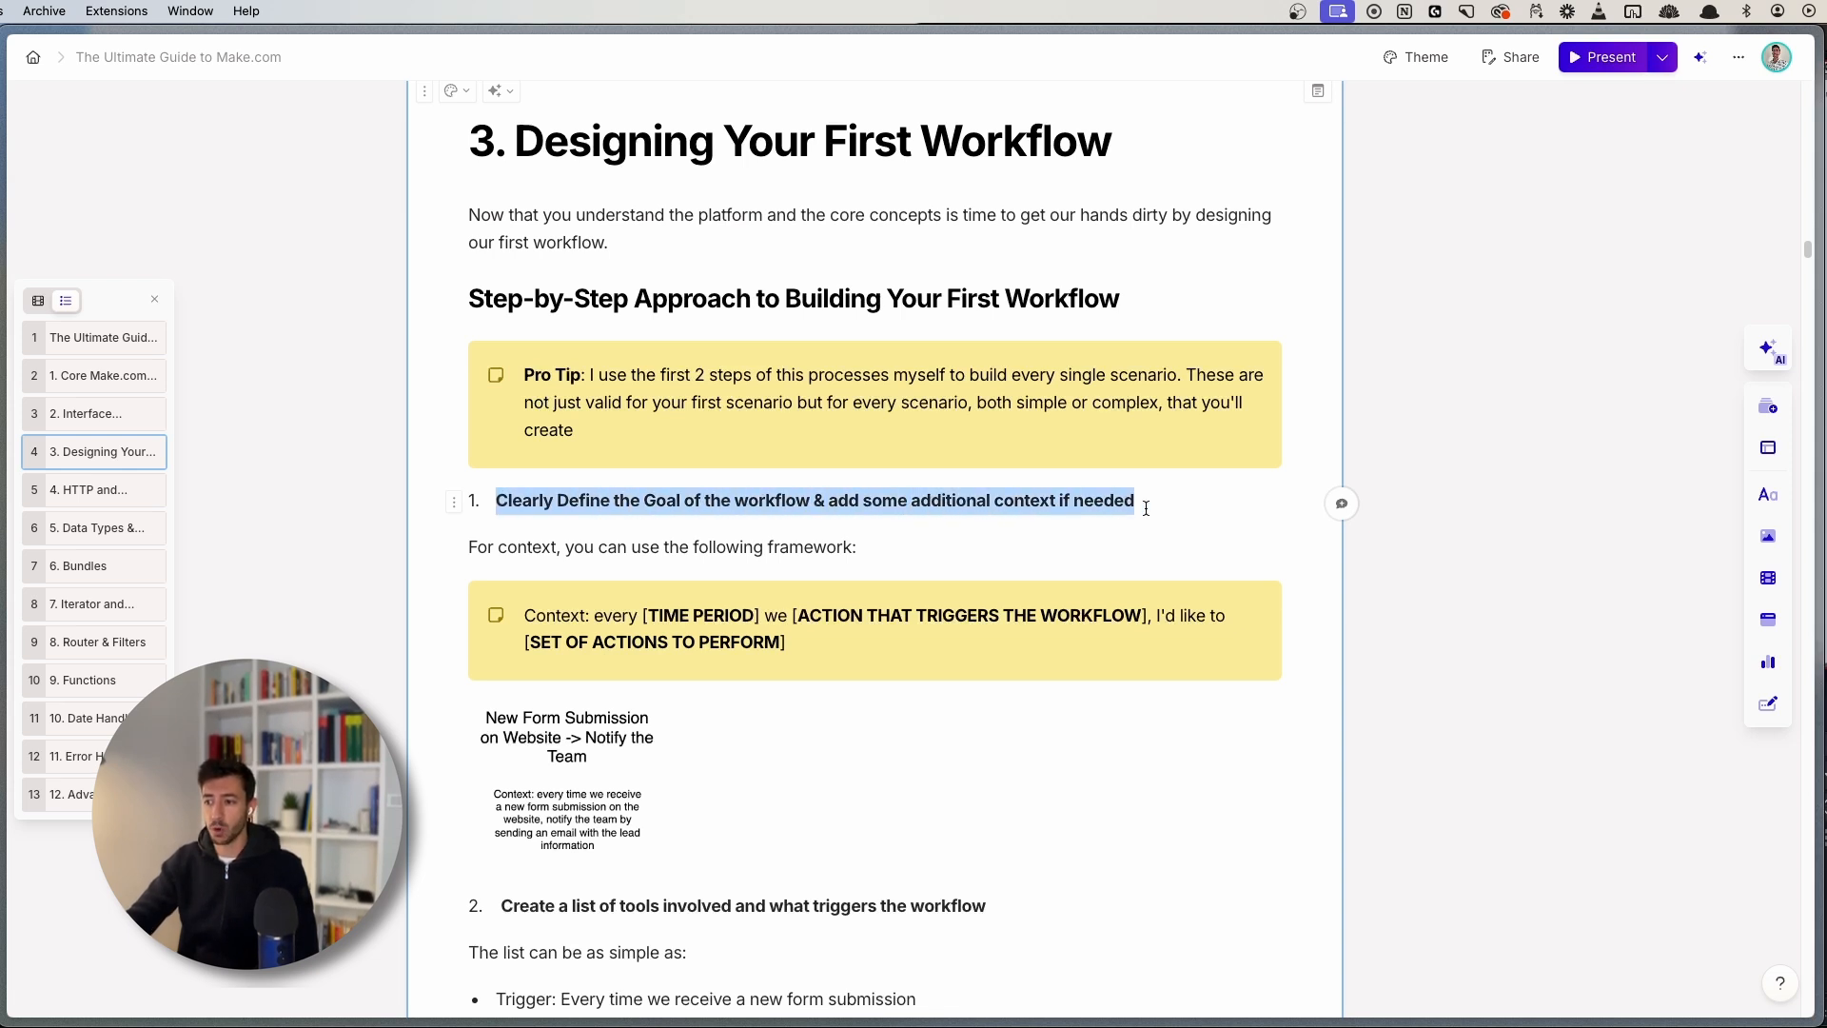
pyautogui.click(1137, 506)
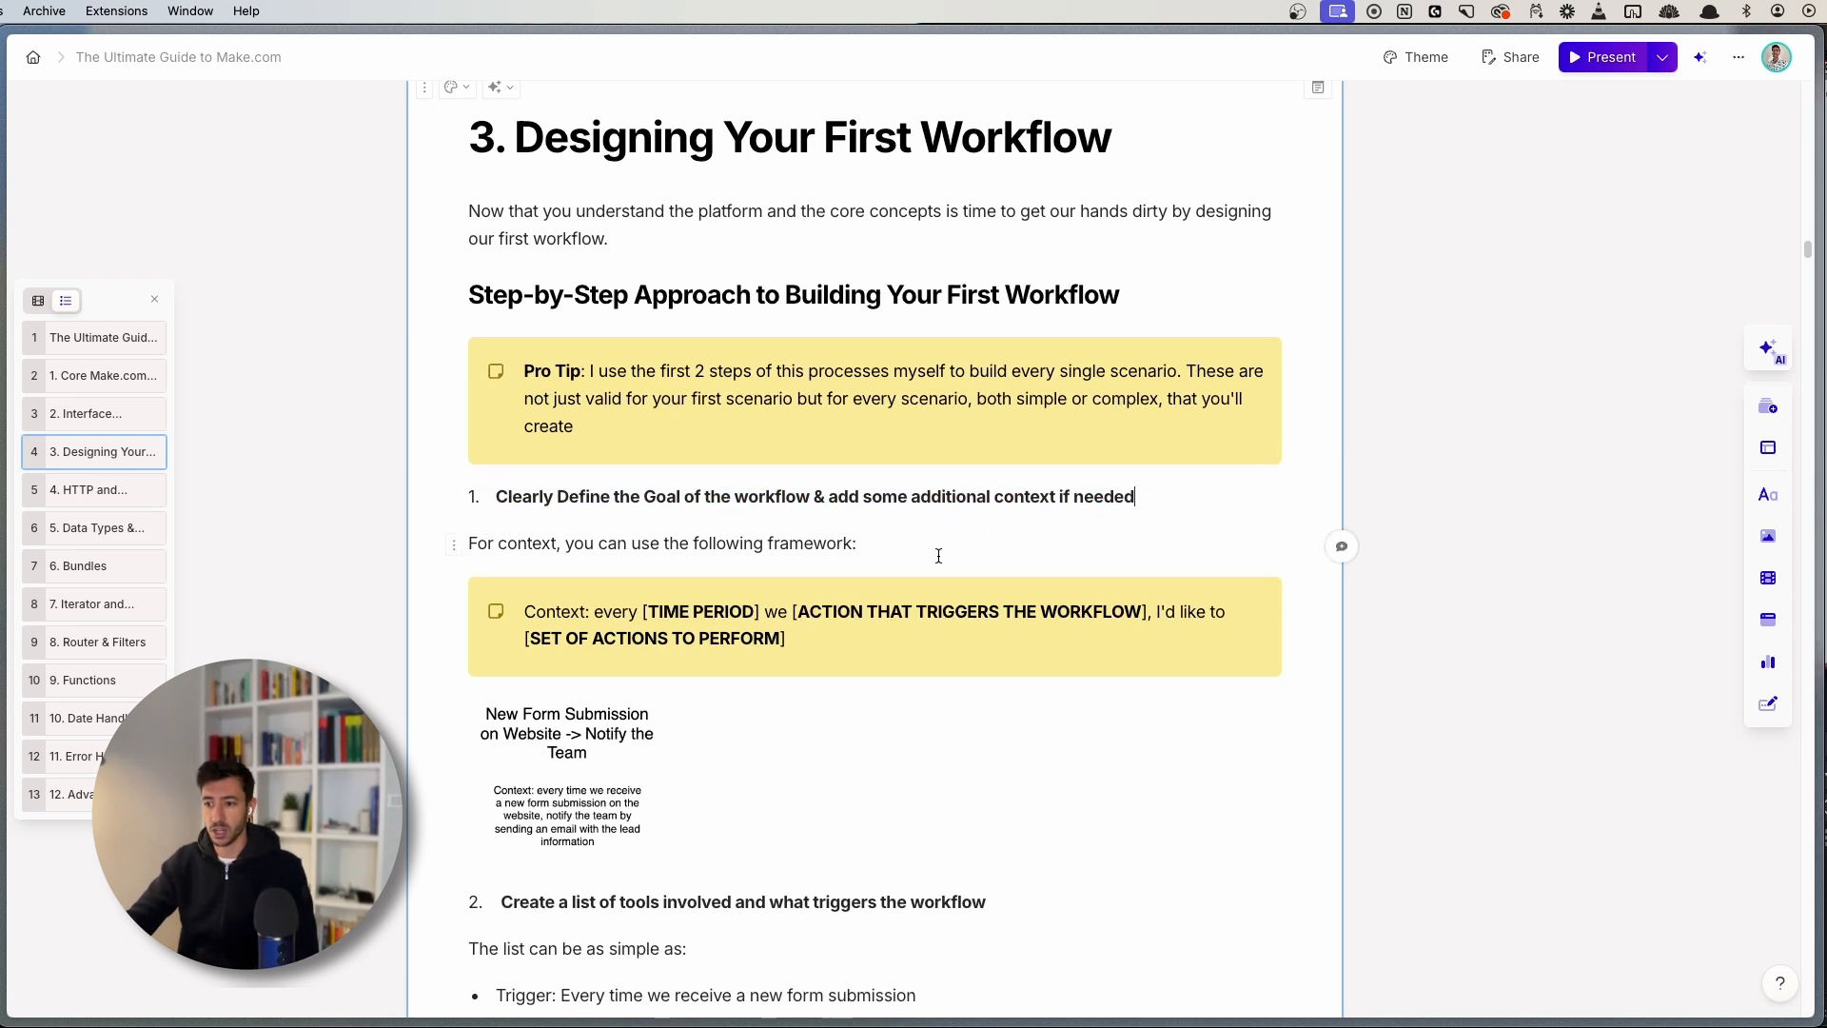
pyautogui.click(910, 543)
pyautogui.scroll(-3, 910, 543)
pyautogui.moveTo(511, 464); pyautogui.dragTo(870, 479)
pyautogui.click(871, 478)
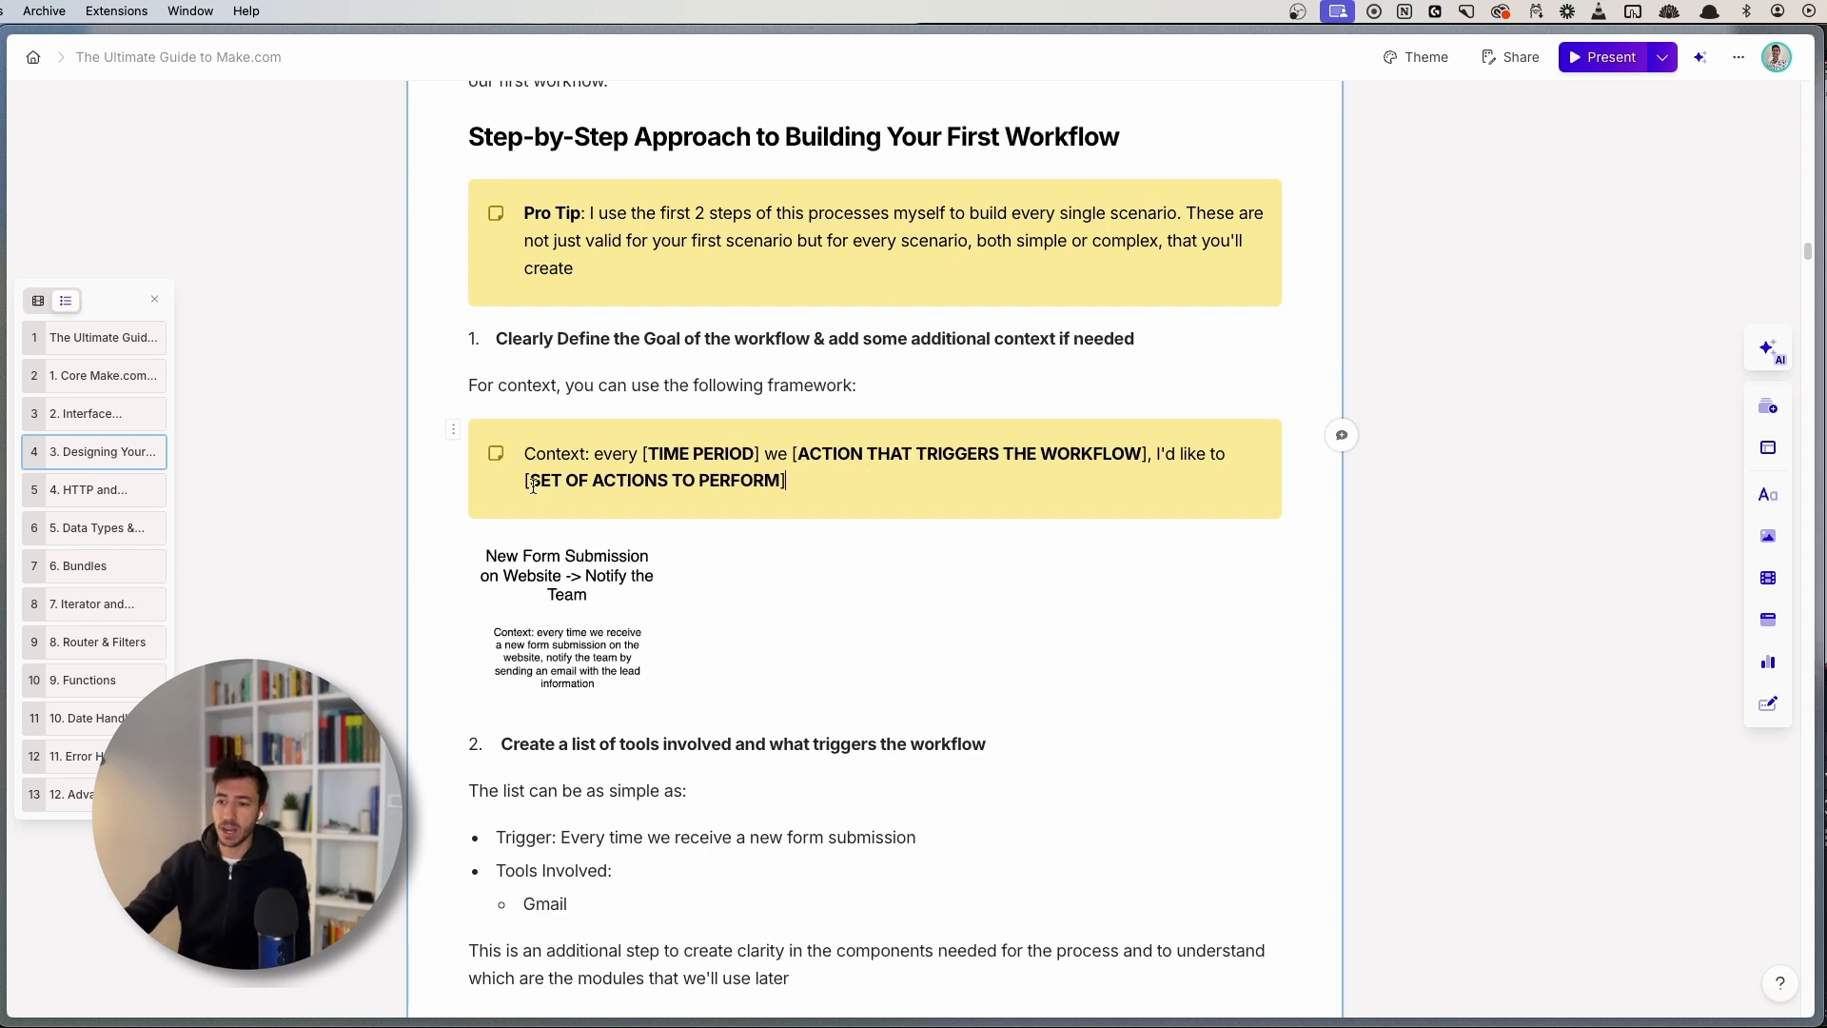
pyautogui.moveTo(530, 481); pyautogui.dragTo(777, 478)
pyautogui.click(777, 477)
pyautogui.scroll(-3, 583, 571)
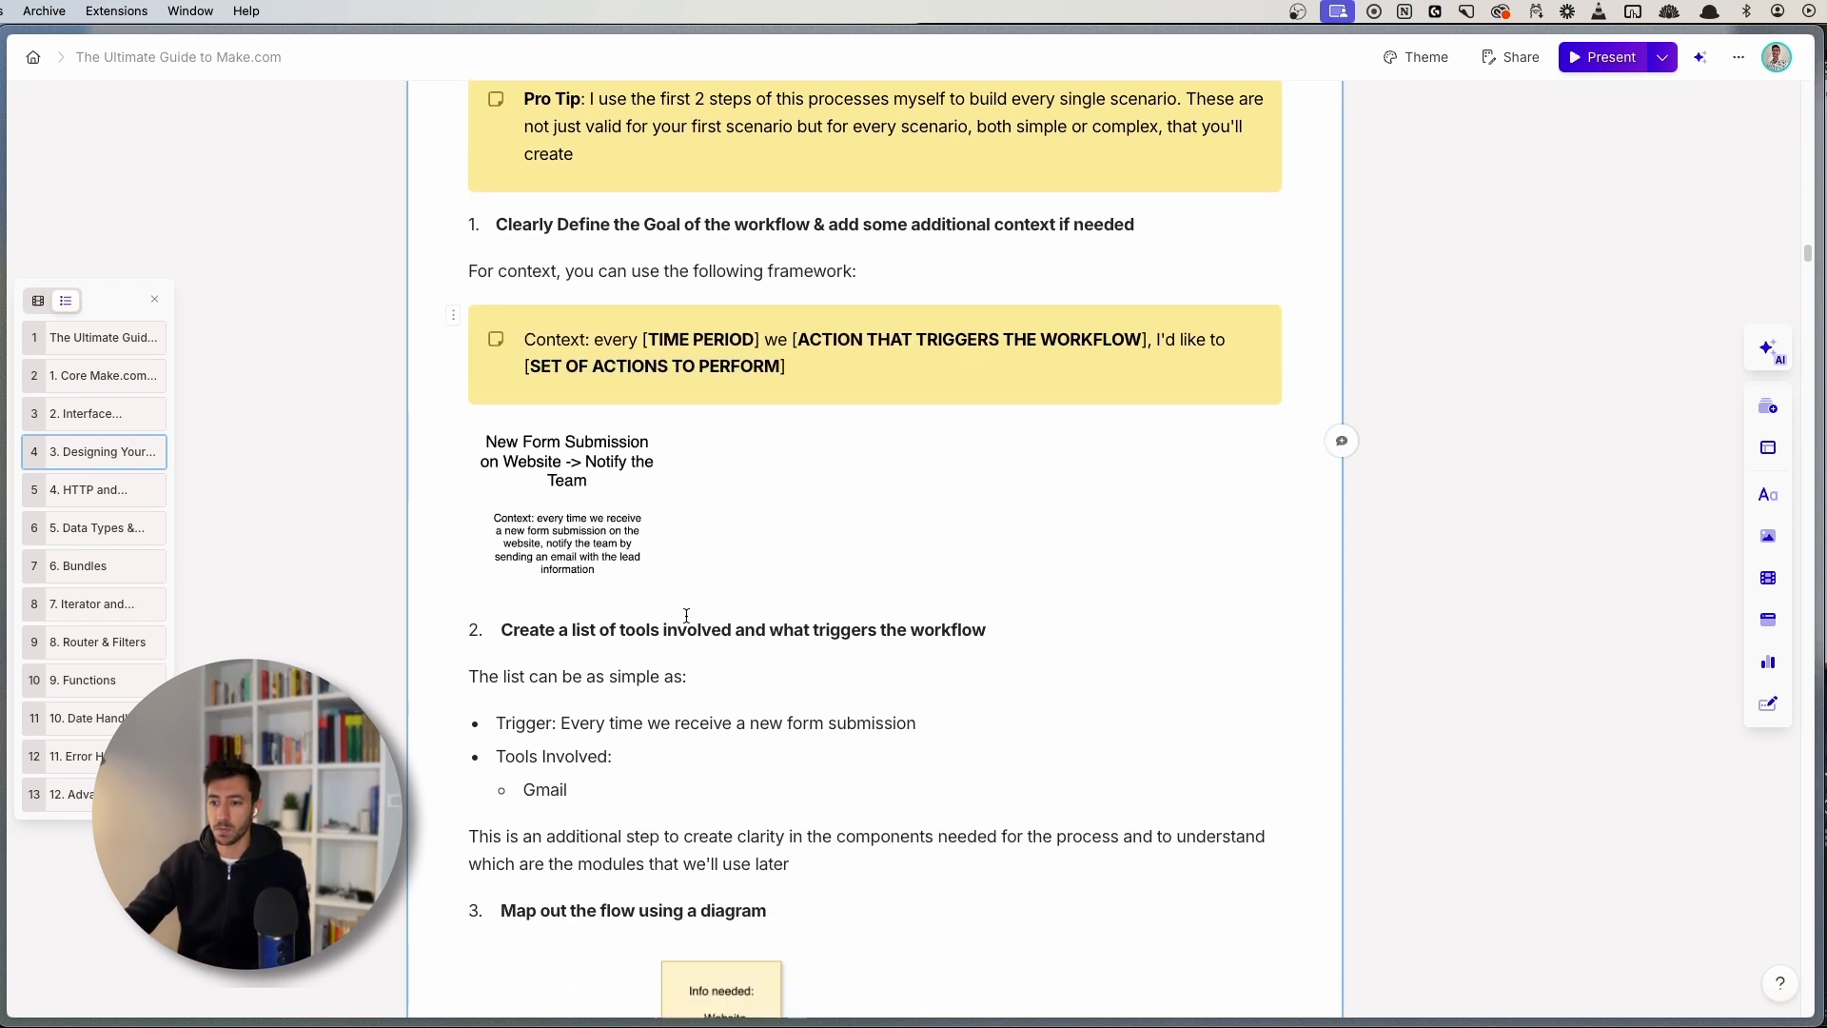
pyautogui.click(583, 421)
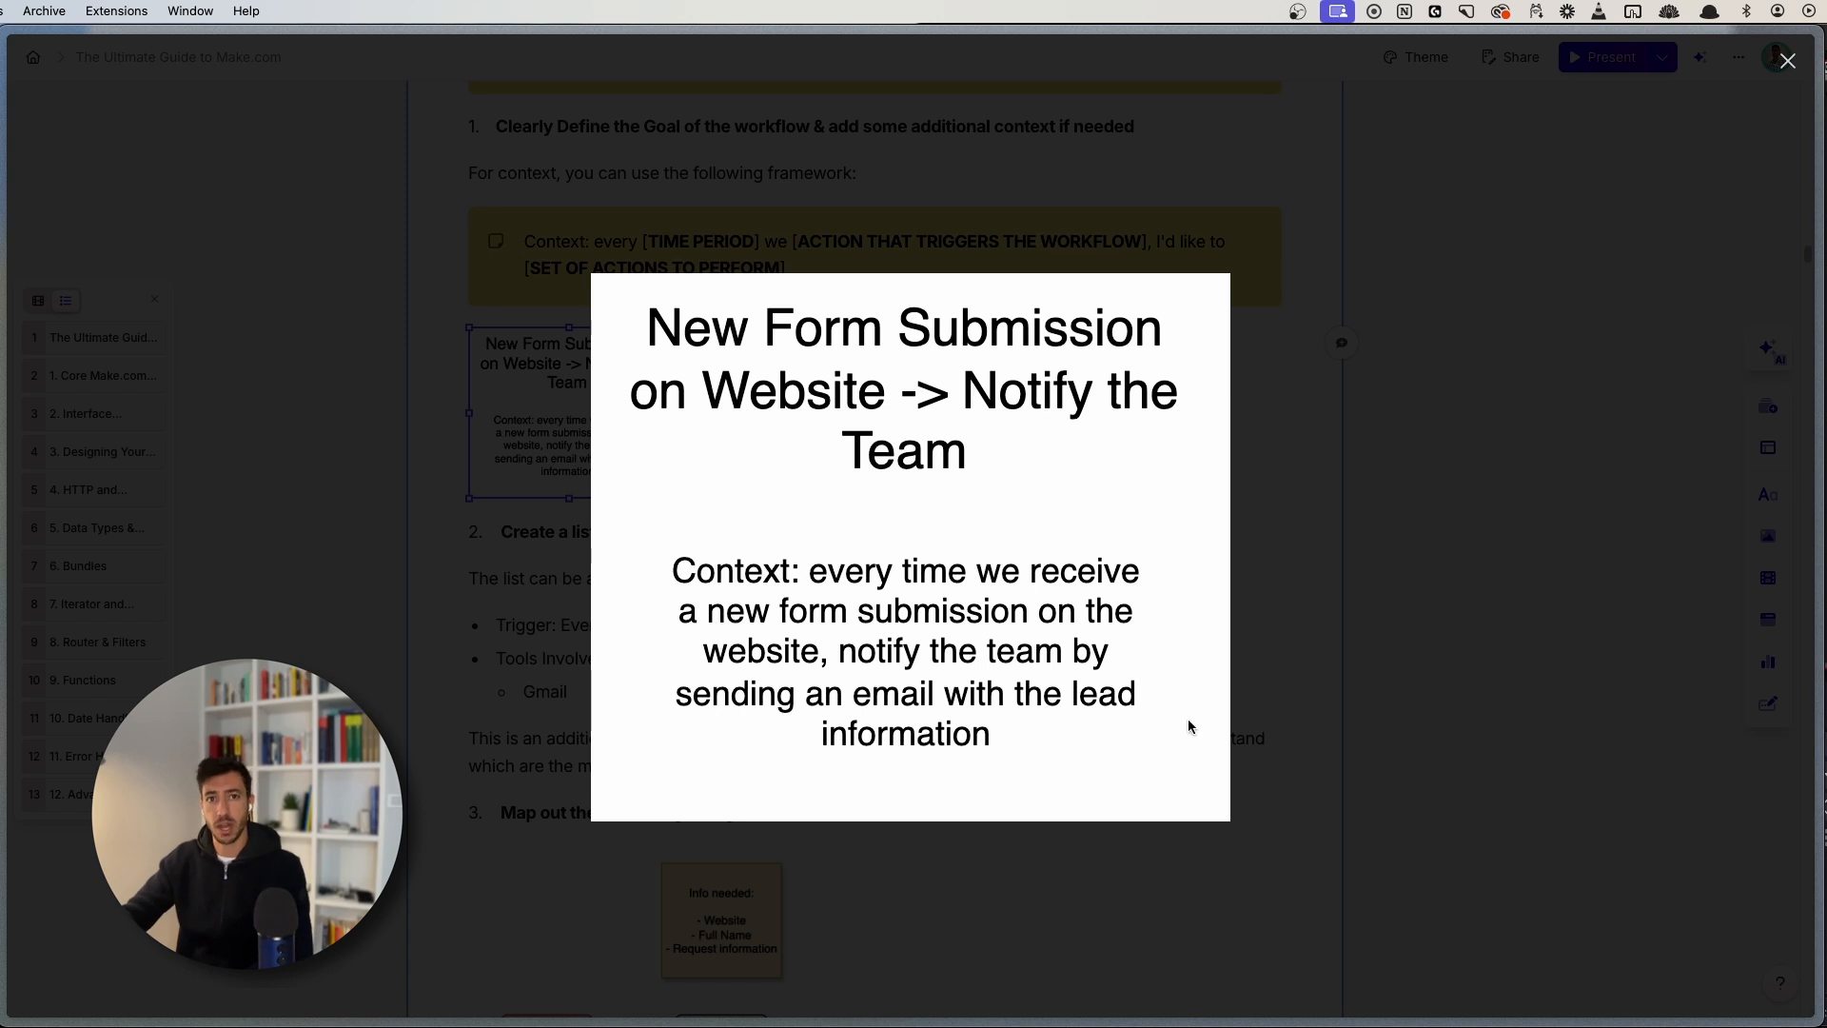
pyautogui.click(1377, 501)
pyautogui.click(605, 674)
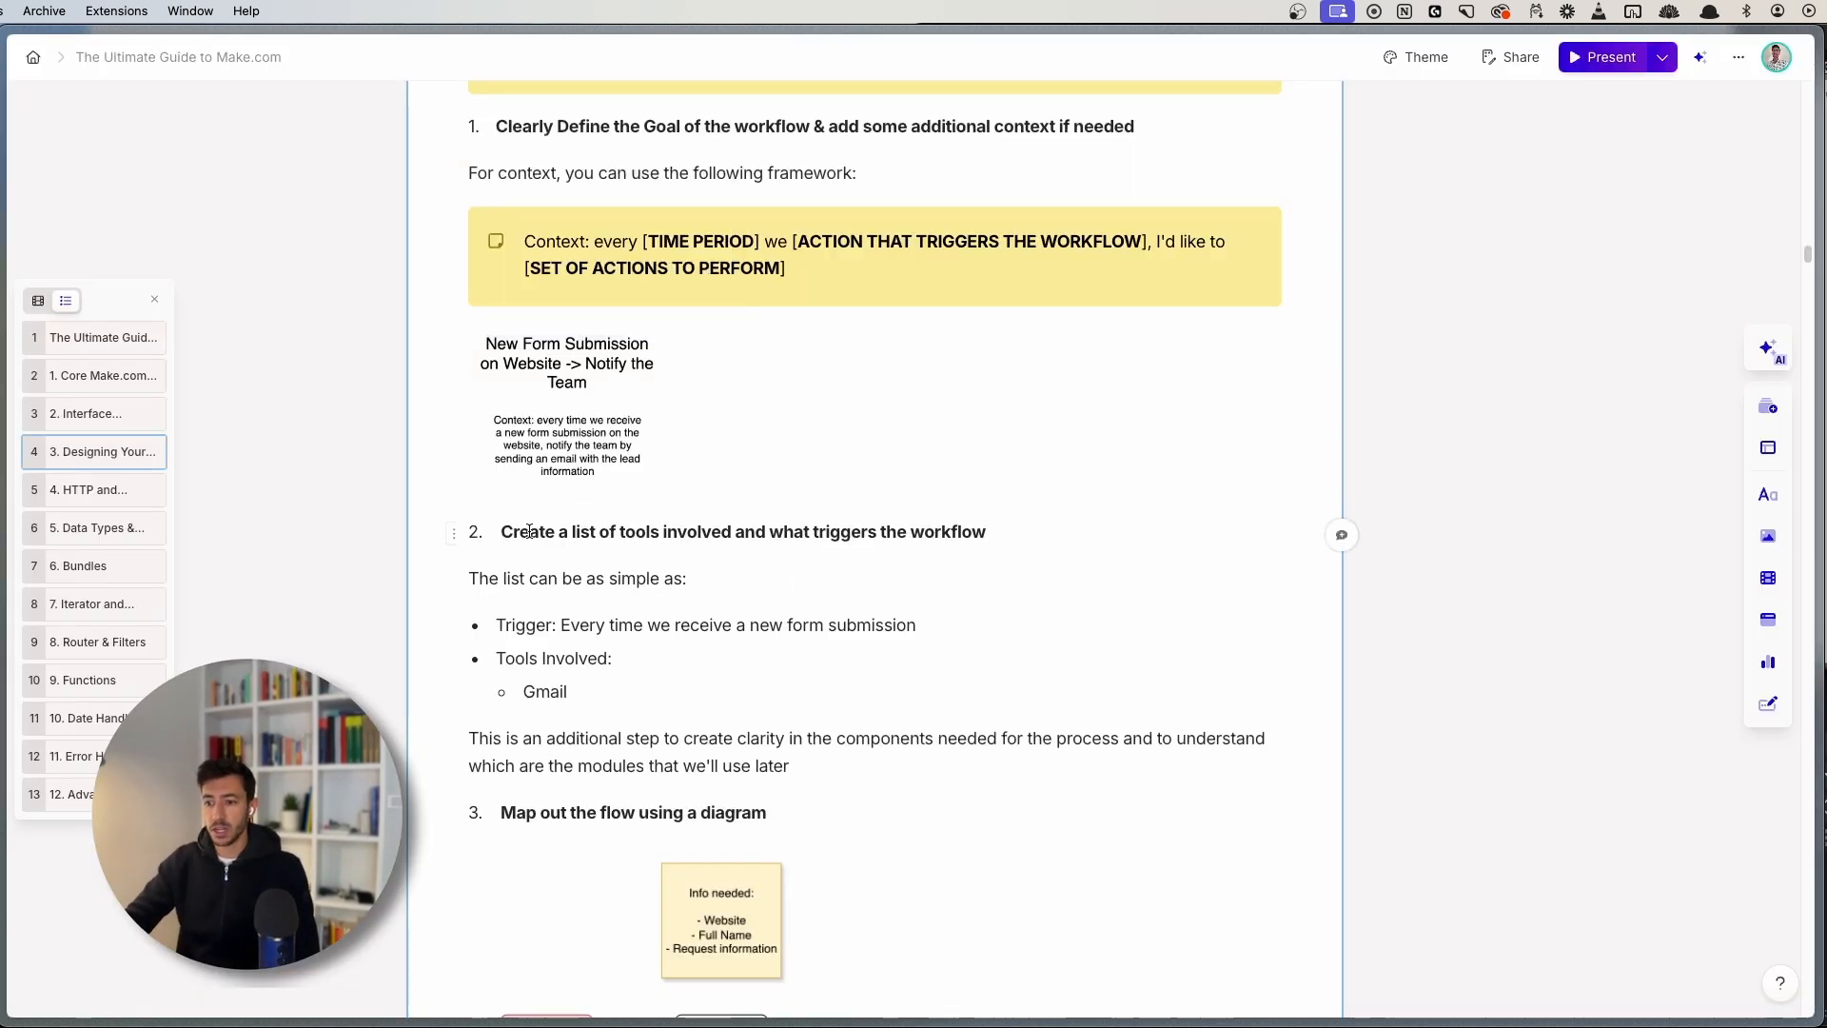
pyautogui.moveTo(501, 531); pyautogui.dragTo(1035, 533)
pyautogui.click(1037, 537)
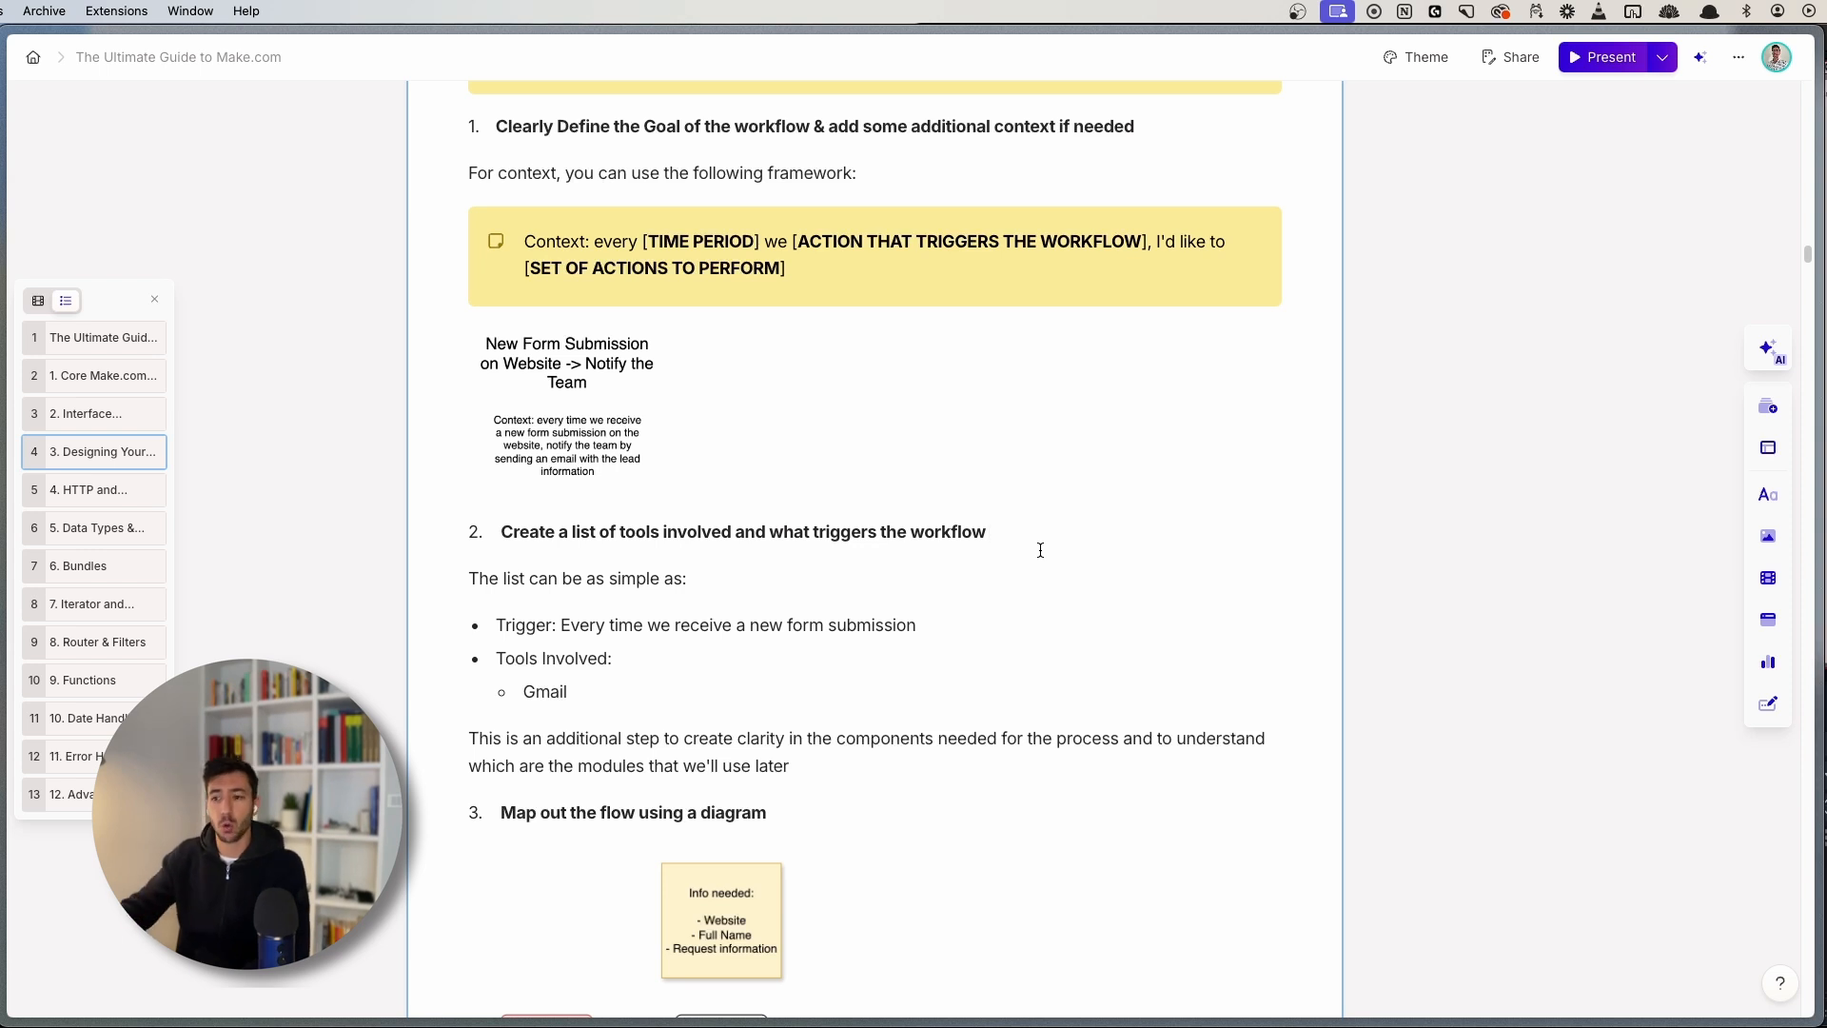
pyautogui.click(701, 579)
pyautogui.scroll(-1, 501, 580)
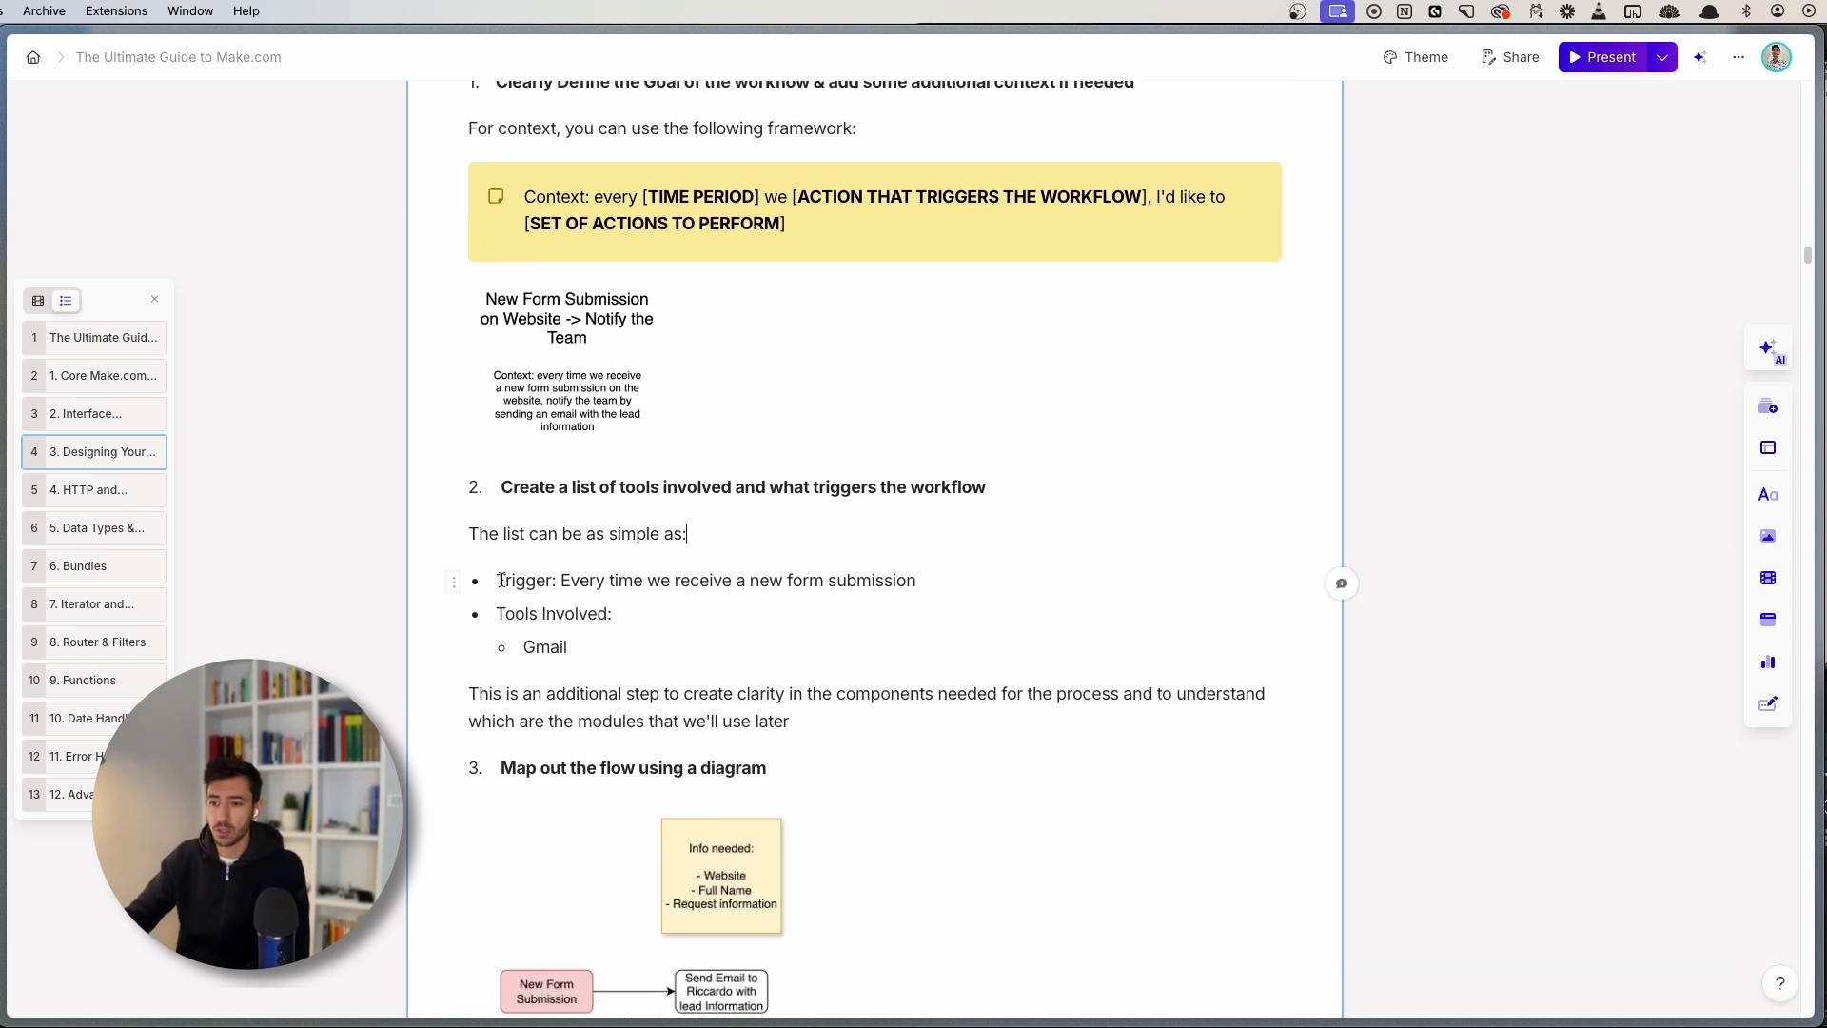
pyautogui.doubleClick(502, 579)
pyautogui.click(571, 581)
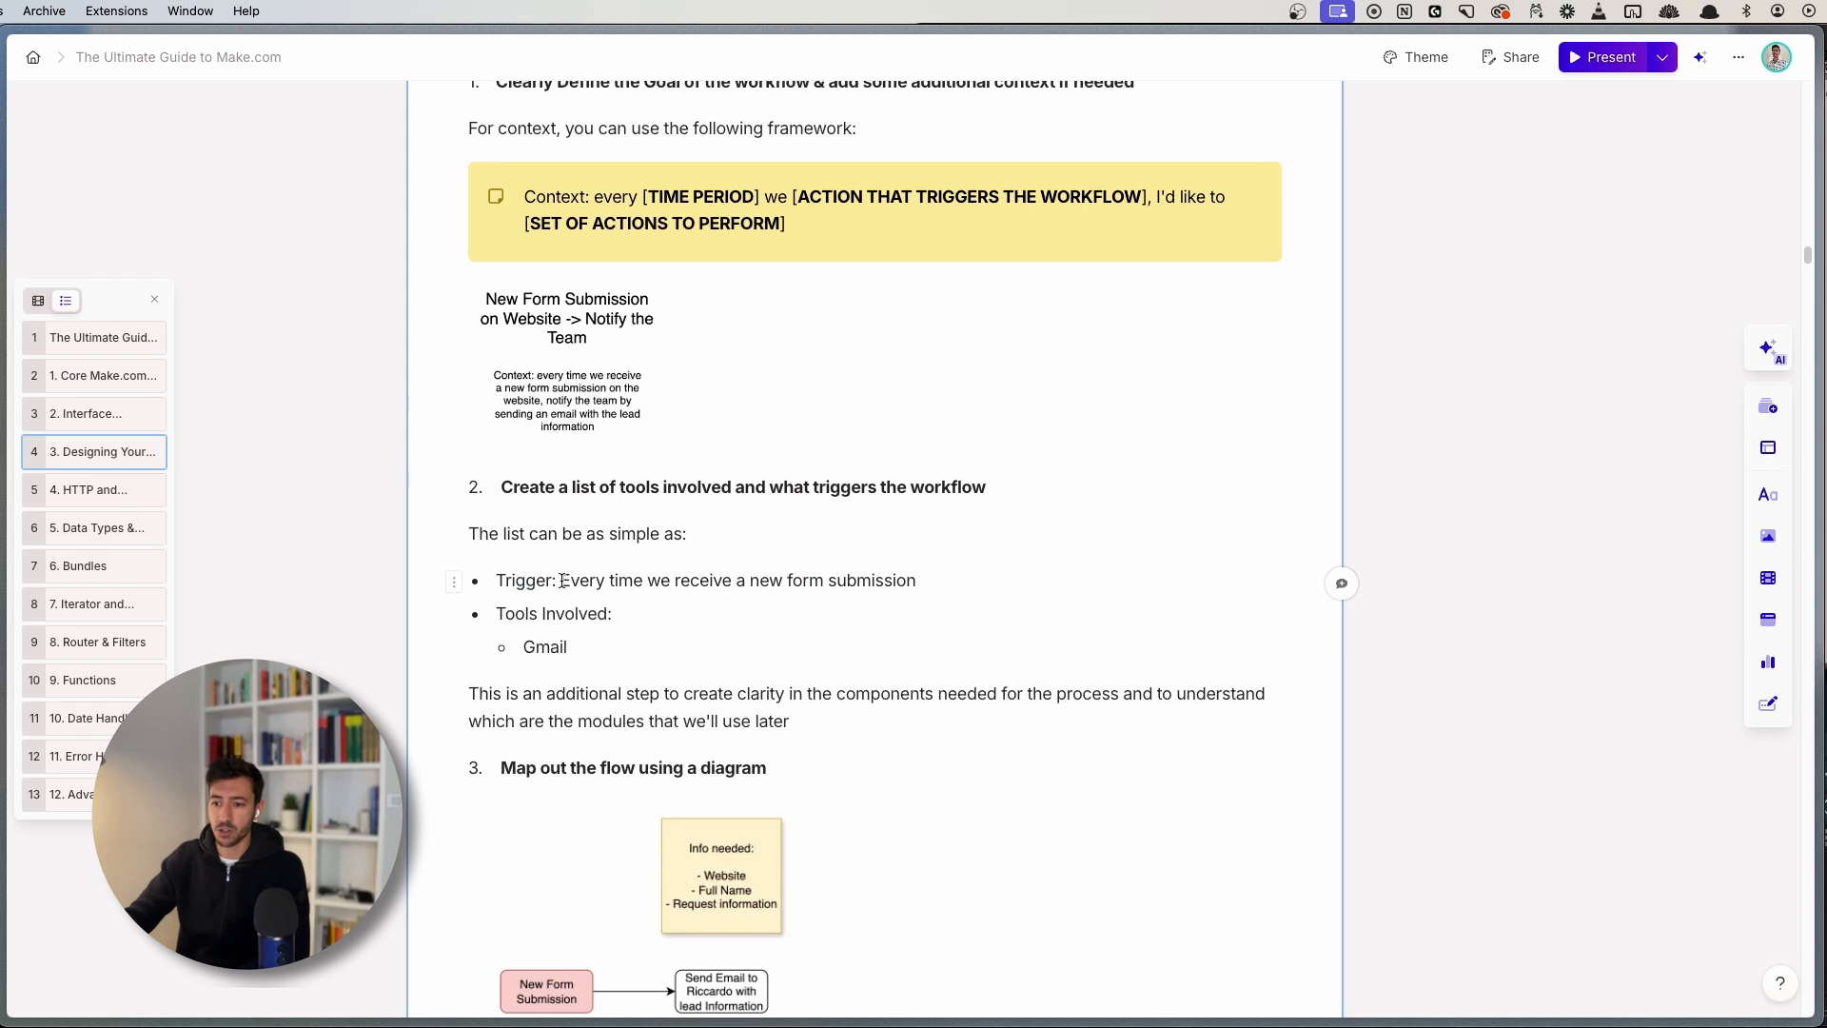
pyautogui.moveTo(562, 581); pyautogui.dragTo(962, 584)
pyautogui.click(965, 592)
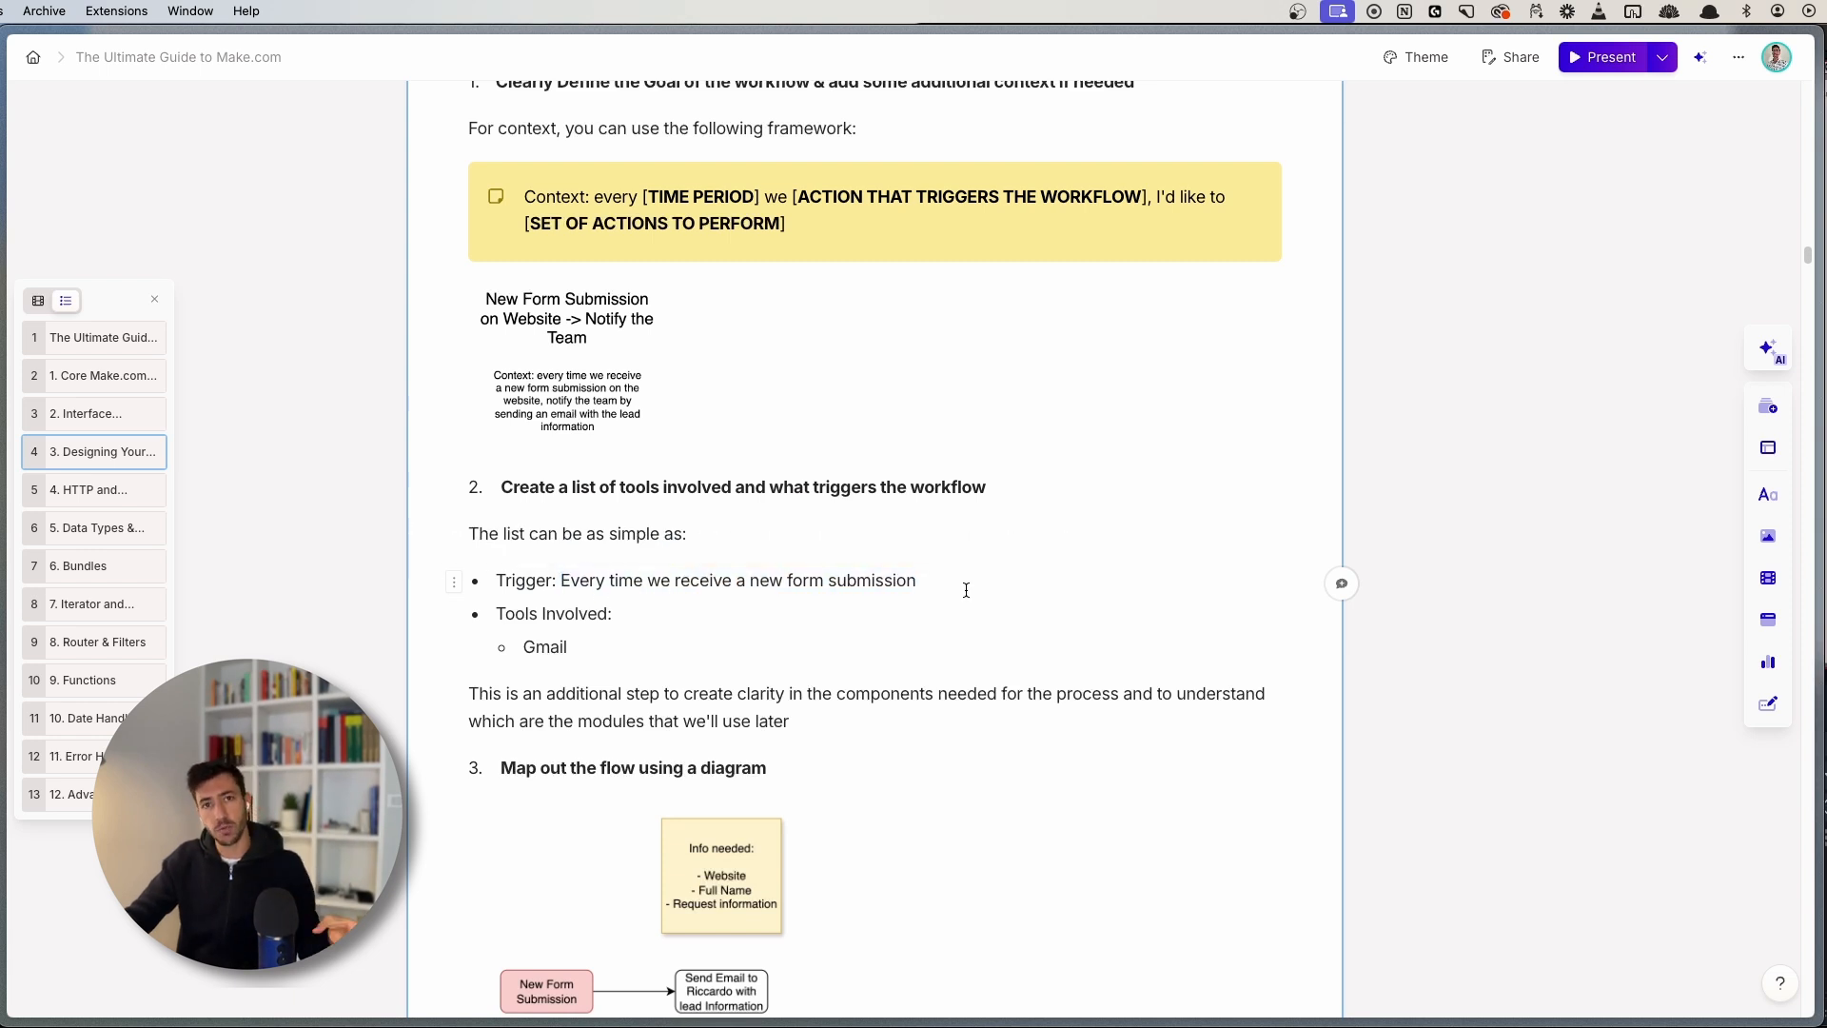
pyautogui.click(580, 636)
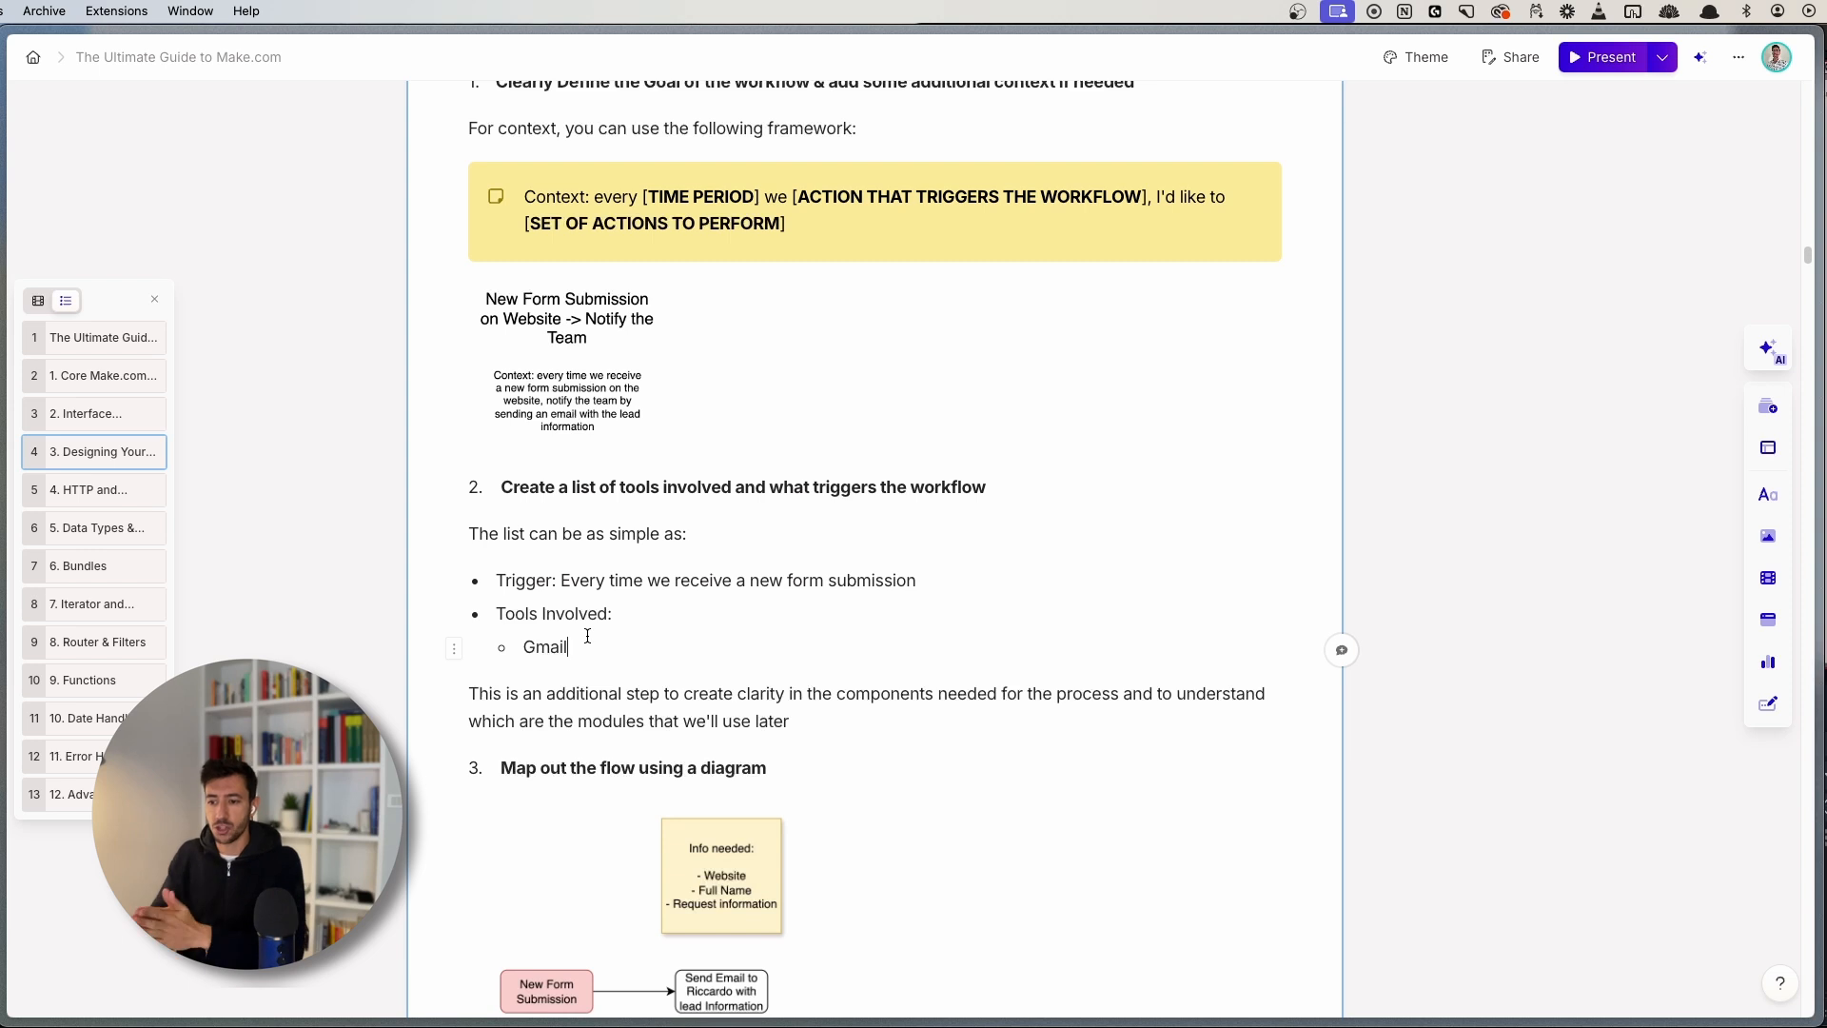
pyautogui.moveTo(544, 694); pyautogui.dragTo(805, 720)
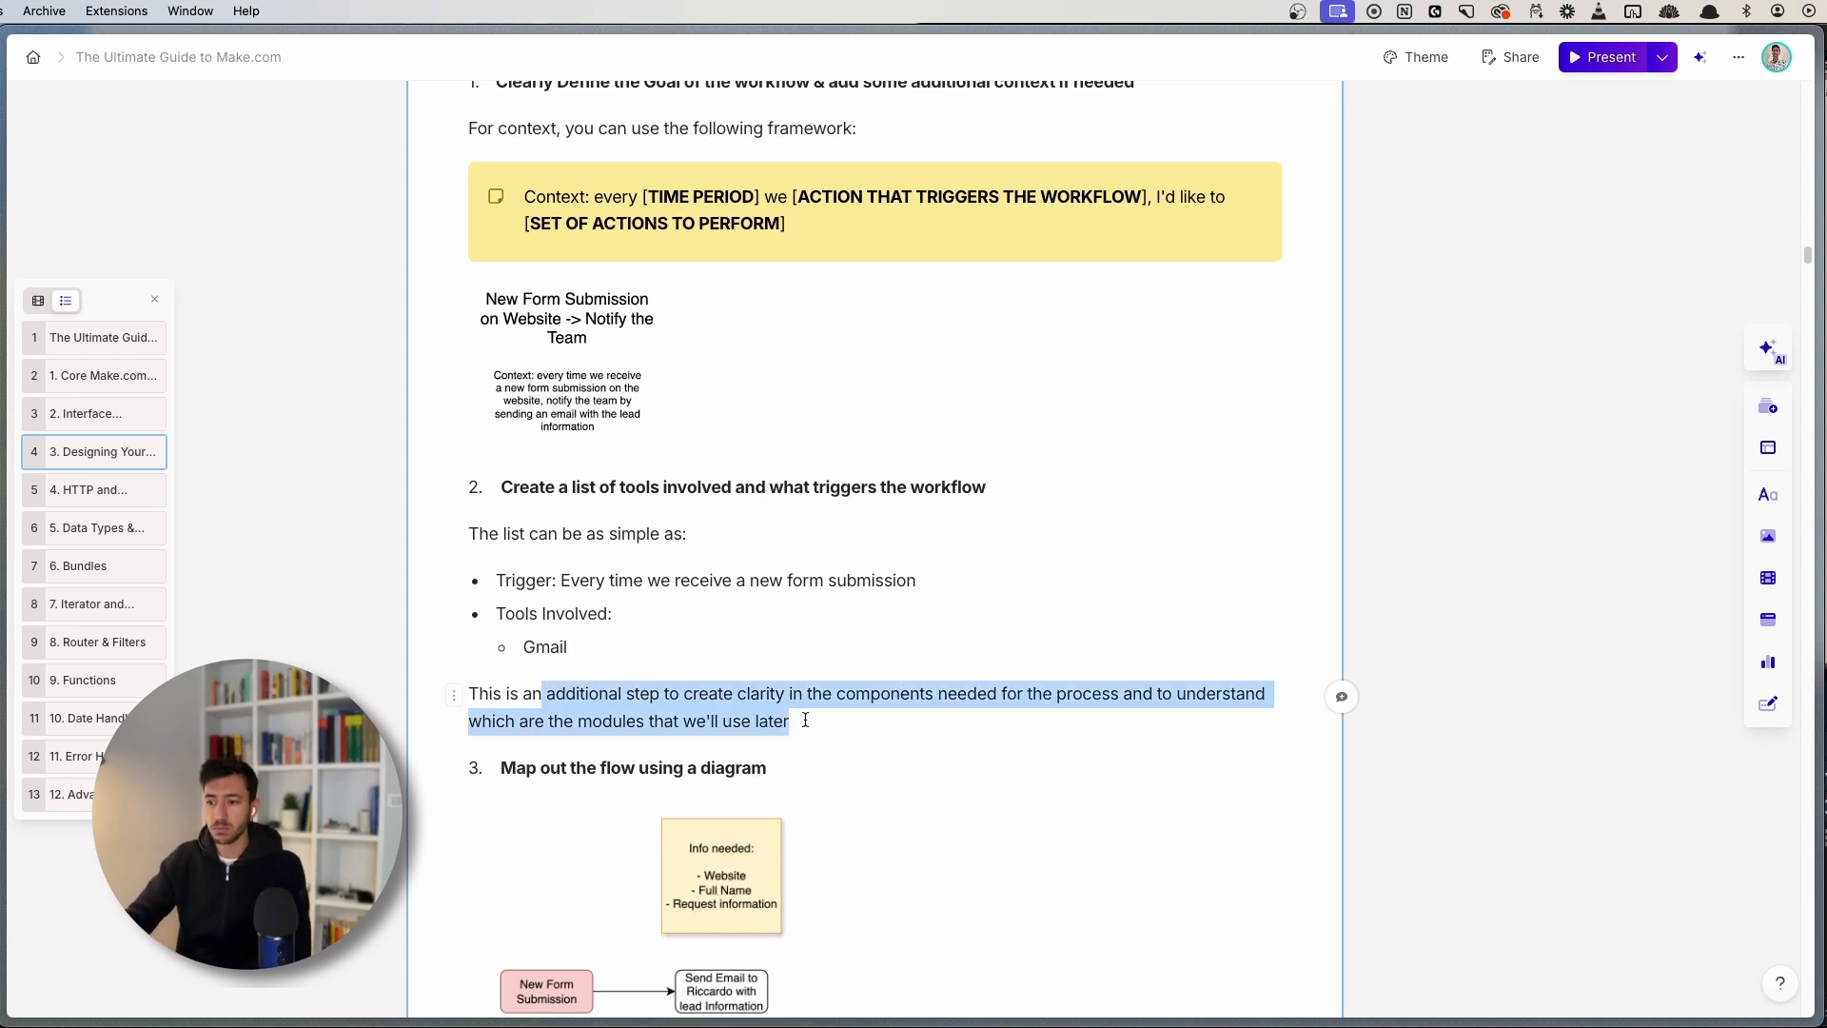
pyautogui.click(810, 717)
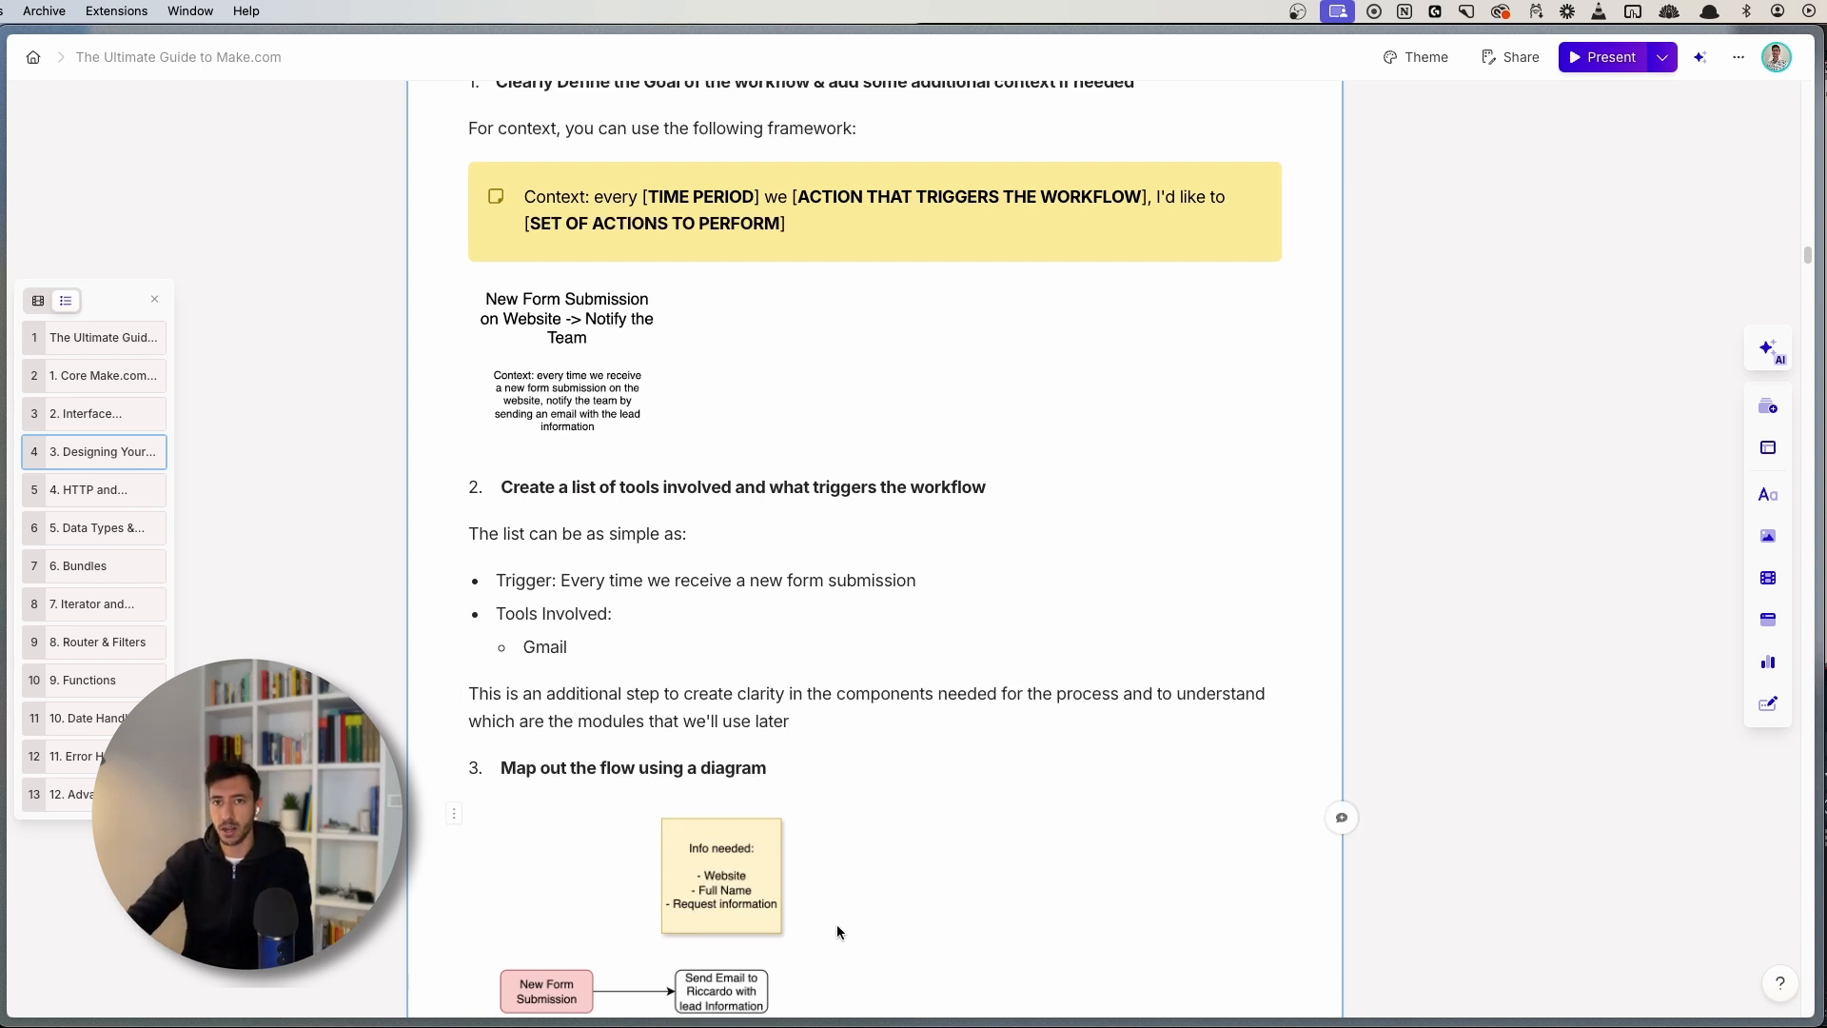
pyautogui.scroll(-2, 861, 885)
pyautogui.scroll(-5, 859, 873)
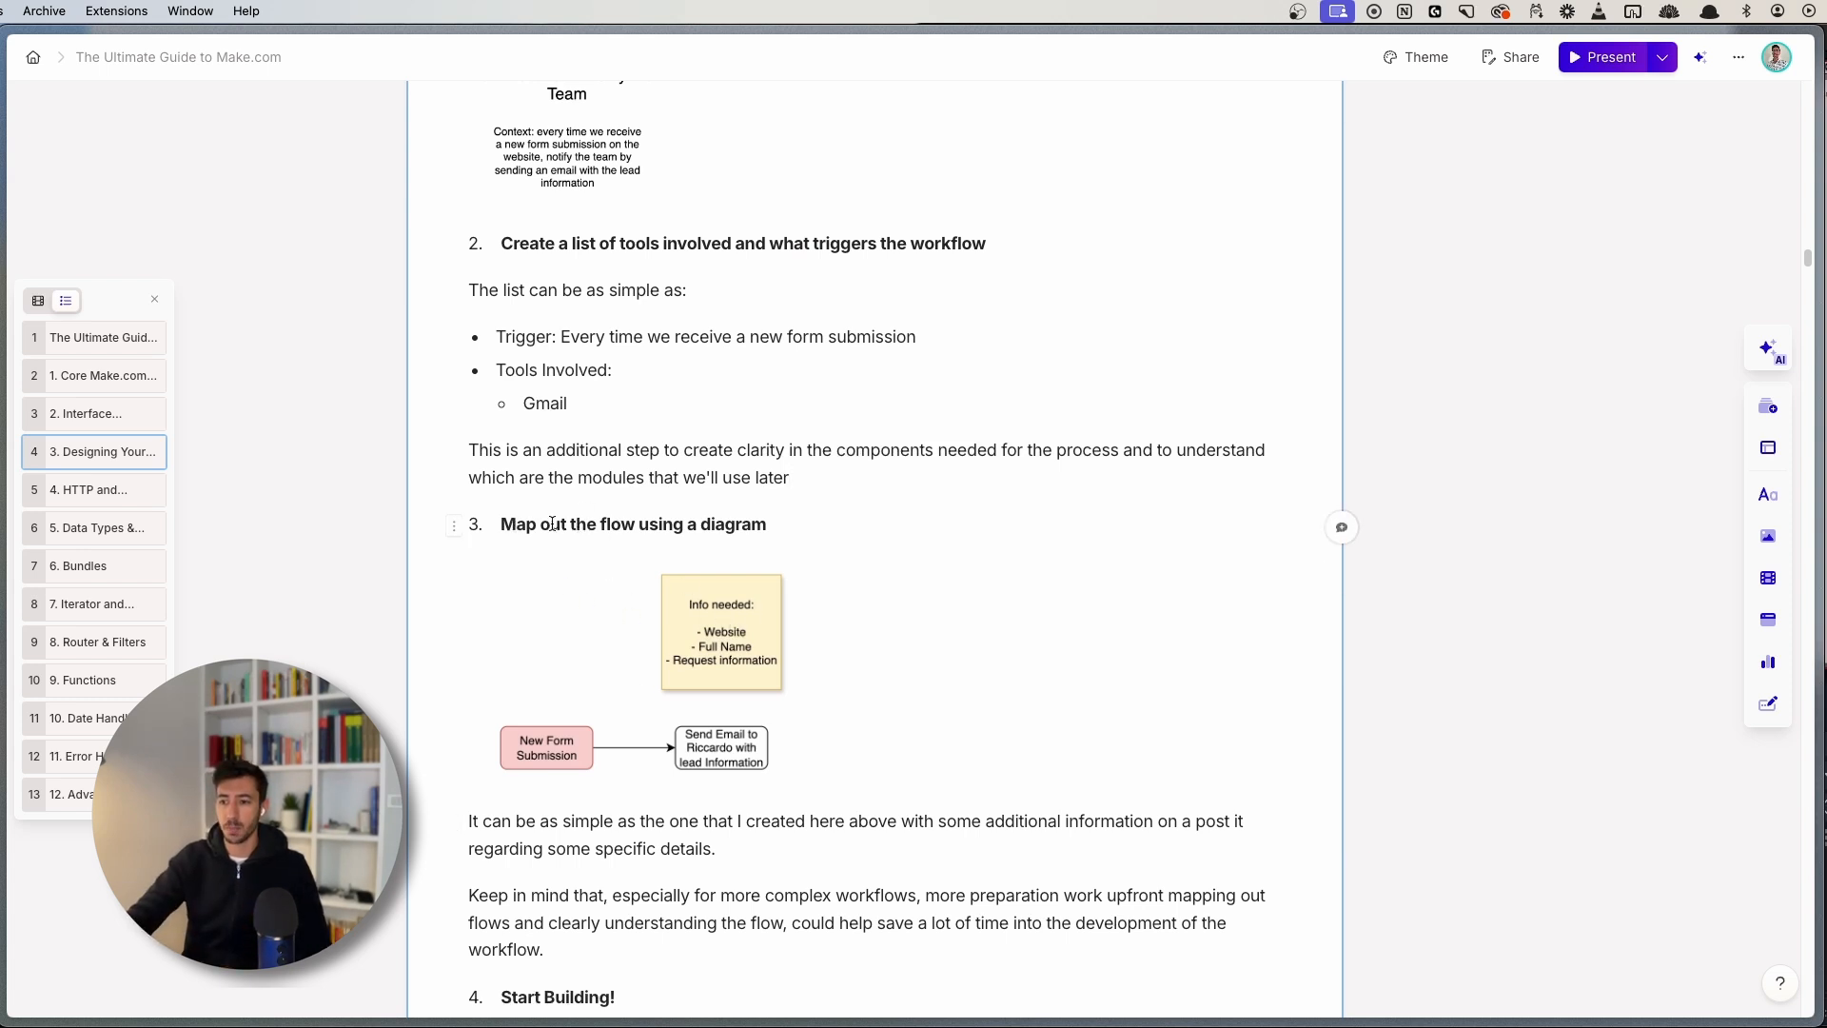
pyautogui.click(698, 663)
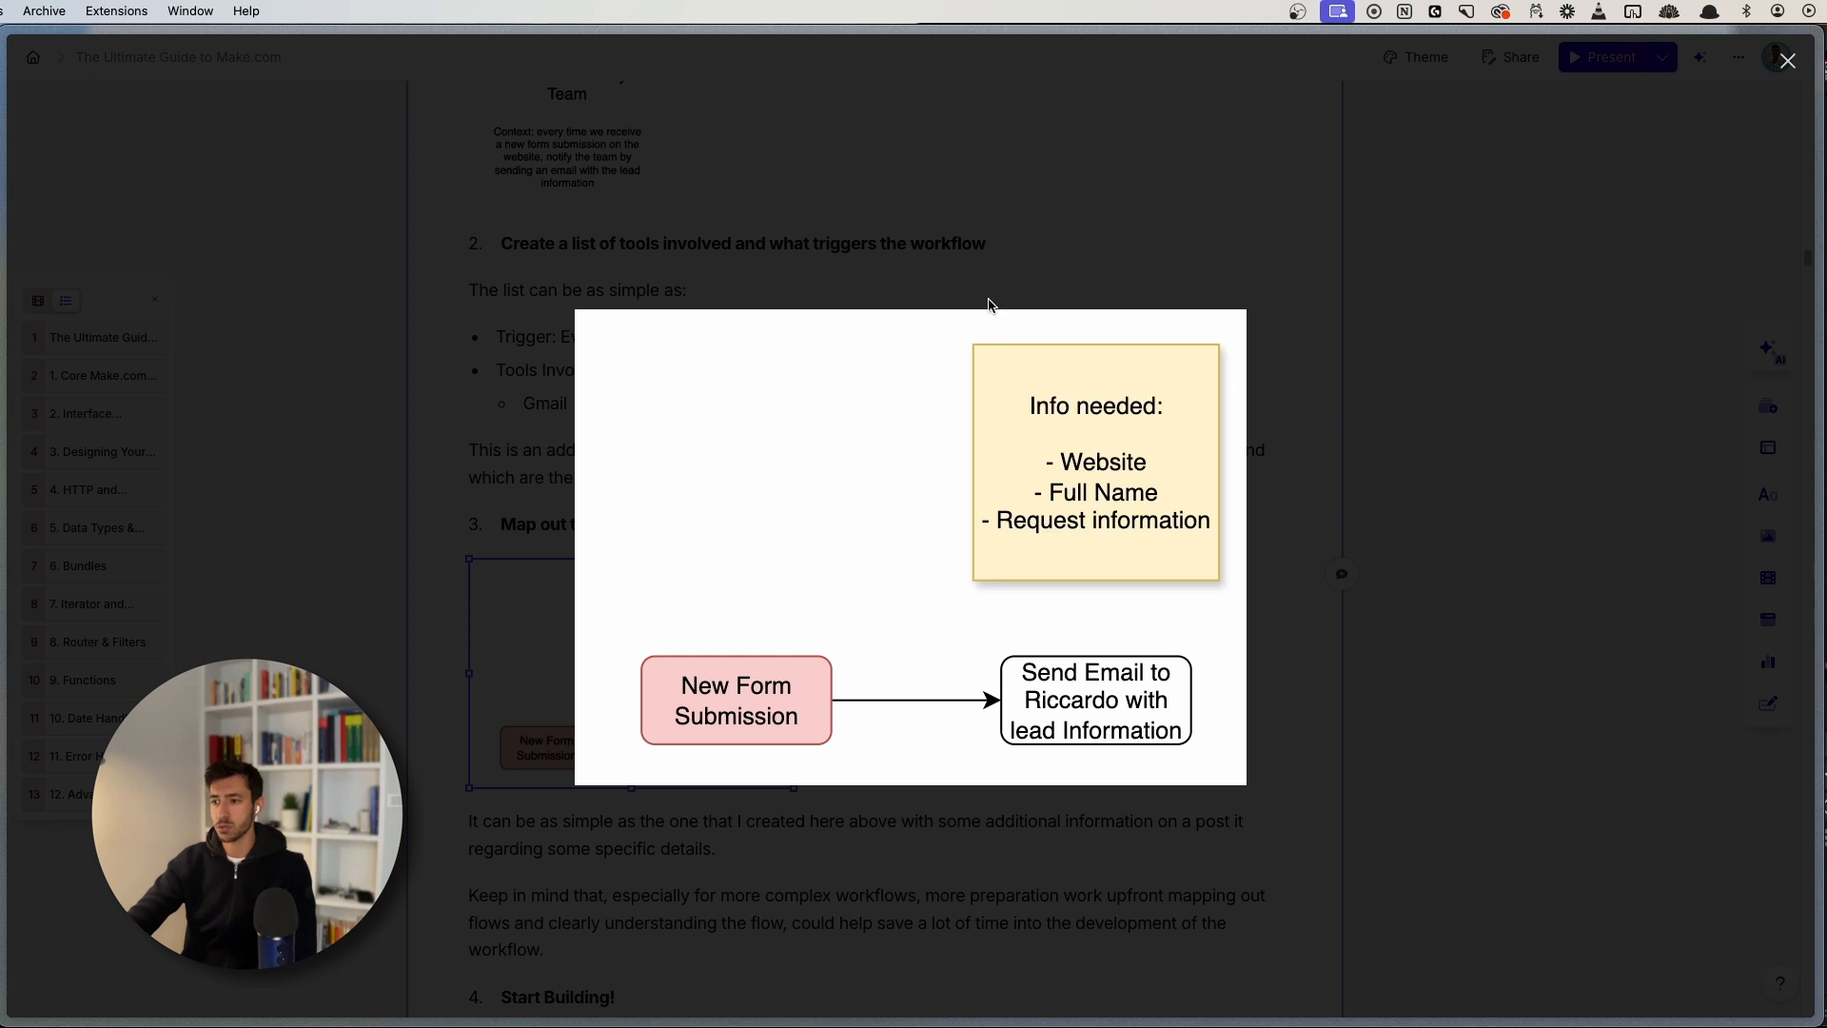
pyautogui.click(926, 277)
pyautogui.scroll(-1, 533, 856)
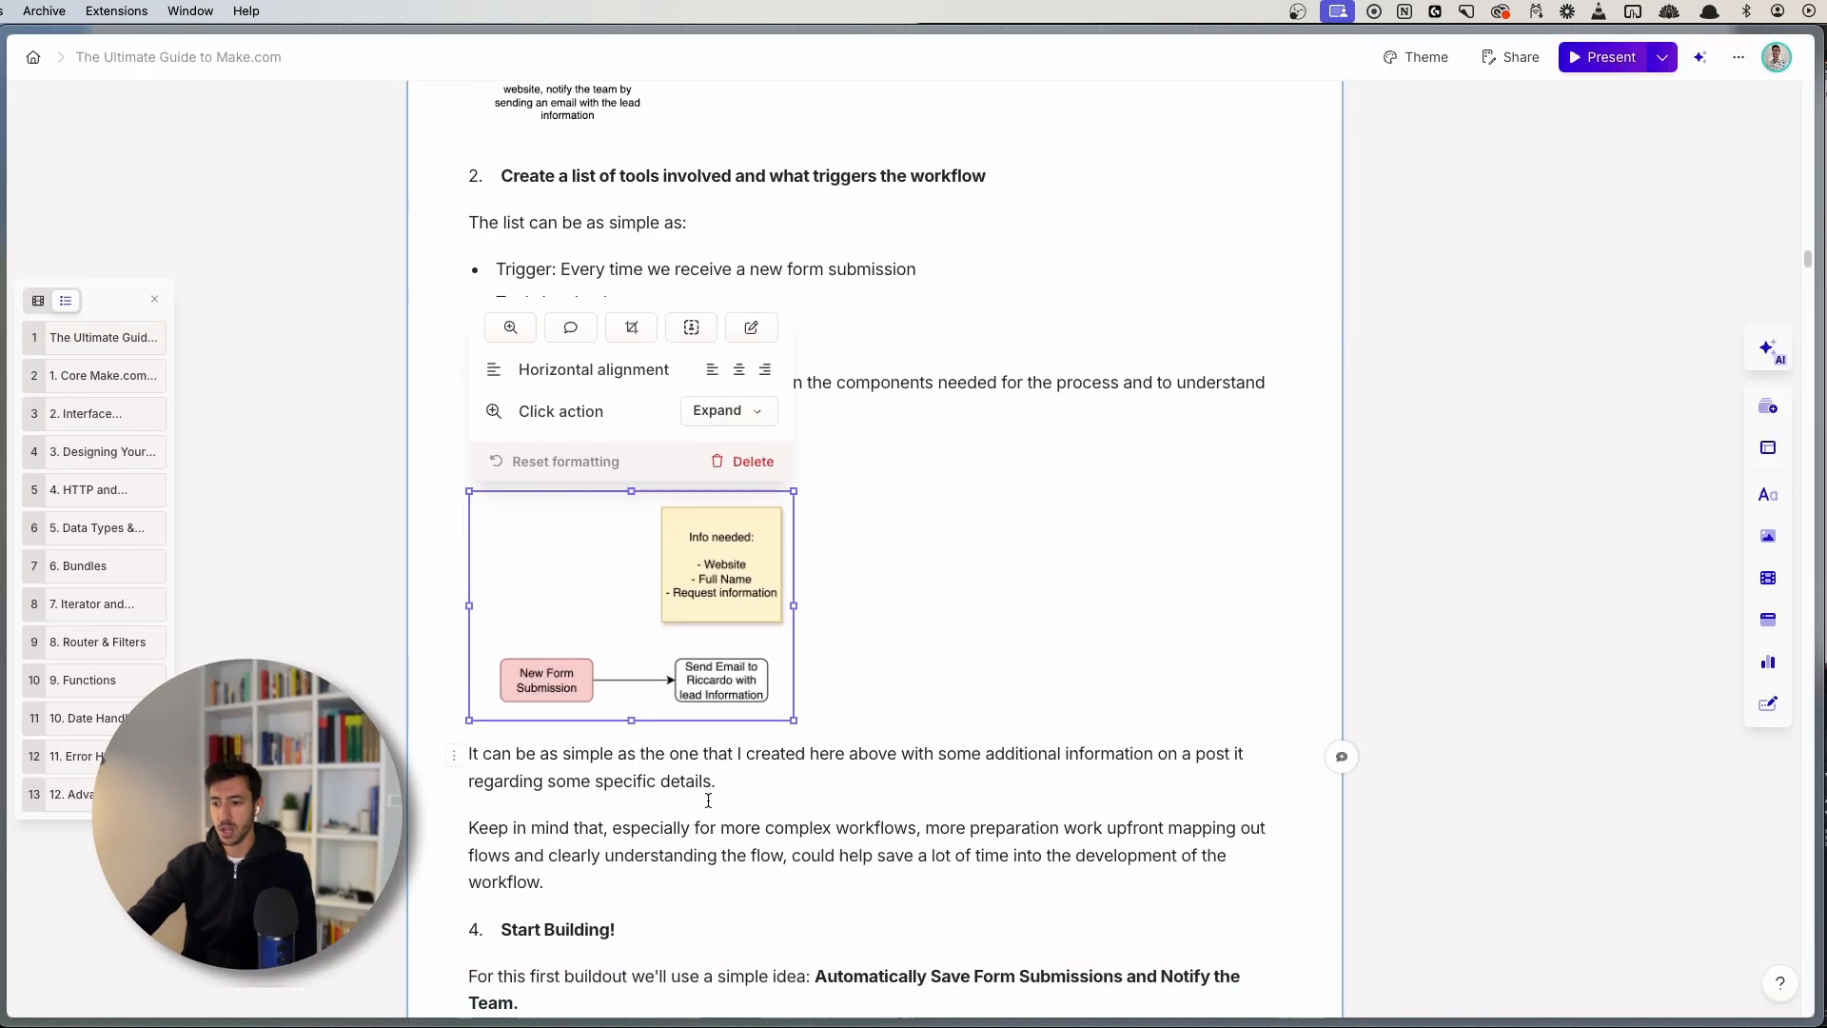
pyautogui.click(542, 883)
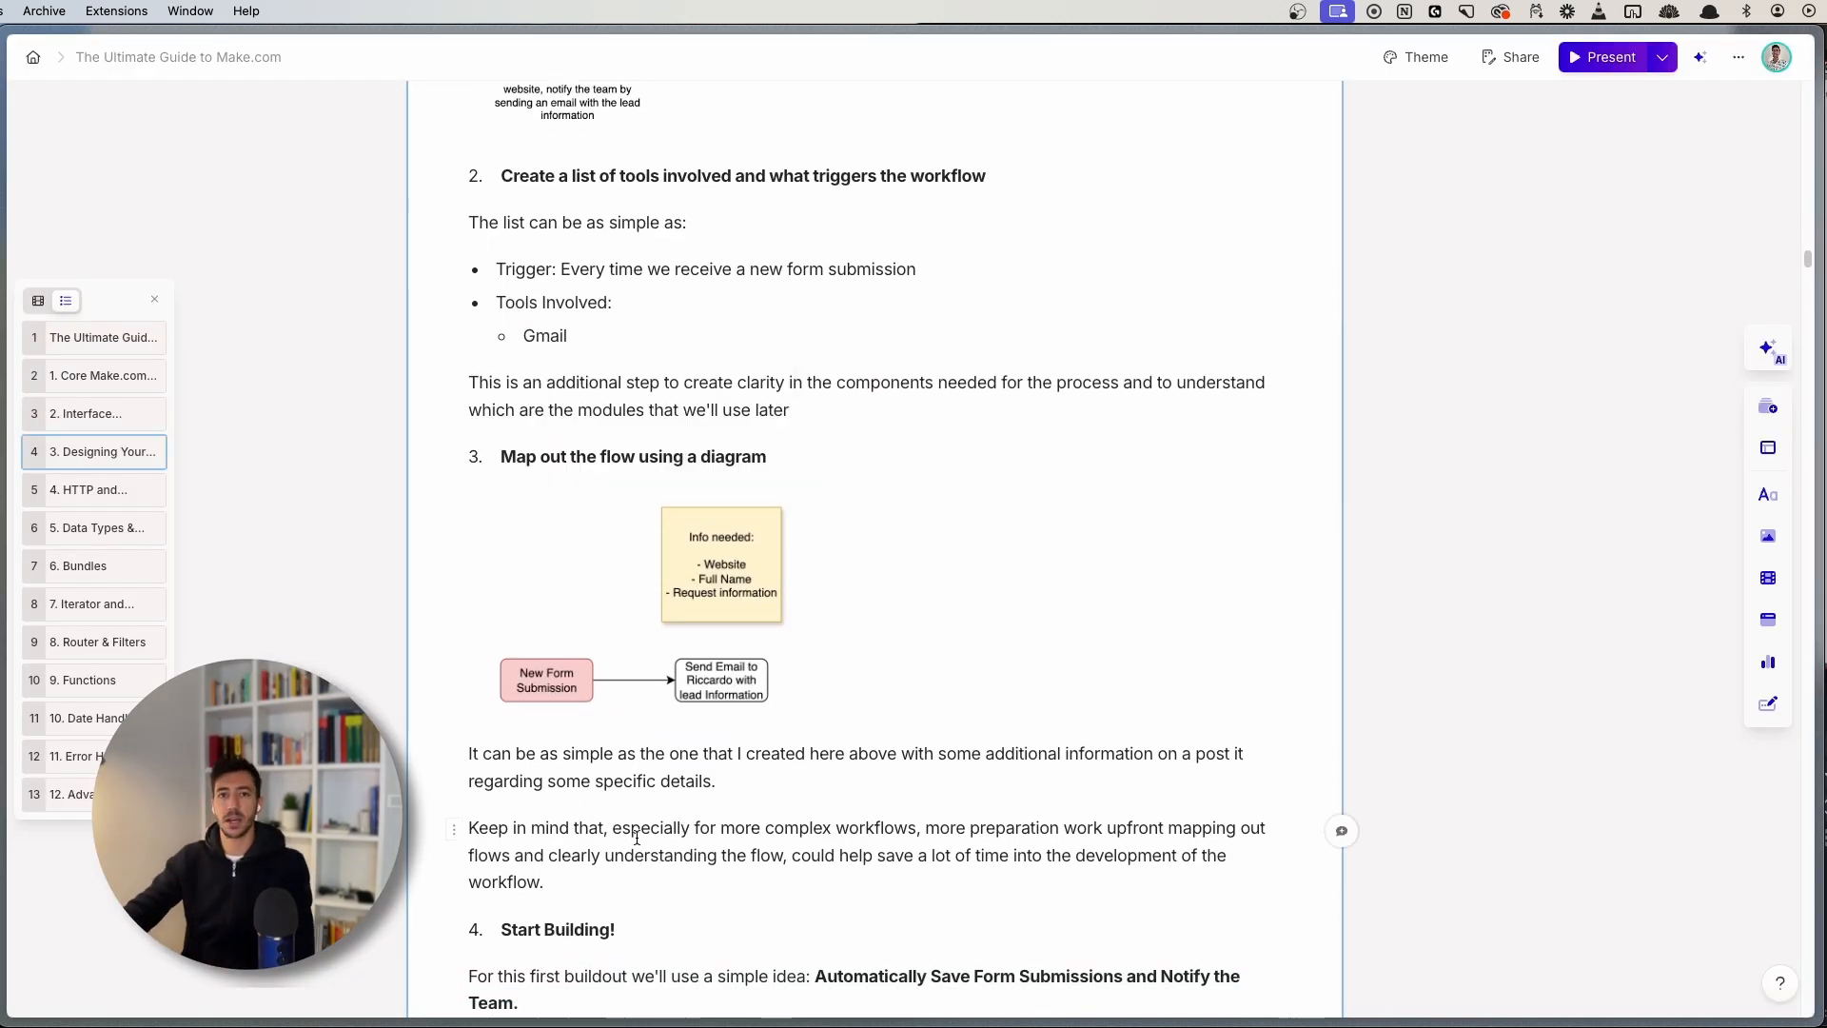
pyautogui.click(712, 588)
# - Enlarge and pan the empty scenario canvas, then switch to the Tally dashboard
pyautogui.click(728, 616)
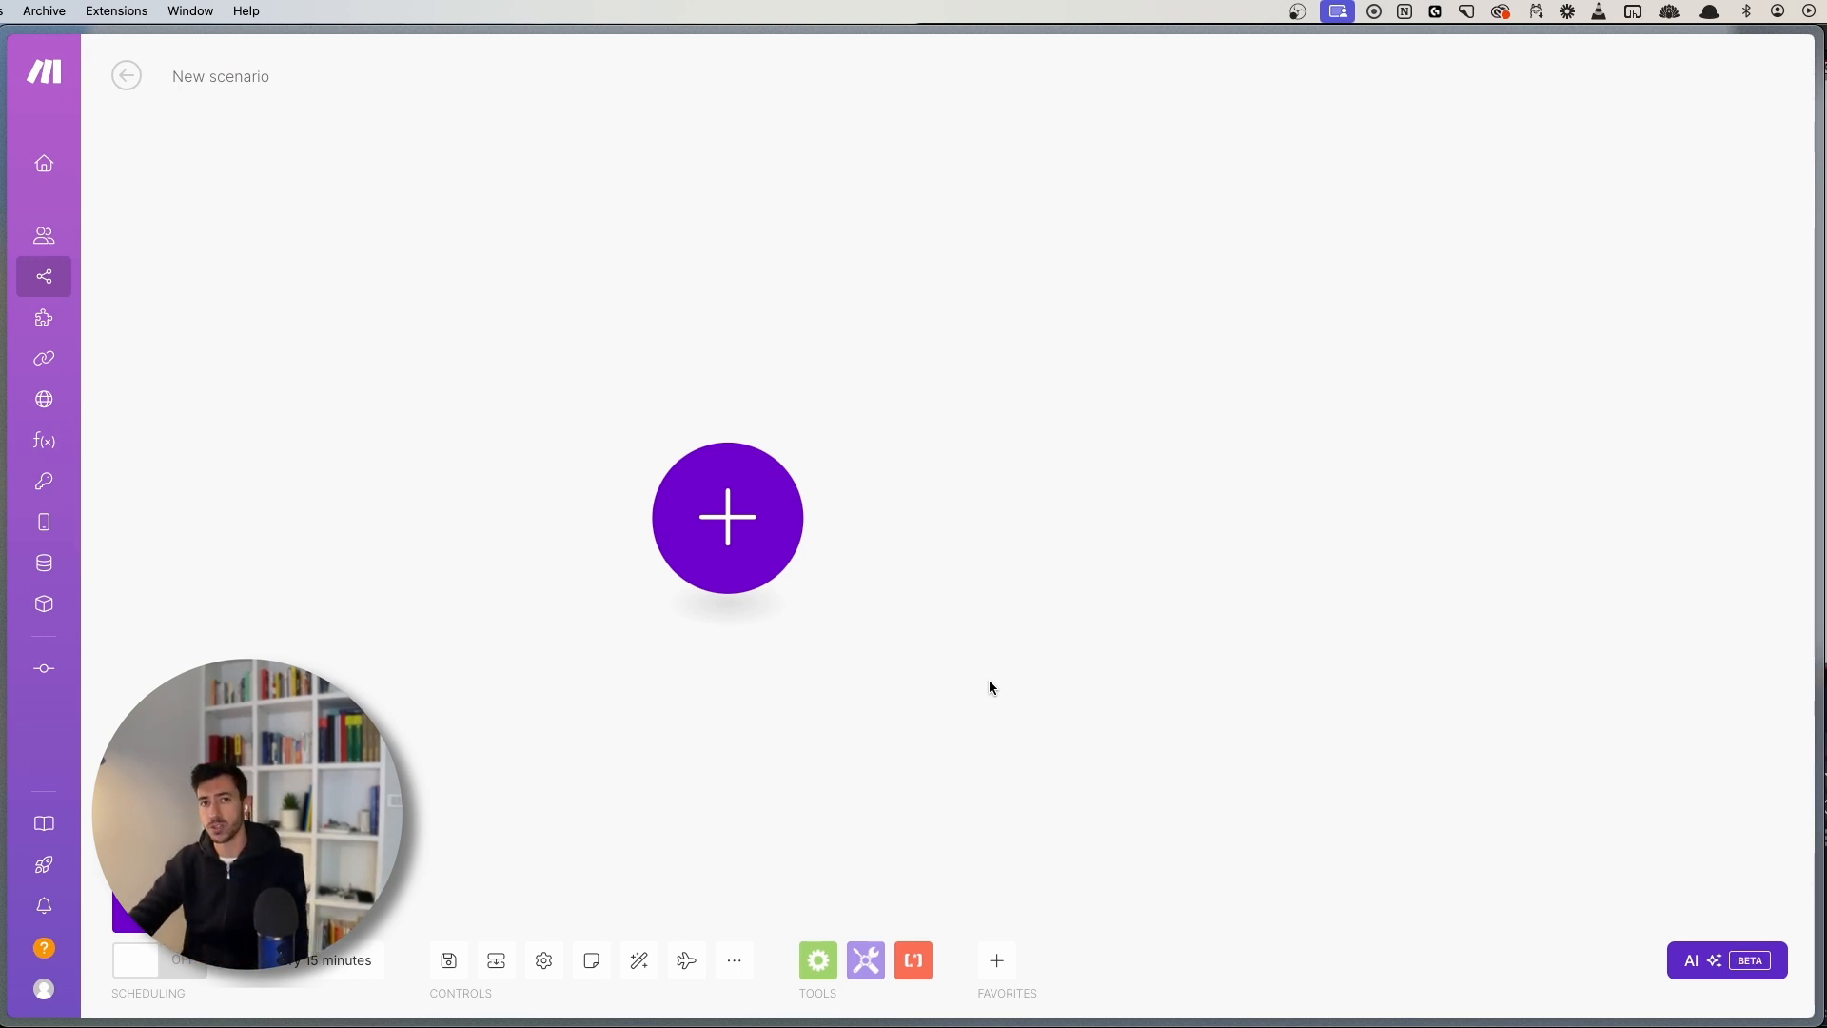
pyautogui.moveTo(997, 681); pyautogui.dragTo(931, 711)
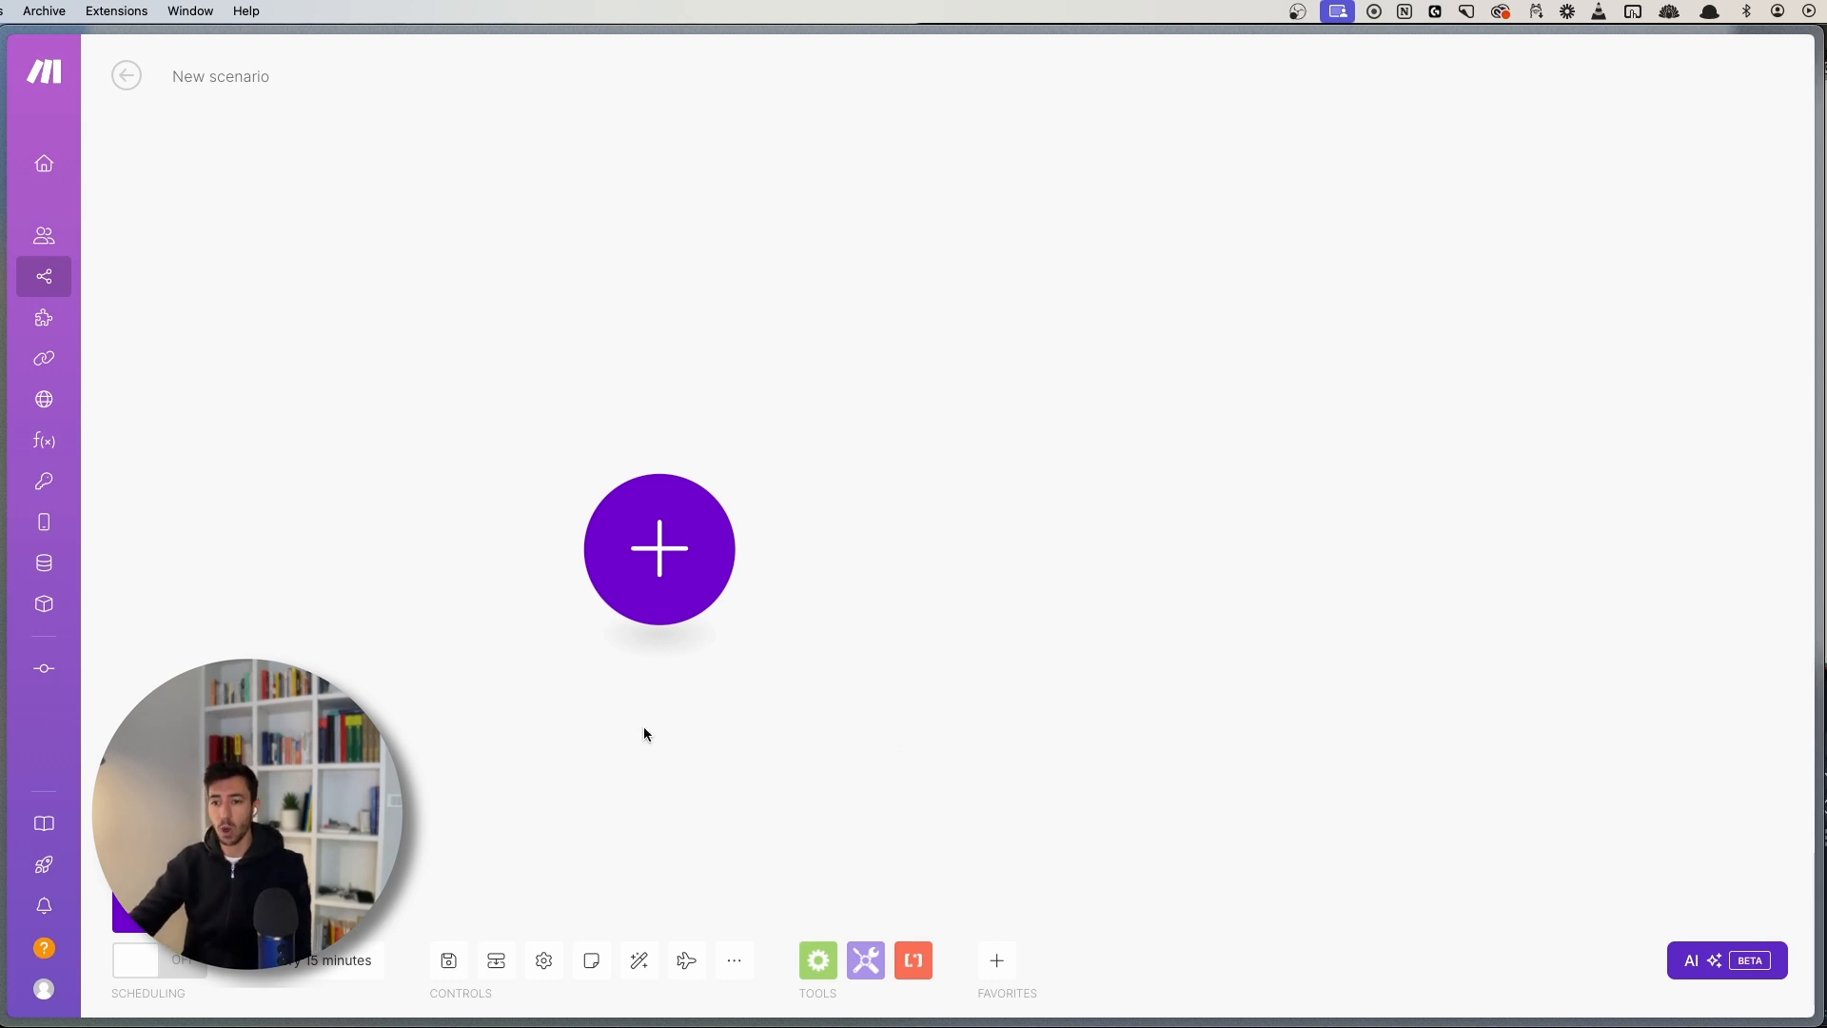
pyautogui.press('super+s')
pyautogui.click(143, 820)
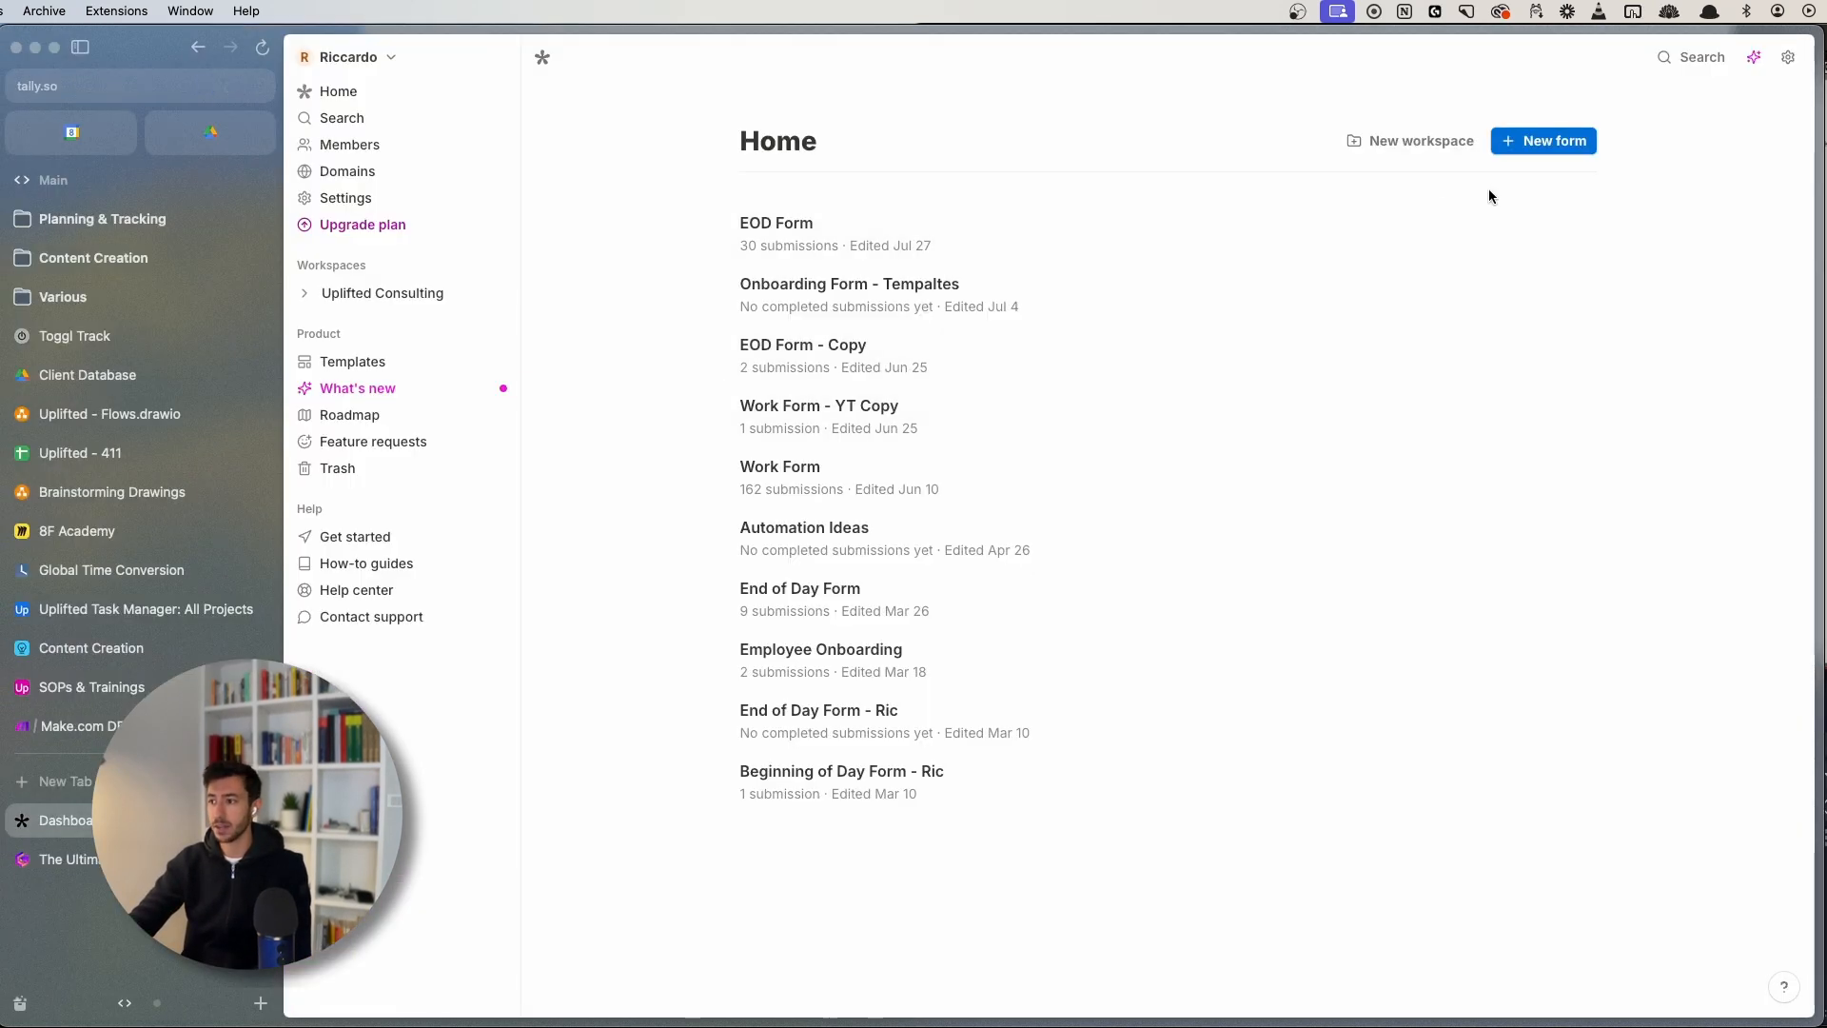
# - Create a Tally form from the Lead generation template and publish it
pyautogui.click(1547, 144)
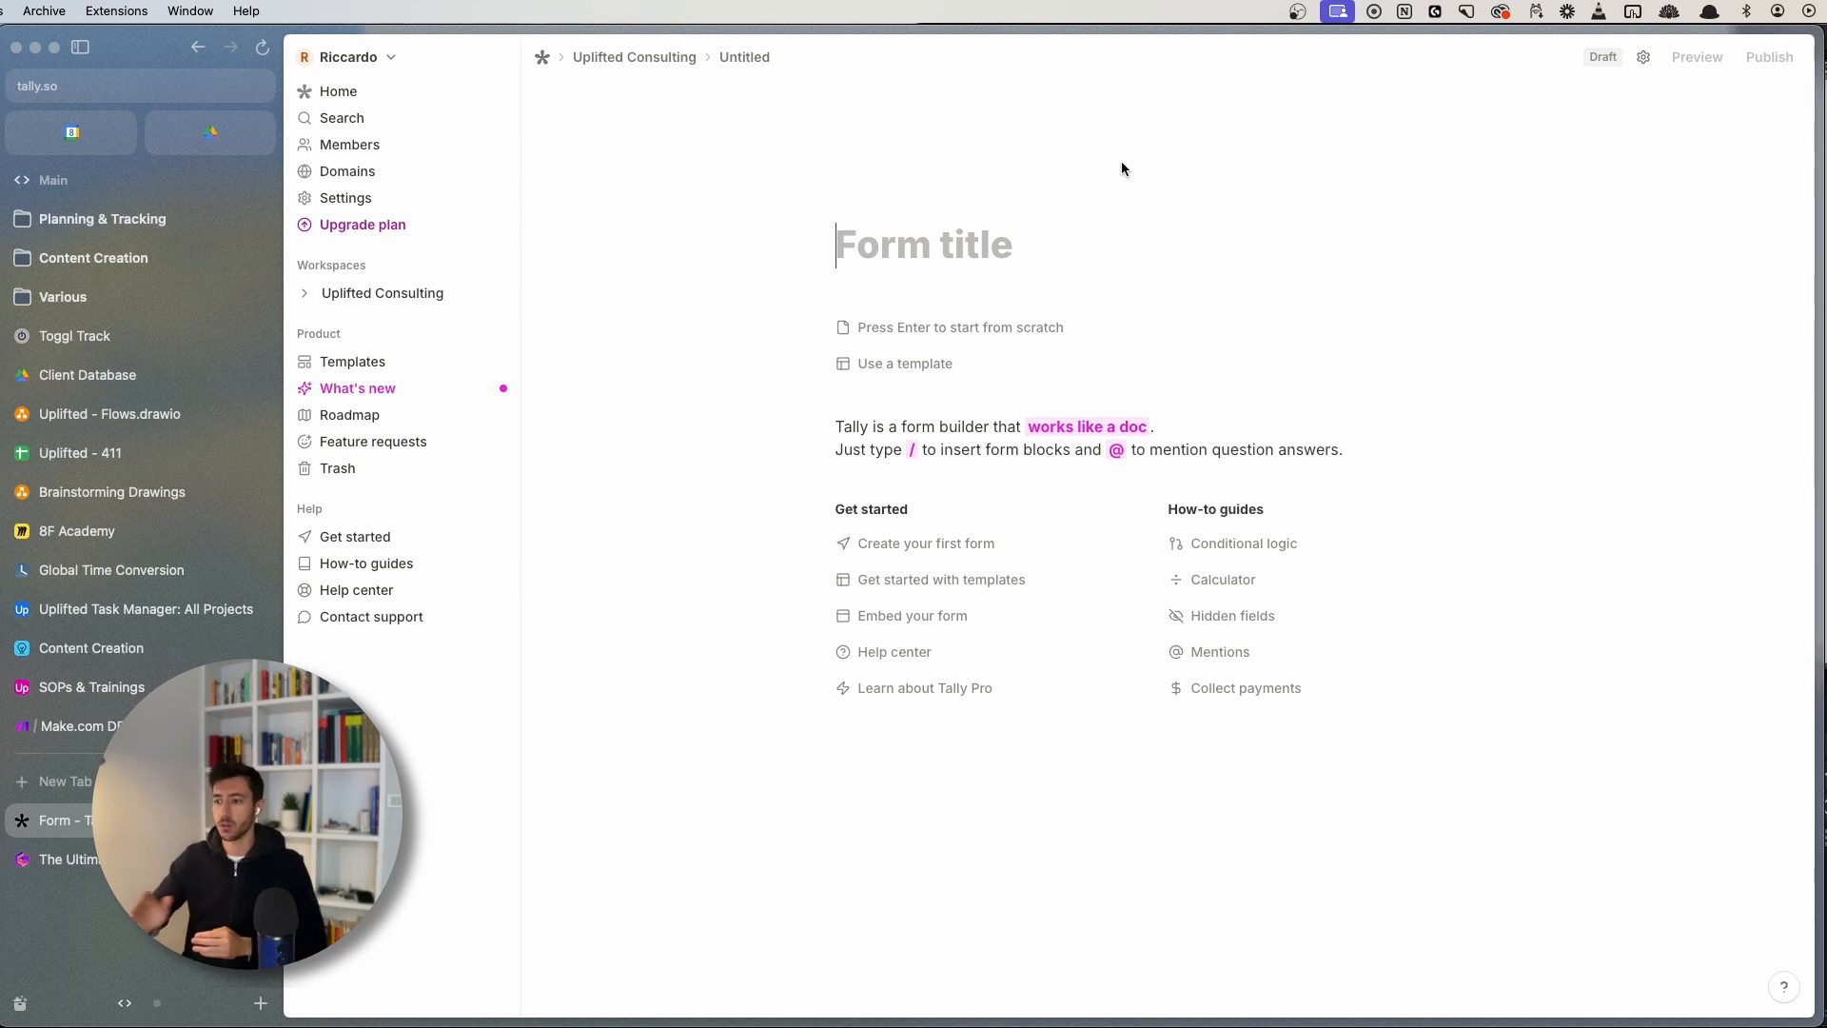
pyautogui.click(930, 364)
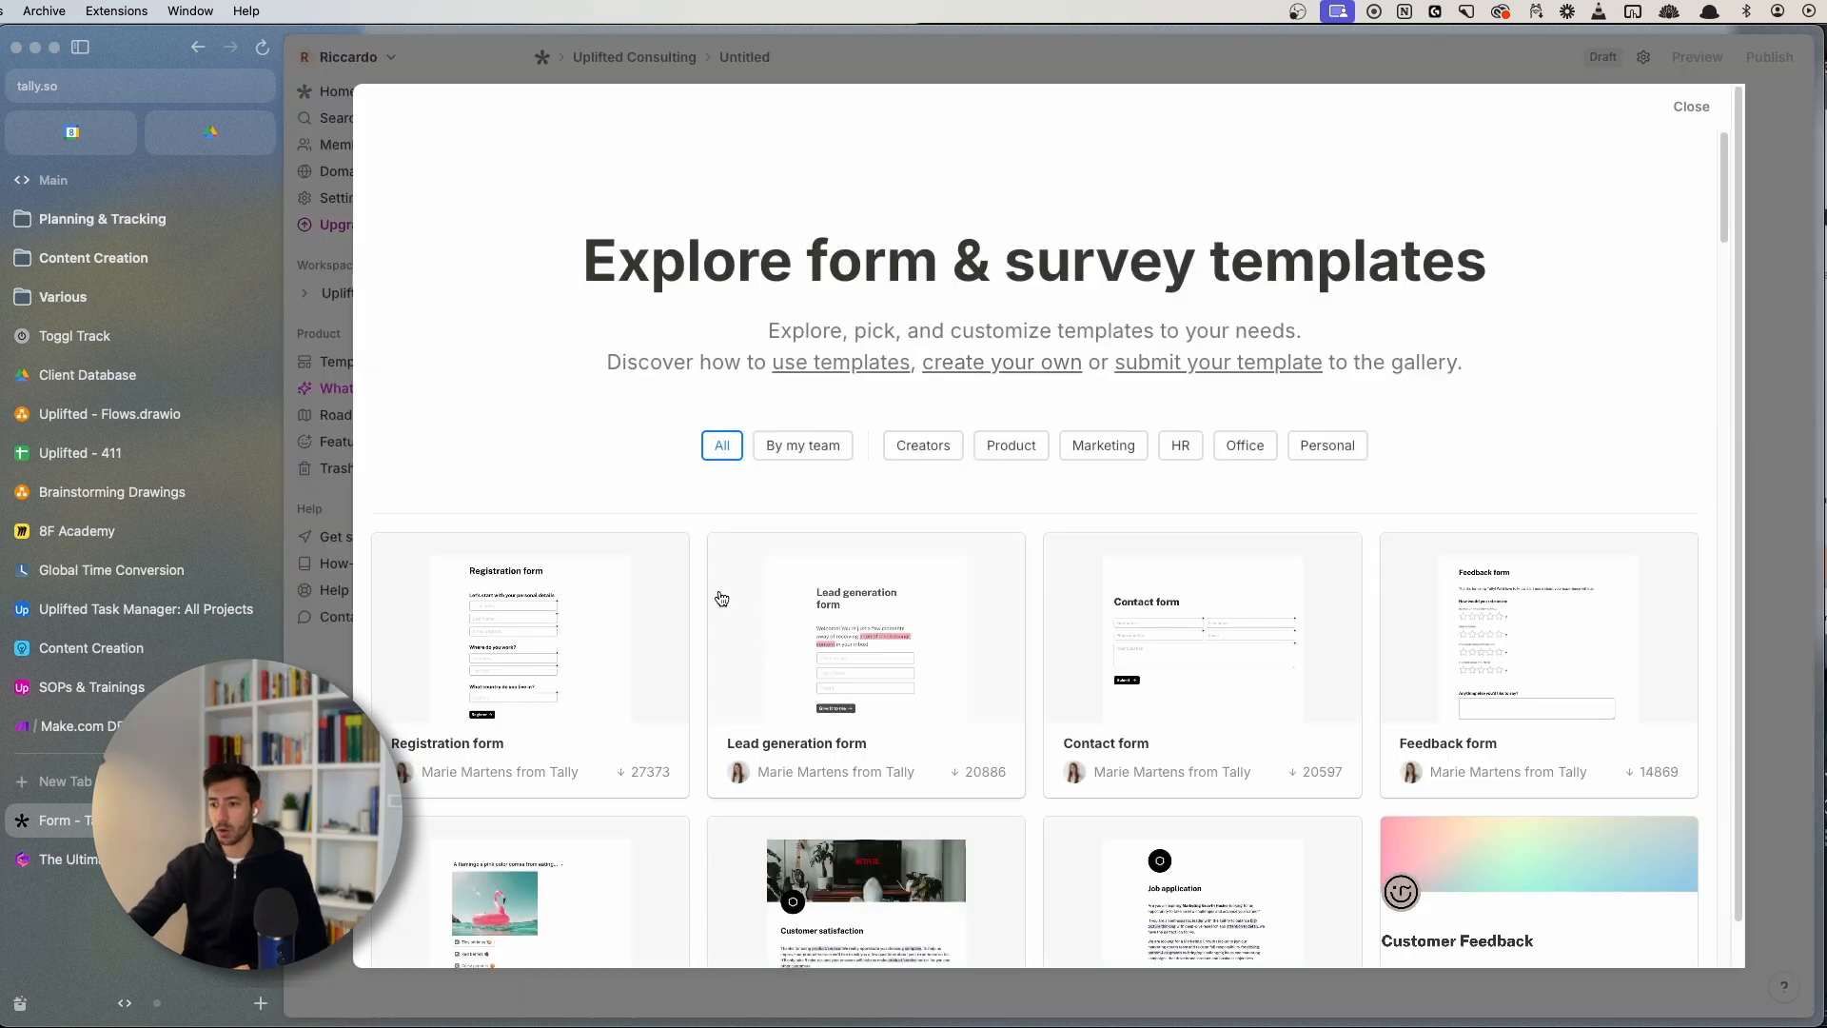
pyautogui.click(904, 630)
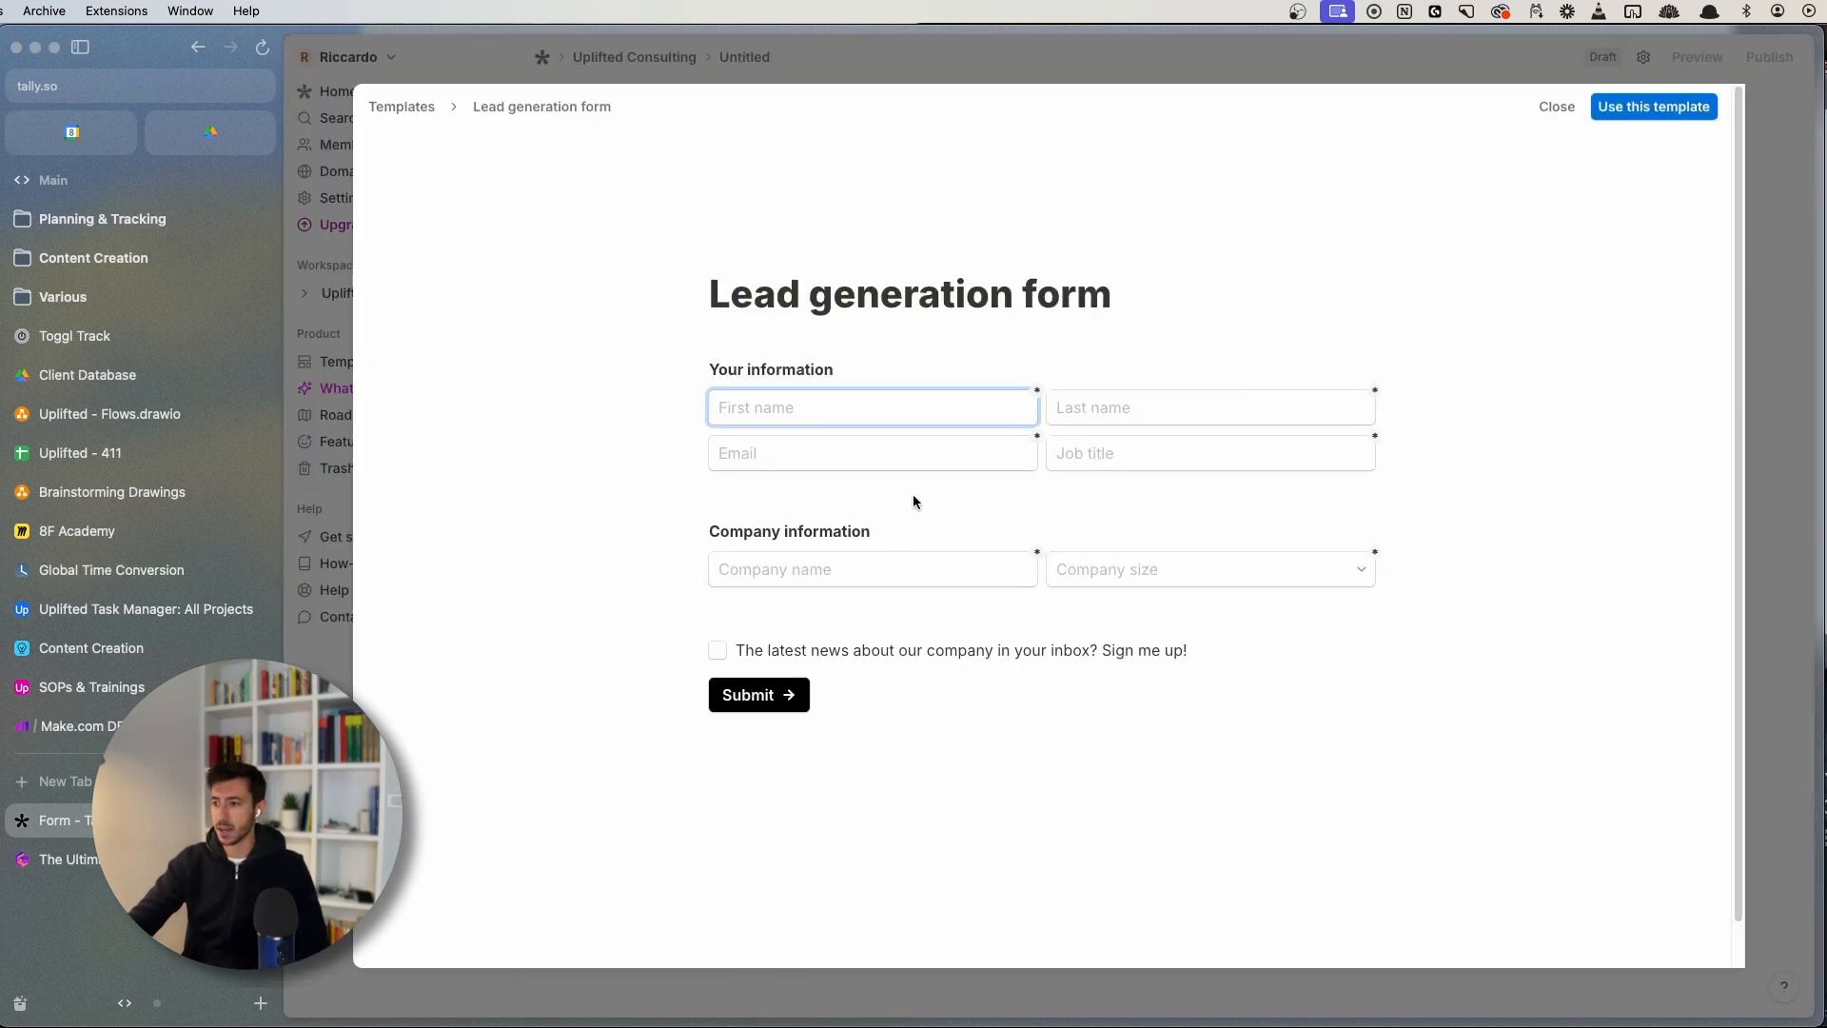
pyautogui.click(1608, 110)
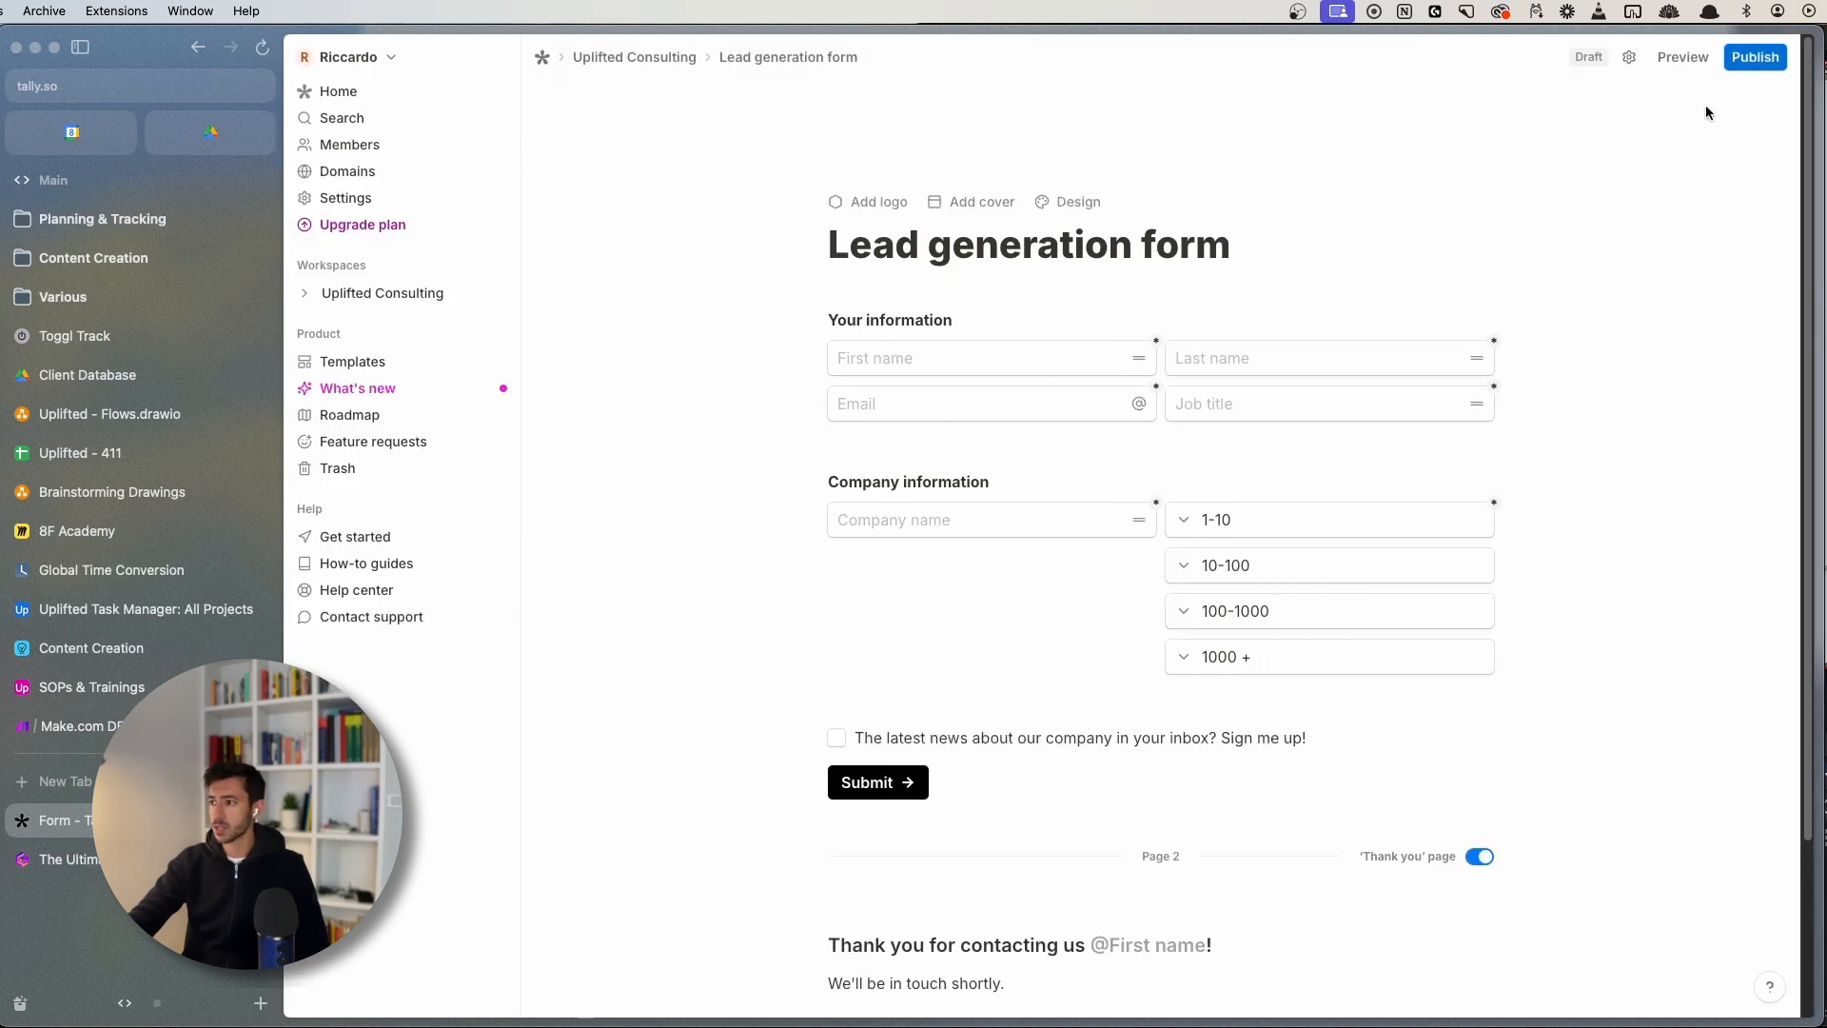
pyautogui.scroll(-2, 1542, 297)
pyautogui.scroll(2, 1542, 297)
pyautogui.click(1754, 59)
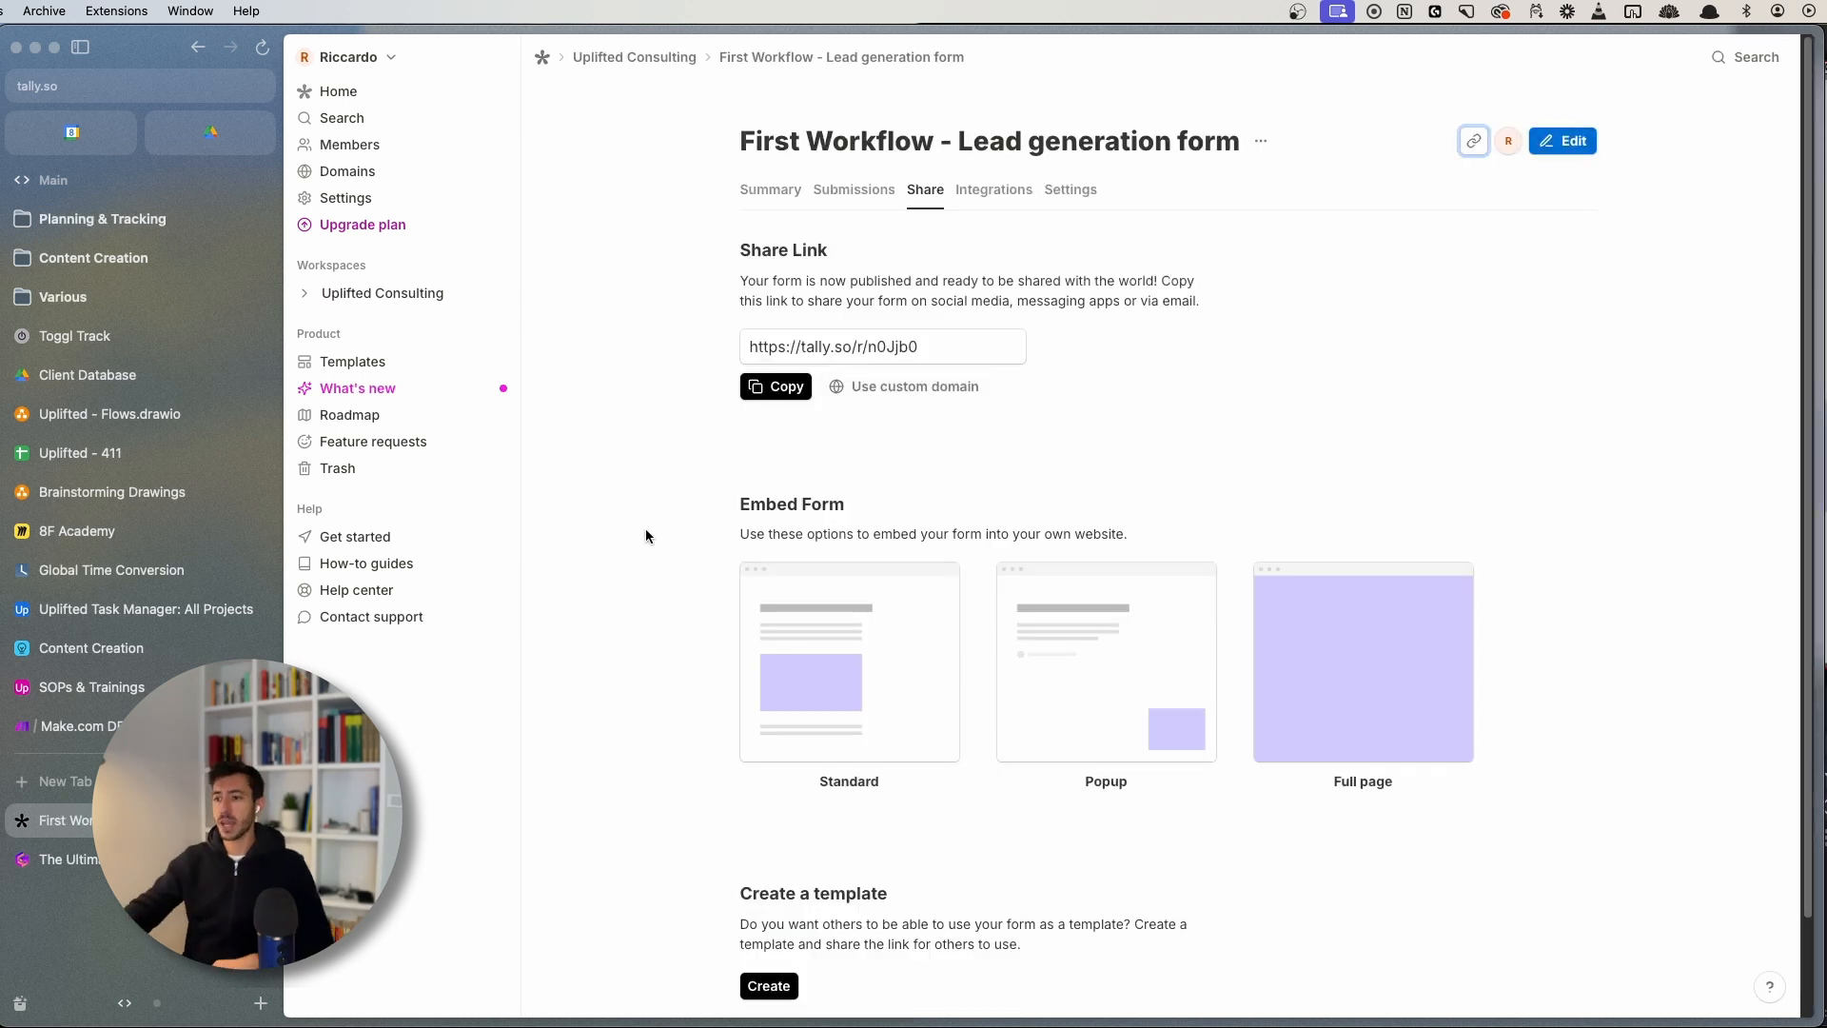
# - Copy the form's share link, load it in a new tab, then return to Make
pyautogui.click(767, 388)
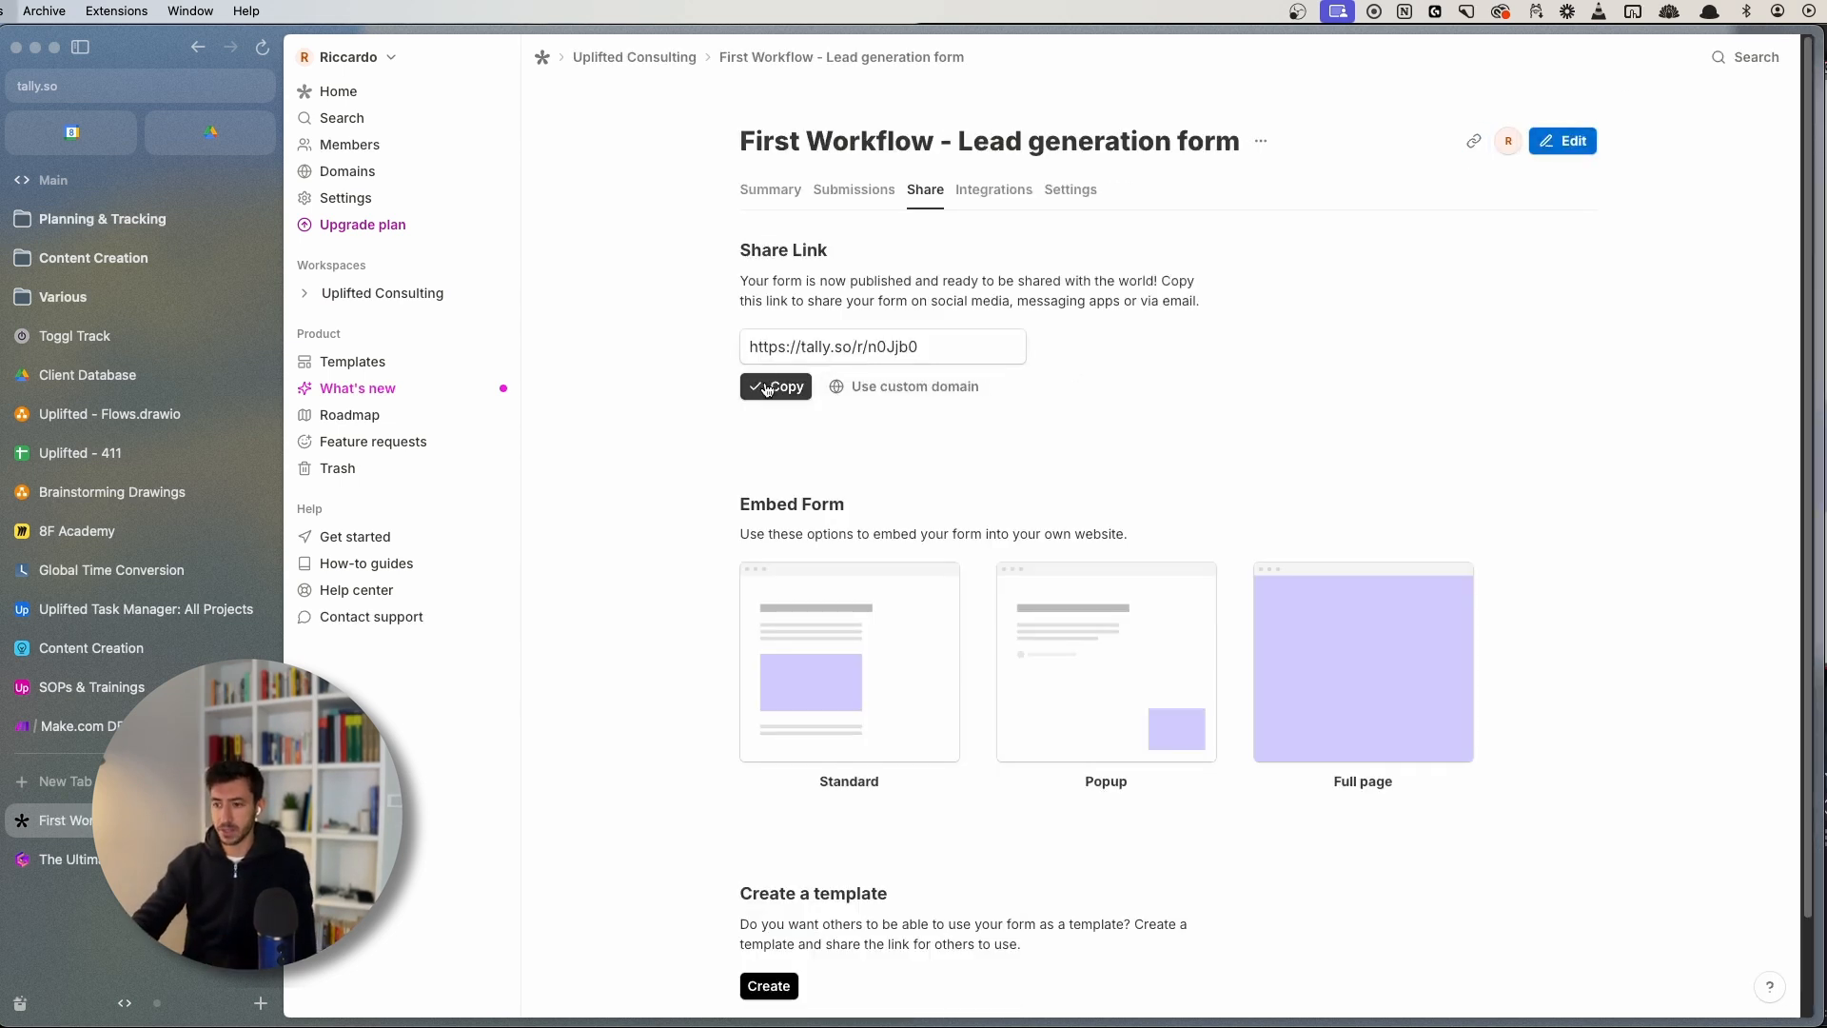
pyautogui.press('super+t')
pyautogui.press('super+v')
pyautogui.press('super+v')
pyautogui.press('super+z')
pyautogui.press('Return')
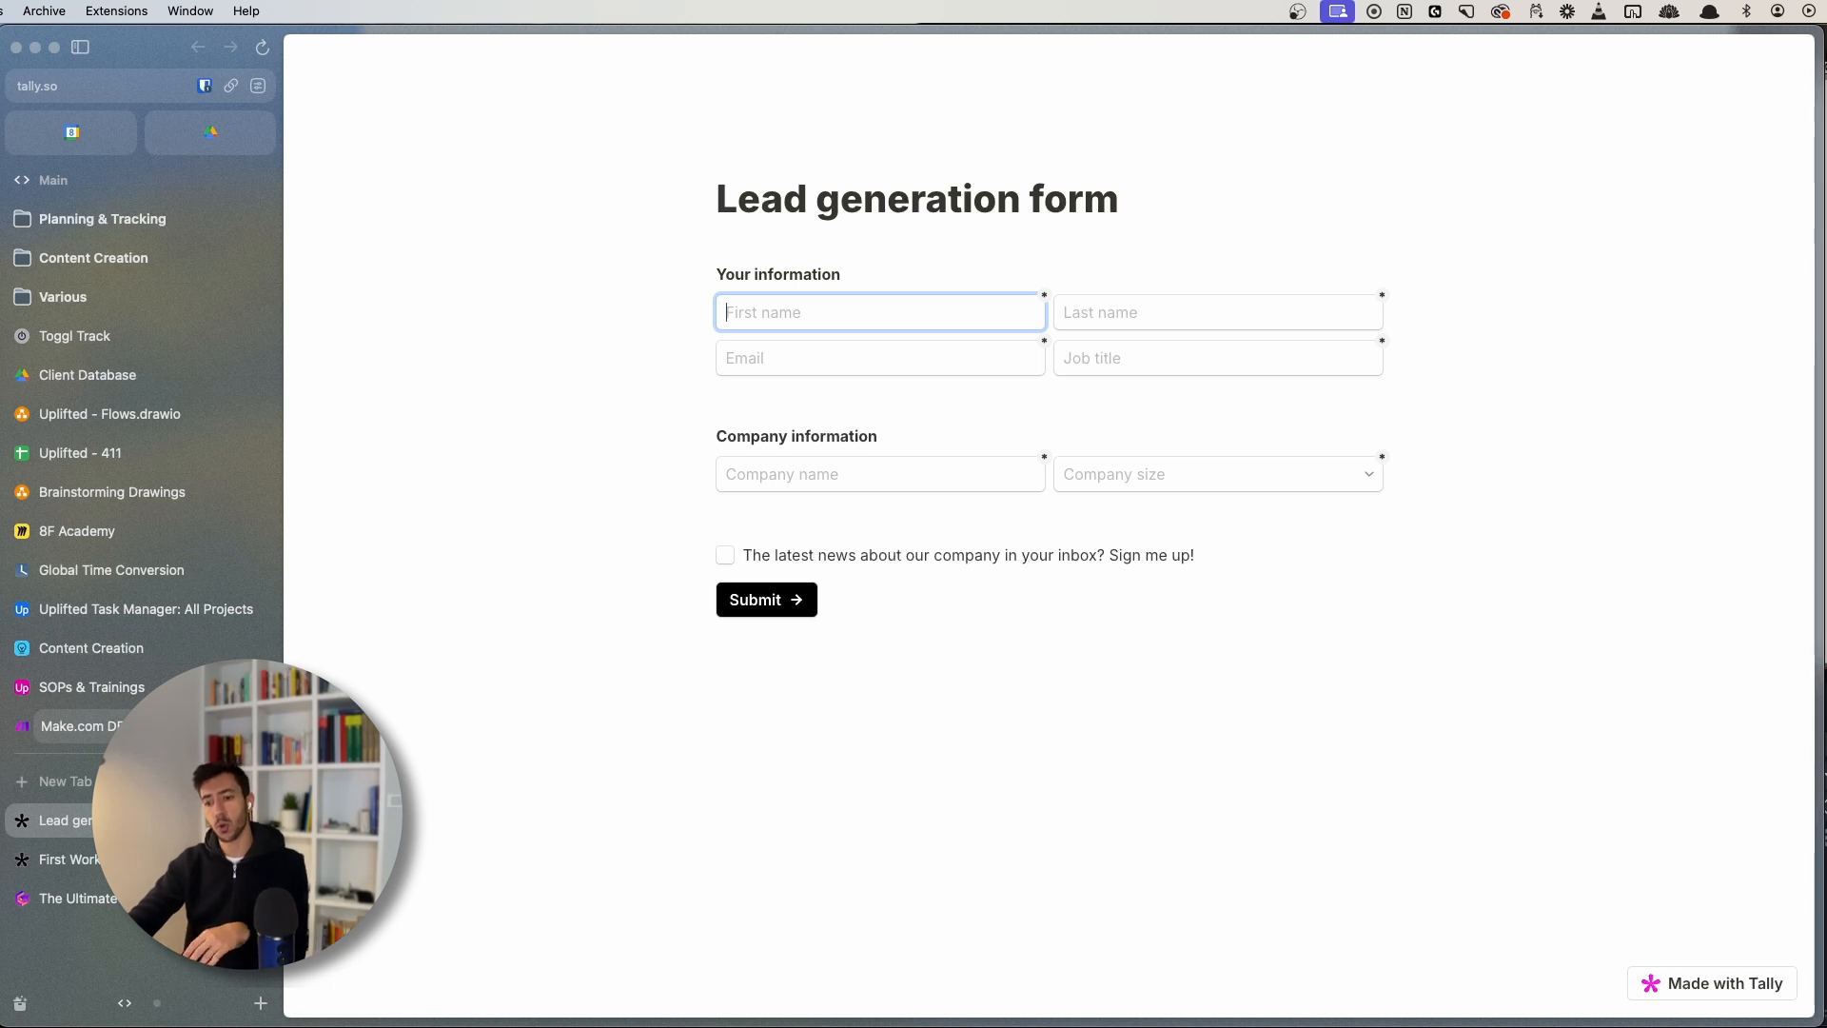
pyautogui.click(76, 726)
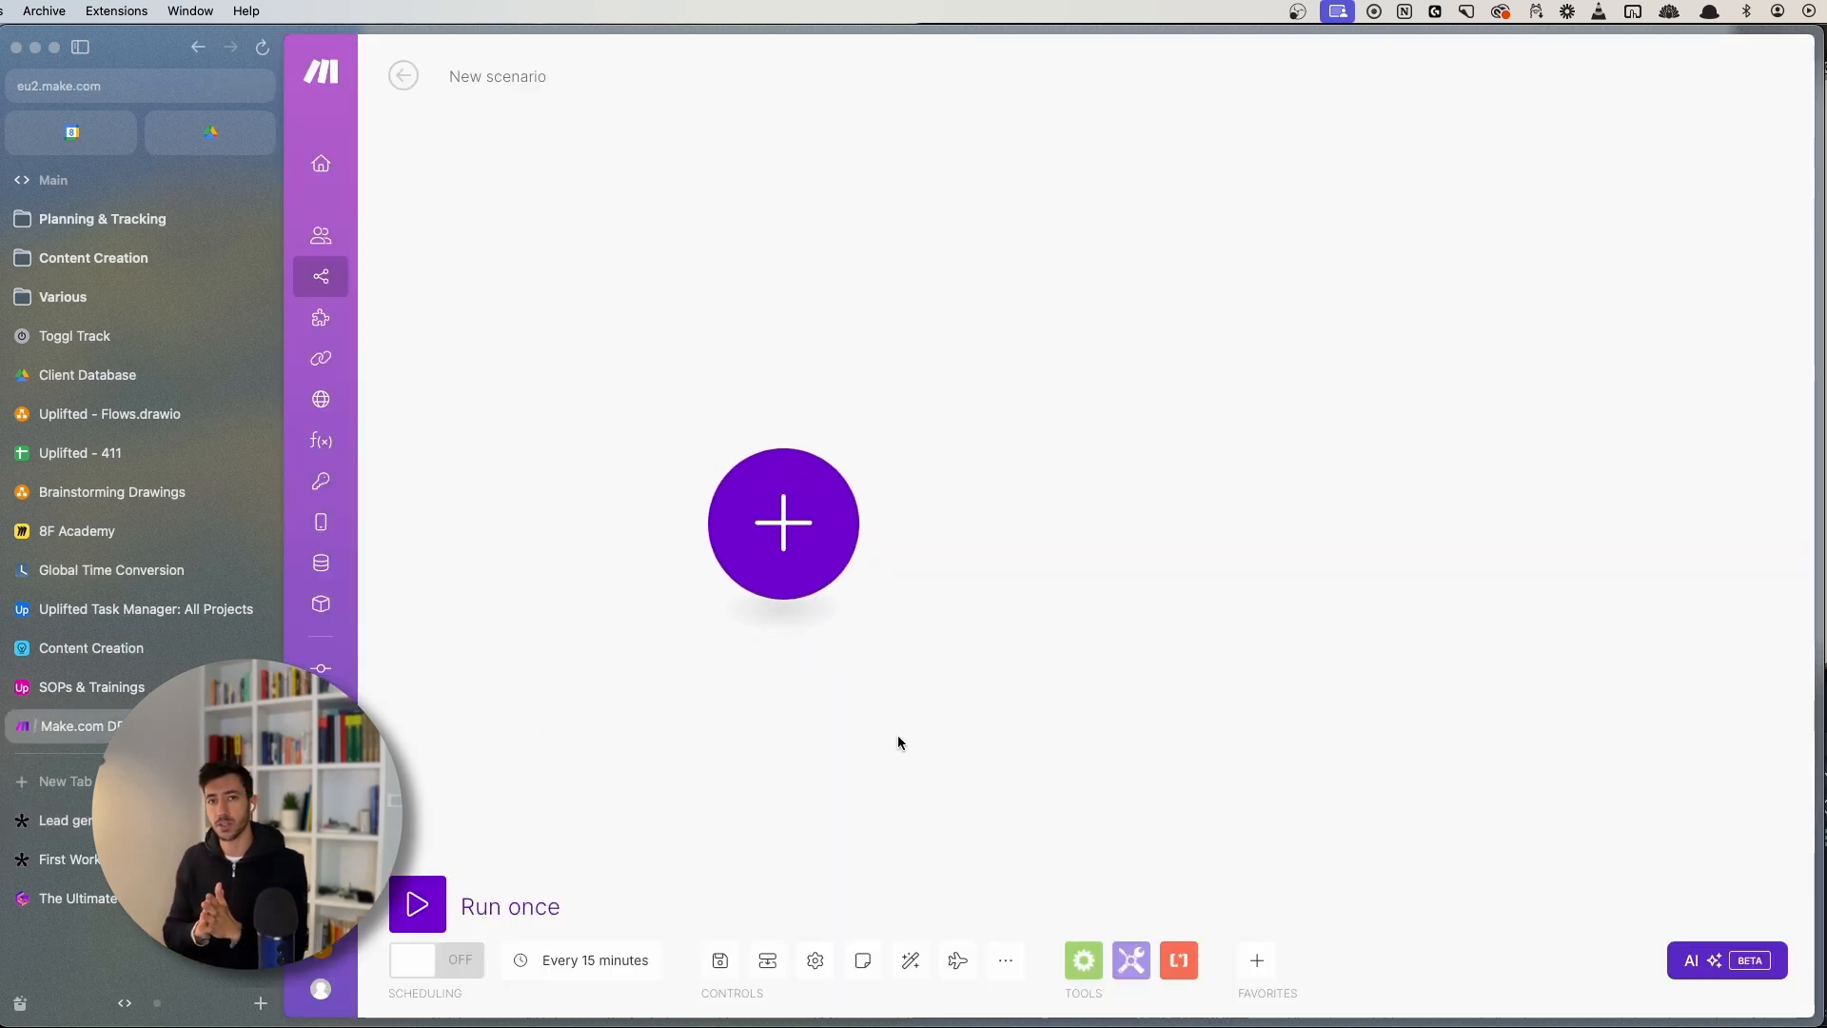
# - Search 'tally' for the scenario's first module and review its triggers and searches groups
pyautogui.press('super+s')
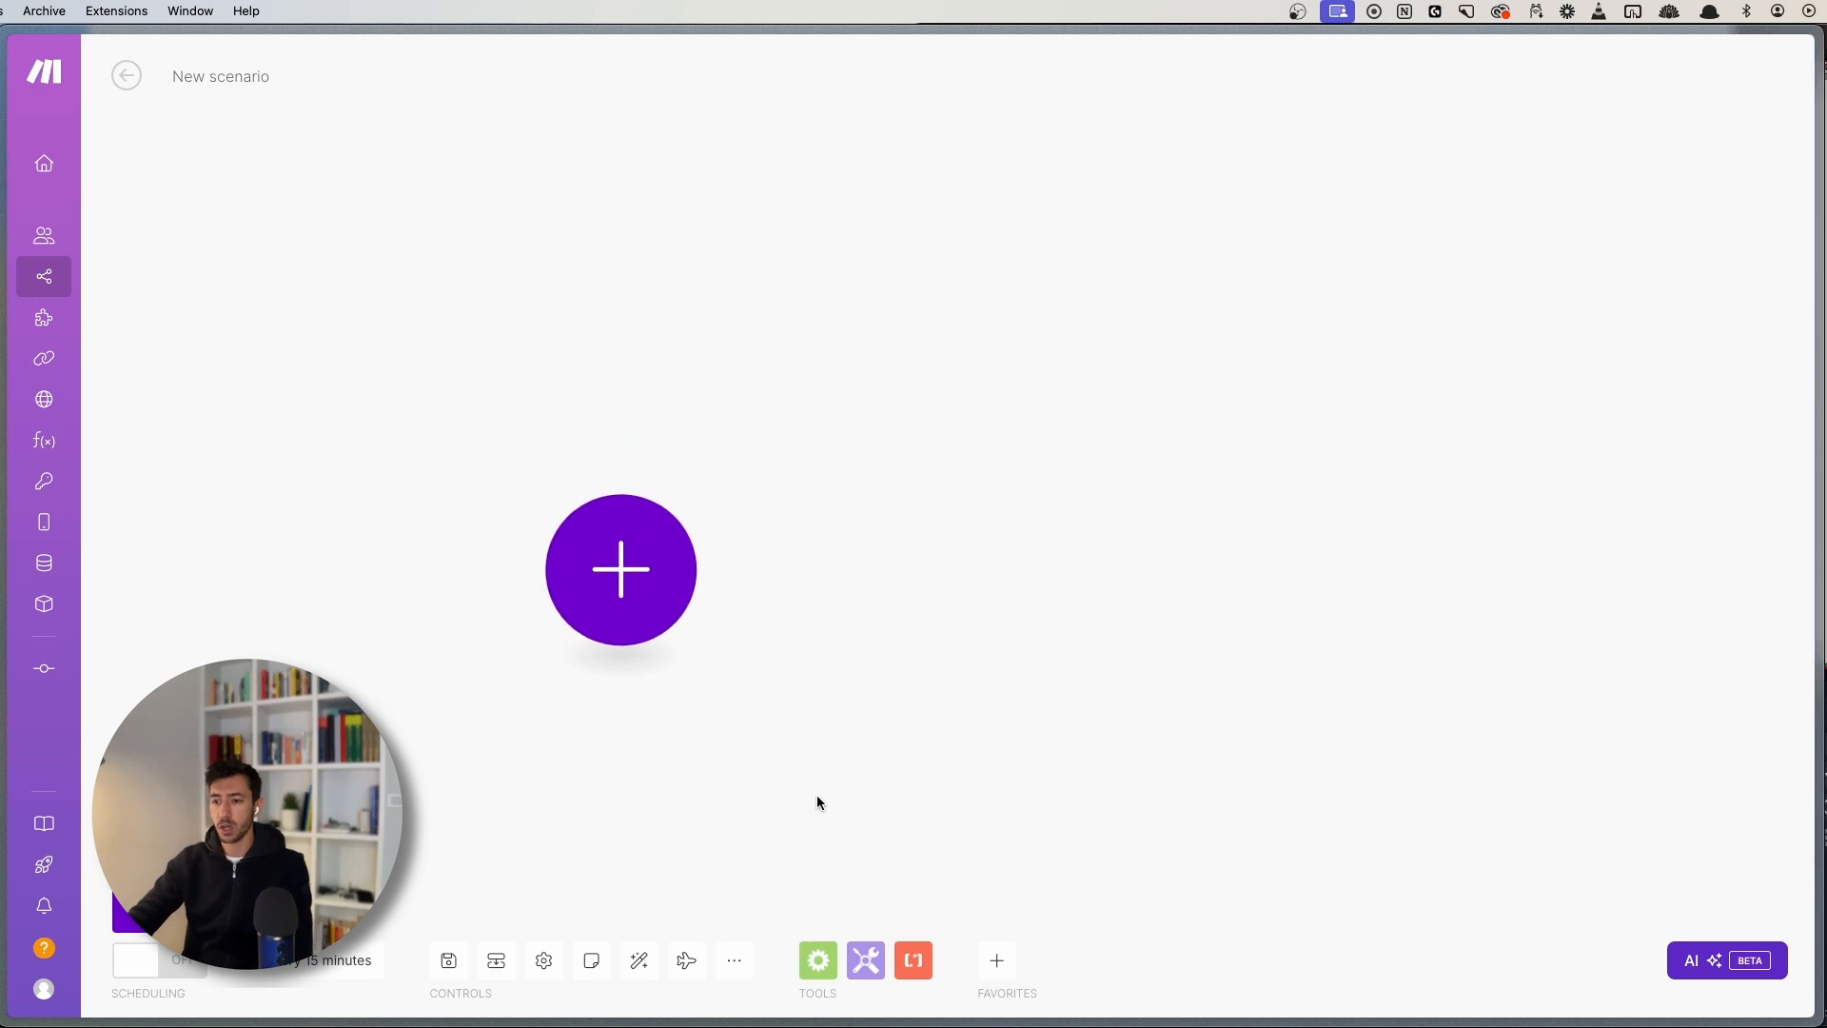
pyautogui.click(635, 590)
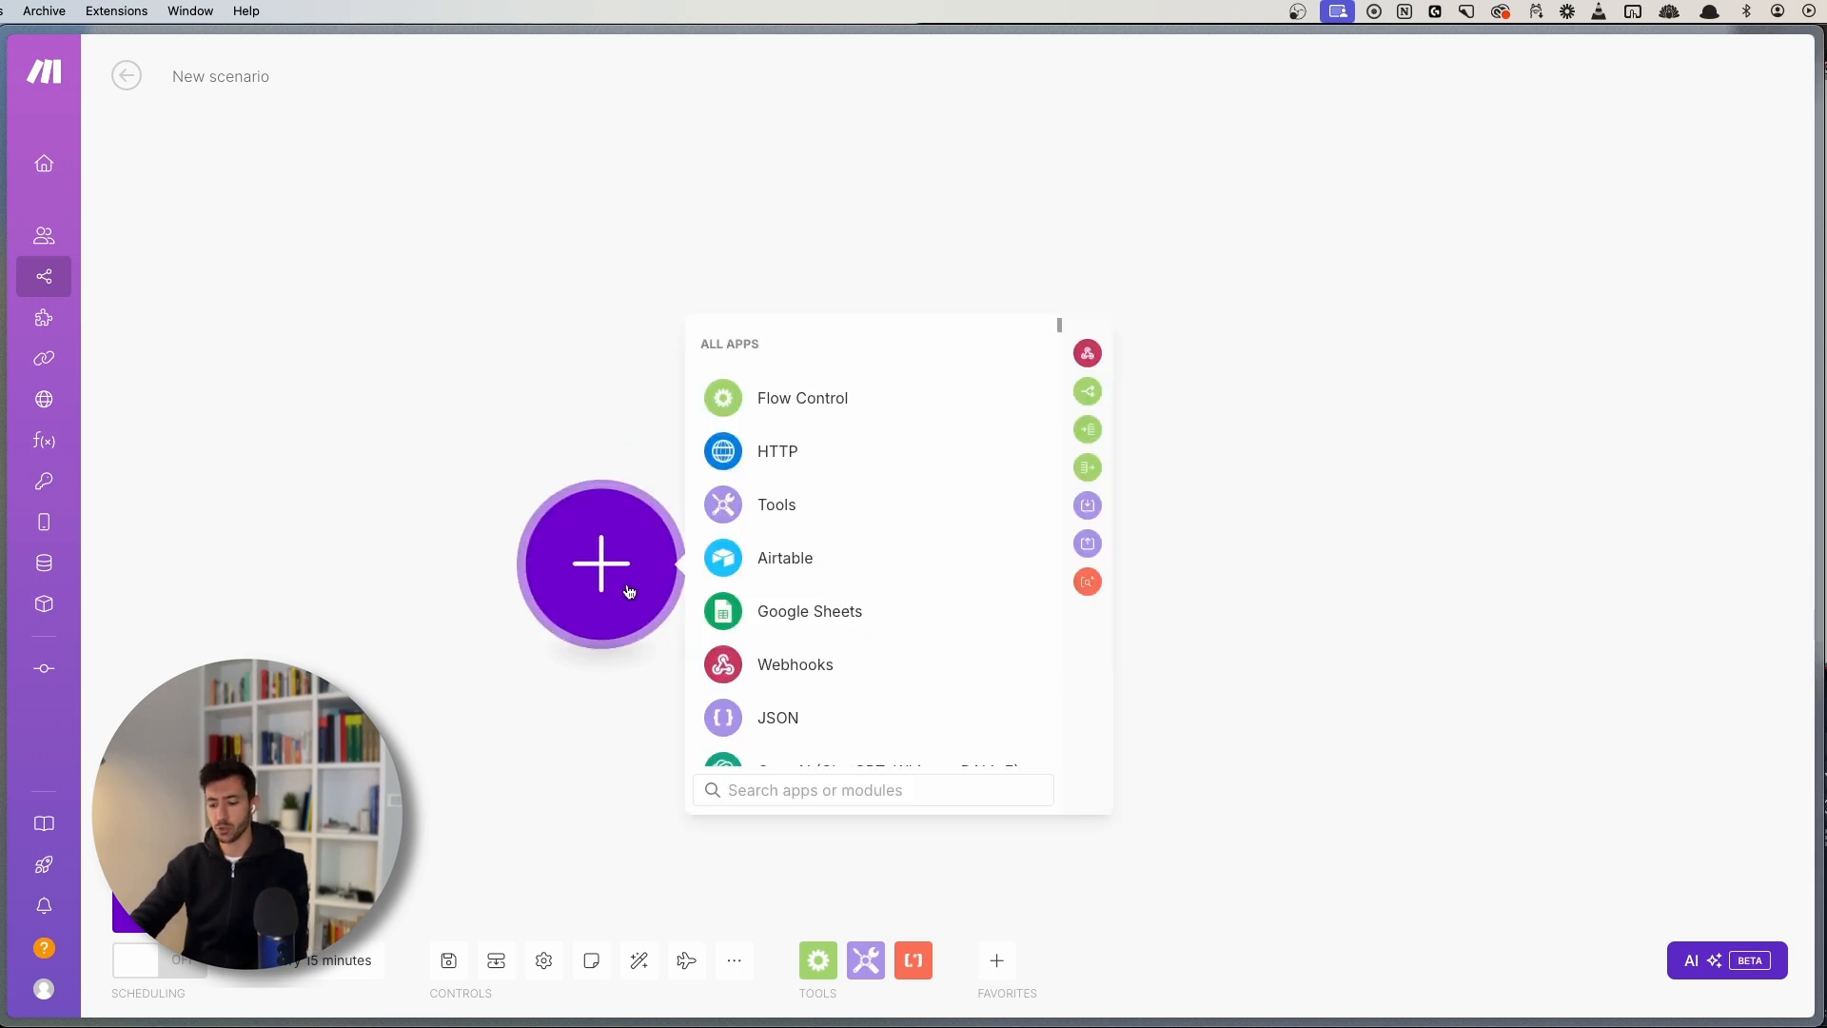
pyautogui.write('tally')
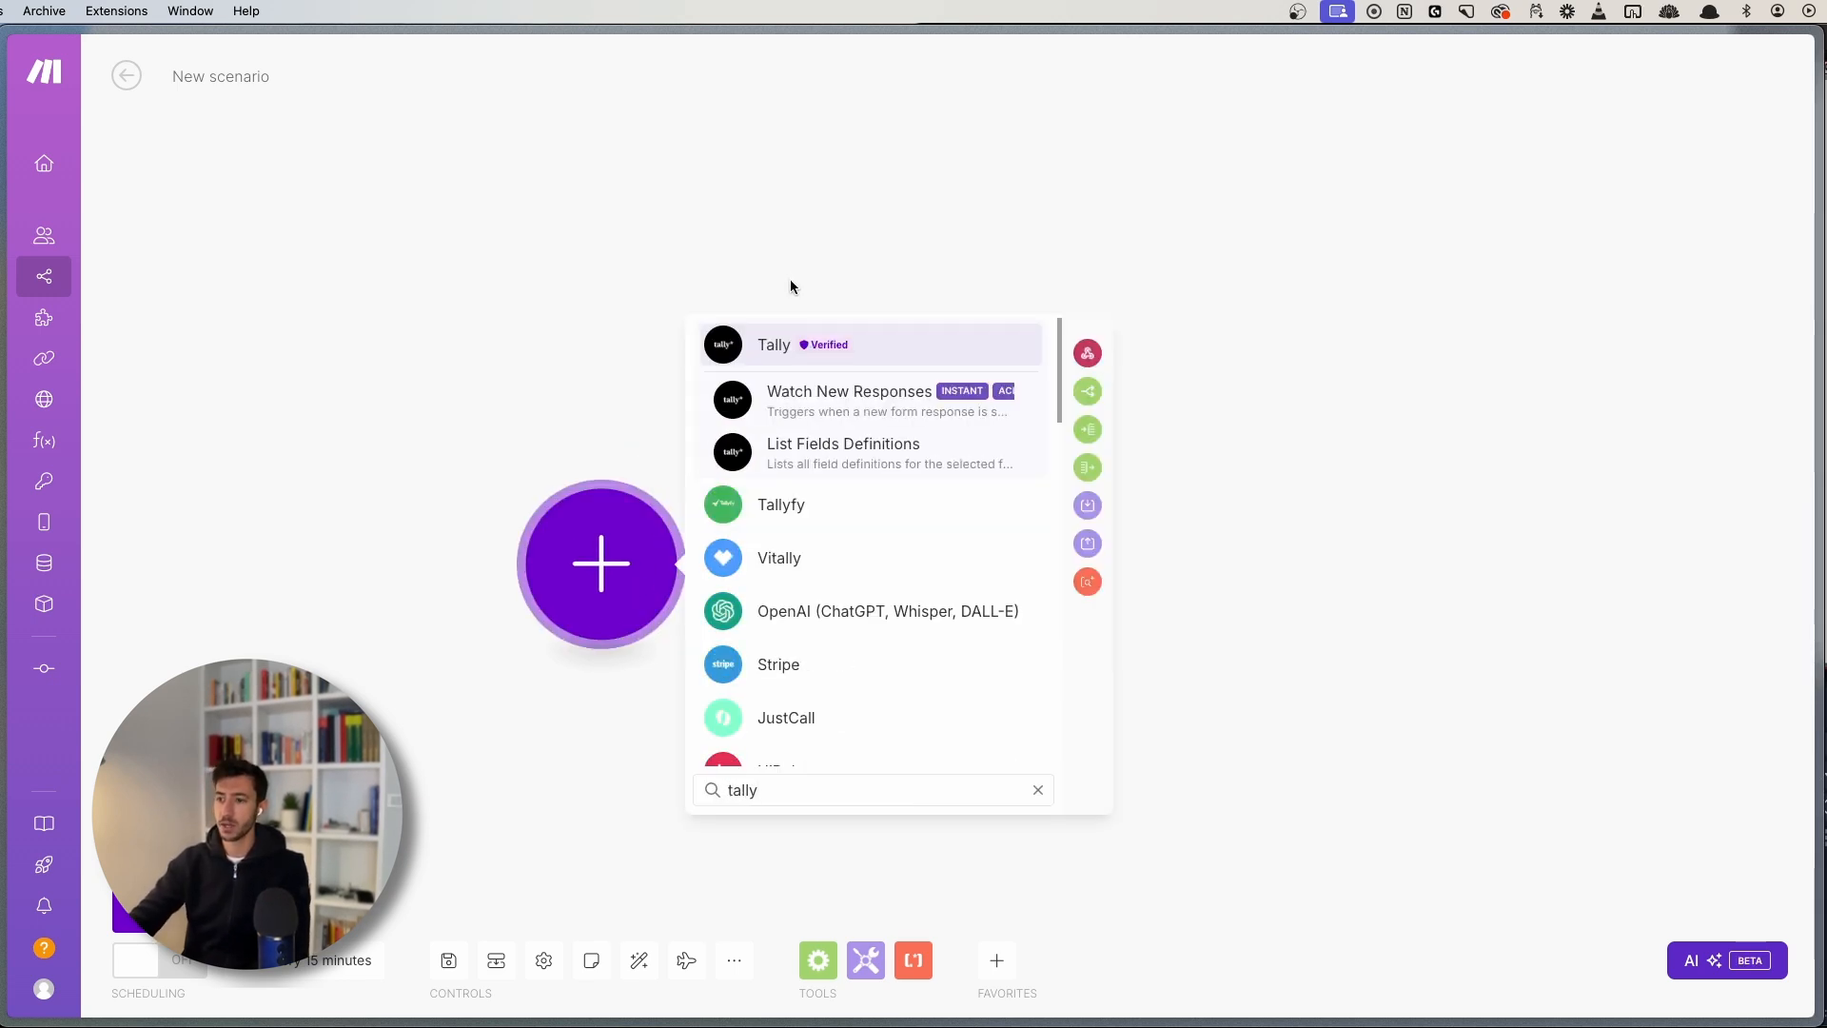
pyautogui.click(763, 342)
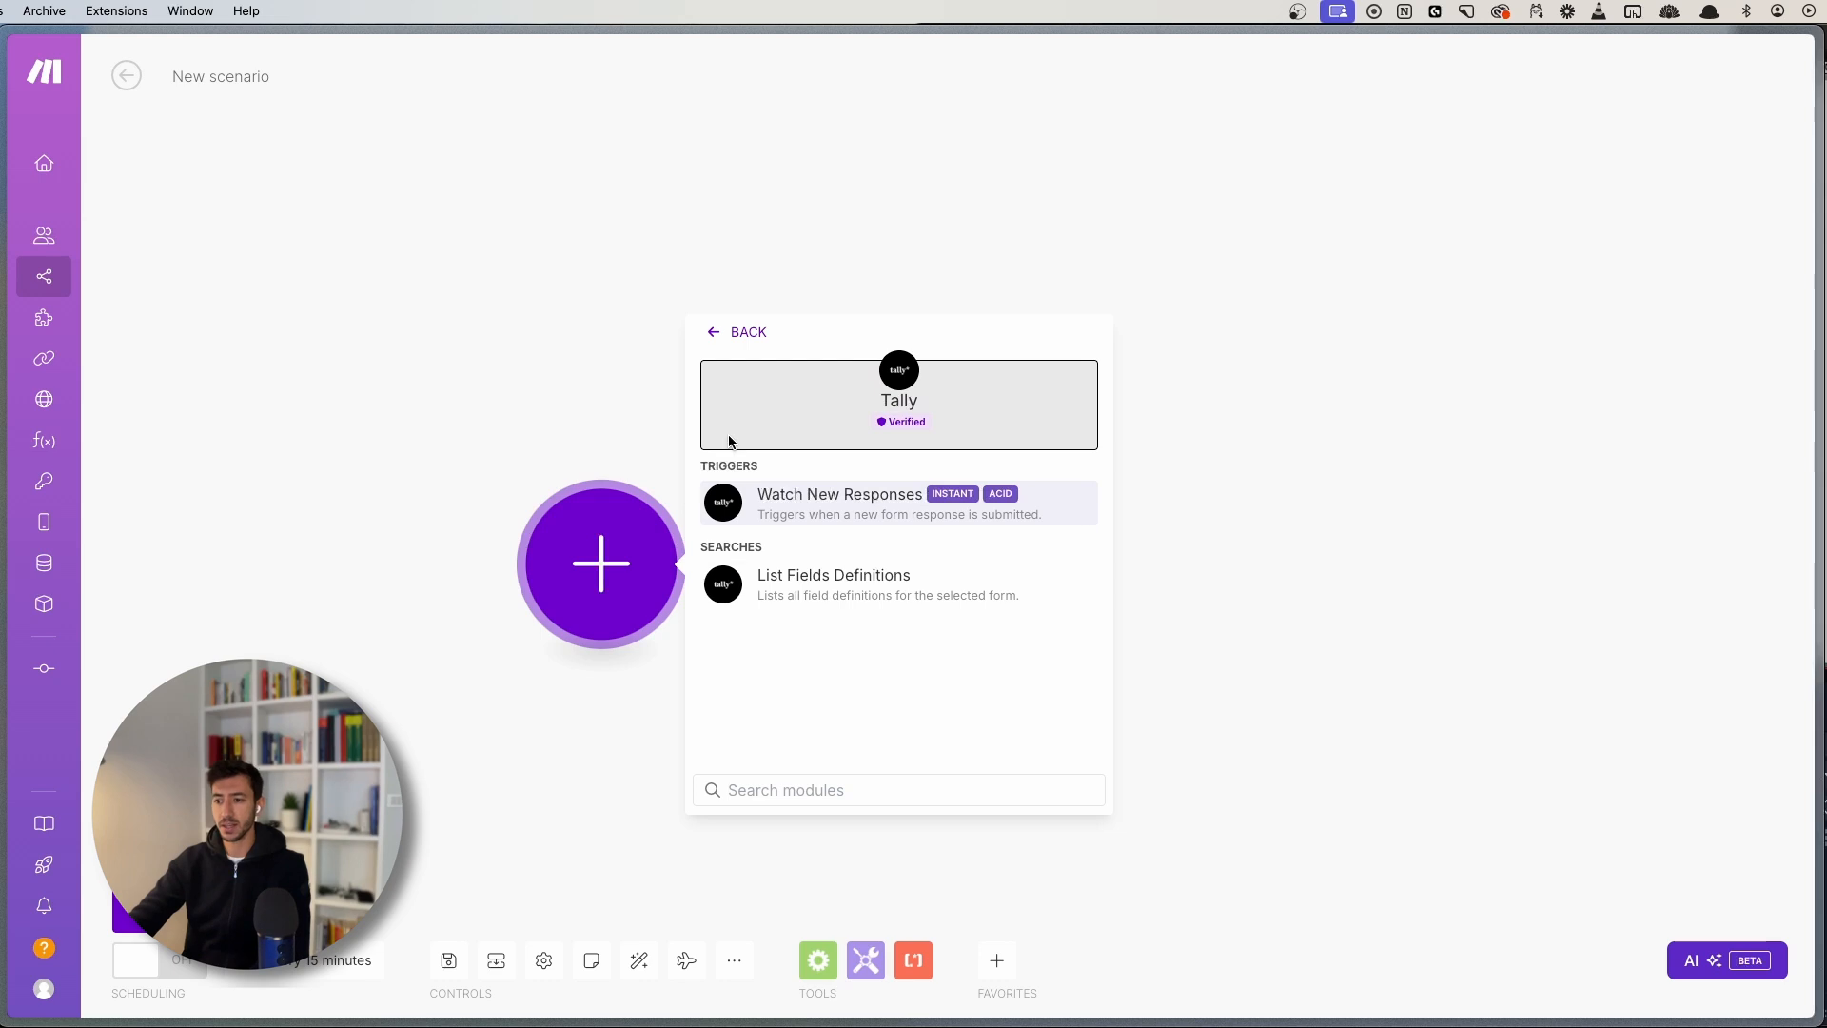
pyautogui.moveTo(708, 466)
pyautogui.mouseDown()
pyautogui.moveTo(804, 459)
pyautogui.moveTo(707, 465)
pyautogui.mouseUp()
pyautogui.click(805, 459)
pyautogui.click(803, 465)
pyautogui.moveTo(724, 545); pyautogui.dragTo(790, 537)
pyautogui.click(790, 541)
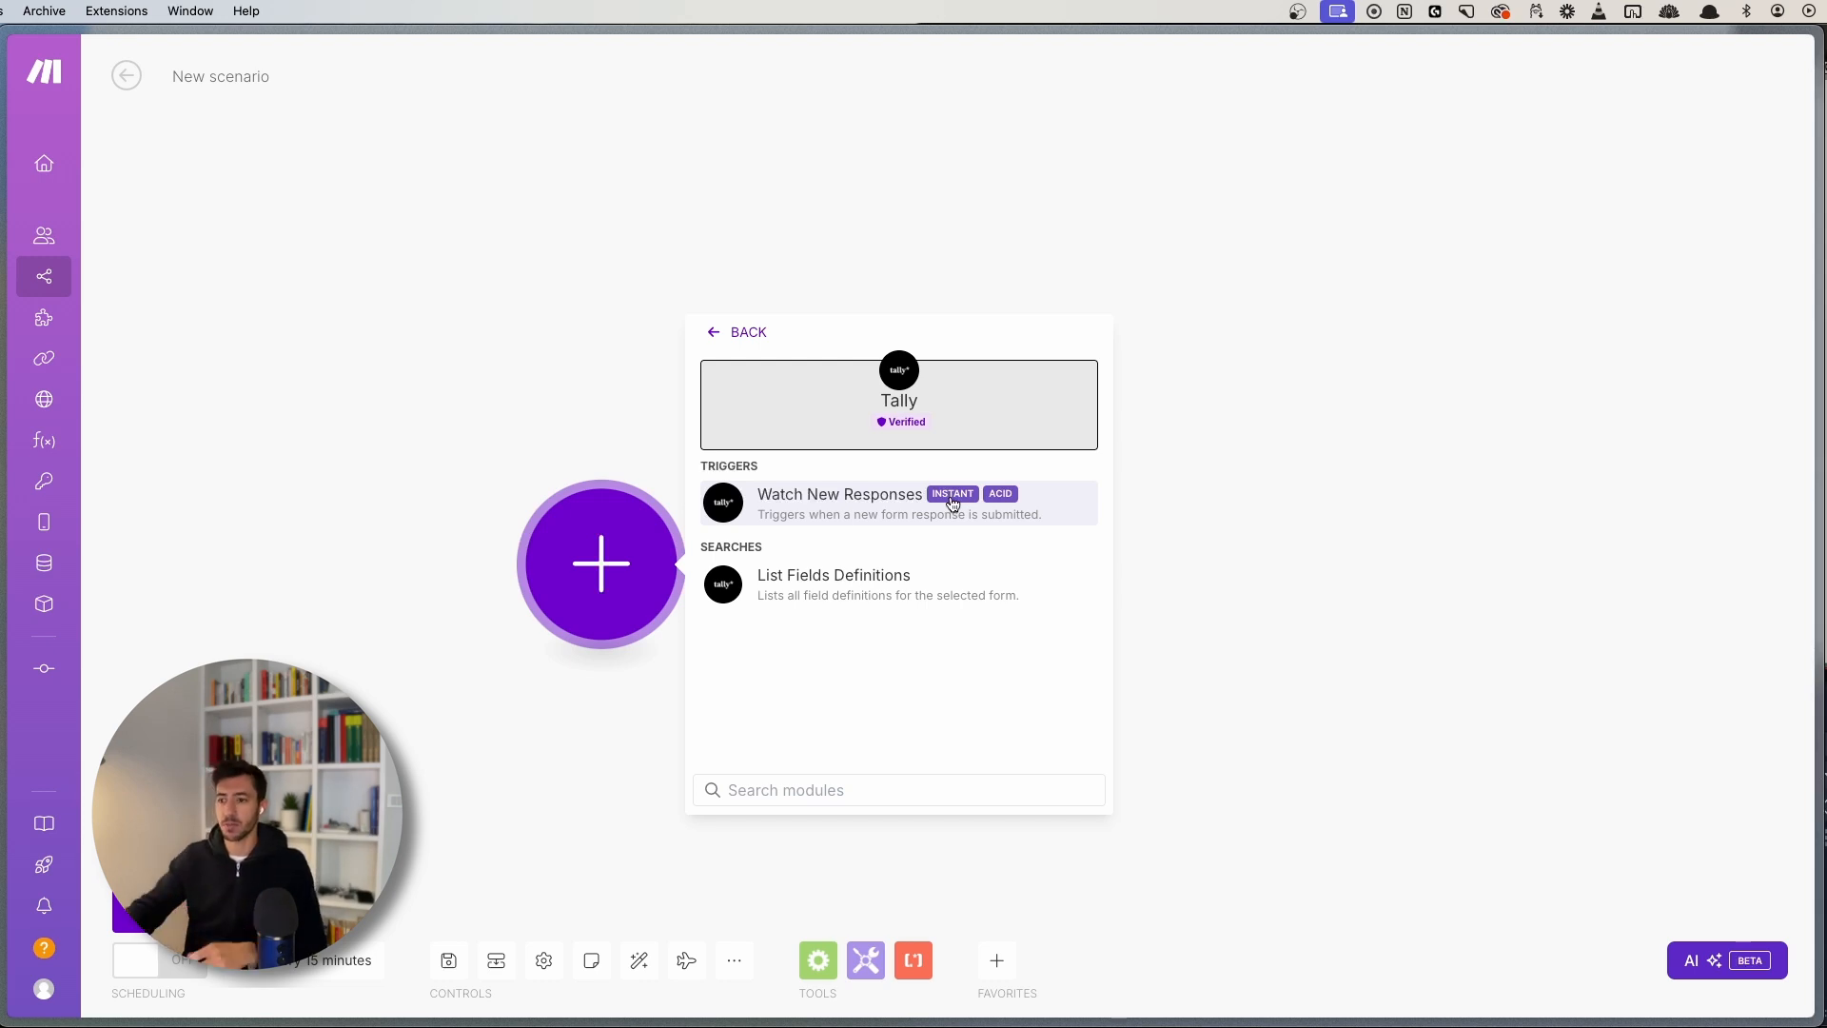
# - Replace the app search with 'google form' and add the Google Forms Watch Responses trigger
pyautogui.click(746, 332)
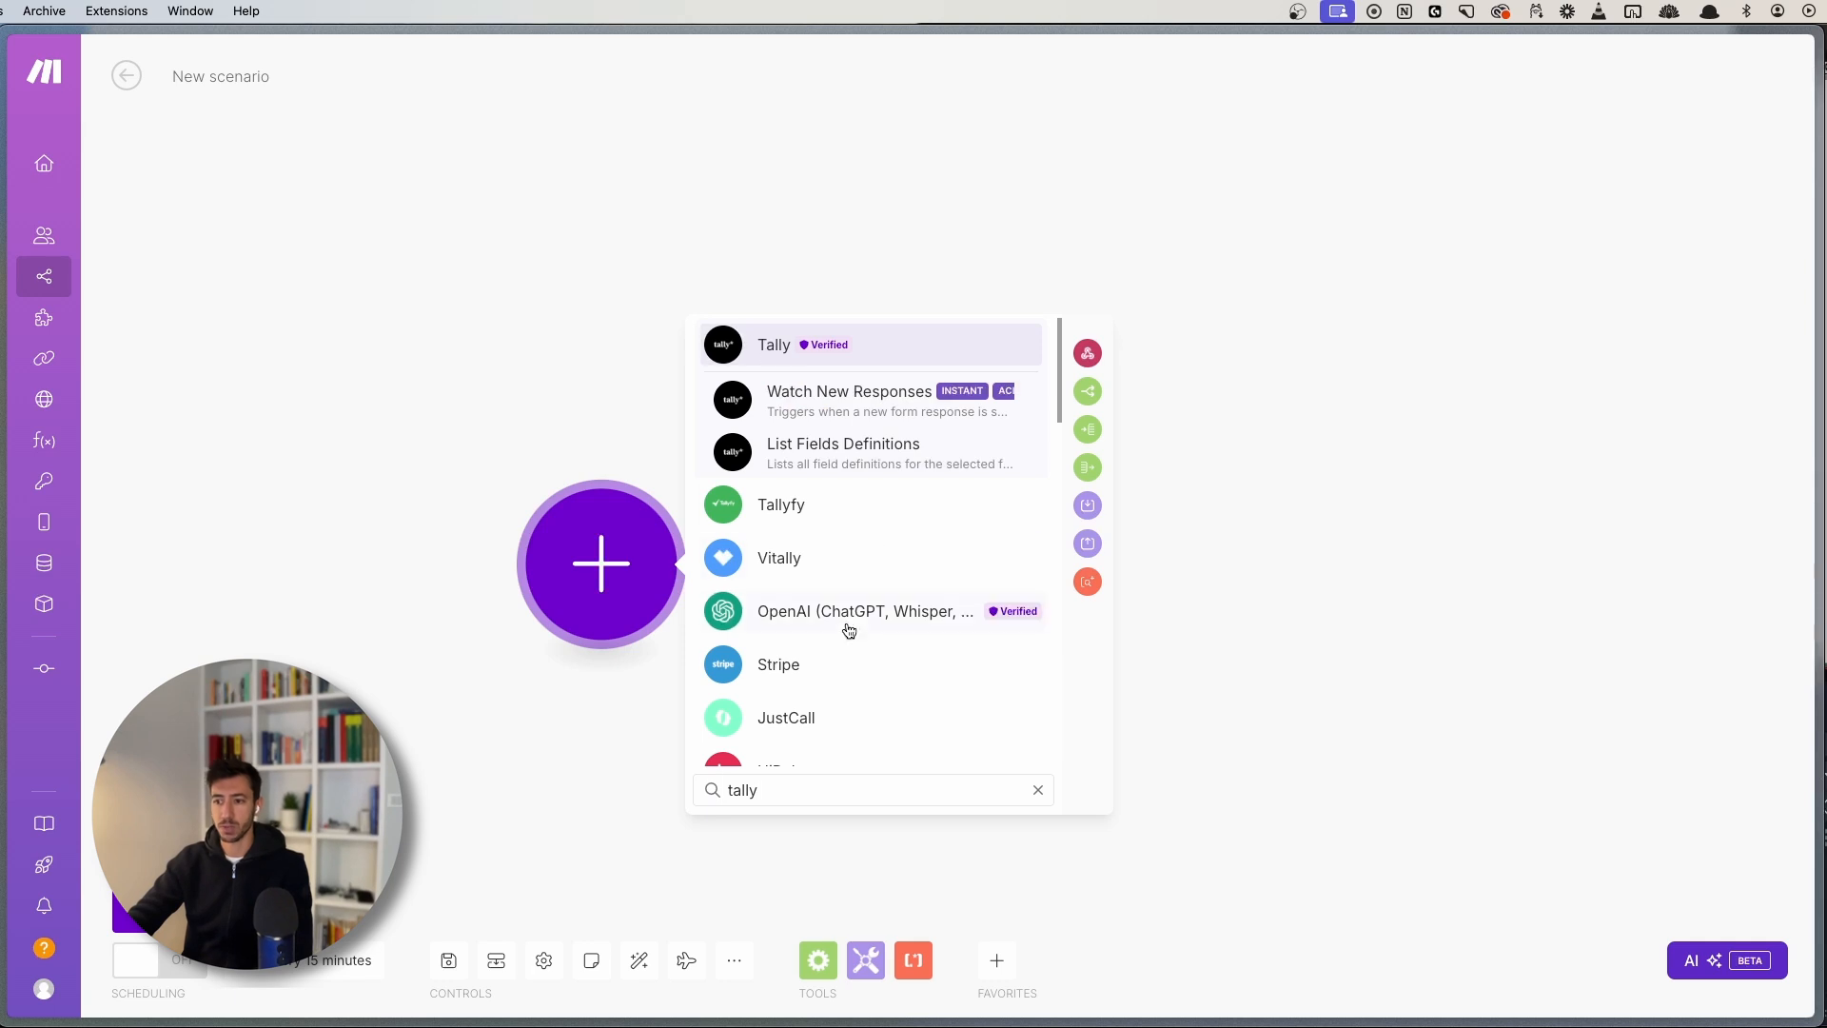
pyautogui.press('super+a')
pyautogui.press('BackSpace')
pyautogui.write('g')
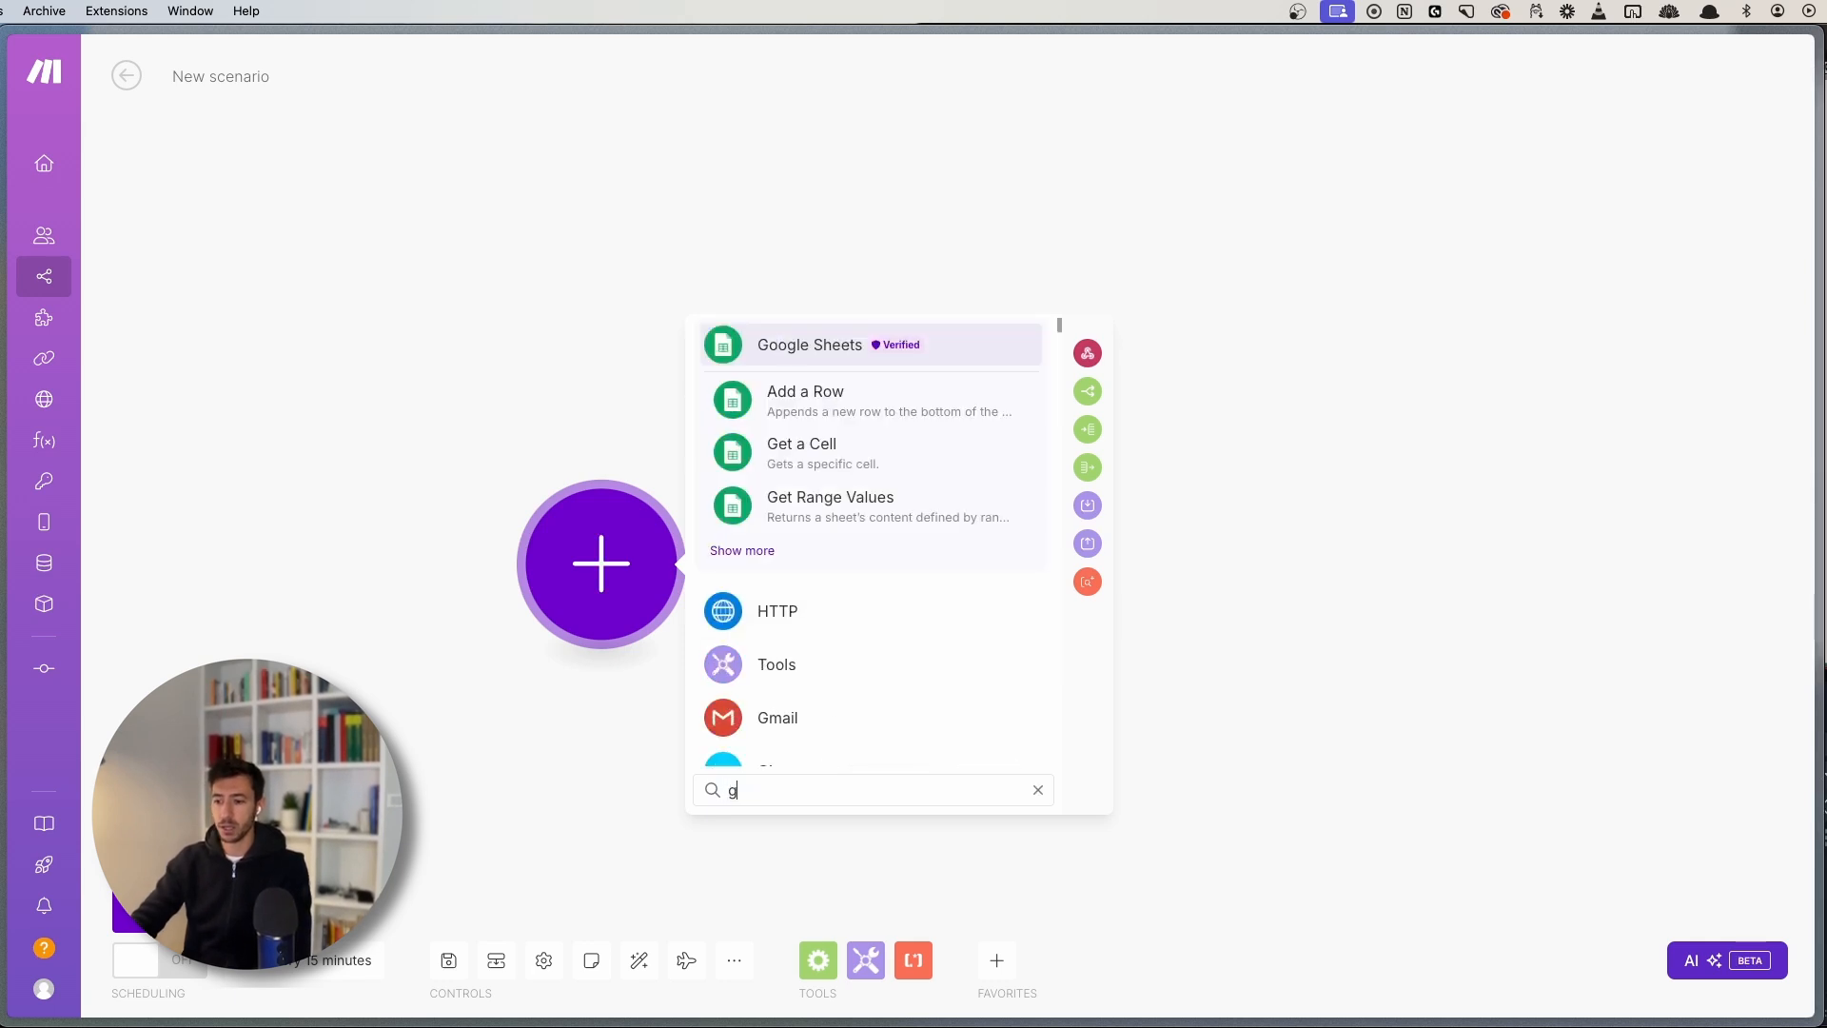
pyautogui.write('oogle form')
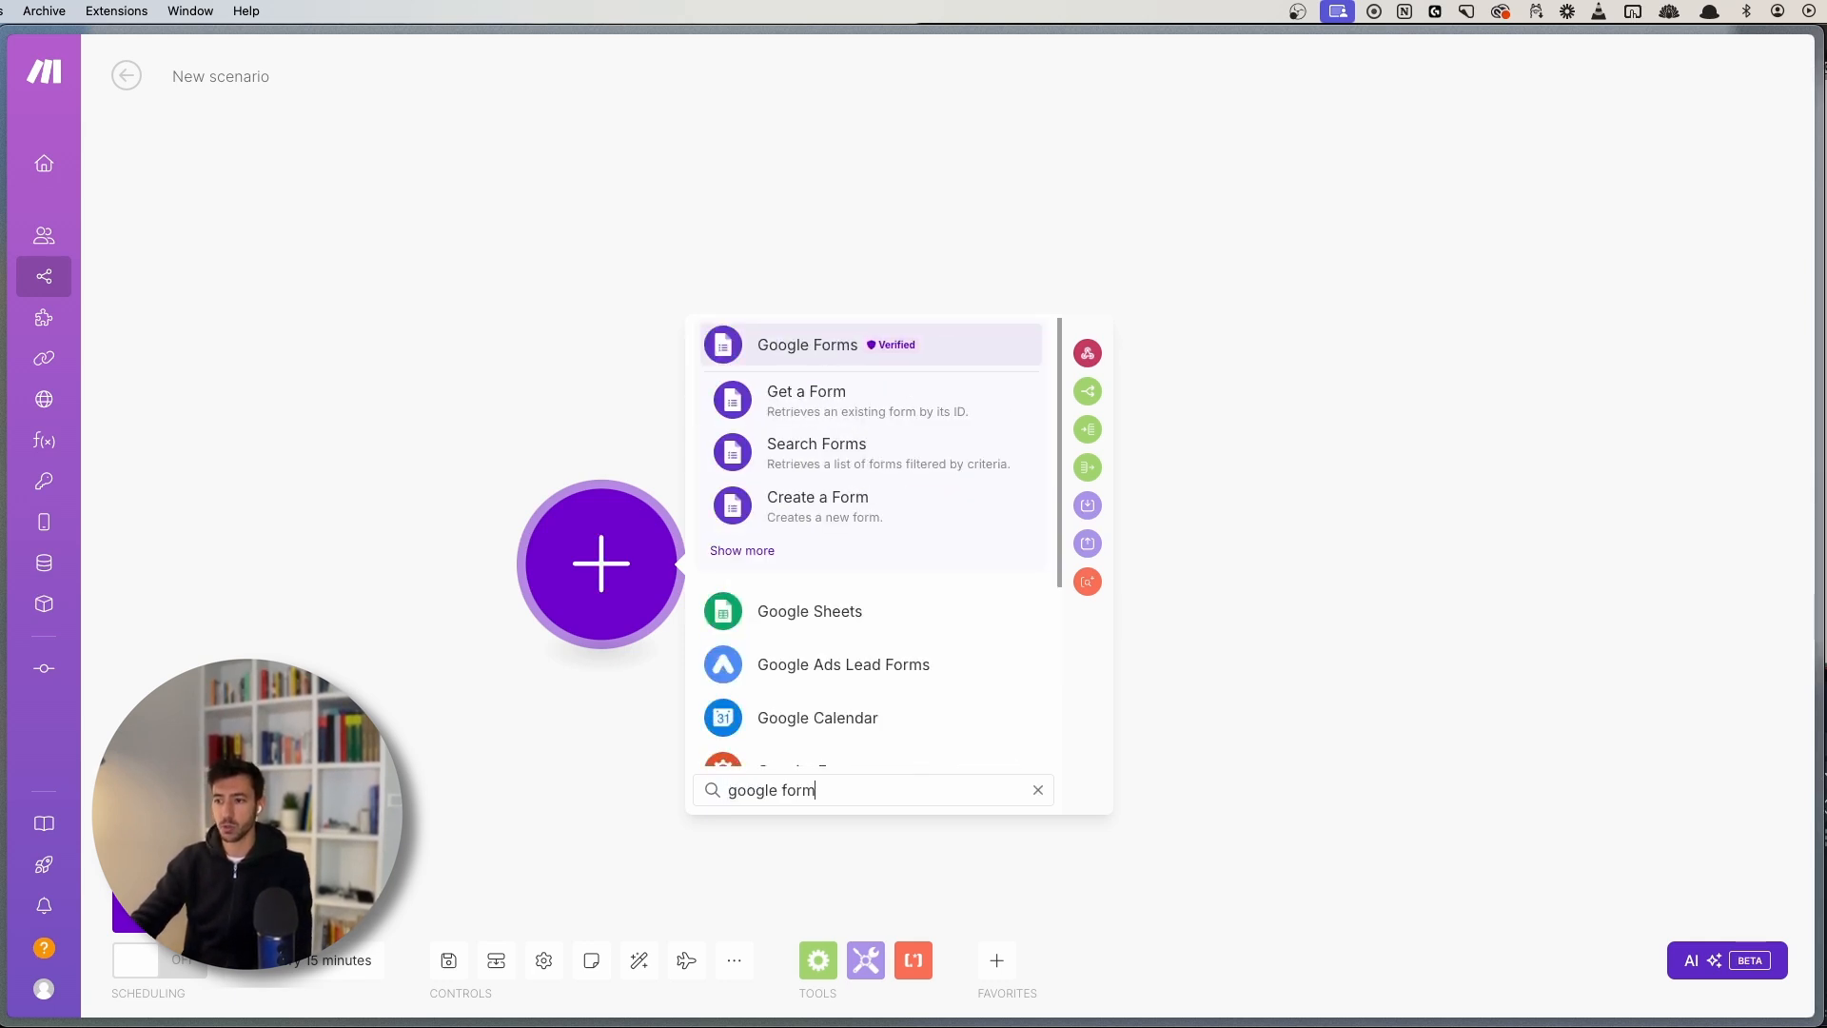
pyautogui.click(817, 343)
pyautogui.scroll(-2, 859, 690)
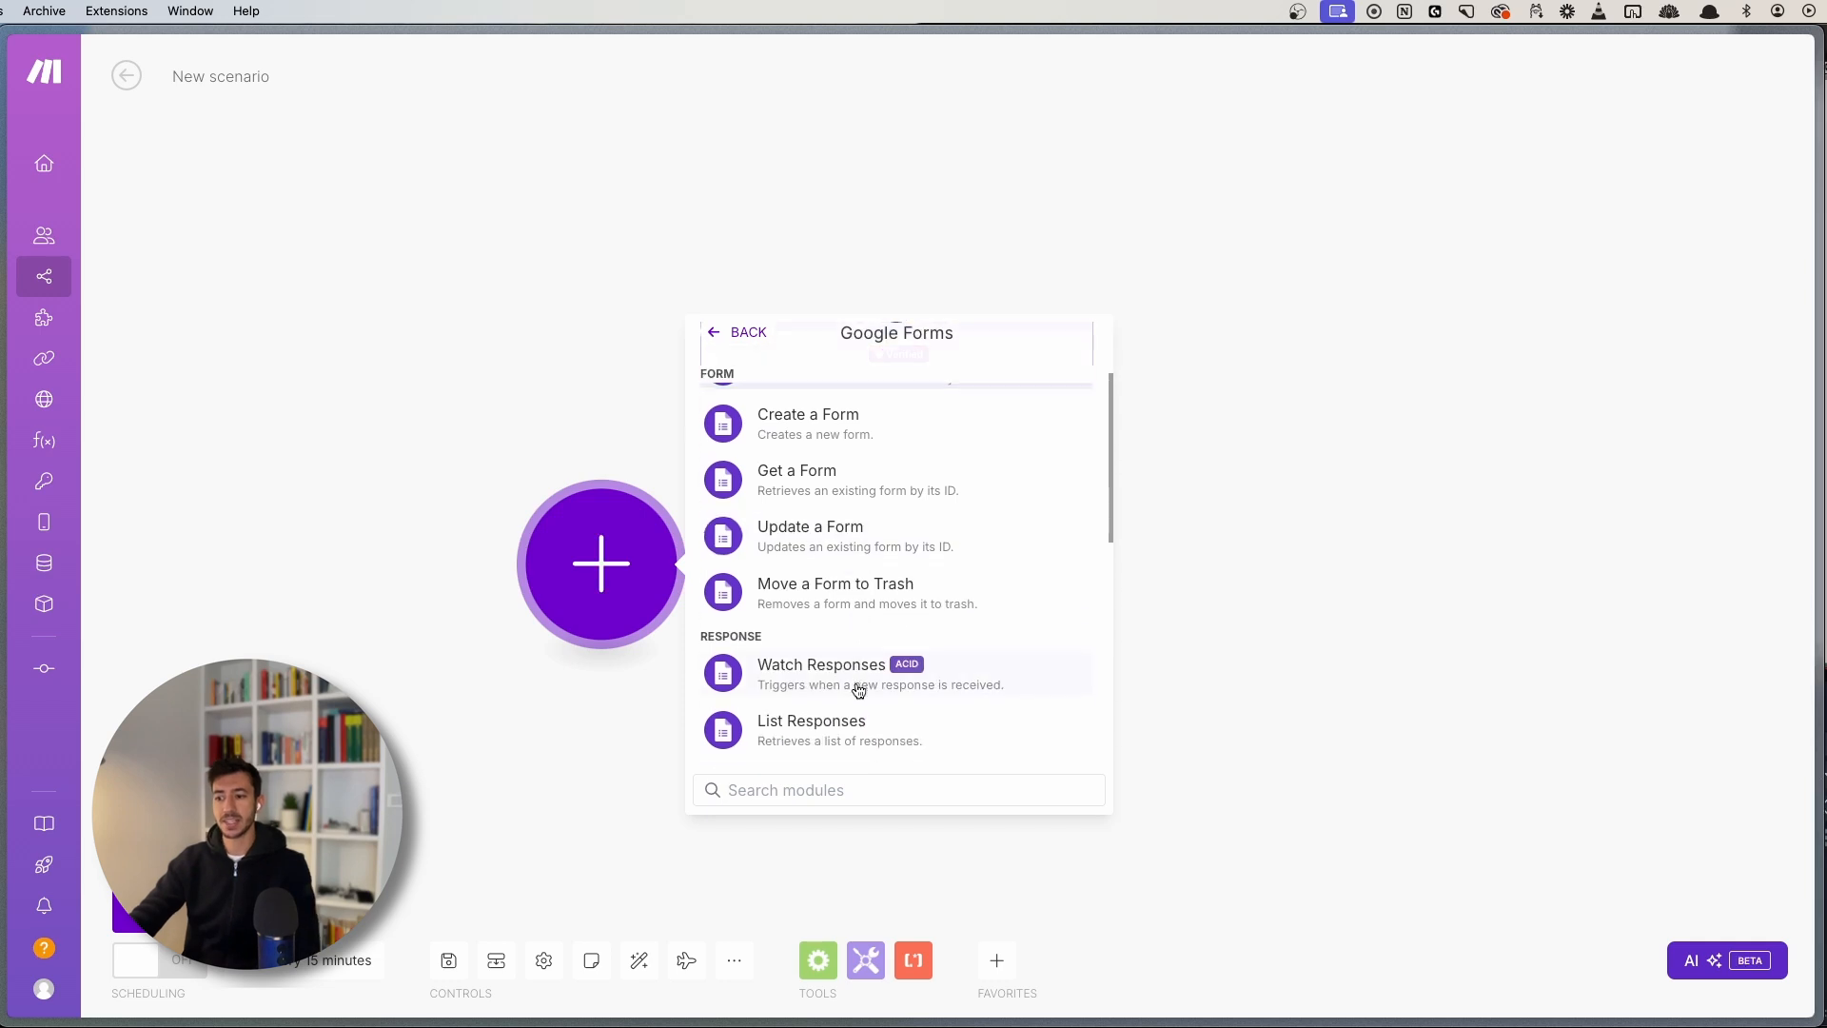
pyautogui.scroll(-2, 856, 678)
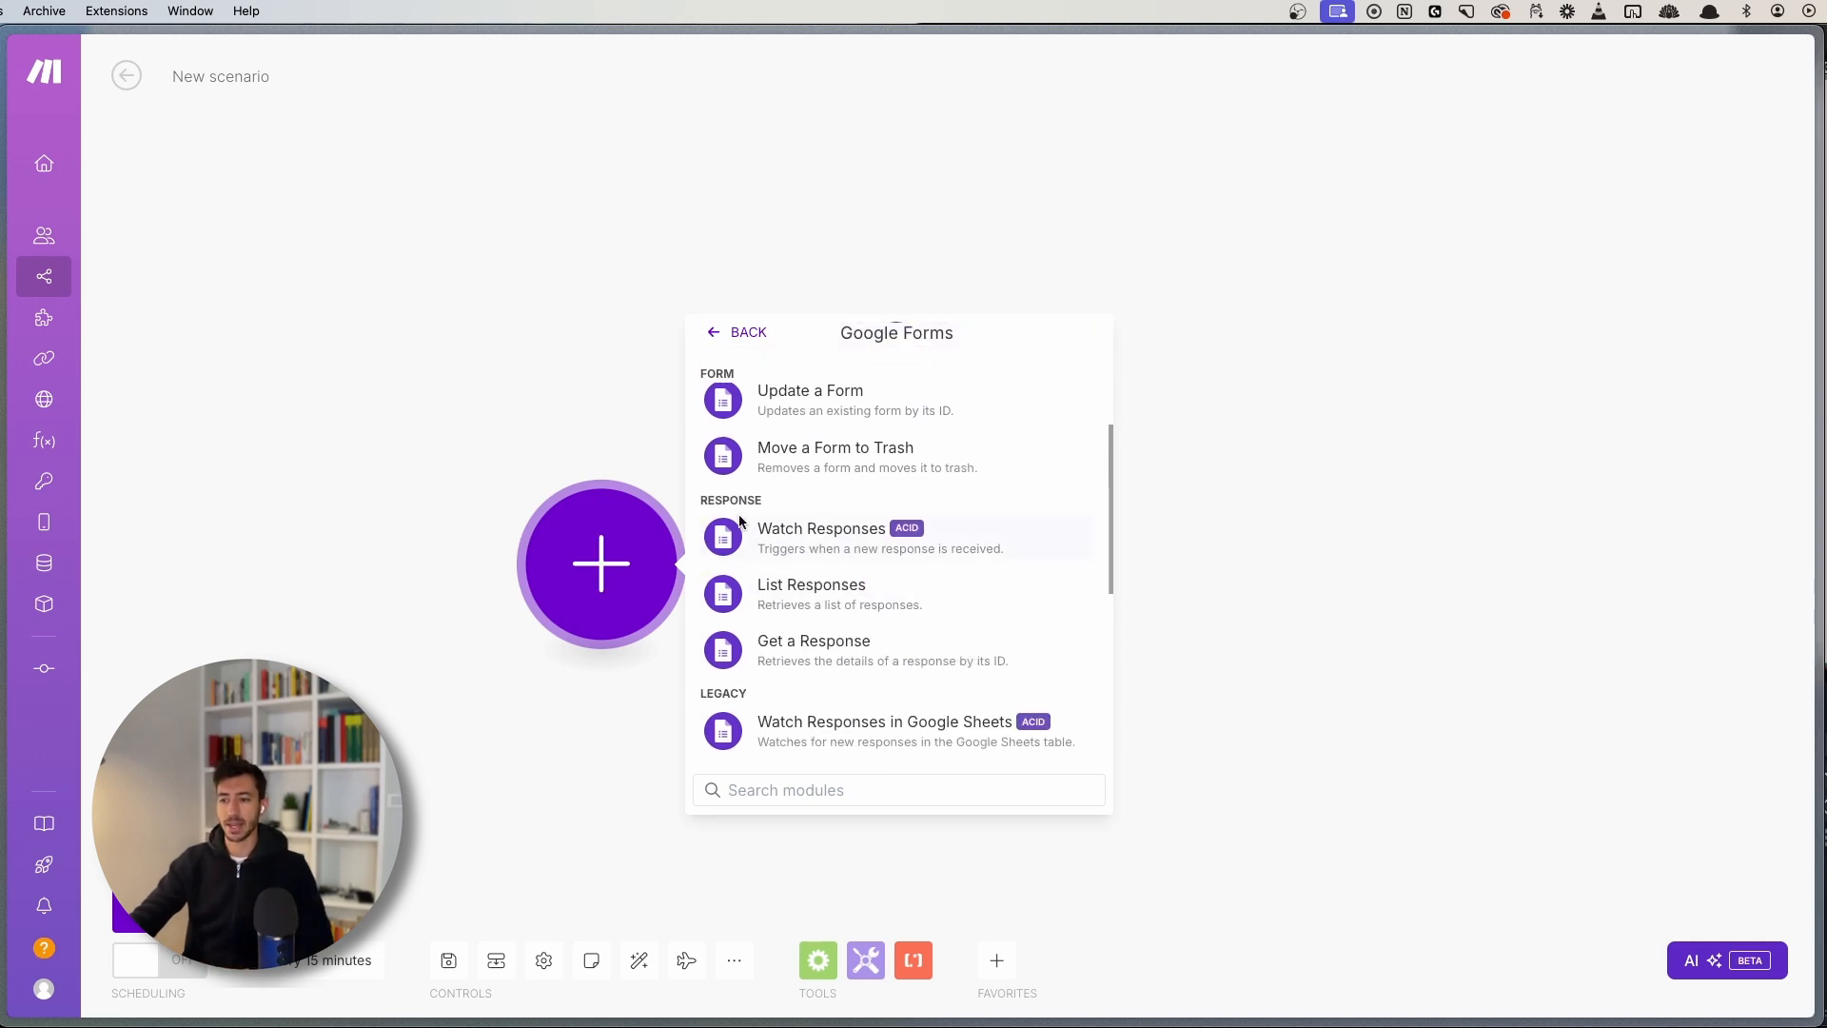
pyautogui.click(841, 539)
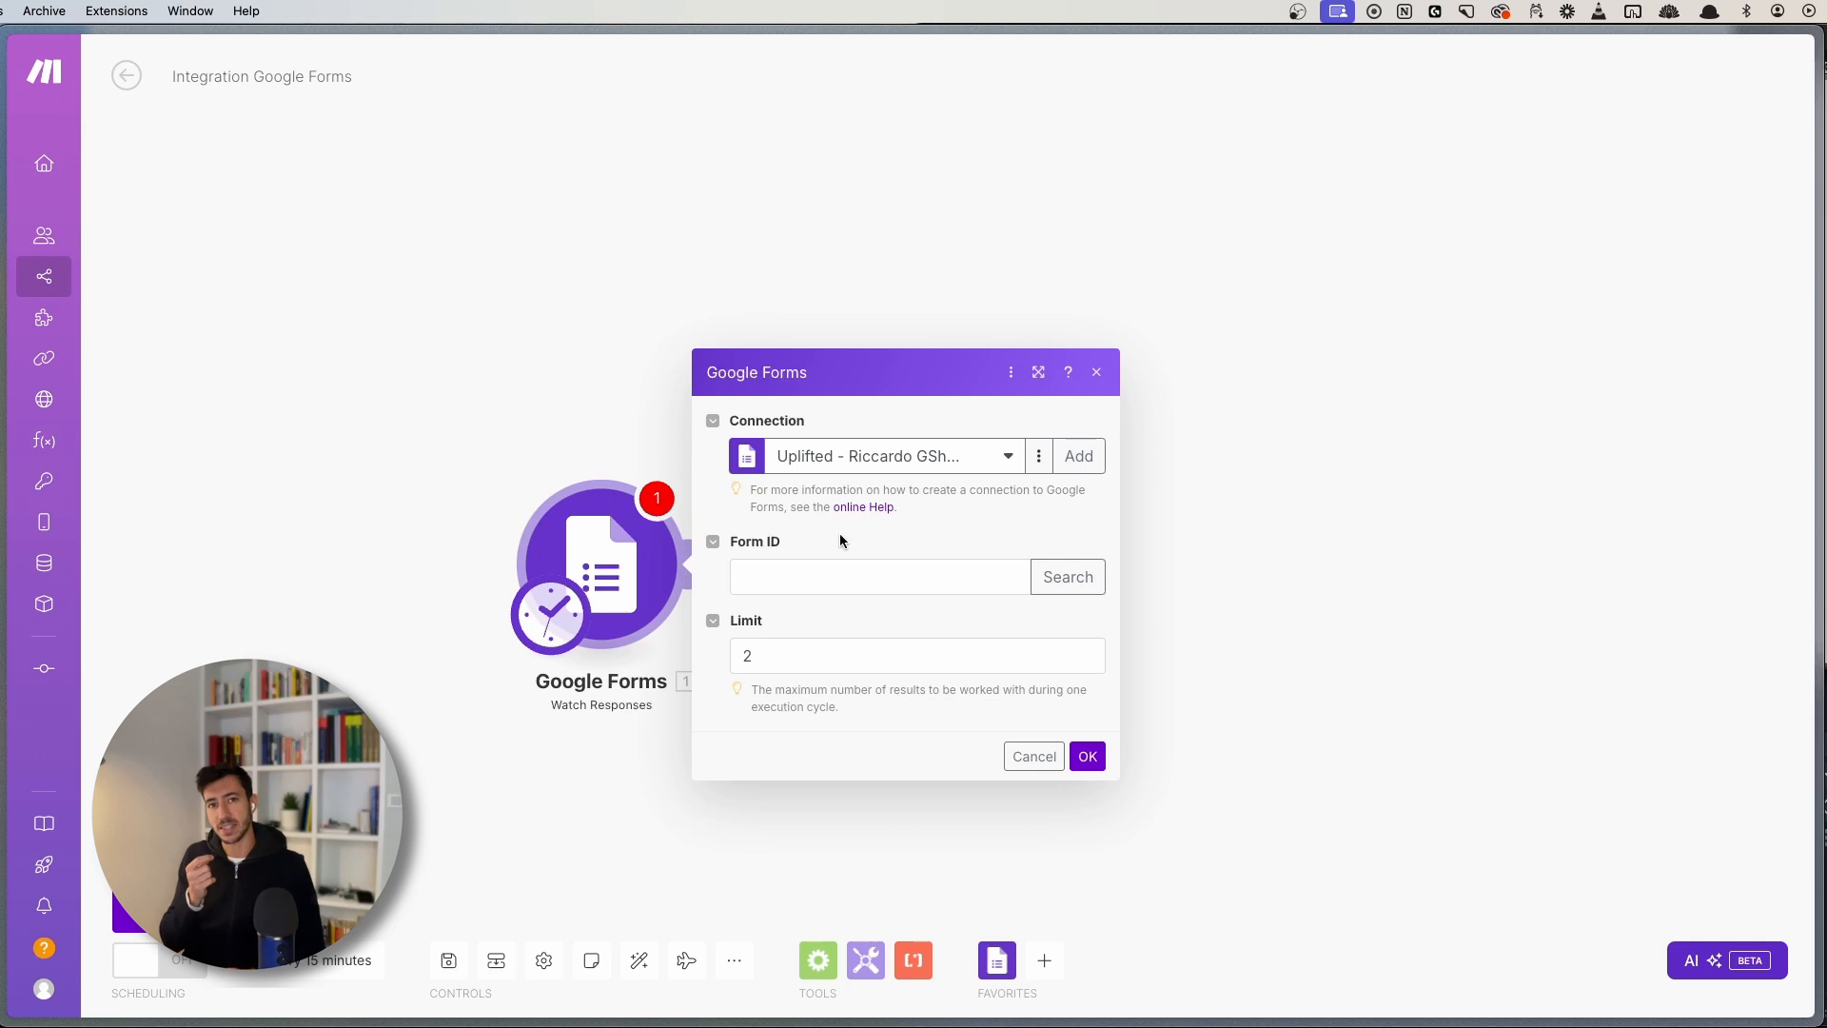
# - Close the module dialog, leave the 15-minute schedule unchanged, and open the module's options
pyautogui.click(1097, 373)
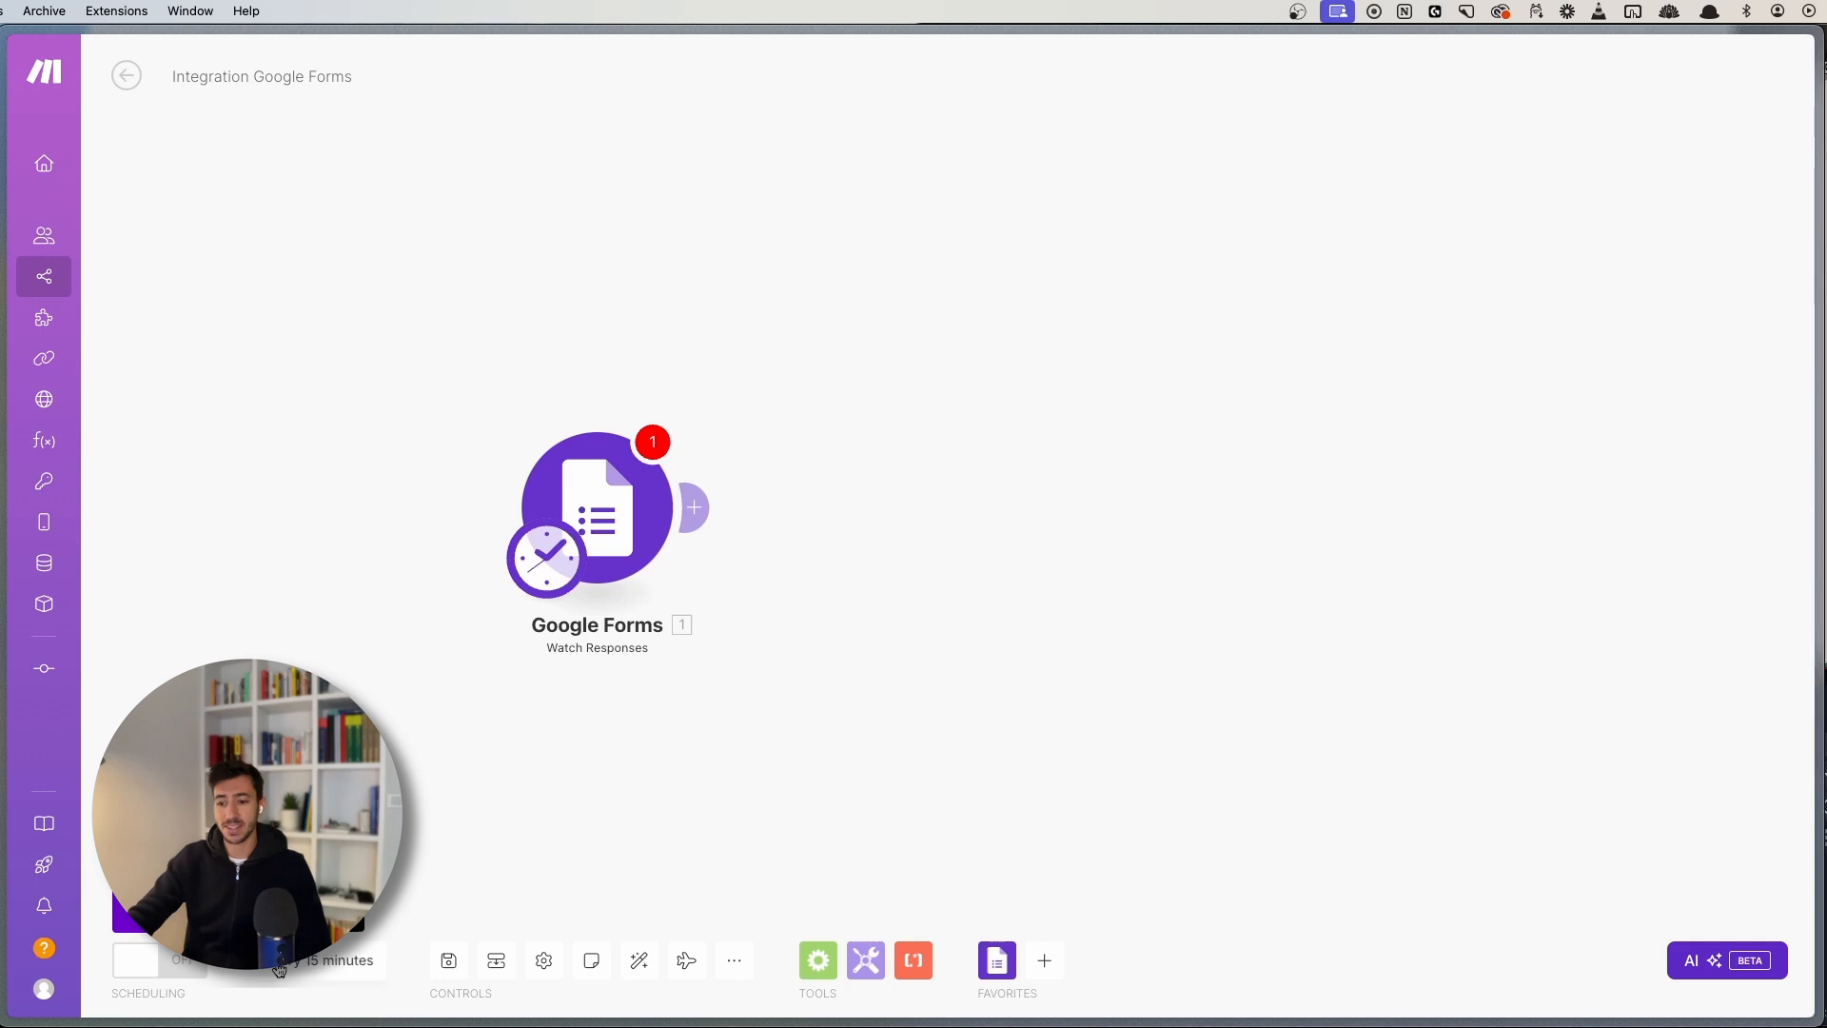
pyautogui.click(549, 558)
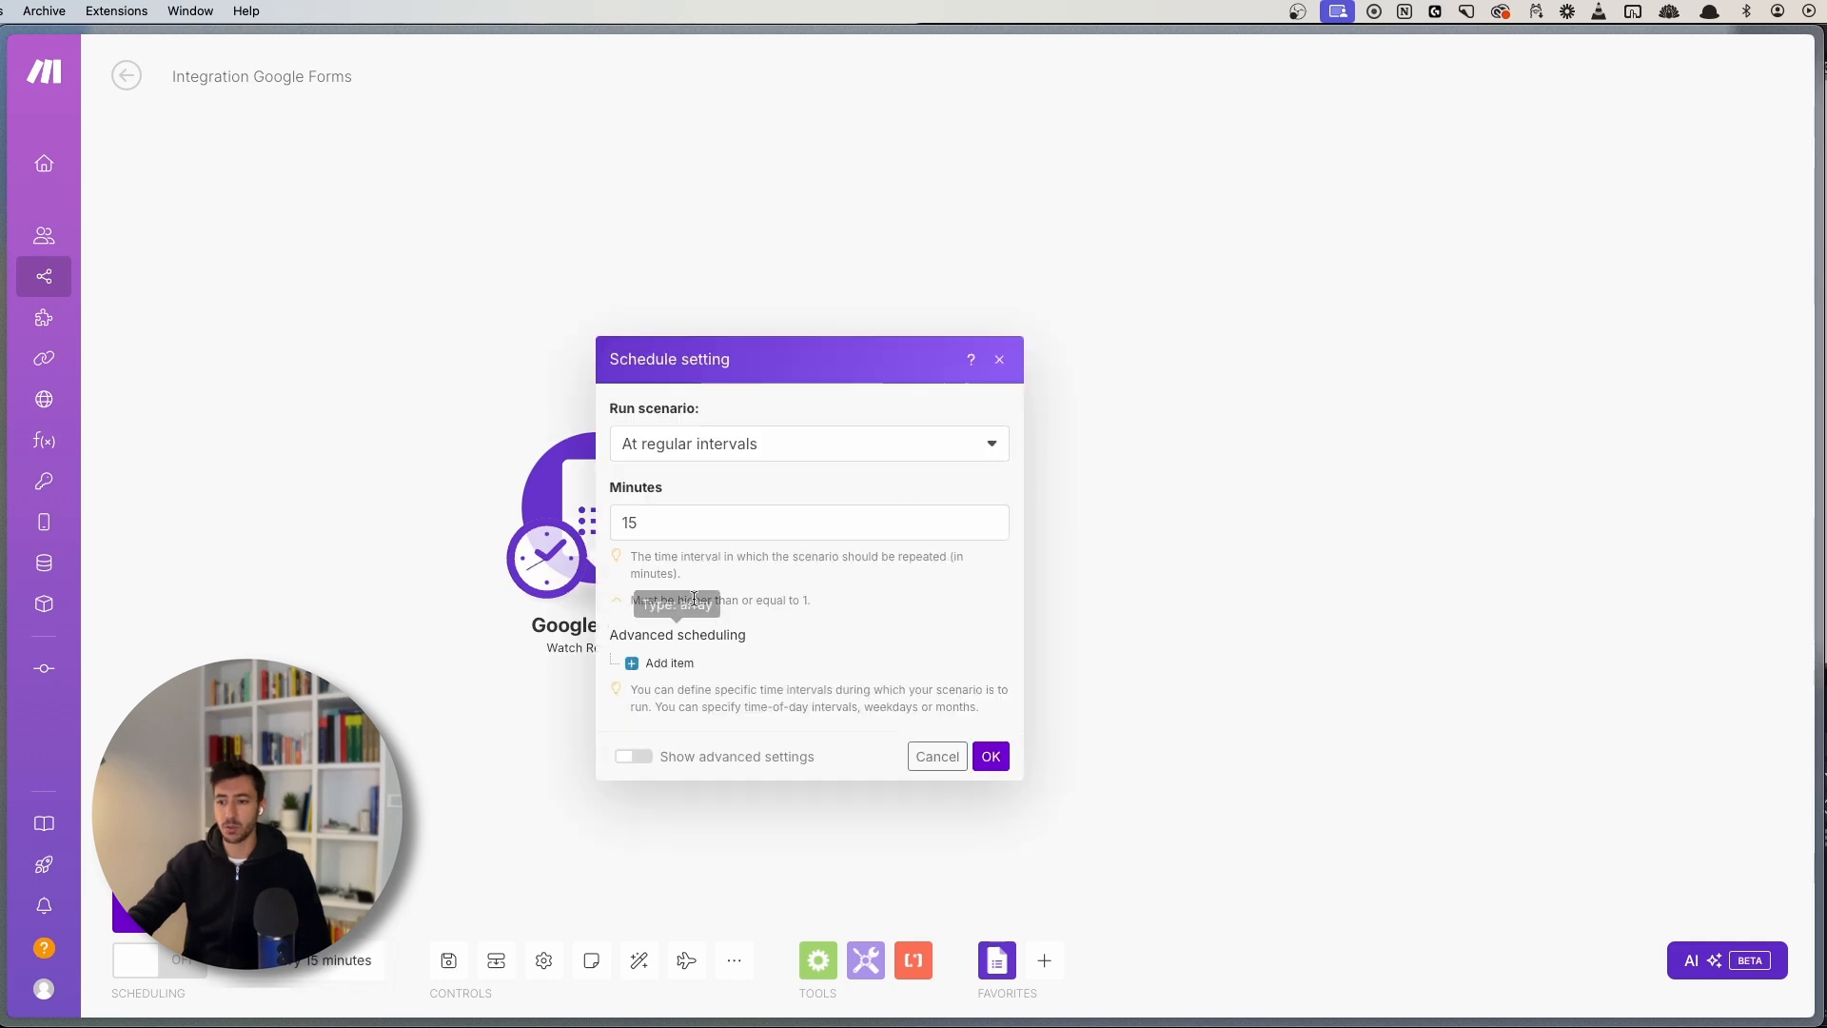
pyautogui.click(999, 359)
pyautogui.moveTo(933, 712); pyautogui.dragTo(927, 634)
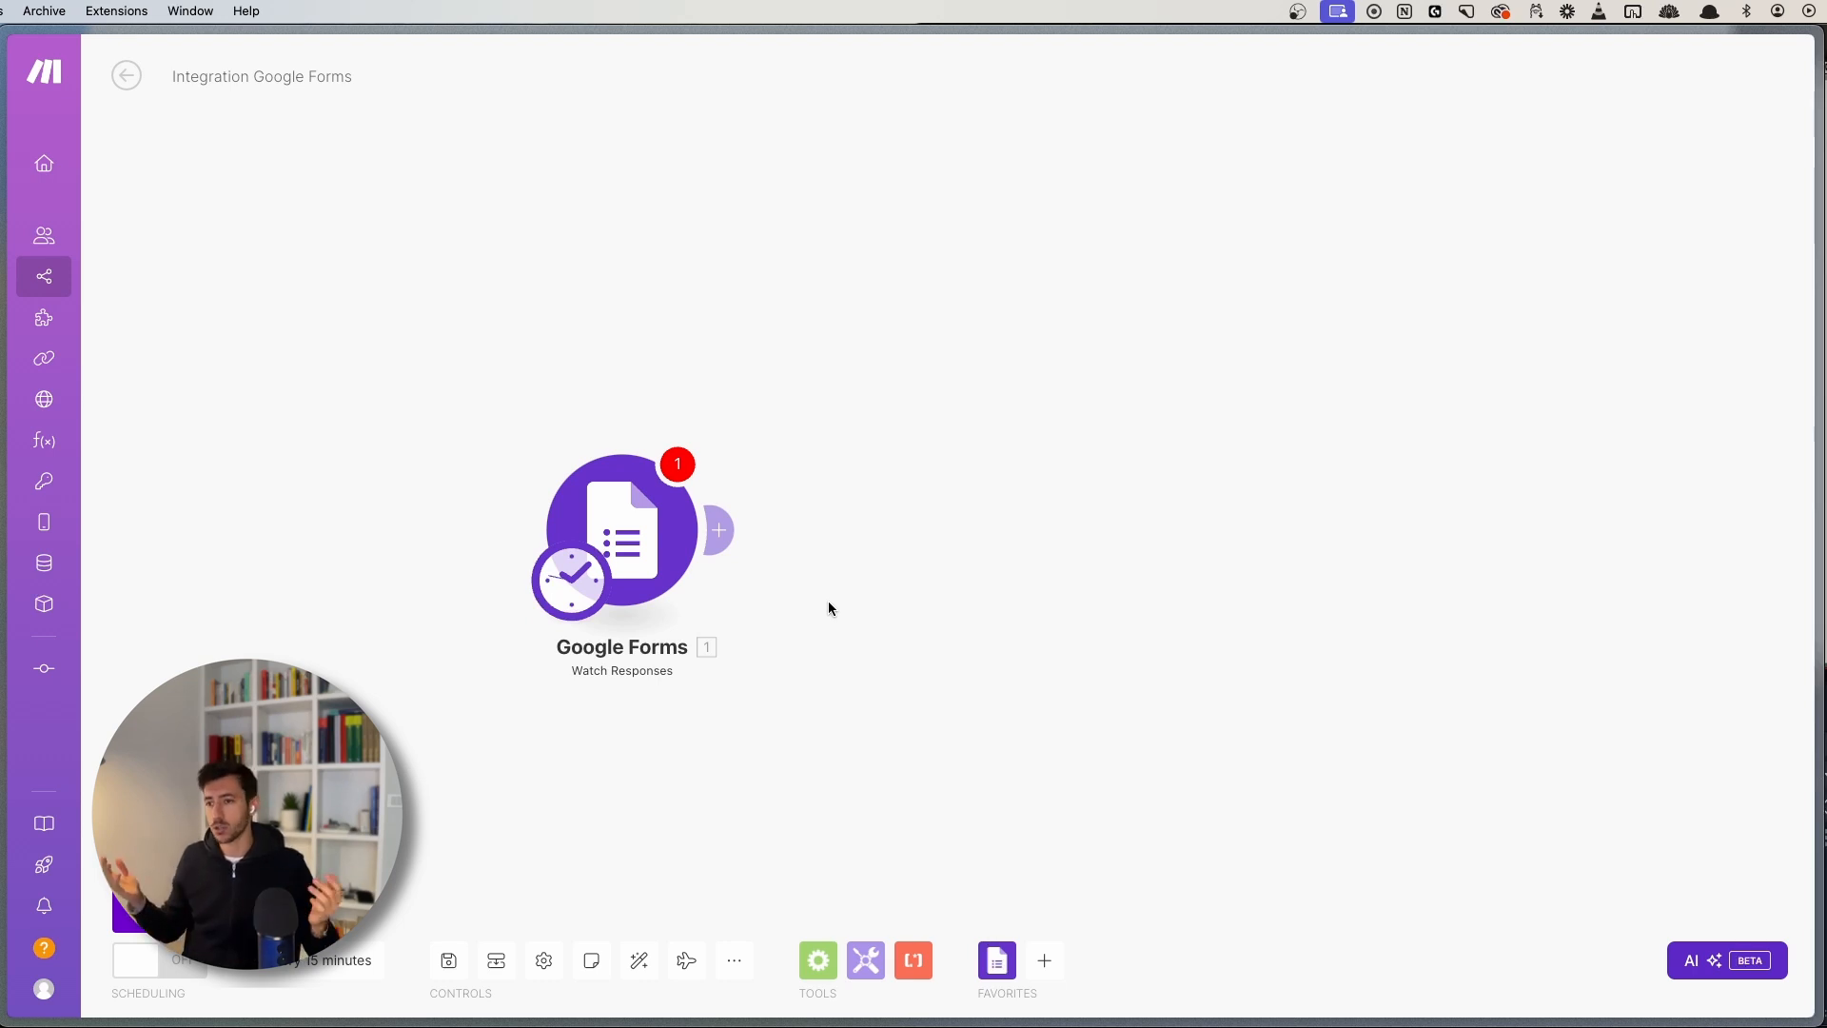
pyautogui.rightClick(664, 536)
# - Delete the Google Forms module and add the Tally Watch New Responses trigger instead
pyautogui.click(739, 771)
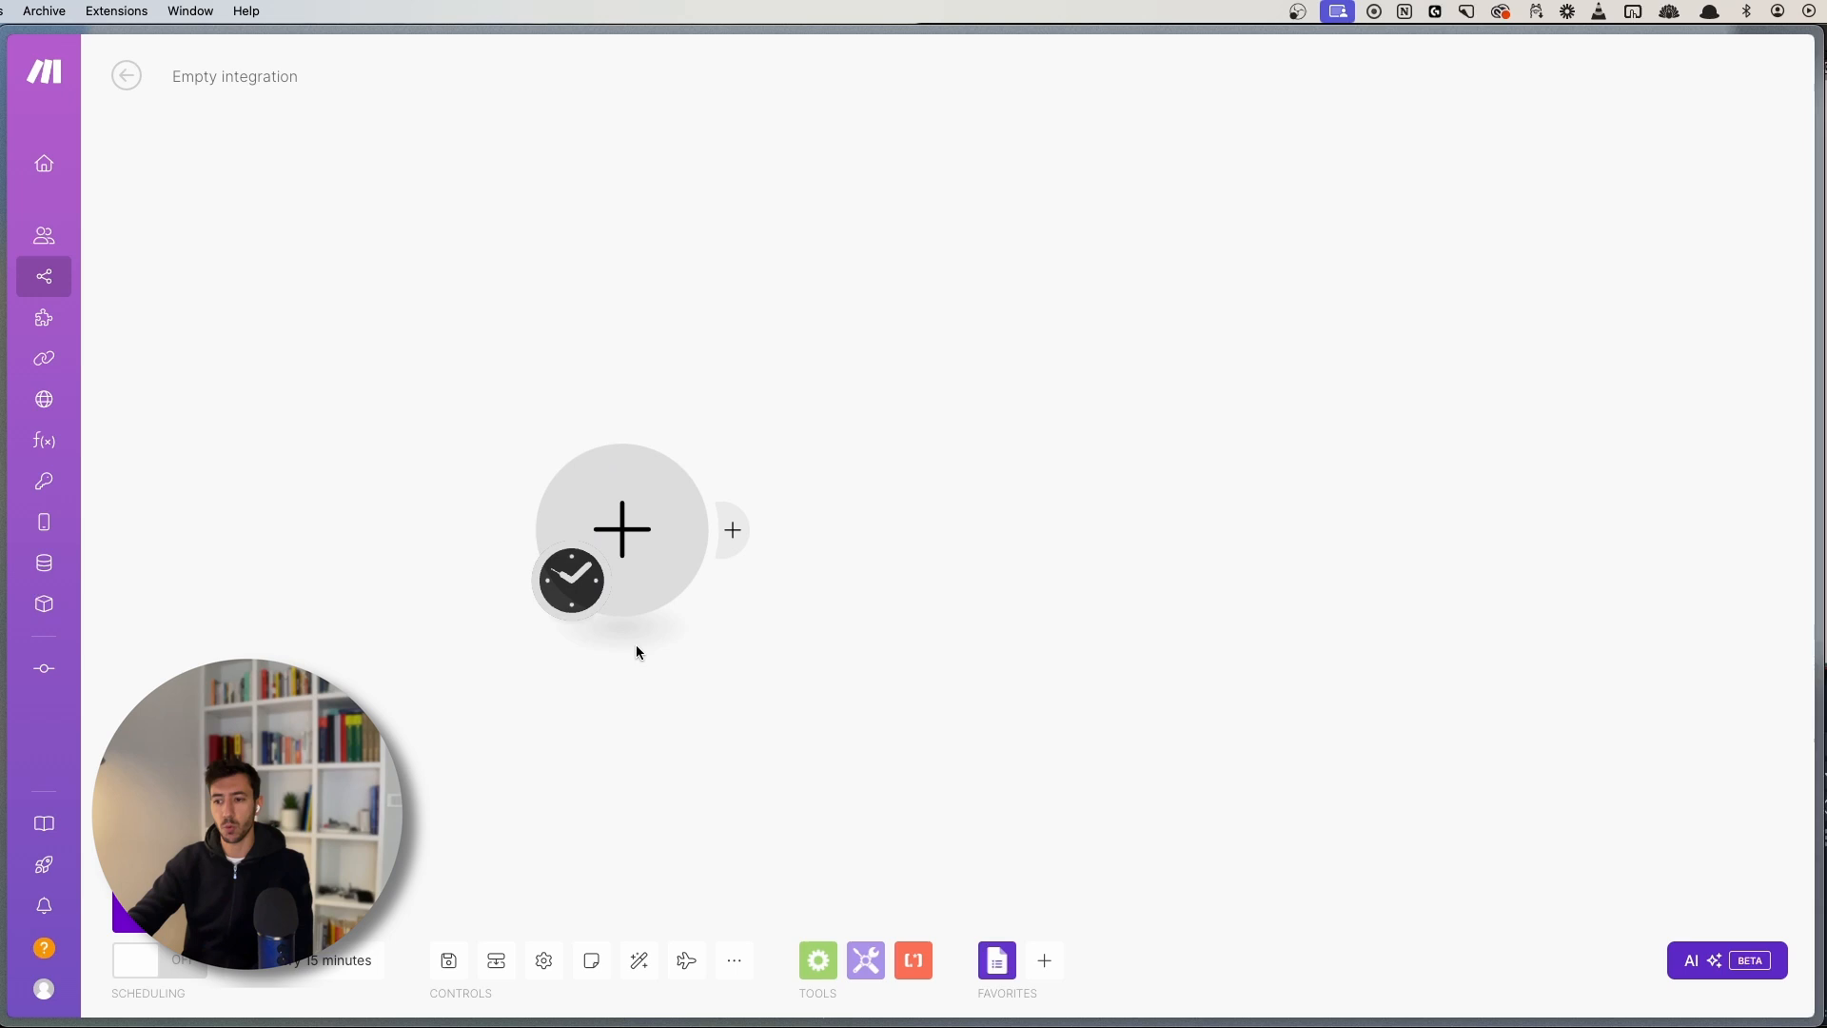
pyautogui.click(638, 544)
pyautogui.write('tally')
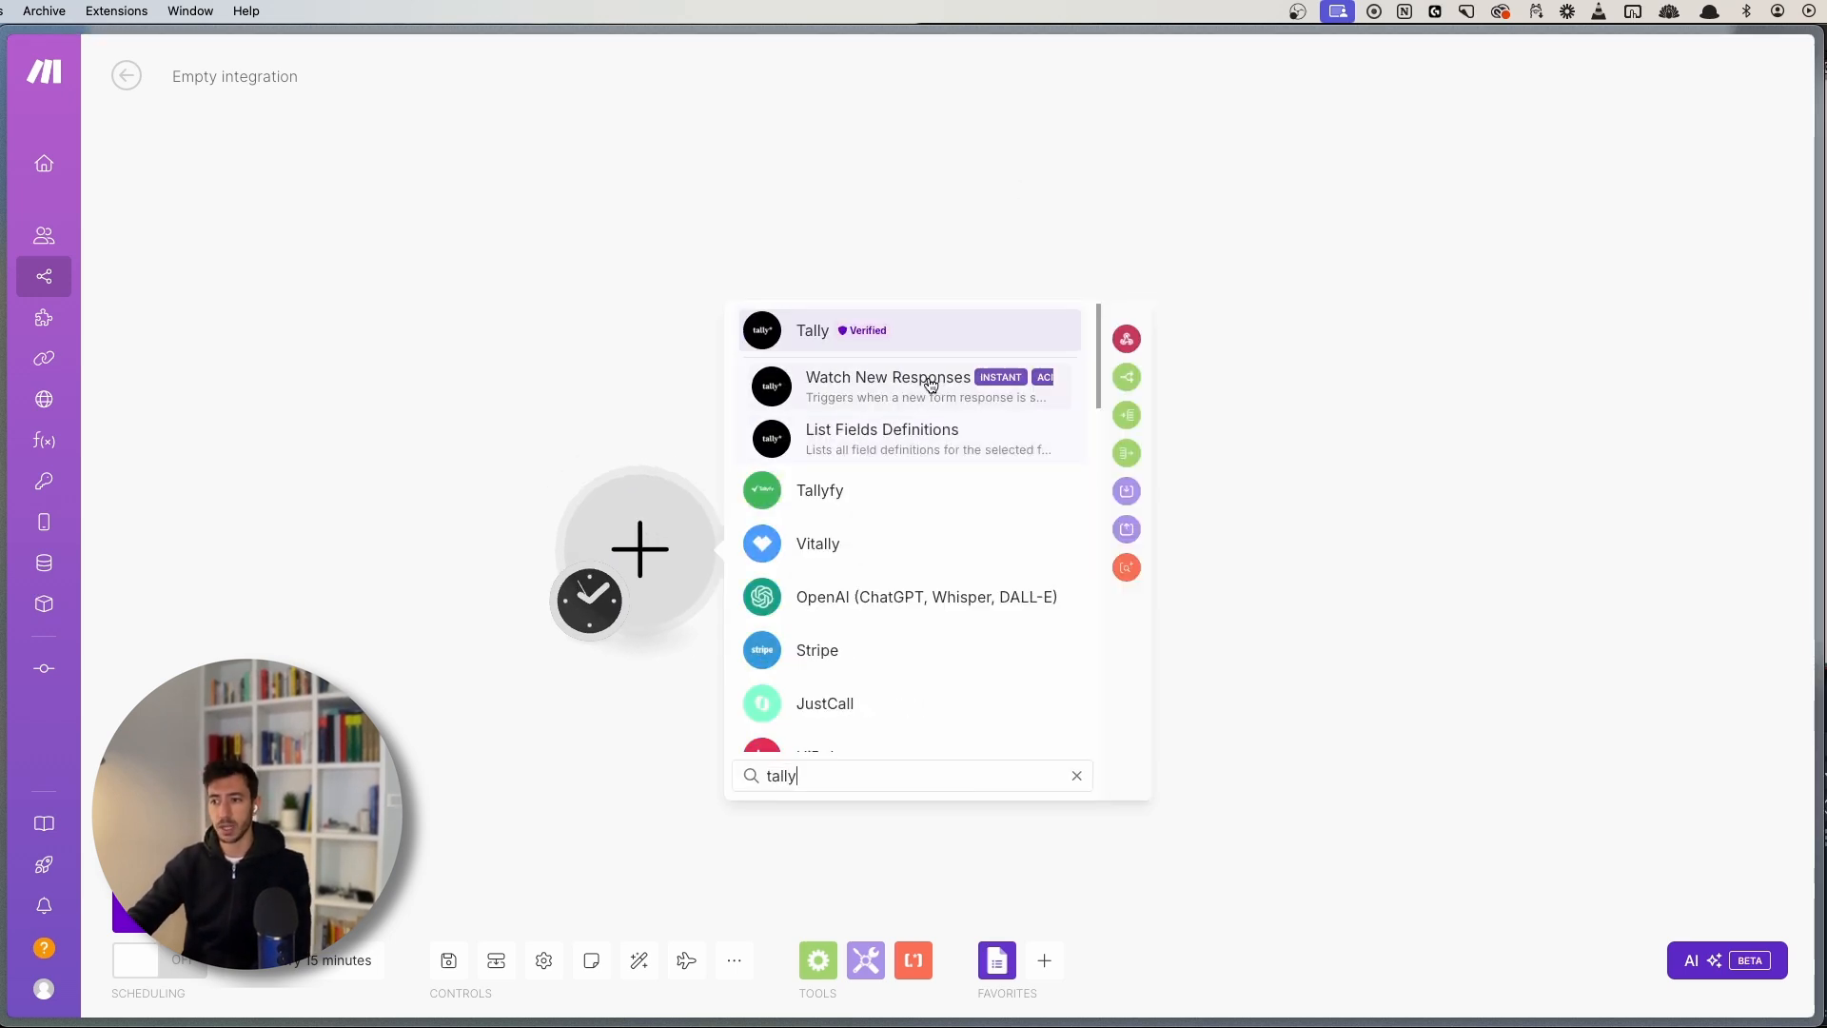
pyautogui.click(929, 383)
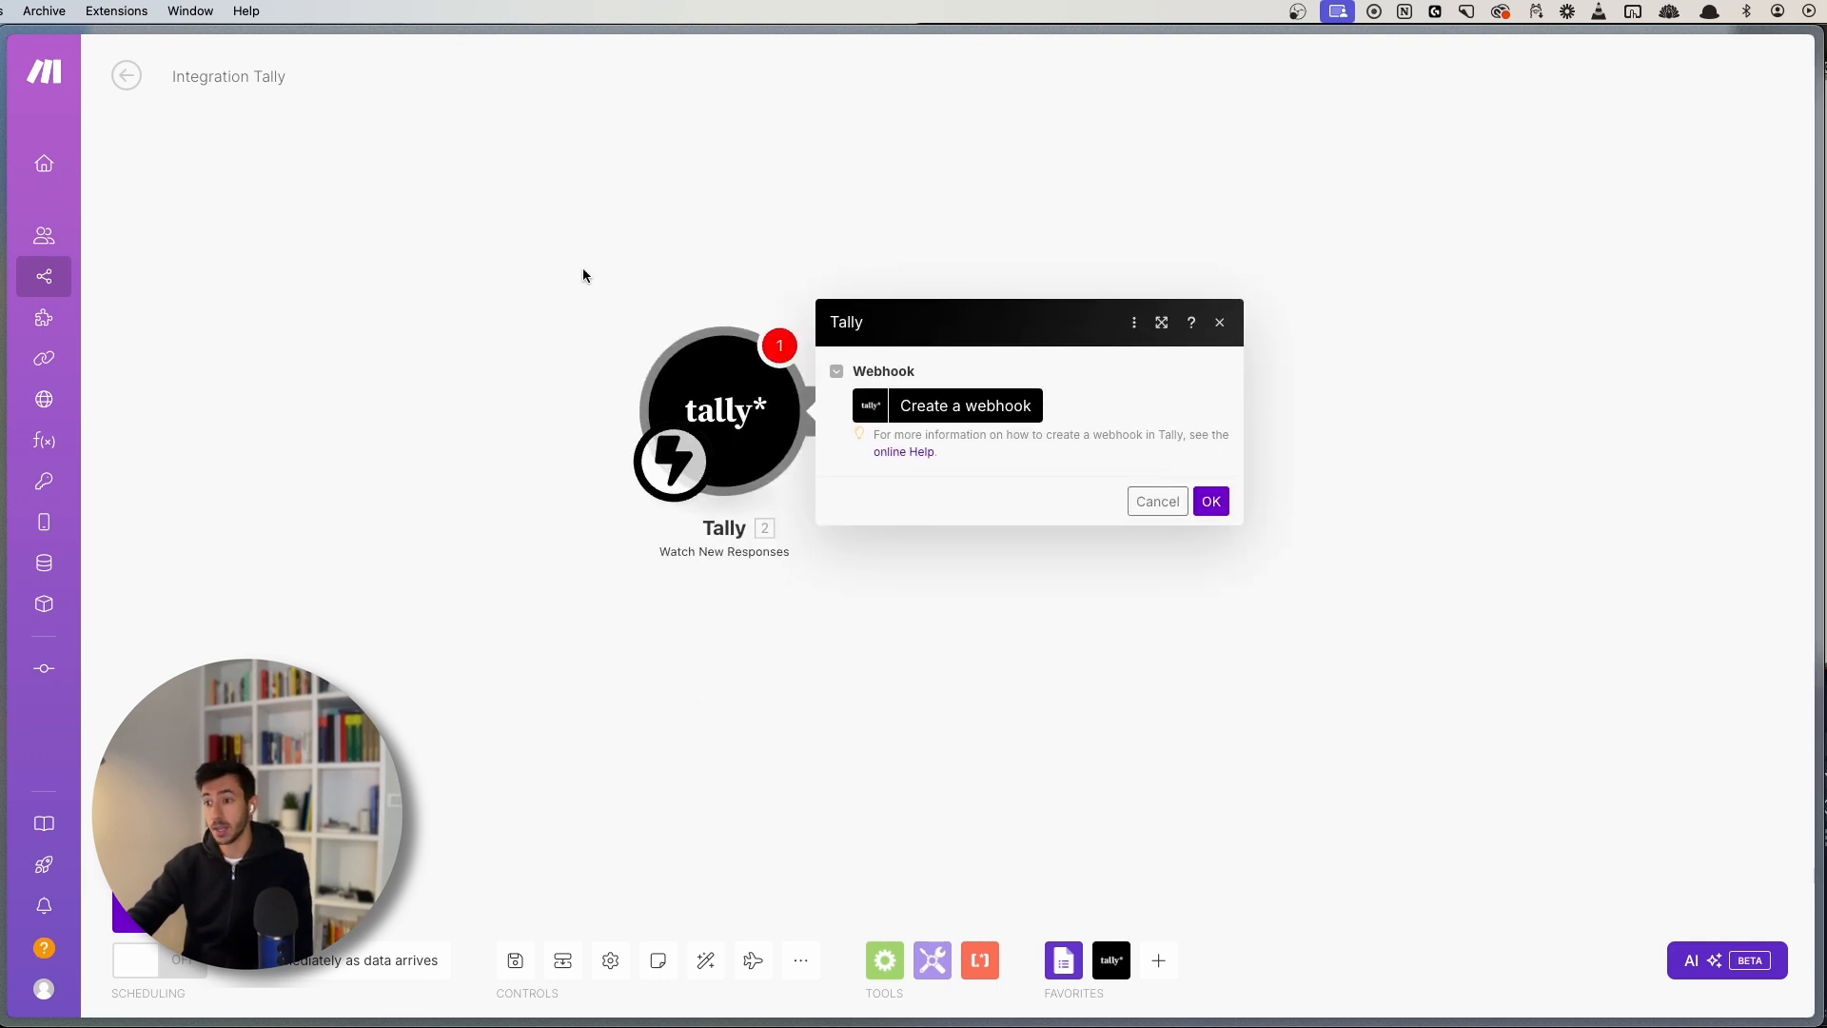
# - Create webhook 'First Workflow' for the Lead generation form on the existing connection, and confirm
pyautogui.click(926, 416)
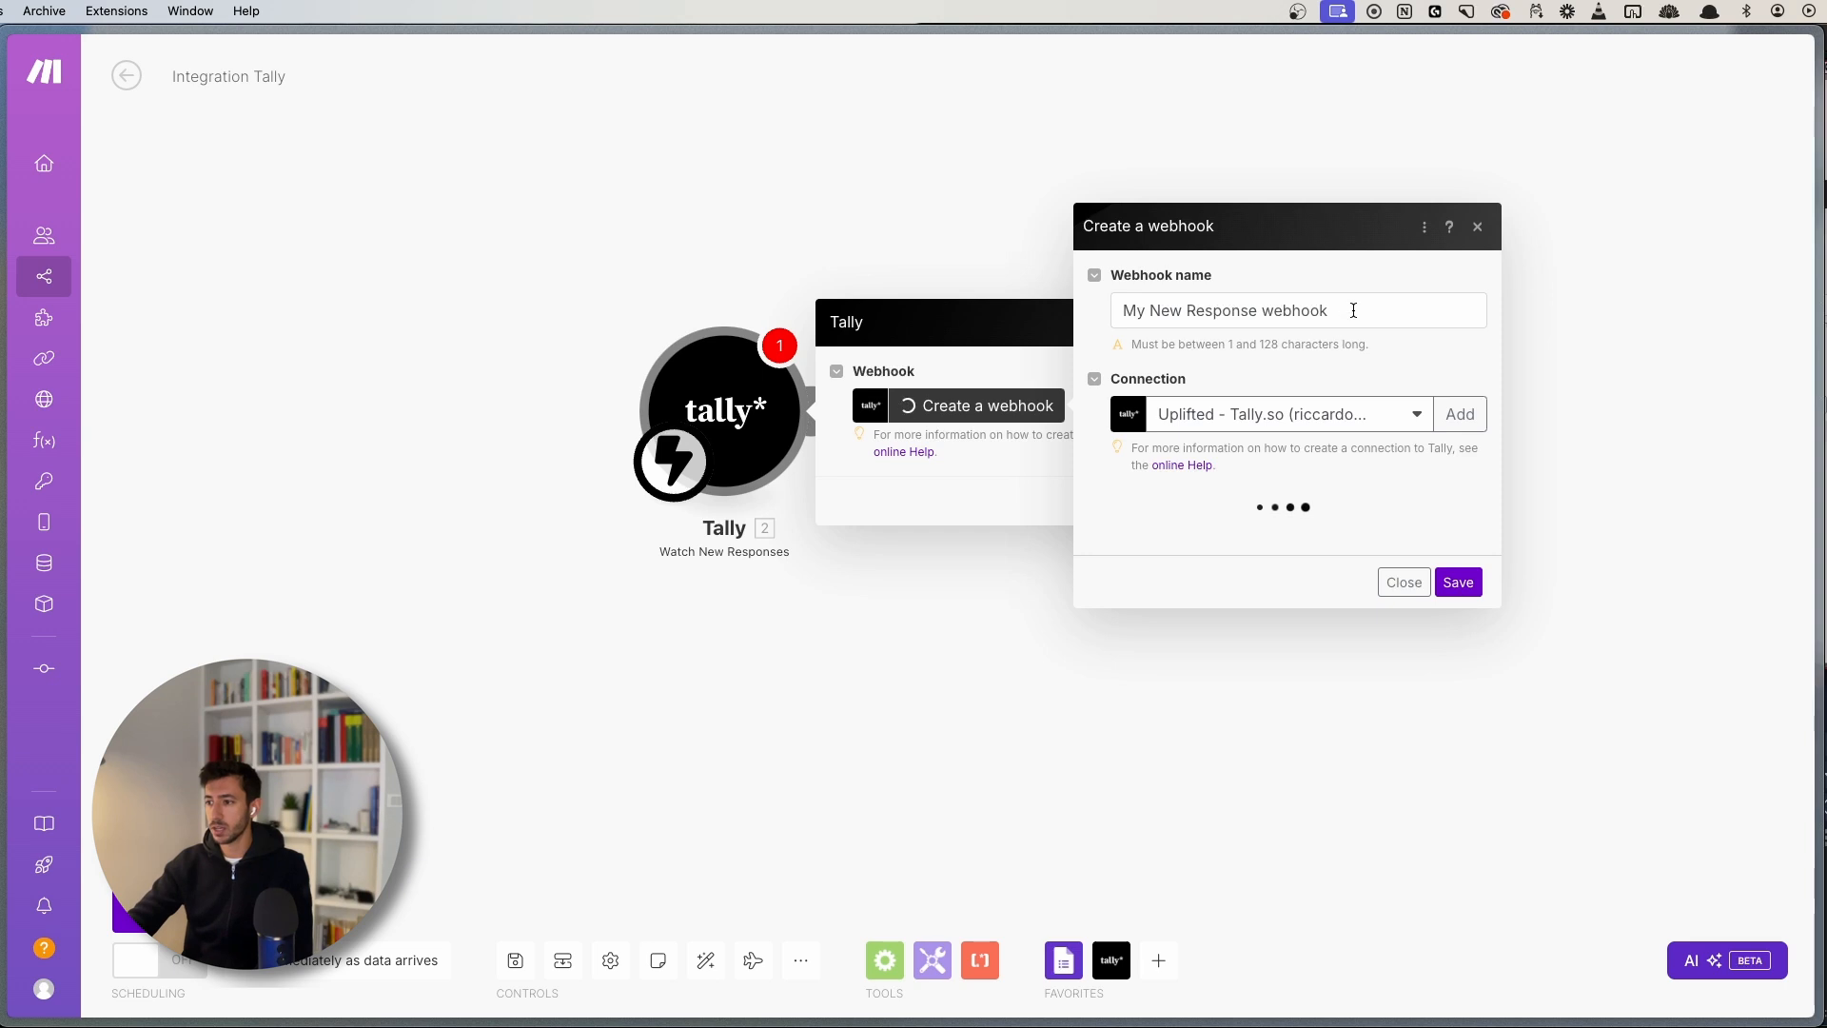
pyautogui.tripleClick(1106, 311)
pyautogui.write('First ')
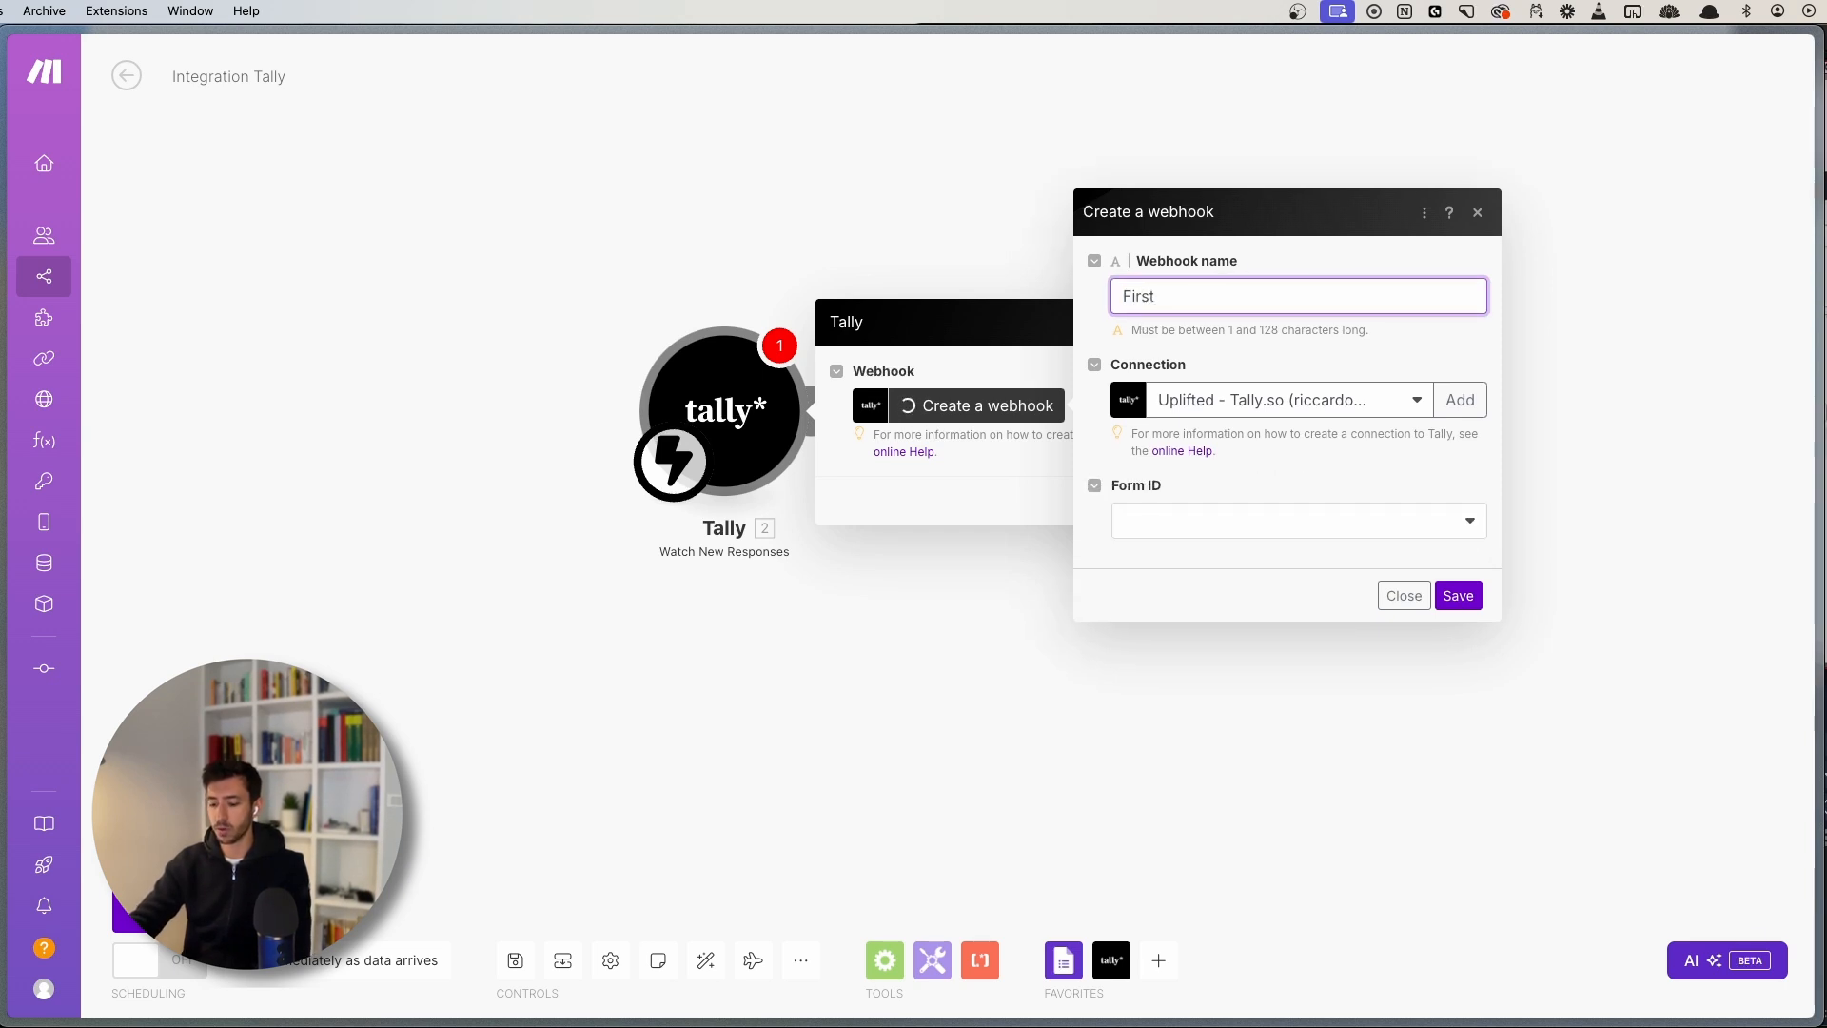
pyautogui.write('Workflow')
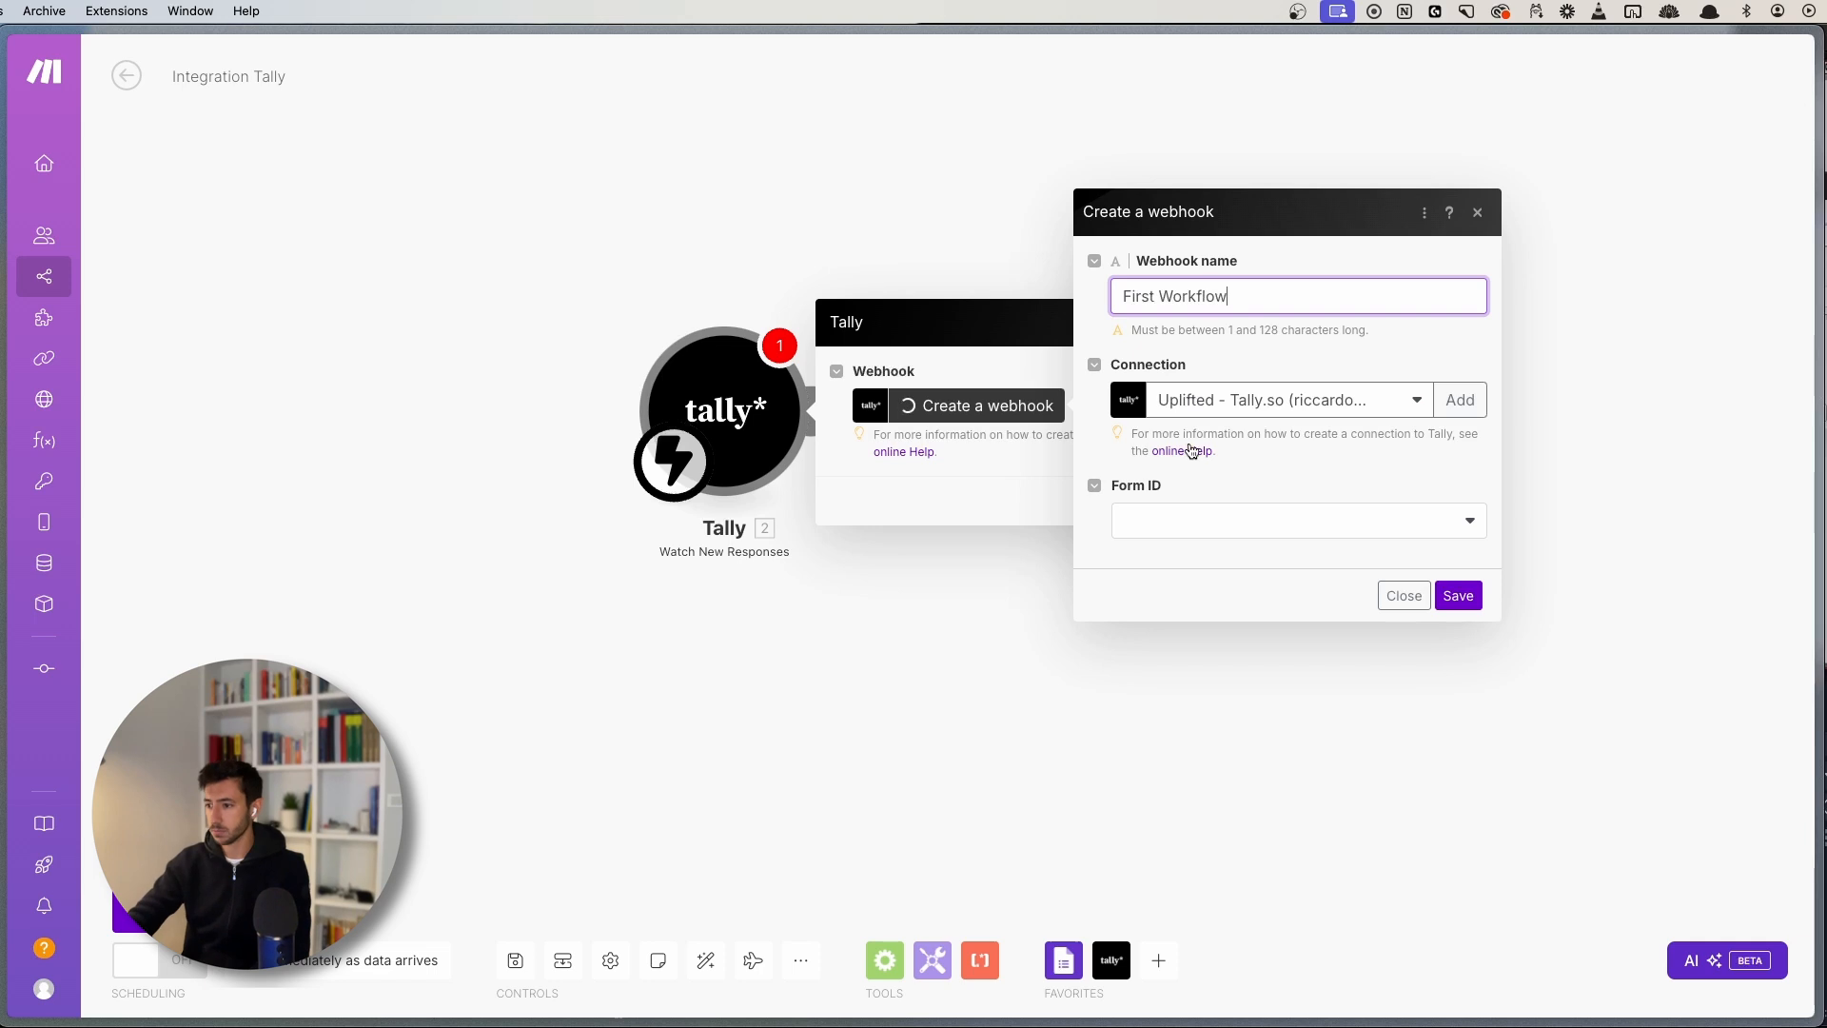
pyautogui.click(1216, 530)
pyautogui.click(1195, 584)
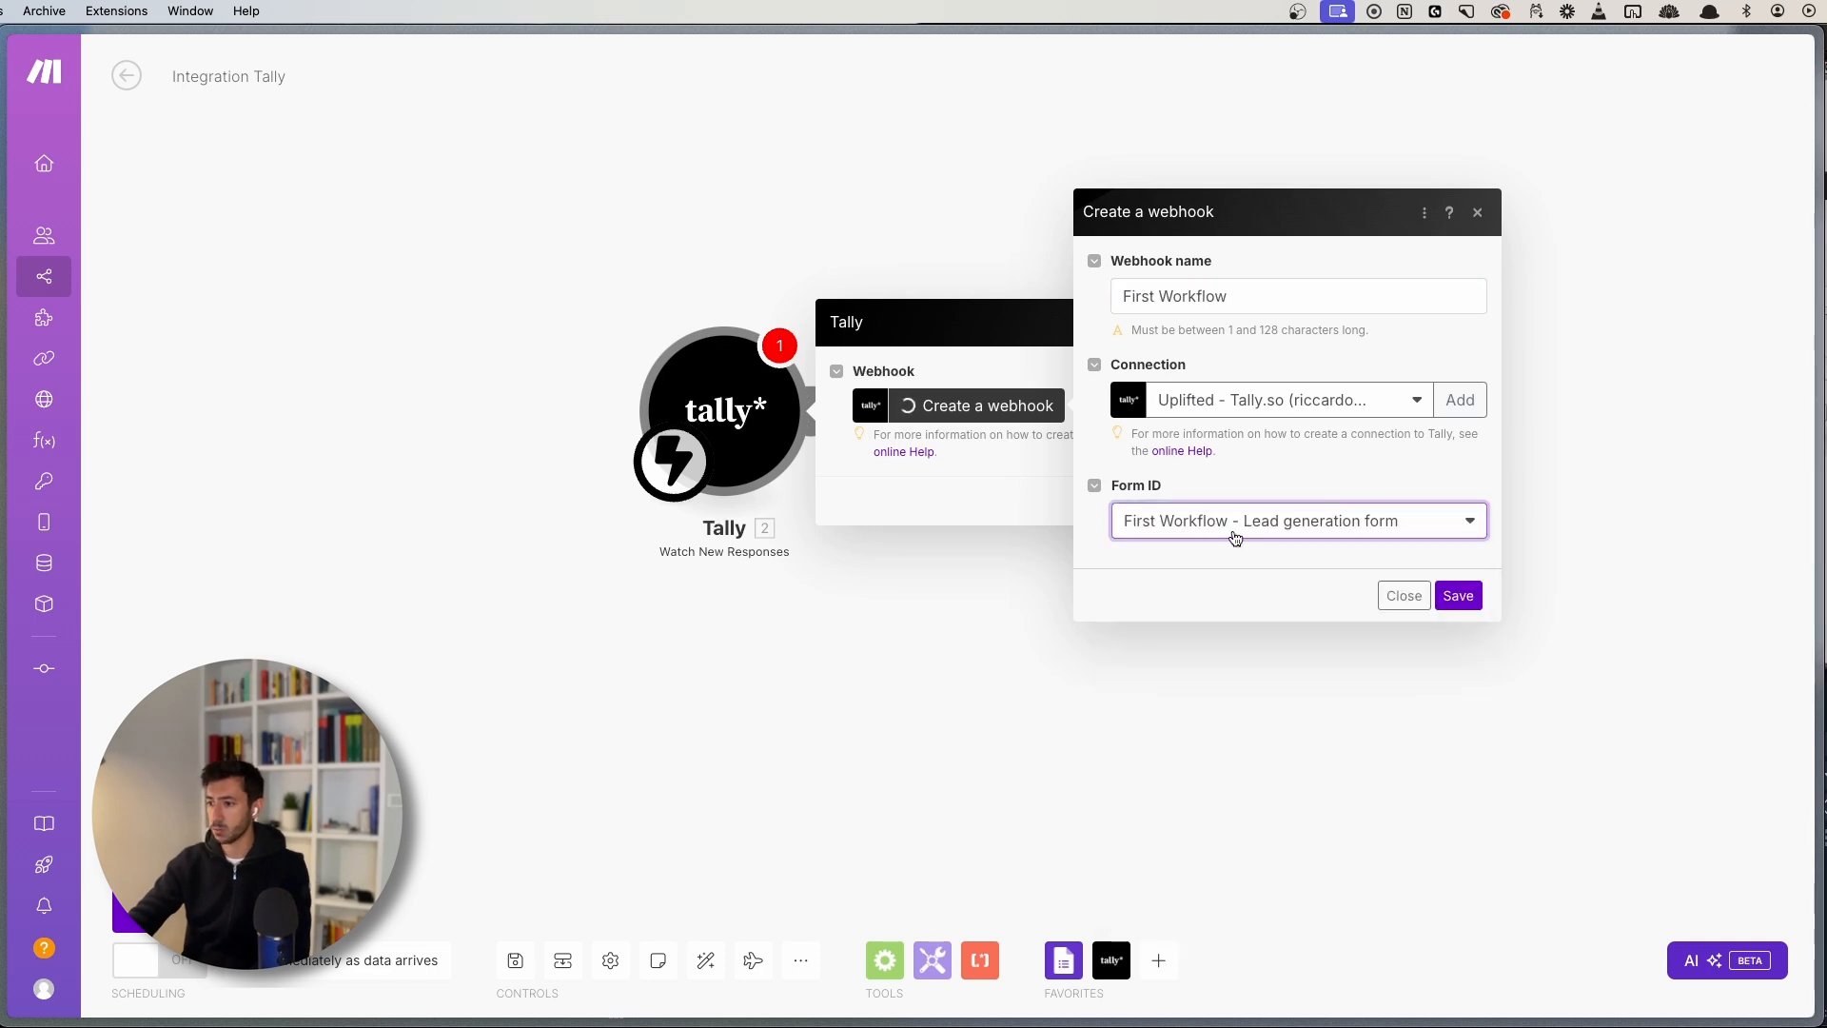
pyautogui.click(1458, 401)
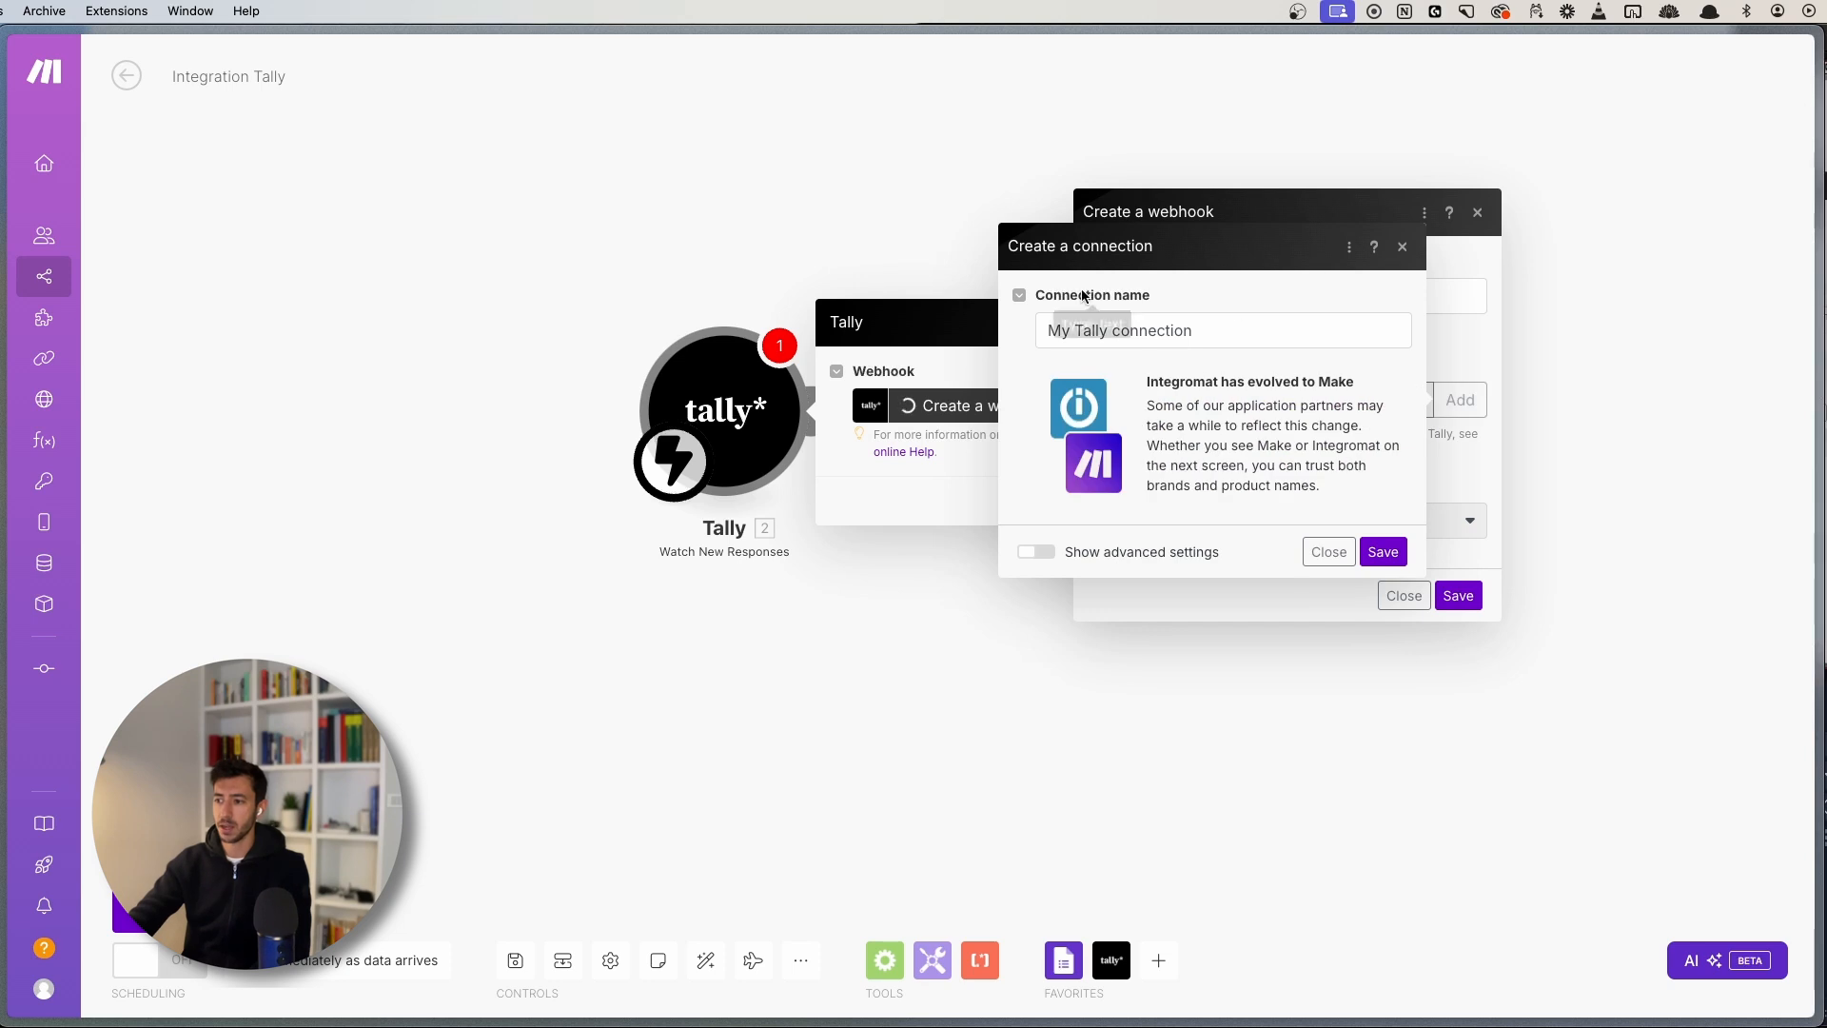
pyautogui.click(1402, 246)
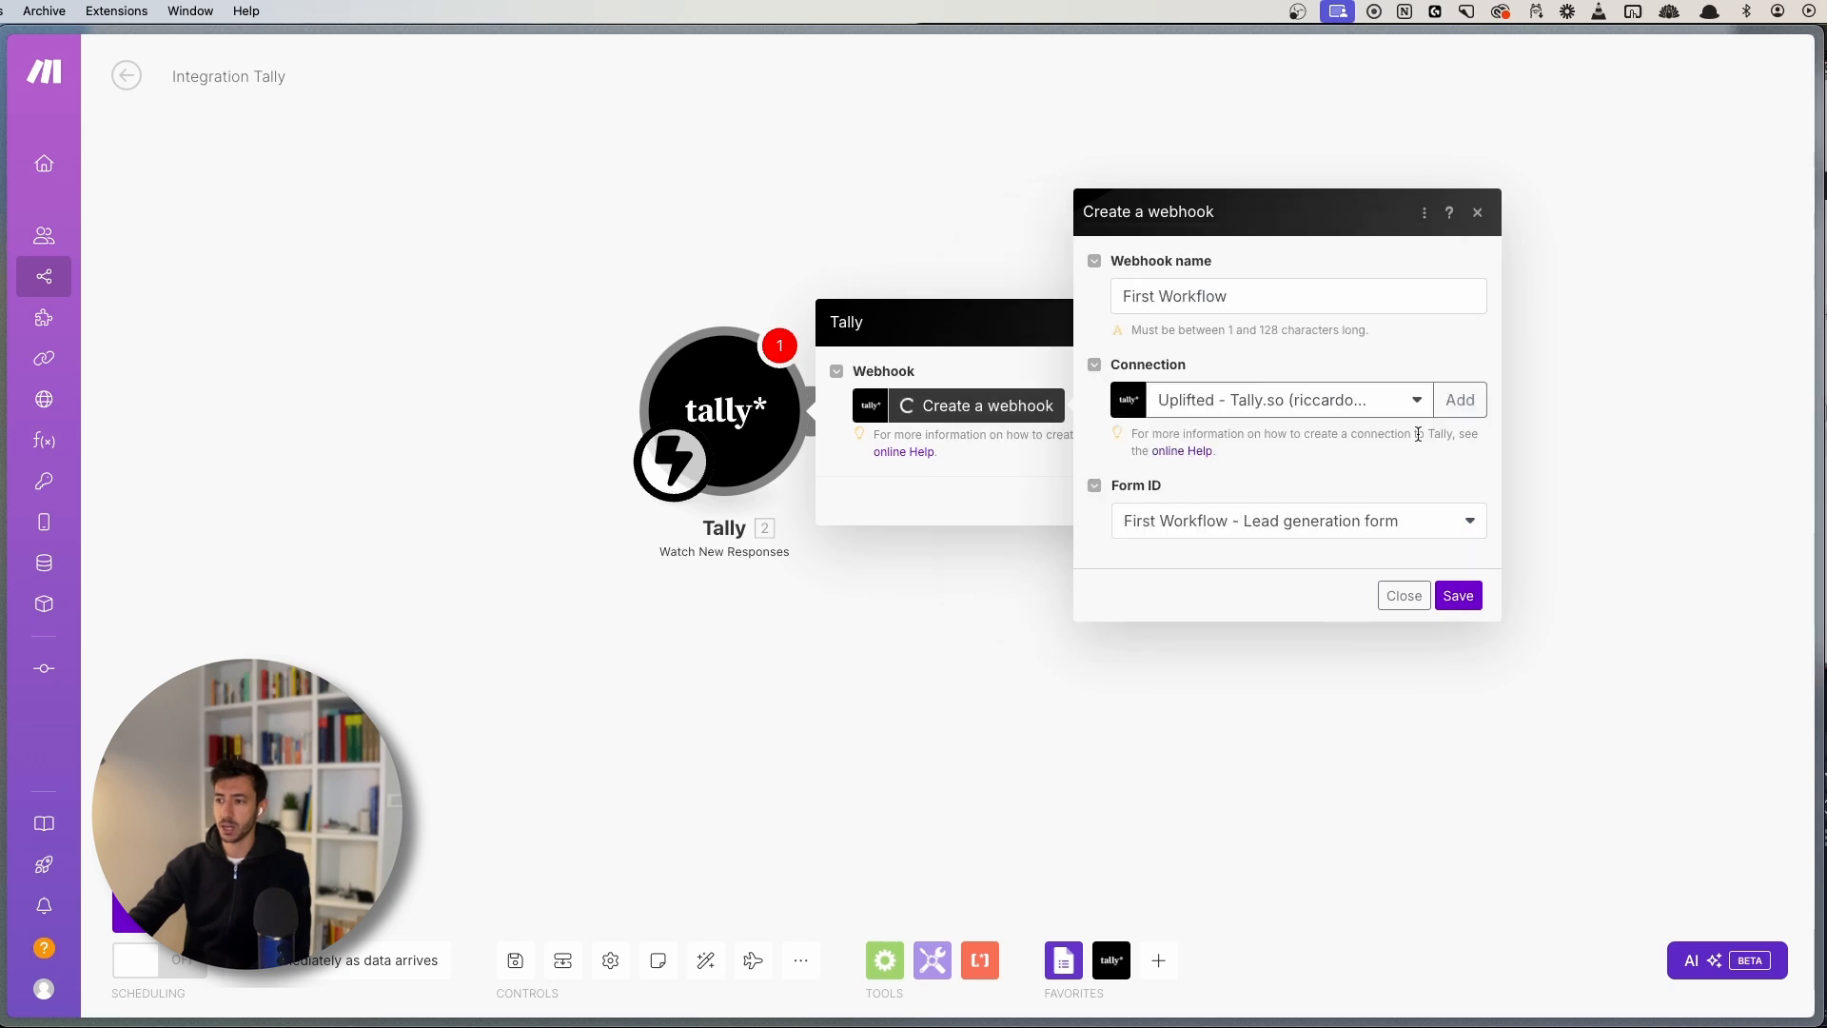
pyautogui.click(1458, 596)
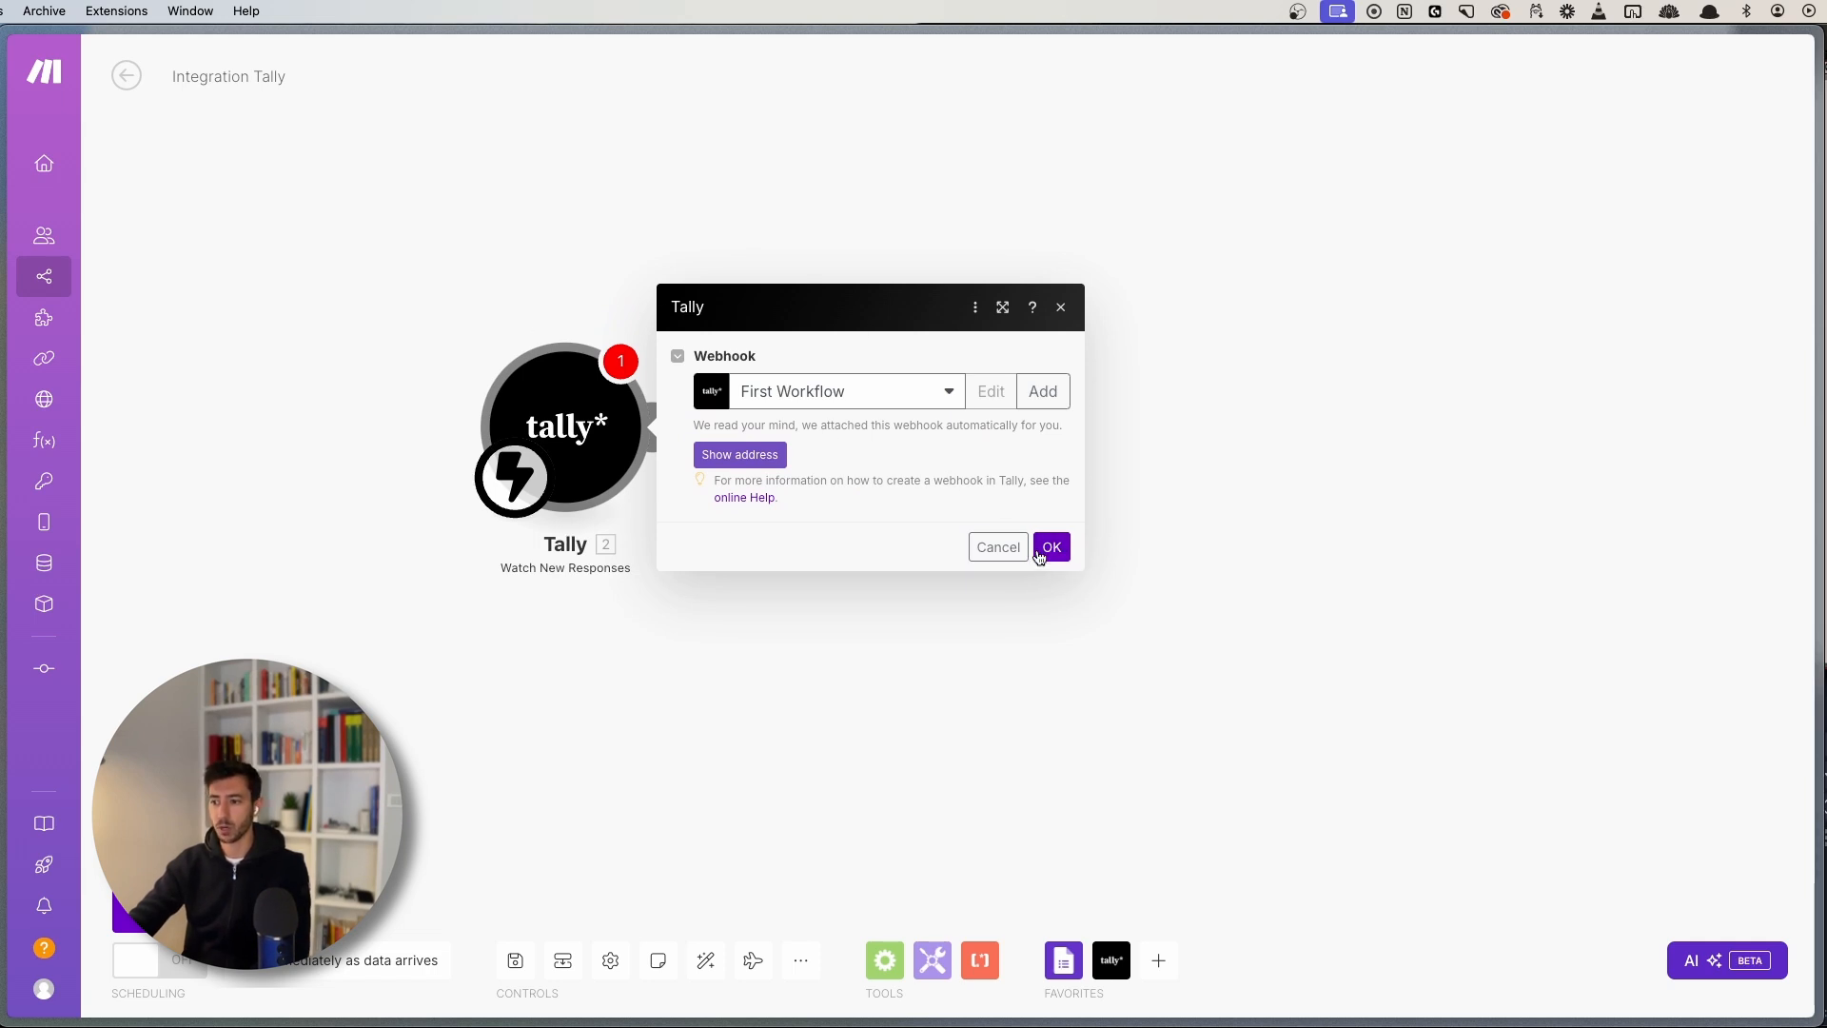
pyautogui.click(1052, 548)
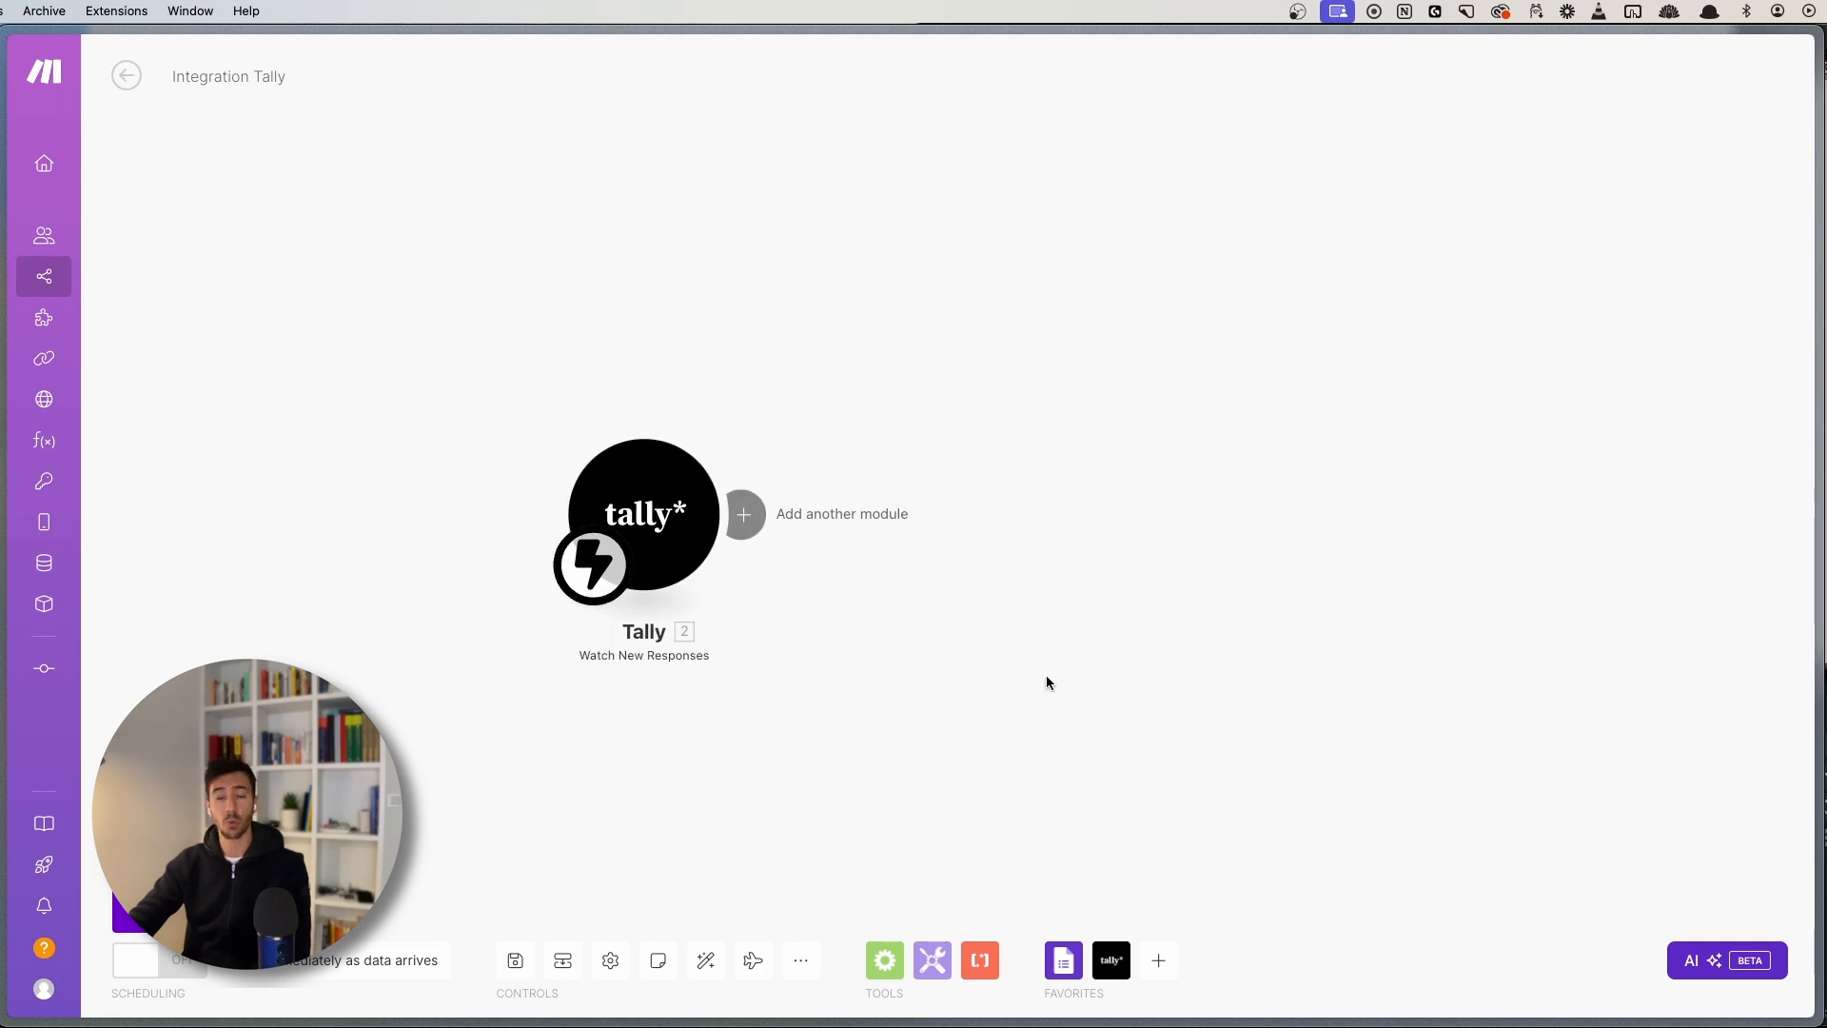
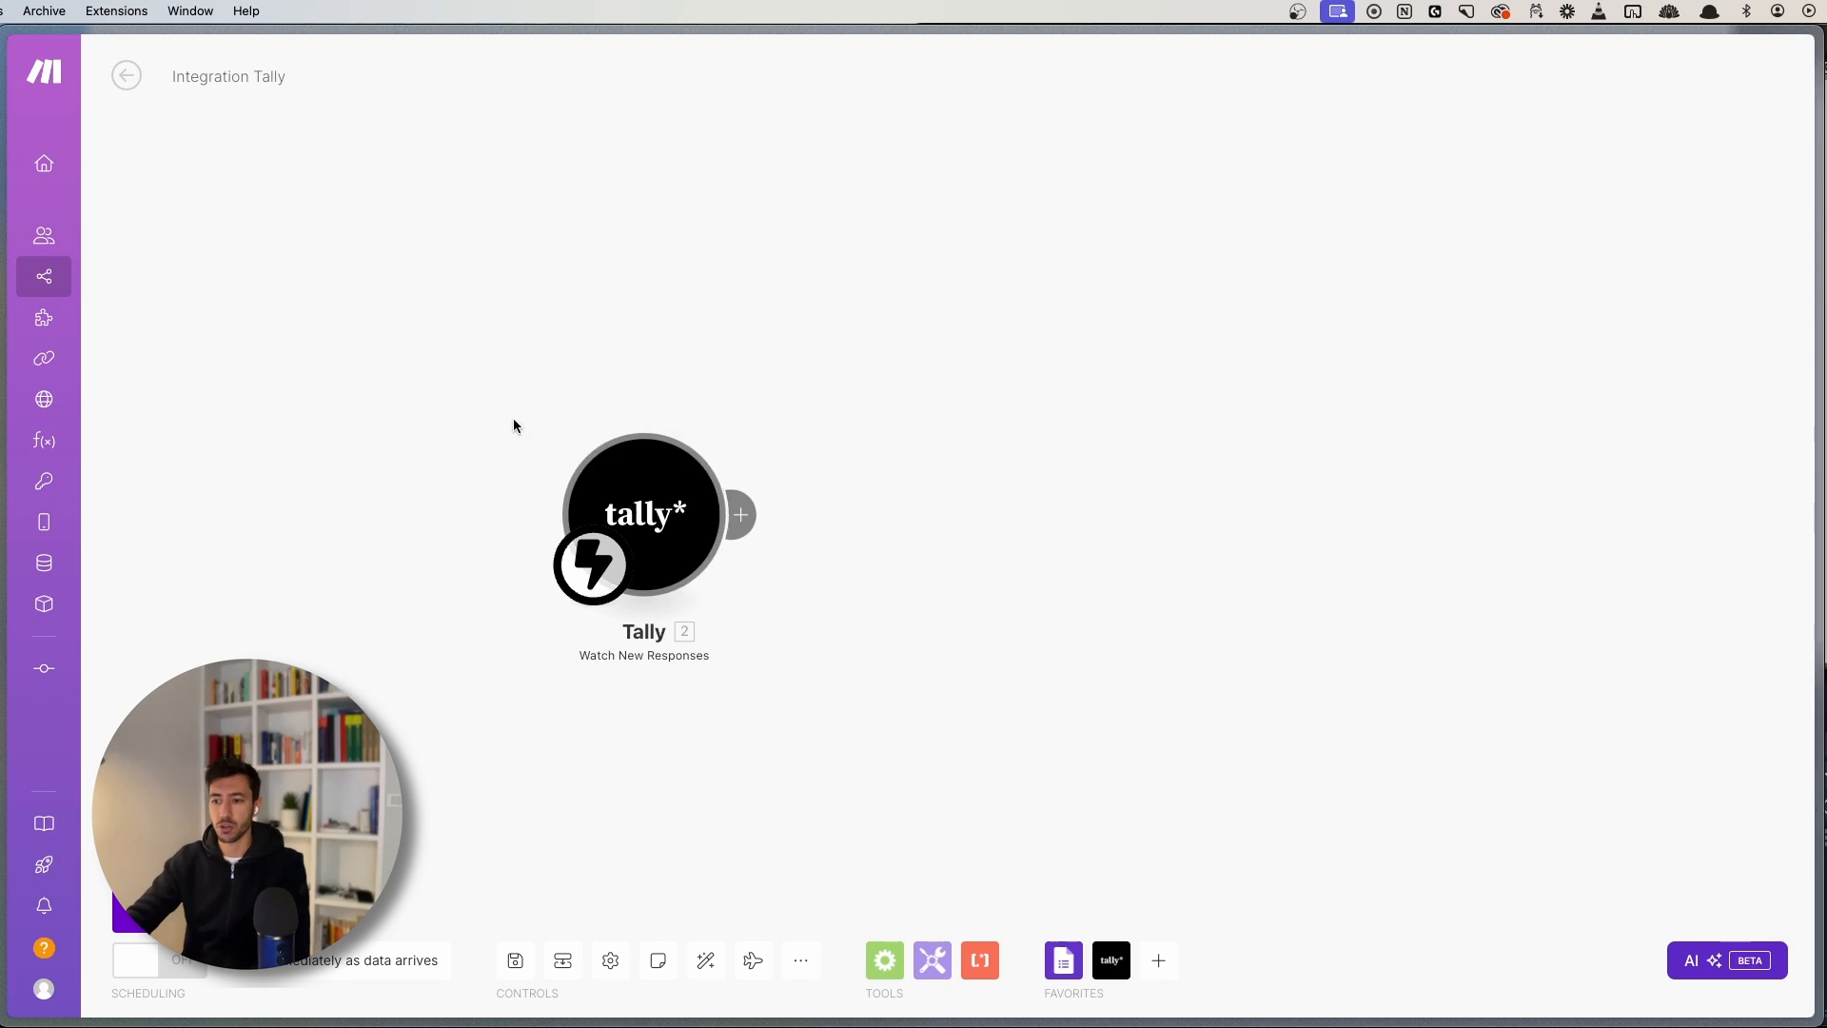
# - Rename the Tally trigger module to 'Watch Lead Gen Responses' and save the scenario
pyautogui.moveTo(514, 420); pyautogui.dragTo(922, 743)
pyautogui.click(922, 743)
pyautogui.moveTo(731, 640); pyautogui.dragTo(518, 641)
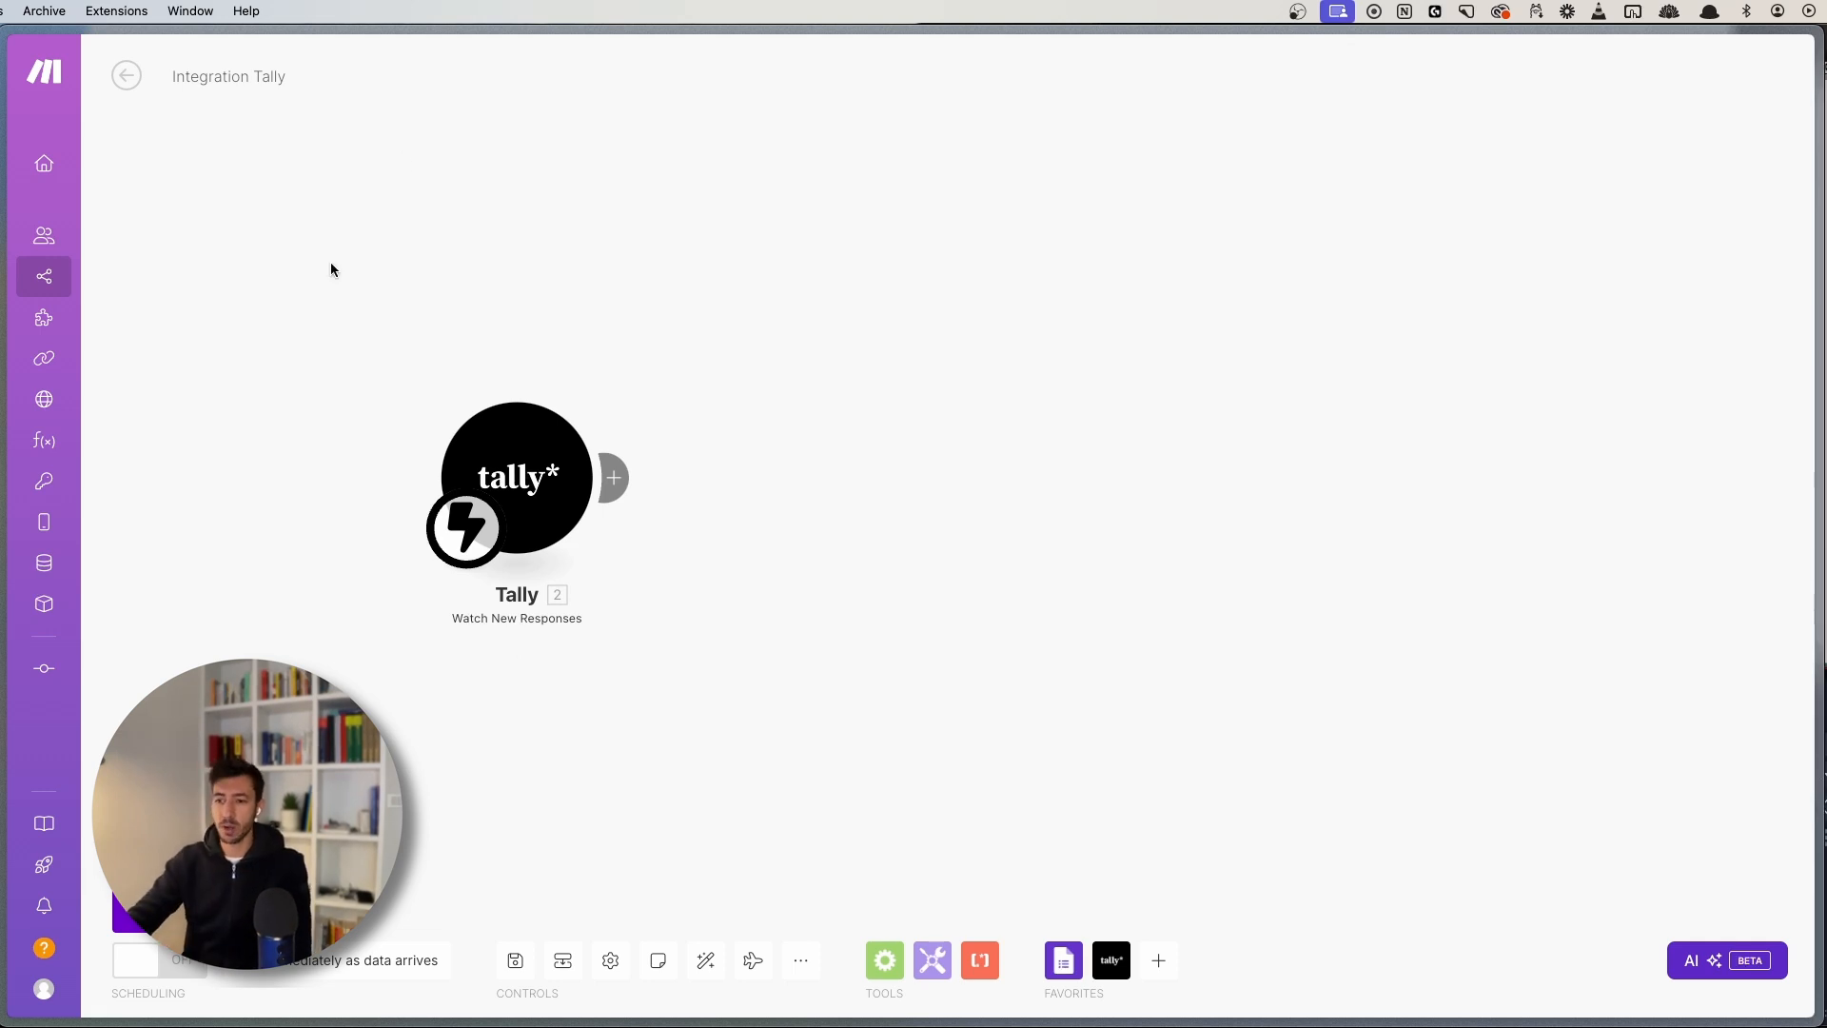
pyautogui.moveTo(314, 294); pyautogui.dragTo(807, 674)
pyautogui.click(733, 695)
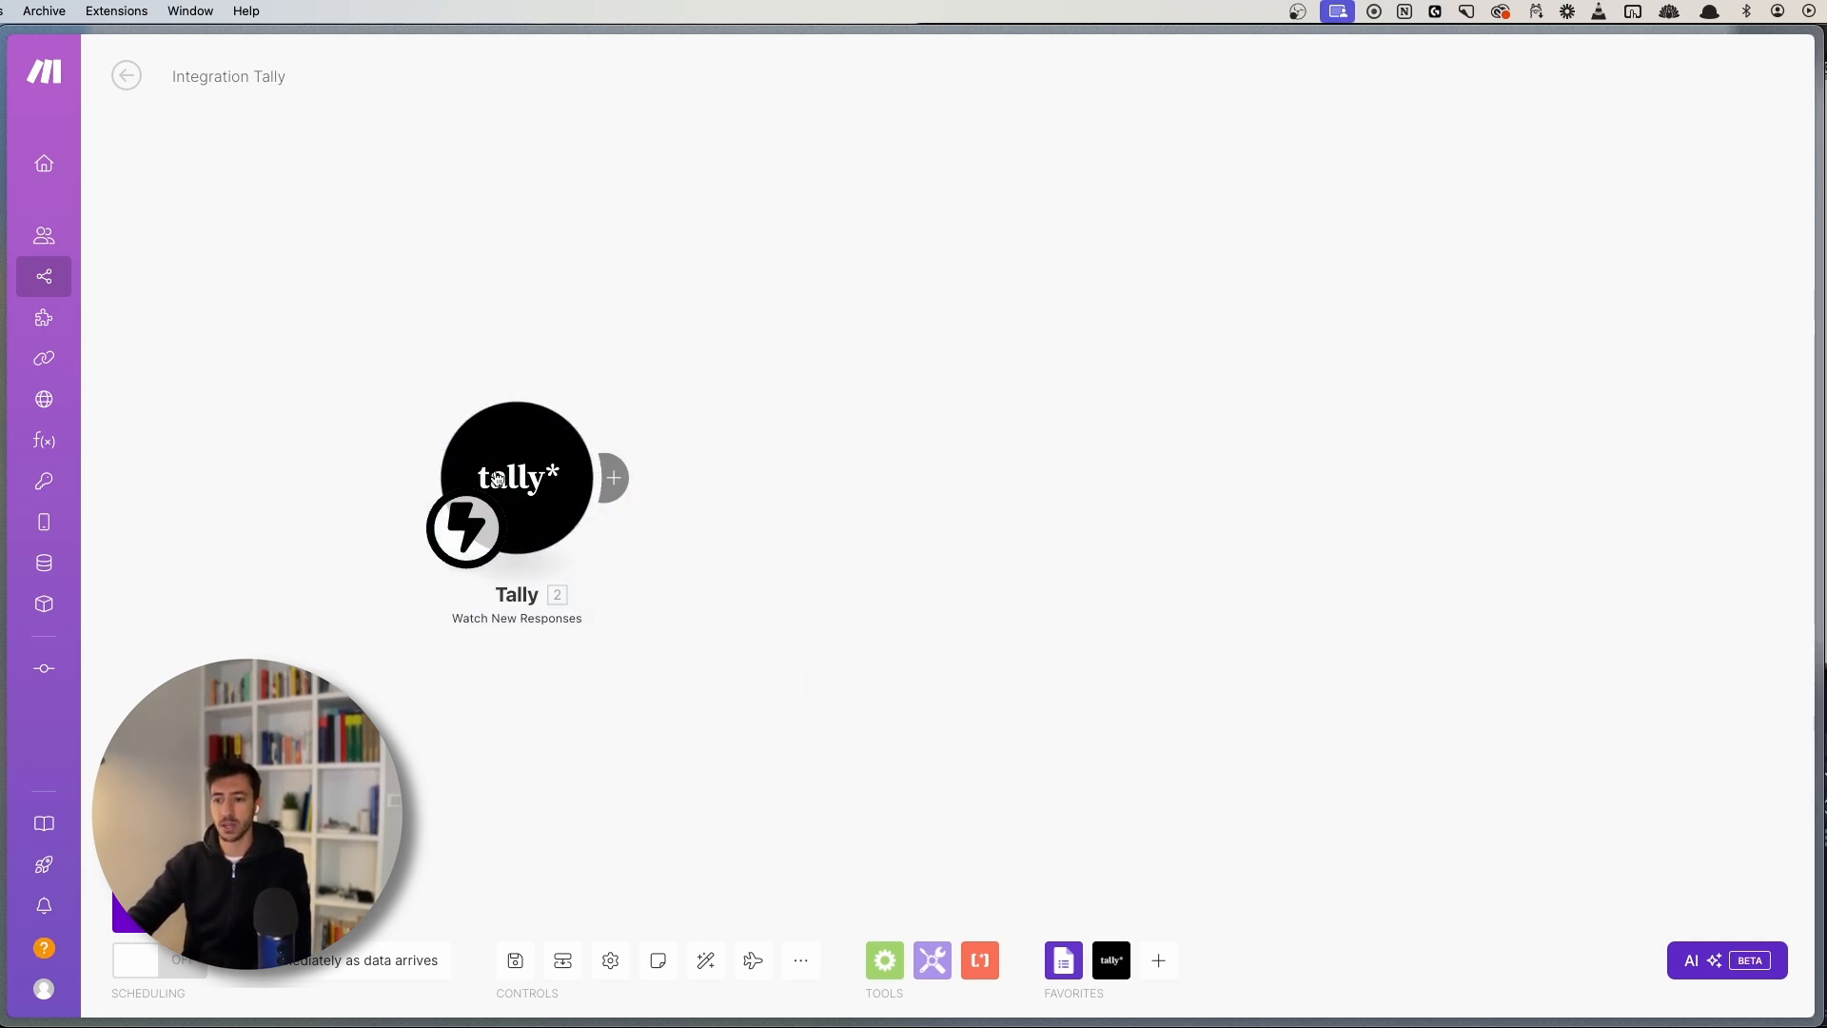
pyautogui.moveTo(337, 320); pyautogui.dragTo(835, 714)
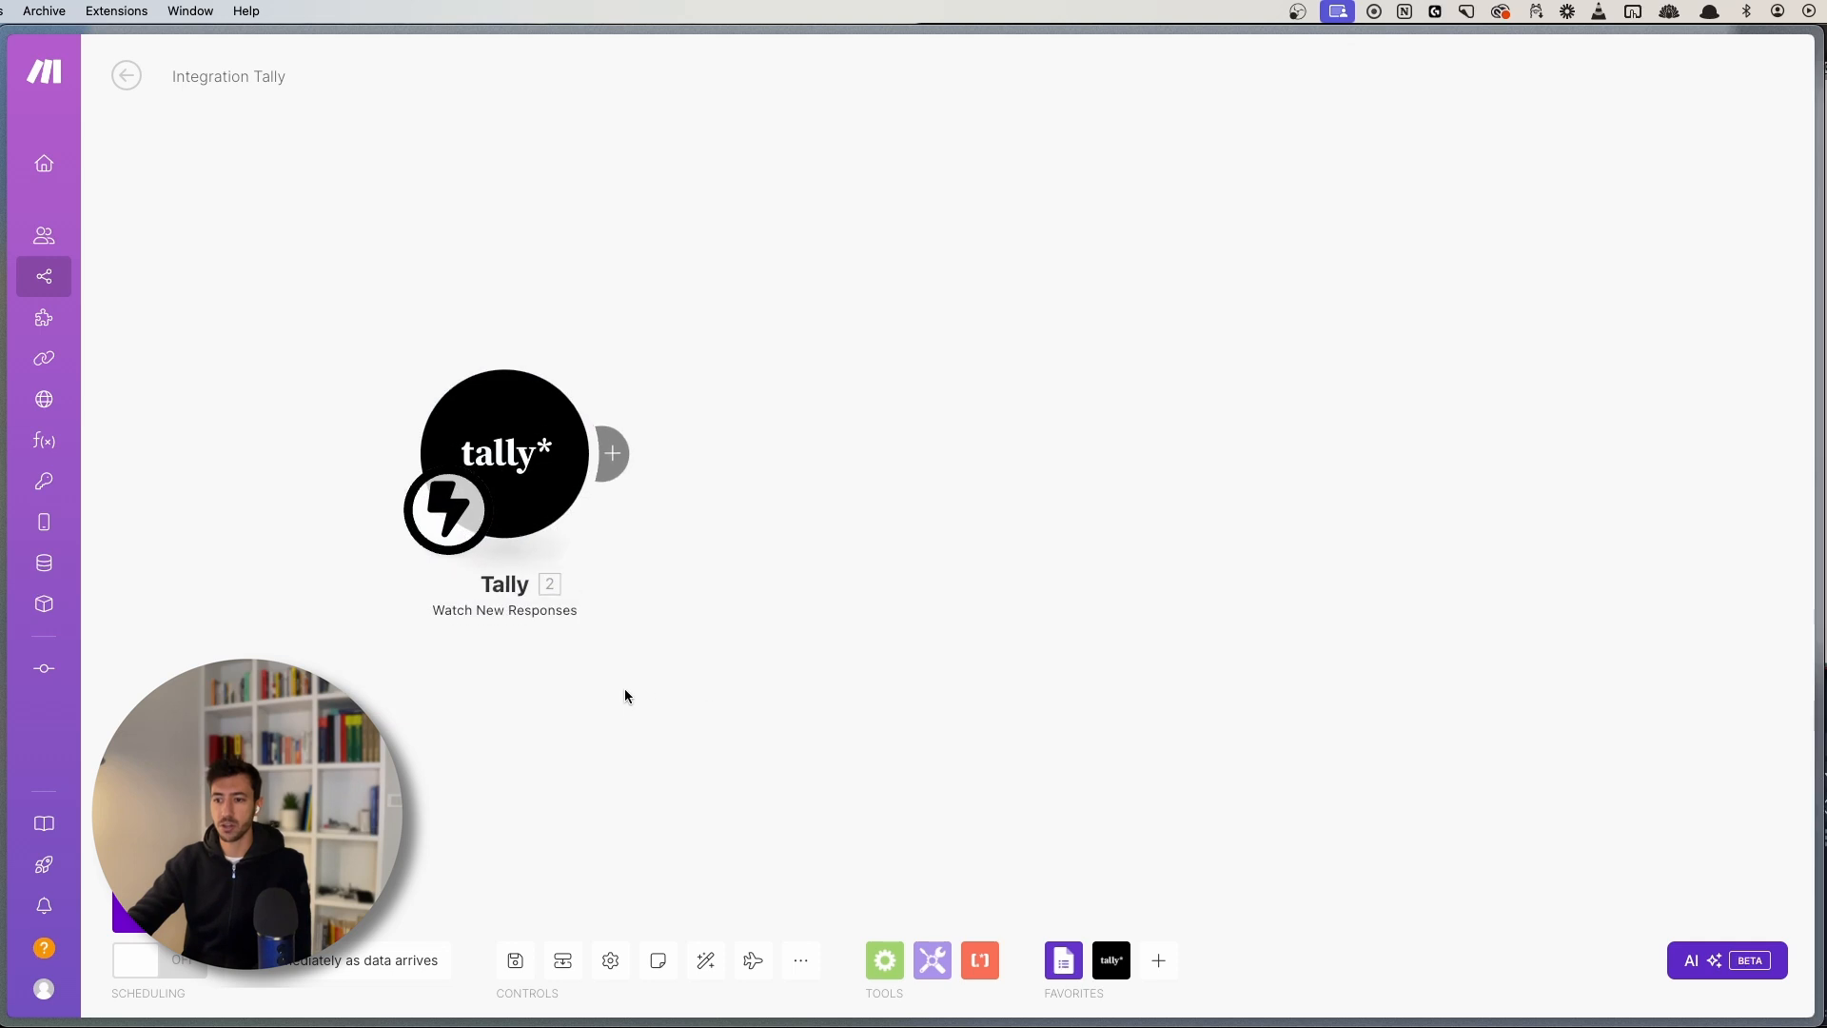
pyautogui.rightClick(487, 440)
pyautogui.click(544, 543)
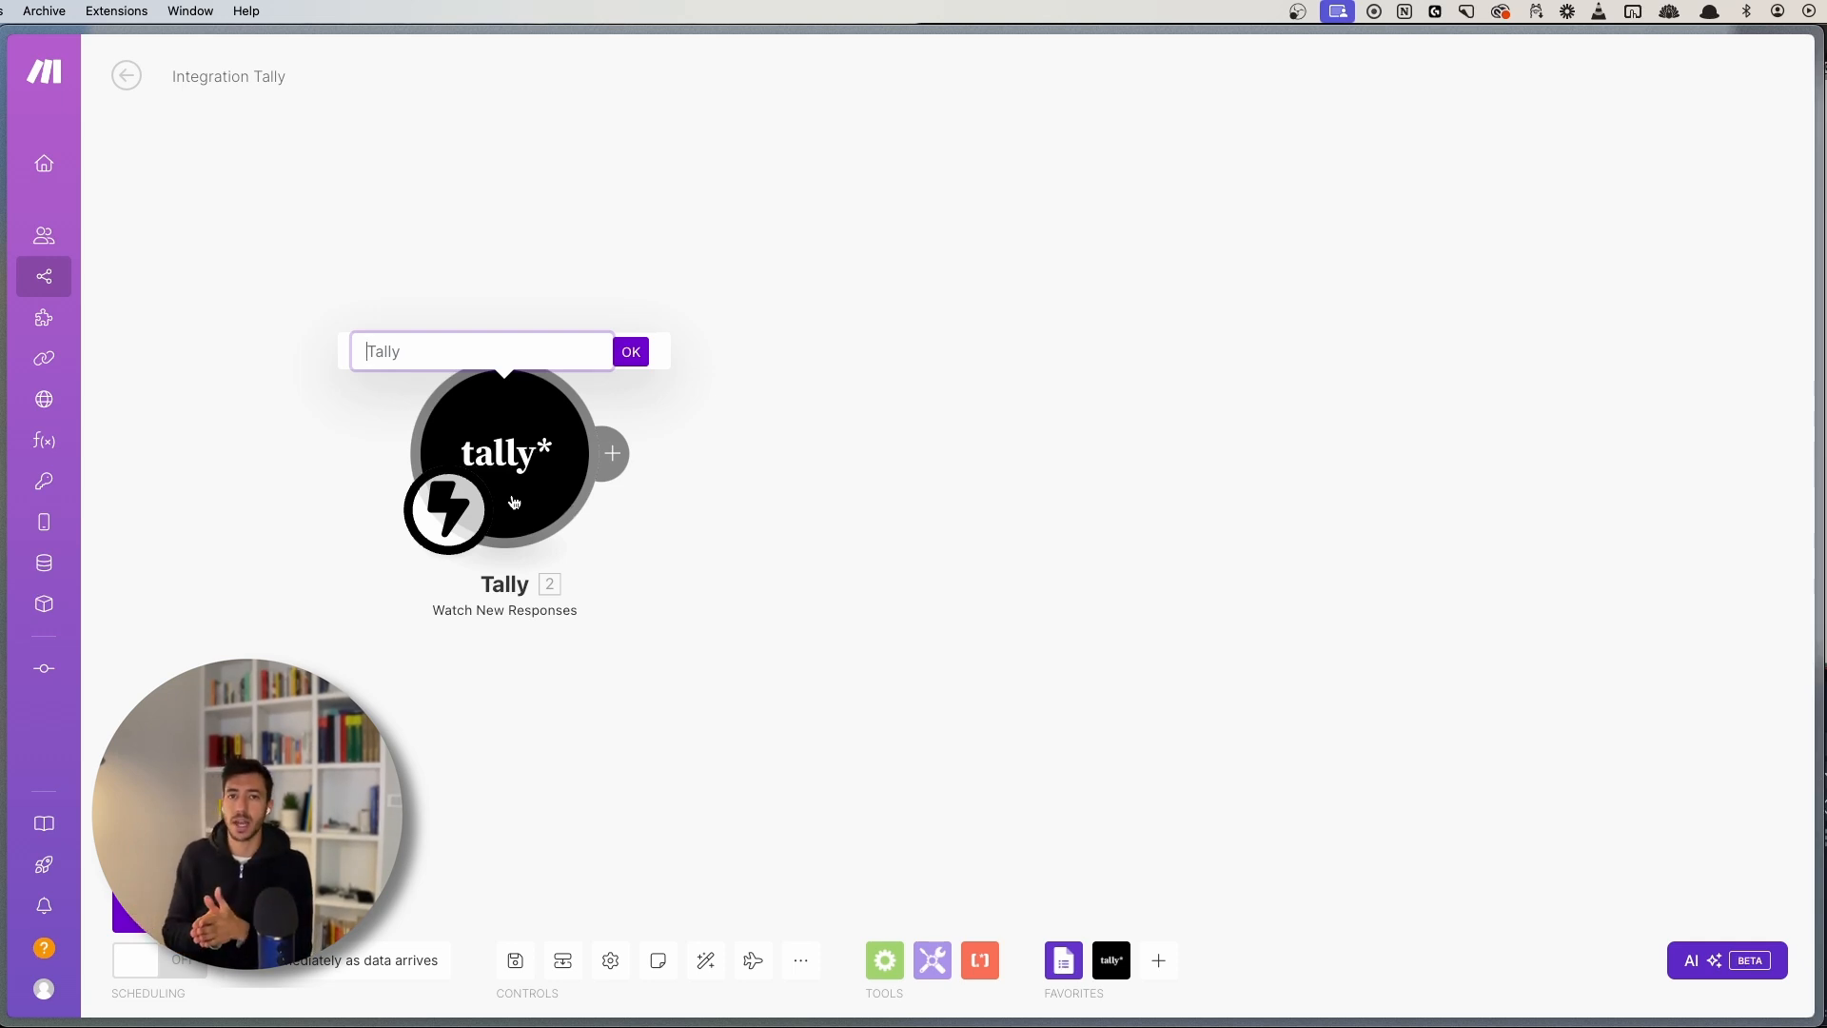
pyautogui.write('Watch')
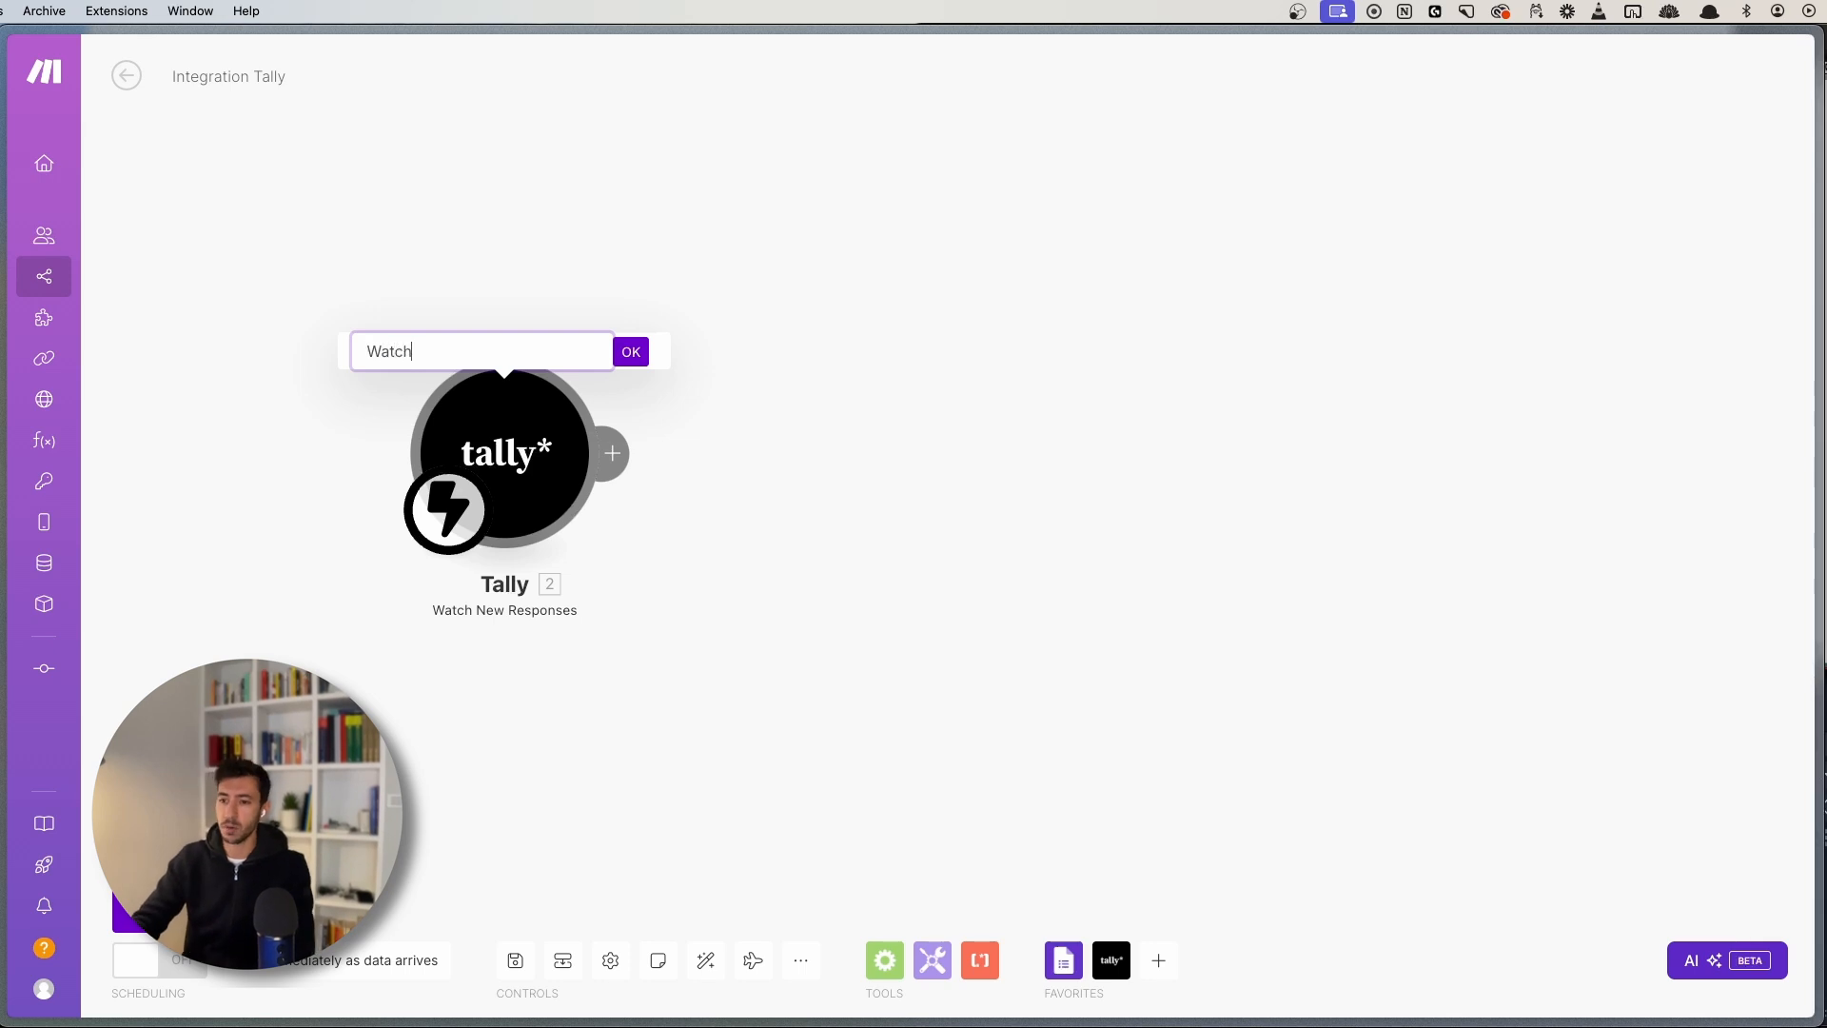
pyautogui.write(' Reead Gen Re')
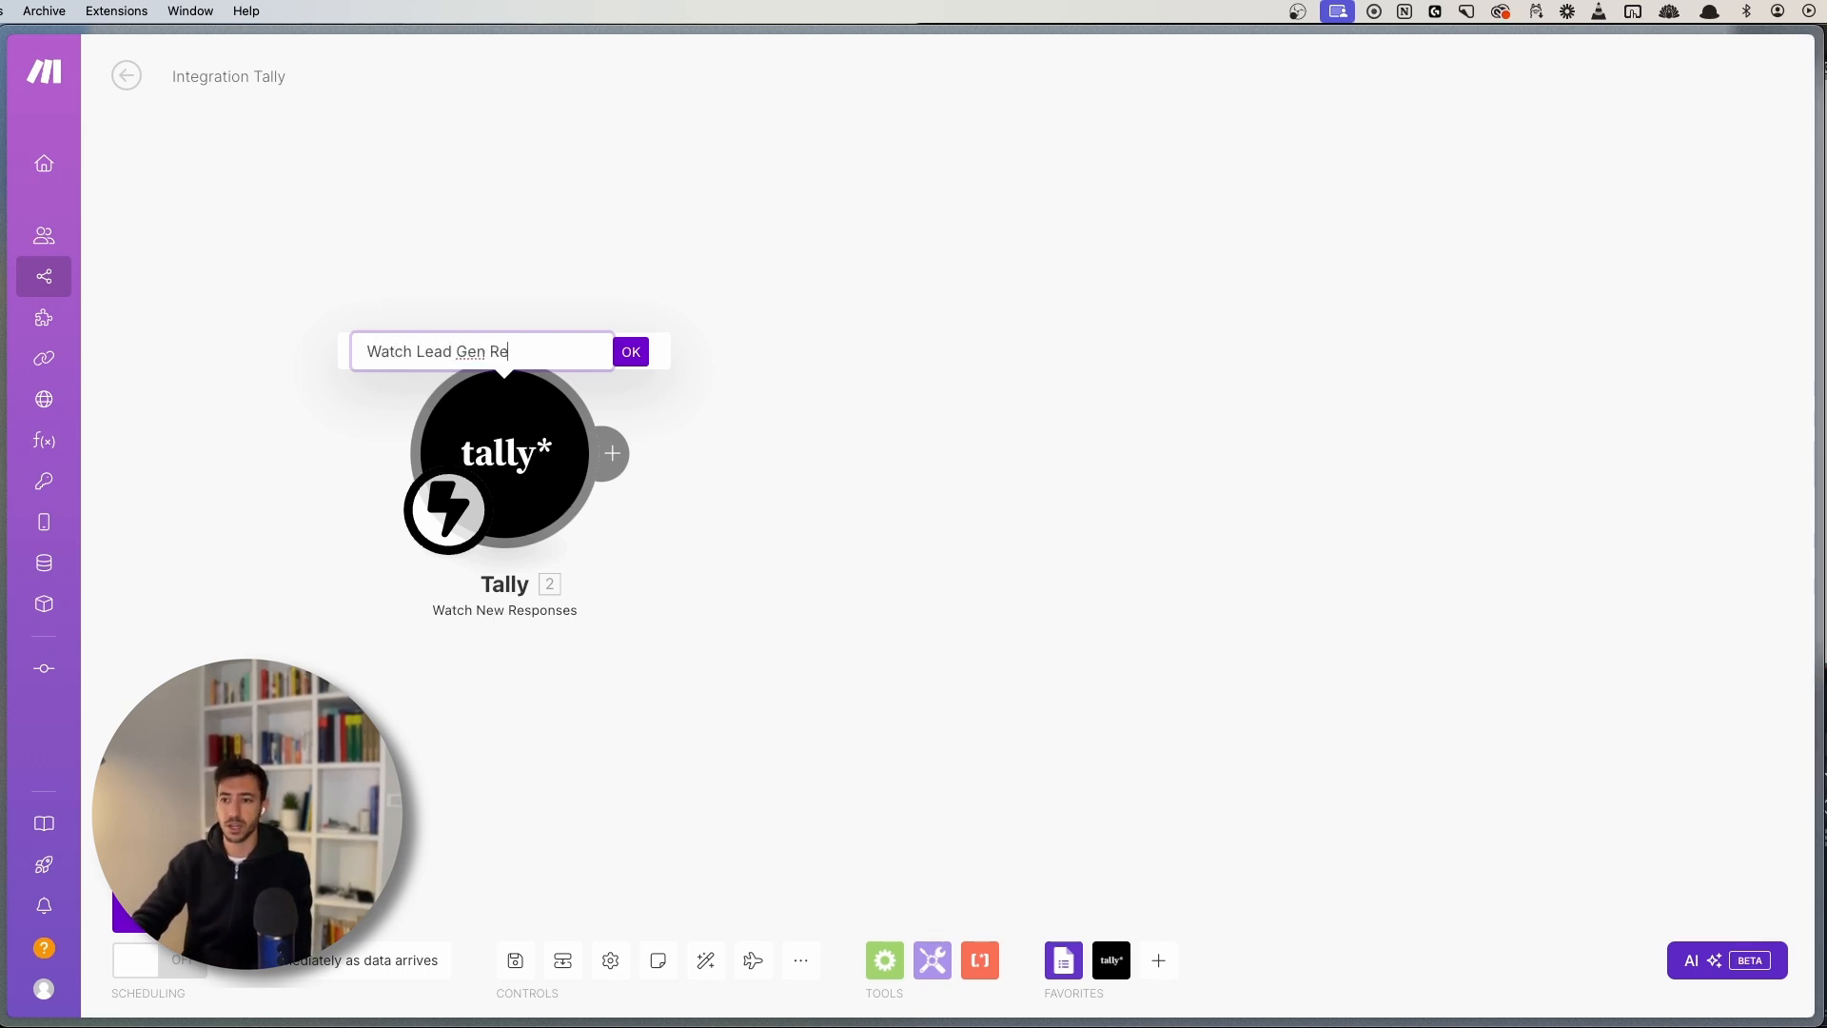
pyautogui.write('sponses')
pyautogui.press('Return')
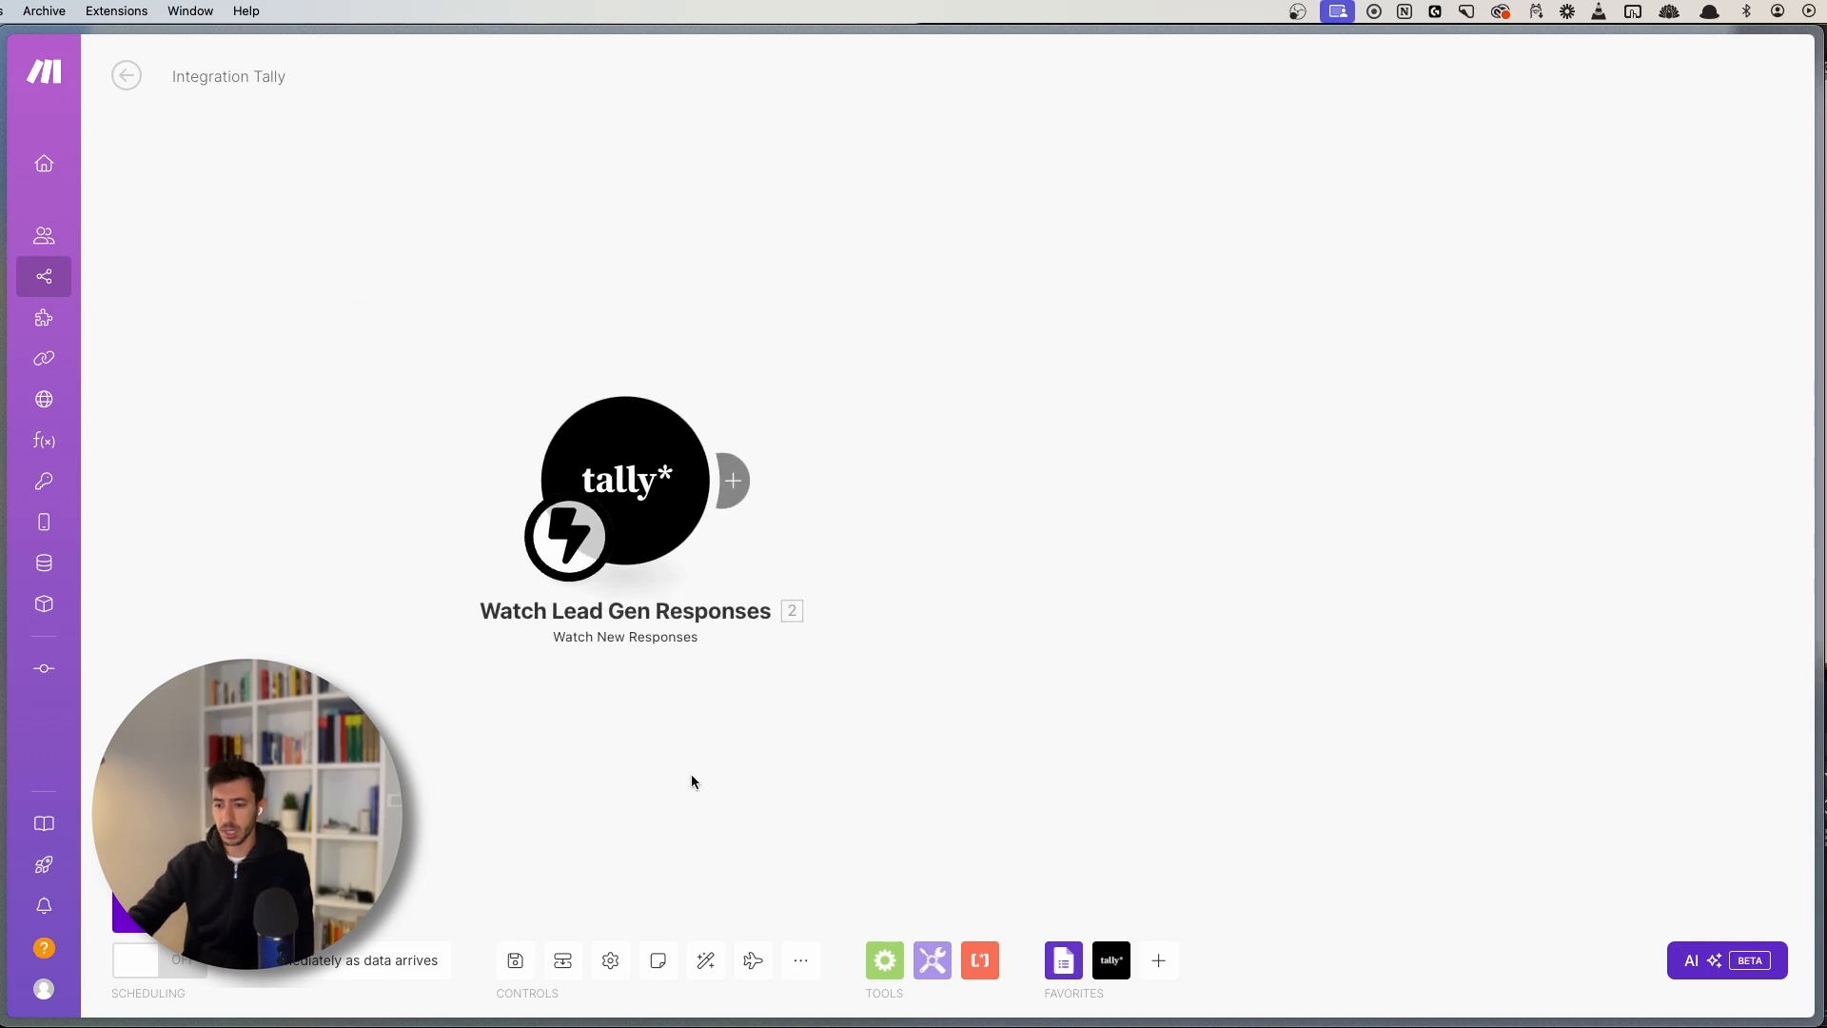
pyautogui.click(514, 957)
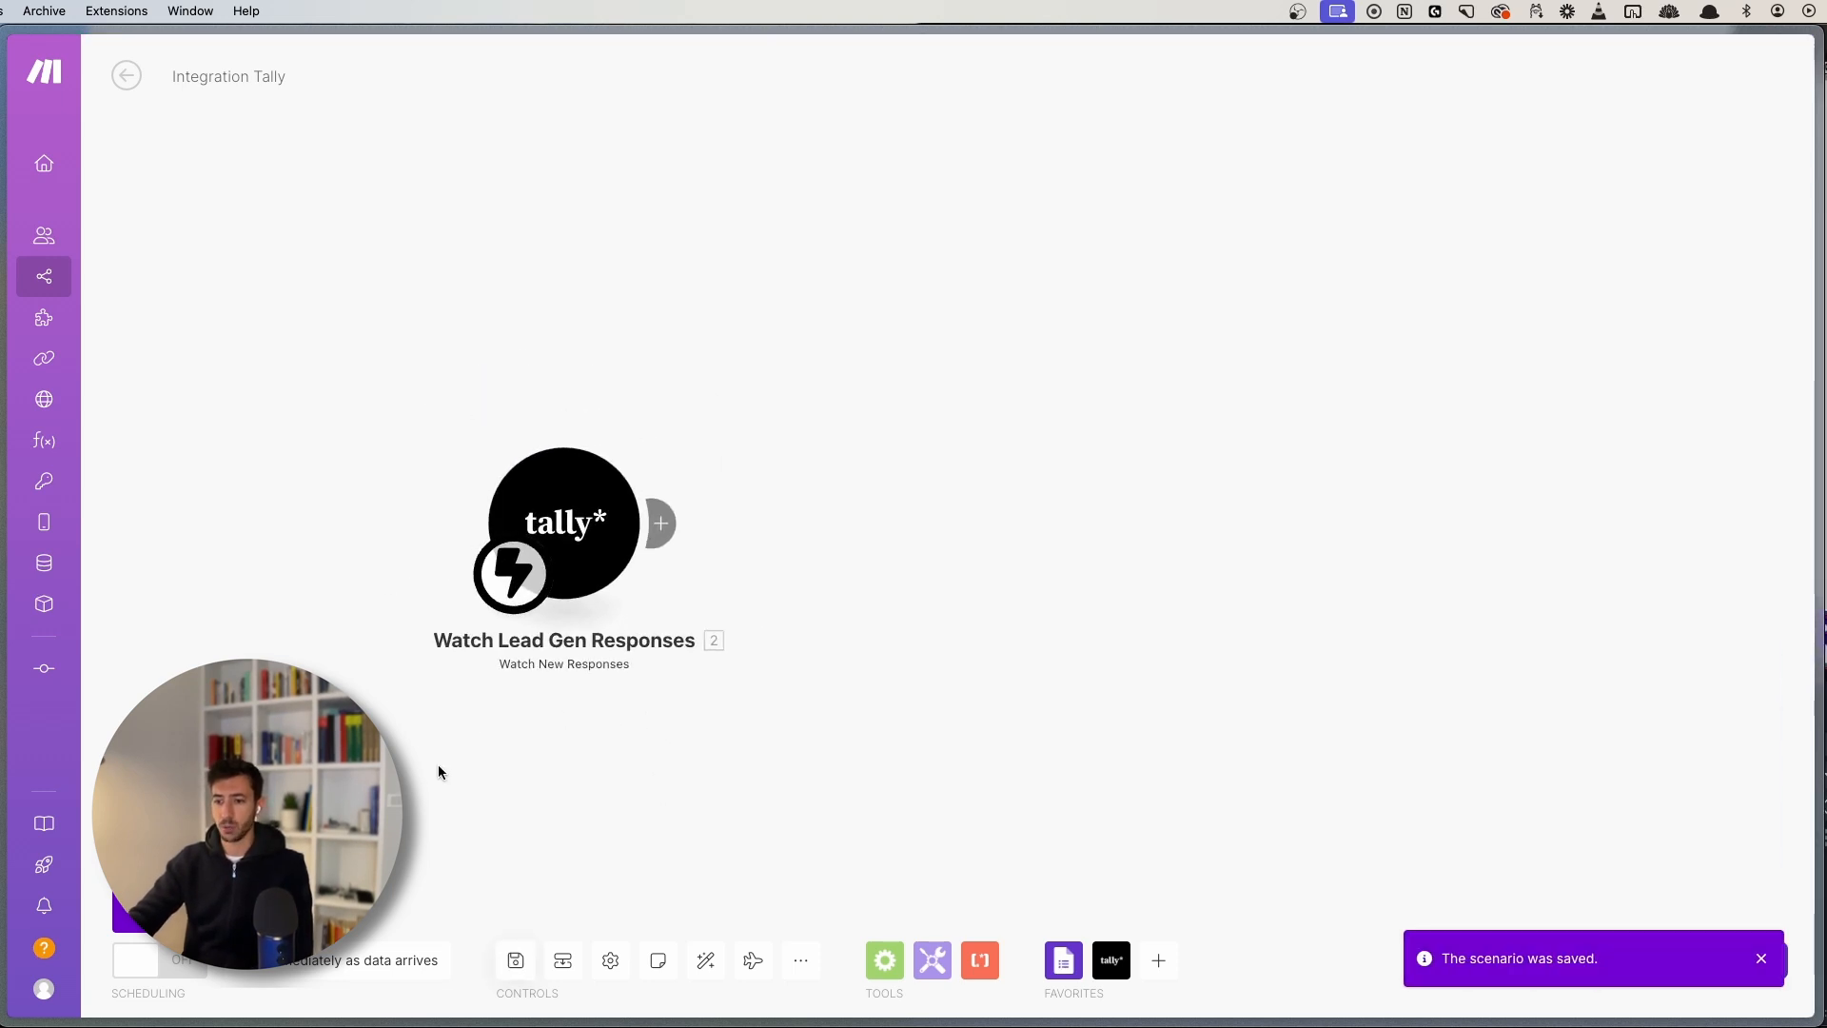
# - Run the scenario once so the Tally trigger waits for a new form submission
pyautogui.click(176, 913)
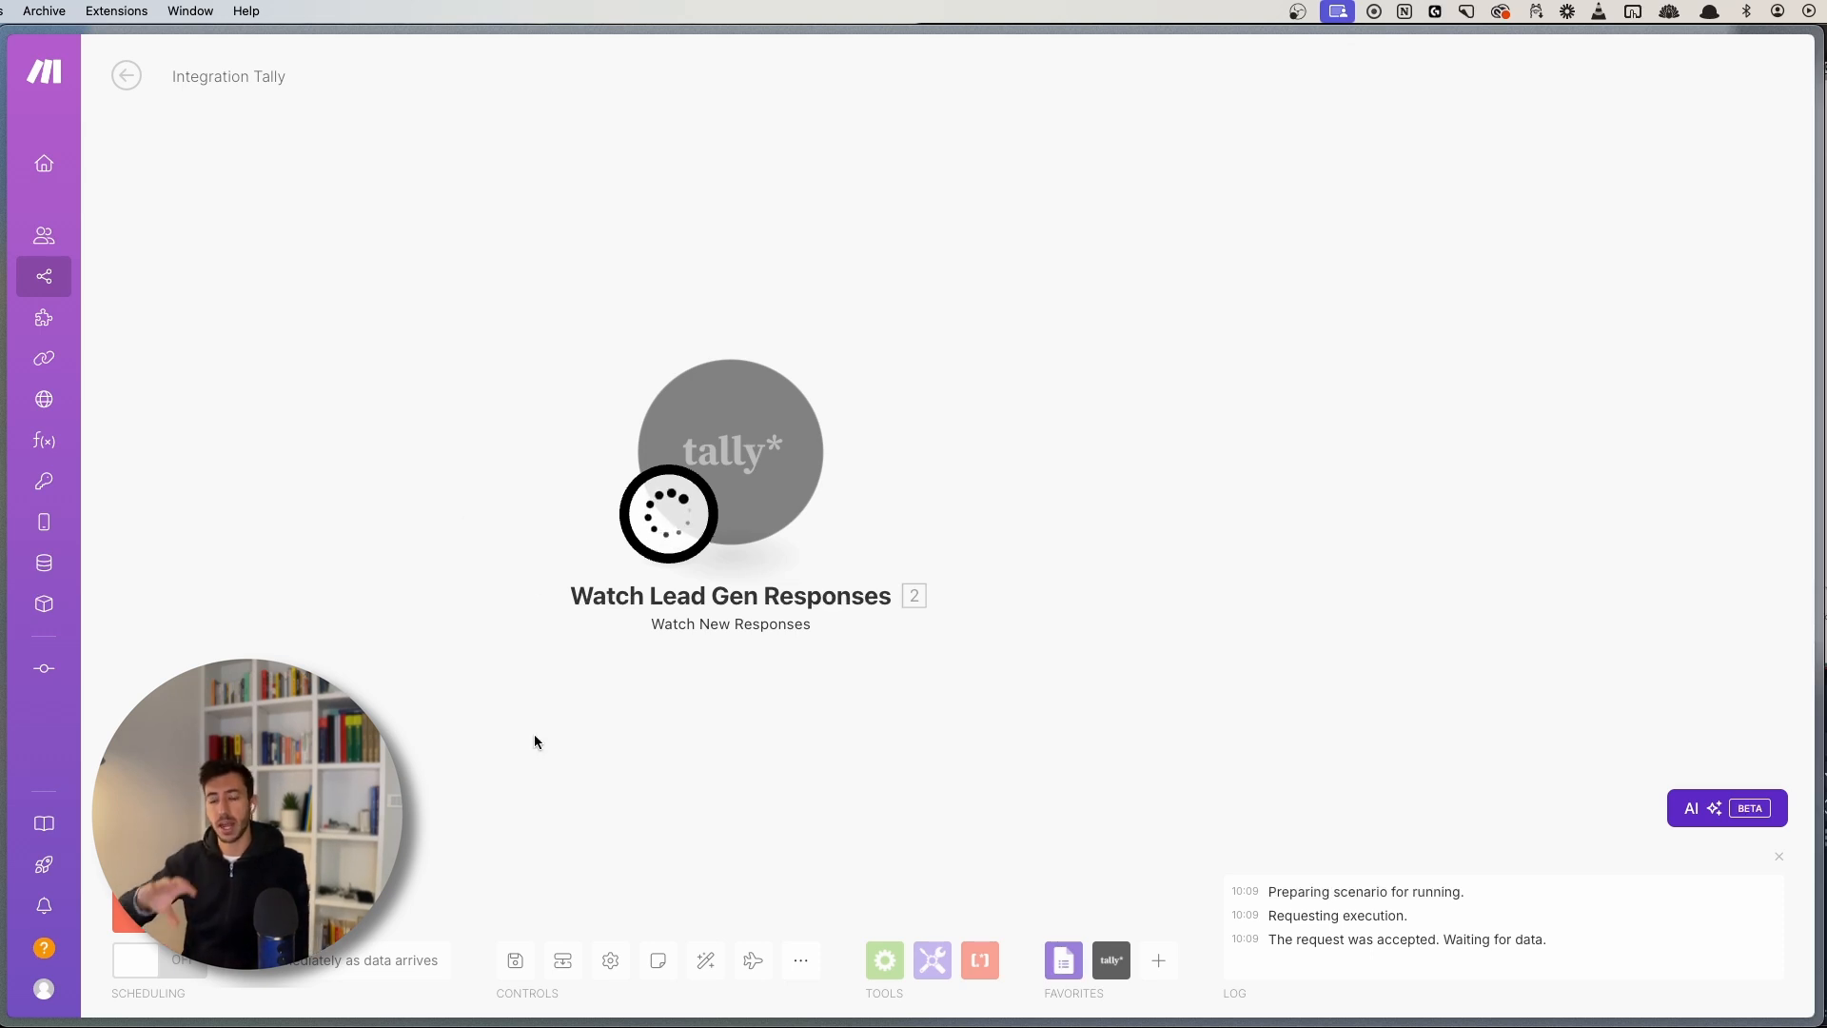
pyautogui.moveTo(570, 739); pyautogui.dragTo(519, 738)
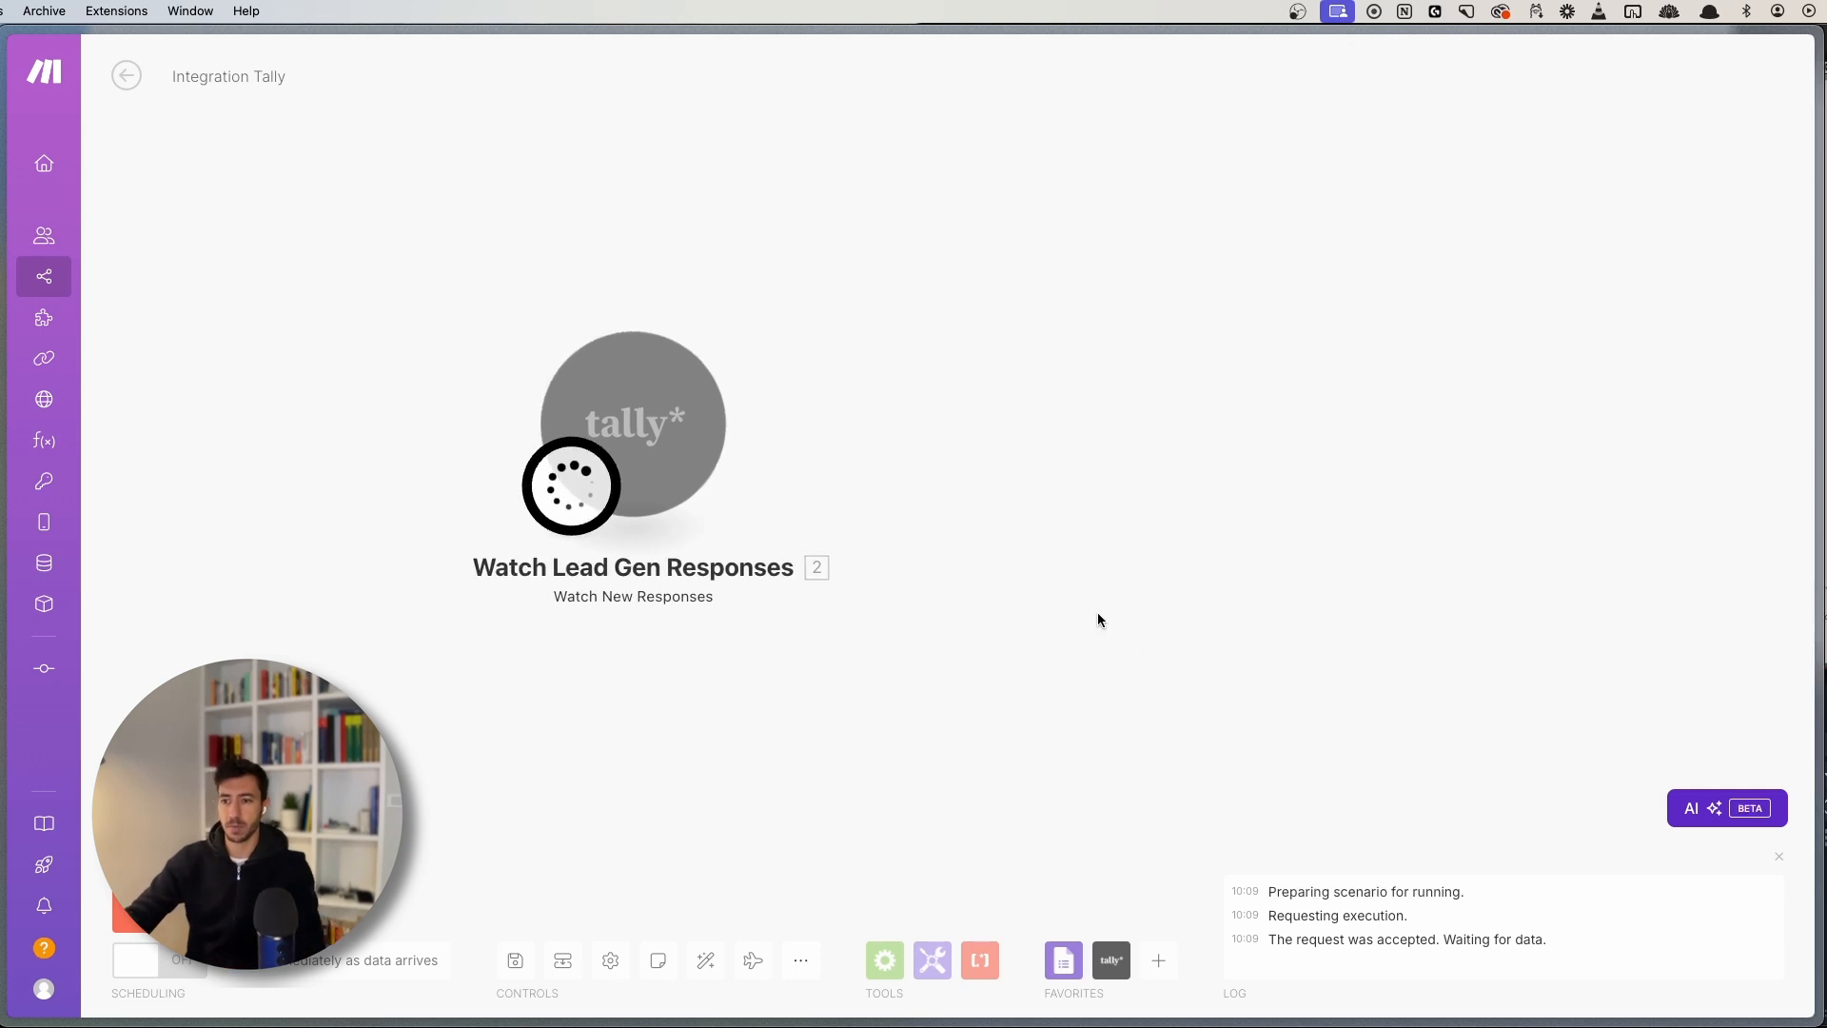
# - In the lead form, enter the test lead's first name, last name, email and job title 'founder'
pyautogui.press('super+s')
pyautogui.click(141, 820)
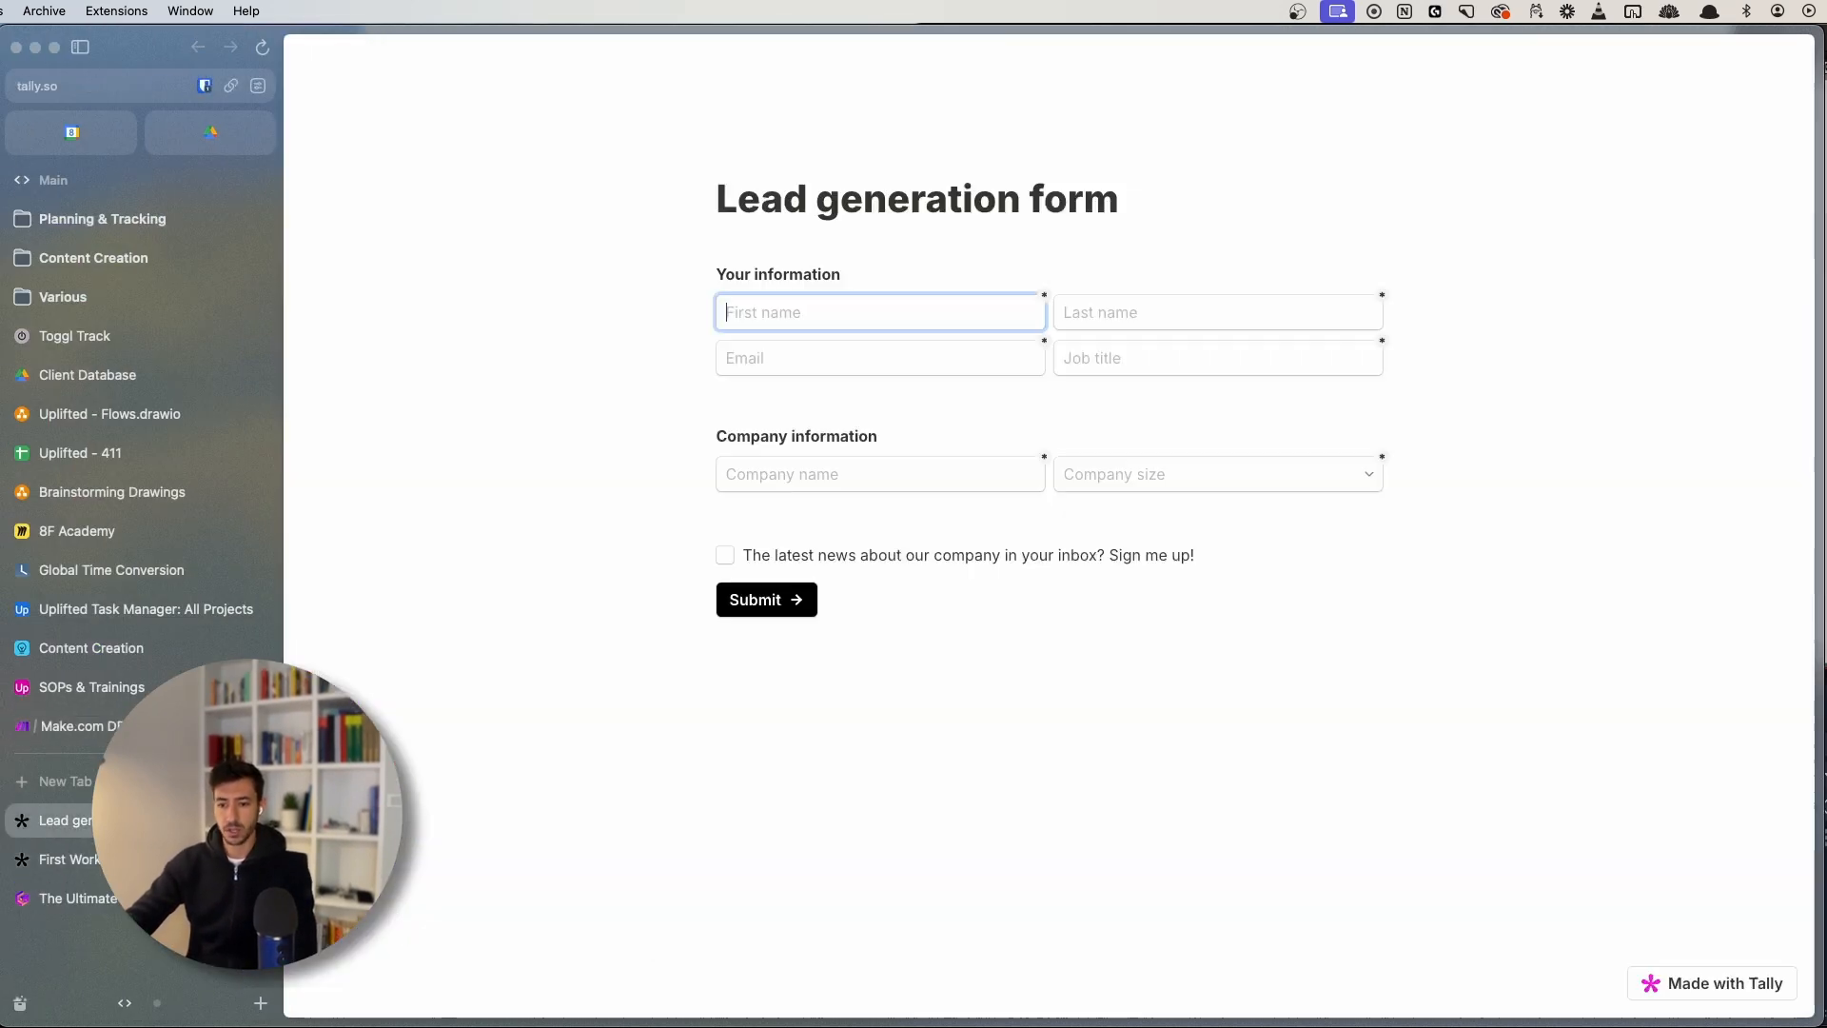
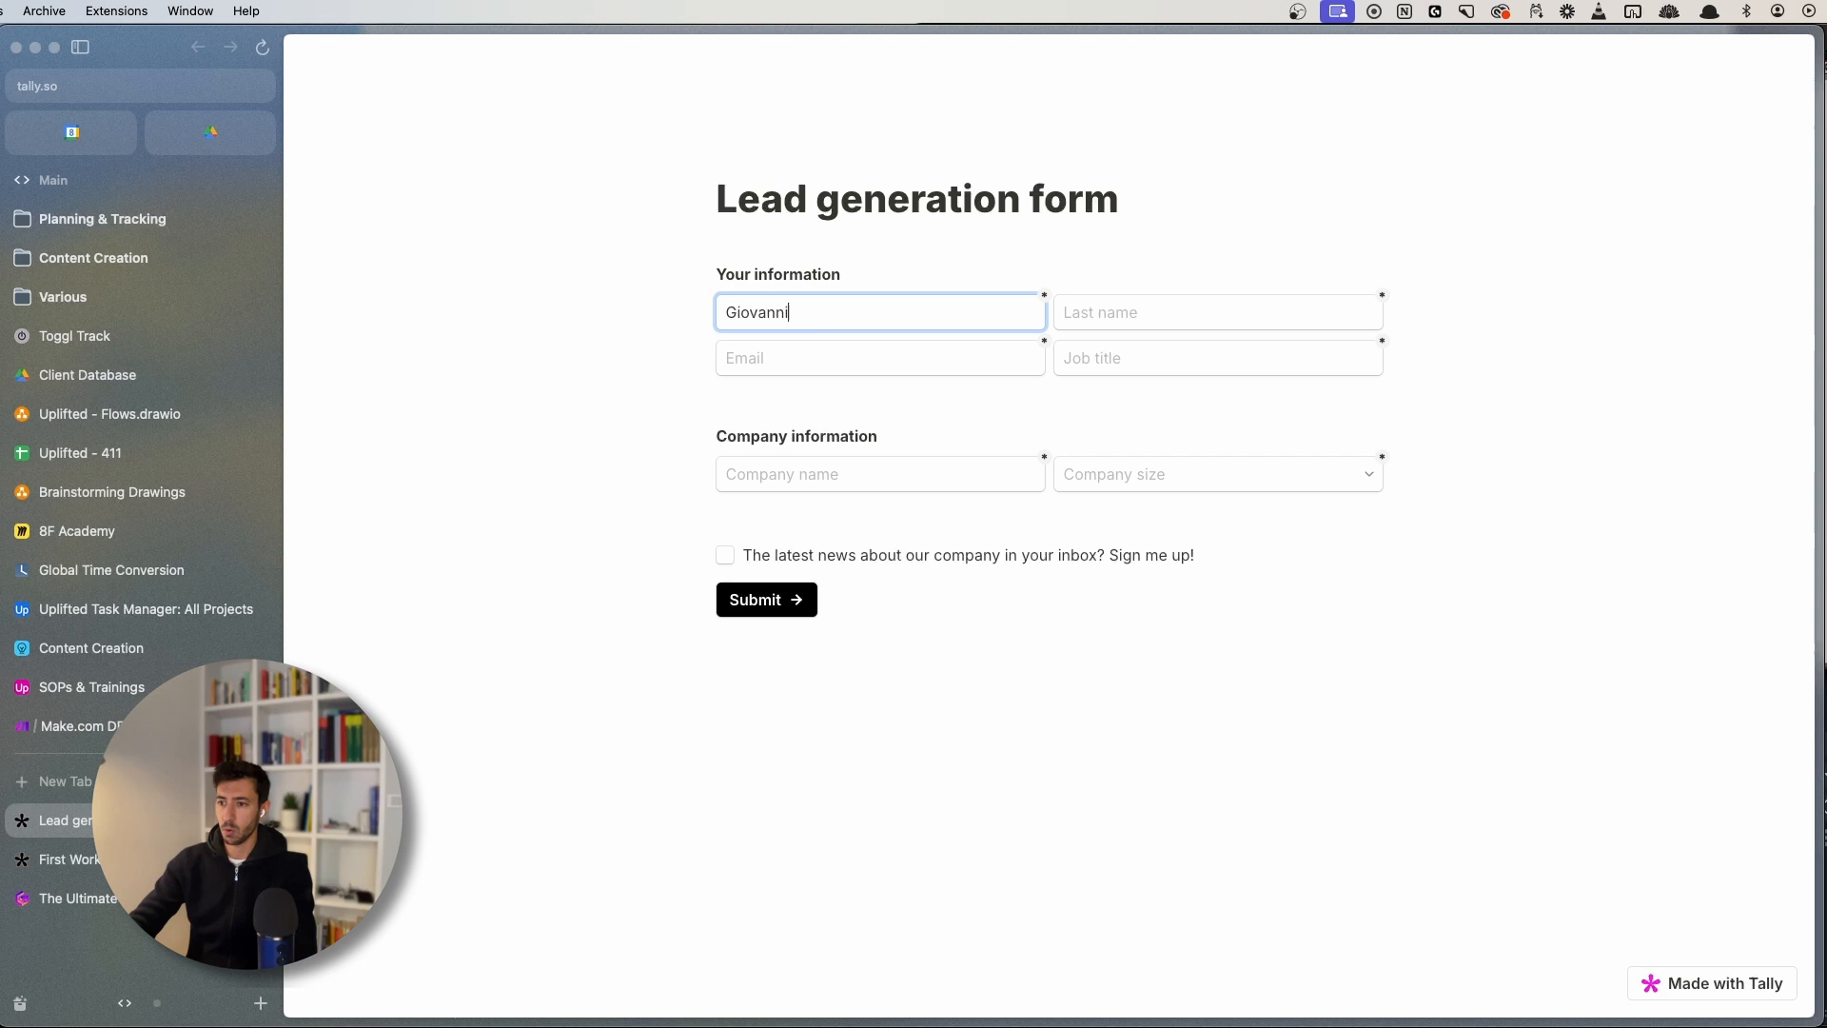
pyautogui.press('Tab')
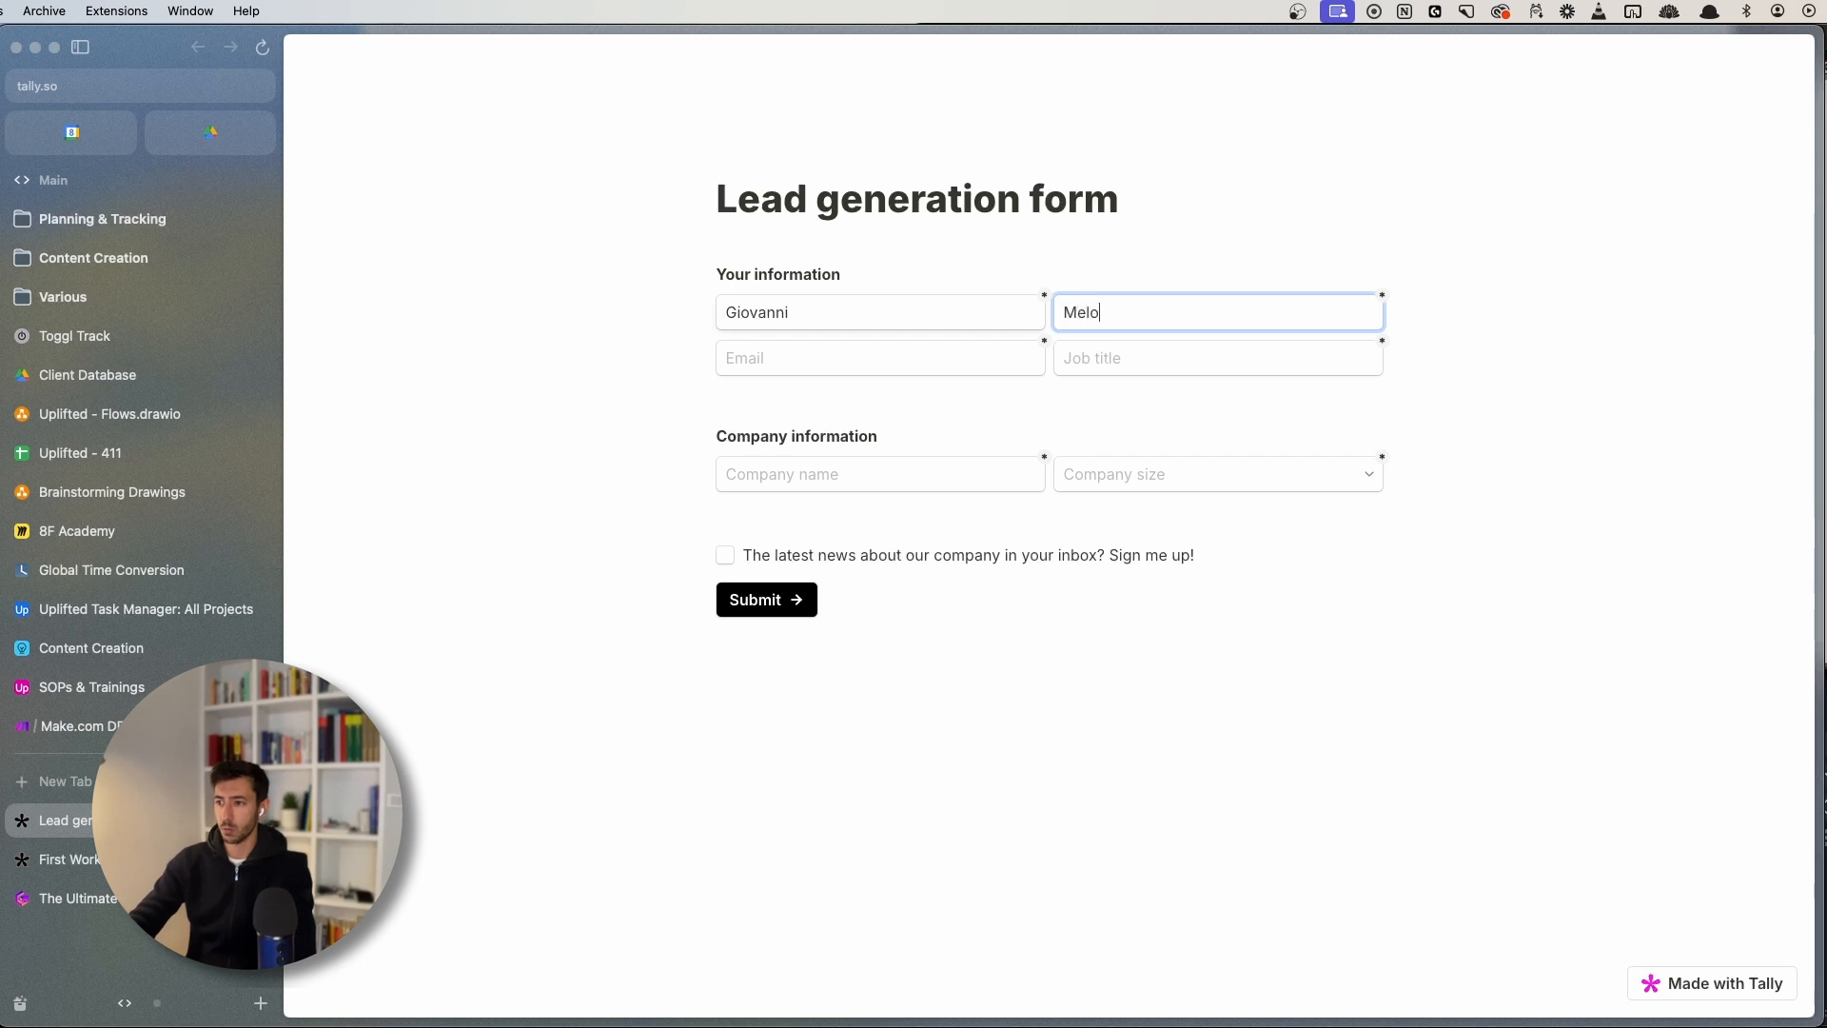
pyautogui.press('Tab')
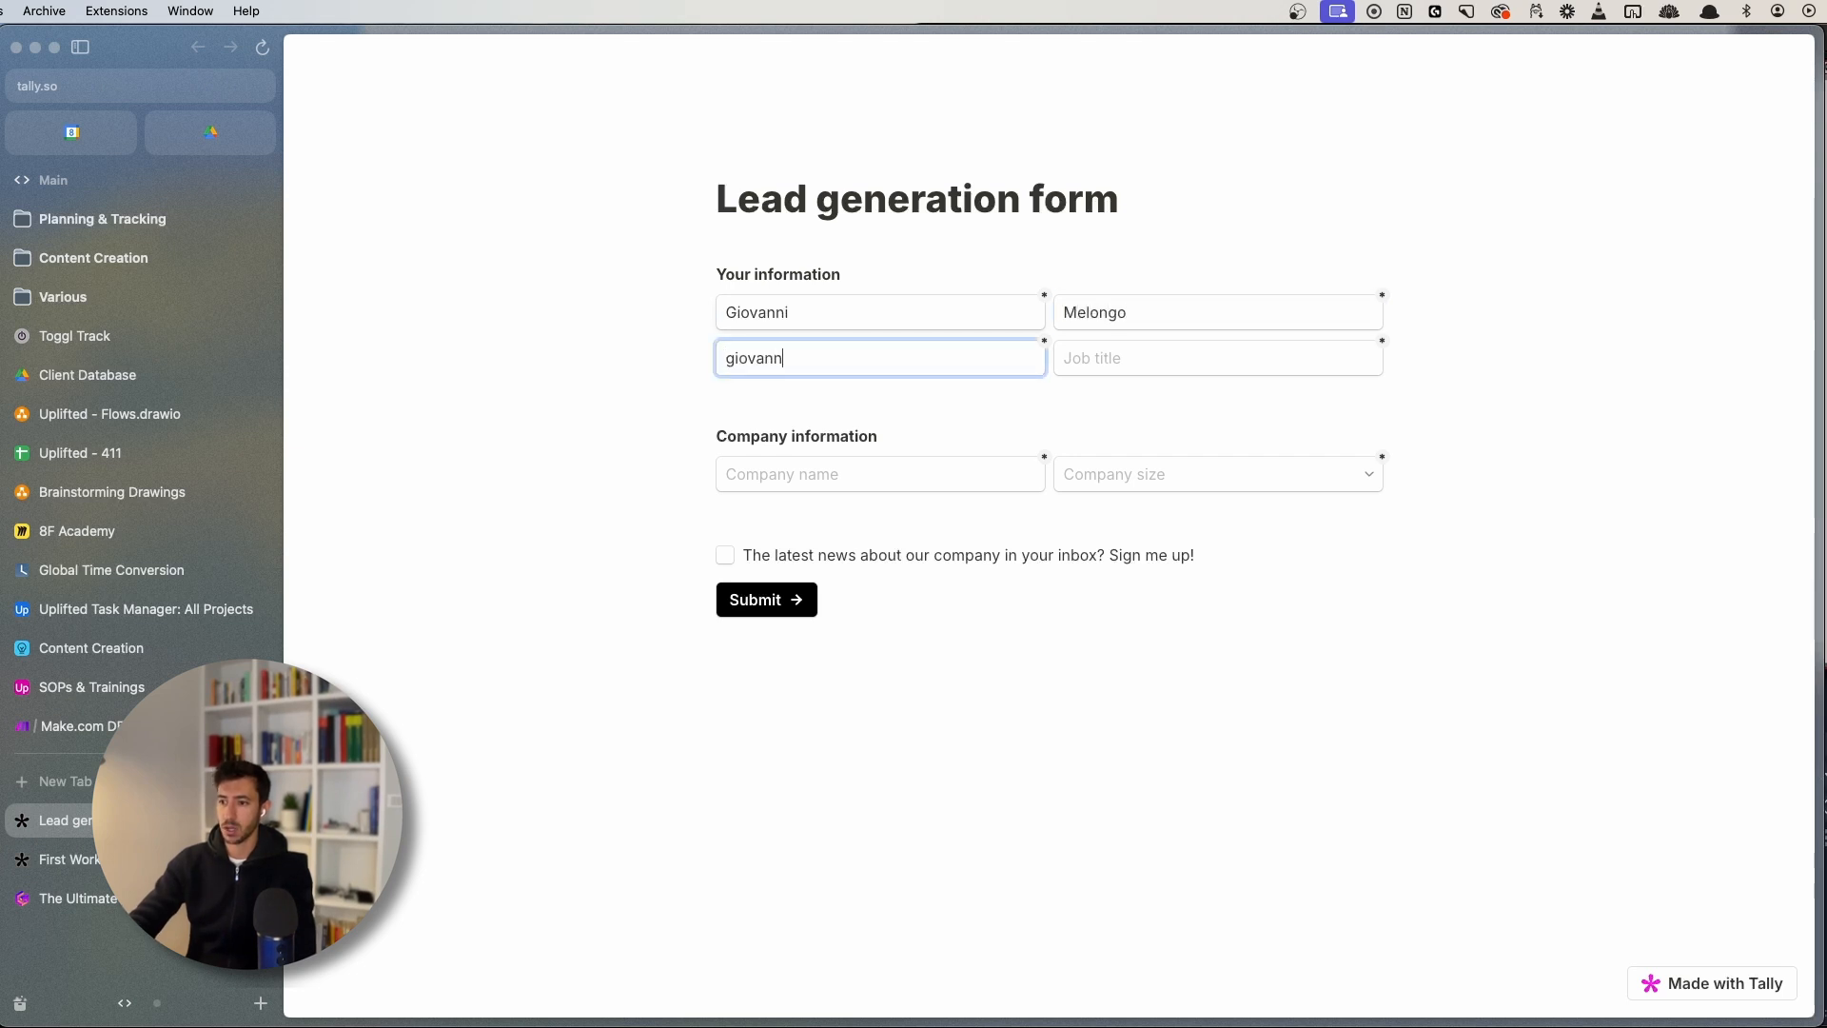
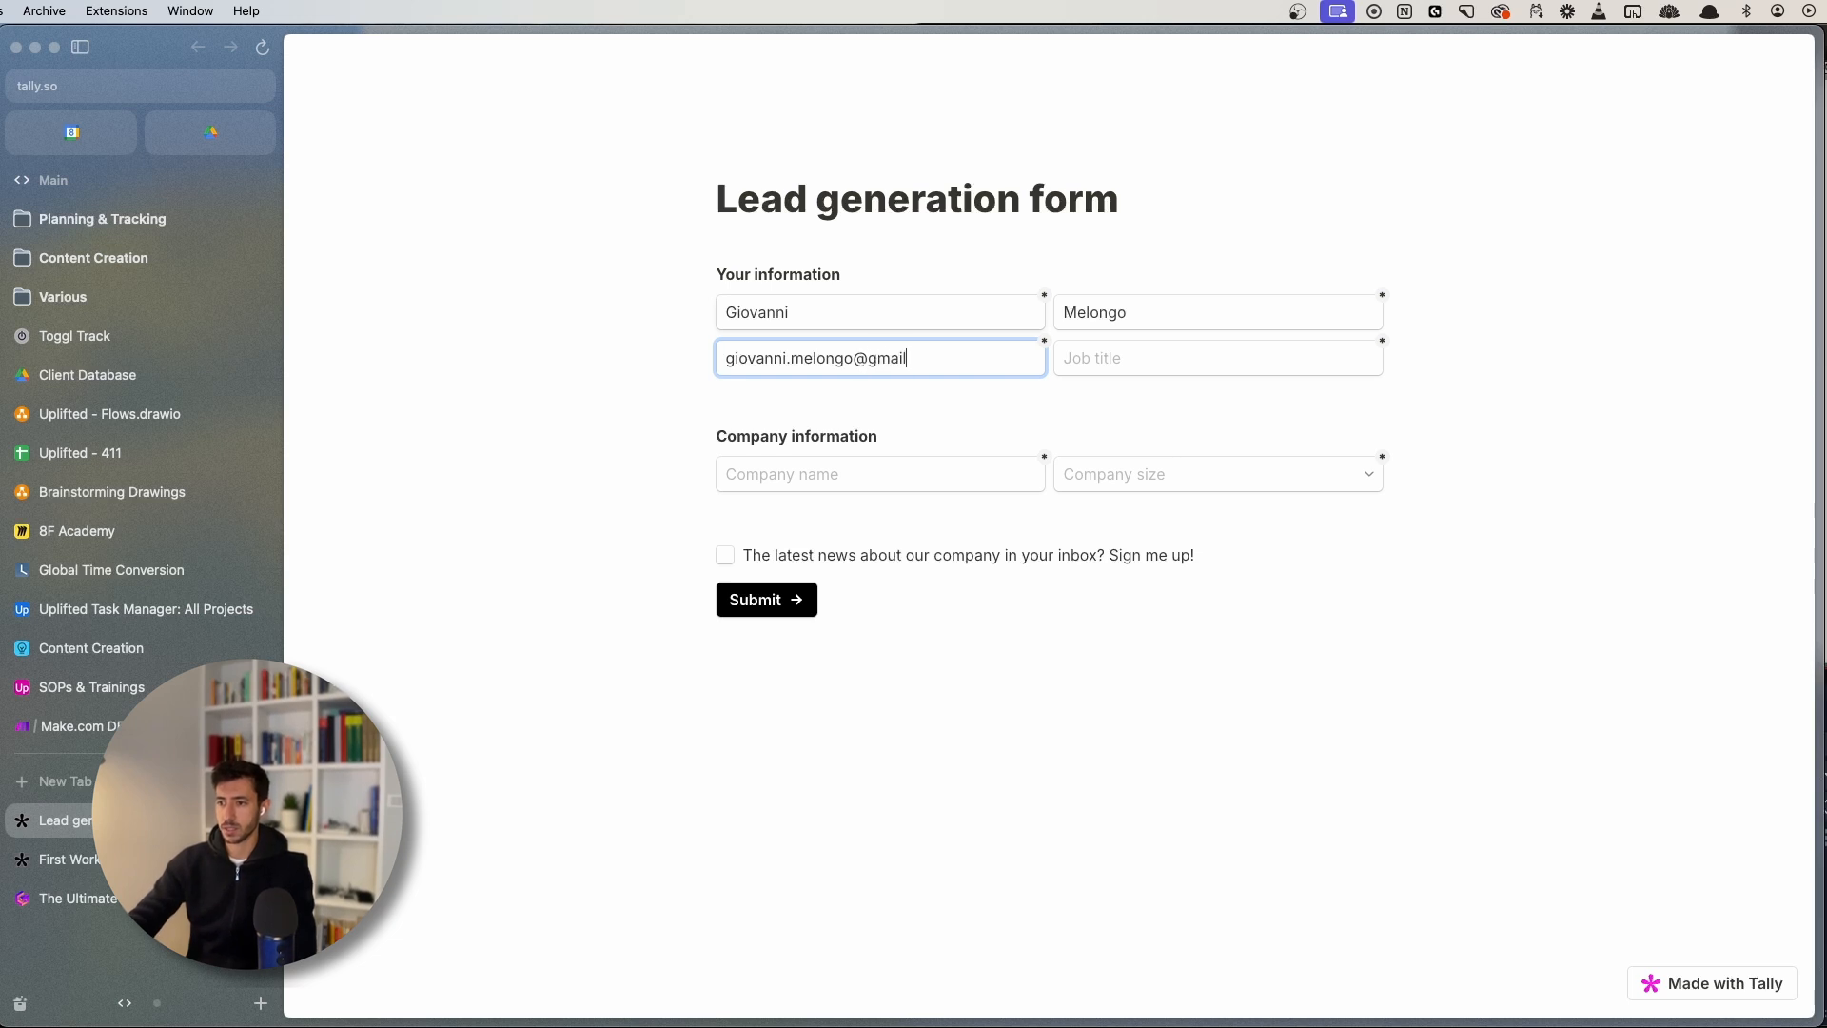
pyautogui.press('Tab')
pyautogui.write('founder')
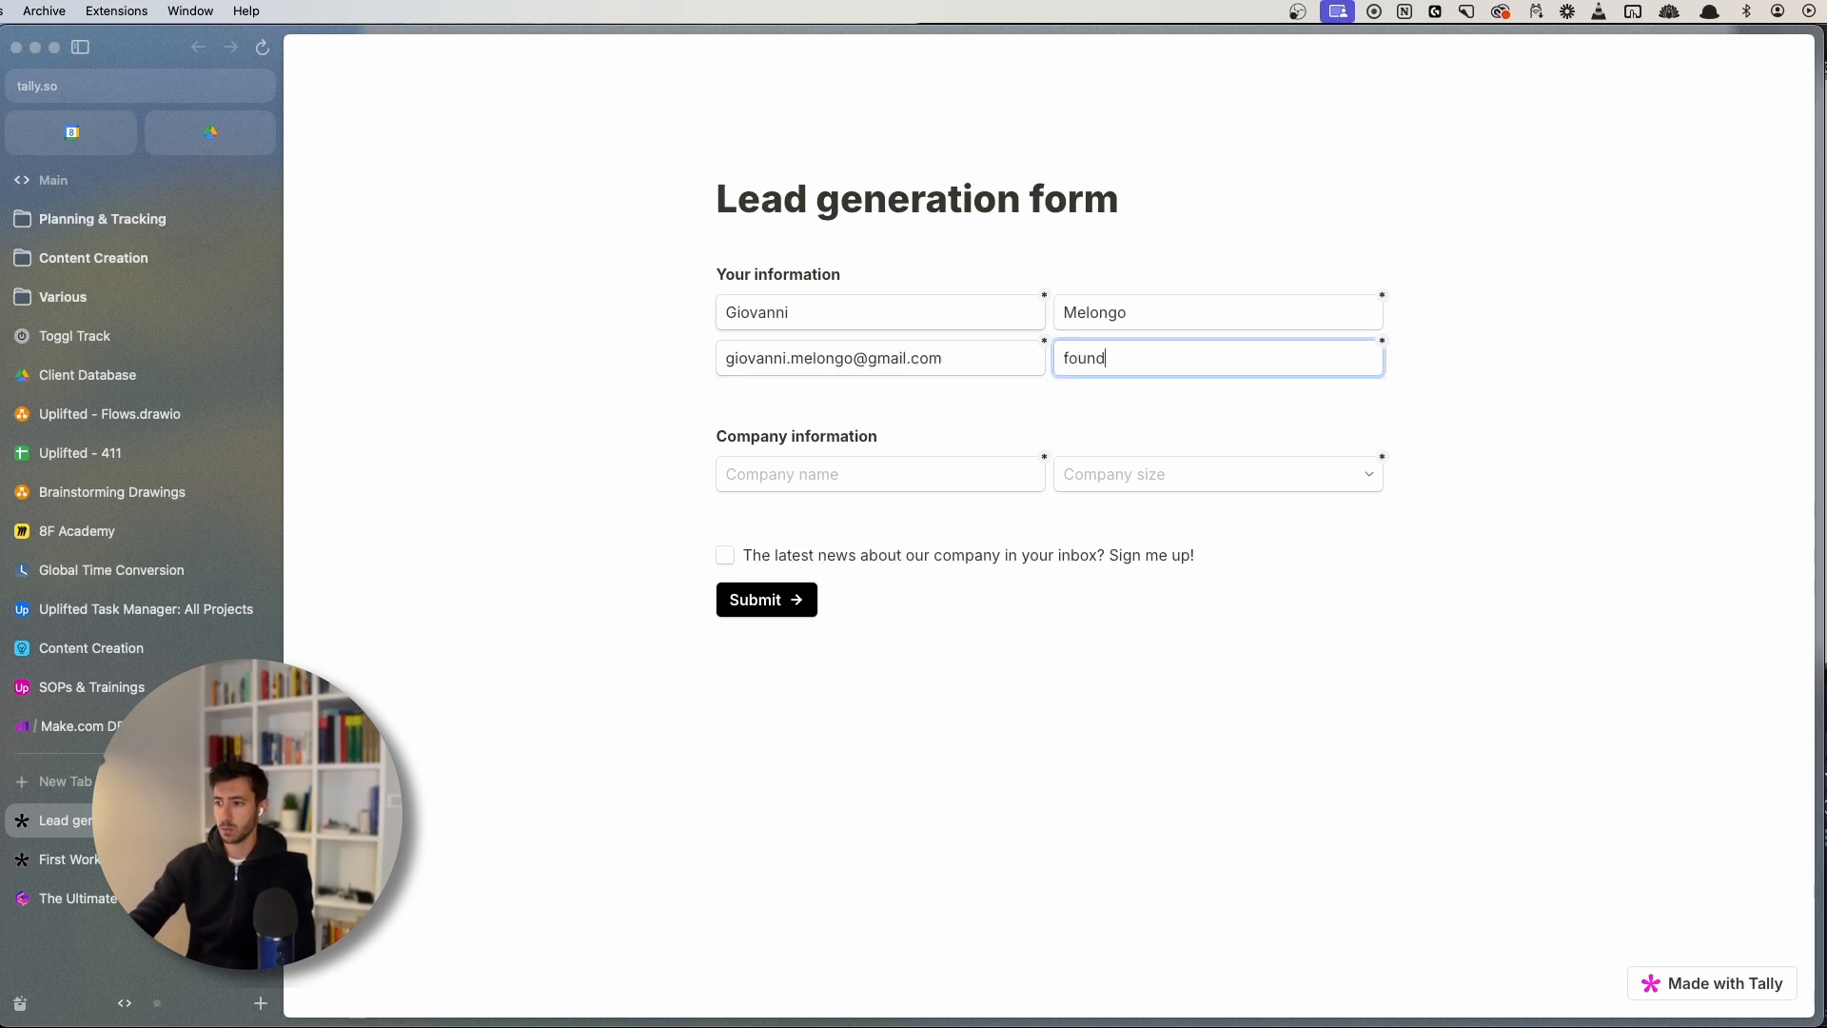
# - Enter company name 'GM International', choose company size 10-100, and submit the form
pyautogui.click(769, 479)
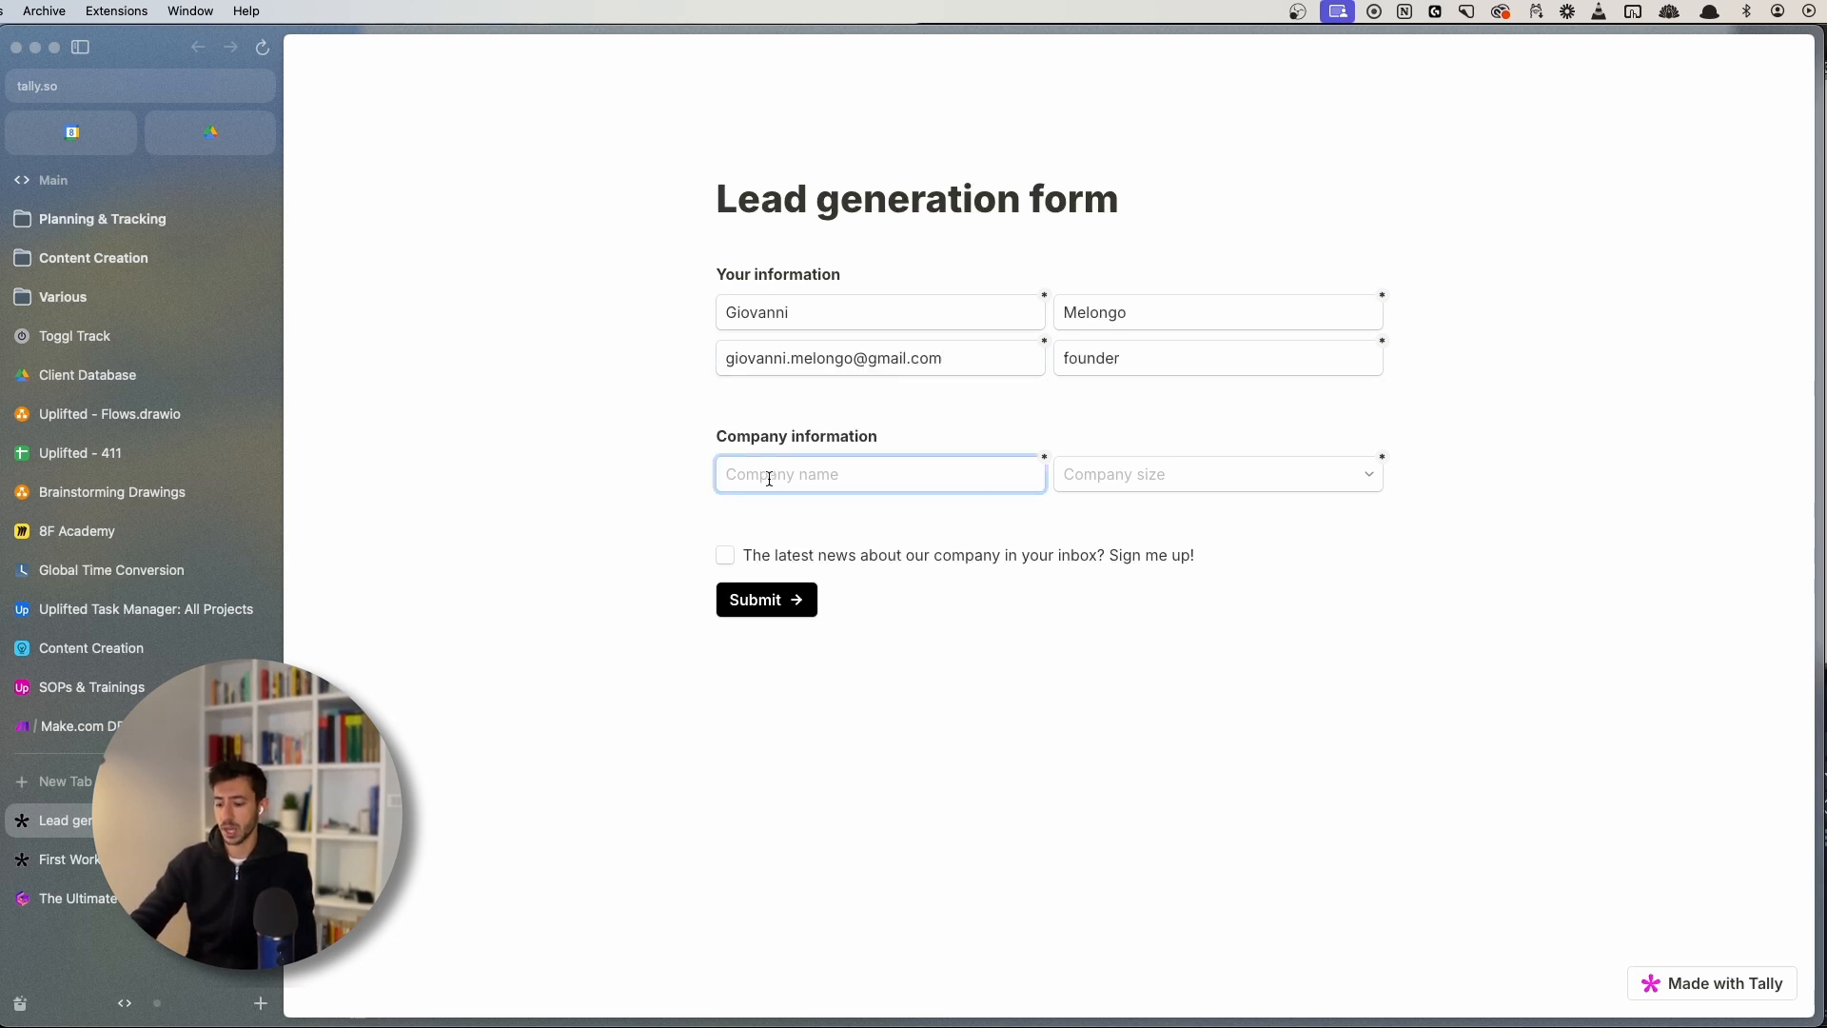
pyautogui.write('GM ')
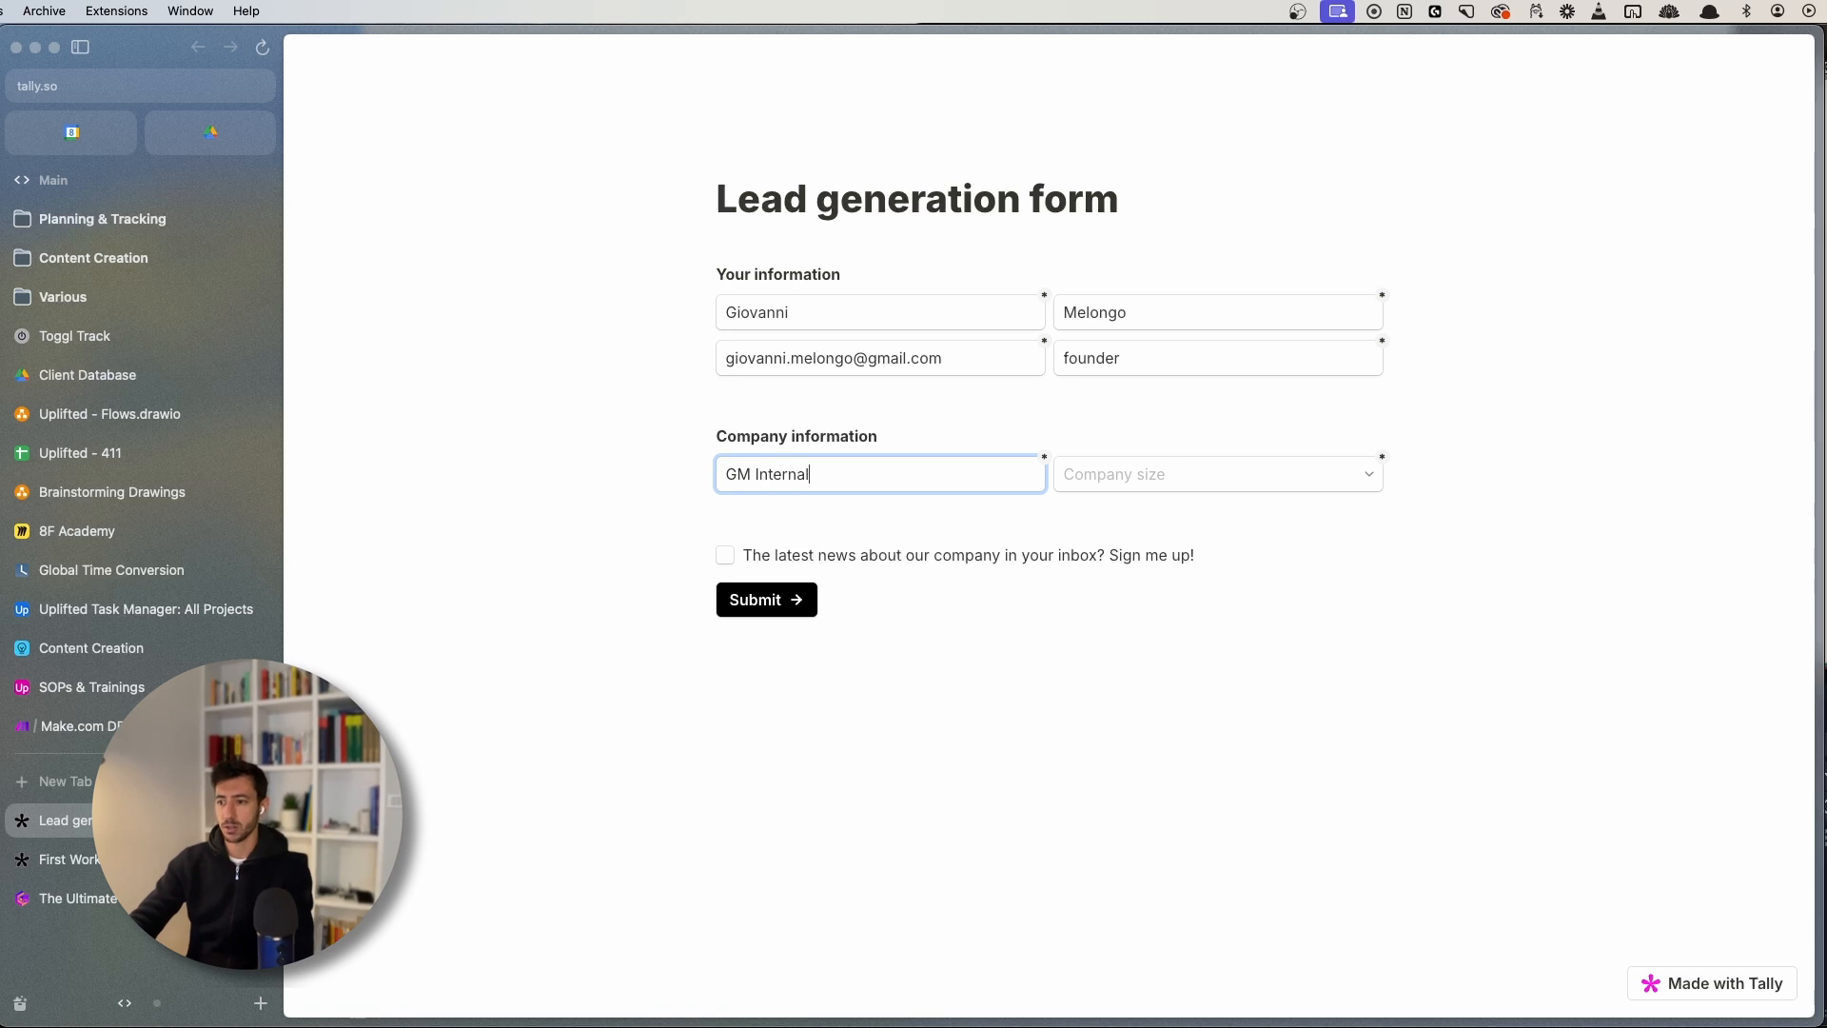
pyautogui.write('Internal')
pyautogui.press('BackSpace')
pyautogui.write('tional')
pyautogui.press('Tab')
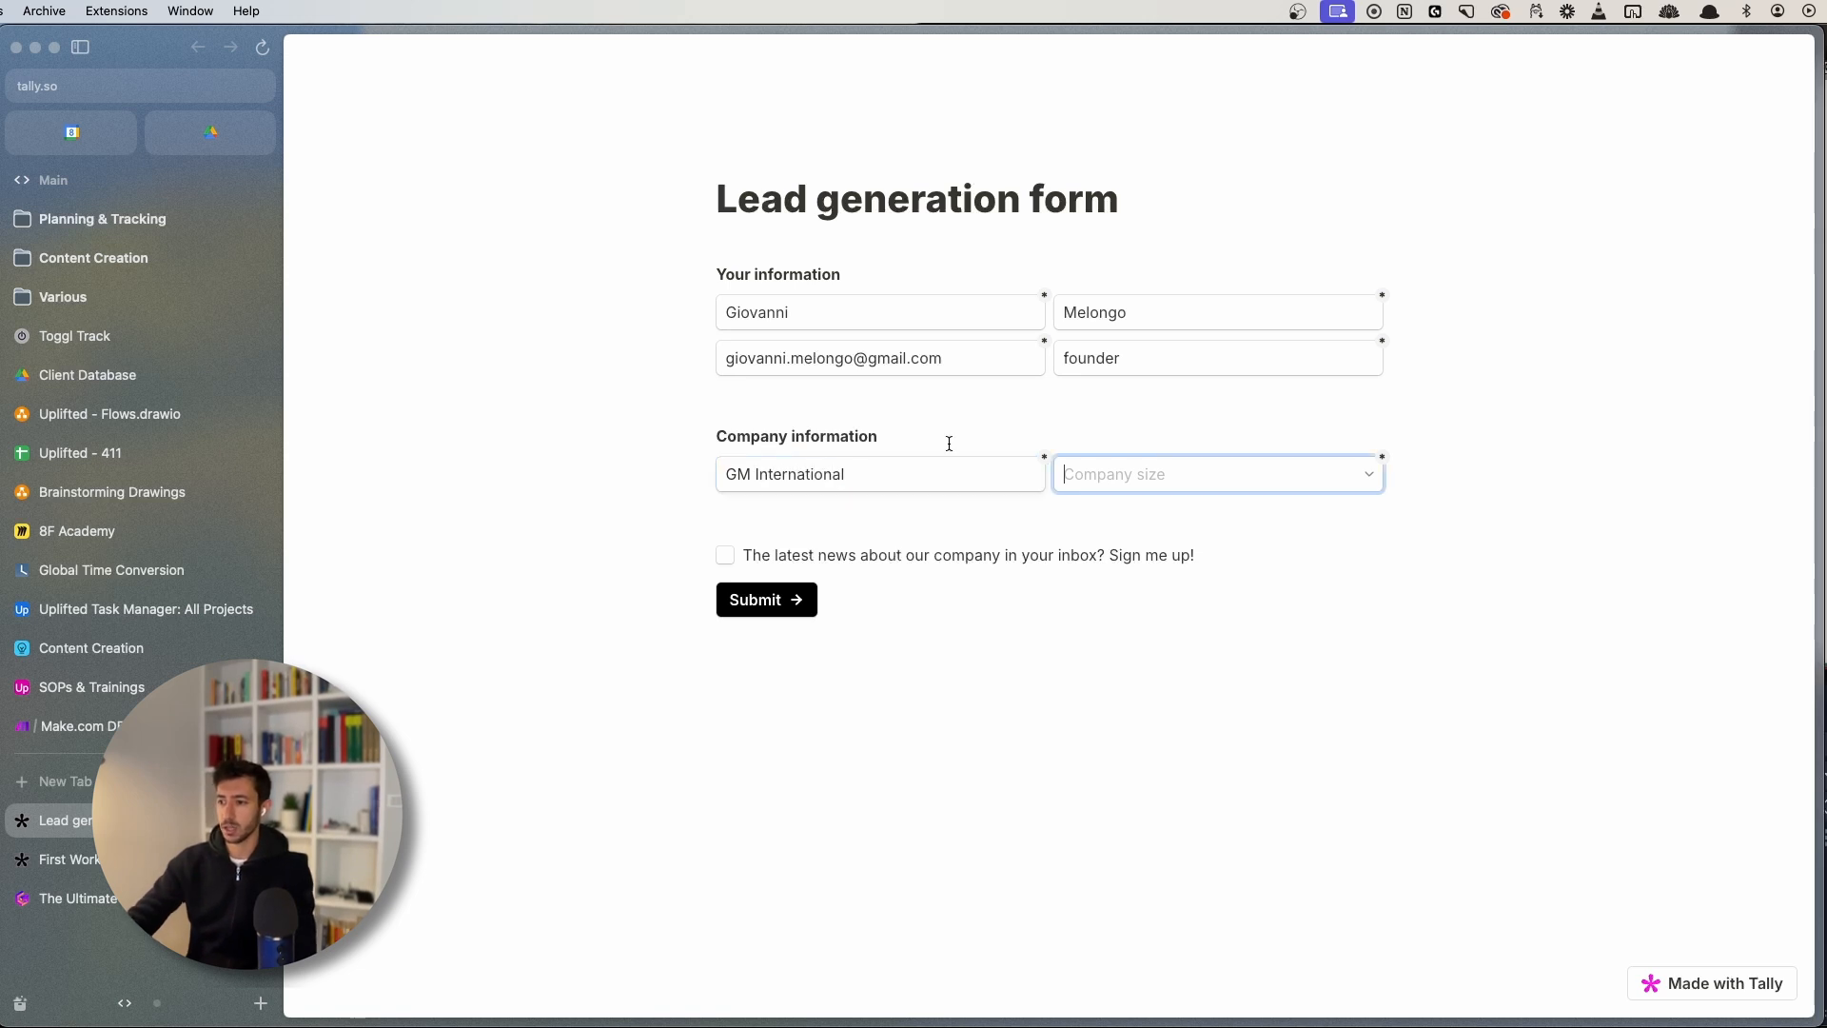
pyautogui.click(1214, 486)
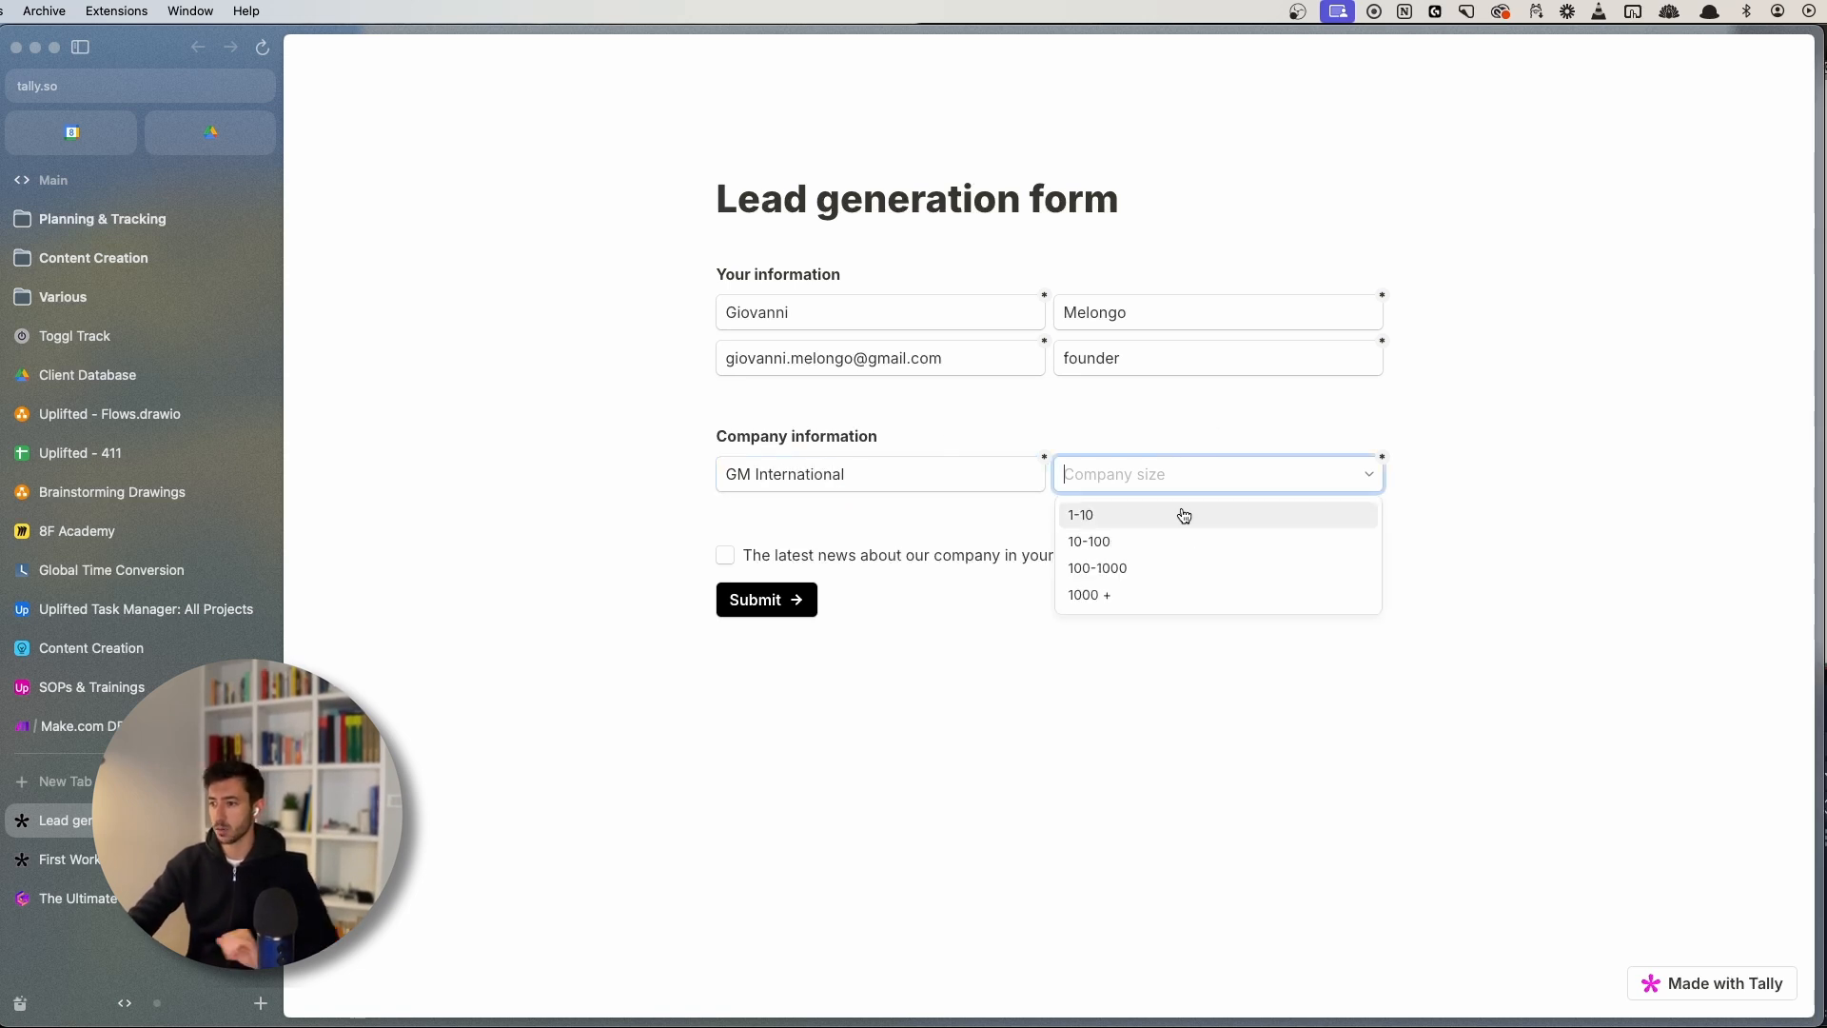
pyautogui.click(1170, 536)
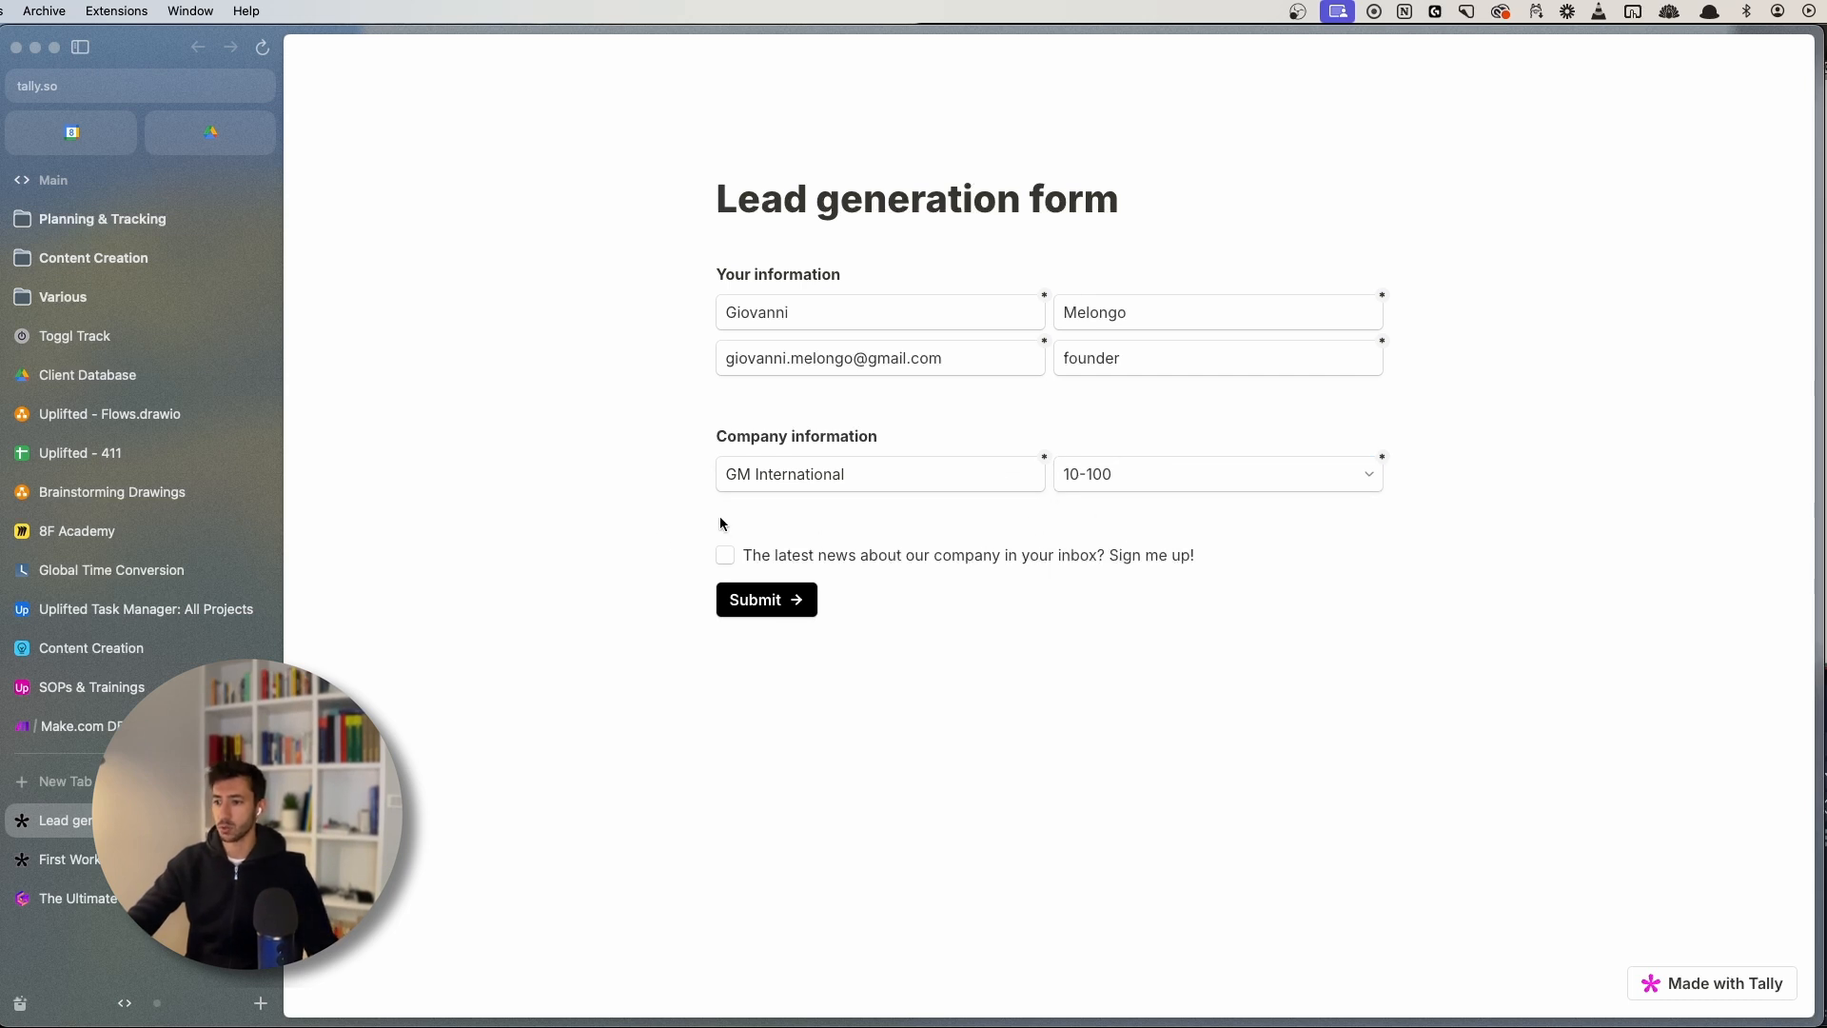
pyautogui.click(769, 613)
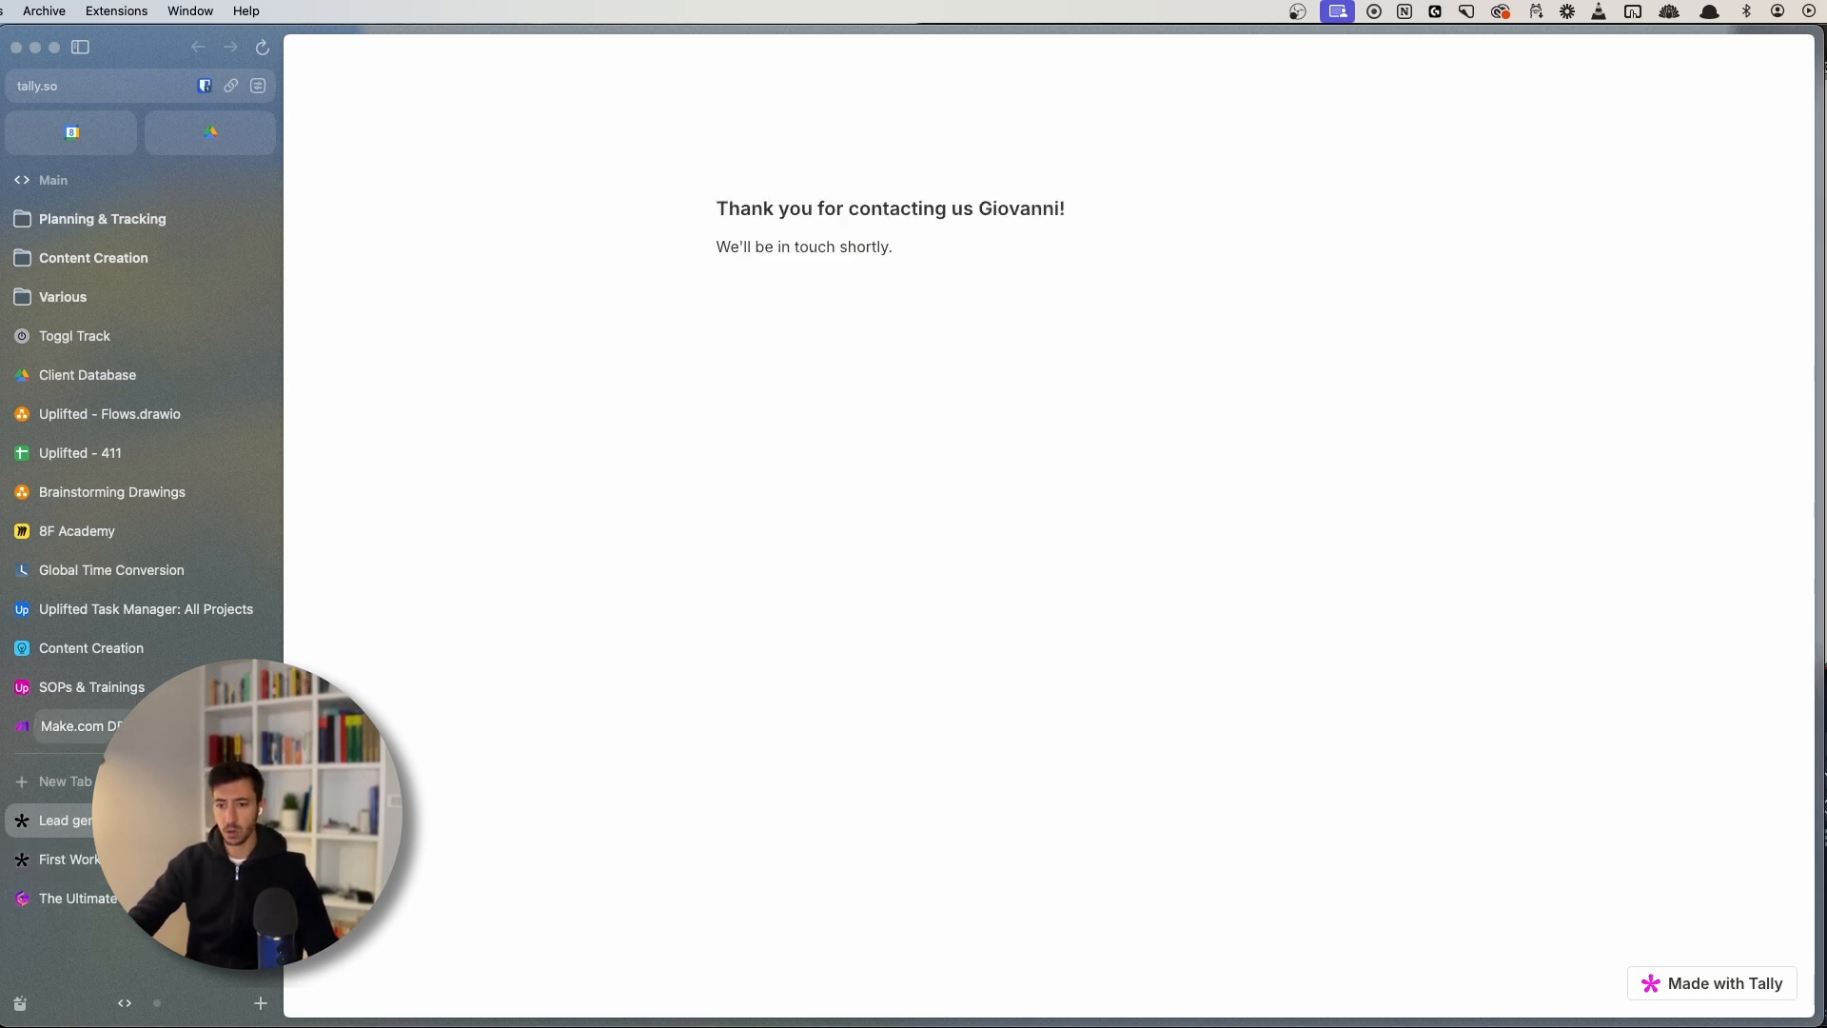
pyautogui.click(76, 726)
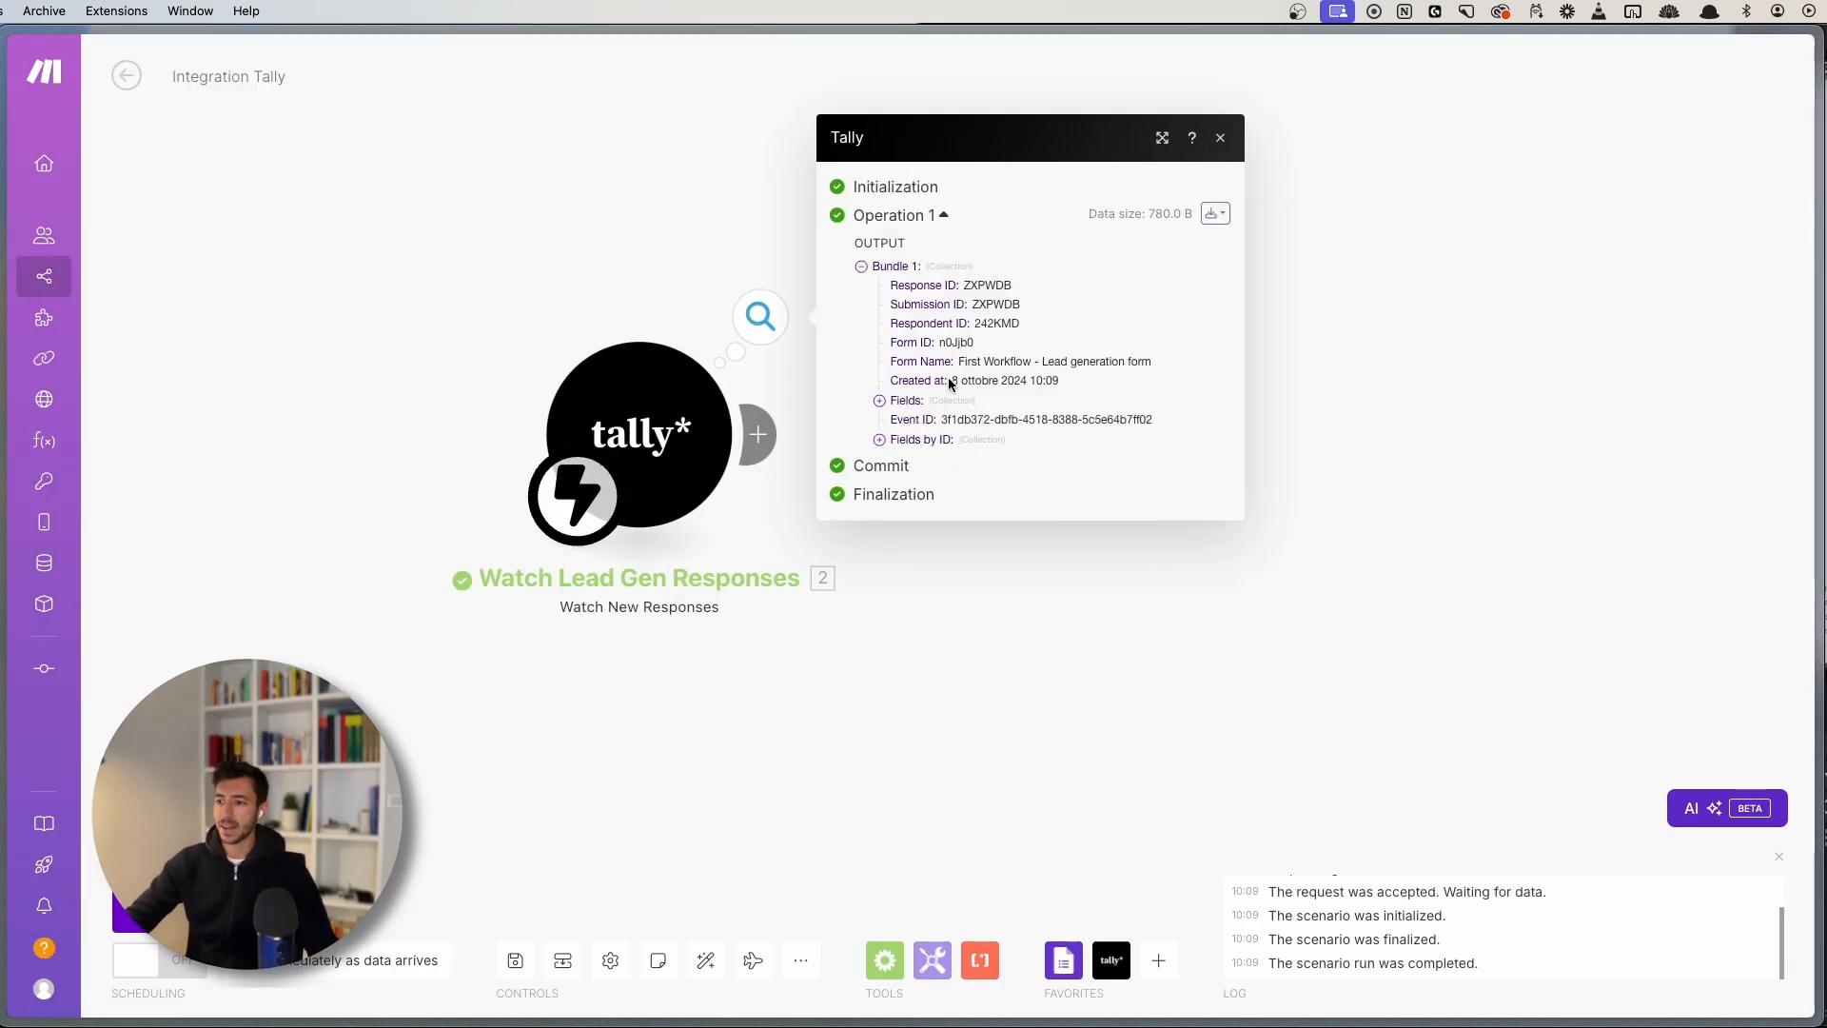
# - Check the trigger output's Response ID, Submission ID and Form Name values, zooming in
pyautogui.moveTo(961, 288); pyautogui.dragTo(1064, 286)
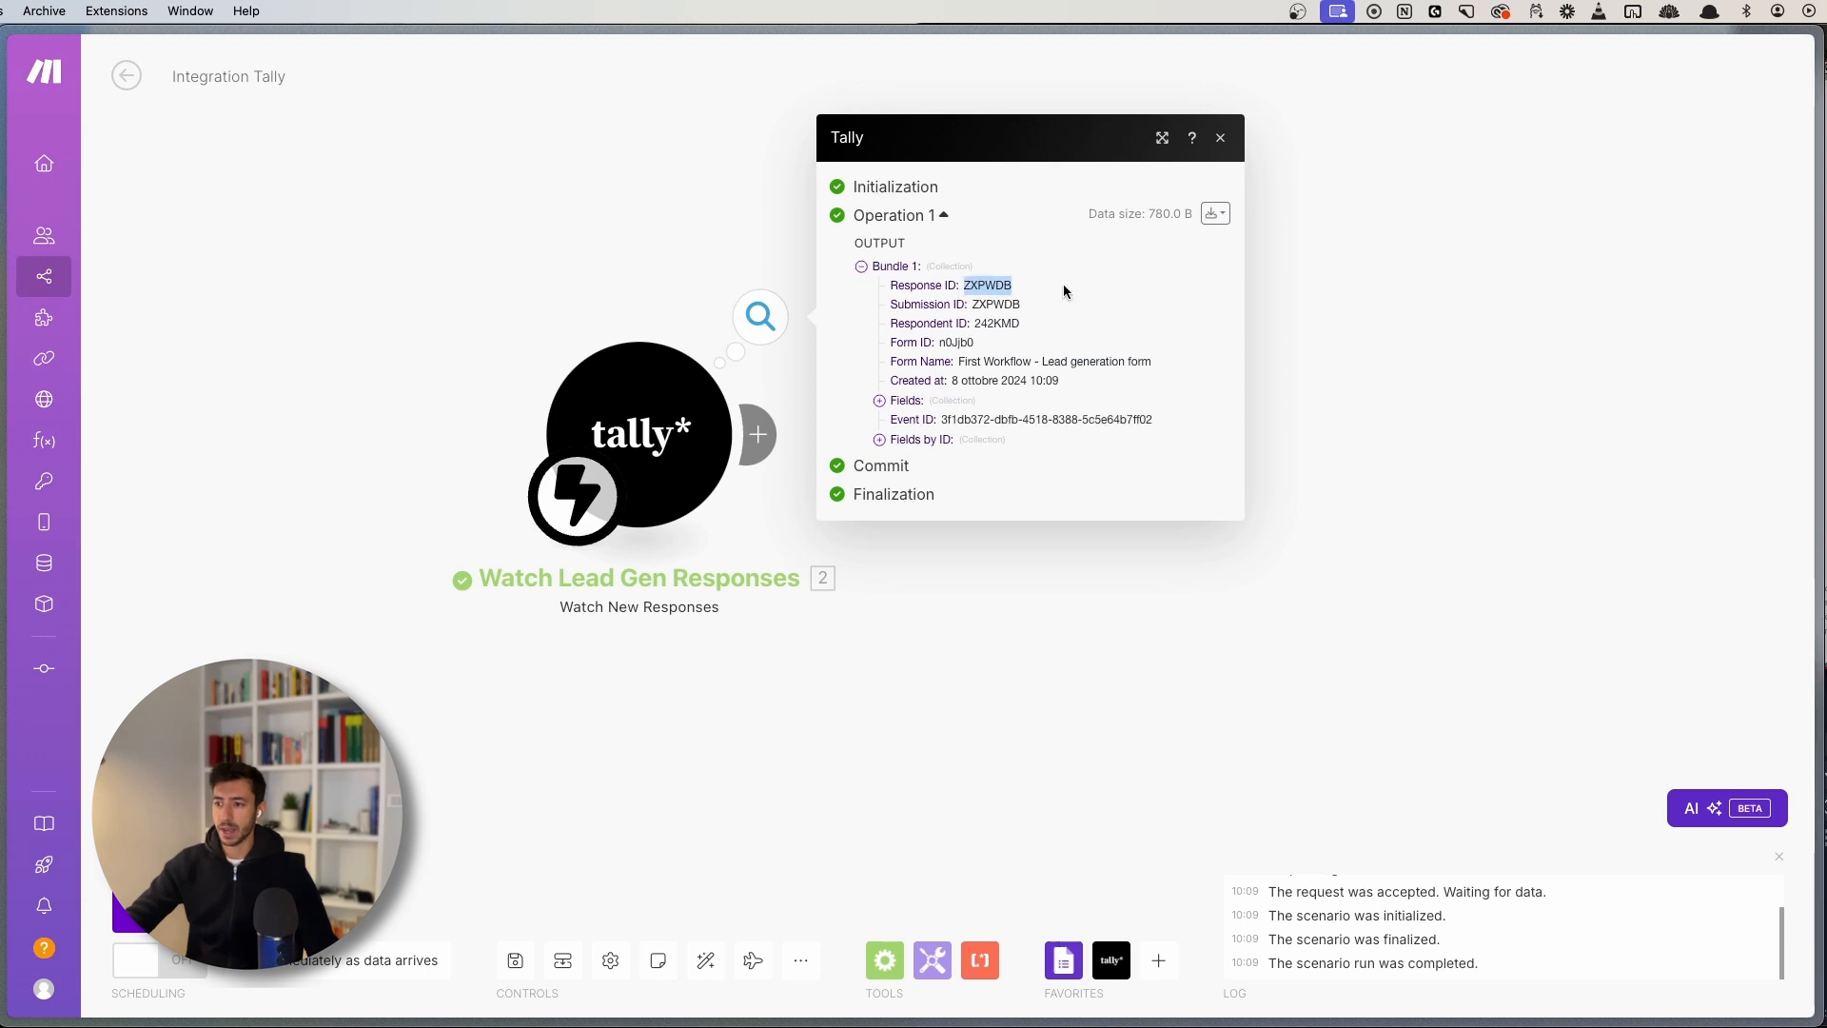
pyautogui.click(1063, 286)
pyautogui.doubleClick(994, 303)
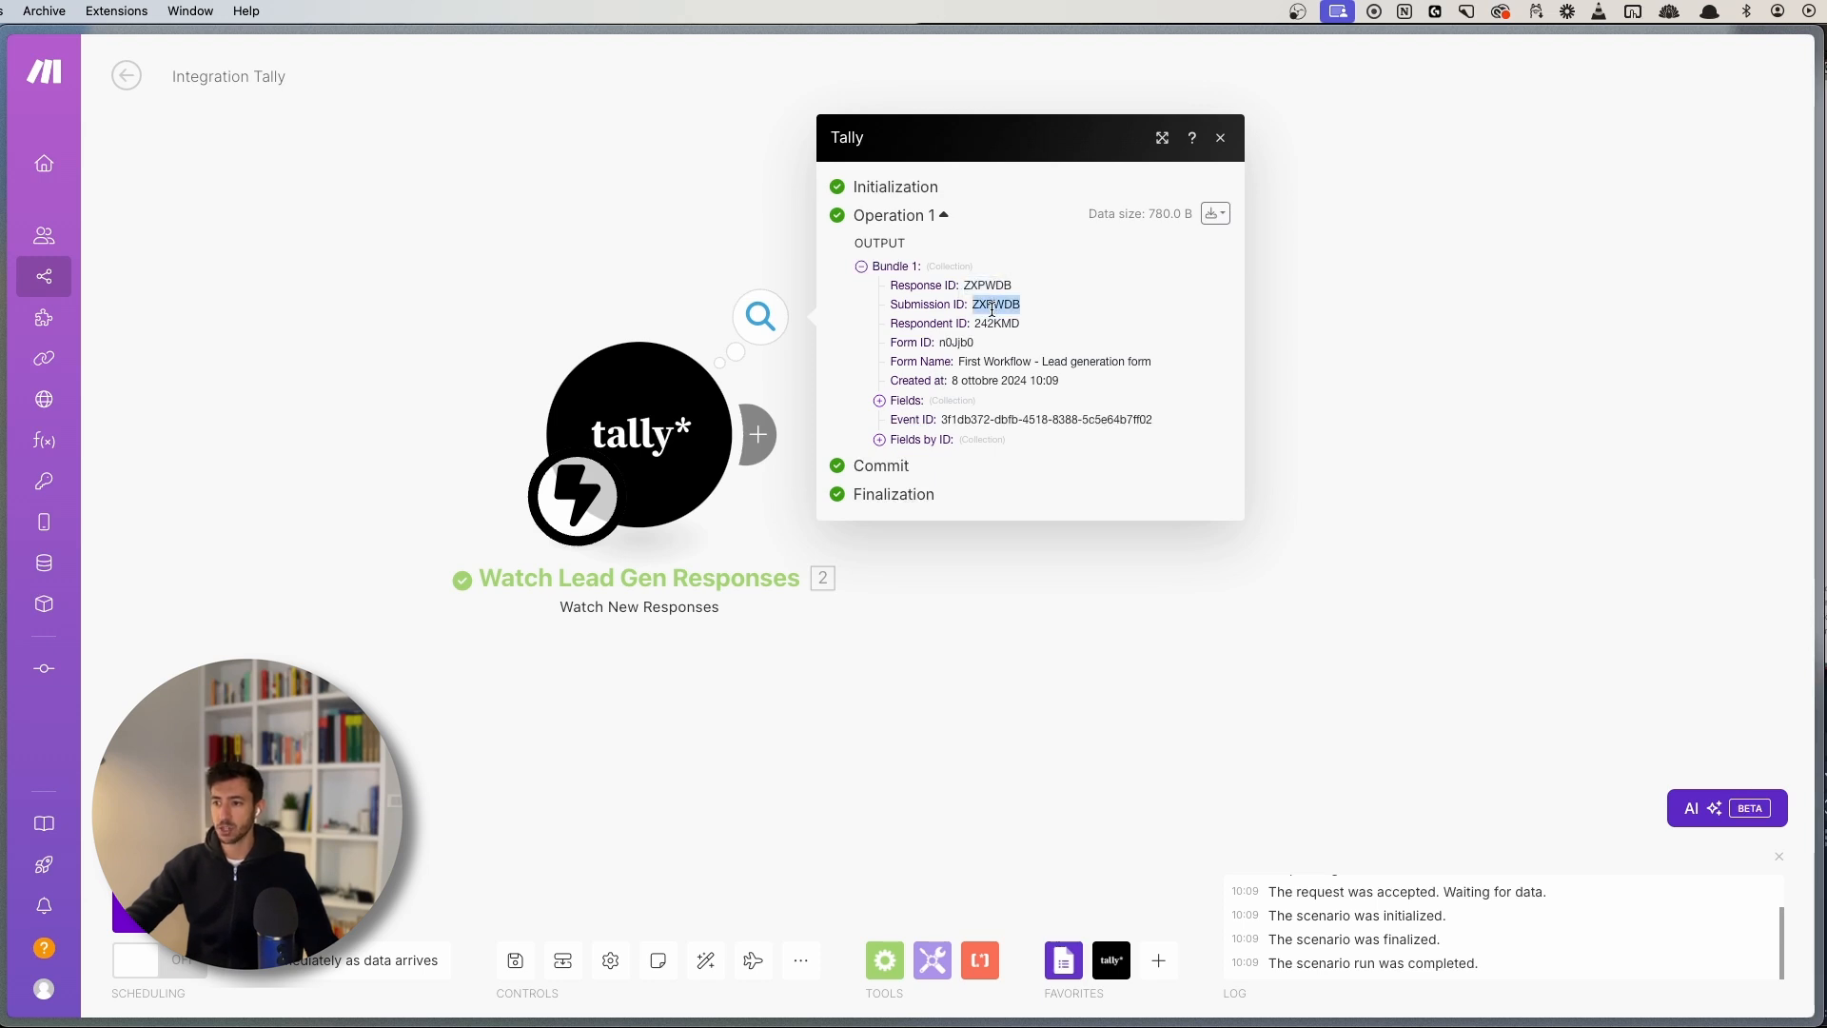
pyautogui.moveTo(961, 361); pyautogui.dragTo(1149, 357)
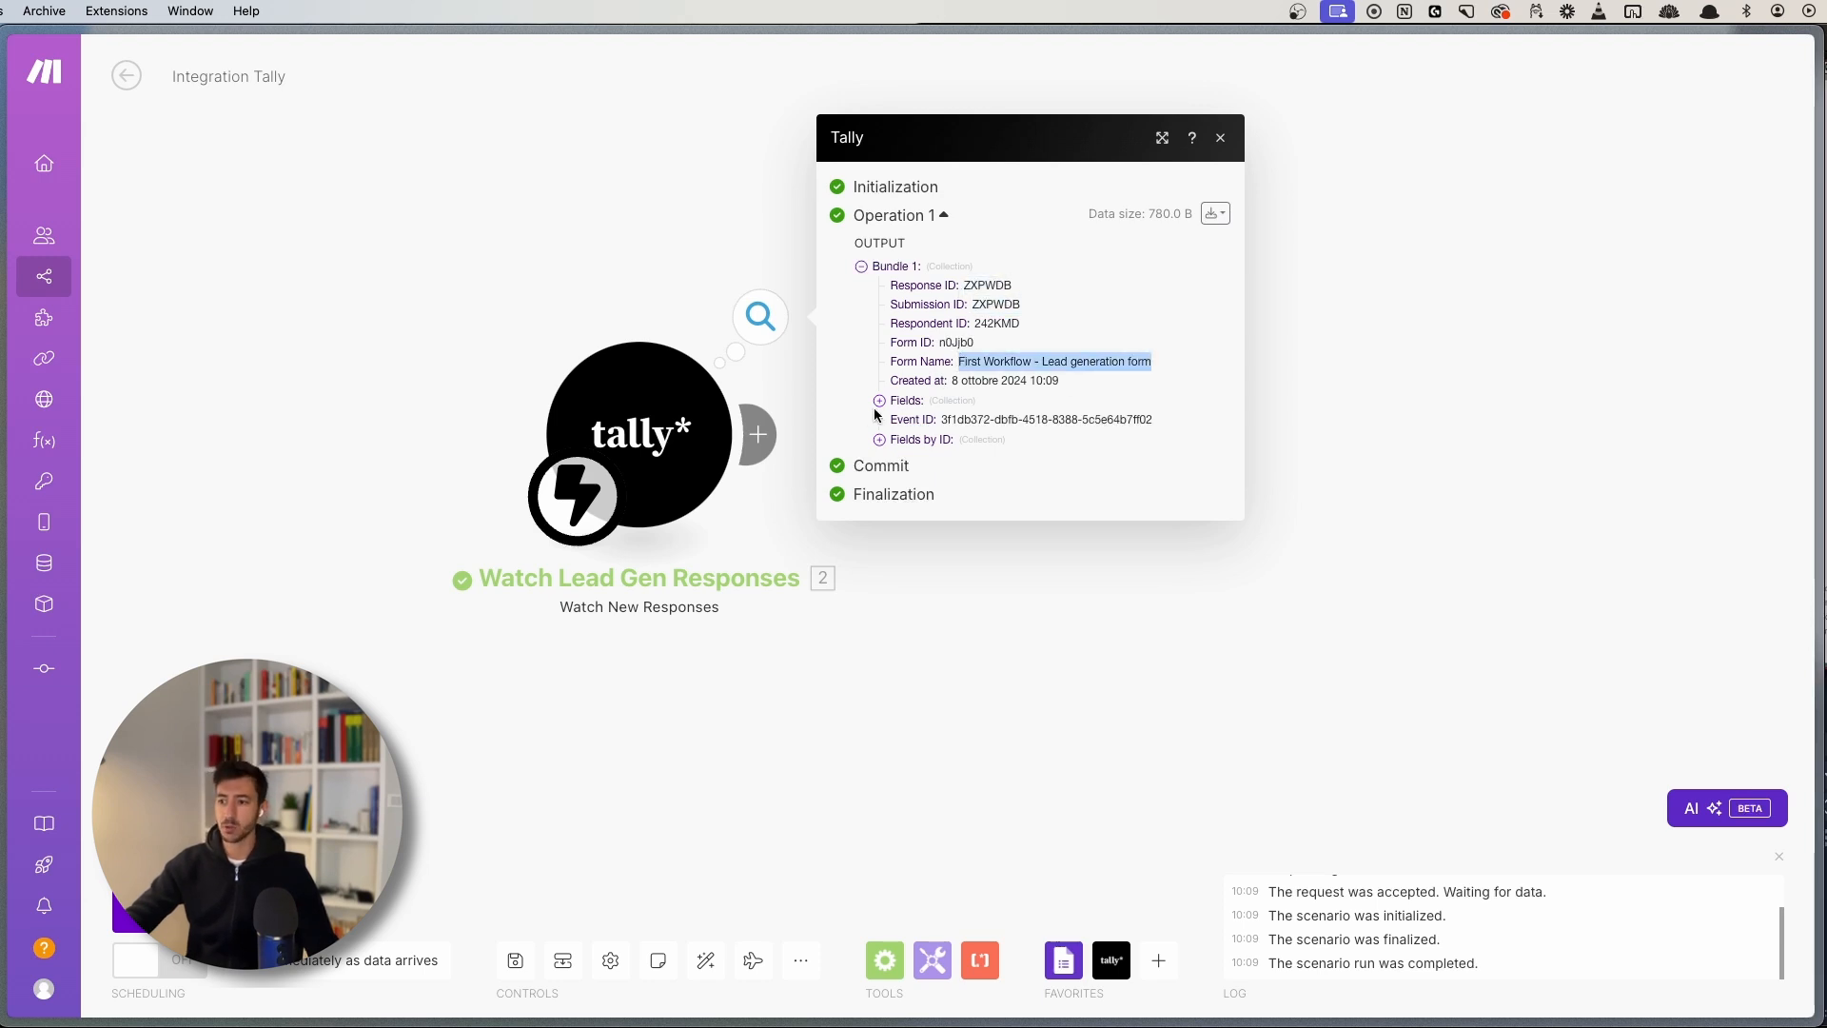
pyautogui.press('super+equal')
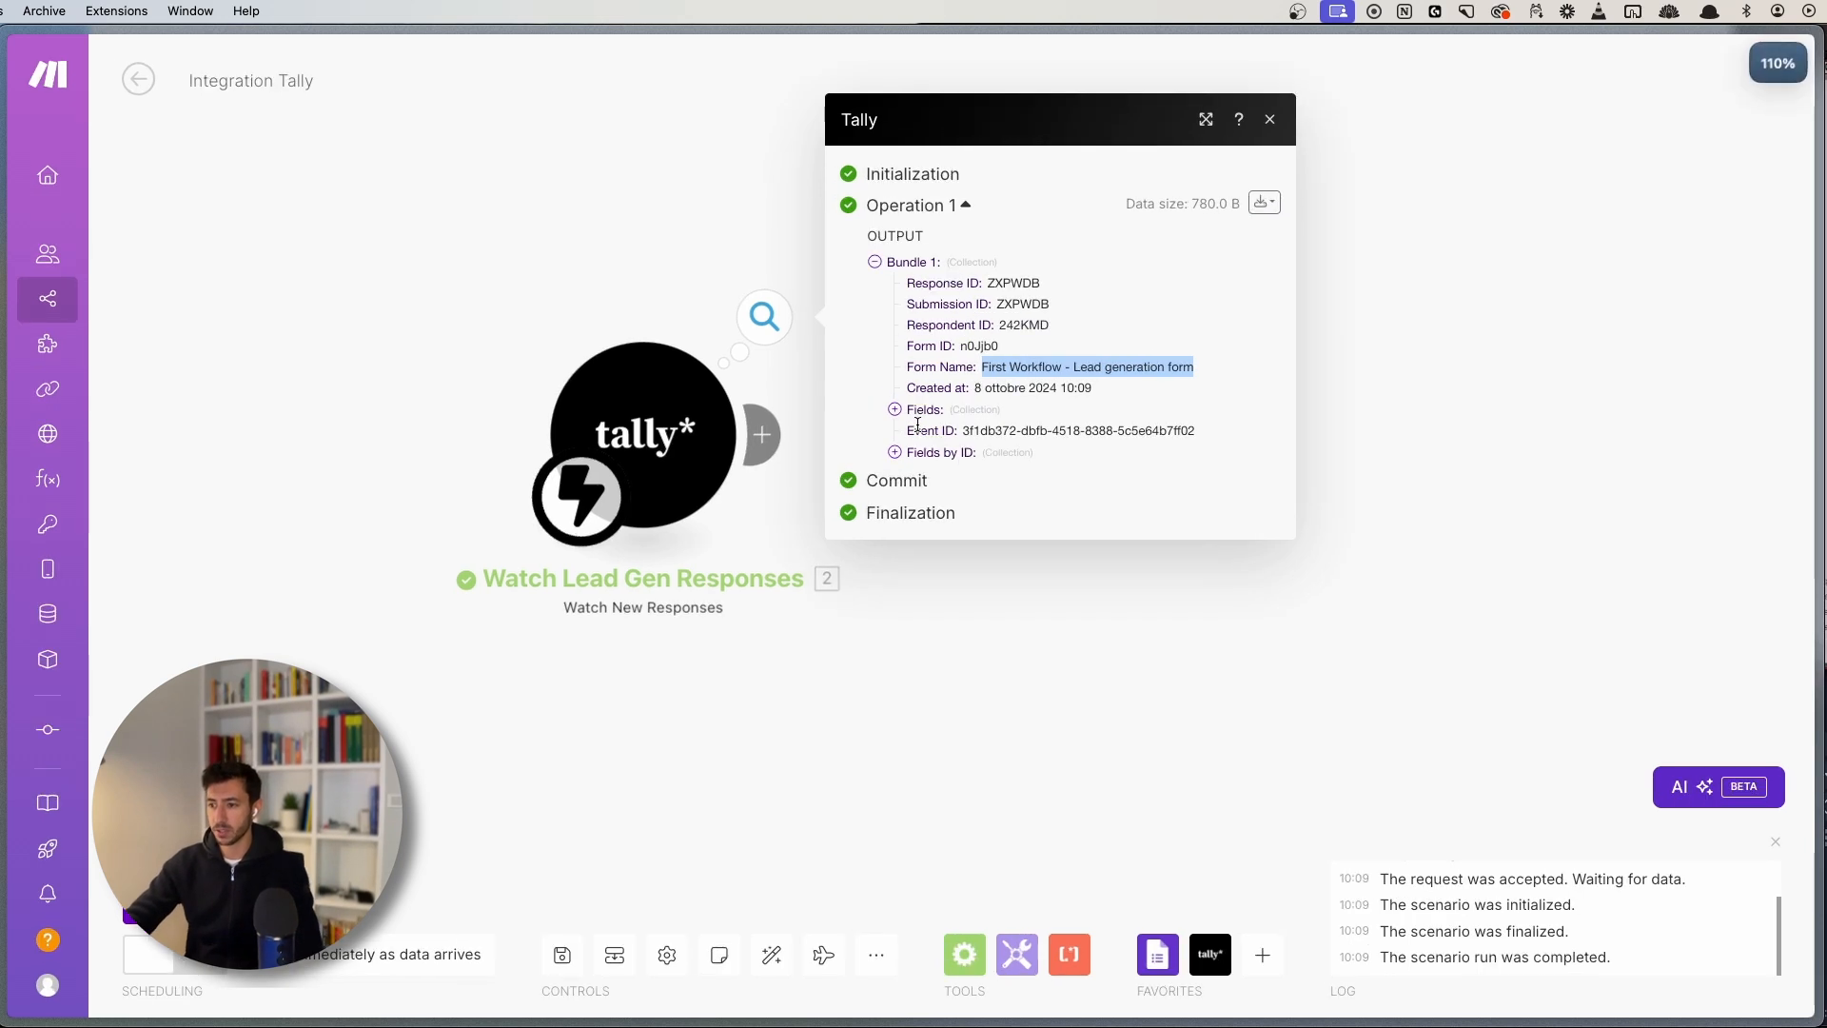
pyautogui.press('super+equal')
# - Expand Fields and Company size to confirm the submitted values, including 10-100, then close the output
pyautogui.click(920, 409)
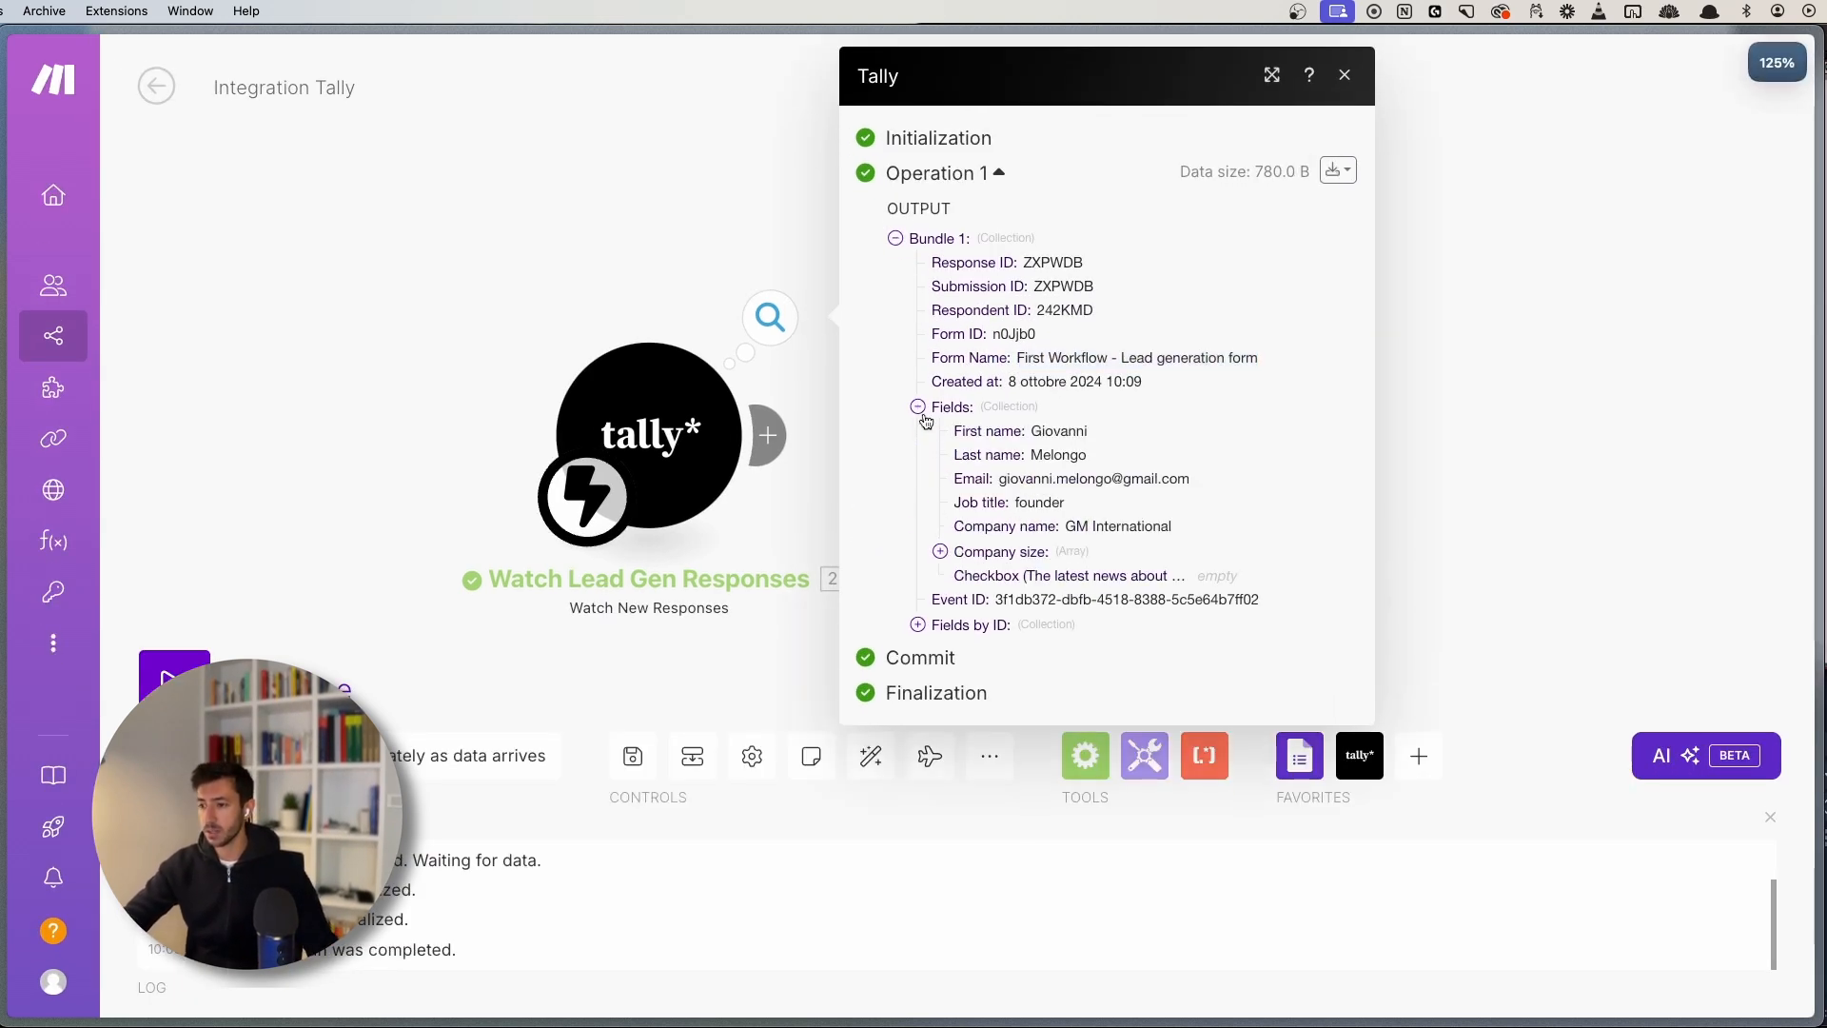
pyautogui.moveTo(955, 430); pyautogui.dragTo(1223, 534)
pyautogui.click(1194, 530)
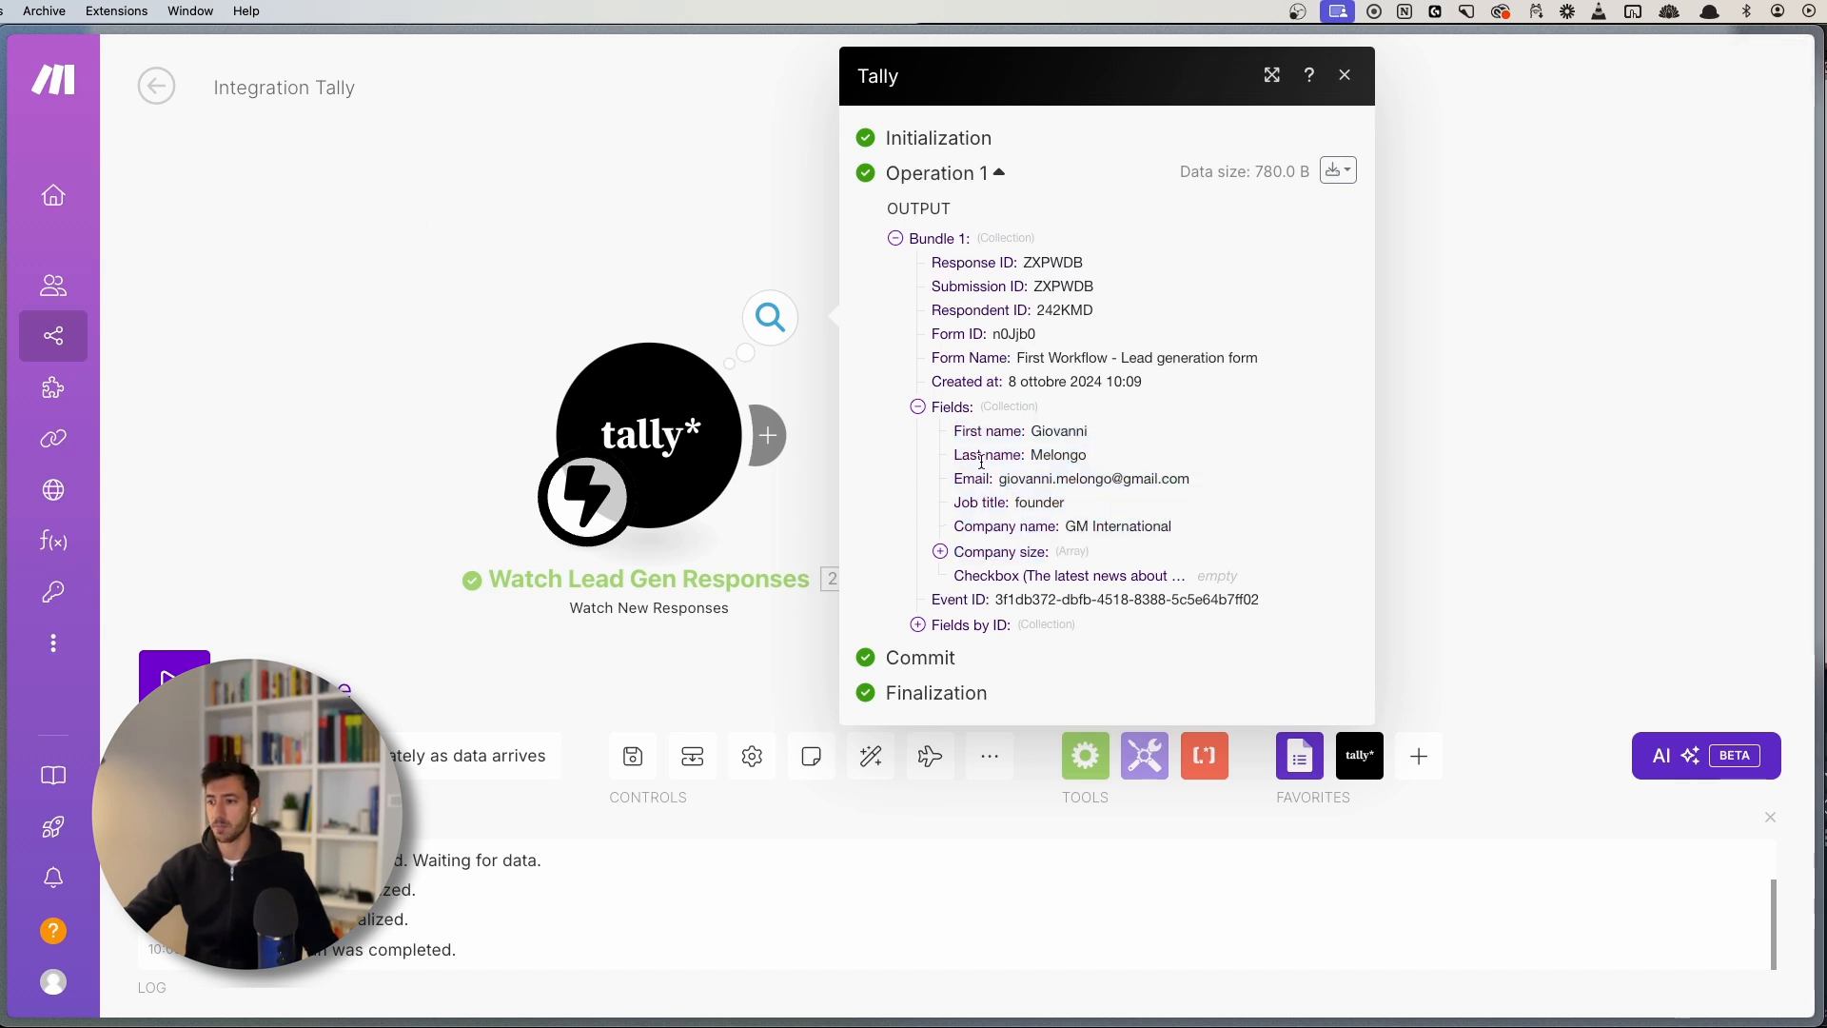
pyautogui.click(963, 565)
pyautogui.moveTo(1017, 583); pyautogui.dragTo(1041, 590)
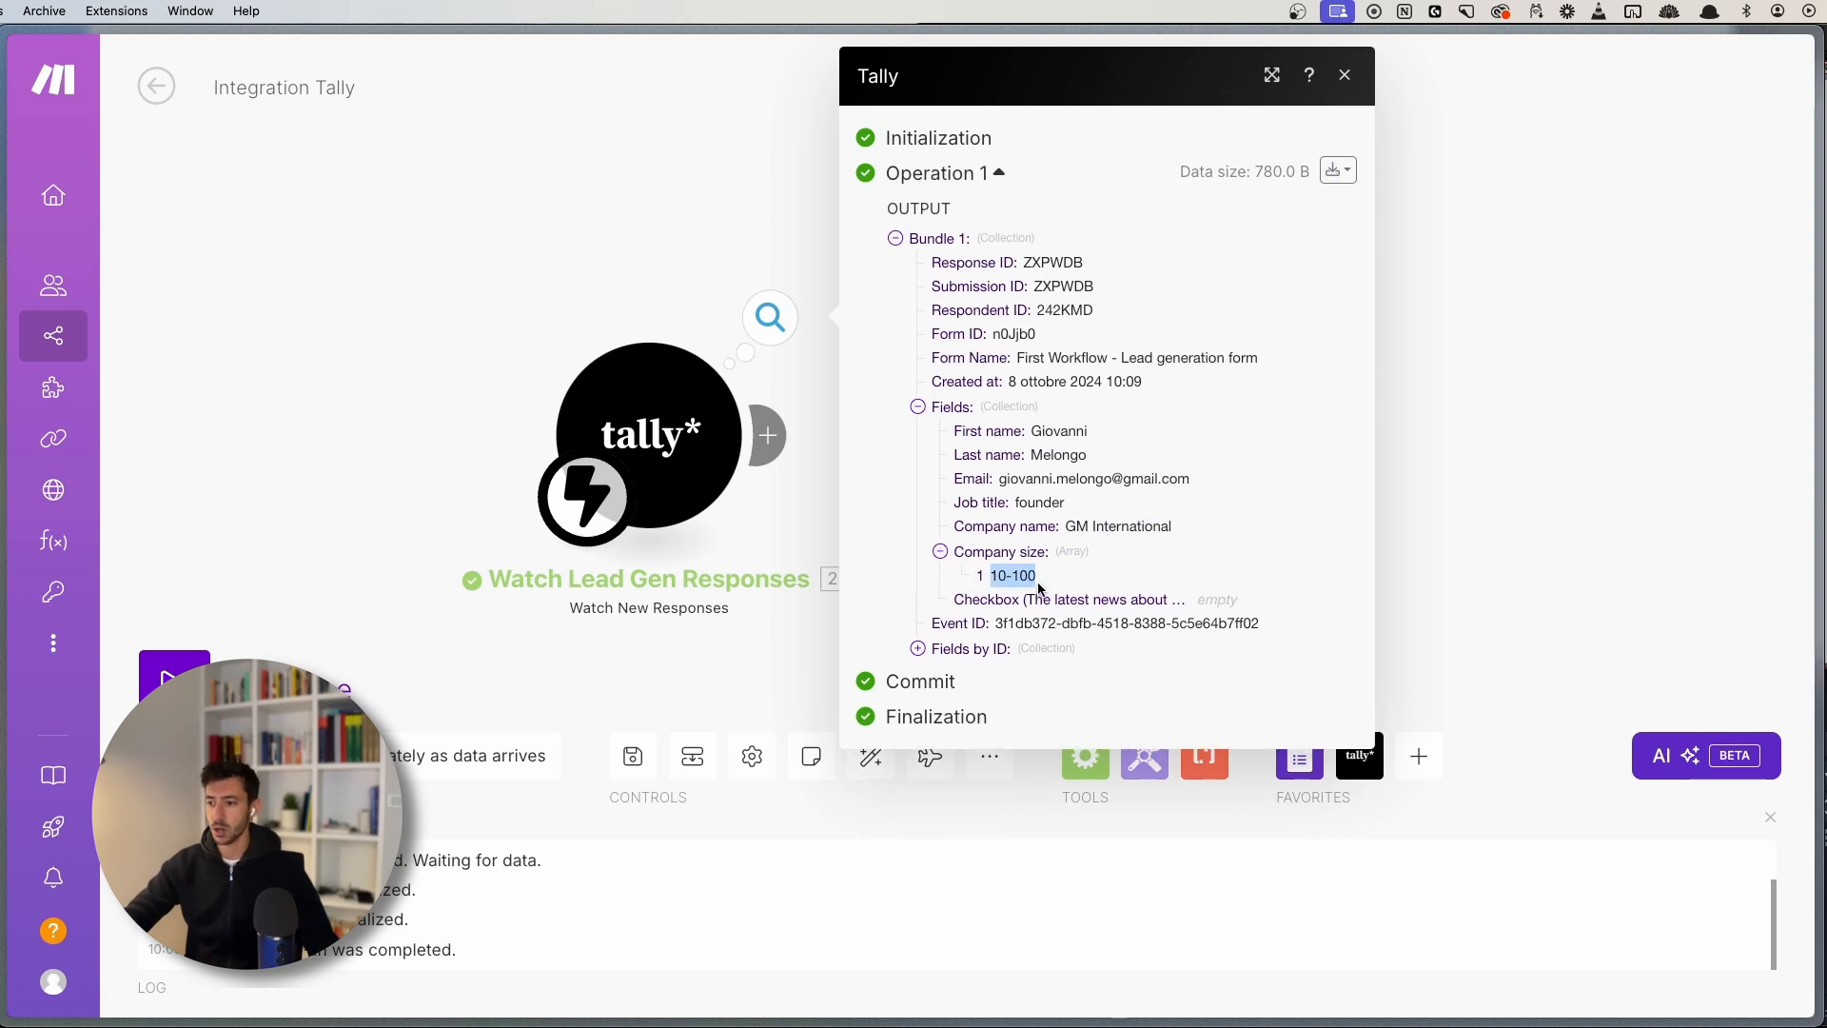
pyautogui.click(1041, 591)
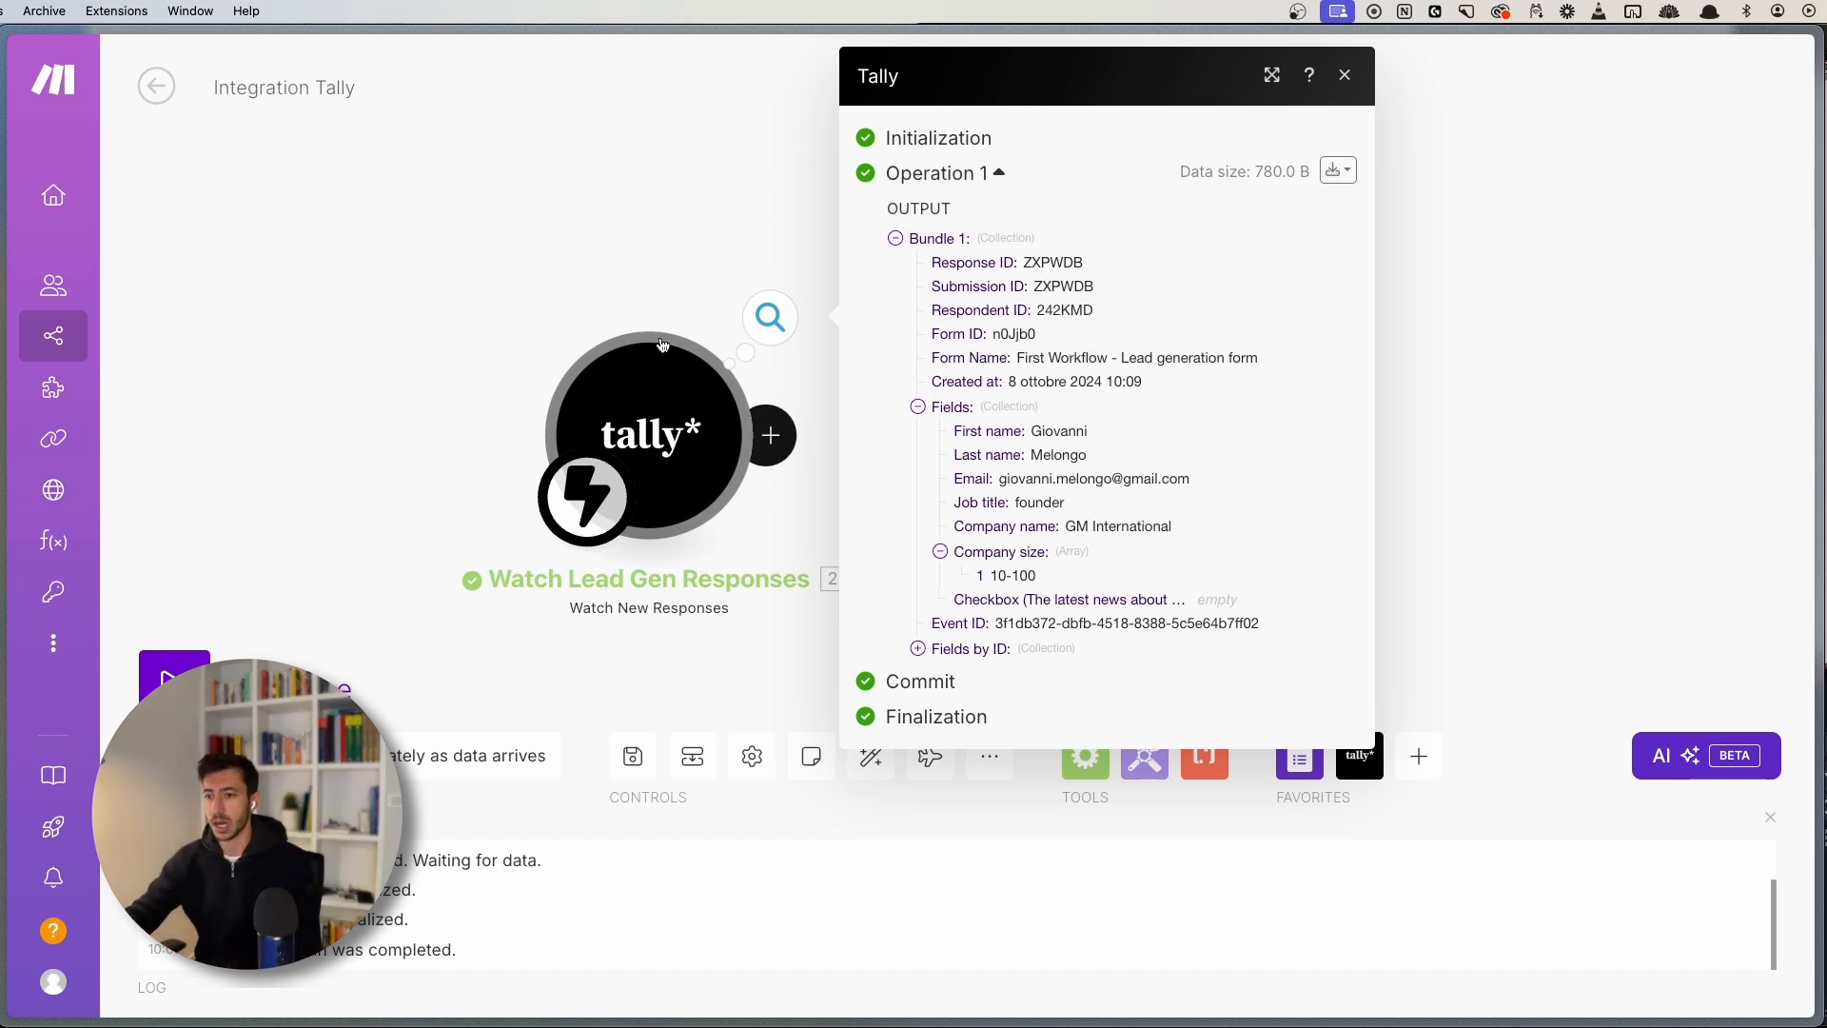
pyautogui.click(658, 242)
pyautogui.moveTo(1003, 509); pyautogui.dragTo(883, 457)
# - Add a Gmail Send an Email module after the Tally trigger
pyautogui.scroll(-2, 1088, 416)
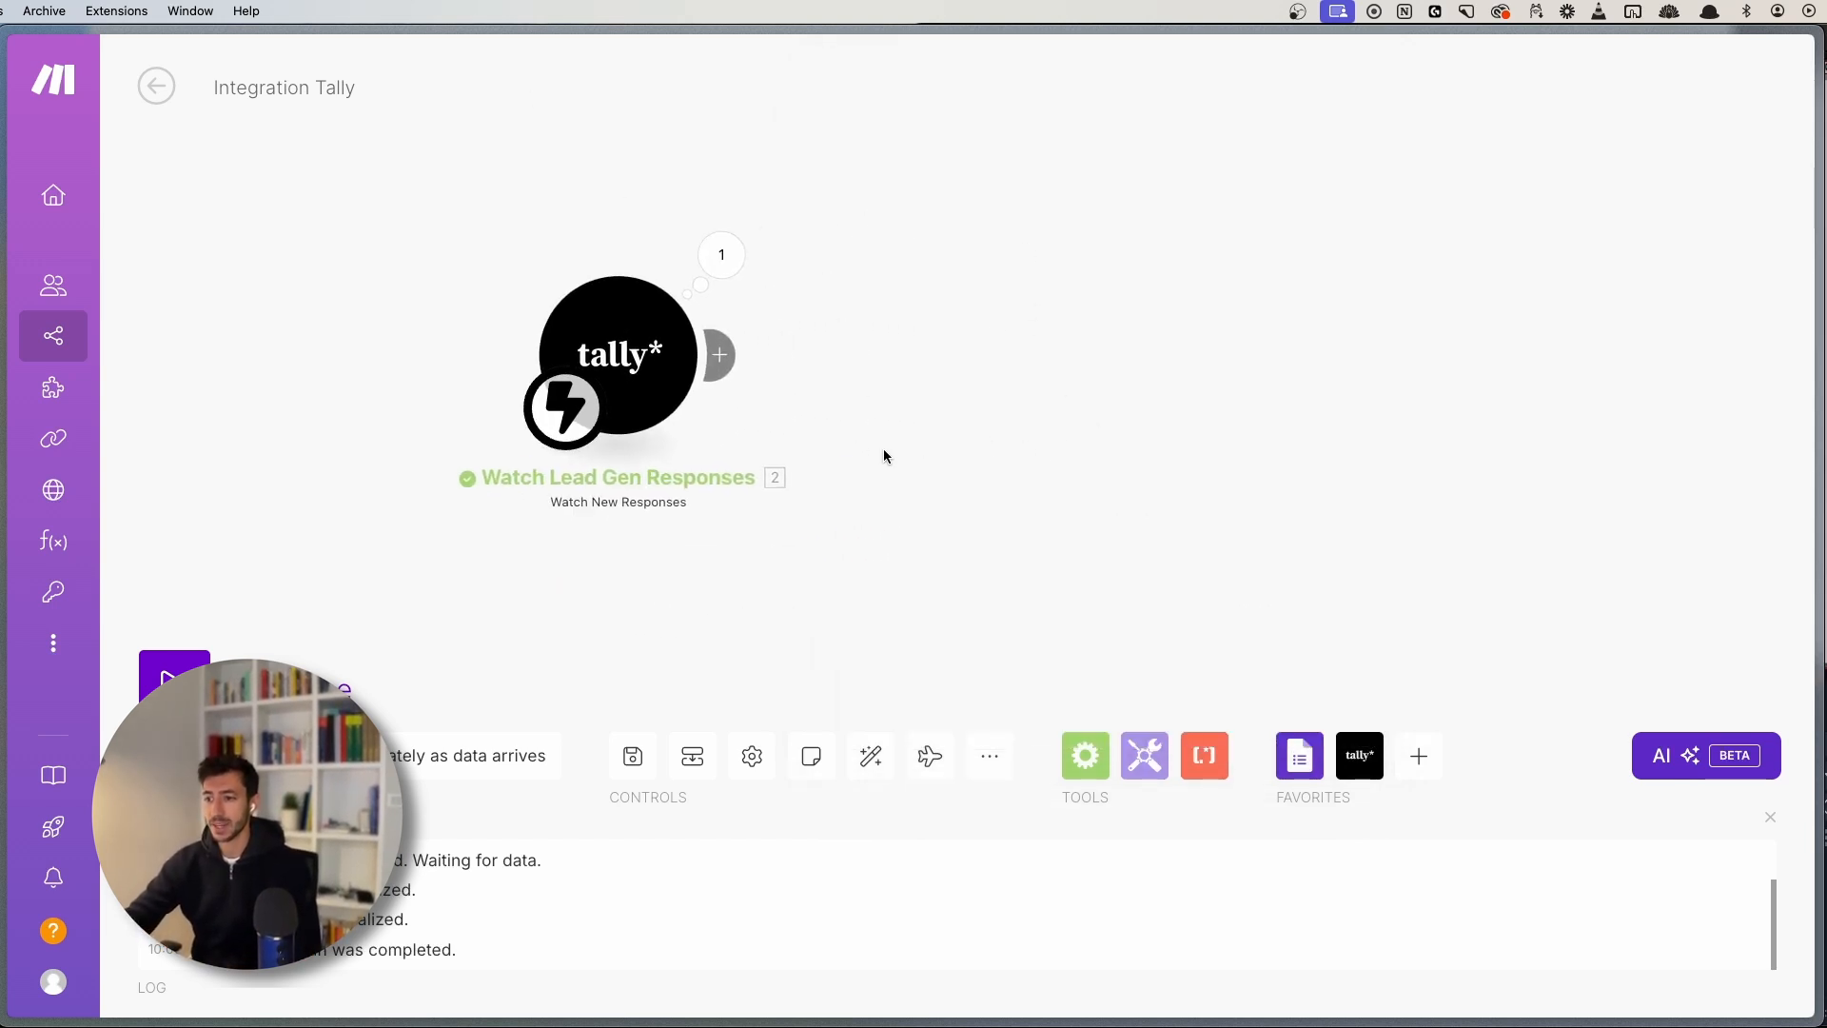
pyautogui.click(719, 355)
pyautogui.write('gma')
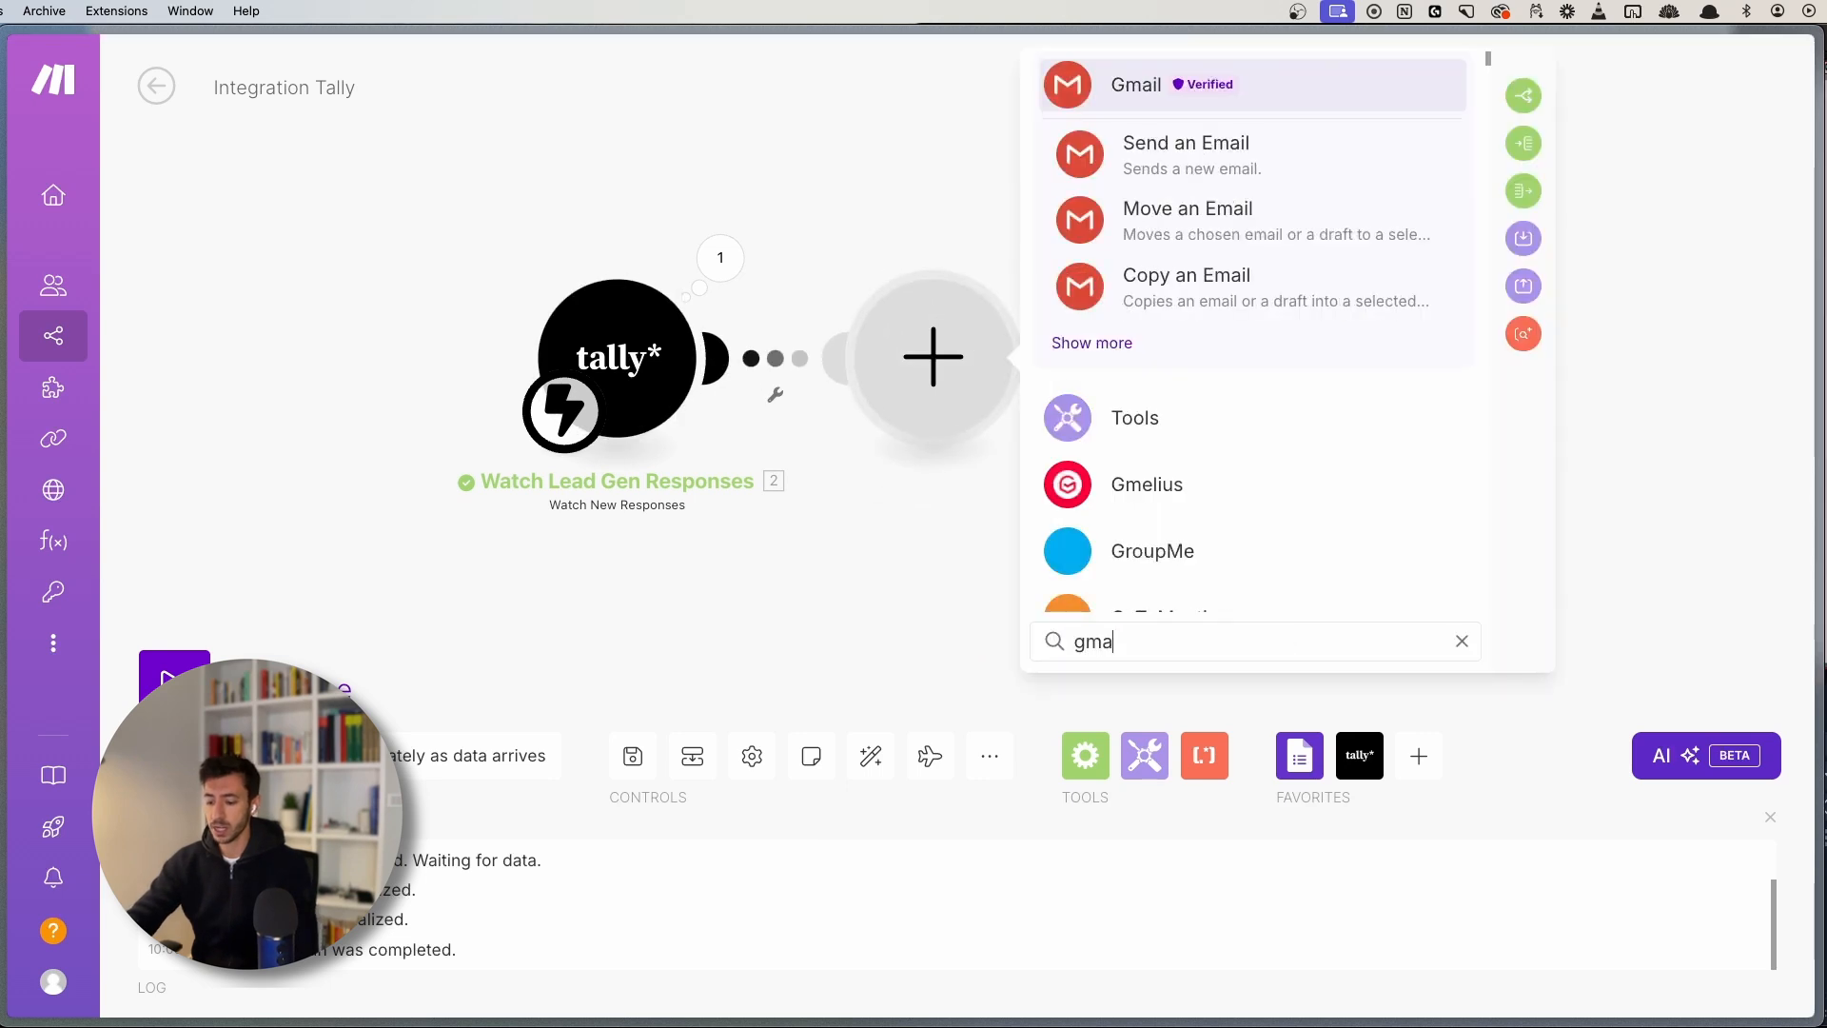
pyautogui.write('il')
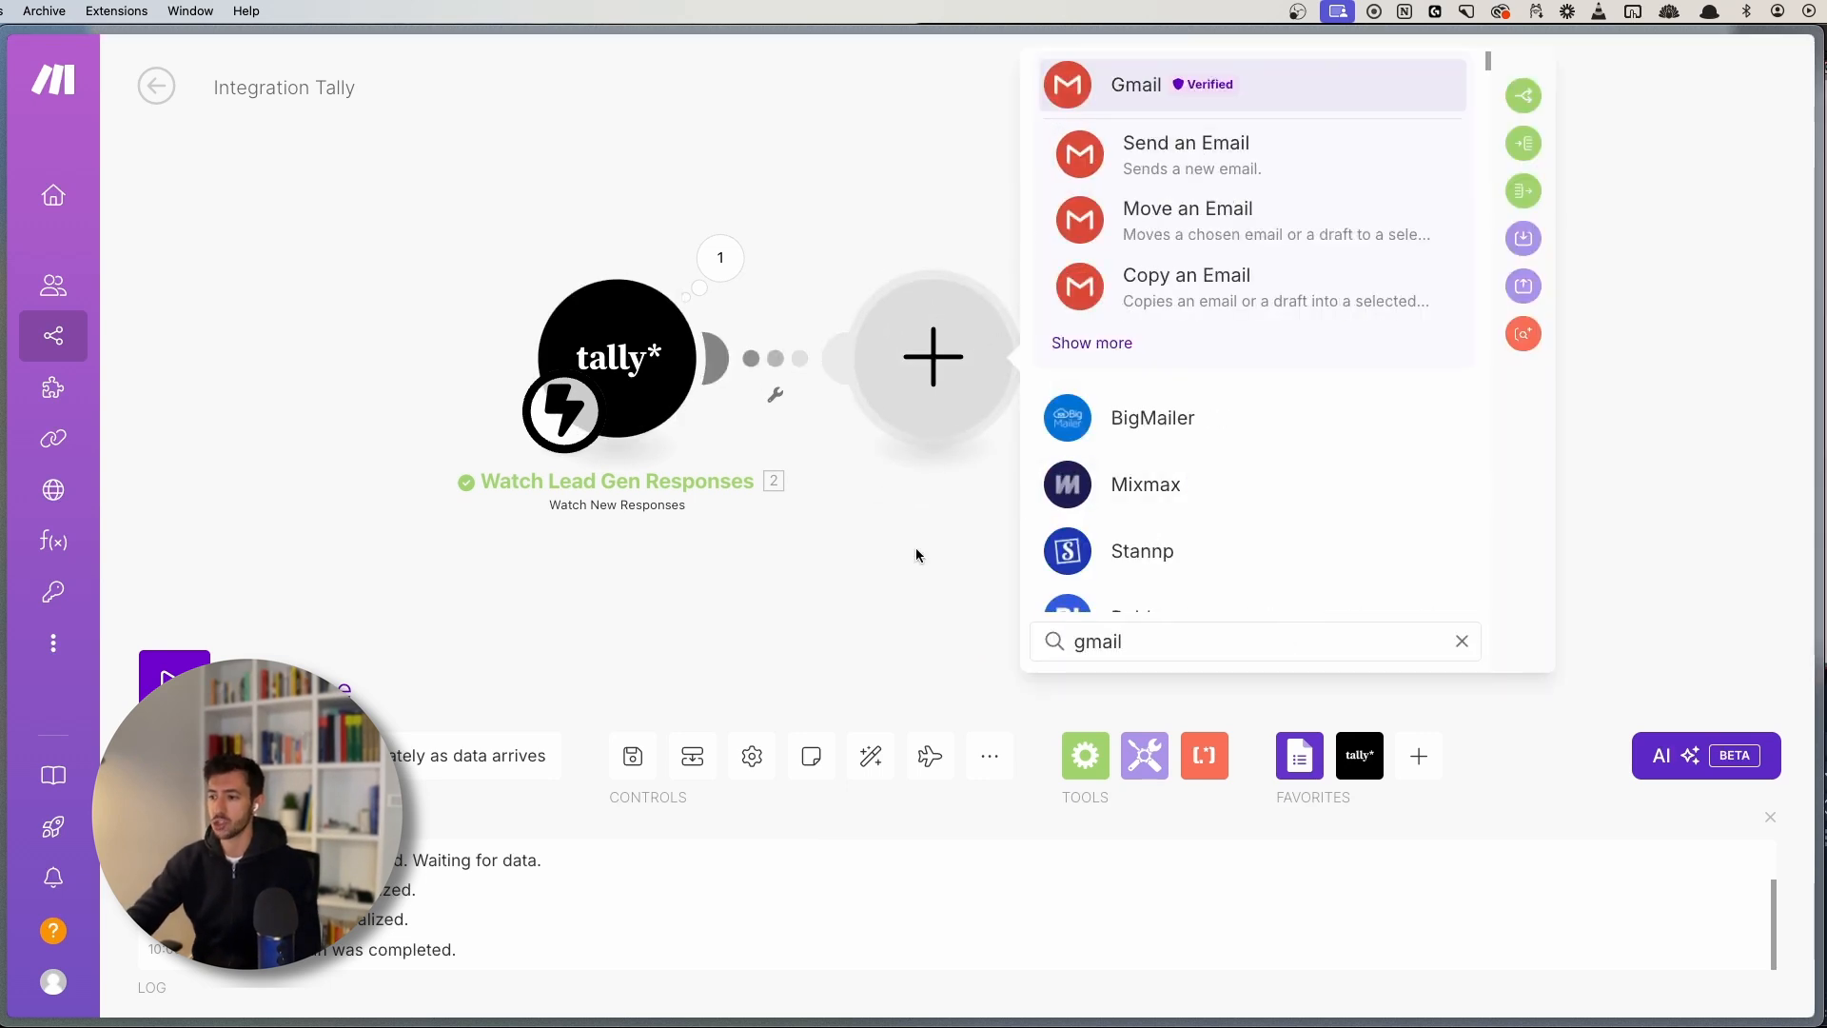
pyautogui.moveTo(1077, 641); pyautogui.dragTo(1170, 640)
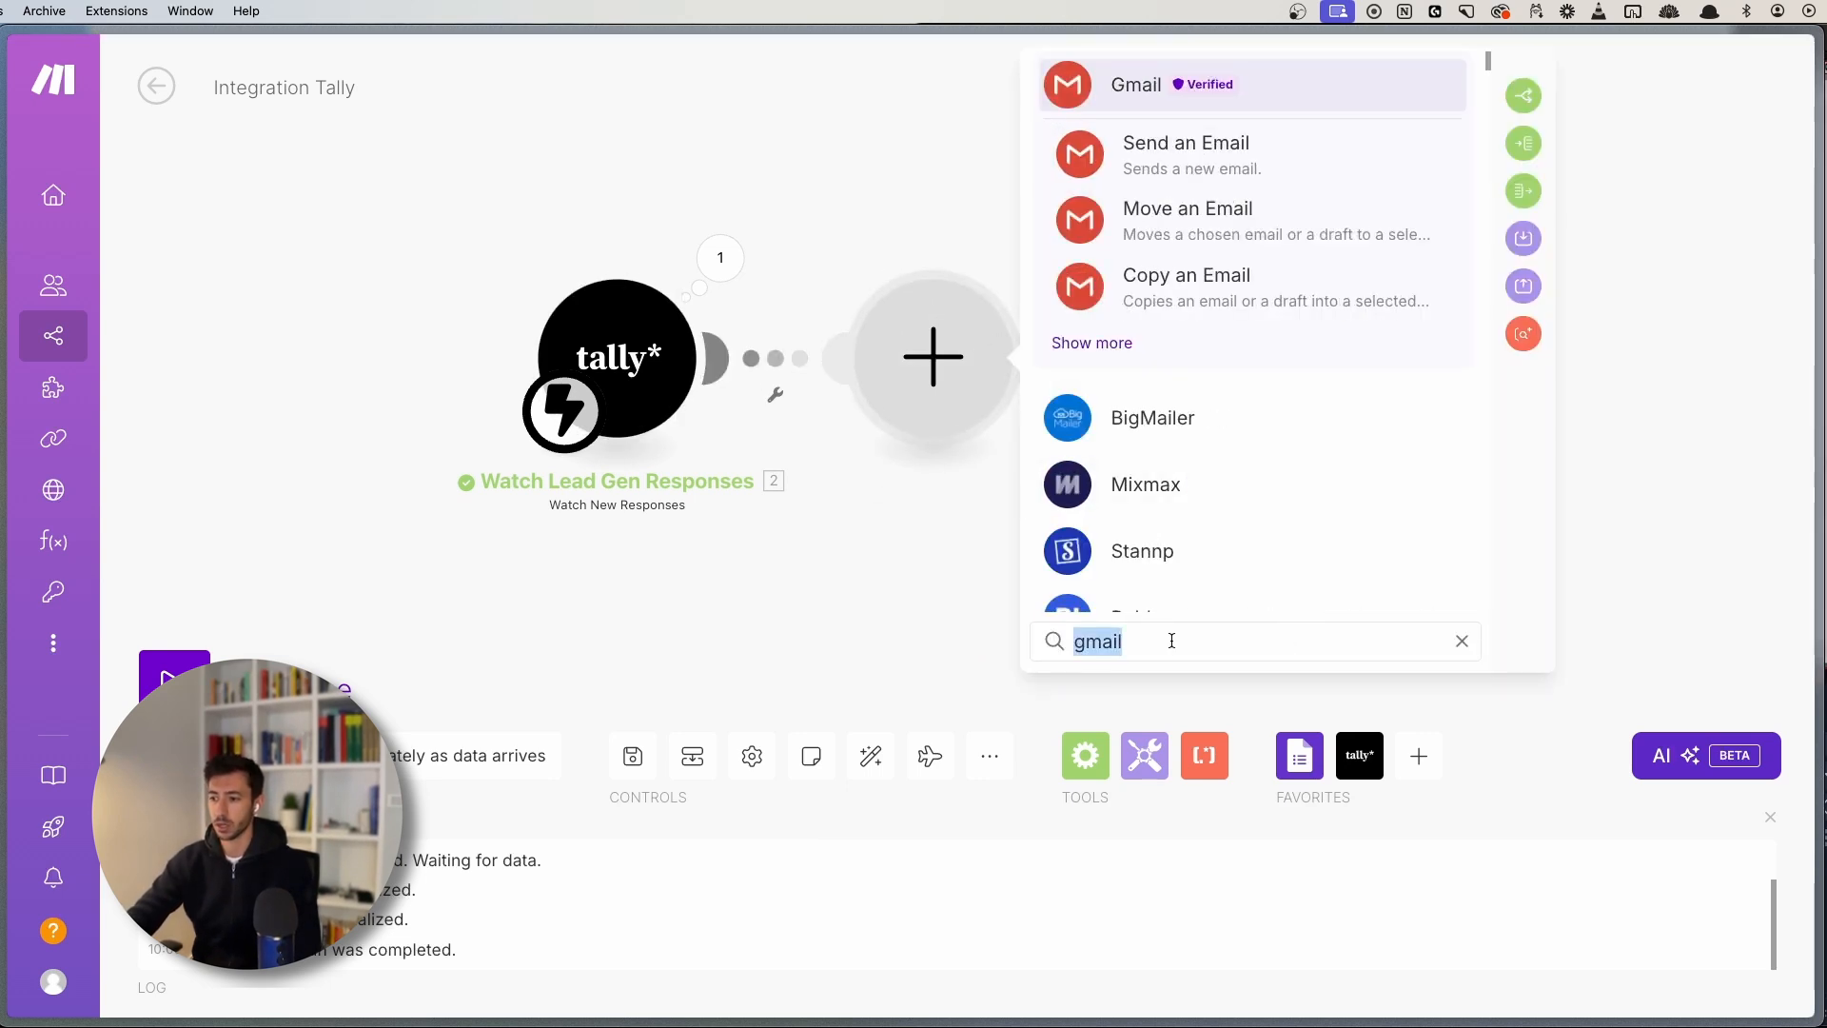
pyautogui.click(1170, 640)
pyautogui.click(1202, 172)
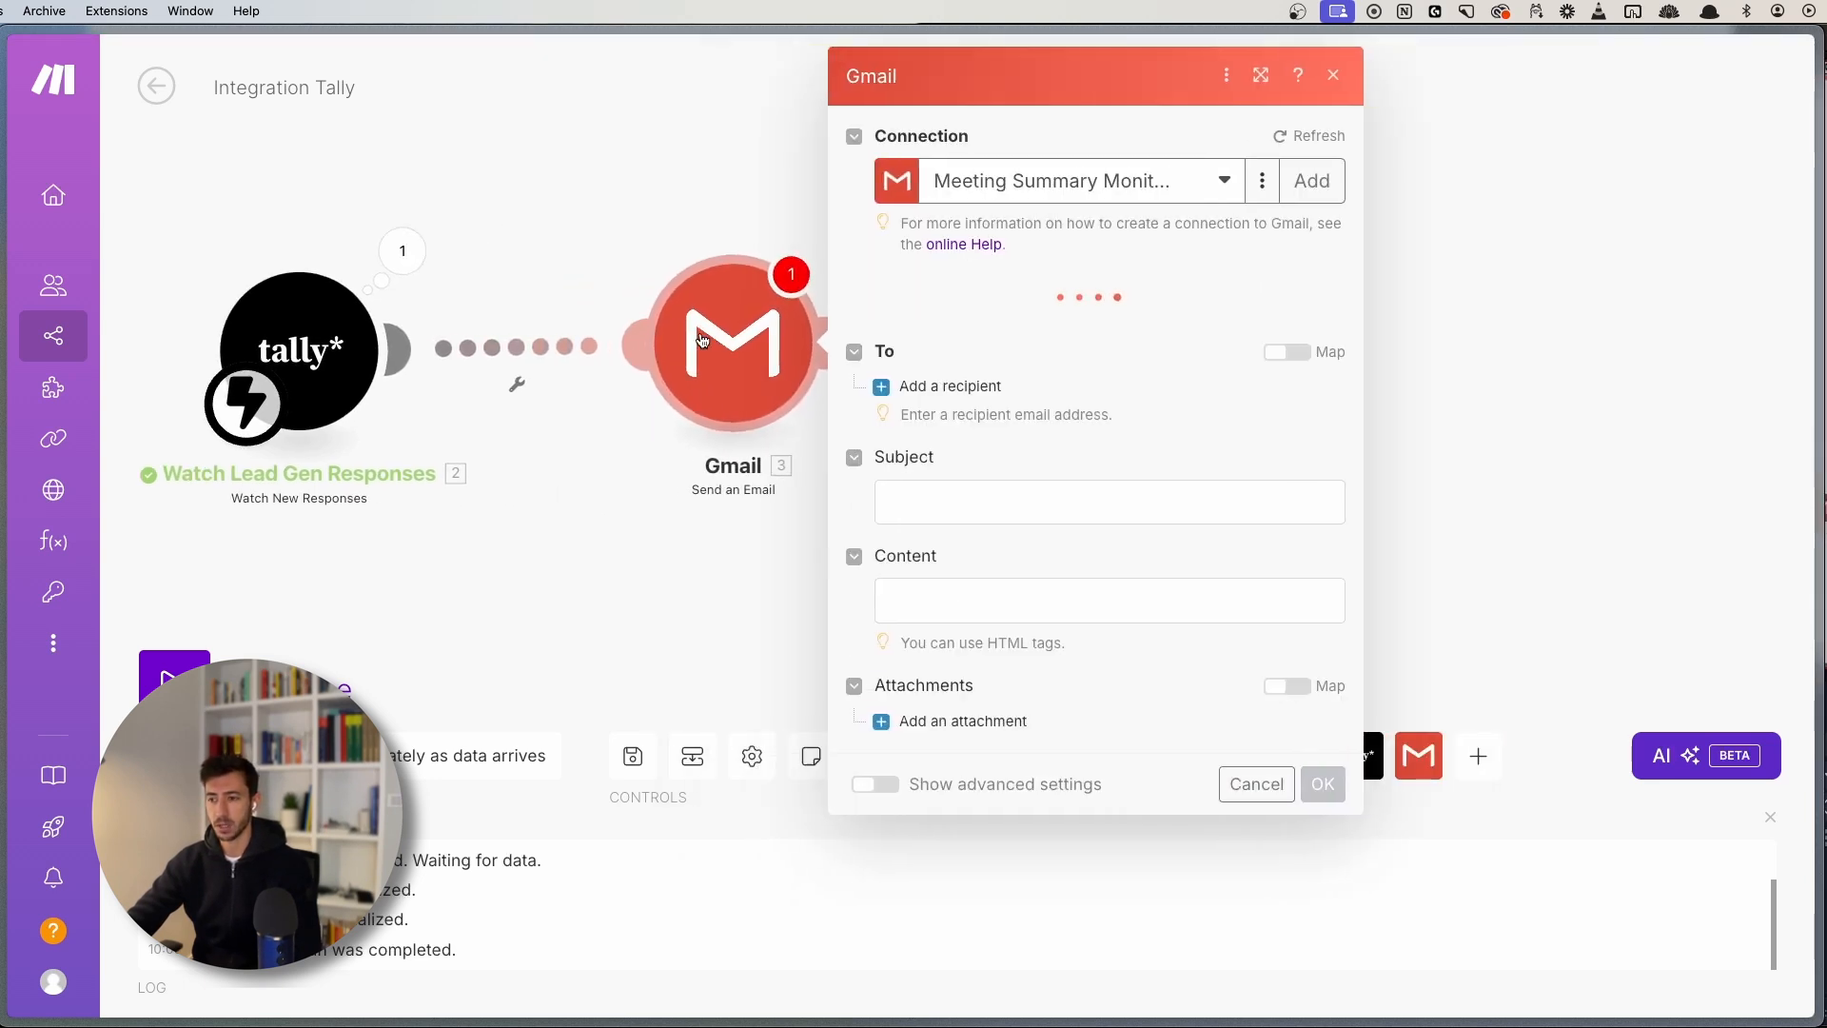
# - Switch to the other Gmail connection and add the lead notification recipient address
pyautogui.click(1111, 184)
pyautogui.click(1049, 318)
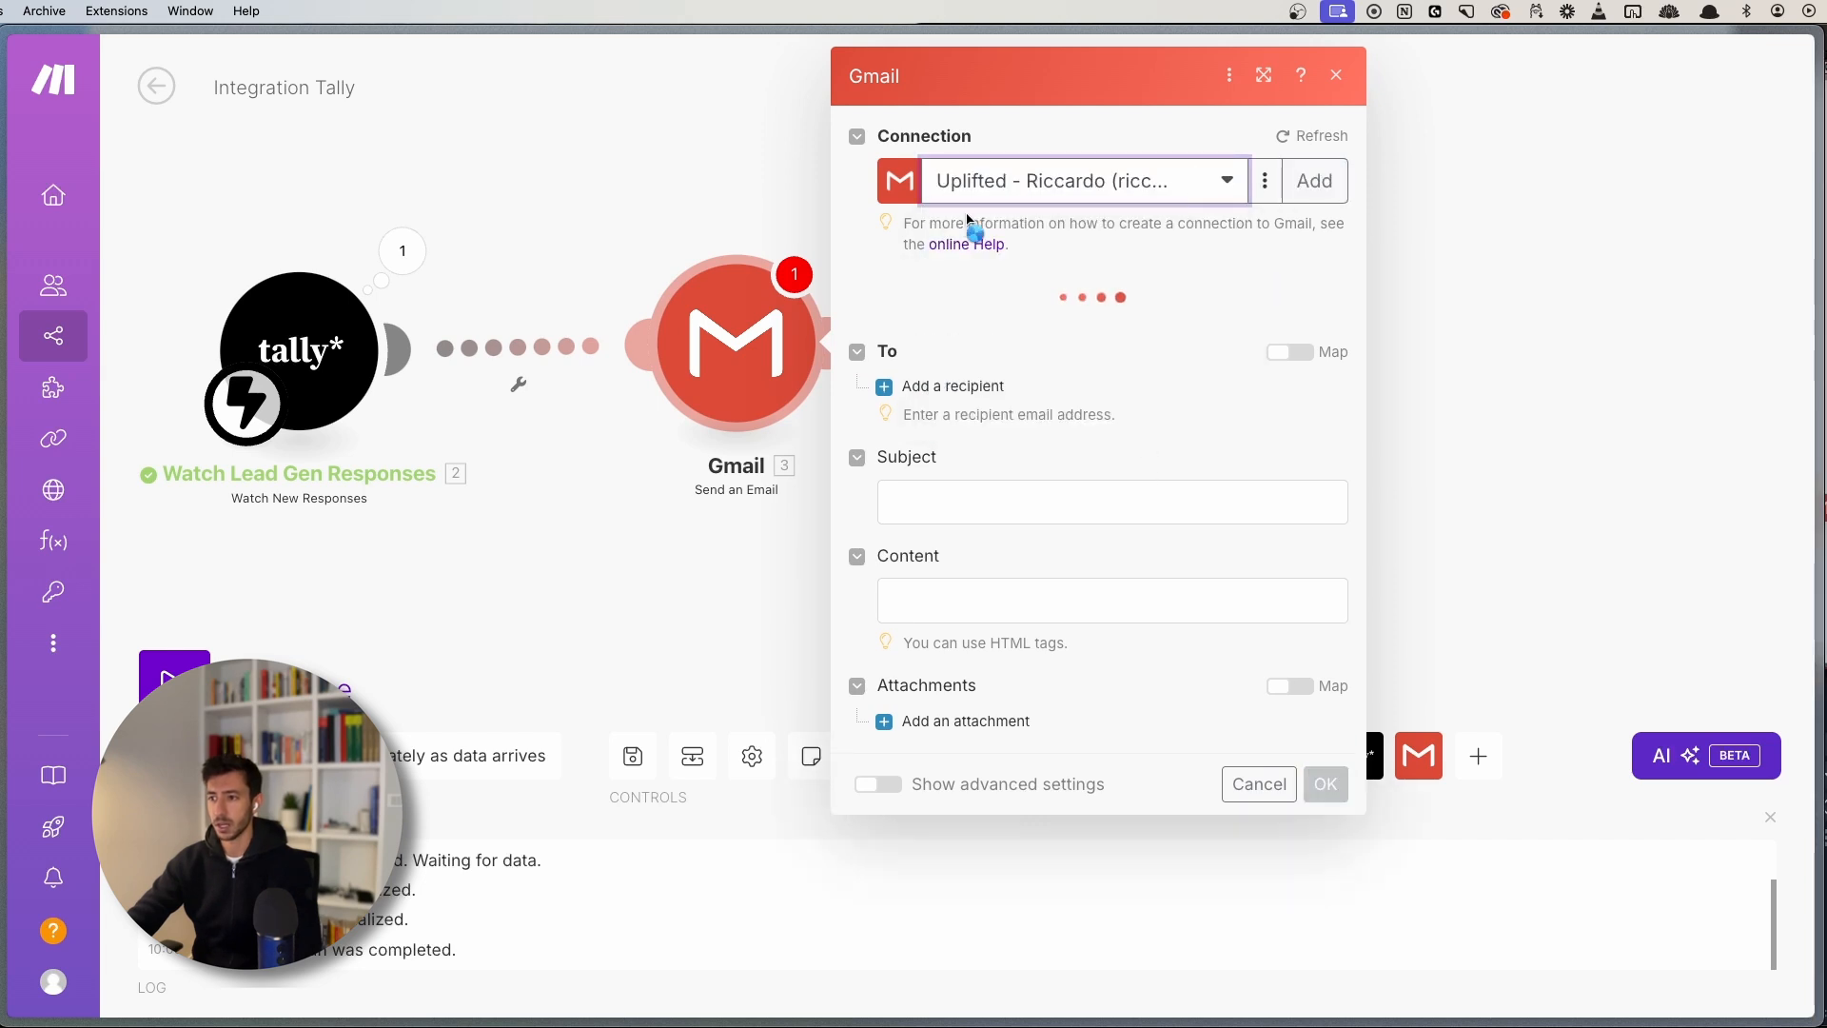
pyautogui.click(955, 386)
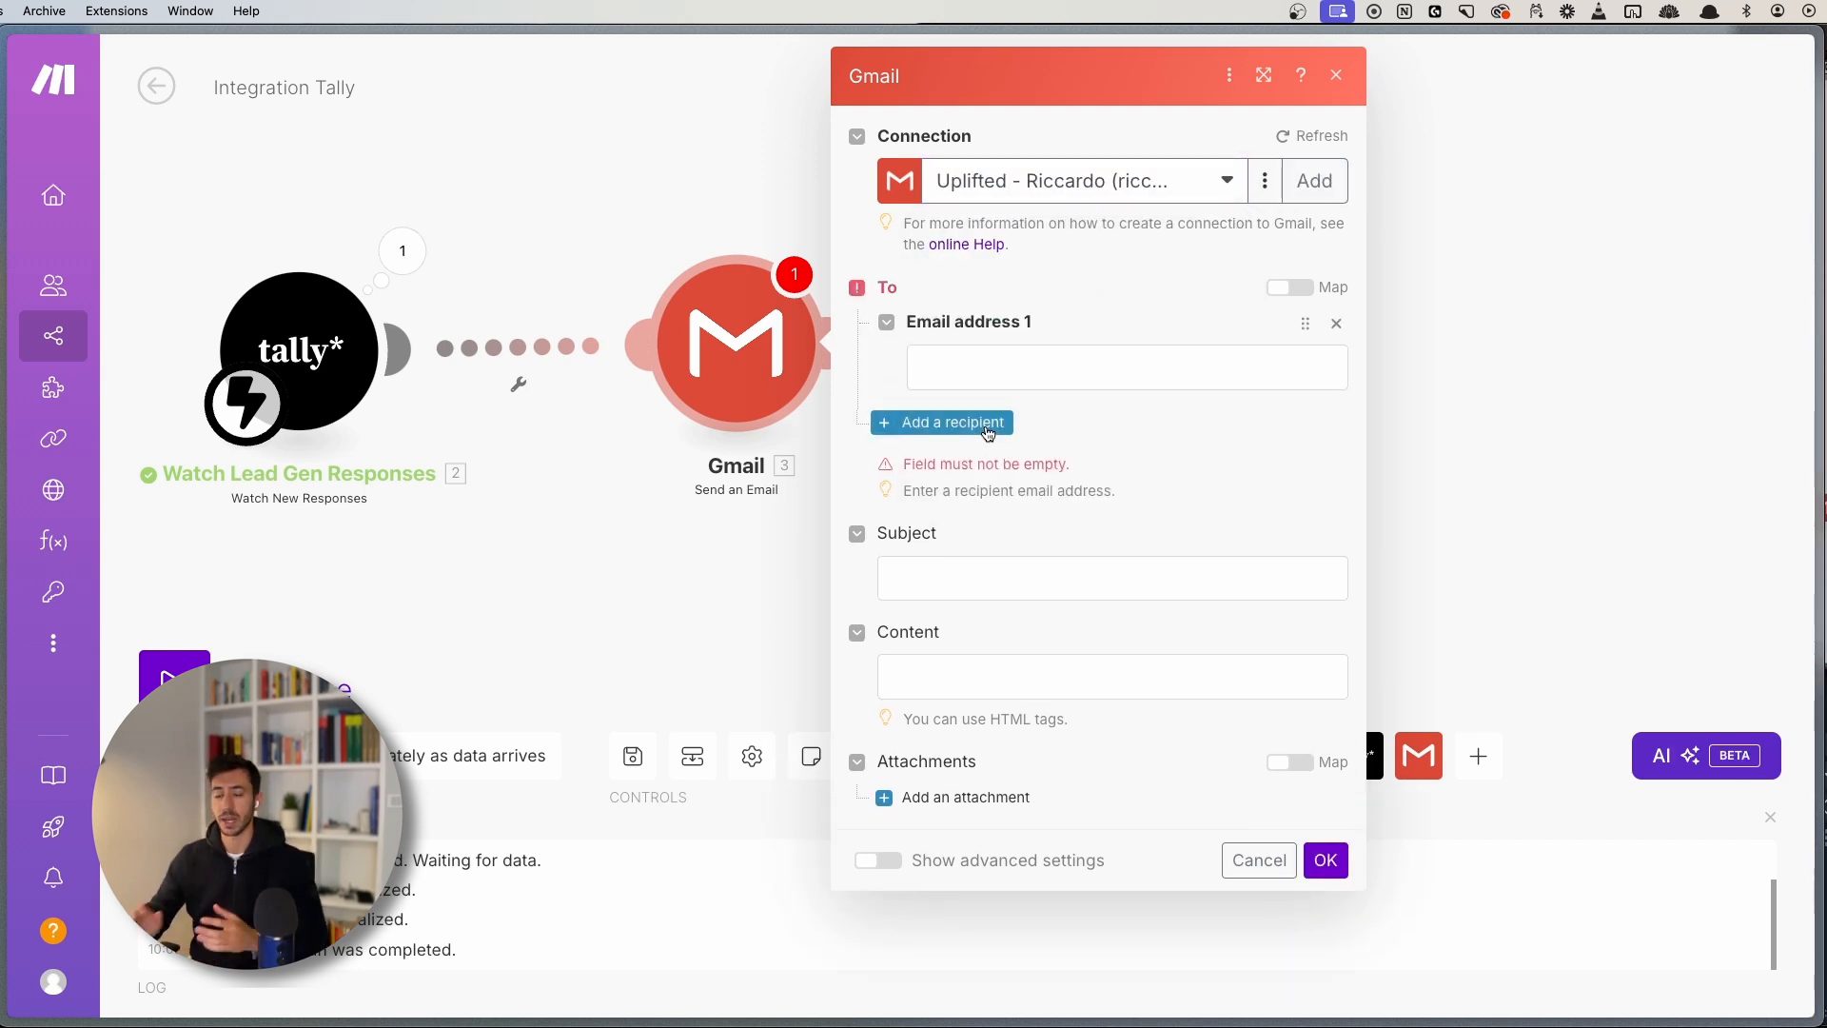
pyautogui.click(995, 365)
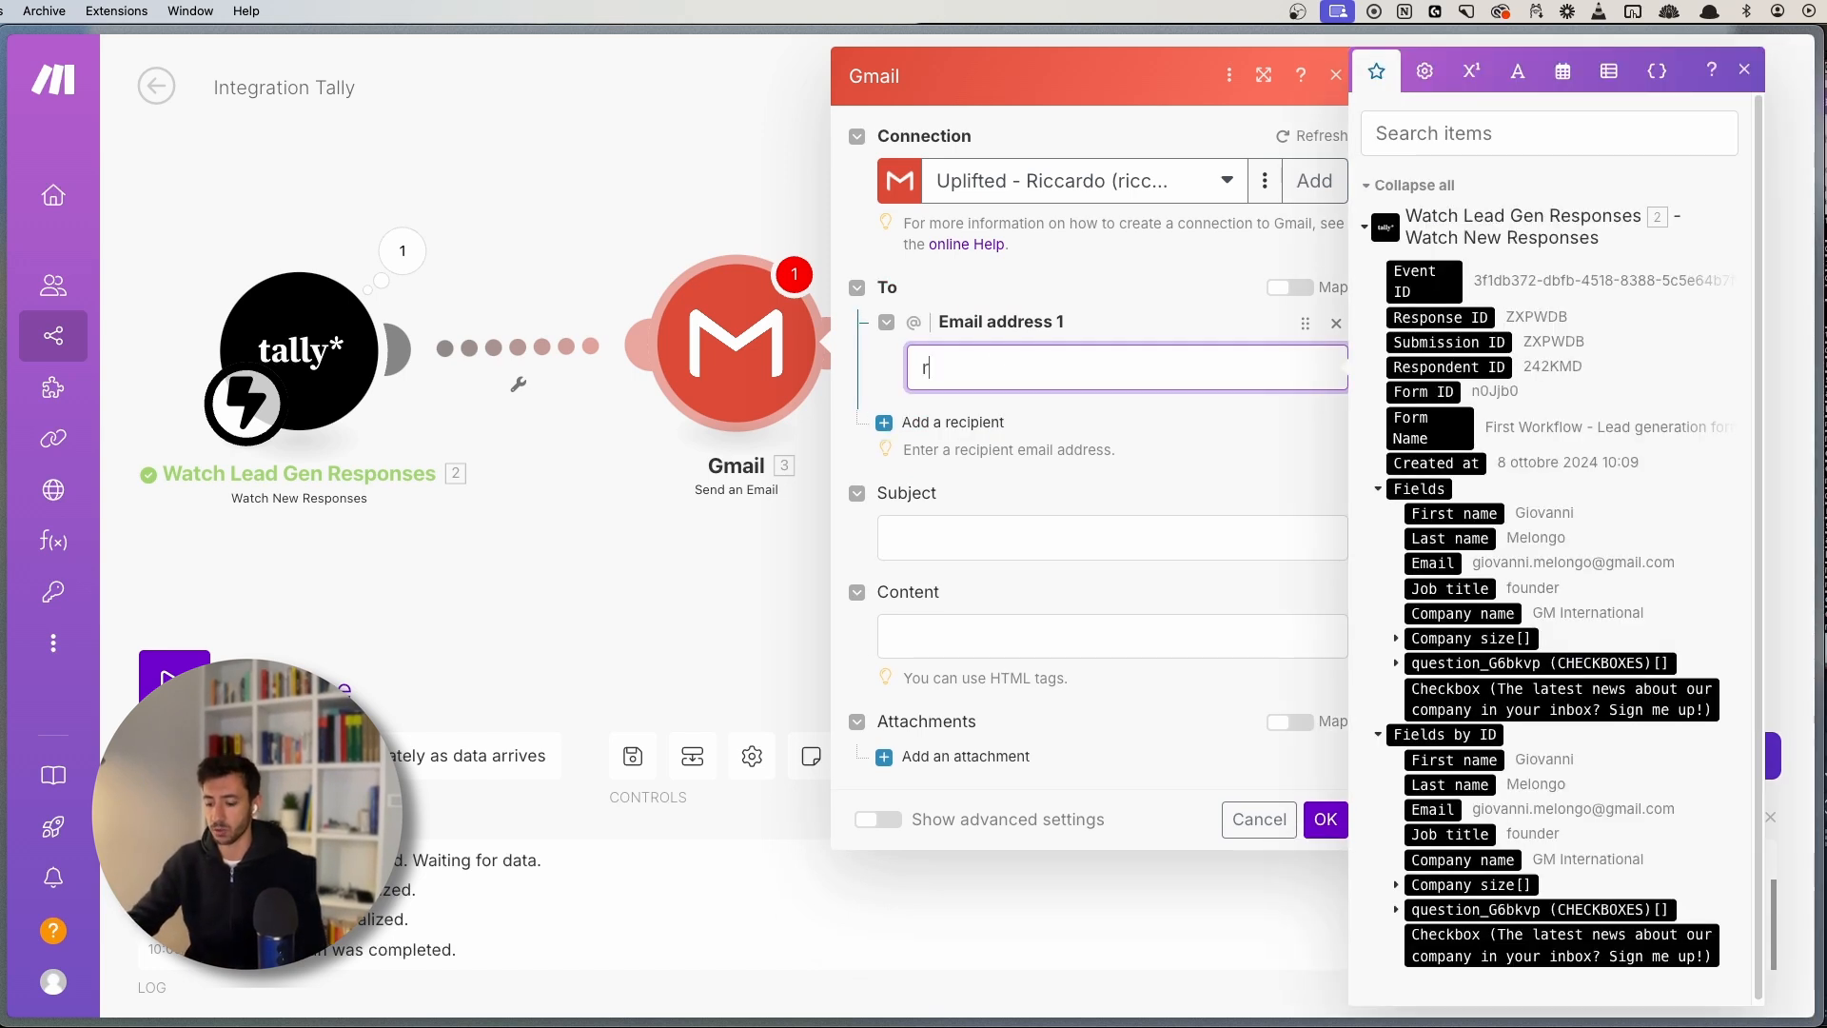
pyautogui.write('riccar')
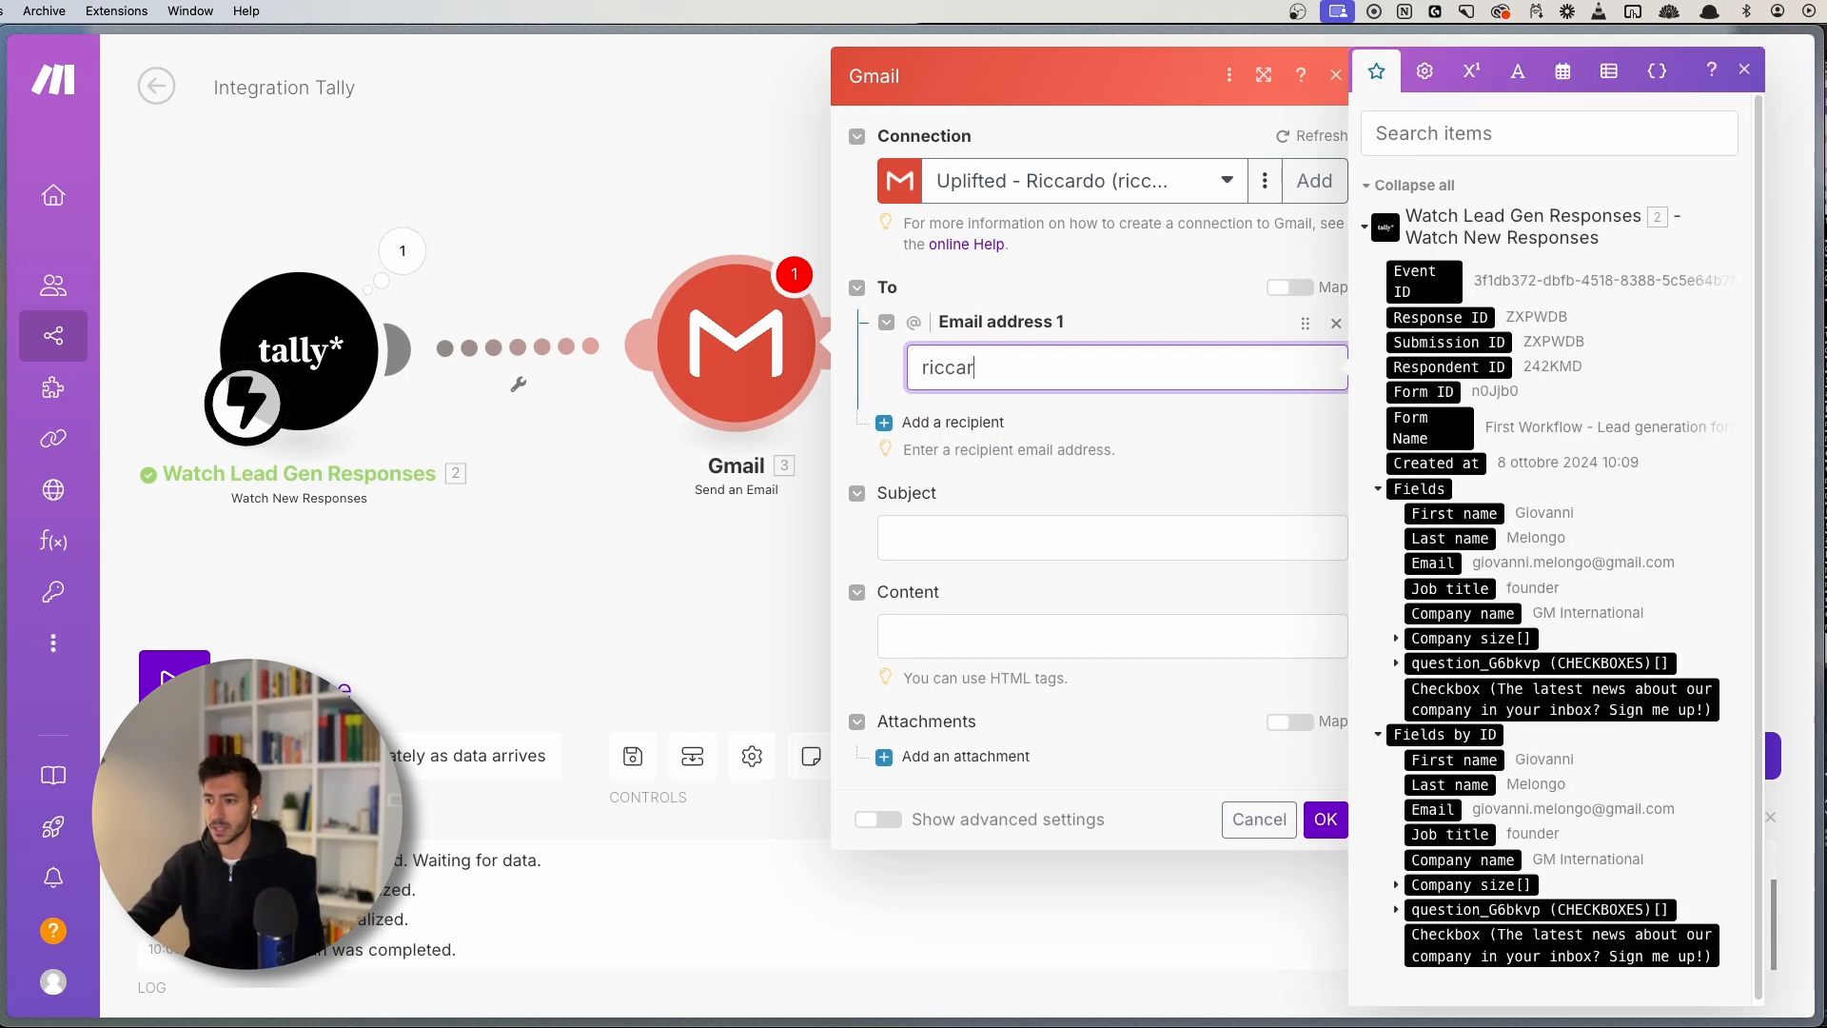
pyautogui.write('do.vand')
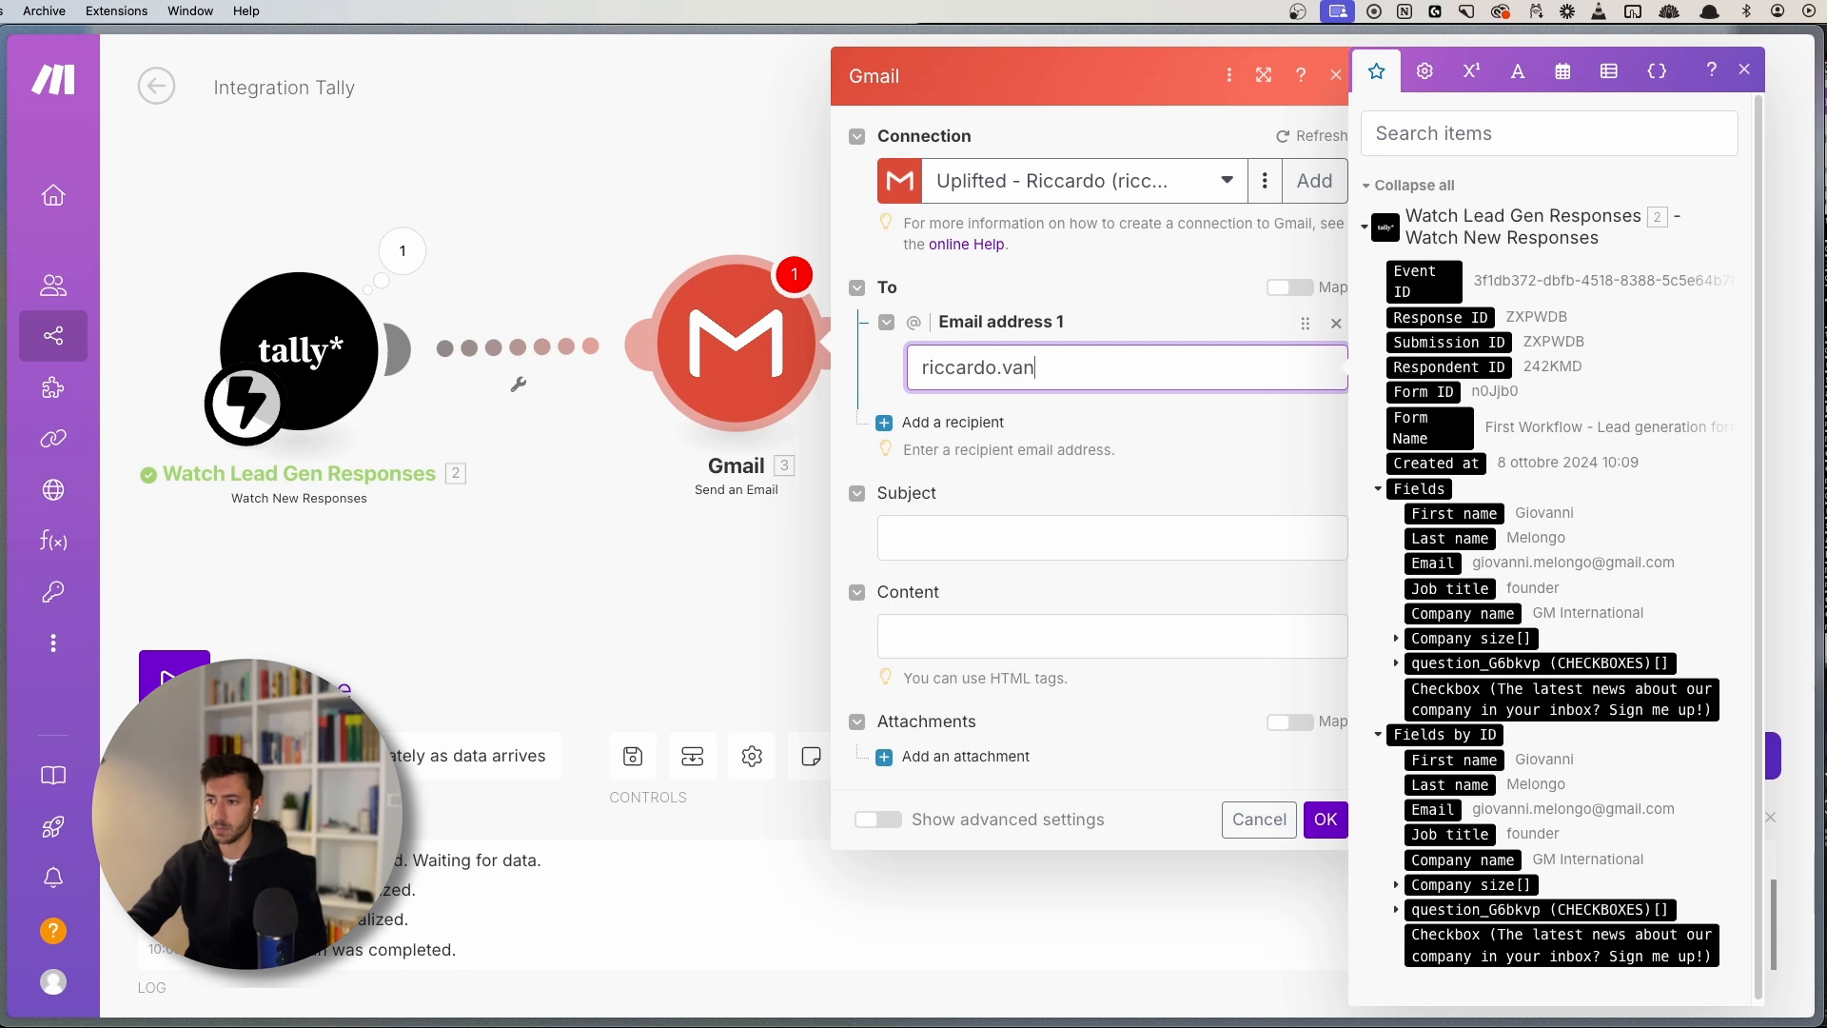
pyautogui.press('super+a')
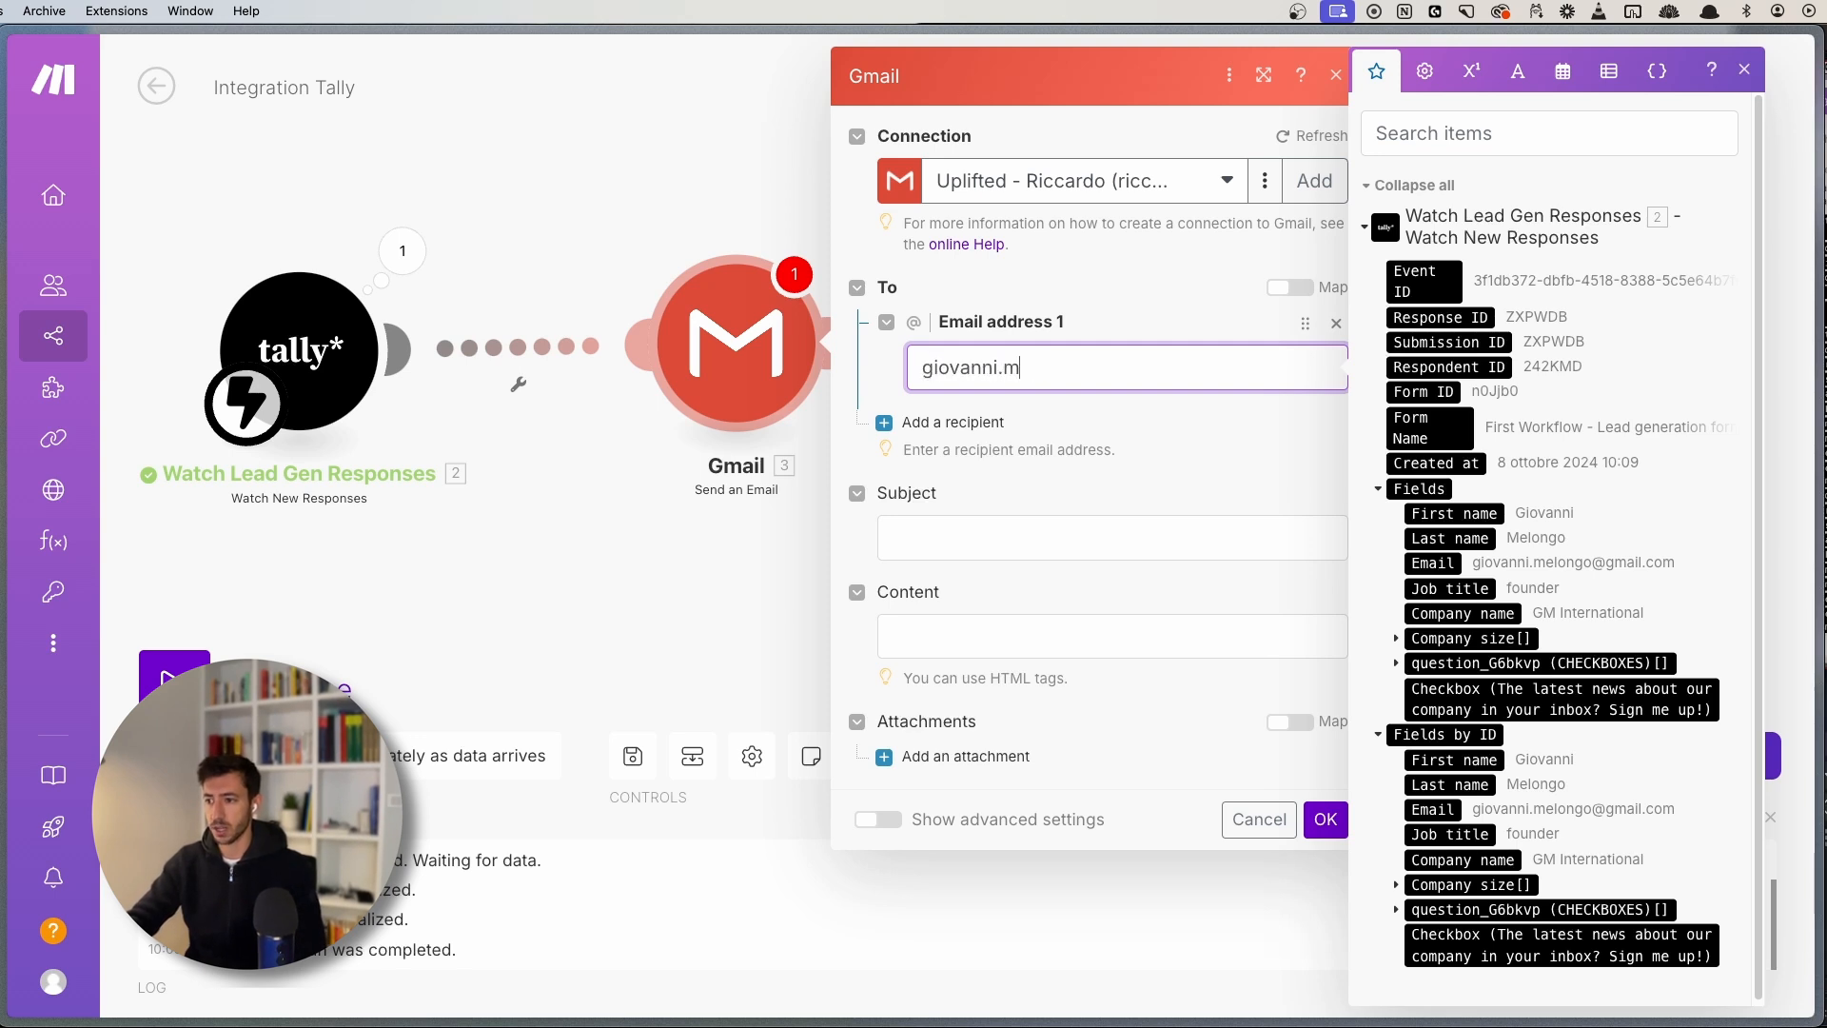
# - Set subject 'New Lead Received' and start the body with 'Lead Information:' and a 'Full Name' line
pyautogui.click(895, 545)
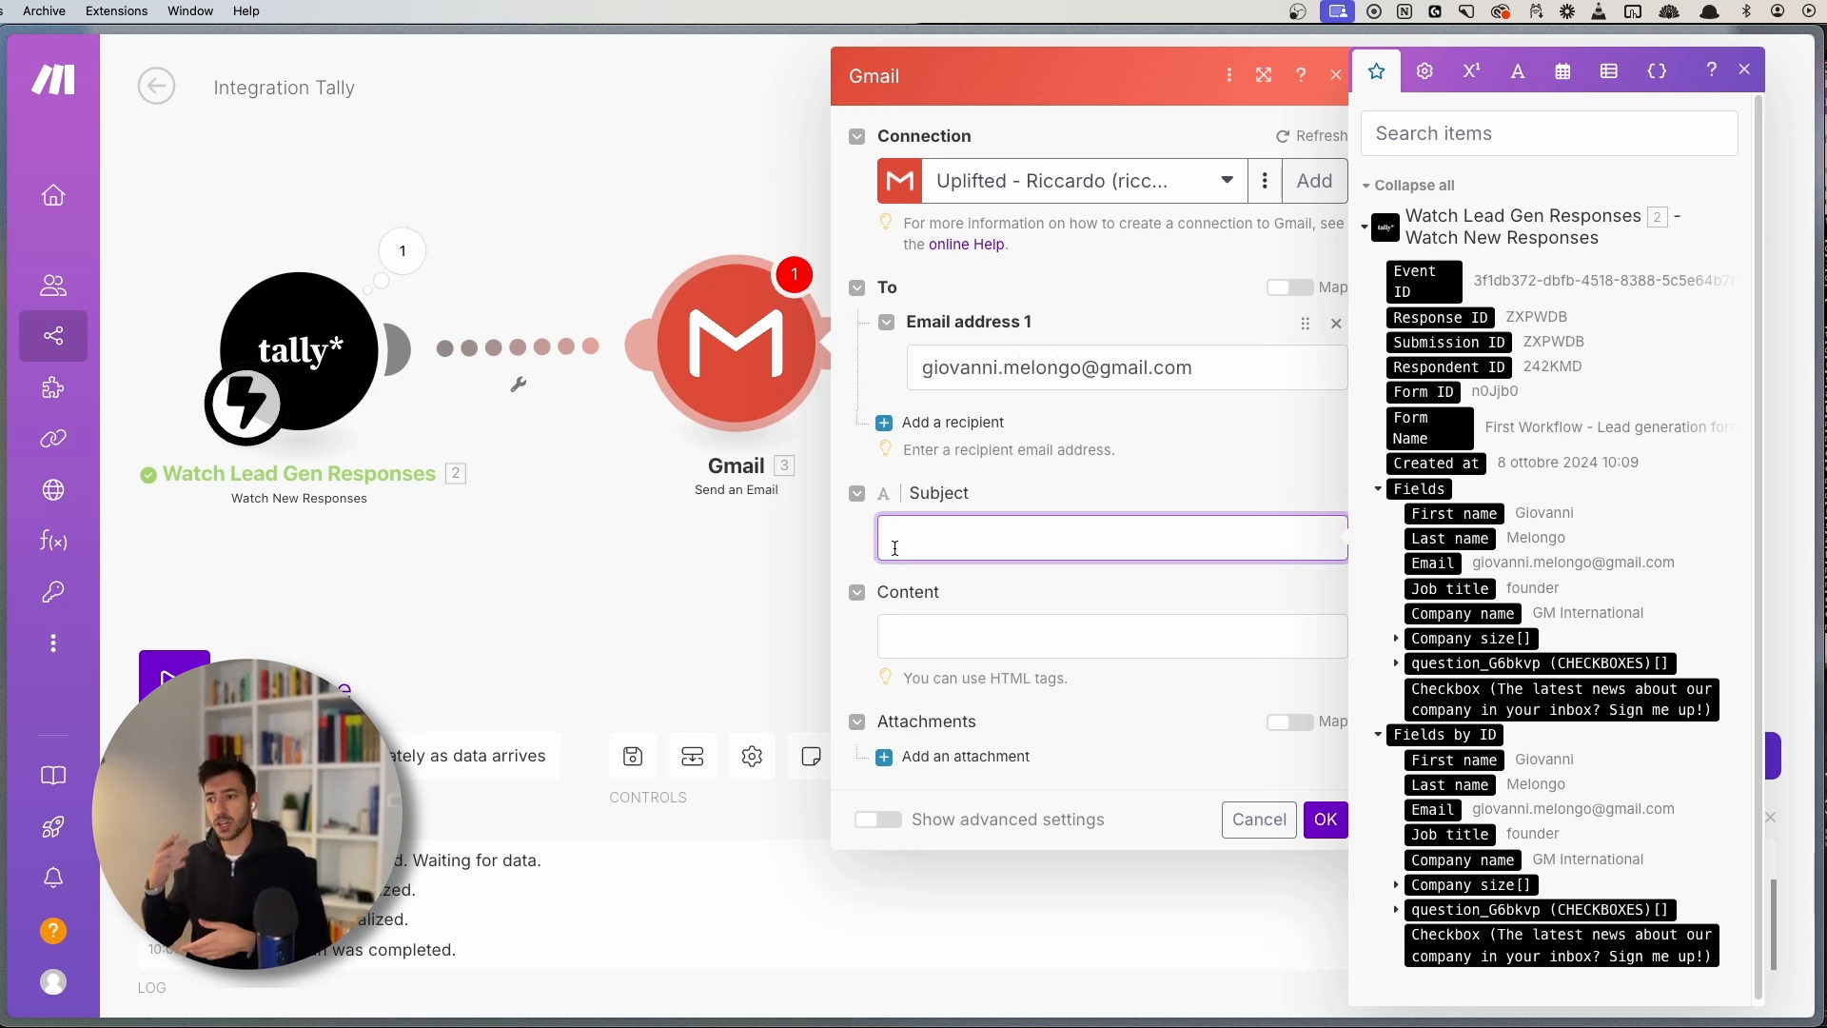
pyautogui.write('N')
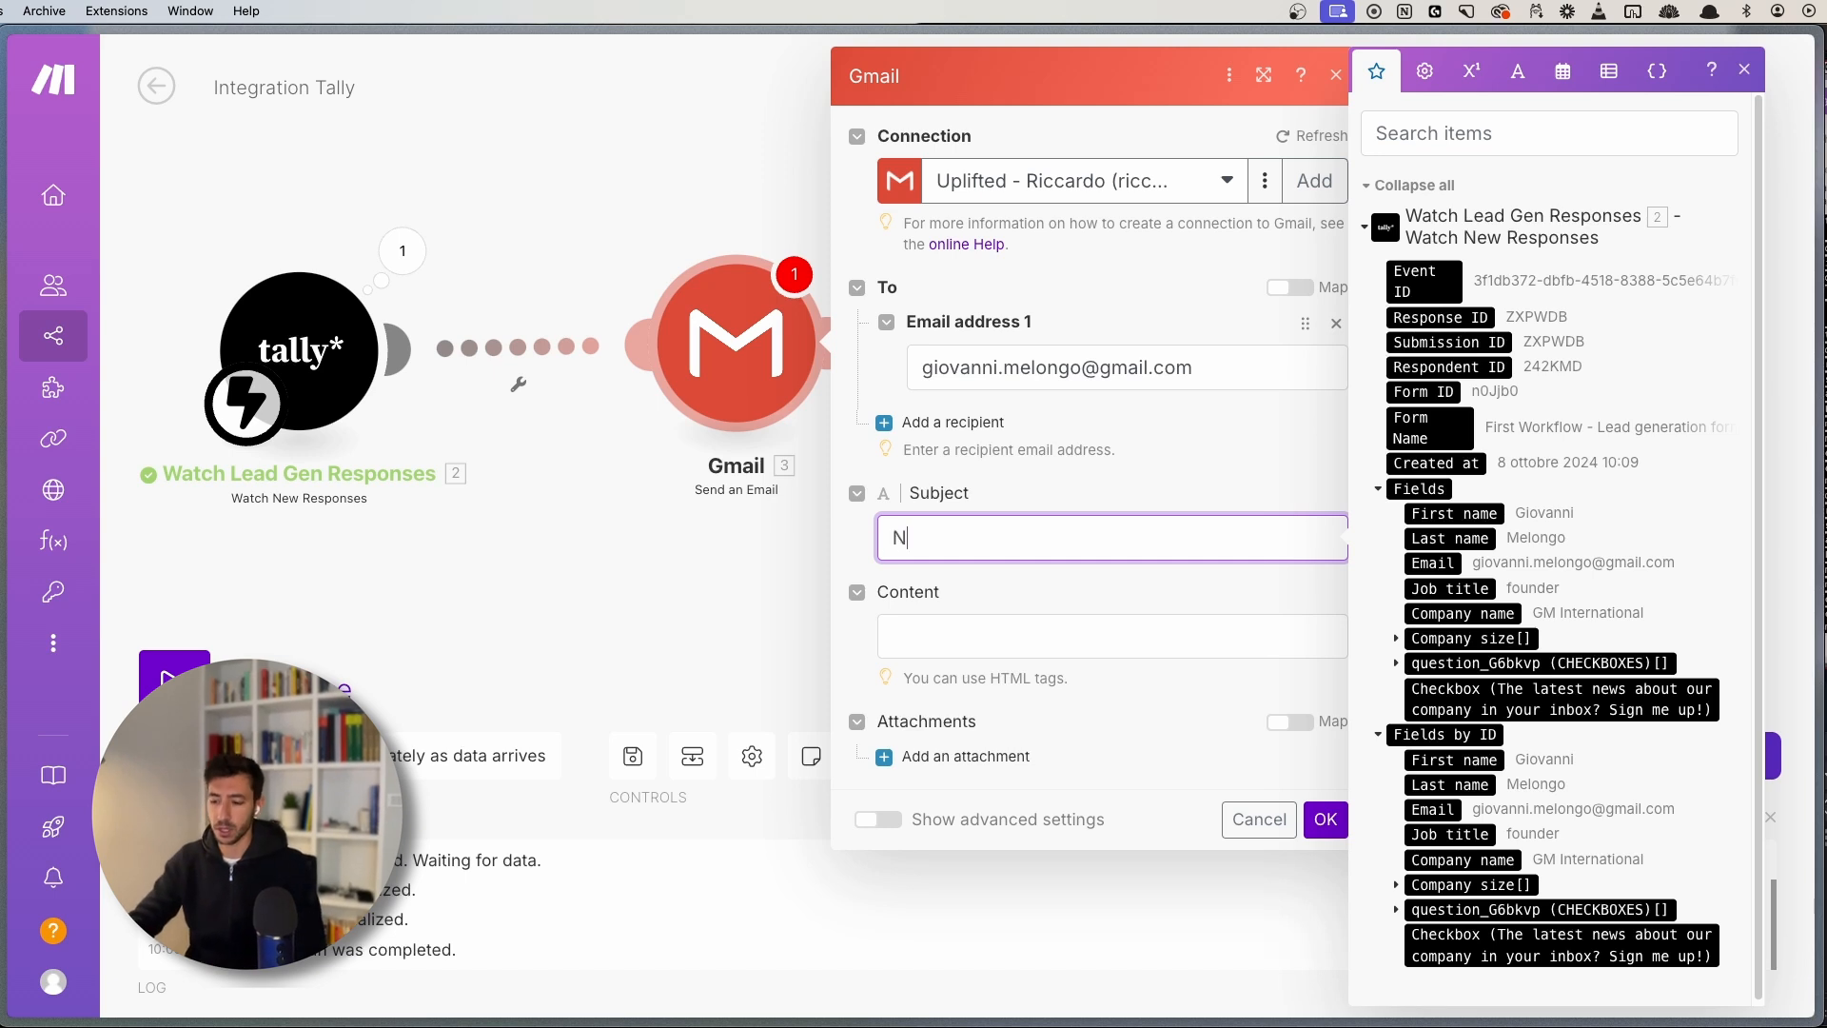
pyautogui.write('ew Lead Rec')
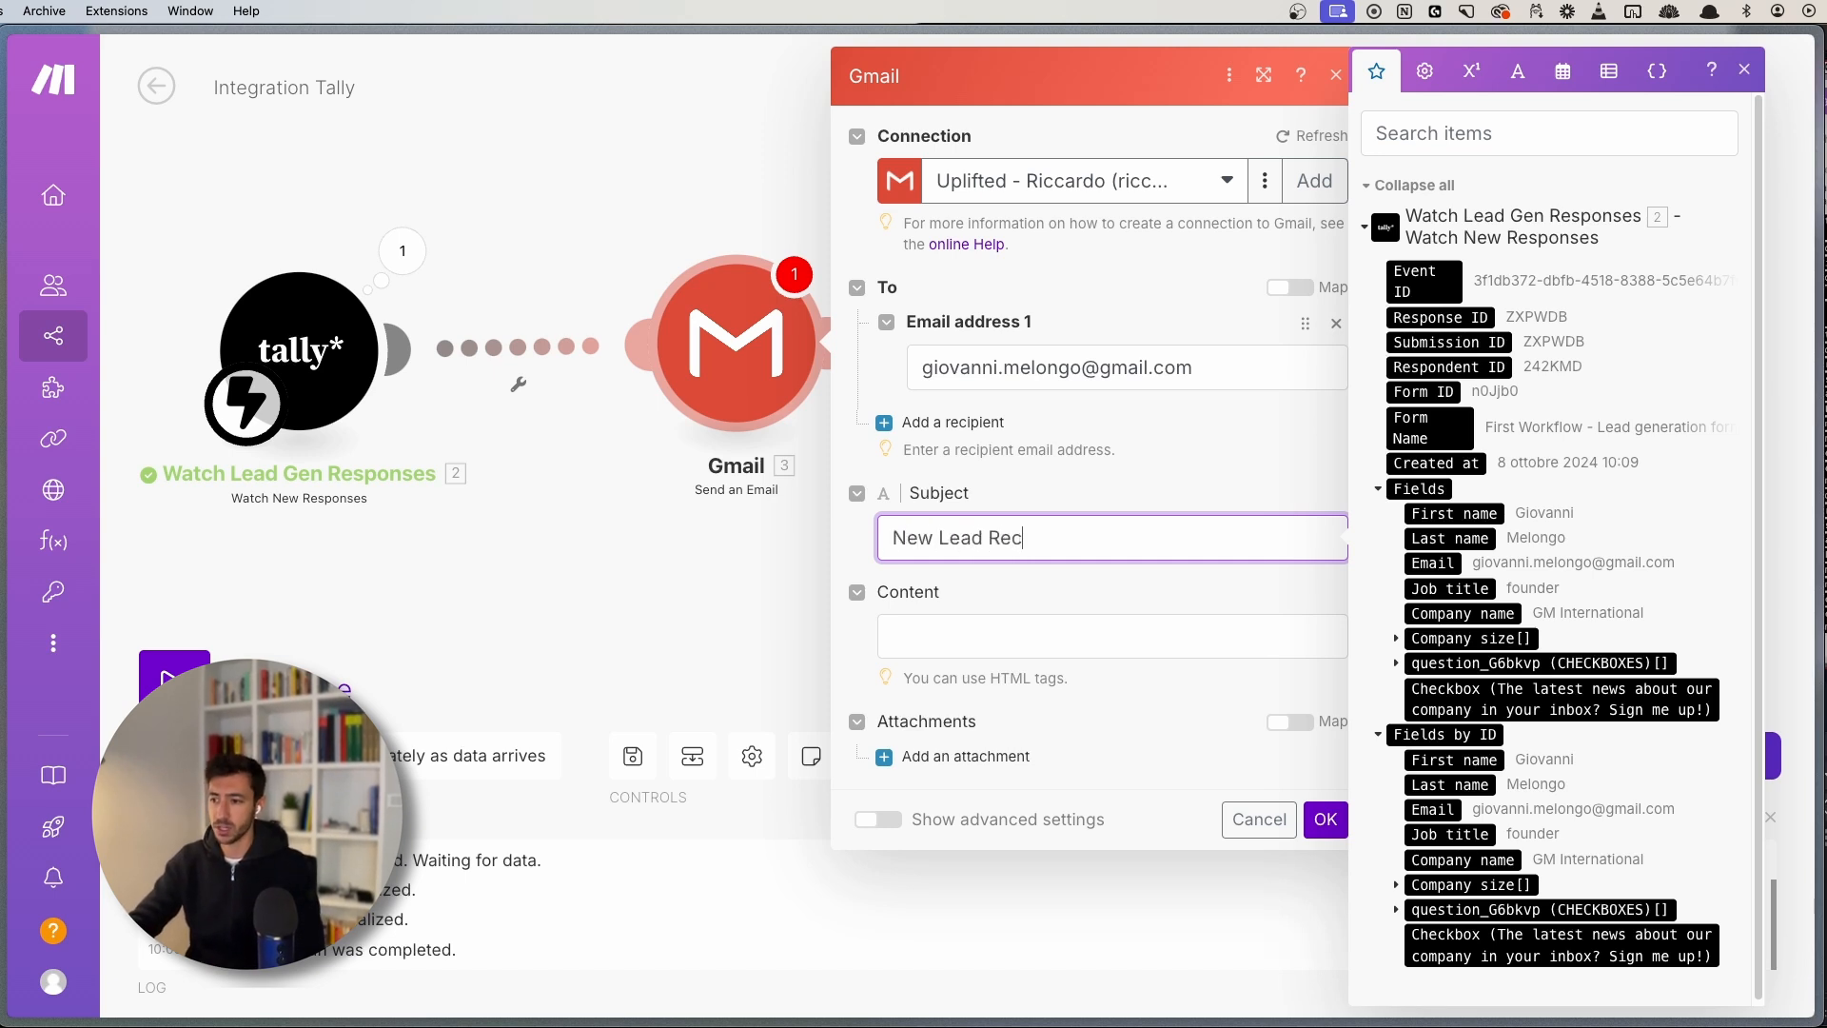
pyautogui.write('eived')
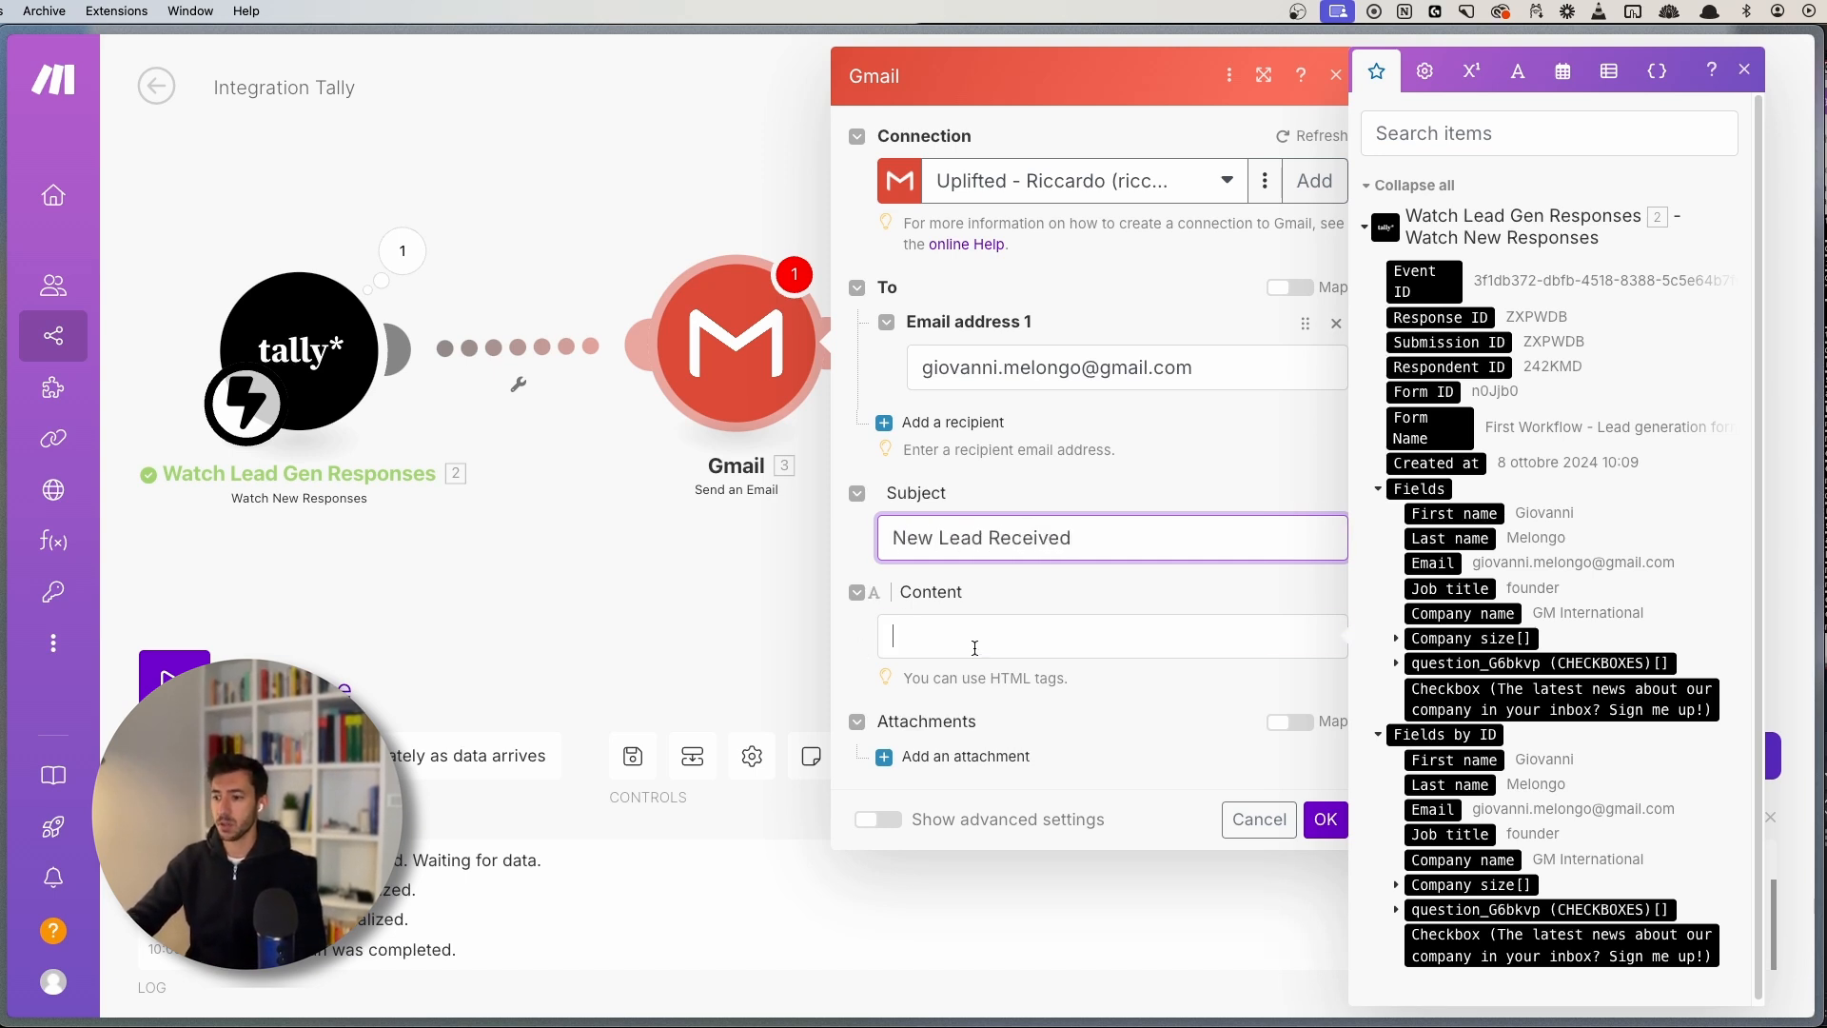
pyautogui.click(974, 650)
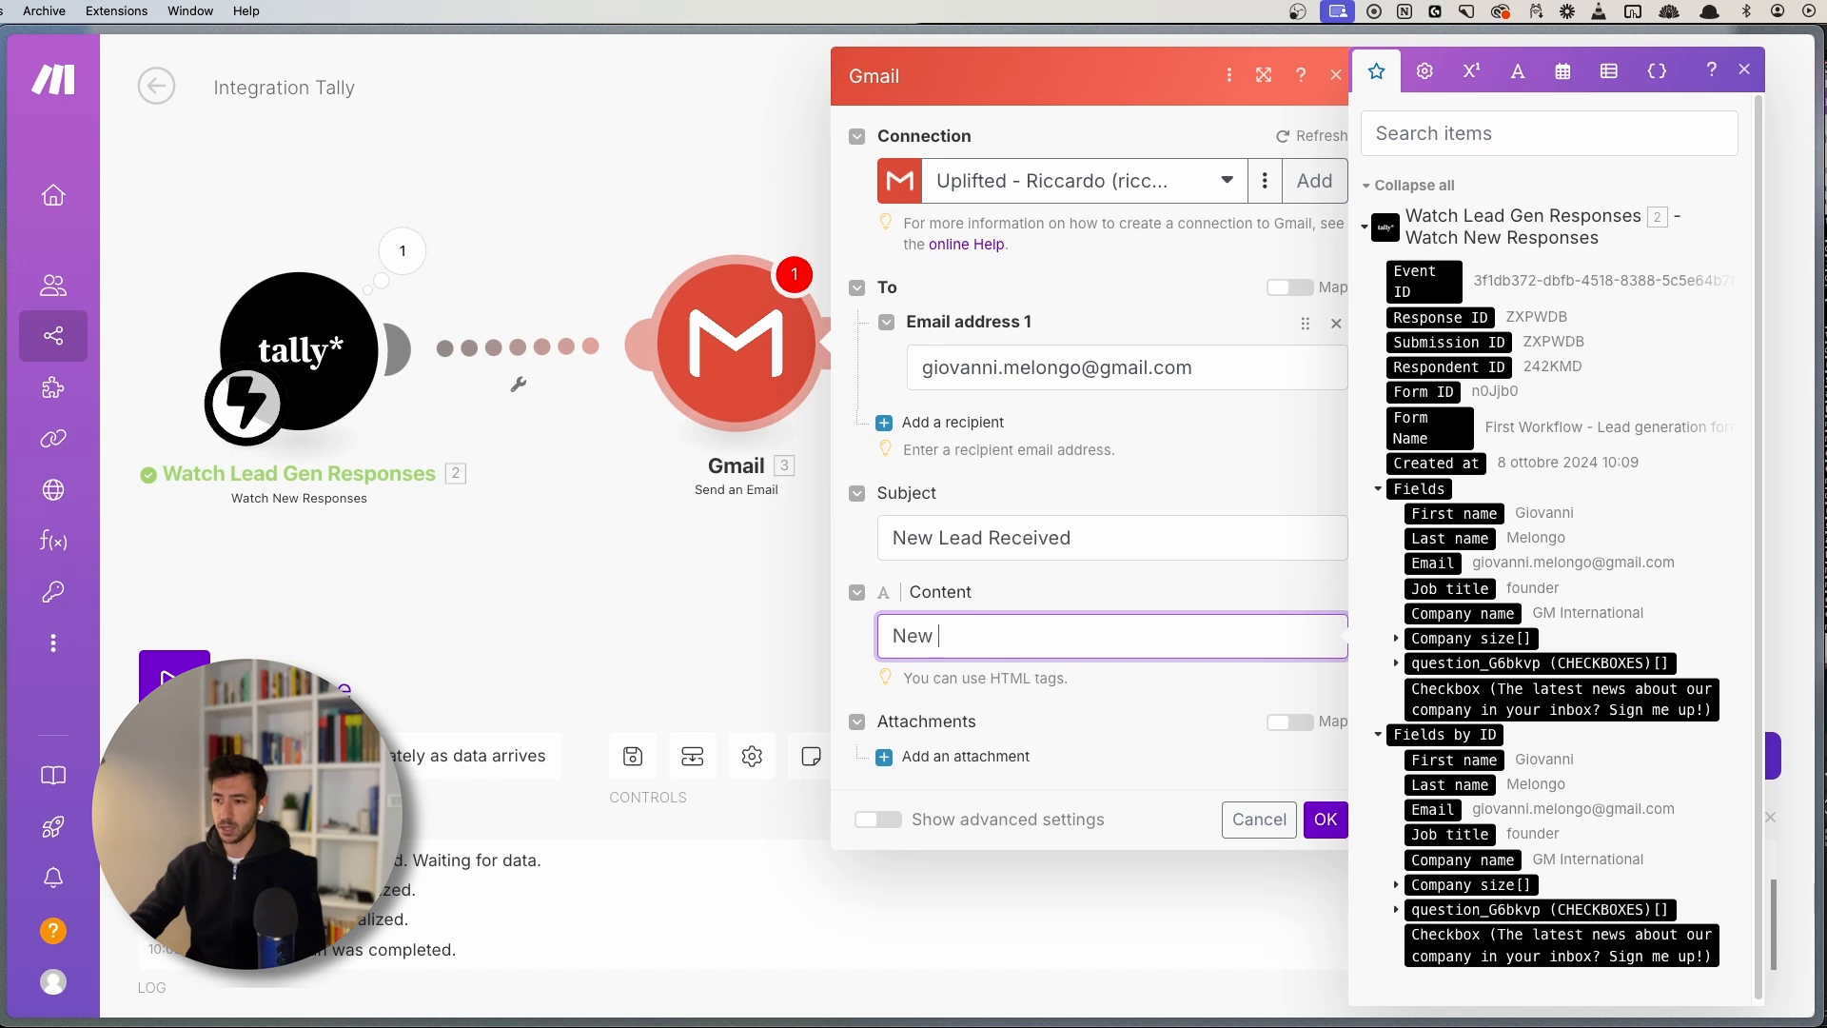
pyautogui.write('Lead Rece')
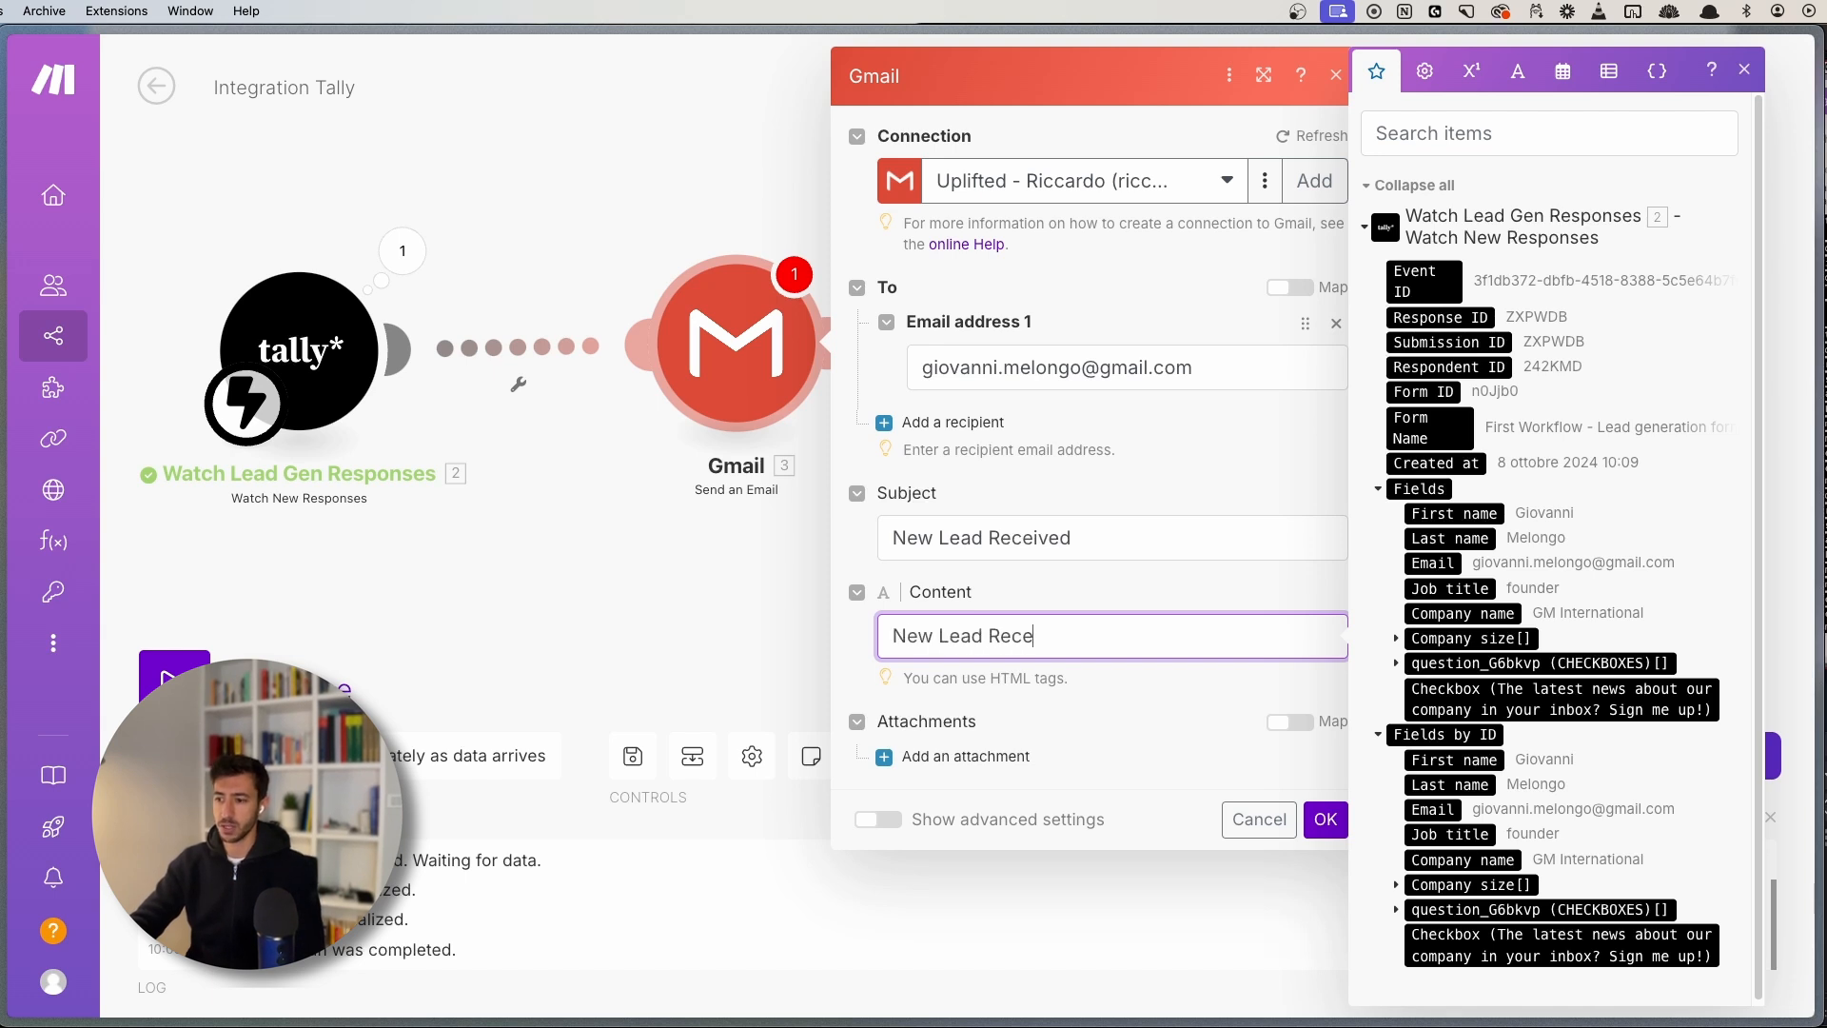
pyautogui.write('ived')
pyautogui.press('Return')
pyautogui.press('Return')
pyautogui.write('Lead ')
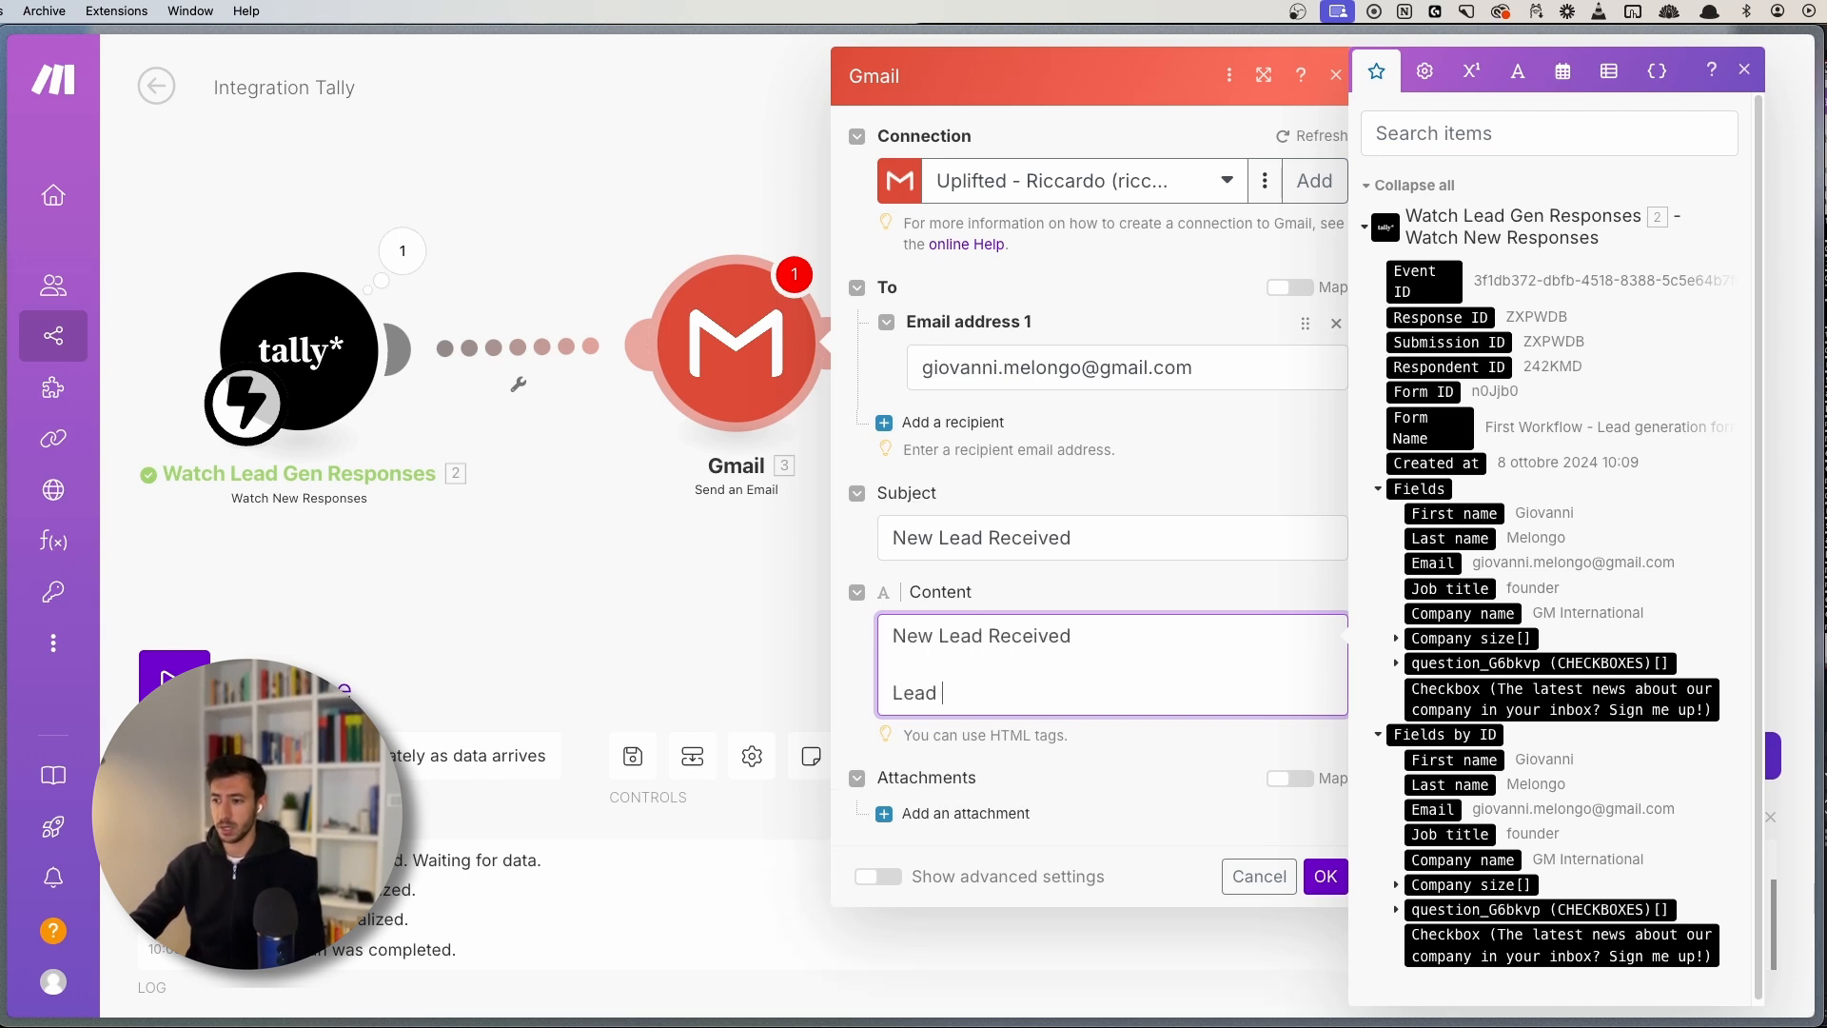
pyautogui.write('Information:')
pyautogui.press('Return')
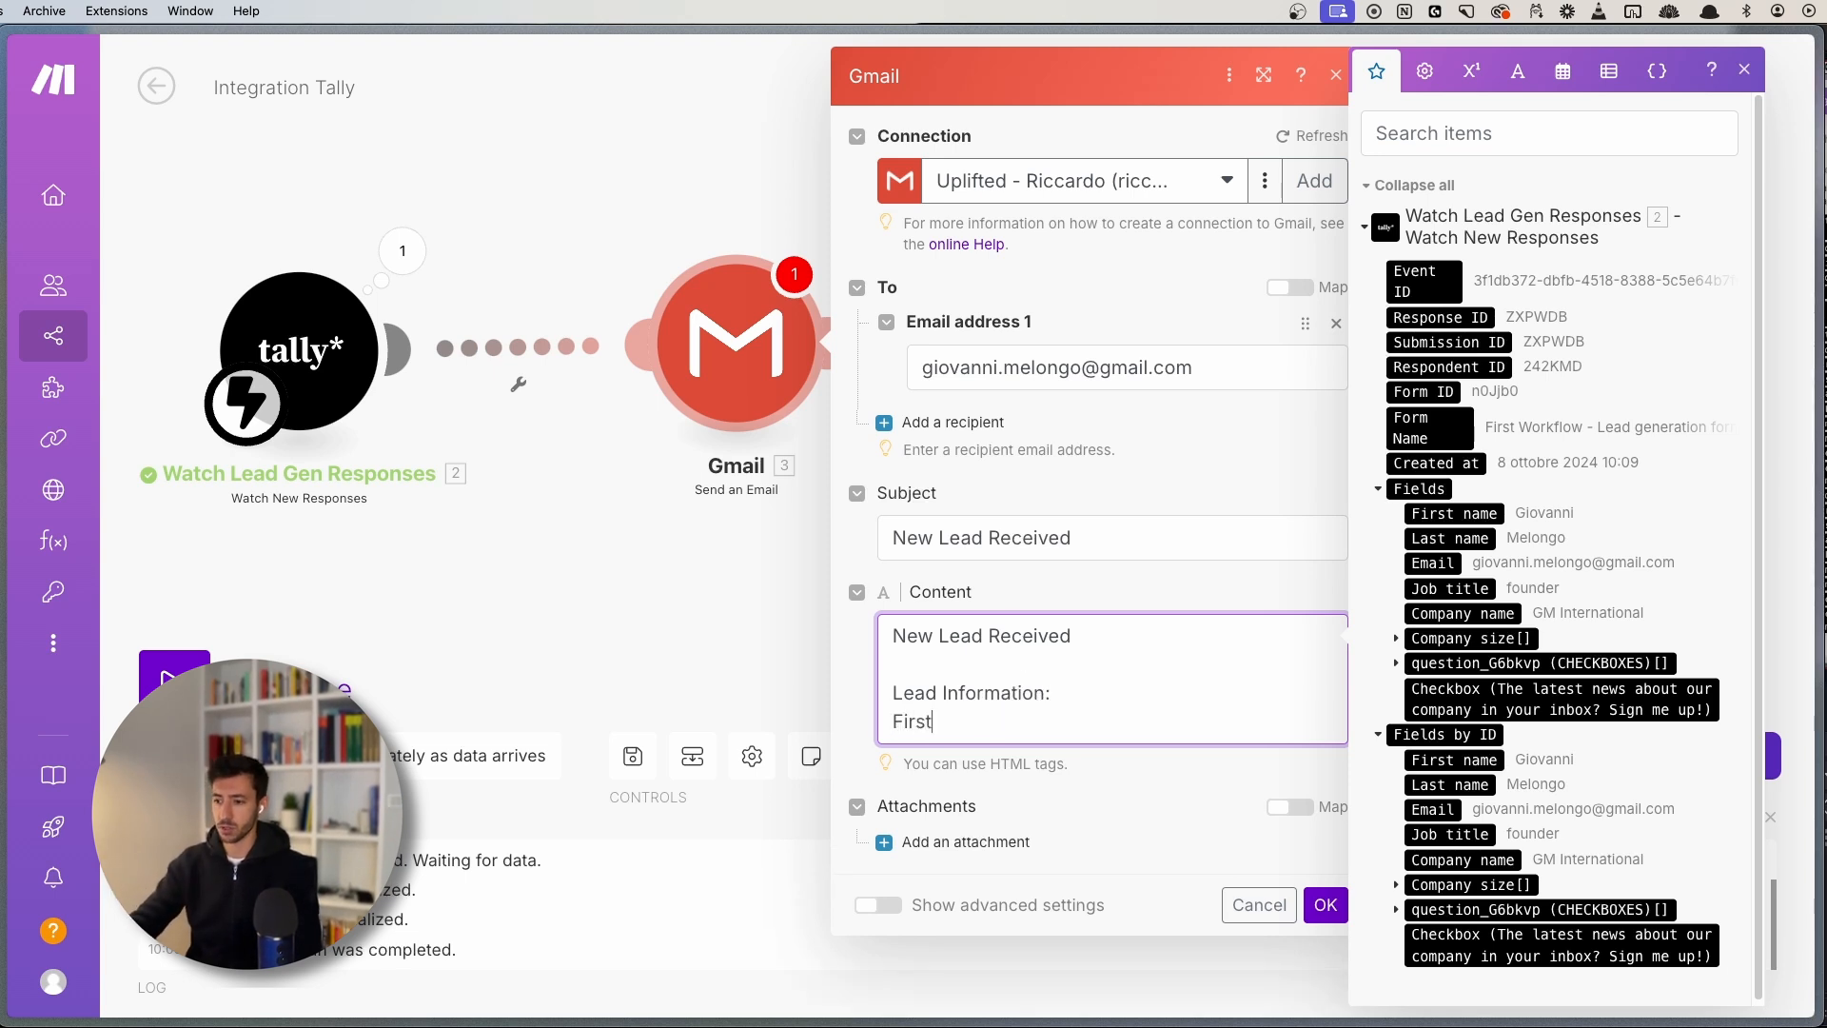
pyautogui.write('First Name:')
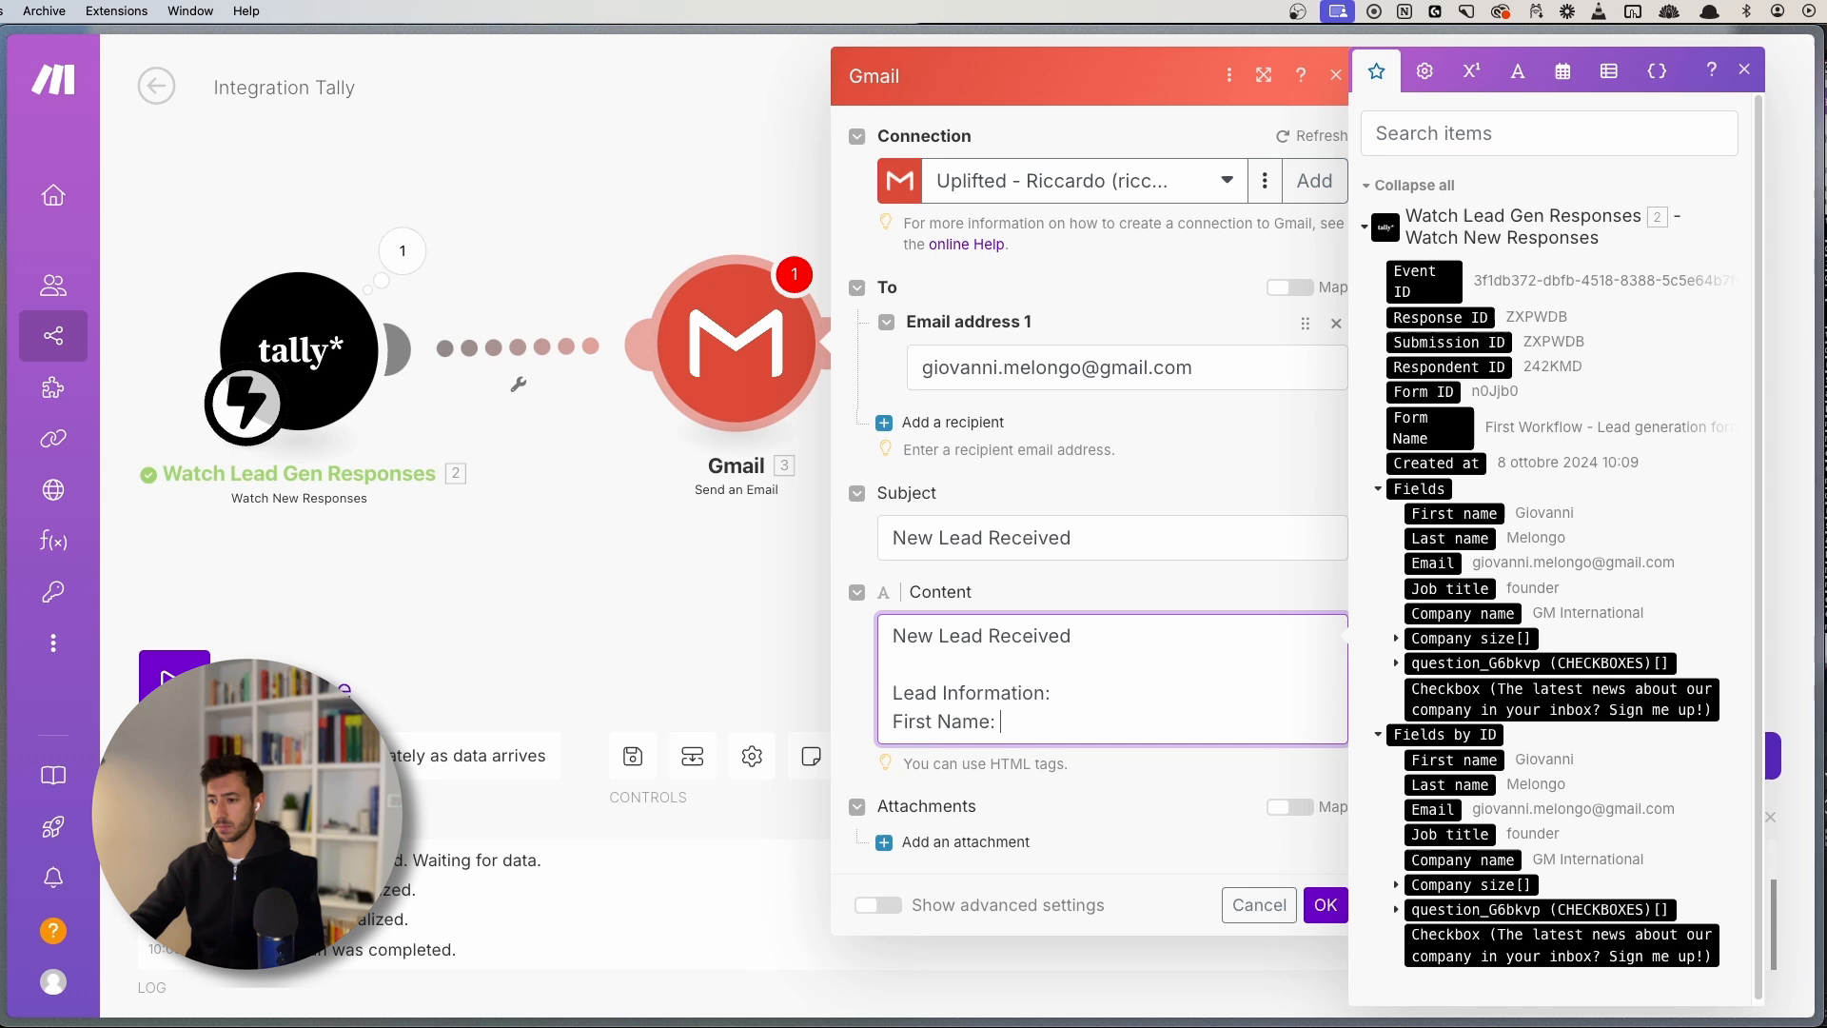
pyautogui.press('super+BackSpace')
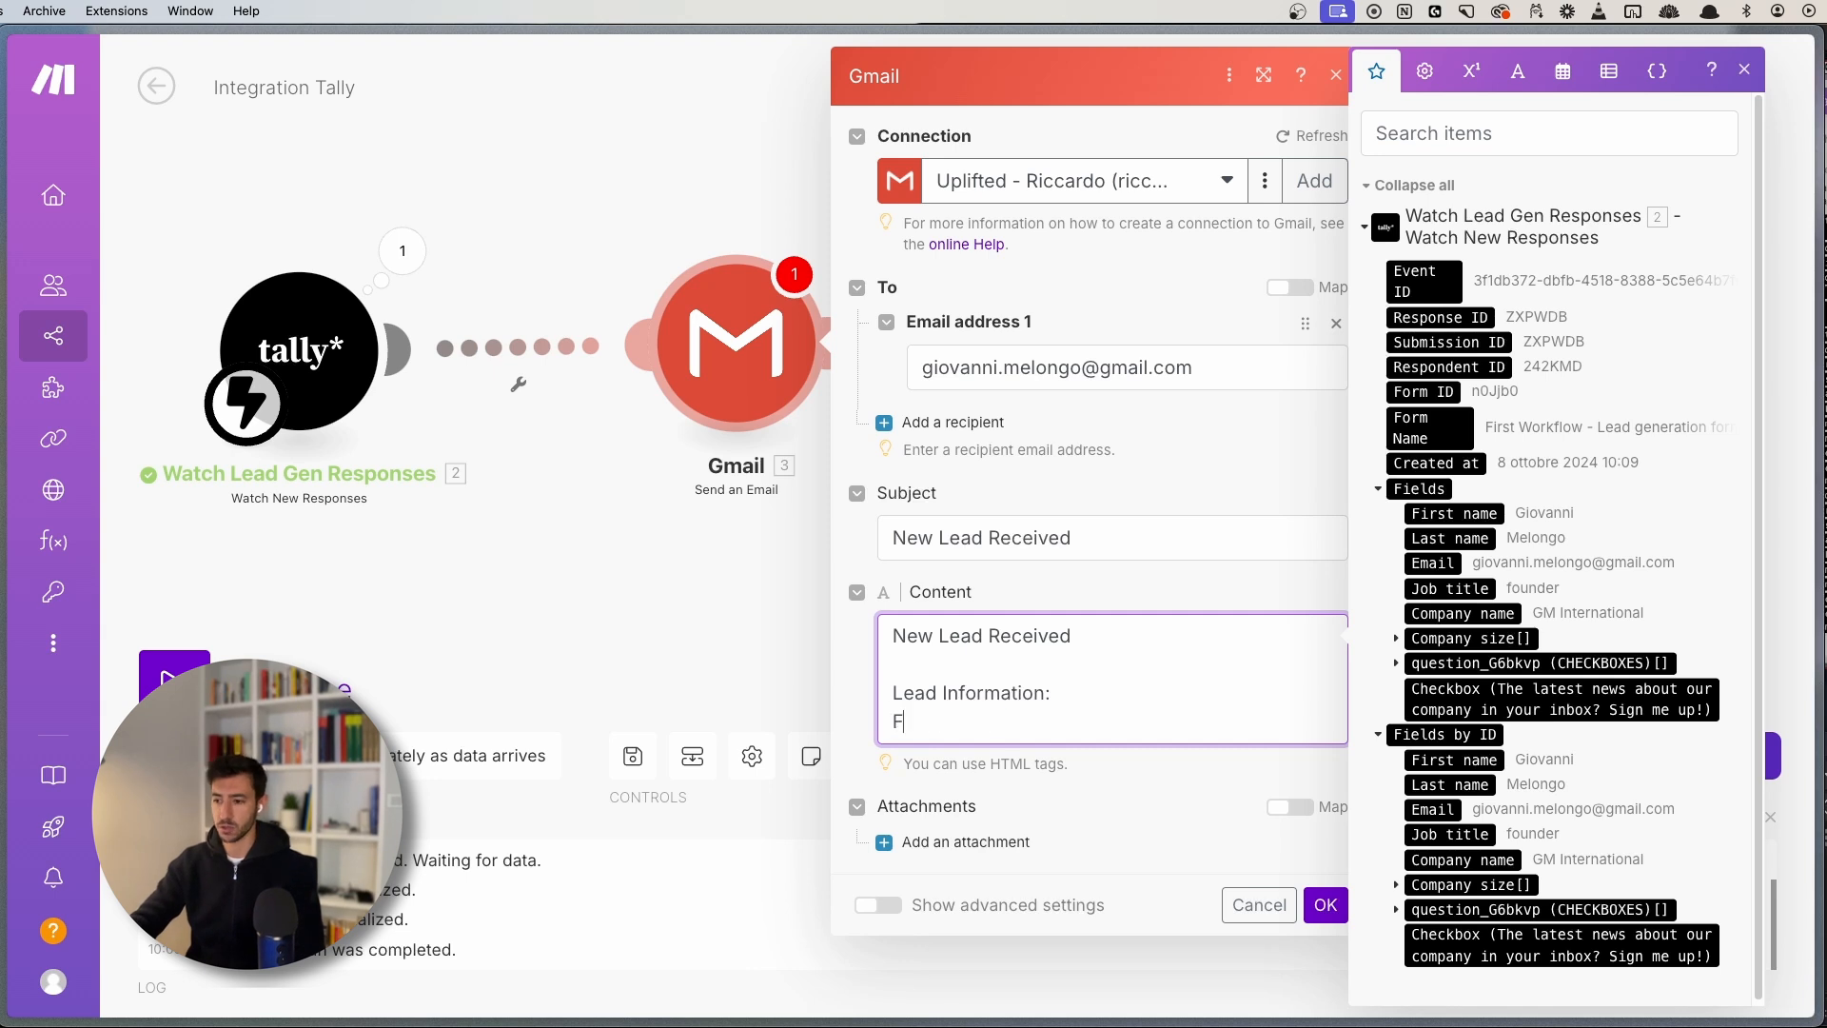
pyautogui.write('Full Name:')
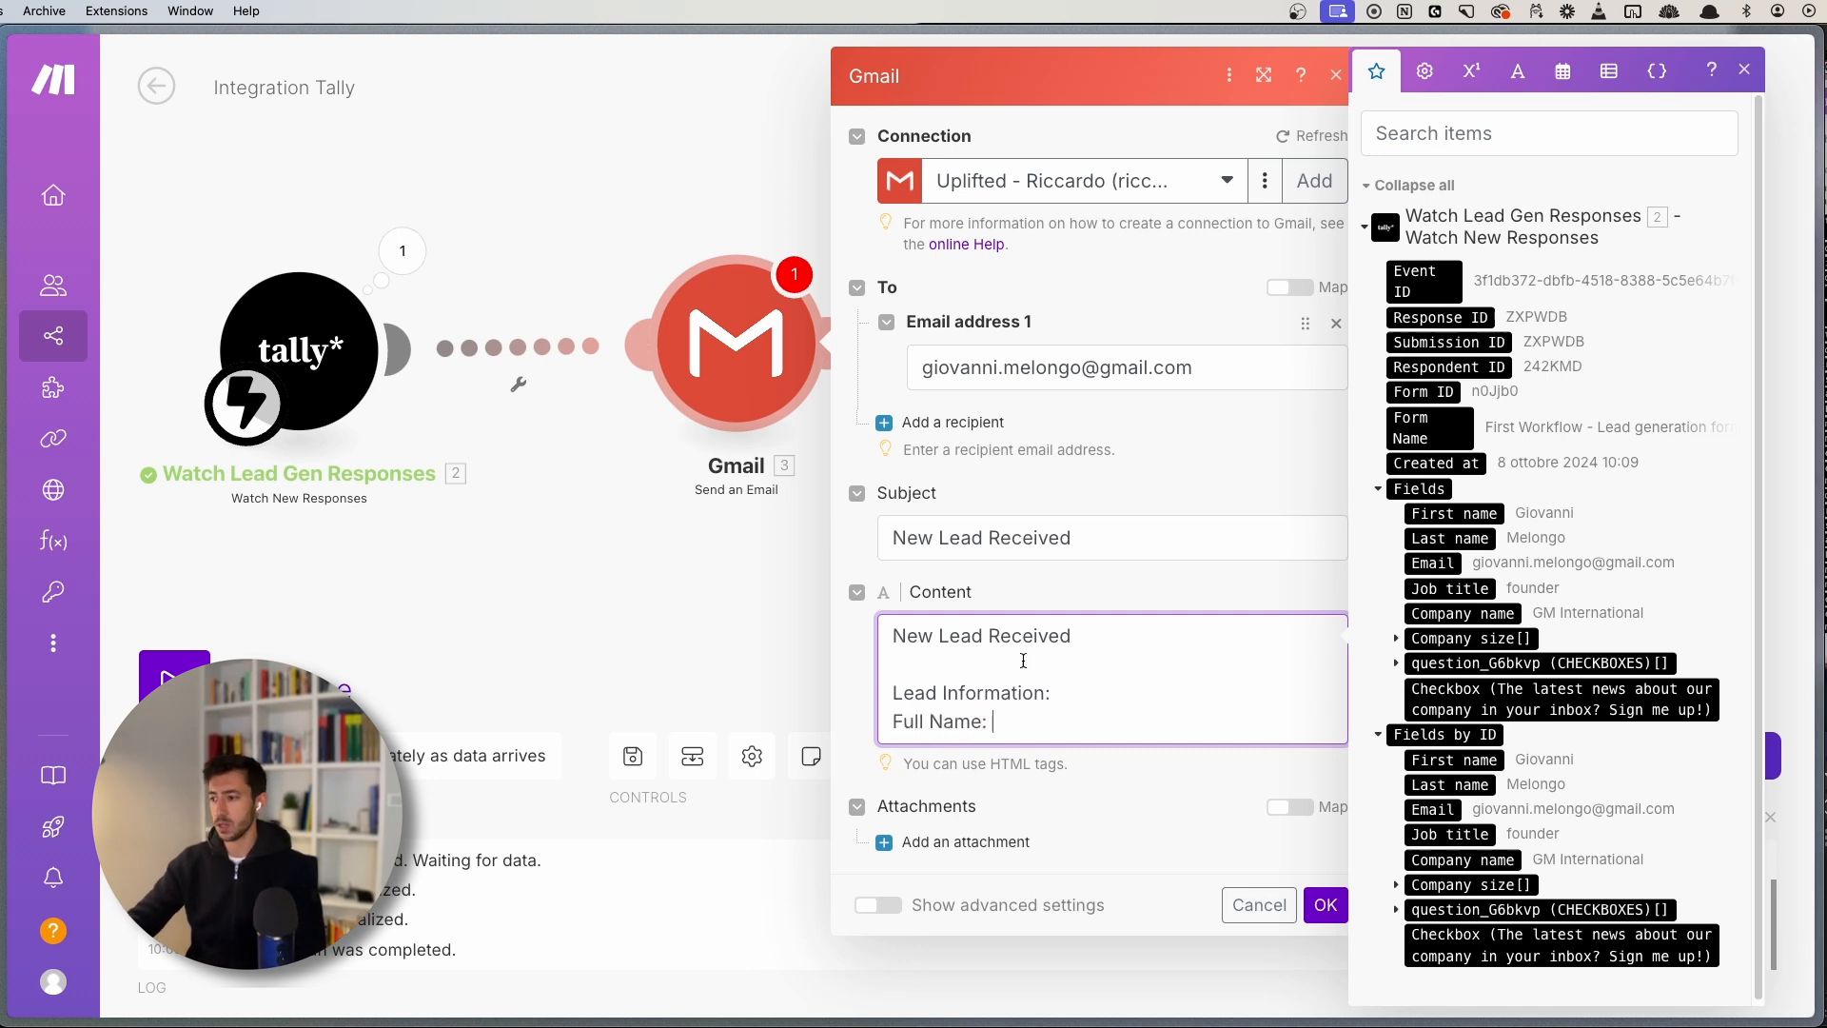
# - Map first and last name after Full Name, then add mapped 'Email:' and 'Job Title:' lines
pyautogui.click(1476, 522)
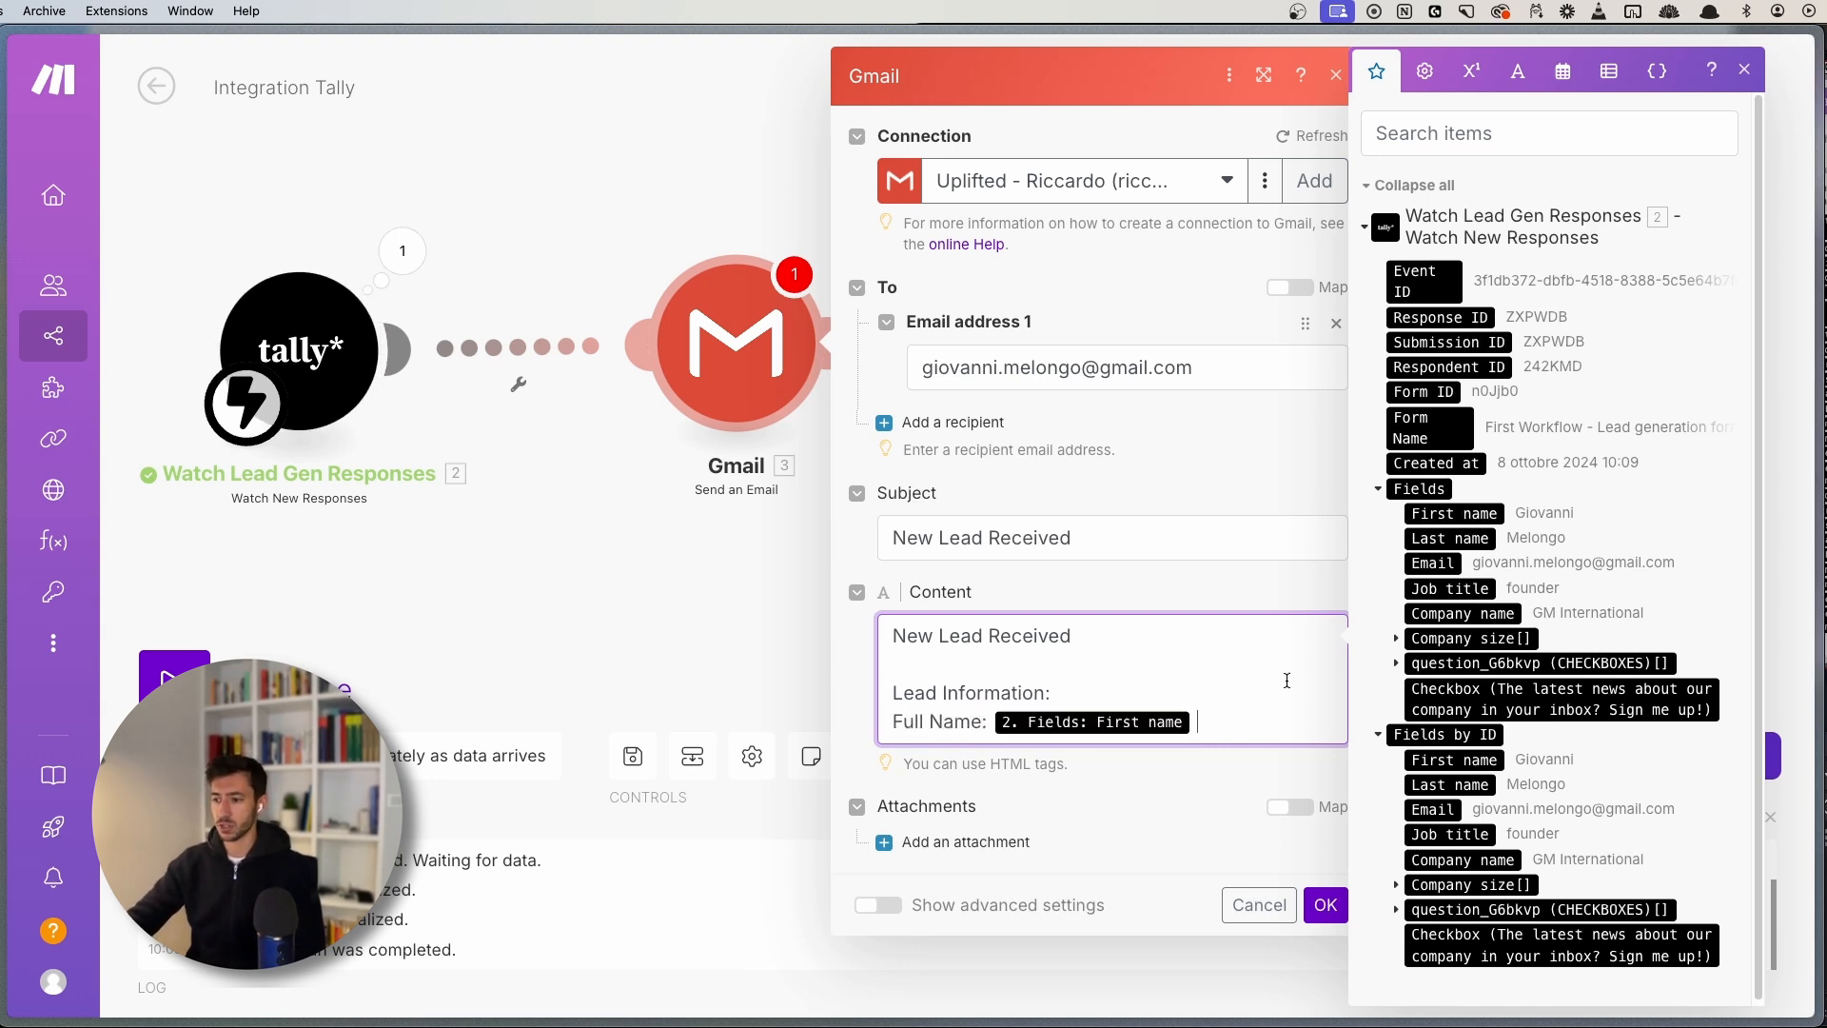
pyautogui.click(1470, 537)
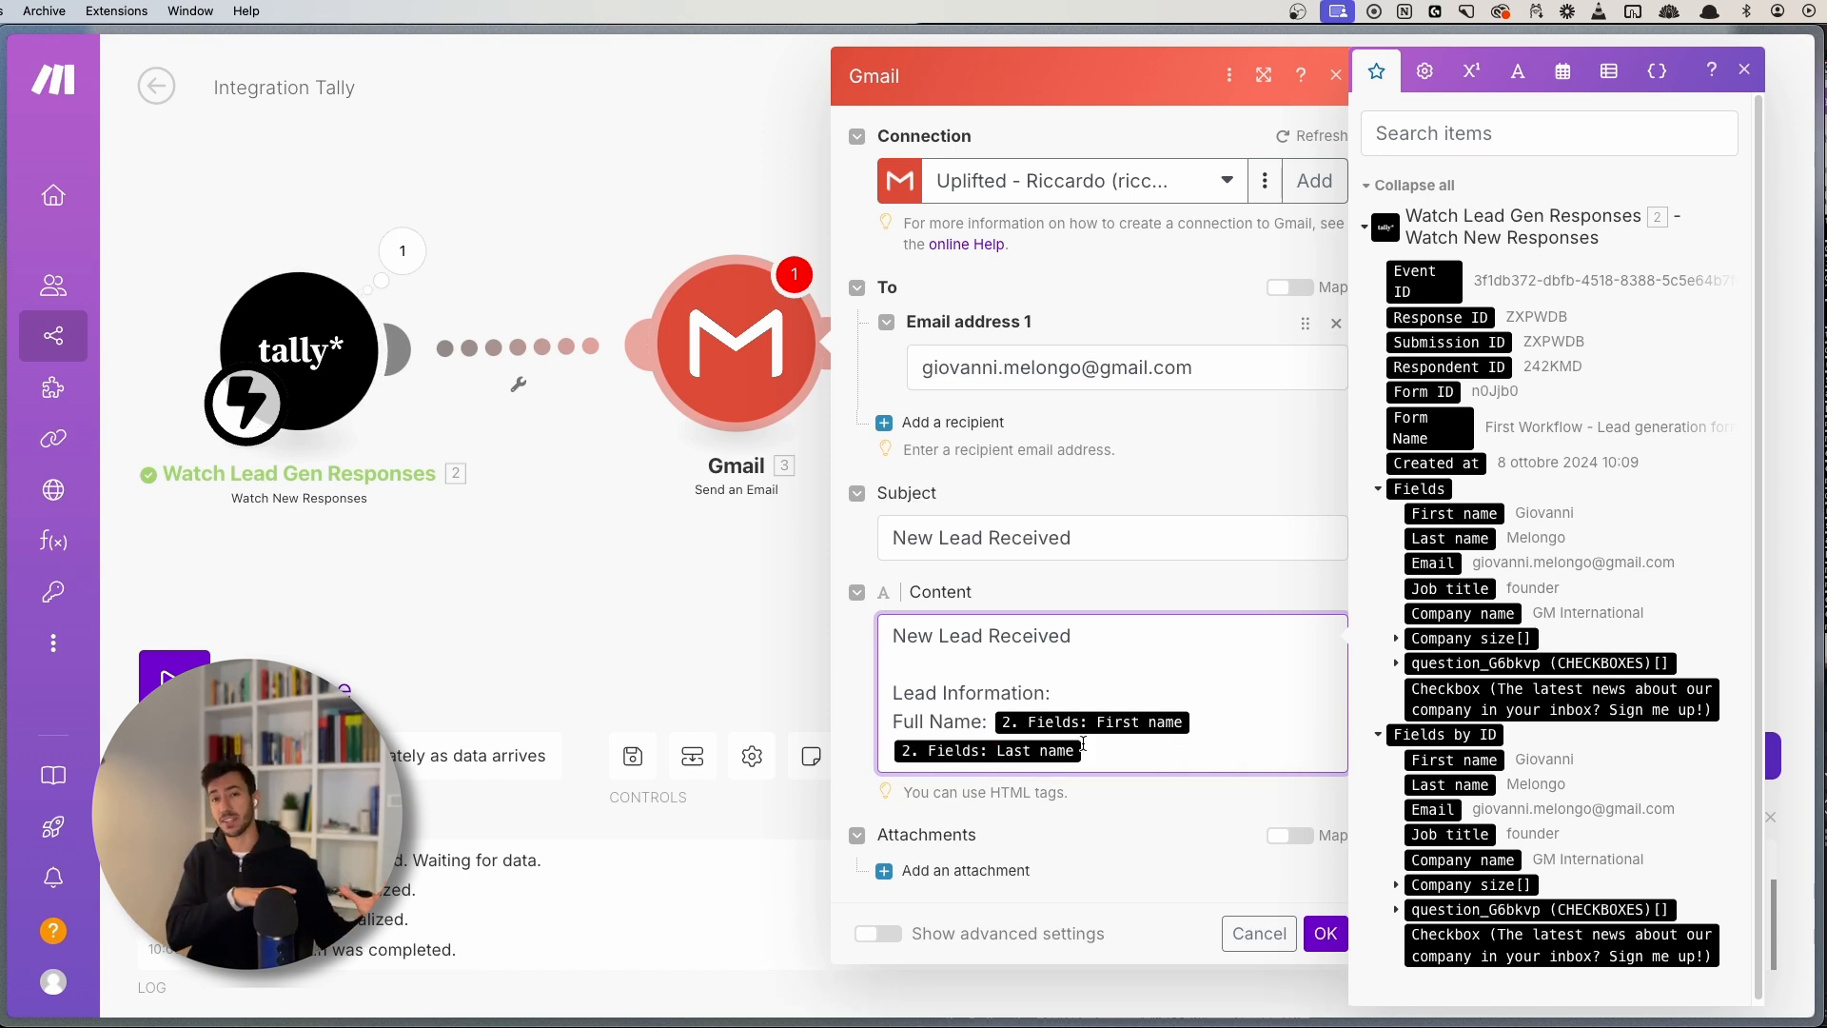
pyautogui.press('Return')
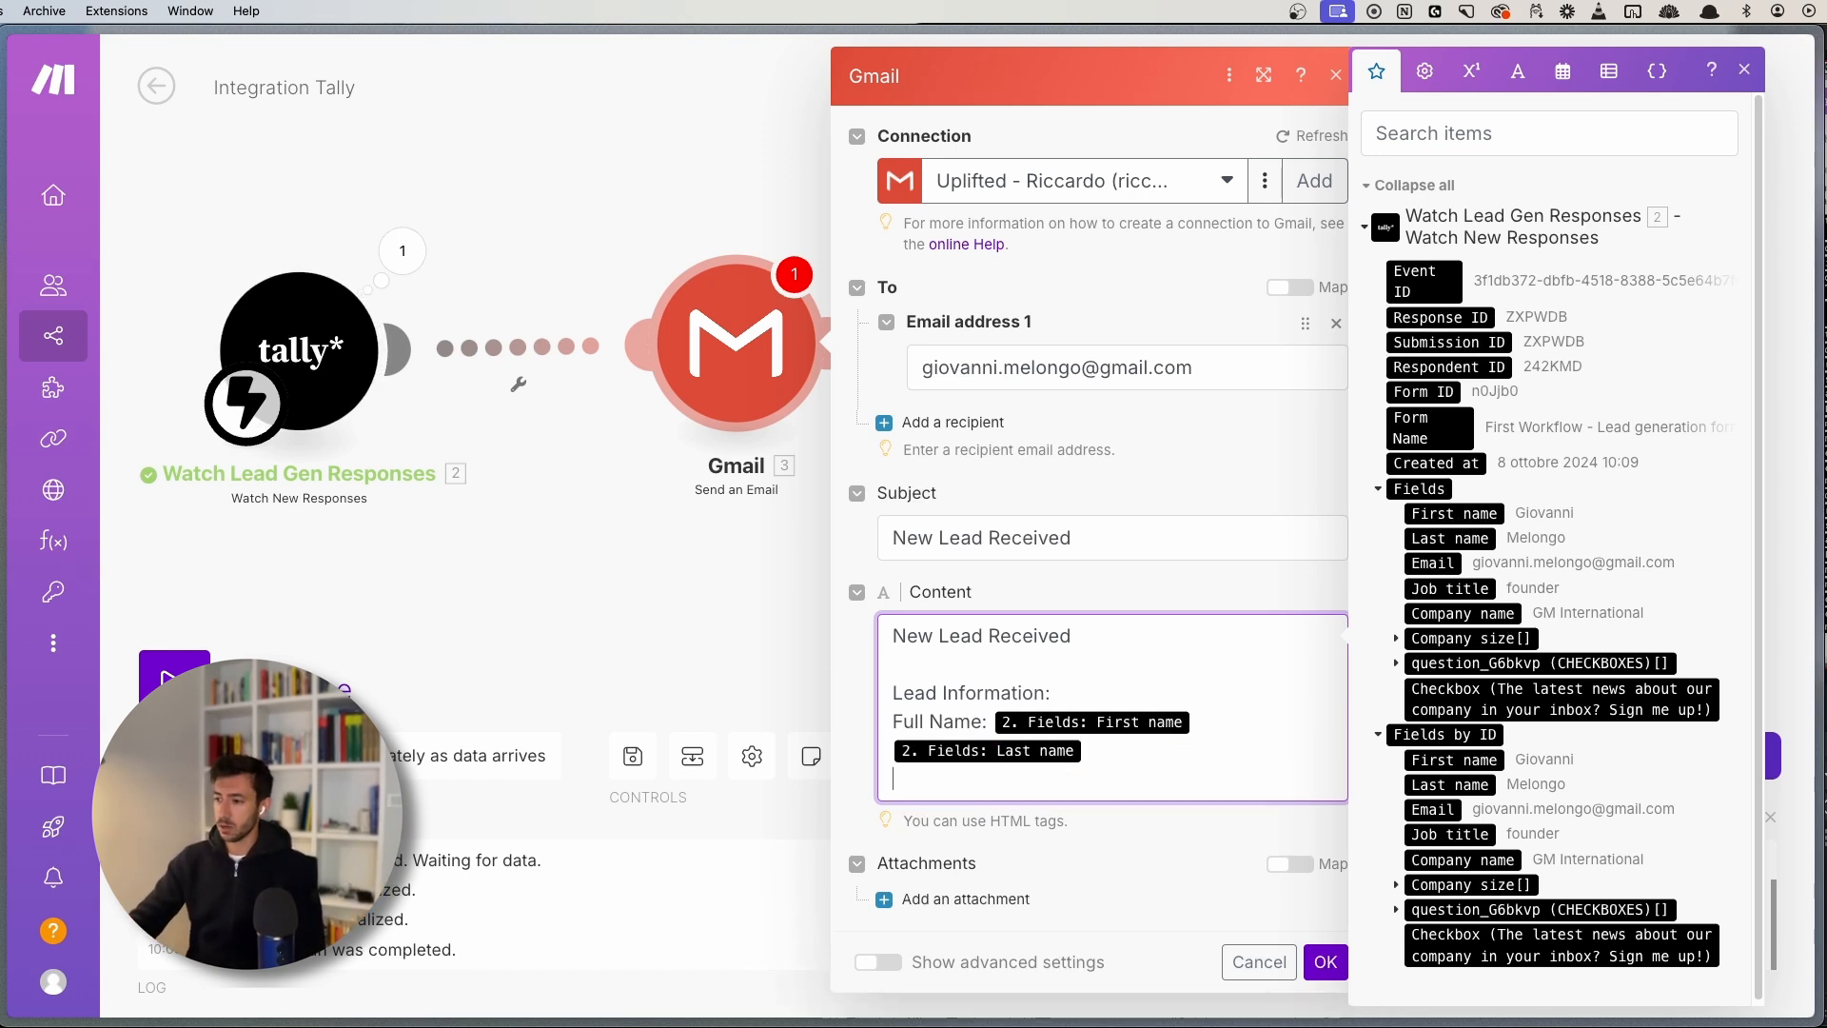
pyautogui.write('Email')
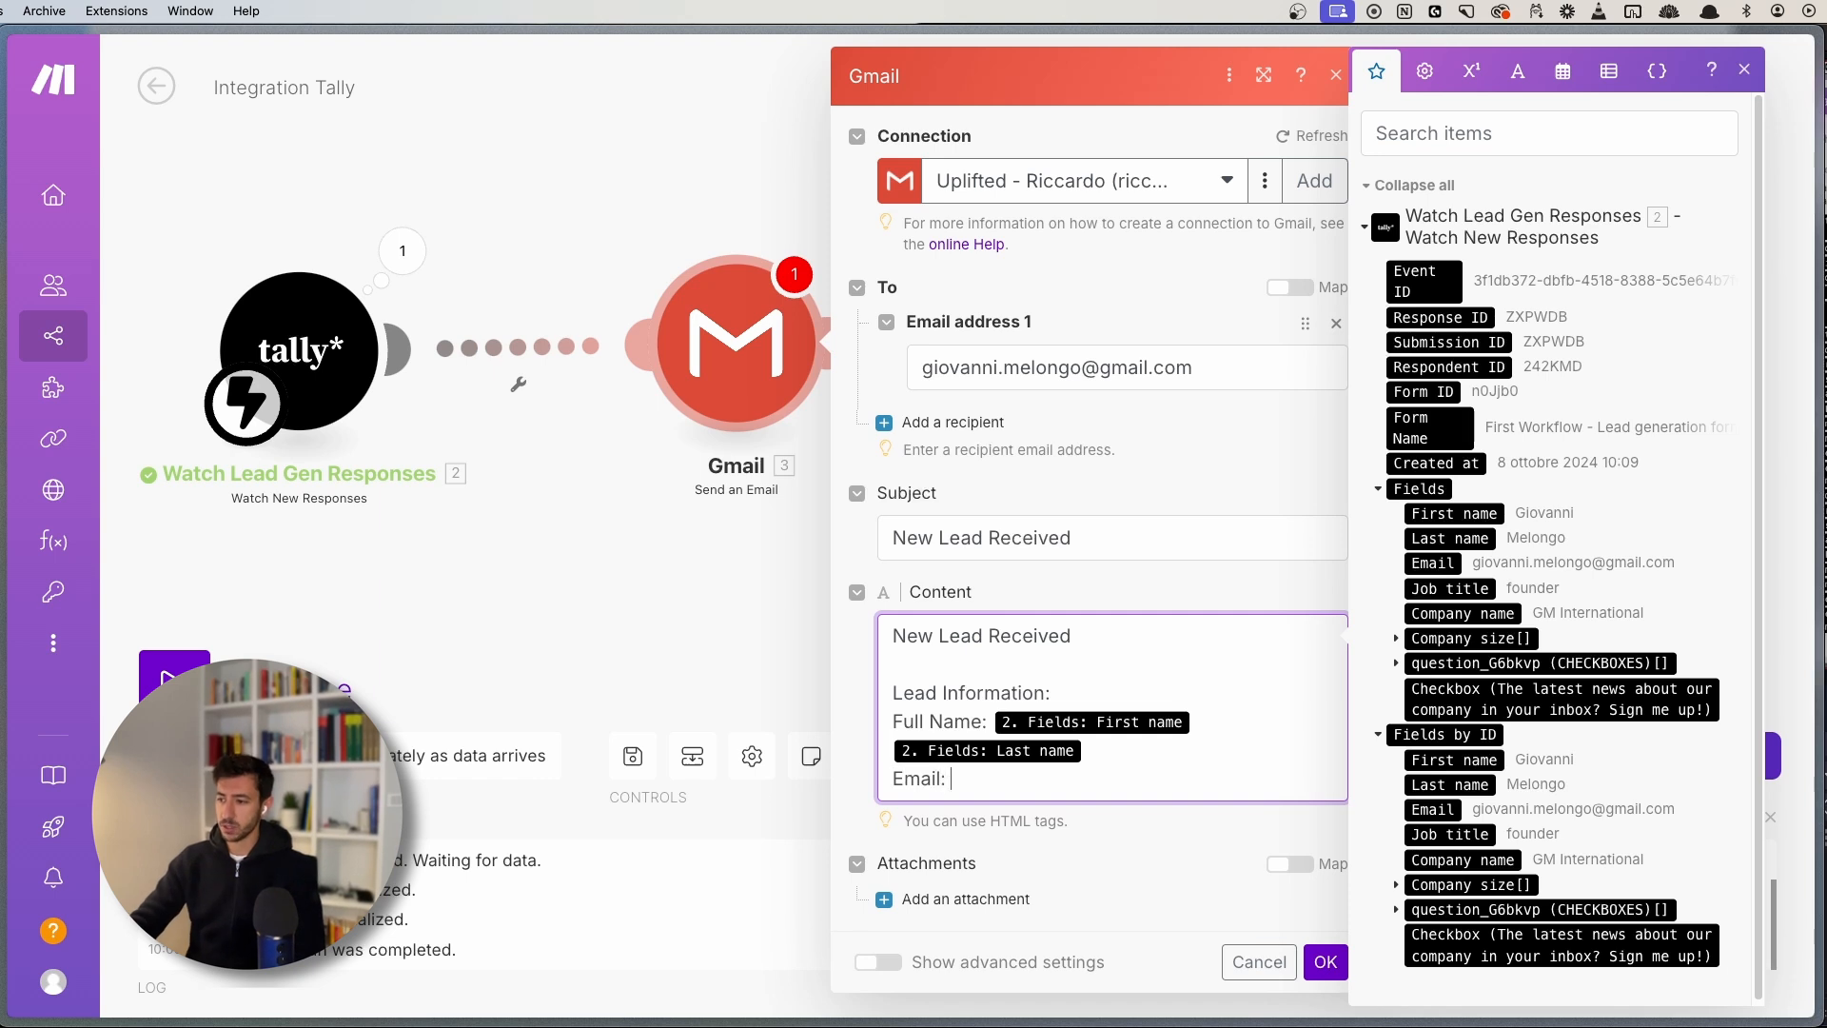
pyautogui.write(':')
pyautogui.click(1441, 563)
pyautogui.press('Return')
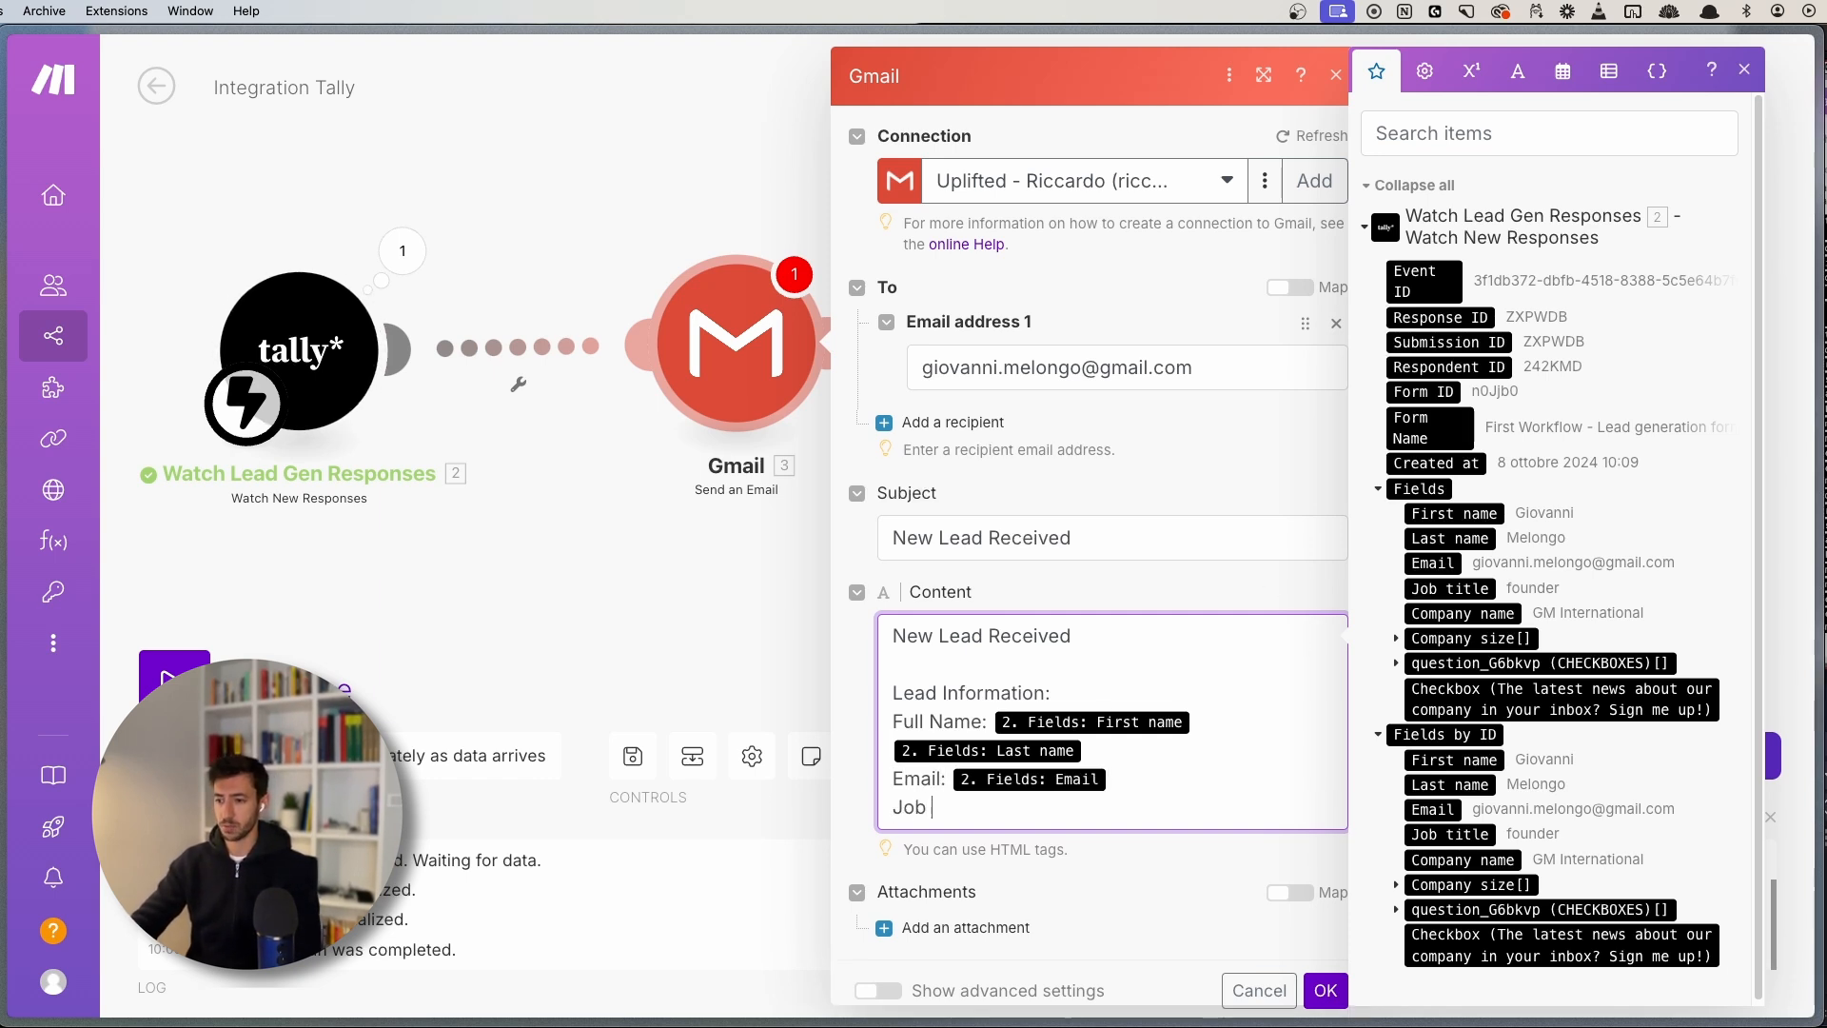
pyautogui.write('Job Title:')
pyautogui.click(1449, 588)
# - Add mapped 'Company name:' and 'Company size:' lines, close the field list and save the Gmail module
pyautogui.press('Return')
pyautogui.write('Compan')
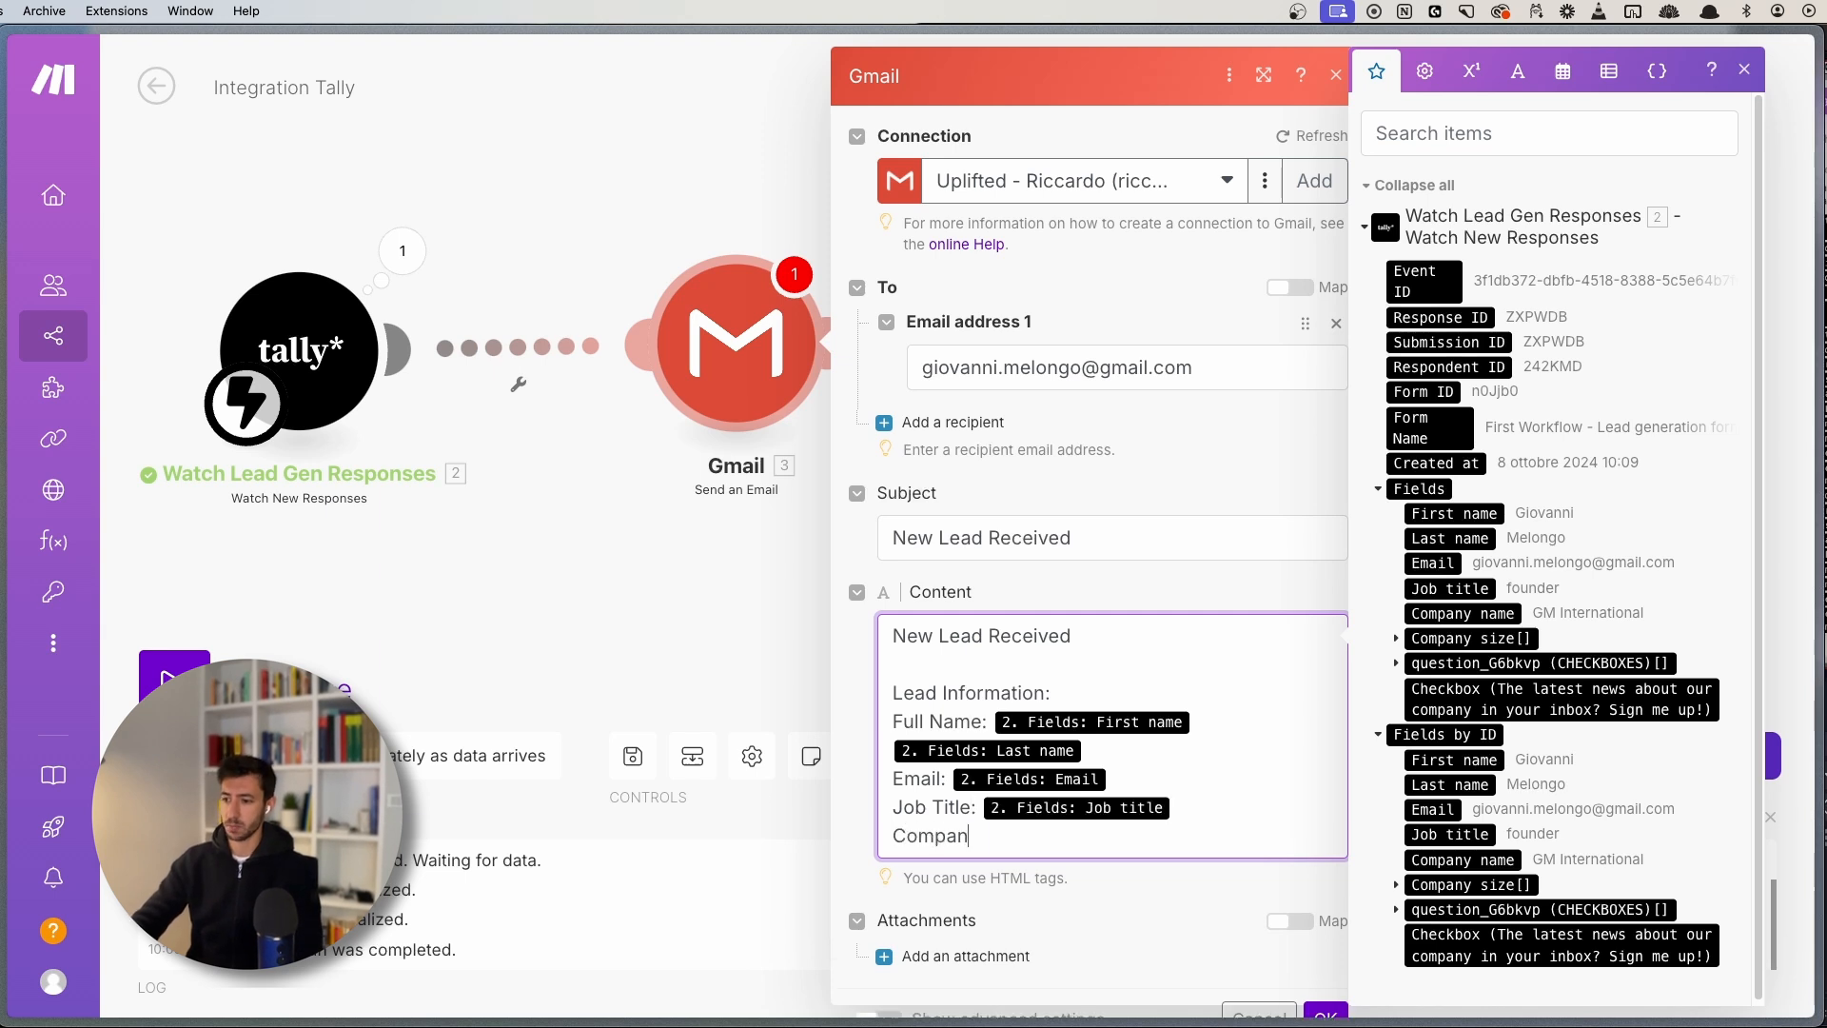
pyautogui.write('y name:')
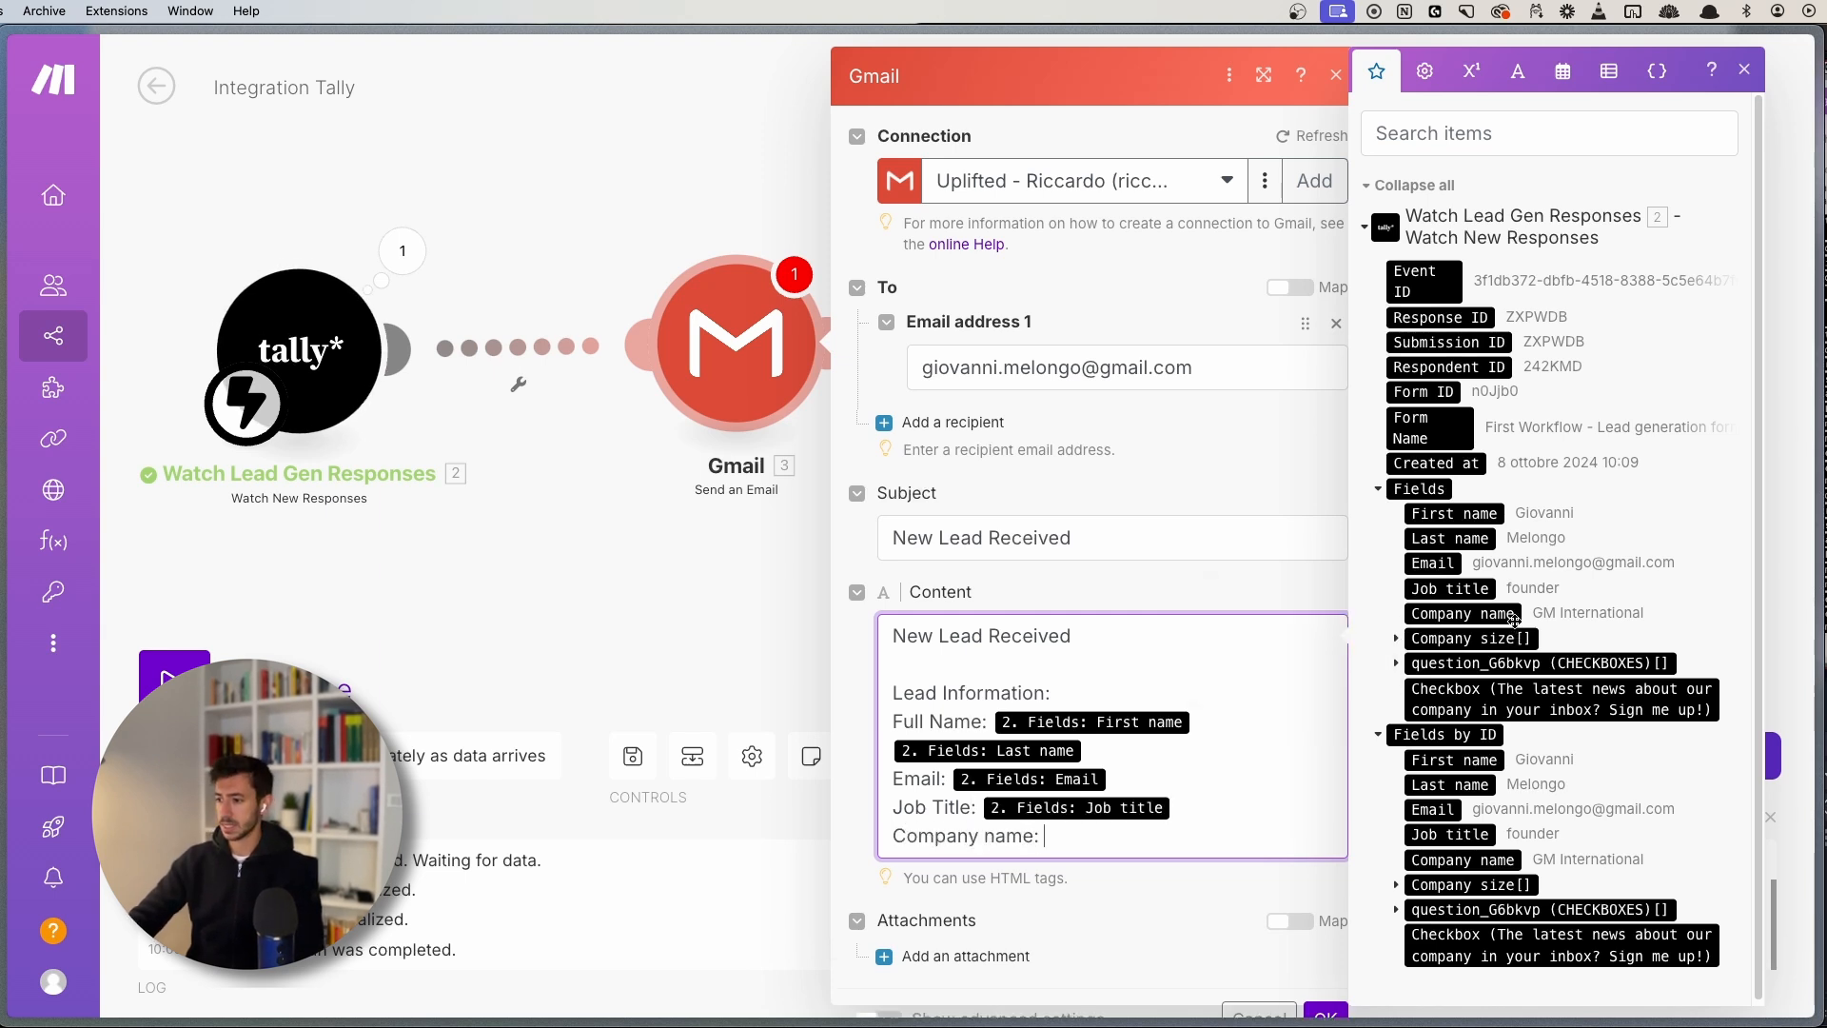
pyautogui.click(1463, 613)
pyautogui.press('Return')
pyautogui.write('Company ')
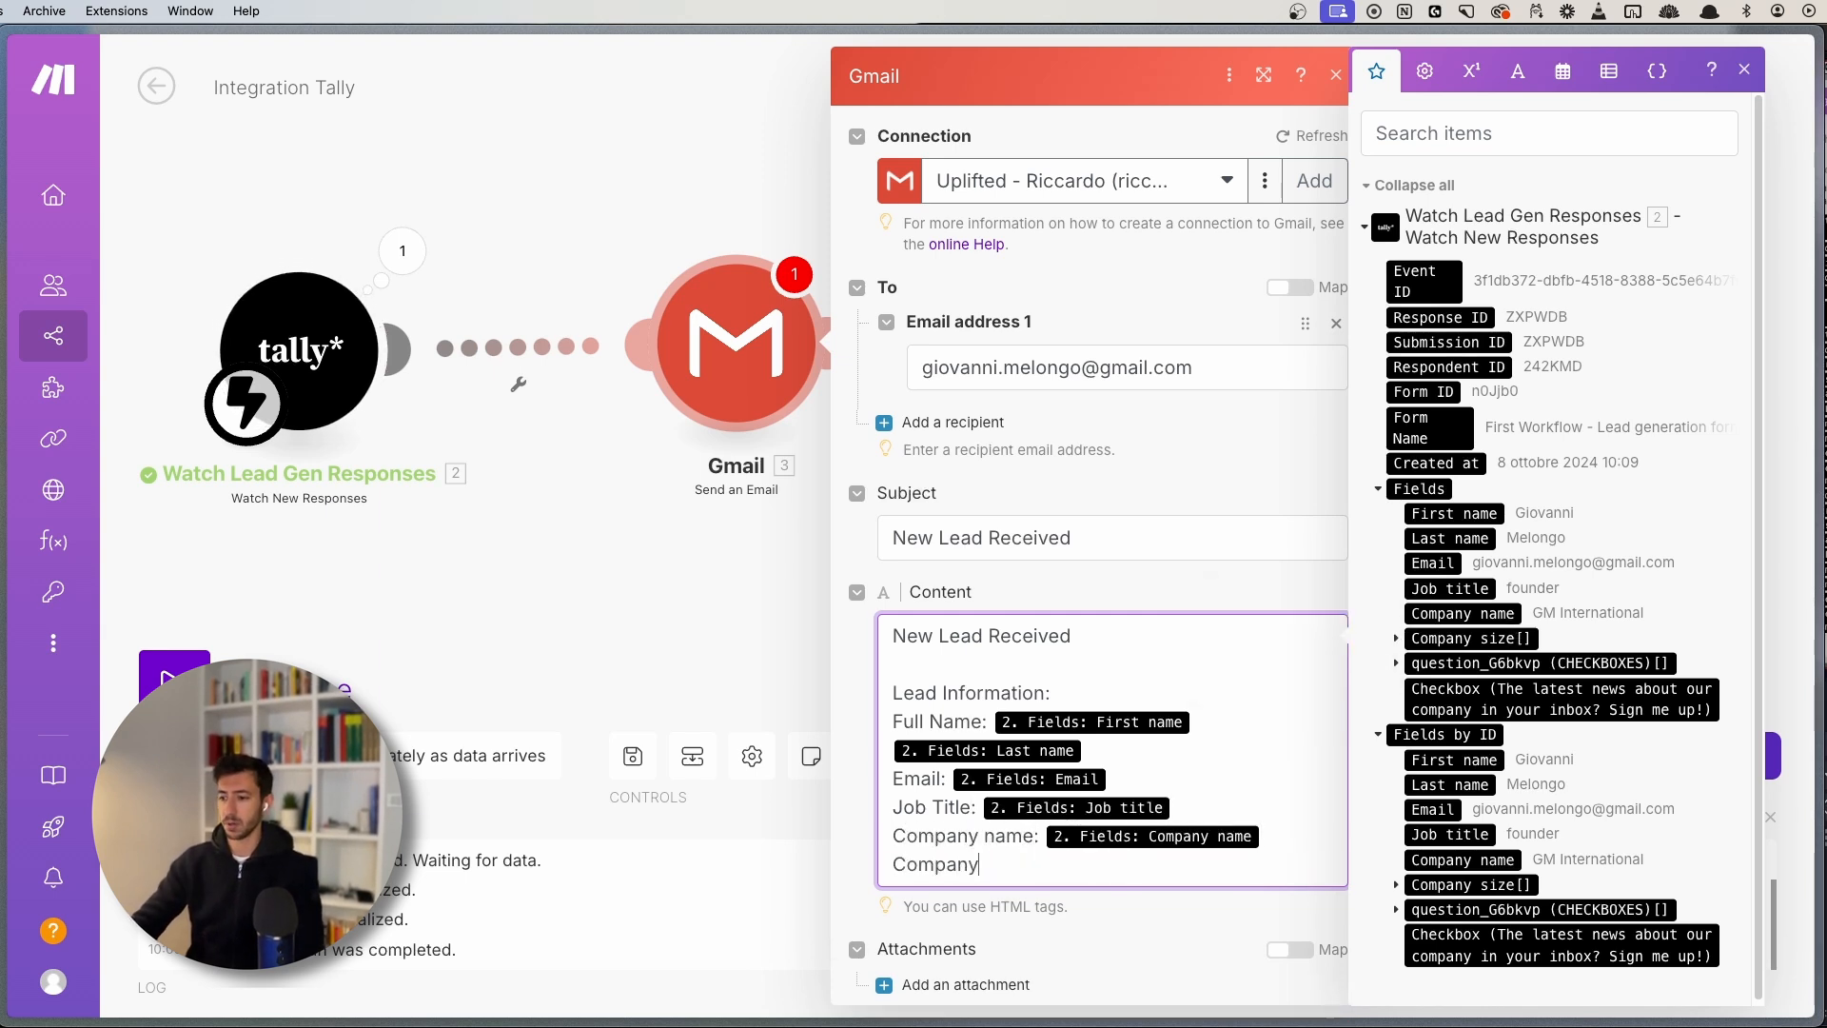
pyautogui.write('size:')
pyautogui.click(1395, 638)
pyautogui.click(1470, 638)
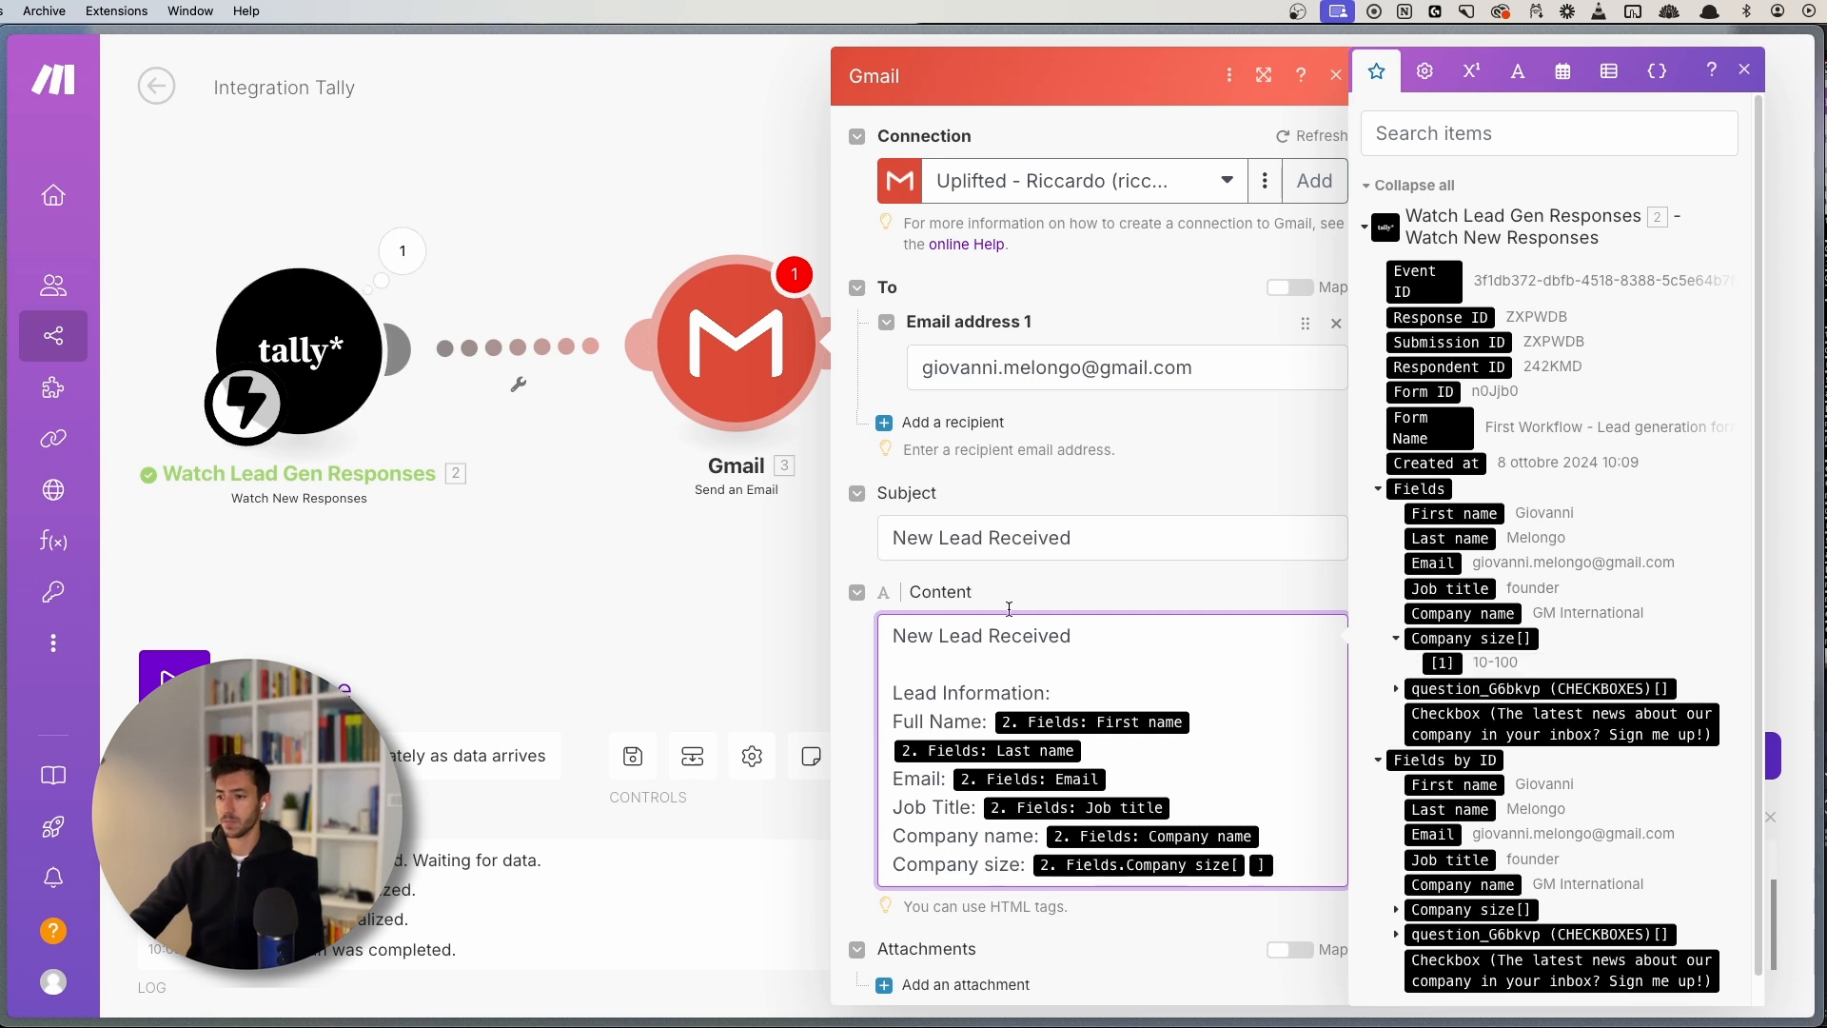
pyautogui.click(1745, 69)
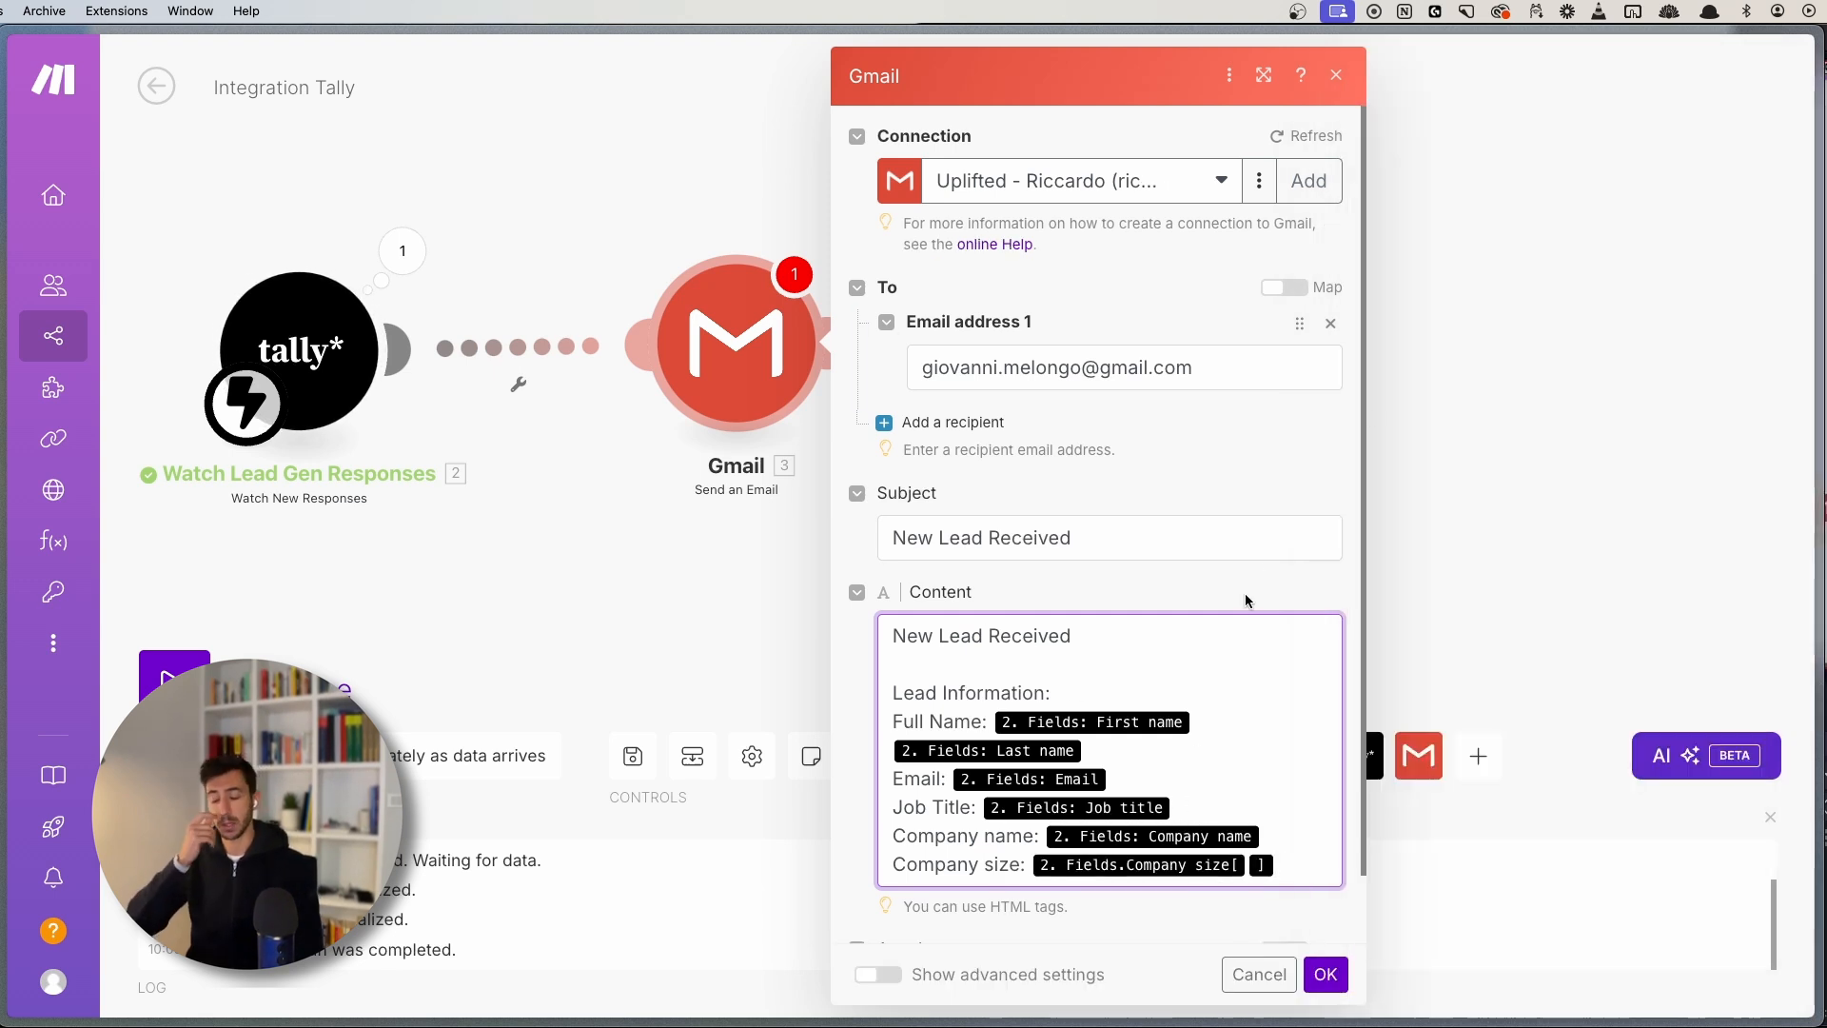
pyautogui.scroll(-2, 1033, 569)
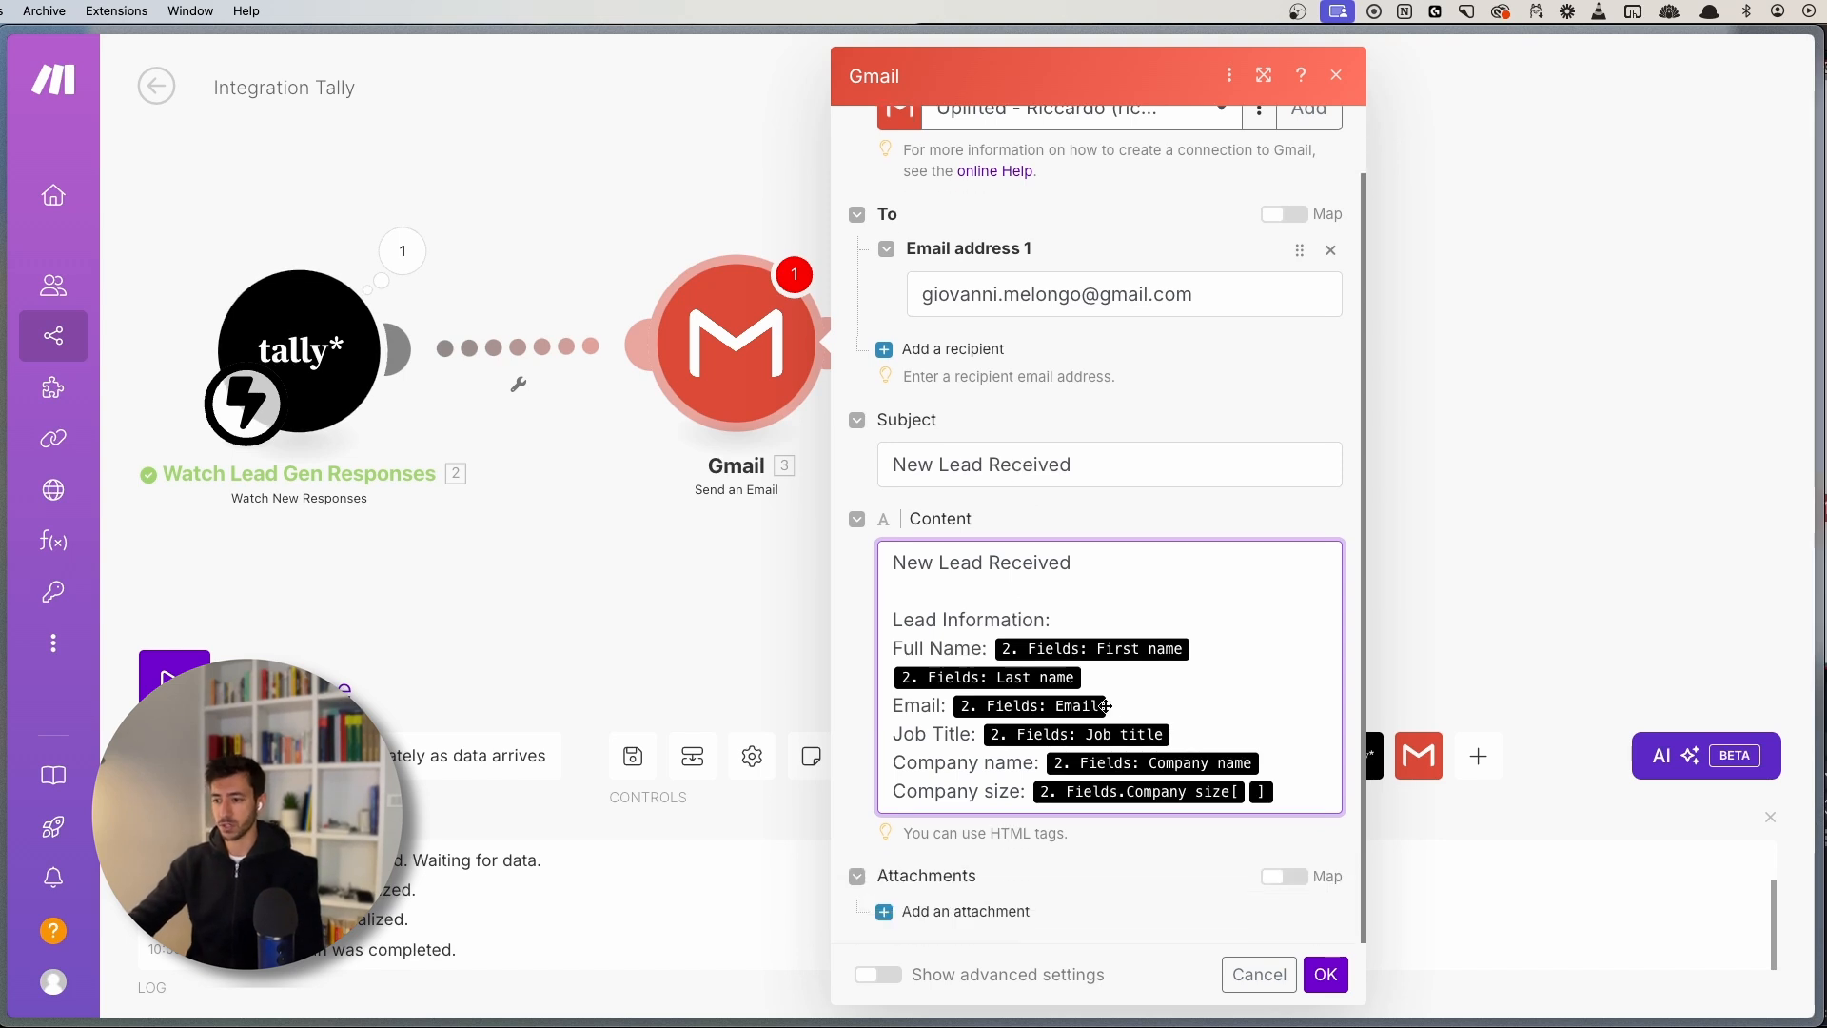
pyautogui.click(1324, 973)
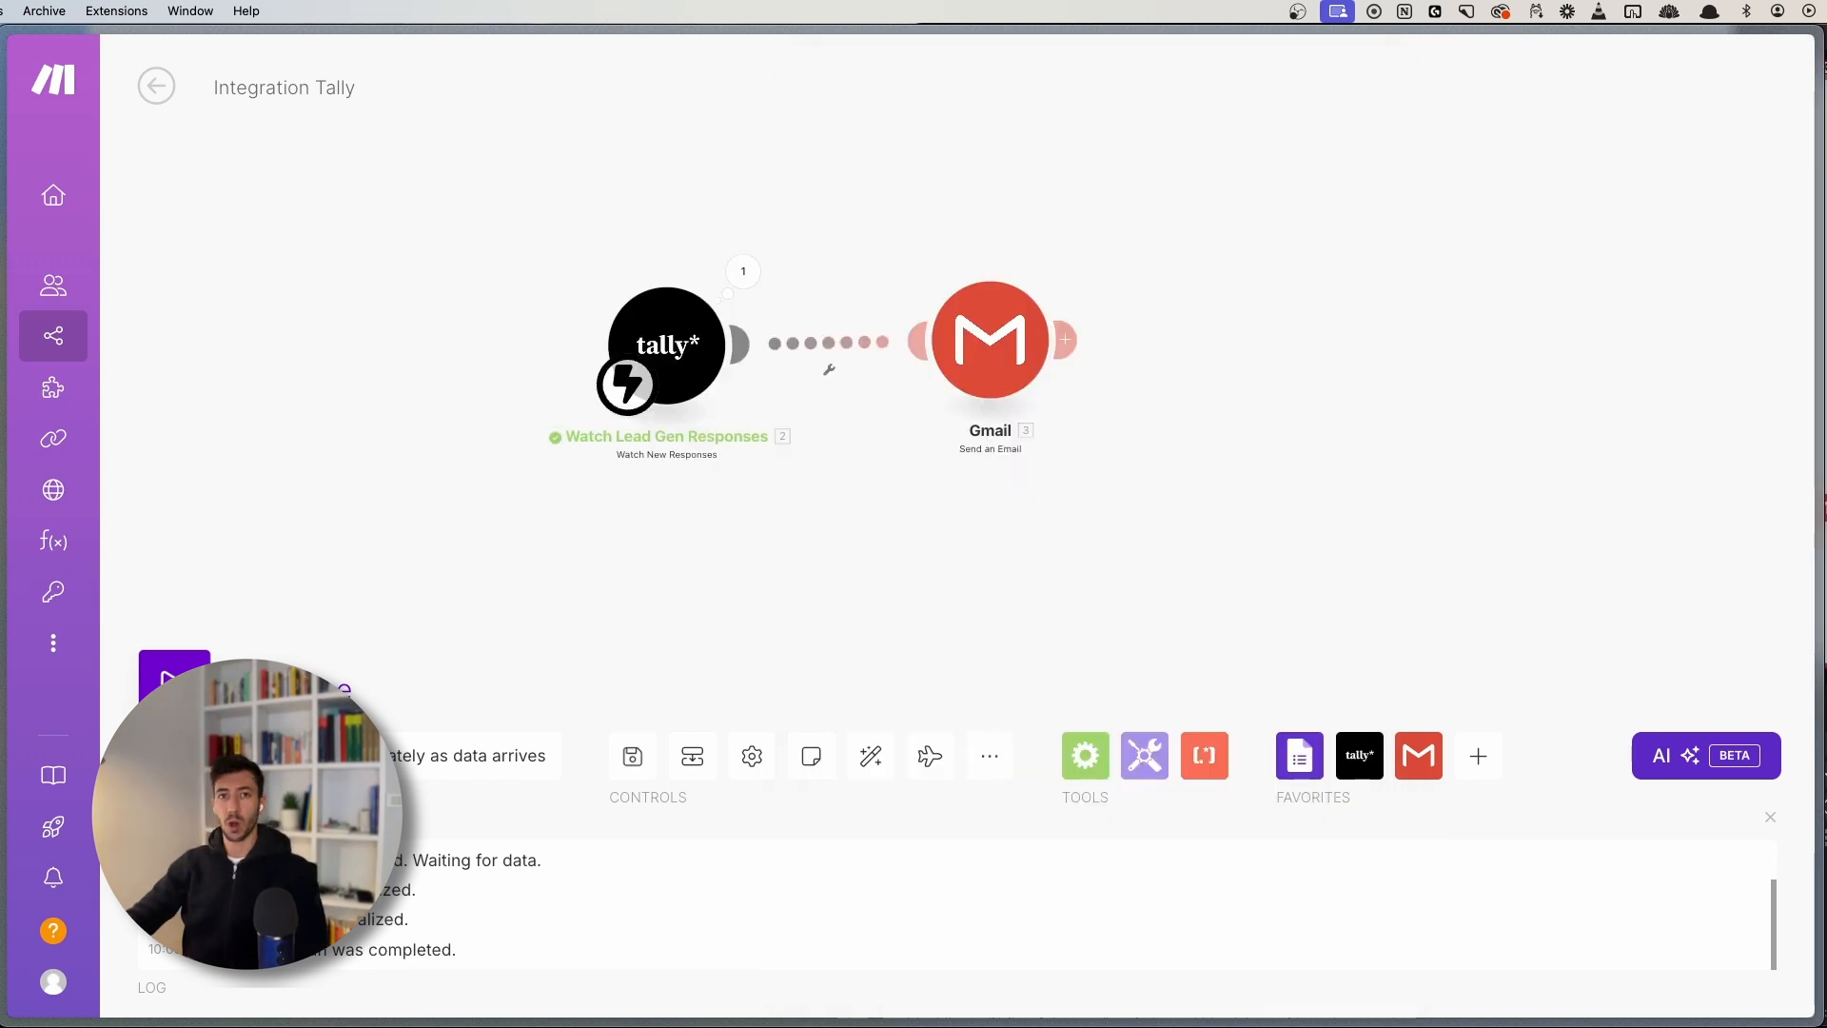
pyautogui.scroll(3, 785, 286)
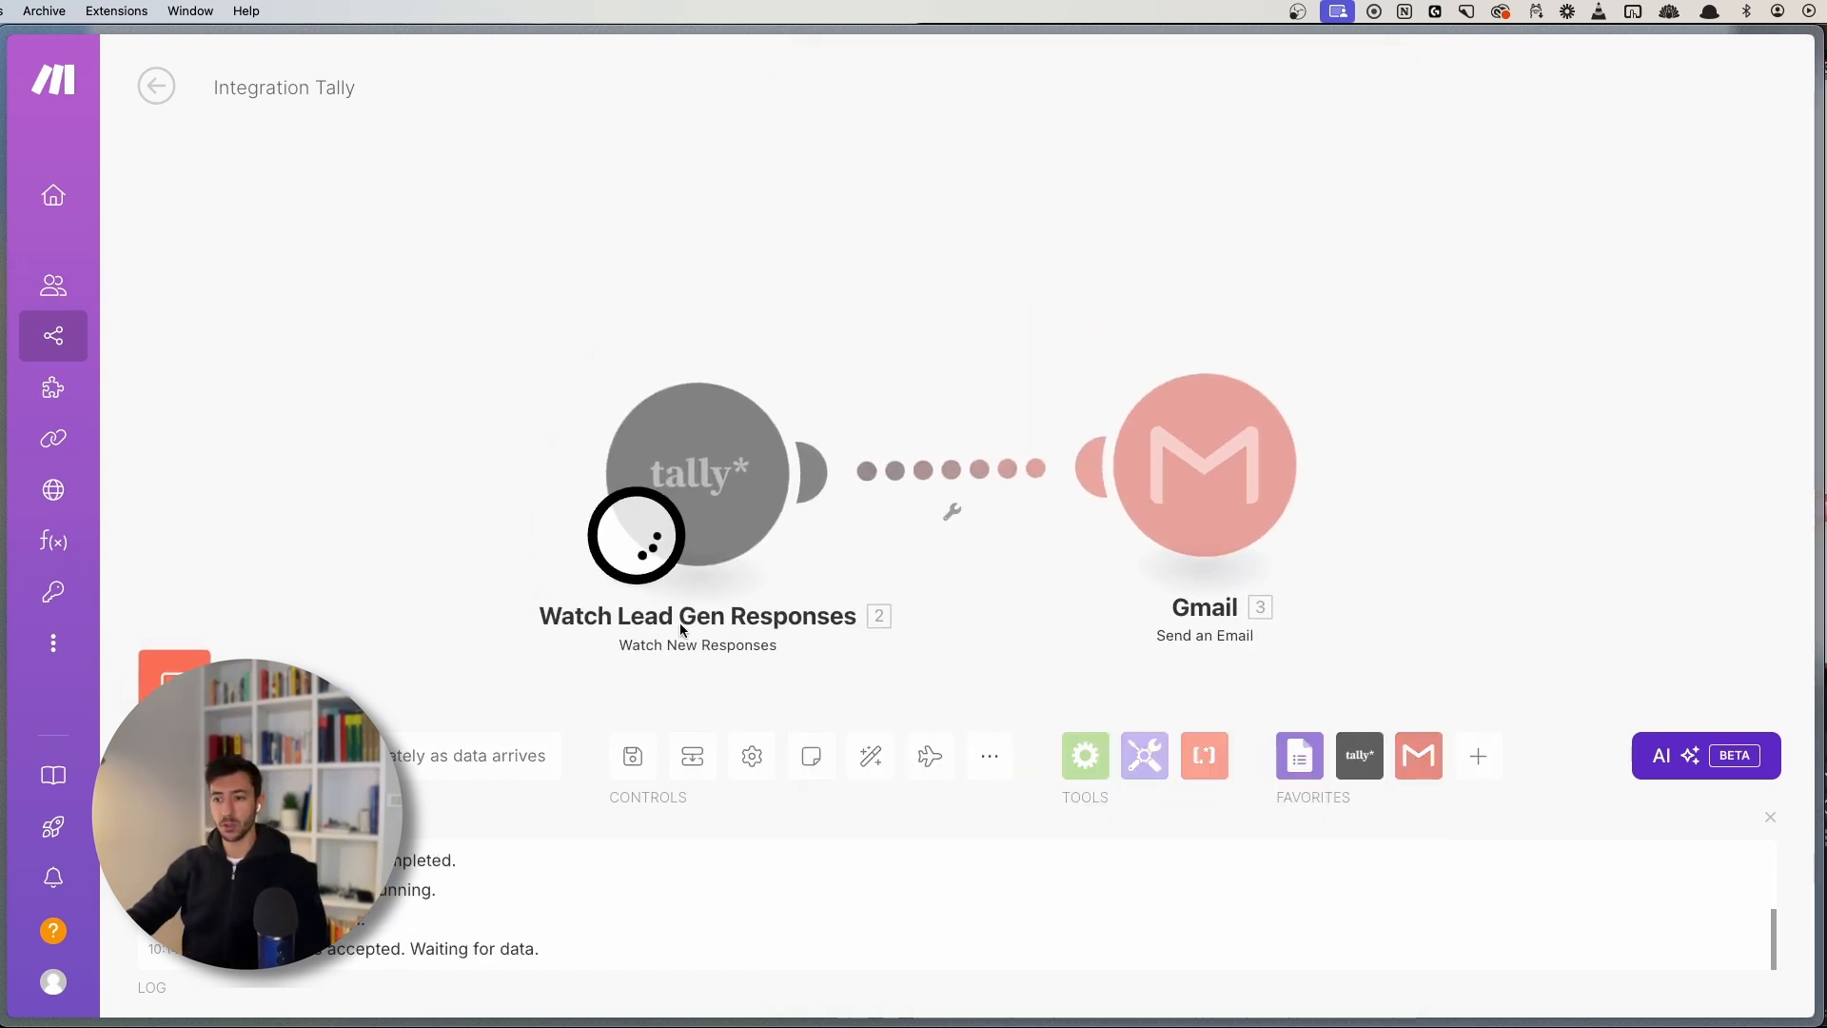
pyautogui.moveTo(970, 608); pyautogui.dragTo(816, 457)
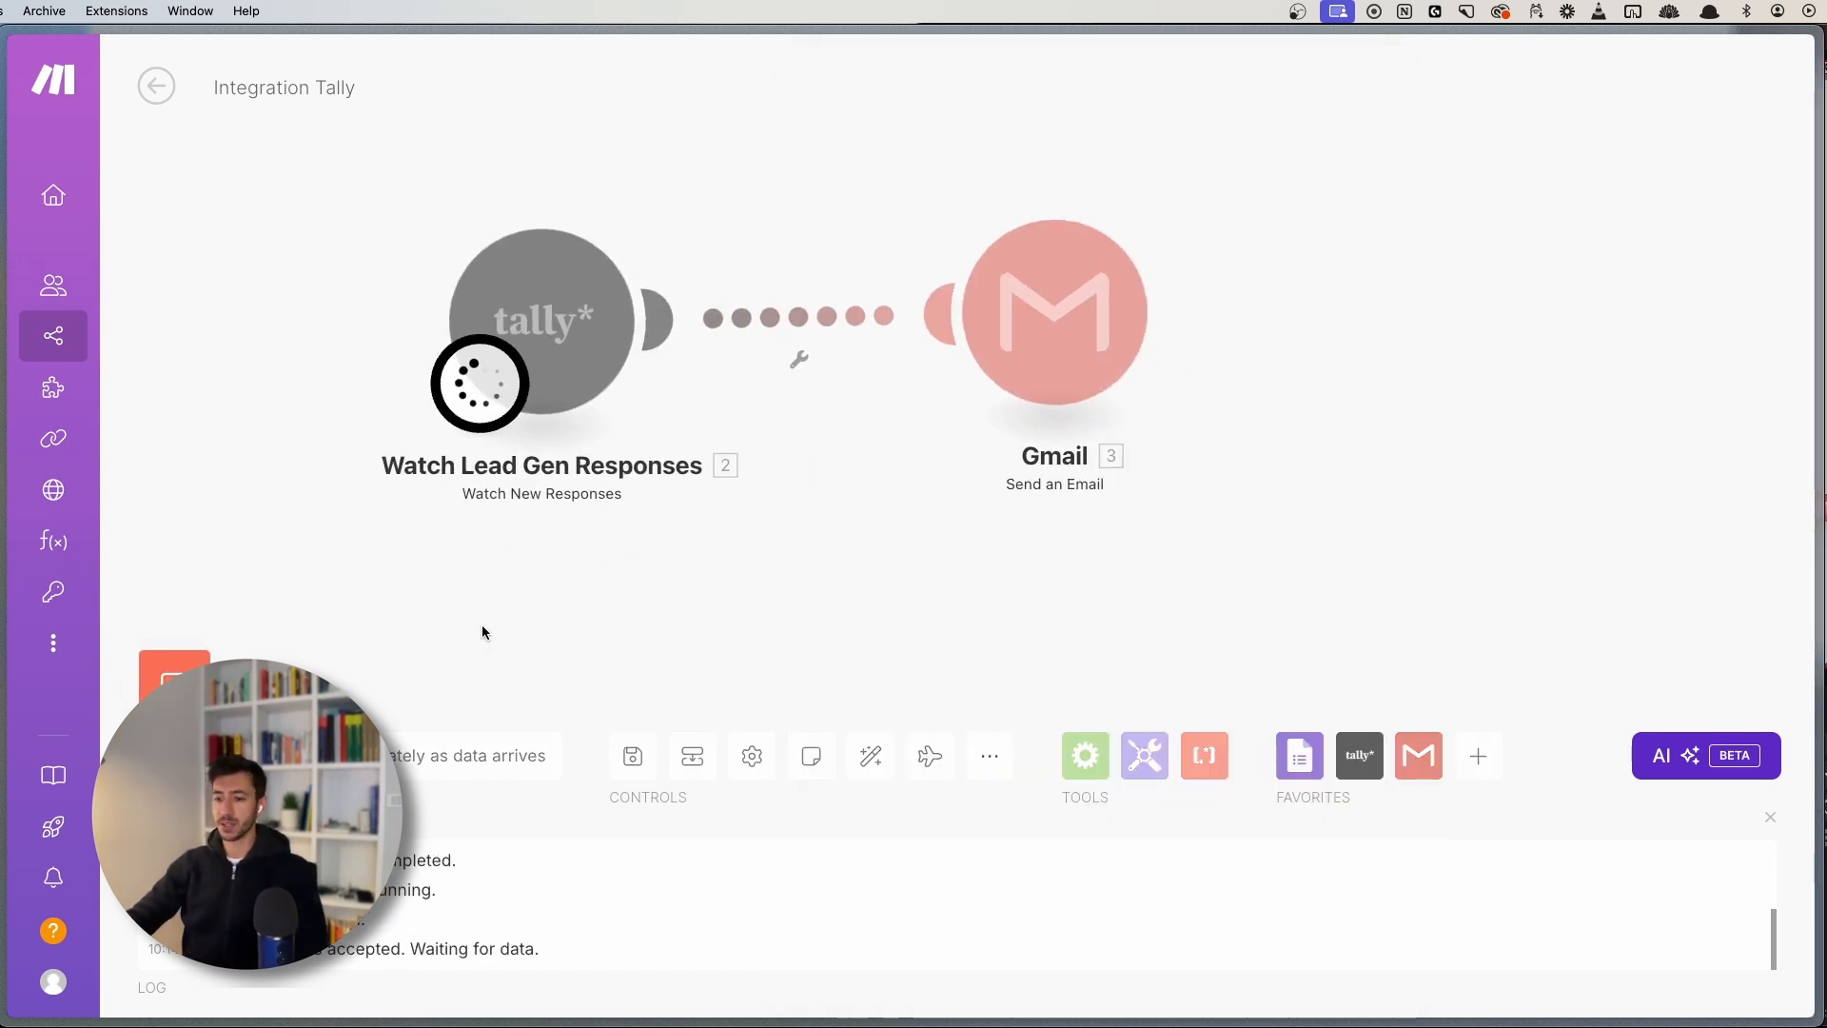
# - Reload the Tally form and enter a second lead's name, email and job title 'CEO'
pyautogui.press('super+s')
pyautogui.click(152, 860)
pyautogui.press('super+s')
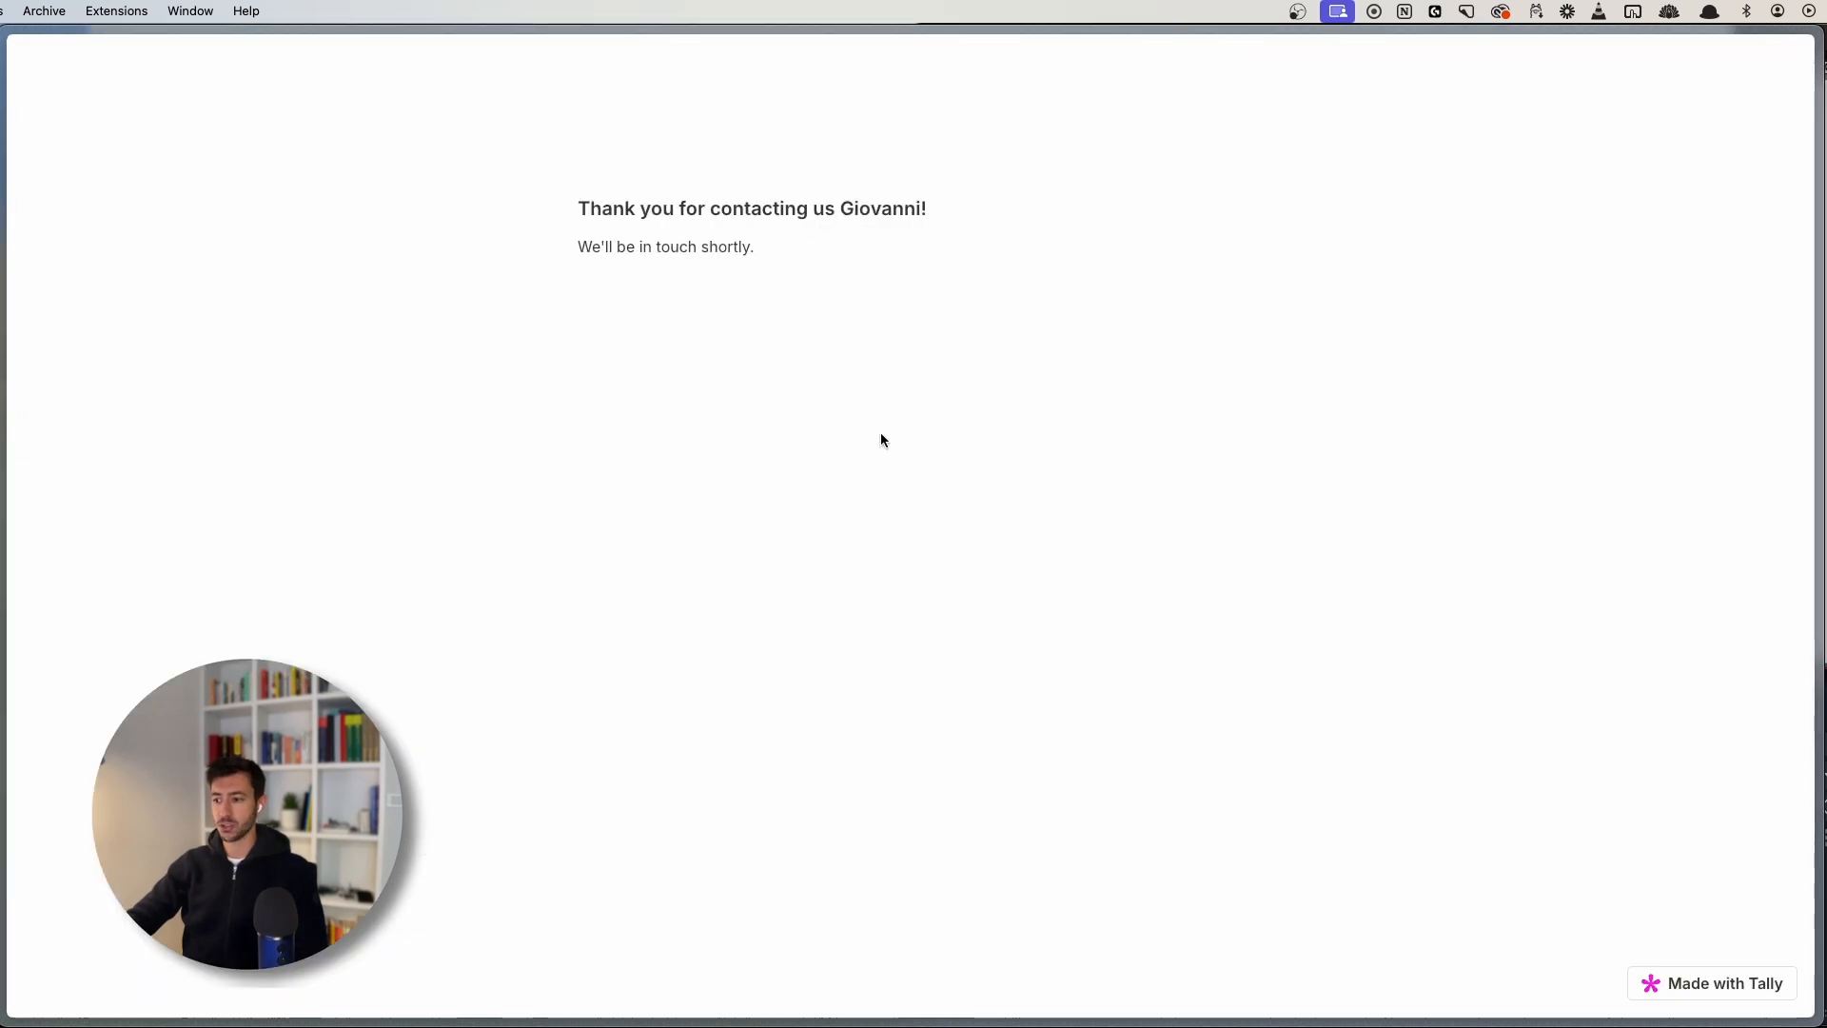
pyautogui.press('super+r')
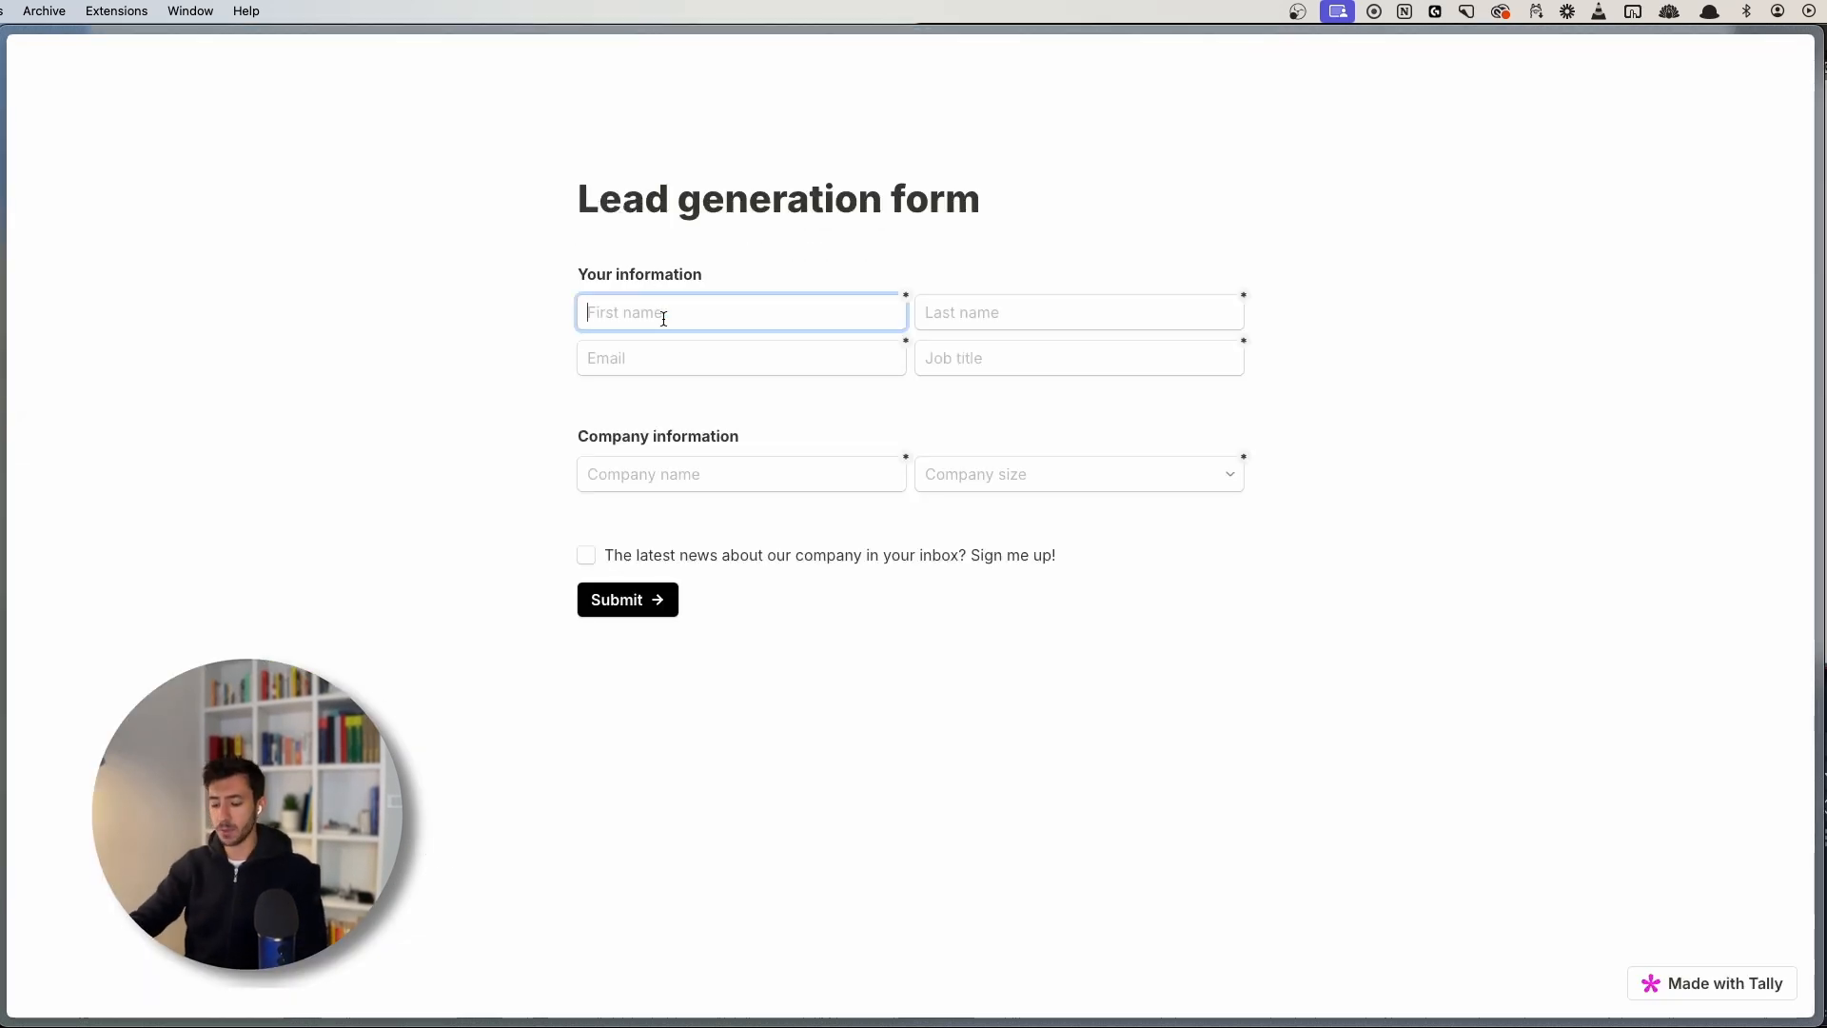
pyautogui.press('Tab')
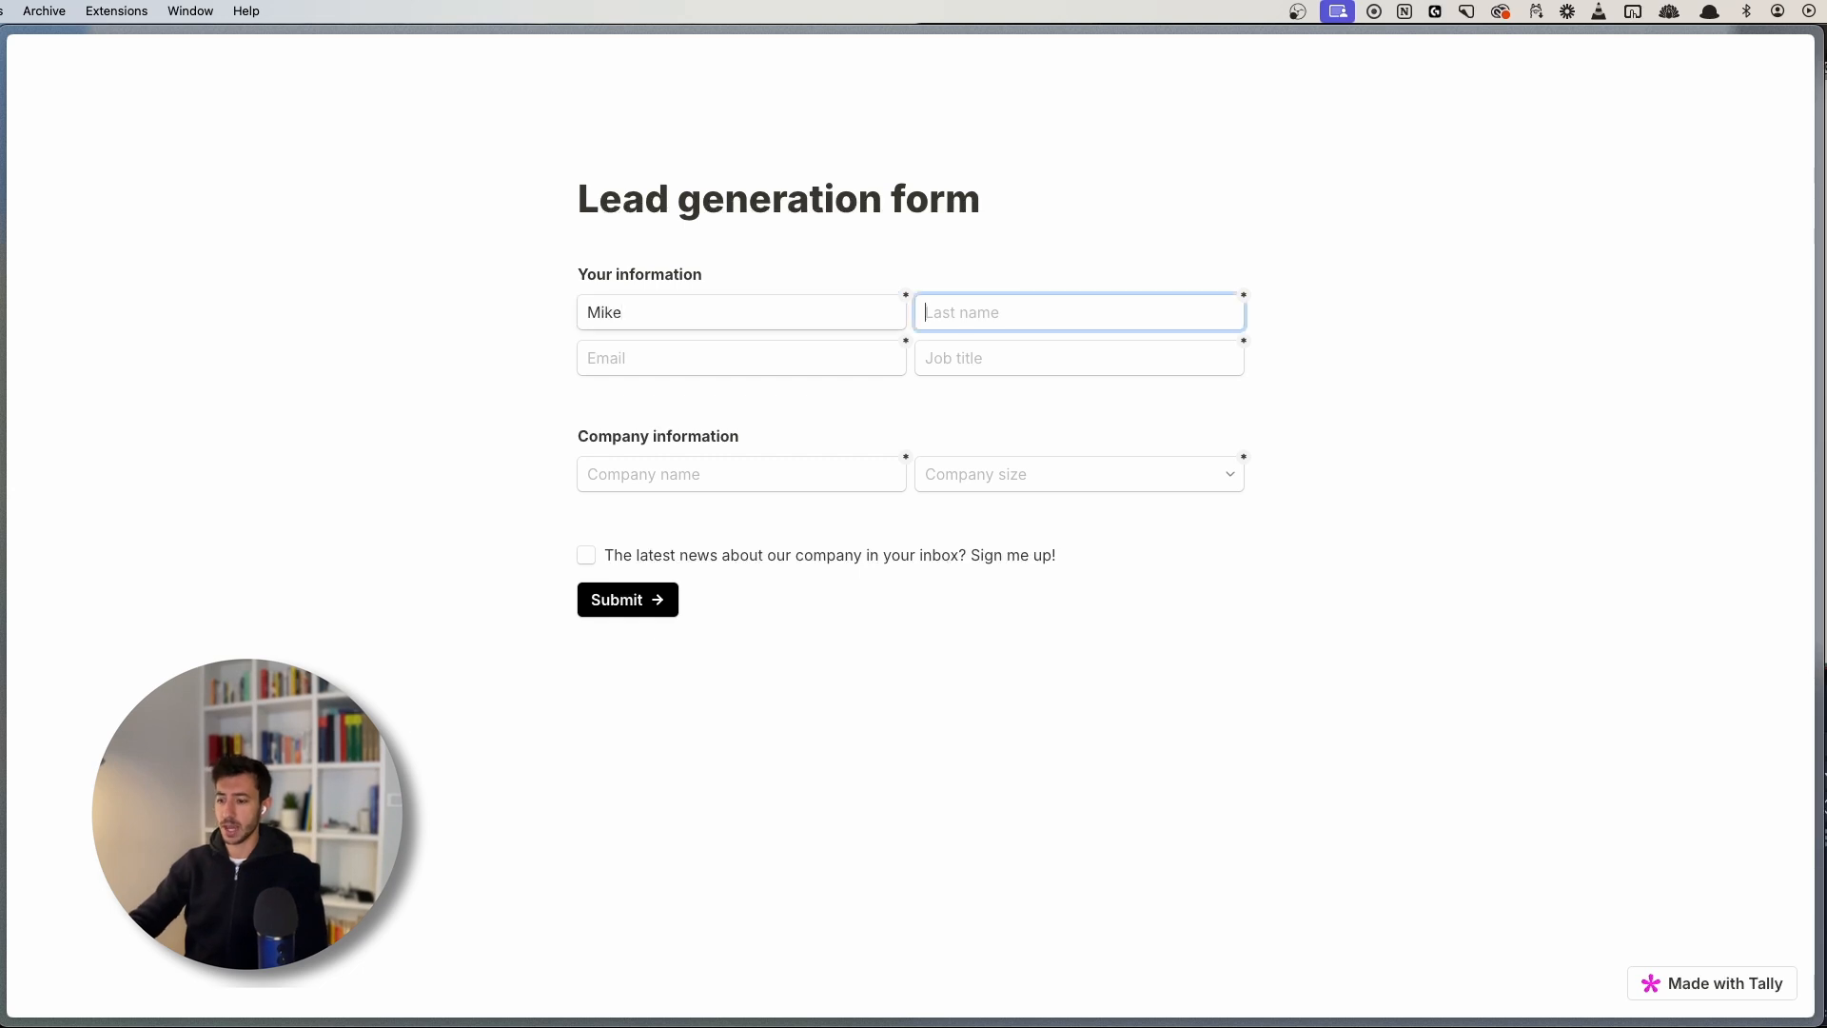
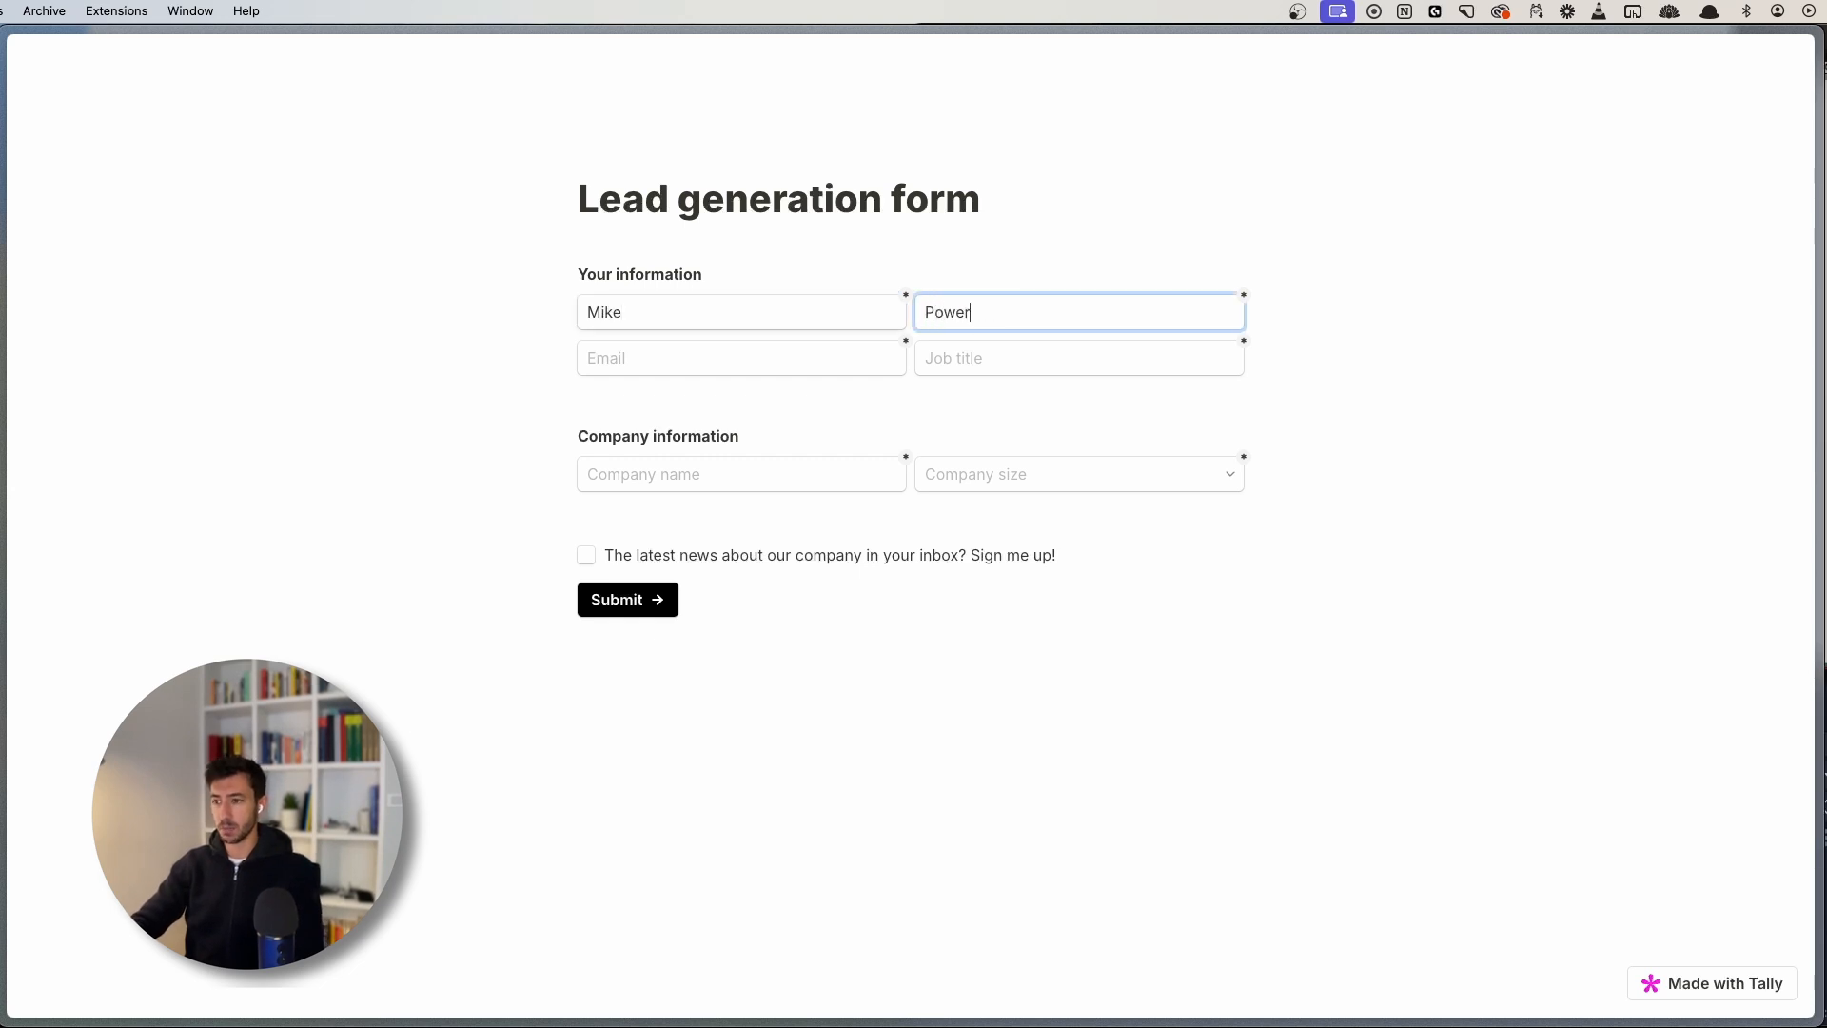
pyautogui.press('Tab')
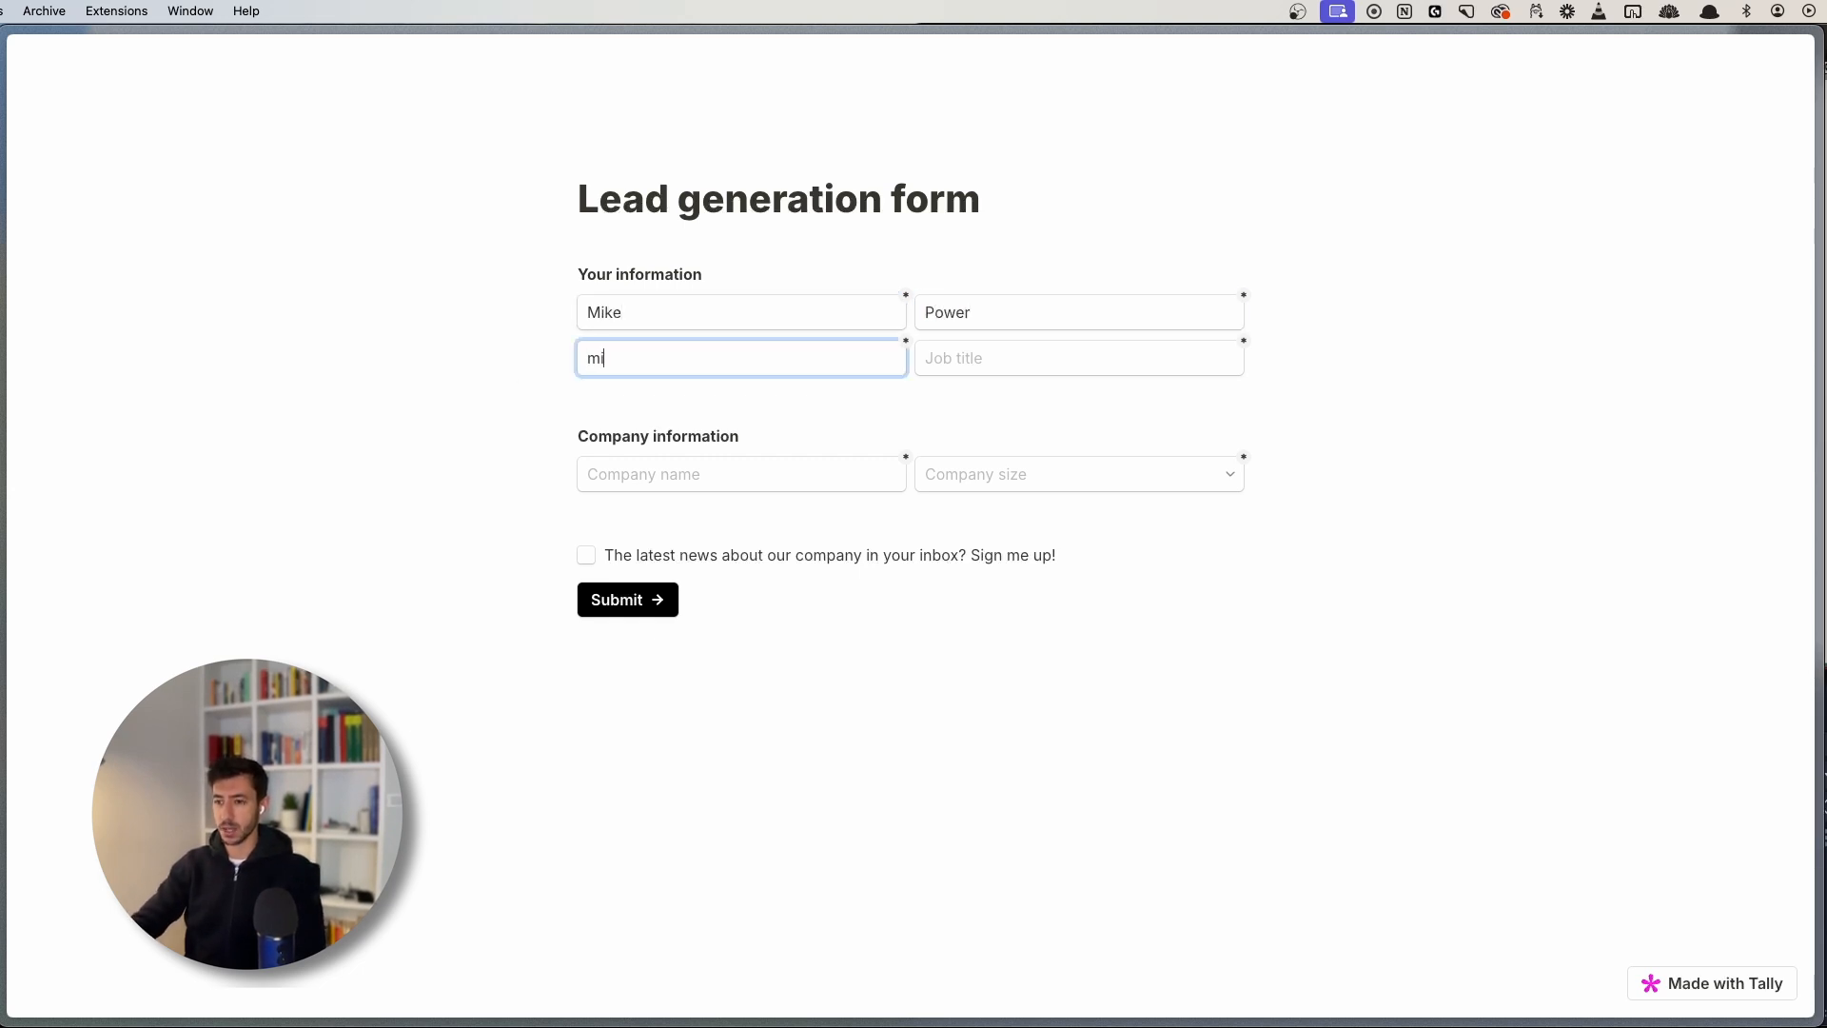
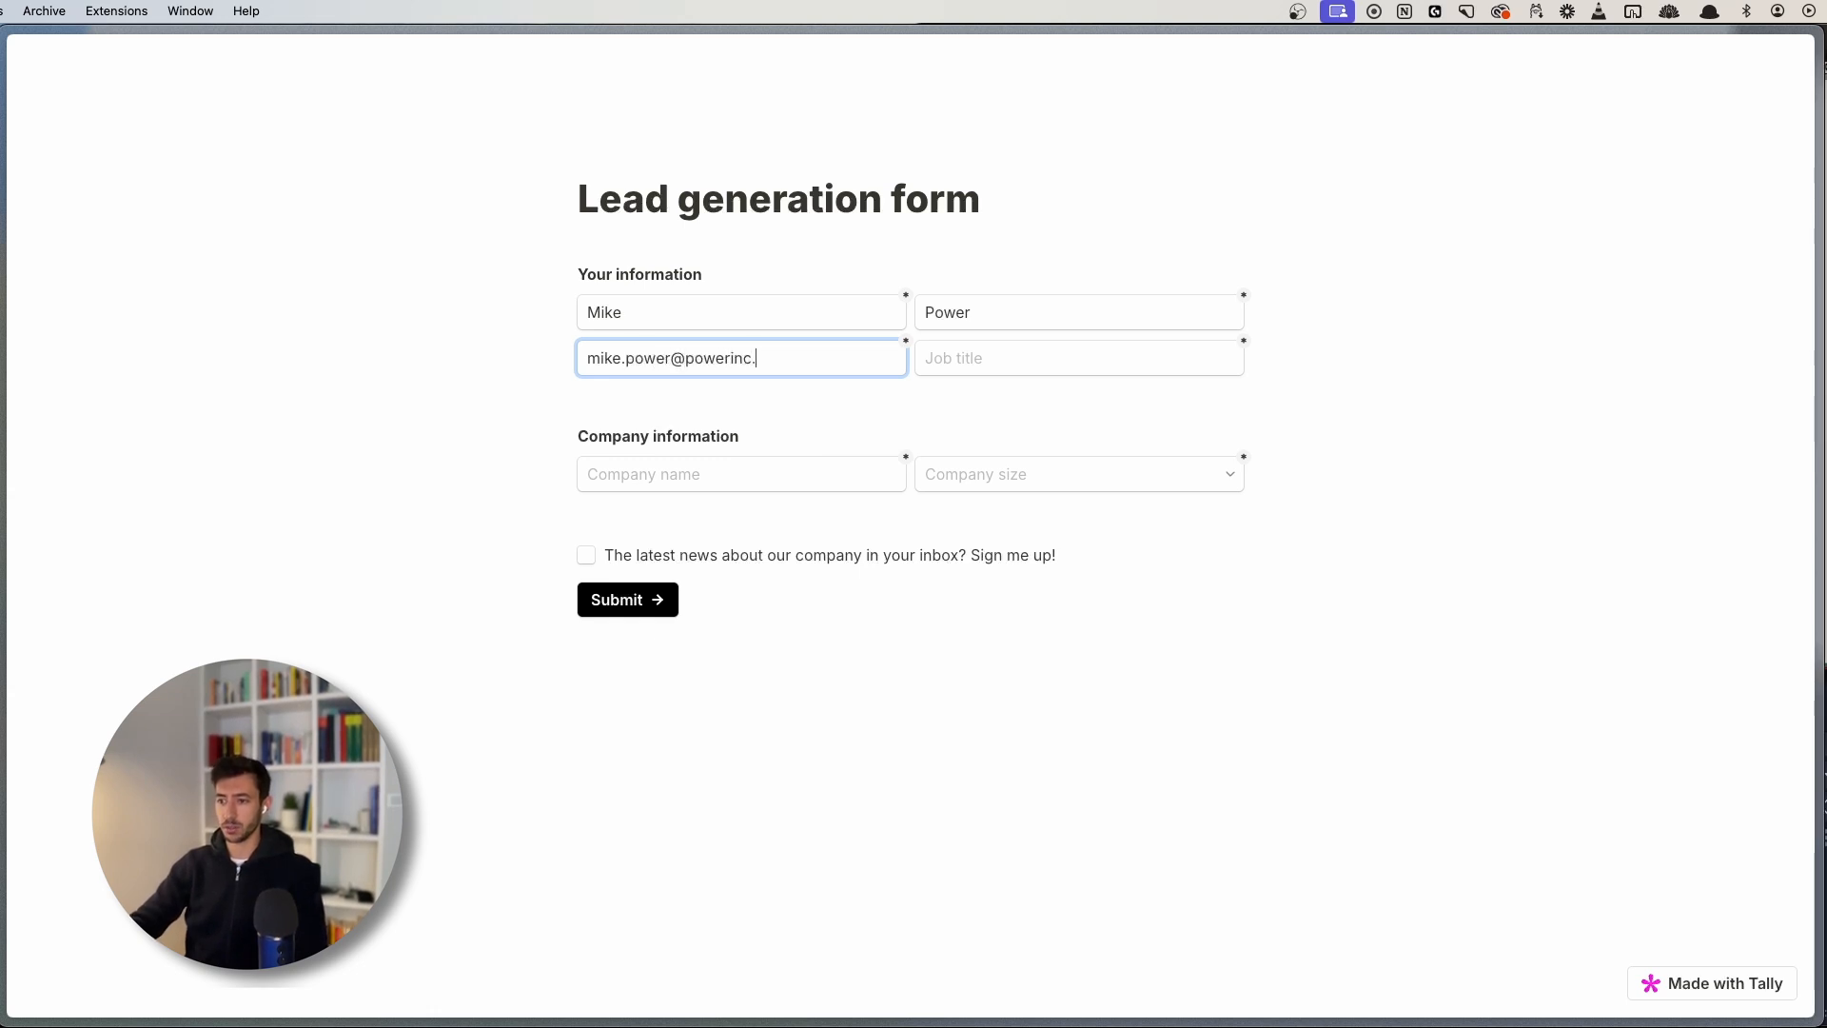
pyautogui.press('Tab')
pyautogui.write('CEO')
# - Enter company name 'Power Inc', choose company size 100-1000, and submit the form
pyautogui.press('Tab')
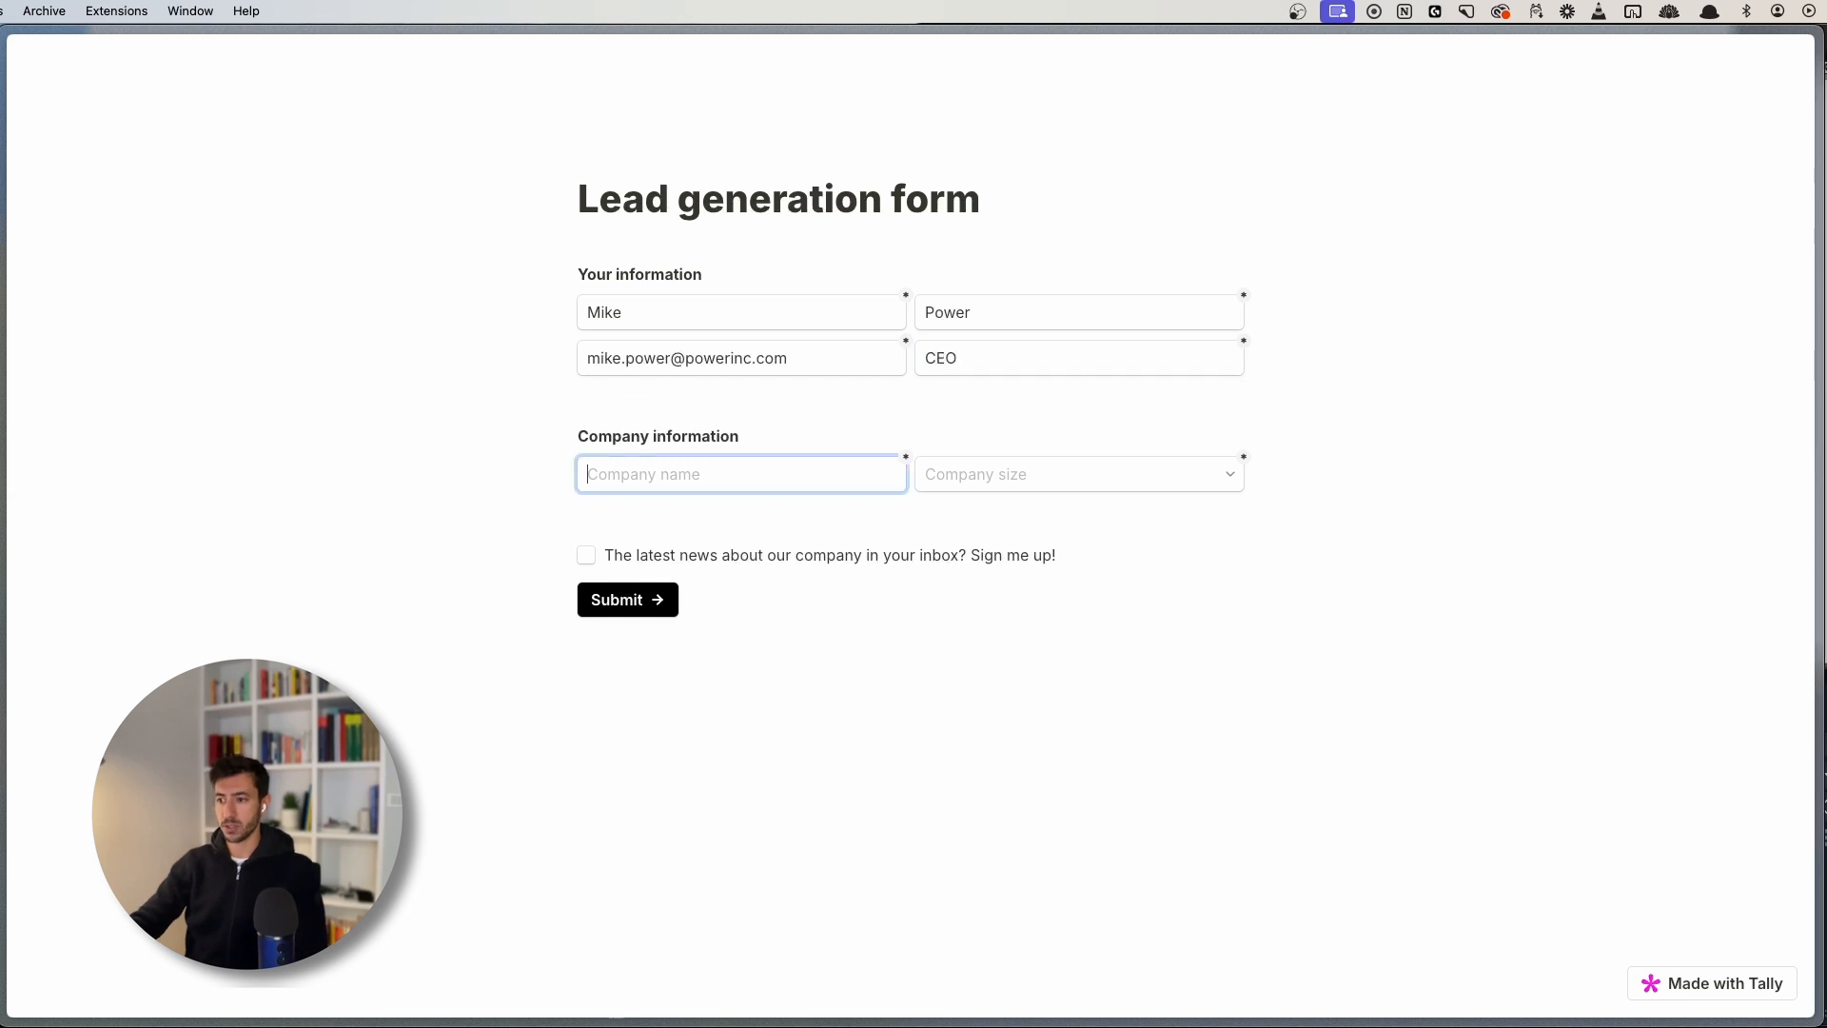
pyautogui.write('P')
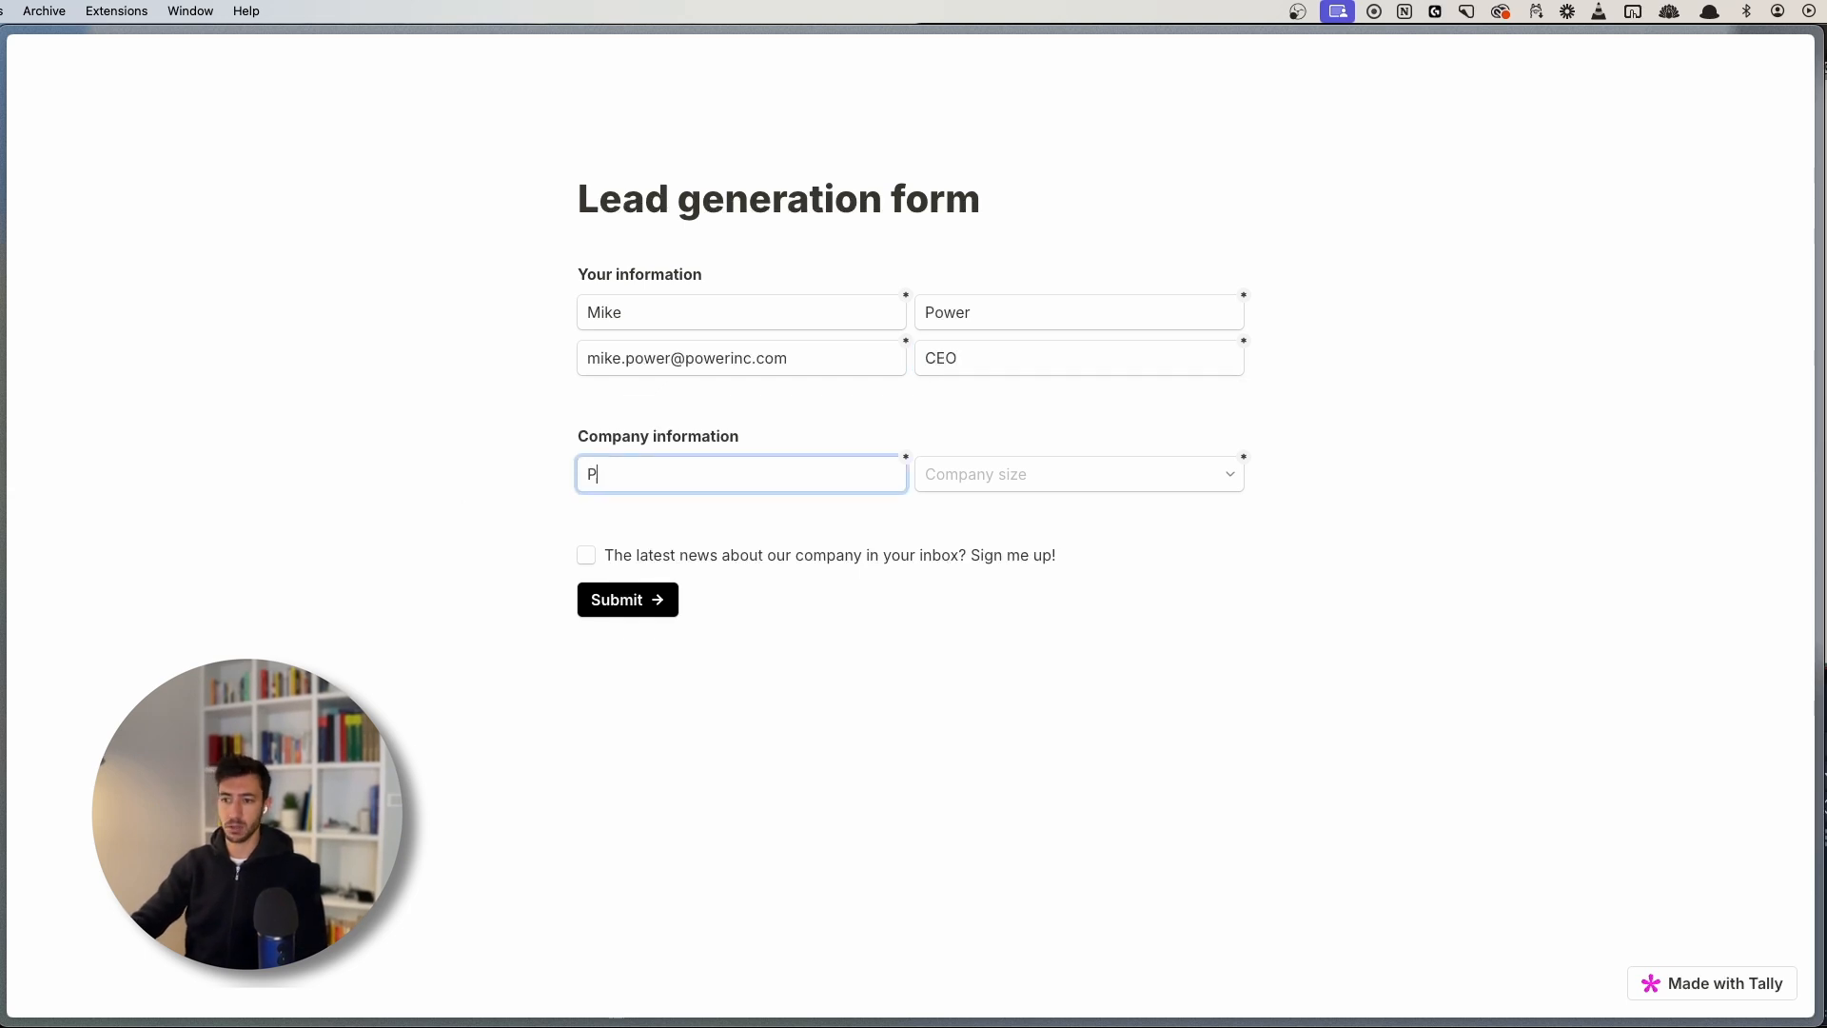
pyautogui.write('ower Inc')
pyautogui.press('Tab')
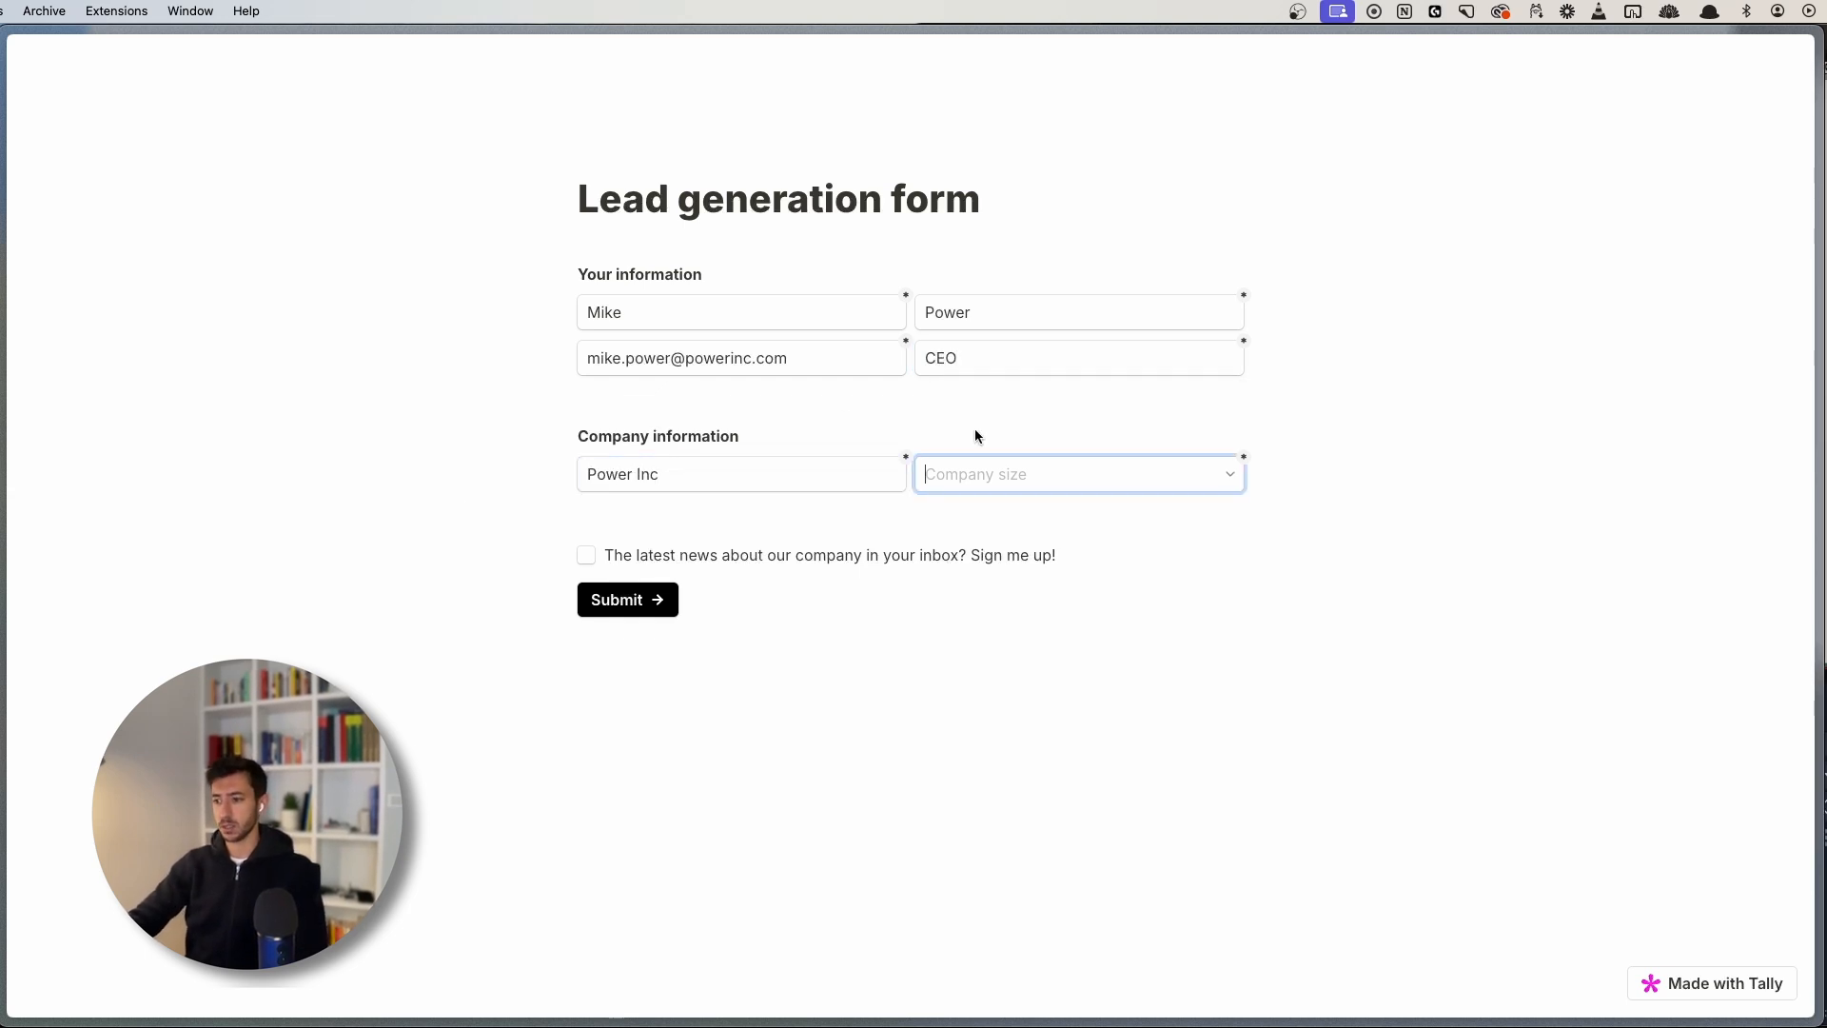
pyautogui.click(997, 468)
pyautogui.click(985, 571)
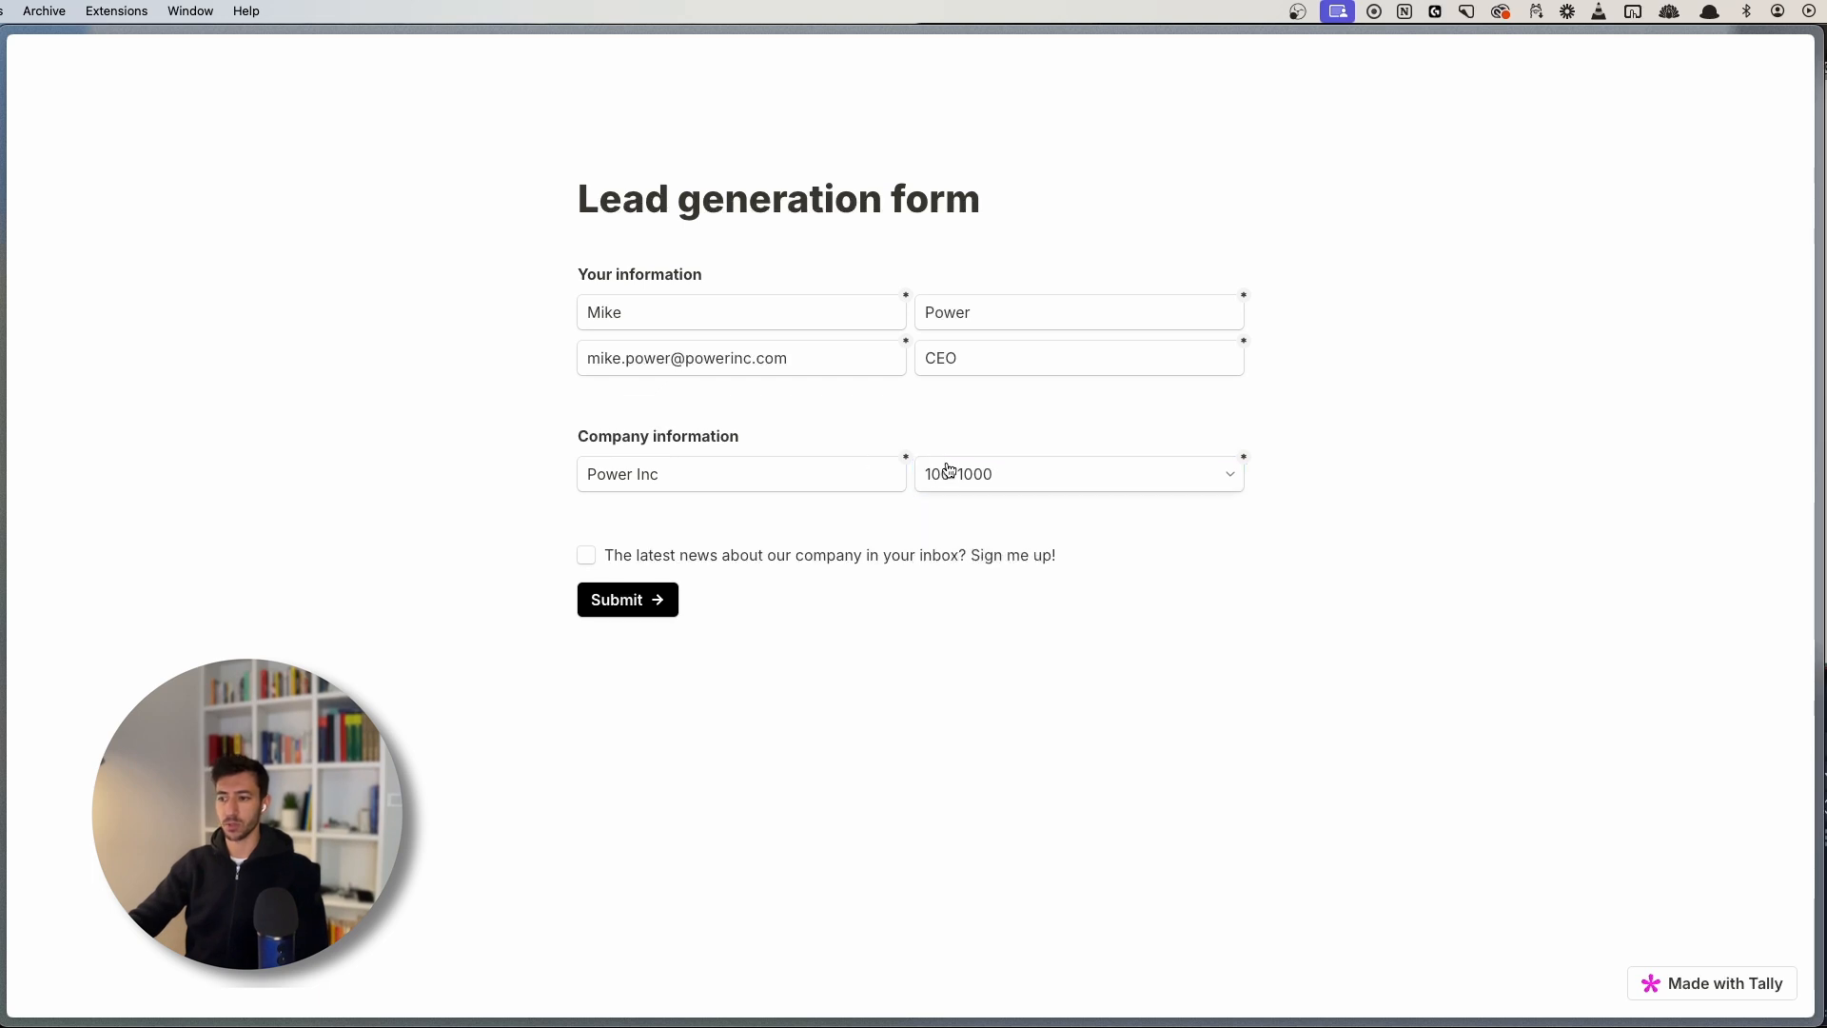
pyautogui.click(652, 599)
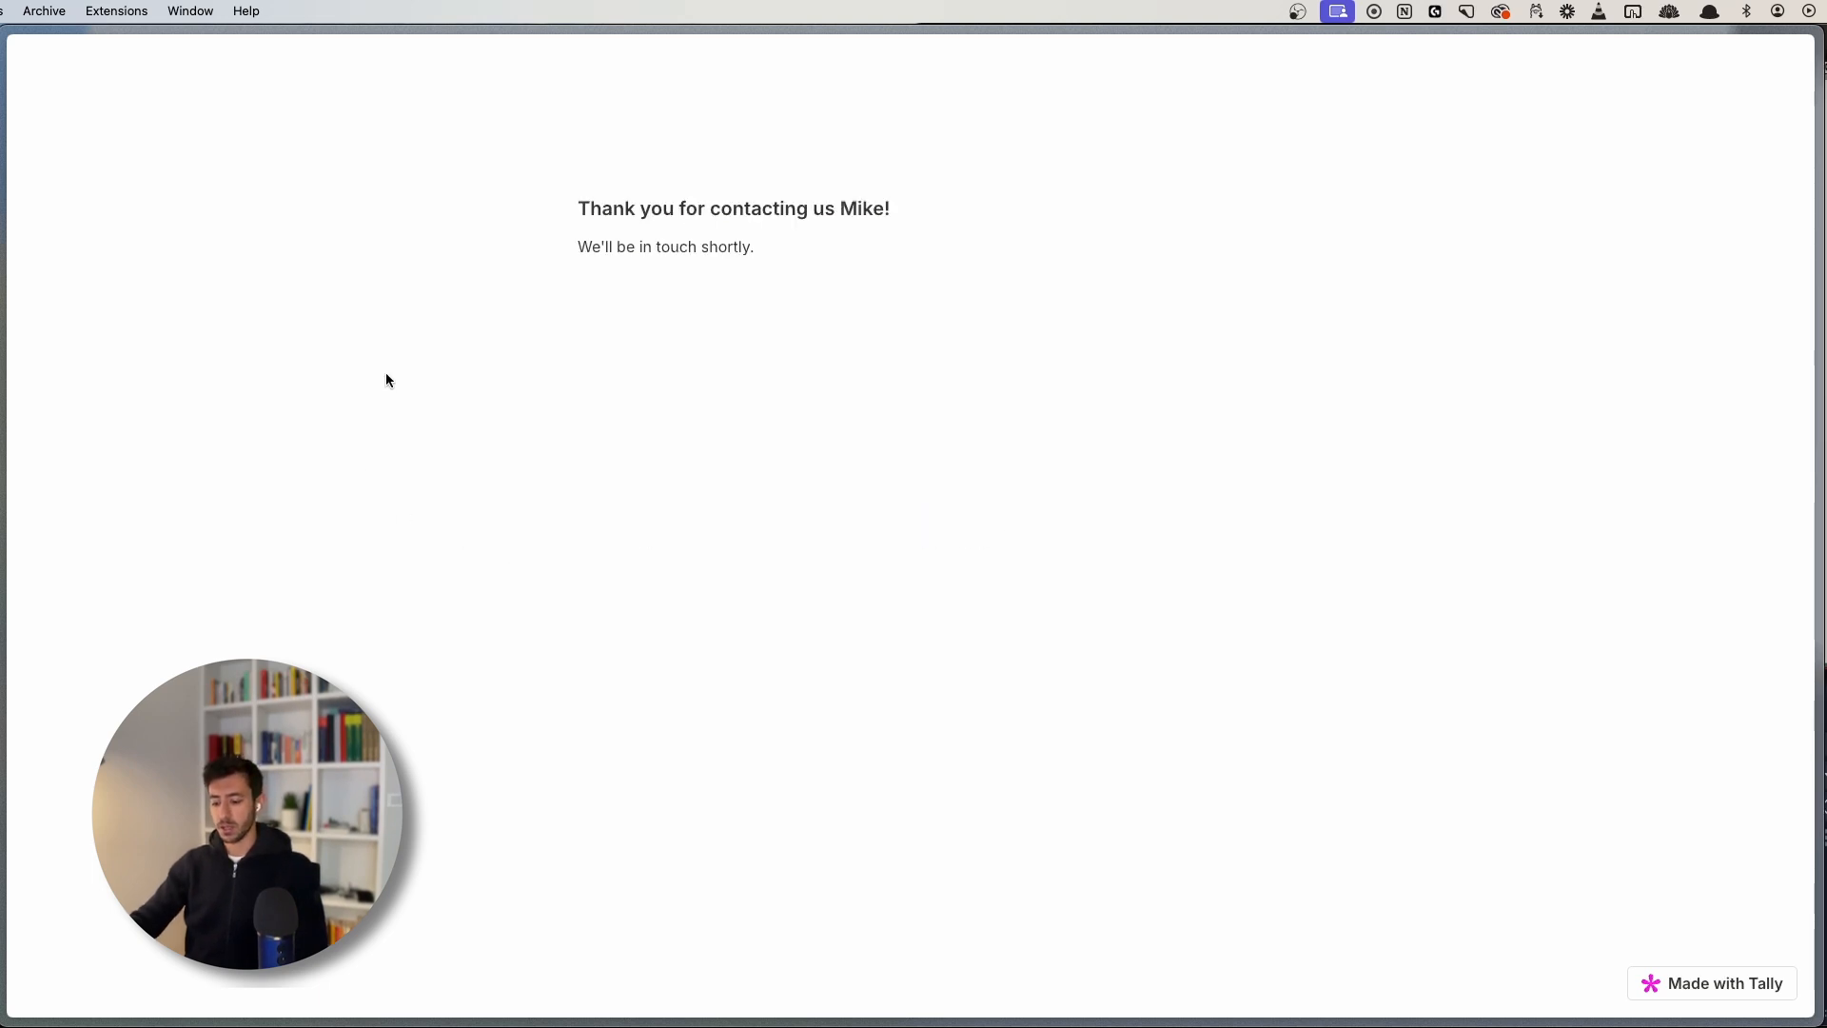
pyautogui.press('super+s')
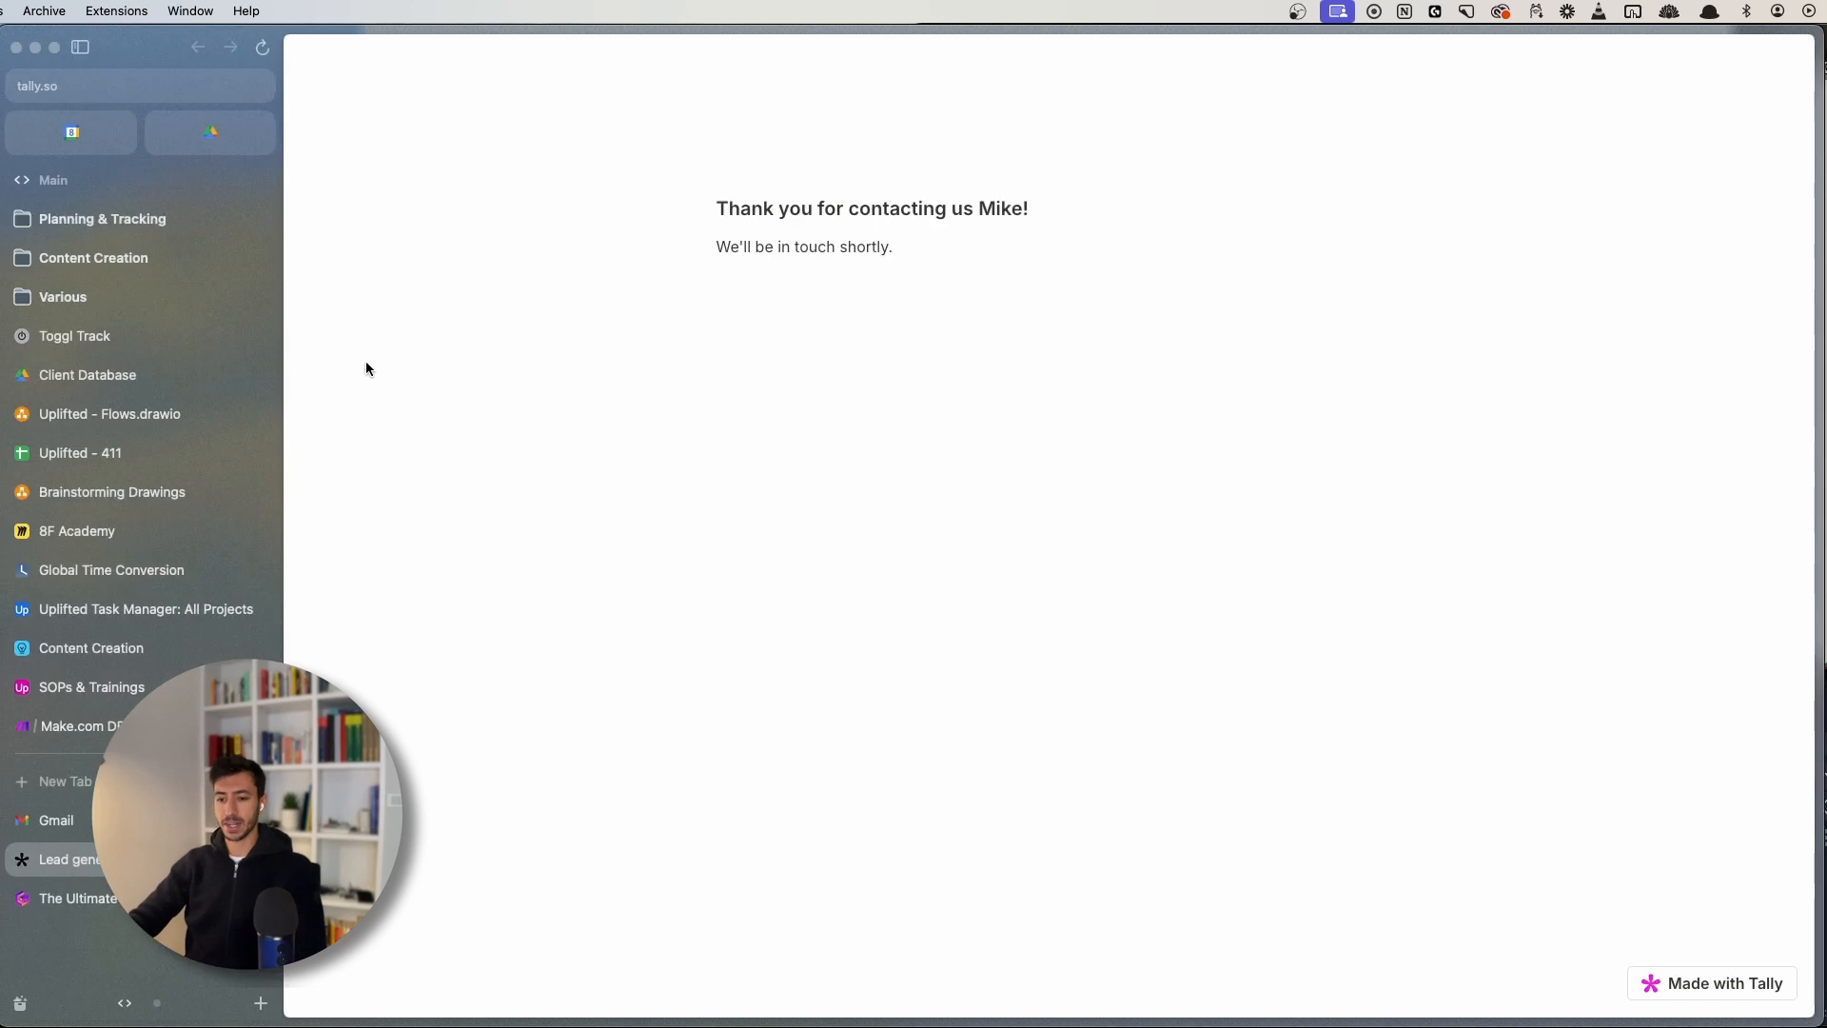
# - Shift the Gmail module further right of the Tally trigger, then go to the Gmail inbox
pyautogui.click(95, 731)
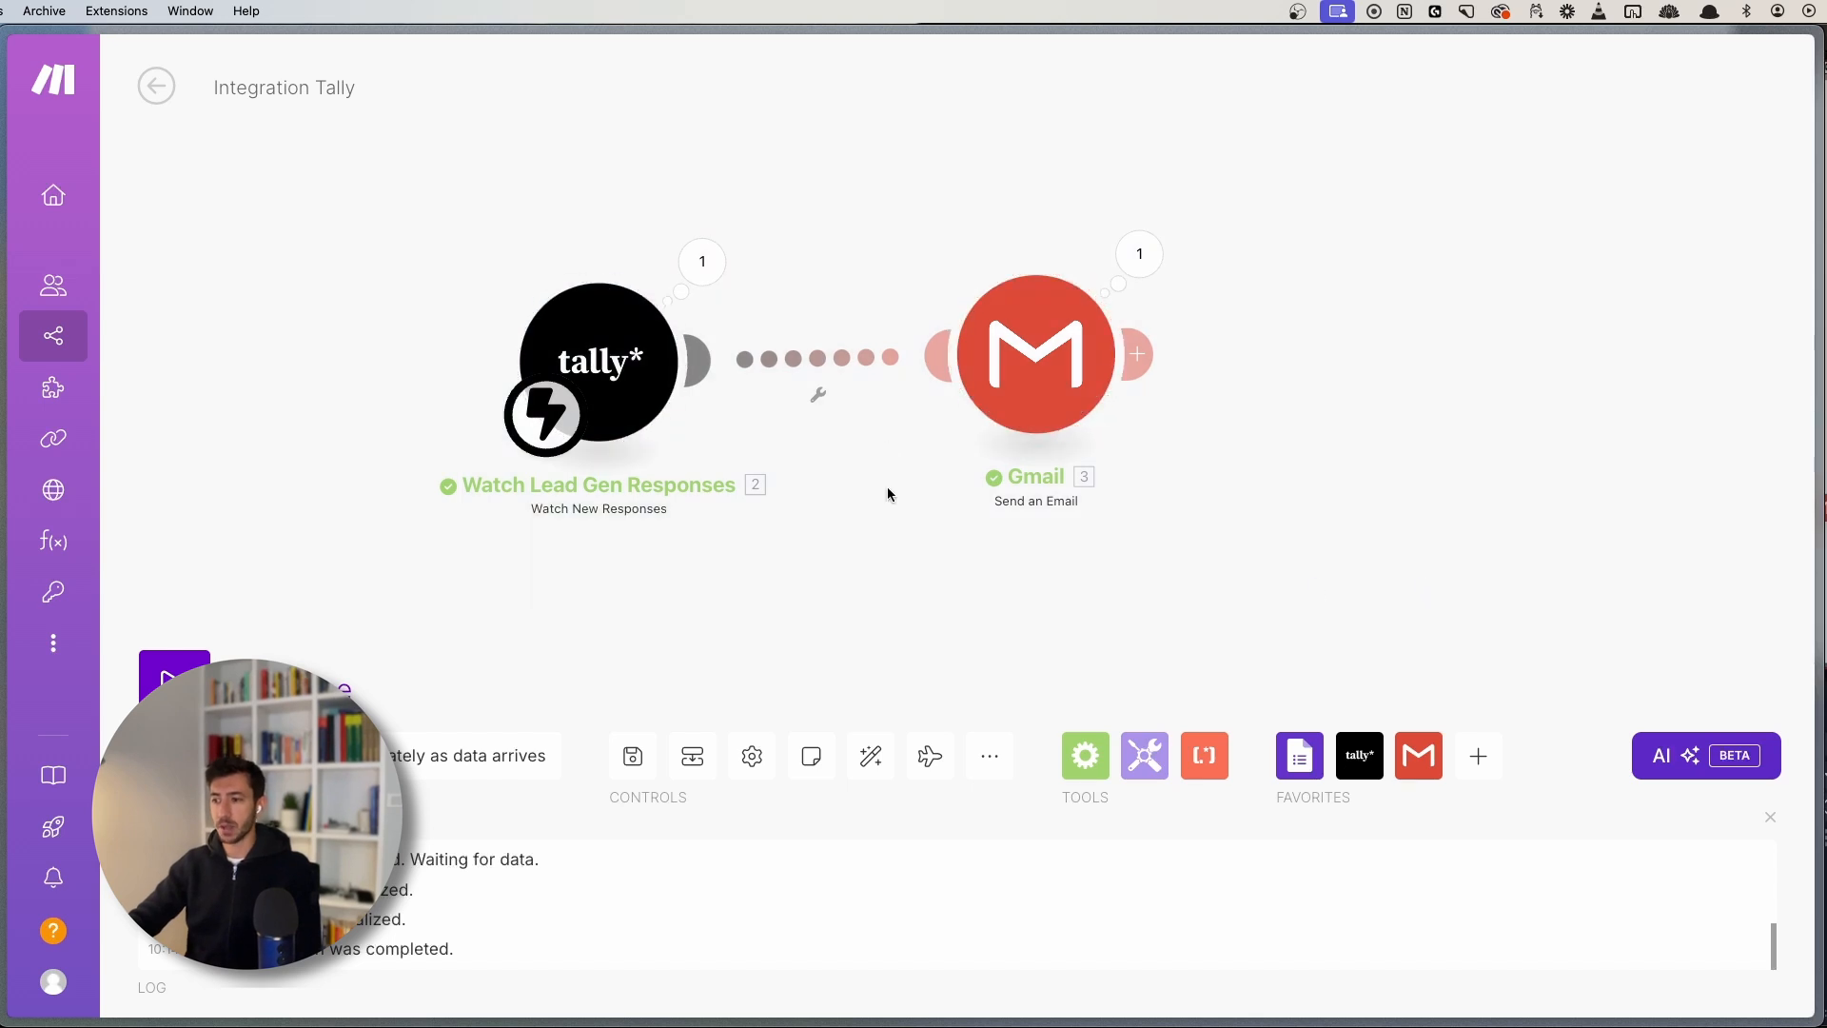
pyautogui.moveTo(1056, 338); pyautogui.dragTo(1132, 347)
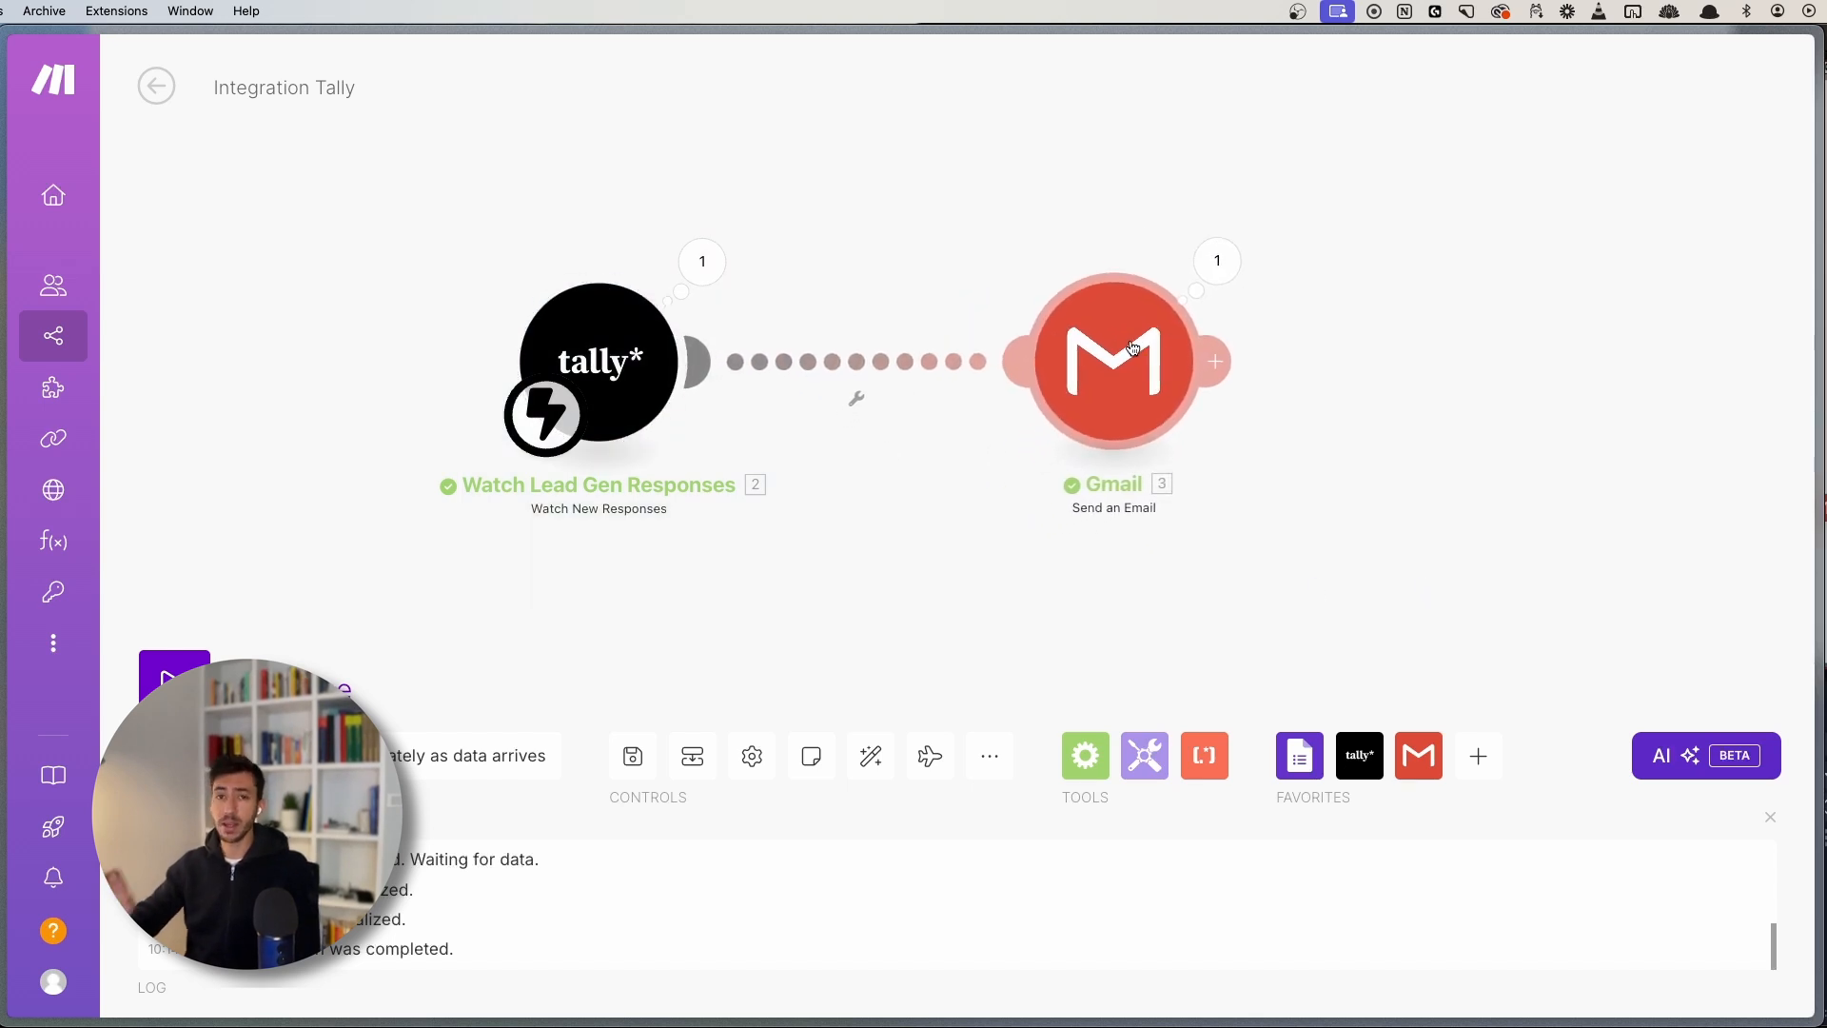
pyautogui.moveTo(7, 514)
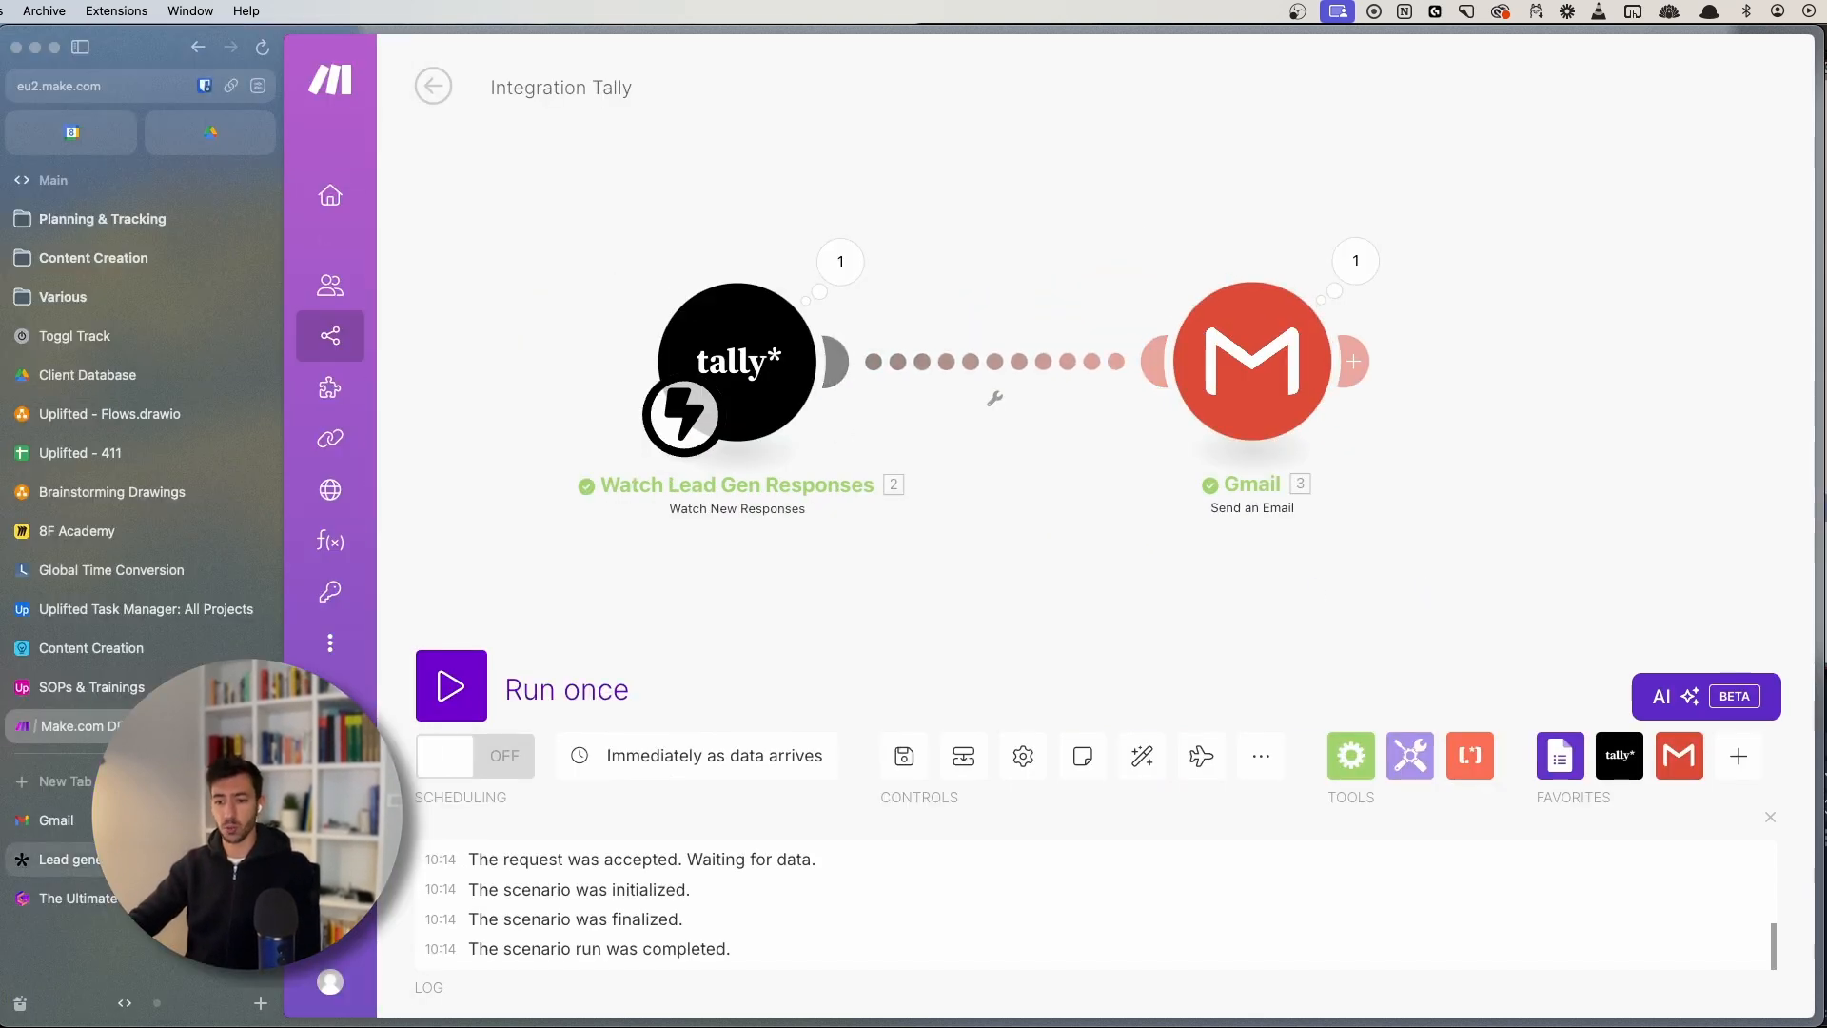
pyautogui.click(56, 819)
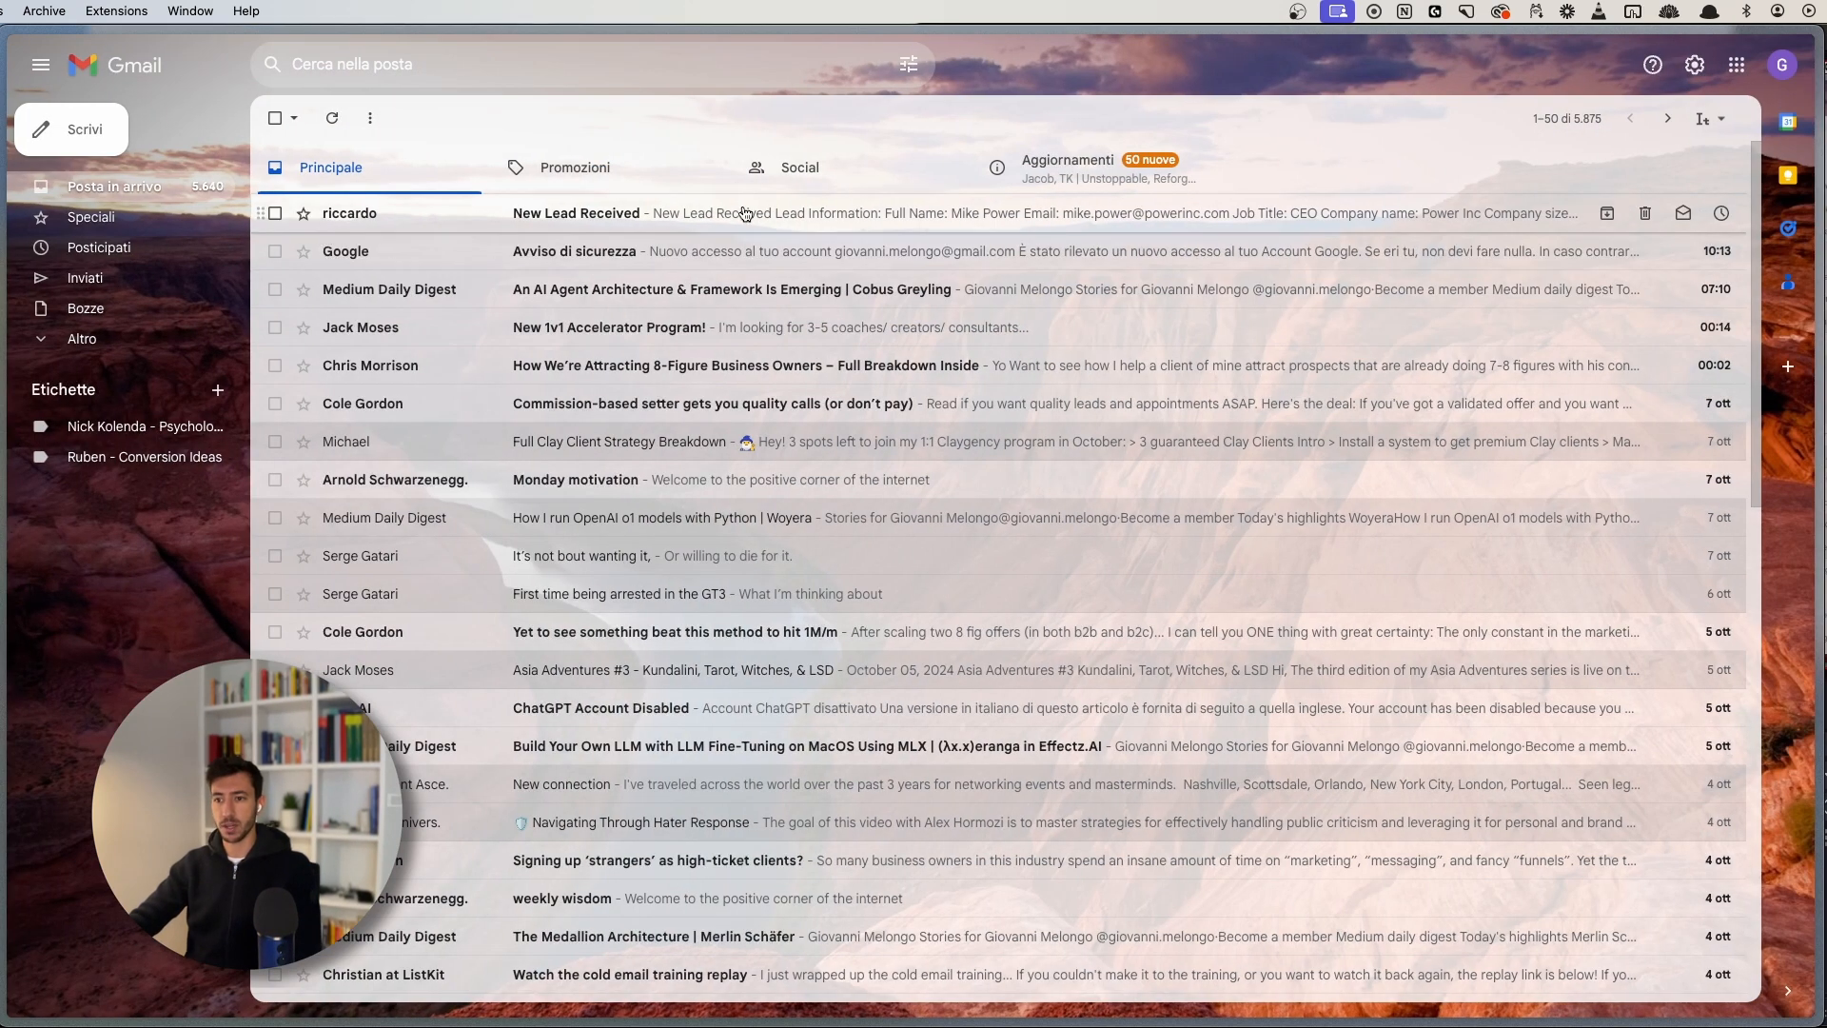
# - Open the New Lead Received email and zoom in to read the lead details, company size 100-1000
pyautogui.click(748, 213)
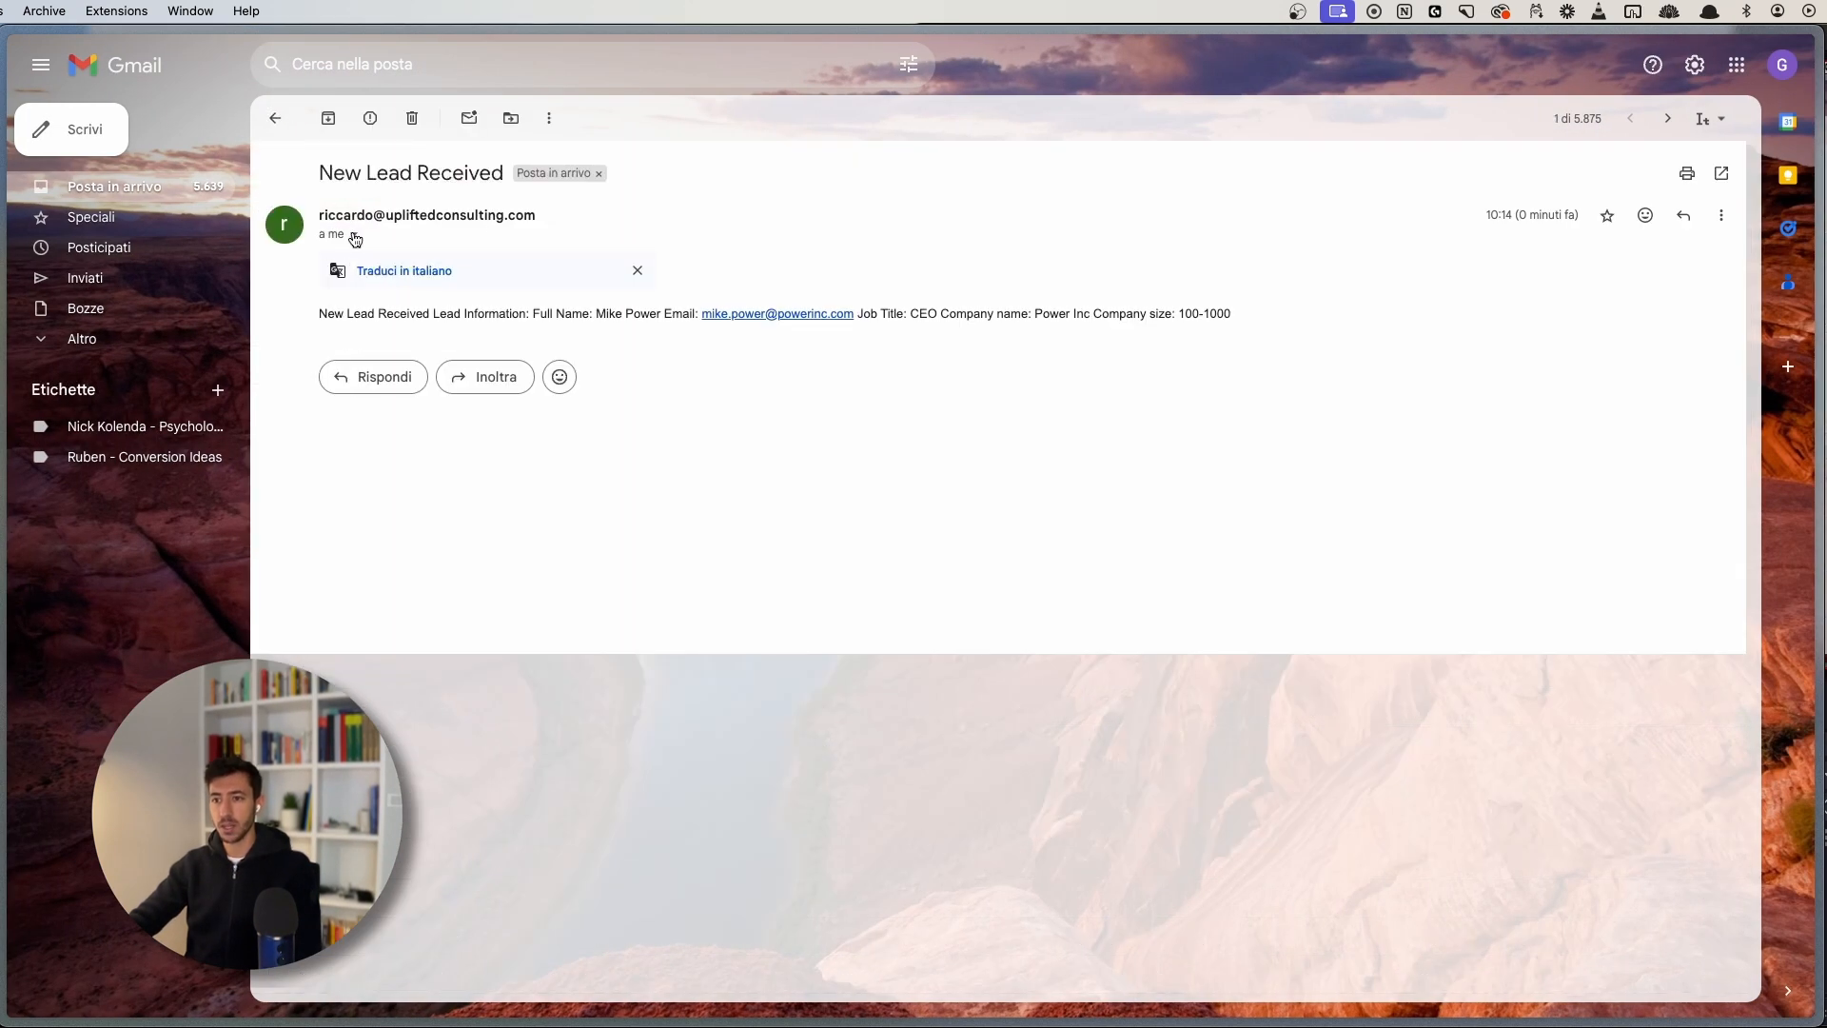
pyautogui.moveTo(571, 218); pyautogui.dragTo(299, 226)
pyautogui.click(587, 220)
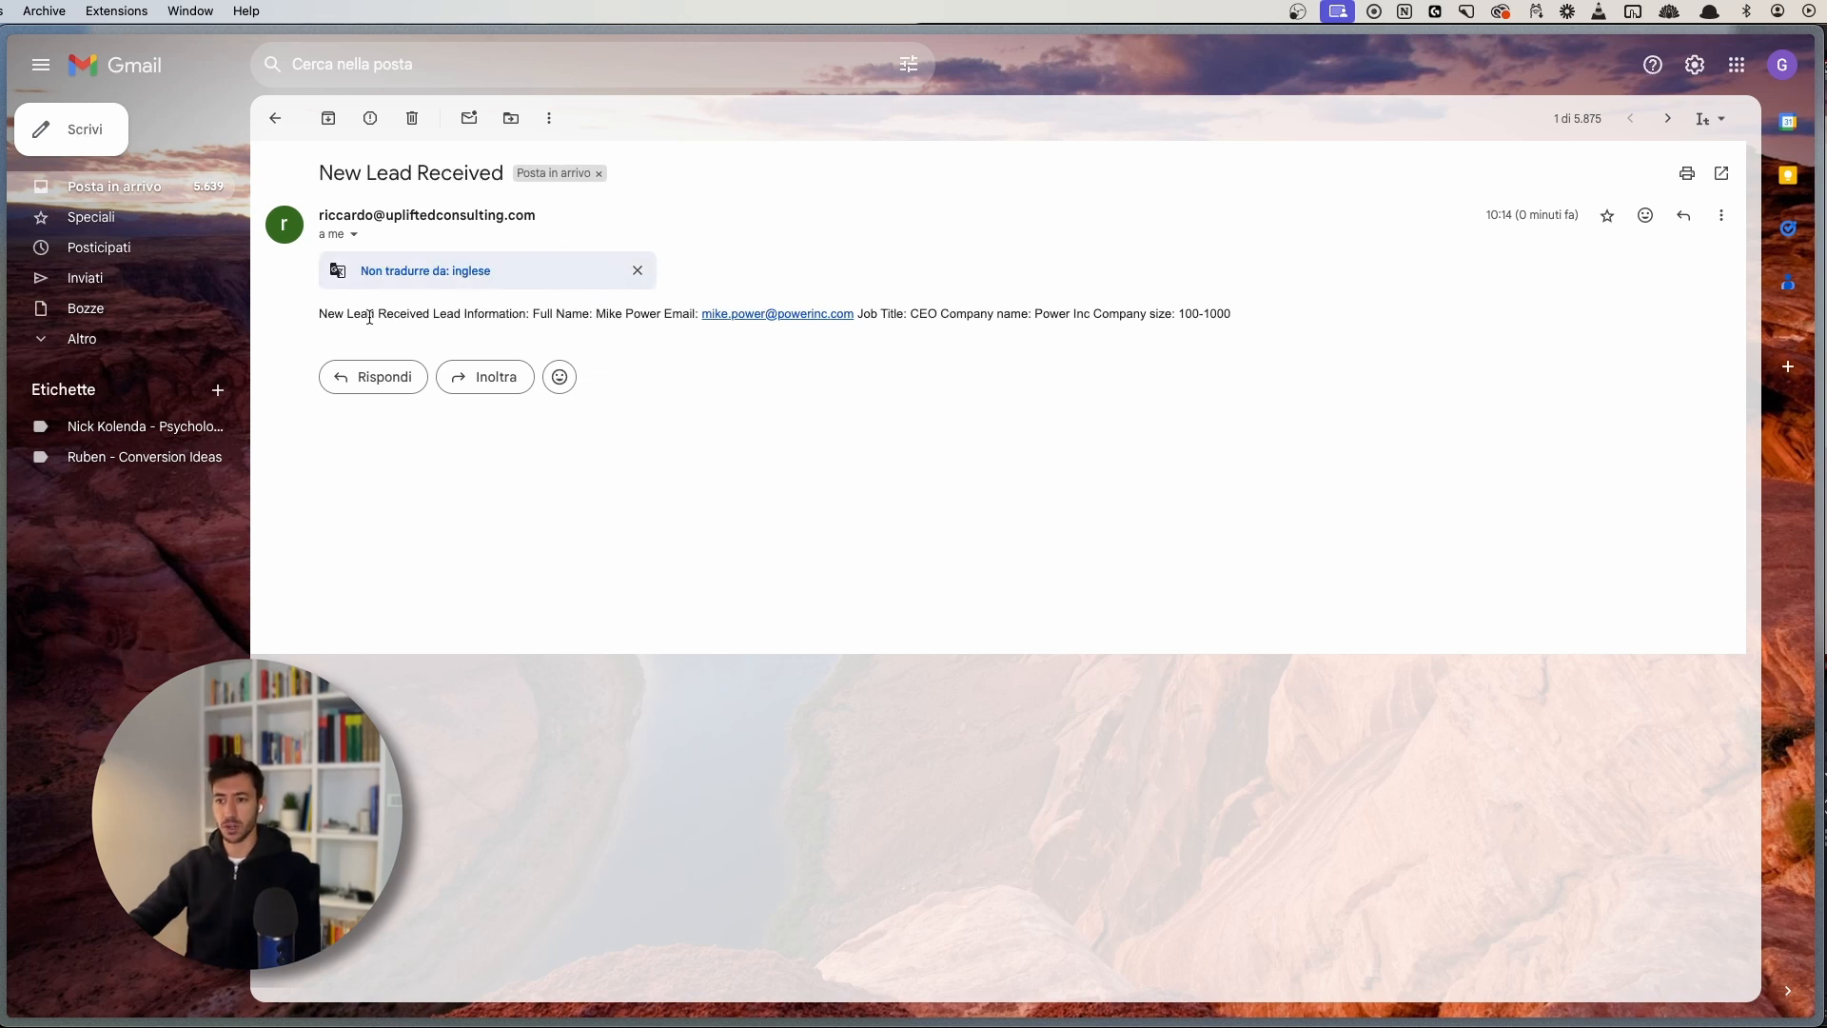
pyautogui.click(638, 270)
pyautogui.press('super+equal')
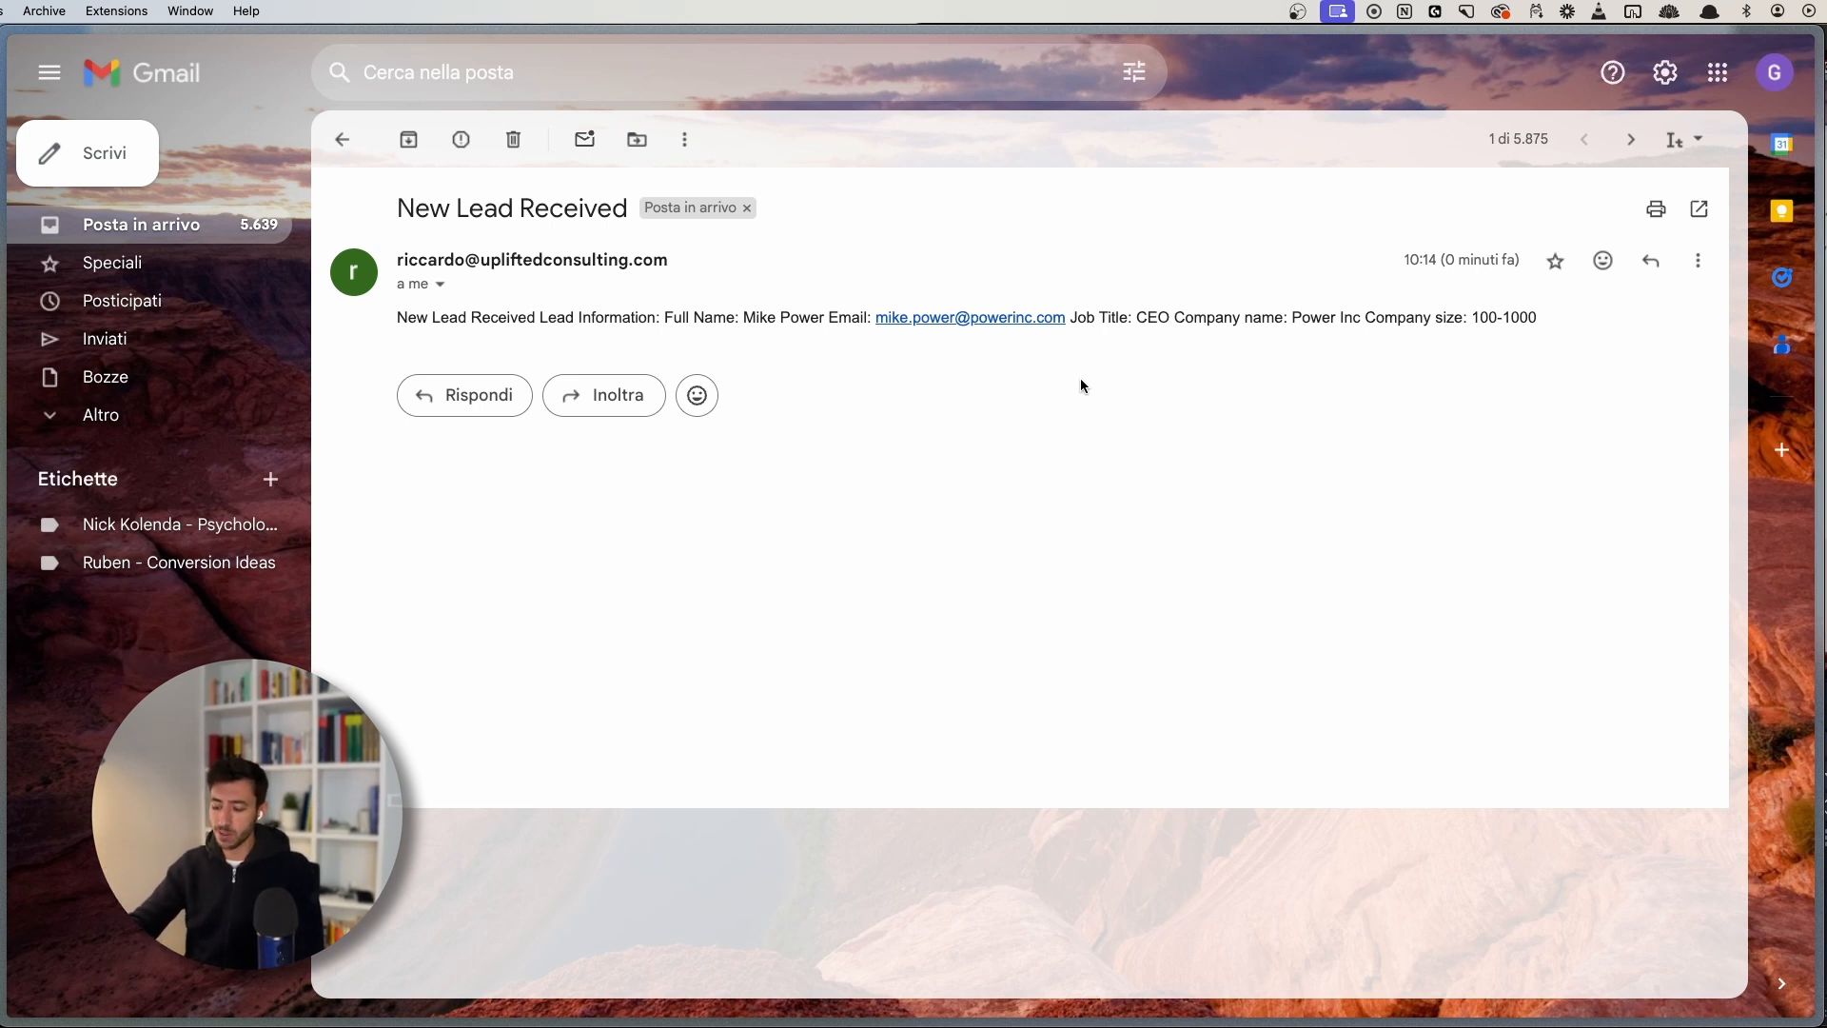
pyautogui.press('super+plus')
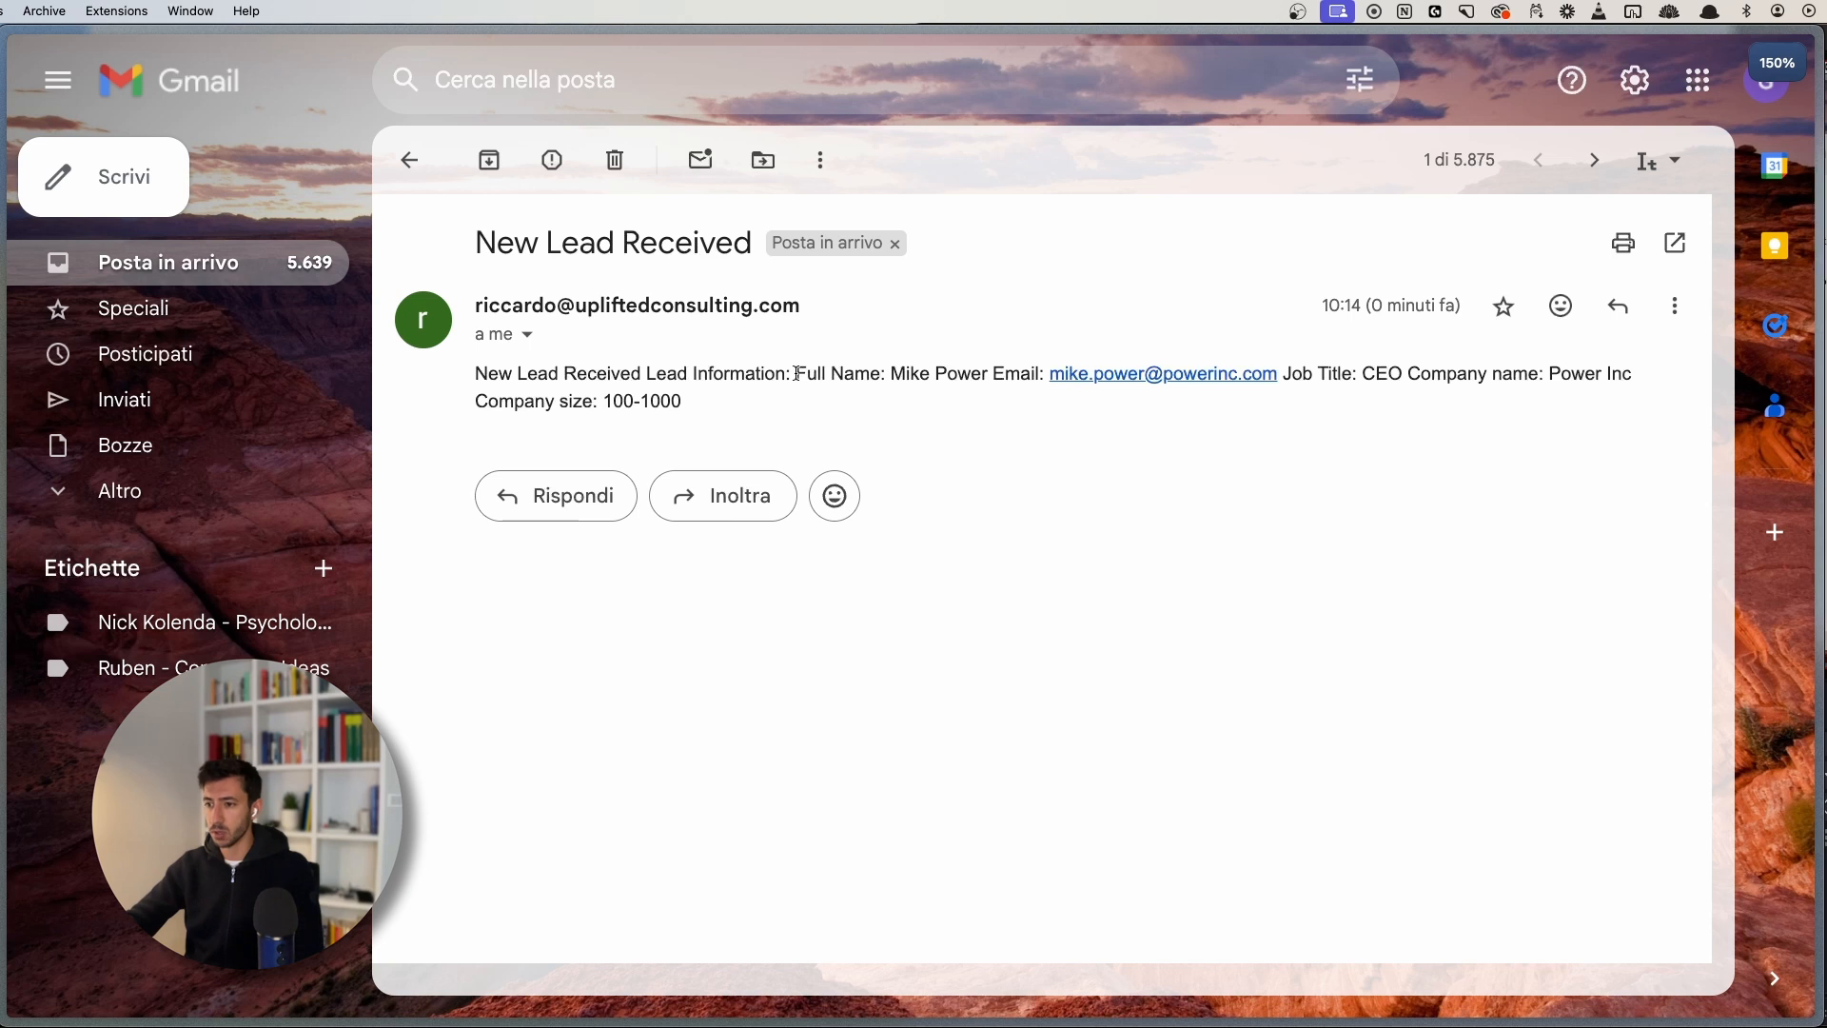
pyautogui.moveTo(797, 374); pyautogui.dragTo(894, 376)
pyautogui.click(1492, 381)
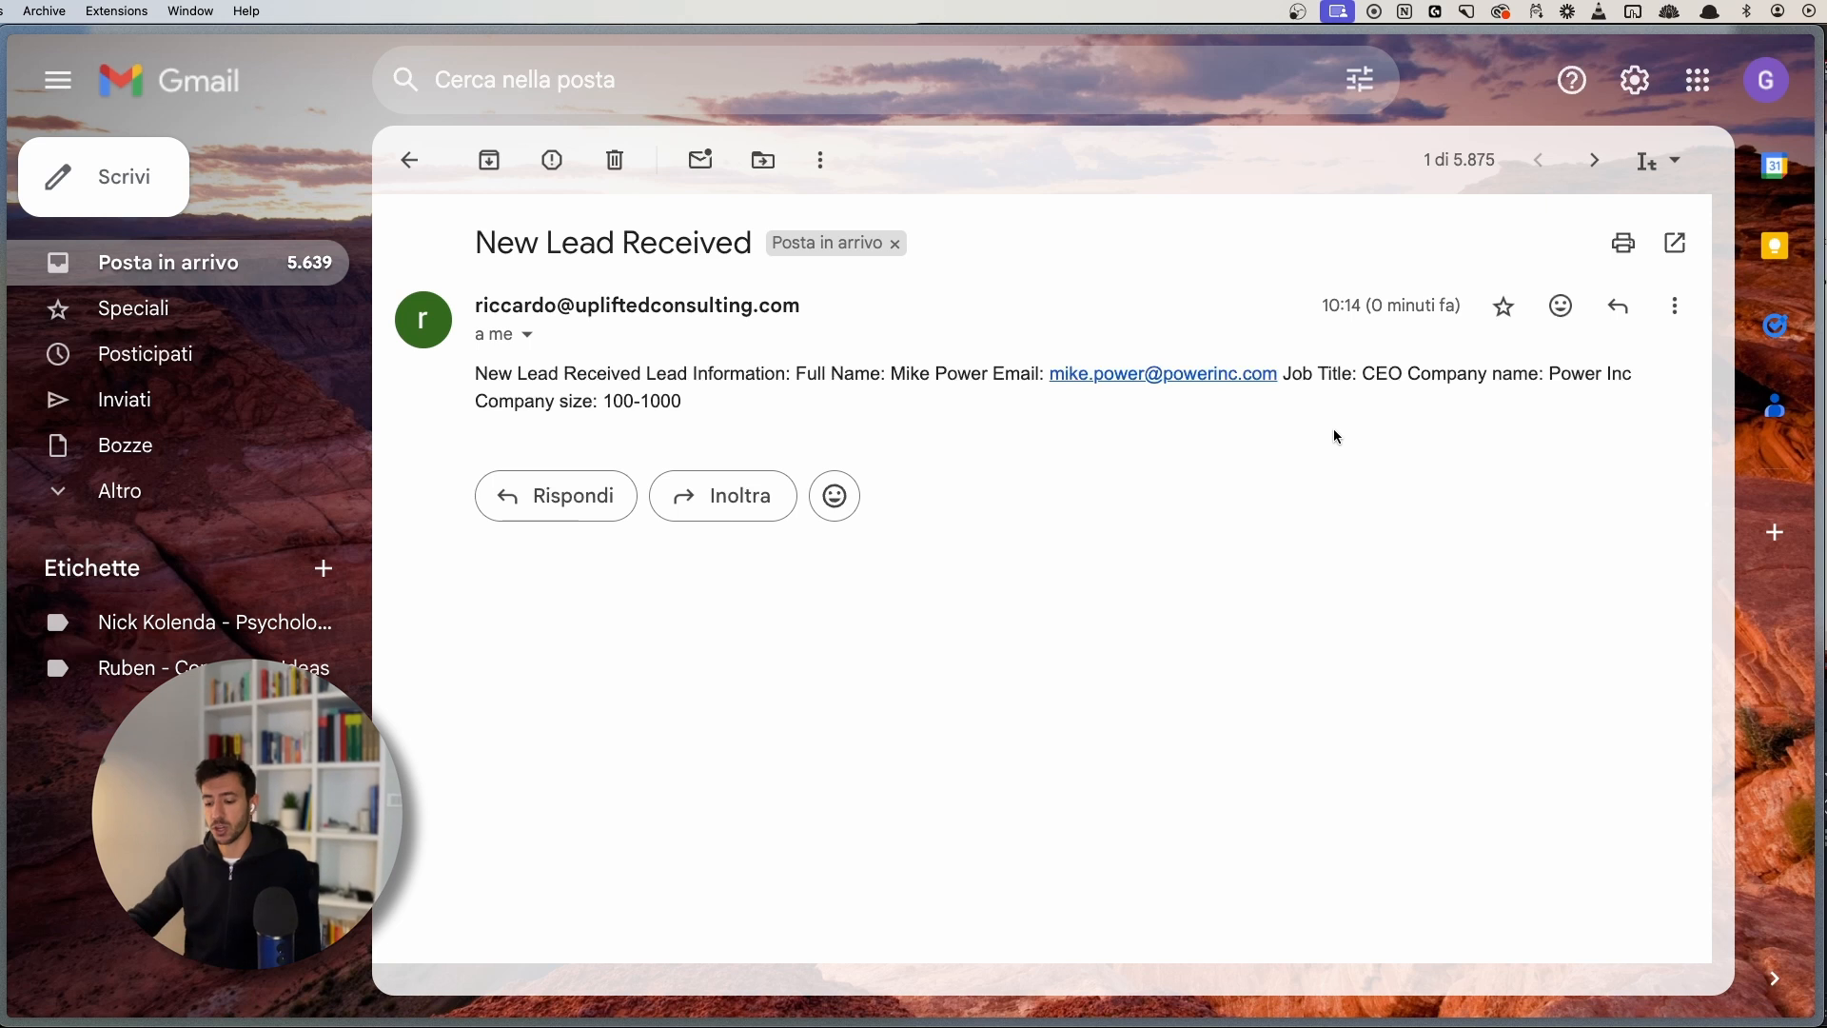
pyautogui.press('super+minus')
pyautogui.press('super+minus')
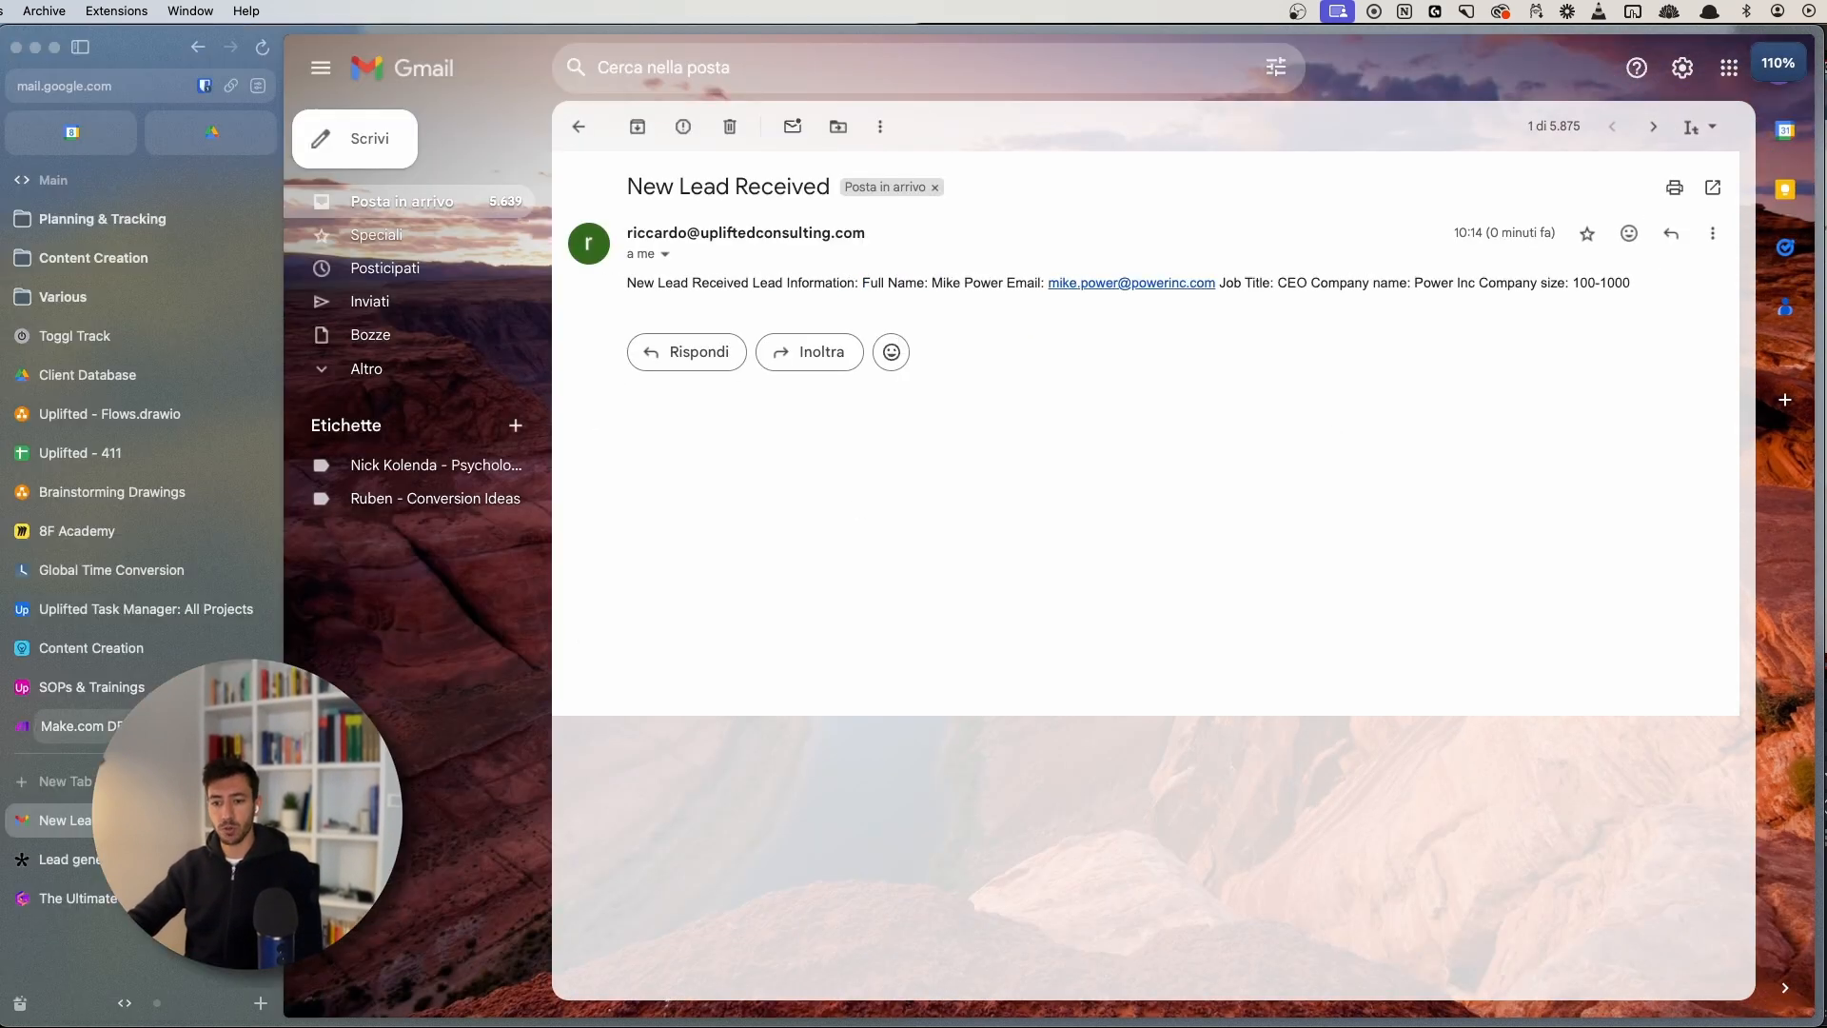
pyautogui.click(58, 725)
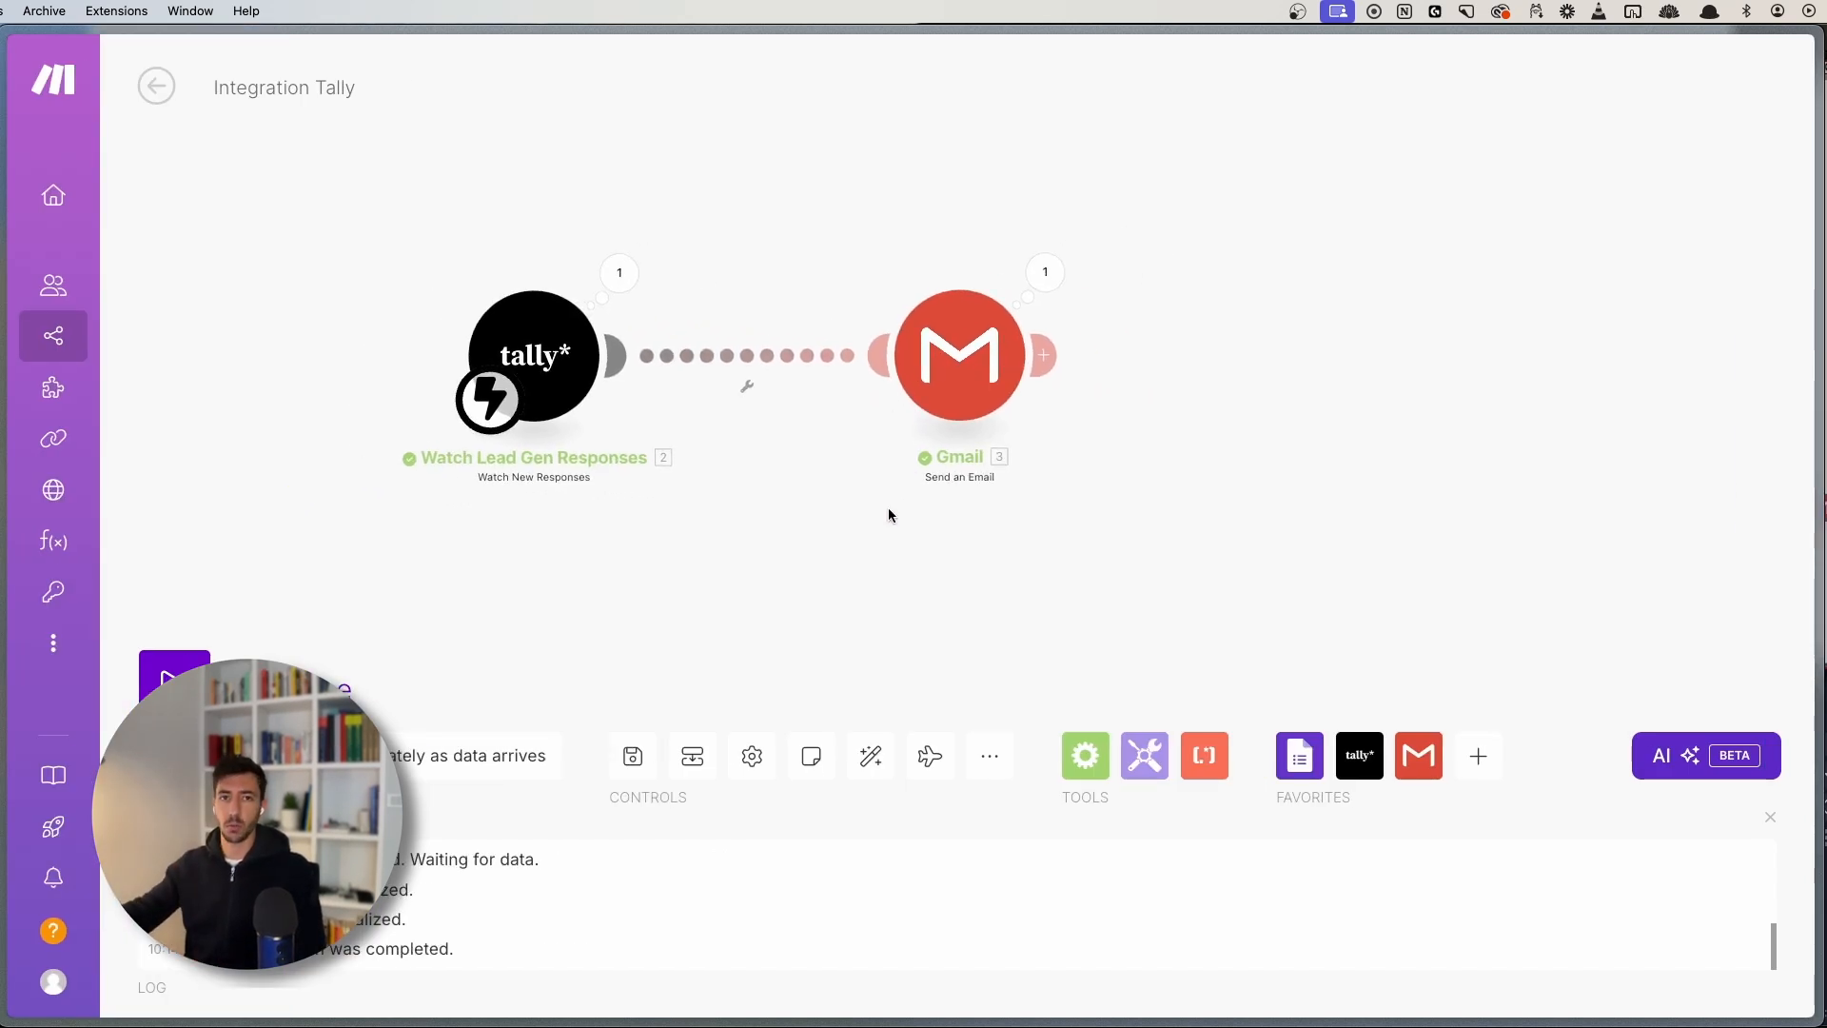
# - Reopen the Gmail module settings and edit the email Content field beside the Tally field list
pyautogui.scroll(1, 999, 525)
pyautogui.moveTo(995, 523); pyautogui.dragTo(910, 609)
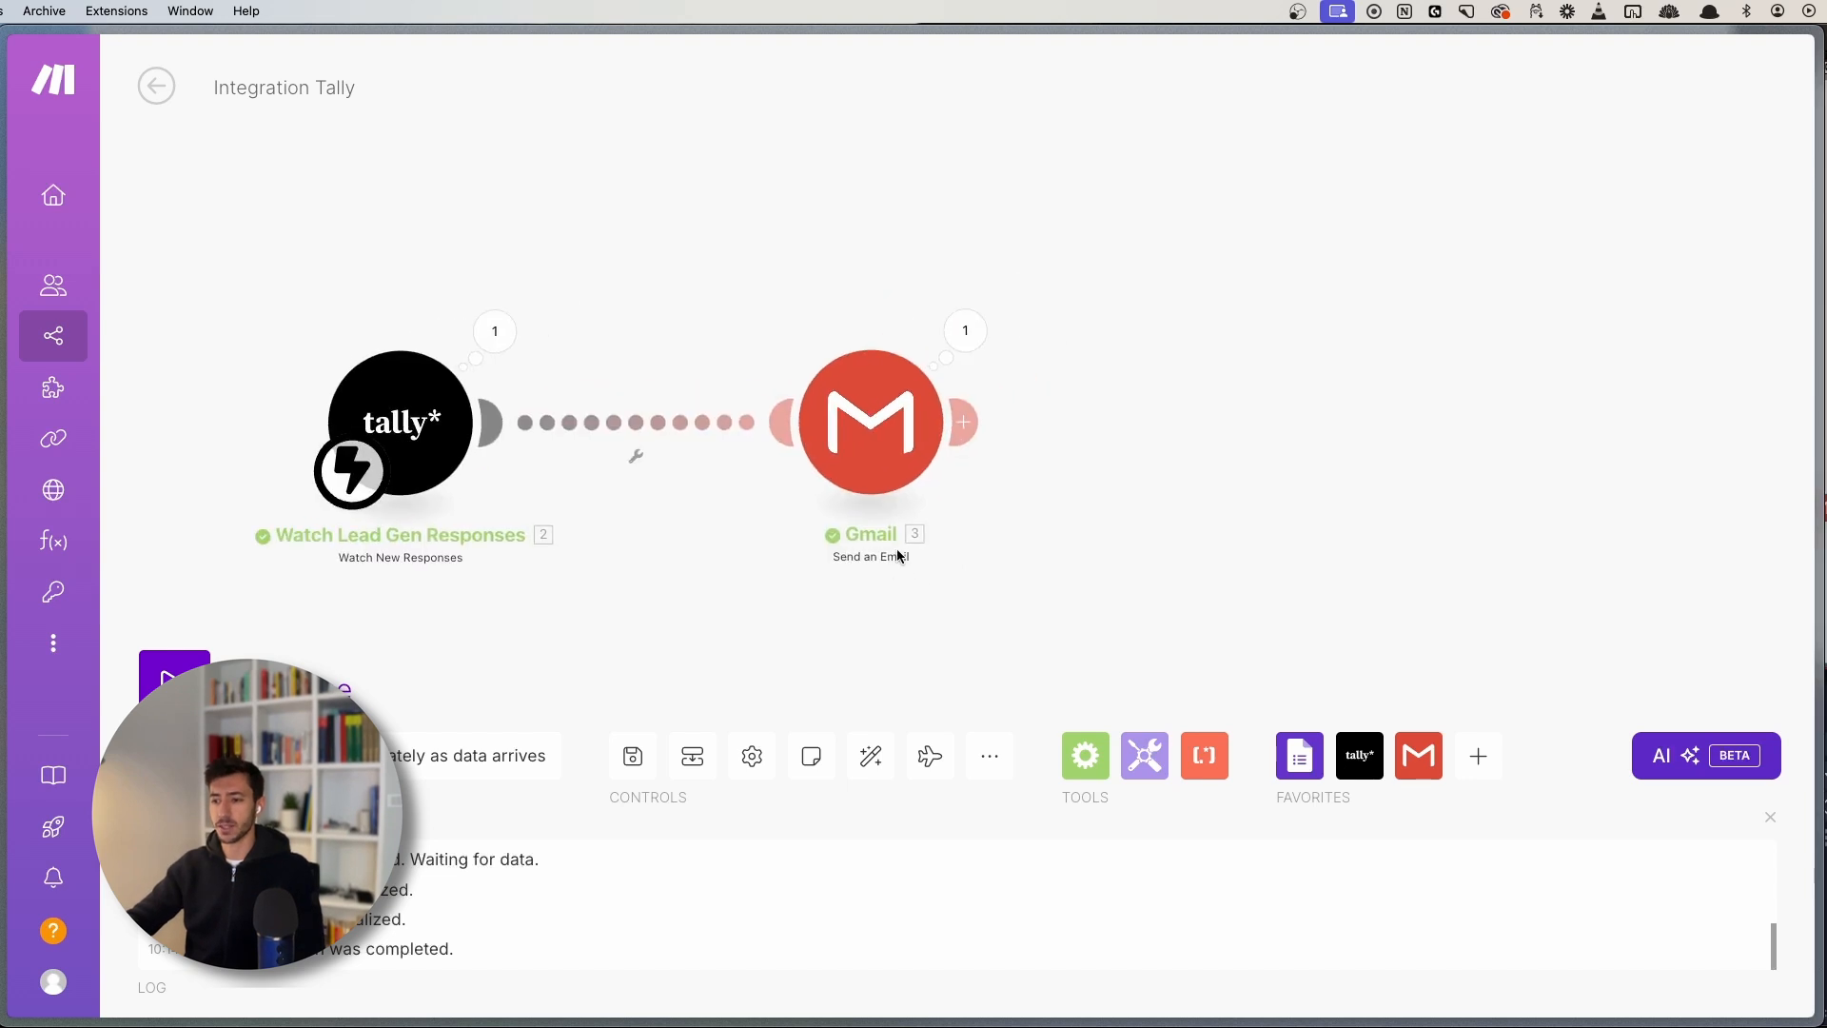
pyautogui.click(876, 467)
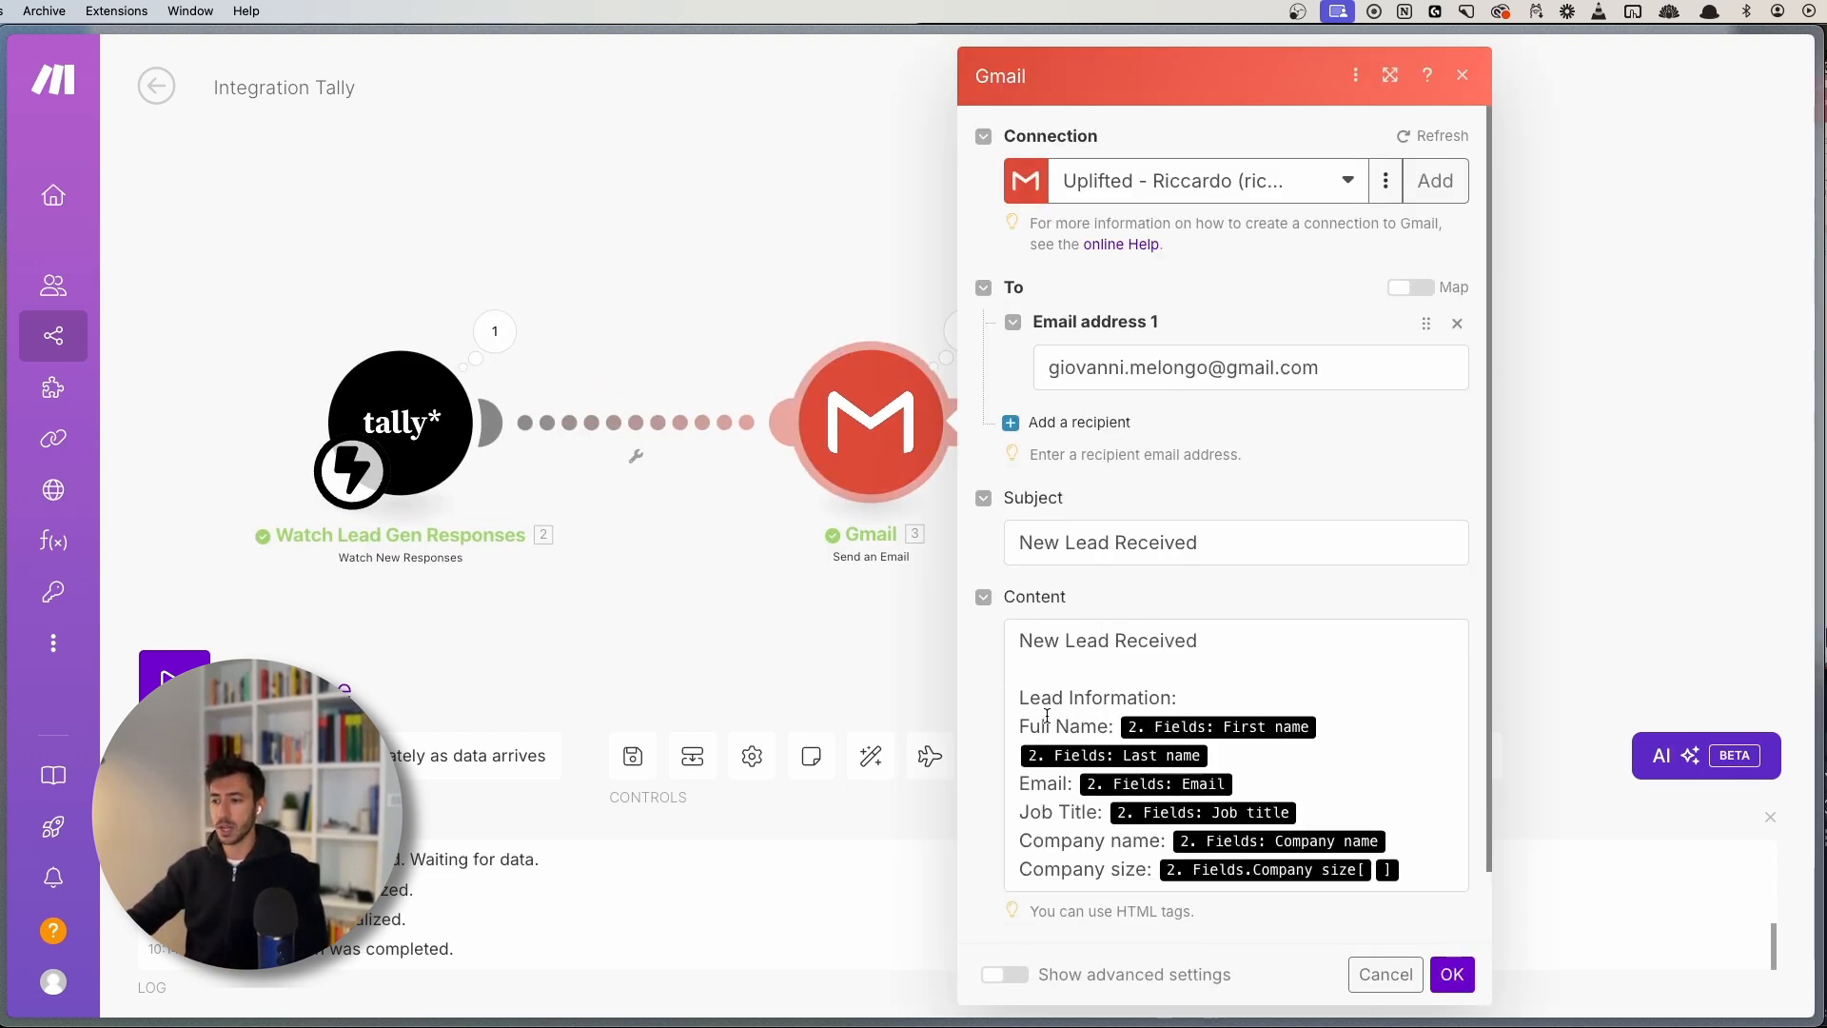
pyautogui.scroll(-2, 1046, 715)
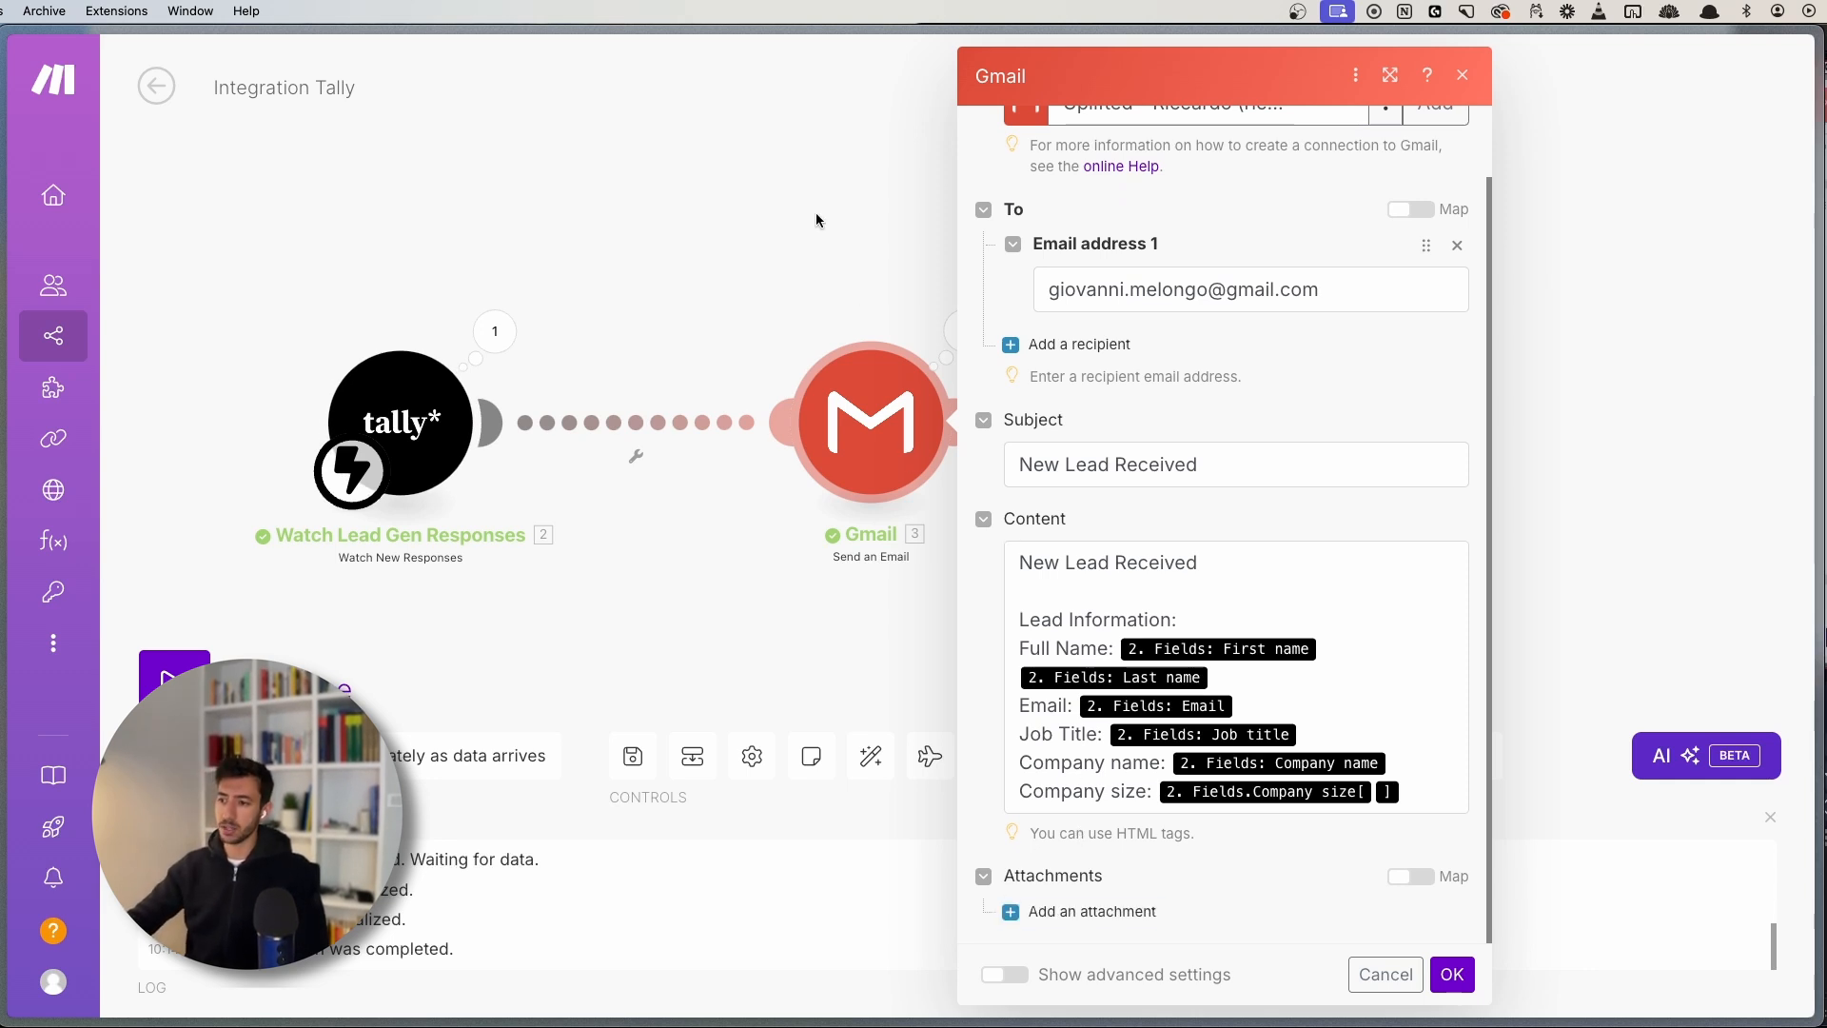
pyautogui.moveTo(816, 219); pyautogui.dragTo(651, 226)
pyautogui.moveTo(947, 837); pyautogui.dragTo(1034, 835)
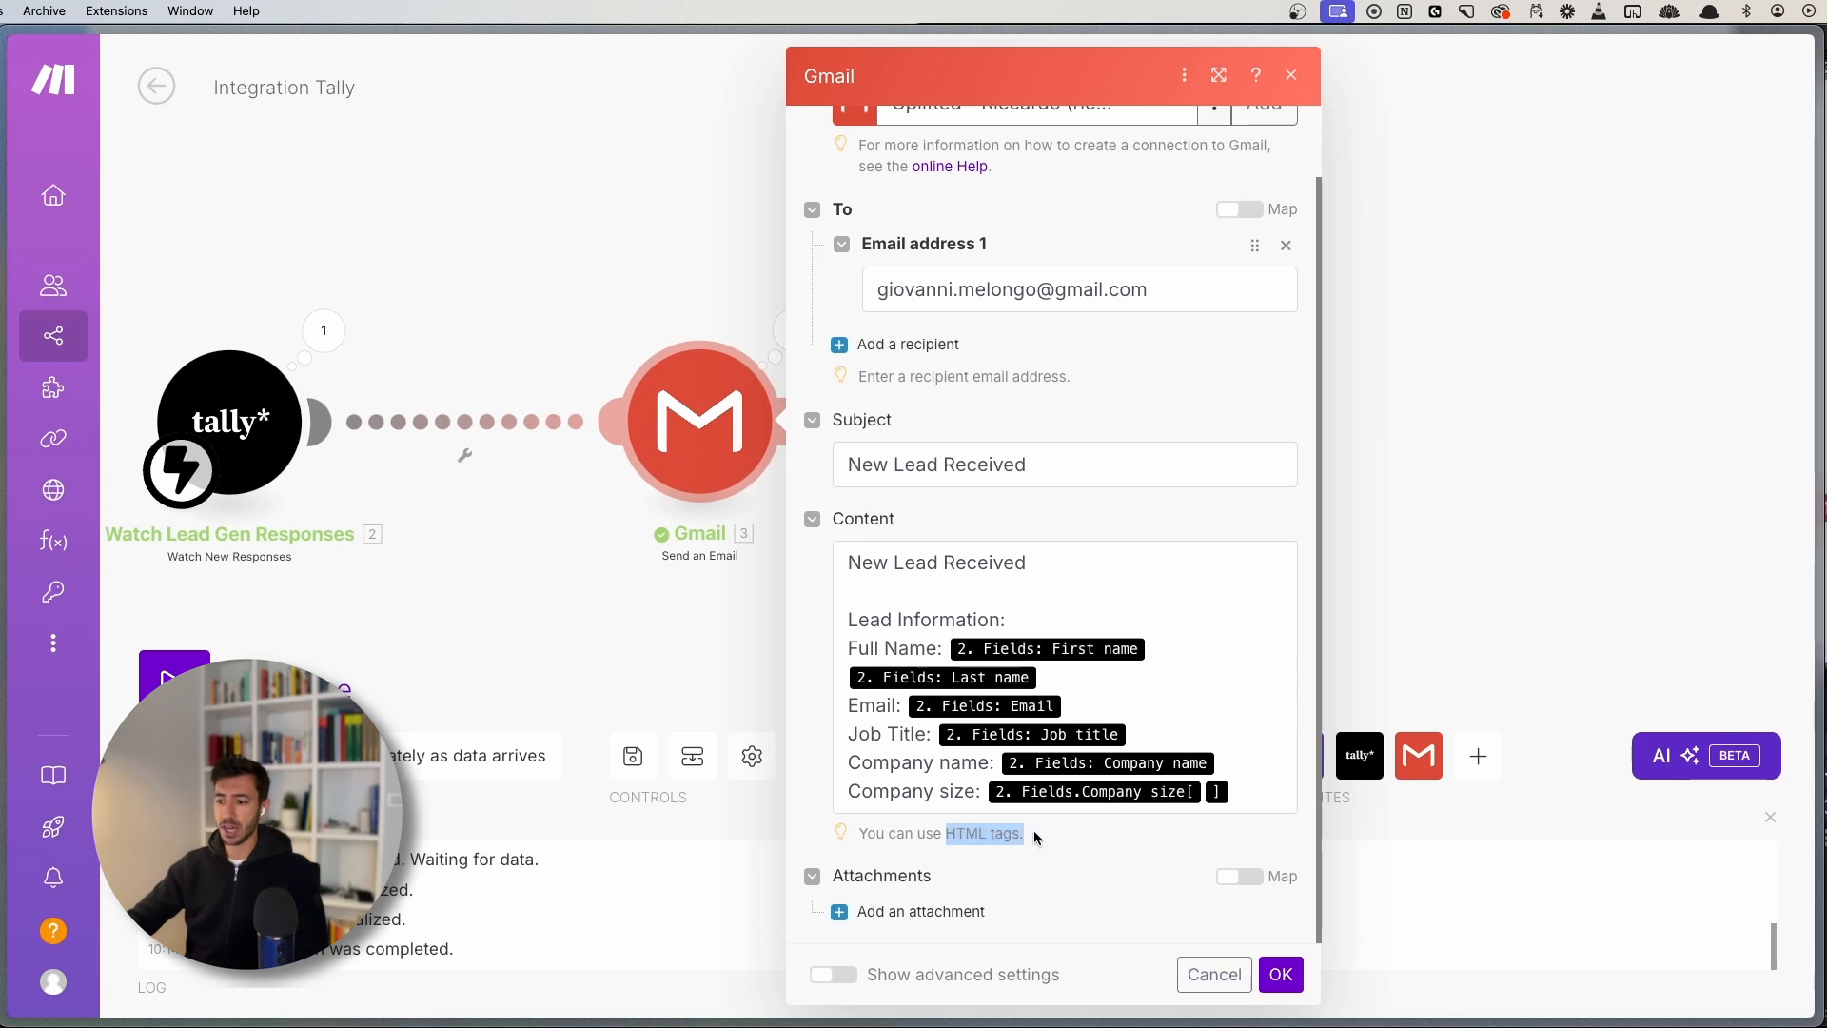
pyautogui.click(1035, 836)
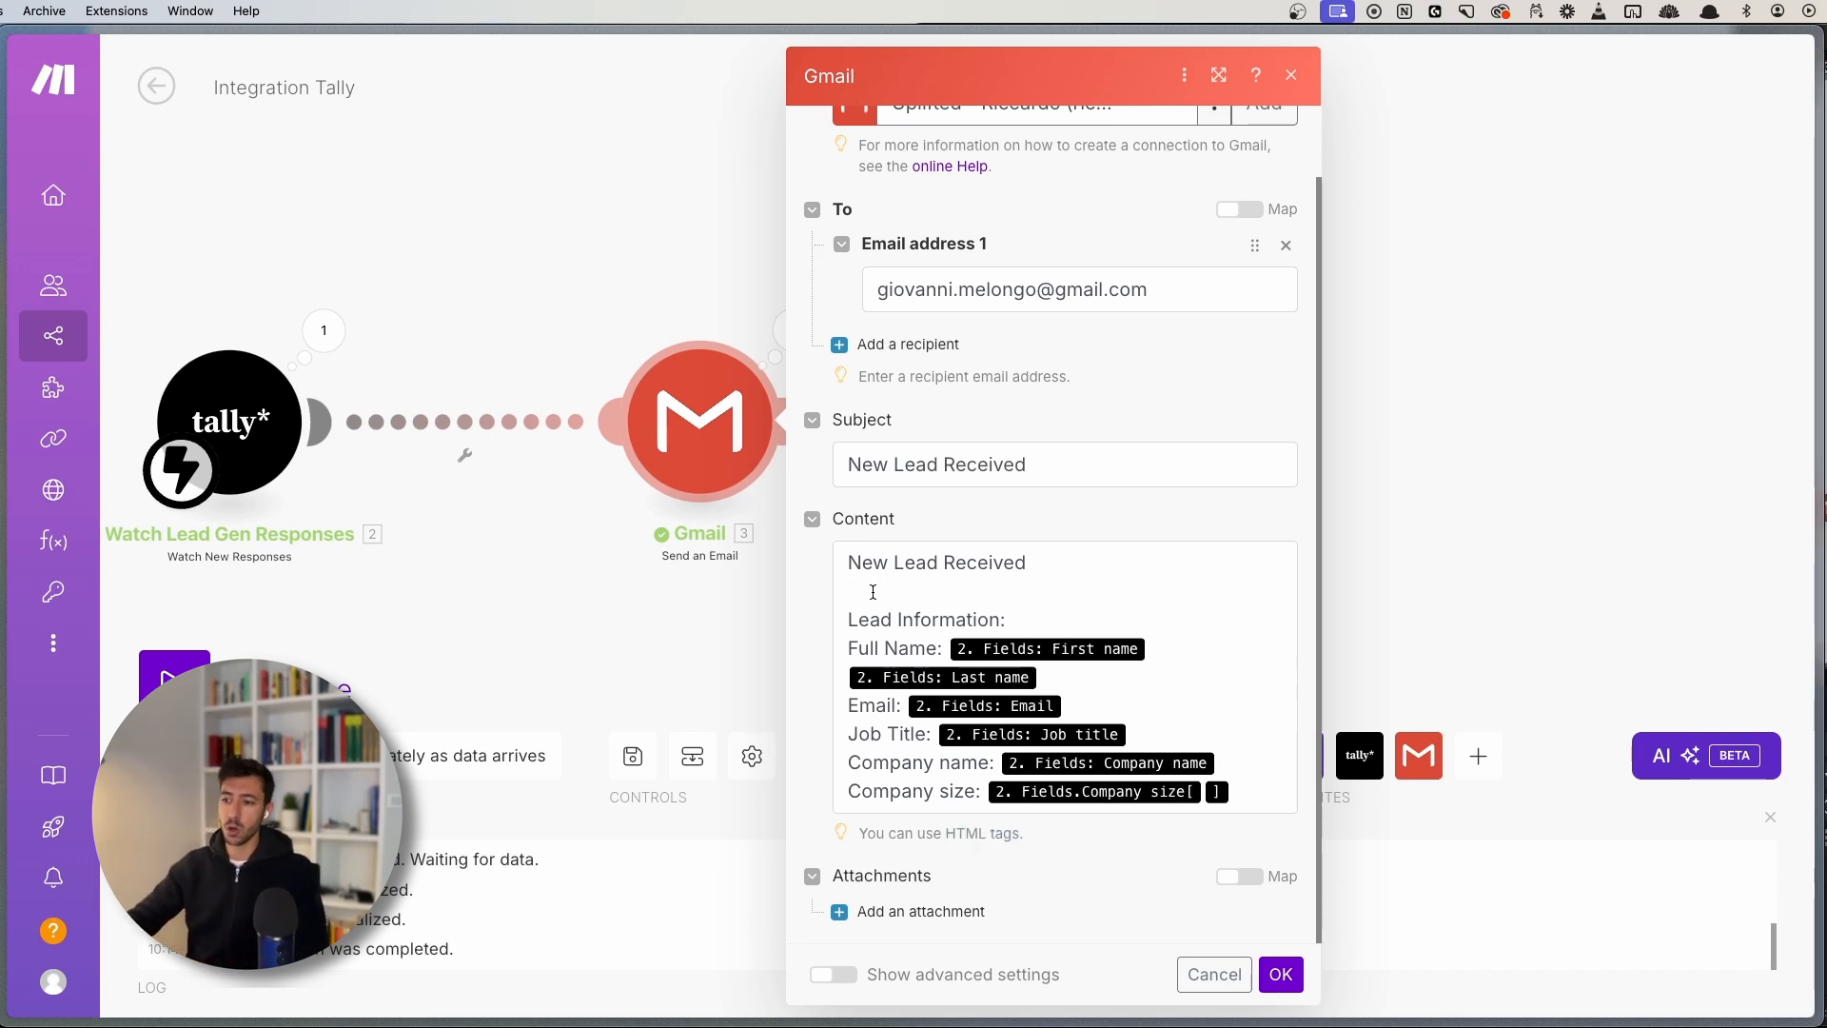
pyautogui.click(848, 562)
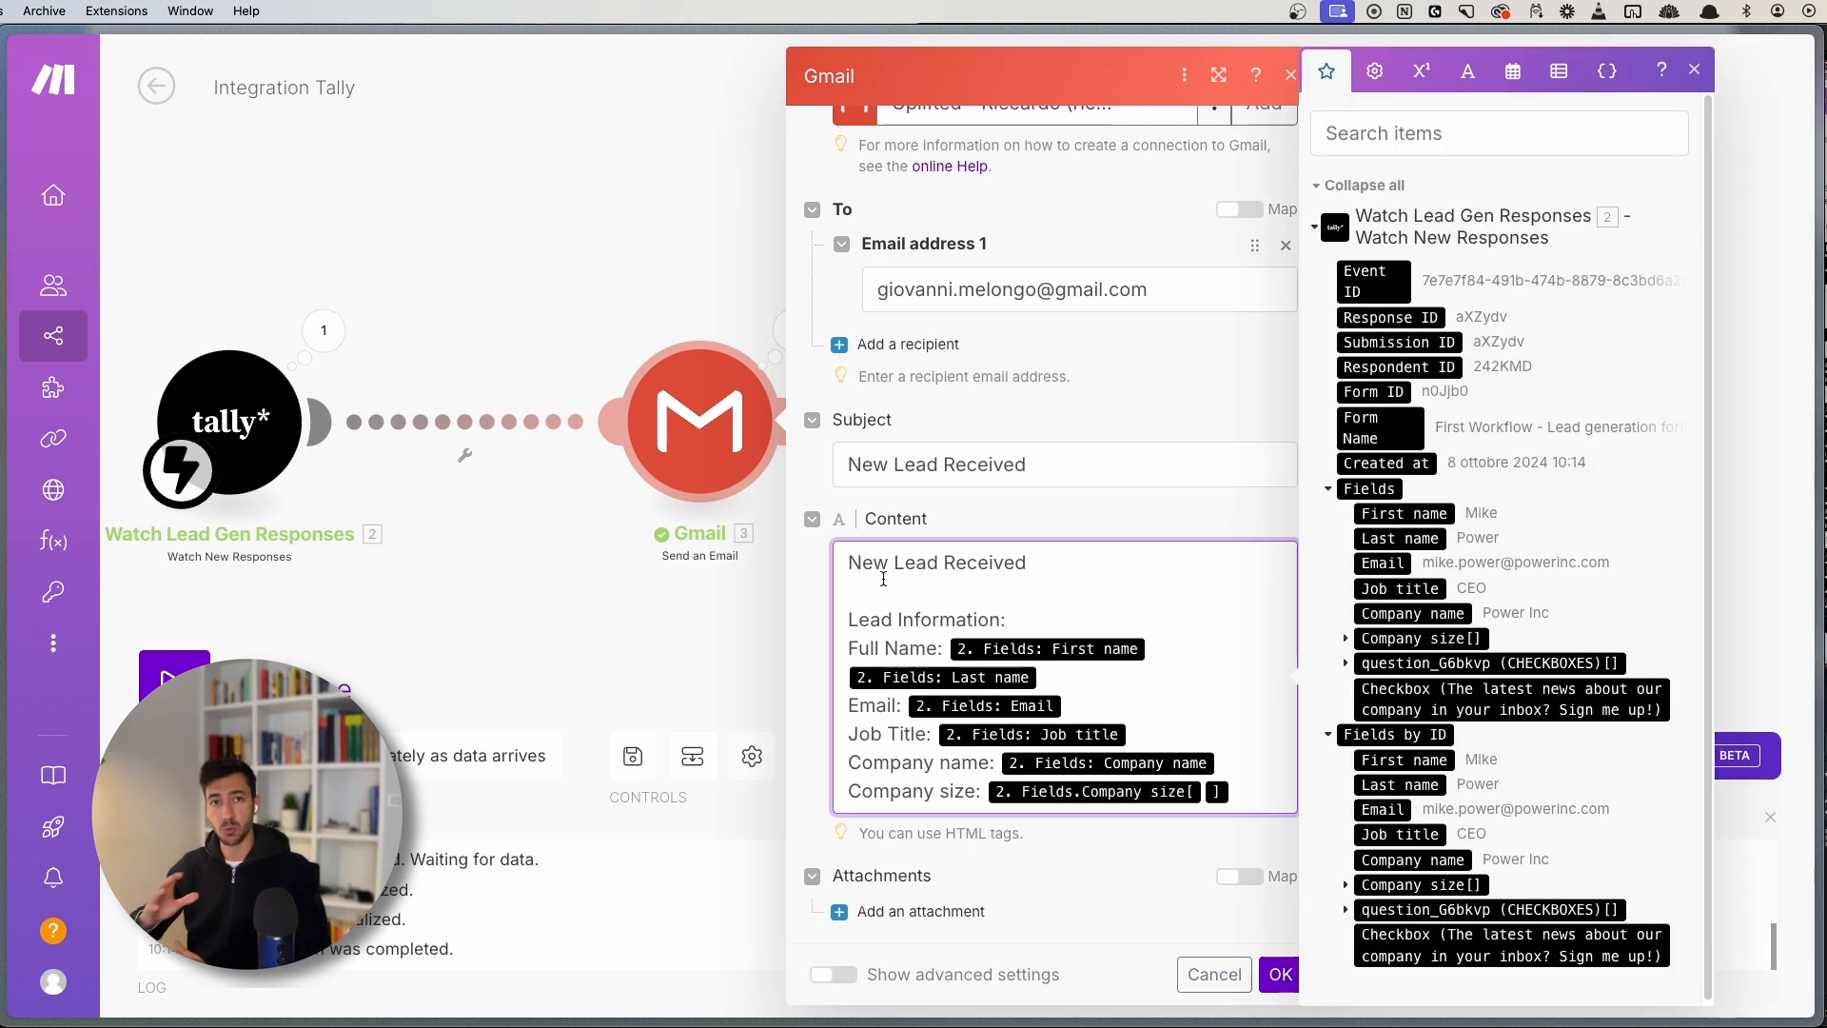
# - Wrap the Lead Information heading in <b></b> bold tags in the email Content
pyautogui.write('<br>')
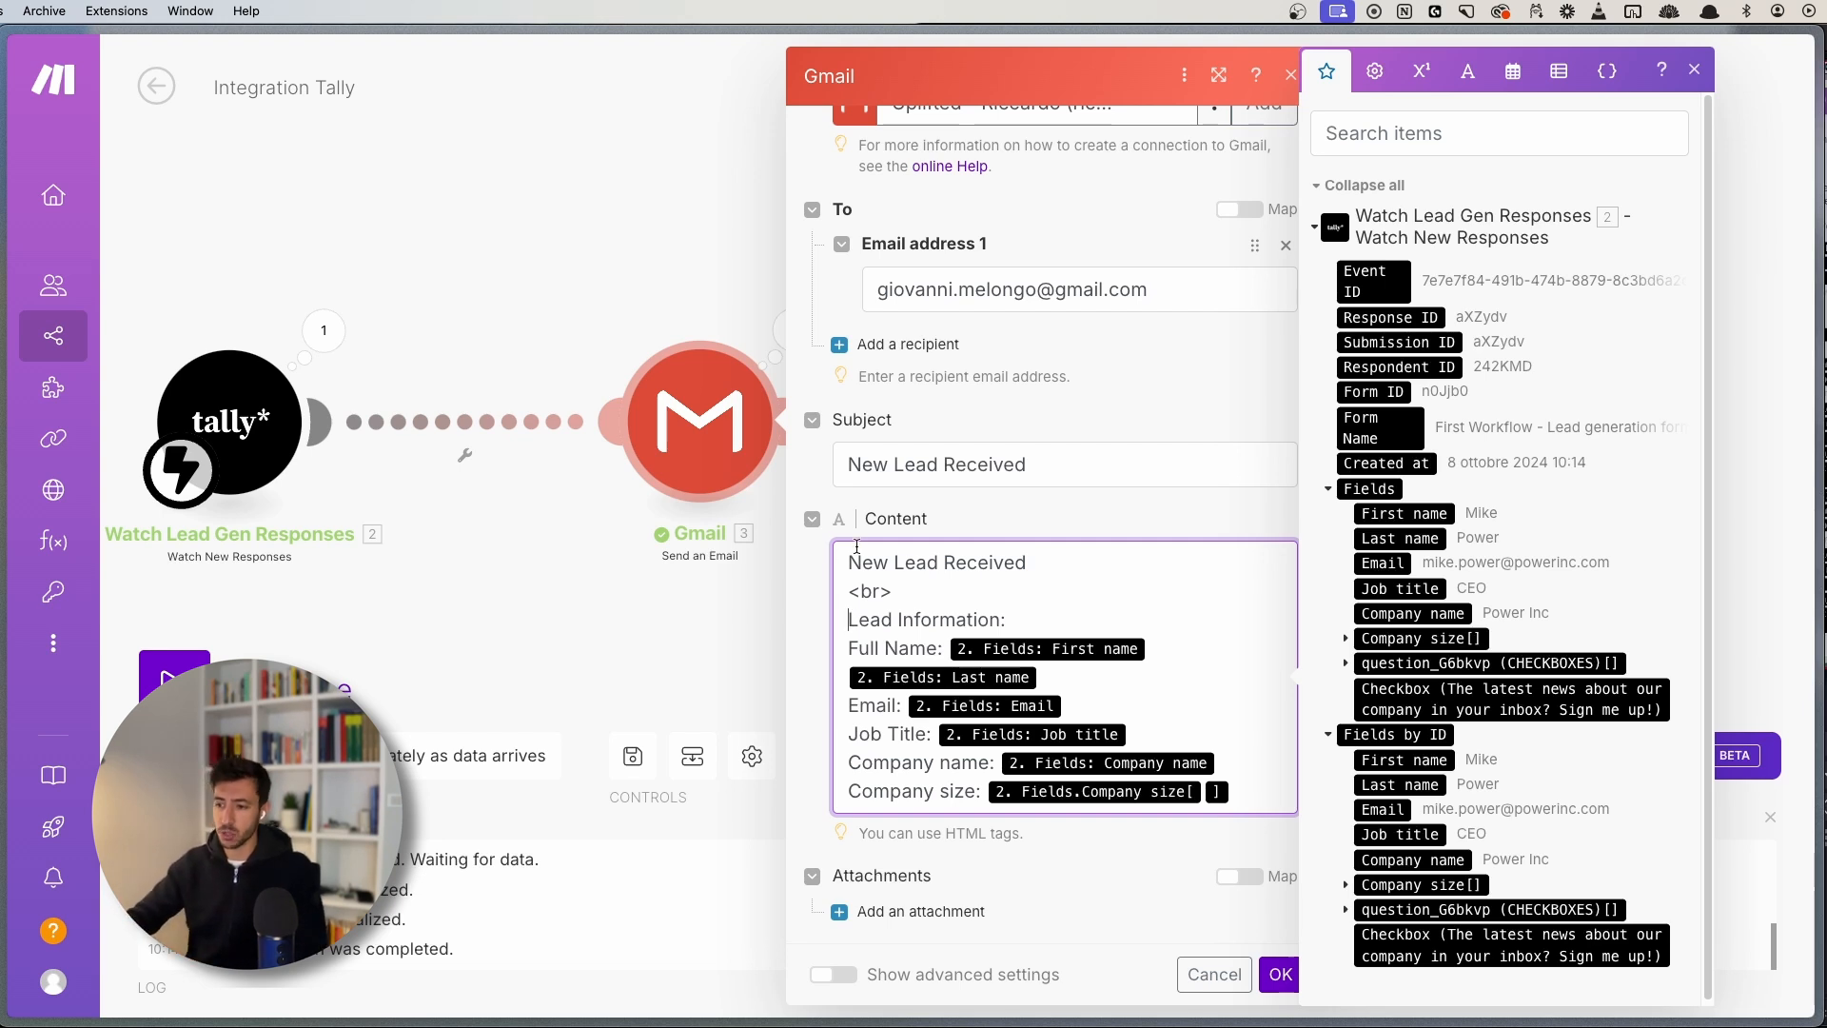
pyautogui.moveTo(890, 594)
pyautogui.mouseDown()
pyautogui.moveTo(844, 590)
pyautogui.moveTo(898, 590)
pyautogui.mouseUp()
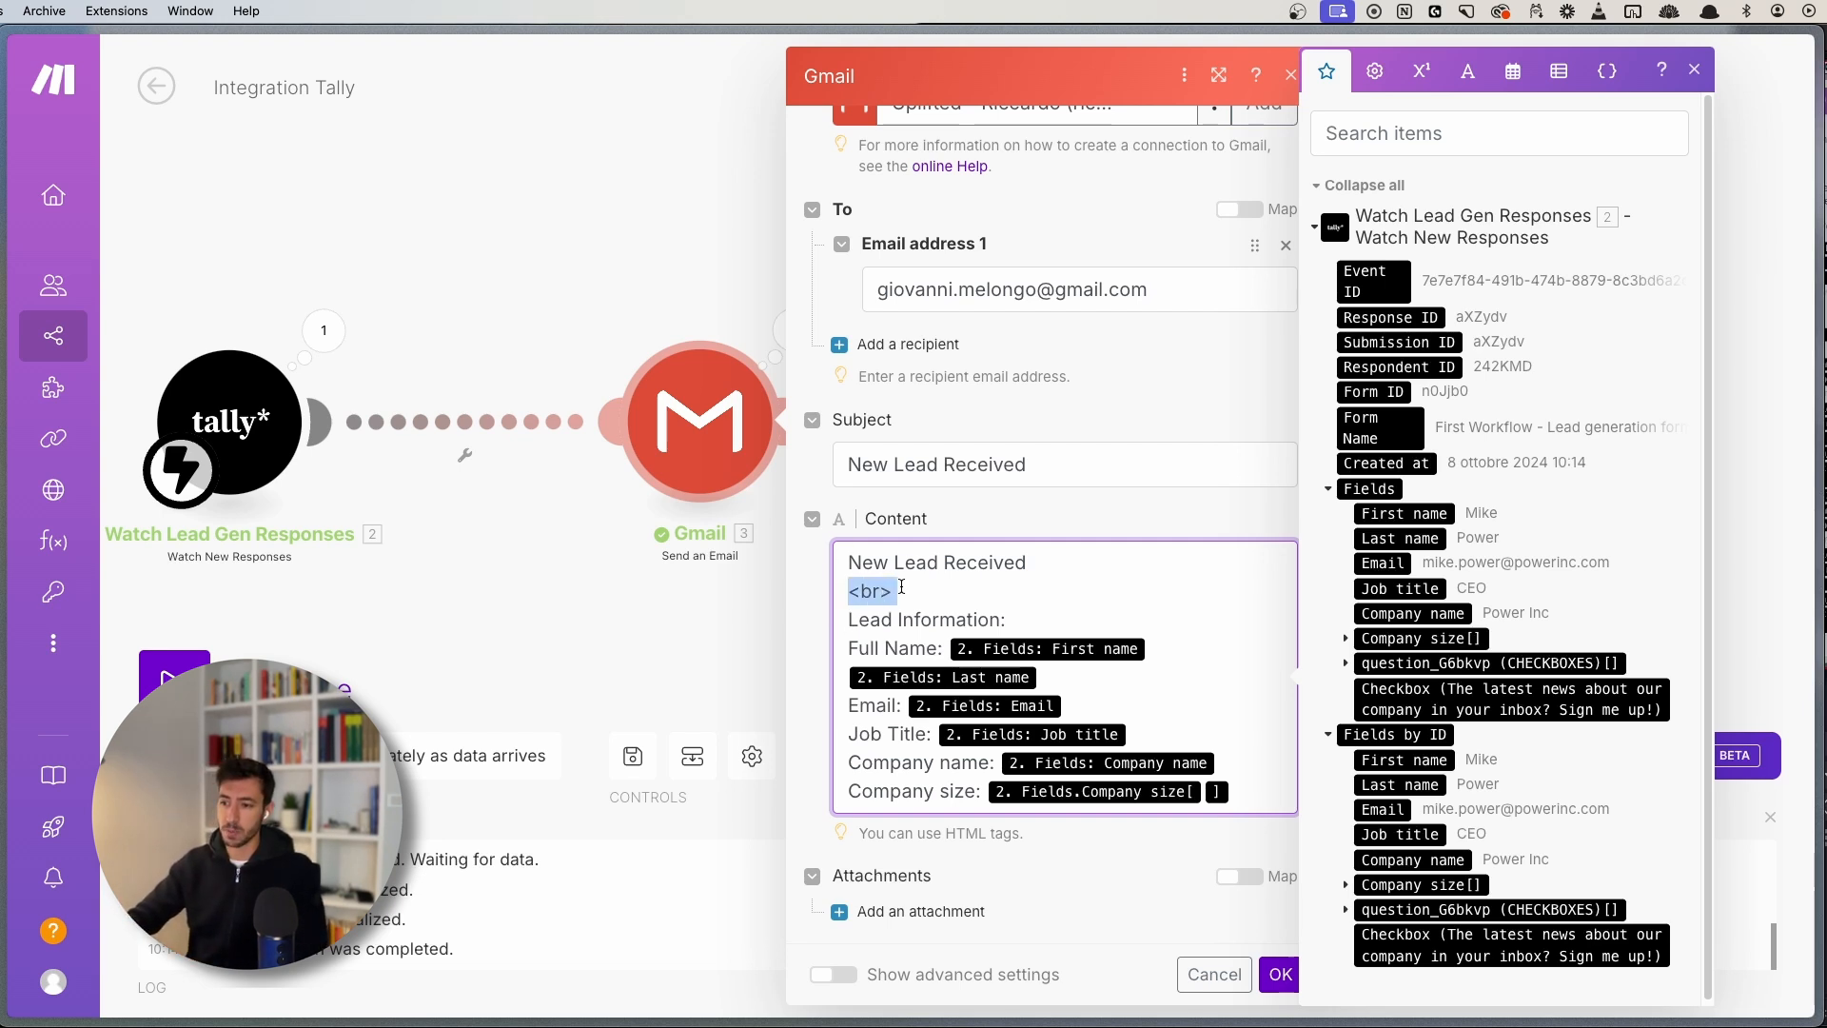
pyautogui.click(901, 590)
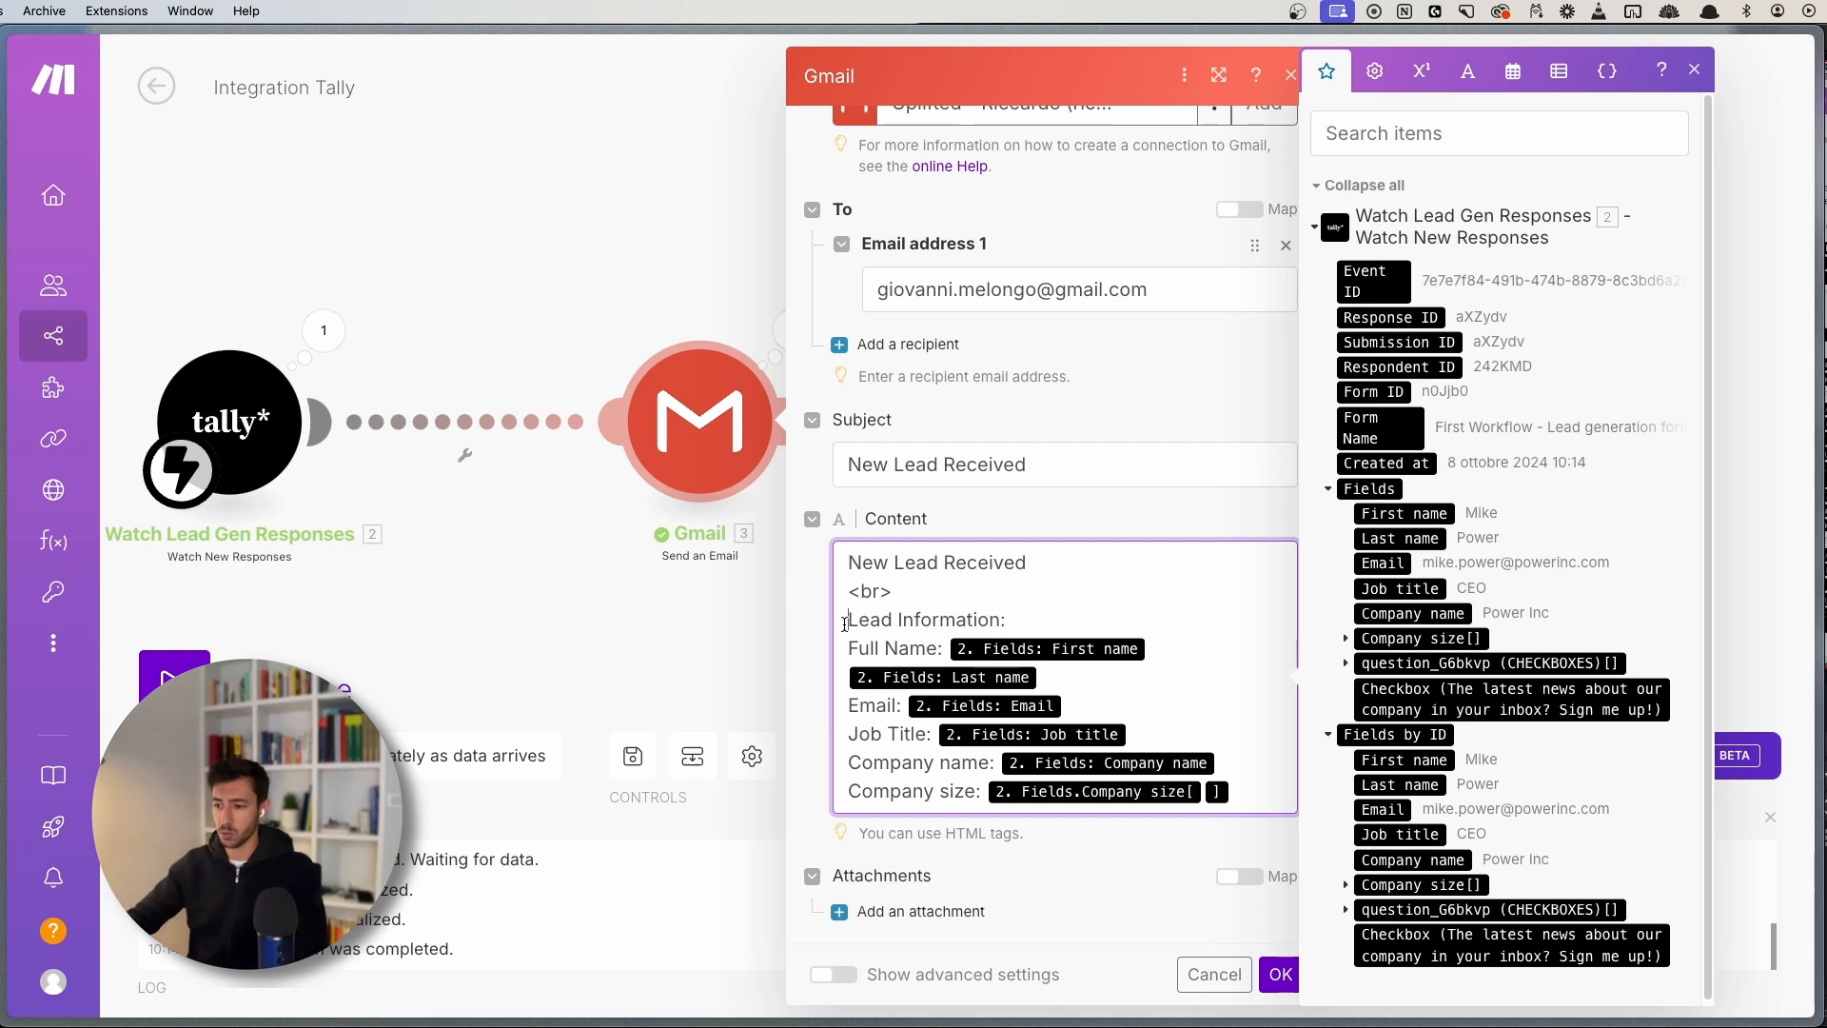
pyautogui.click(845, 619)
pyautogui.write('<b>')
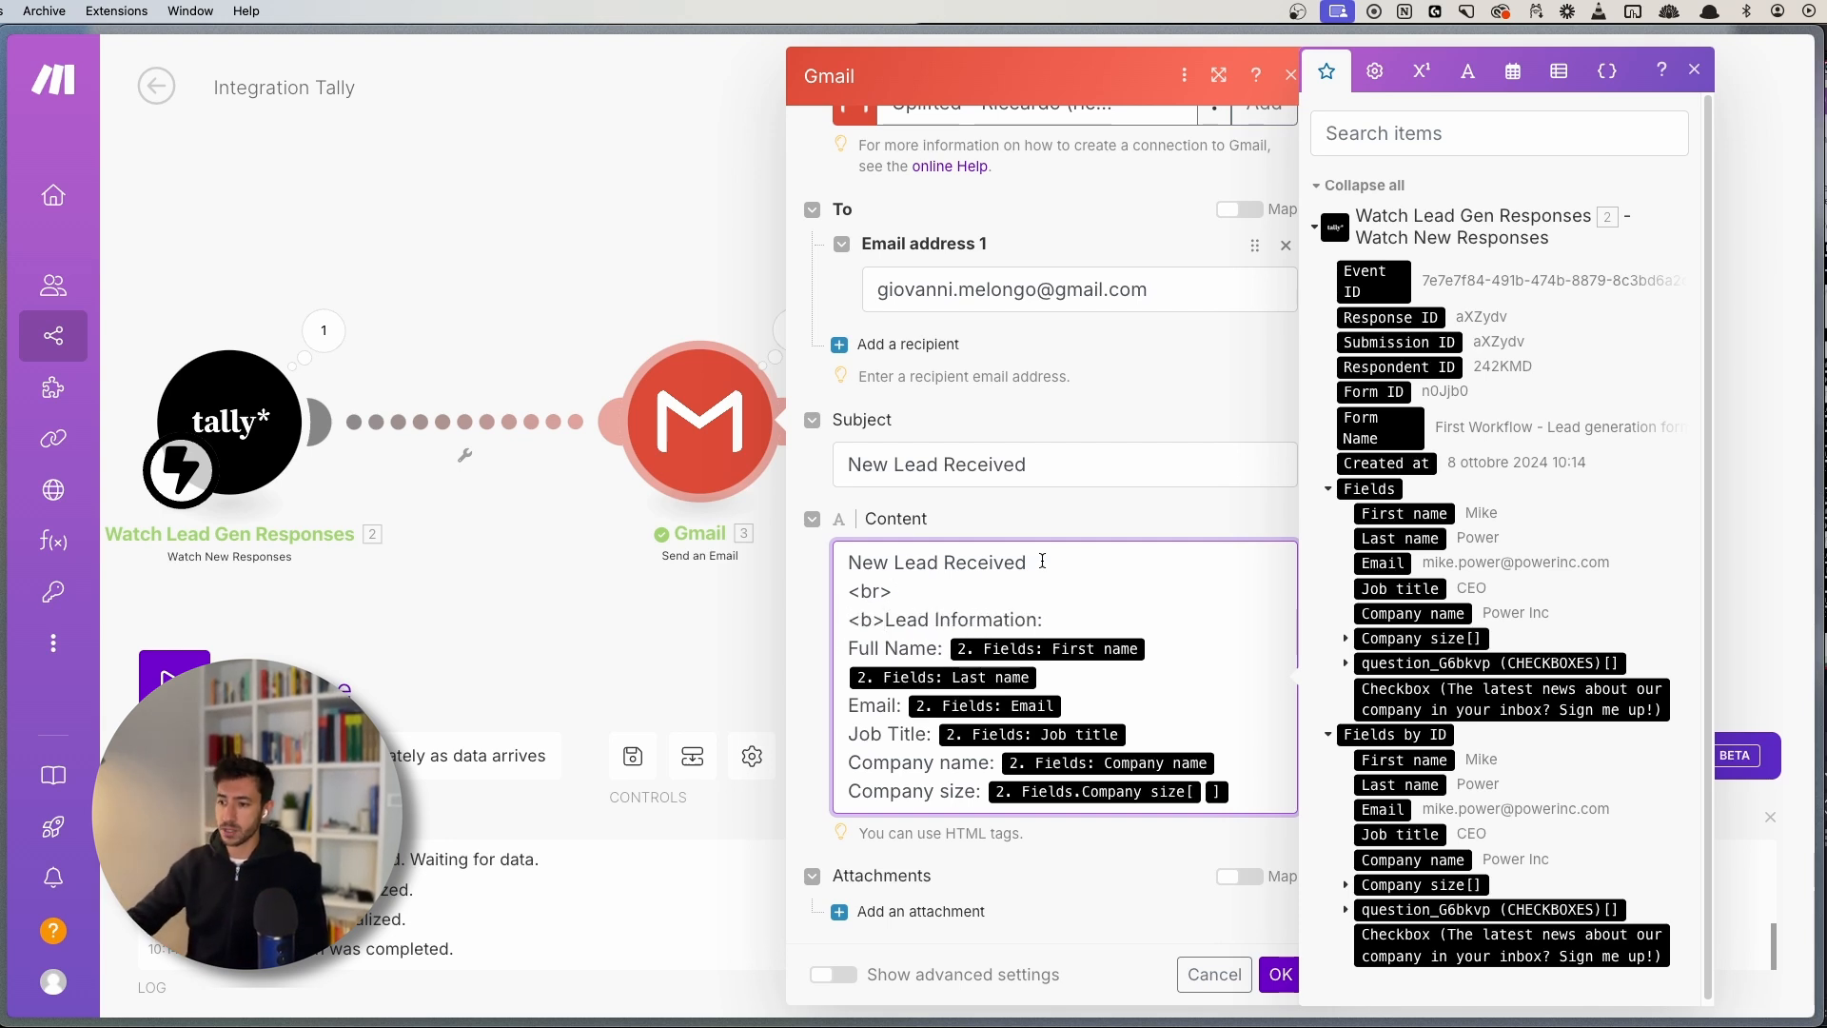
pyautogui.write('</b>')
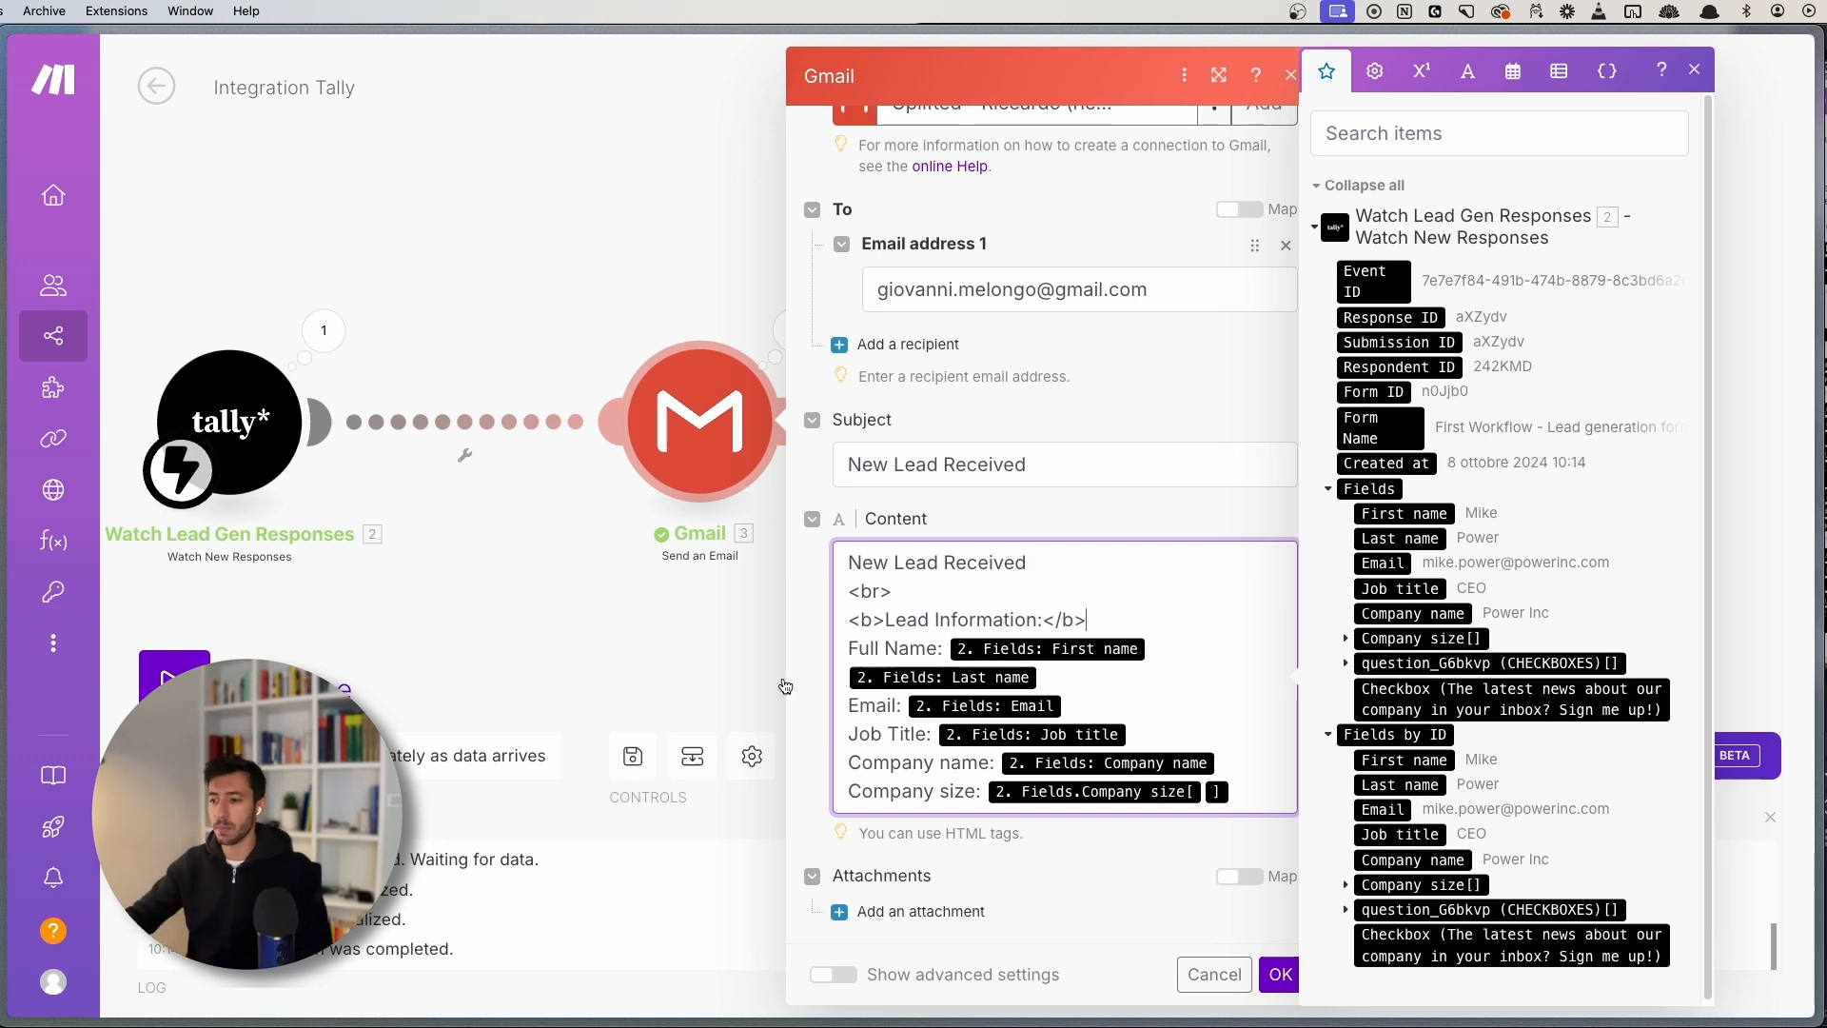
# - Surround the Full Name and Email lines with <p> and </p> paragraph tags
pyautogui.click(883, 655)
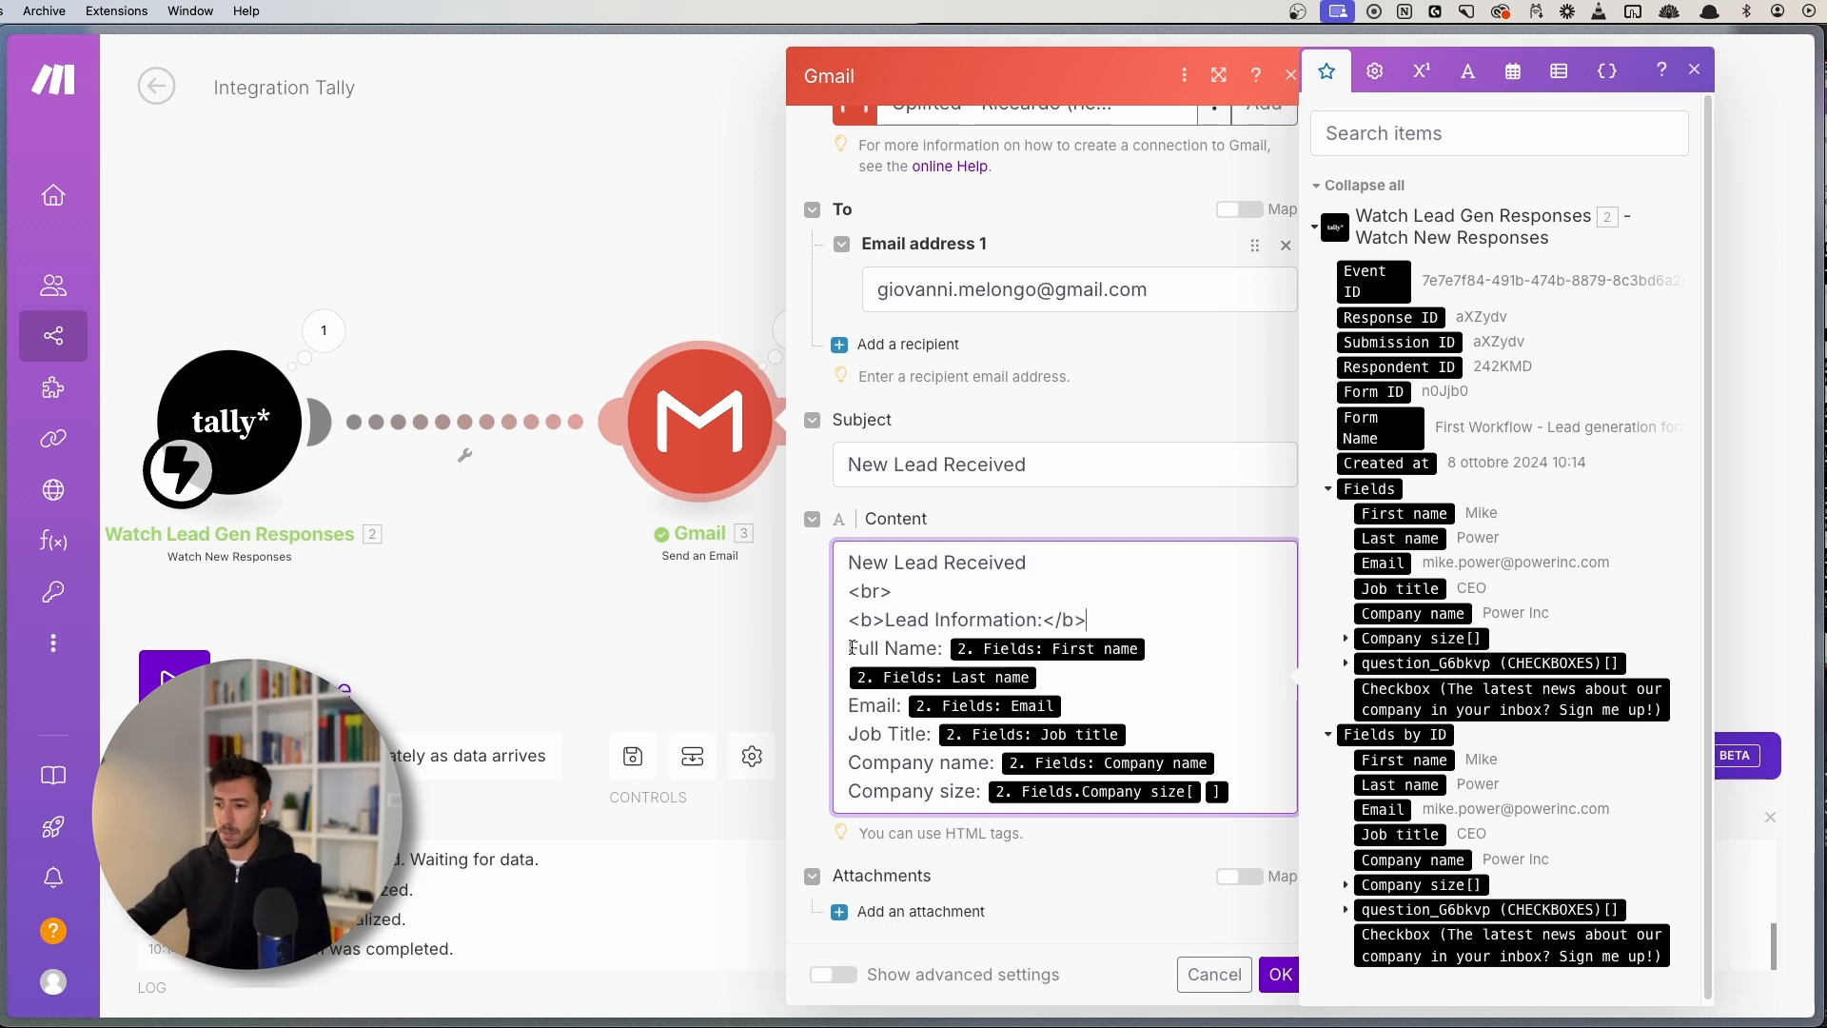
pyautogui.click(849, 648)
pyautogui.write('<p>')
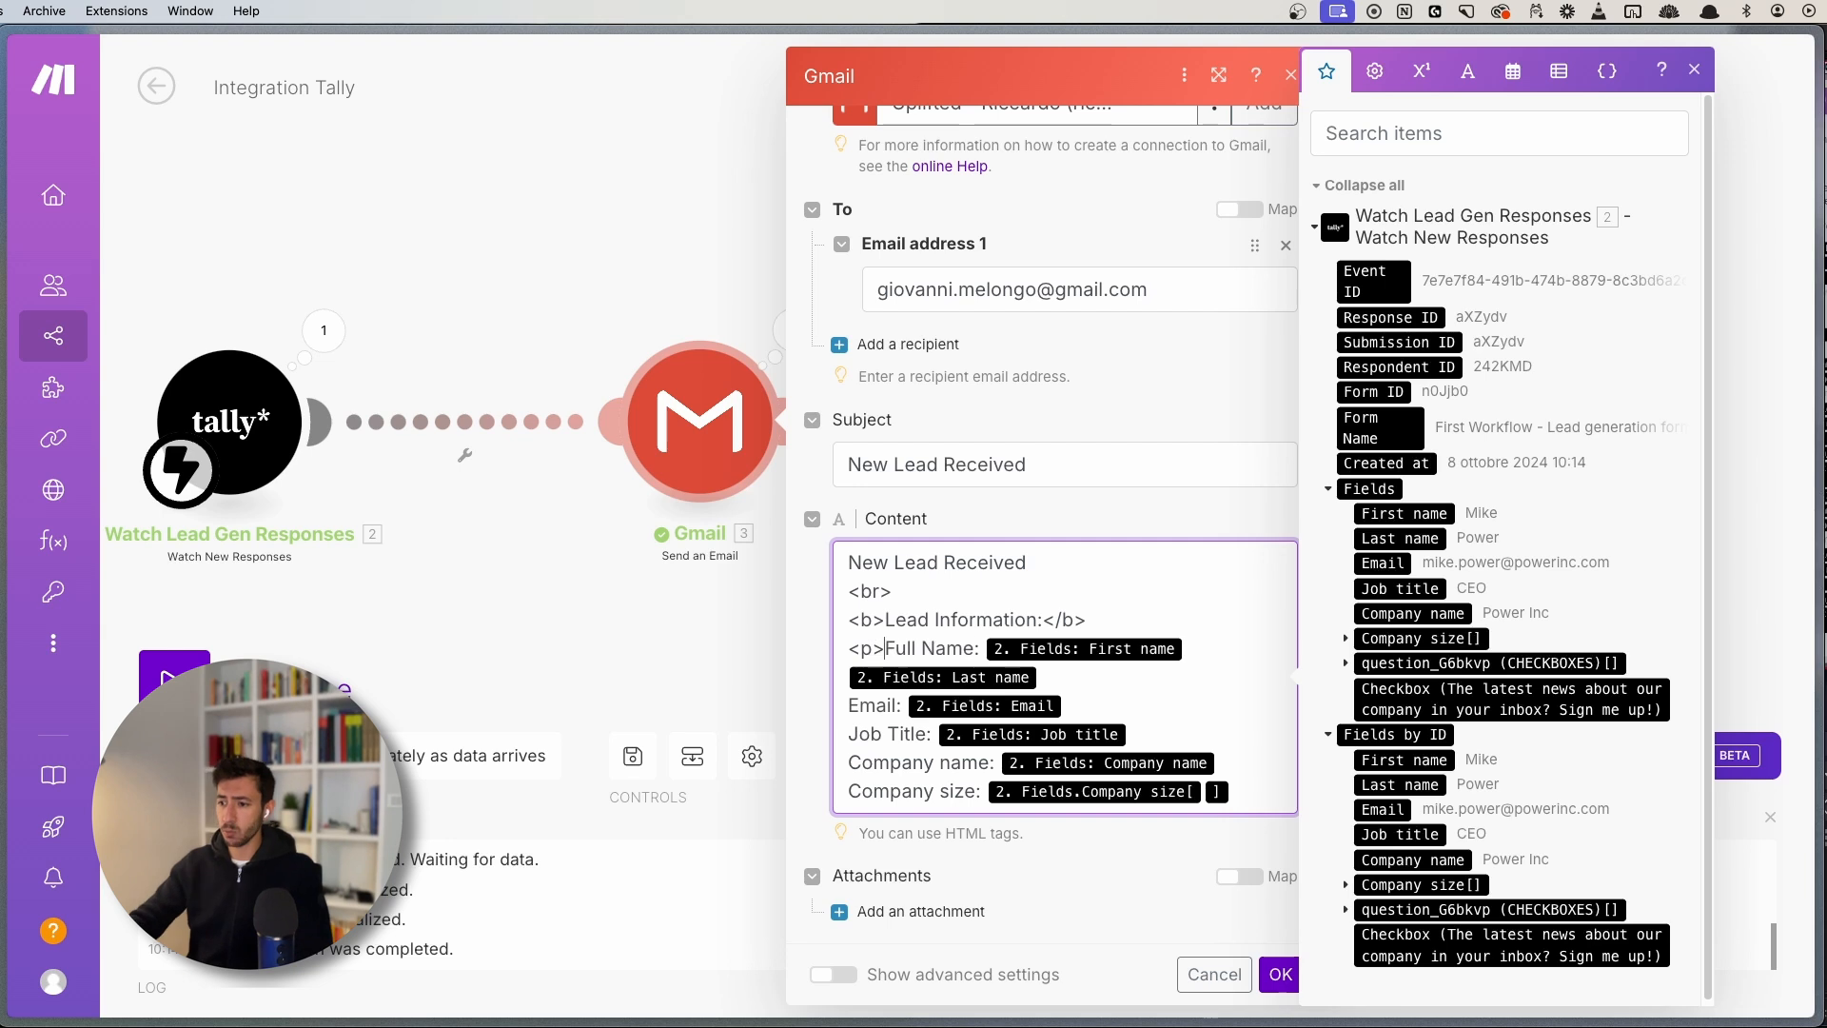
pyautogui.click(1054, 676)
pyautogui.write('<7')
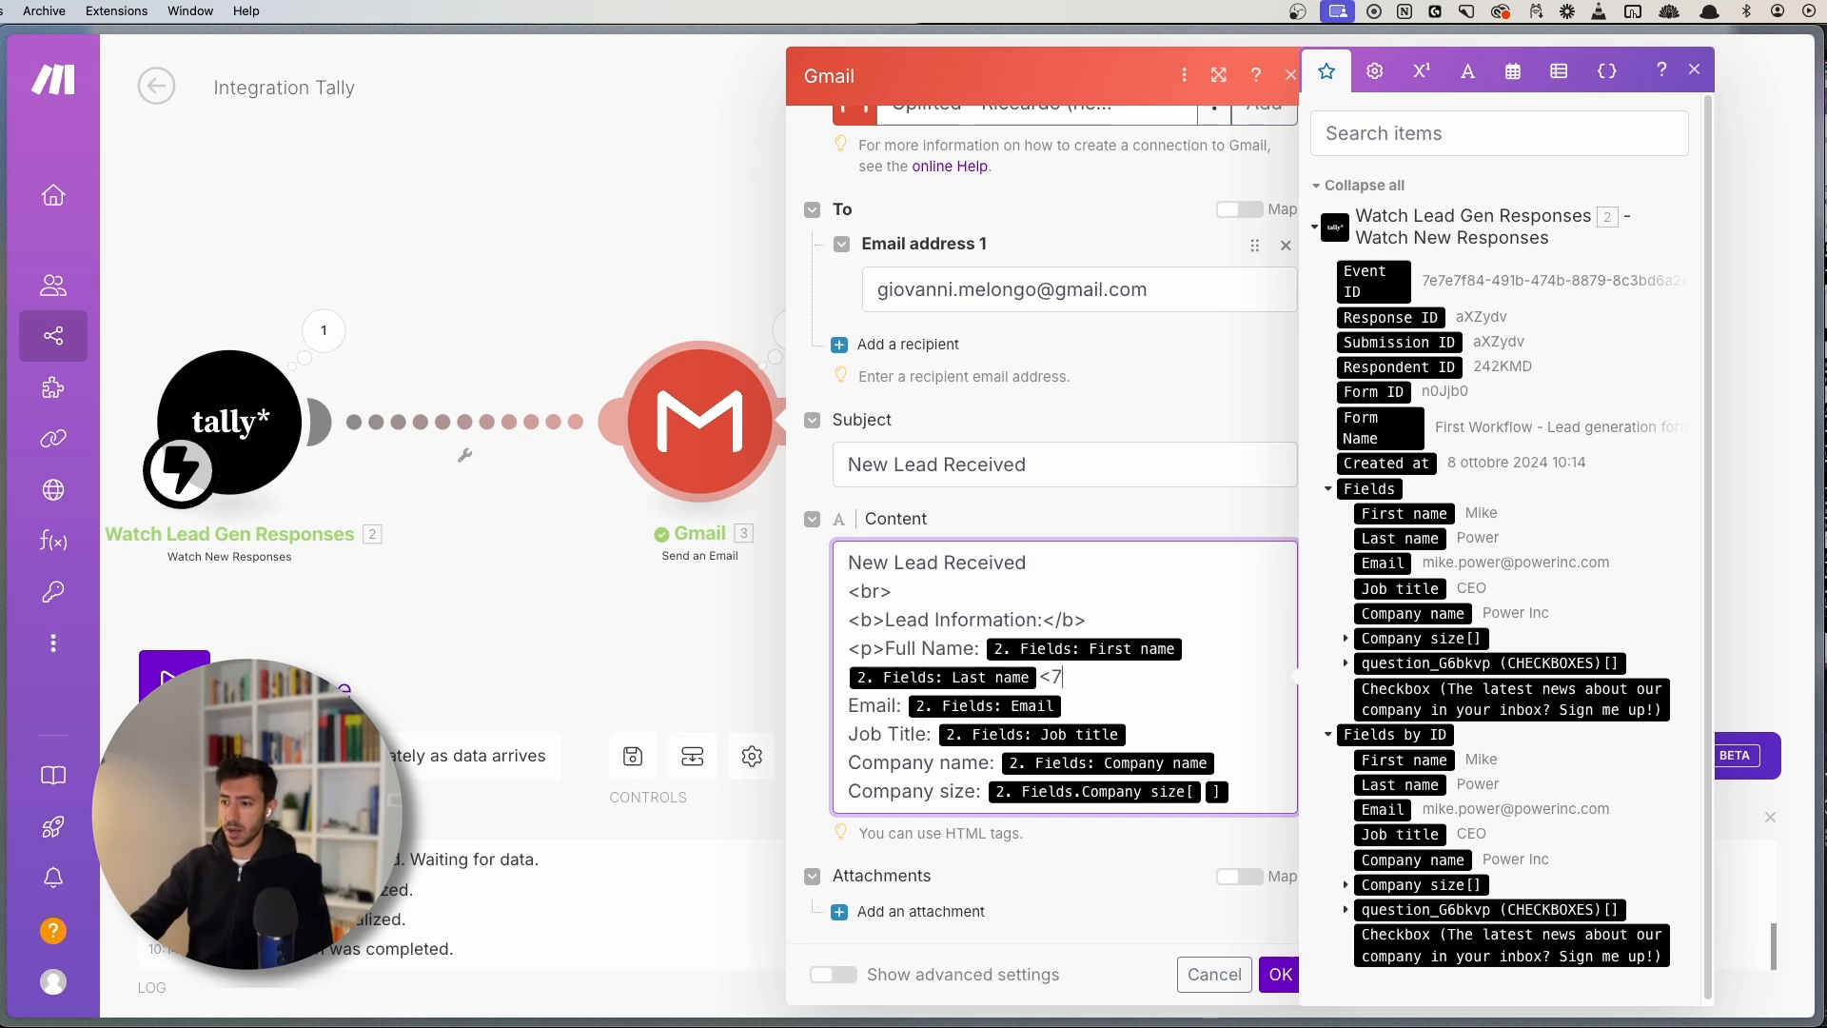
pyautogui.press('BackSpace')
pyautogui.write('/p>')
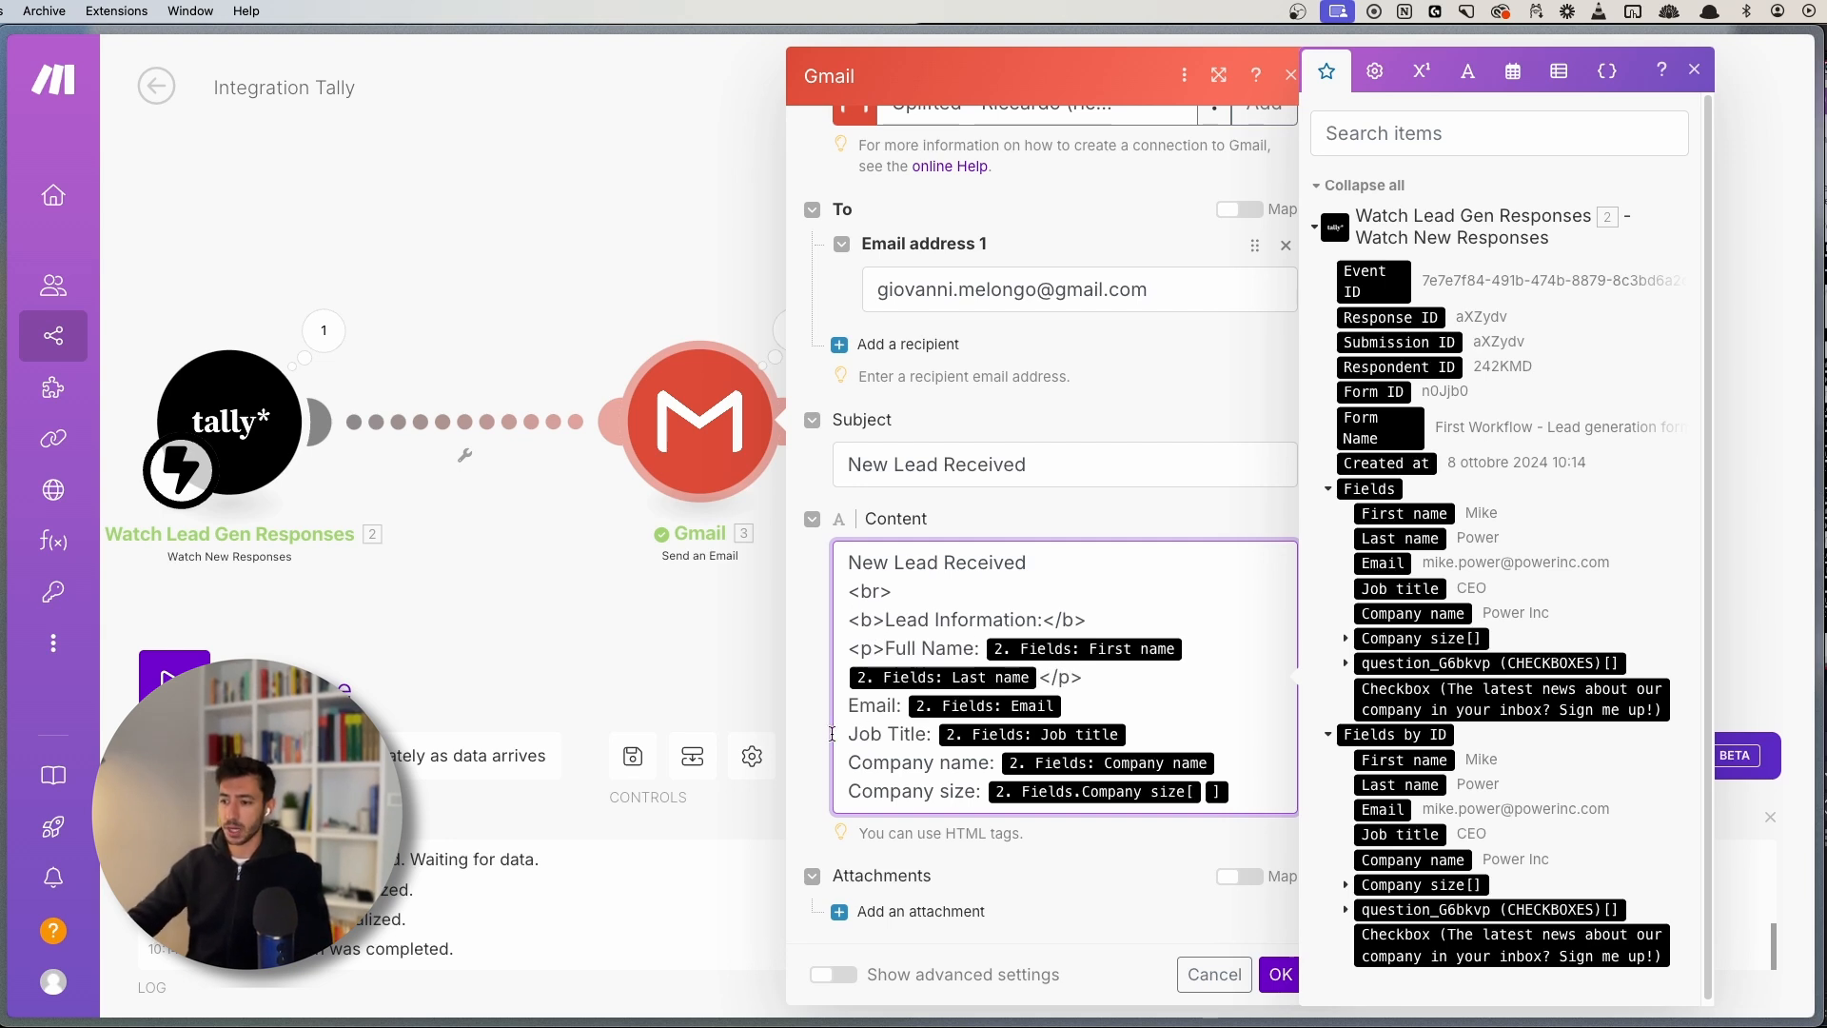
pyautogui.click(850, 705)
pyautogui.write('<p>')
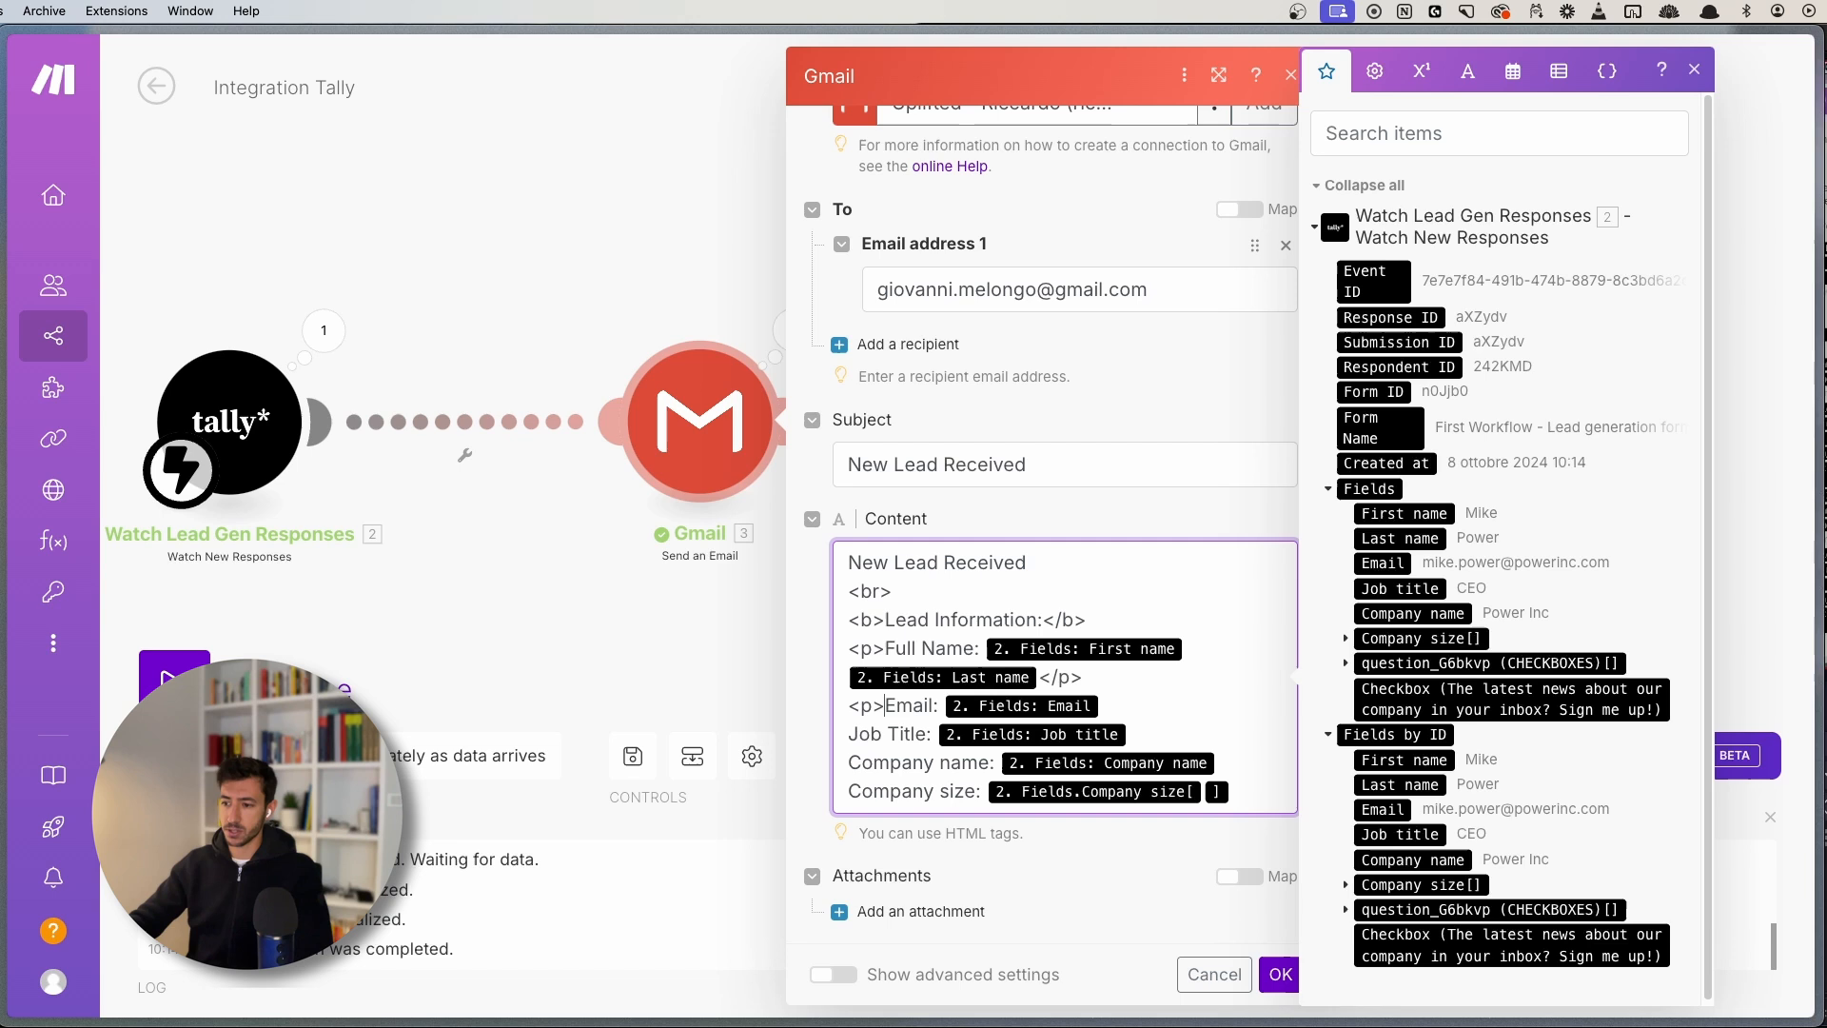
pyautogui.click(1180, 708)
pyautogui.write('<')
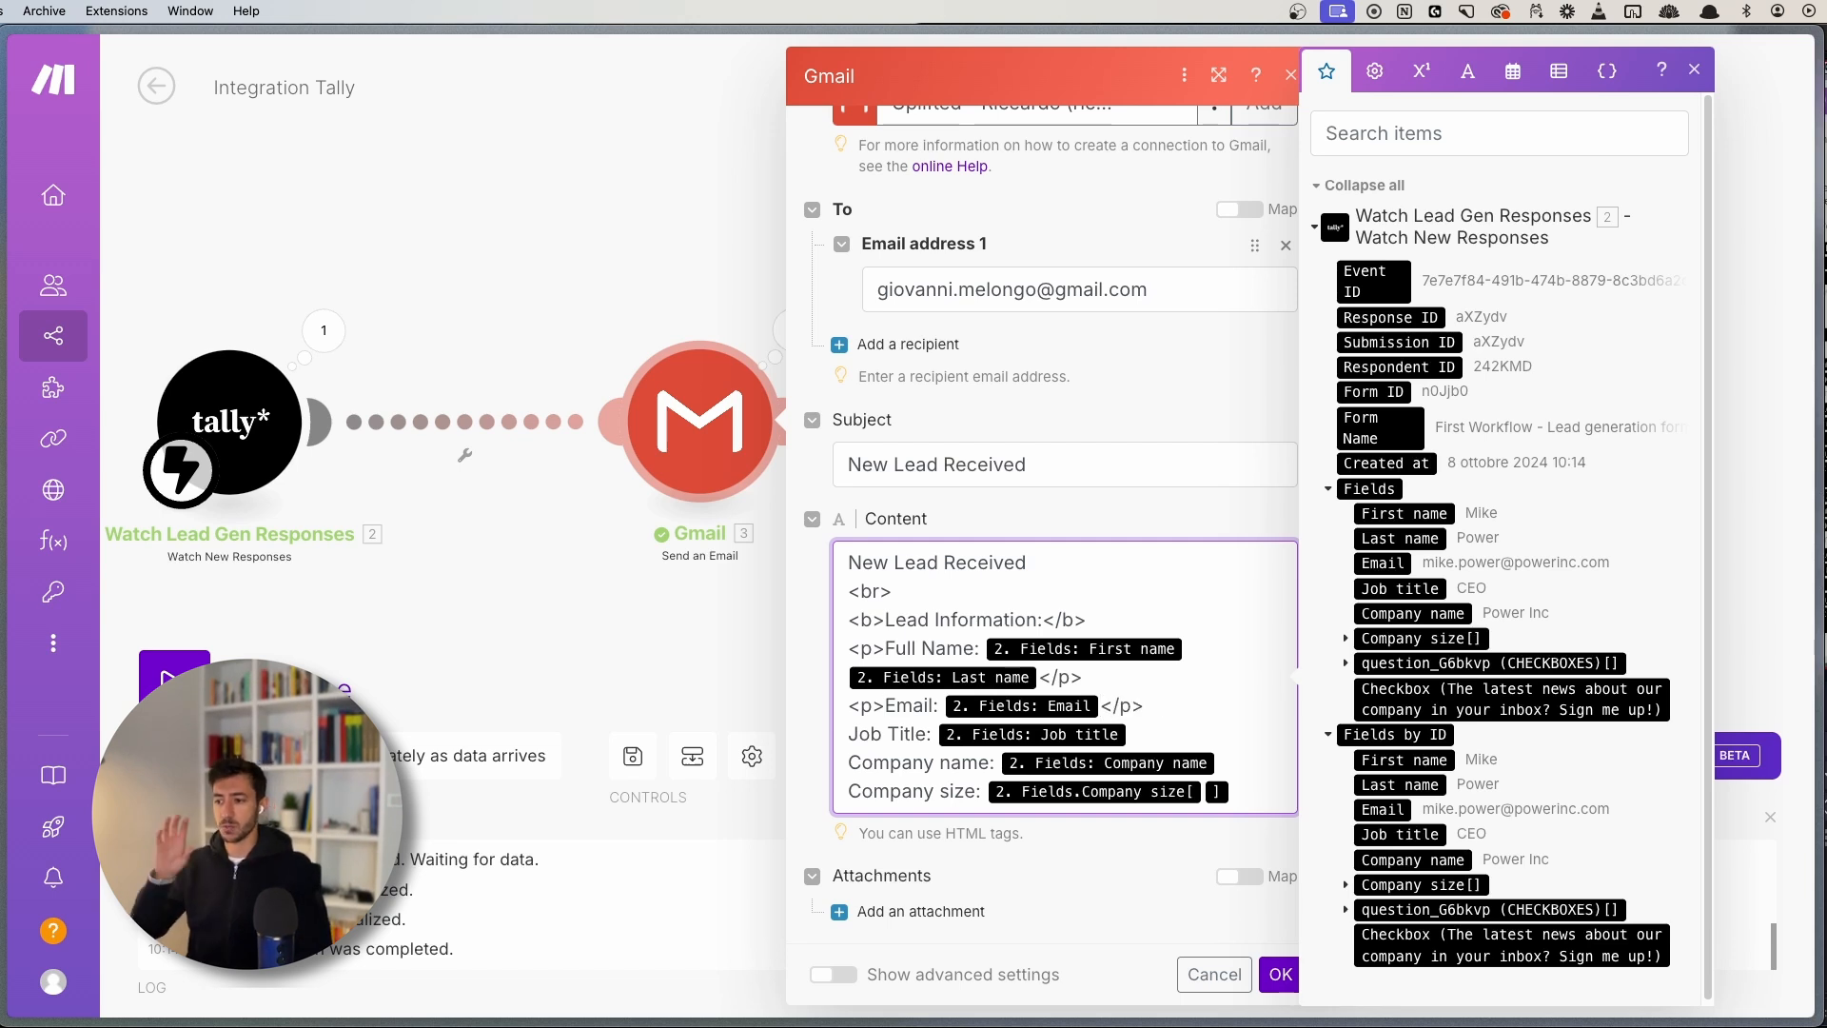
pyautogui.write('/p>')
pyautogui.press('super+t')
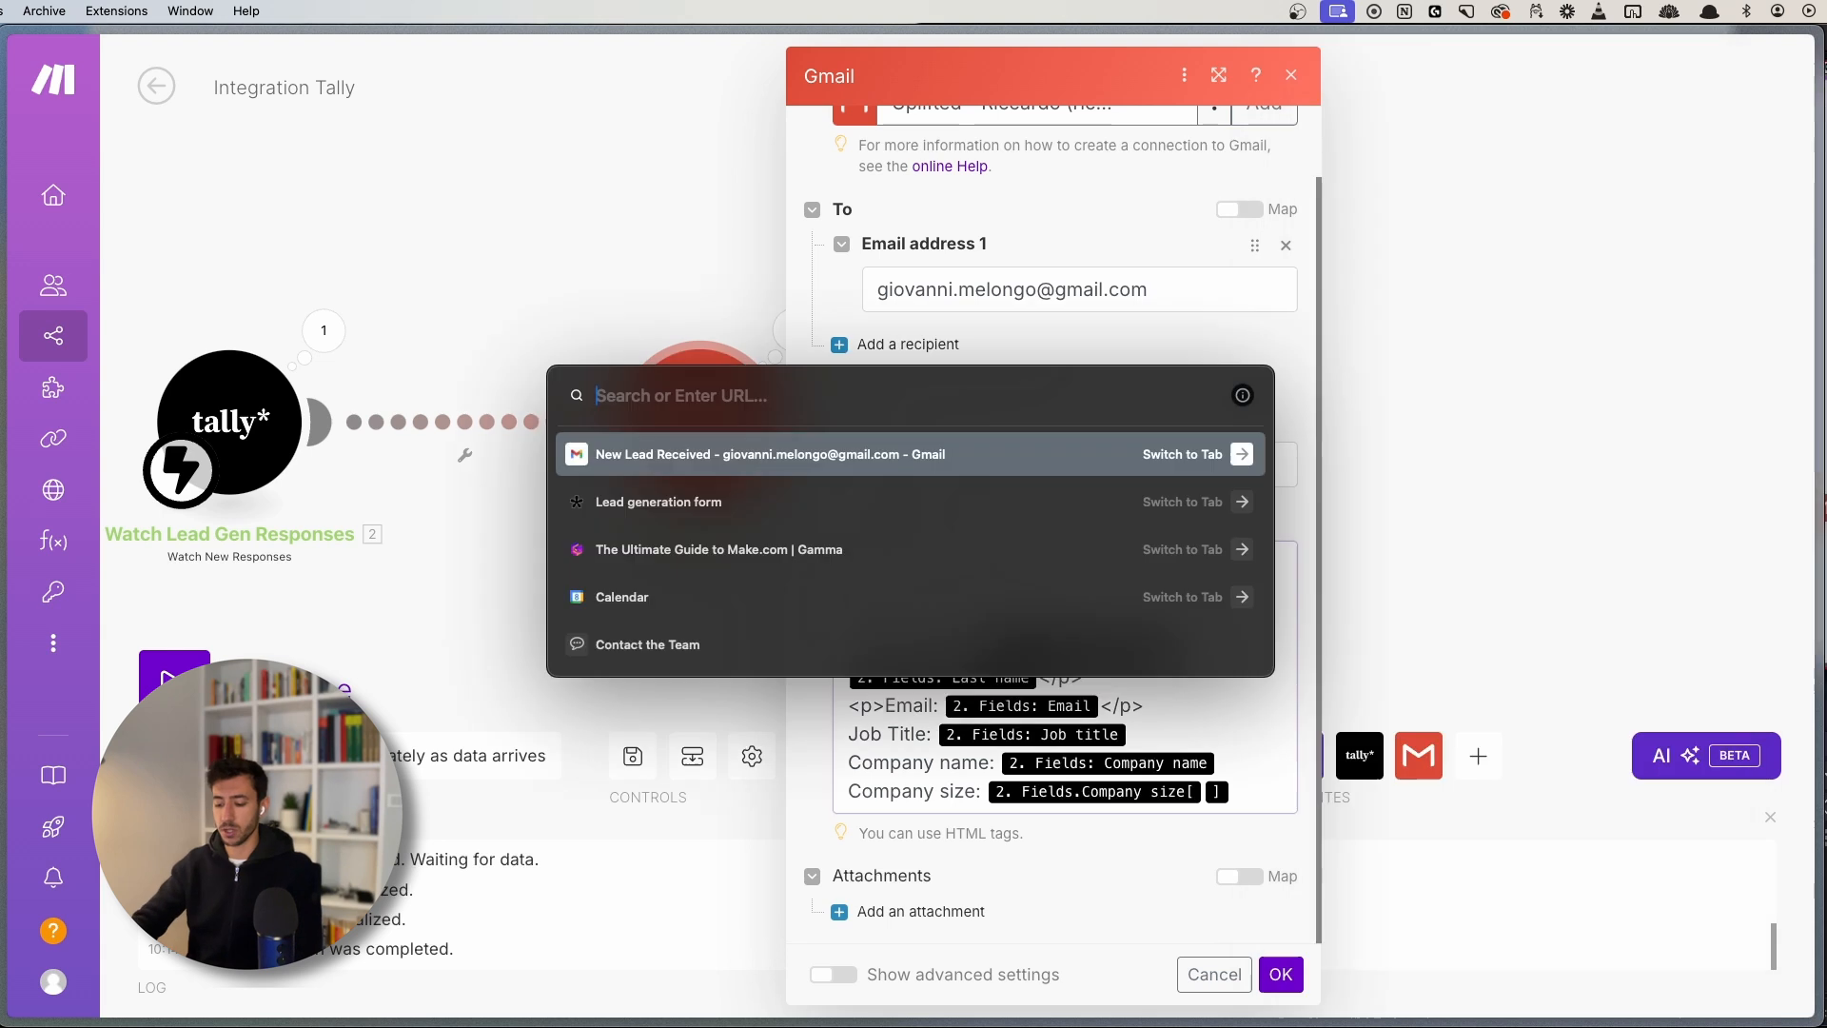
pyautogui.write('html to')
pyautogui.press('Return')
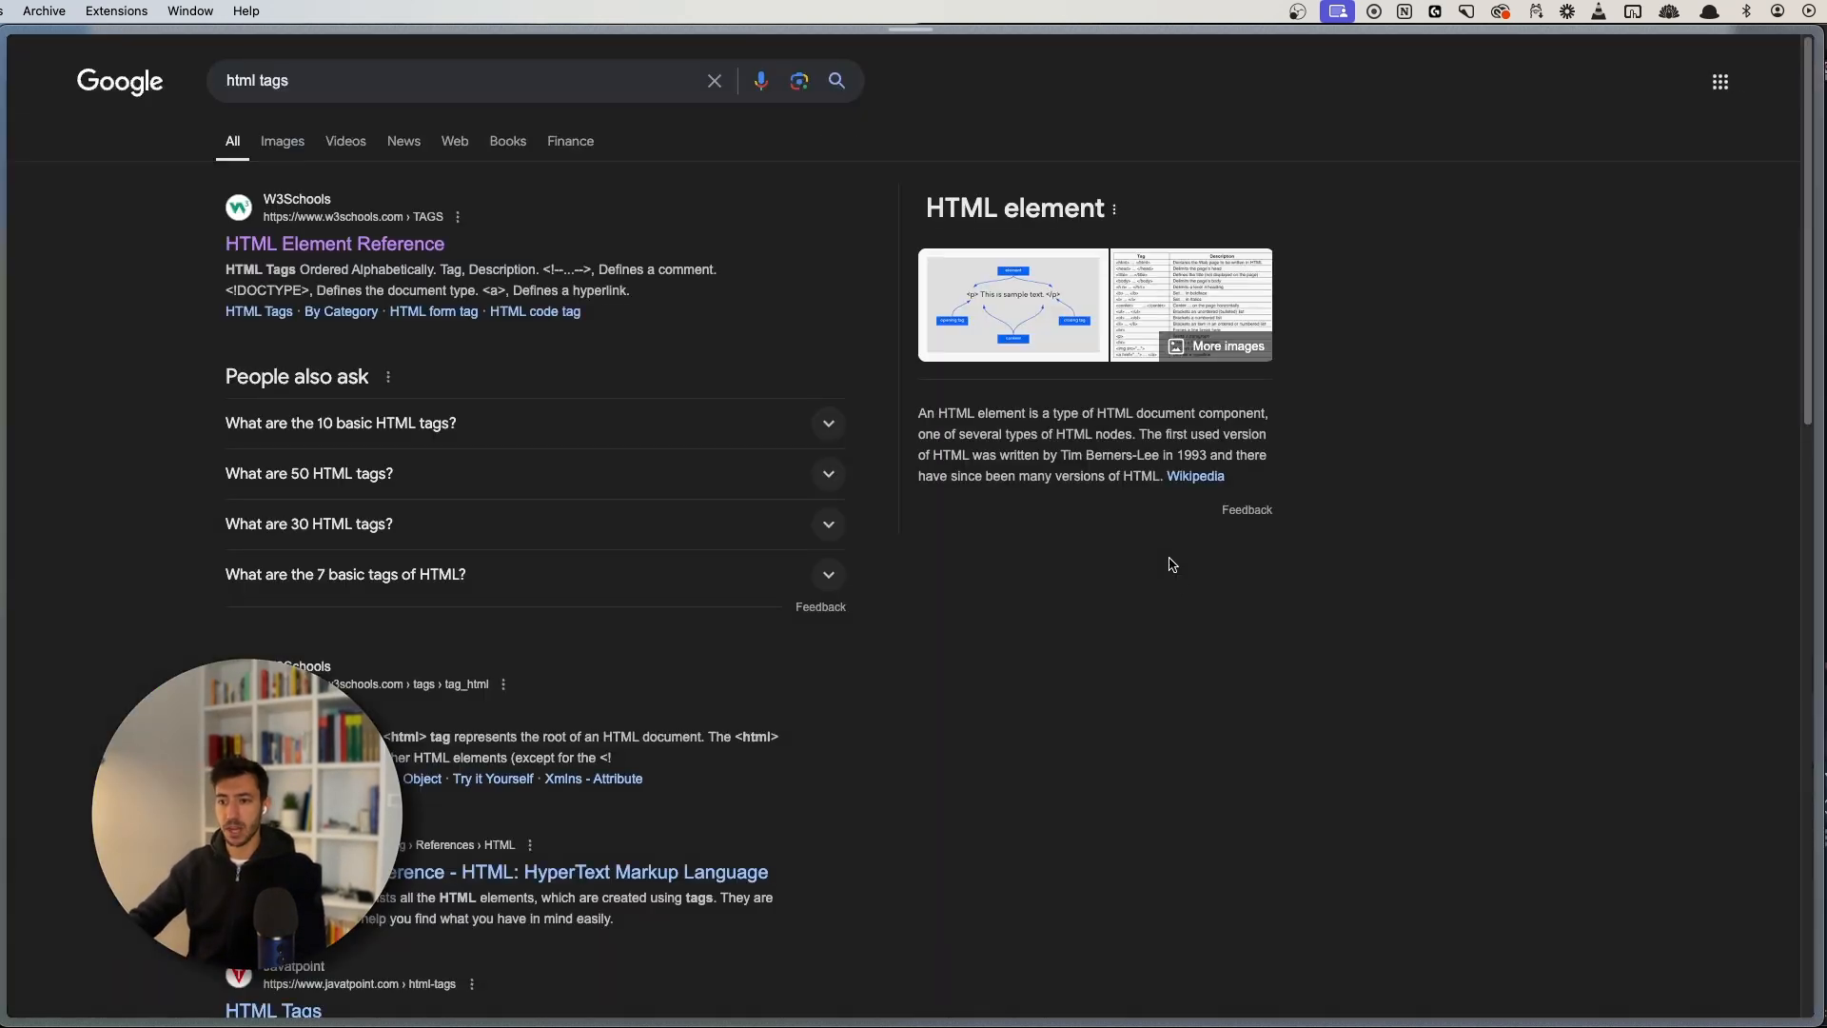
pyautogui.click(344, 247)
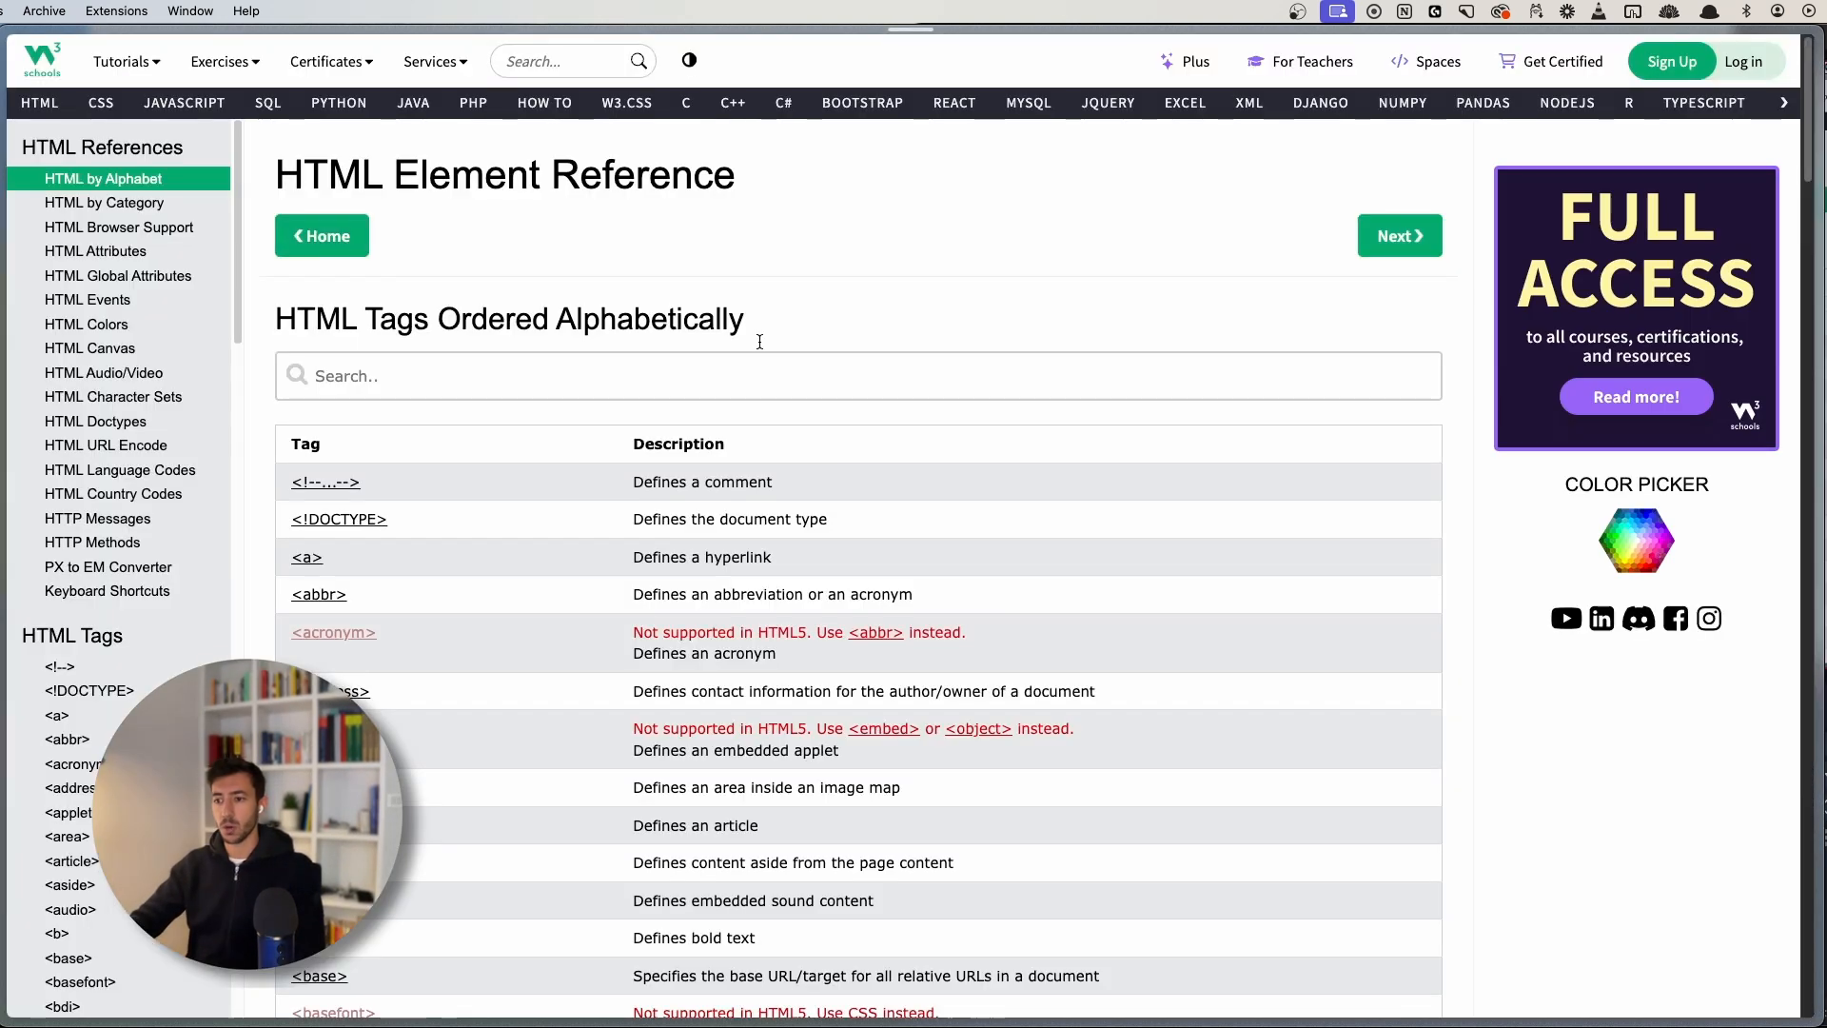
pyautogui.scroll(-4, 586, 567)
pyautogui.scroll(-4, 790, 727)
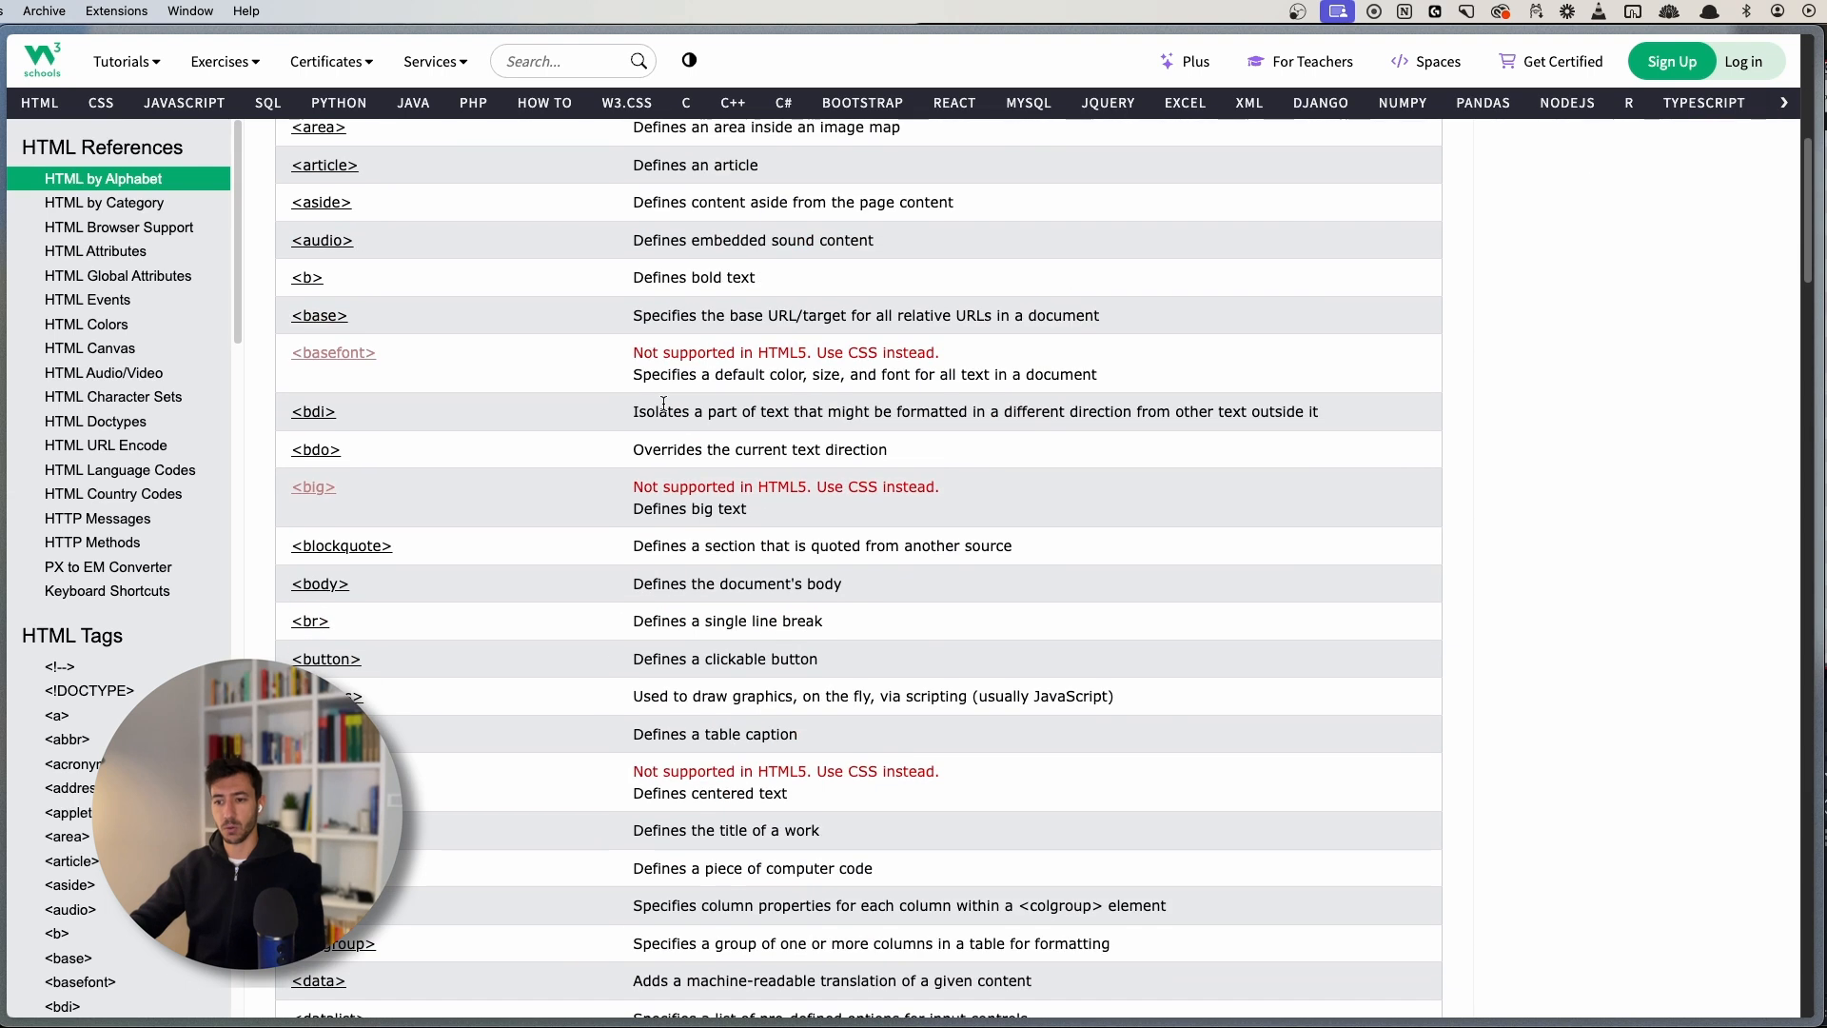
pyautogui.scroll(6, 701, 625)
pyautogui.press('super+w')
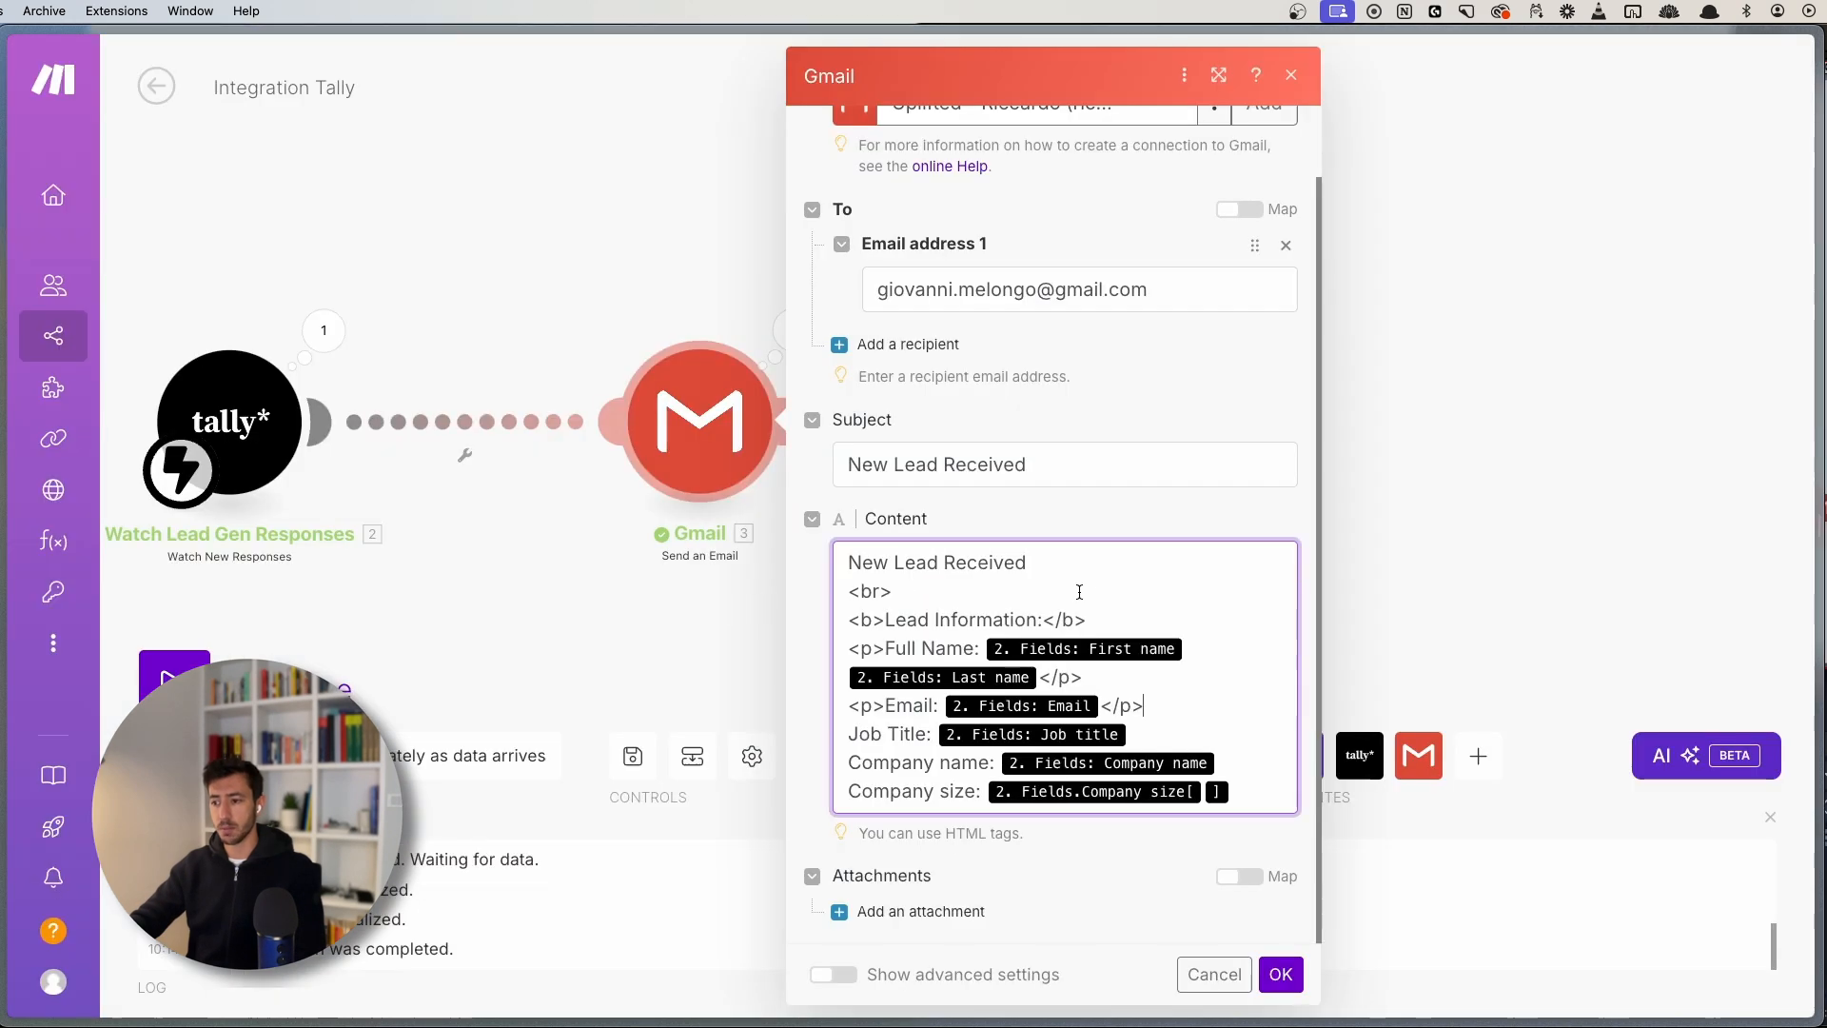
# - Wrap the Job Title line in <p></p>, add <p> before Company name, and confirm the module
pyautogui.click(842, 738)
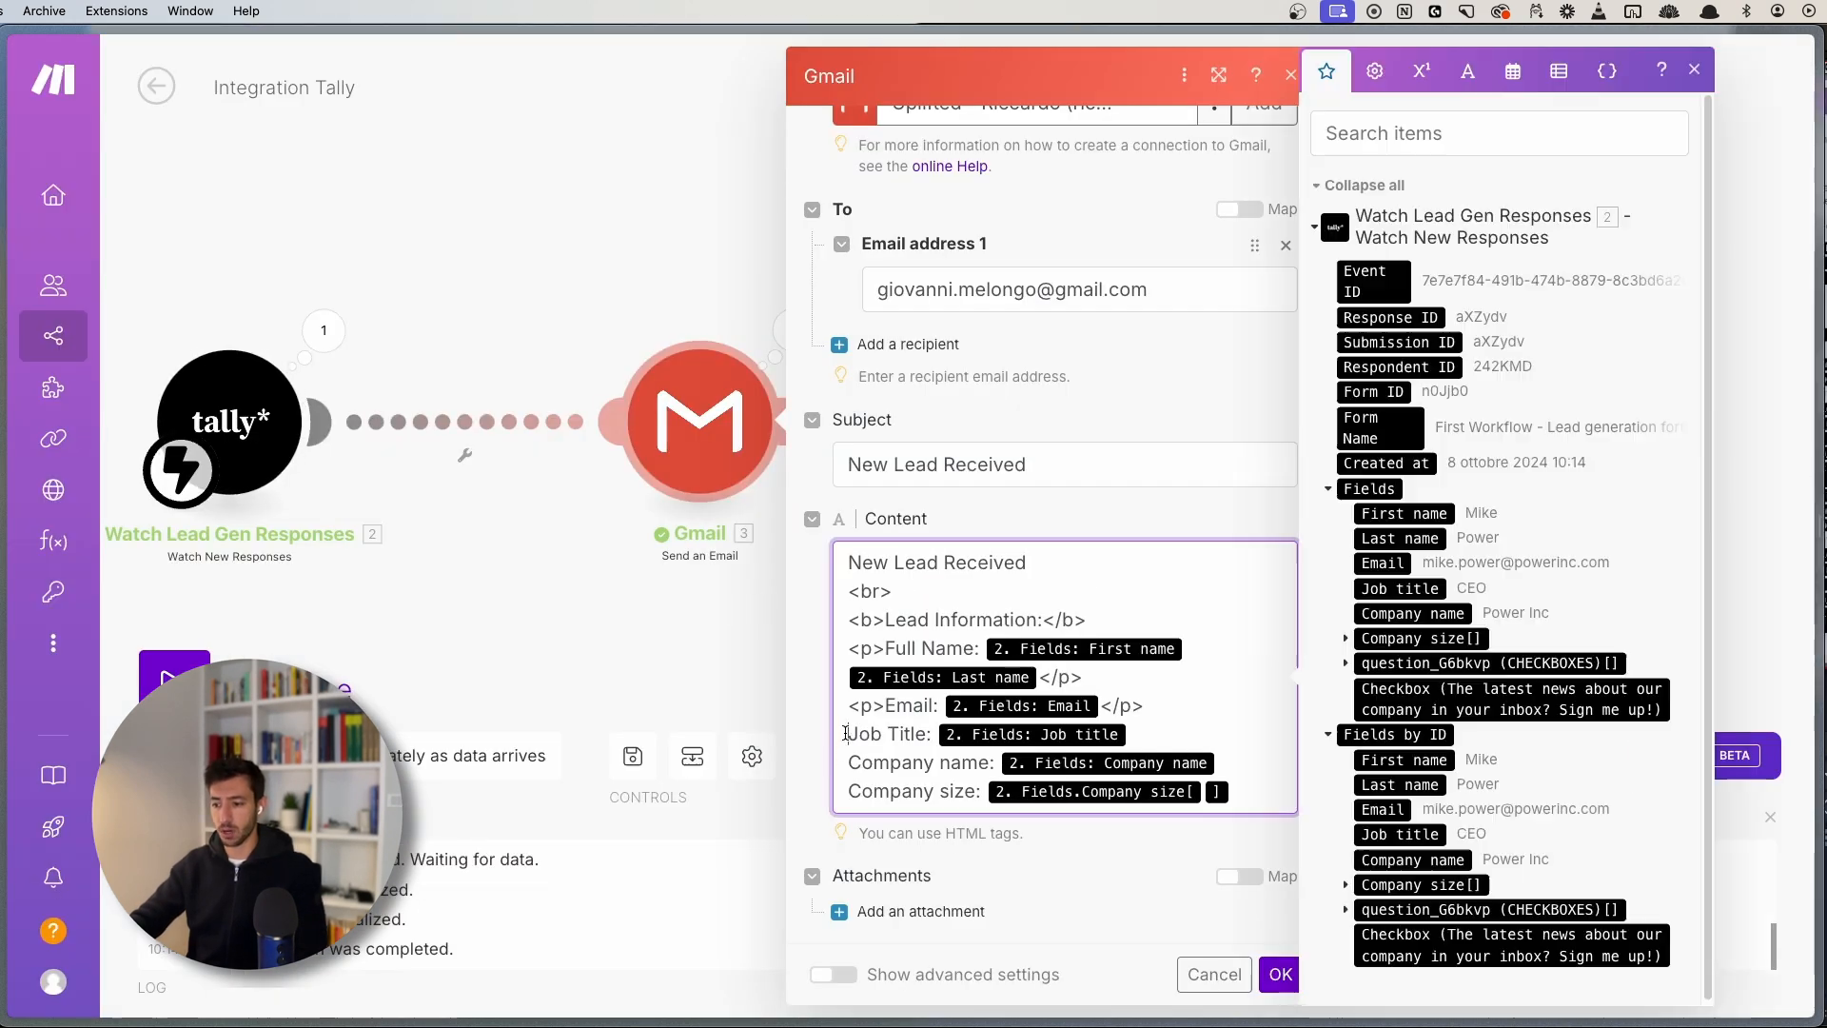
pyautogui.write('<p>')
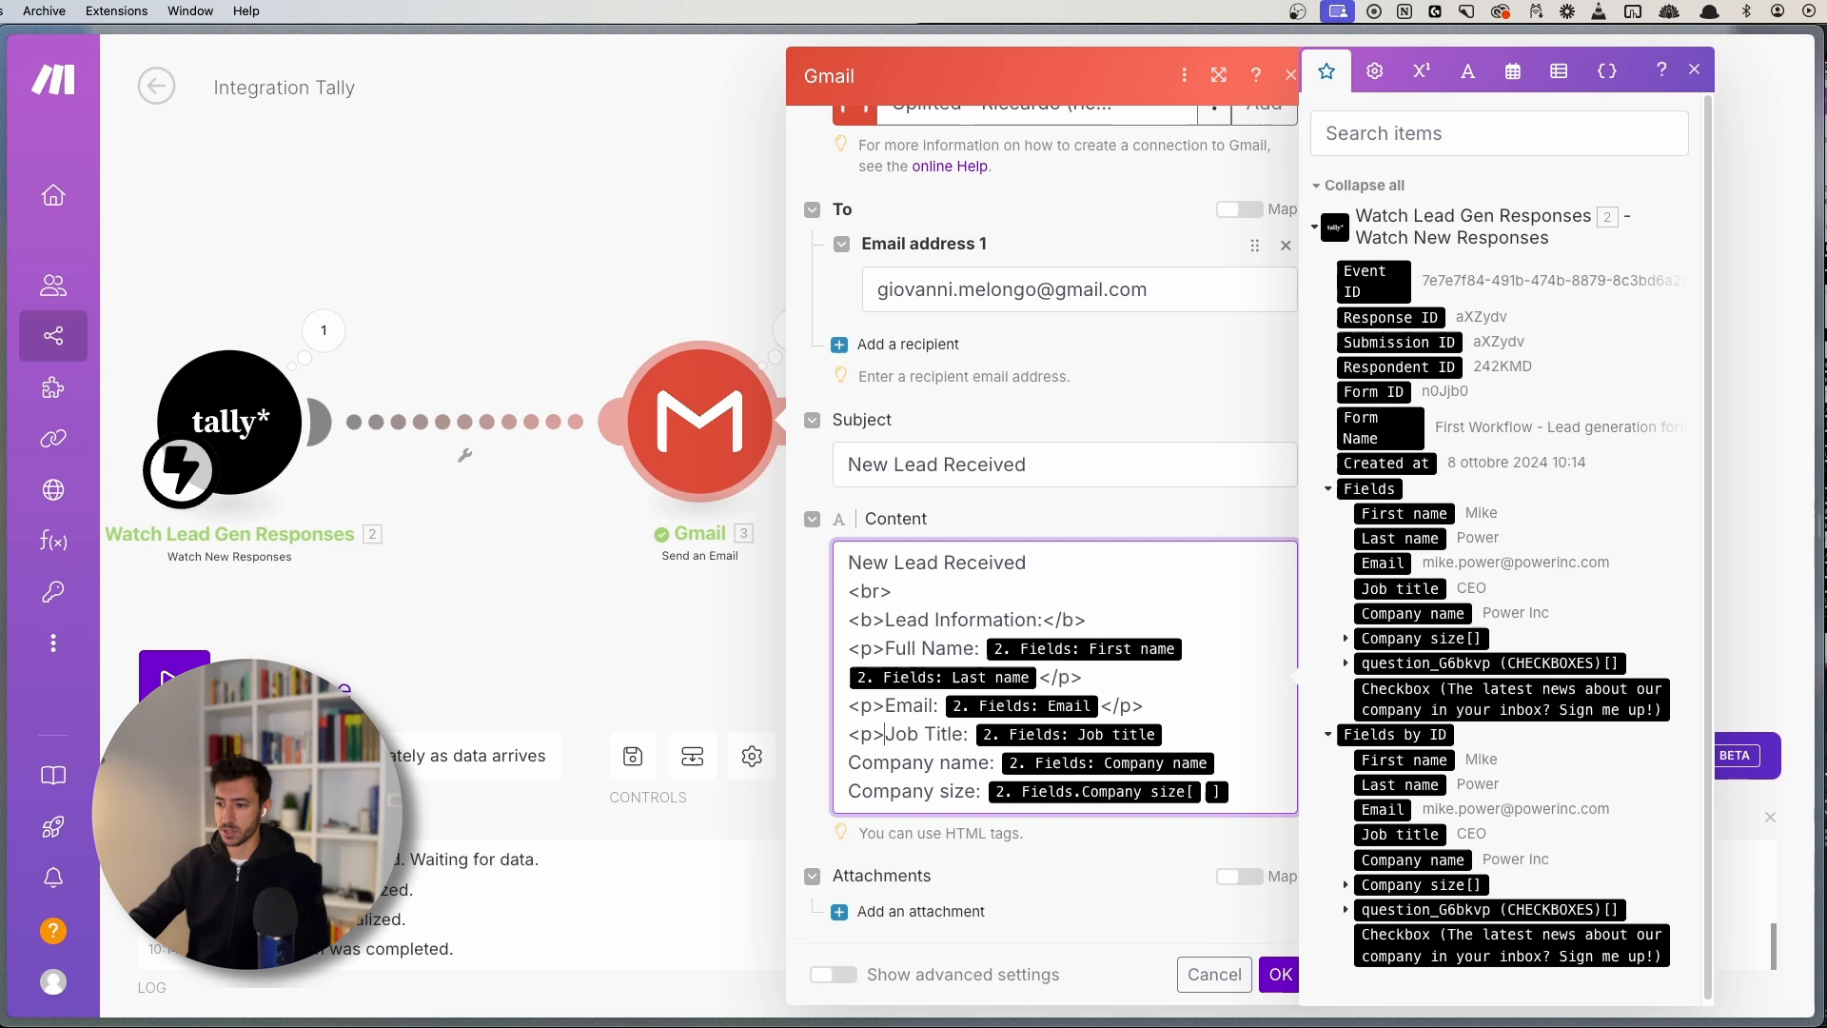
pyautogui.click(1206, 732)
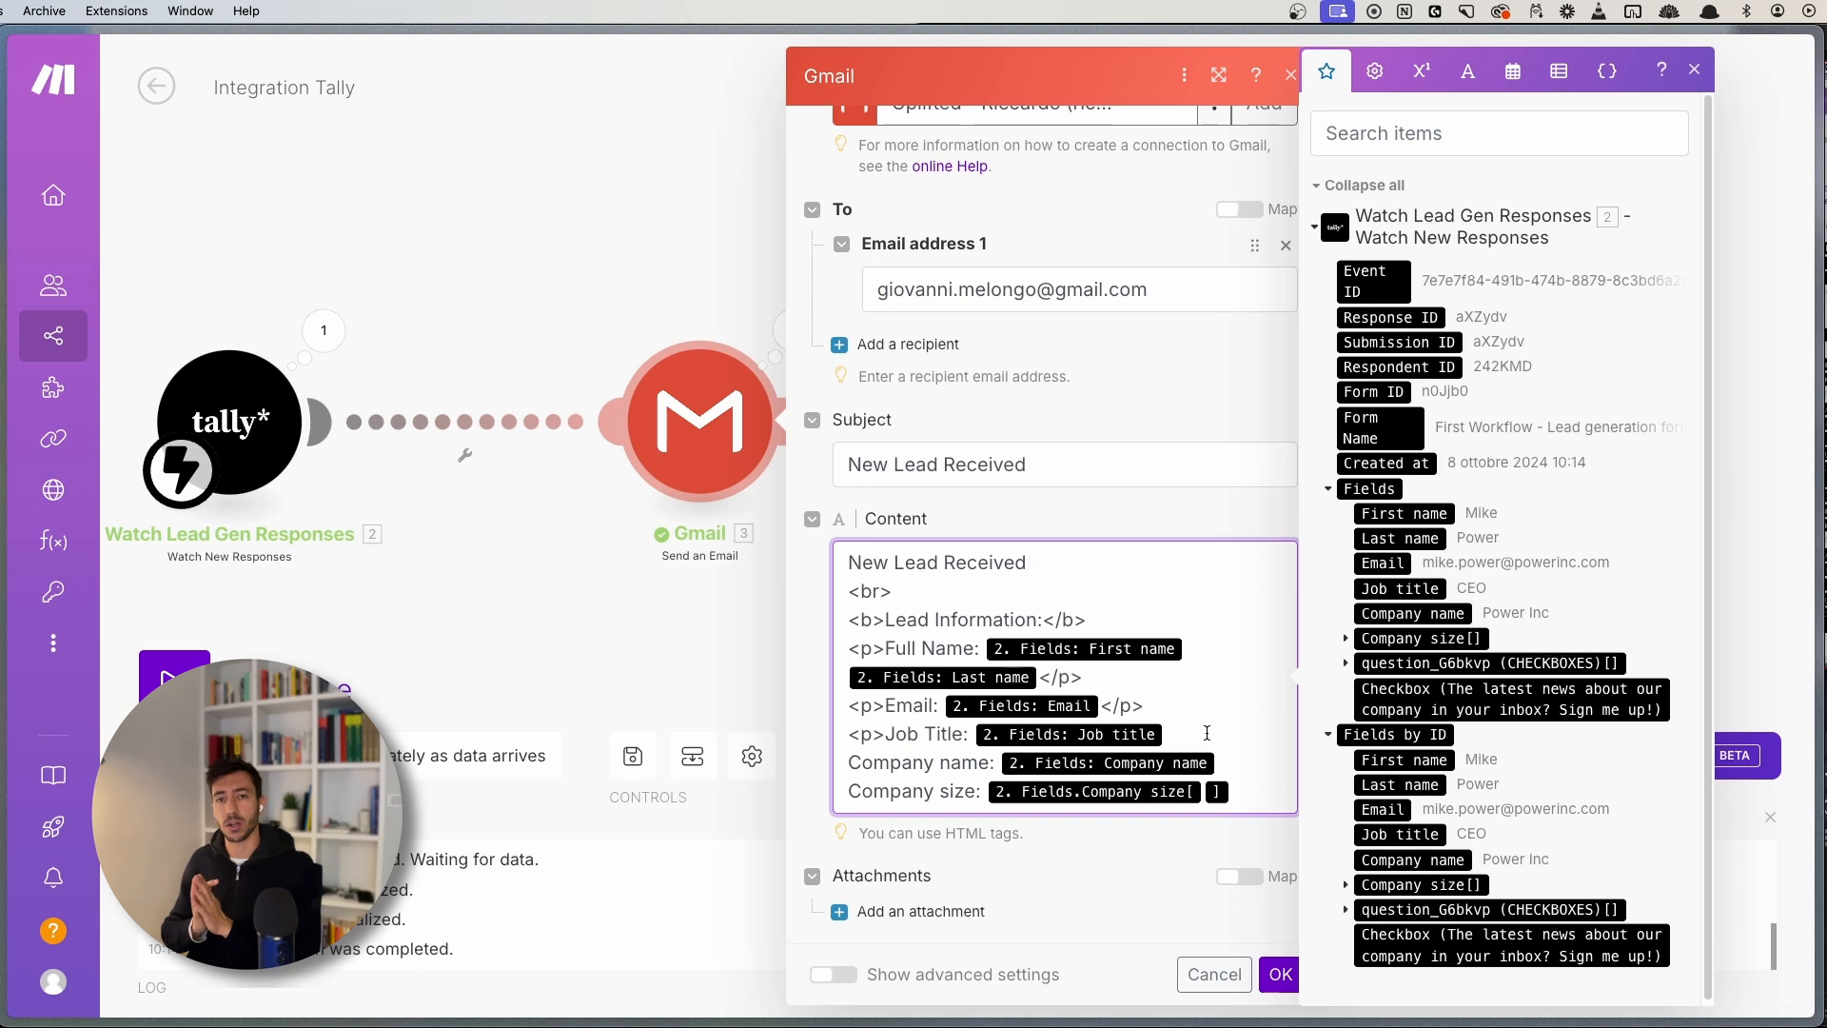
pyautogui.write('<')
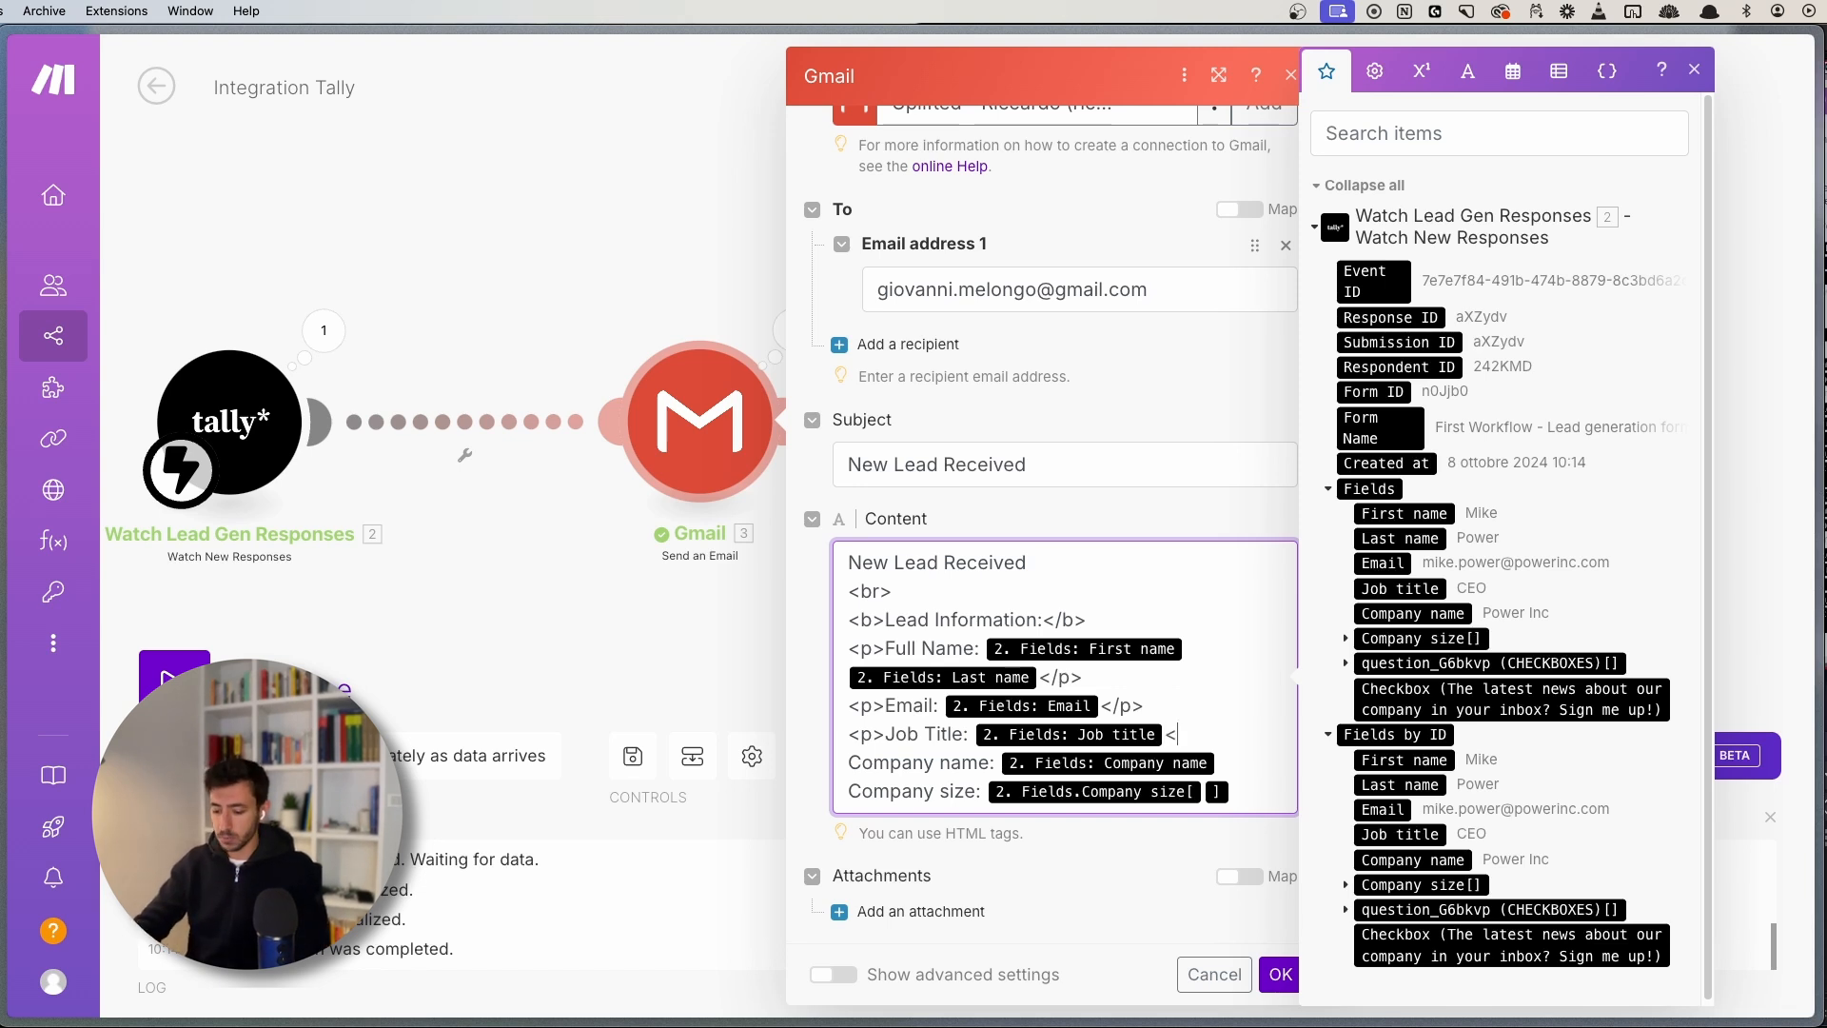
pyautogui.write('7/p>')
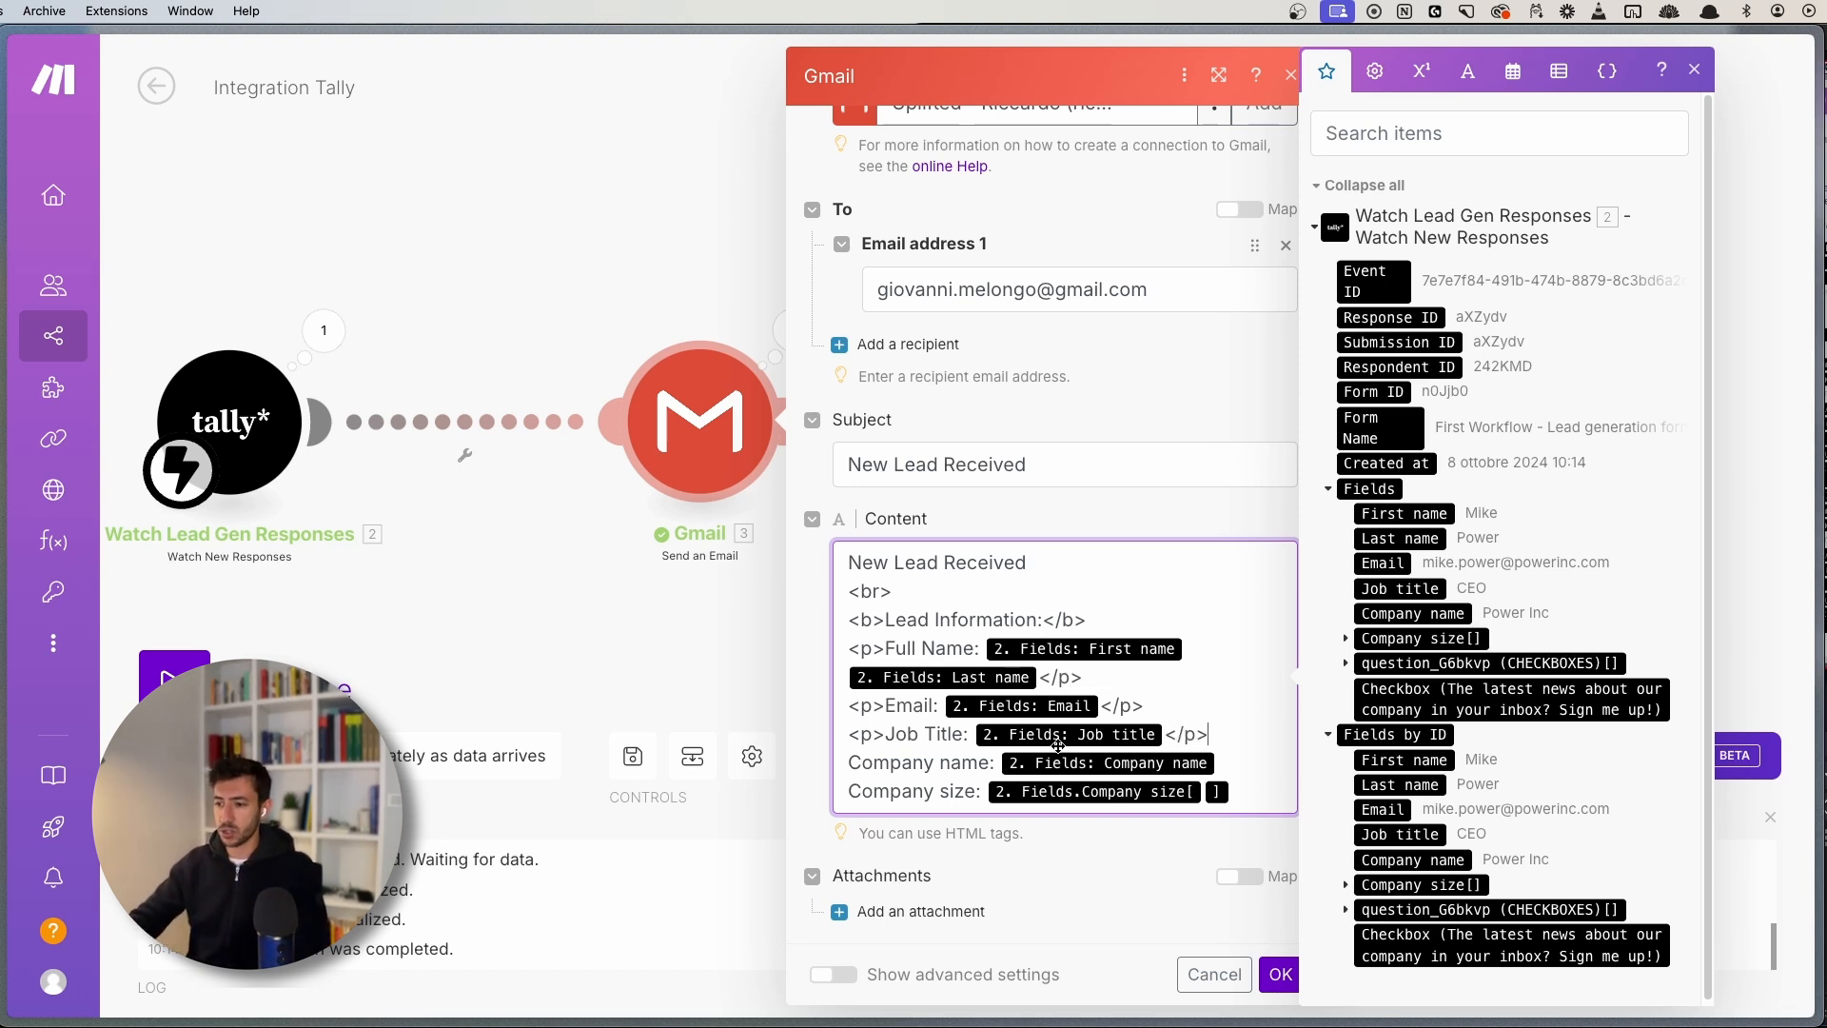
pyautogui.click(848, 762)
pyautogui.write('<')
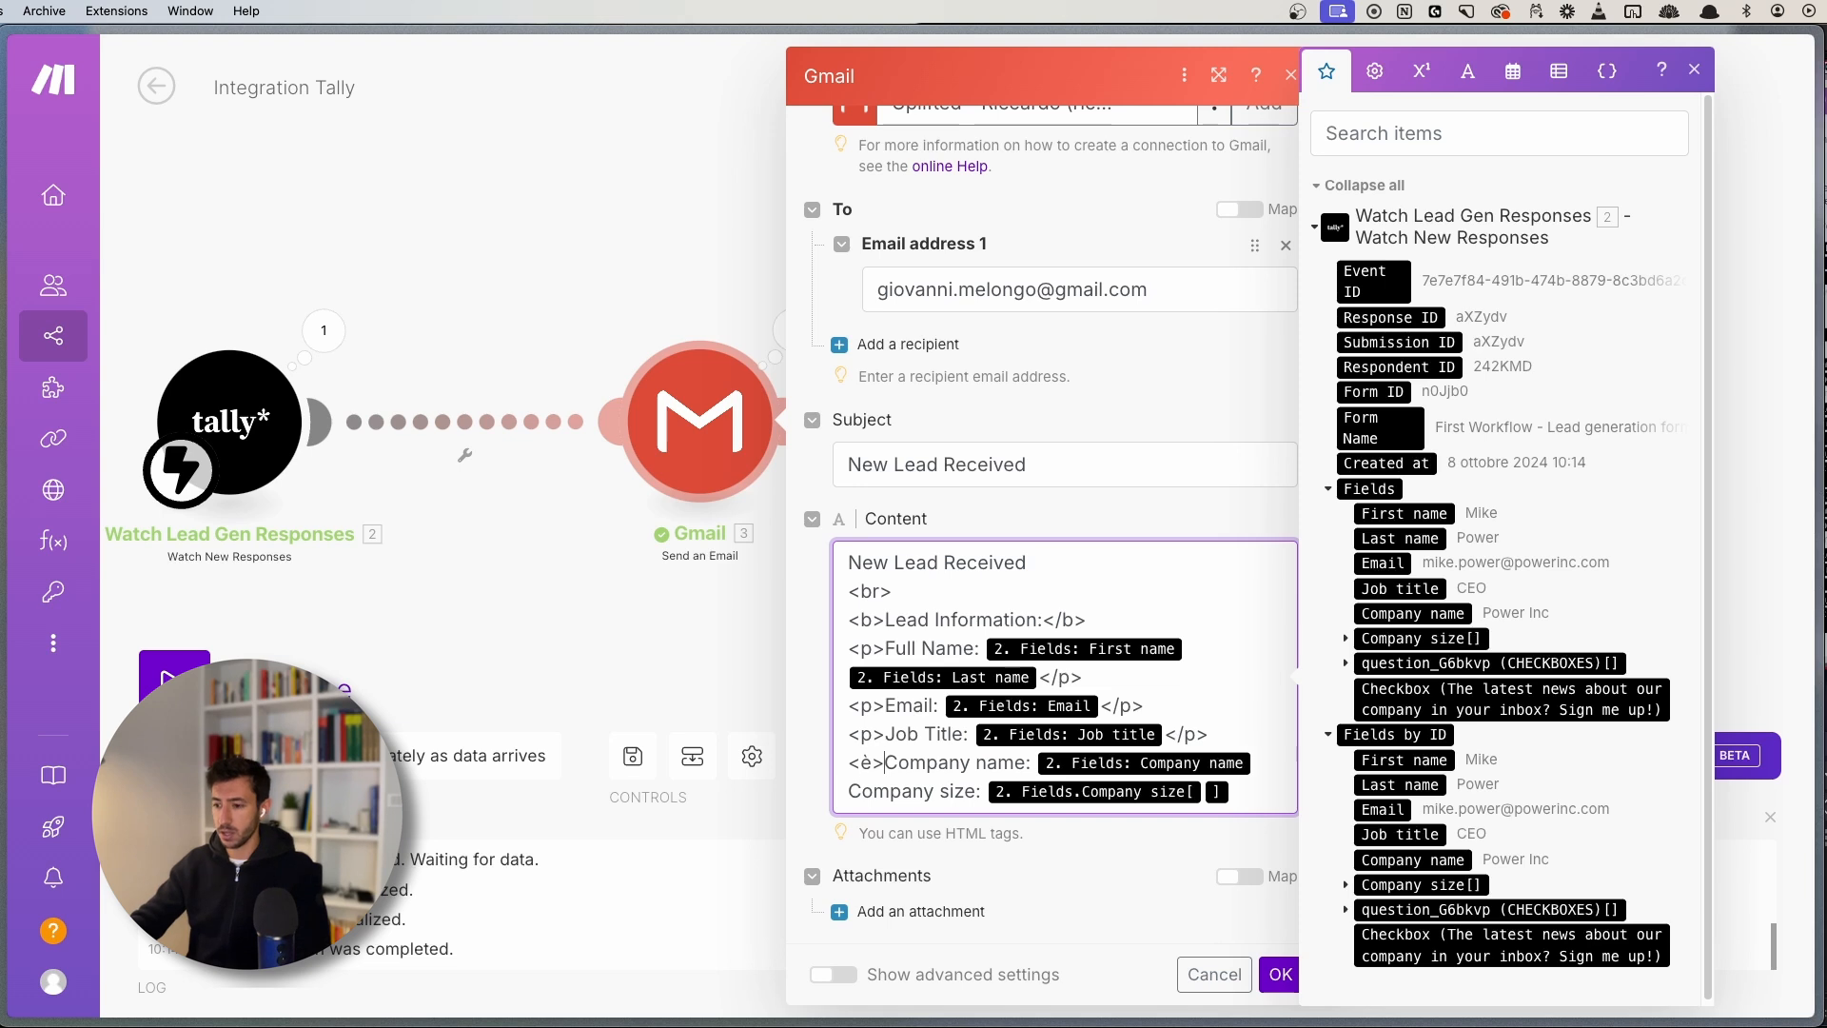
pyautogui.write('p>')
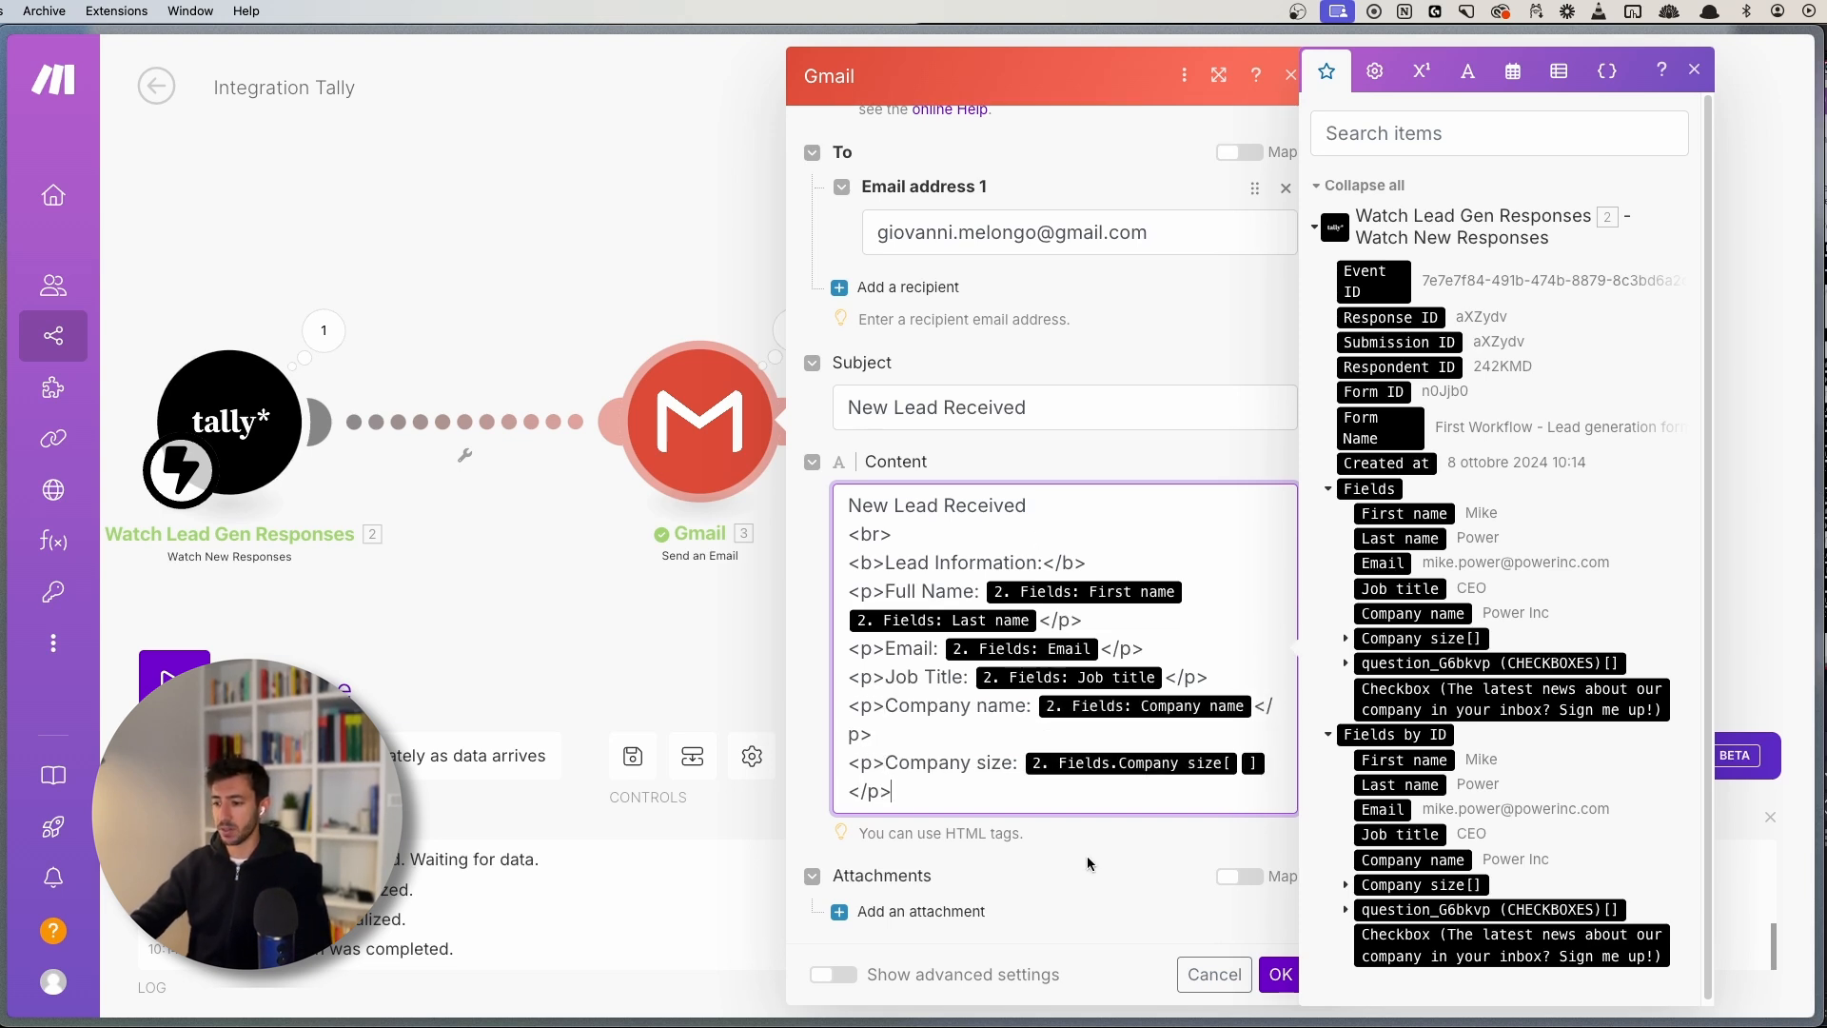
pyautogui.click(1277, 973)
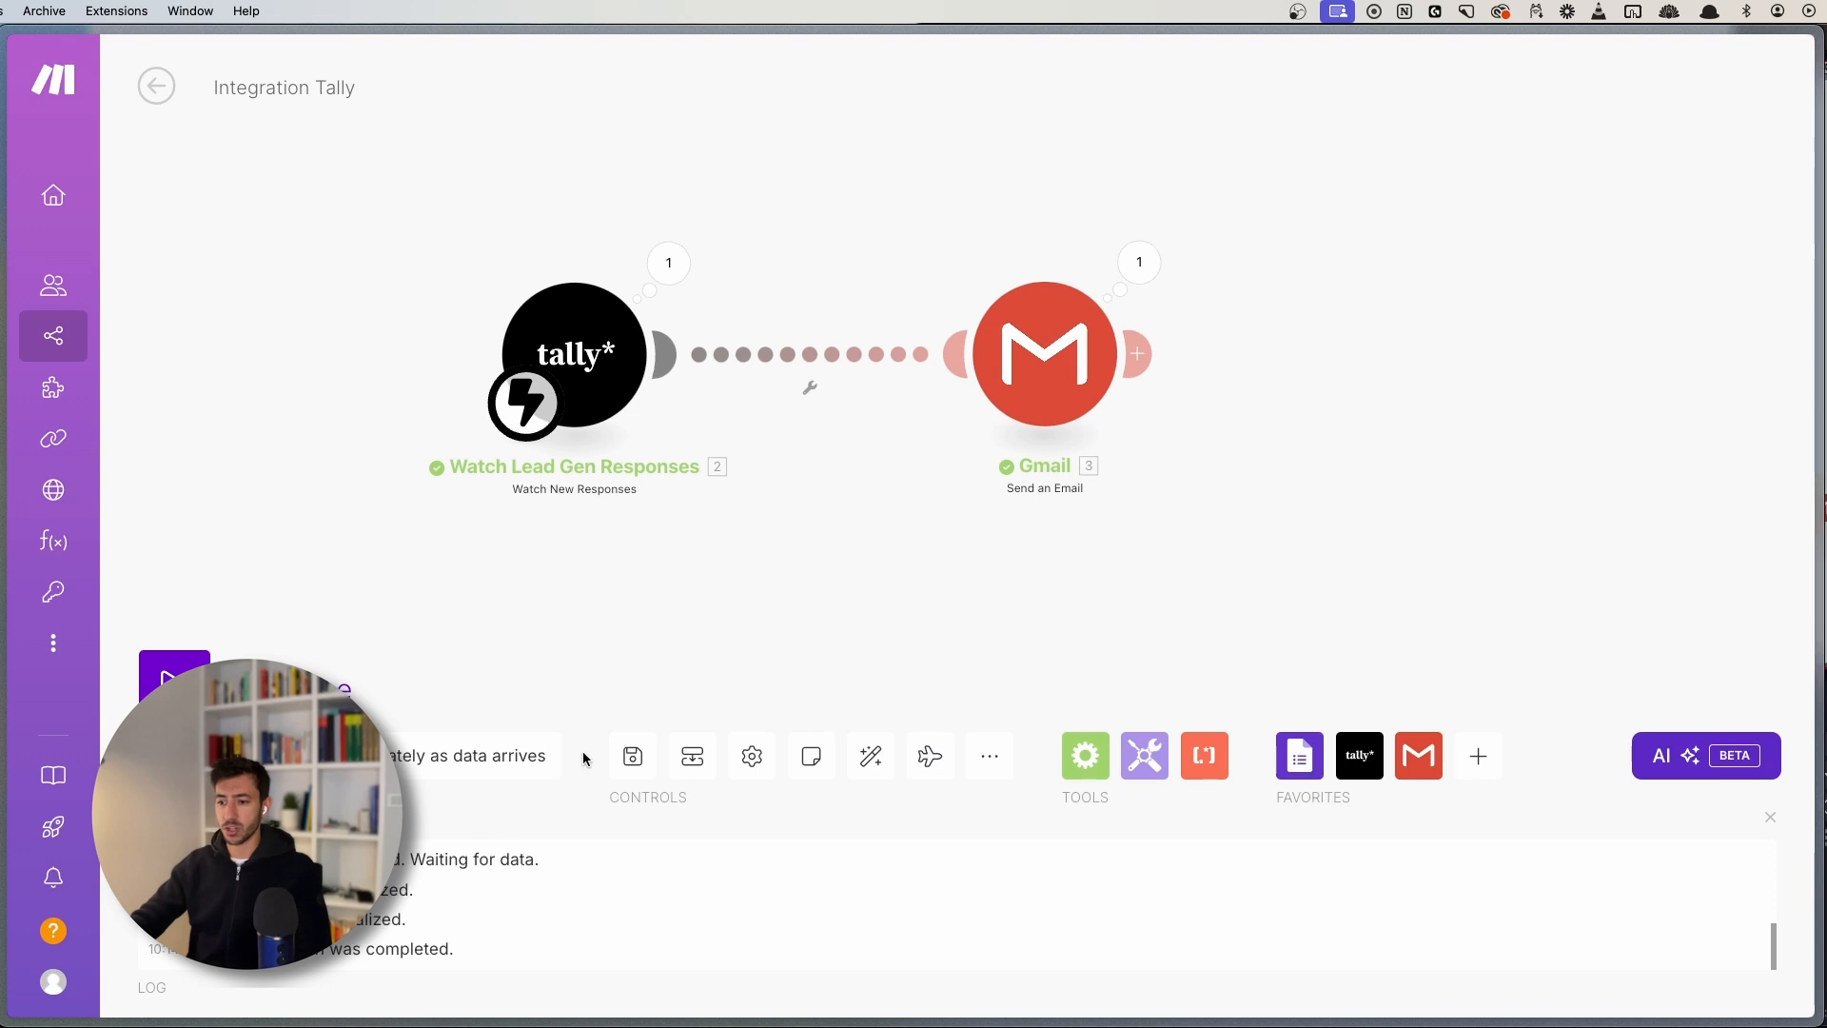
# - Save the scenario, run it once, and go to the Gmail inbox
pyautogui.click(632, 755)
pyautogui.moveTo(738, 584); pyautogui.dragTo(765, 499)
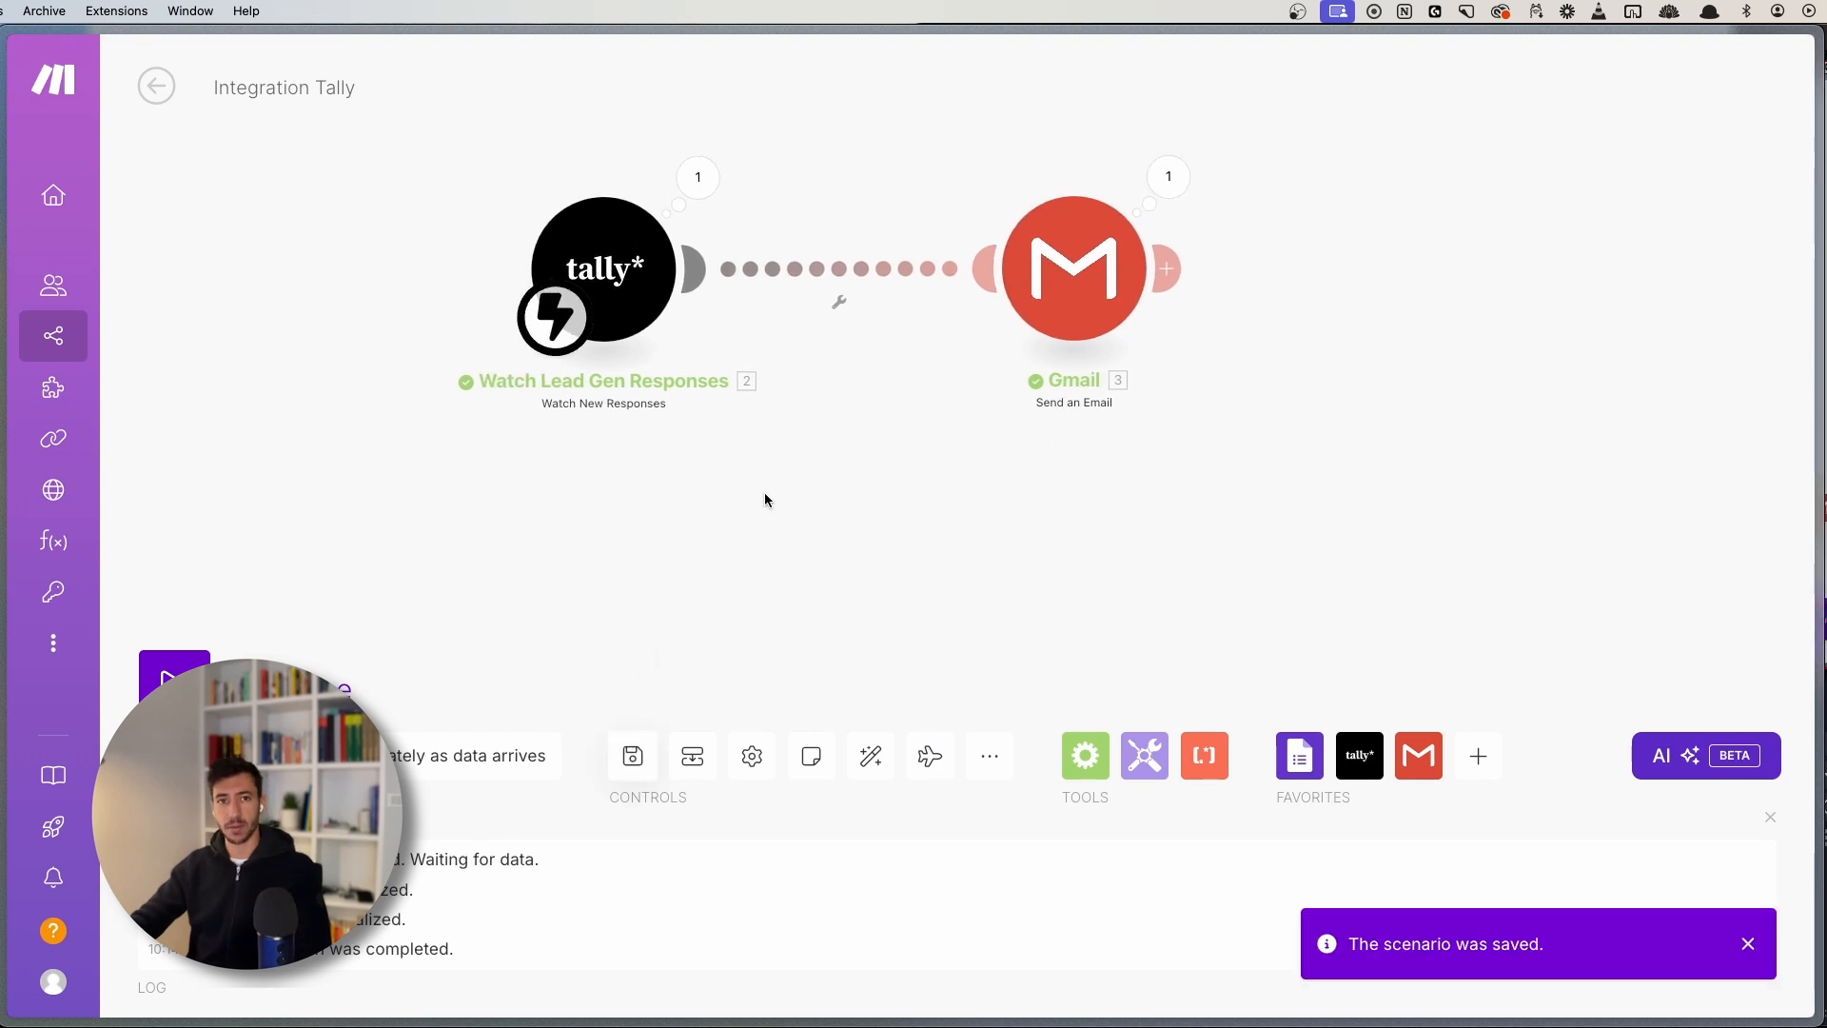
pyautogui.click(171, 674)
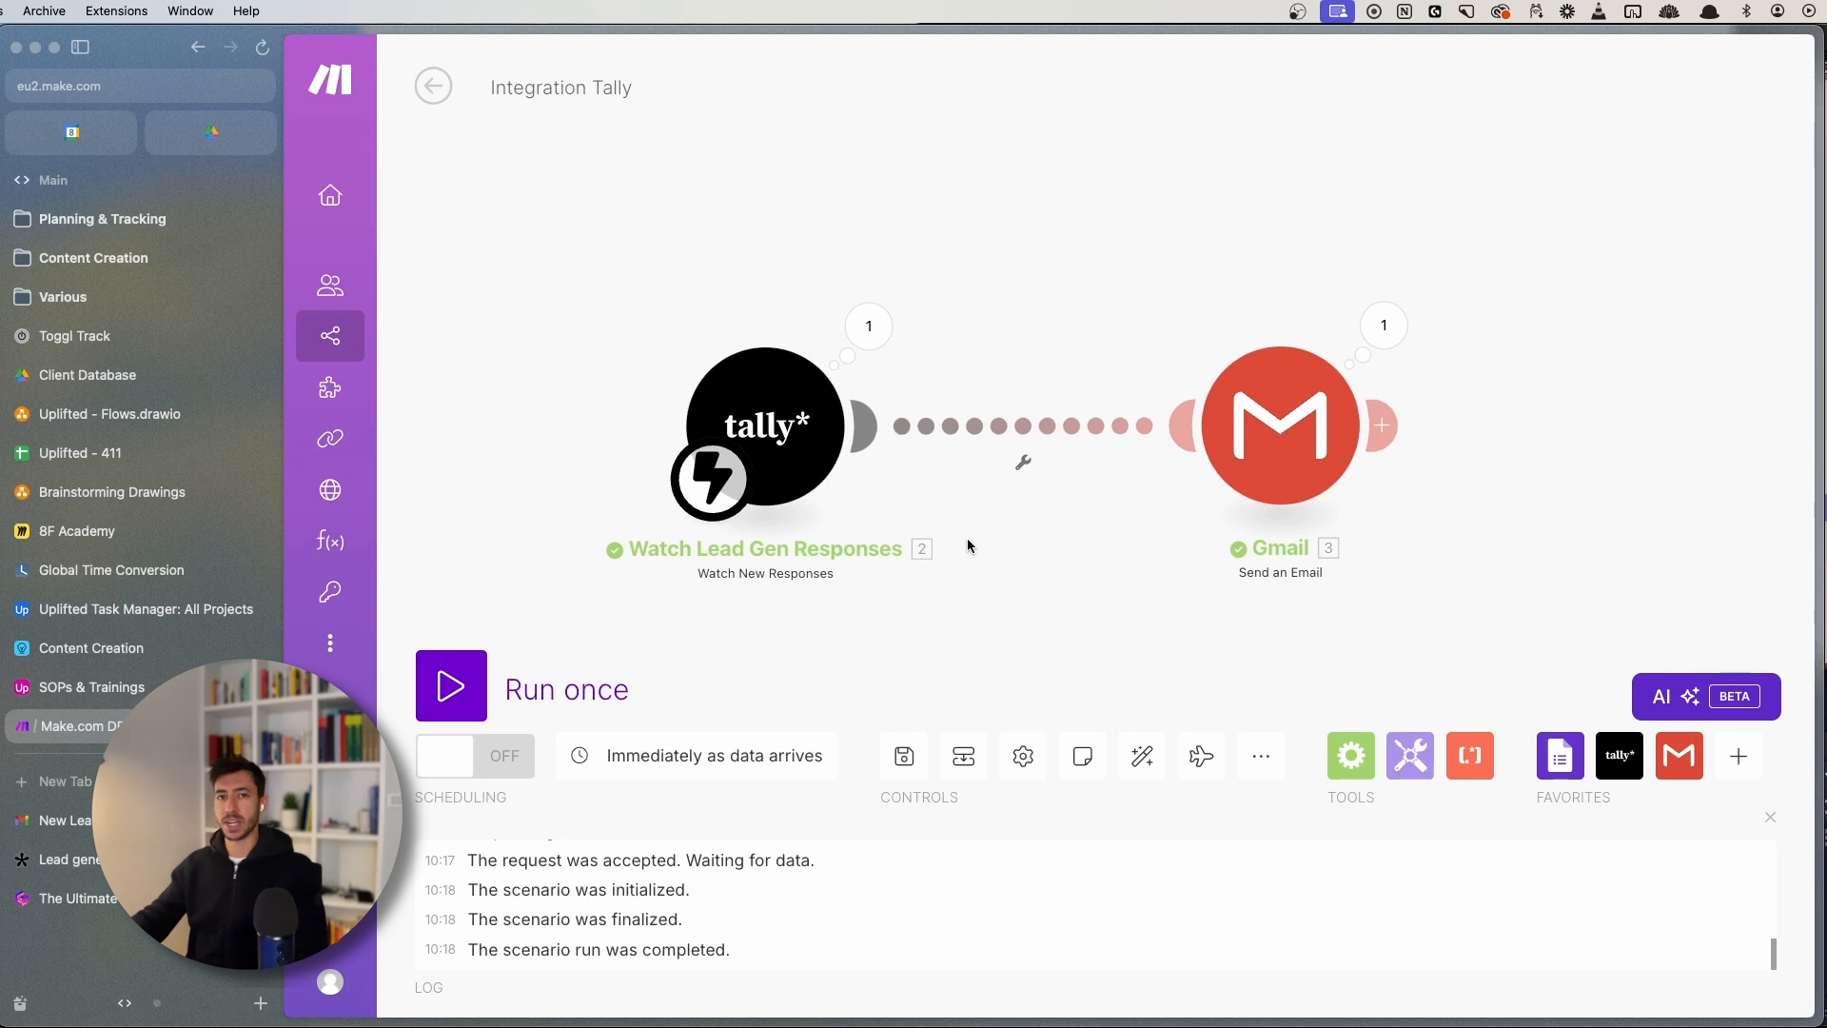
pyautogui.moveTo(967, 352); pyautogui.dragTo(997, 249)
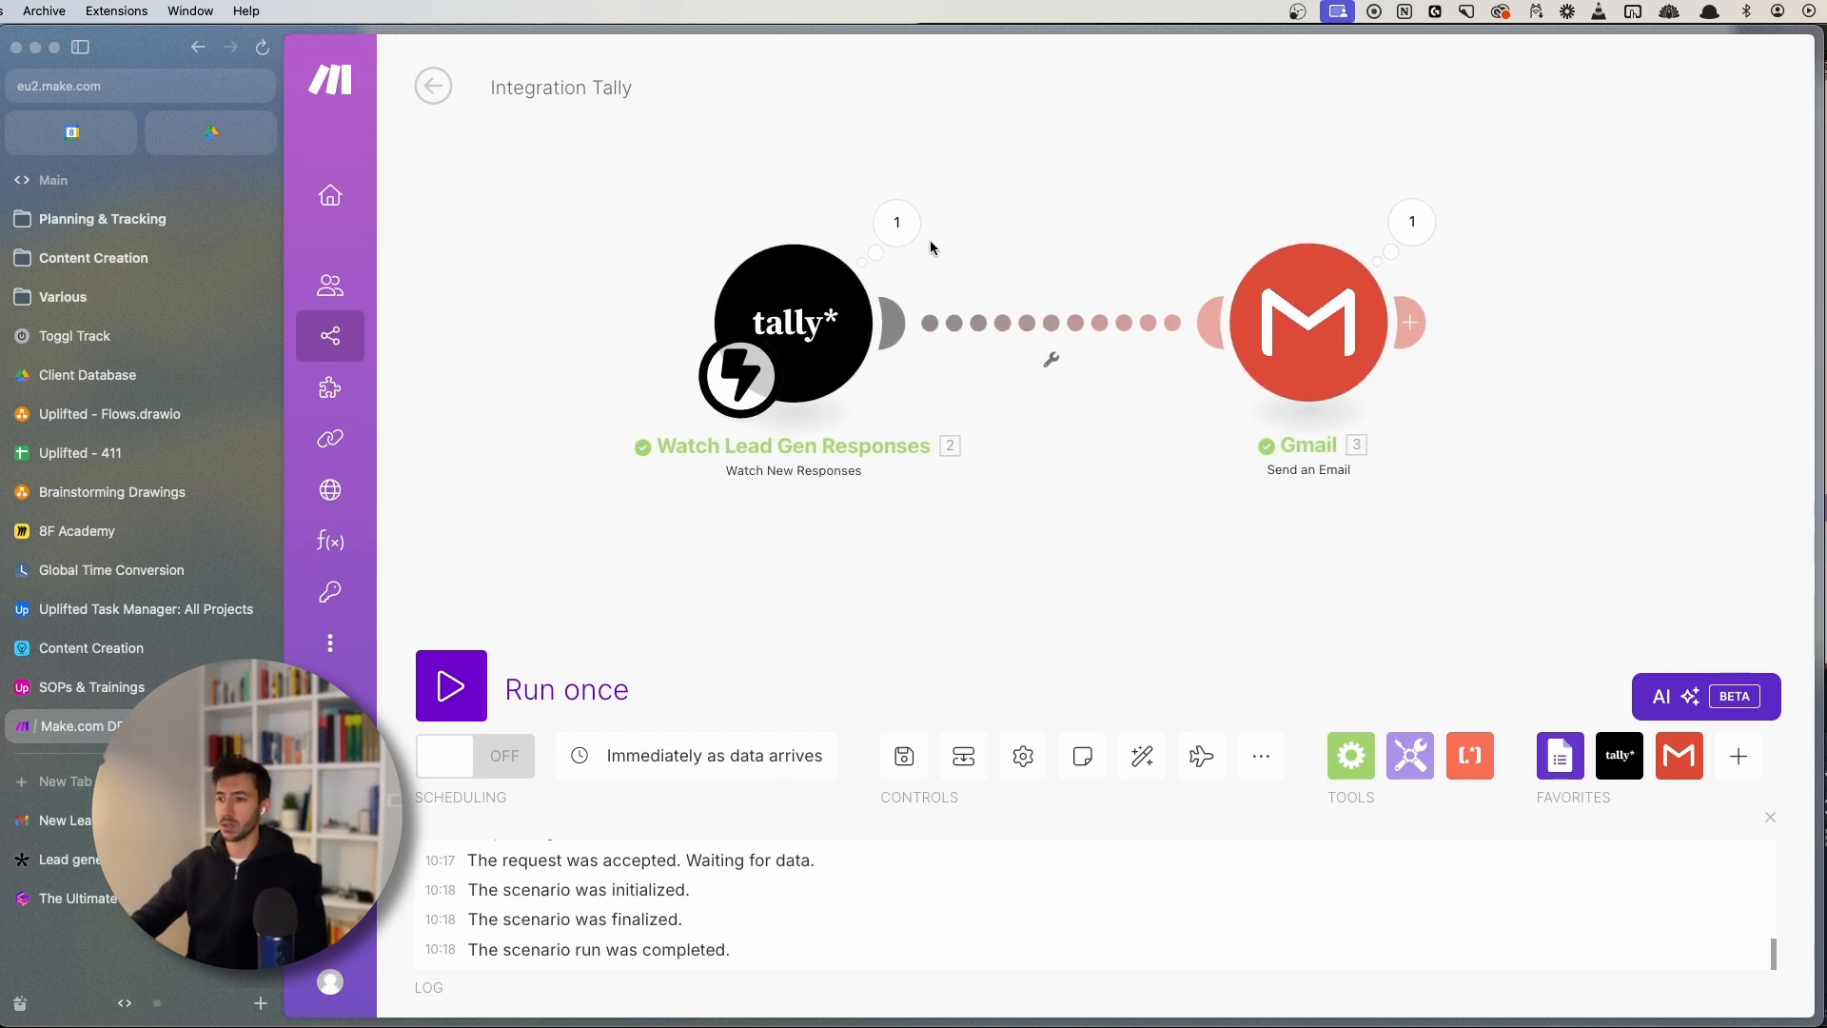
pyautogui.moveTo(567, 142); pyautogui.dragTo(1680, 501)
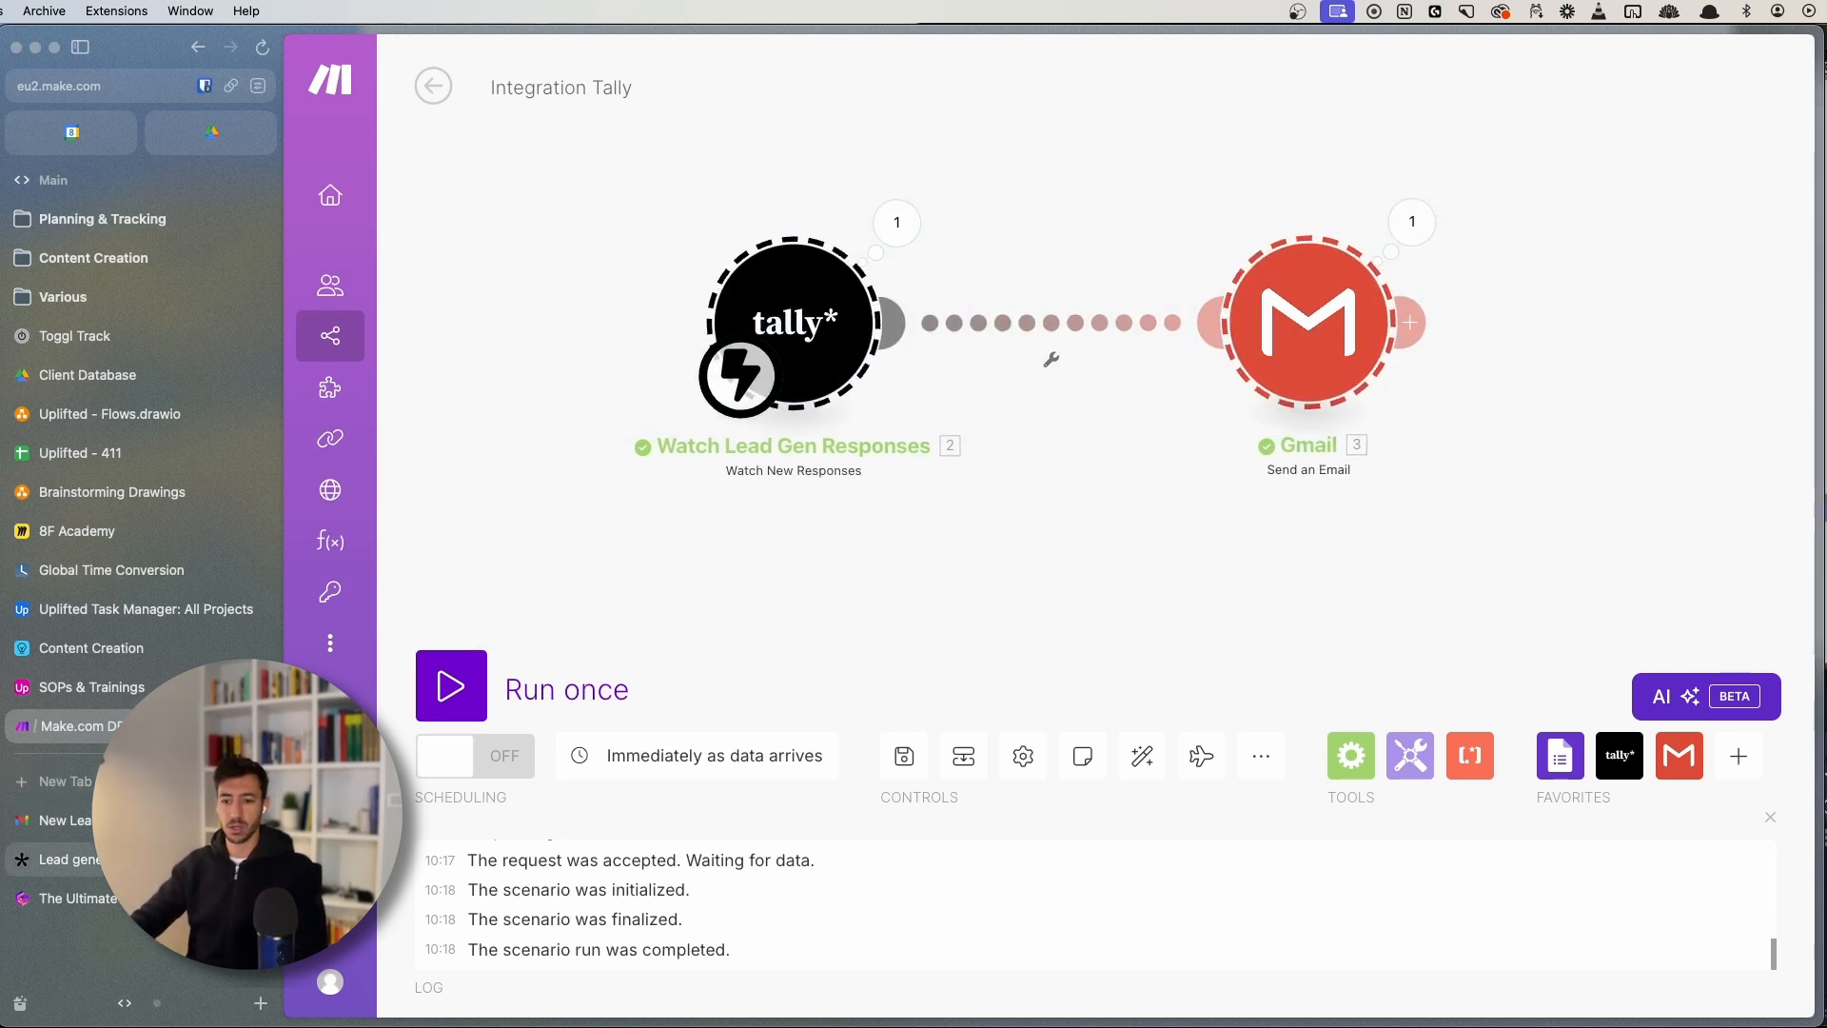
pyautogui.click(57, 820)
# - Open the newest New Lead Received email and check its line-by-line lead details
pyautogui.click(575, 127)
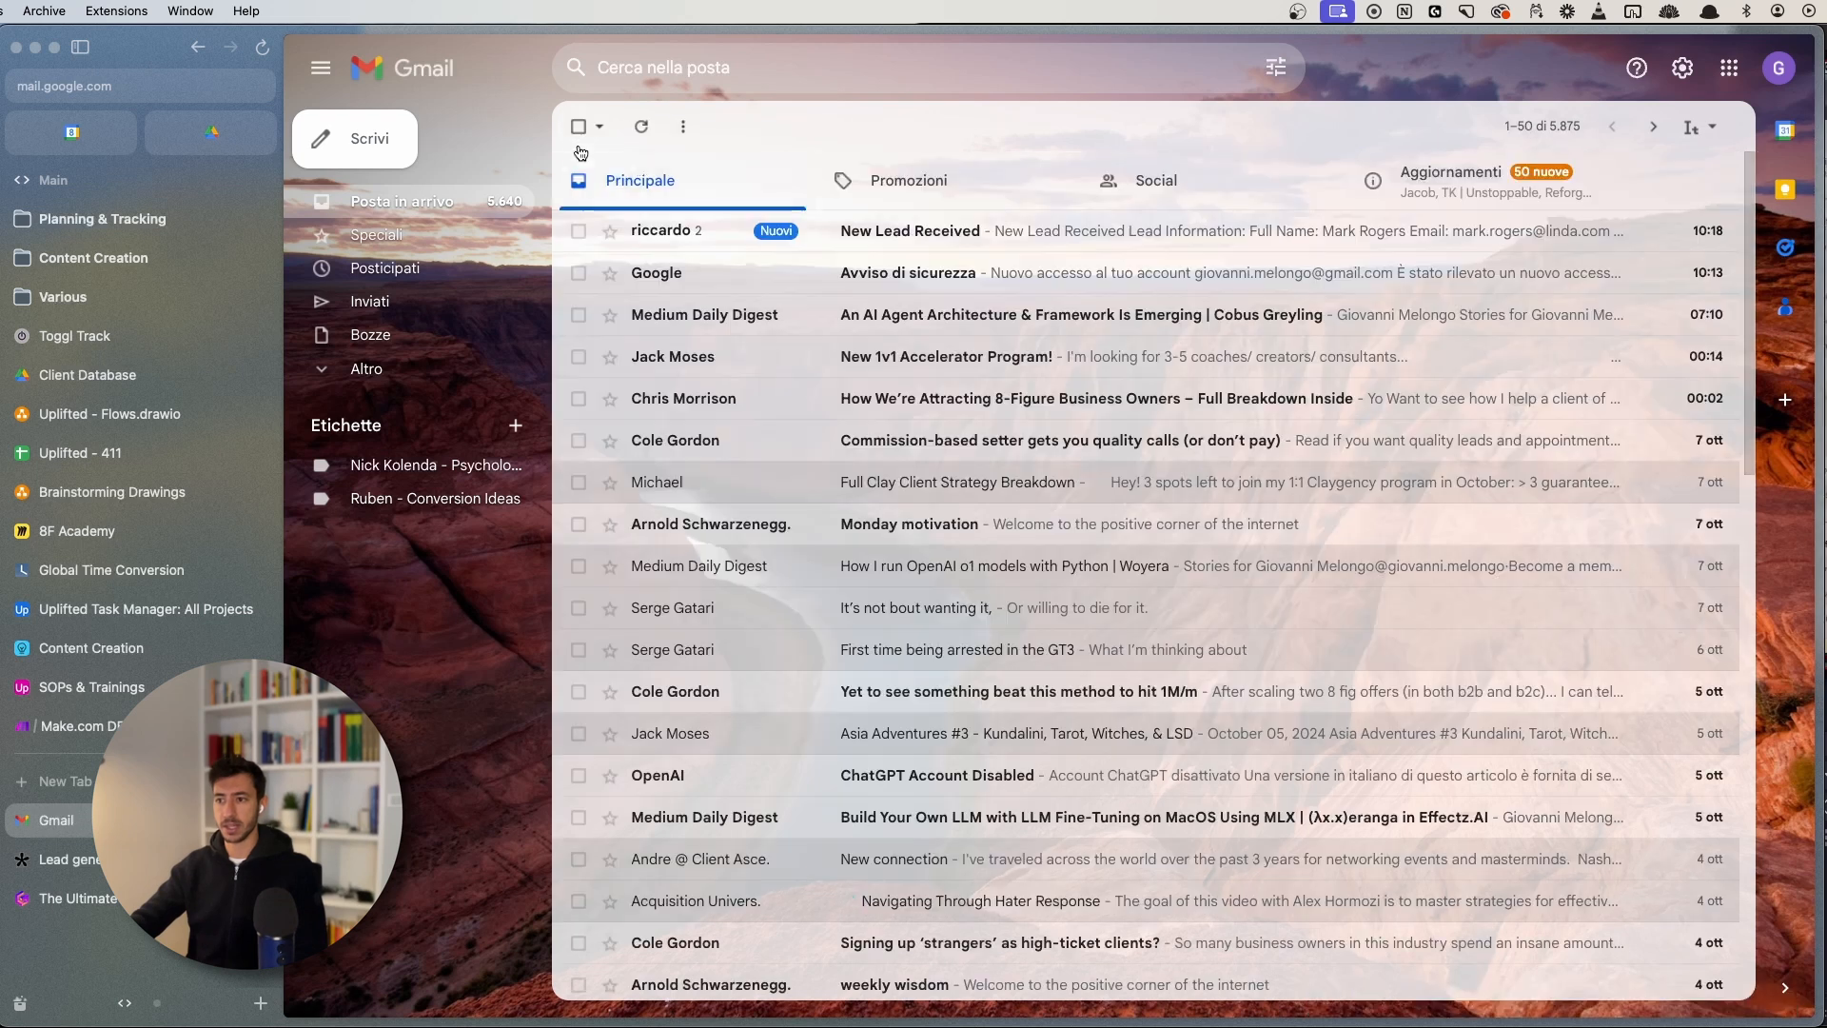
pyautogui.click(963, 248)
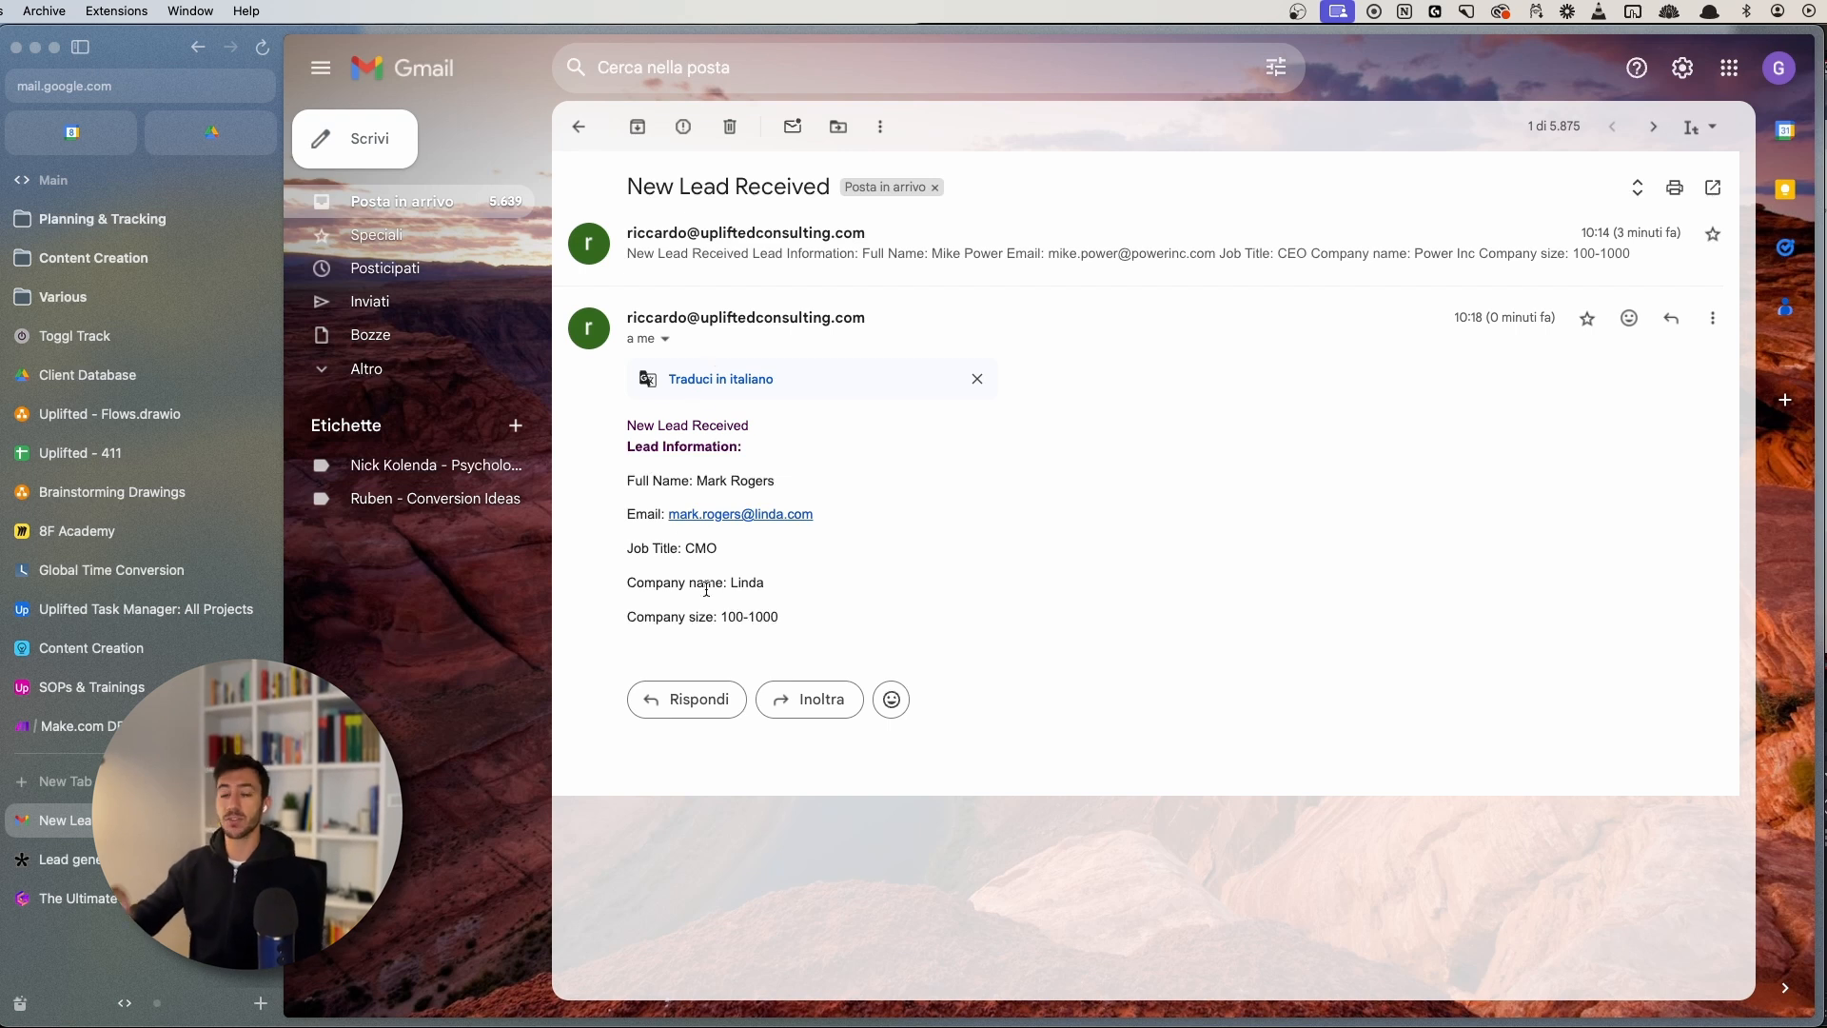
pyautogui.moveTo(867, 644); pyautogui.dragTo(620, 426)
pyautogui.click(620, 439)
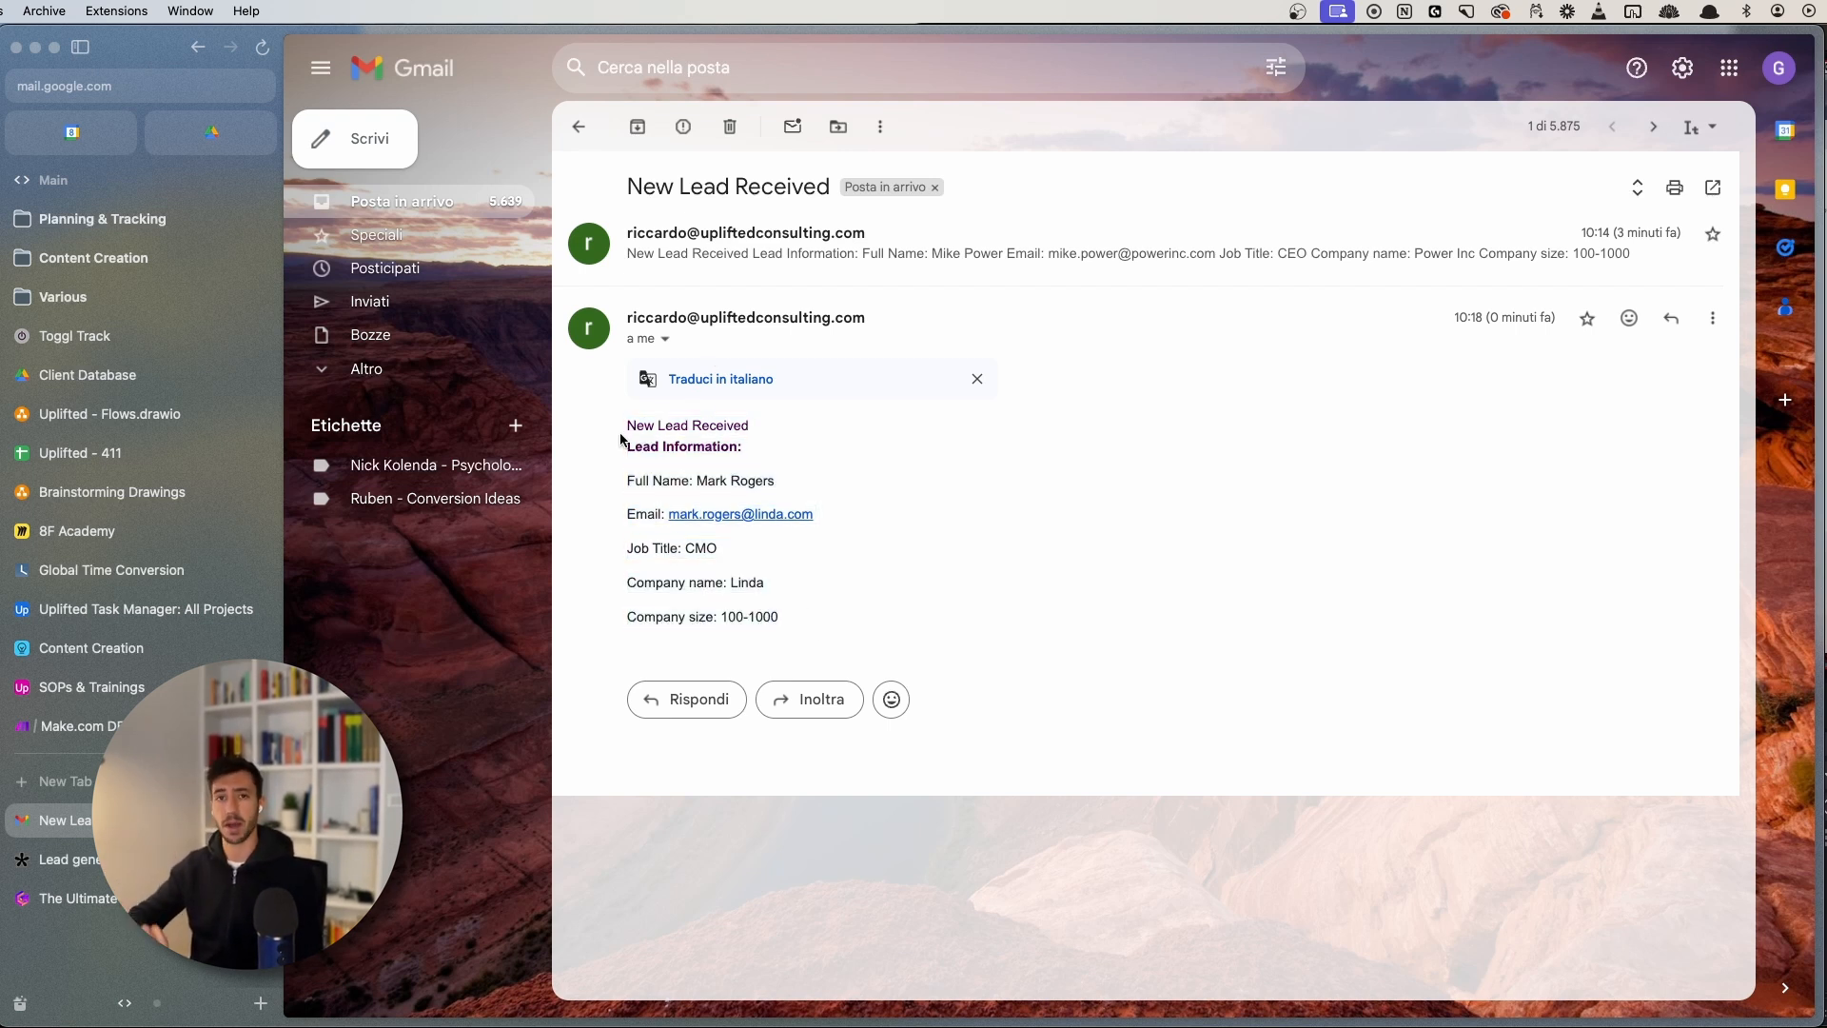
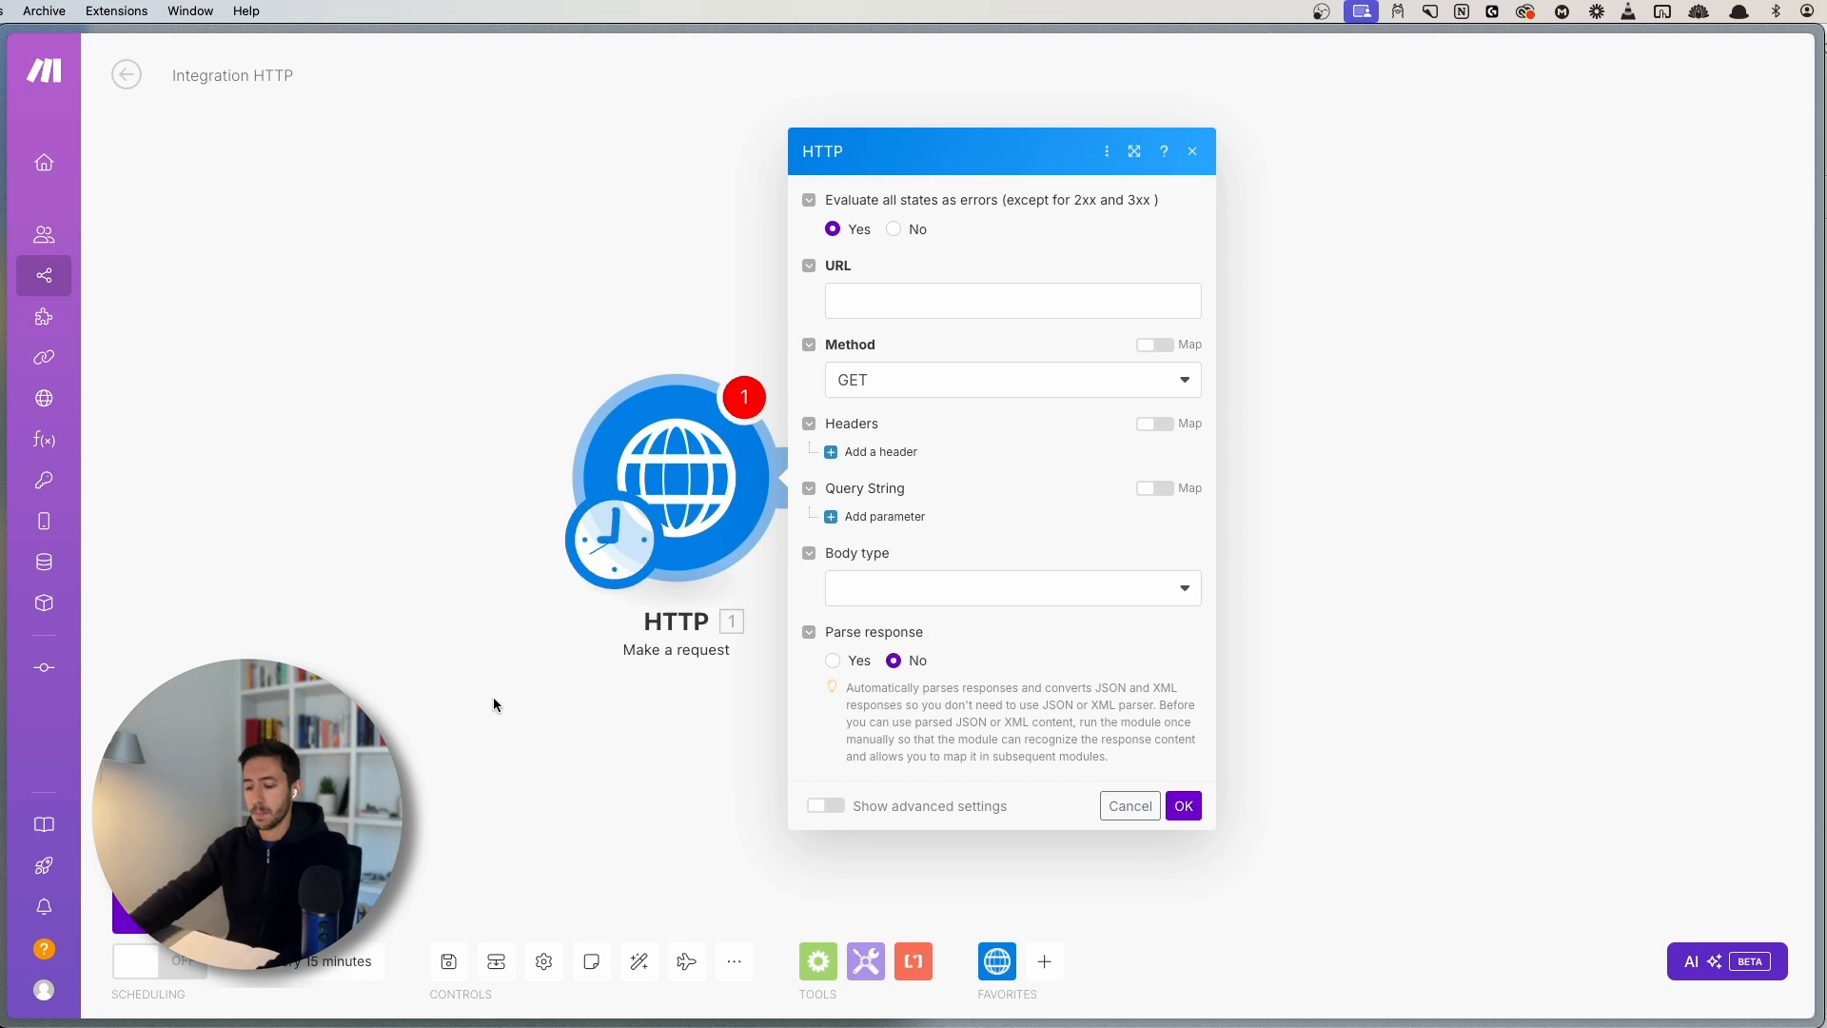
# - Switch to the public-apis repository and scroll its README to the Index of API categories
pyautogui.click(112, 640)
pyautogui.scroll(20, 911, 426)
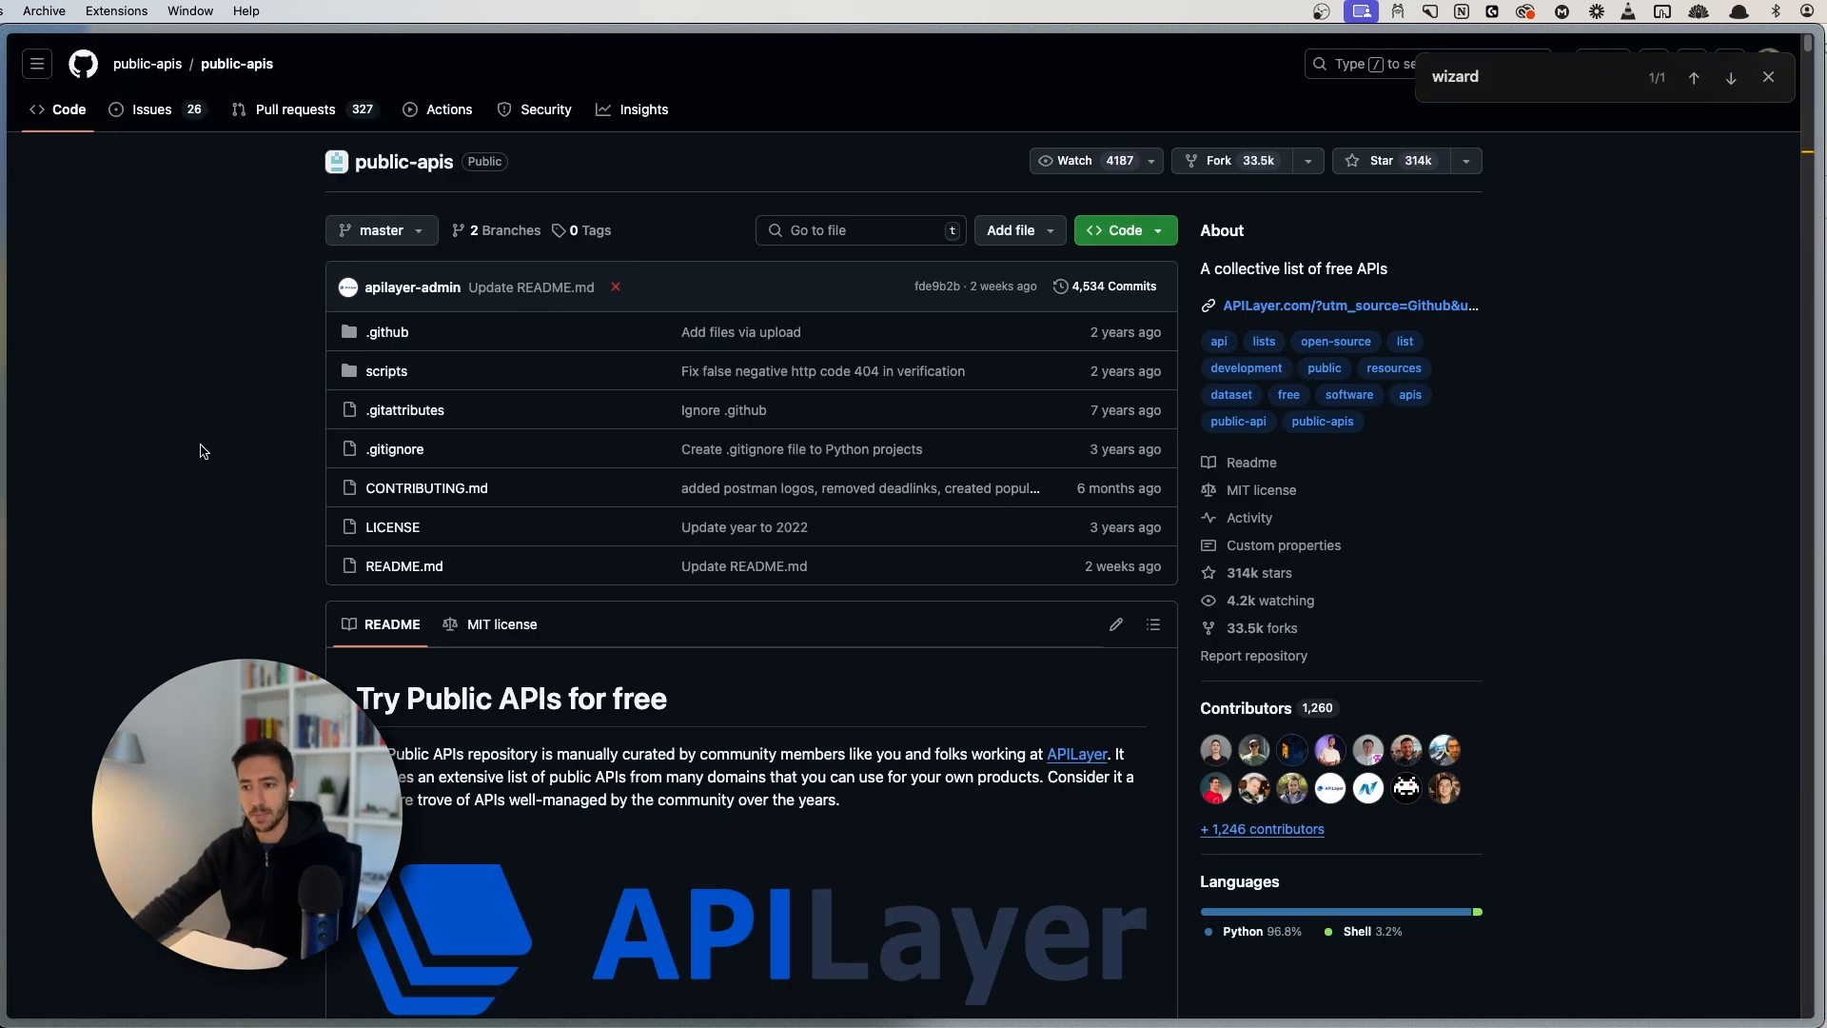
pyautogui.scroll(-5, 236, 617)
pyautogui.scroll(-1, 236, 616)
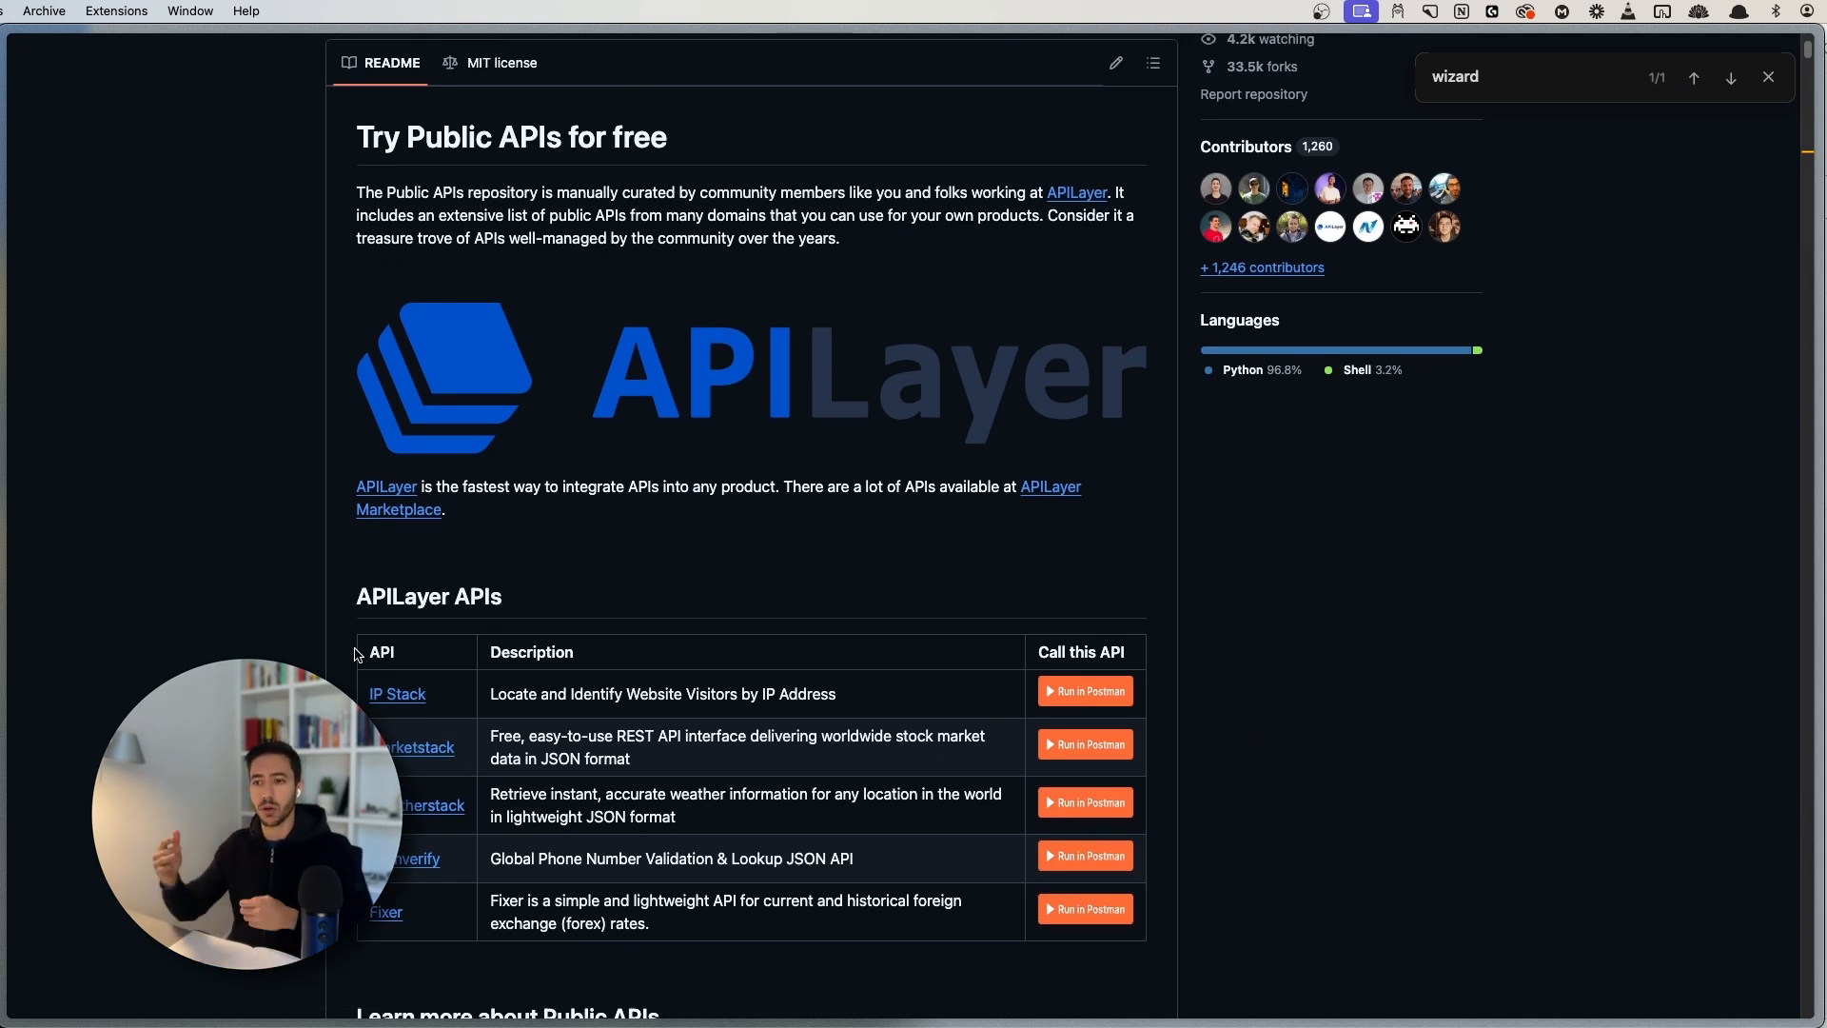
pyautogui.scroll(-20, 354, 653)
pyautogui.scroll(8, 347, 476)
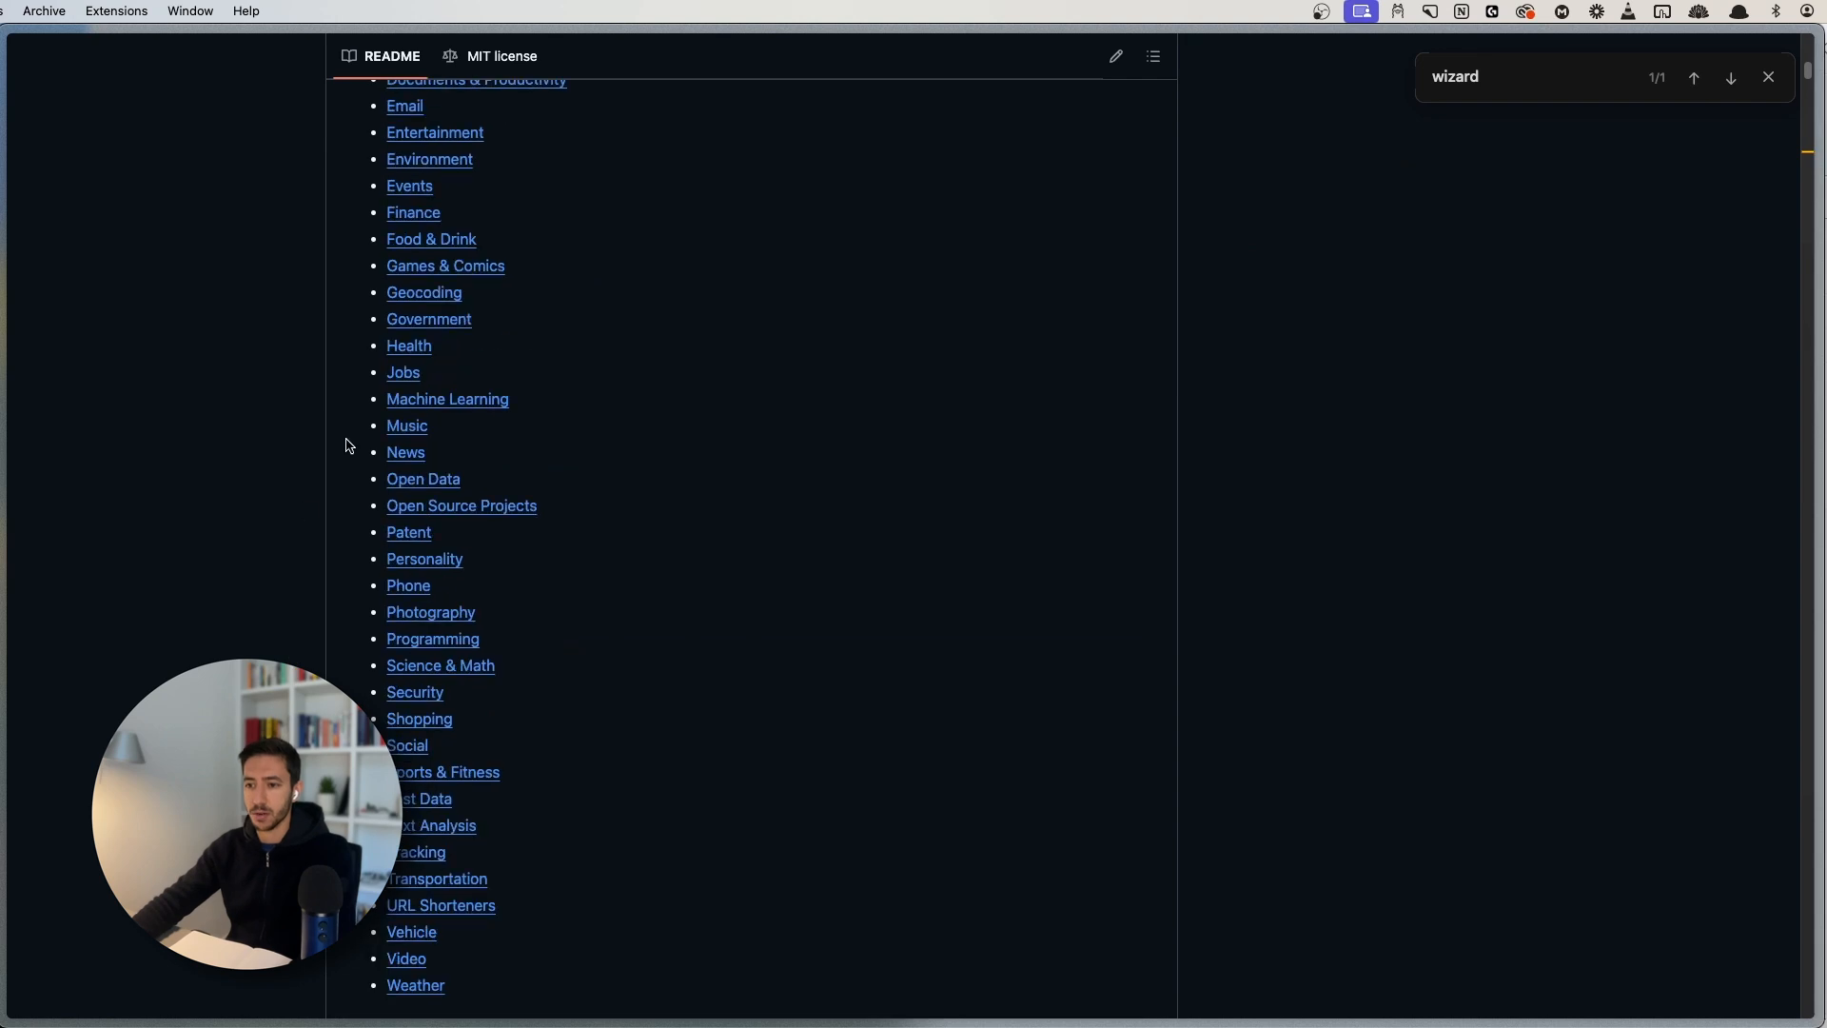
pyautogui.scroll(4, 447, 494)
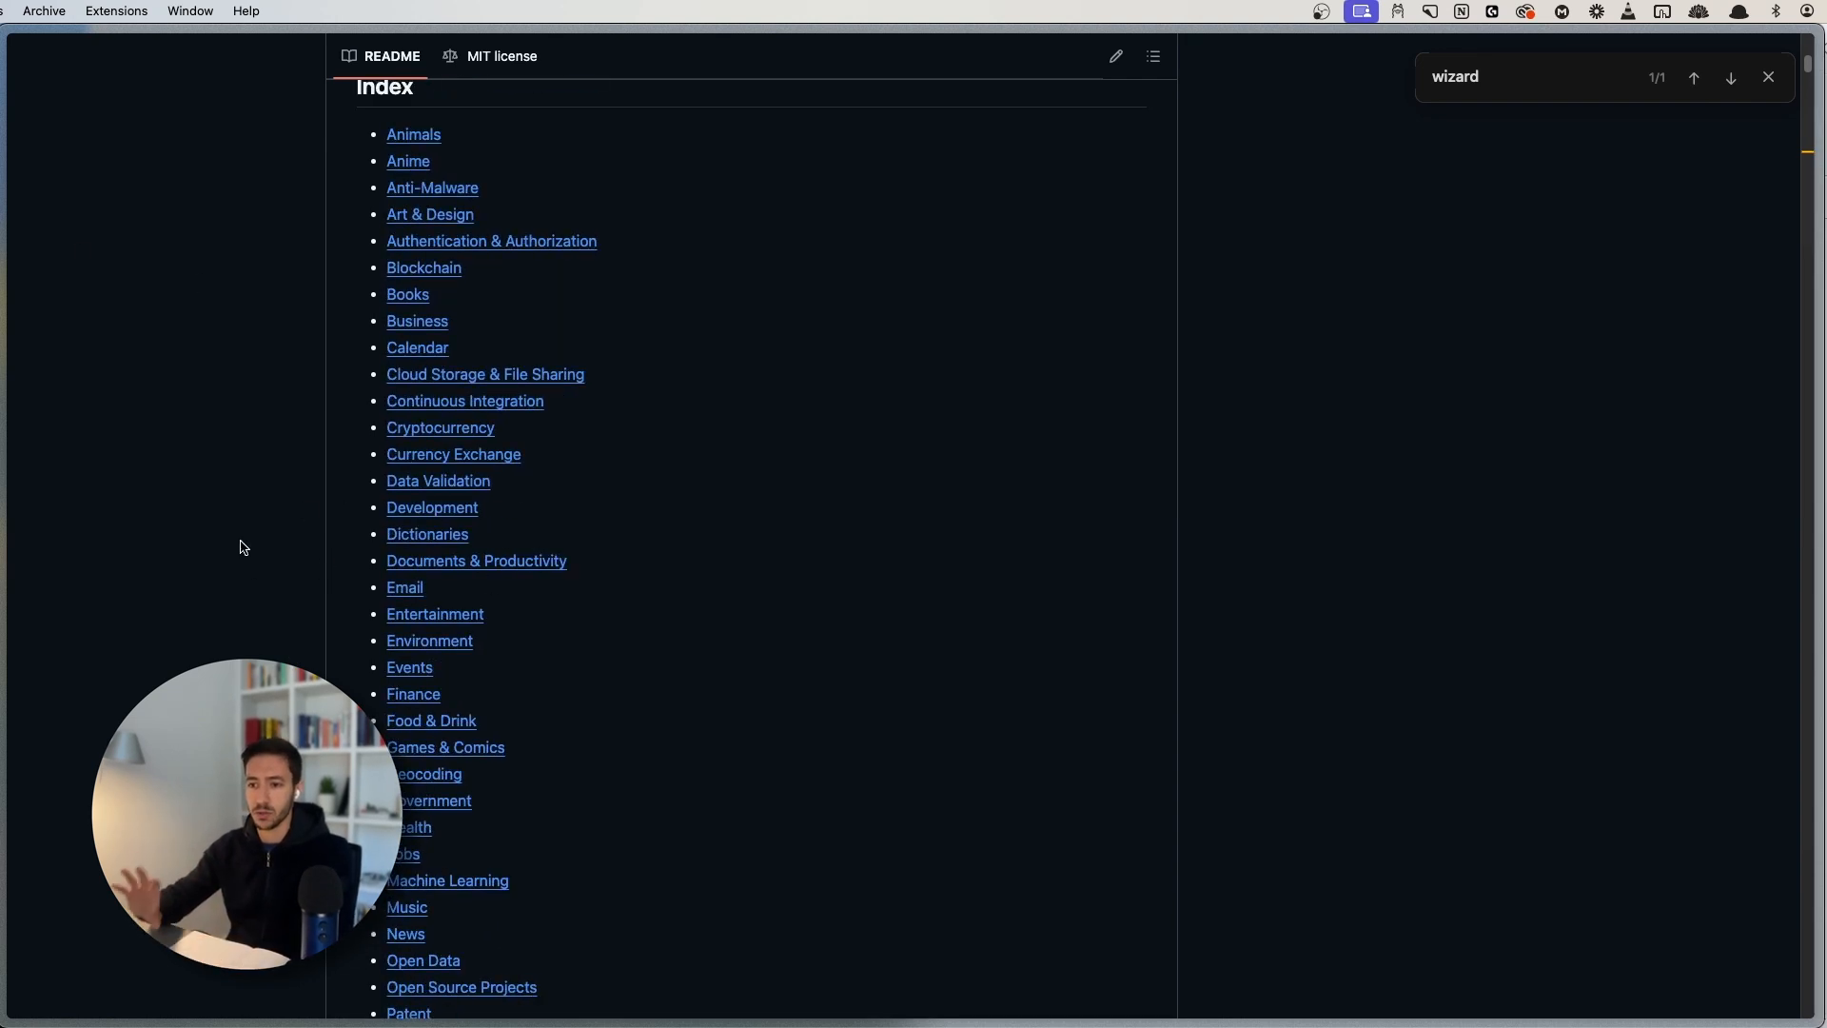
# - Open the Free Dictionary API page with the sidebar hidden, showing Get word definitions
pyautogui.press('super+s')
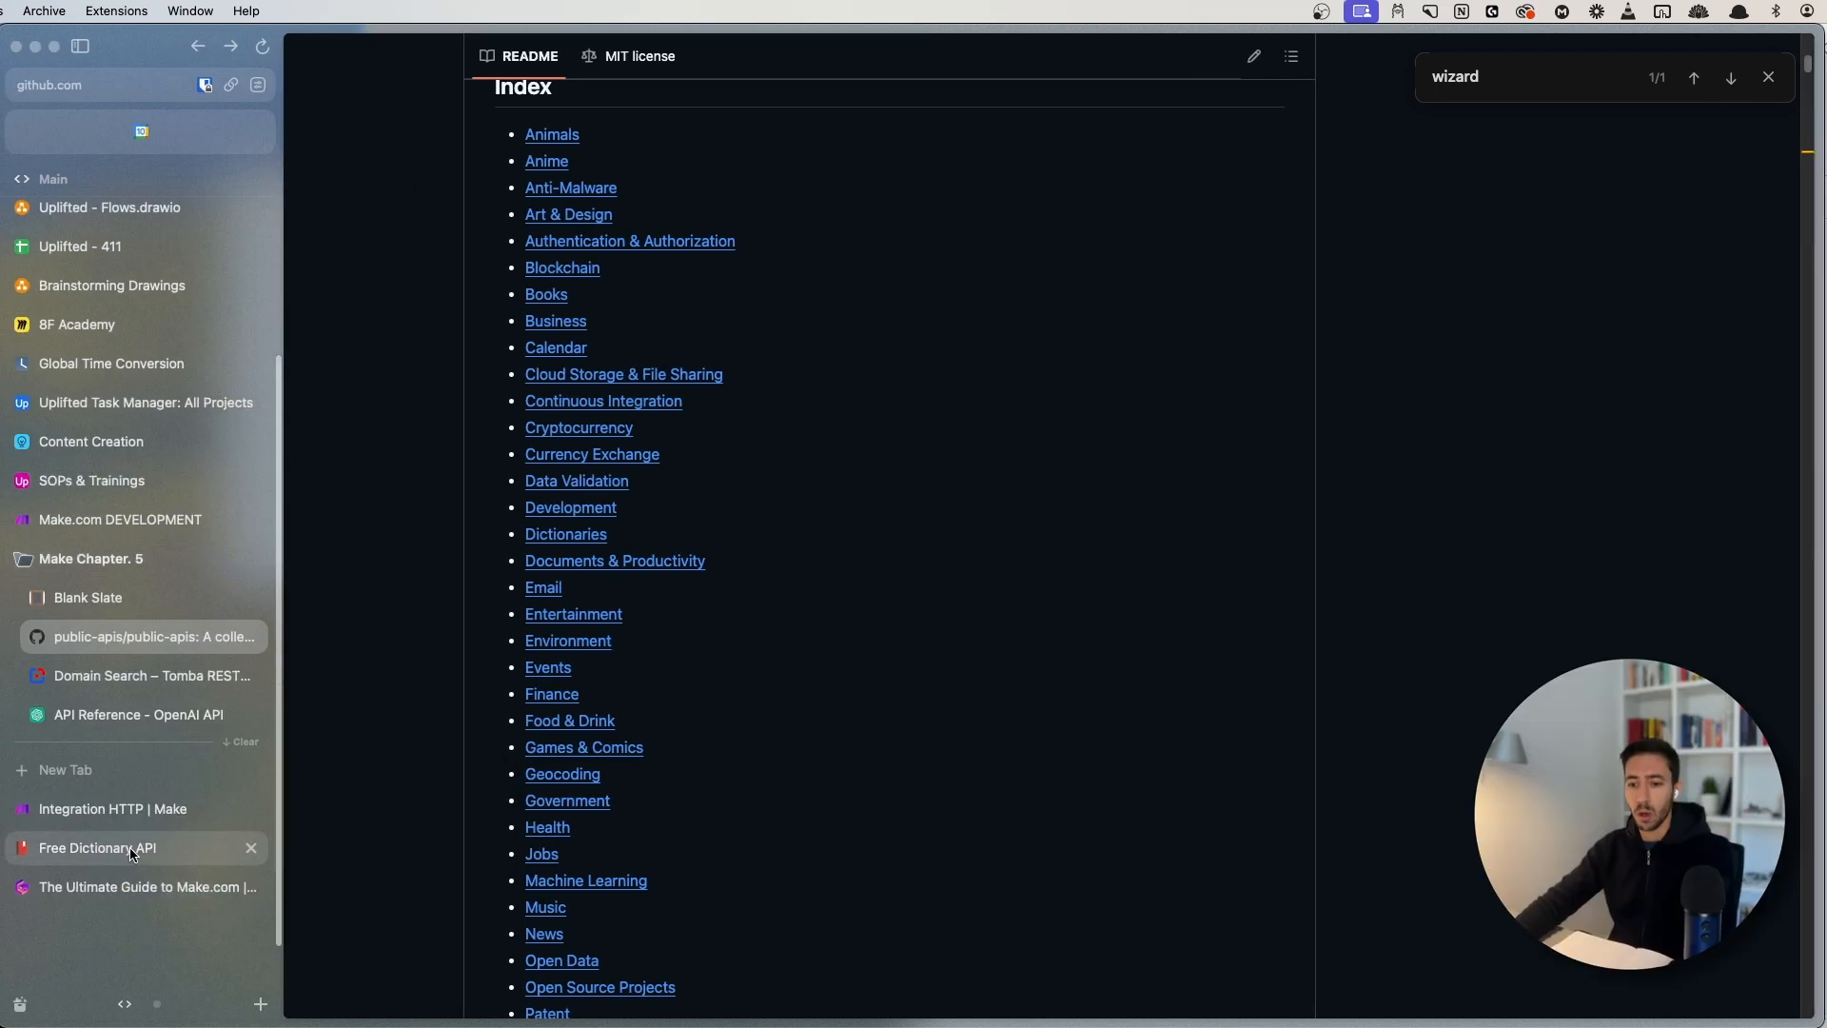
pyautogui.click(130, 848)
pyautogui.press('super+s')
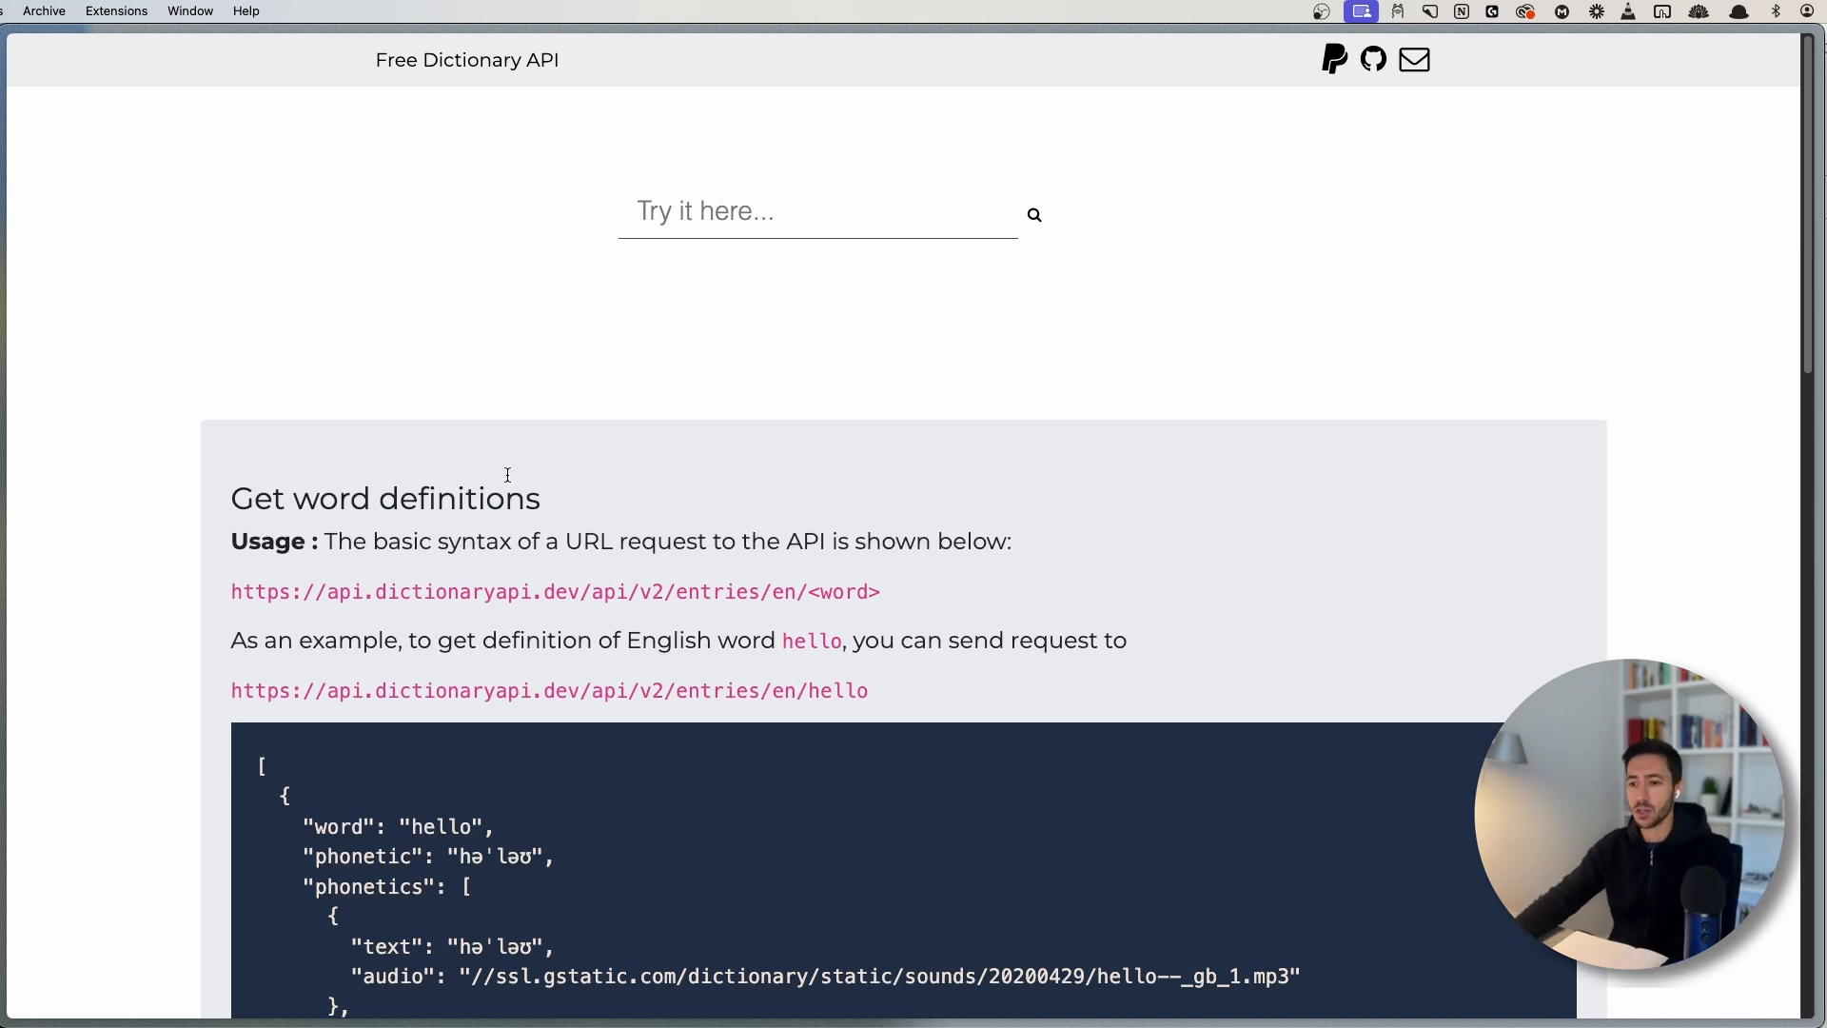
pyautogui.scroll(-1, 774, 550)
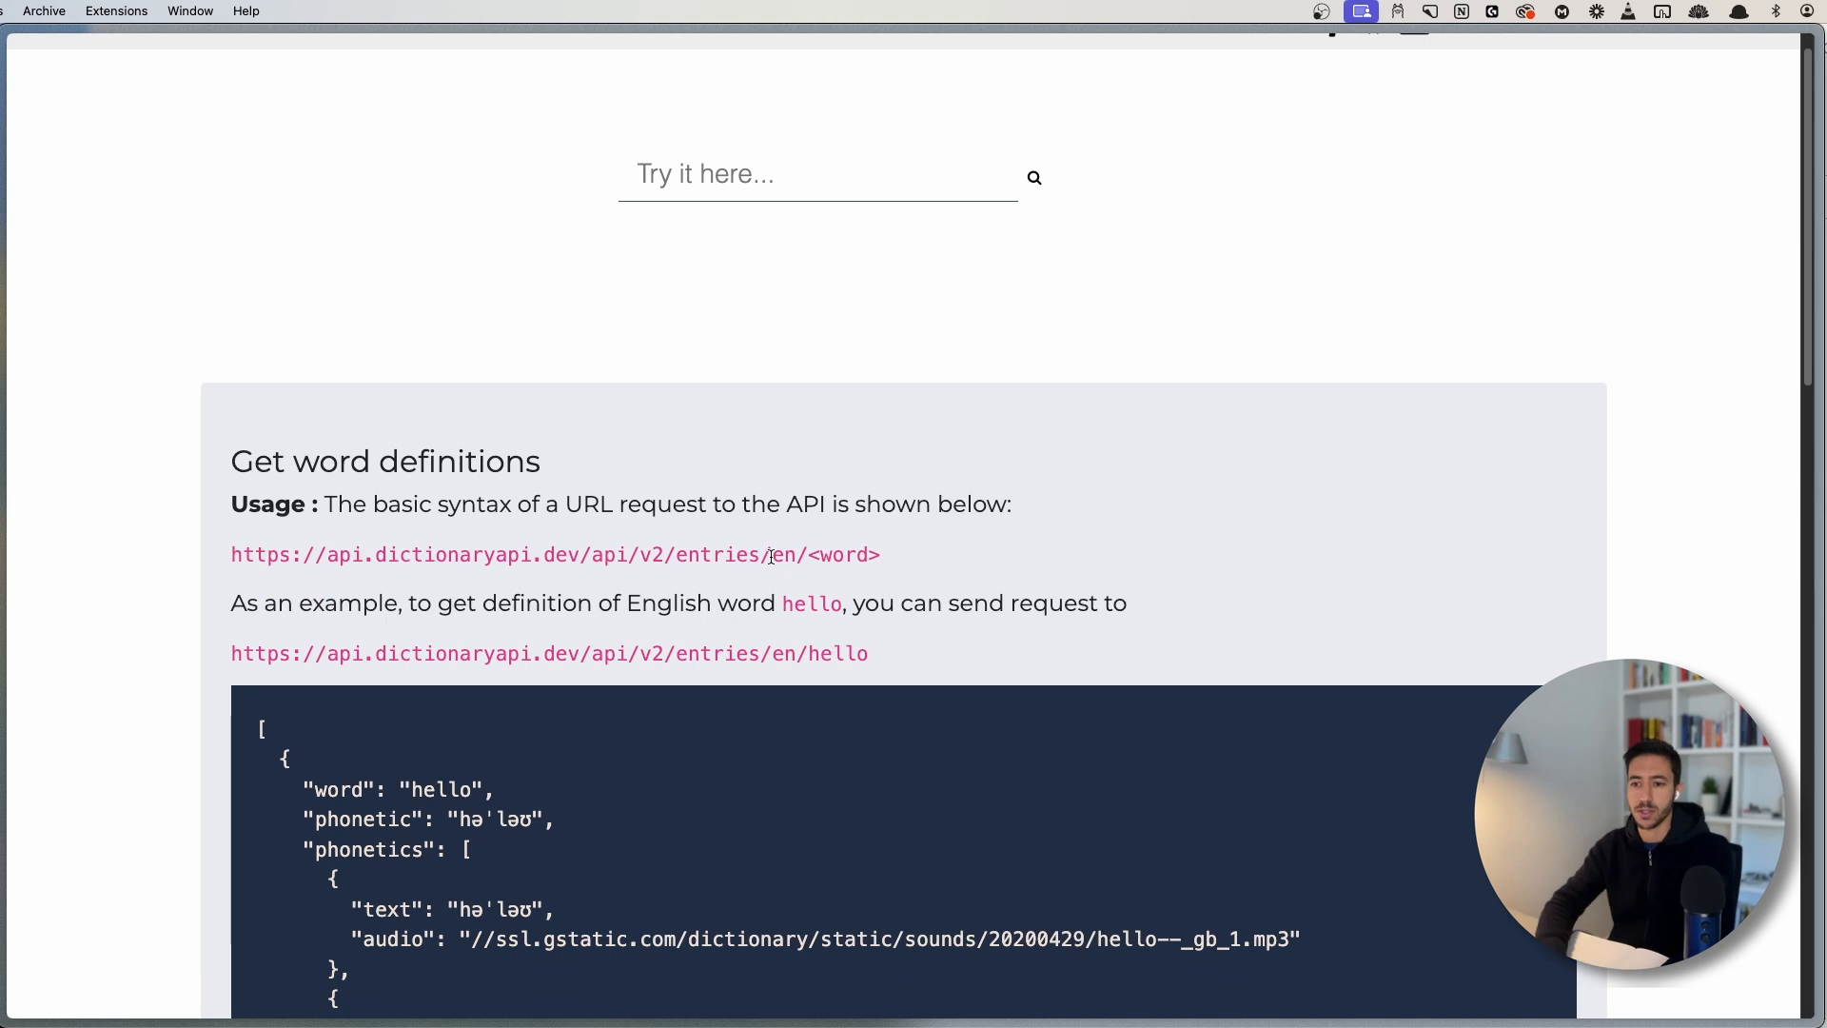
pyautogui.scroll(1, 929, 269)
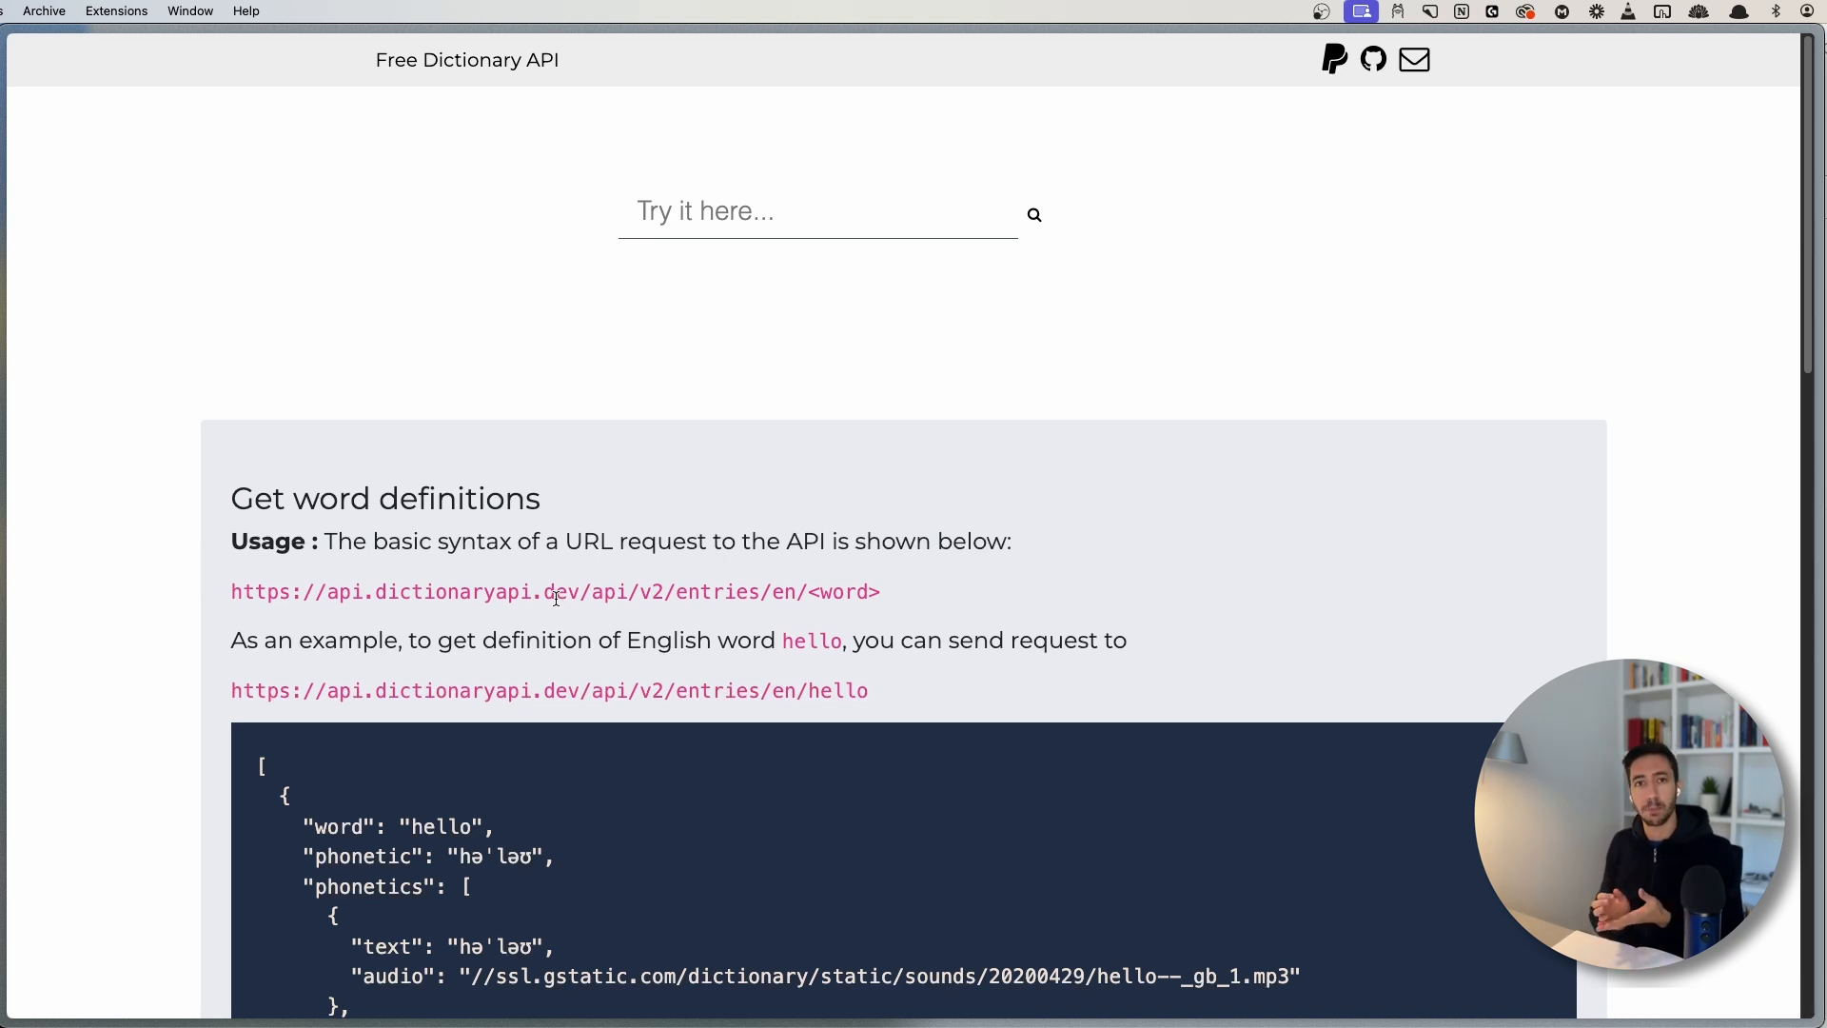
pyautogui.scroll(-5, 563, 738)
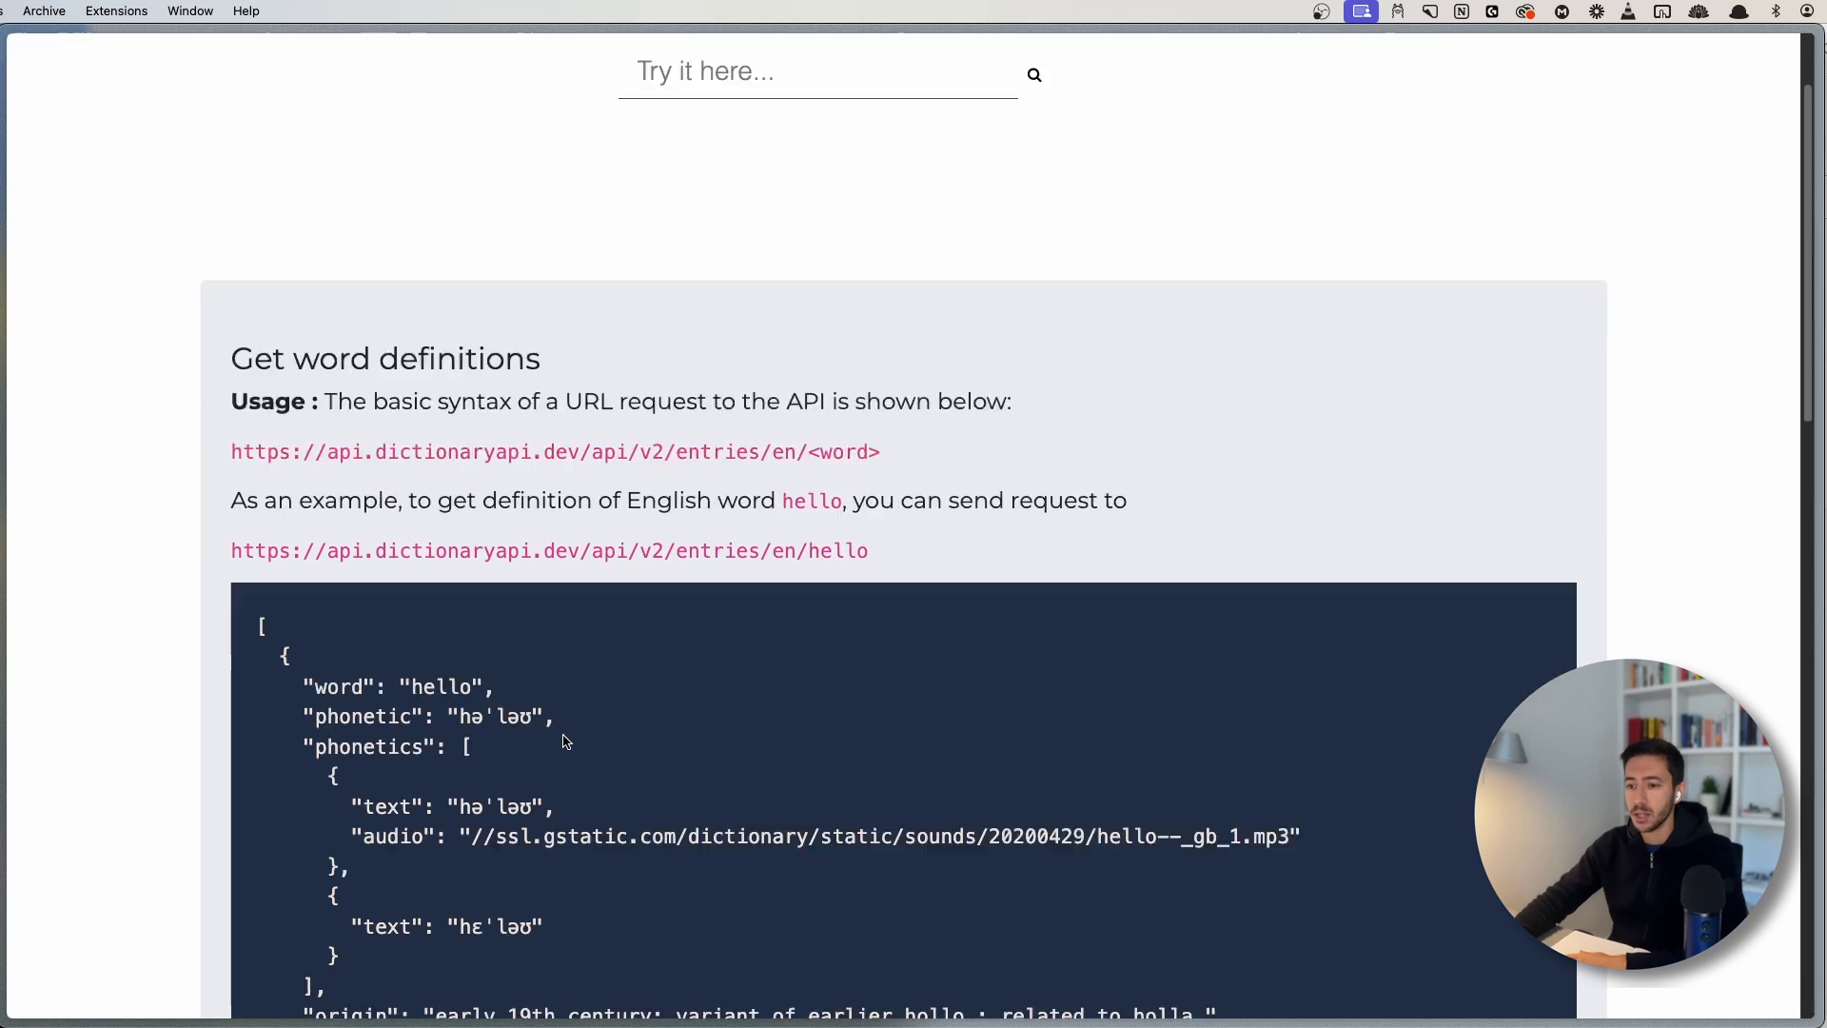
pyautogui.scroll(5, 526, 612)
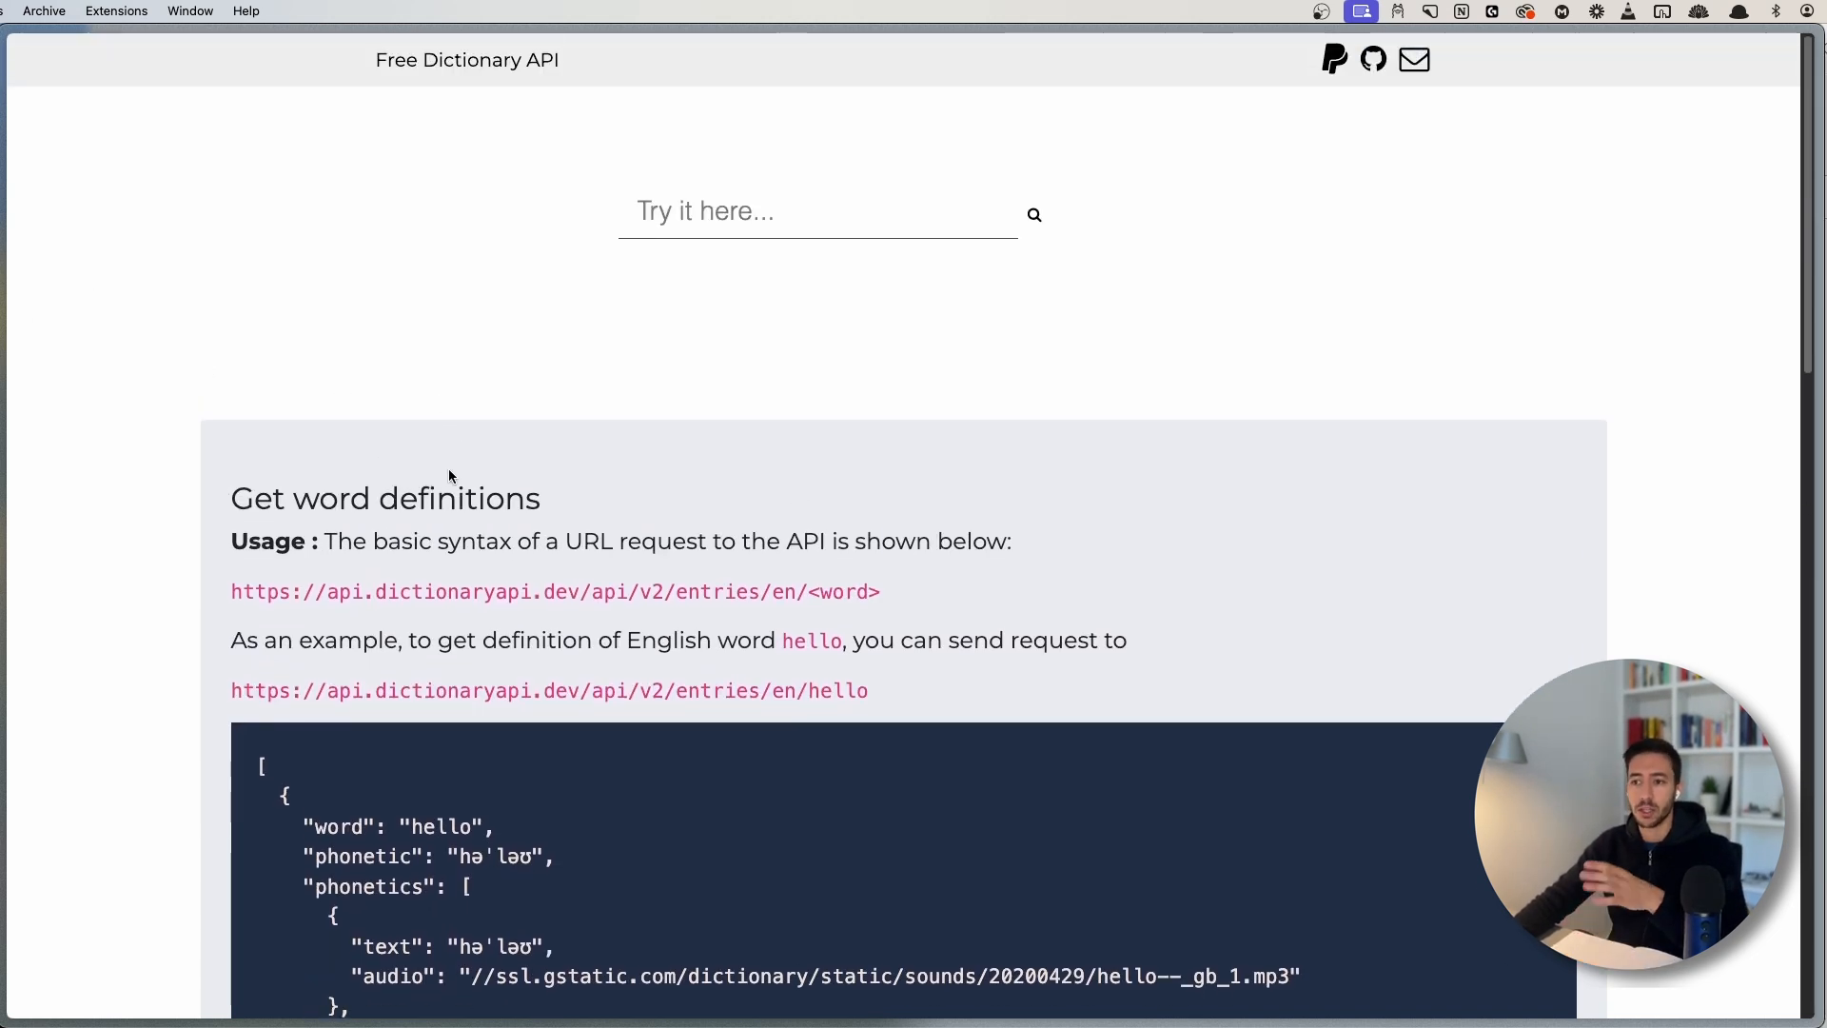
pyautogui.scroll(-3, 314, 533)
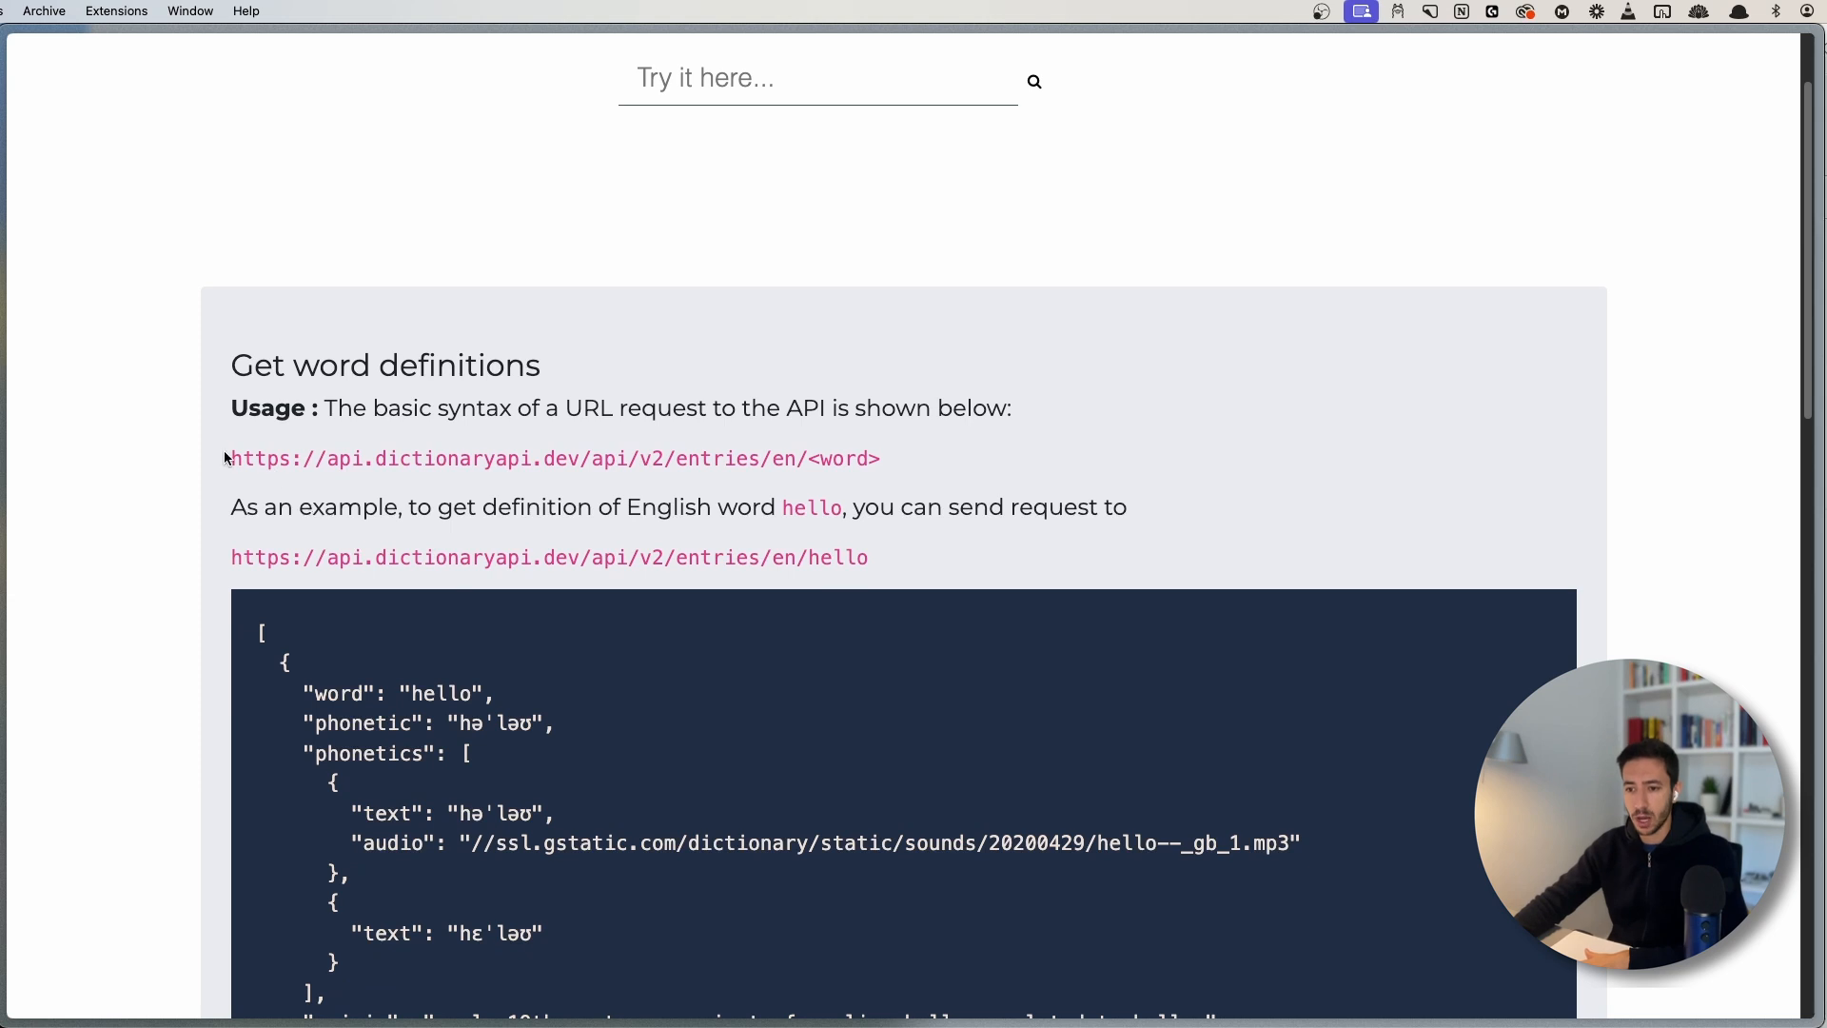
# - Highlight parts of the entries/en/<word> request URL and its usage sentence to study the syntax
pyautogui.moveTo(233, 456); pyautogui.dragTo(709, 461)
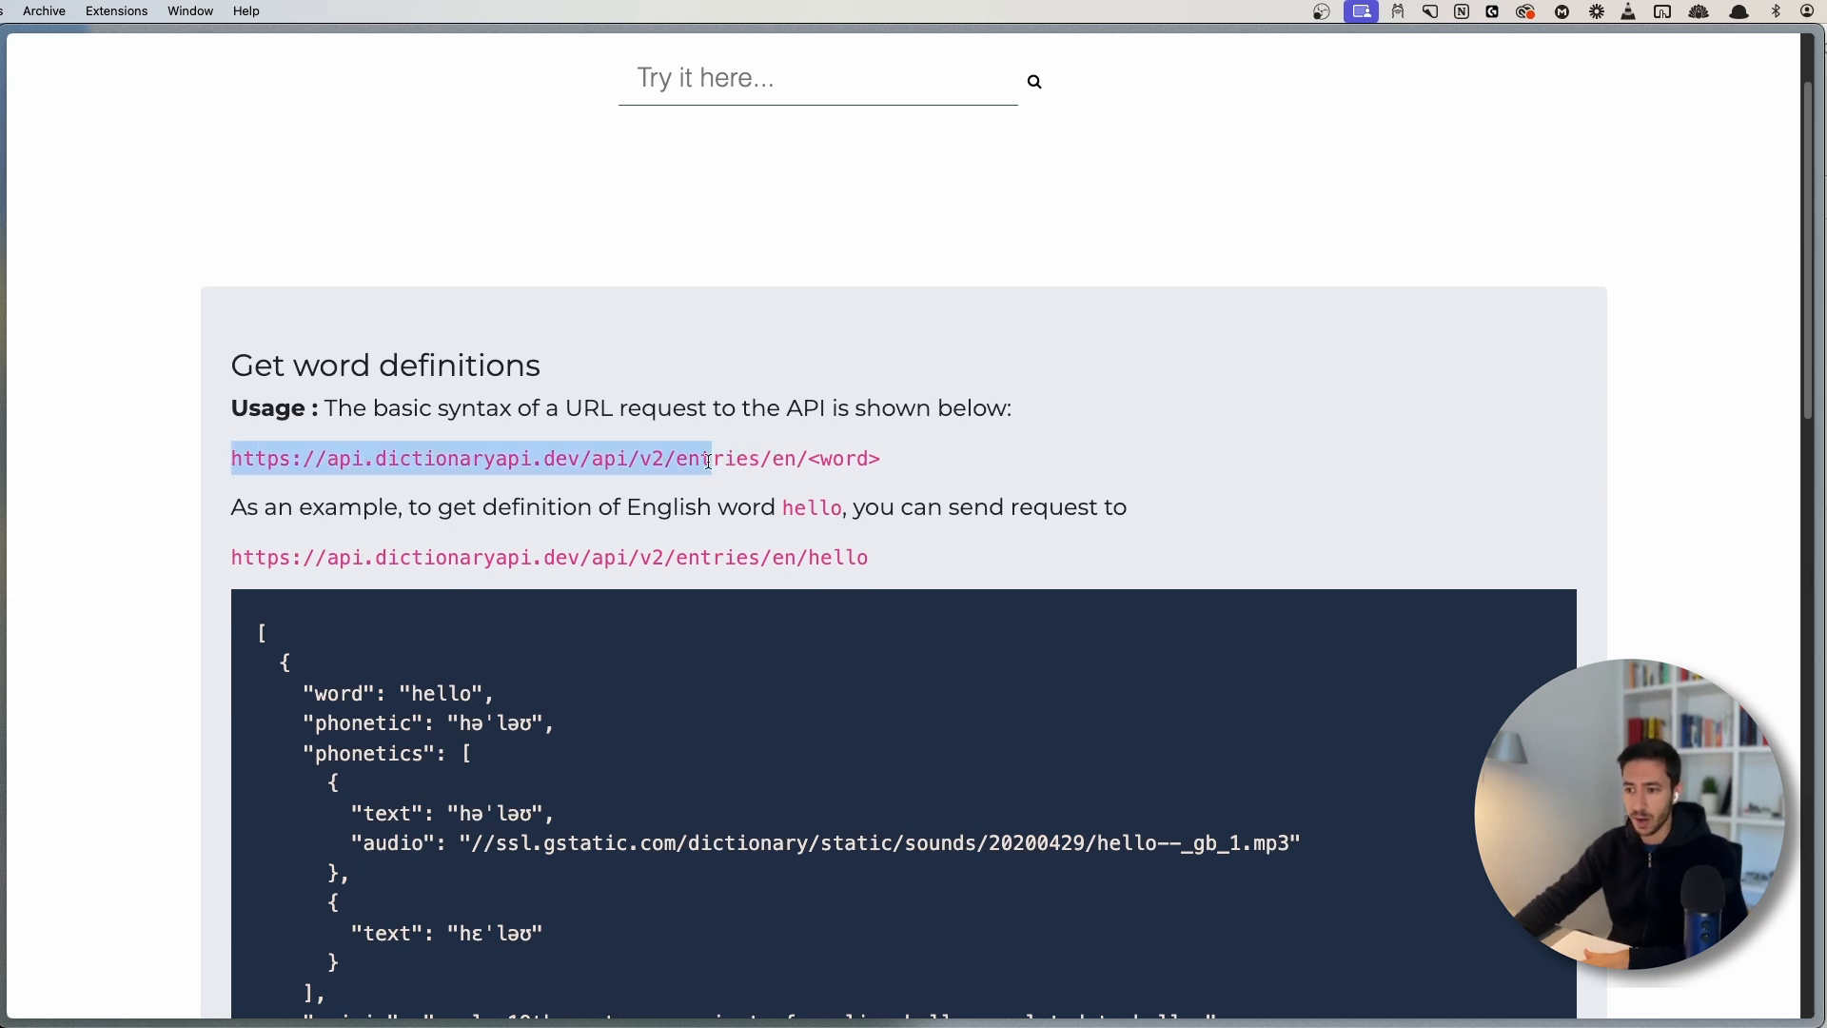
pyautogui.click(709, 462)
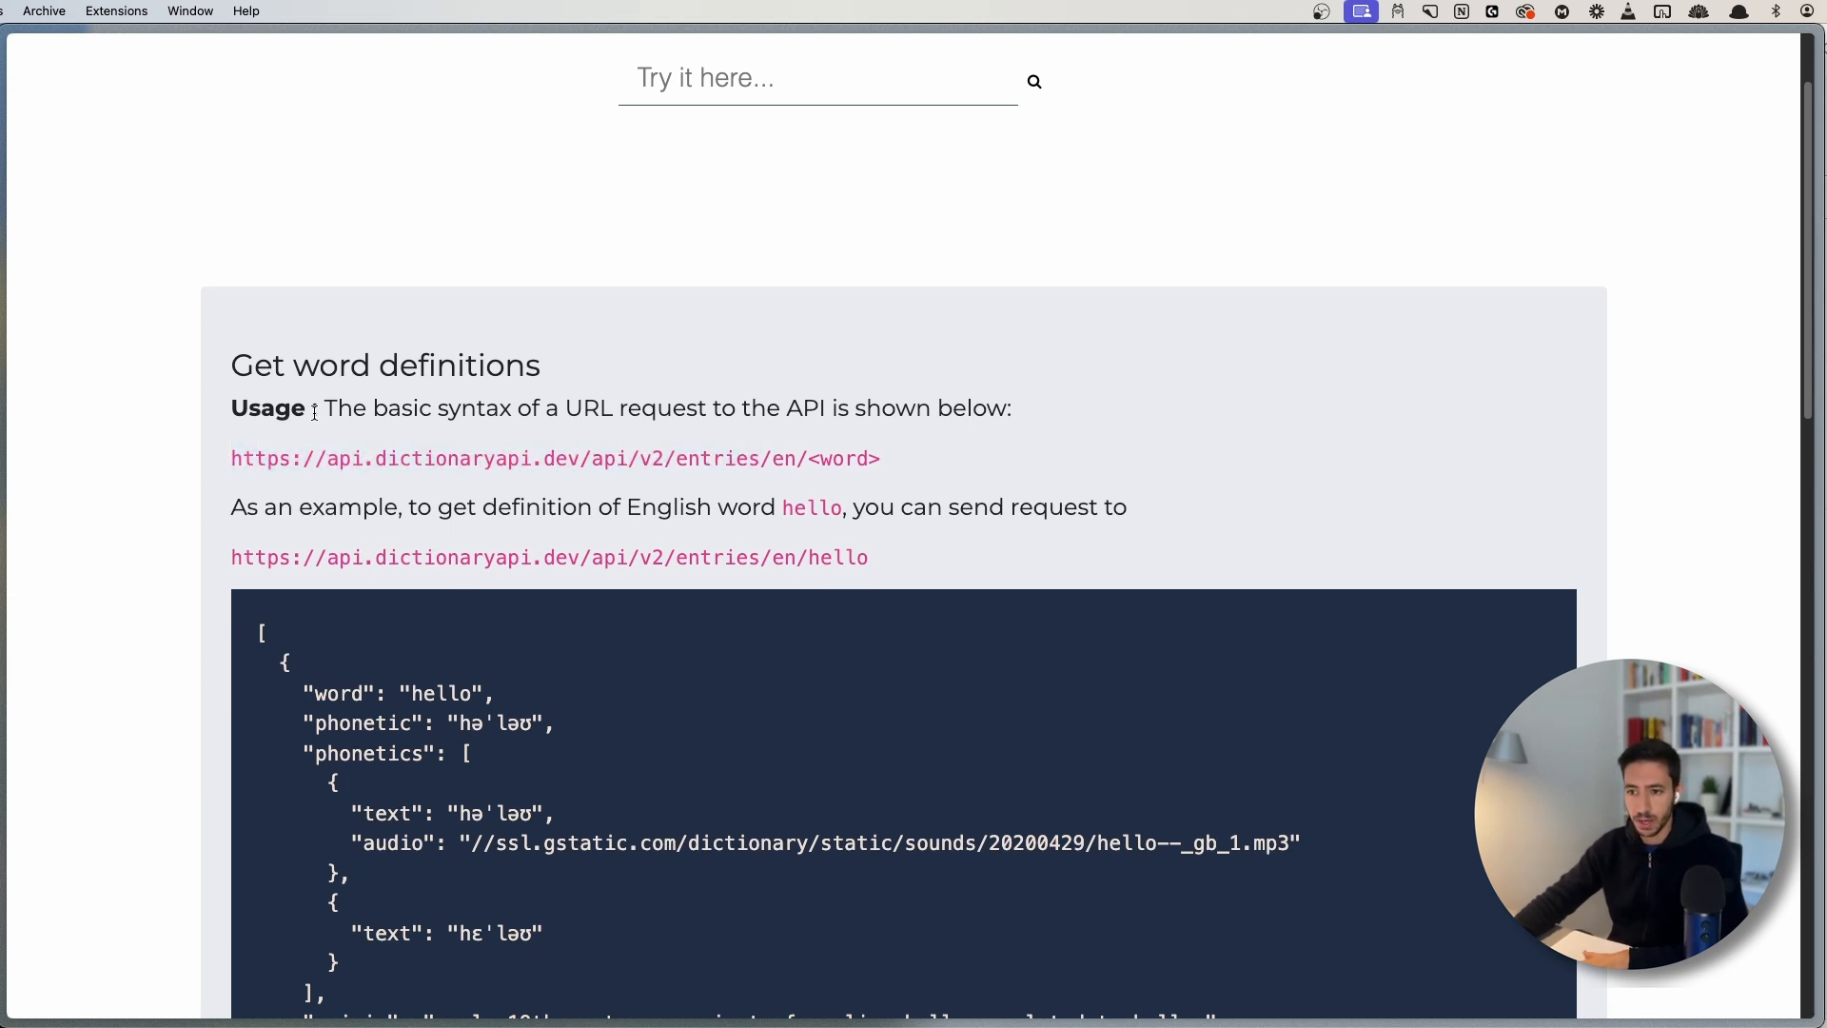
pyautogui.moveTo(337, 406); pyautogui.dragTo(799, 409)
pyautogui.click(797, 411)
pyautogui.moveTo(228, 470); pyautogui.dragTo(902, 458)
pyautogui.click(245, 504)
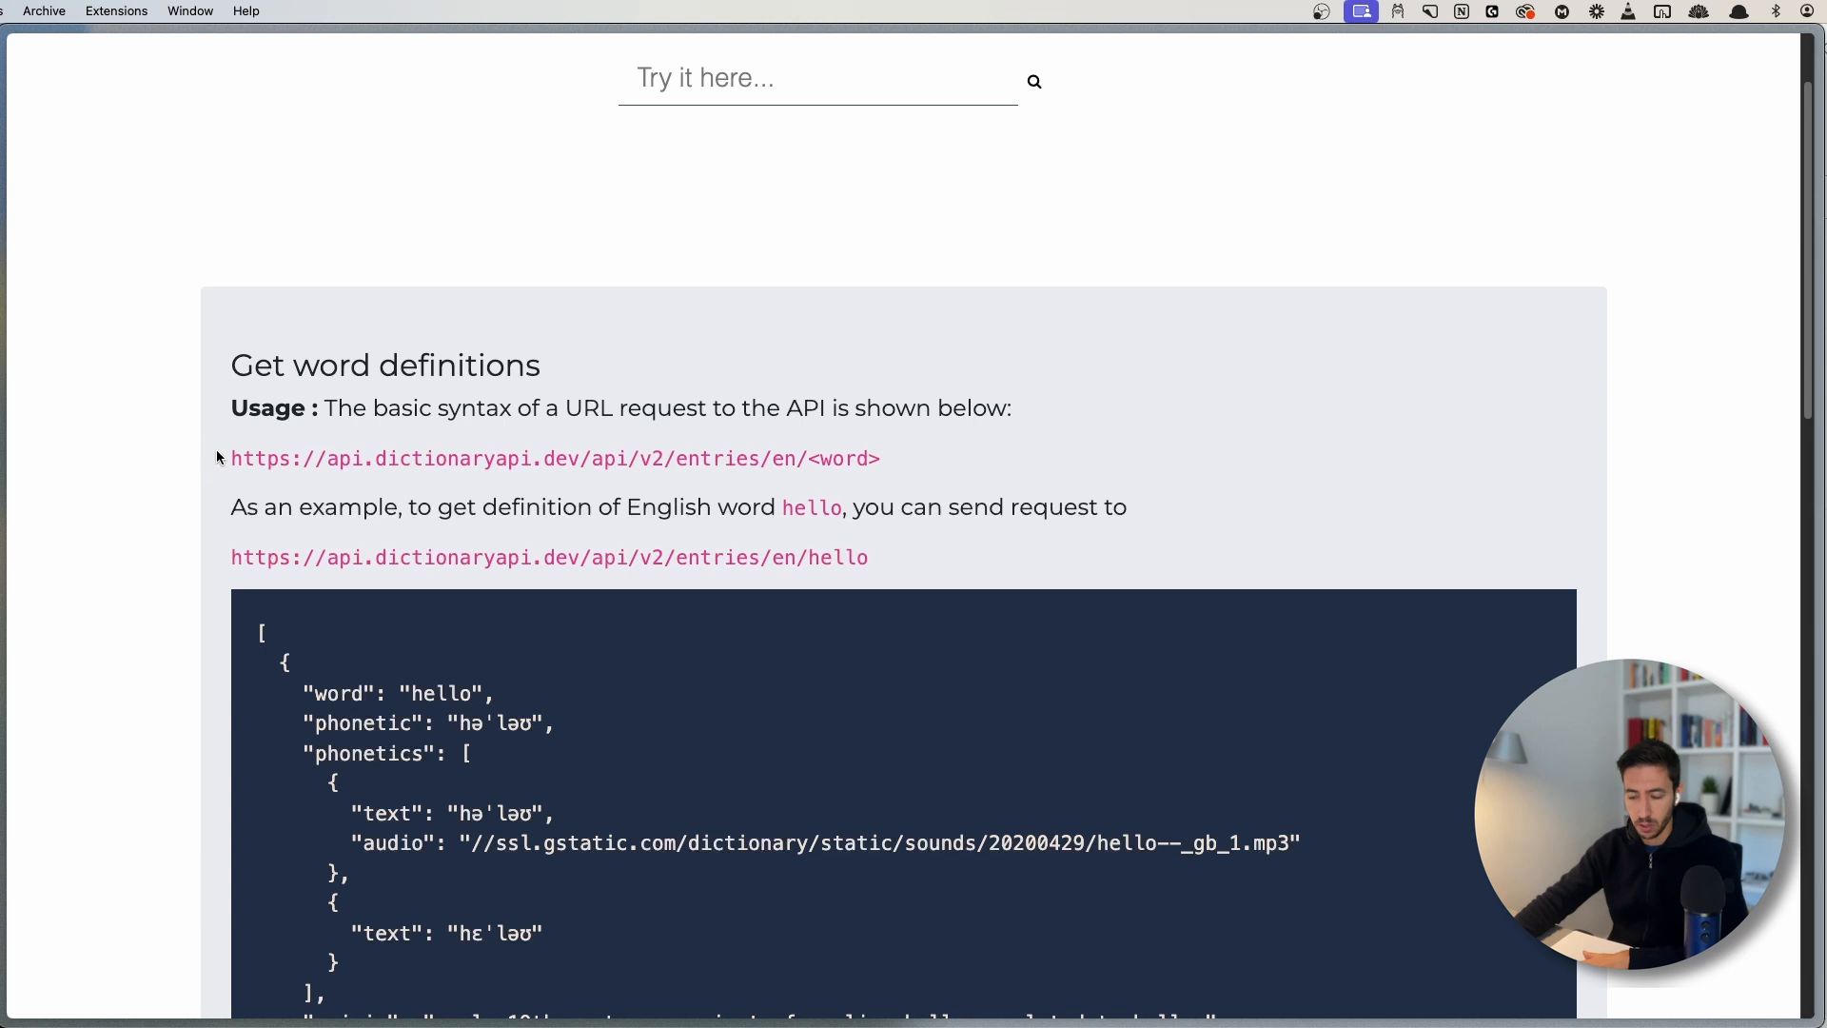
pyautogui.moveTo(228, 459); pyautogui.dragTo(850, 454)
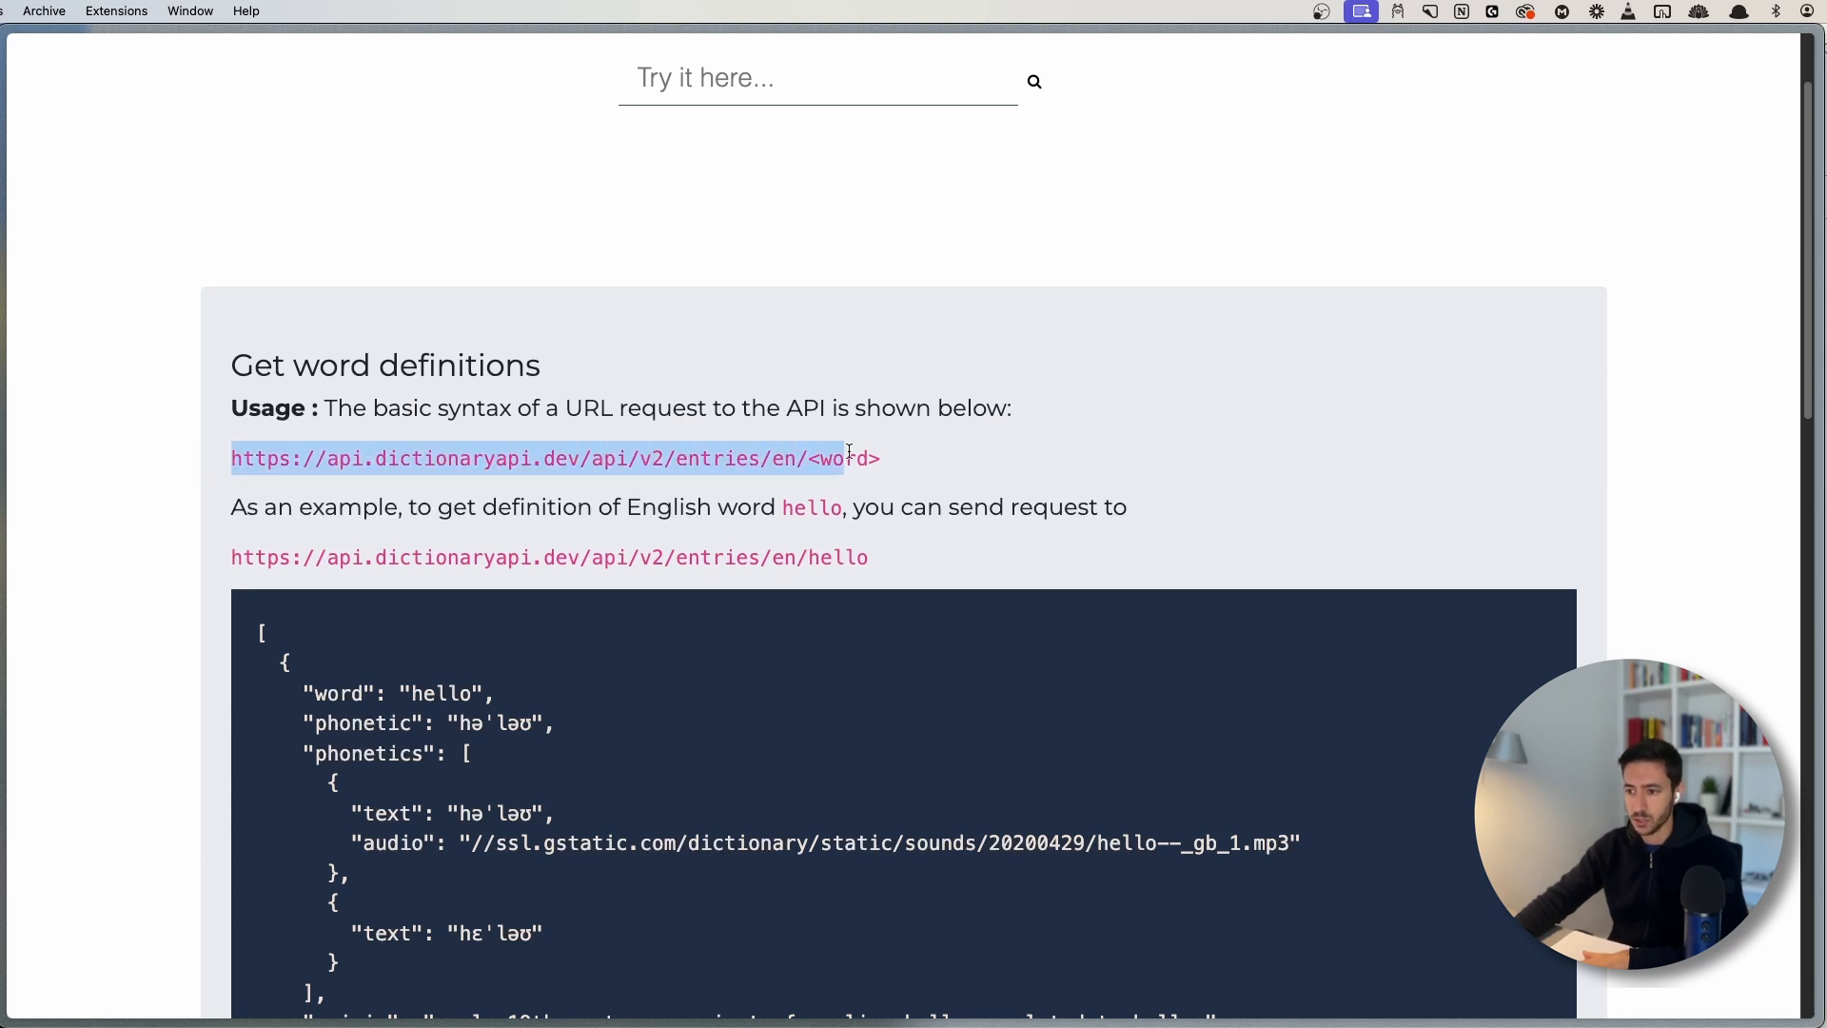
pyautogui.click(386, 490)
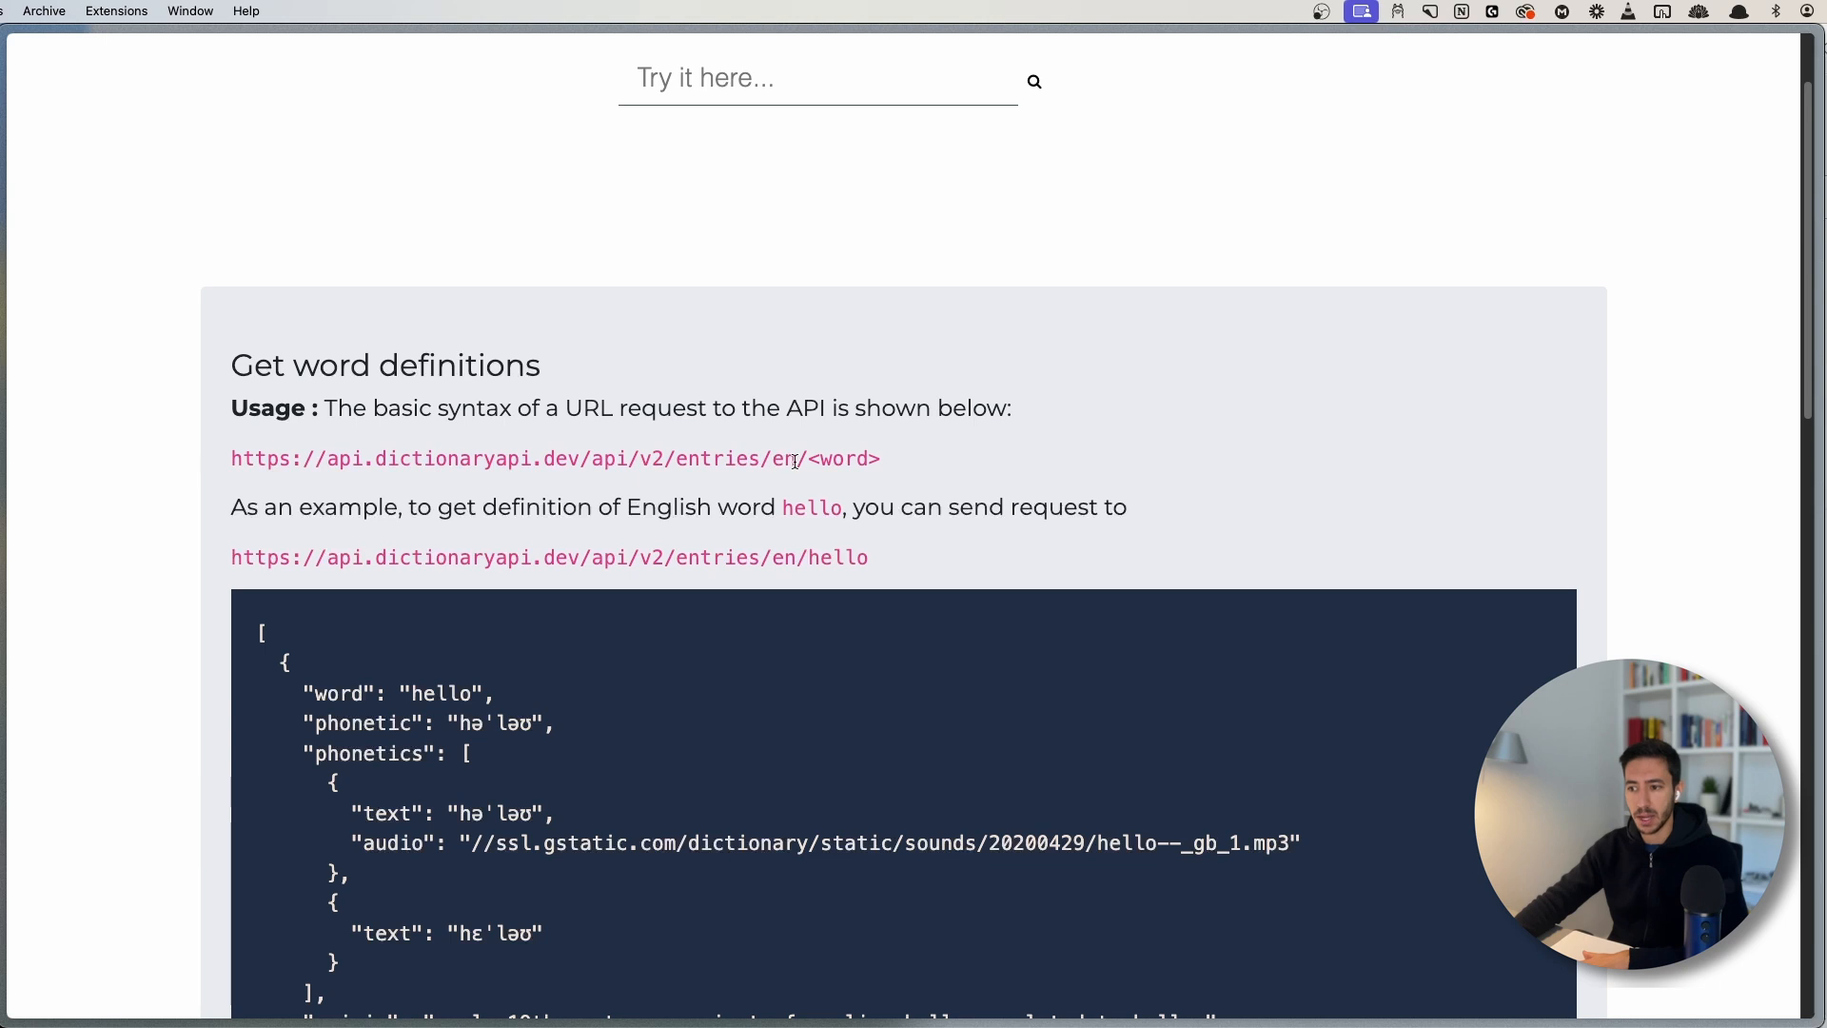
pyautogui.moveTo(810, 457); pyautogui.dragTo(1033, 449)
pyautogui.click(1025, 449)
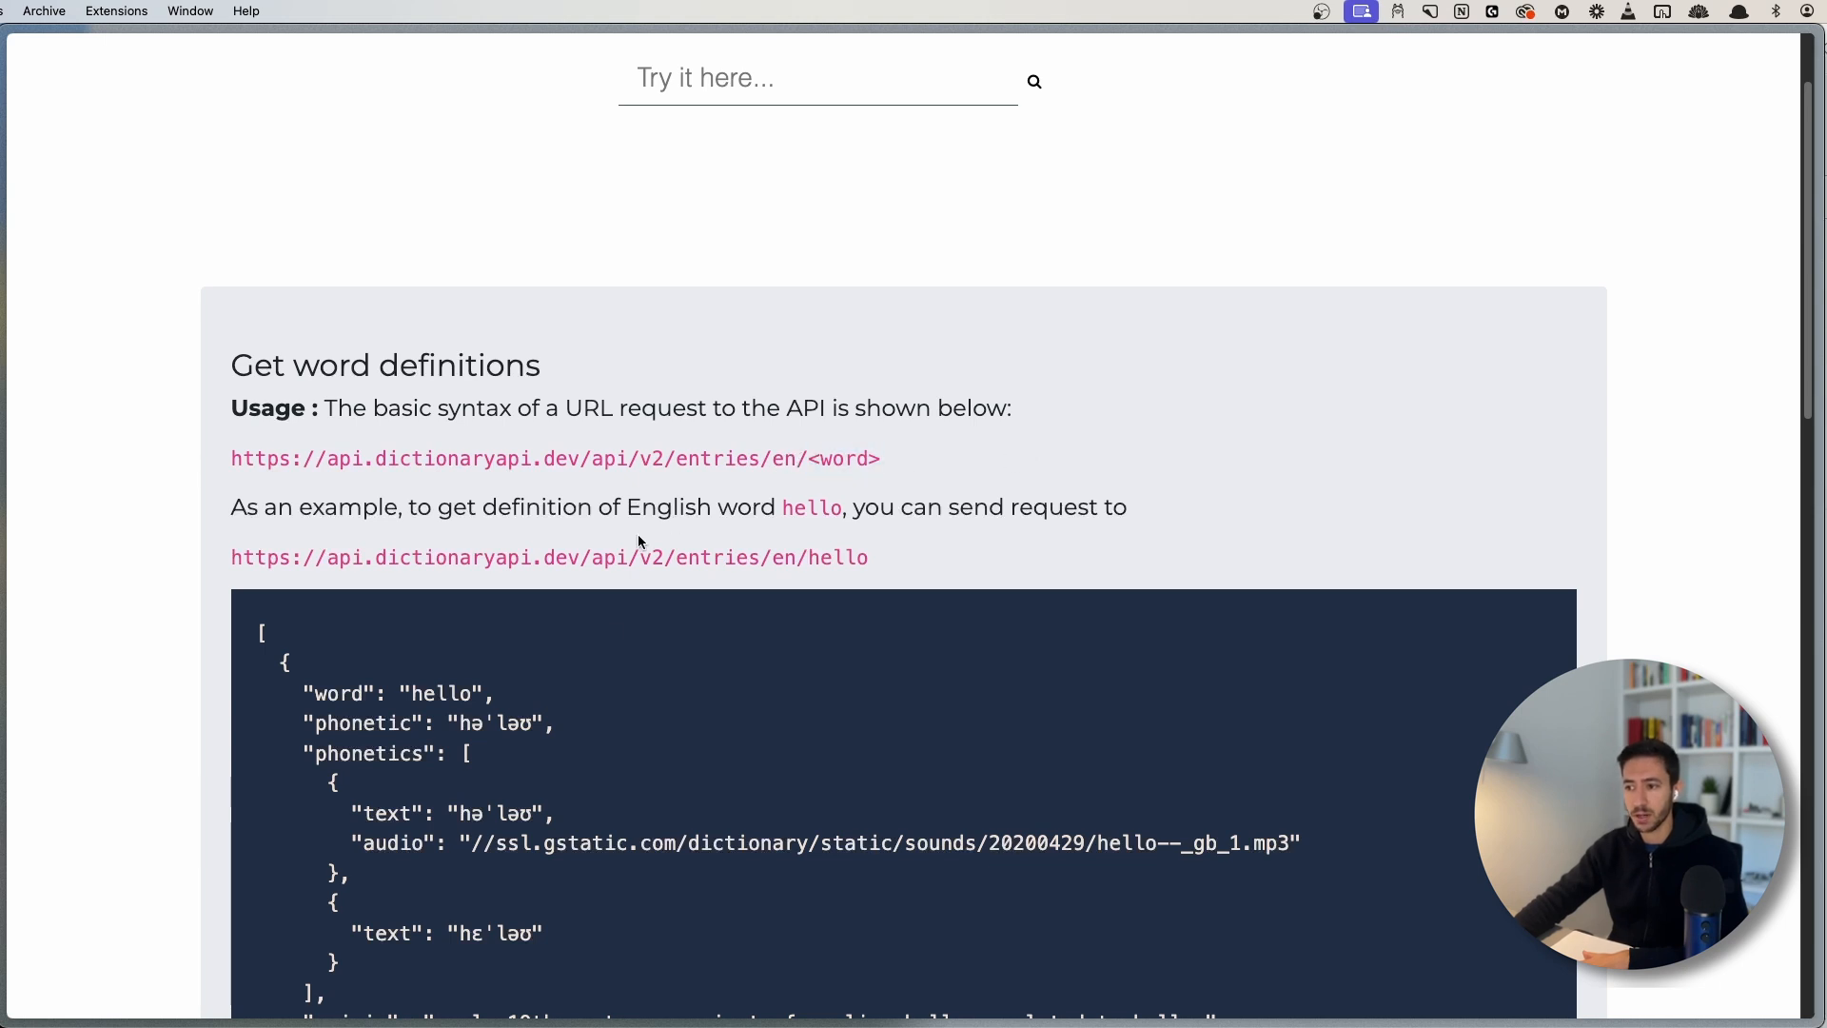
# - Select the full entries/en/<word> request URL and bring up its context menu
pyautogui.scroll(-5, 411, 549)
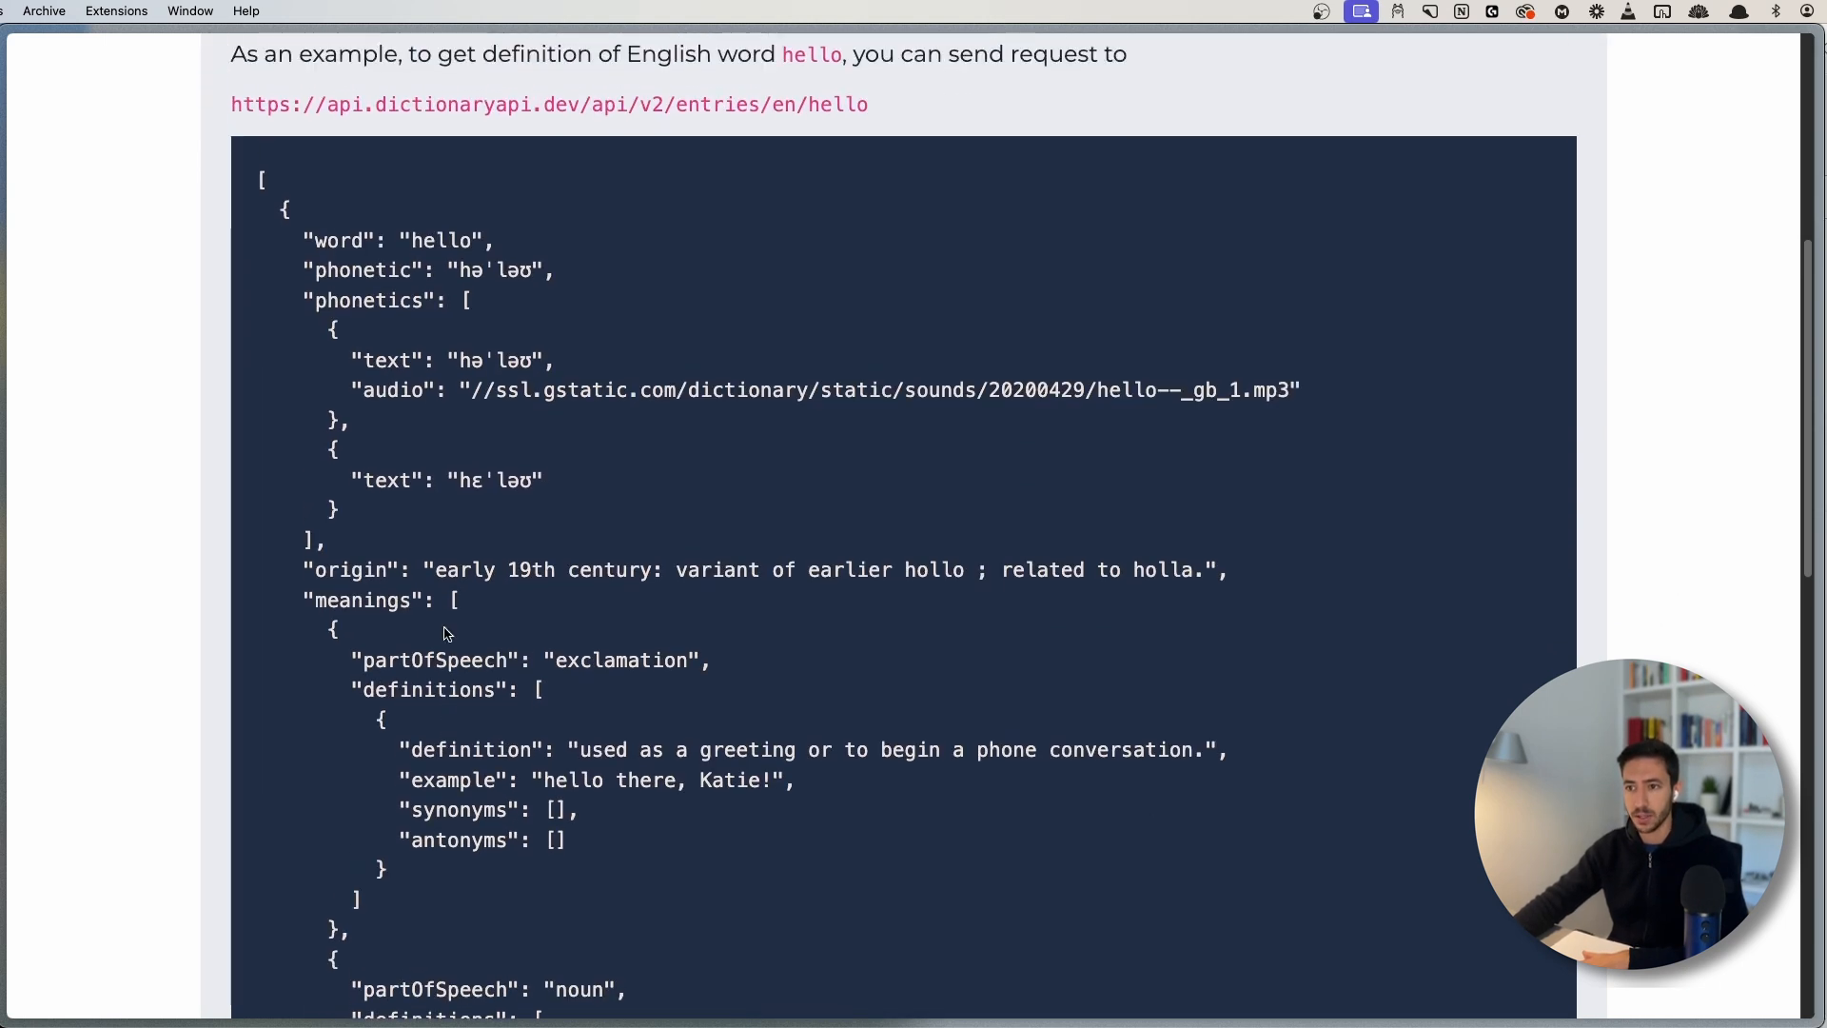
pyautogui.scroll(5, 446, 590)
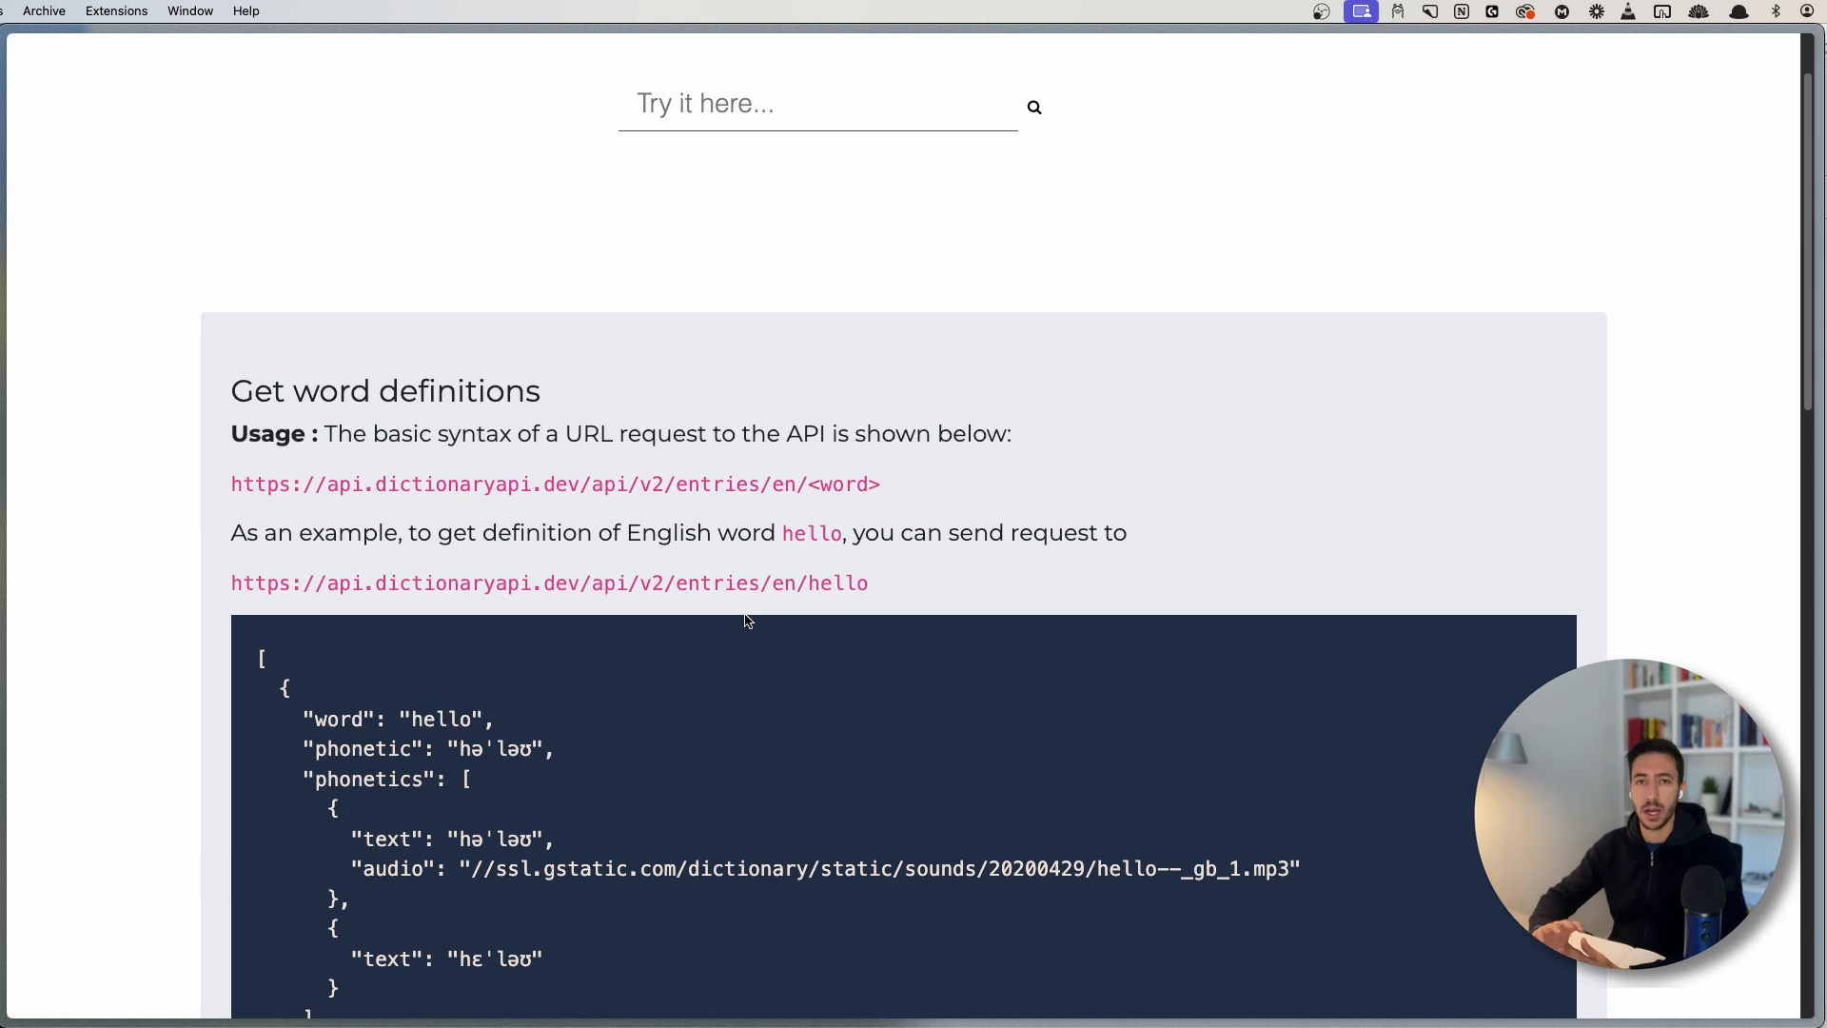
pyautogui.scroll(-10, 767, 734)
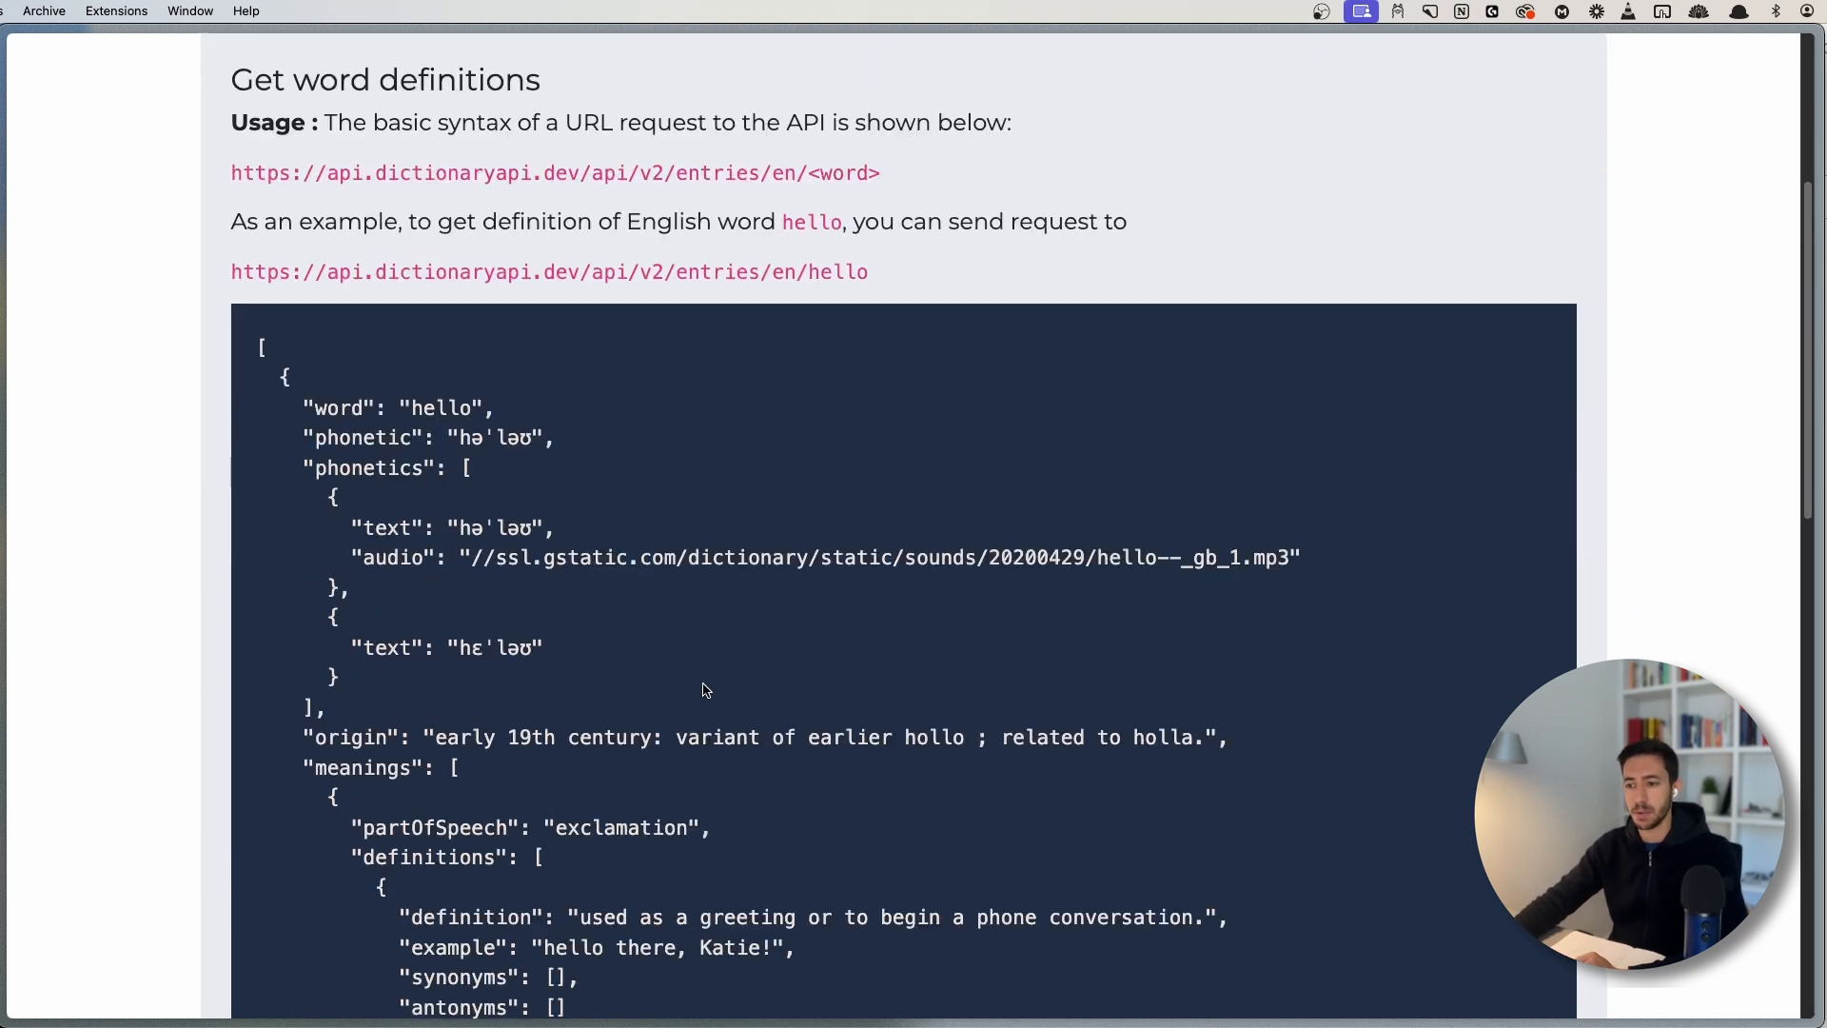
pyautogui.scroll(-5, 611, 685)
pyautogui.scroll(20, 579, 562)
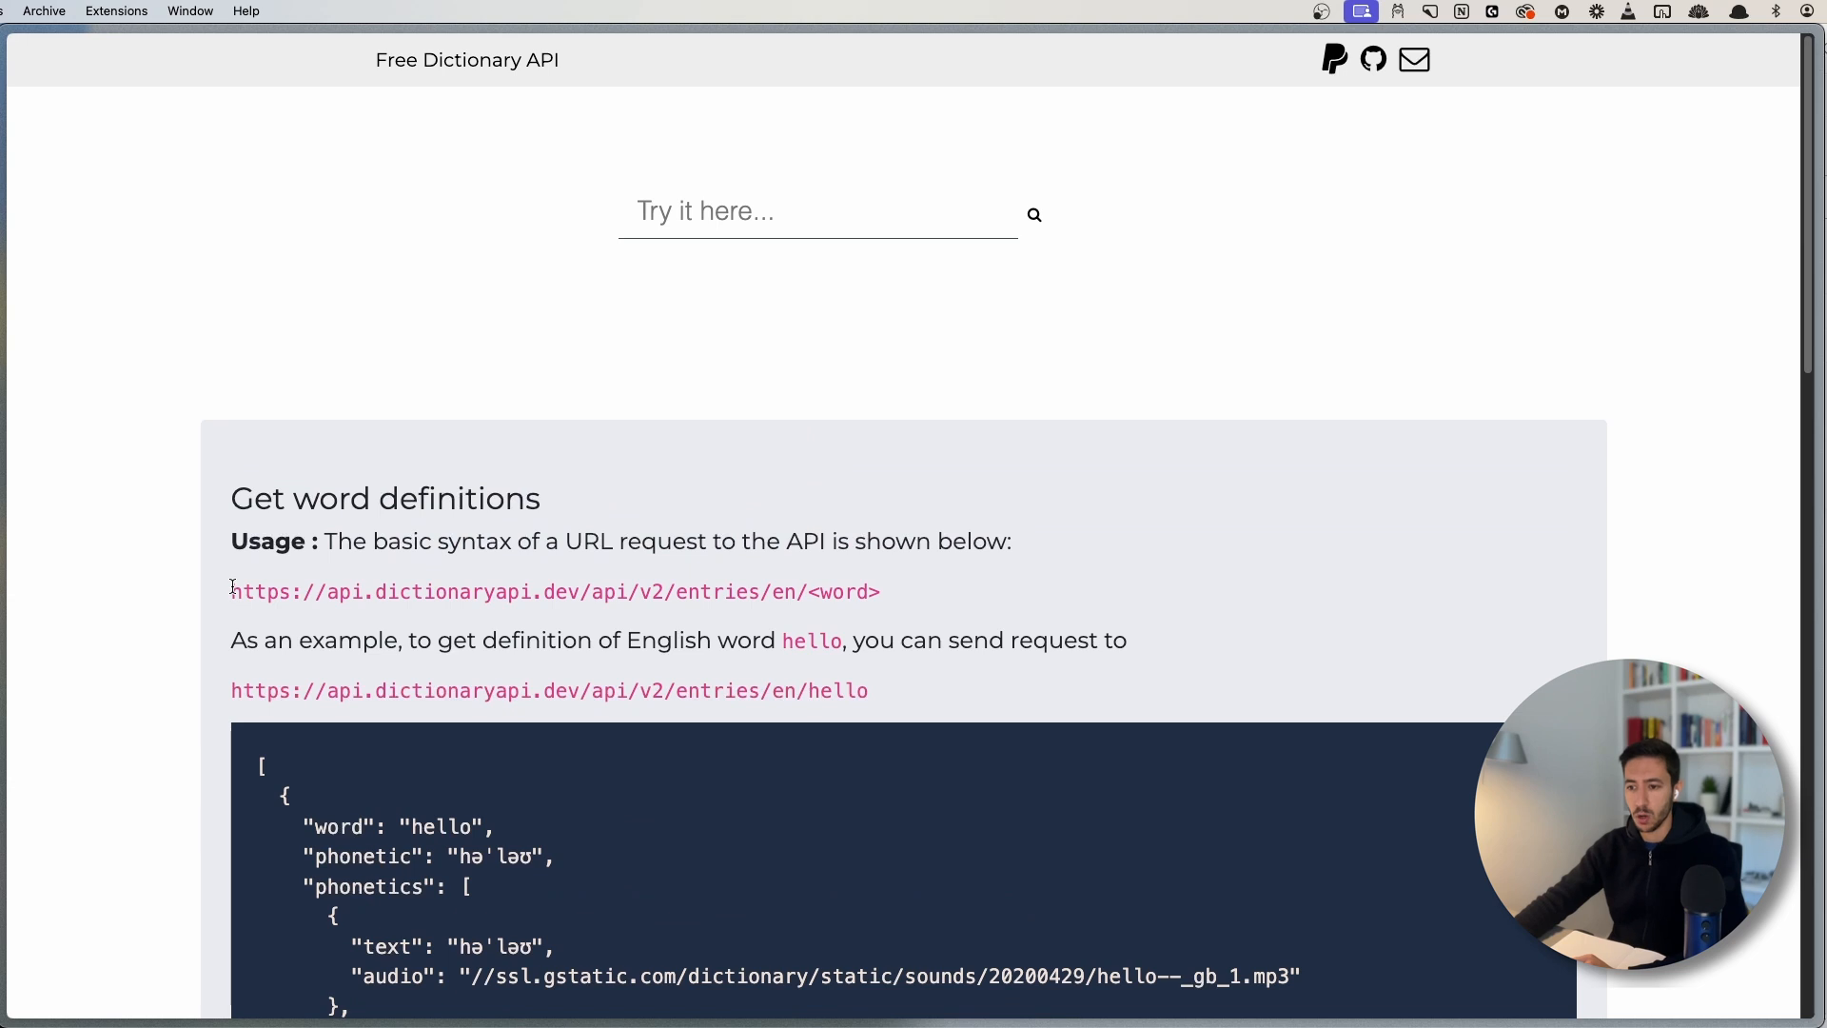
pyautogui.moveTo(230, 590); pyautogui.dragTo(876, 587)
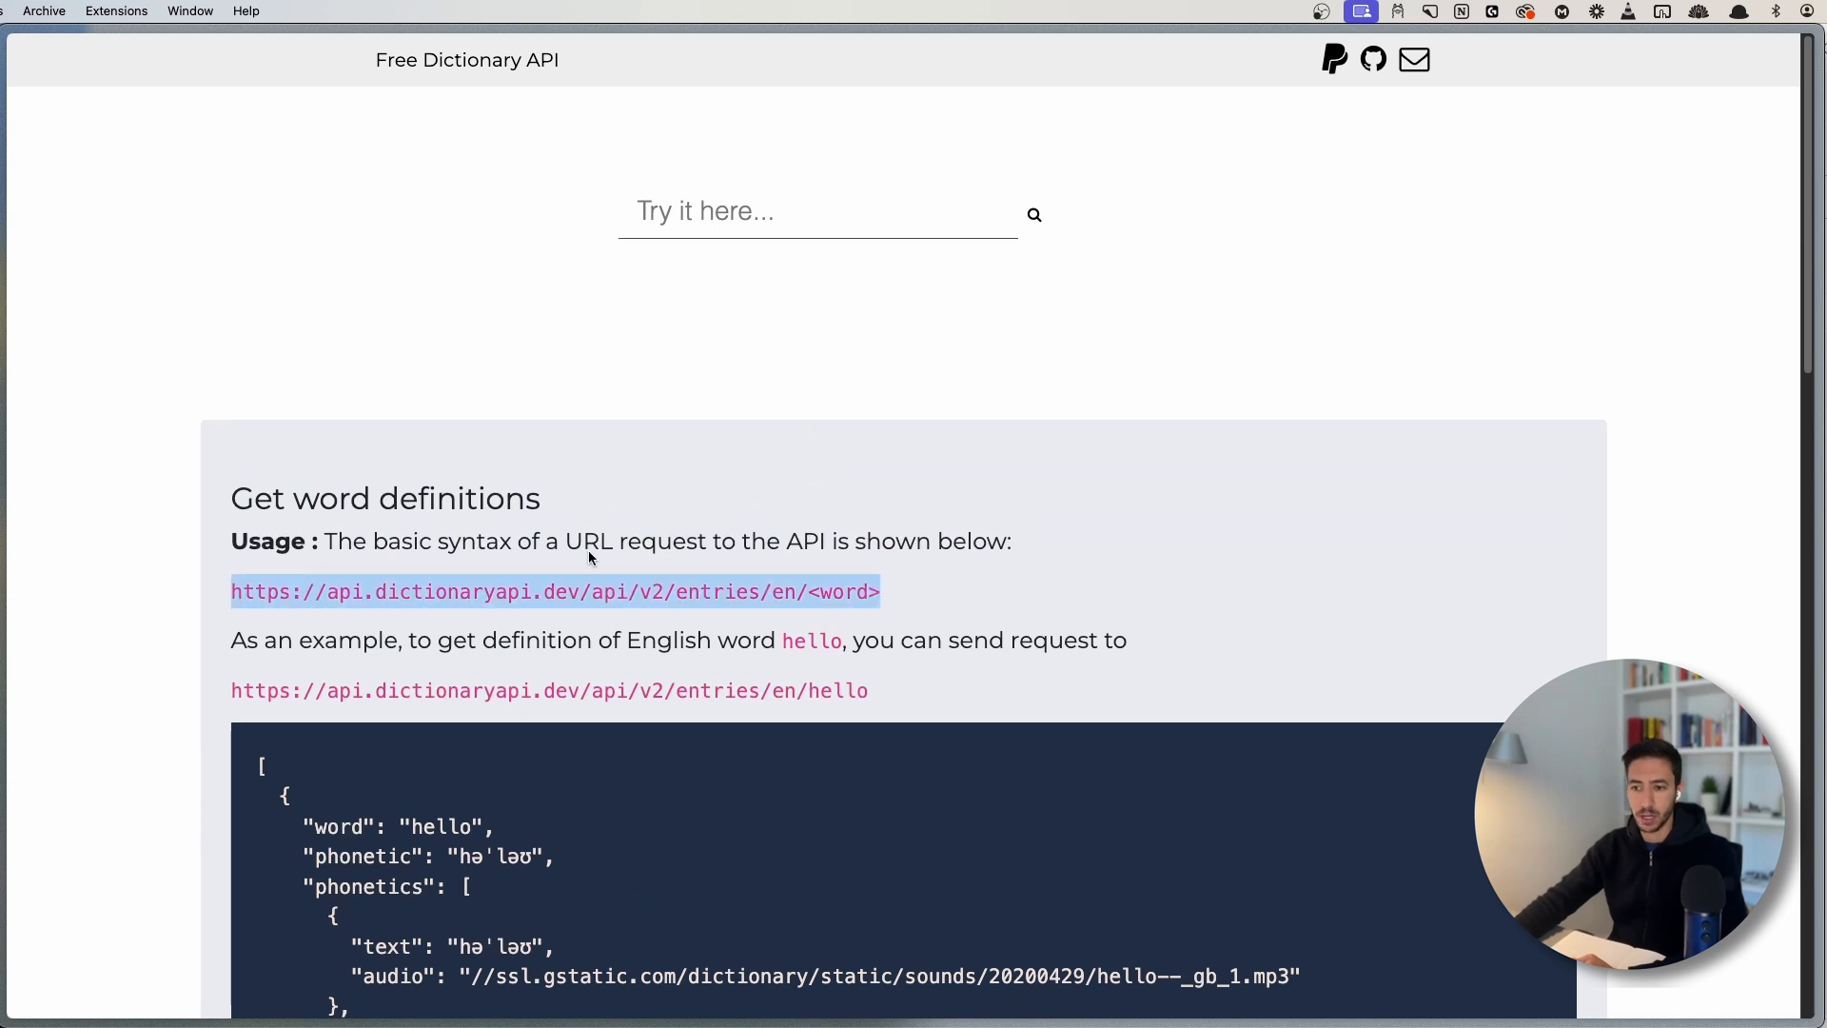
pyautogui.rightClick(430, 584)
# - Copy the dictionary URL and paste it into the Make HTTP module's URL field
pyautogui.click(445, 632)
pyautogui.press('super+s')
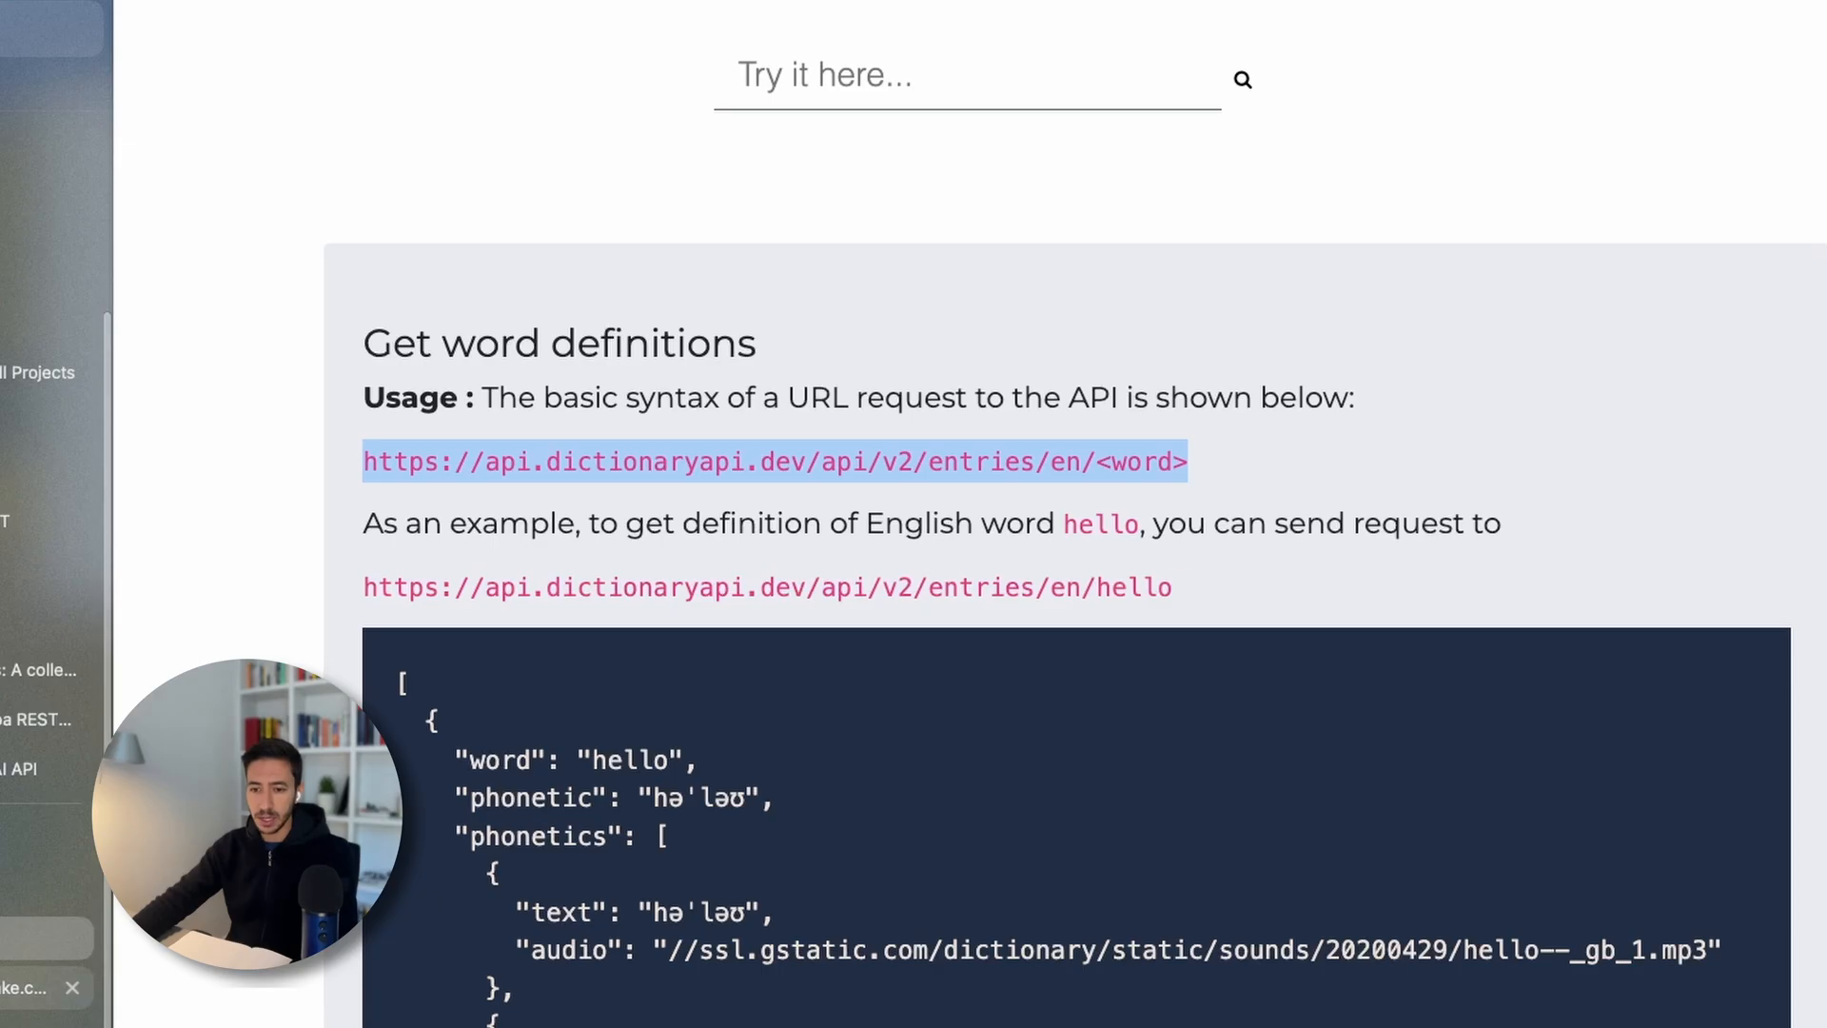
pyautogui.click(46, 890)
pyautogui.press('super+s')
pyautogui.click(865, 243)
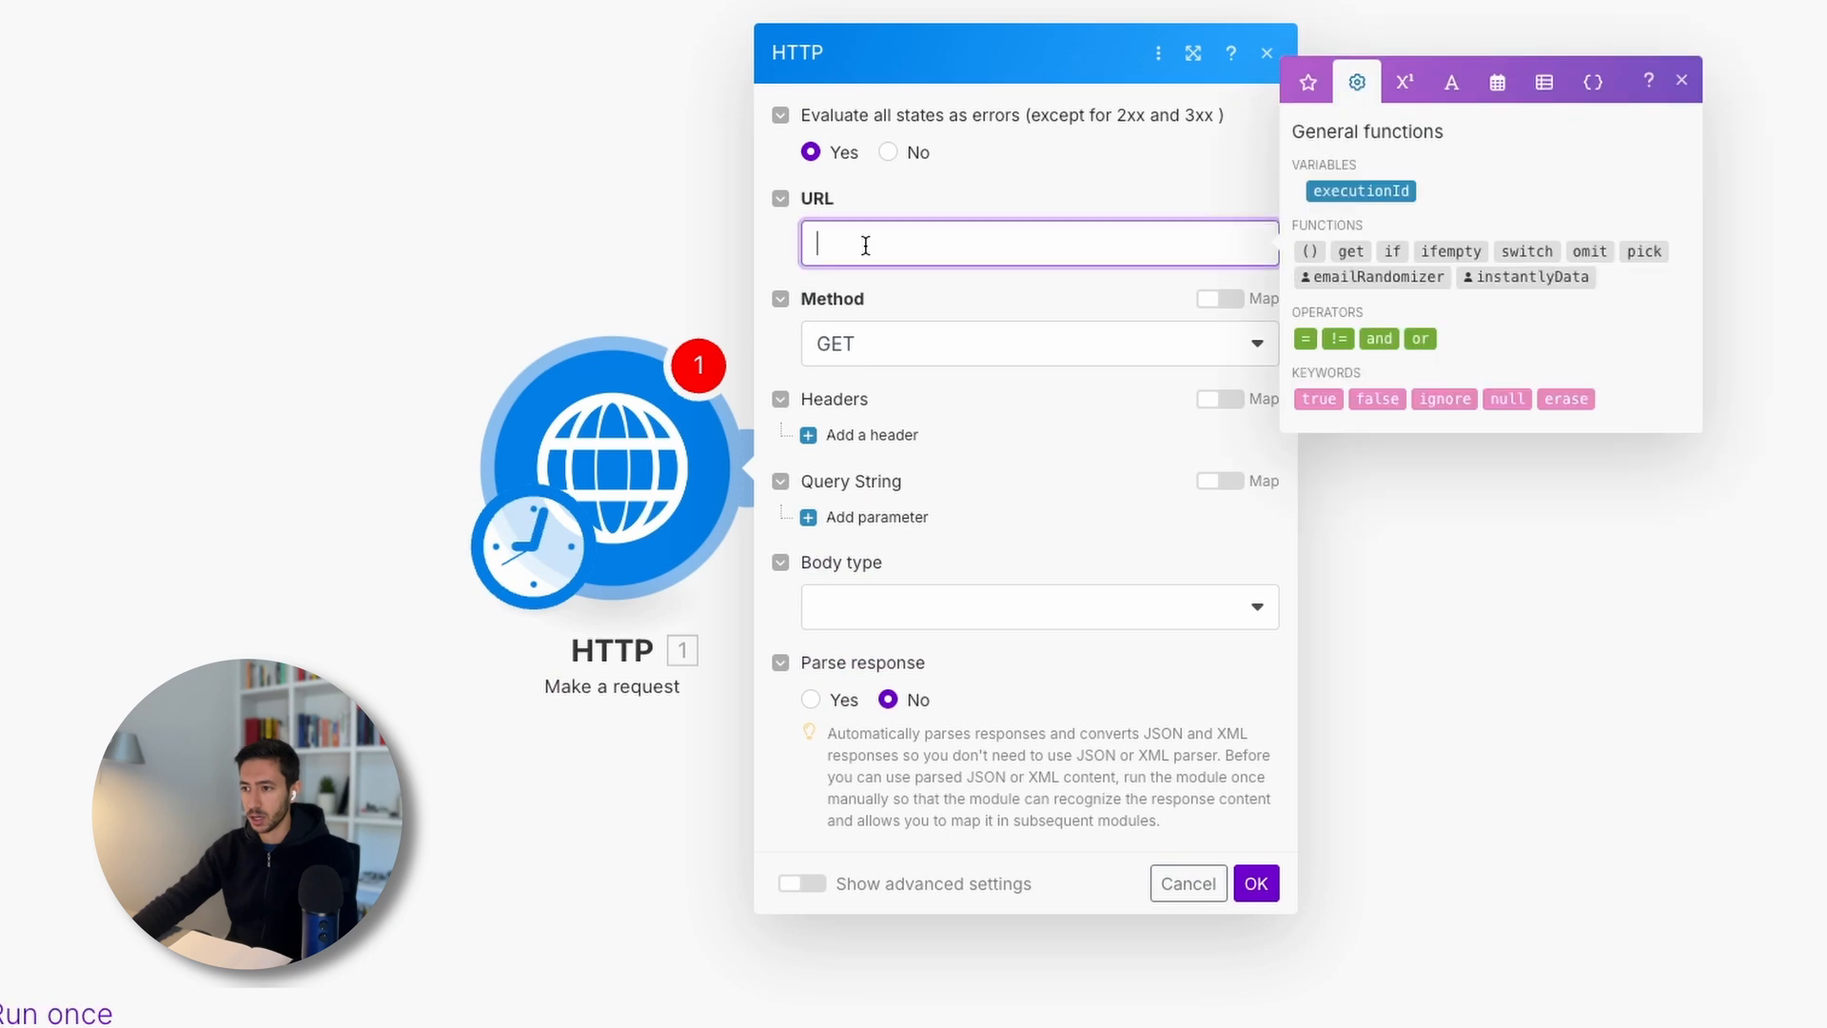
pyautogui.press('super+v')
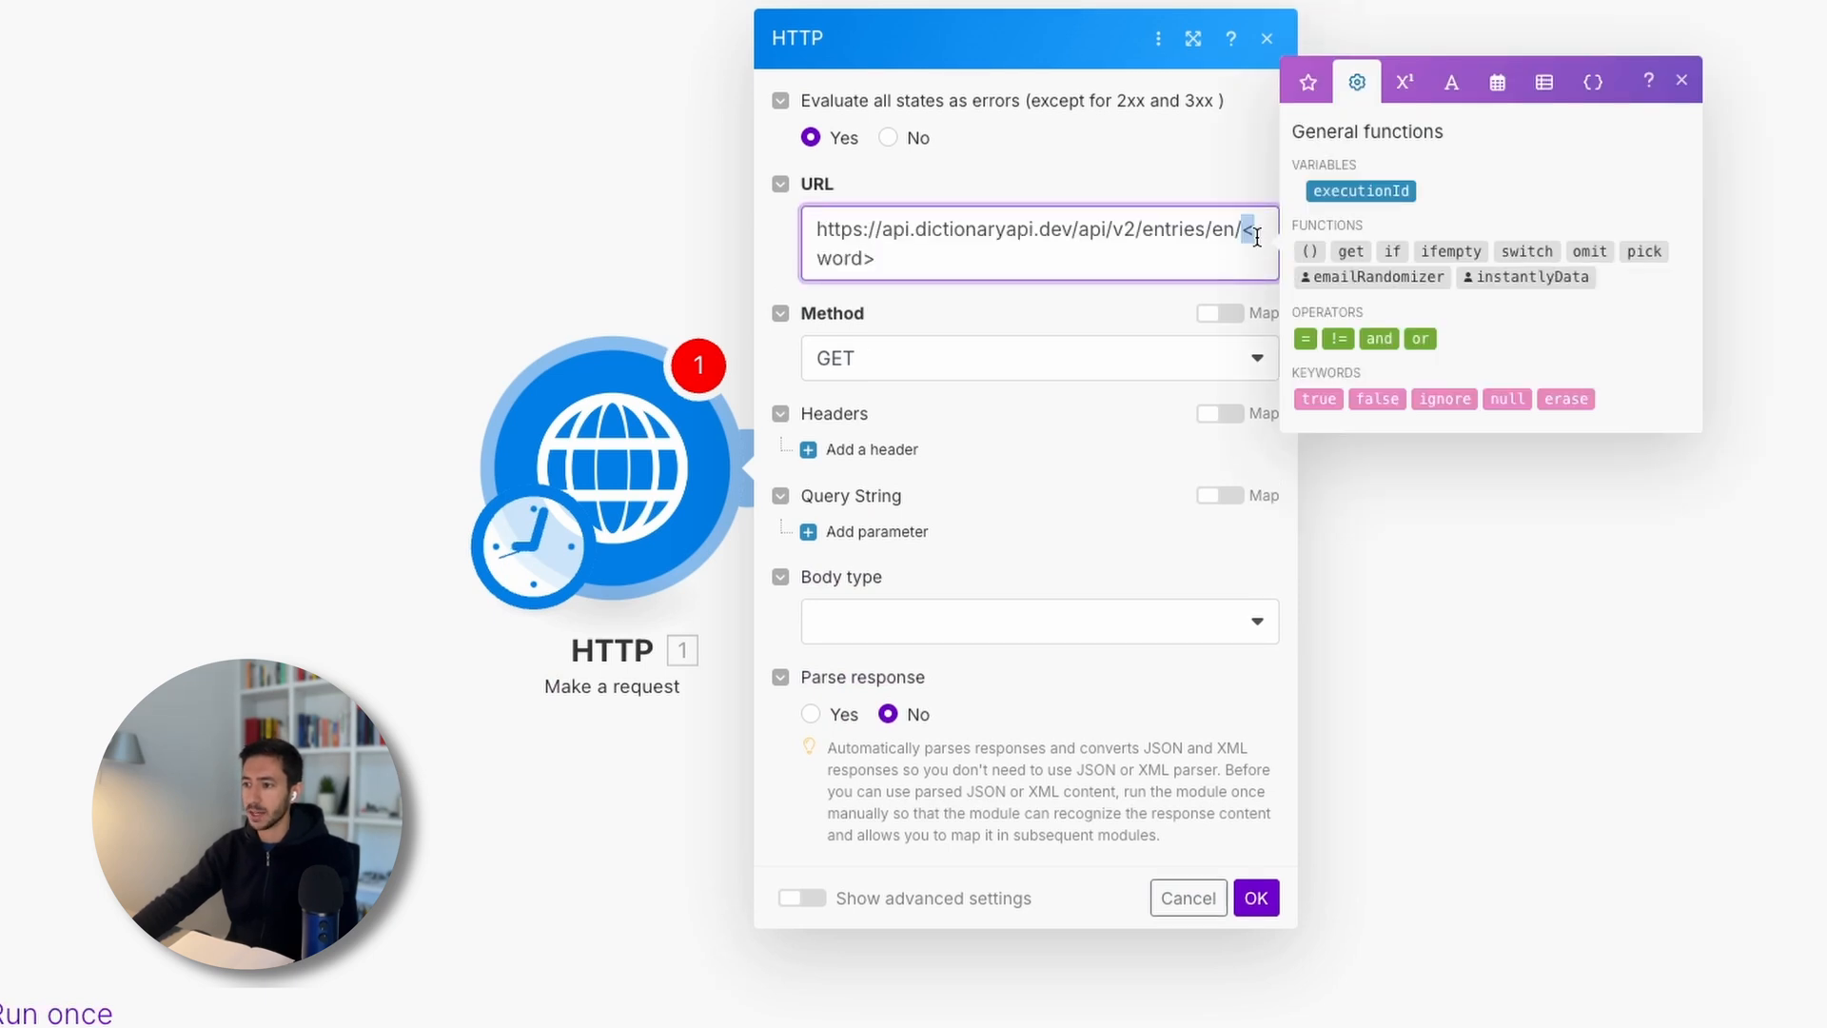
# - Replace <word> with 'automation' in the URL and set Parse response to Yes
pyautogui.keyDown('shift'); pyautogui.click(1246, 229); pyautogui.keyUp('shift')
pyautogui.press('BackSpace')
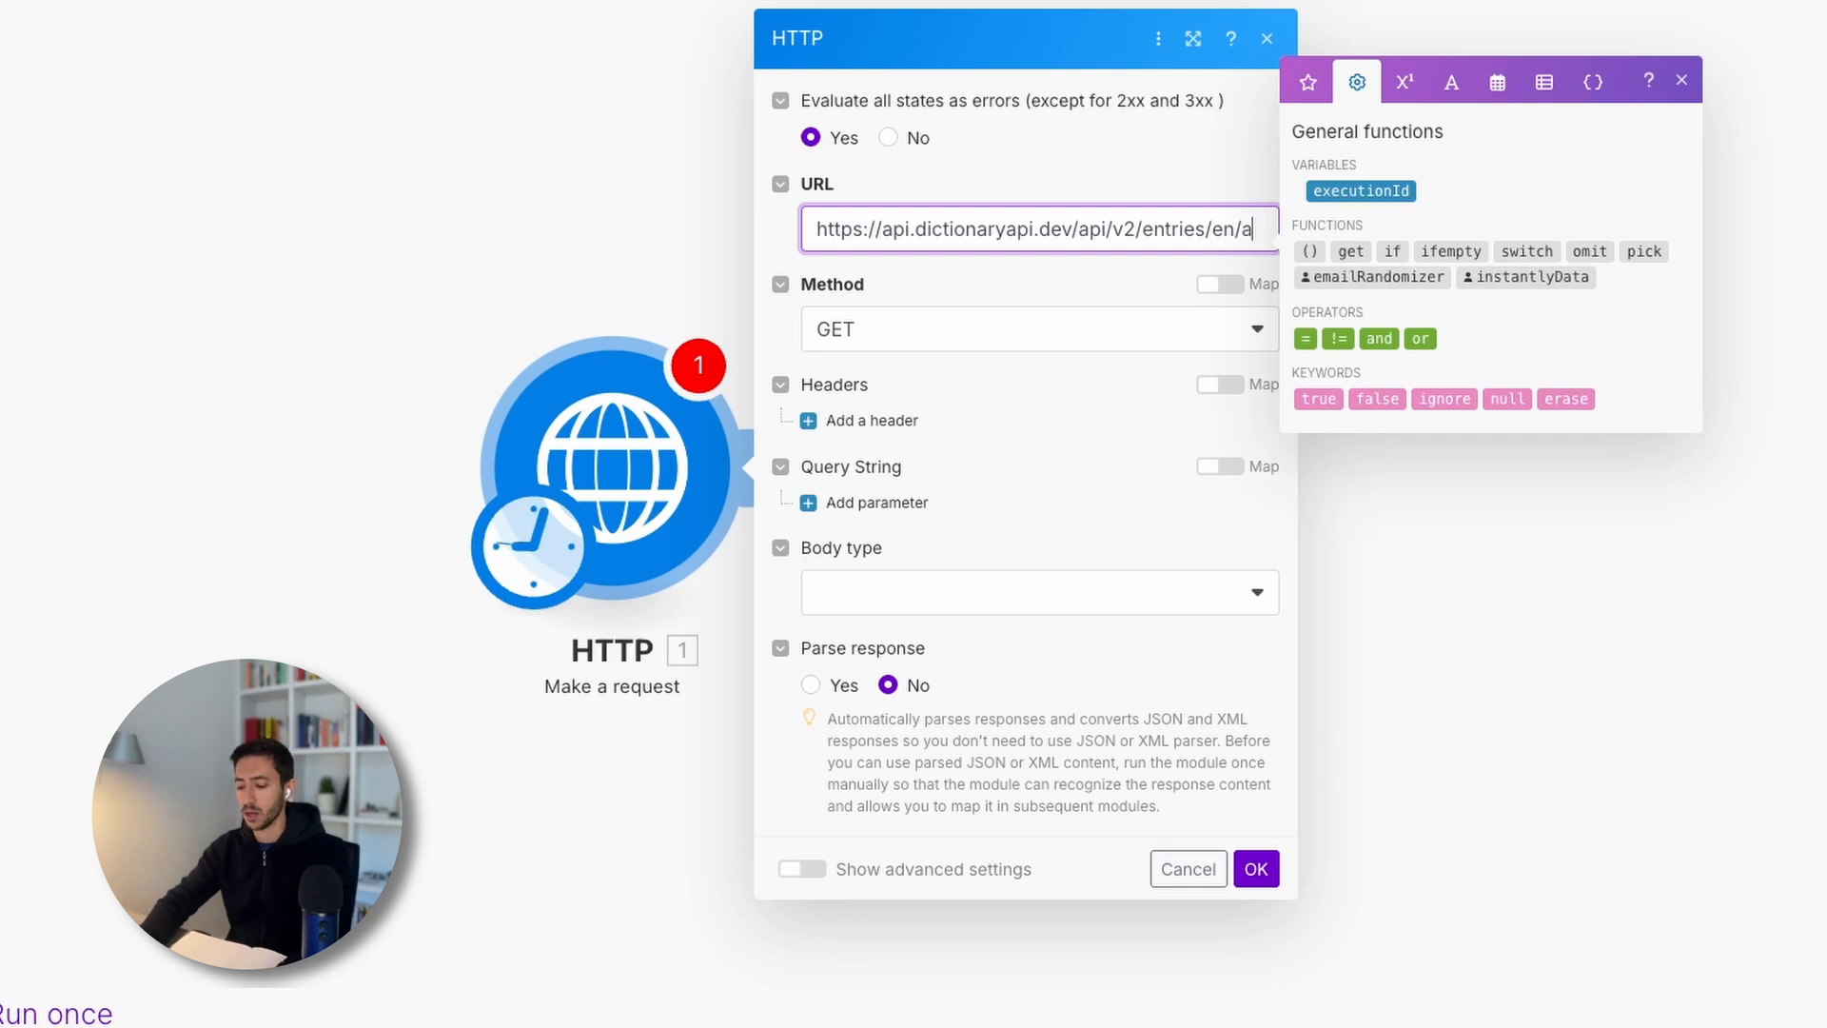
pyautogui.write('automation')
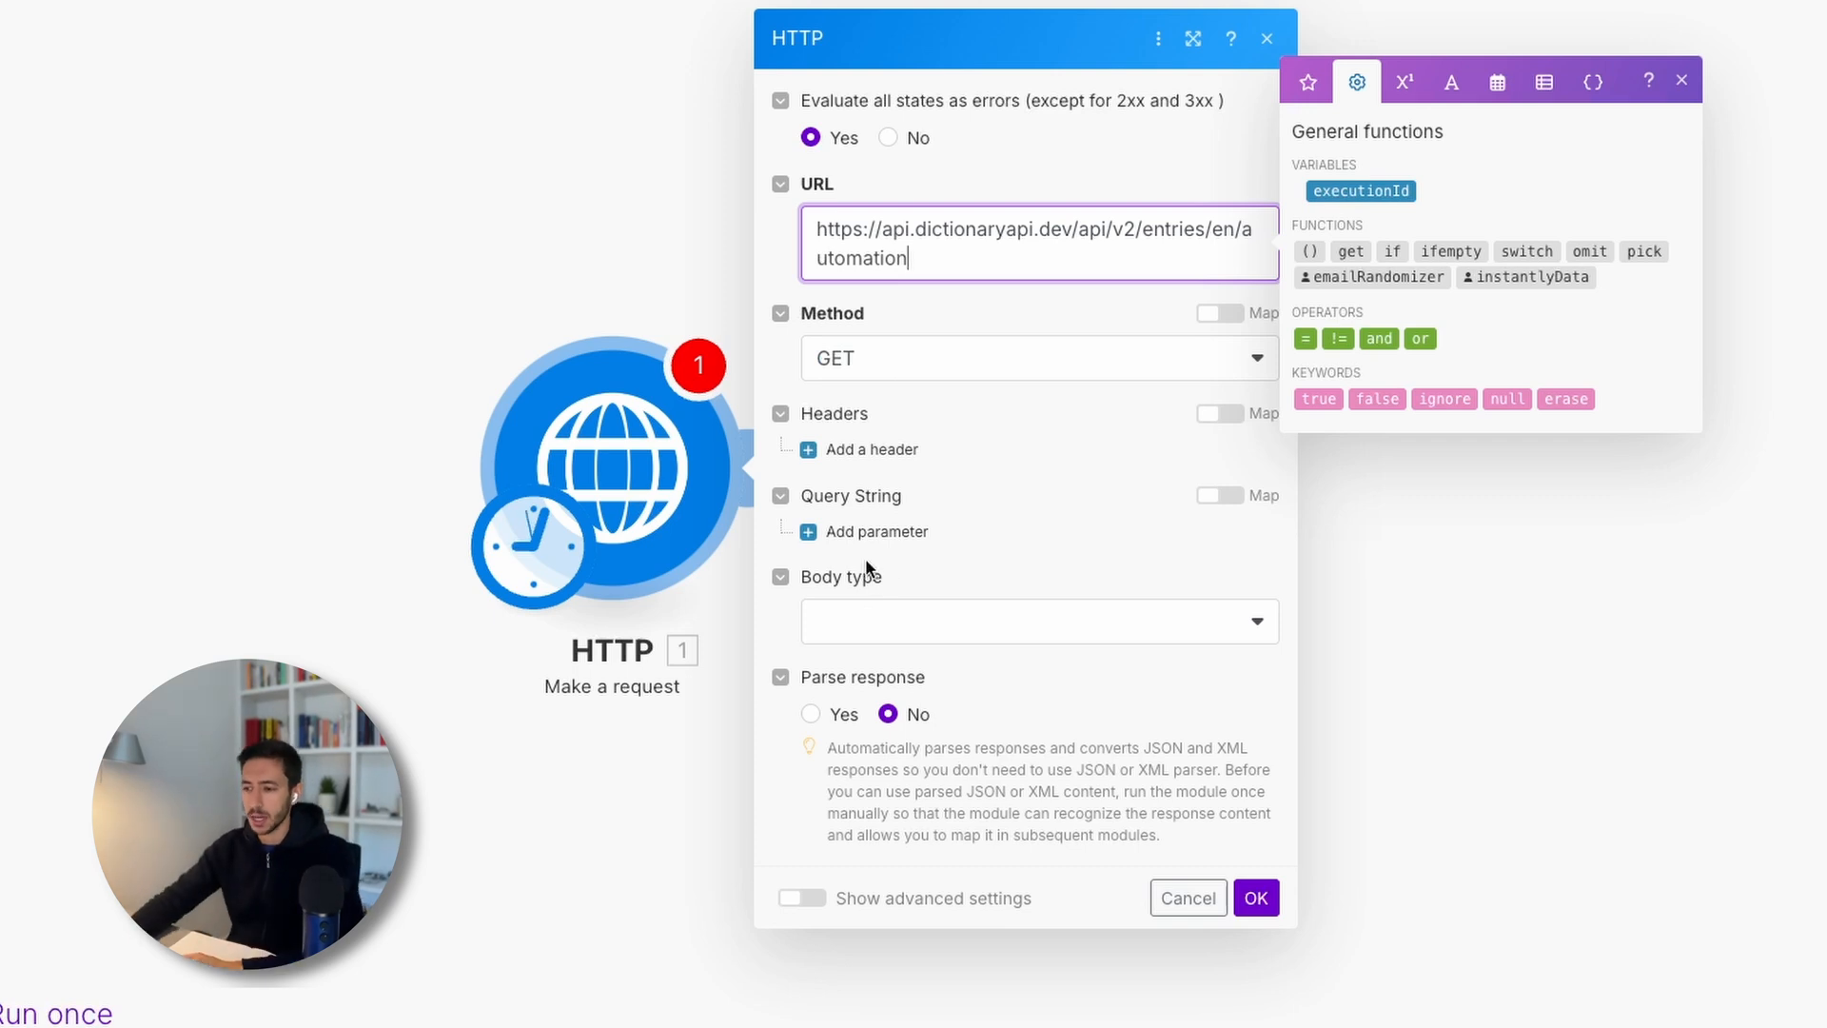
pyautogui.click(811, 713)
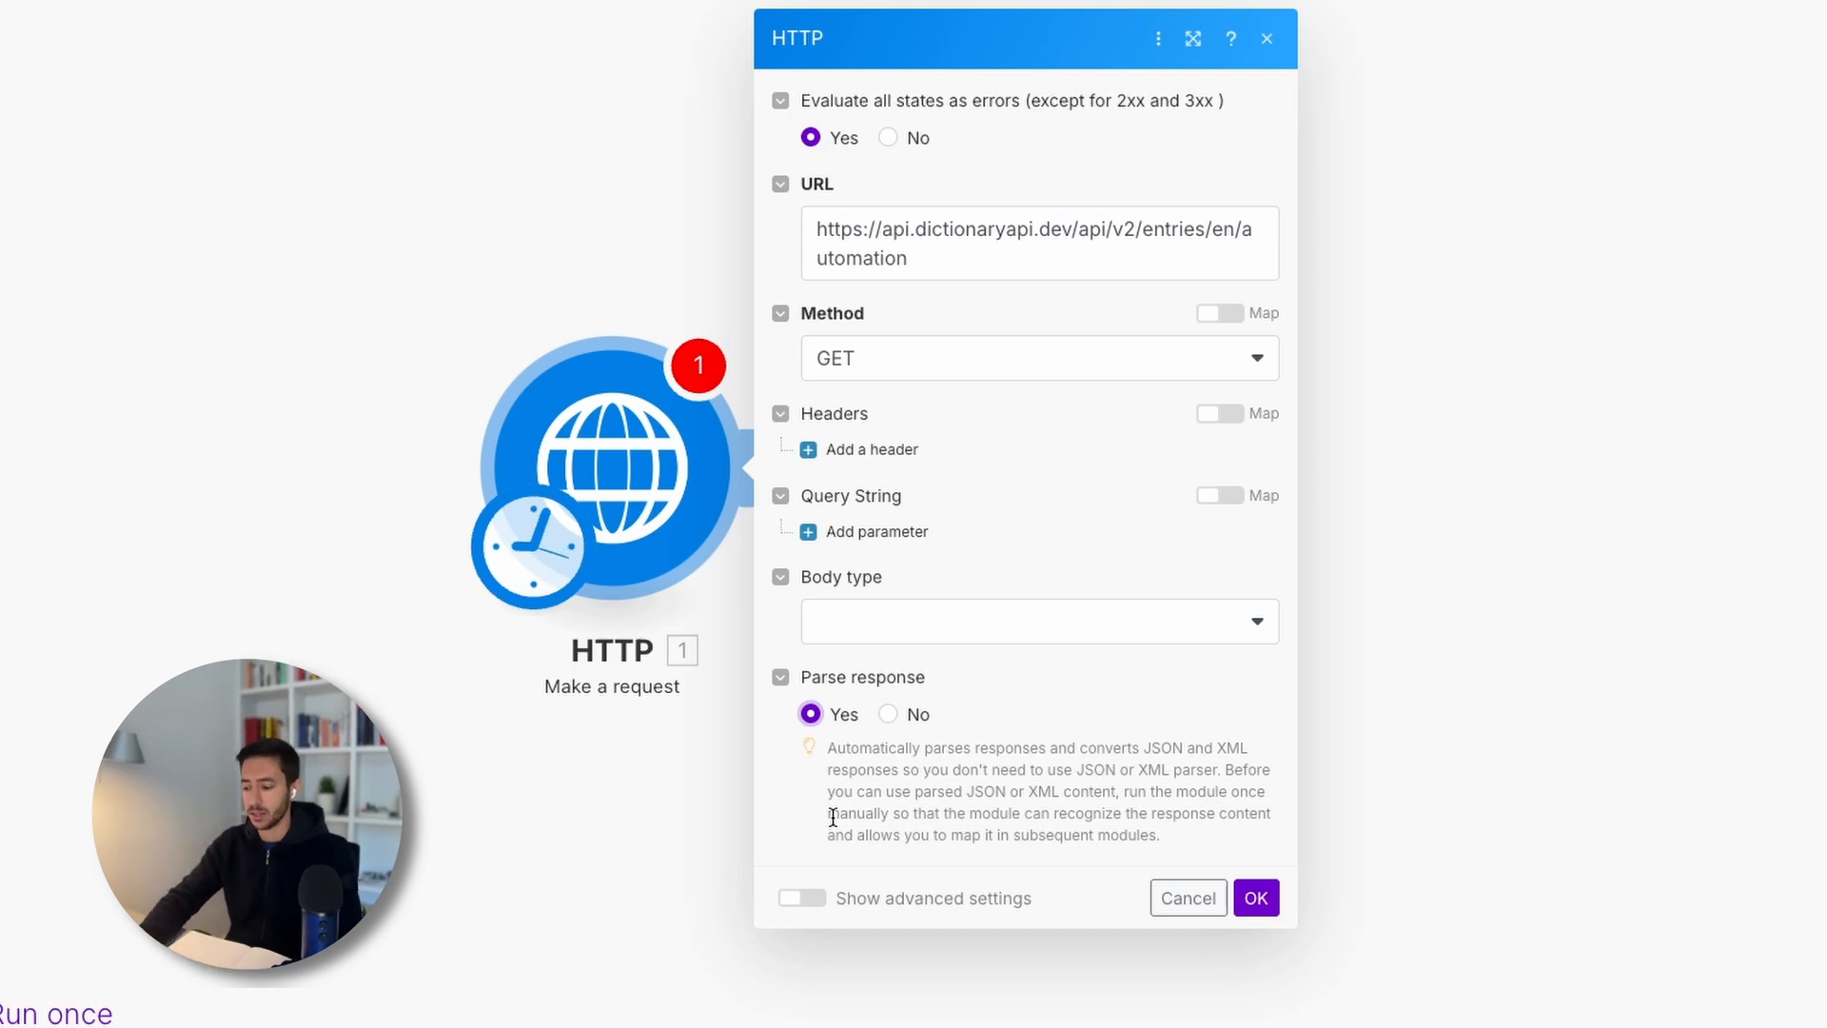
pyautogui.hotkey('ctrl', '+')
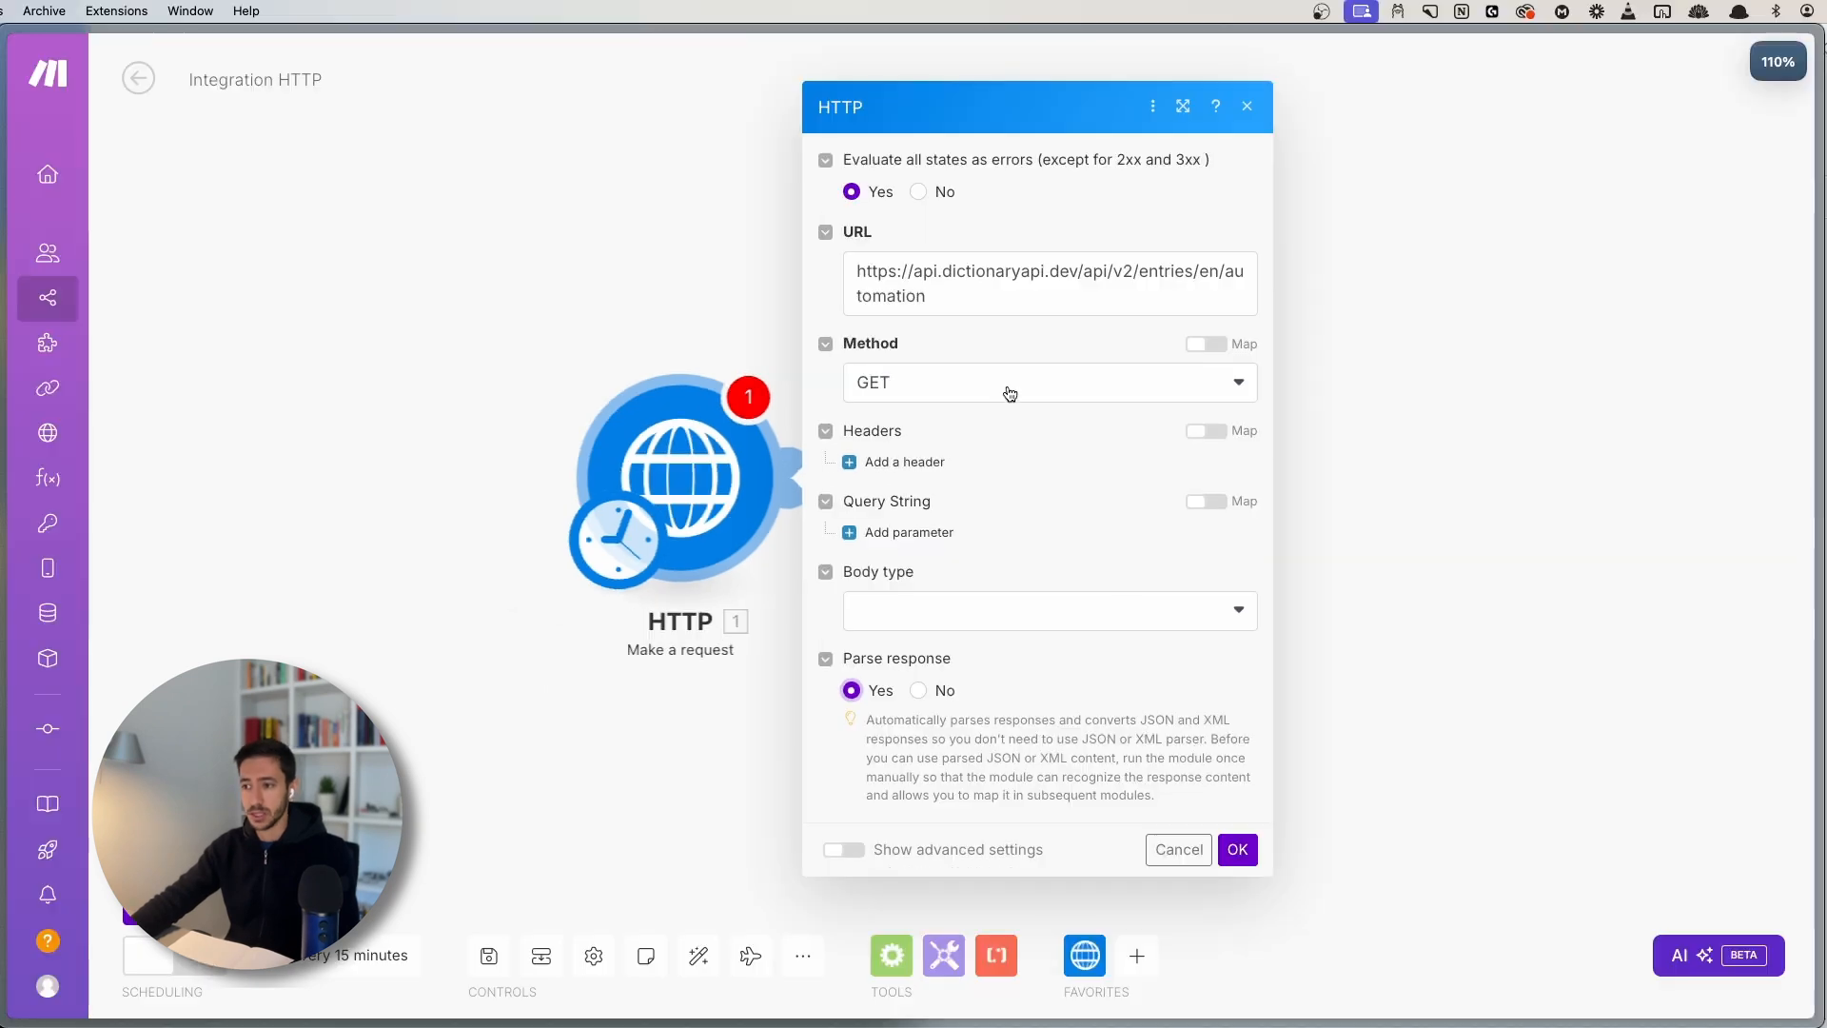
# - Confirm the HTTP module settings and rename the module 'Get Automation Definition'
pyautogui.click(1235, 854)
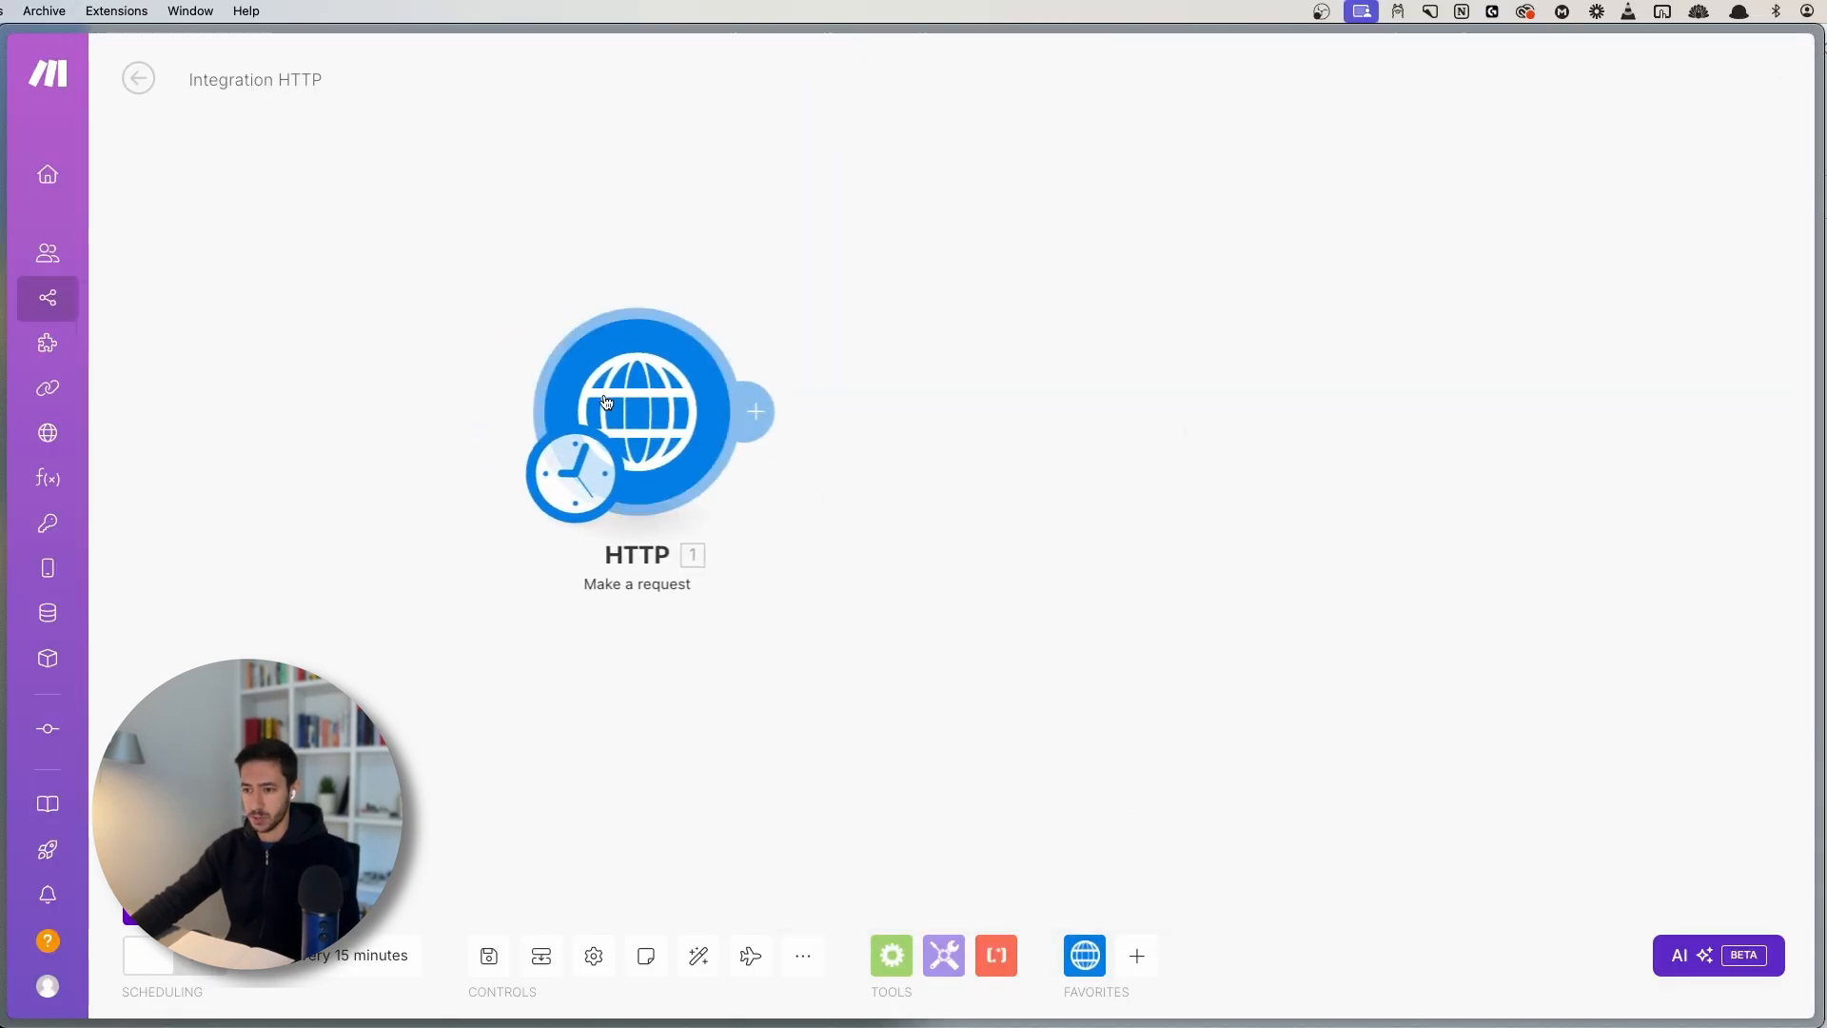
pyautogui.rightClick(677, 497)
pyautogui.click(682, 549)
pyautogui.write('Ge')
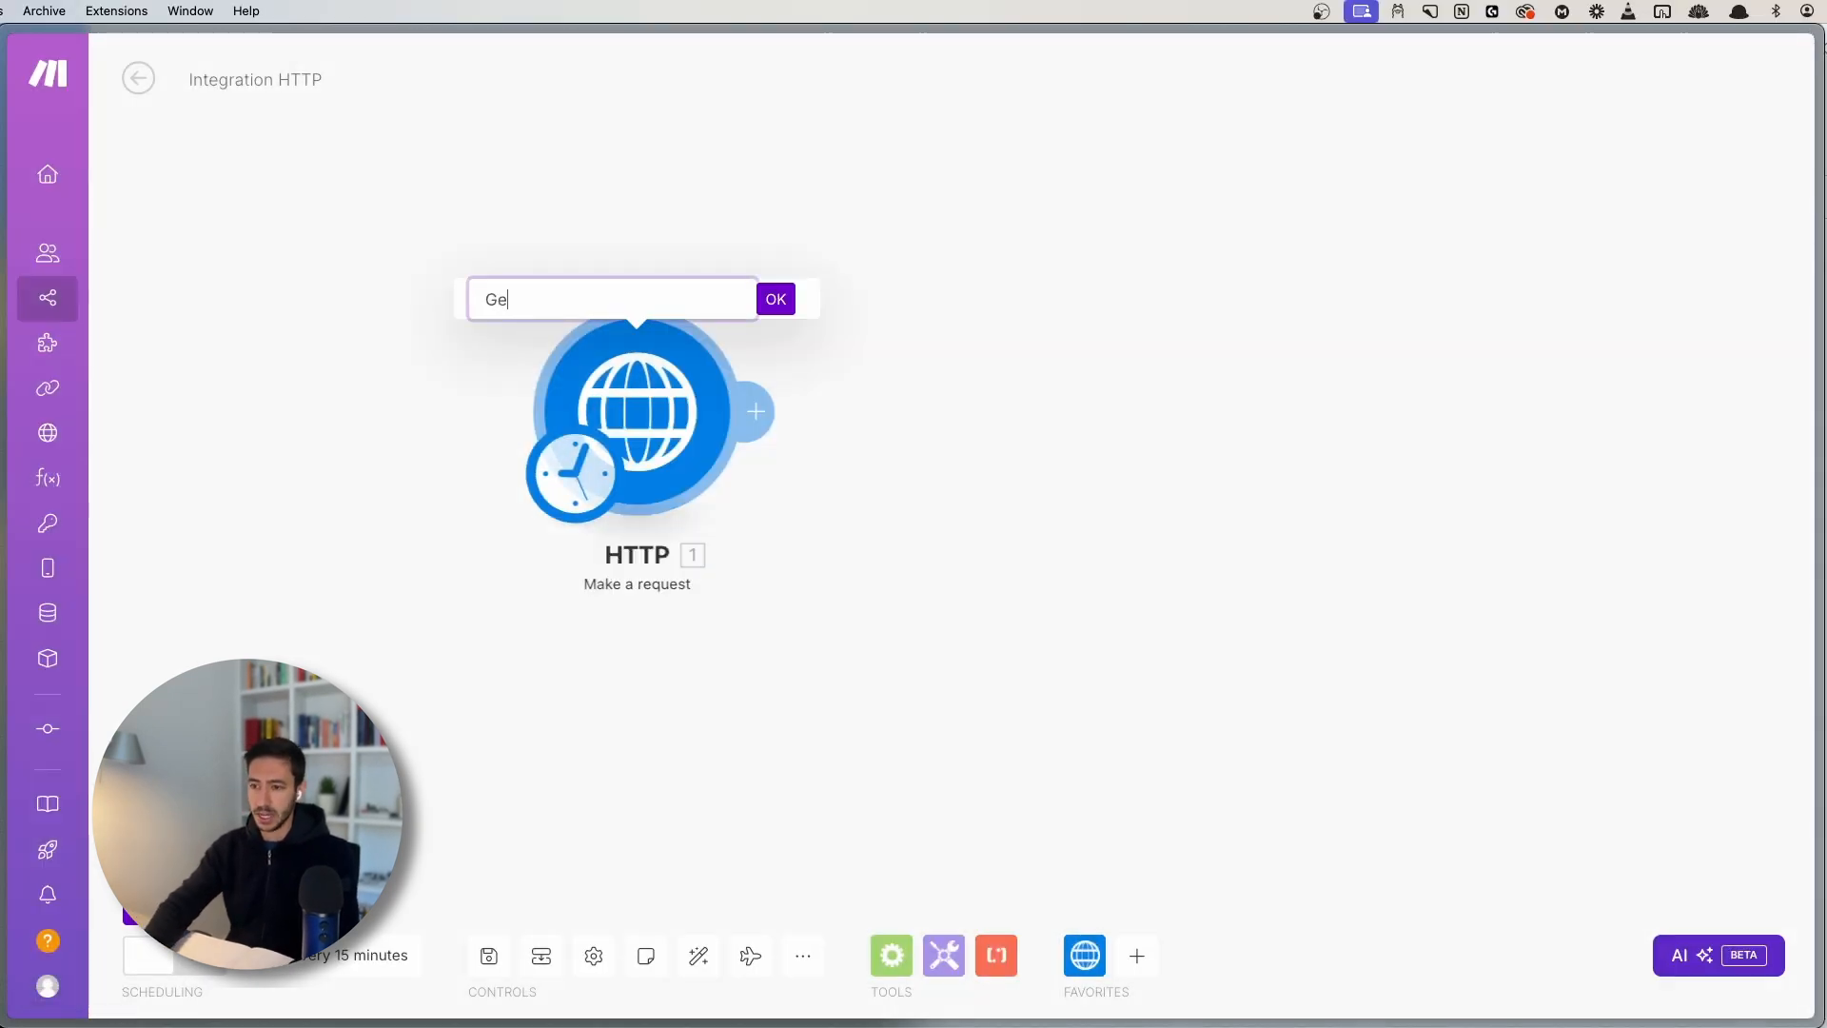
pyautogui.write('t Automatio')
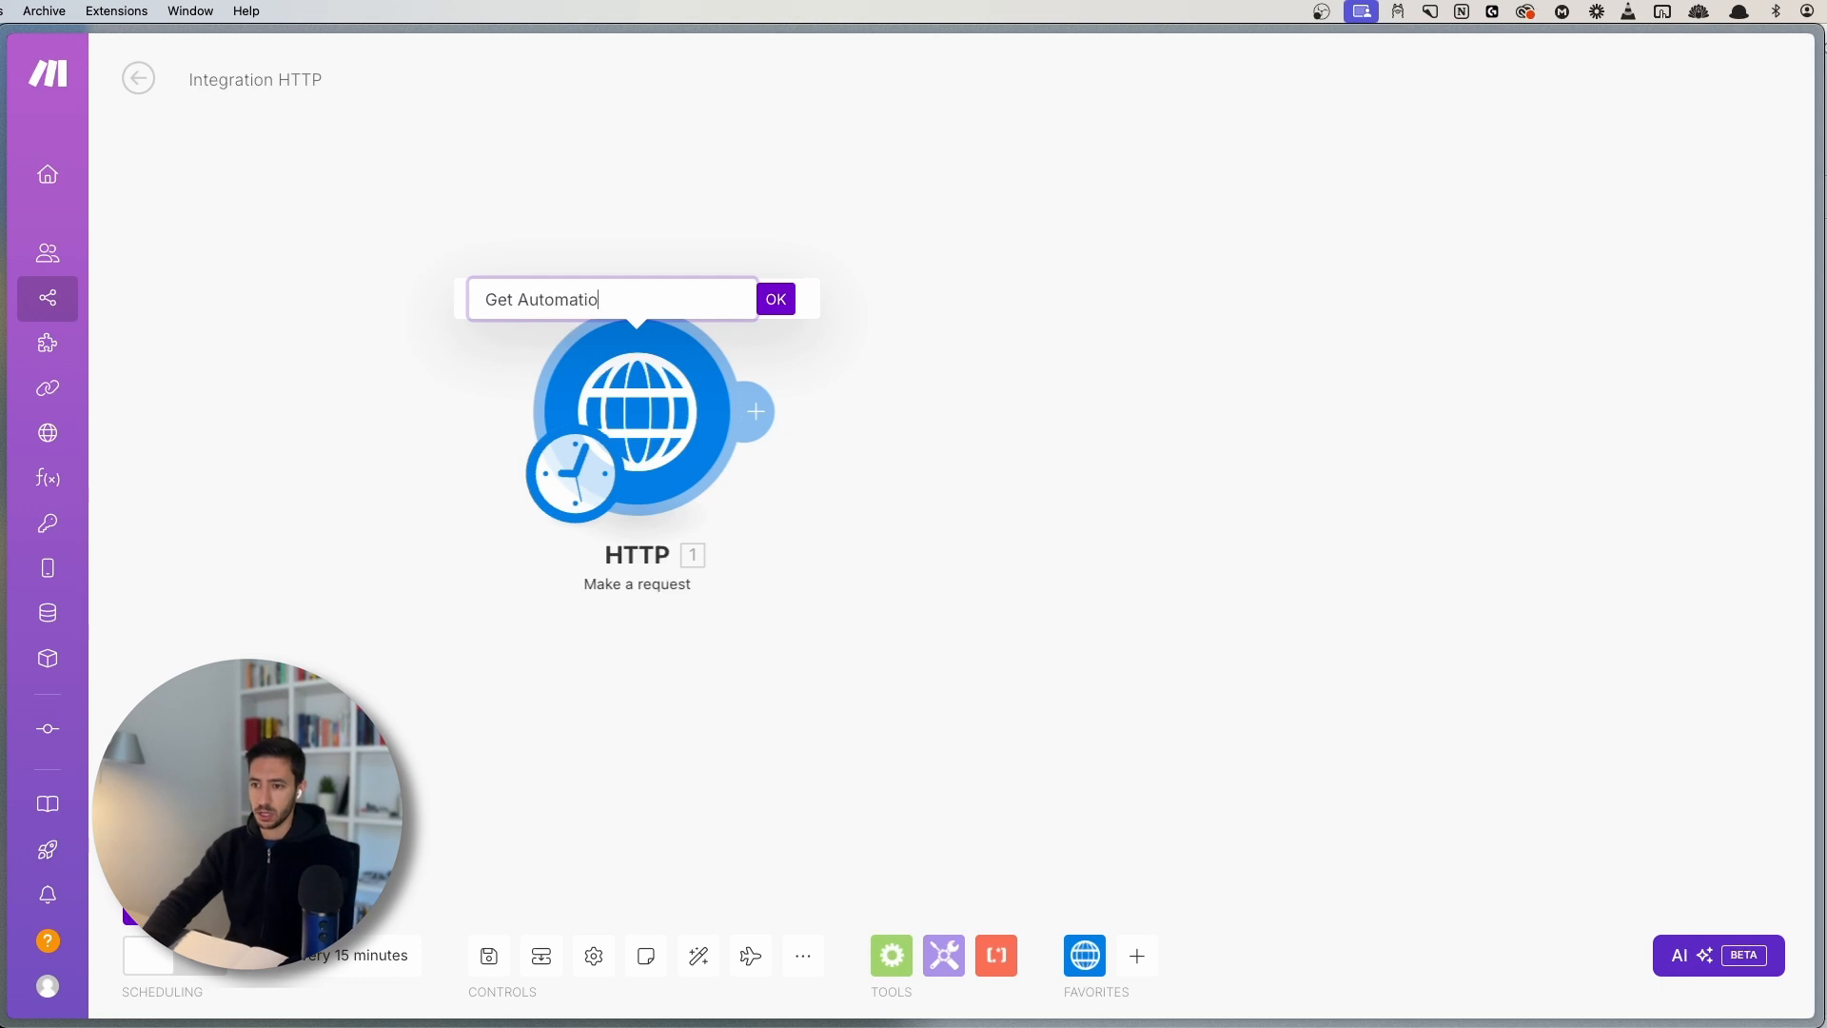
pyautogui.write('n Definition')
pyautogui.press('Return')
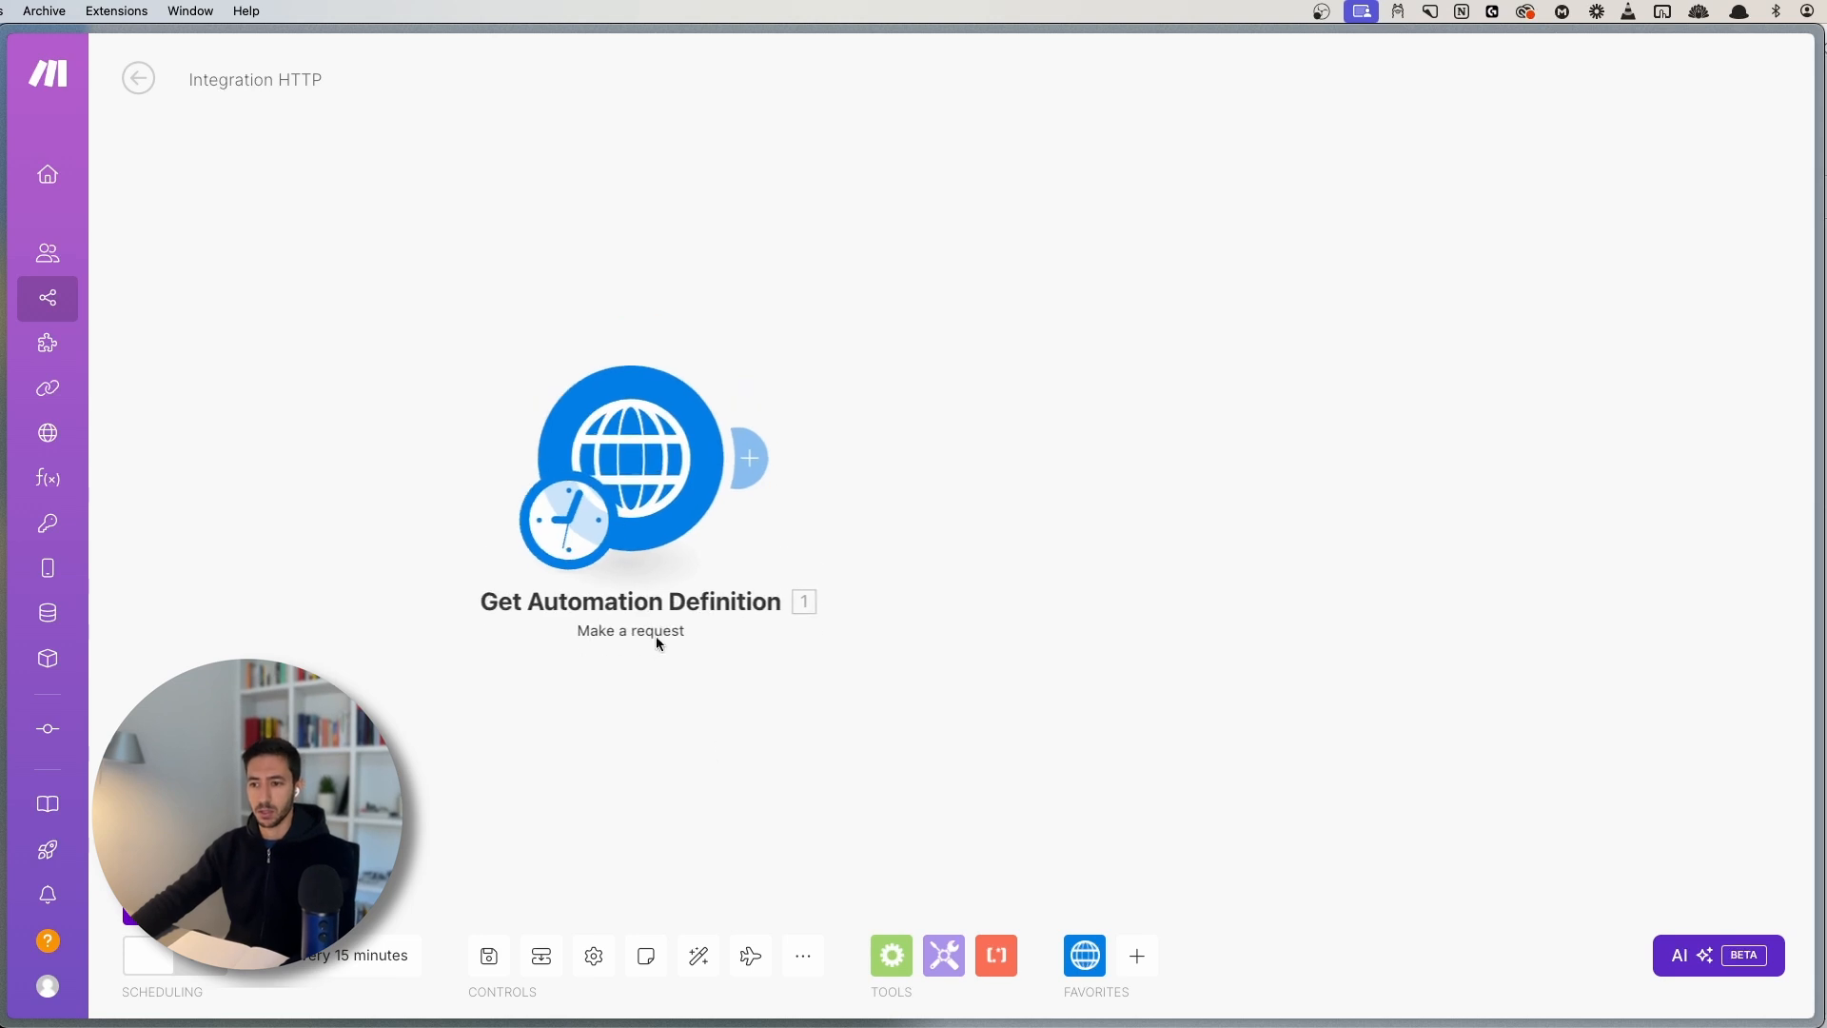
# - Run only the Get Automation Definition module once to test the request
pyautogui.rightClick(653, 467)
pyautogui.click(711, 524)
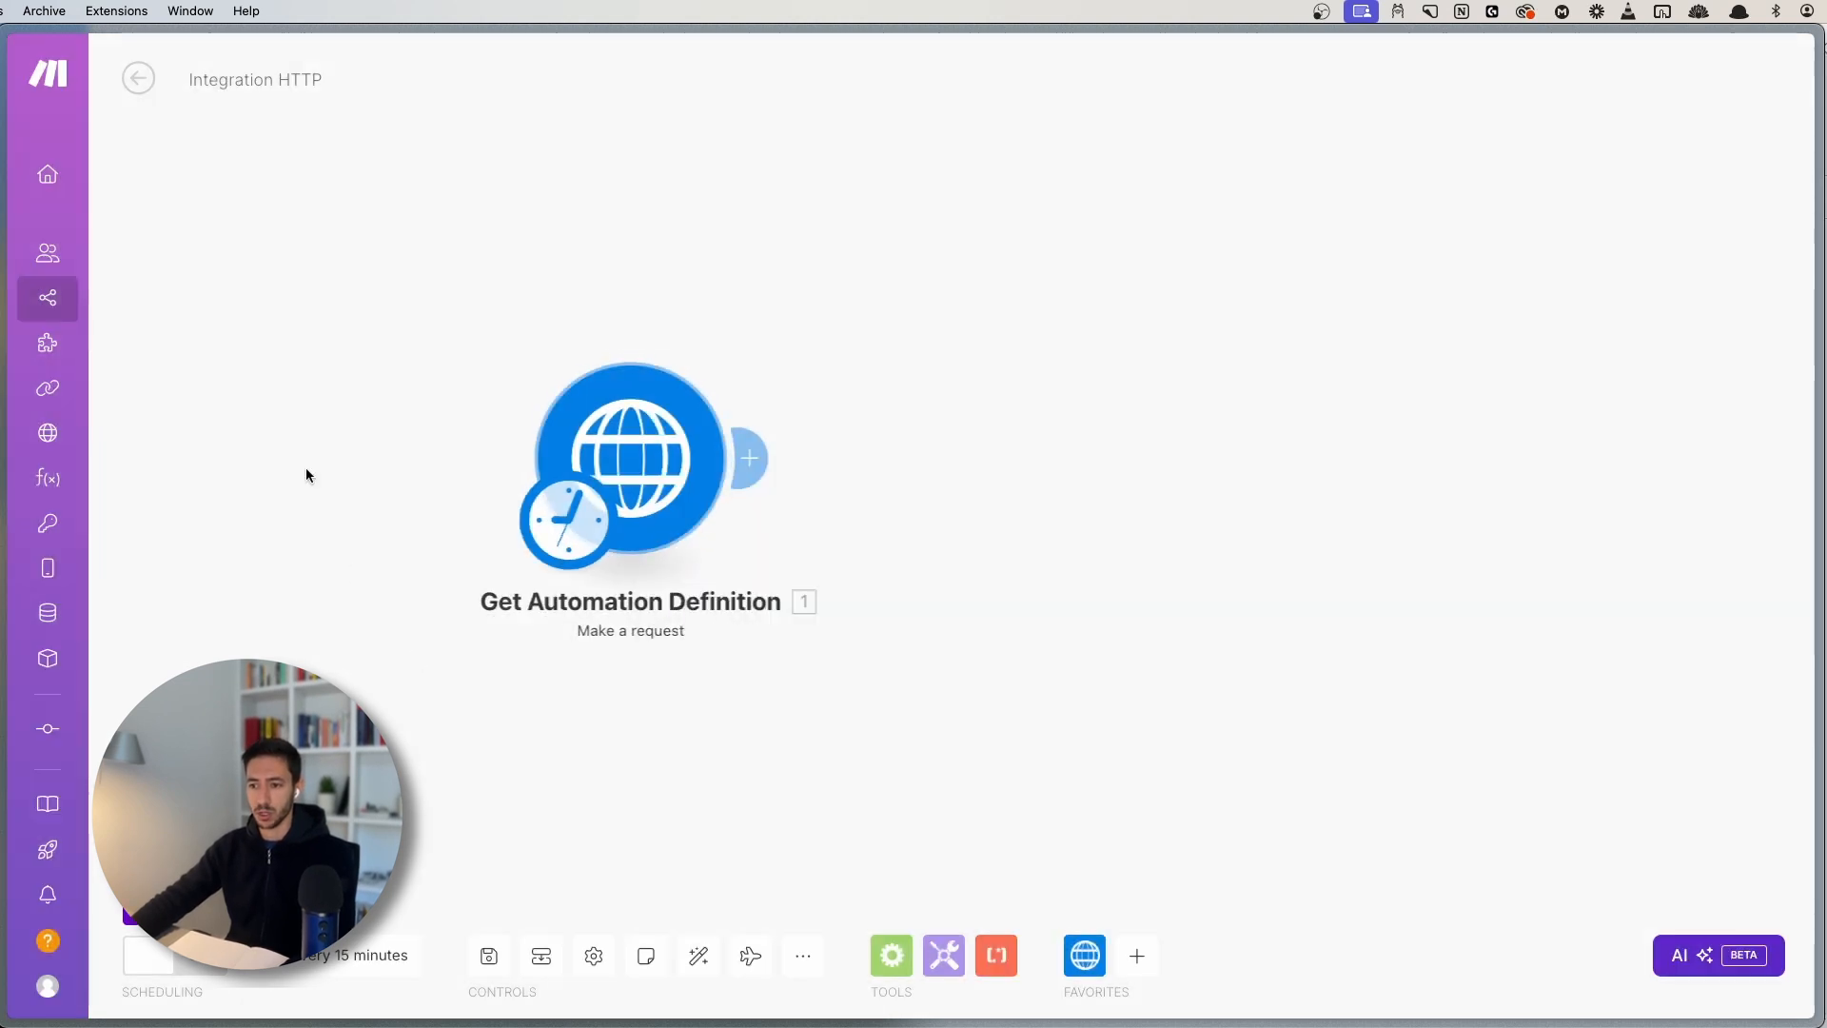
pyautogui.rightClick(666, 438)
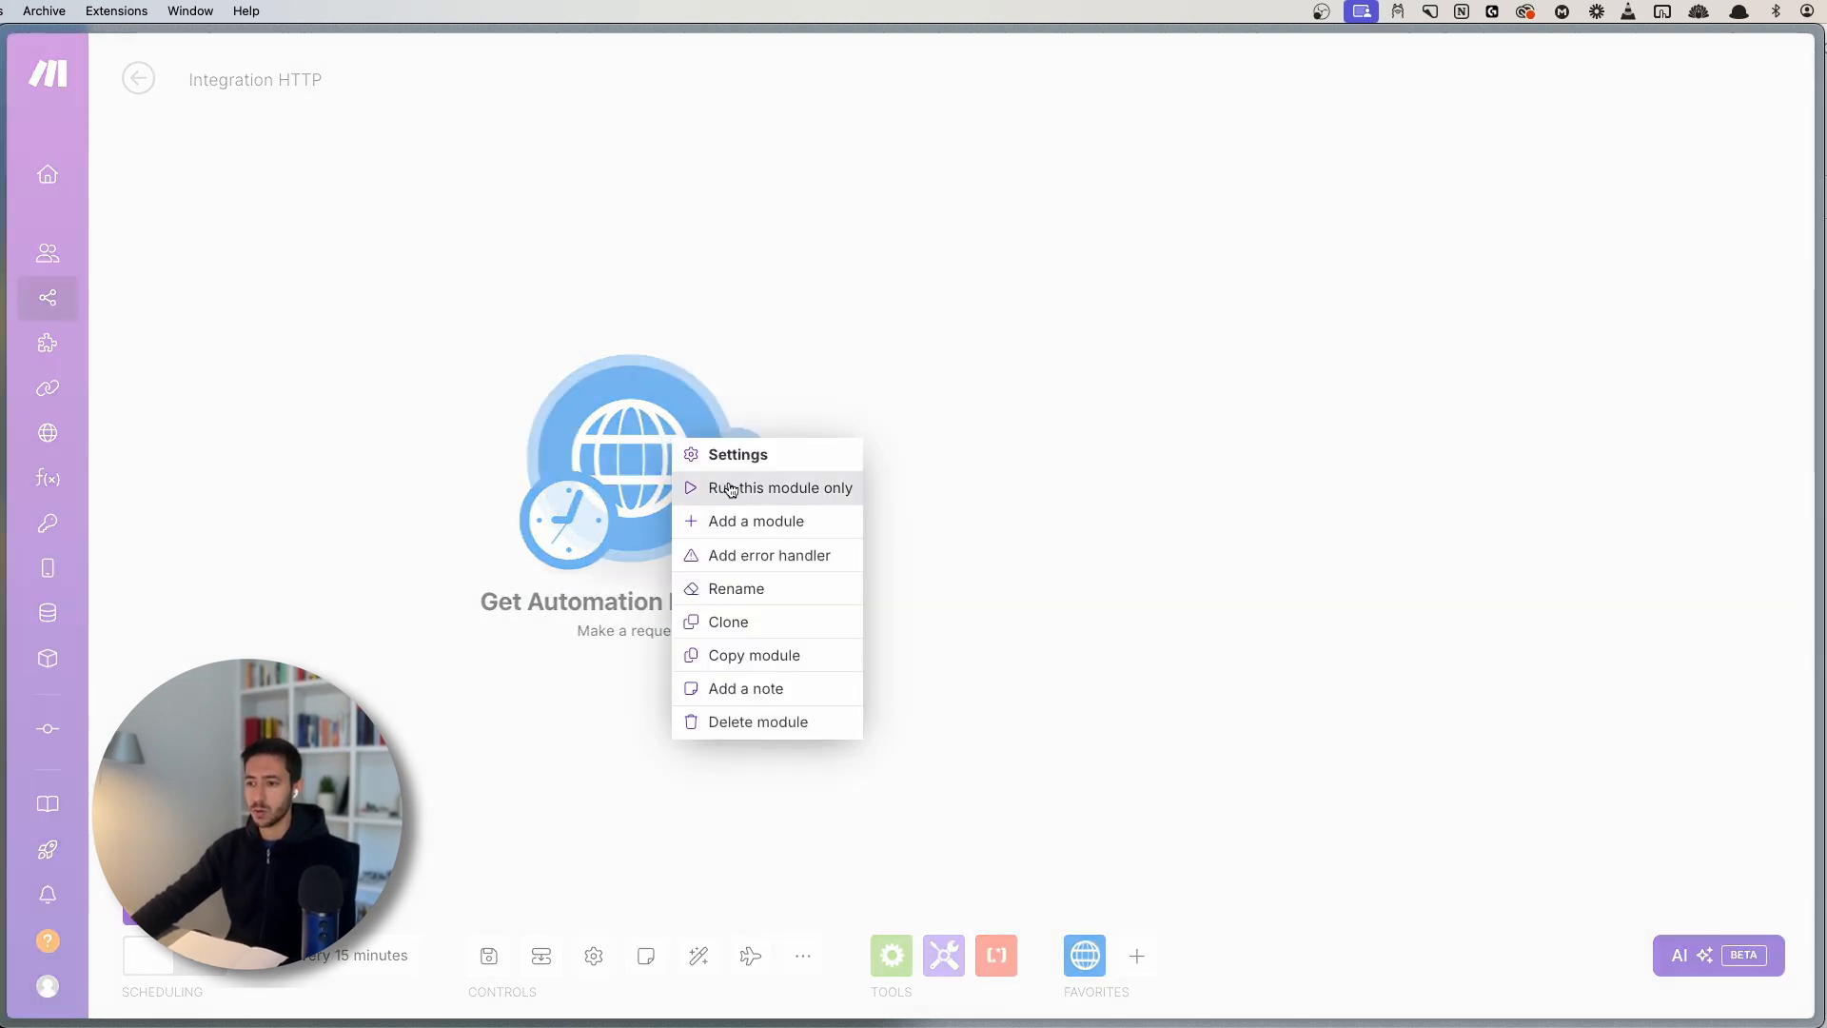
pyautogui.click(746, 488)
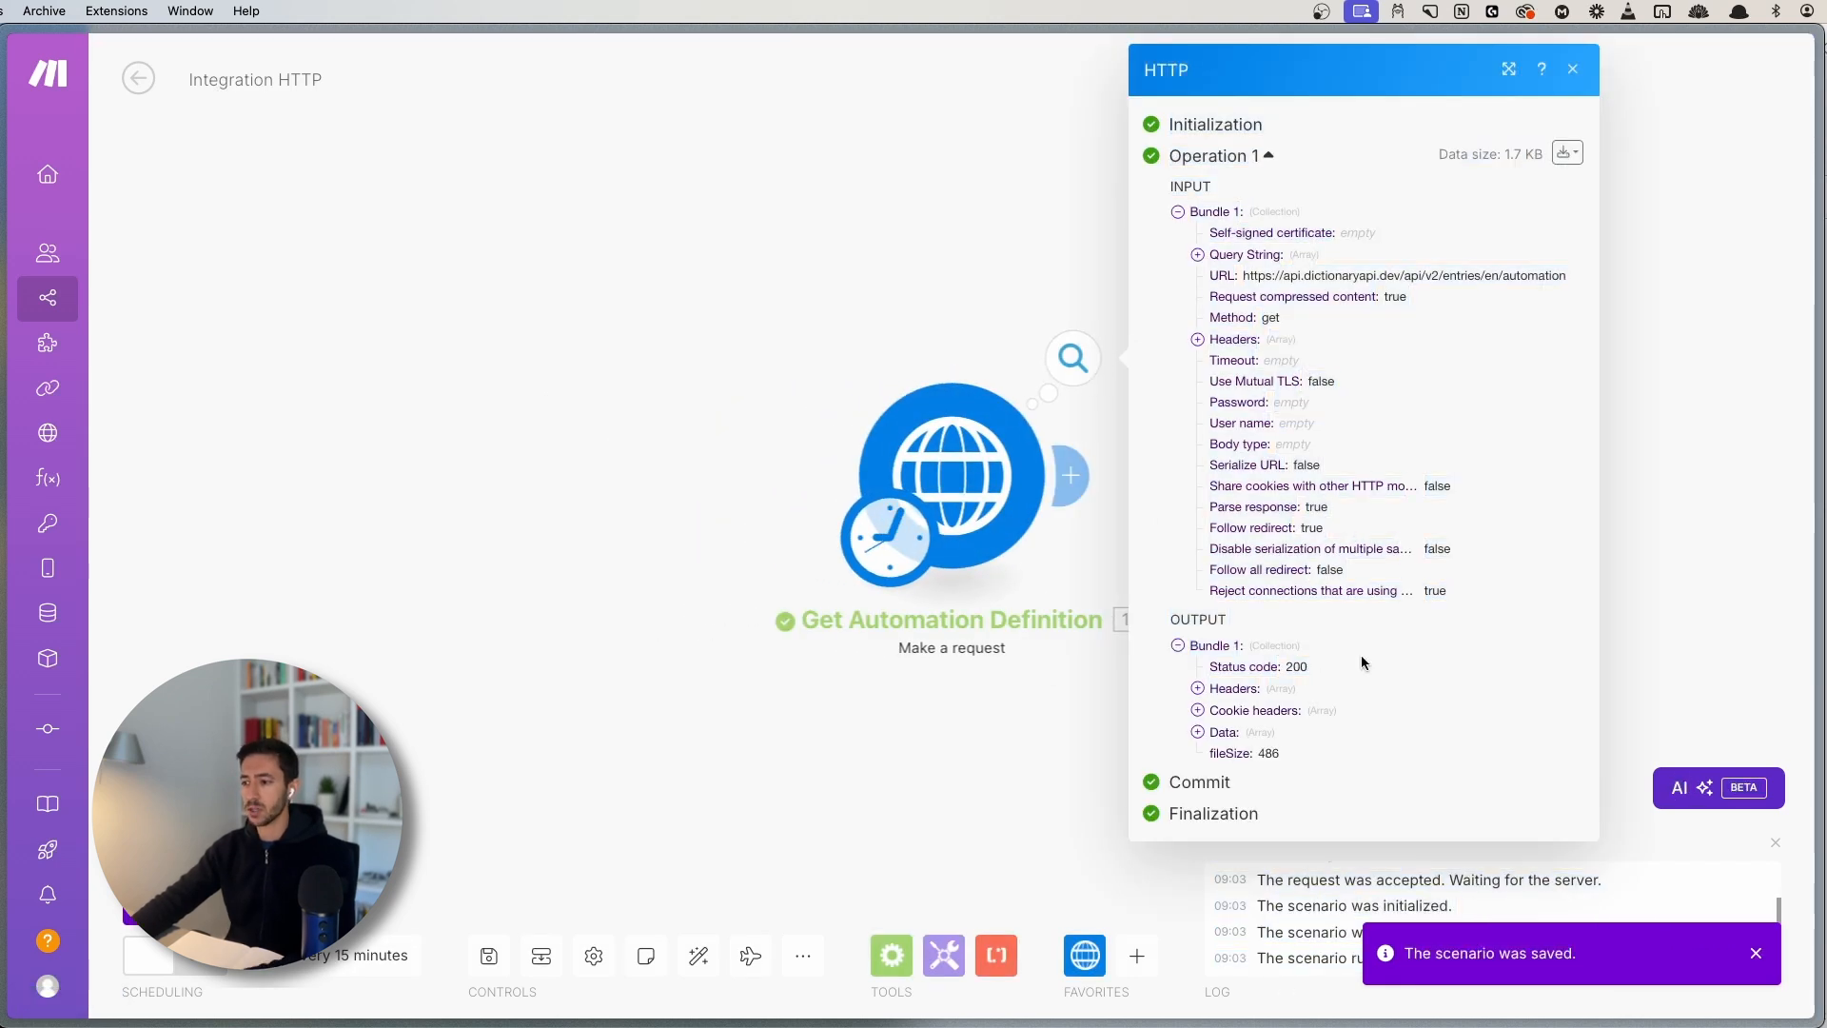
# - Zoom in on the run output and highlight the status code value 200
pyautogui.press('super+equal')
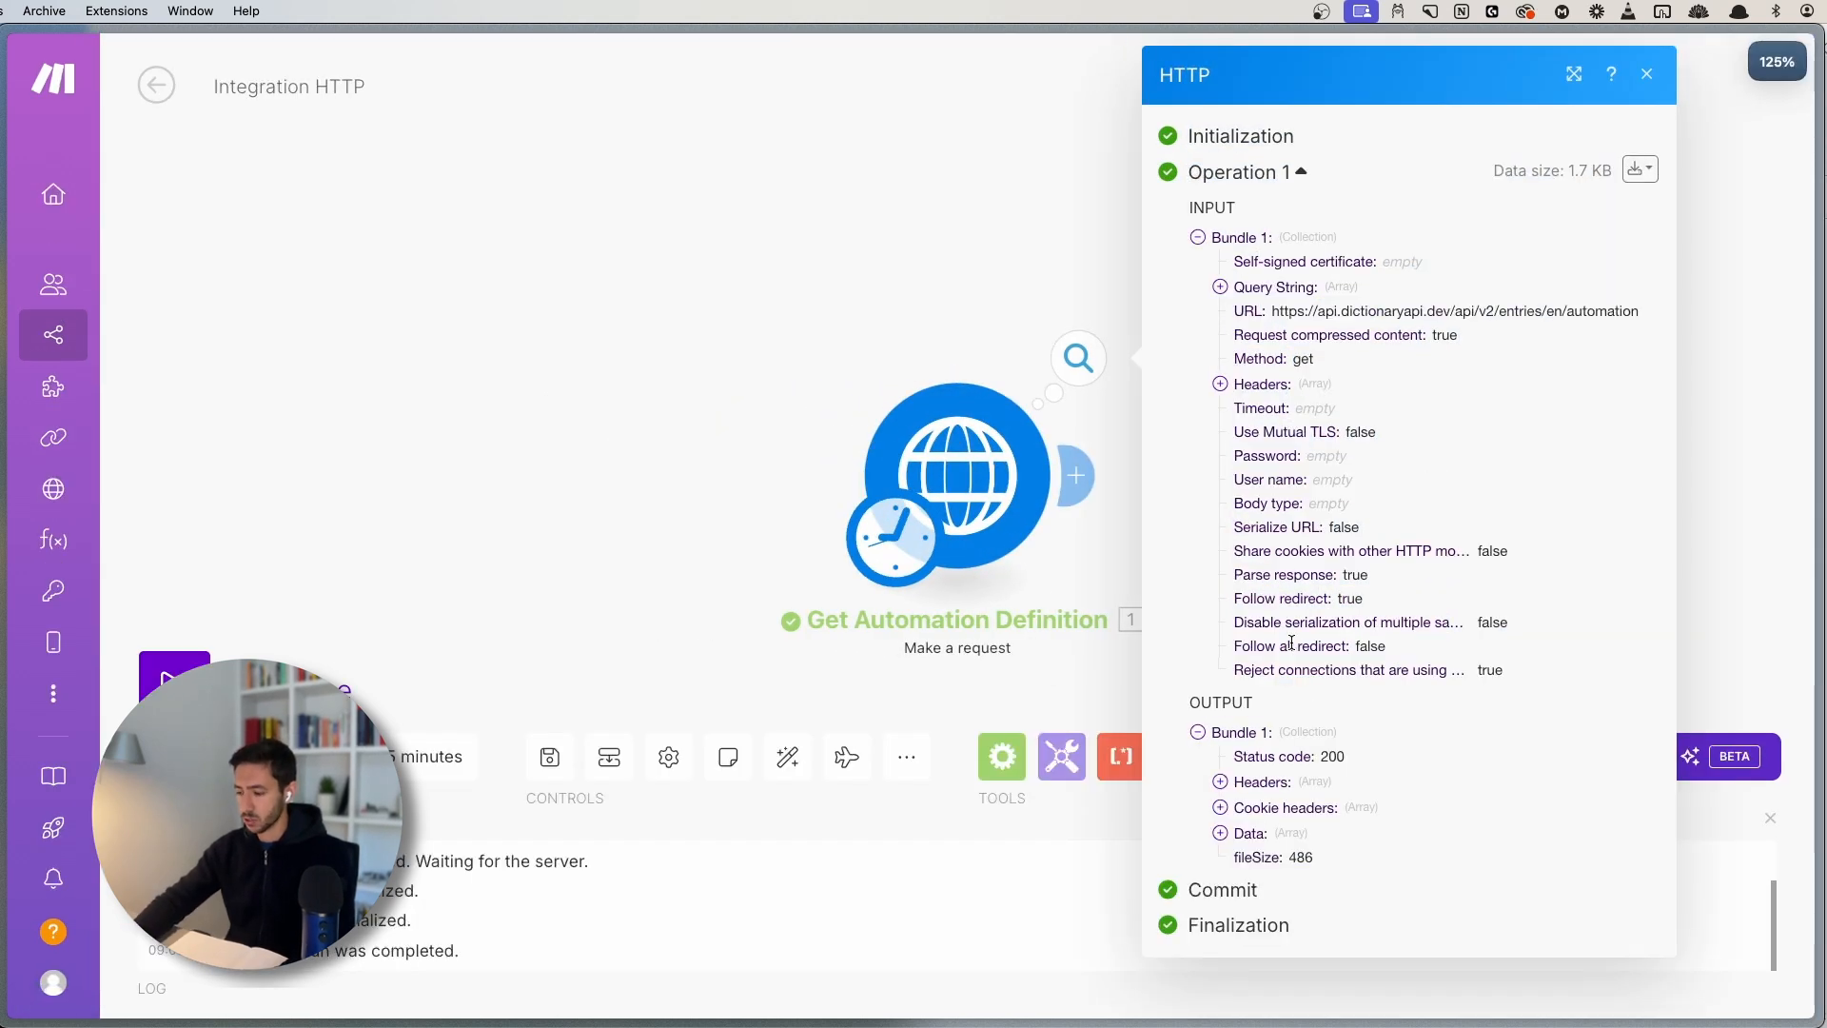
pyautogui.press('super+equal')
pyautogui.scroll(-3, 1292, 643)
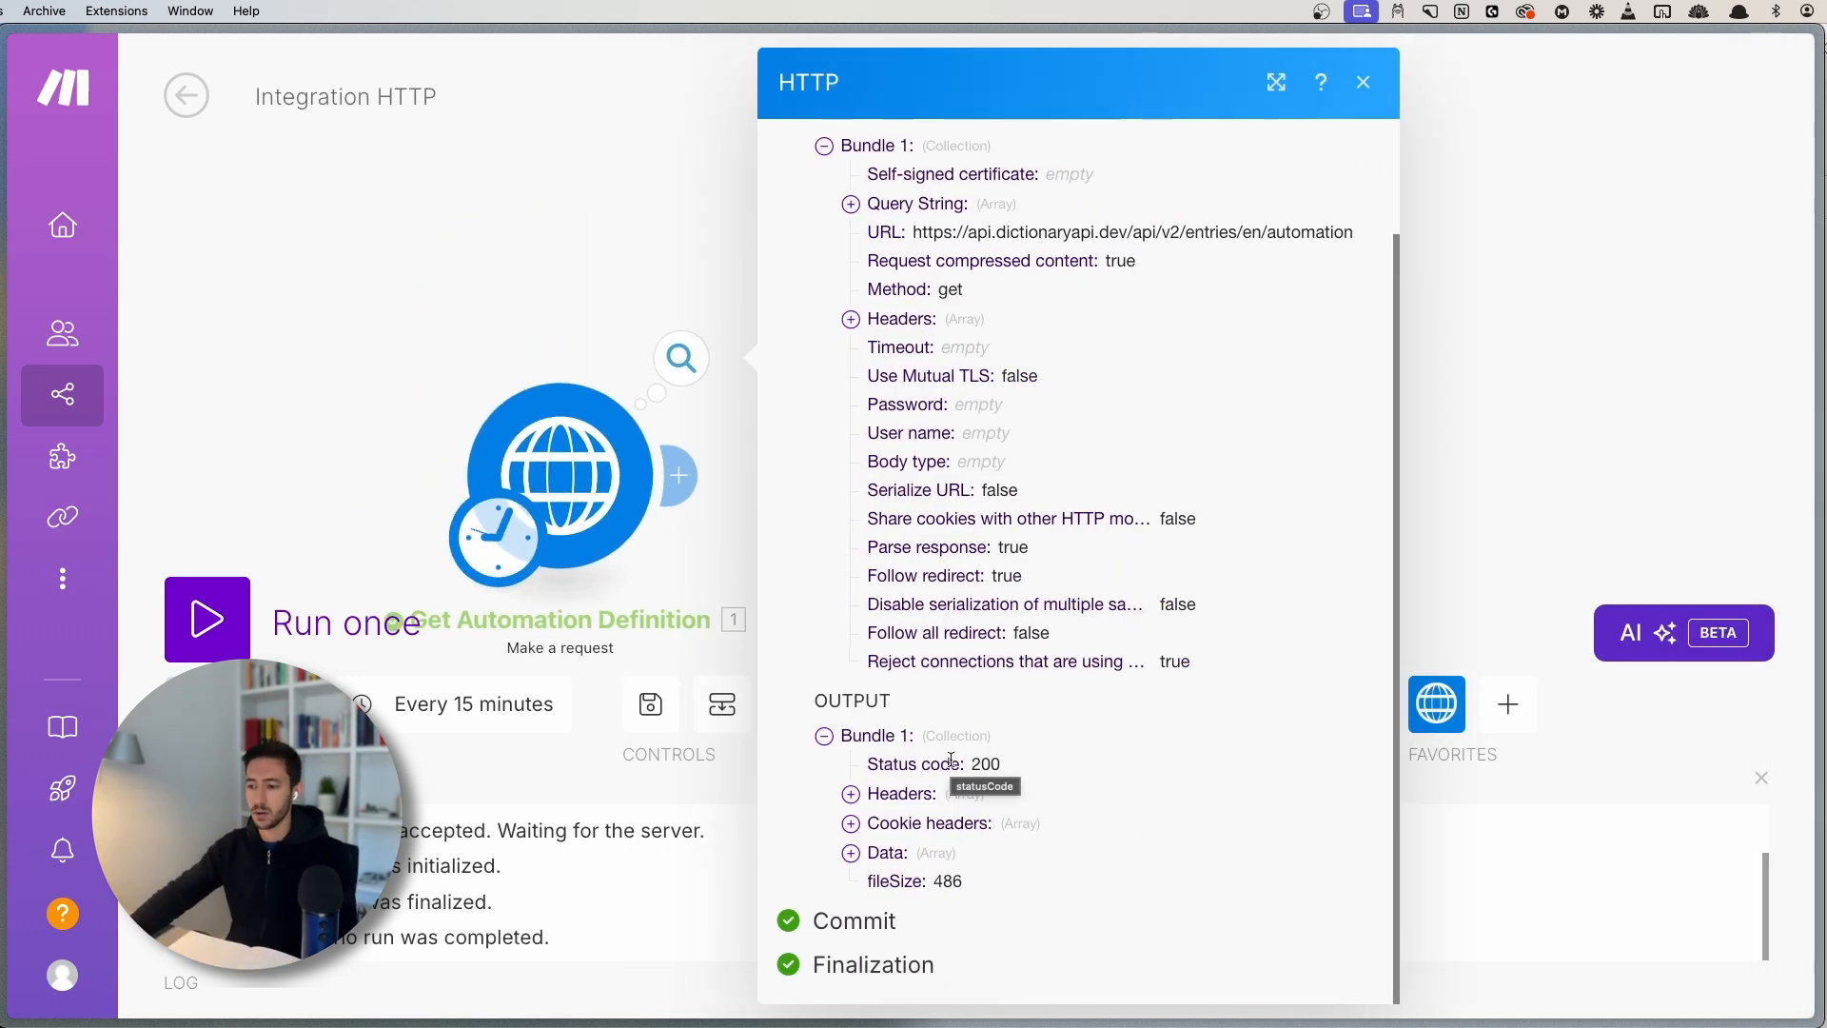
pyautogui.moveTo(869, 763); pyautogui.dragTo(955, 761)
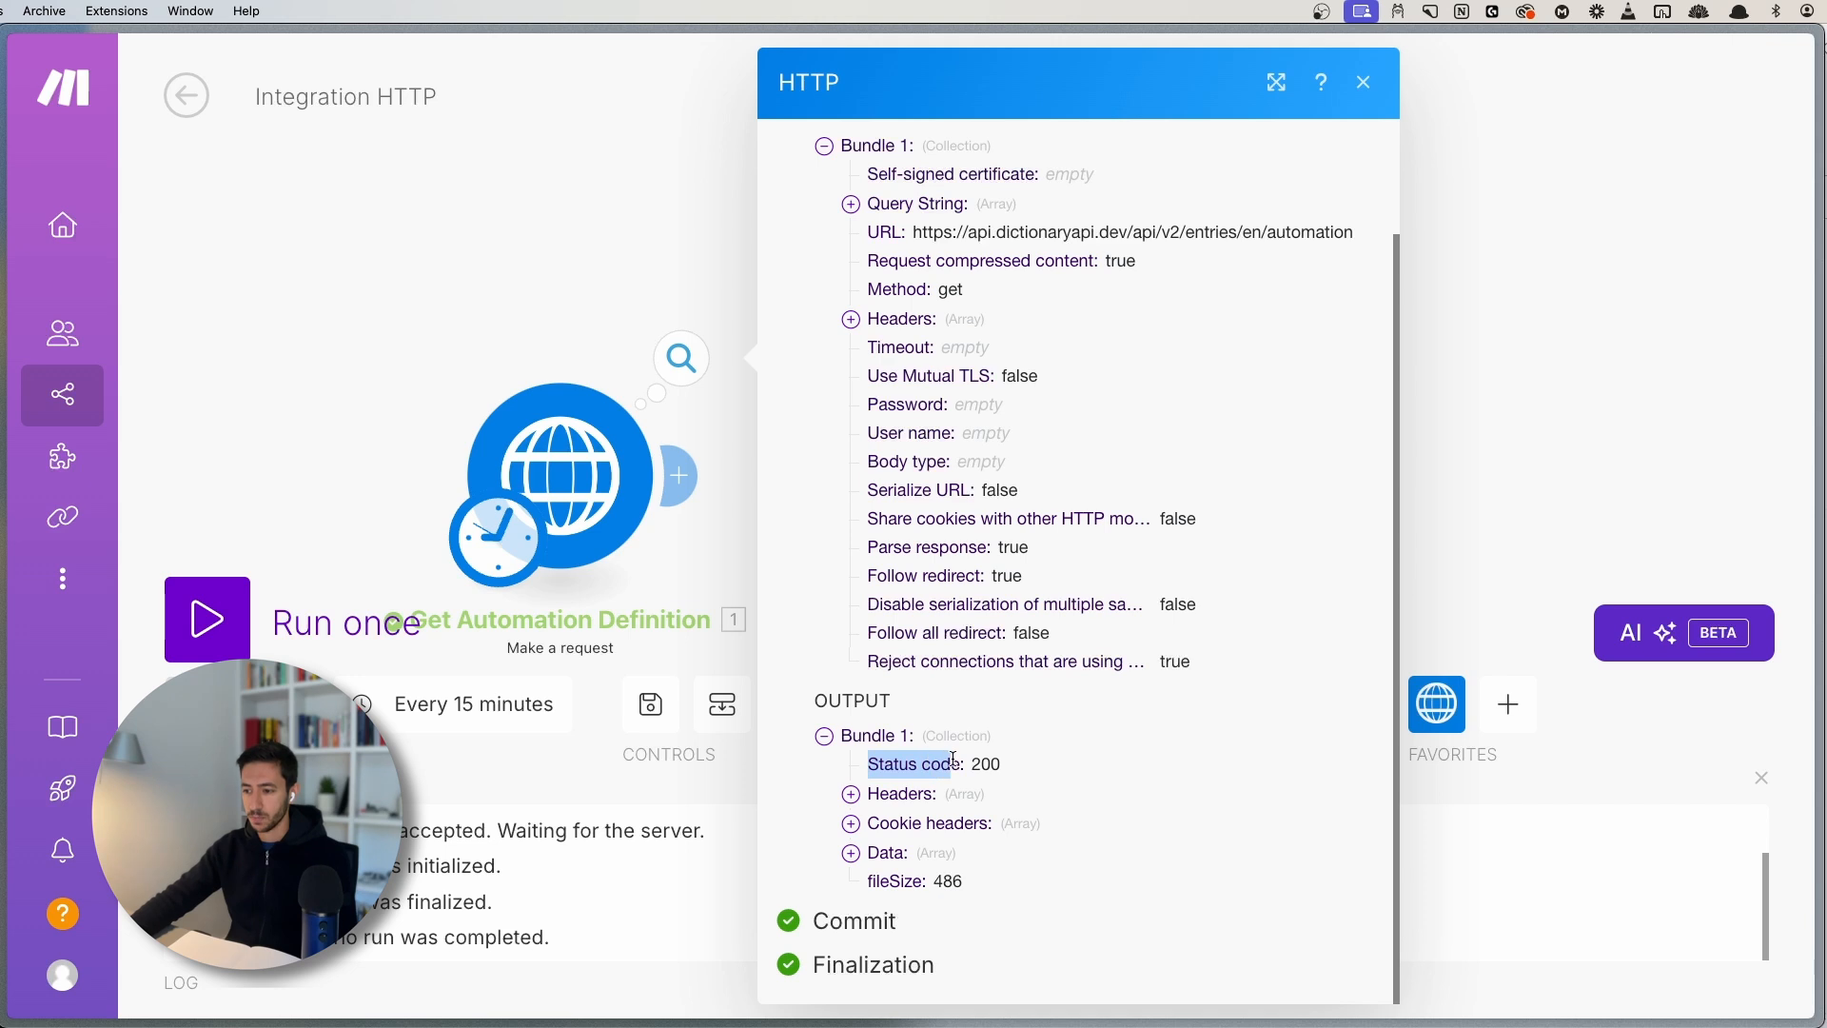
pyautogui.doubleClick(990, 762)
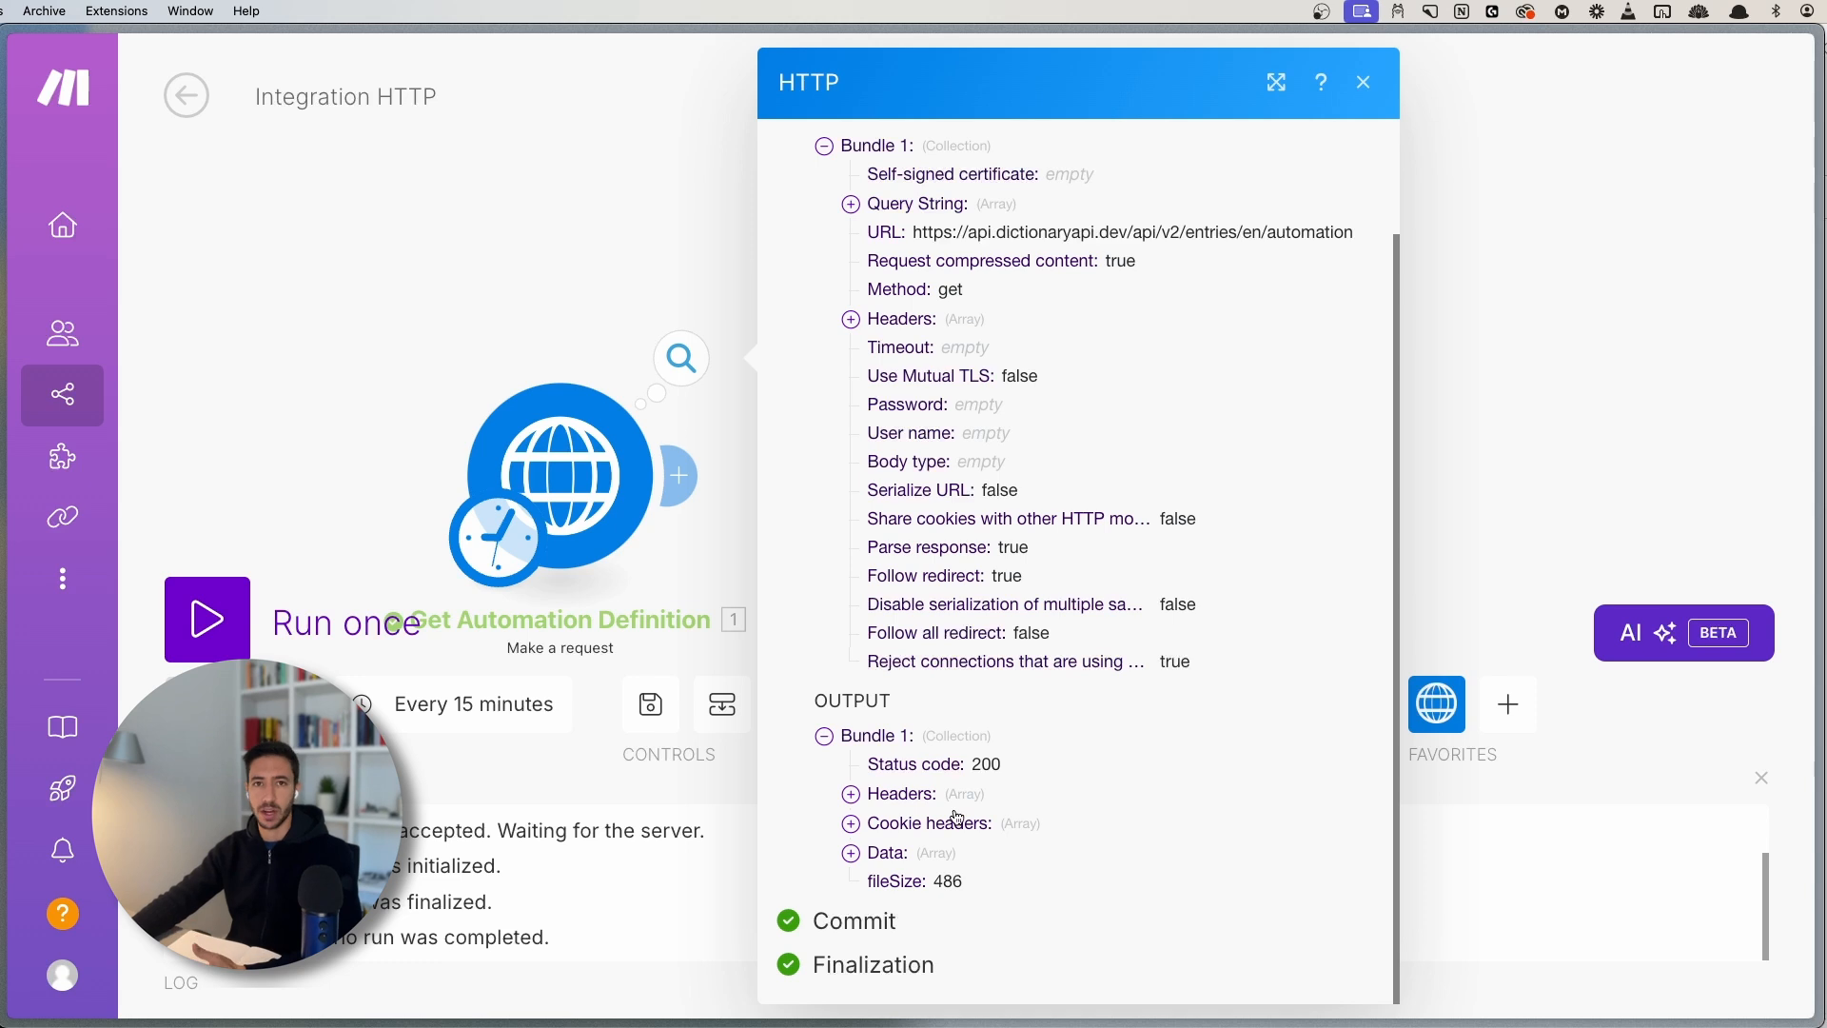
# - Expand the output Data and its first item, highlighting the returned word 'automation'
pyautogui.click(930, 794)
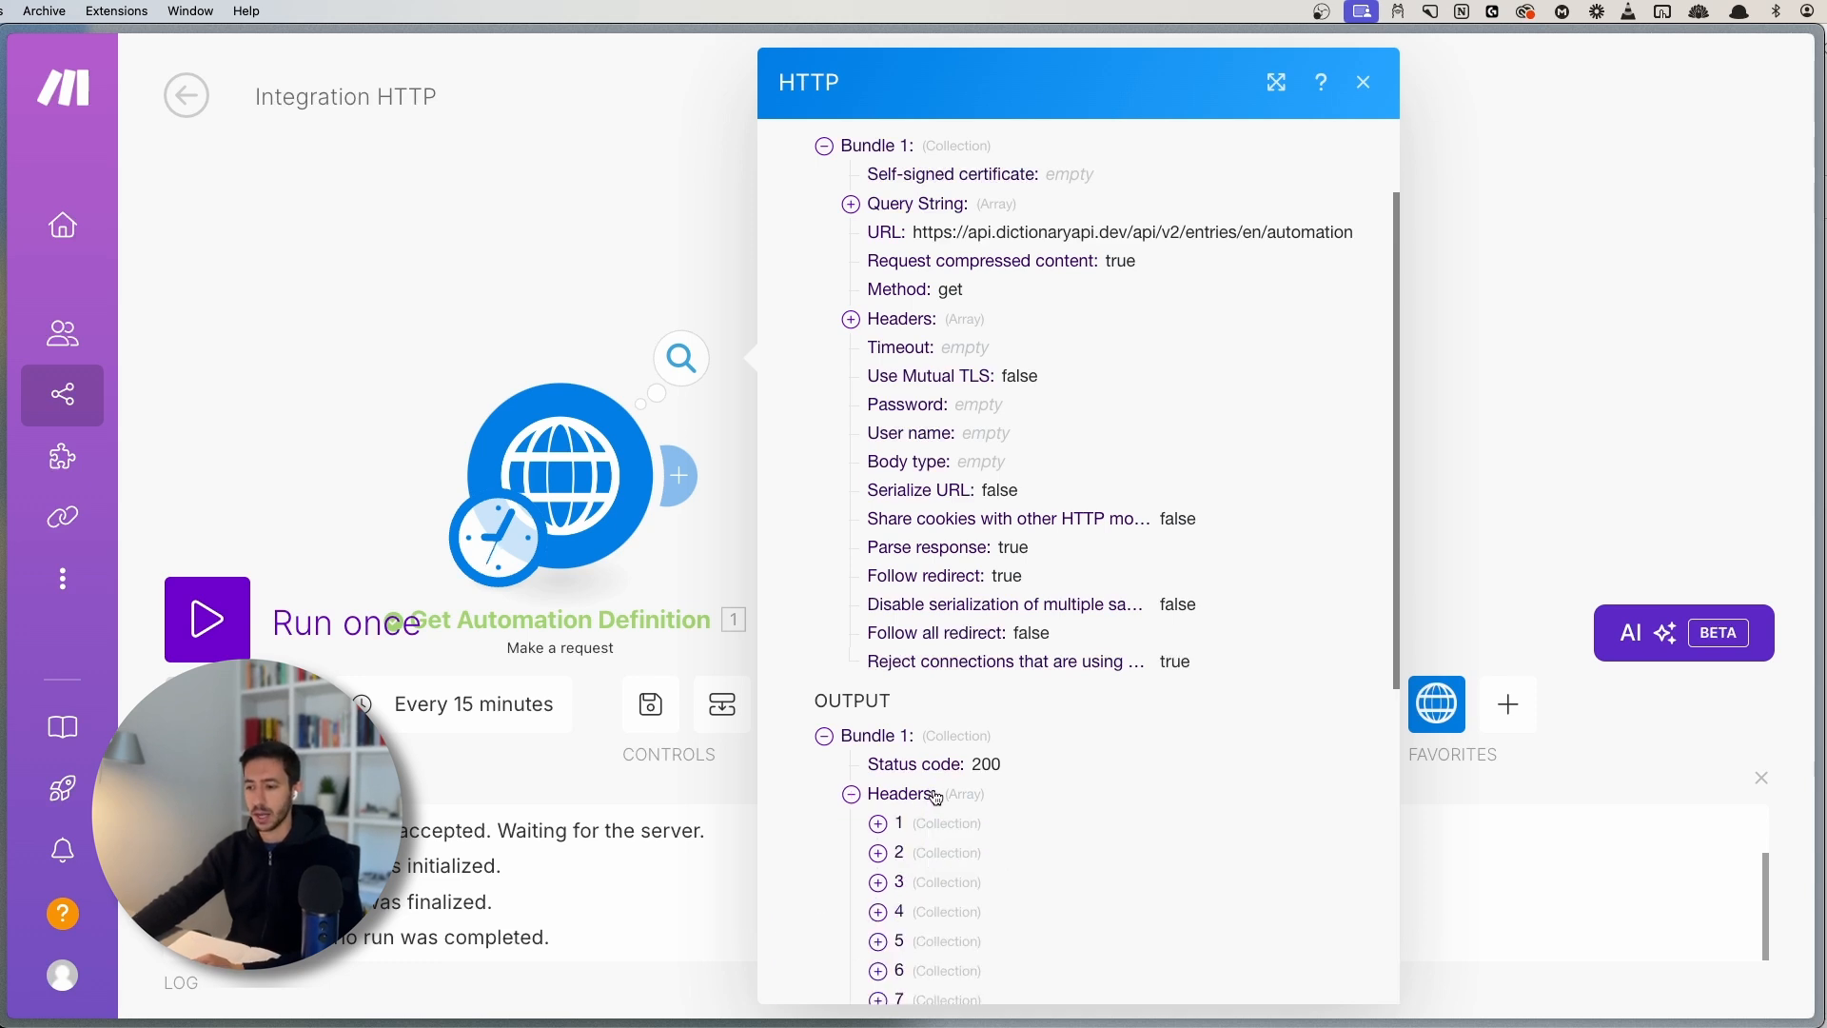
pyautogui.click(936, 793)
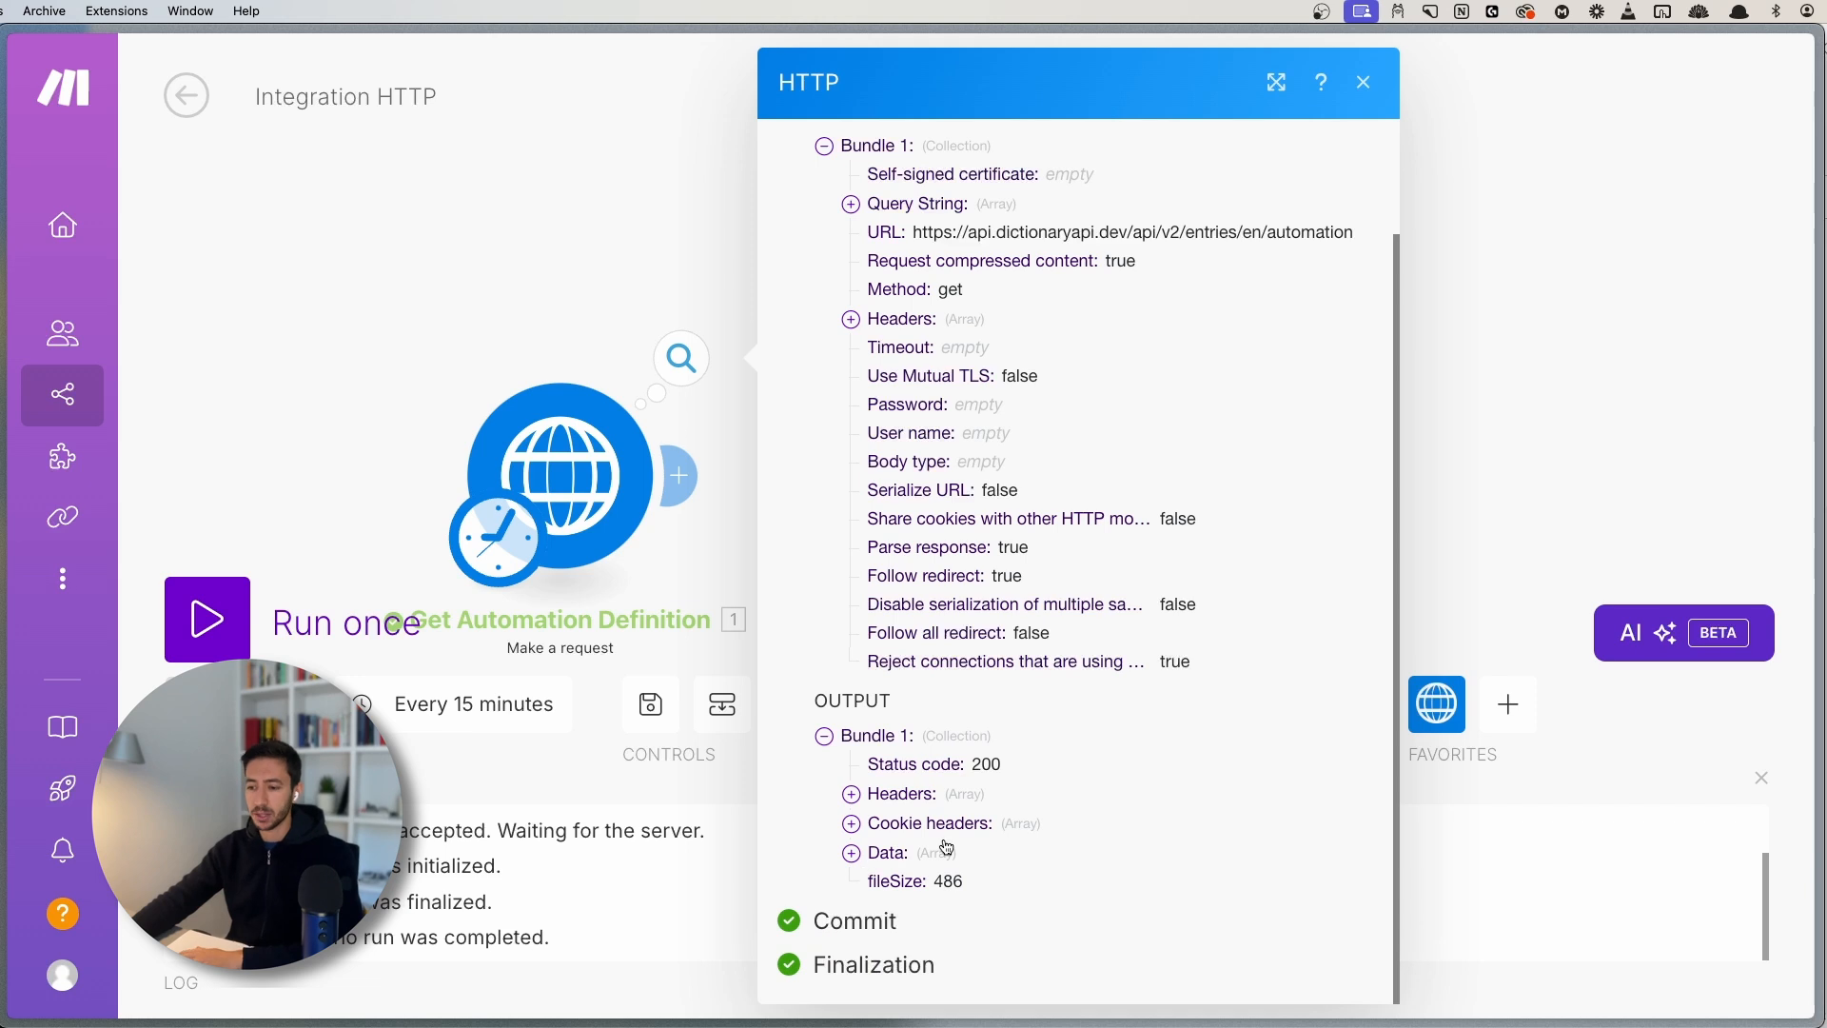
pyautogui.click(886, 856)
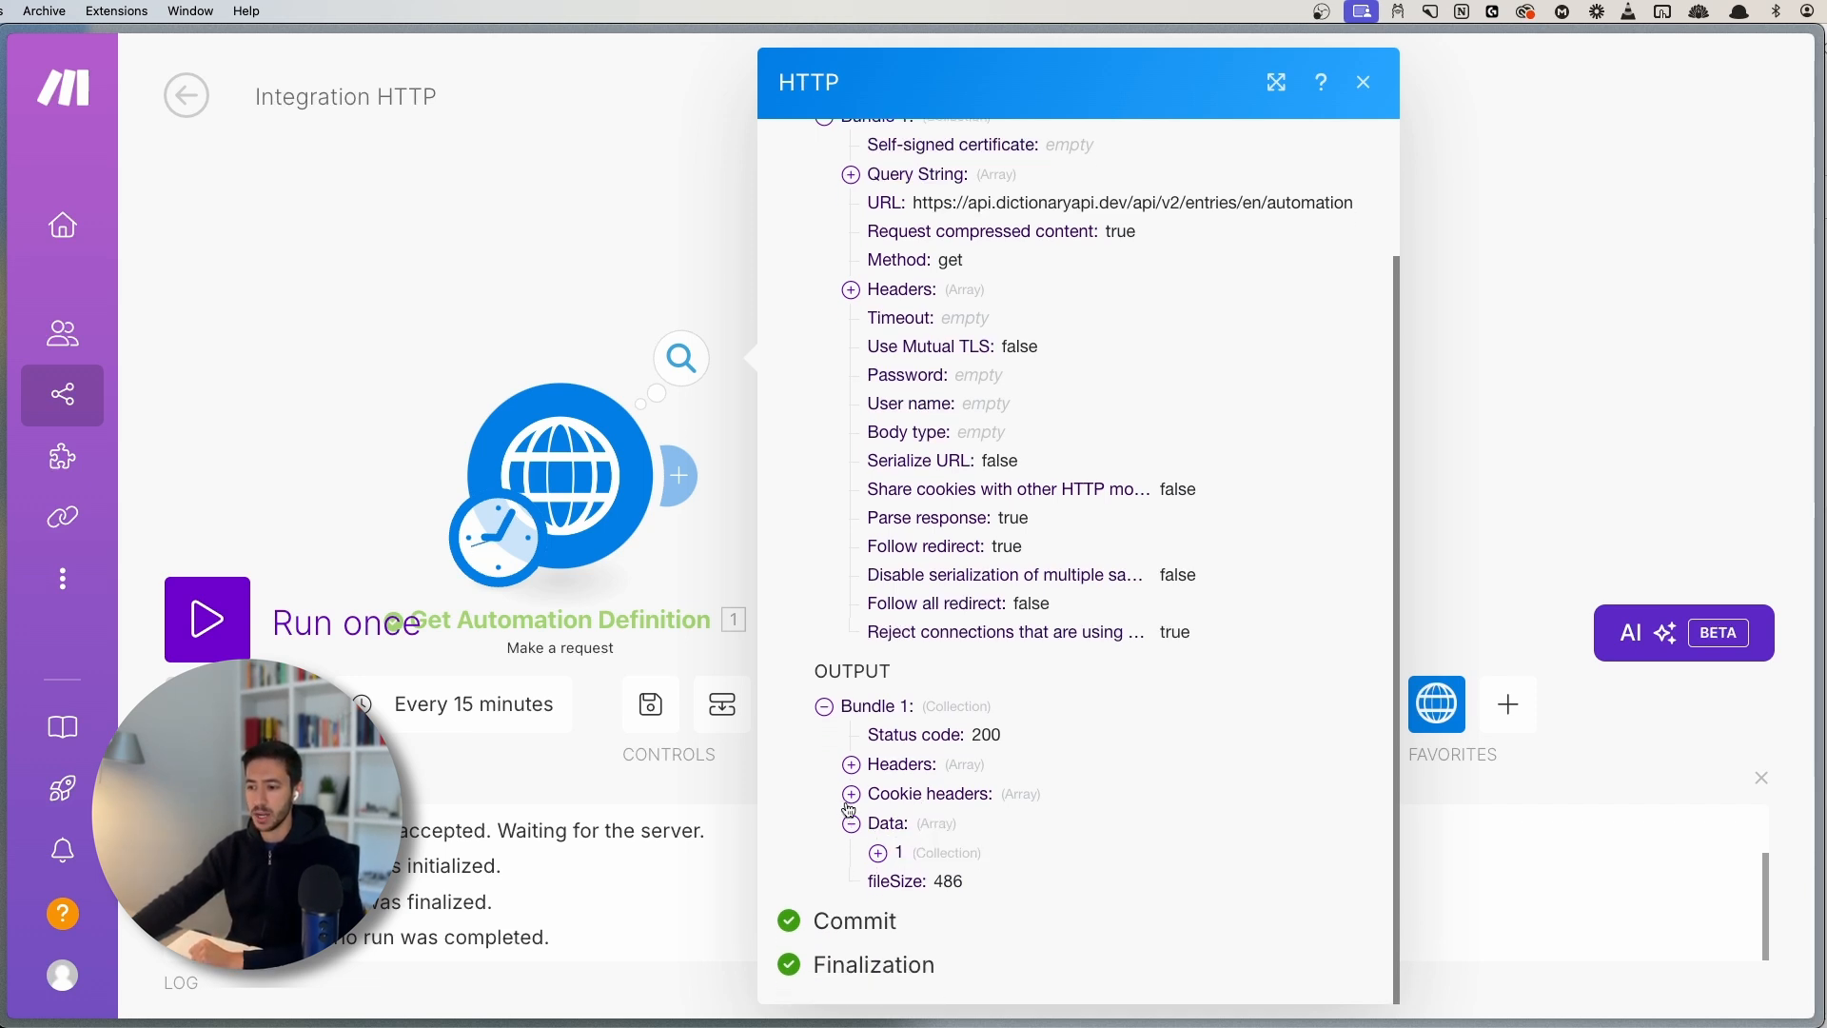
pyautogui.click(880, 854)
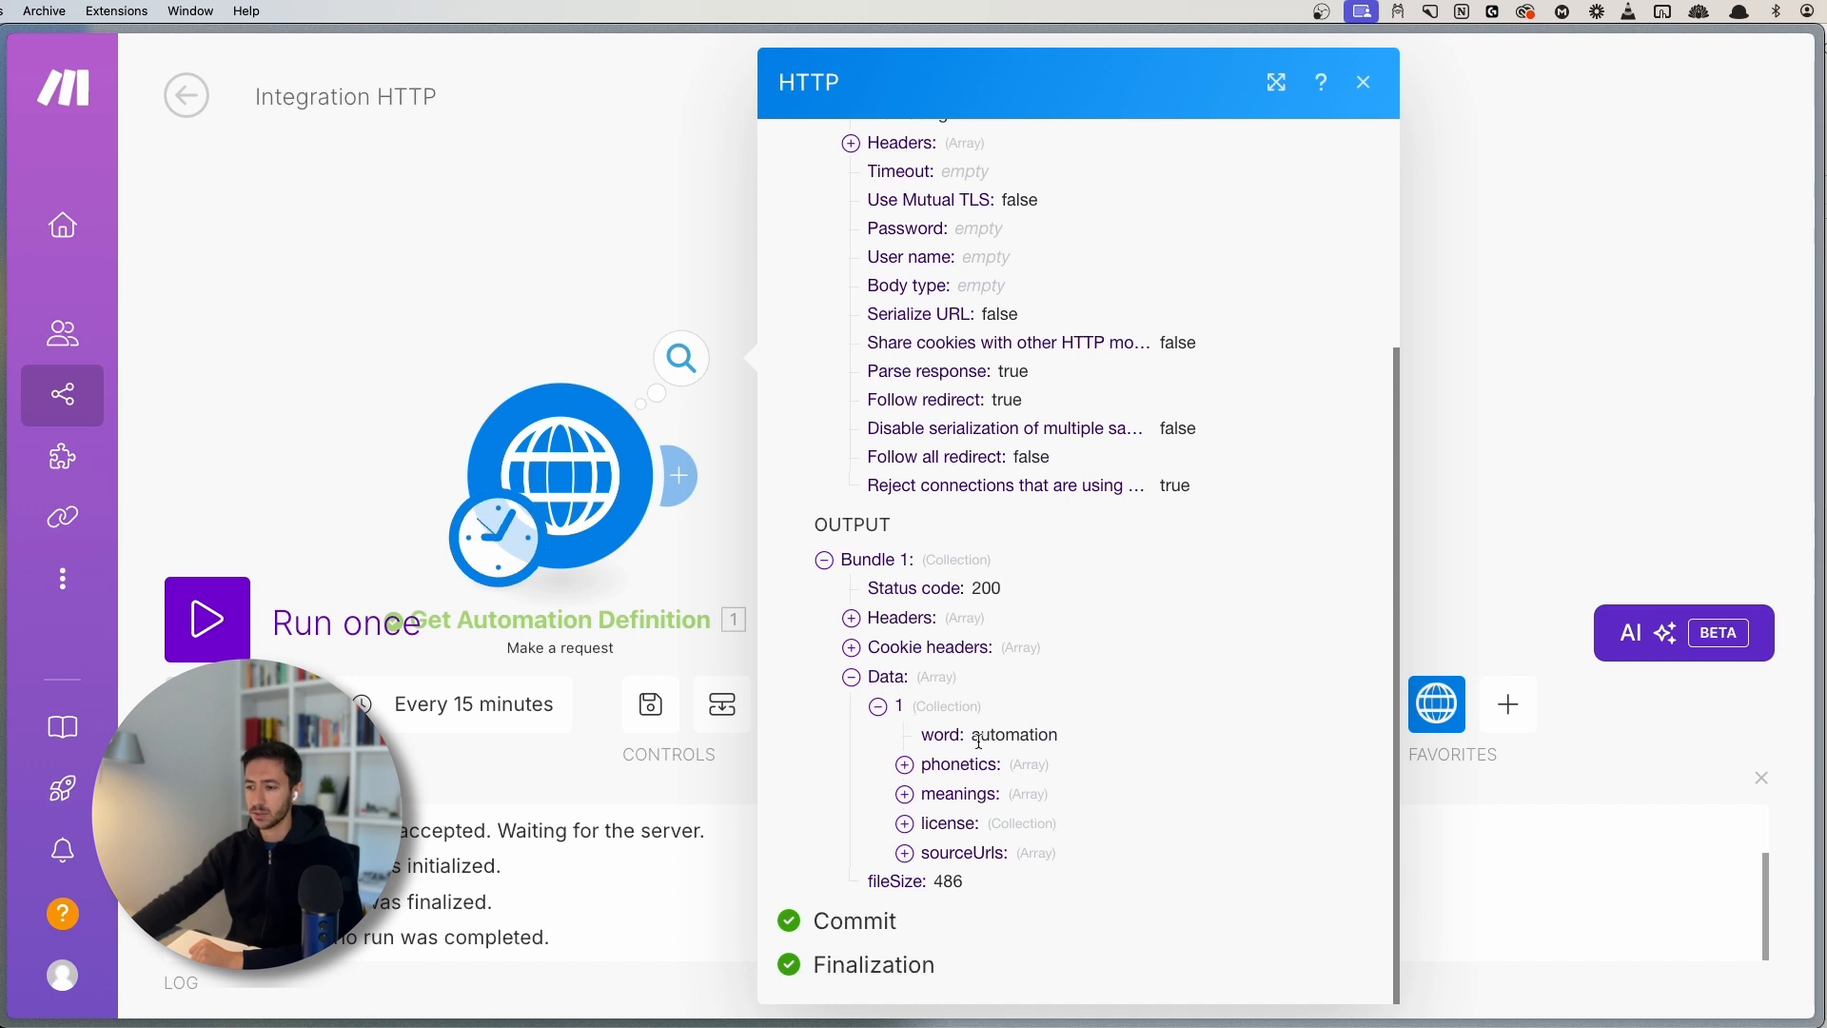
pyautogui.doubleClick(946, 736)
pyautogui.doubleClick(1005, 734)
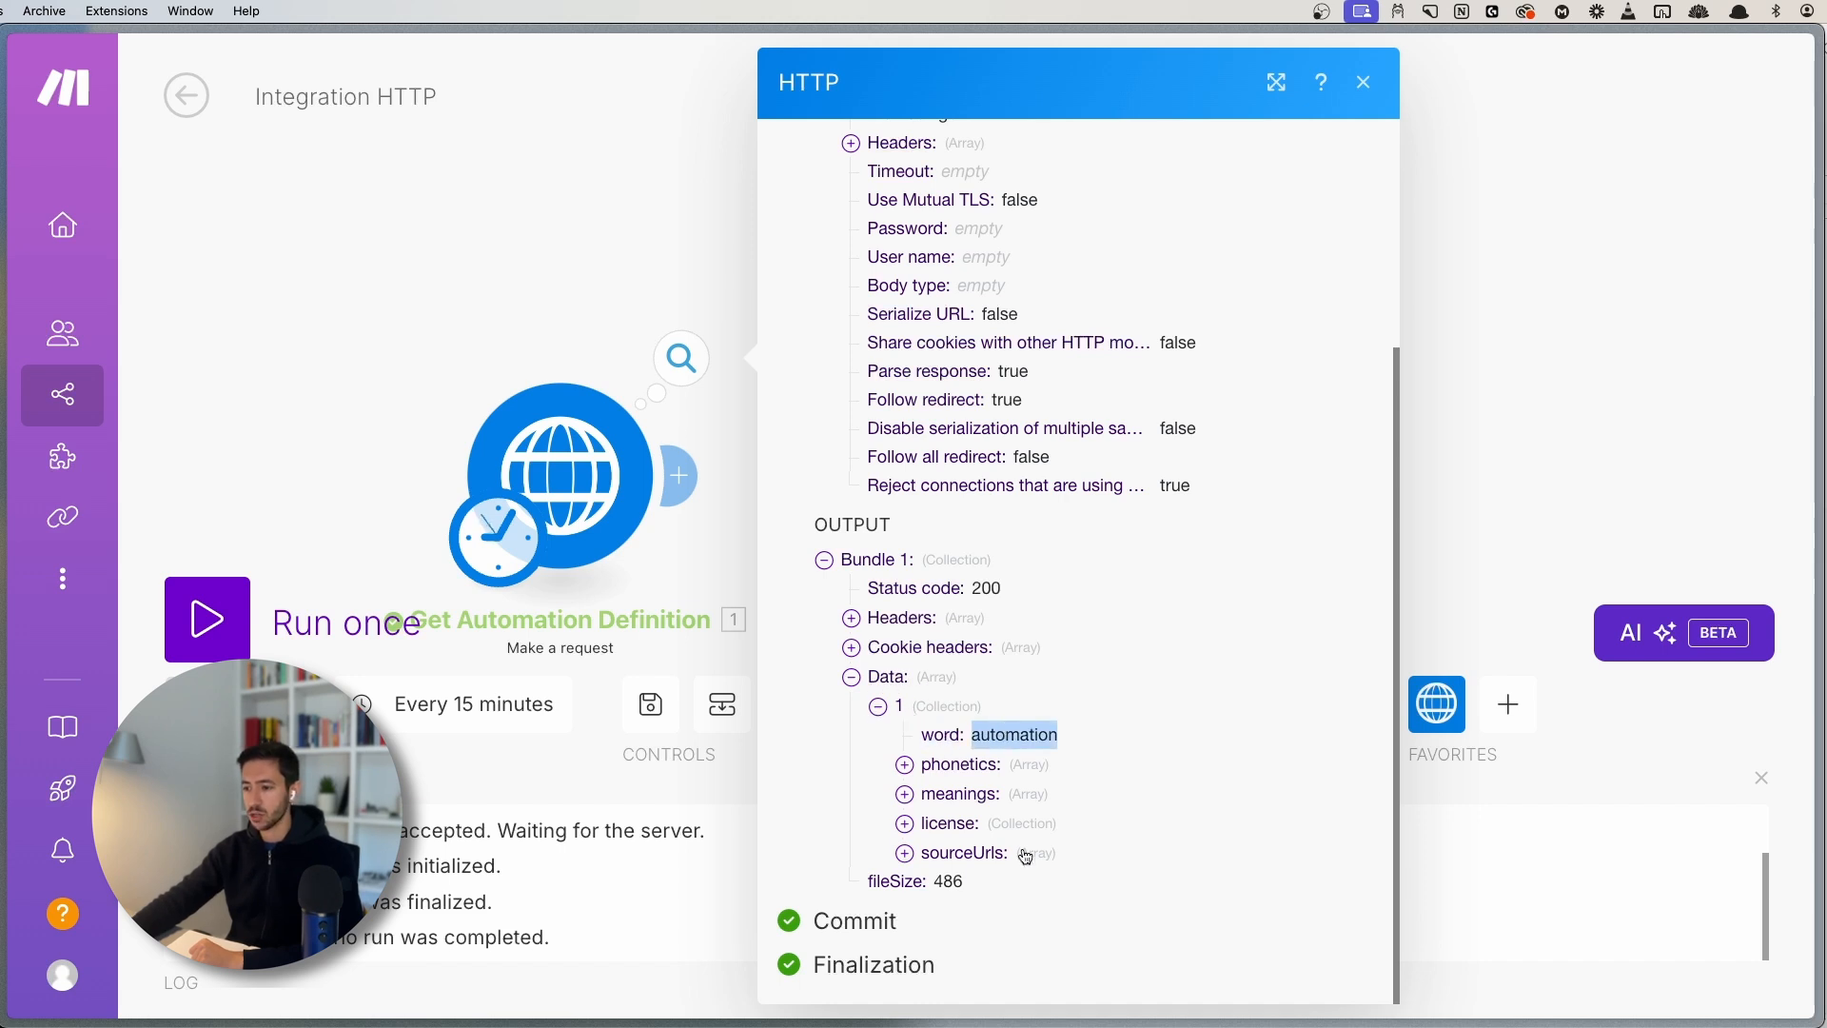
# - Expand meanings > 1 > definitions > 1 and highlight the definition text
pyautogui.click(966, 797)
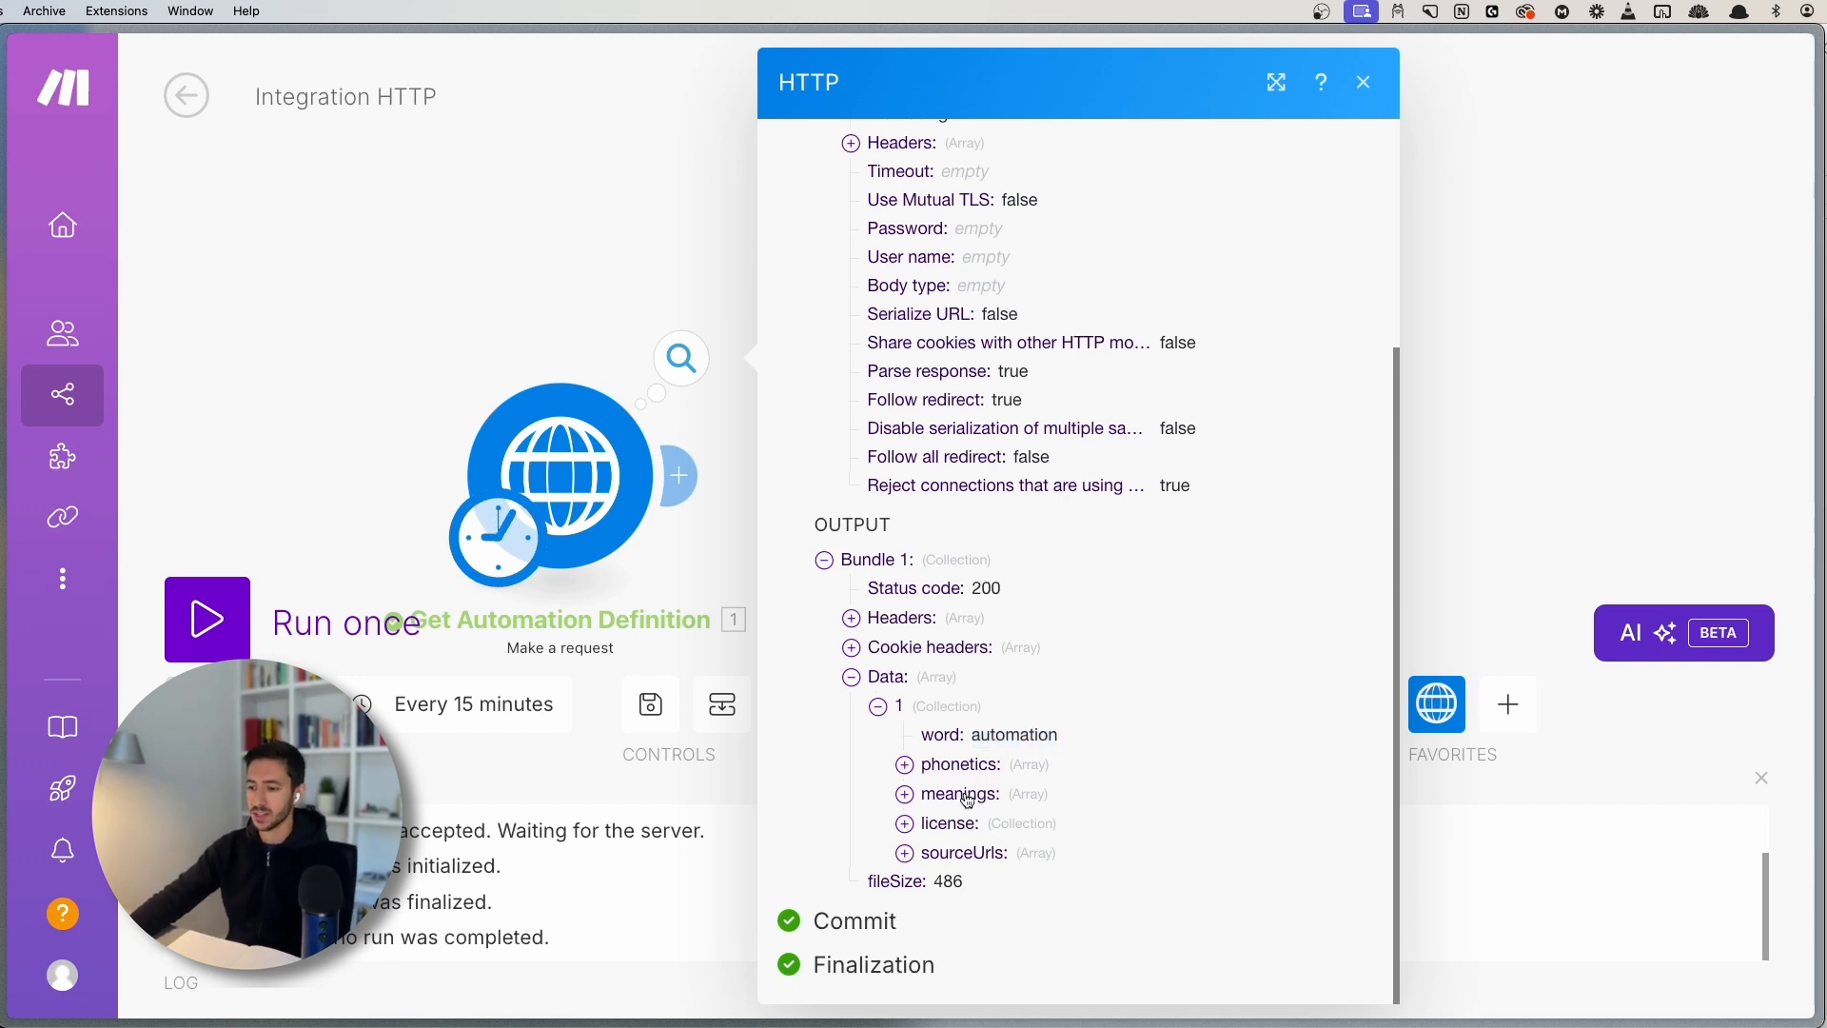
pyautogui.click(964, 820)
pyautogui.scroll(-3, 981, 762)
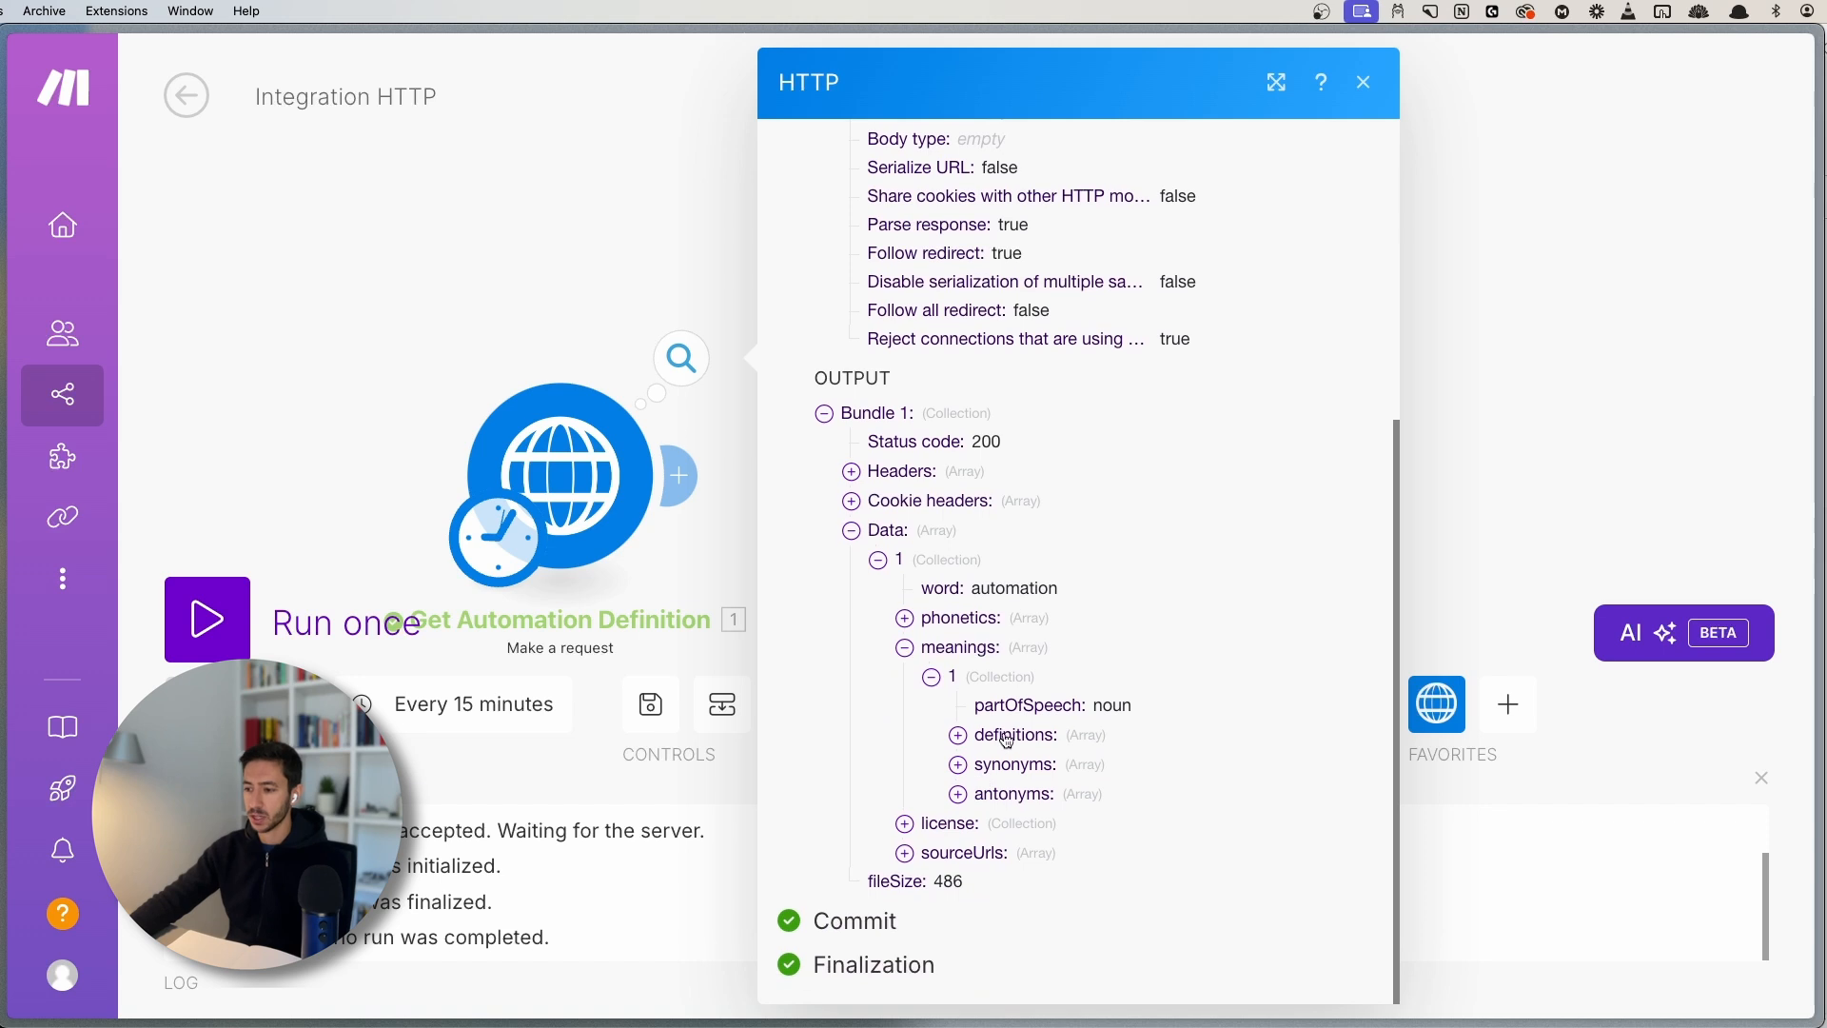
pyautogui.click(1009, 738)
pyautogui.click(986, 764)
pyautogui.scroll(-5, 1174, 612)
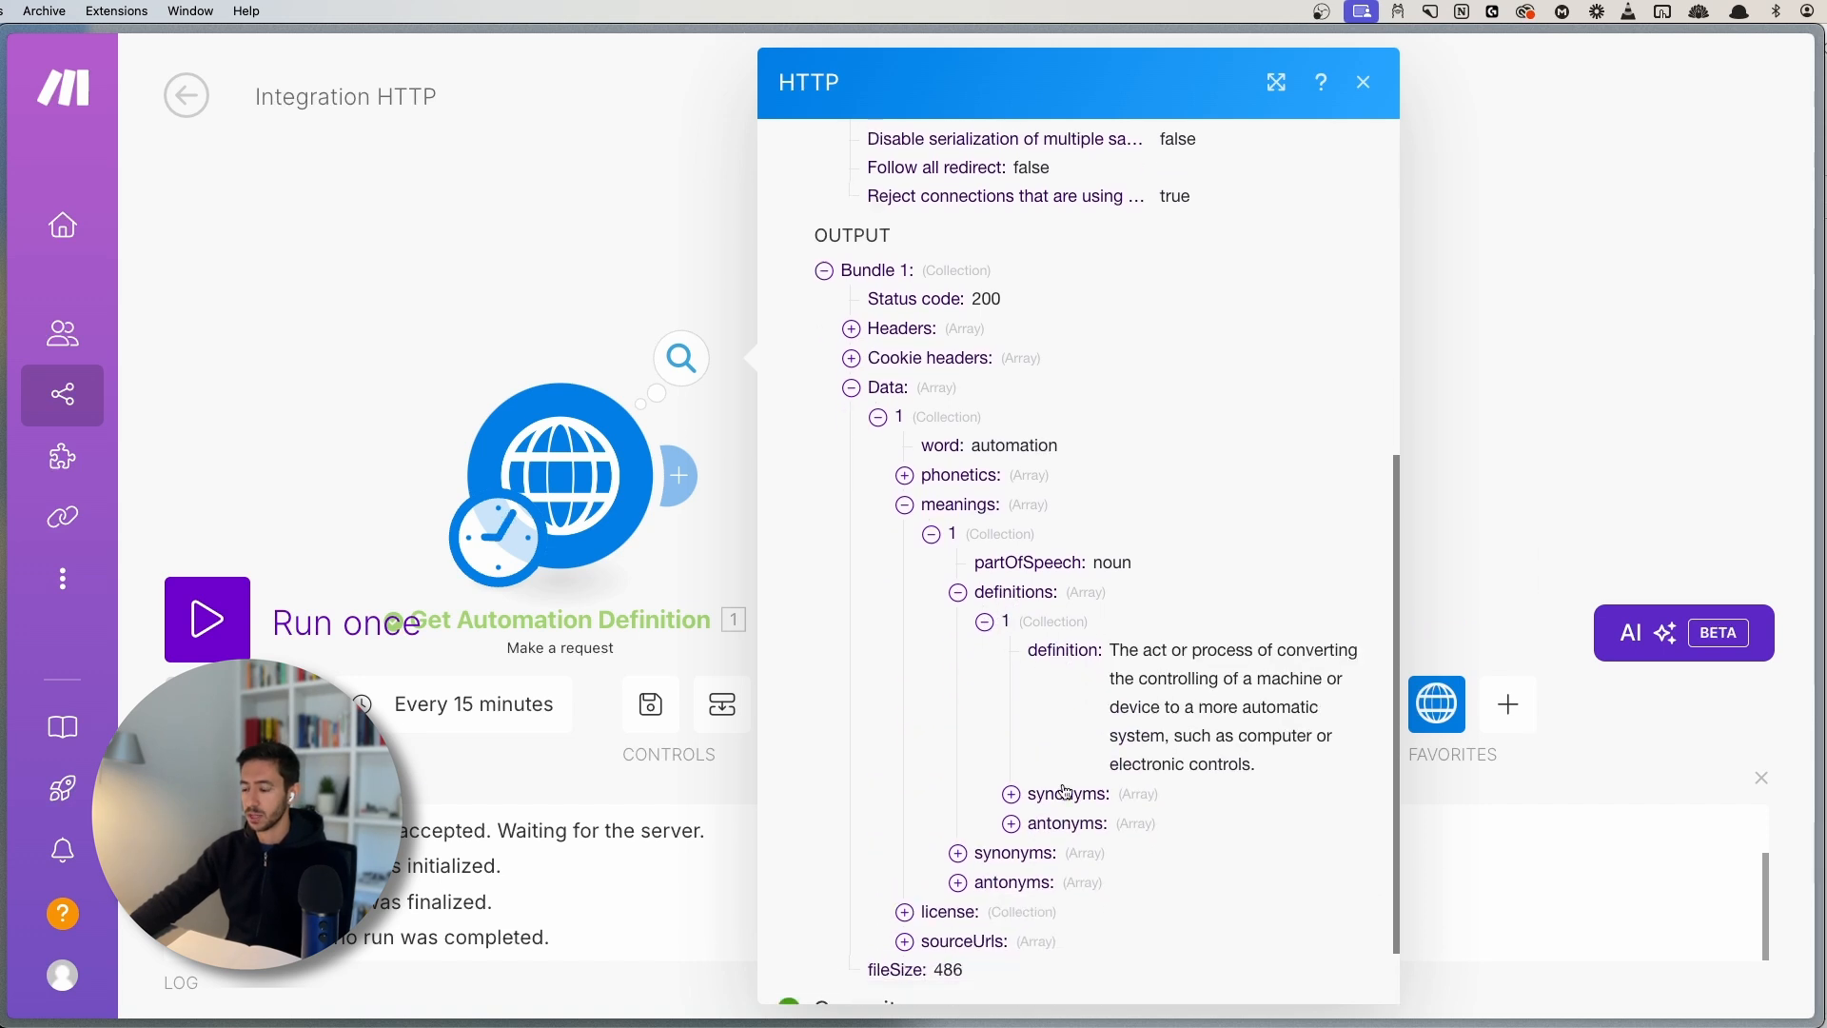
pyautogui.moveTo(1115, 559); pyautogui.dragTo(1268, 673)
pyautogui.click(1135, 564)
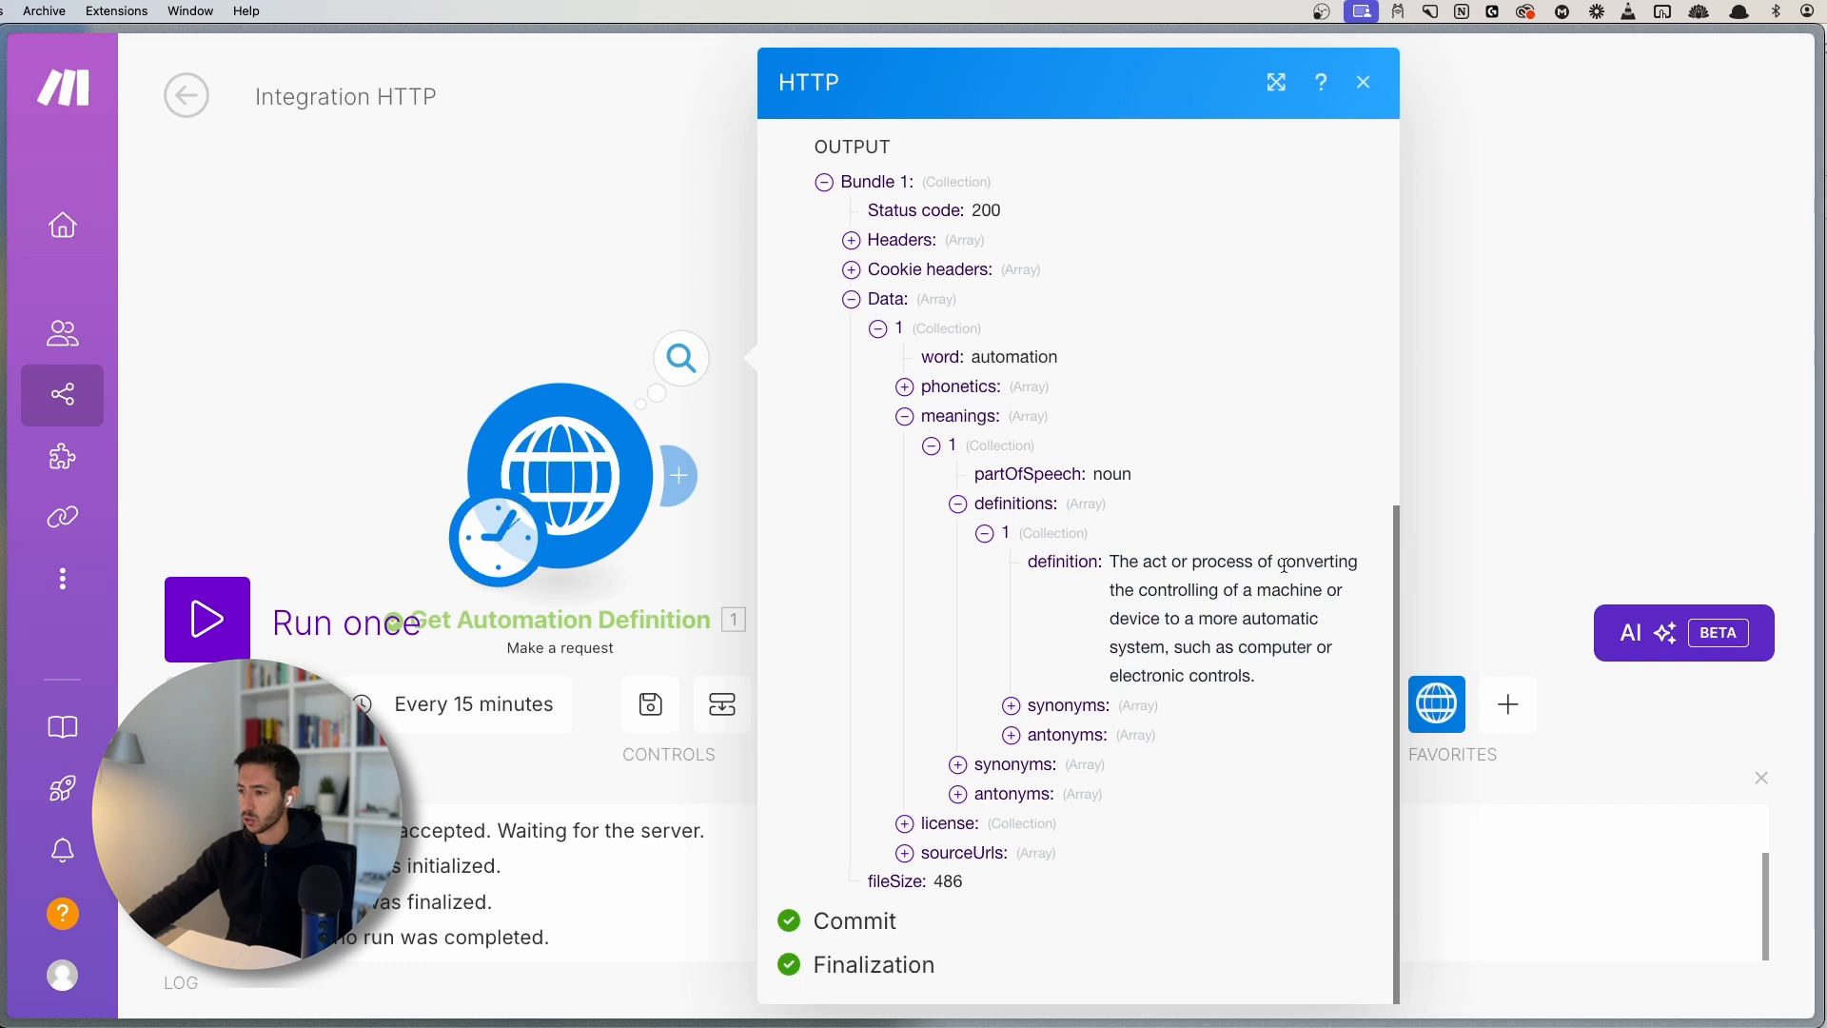
pyautogui.moveTo(1148, 587); pyautogui.dragTo(1179, 647)
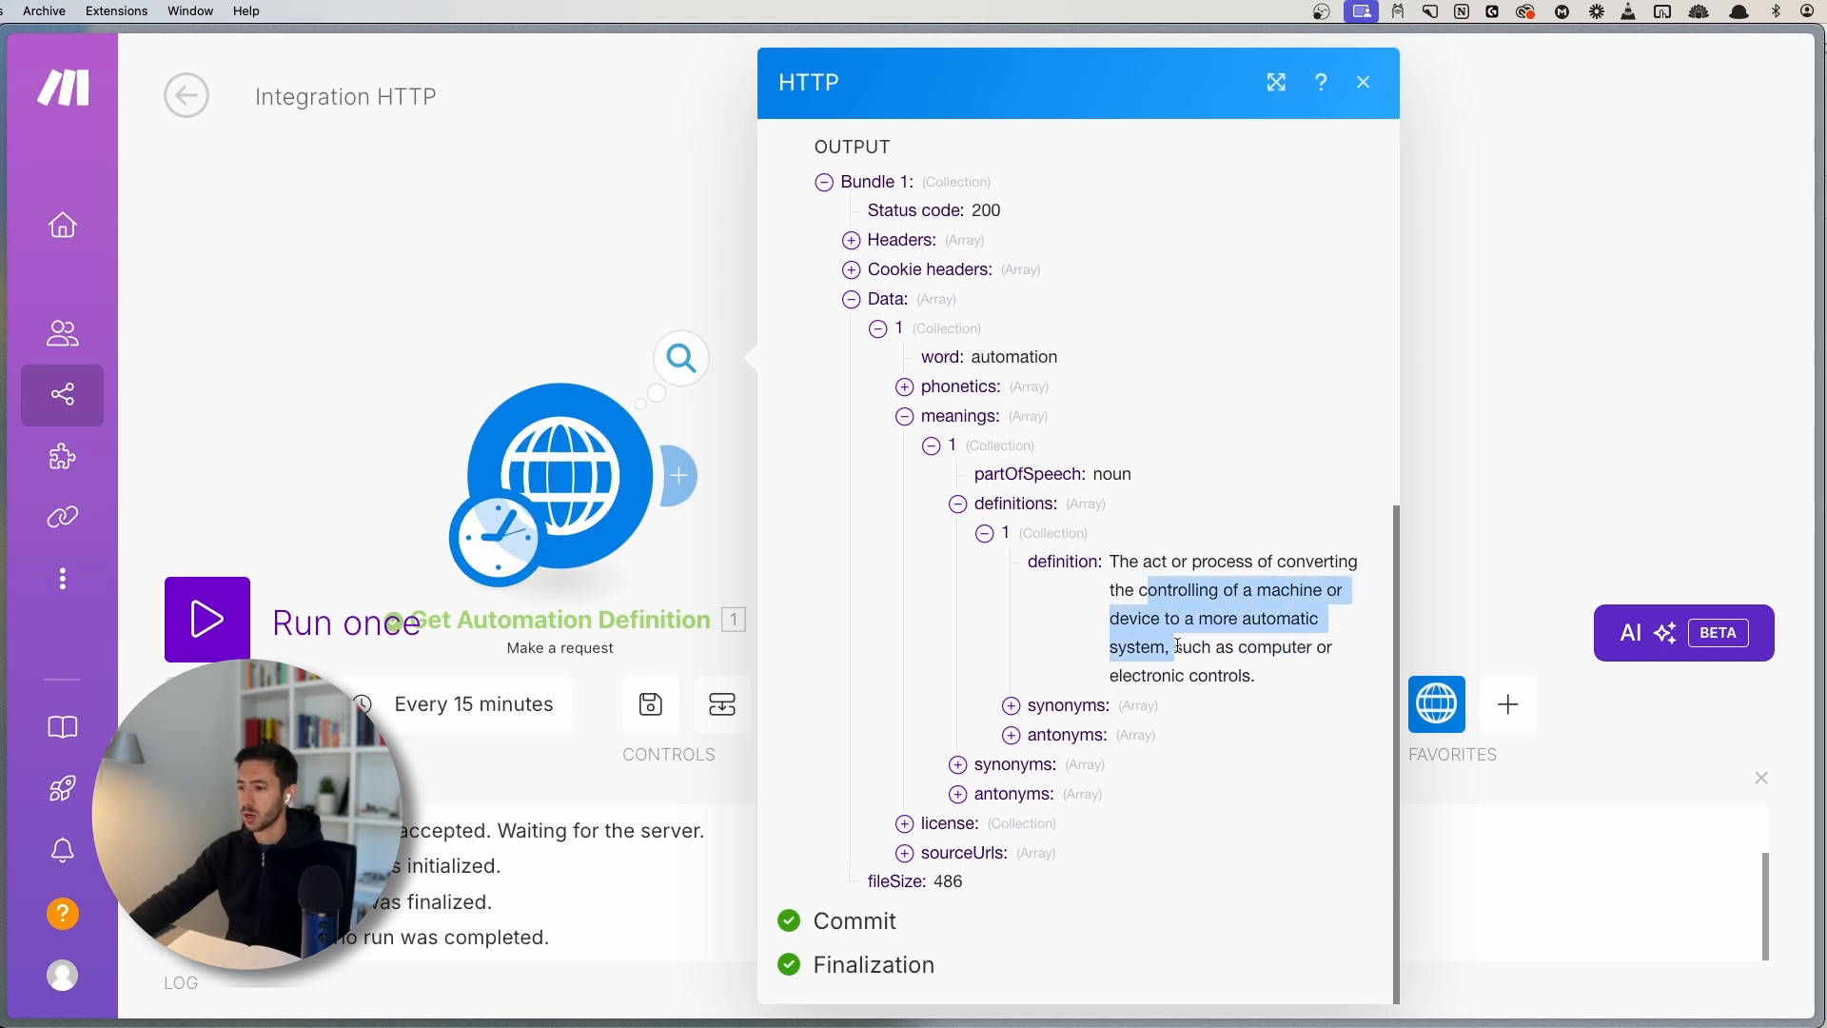
pyautogui.click(1181, 649)
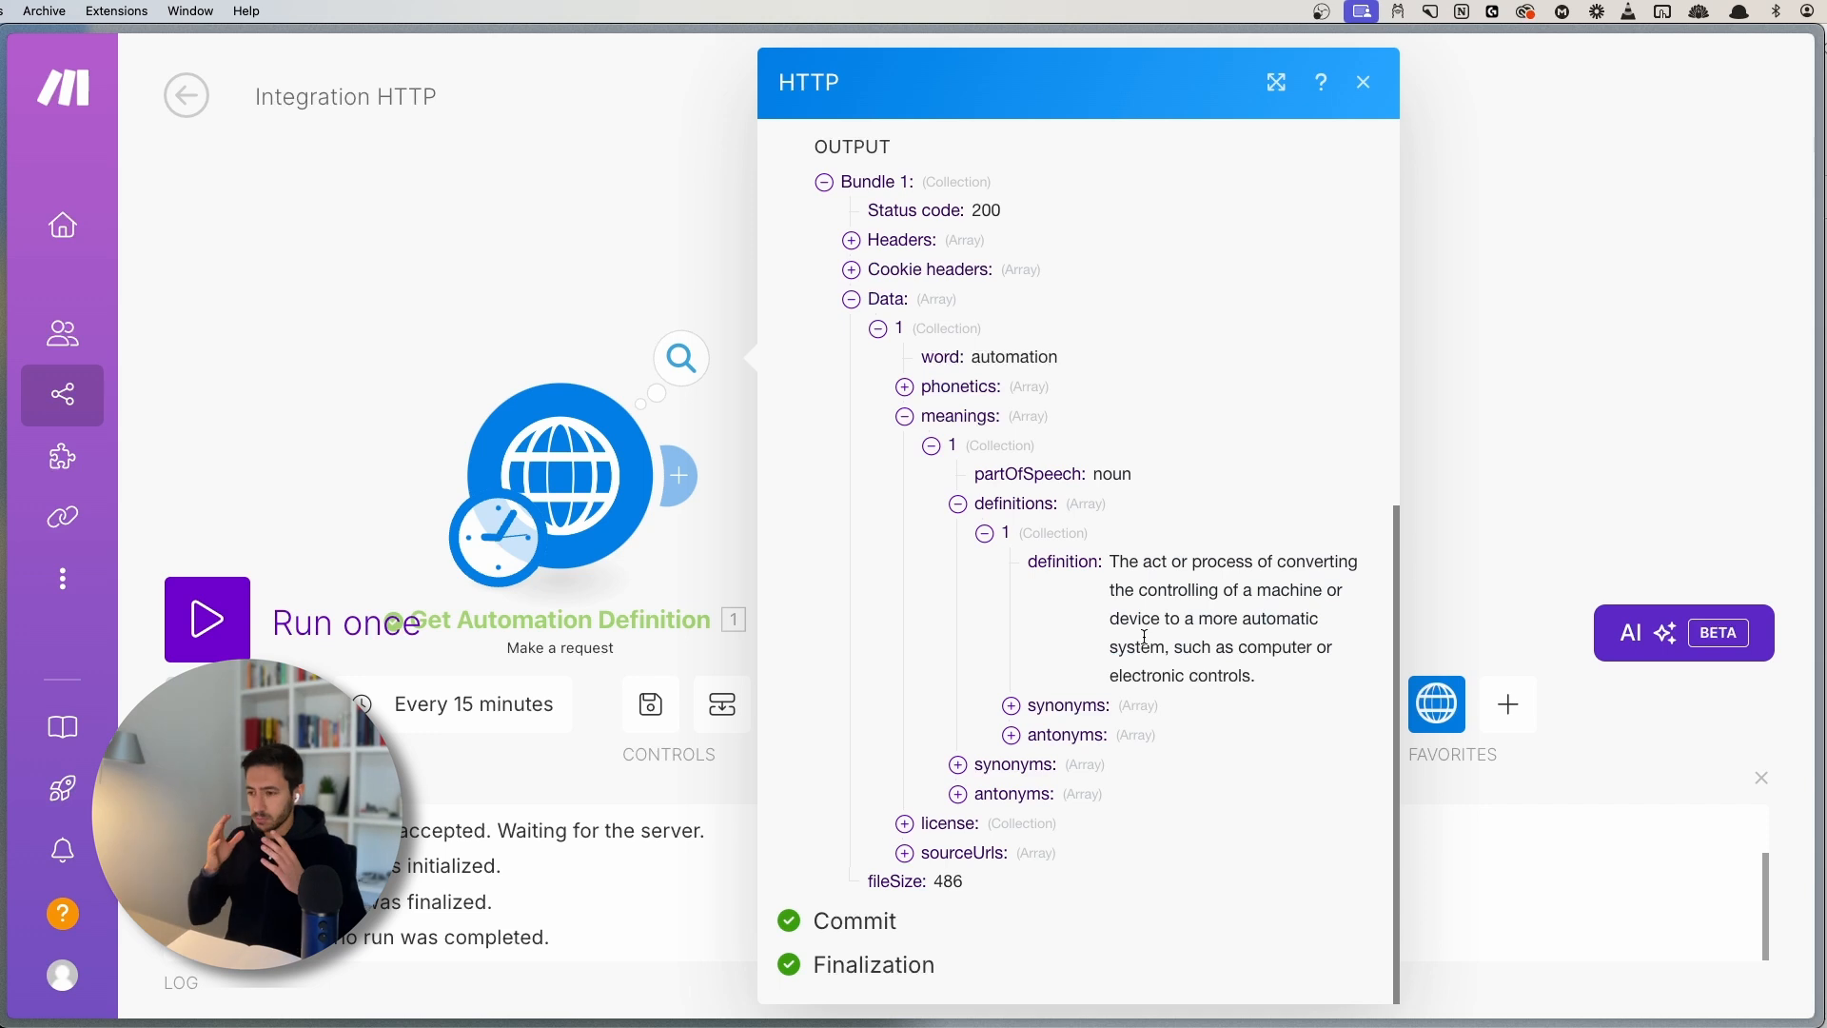
# - Close the run output details and reopen the module's output inspector
pyautogui.scroll(2, 899, 471)
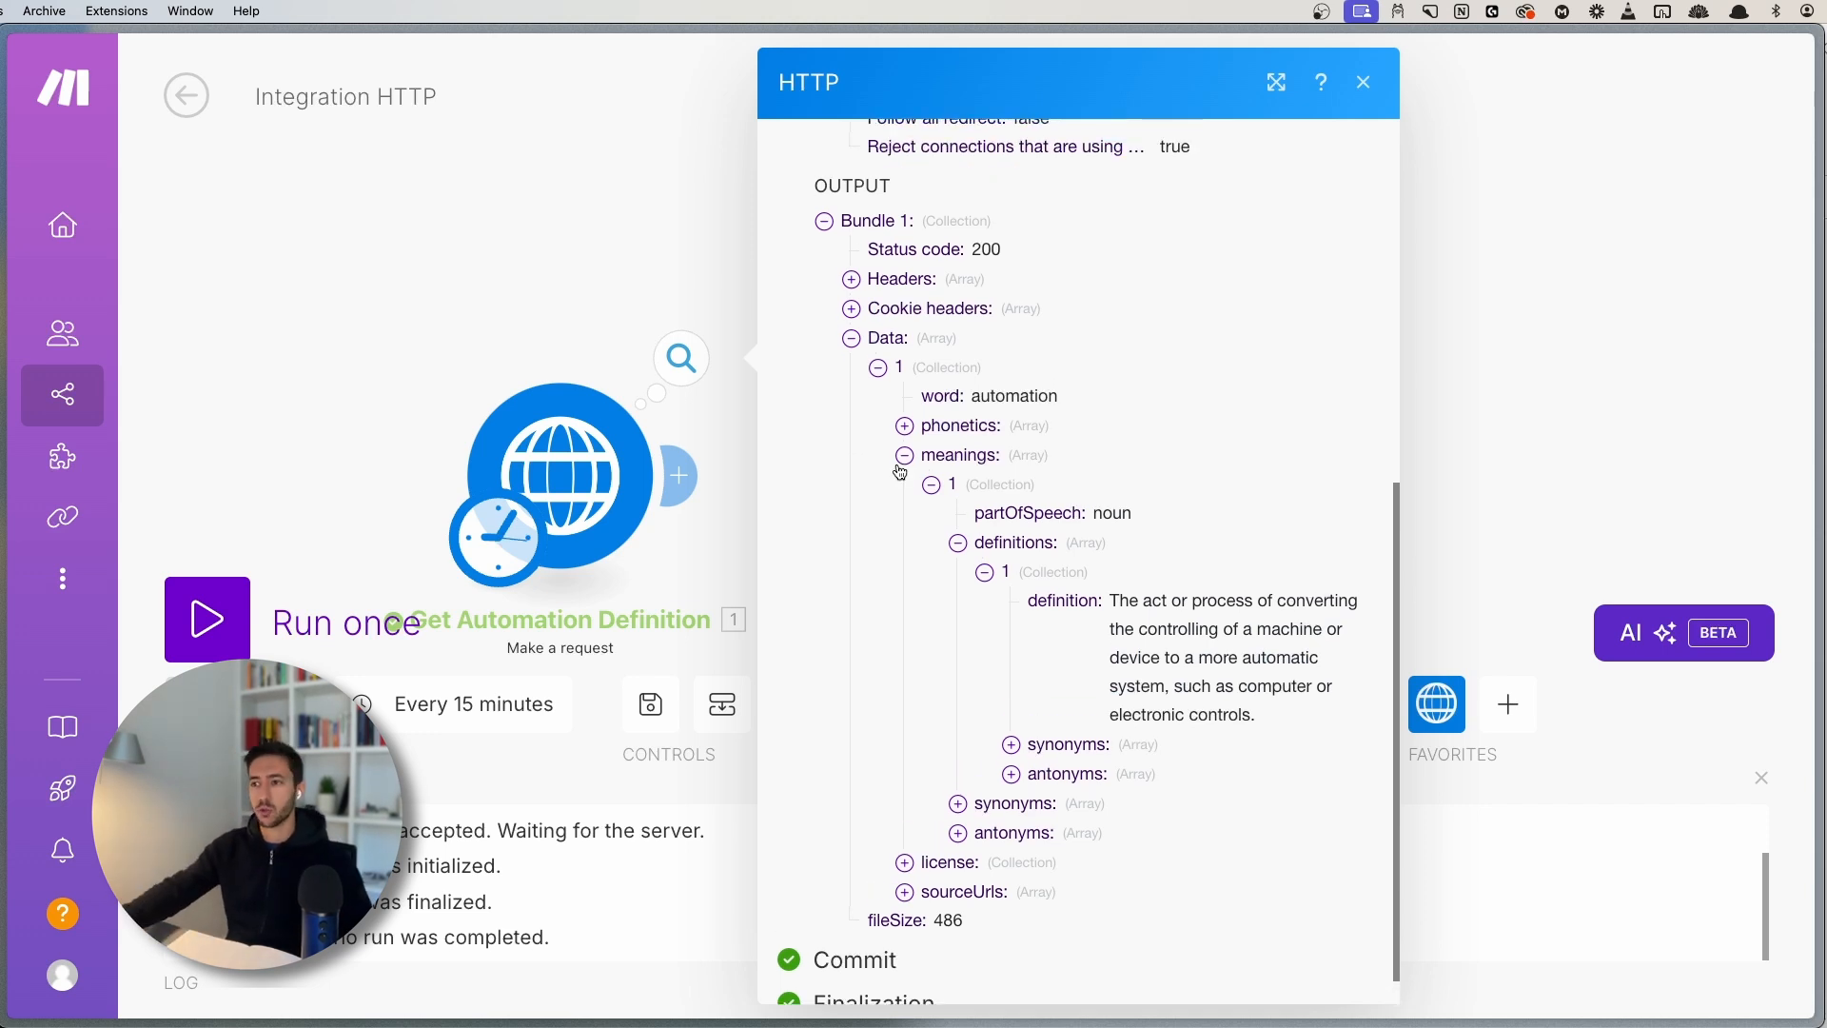
pyautogui.scroll(10, 1006, 471)
pyautogui.click(614, 290)
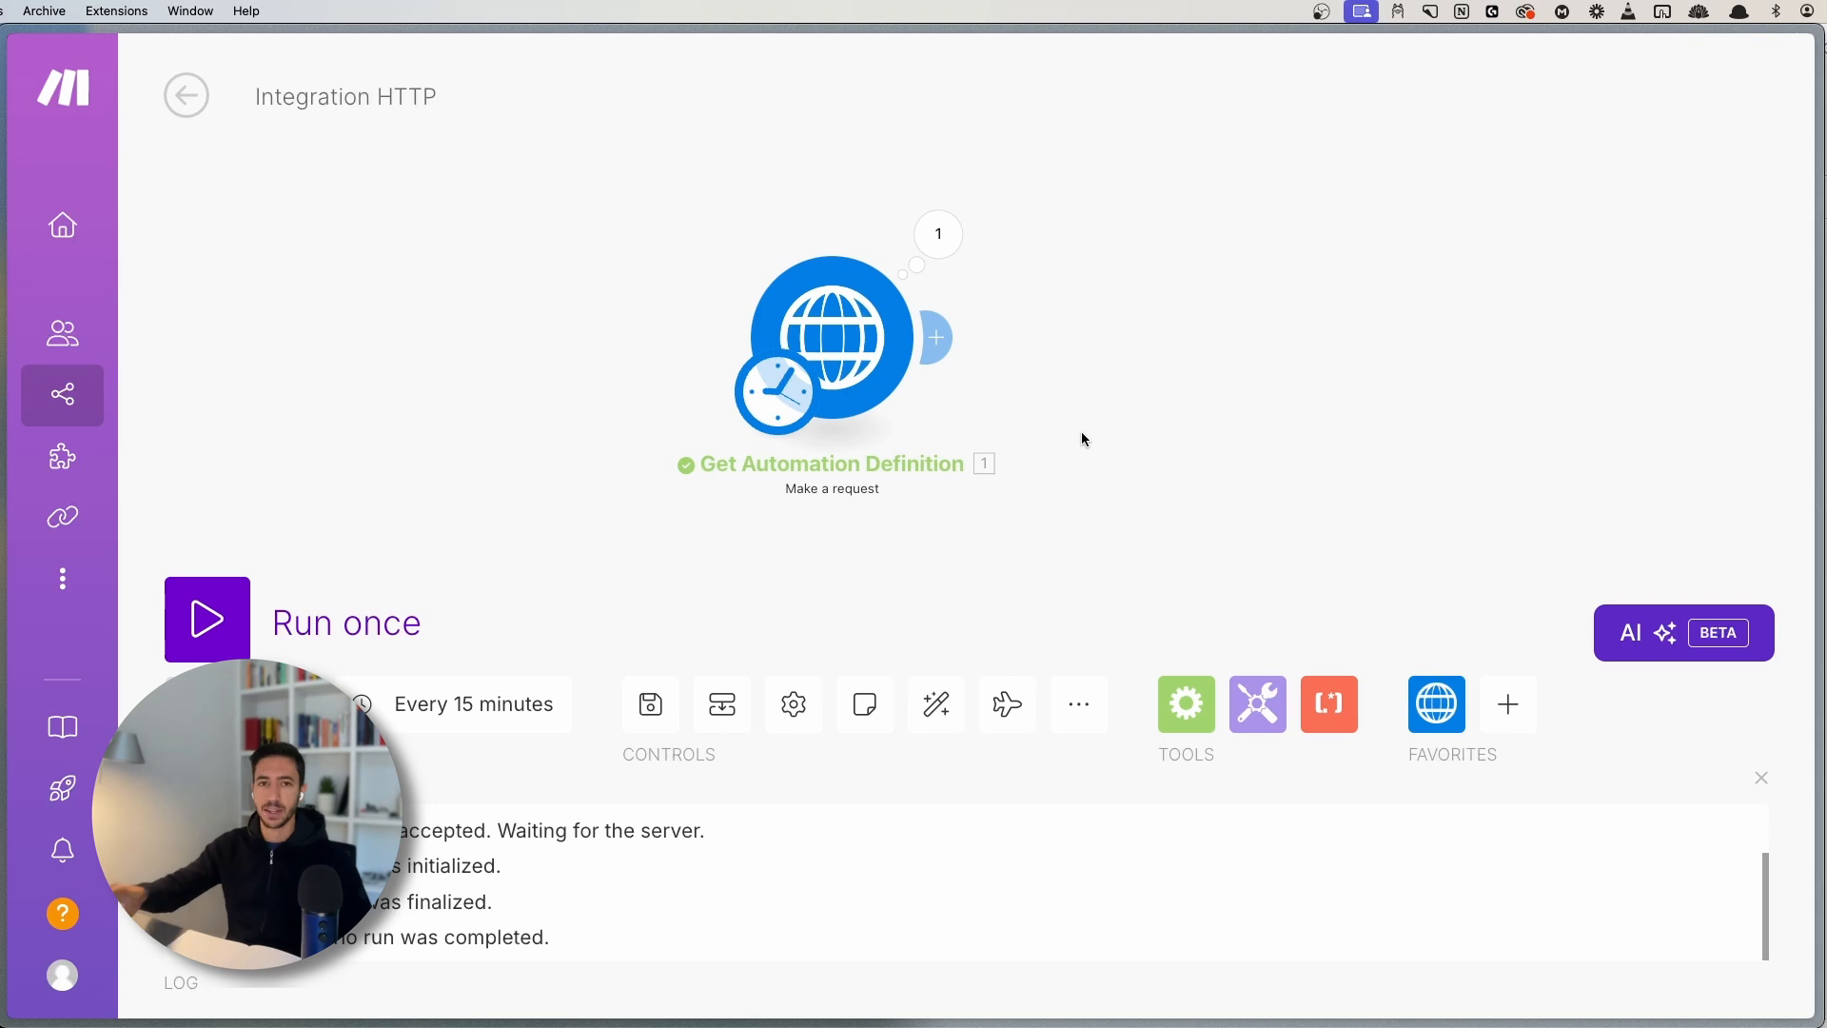
pyautogui.click(939, 233)
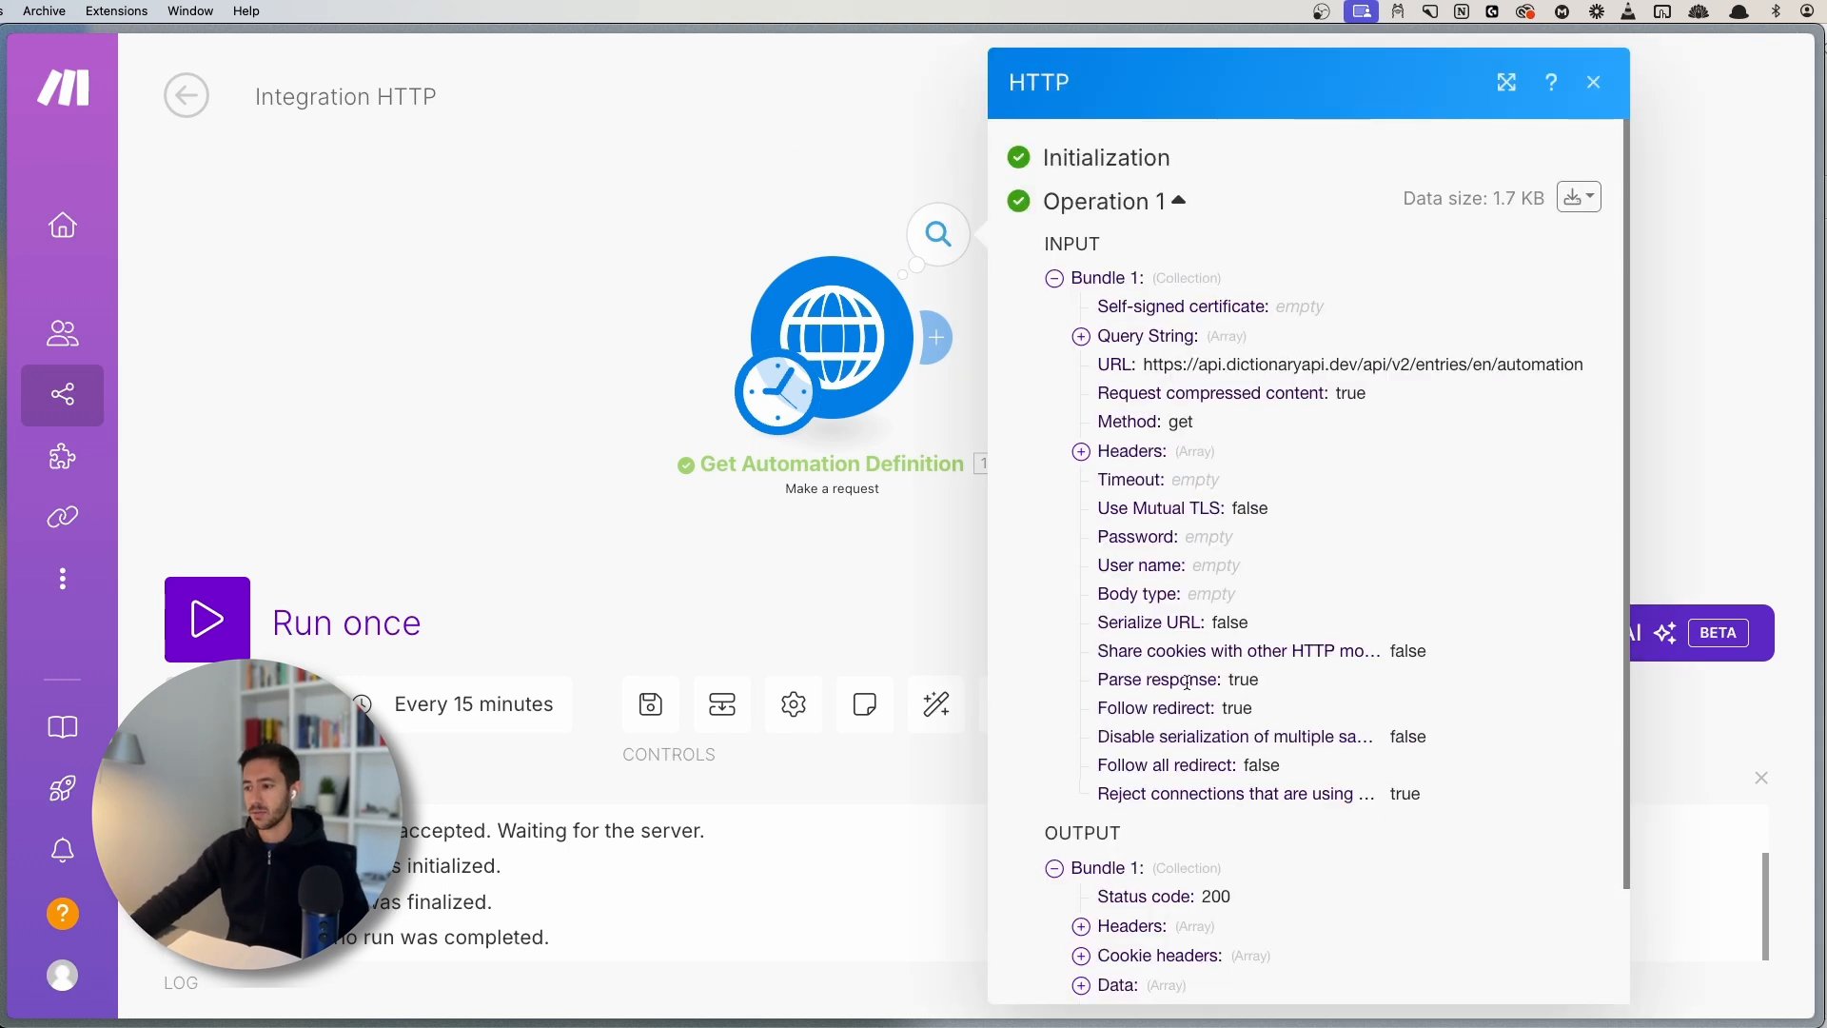
pyautogui.scroll(-3, 1161, 904)
# - Close the Make output and open tomba.io's Resources menu, highlighting the Tomba documentation entry
pyautogui.click(750, 502)
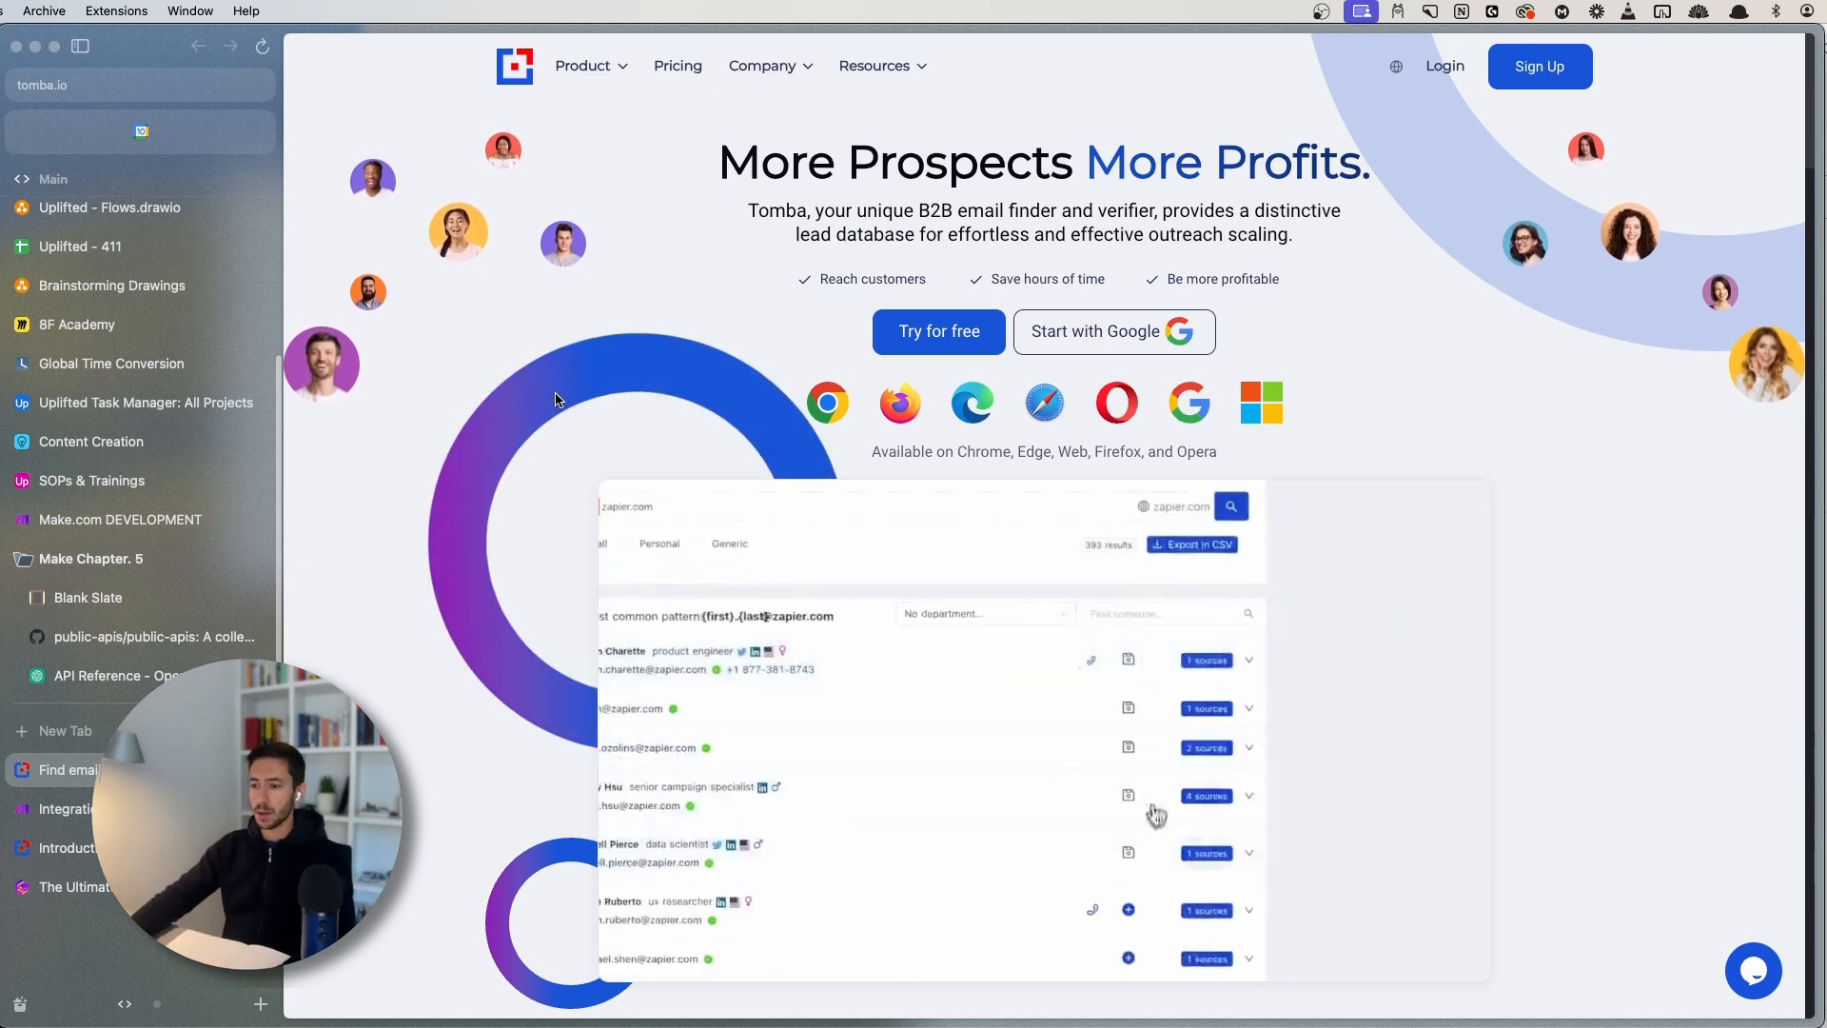
pyautogui.scroll(-5, 581, 476)
pyautogui.scroll(4, 643, 384)
pyautogui.scroll(2, 642, 380)
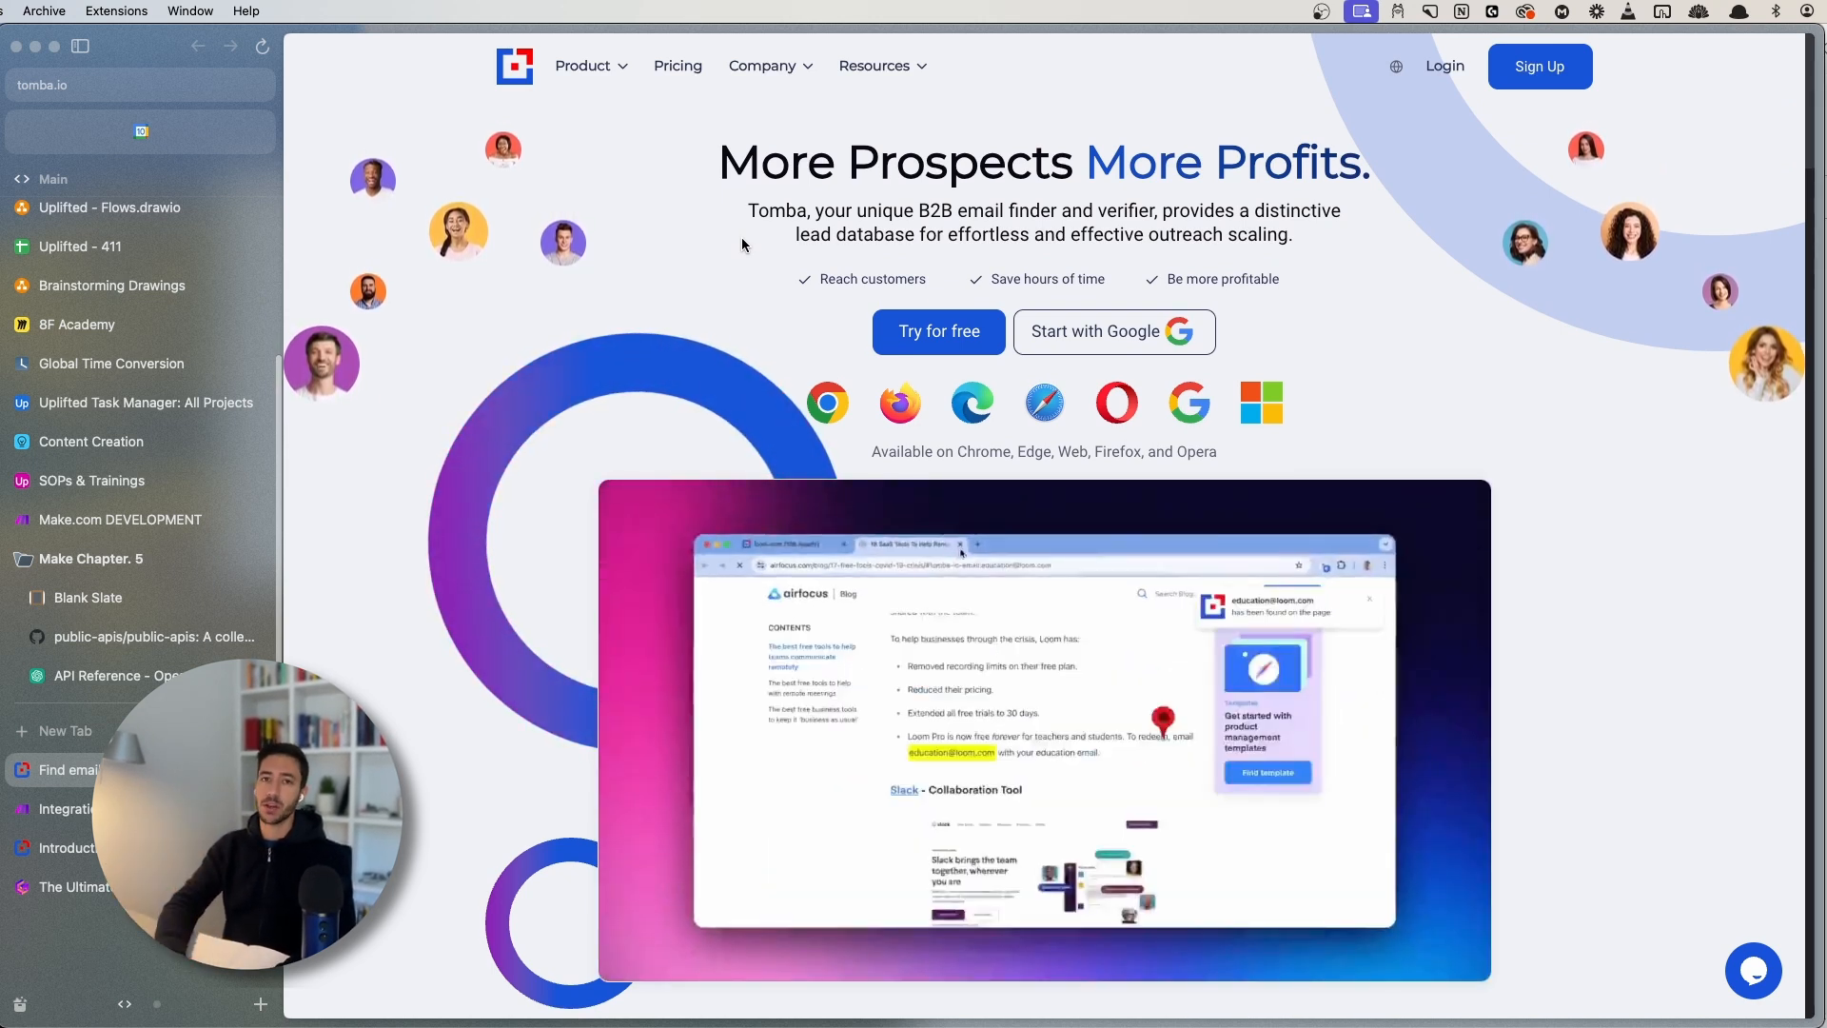
pyautogui.click(902, 69)
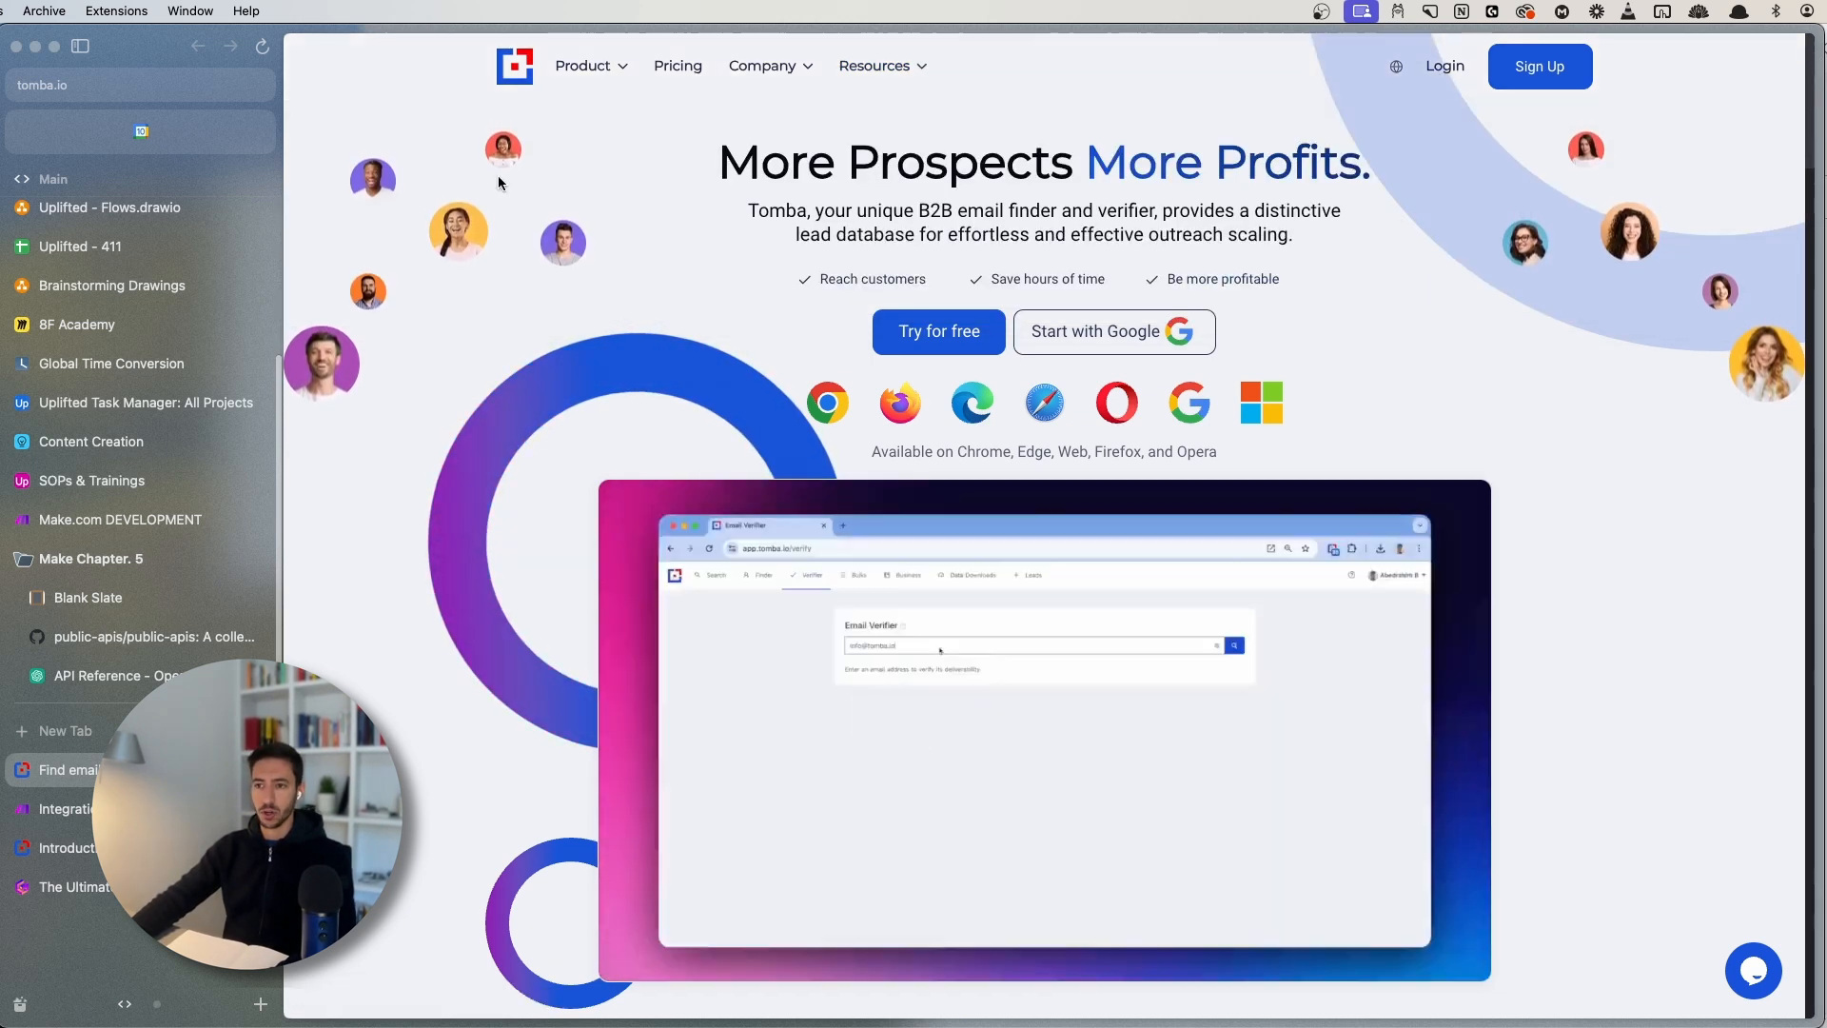
pyautogui.moveTo(914, 78)
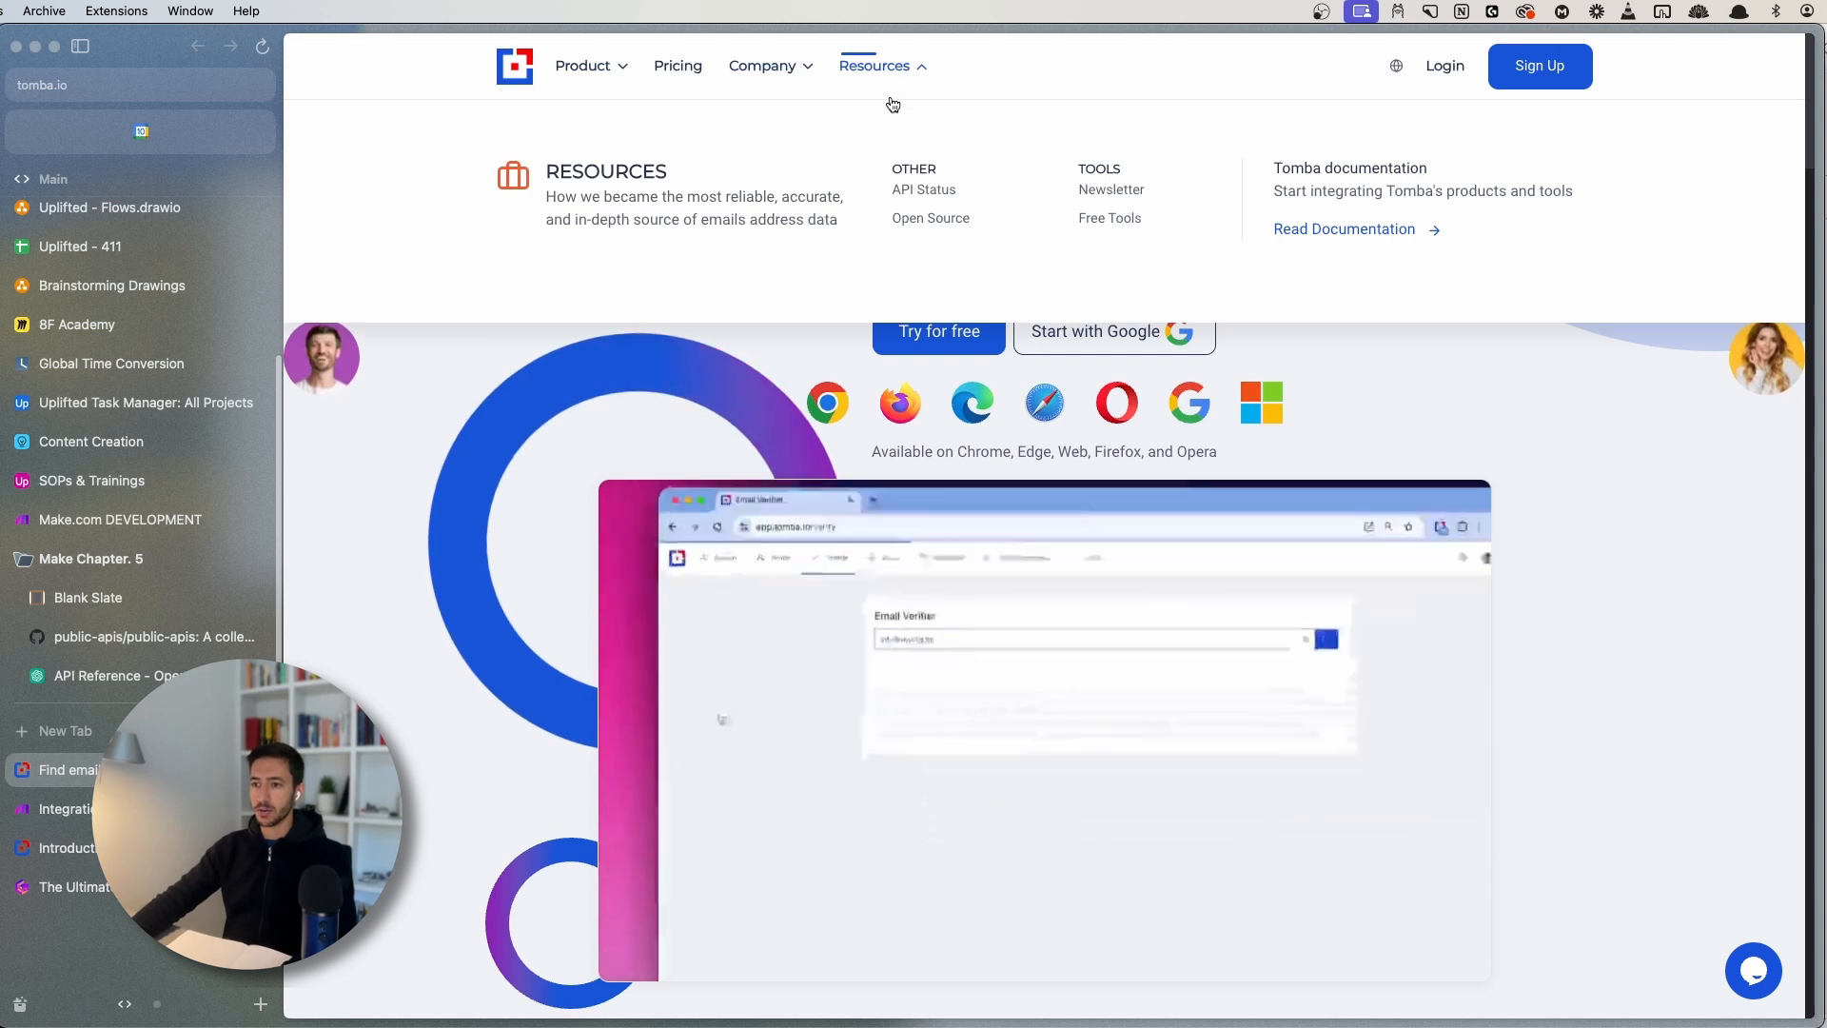
pyautogui.moveTo(1266, 164)
pyautogui.mouseDown()
pyautogui.moveTo(1590, 191)
pyautogui.moveTo(1273, 171)
pyautogui.mouseUp()
pyautogui.click(1585, 190)
pyautogui.click(1274, 174)
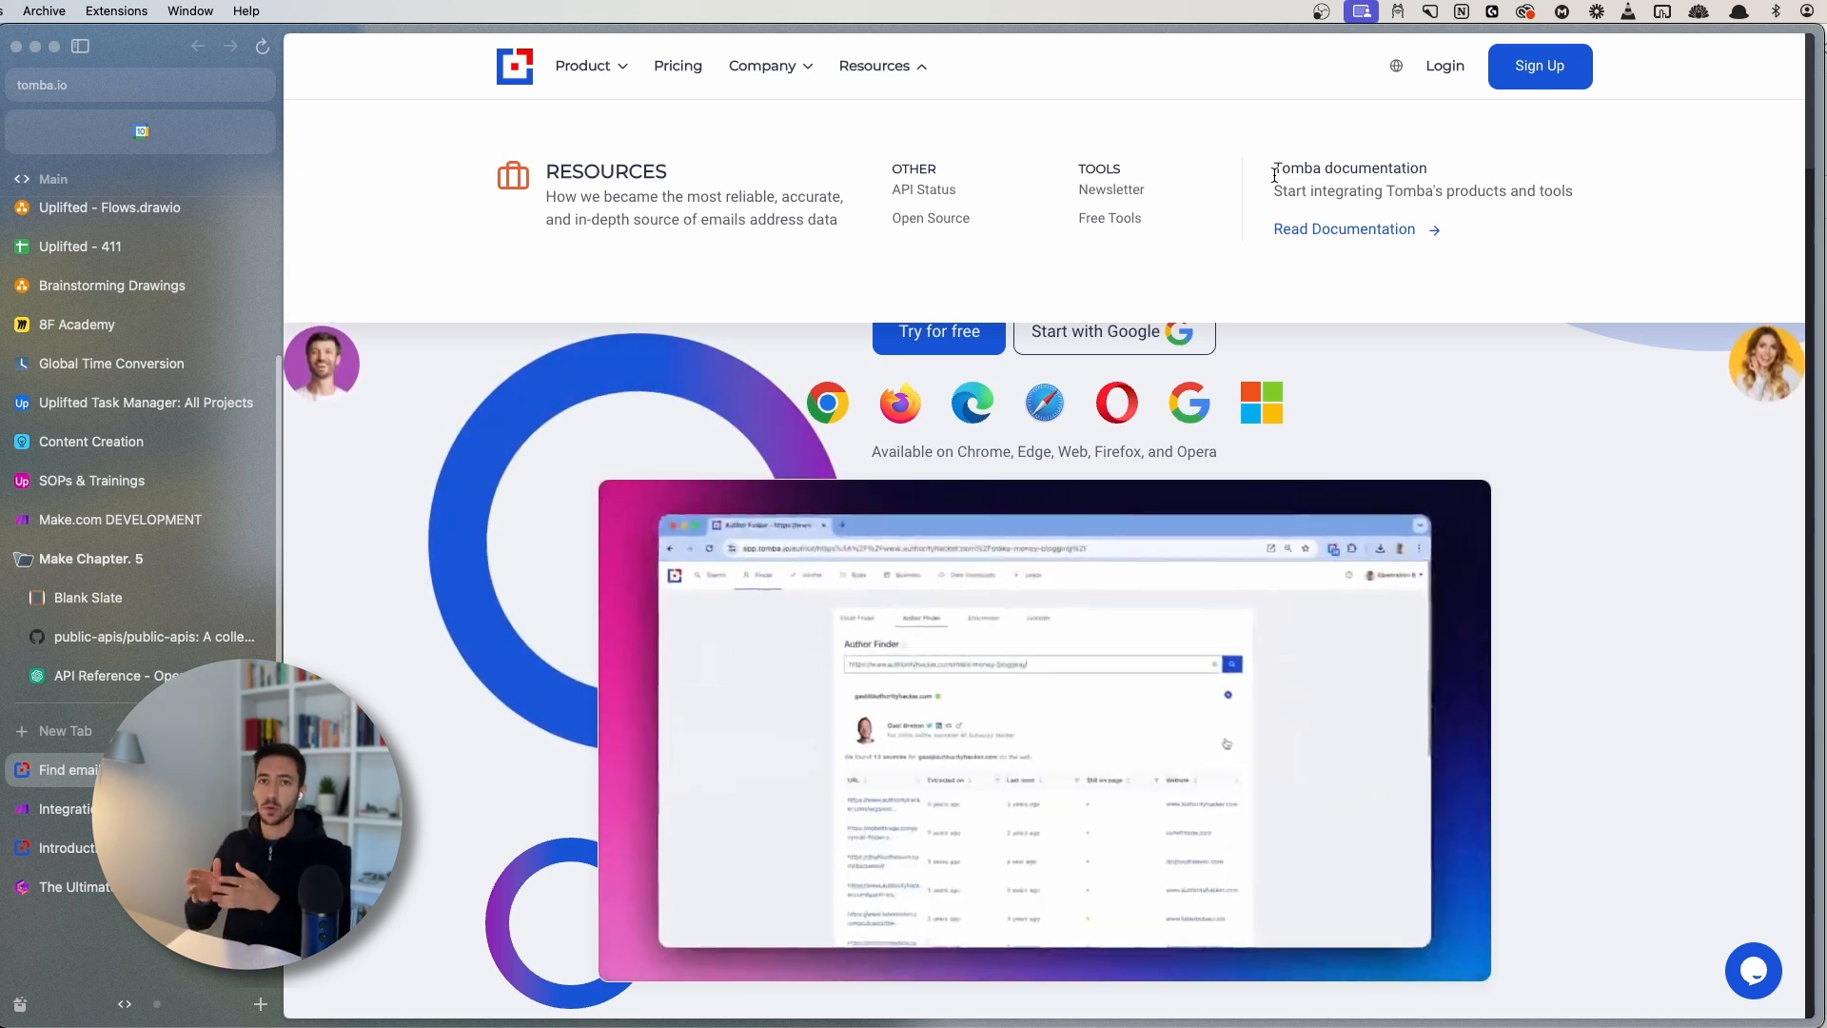
# - Open the Tomba API docs Introduction, closing the duplicate tab and hiding the sidebar
pyautogui.click(1309, 234)
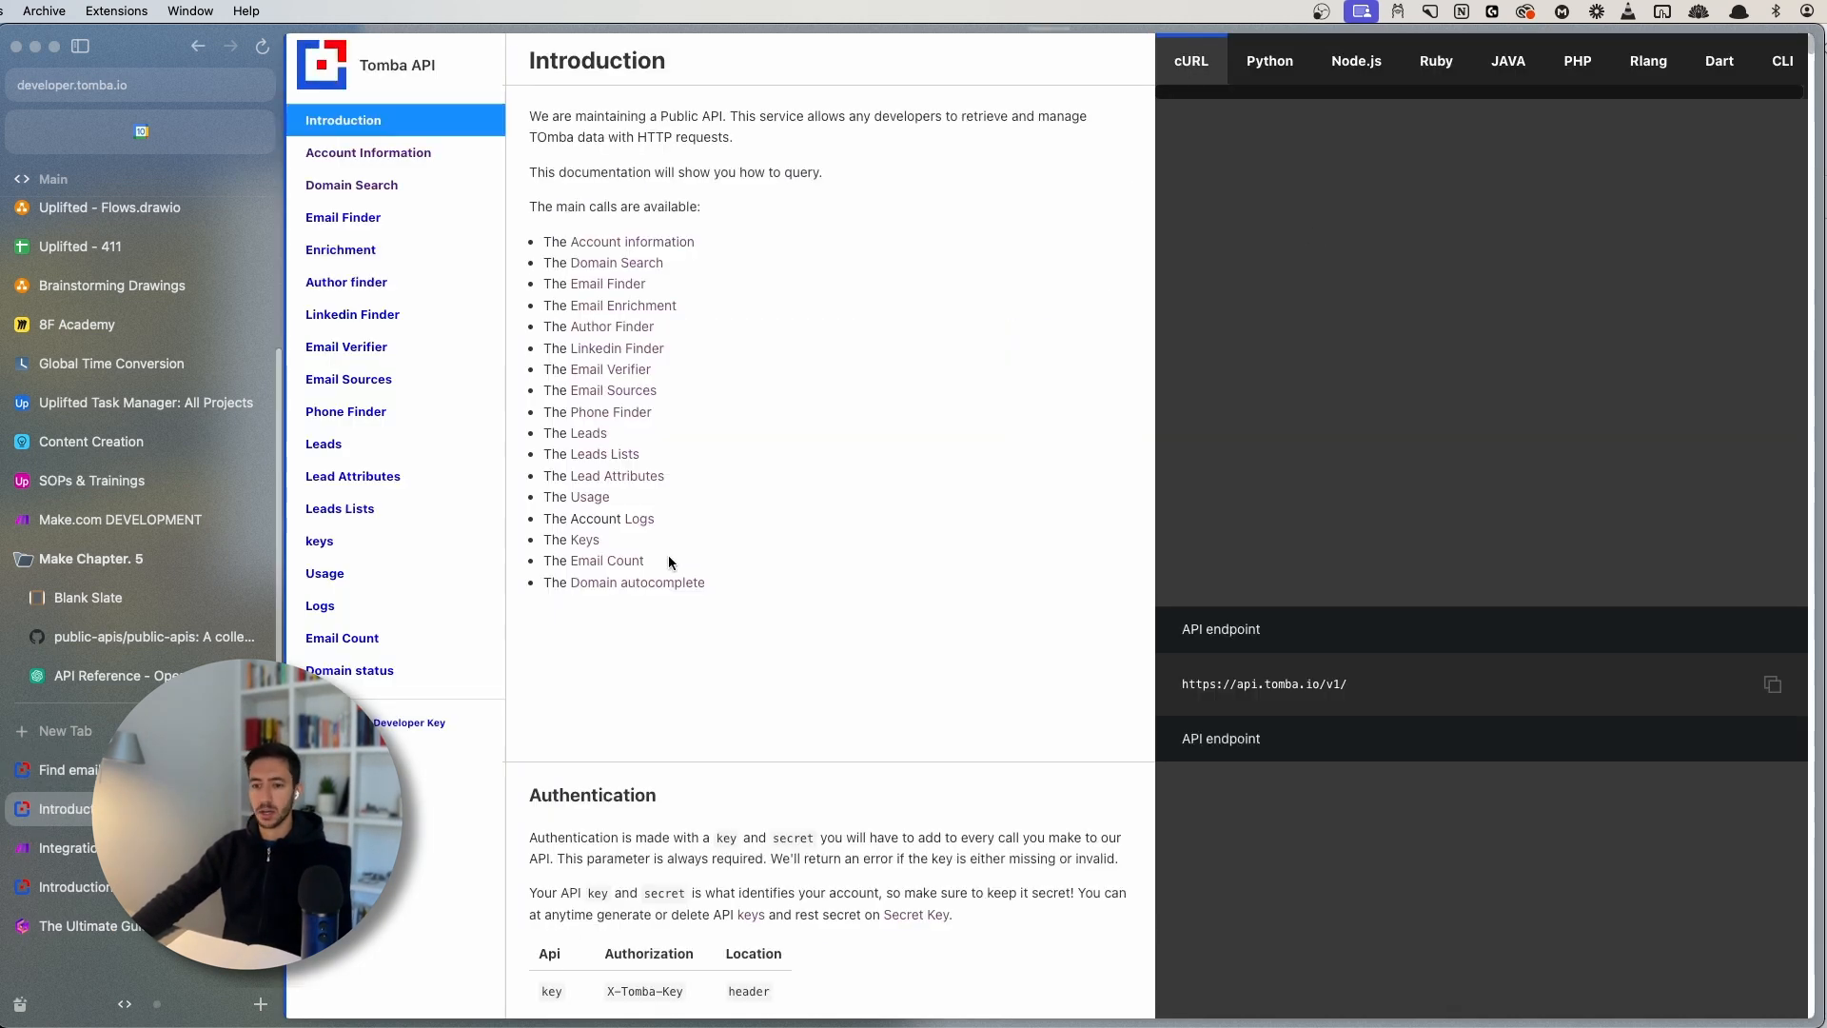
pyautogui.press('super+w')
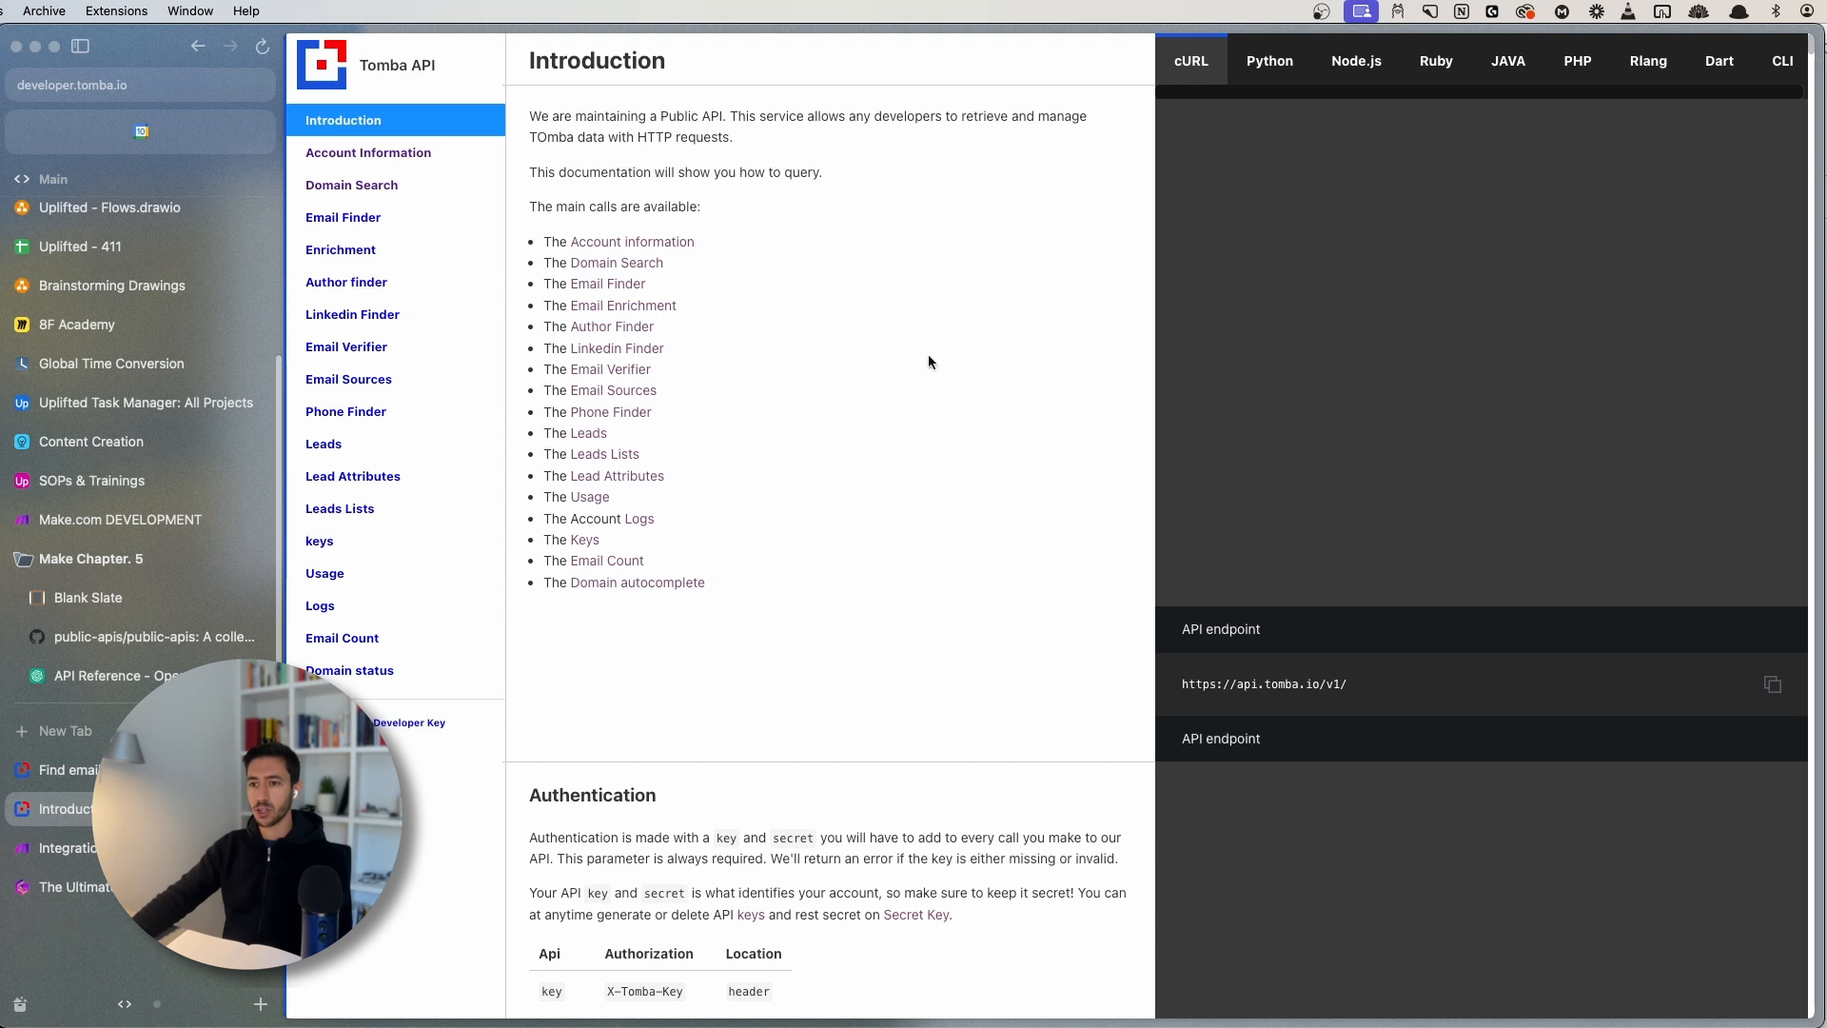
pyautogui.press('super+s')
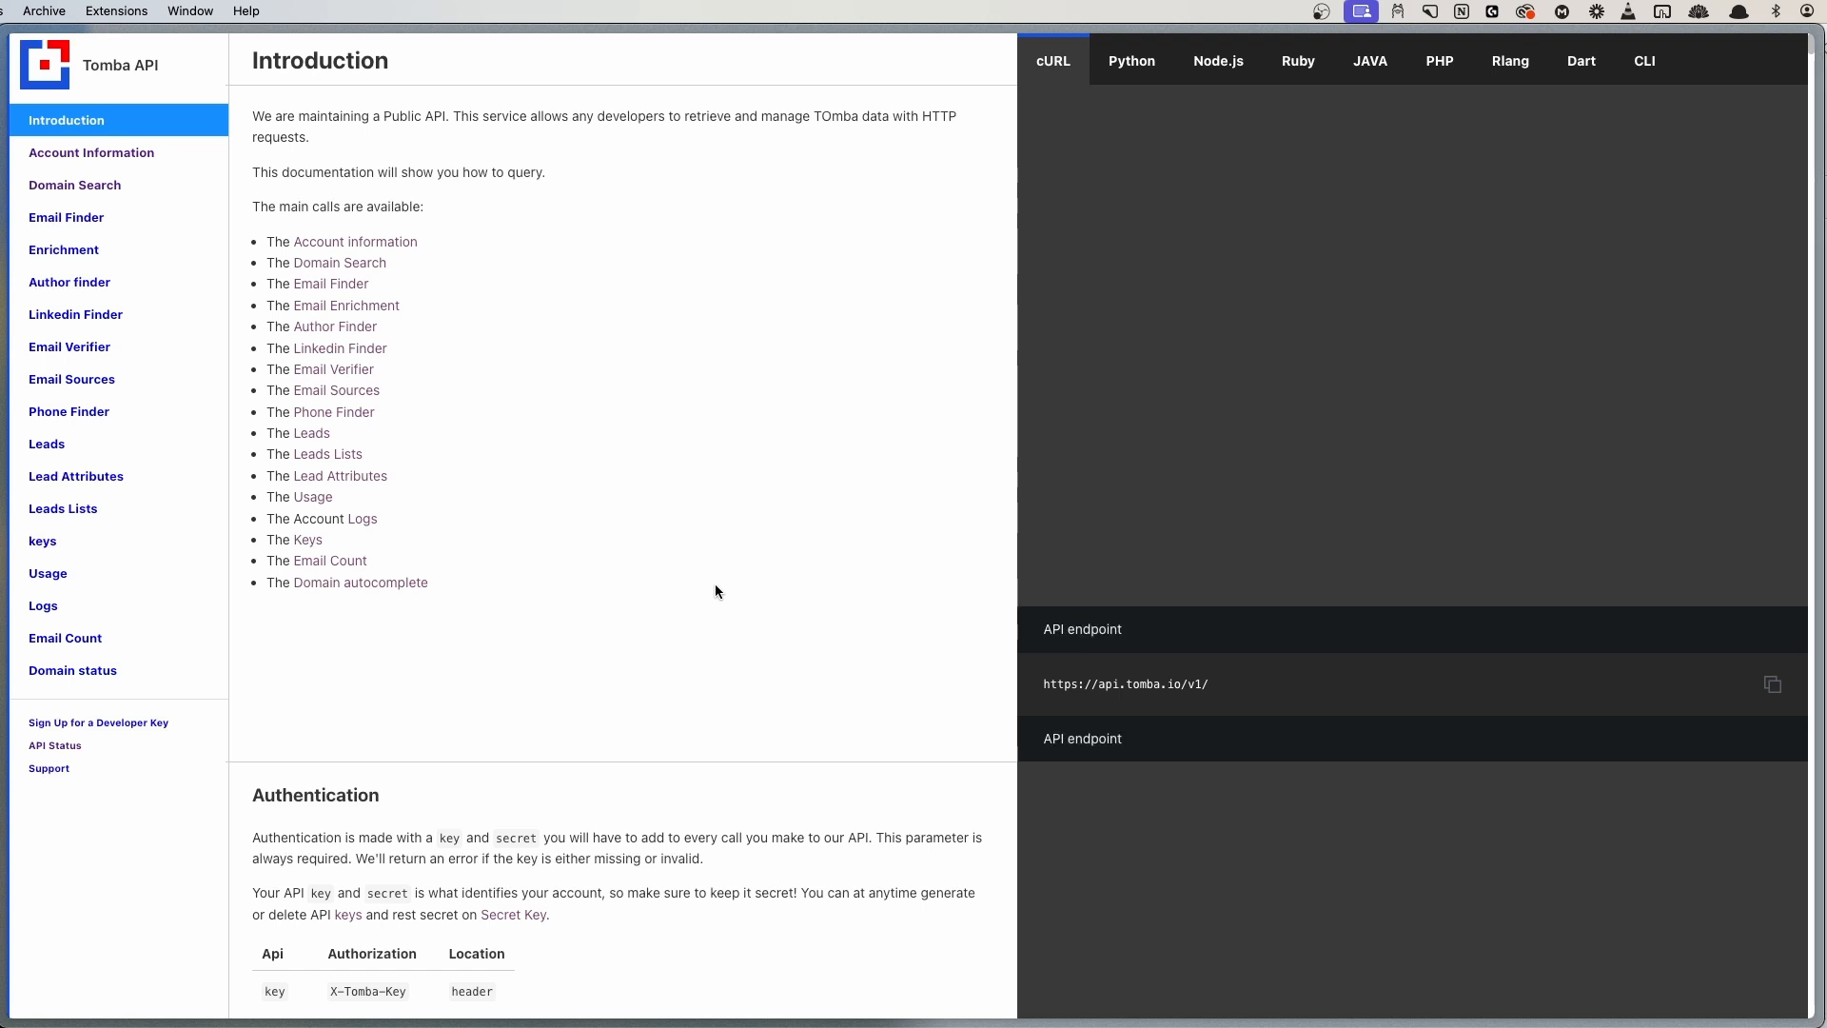
# - Read the Authentication section of the Tomba docs, highlighting its heading and header text
pyautogui.scroll(-1, 706, 614)
pyautogui.scroll(1, 723, 571)
pyautogui.scroll(-6, 649, 656)
pyautogui.scroll(1, 432, 511)
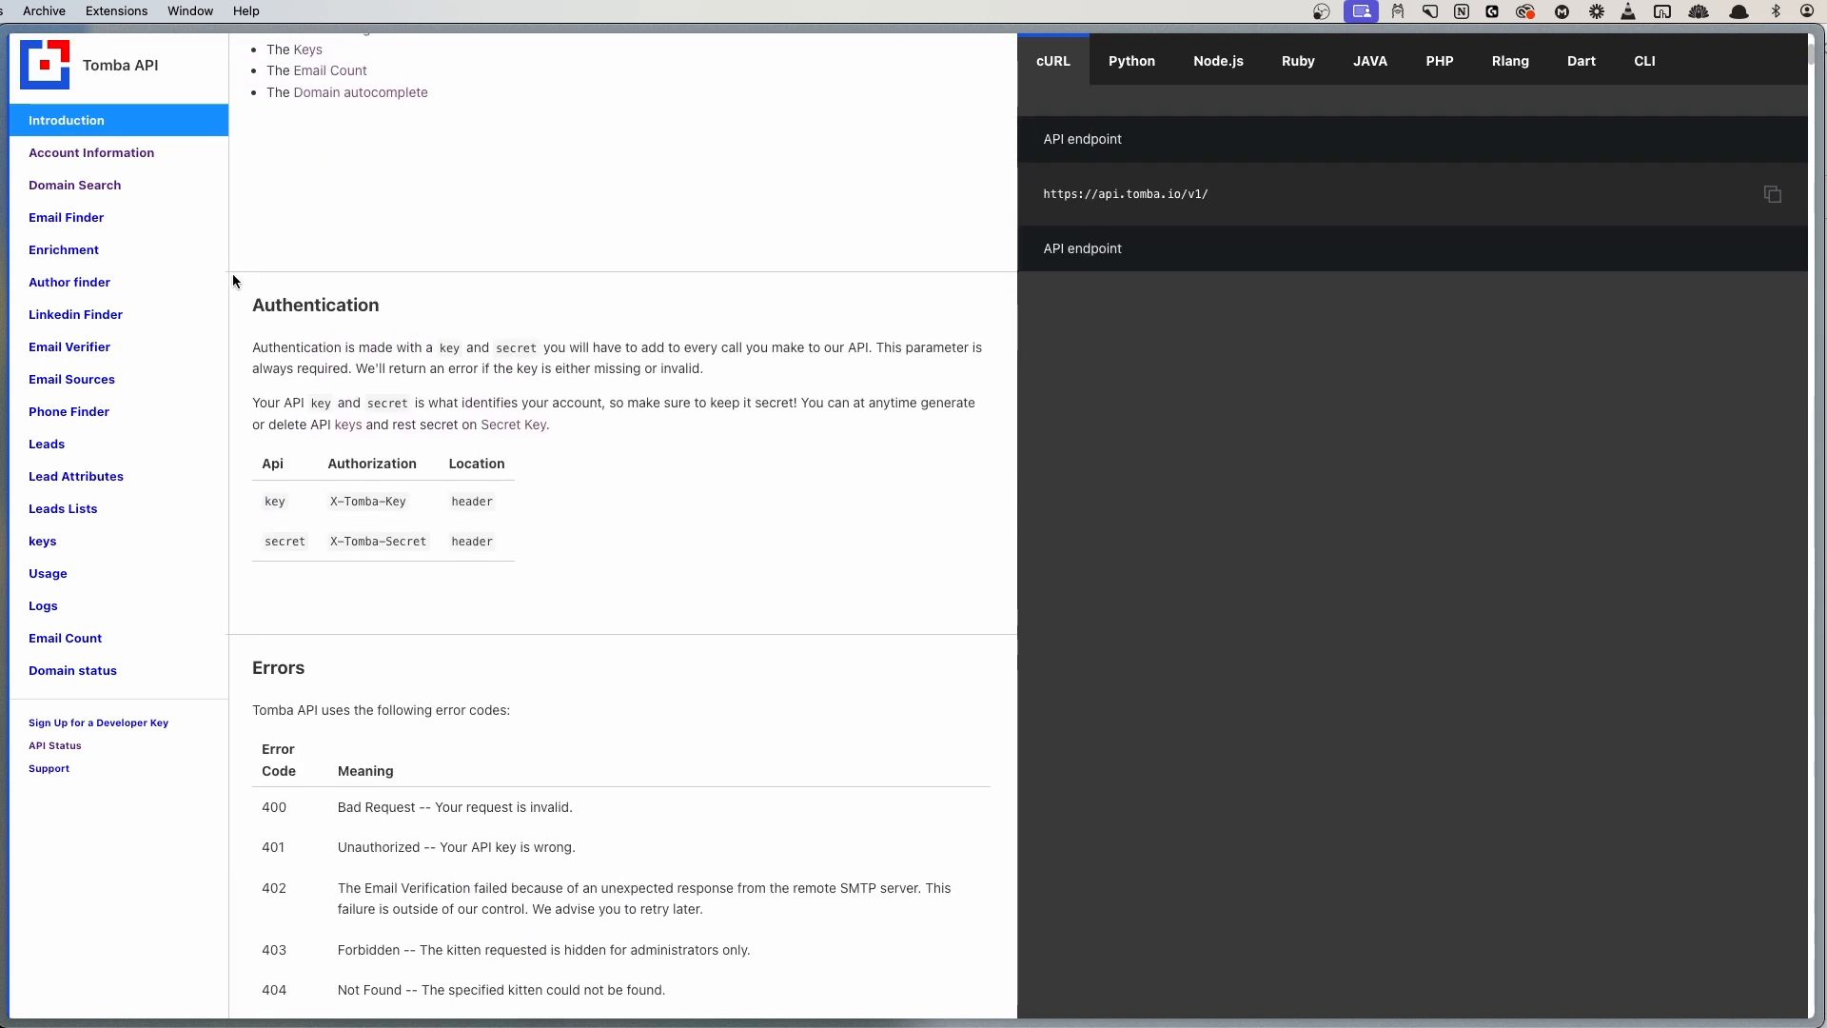
pyautogui.moveTo(233, 277); pyautogui.dragTo(705, 371)
pyautogui.click(734, 371)
pyautogui.moveTo(252, 303); pyautogui.dragTo(424, 301)
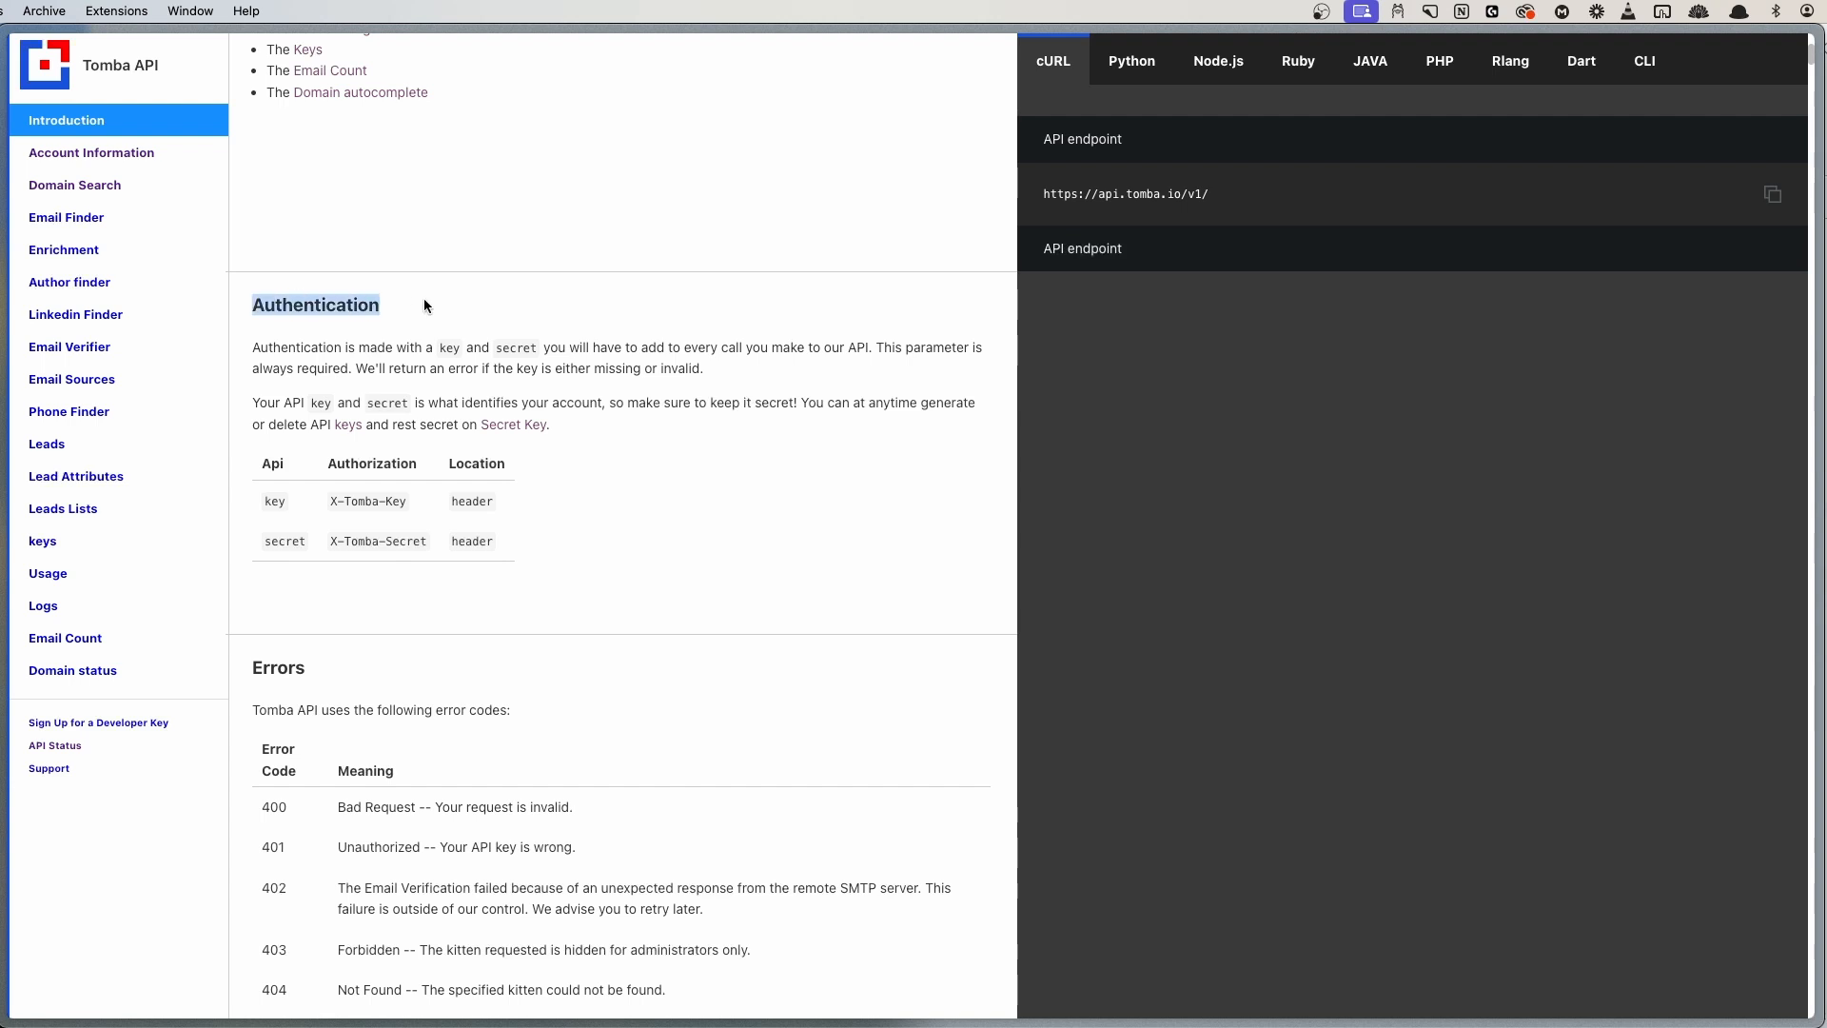
pyautogui.click(427, 305)
pyautogui.scroll(5, 497, 358)
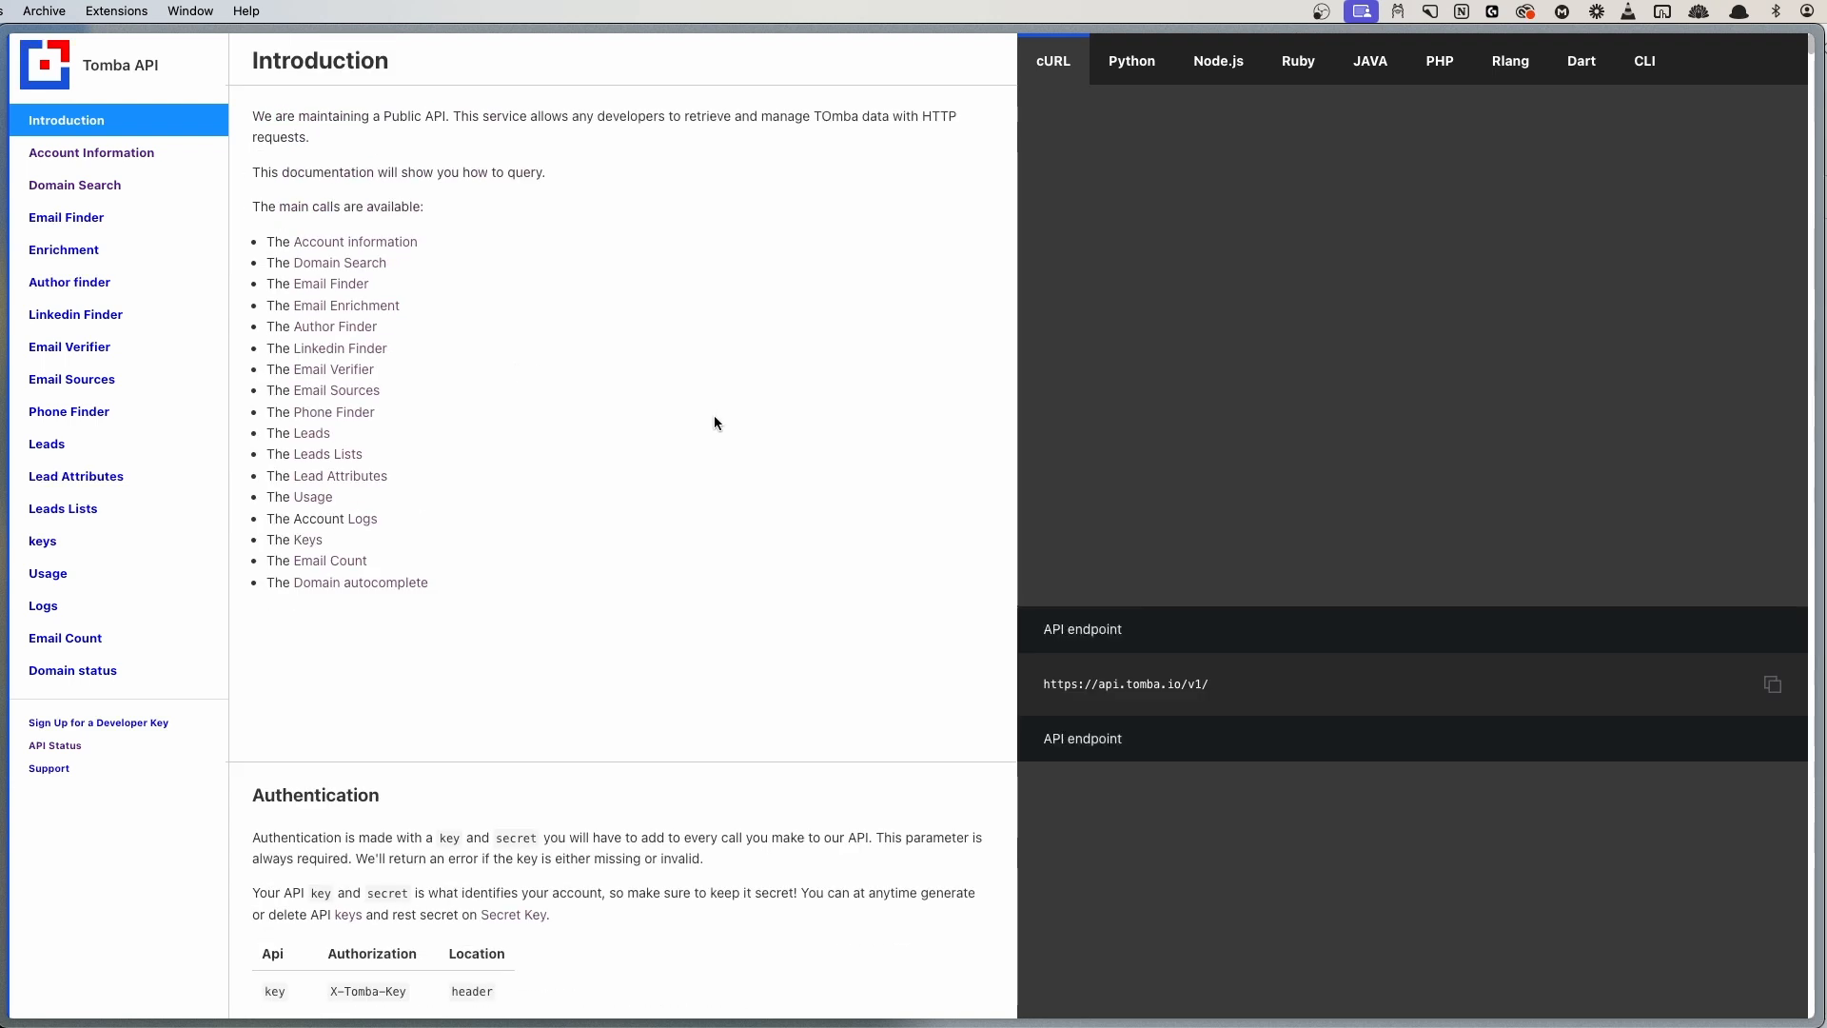
pyautogui.scroll(-4, 715, 420)
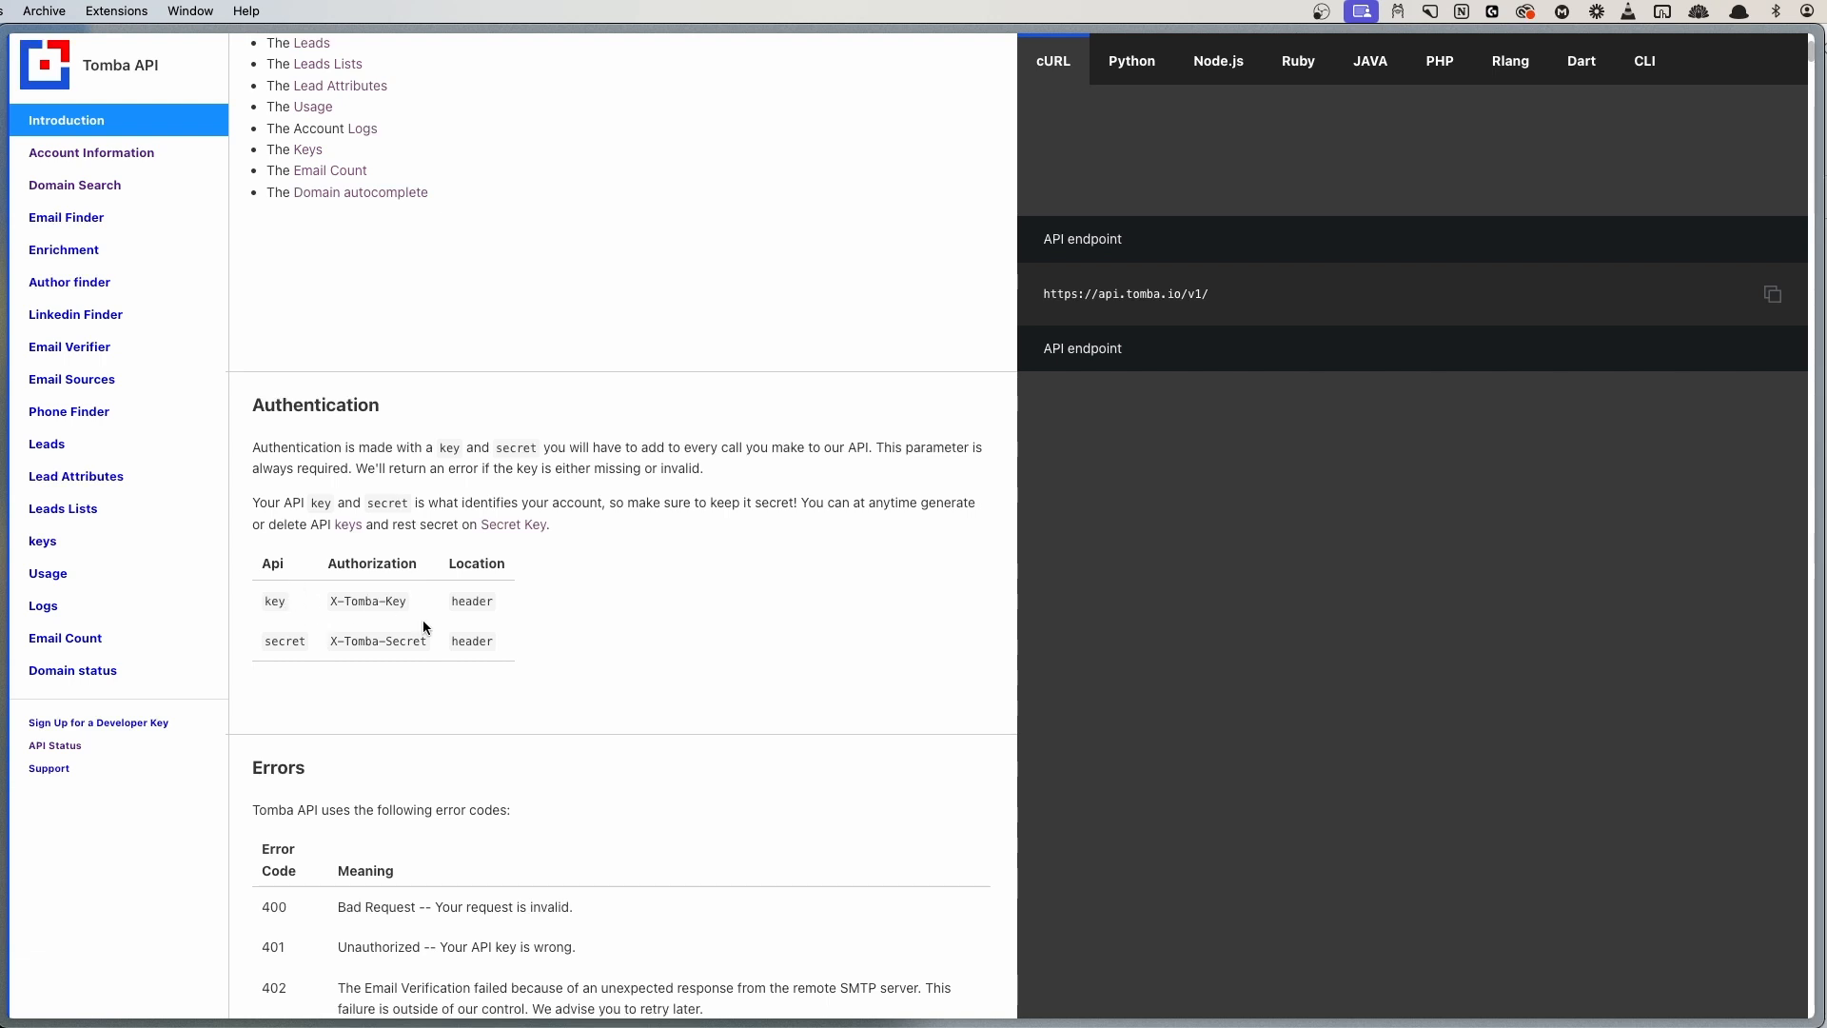
pyautogui.scroll(6, 715, 571)
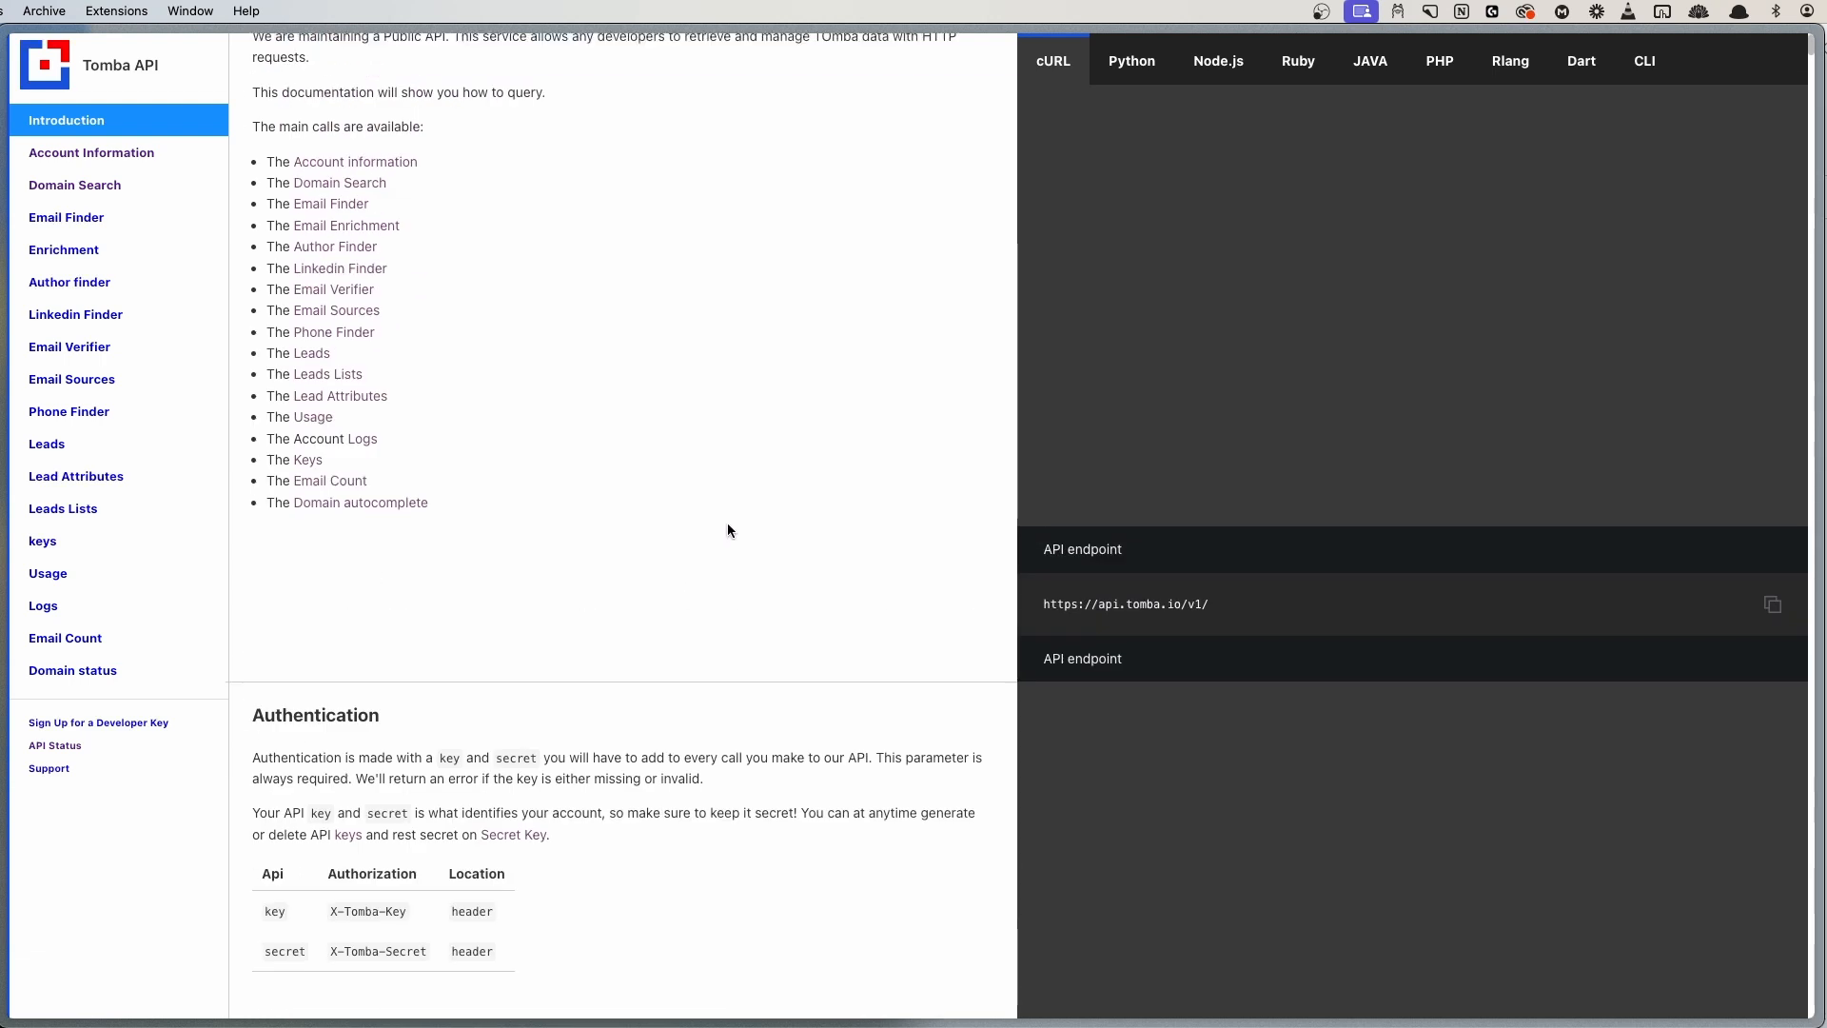
pyautogui.scroll(-6, 725, 522)
pyautogui.moveTo(243, 369); pyautogui.dragTo(361, 371)
pyautogui.click(421, 368)
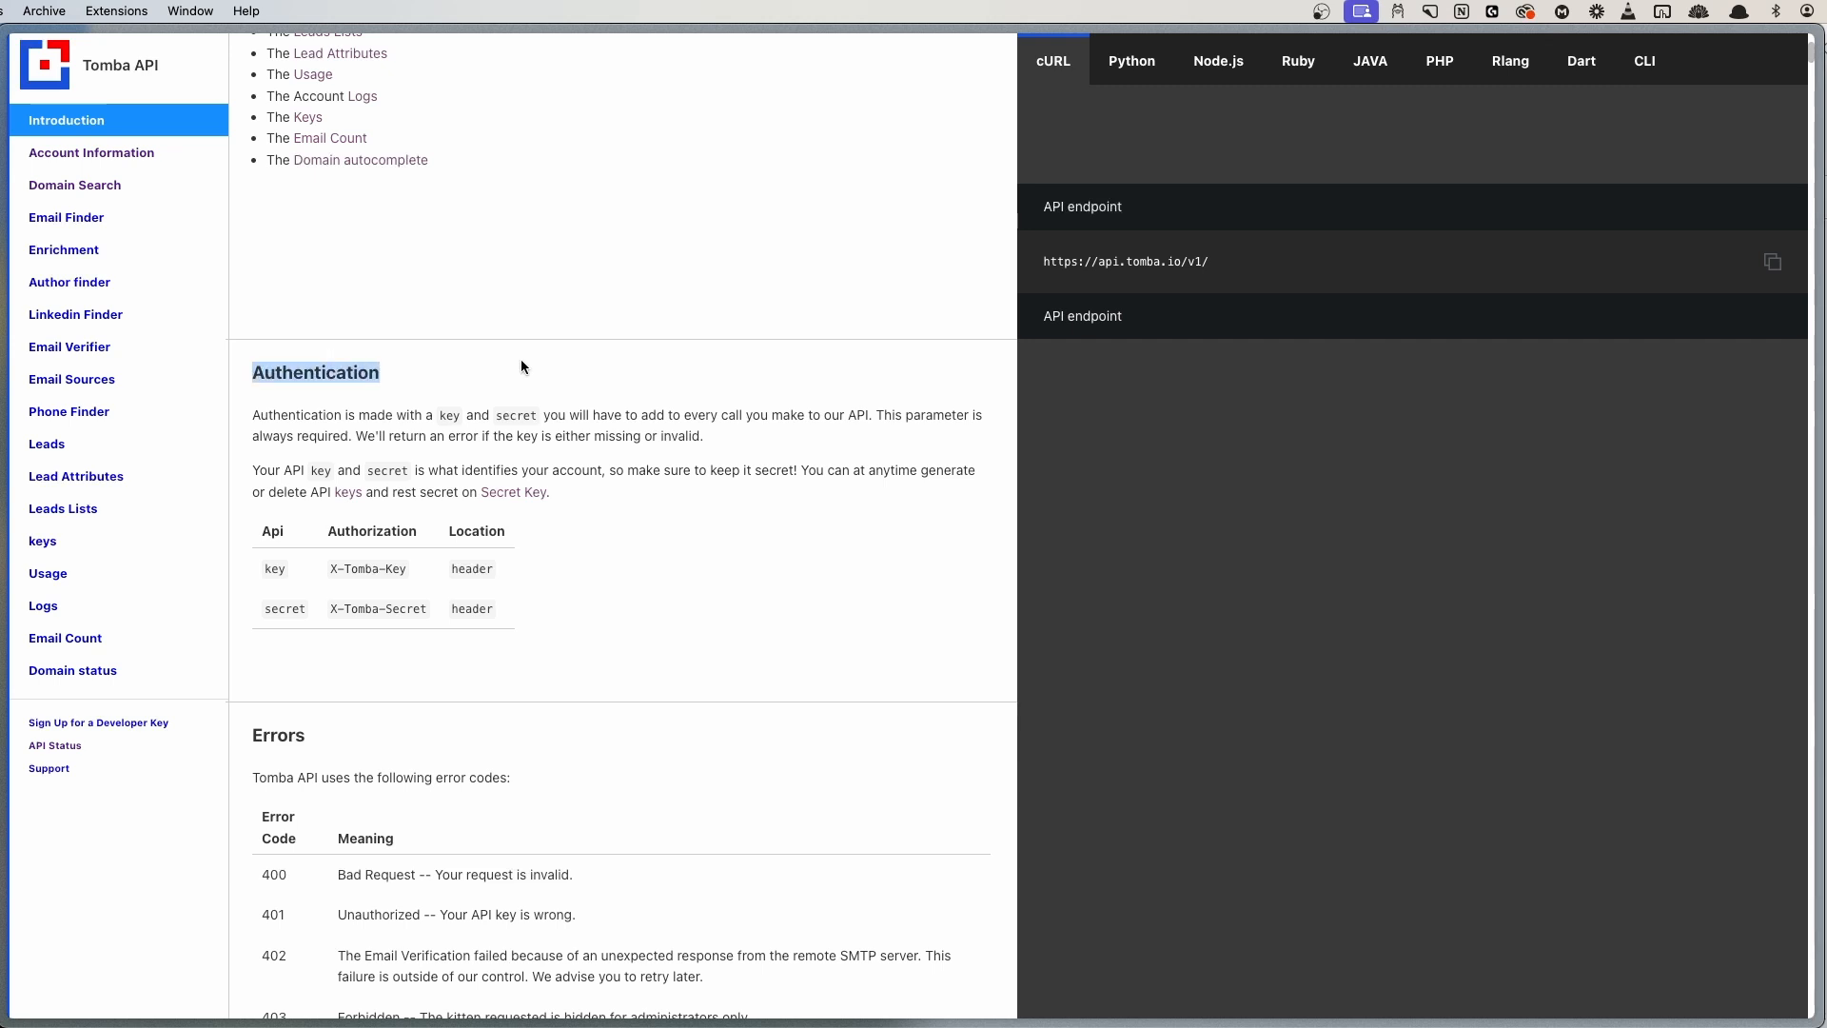
# - Scroll through the error codes and Rate Limits down to the Account Information GET /me endpoint
pyautogui.scroll(-5, 681, 521)
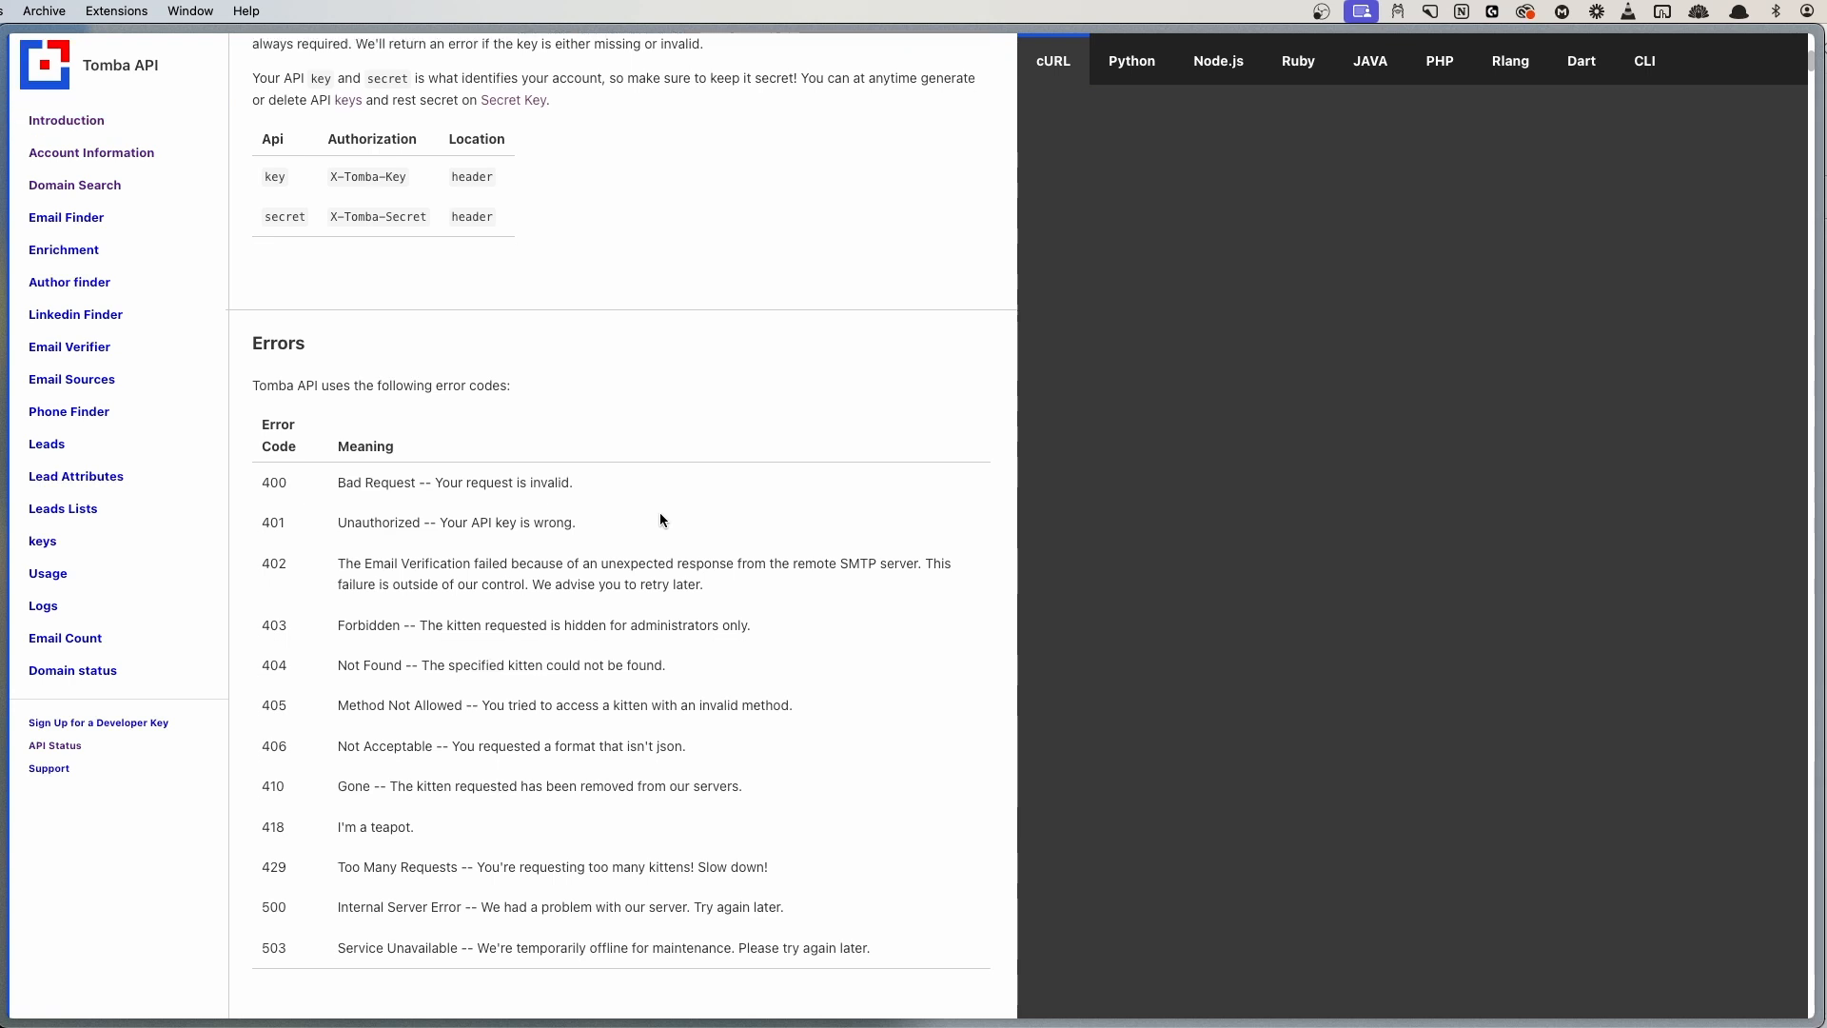
pyautogui.scroll(-2, 327, 384)
pyautogui.moveTo(250, 352); pyautogui.dragTo(658, 823)
pyautogui.click(441, 489)
pyautogui.scroll(-6, 365, 494)
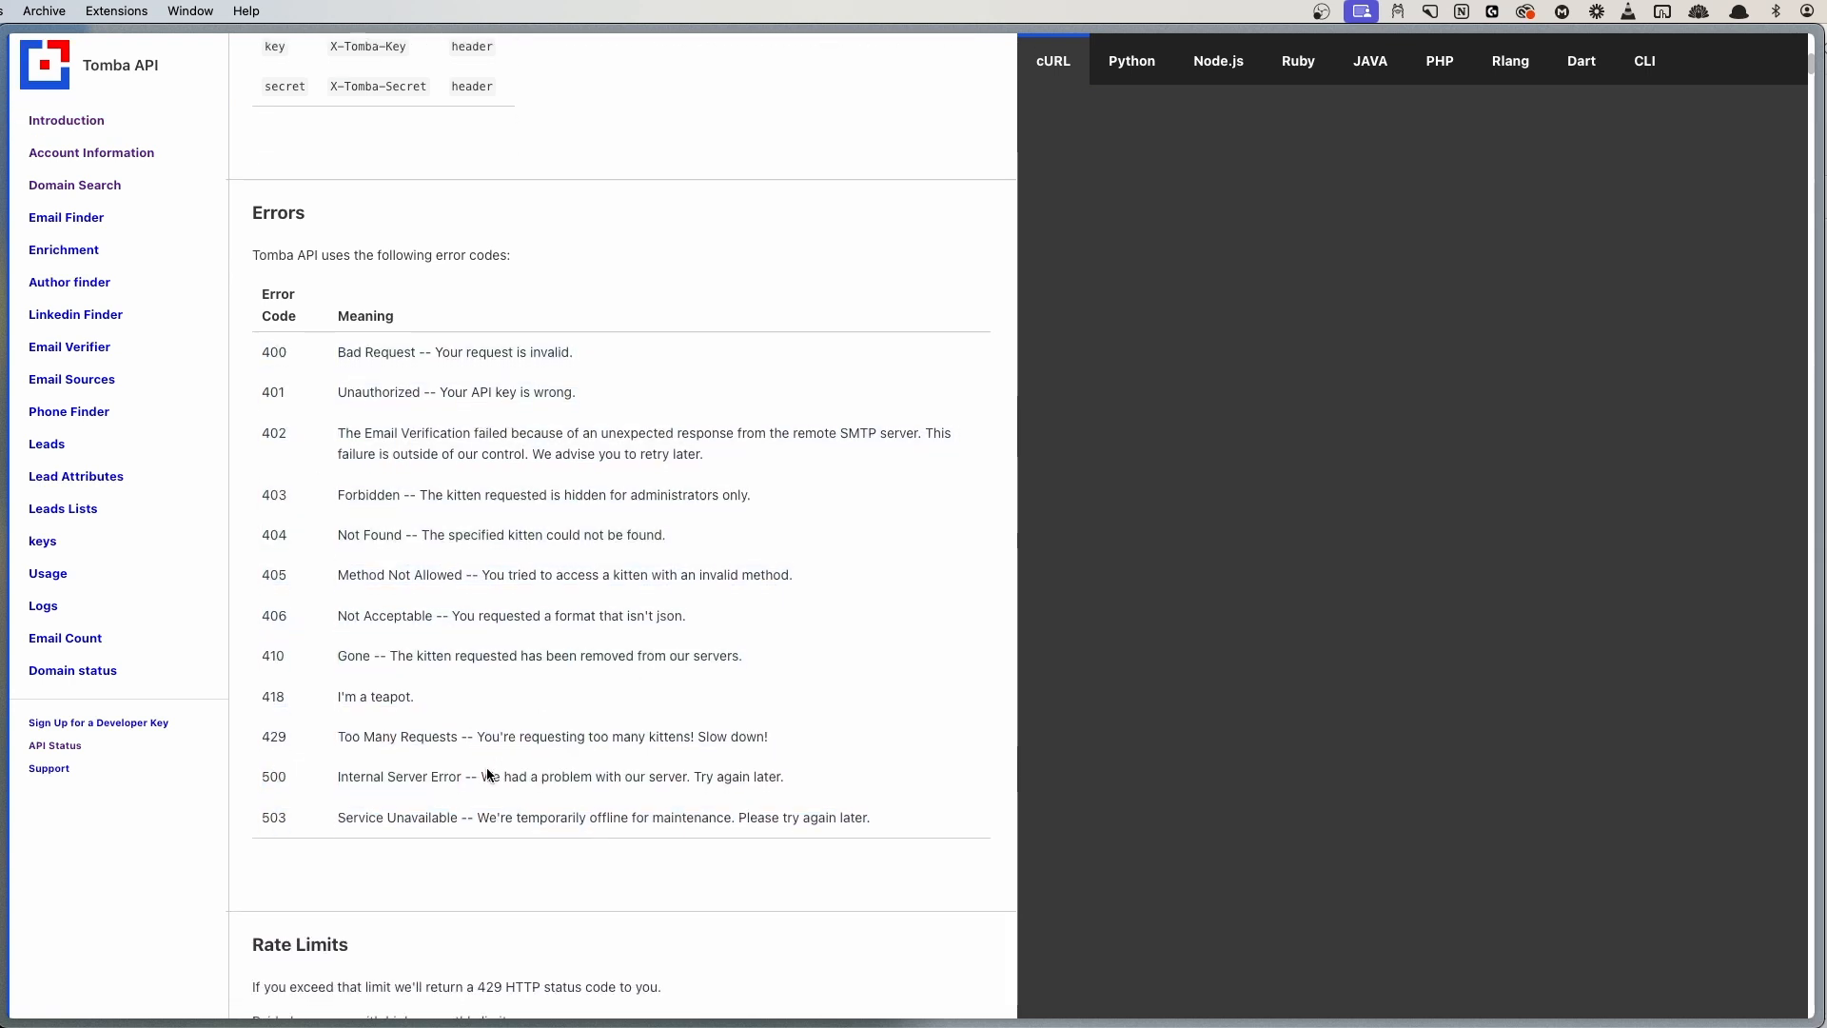
pyautogui.moveTo(238, 464); pyautogui.dragTo(610, 523)
pyautogui.click(584, 552)
pyautogui.scroll(-4, 545, 597)
pyautogui.scroll(-15, 545, 601)
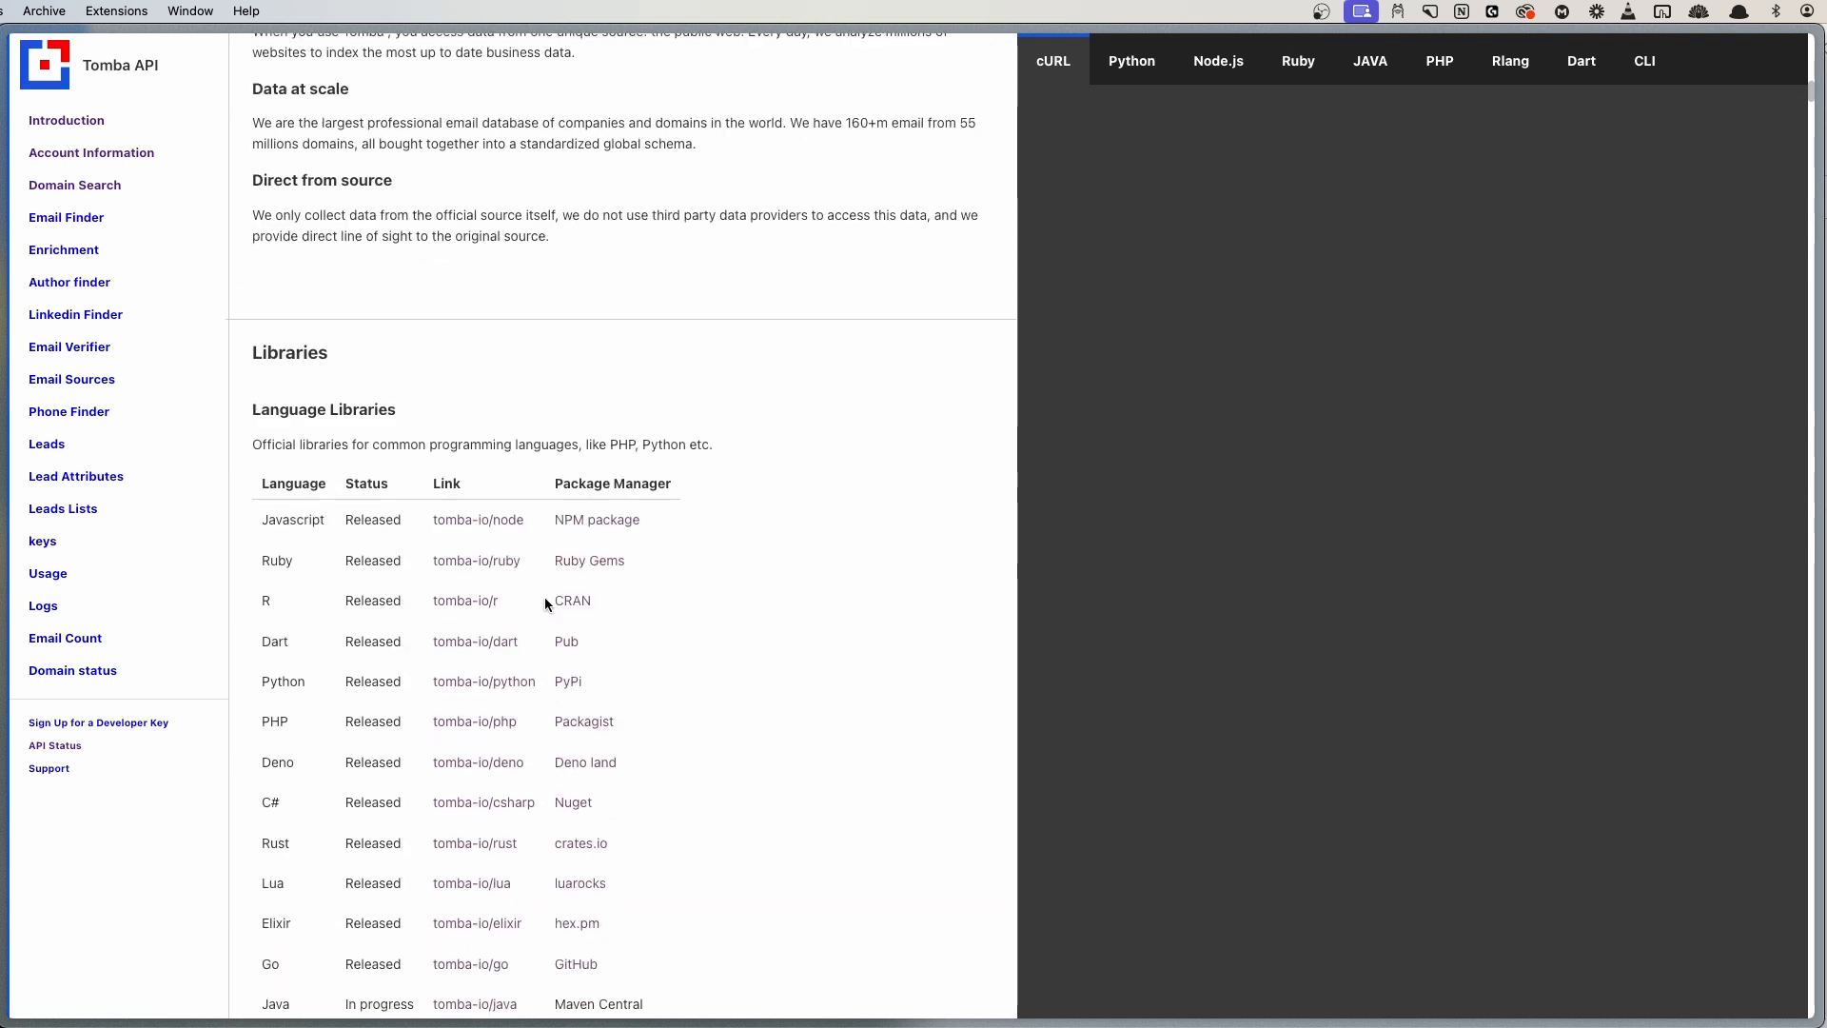
pyautogui.scroll(-4, 422, 514)
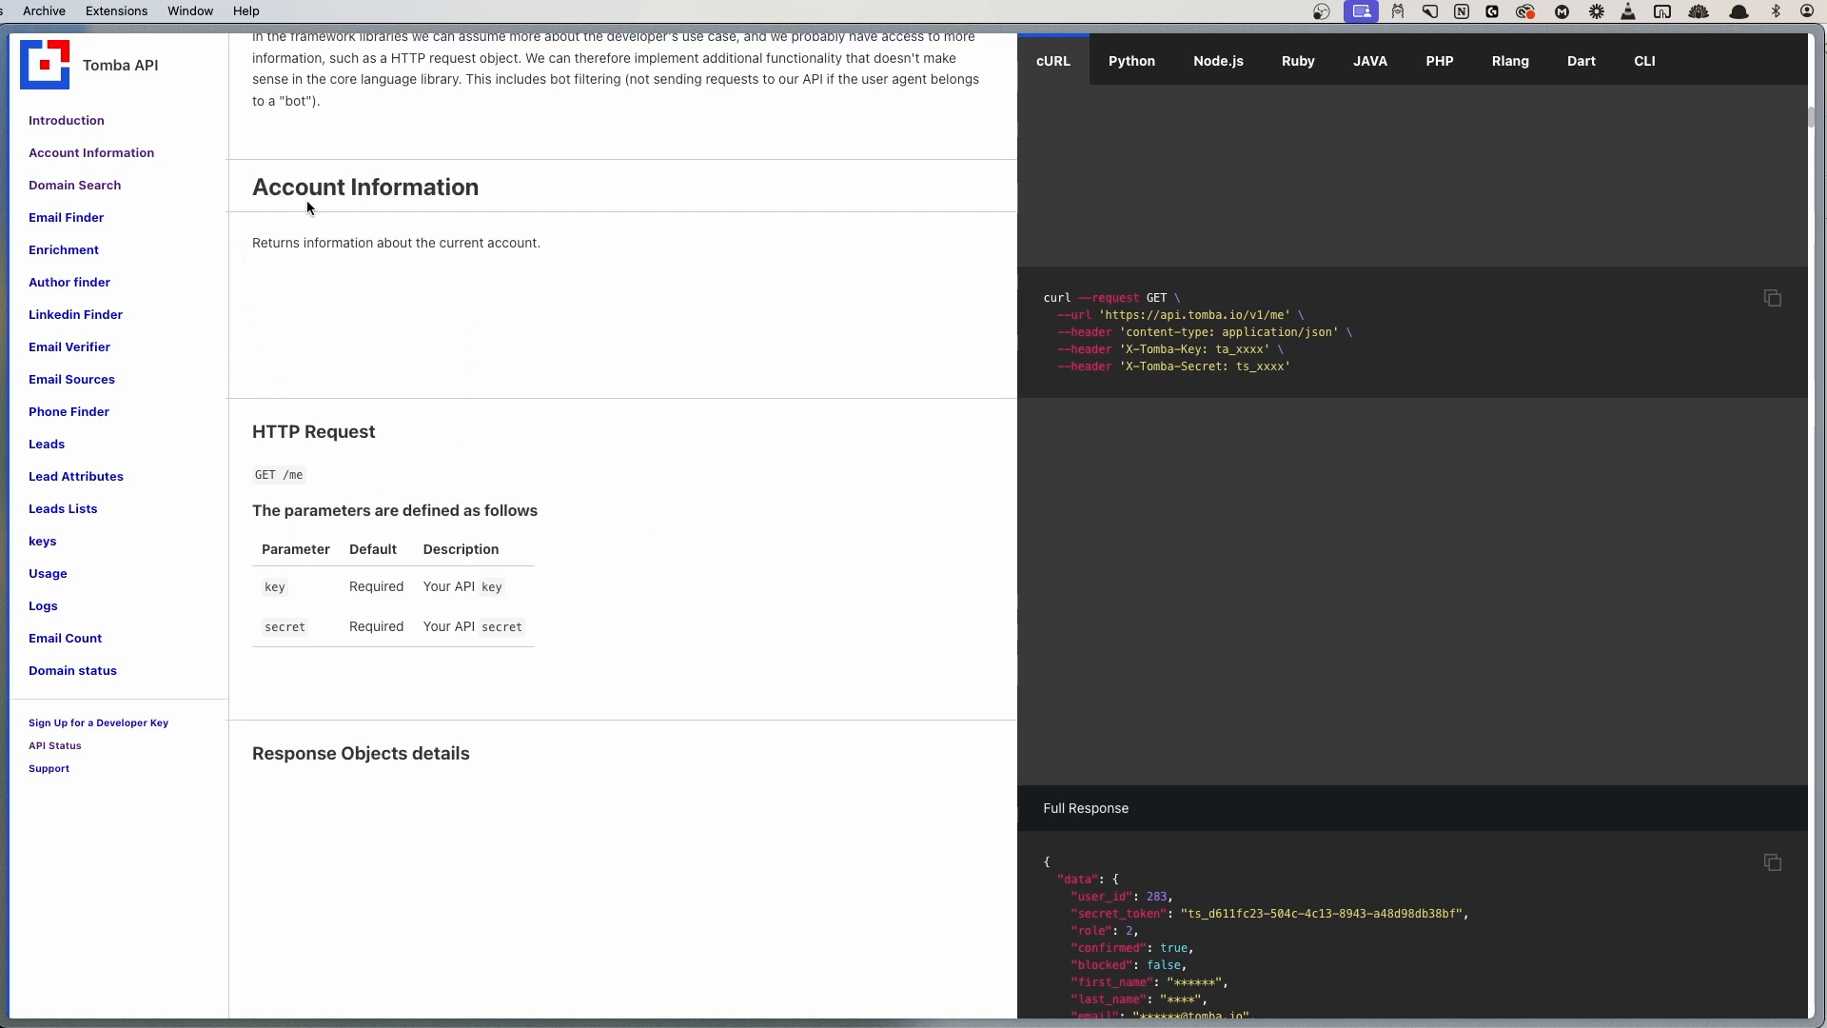
pyautogui.scroll(-1, 699, 523)
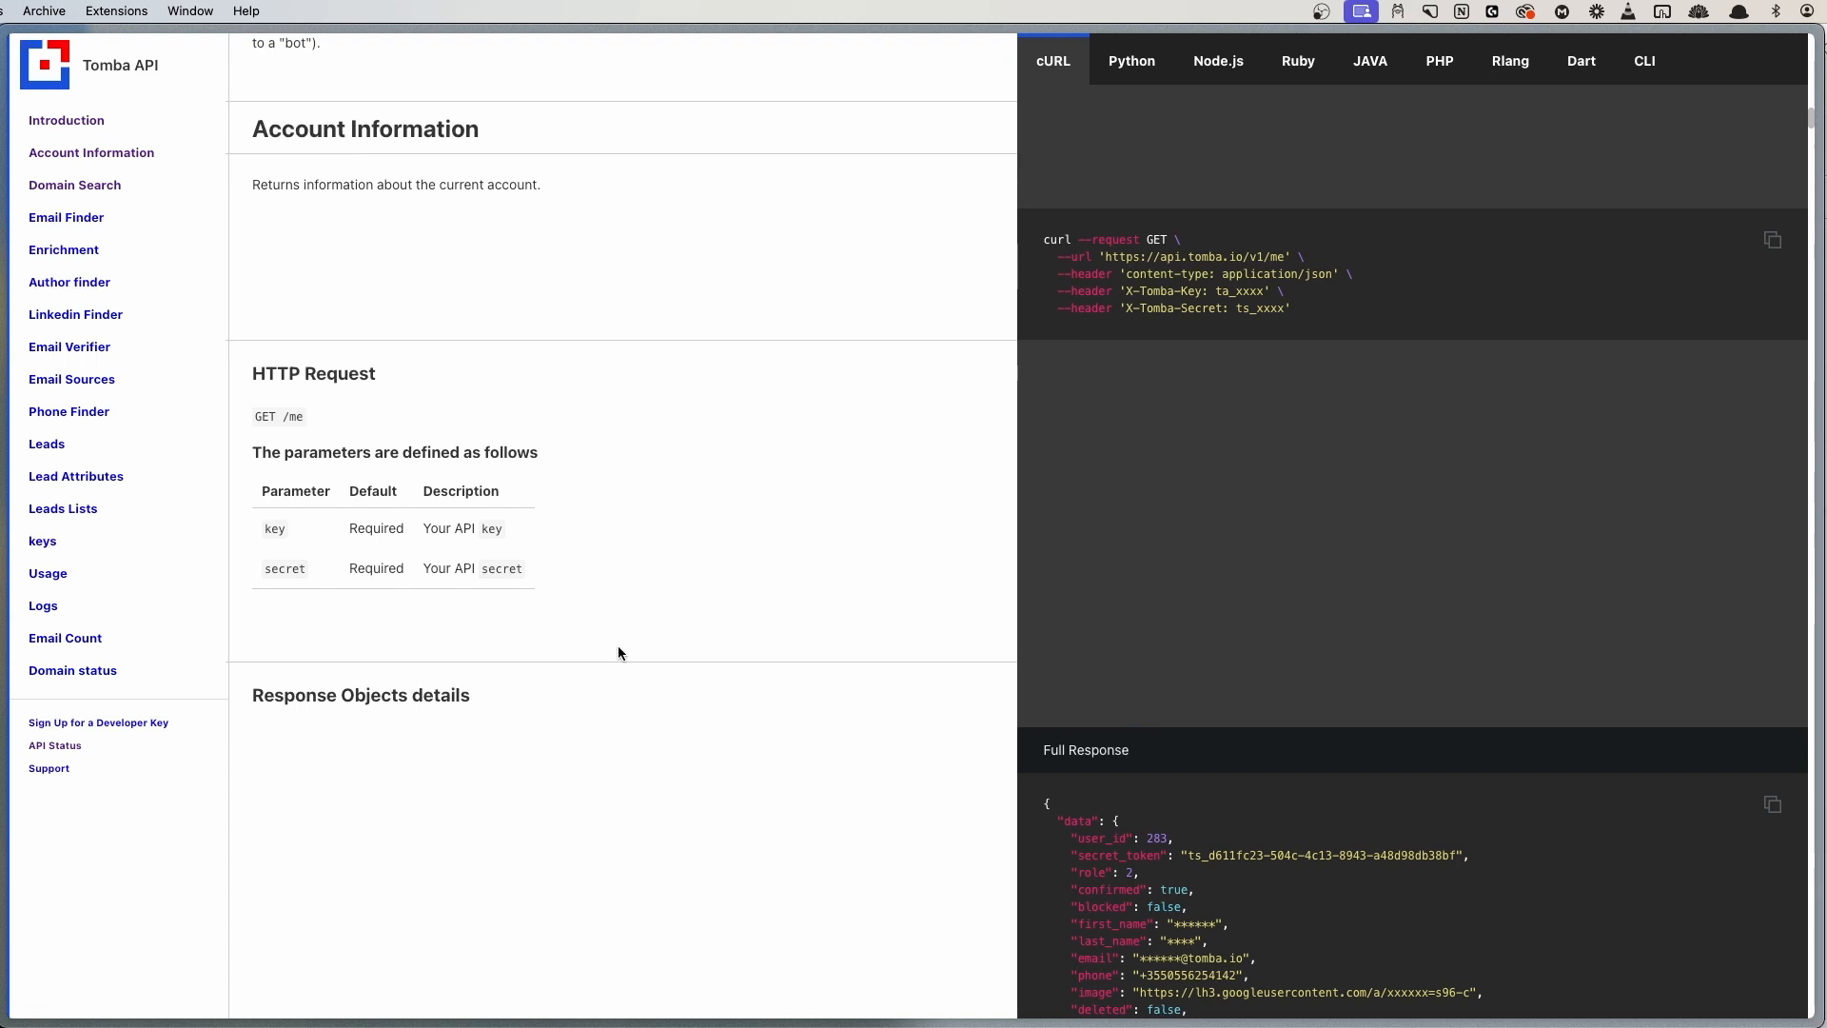
# - Bring up the Domain Search endpoint docs and highlight its intro and GET request path
pyautogui.click(70, 187)
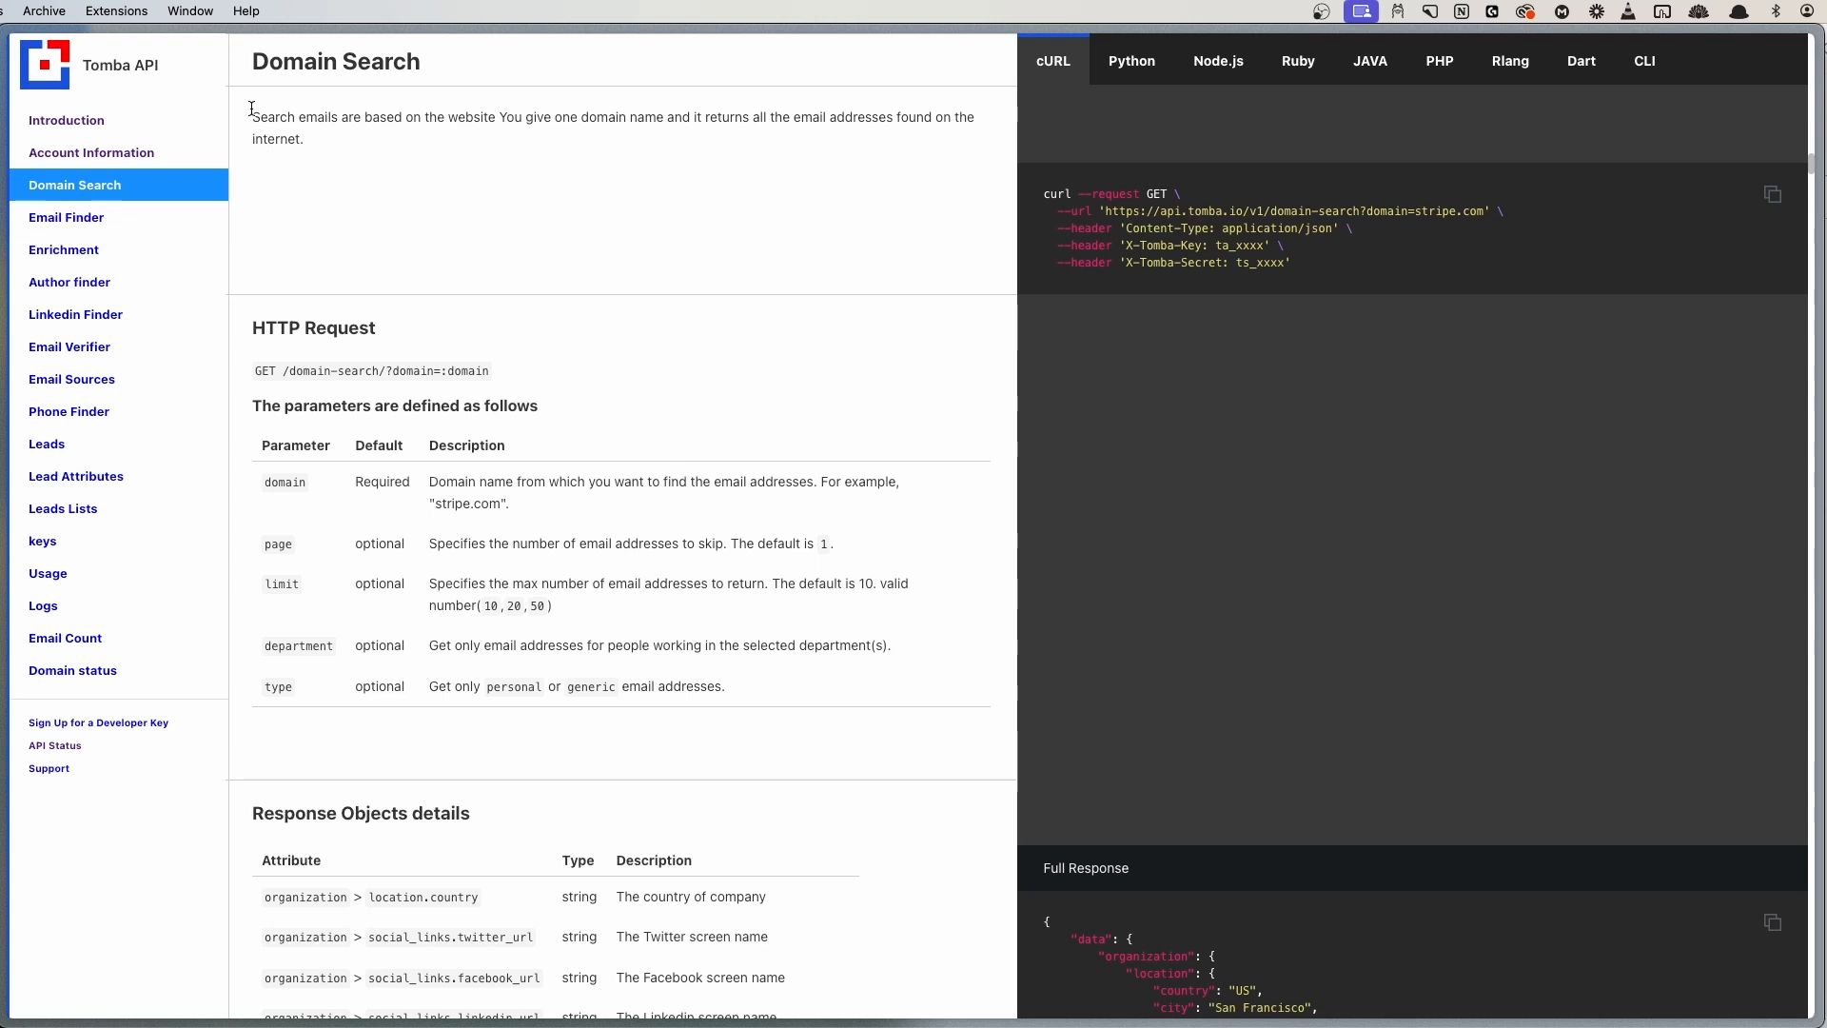
pyautogui.moveTo(251, 116); pyautogui.dragTo(732, 145)
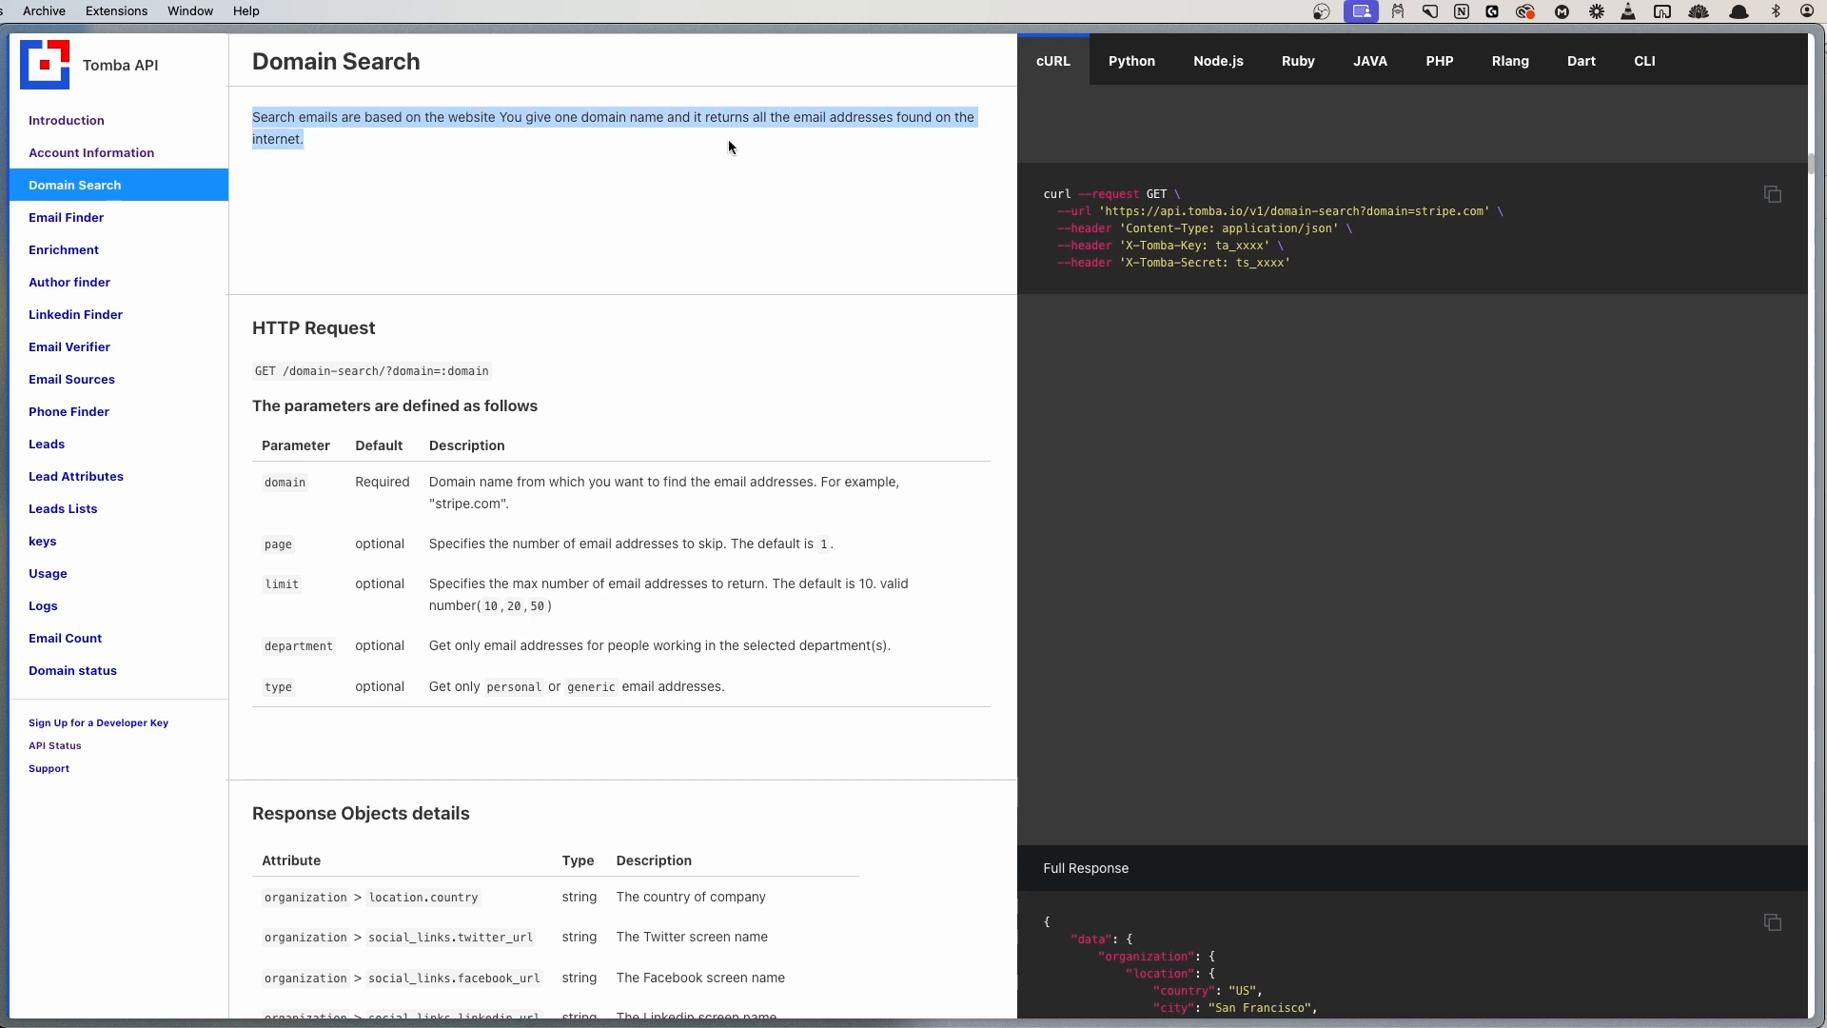
pyautogui.click(717, 154)
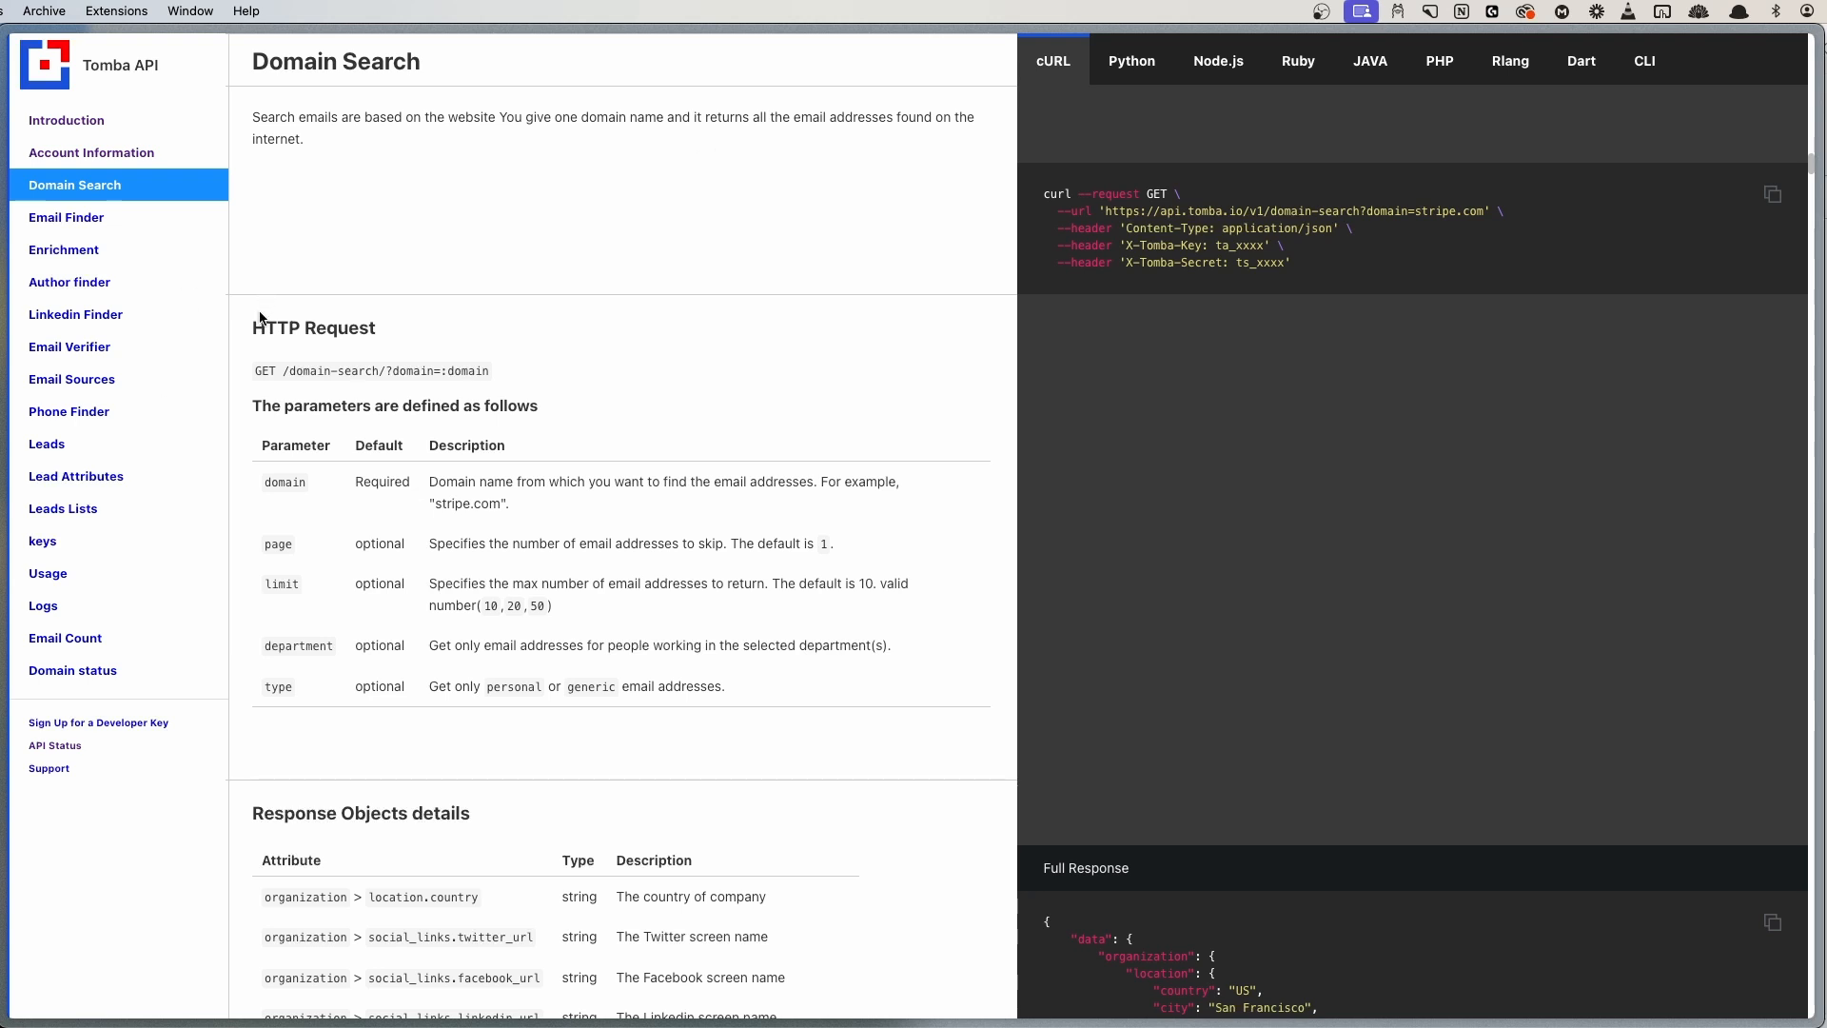
pyautogui.moveTo(252, 328); pyautogui.dragTo(424, 335)
pyautogui.click(295, 391)
pyautogui.moveTo(283, 371); pyautogui.dragTo(487, 370)
pyautogui.click(487, 370)
# - Highlight the sample cURL's domain-search URL, Content-Type and X-Tomba-Key header lines
pyautogui.scroll(-3, 580, 612)
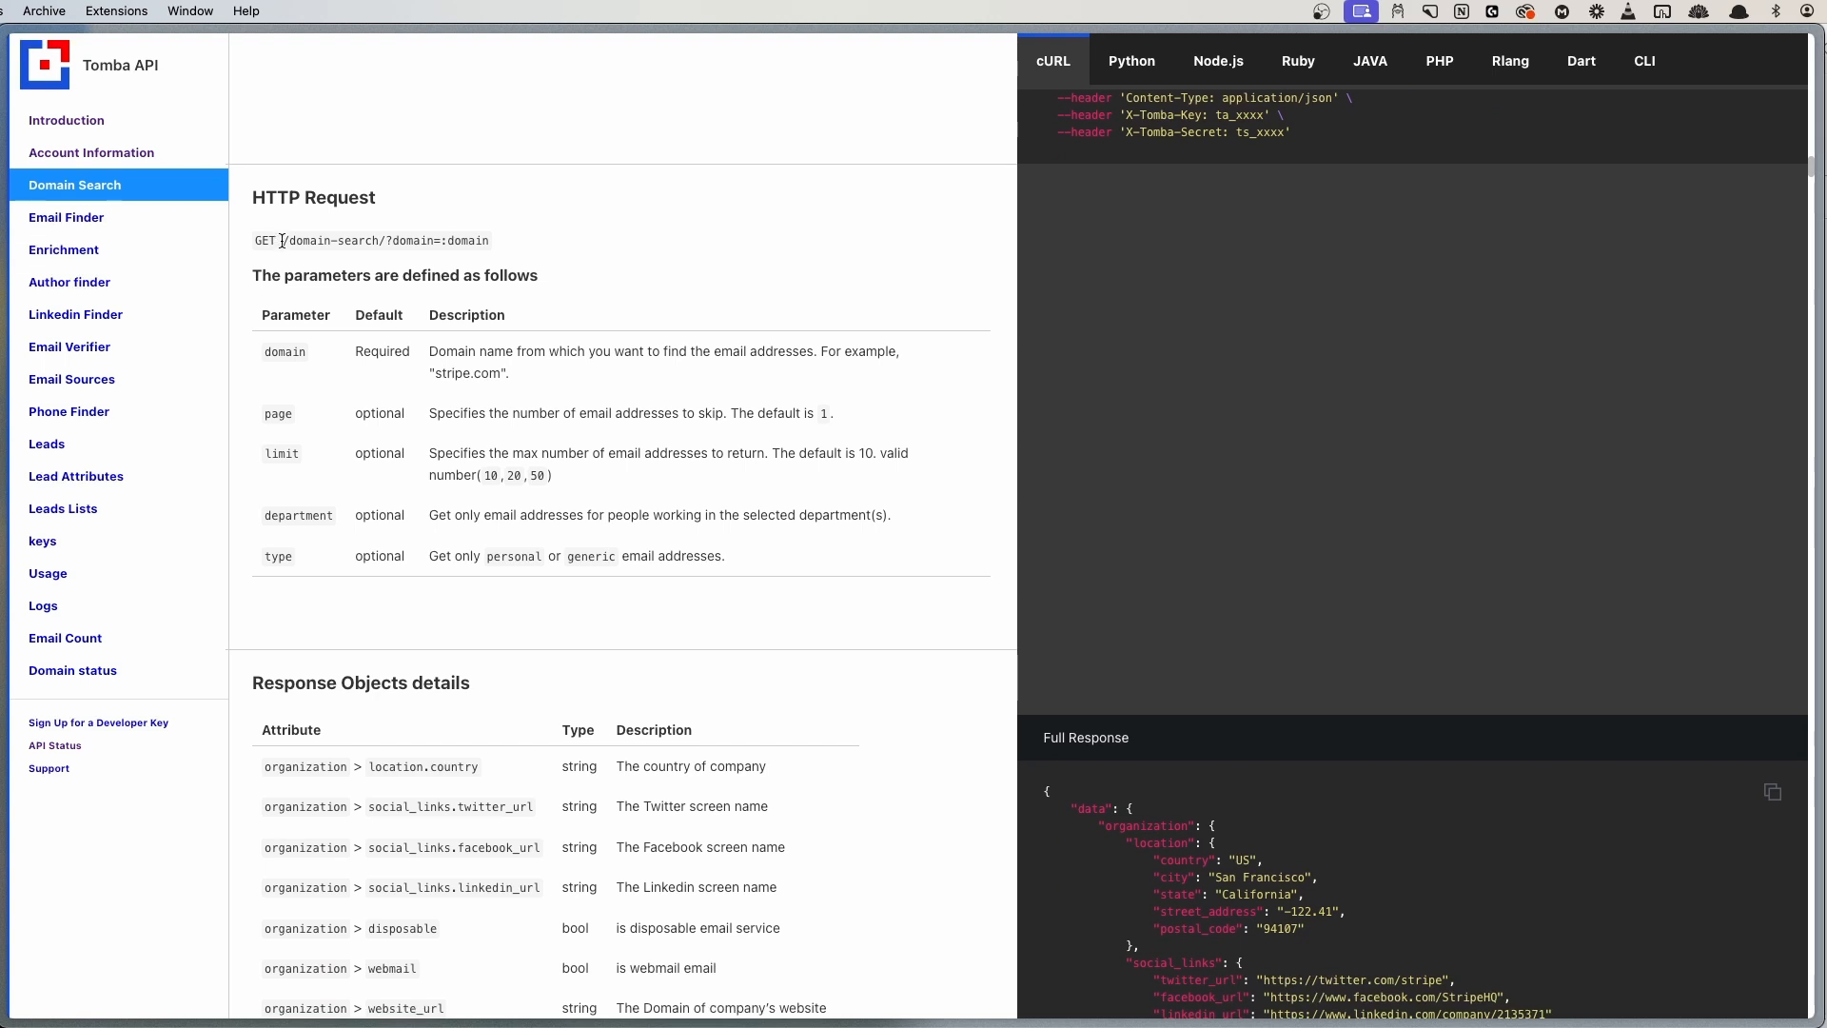
pyautogui.moveTo(282, 241); pyautogui.dragTo(491, 238)
pyautogui.scroll(4, 491, 237)
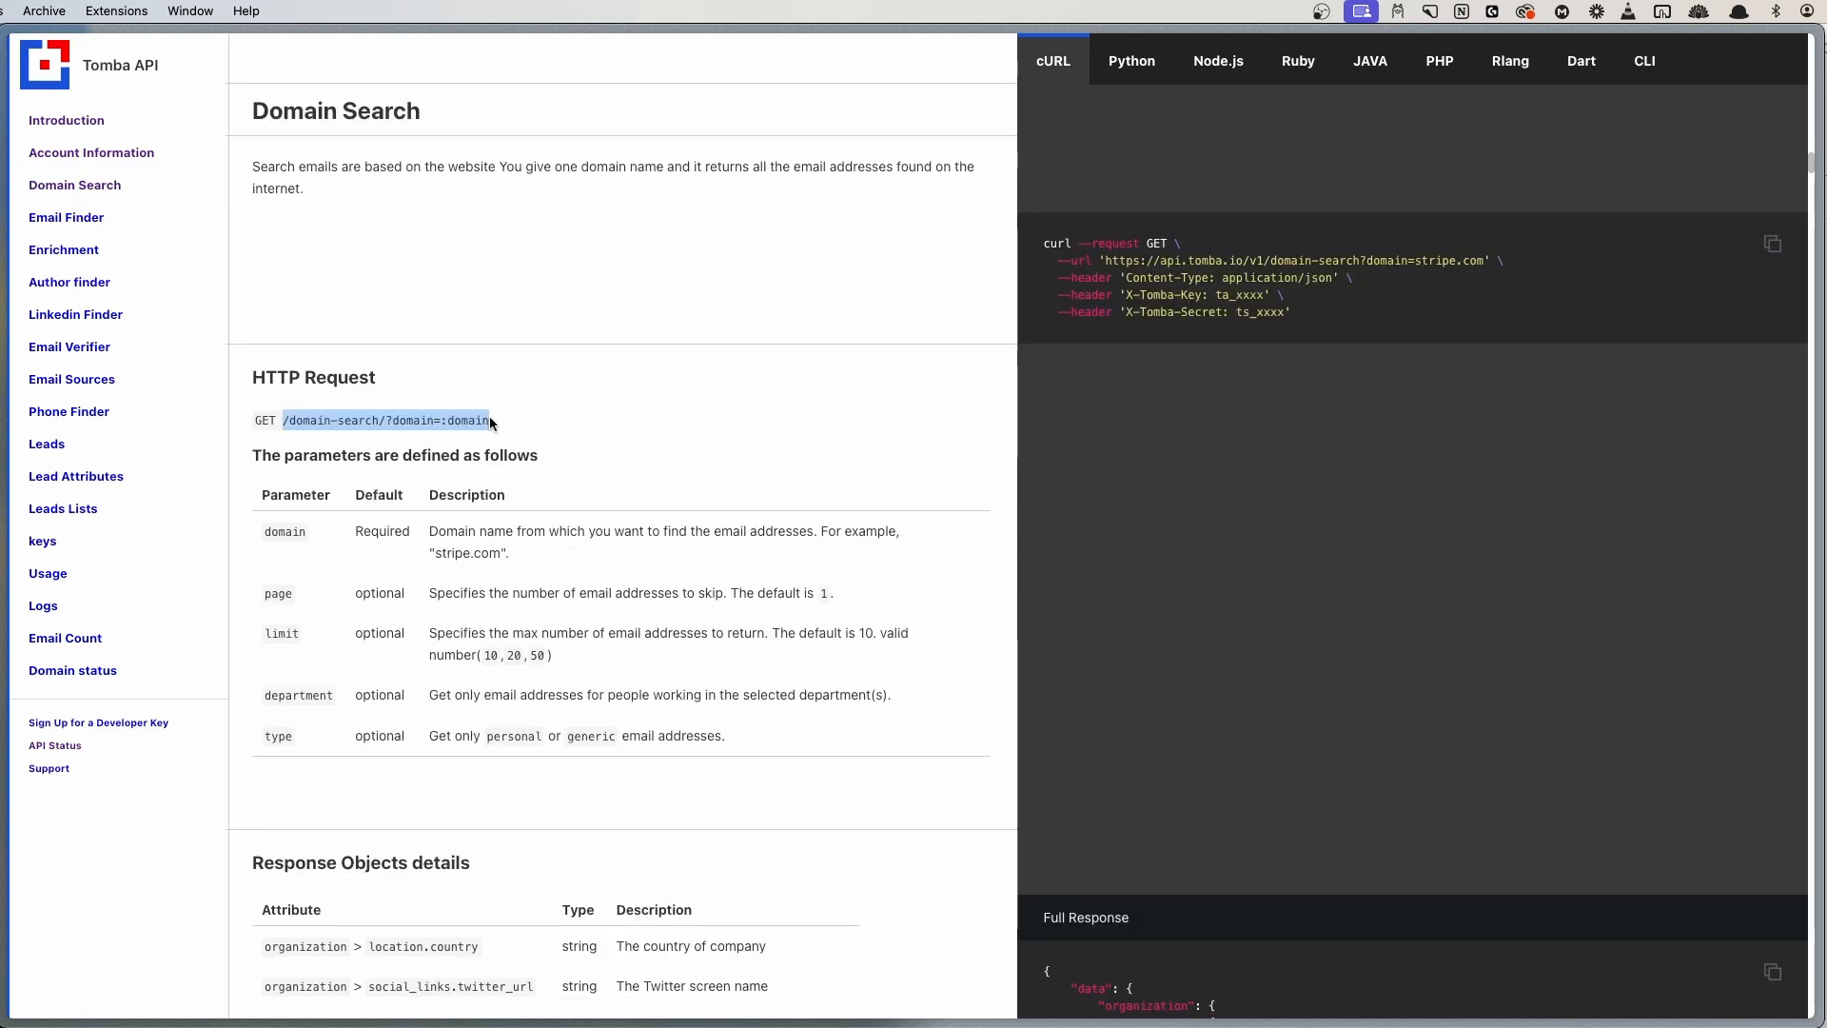
pyautogui.moveTo(1105, 261); pyautogui.dragTo(1269, 264)
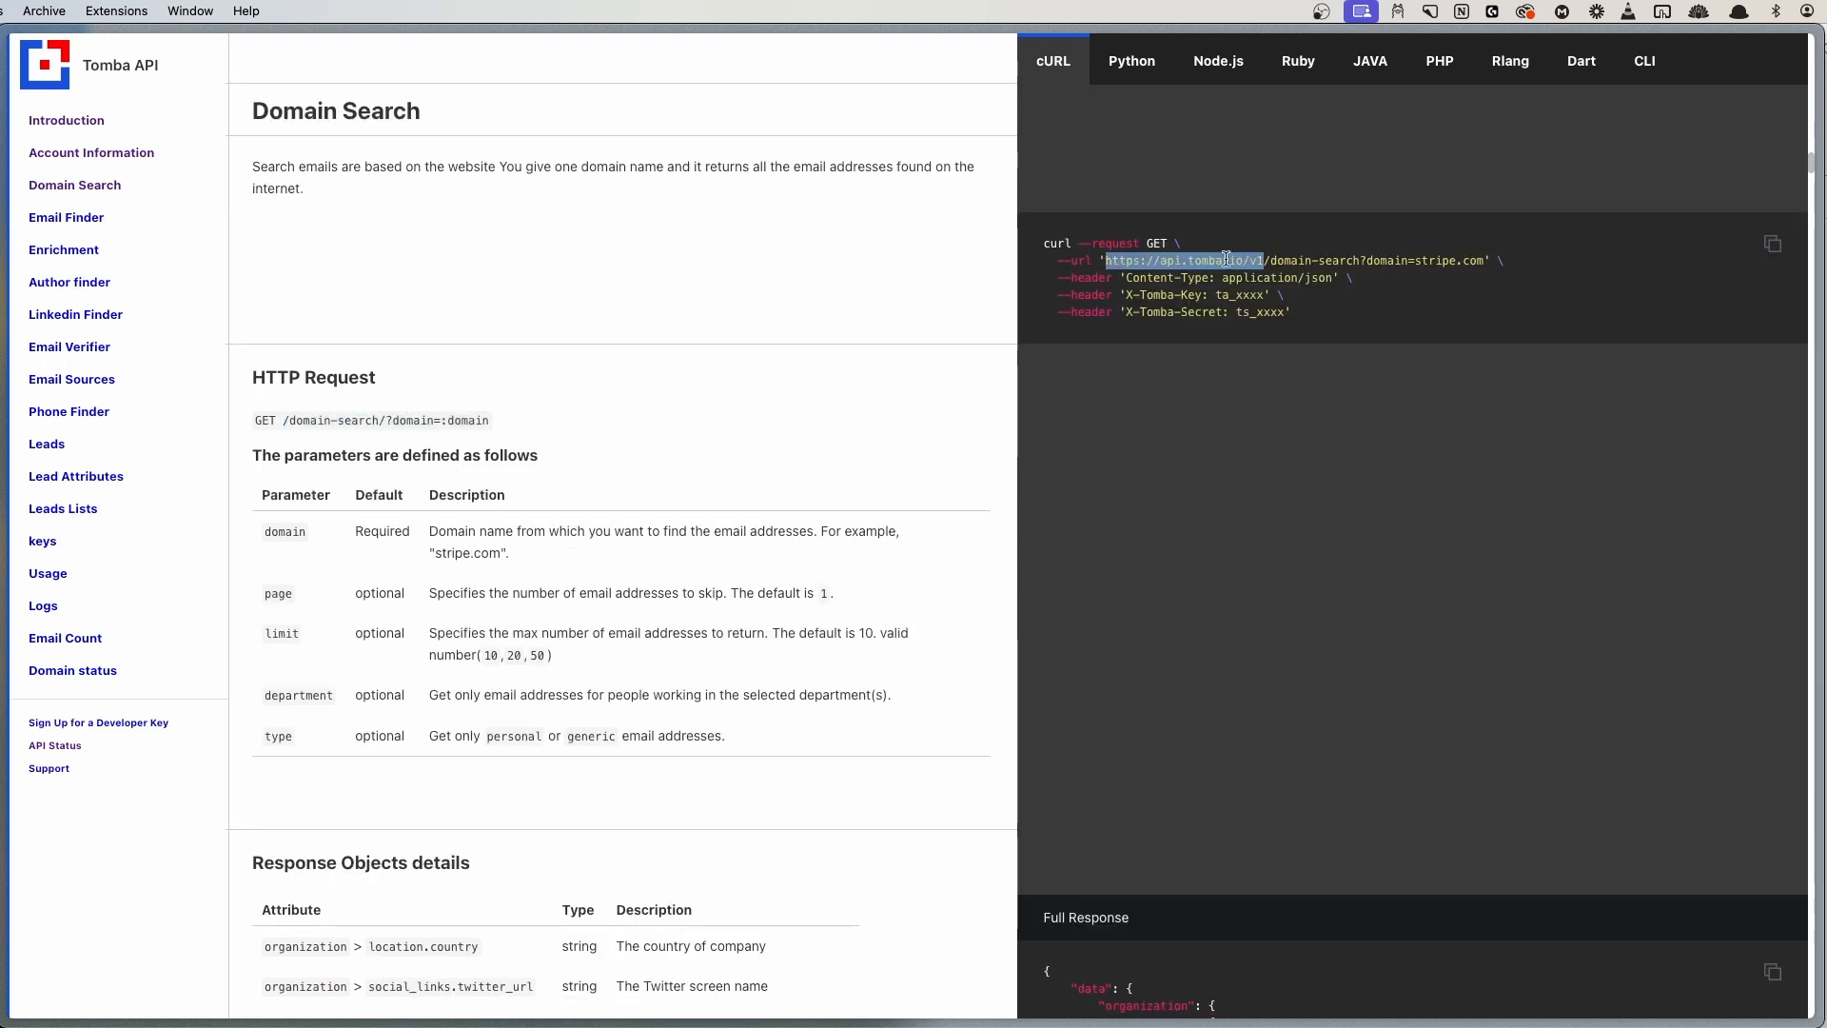
pyautogui.click(1489, 262)
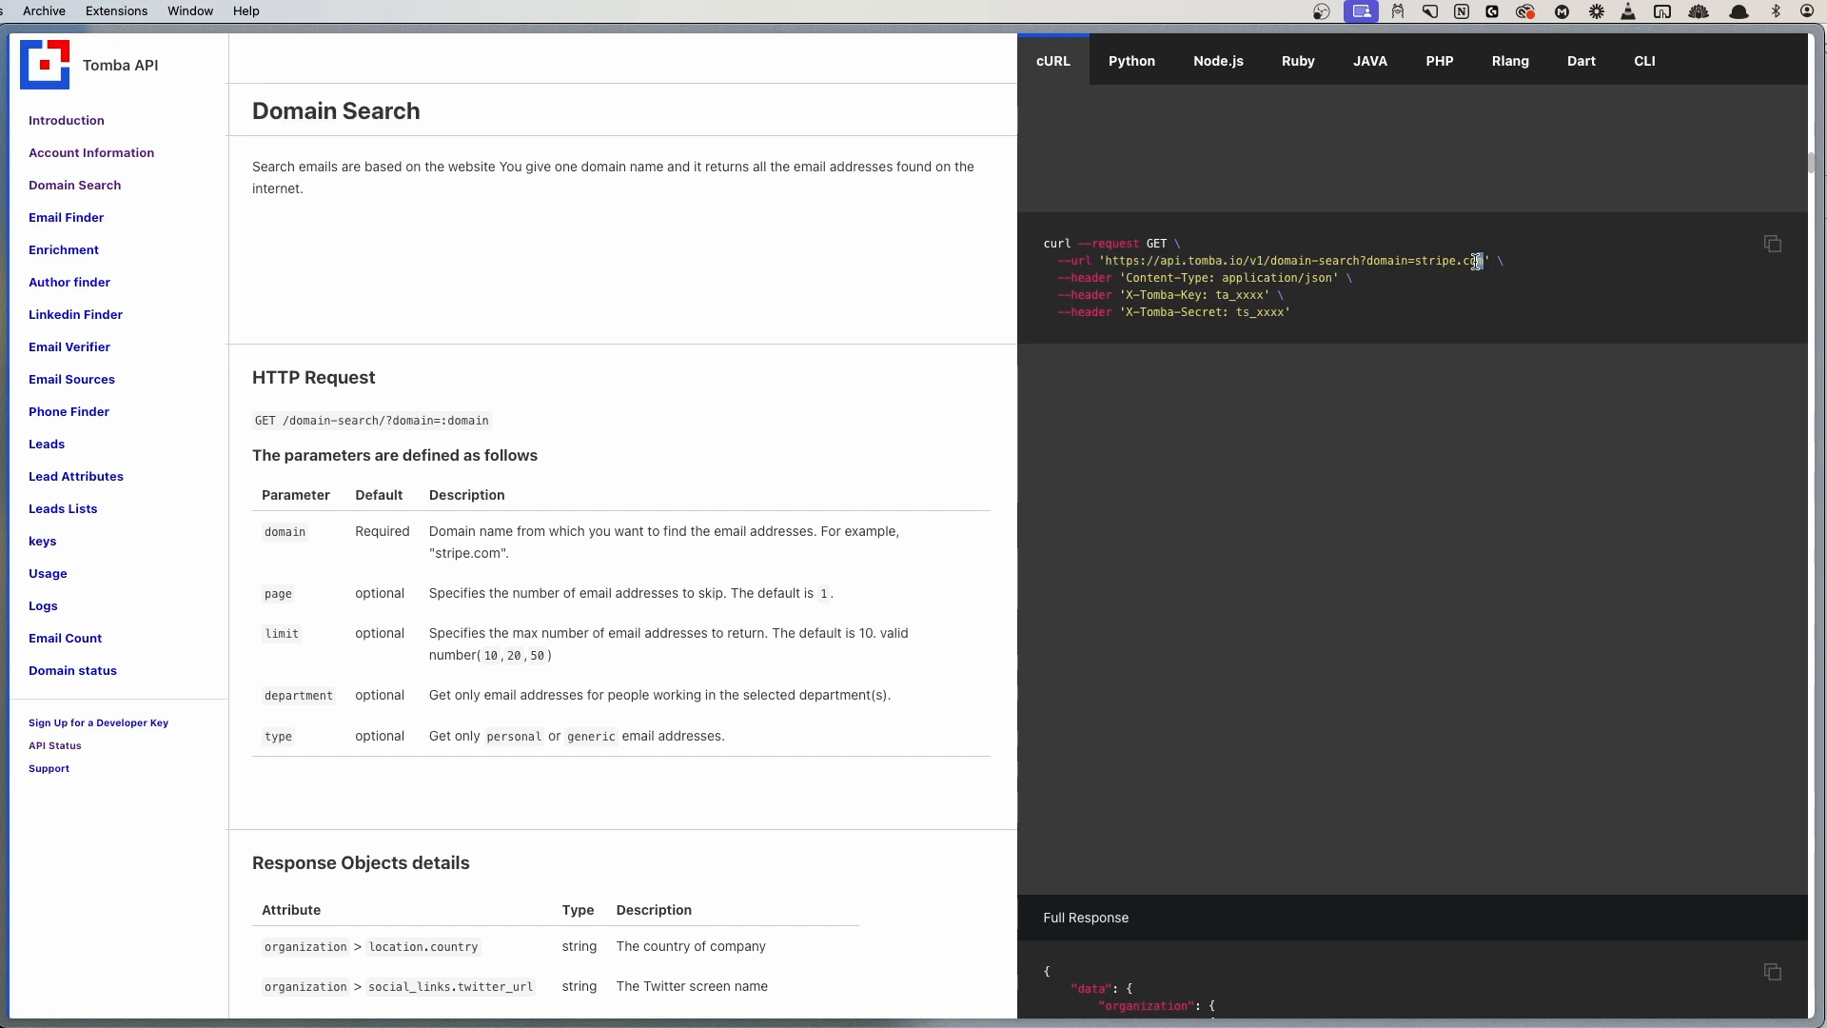
pyautogui.moveTo(1475, 261); pyautogui.dragTo(1113, 261)
pyautogui.click(1148, 300)
pyautogui.moveTo(1084, 277); pyautogui.dragTo(1316, 278)
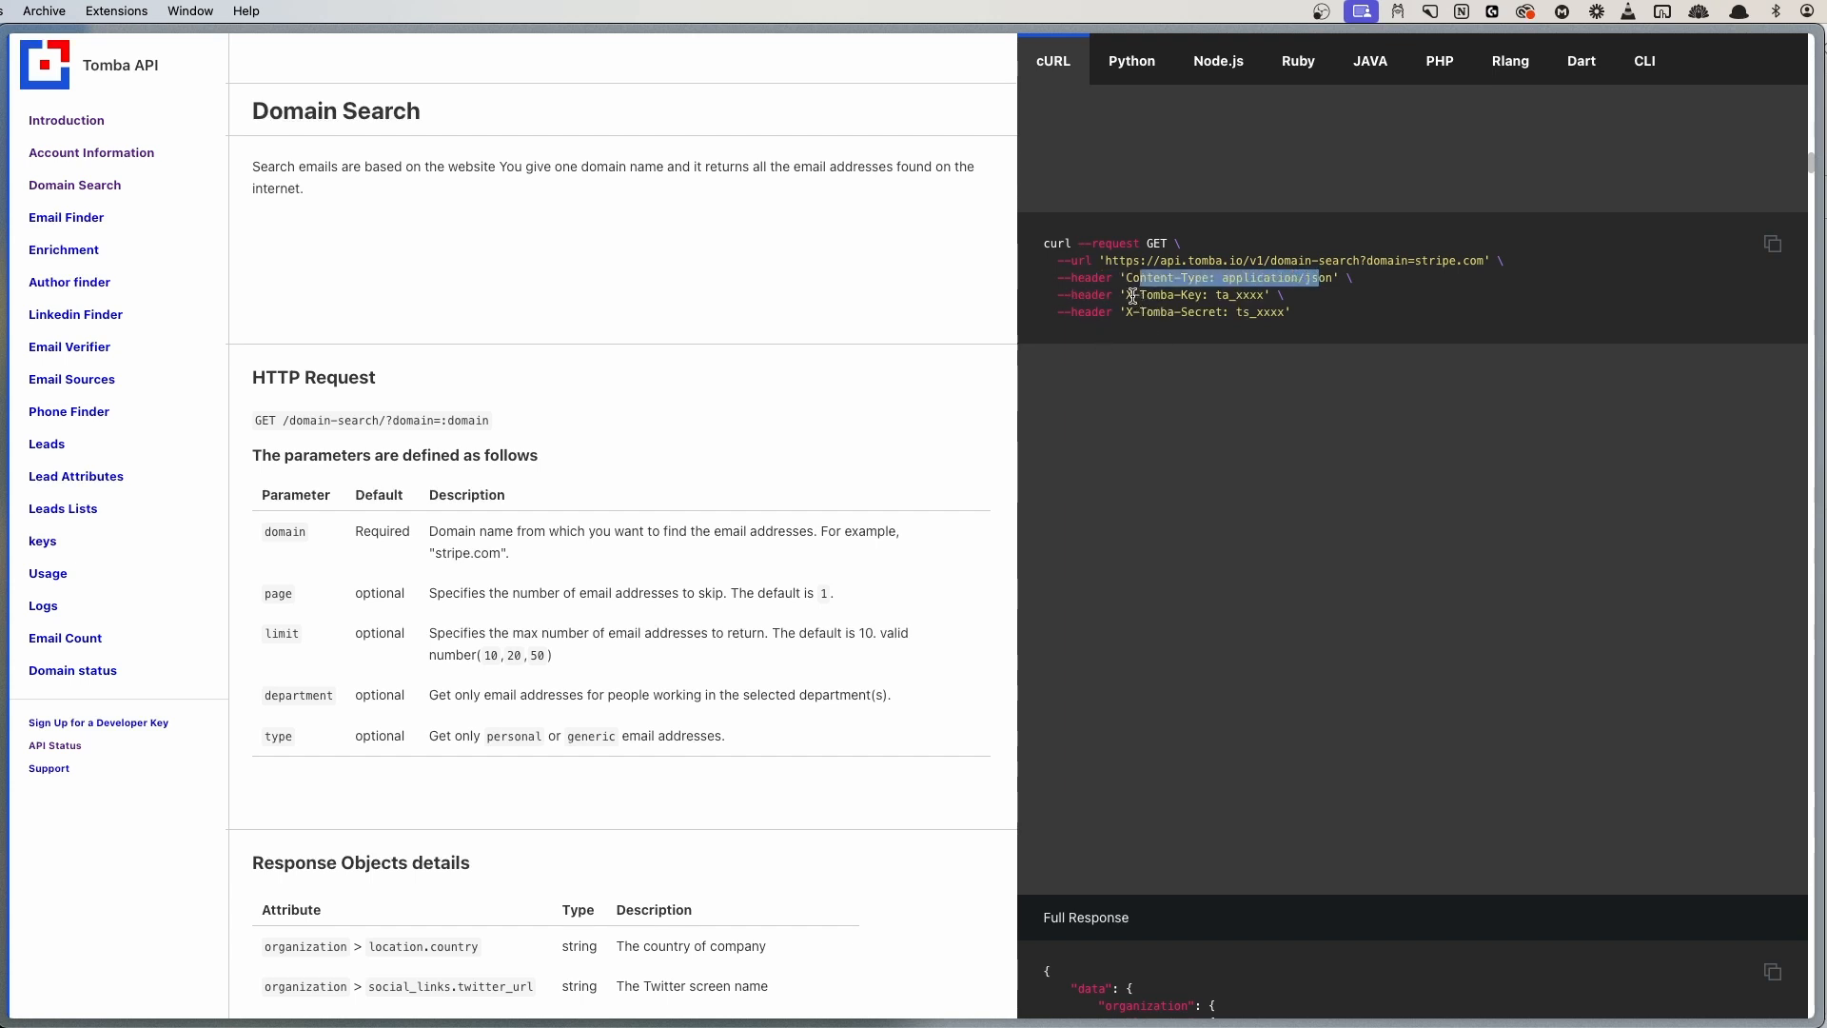
pyautogui.moveTo(1126, 295); pyautogui.dragTo(1230, 312)
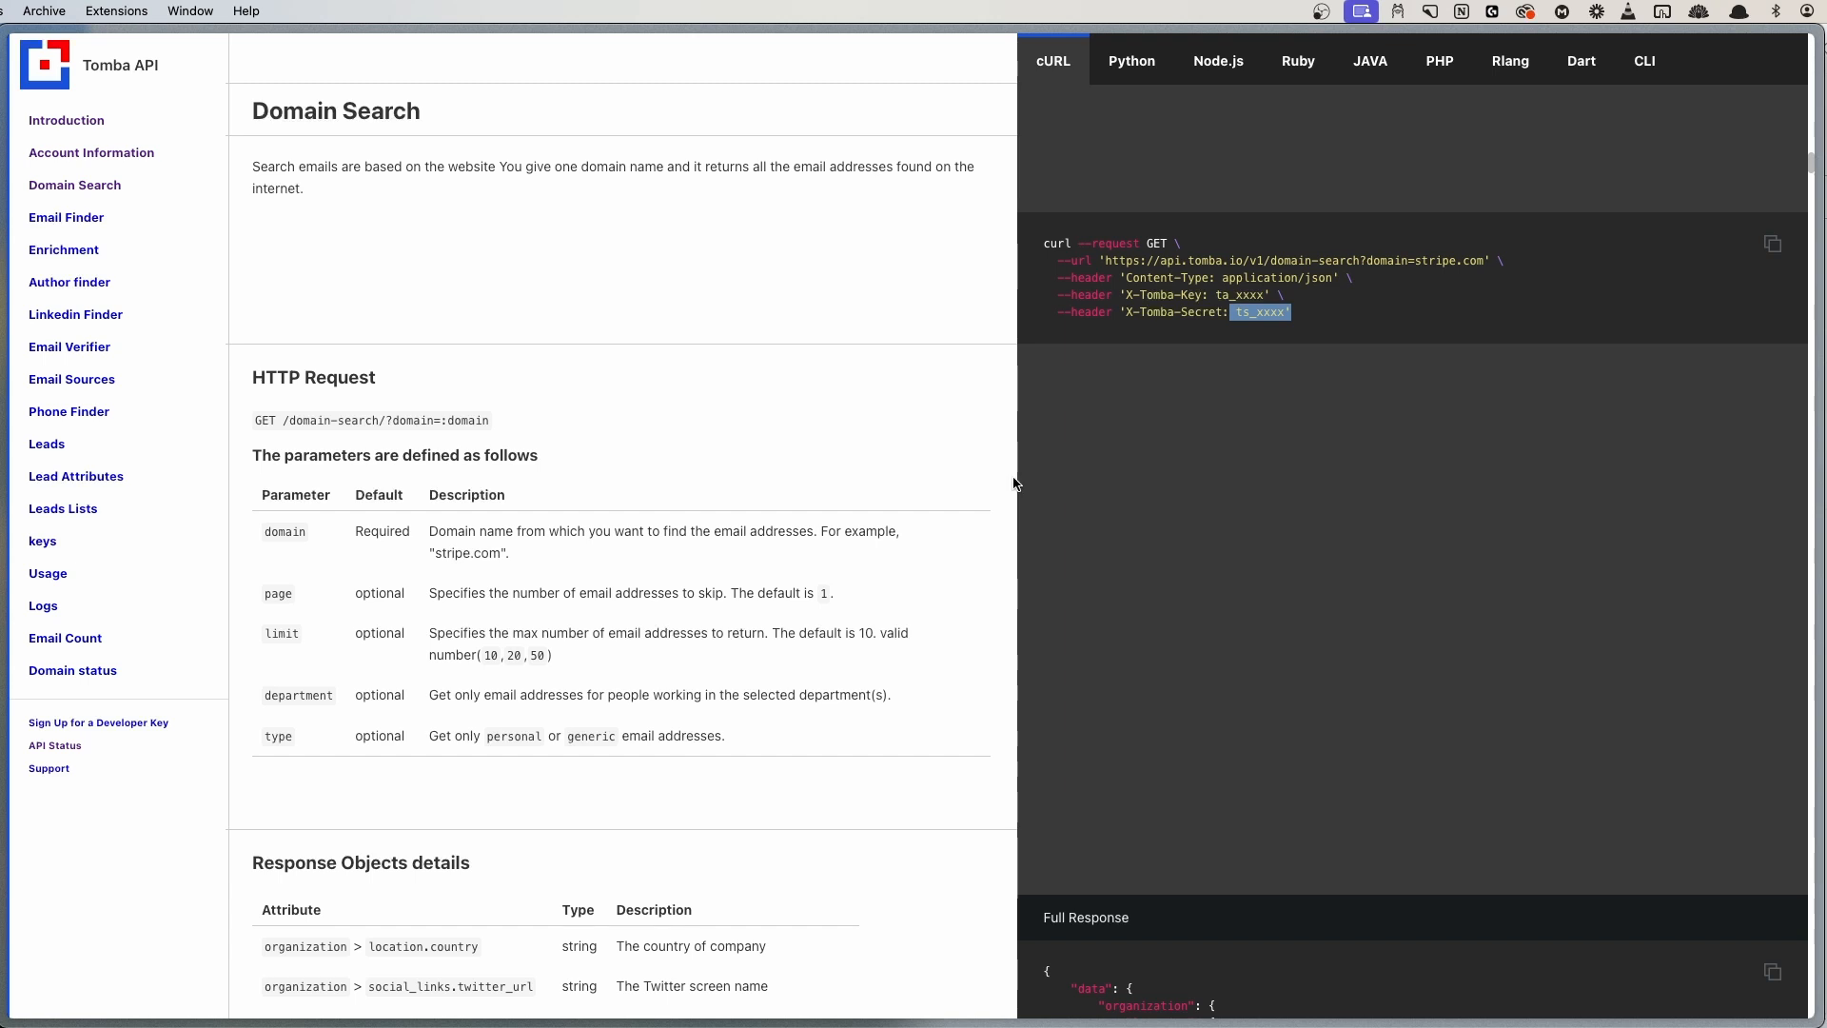
pyautogui.moveTo(1104, 261); pyautogui.dragTo(1442, 261)
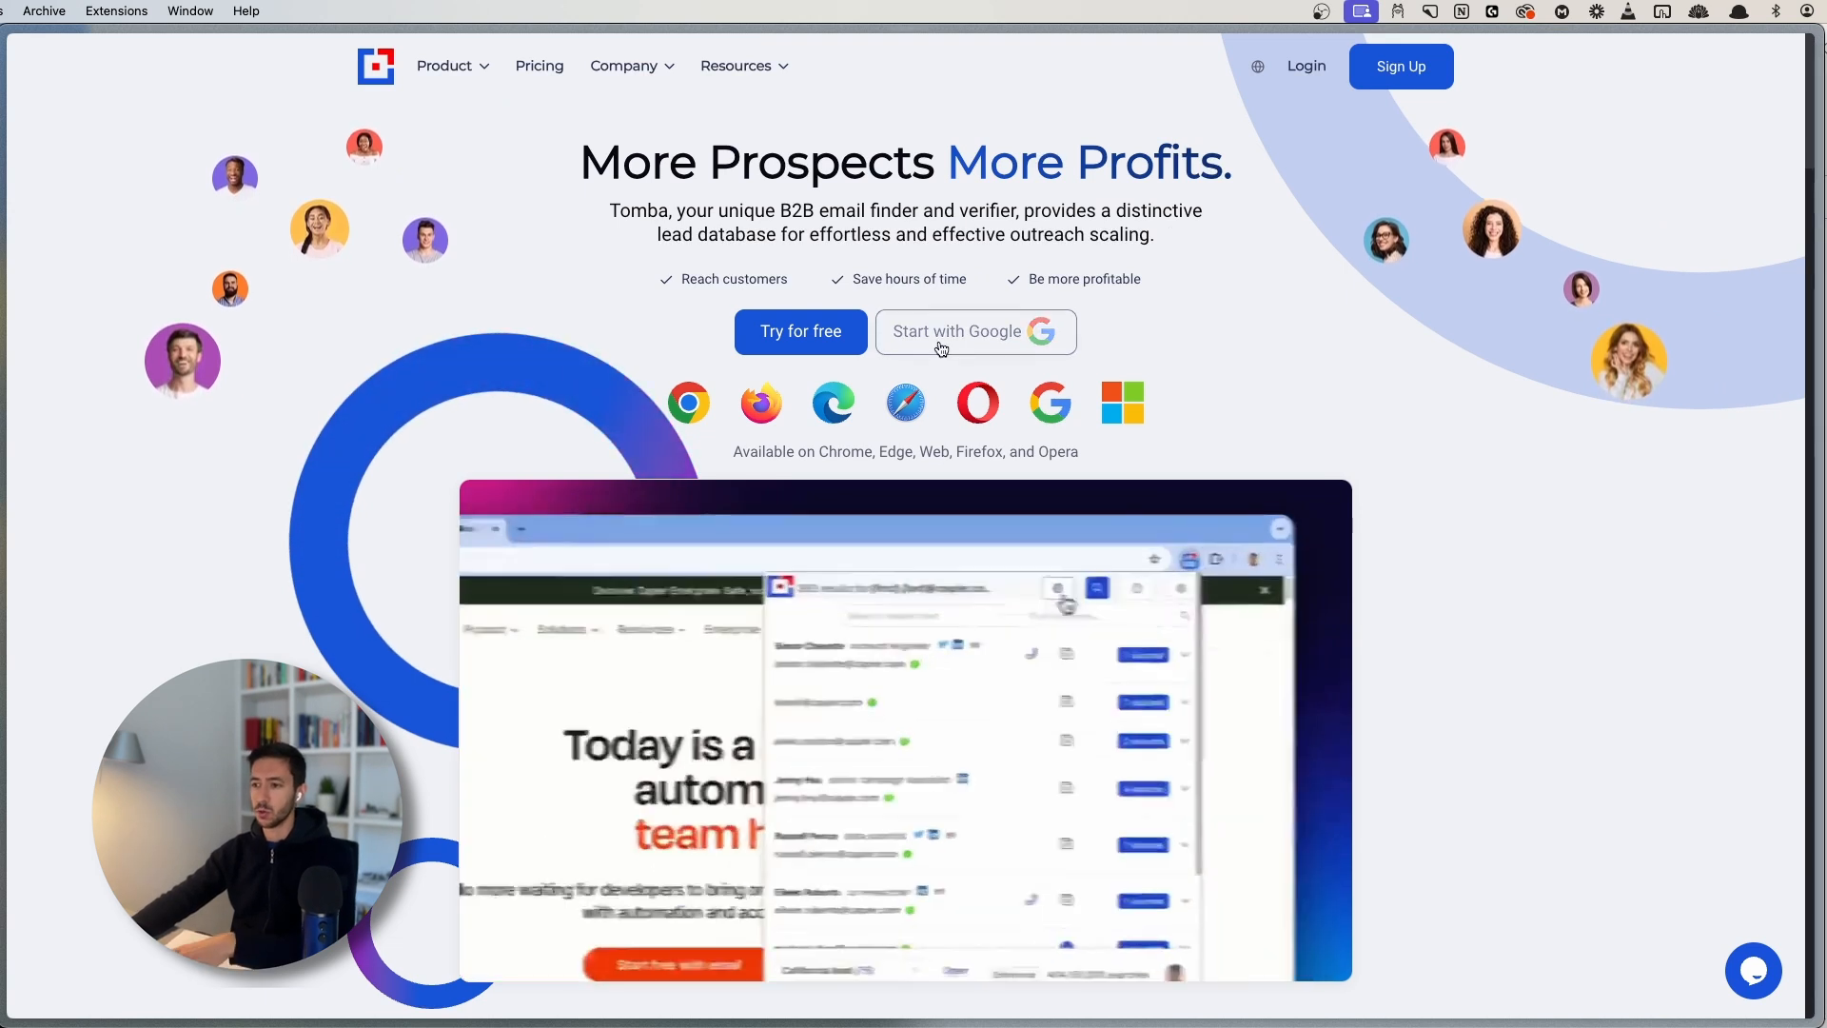
# - Register a Tomba account via Google sign-in with a password, and accept the cookie notice
pyautogui.click(938, 333)
pyautogui.click(1152, 409)
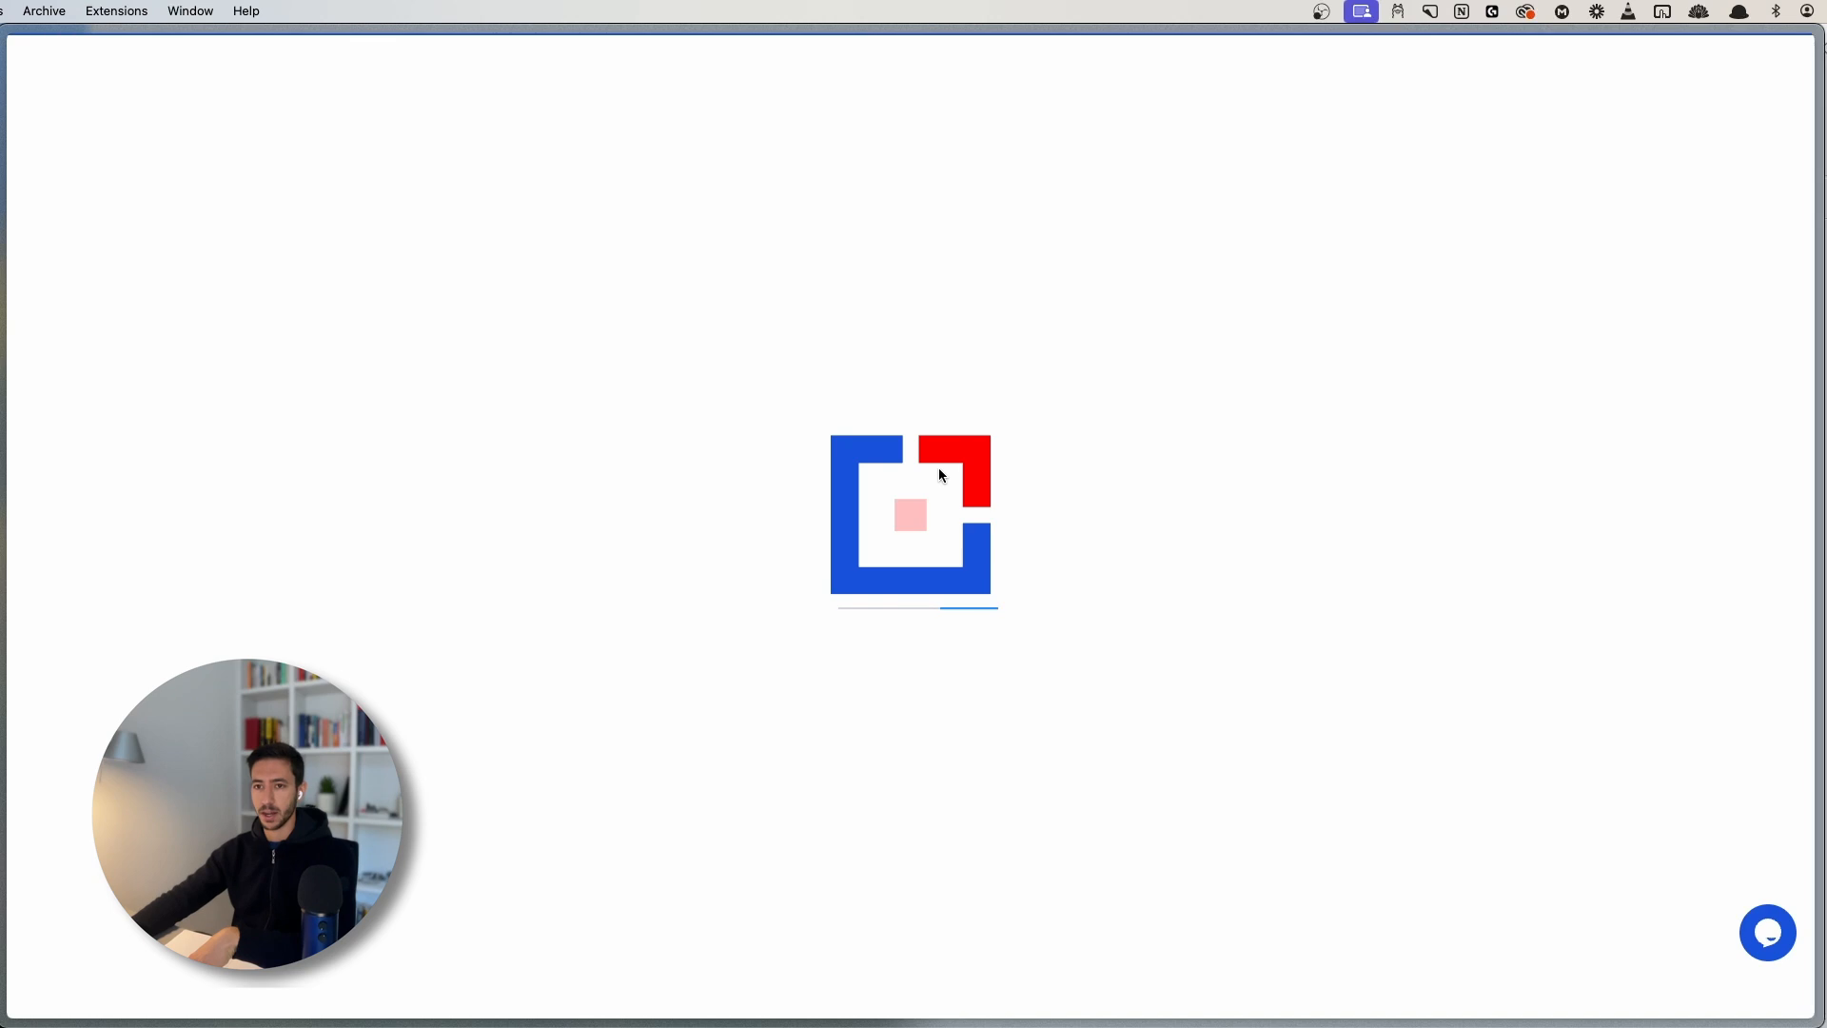
pyautogui.click(810, 533)
pyautogui.rightClick(810, 531)
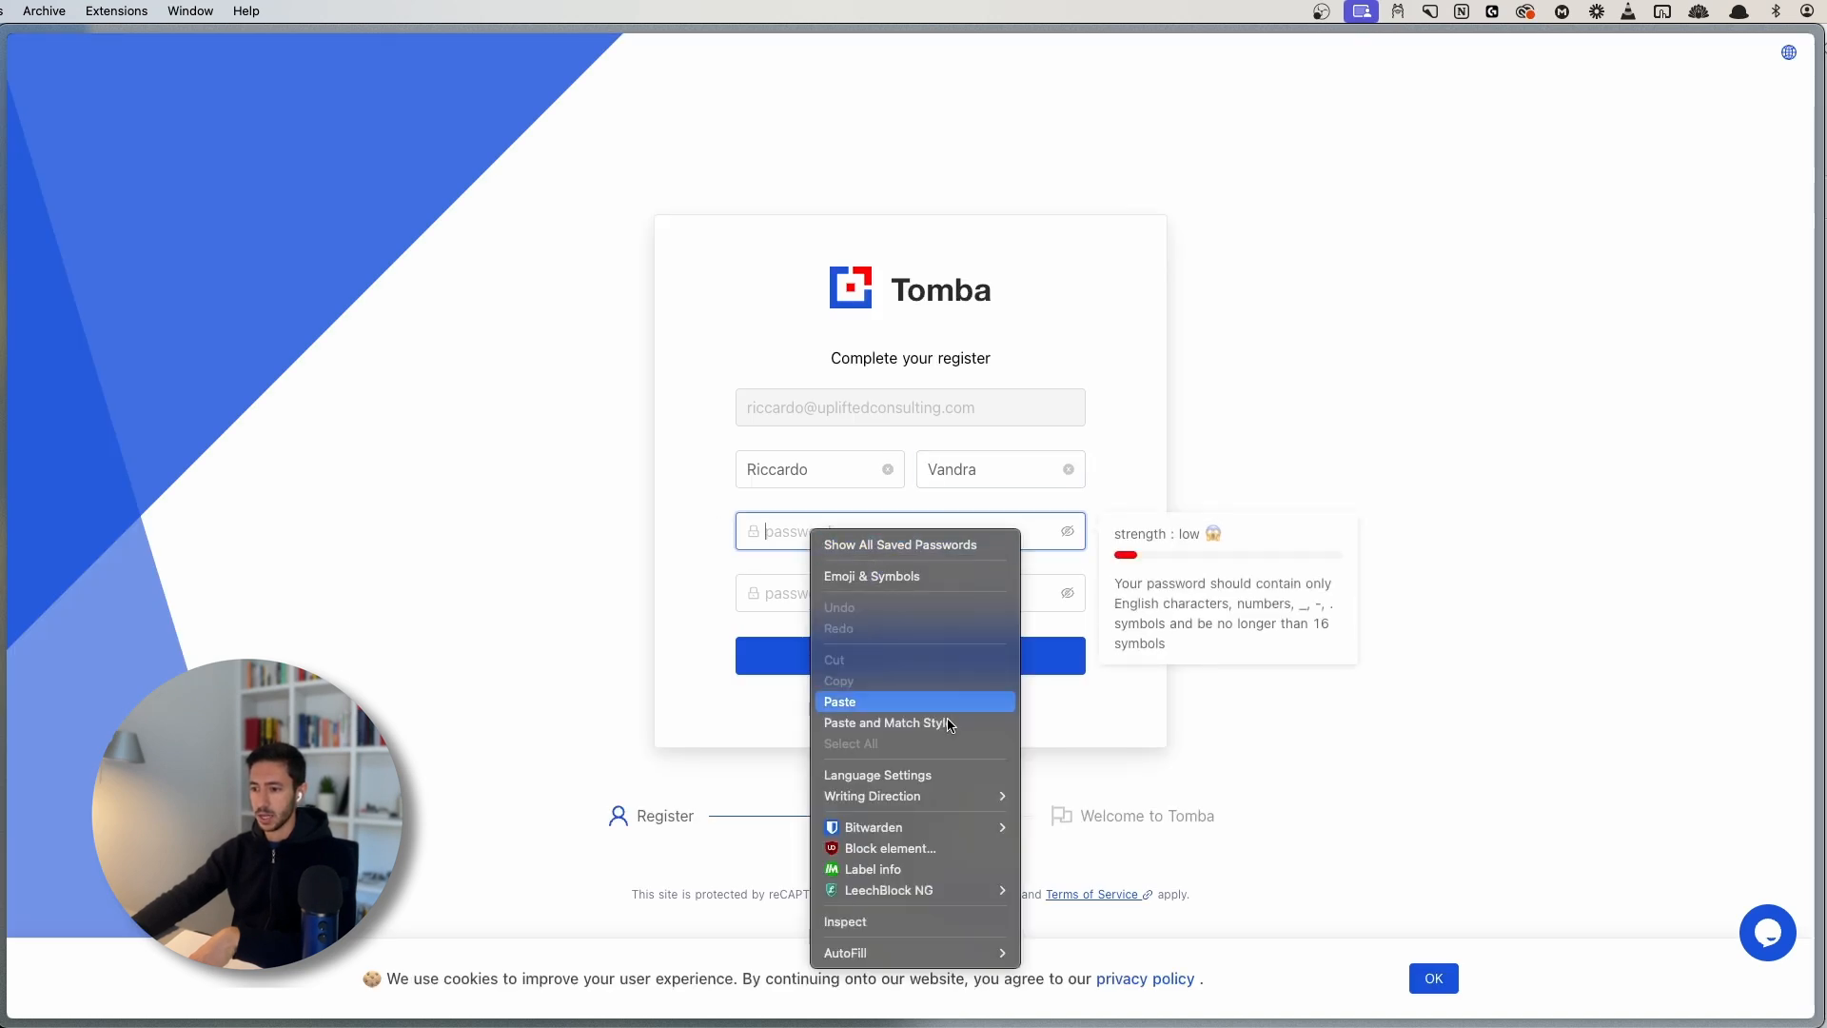
pyautogui.moveTo(951, 827)
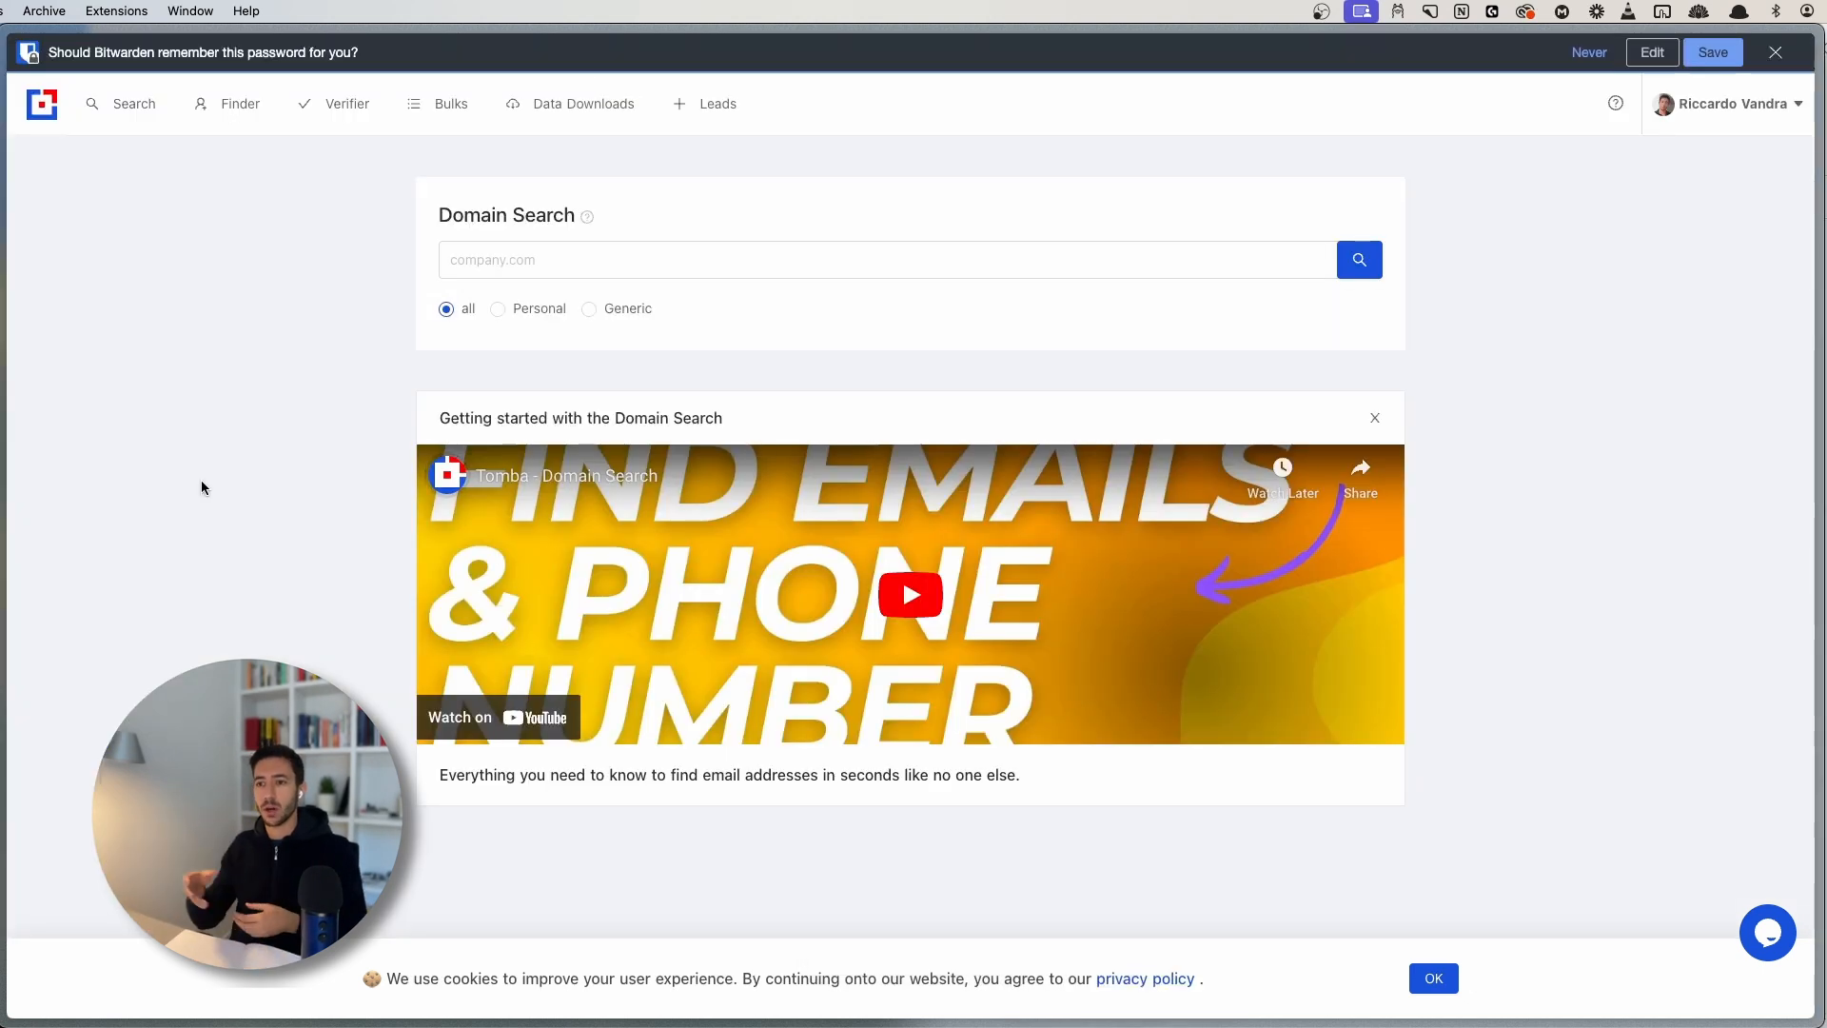
pyautogui.click(1427, 978)
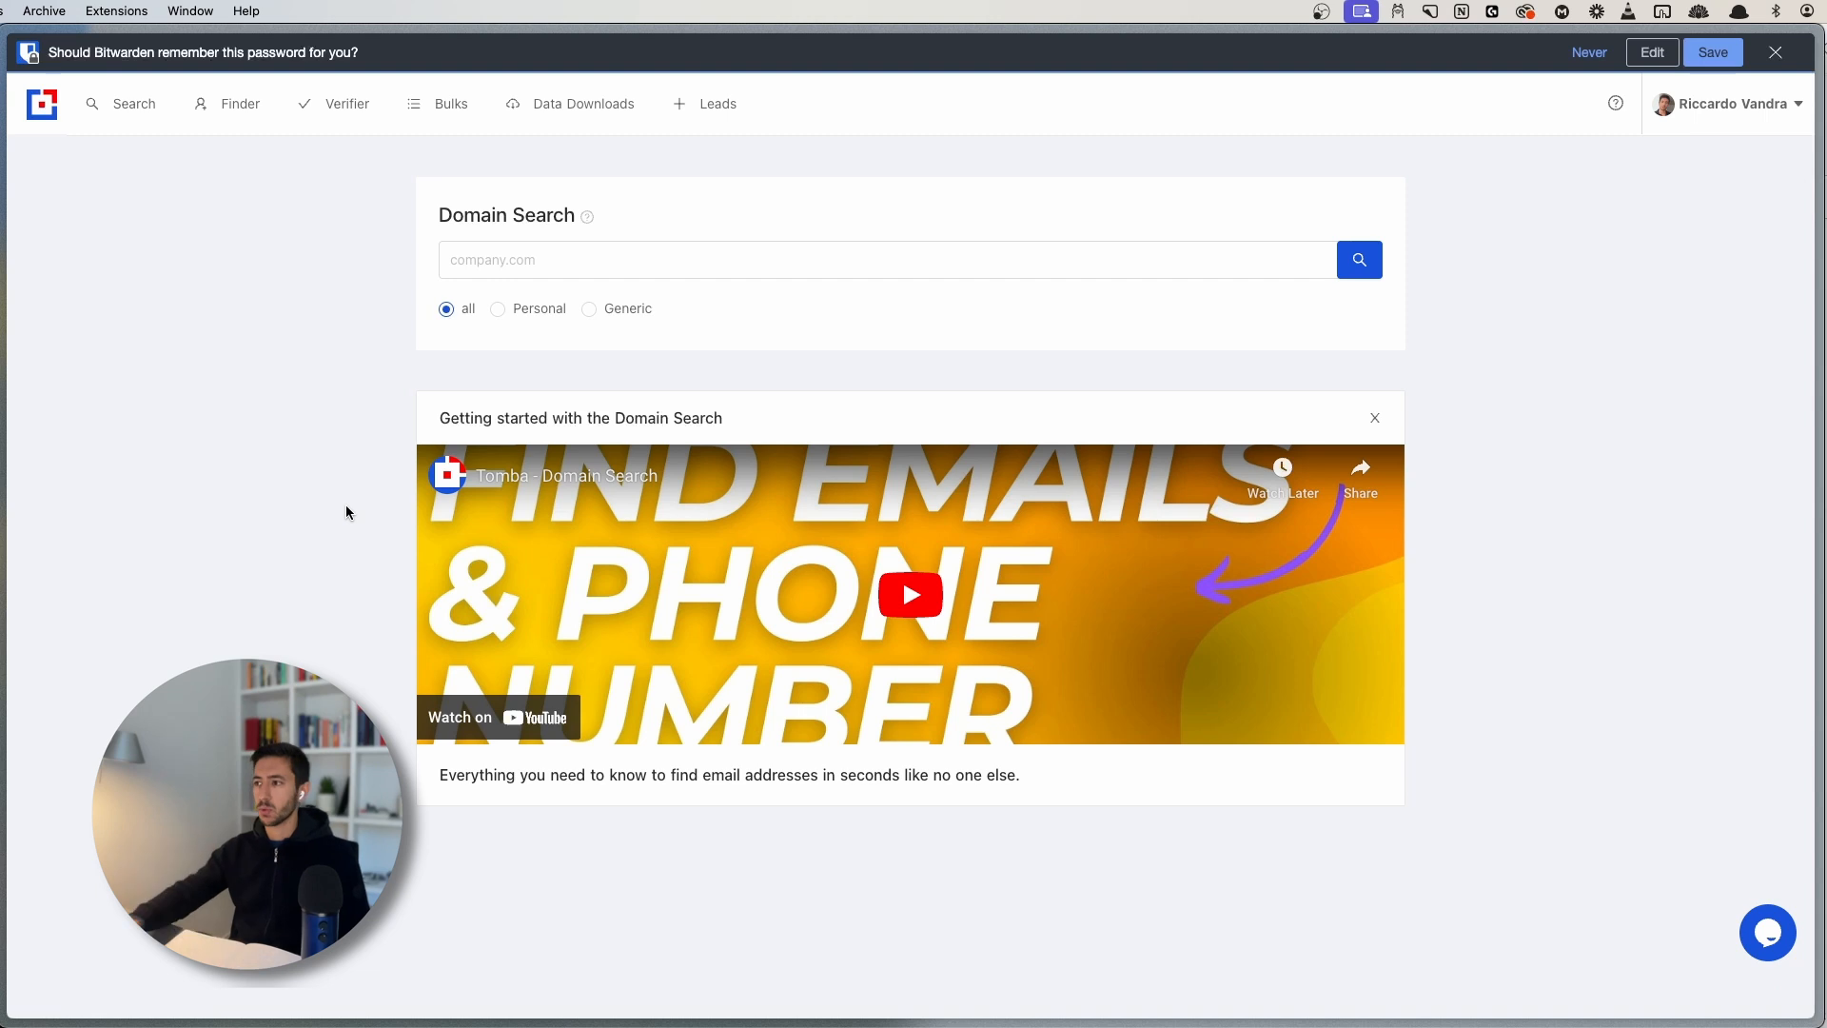
# - Check the API keys page and monthly usage, then return to the Domain Search docs
pyautogui.click(1776, 53)
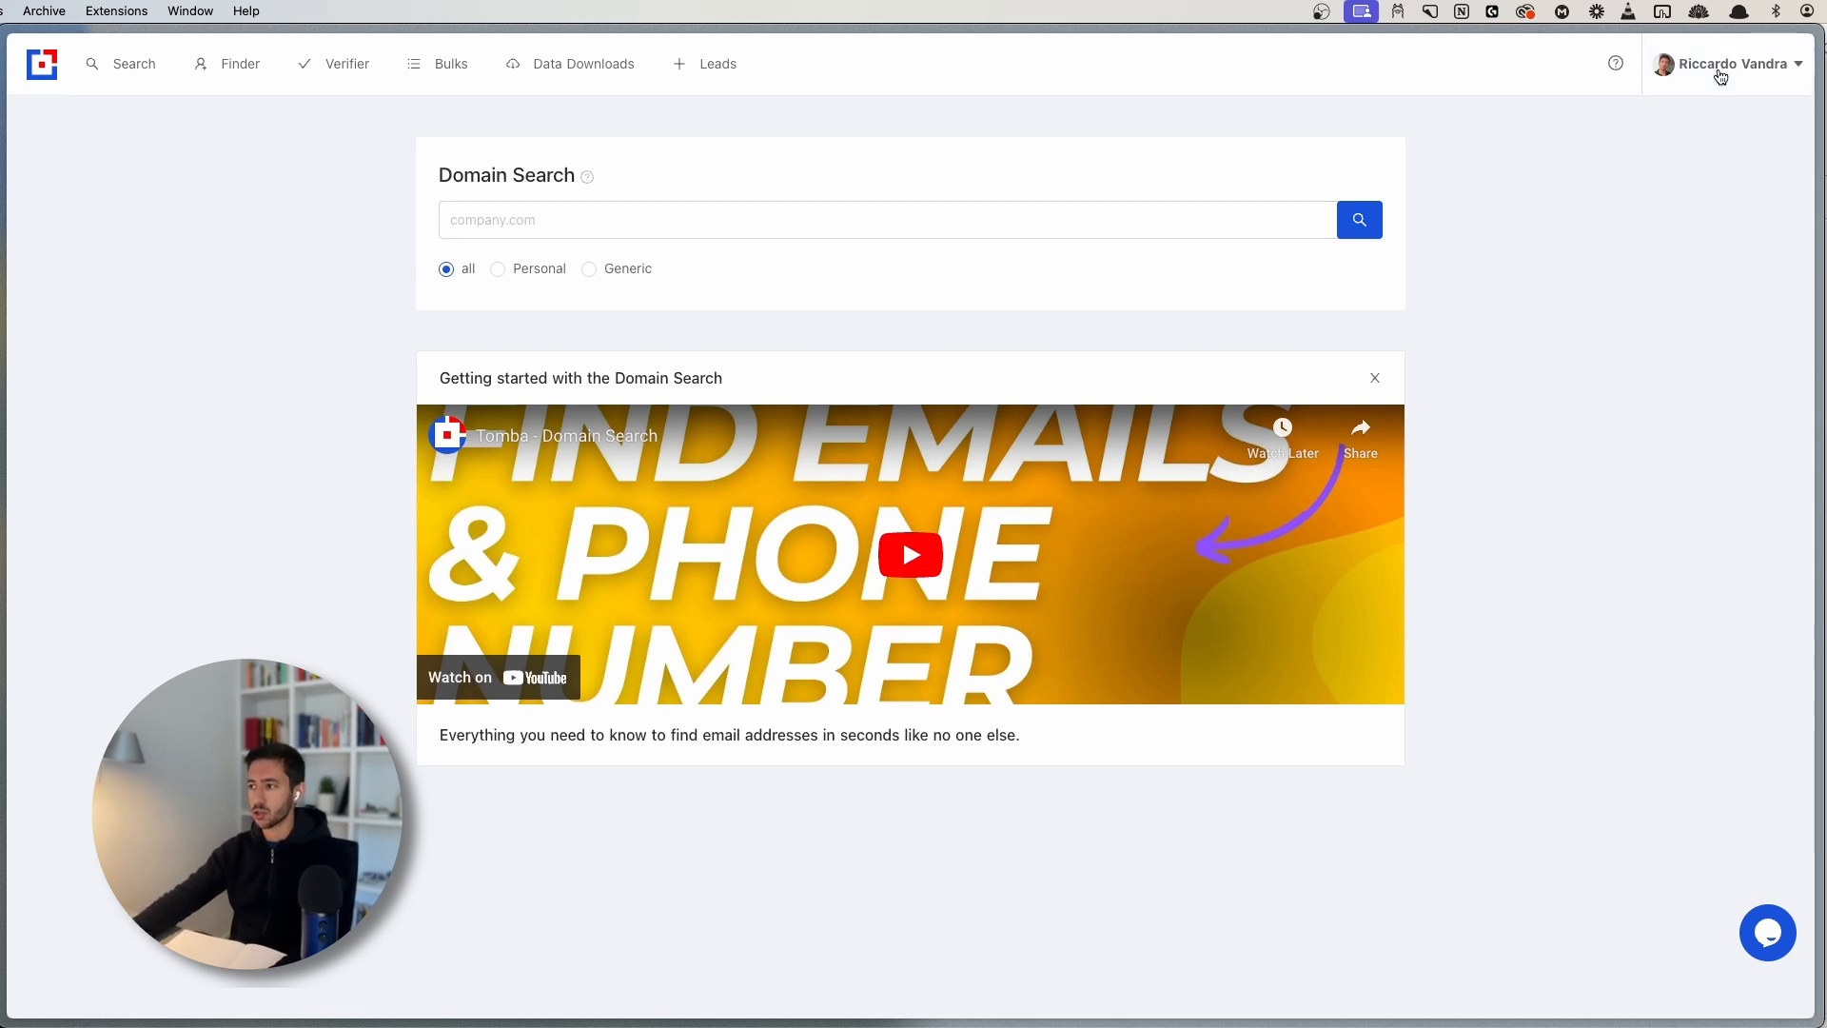
pyautogui.click(1720, 69)
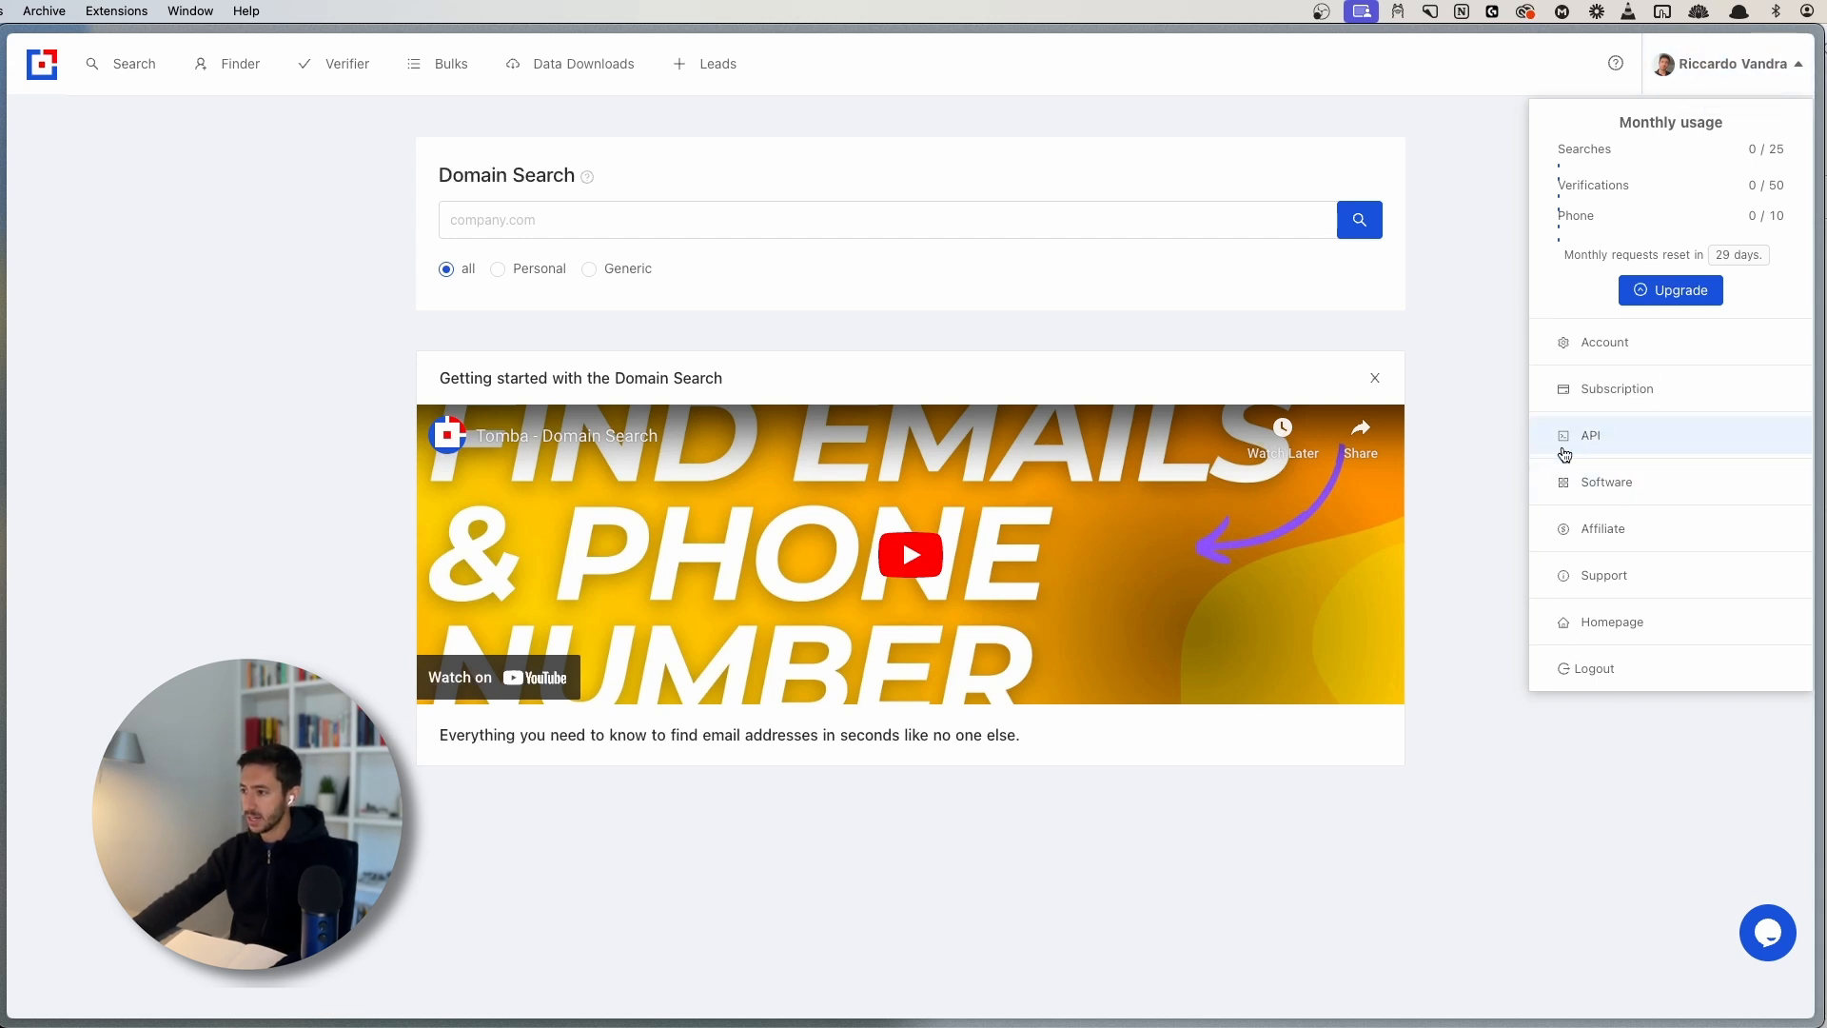
pyautogui.click(1606, 438)
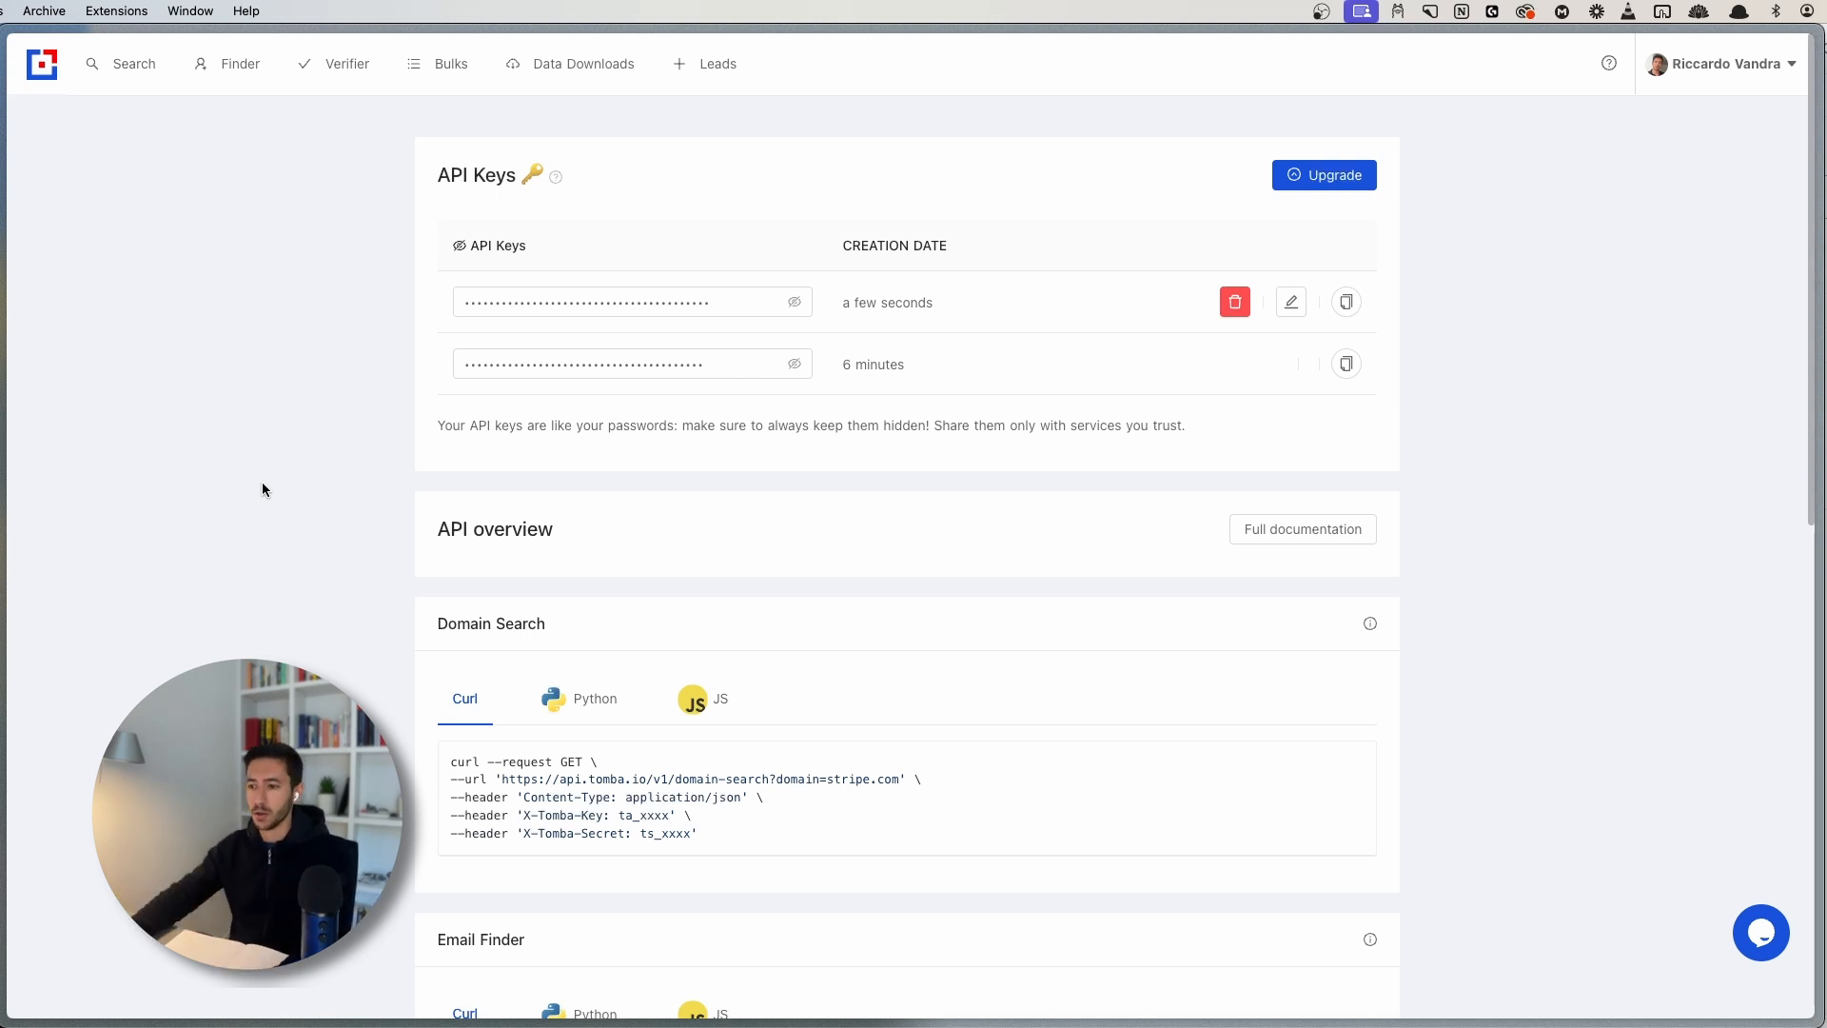
pyautogui.click(1751, 74)
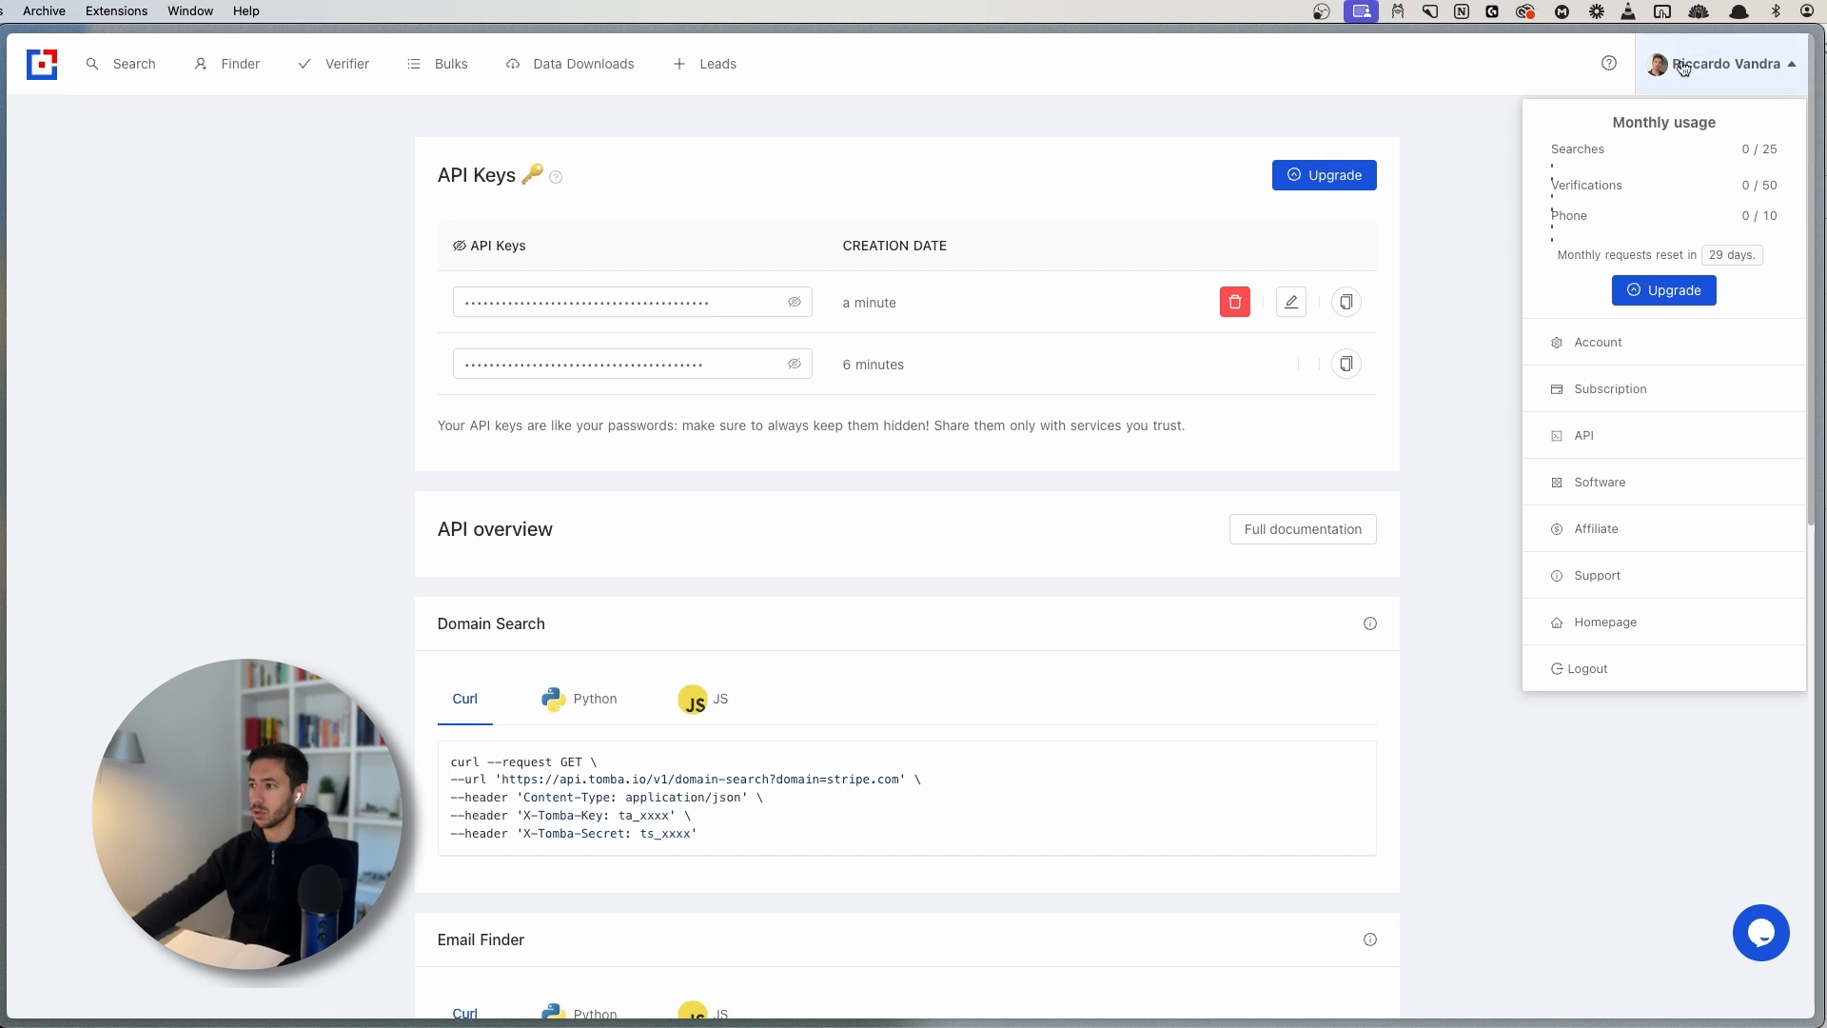
pyautogui.click(220, 415)
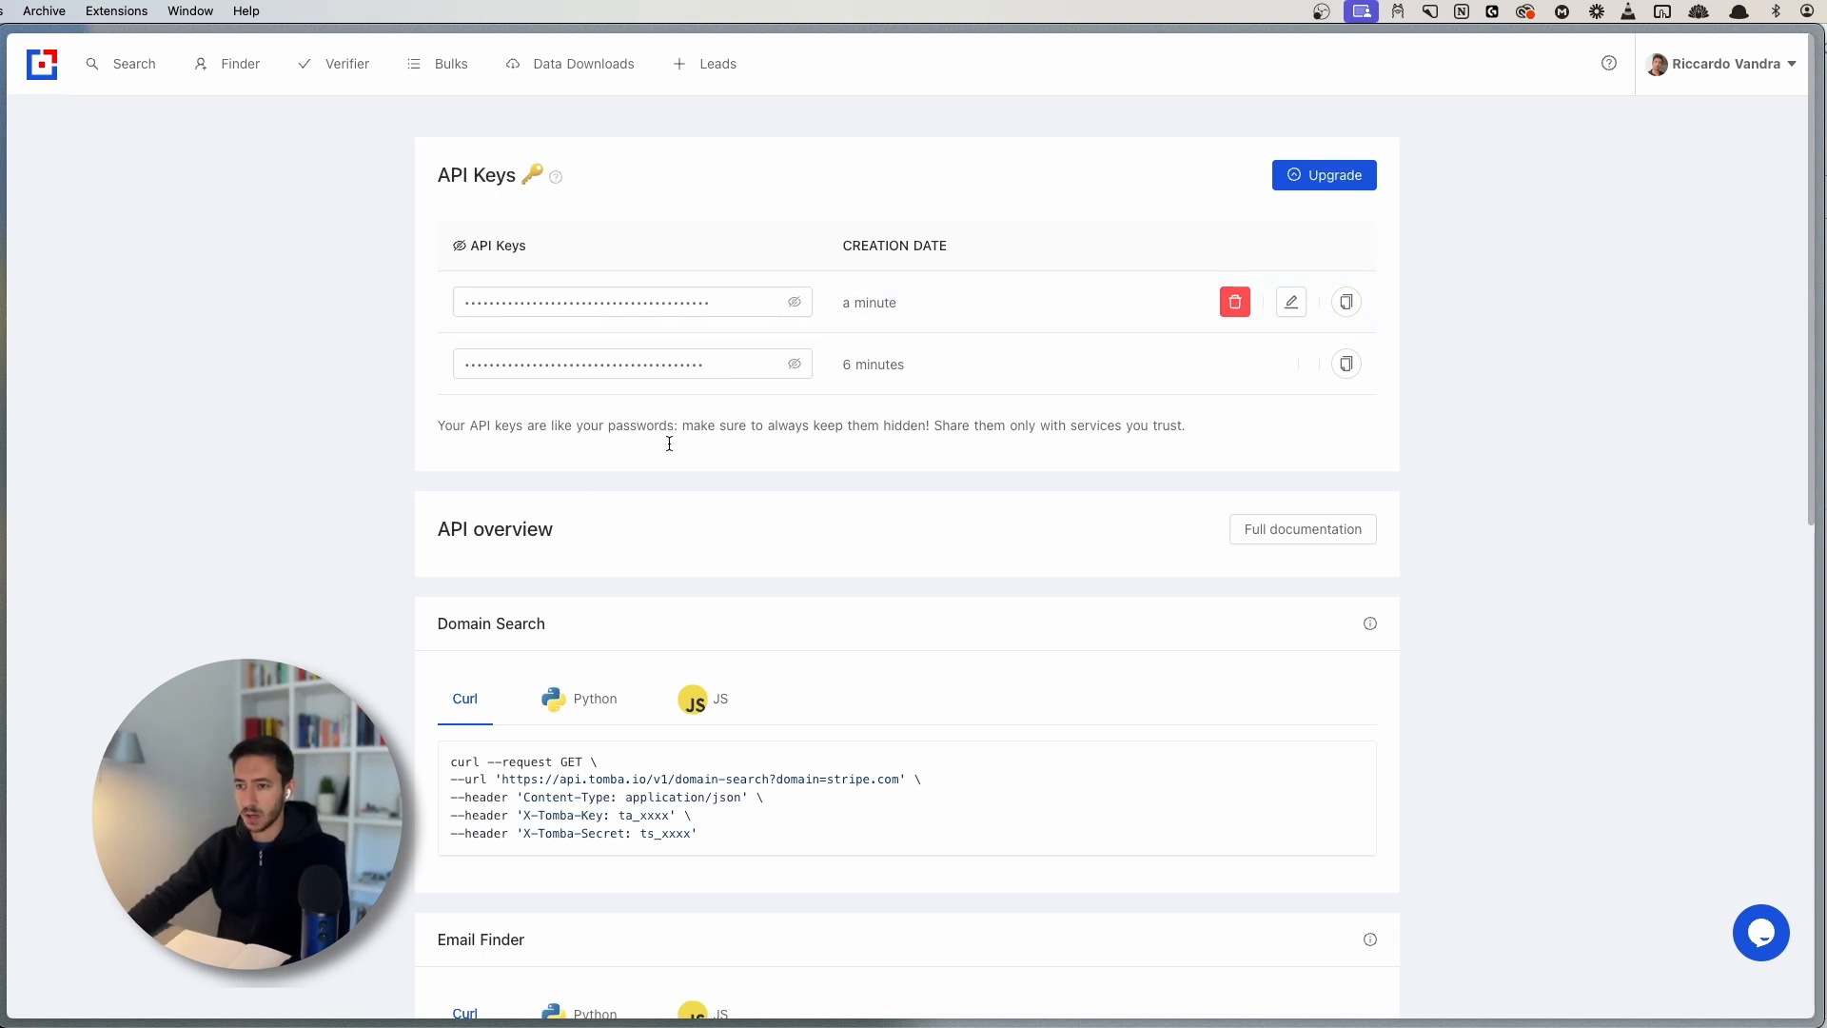
pyautogui.press('super+s')
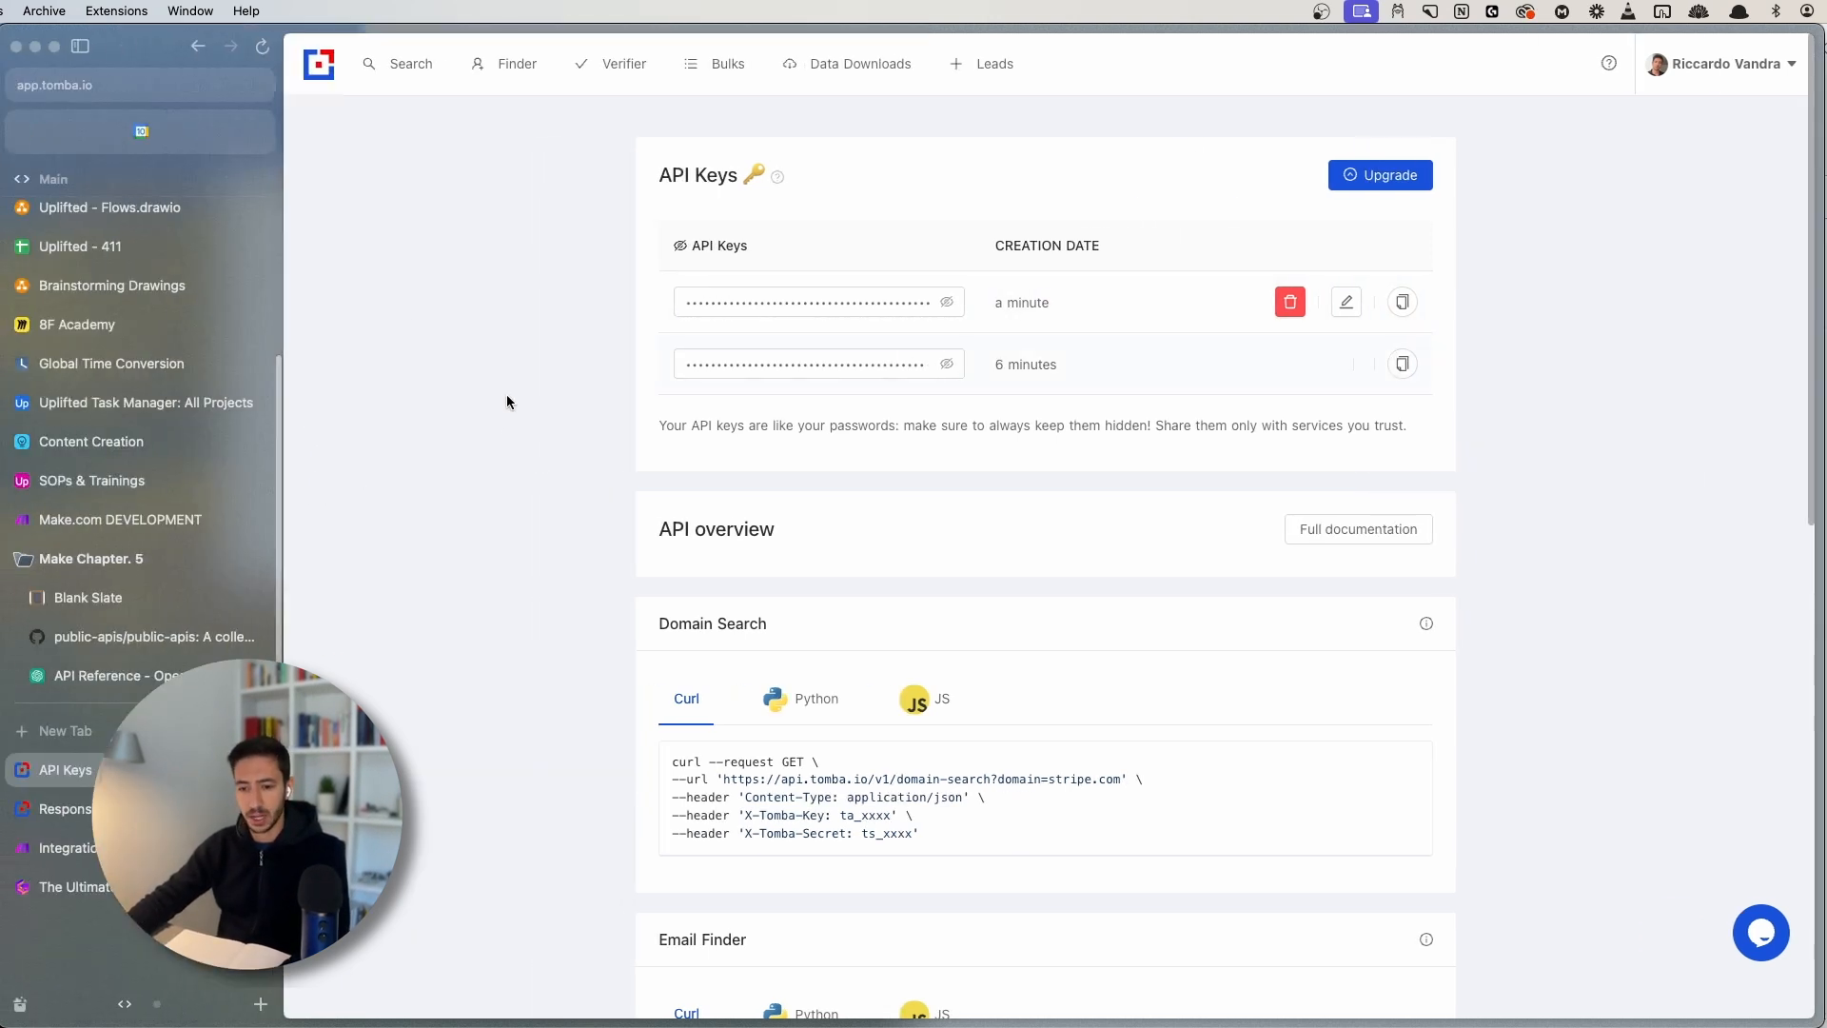
pyautogui.click(141, 809)
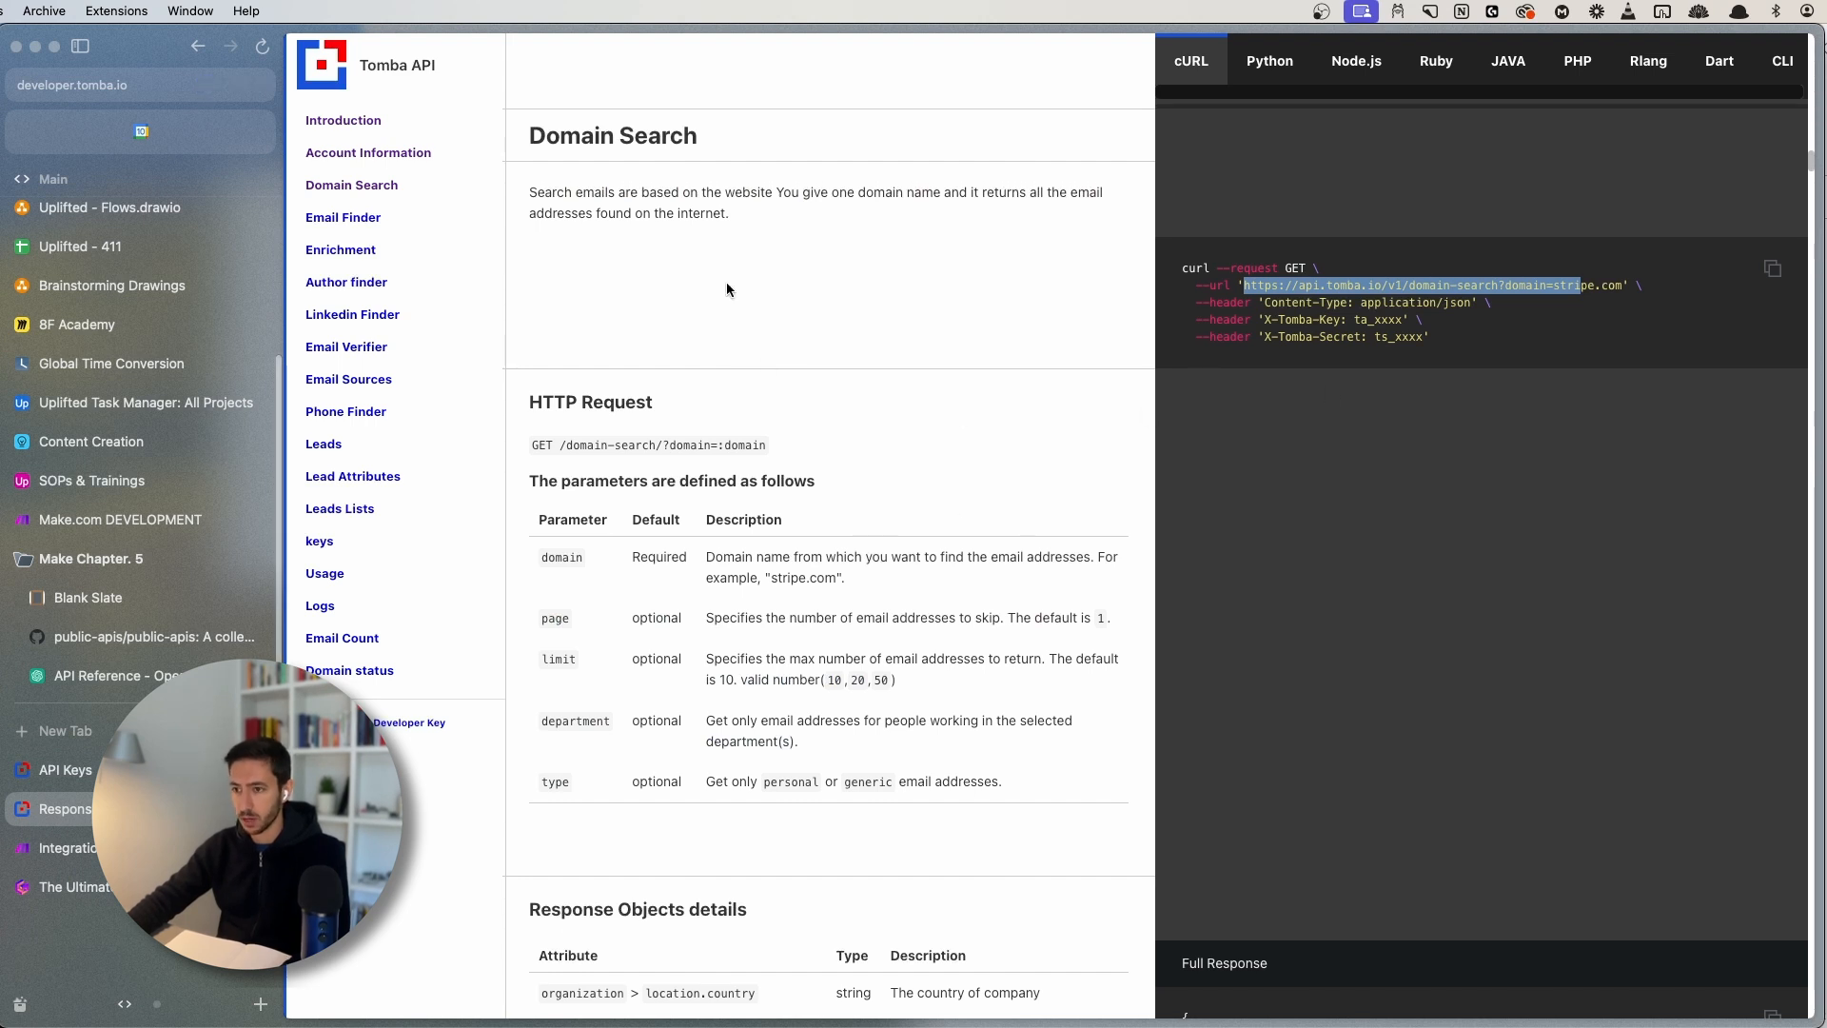
pyautogui.click(1421, 396)
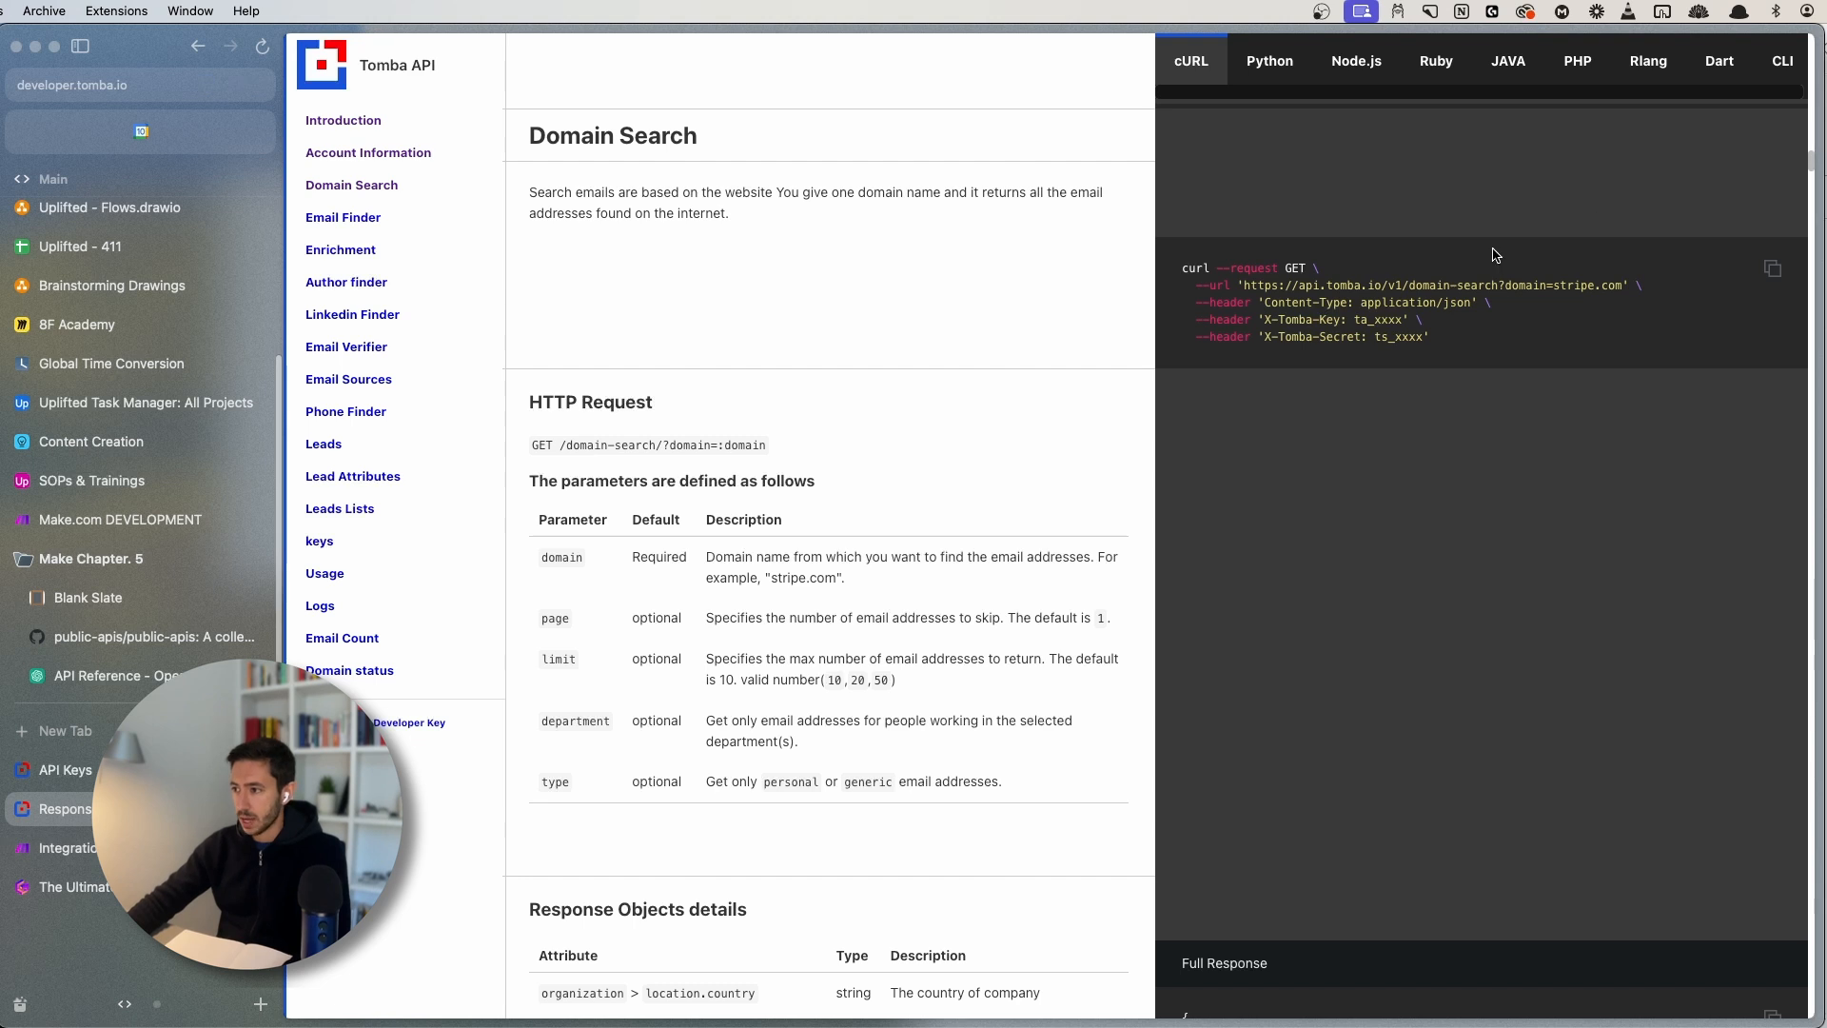
pyautogui.doubleClick(1539, 288)
pyautogui.click(1539, 290)
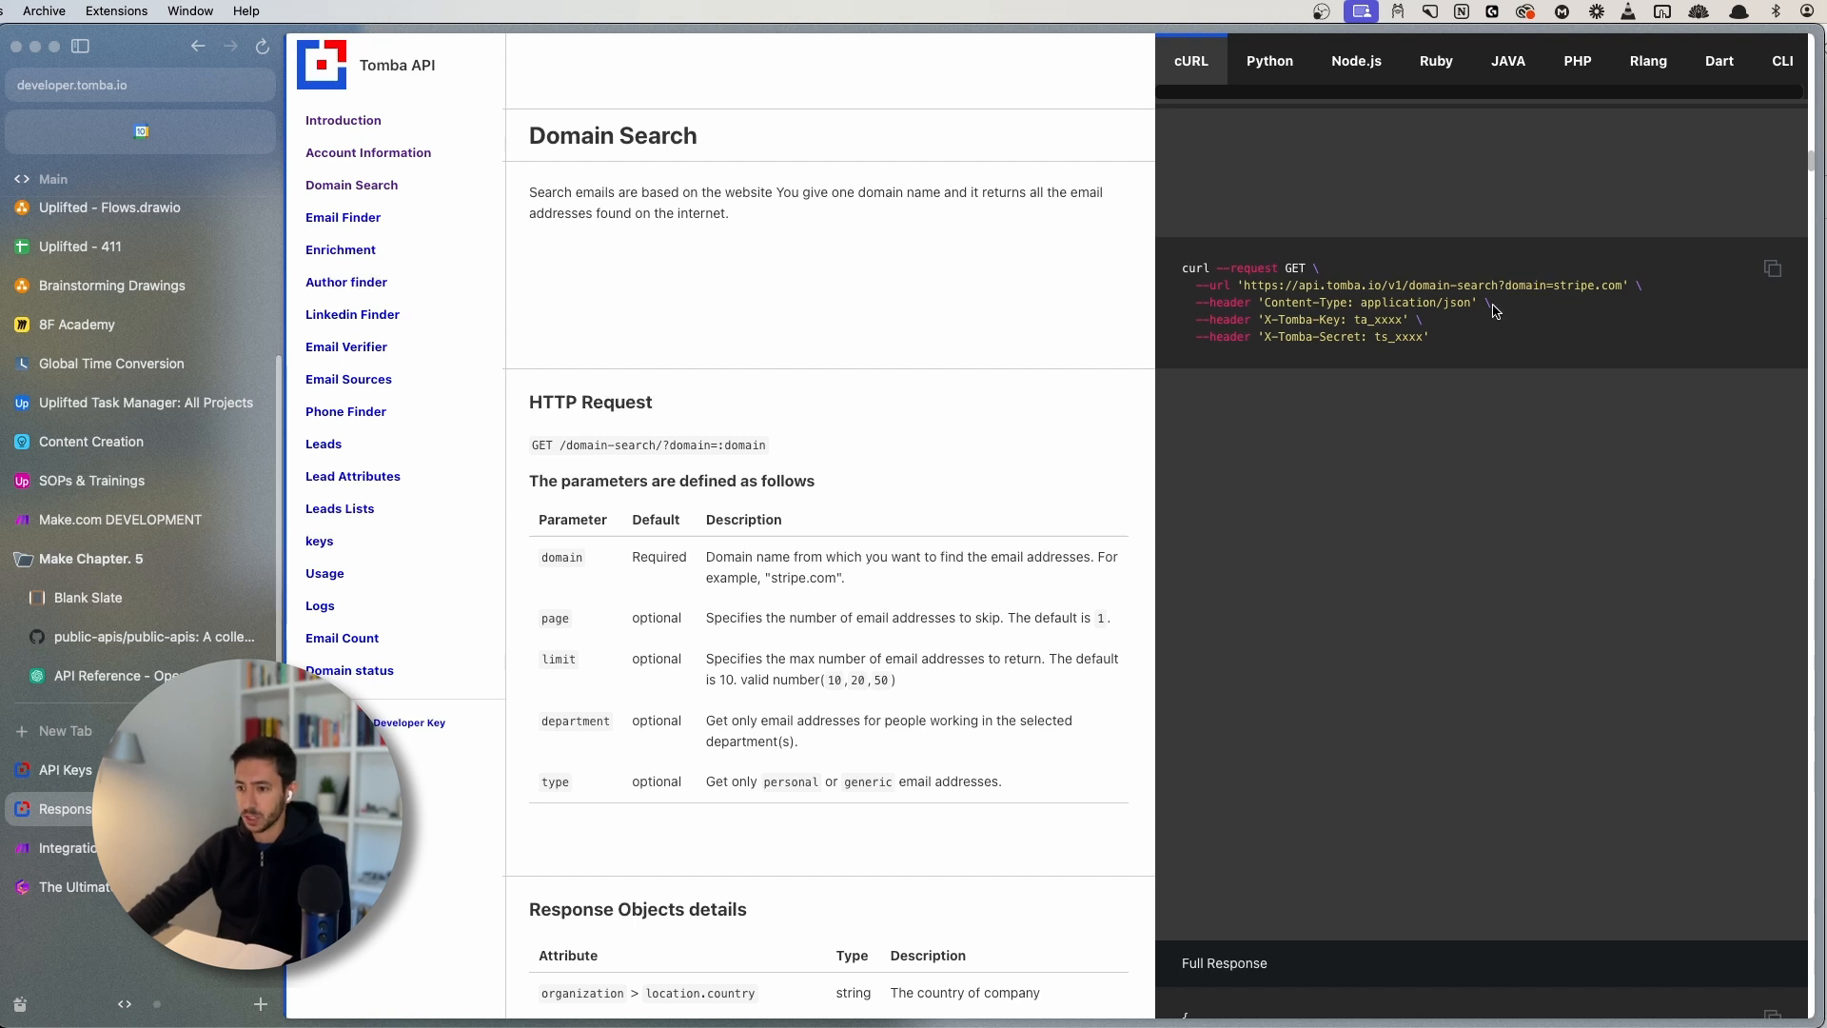
pyautogui.moveTo(1559, 287); pyautogui.dragTo(1617, 288)
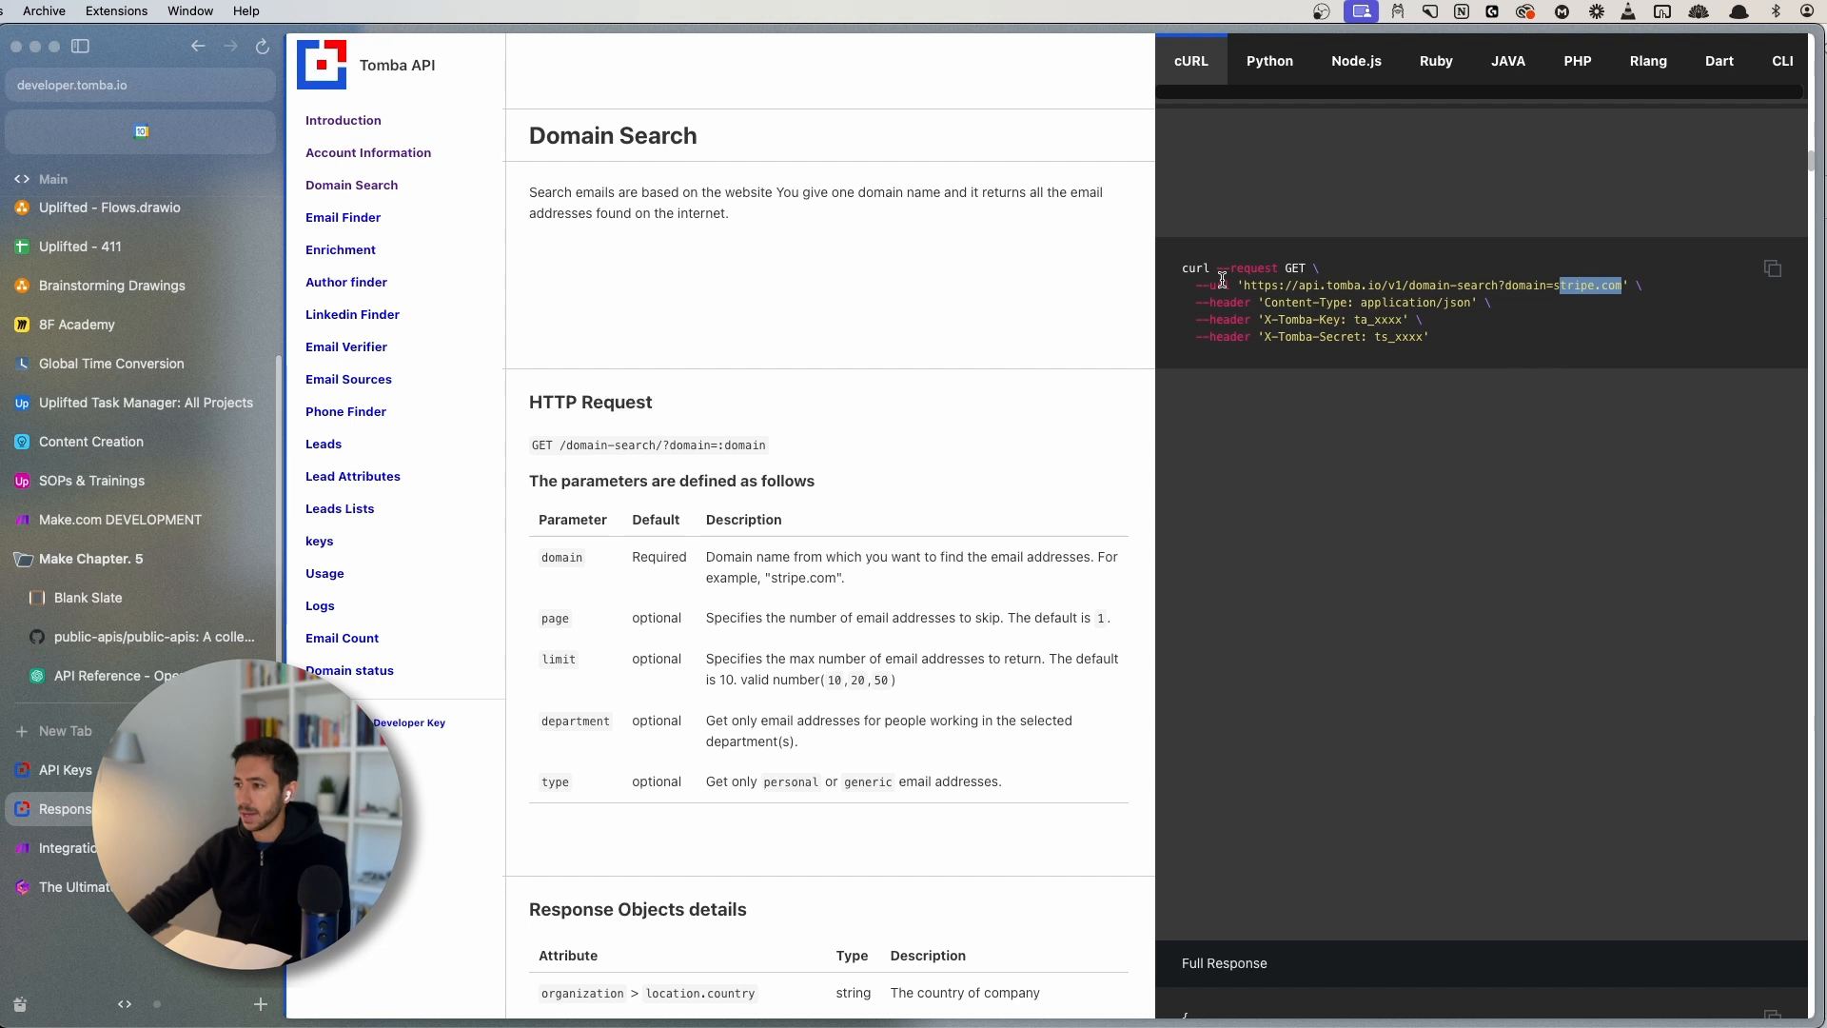
pyautogui.click(1373, 324)
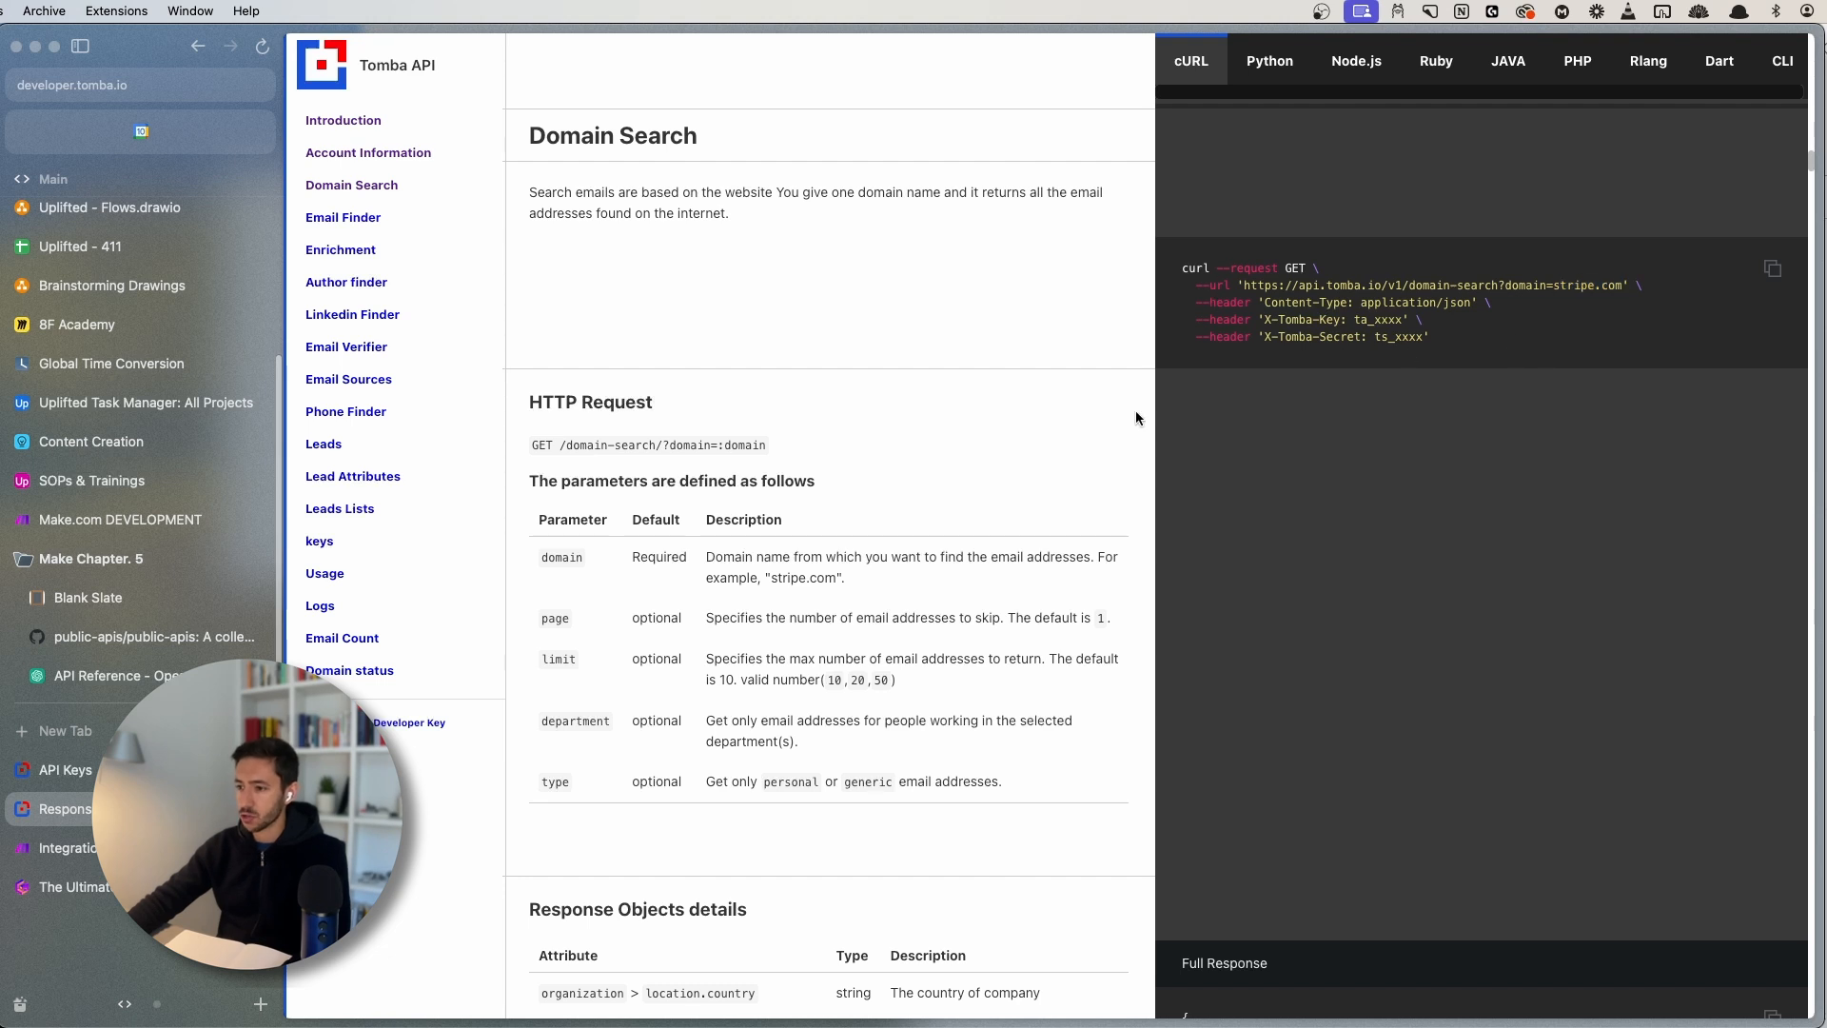
pyautogui.click(62, 848)
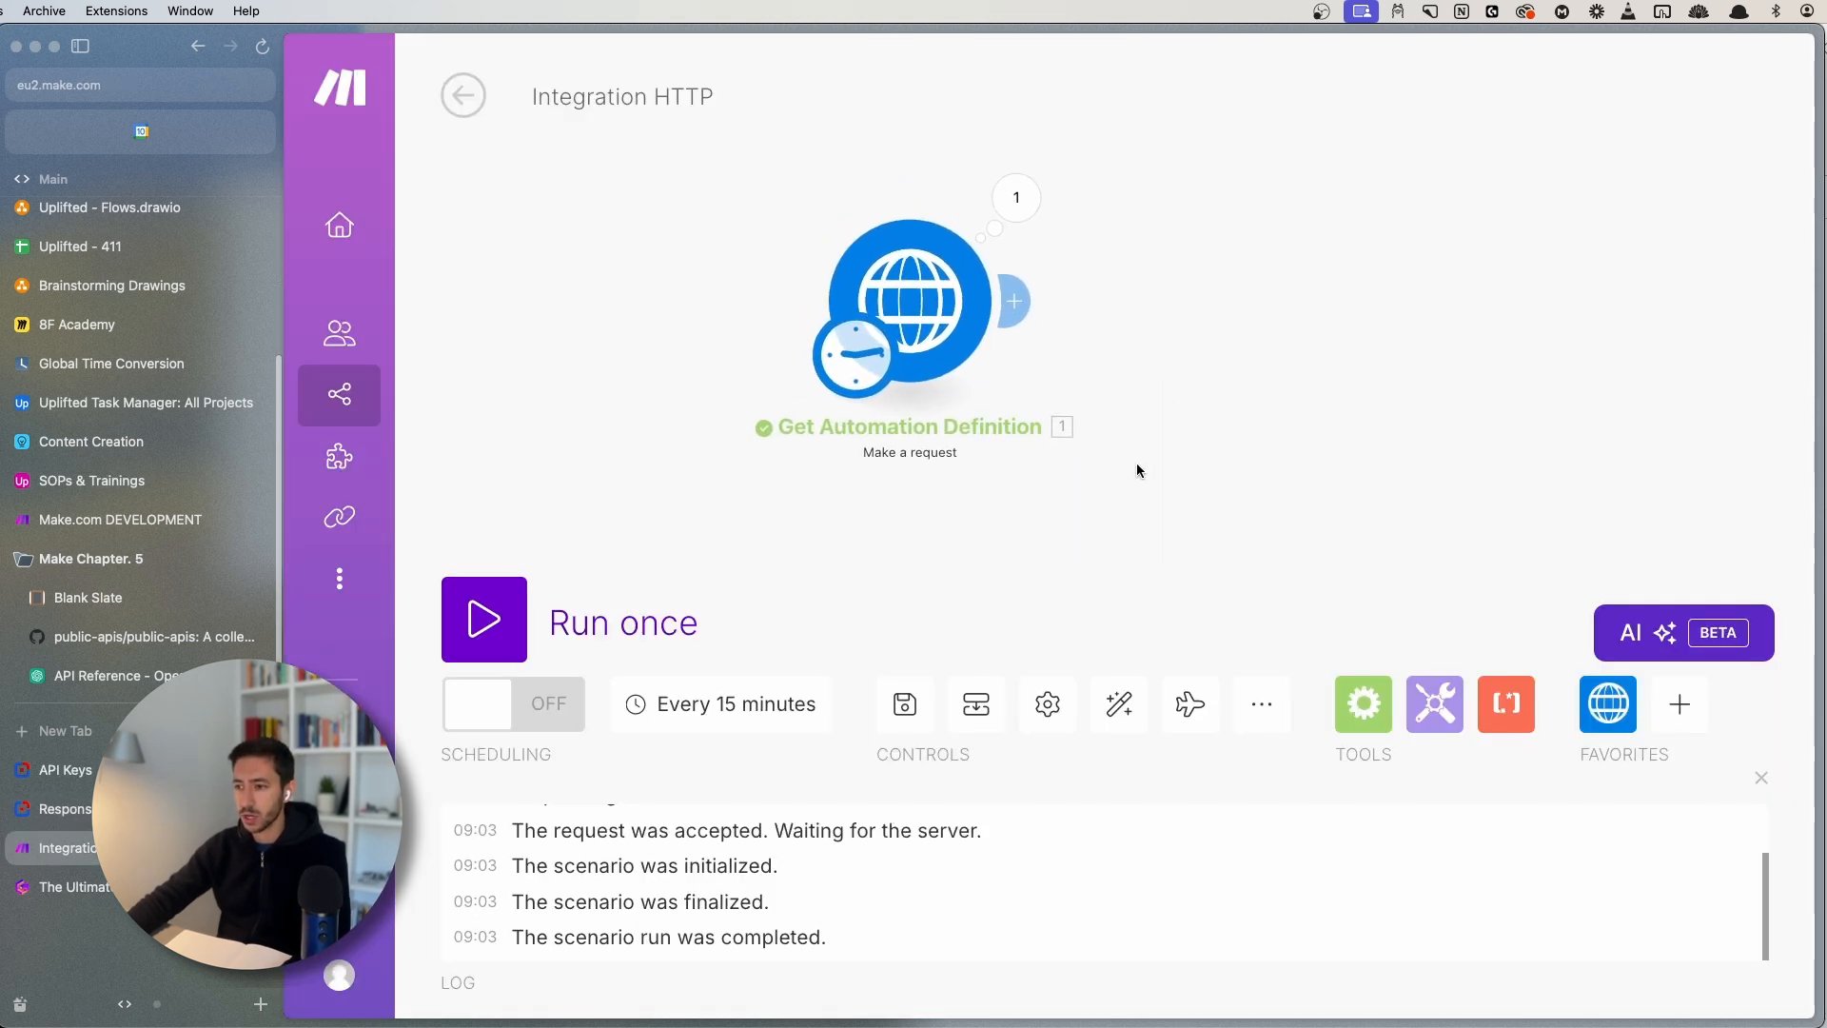
pyautogui.press('super+s')
pyautogui.rightClick(847, 391)
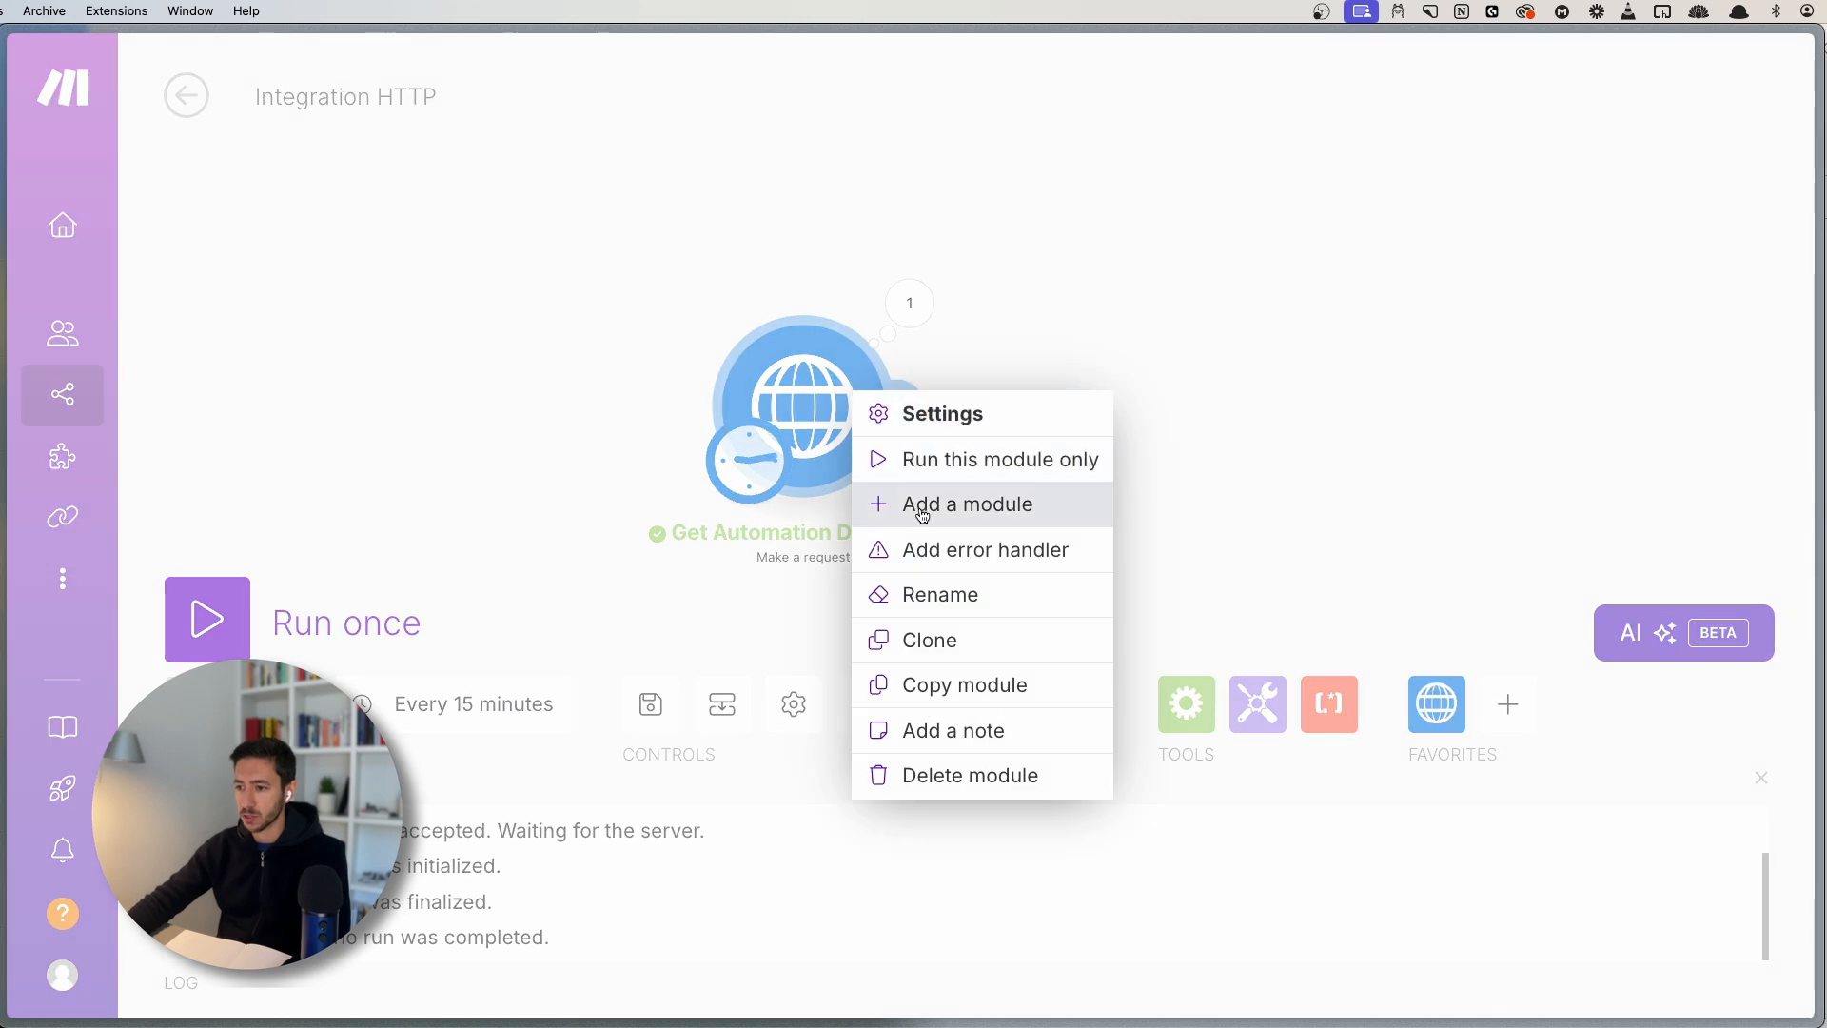
pyautogui.press('Escape')
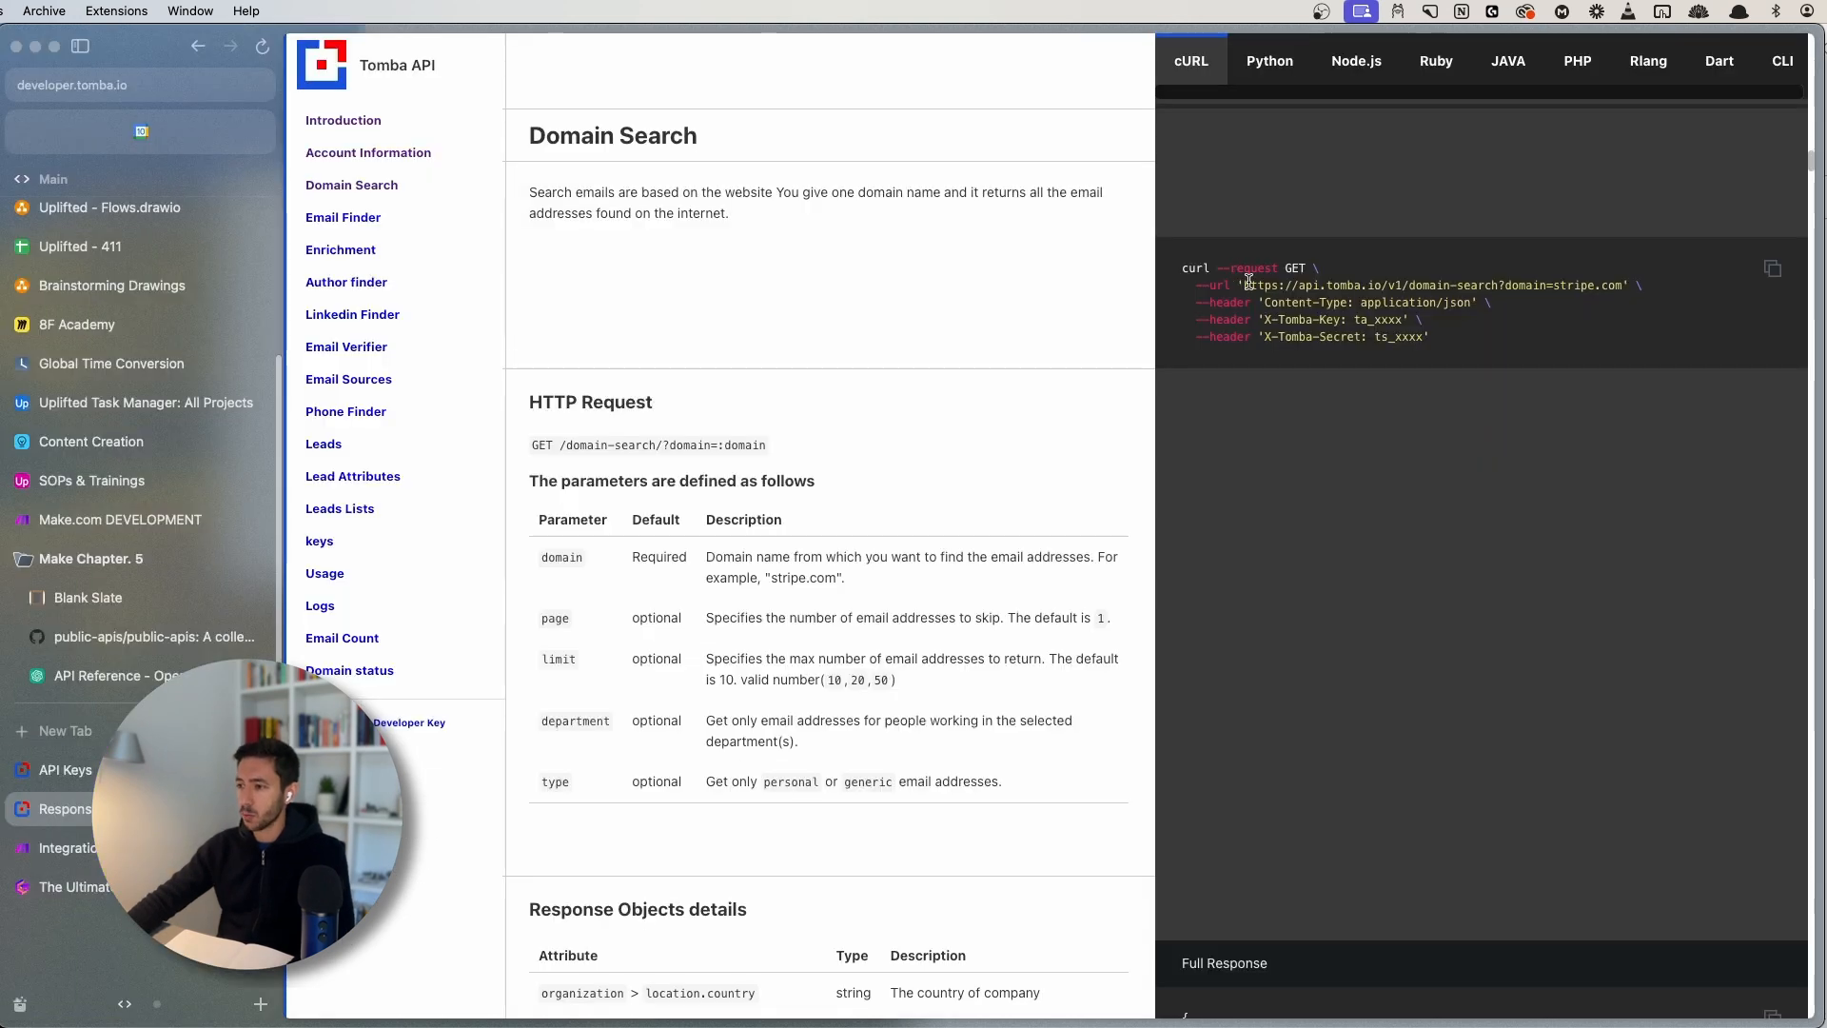
pyautogui.moveTo(1246, 285); pyautogui.dragTo(1501, 285)
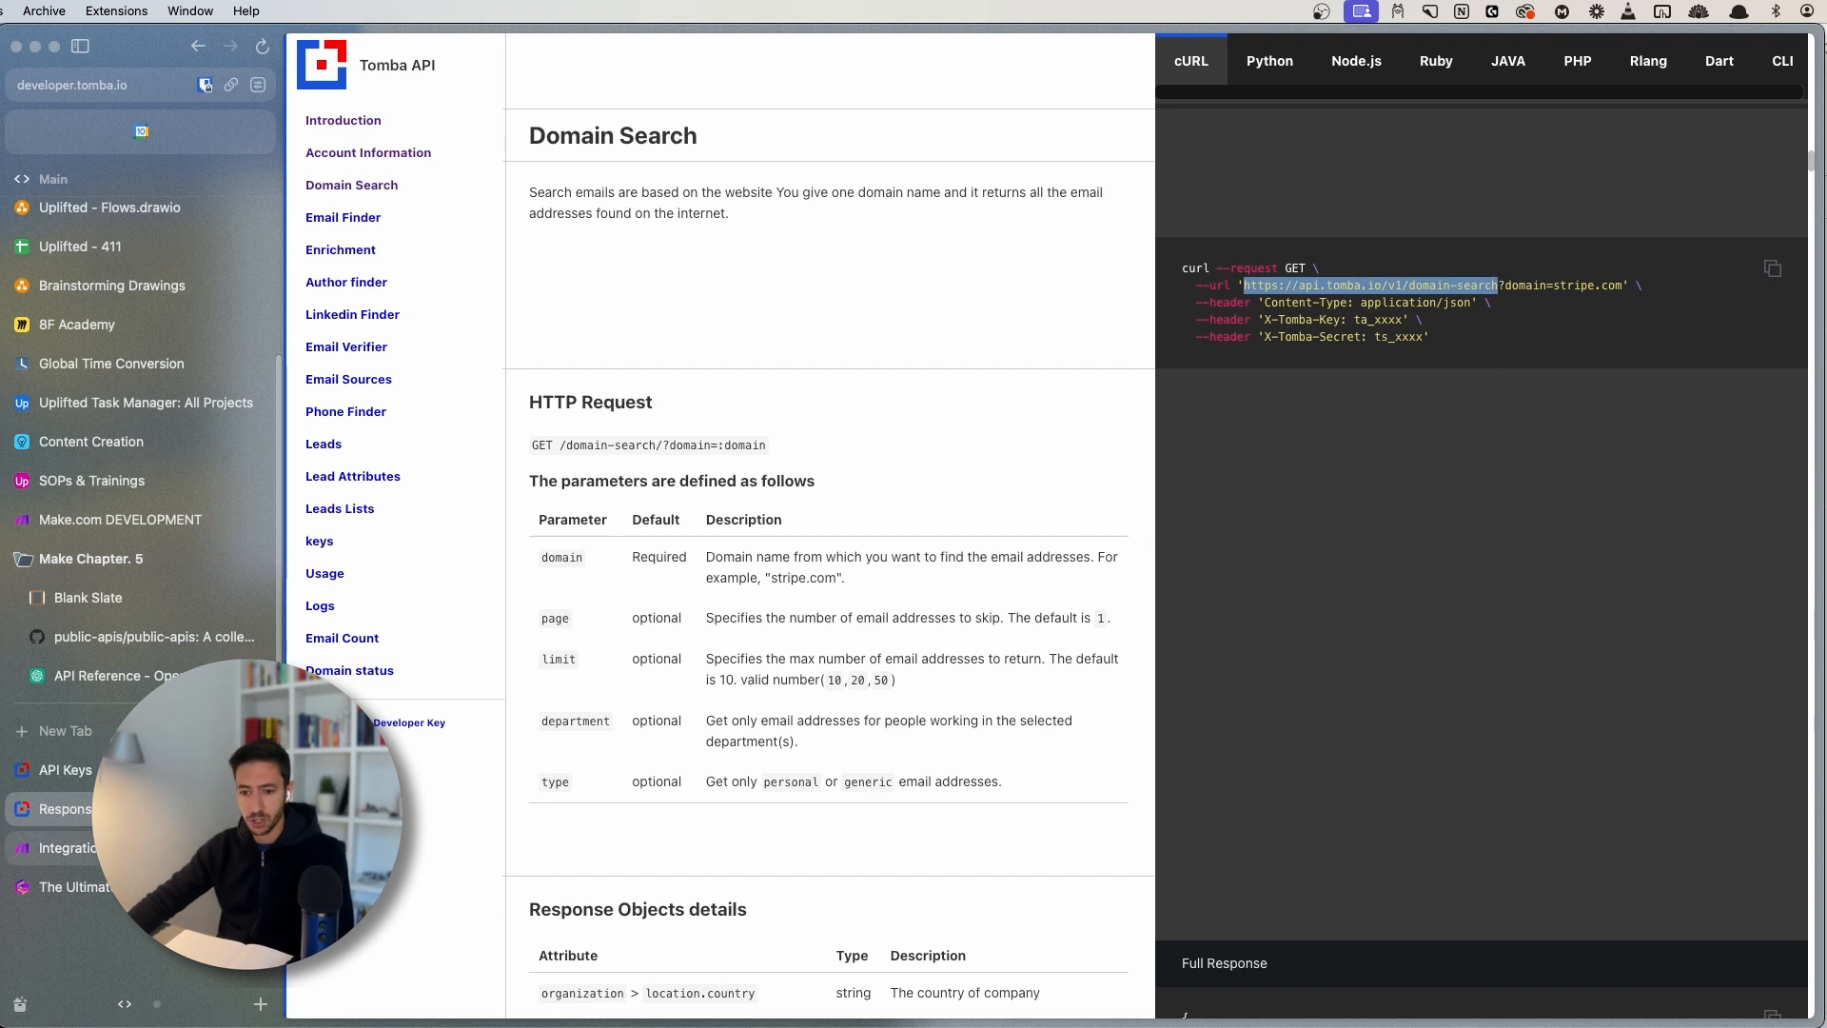
pyautogui.click(67, 848)
pyautogui.click(1144, 122)
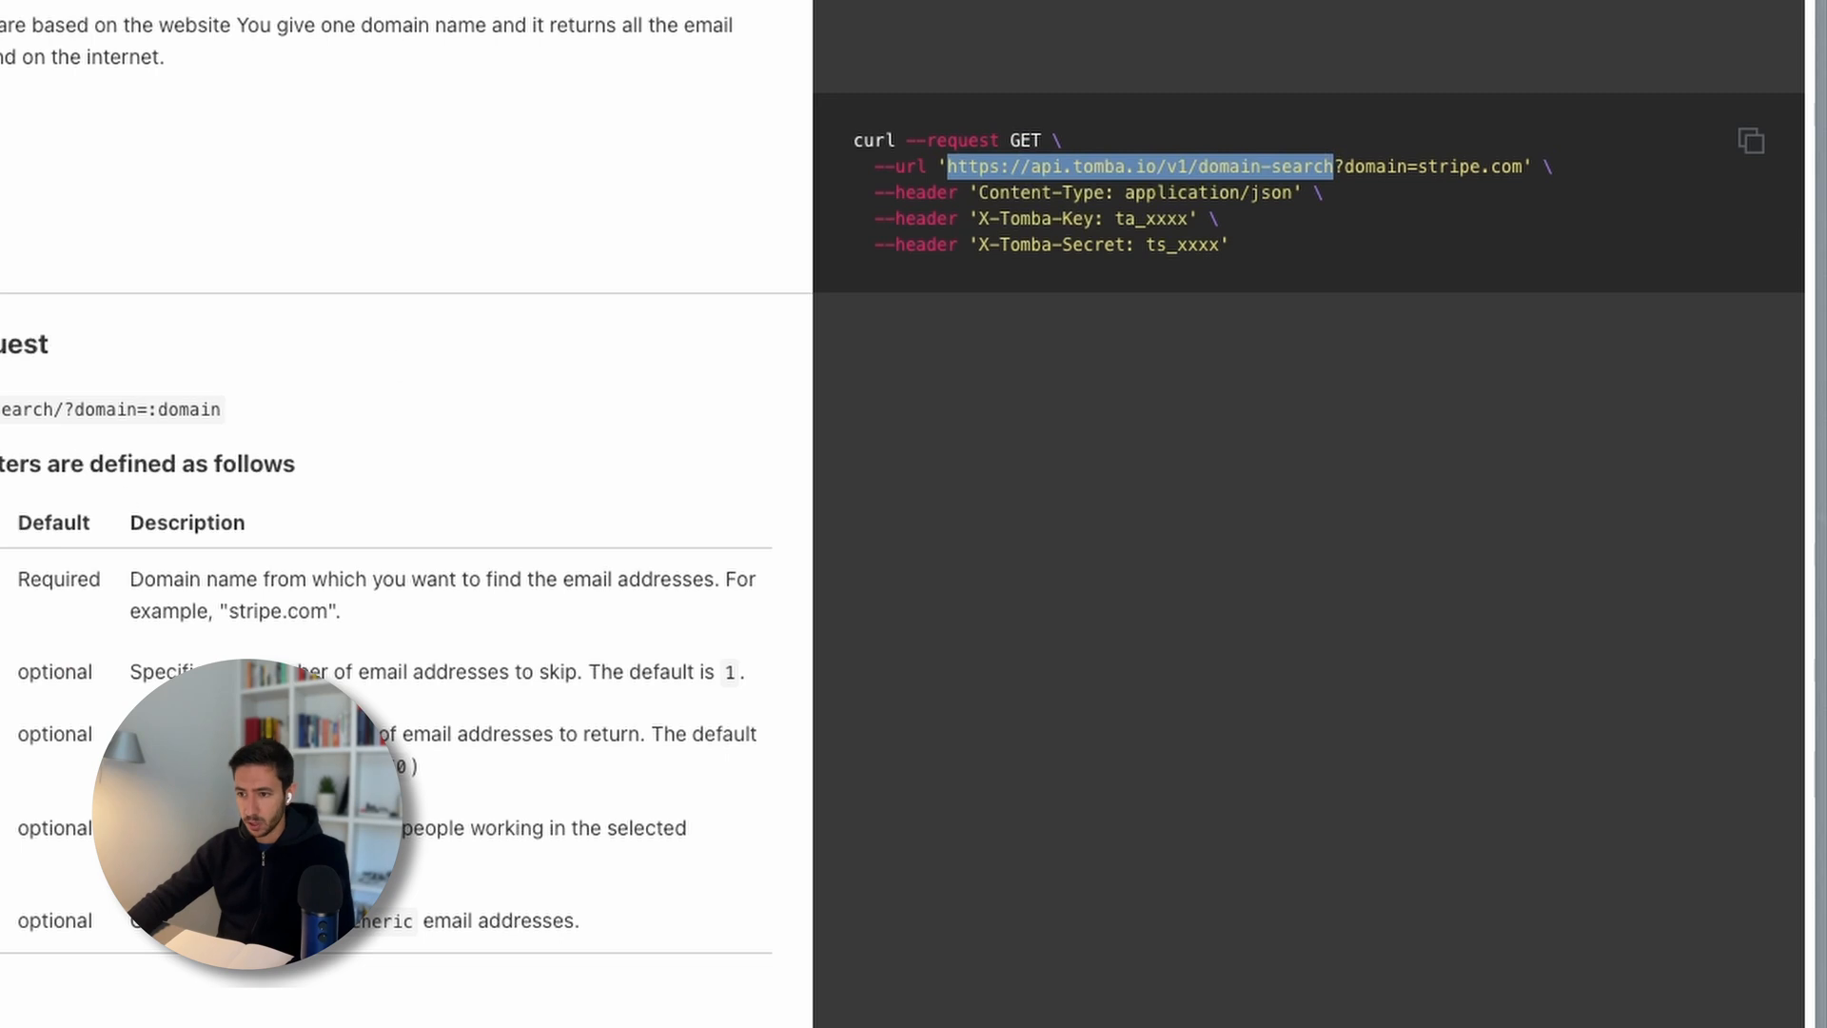
# - Select the Content-Type header name in Tomba's cURL example
pyautogui.doubleClick(928, 195)
pyautogui.doubleClick(925, 219)
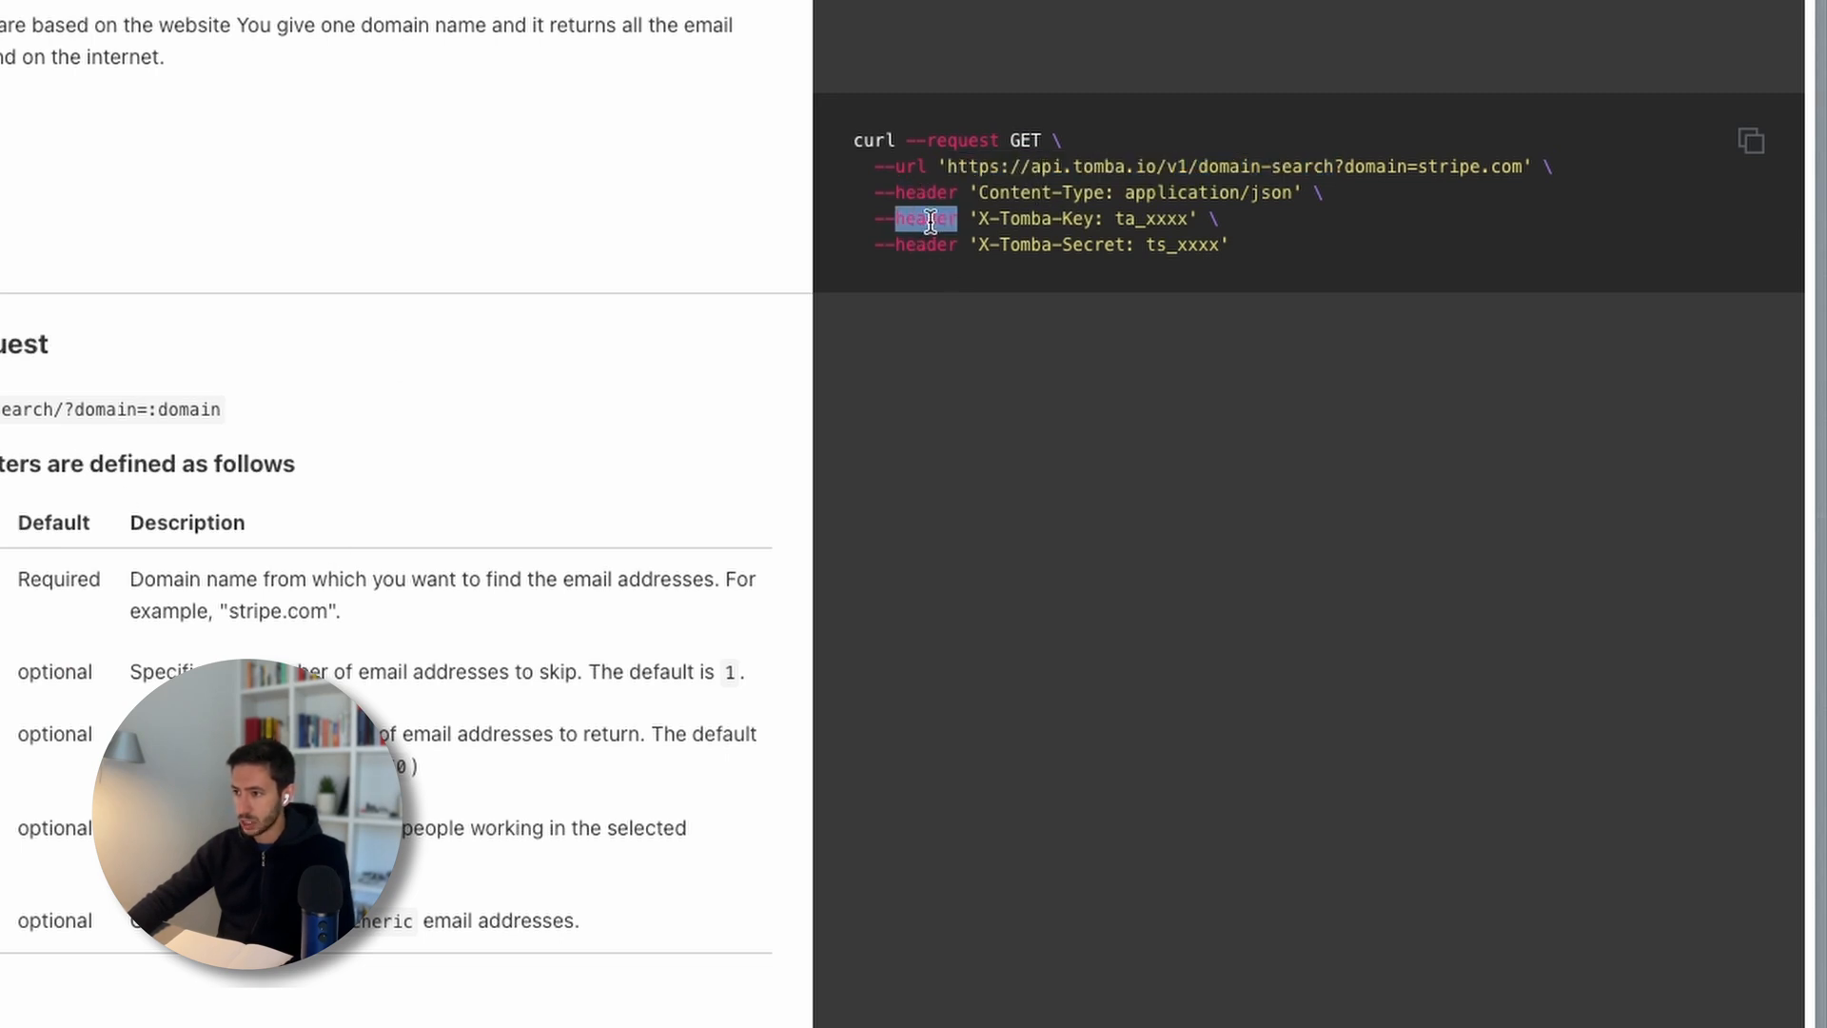
pyautogui.moveTo(980, 193); pyautogui.dragTo(1109, 200)
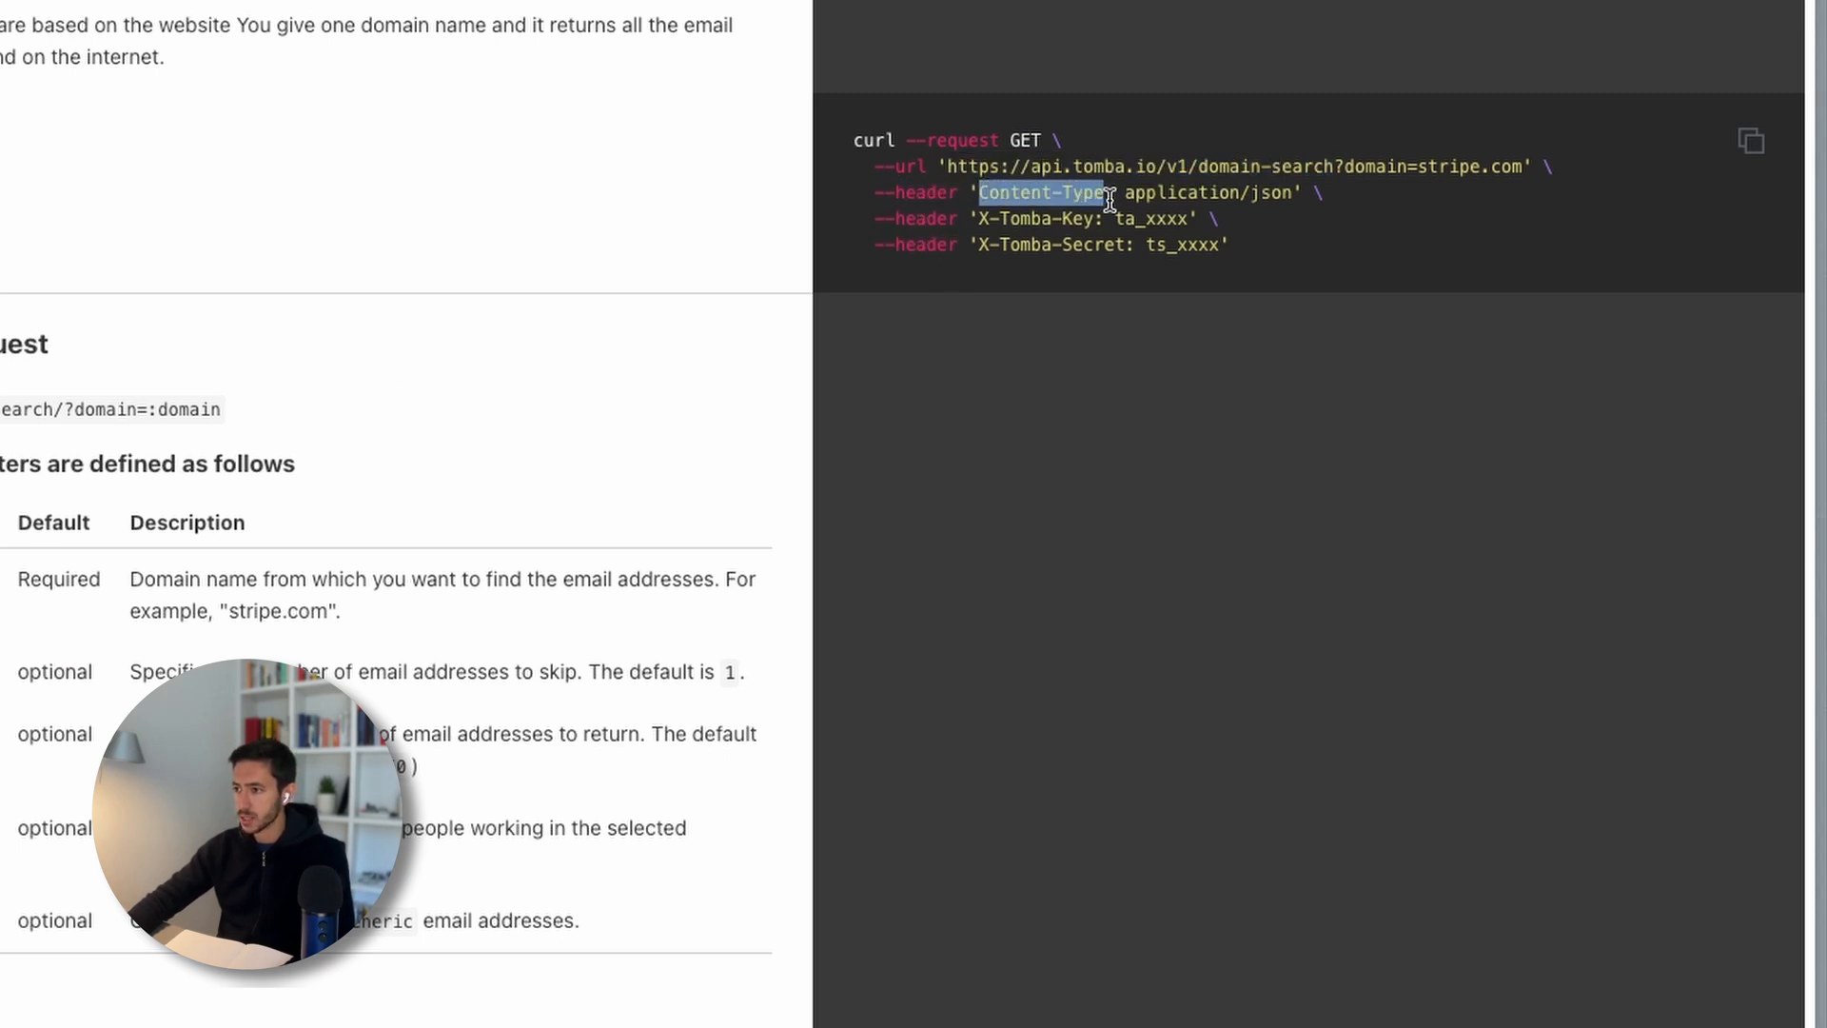
pyautogui.click(1037, 351)
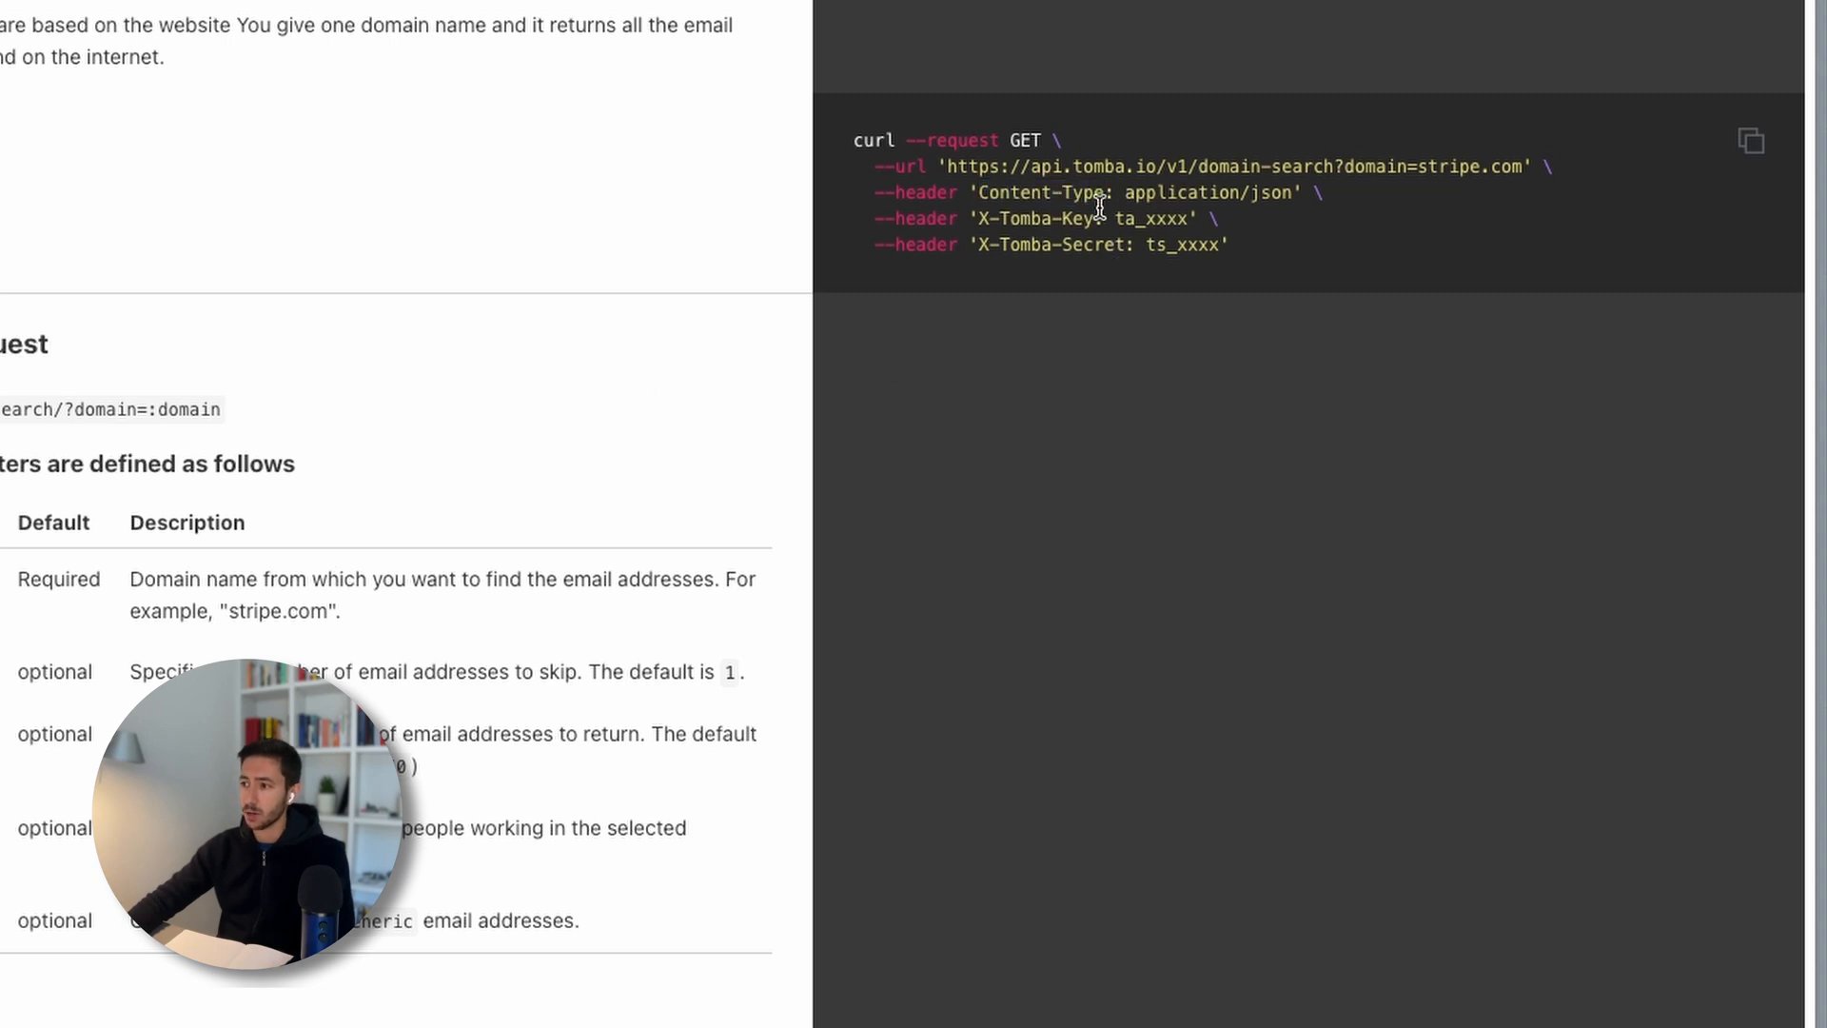
pyautogui.moveTo(983, 192); pyautogui.dragTo(1106, 181)
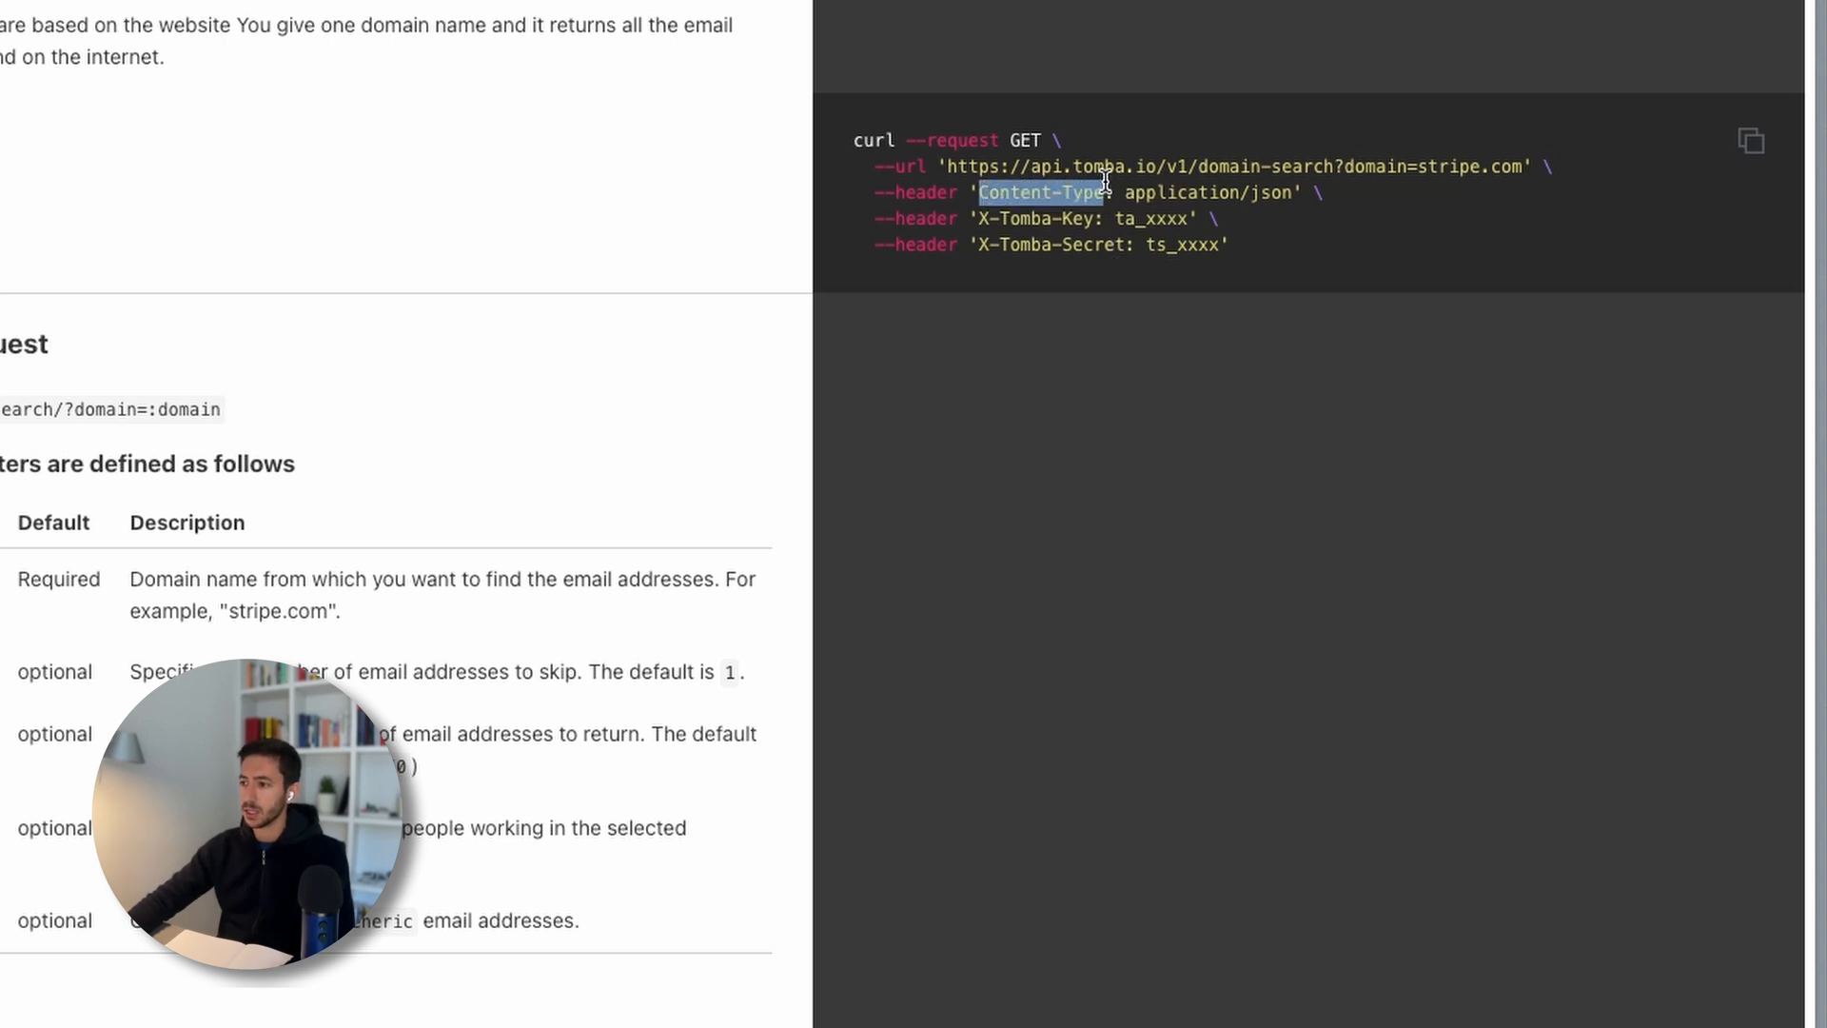
pyautogui.click(1106, 180)
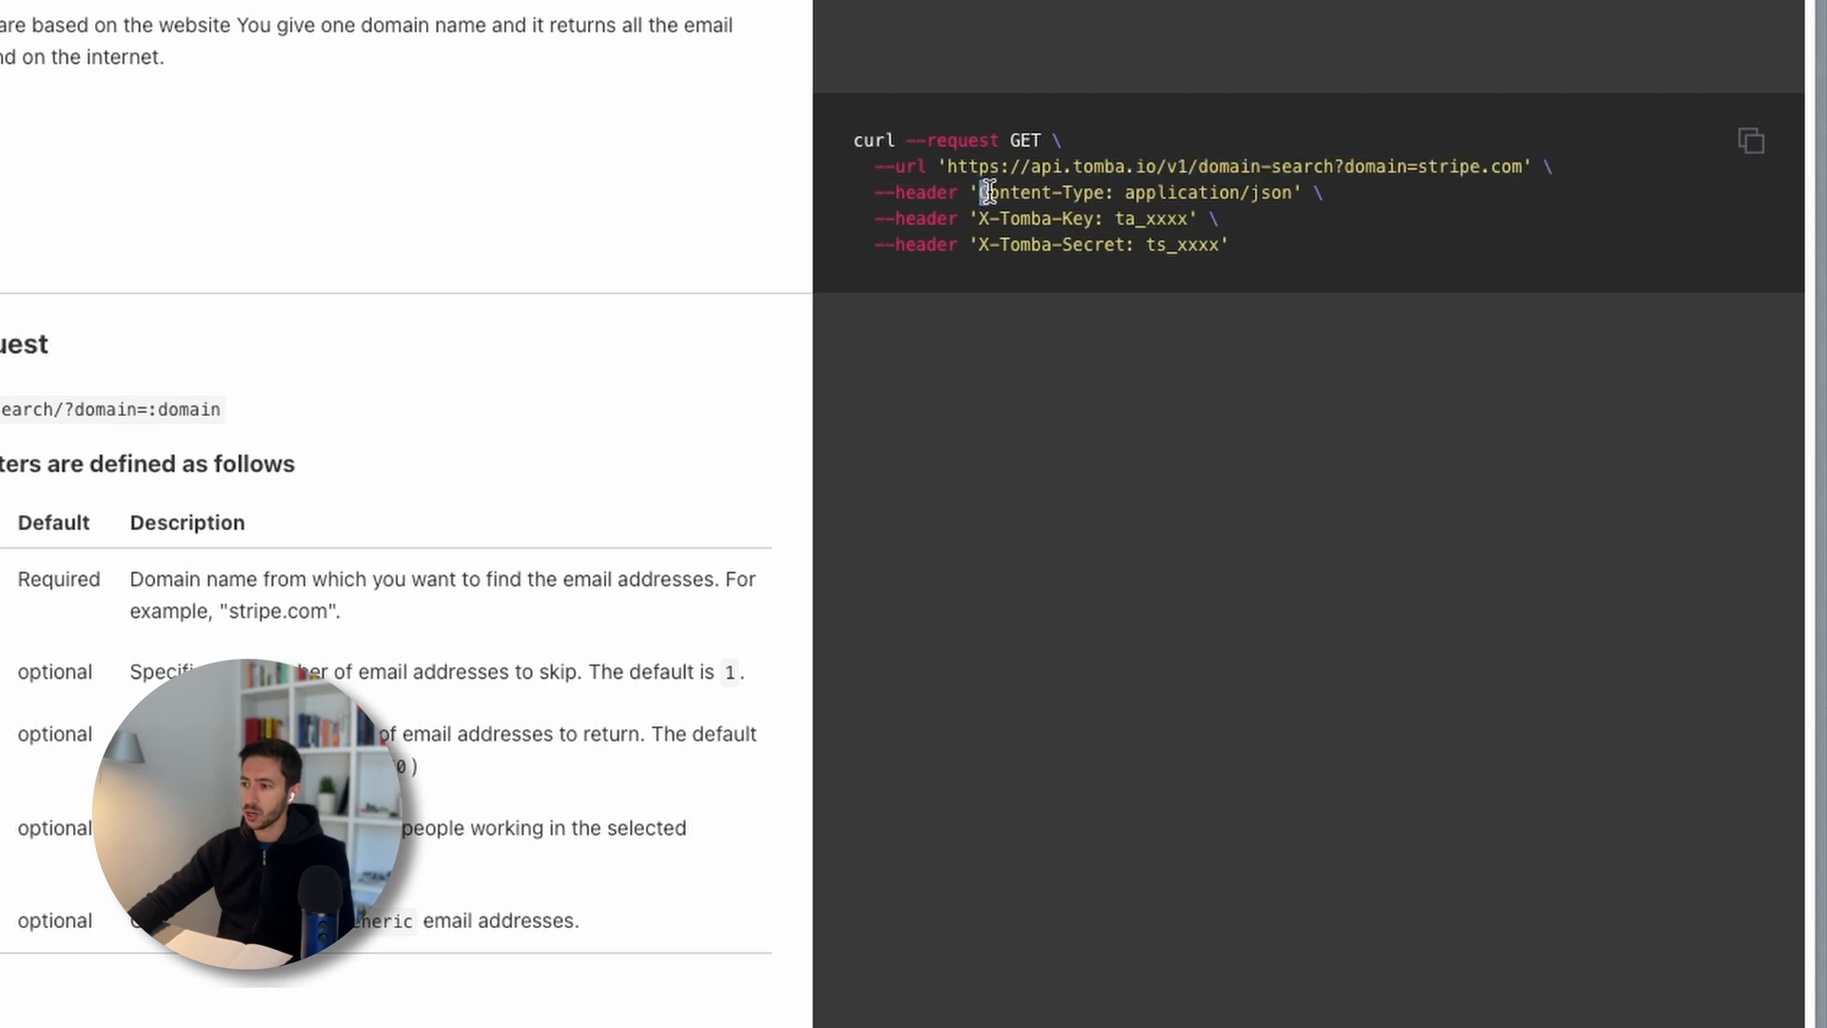
pyautogui.moveTo(988, 192); pyautogui.dragTo(1094, 183)
pyautogui.click(1111, 188)
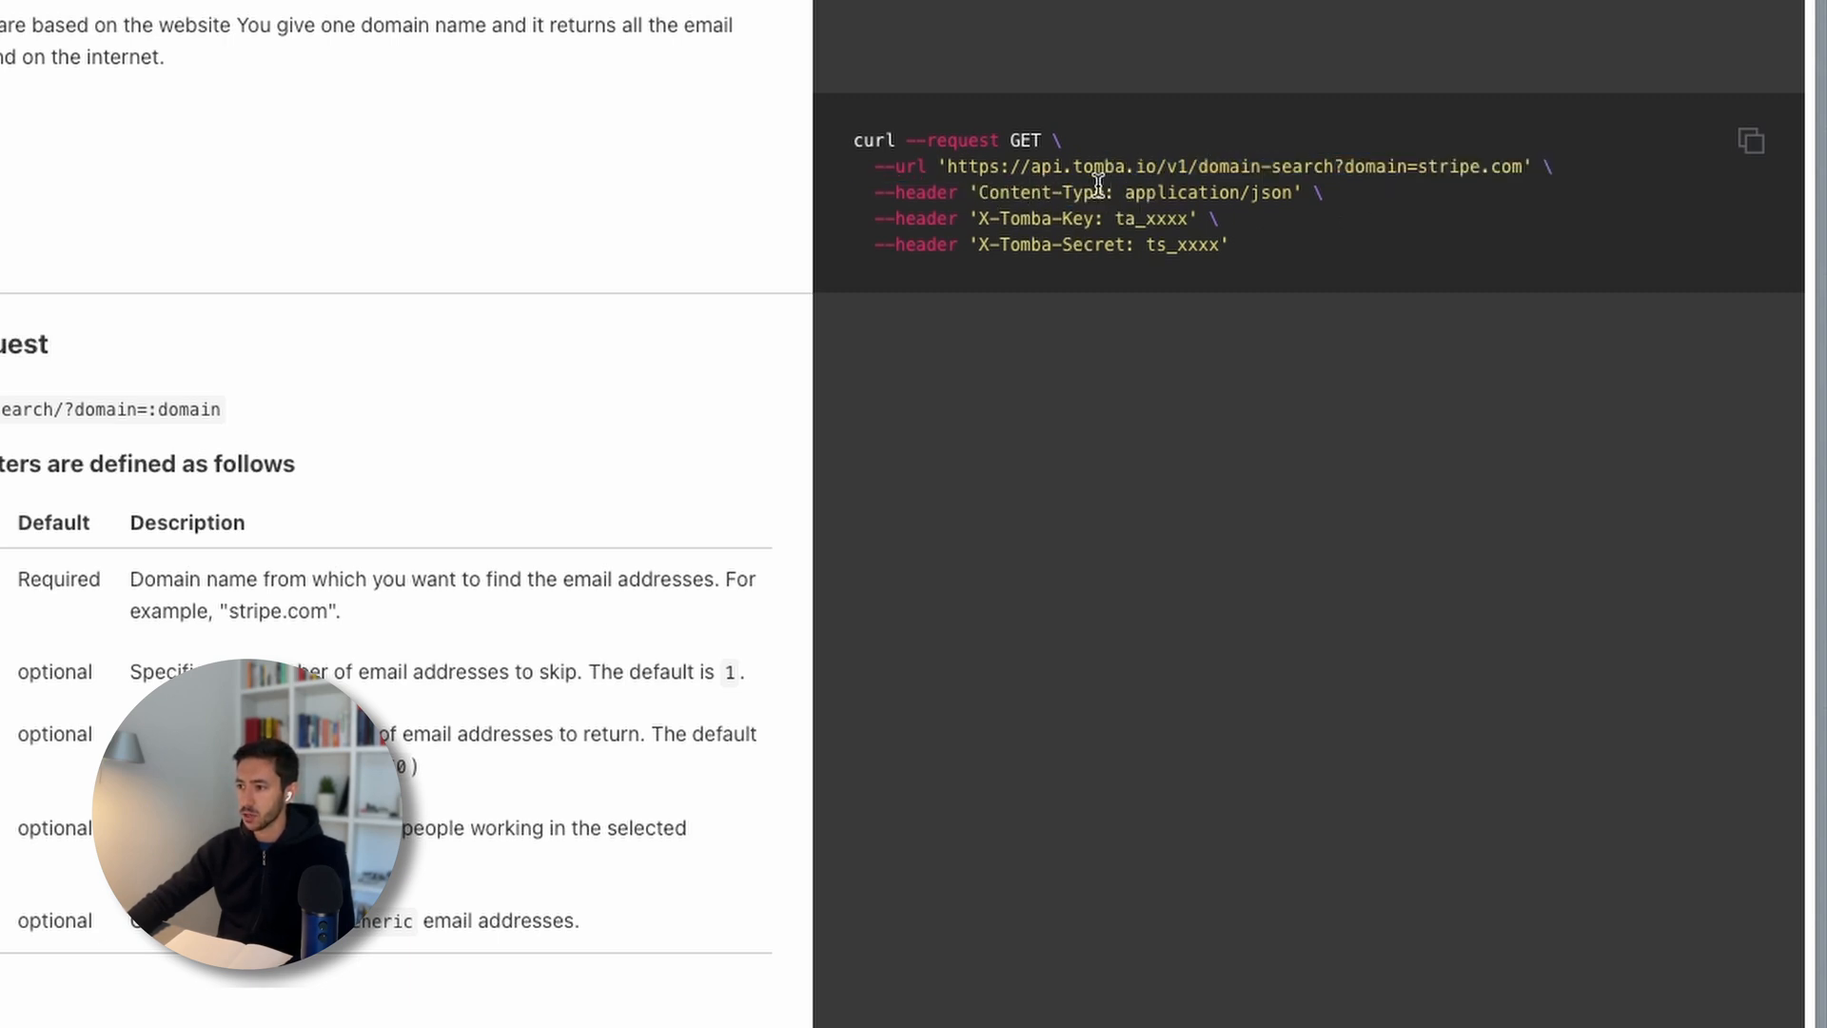
pyautogui.moveTo(1104, 193); pyautogui.dragTo(976, 193)
pyautogui.press('super+c')
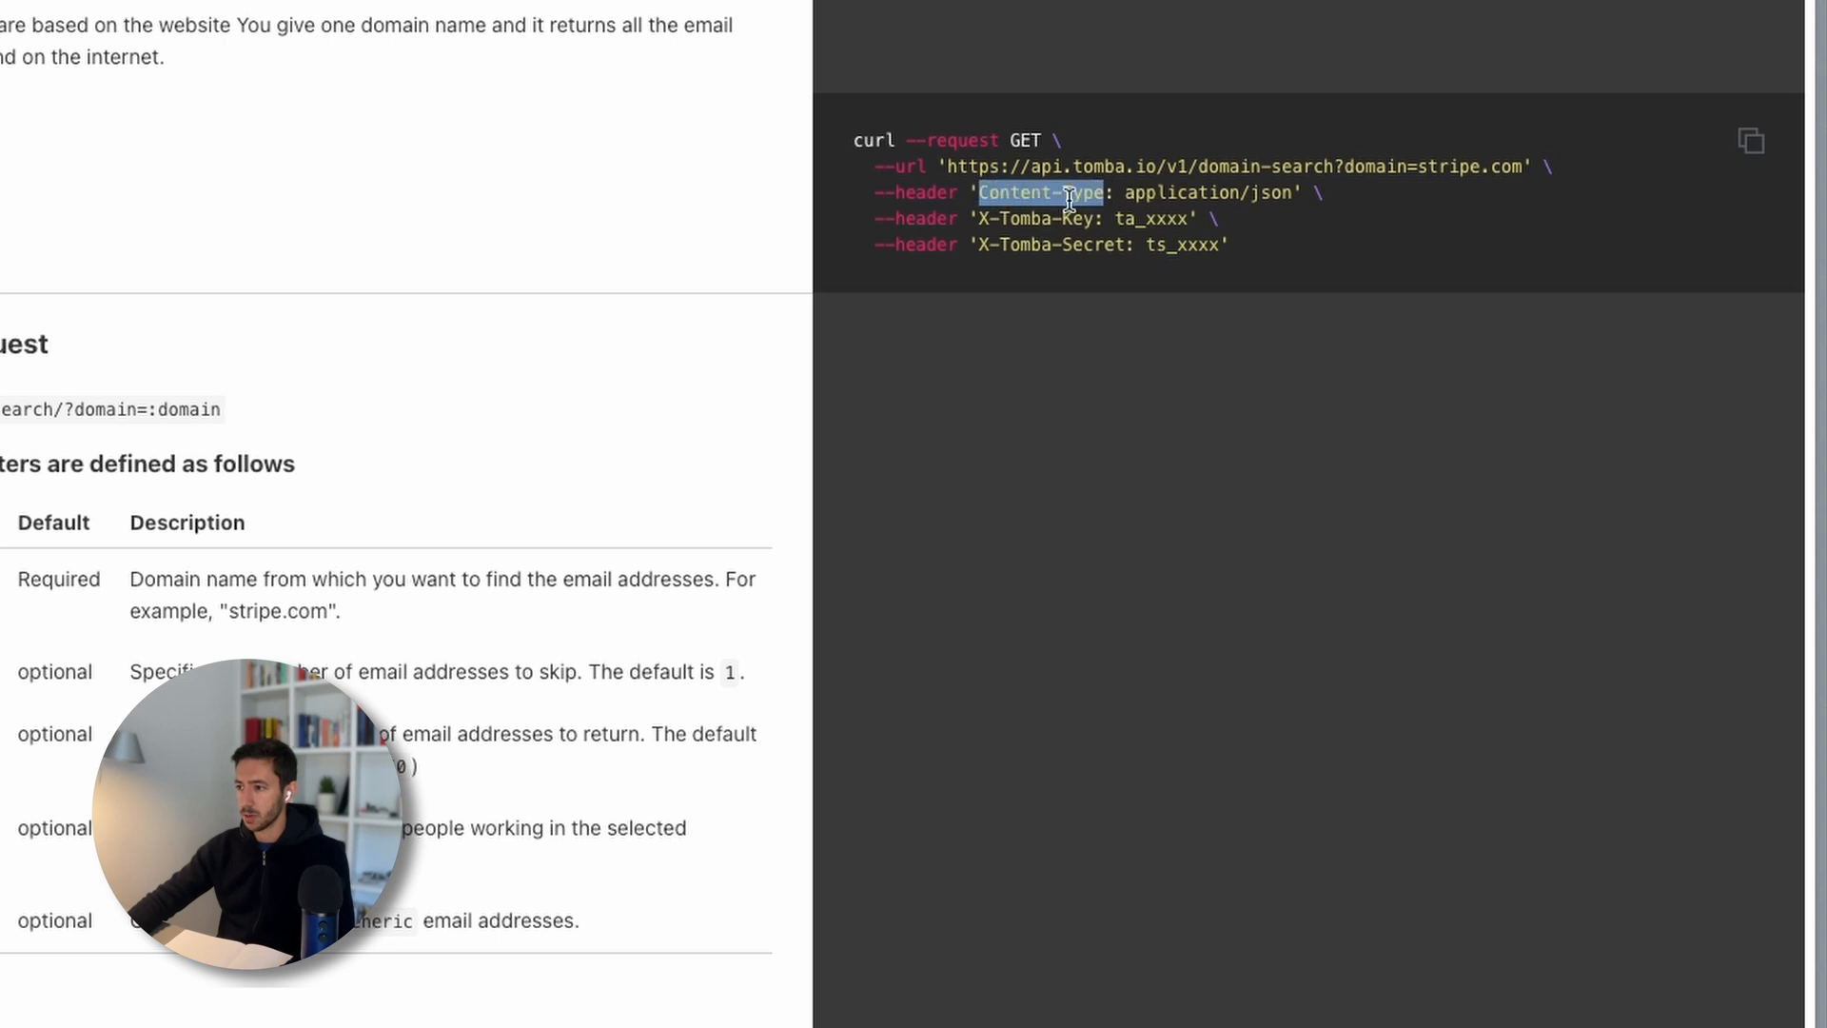
pyautogui.hotkey('ctrl', 'Tab')
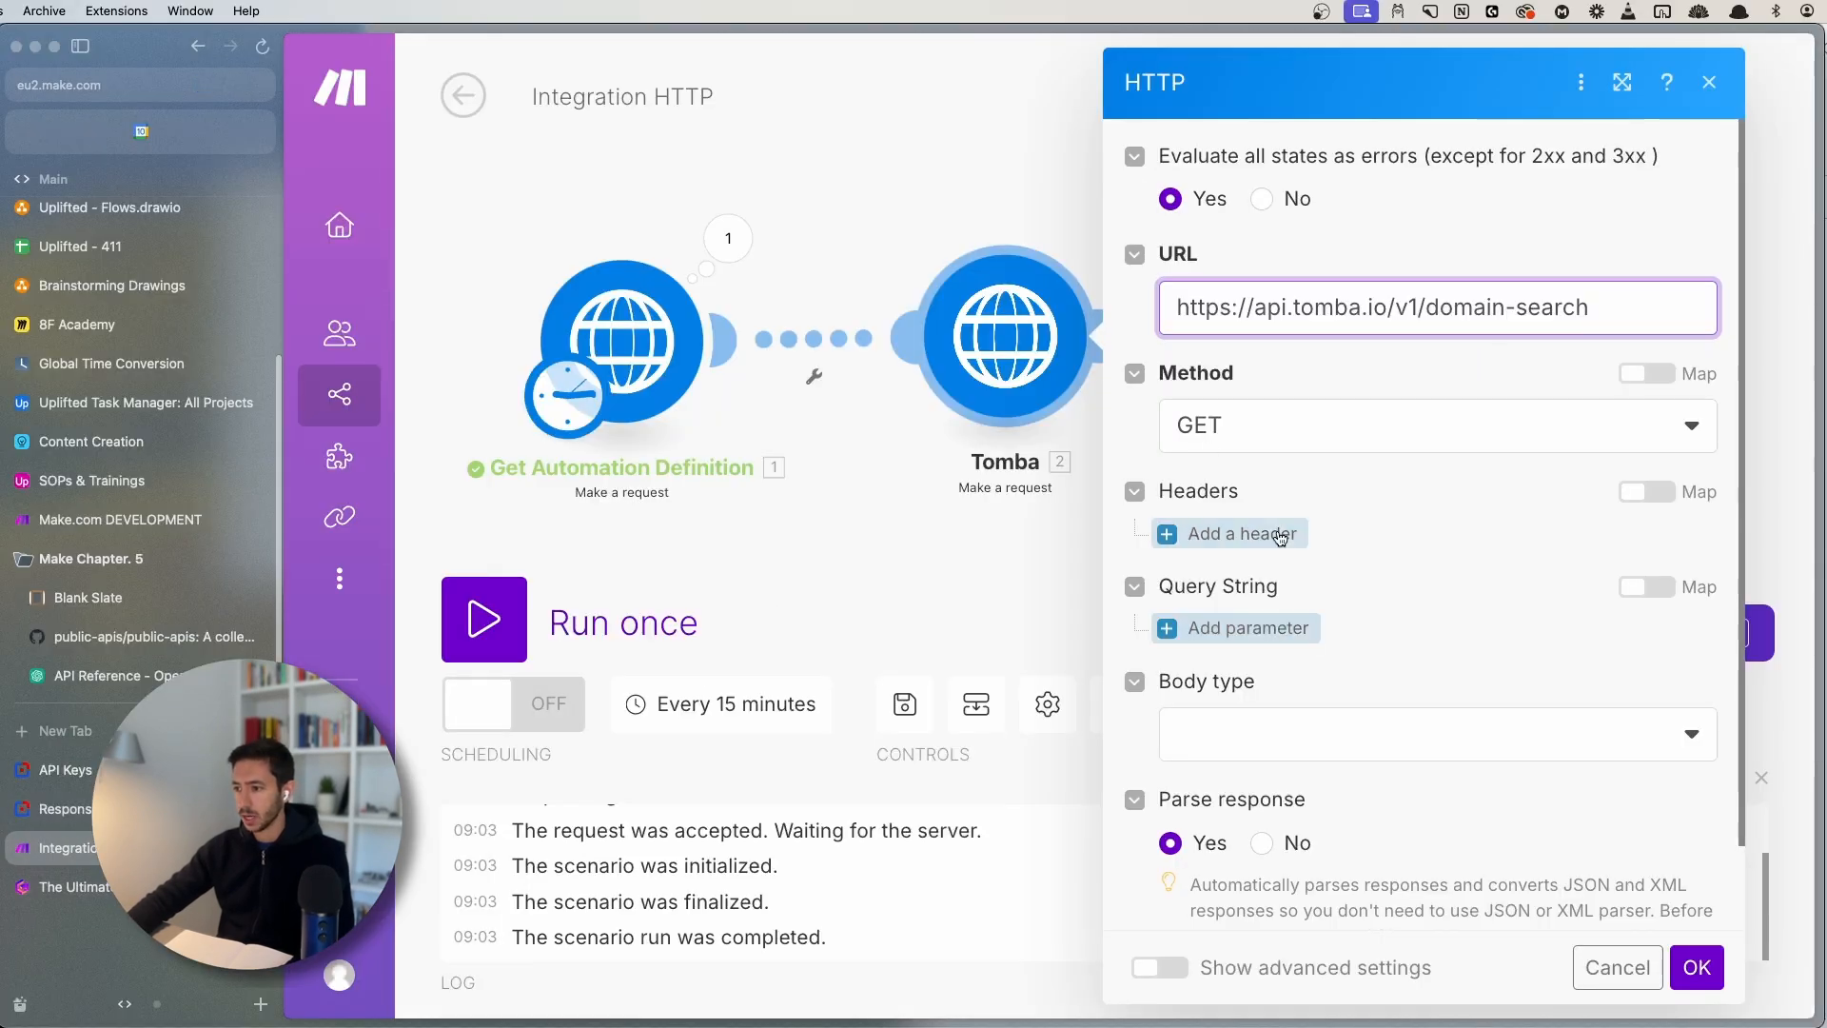
# - Add a request header and copy Content-Type from Tomba's cURL example
pyautogui.click(1280, 534)
pyautogui.click(1281, 620)
pyautogui.press('super+v')
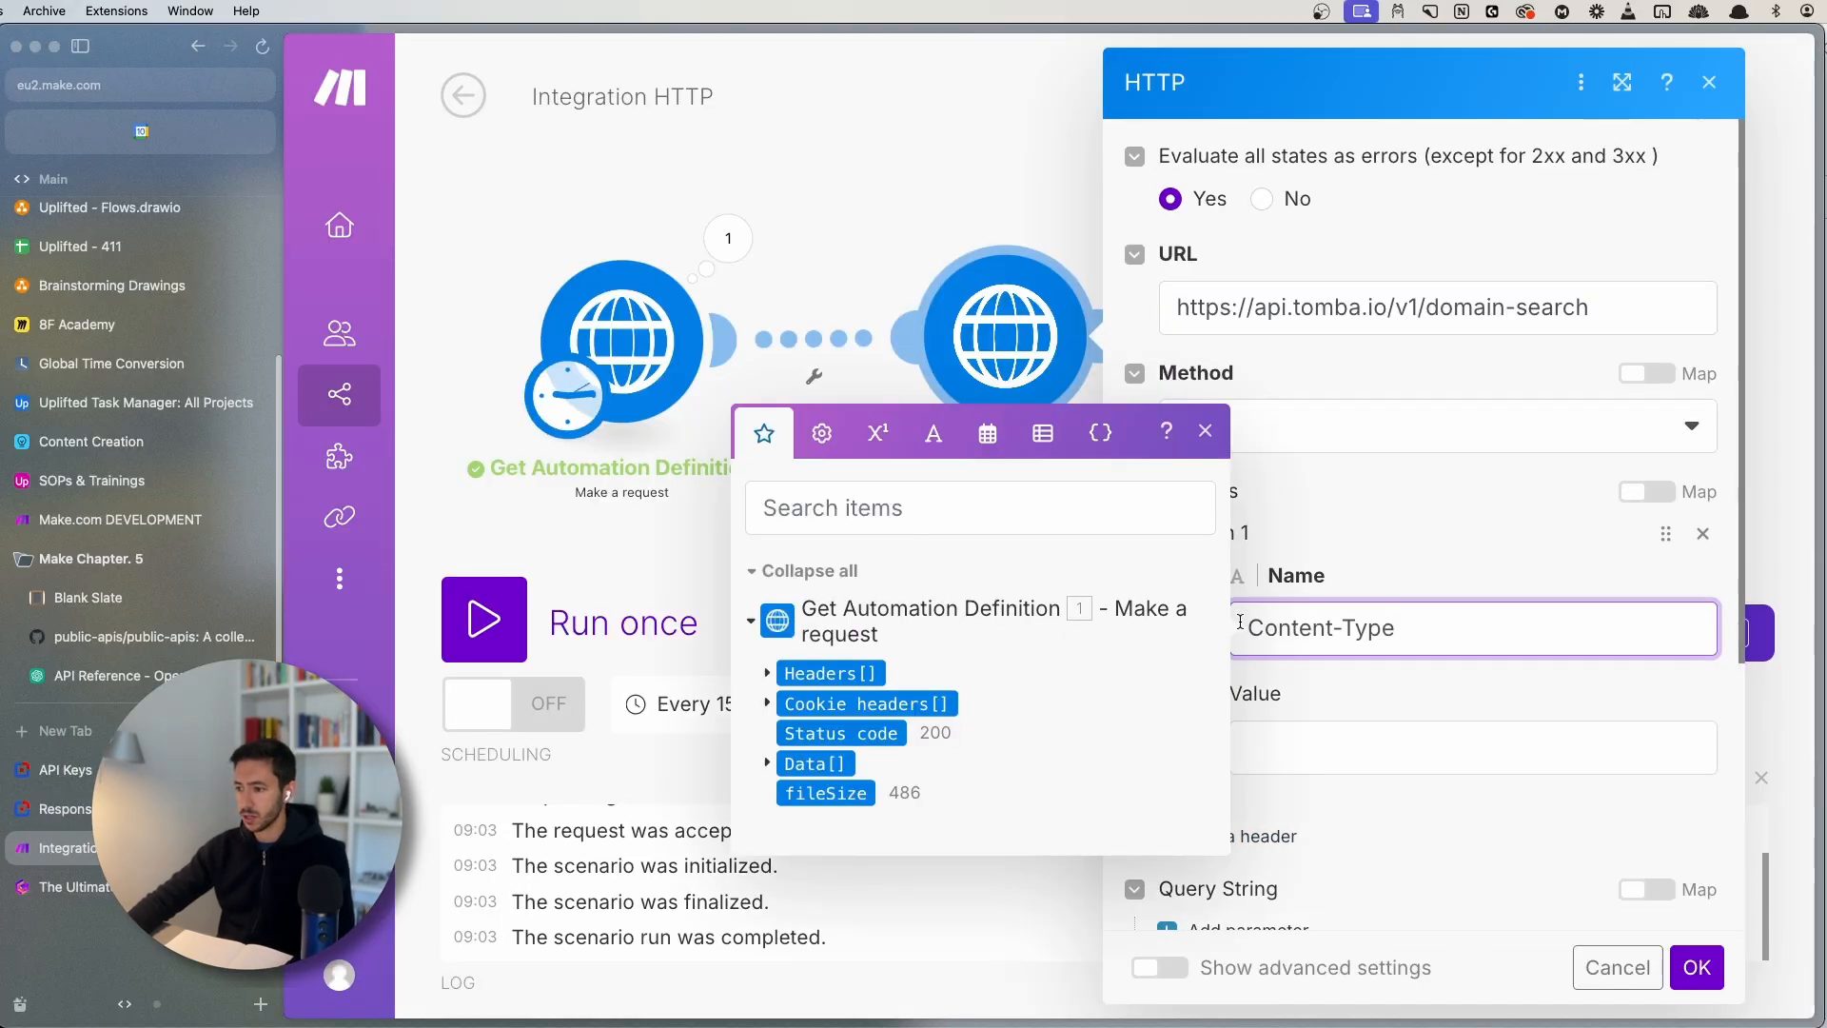
pyautogui.hotkey('ctrl', 'shift', 'Tab')
pyautogui.moveTo(1361, 302); pyautogui.dragTo(1471, 301)
pyautogui.click(1261, 302)
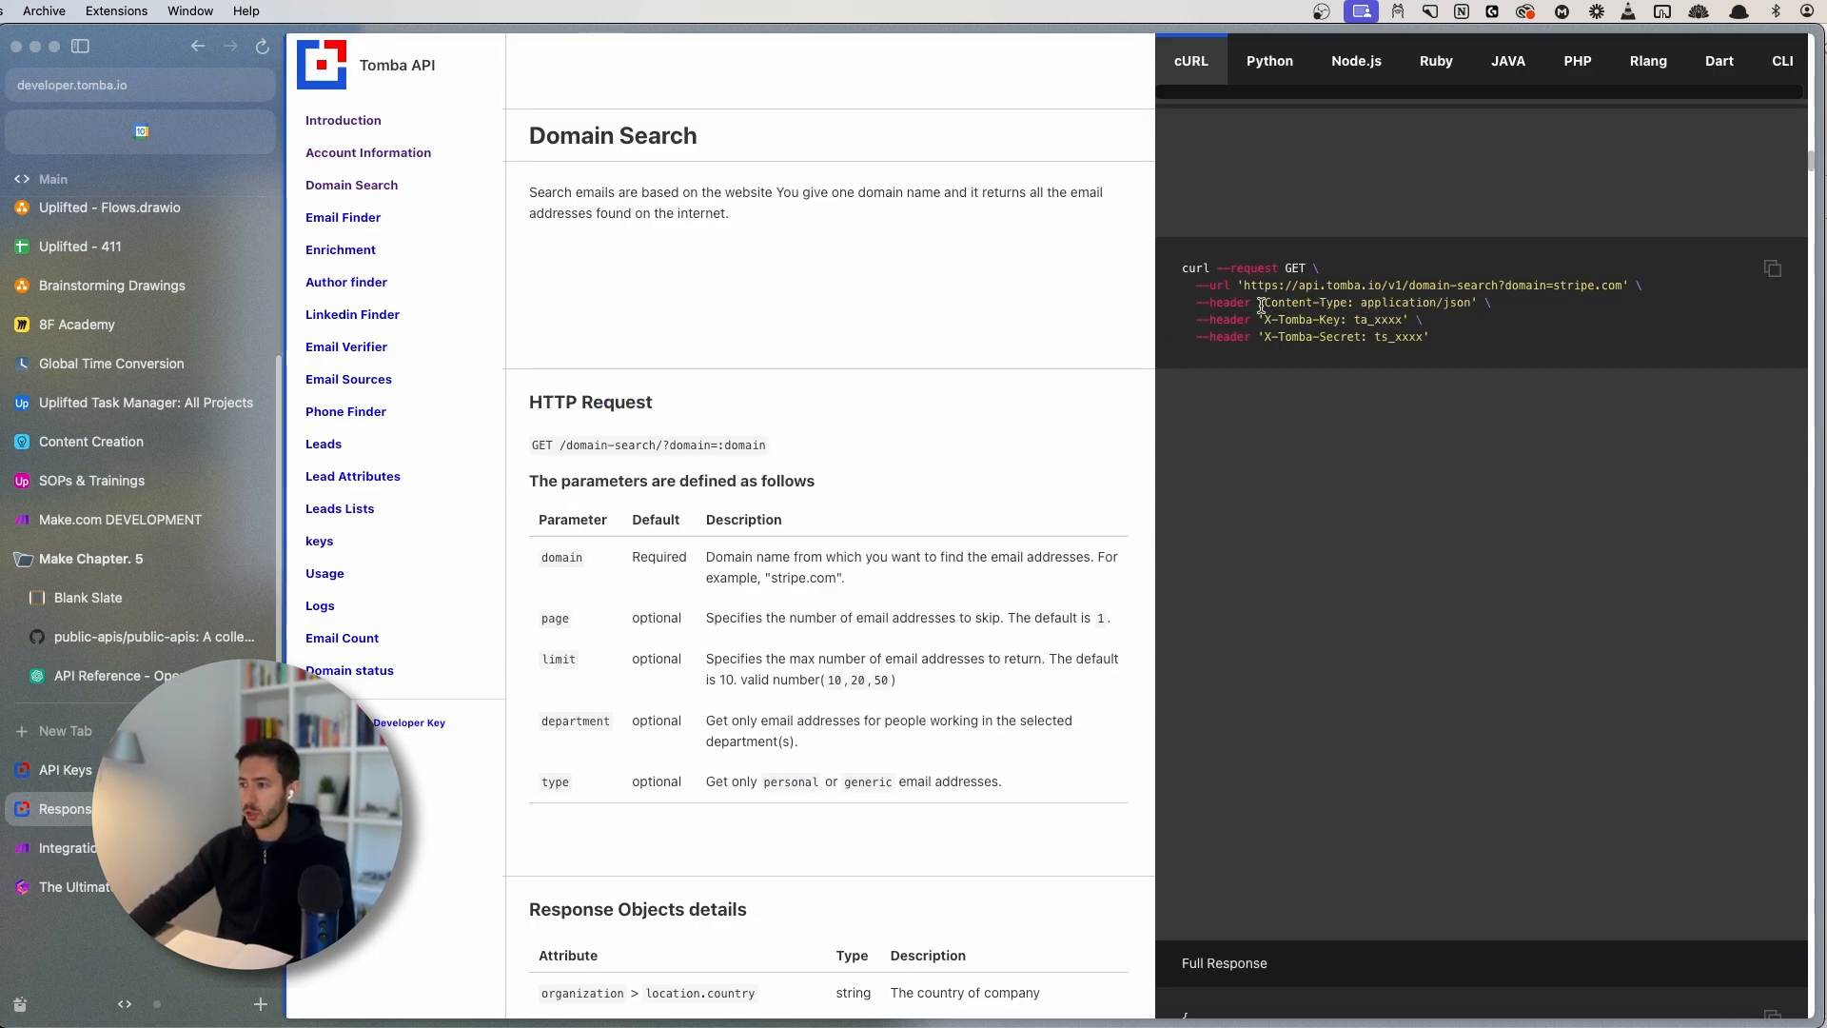
pyautogui.moveTo(1265, 301); pyautogui.dragTo(1481, 298)
pyautogui.click(1245, 303)
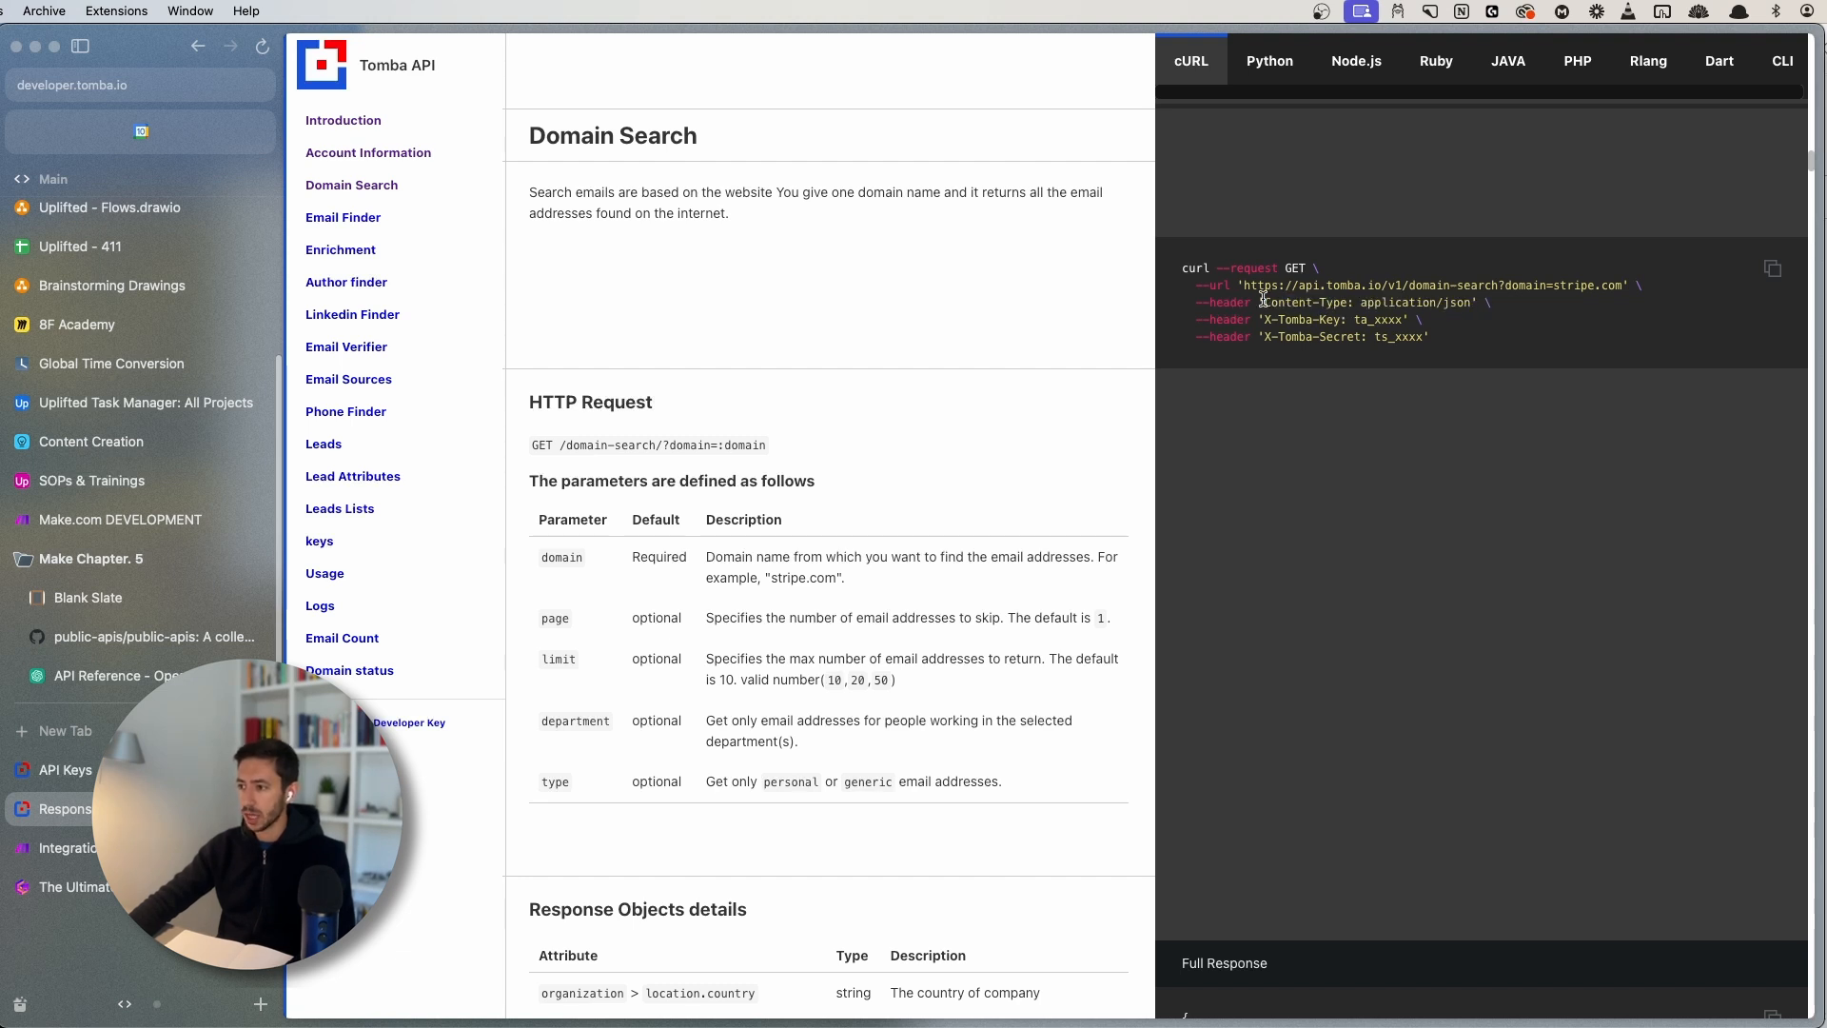
pyautogui.moveTo(1264, 300); pyautogui.dragTo(1348, 298)
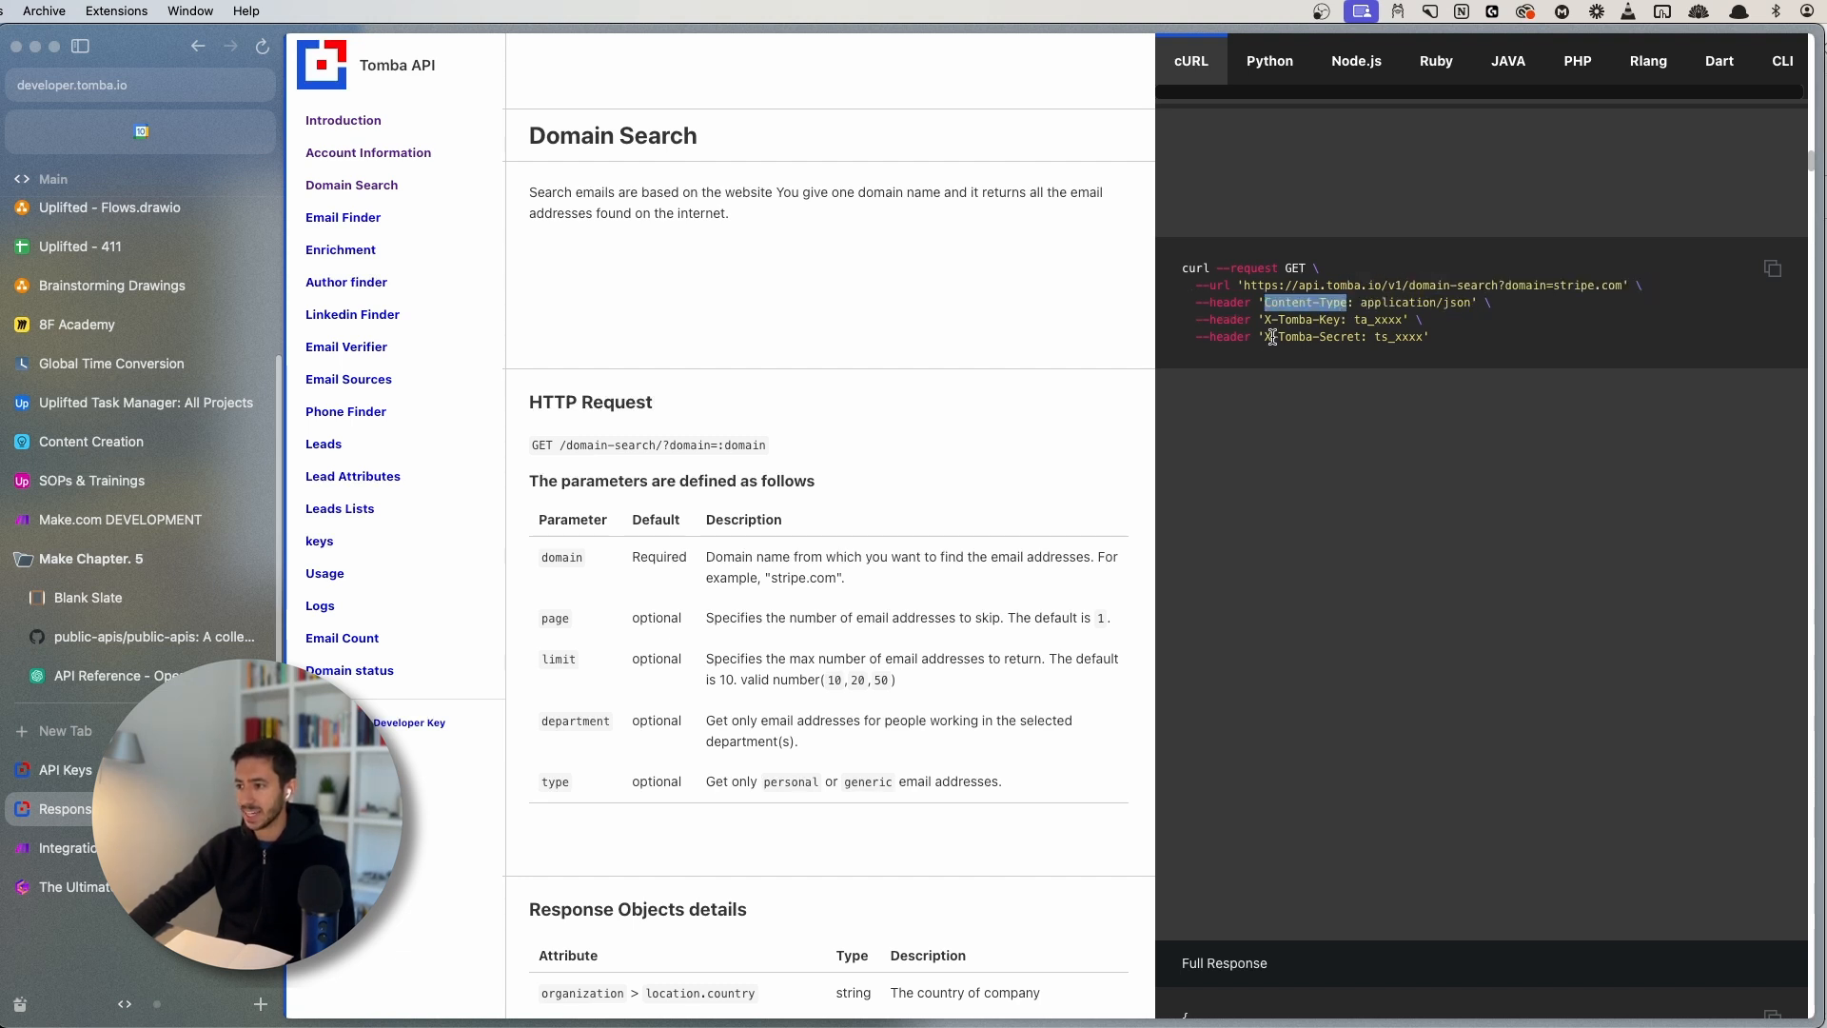
pyautogui.click(1271, 302)
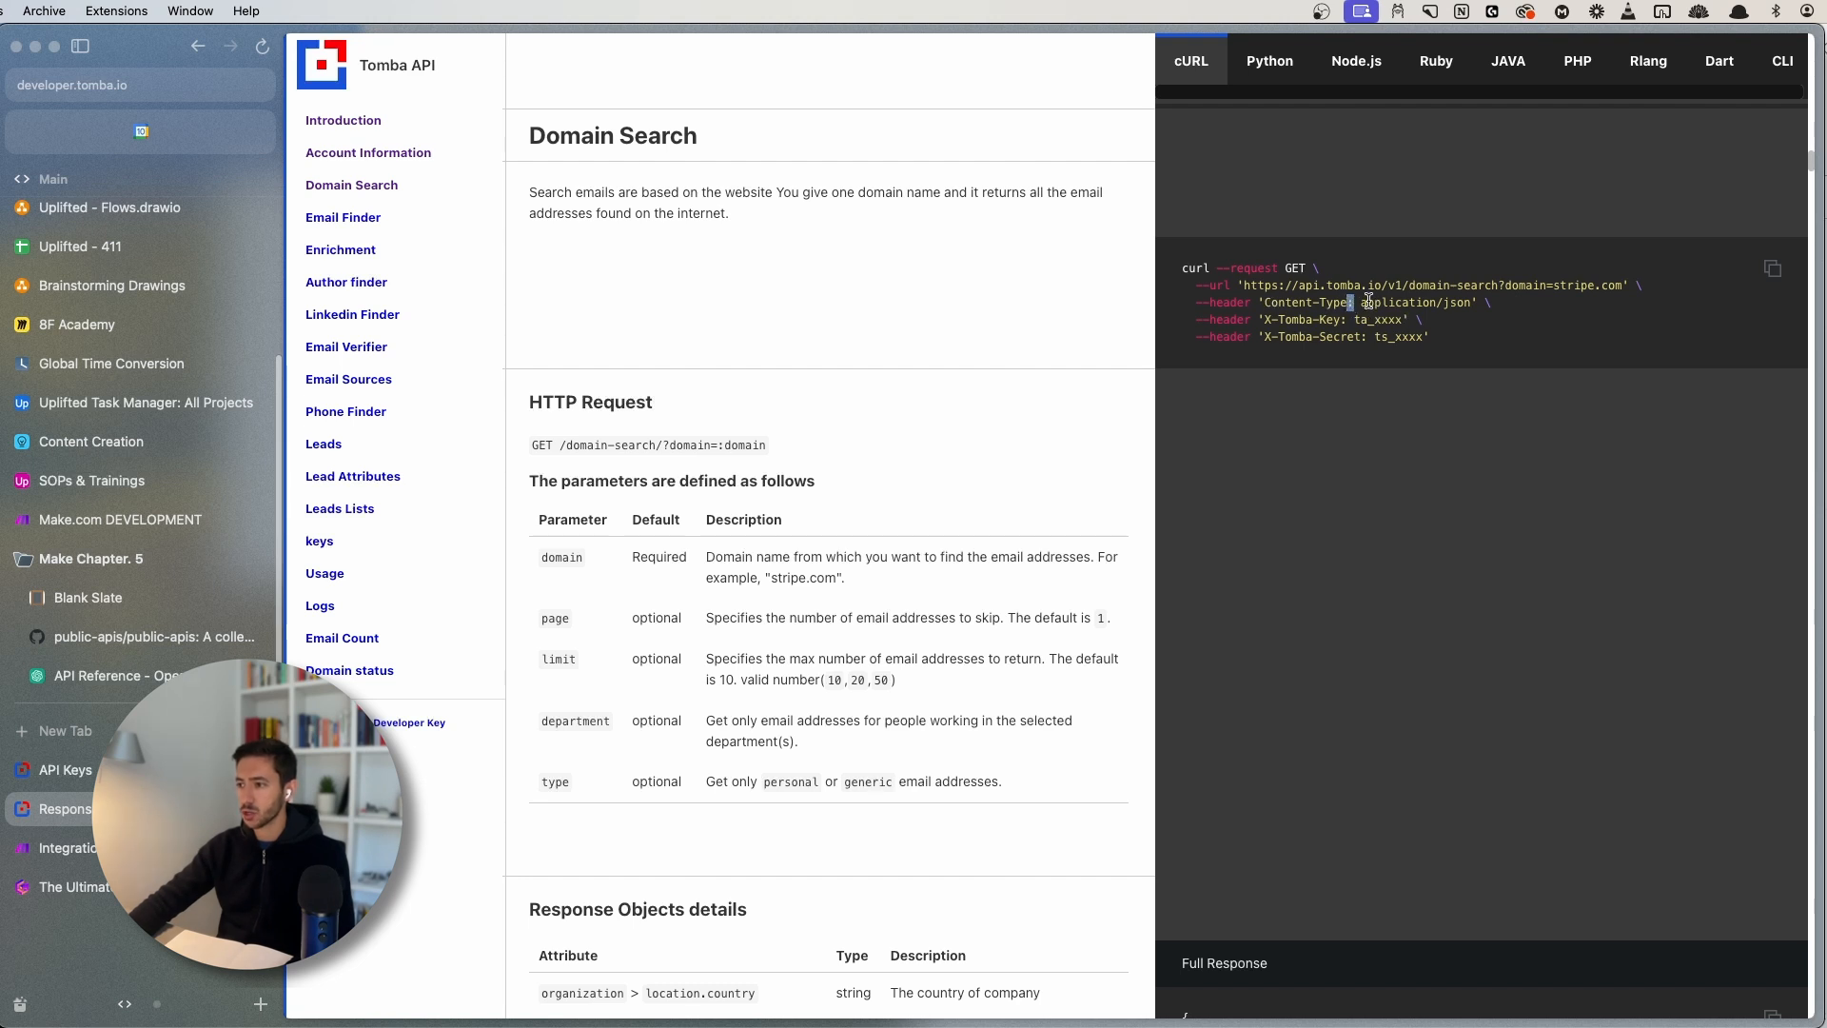
pyautogui.moveTo(1265, 303); pyautogui.dragTo(1343, 303)
pyautogui.rightClick(1291, 295)
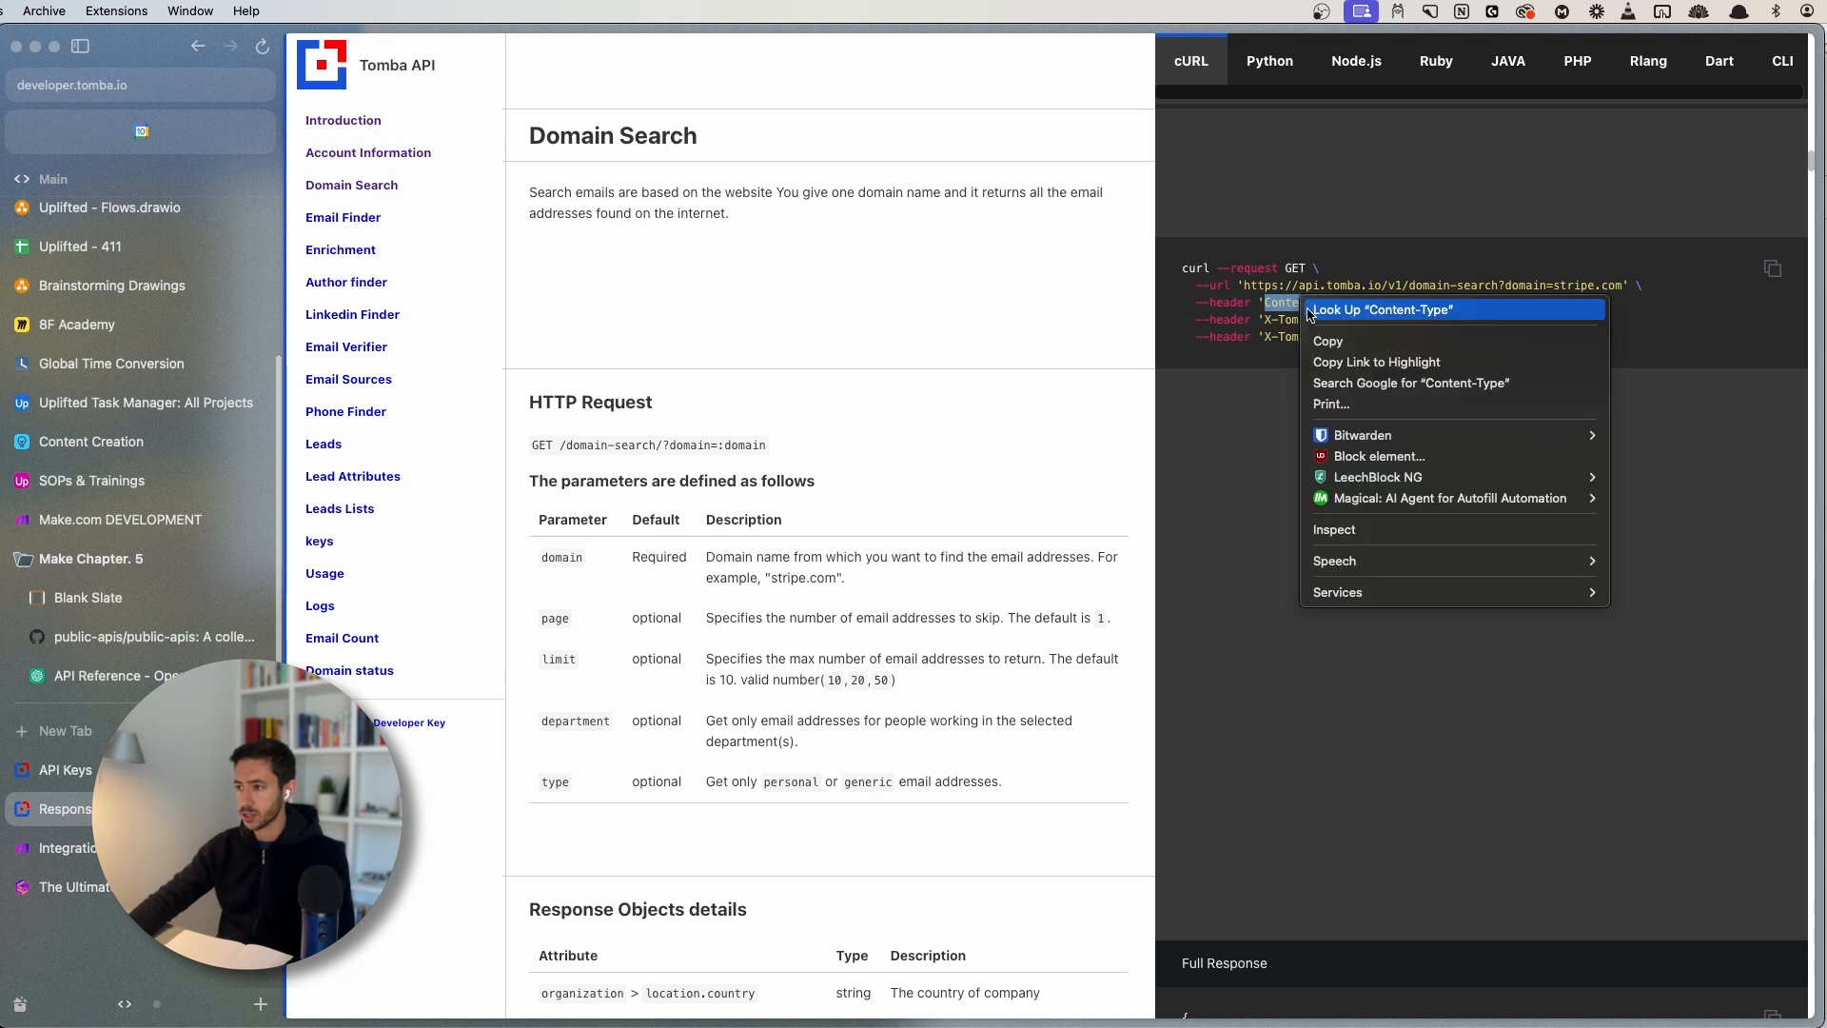
pyautogui.click(1322, 334)
# - Fill Header Item 1 with name Content-Type and value application/json
pyautogui.hotkey('ctrl', 'Tab')
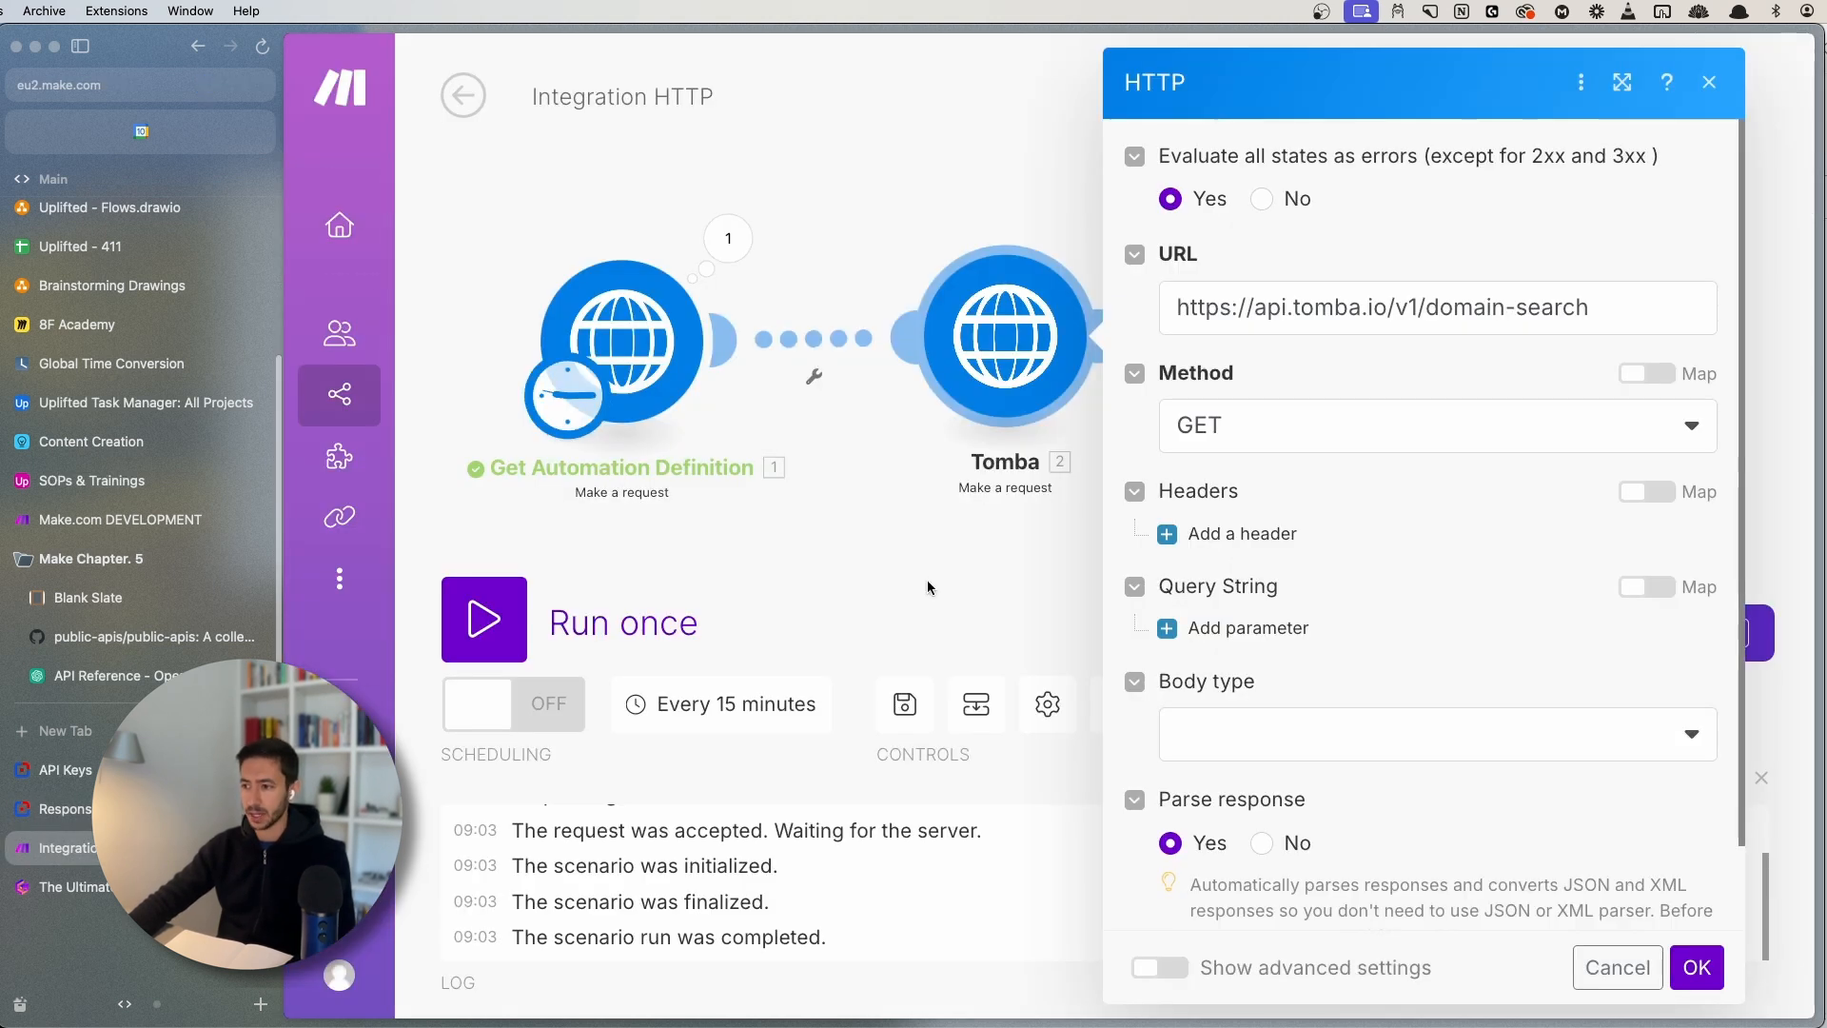
pyautogui.click(1210, 533)
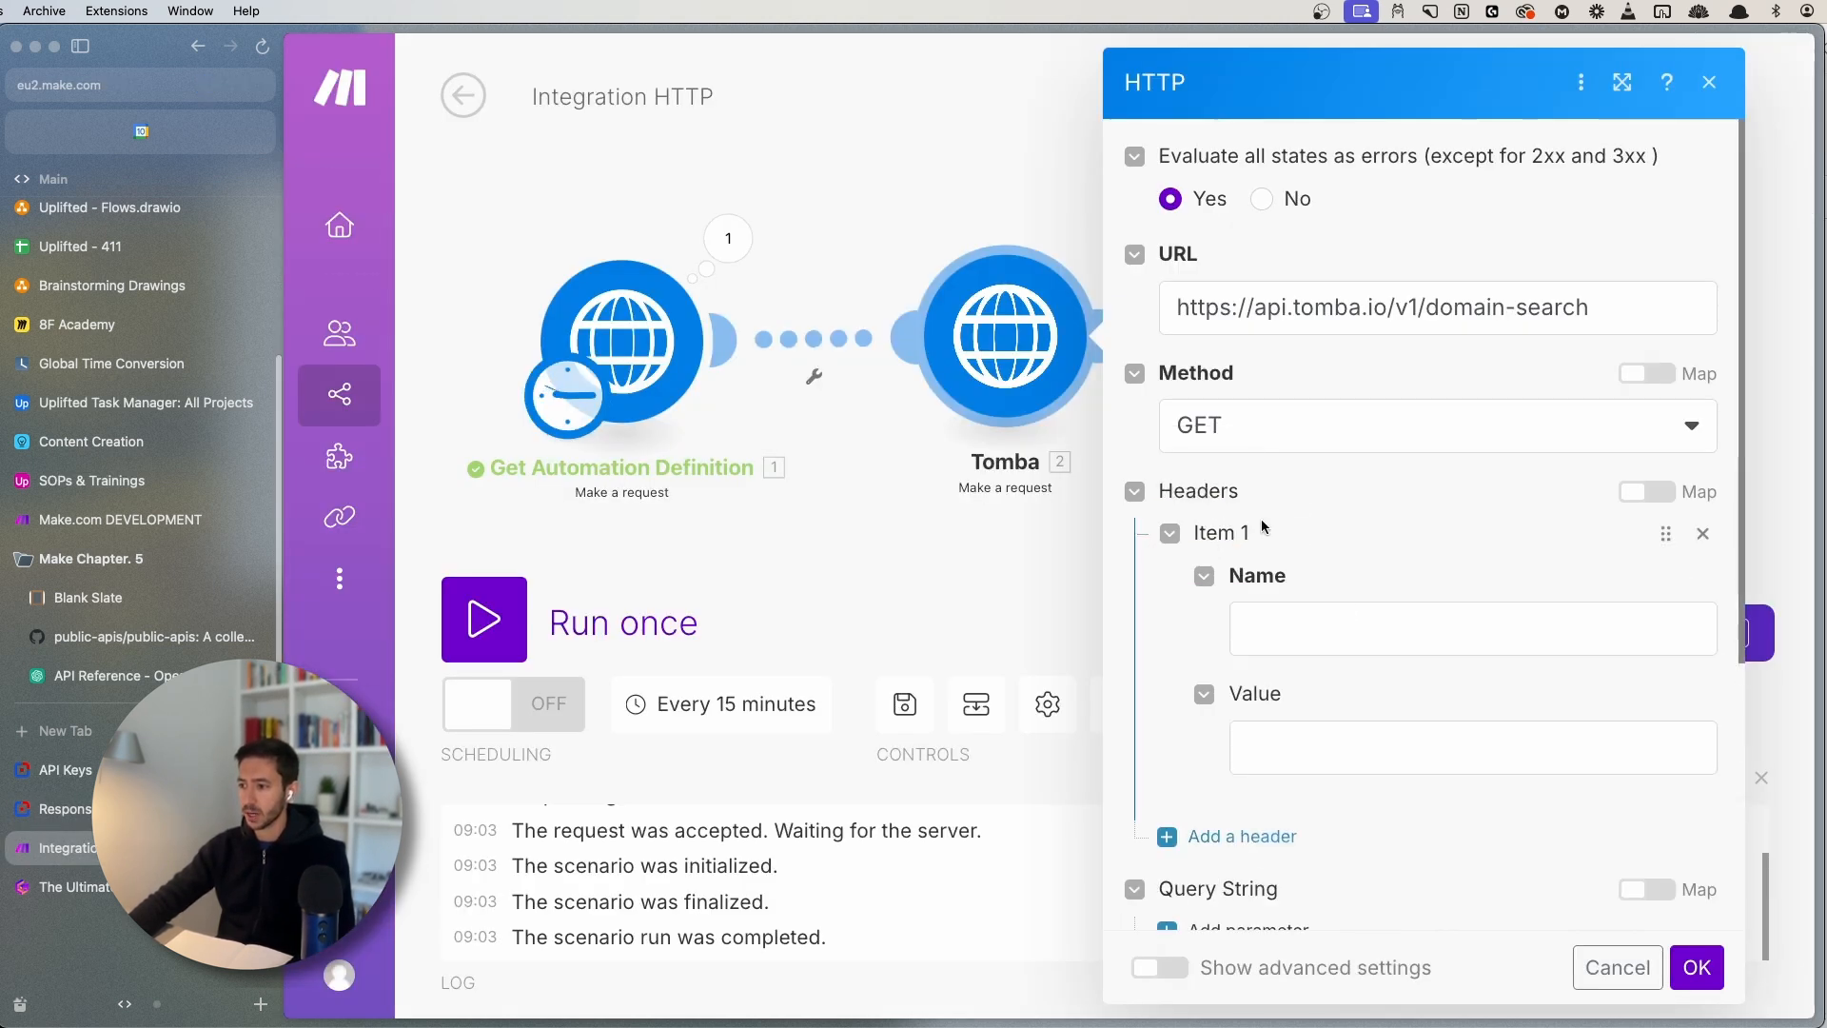
pyautogui.click(1342, 614)
pyautogui.press('super+v')
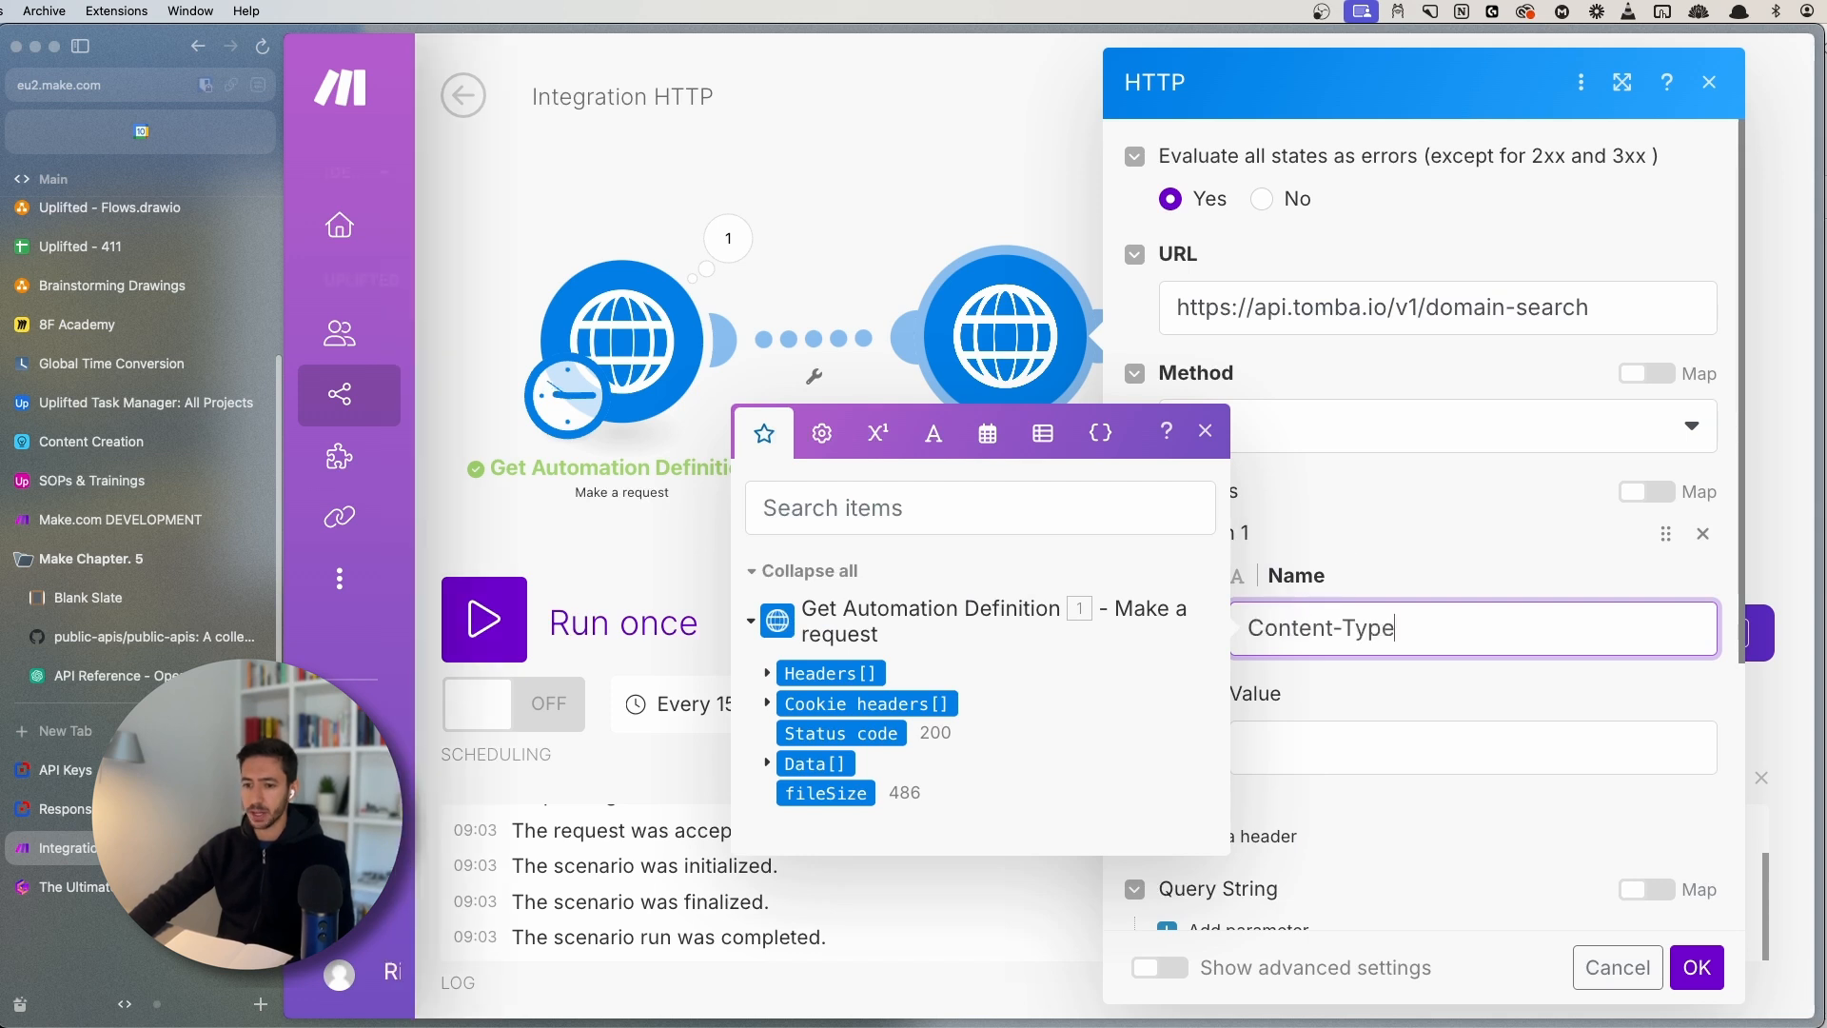
pyautogui.hotkey('ctrl', 'shift', 'Tab')
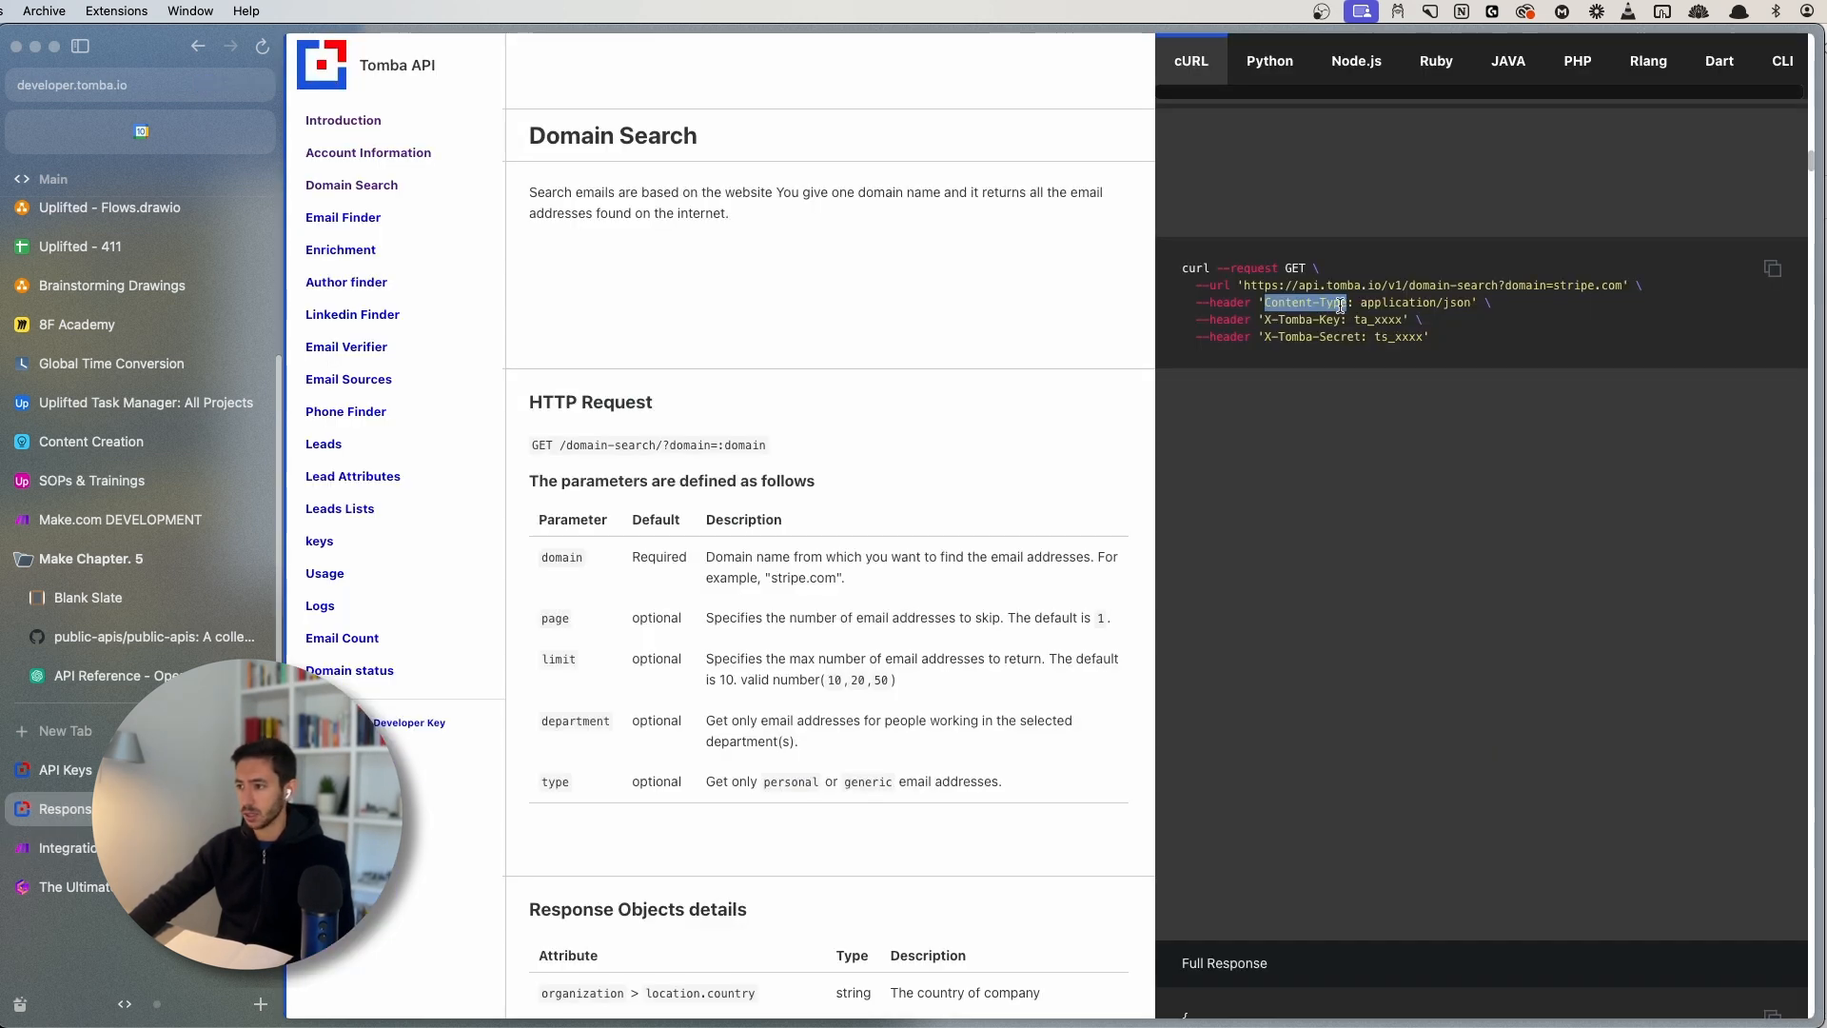
pyautogui.moveTo(1363, 297); pyautogui.dragTo(1470, 298)
pyautogui.press('super+c')
pyautogui.hotkey('ctrl', 'Tab')
pyautogui.press('super+v')
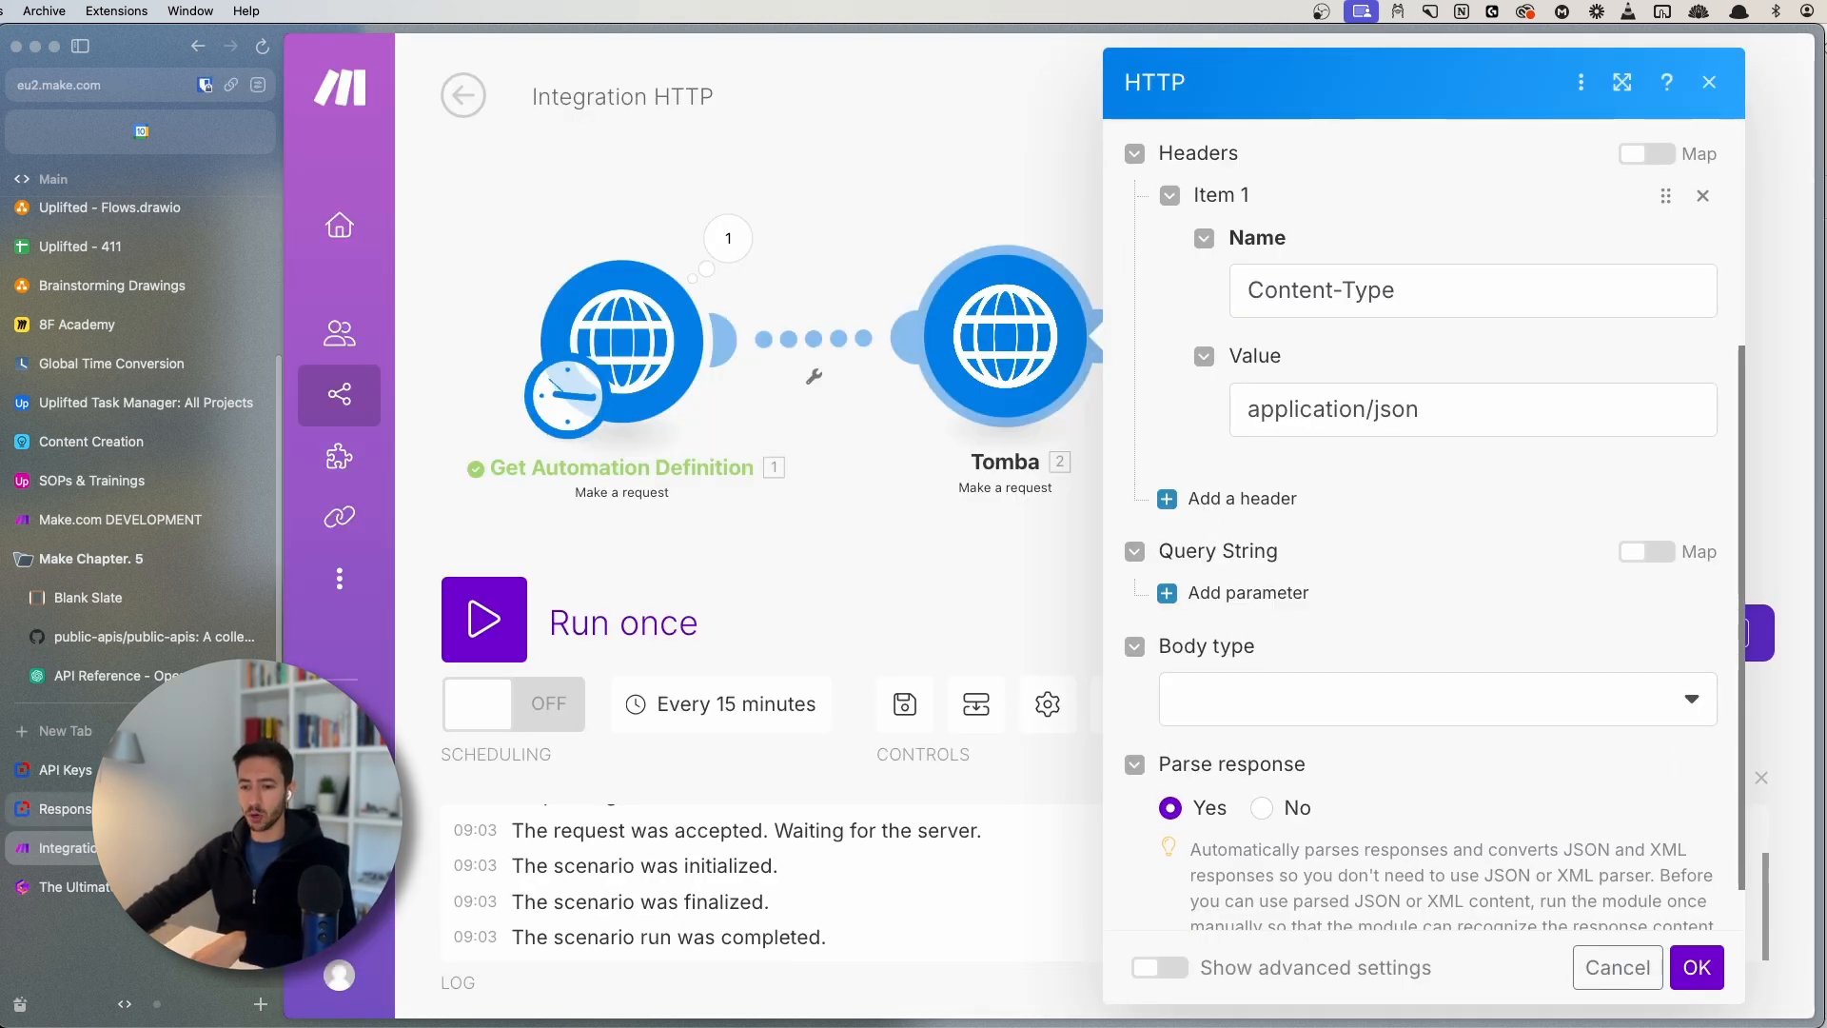
pyautogui.hotkey('ctrl', 'Tab')
# - Confirm in the Authentication docs that X-Tomba-Key and X-Tomba-Secret are sent as headers
pyautogui.moveTo(1264, 318); pyautogui.dragTo(1340, 320)
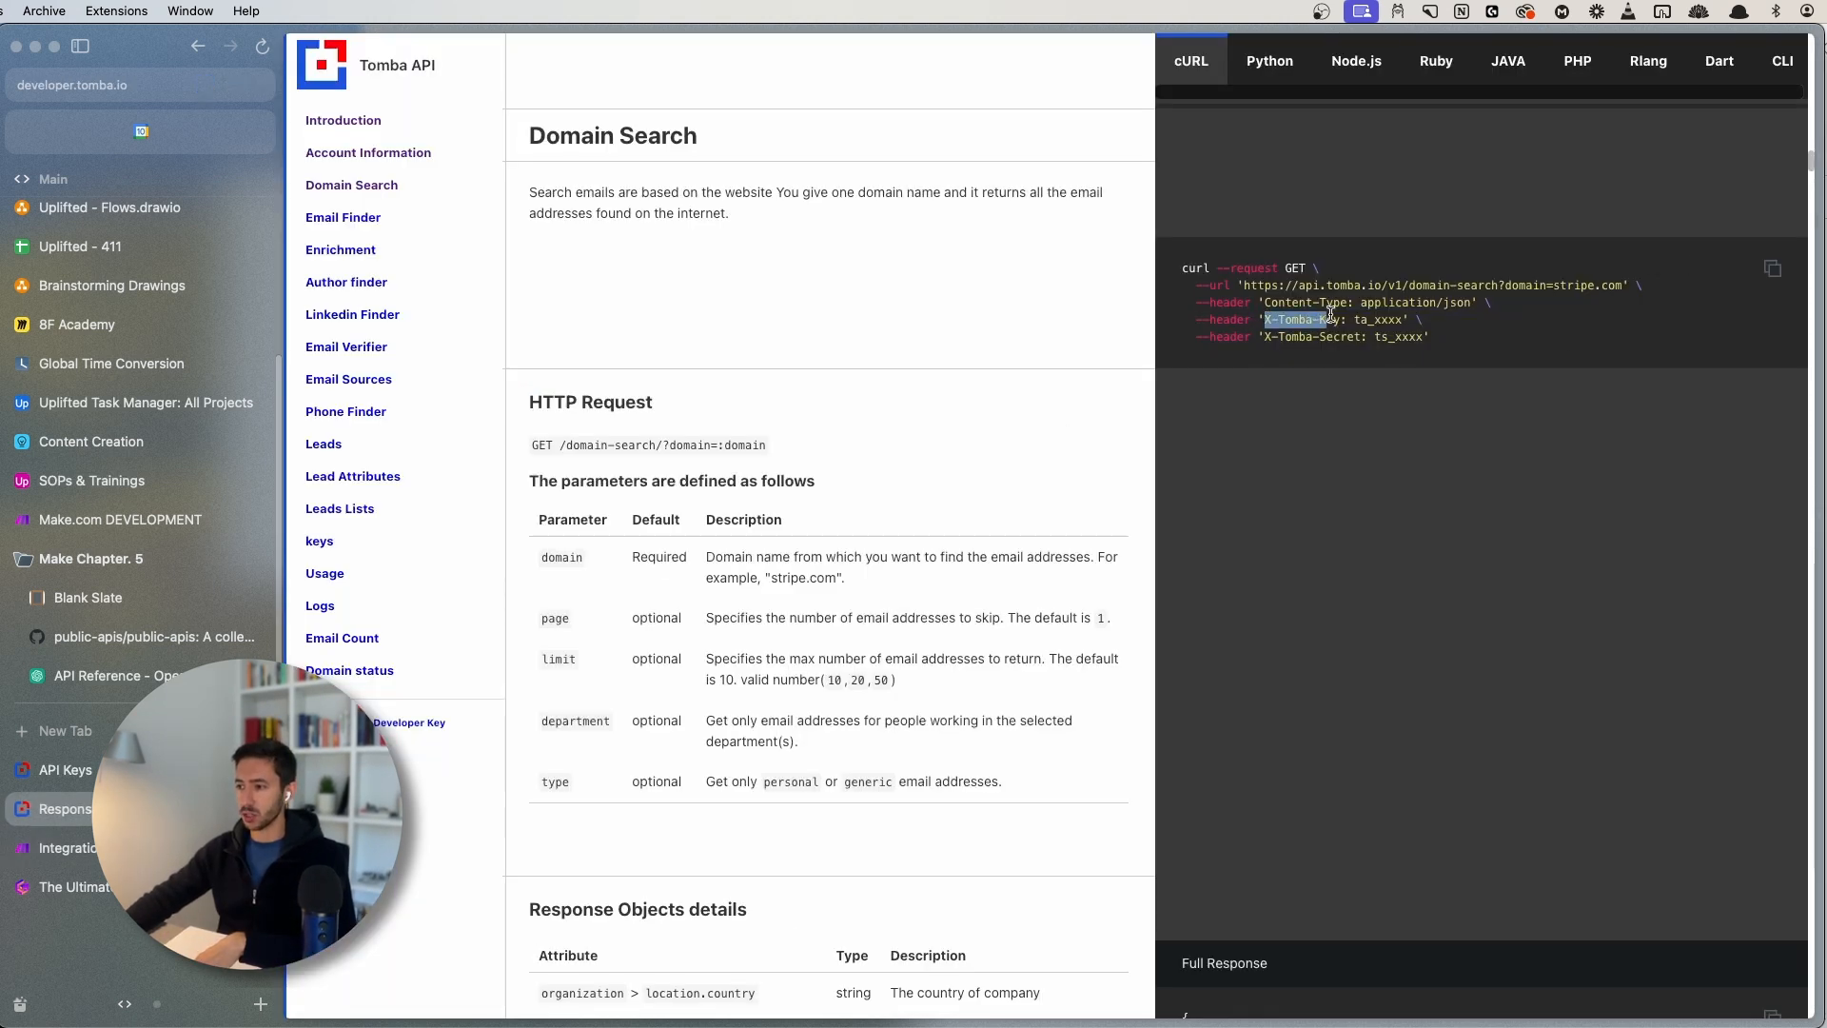
pyautogui.click(366, 125)
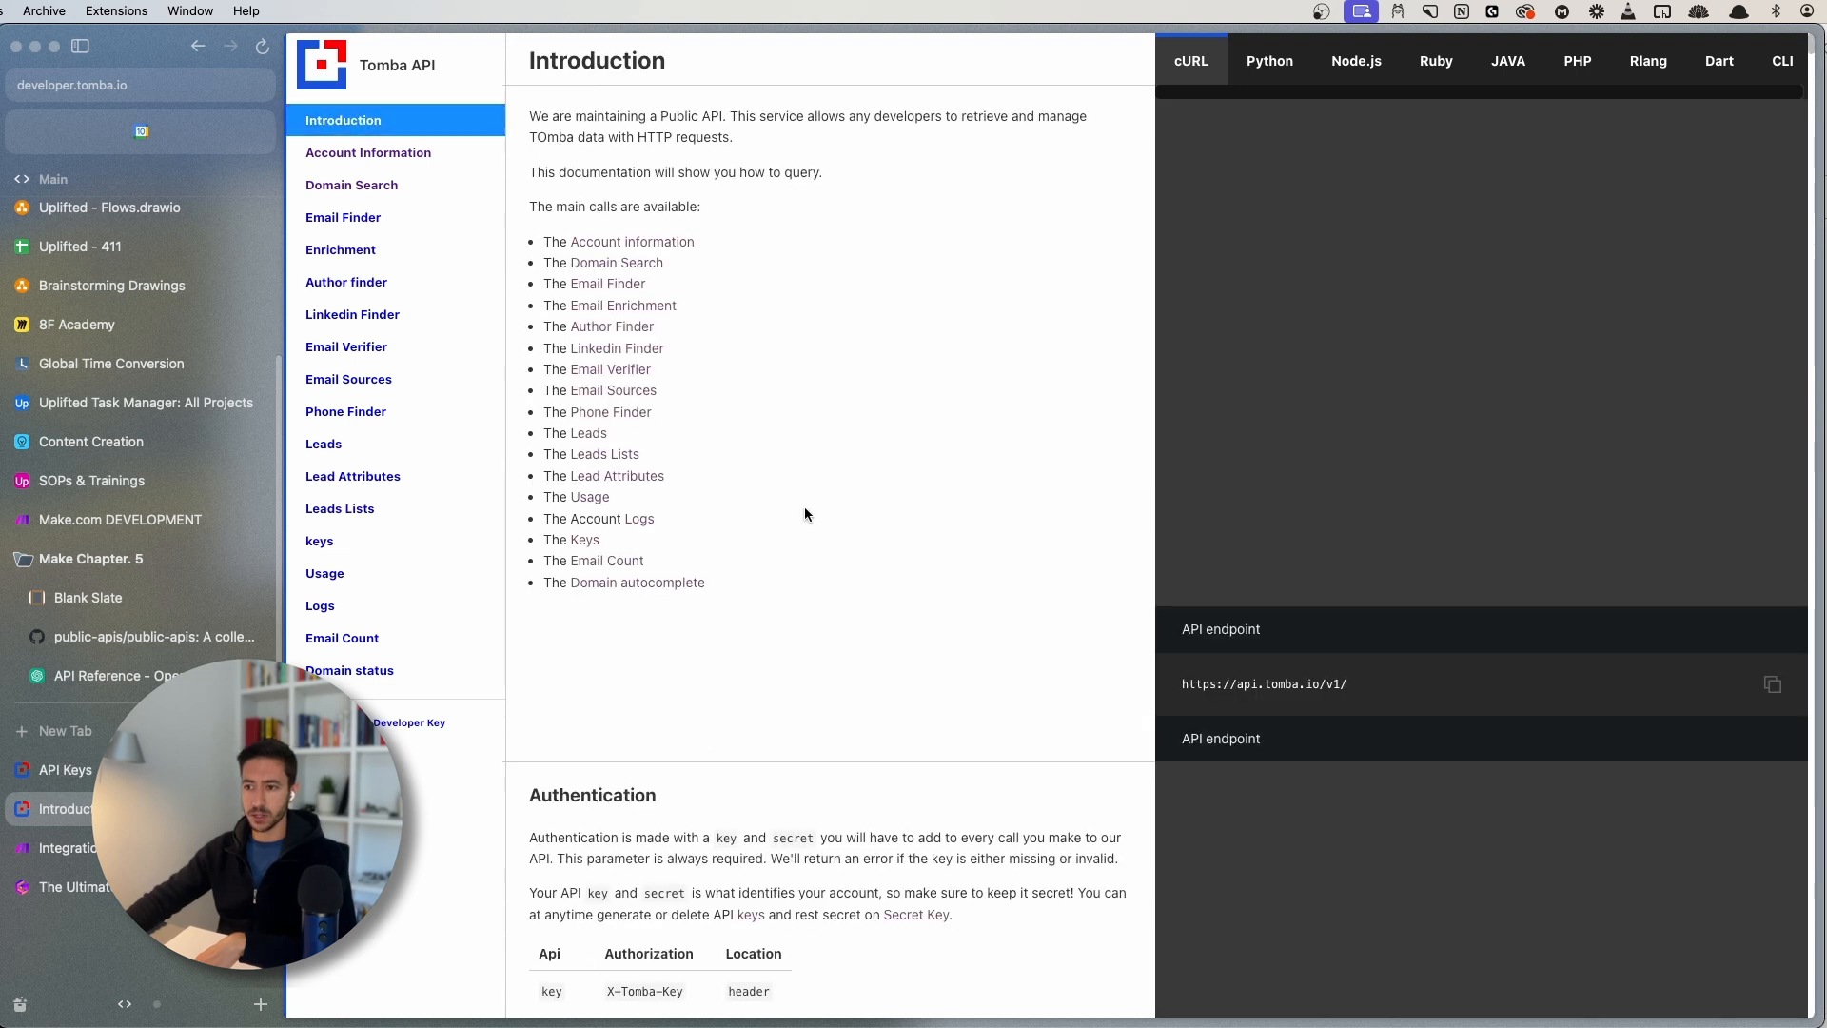
pyautogui.scroll(-5, 926, 624)
pyautogui.moveTo(521, 258); pyautogui.dragTo(671, 260)
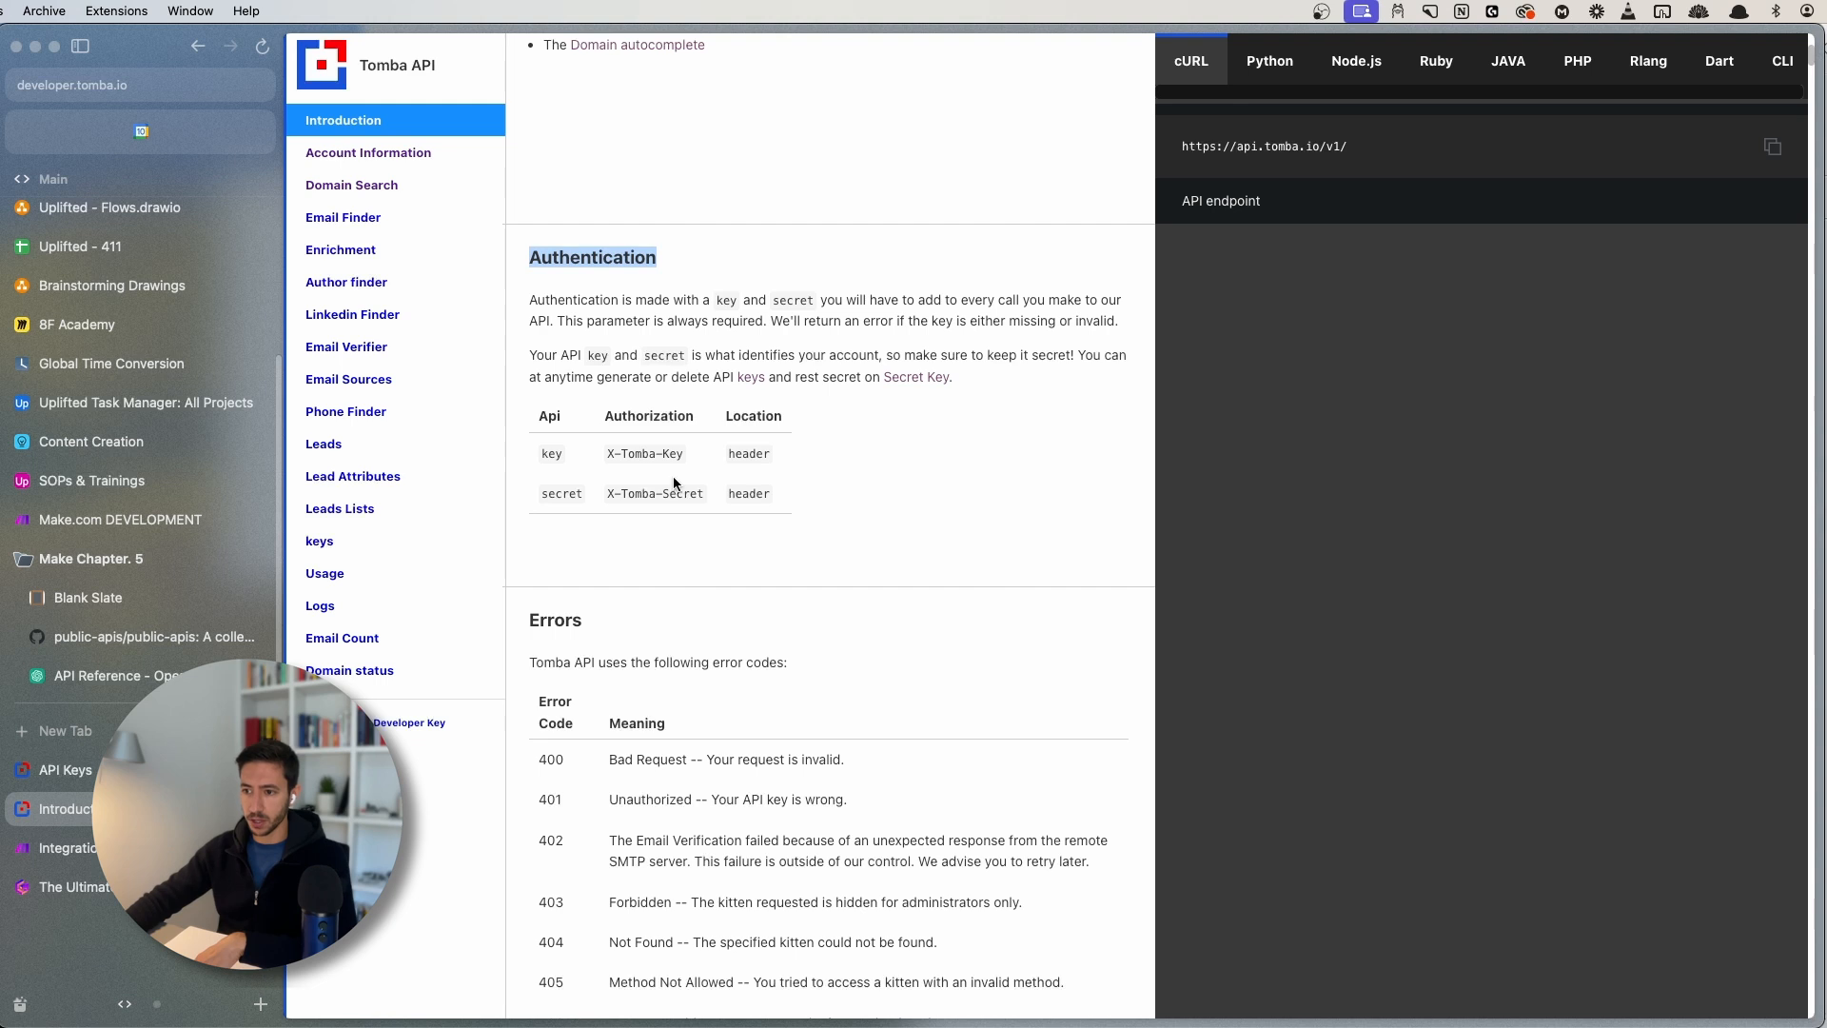
pyautogui.doubleClick(628, 455)
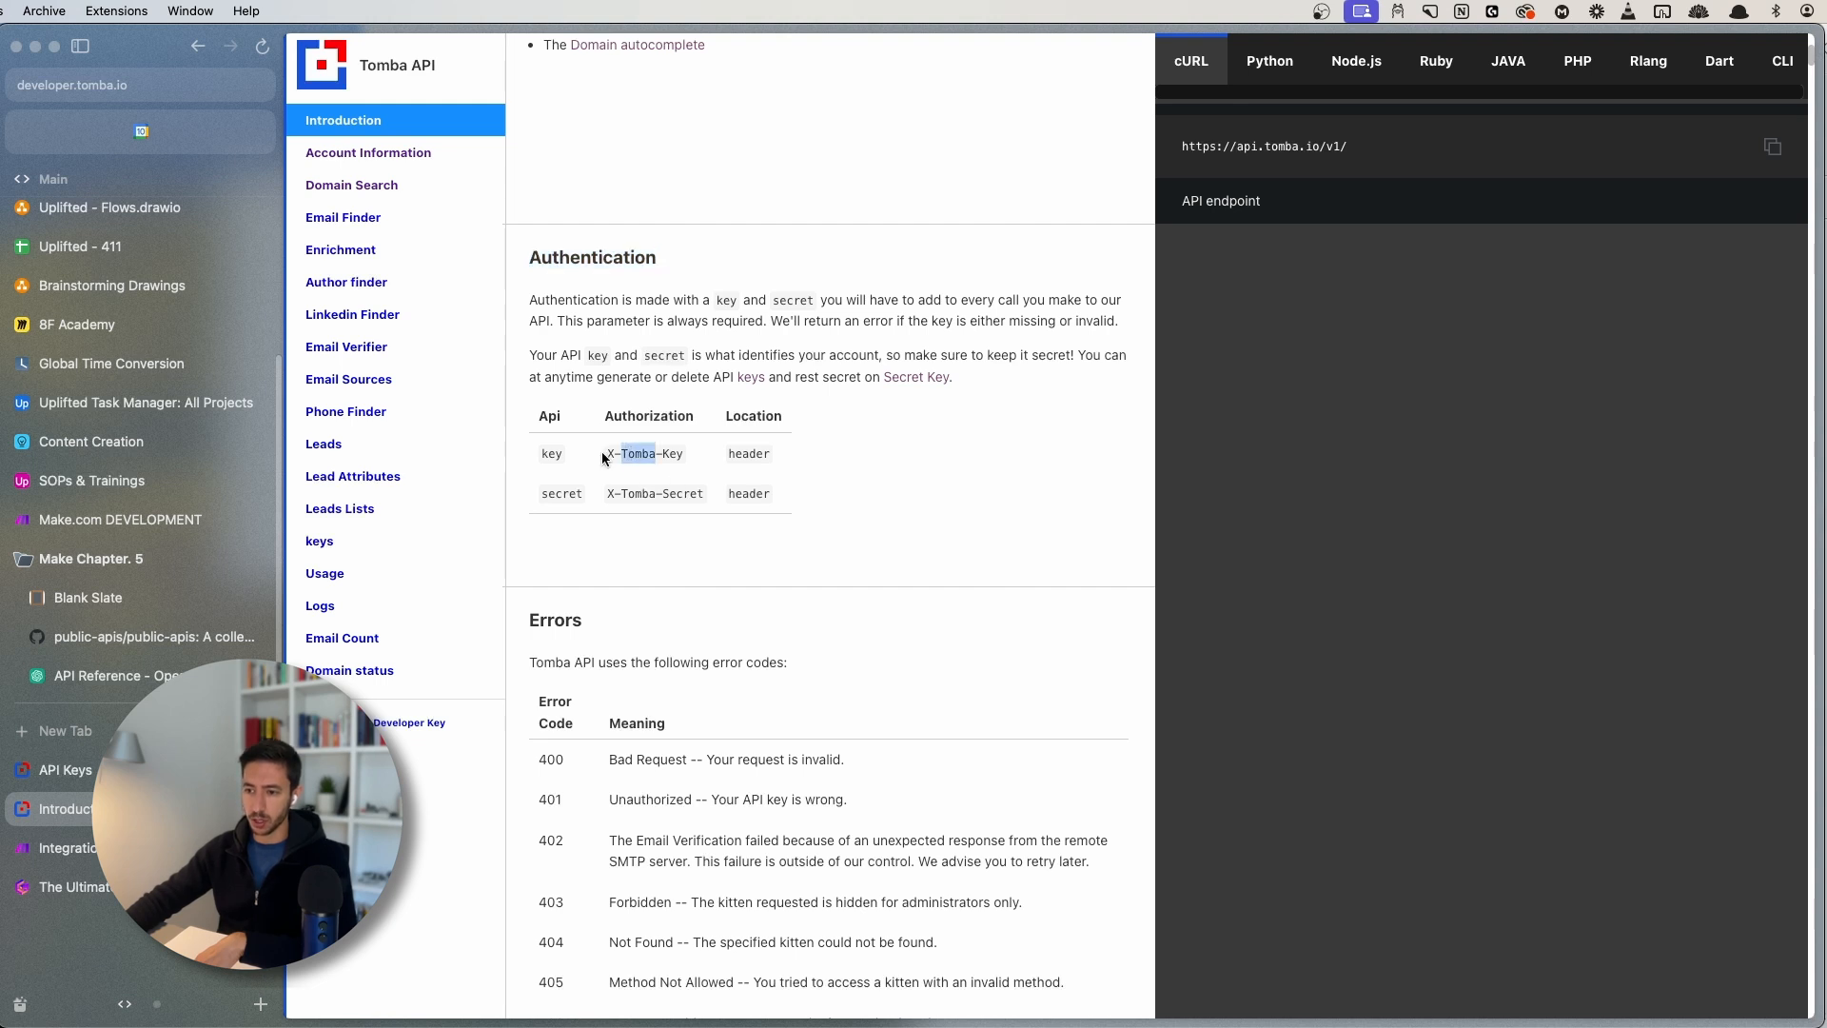
pyautogui.moveTo(603, 458); pyautogui.dragTo(690, 494)
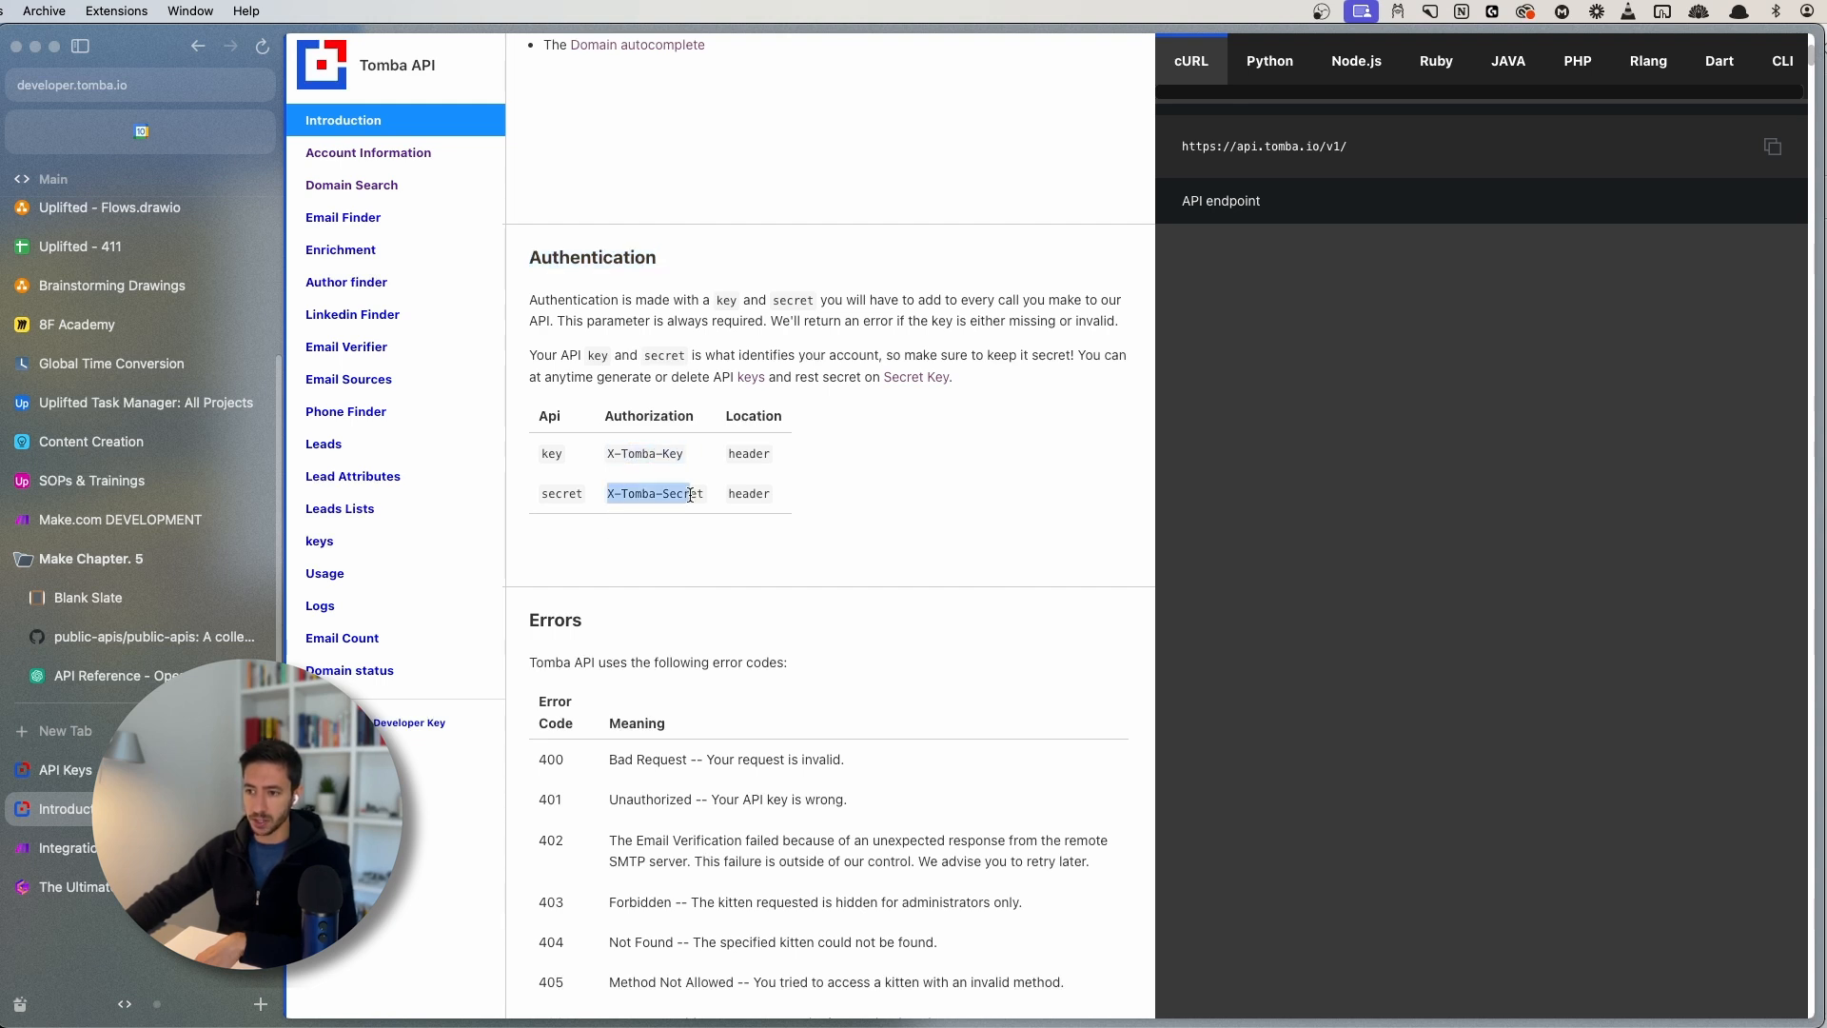
pyautogui.click(691, 494)
pyautogui.doubleClick(750, 455)
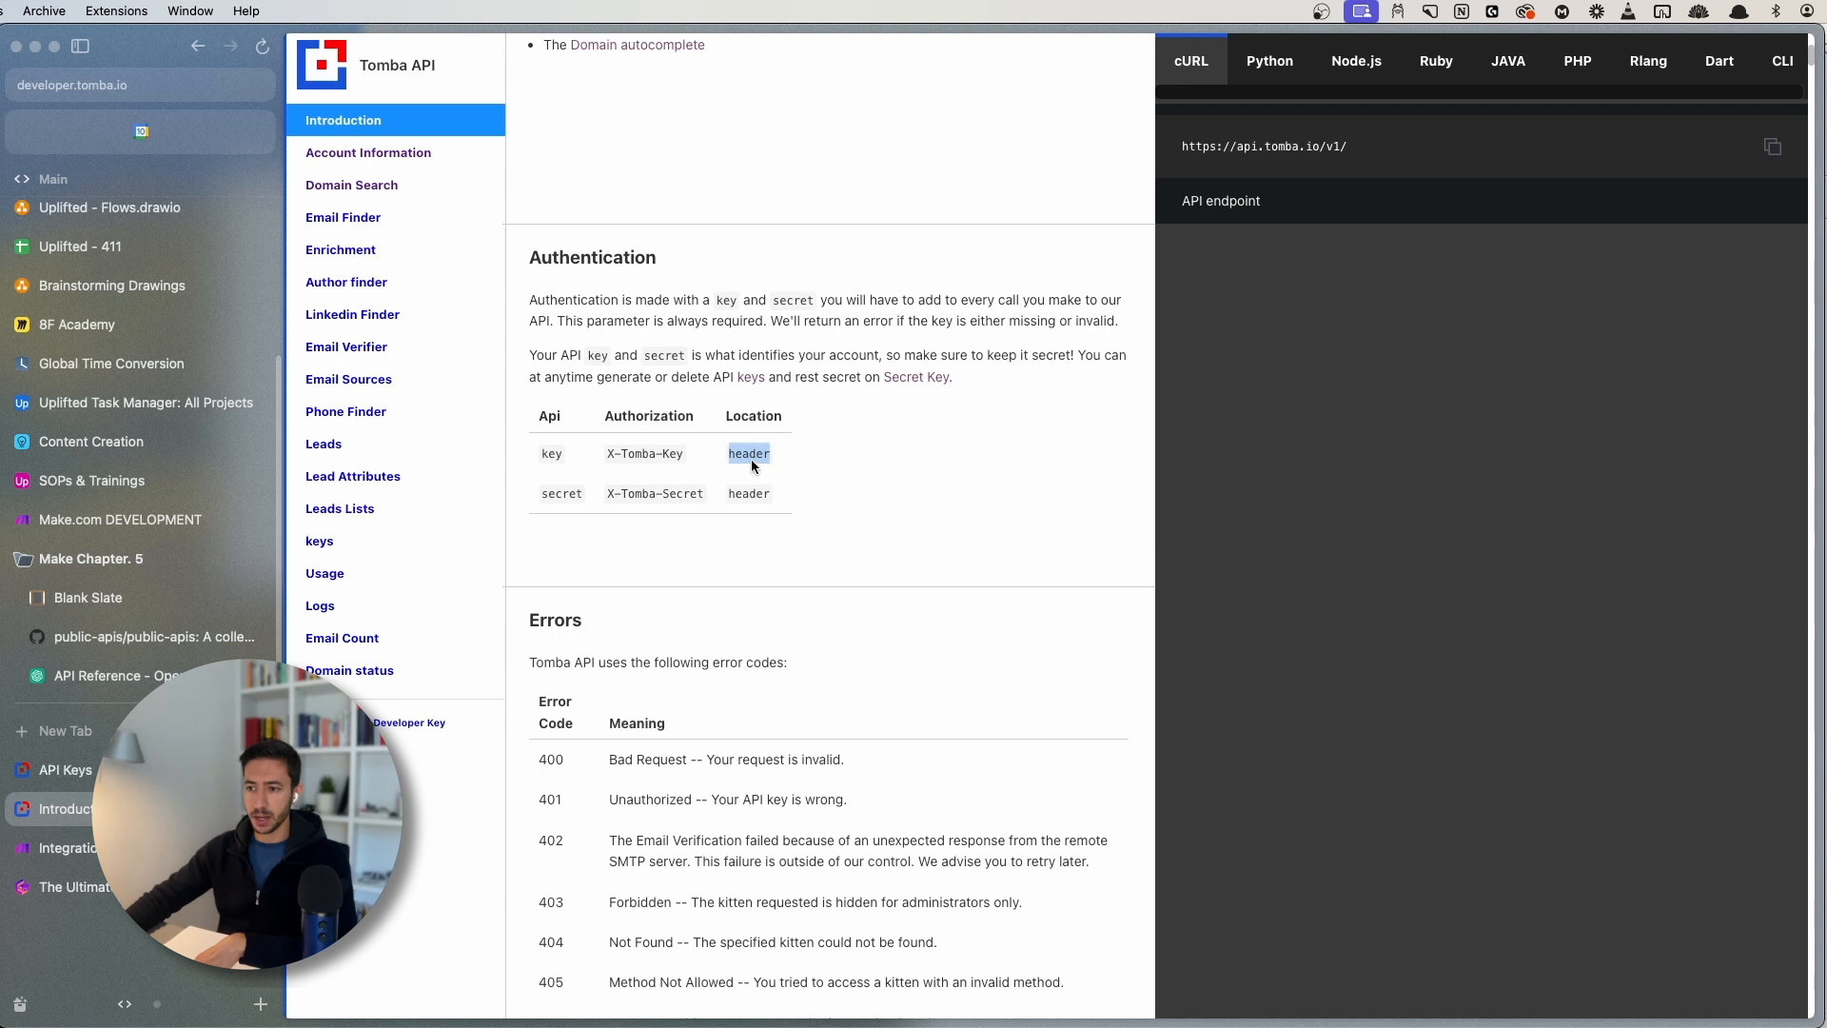
pyautogui.click(358, 185)
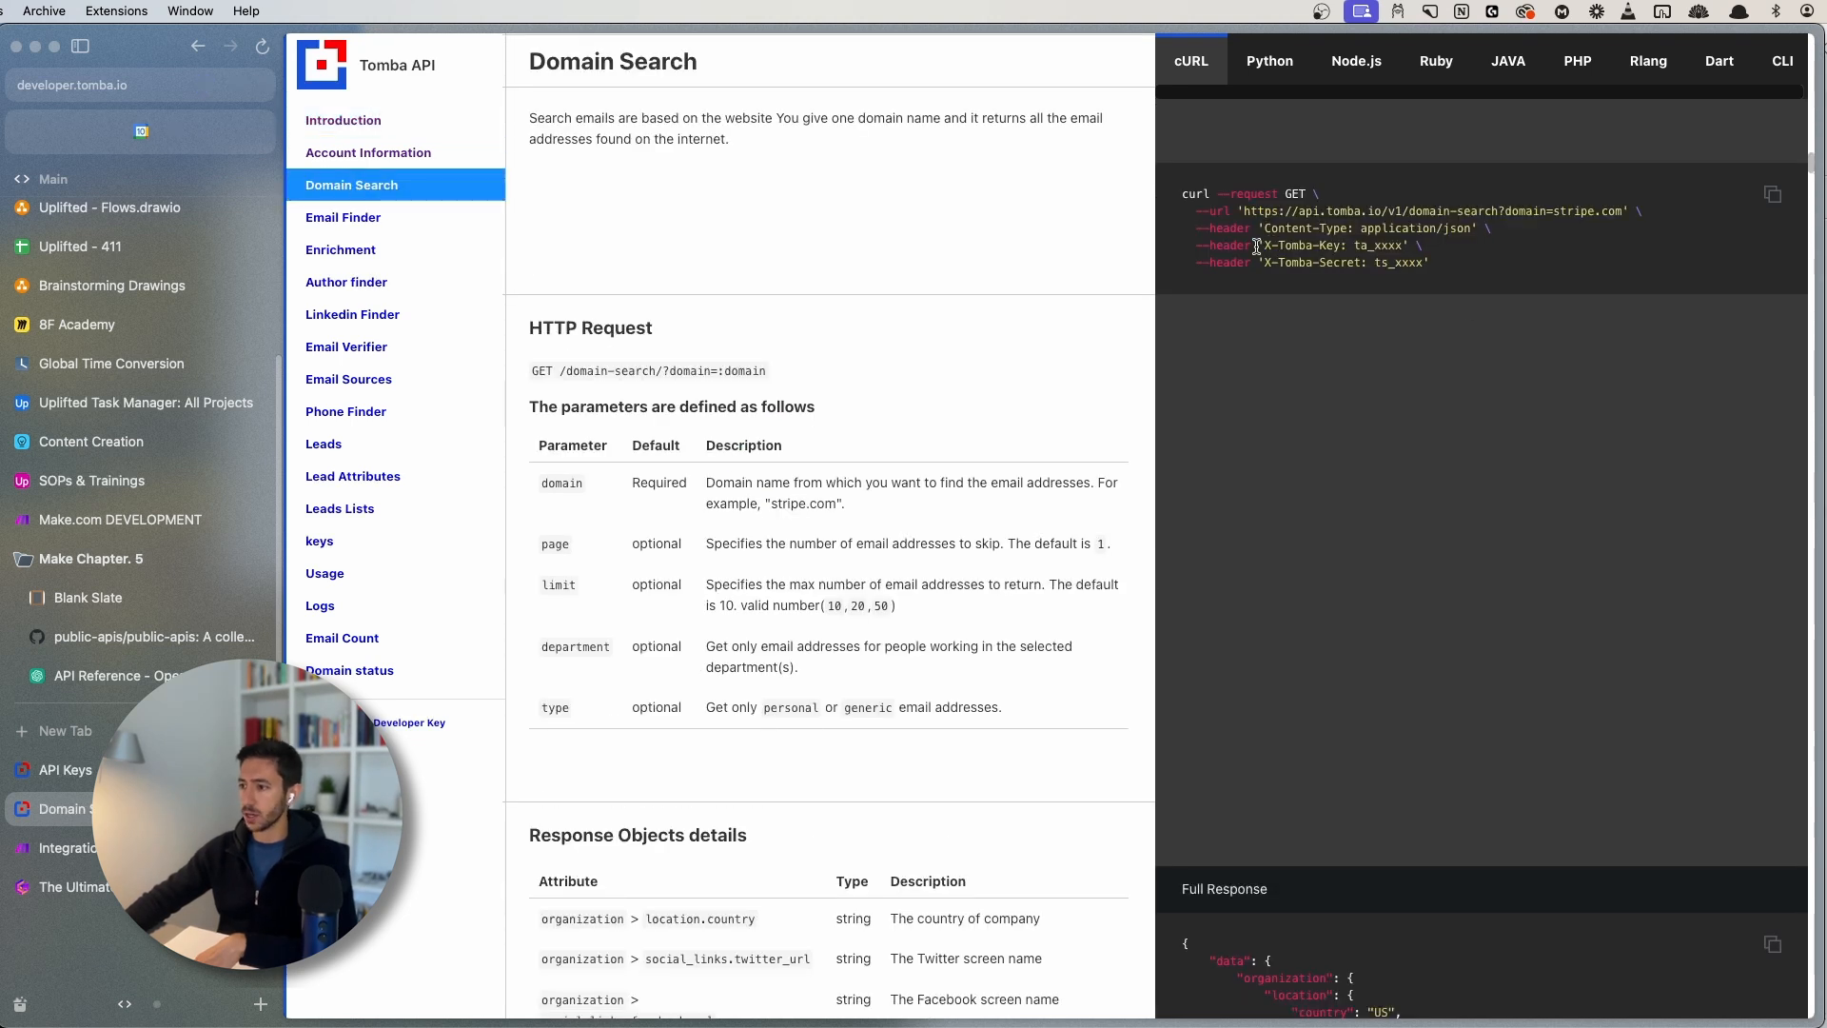
pyautogui.moveTo(1264, 245); pyautogui.dragTo(1320, 242)
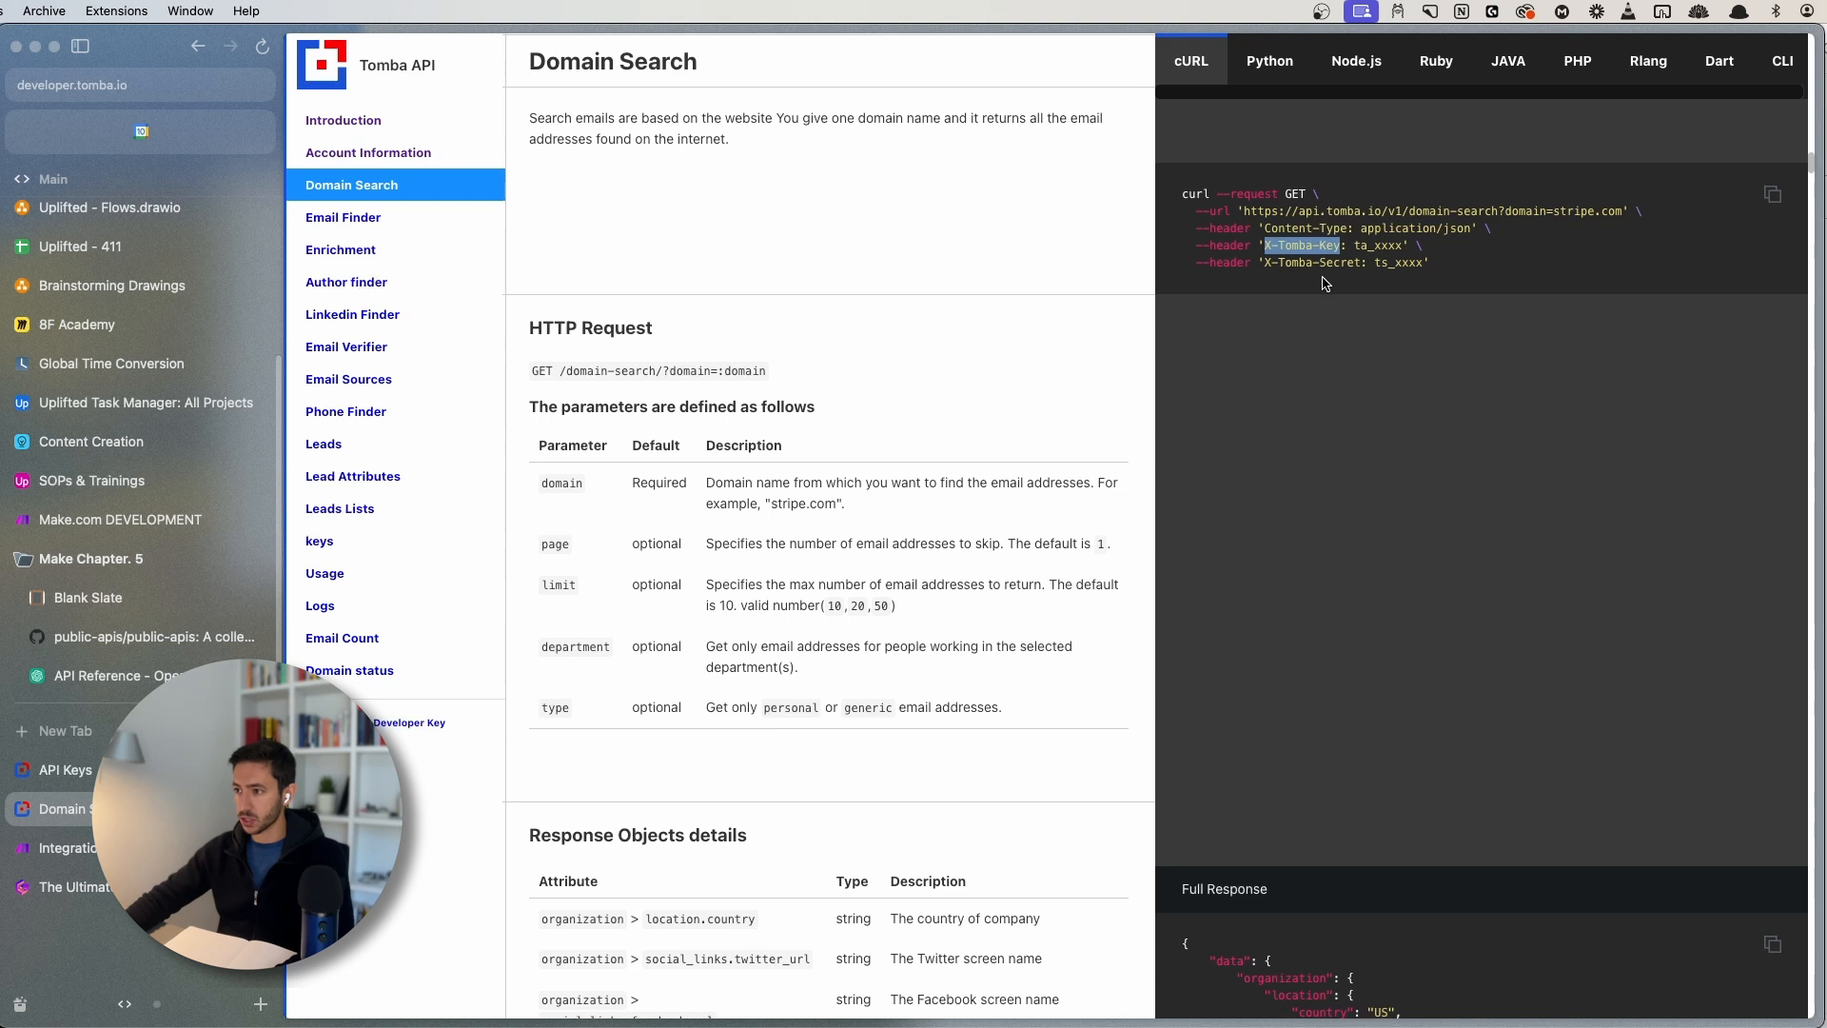
pyautogui.click(120, 848)
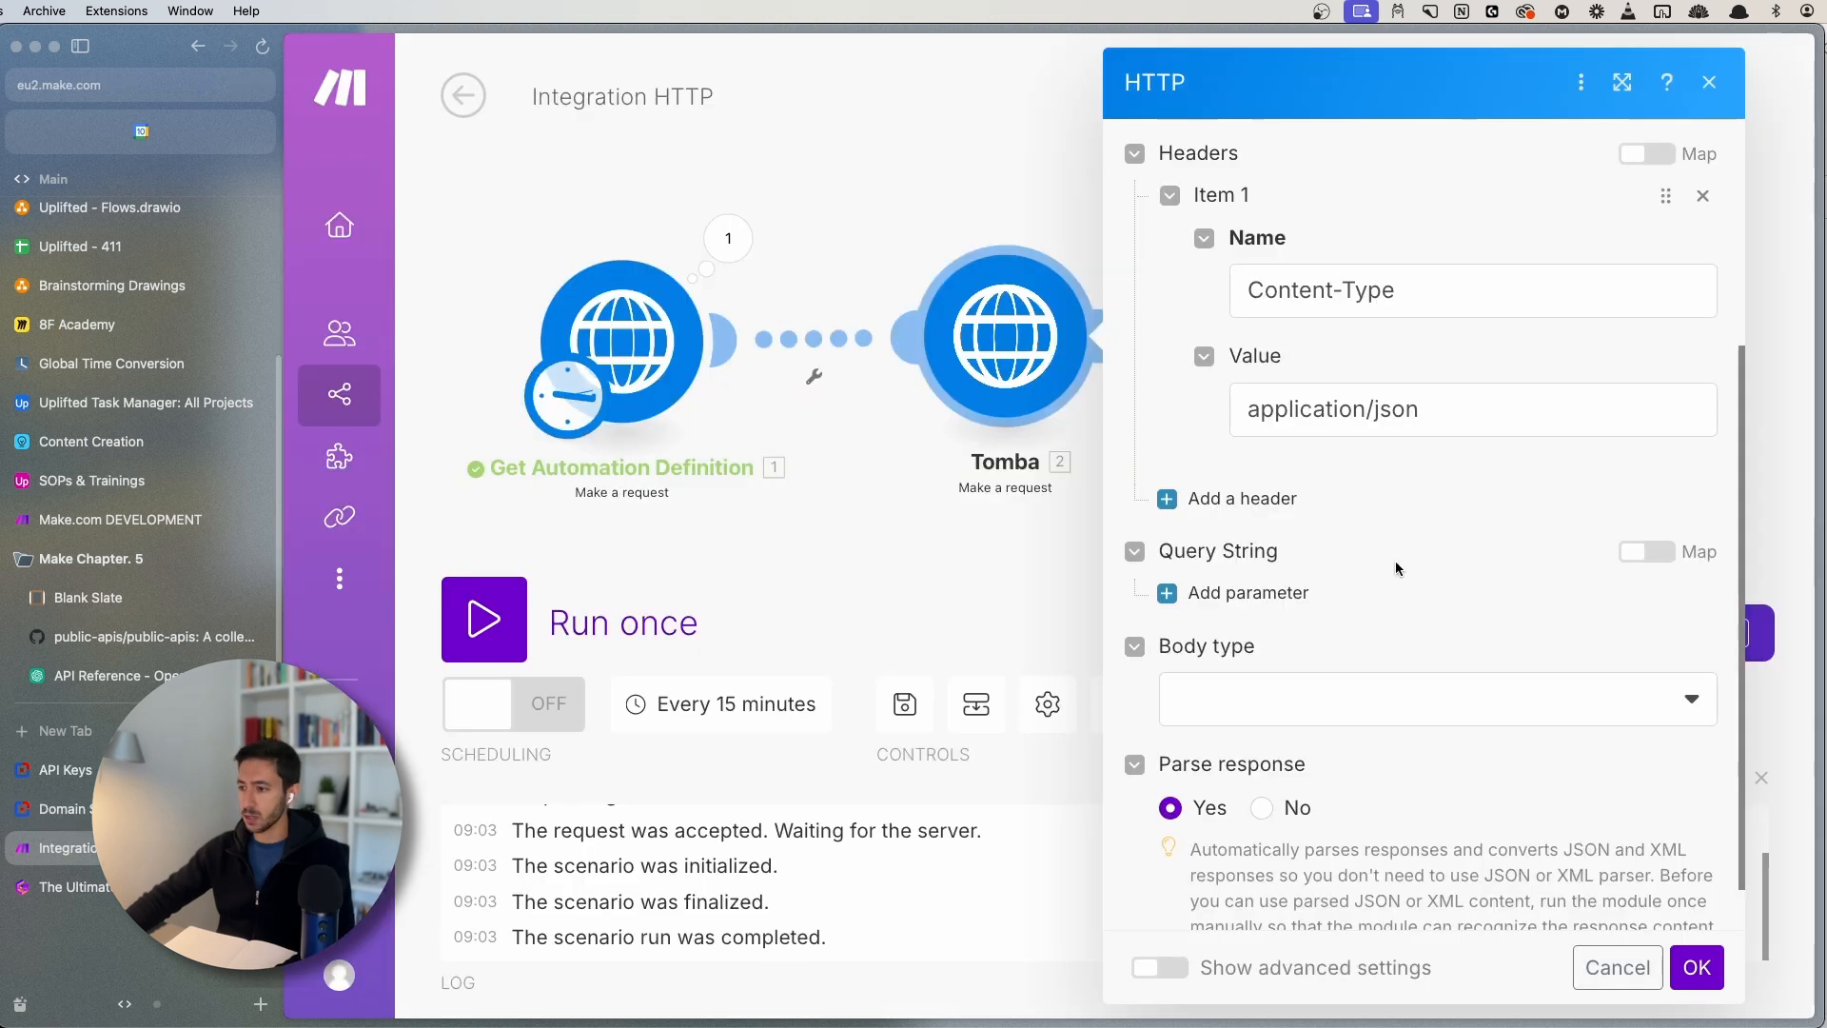
# - Add an X-Tomba-Key header holding the API key copied from Tomba's API Keys page
pyautogui.click(1285, 511)
pyautogui.click(1427, 603)
pyautogui.press('super+a')
pyautogui.press('super+v')
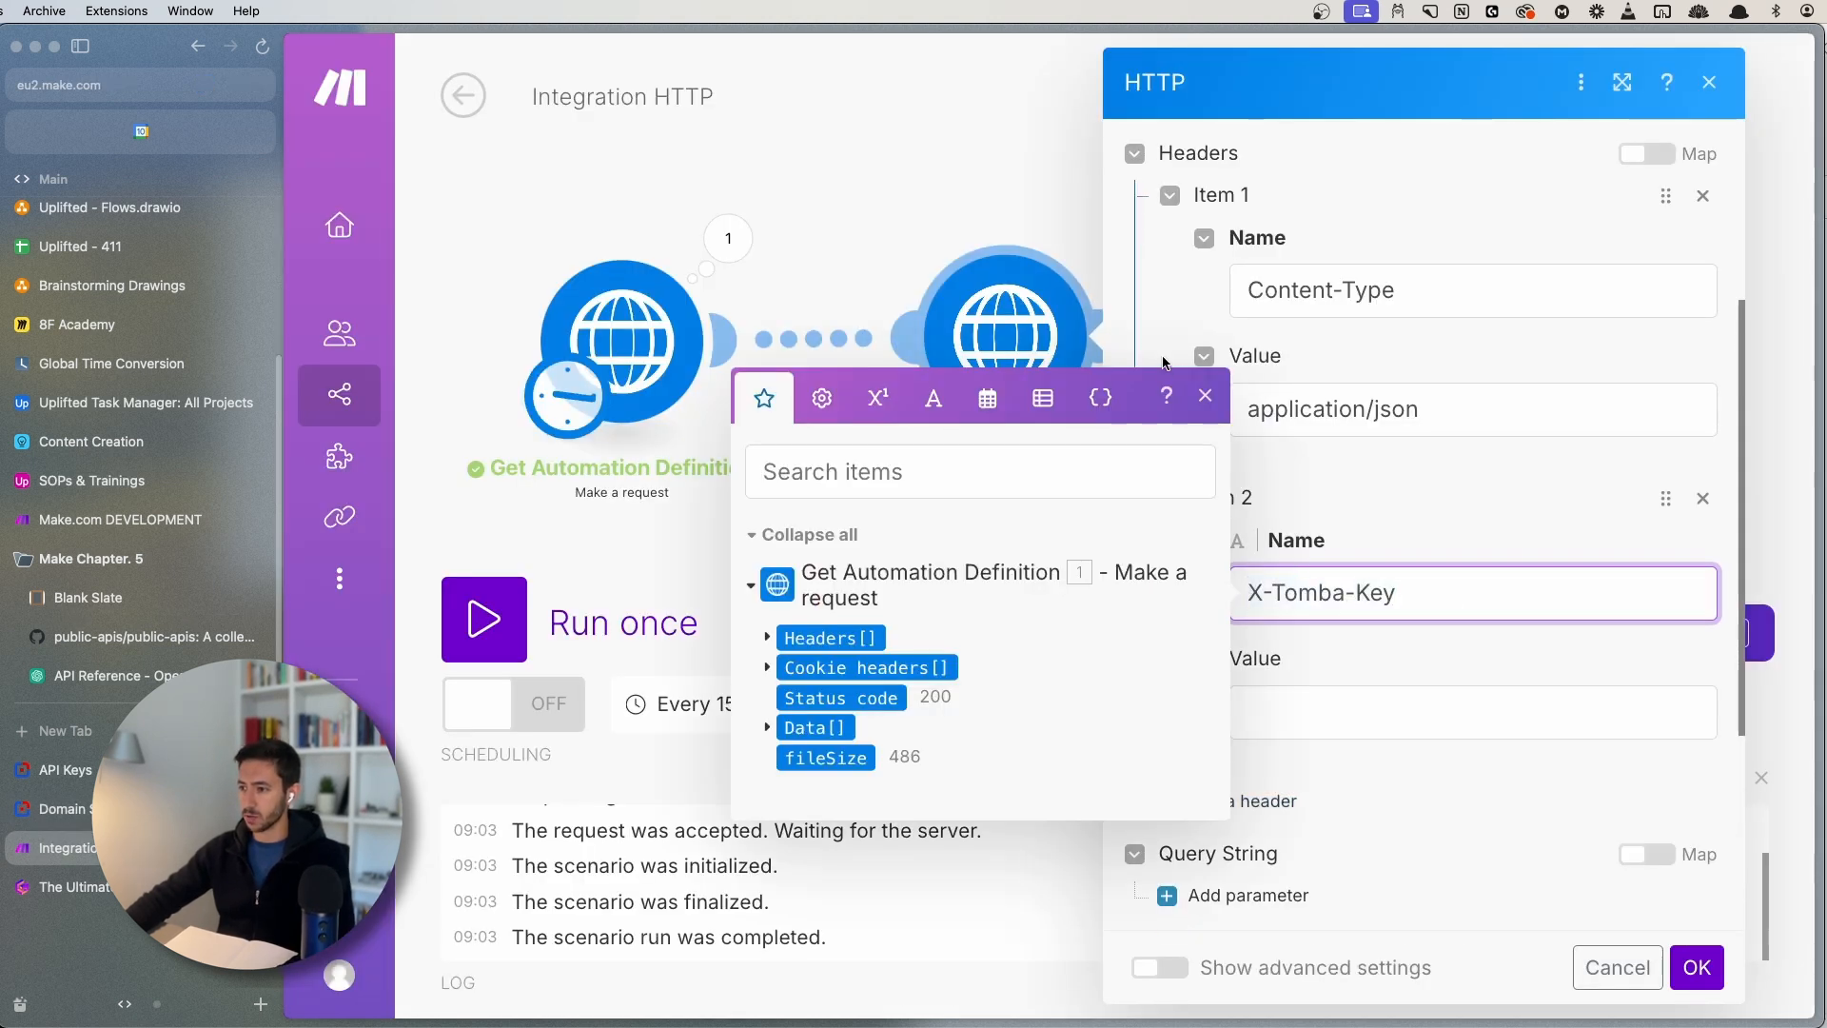
pyautogui.click(1288, 709)
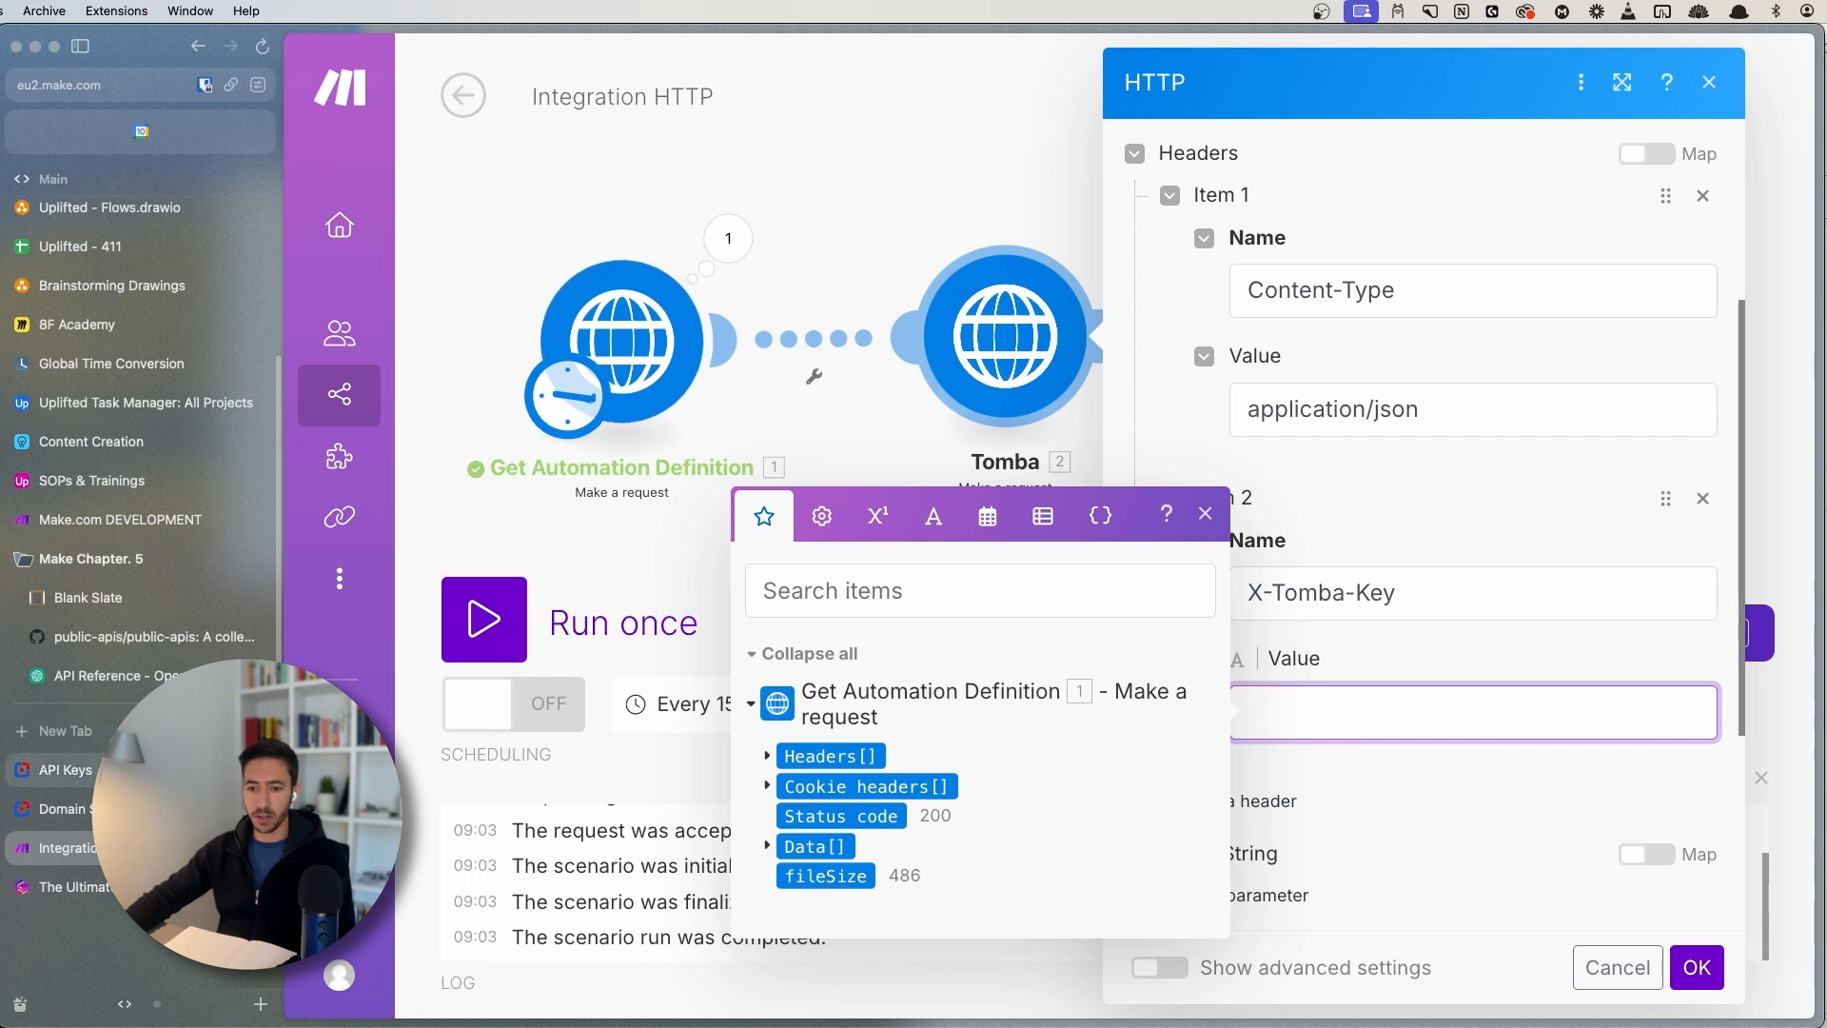
pyautogui.click(119, 769)
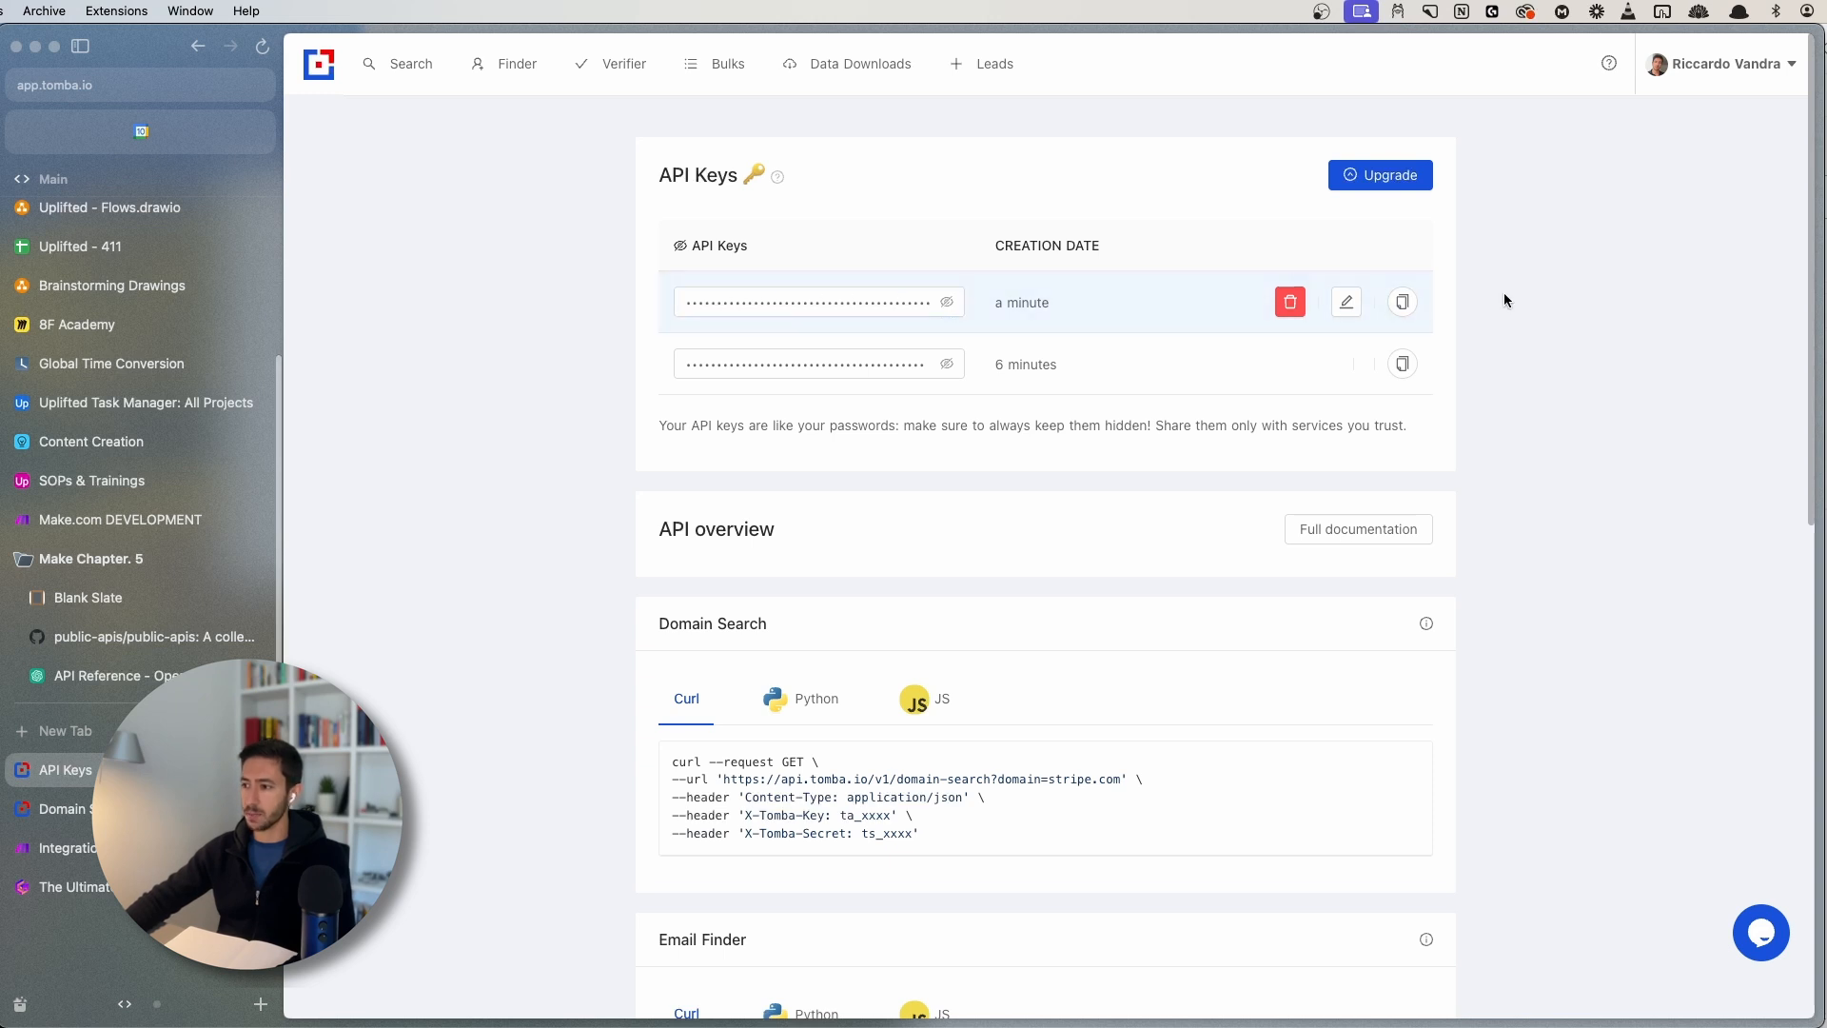
pyautogui.click(1402, 302)
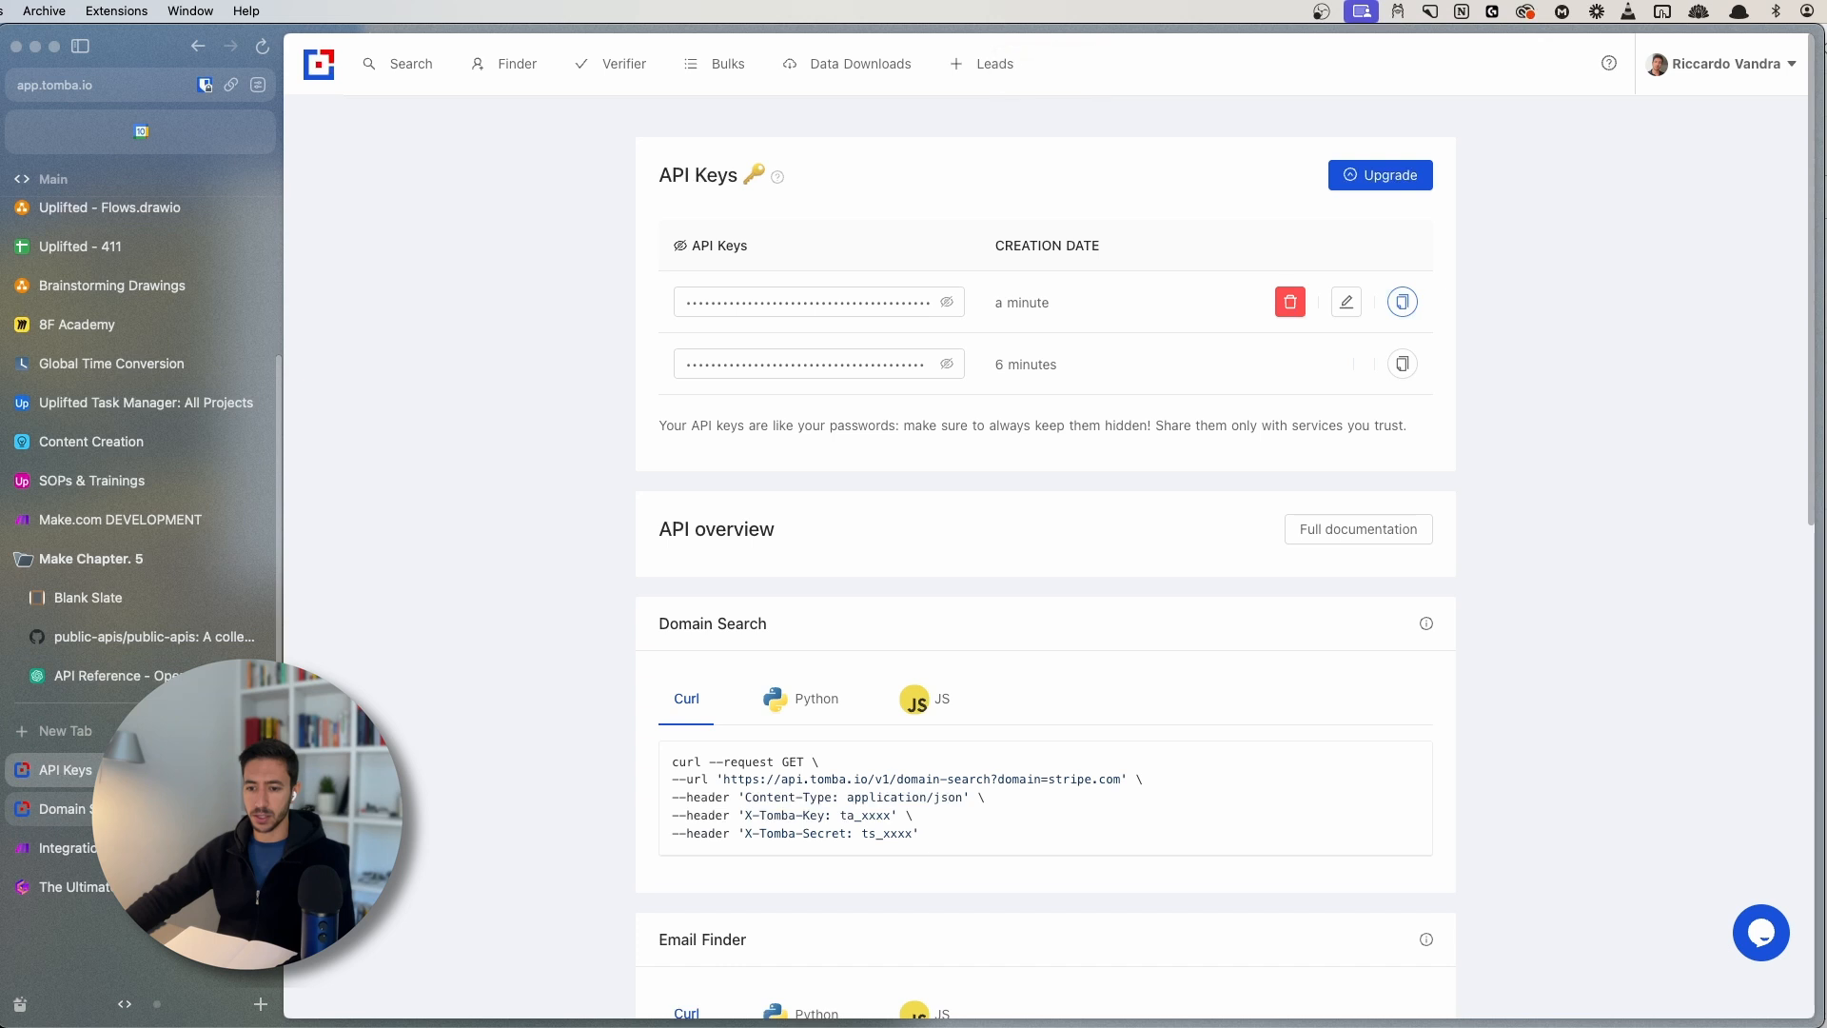
pyautogui.click(57, 809)
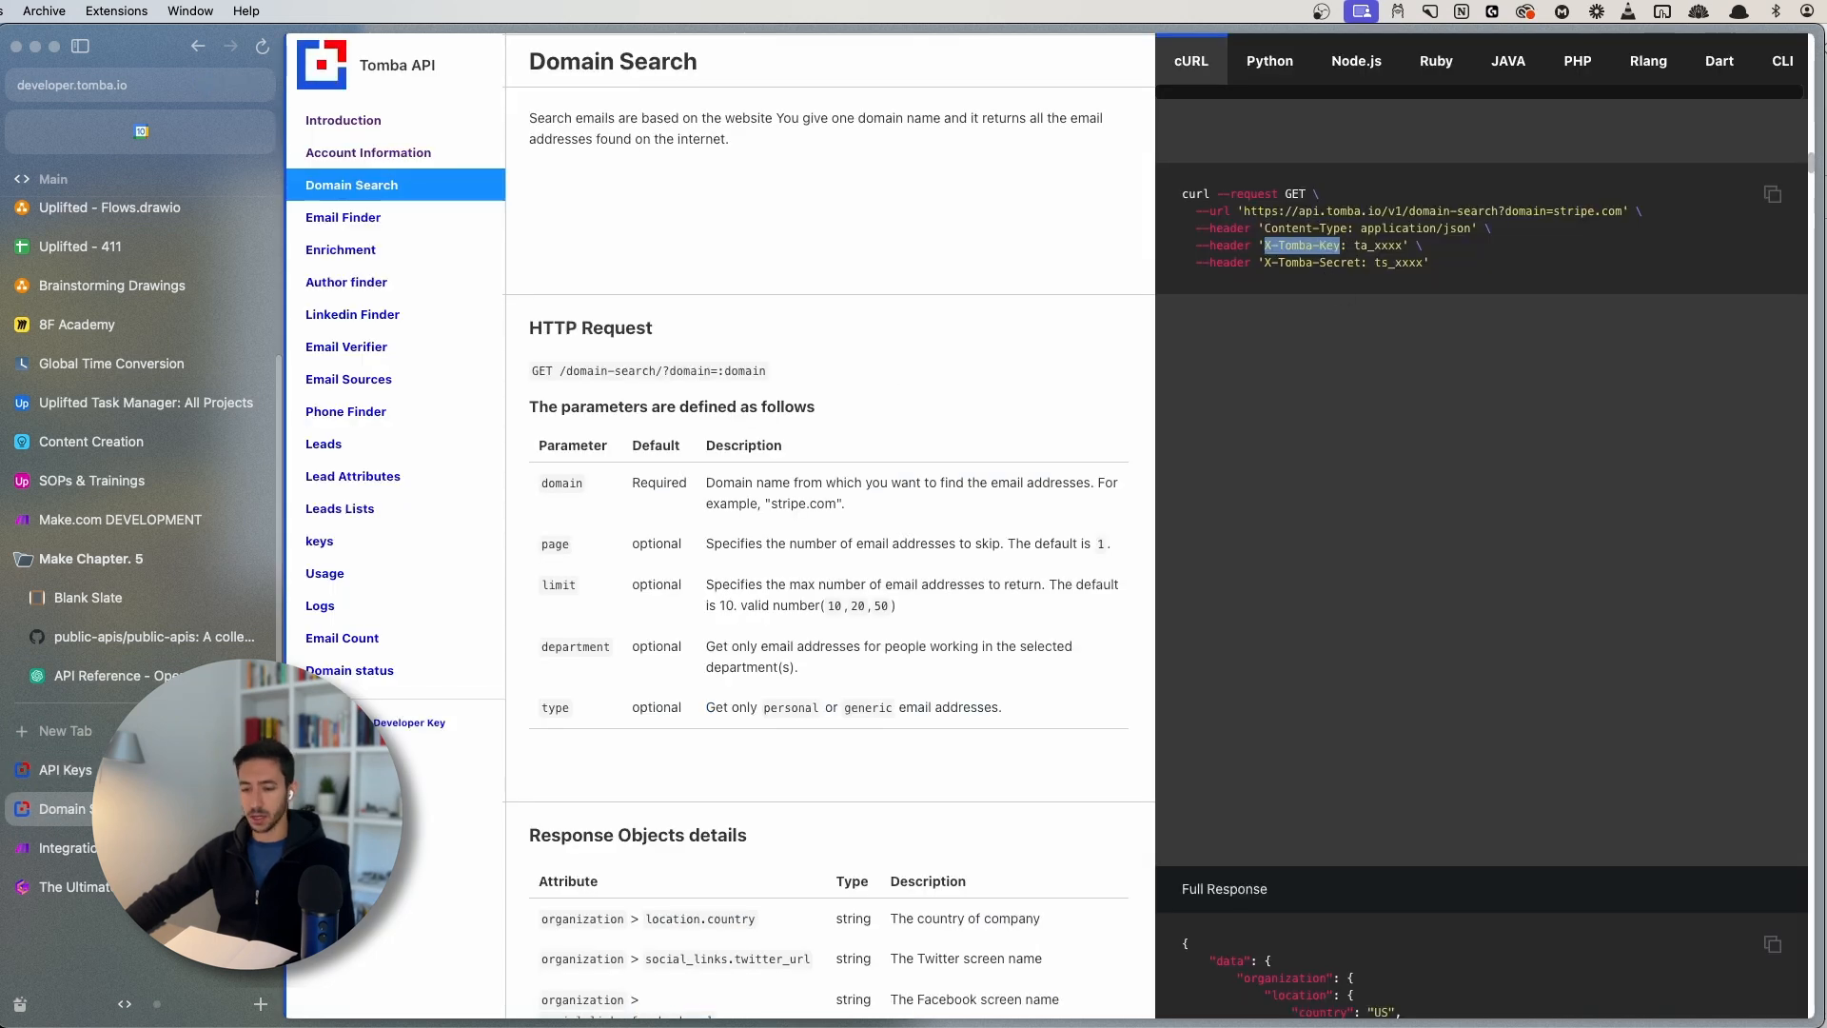
pyautogui.click(133, 848)
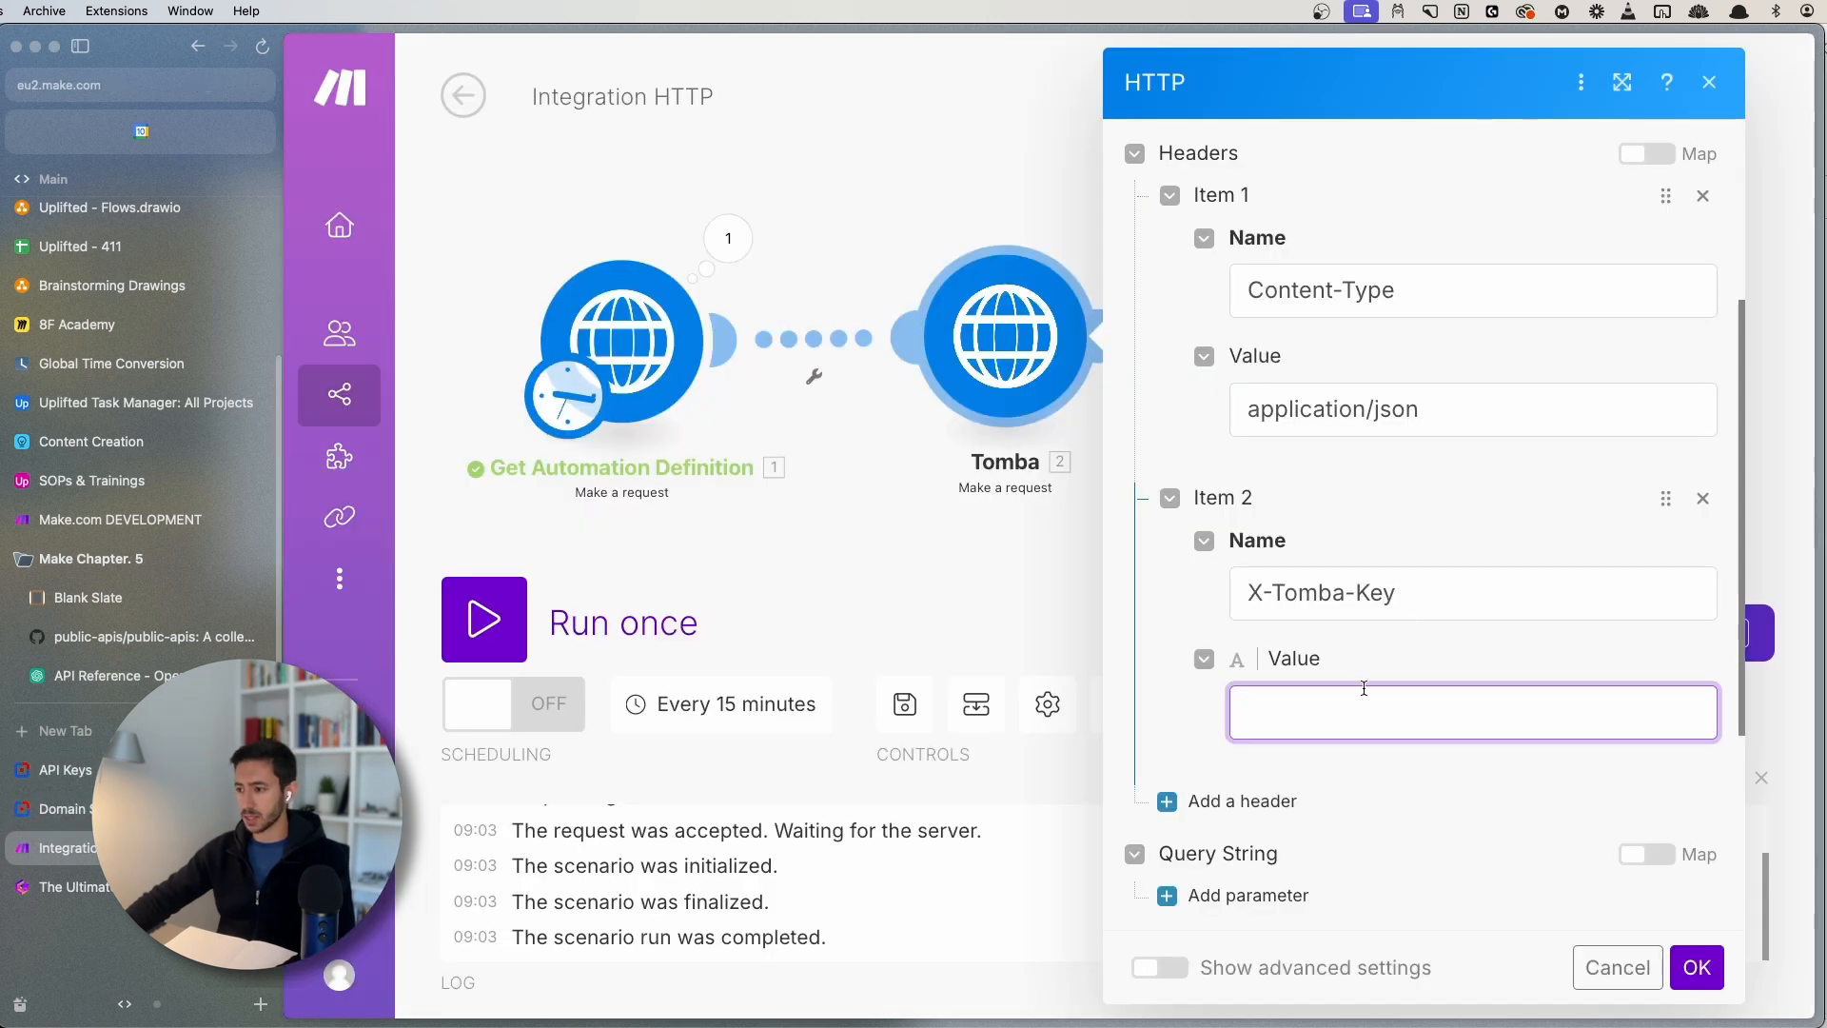
pyautogui.press('super+v')
pyautogui.scroll(-1, 1236, 759)
pyautogui.scroll(-1, 1235, 759)
# - Add an X-Tomba-Secret header holding the account's API secret
pyautogui.click(1248, 715)
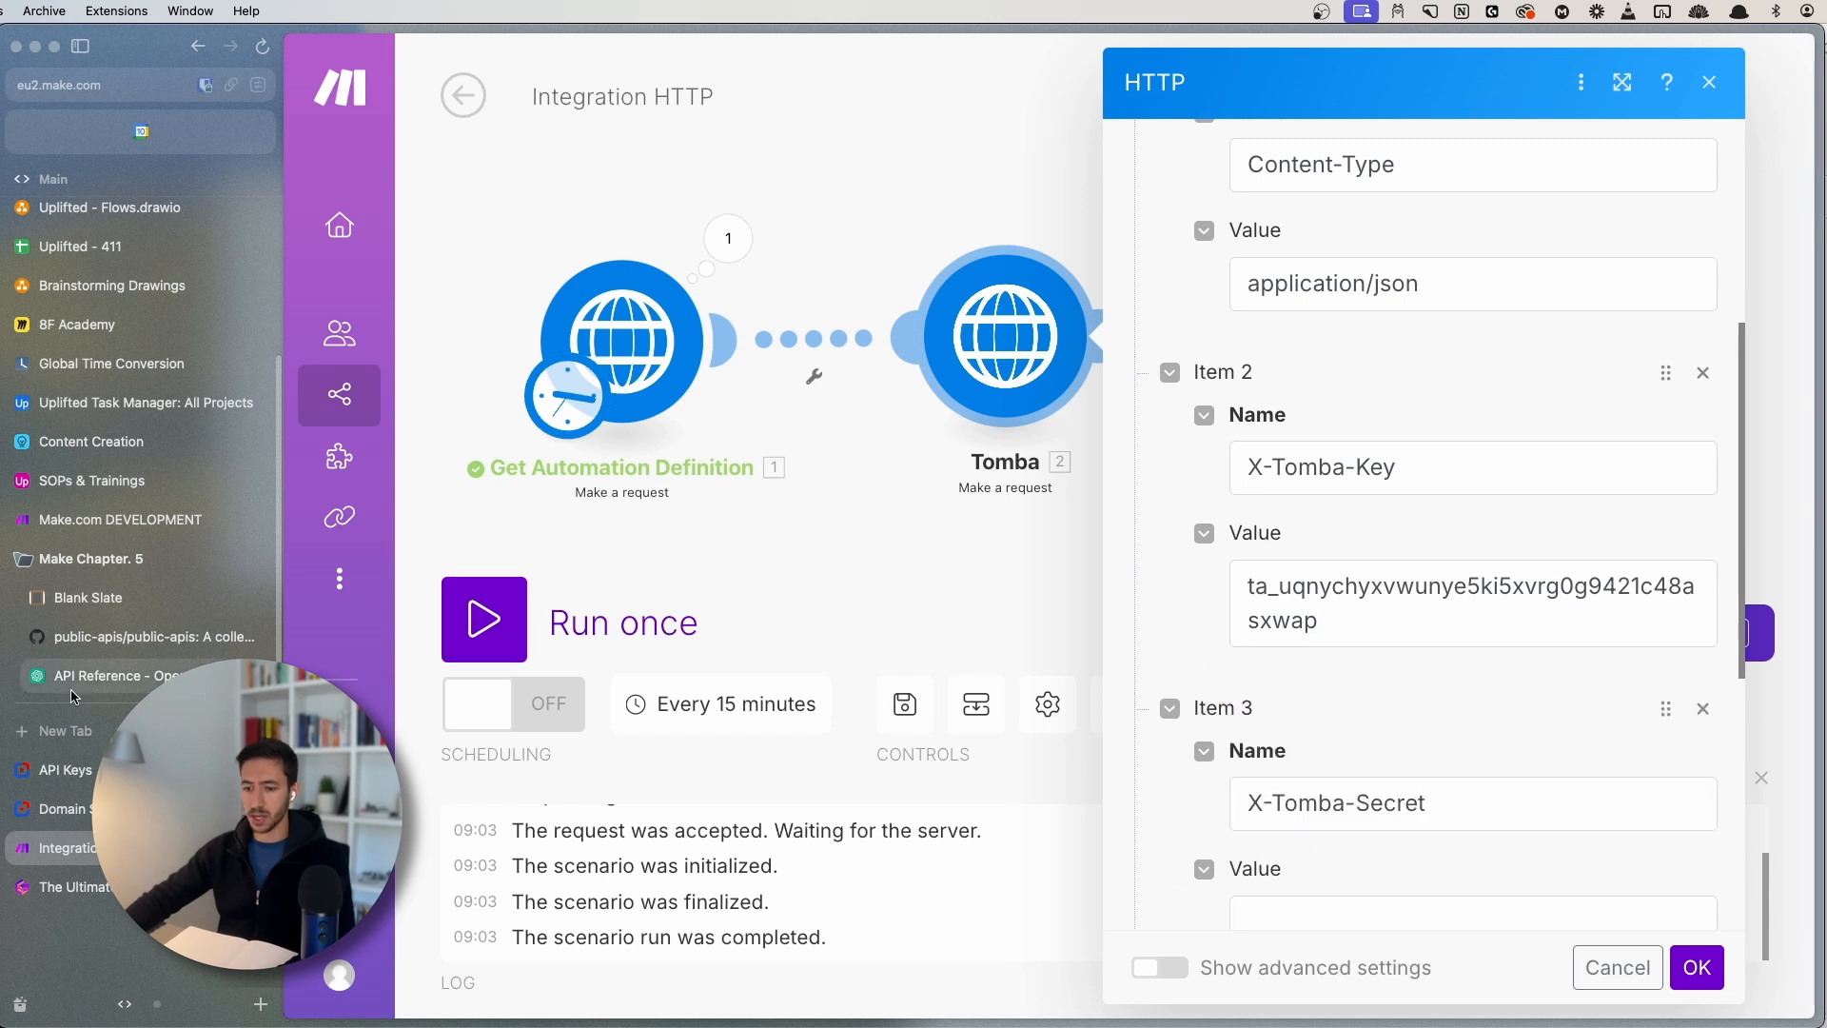
pyautogui.click(143, 809)
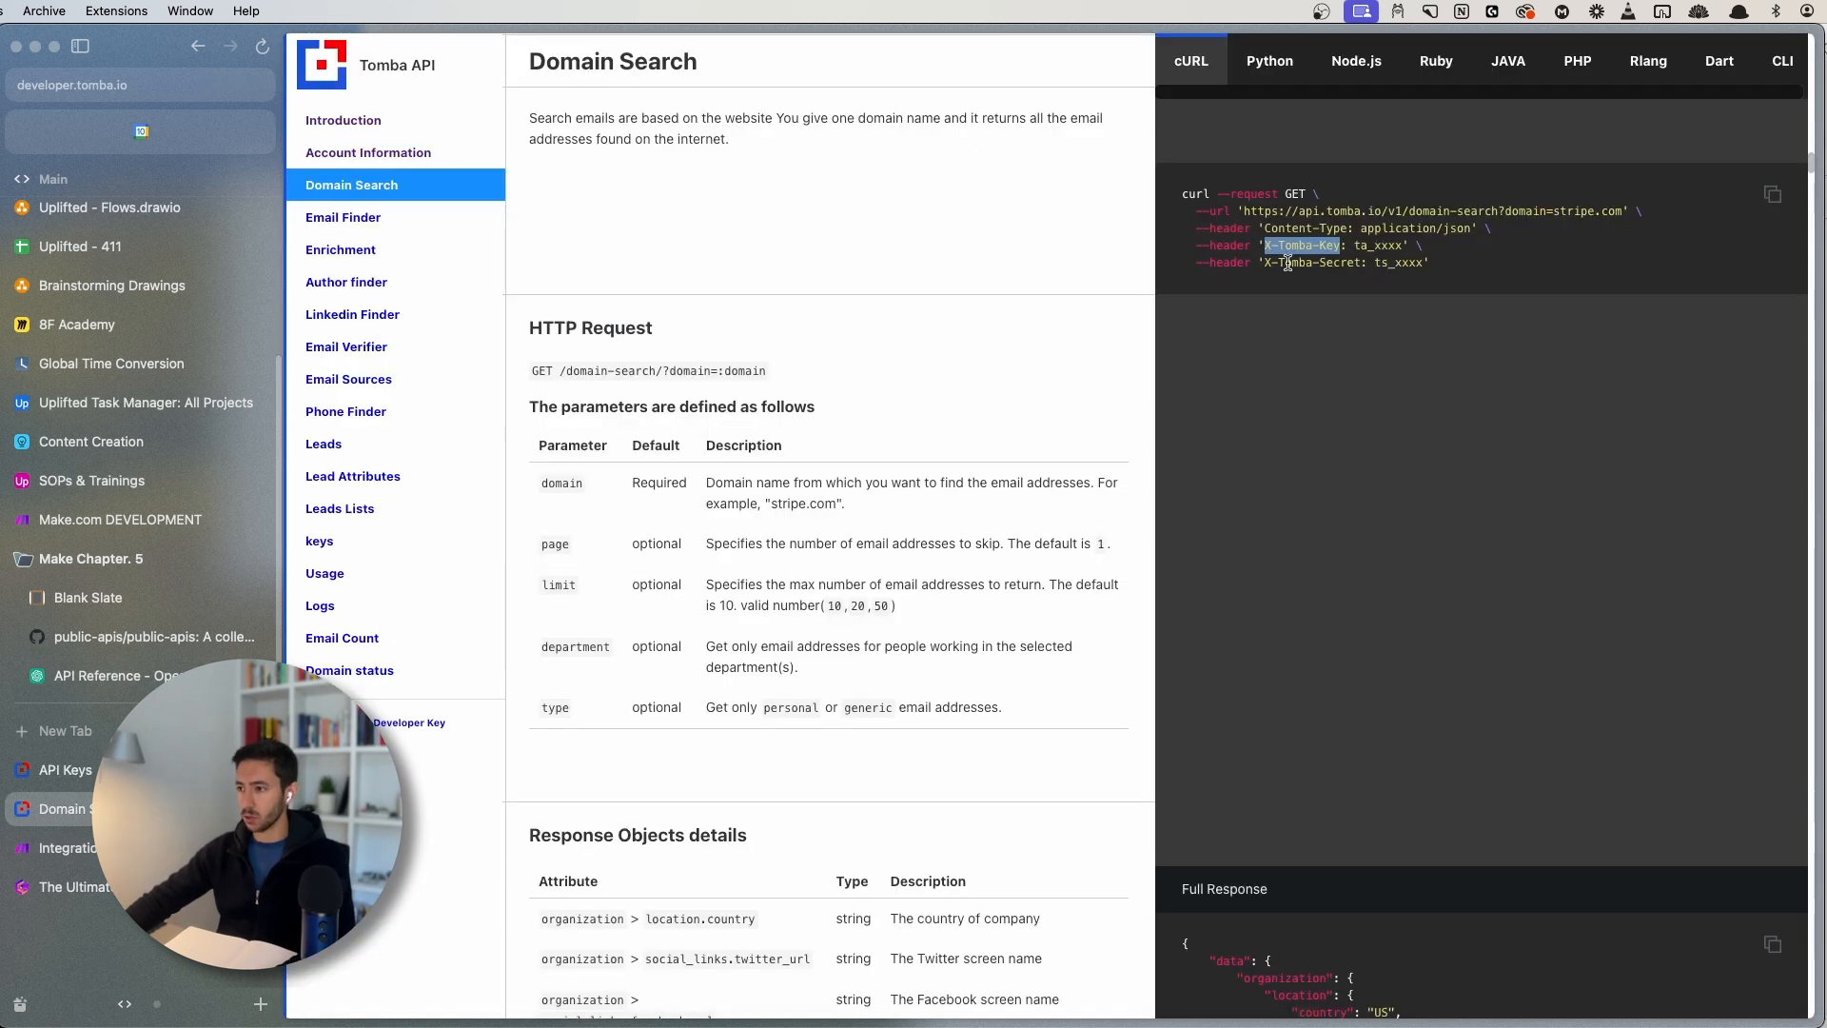
pyautogui.moveTo(1263, 266); pyautogui.dragTo(1359, 263)
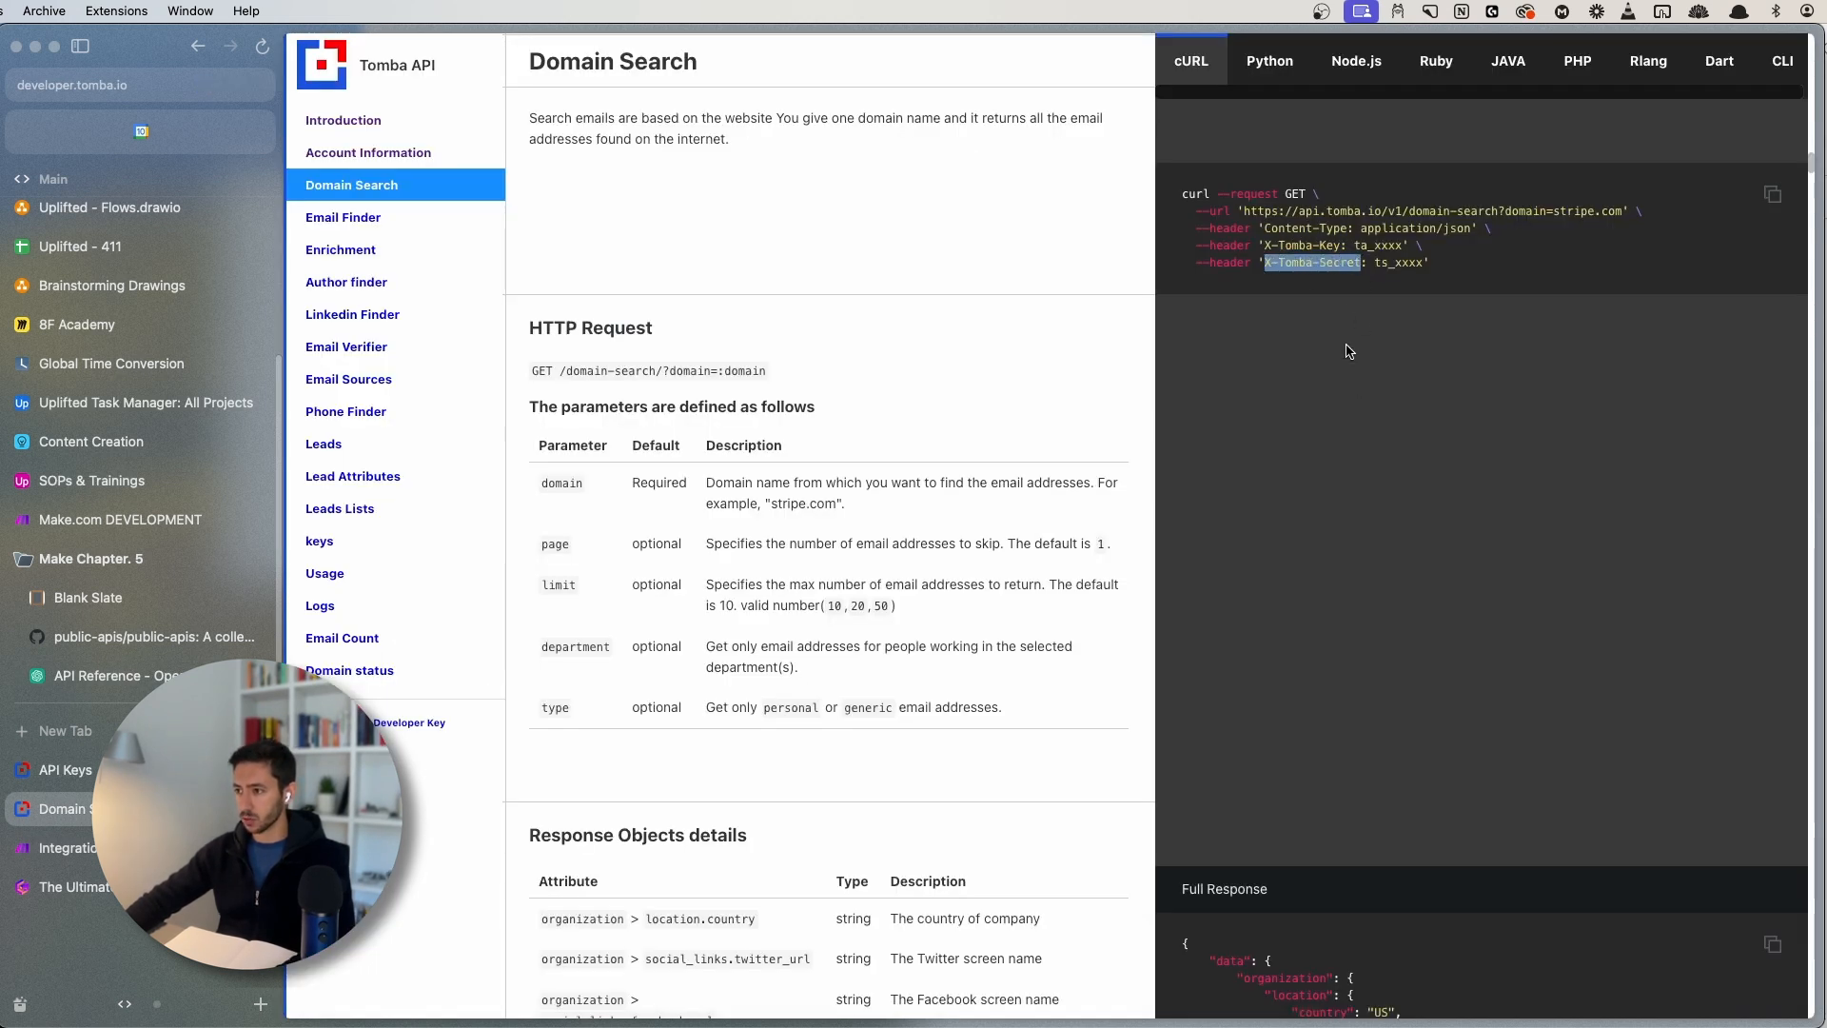
pyautogui.click(143, 847)
pyautogui.click(1329, 739)
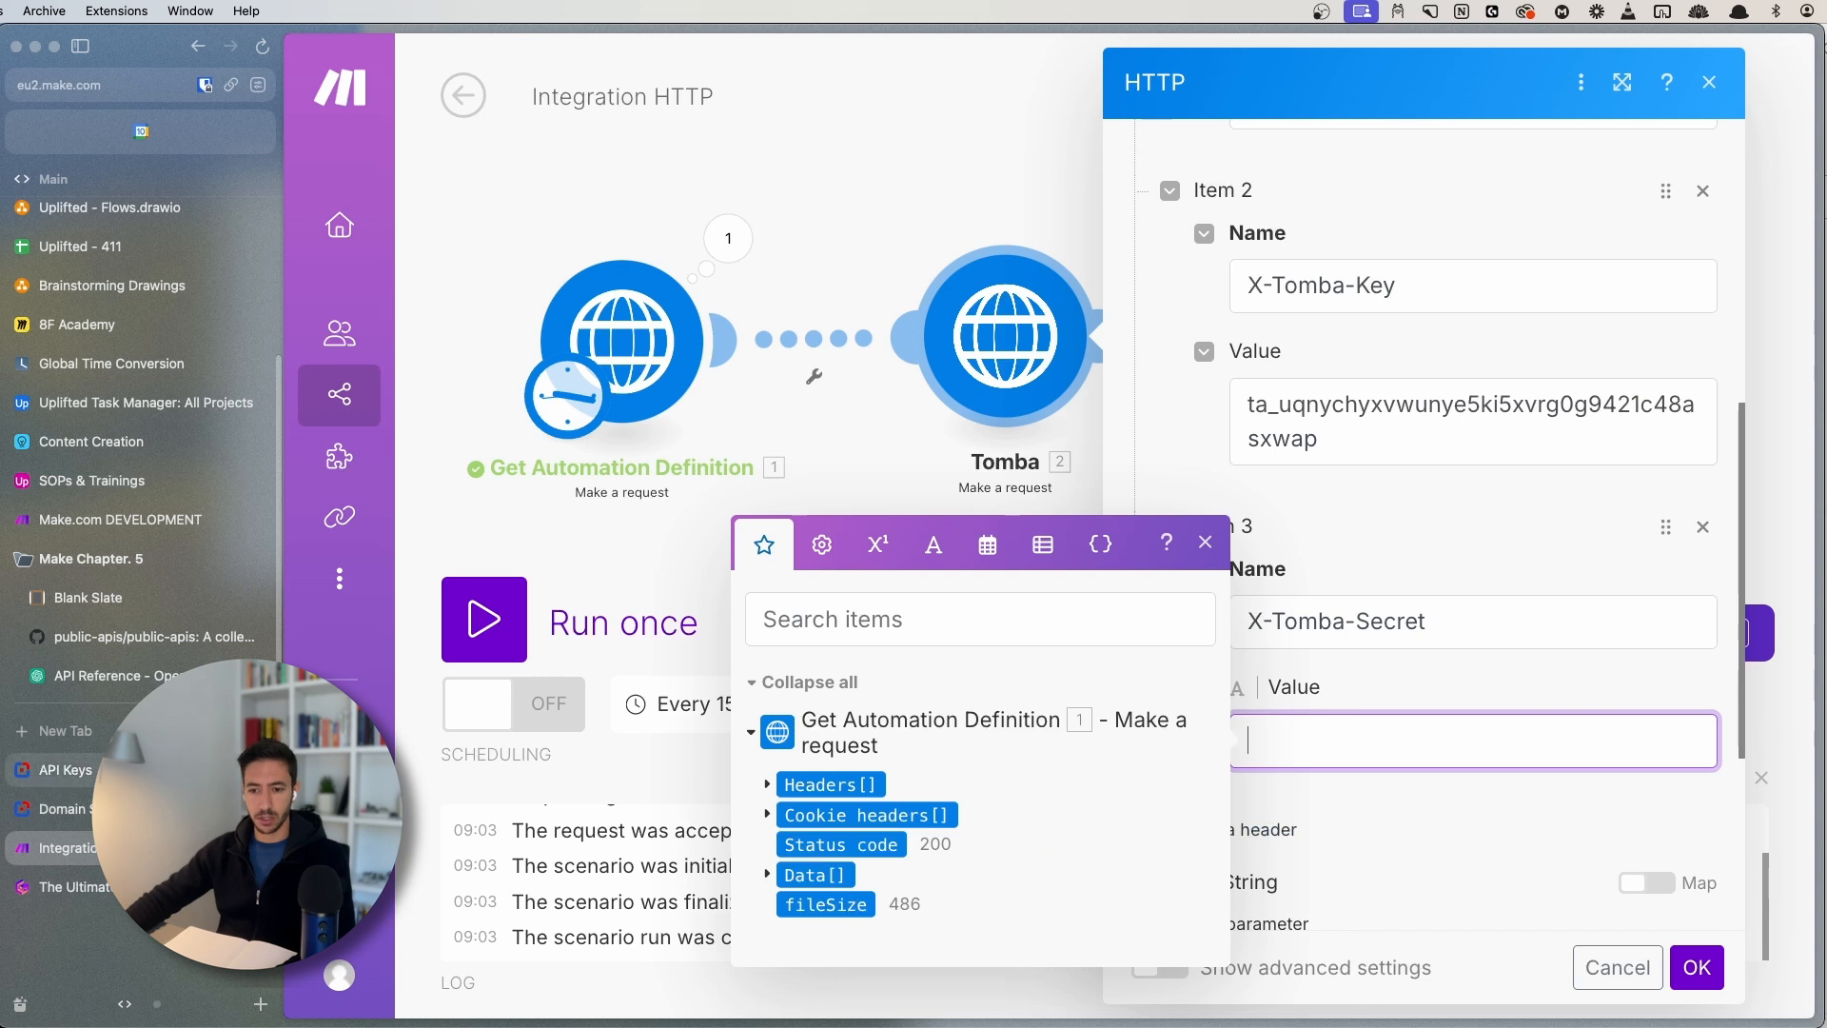
pyautogui.click(143, 770)
pyautogui.click(1402, 363)
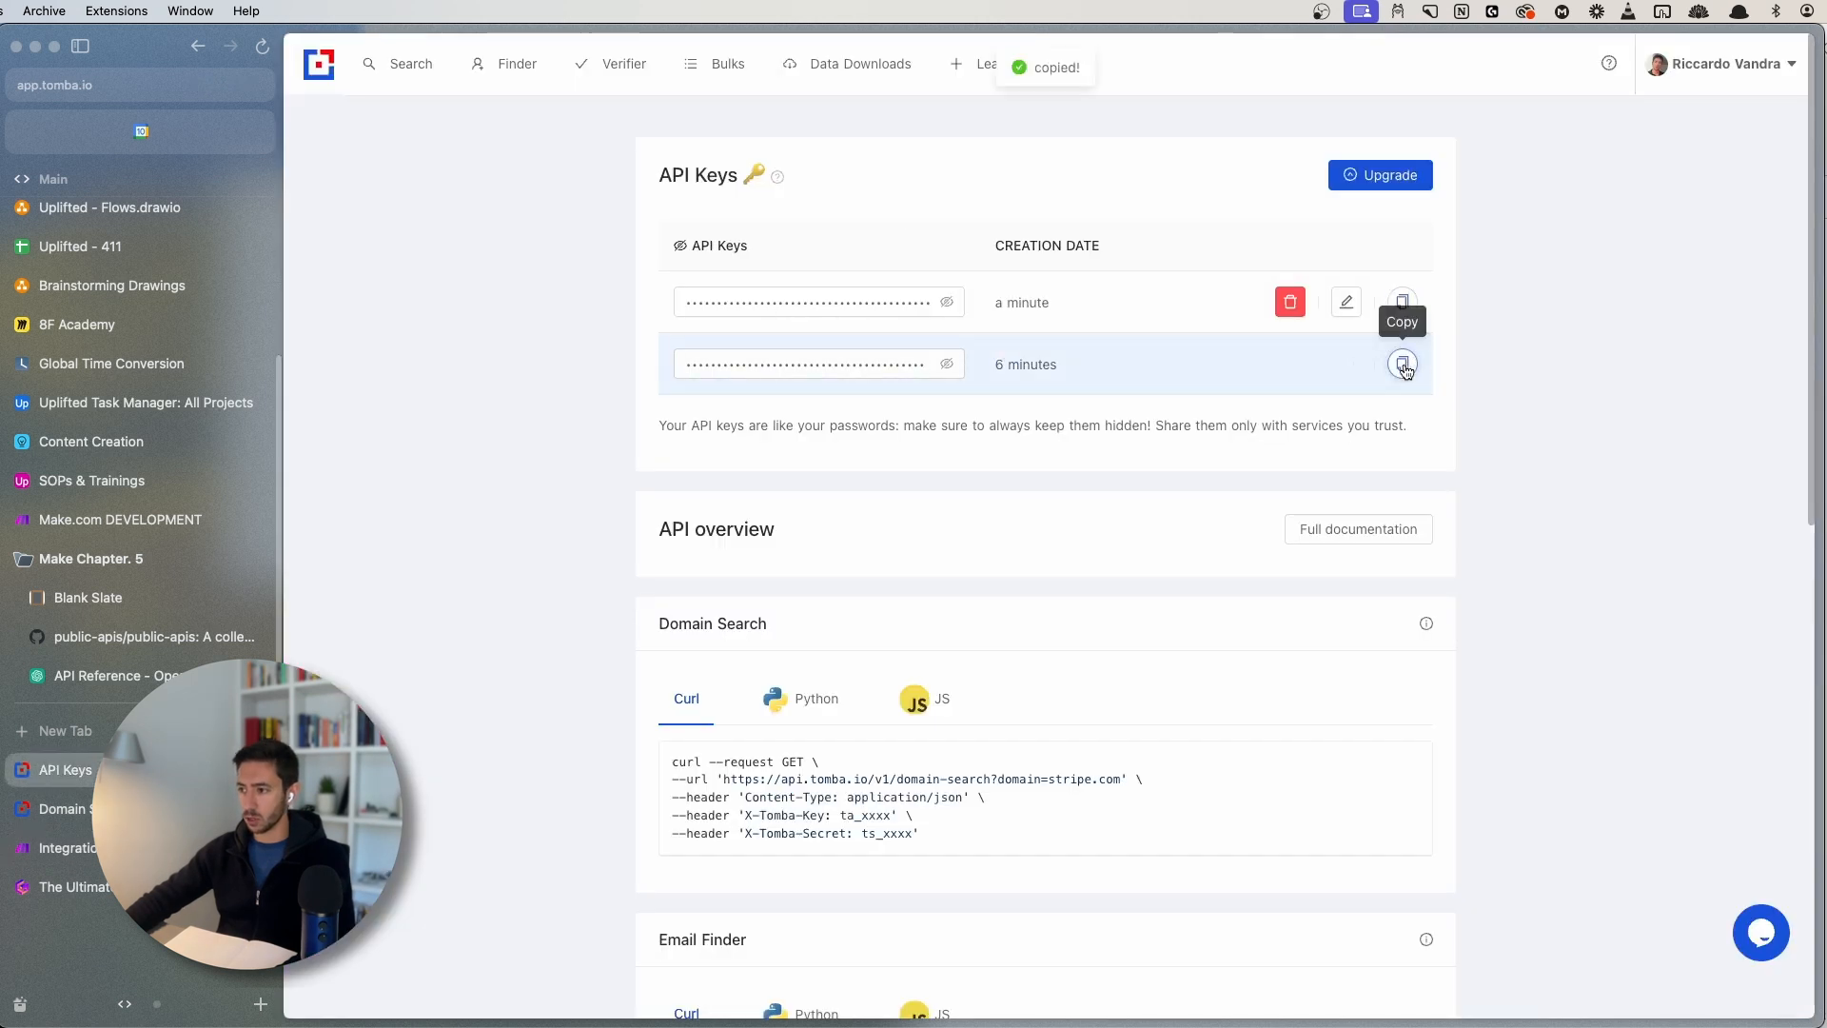
pyautogui.click(67, 848)
pyautogui.press('super+v')
pyautogui.scroll(5, 1408, 666)
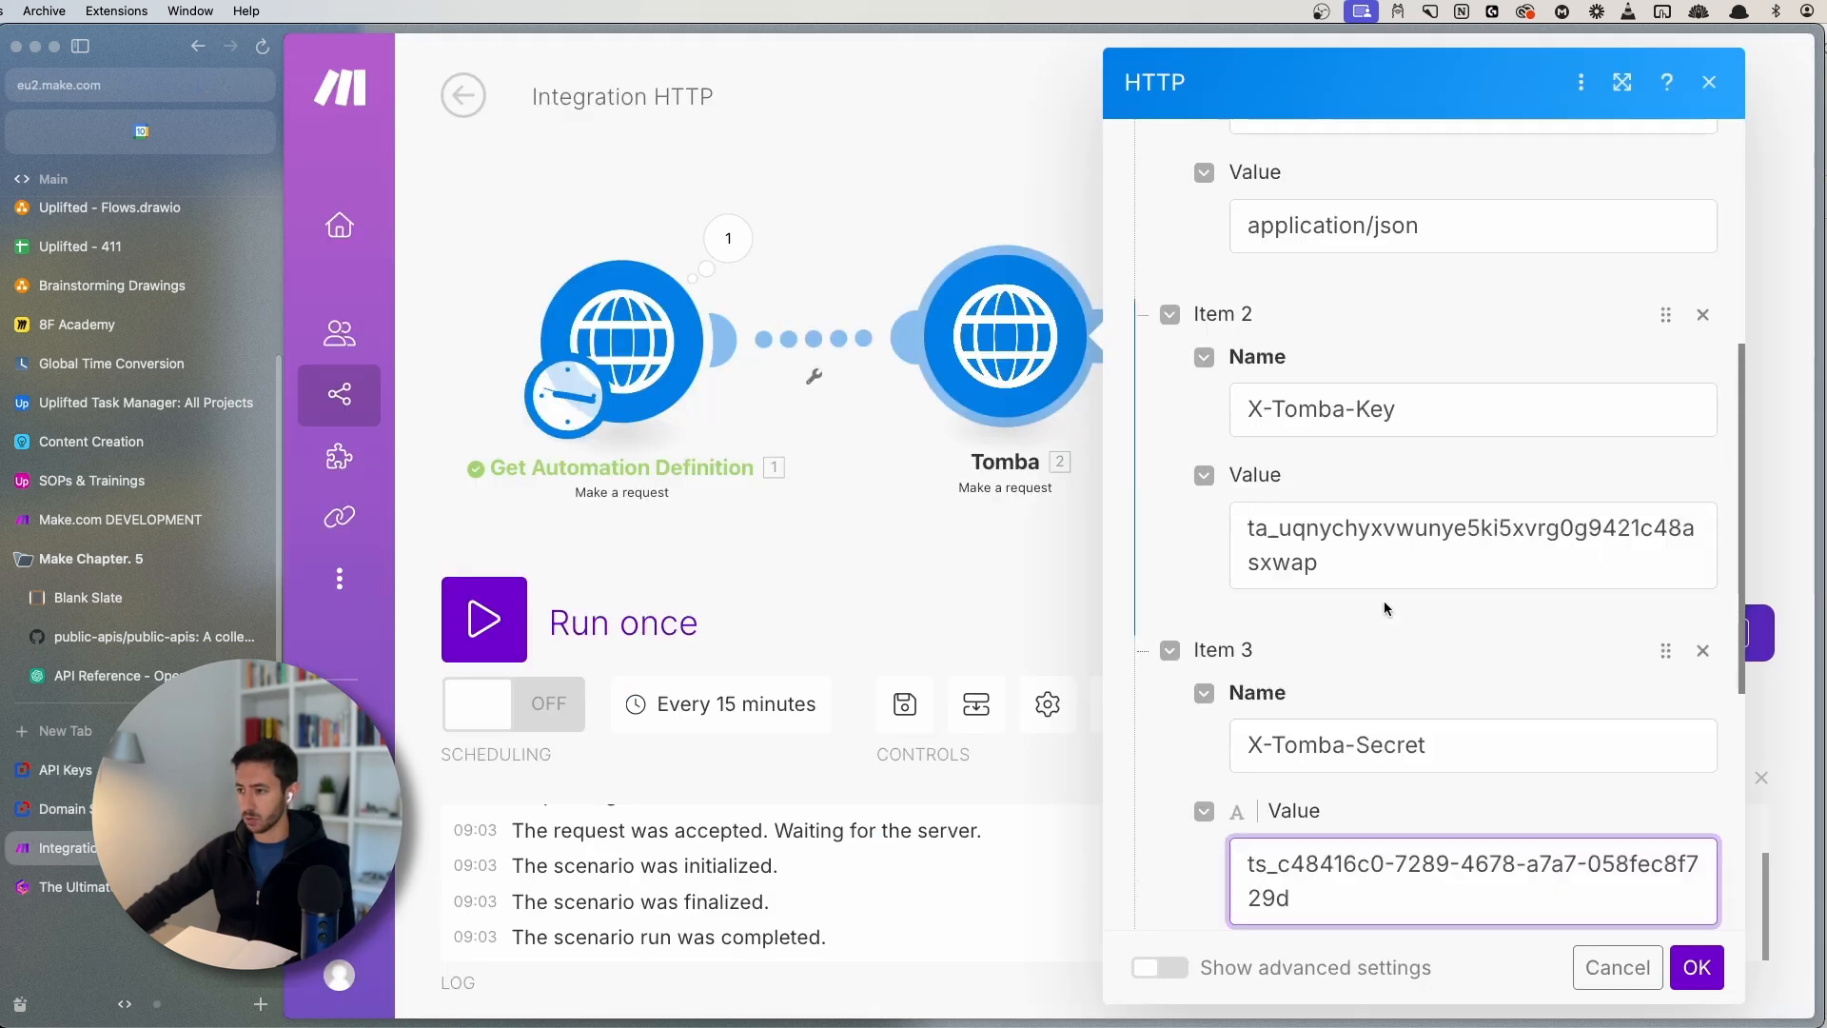
pyautogui.scroll(-5, 1304, 444)
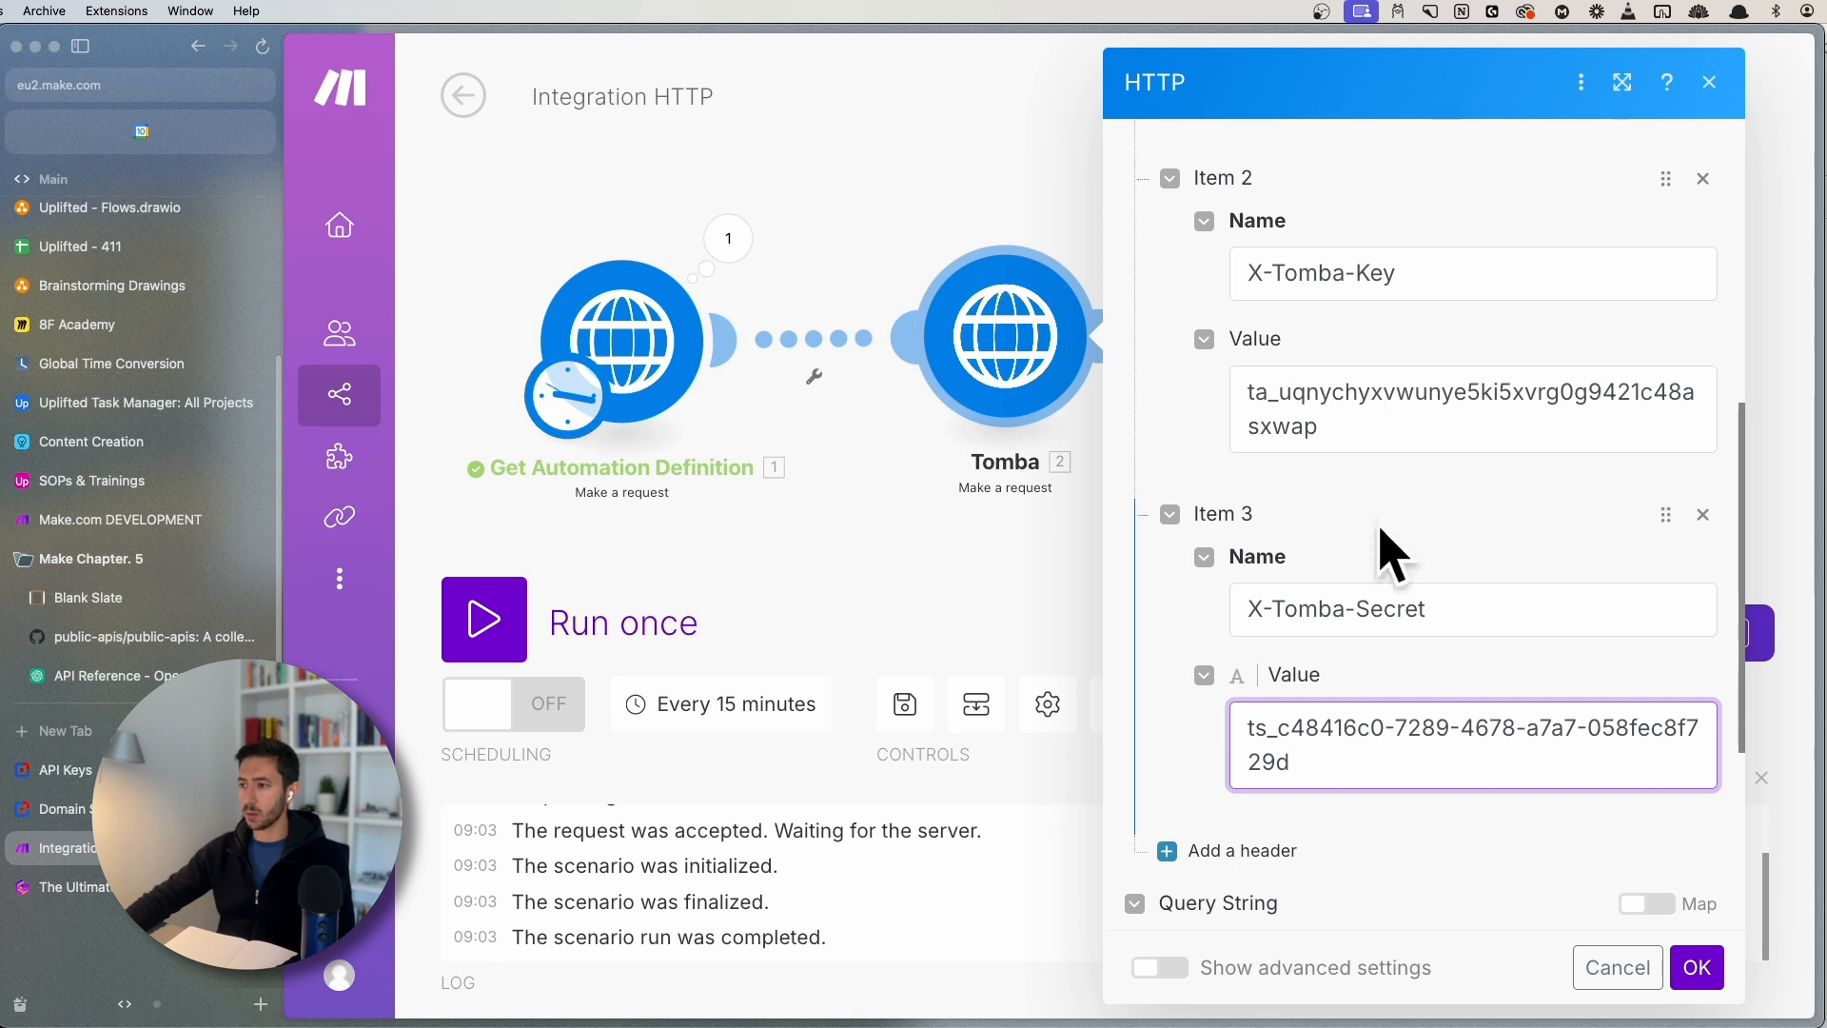
pyautogui.scroll(7, 1358, 567)
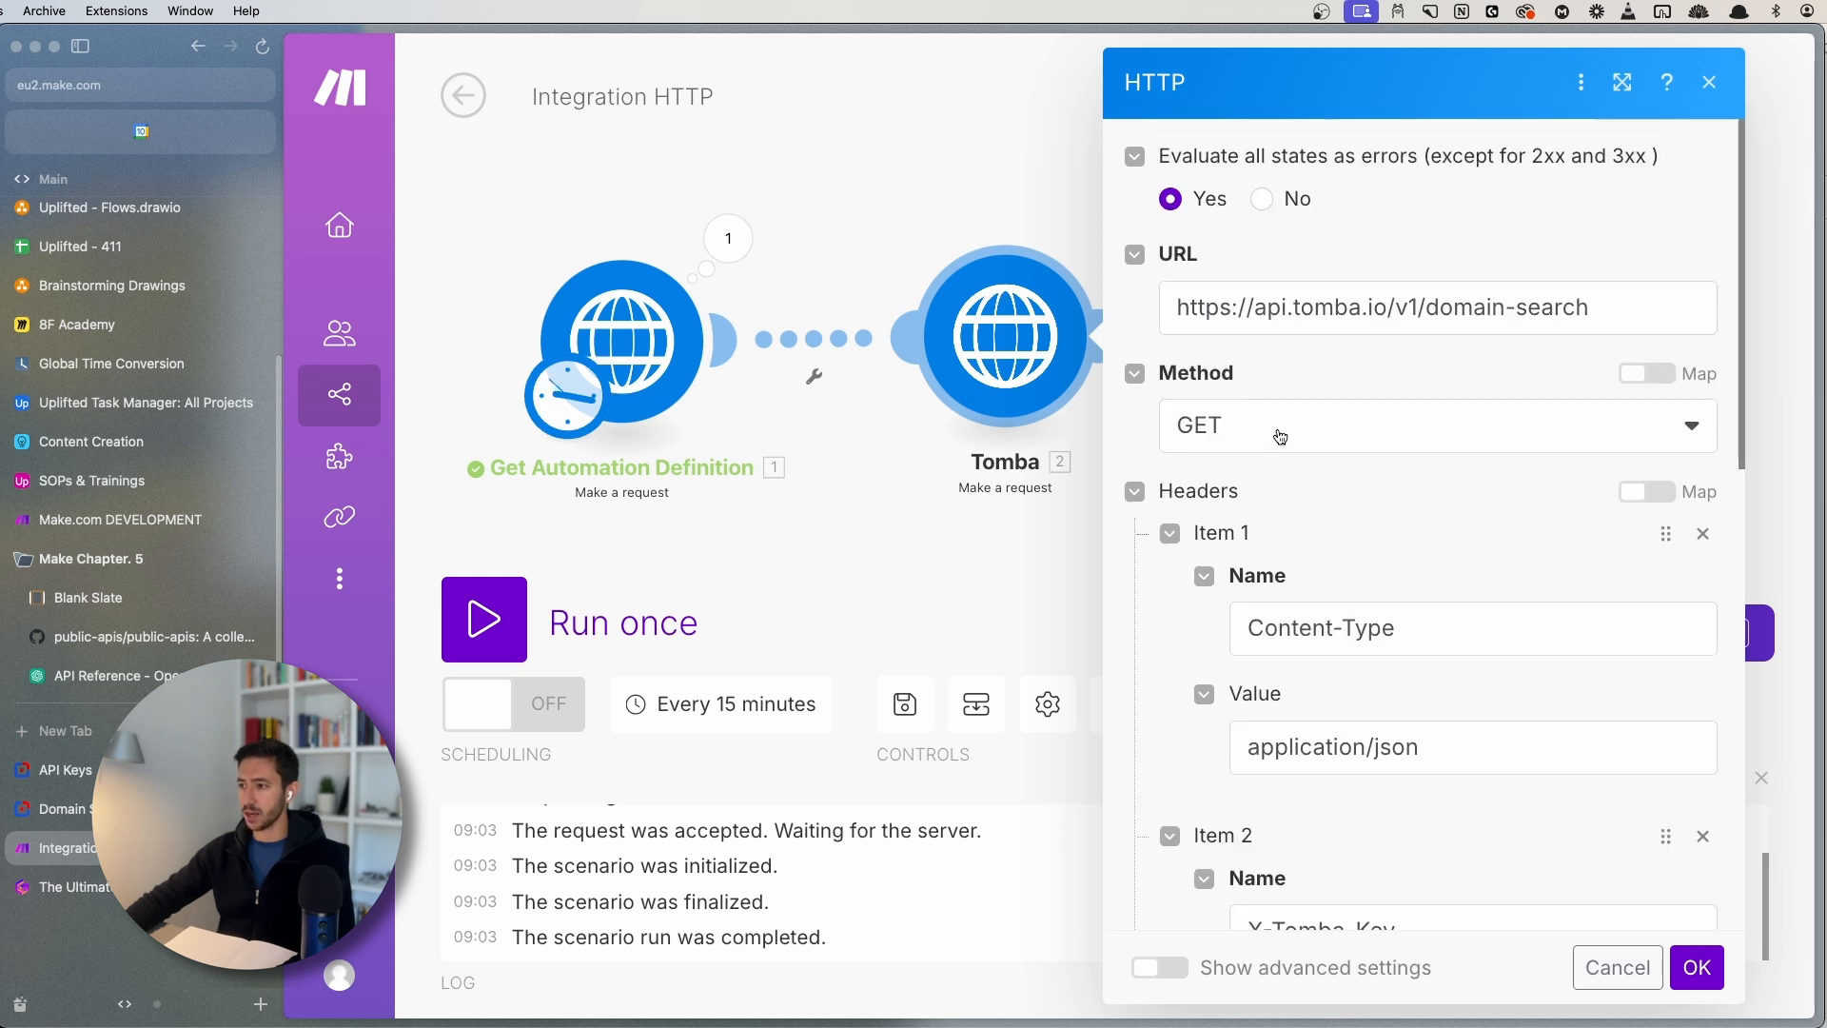
pyautogui.scroll(-4, 1333, 368)
pyautogui.hotkey('ctrl', 'Tab')
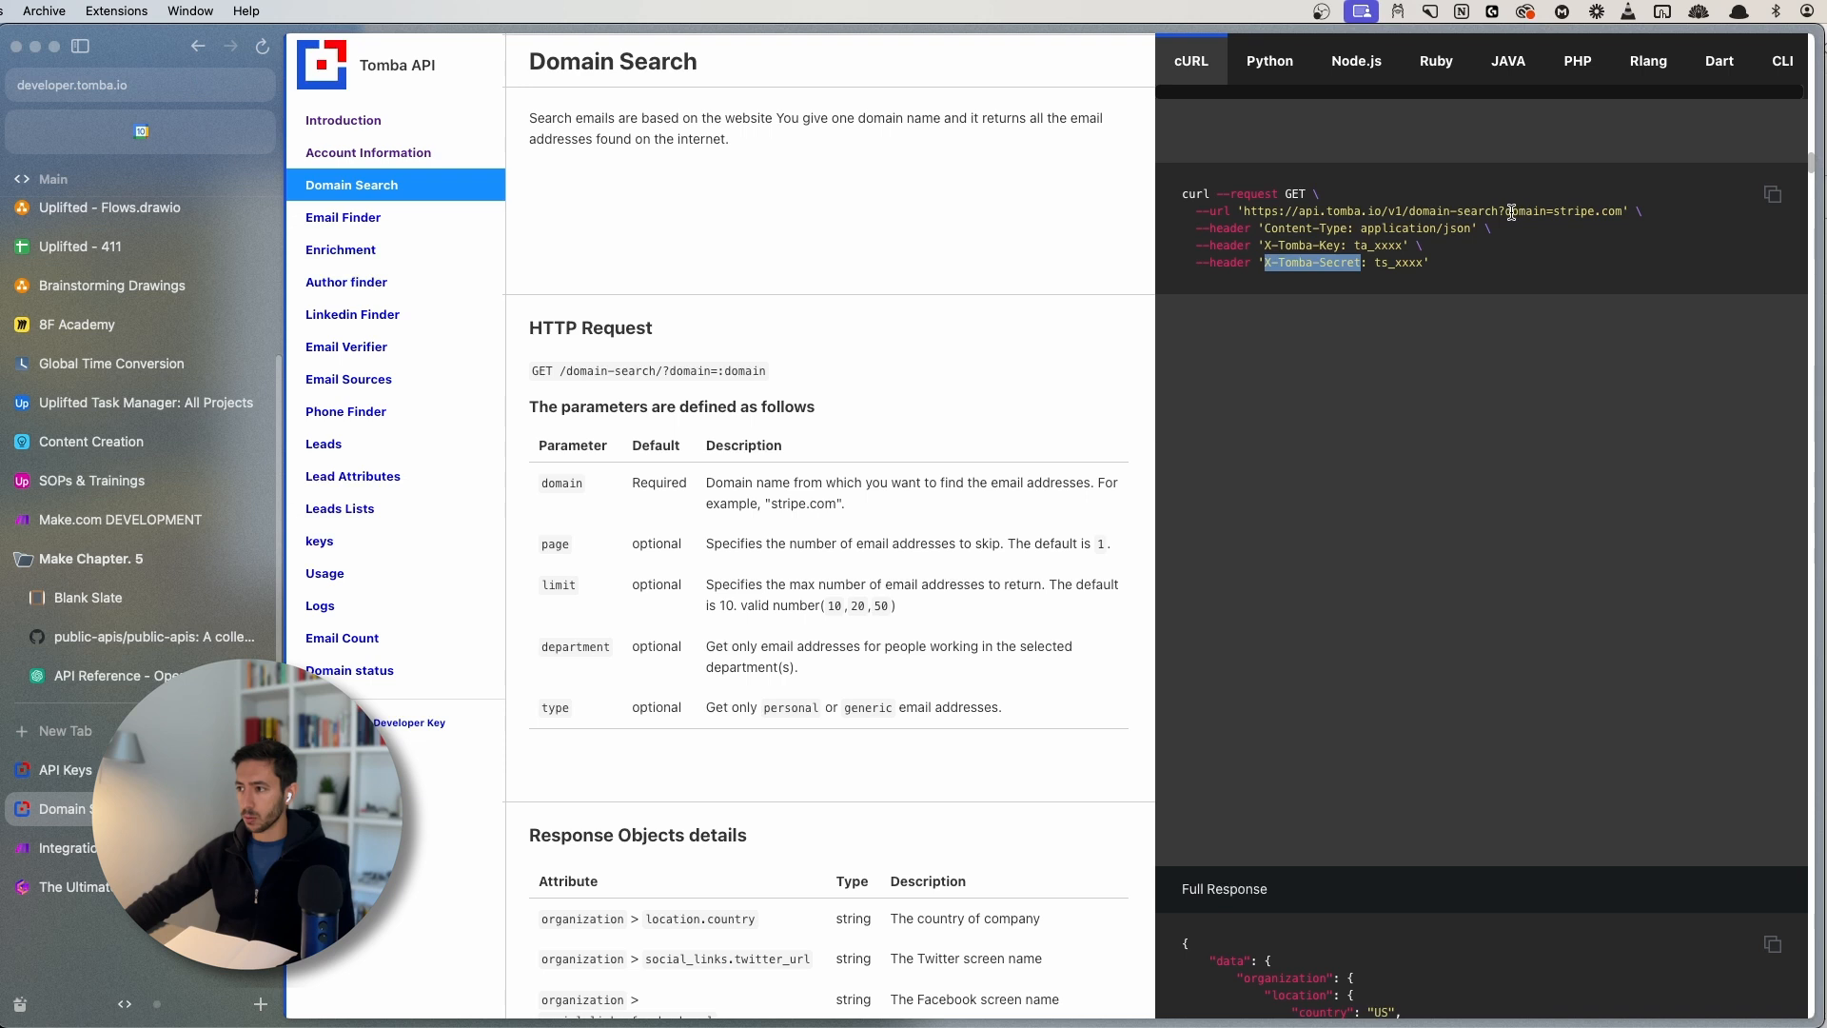
# - Review the domain=stripe.com query in the example URL, then go back to the Make HTTP module
pyautogui.moveTo(1506, 211); pyautogui.dragTo(1534, 208)
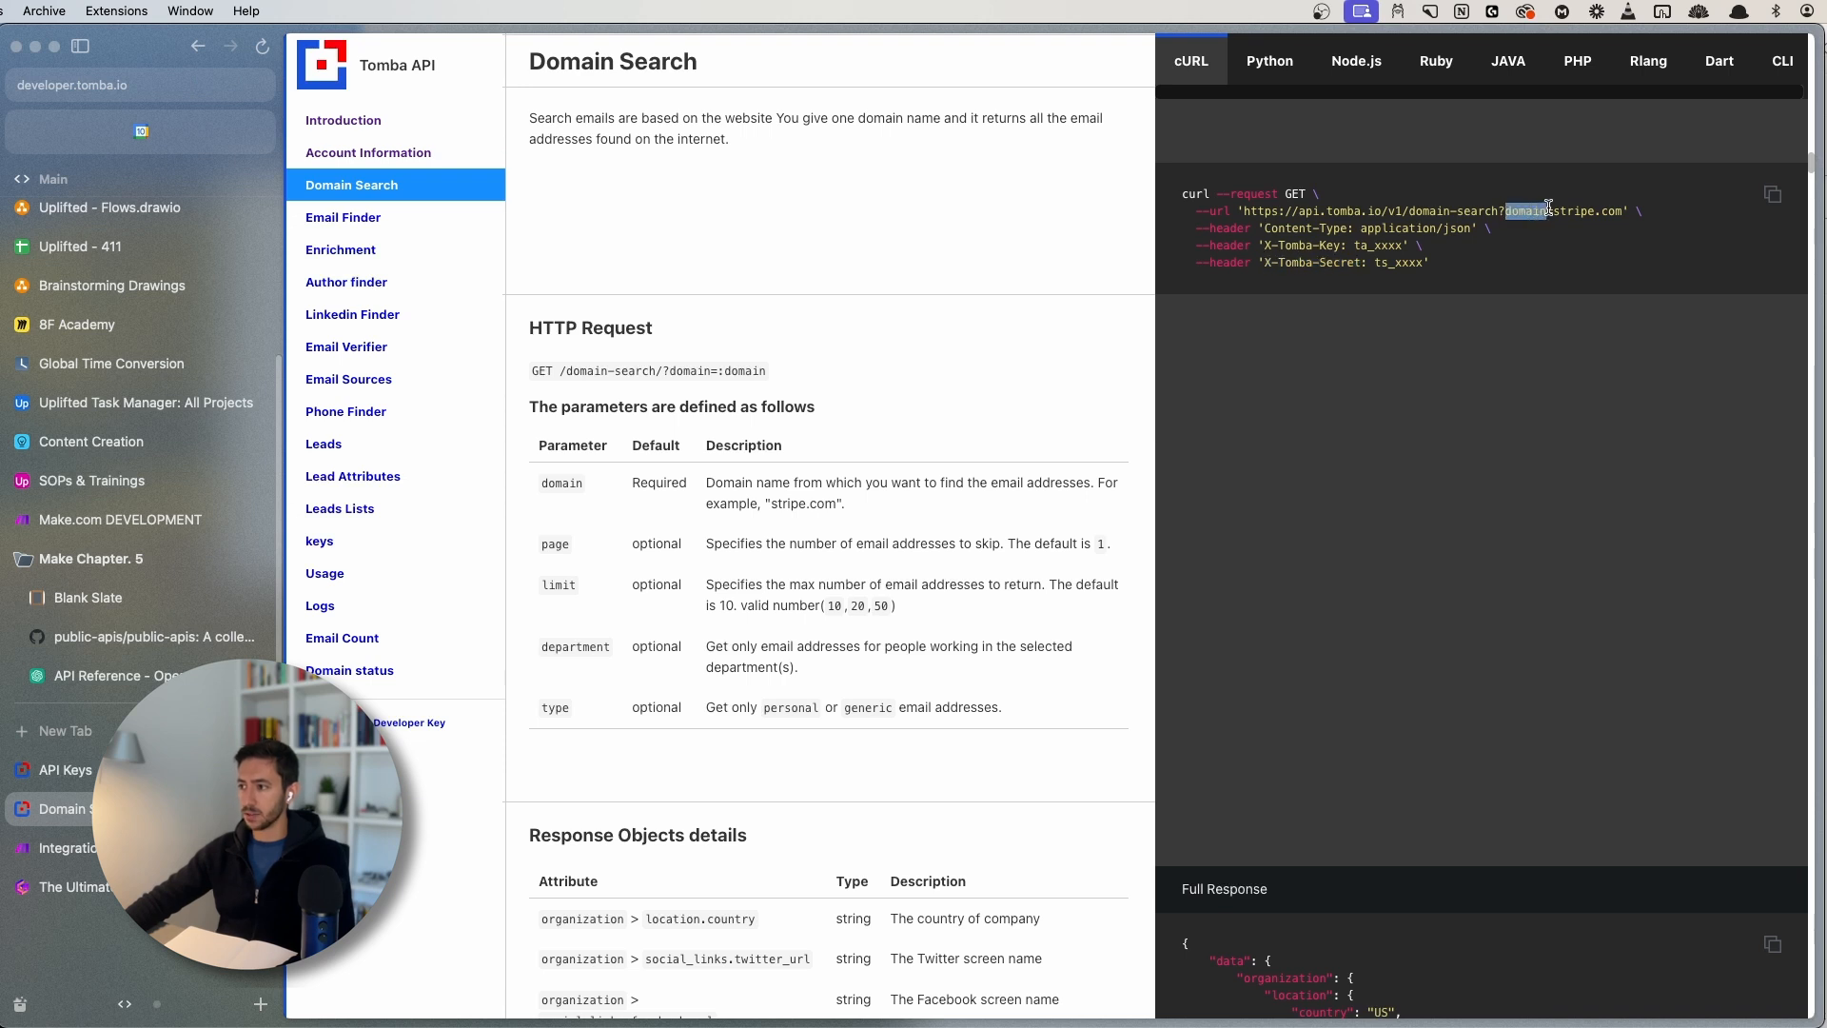
pyautogui.click(1508, 212)
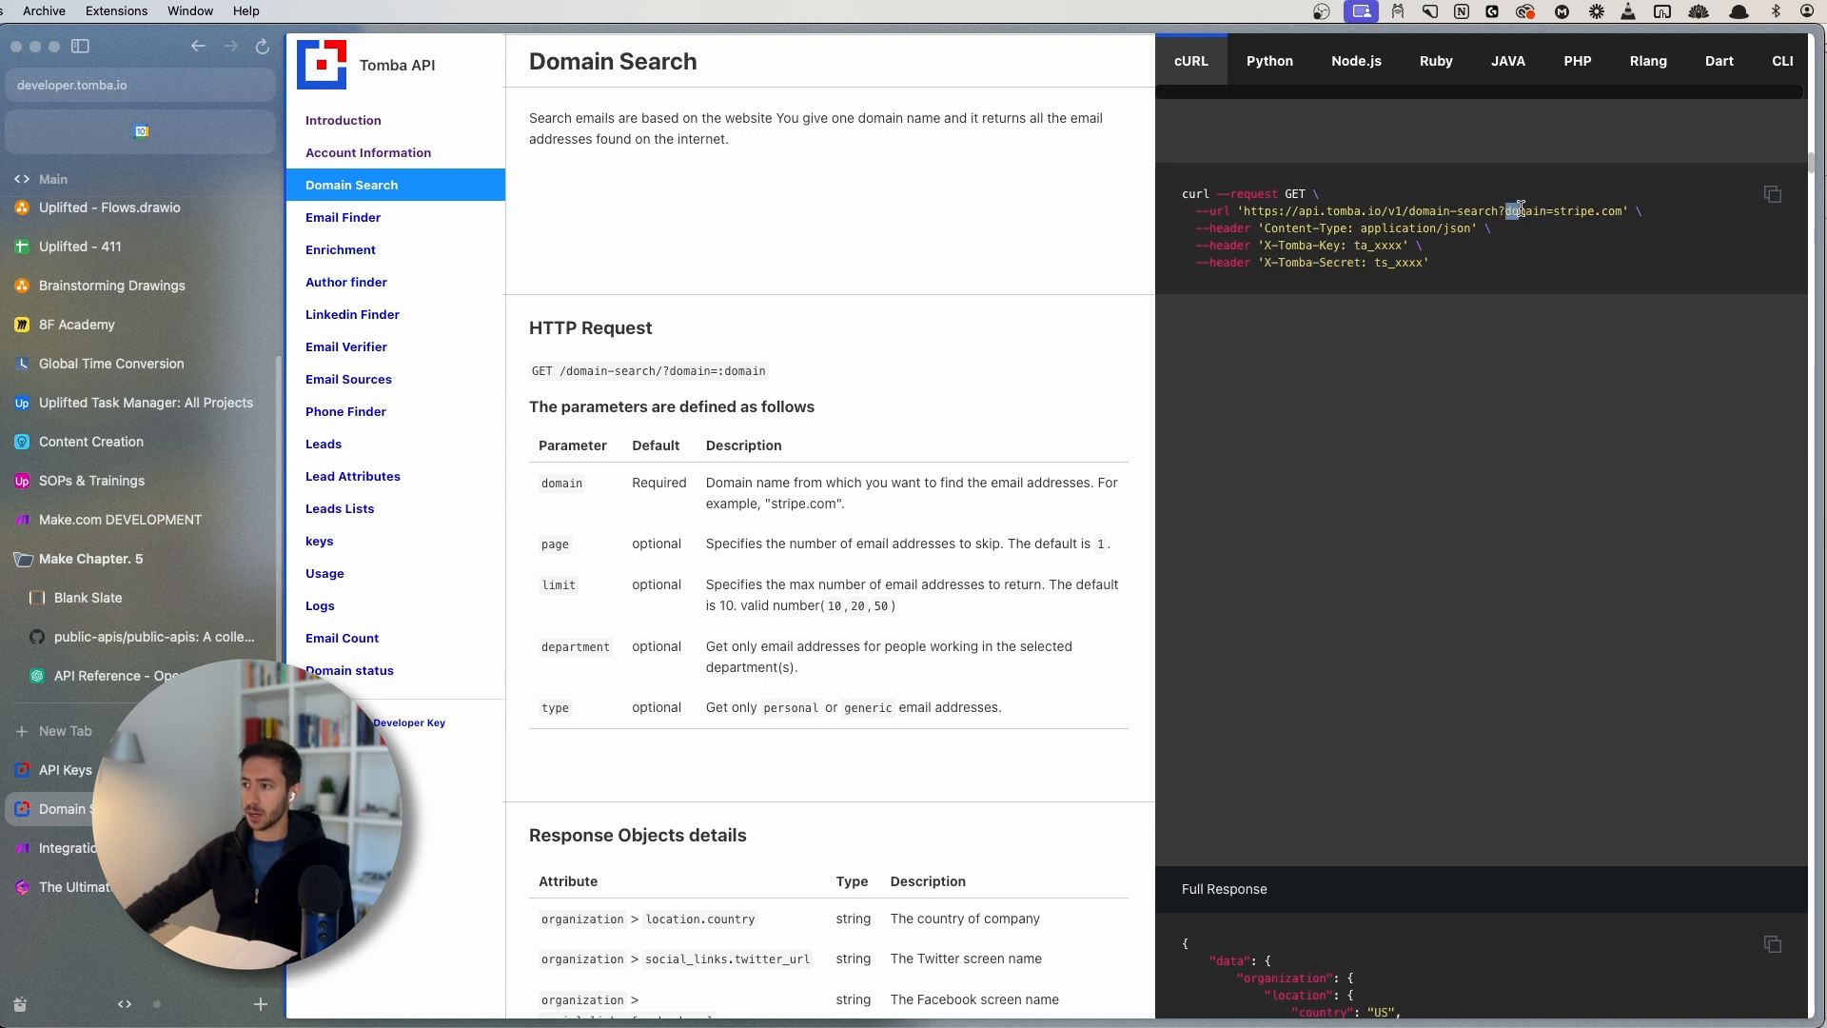
pyautogui.moveTo(1521, 208); pyautogui.dragTo(1625, 211)
pyautogui.click(1619, 225)
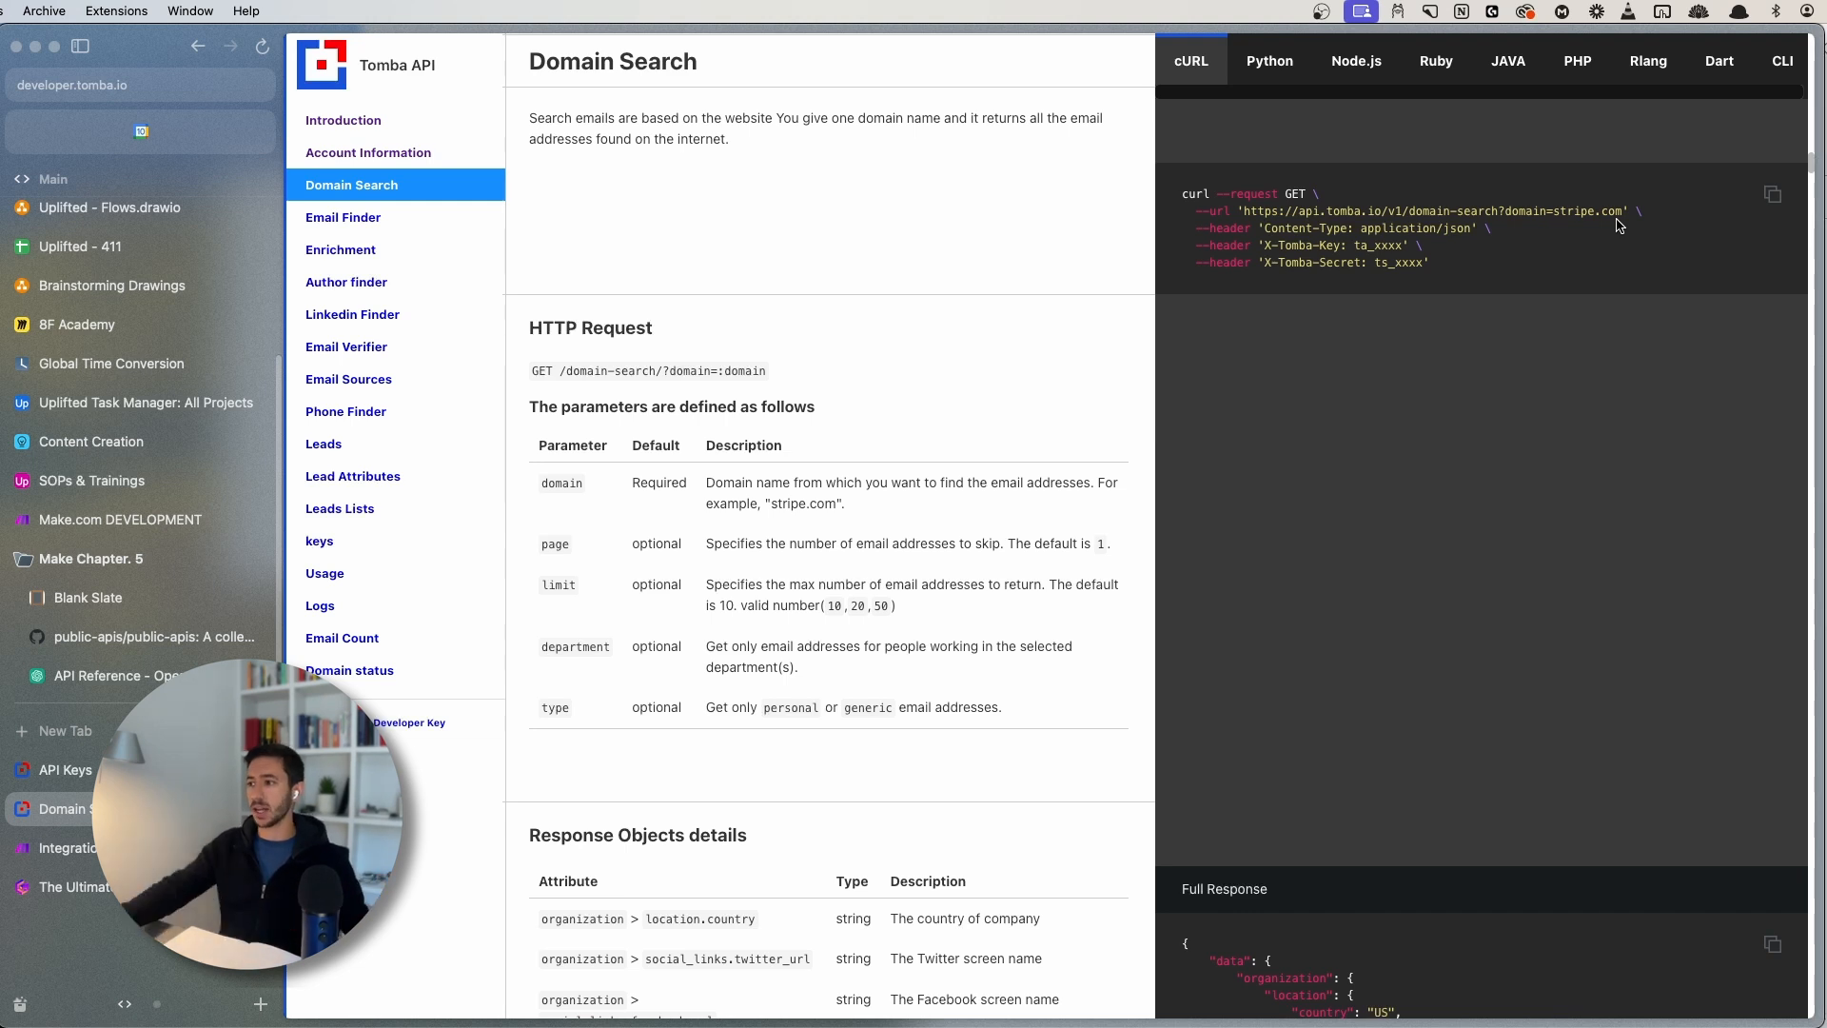
pyautogui.doubleClick(1567, 206)
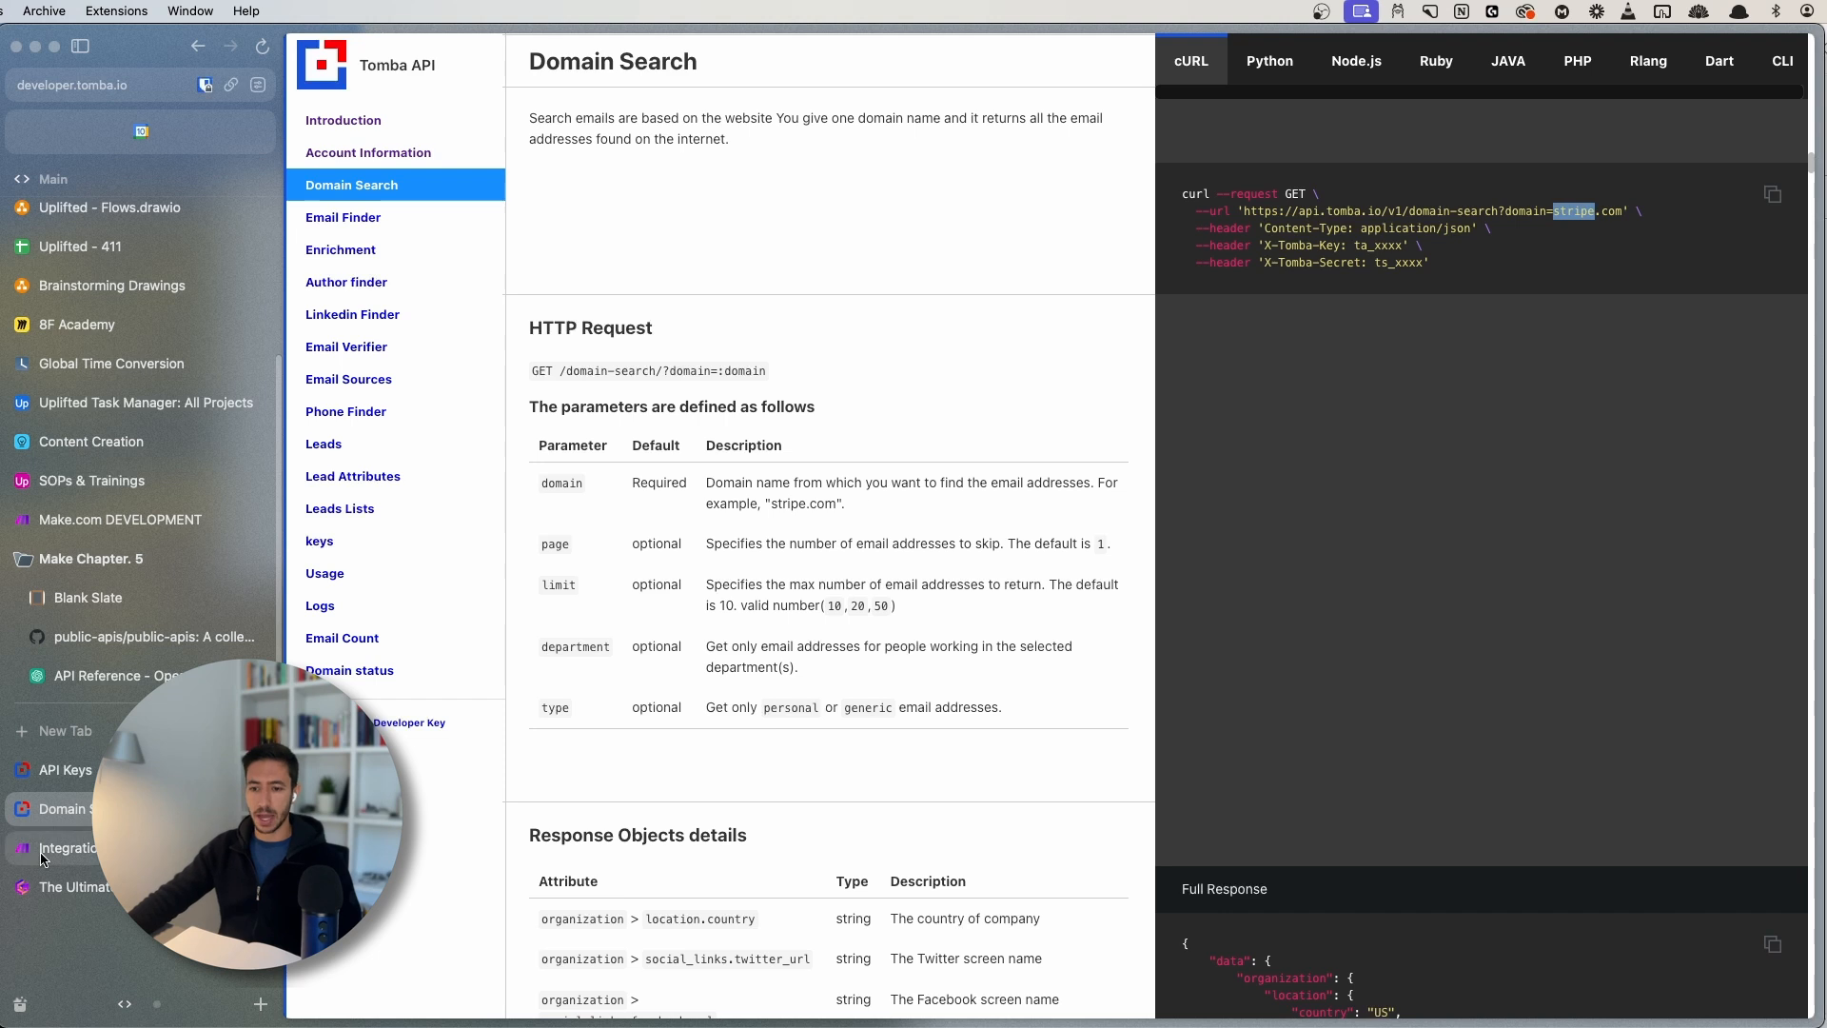
pyautogui.click(152, 848)
pyautogui.scroll(-5, 1428, 571)
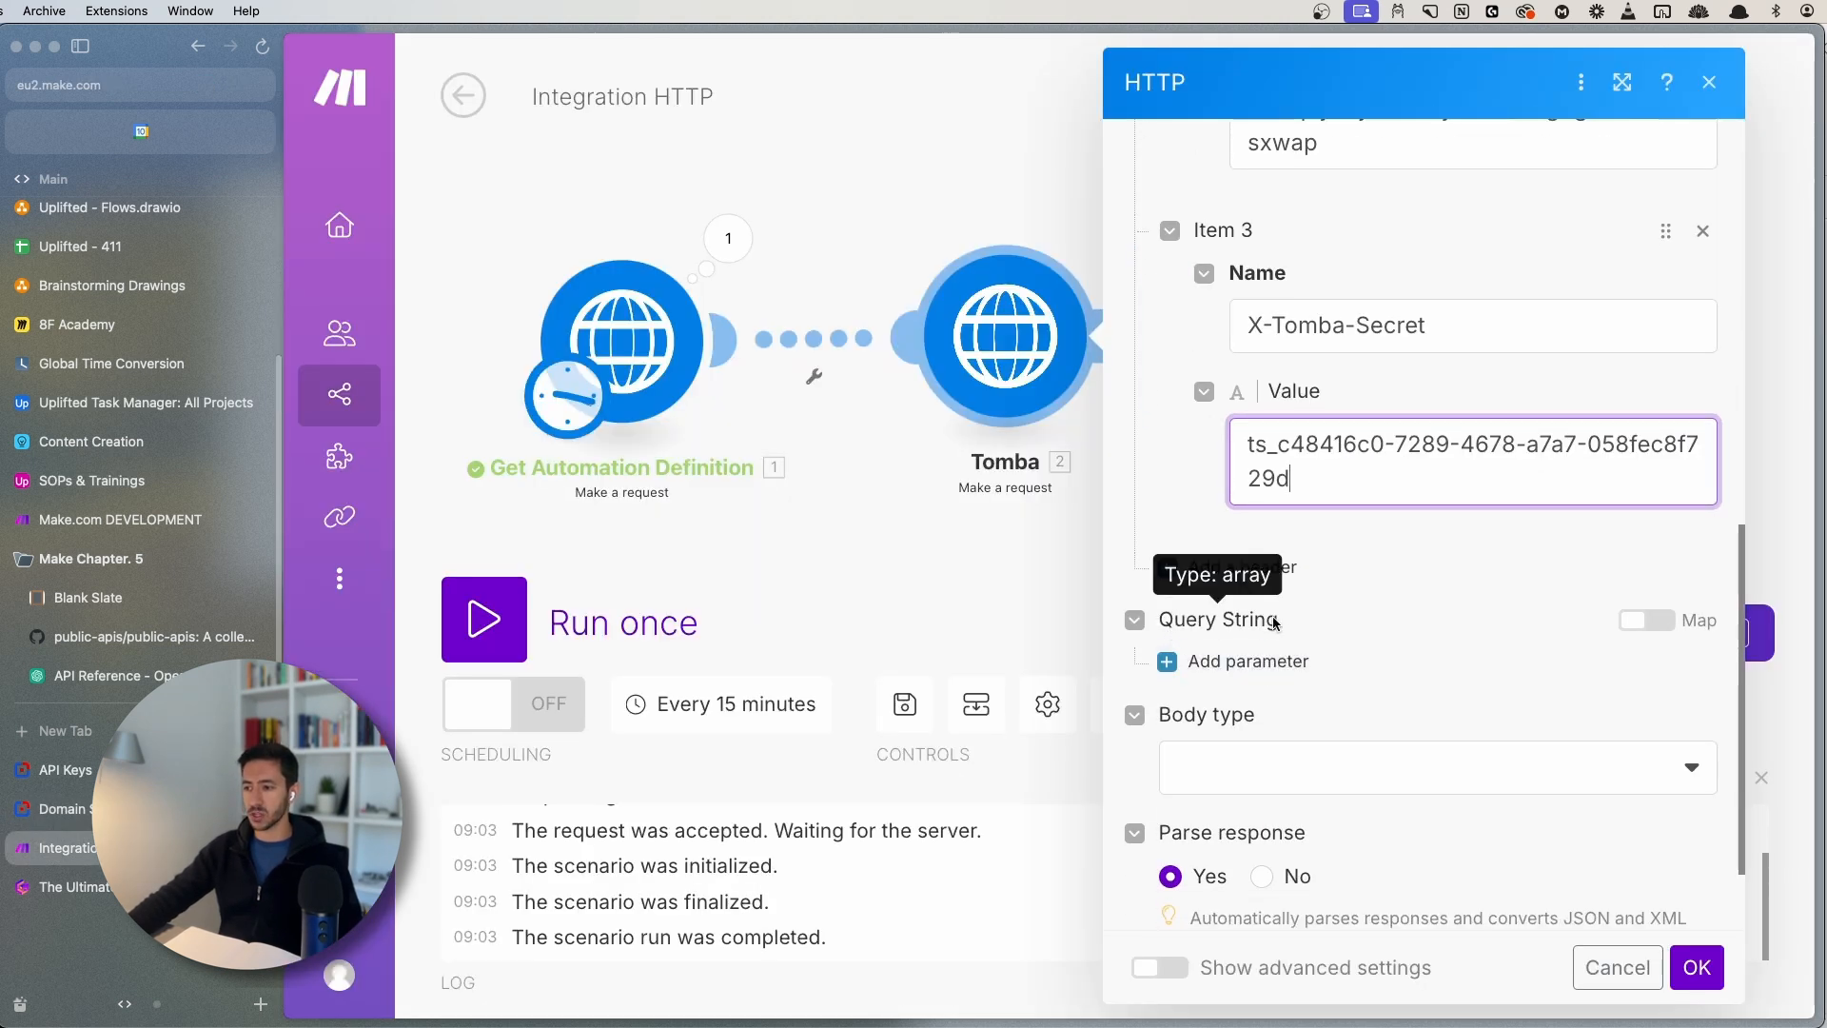
# - Add a query string parameter and zoom out to reach its Name field
pyautogui.scroll(2, 1371, 530)
pyautogui.scroll(-4, 1367, 539)
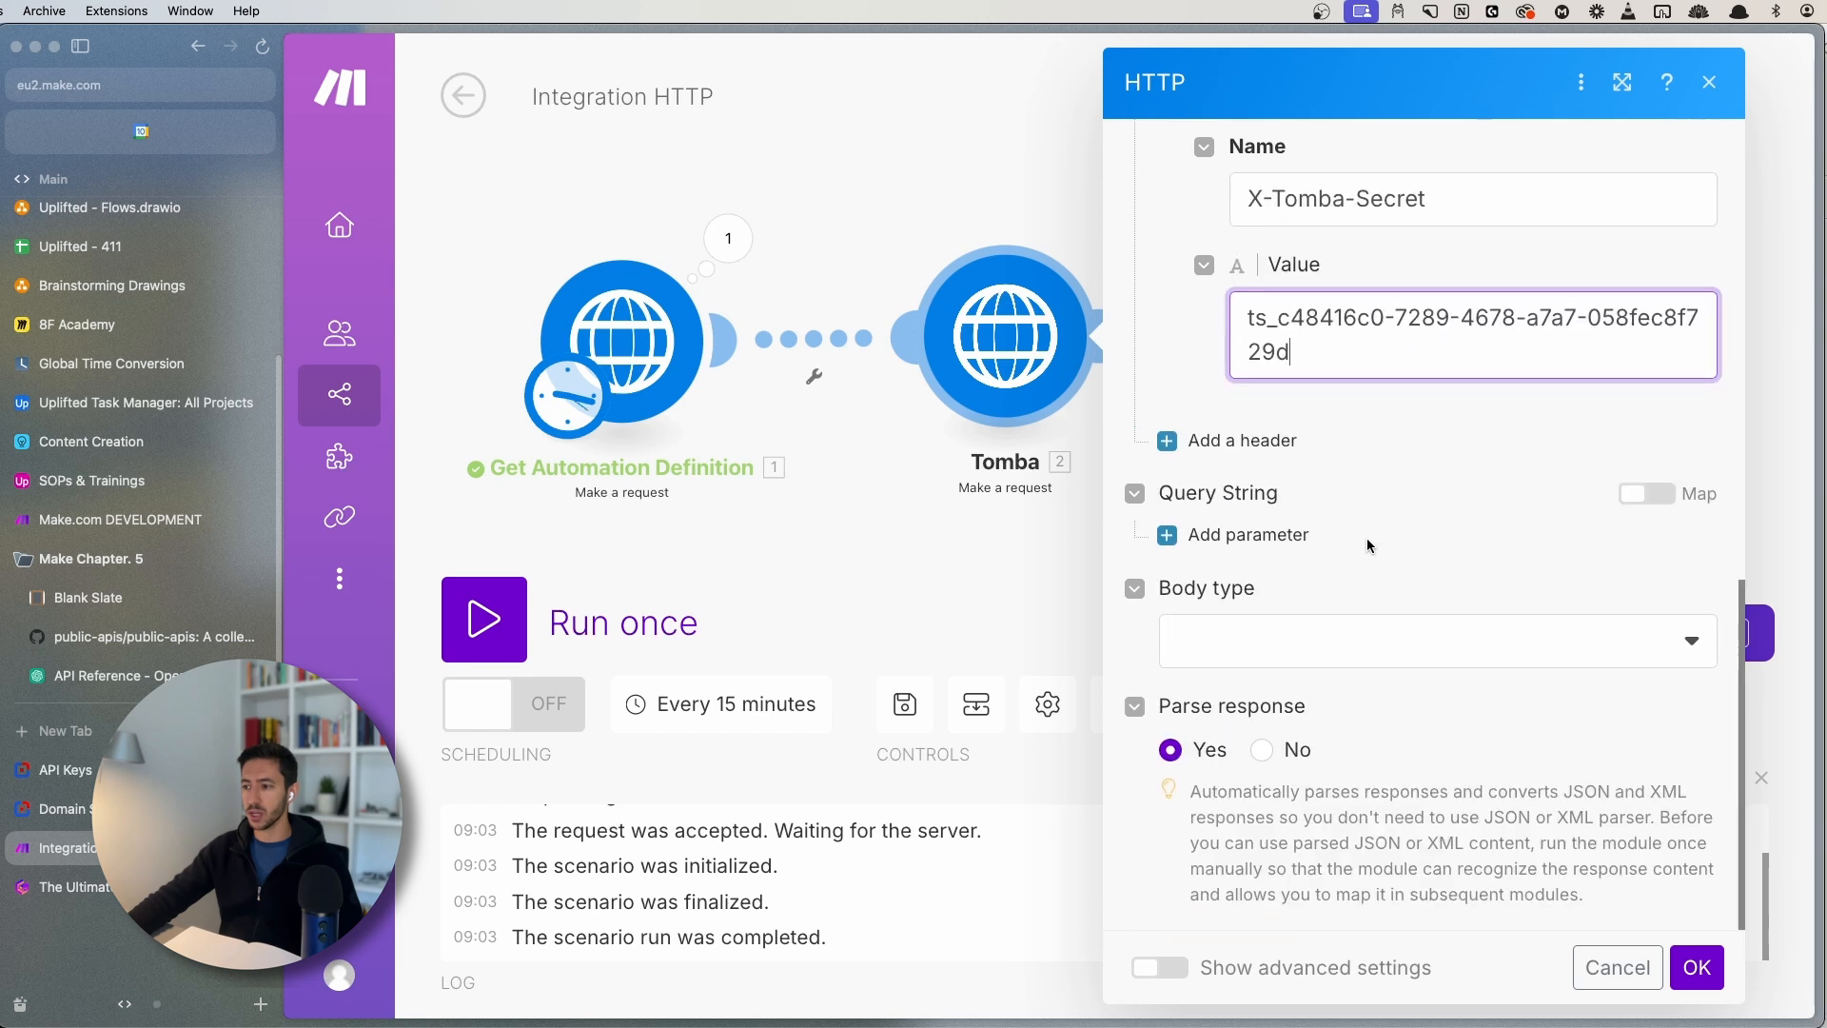
pyautogui.click(1285, 537)
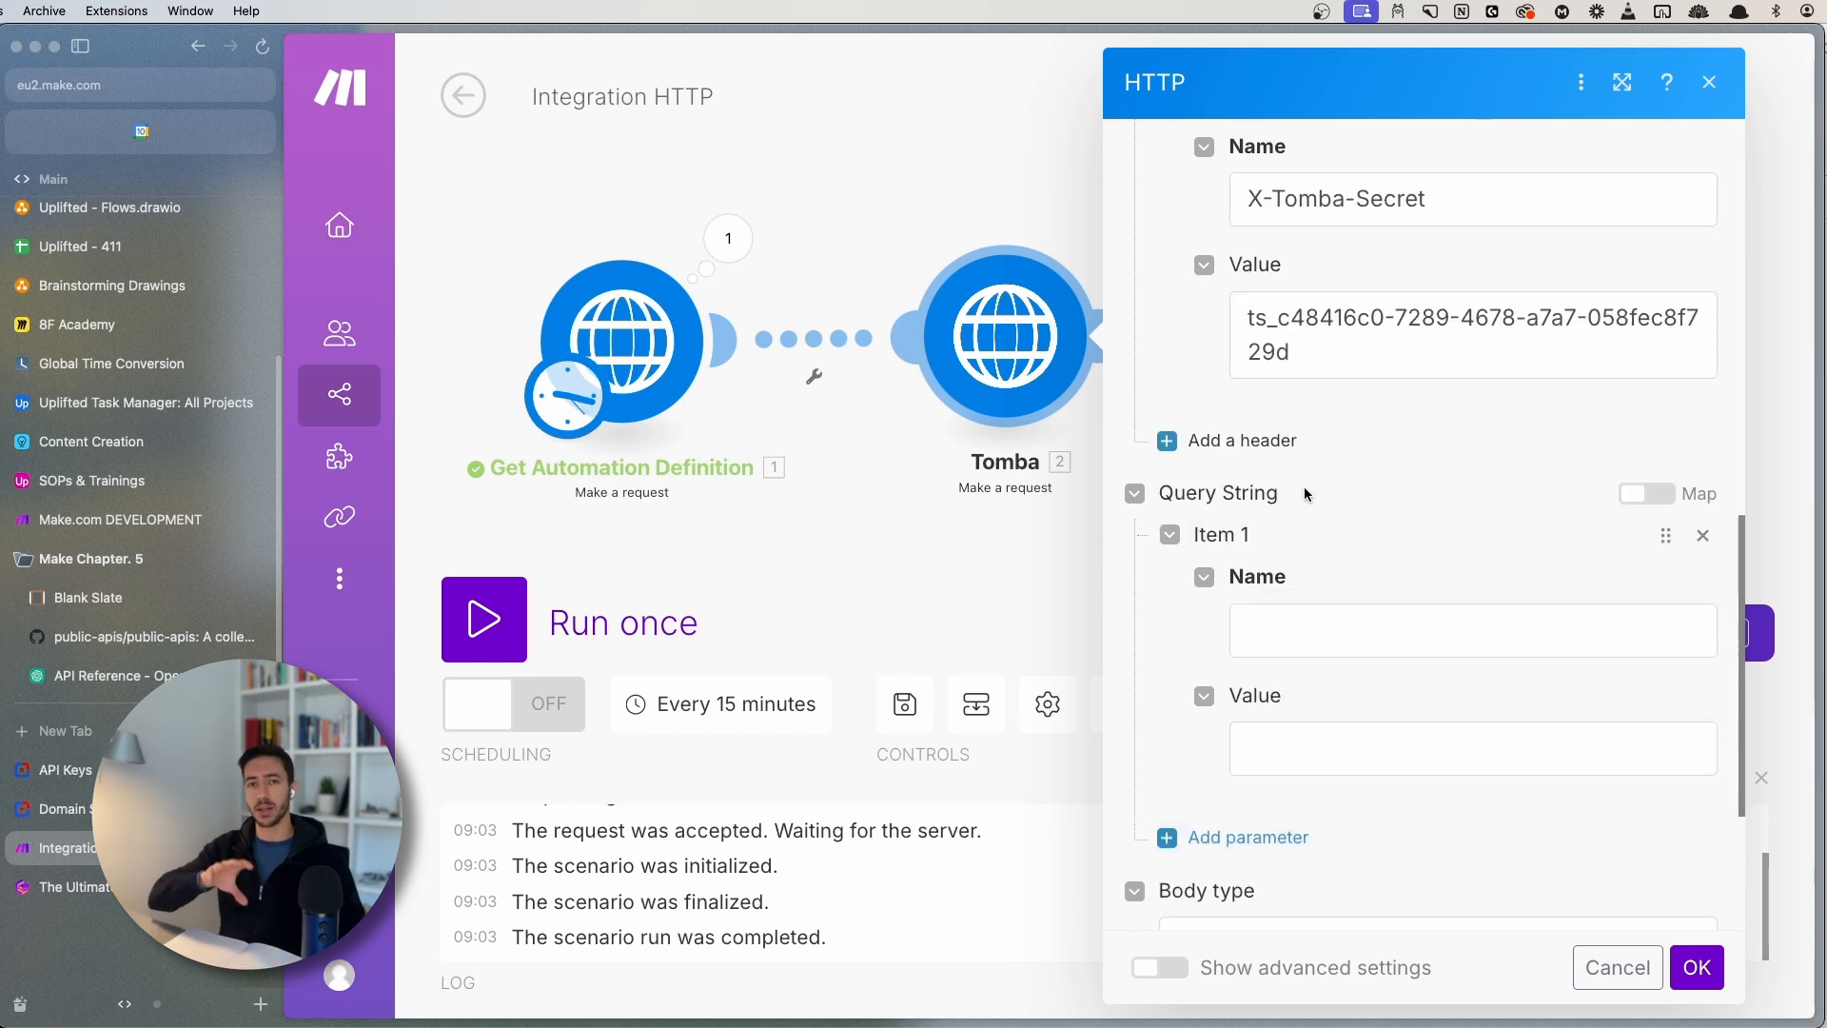
pyautogui.click(1315, 647)
pyautogui.scroll(1, 1354, 758)
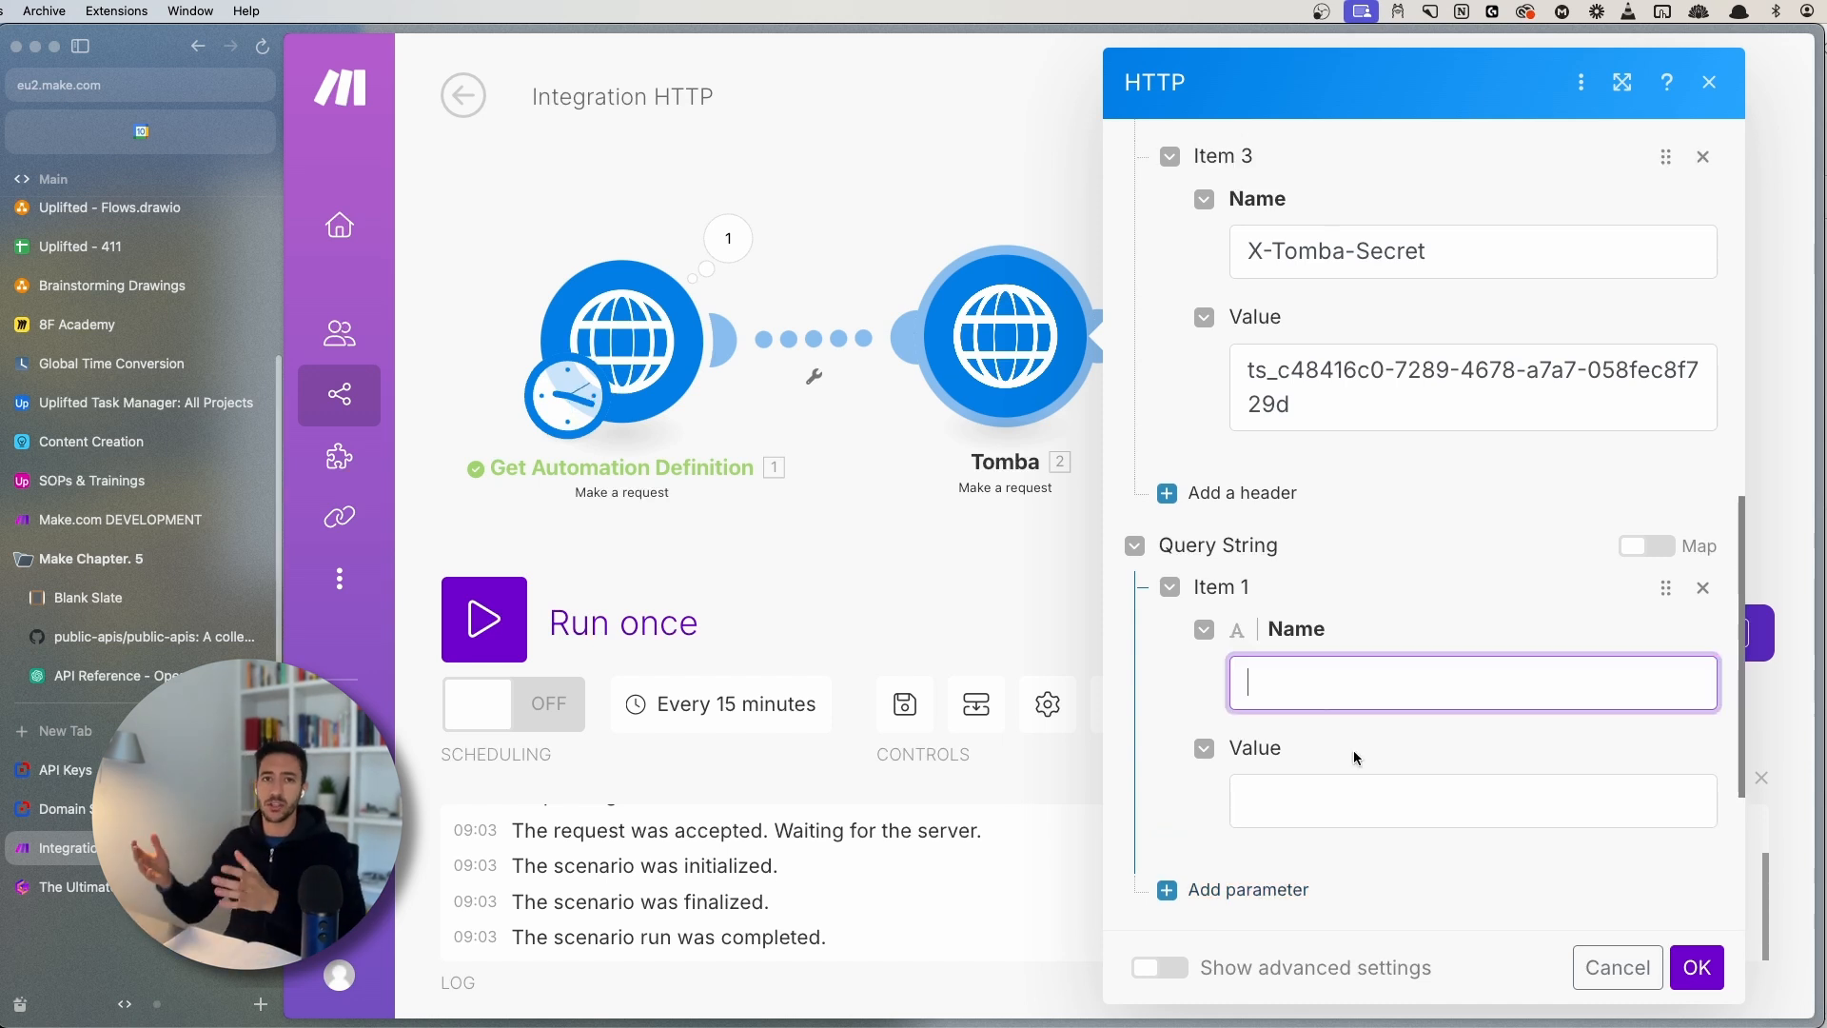
pyautogui.scroll(10, 1305, 644)
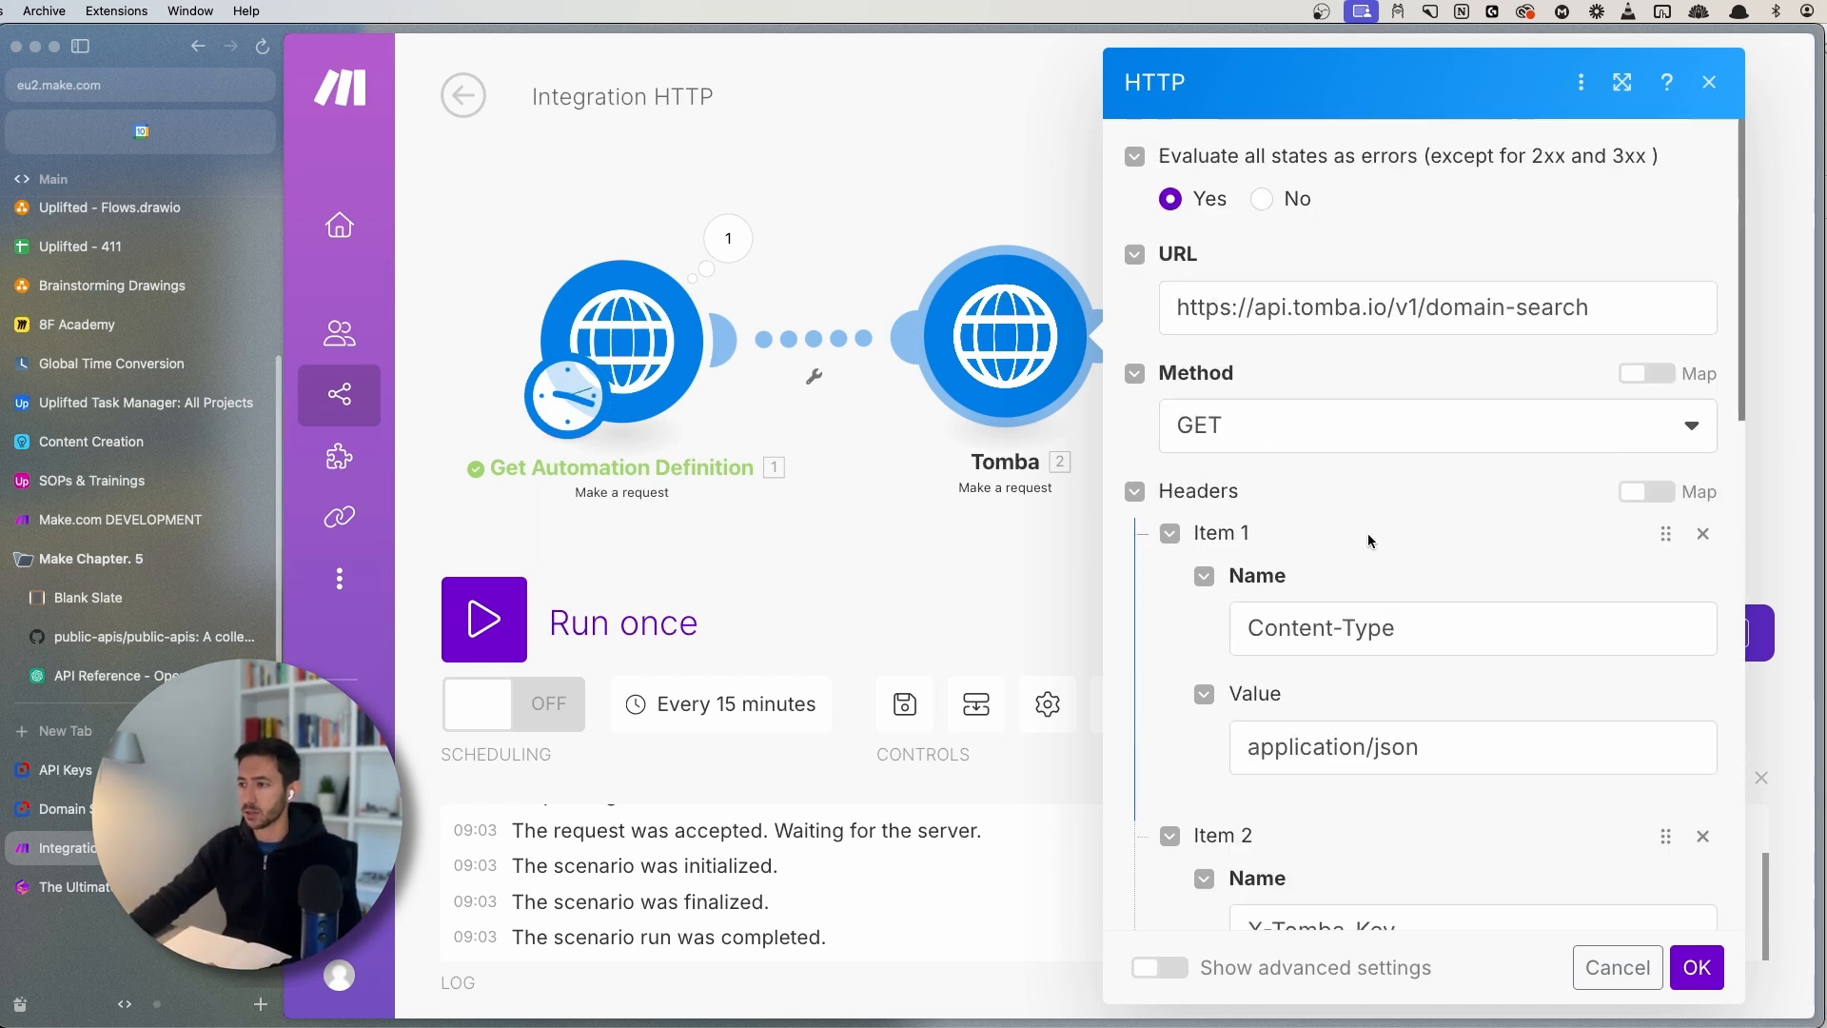
pyautogui.press('super+minus')
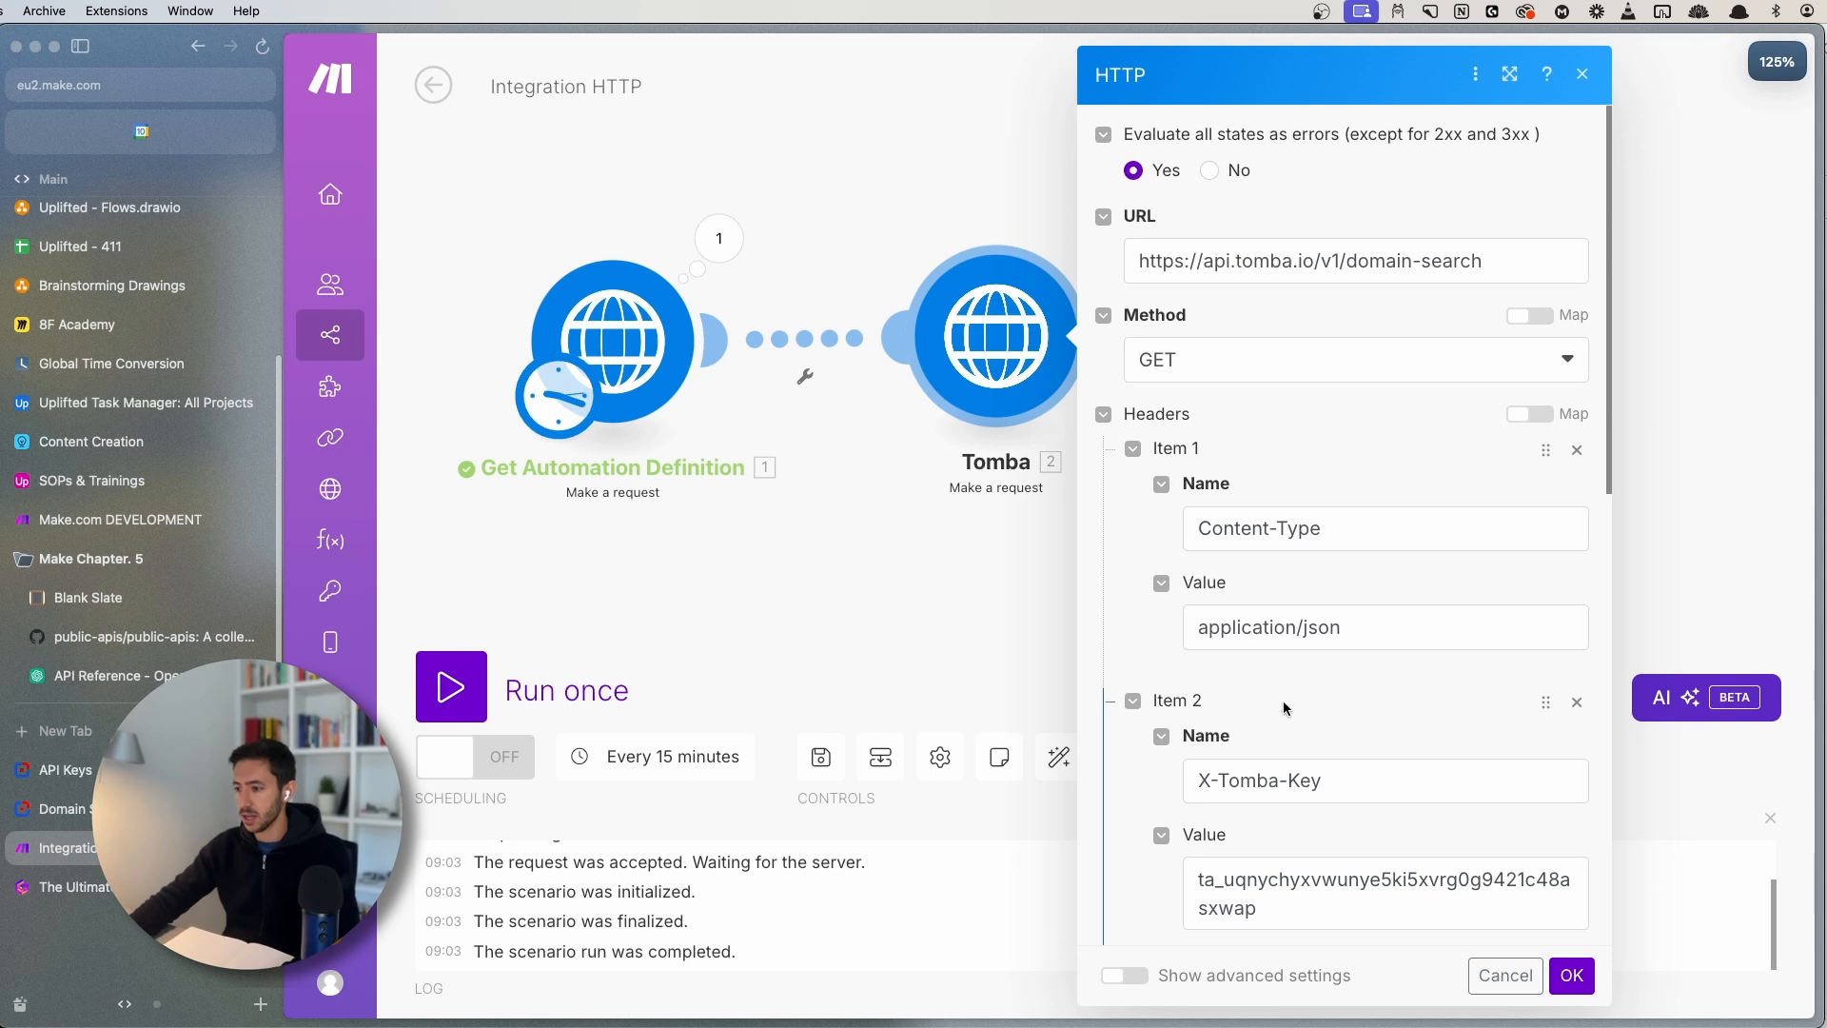
pyautogui.scroll(-10, 1282, 700)
pyautogui.click(1237, 497)
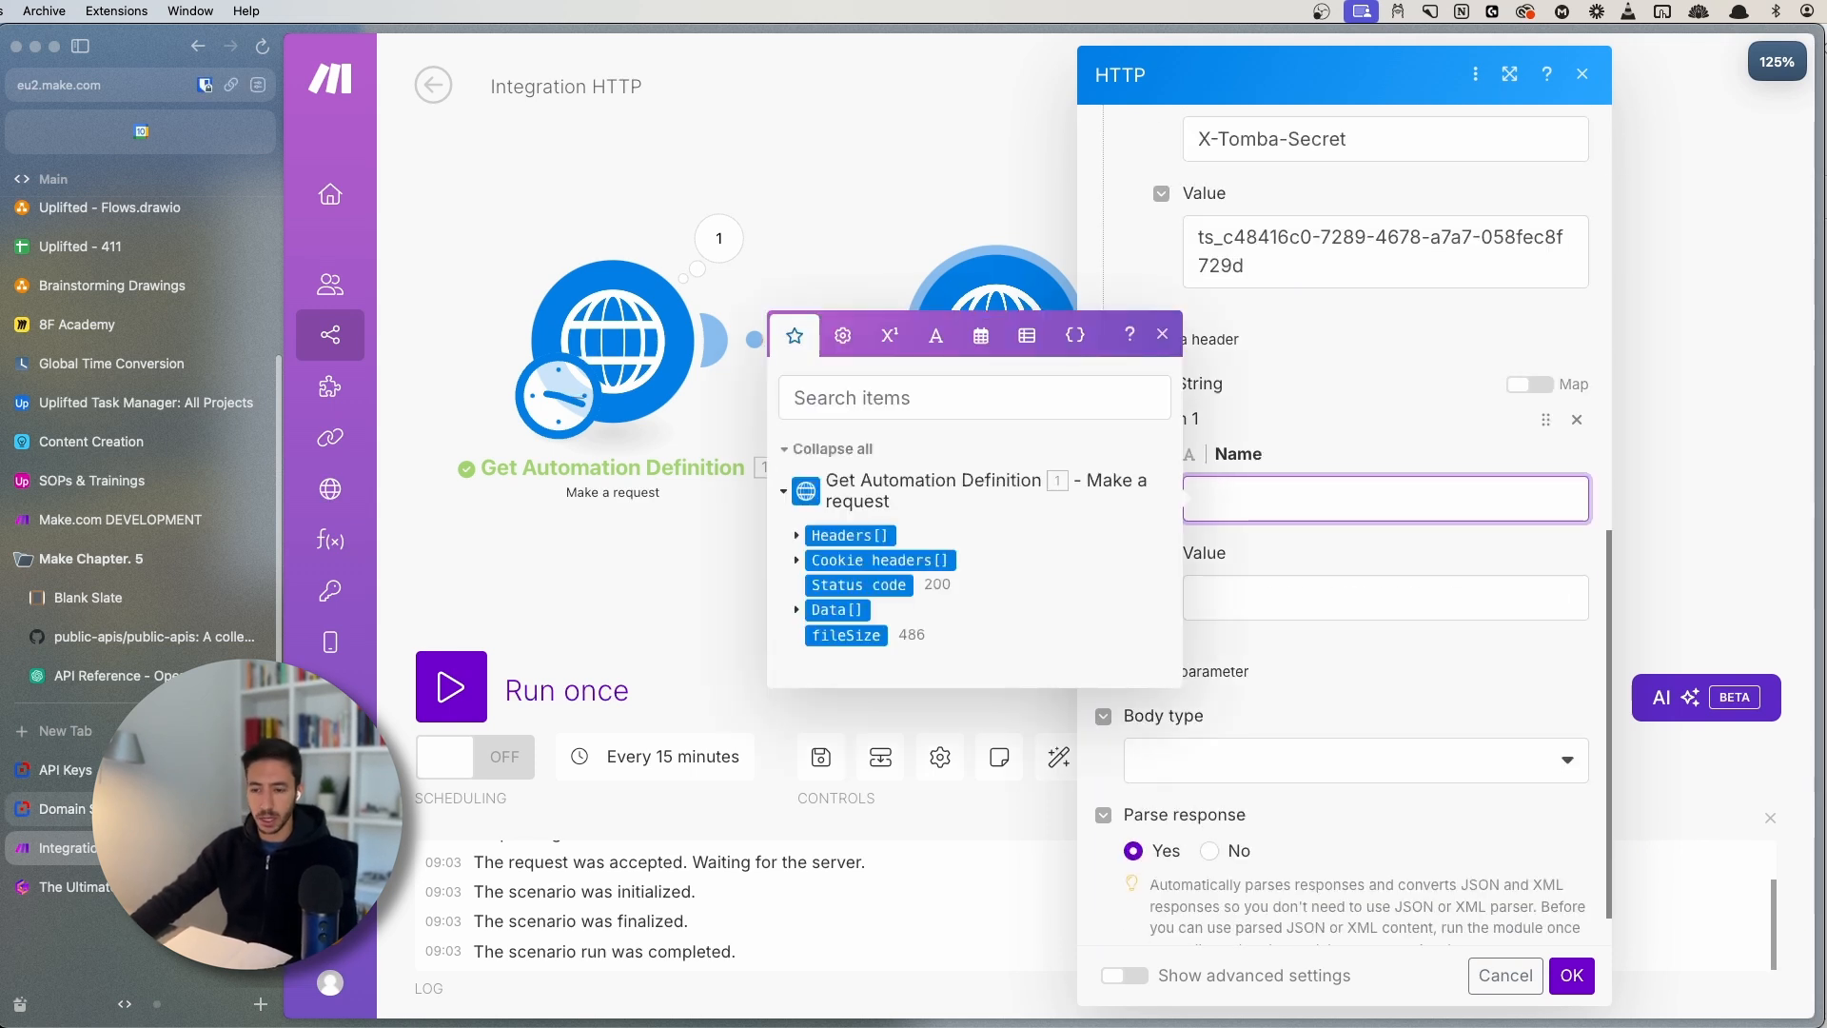
pyautogui.click(1163, 344)
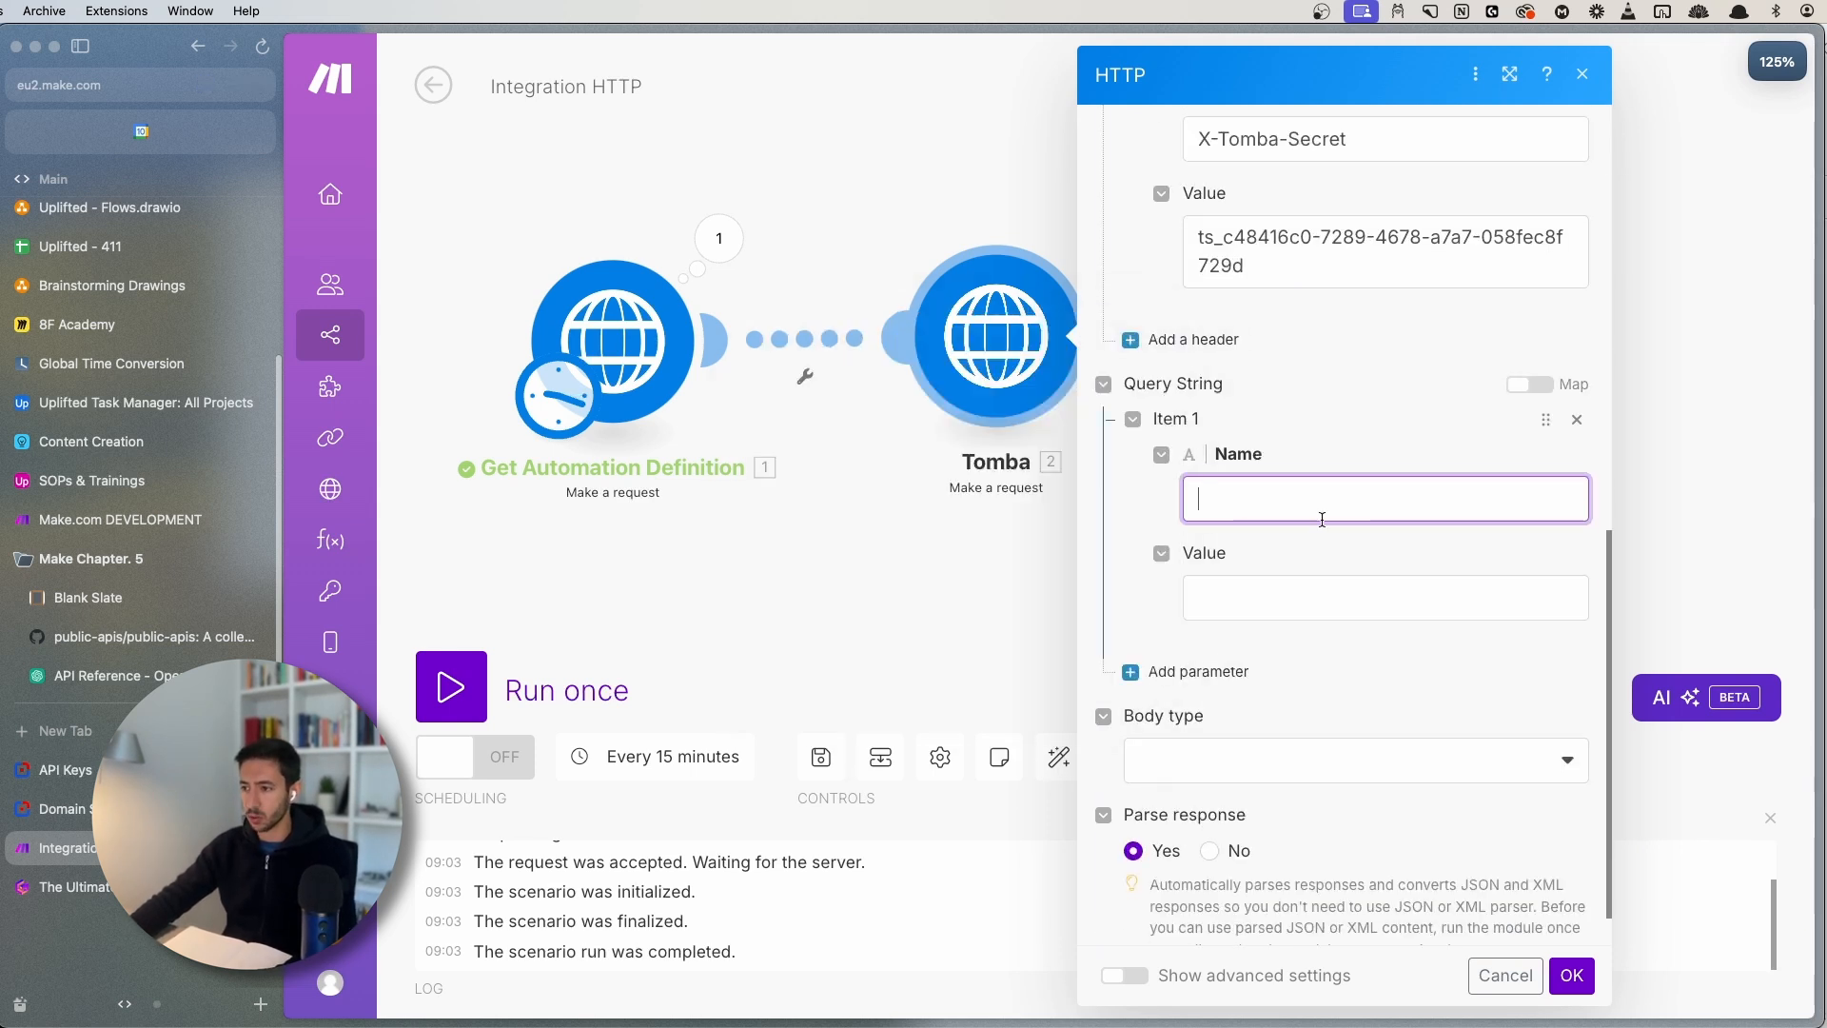
pyautogui.click(1268, 495)
# - Enter domain as the parameter name and stripe.com as its value
pyautogui.write('domain')
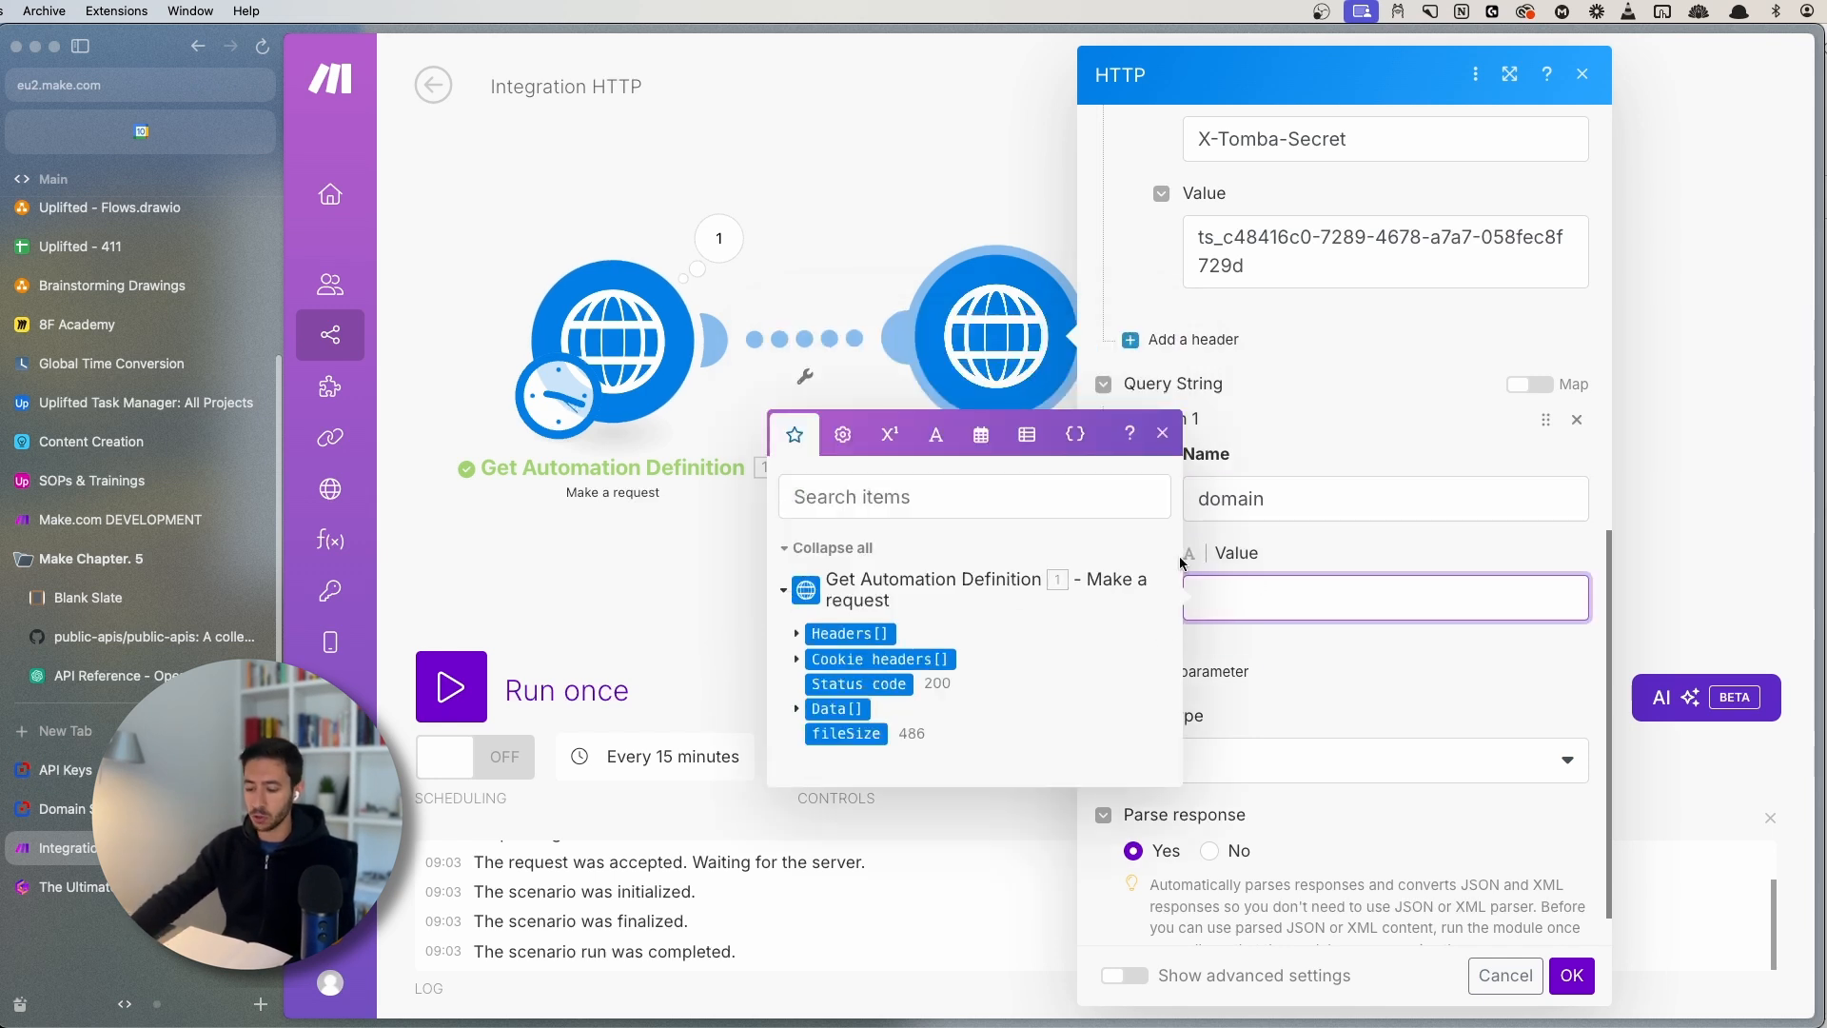
pyautogui.write('uplifted')
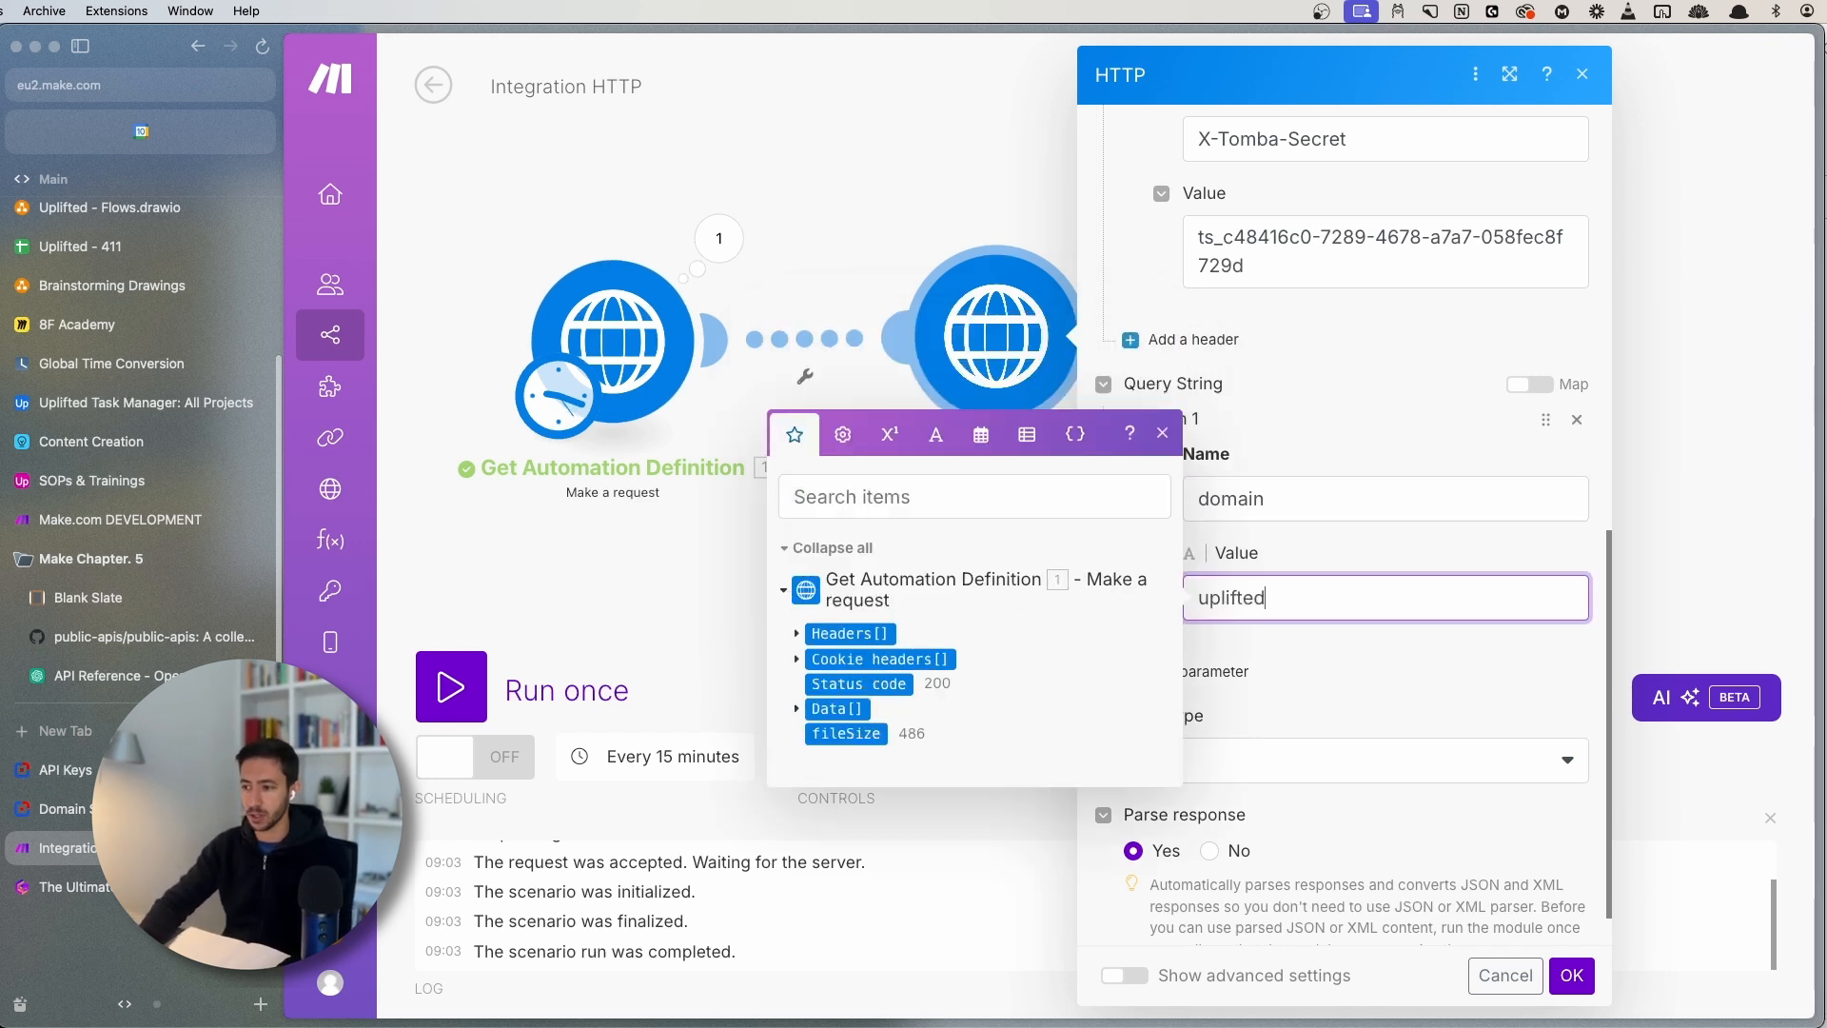
pyautogui.press('super+a')
pyautogui.write('stripe.com')
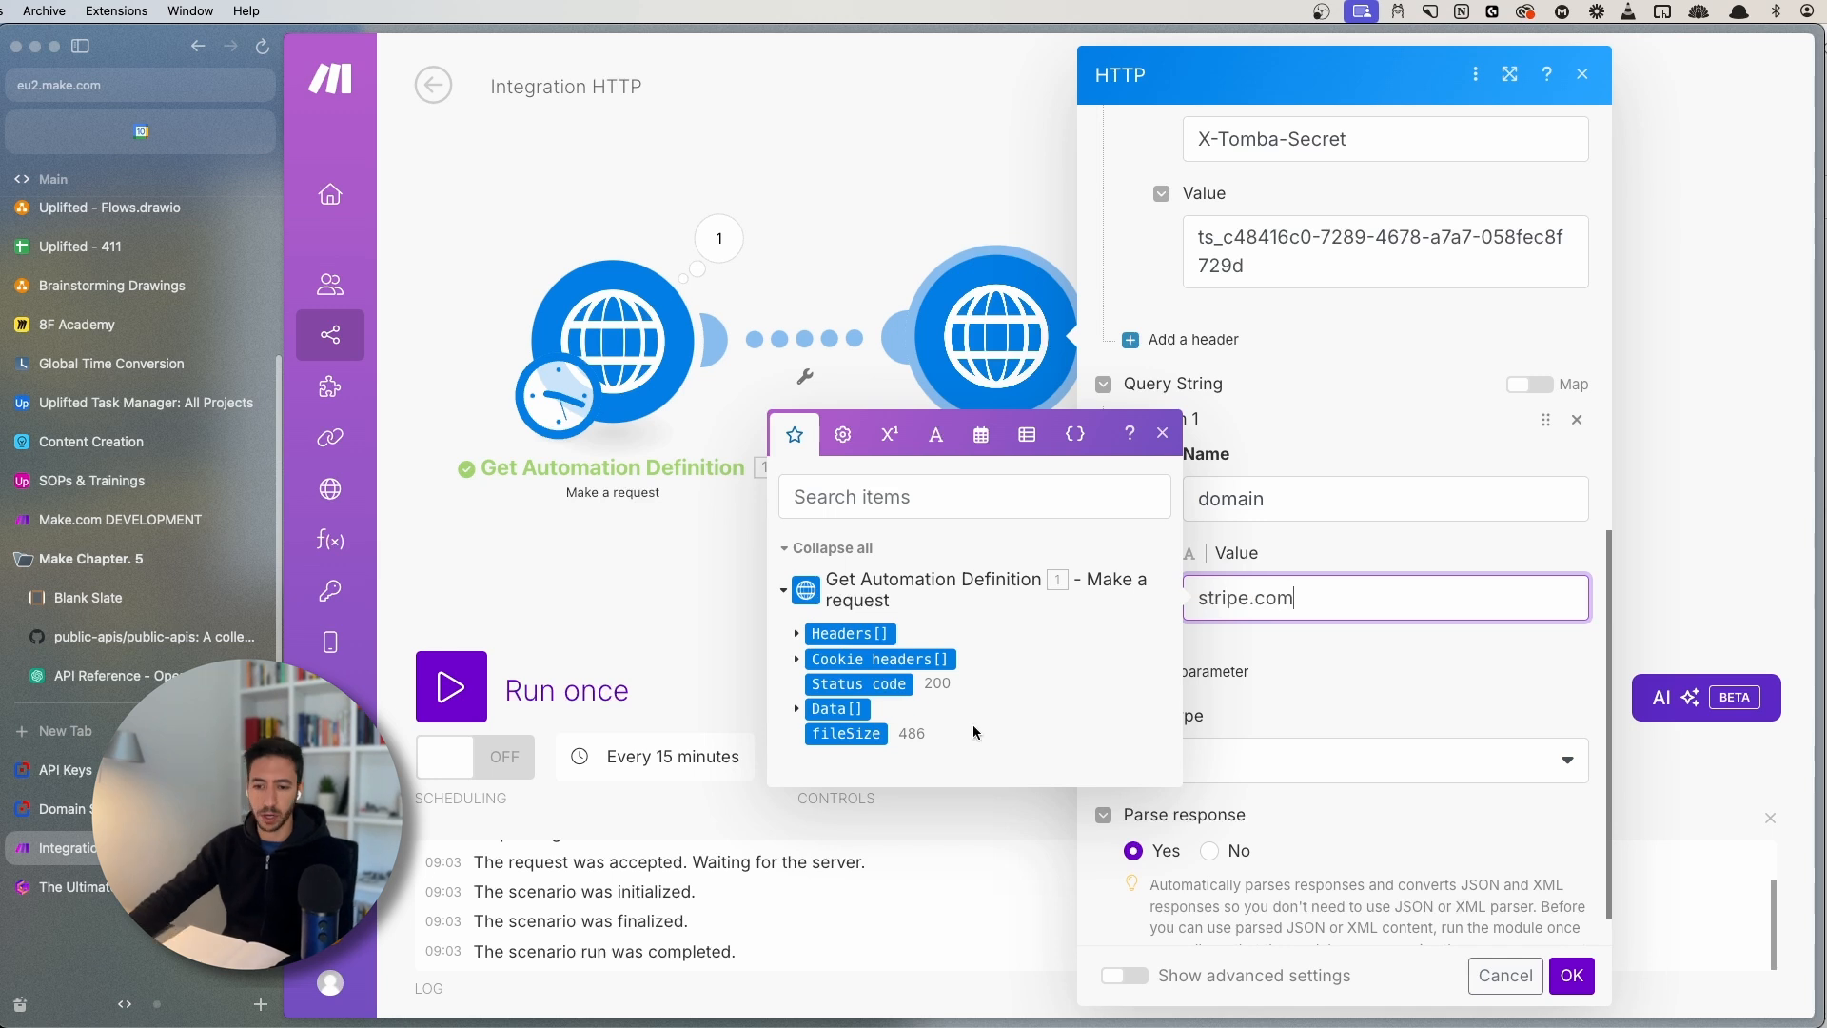
pyautogui.hotkey('ctrl', 'Tab')
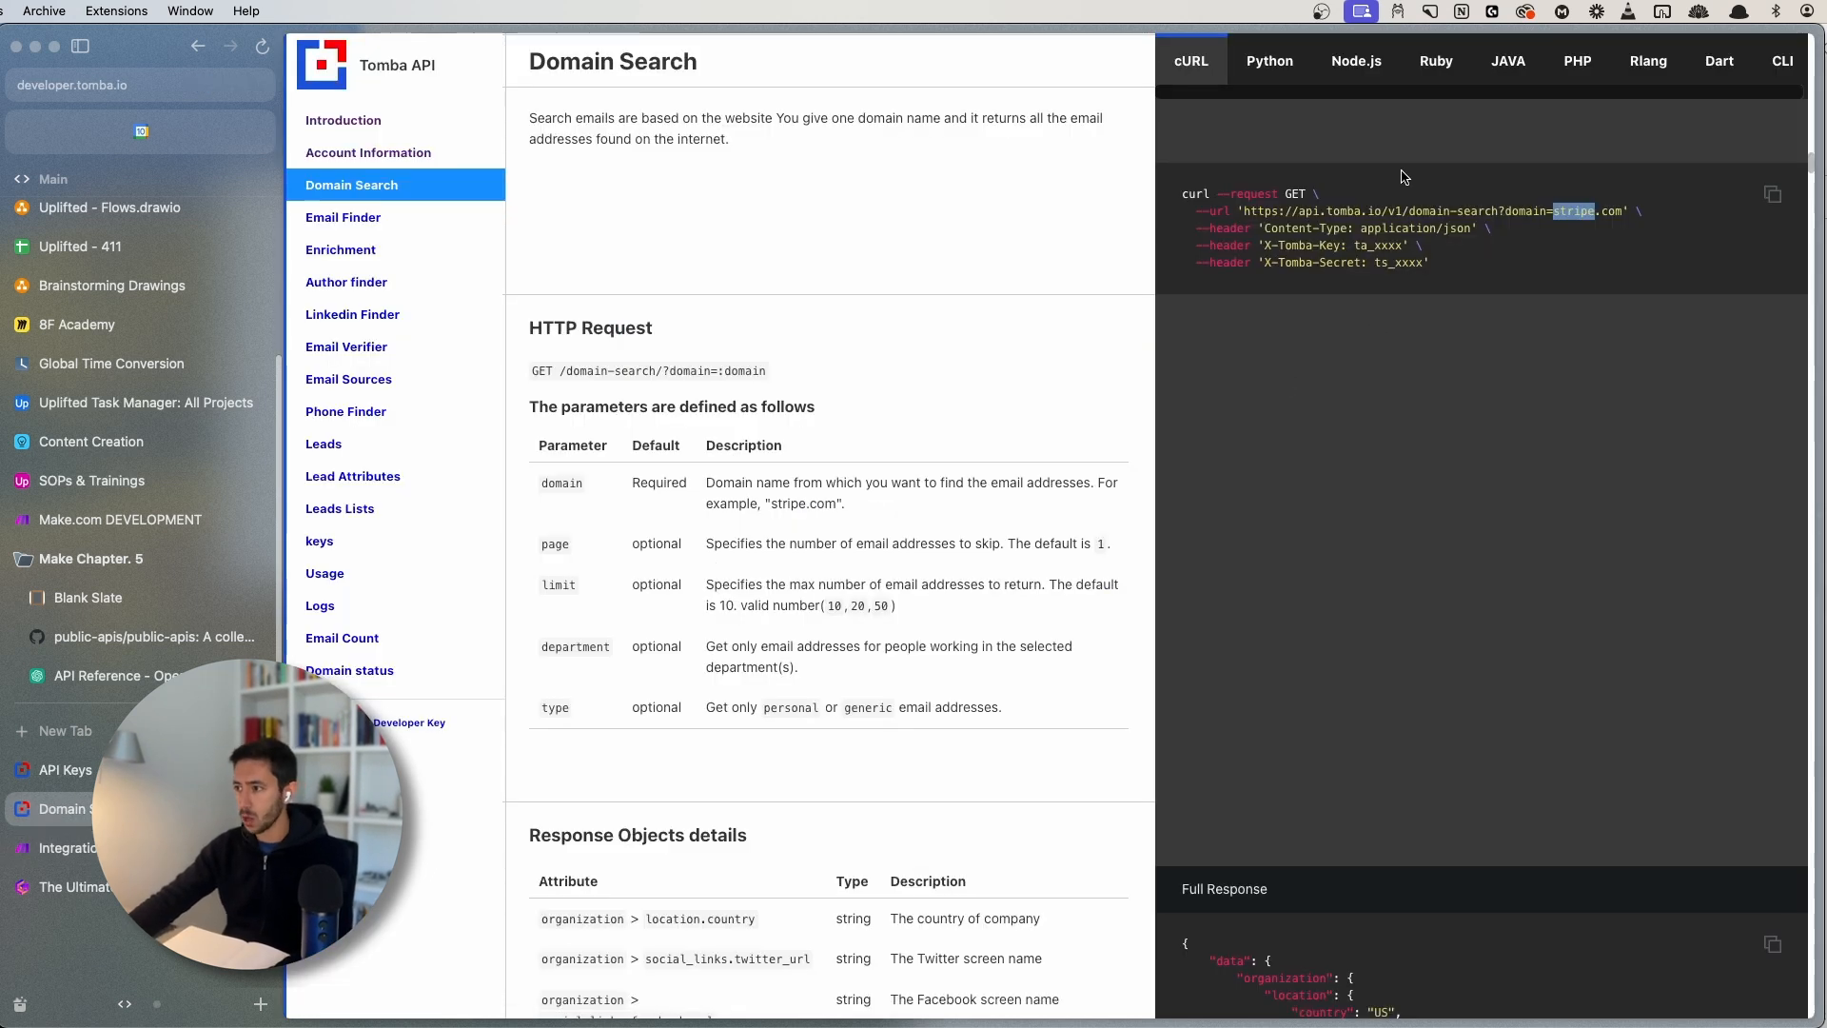
# - Review the cURL example and the limit parameter's description and valid number values
pyautogui.click(1326, 255)
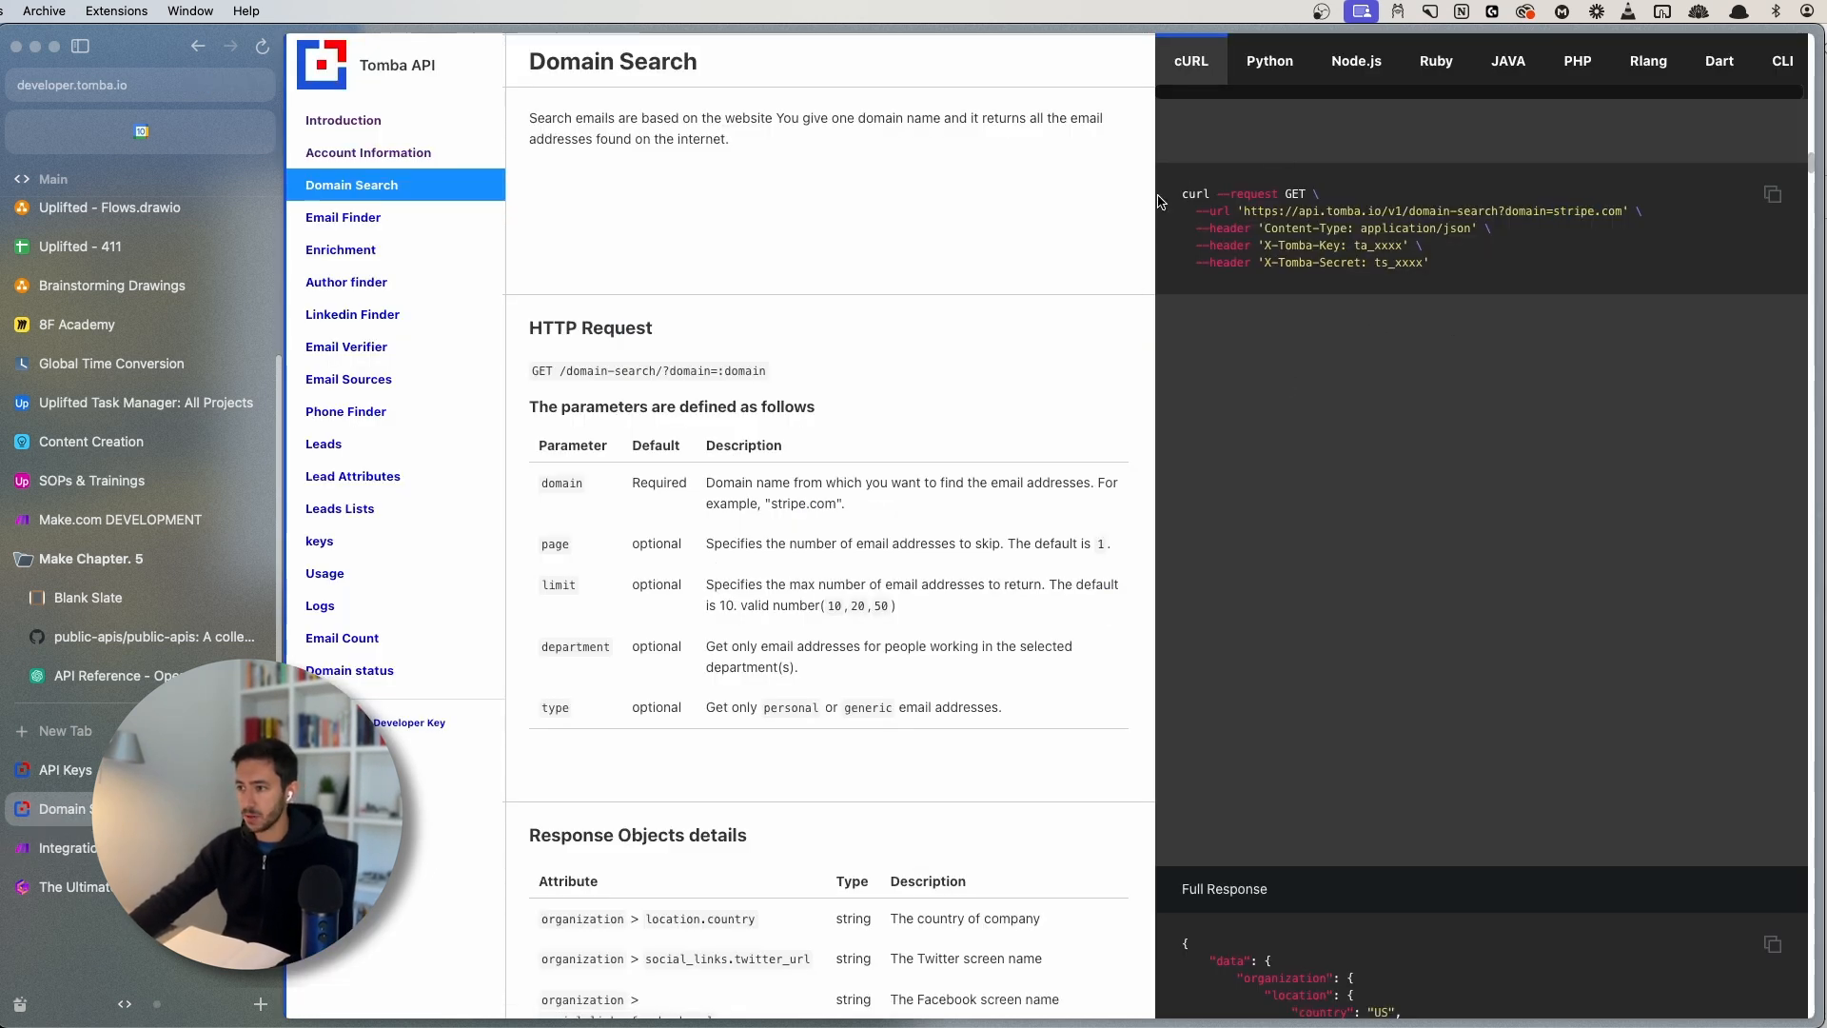
pyautogui.moveTo(1182, 190); pyautogui.dragTo(1561, 302)
pyautogui.click(1513, 294)
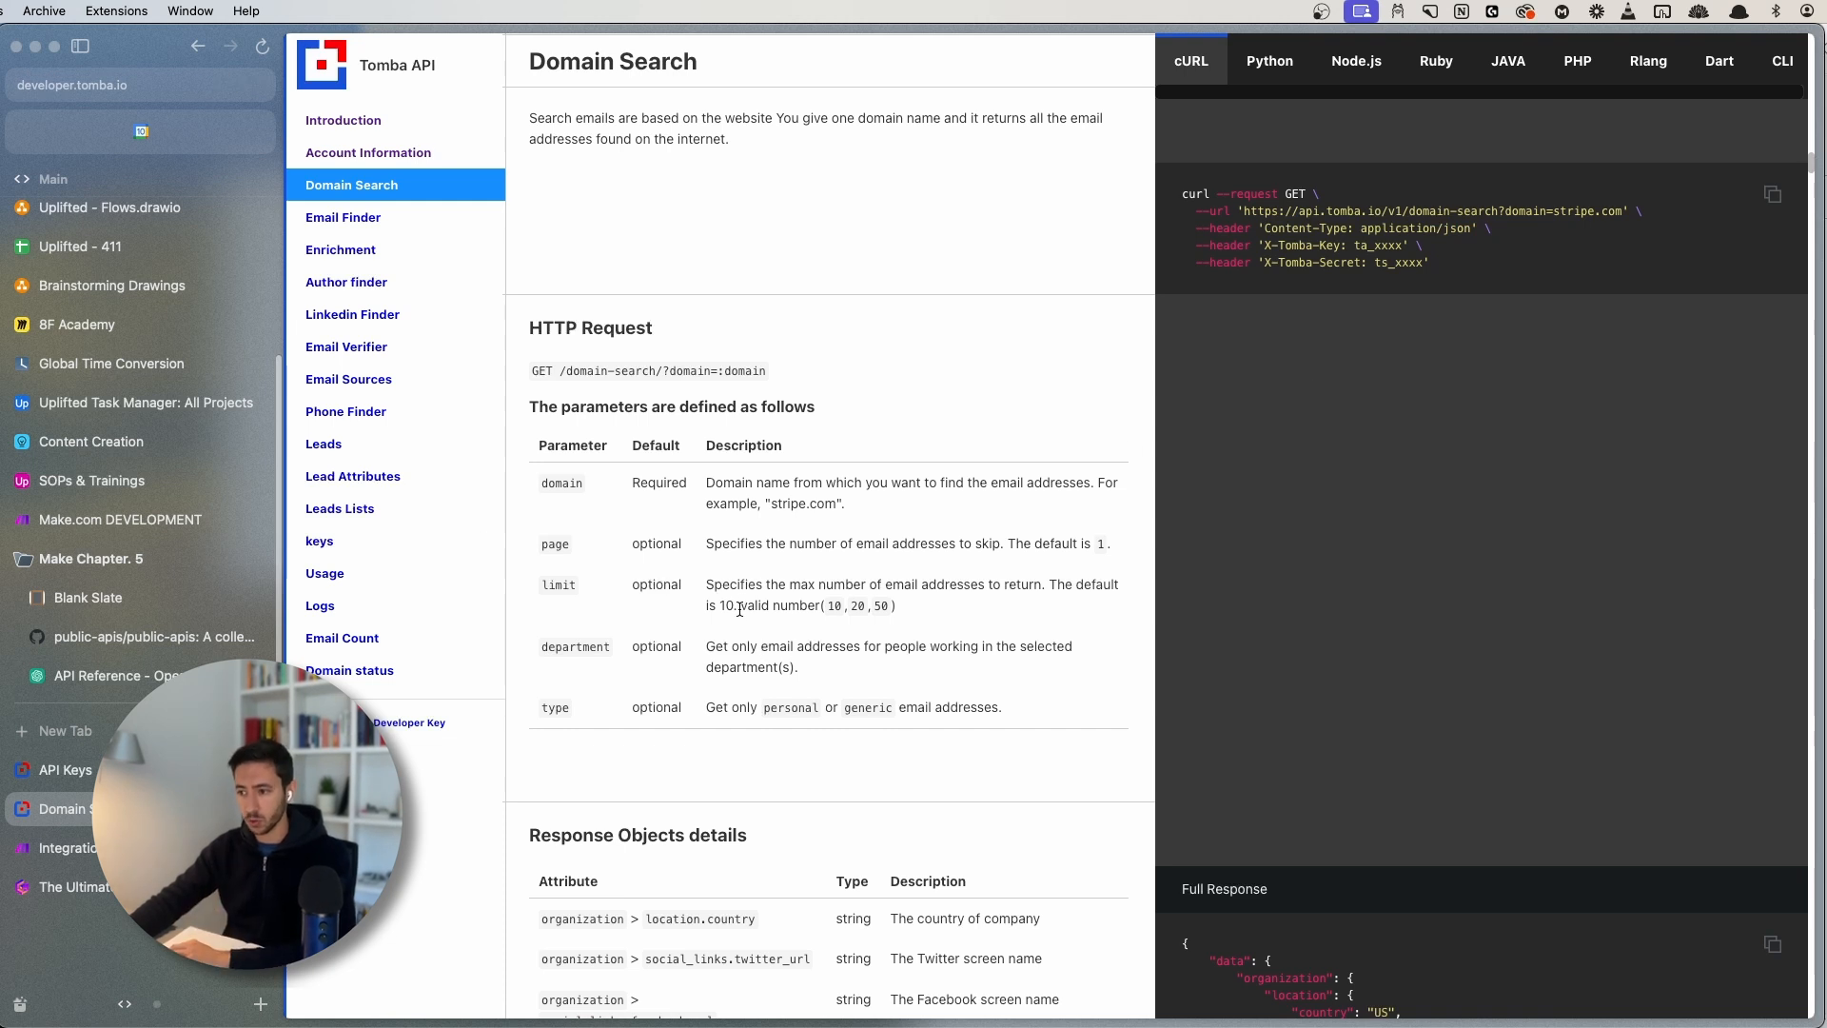
pyautogui.moveTo(742, 603); pyautogui.dragTo(887, 610)
pyautogui.click(886, 611)
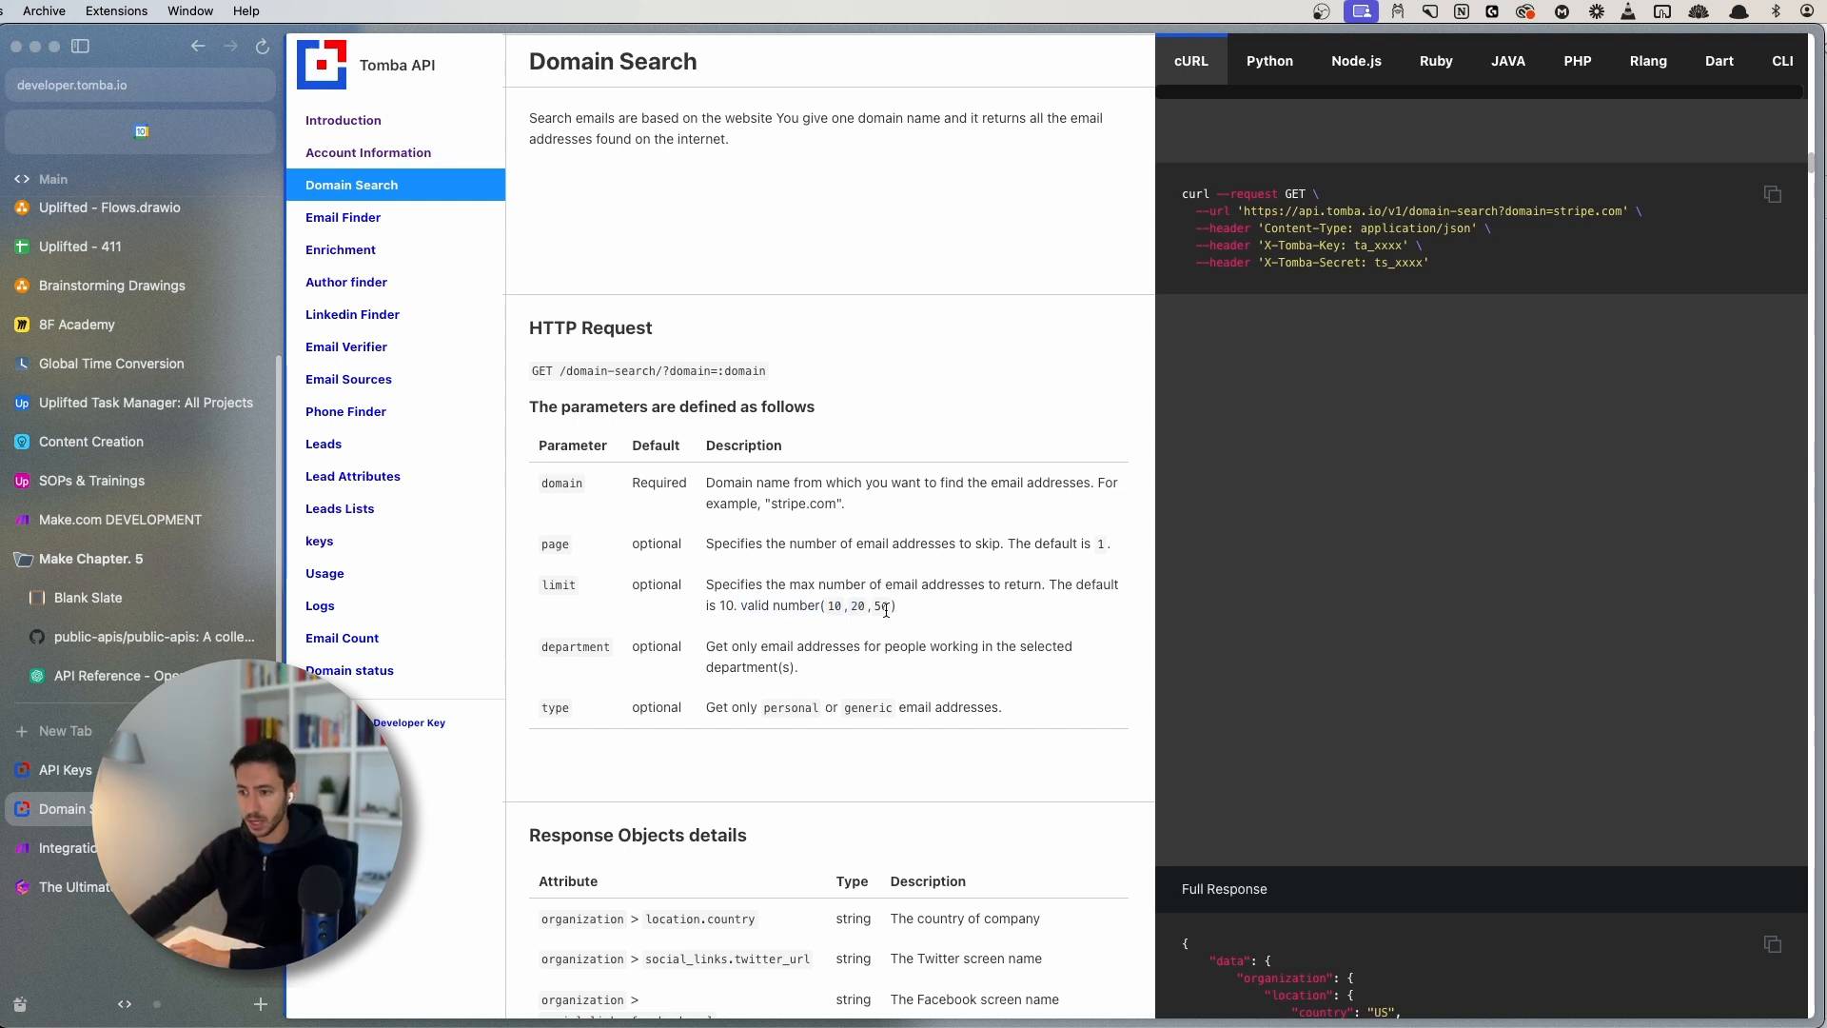
pyautogui.doubleClick(559, 585)
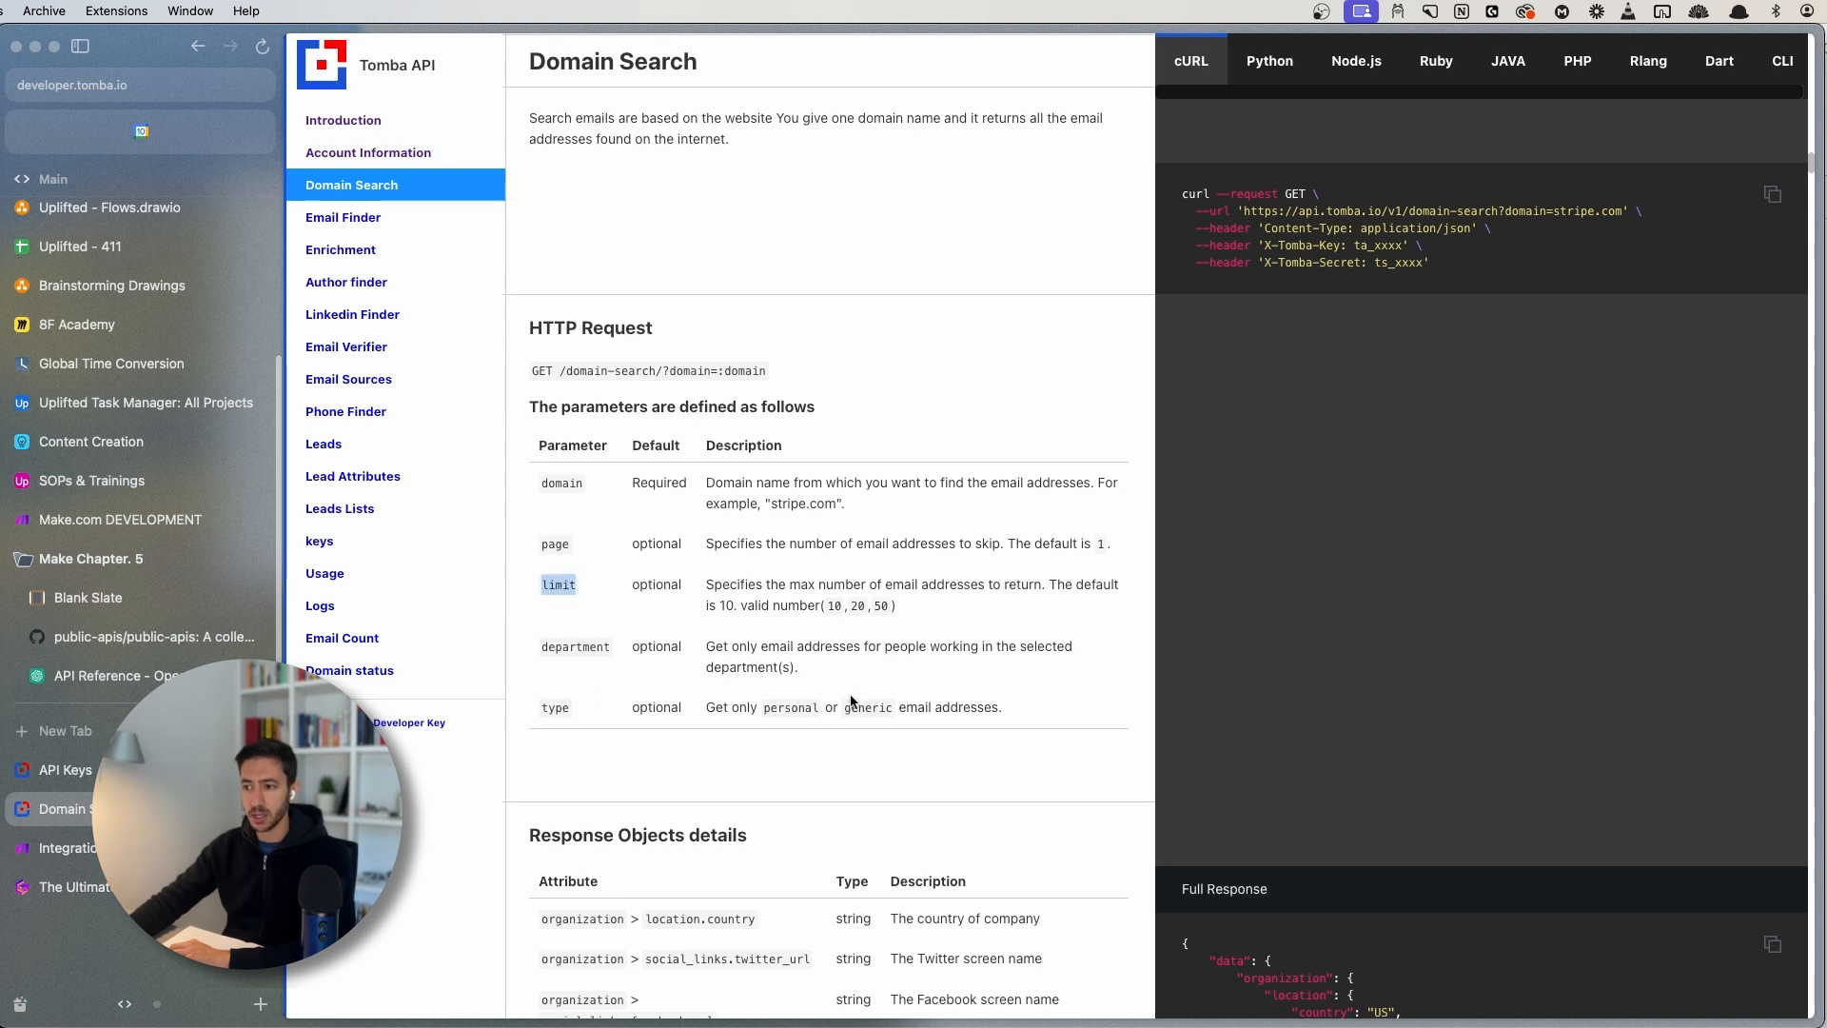
pyautogui.click(598, 600)
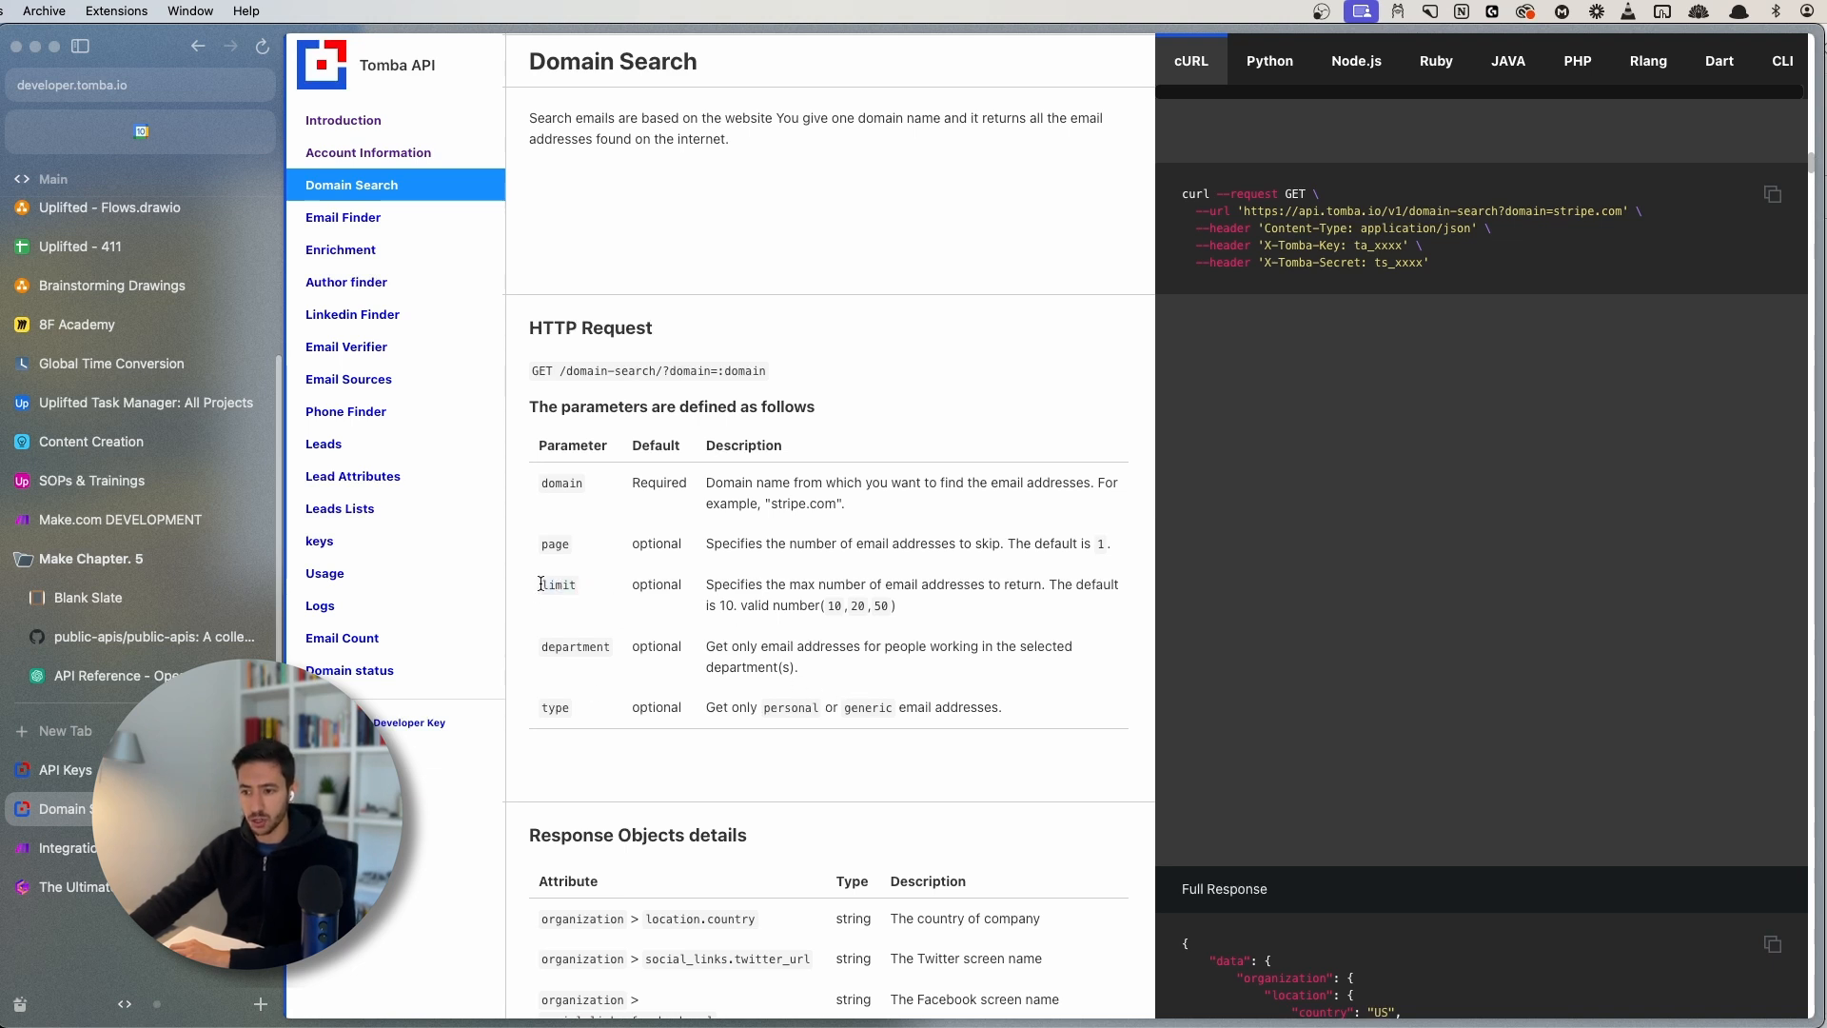
pyautogui.moveTo(540, 583); pyautogui.dragTo(577, 584)
pyautogui.moveTo(719, 583); pyautogui.dragTo(1029, 584)
pyautogui.click(1050, 591)
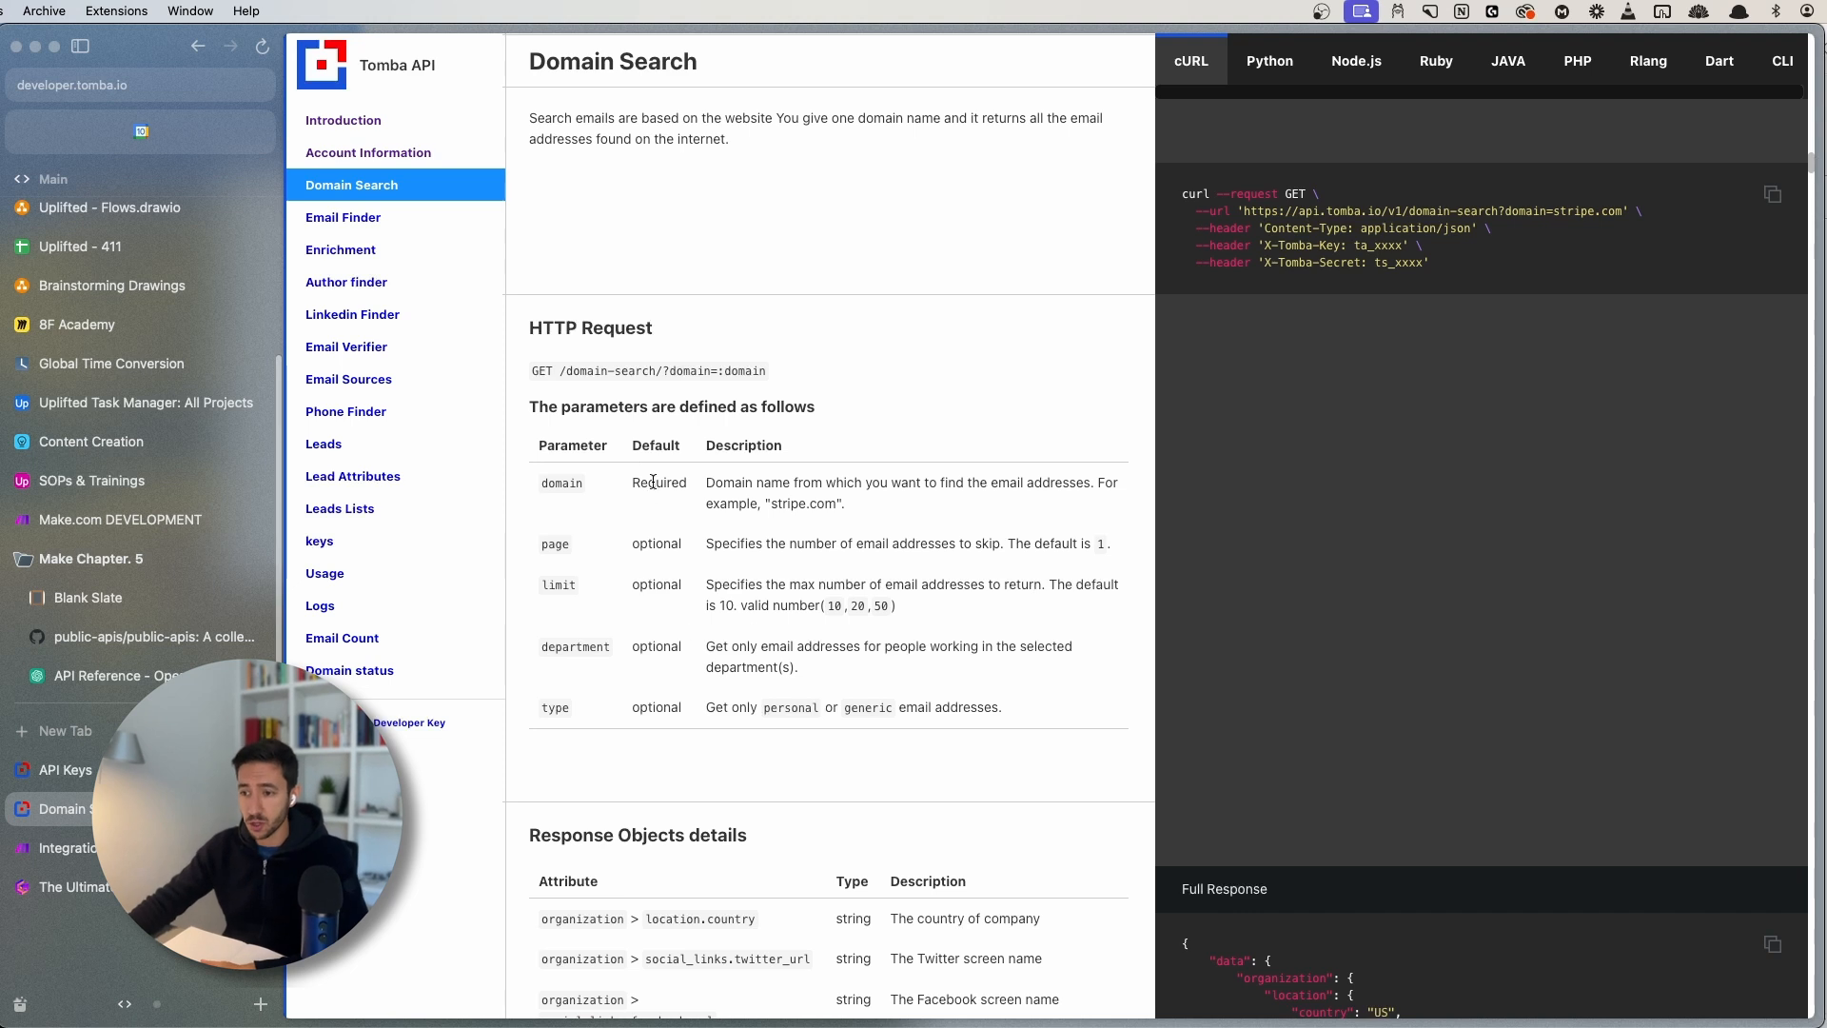
# - Confirm that domain is Required and limit is optional, then go back to the Make module
pyautogui.moveTo(632, 483); pyautogui.dragTo(691, 478)
pyautogui.click(685, 475)
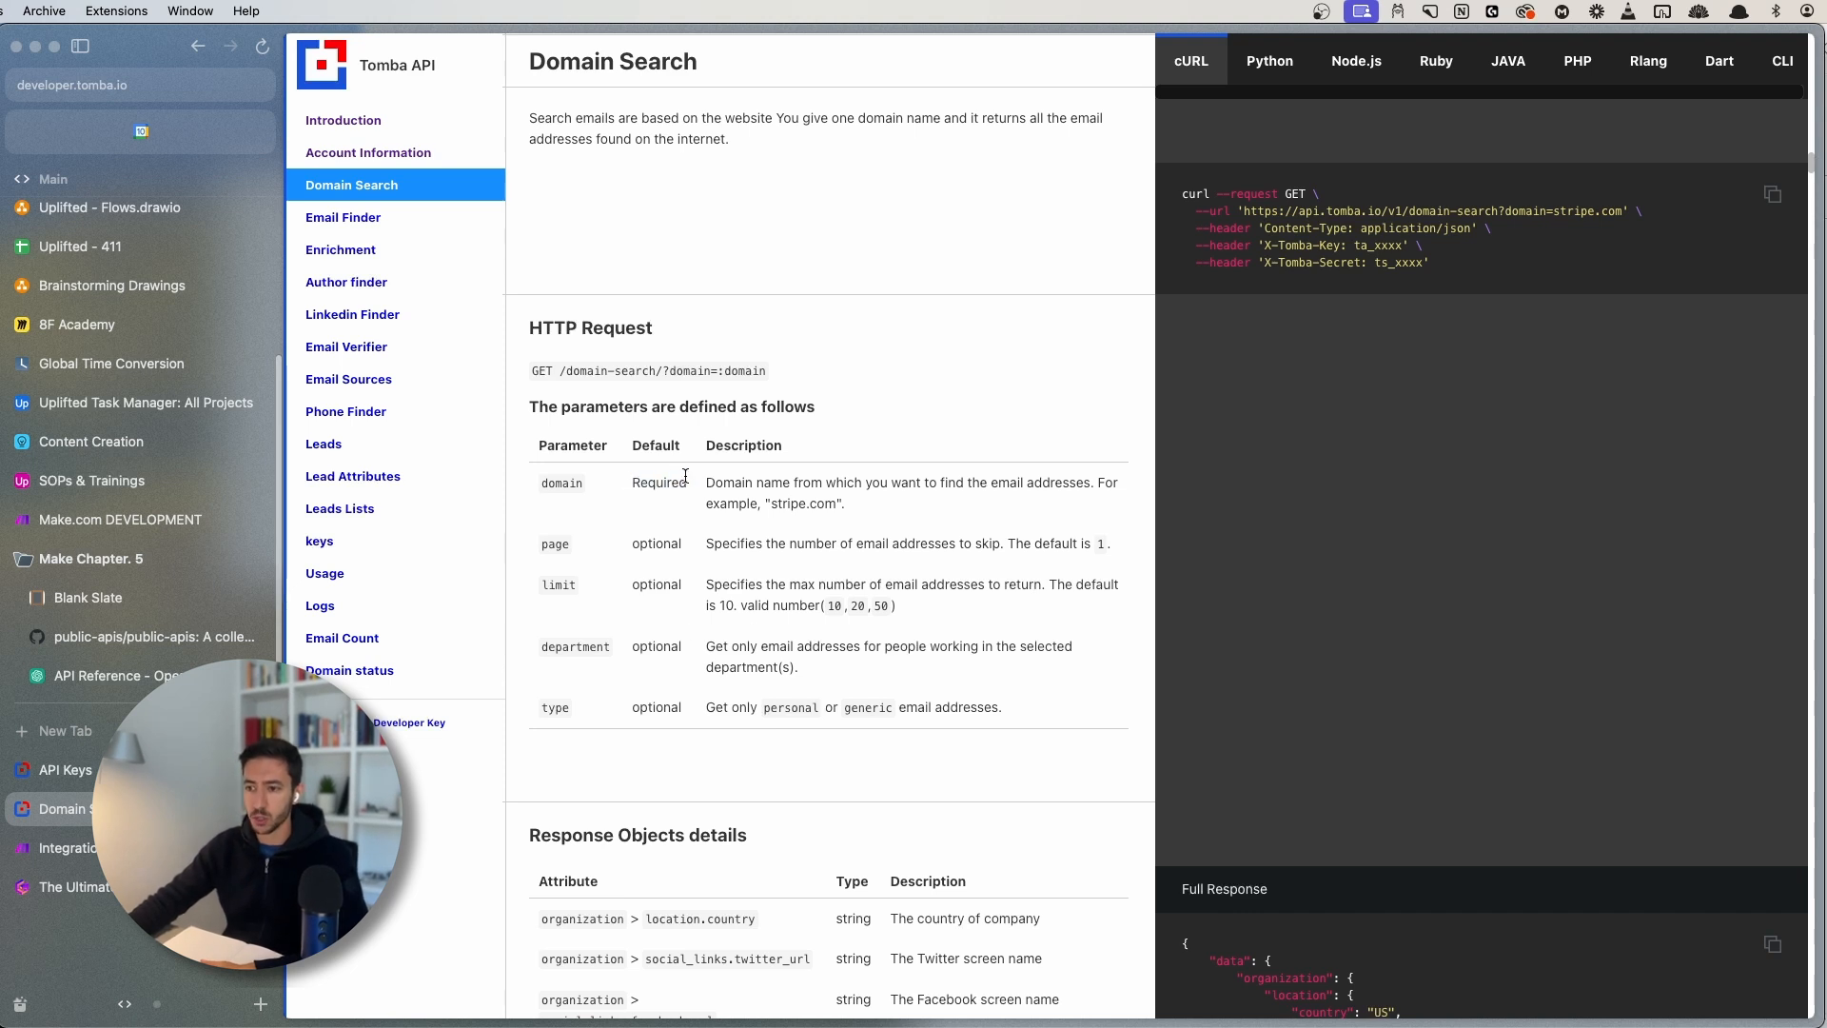
pyautogui.doubleClick(673, 485)
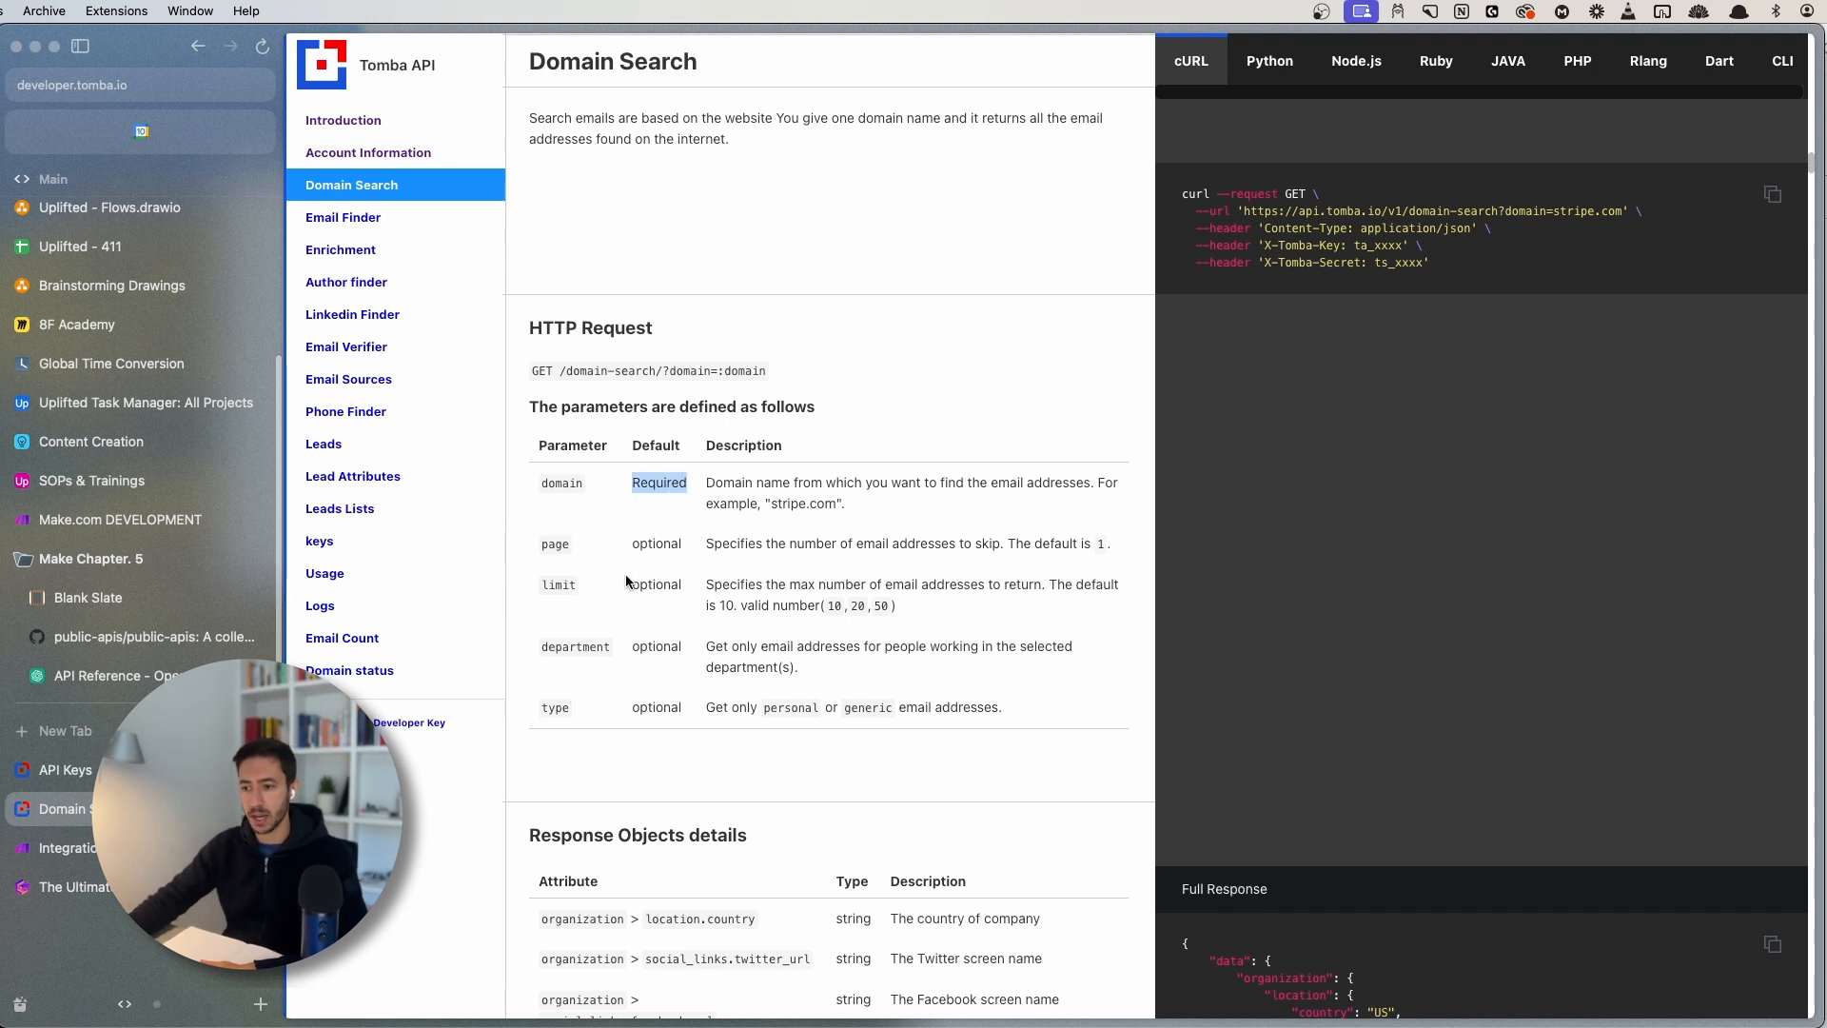
pyautogui.moveTo(631, 583); pyautogui.dragTo(696, 588)
pyautogui.click(654, 597)
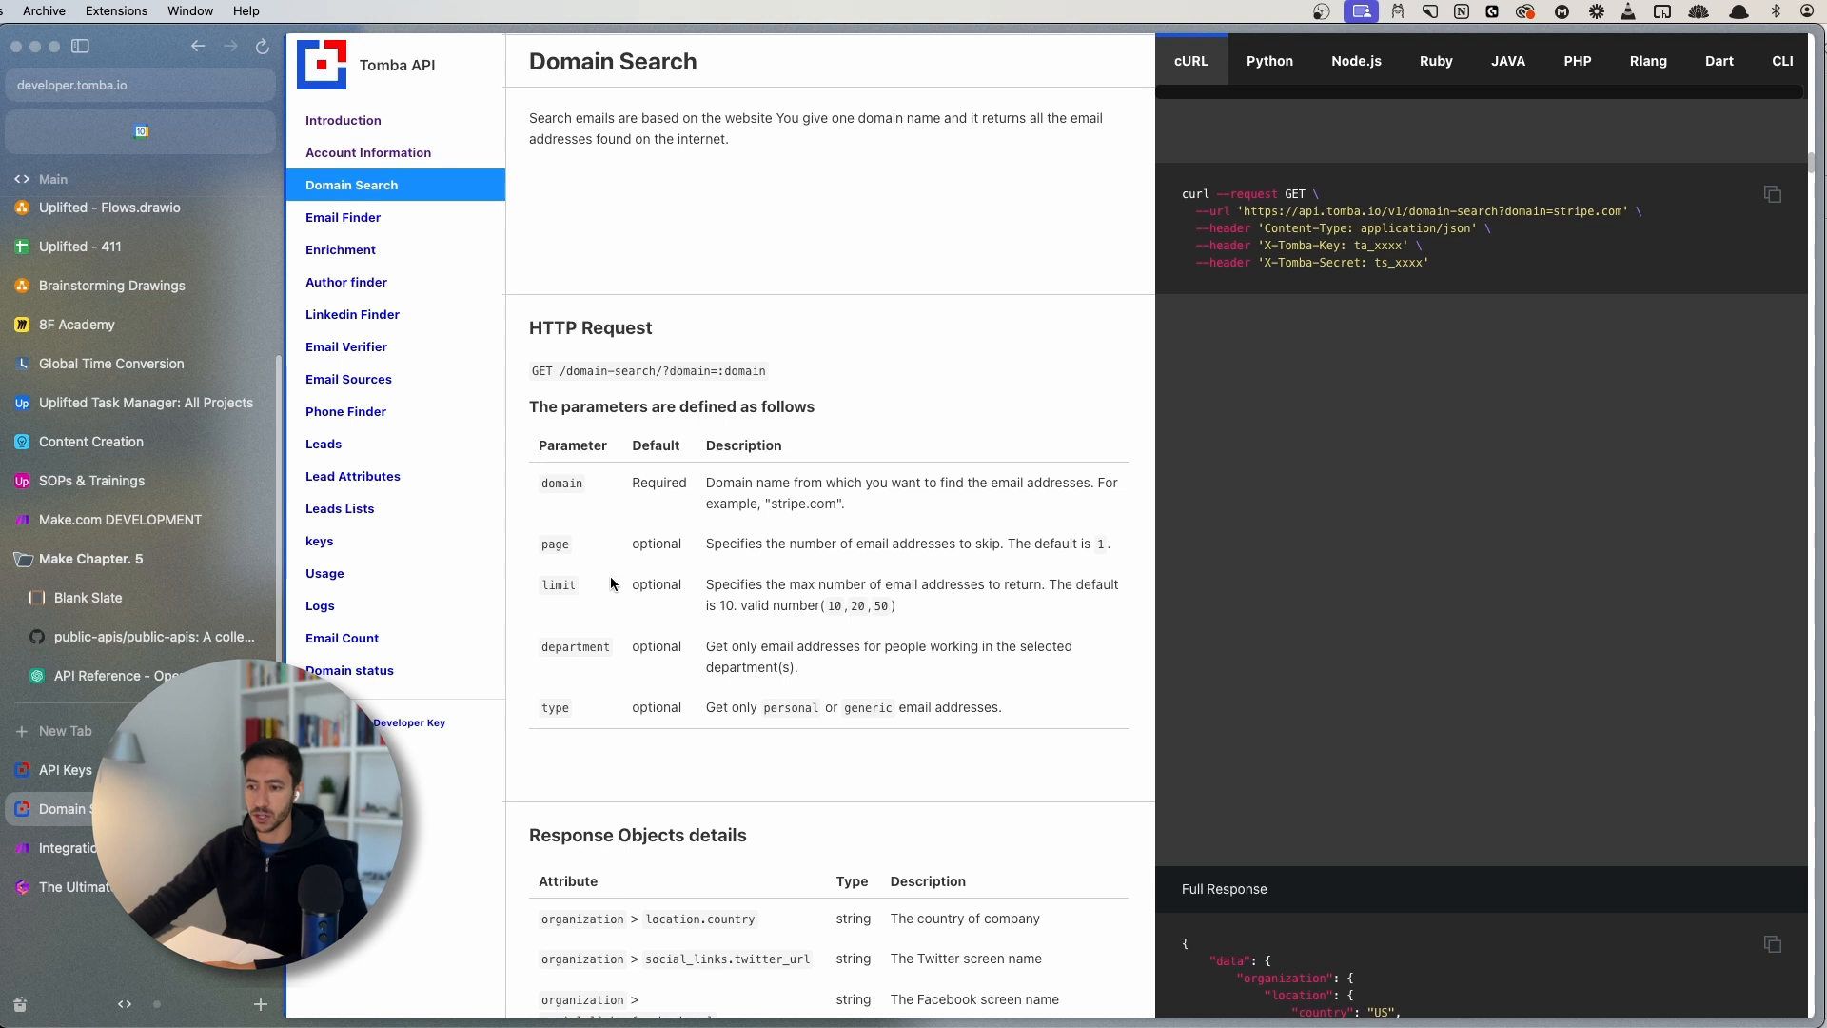
pyautogui.click(66, 846)
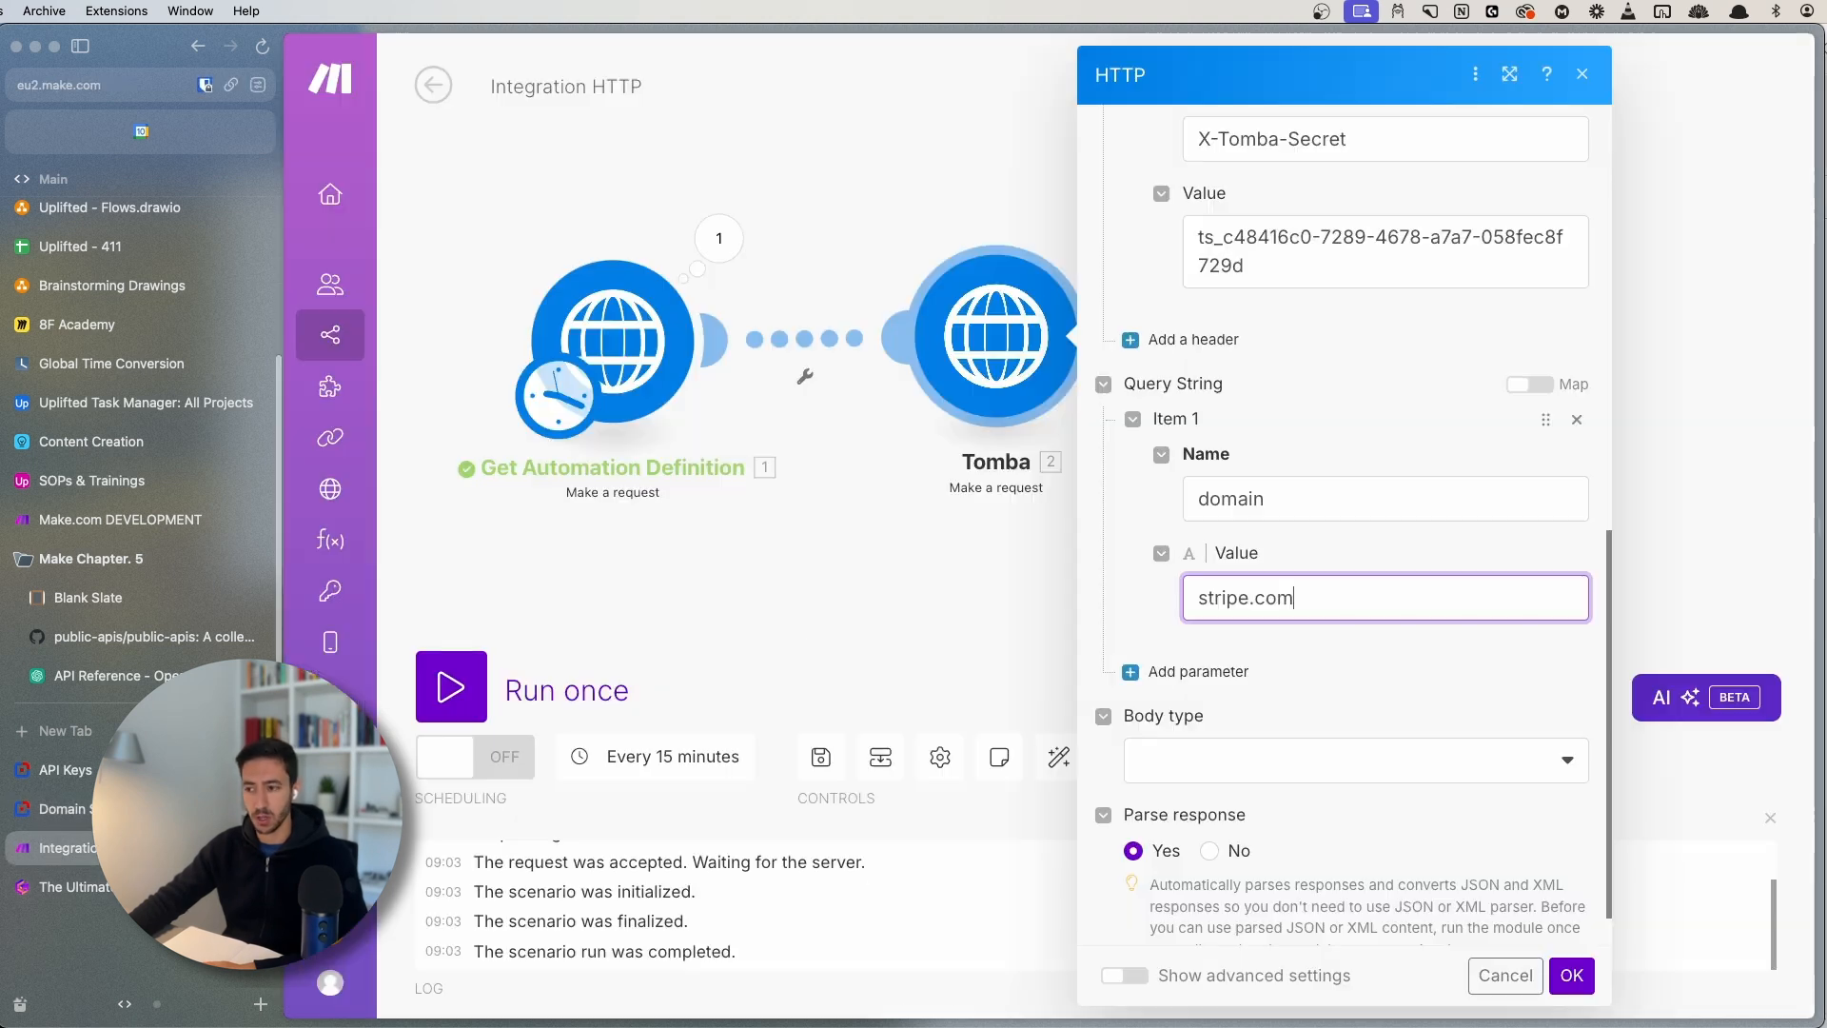
# - Add a second query-string parameter named limit with value 2
pyautogui.click(1224, 672)
pyautogui.scroll(-3, 1227, 618)
pyautogui.click(1282, 440)
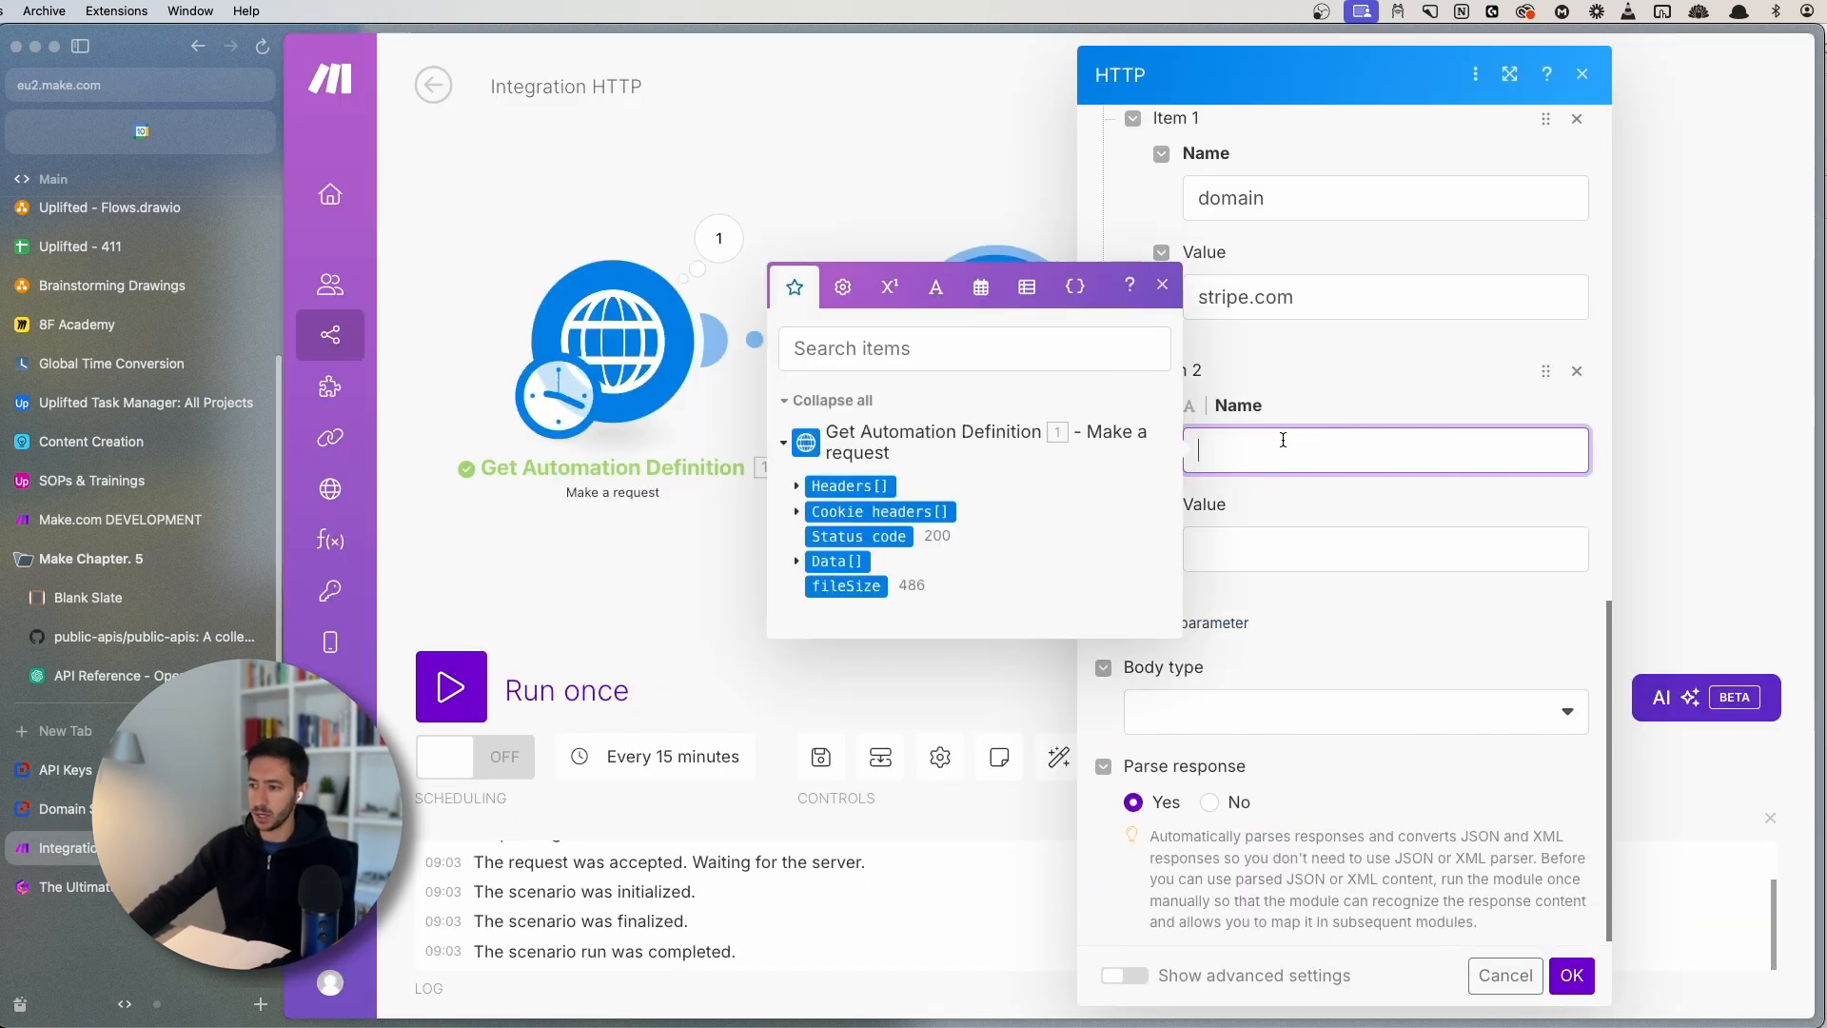
pyautogui.write('limit')
pyautogui.click(1244, 555)
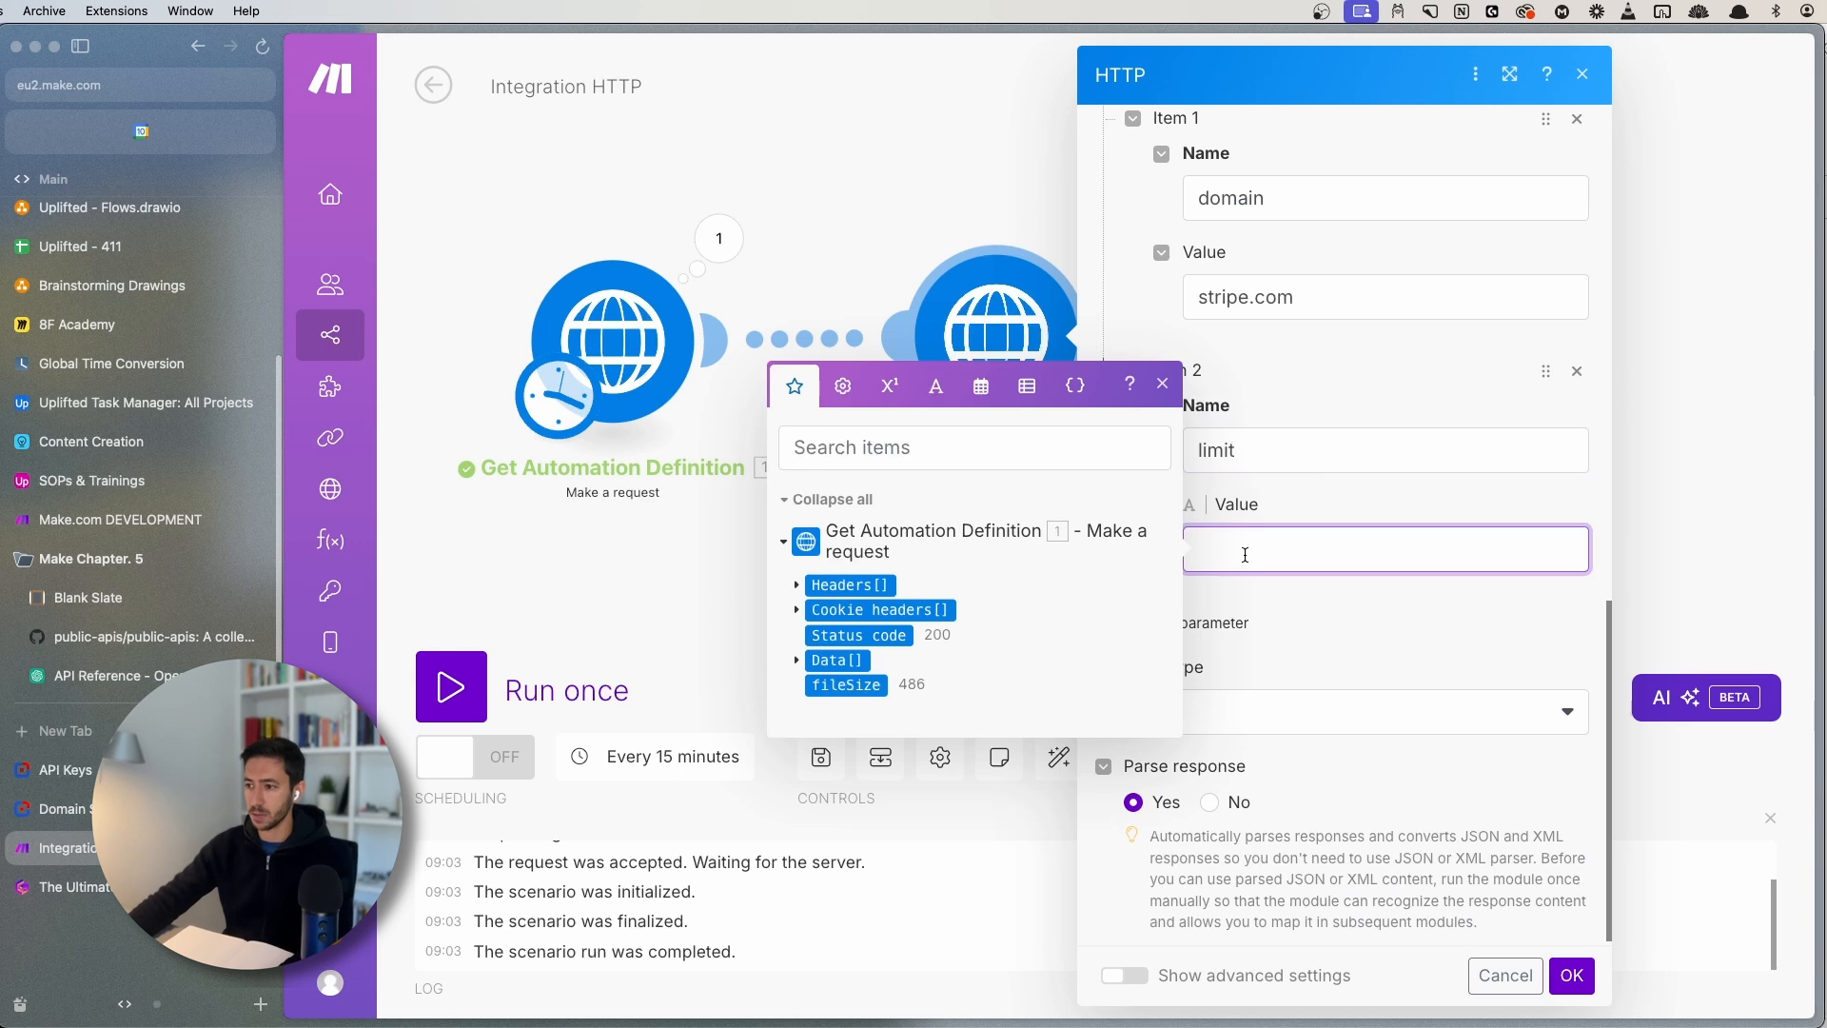
pyautogui.write('2')
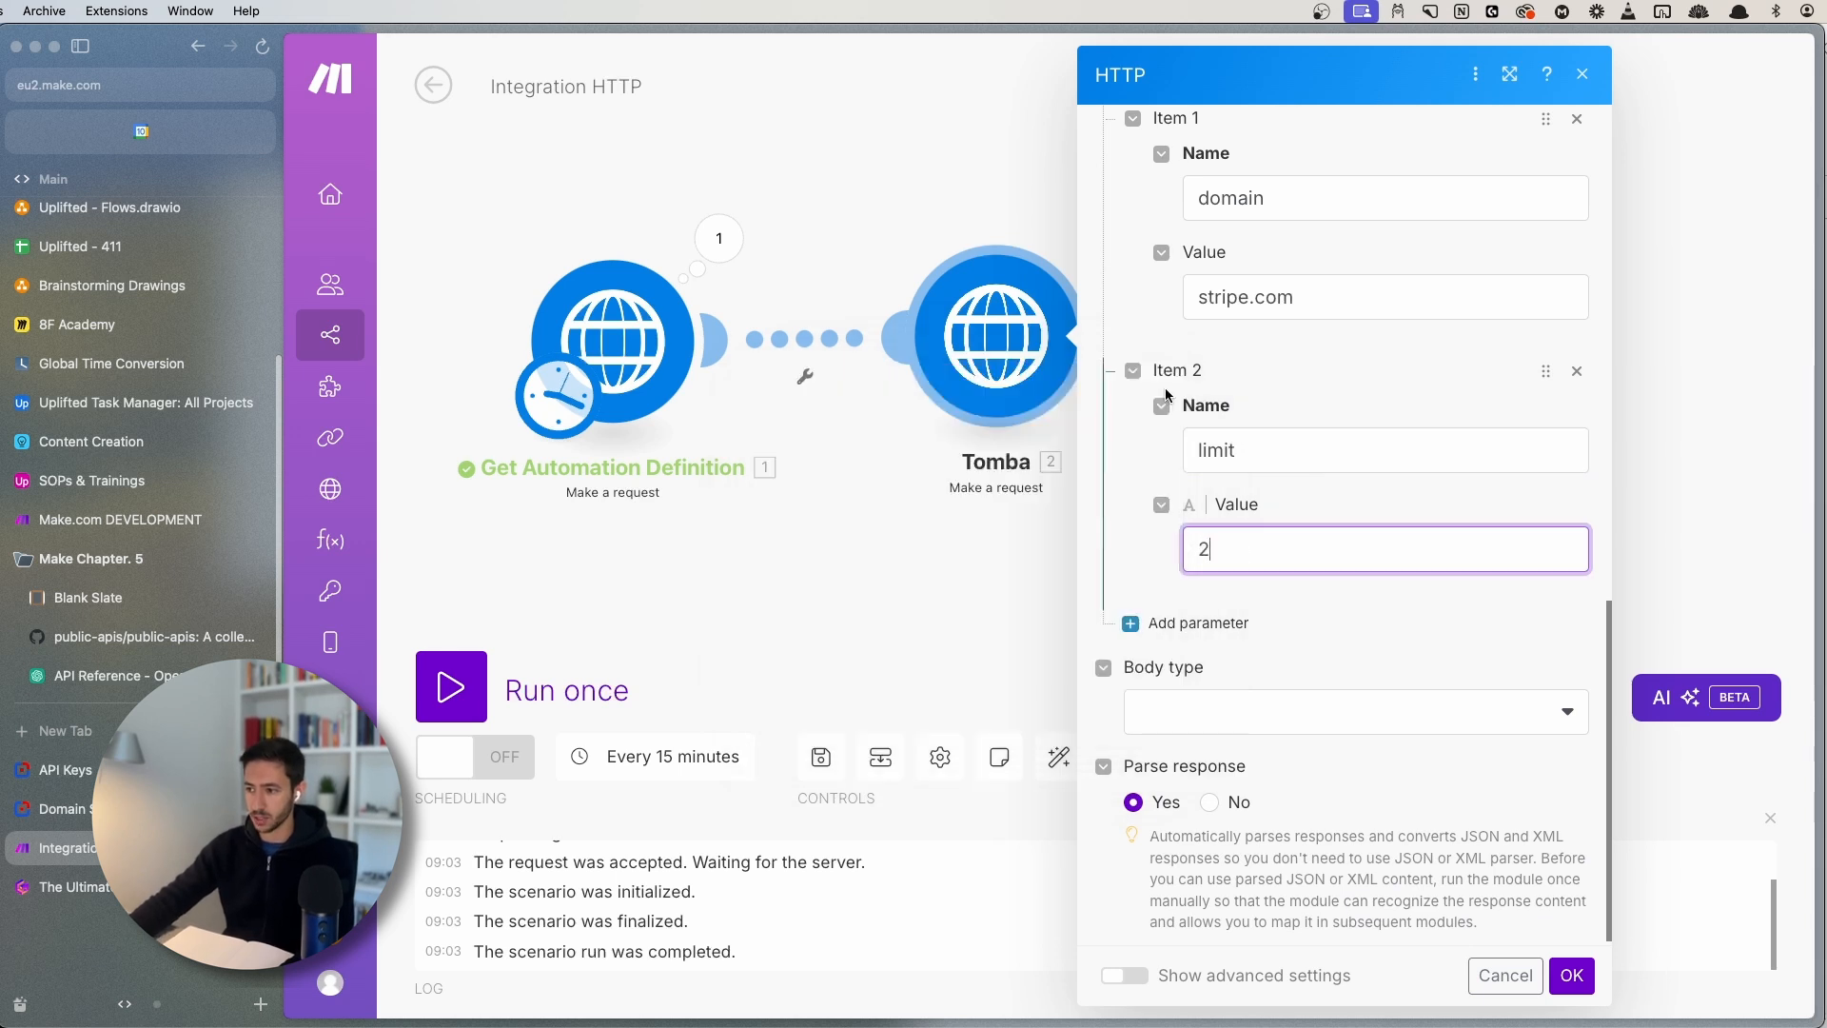
pyautogui.scroll(2, 1225, 637)
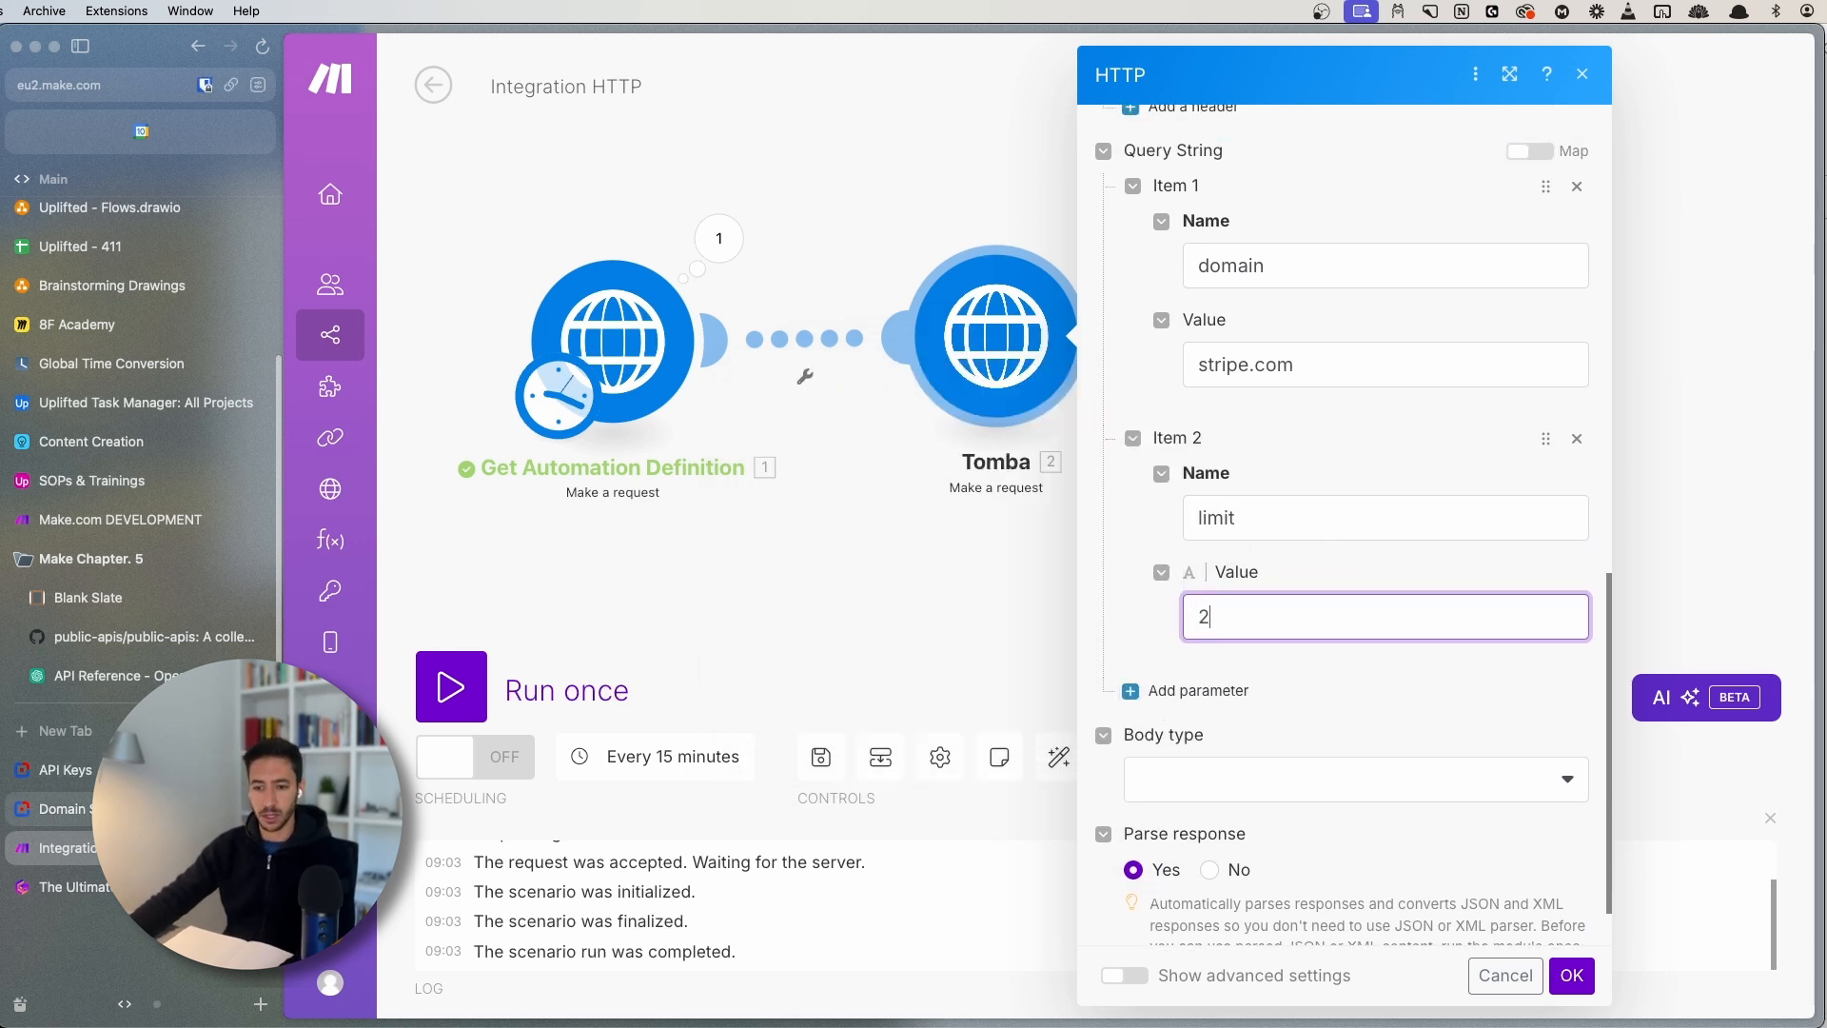
# - Recheck the Domain Search docs, then return to the Tomba HTTP request in Make
pyautogui.click(181, 809)
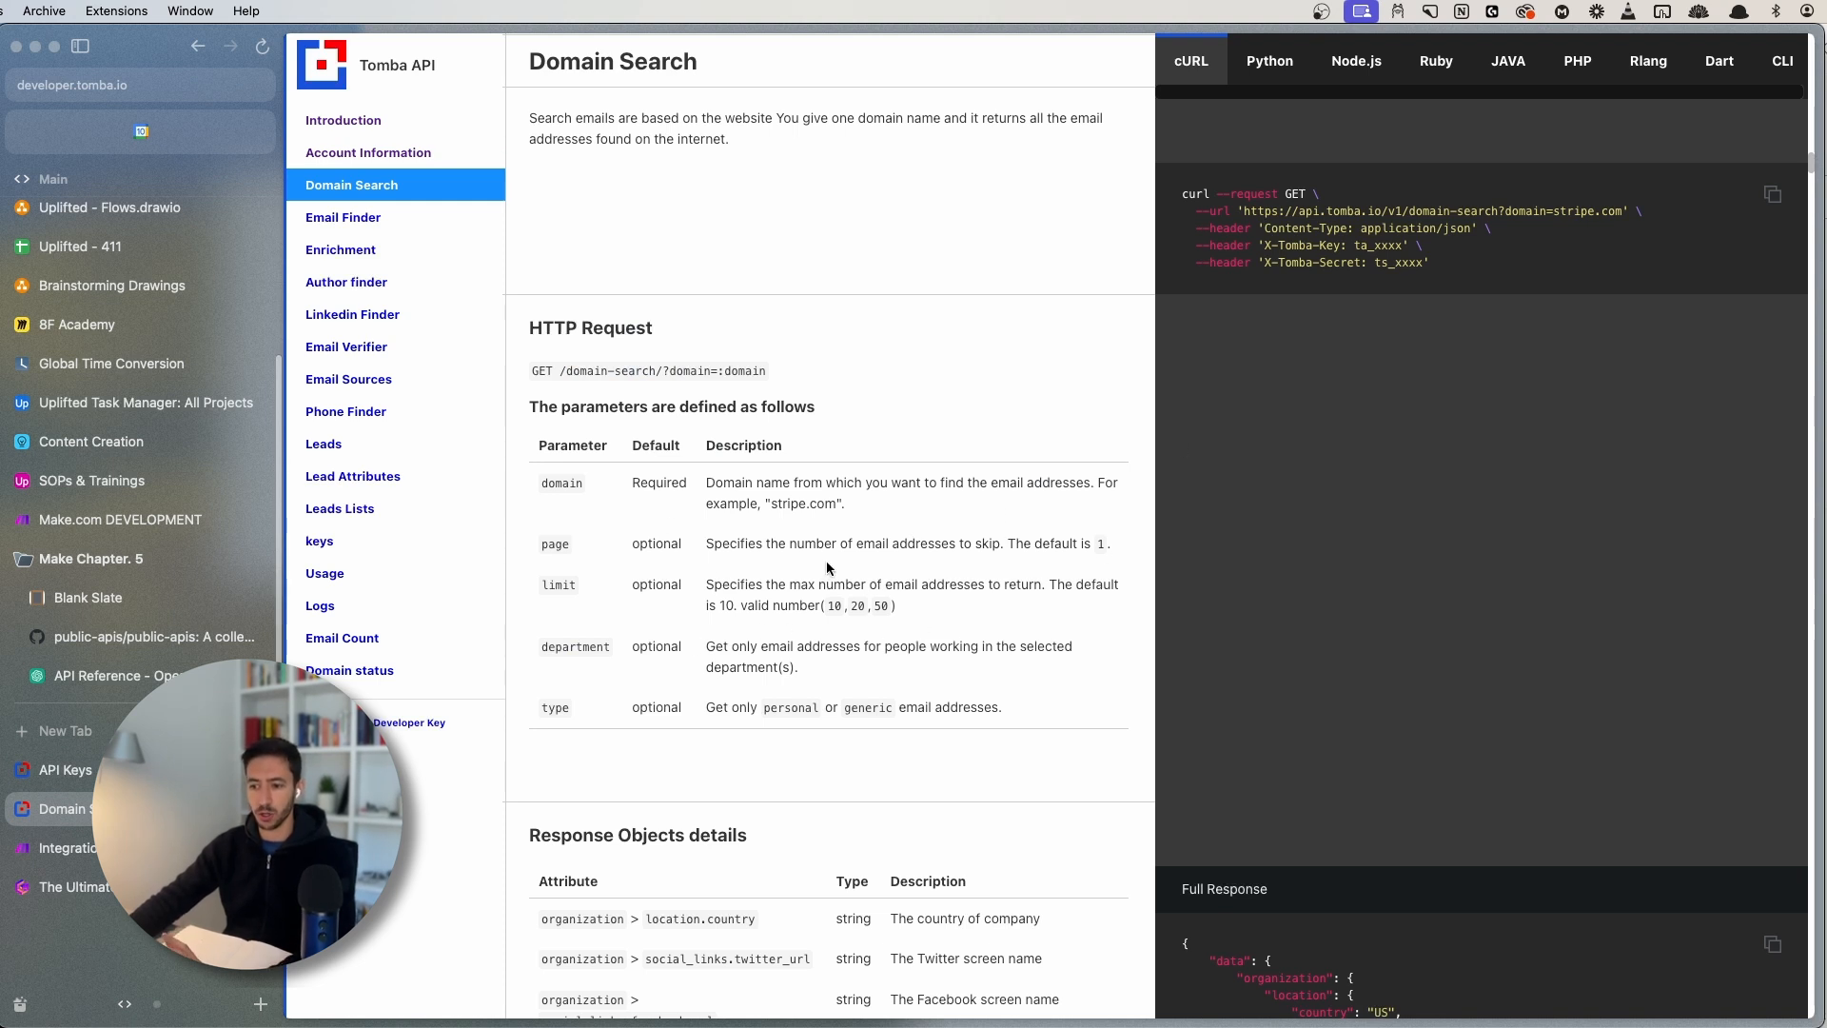
pyautogui.click(67, 848)
pyautogui.scroll(10, 1271, 651)
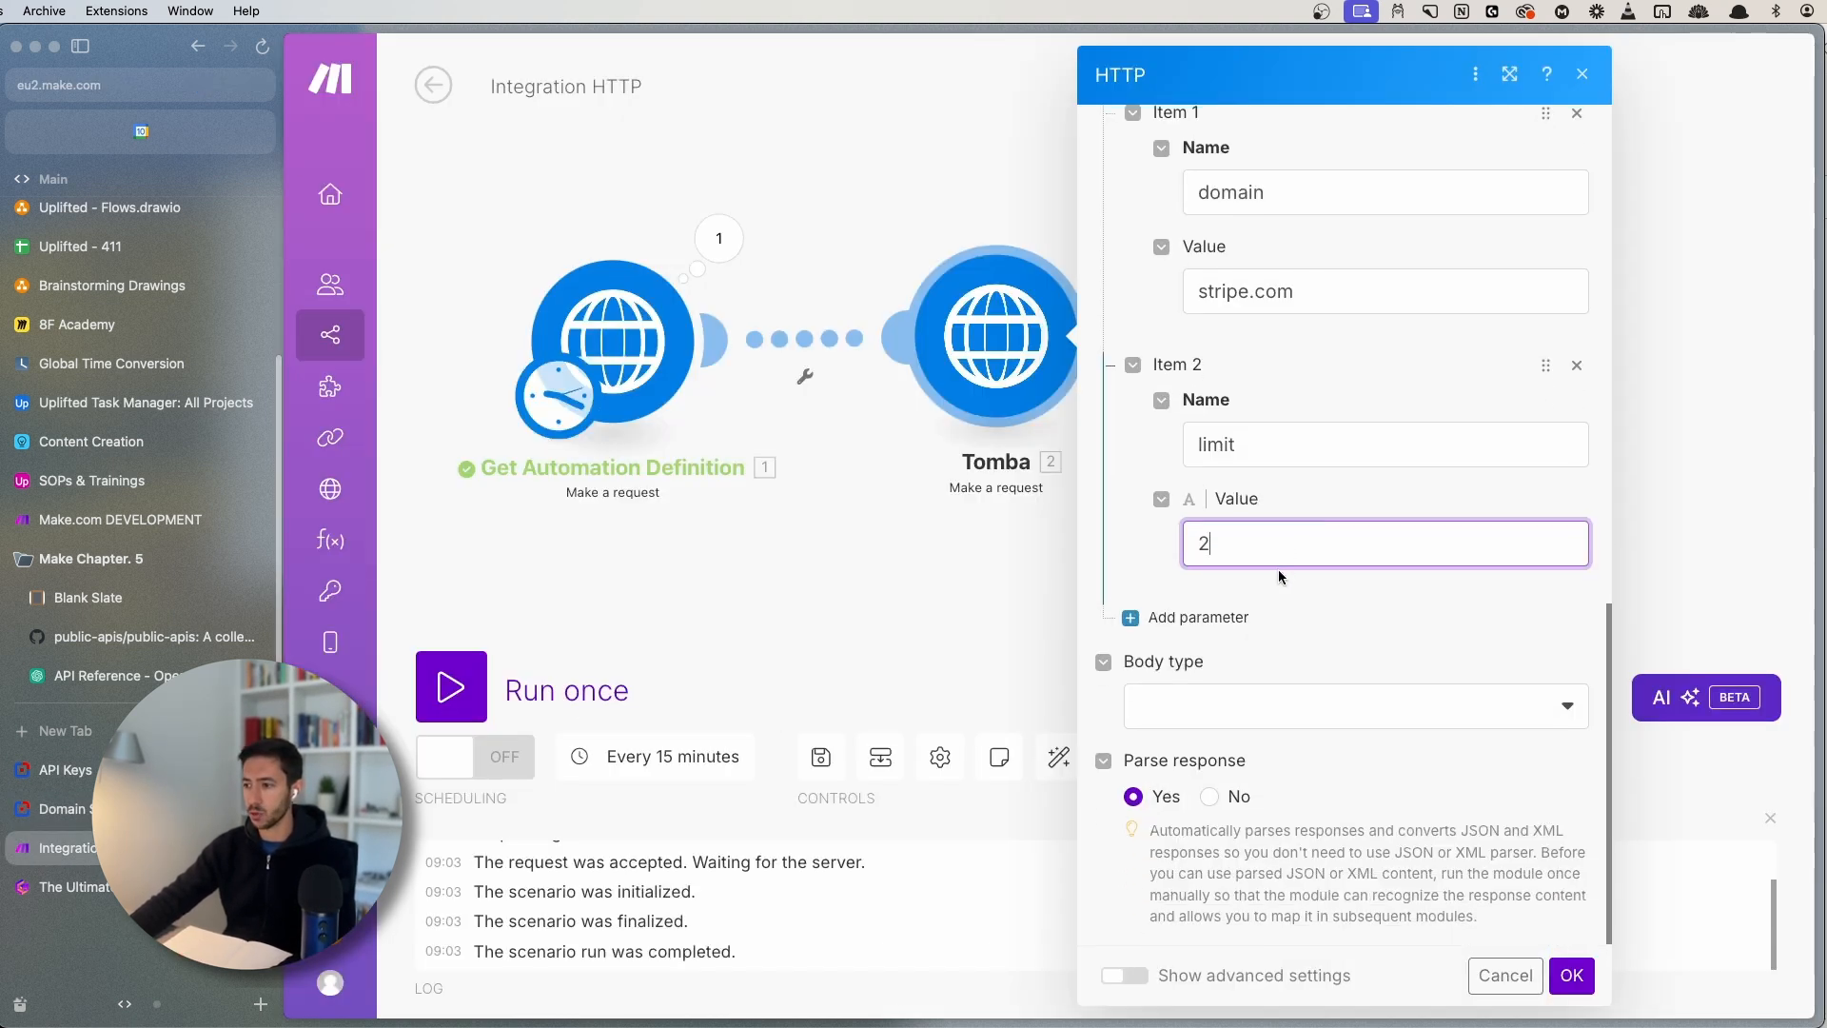
pyautogui.scroll(-10, 1309, 578)
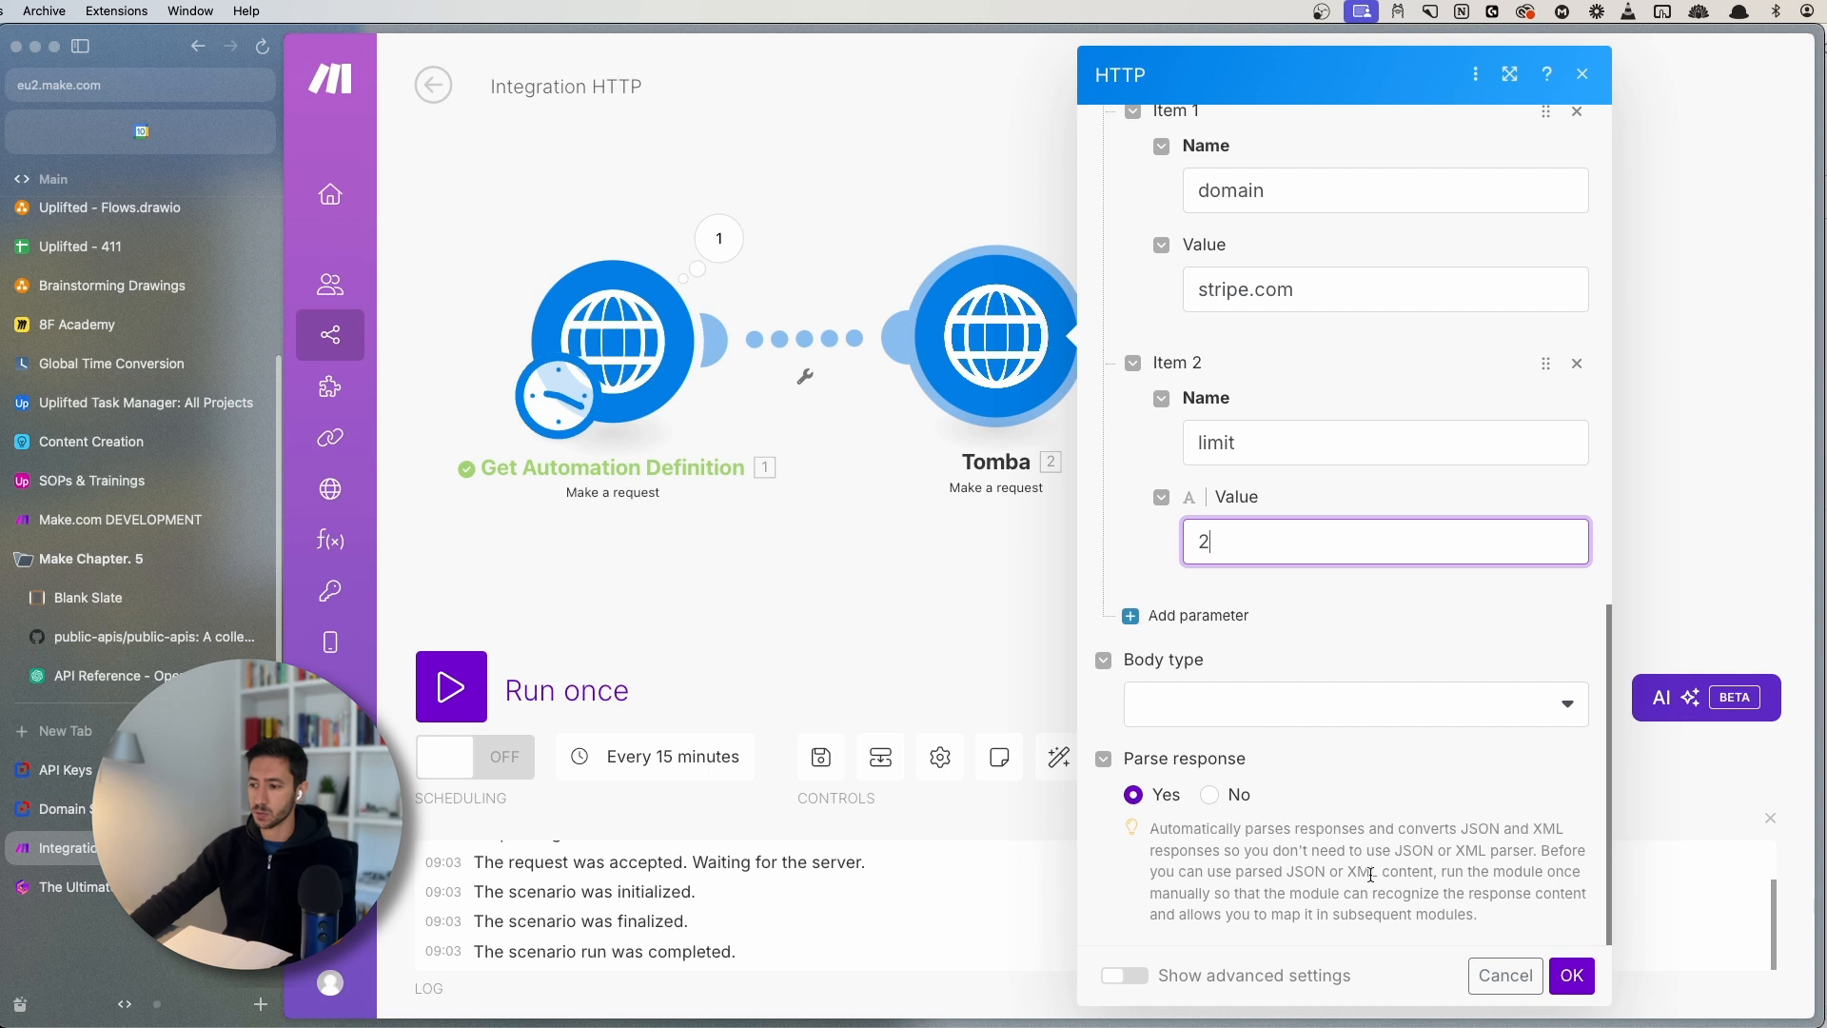
# - Save the Tomba request settings and run only the Tomba module
pyautogui.click(1571, 974)
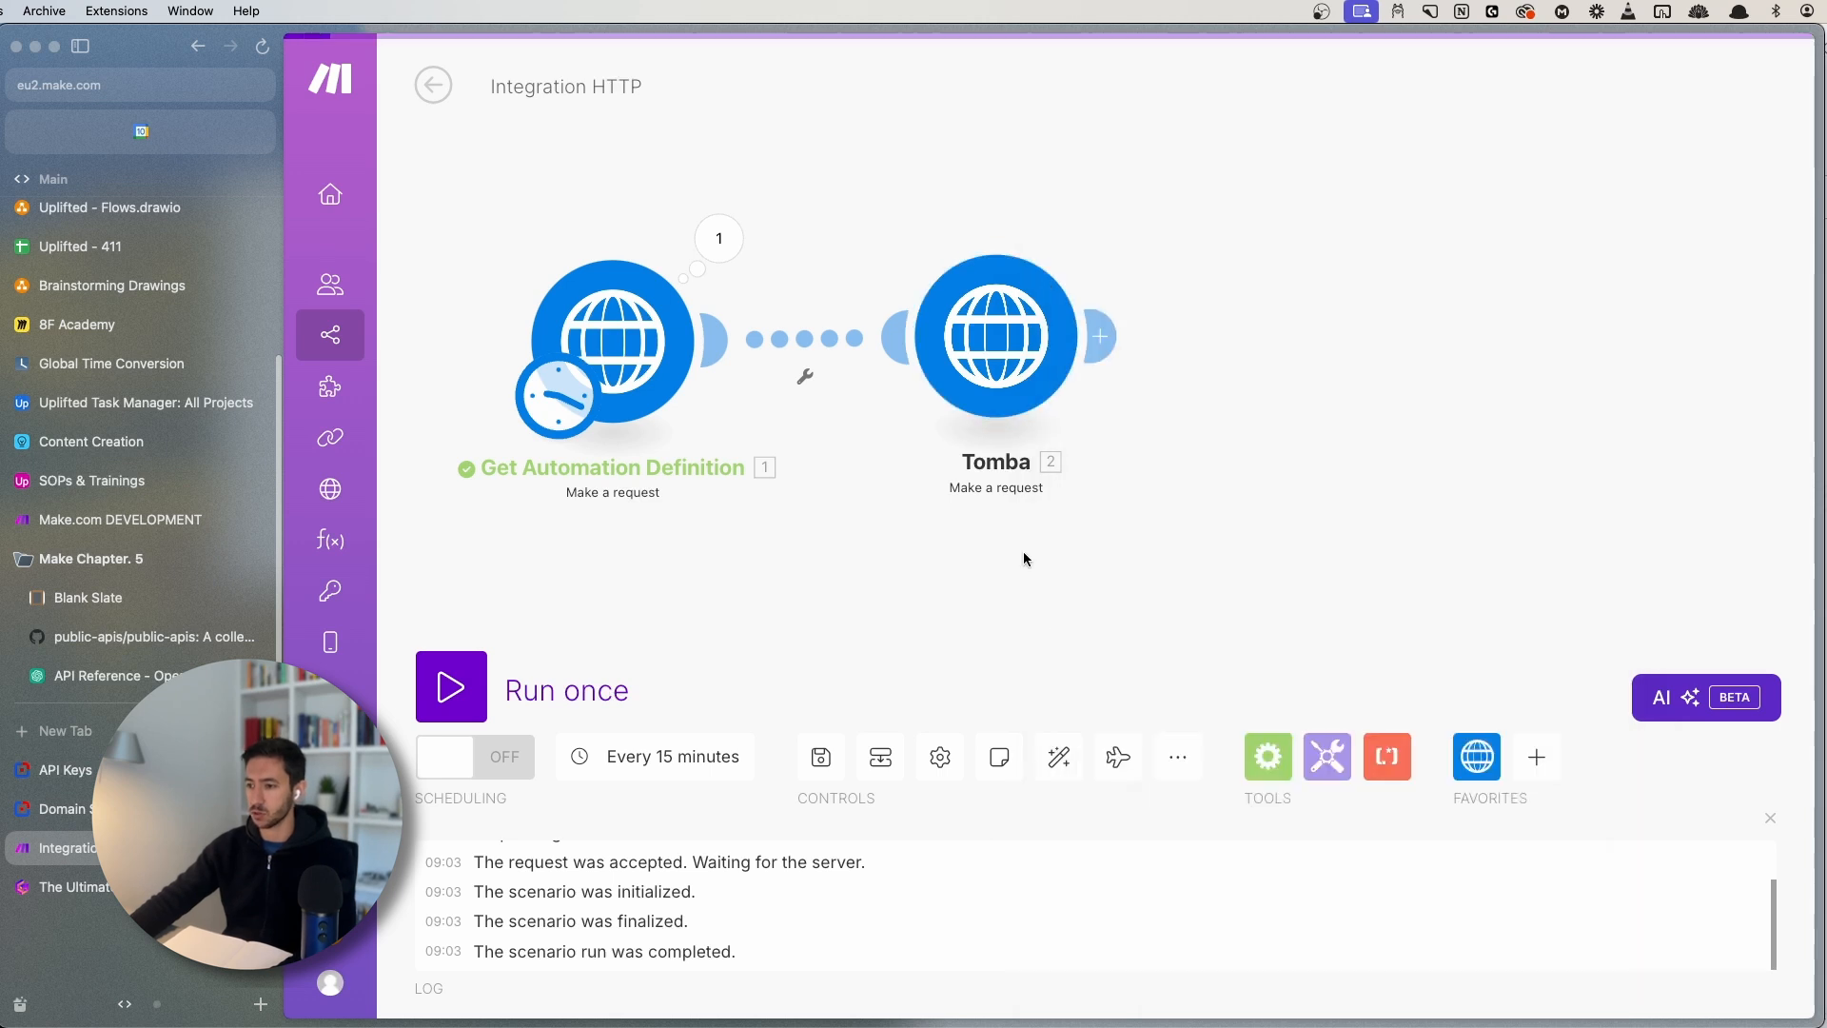
pyautogui.rightClick(866, 394)
pyautogui.click(938, 436)
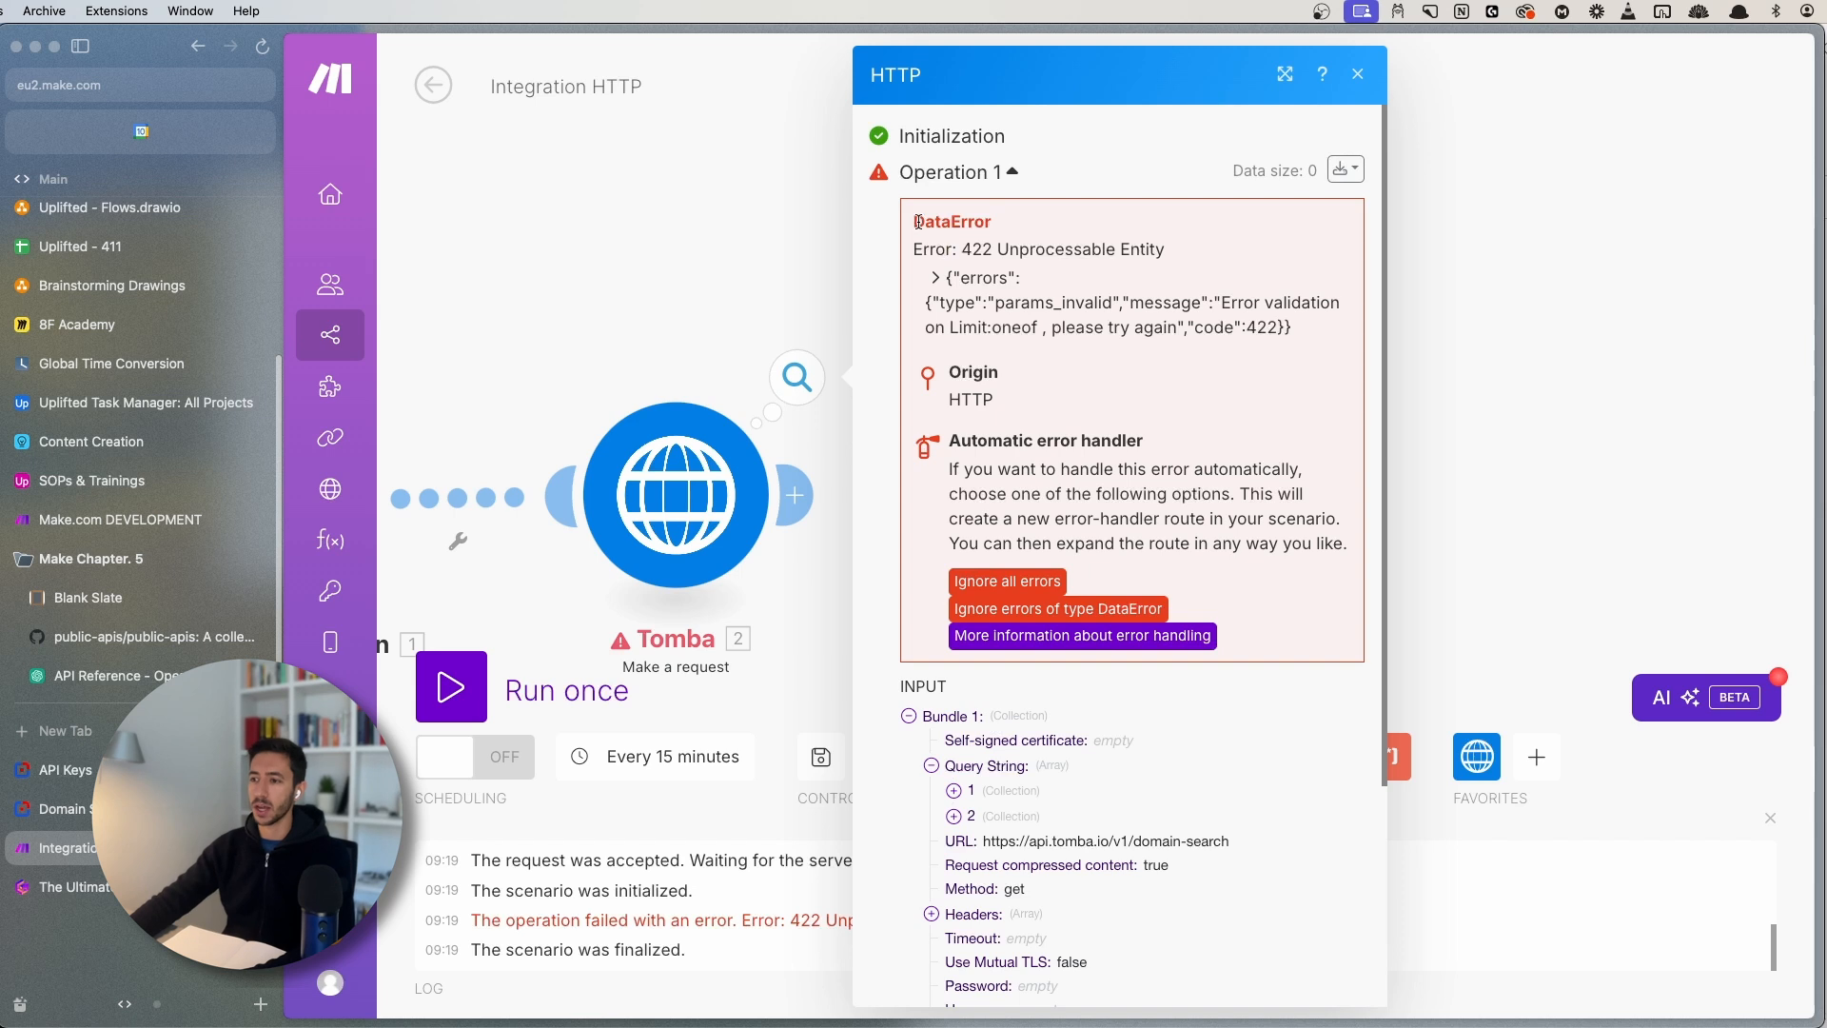
# - Review the 422 DataError rejecting the limit value, then reopen the Tomba module's settings
pyautogui.doubleClick(918, 222)
pyautogui.click(922, 227)
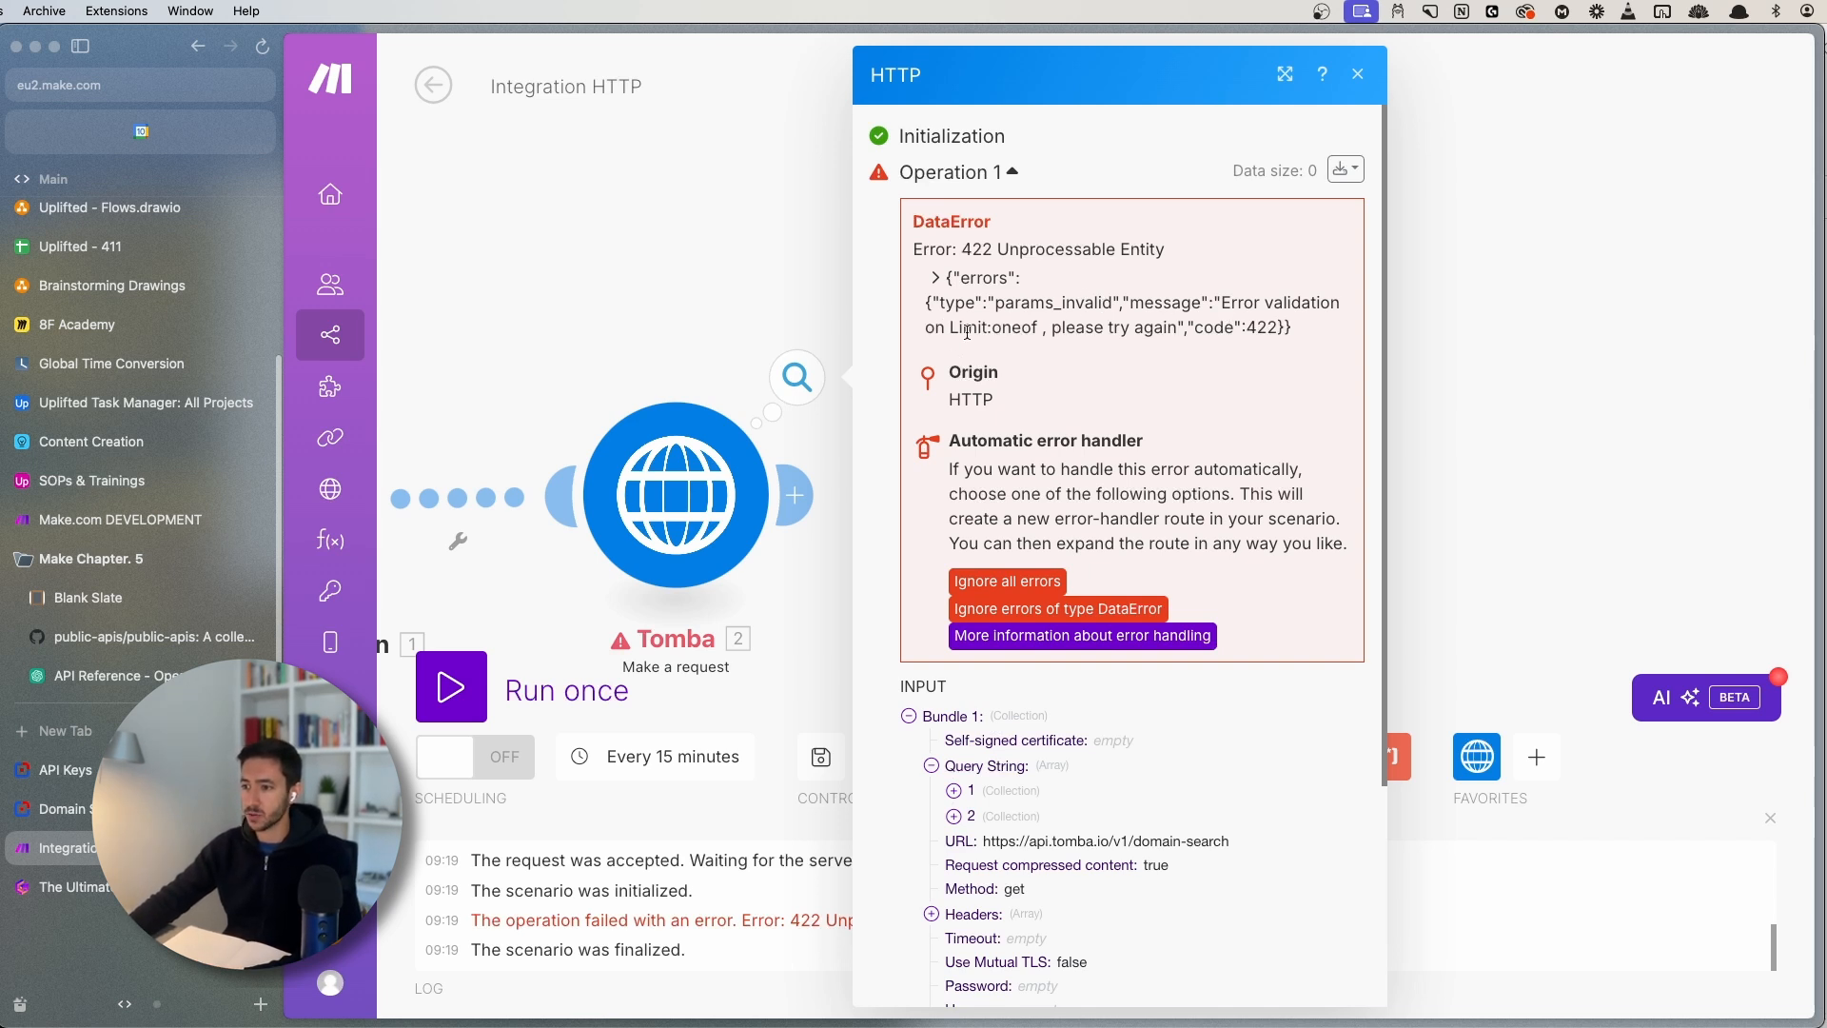
pyautogui.scroll(-3, 1047, 661)
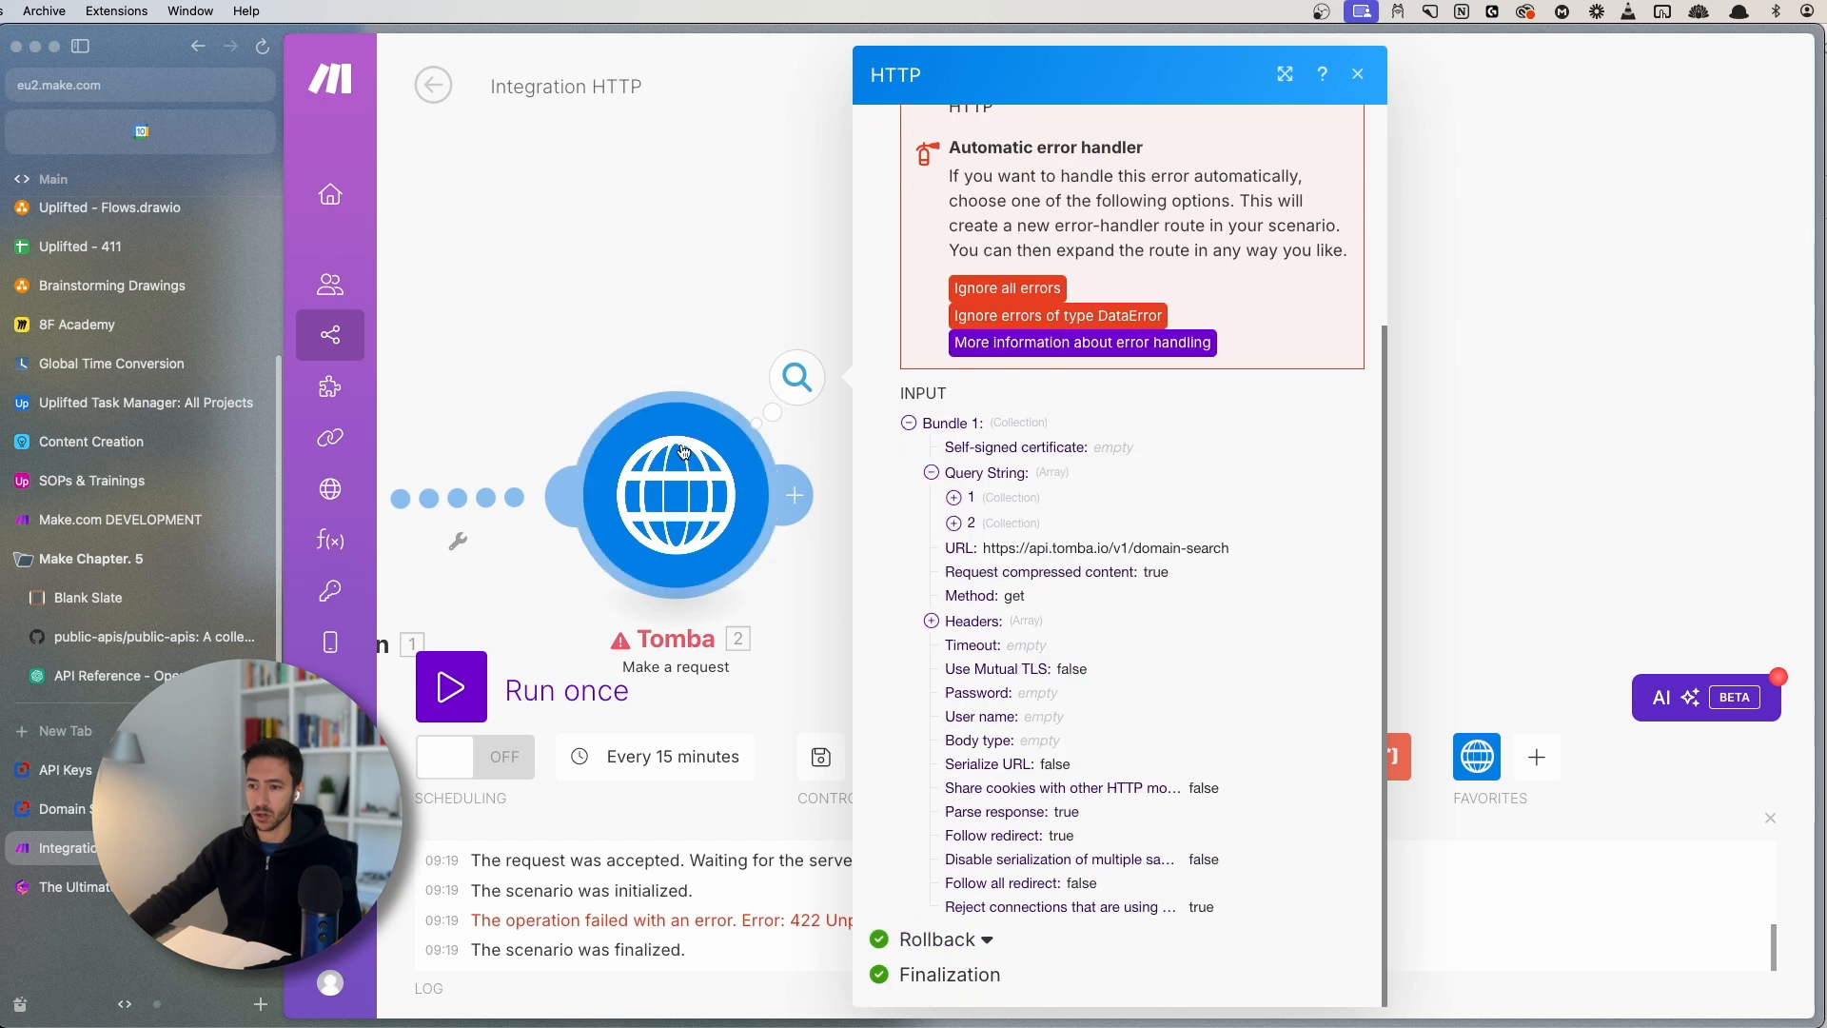
pyautogui.click(683, 454)
# - Confirm in the Domain Search docs that limit accepts only 10, 20 or 50, then return to Make
pyautogui.scroll(-5, 1019, 653)
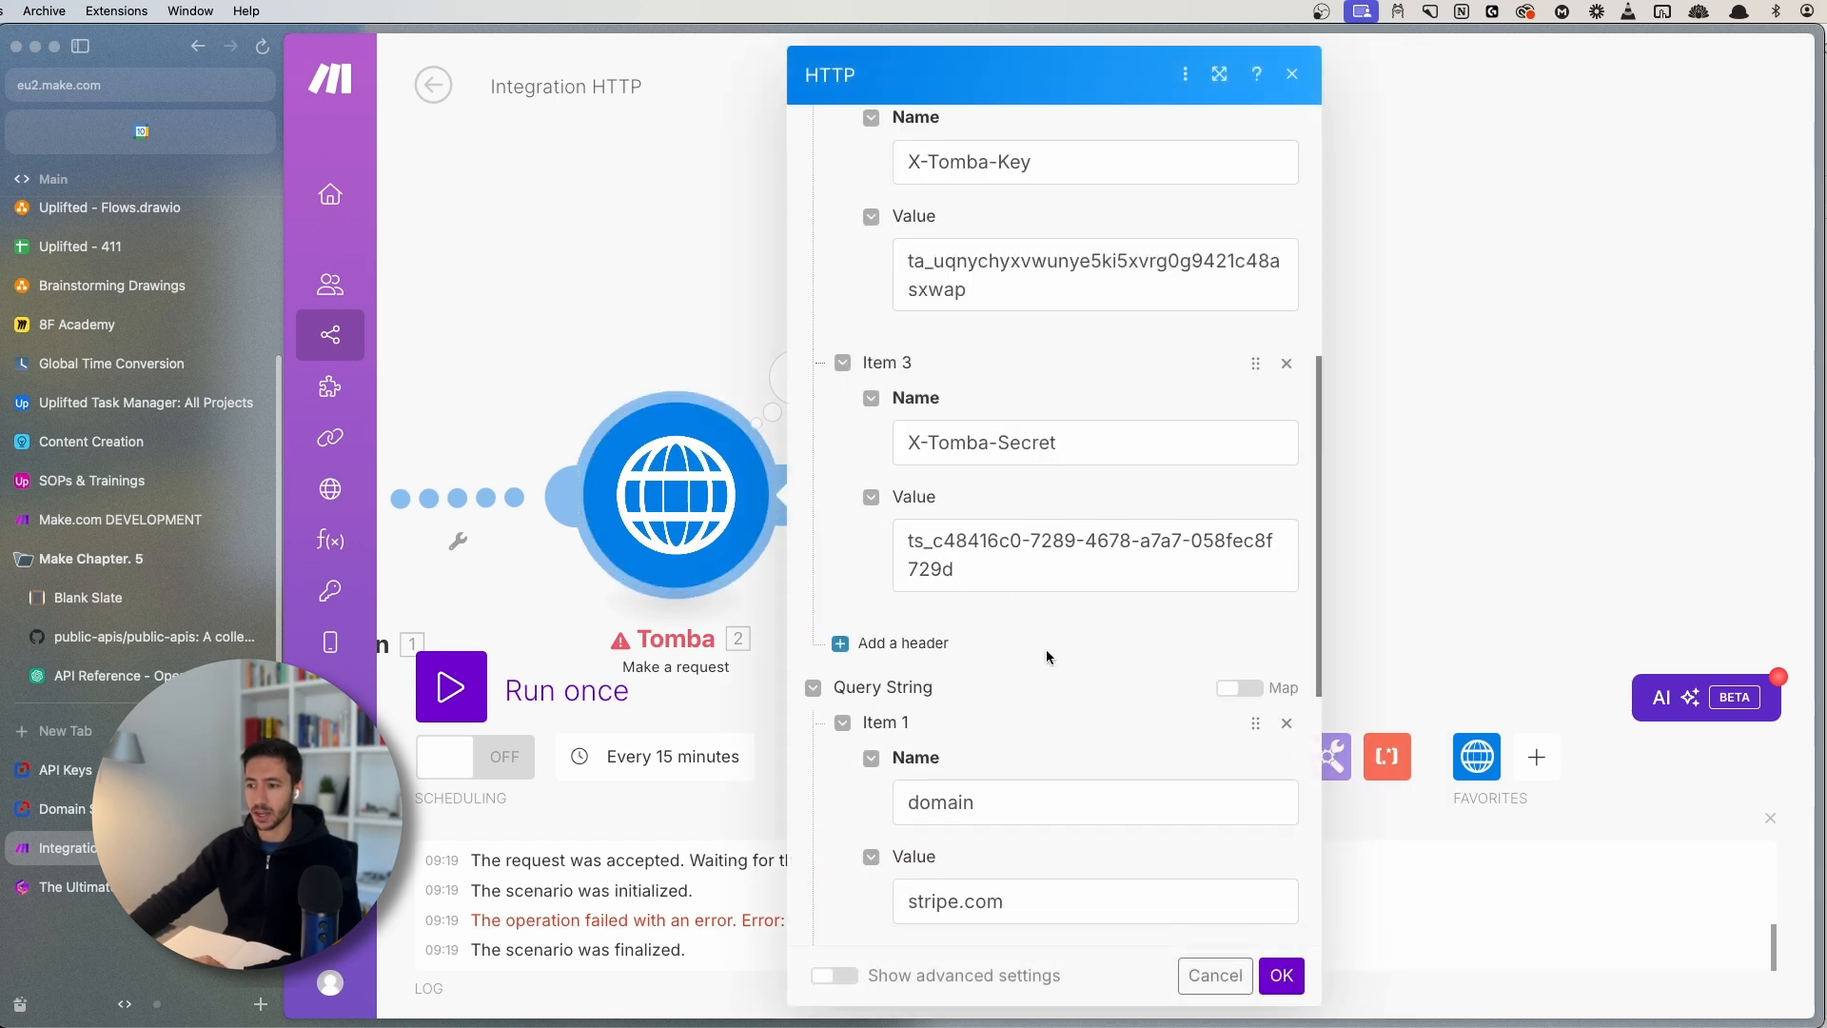
pyautogui.scroll(-6, 1046, 657)
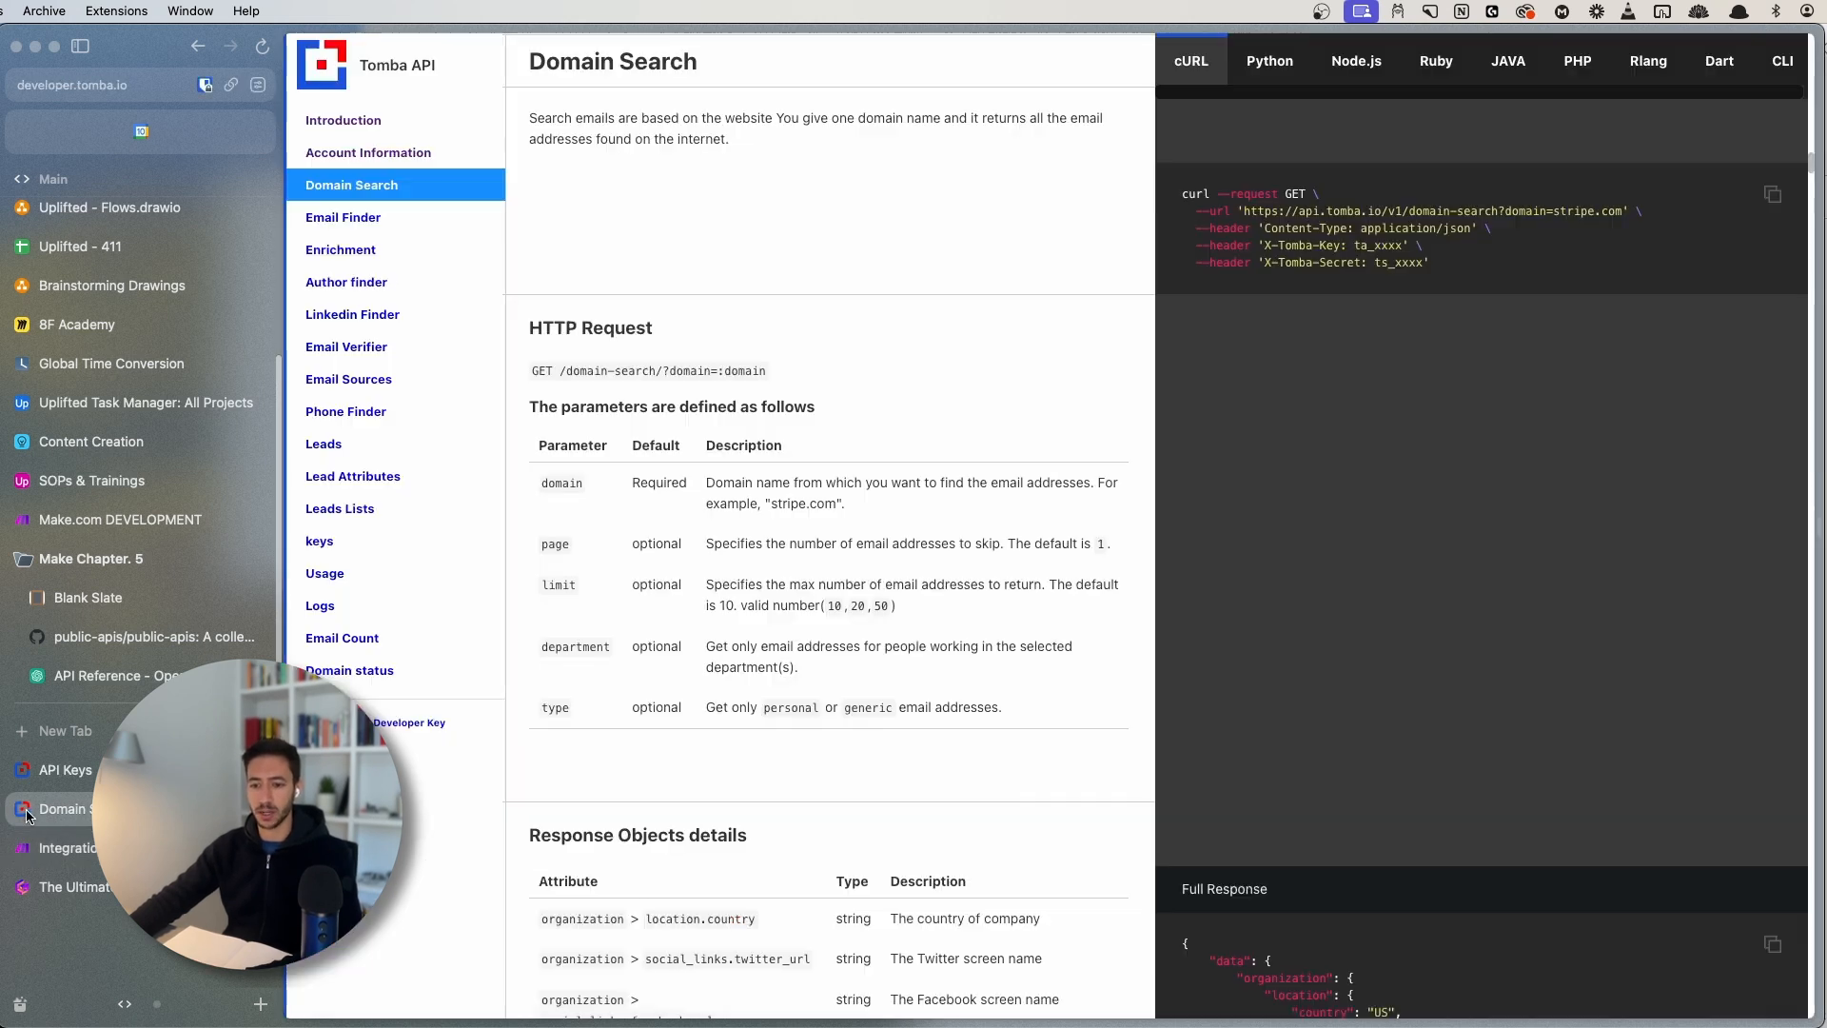
pyautogui.click(62, 808)
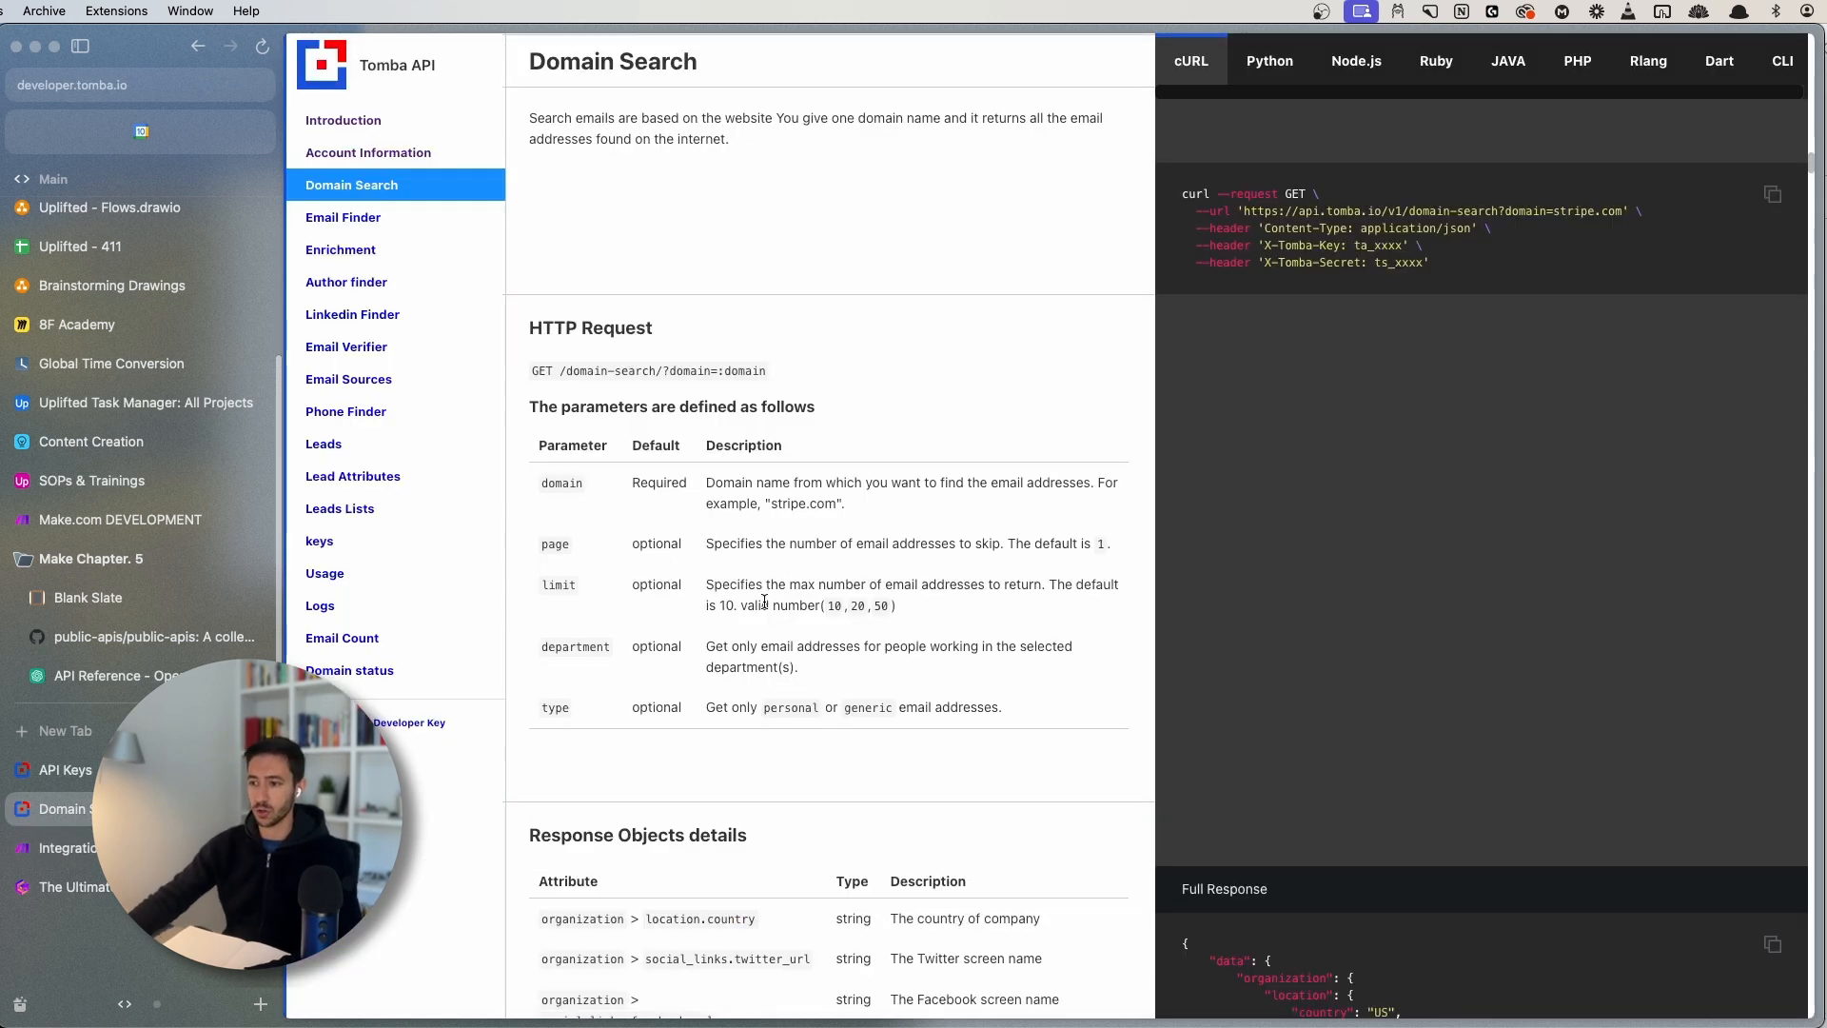
pyautogui.click(62, 847)
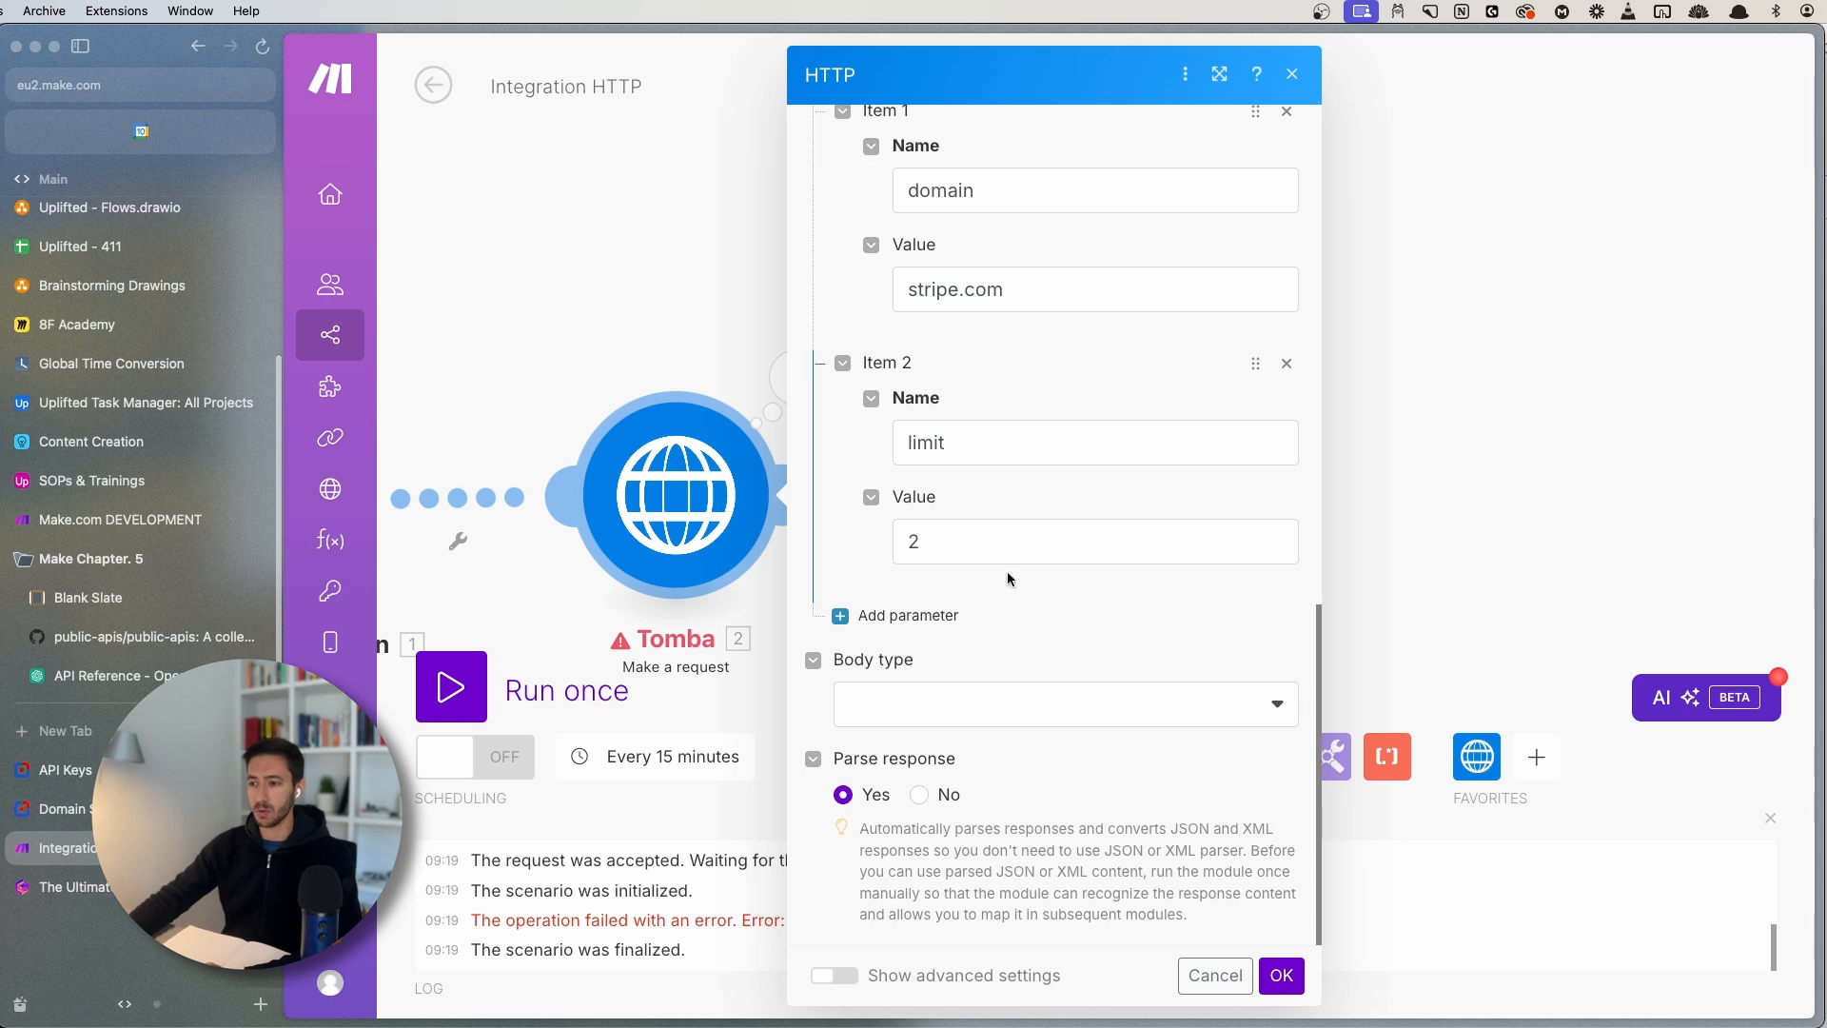
pyautogui.click(62, 809)
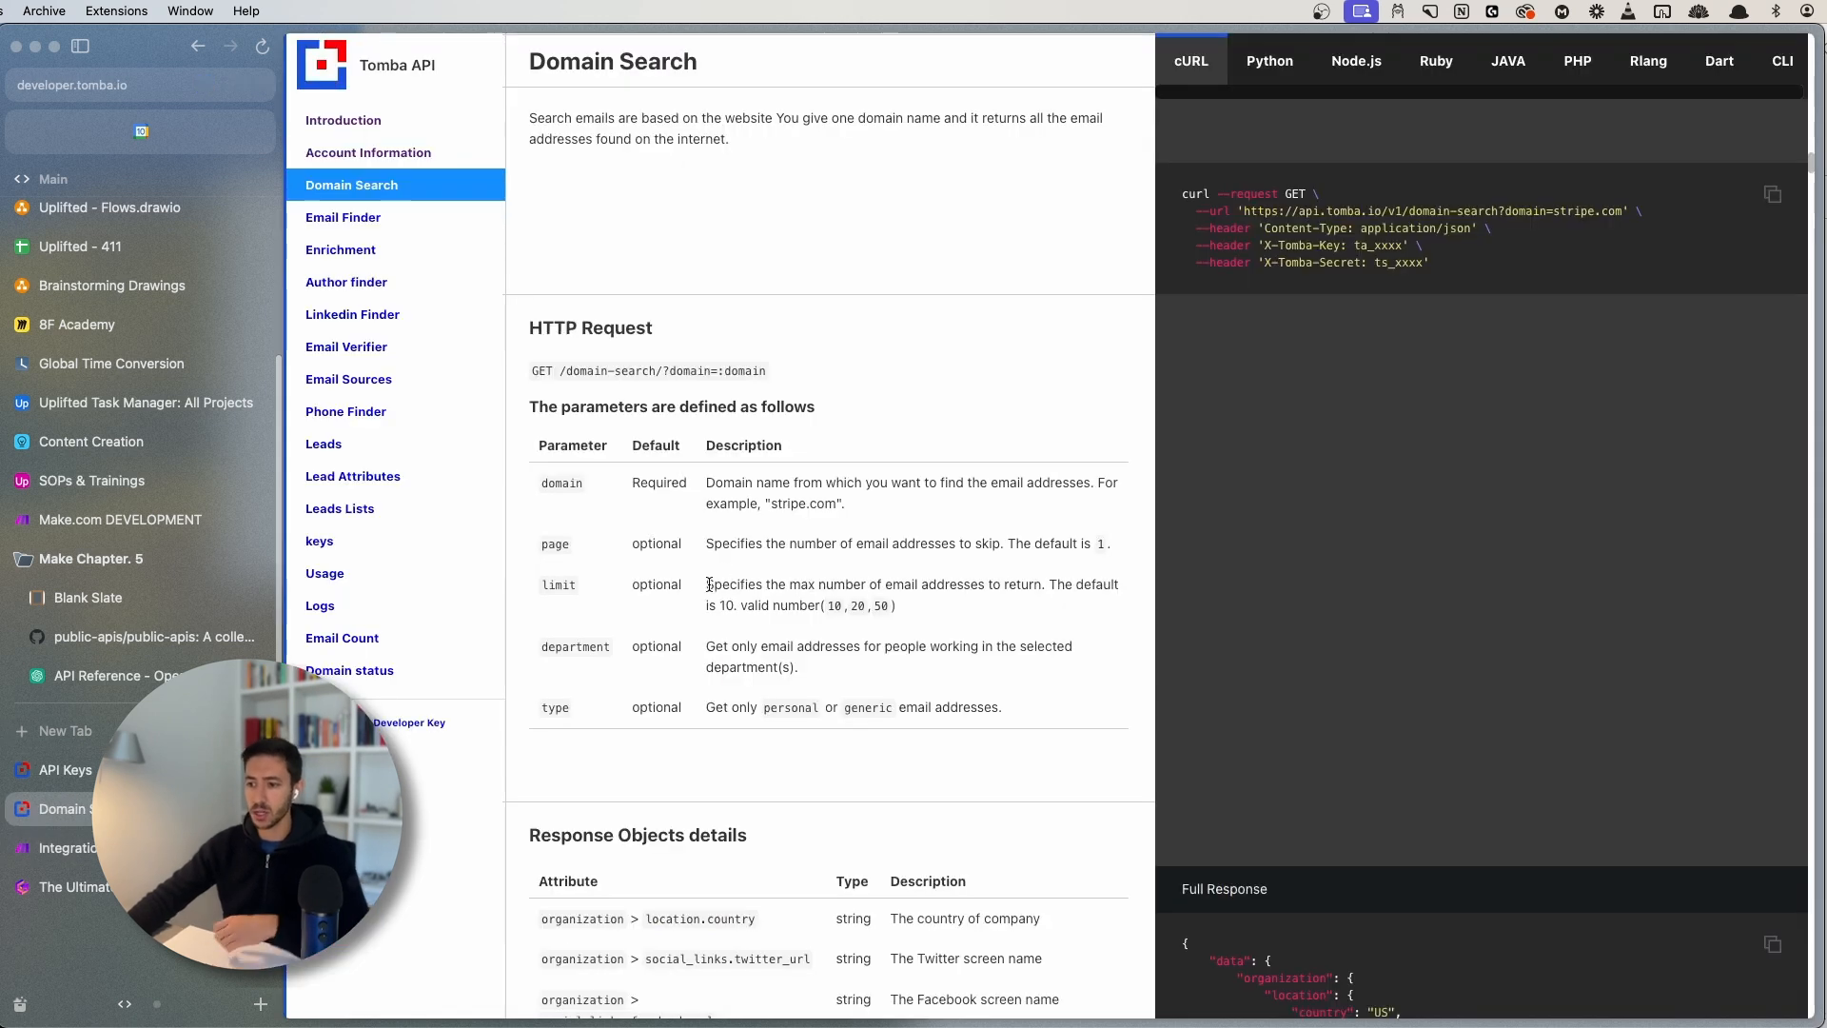
pyautogui.moveTo(706, 584); pyautogui.dragTo(948, 612)
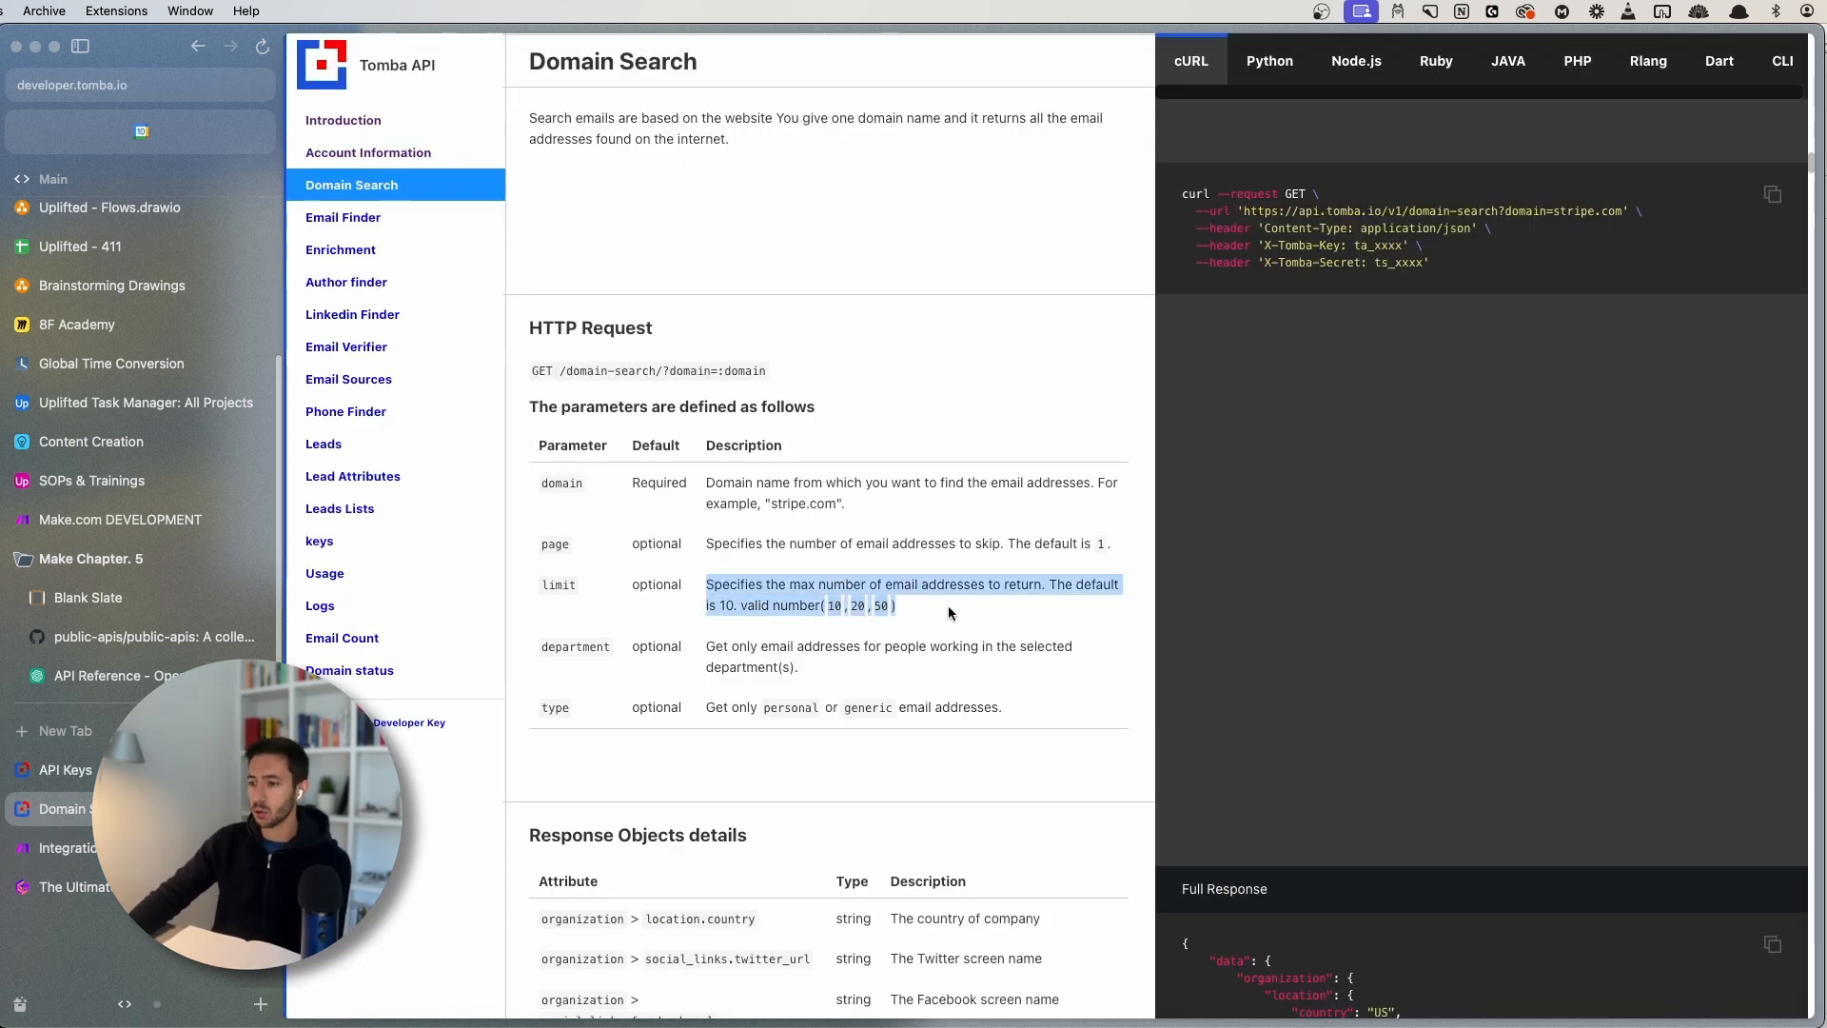
pyautogui.click(948, 605)
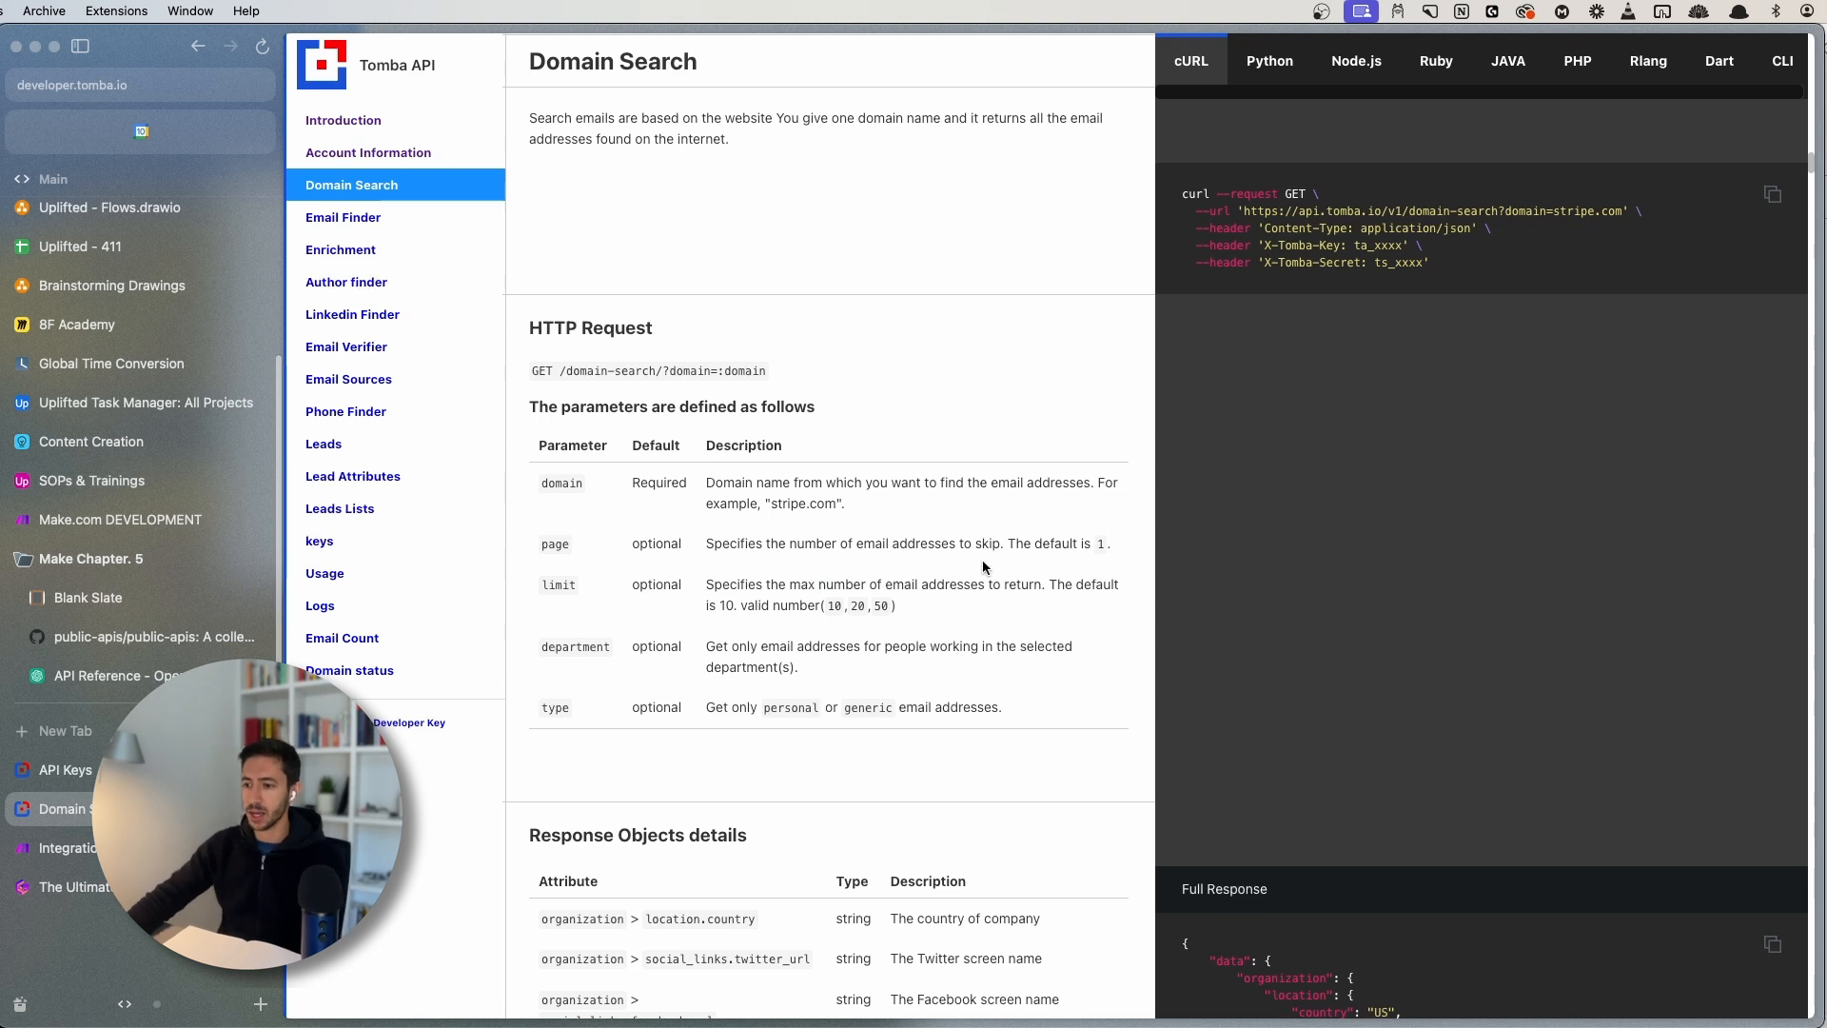
pyautogui.doubleClick(550, 588)
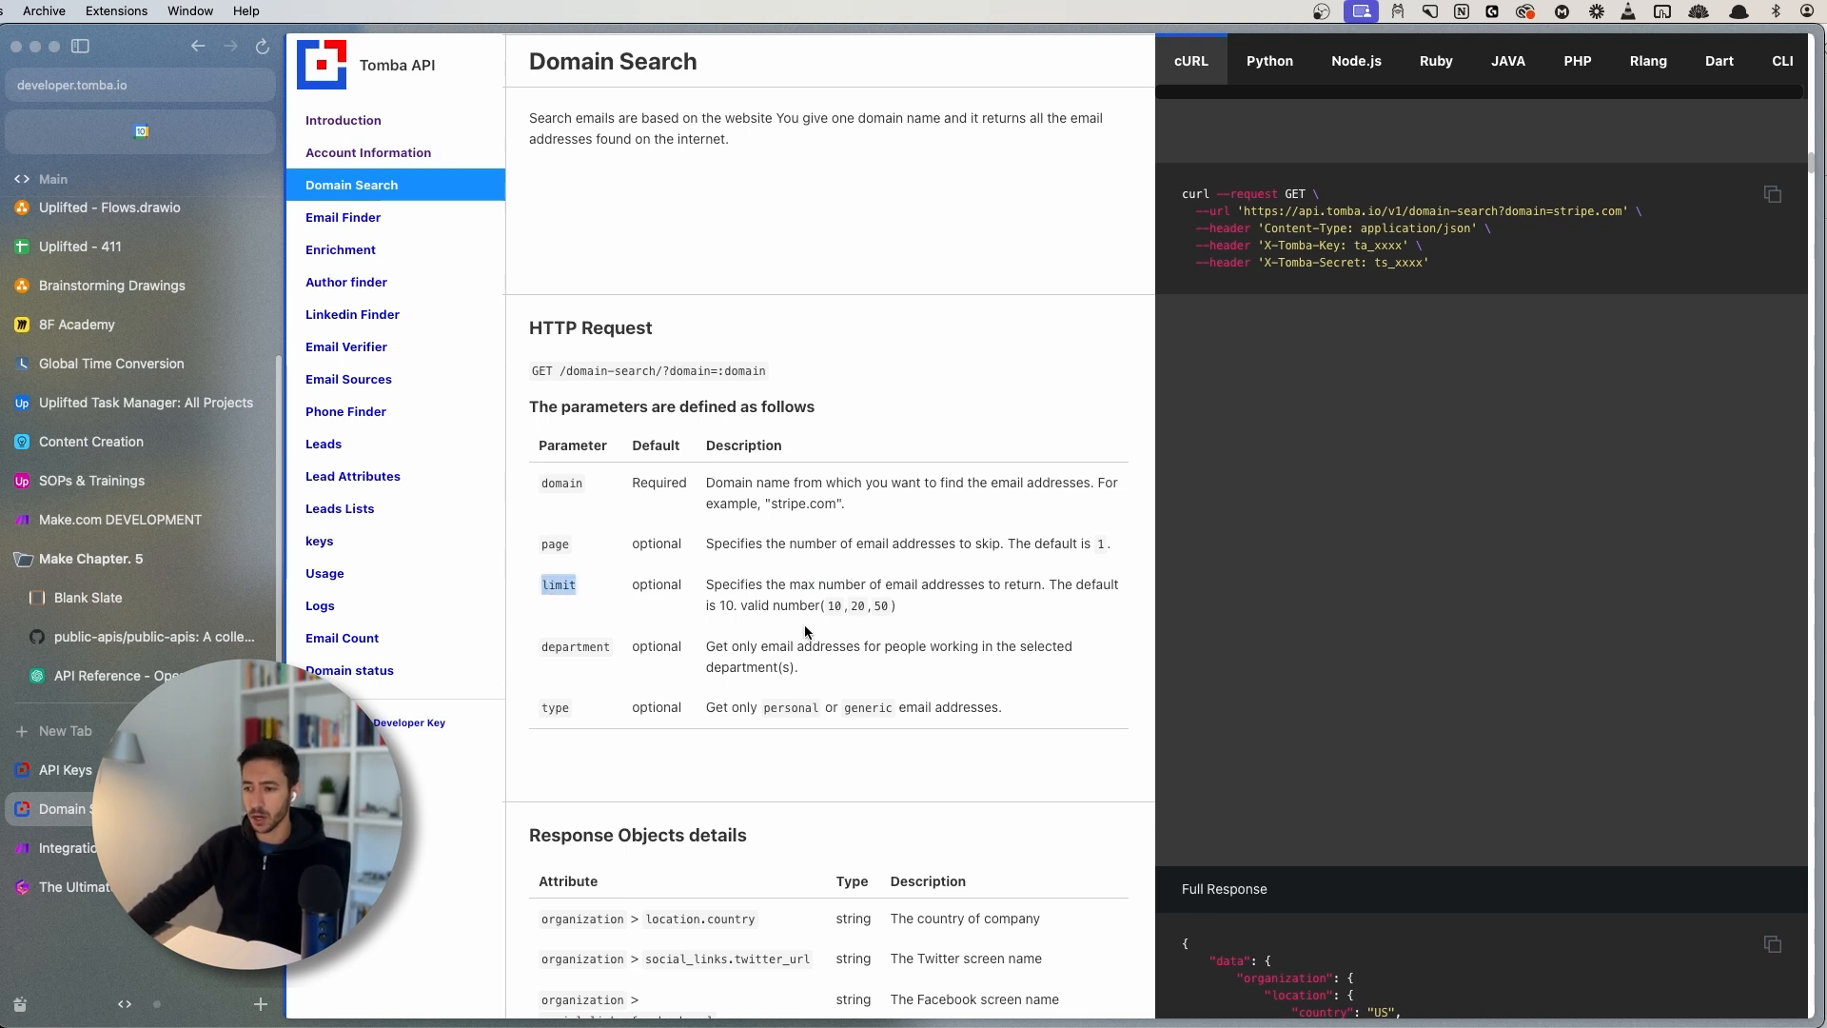
pyautogui.click(830, 606)
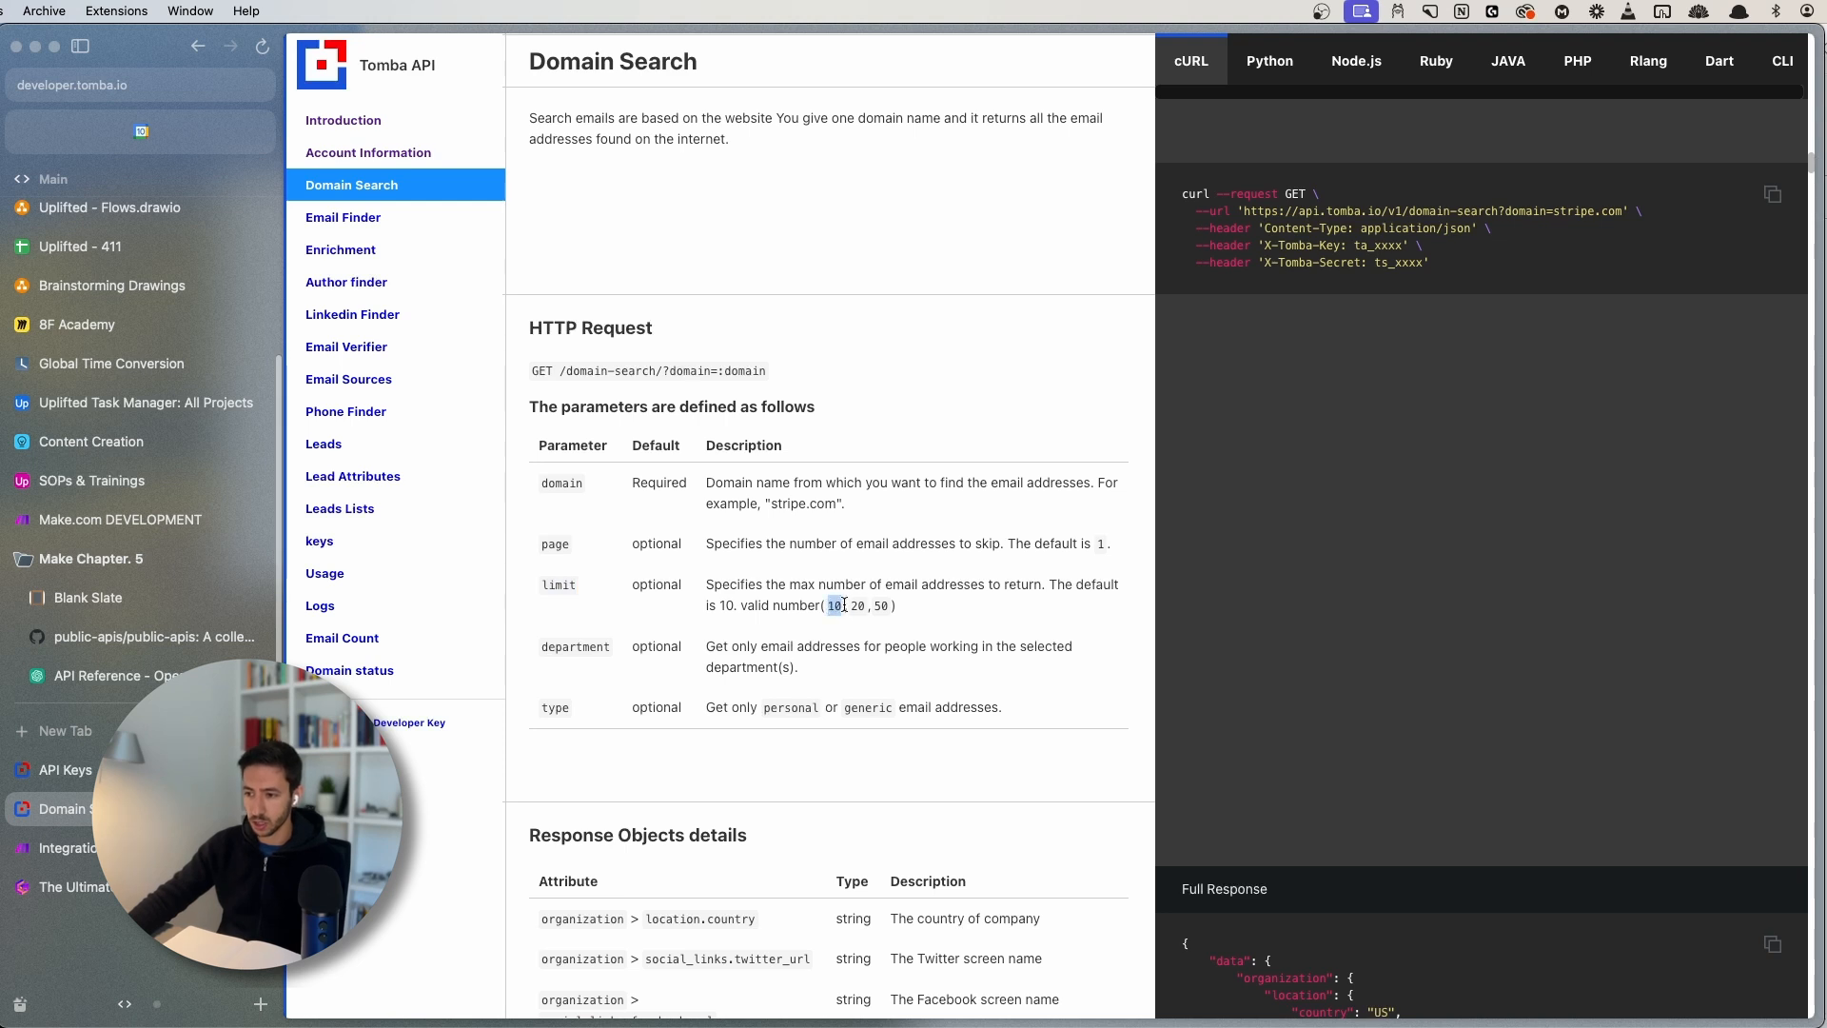
pyautogui.moveTo(844, 606); pyautogui.dragTo(918, 614)
pyautogui.click(807, 635)
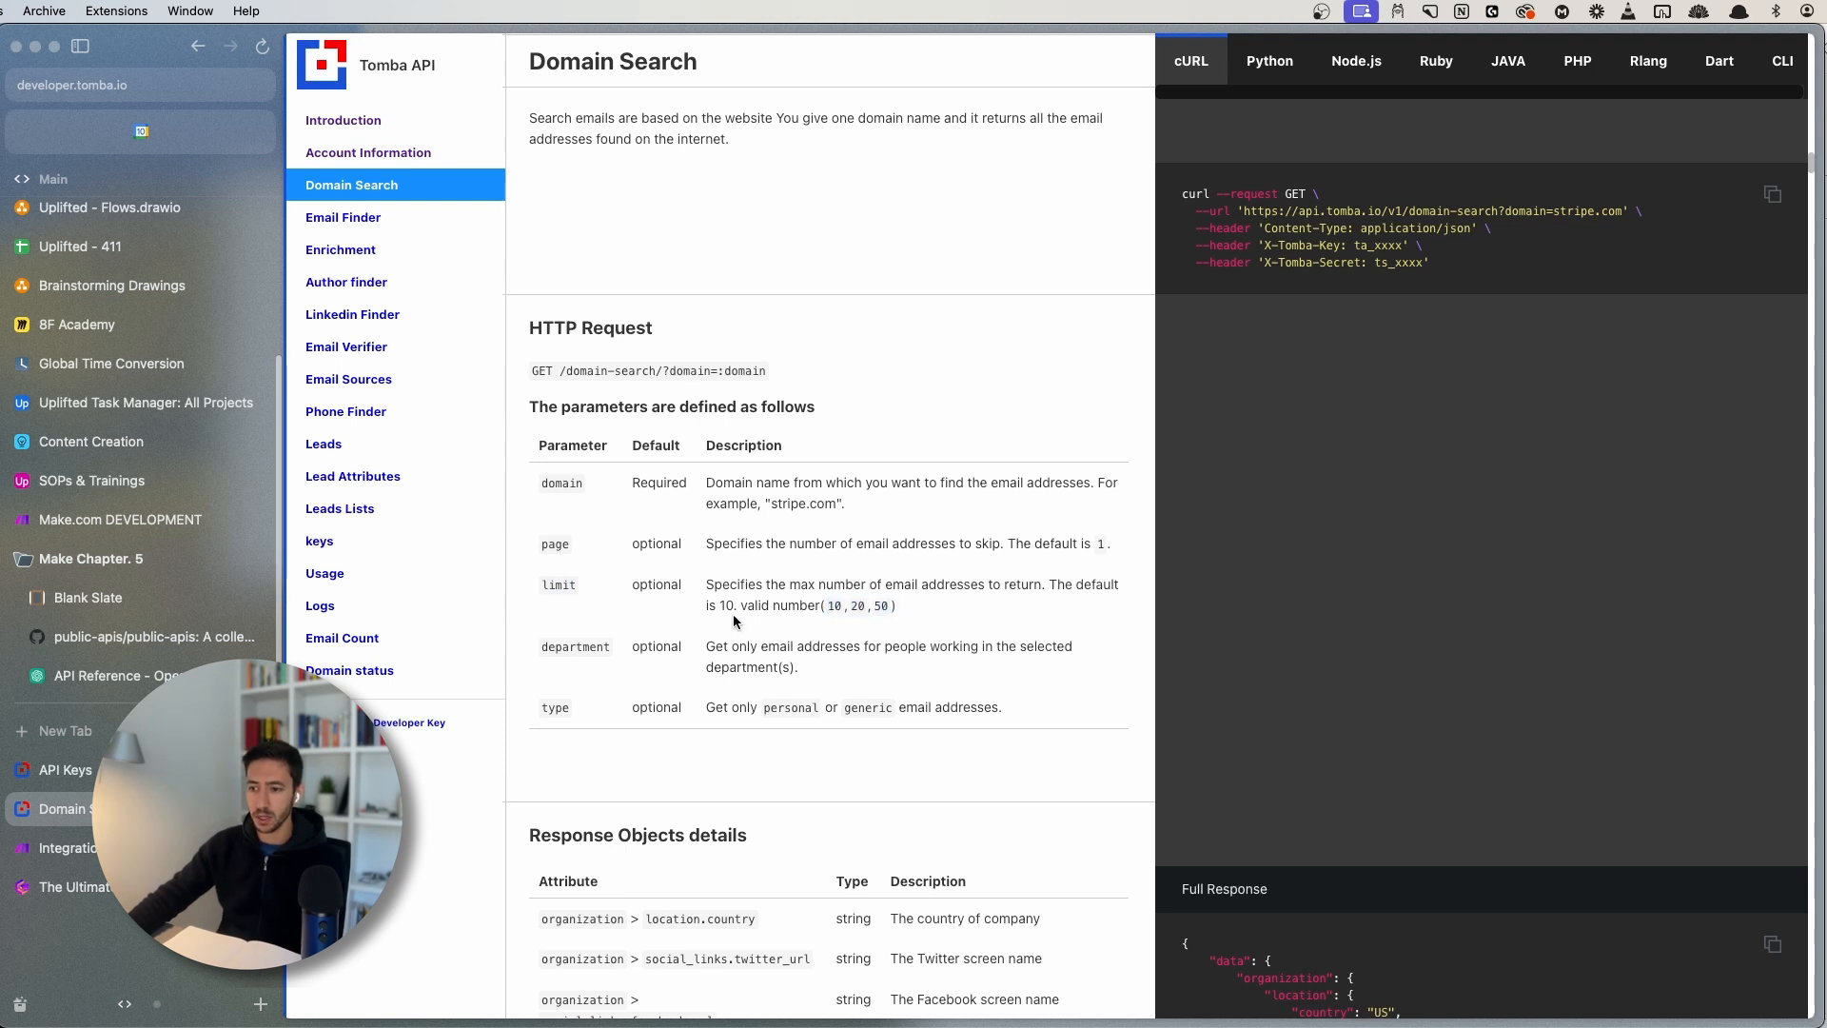
pyautogui.click(67, 847)
# - Change the limit value from 2 to 10, save, and rerun only the Tomba module
pyautogui.moveTo(965, 543); pyautogui.dragTo(850, 550)
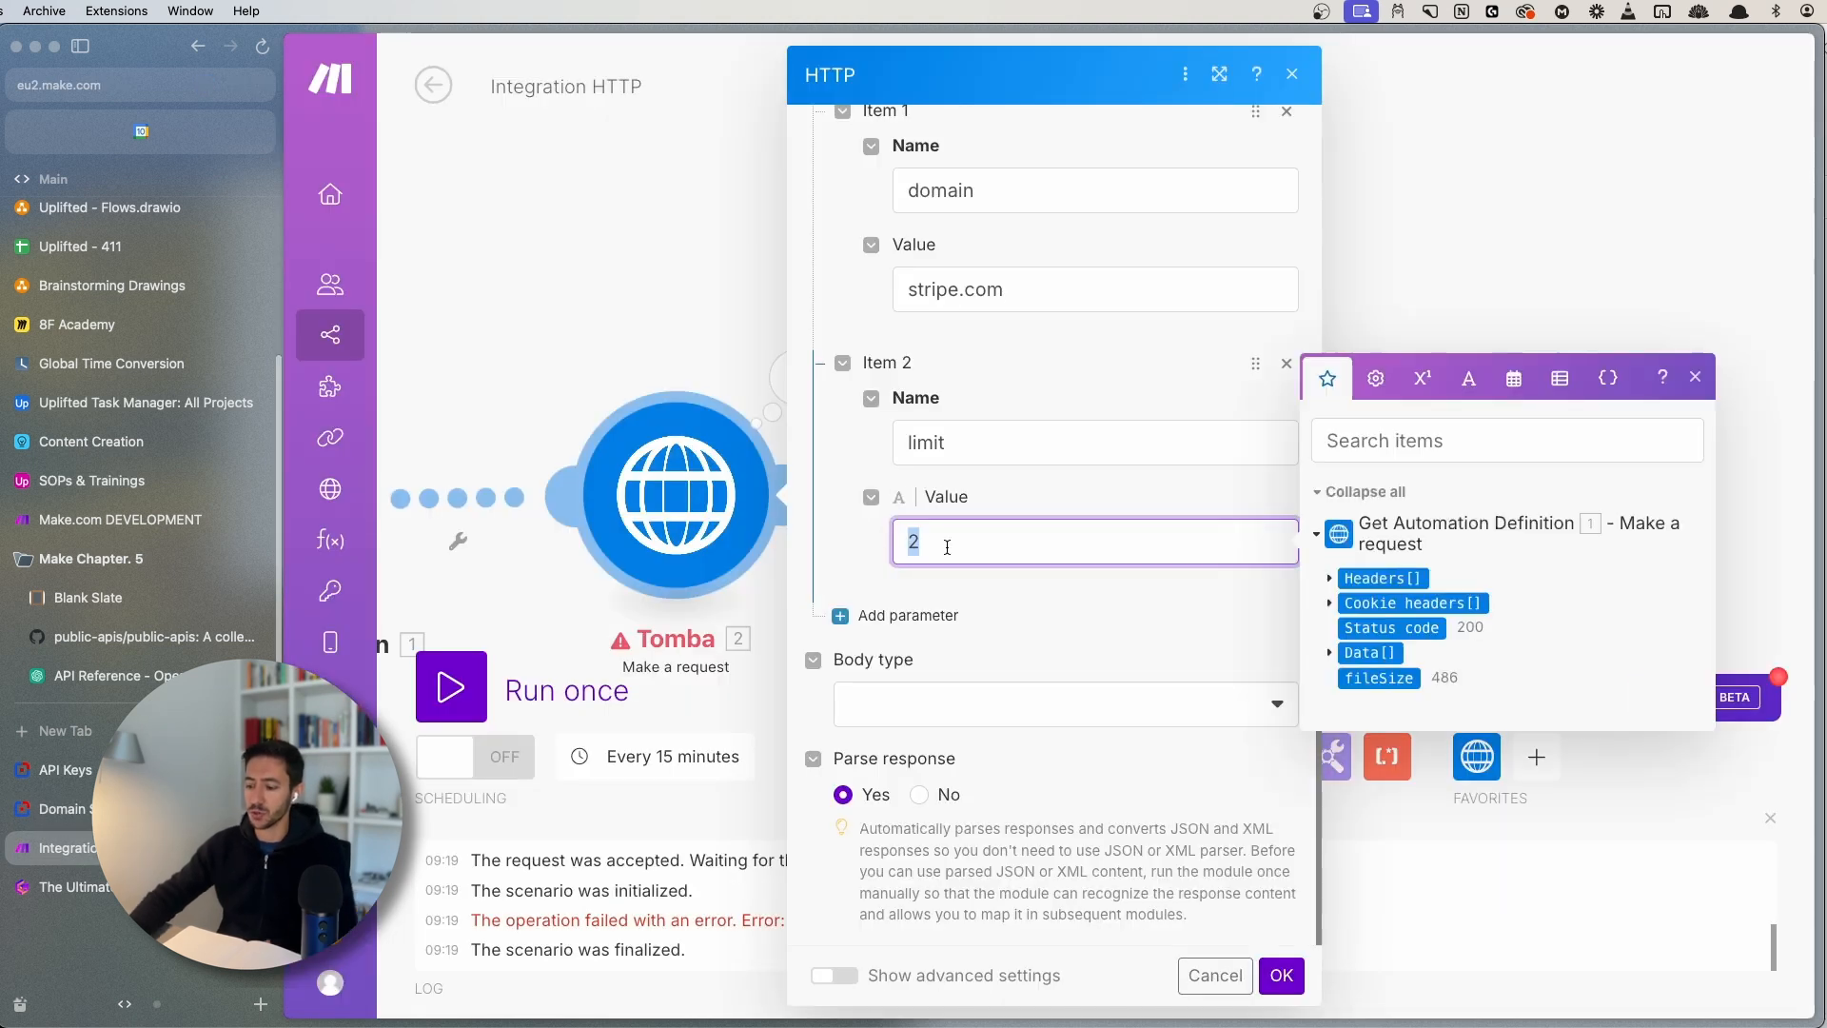
pyautogui.write('10')
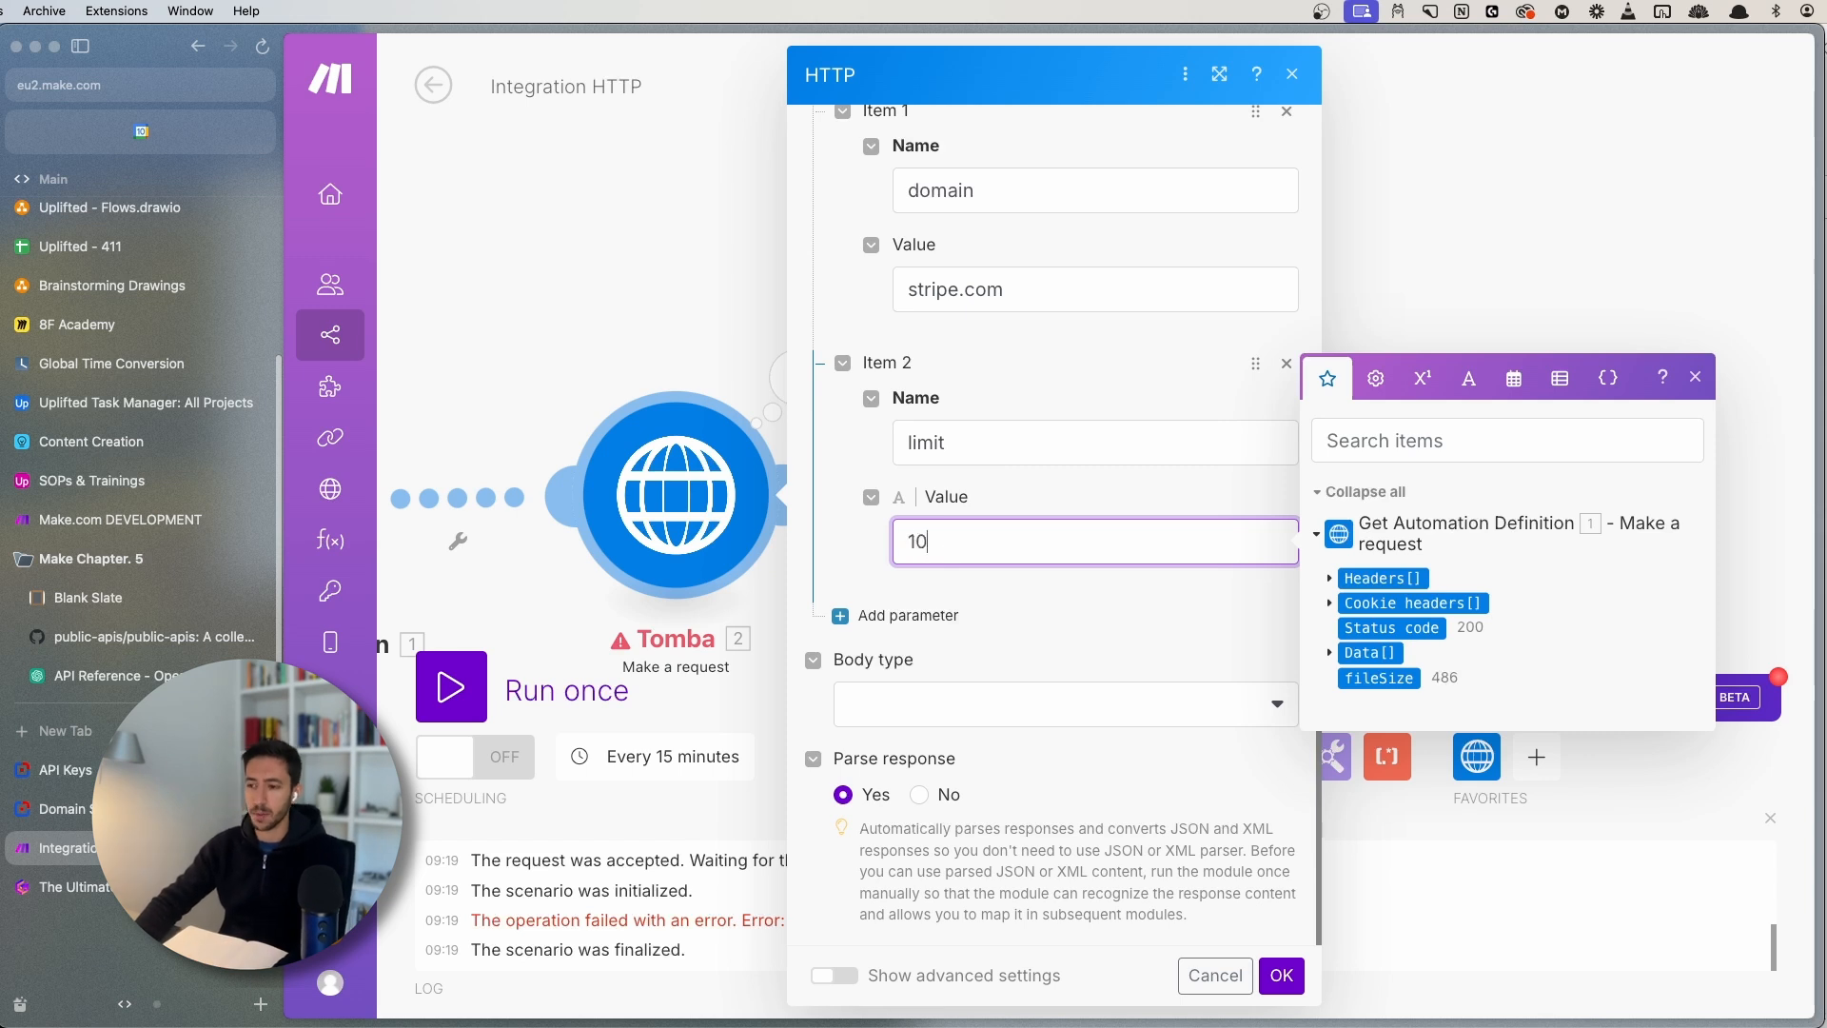
pyautogui.click(1695, 377)
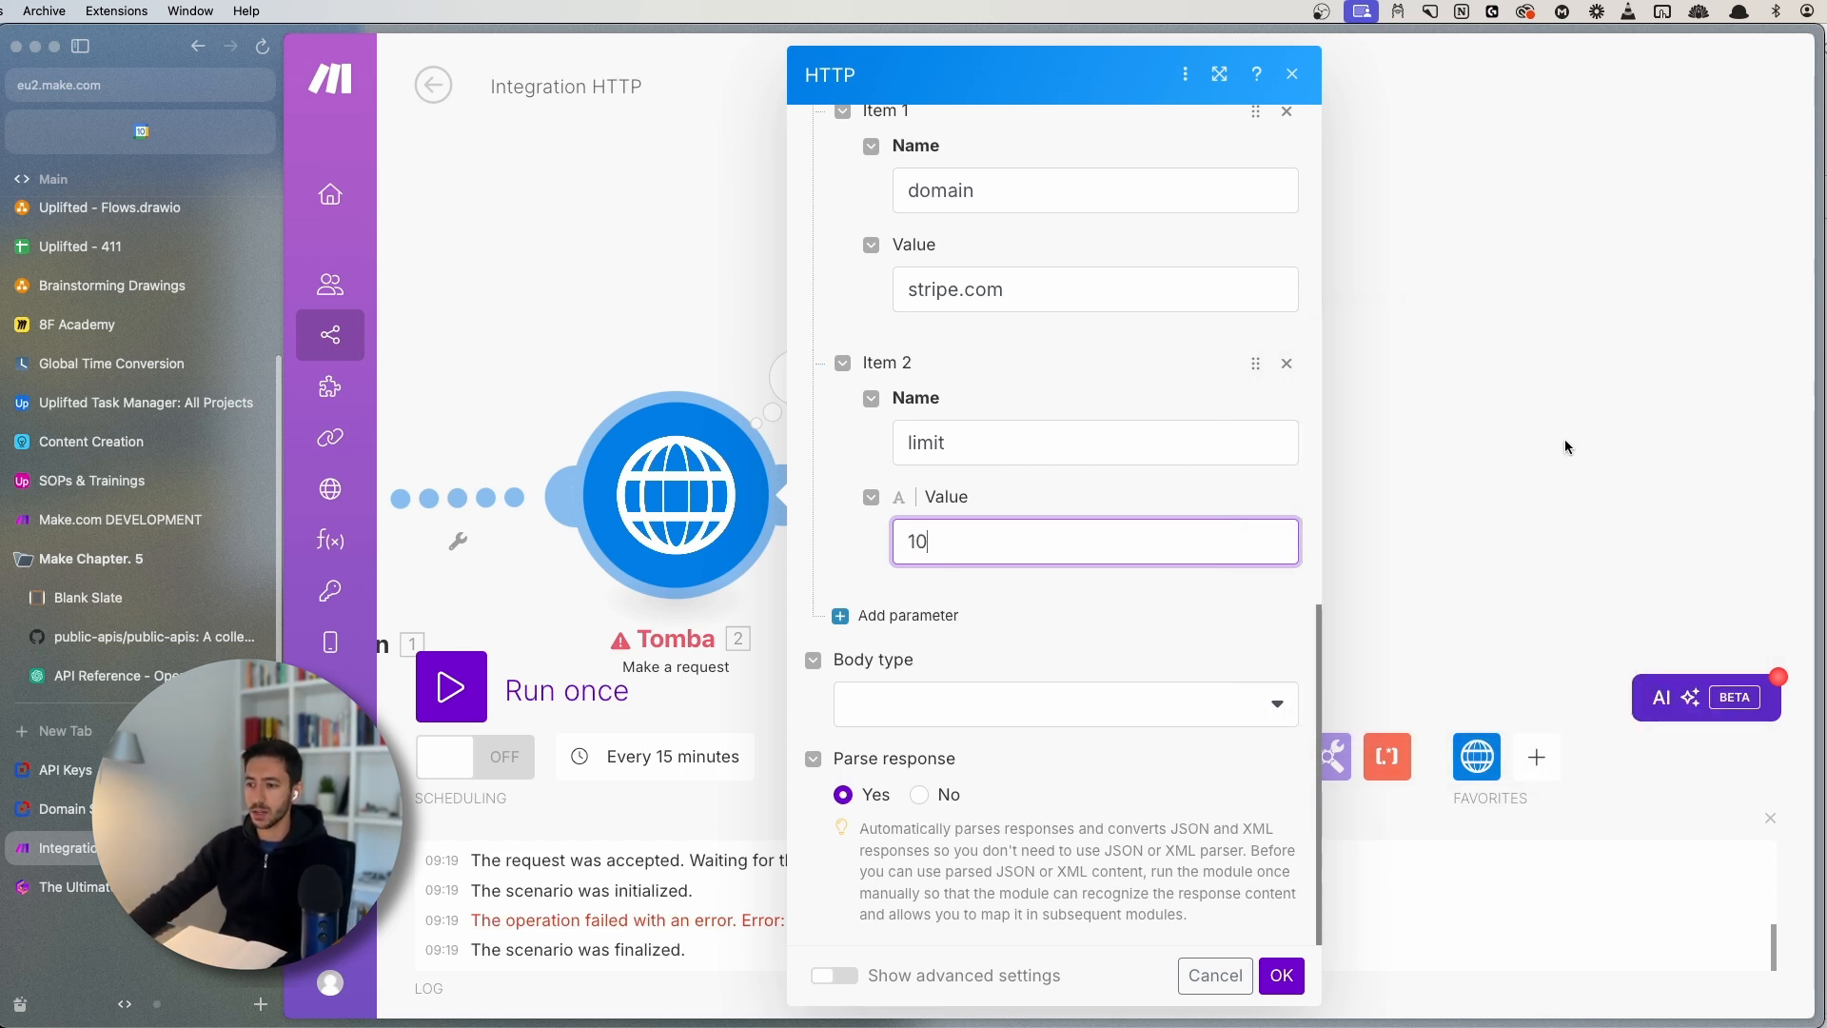
pyautogui.click(1281, 974)
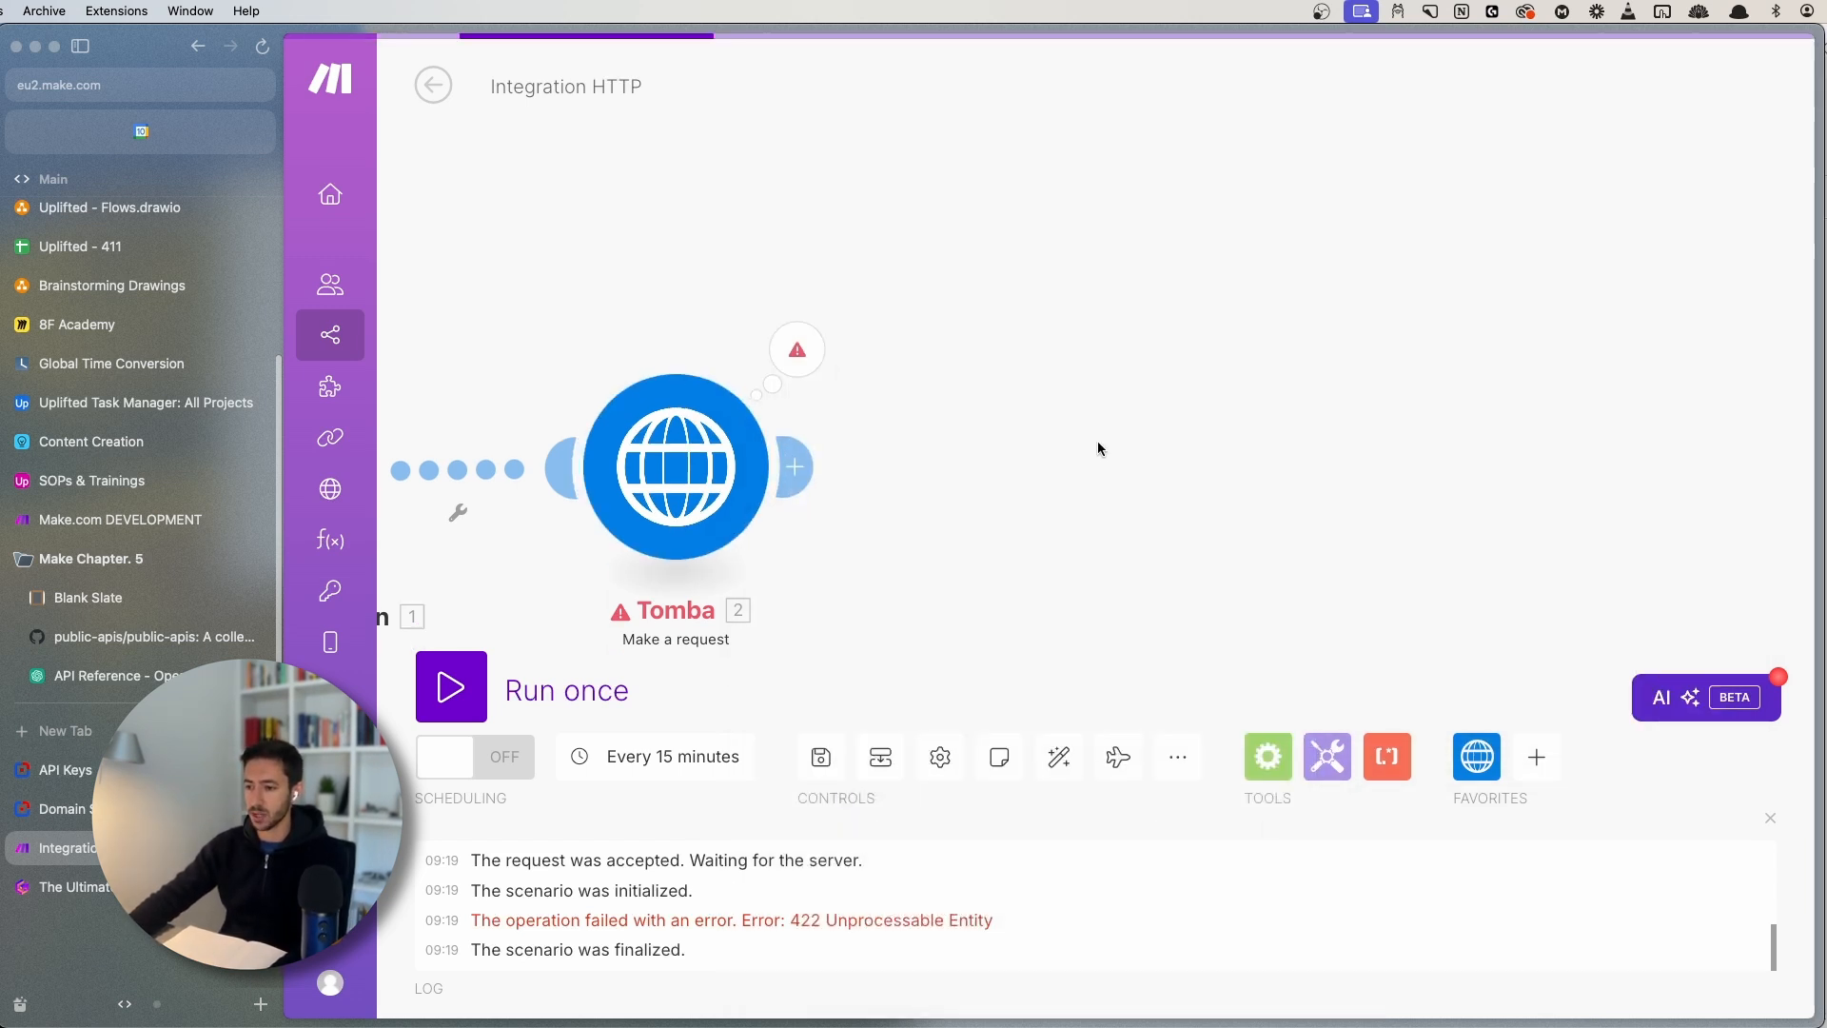
pyautogui.rightClick(815, 371)
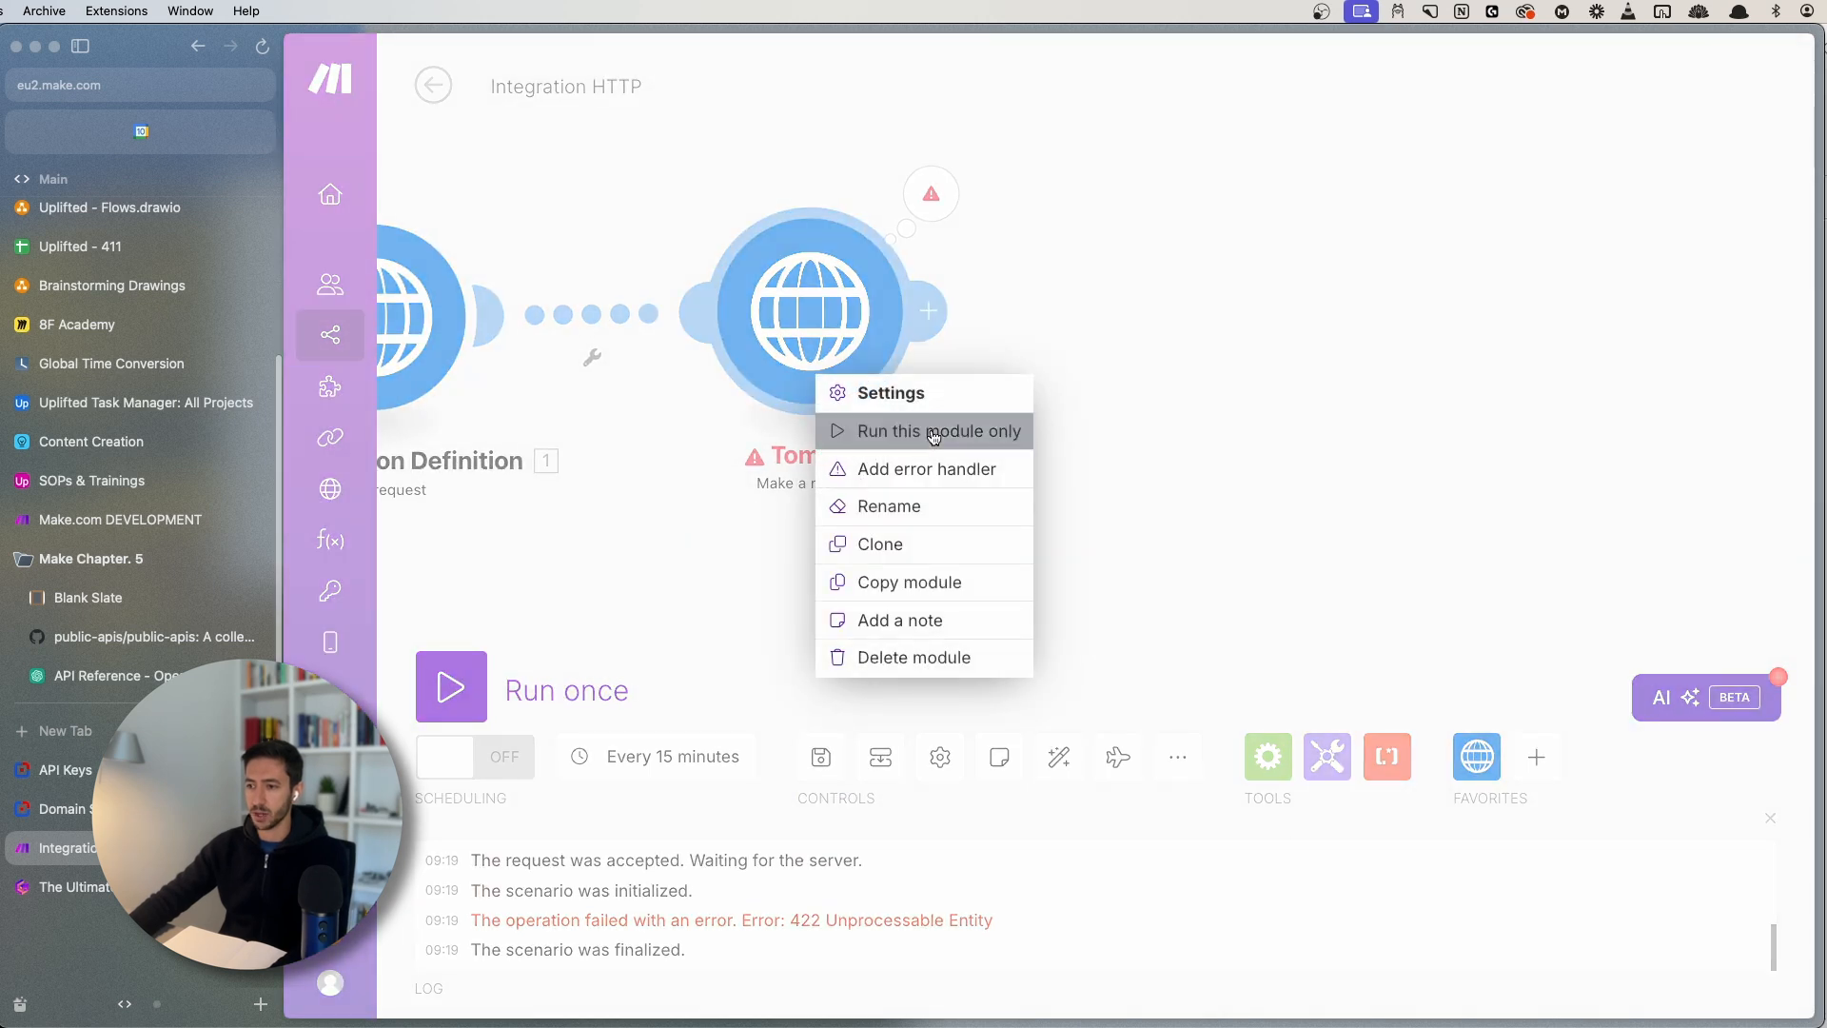
pyautogui.click(914, 425)
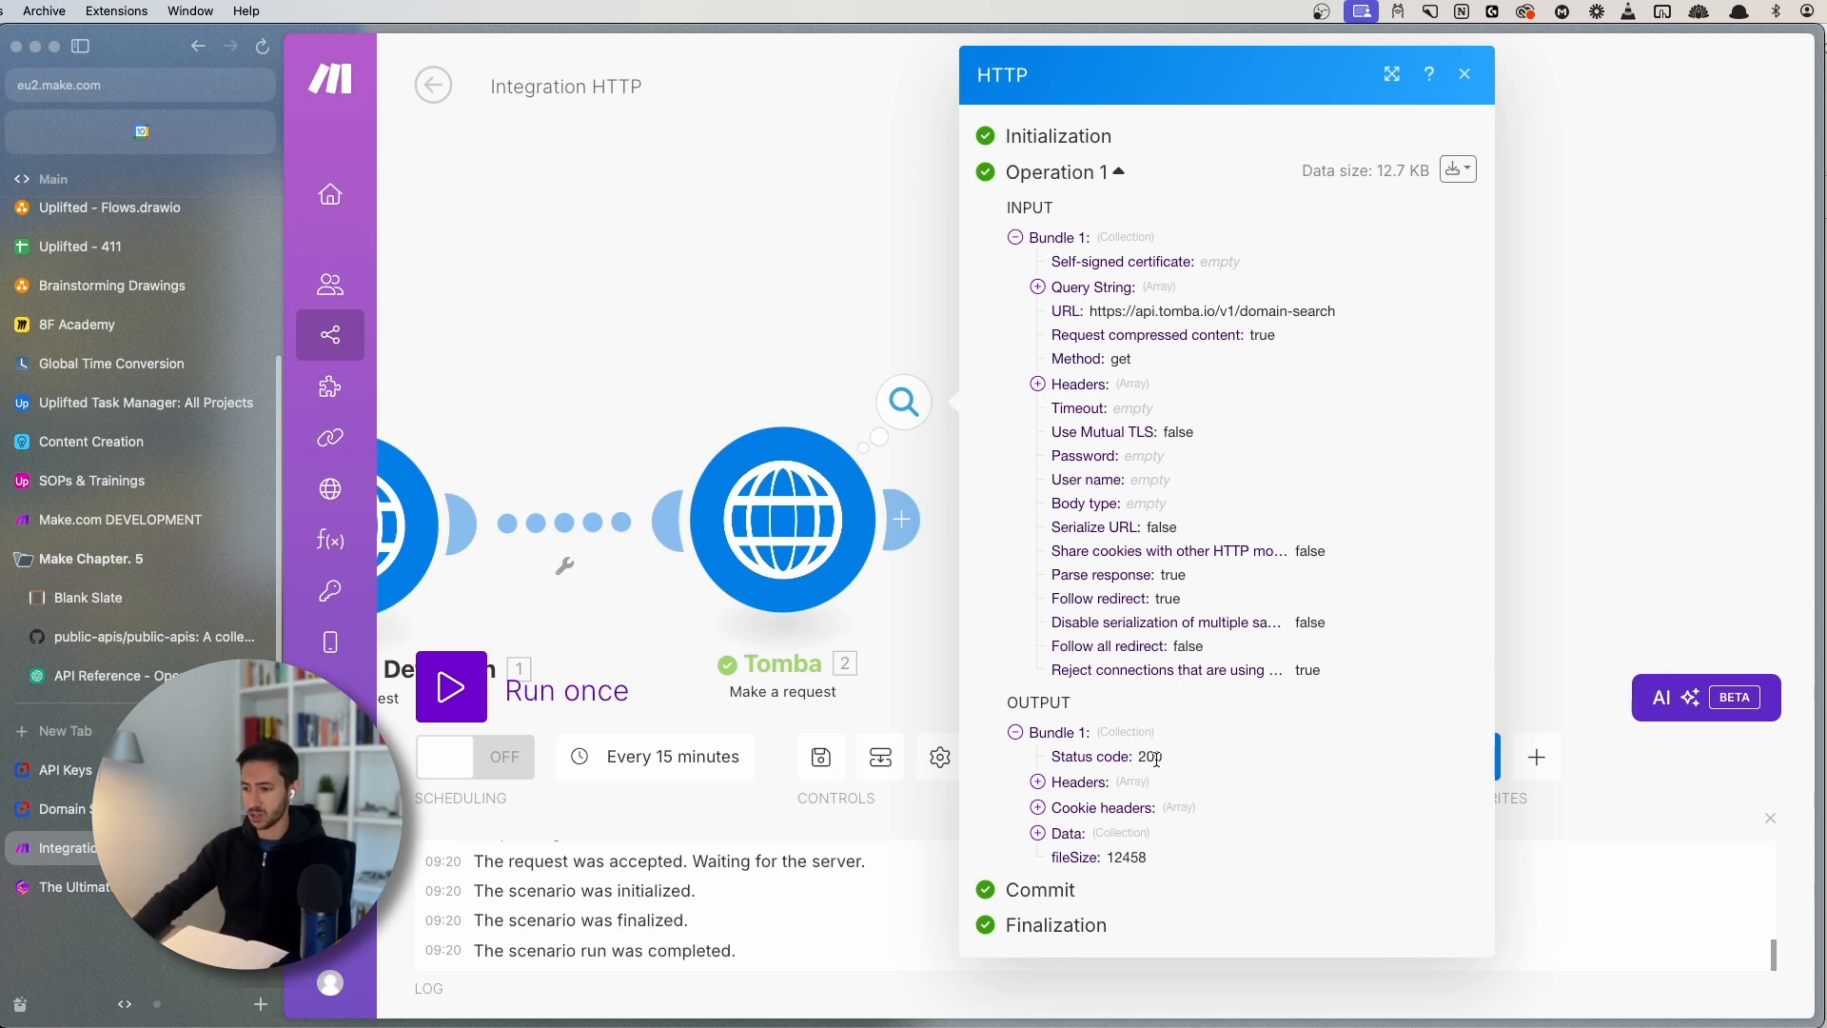
# - Expand Data > data > organization in the successful run output, enlarging the page for reading
pyautogui.click(1082, 841)
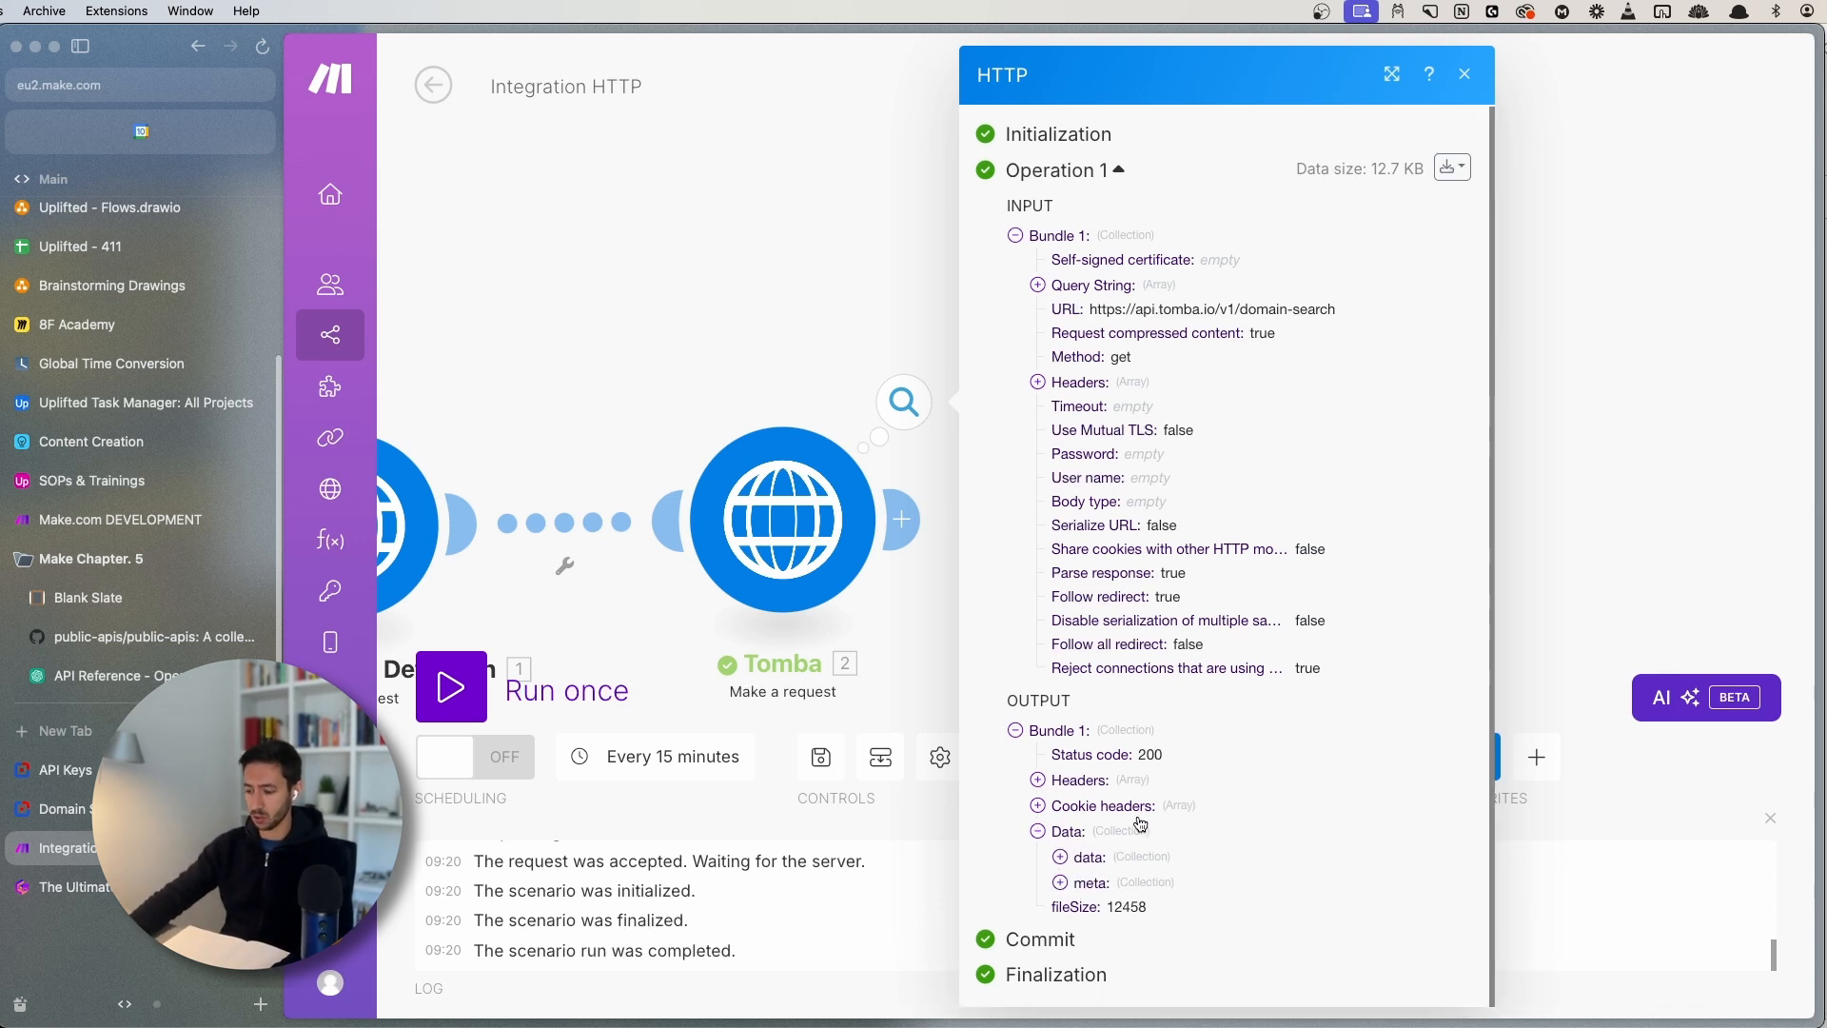
pyautogui.press('super+plus')
pyautogui.scroll(-3, 1145, 794)
pyautogui.click(1106, 824)
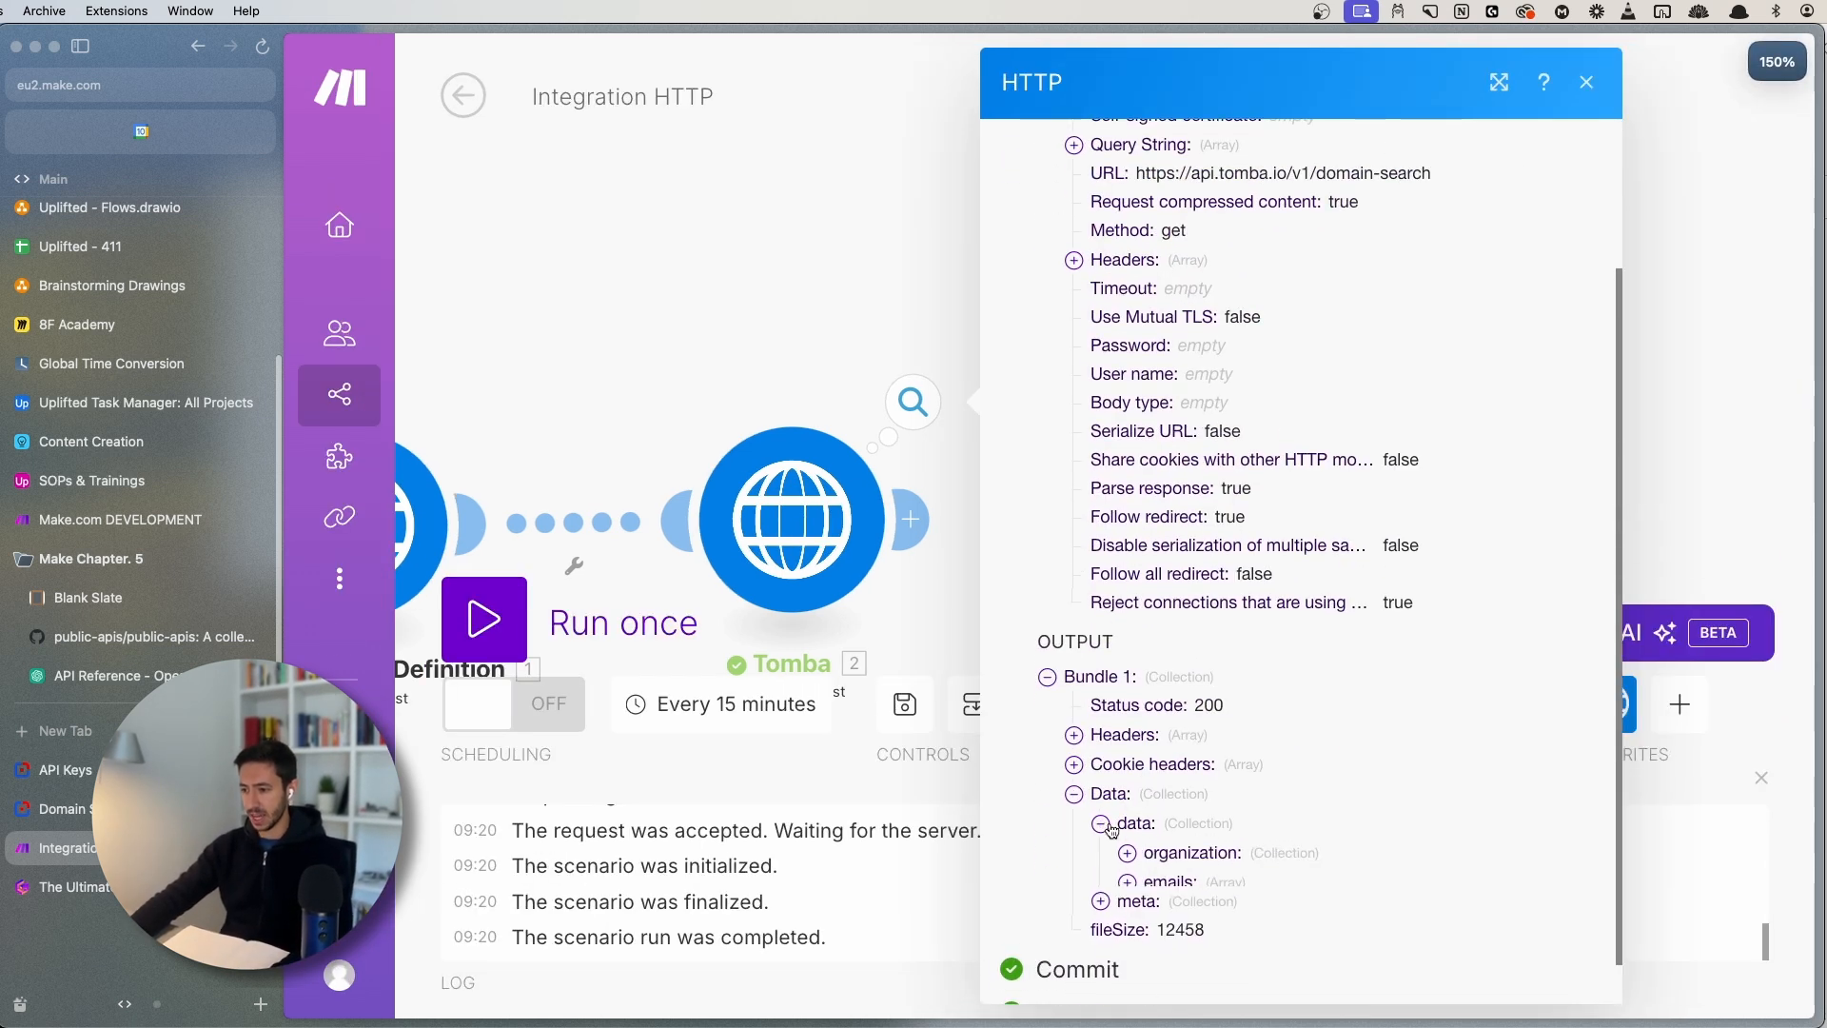
pyautogui.press('super+s')
pyautogui.scroll(-1, 1056, 804)
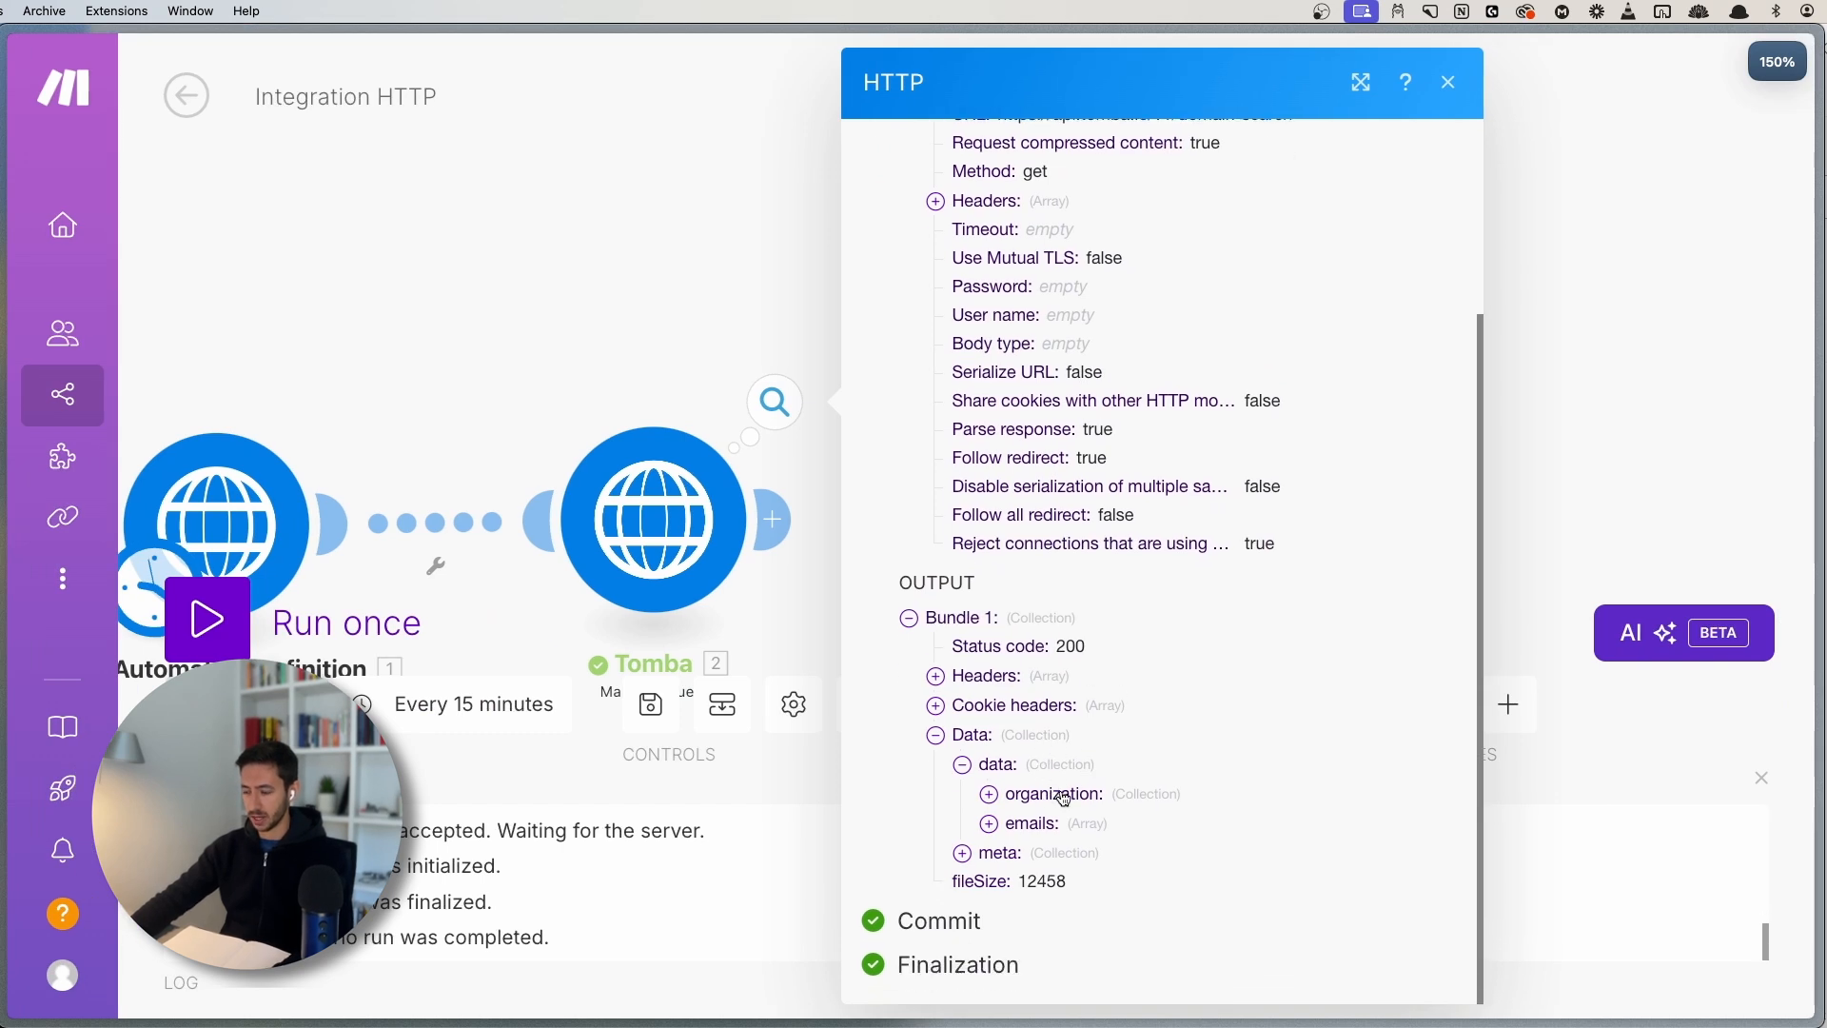
pyautogui.click(1064, 798)
pyautogui.click(1061, 797)
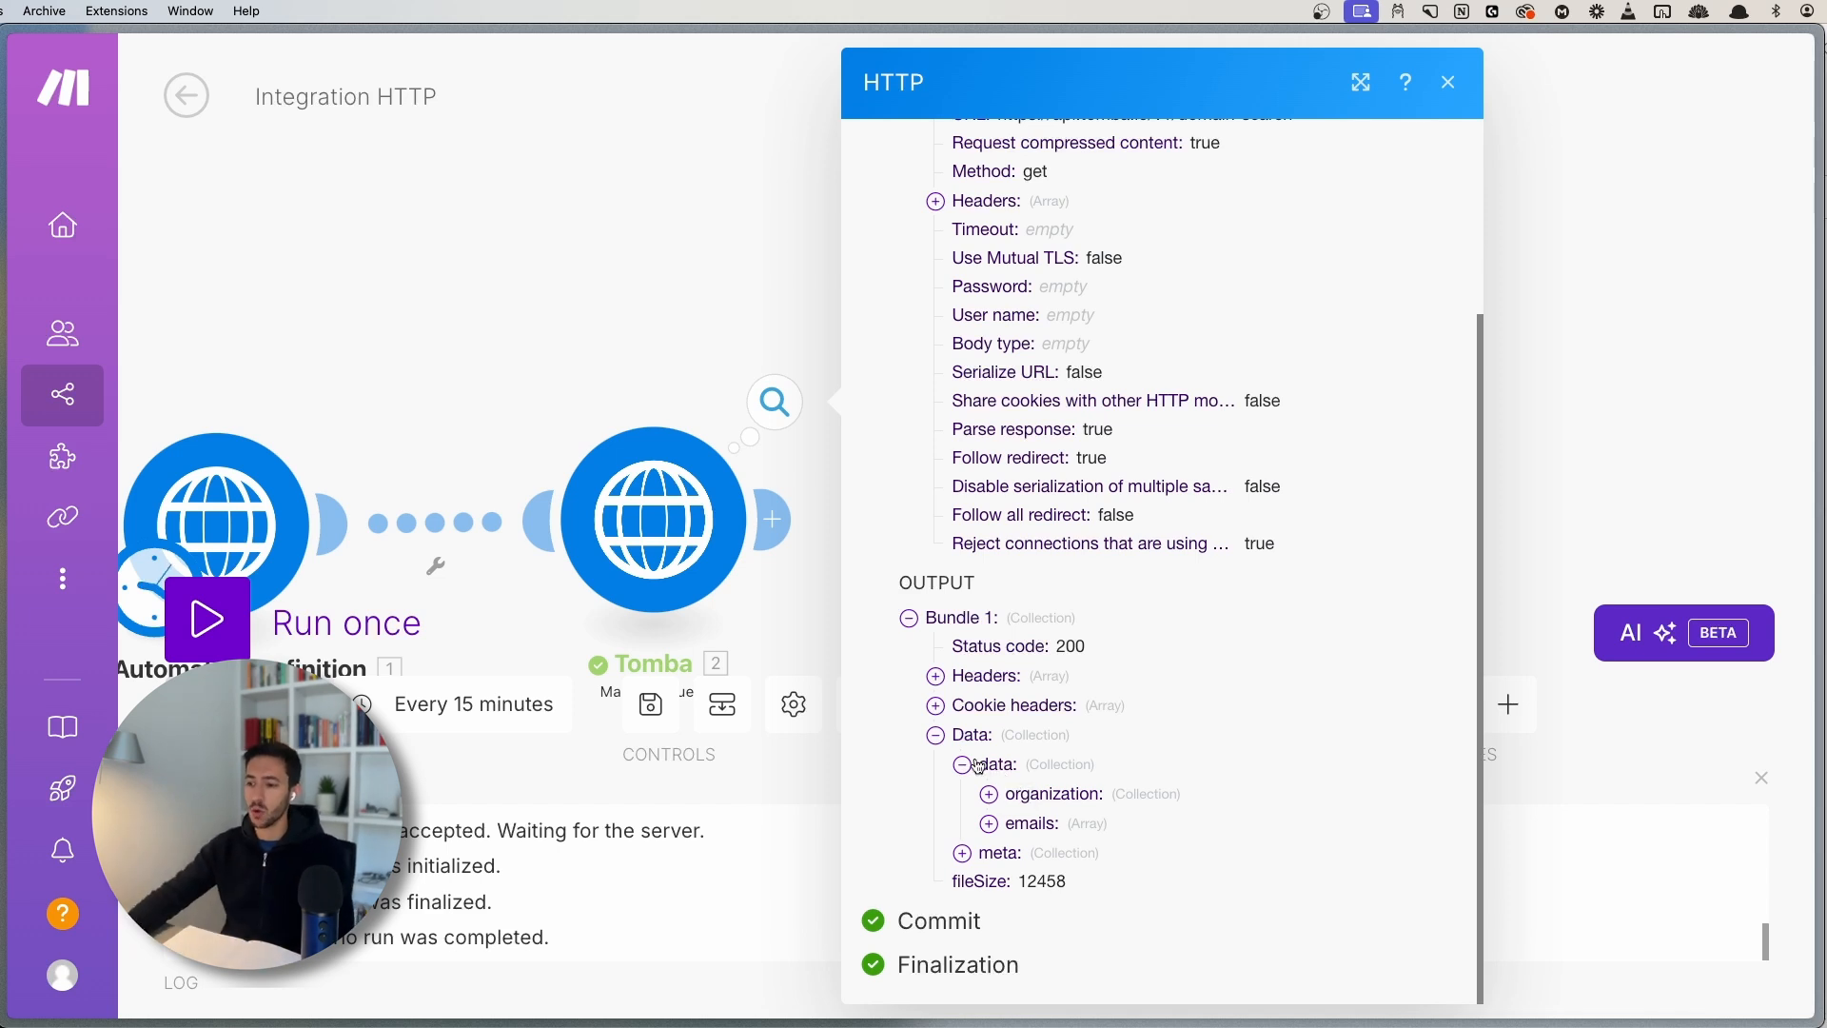
pyautogui.click(1059, 797)
pyautogui.scroll(-5, 1166, 597)
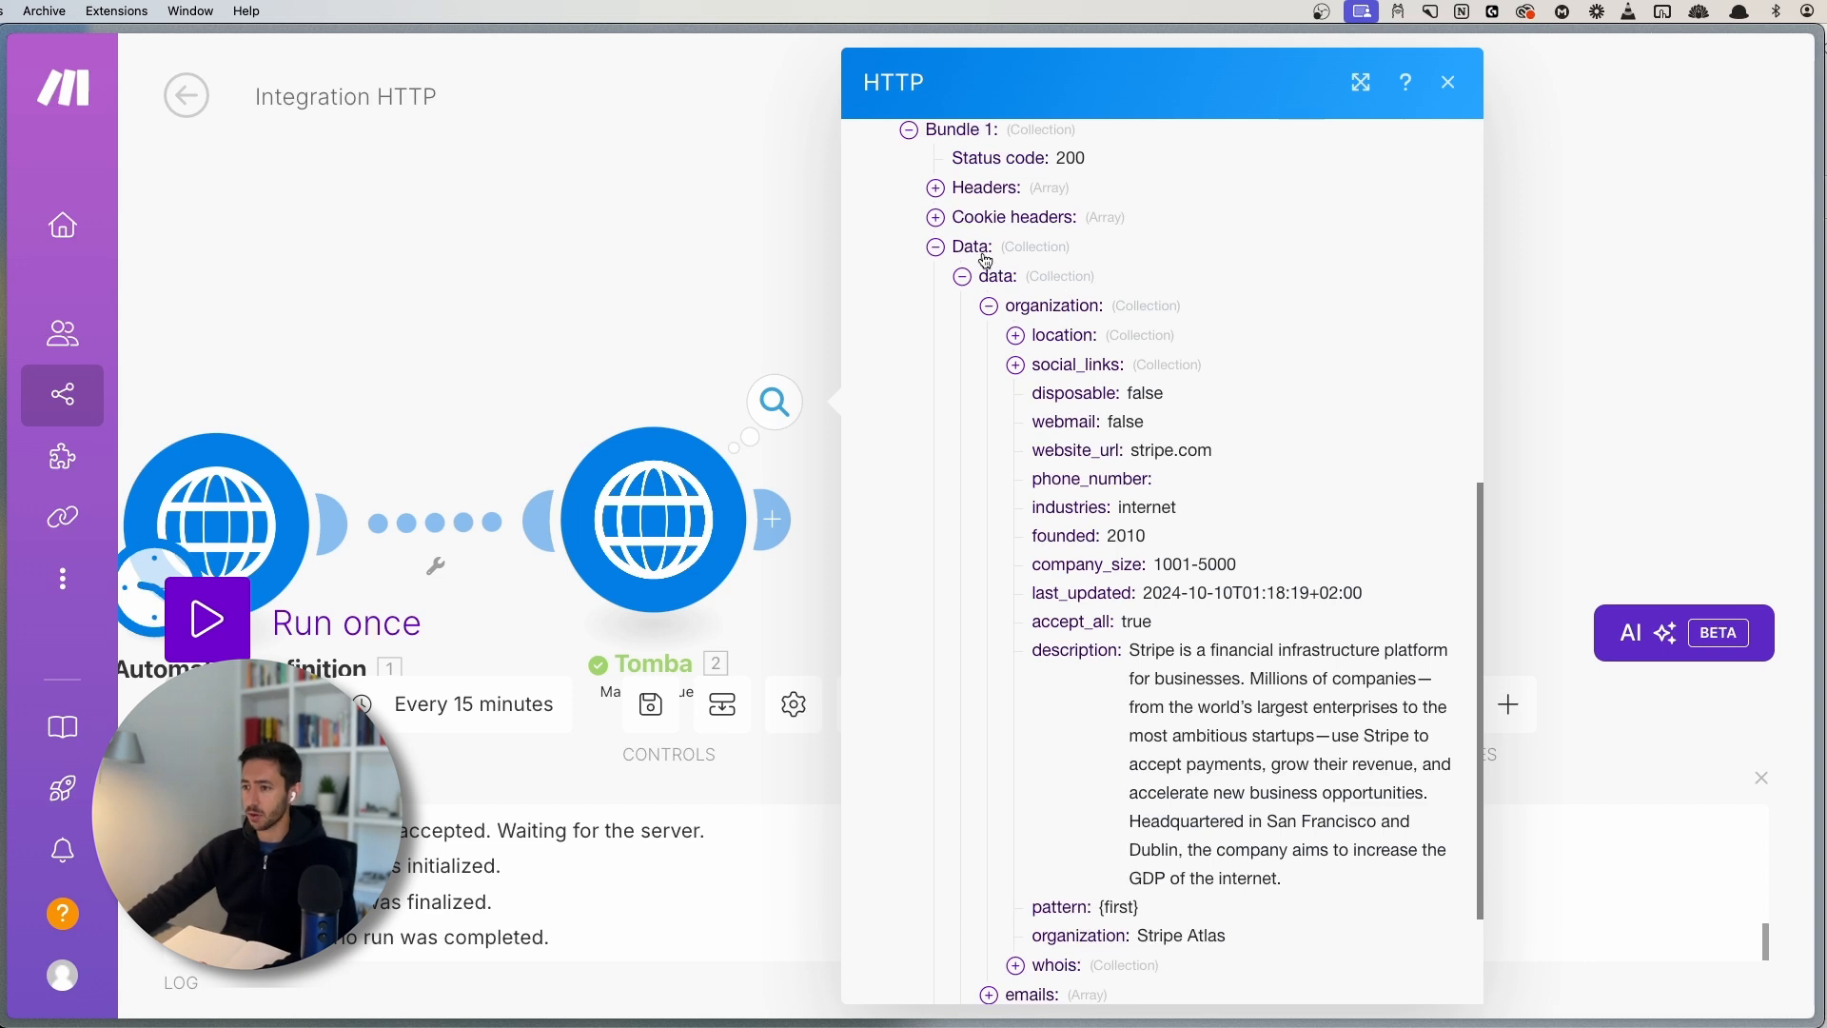
# - Inspect the organization's location fields and description, then collapse the organization details
pyautogui.click(1036, 309)
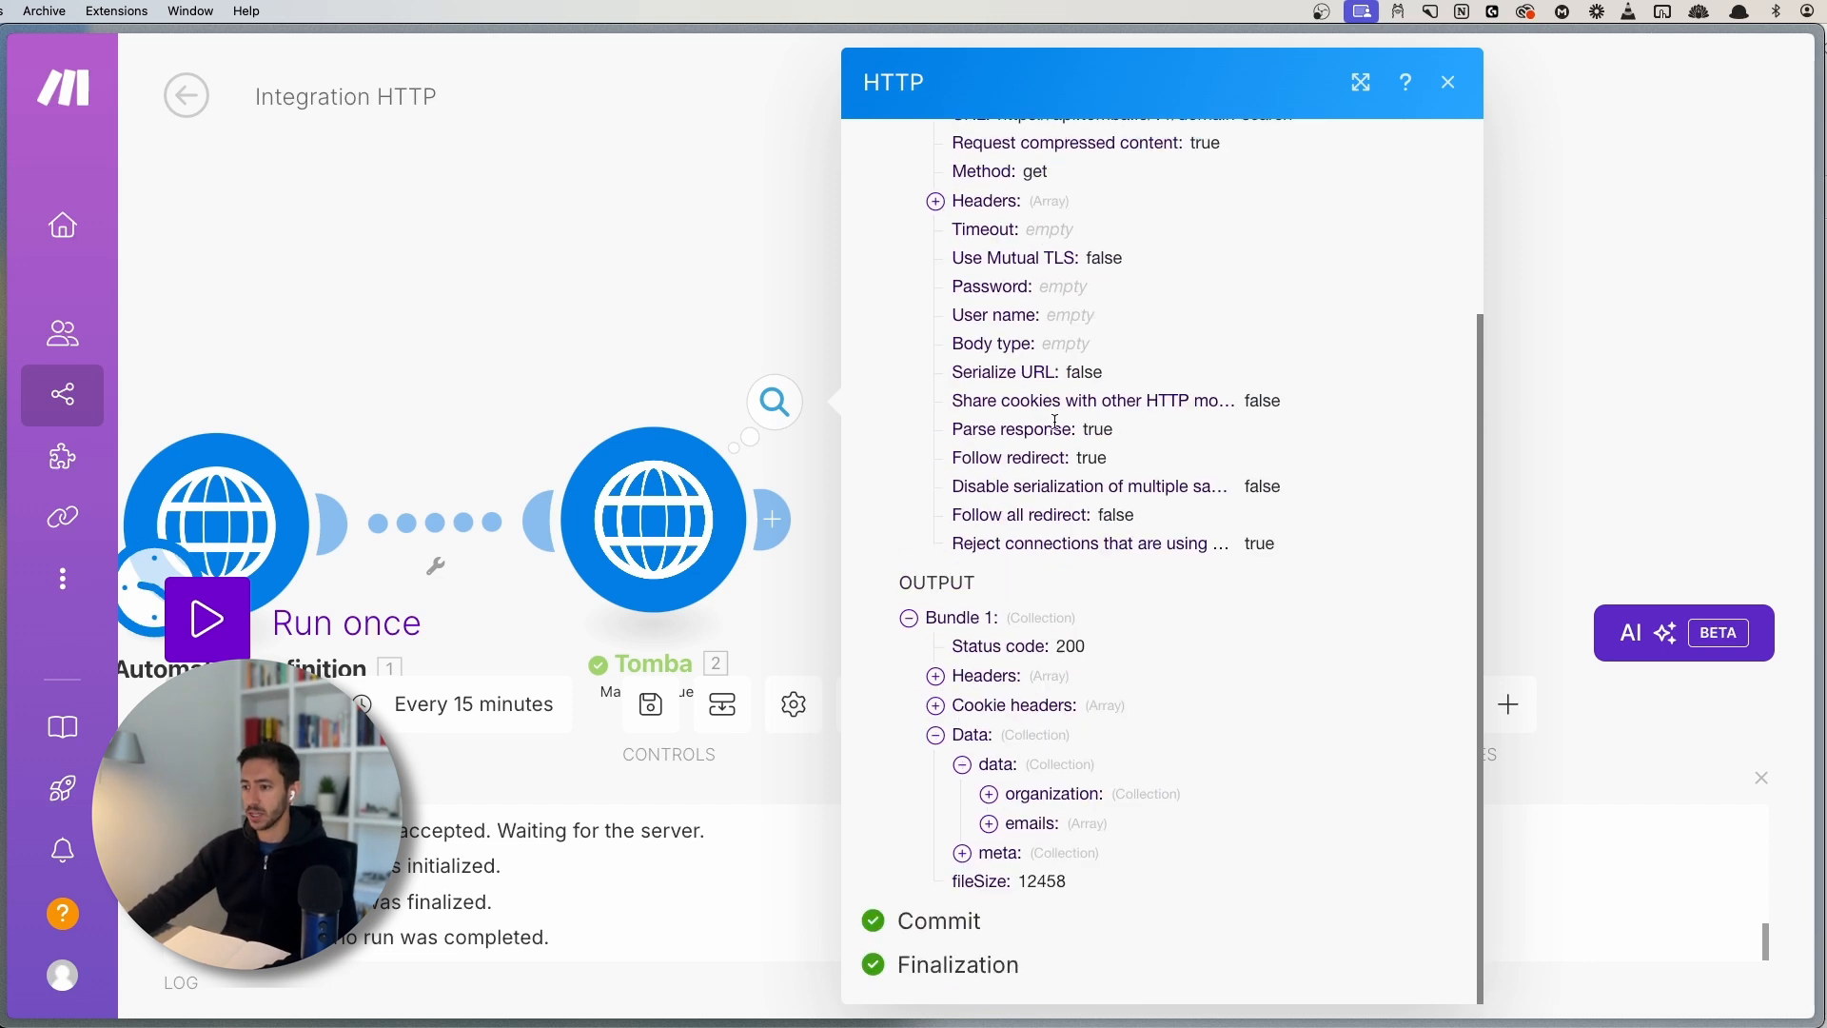
pyautogui.click(1041, 795)
pyautogui.scroll(-10, 1131, 324)
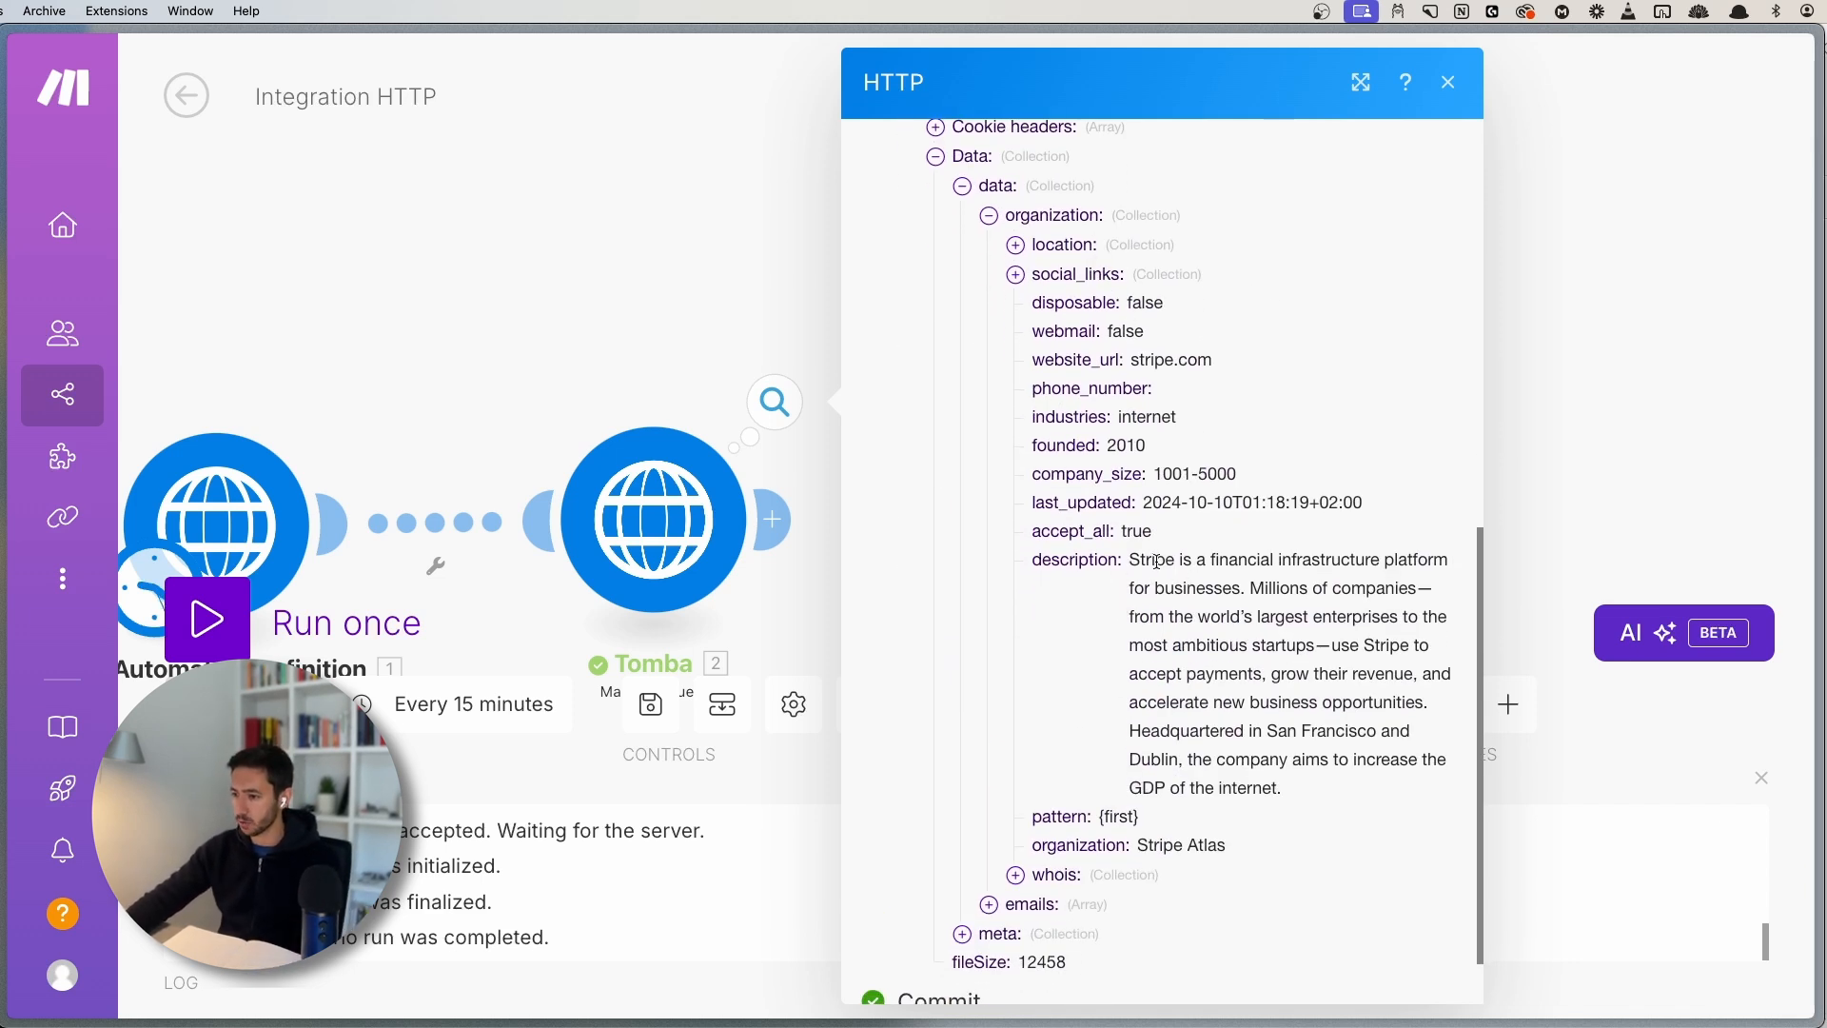
pyautogui.click(1064, 249)
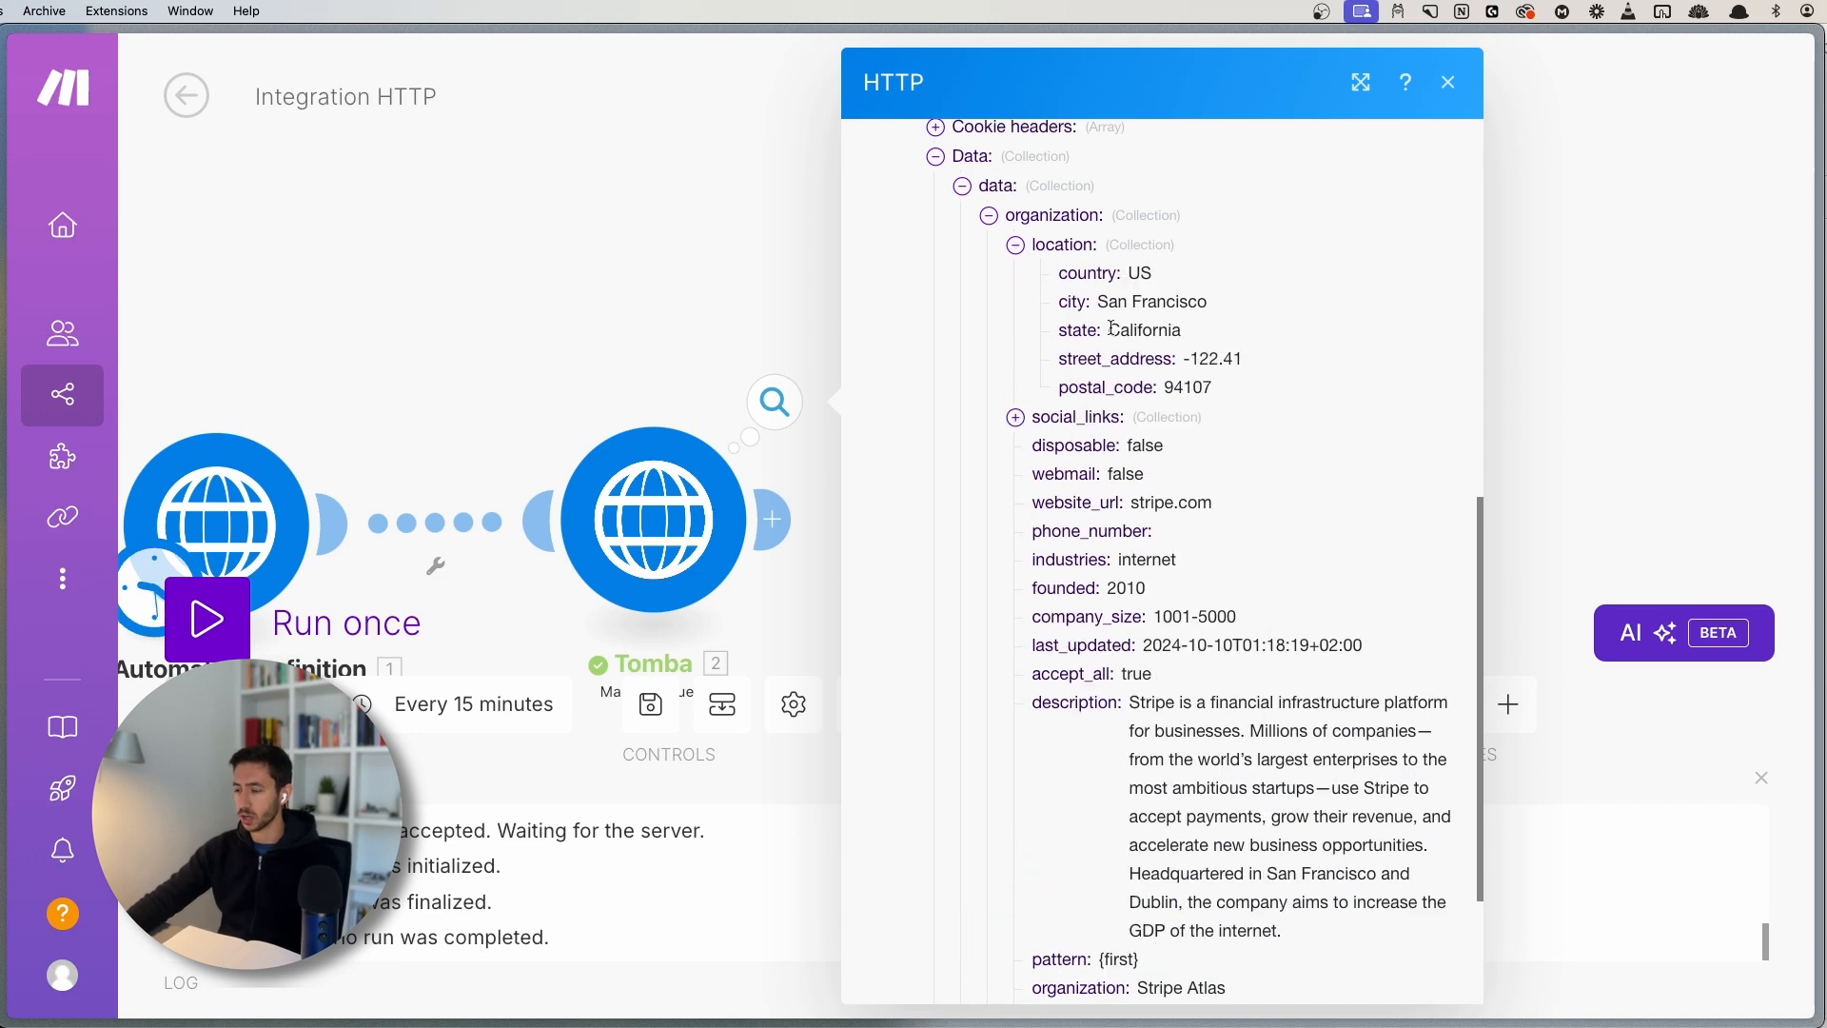
pyautogui.click(1054, 246)
pyautogui.click(1054, 245)
pyautogui.click(1062, 245)
pyautogui.doubleClick(1049, 558)
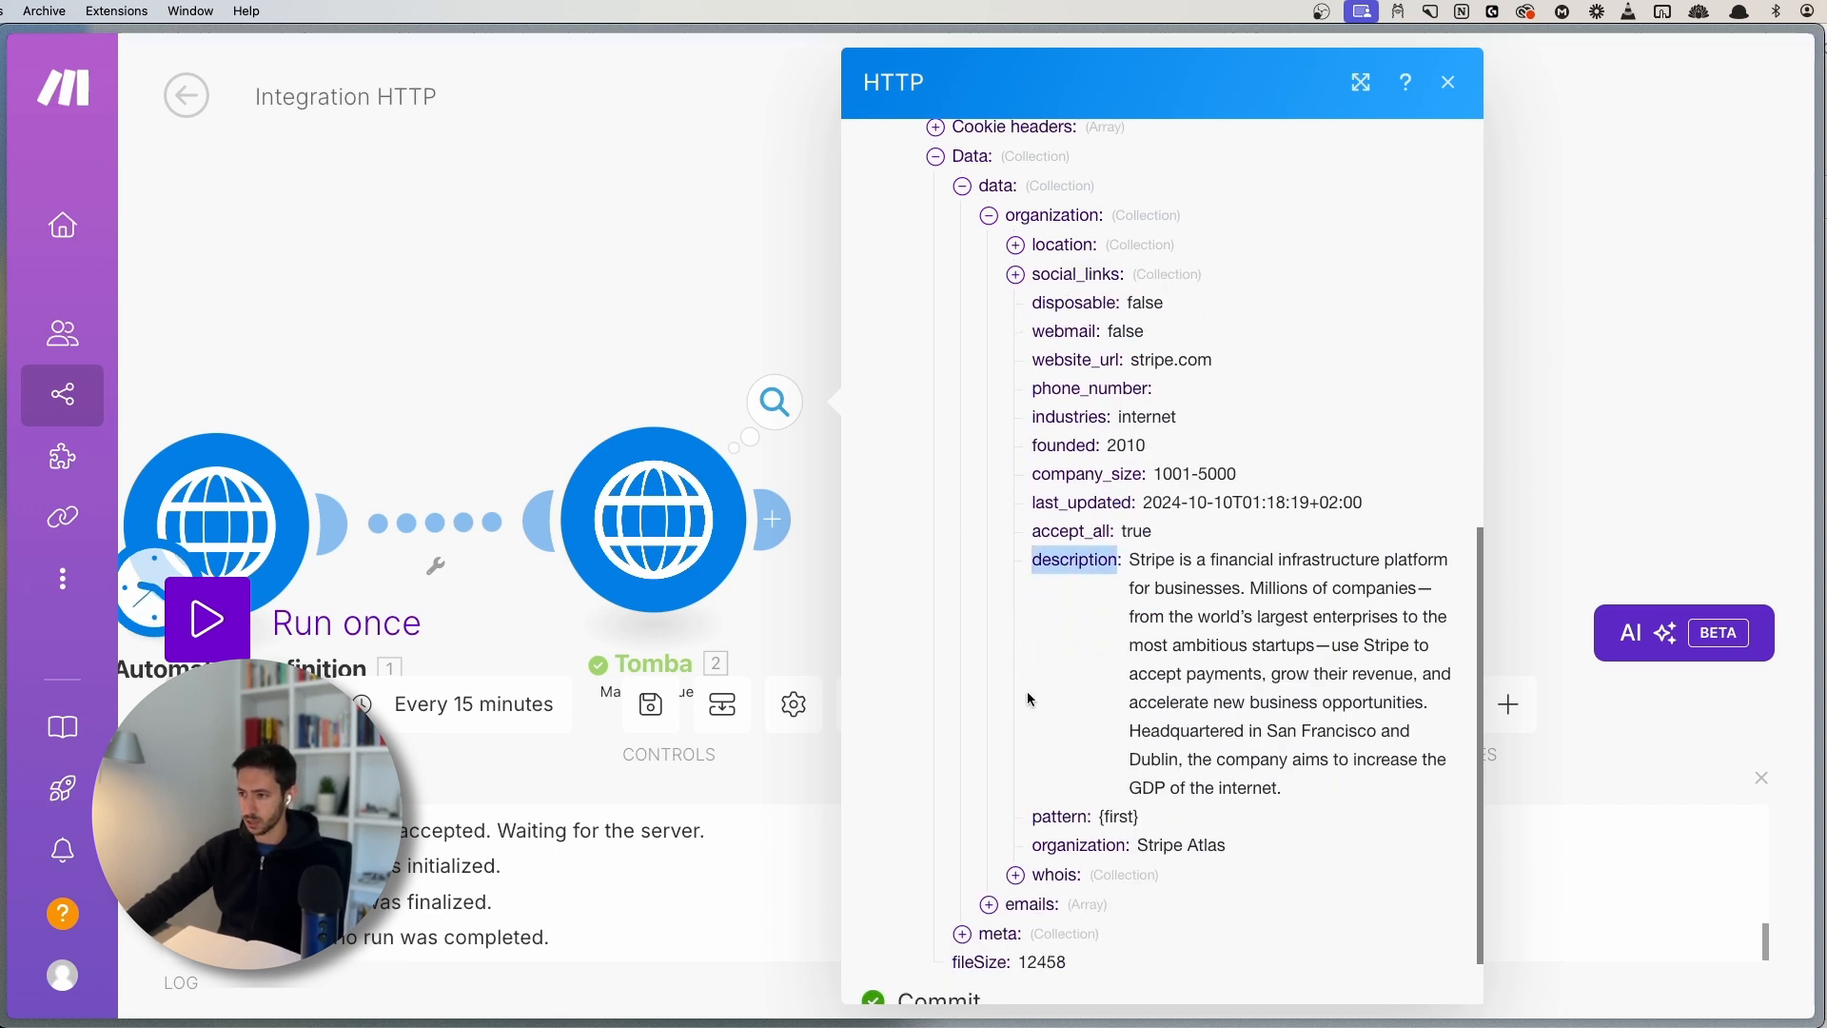
pyautogui.click(989, 215)
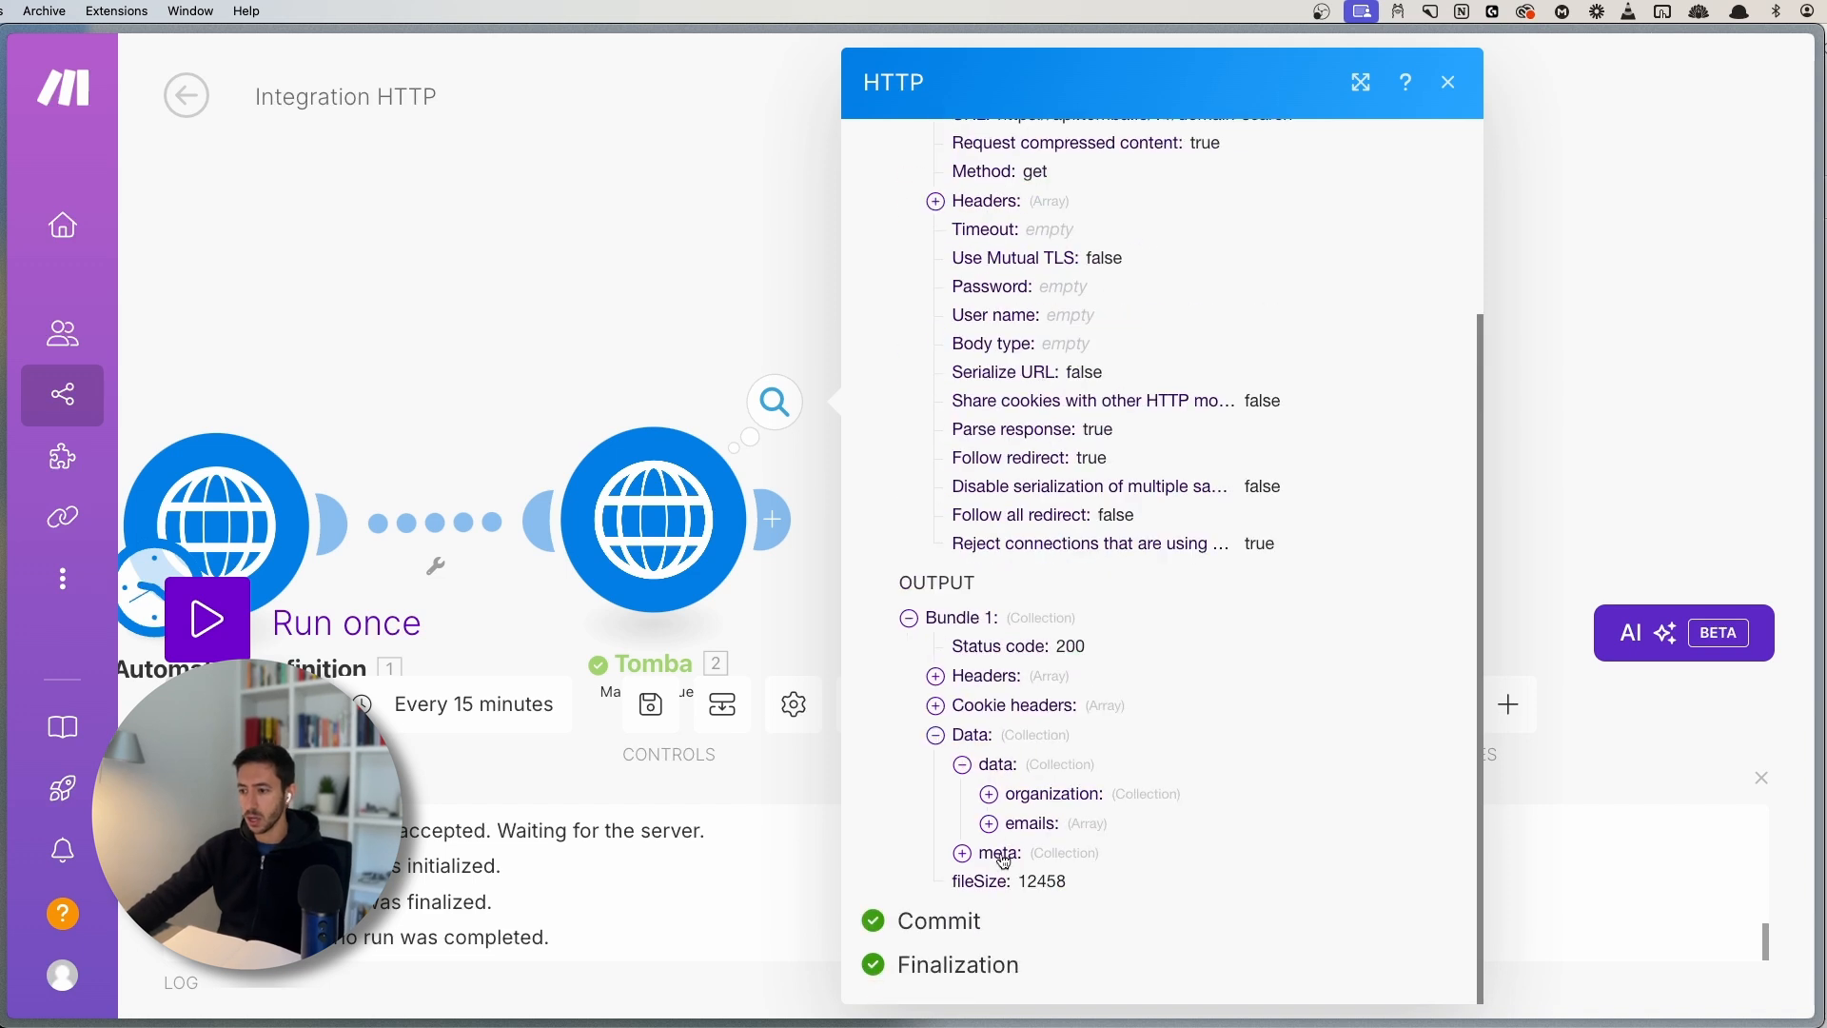
# - List the returned emails and expand the first email result
pyautogui.click(989, 825)
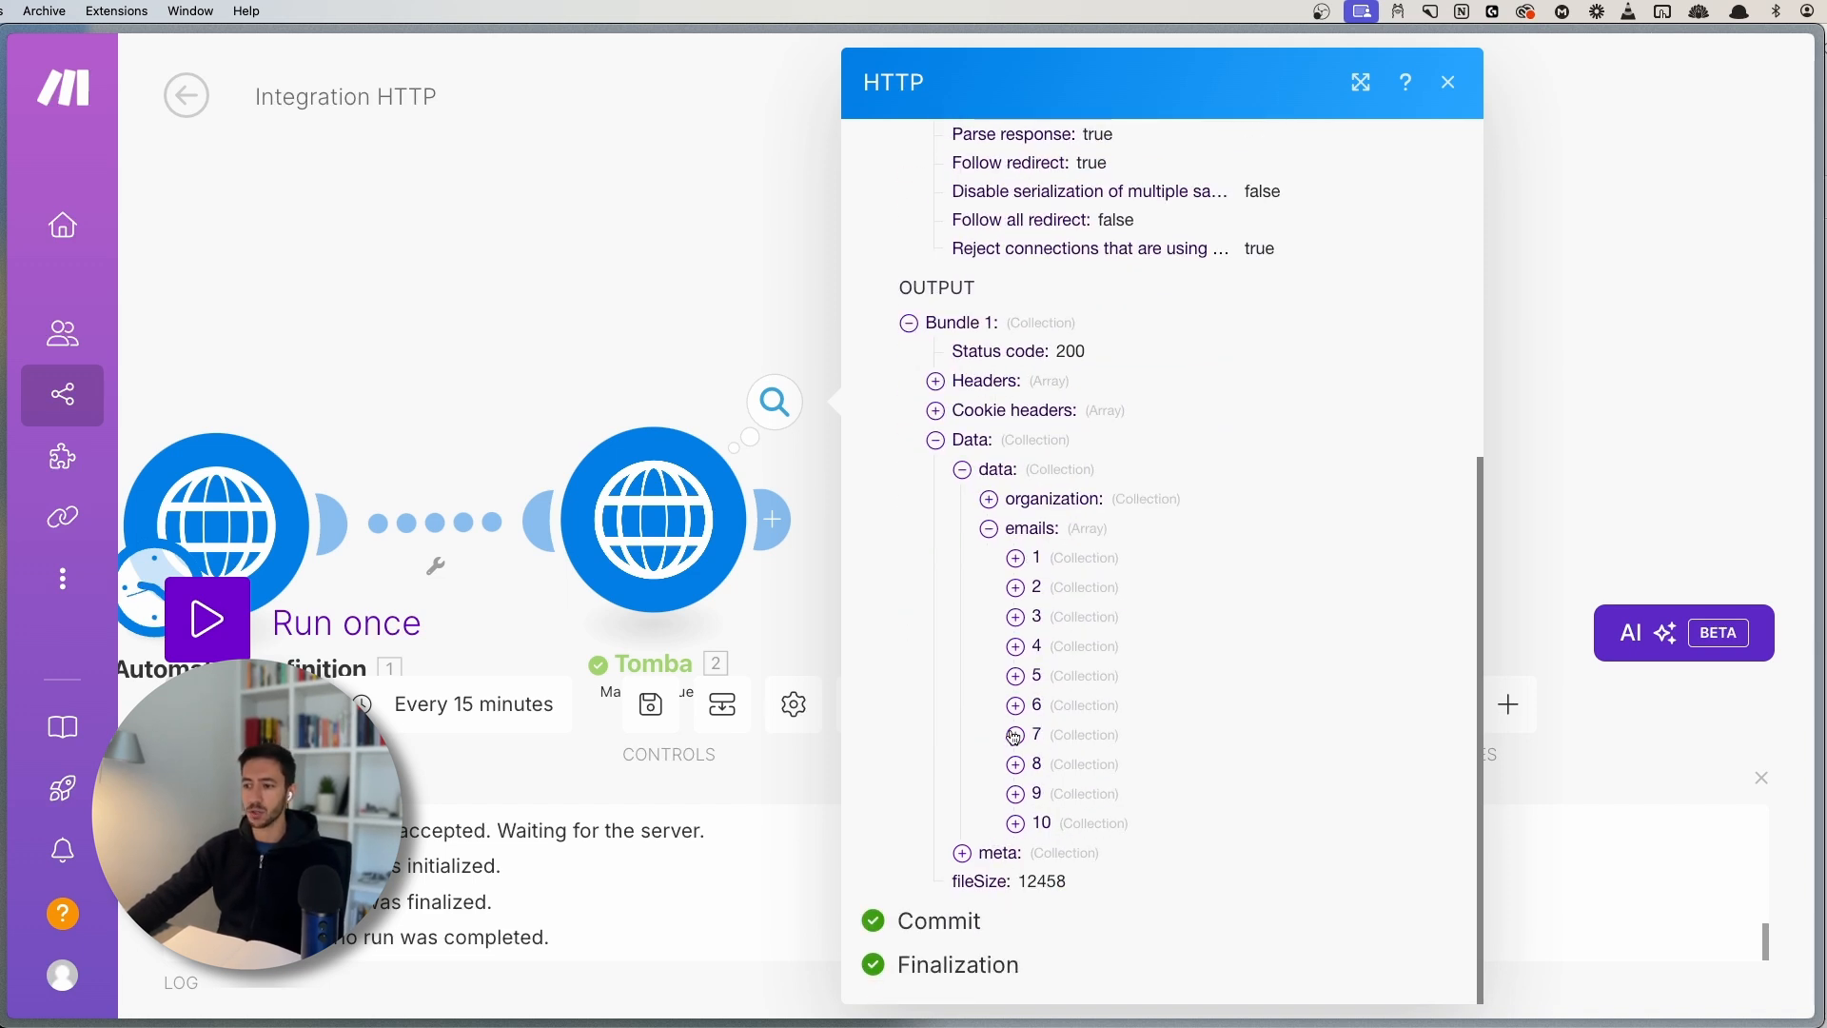
pyautogui.click(1041, 559)
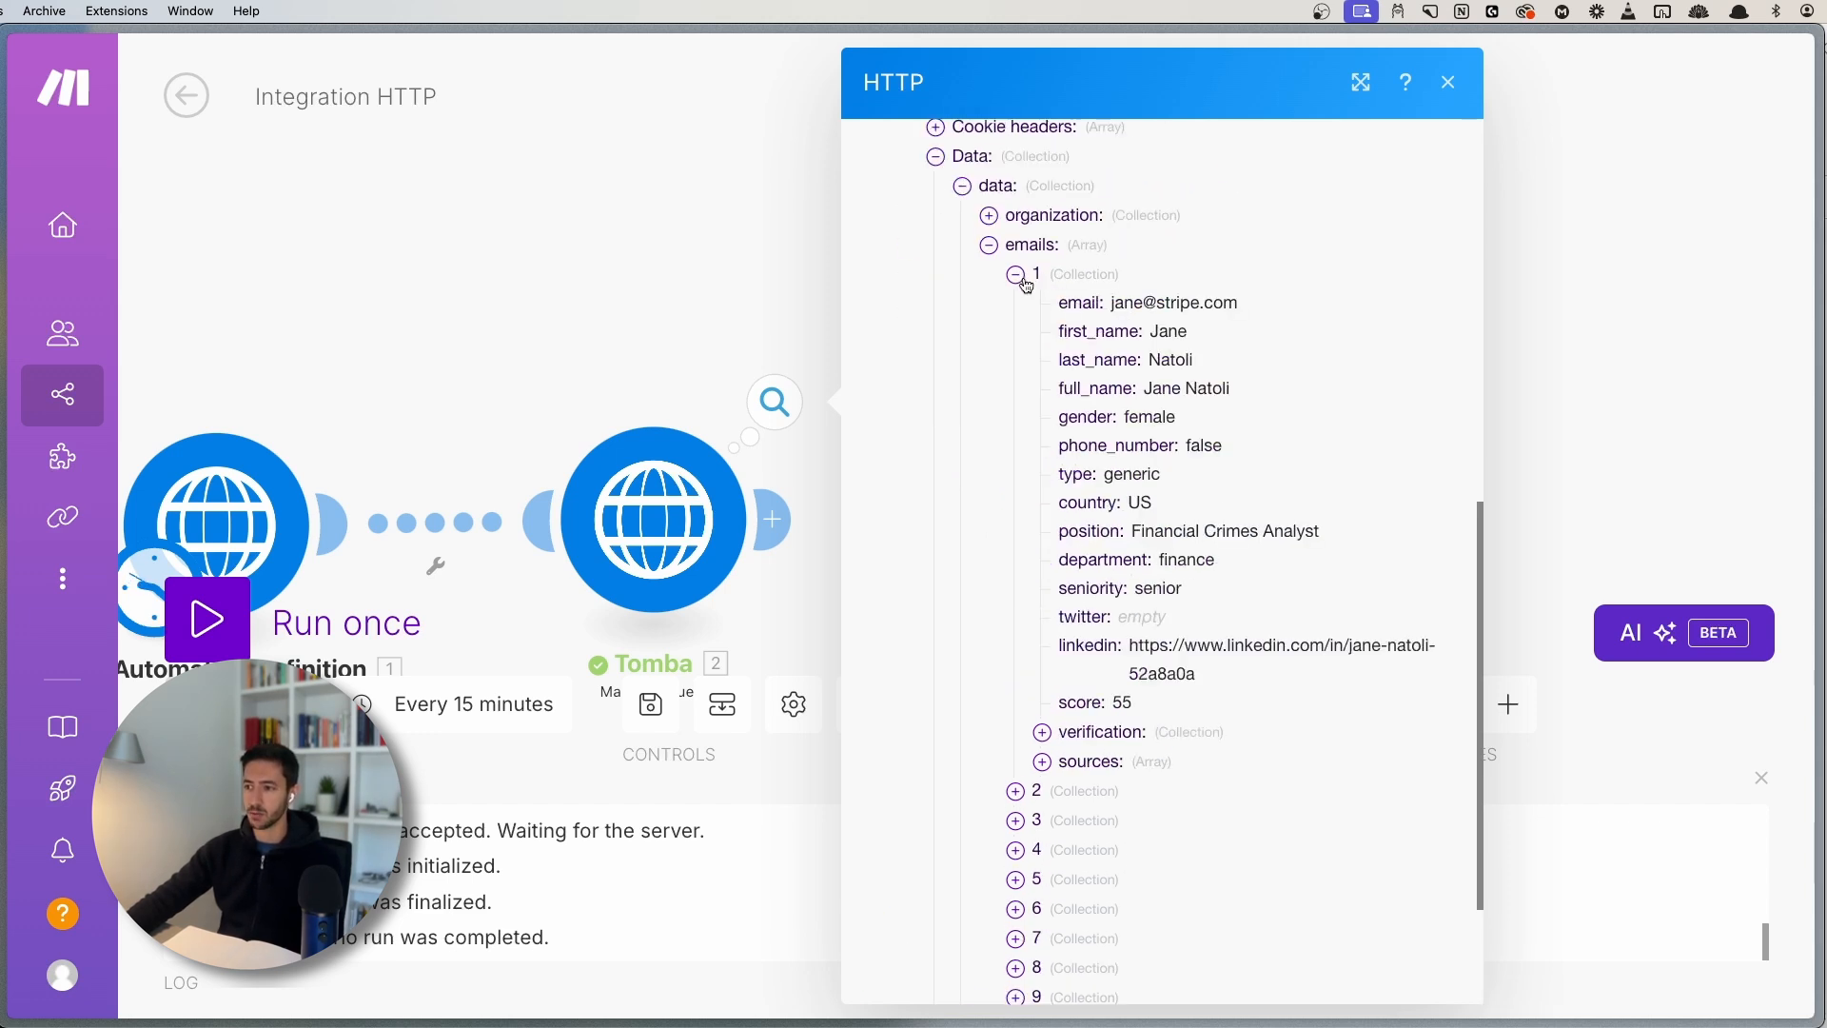
pyautogui.click(1018, 276)
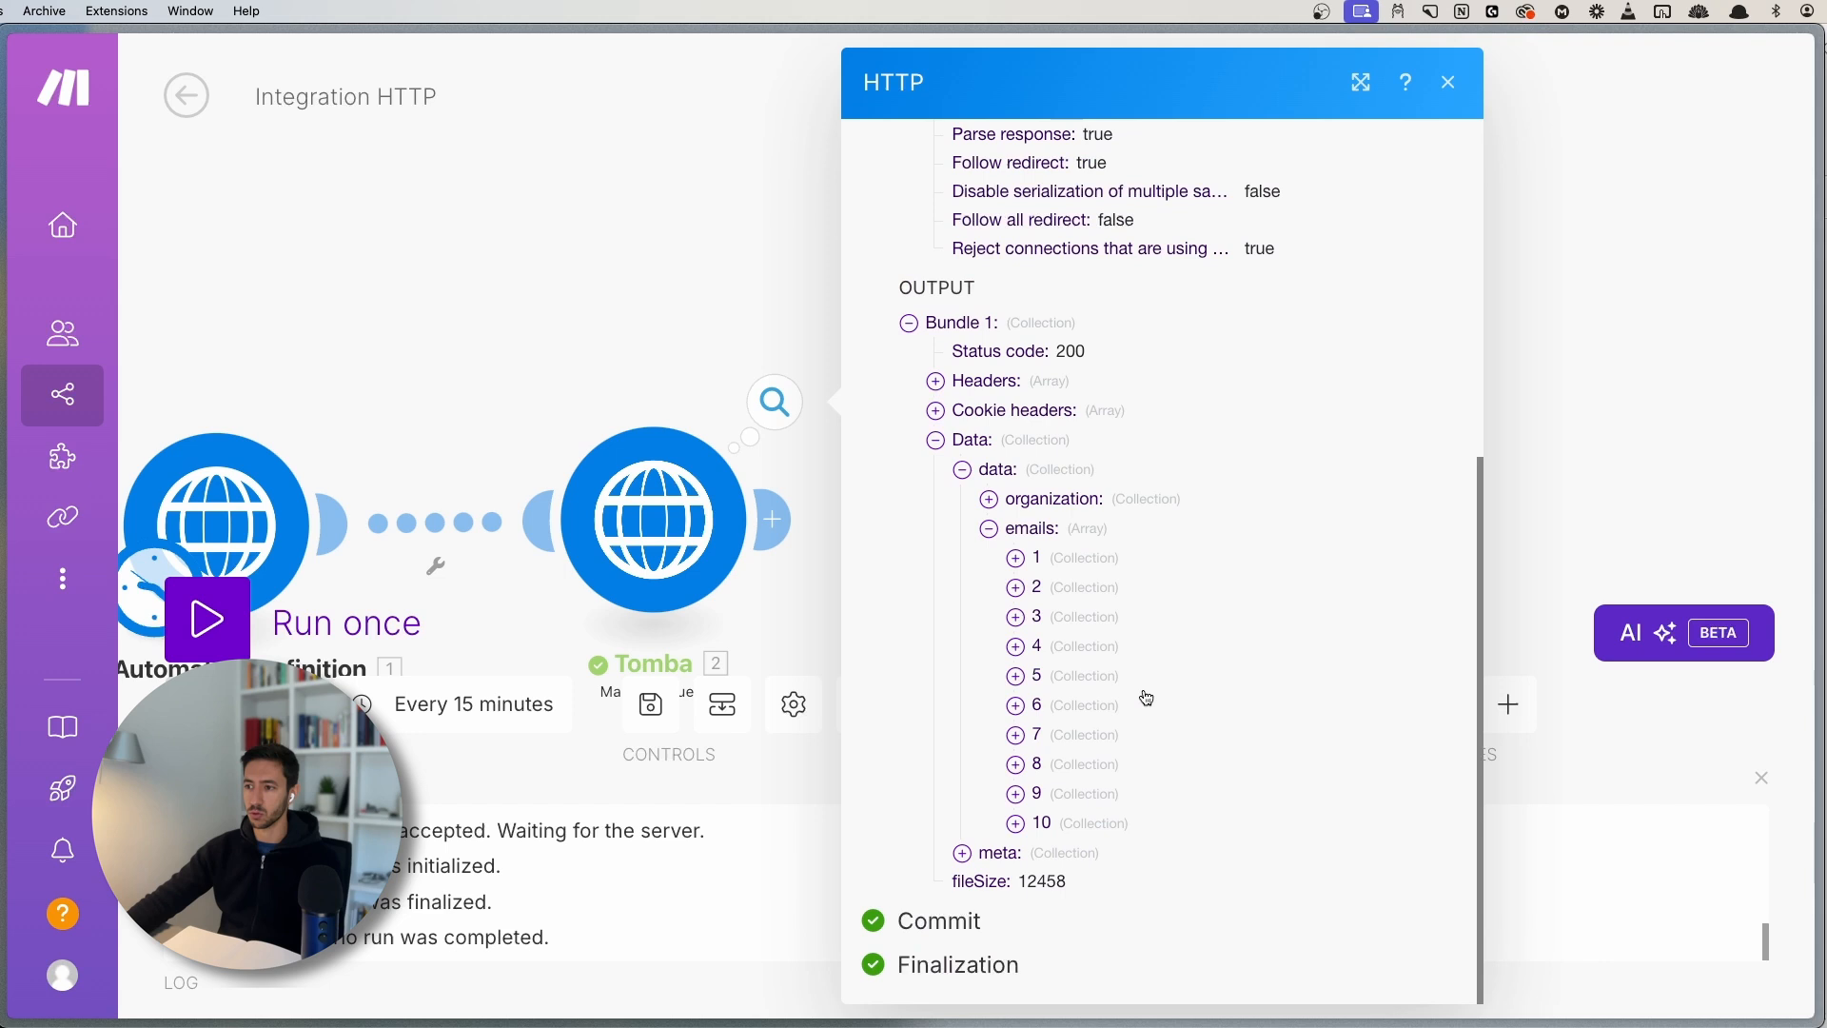
pyautogui.click(1015, 558)
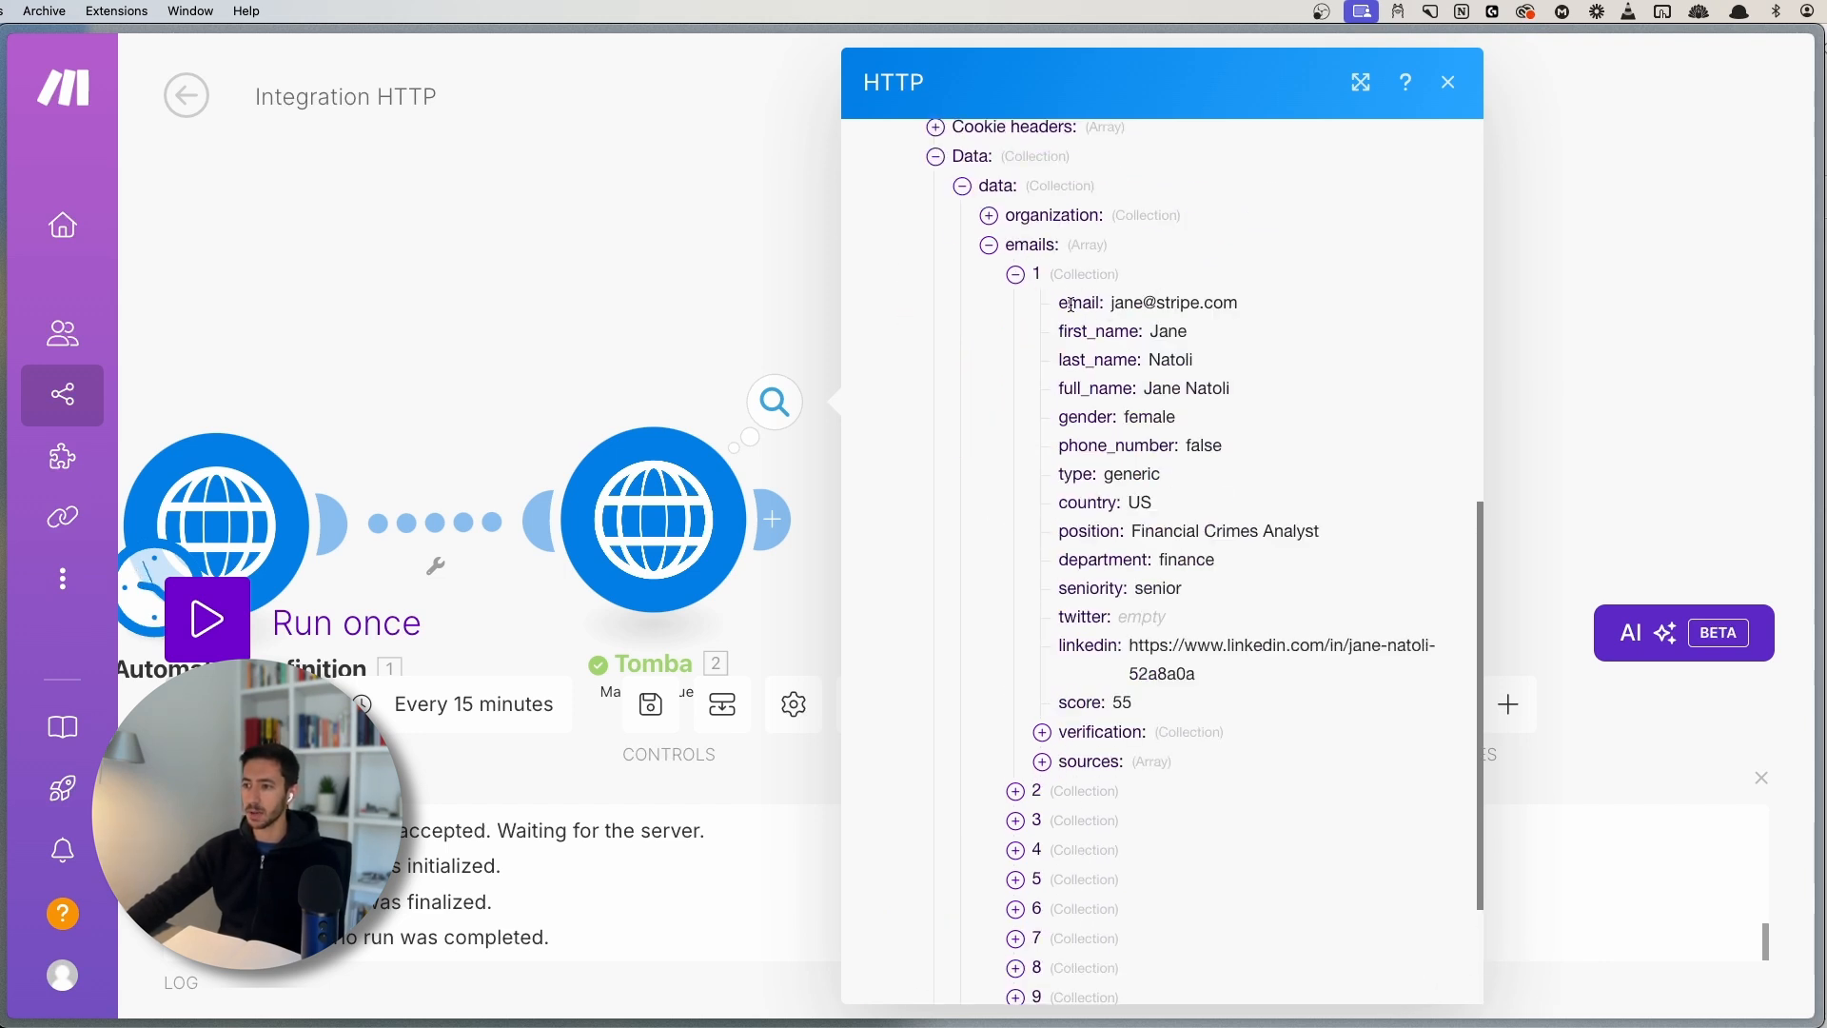
# - Point out the email, first_name, last_name, gender, position and linkedin fields, then expand the second result
pyautogui.doubleClick(1076, 301)
pyautogui.doubleClick(1075, 332)
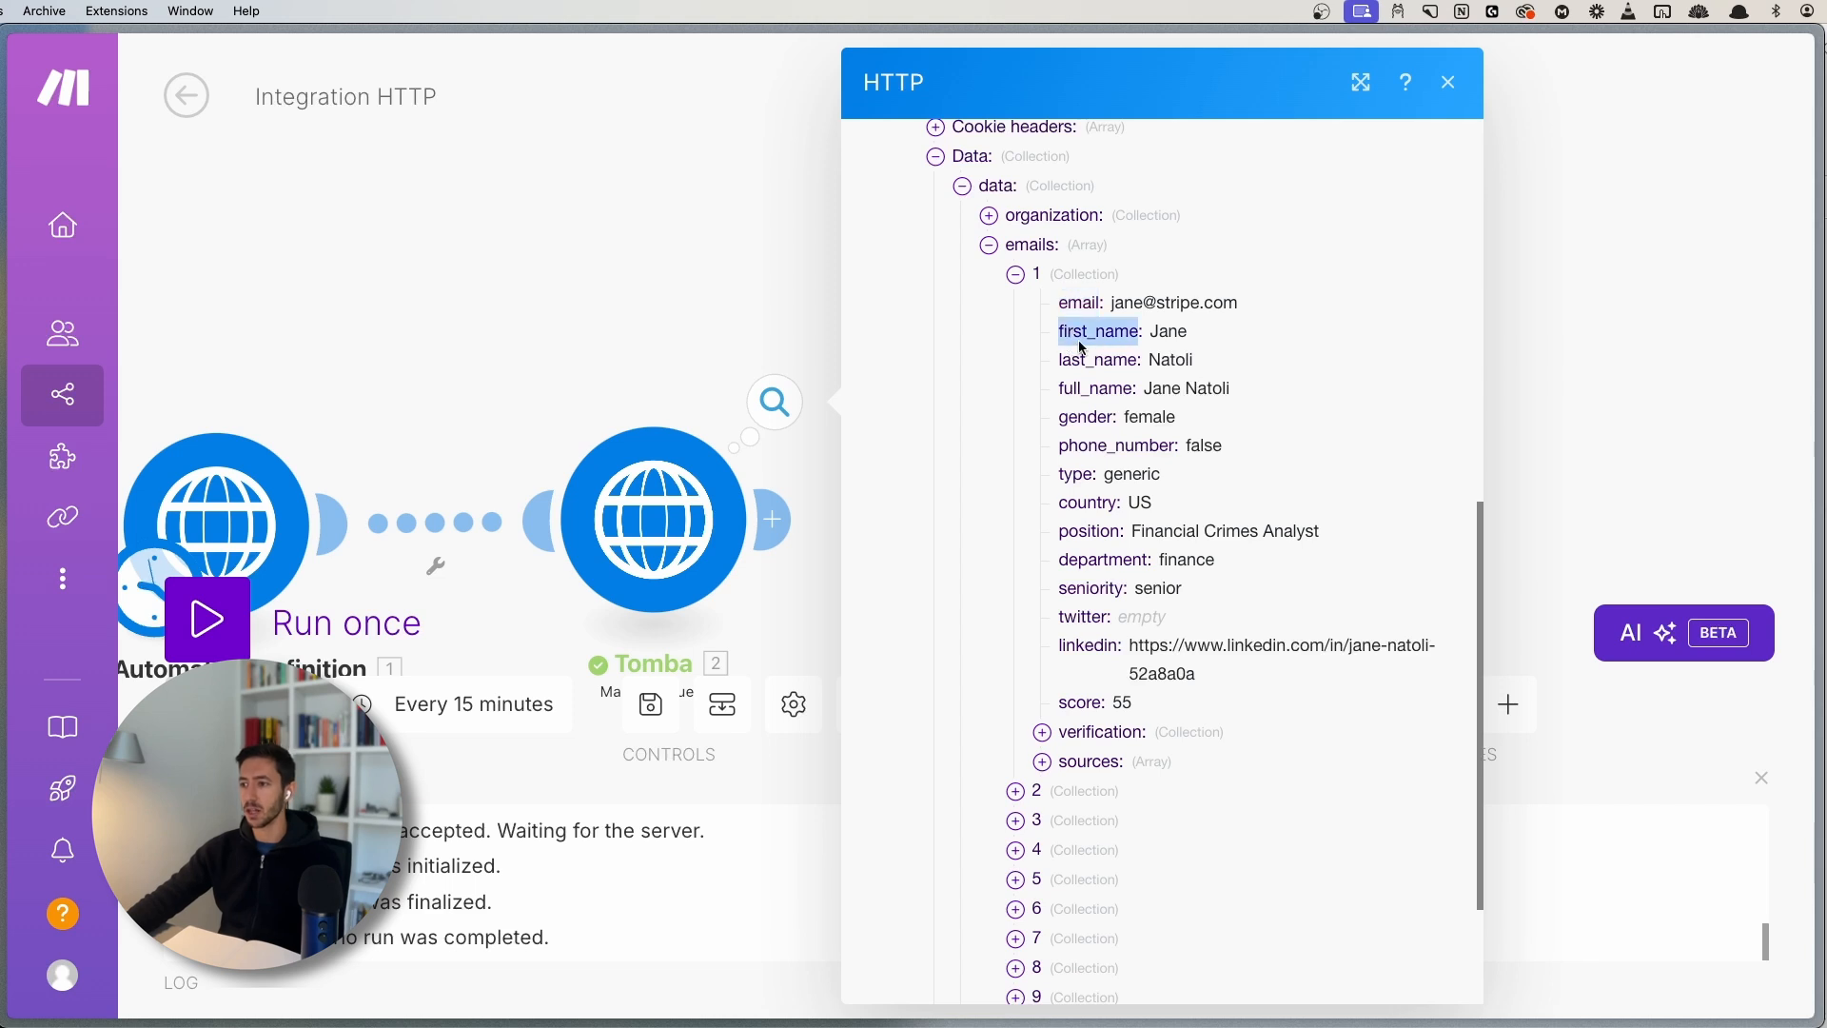
pyautogui.doubleClick(1083, 354)
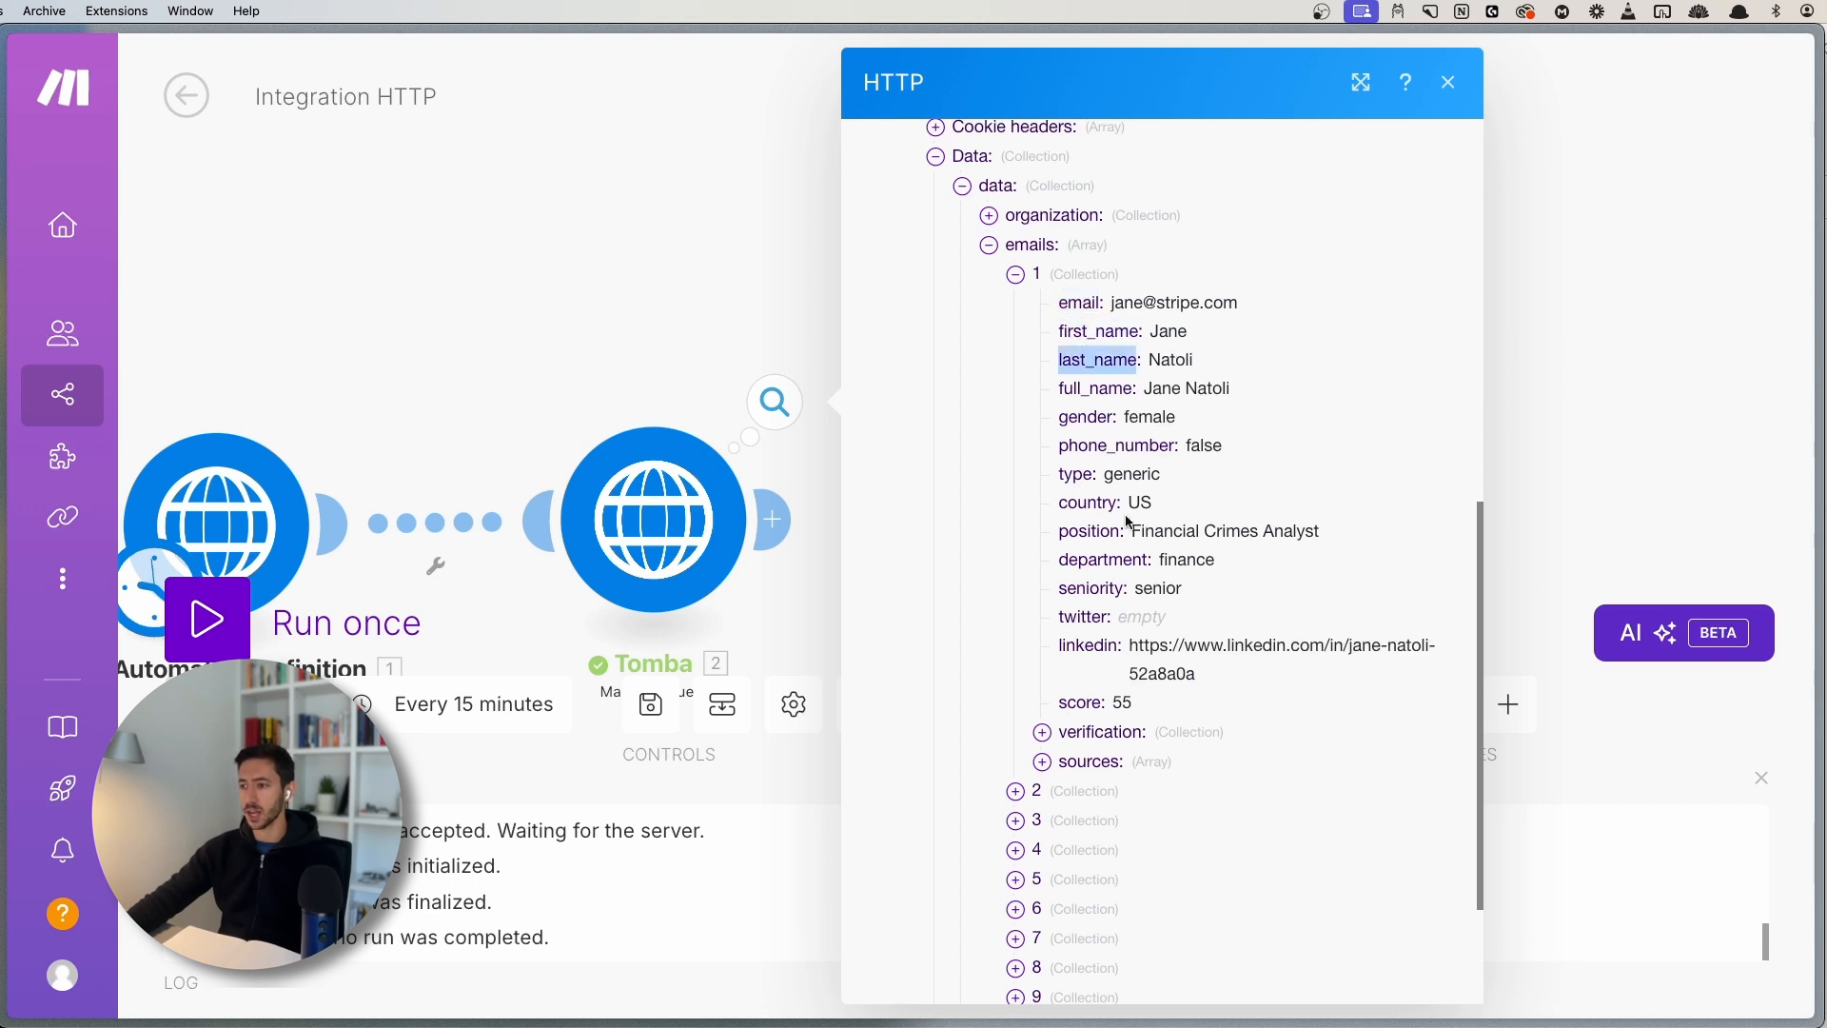
pyautogui.doubleClick(1092, 410)
pyautogui.click(1081, 446)
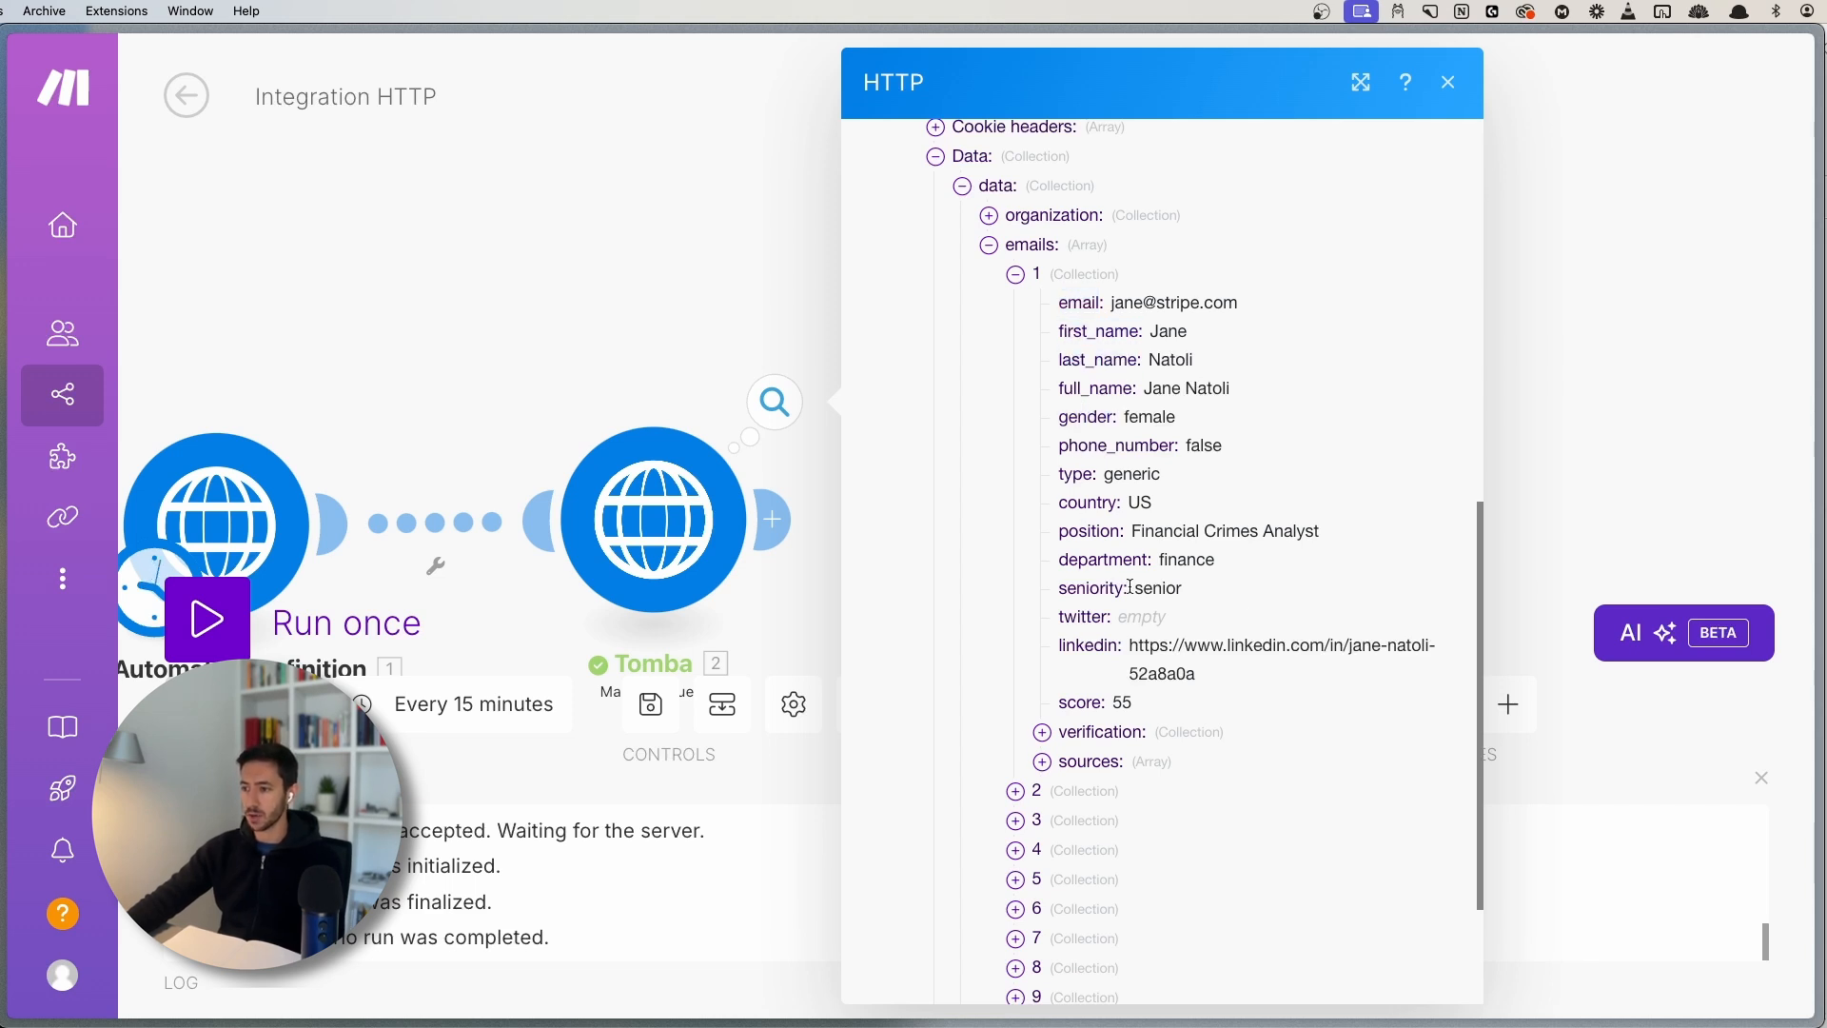
pyautogui.doubleClick(1076, 534)
pyautogui.doubleClick(1058, 653)
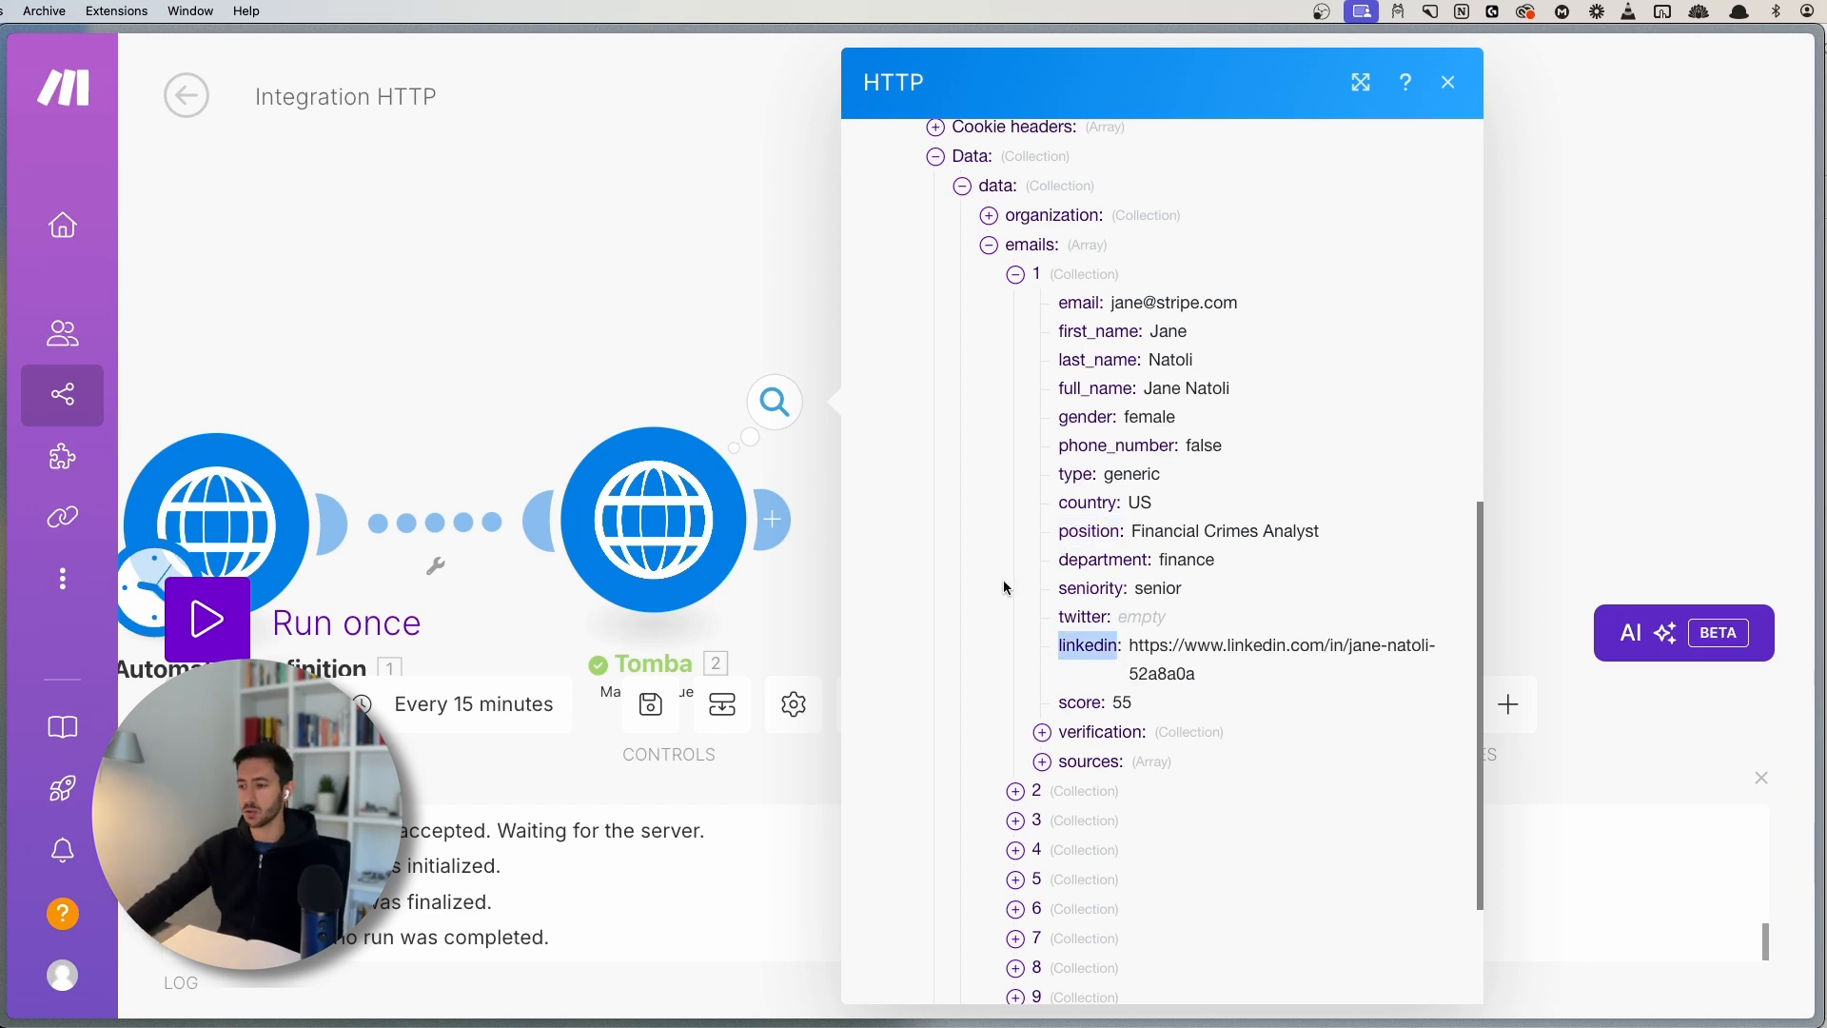
pyautogui.scroll(-3, 1066, 666)
pyautogui.click(1036, 628)
# - Add an OpenAI 'Create a Completion' module after the Tomba module
pyautogui.scroll(-5, 1054, 714)
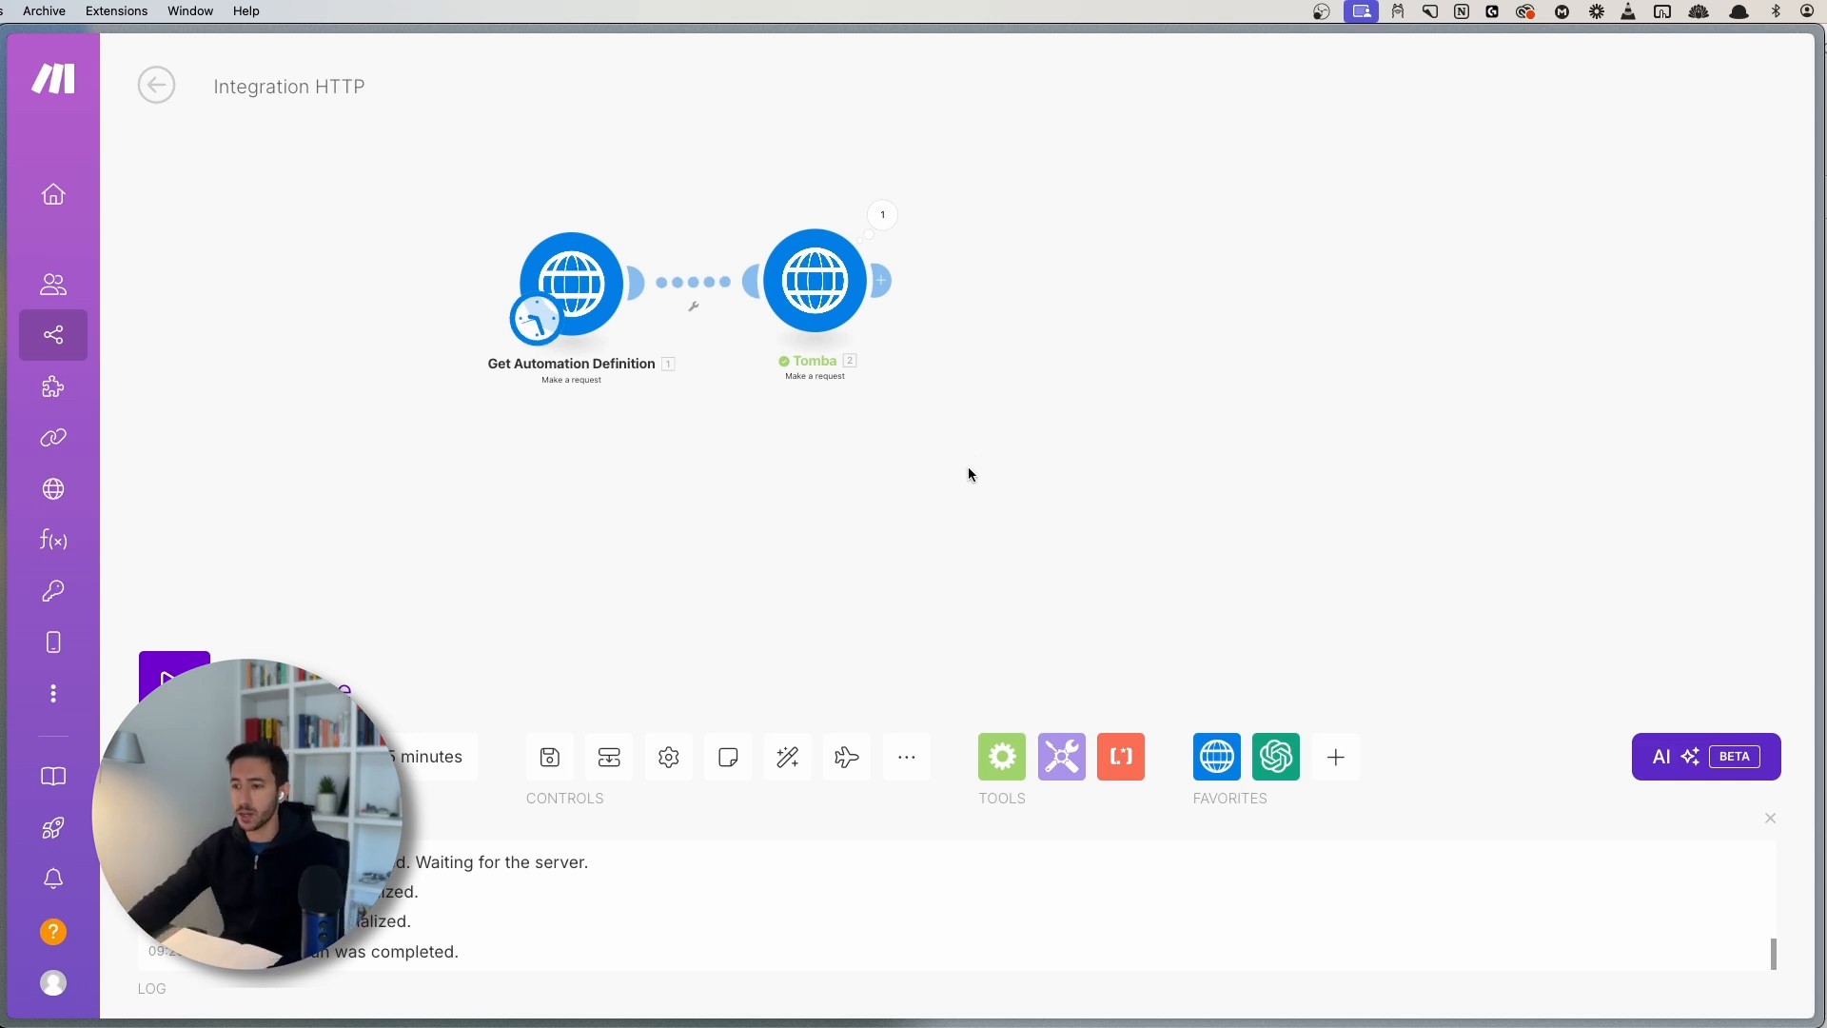
pyautogui.moveTo(975, 447); pyautogui.dragTo(961, 522)
pyautogui.scroll(3, 910, 574)
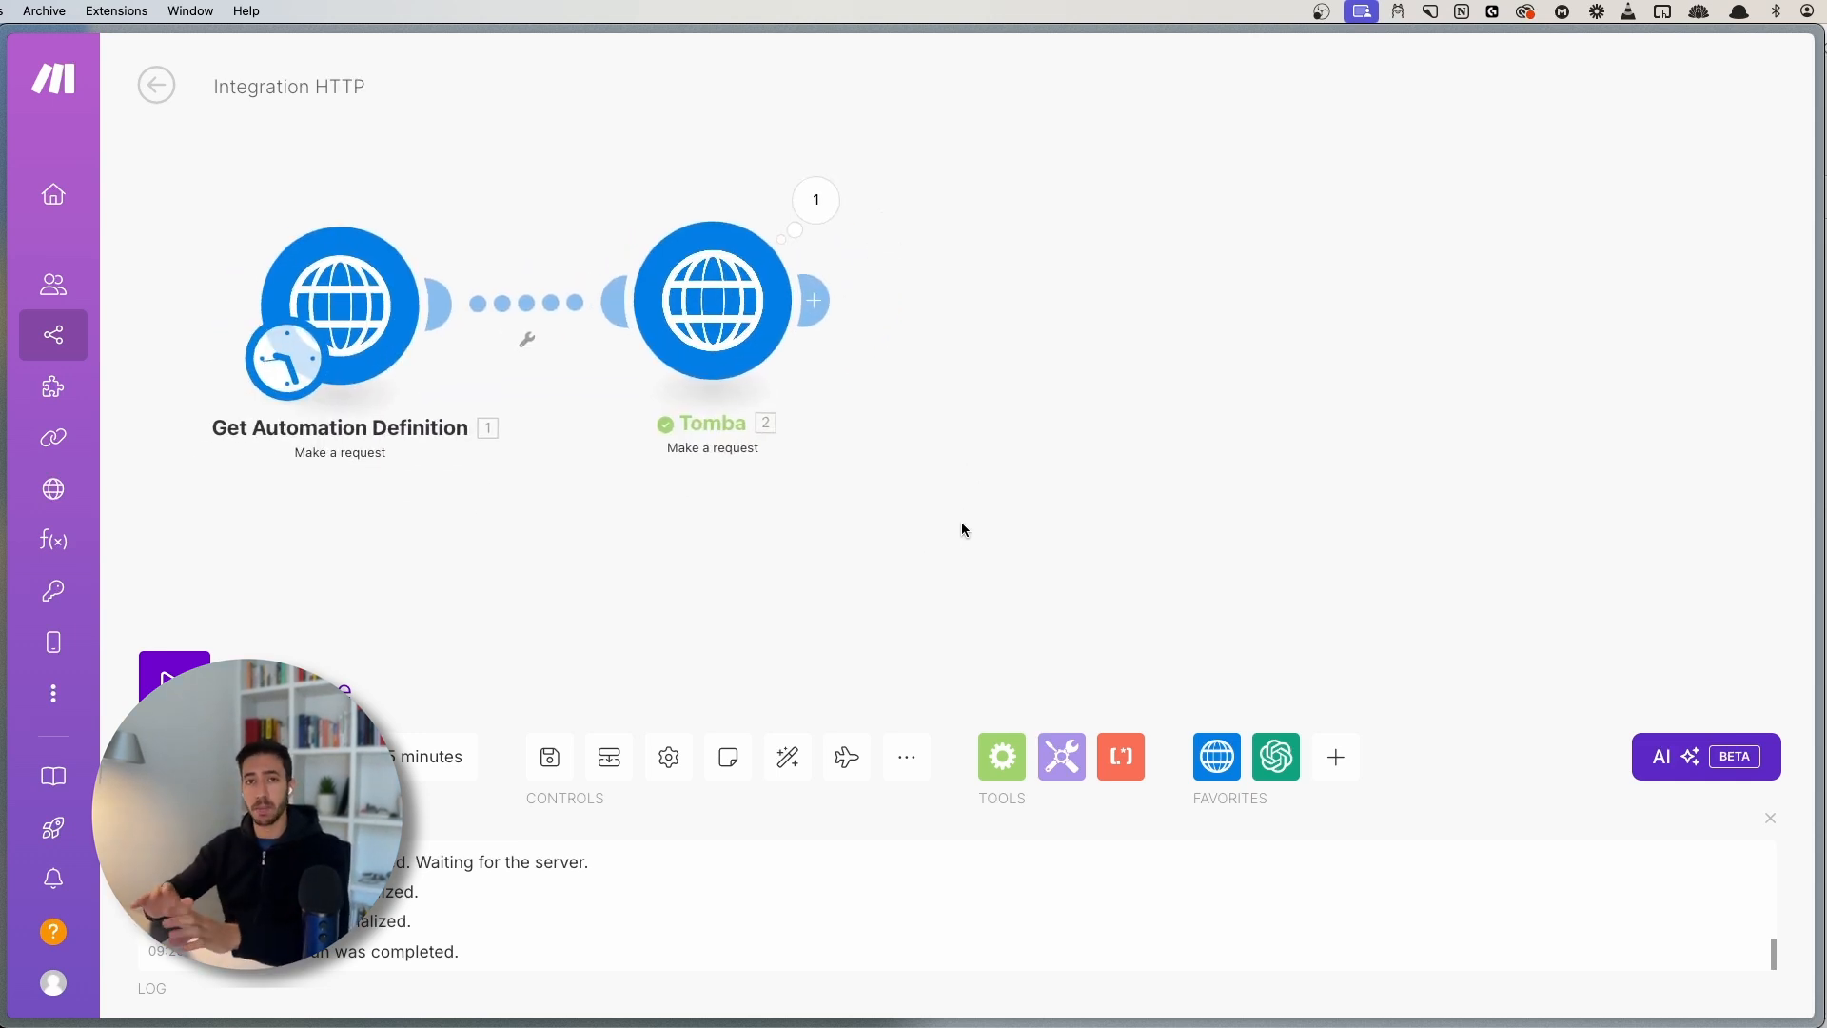
pyautogui.click(824, 307)
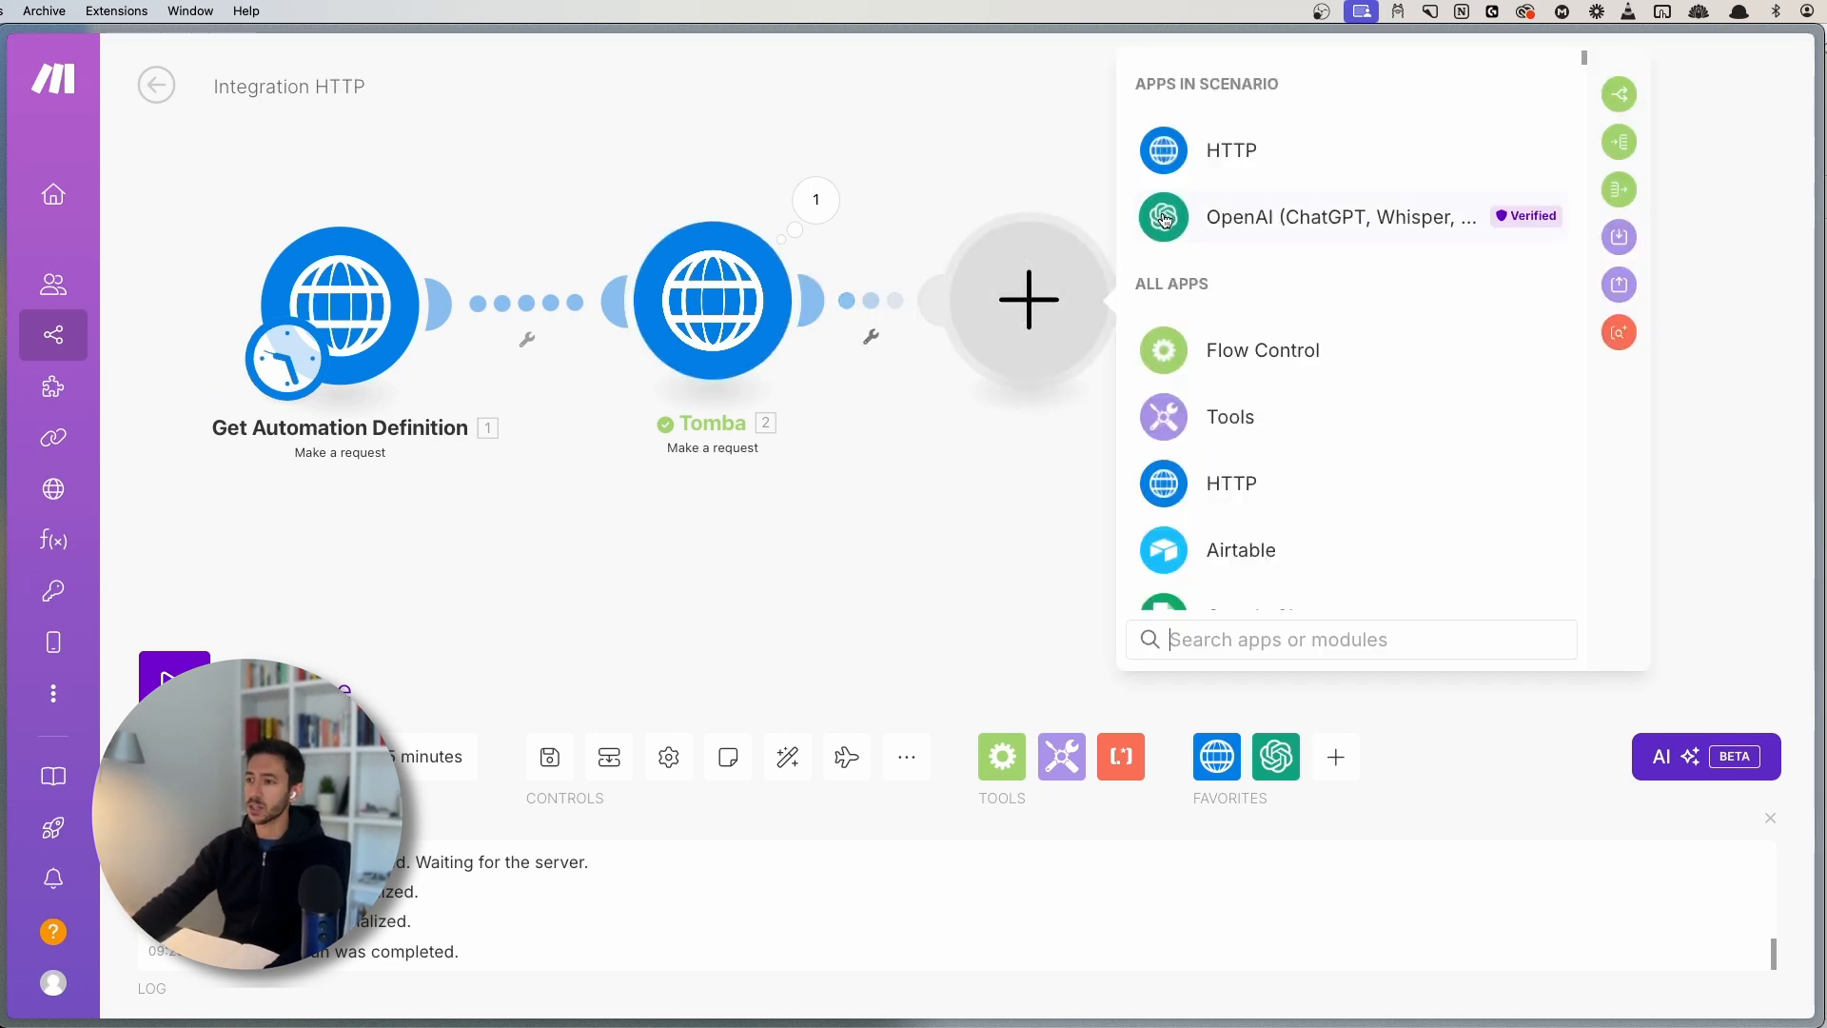
pyautogui.write('openai')
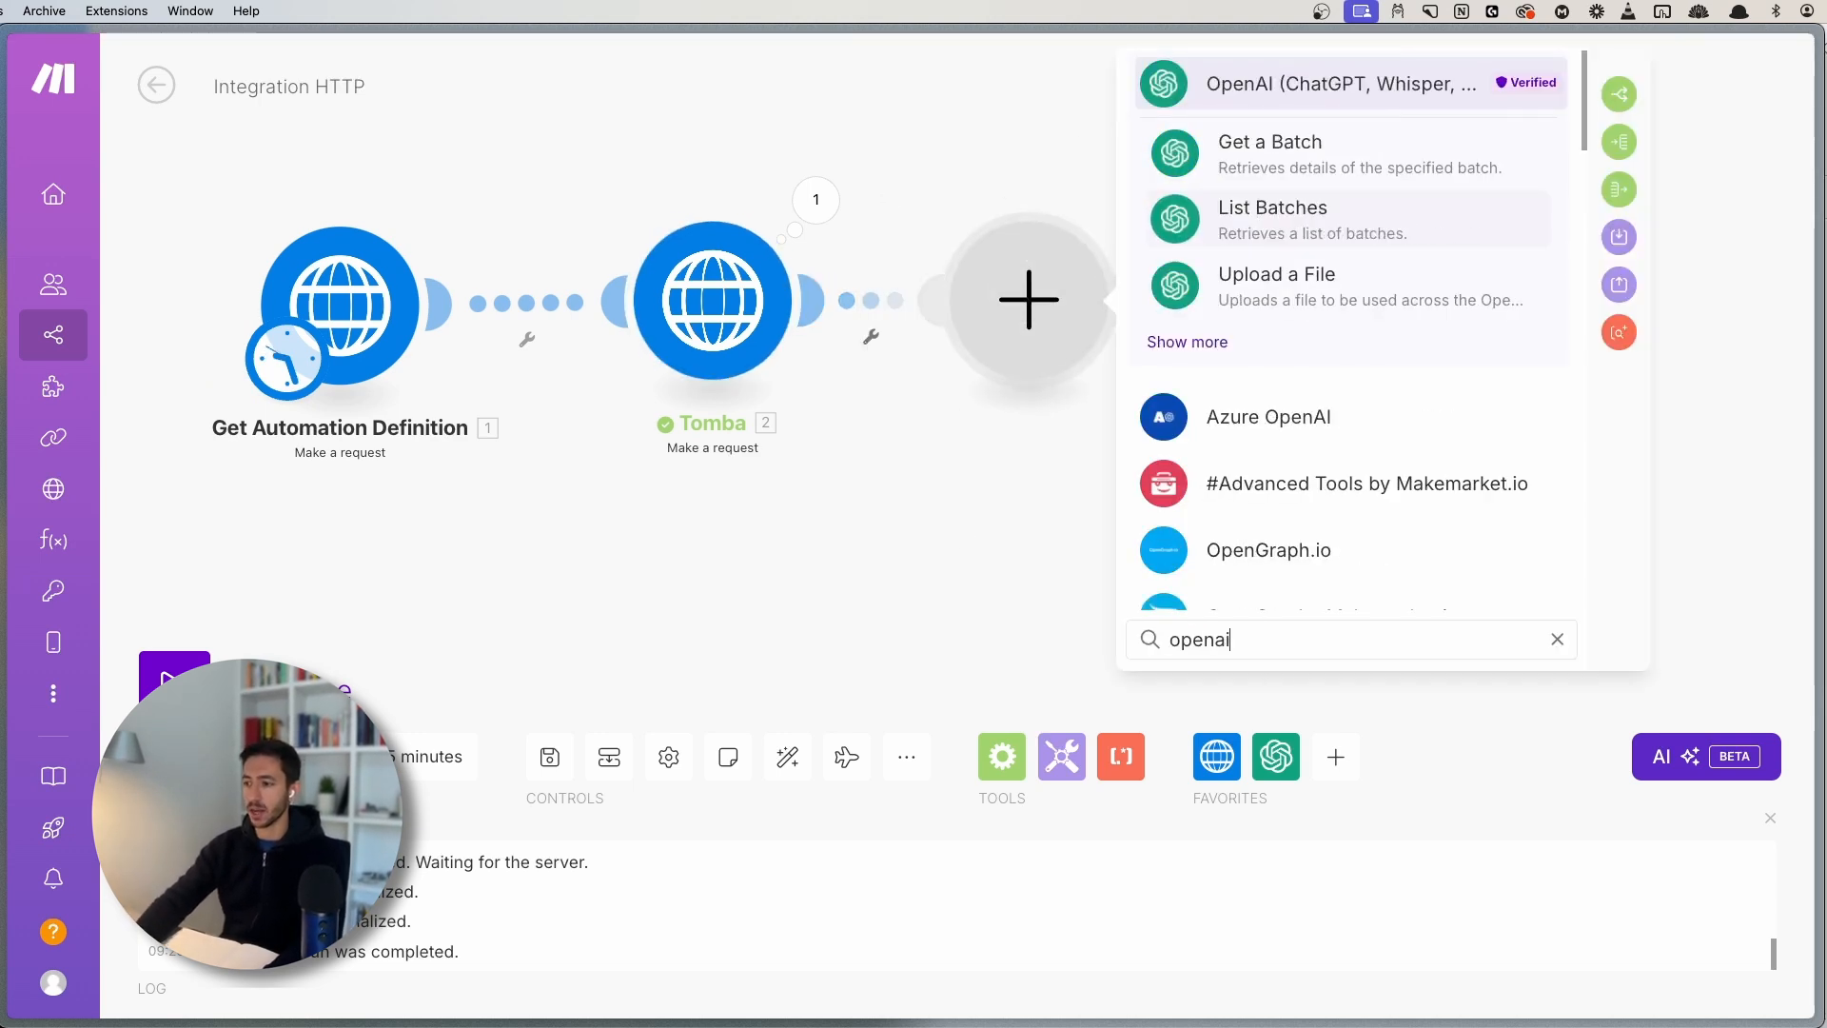
pyautogui.click(1266, 86)
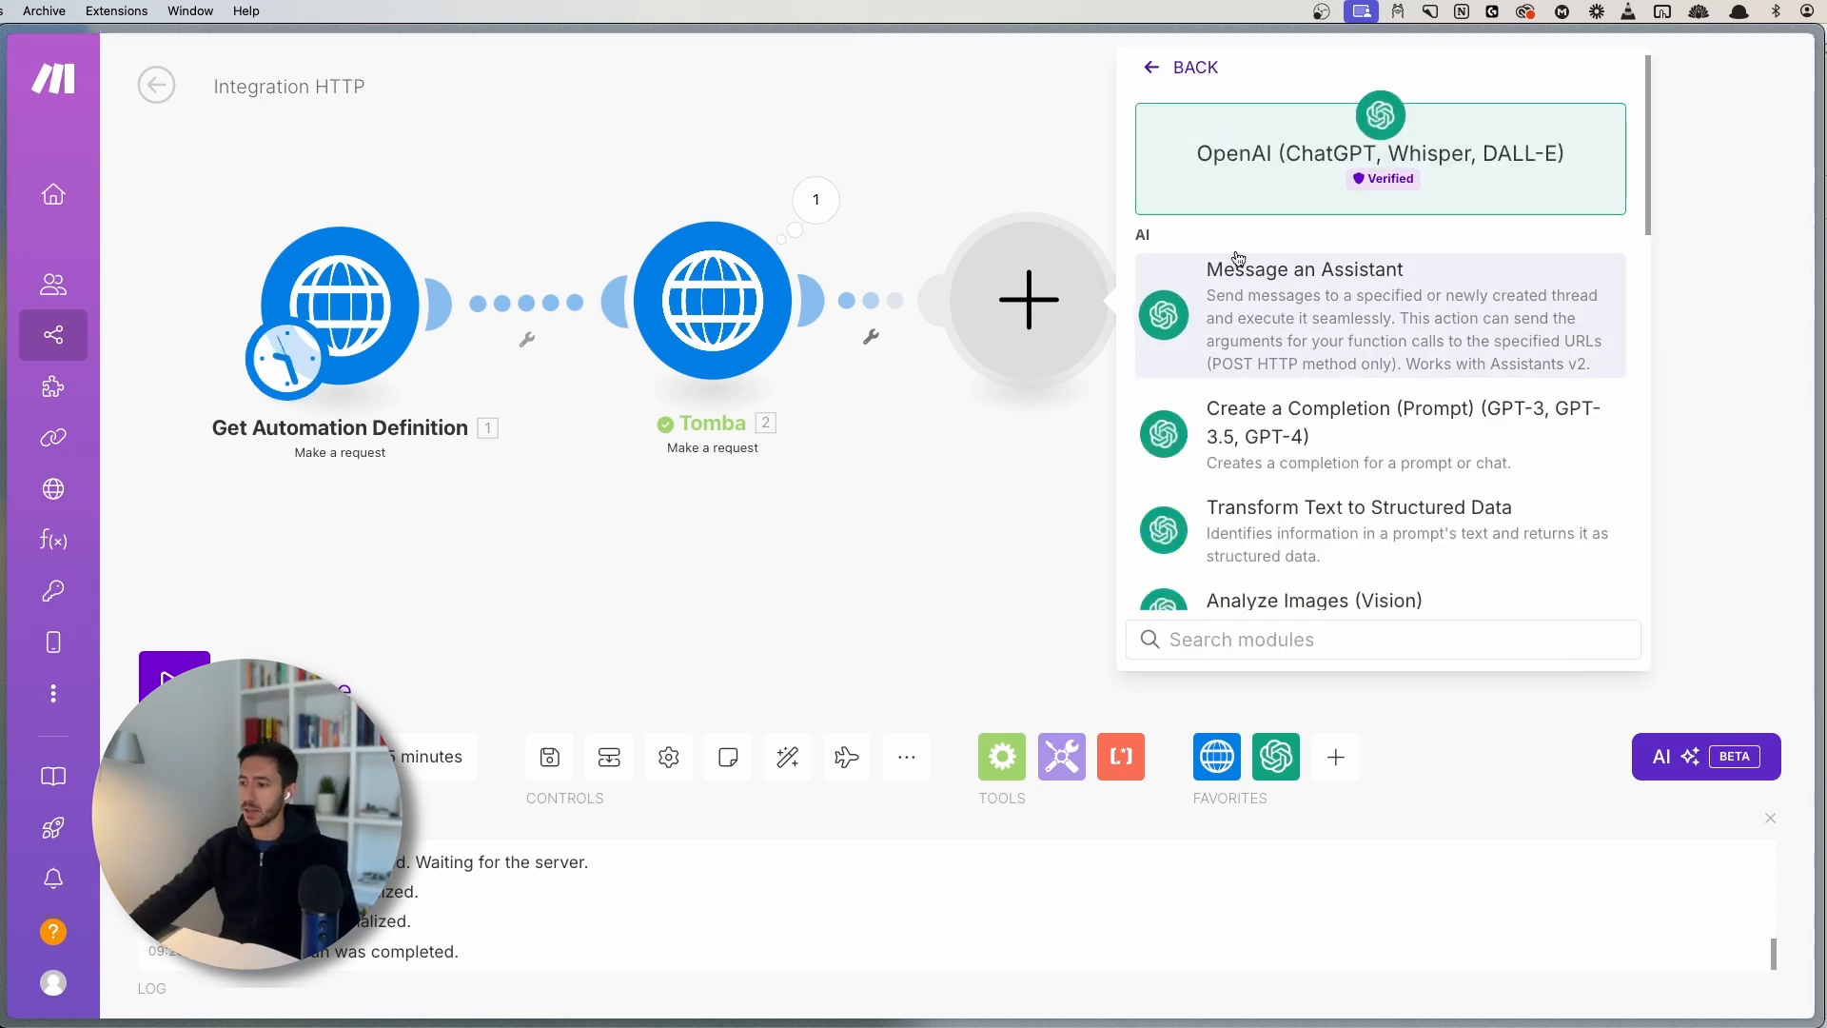
pyautogui.click(1359, 437)
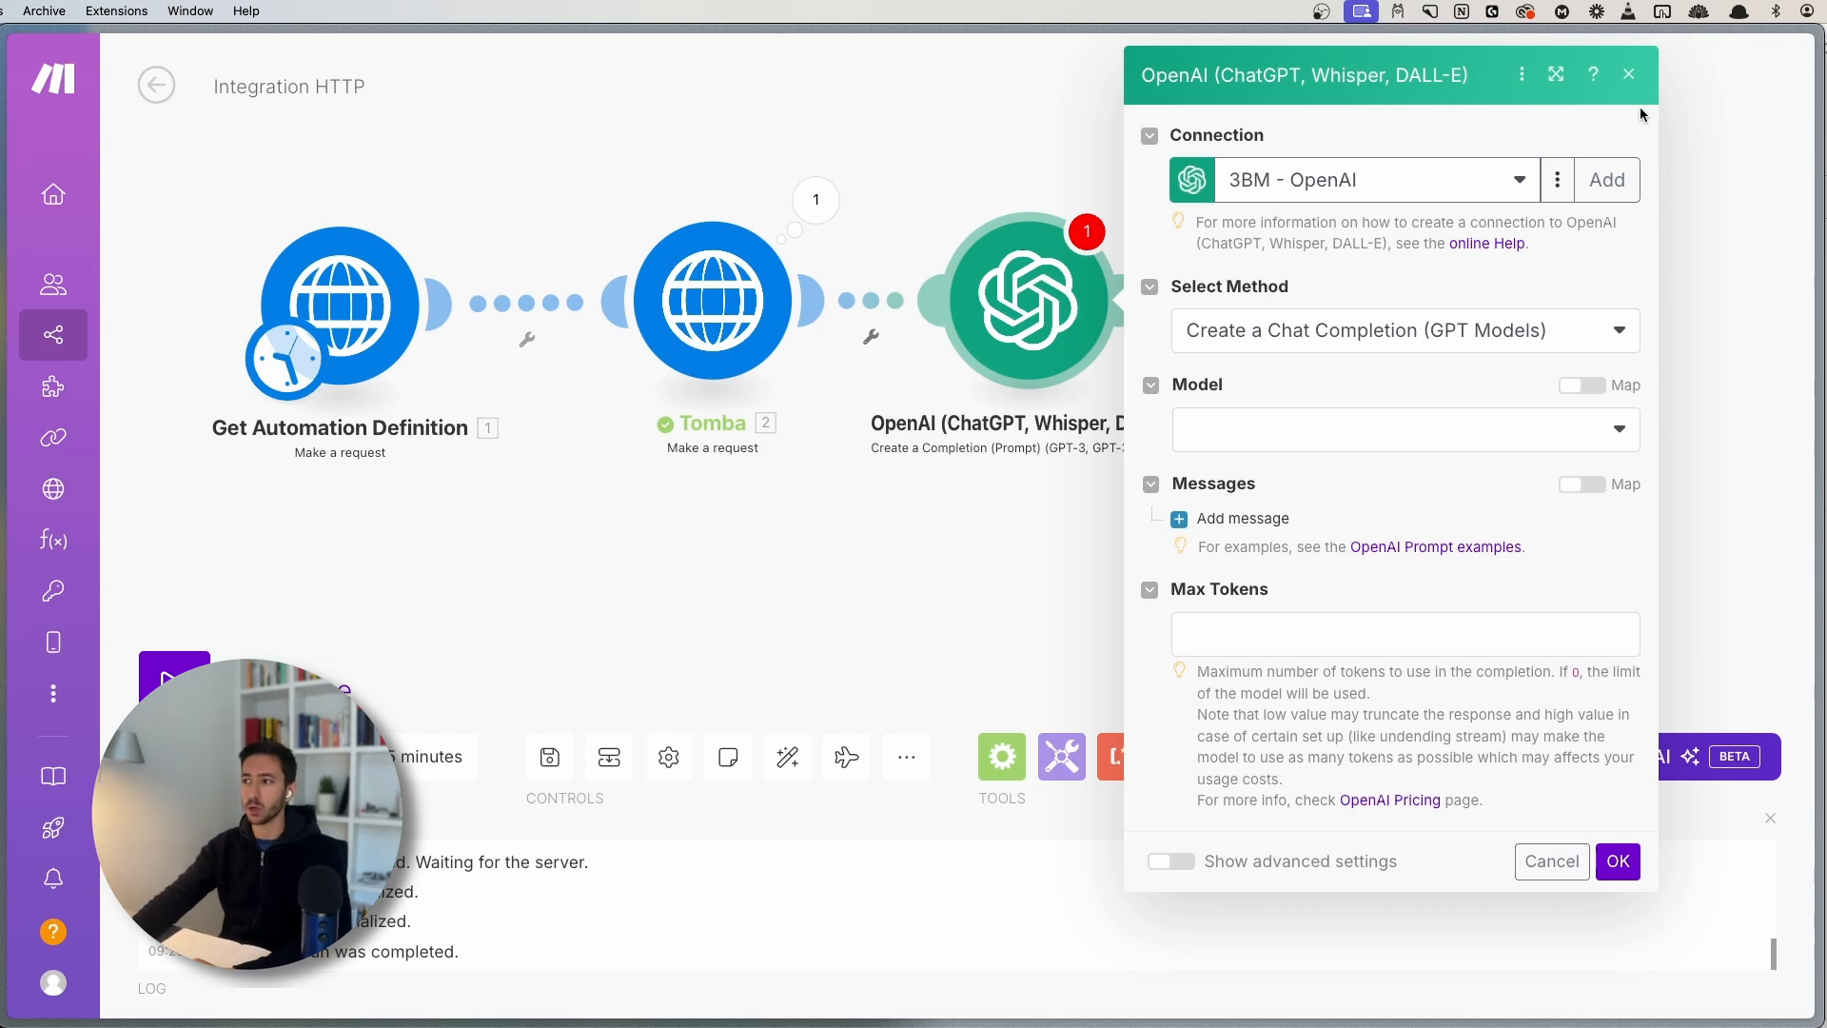
# - Close the OpenAI module's settings and delete it from the scenario
pyautogui.click(1629, 73)
pyautogui.rightClick(1021, 307)
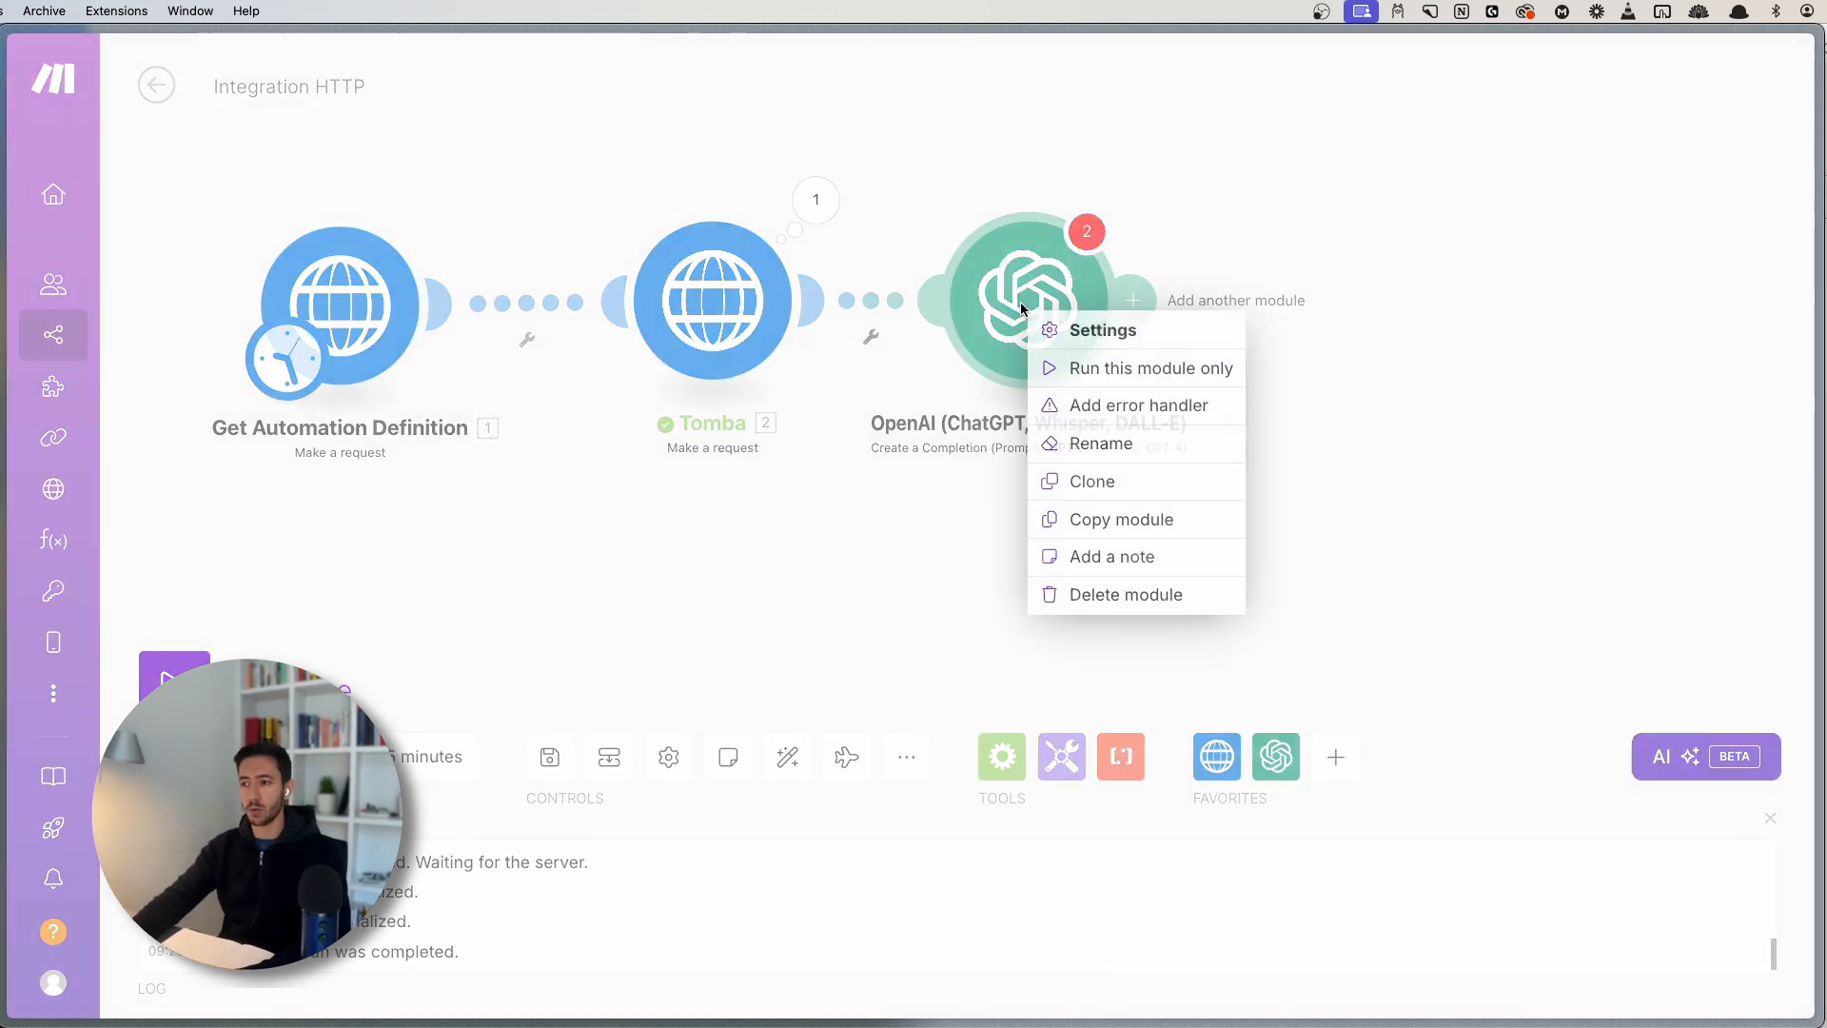
pyautogui.click(1115, 595)
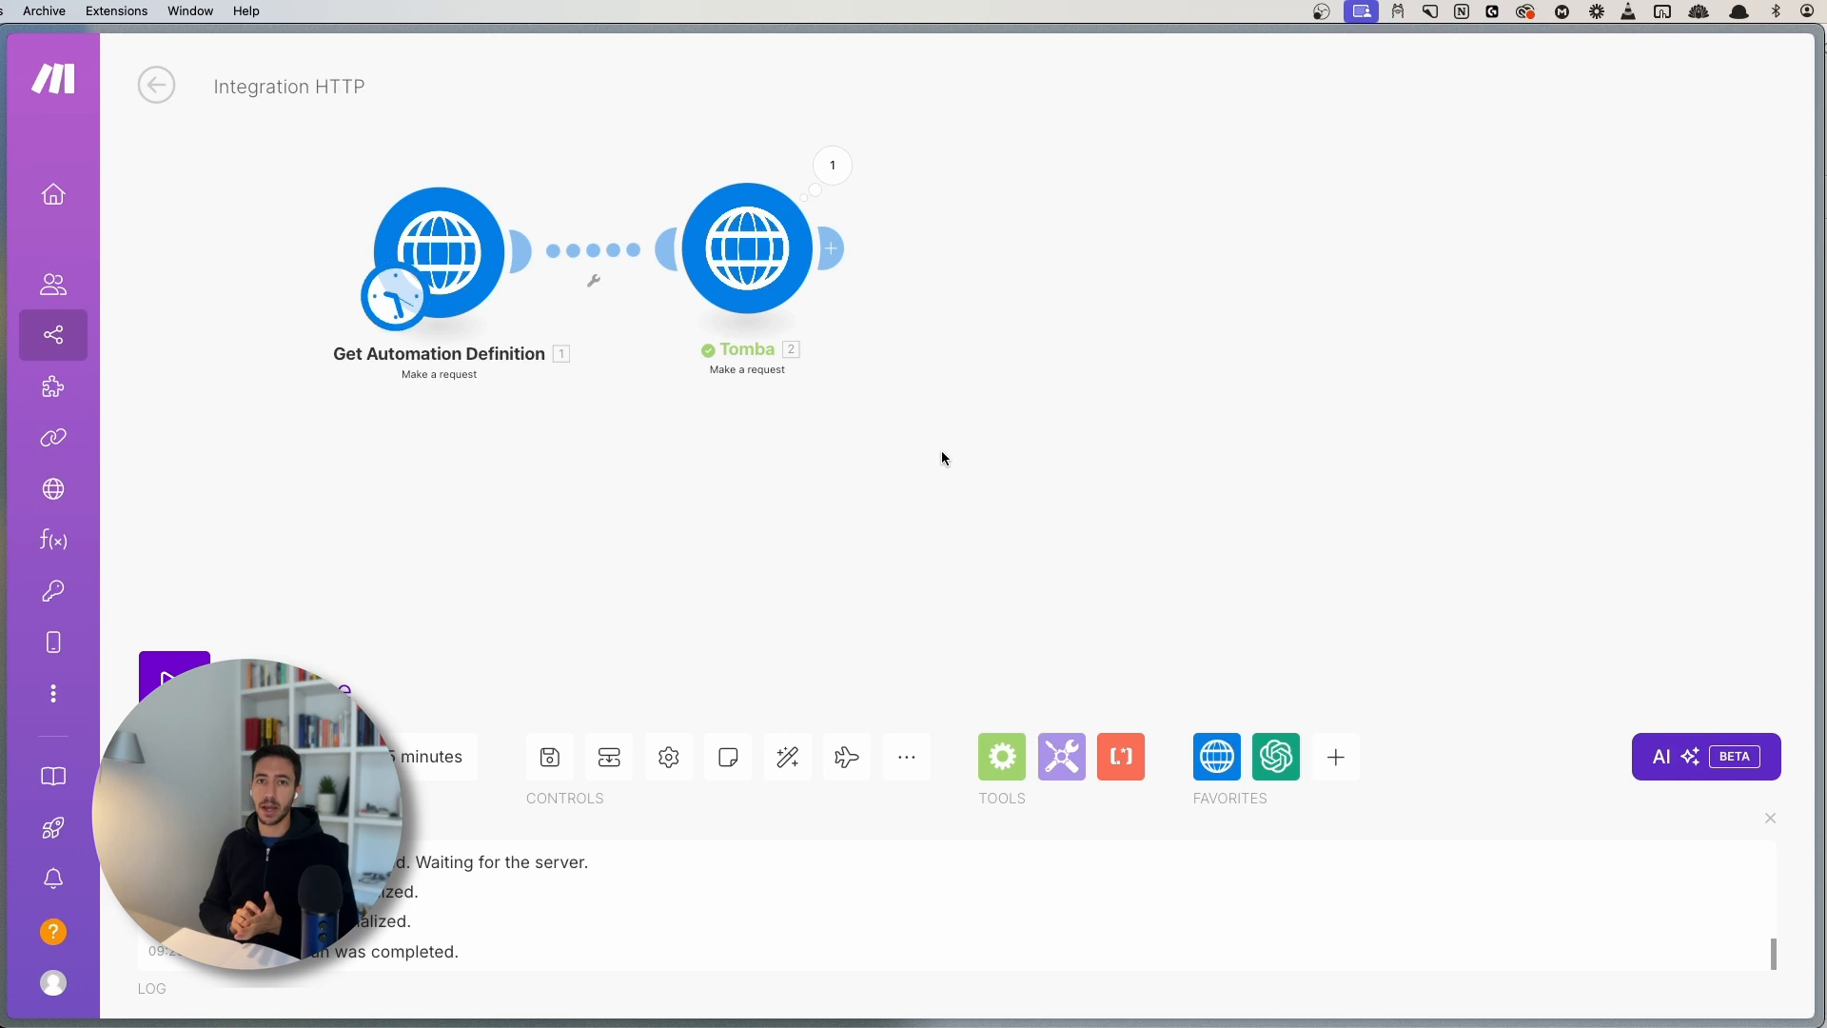
# - Move both modules left, recentre the canvas, and show Arc's tab sidebar with Cmd+S
pyautogui.moveTo(973, 359); pyautogui.dragTo(817, 449)
pyautogui.scroll(-1, 938, 504)
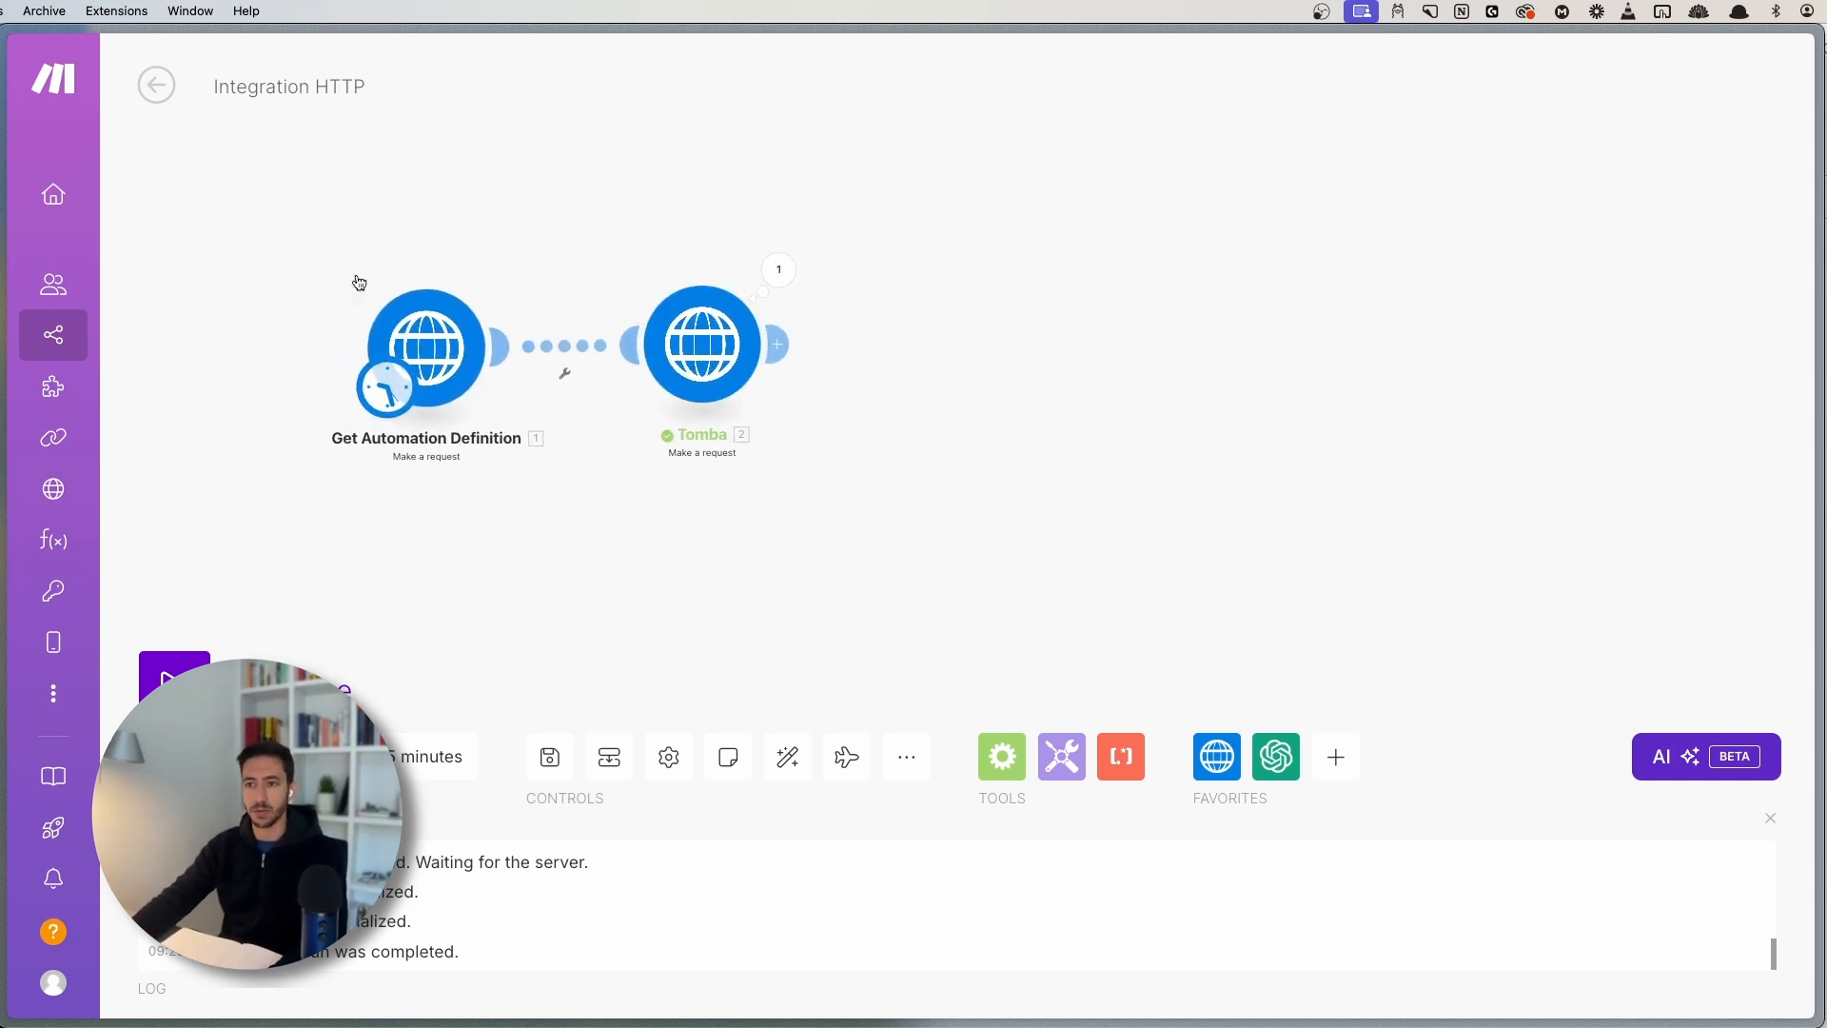
pyautogui.moveTo(274, 236); pyautogui.dragTo(863, 442)
pyautogui.moveTo(687, 347); pyautogui.dragTo(519, 353)
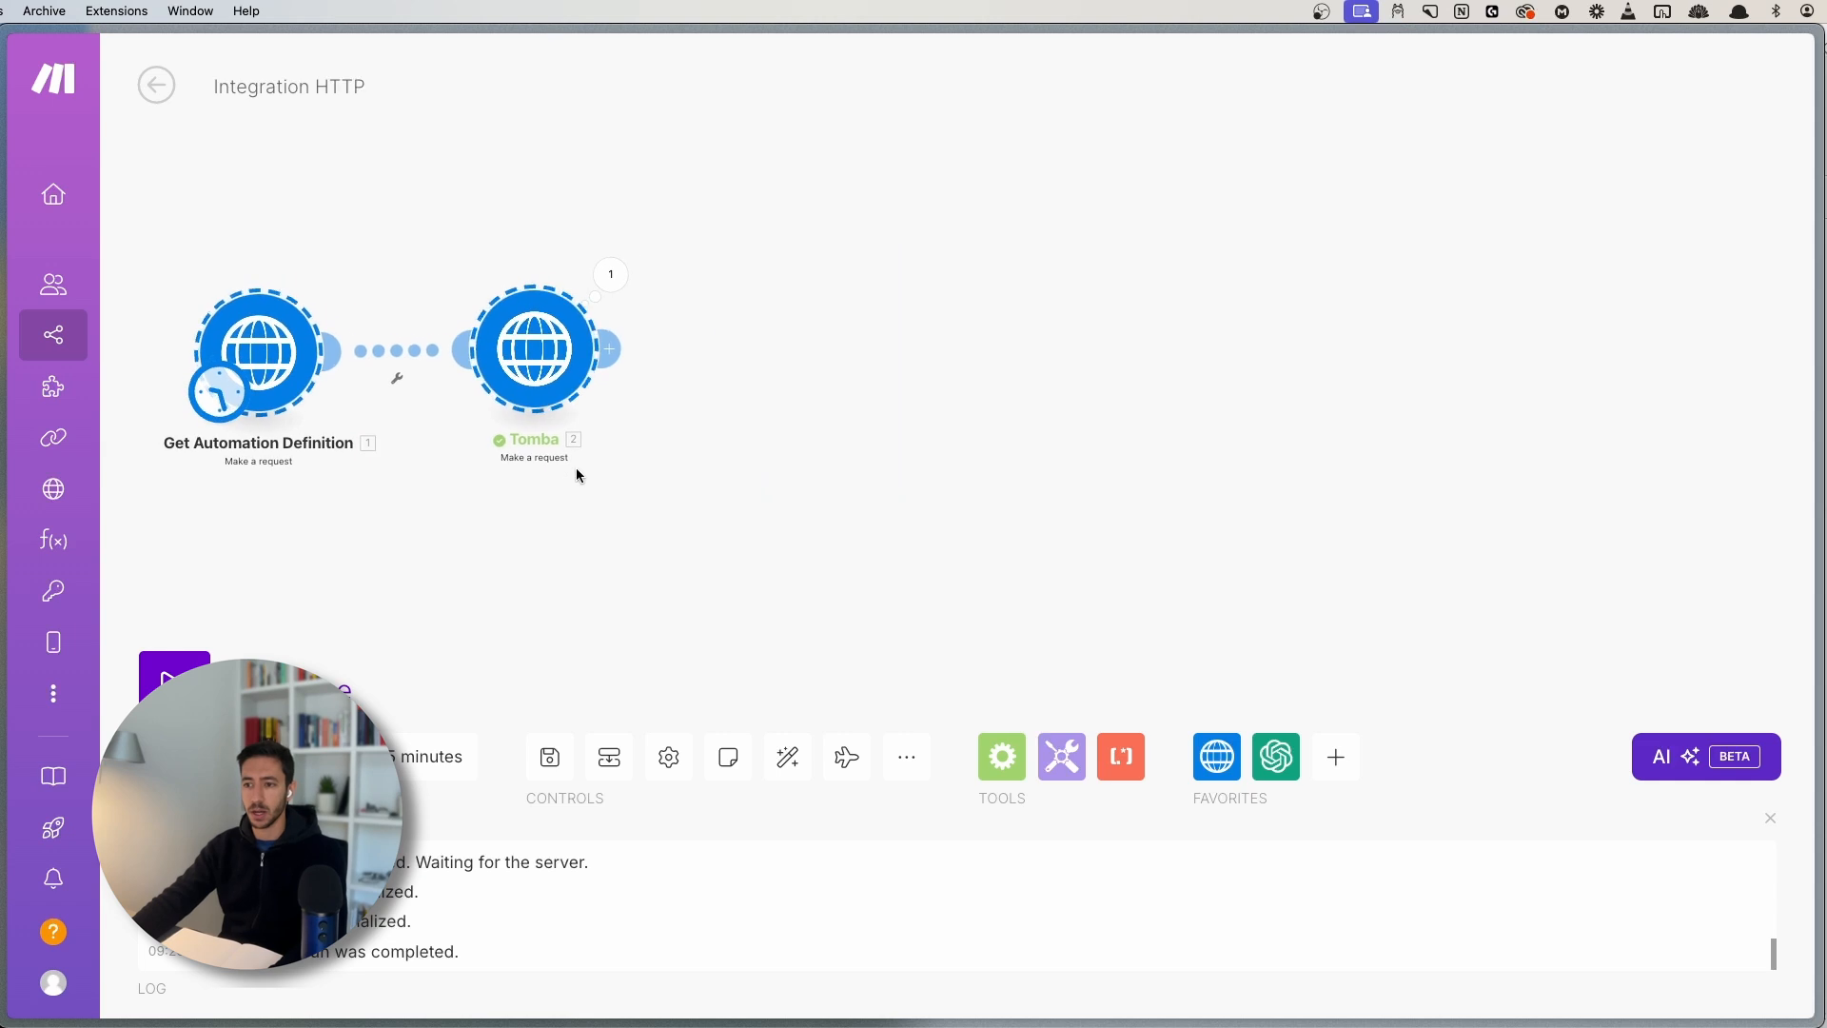
pyautogui.click(573, 470)
pyautogui.scroll(2, 553, 495)
pyautogui.moveTo(523, 503); pyautogui.dragTo(662, 518)
pyautogui.scroll(-1, 664, 525)
pyautogui.moveTo(563, 473); pyautogui.dragTo(708, 440)
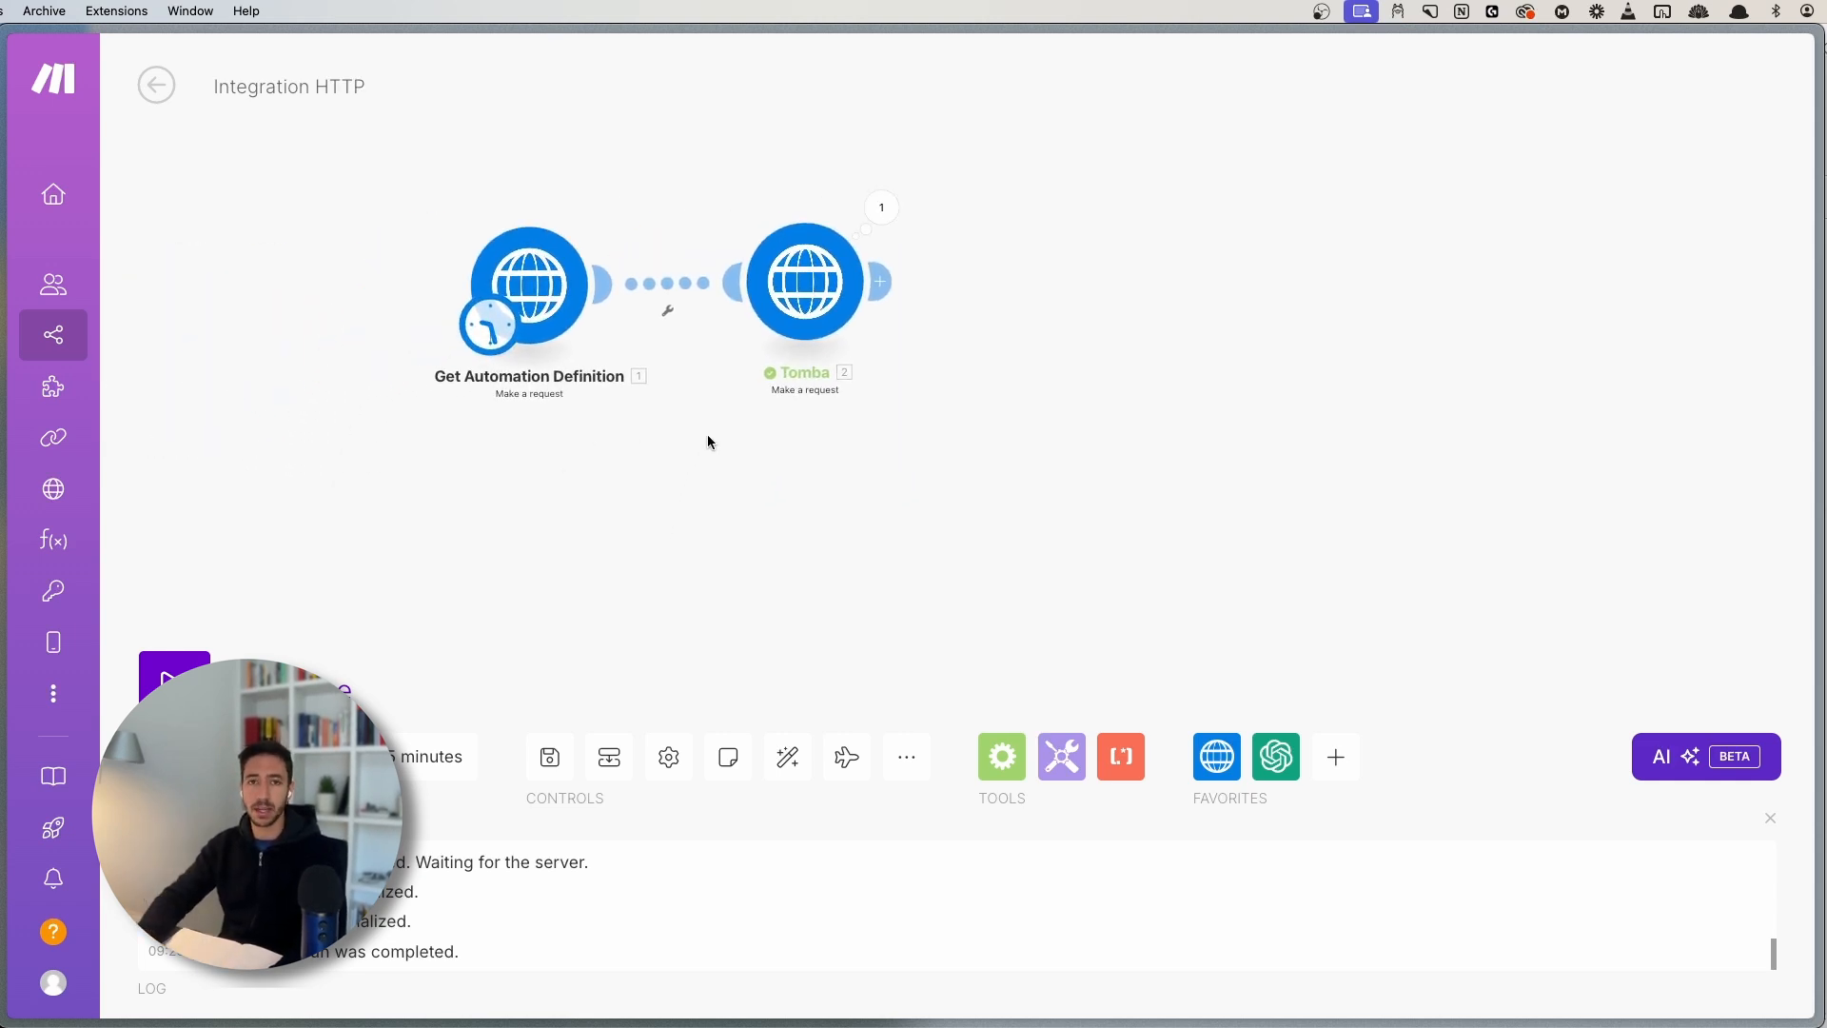
pyautogui.press('super+s')
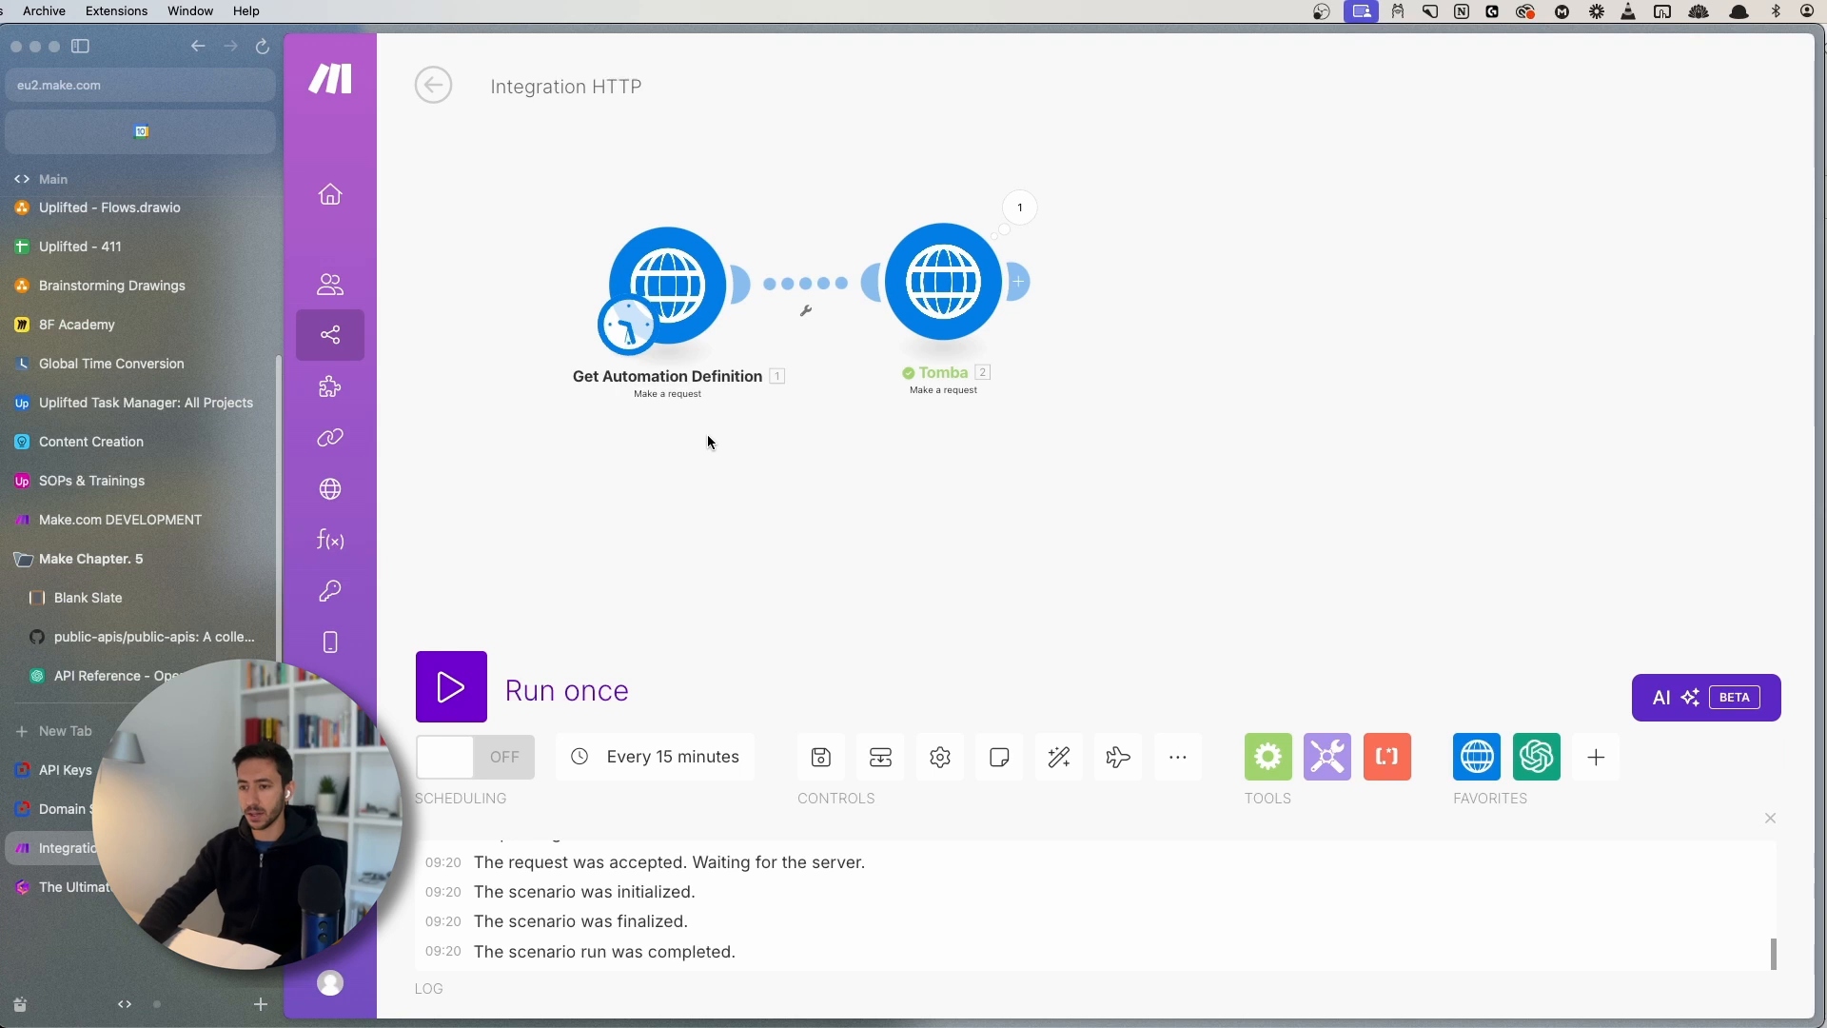
# - Search 'openai api docs' in a new tab and scroll to the Authentication section
pyautogui.press('super+t')
pyautogui.write('openai d')
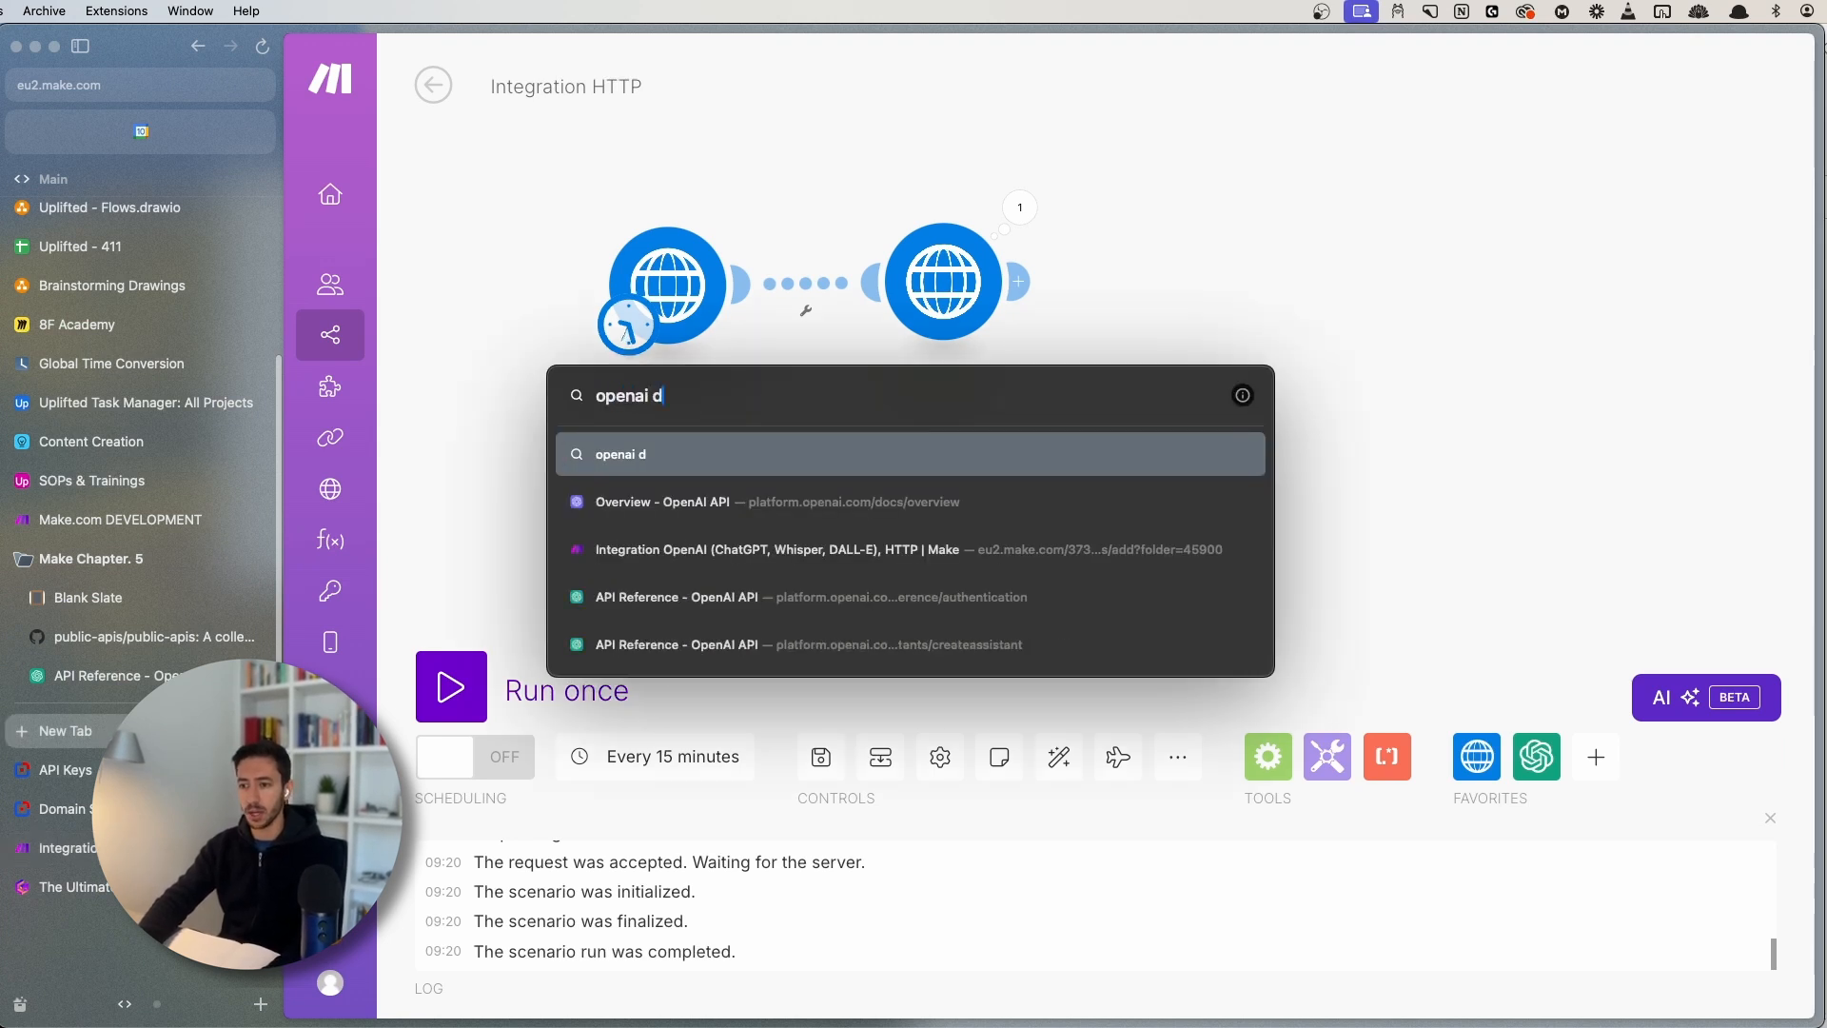
pyautogui.press('BackSpace')
pyautogui.write('api docs')
pyautogui.press('Return')
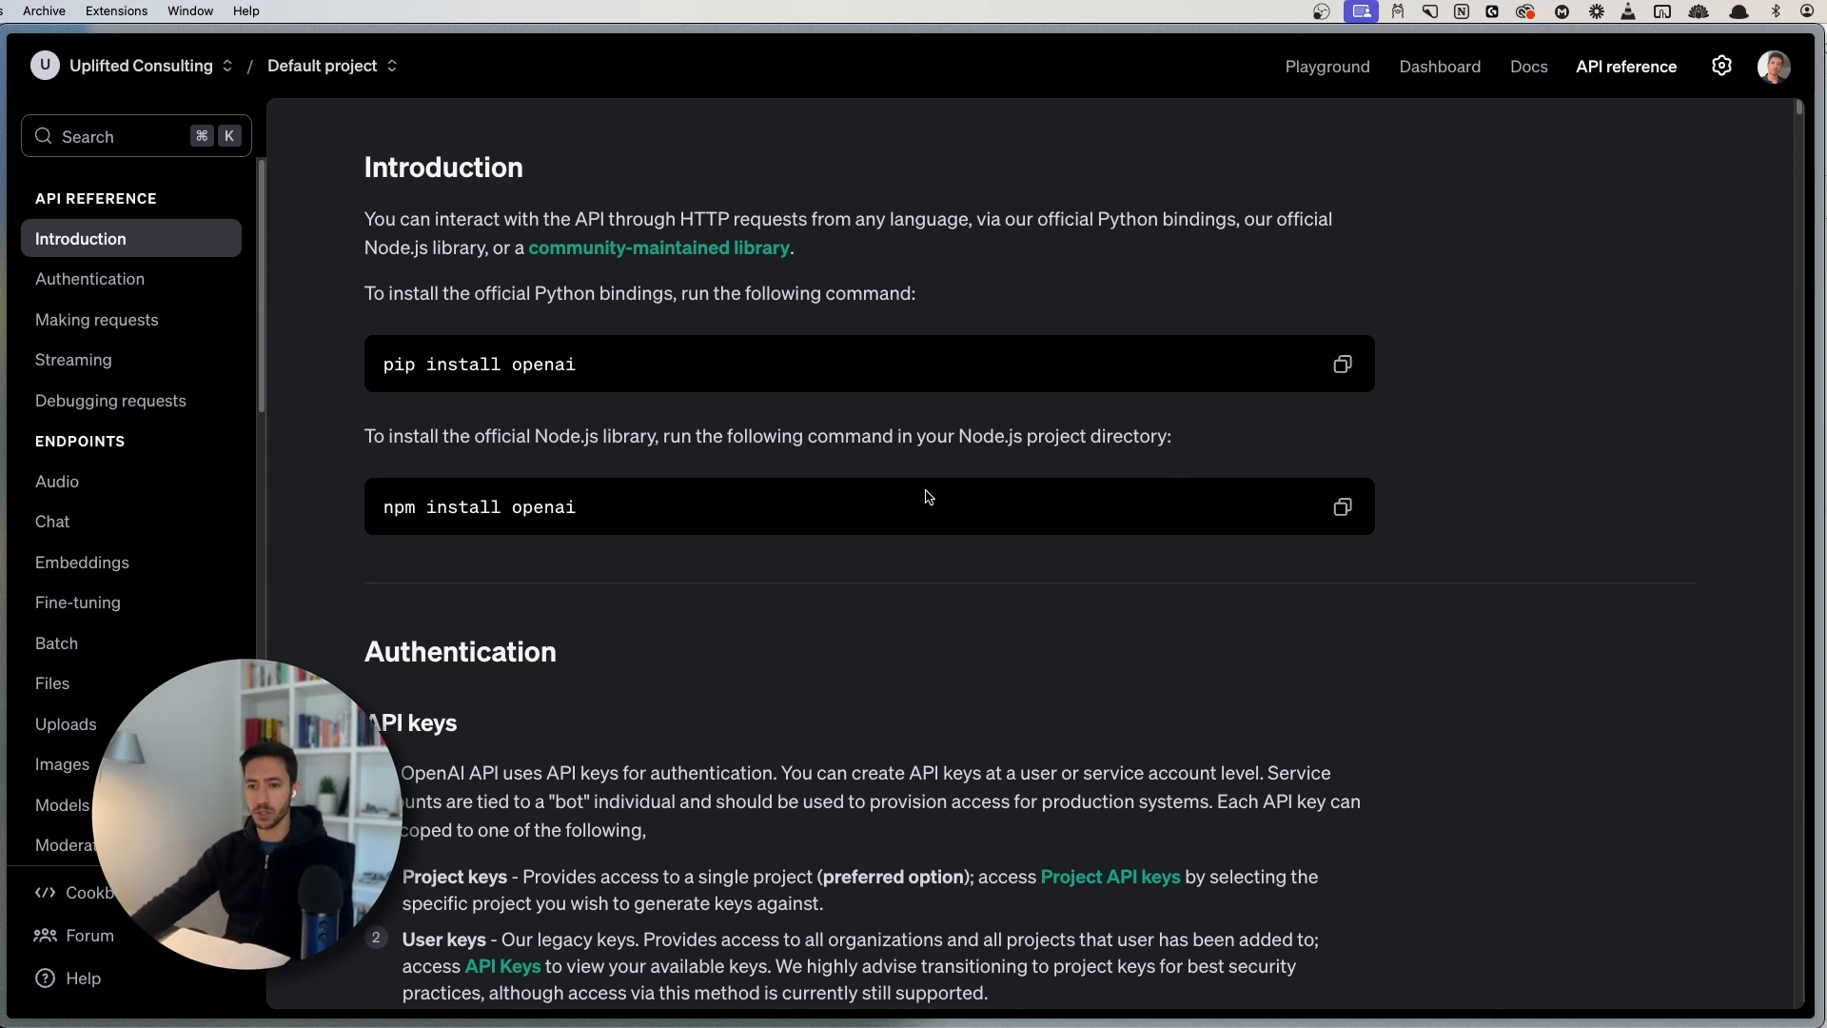
pyautogui.scroll(-3, 718, 689)
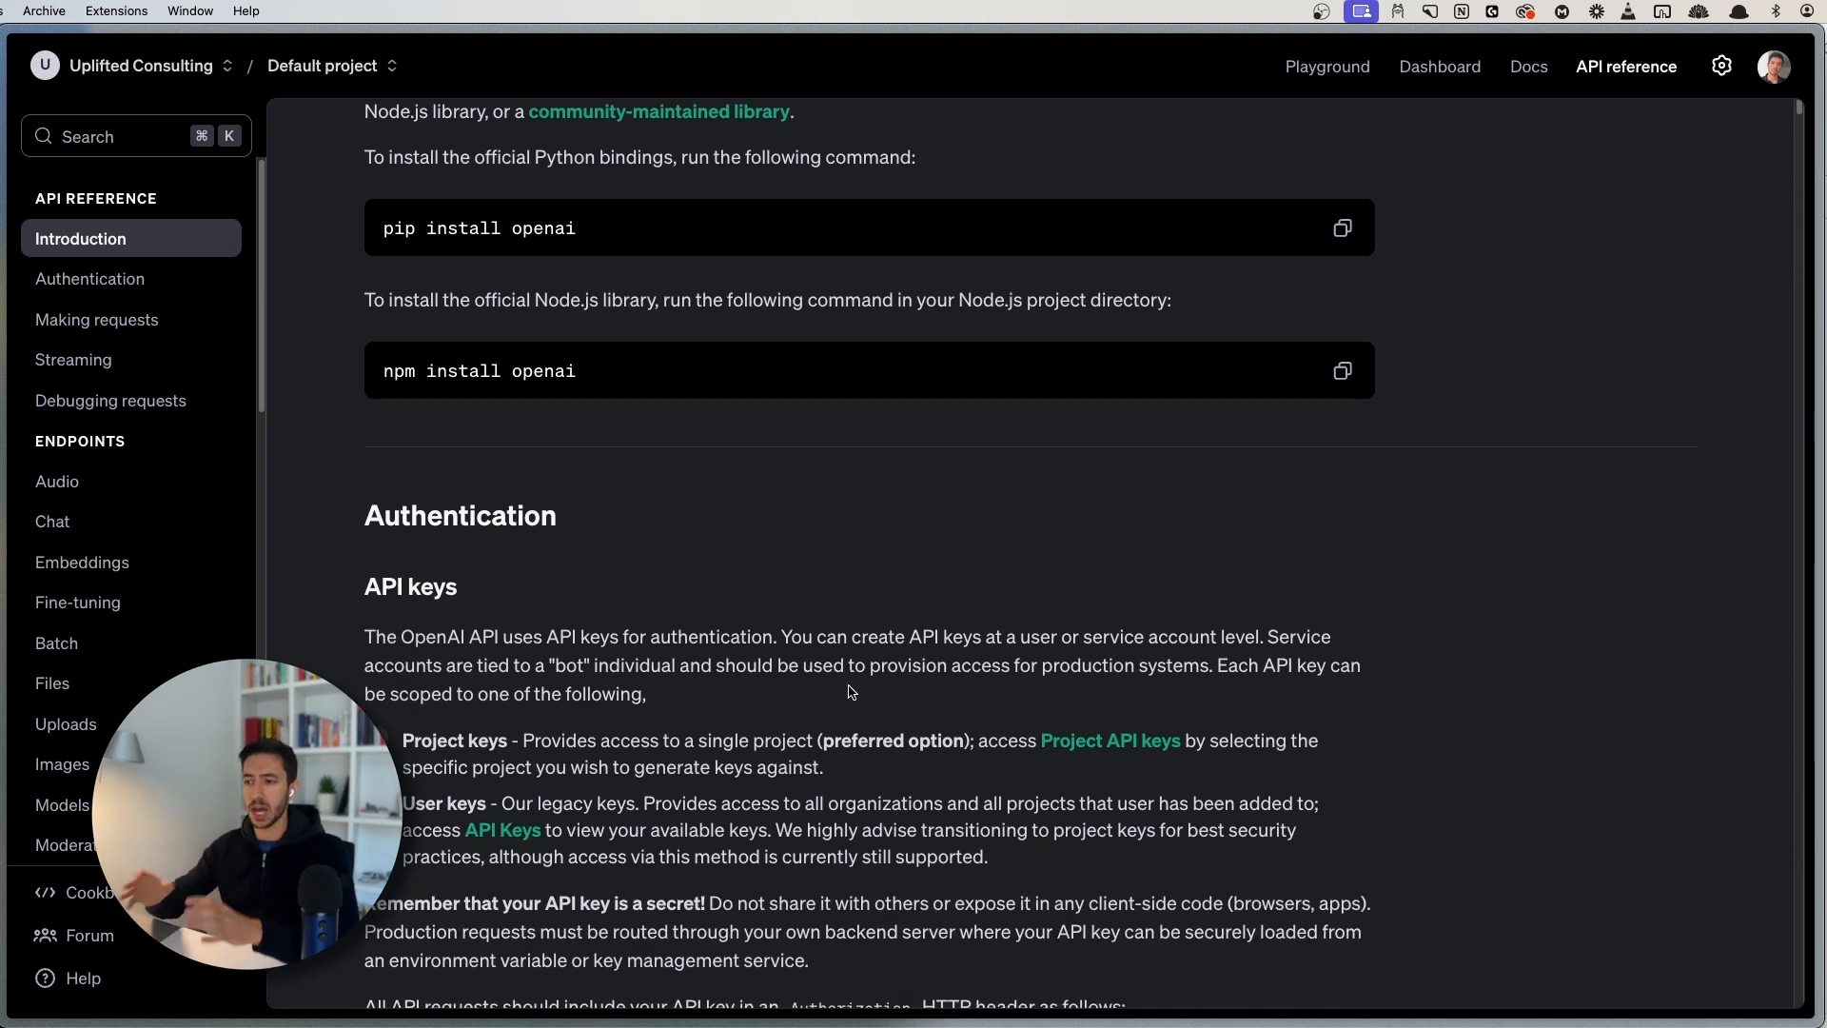
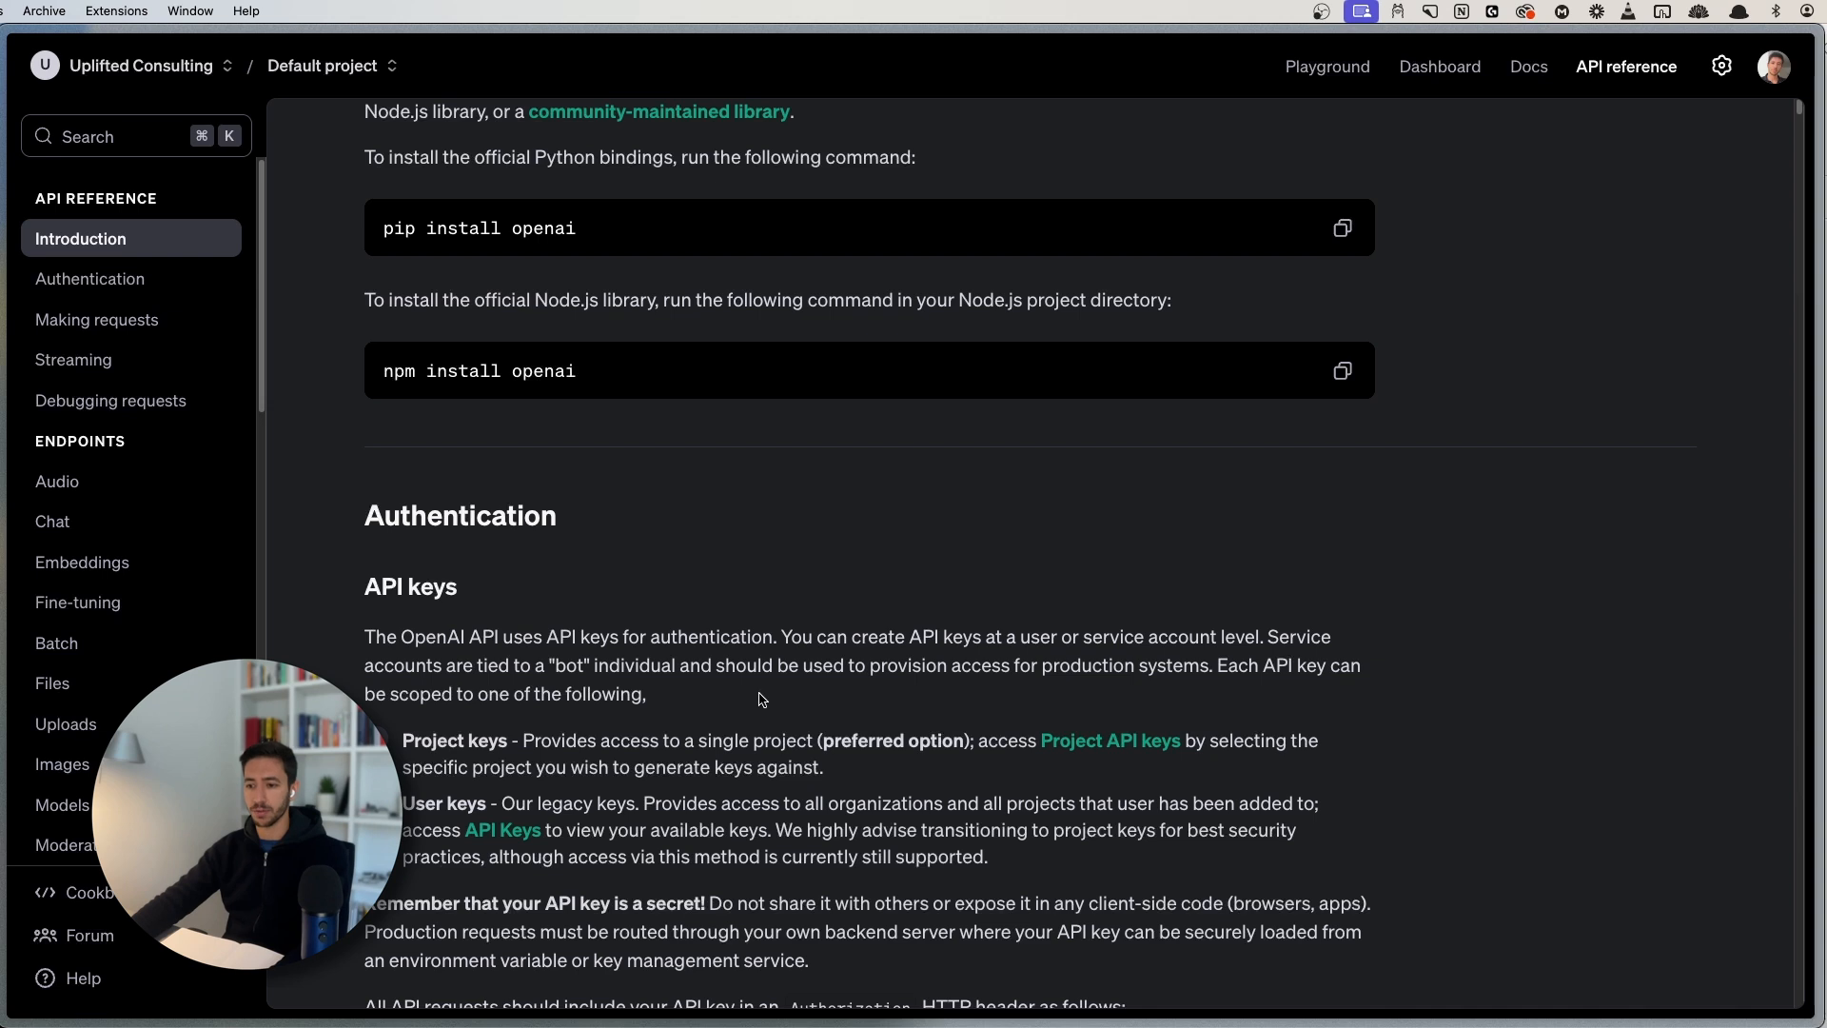
# - Read the Authentication guidance, highlighting the API key sentences and the Authorization Bearer header example
pyautogui.scroll(-3, 775, 757)
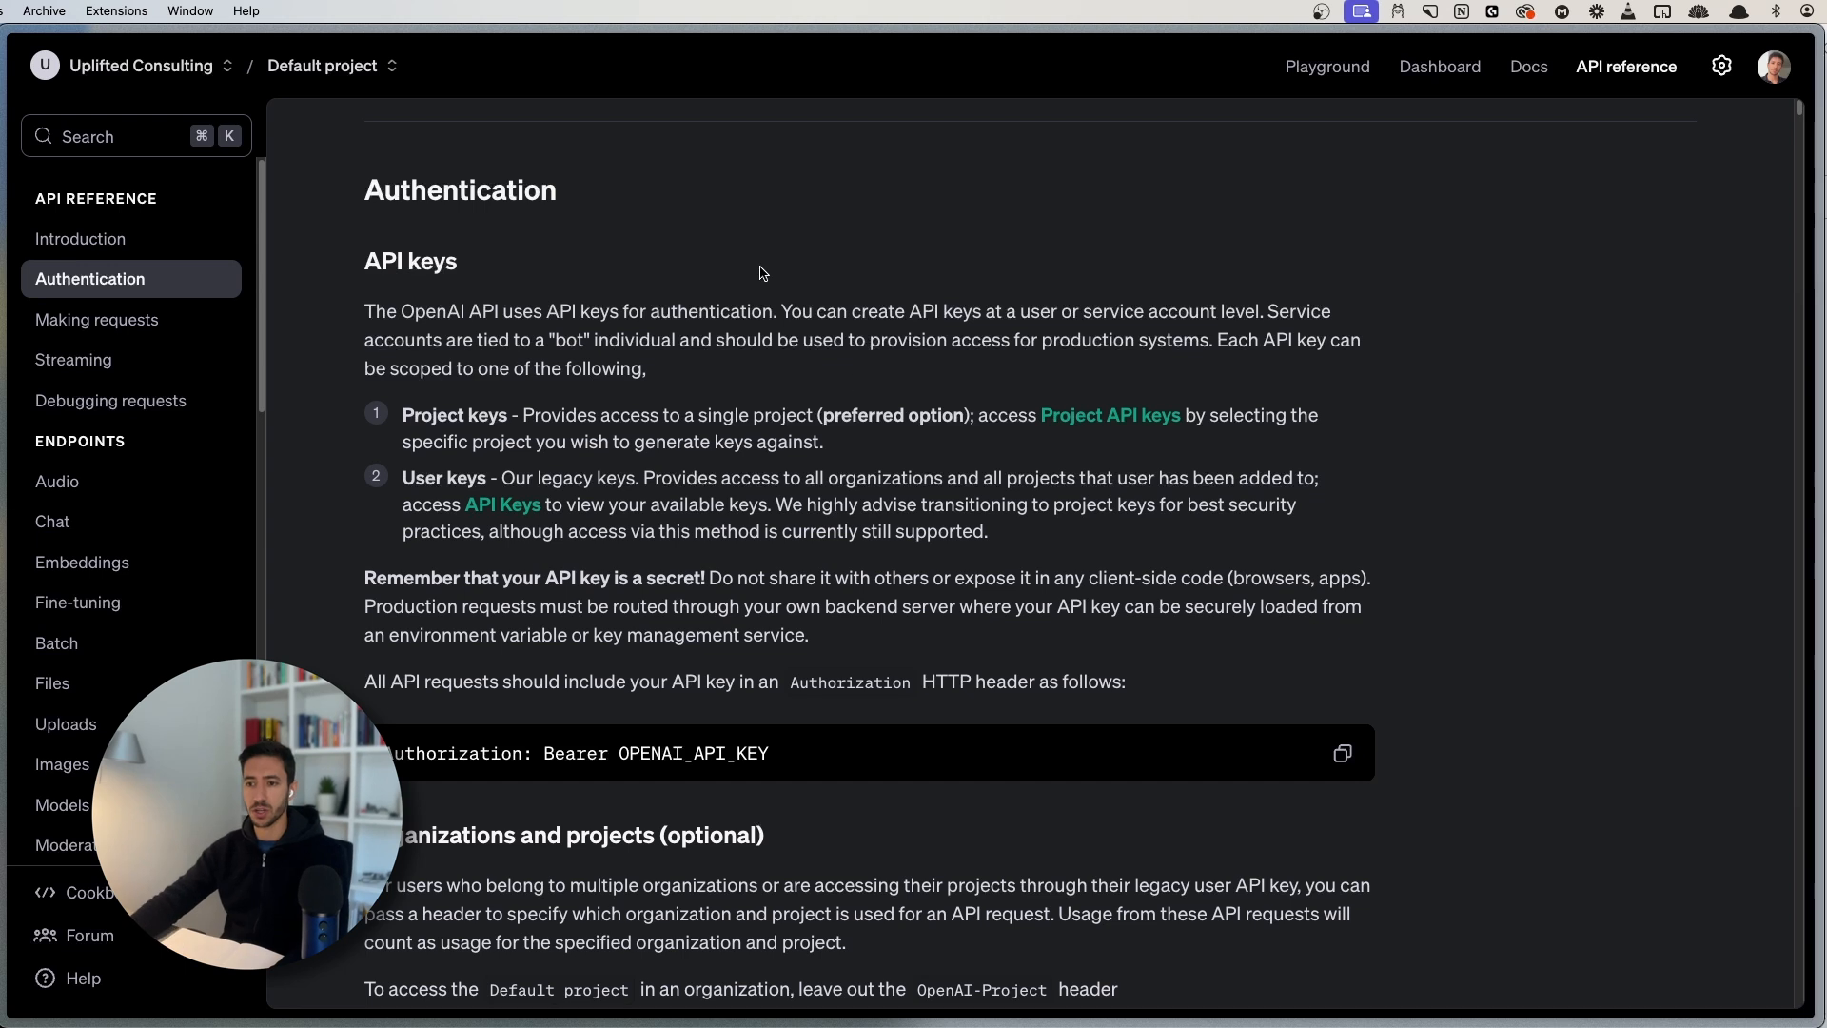
pyautogui.moveTo(402, 299); pyautogui.dragTo(732, 343)
pyautogui.click(749, 345)
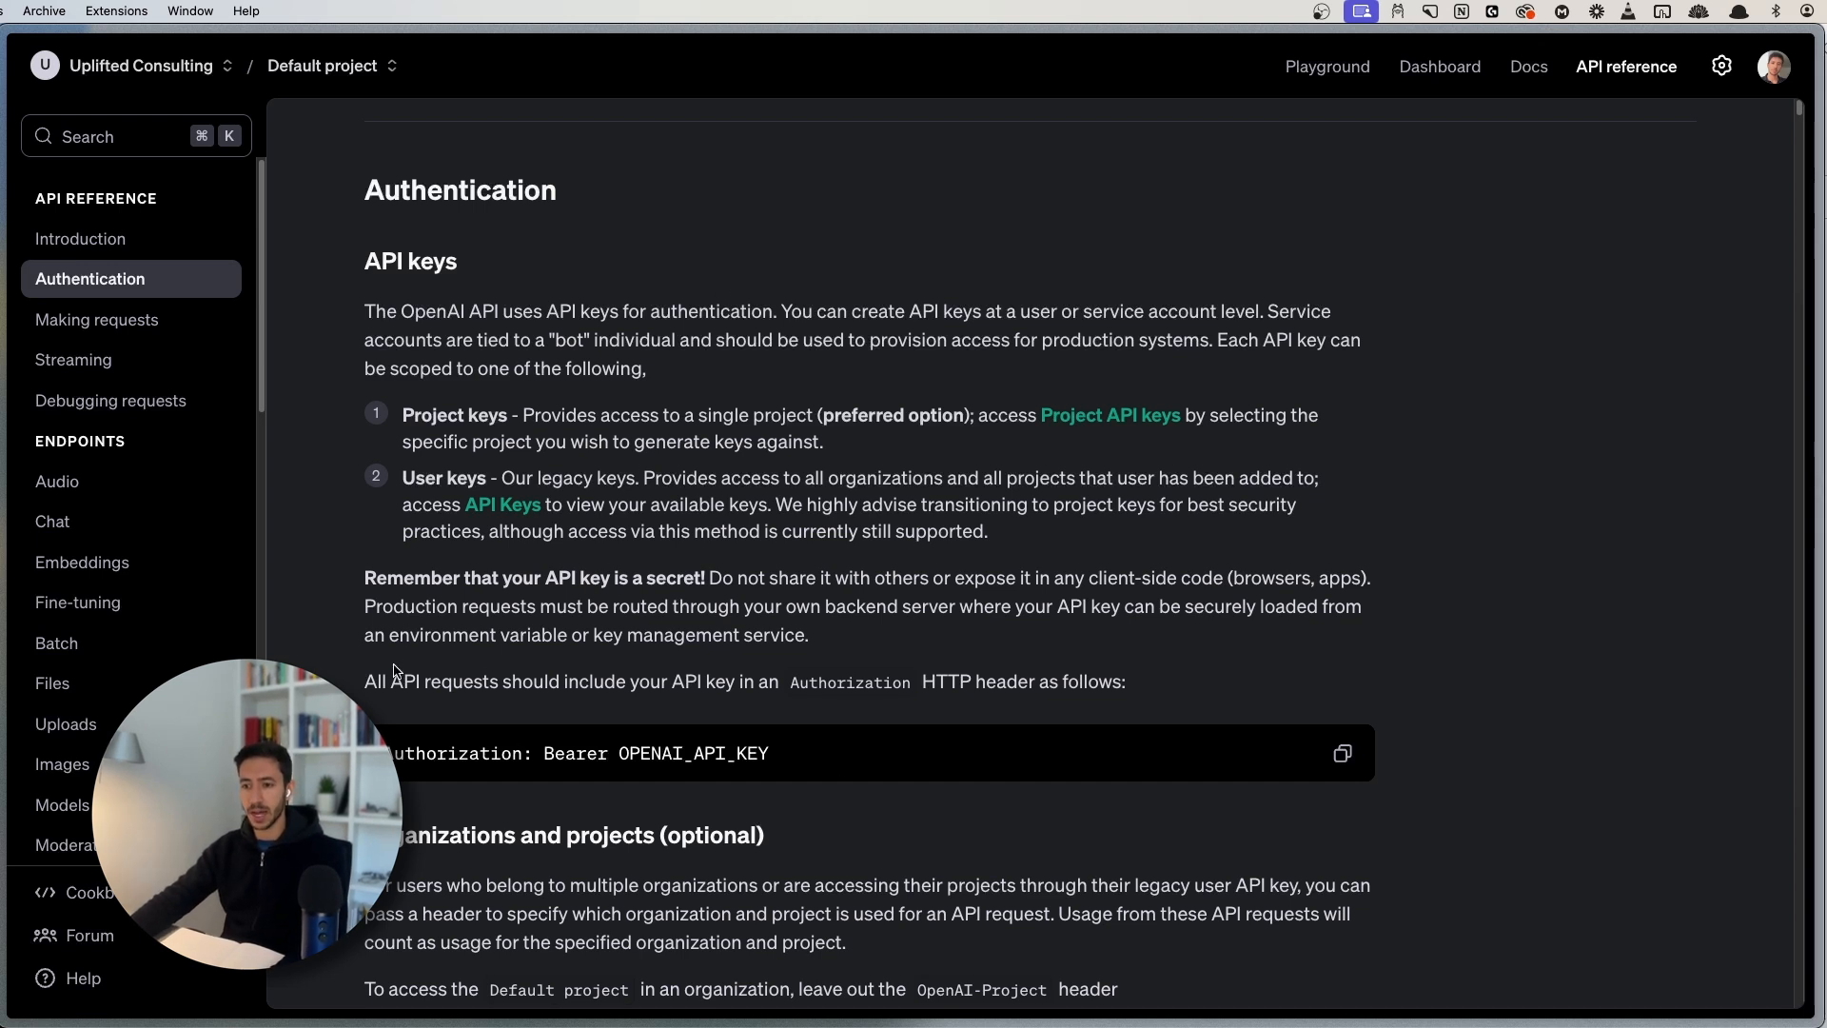
pyautogui.moveTo(398, 314); pyautogui.dragTo(1332, 342)
pyautogui.click(793, 479)
pyautogui.moveTo(373, 679); pyautogui.dragTo(1125, 682)
pyautogui.click(1126, 697)
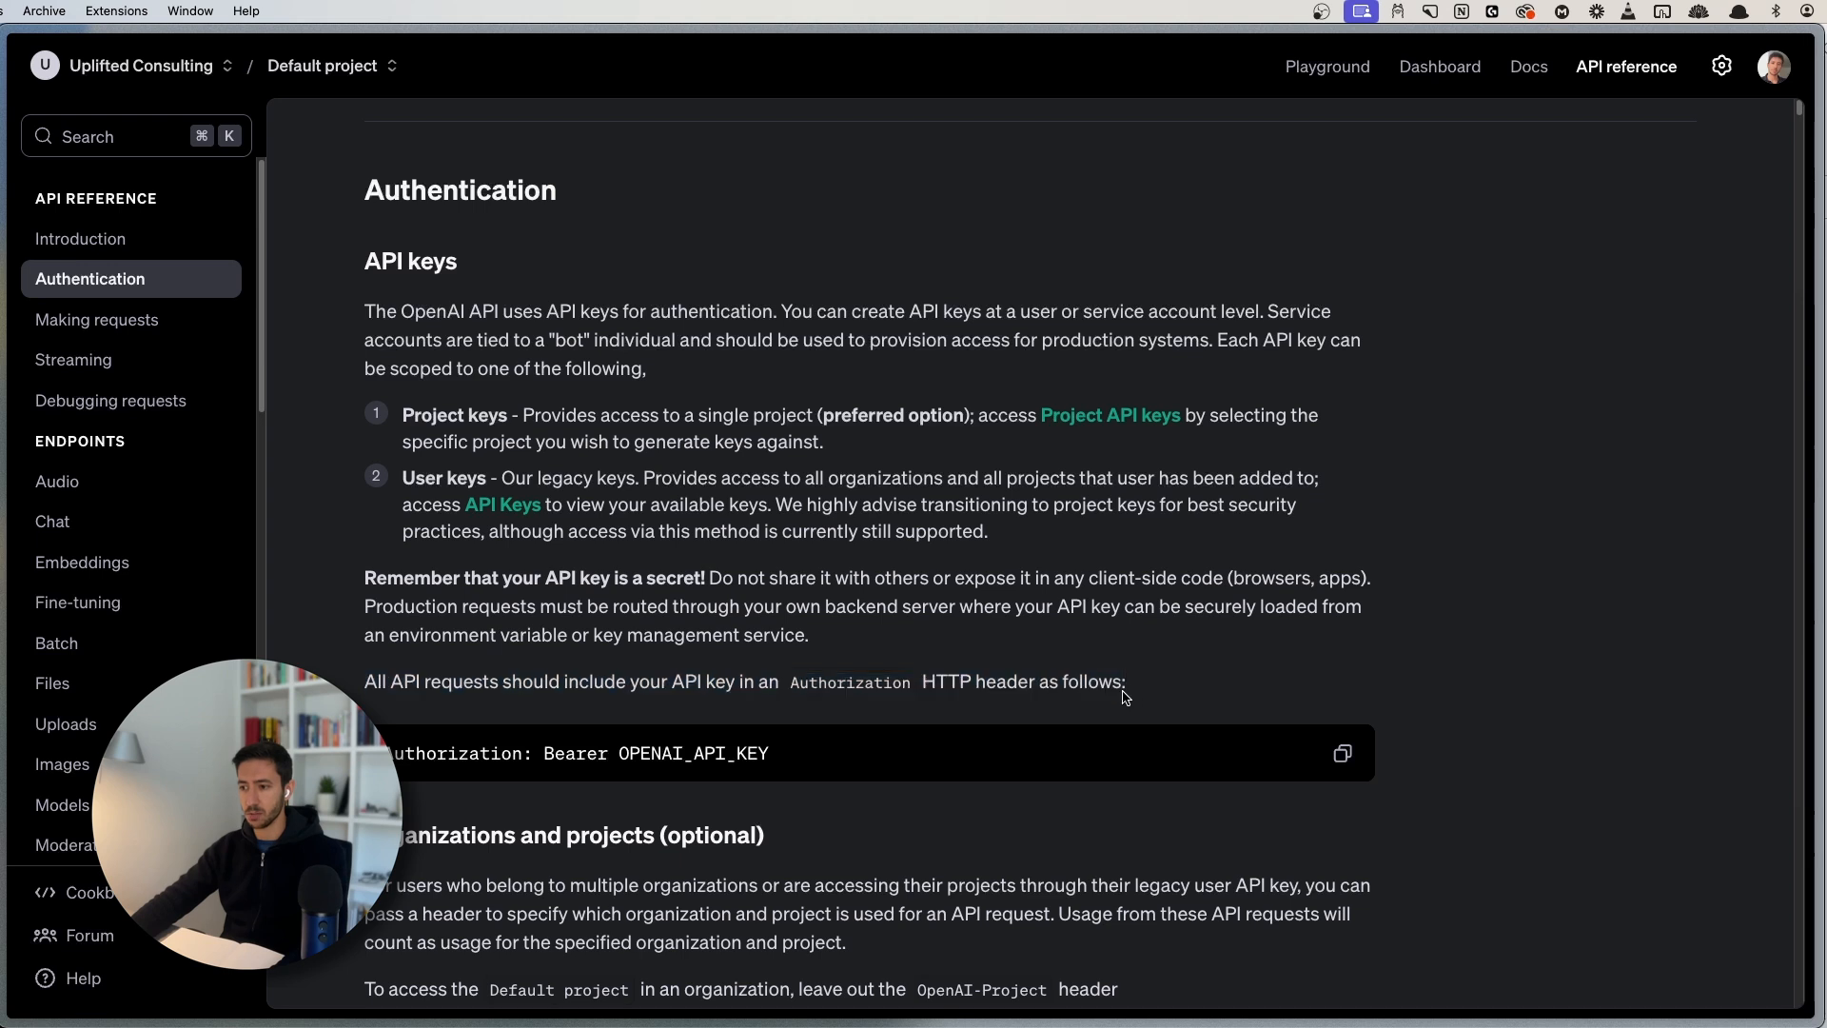
pyautogui.moveTo(384, 753); pyautogui.dragTo(665, 757)
pyautogui.click(653, 757)
pyautogui.doubleClick(438, 755)
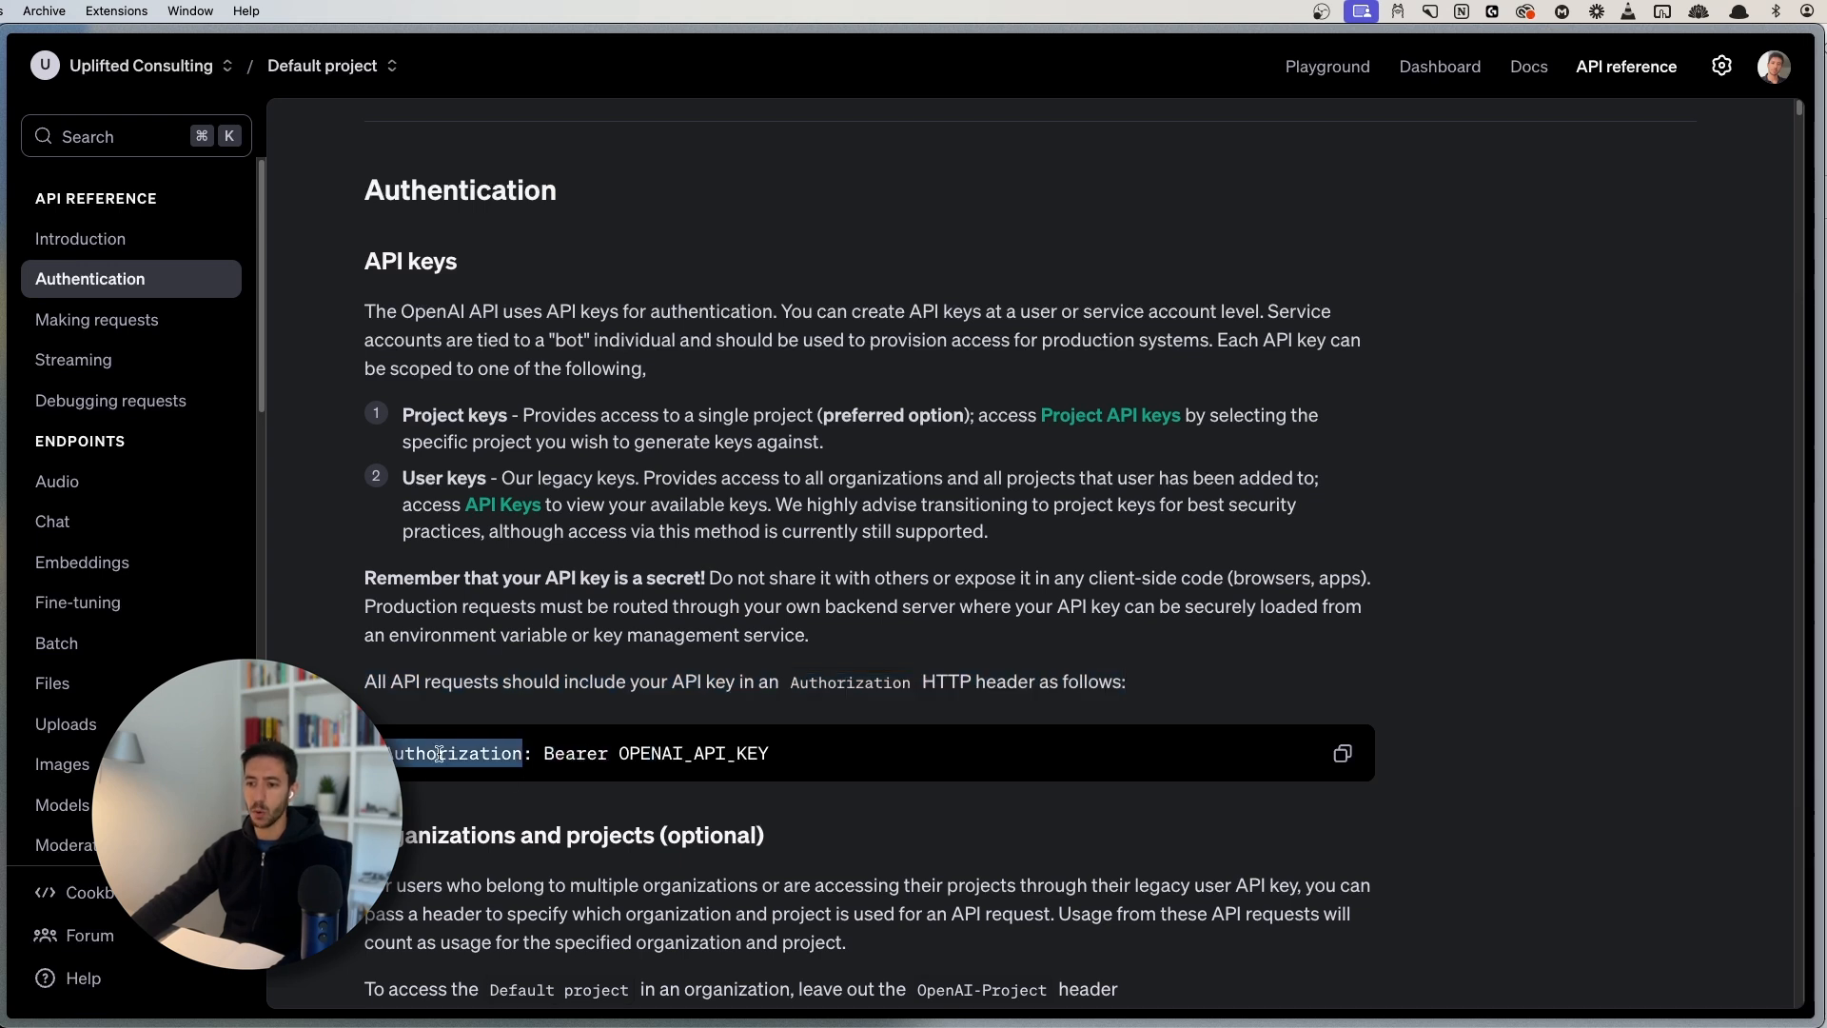
pyautogui.click(389, 753)
pyautogui.moveTo(386, 753); pyautogui.dragTo(876, 773)
pyautogui.click(865, 773)
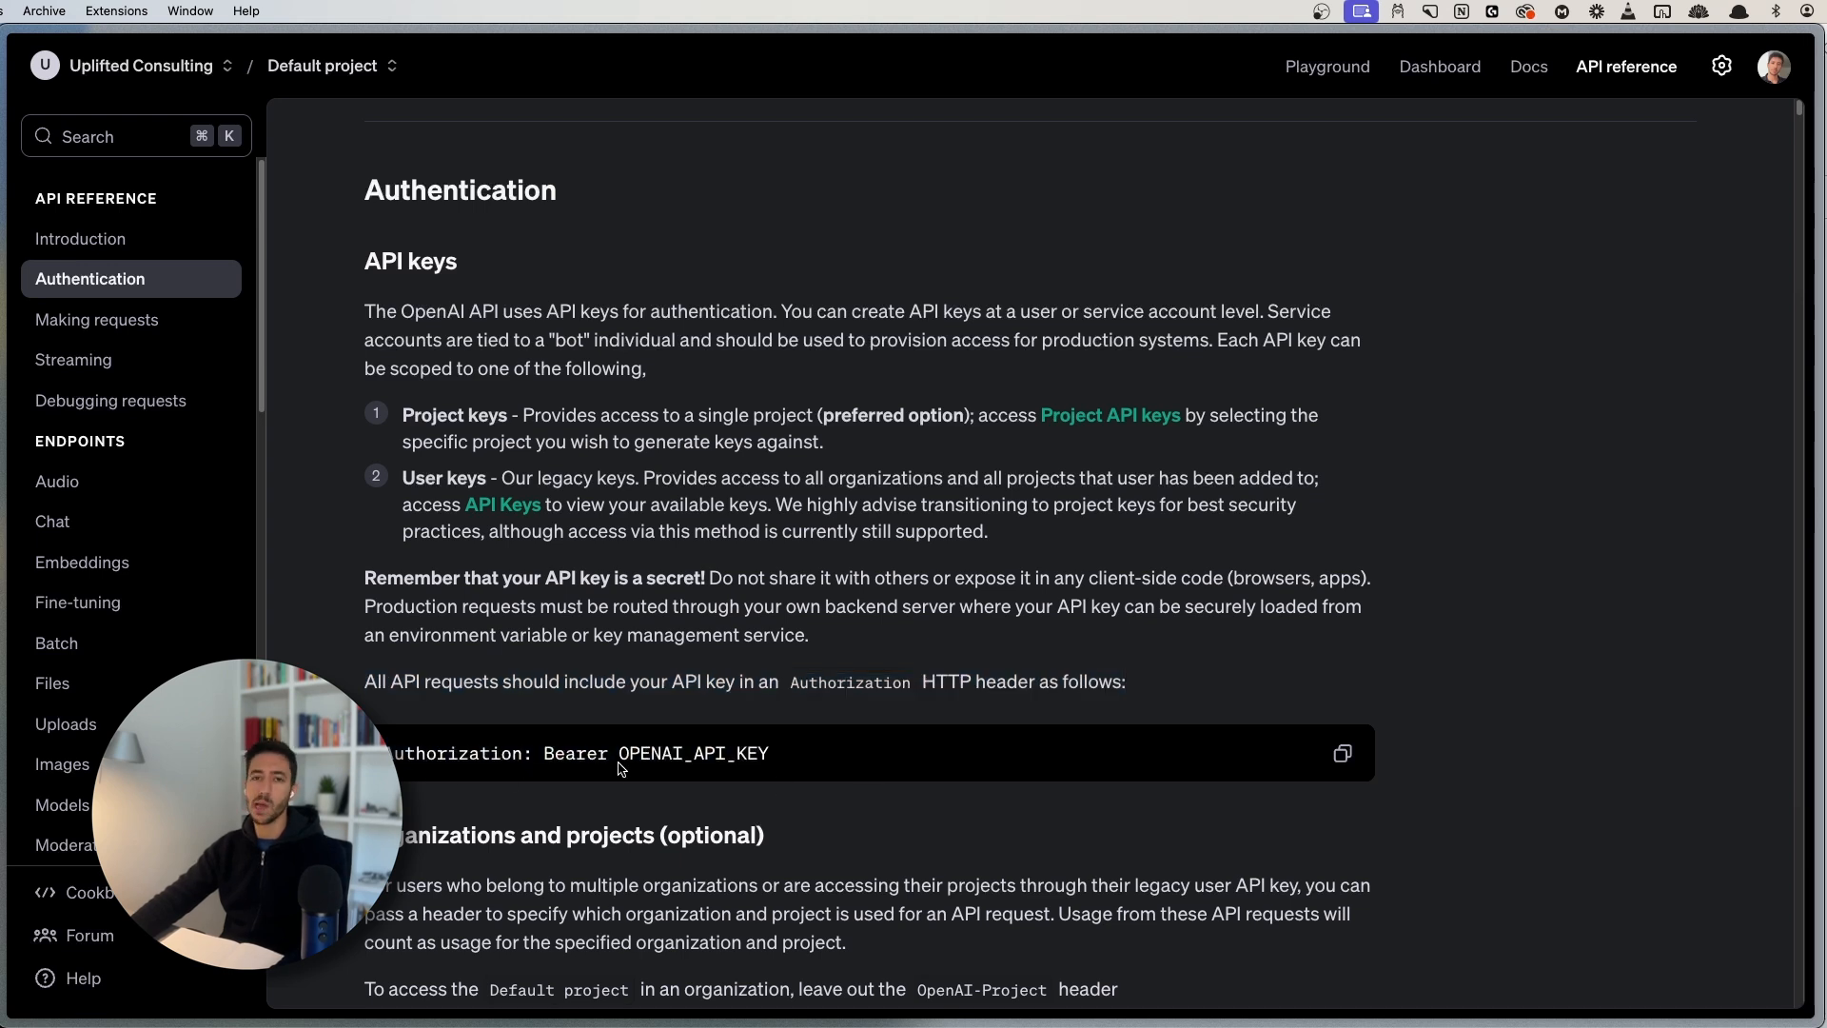
# - Highlight the curl example's Authorization line, then continue down to Debugging requests
pyautogui.scroll(-1, 690, 753)
pyautogui.scroll(-5, 690, 752)
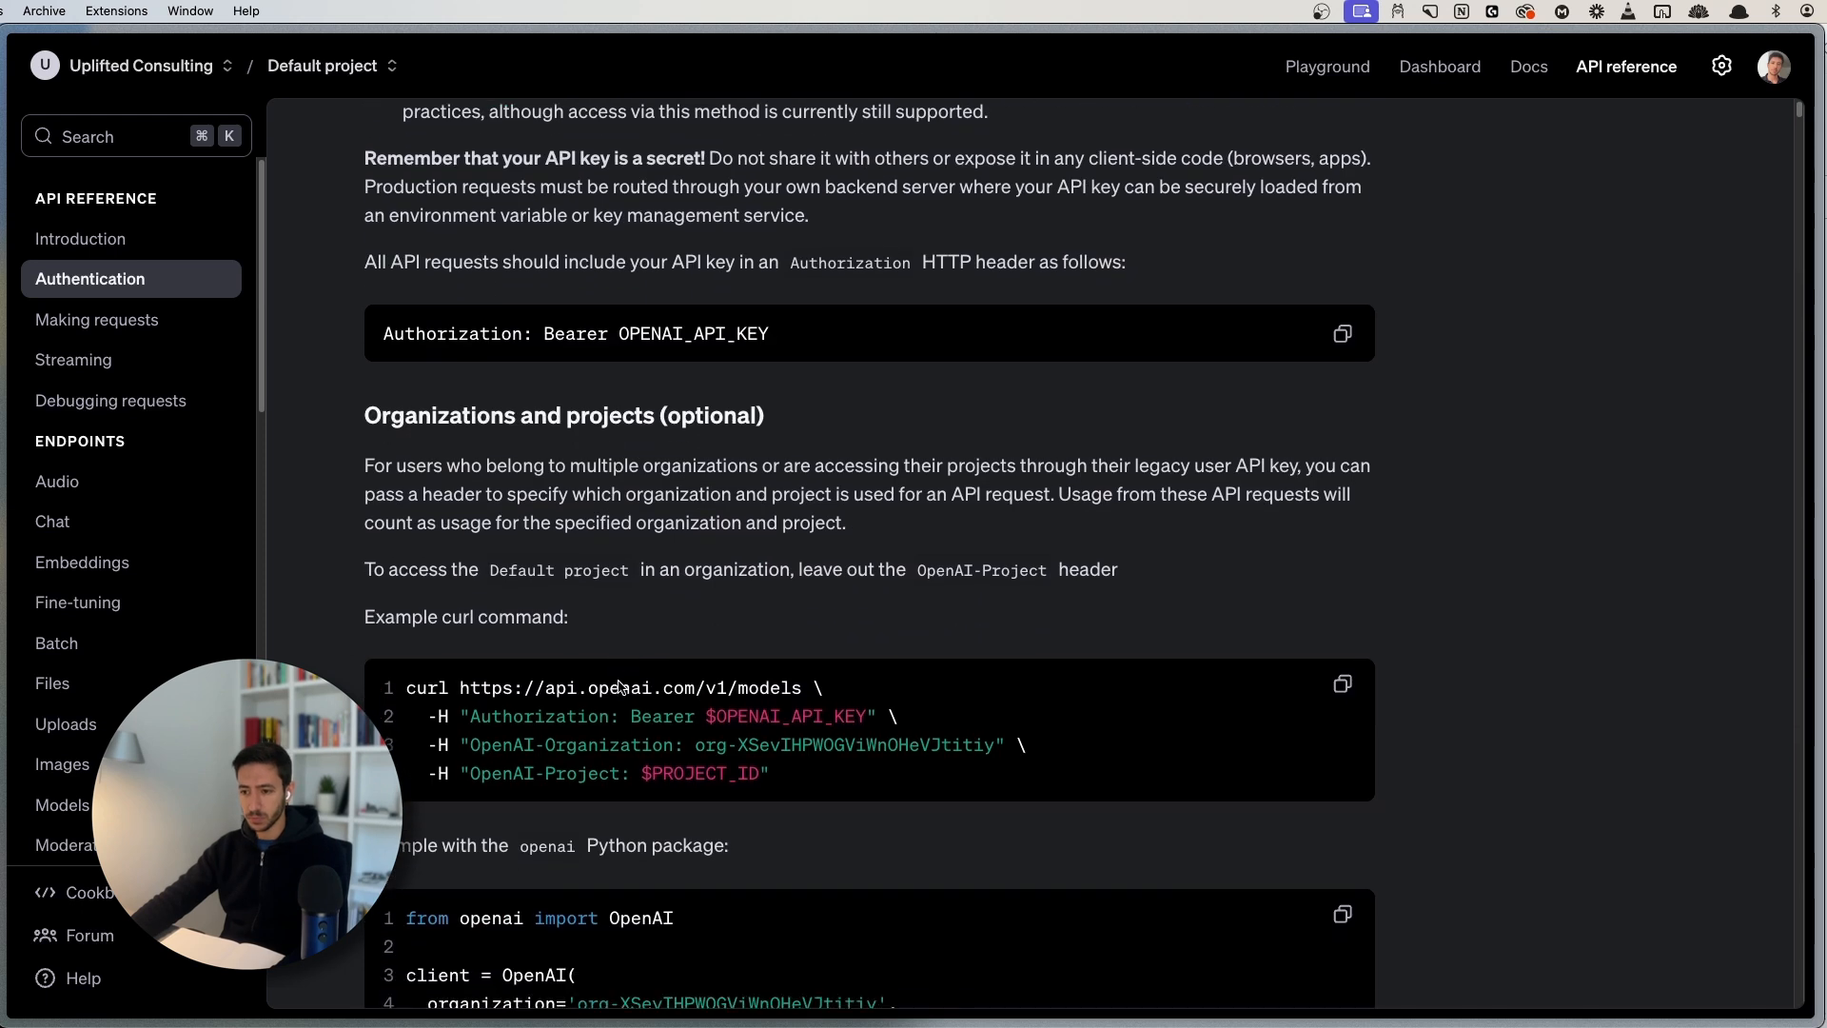
pyautogui.scroll(-2, 535, 663)
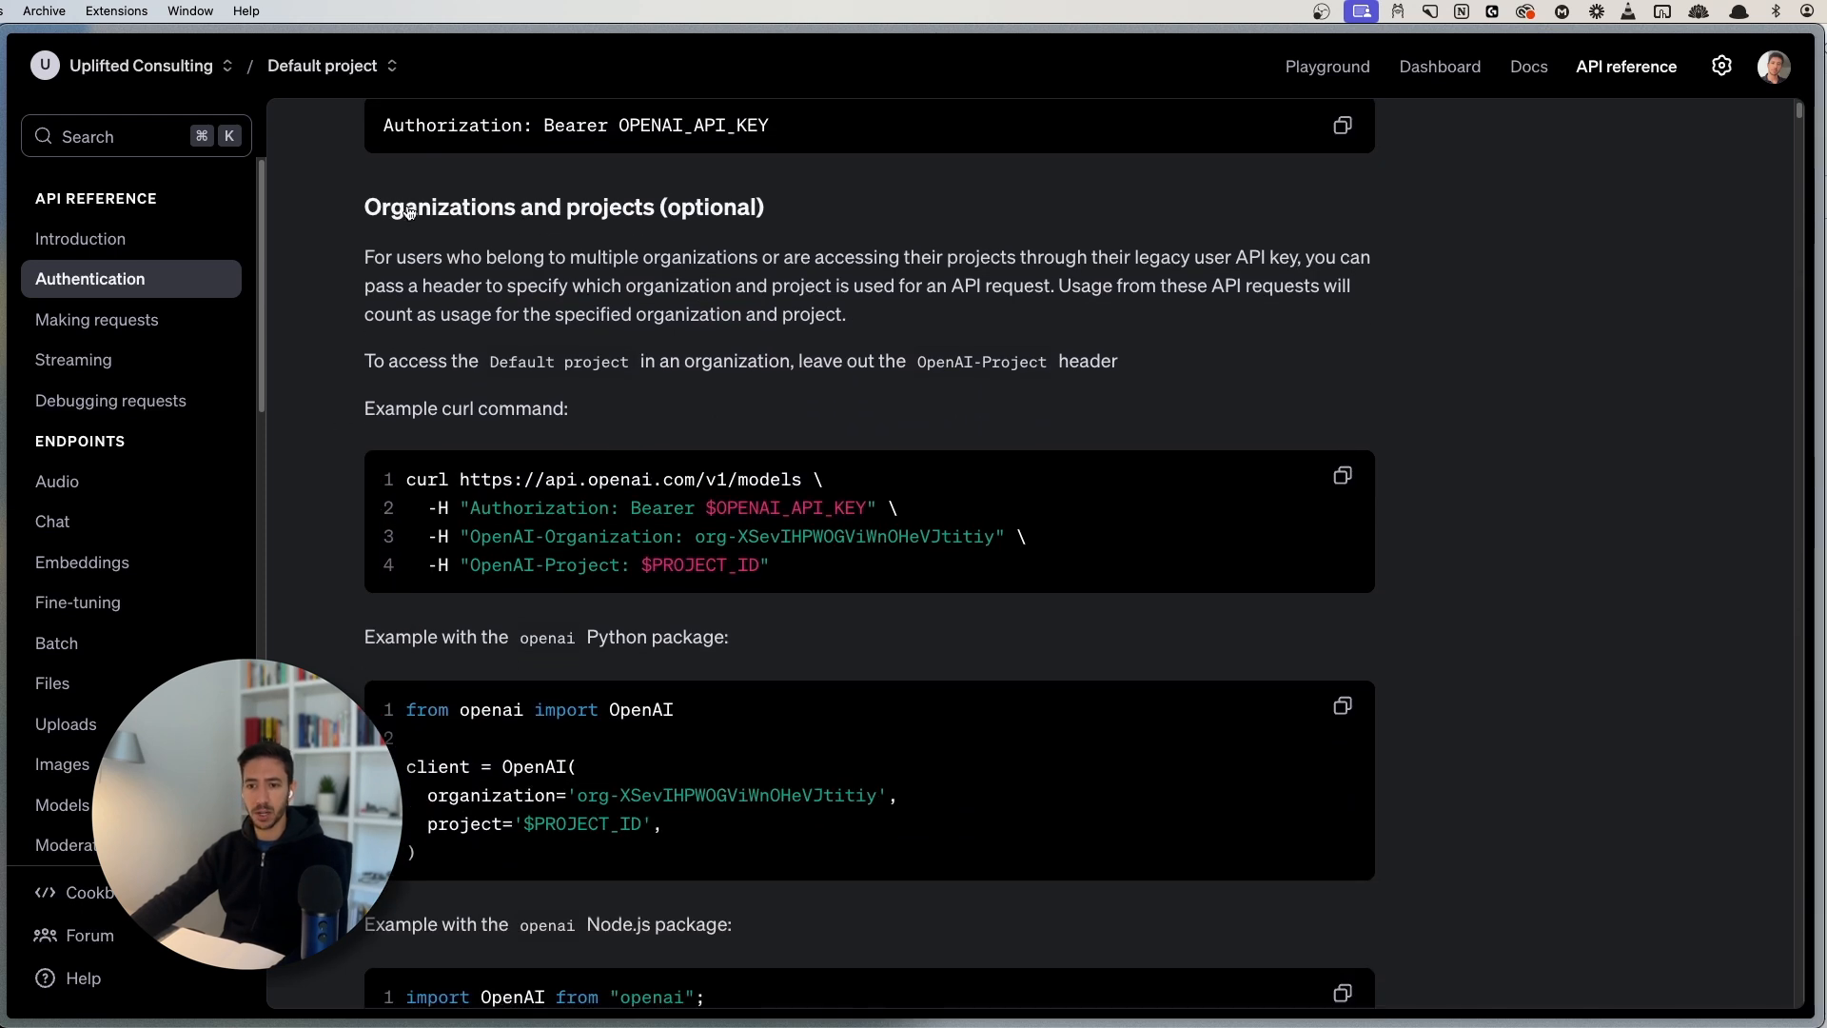
pyautogui.scroll(-2, 569, 853)
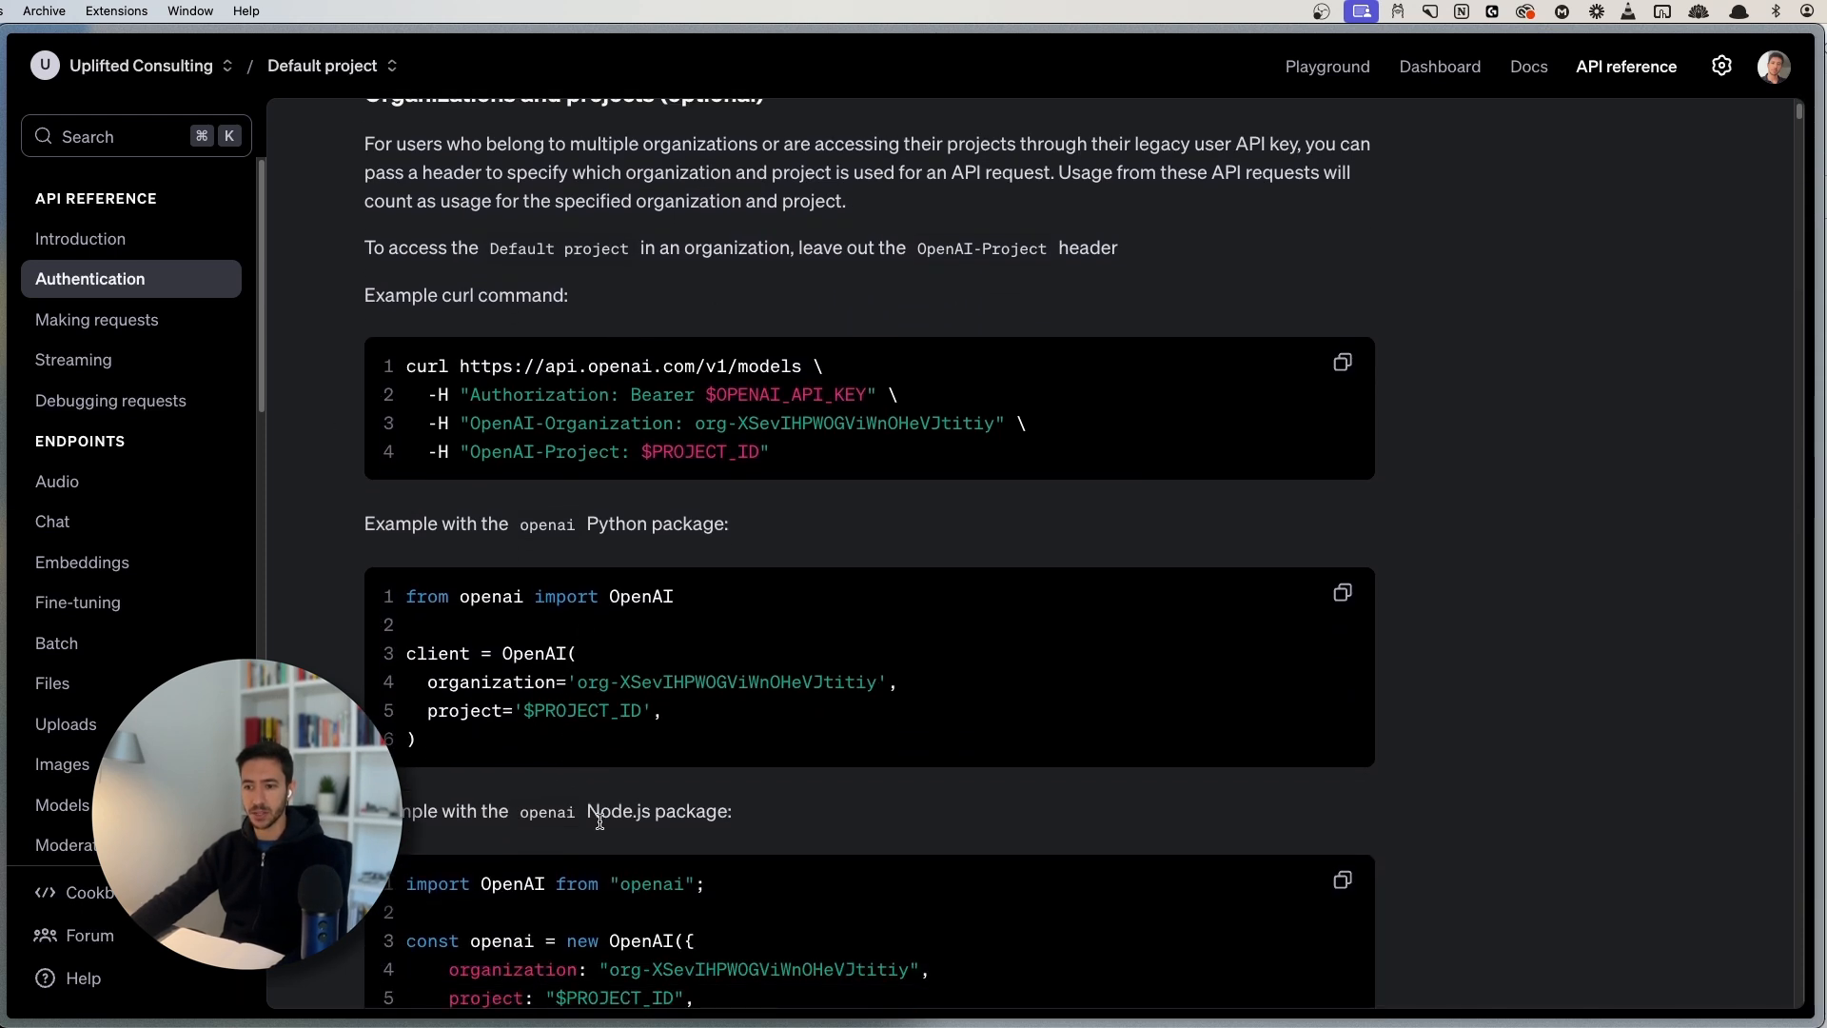
pyautogui.scroll(-1, 547, 827)
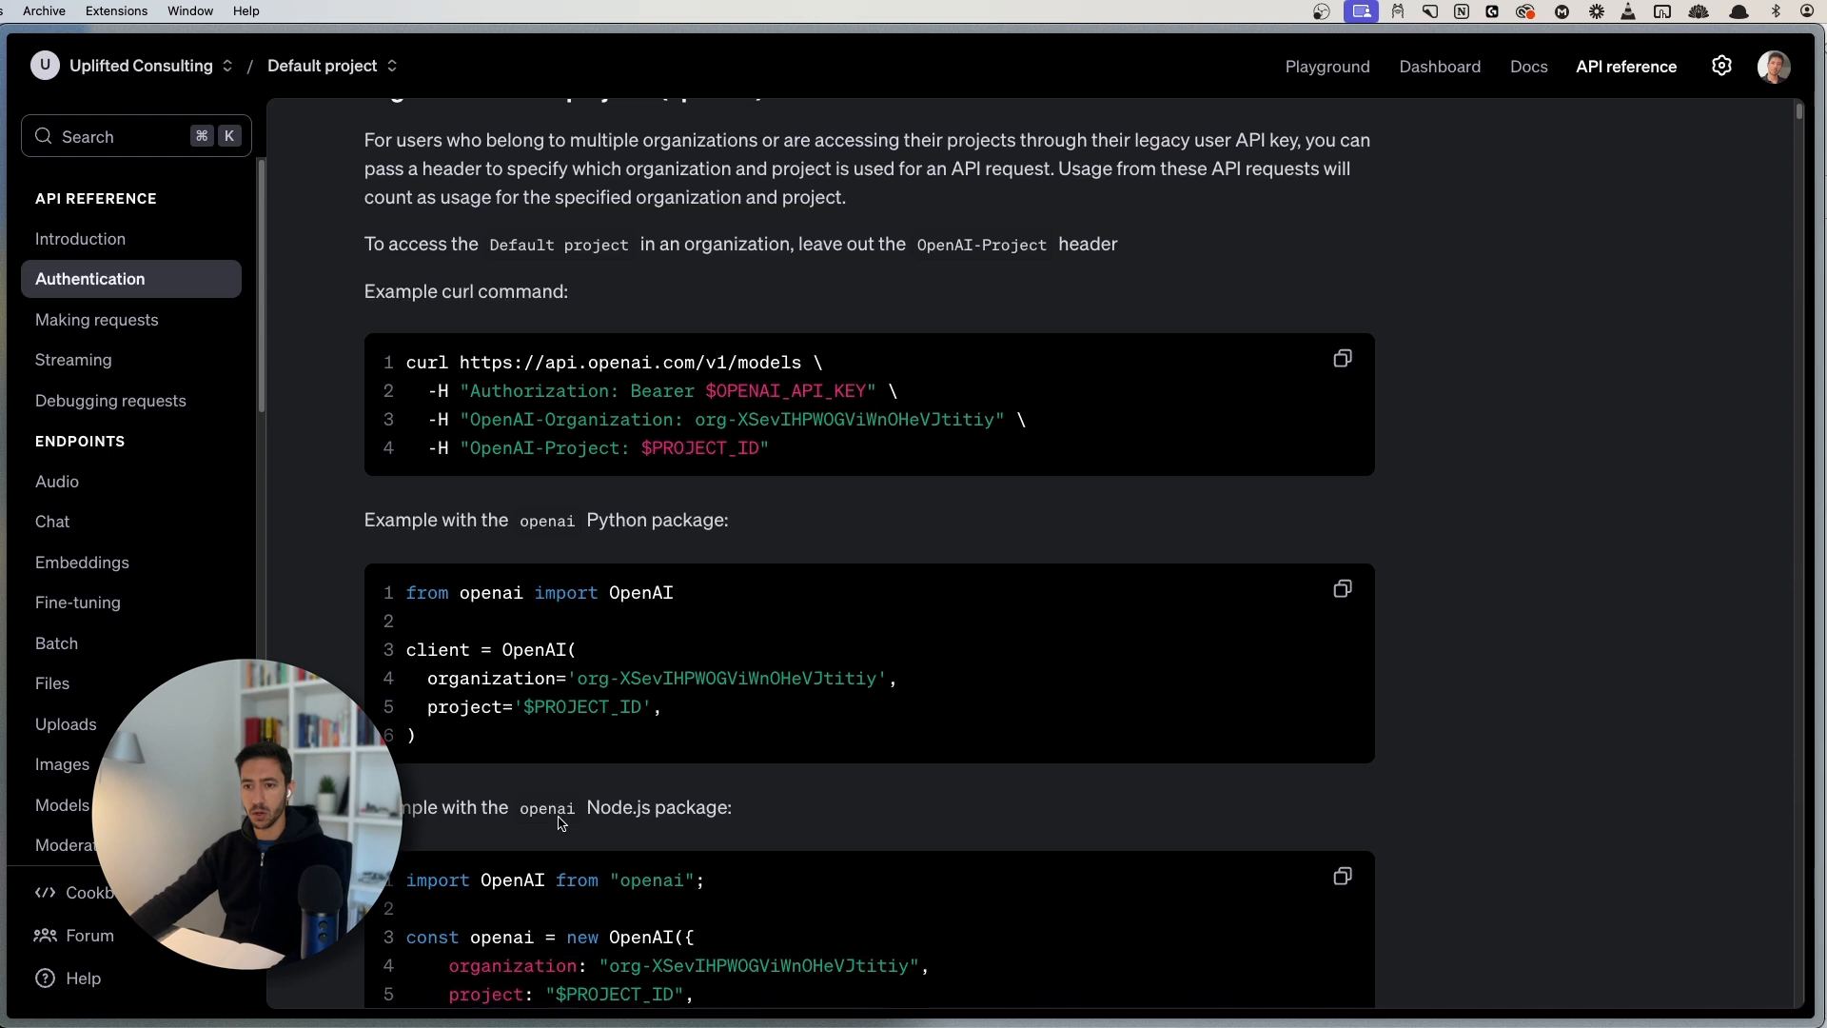
pyautogui.moveTo(471, 387); pyautogui.dragTo(1029, 400)
pyautogui.click(1030, 400)
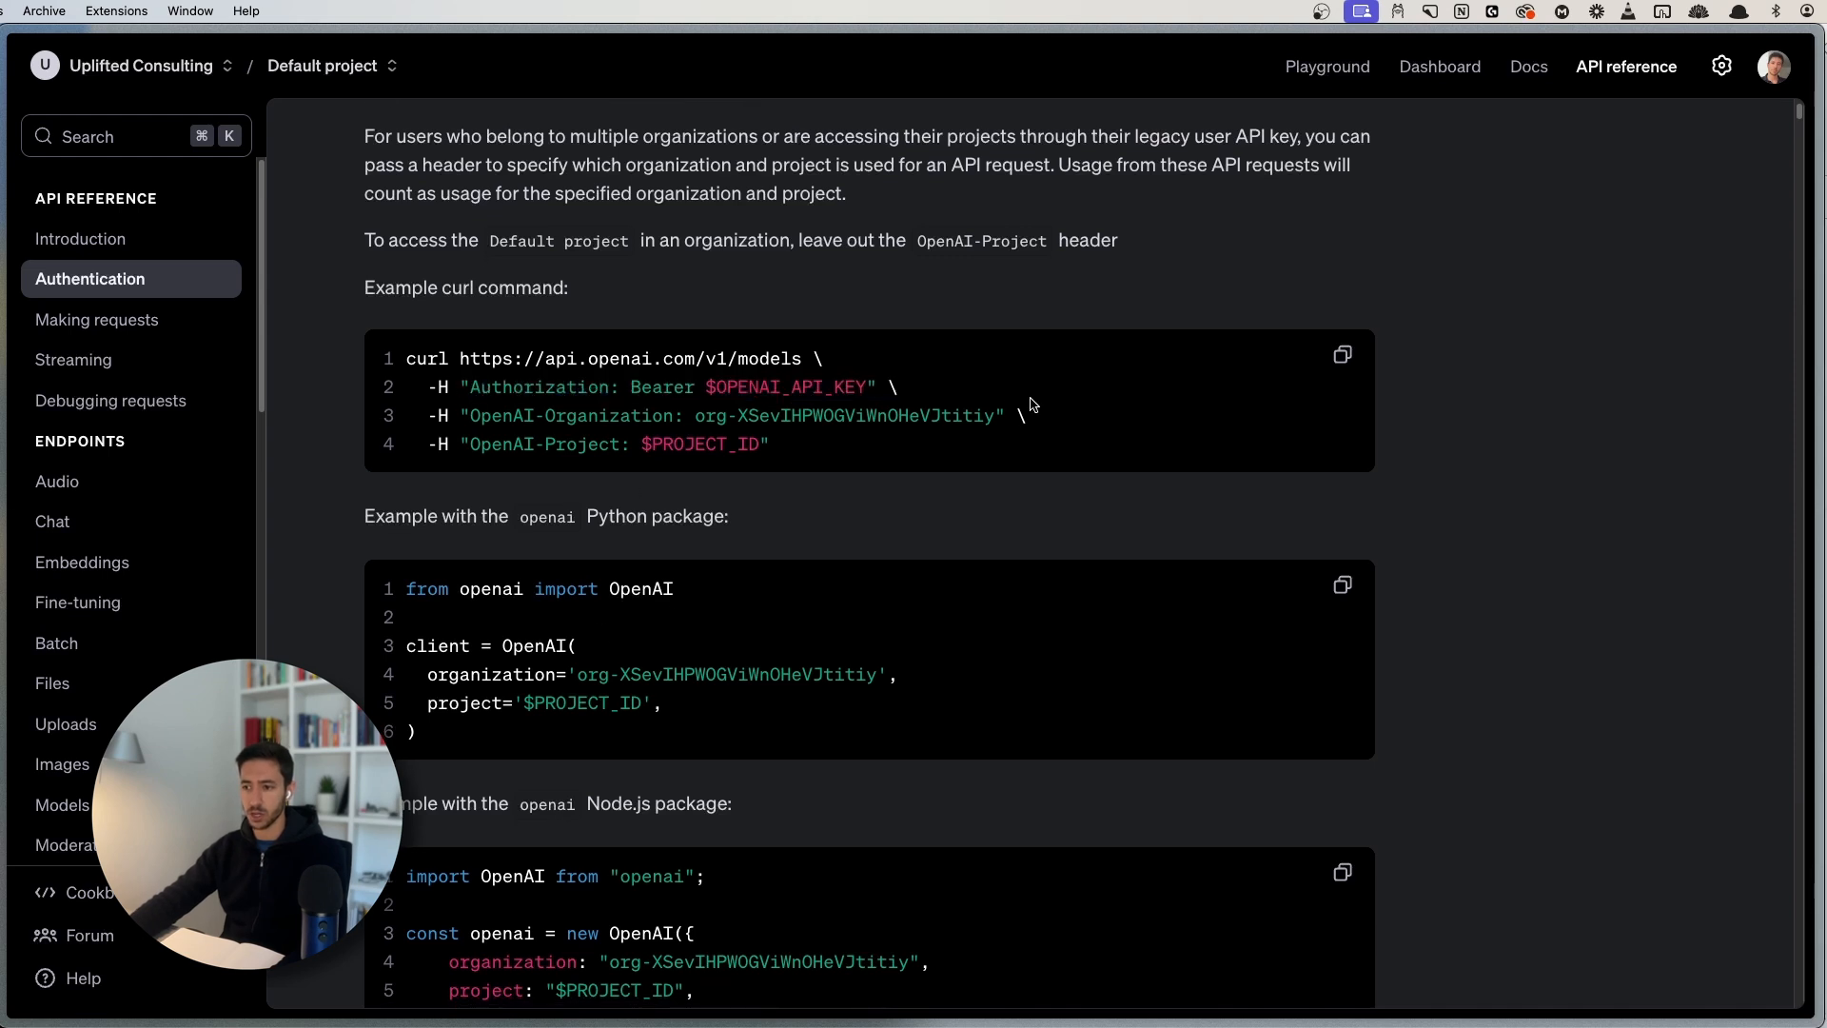
pyautogui.scroll(-9, 501, 691)
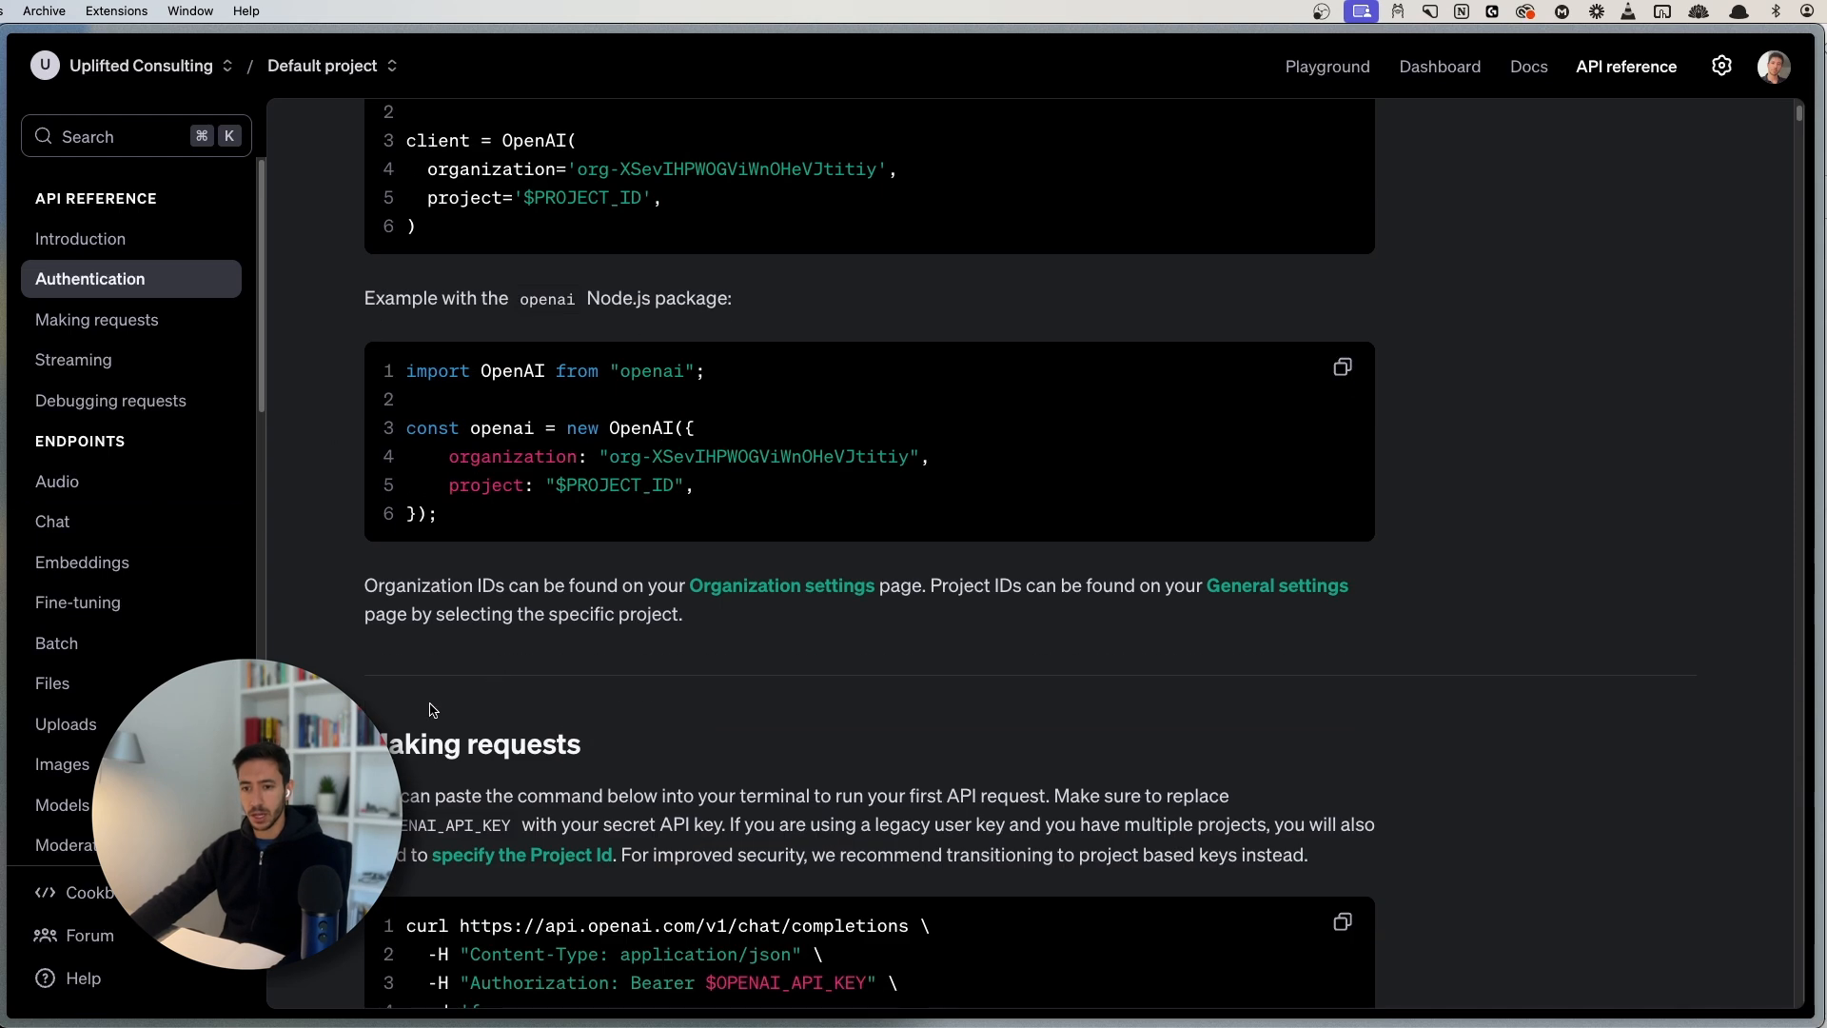
pyautogui.scroll(-15, 501, 692)
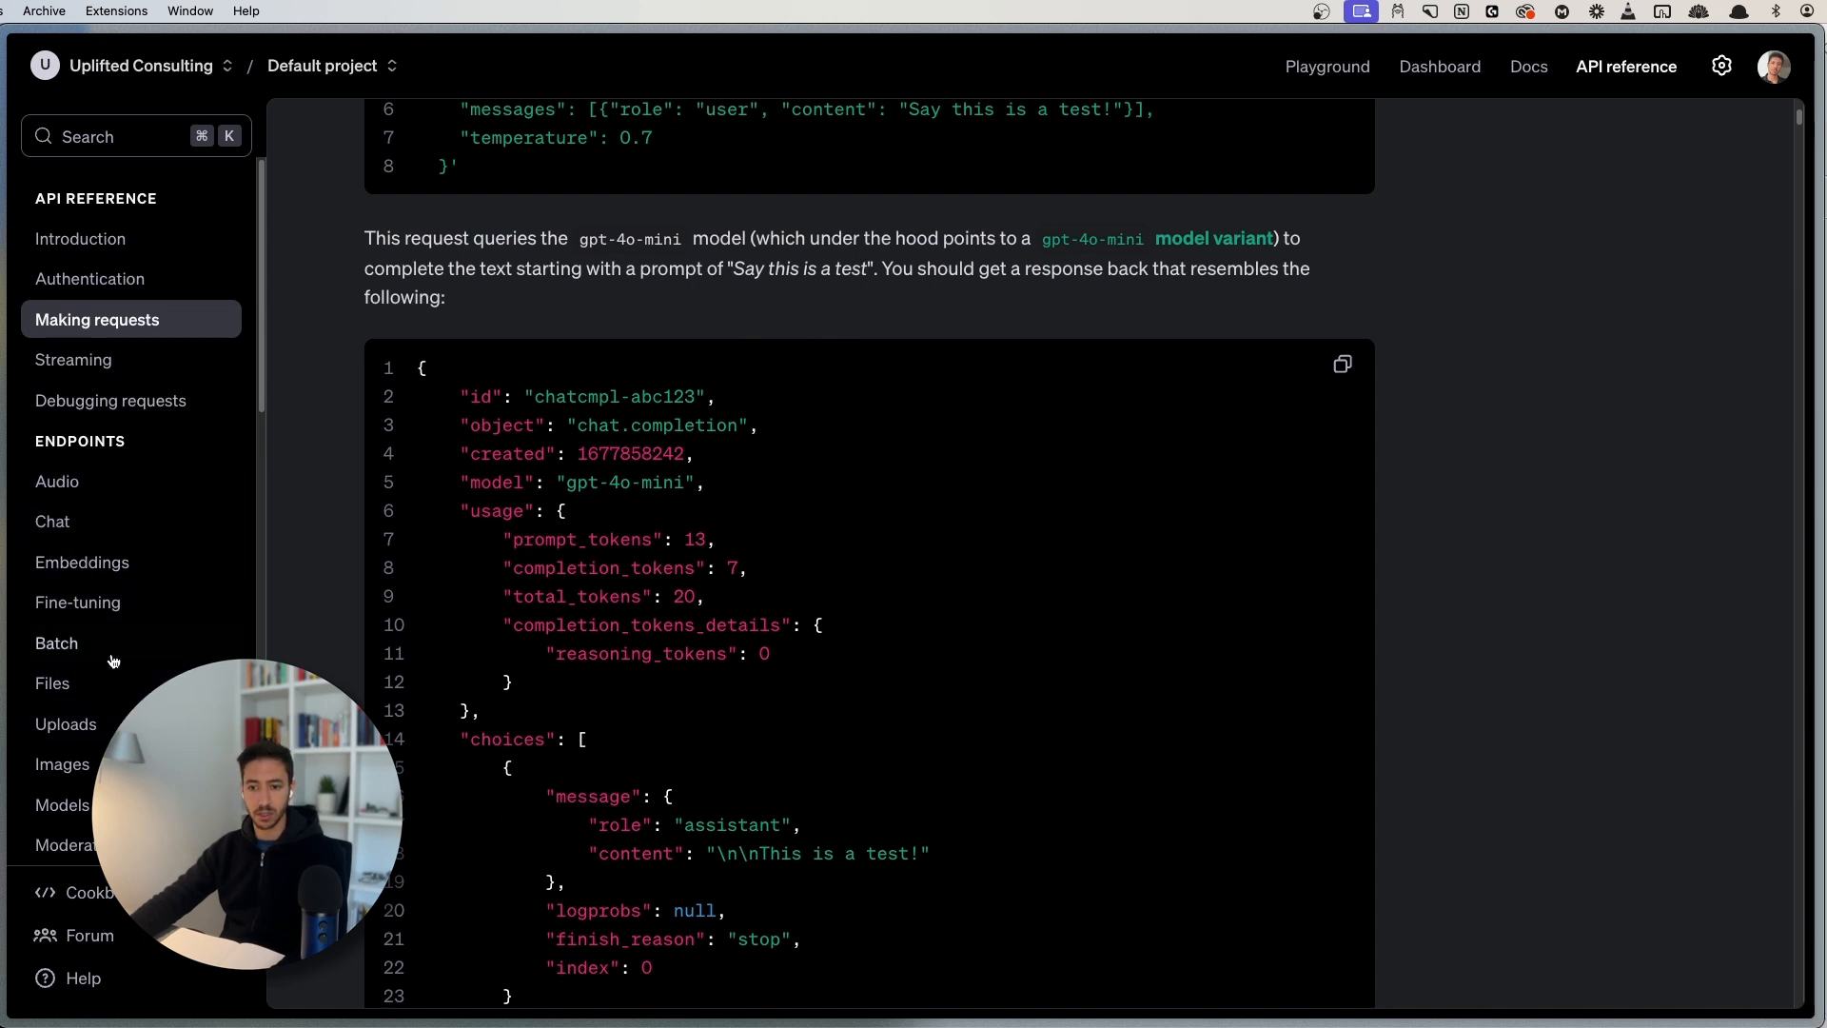
pyautogui.scroll(-18, 716, 673)
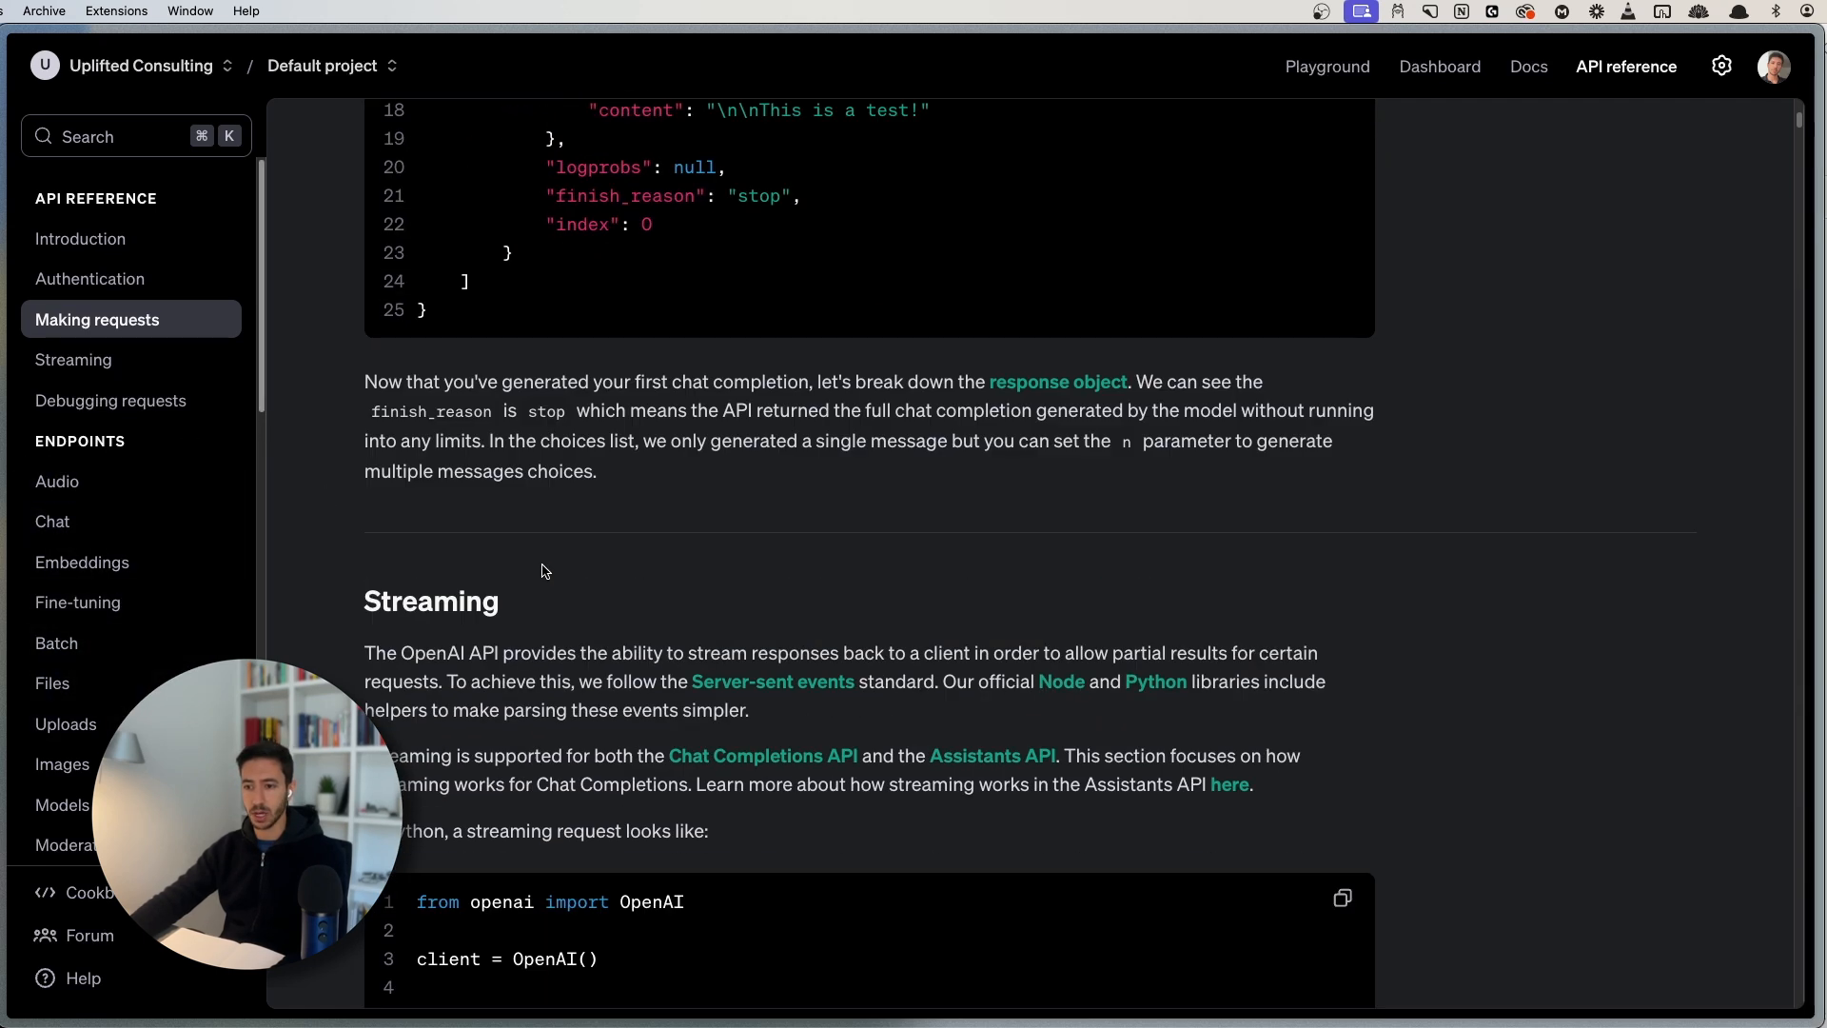
pyautogui.scroll(-20, 529, 589)
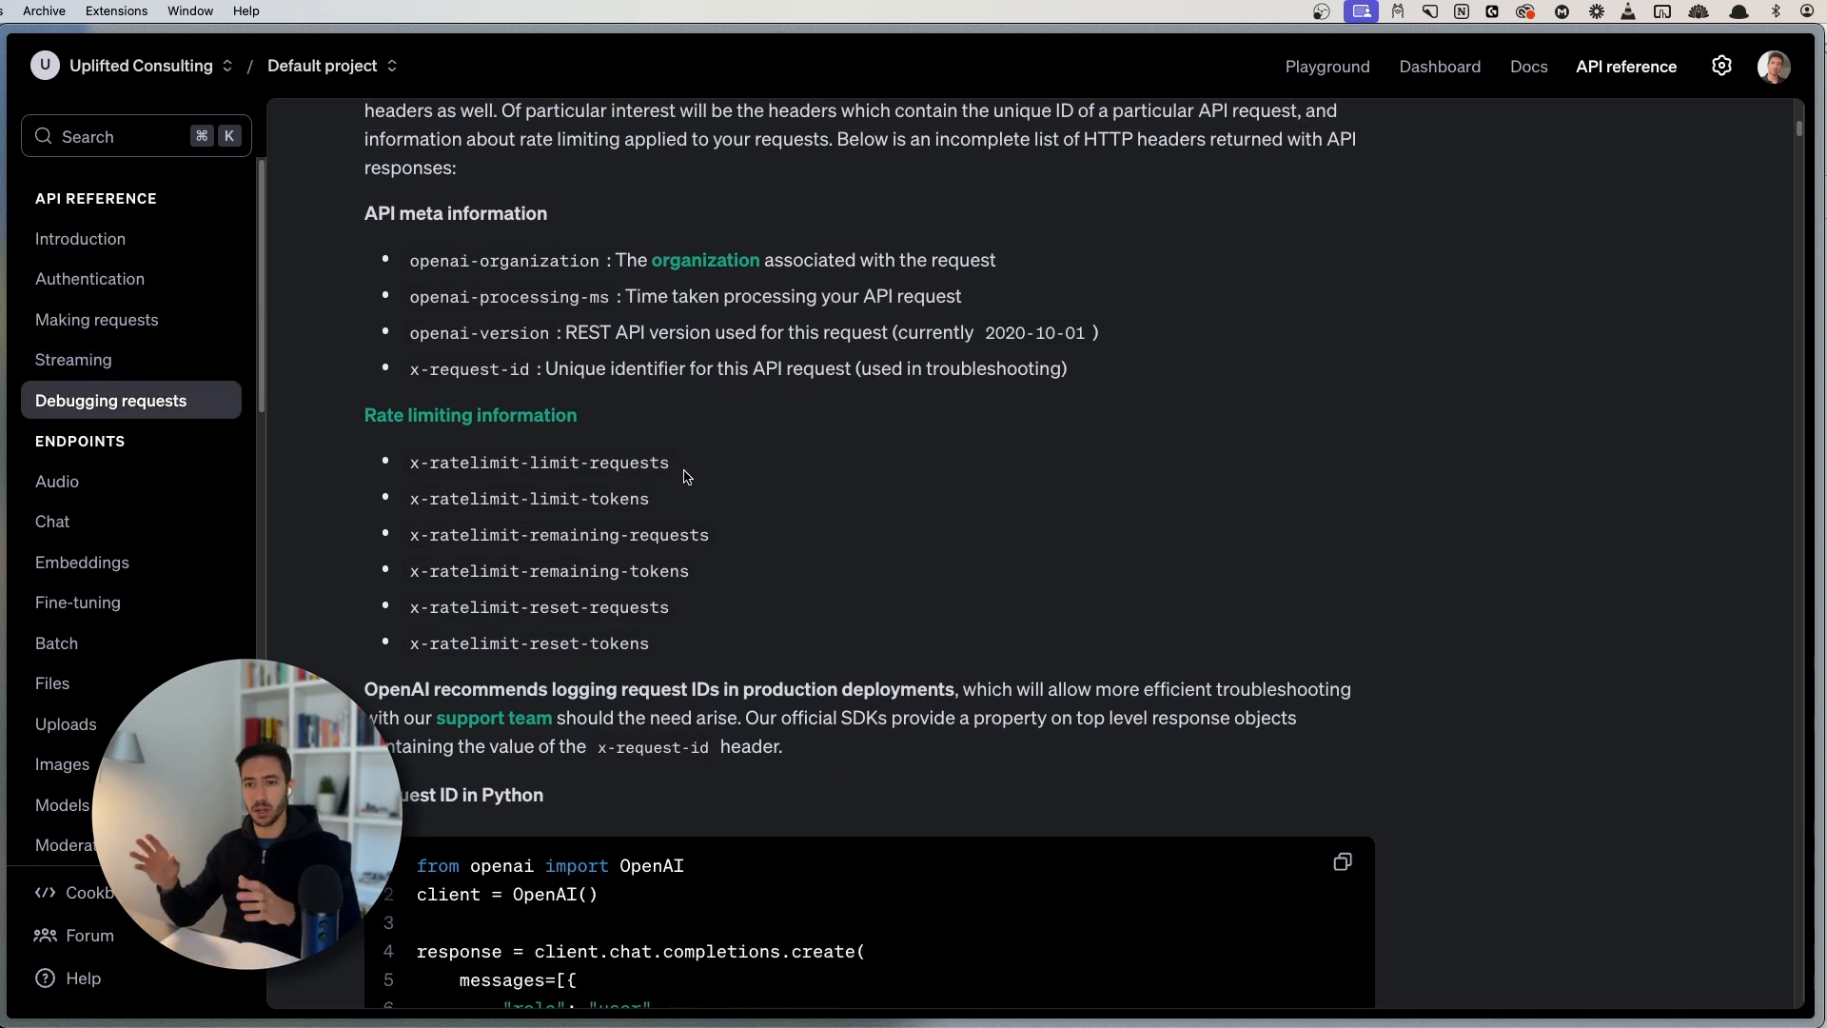
# - Open the Chat reference and highlight the POST chat/completions endpoint address
pyautogui.click(81, 519)
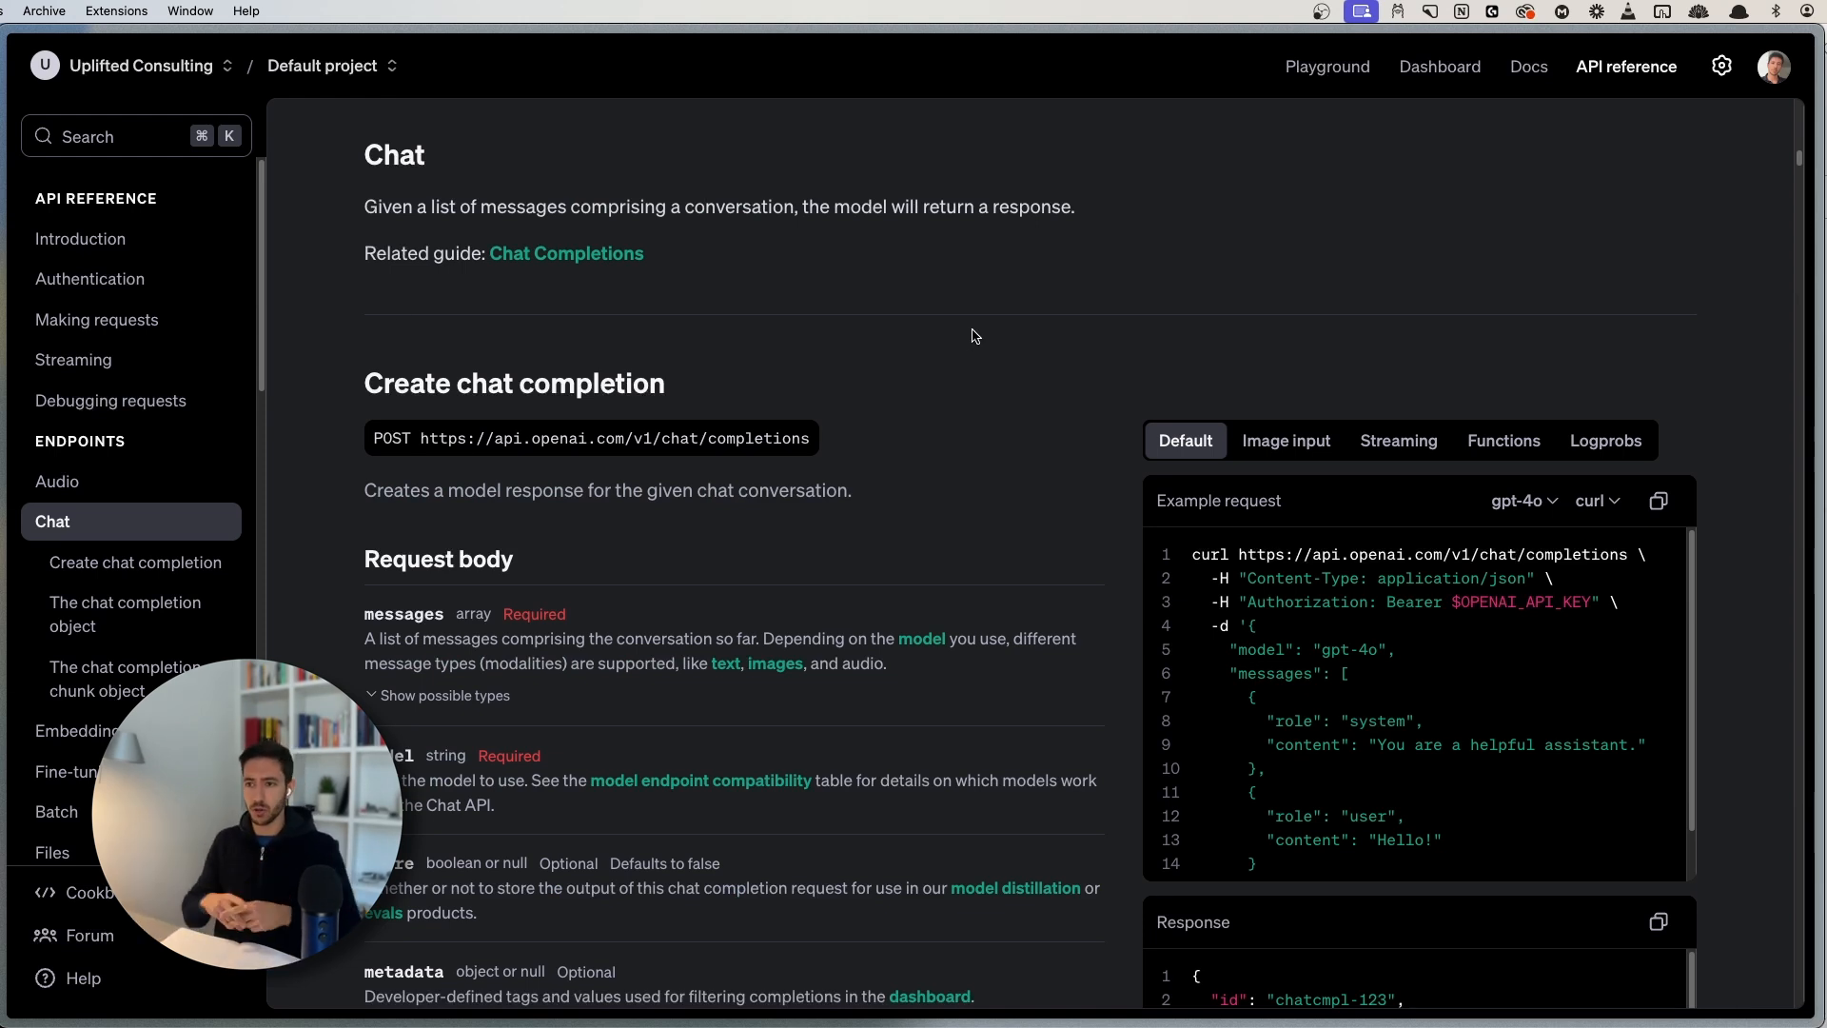
pyautogui.moveTo(338, 195); pyautogui.dragTo(1171, 209)
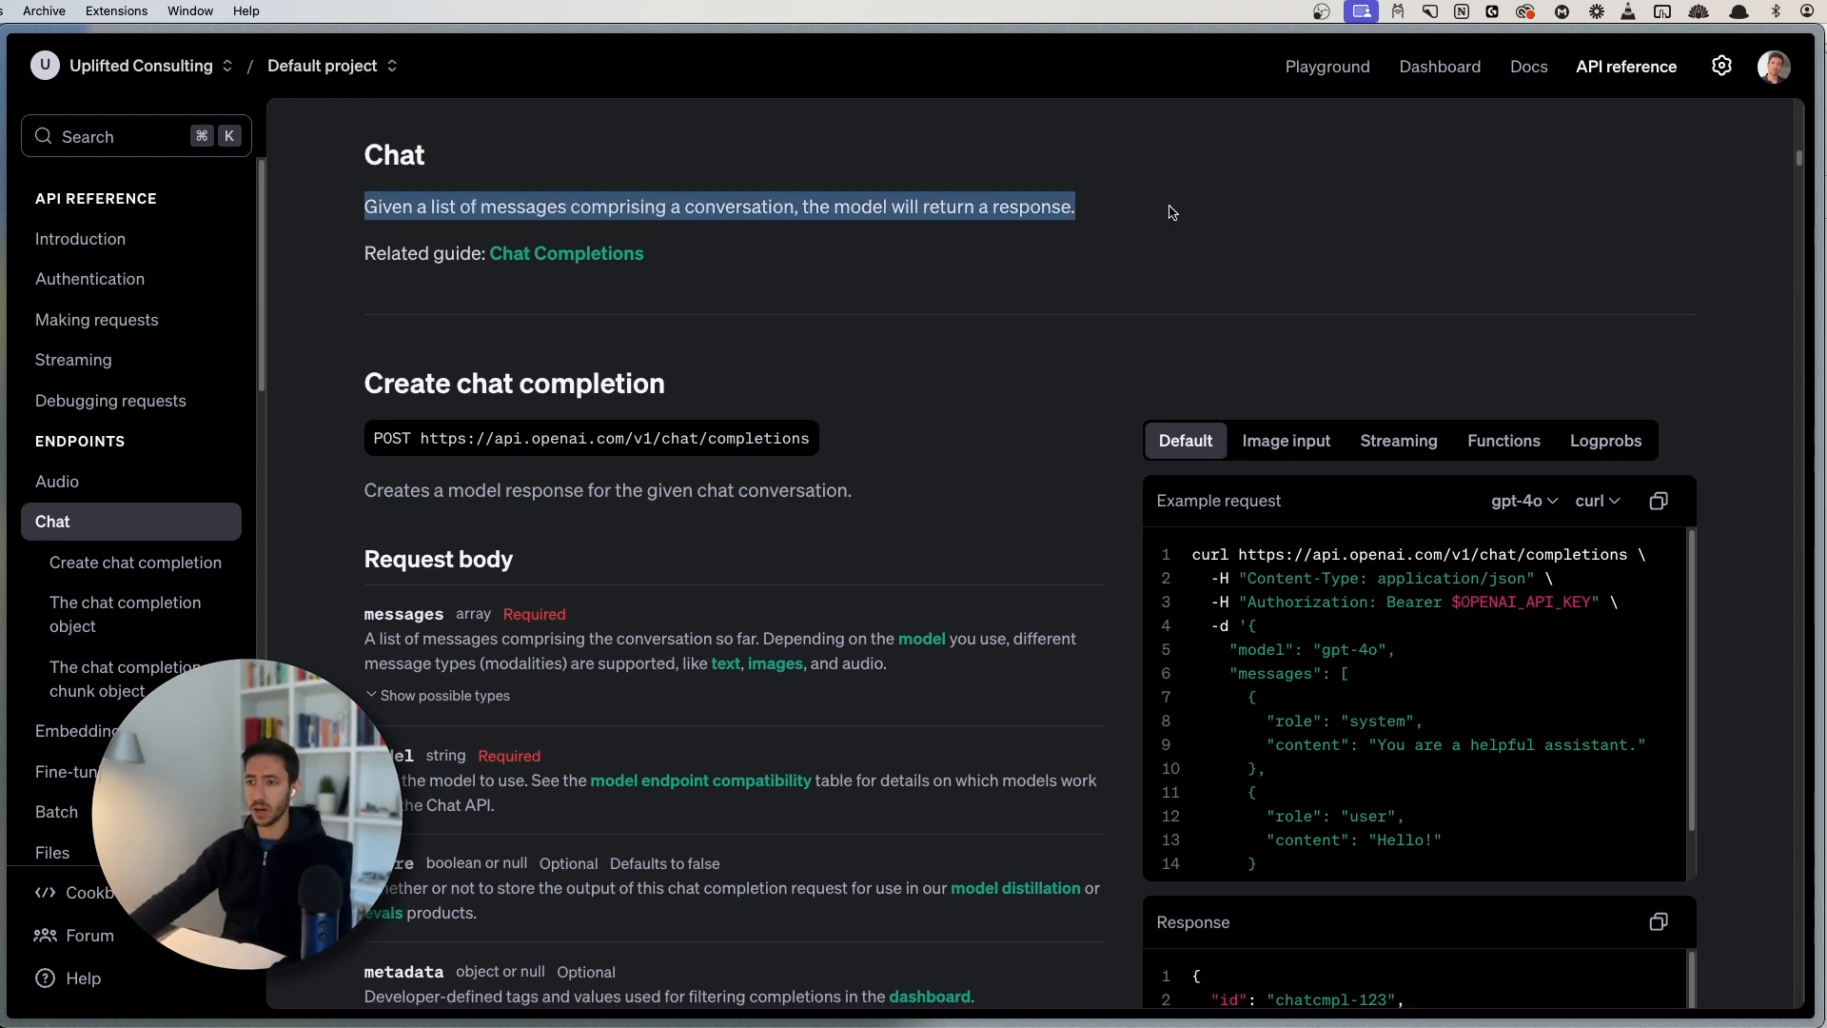
pyautogui.click(485, 167)
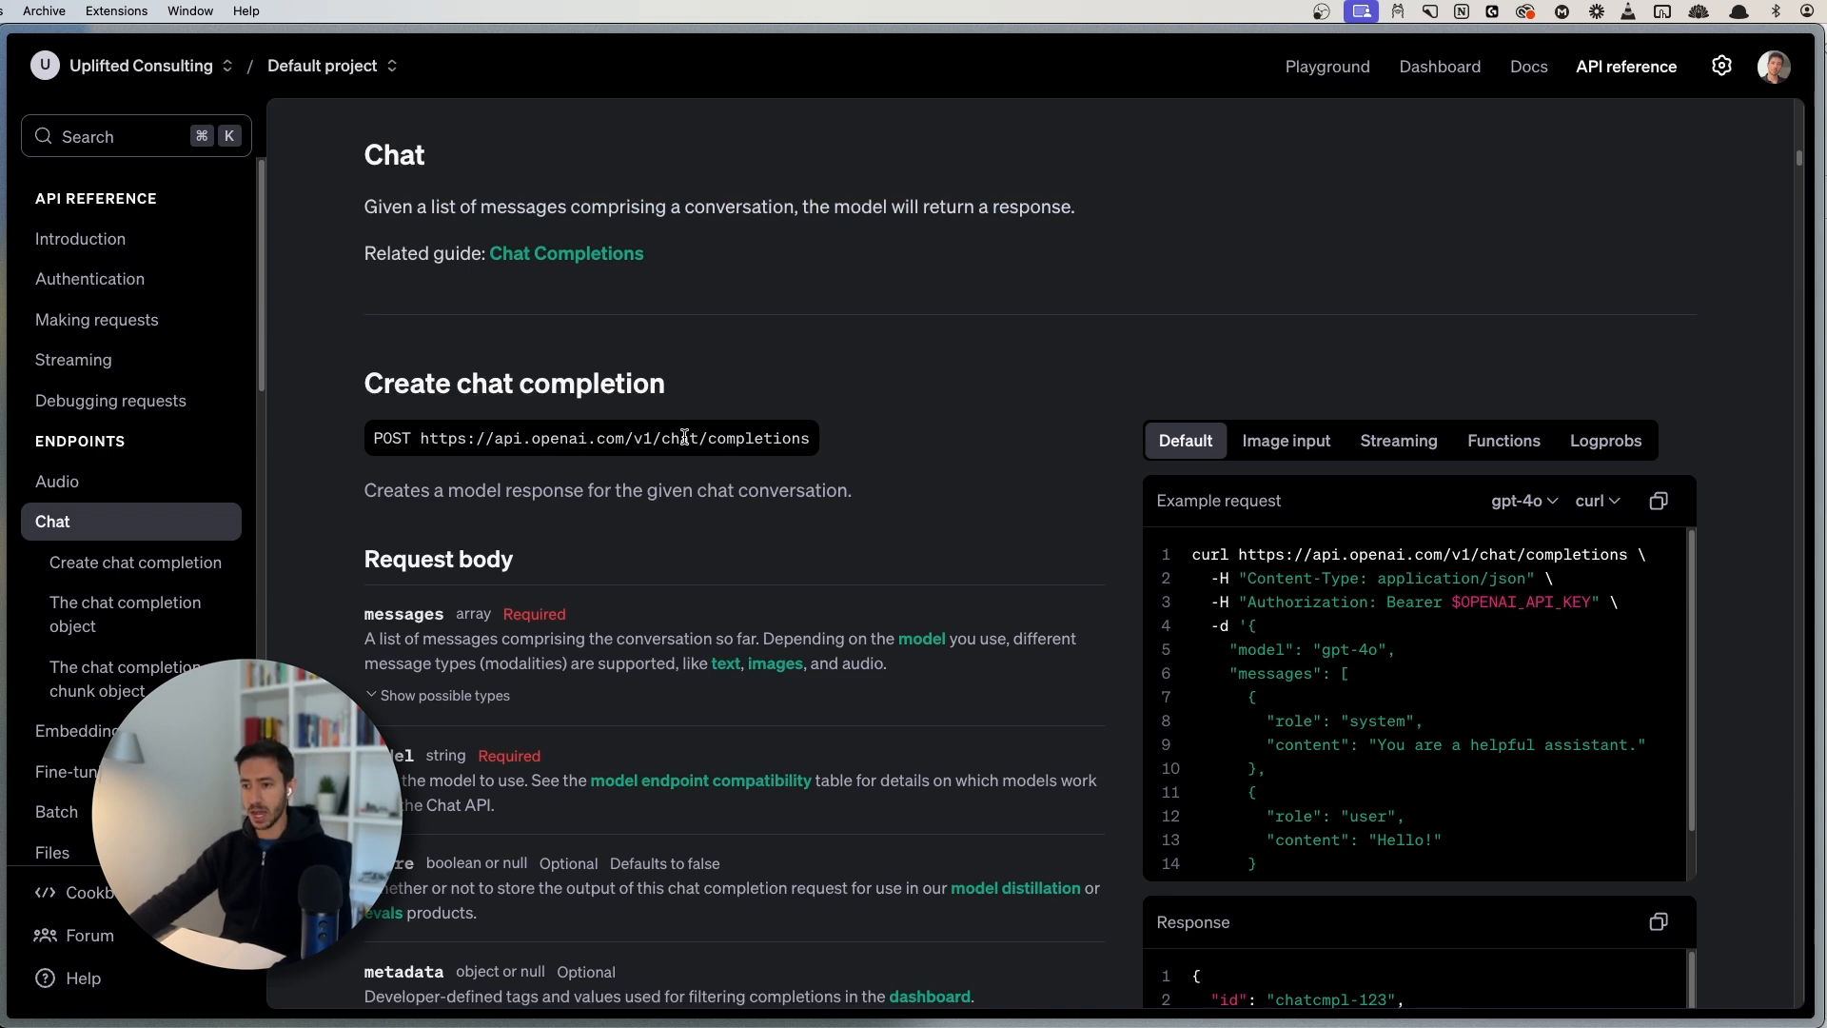
pyautogui.moveTo(422, 441); pyautogui.dragTo(811, 443)
pyautogui.click(783, 439)
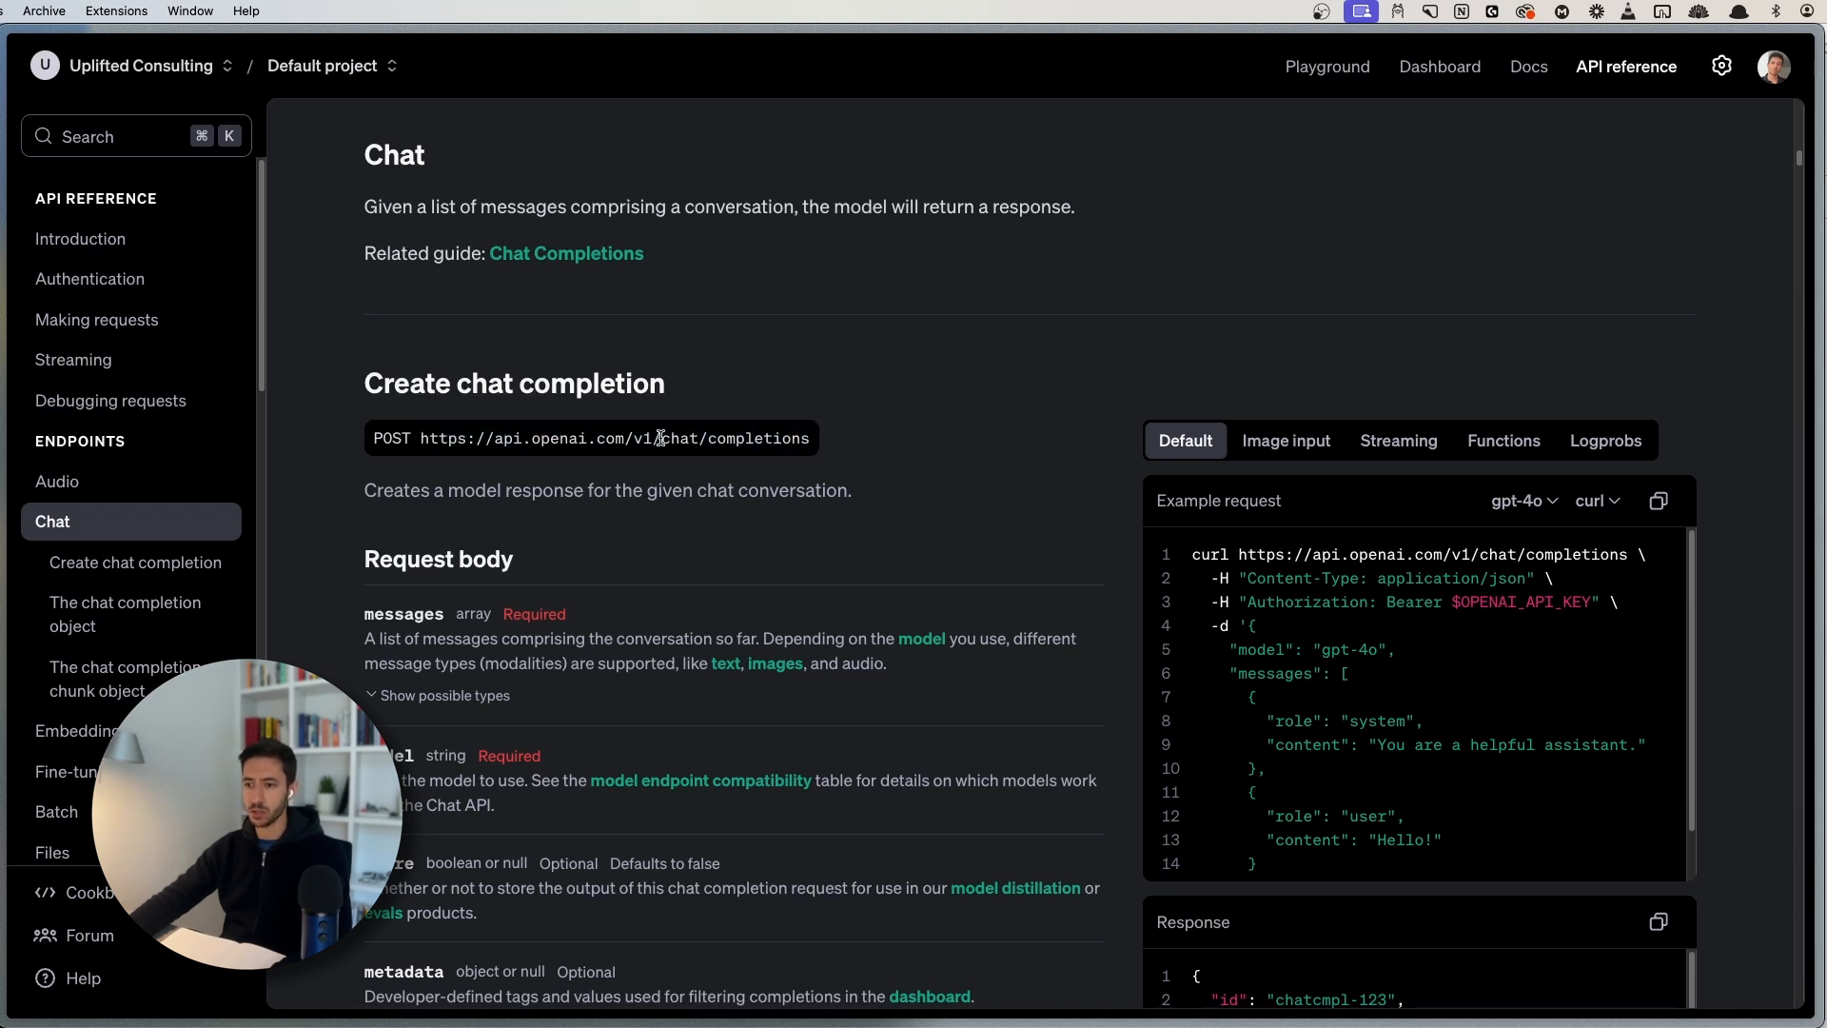
pyautogui.moveTo(661, 438); pyautogui.dragTo(814, 443)
pyautogui.click(815, 440)
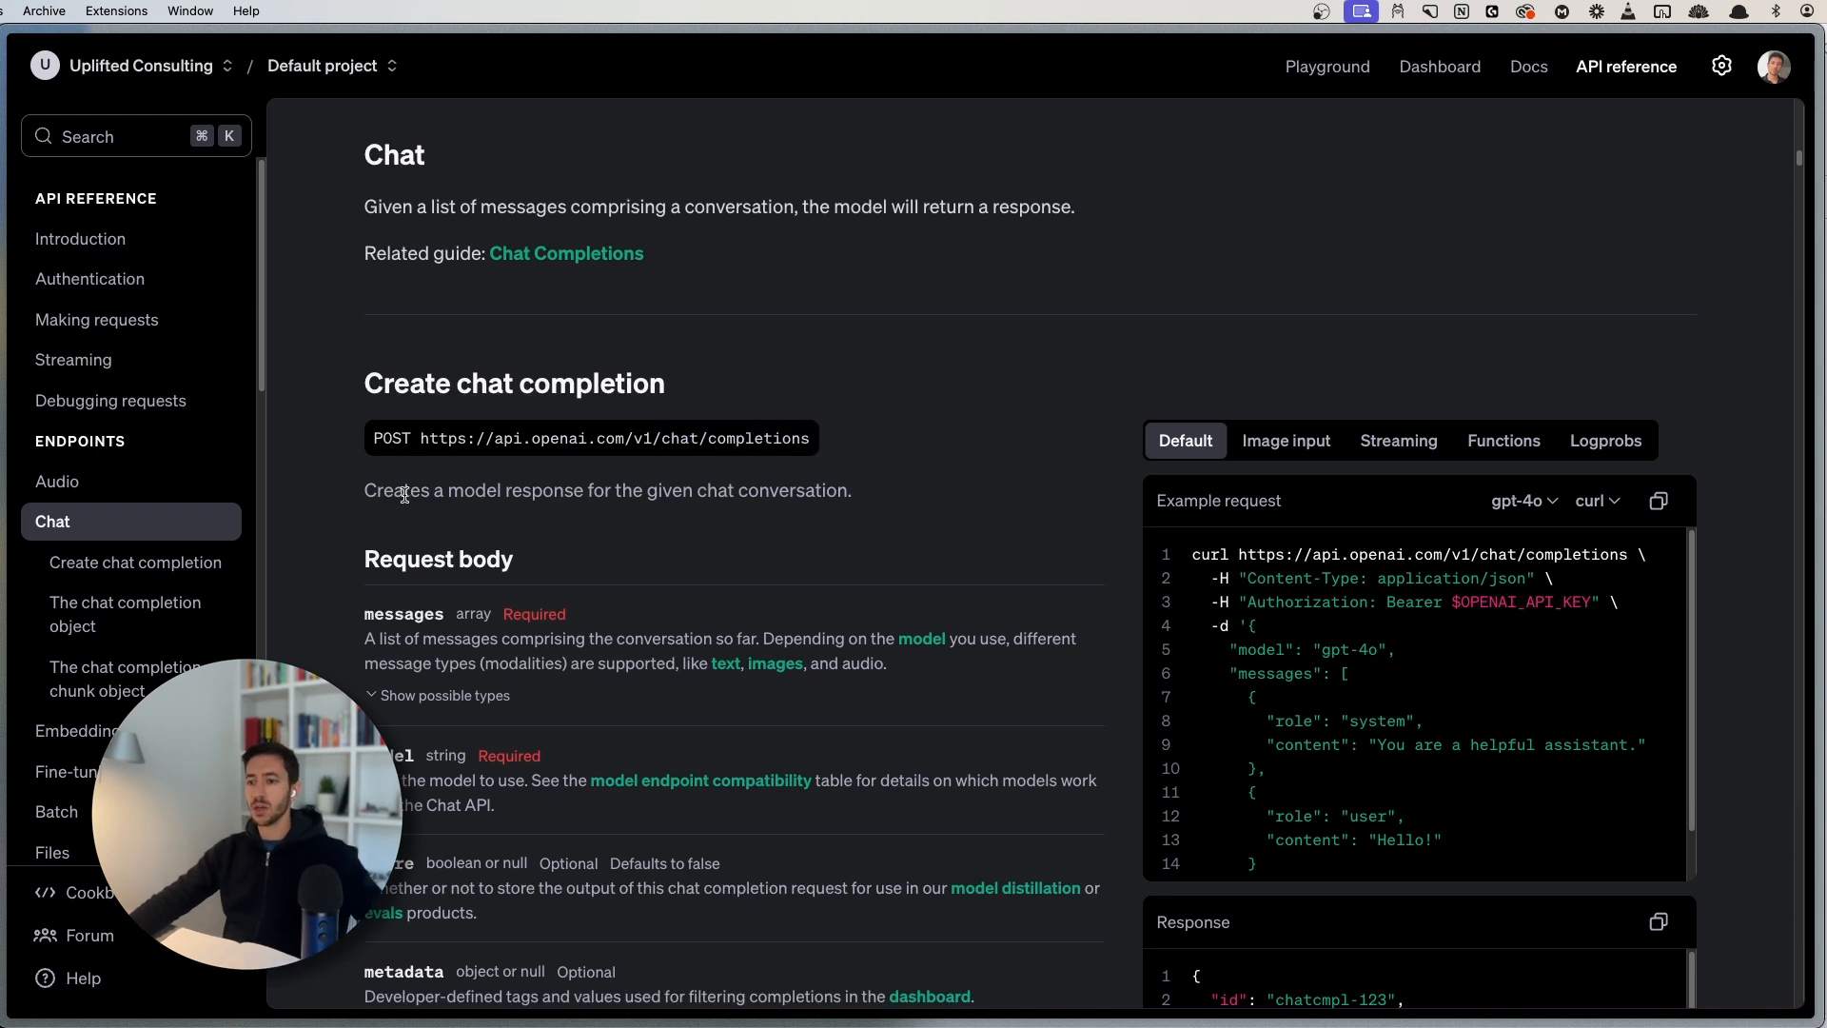
pyautogui.doubleClick(382, 435)
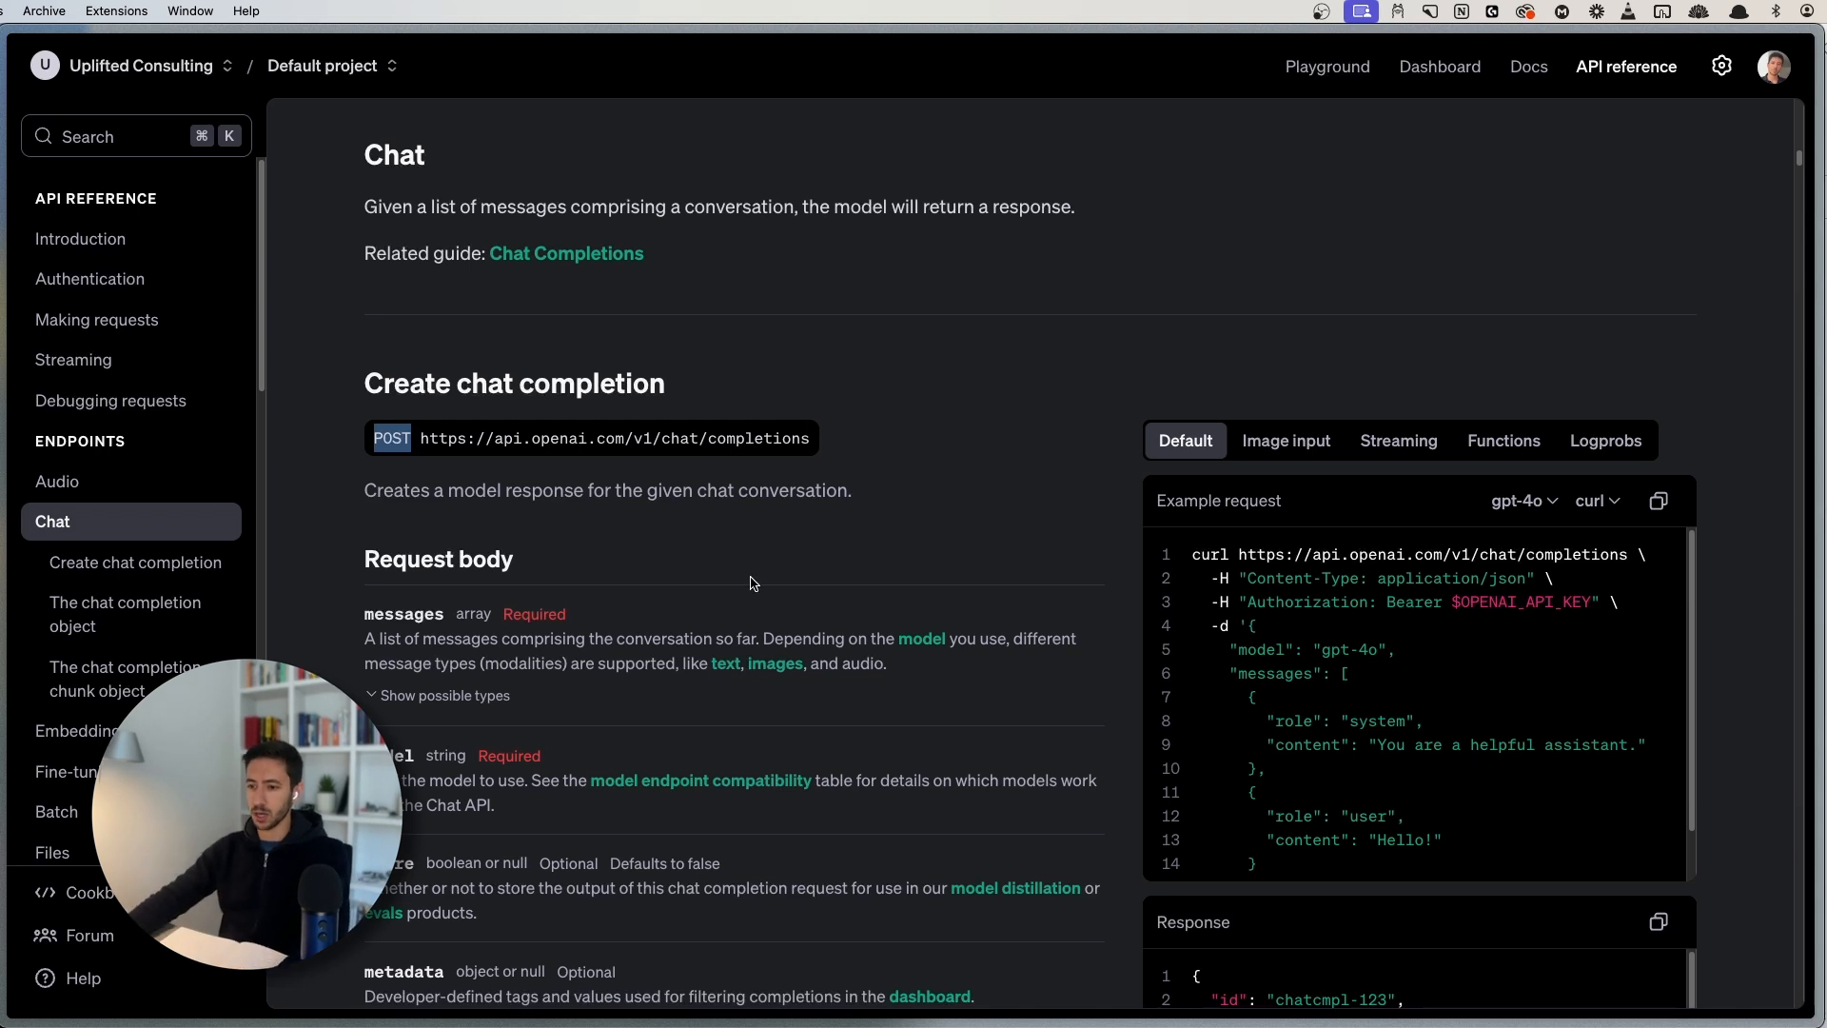
# - Scroll through the example request, then reveal the browser's tab list
pyautogui.scroll(-1, 752, 476)
pyautogui.scroll(-4, 975, 483)
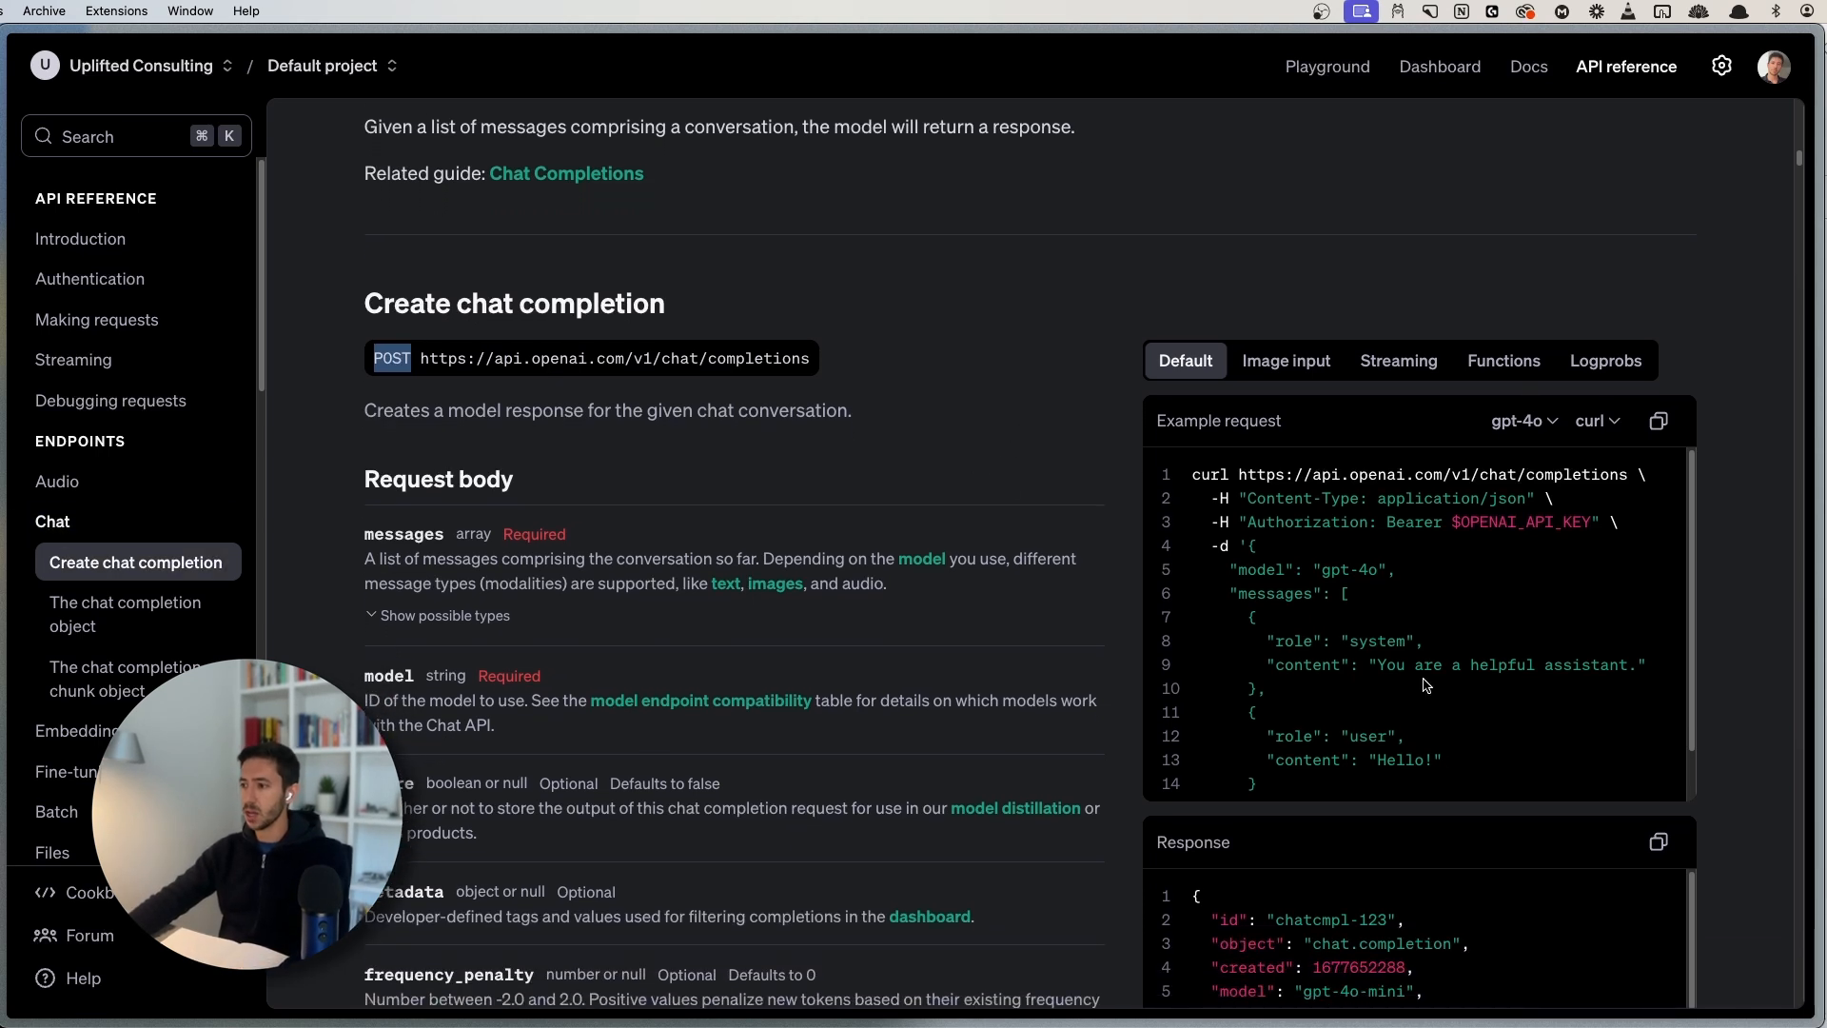
pyautogui.scroll(-1, 1313, 459)
pyautogui.scroll(1, 1314, 460)
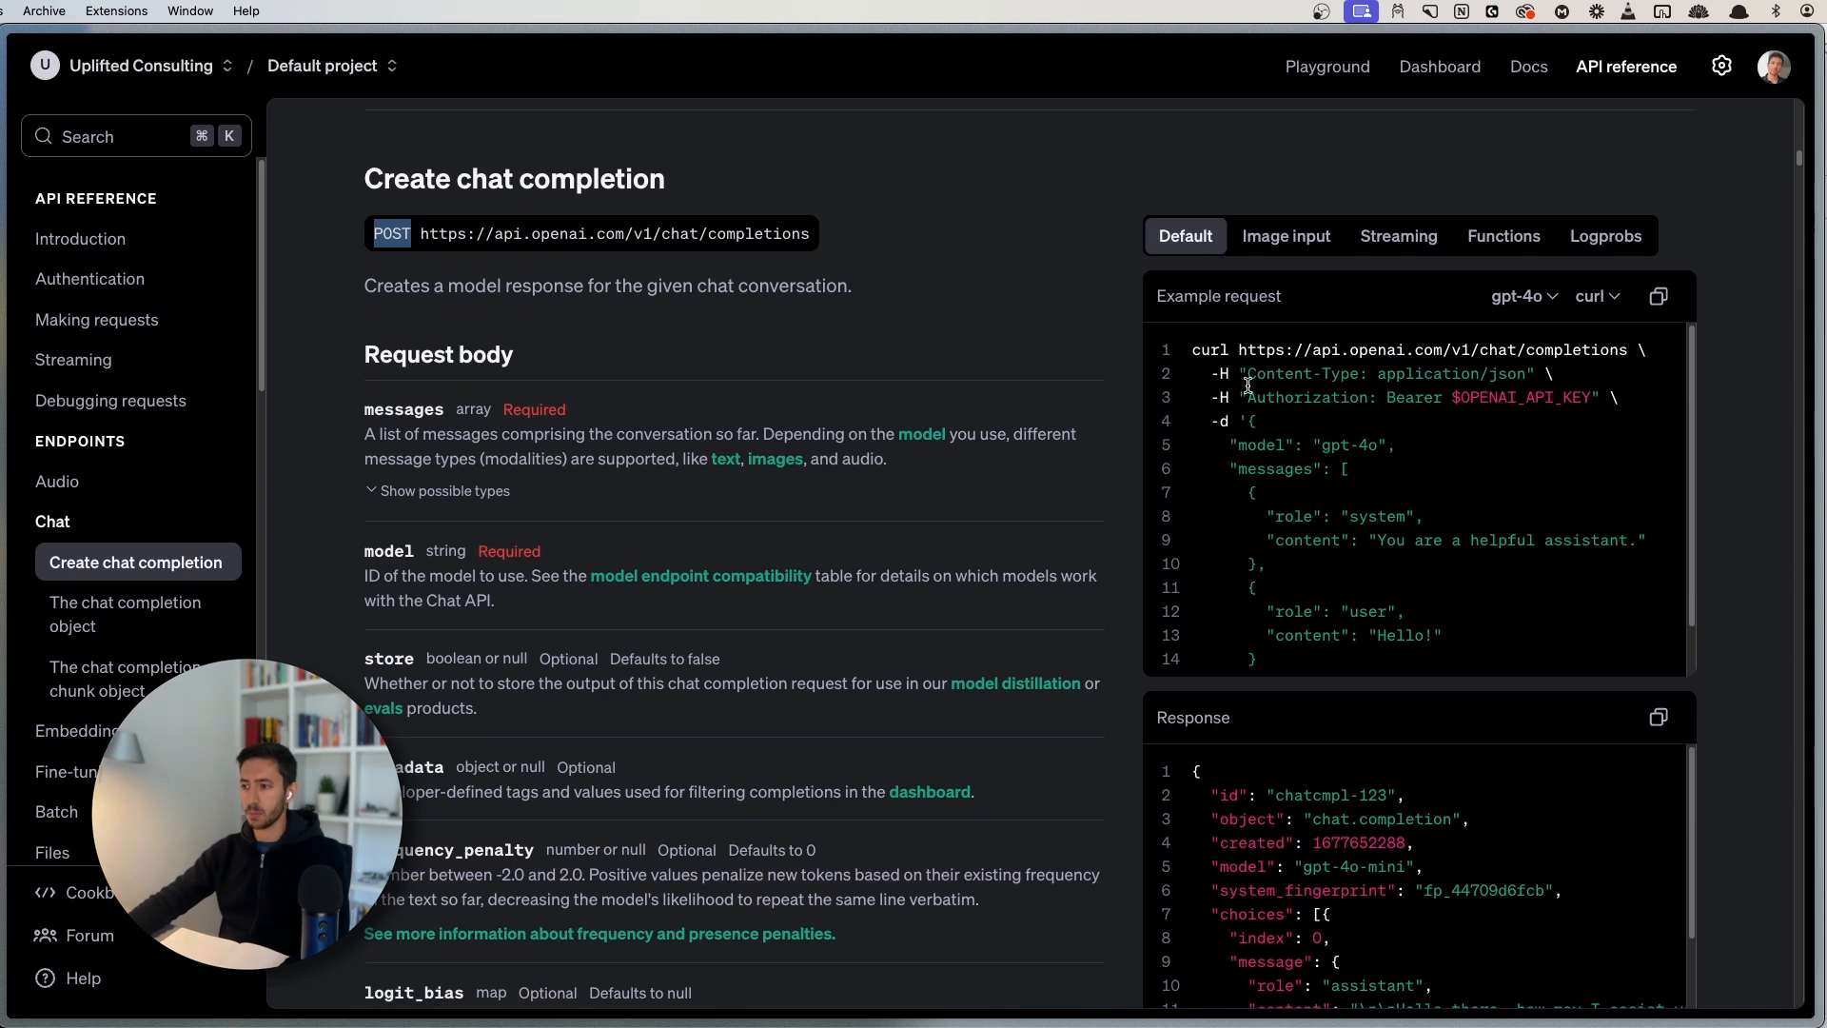
pyautogui.scroll(1, 847, 319)
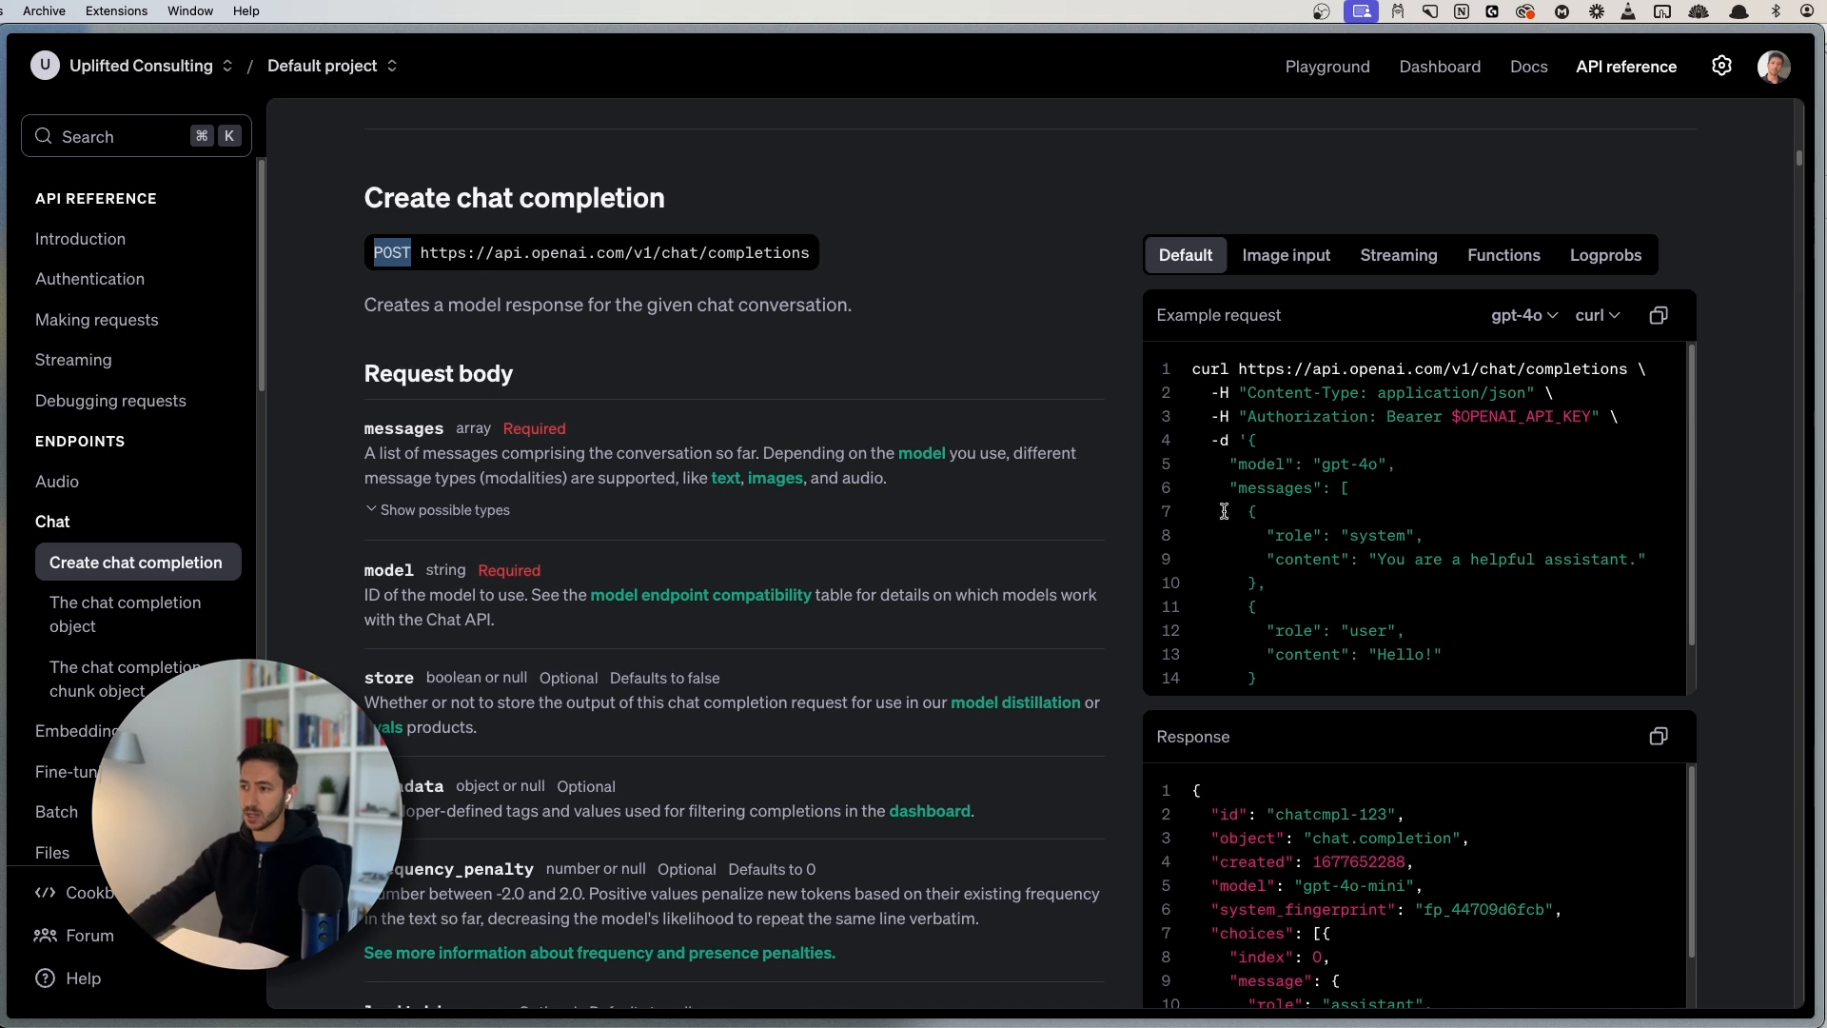
pyautogui.scroll(-2, 1256, 533)
pyautogui.scroll(2, 1304, 500)
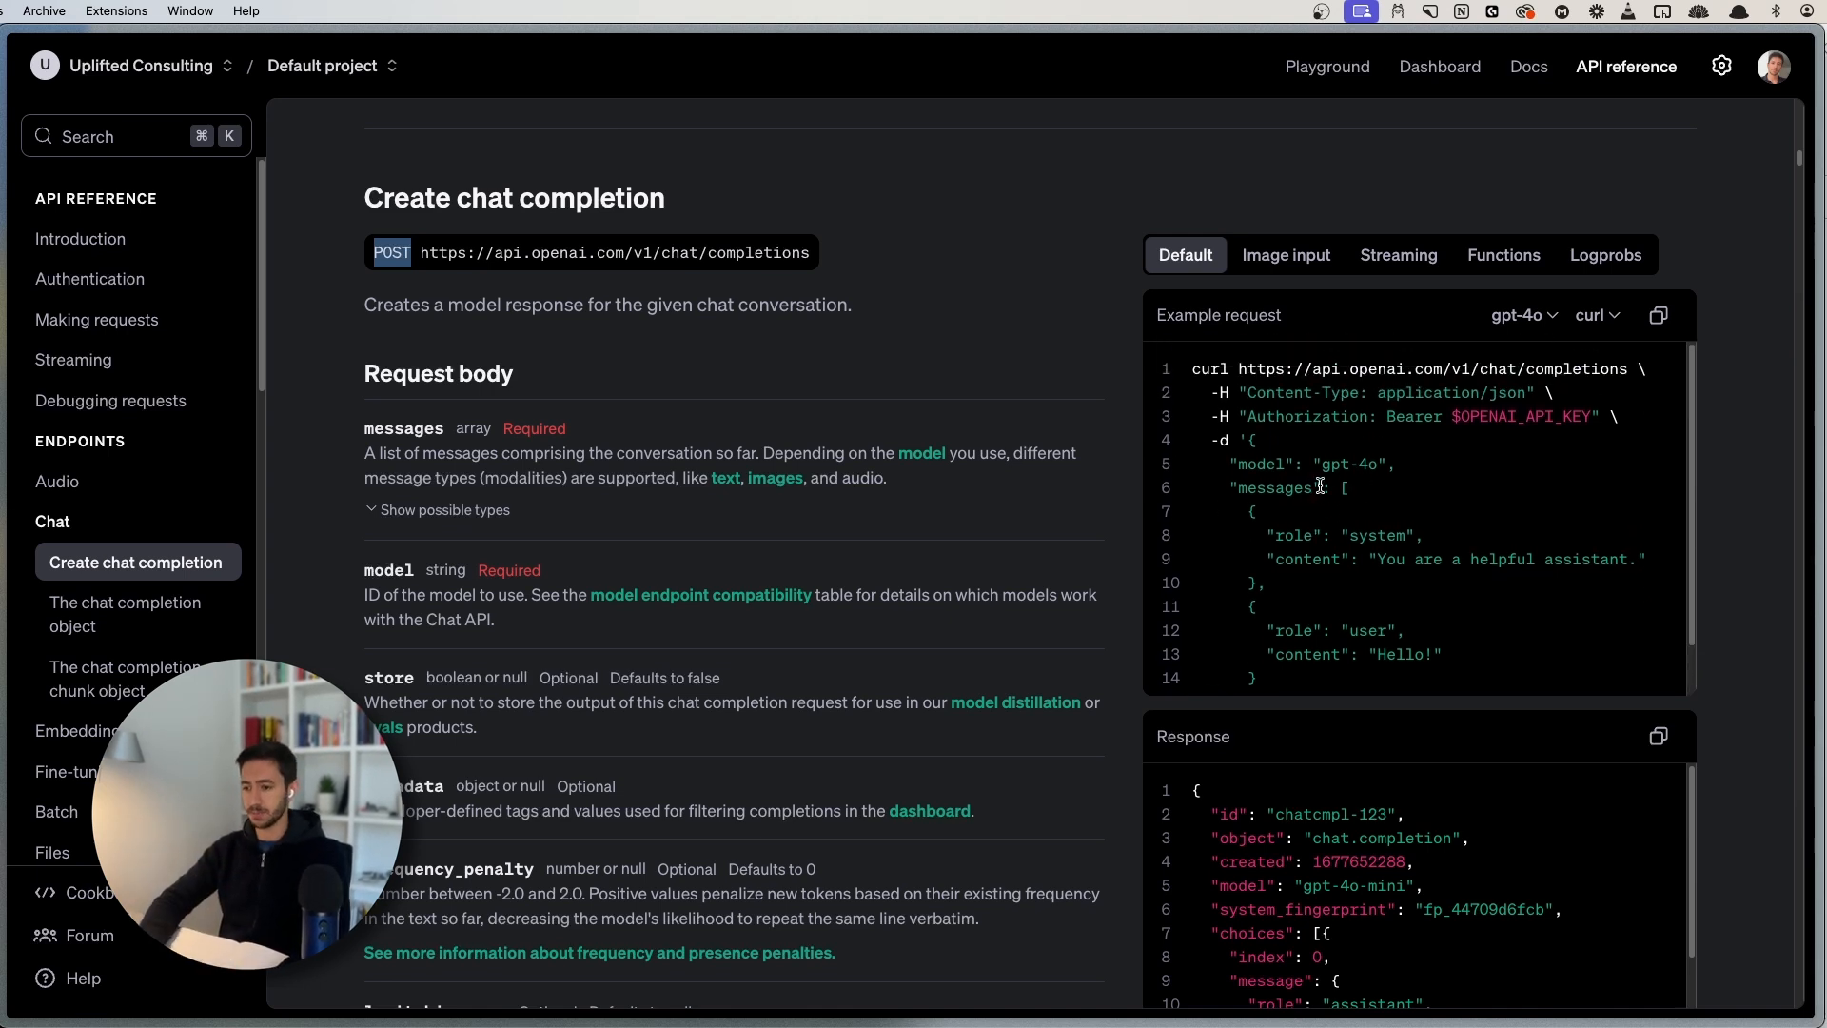
pyautogui.press('super+s')
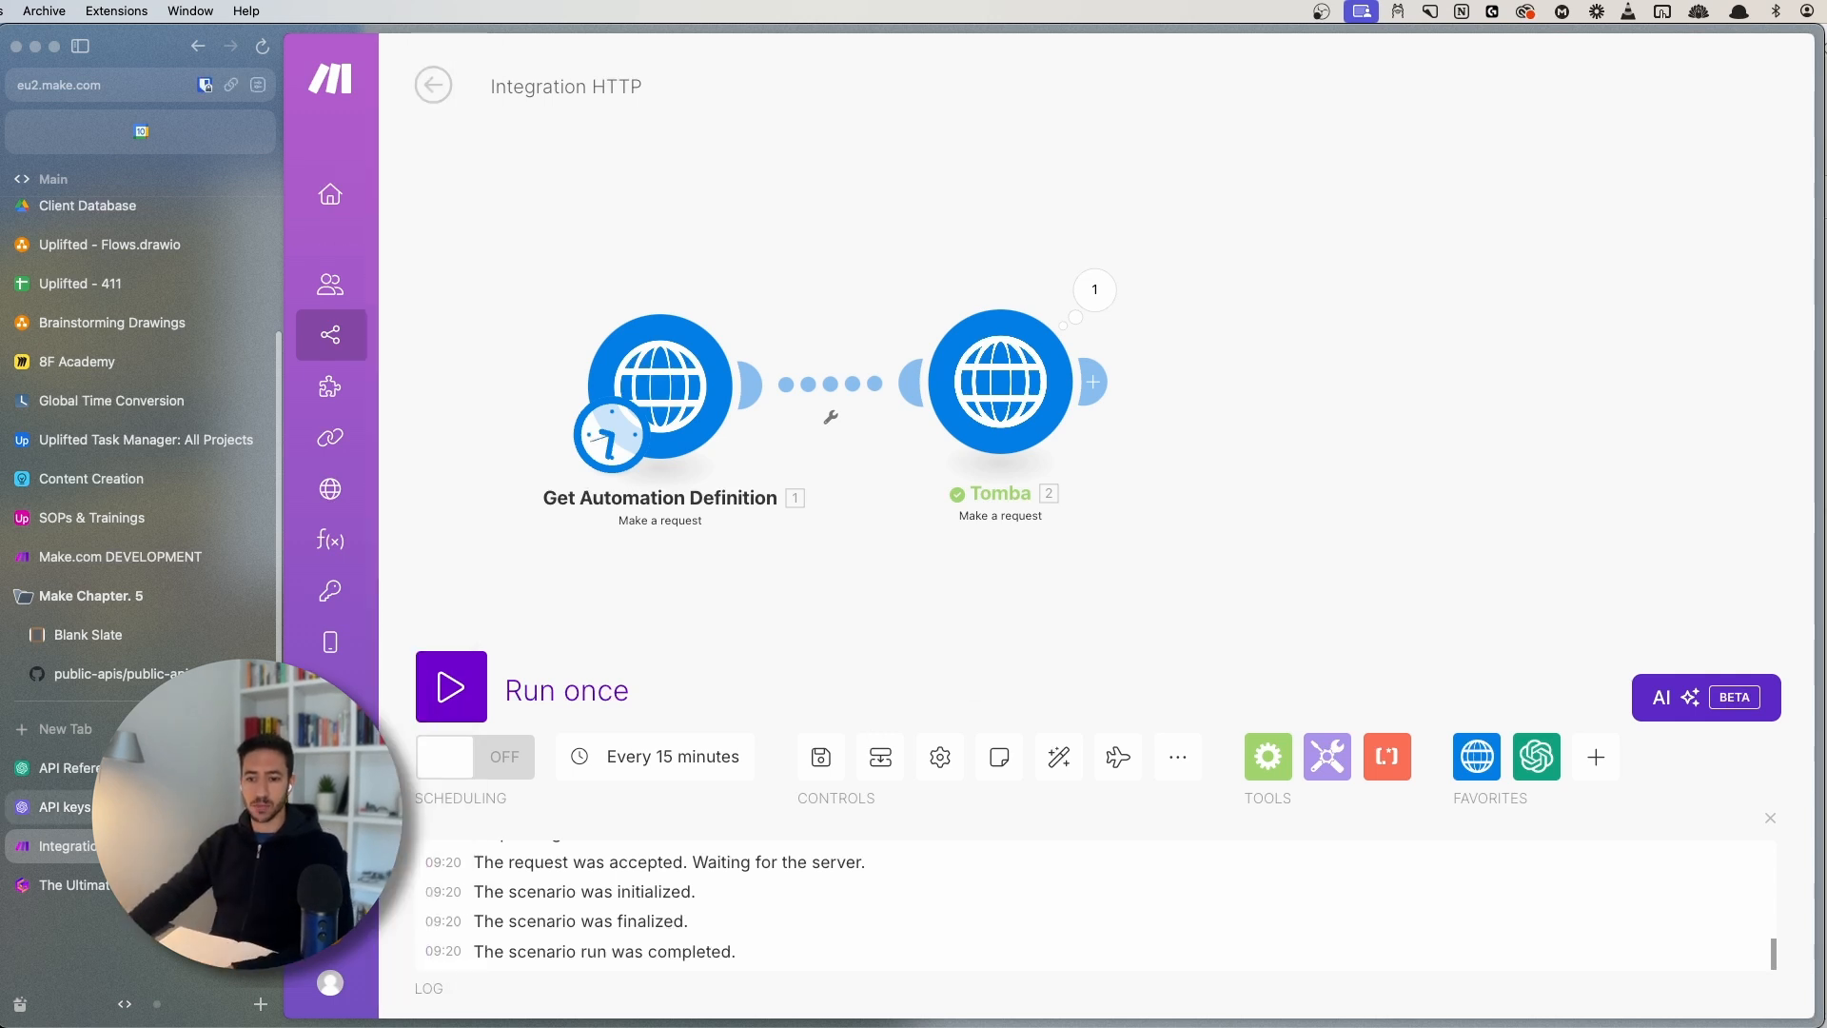
# - Switch to the OpenAI API keys page and check its full address
pyautogui.click(59, 806)
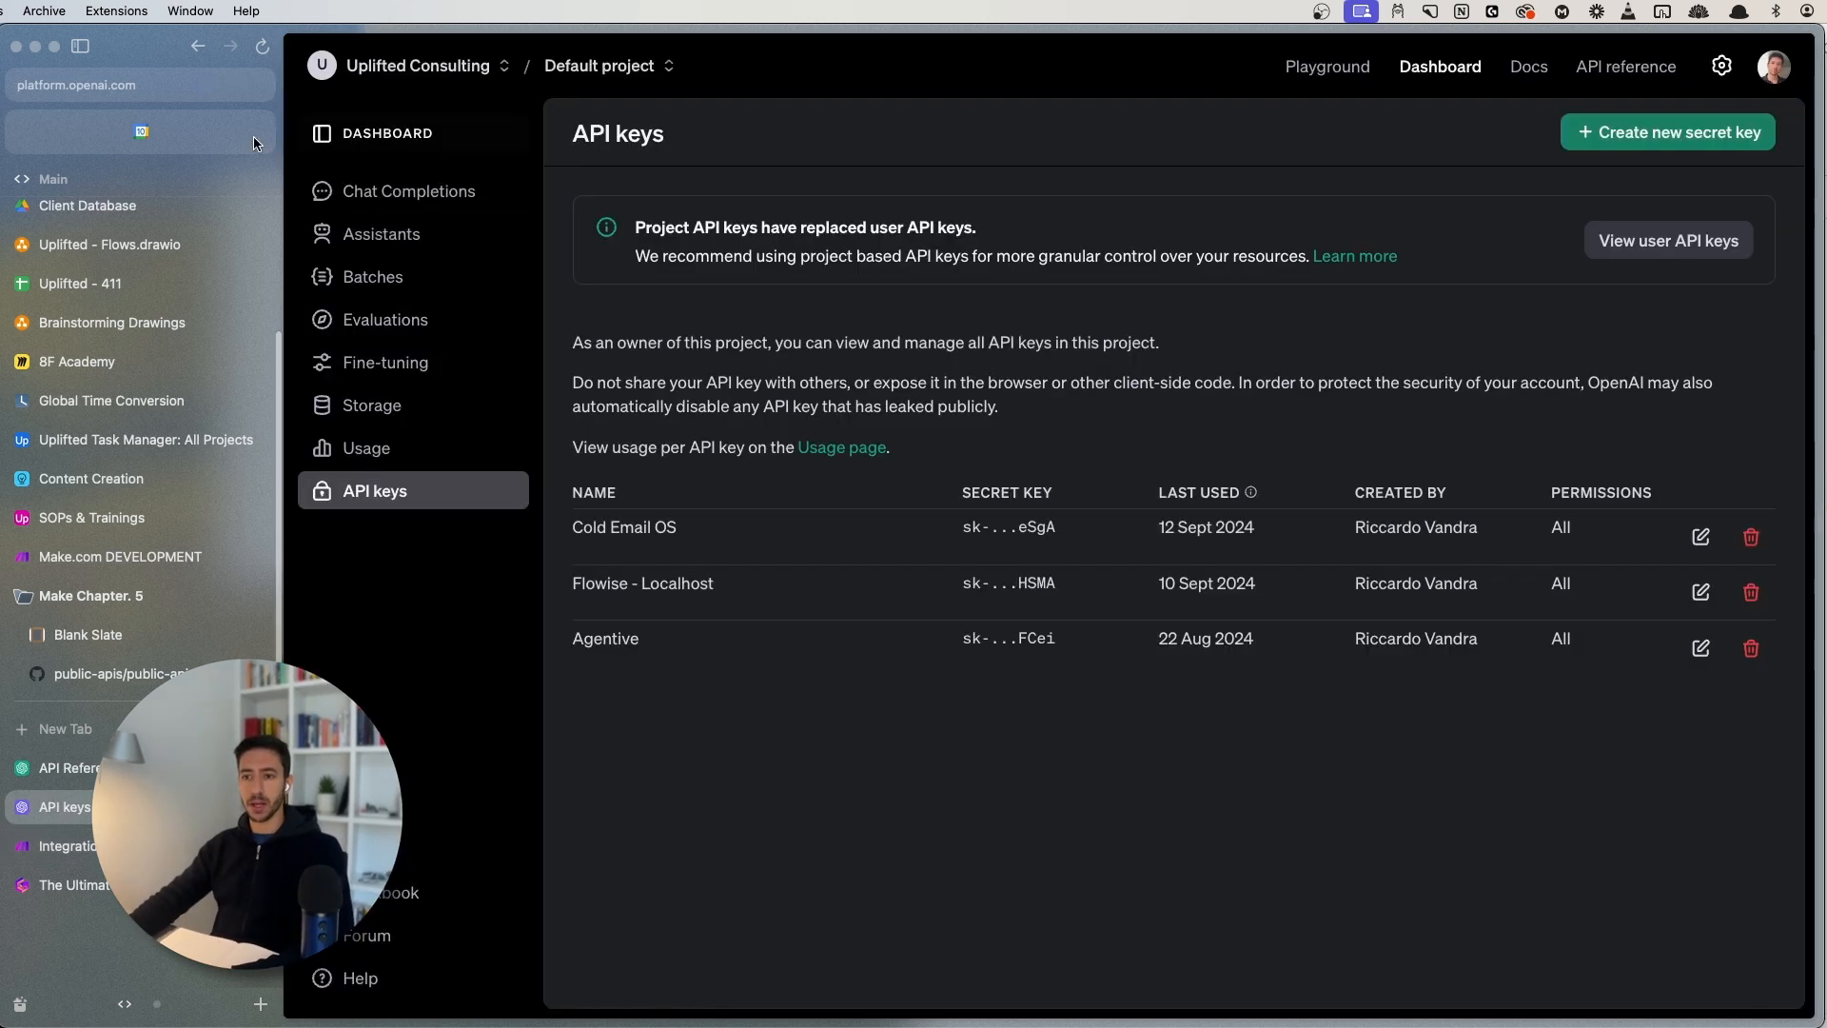
pyautogui.click(131, 83)
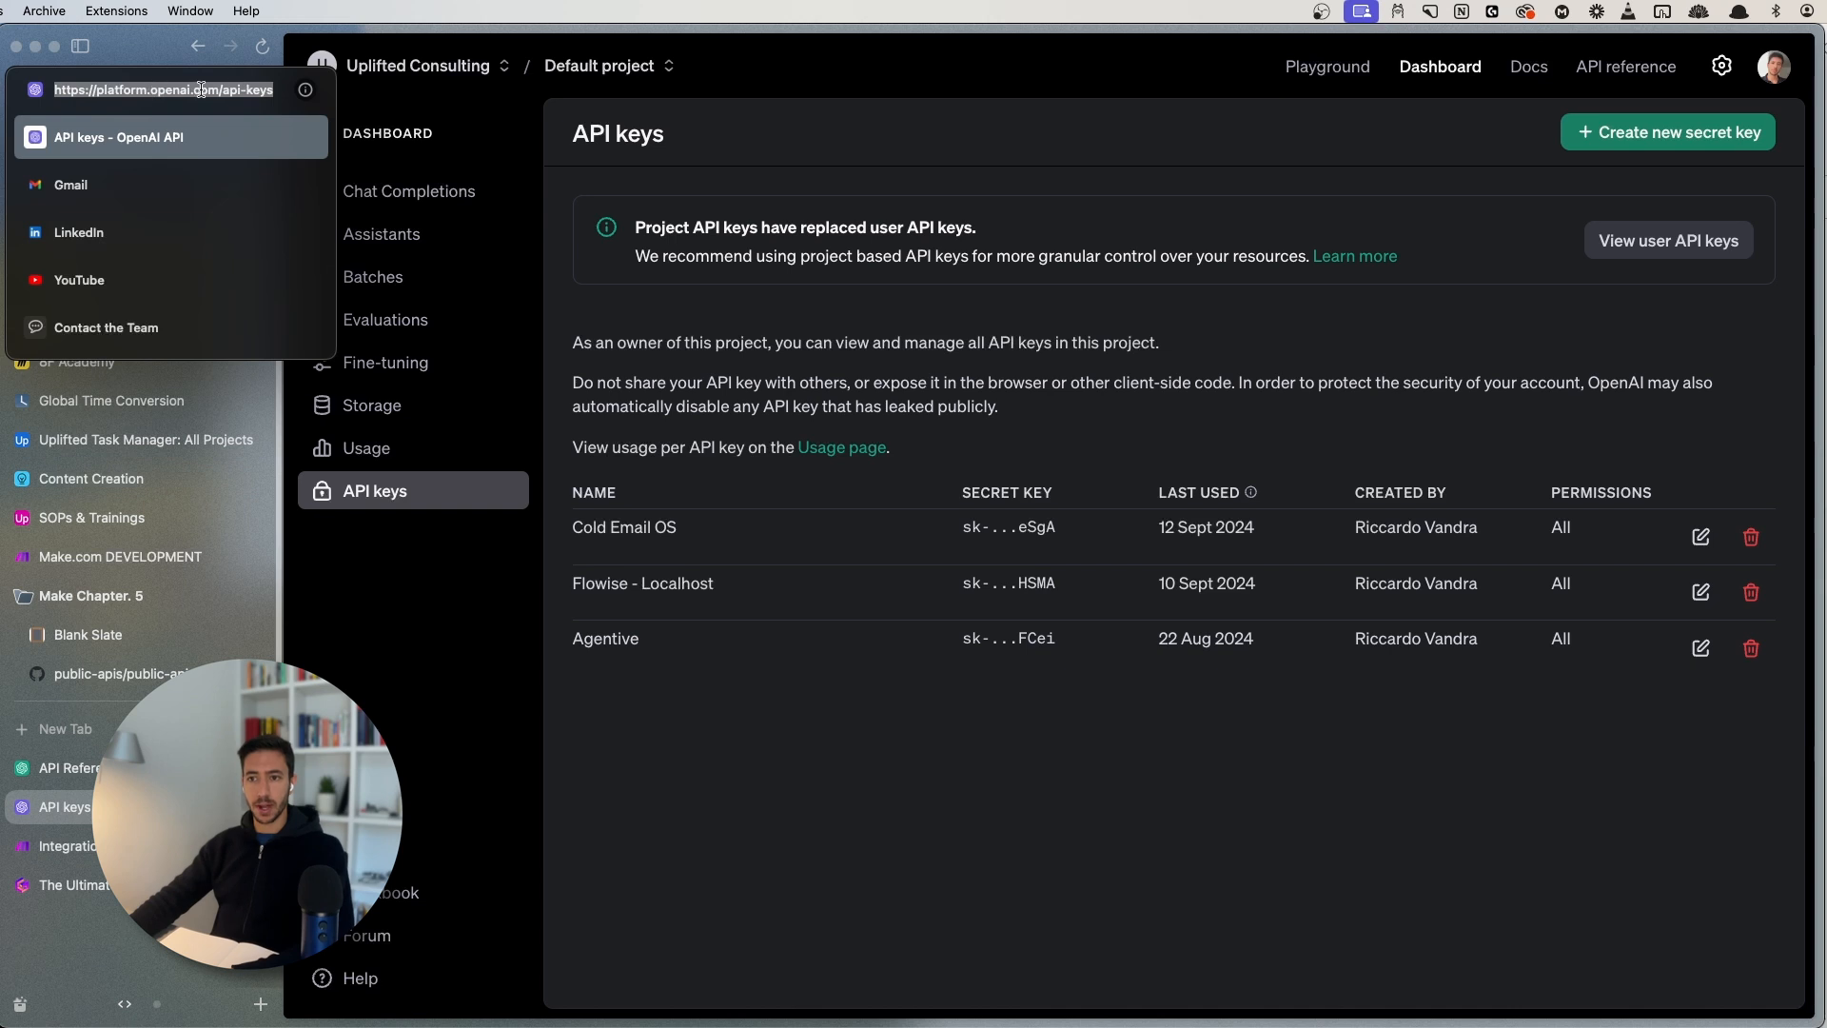
pyautogui.press('Escape')
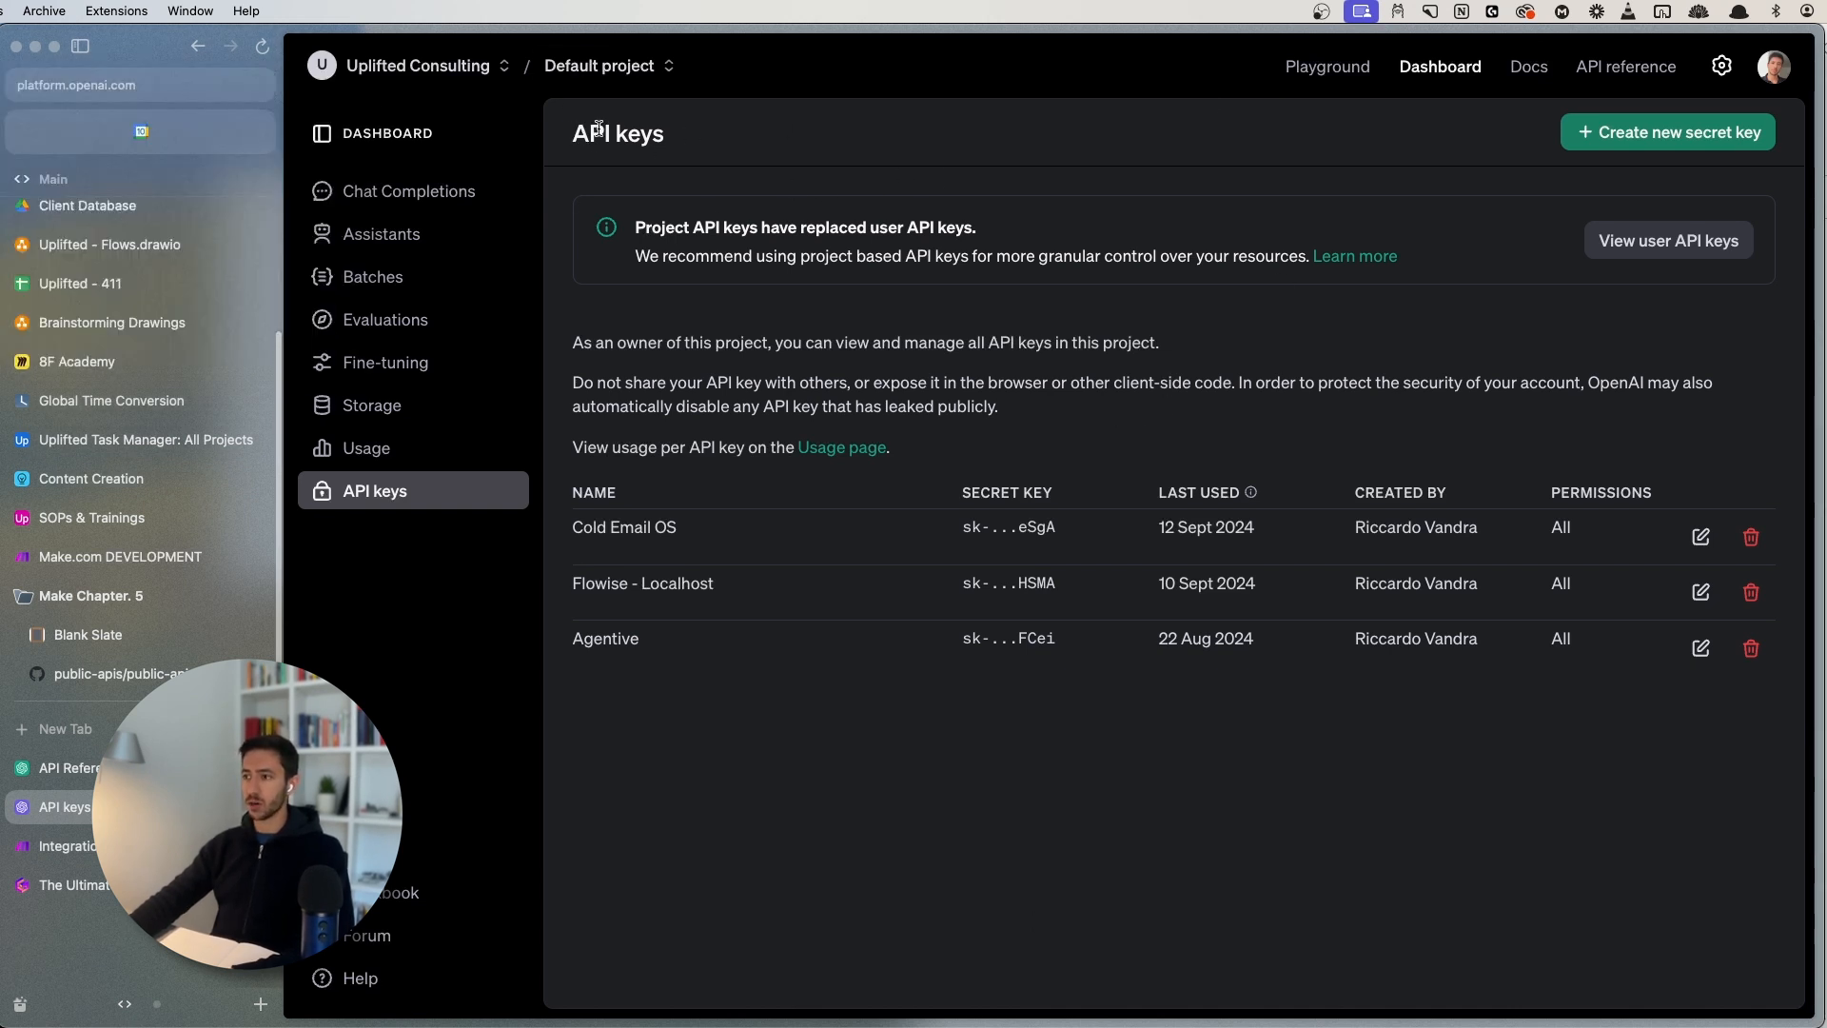
# - Create a secret key named 'TESTING KEY', copy it, and return to Make's Integration HTTP tab
pyautogui.click(1693, 134)
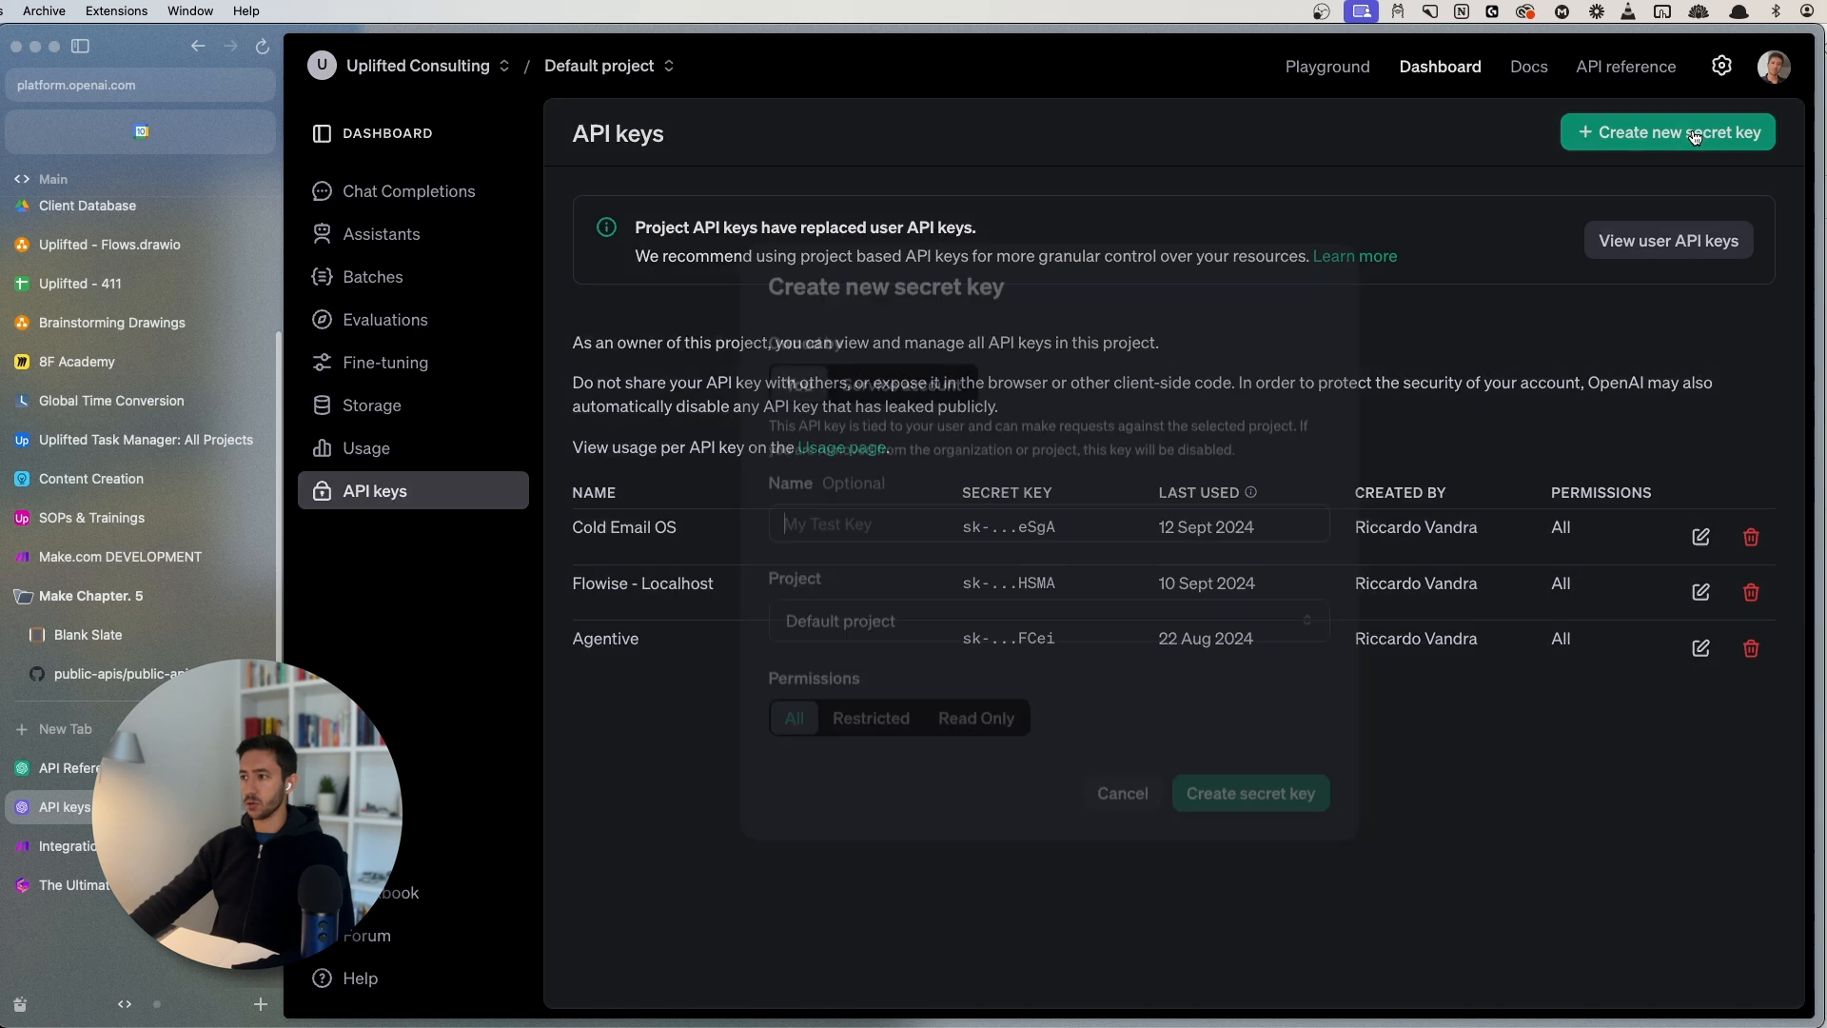
pyautogui.write('TEST')
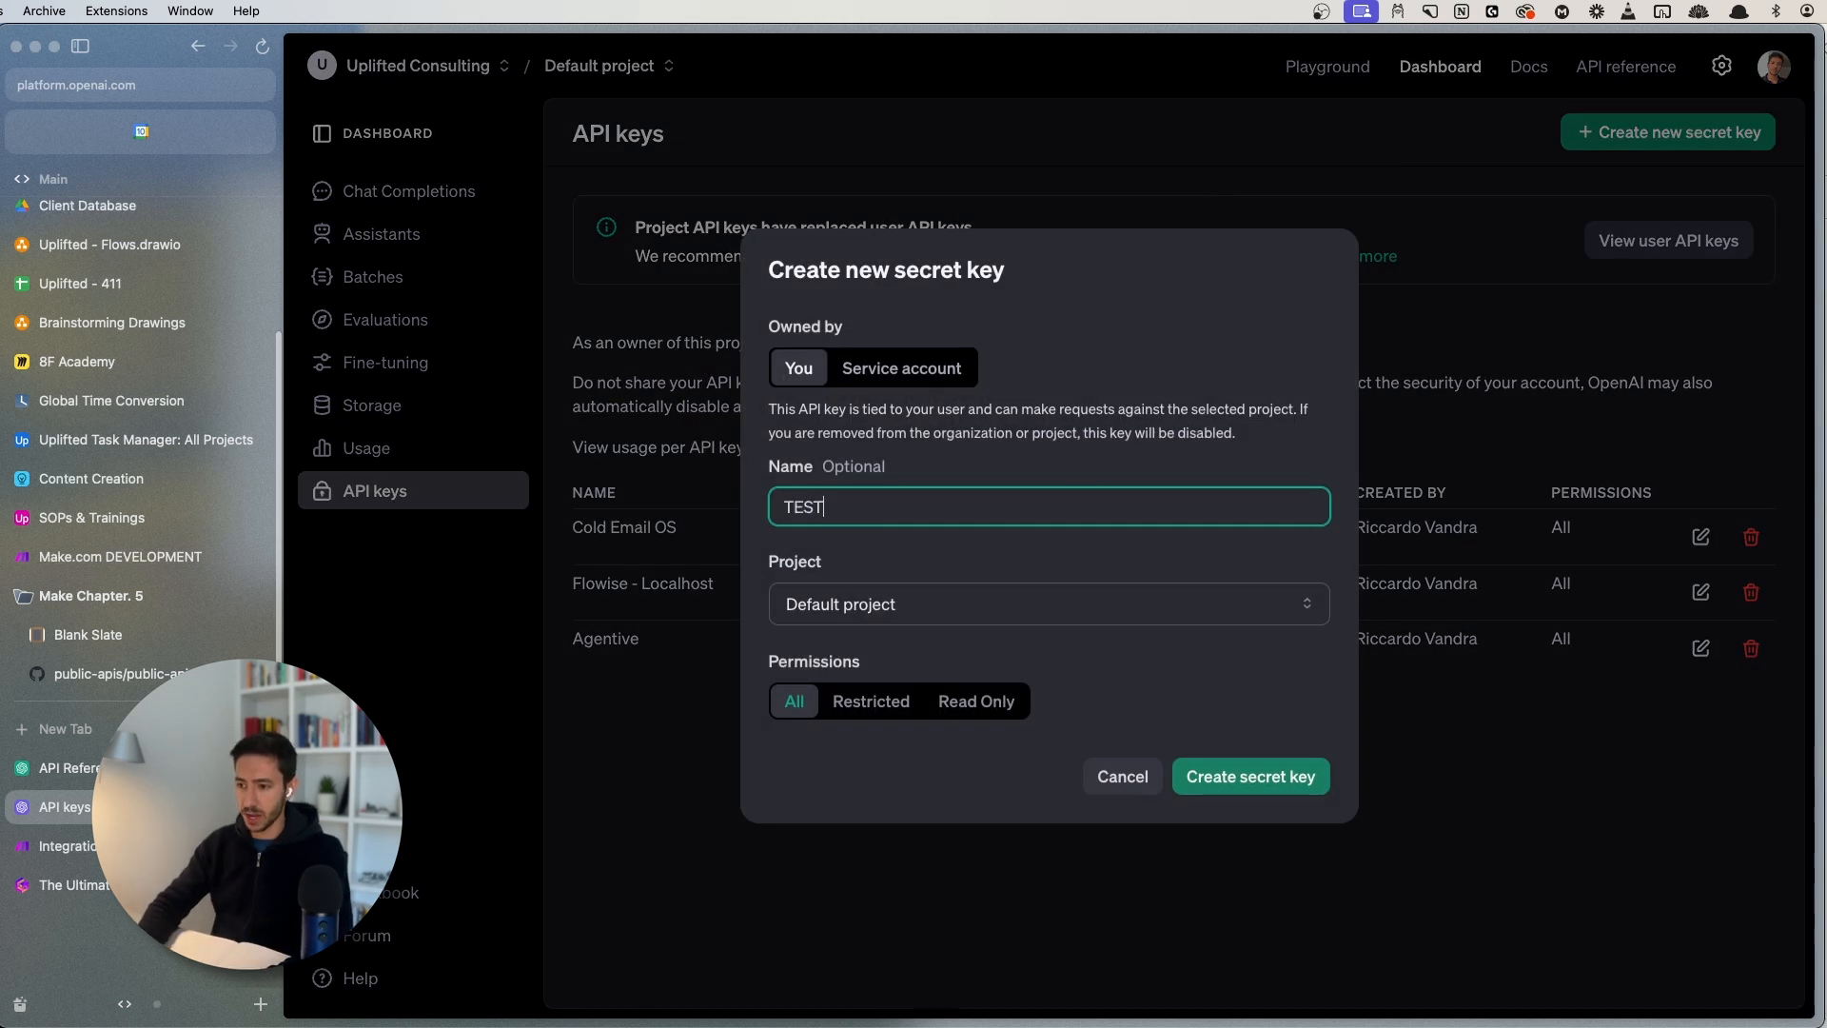
pyautogui.write('ING KEY')
pyautogui.press('Tab')
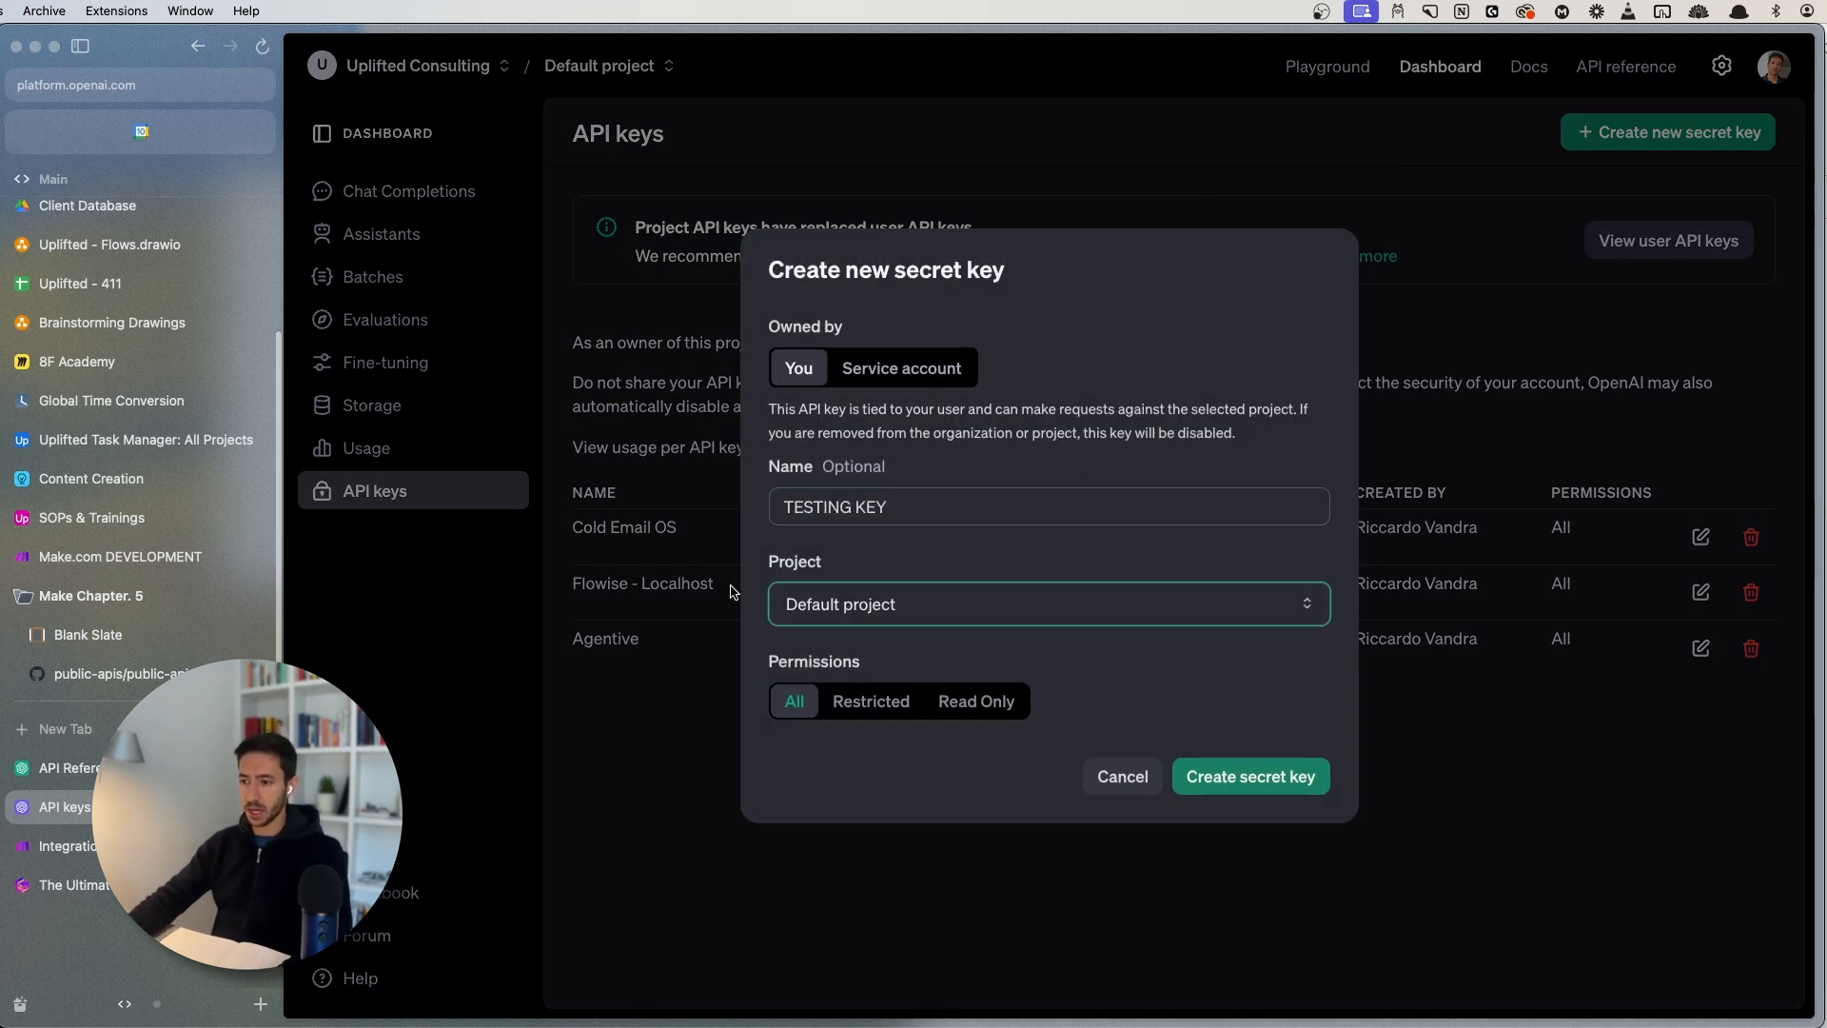
pyautogui.click(1265, 776)
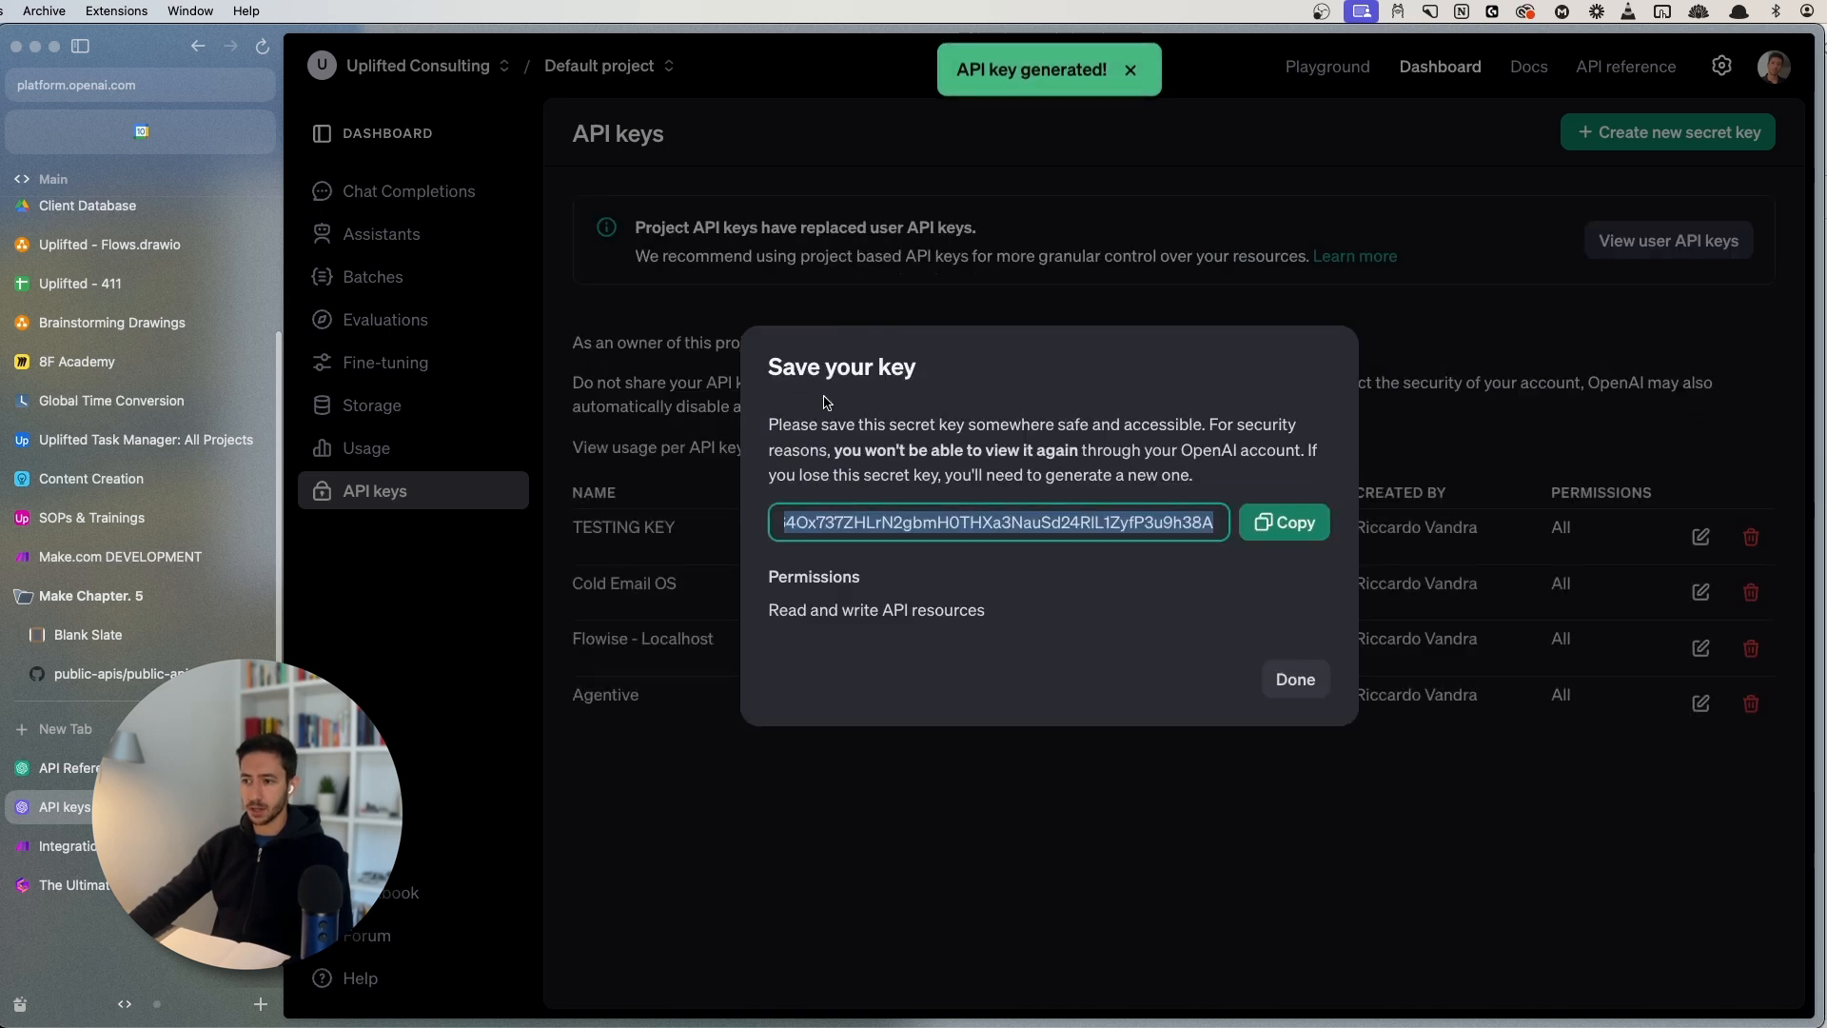
pyautogui.click(1277, 522)
pyautogui.click(1292, 687)
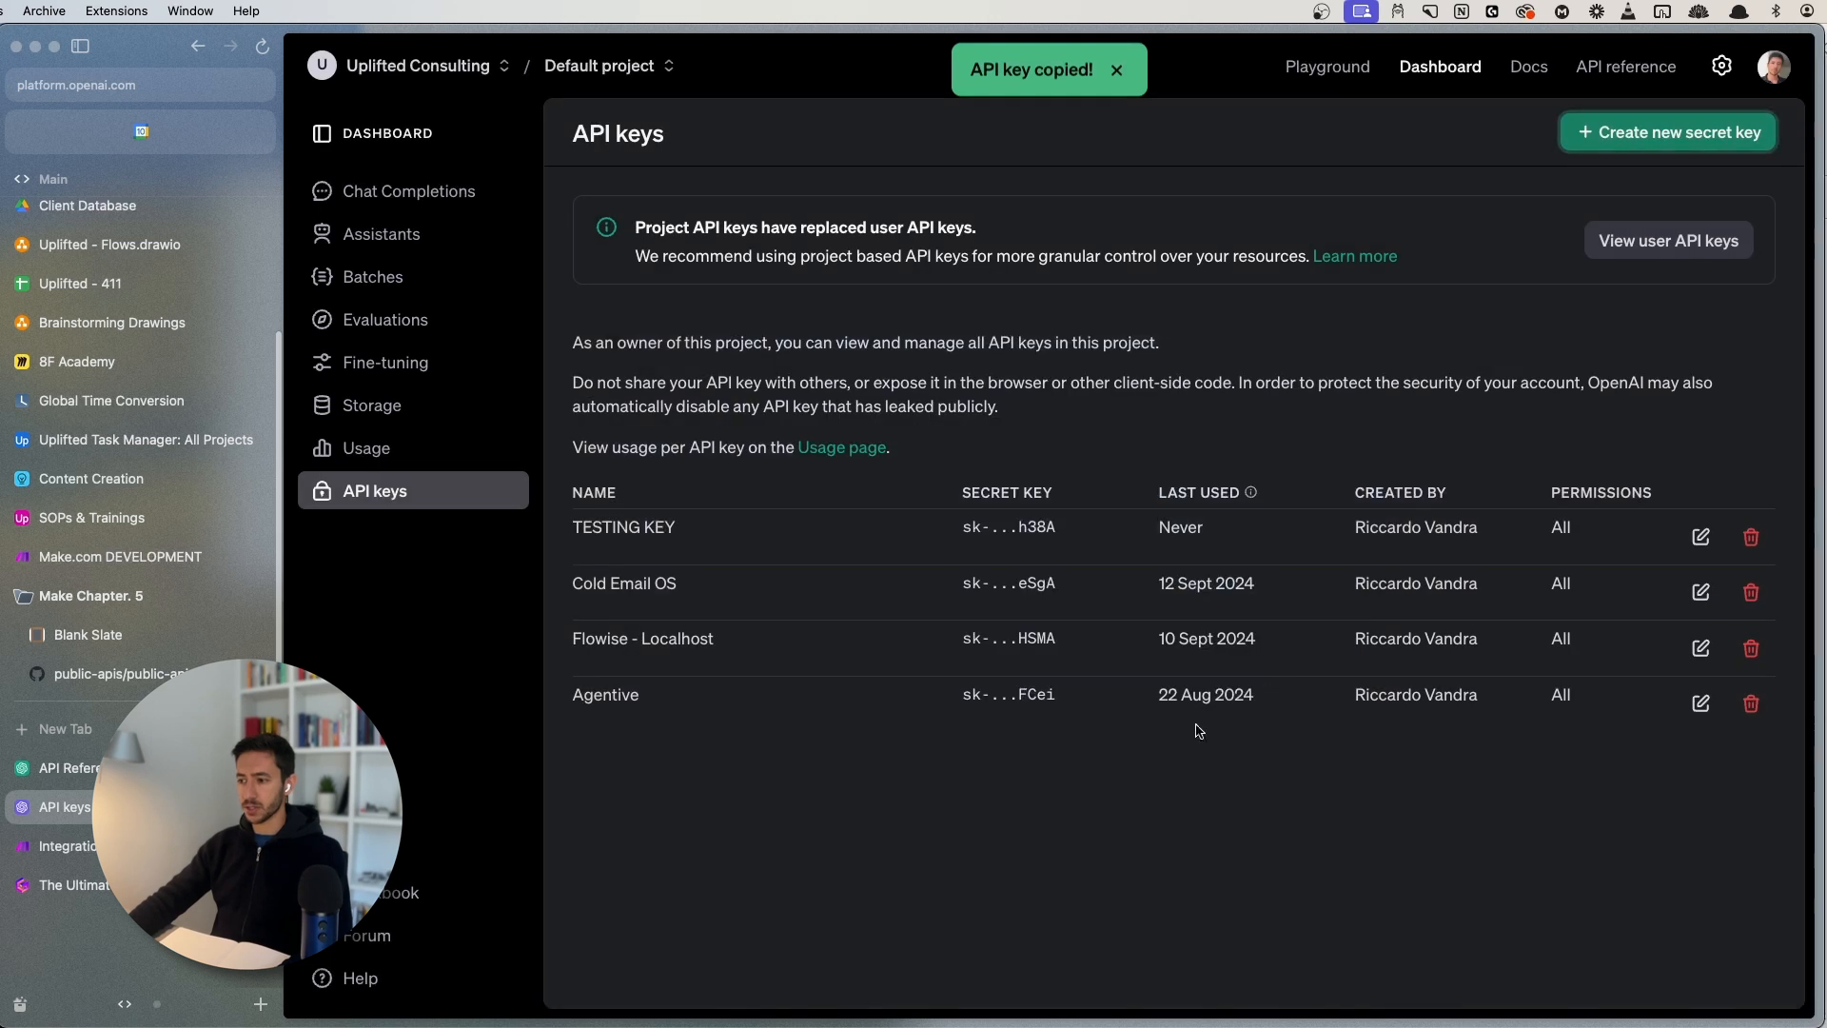
pyautogui.click(259, 807)
# - Add an HTTP 'Make an API Key Auth request' module after Tomba and position it
pyautogui.click(190, 806)
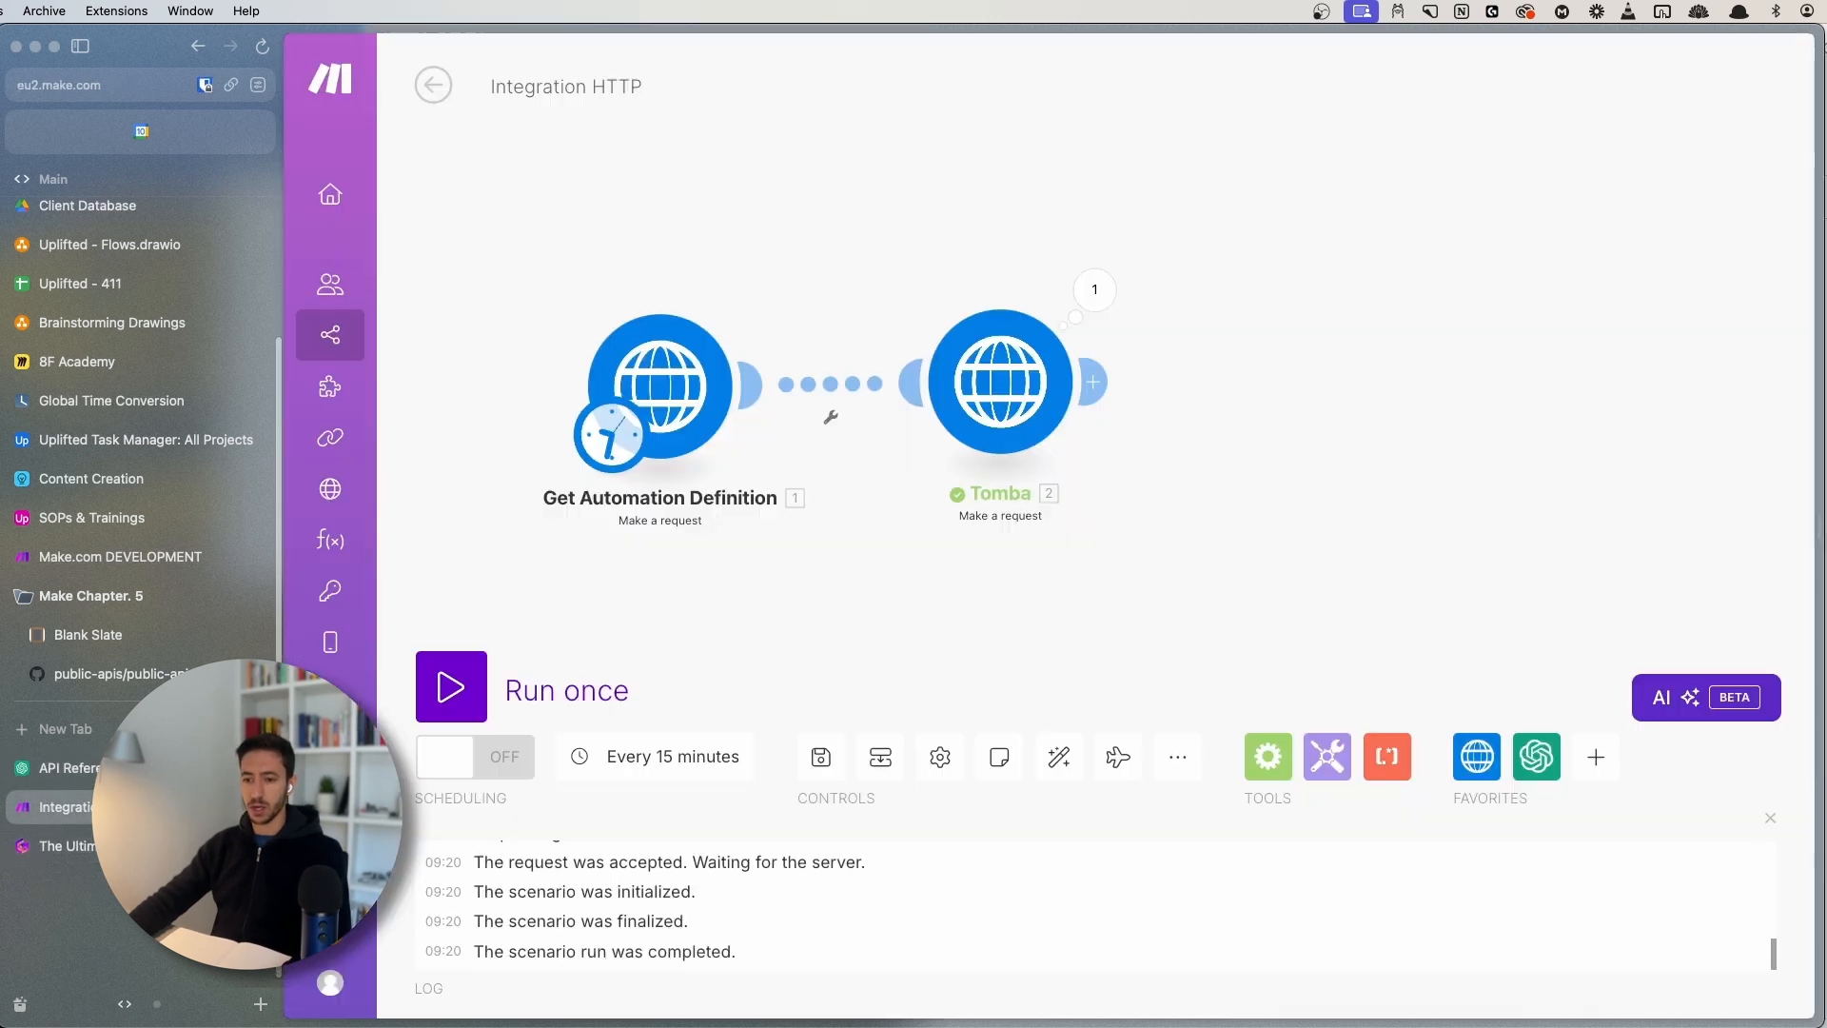
pyautogui.hscroll(3, 1018, 584)
pyautogui.moveTo(1019, 527); pyautogui.dragTo(1094, 523)
pyautogui.scroll(-1, 1077, 535)
pyautogui.scroll(-2, 1056, 537)
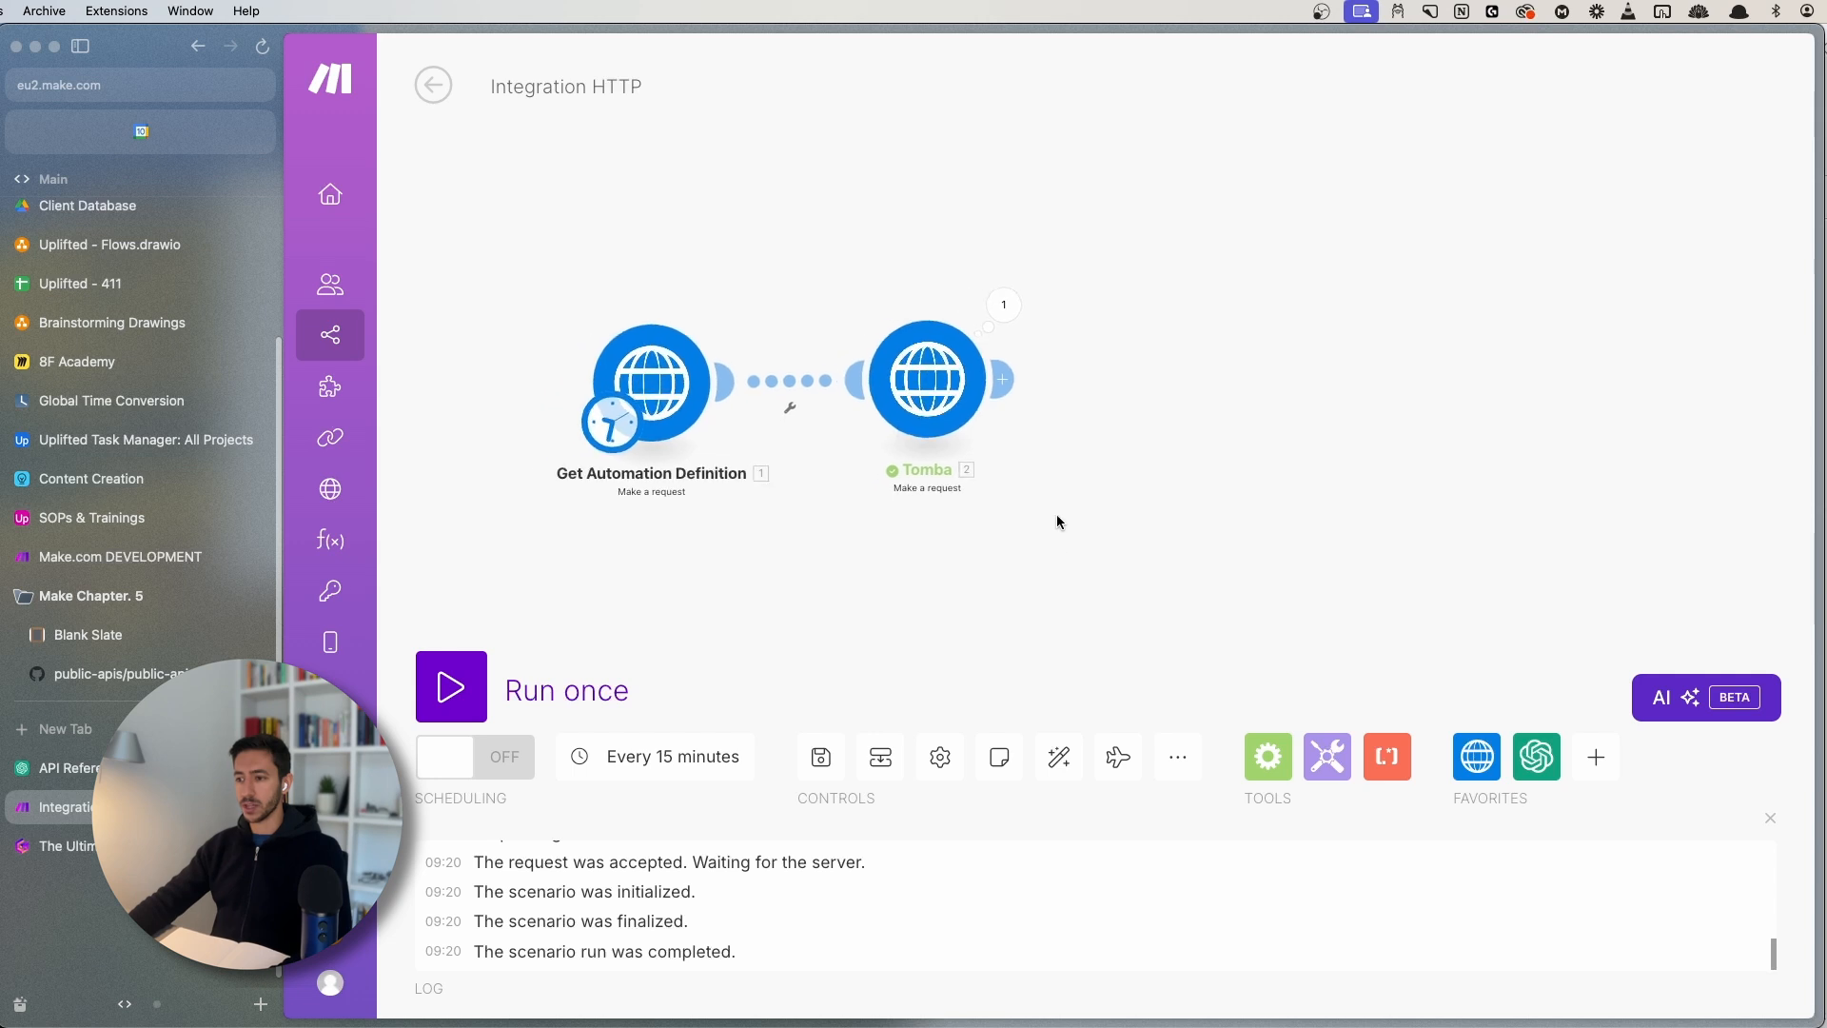
pyautogui.scroll(3, 1031, 530)
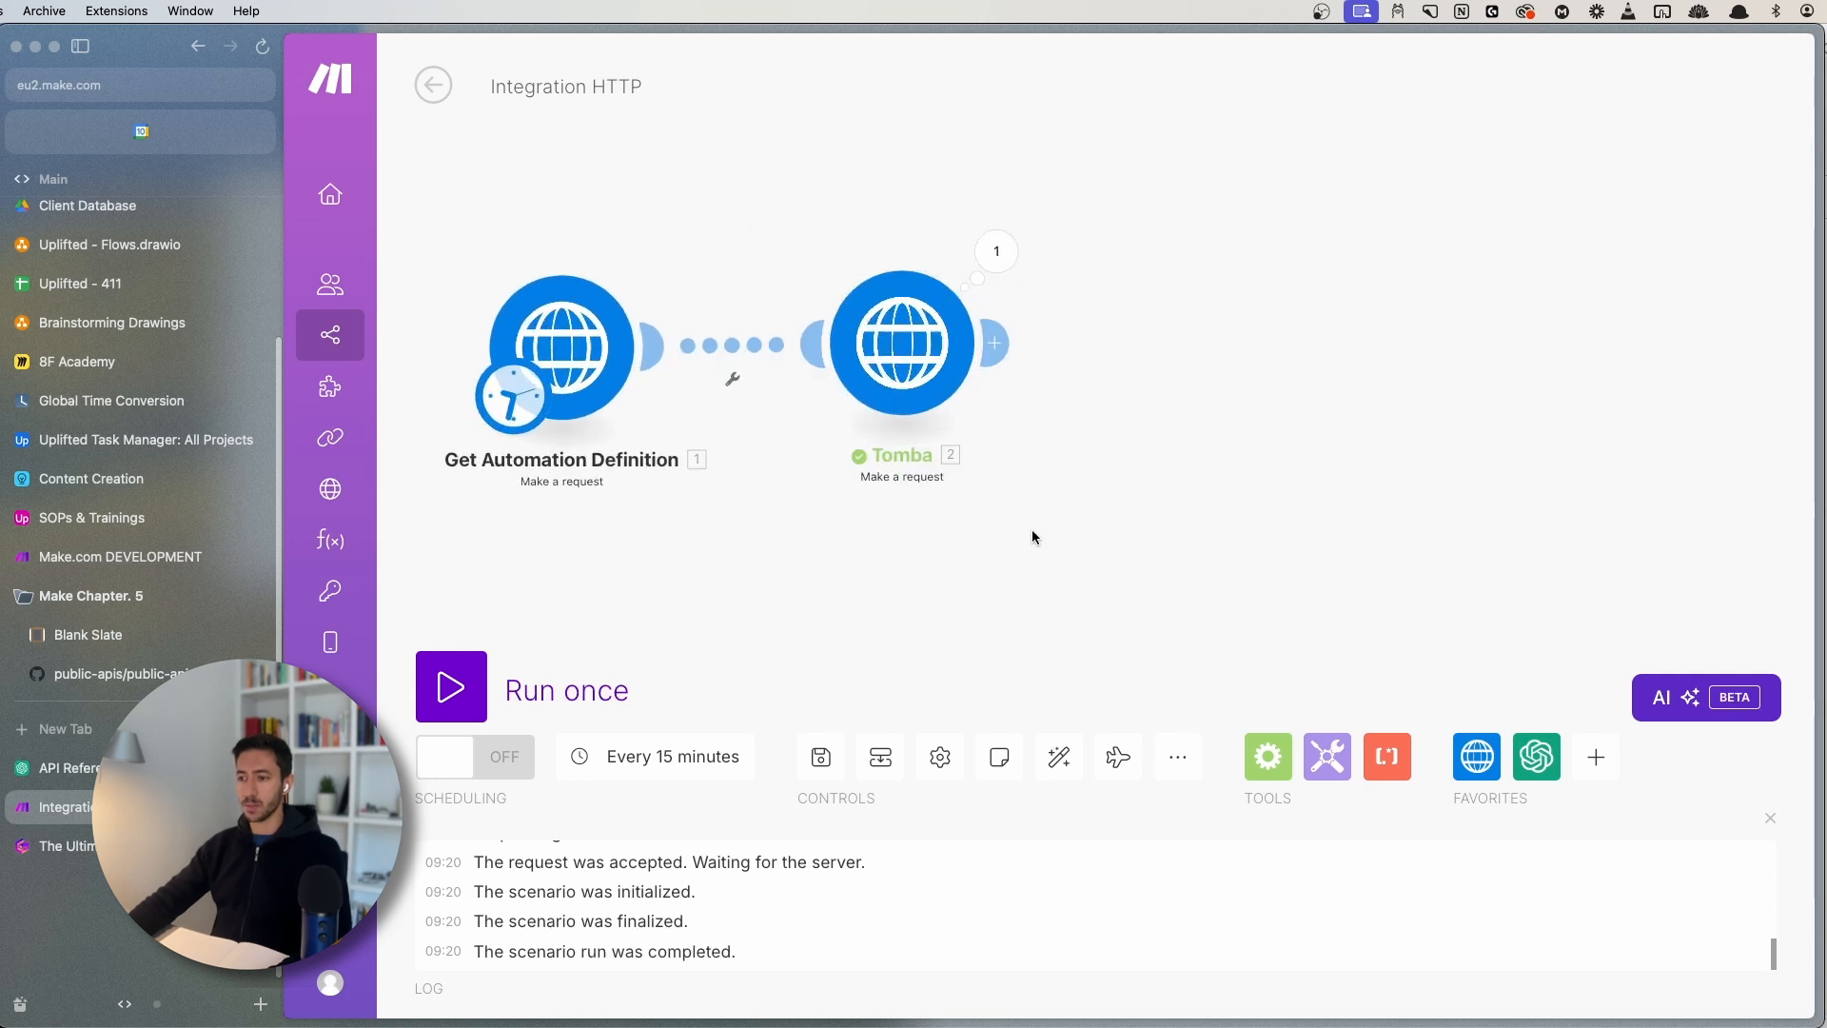
pyautogui.click(999, 326)
pyautogui.click(1351, 150)
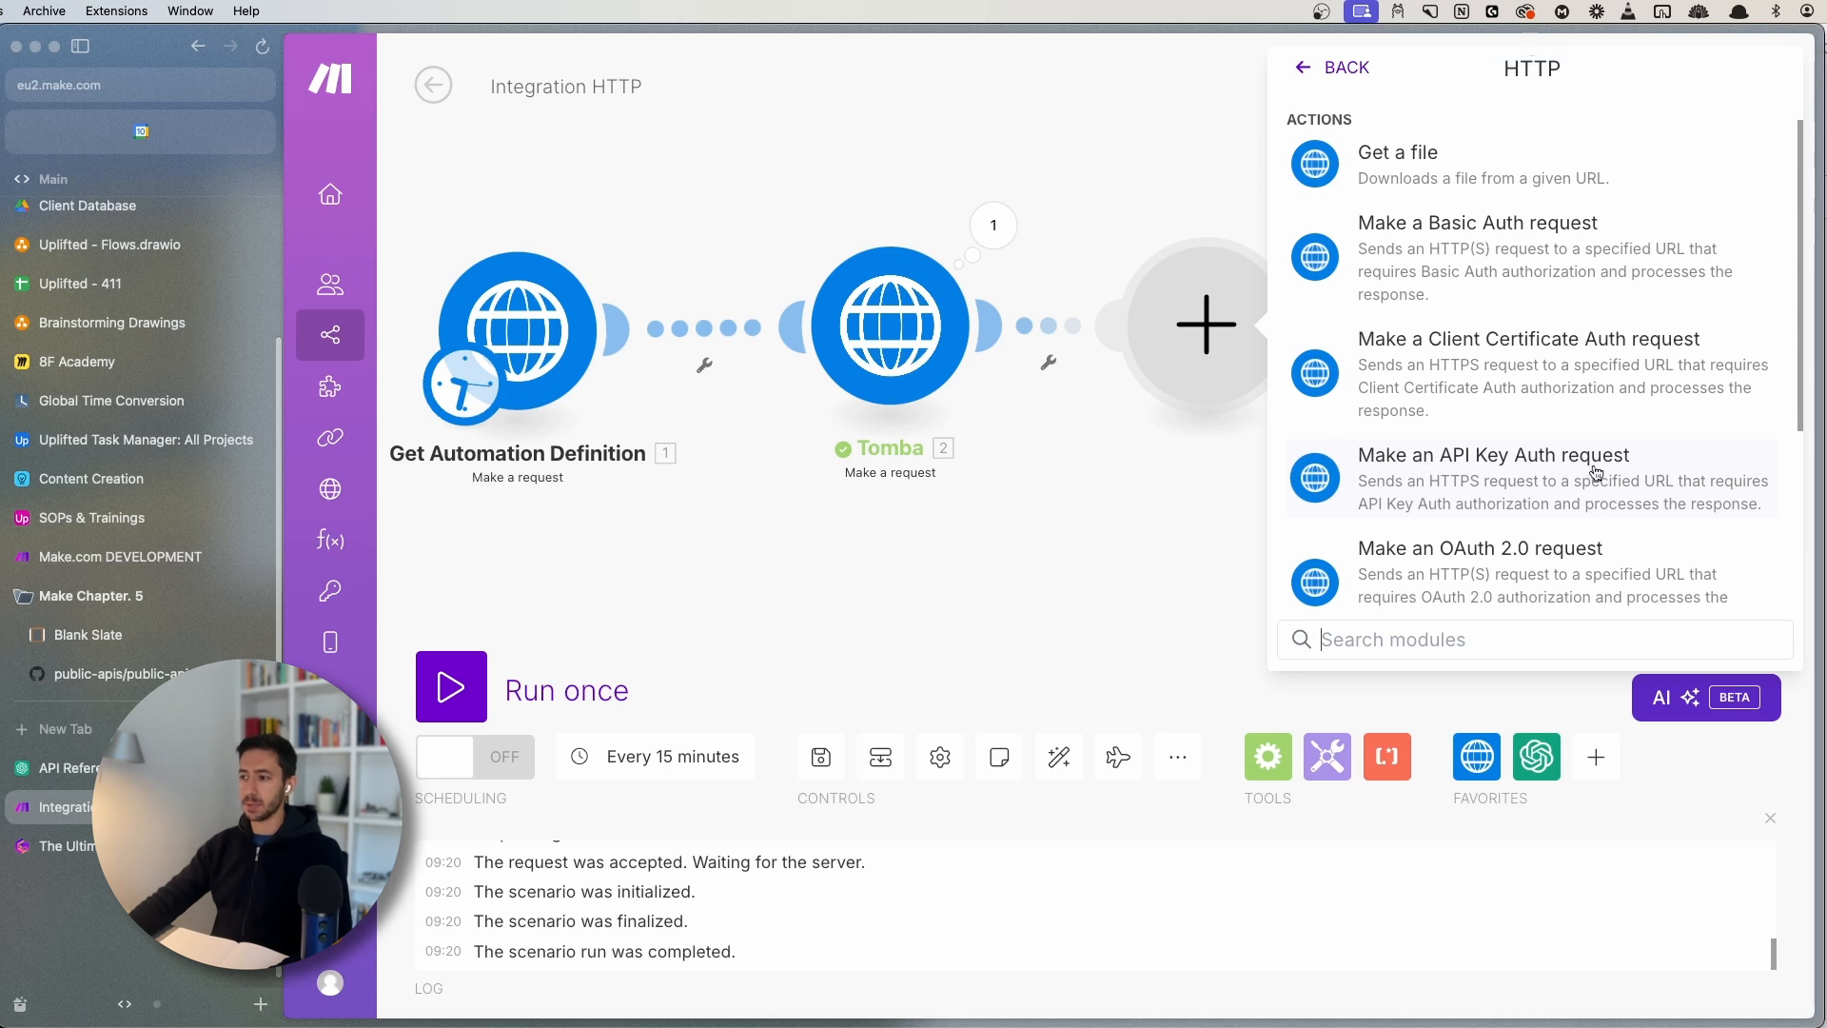
pyautogui.click(1572, 478)
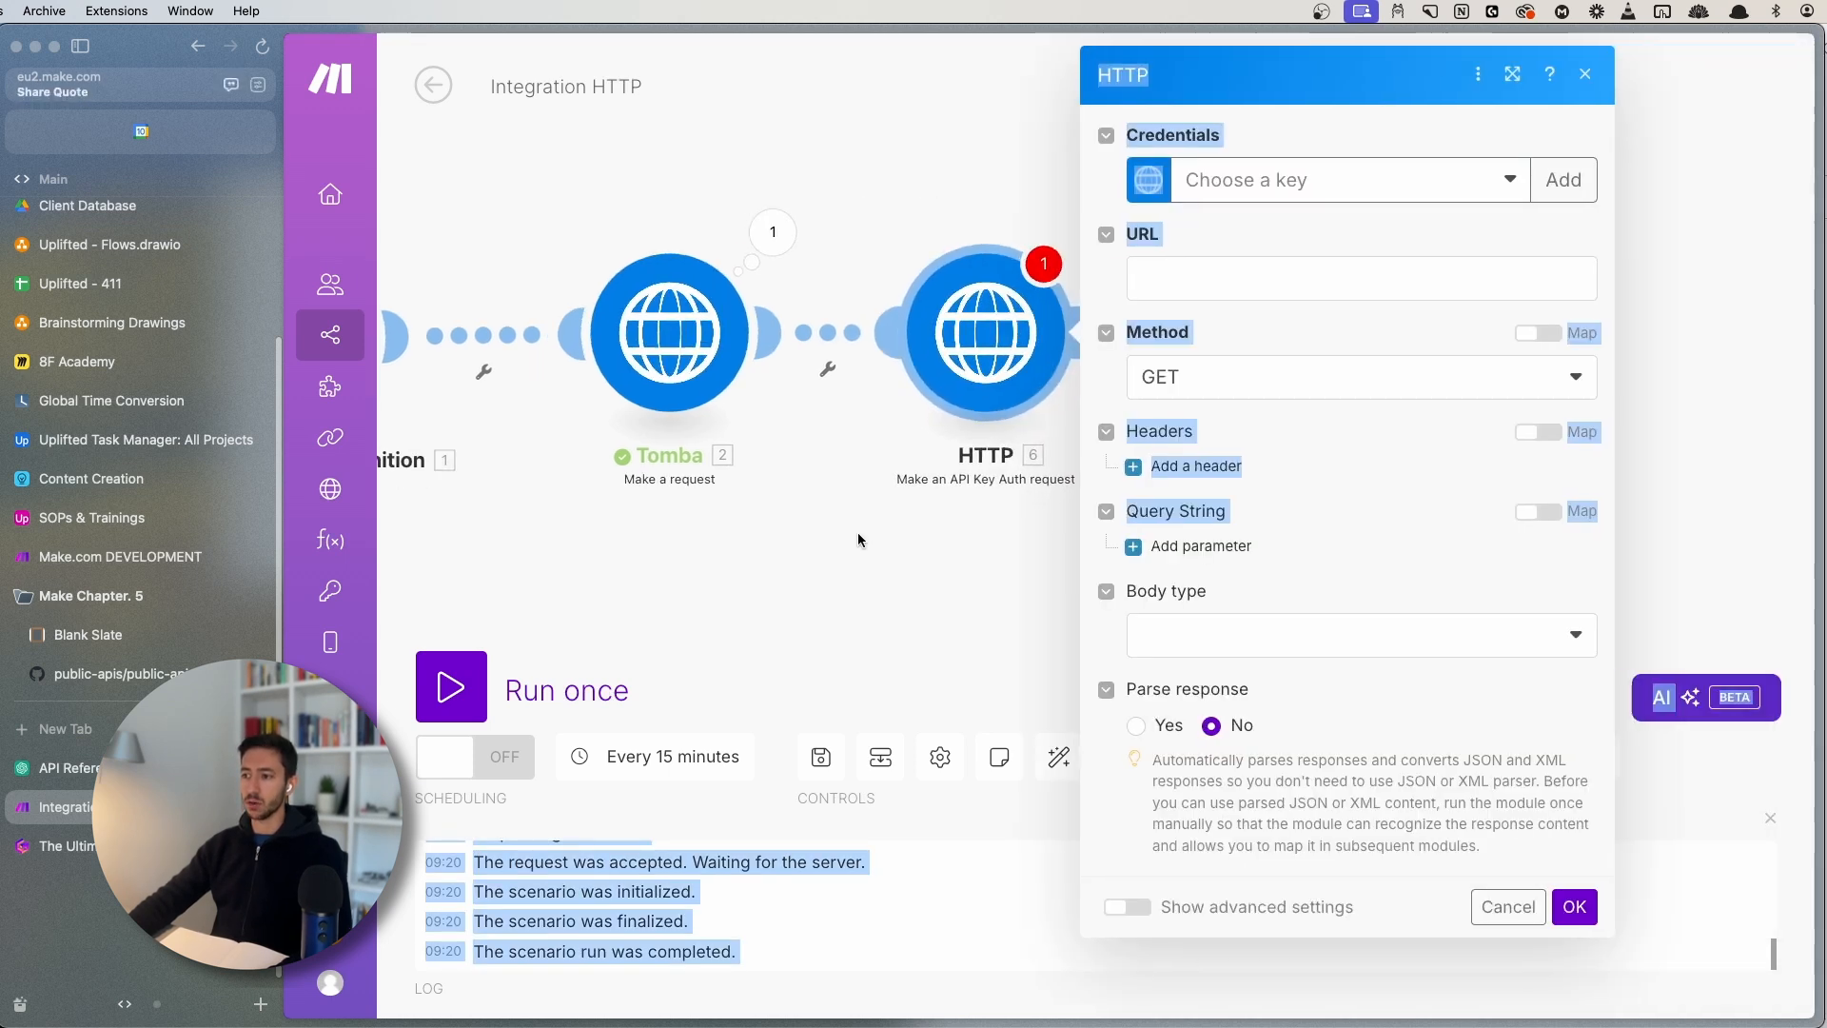
pyautogui.click(887, 538)
pyautogui.moveTo(887, 541); pyautogui.dragTo(727, 535)
pyautogui.moveTo(783, 358); pyautogui.dragTo(932, 355)
pyautogui.click(932, 355)
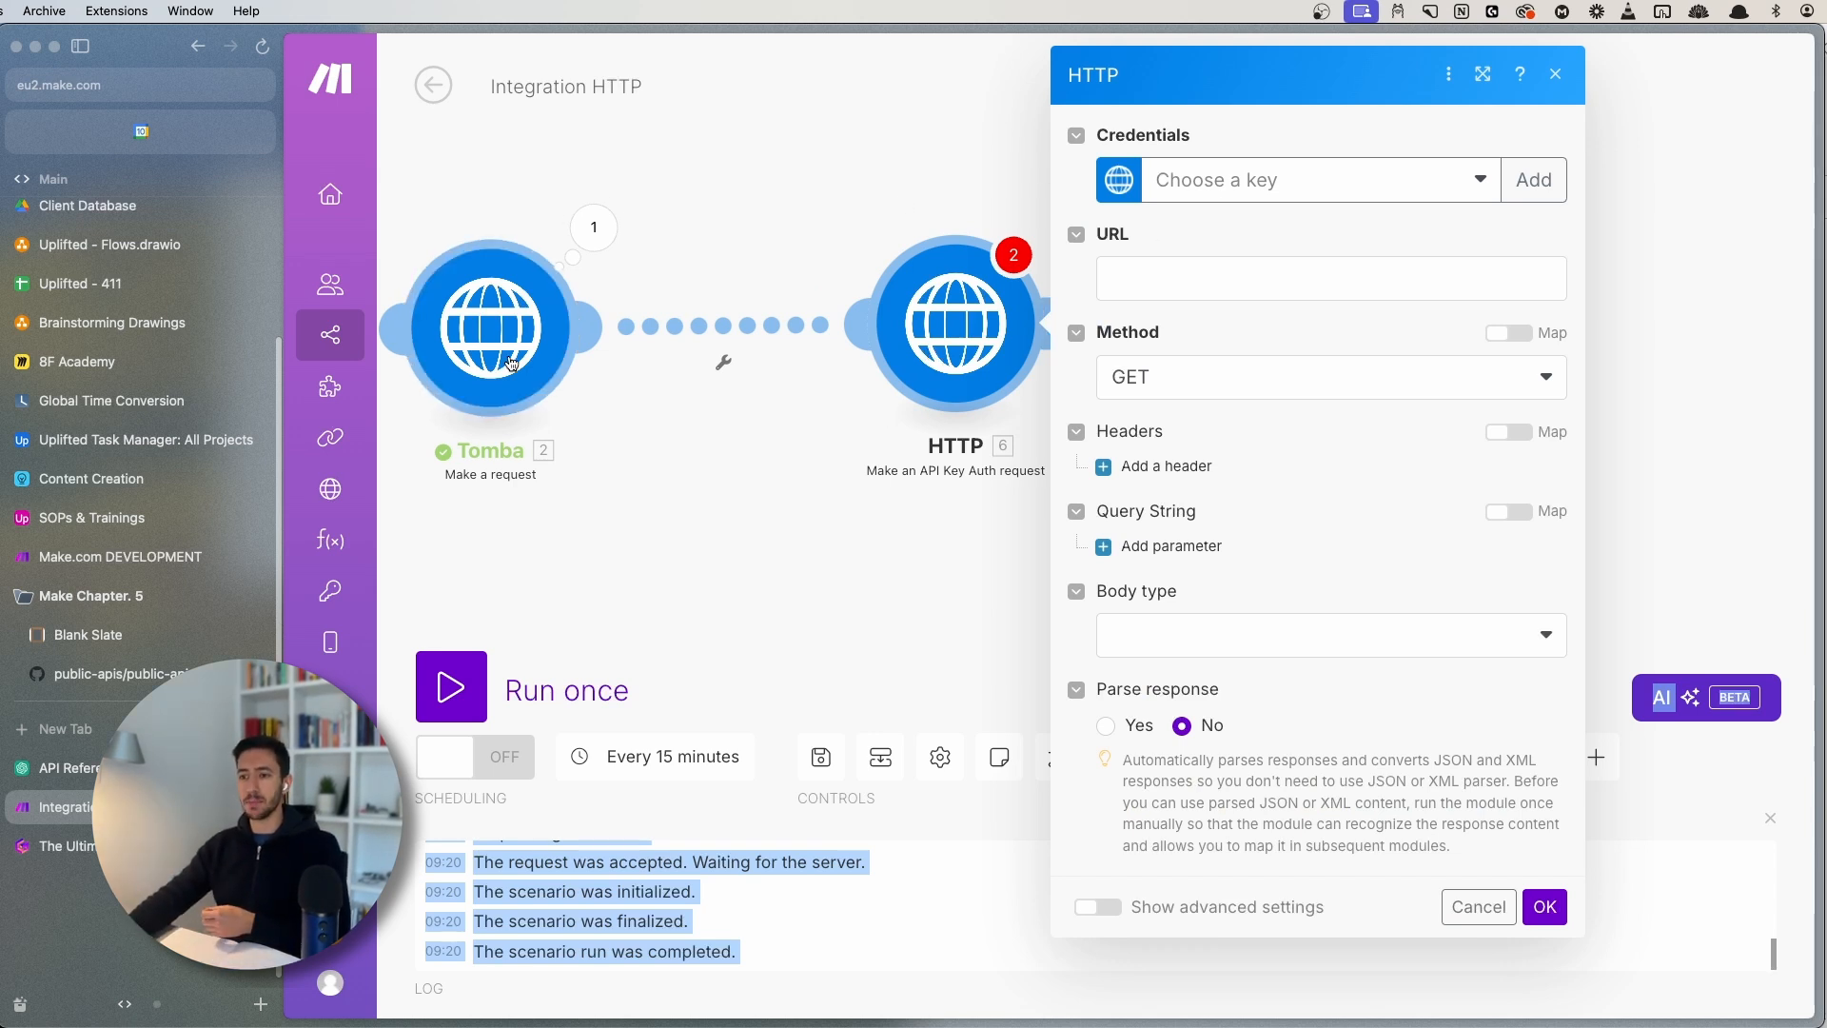
# - Review the Tomba module's settings for reference, then reopen the HTTP module's settings
pyautogui.click(580, 255)
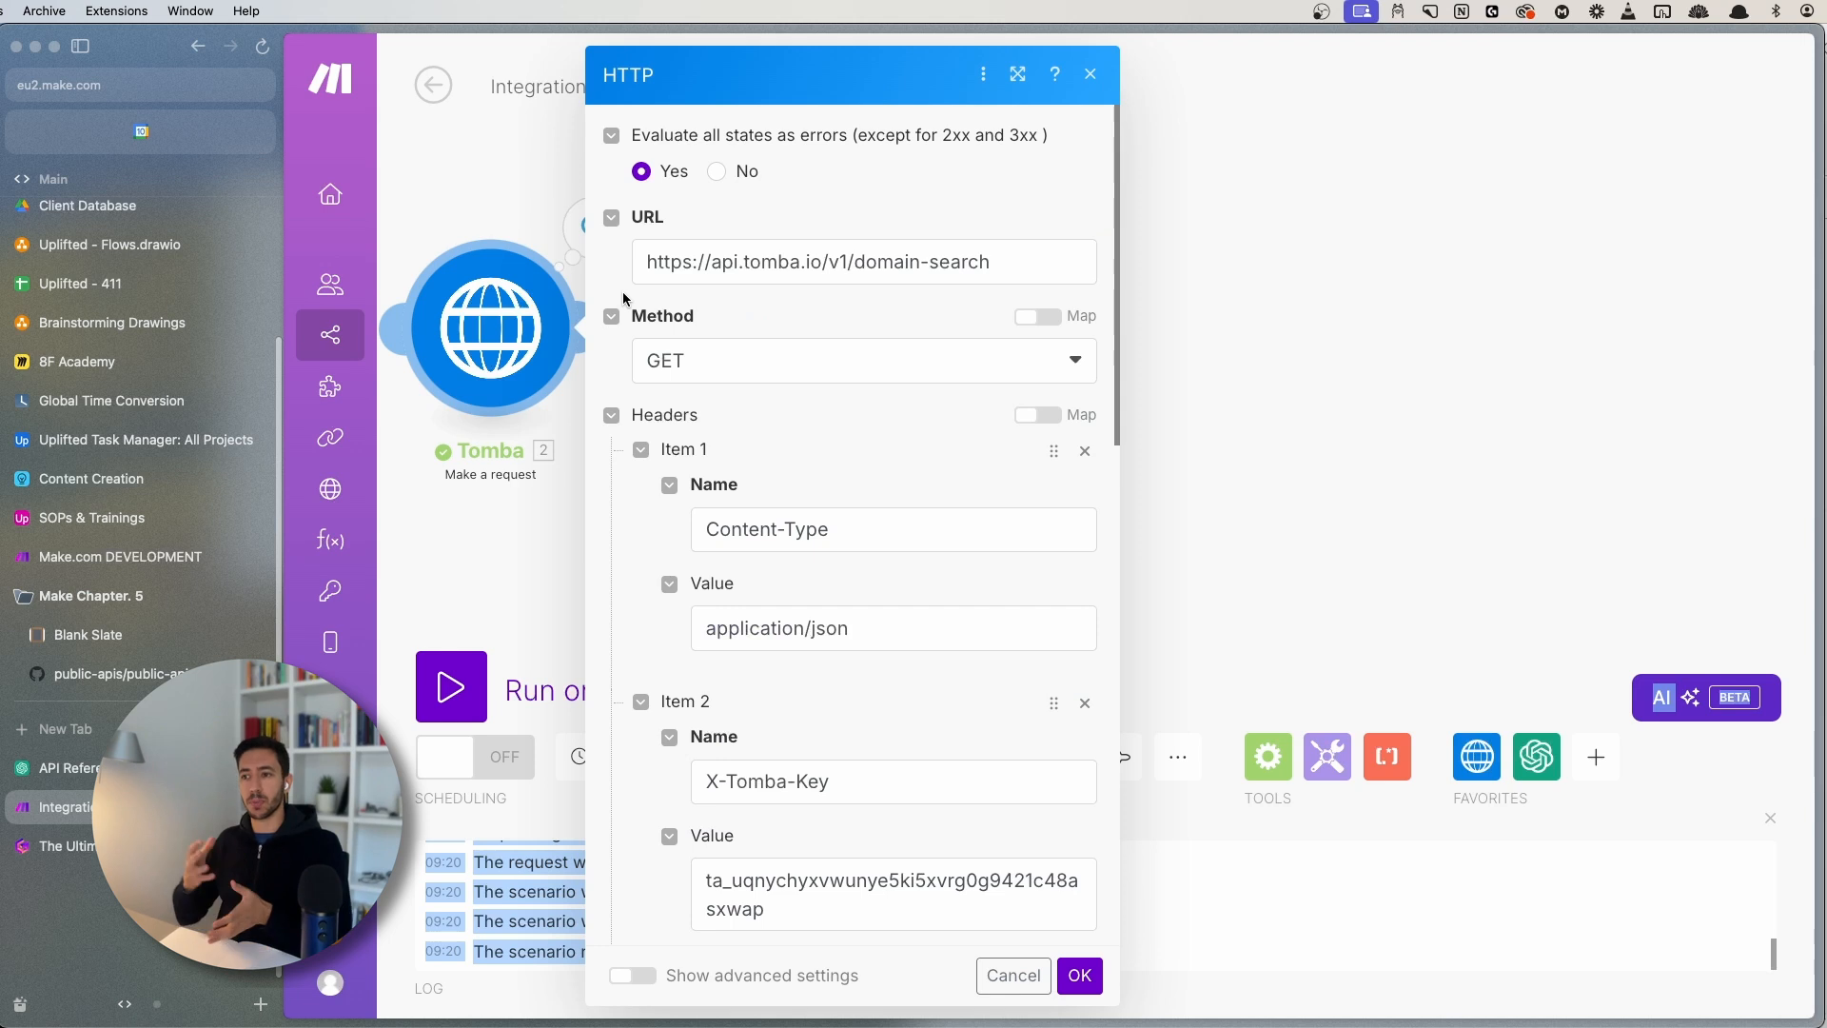
pyautogui.scroll(-4, 964, 538)
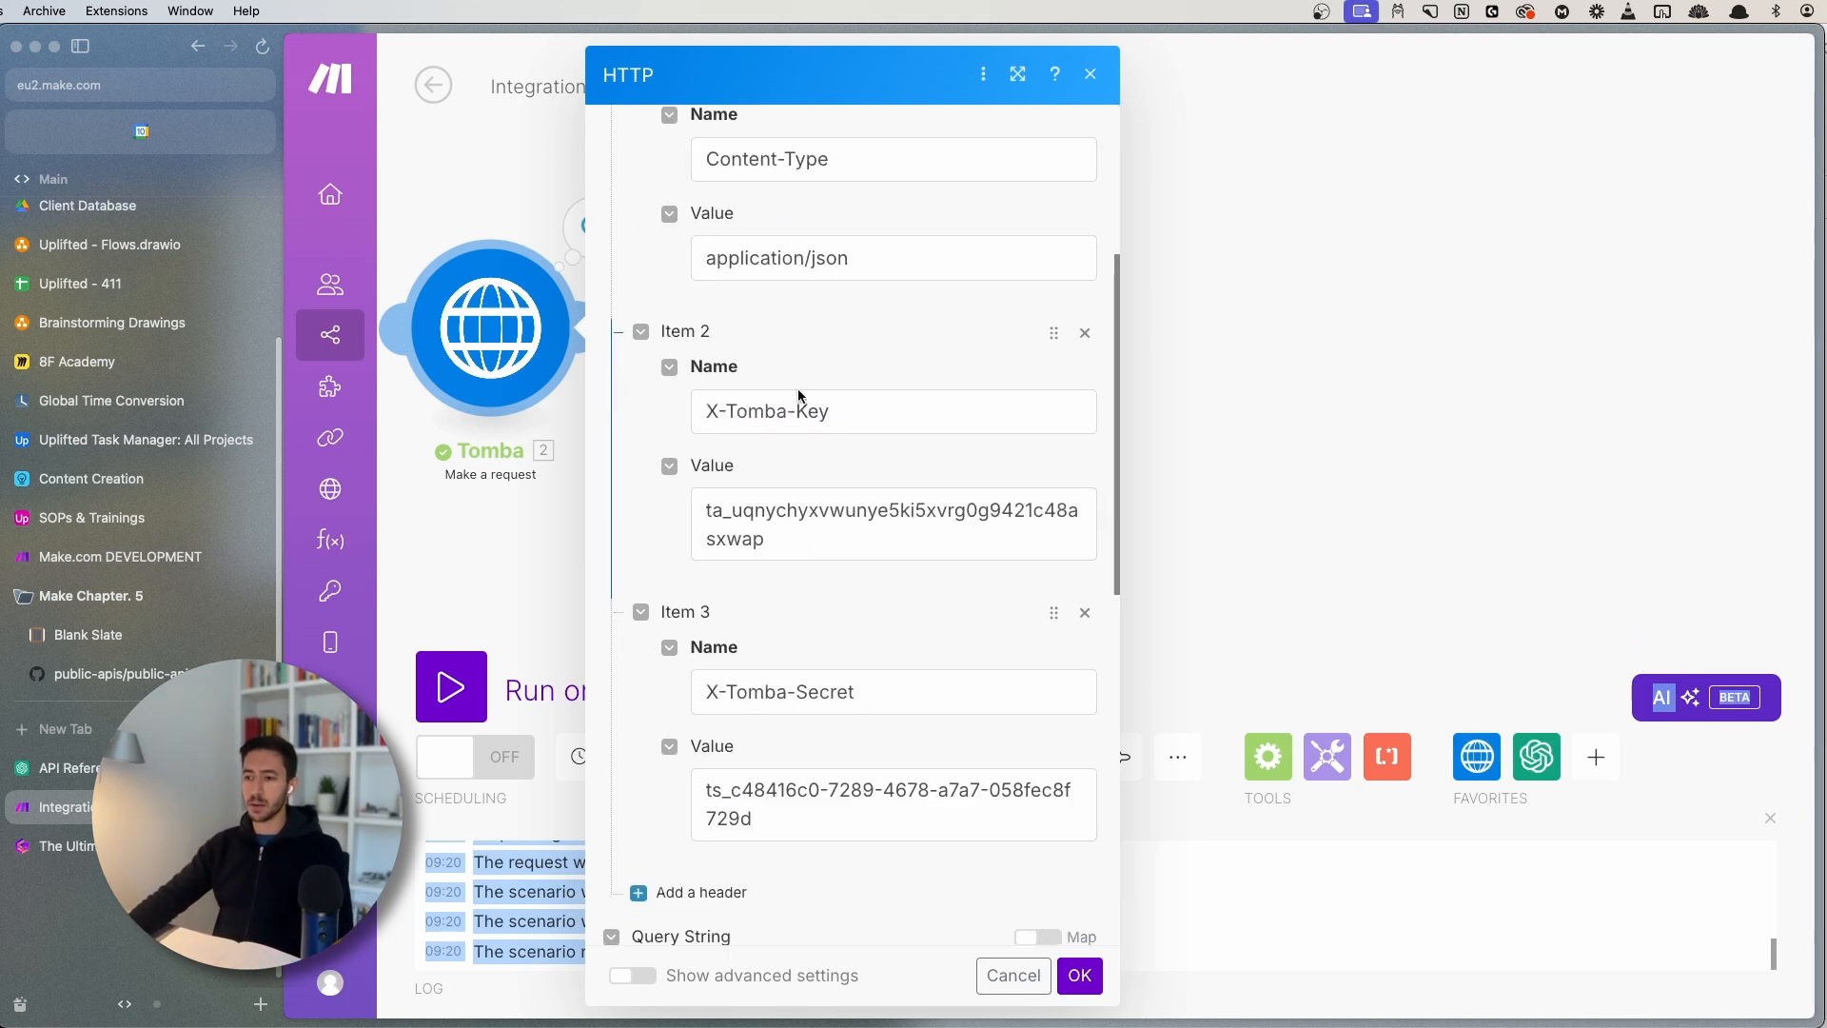
pyautogui.click(1419, 368)
pyautogui.click(956, 324)
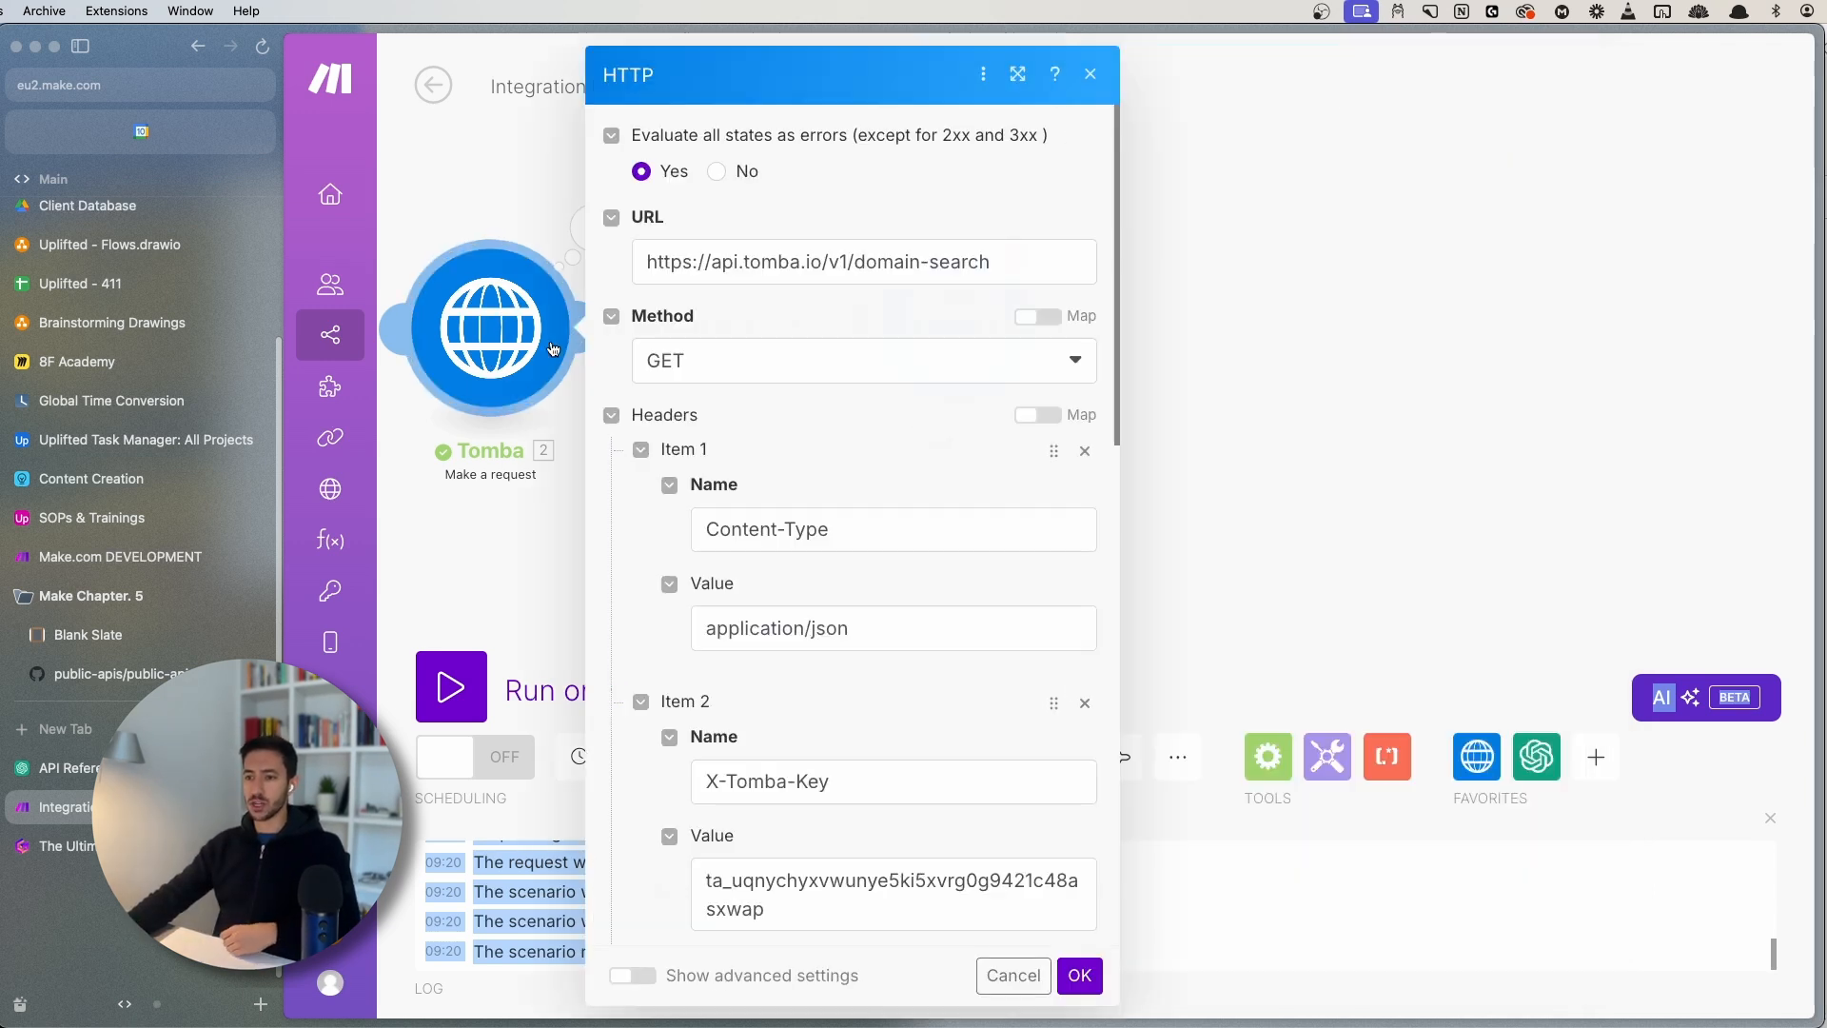
pyautogui.scroll(-7, 741, 411)
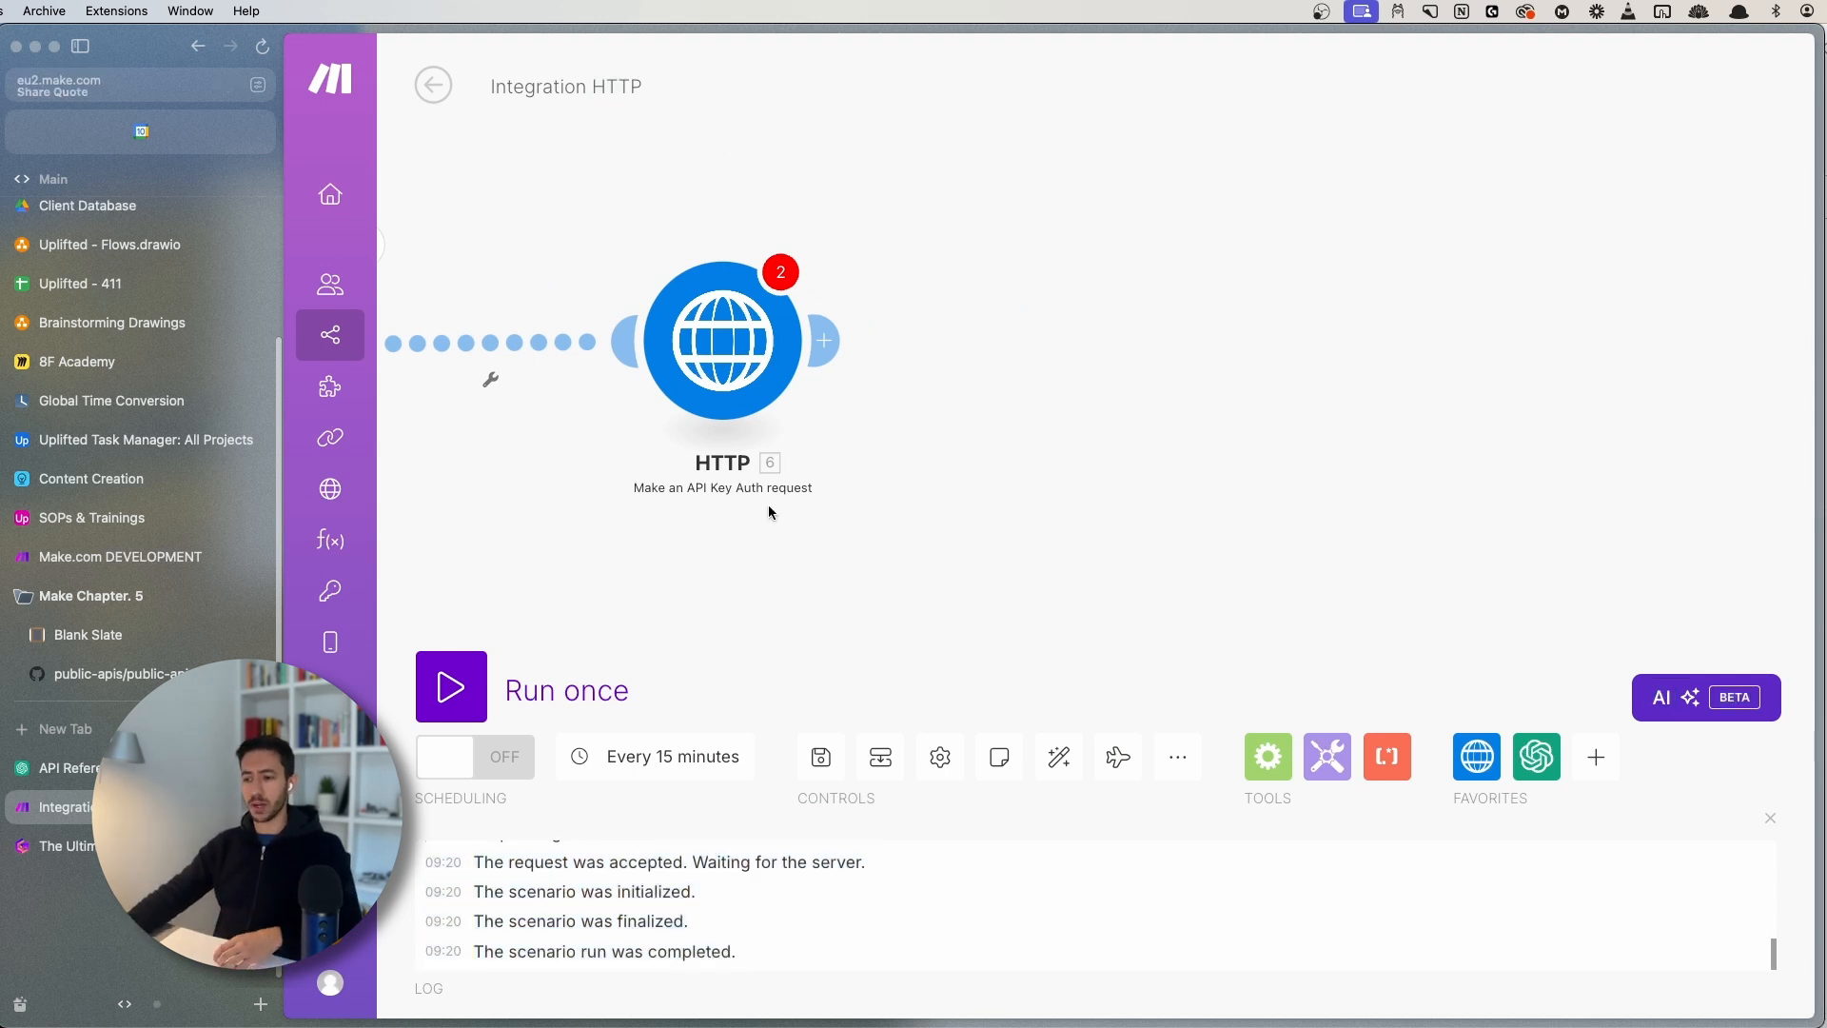
# - Start a new keychain in the HTTP module and name it 'TESTING - OPENAI'
pyautogui.moveTo(767, 504); pyautogui.dragTo(1287, 485)
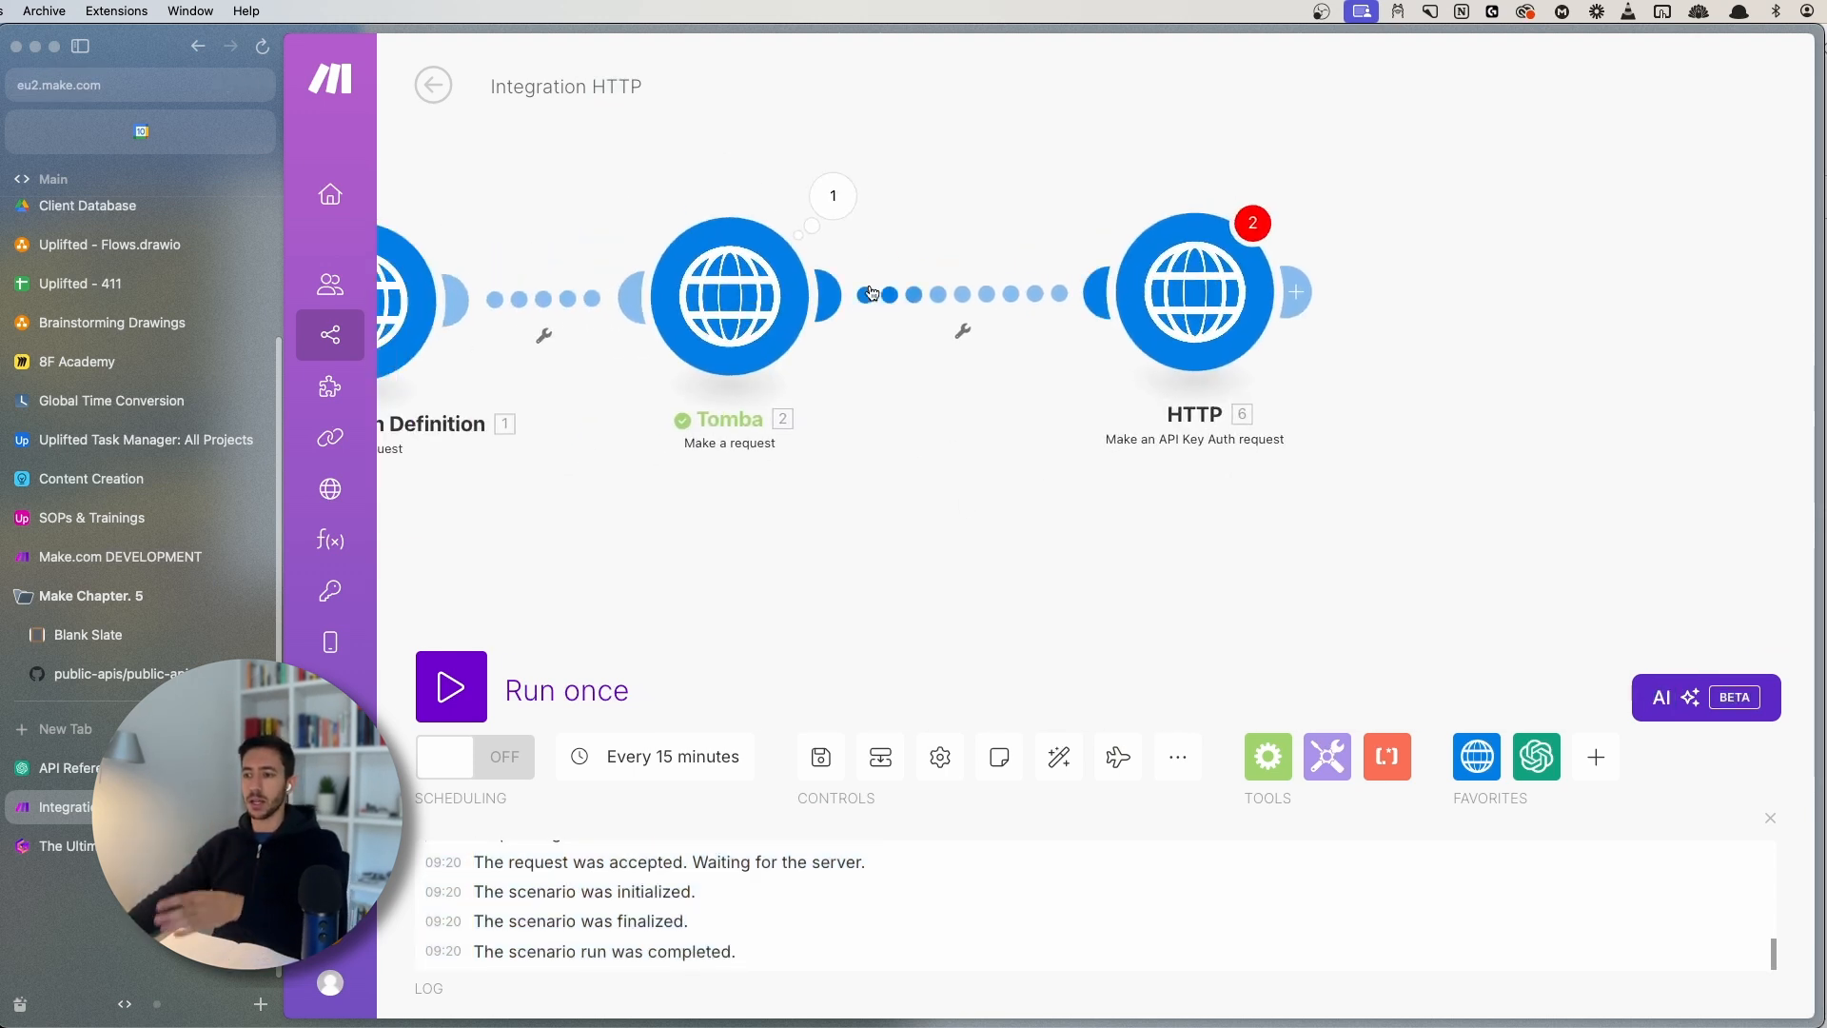
pyautogui.moveTo(1076, 500); pyautogui.dragTo(918, 544)
pyautogui.moveTo(1134, 540); pyautogui.dragTo(1003, 551)
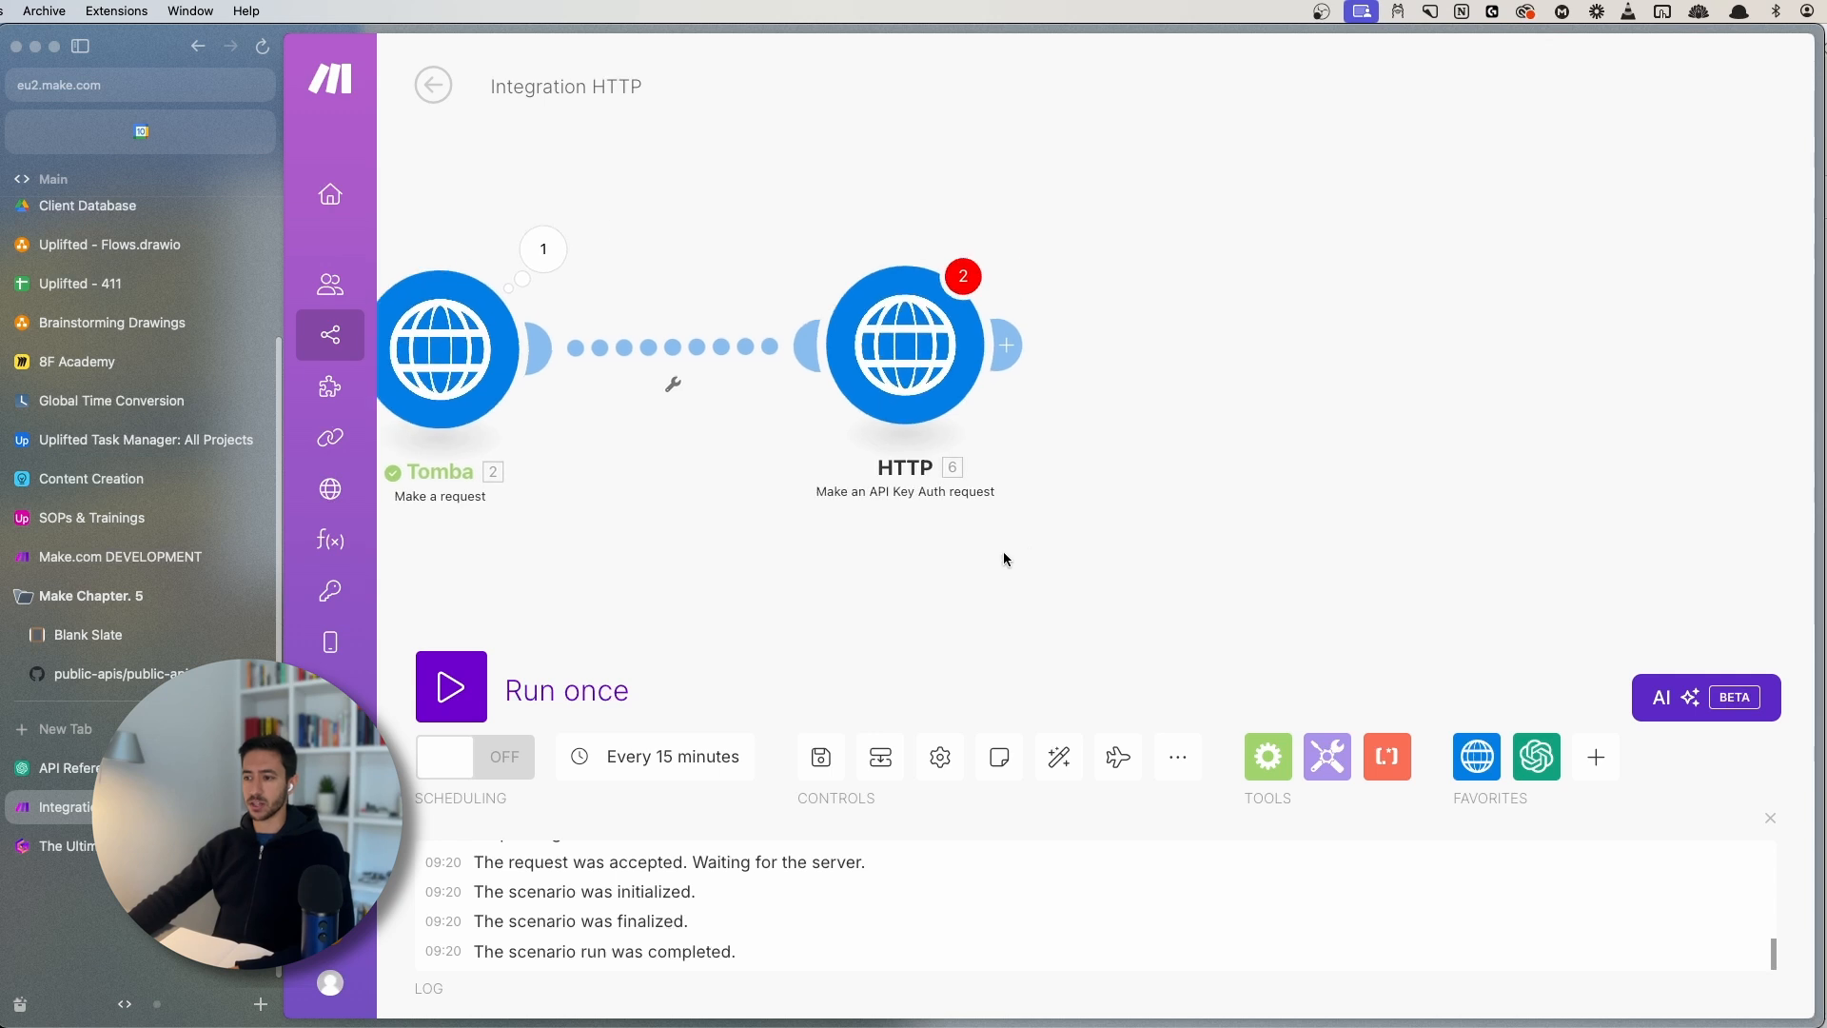
pyautogui.click(860, 358)
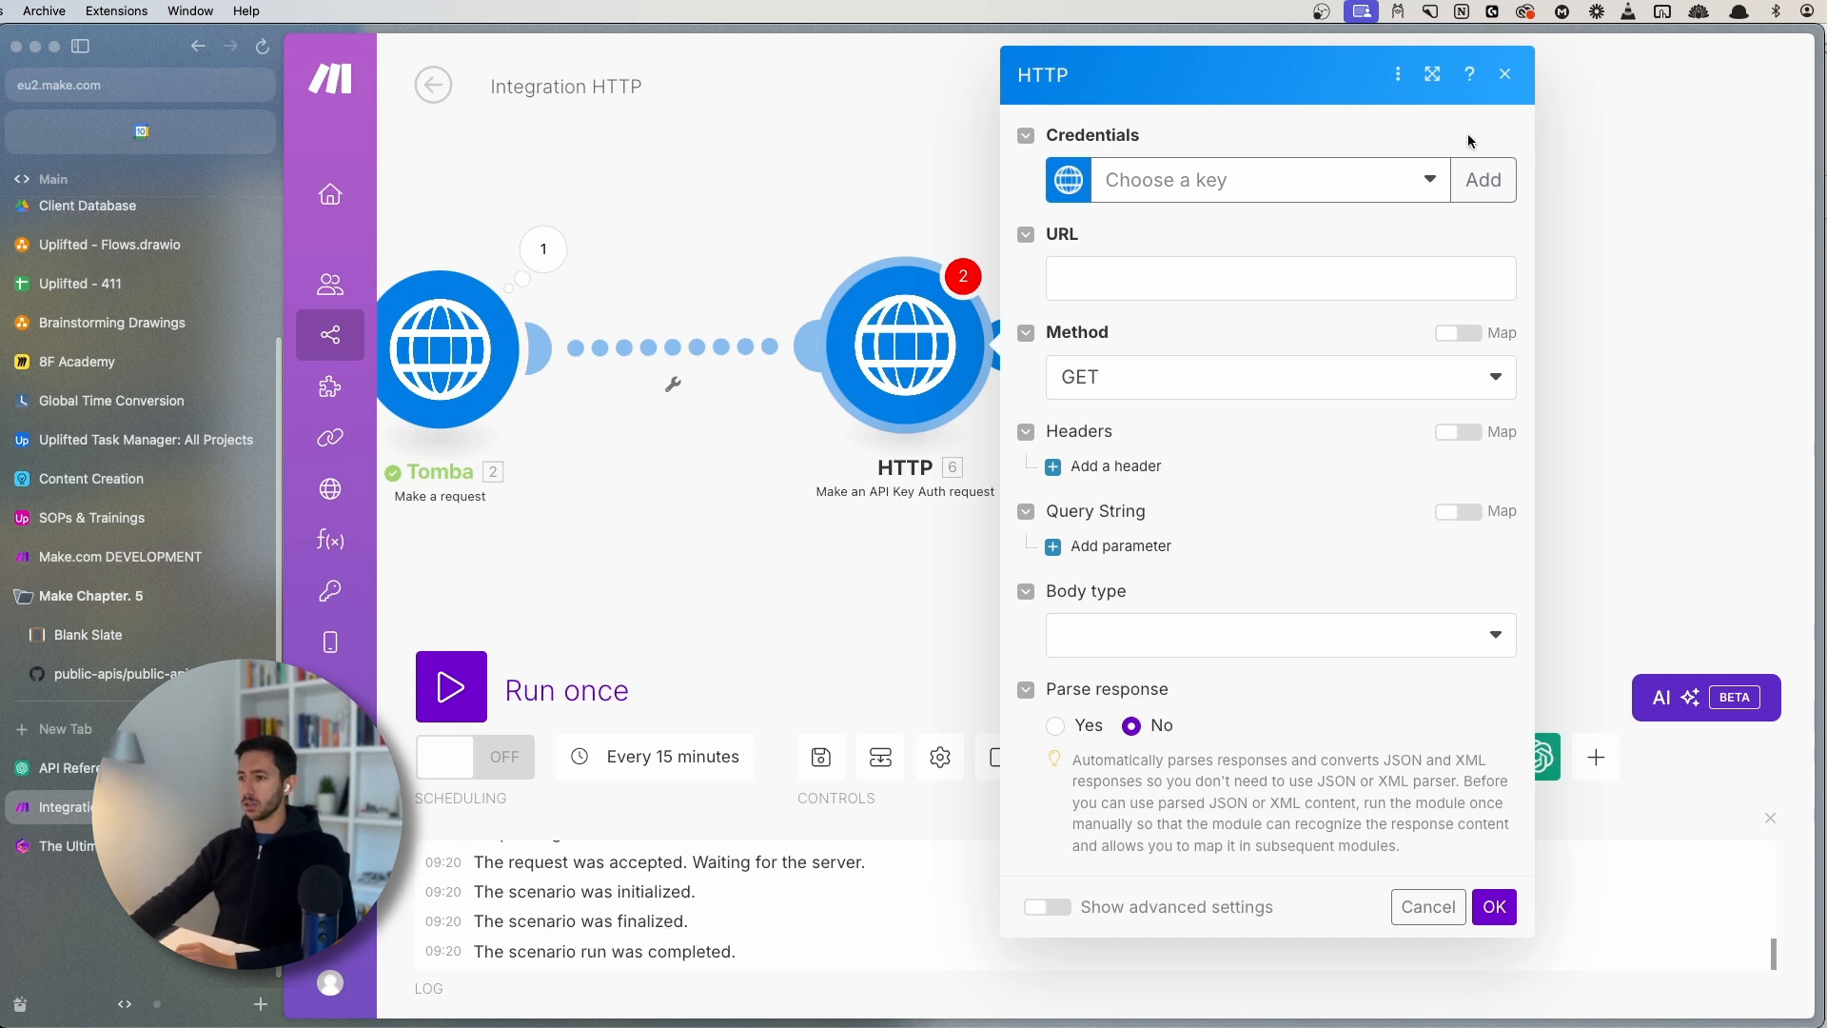
pyautogui.click(1483, 180)
pyautogui.click(1212, 196)
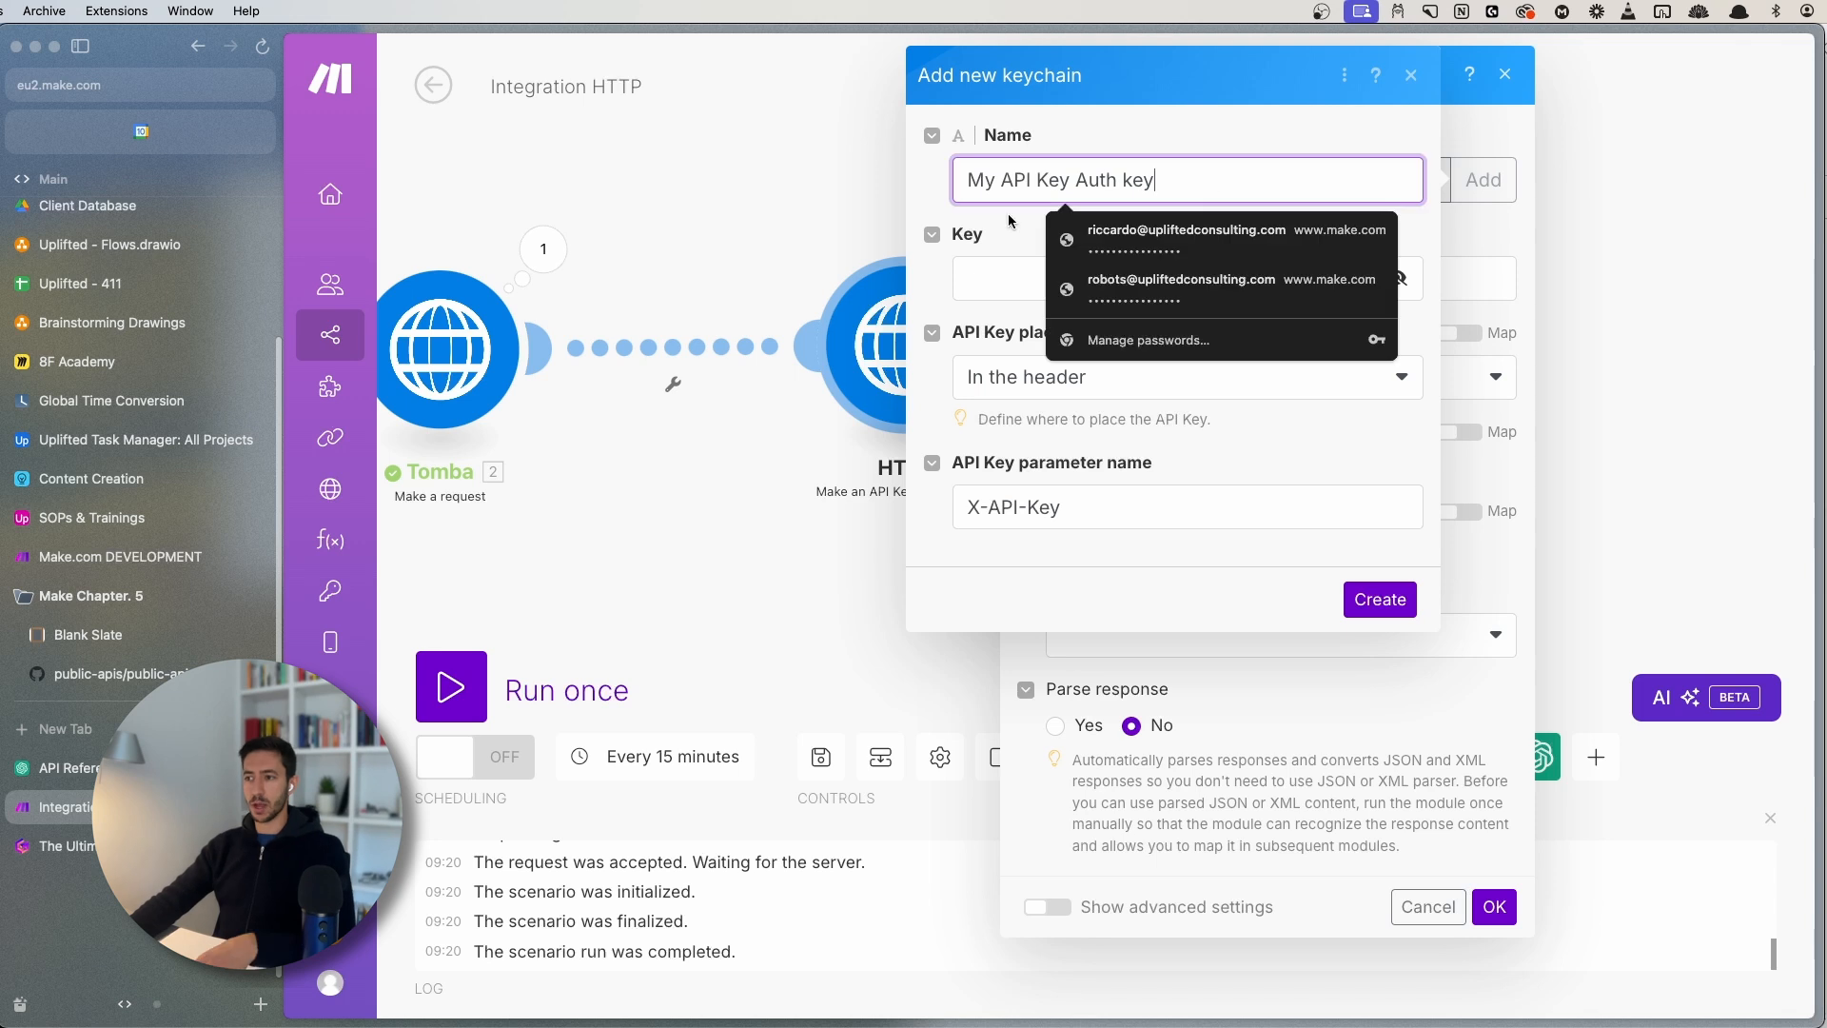
pyautogui.moveTo(1212, 197); pyautogui.dragTo(948, 189)
pyautogui.write('TESTING')
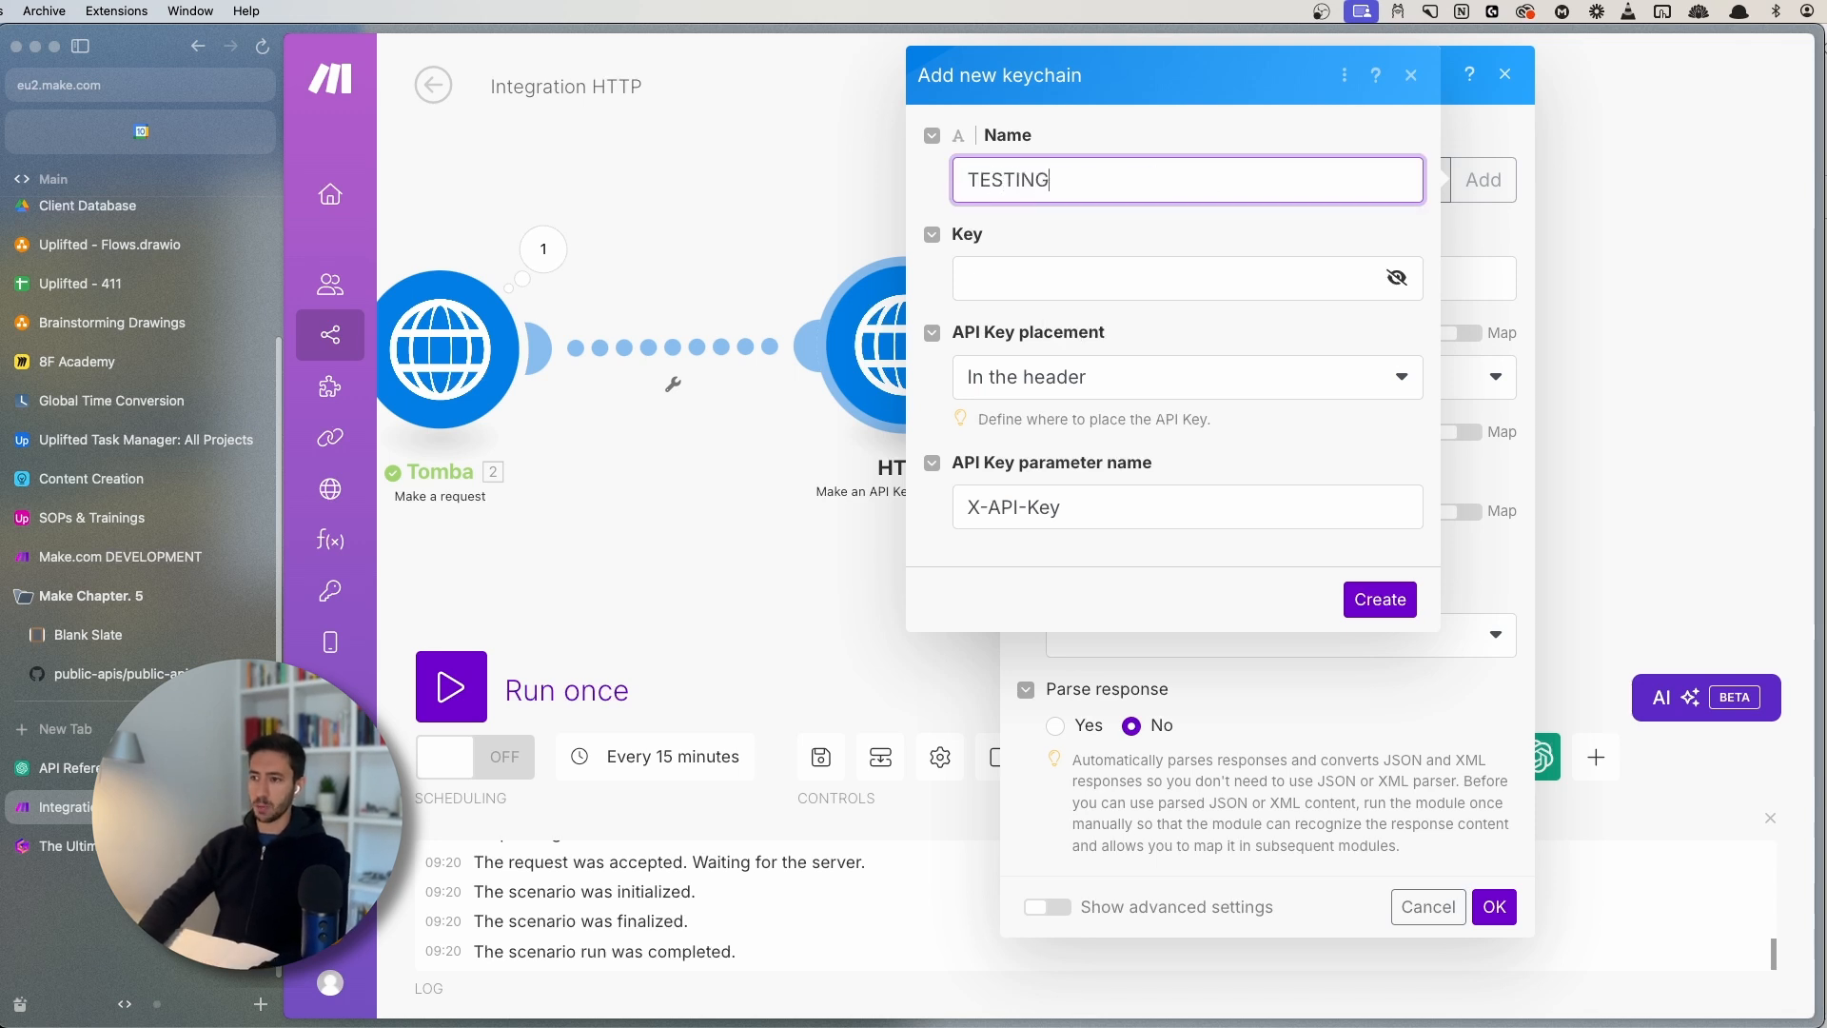
pyautogui.write(' - OPENAIN')
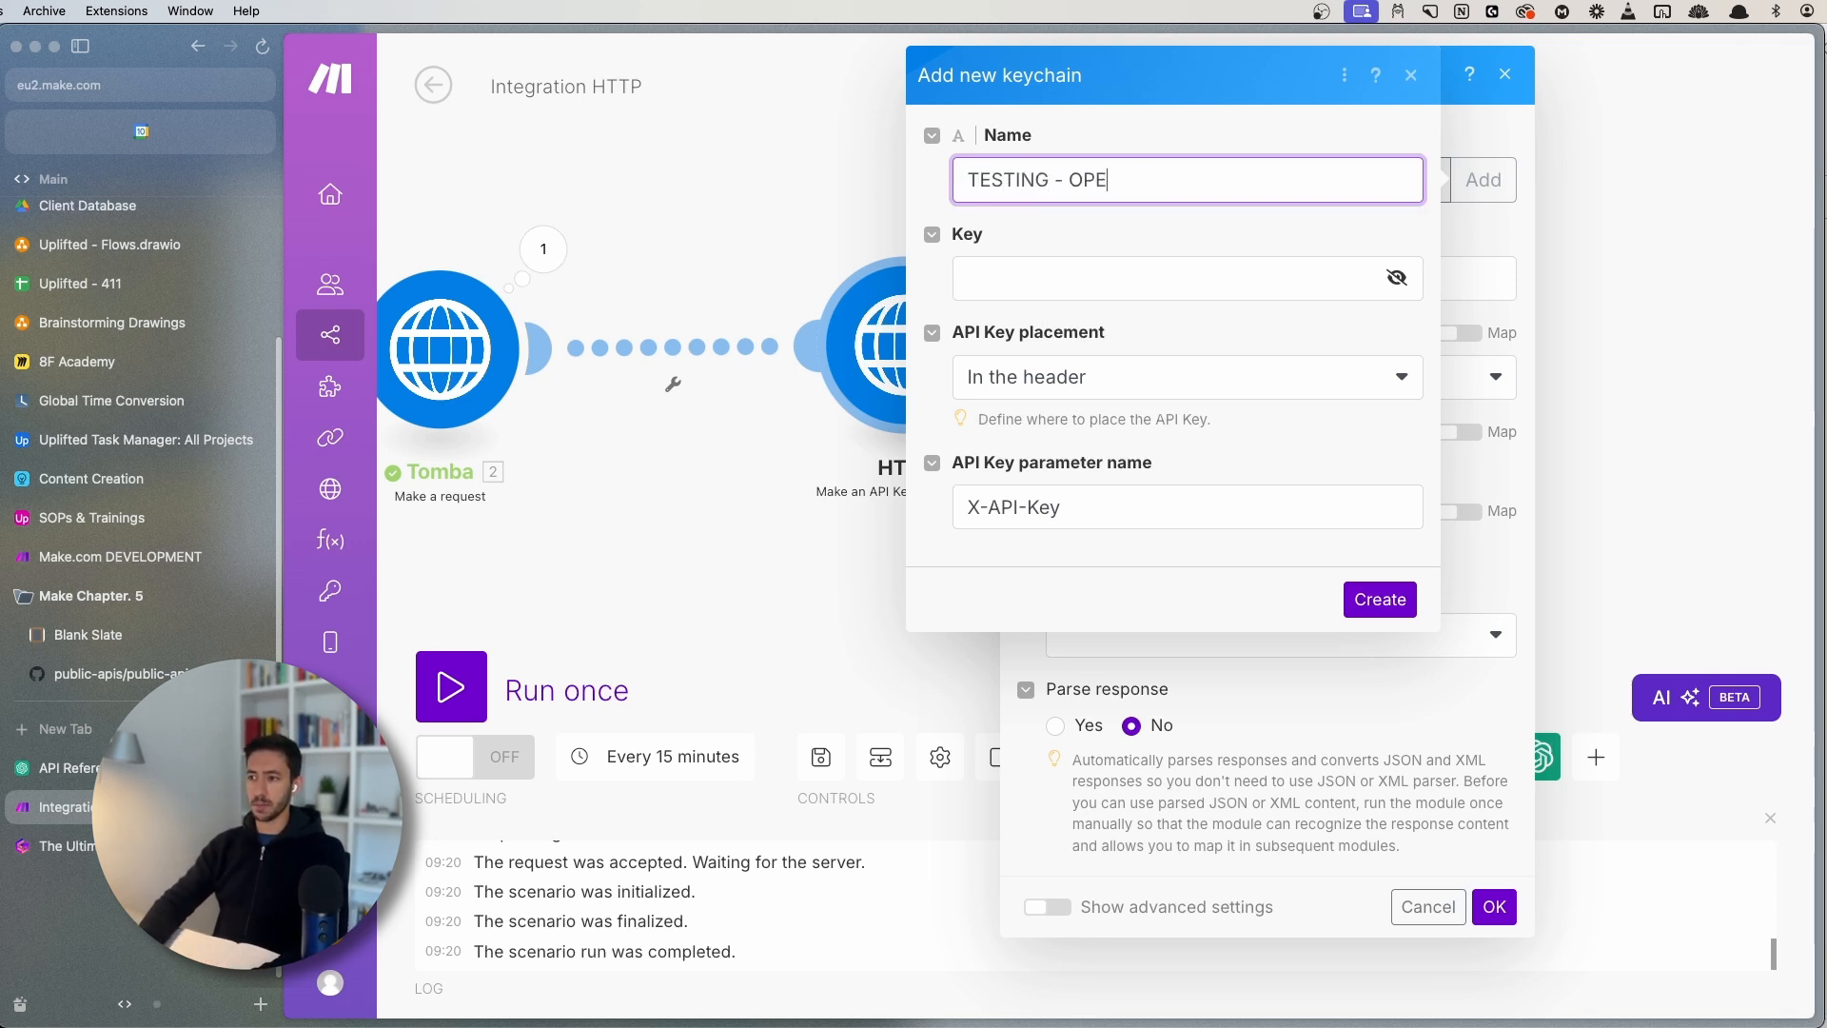
pyautogui.click(992, 266)
pyautogui.click(1192, 180)
pyautogui.press('BackSpace')
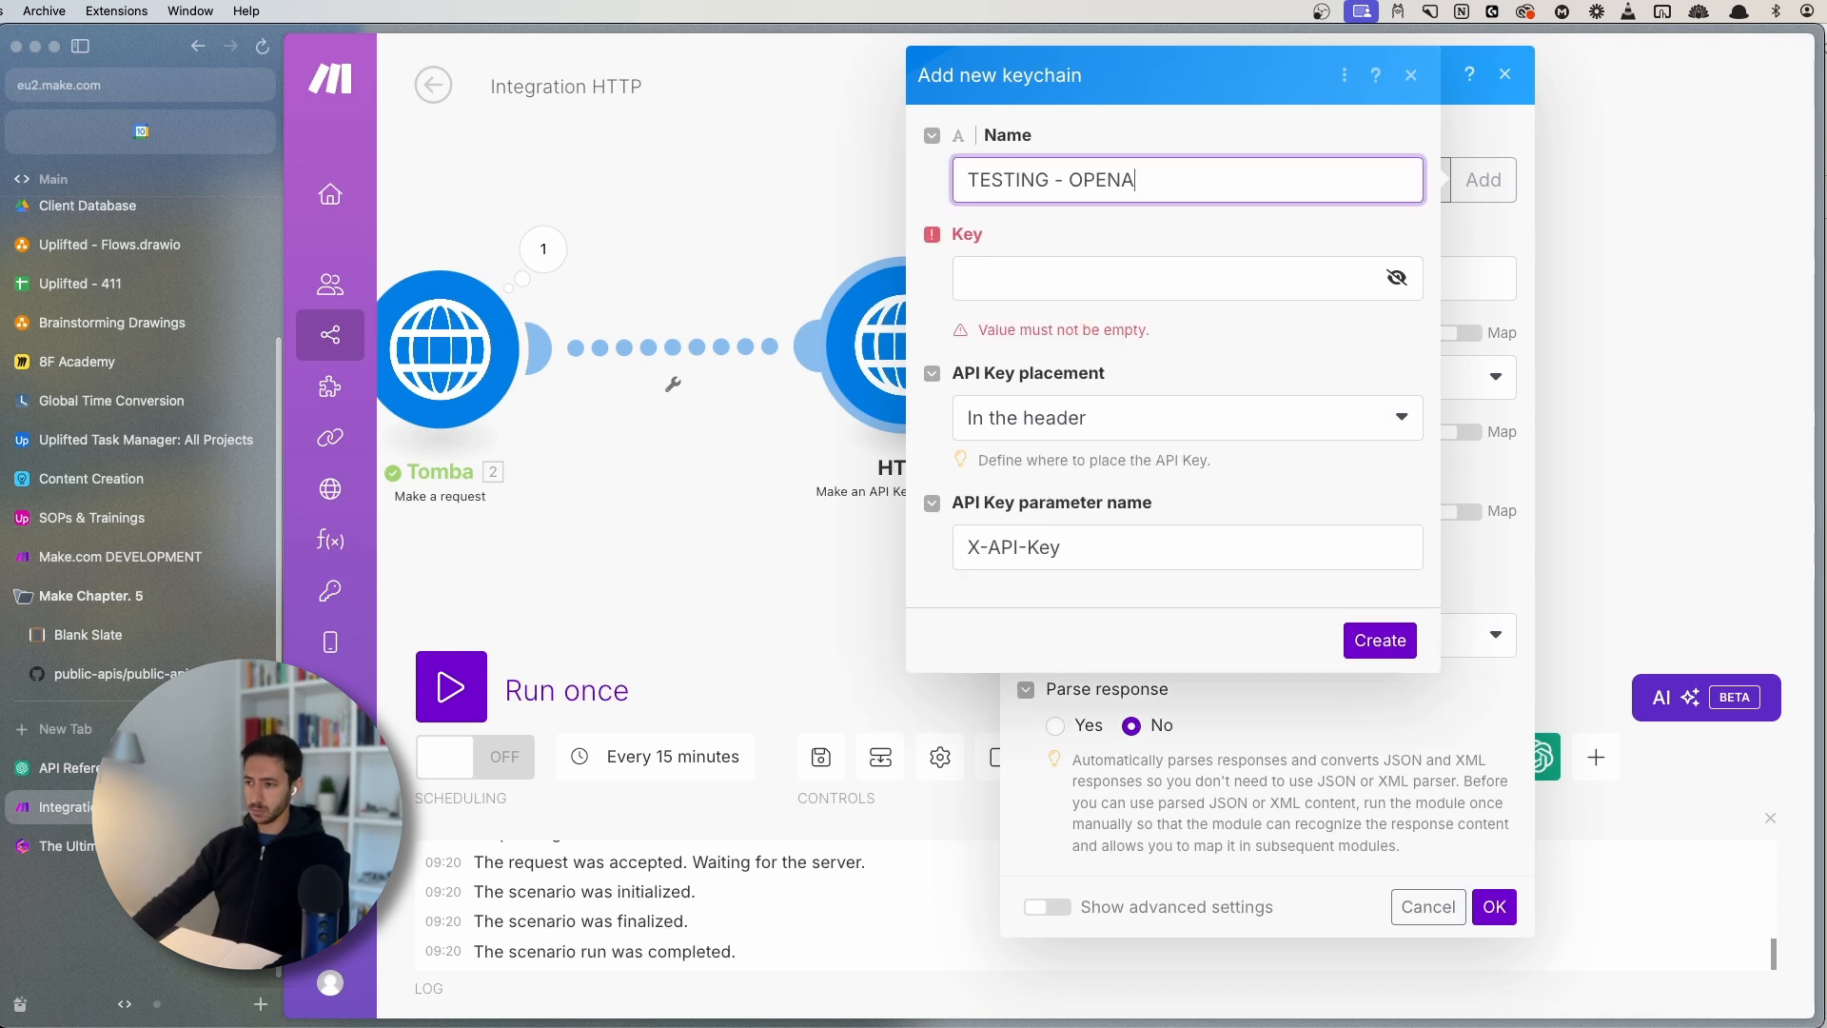
# - Fill the key field with the Bearer prefix followed by the copied OpenAI secret key
pyautogui.click(59, 767)
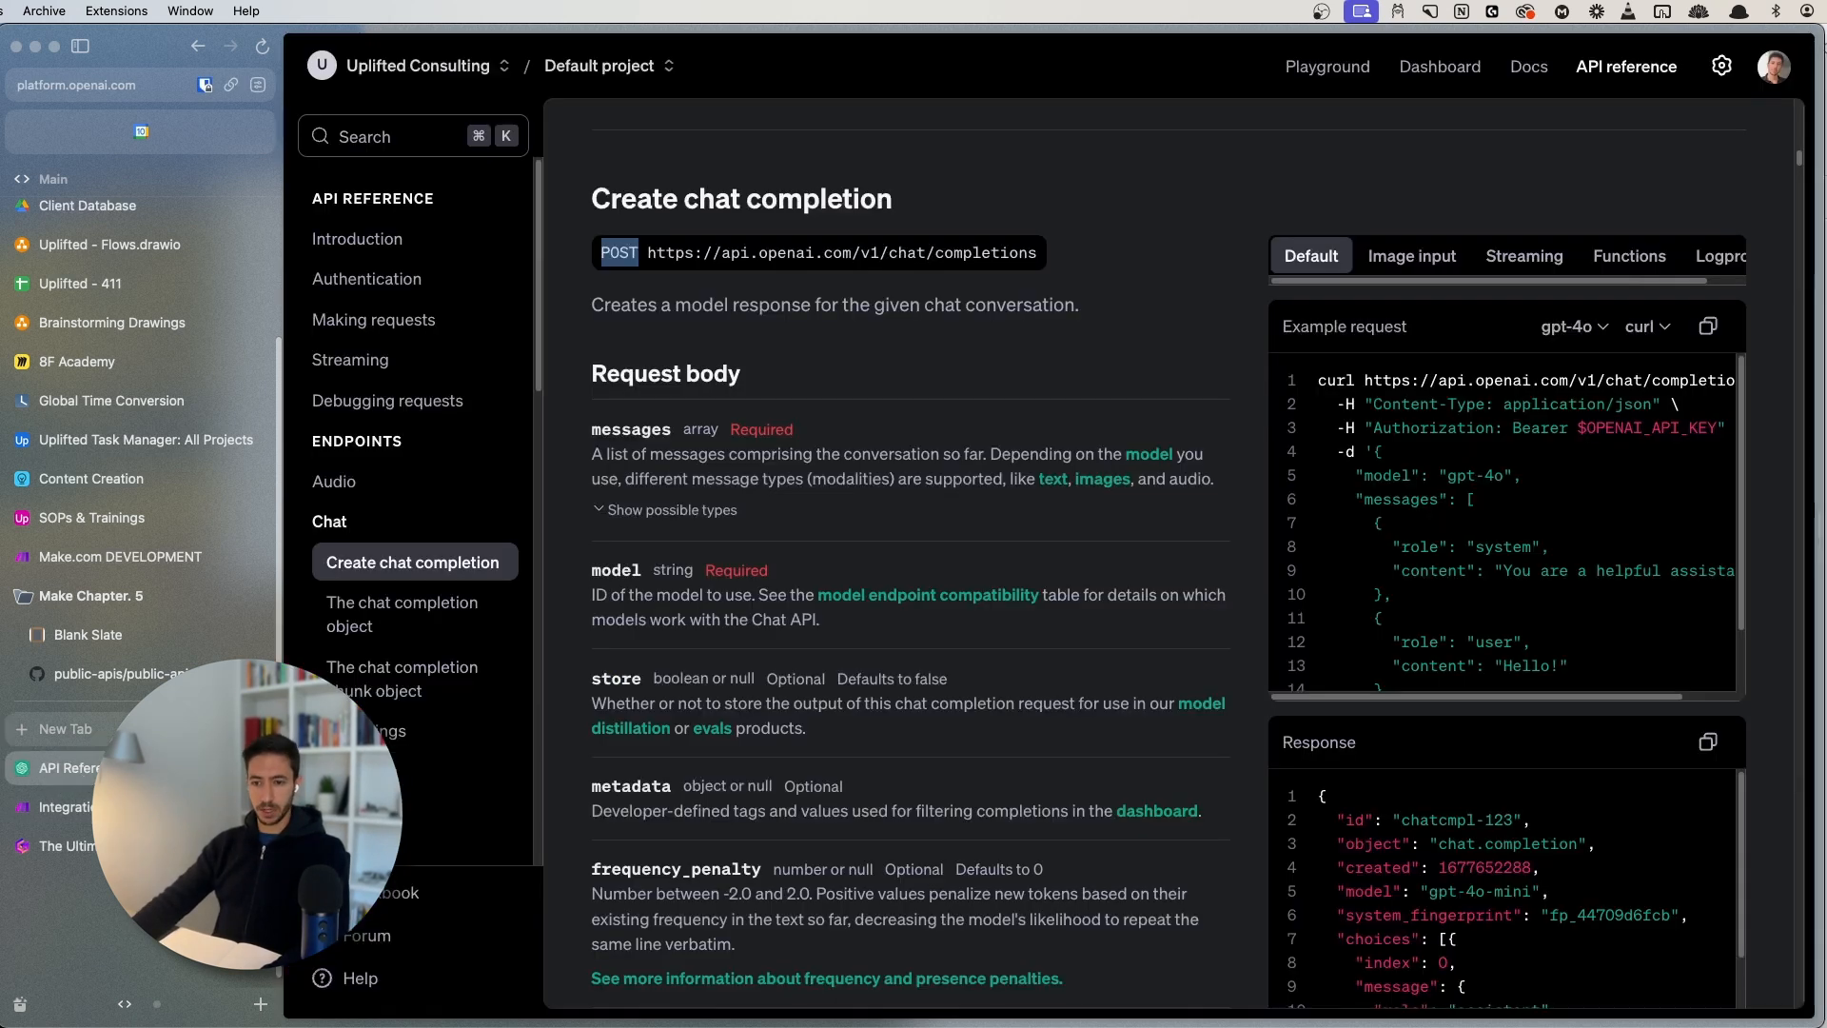
pyautogui.click(491, 283)
pyautogui.scroll(-3, 886, 546)
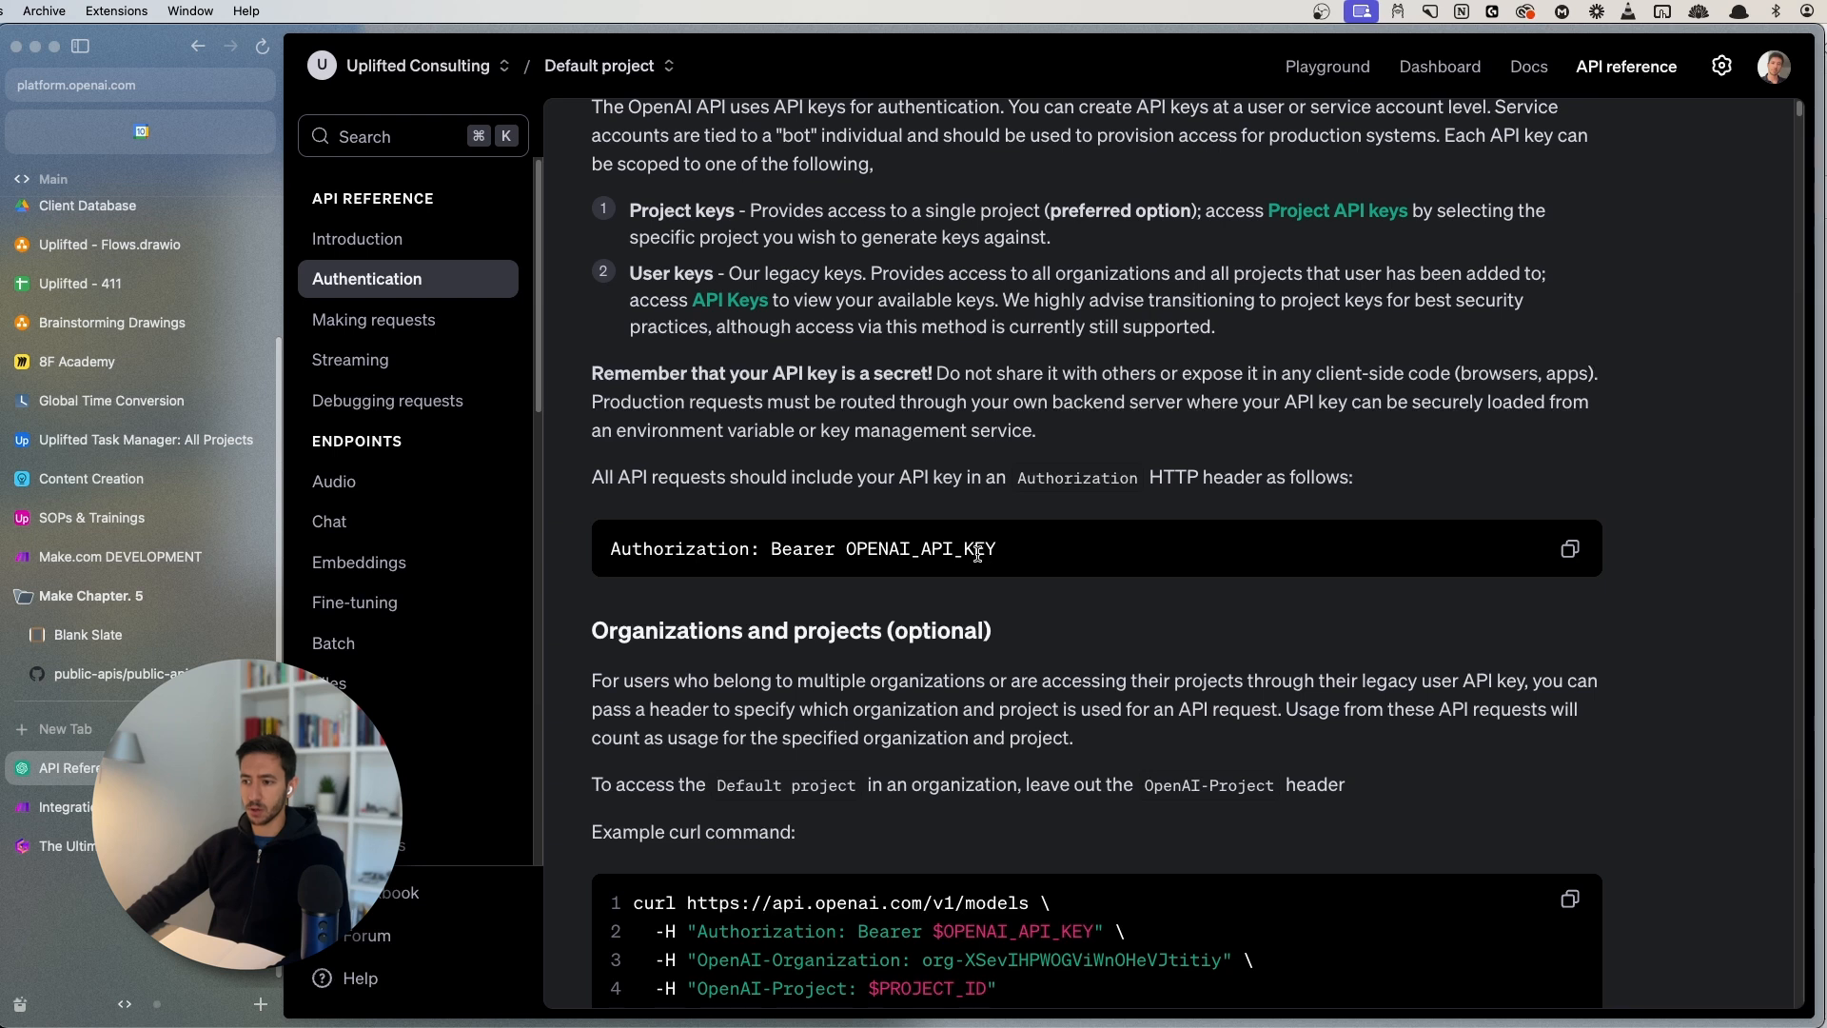
pyautogui.click(57, 807)
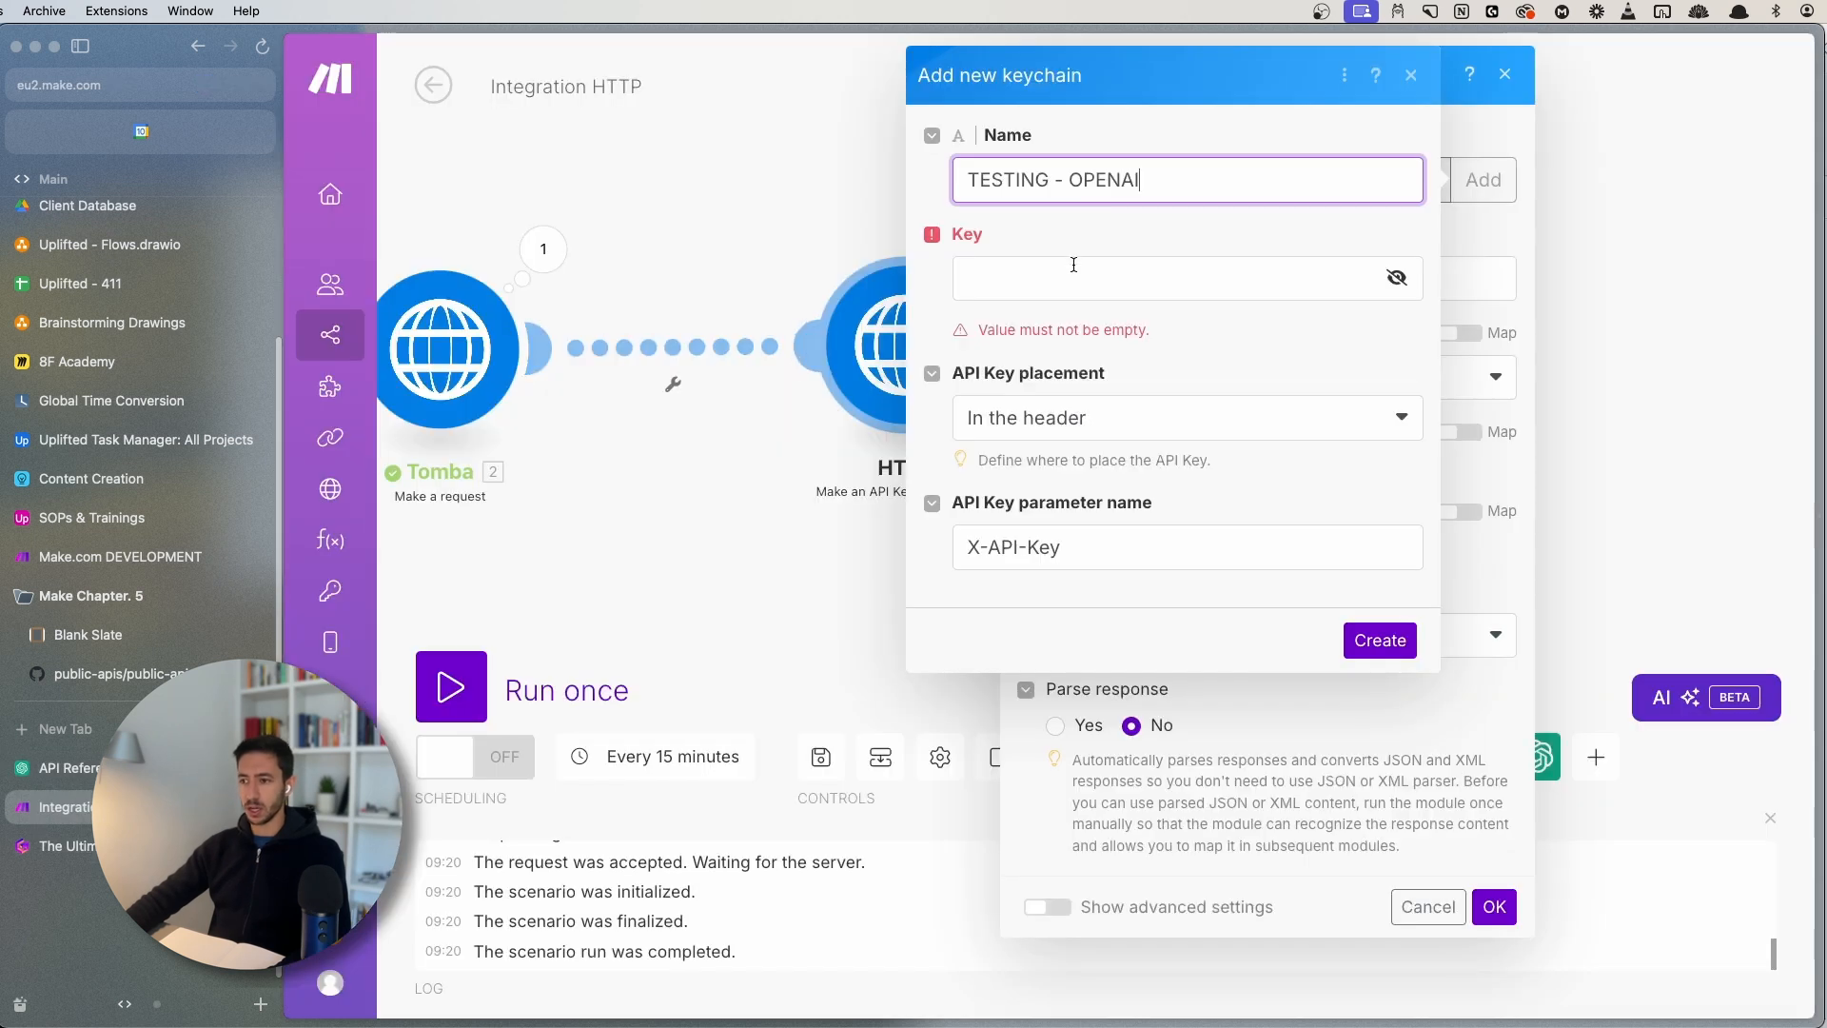
pyautogui.click(1009, 281)
pyautogui.write('abc')
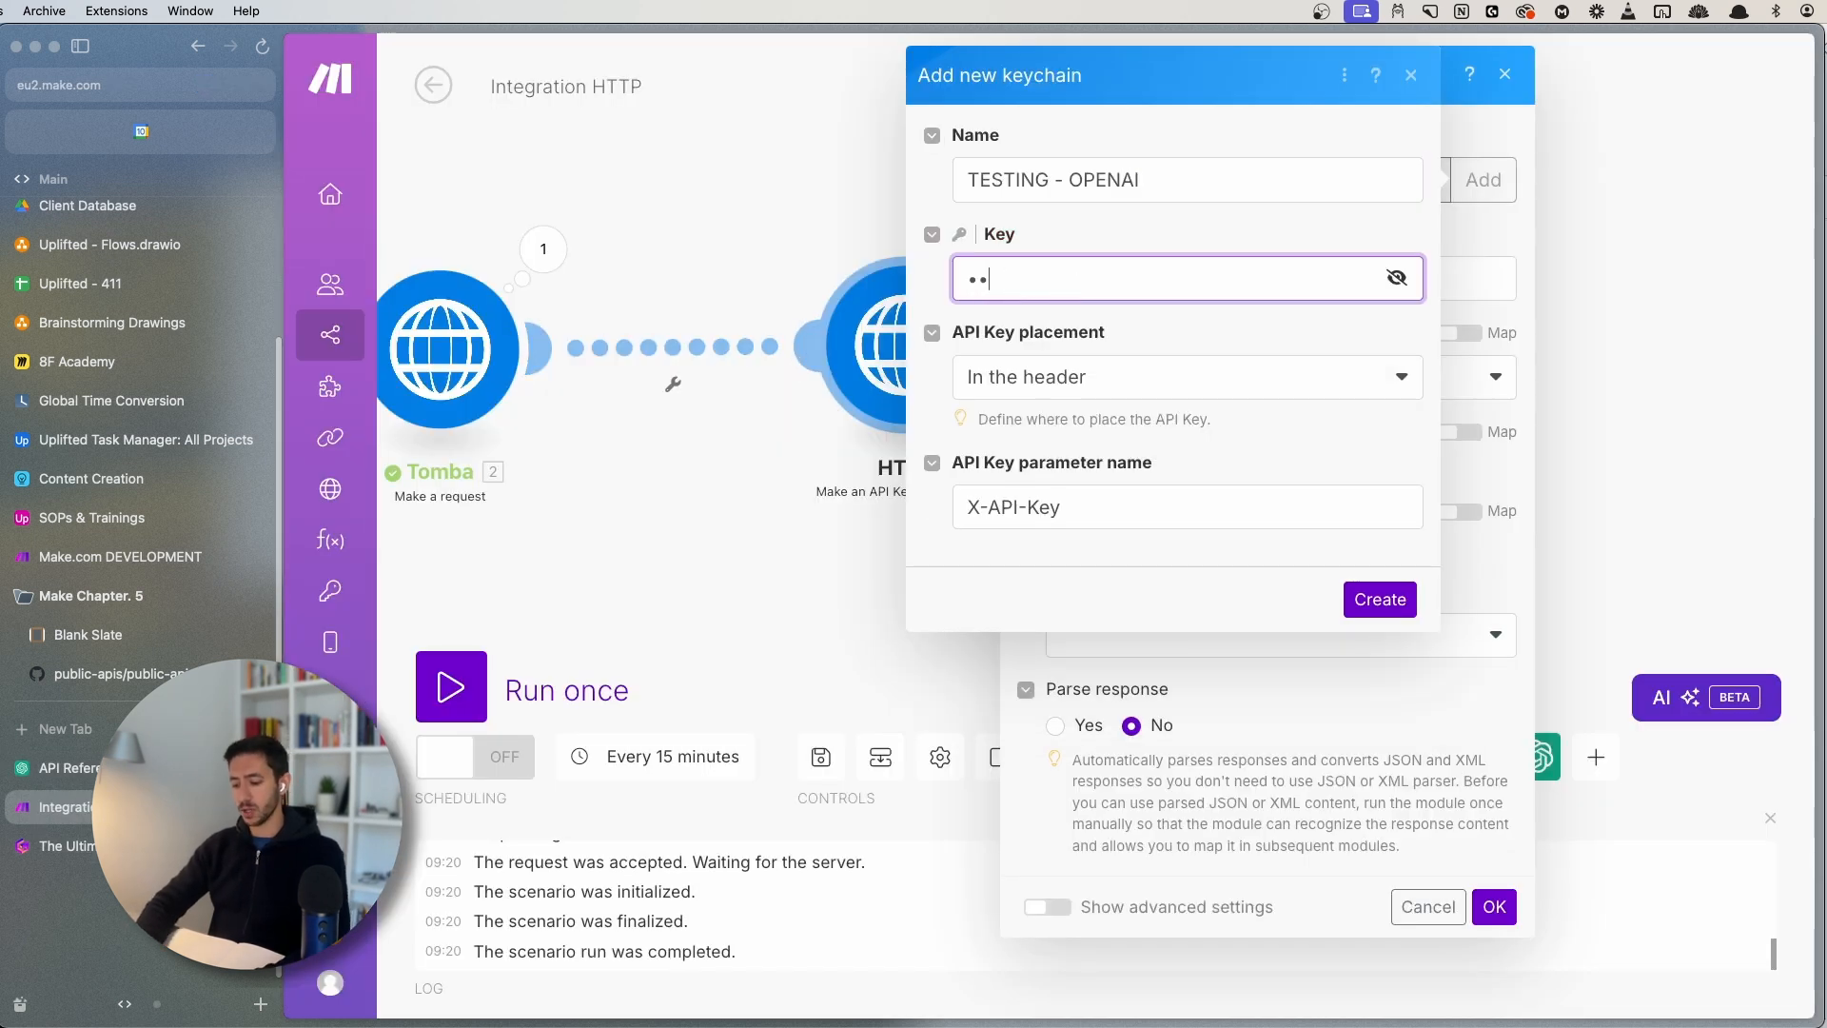
pyautogui.write('rer')
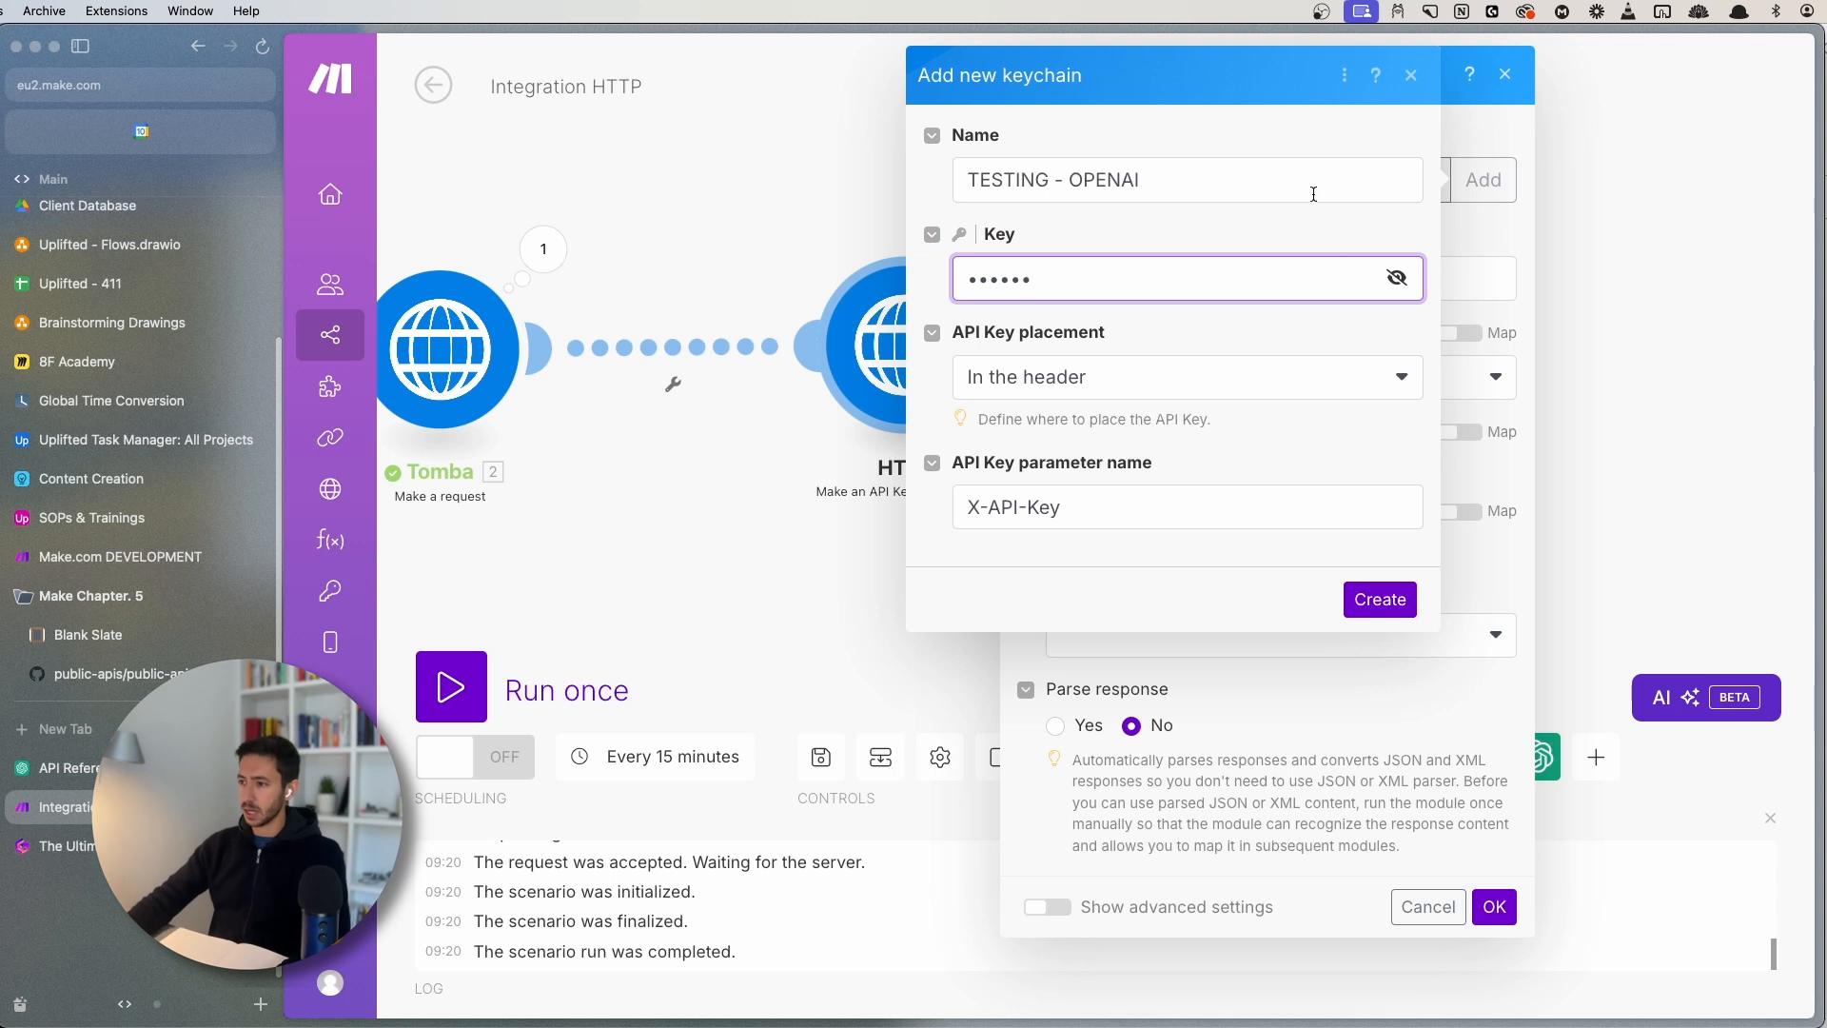
pyautogui.click(1396, 277)
pyautogui.click(1127, 281)
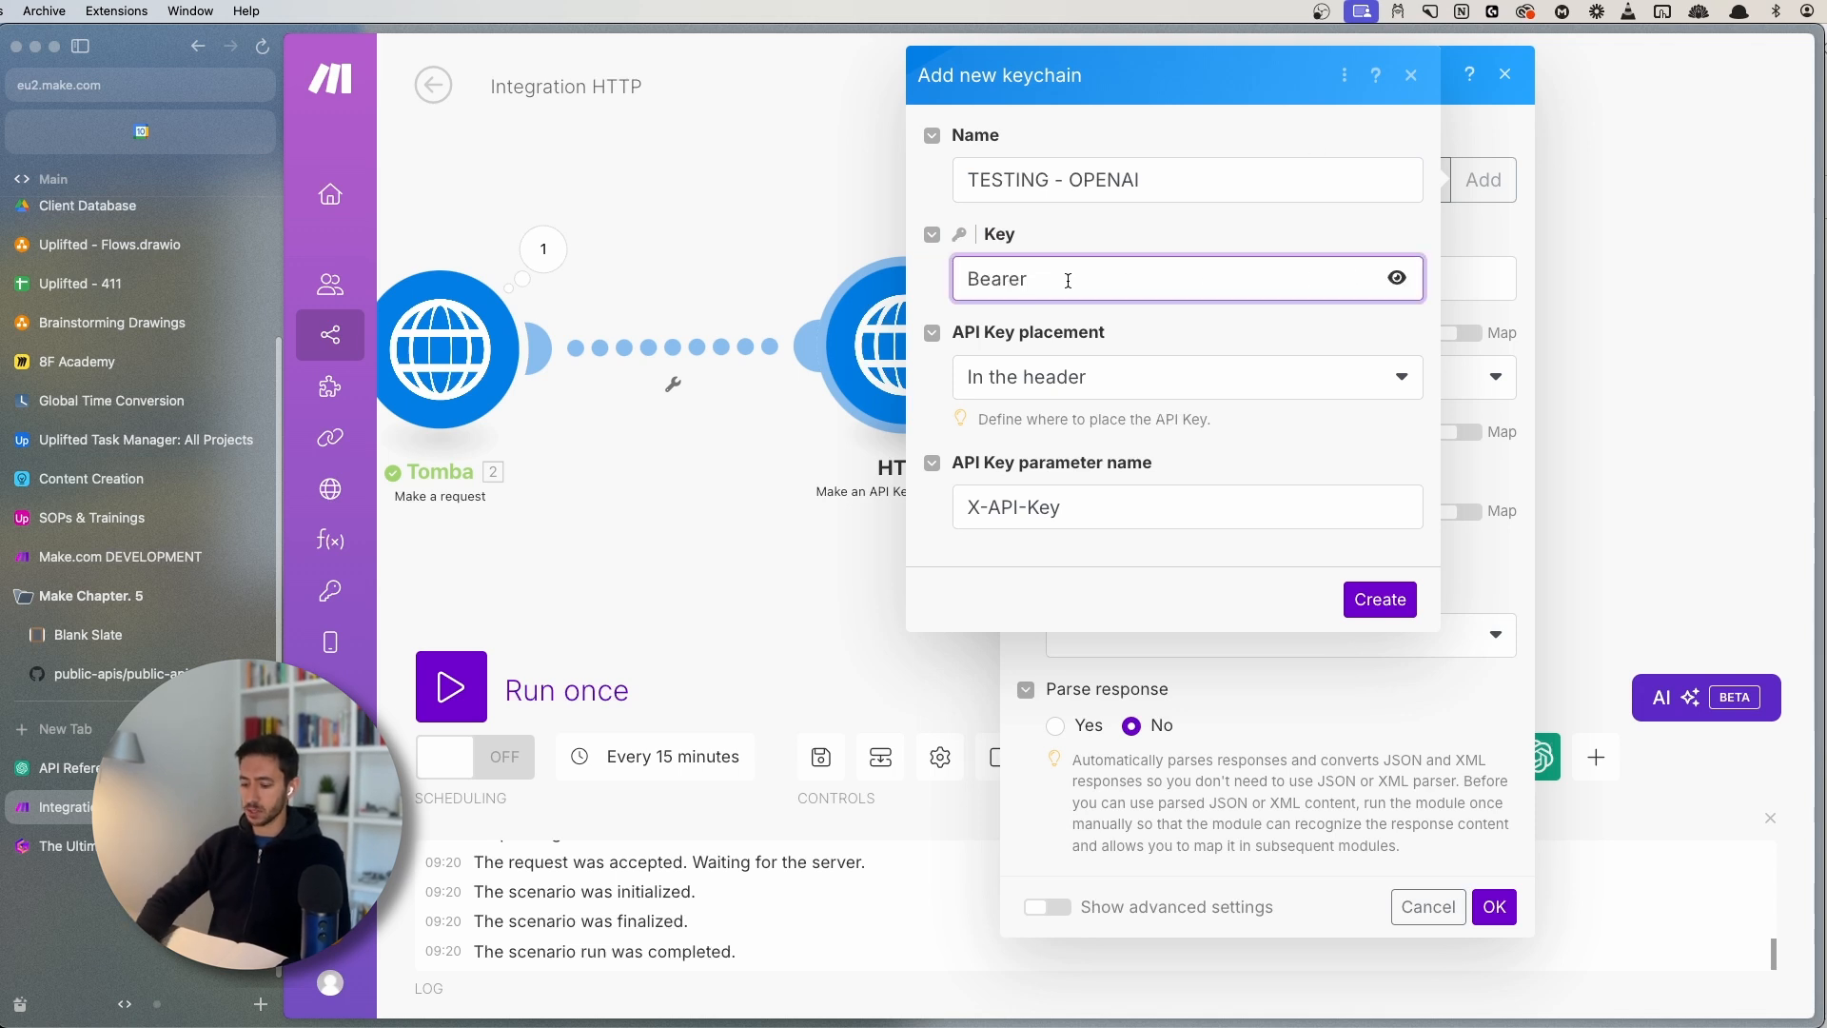
pyautogui.press('super+v')
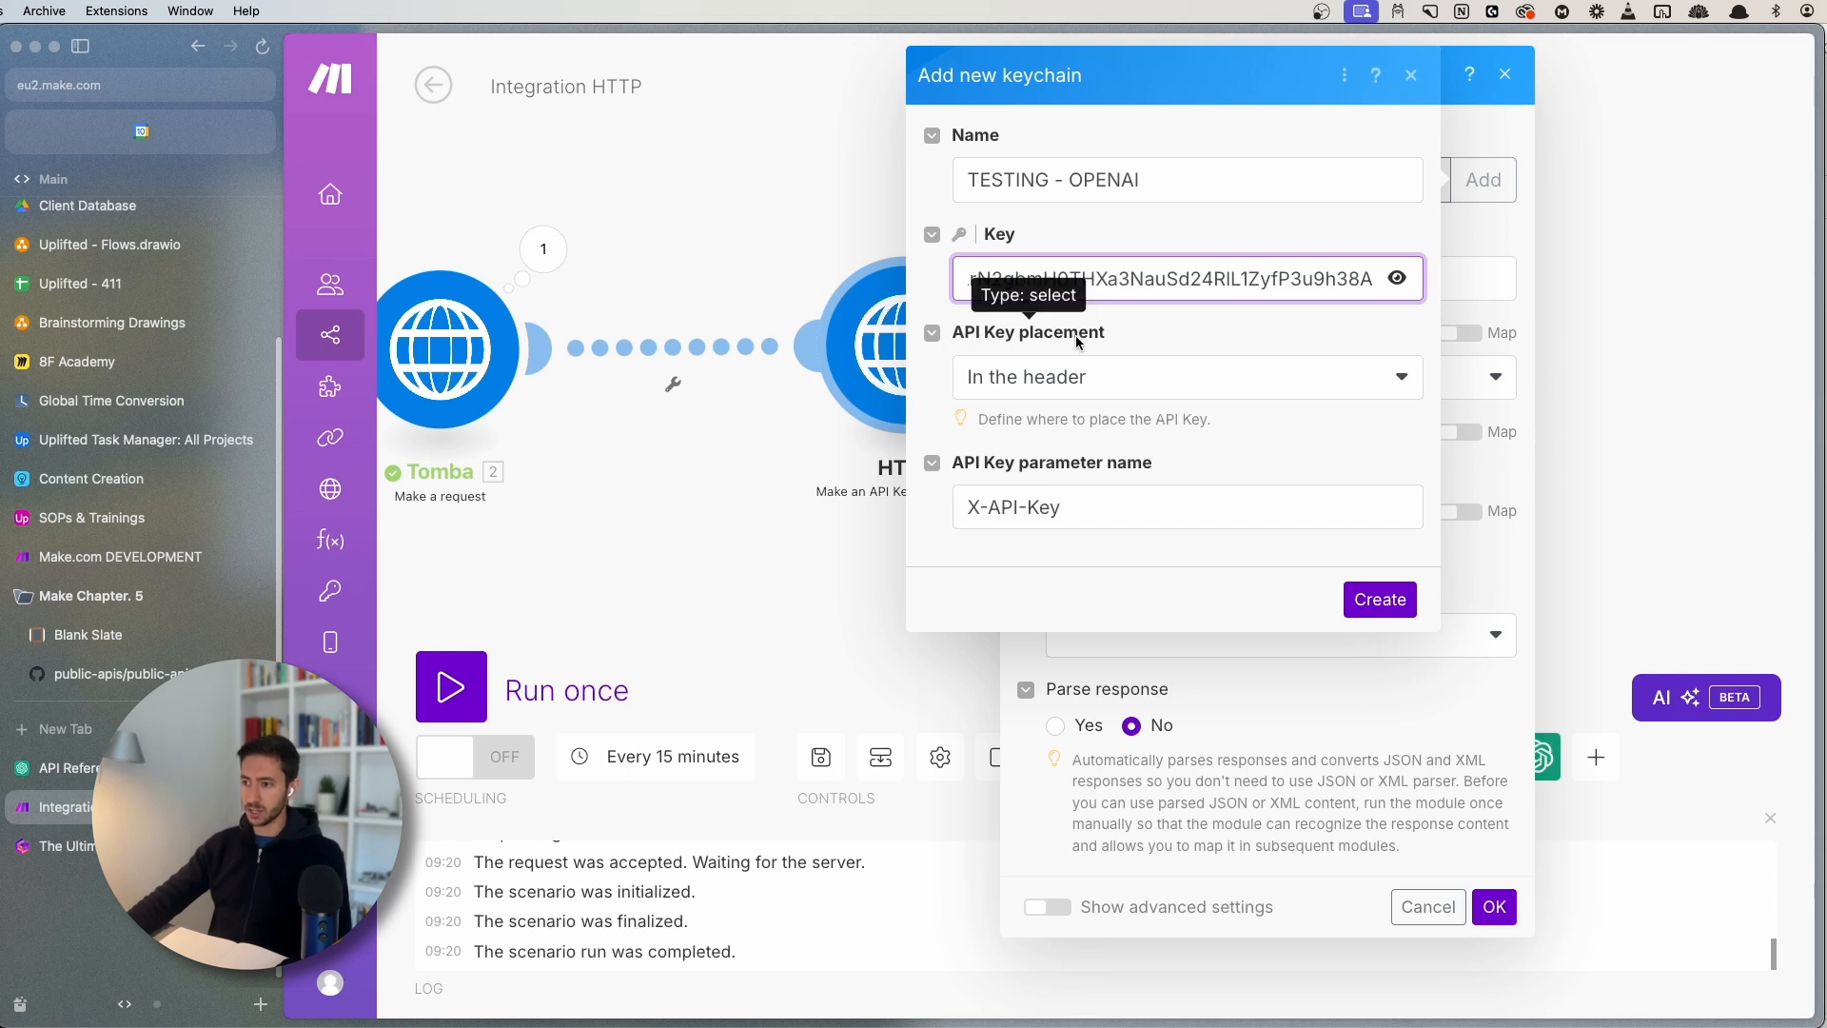
# - Keep the key in the header and replace the X-API-Key parameter name with Authorization
pyautogui.click(1050, 390)
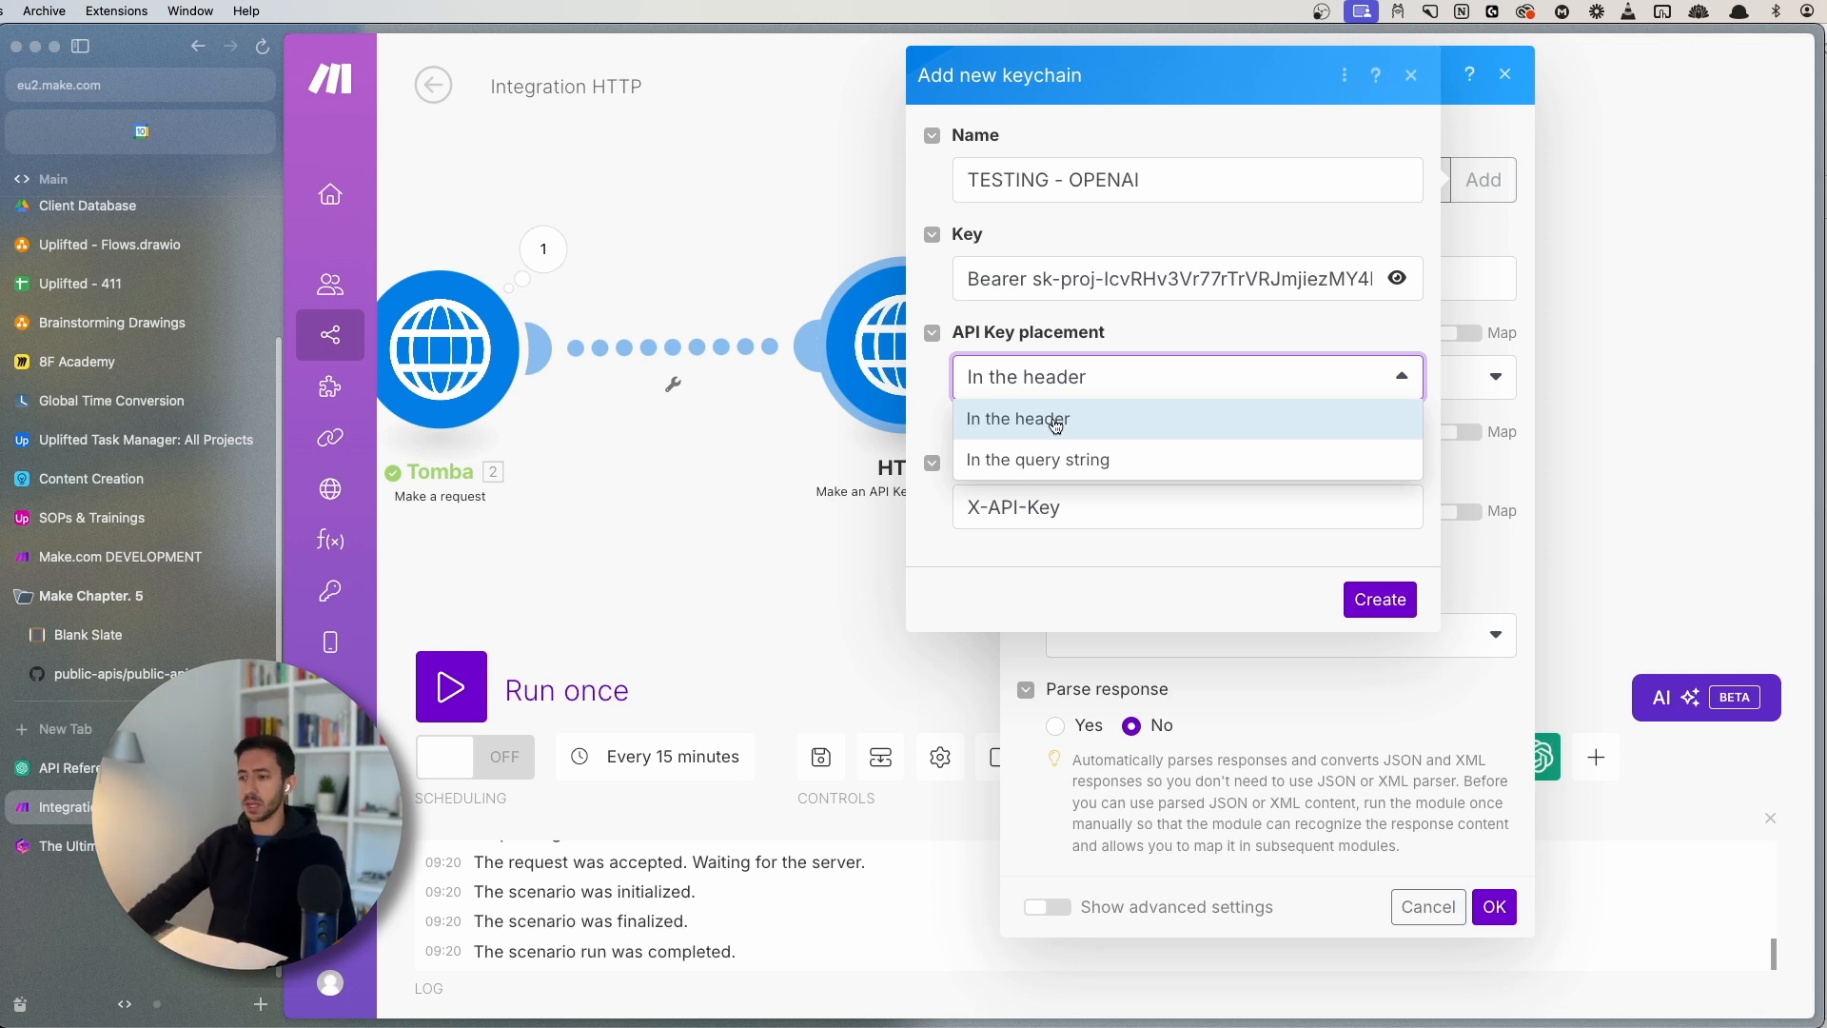
pyautogui.click(1047, 421)
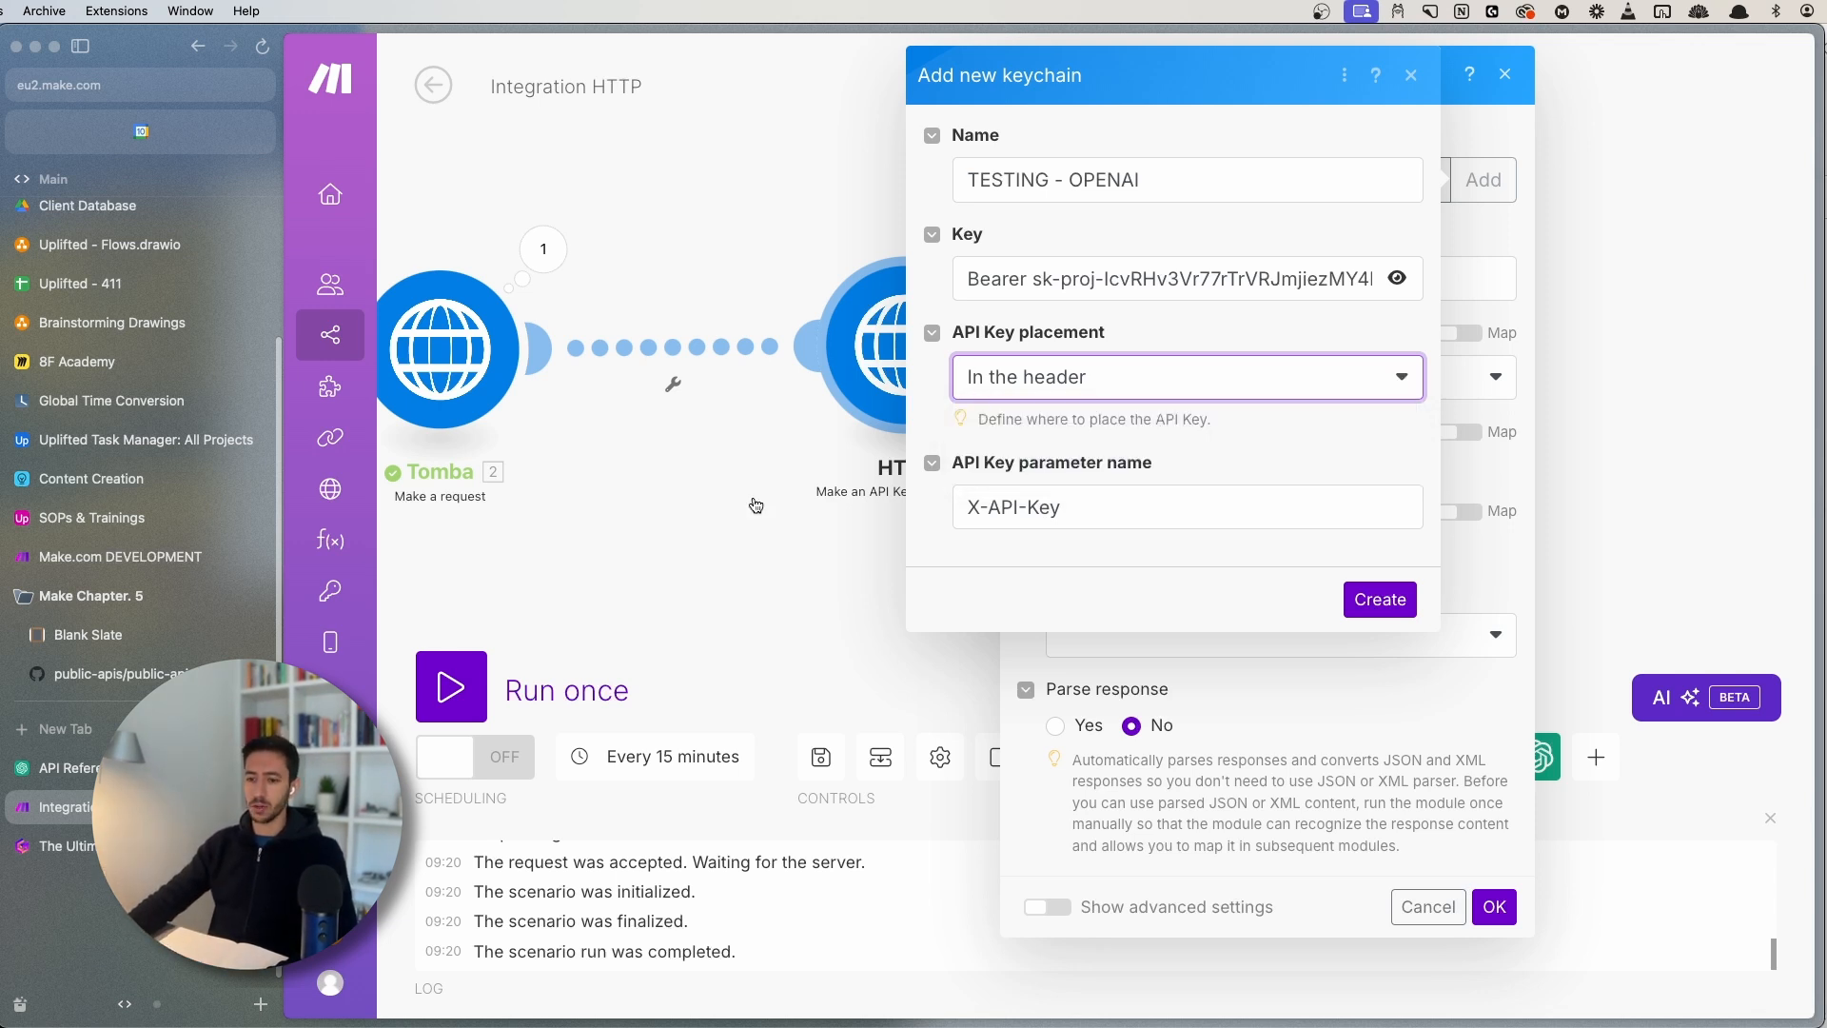
pyautogui.hotkey('ctrl', 'Tab')
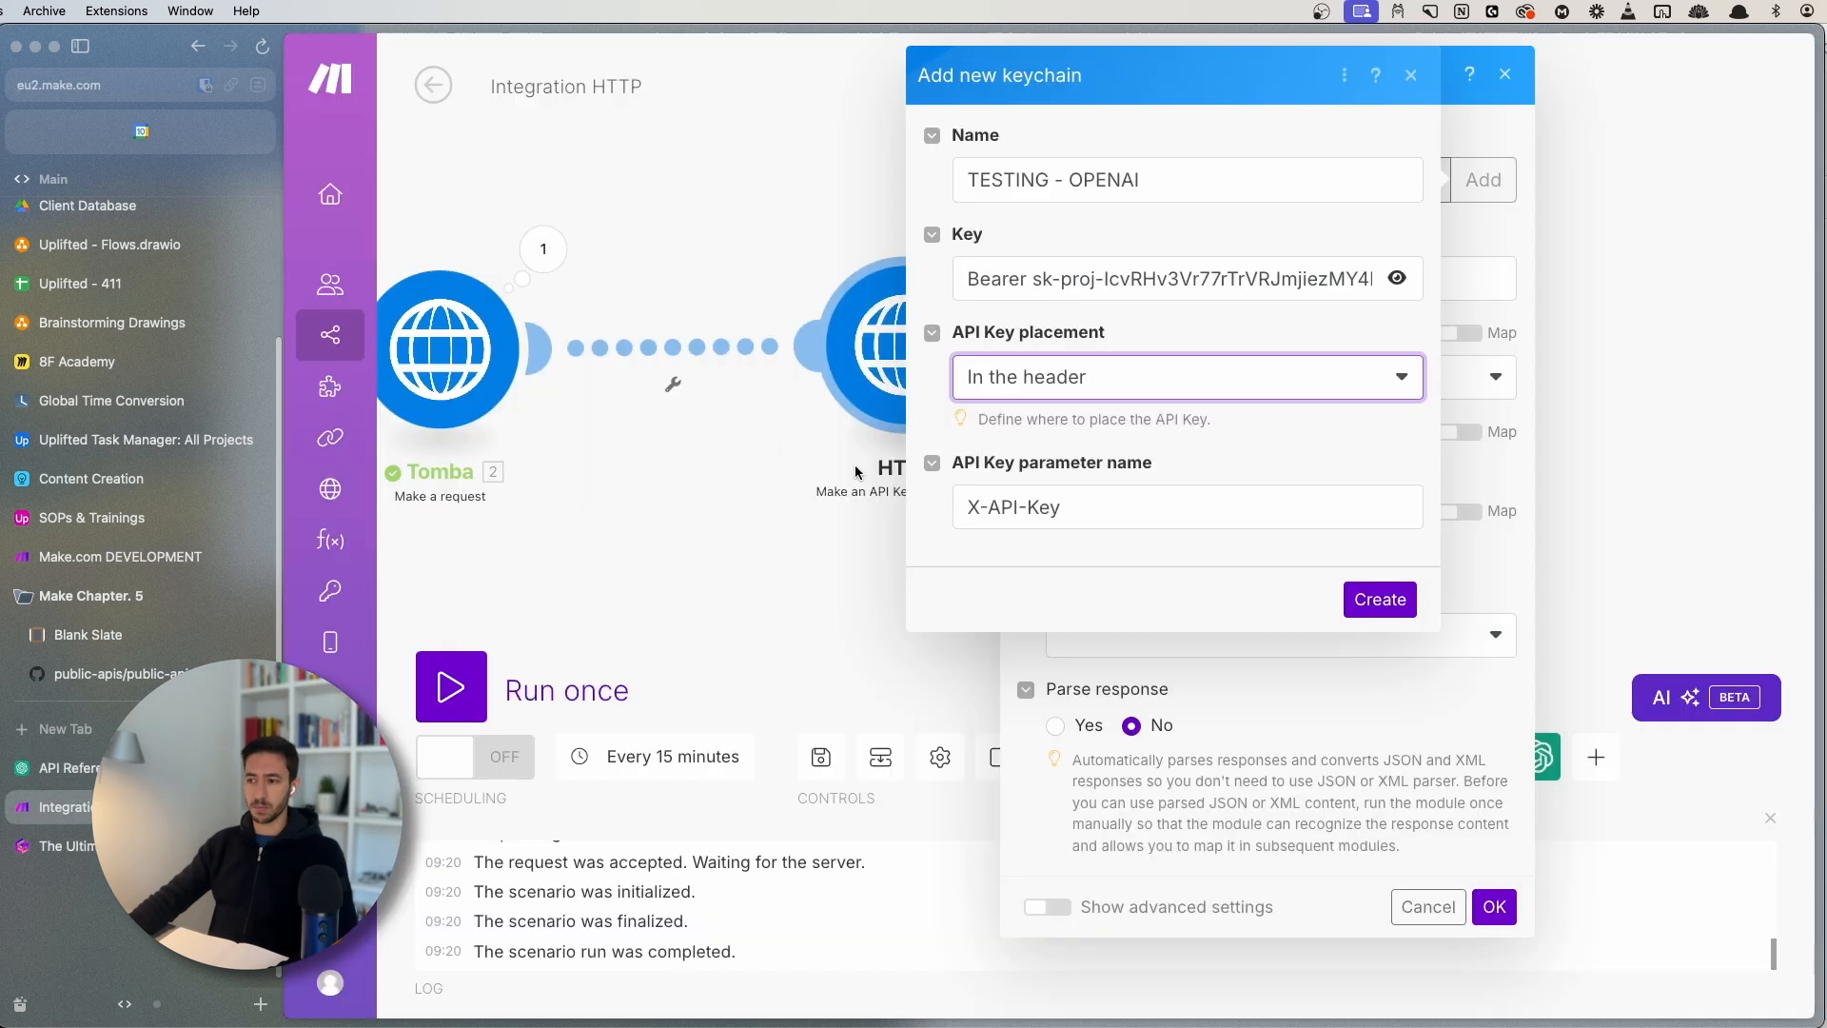
pyautogui.hotkey('ctrl', 'Tab')
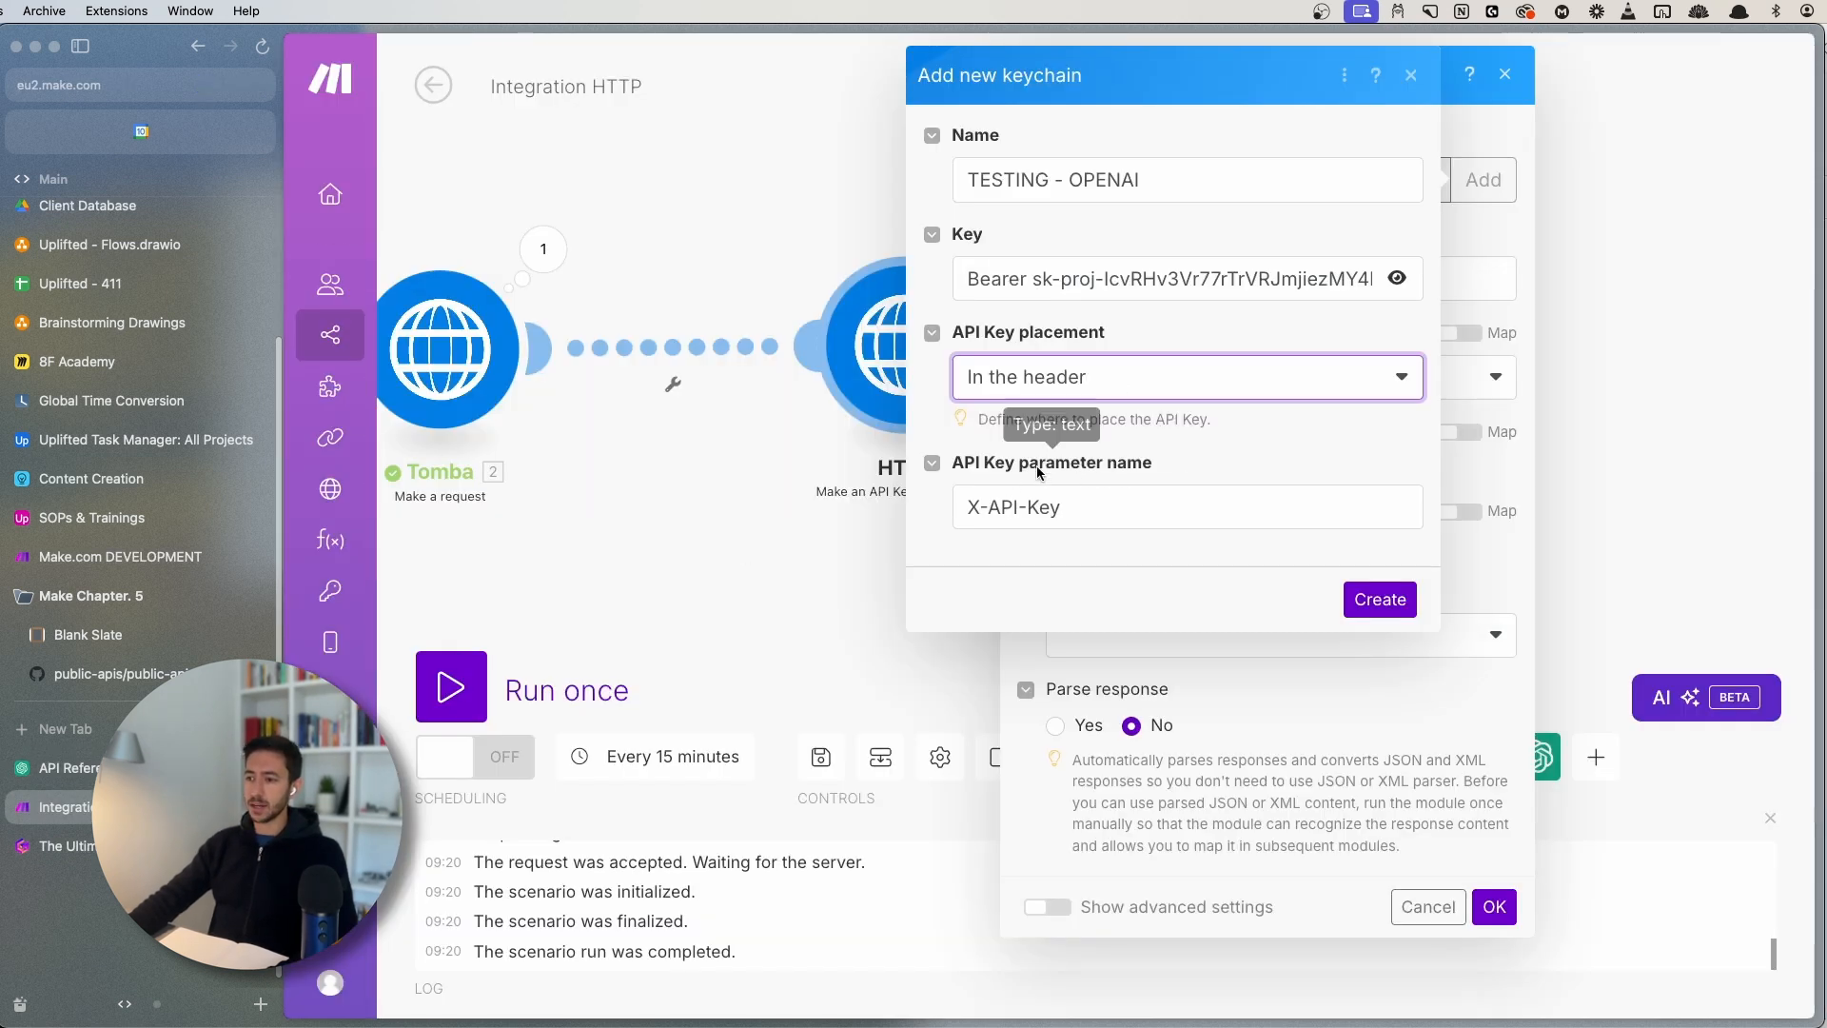
pyautogui.hotkey('ctrl', 'Tab')
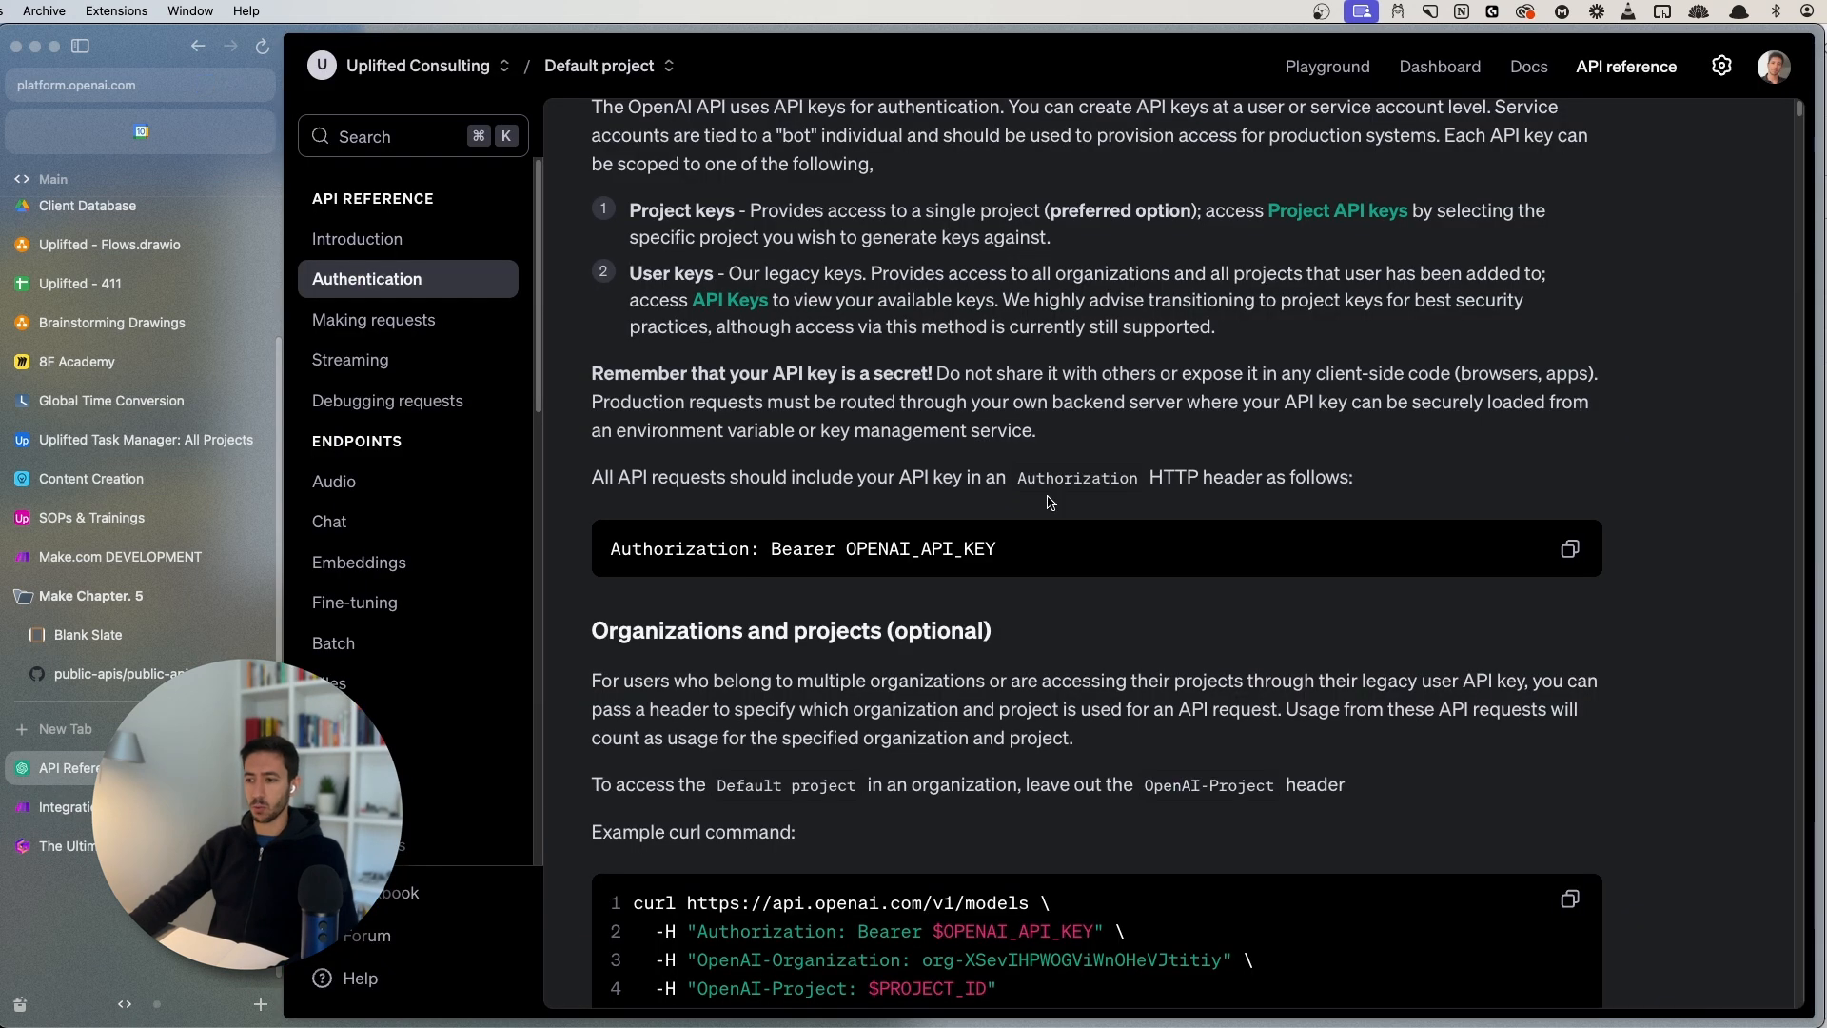
pyautogui.doubleClick(1086, 476)
pyautogui.press('cmd+c')
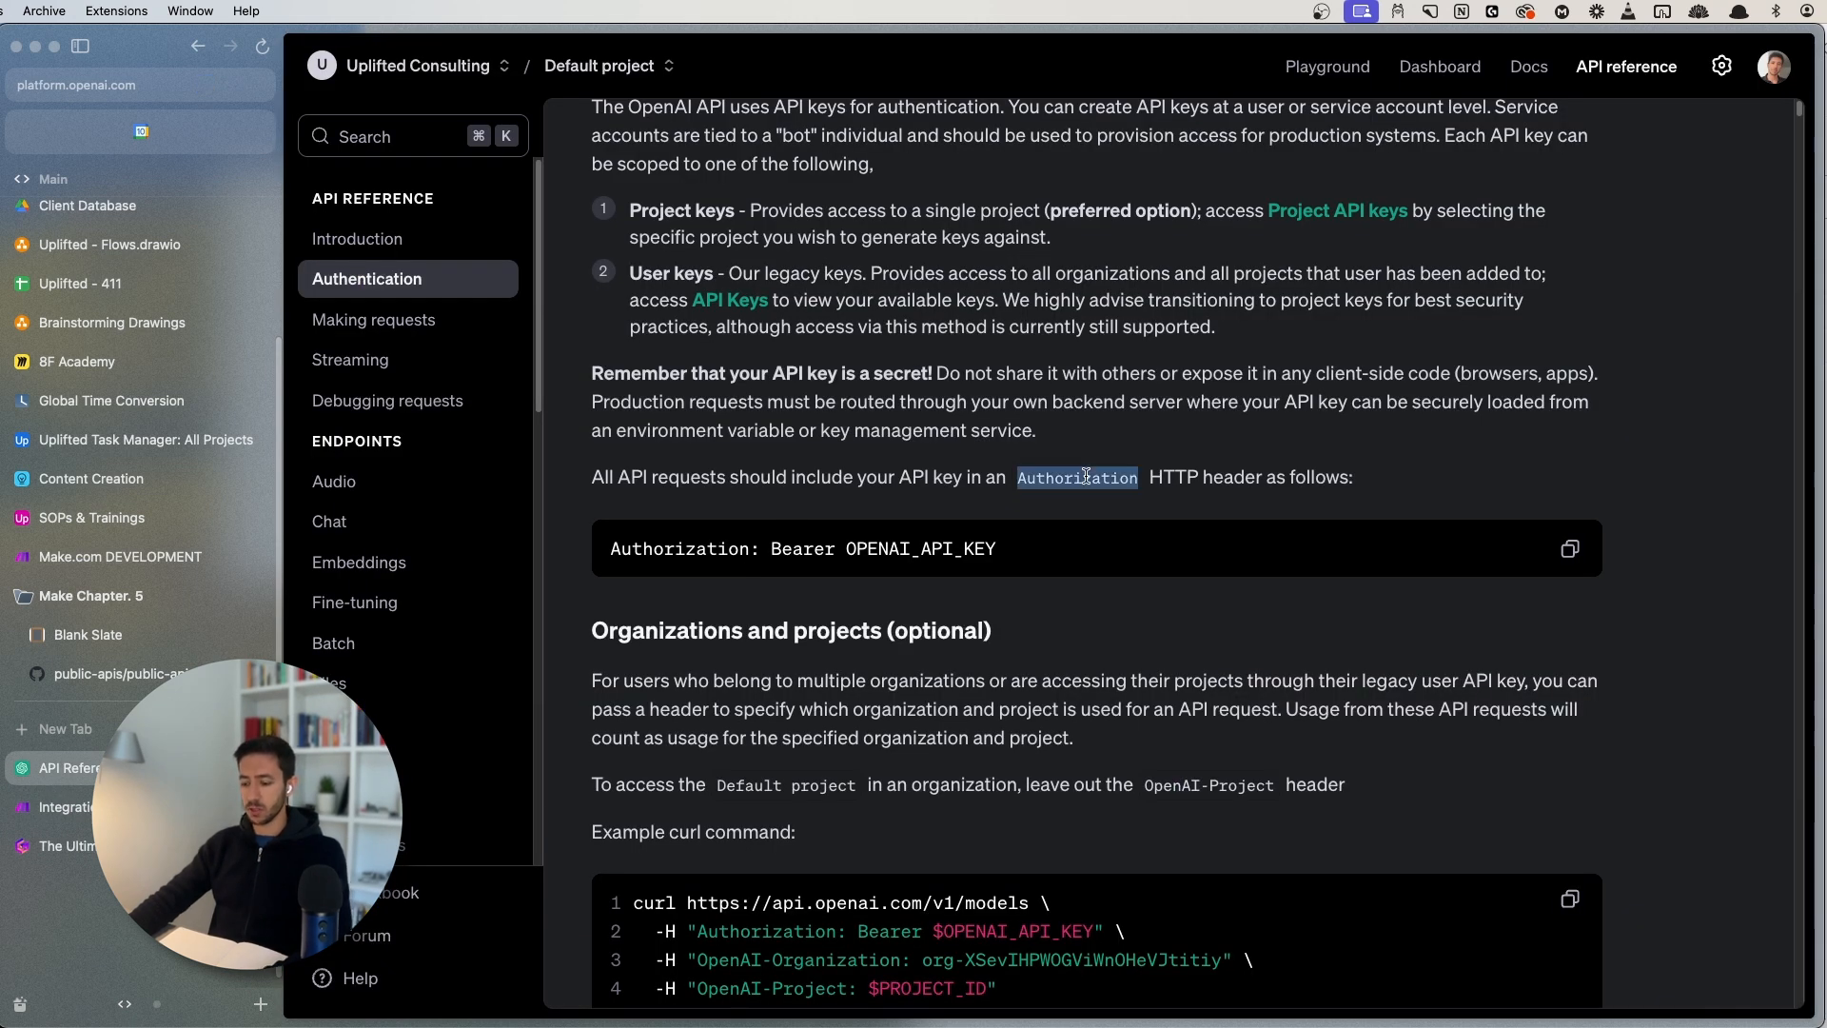
pyautogui.hotkey('ctrl', 'Tab')
pyautogui.tripleClick(1133, 502)
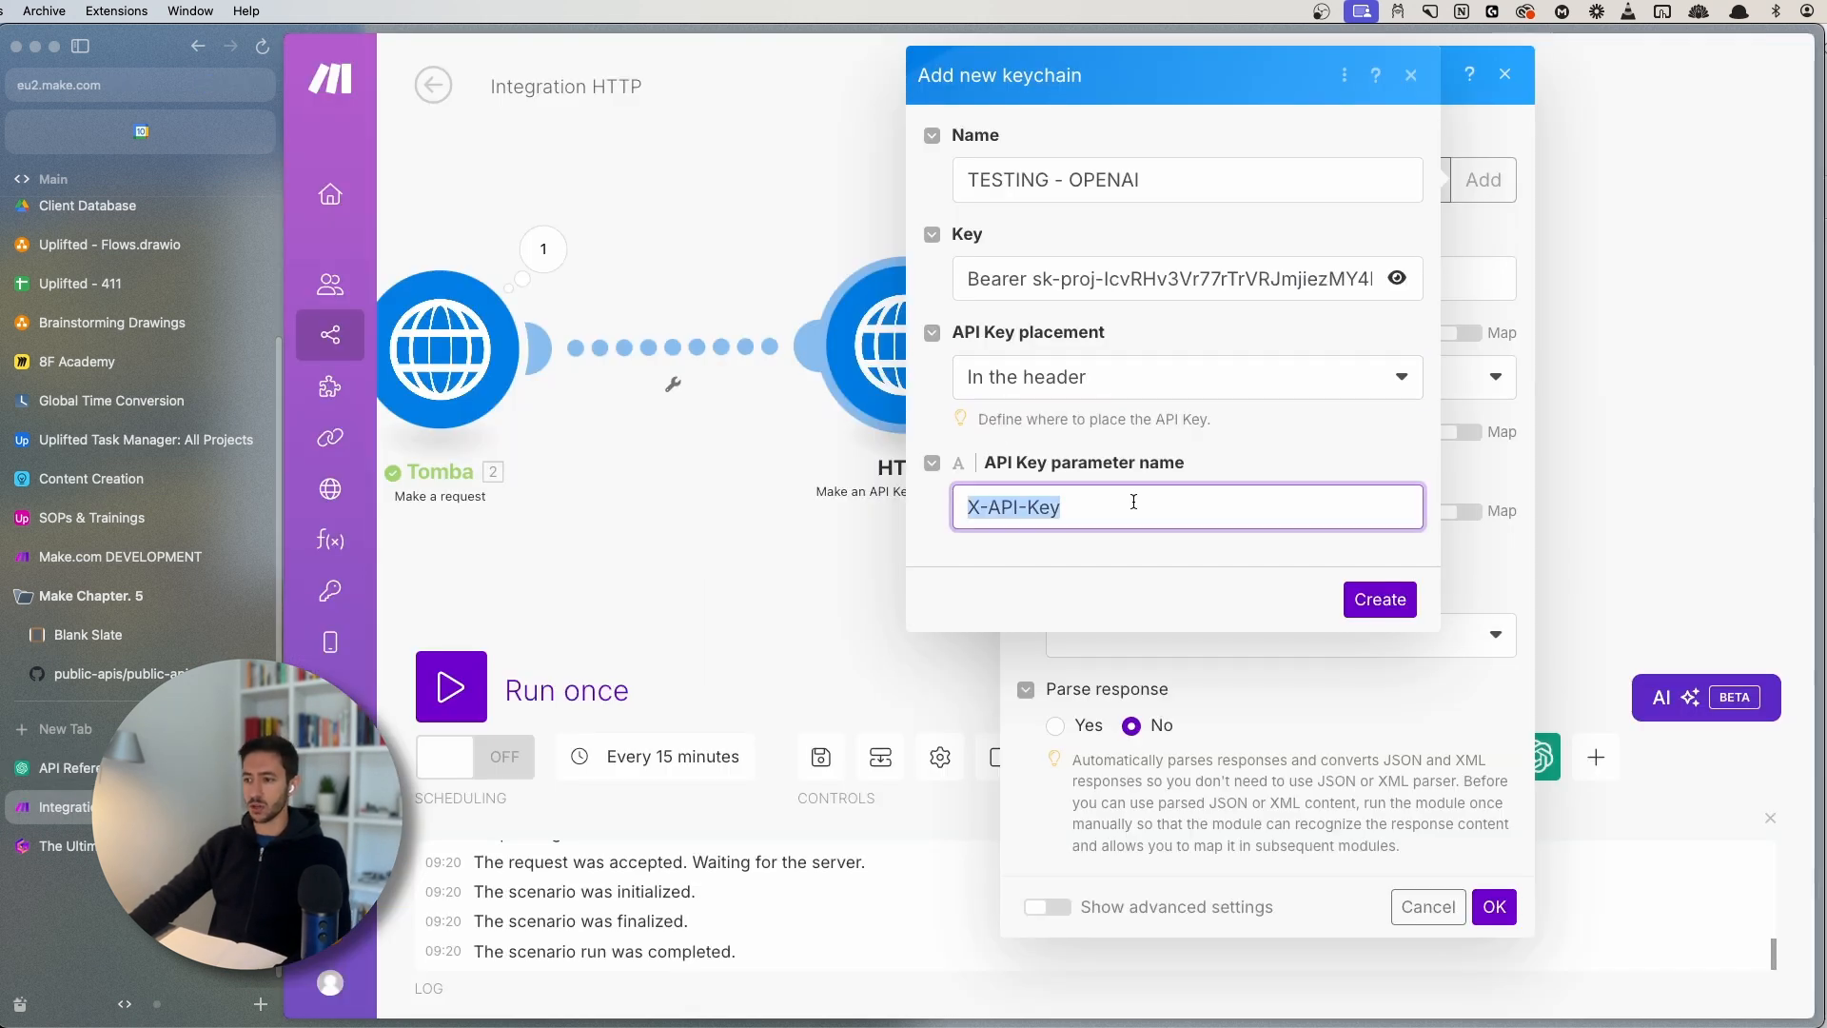
pyautogui.press('cmd+v')
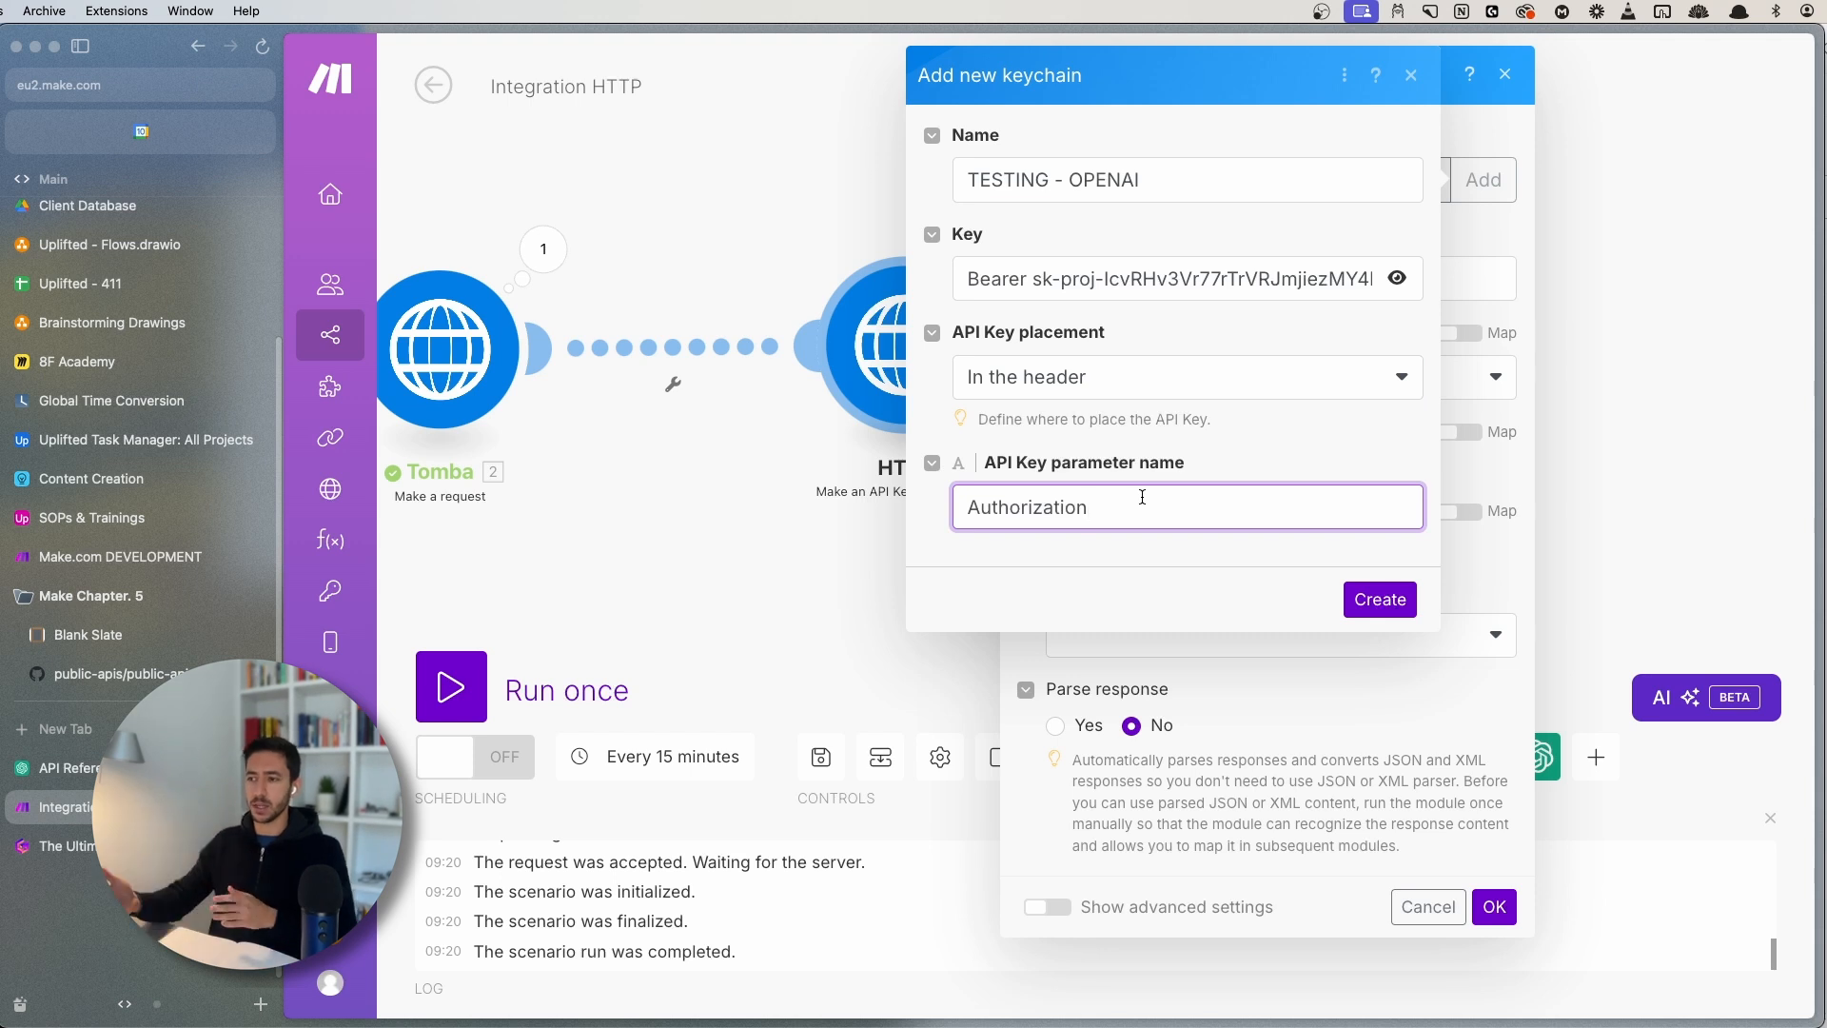
# - Create the TESTING - OPENAI keychain and use it as the module's credentials
pyautogui.click(1380, 600)
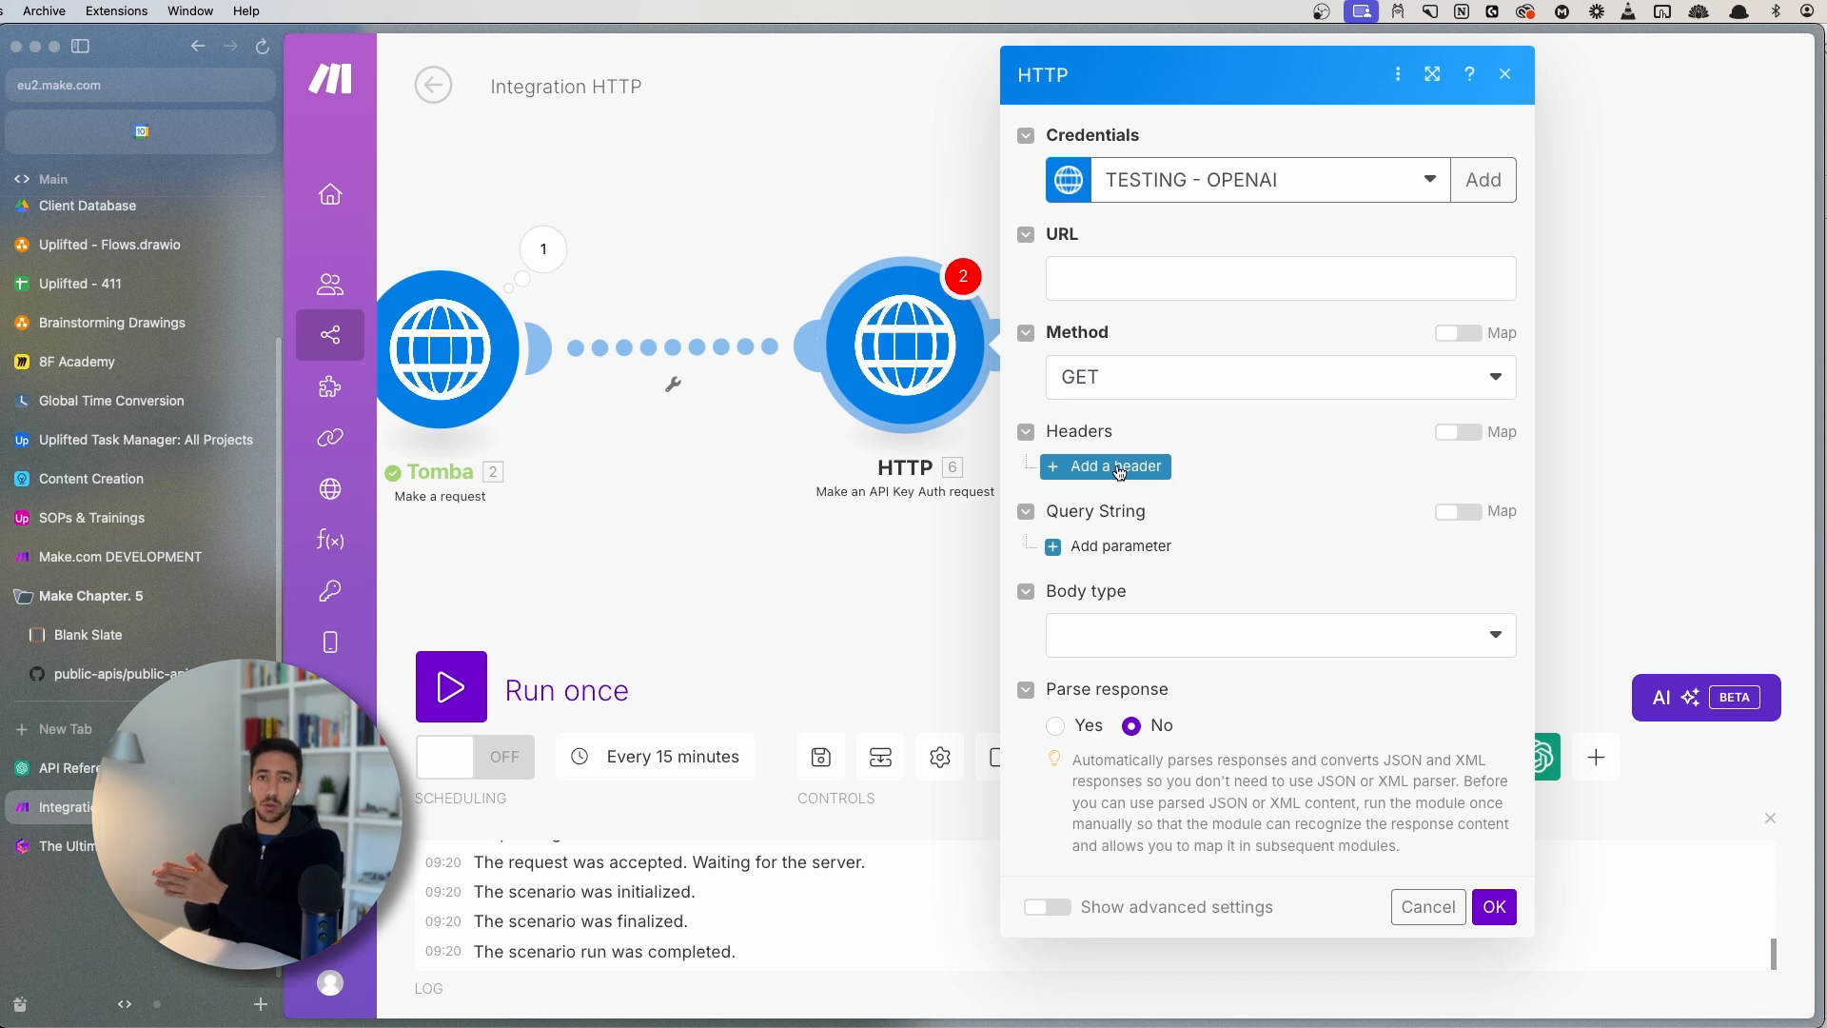
pyautogui.click(1100, 289)
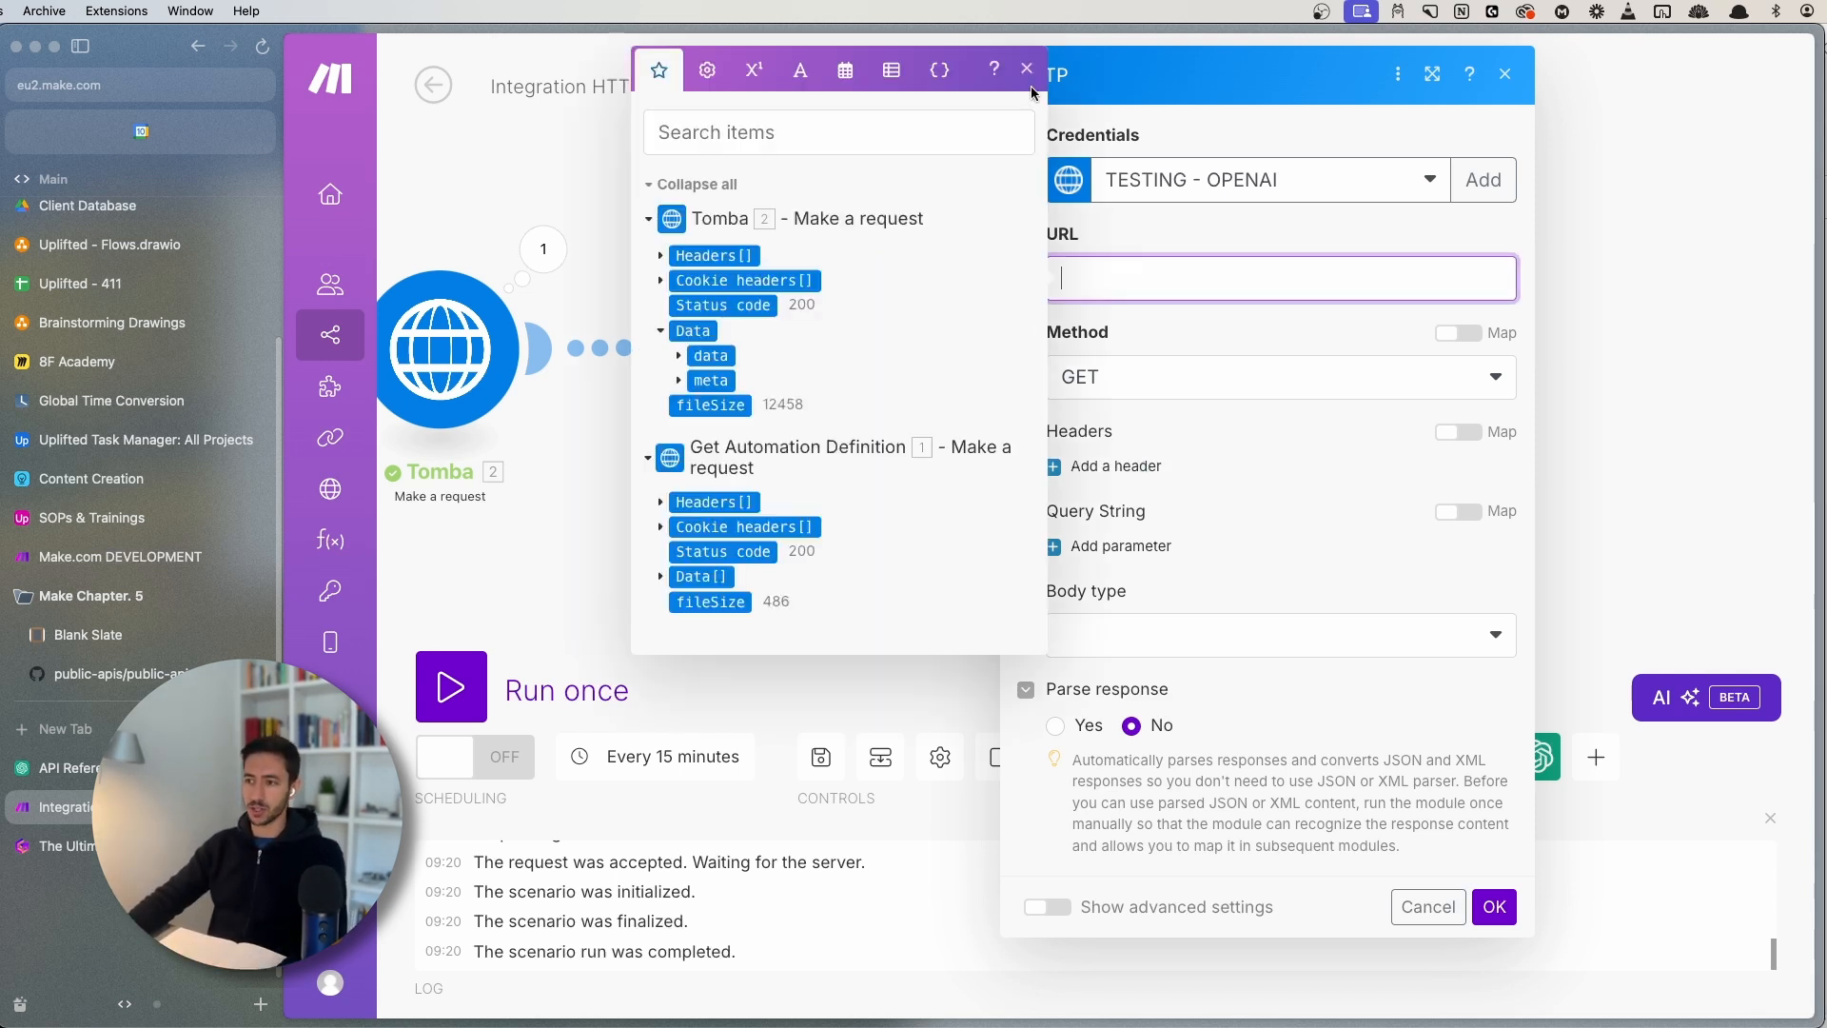
pyautogui.click(1027, 69)
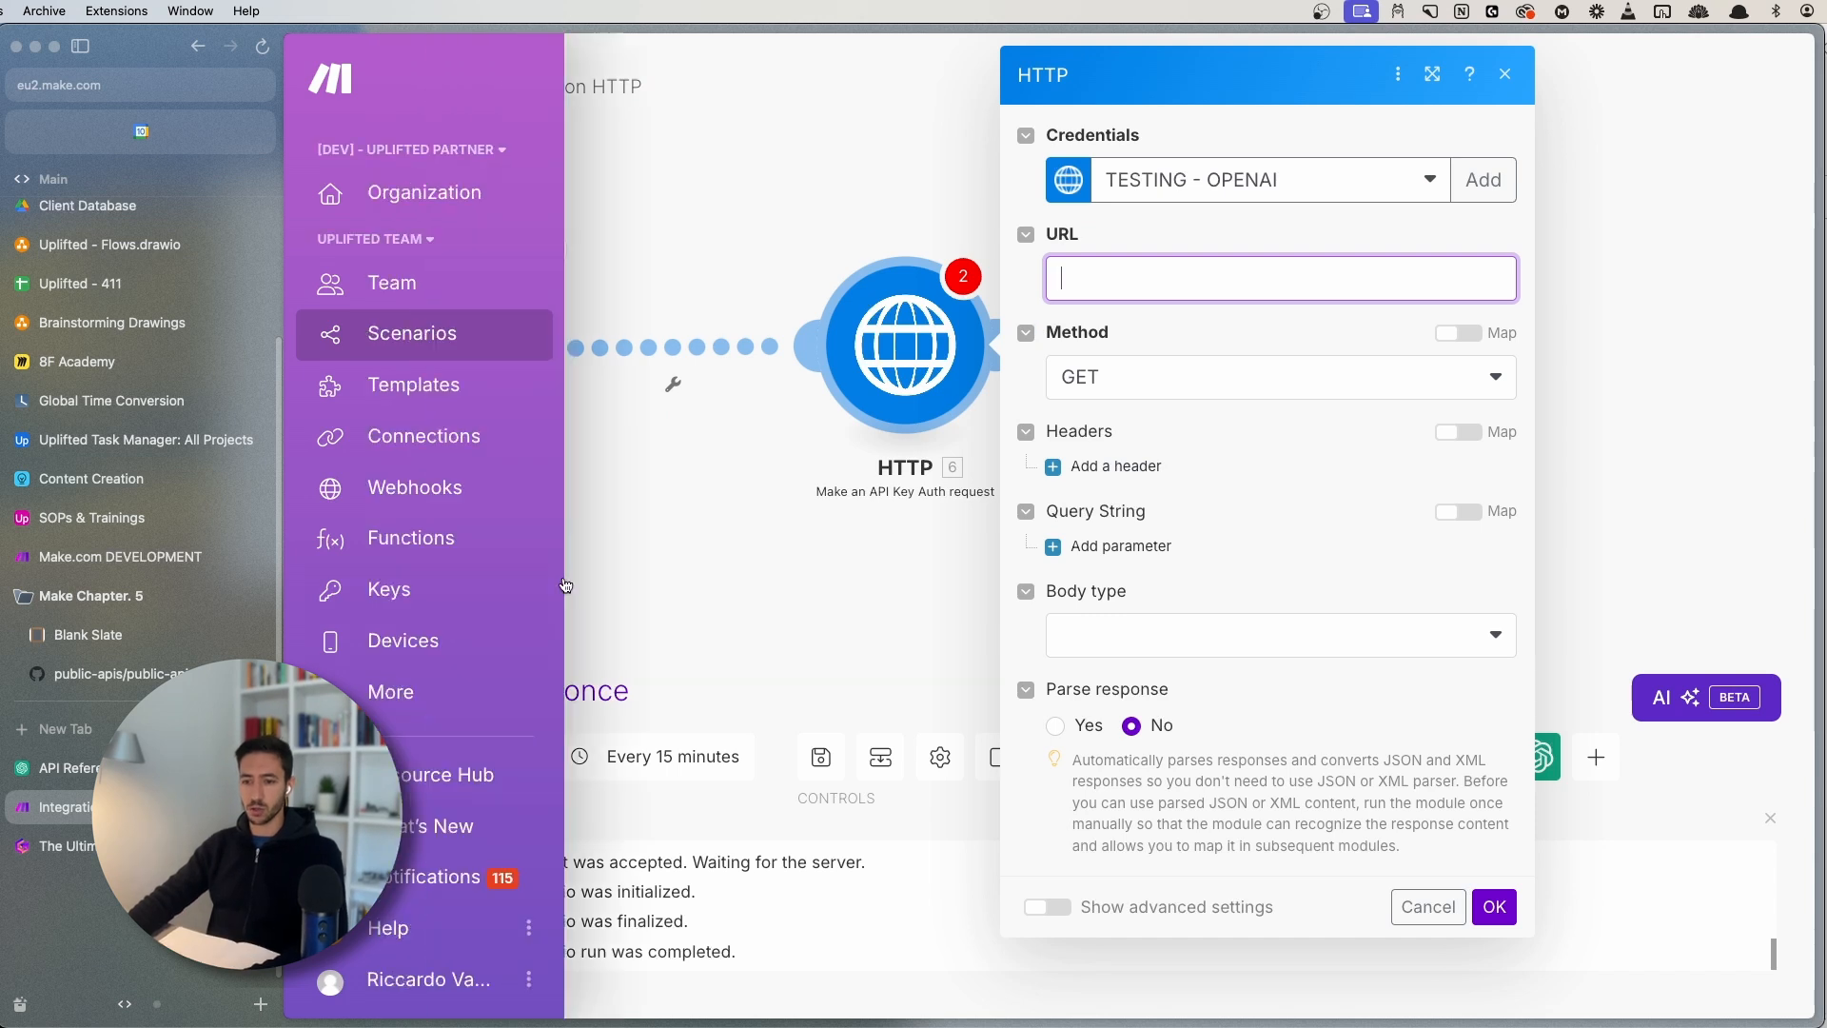
pyautogui.moveTo(802, 516); pyautogui.dragTo(767, 524)
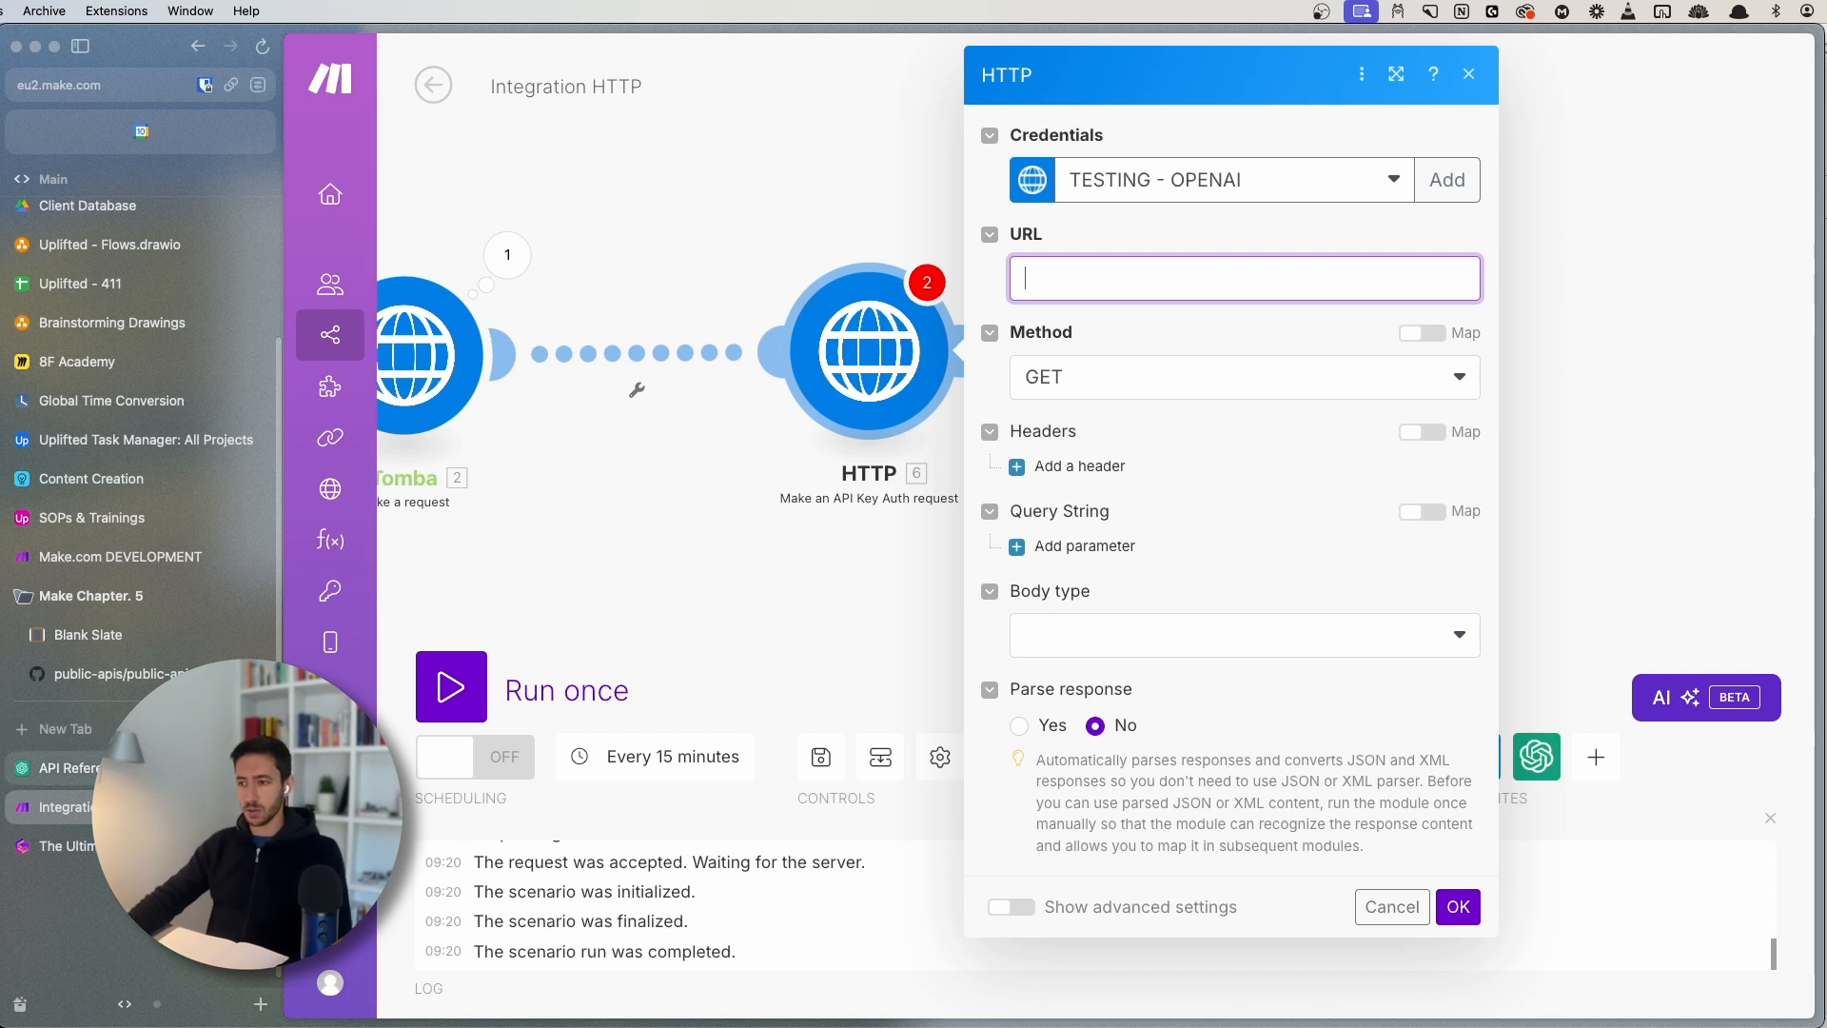
pyautogui.click(66, 768)
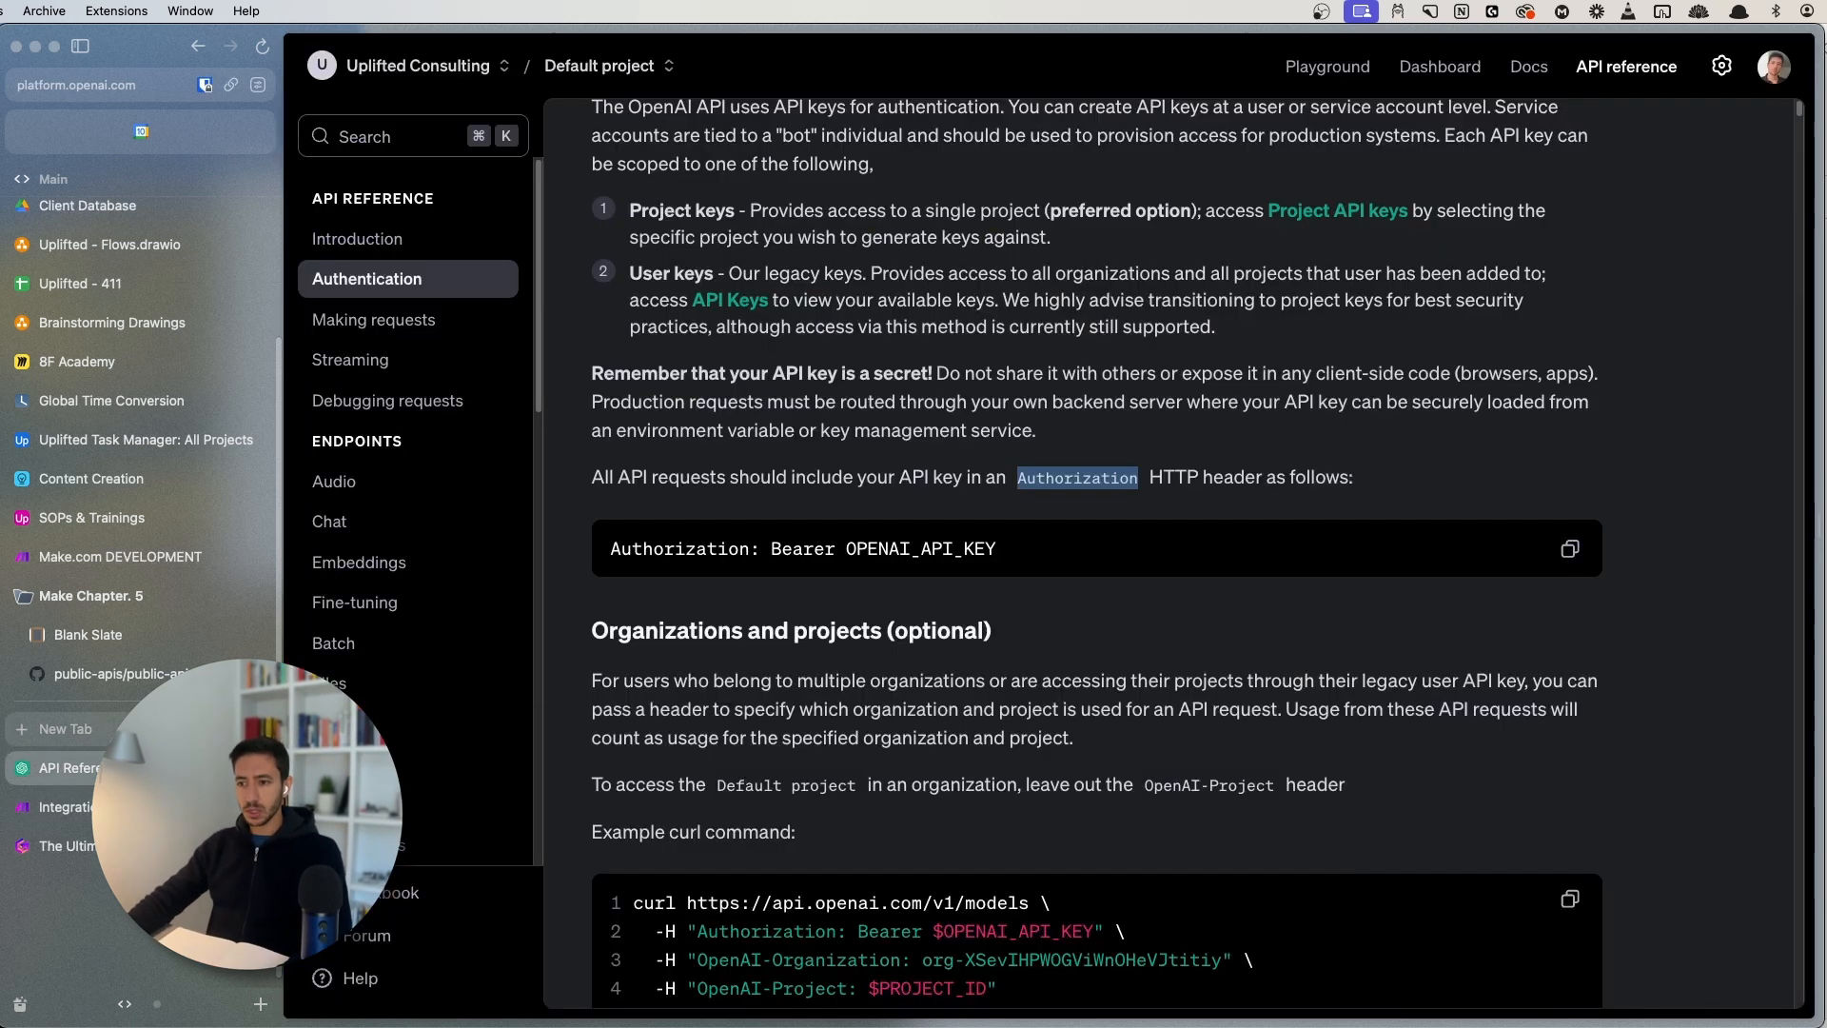
pyautogui.click(381, 518)
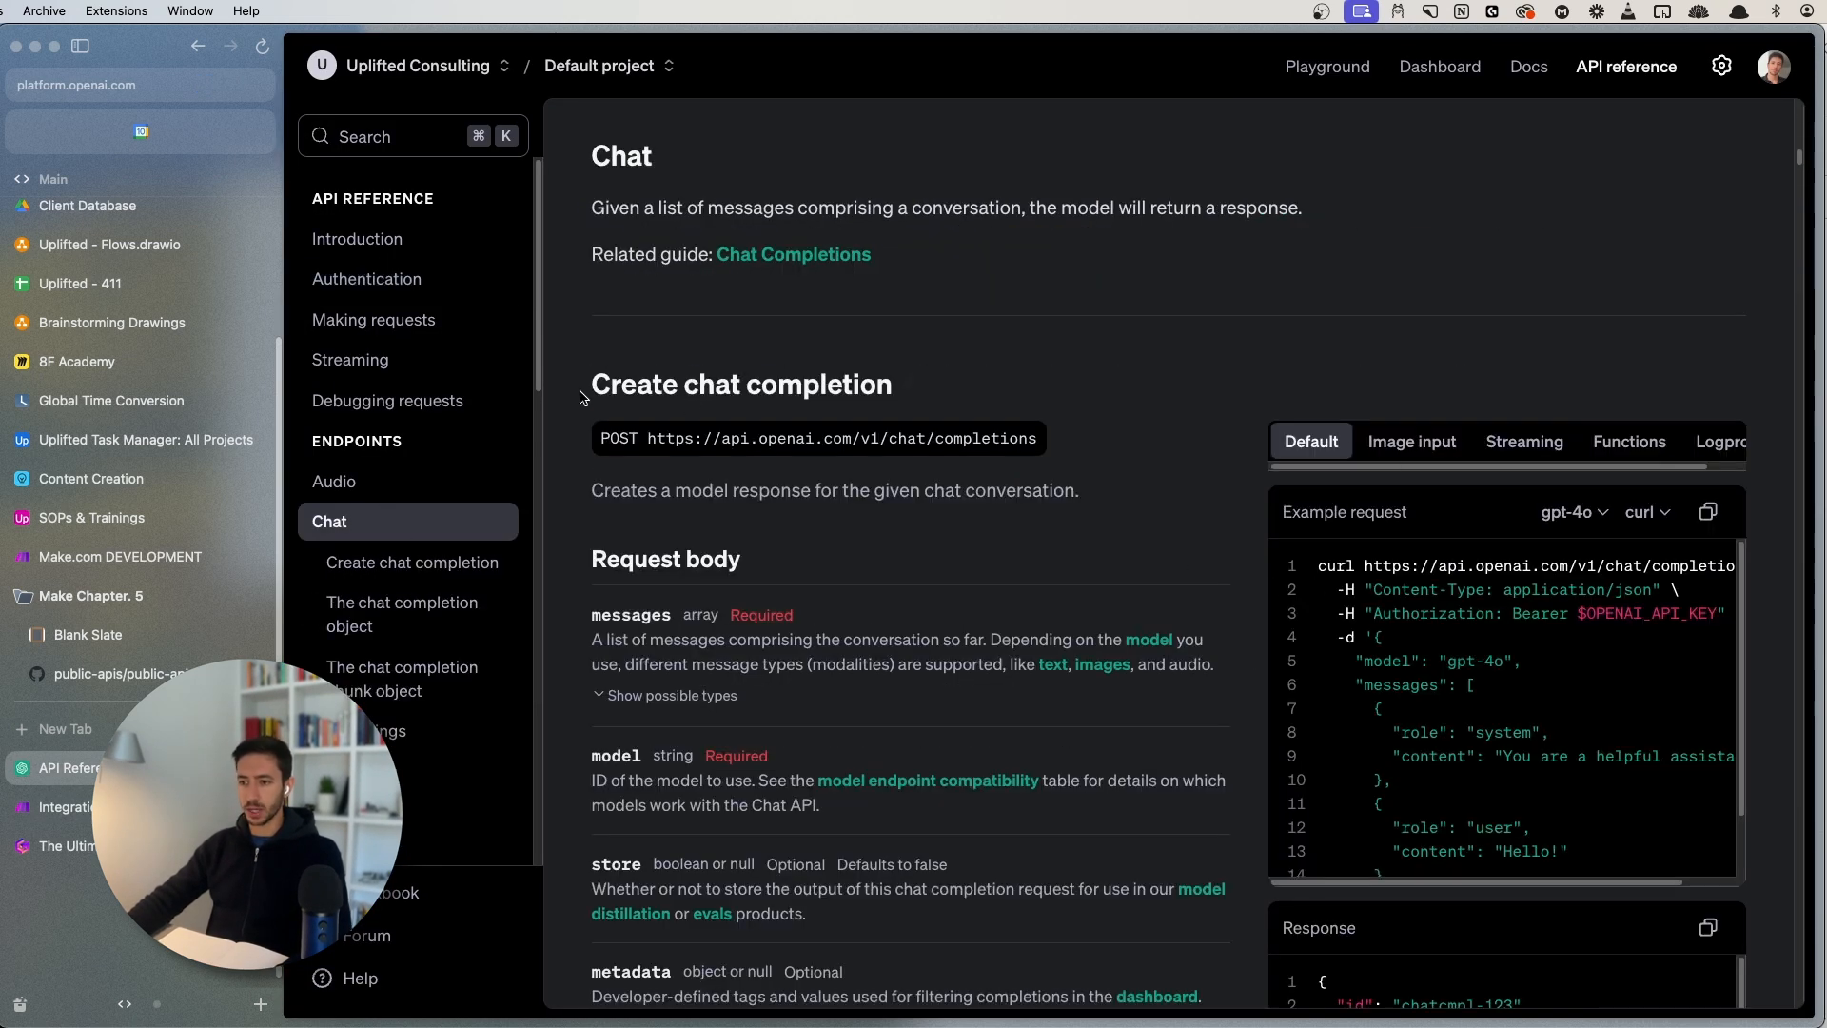
pyautogui.scroll(-1, 1189, 666)
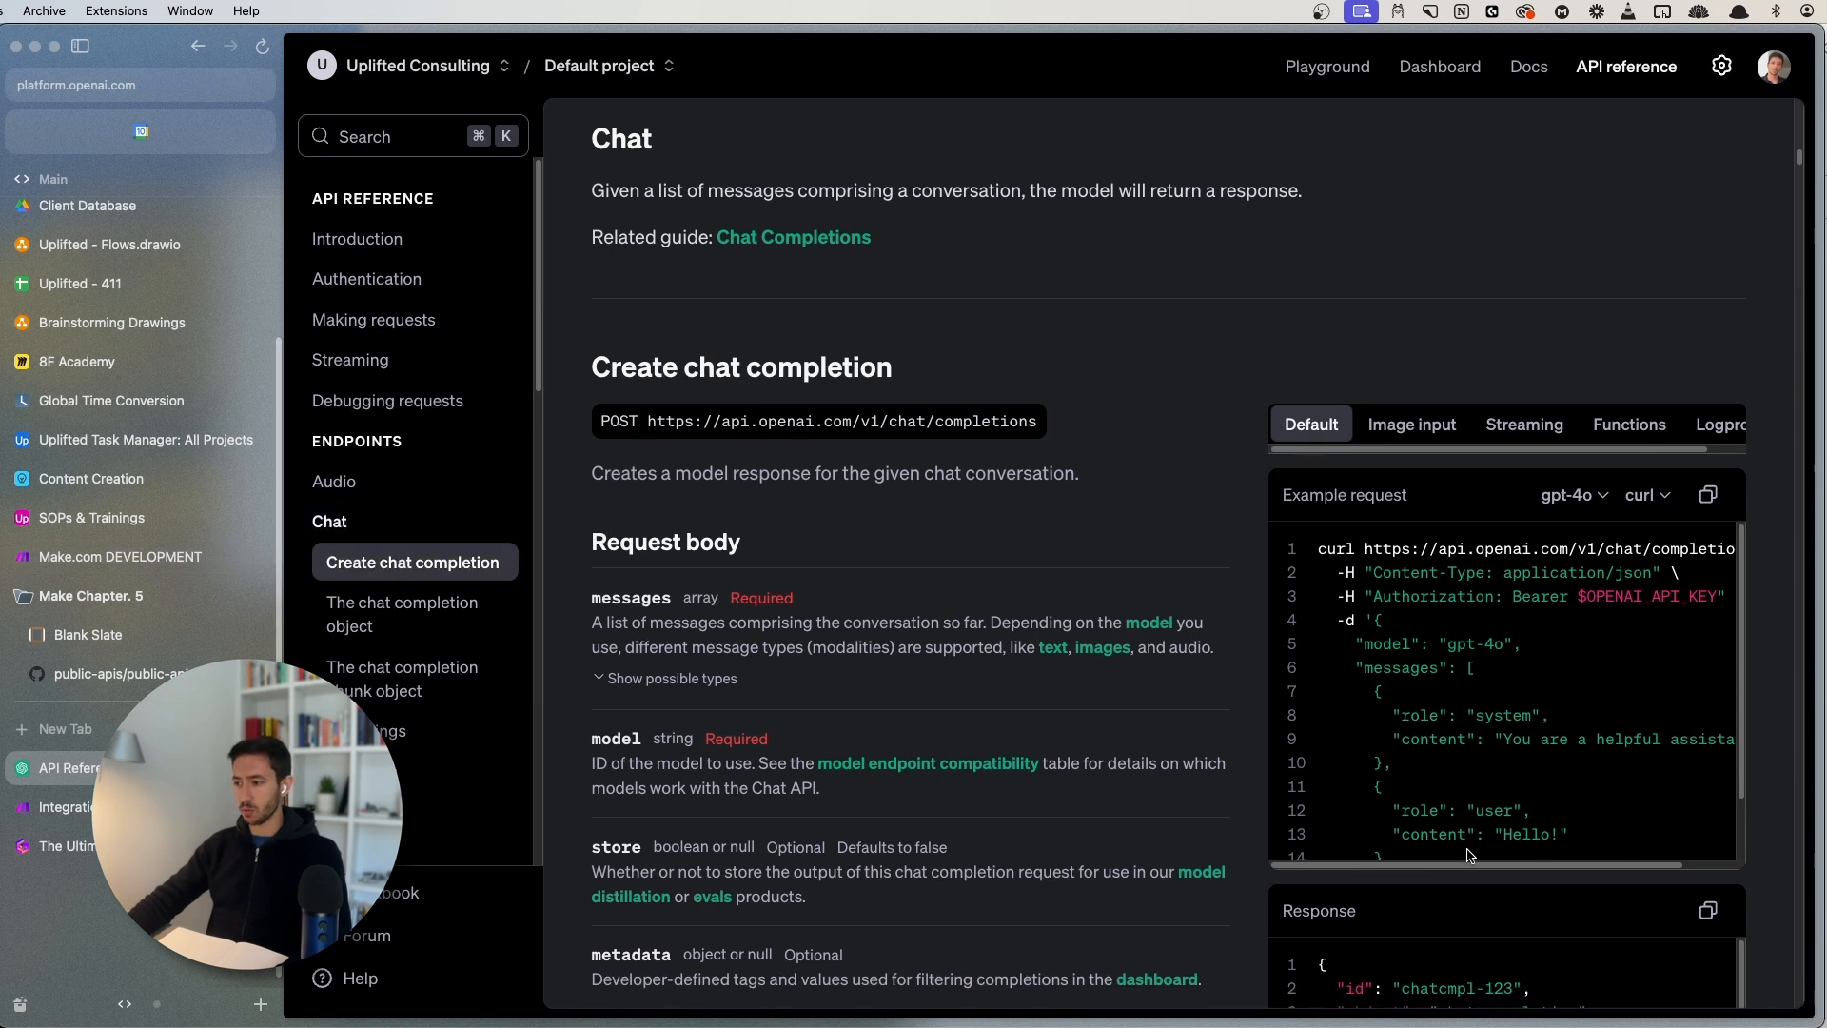
pyautogui.hscroll(2, 1466, 854)
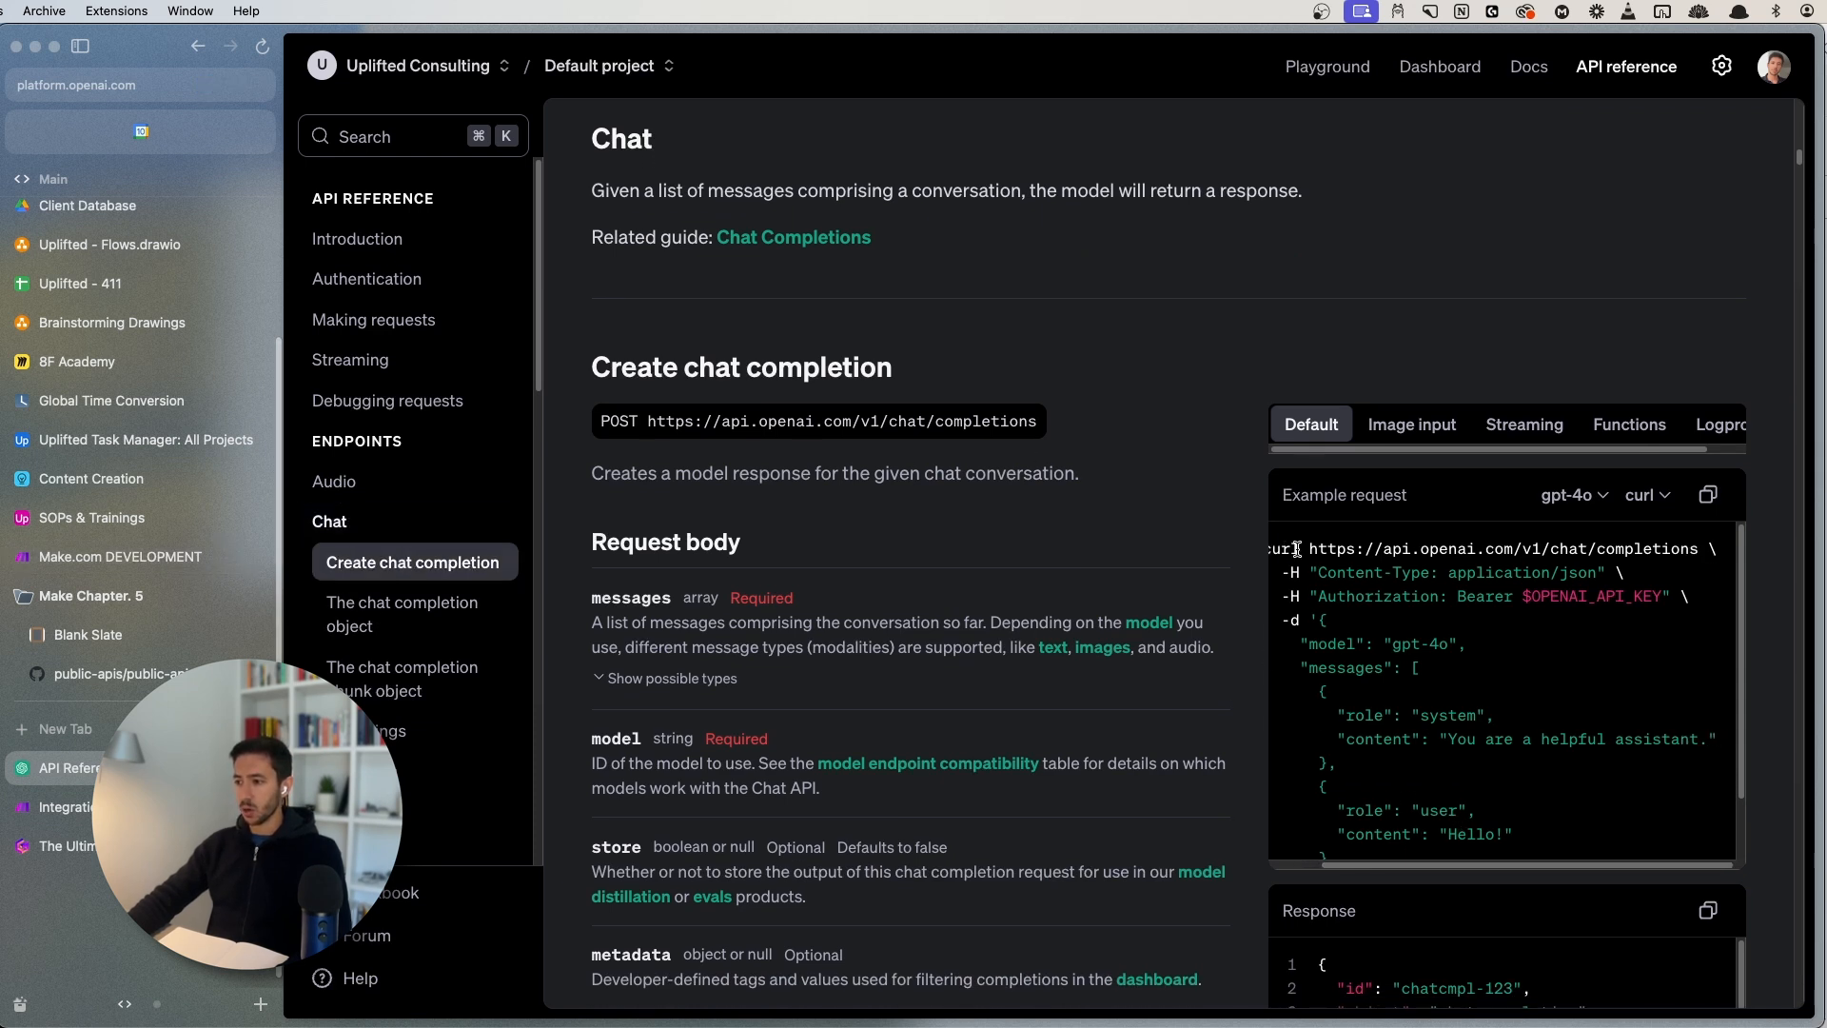
pyautogui.moveTo(1307, 544); pyautogui.dragTo(1696, 552)
pyautogui.press('super+c')
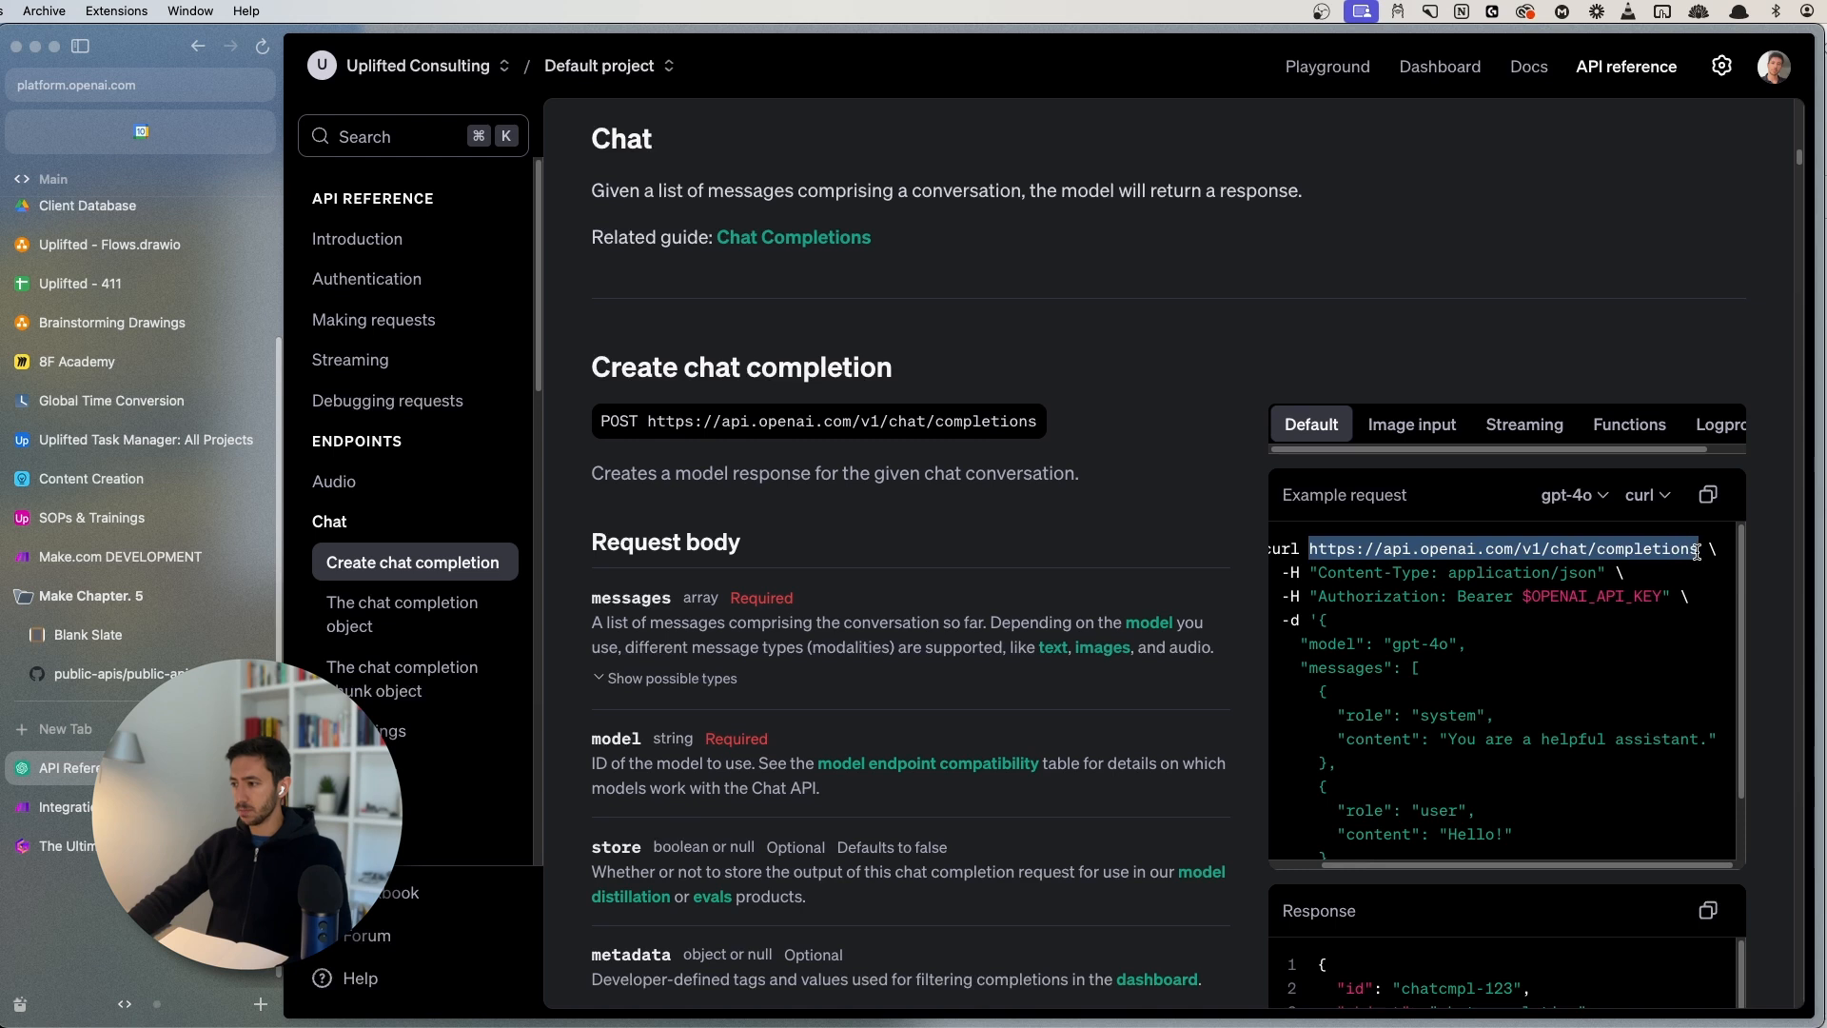
pyautogui.click(66, 807)
pyautogui.click(1104, 278)
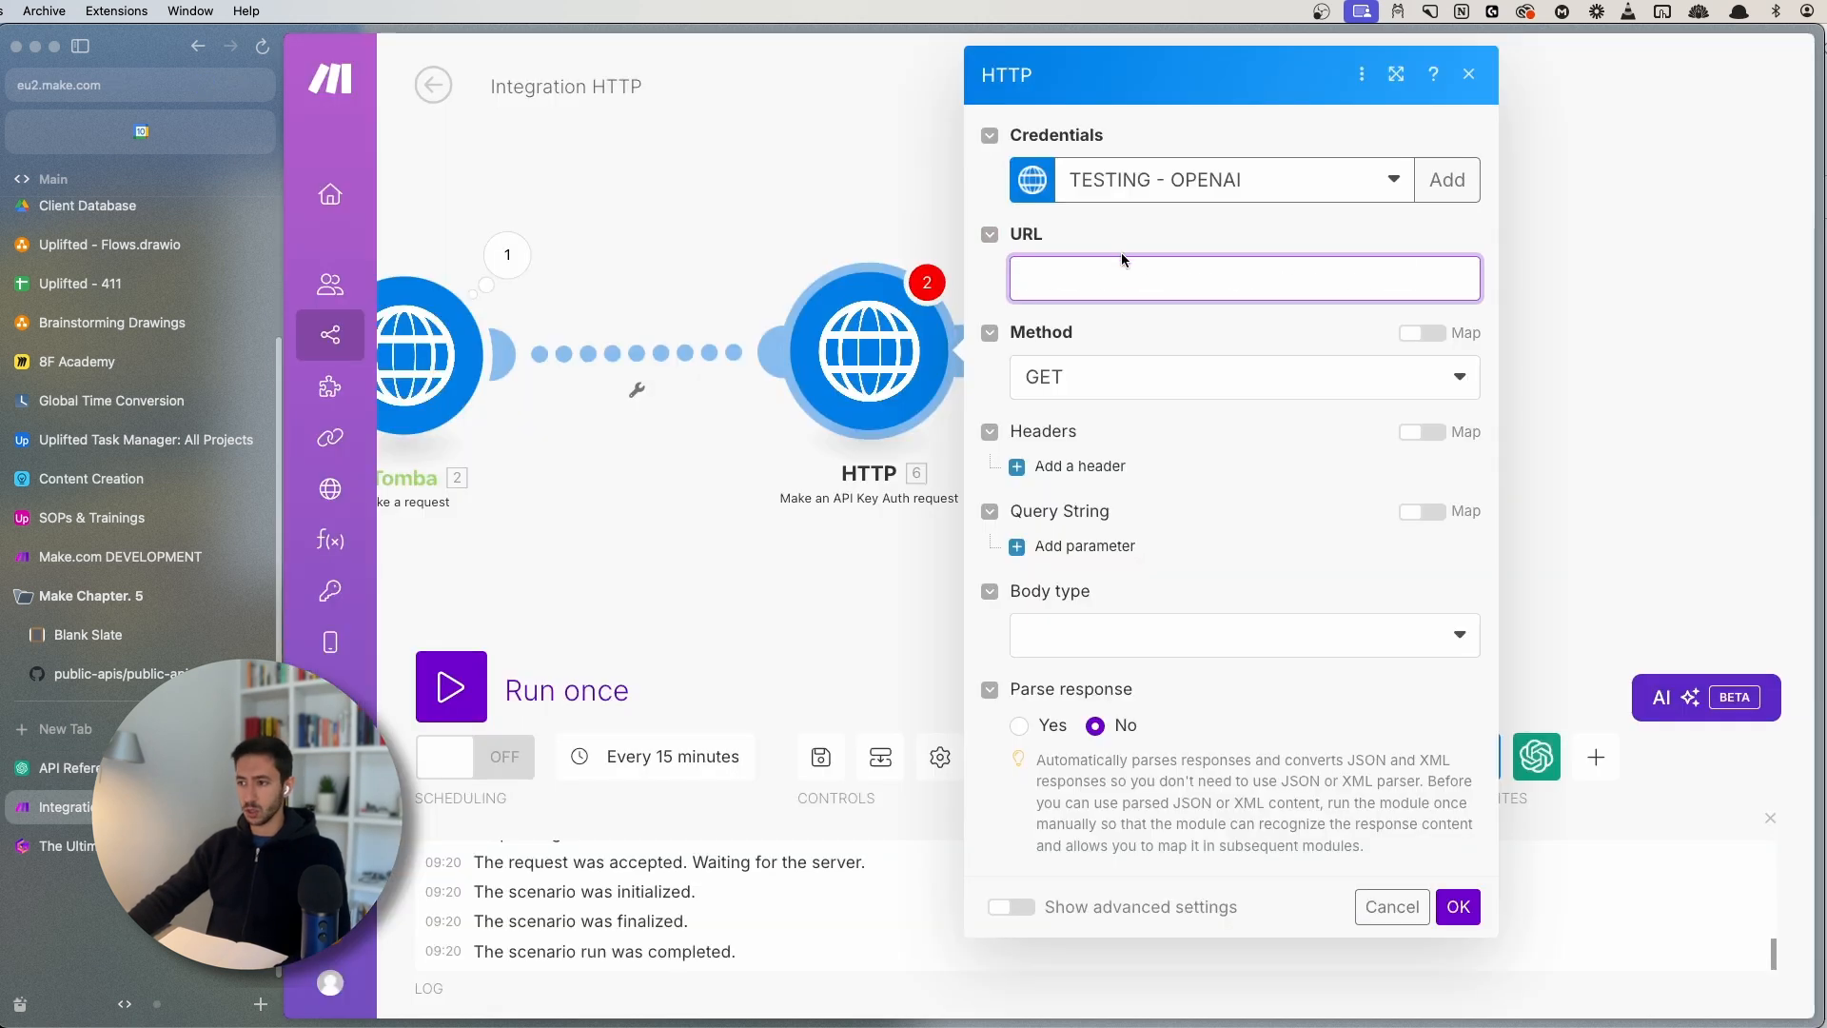
pyautogui.press('super+v')
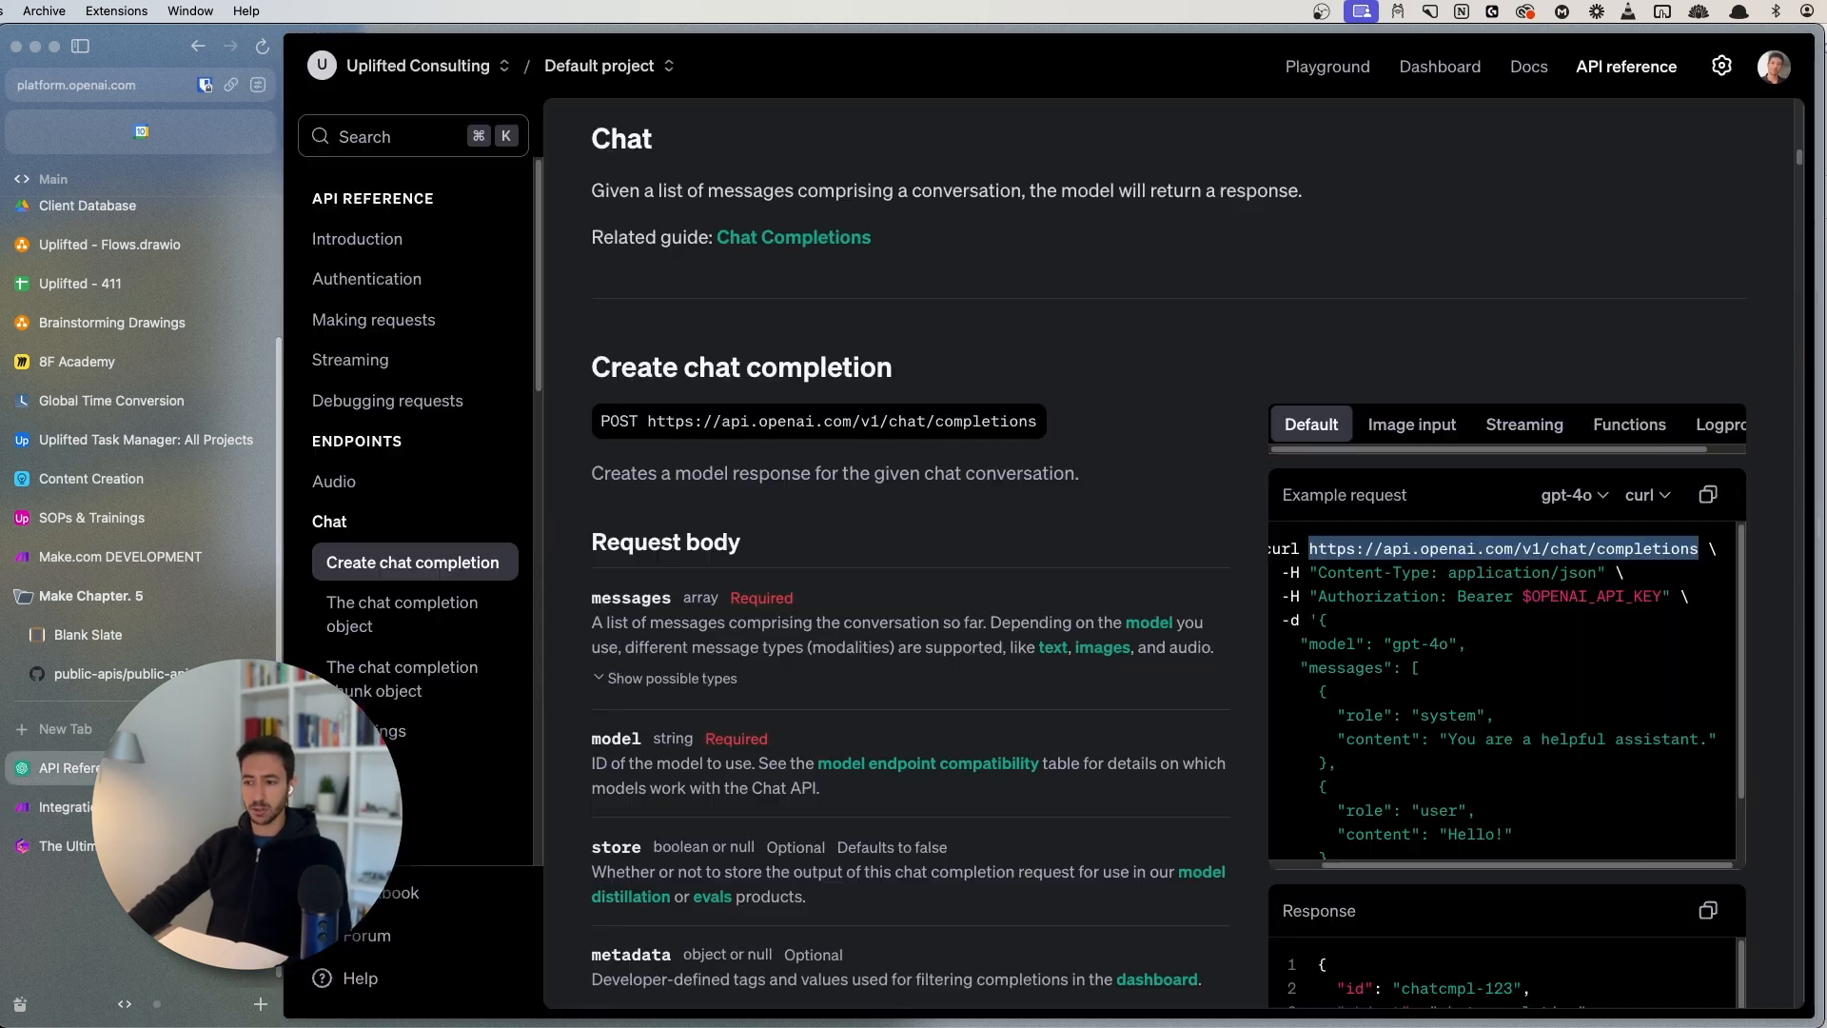
pyautogui.click(65, 768)
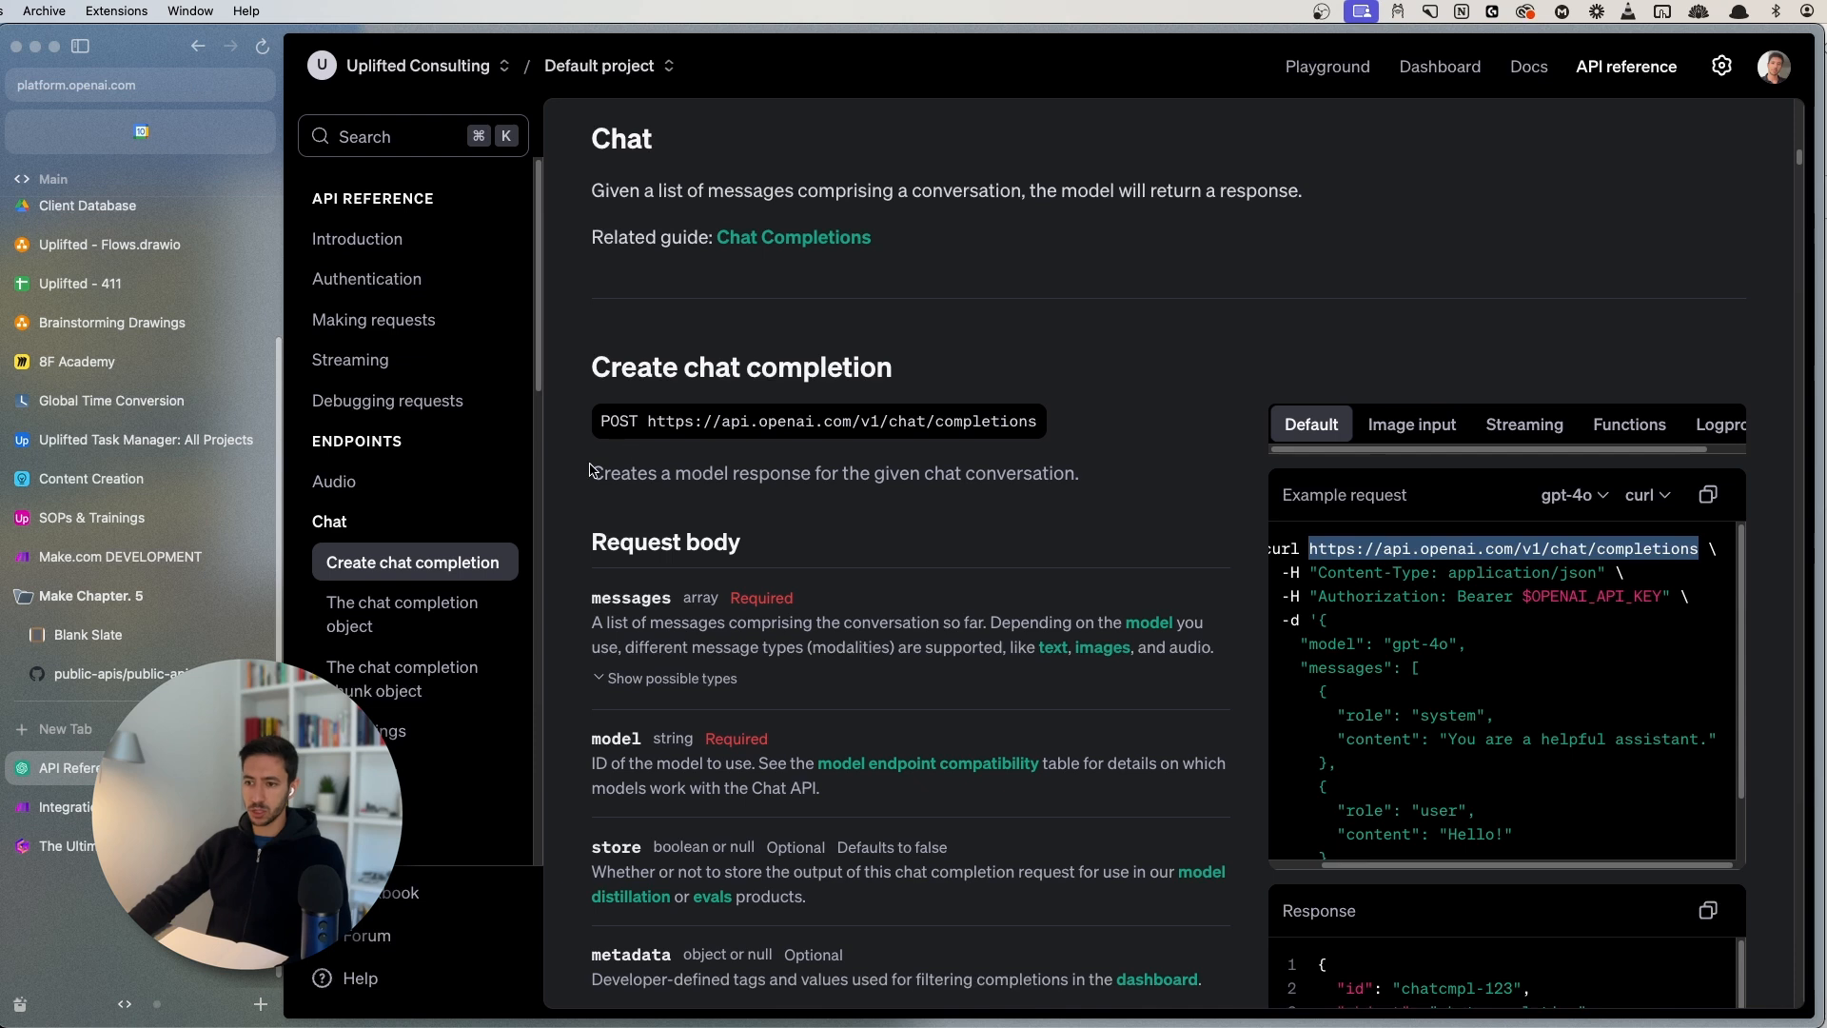
pyautogui.click(65, 807)
# - Set the request method to POST and add a Content-Type header name copied from the OpenAI docs
pyautogui.click(1045, 378)
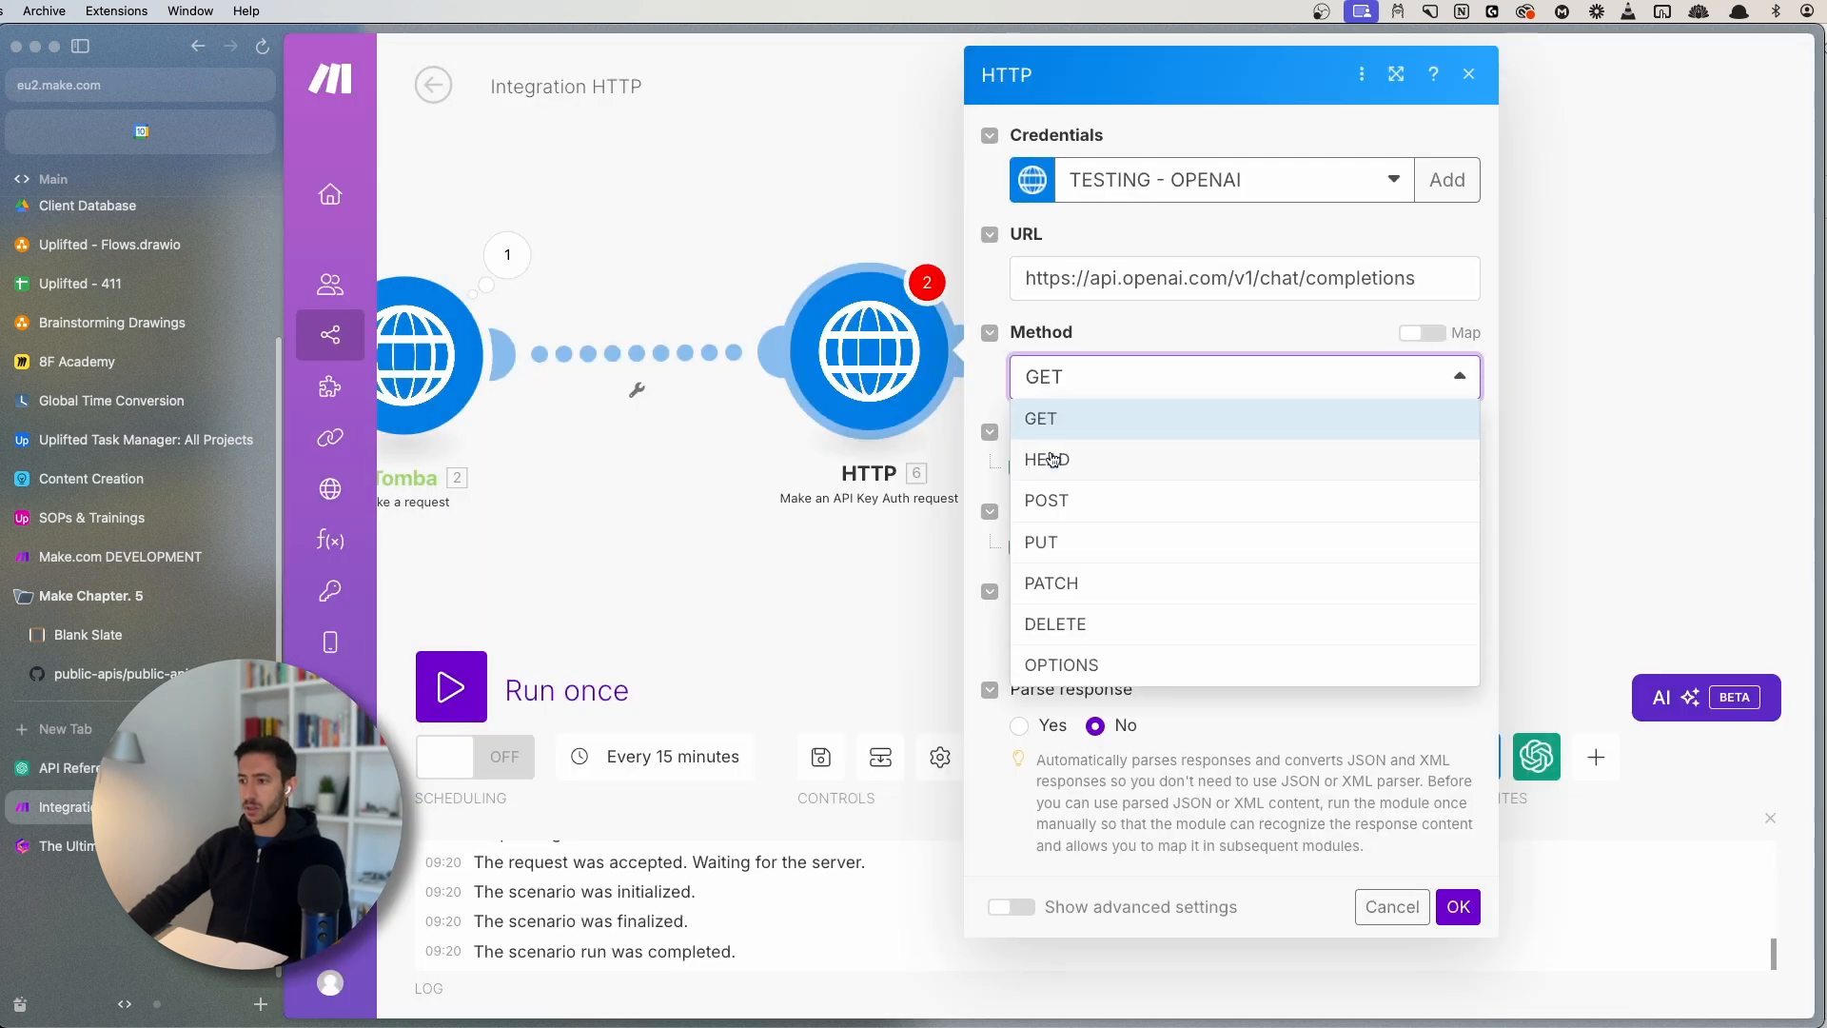
pyautogui.click(1056, 502)
pyautogui.click(1094, 469)
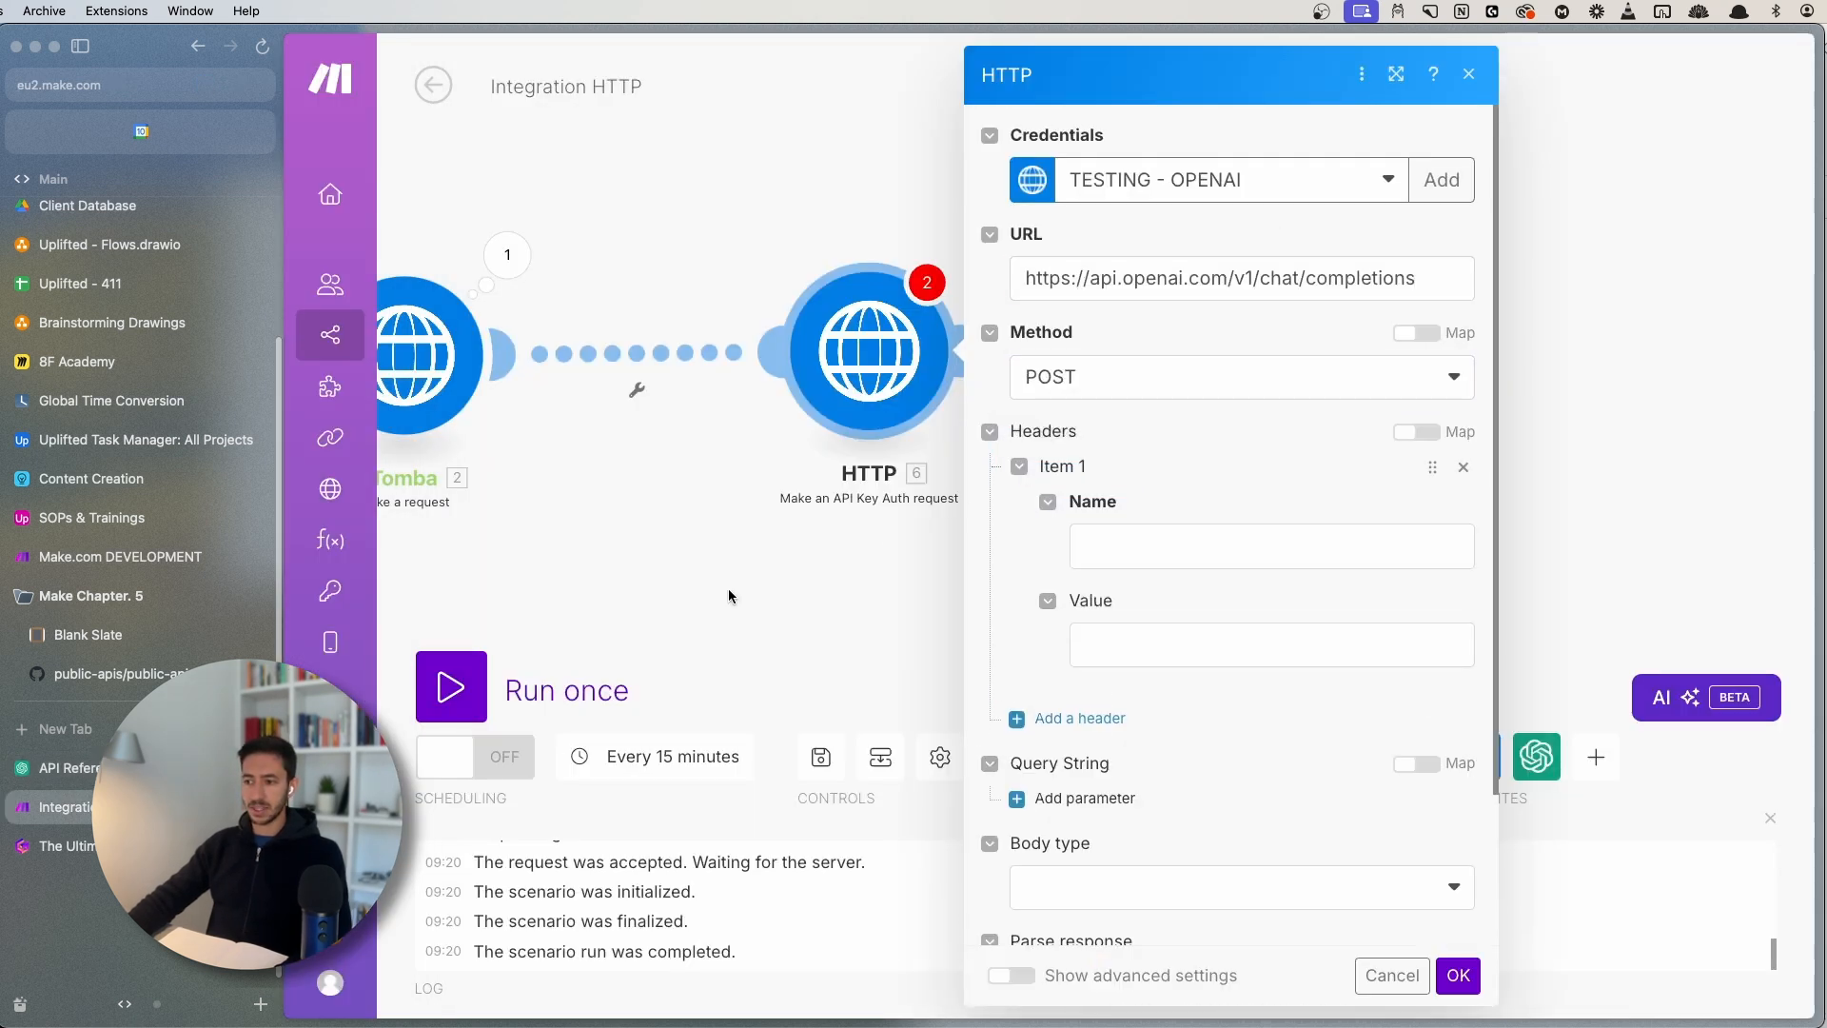
pyautogui.click(143, 768)
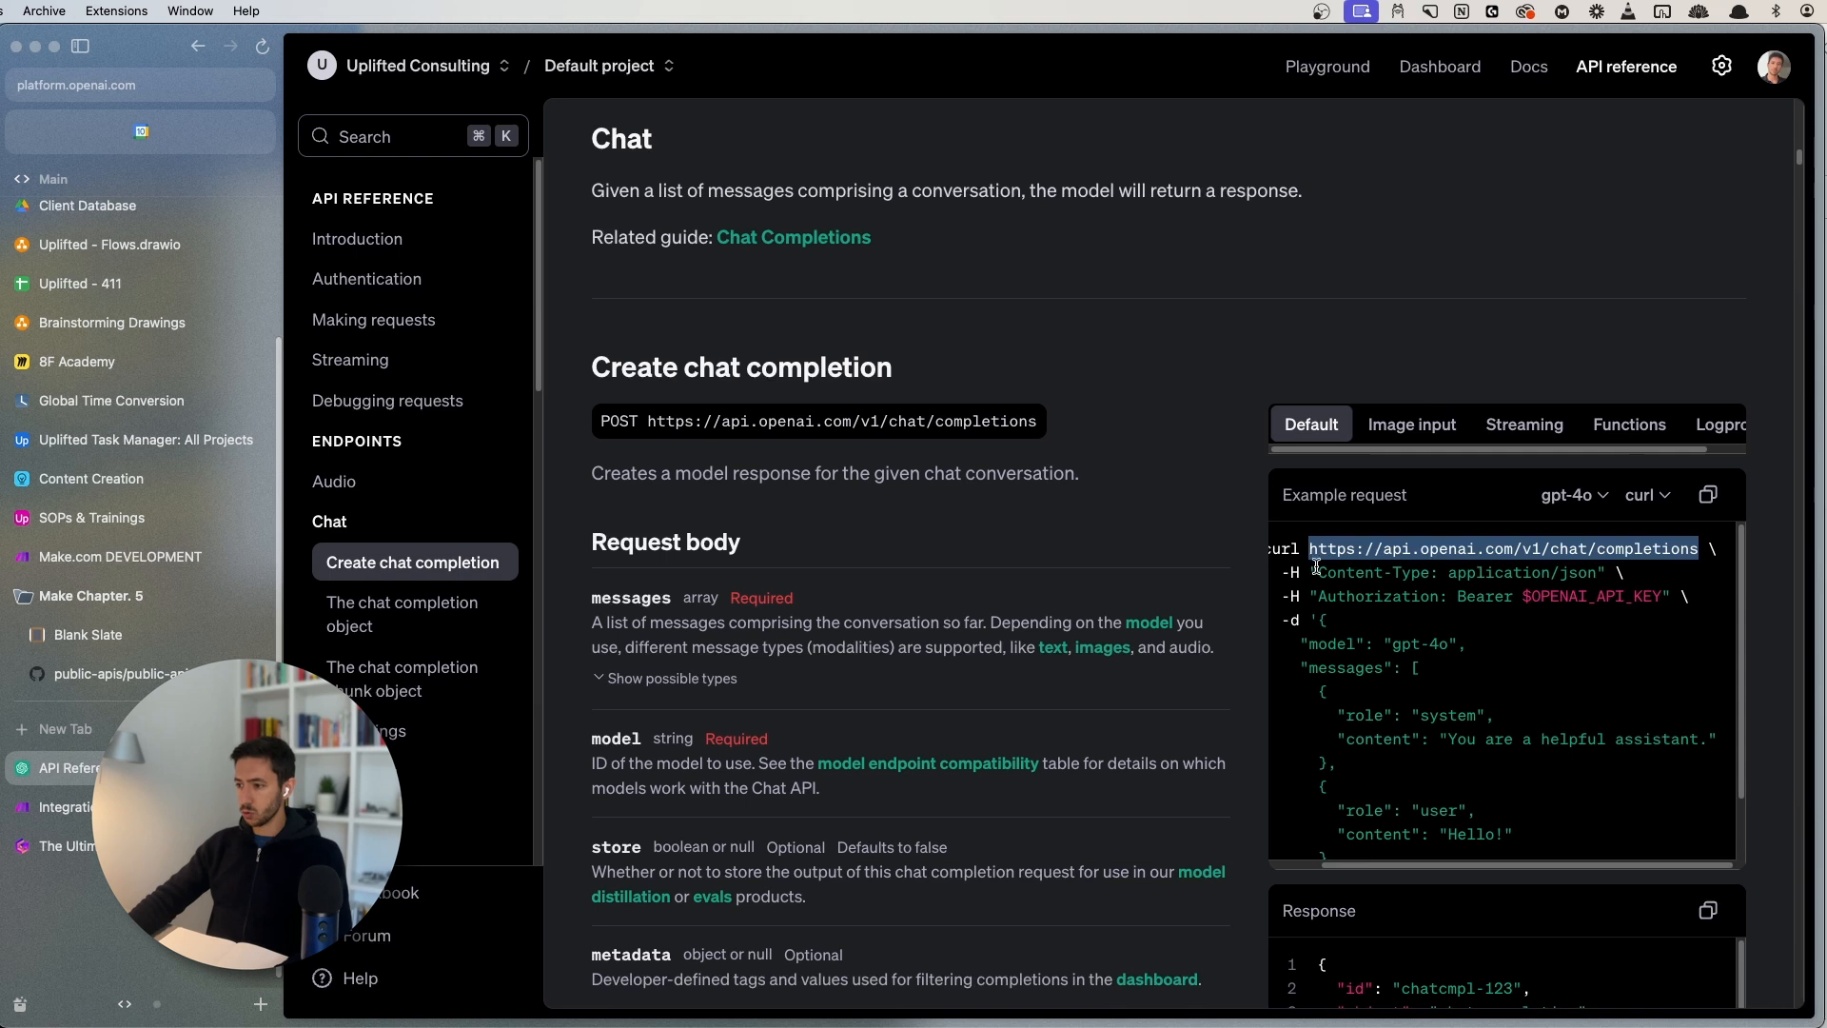
pyautogui.moveTo(1318, 572); pyautogui.dragTo(1438, 566)
pyautogui.hotkey('ctrl', 'c')
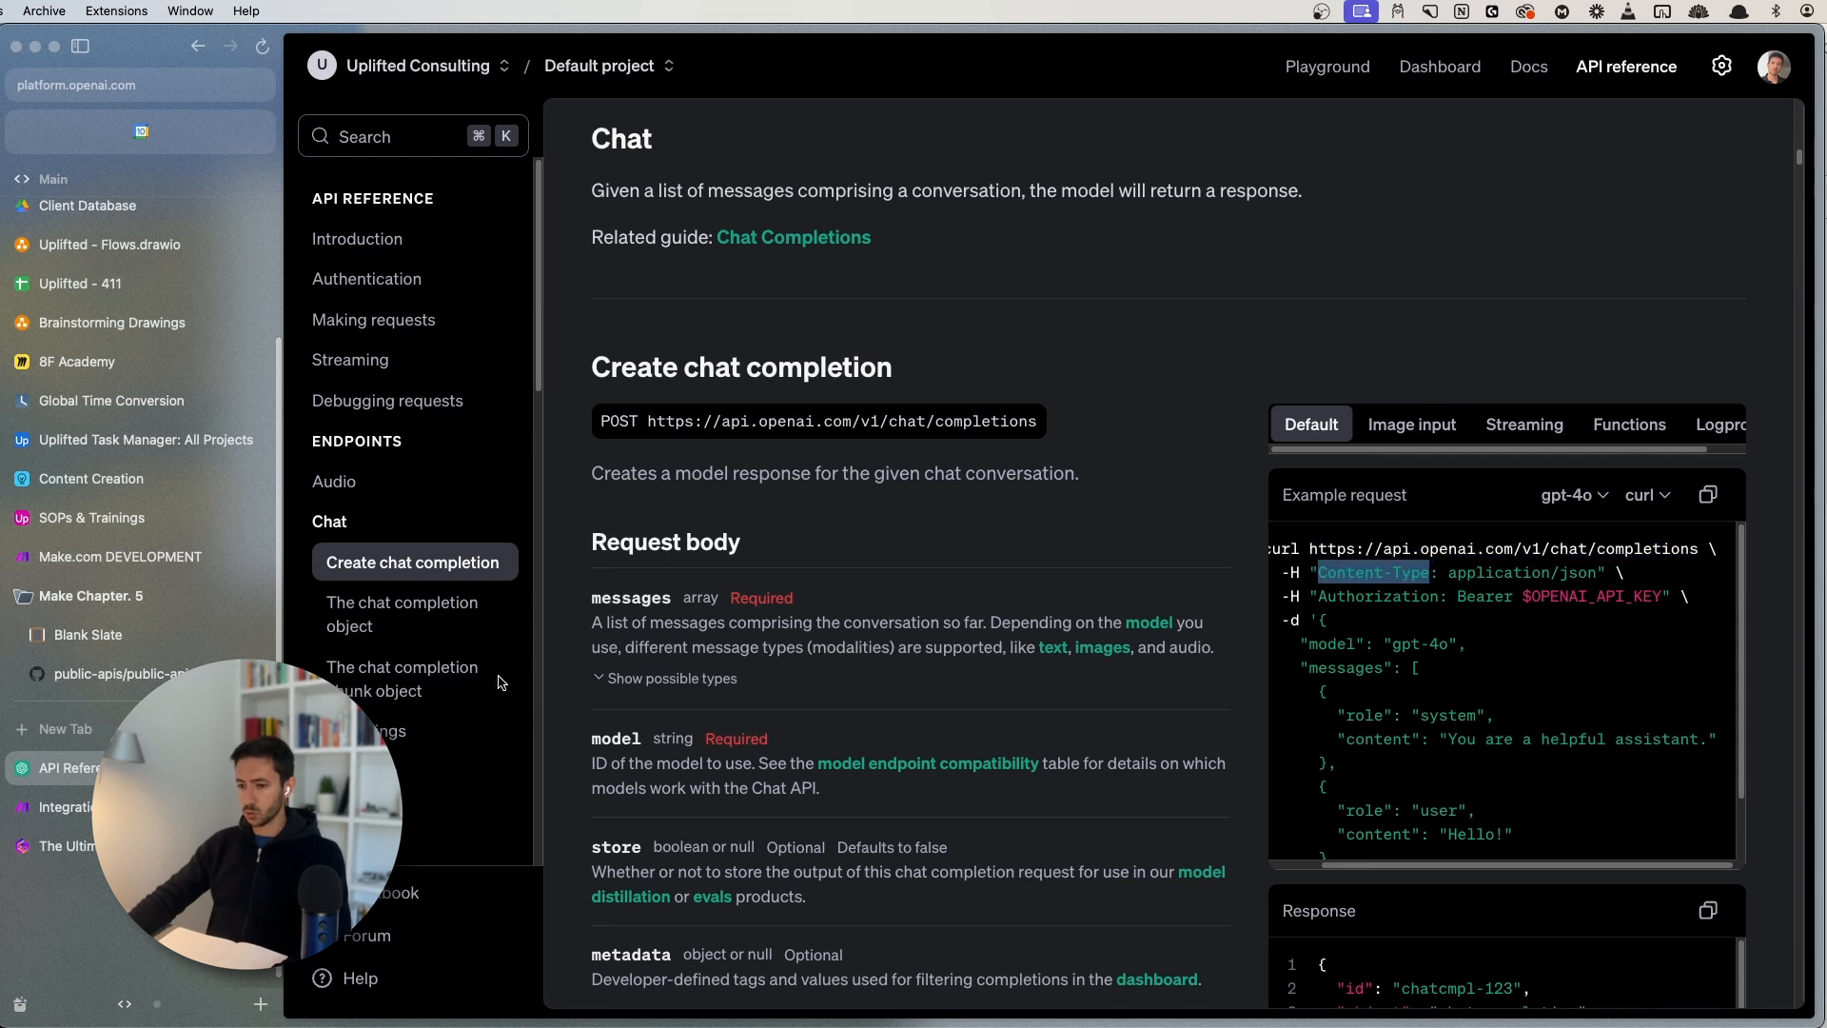
pyautogui.click(67, 807)
pyautogui.click(1138, 540)
pyautogui.hotkey('ctrl', 'v')
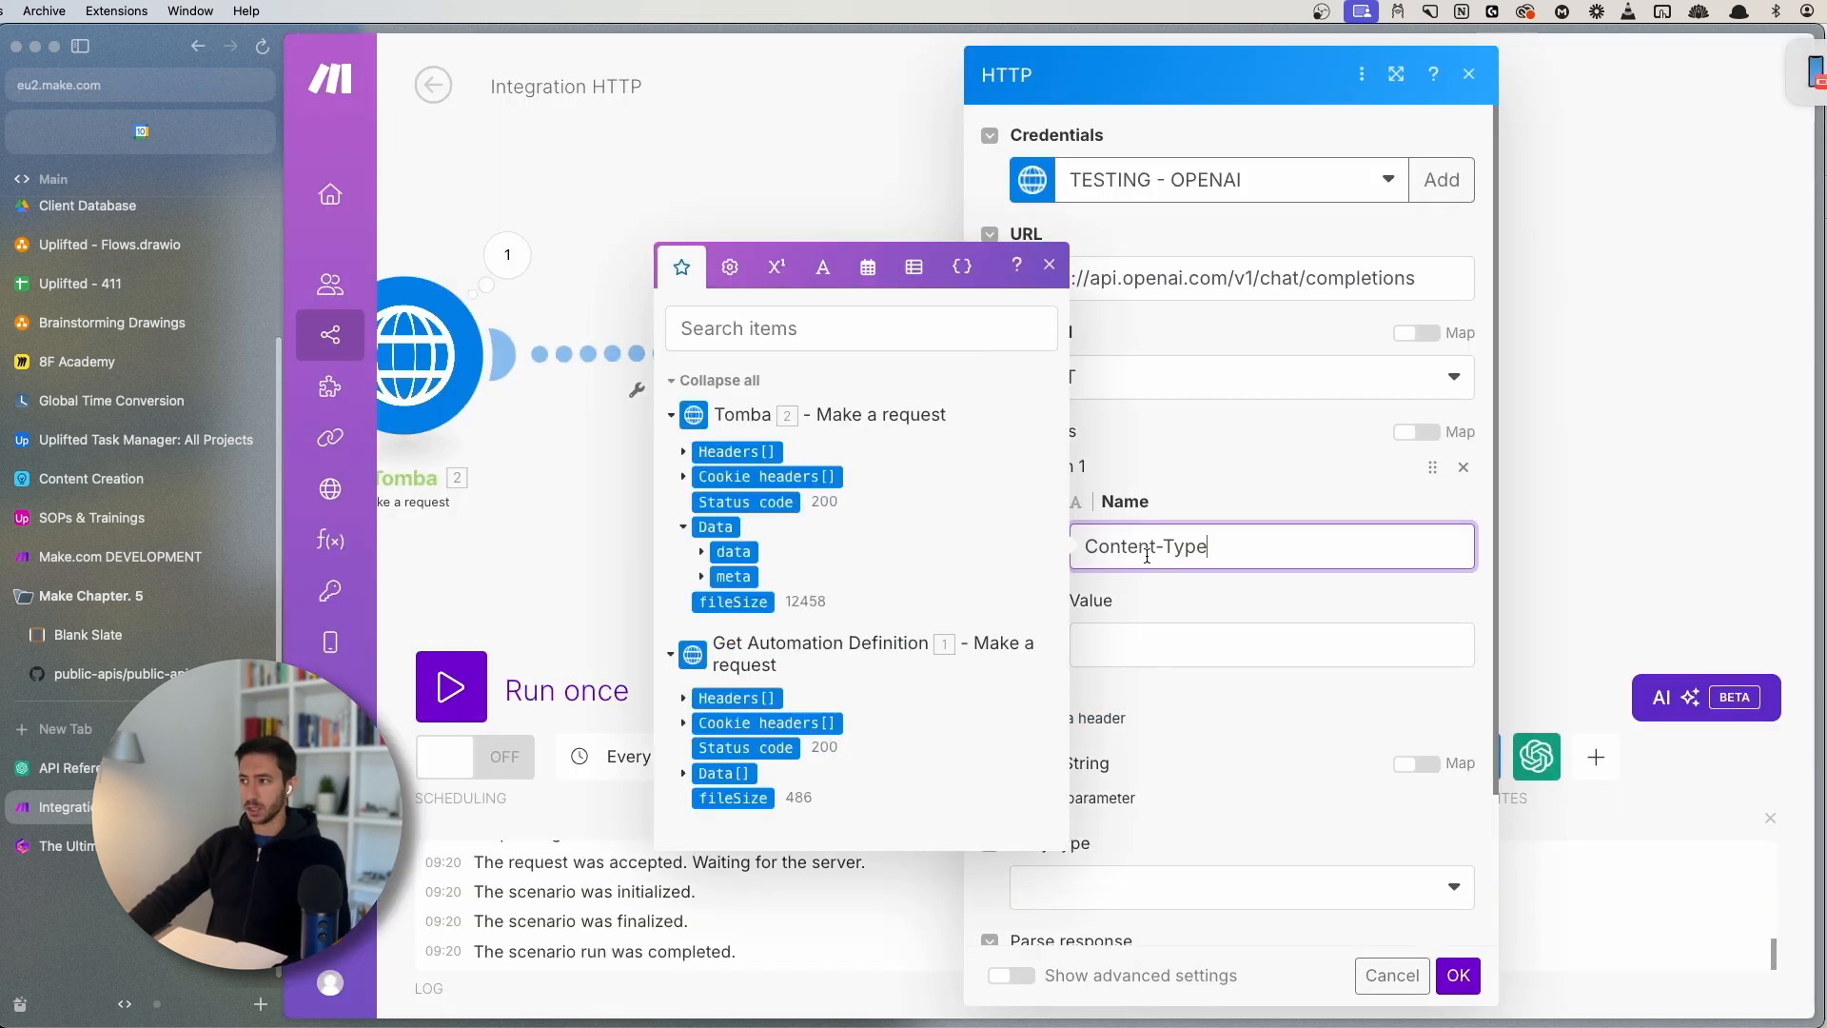
pyautogui.press('Tab')
# - Give the header the value application/json and review the example request body in the OpenAI docs
pyautogui.click(152, 768)
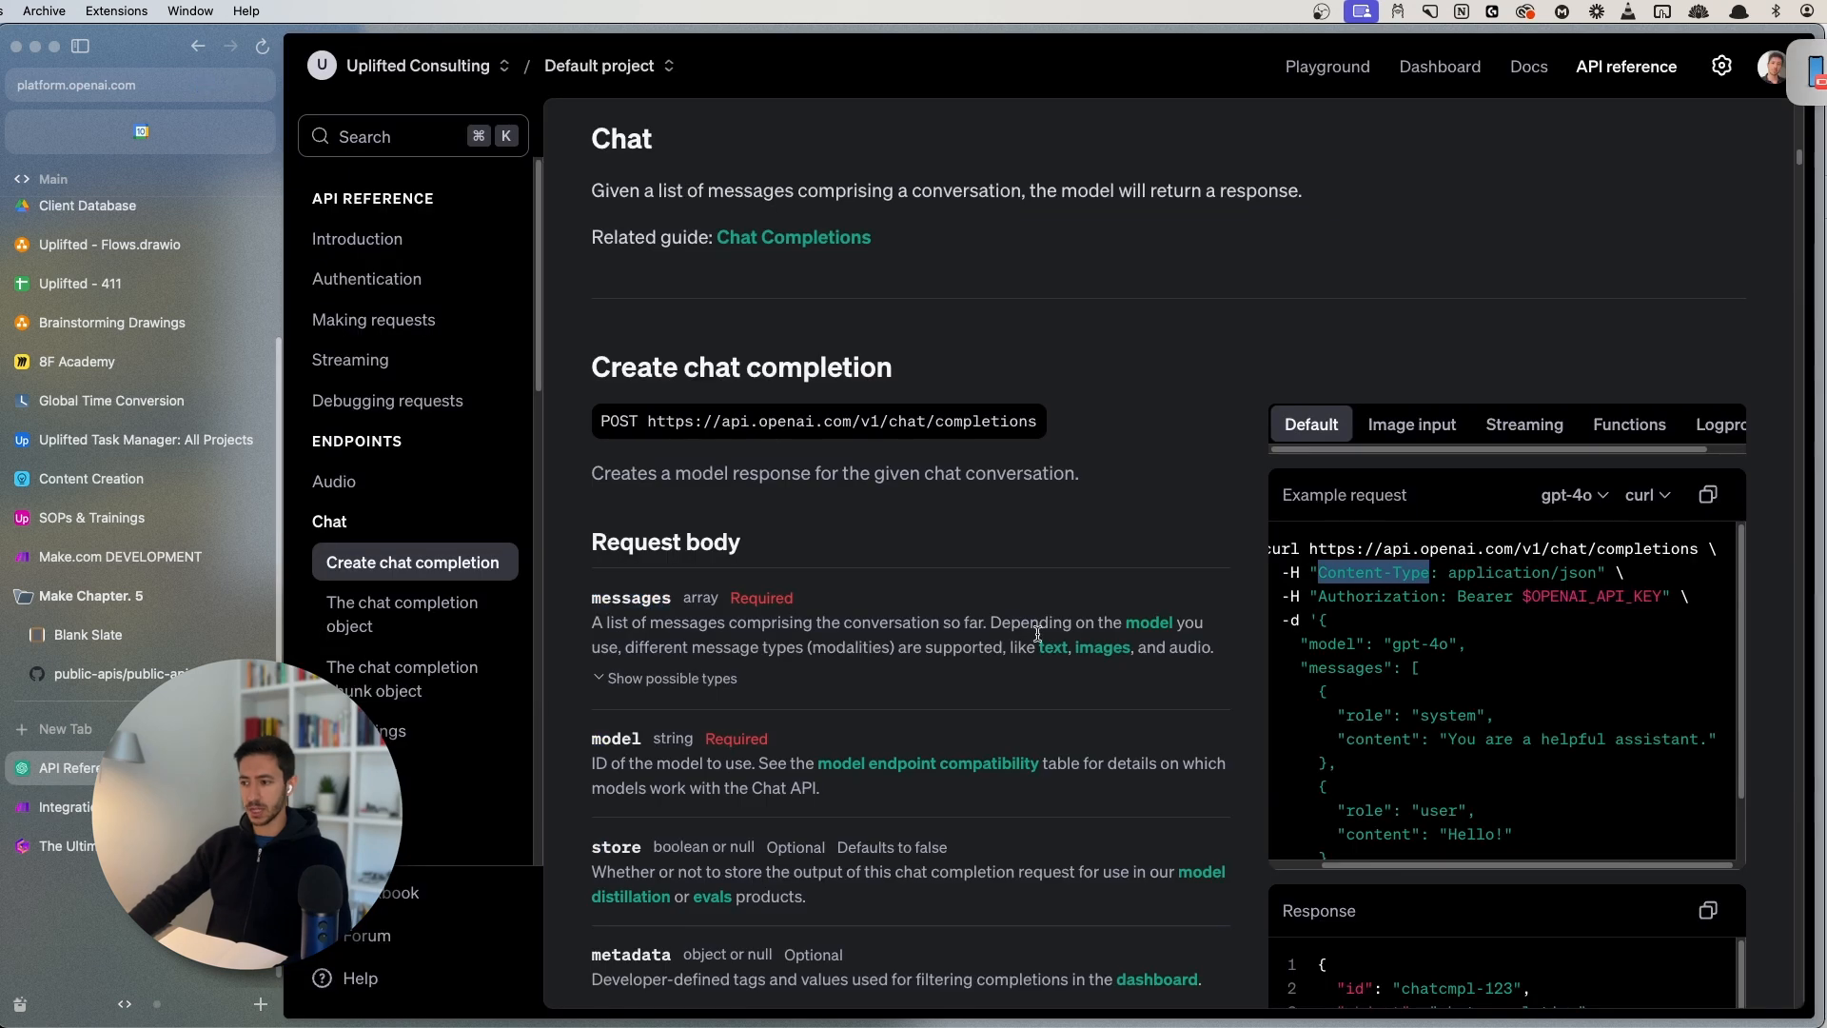
pyautogui.moveTo(1450, 579); pyautogui.dragTo(1591, 565)
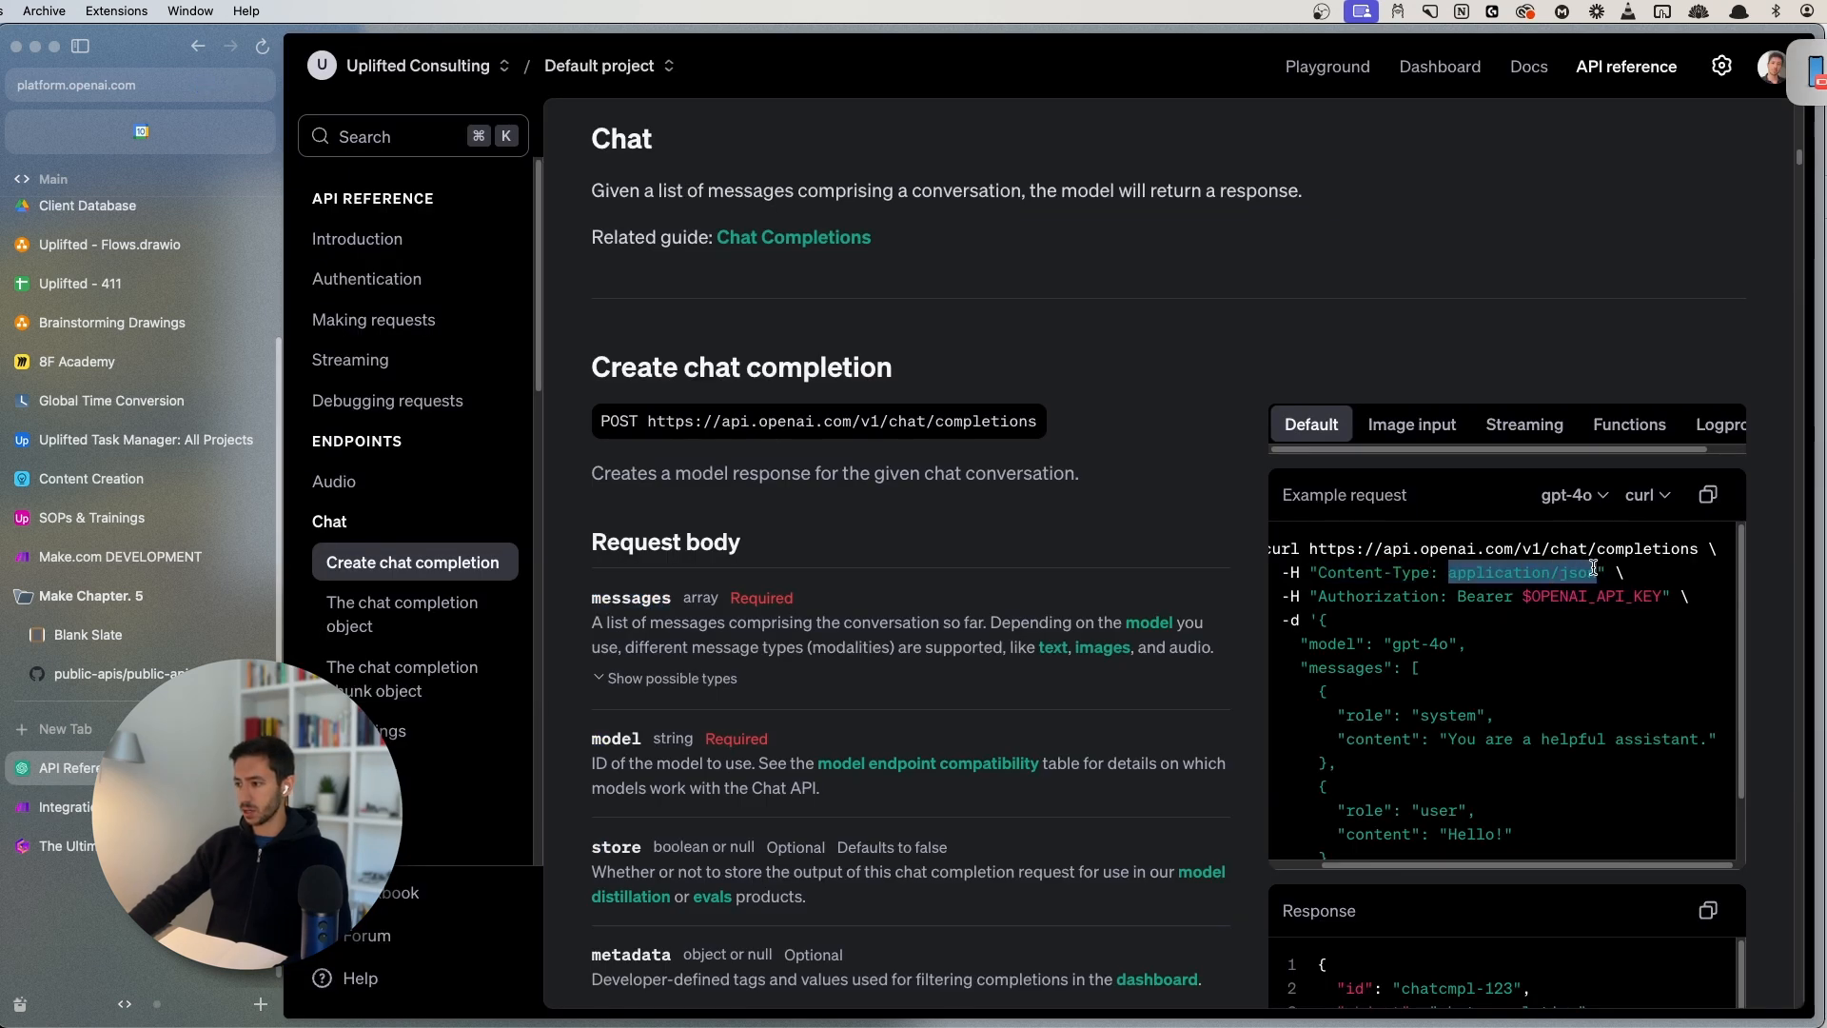
pyautogui.click(66, 807)
pyautogui.write('application/json')
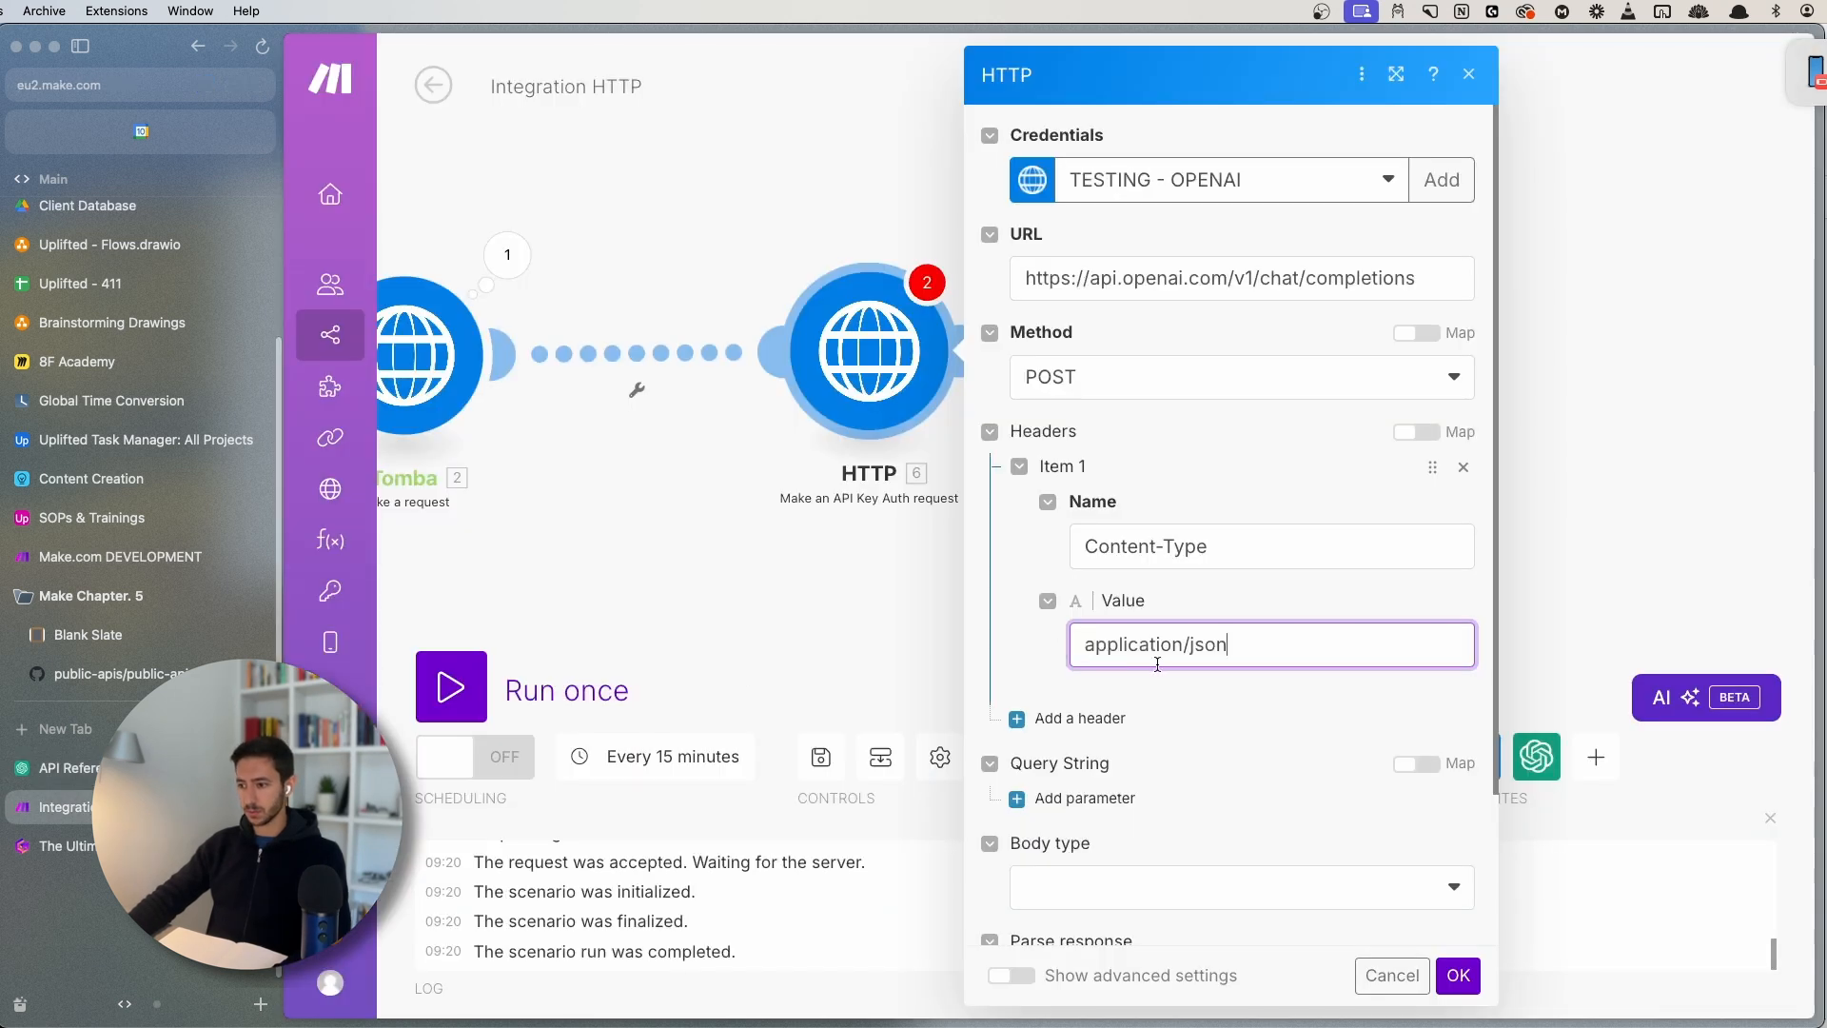
pyautogui.click(67, 768)
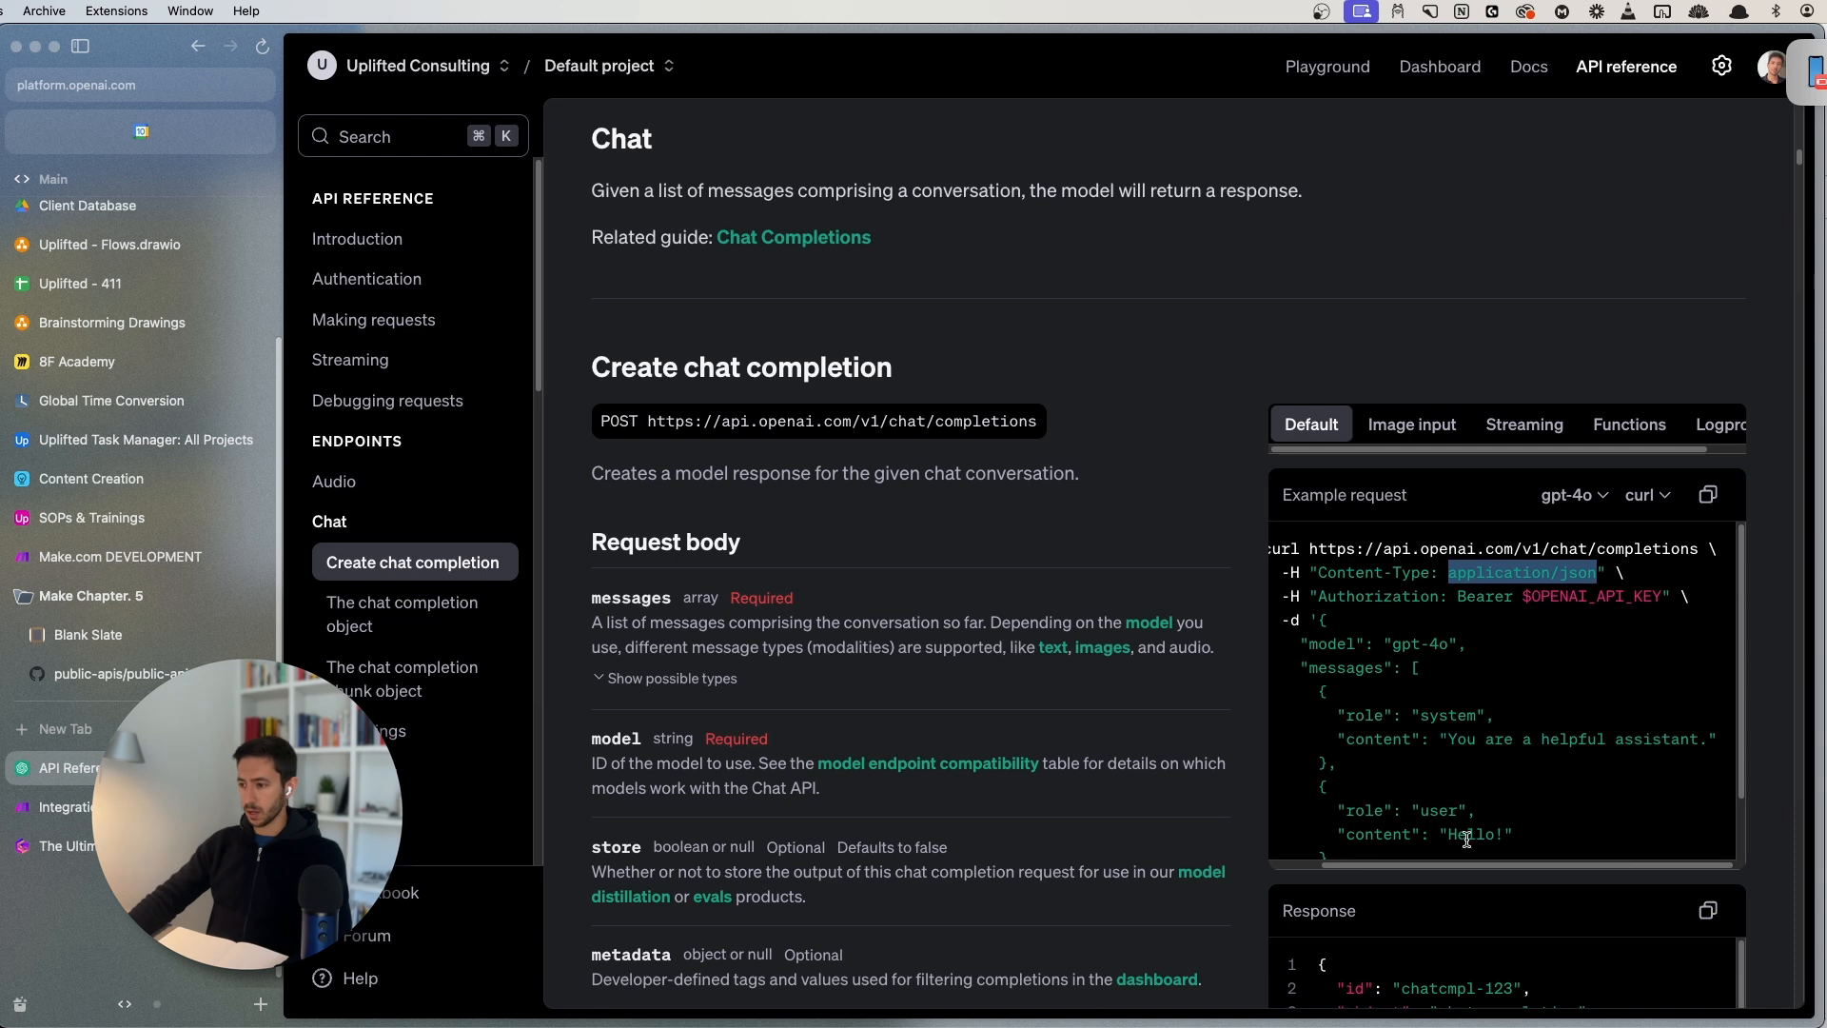
pyautogui.hscroll(-2, 1383, 598)
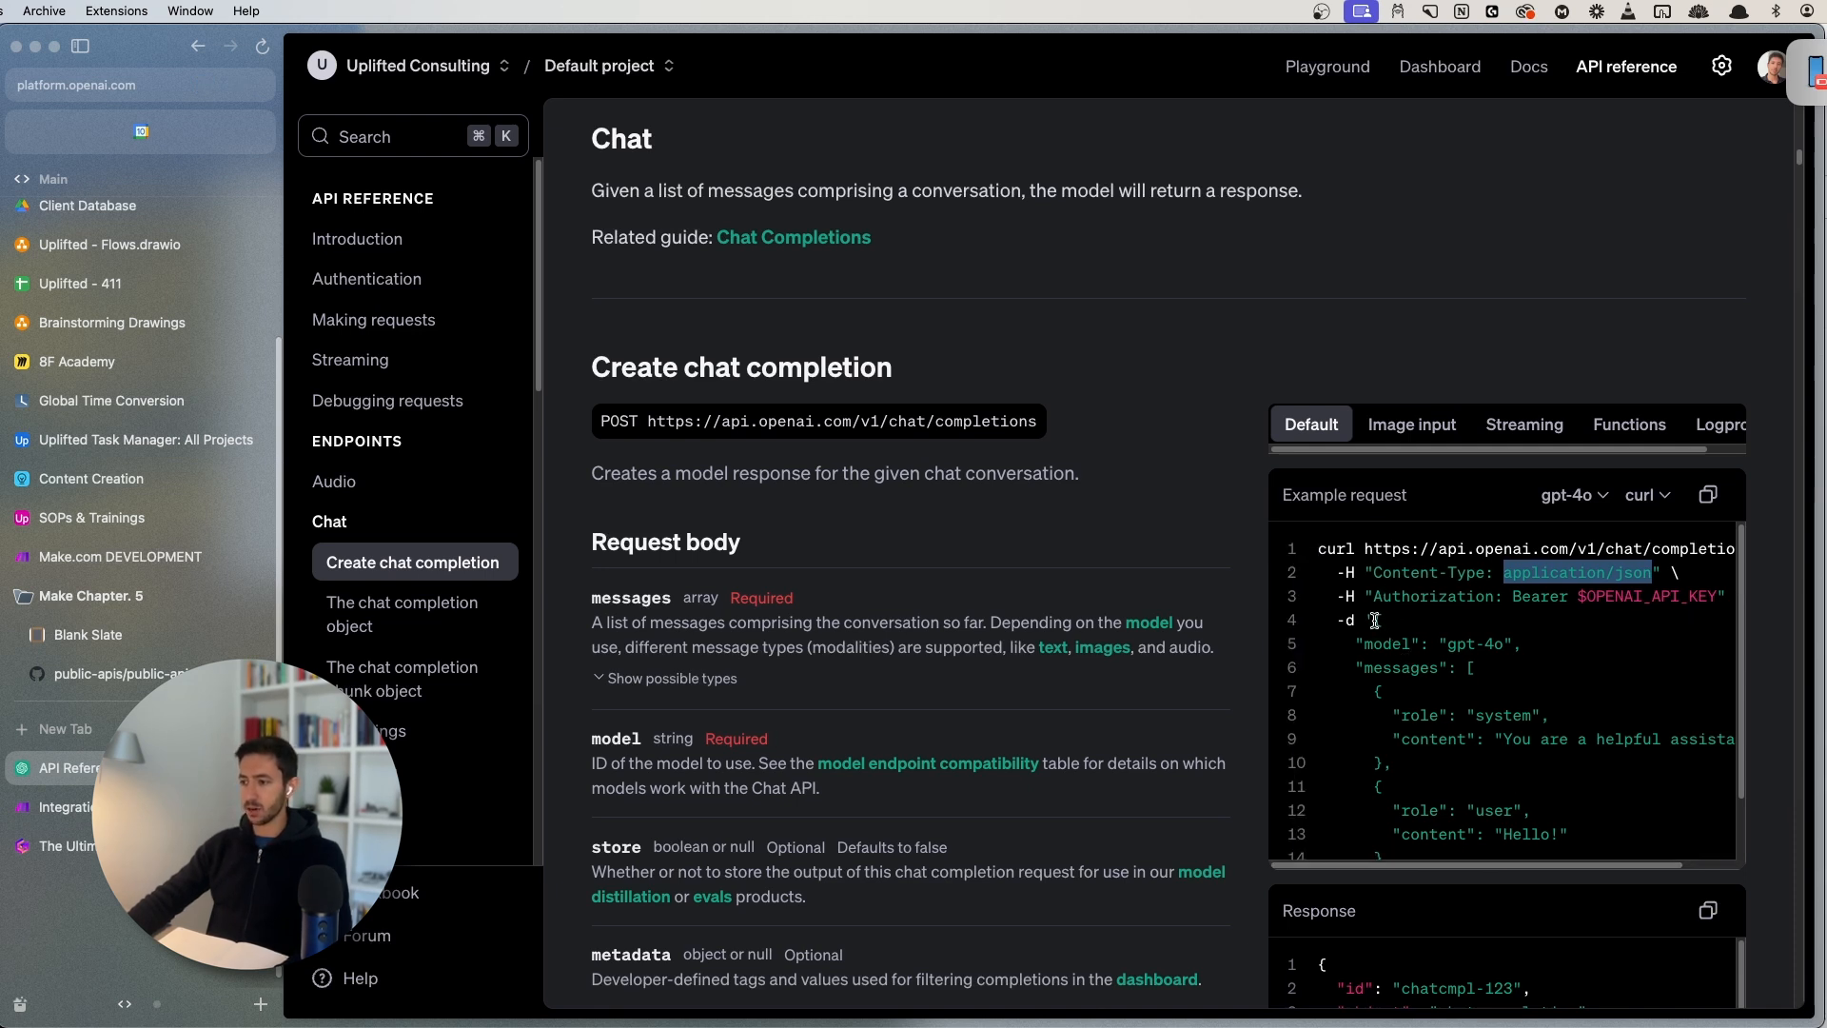
pyautogui.moveTo(1374, 620); pyautogui.dragTo(1415, 767)
pyautogui.click(1415, 777)
pyautogui.scroll(-2, 1415, 777)
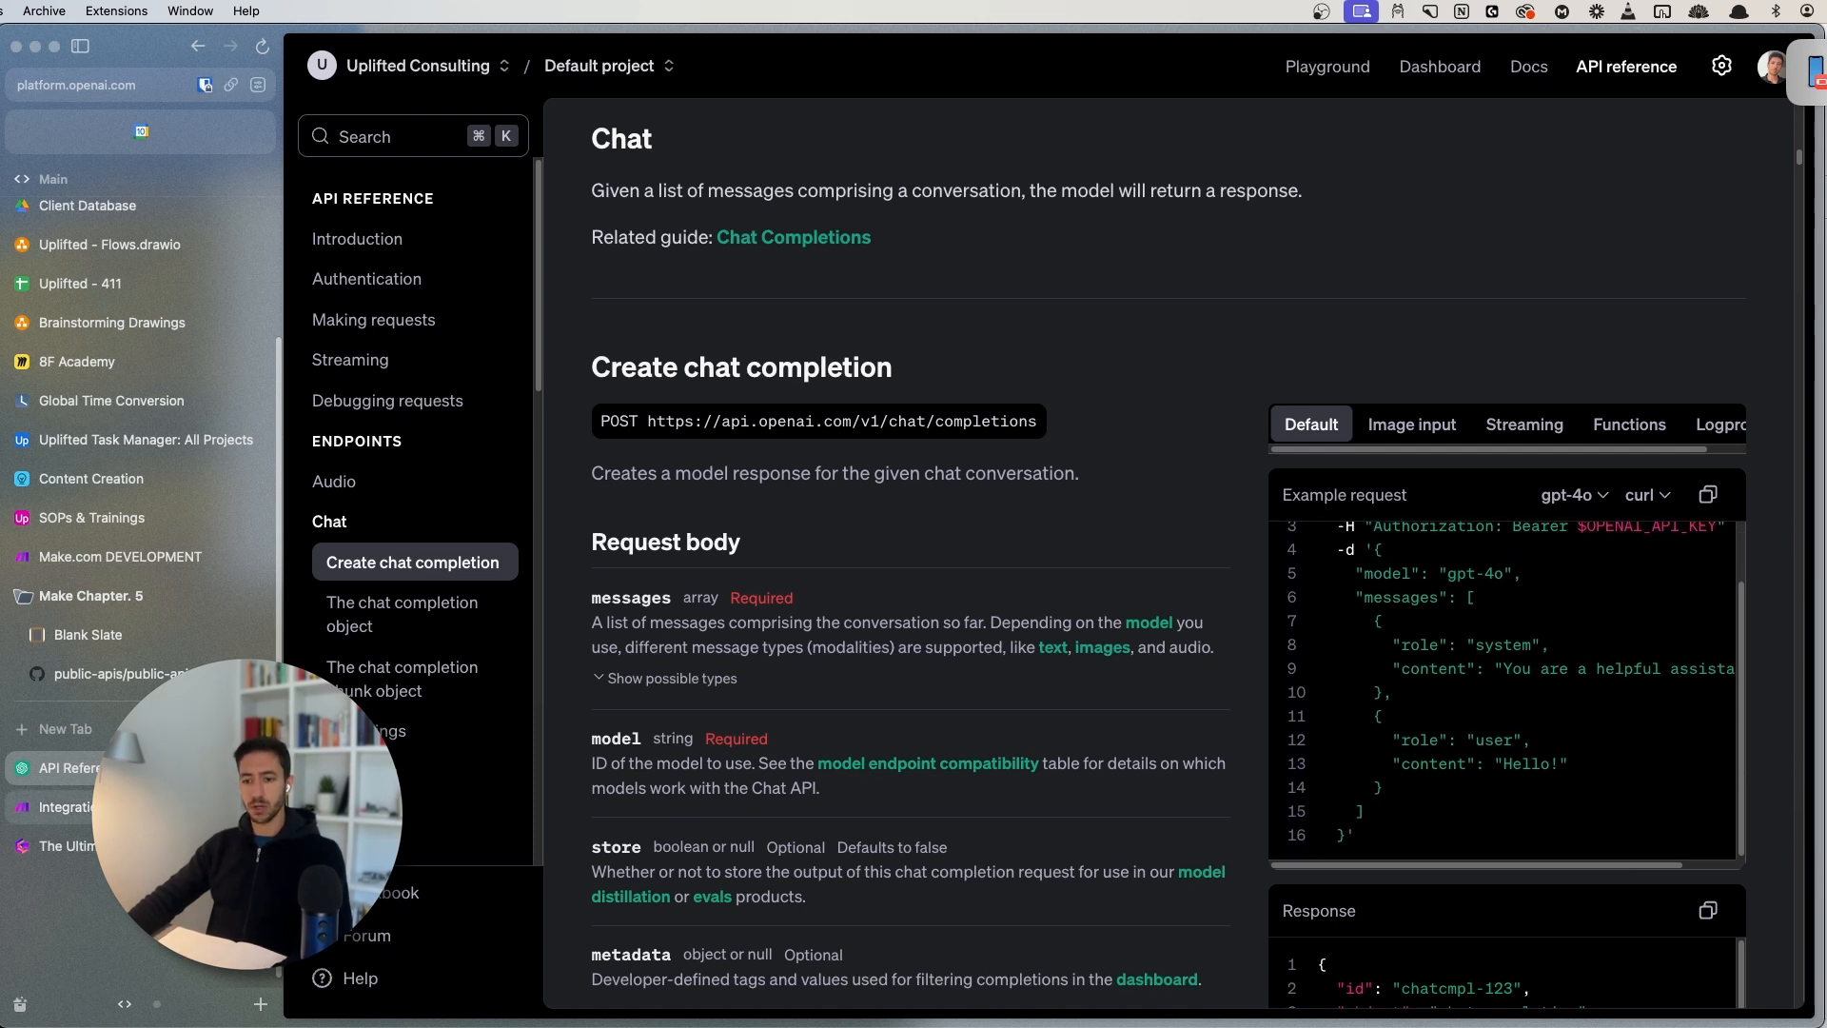
# - Set the HTTP request body type to Raw
pyautogui.click(59, 807)
pyautogui.scroll(-2, 1119, 591)
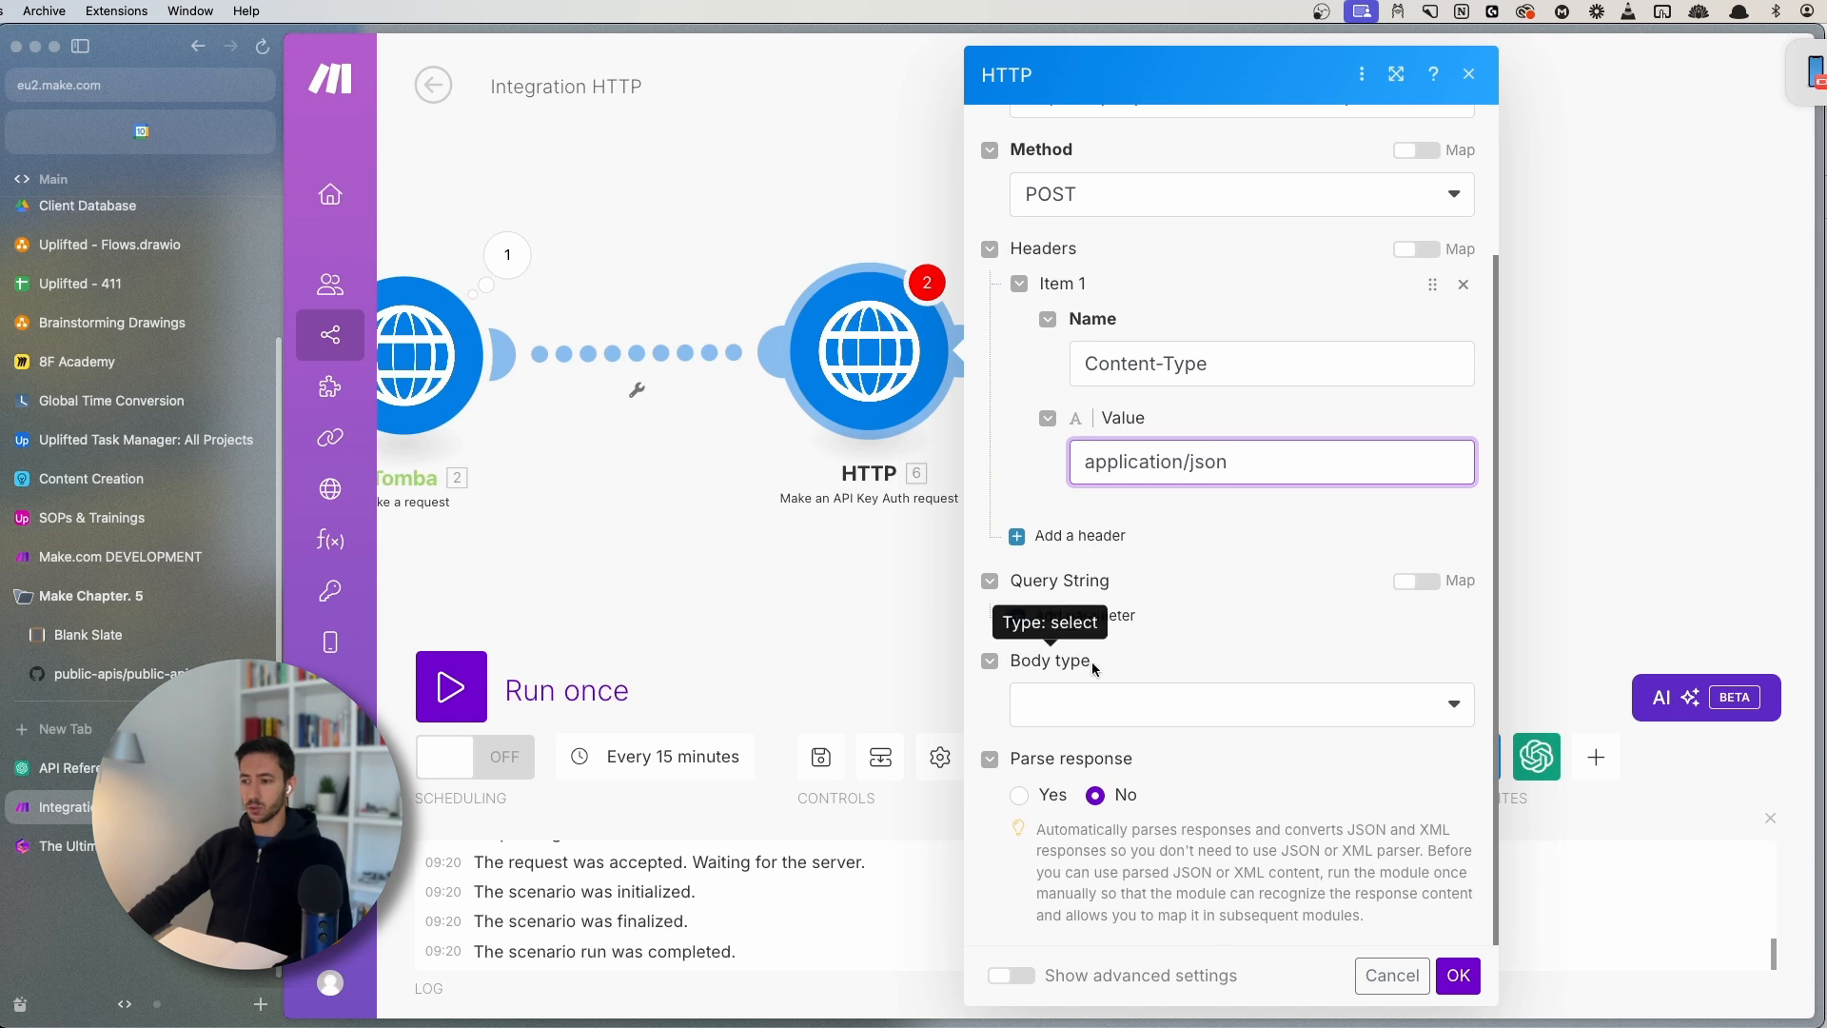
pyautogui.click(1051, 718)
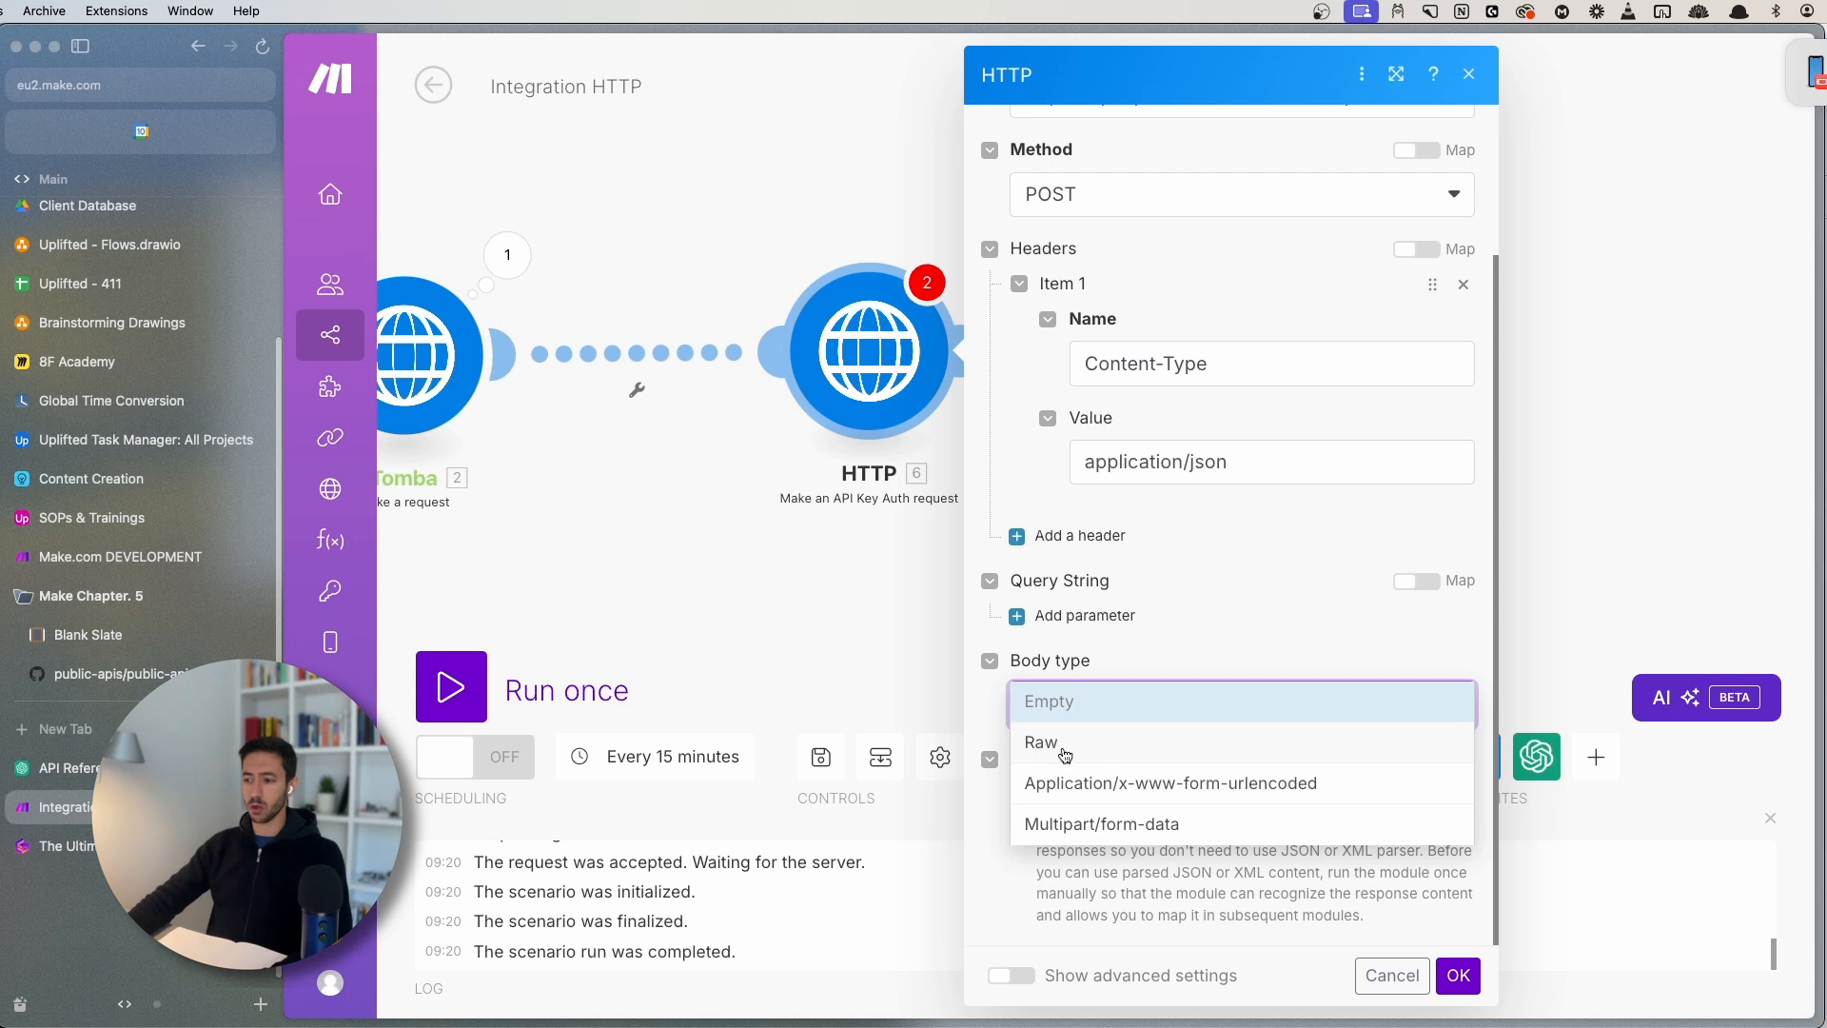
pyautogui.click(1079, 752)
# - Set the body content type to JSON (application/json) and delete the now redundant Content-Type header
pyautogui.scroll(-3, 1079, 704)
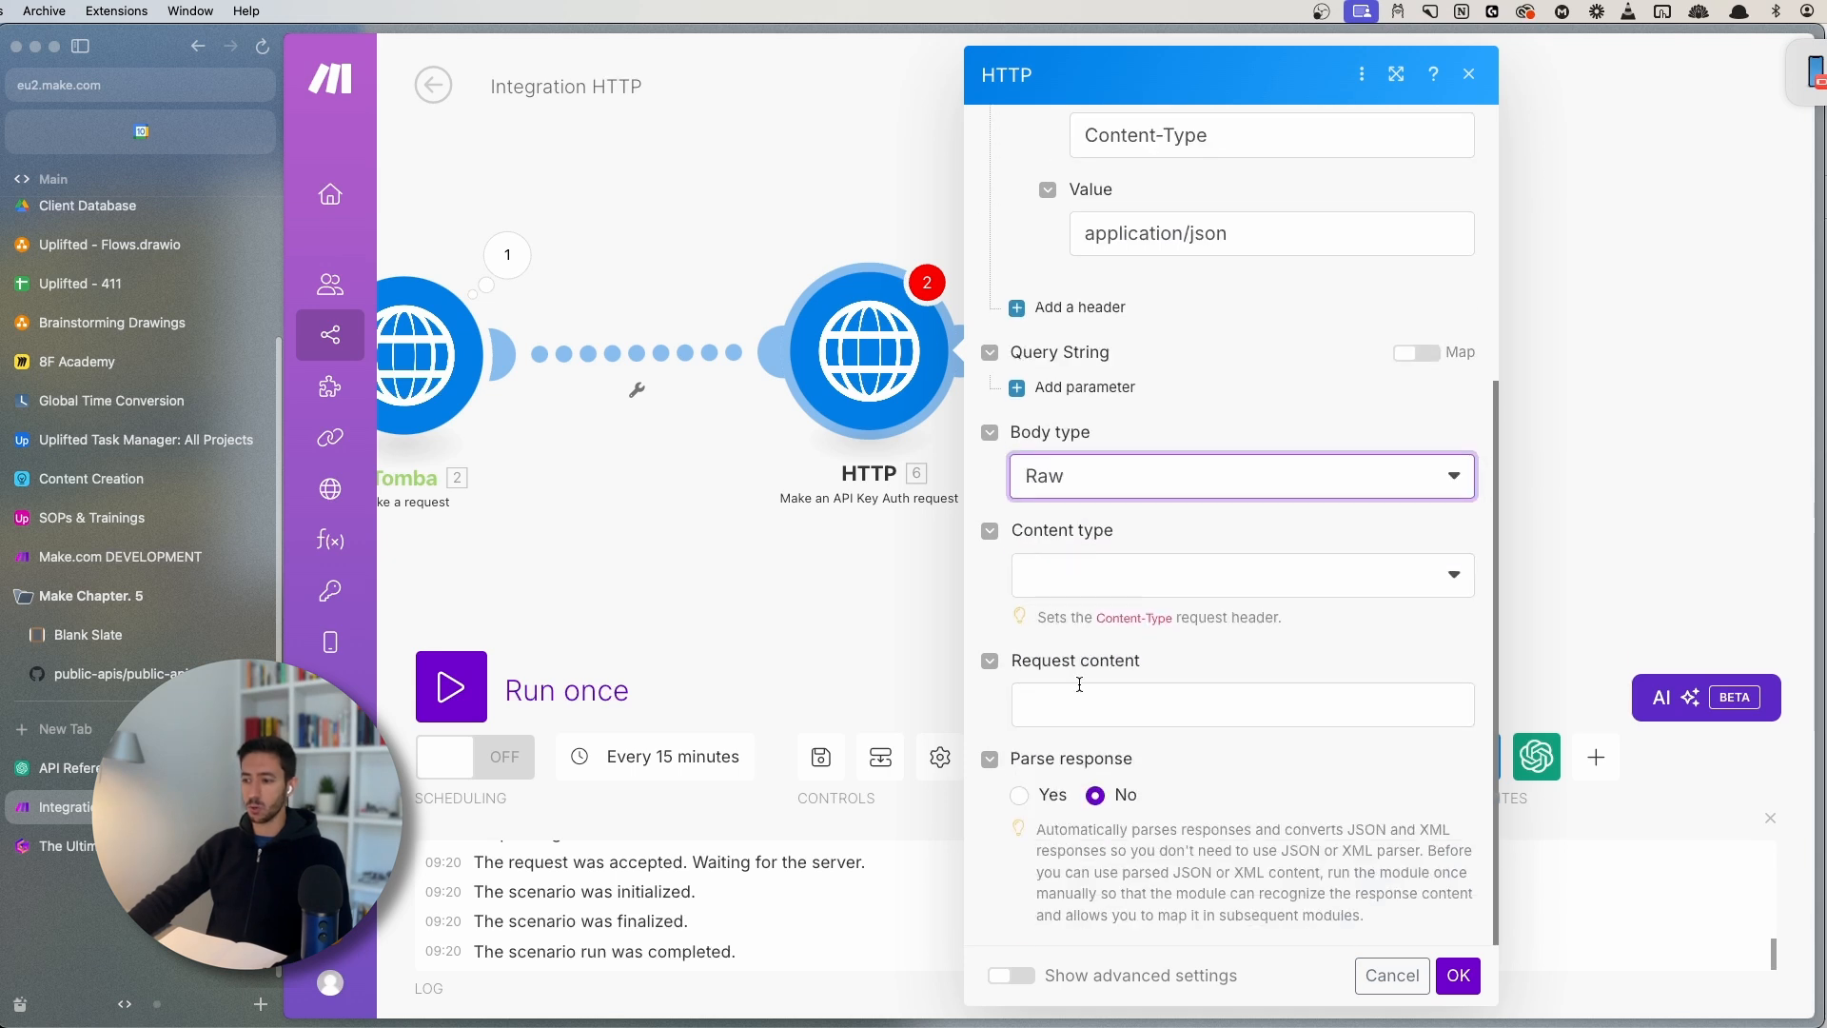
pyautogui.click(1089, 583)
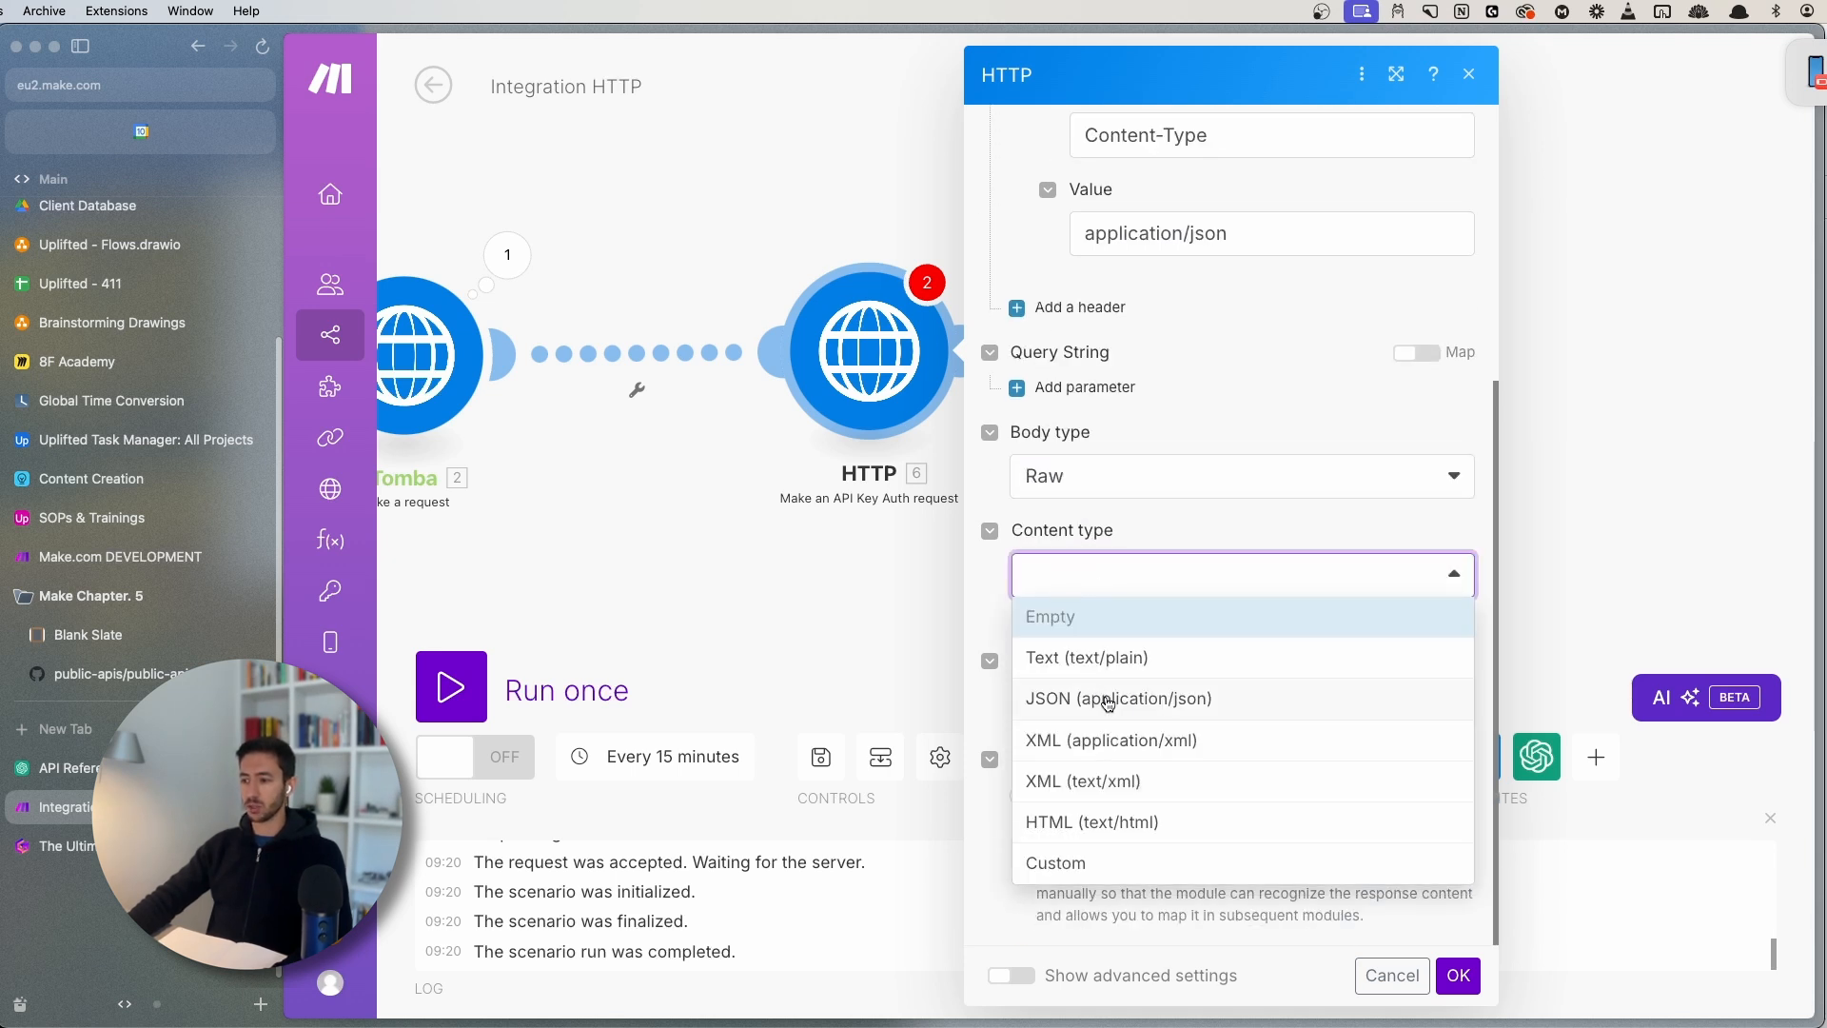
pyautogui.click(1099, 533)
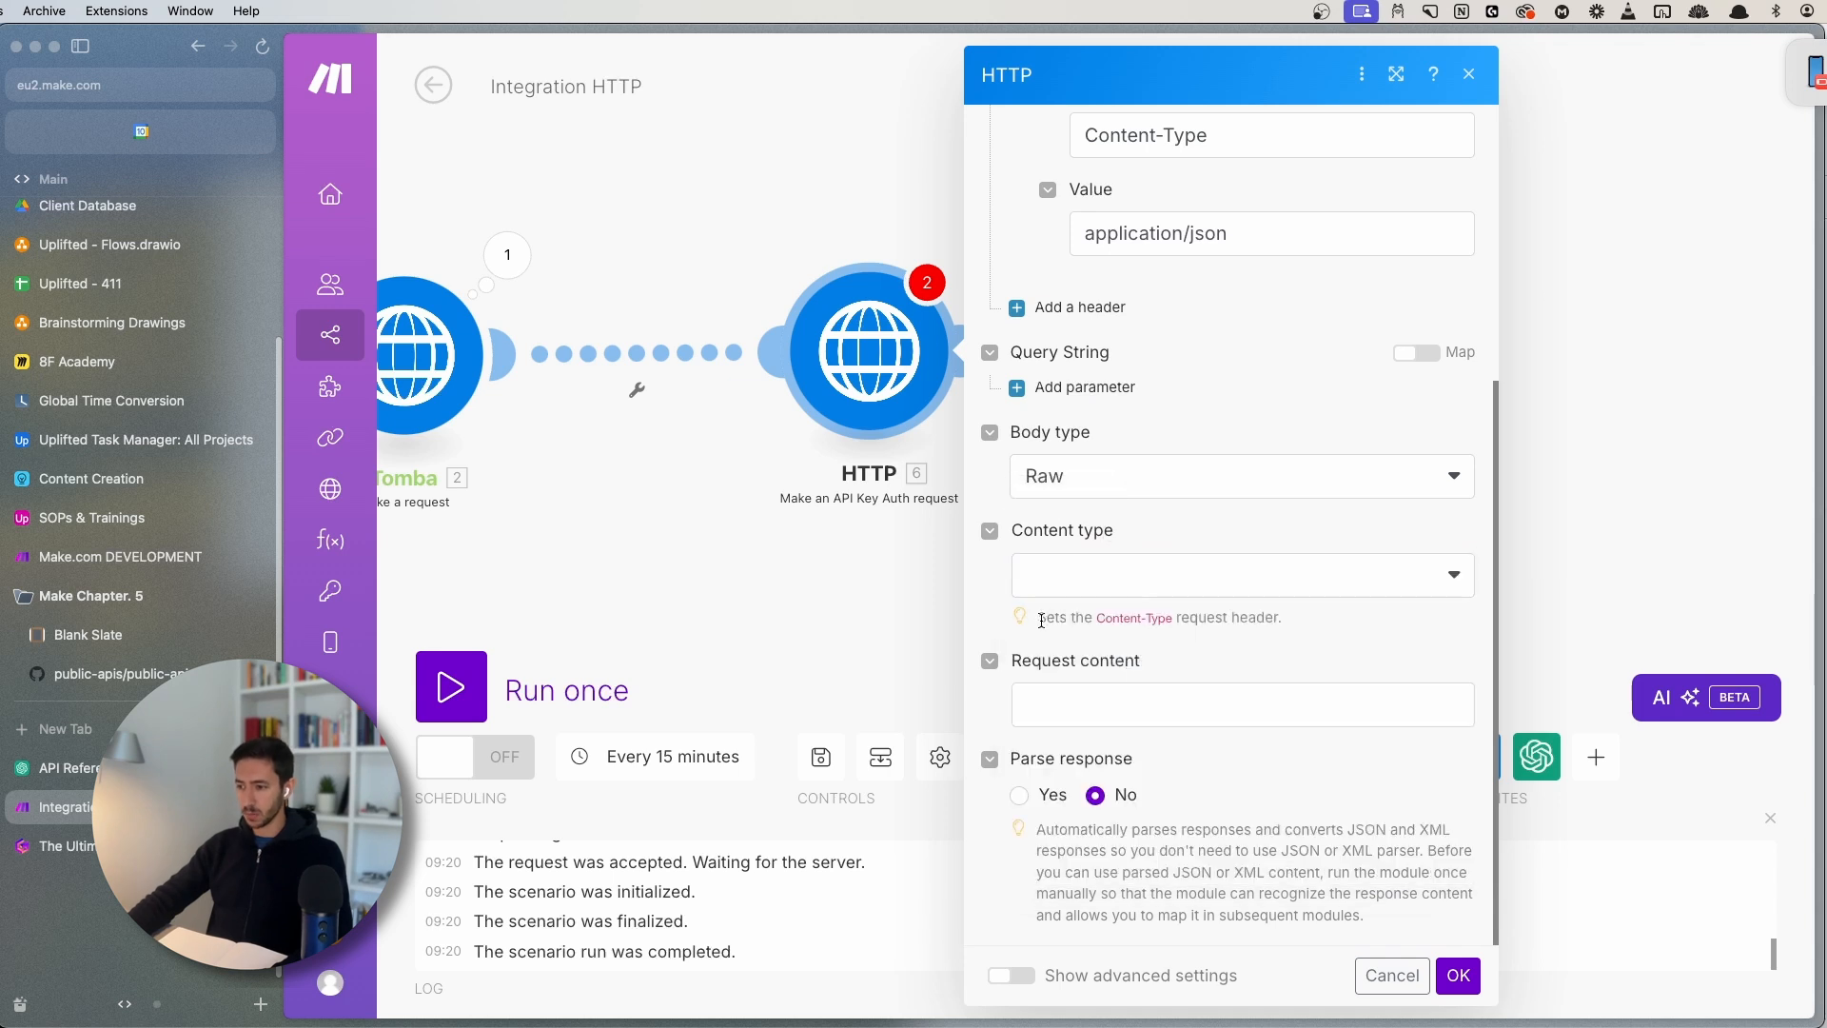
pyautogui.moveTo(1038, 618); pyautogui.dragTo(1328, 630)
pyautogui.click(1226, 616)
pyautogui.click(1094, 580)
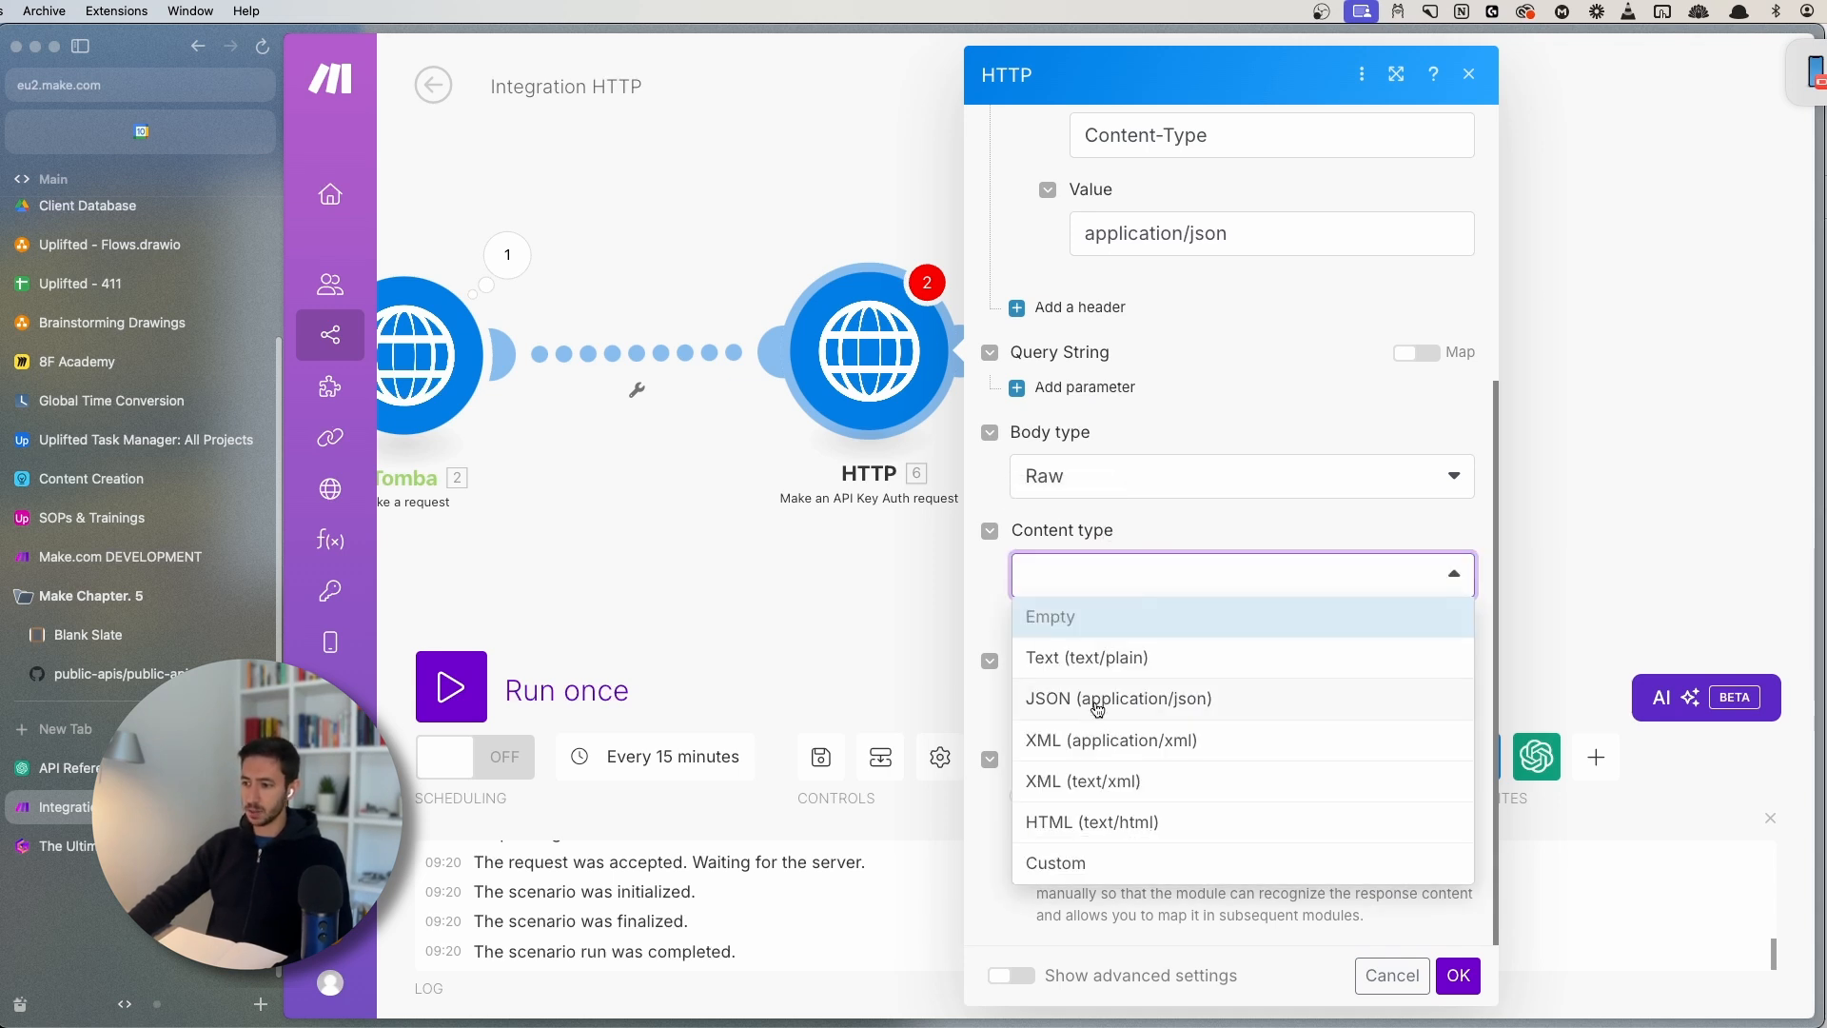
pyautogui.click(1094, 704)
pyautogui.scroll(5, 1303, 594)
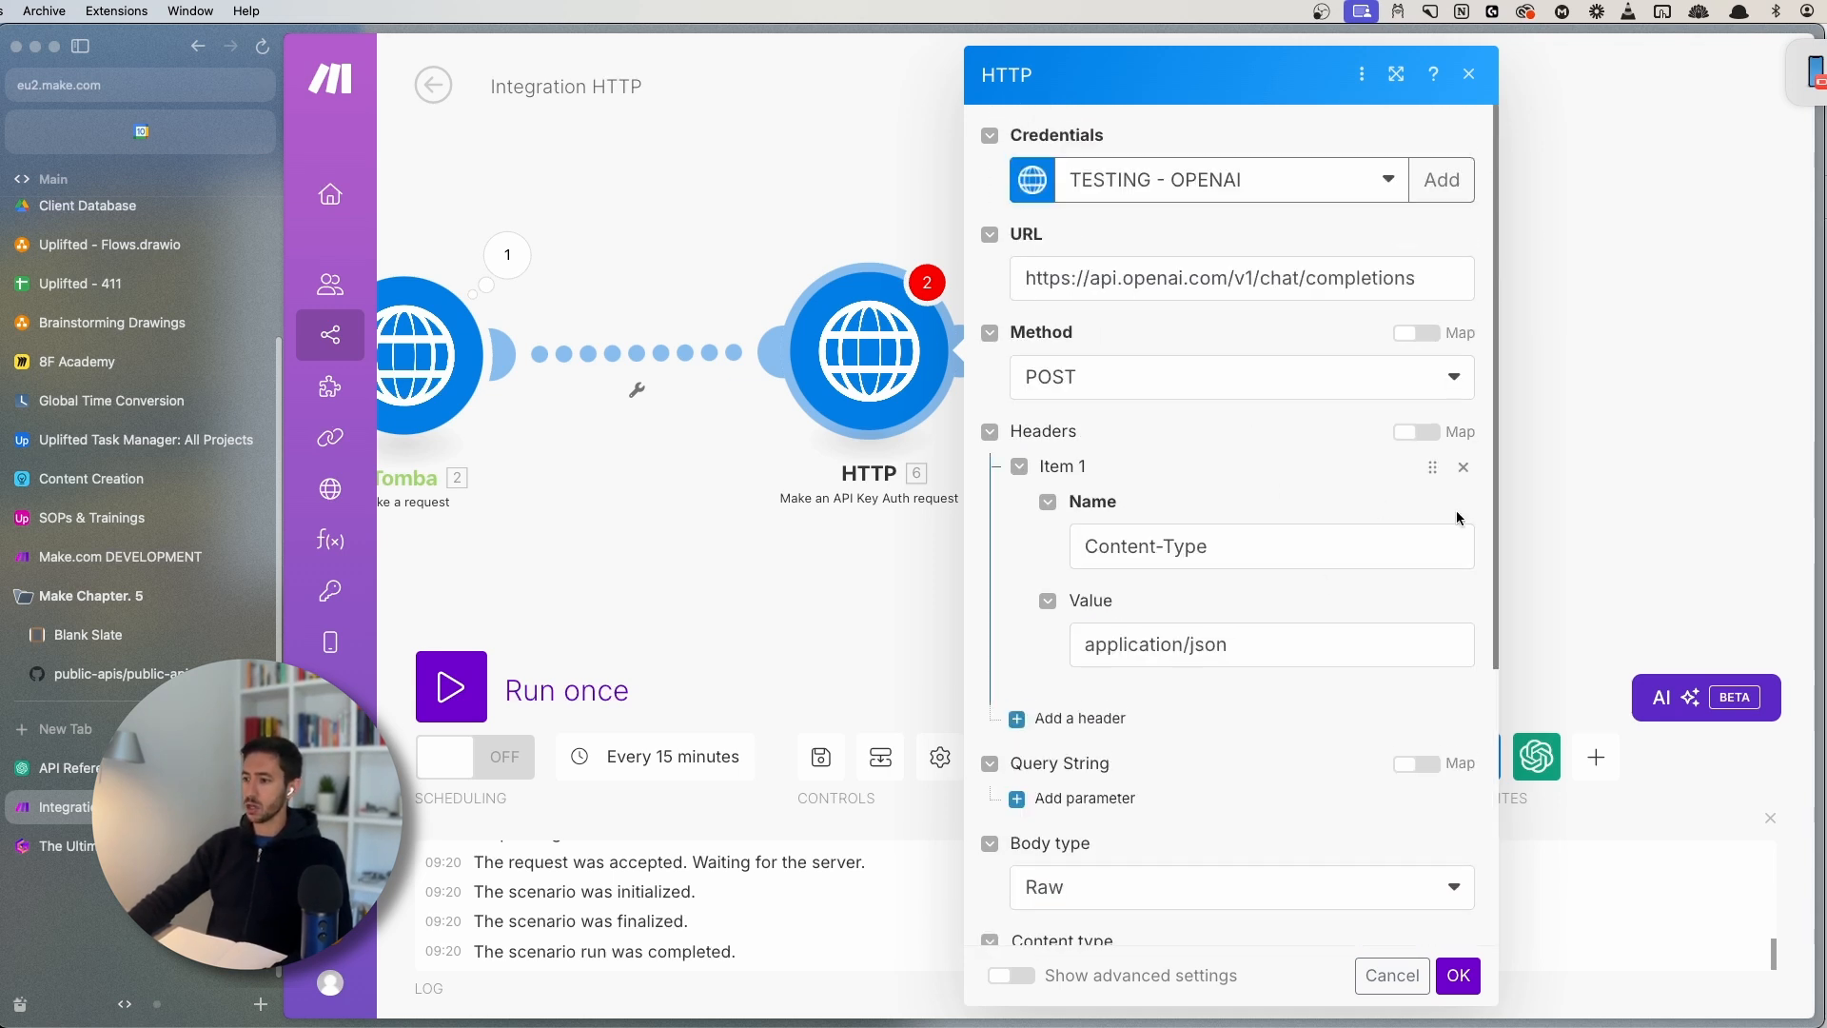
pyautogui.click(1469, 475)
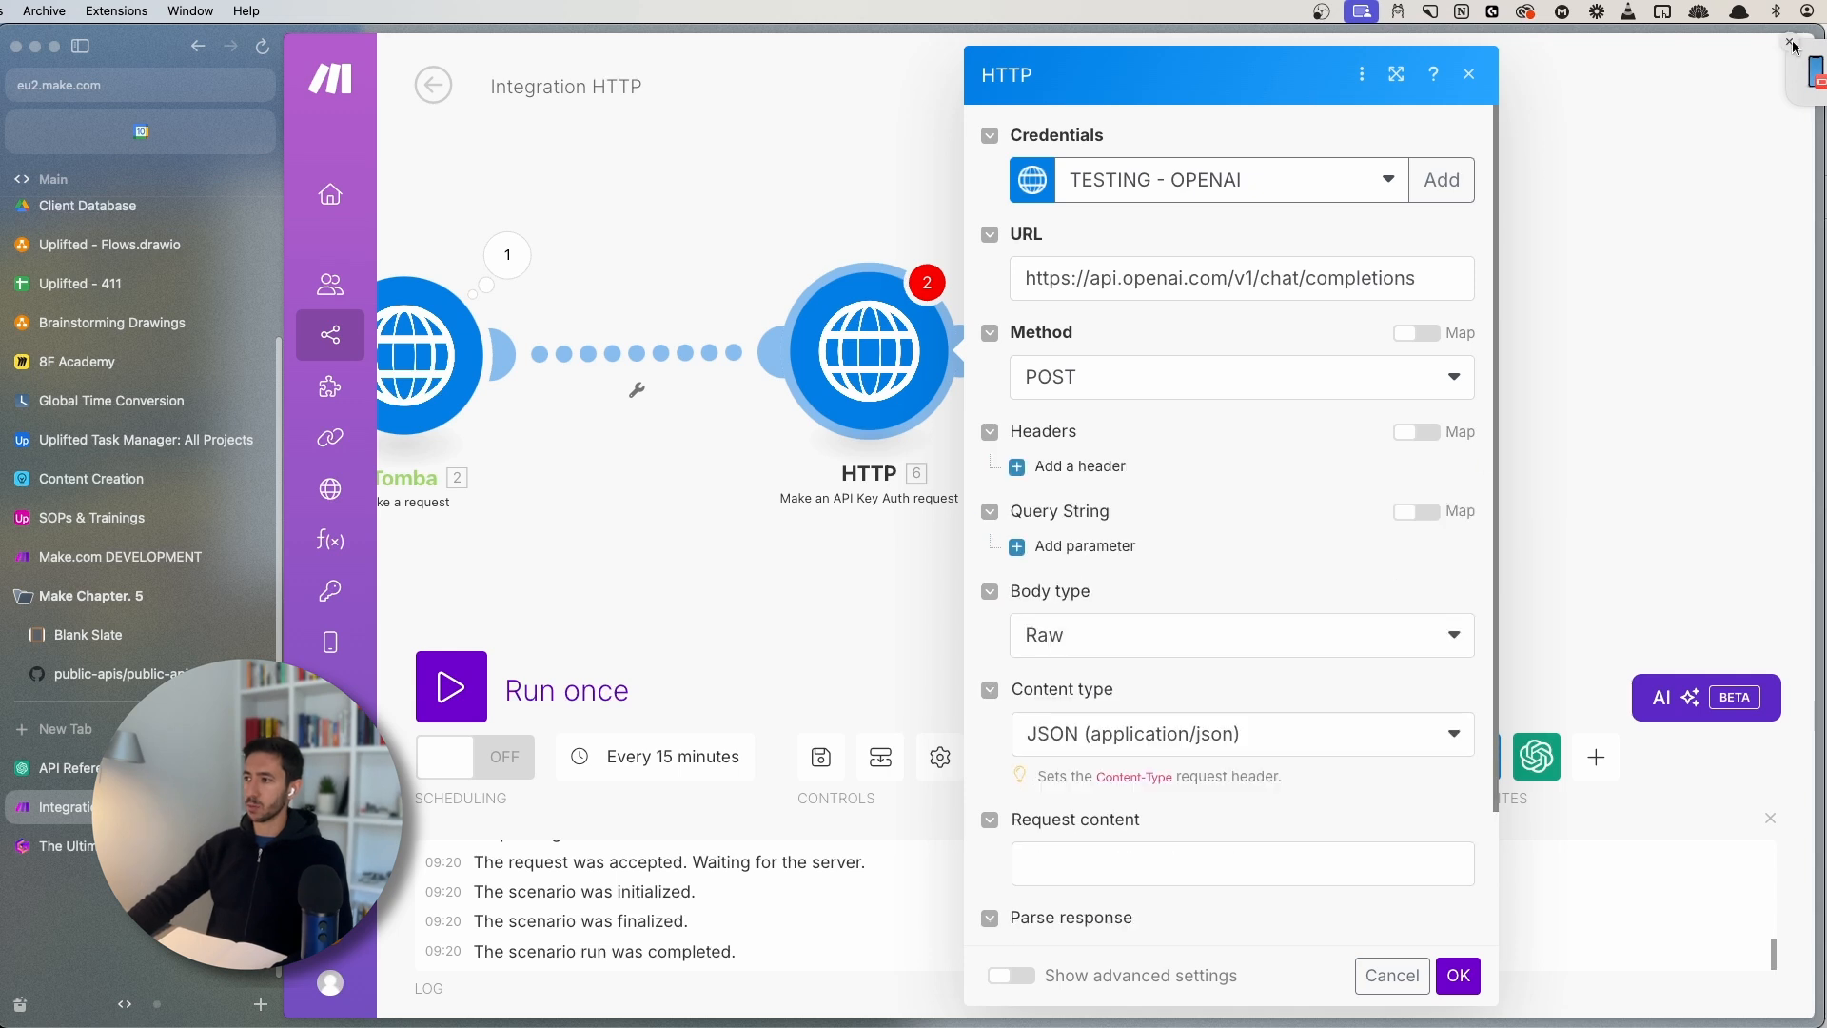
pyautogui.scroll(-3, 1150, 614)
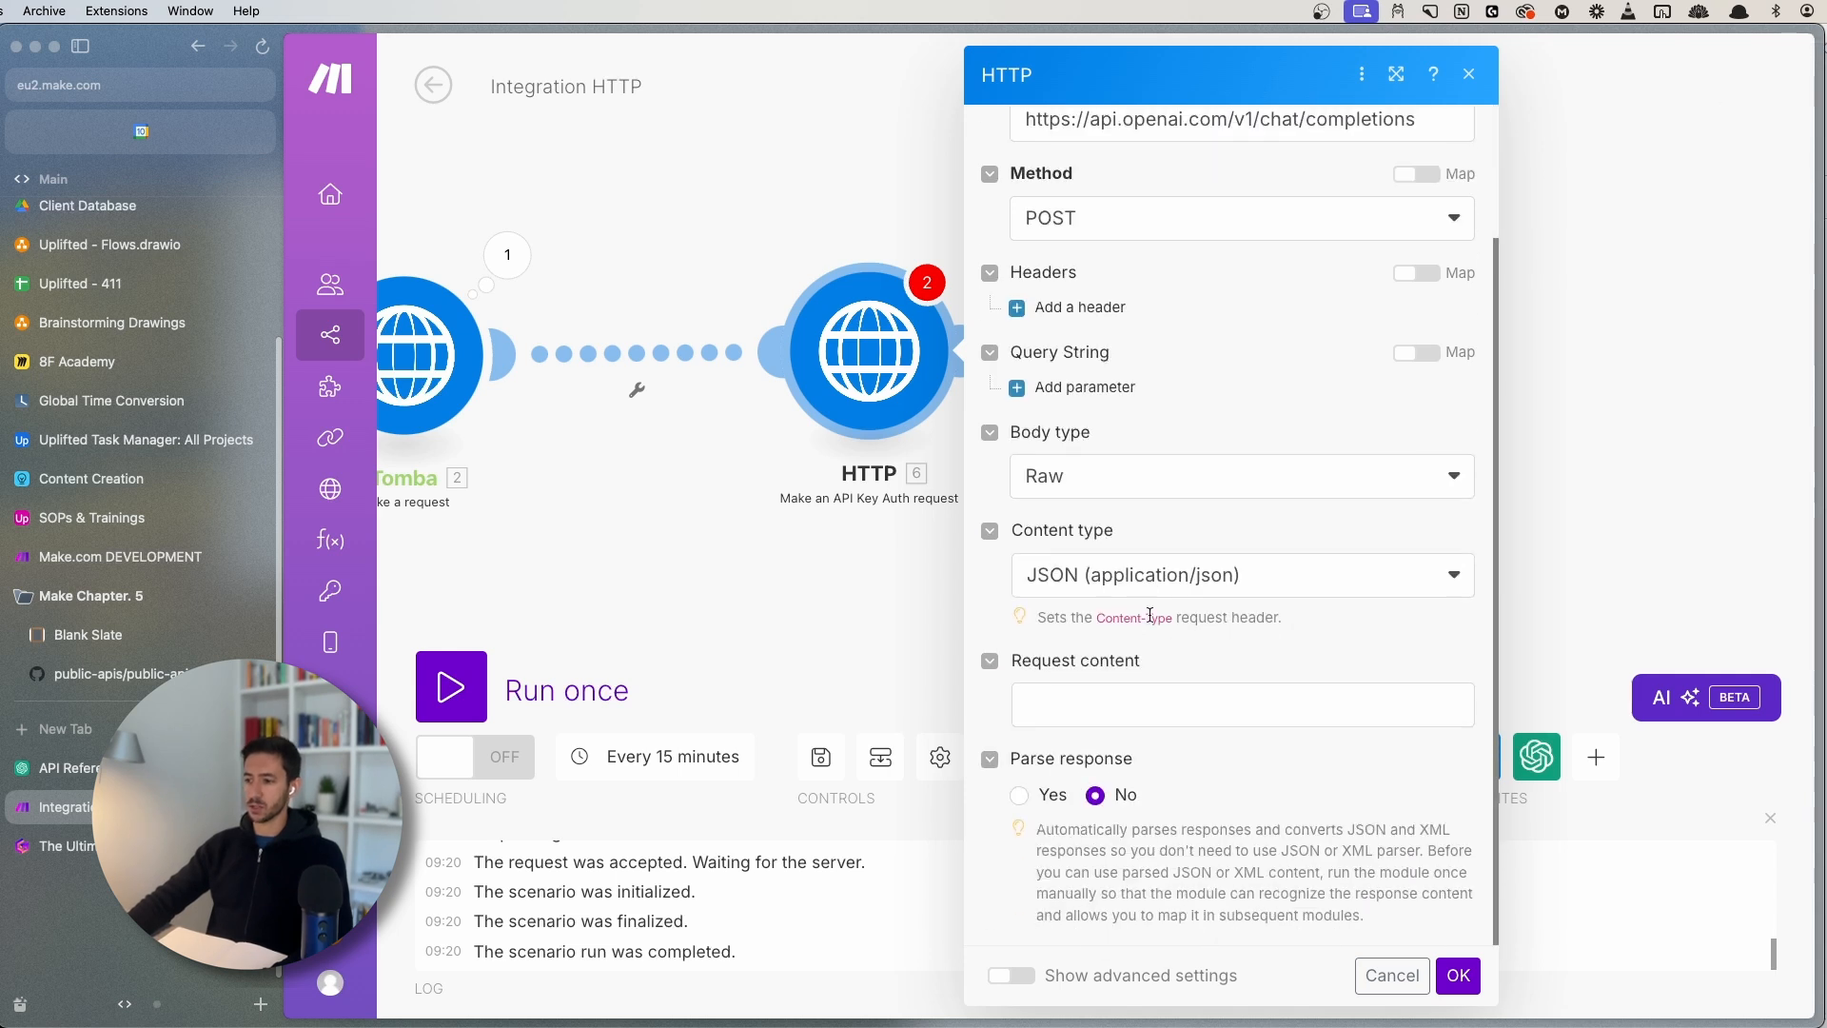
pyautogui.click(1122, 702)
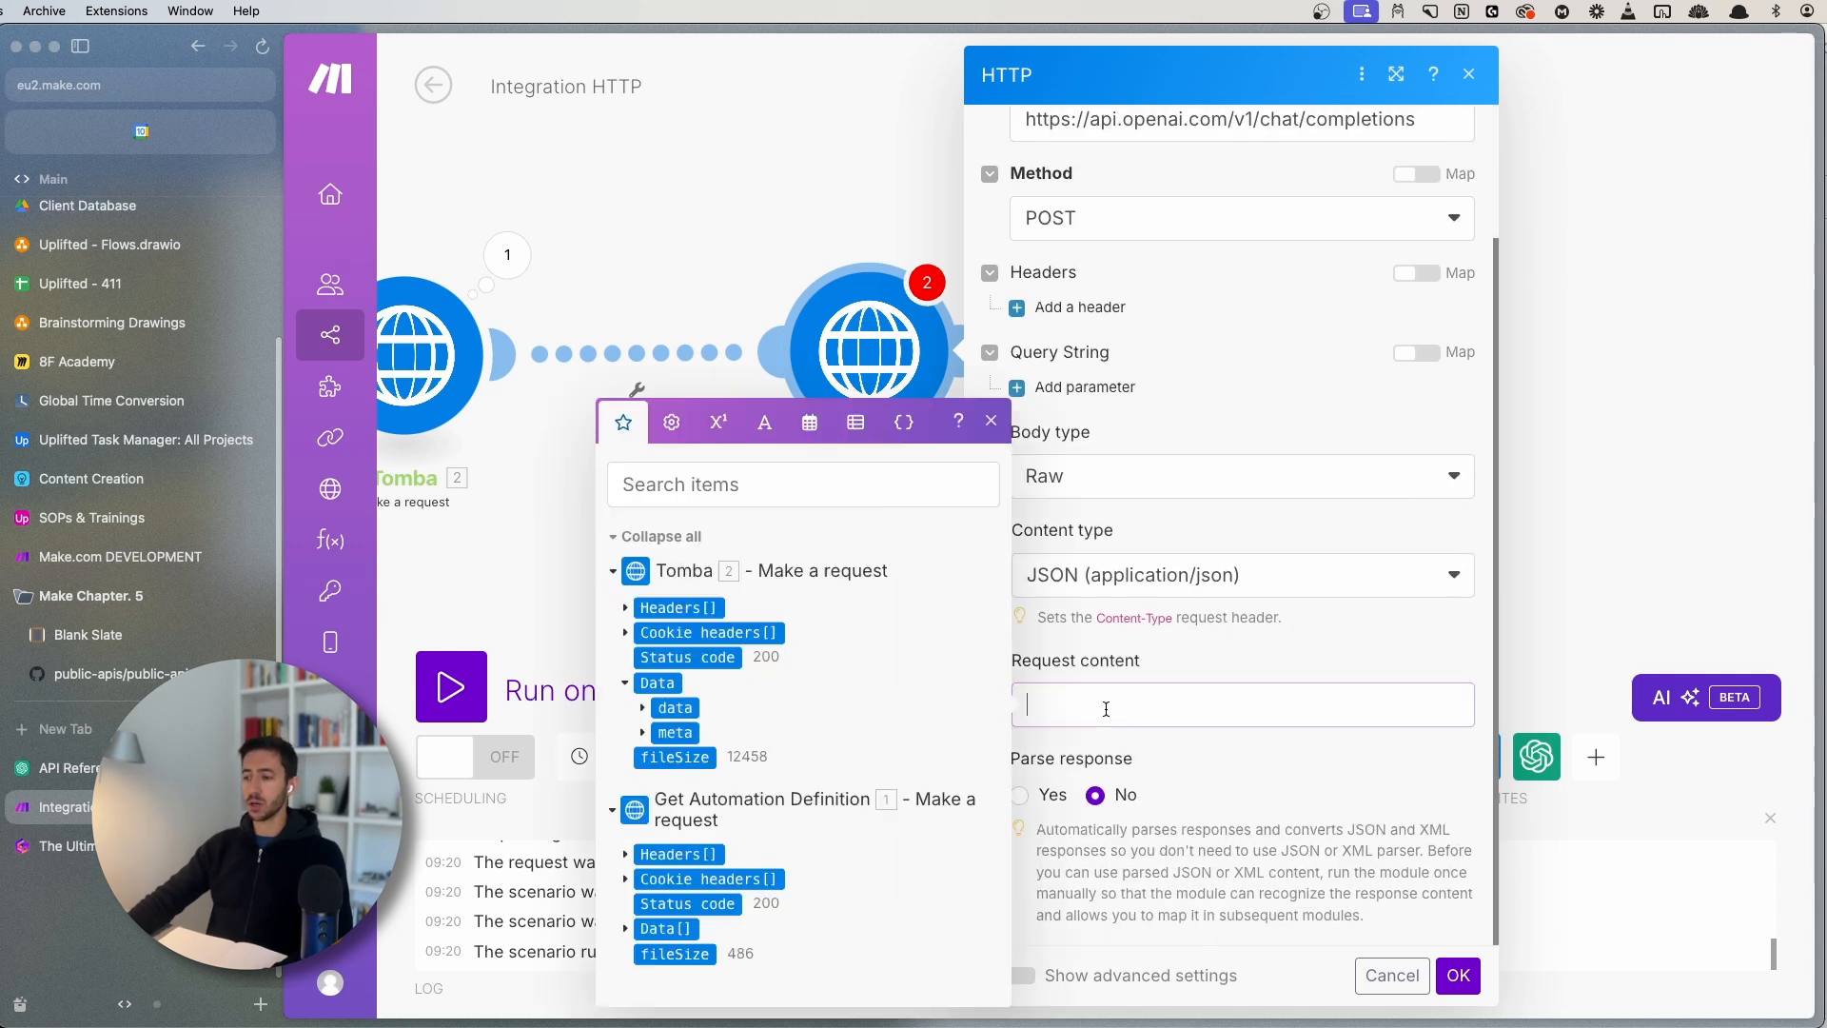
# - Copy the example chat completion JSON body (model gpt-4o, system and user messages) from the OpenAI reference
pyautogui.click(96, 769)
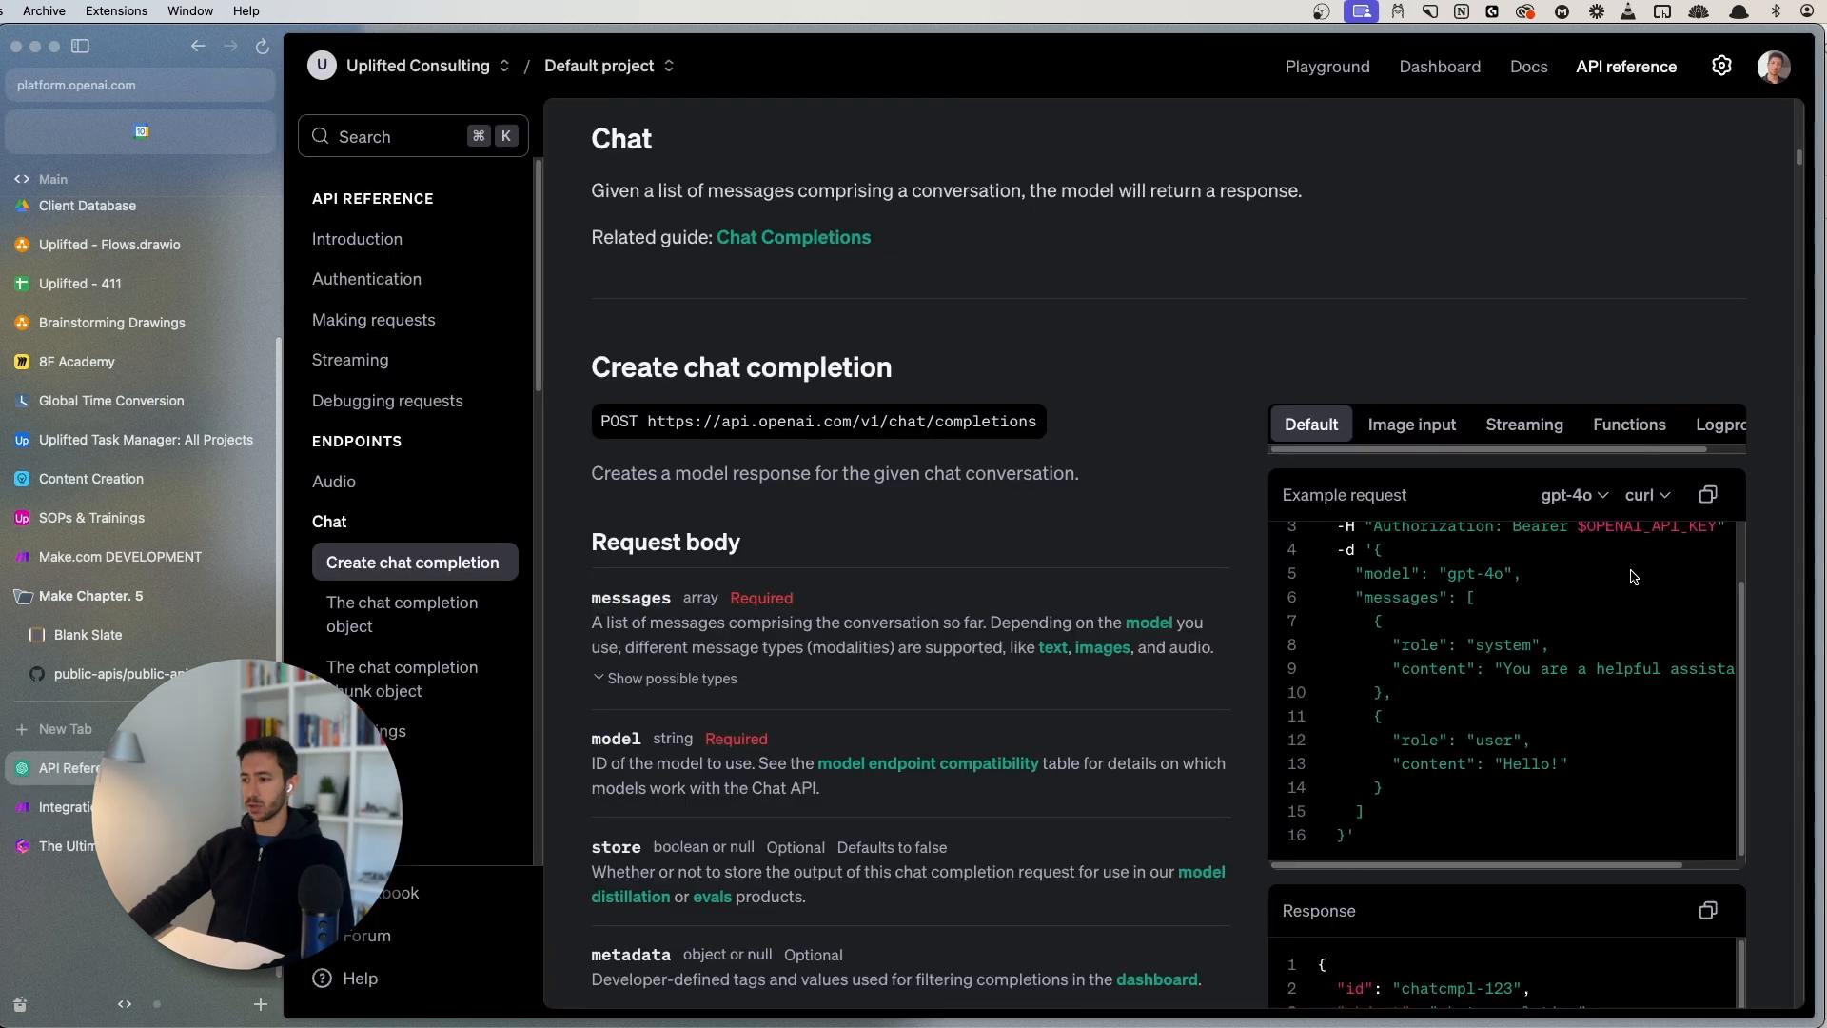
pyautogui.scroll(2, 1481, 675)
pyautogui.scroll(-5, 1481, 676)
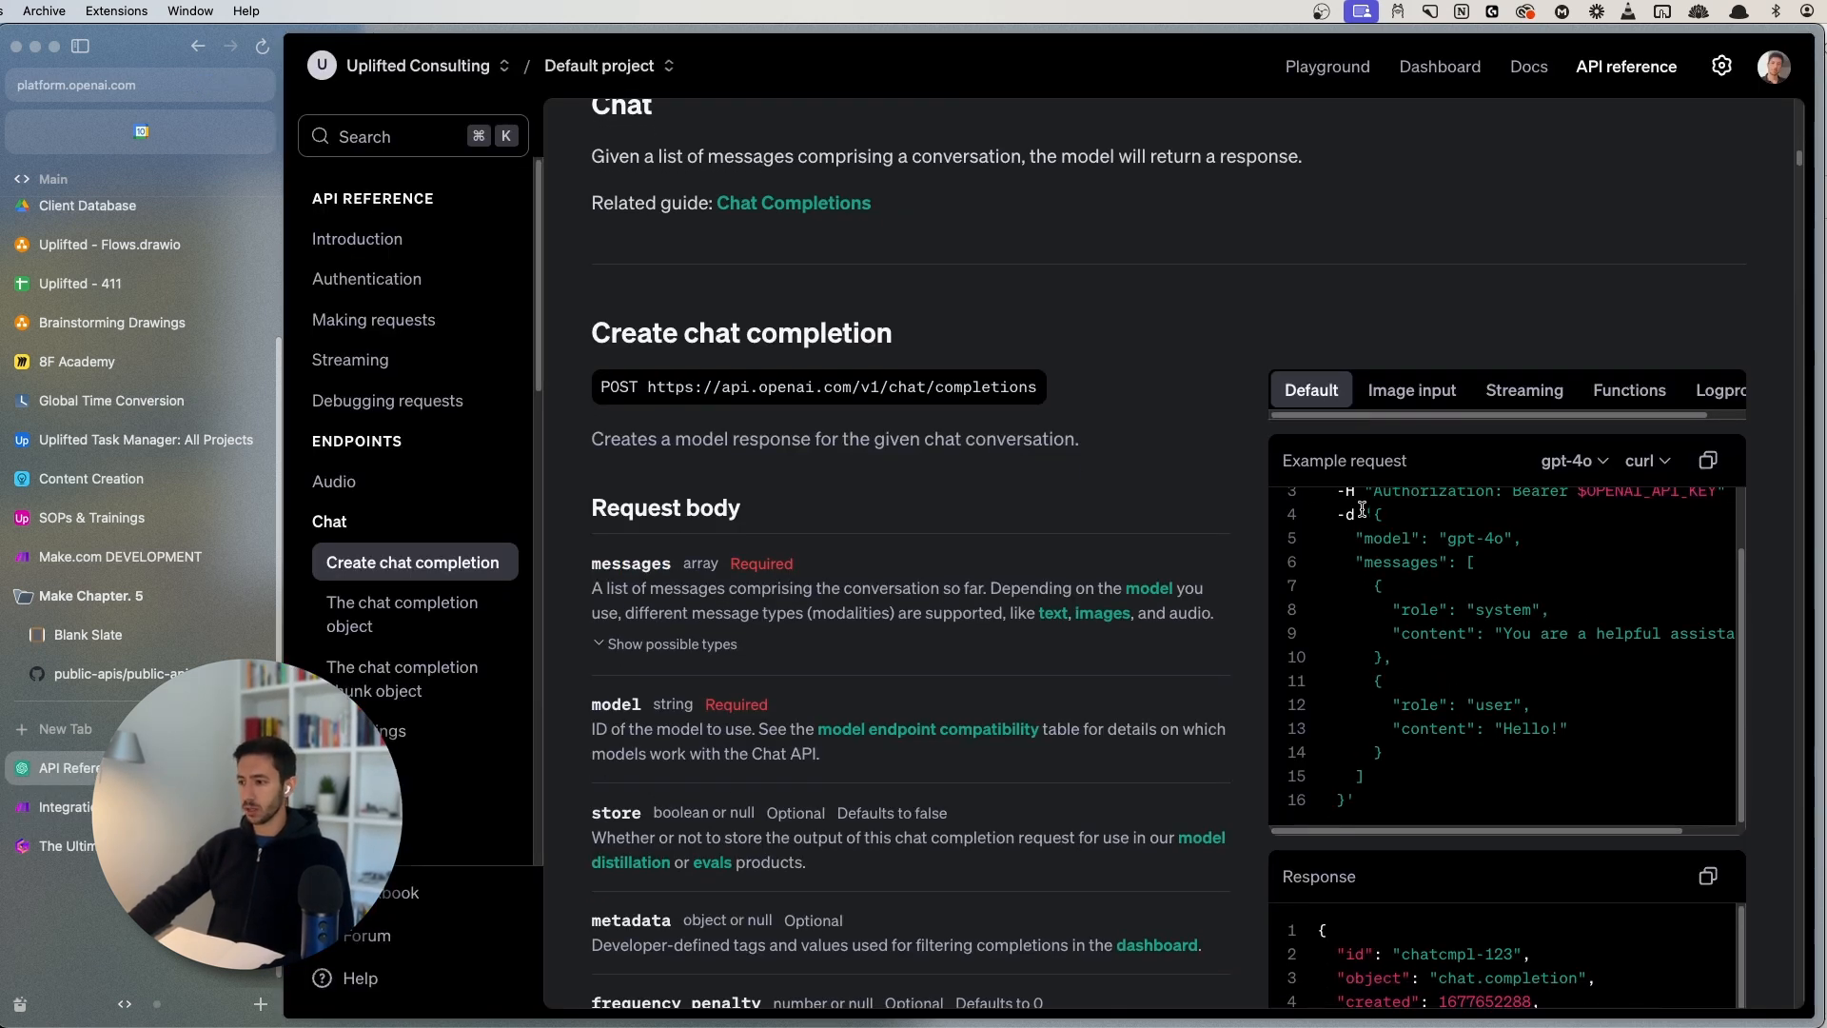
pyautogui.moveTo(1371, 511); pyautogui.dragTo(1344, 795)
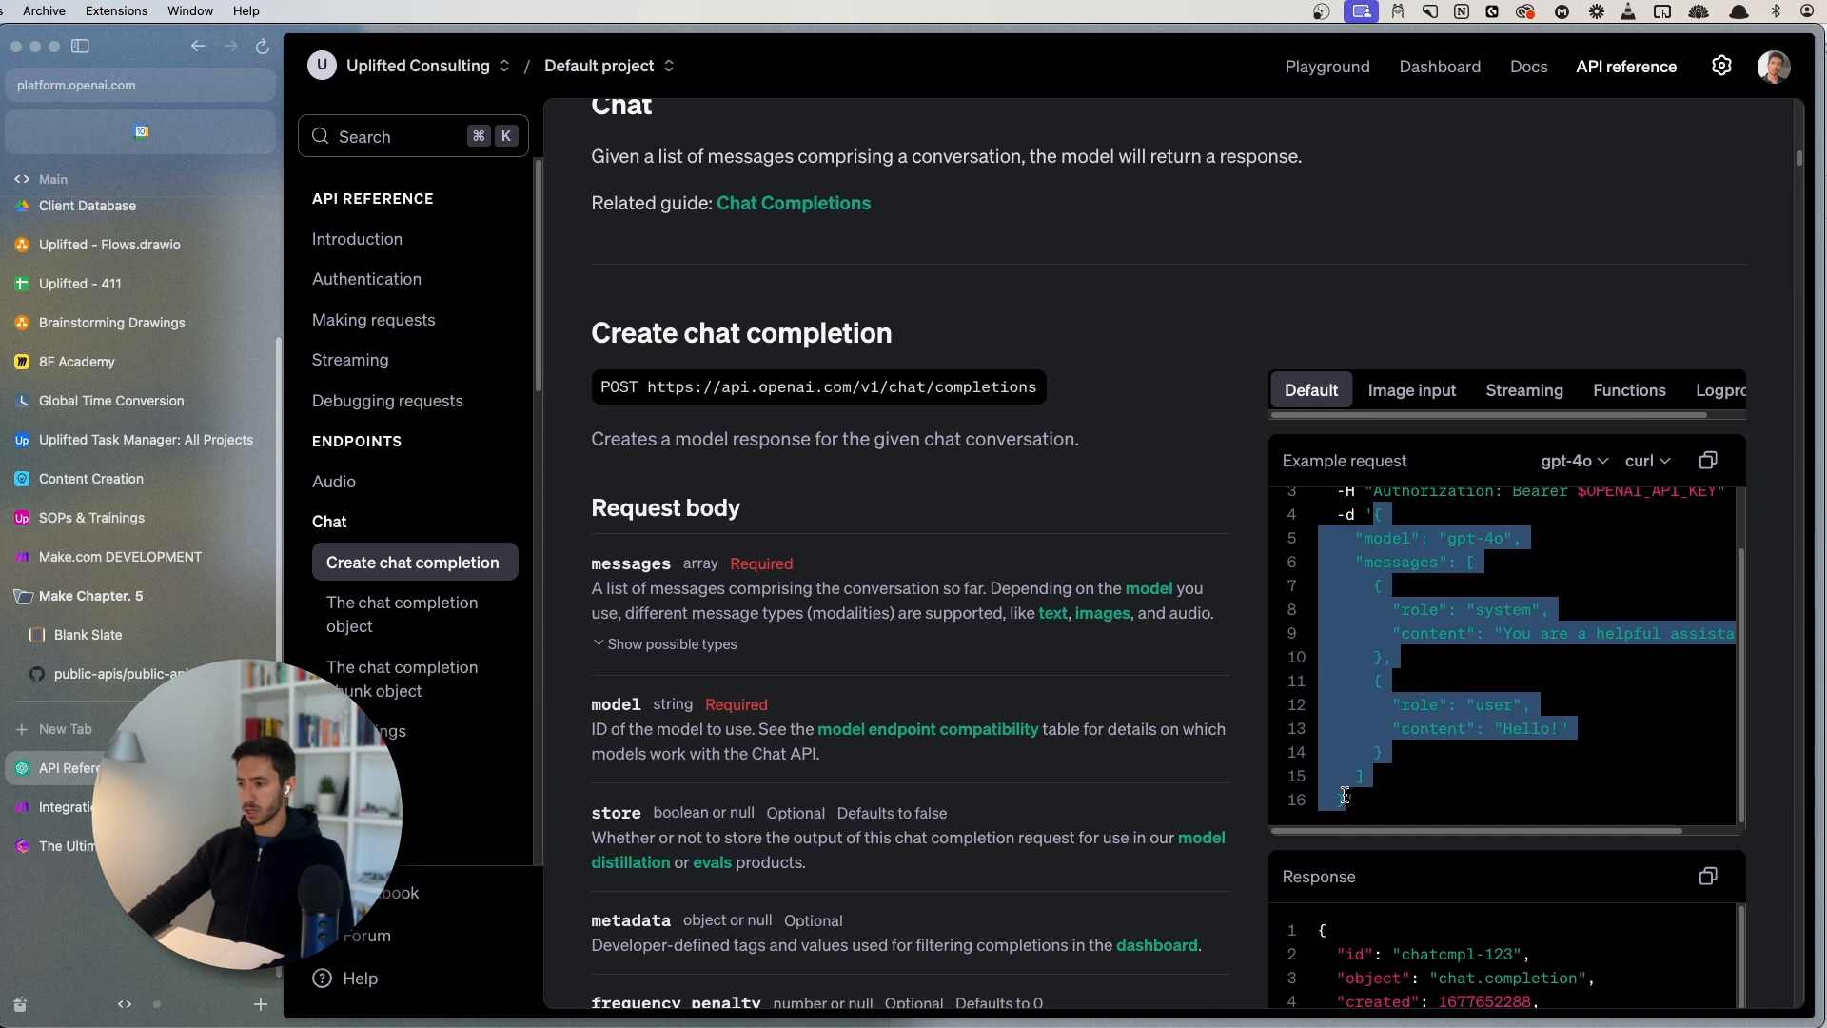
pyautogui.rightClick(1378, 542)
pyautogui.click(1405, 588)
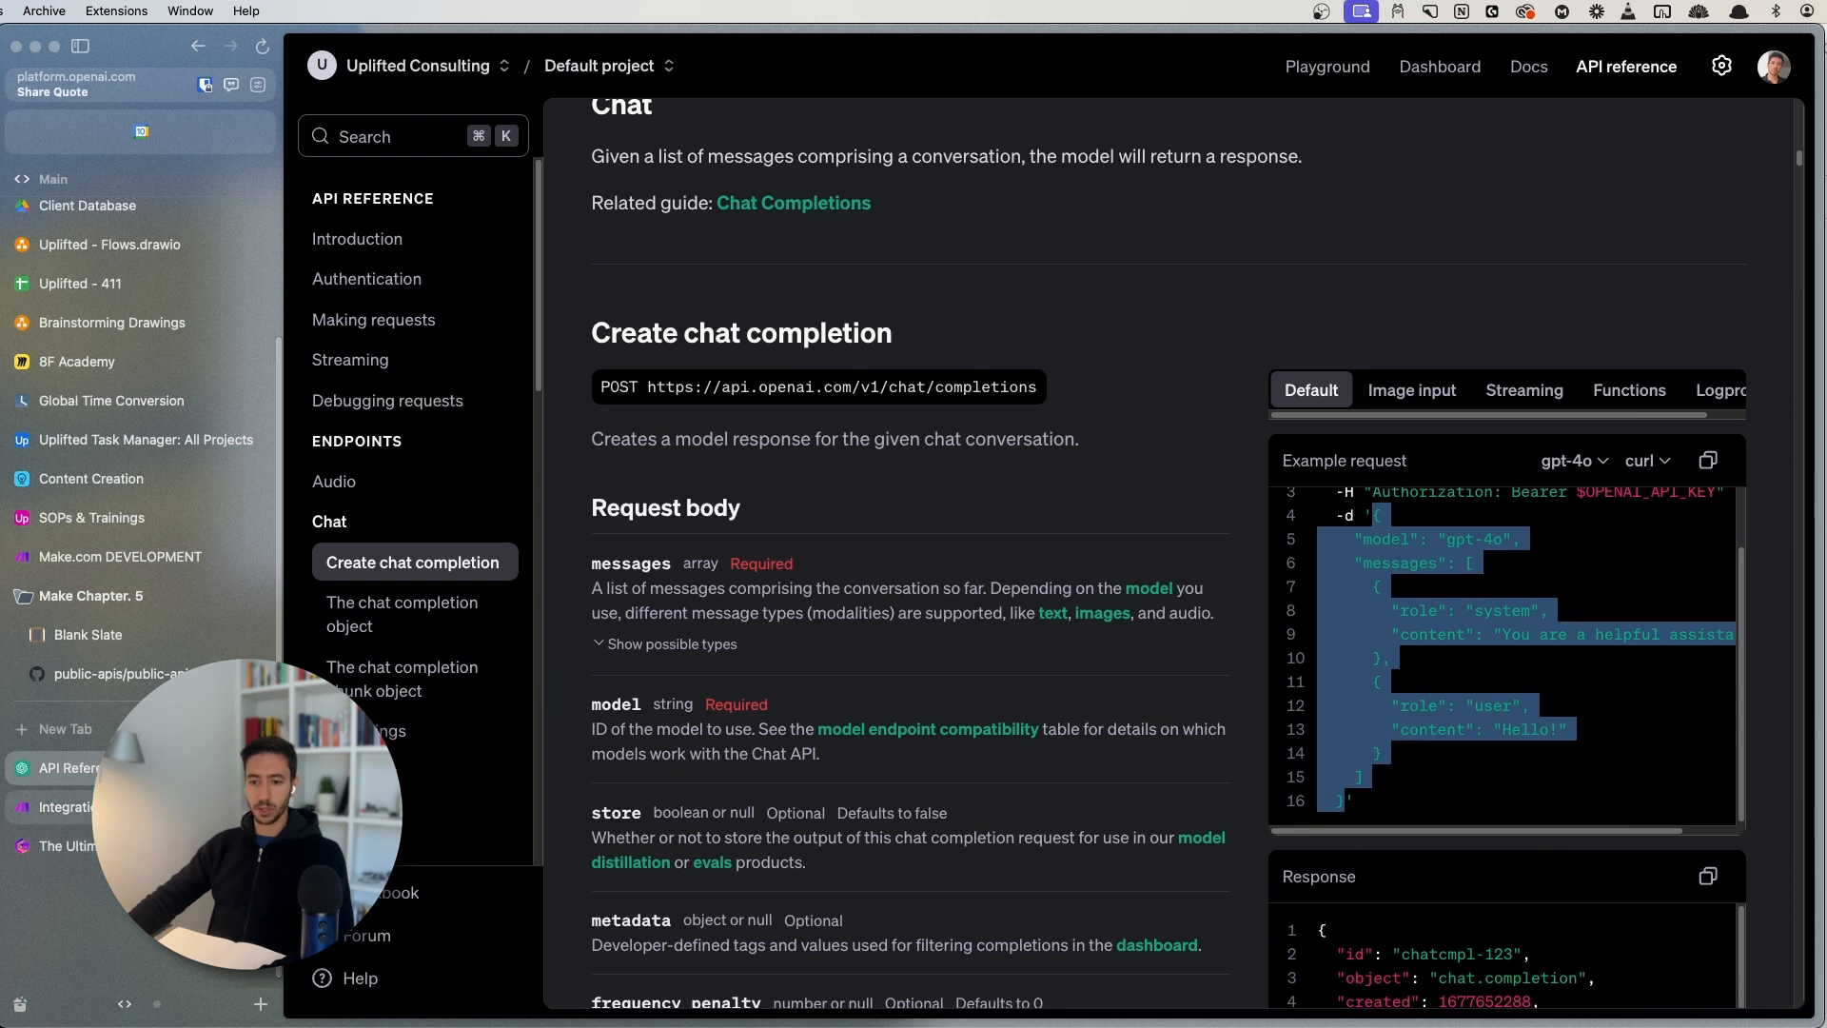
pyautogui.click(171, 807)
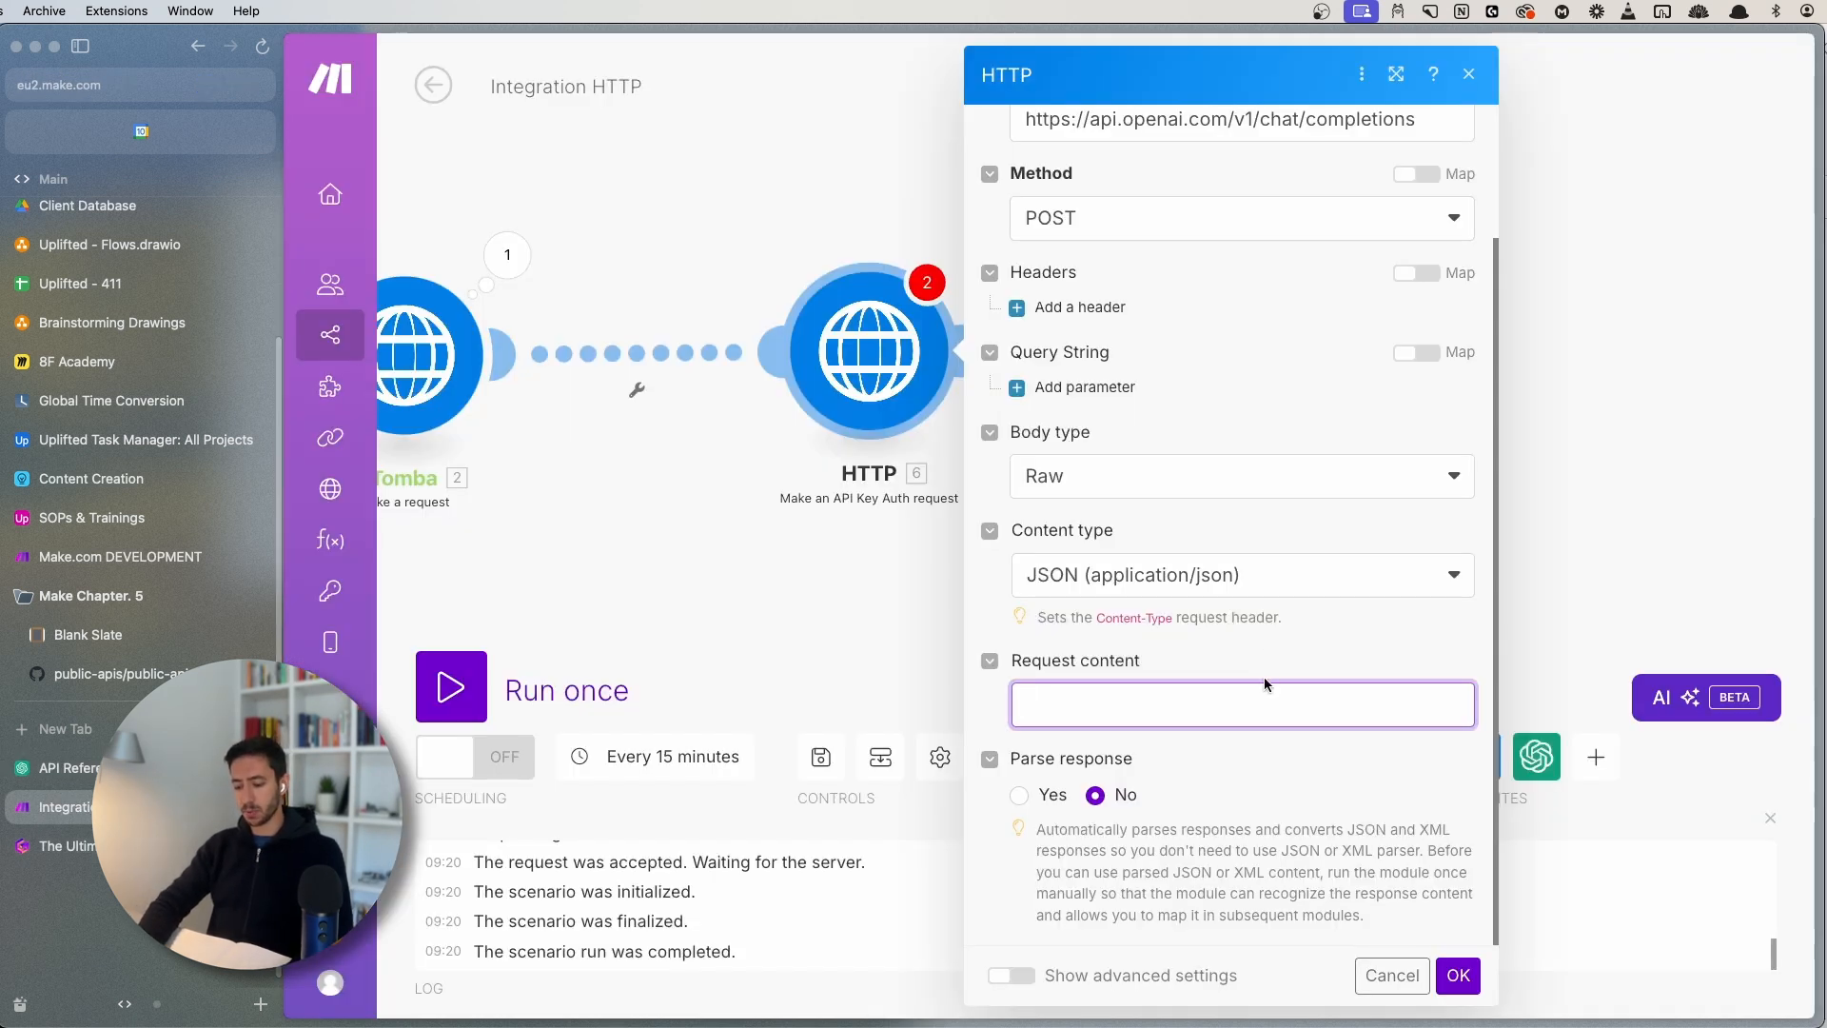
# - Paste the gpt-4o chat completion JSON into Request content and check it against the docs
pyautogui.press('super+v')
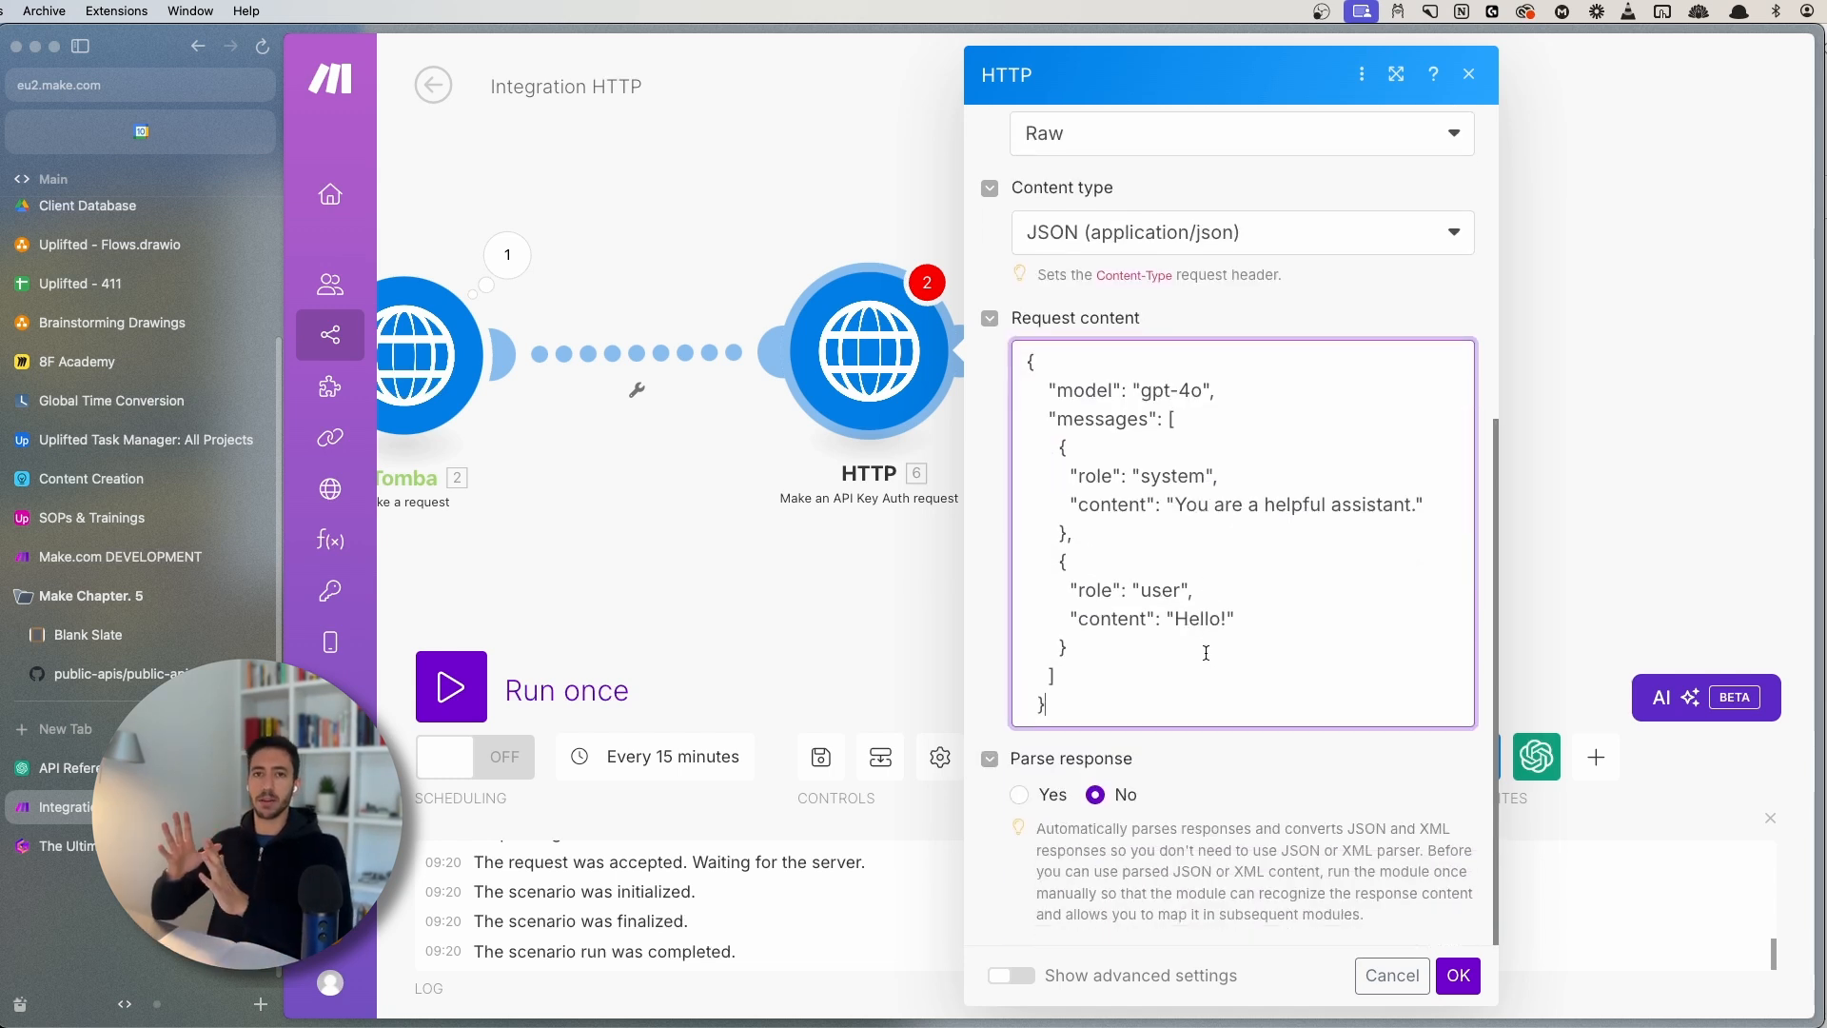
pyautogui.click(66, 767)
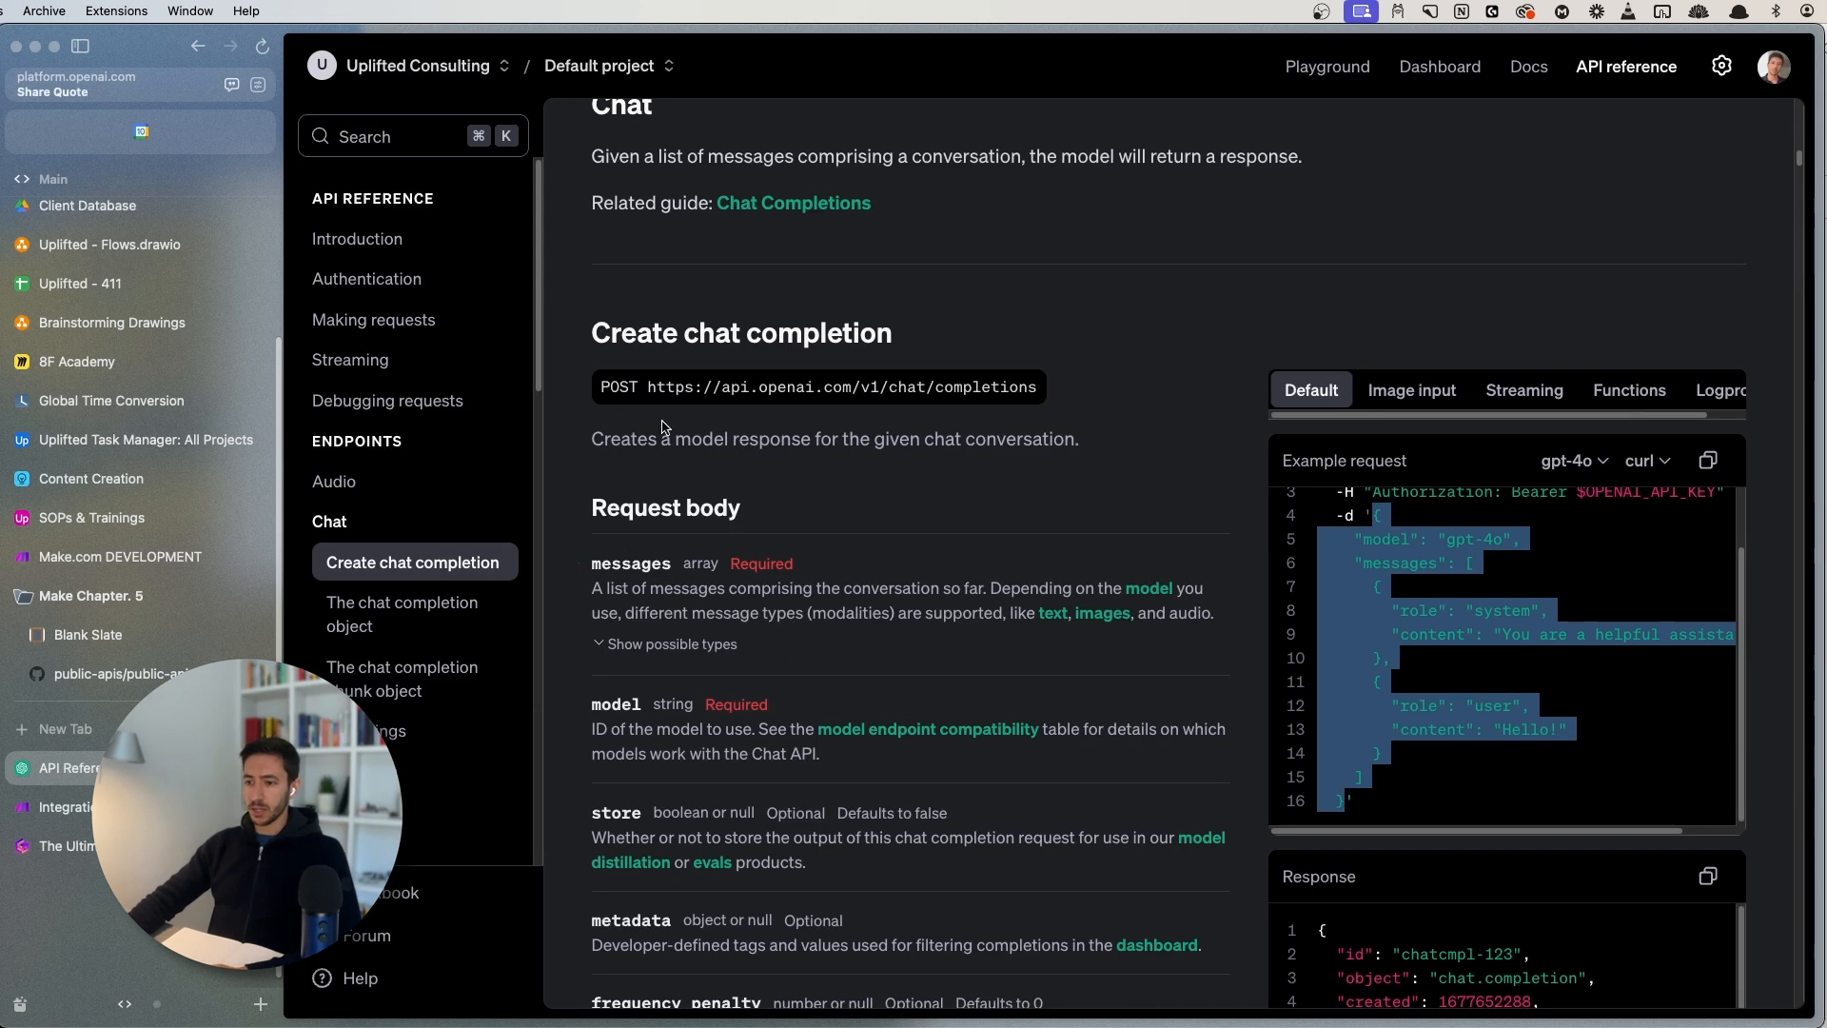
pyautogui.scroll(-2, 762, 752)
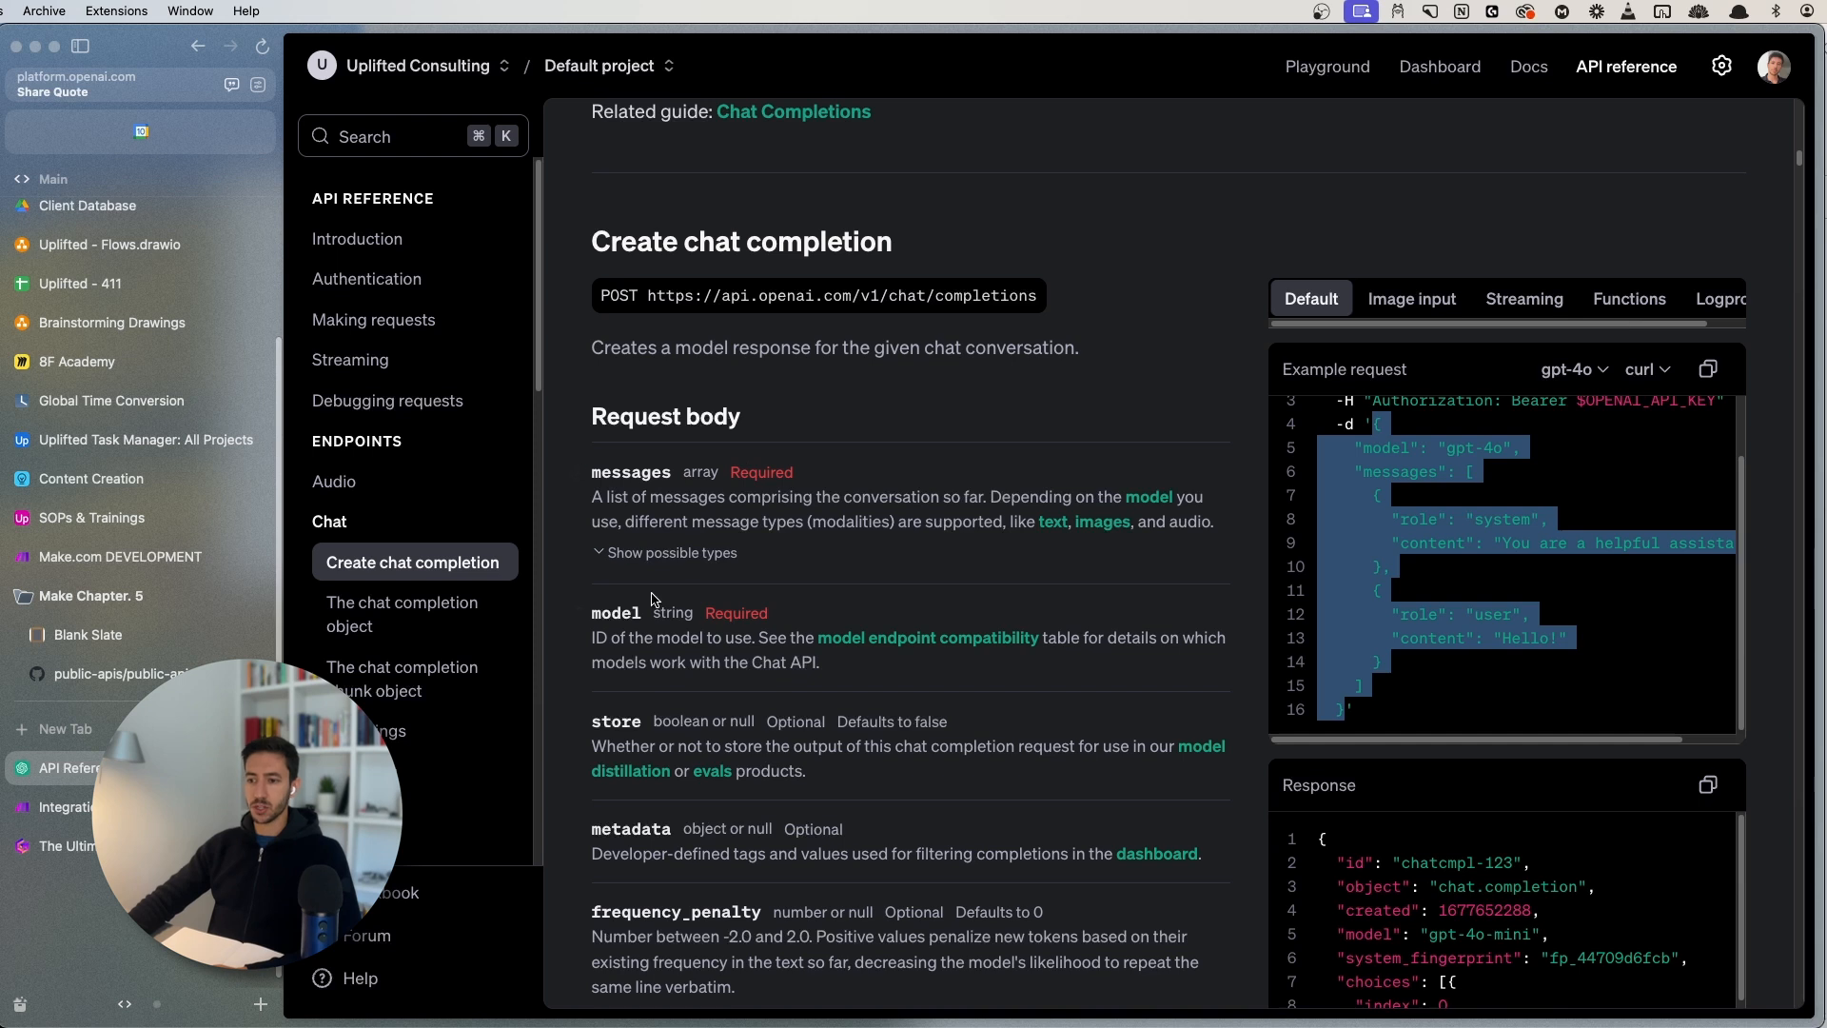
pyautogui.scroll(-1, 789, 730)
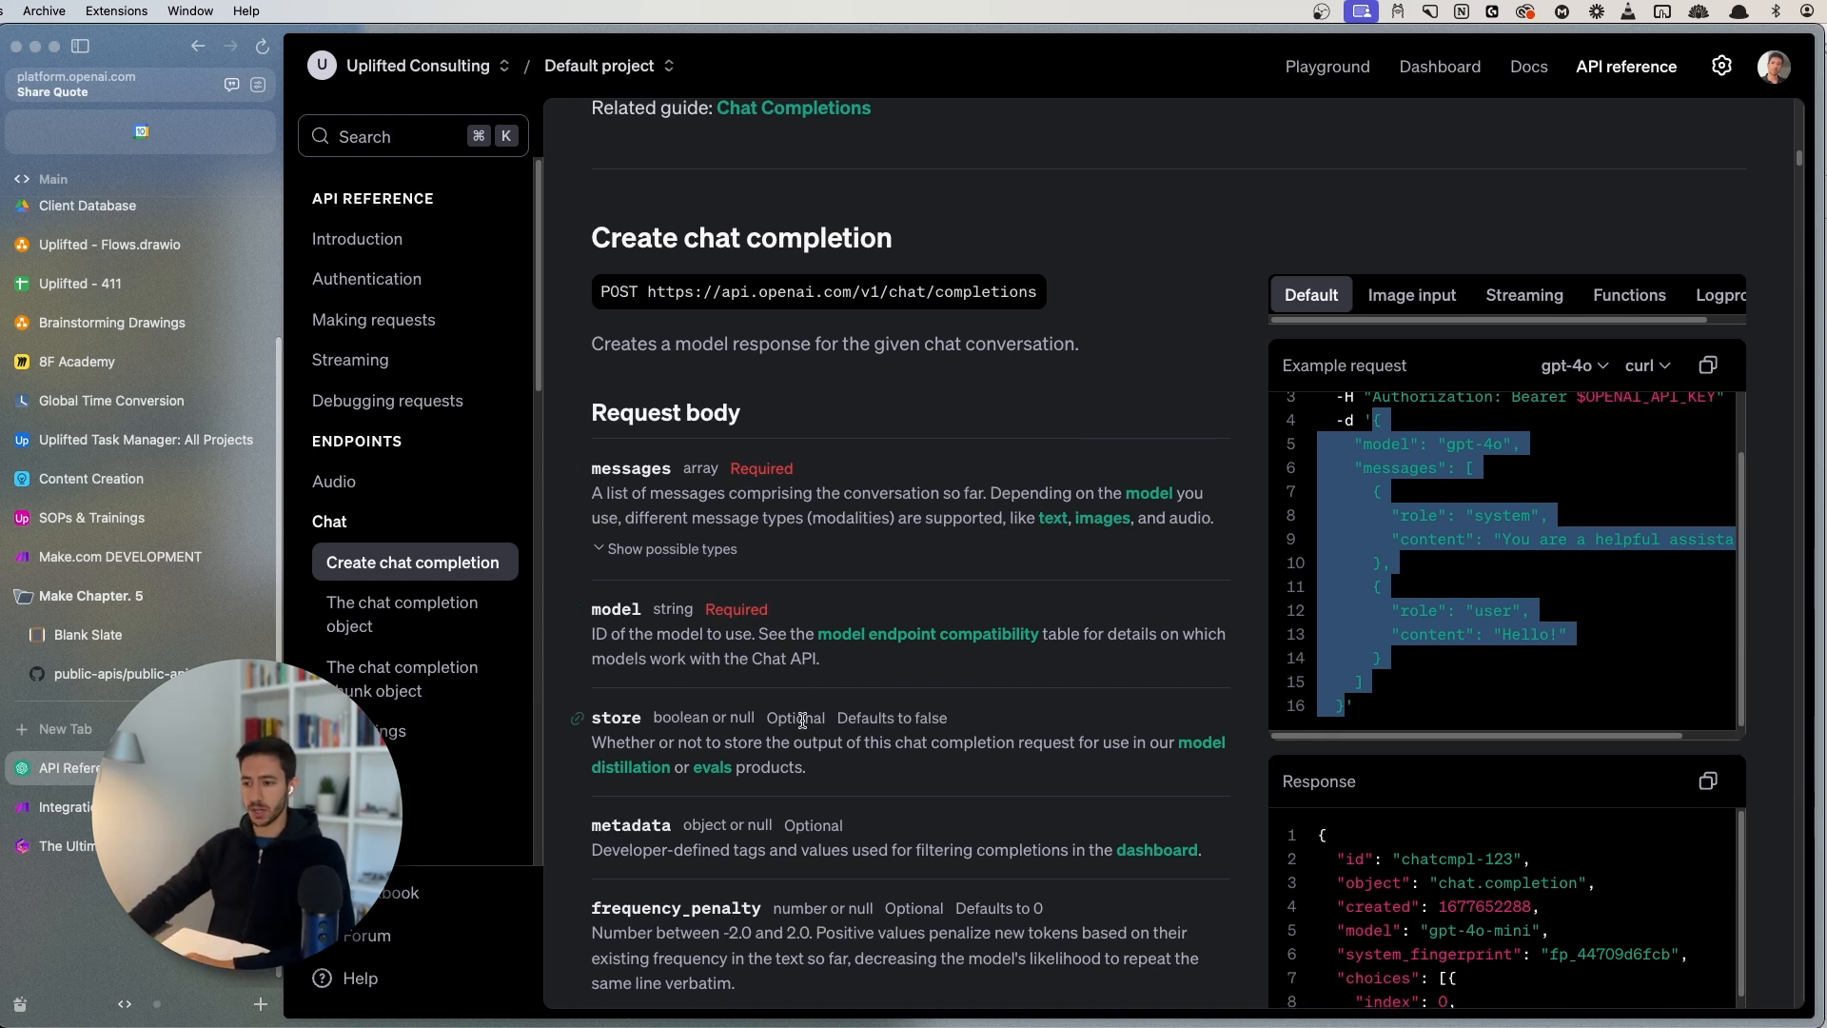
pyautogui.scroll(-3, 802, 721)
pyautogui.click(57, 806)
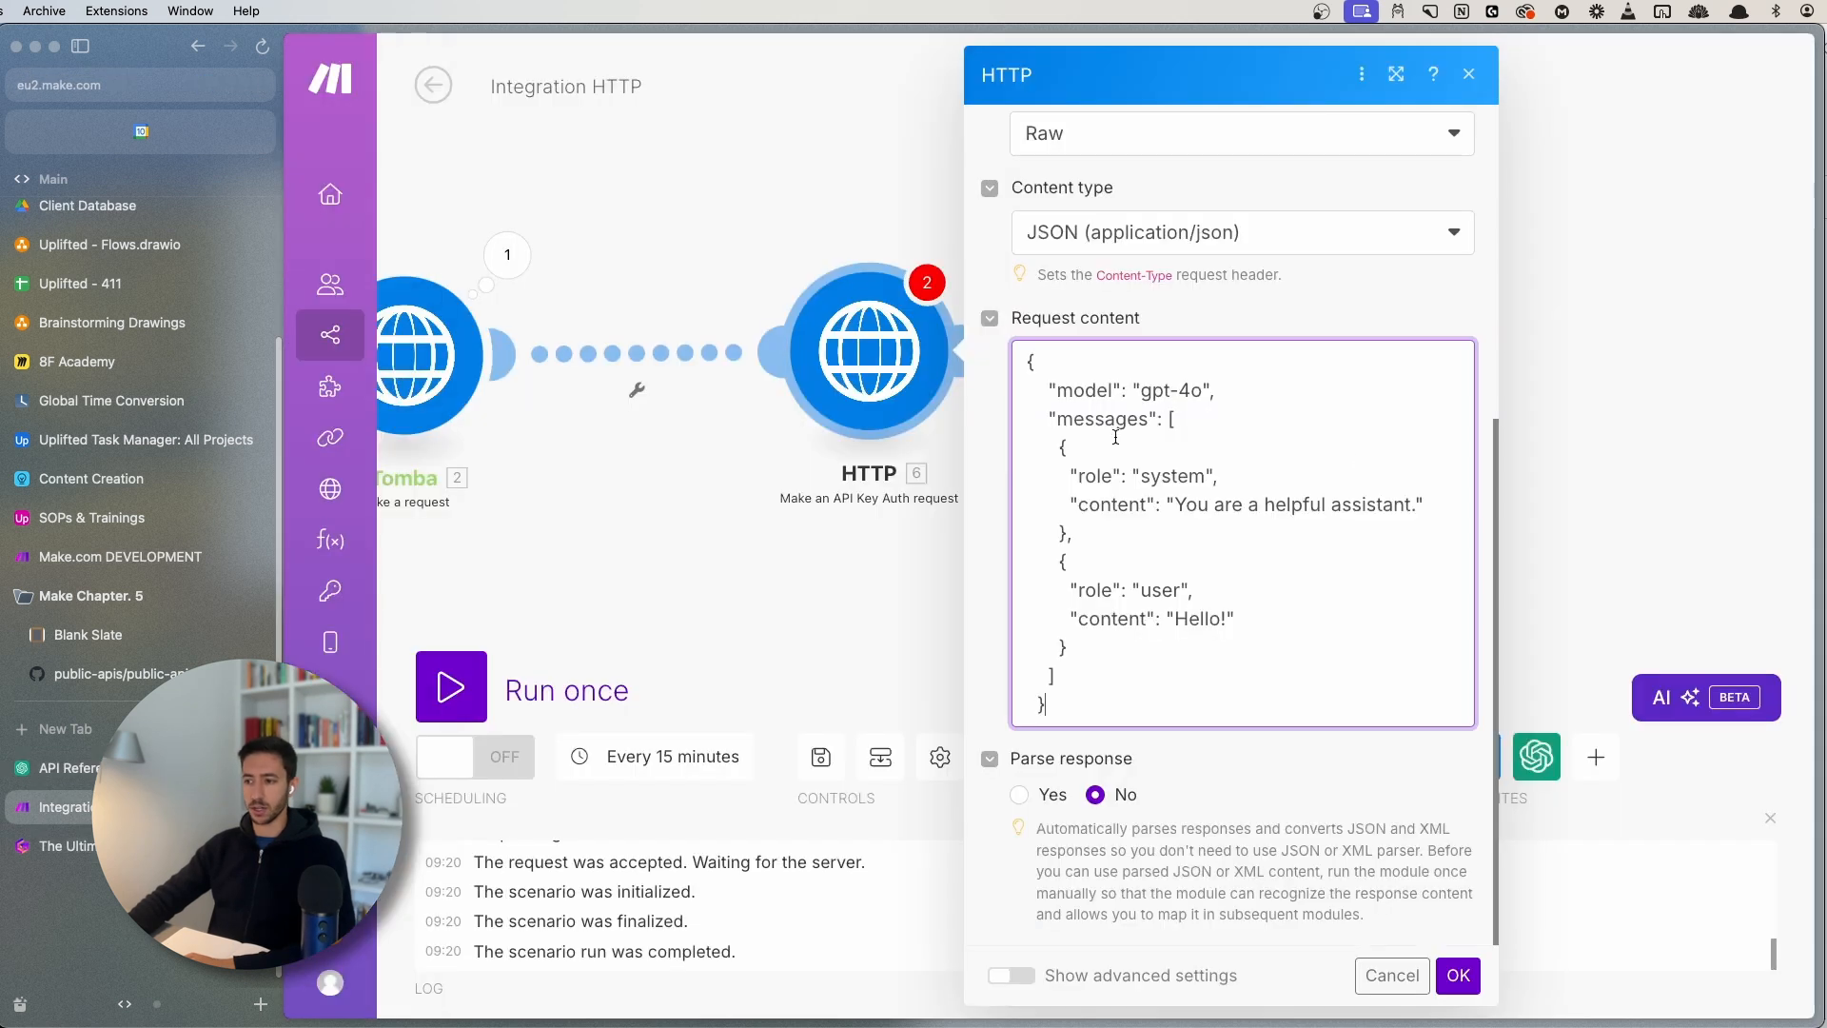
pyautogui.scroll(3, 1180, 488)
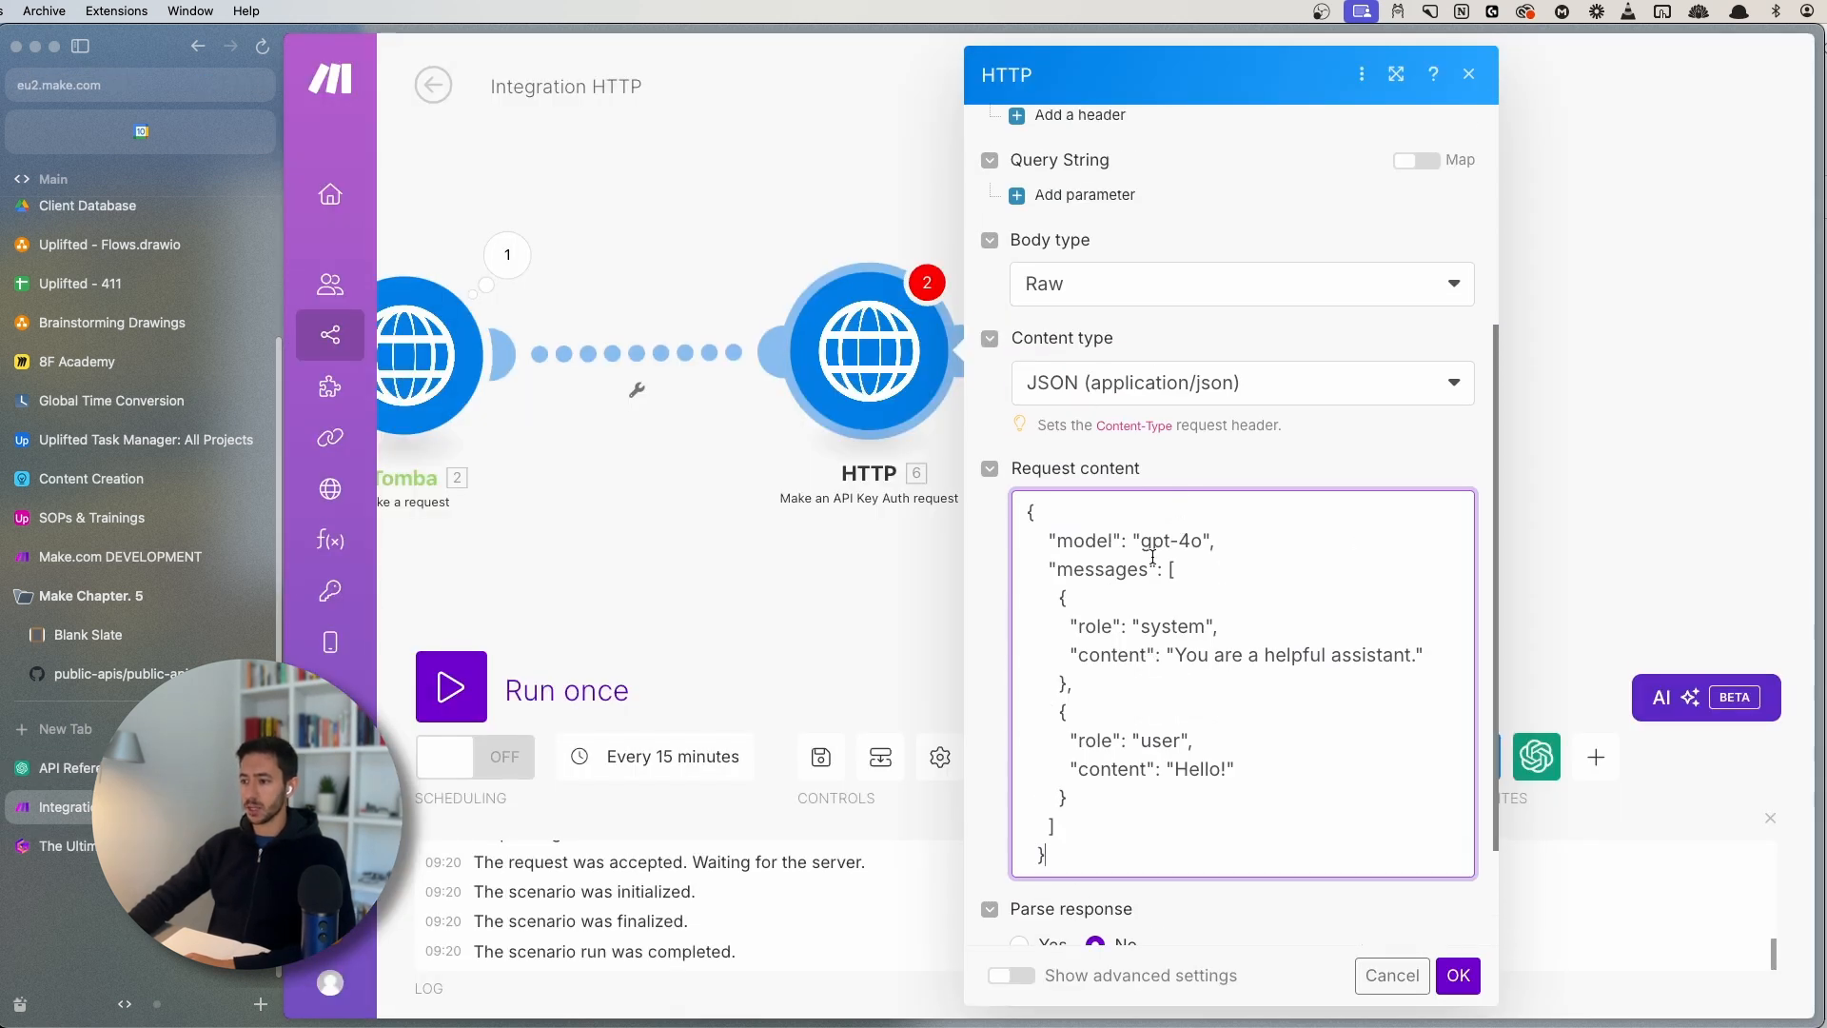
pyautogui.moveTo(1058, 539); pyautogui.dragTo(1111, 540)
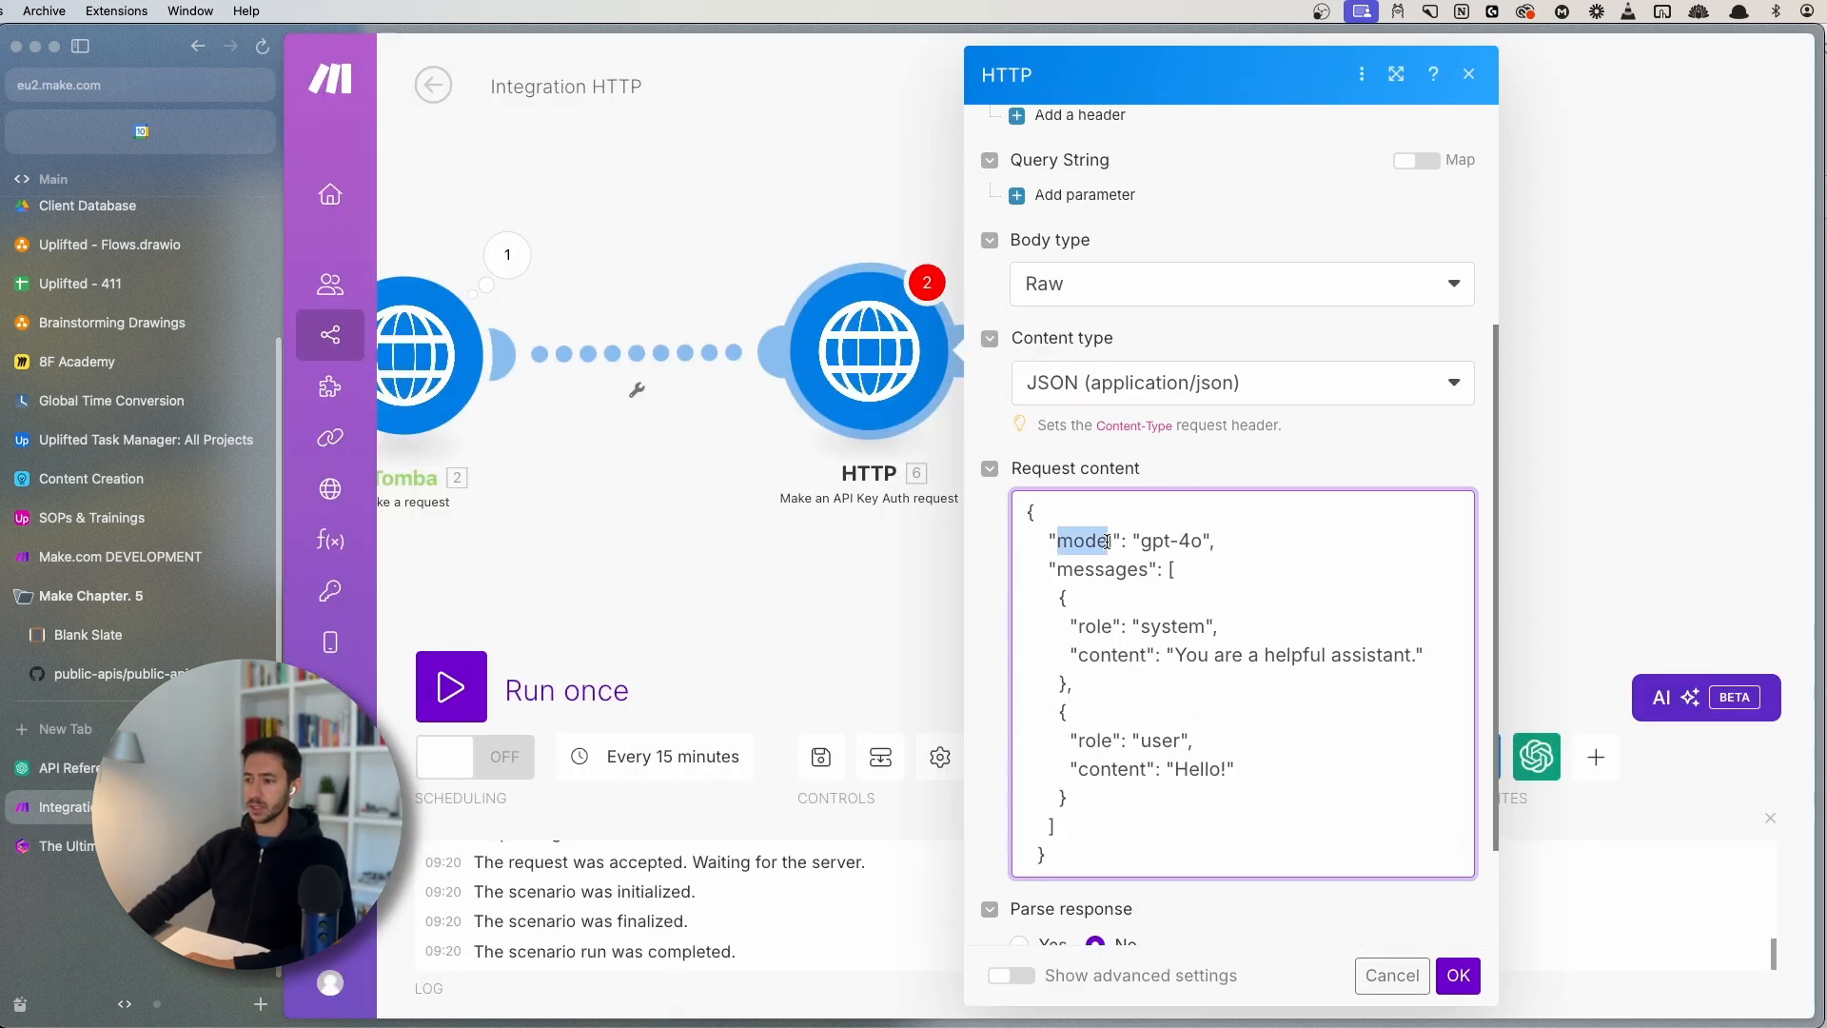
pyautogui.click(1174, 538)
pyautogui.click(991, 403)
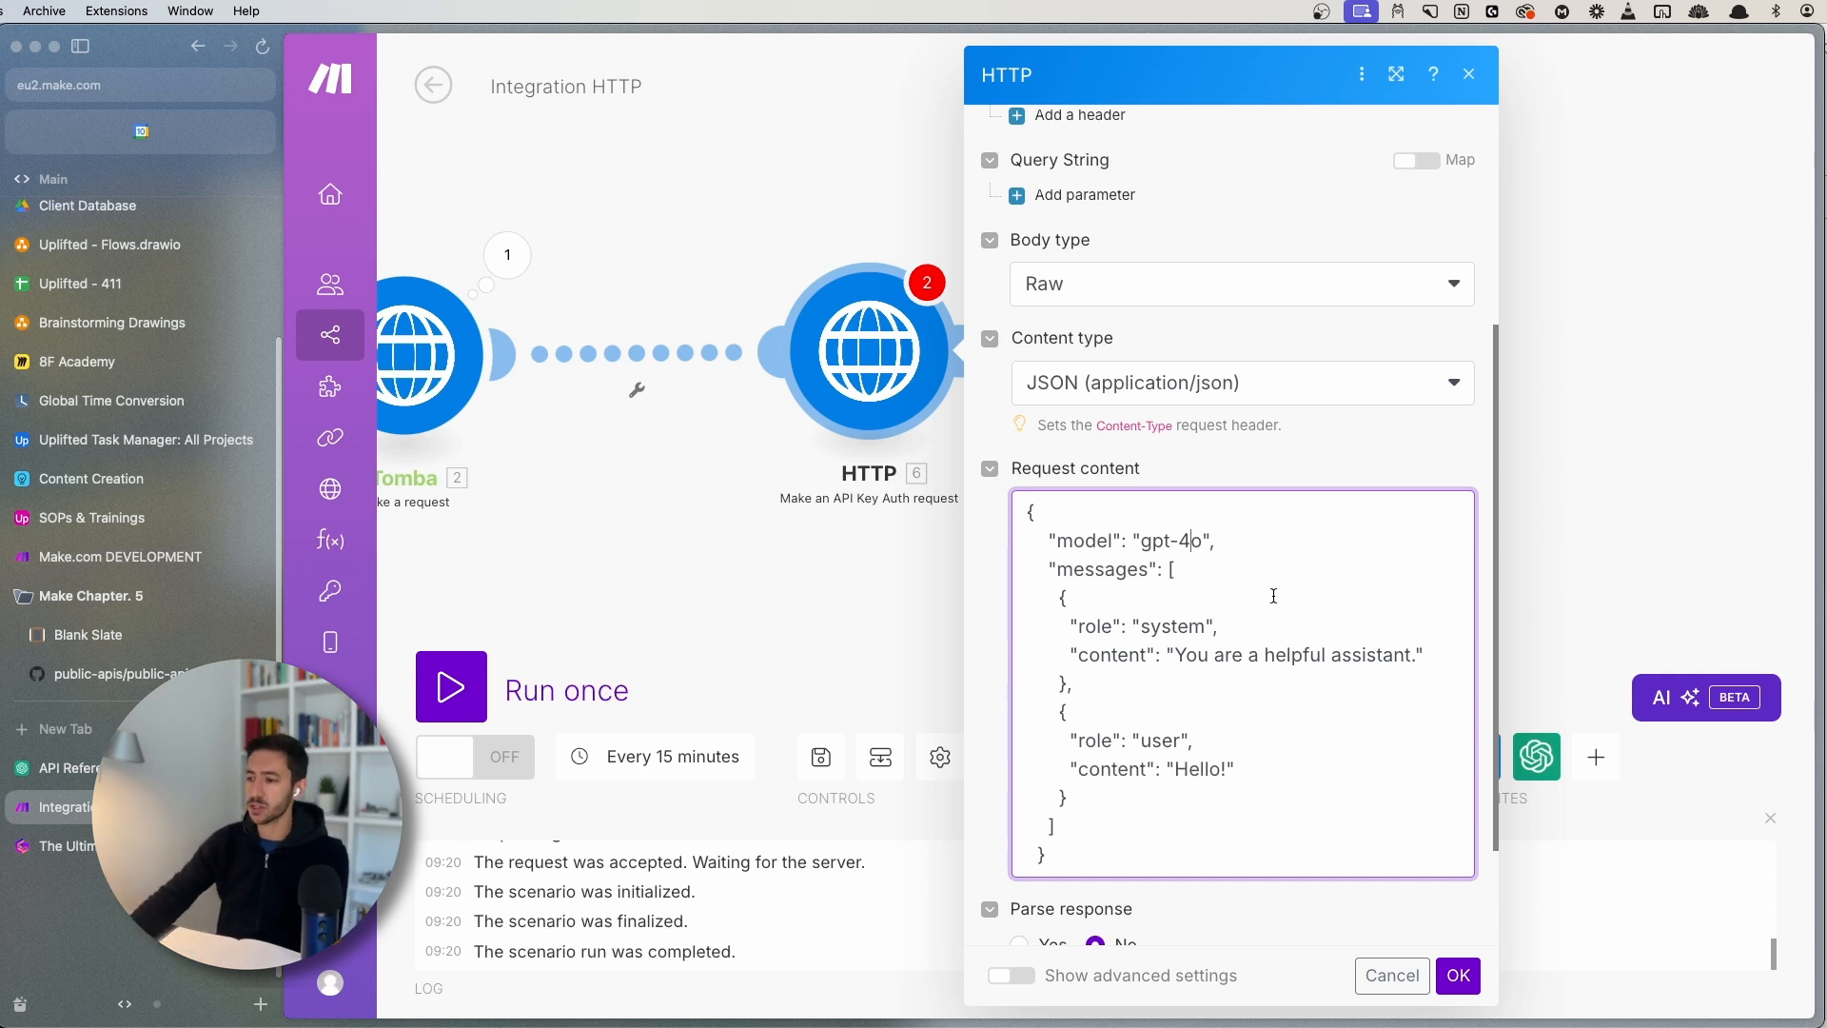
# - Set Parse response to Yes and save the HTTP module settings
pyautogui.scroll(-3, 1273, 596)
pyautogui.click(1018, 794)
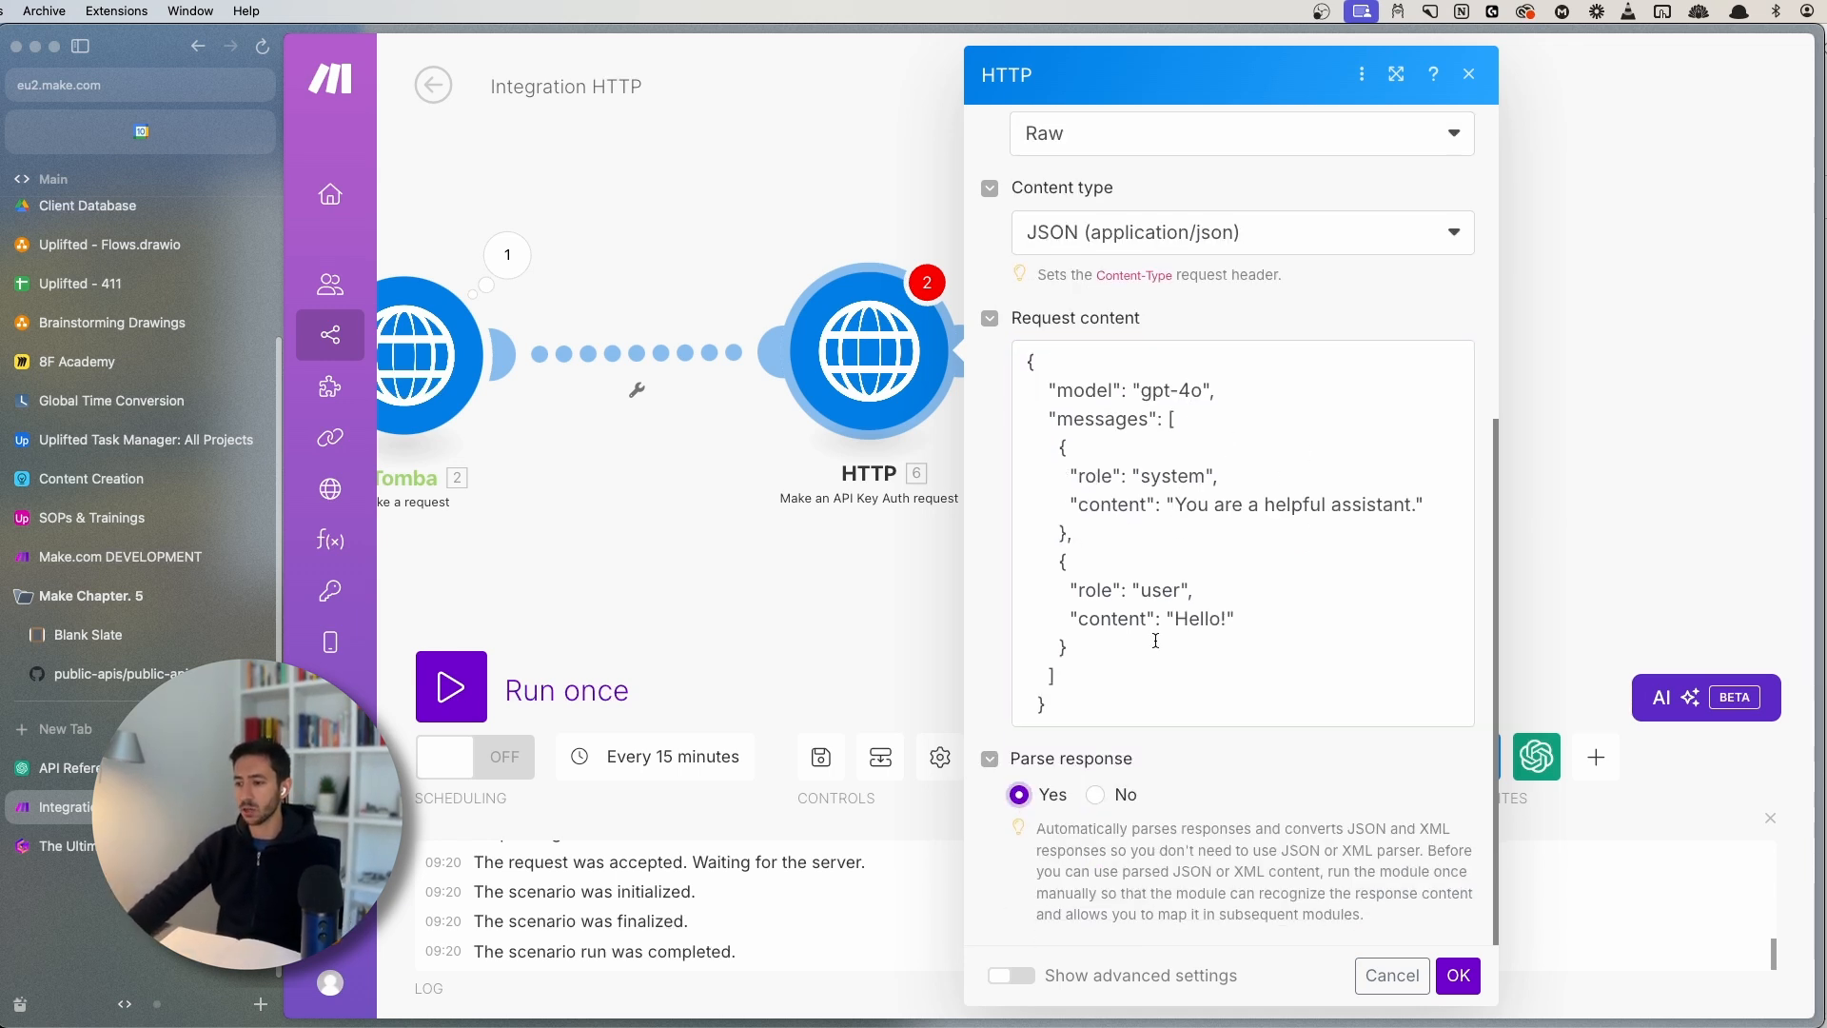
pyautogui.scroll(10, 1203, 431)
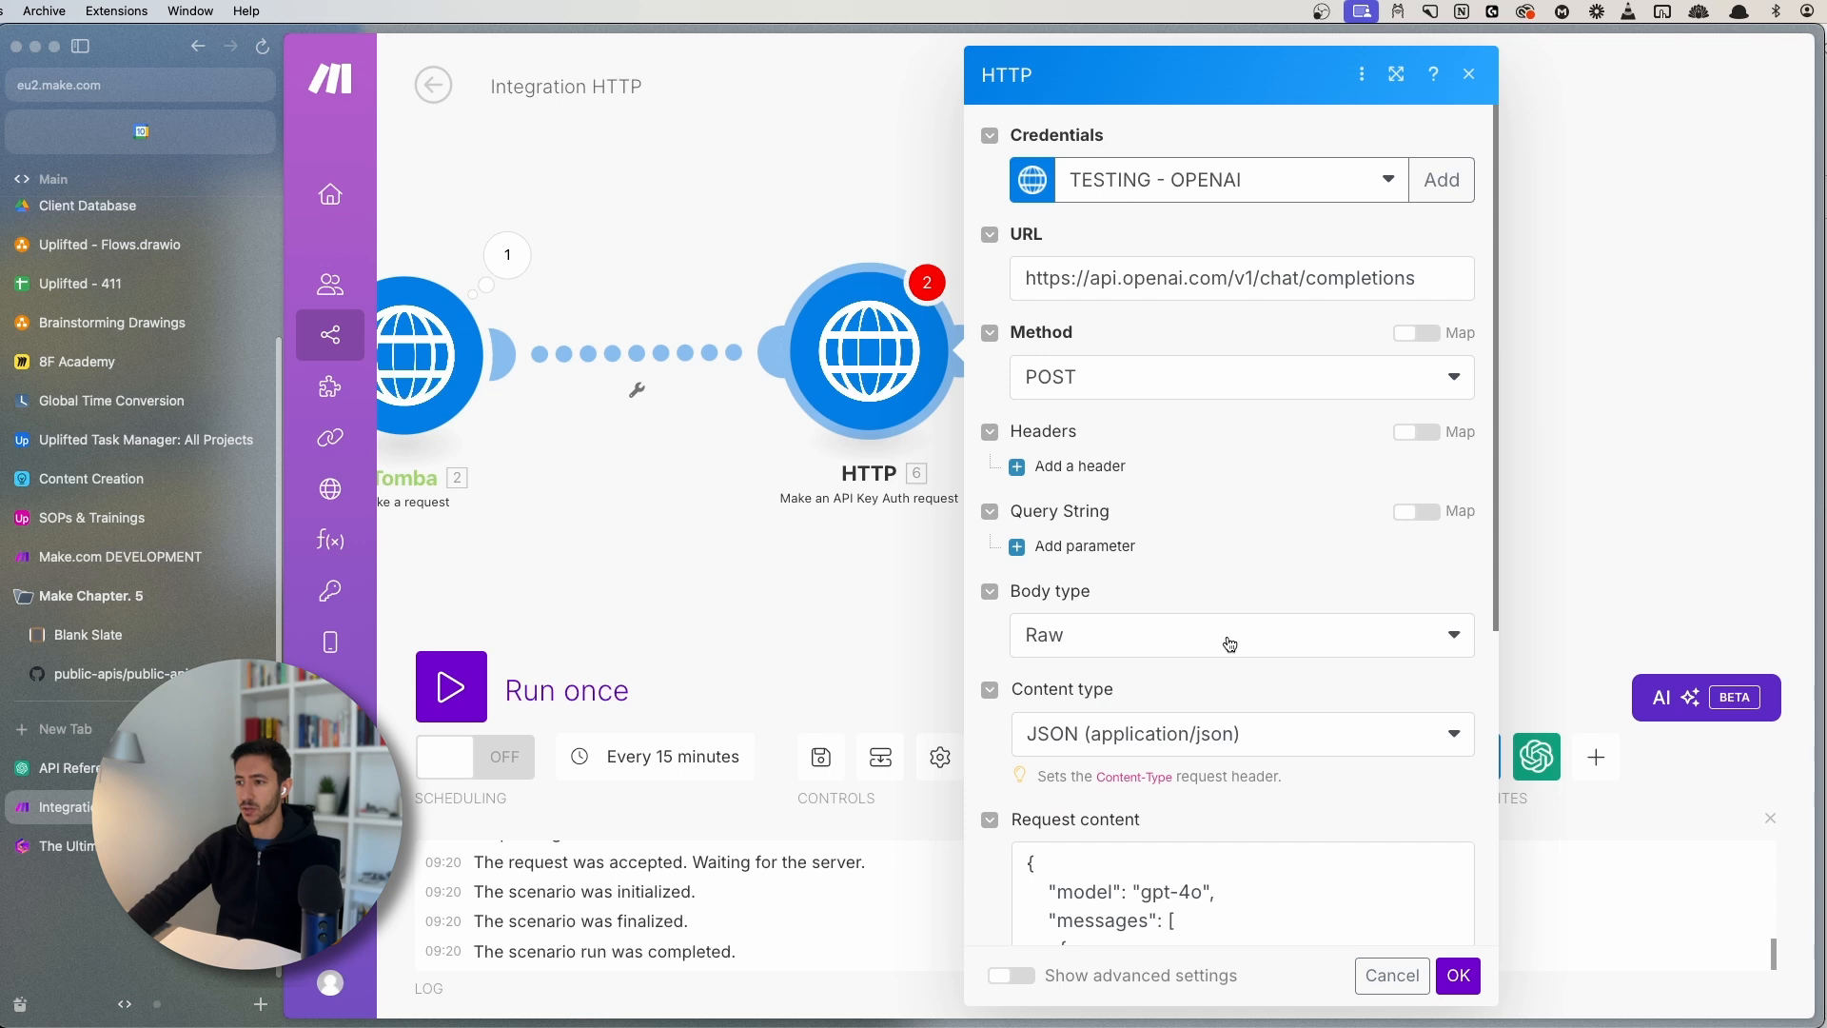
pyautogui.scroll(-10, 1230, 644)
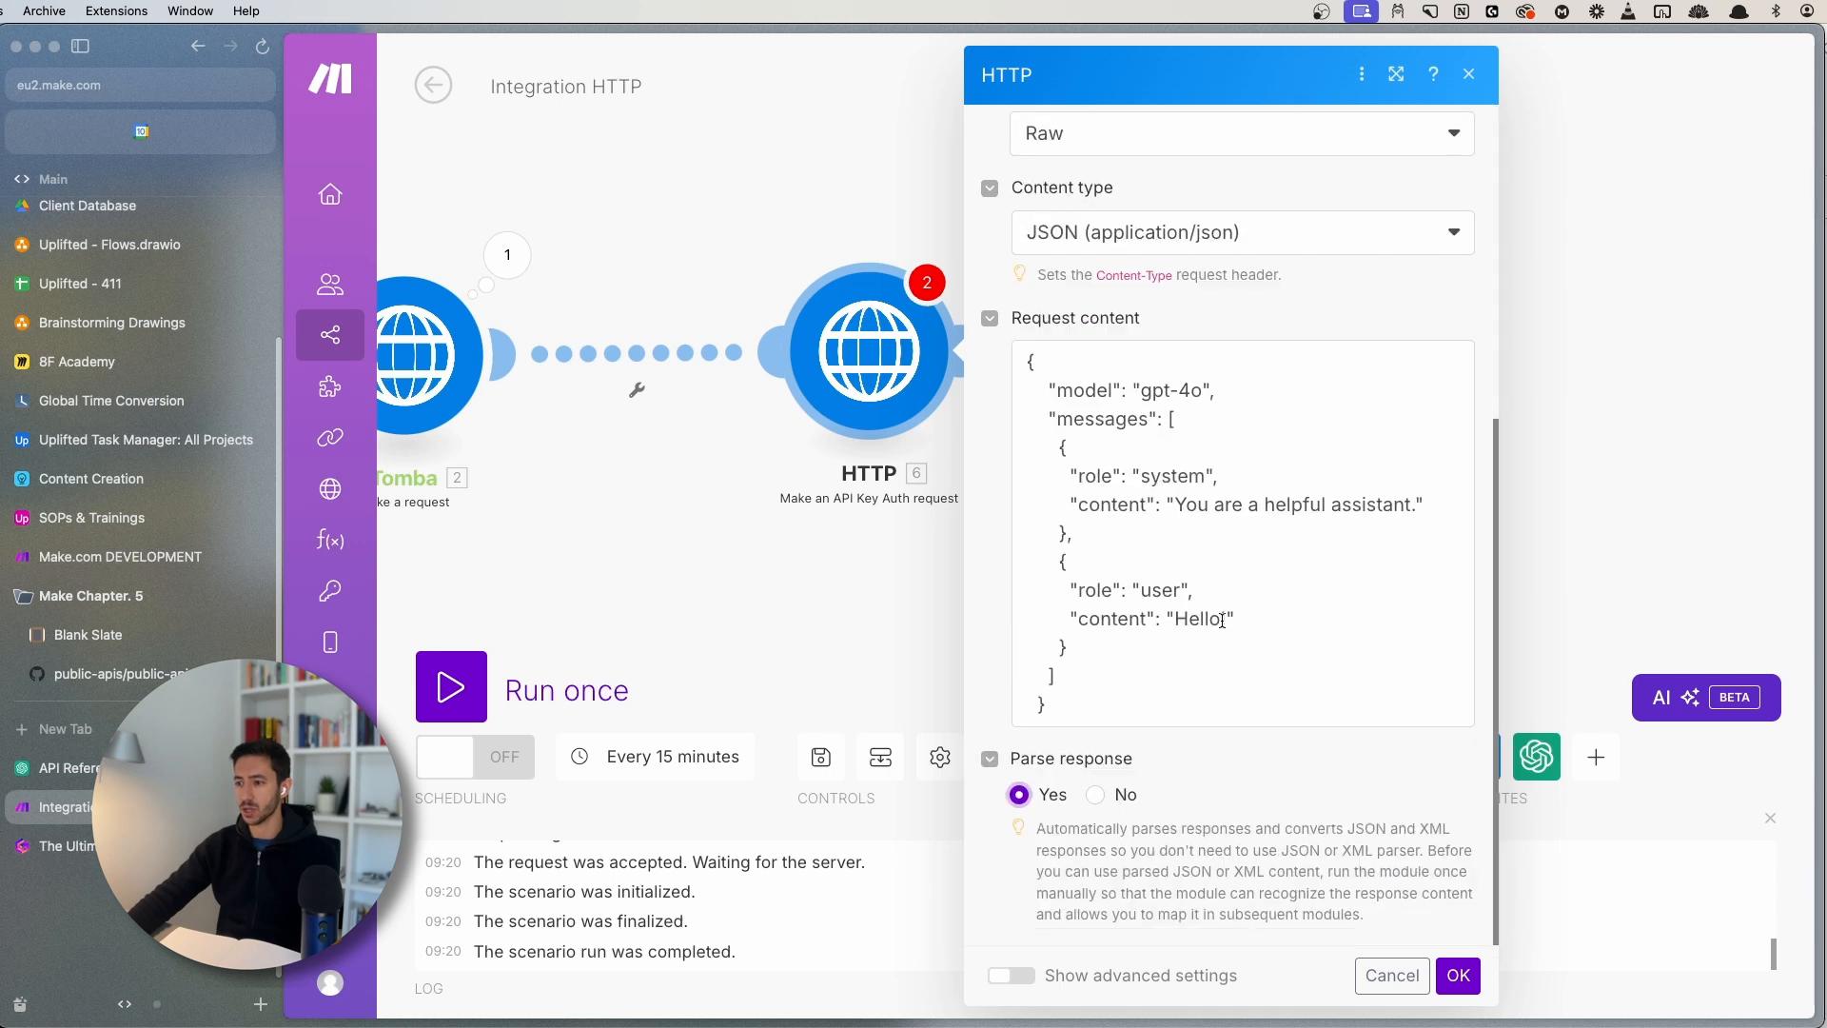
pyautogui.click(1459, 976)
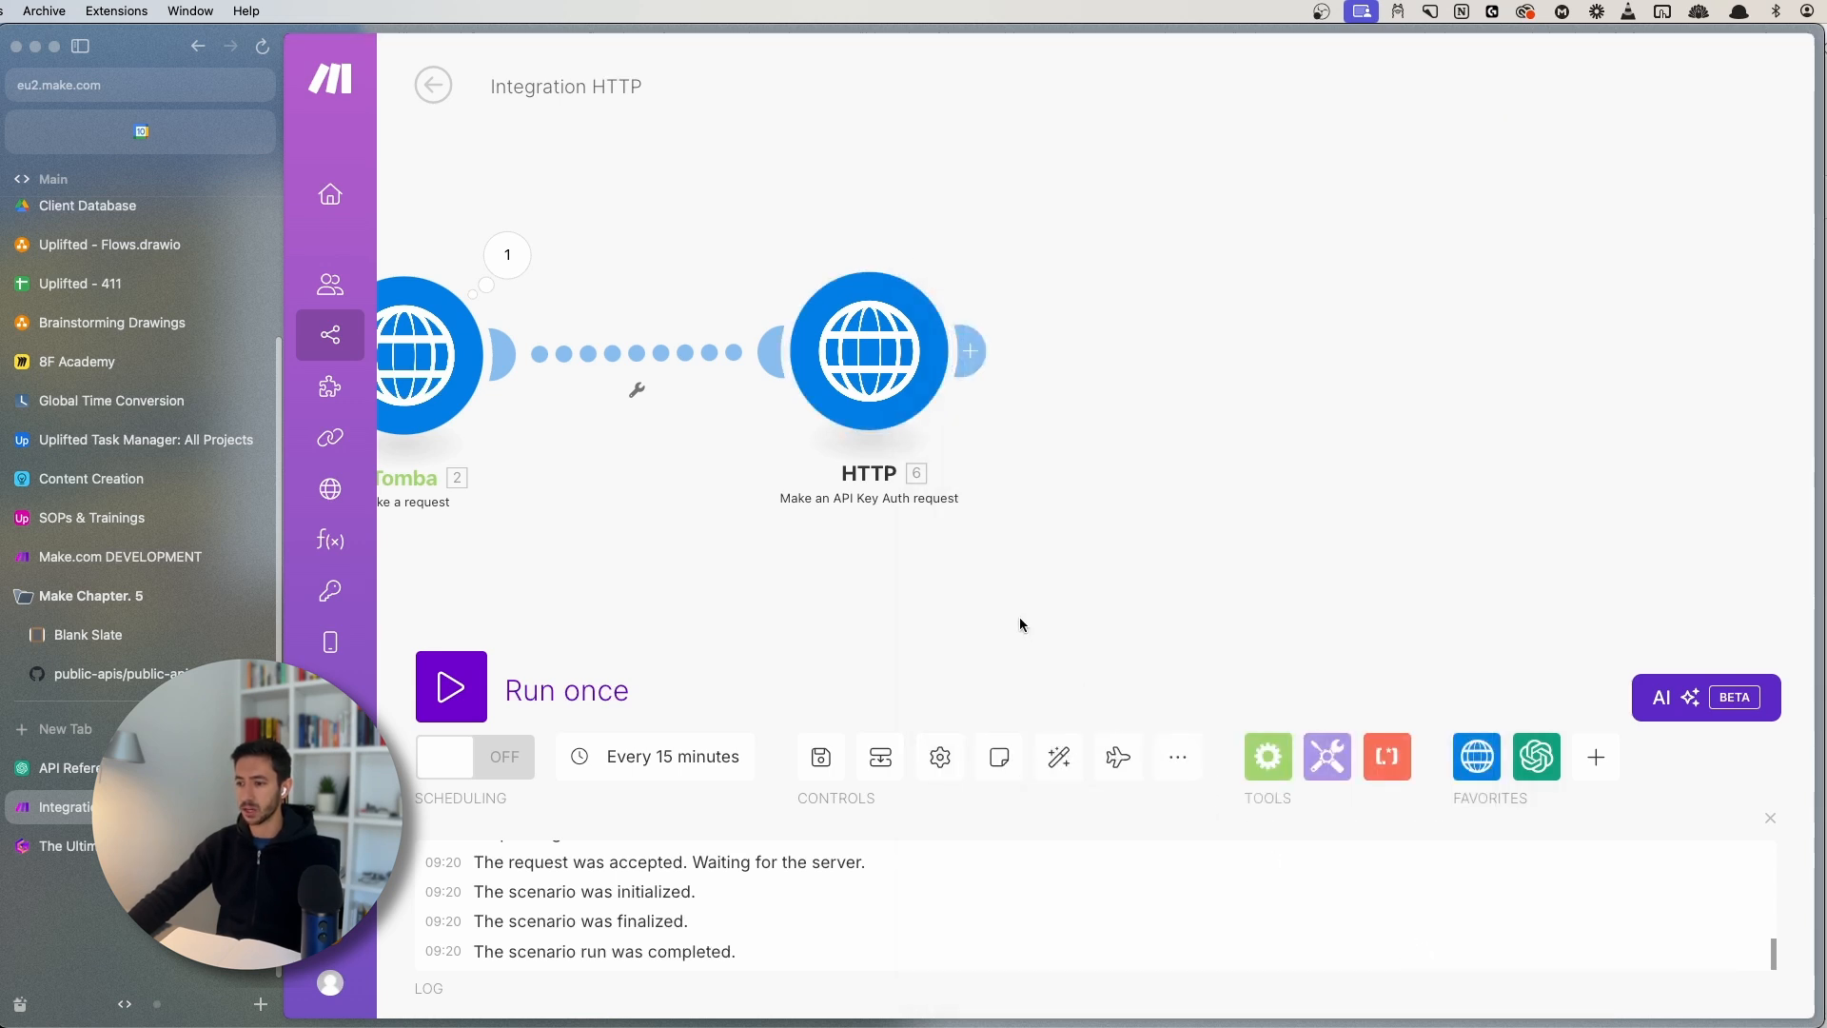
# - Rename the HTTP module to 'POST ChatGPT'
pyautogui.rightClick(904, 303)
pyautogui.click(971, 446)
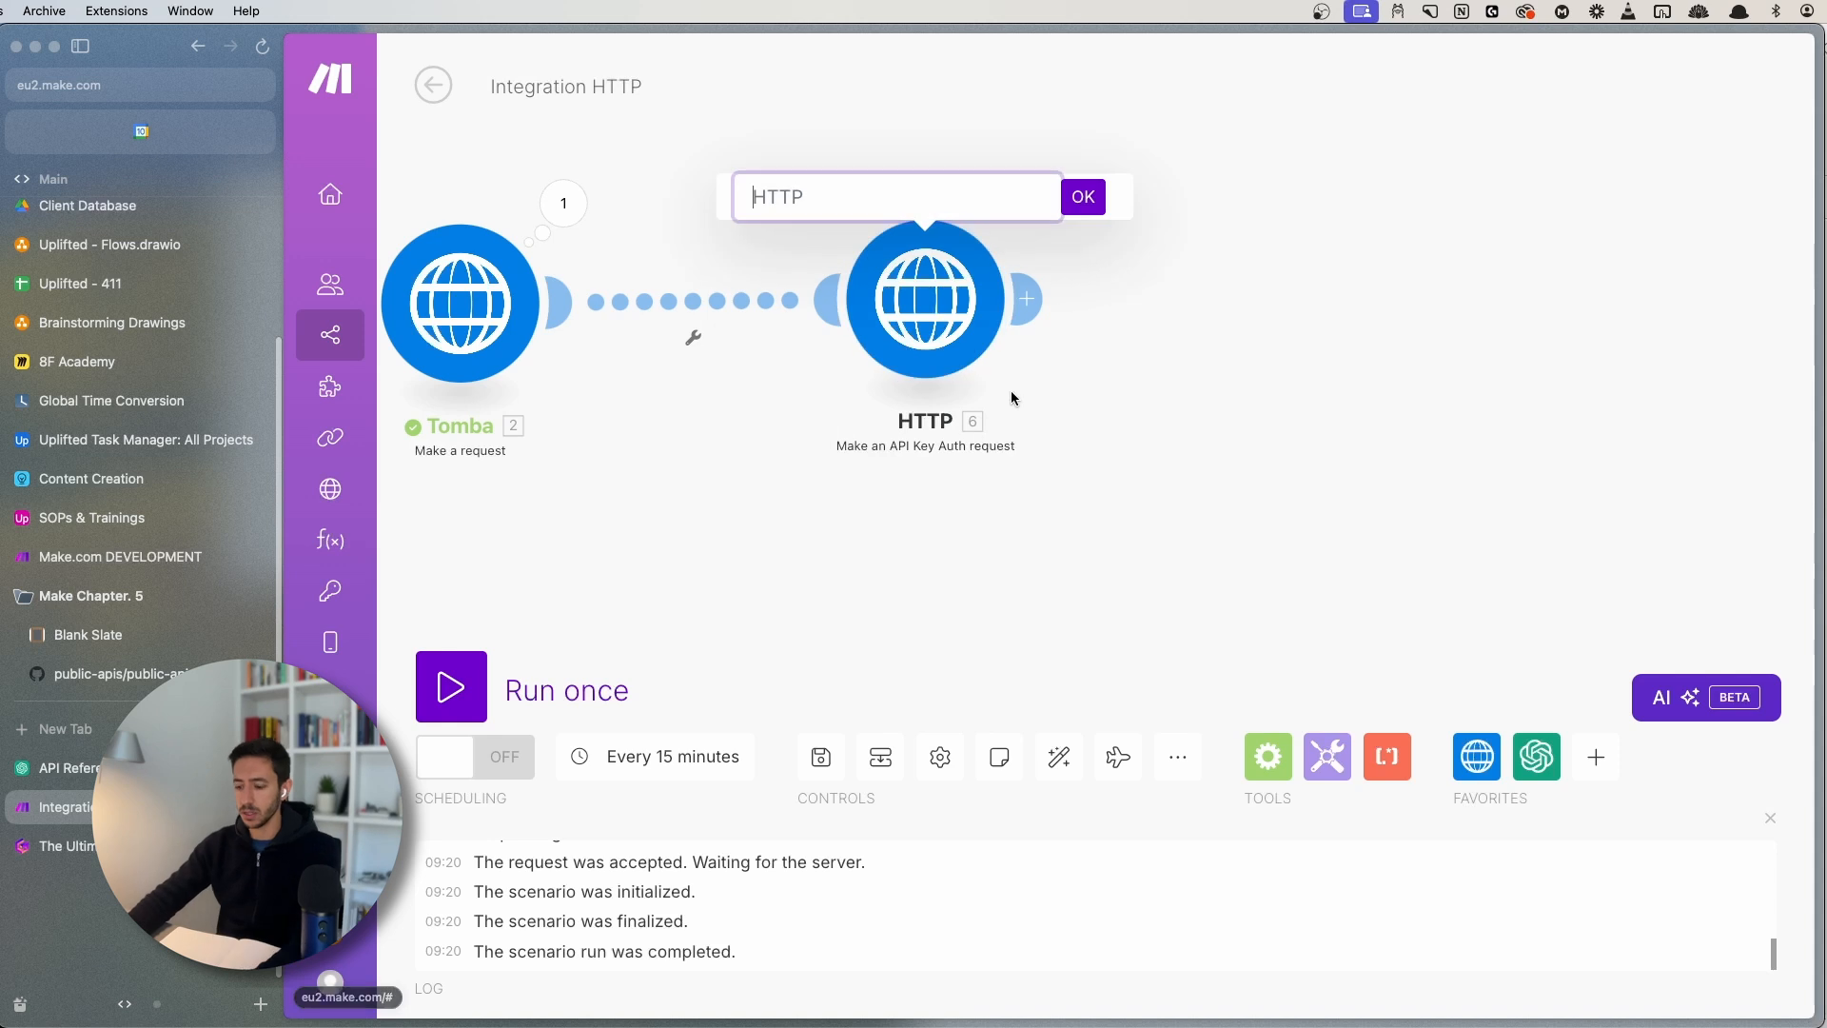
pyautogui.write('POST ChatGPT')
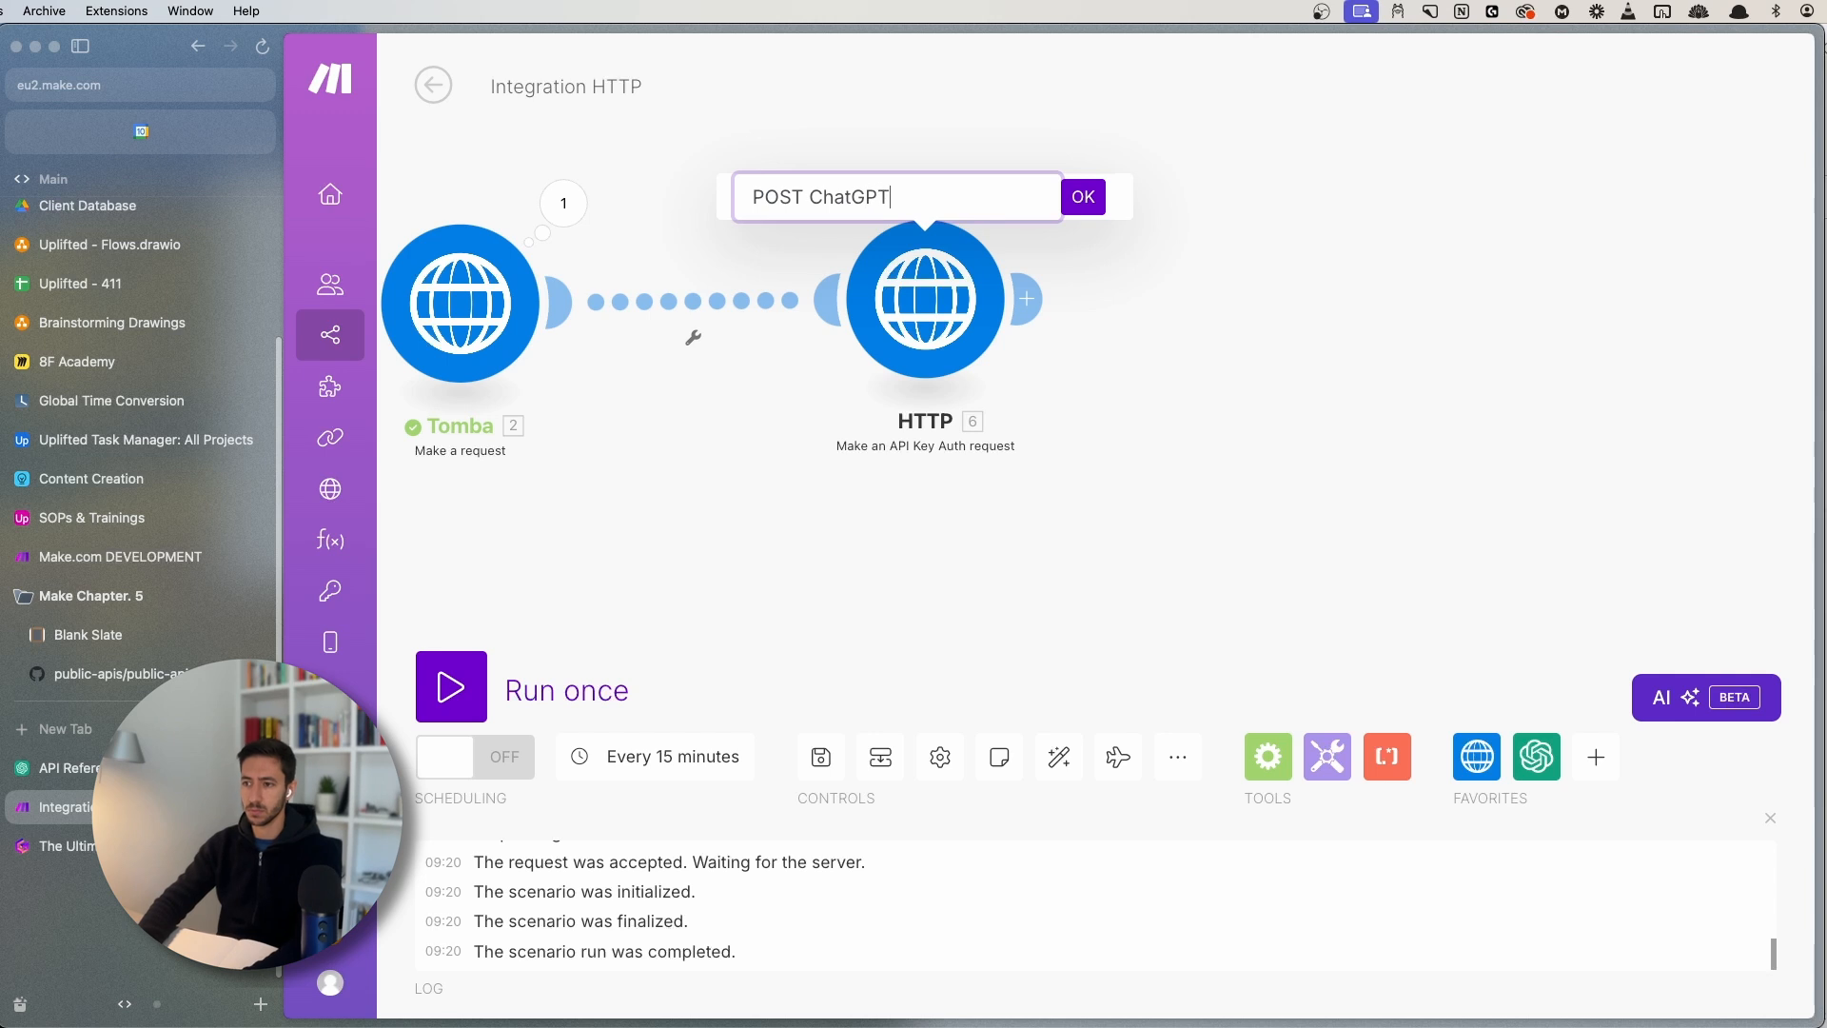
pyautogui.press('Return')
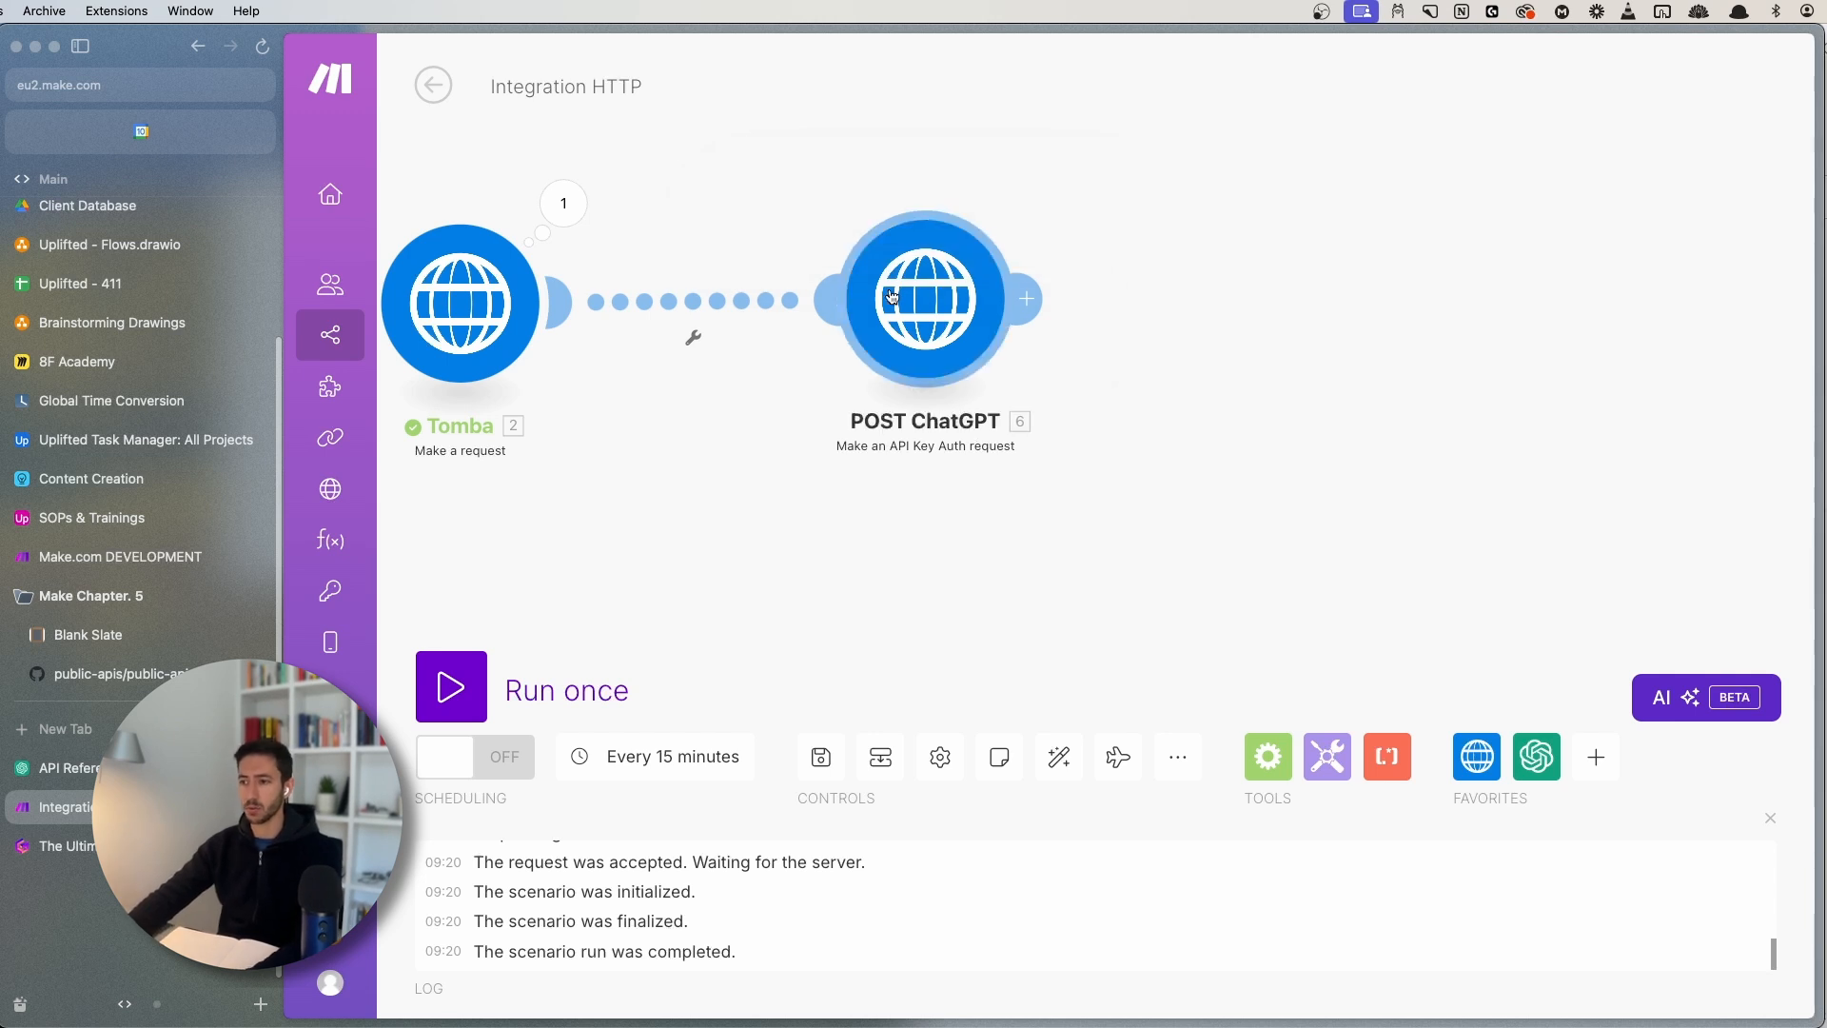
# - Save the POST ChatGPT settings and run only that module
pyautogui.scroll(-5, 1210, 615)
pyautogui.scroll(5, 1216, 454)
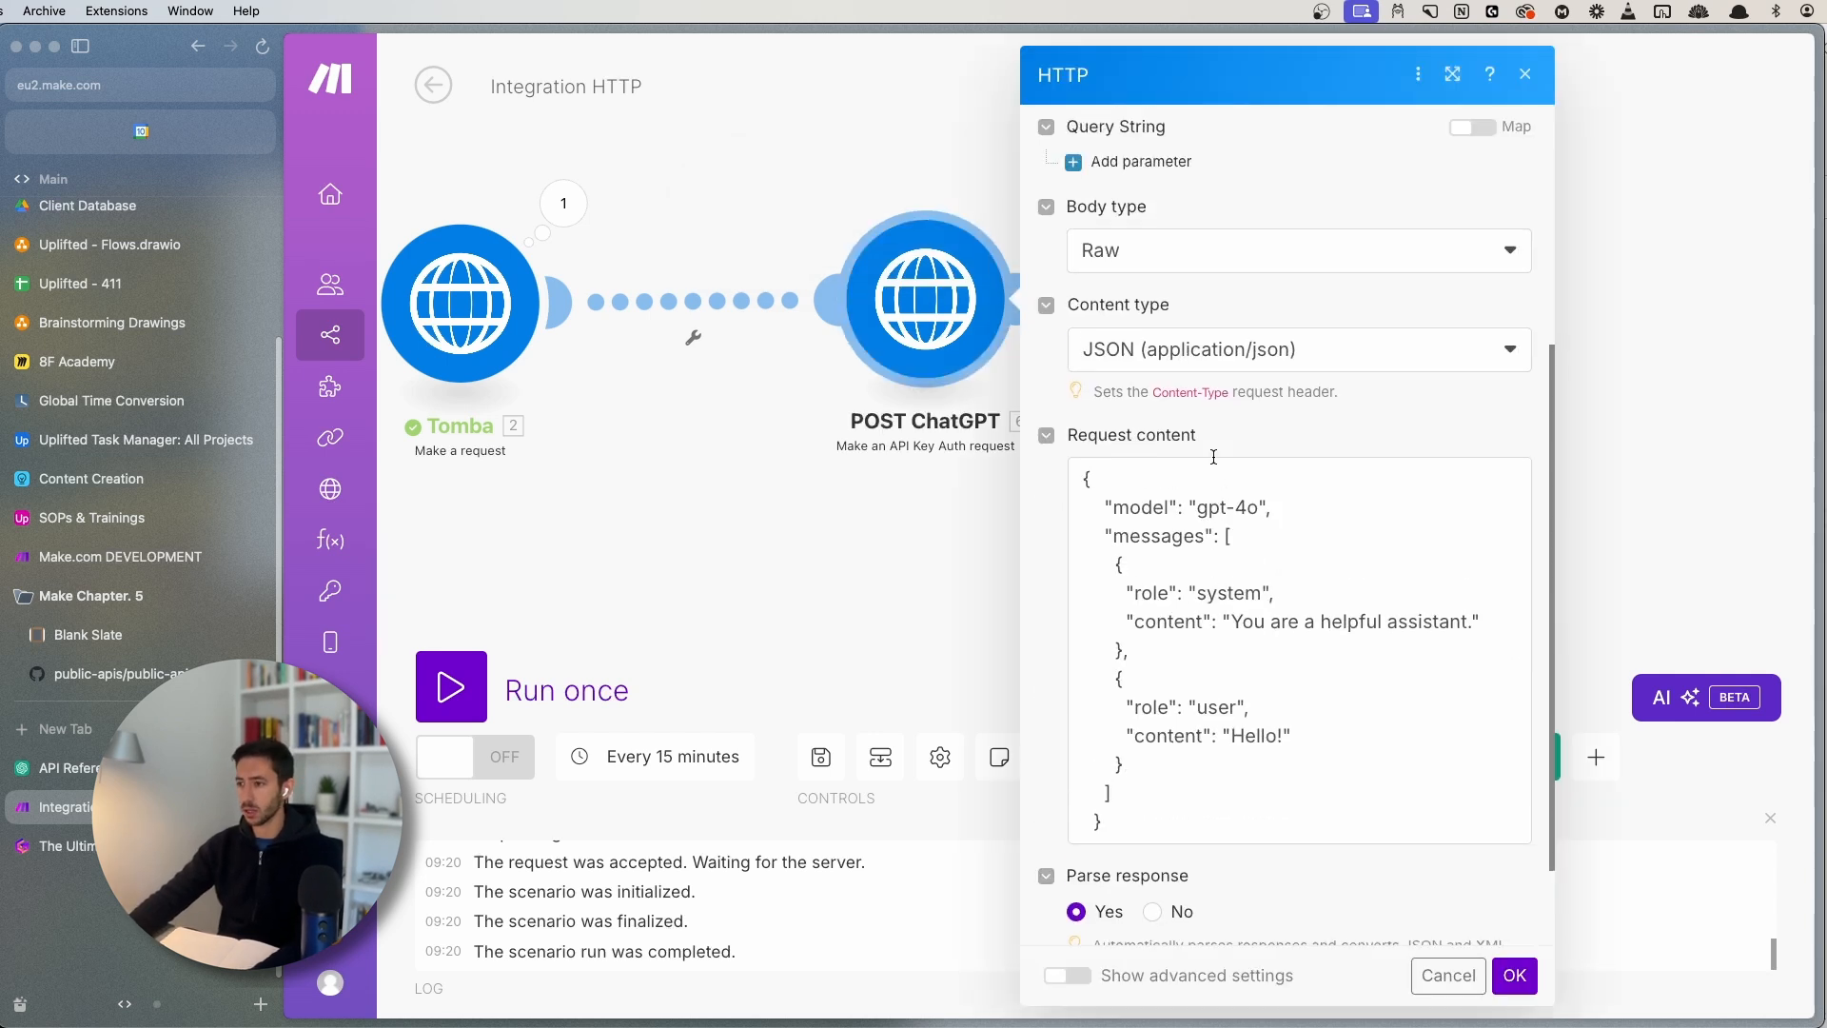
pyautogui.scroll(-5, 1265, 661)
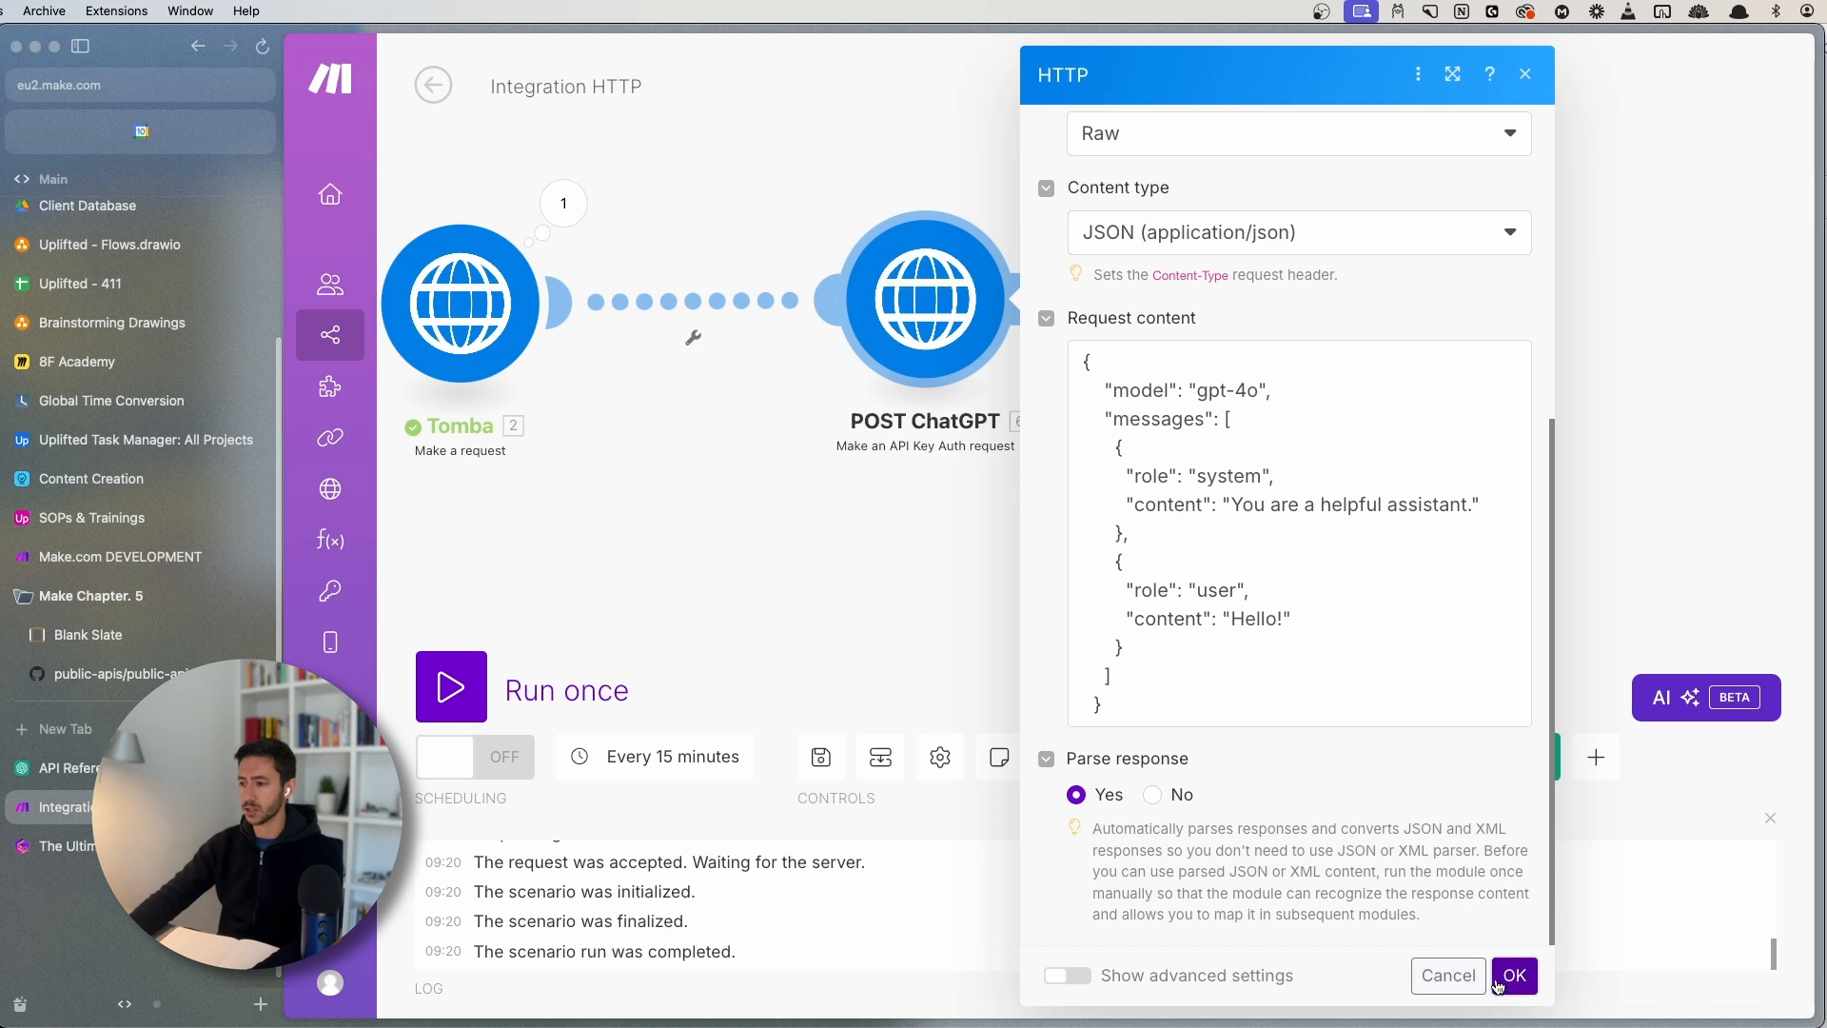
pyautogui.click(1513, 974)
pyautogui.rightClick(868, 358)
pyautogui.click(987, 391)
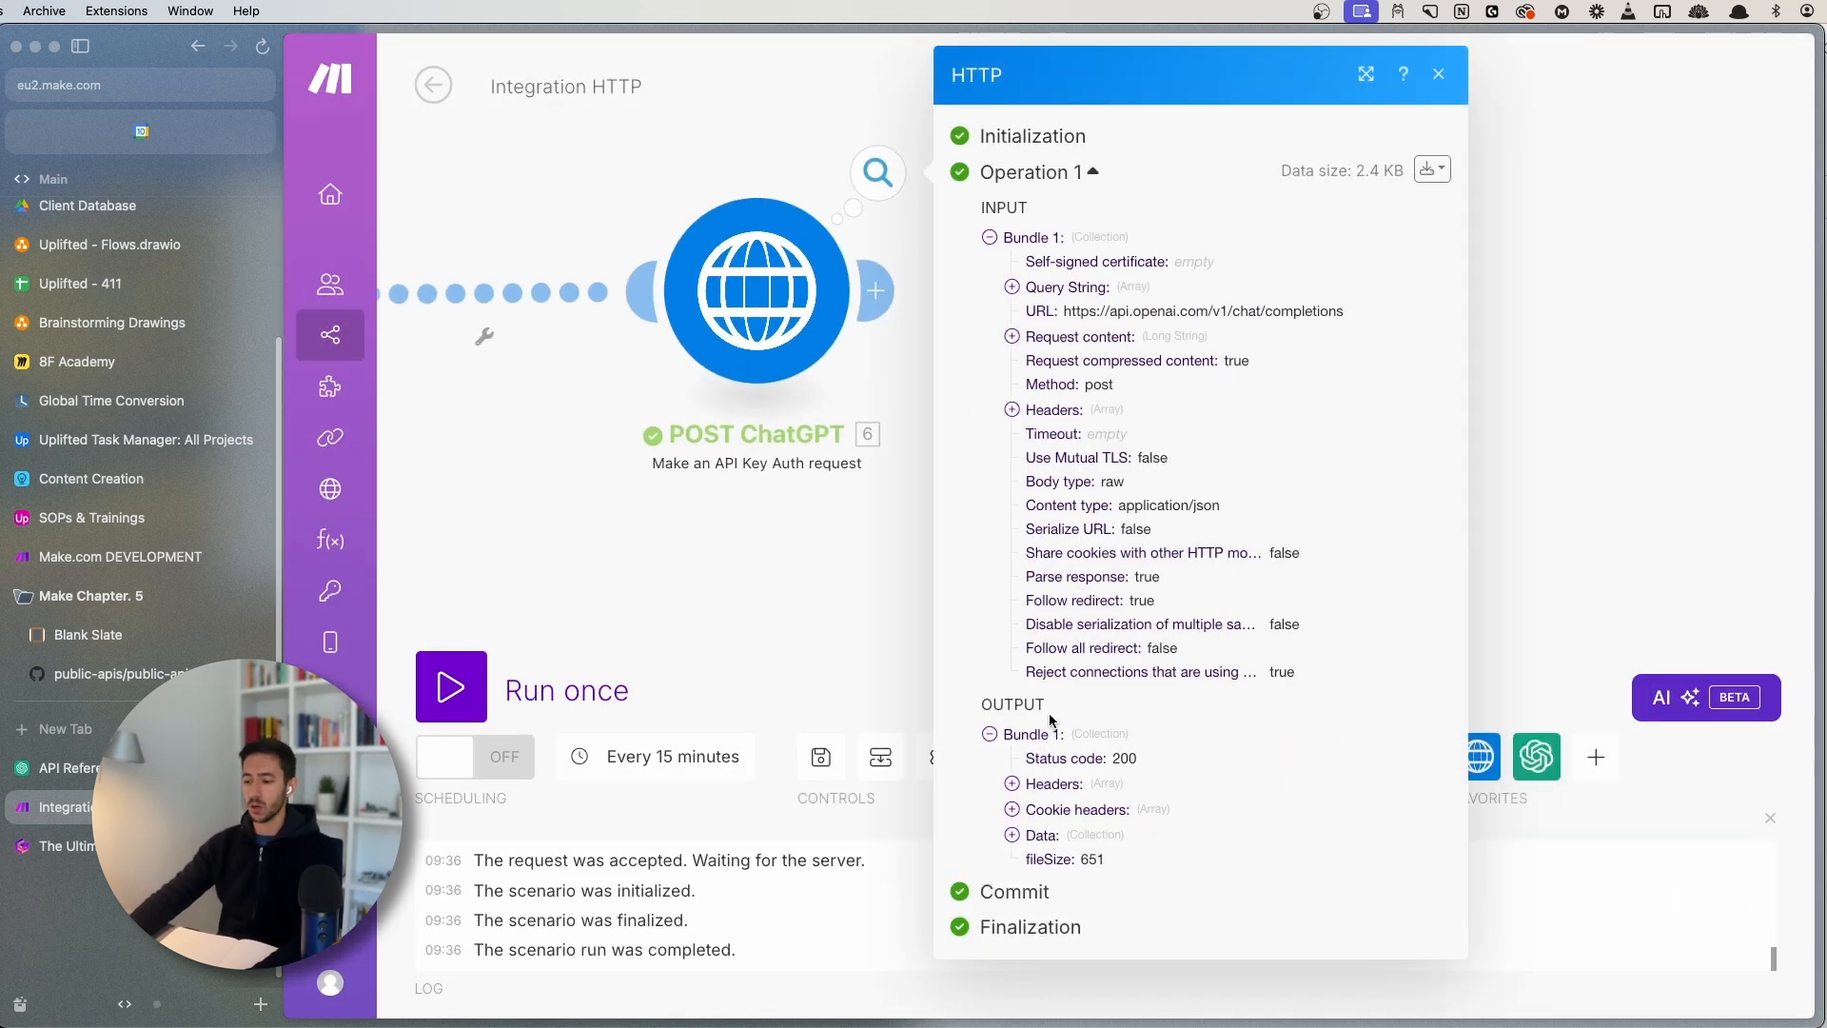
pyautogui.press('super+plus')
pyautogui.scroll(-3, 1188, 758)
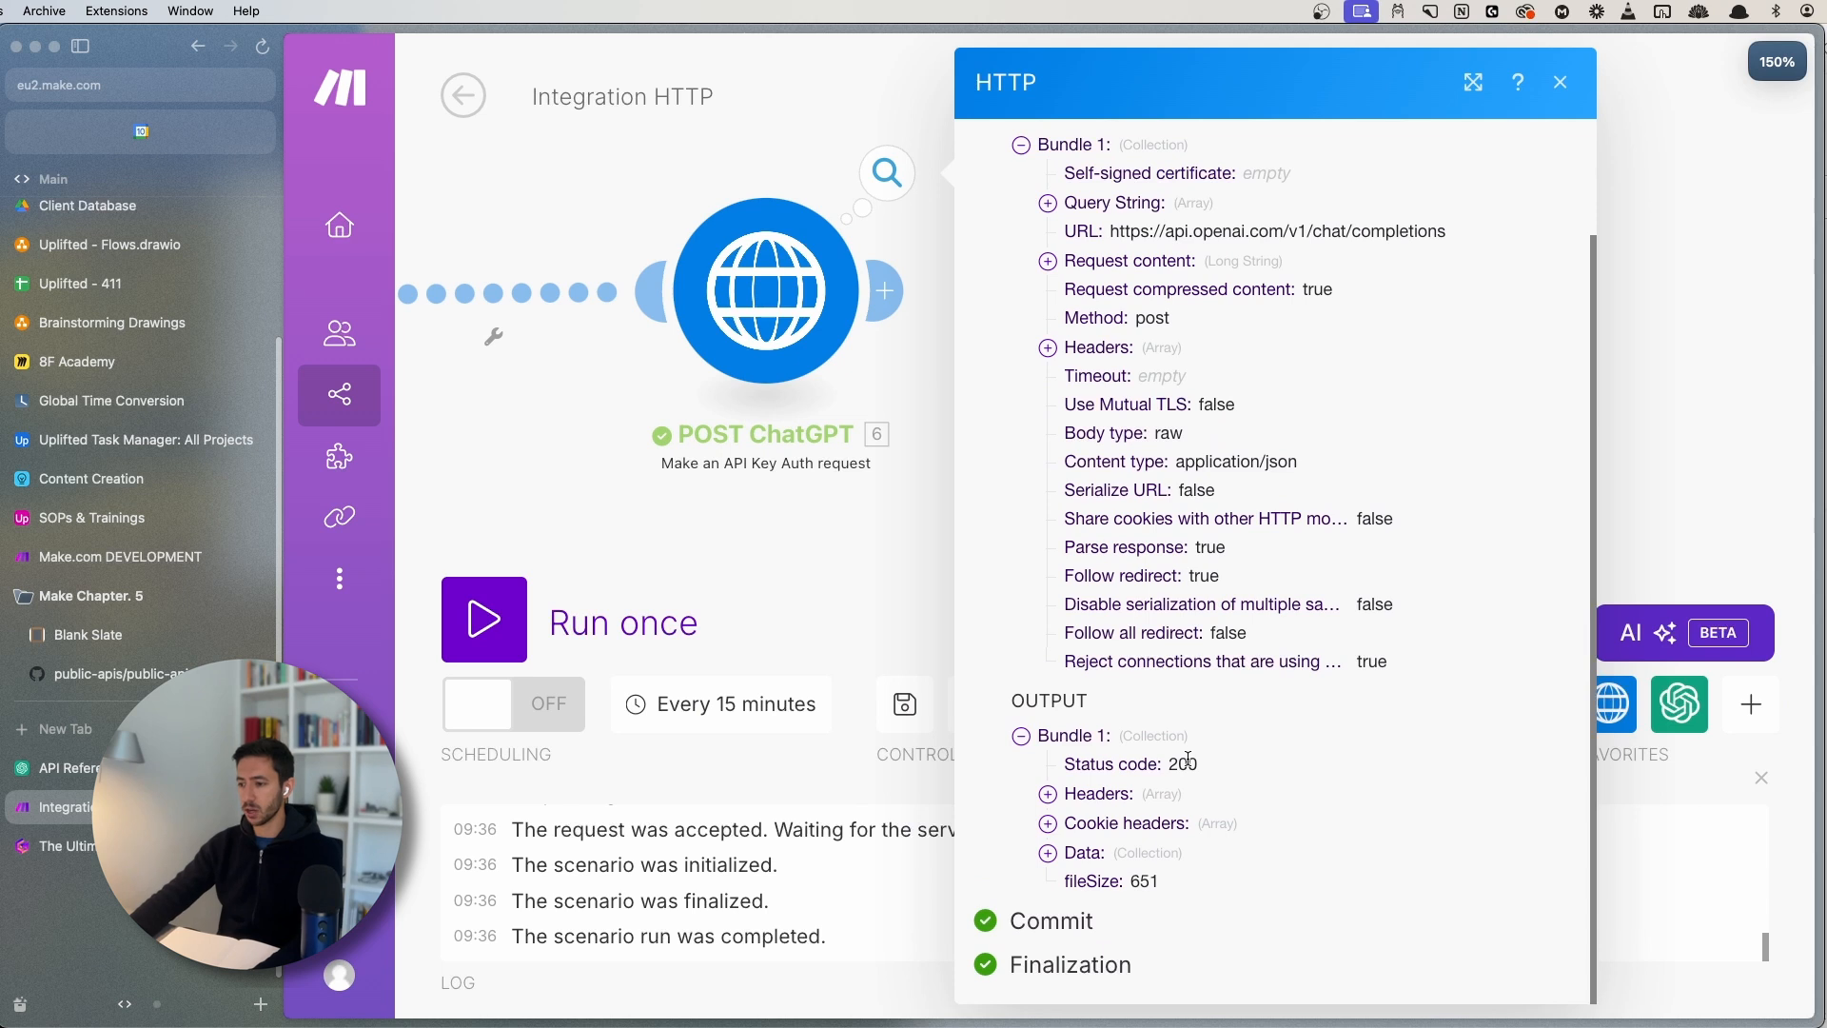
pyautogui.doubleClick(1188, 758)
pyautogui.click(1094, 855)
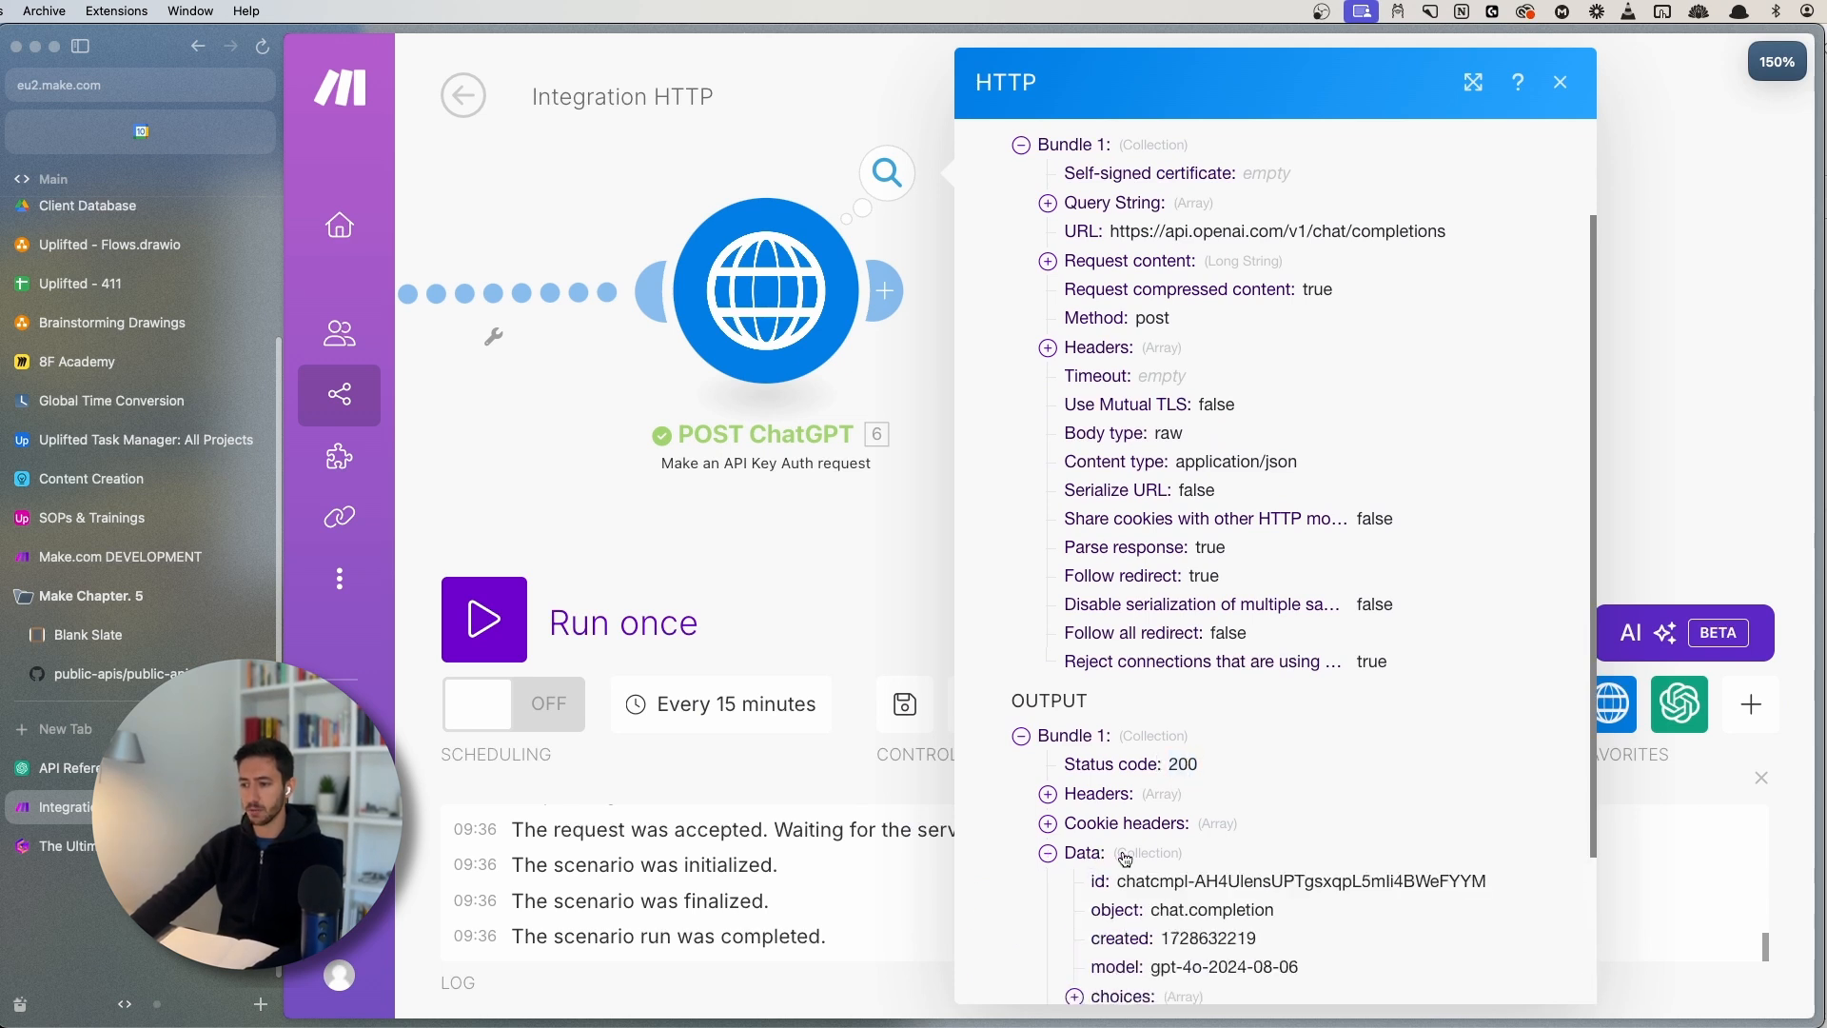
pyautogui.scroll(-3, 1085, 809)
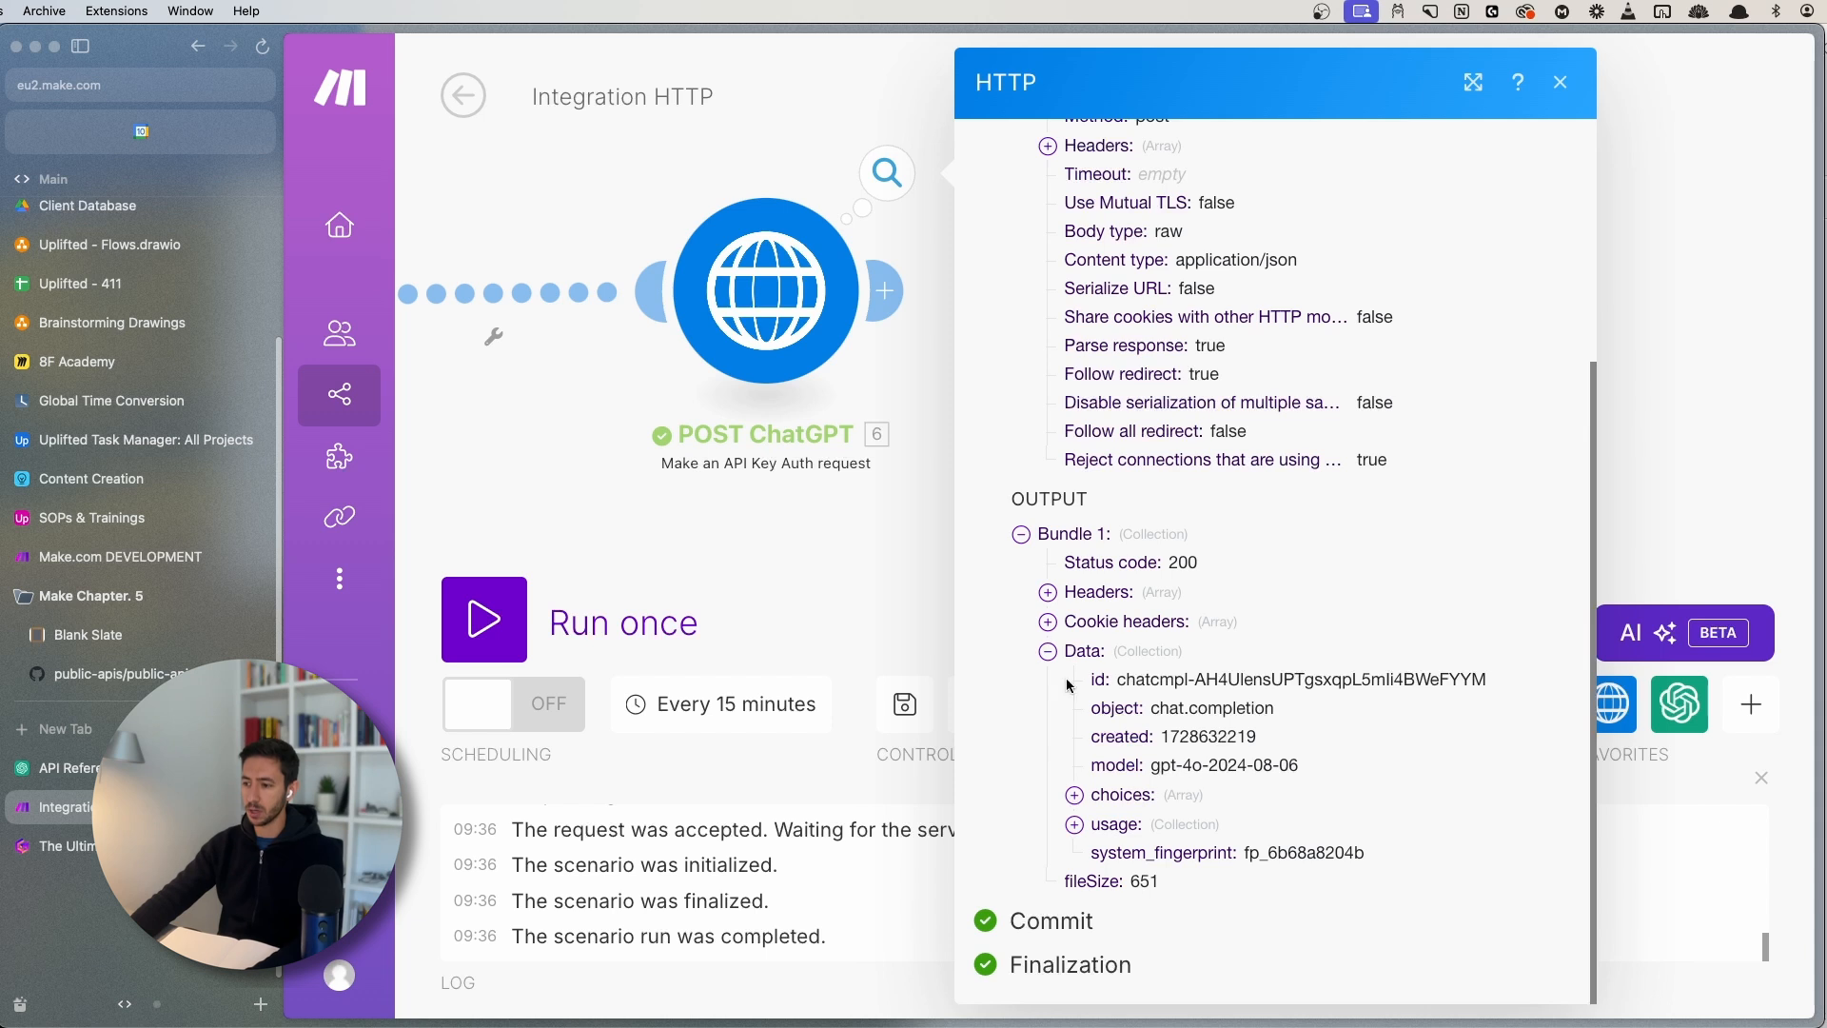
pyautogui.click(1121, 798)
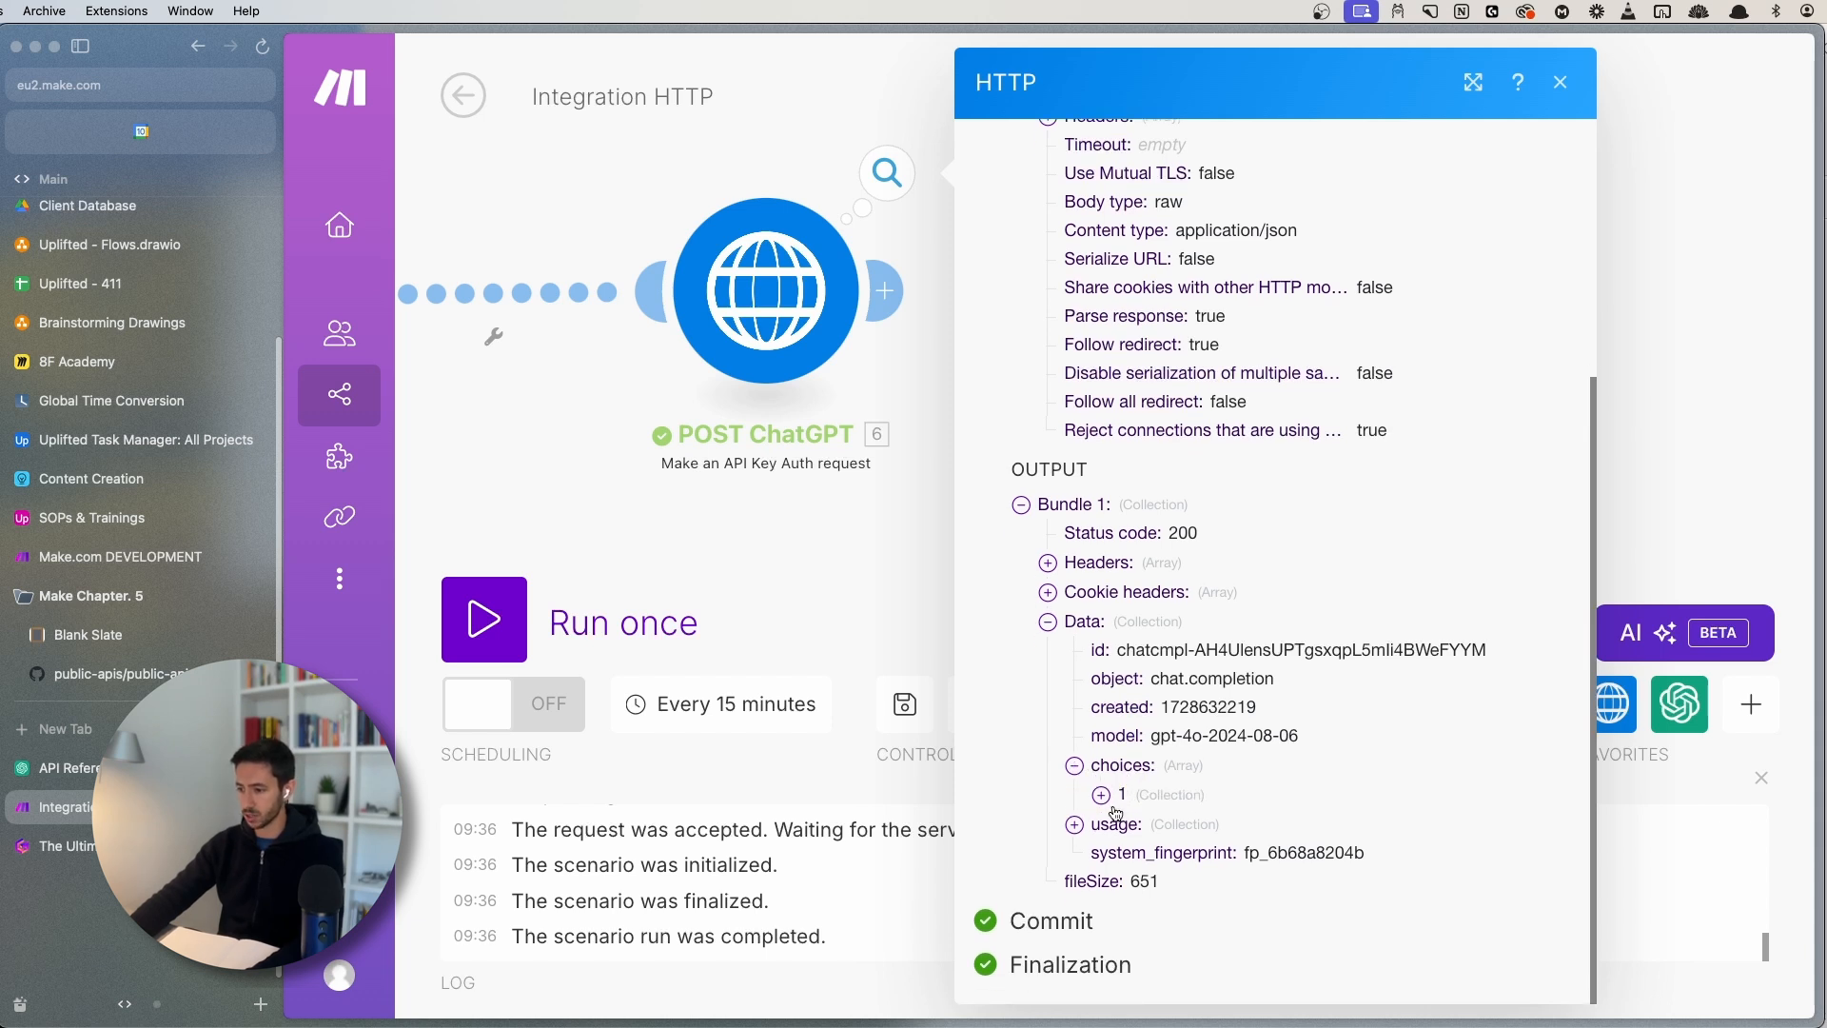
pyautogui.click(1104, 799)
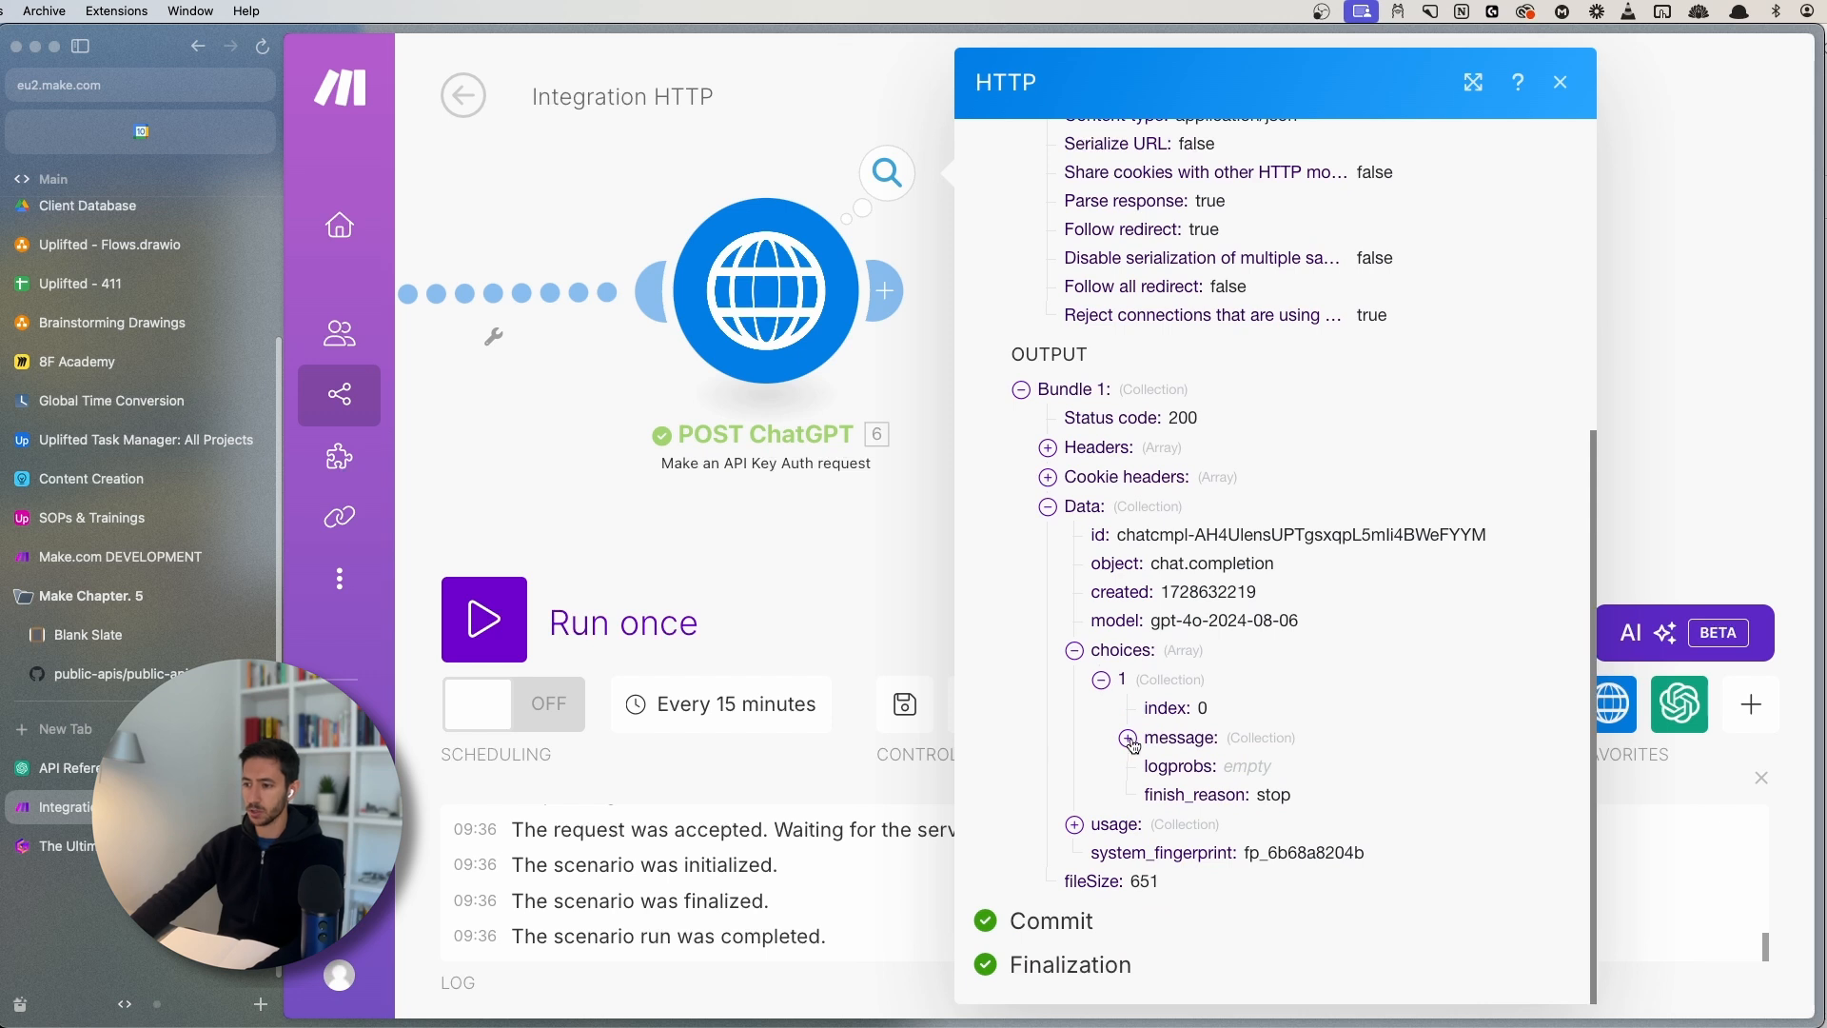
pyautogui.click(1130, 739)
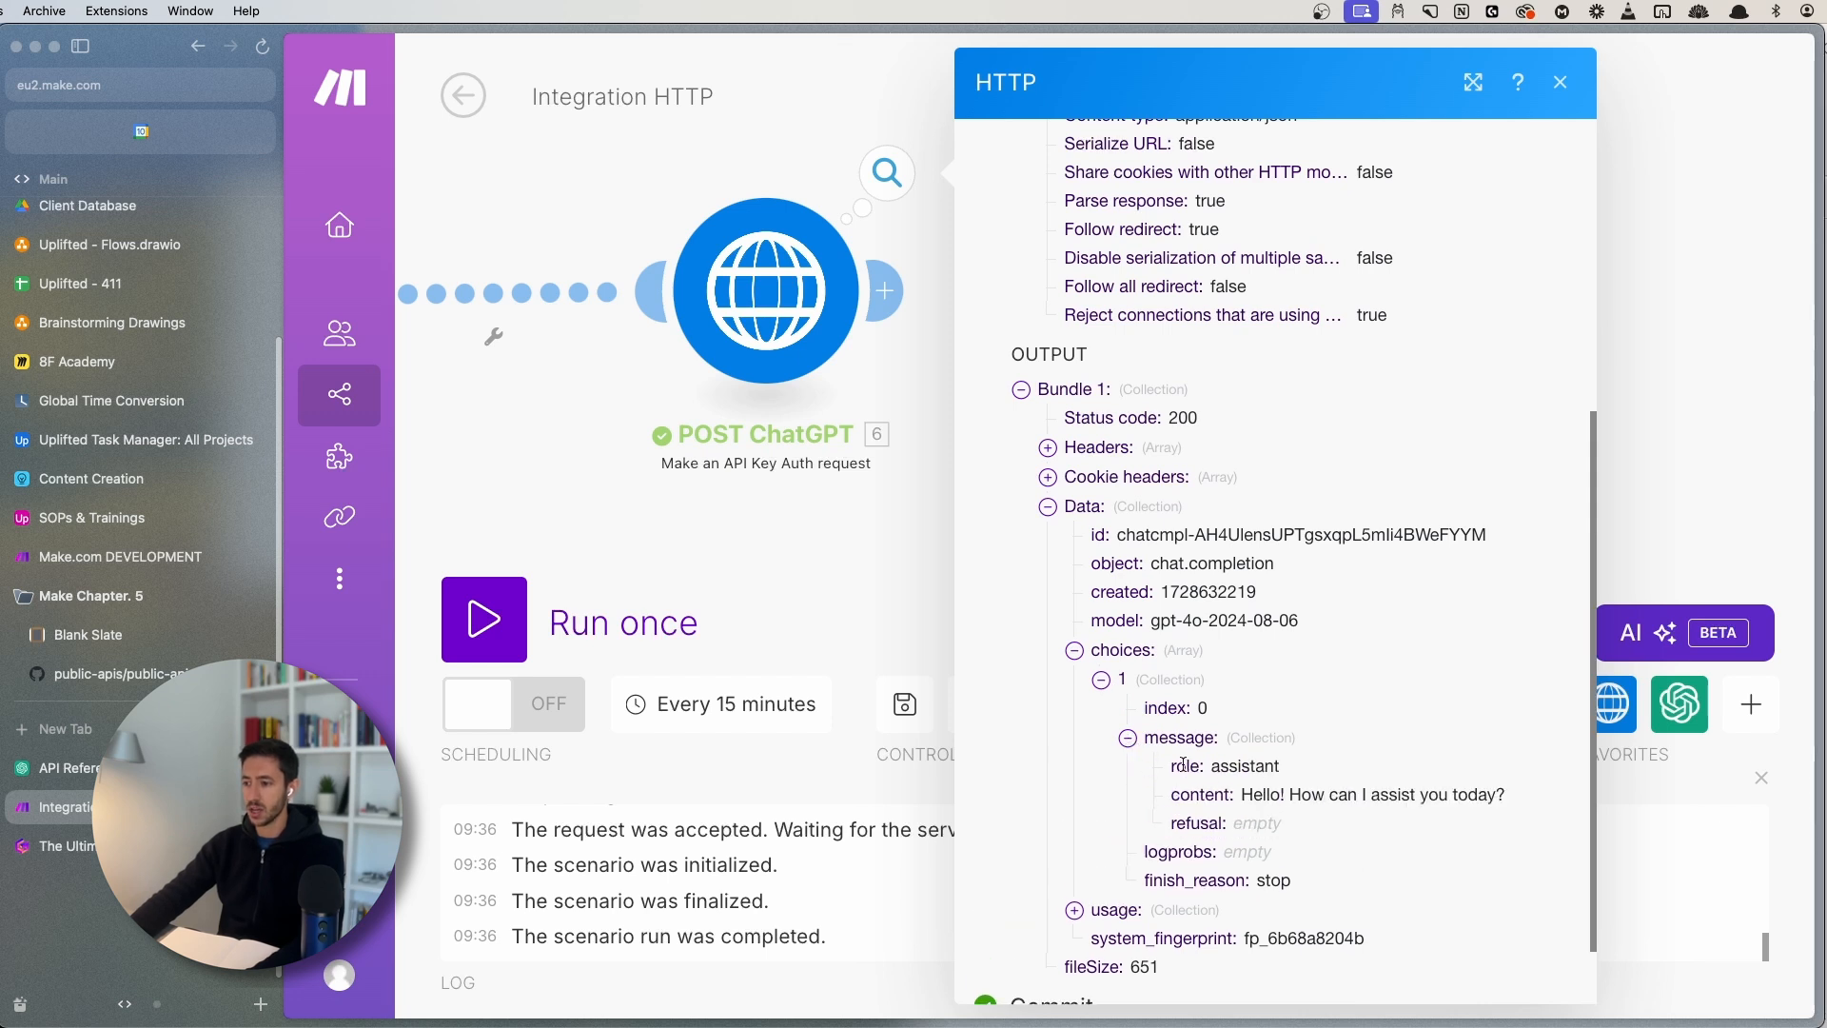
pyautogui.moveTo(1247, 791)
pyautogui.mouseDown()
pyautogui.moveTo(1511, 794)
pyautogui.moveTo(1240, 794)
pyautogui.mouseUp()
pyautogui.click(1291, 789)
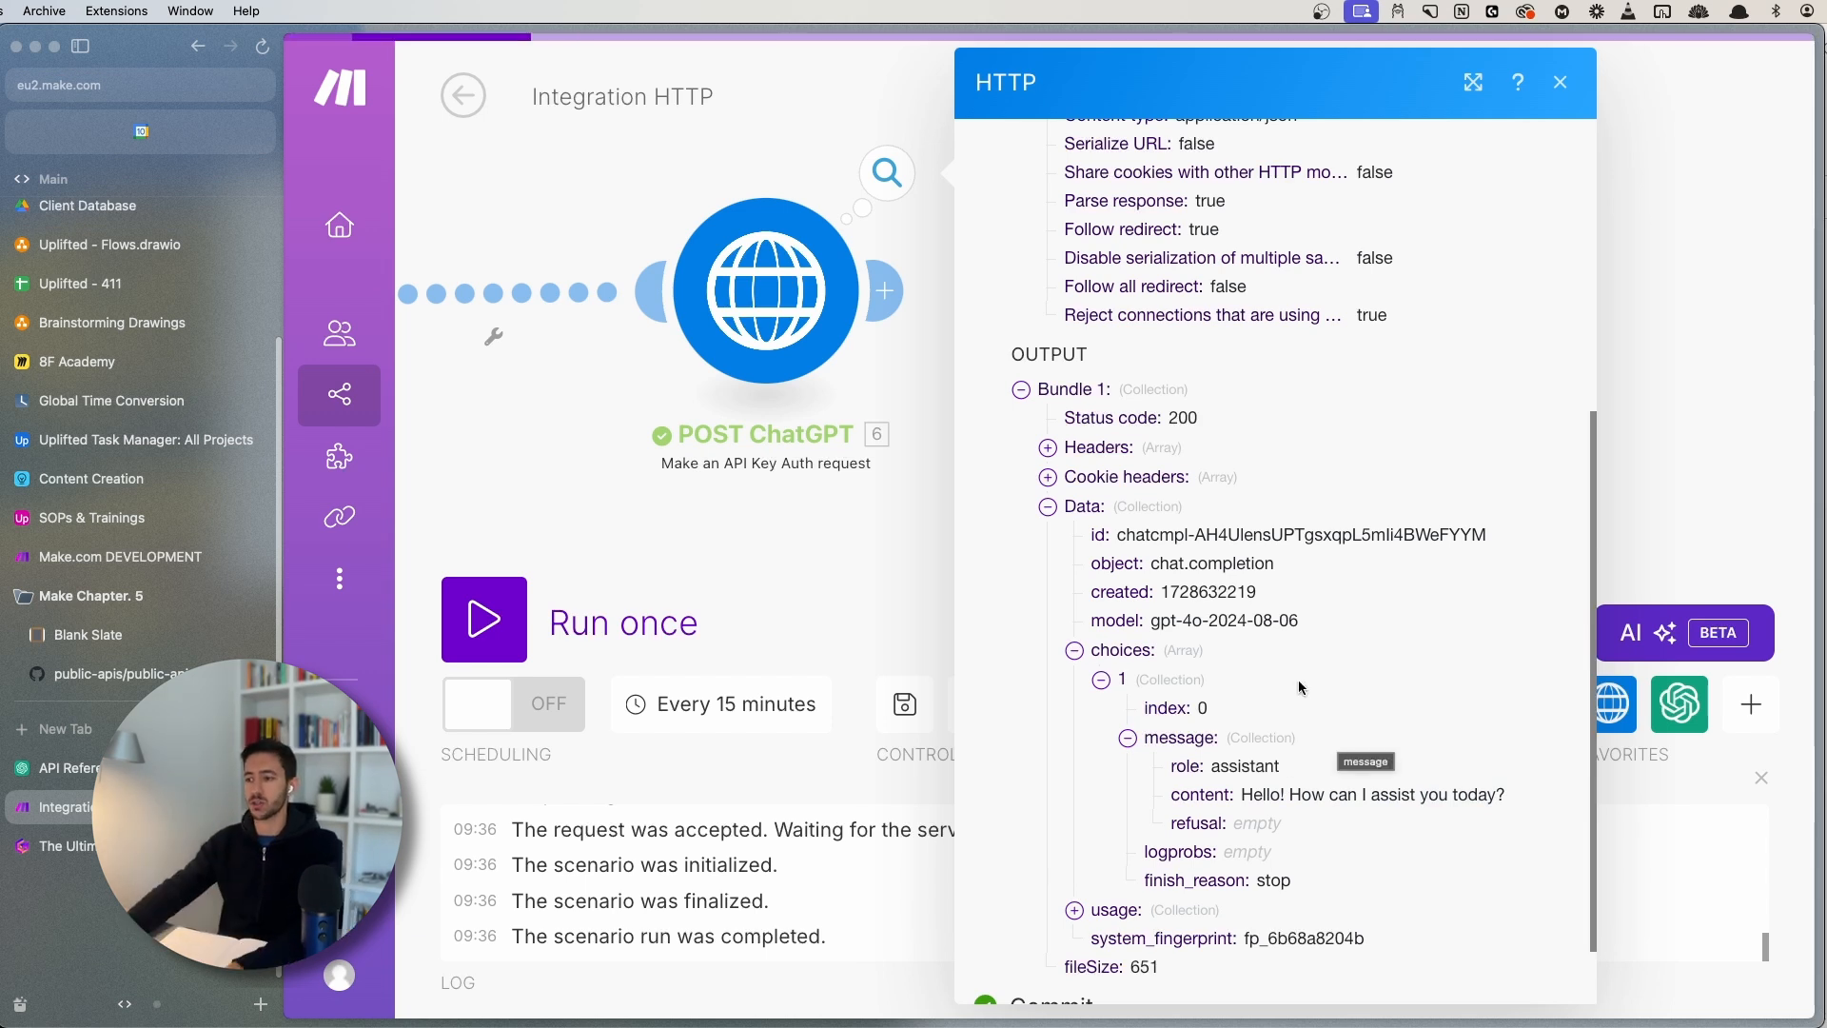
# - Add an OpenAI Create a Completion module after POST ChatGPT
pyautogui.click(882, 551)
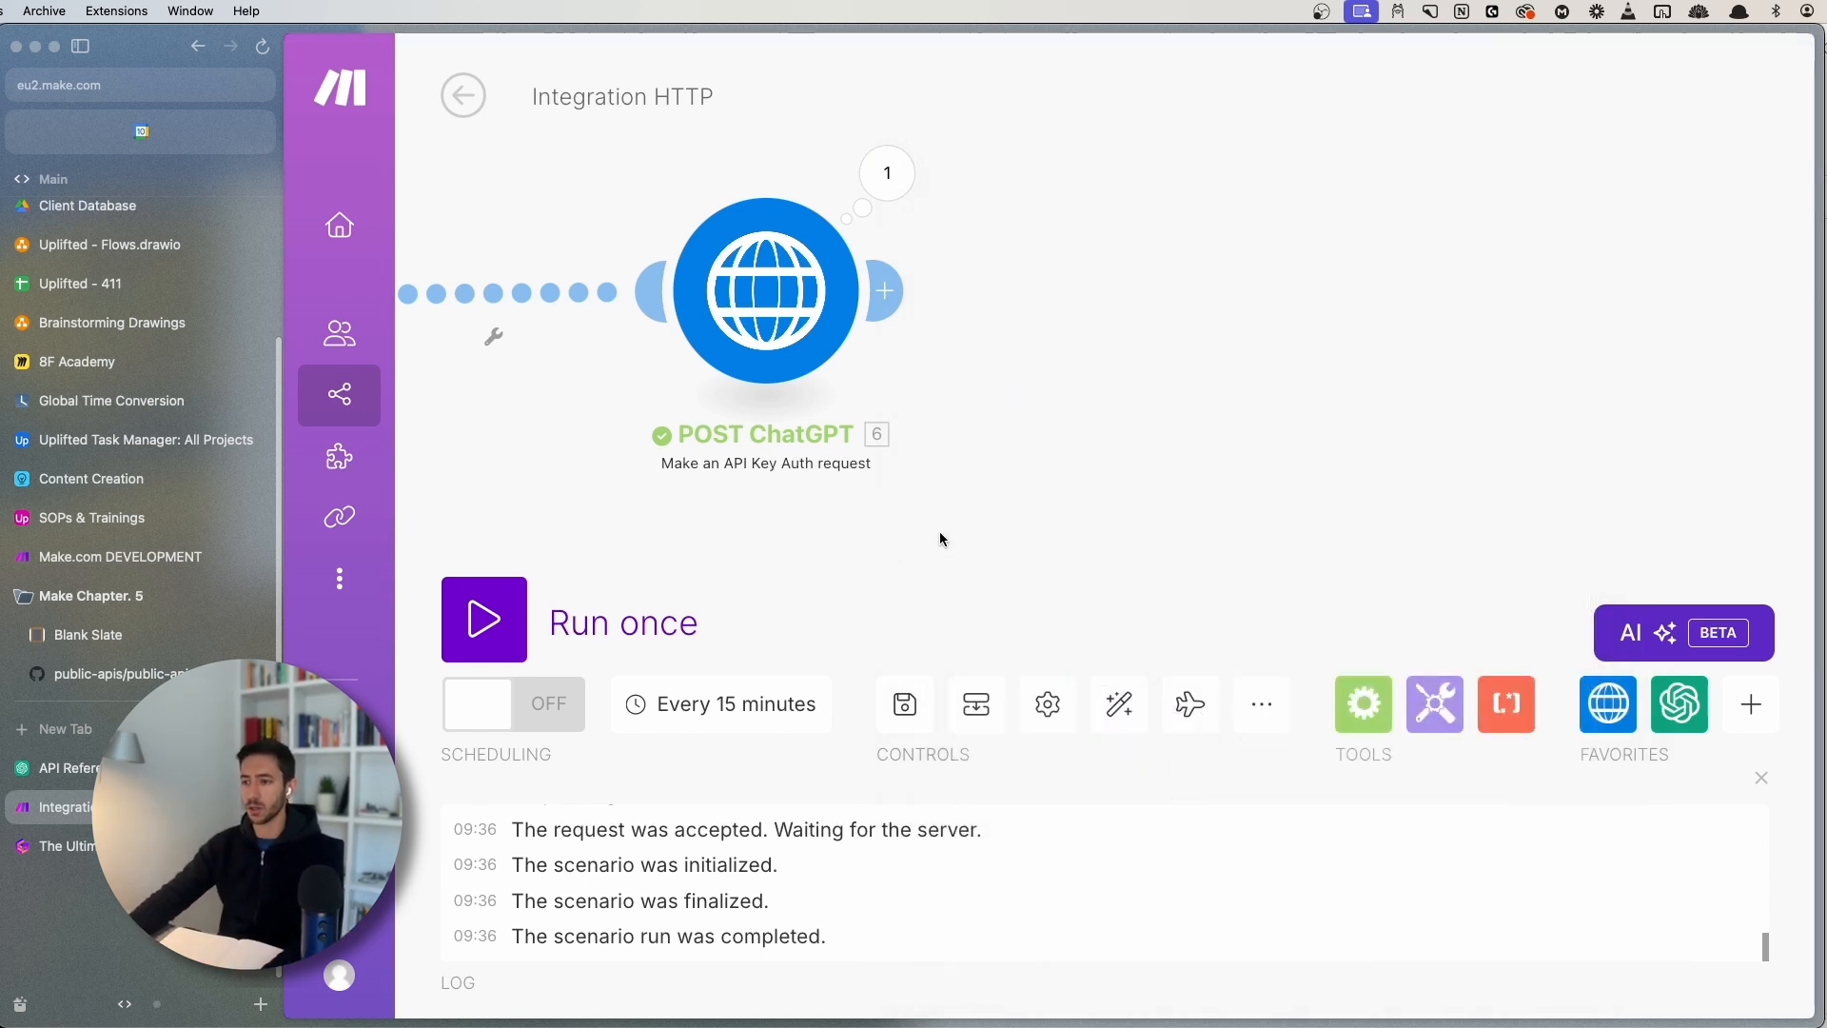
pyautogui.click(900, 315)
pyautogui.write('openai')
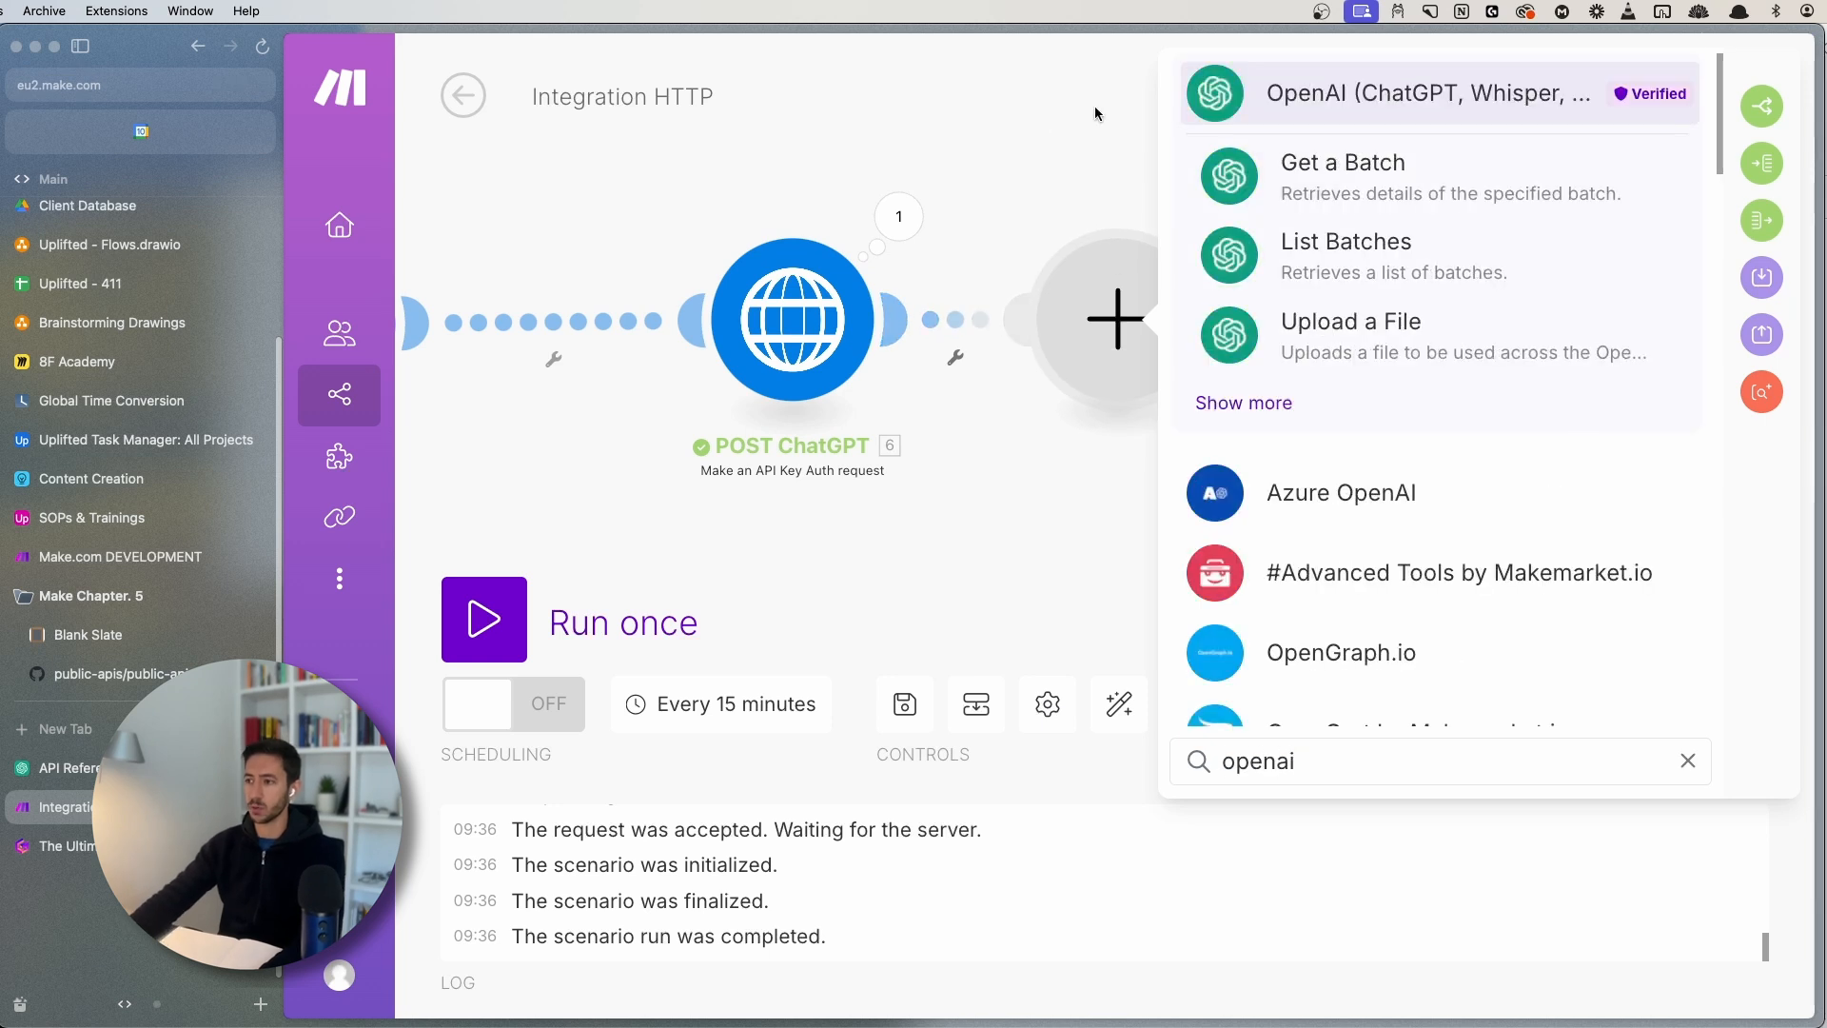
pyautogui.click(1367, 91)
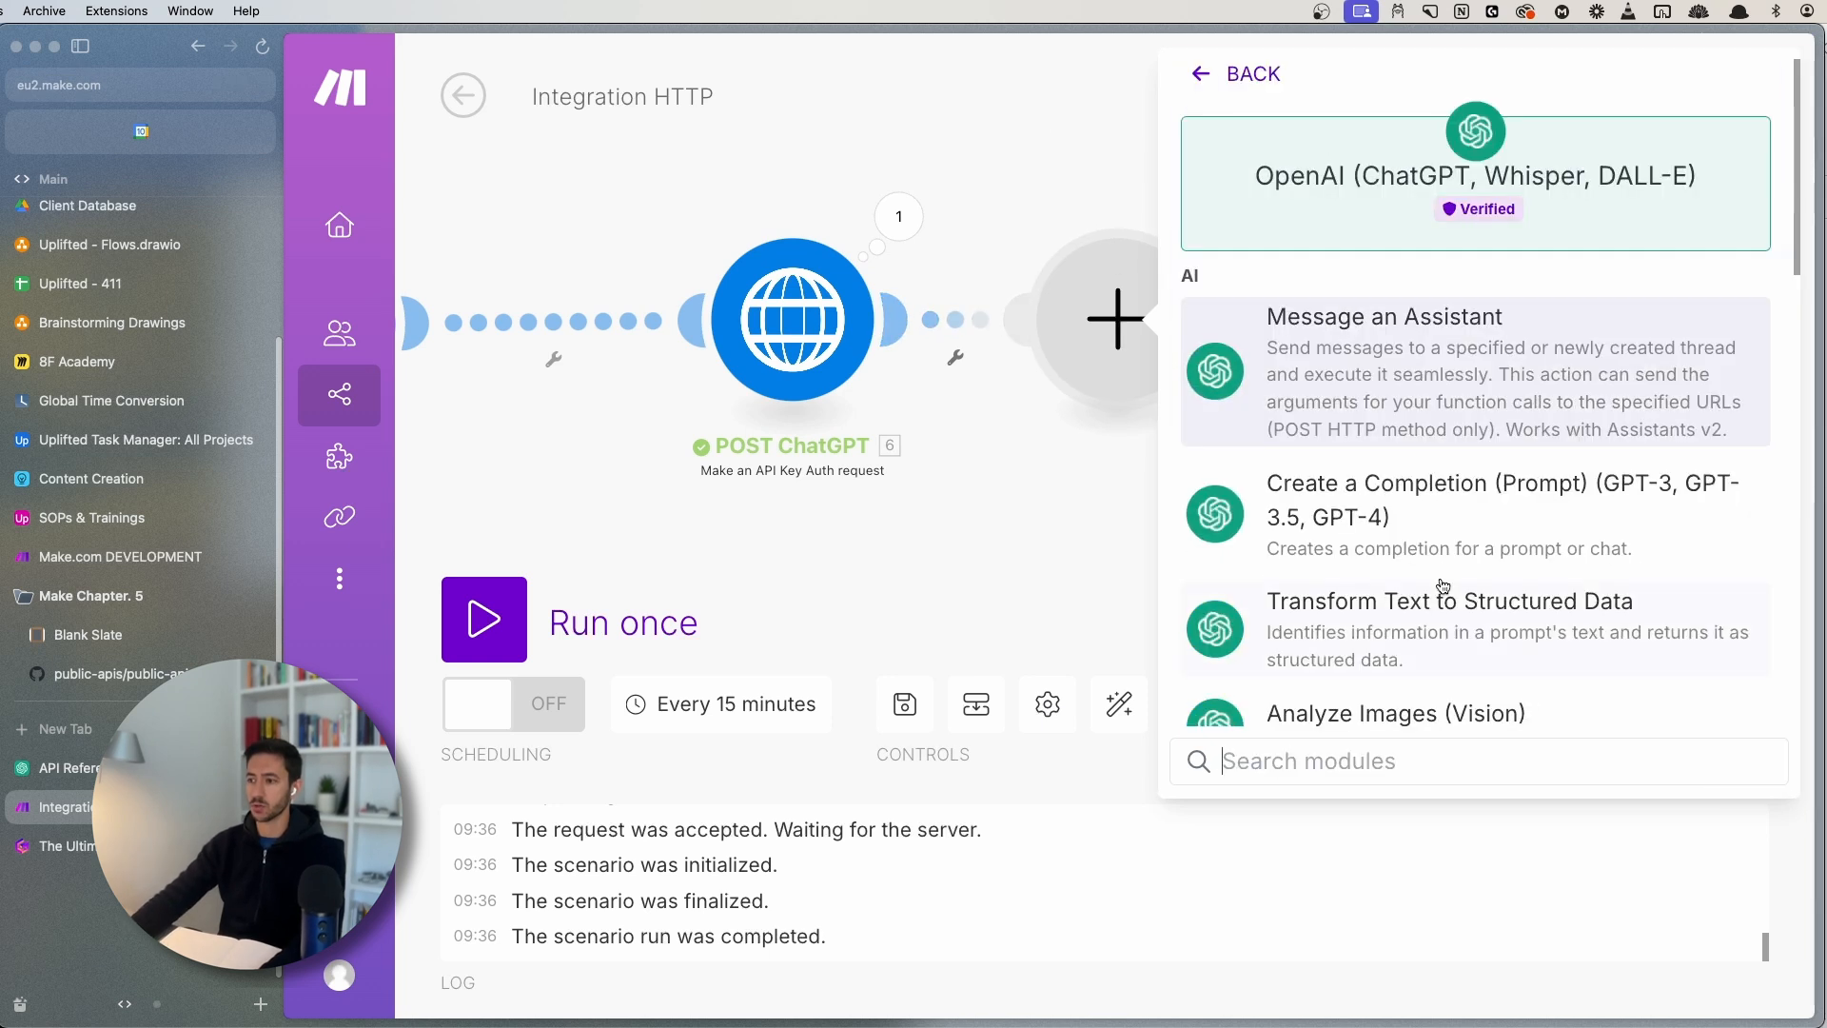
pyautogui.click(1430, 455)
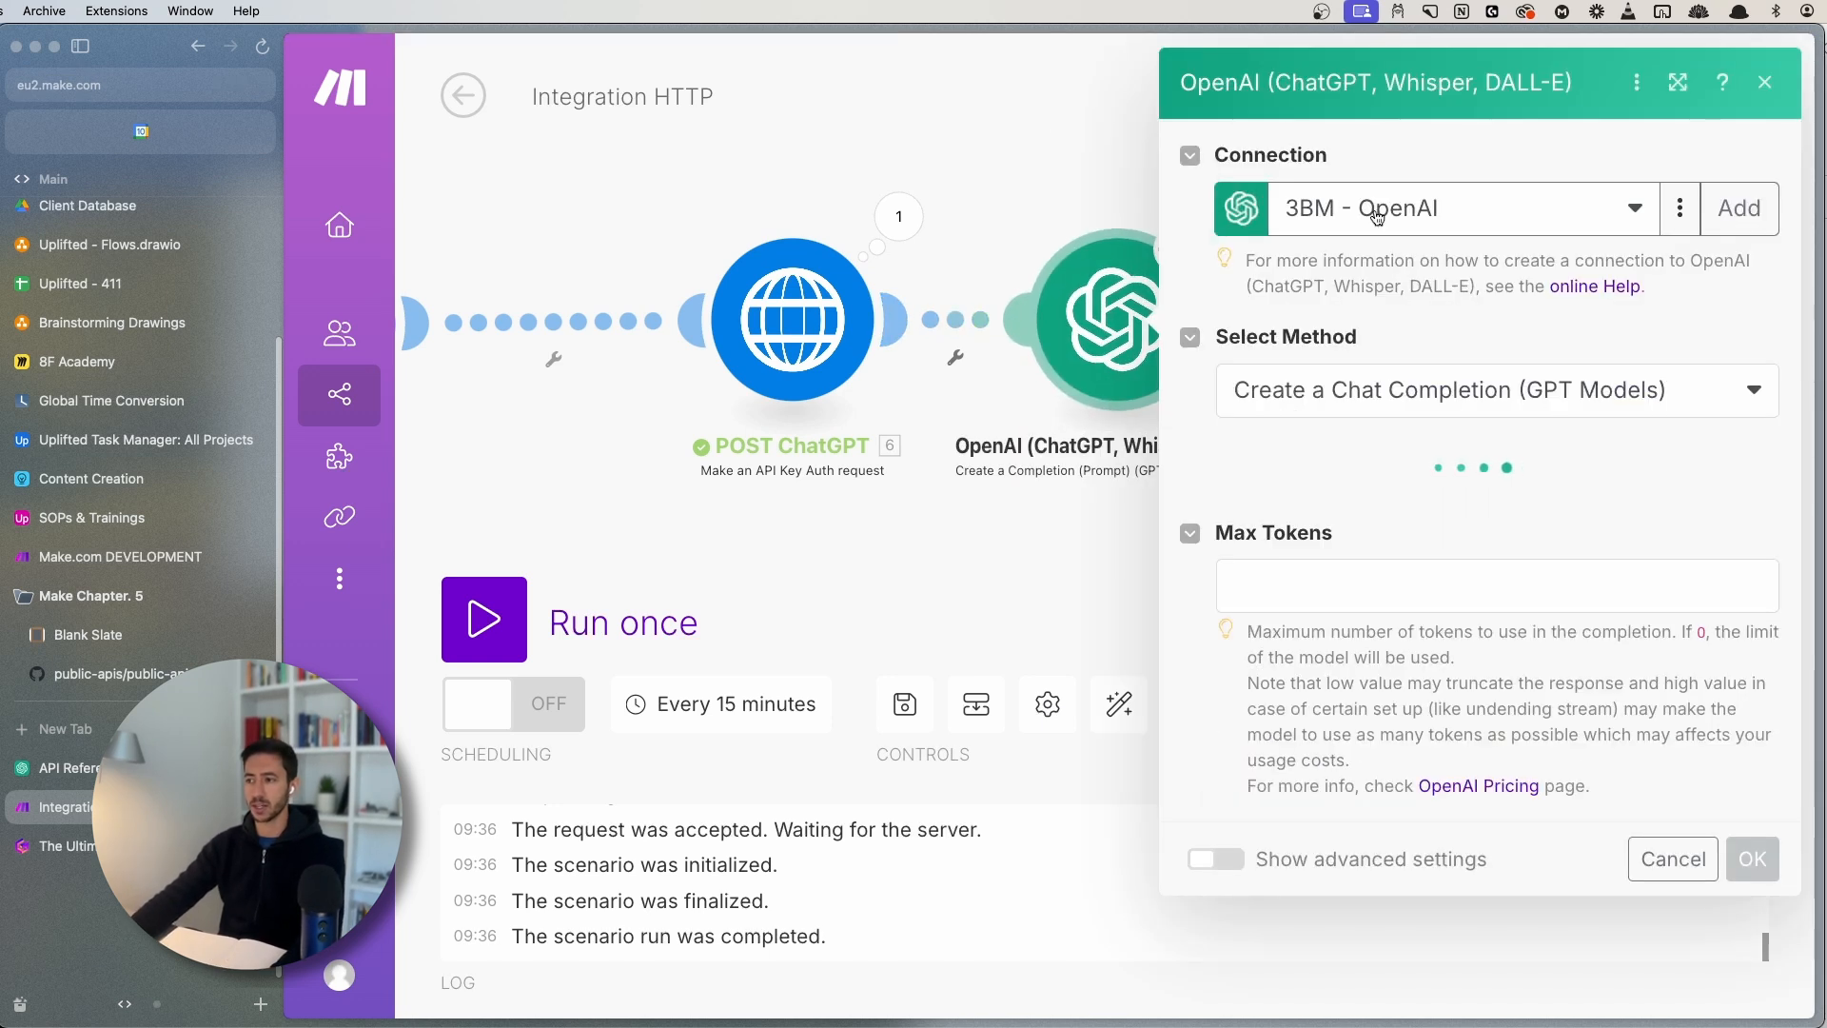
# - Choose the UP - OpenAI [DEV] connection and the gpt-4o model for the completion module
pyautogui.click(1370, 210)
pyautogui.click(1337, 326)
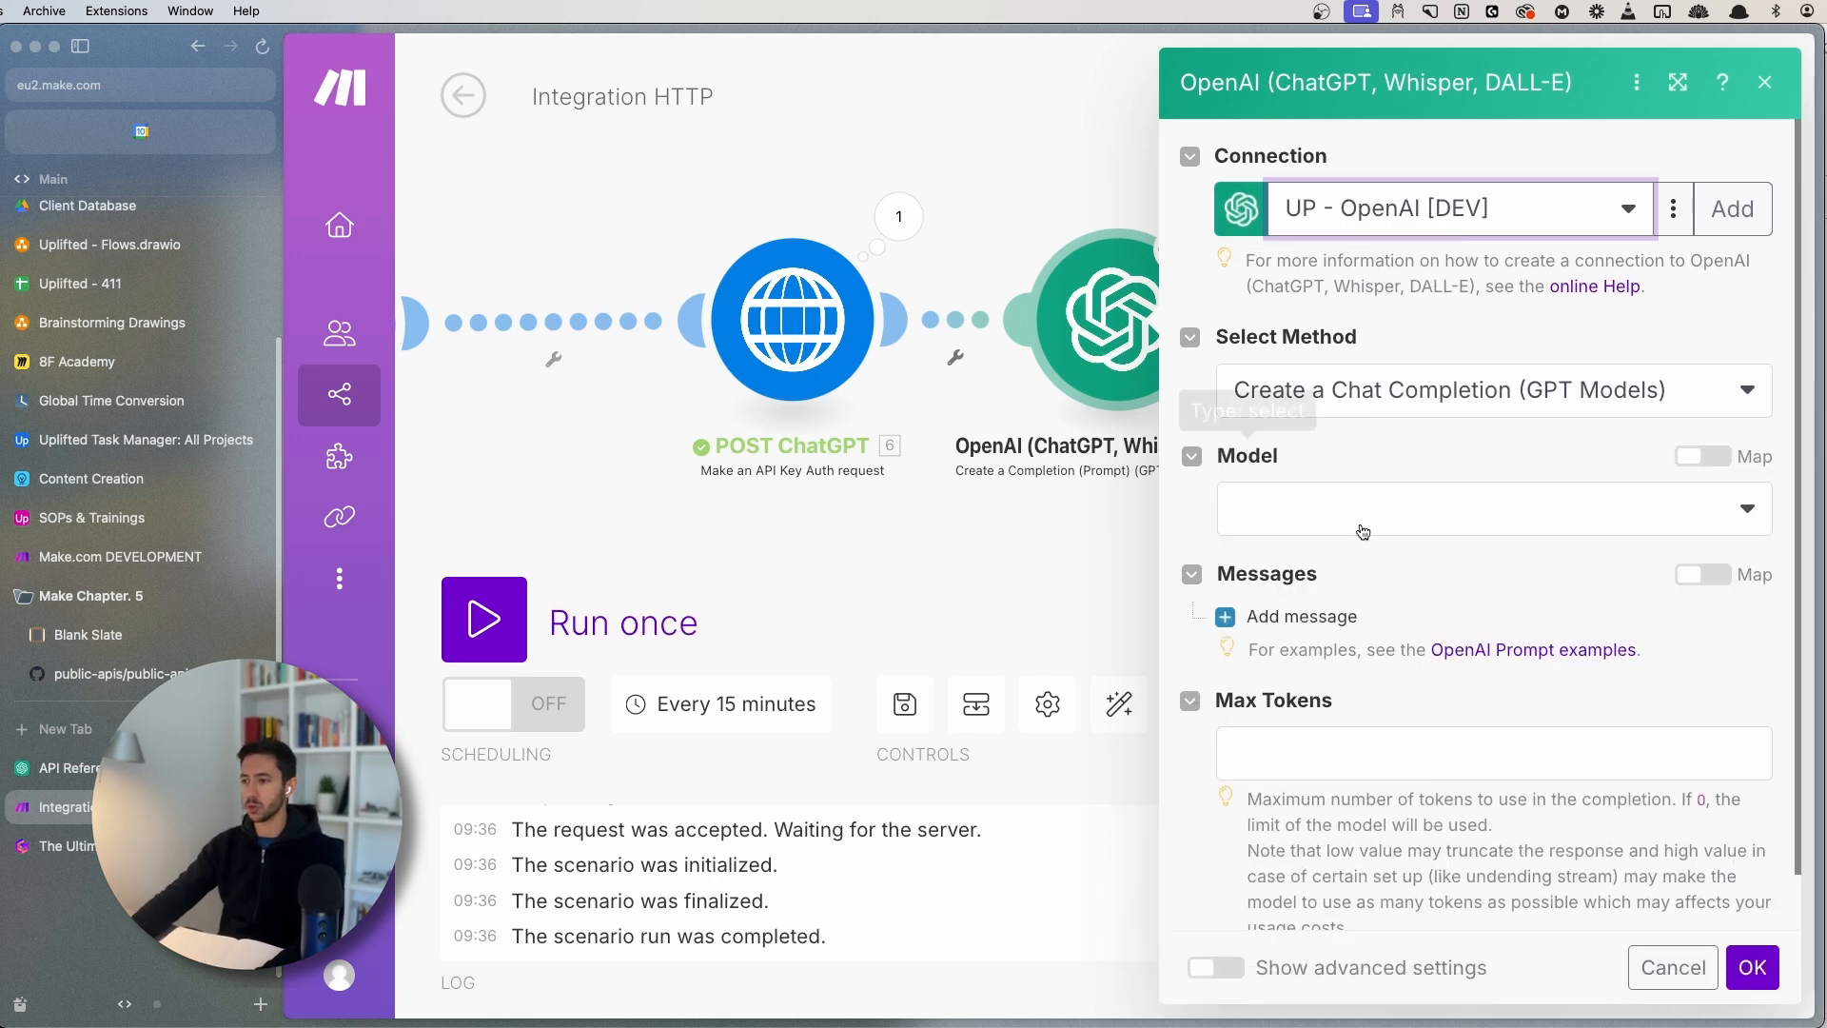
pyautogui.click(1360, 514)
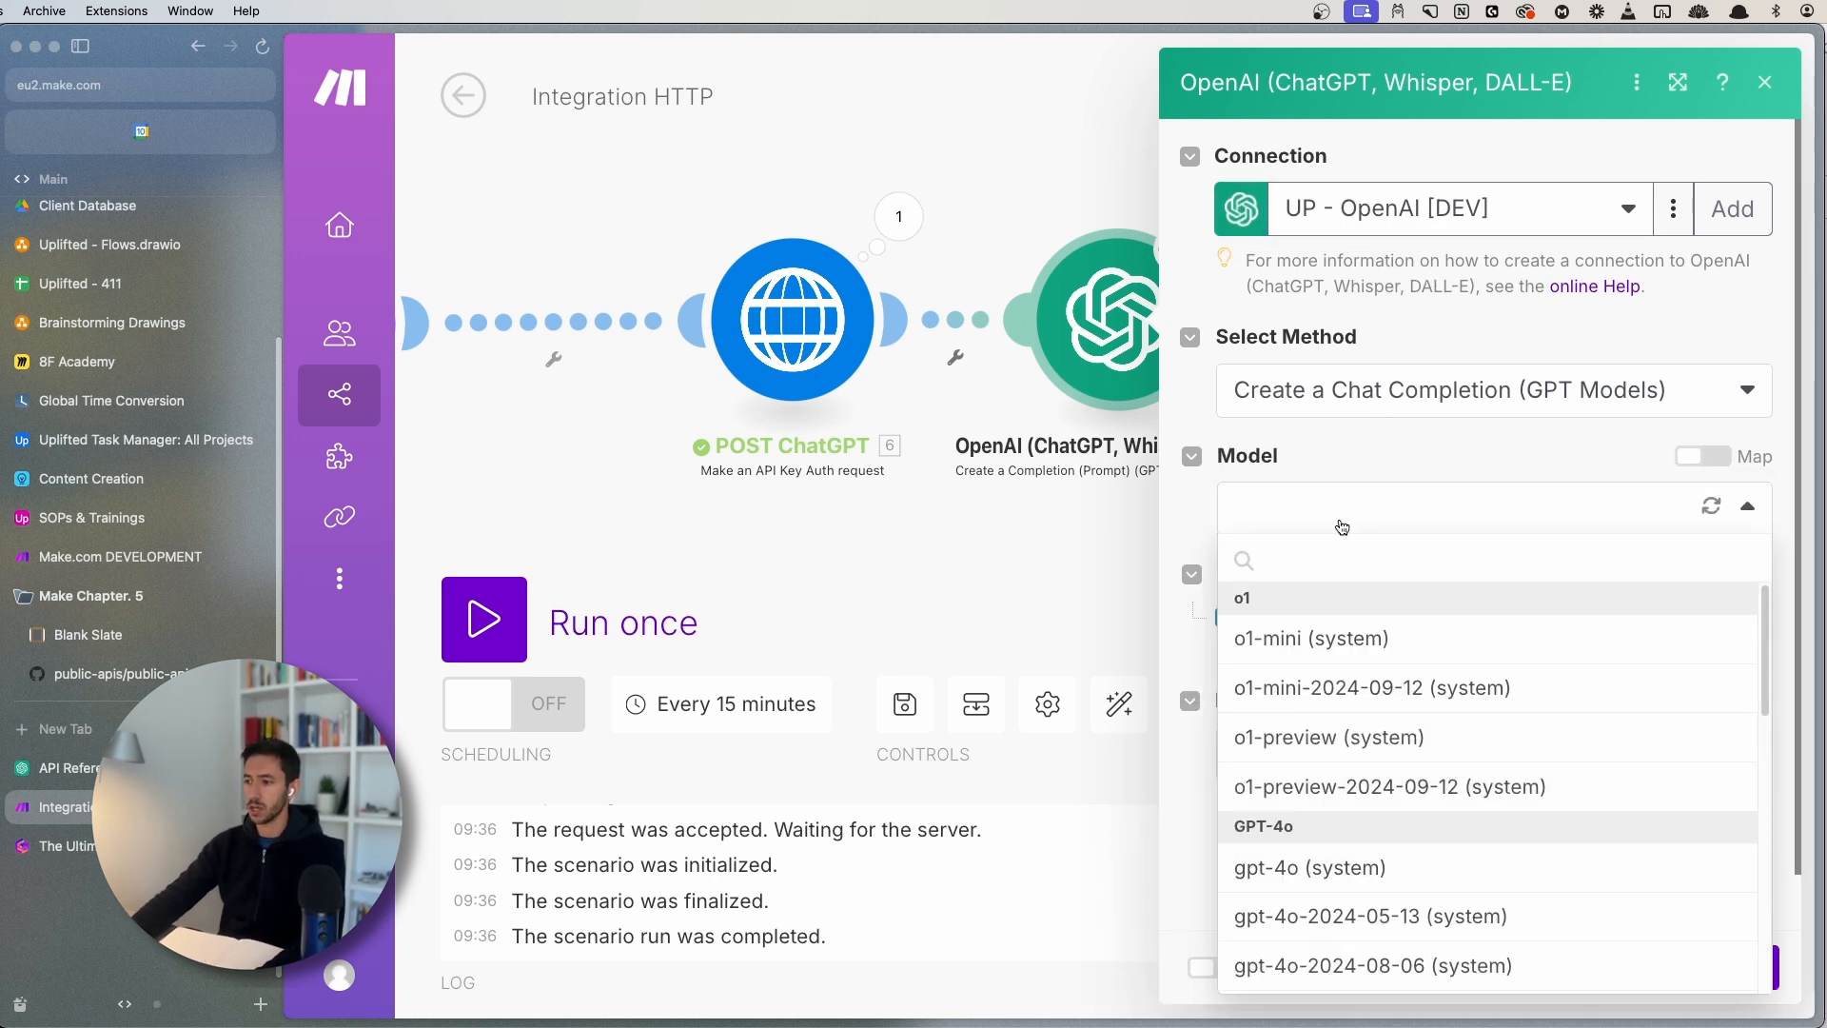
pyautogui.click(1341, 527)
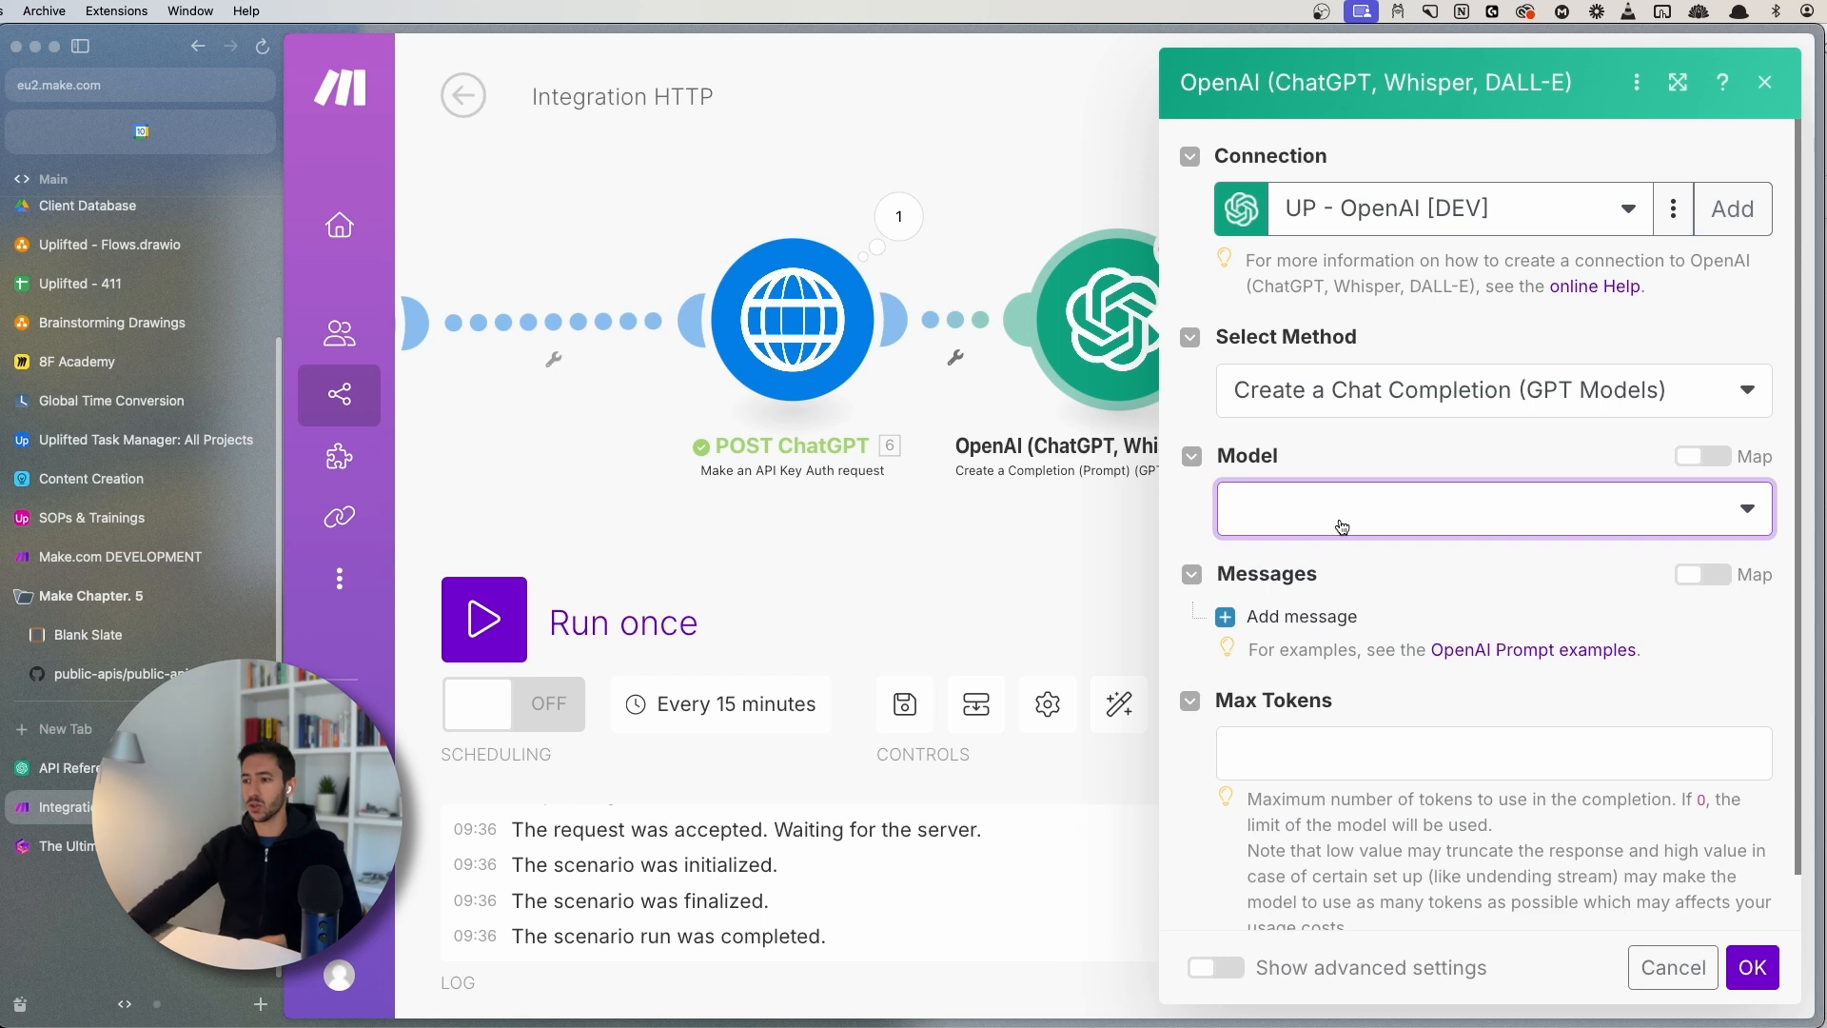
pyautogui.click(1341, 528)
pyautogui.click(1335, 868)
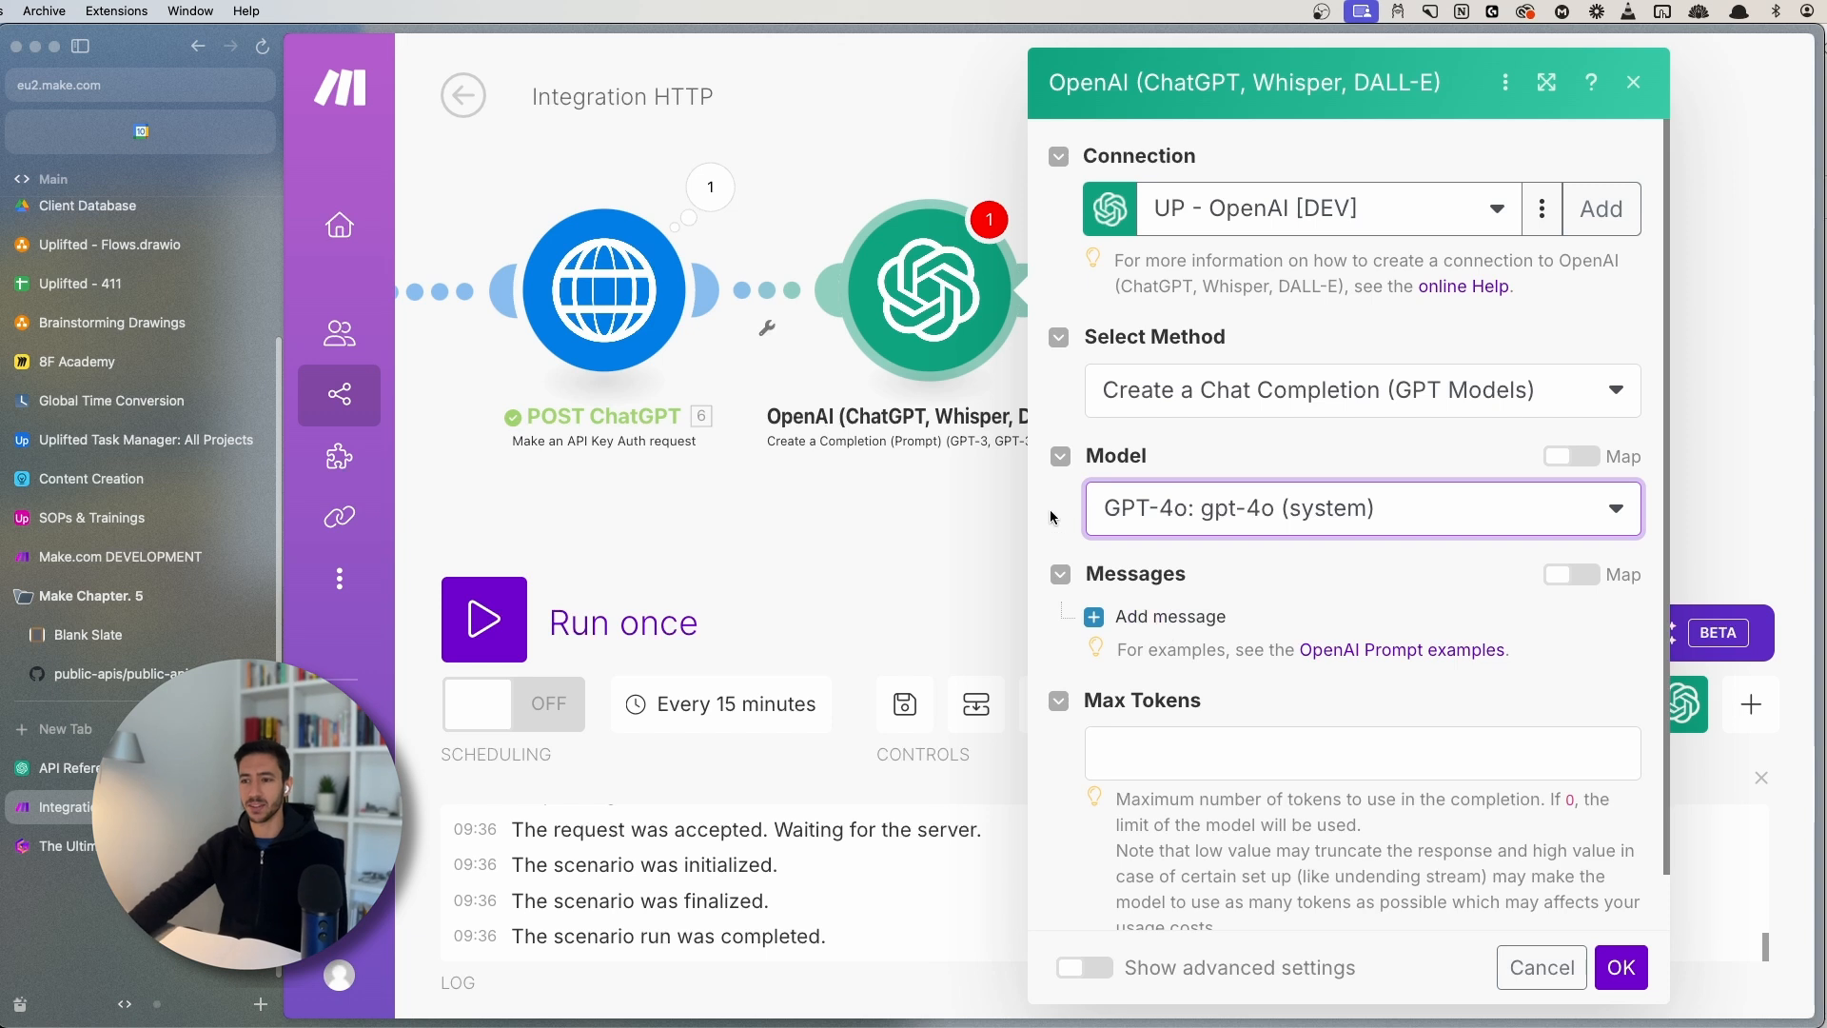
pyautogui.click(604, 283)
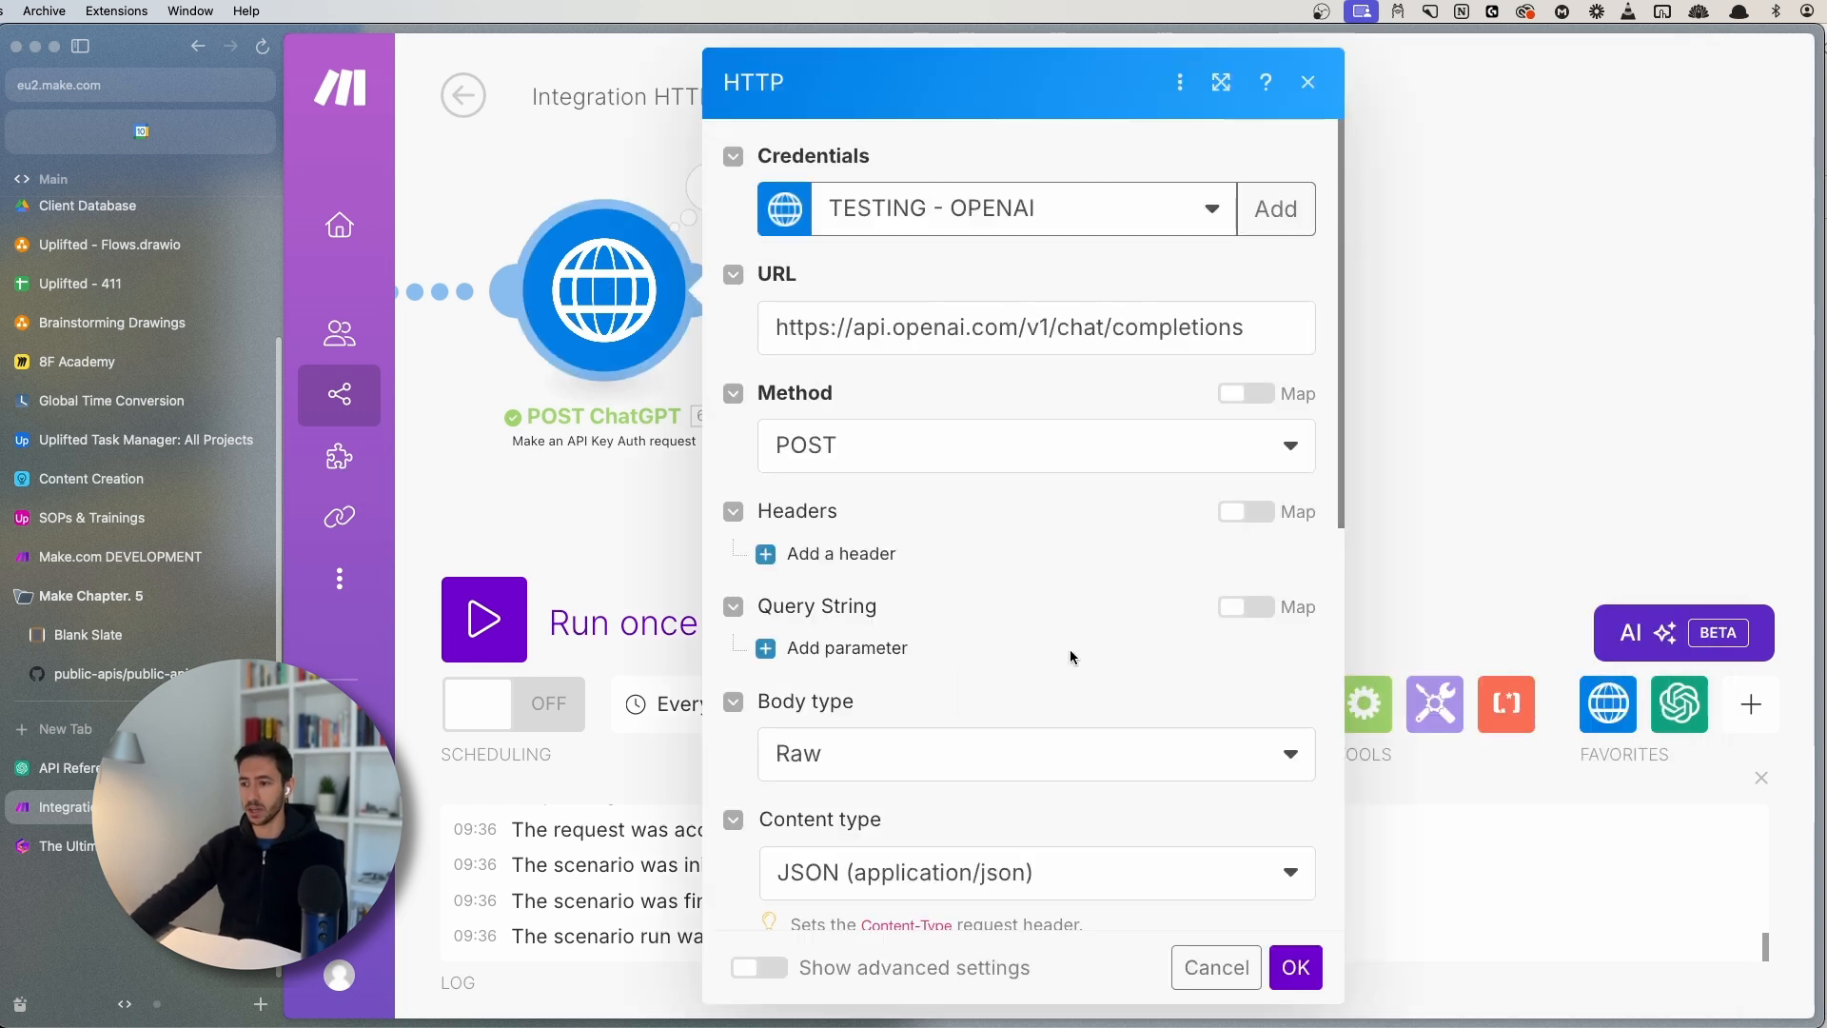
# - Review the POST ChatGPT request JSON, then add a first chat message to the OpenAI module
pyautogui.scroll(-10, 903, 655)
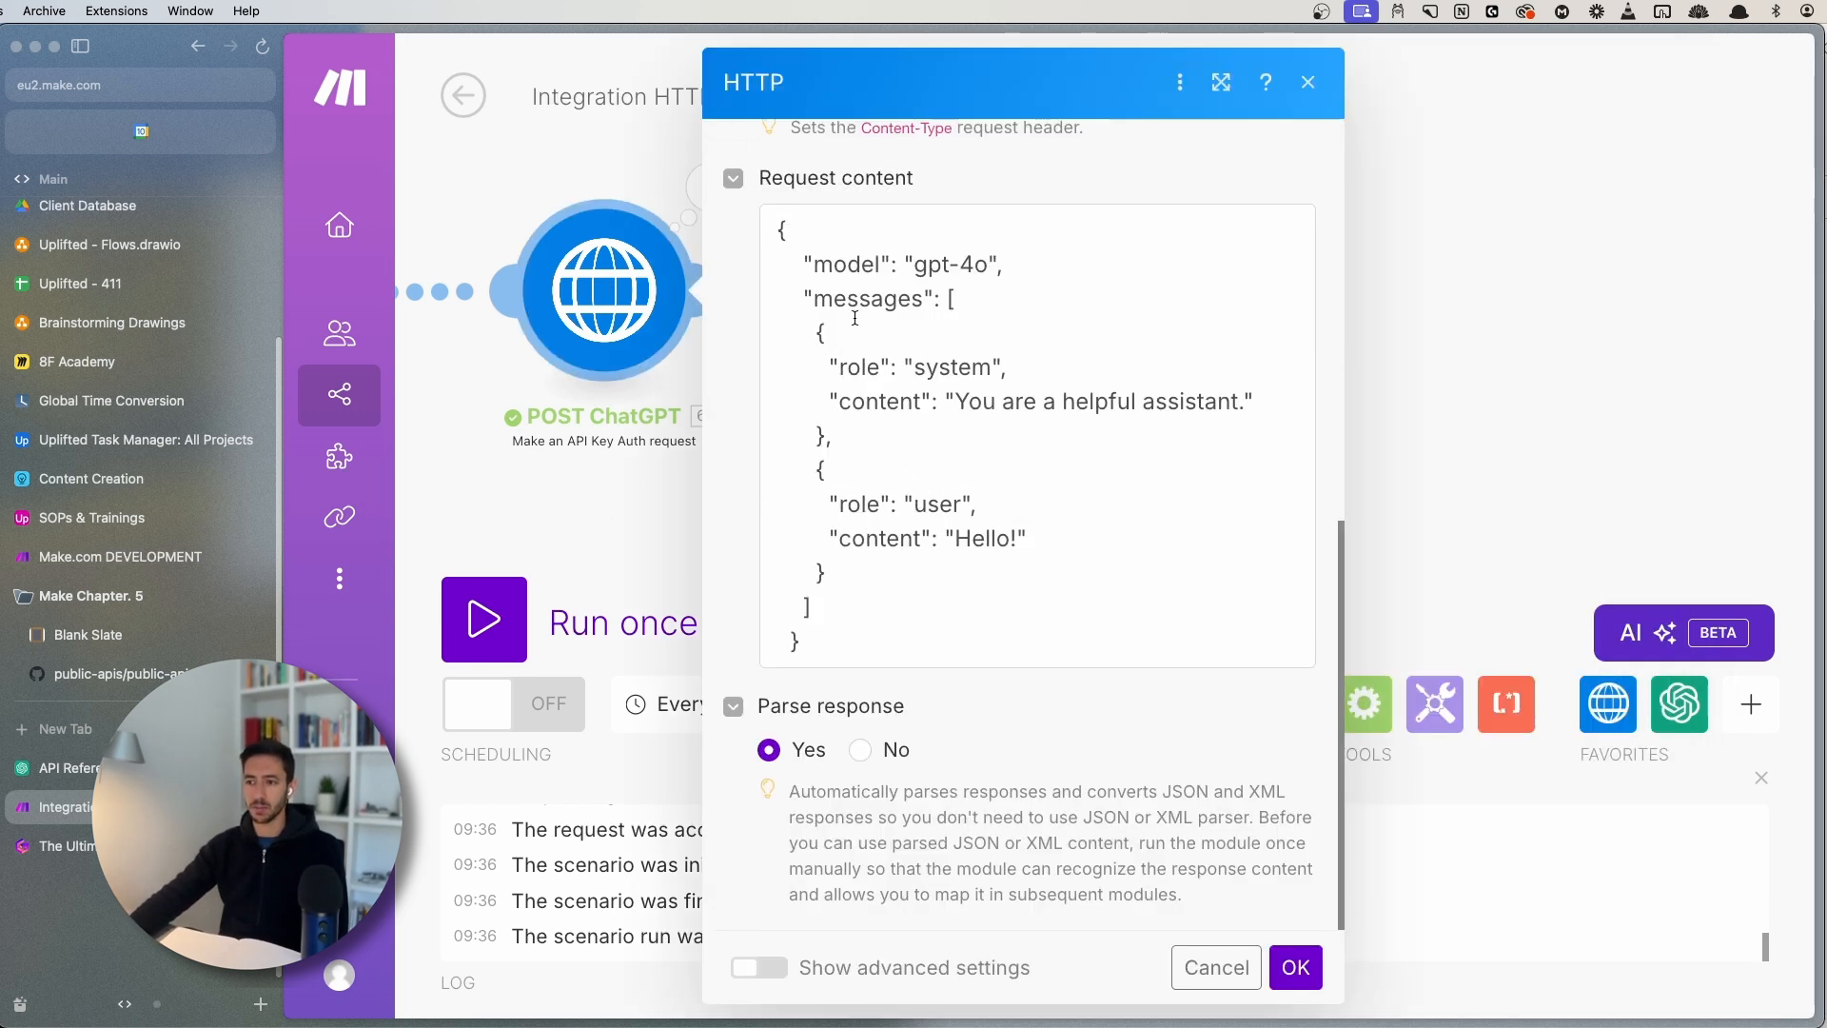
pyautogui.click(874, 641)
pyautogui.press('super+a')
pyautogui.click(842, 624)
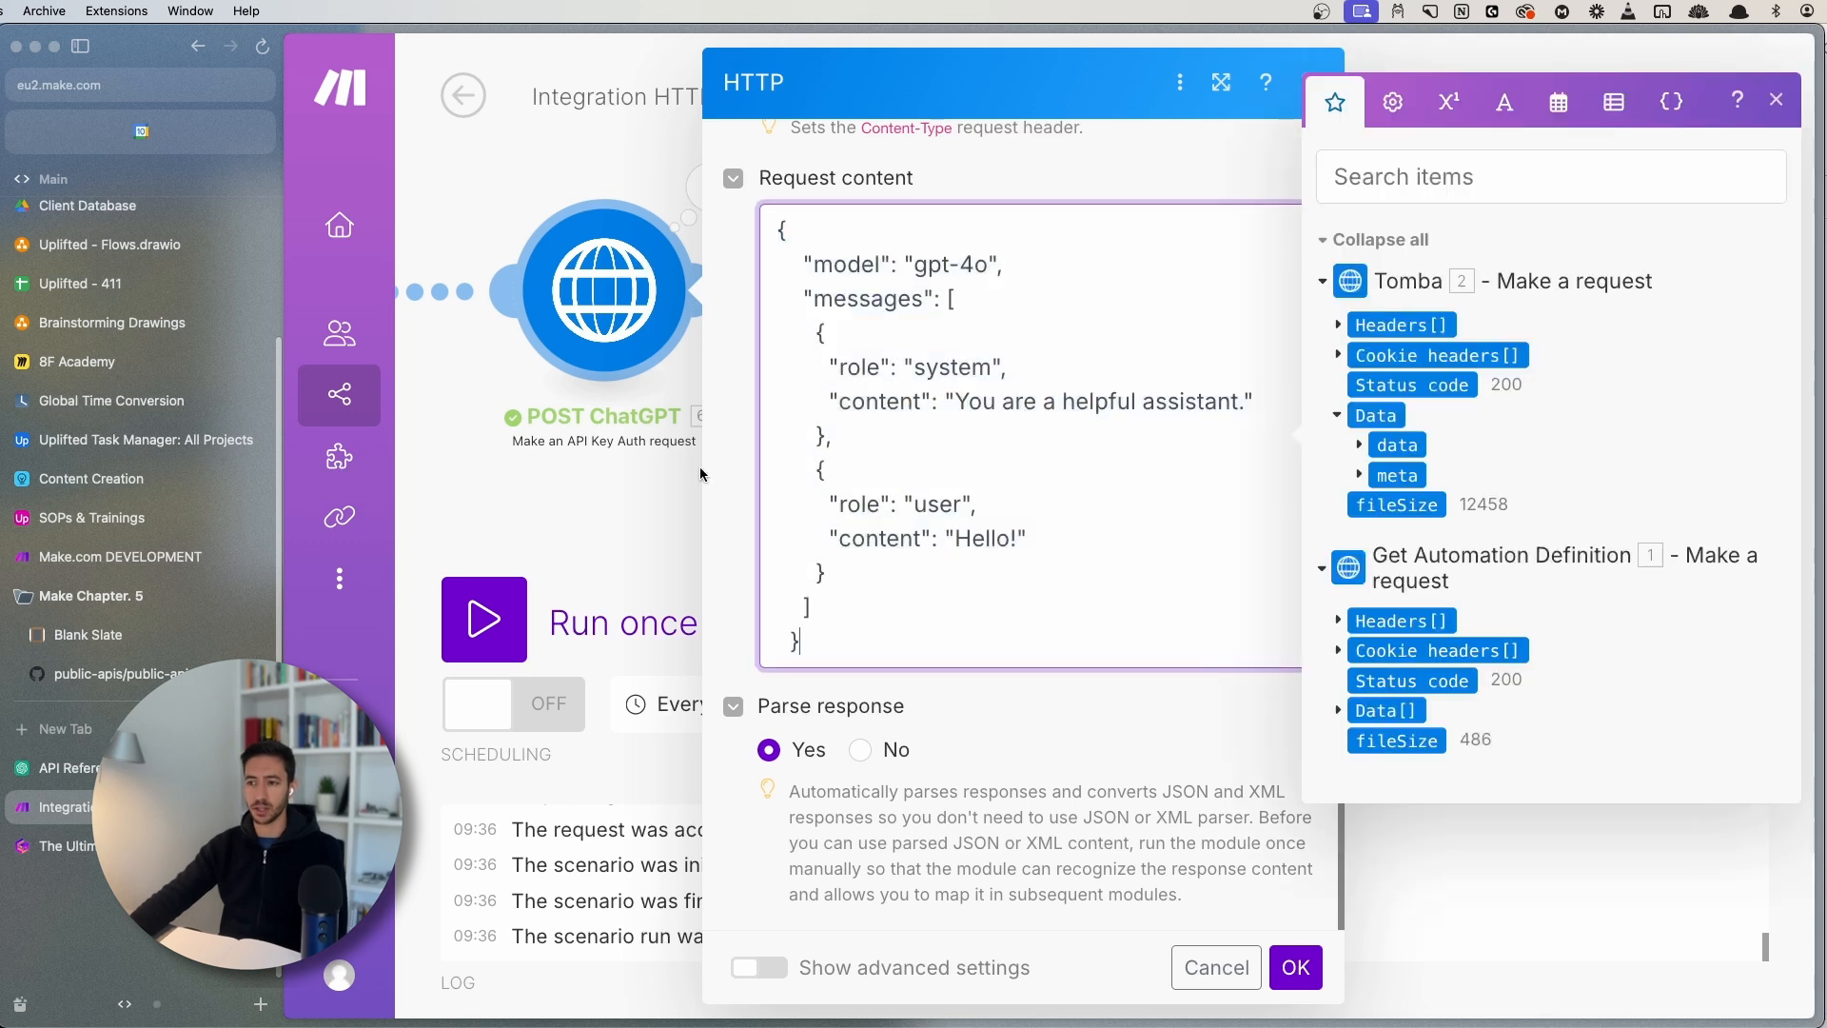
pyautogui.click(621, 519)
pyautogui.click(1056, 290)
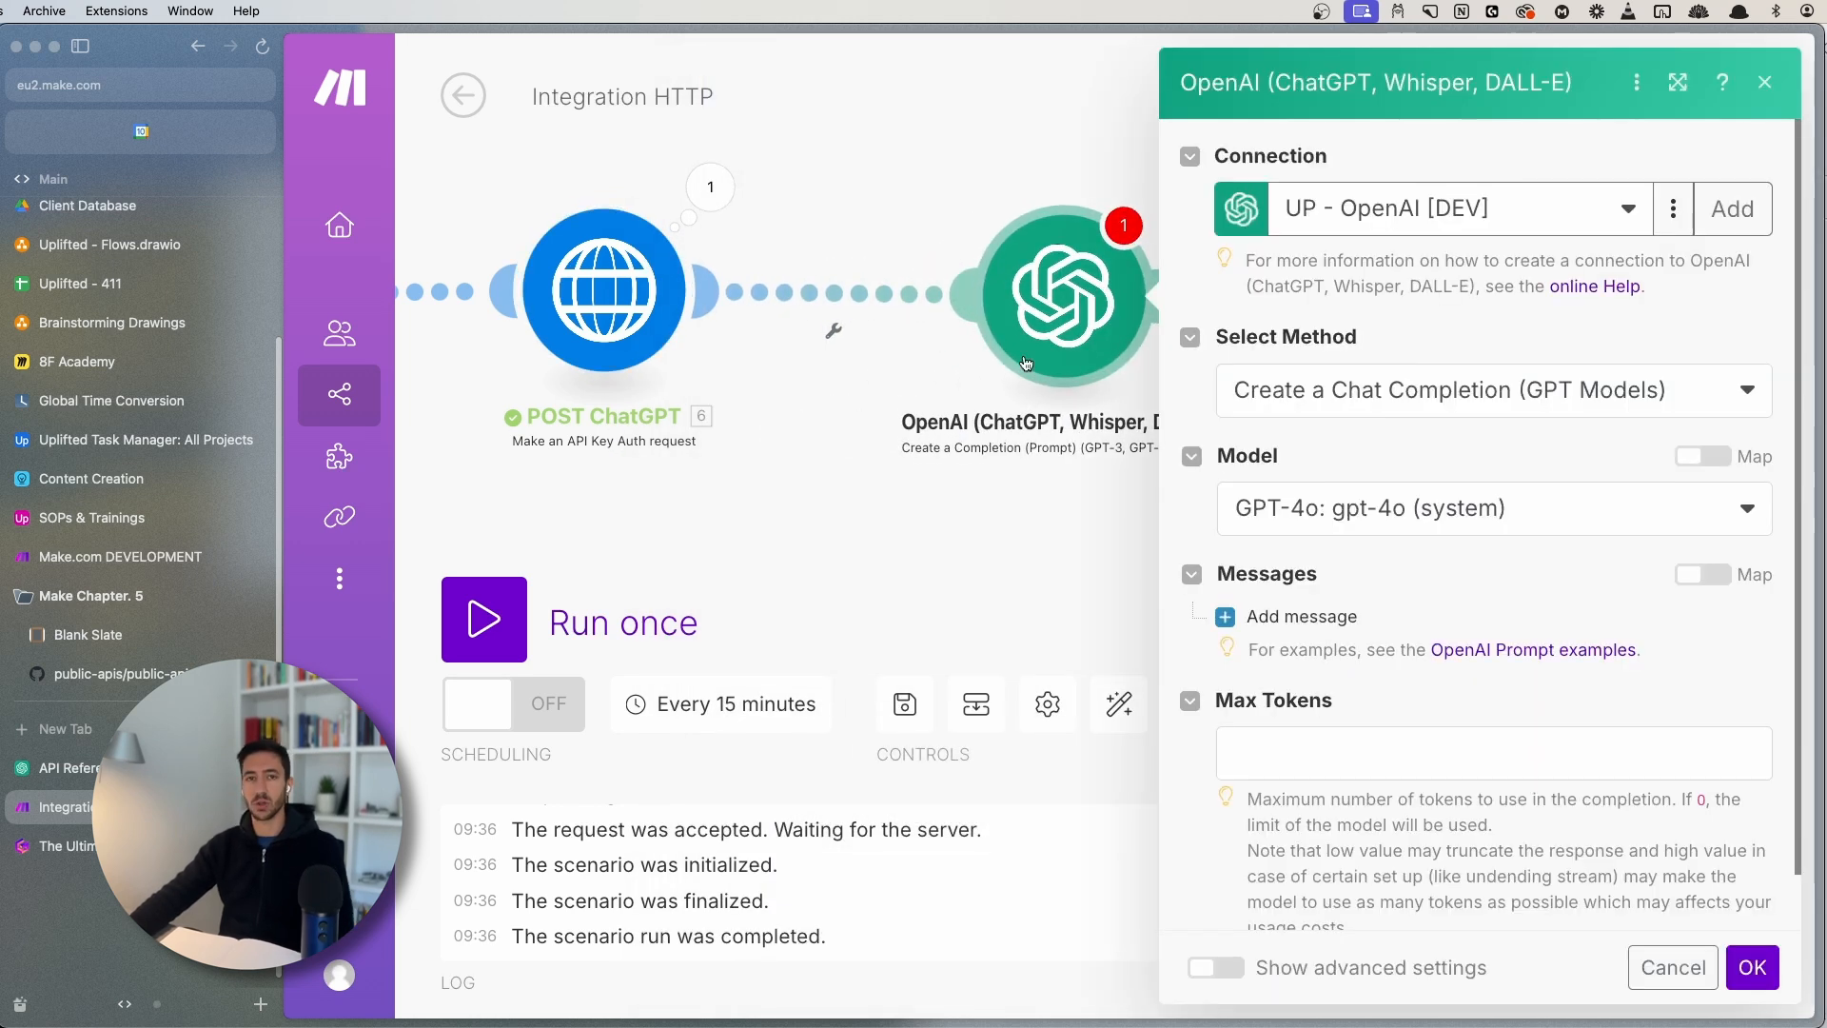
pyautogui.scroll(-1, 1440, 664)
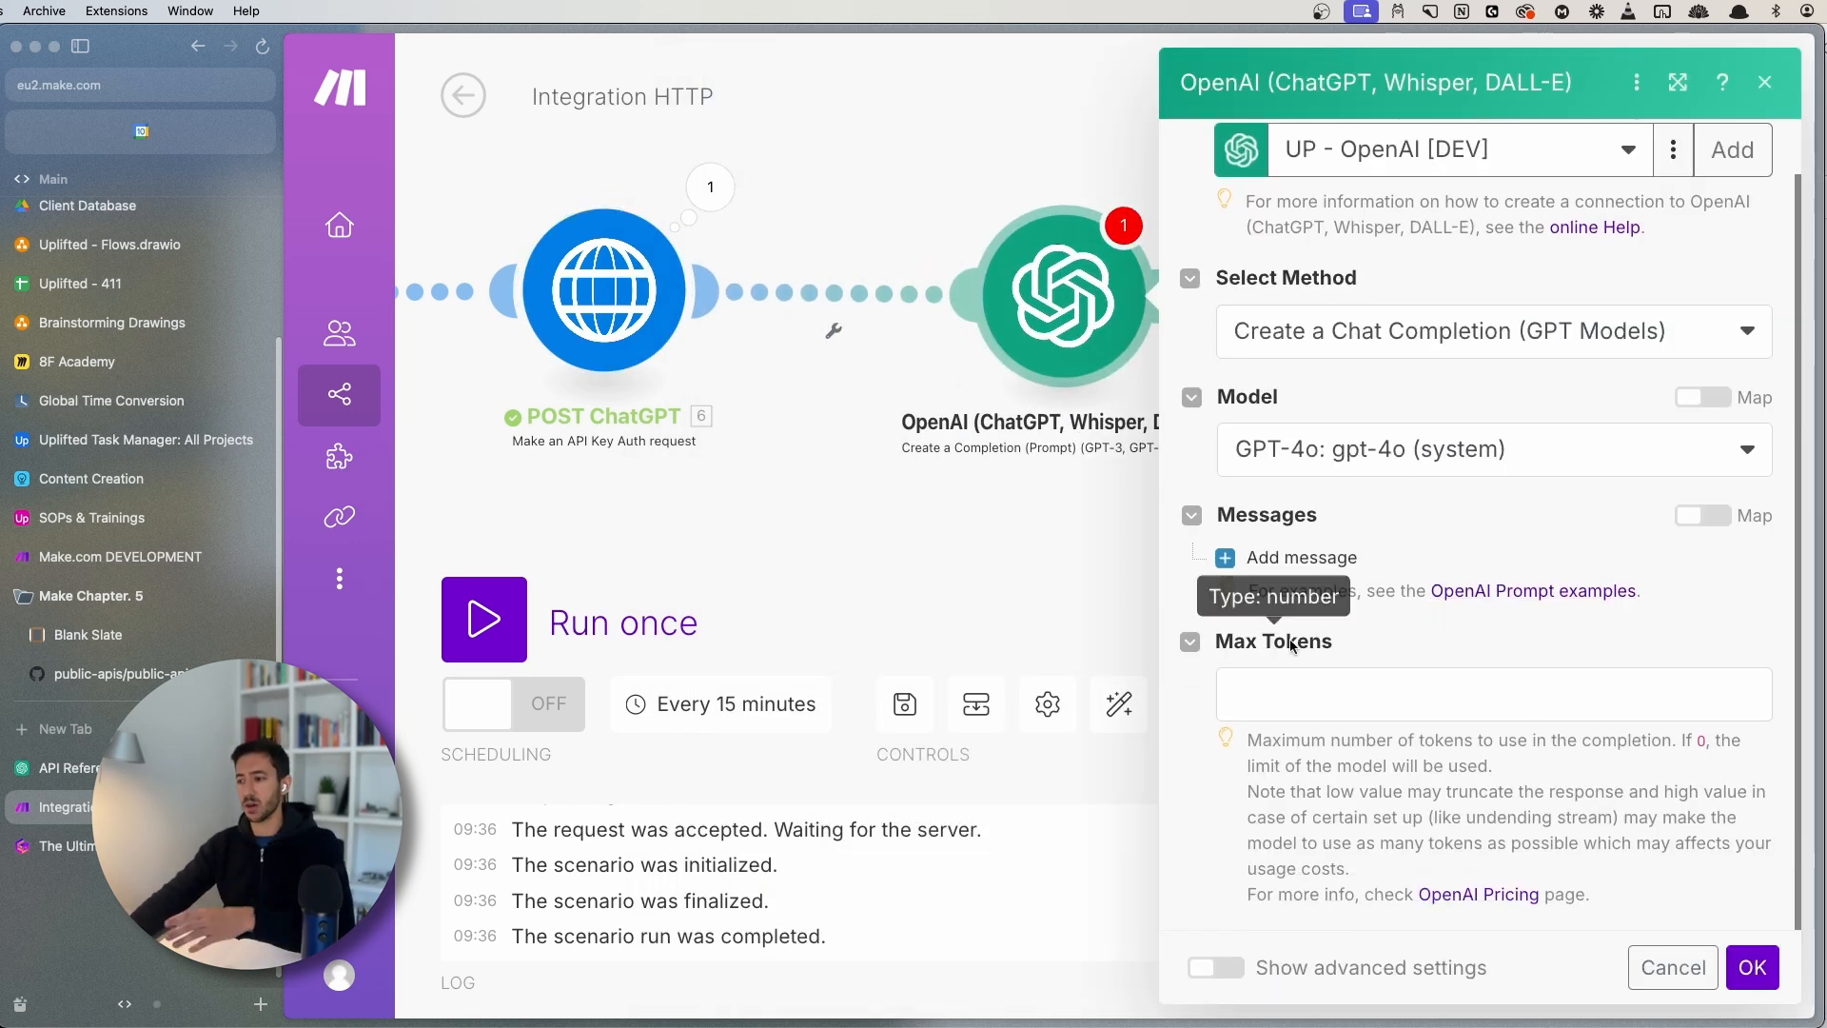
pyautogui.click(1311, 559)
pyautogui.scroll(-3, 1341, 514)
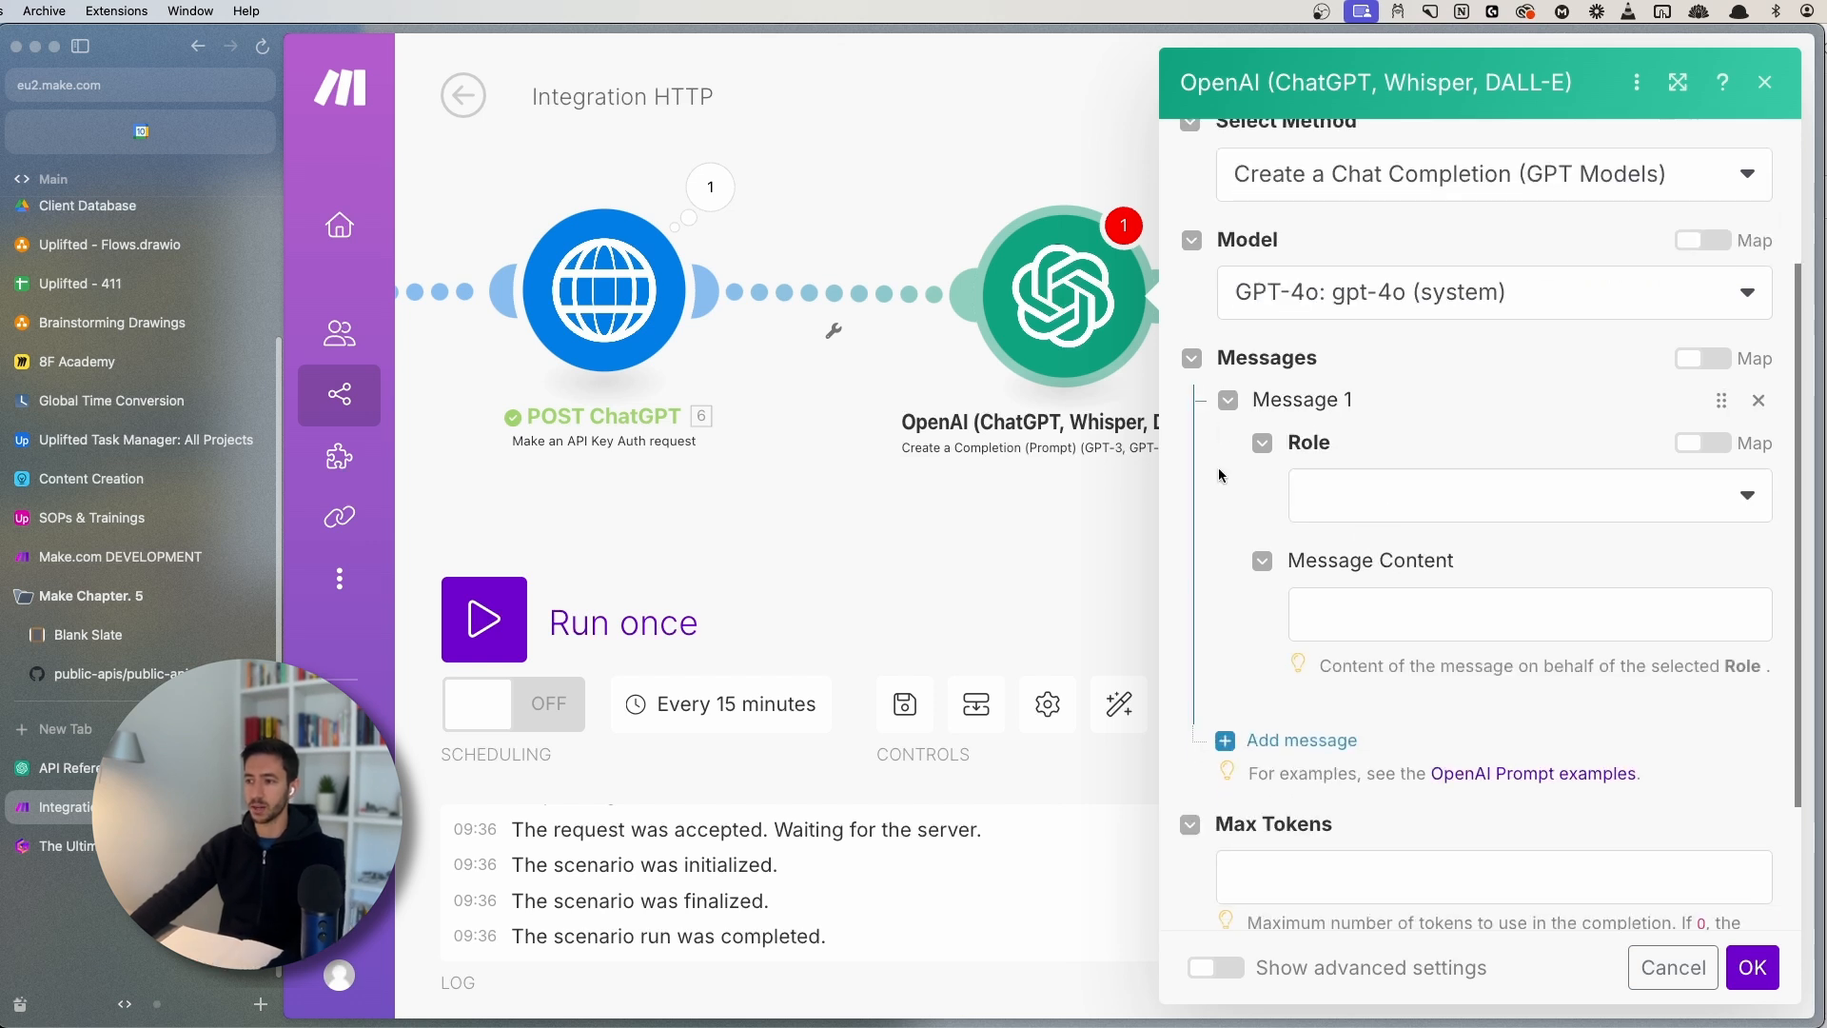
# - Set Message 1's role to System, matching the request's messages array
pyautogui.click(632, 309)
pyautogui.scroll(-6, 927, 616)
pyautogui.doubleClick(883, 489)
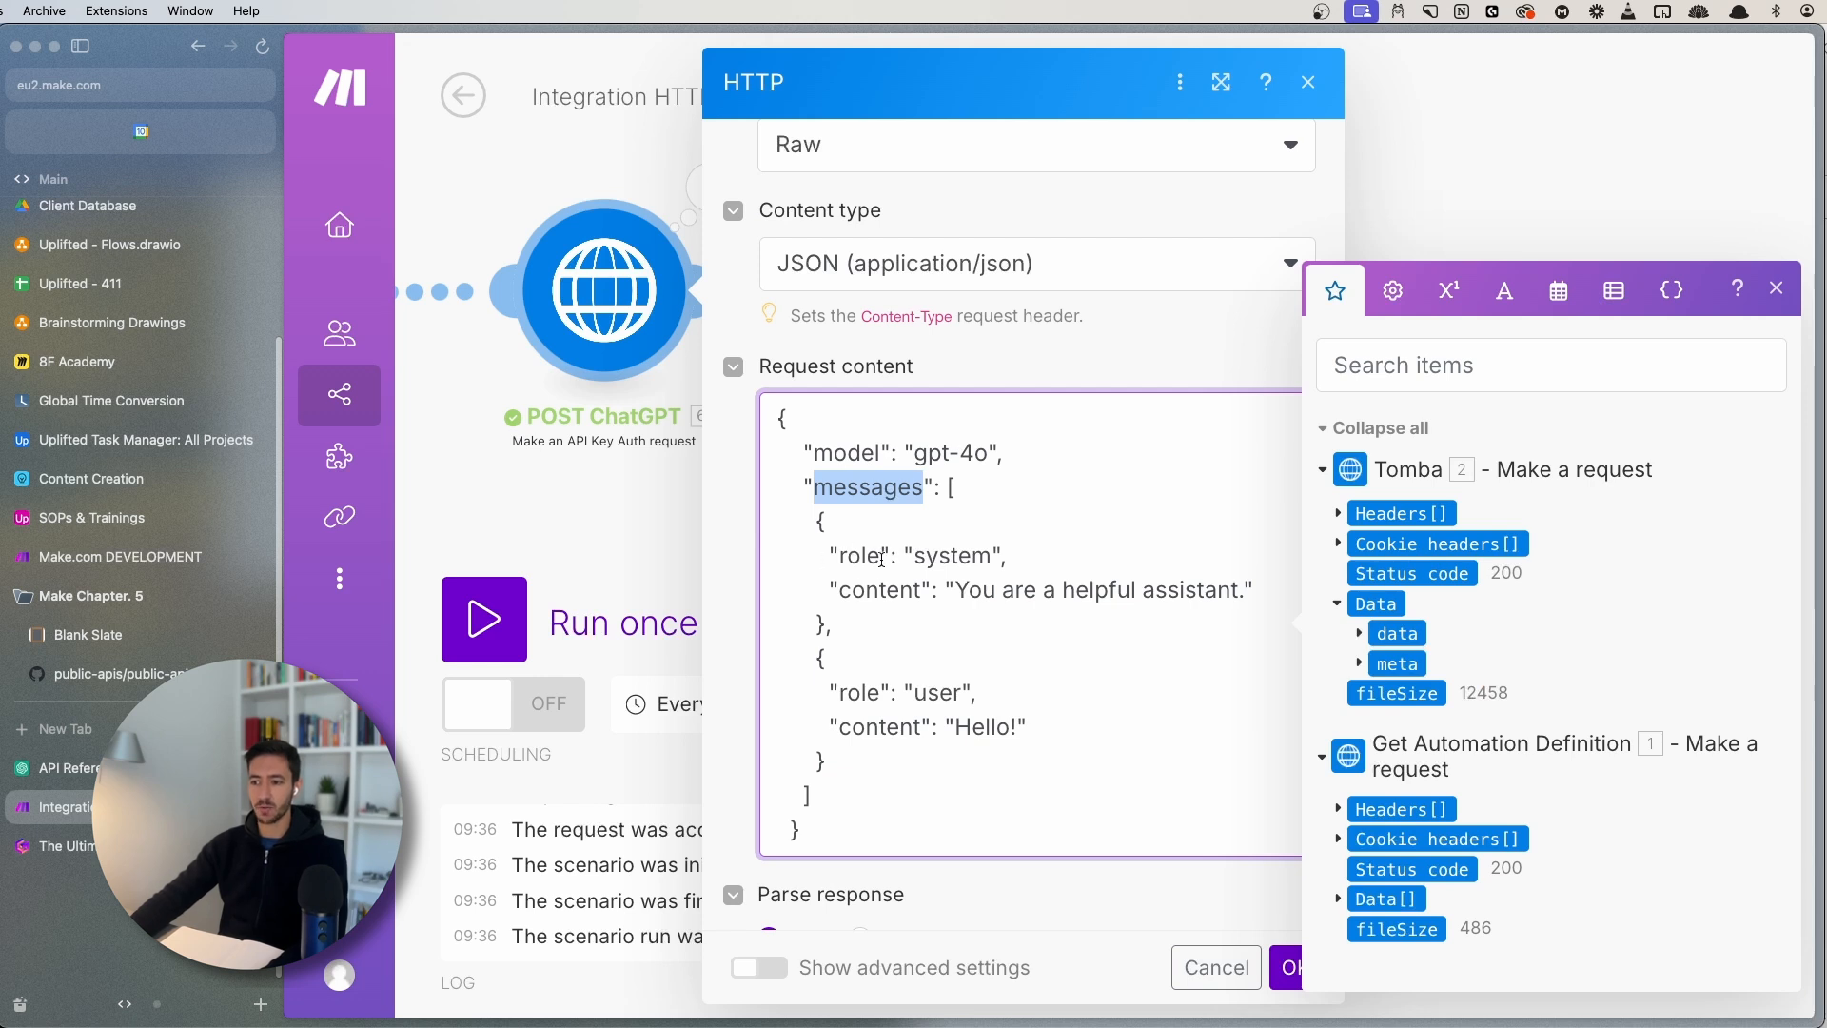
pyautogui.click(645, 453)
pyautogui.click(1063, 294)
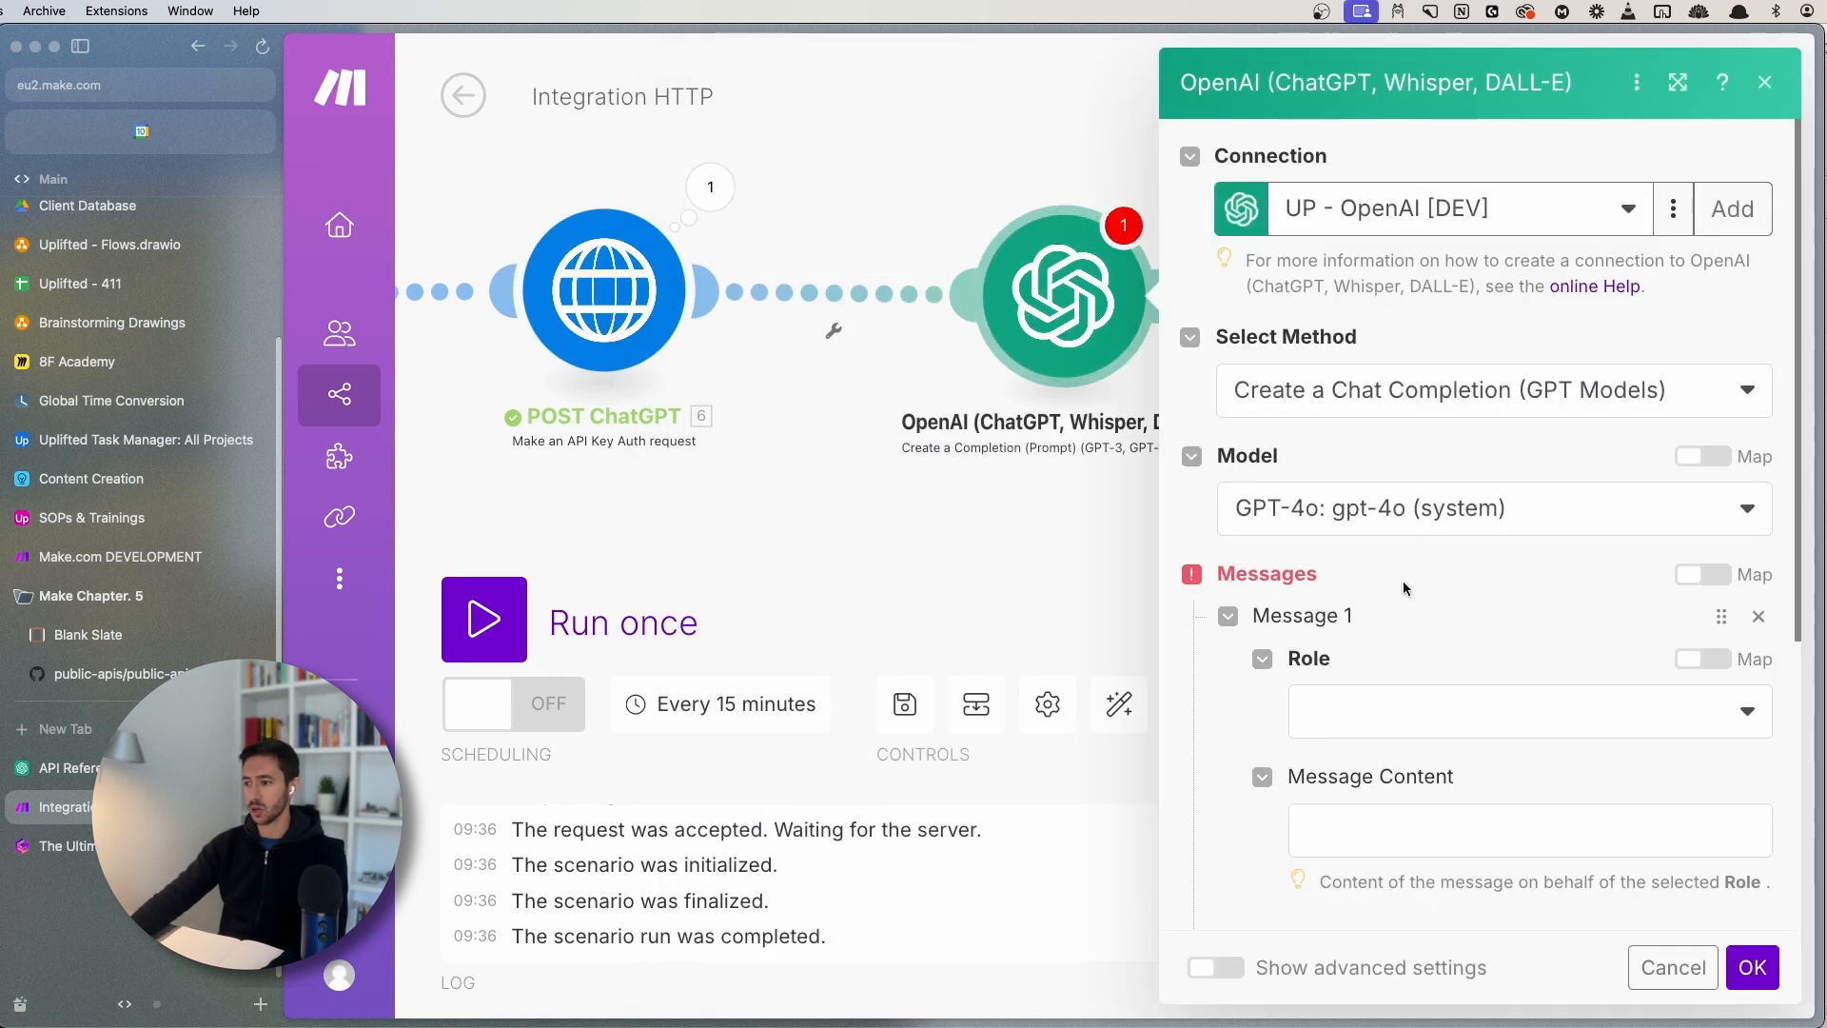
pyautogui.scroll(-4, 1408, 571)
pyautogui.click(1408, 522)
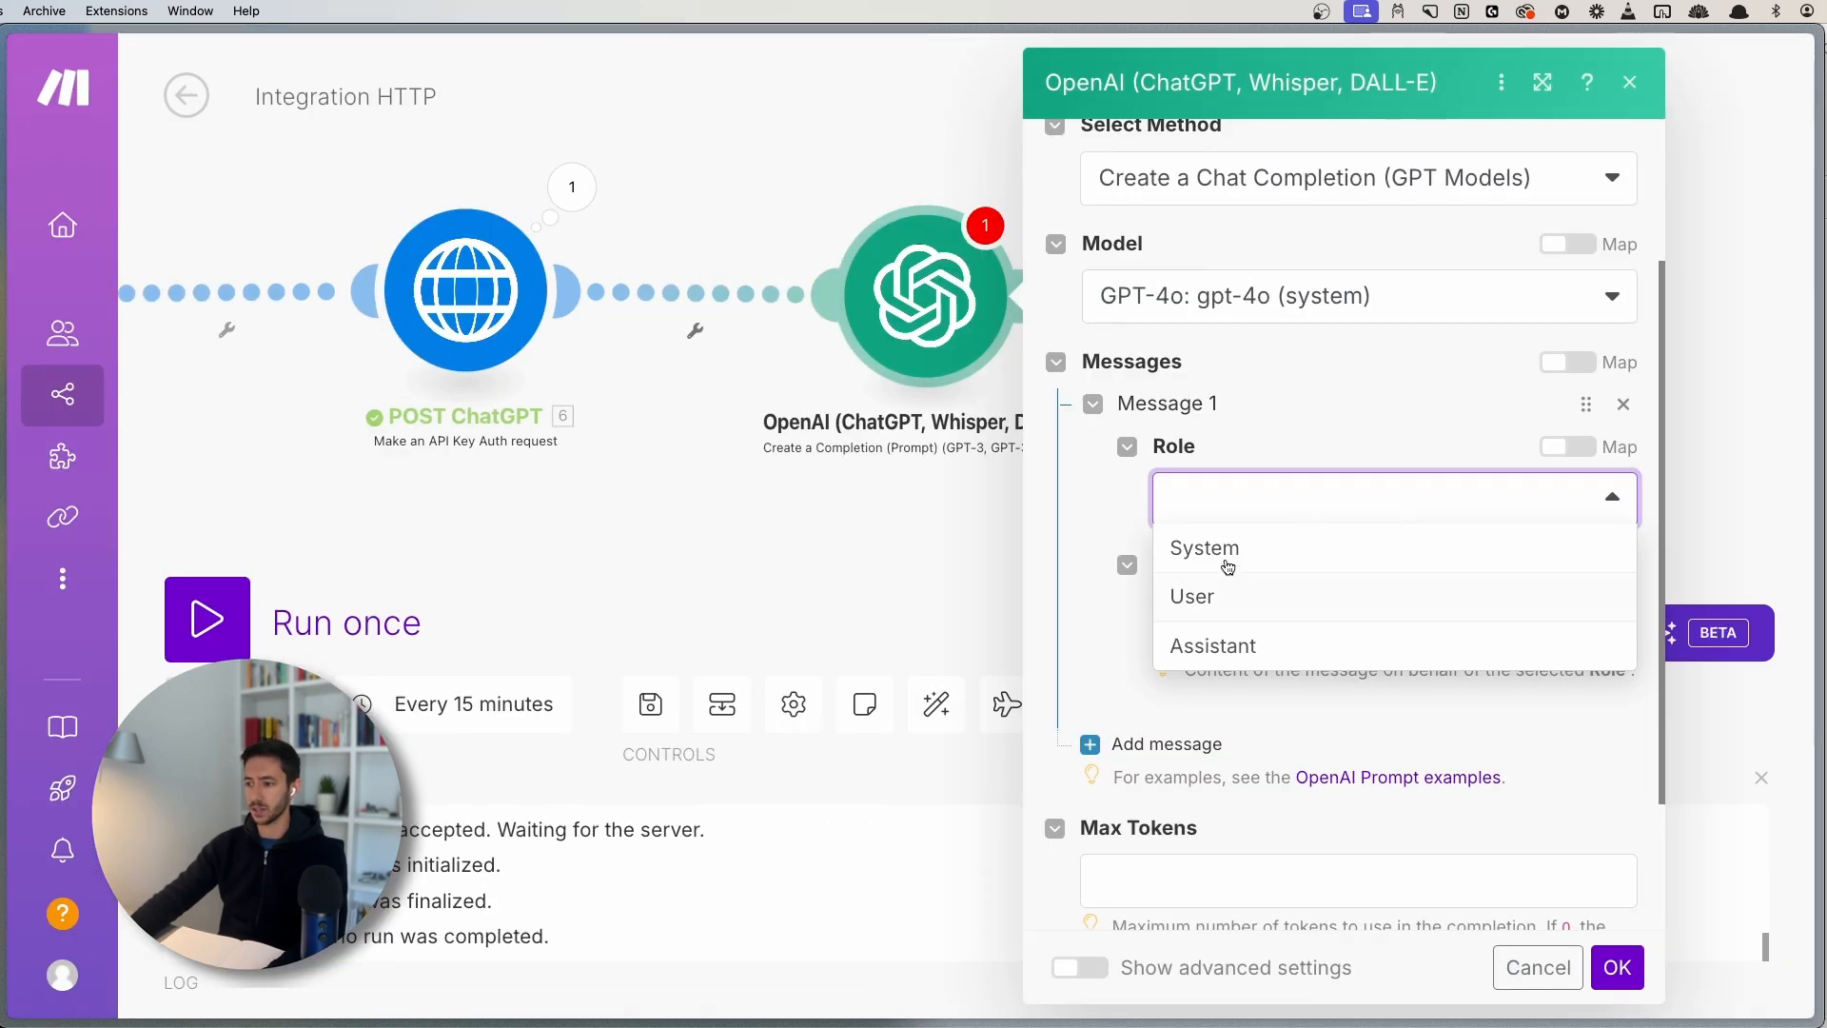
pyautogui.click(1177, 553)
# - Copy 'You are a helpful assistant' from the HTTP body into Message 1's content
pyautogui.click(515, 344)
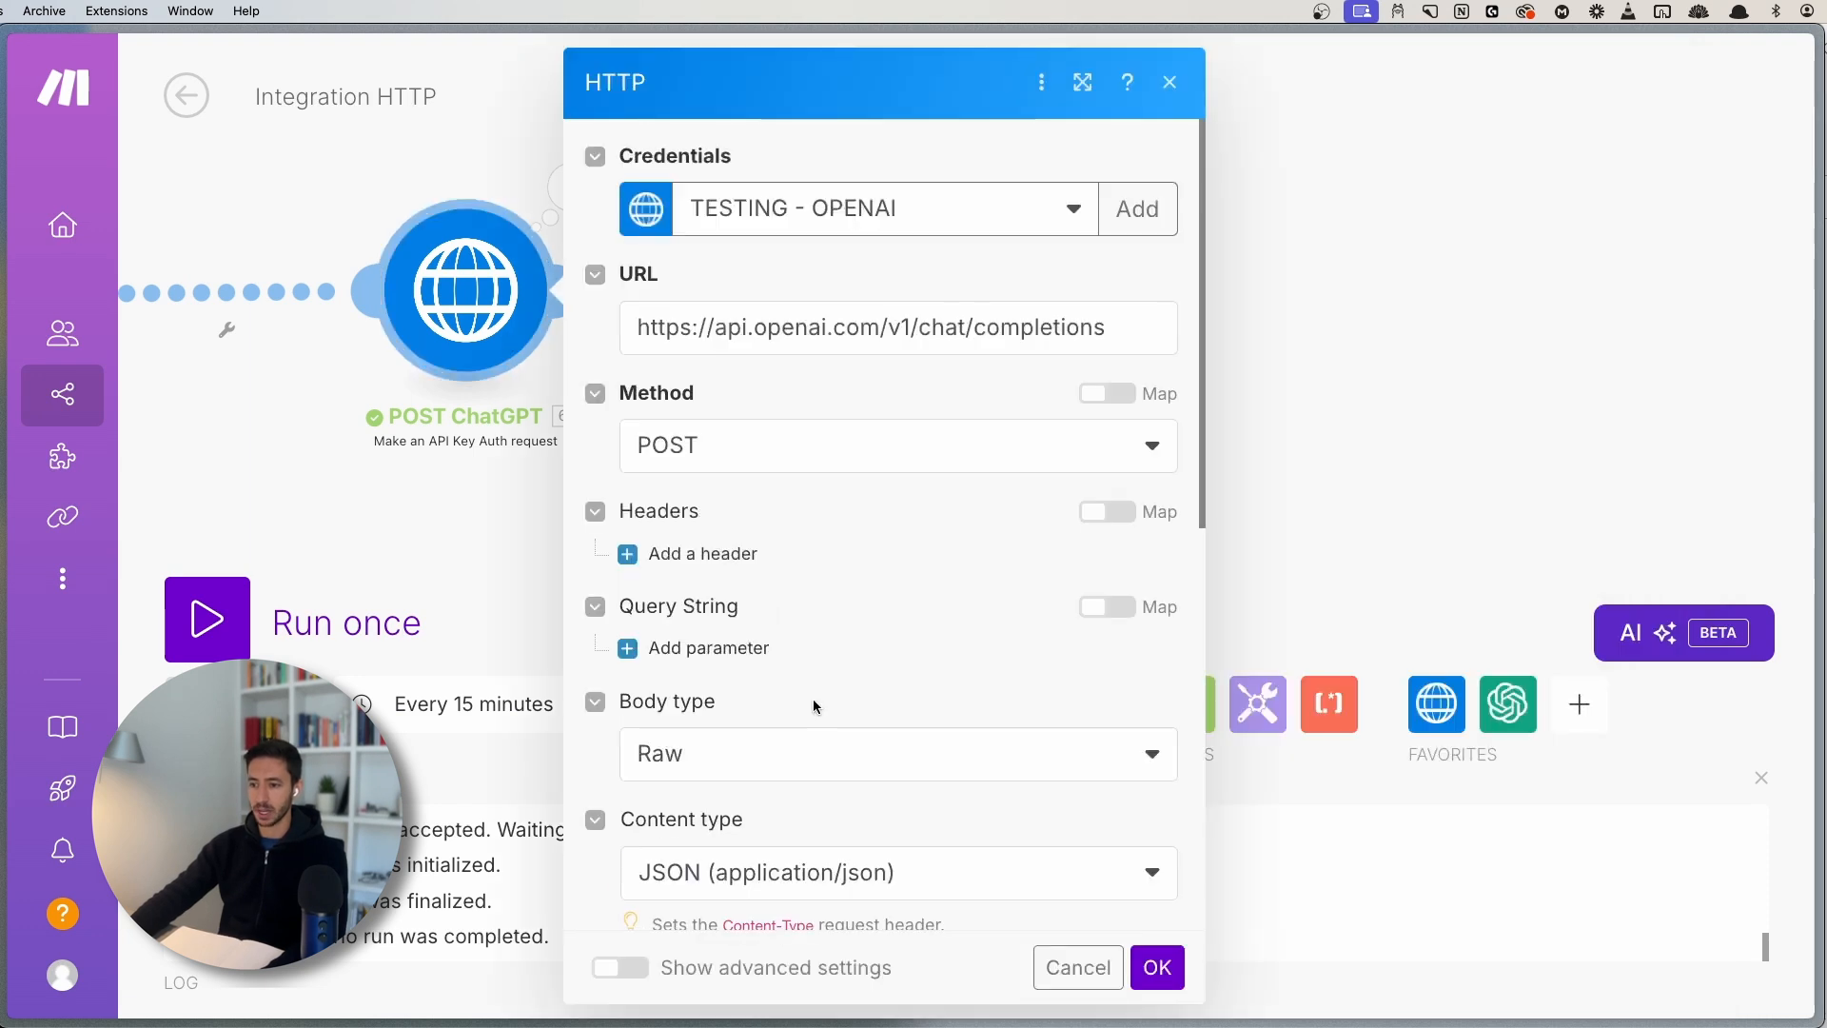
pyautogui.scroll(-6, 752, 606)
pyautogui.moveTo(814, 611); pyautogui.dragTo(1101, 615)
pyautogui.hotkey('ctrl', 'c')
pyautogui.click(530, 481)
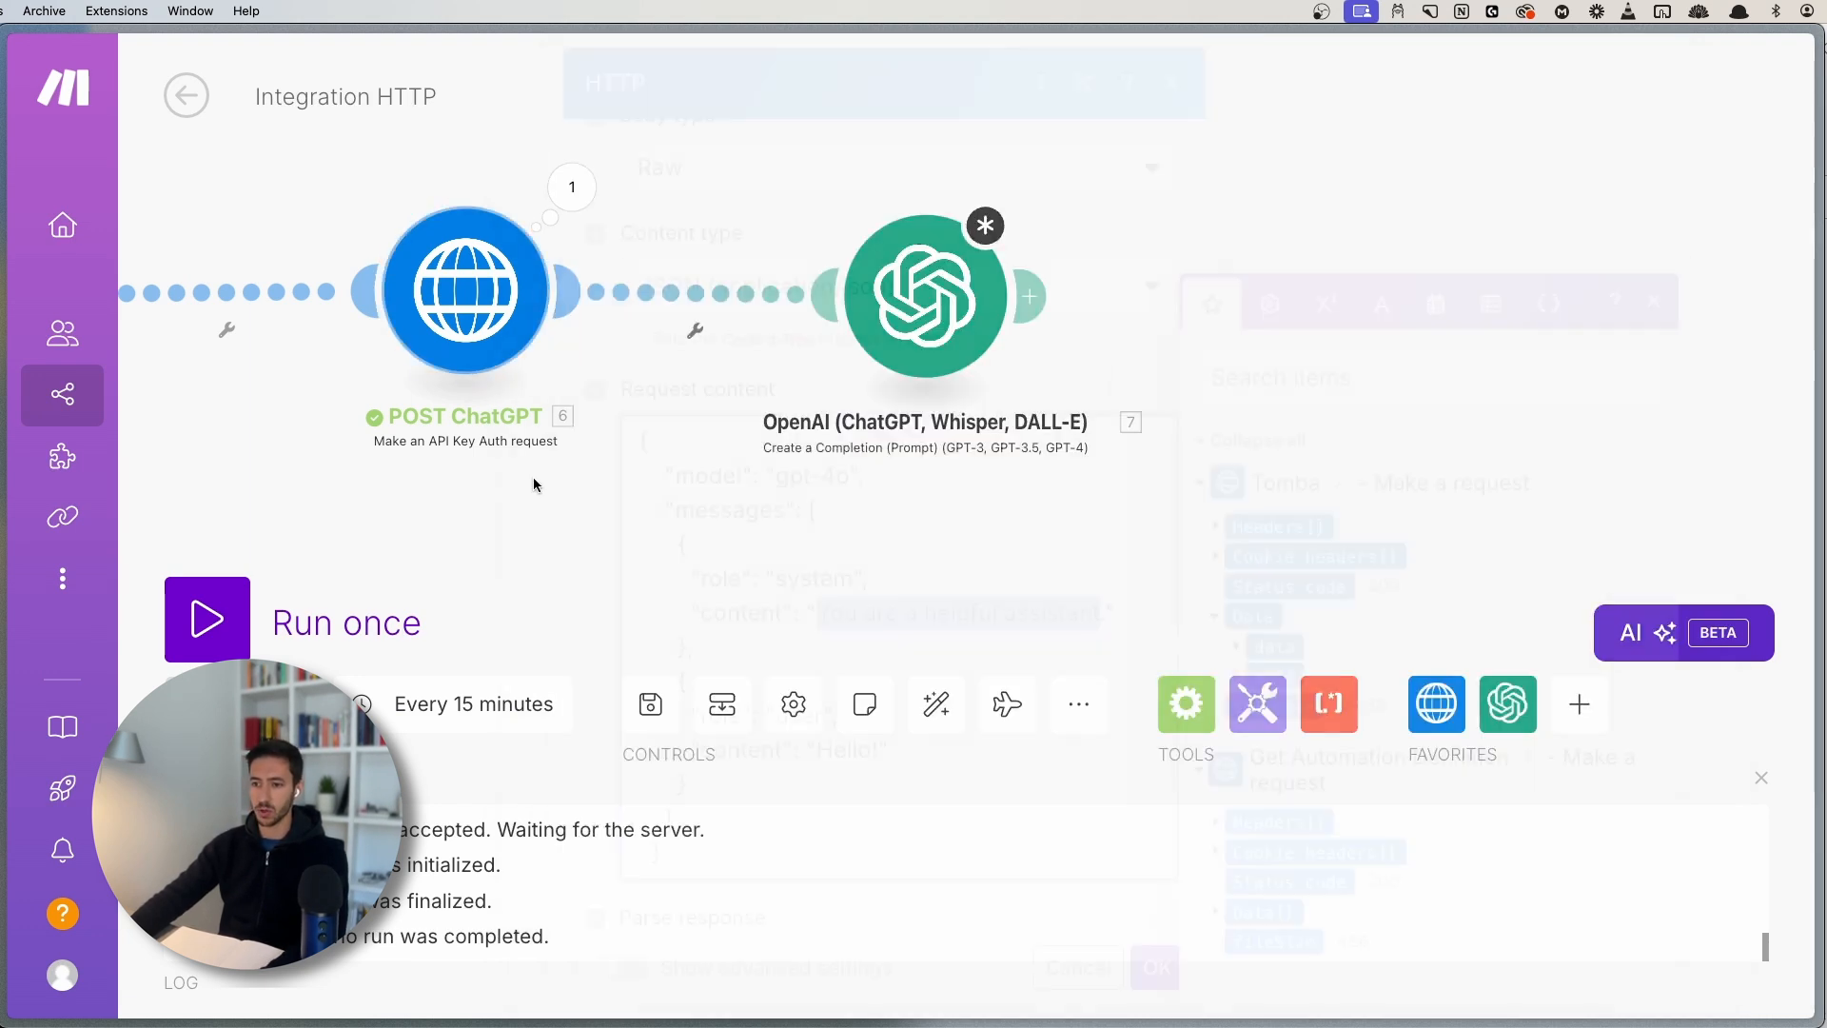
pyautogui.click(938, 292)
pyautogui.click(1297, 818)
pyautogui.hotkey('ctrl', 'v')
pyautogui.scroll(-4, 1277, 804)
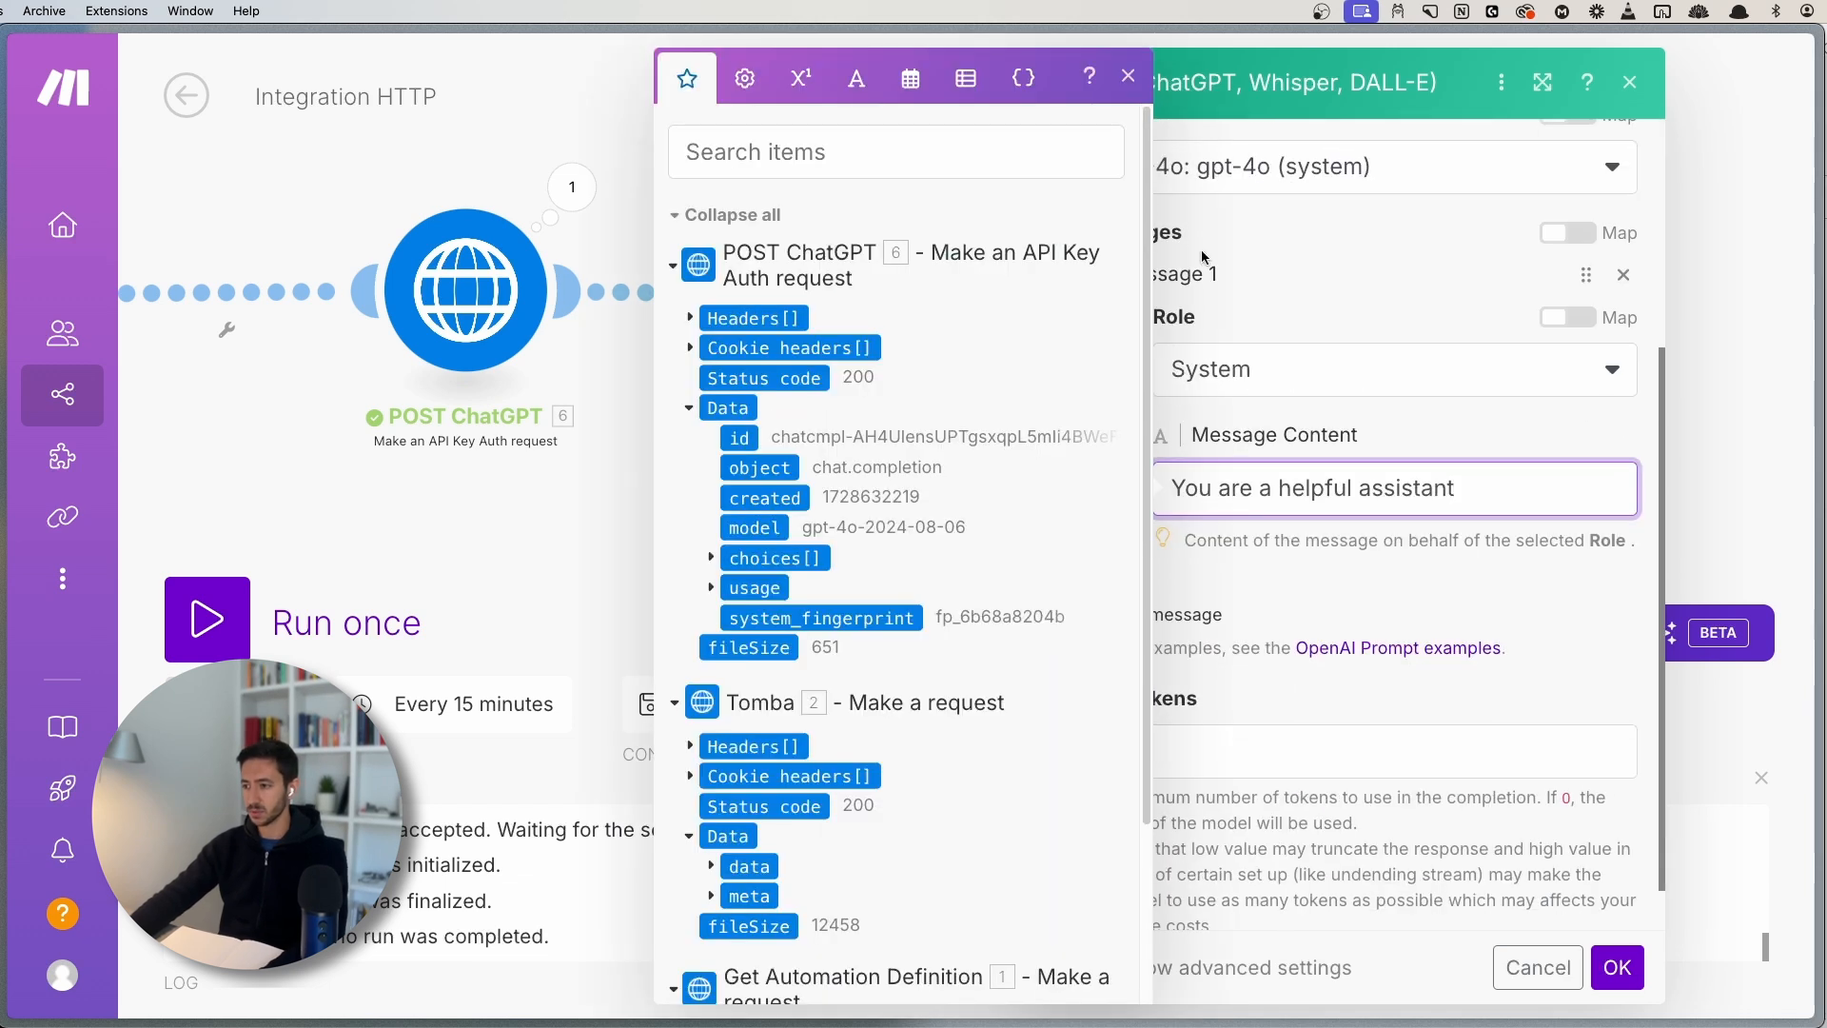
pyautogui.click(1128, 76)
# - Add a second message with role User and select 'Hello!' in the HTTP request body
pyautogui.click(1168, 613)
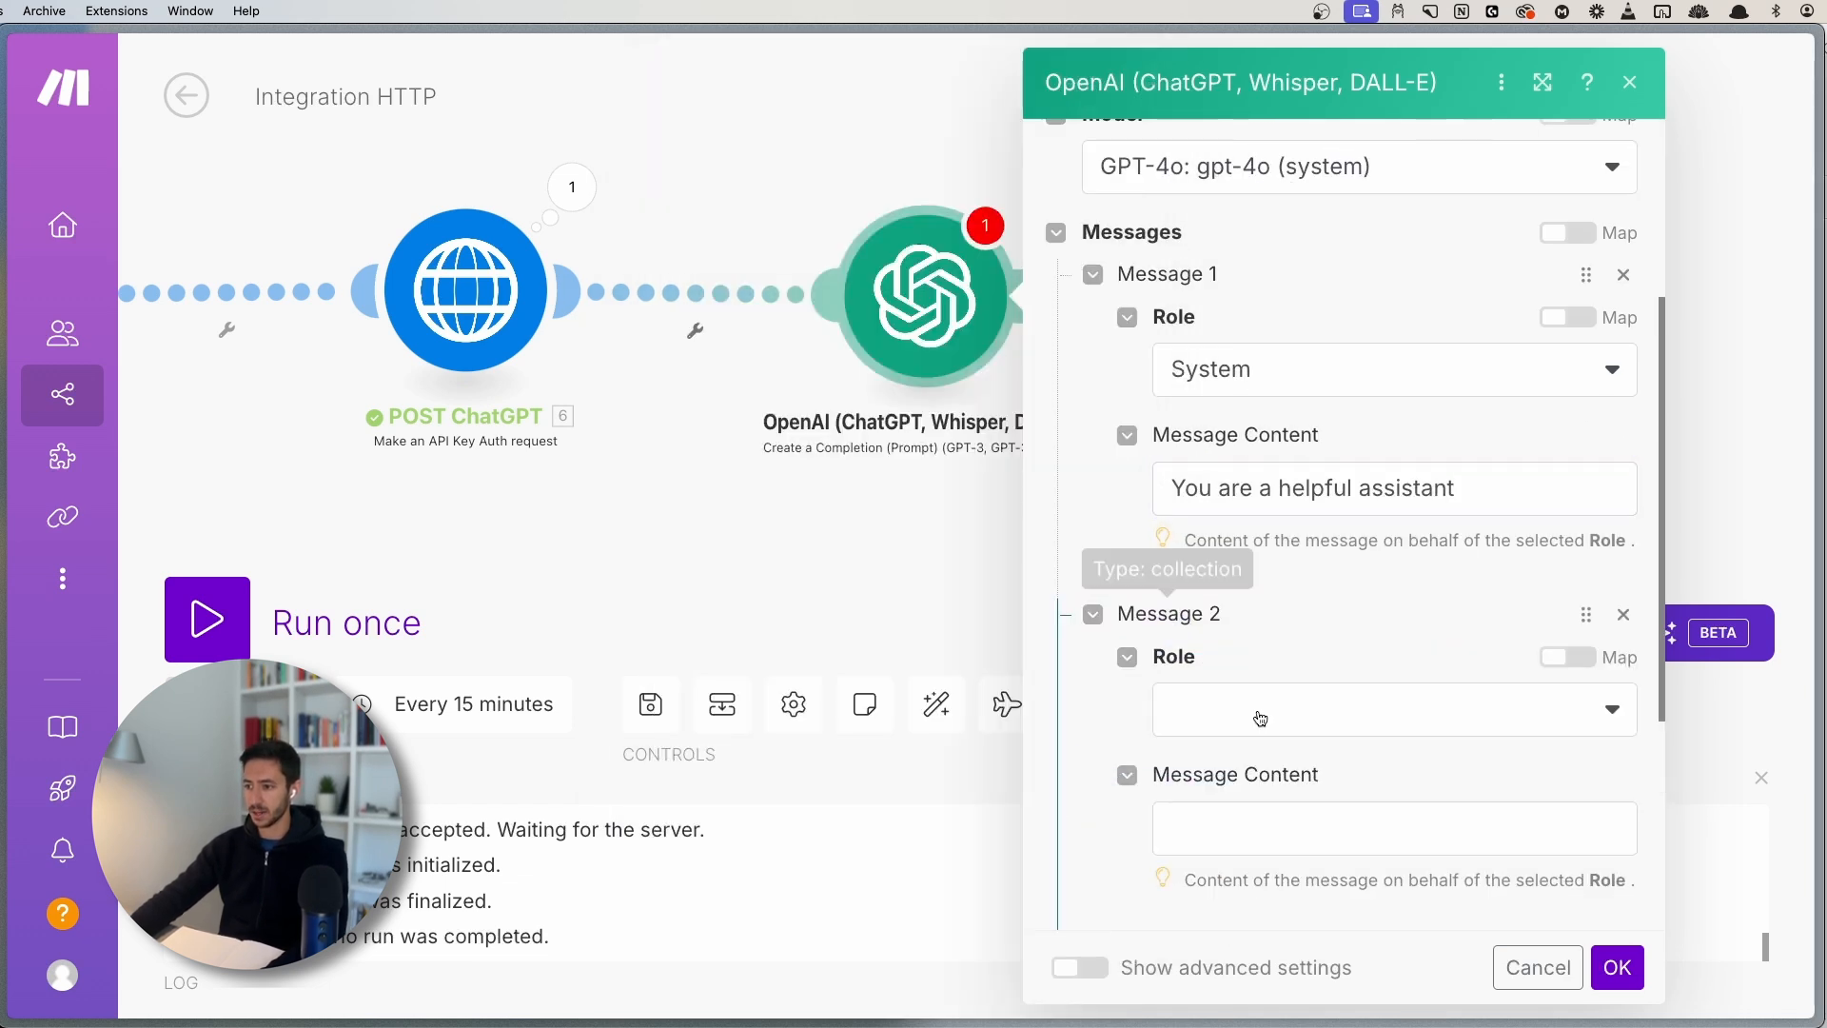
pyautogui.click(1262, 712)
pyautogui.click(1208, 754)
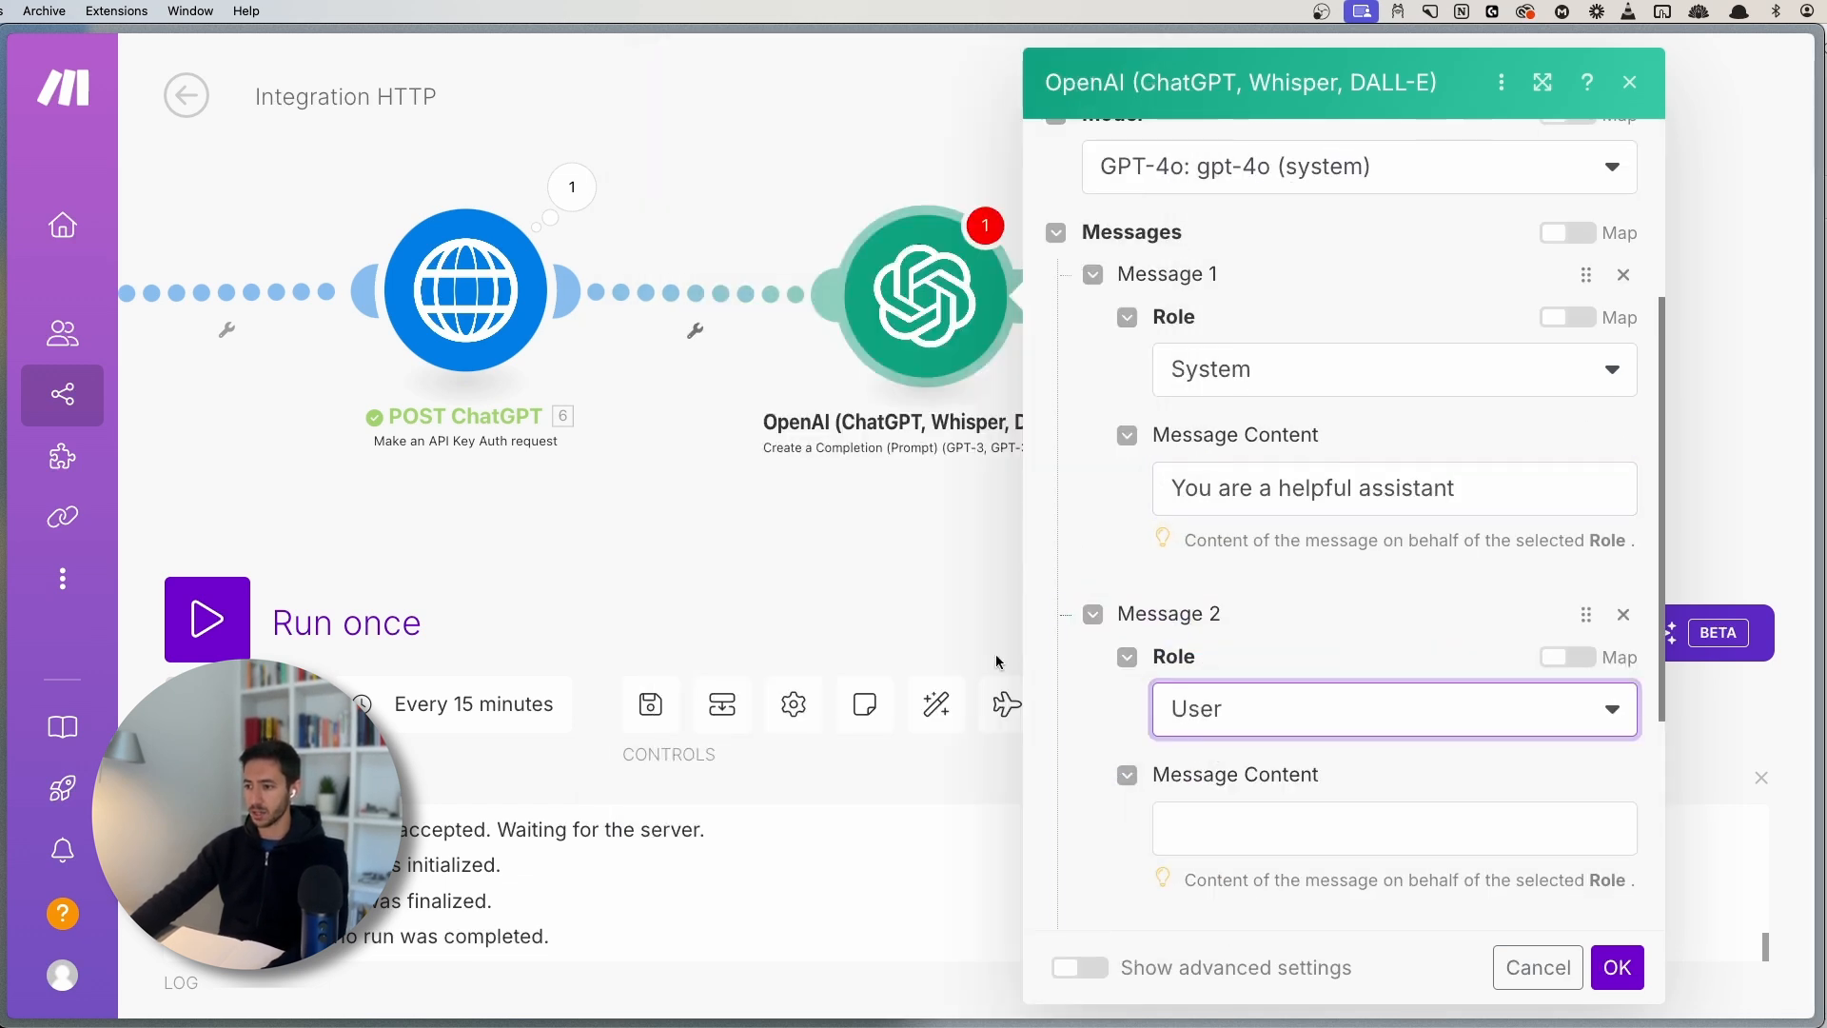
pyautogui.click(465, 290)
pyautogui.scroll(-5, 799, 623)
pyautogui.doubleClick(831, 699)
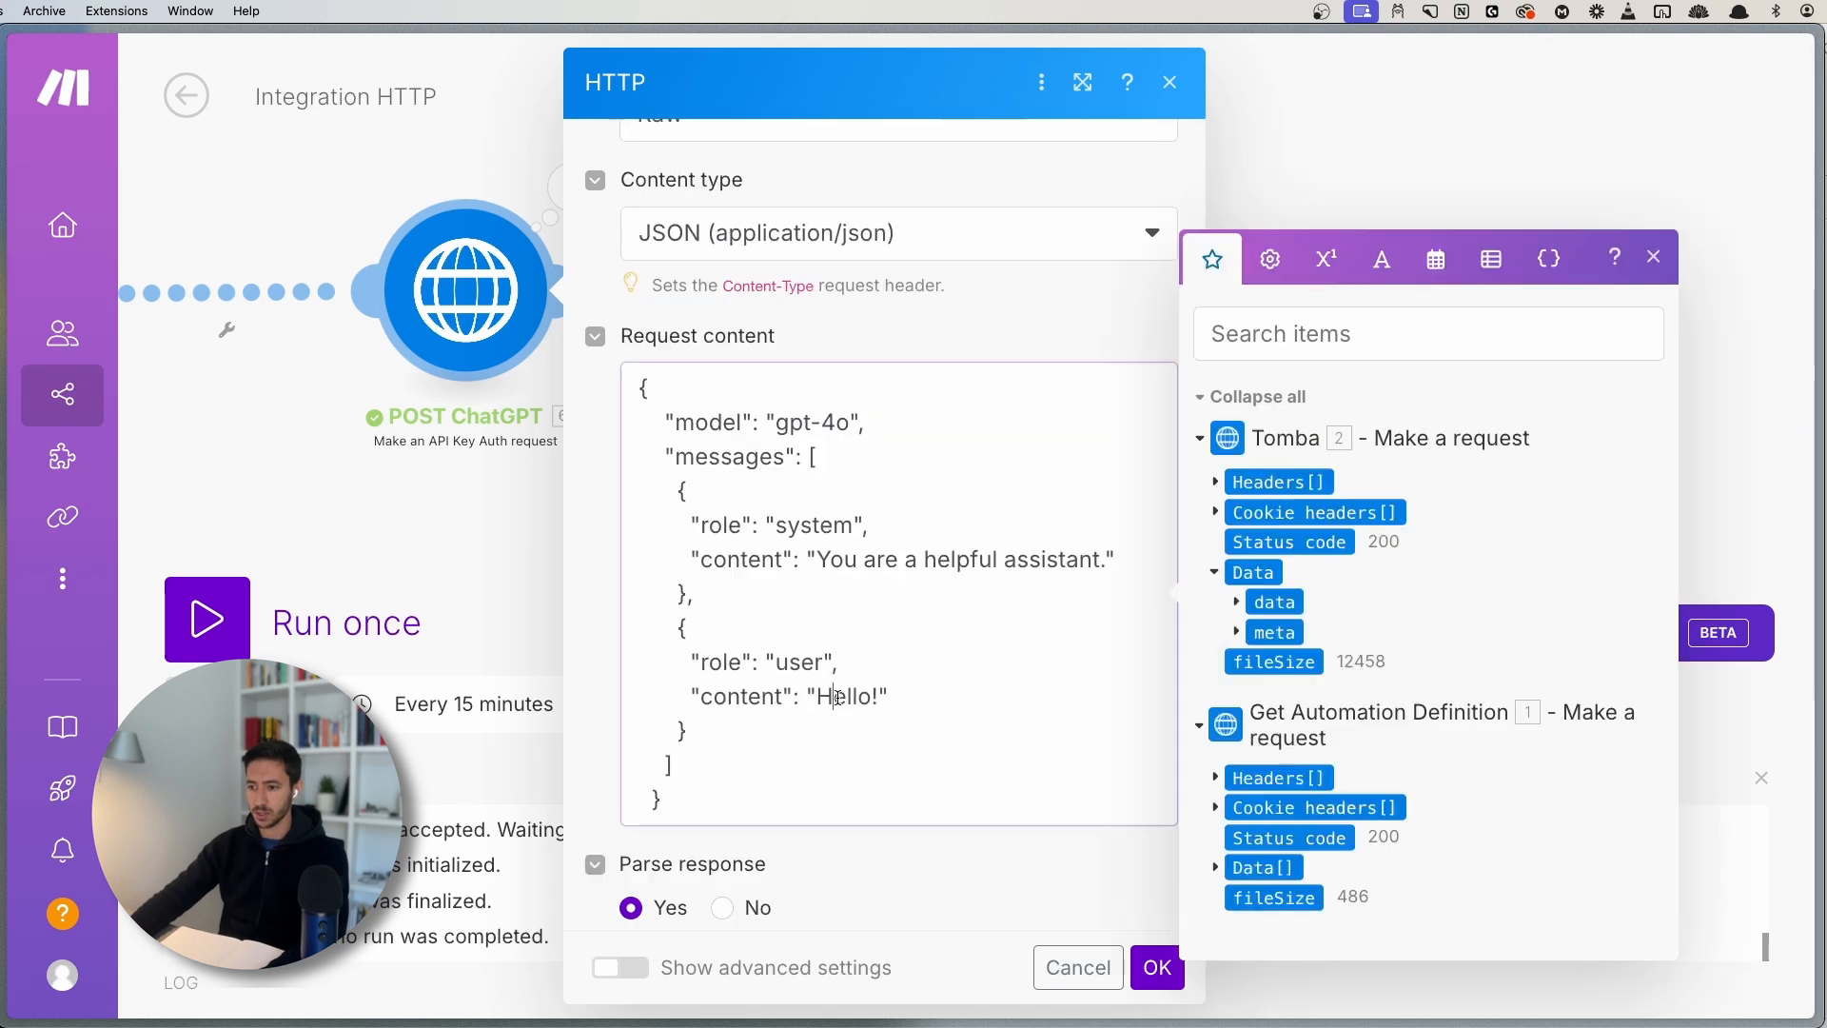
pyautogui.moveTo(877, 698); pyautogui.dragTo(826, 697)
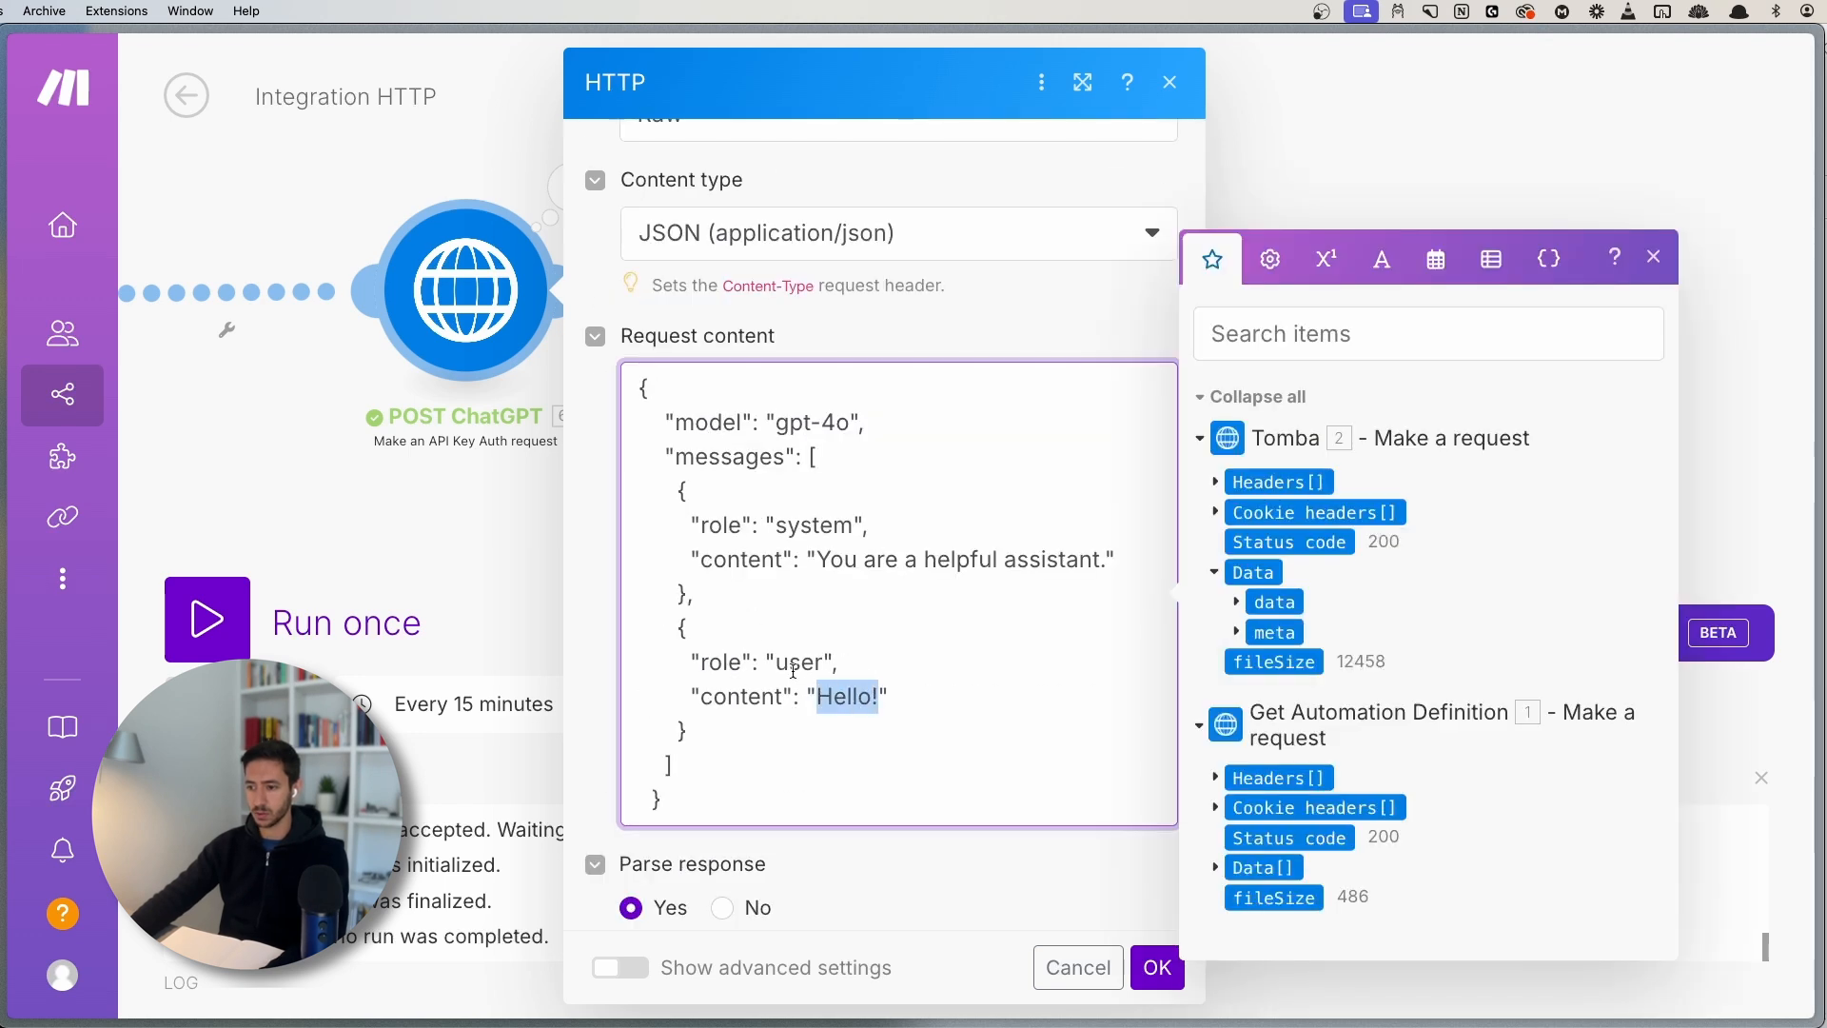
pyautogui.click(448, 471)
# - Paste 'Hello!' as the second message's content
pyautogui.click(928, 294)
pyautogui.scroll(-5, 1272, 698)
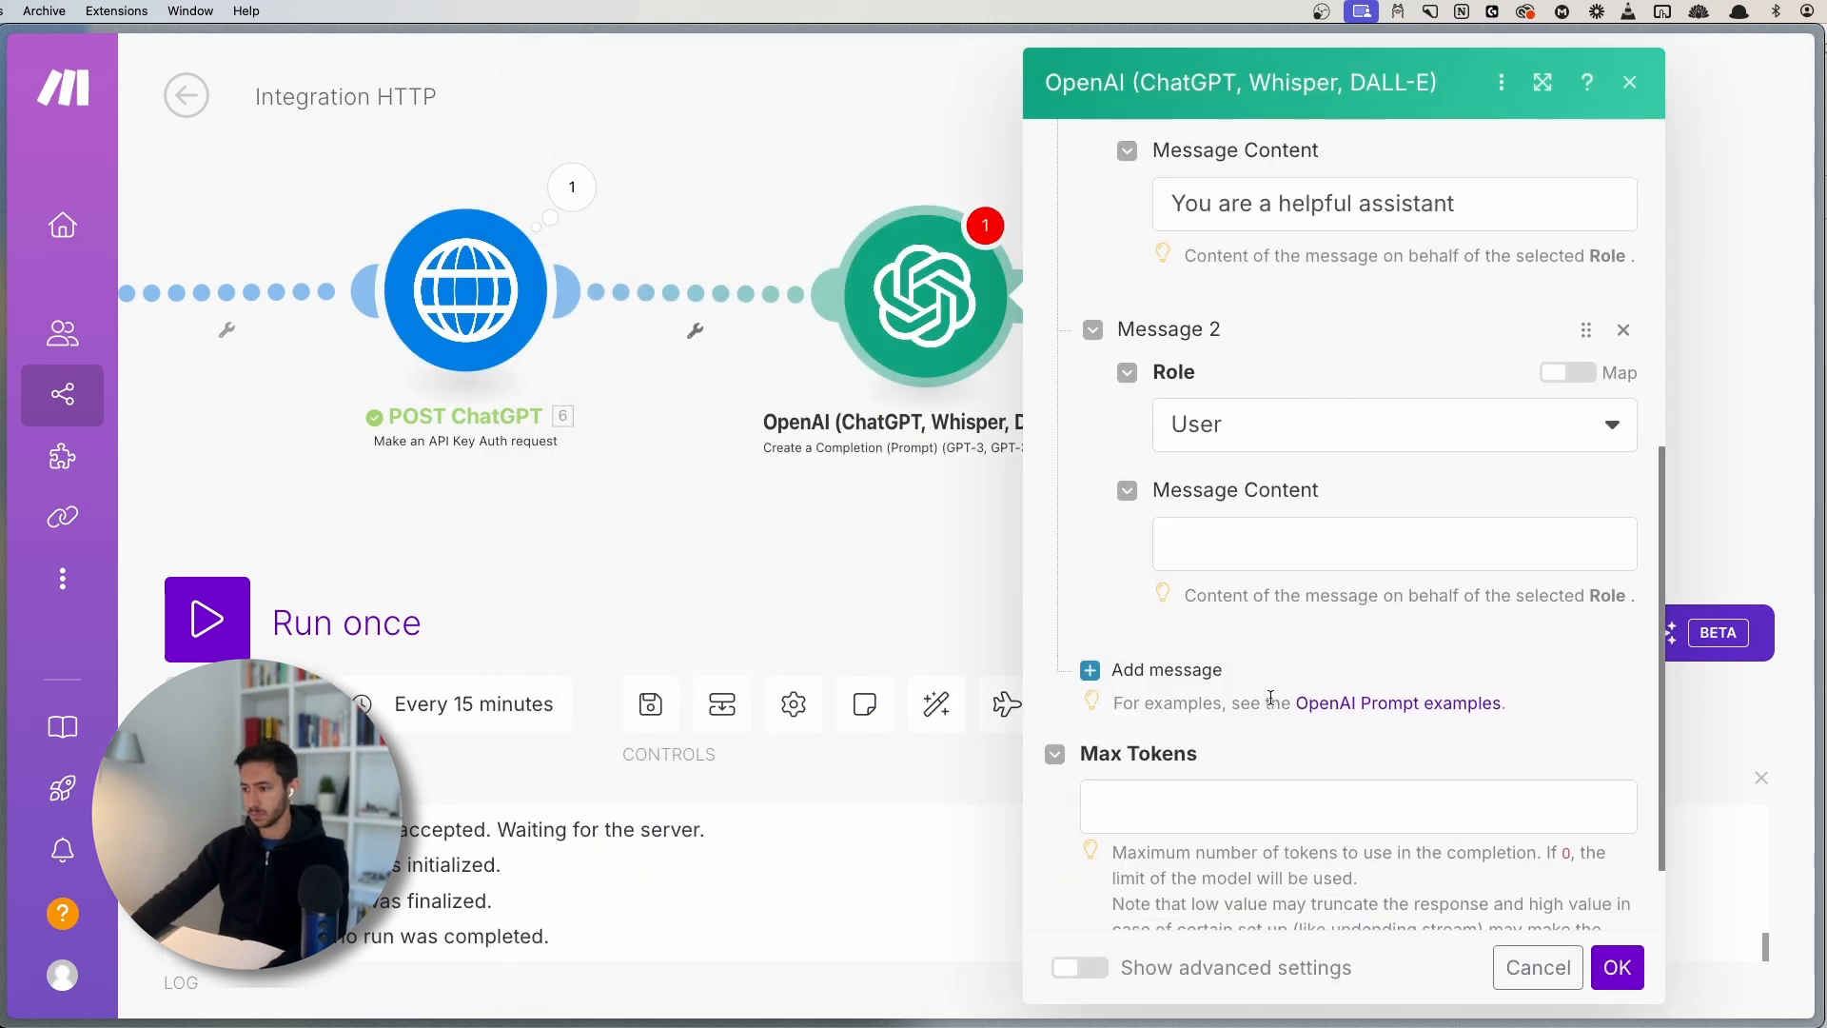
pyautogui.click(1230, 550)
pyautogui.press('super+v')
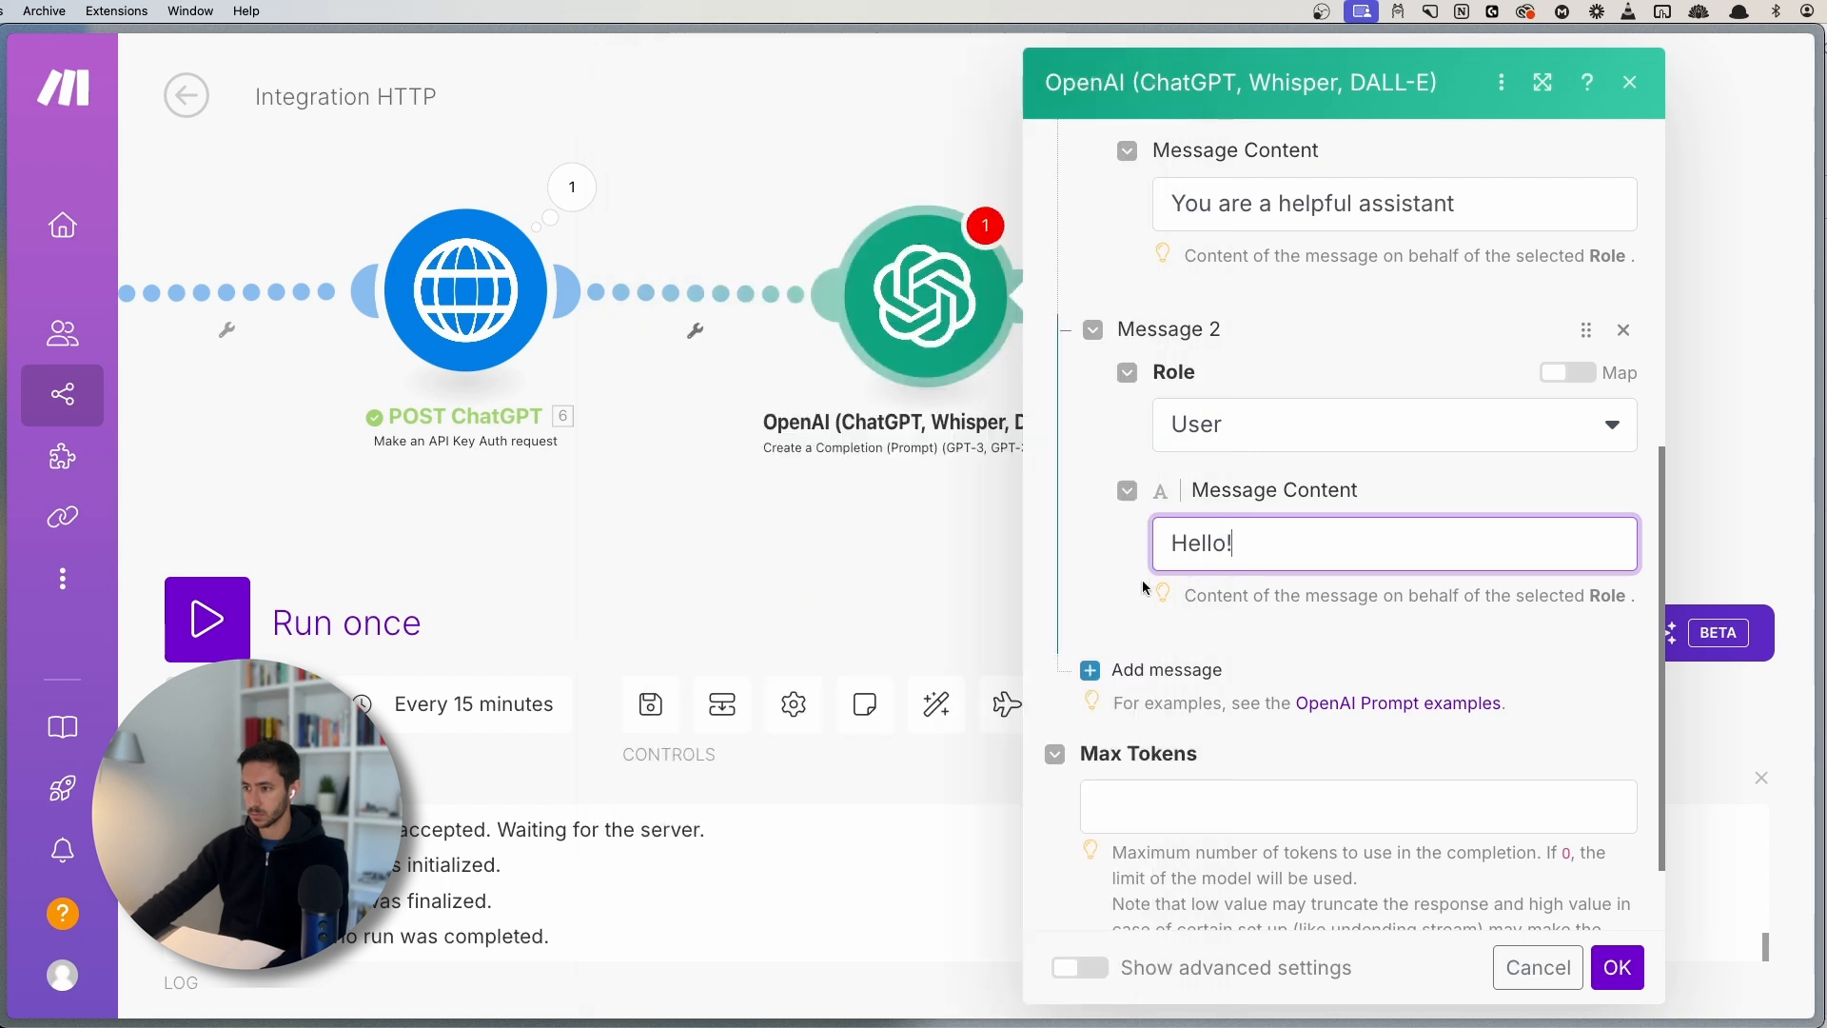
pyautogui.click(1169, 541)
pyautogui.scroll(-2, 1181, 590)
pyautogui.click(1133, 82)
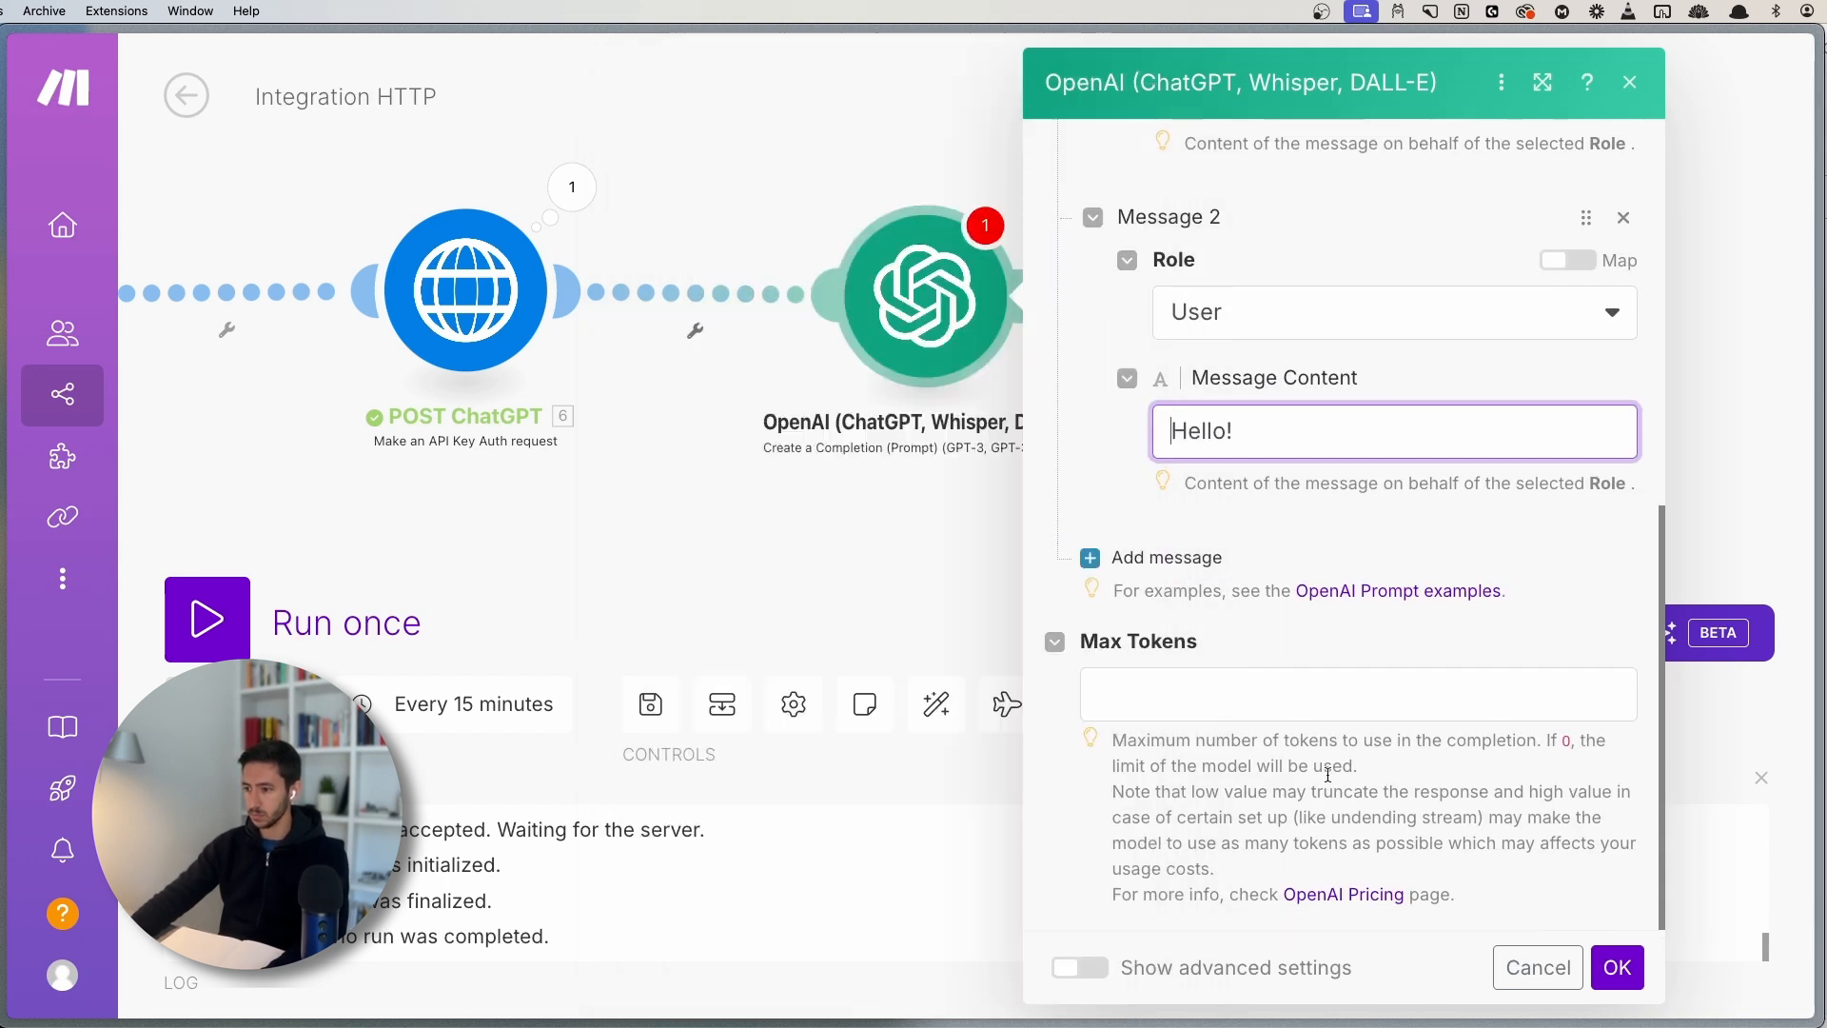
# - Enter 0 in Max Tokens and save the OpenAI module settings
pyautogui.click(1615, 965)
pyautogui.click(1266, 676)
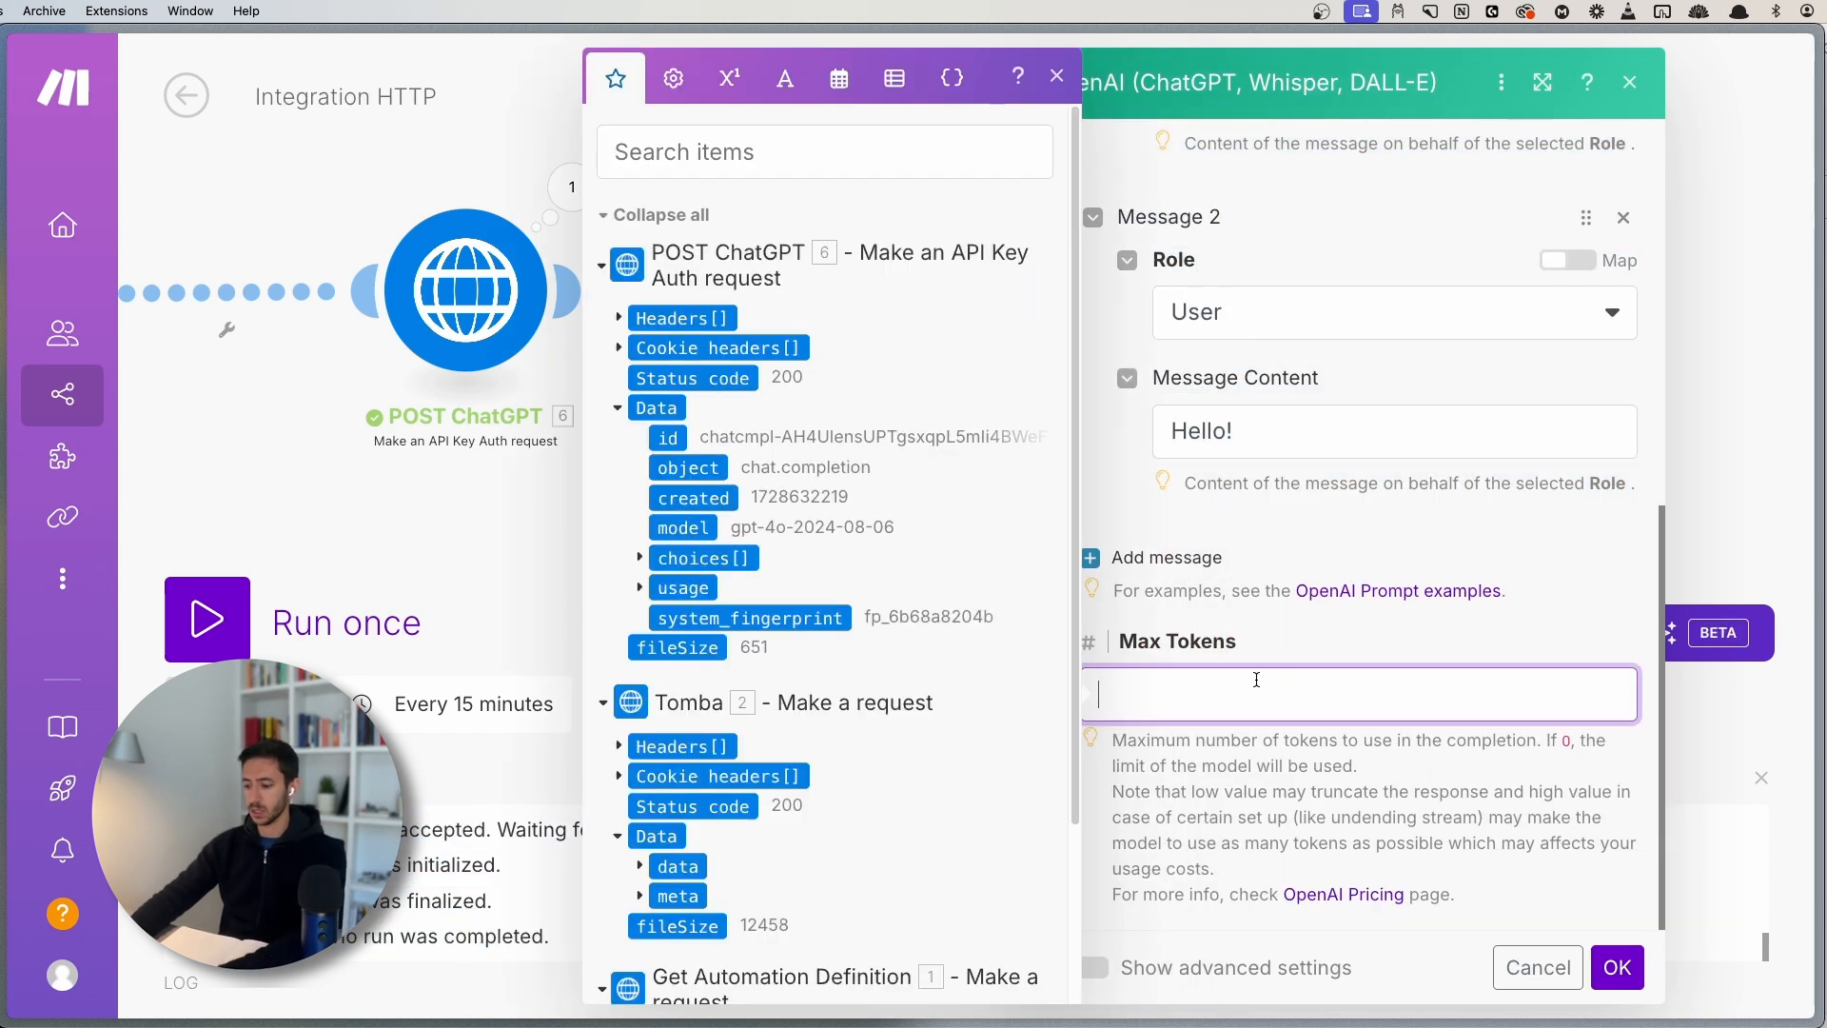
pyautogui.write('0')
pyautogui.press('Return')
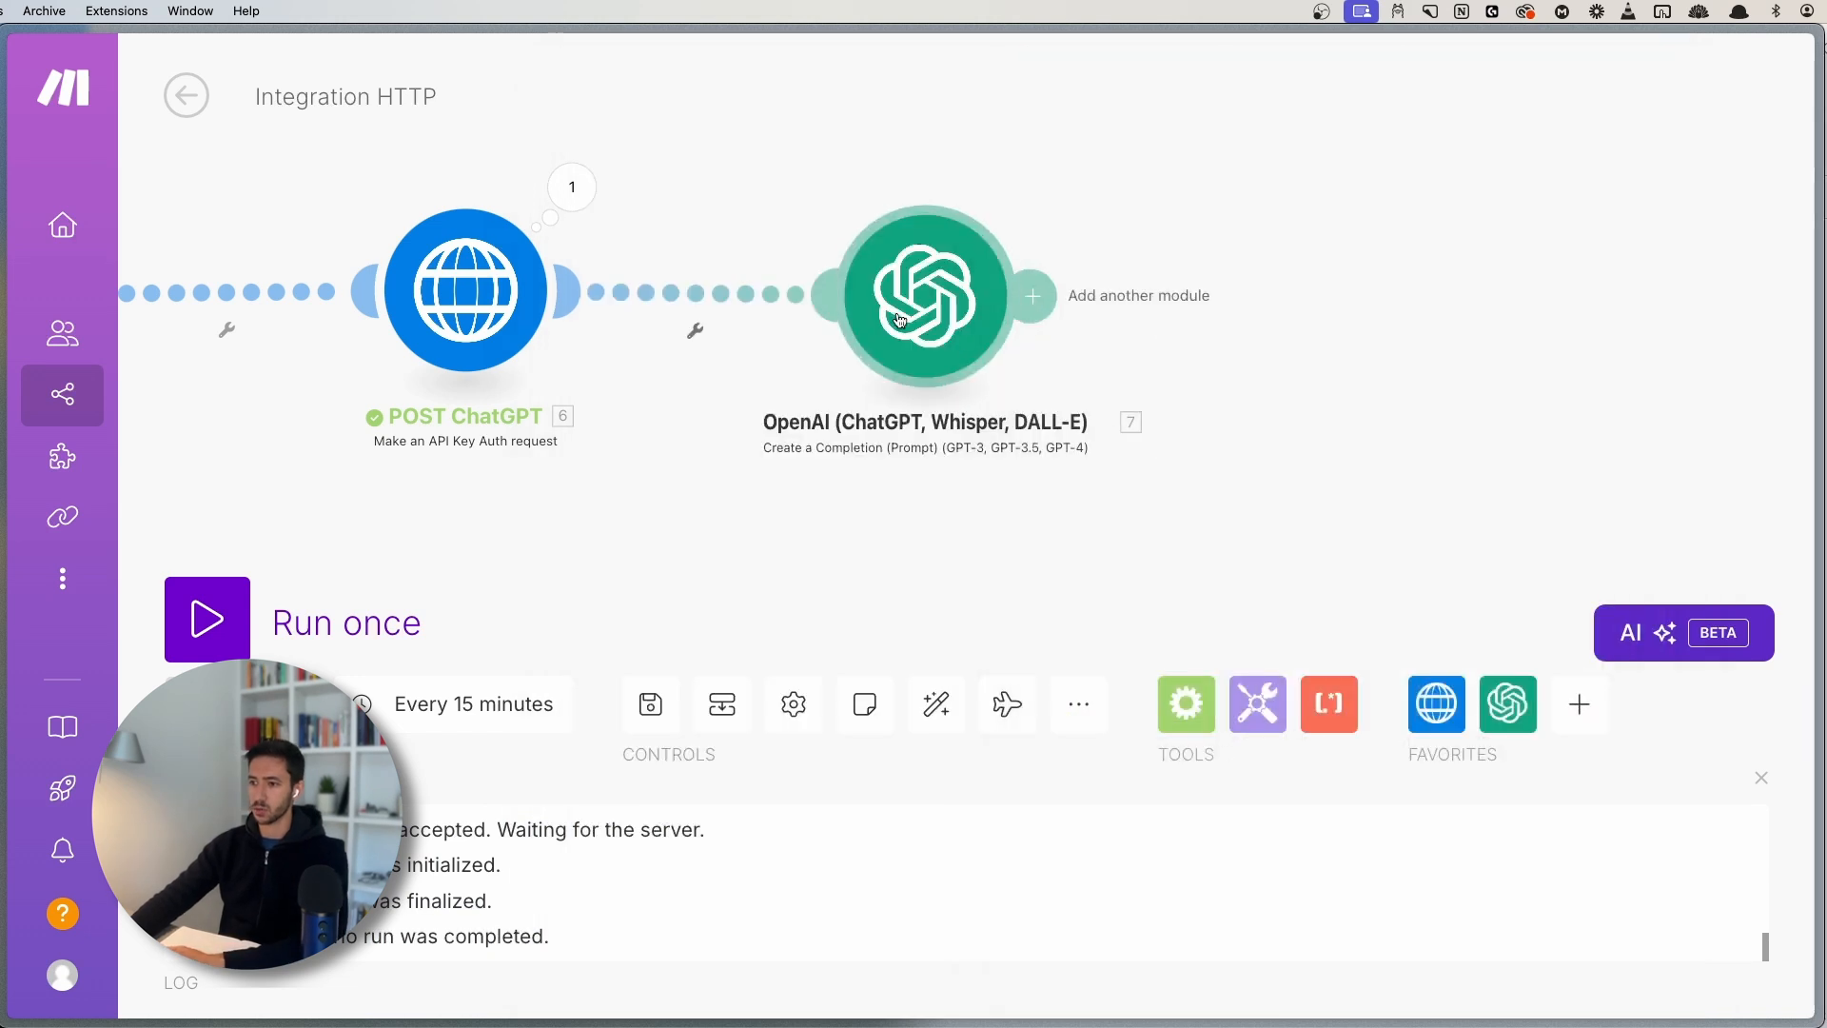
pyautogui.rightClick(908, 329)
# - Run only the OpenAI module, getting the reply 'Hello! How can I assist you today?'
pyautogui.click(1047, 387)
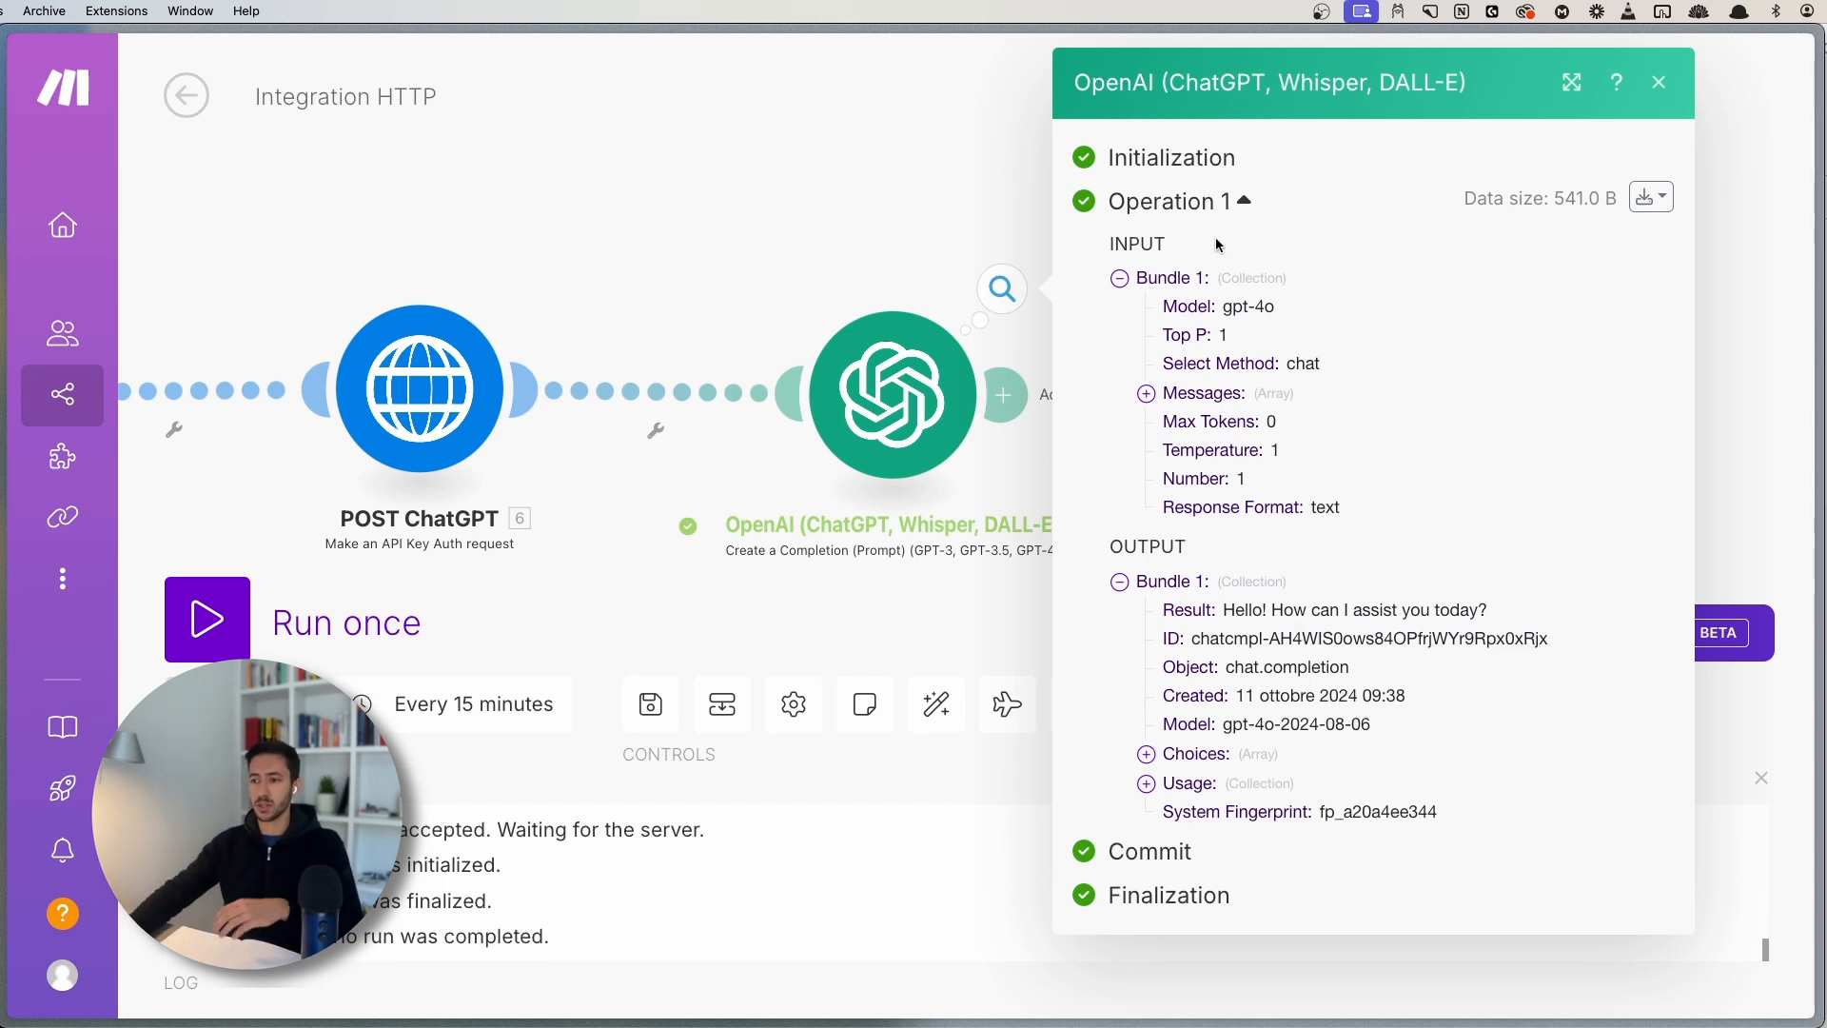
pyautogui.click(716, 221)
pyautogui.moveTo(709, 215); pyautogui.dragTo(1281, 623)
pyautogui.moveTo(797, 491); pyautogui.dragTo(788, 484)
pyautogui.hscroll(-5, 787, 490)
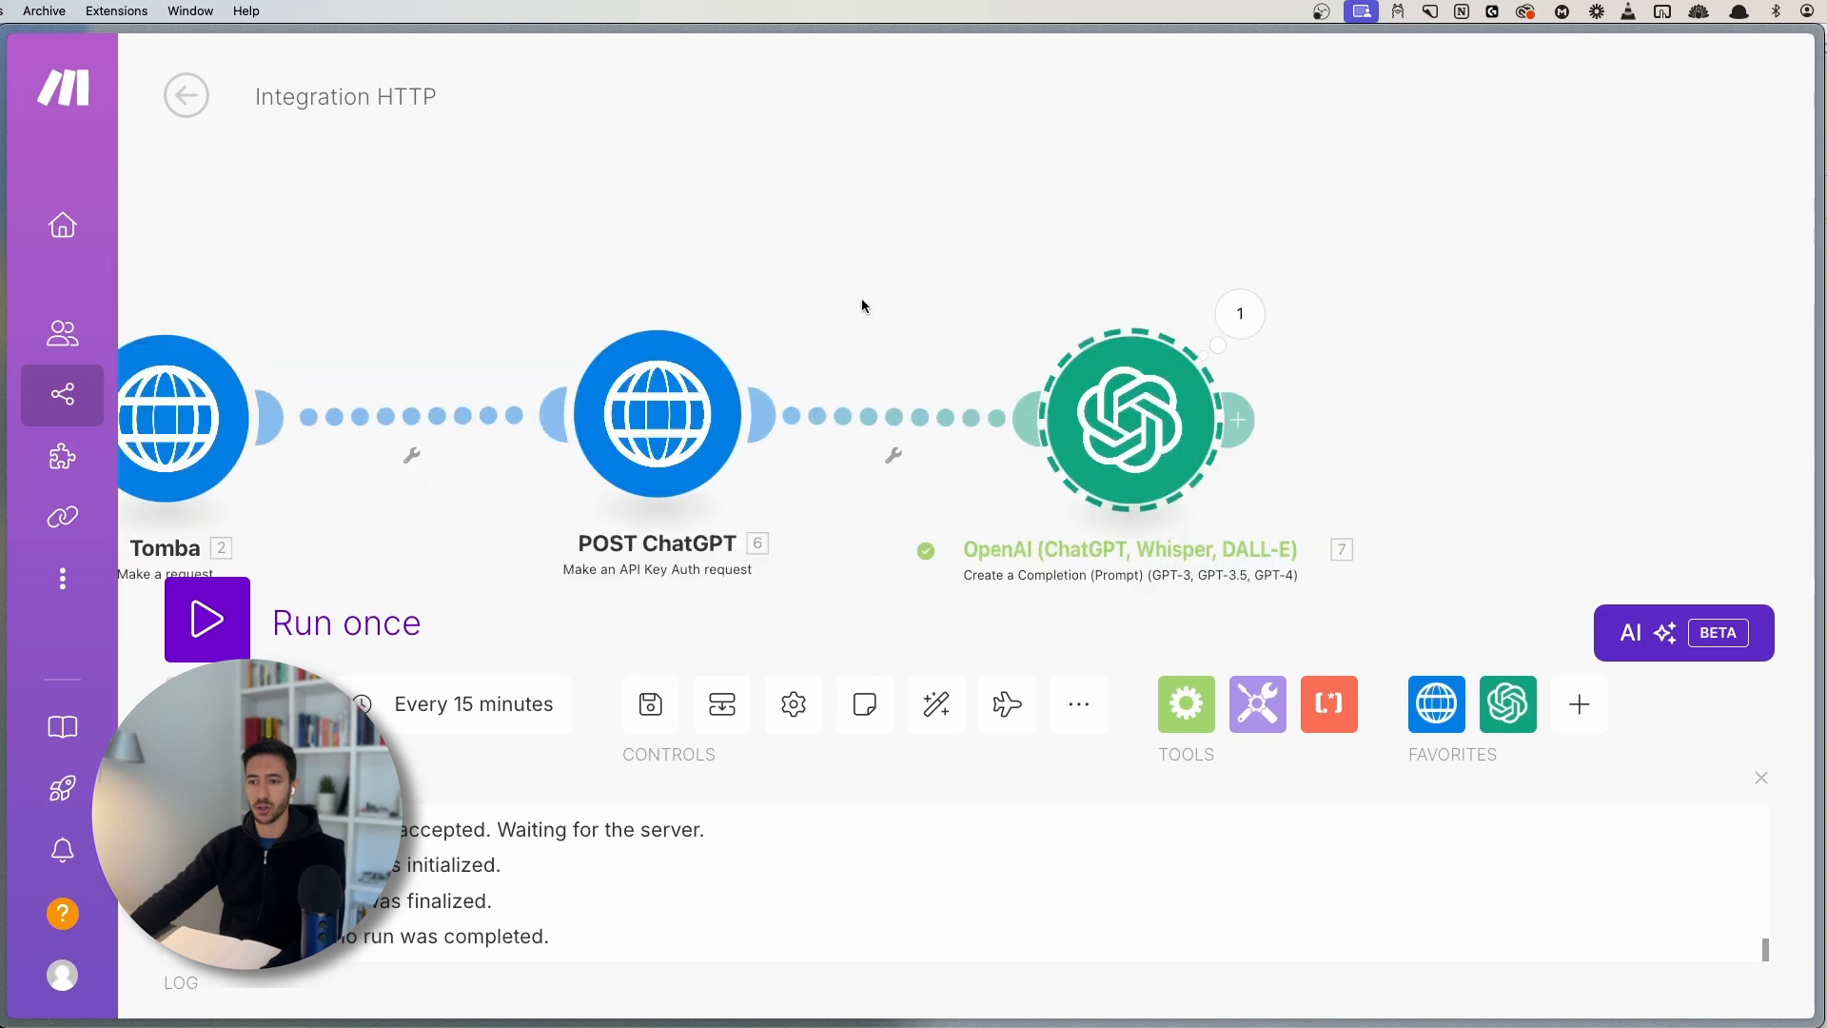
pyautogui.moveTo(709, 245)
pyautogui.mouseDown()
pyautogui.moveTo(1016, 600)
pyautogui.moveTo(1069, 623)
pyautogui.mouseUp()
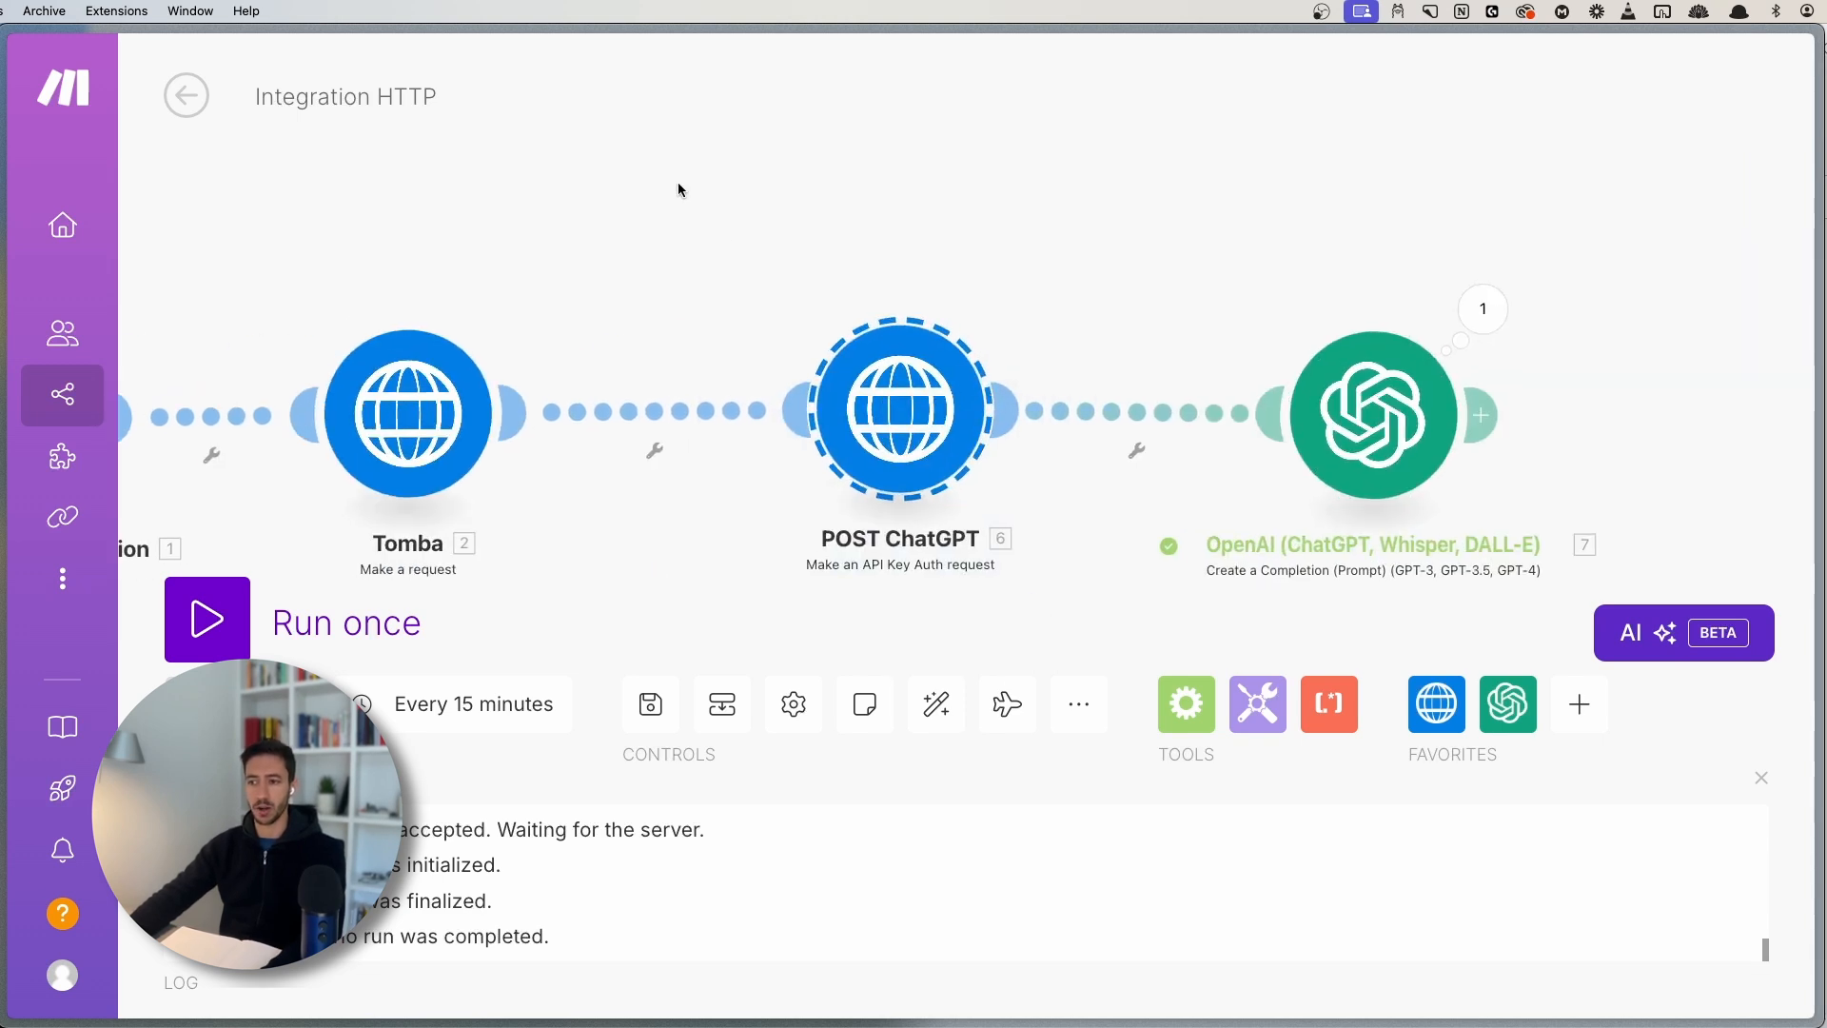
pyautogui.moveTo(679, 187); pyautogui.dragTo(1096, 598)
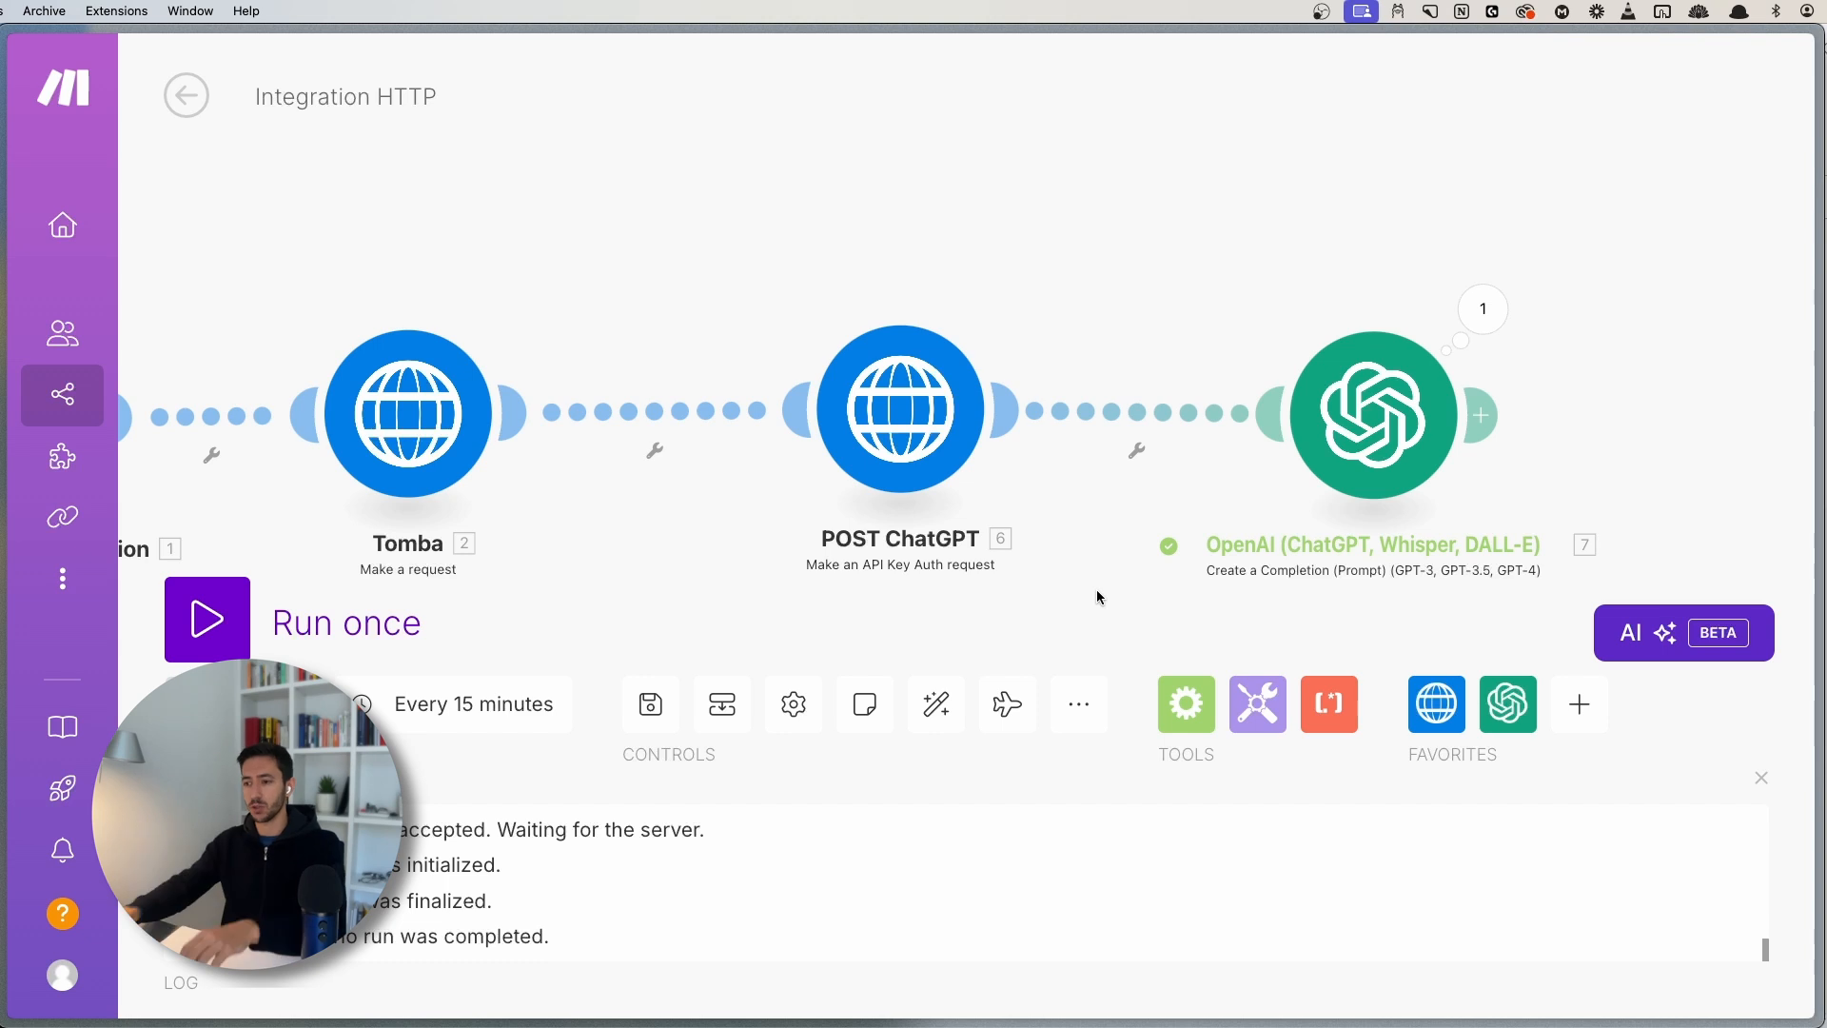
pyautogui.scroll(-5, 1097, 590)
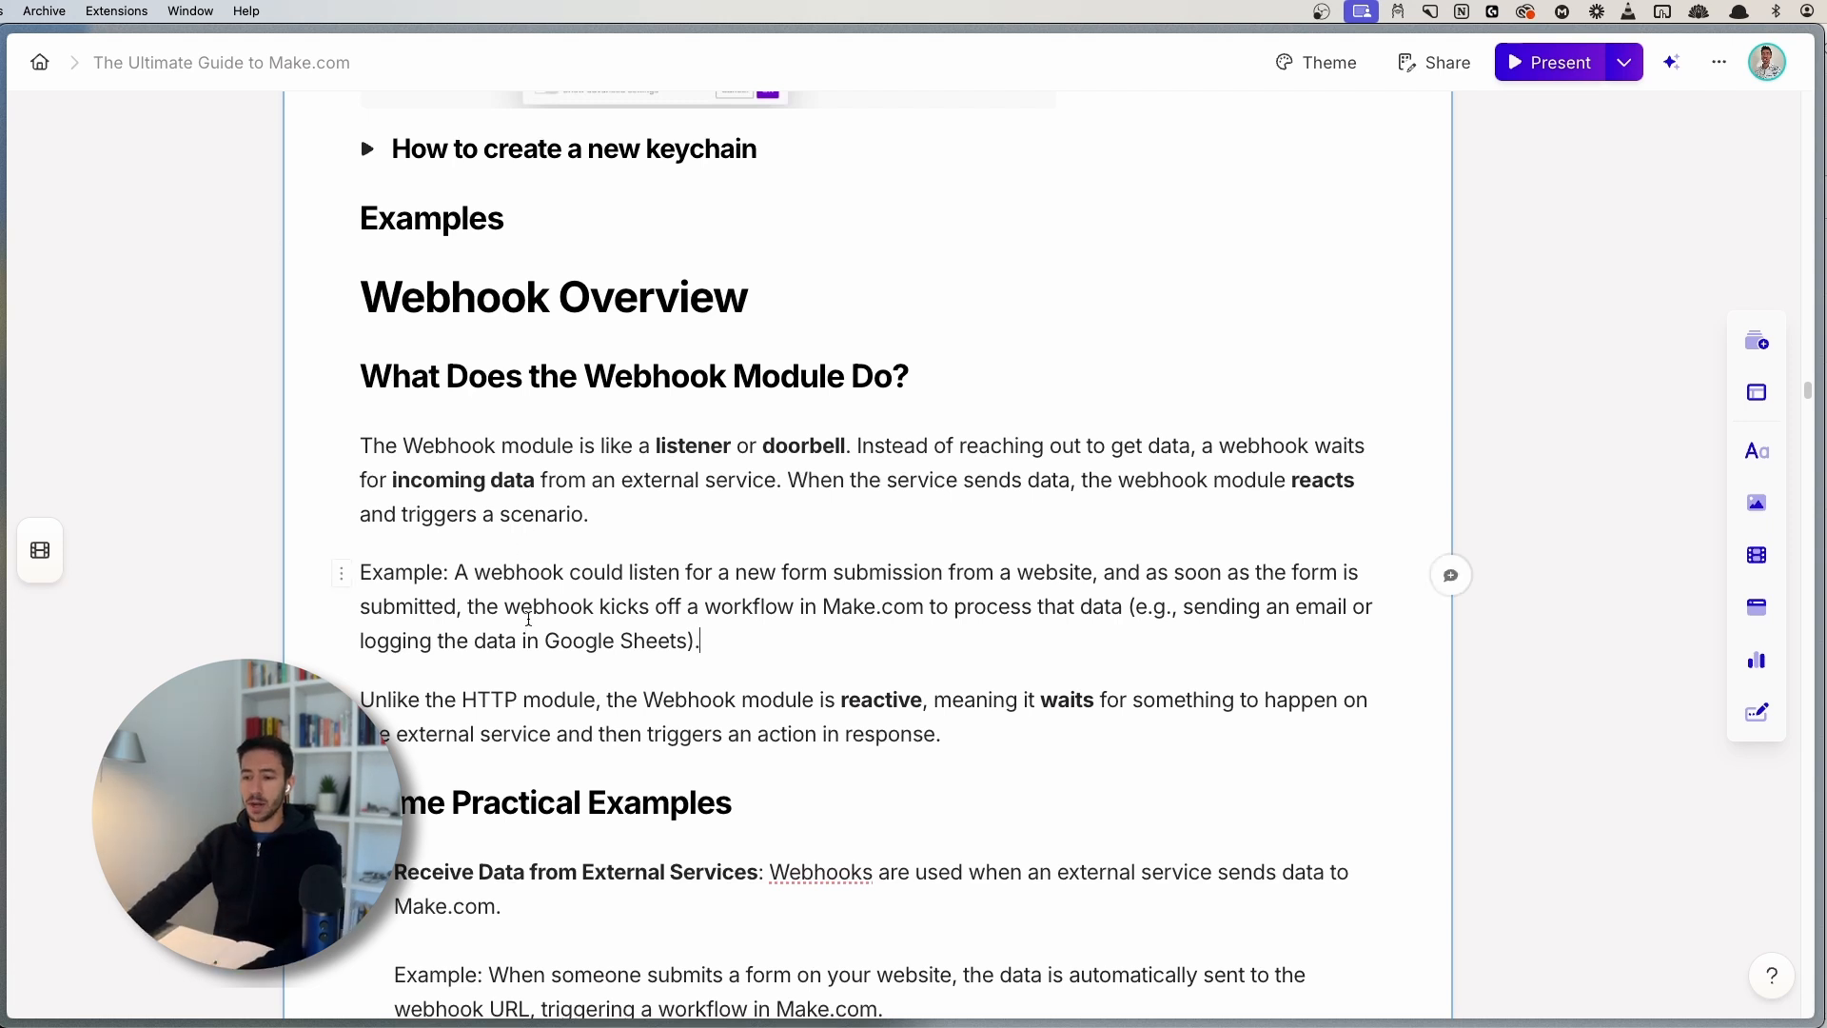
# - Scroll the Gamma guide to the Webhook Overview and Some Practical Examples sections
pyautogui.scroll(-6, 666, 495)
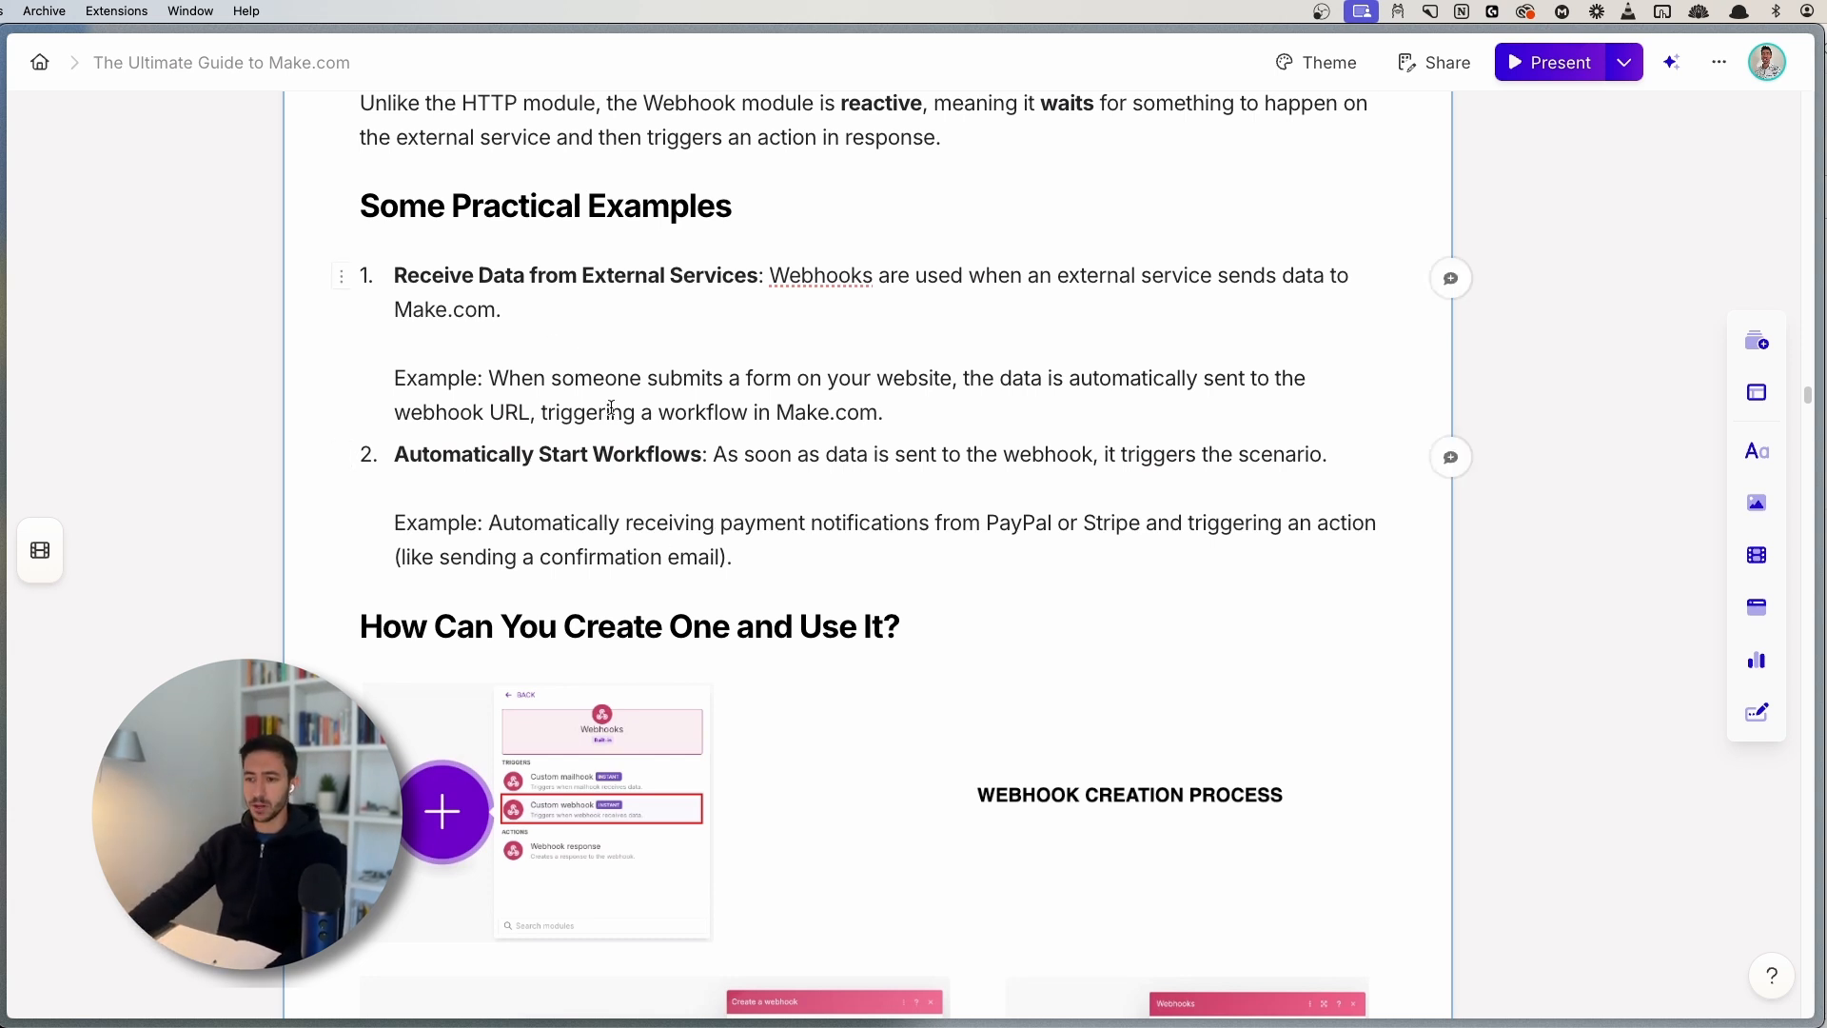
# - Add a Webhooks Custom webhook trigger as the first module of the Integration Webhooks scenario
pyautogui.press('super+s')
pyautogui.click(76, 807)
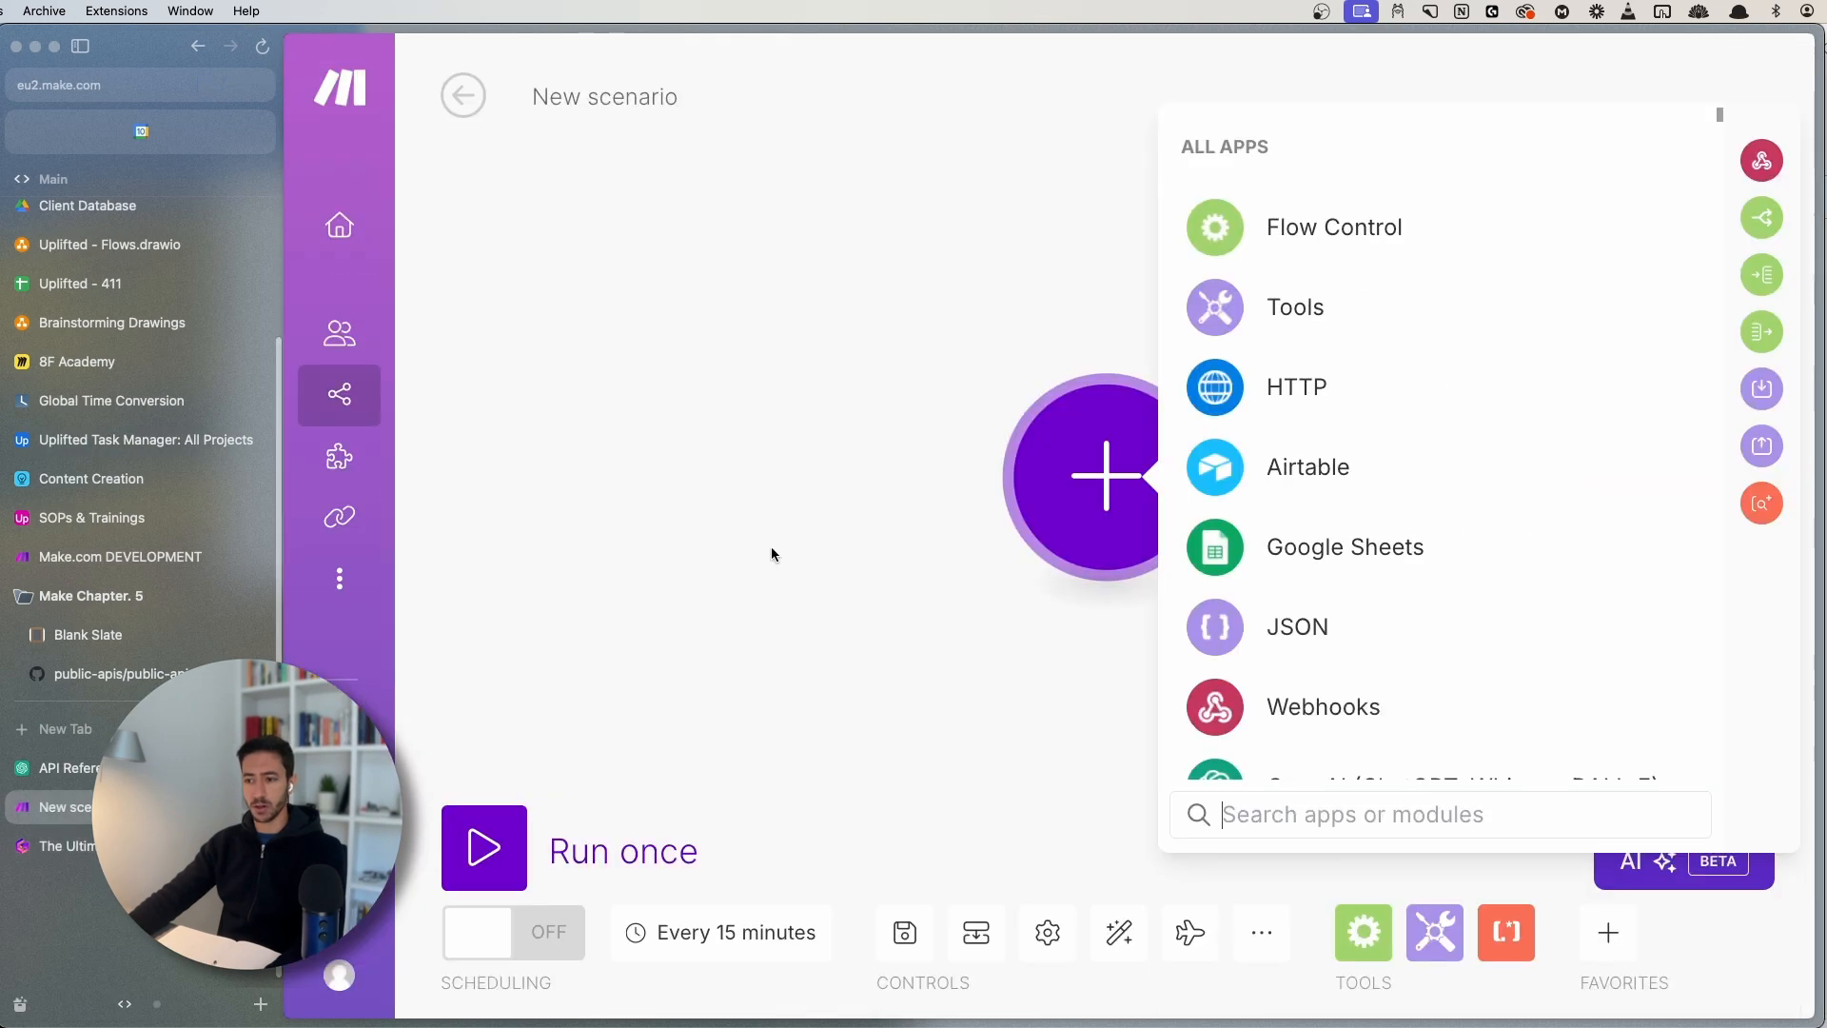
pyautogui.press('super+s')
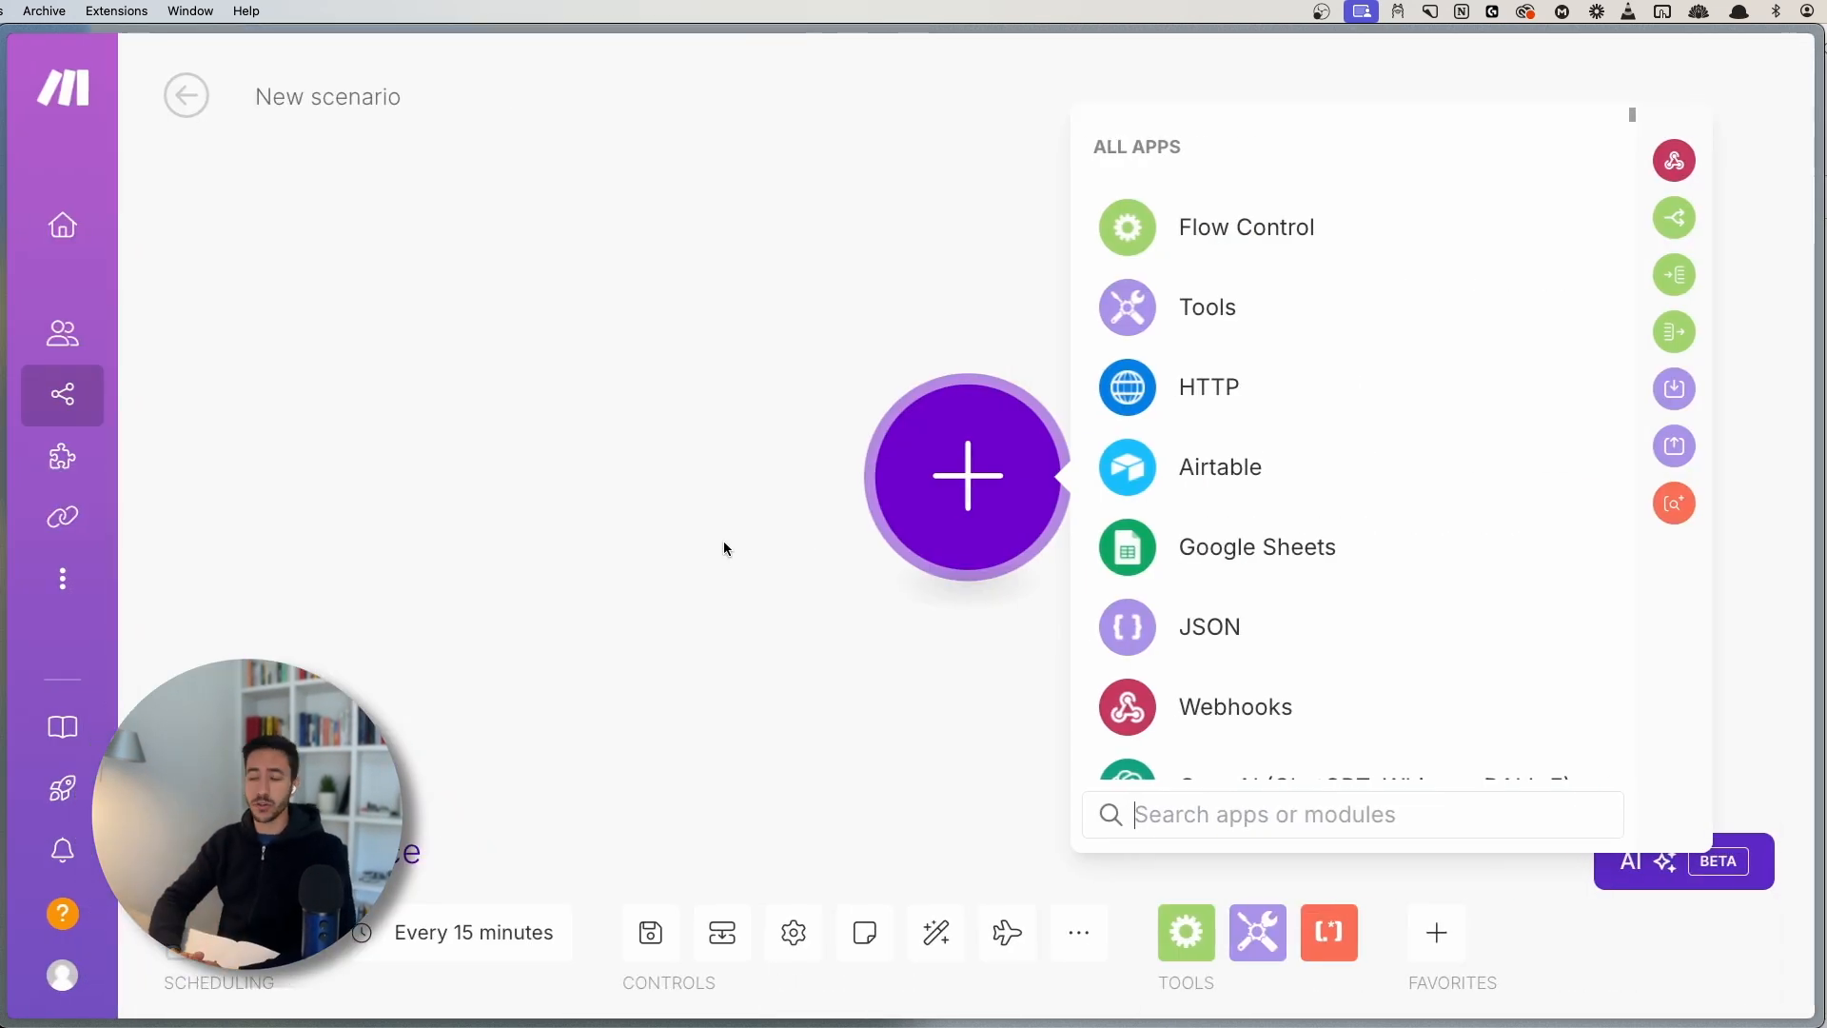
pyautogui.moveTo(694, 535); pyautogui.dragTo(403, 554)
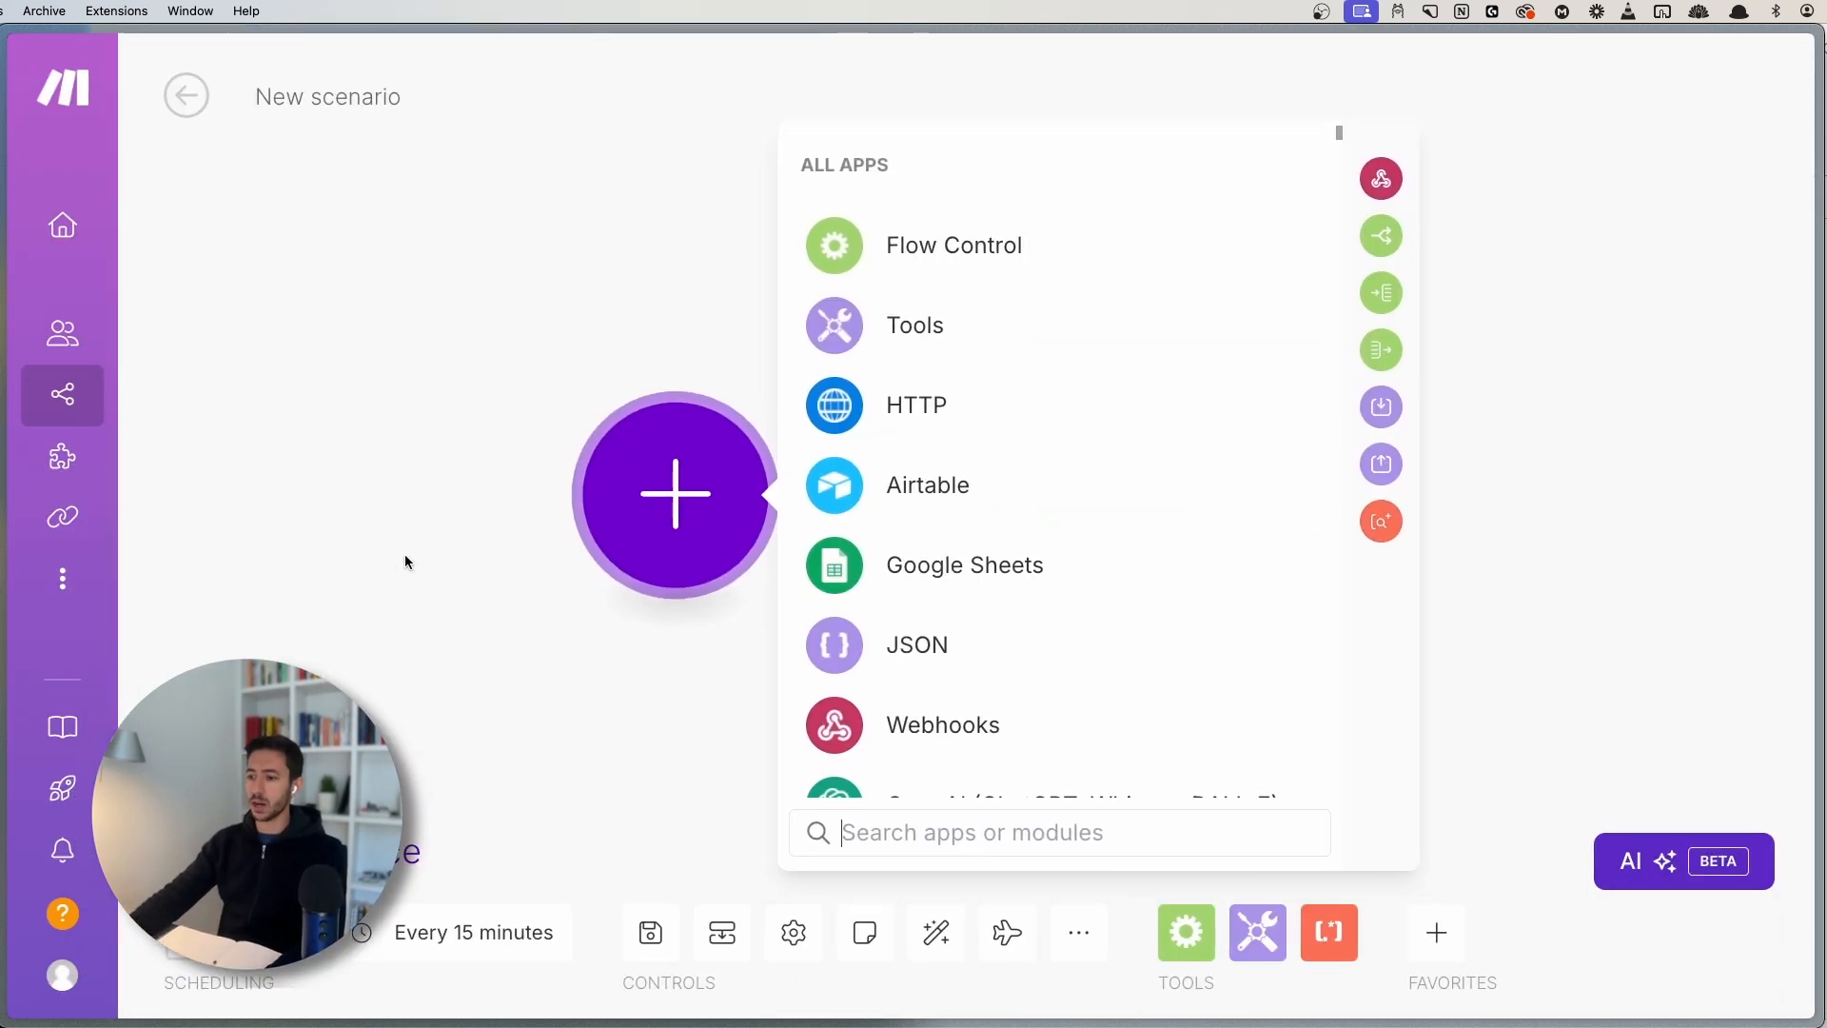
pyautogui.click(915, 729)
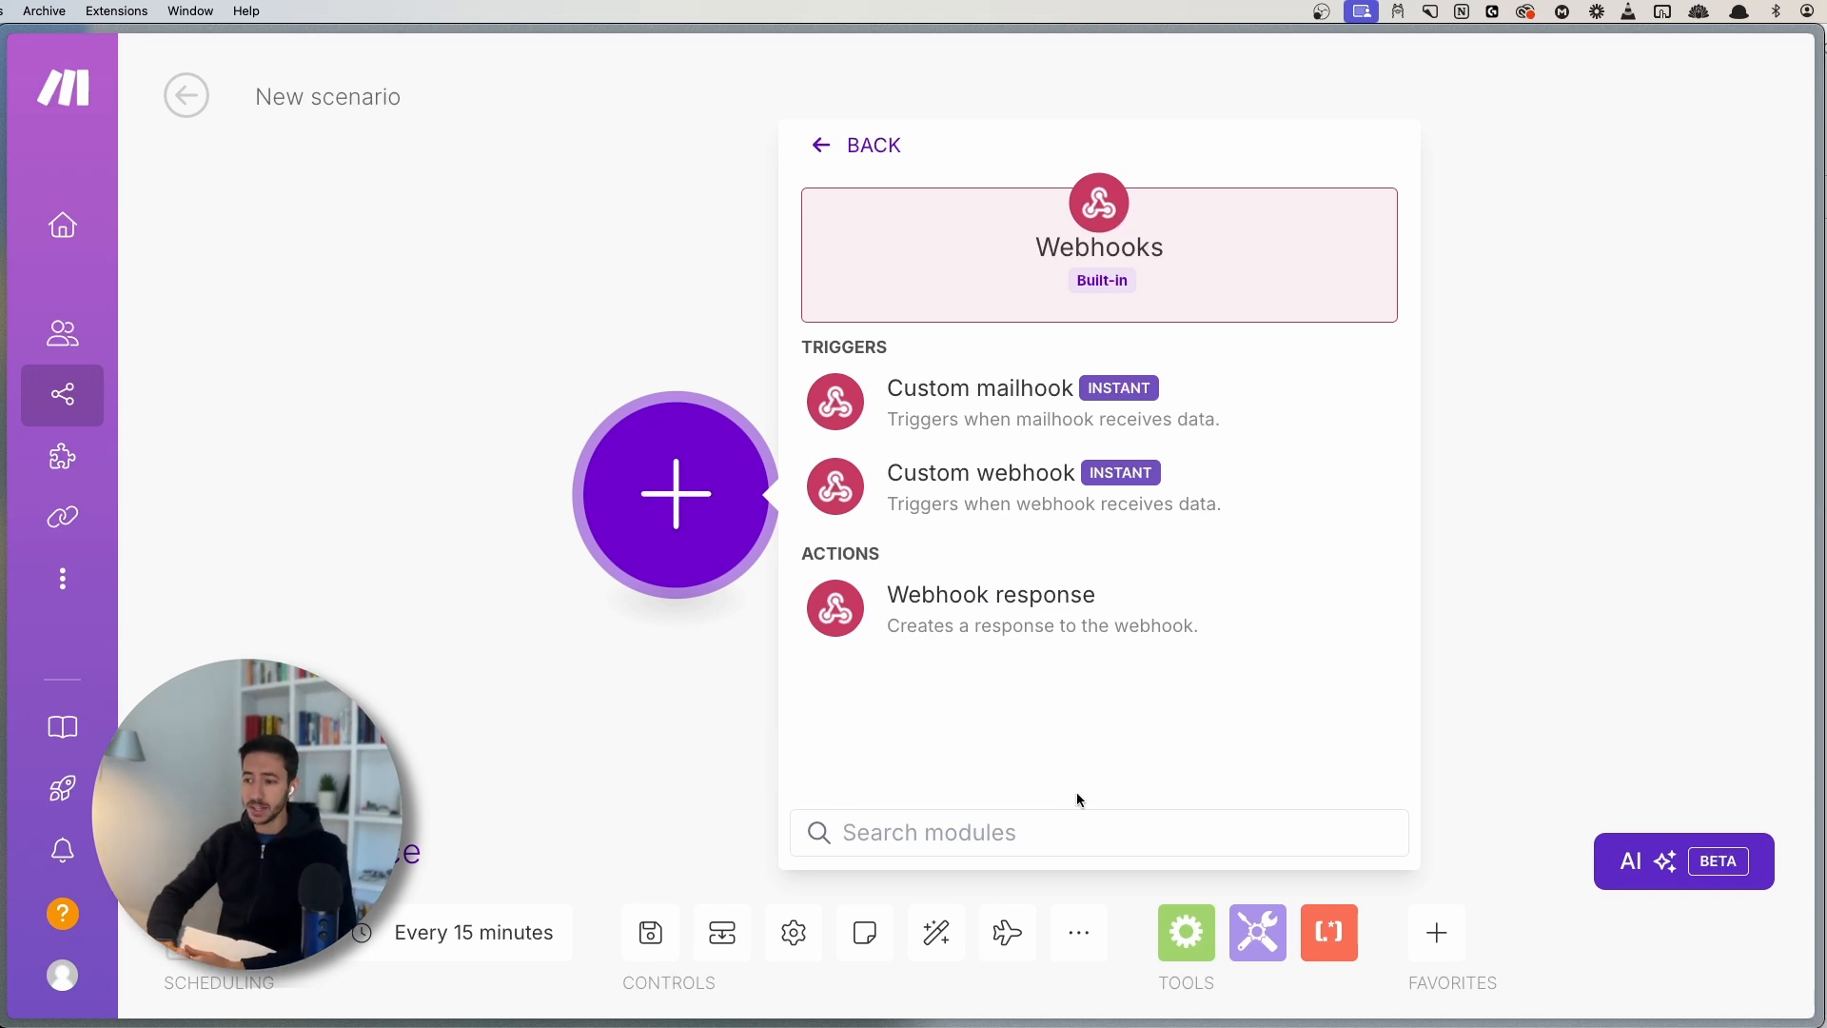
pyautogui.click(919, 488)
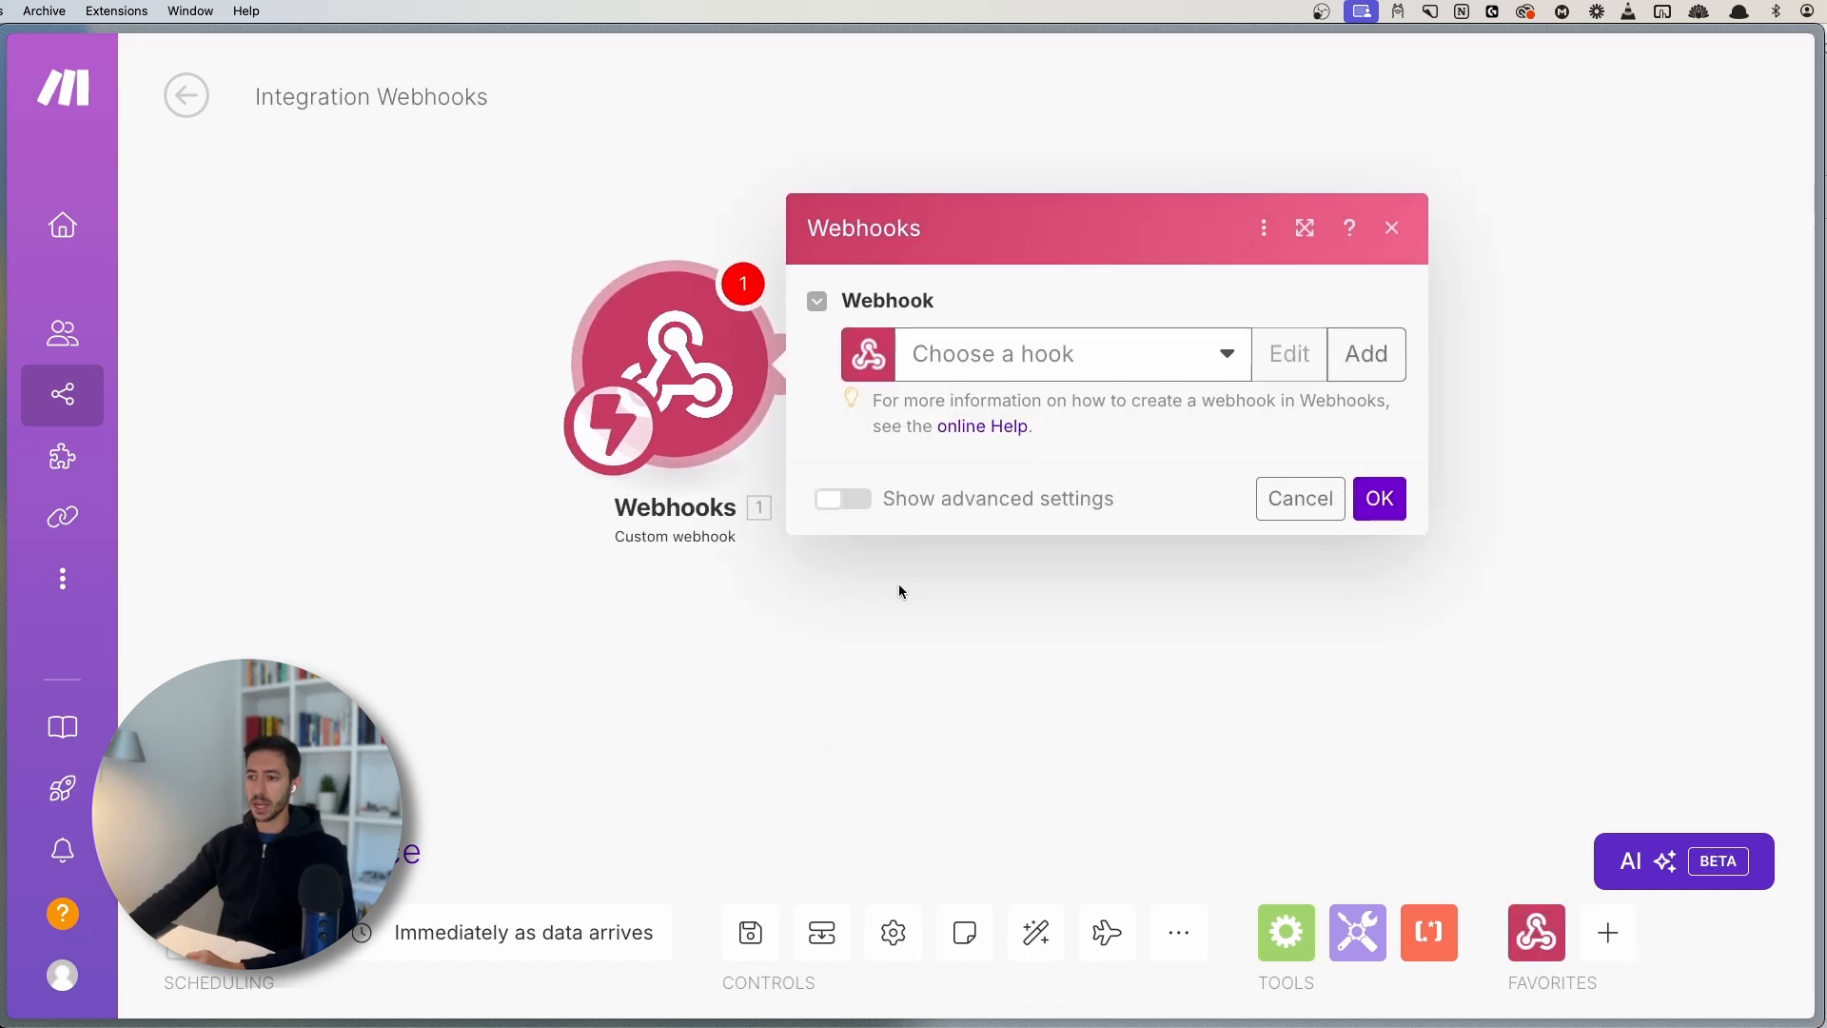
# - Add a new webhook named 'New Form Submitted' and save it
pyautogui.click(1389, 359)
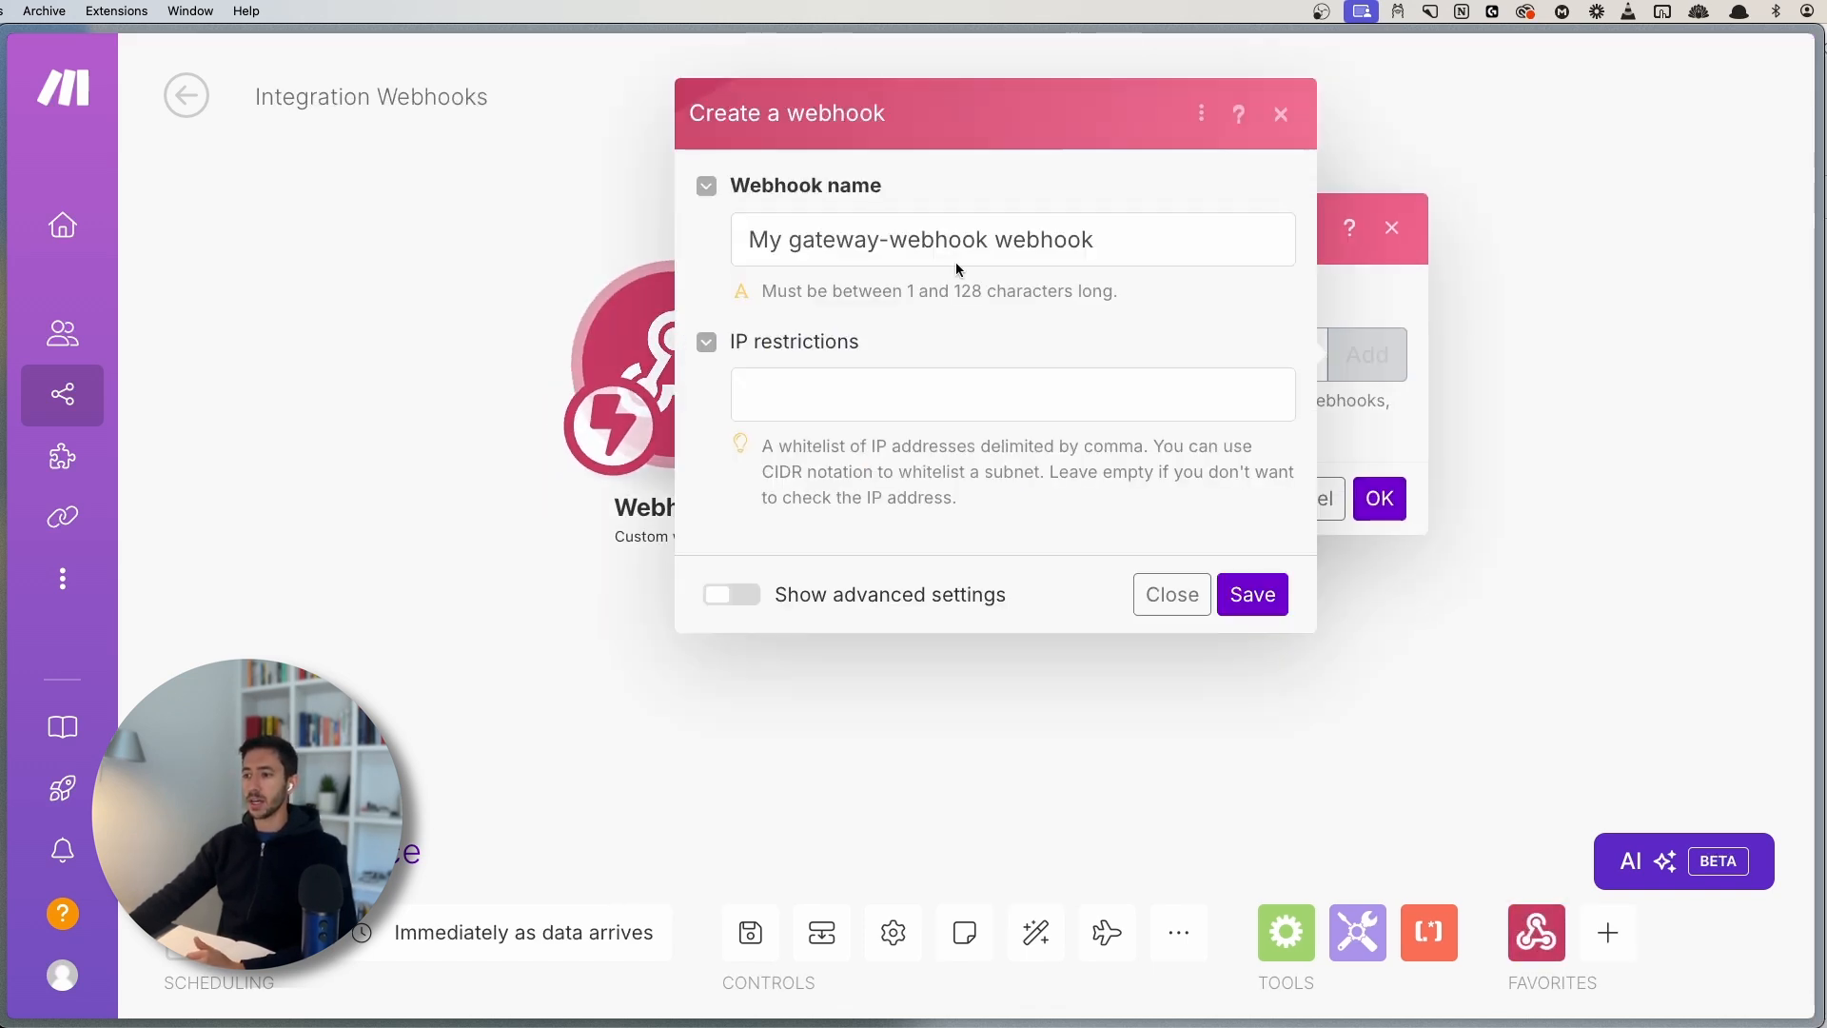
pyautogui.tripleClick(1041, 215)
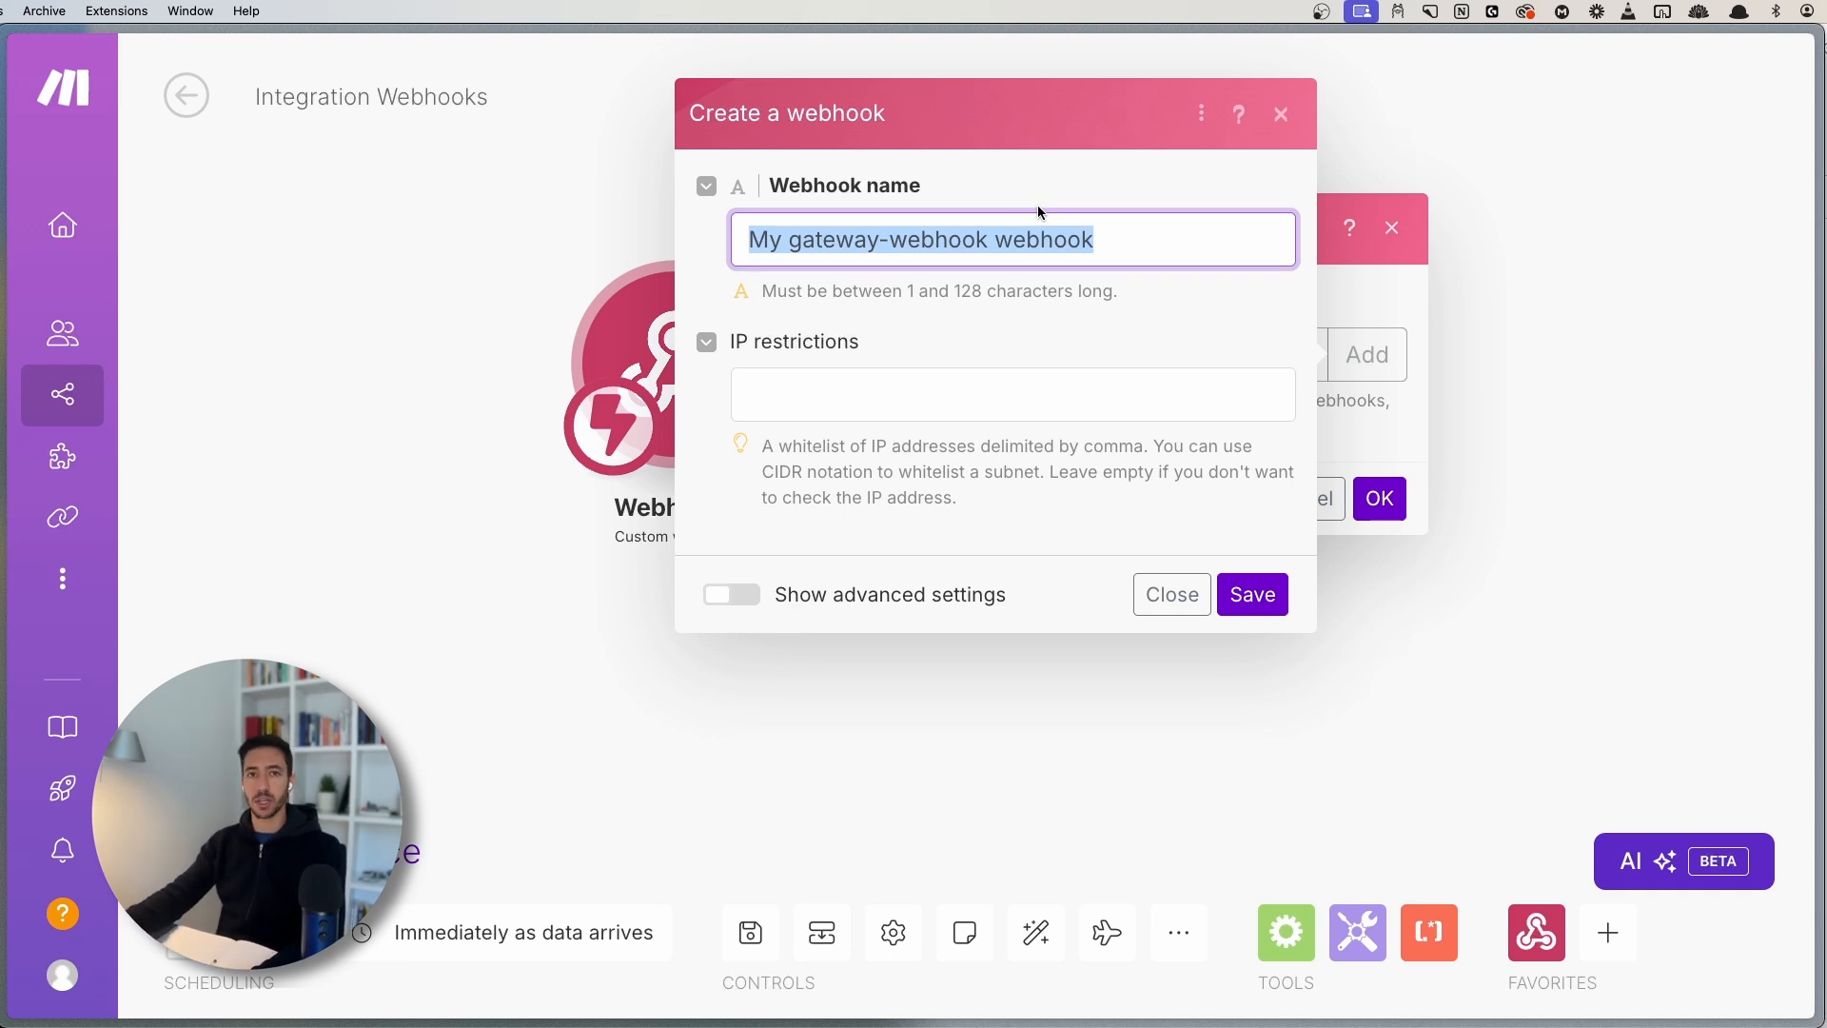
pyautogui.write('N')
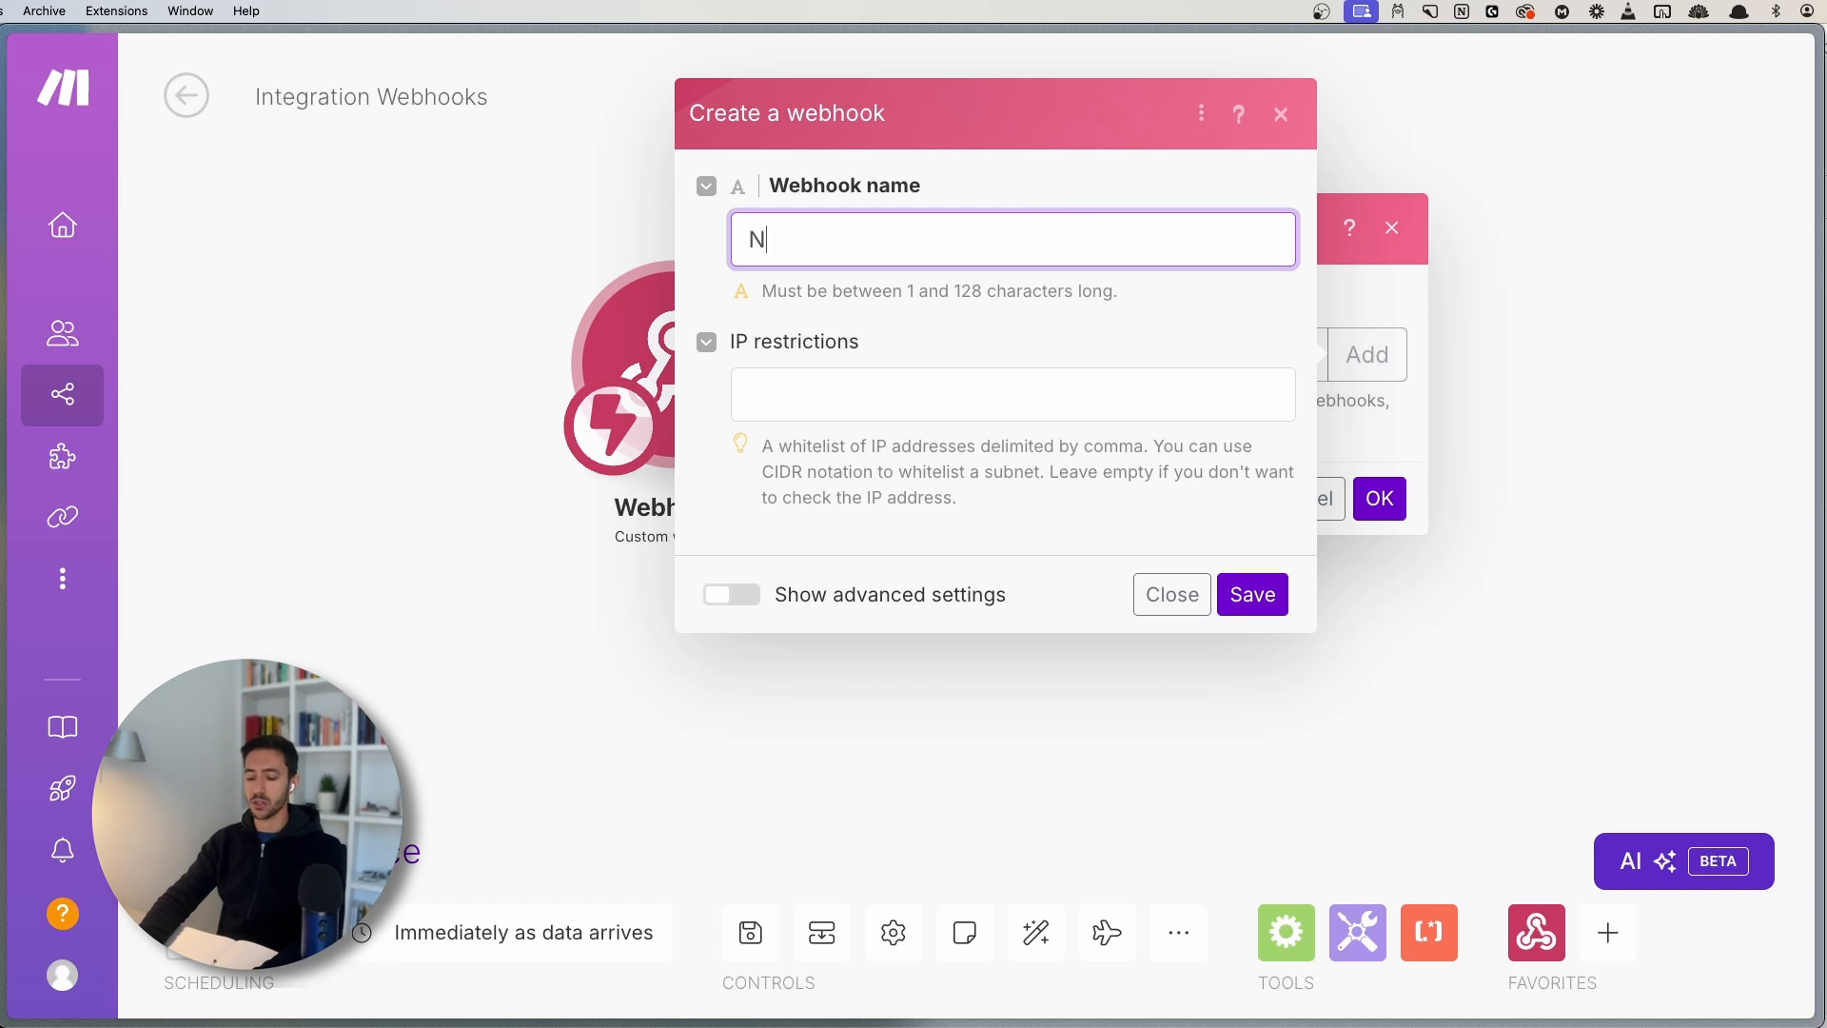
pyautogui.write('ew Form Submitted')
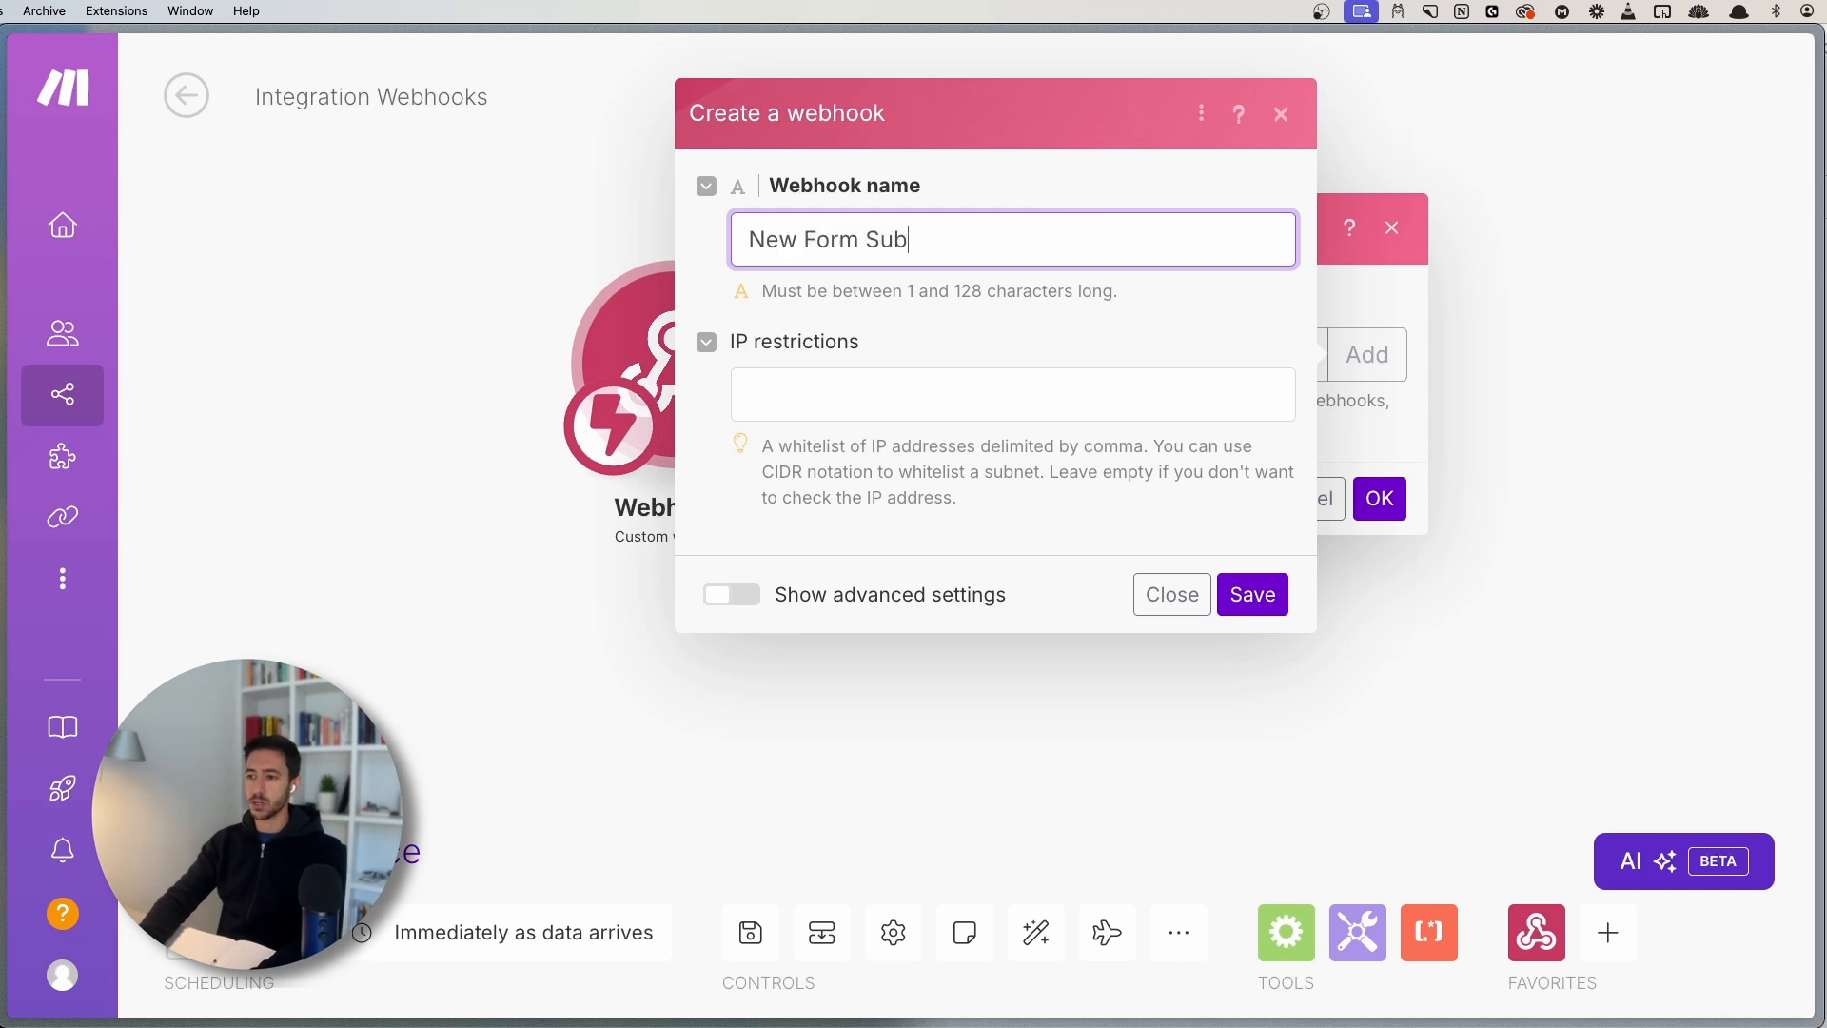
pyautogui.click(1252, 595)
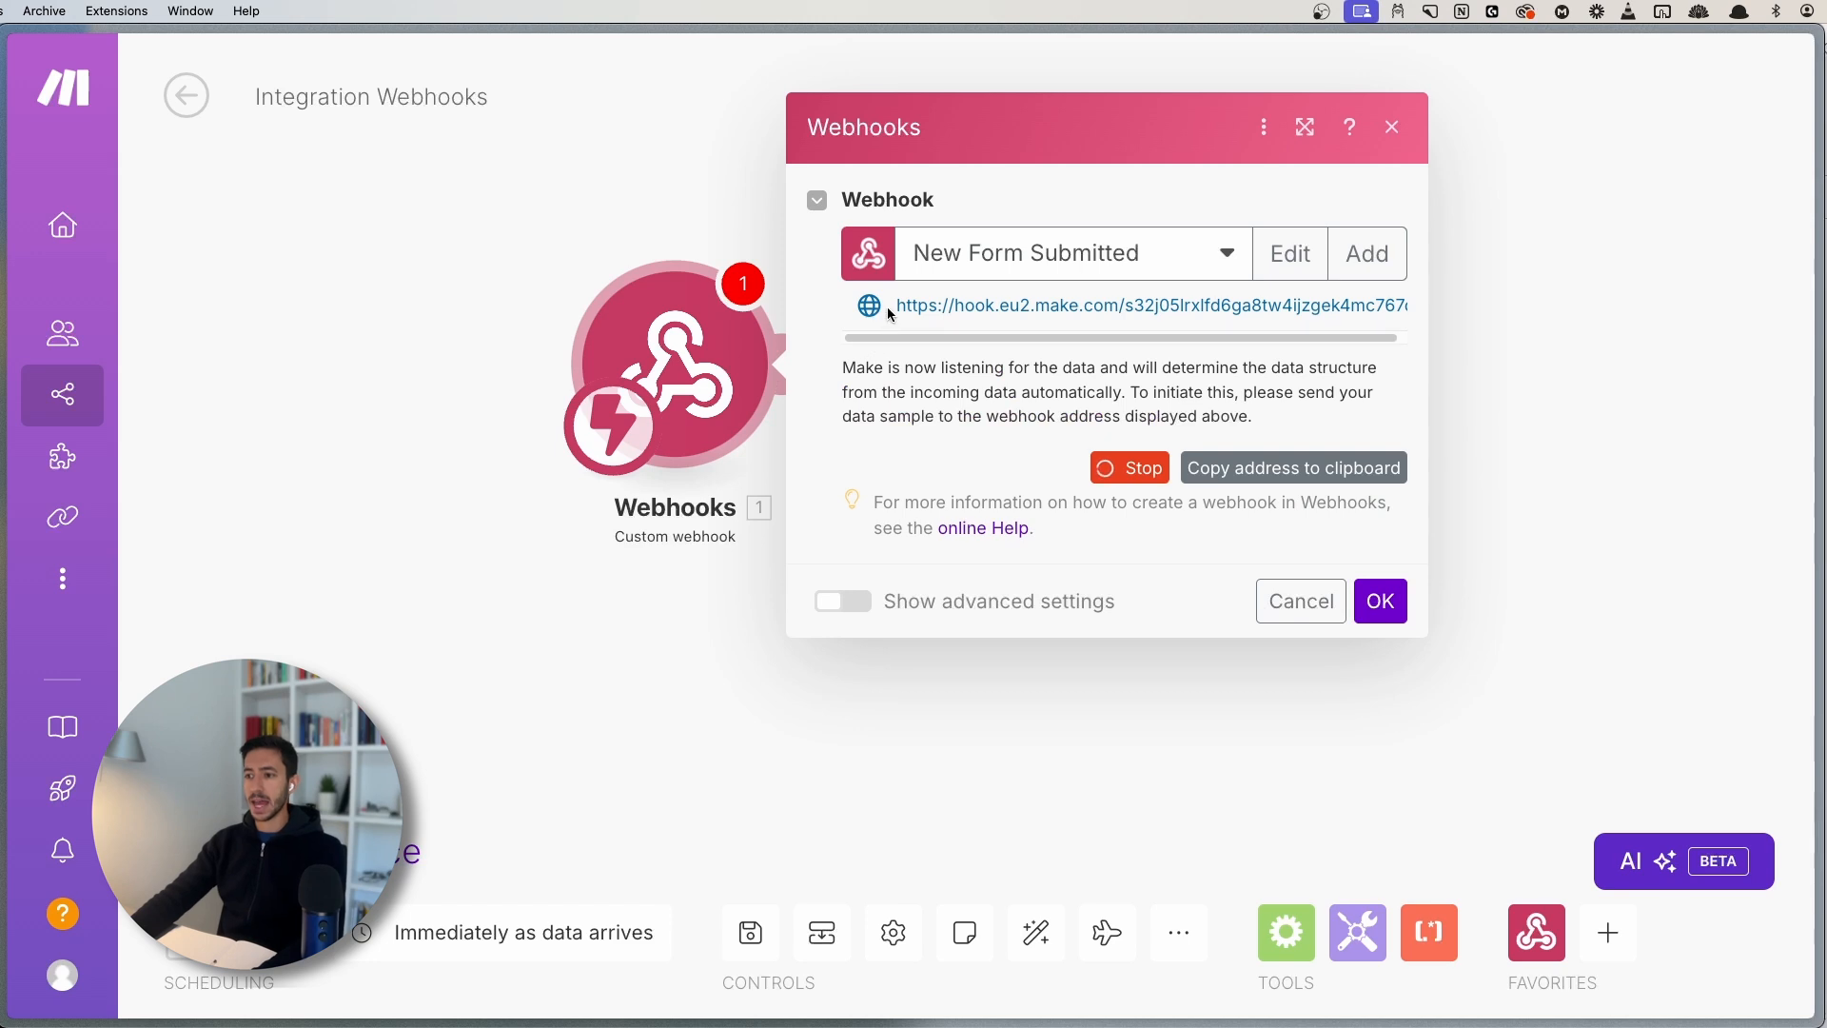
# - Review the generated webhook URL and confirm the webhook trigger settings
pyautogui.moveTo(898, 306); pyautogui.dragTo(1402, 310)
pyautogui.click(1105, 308)
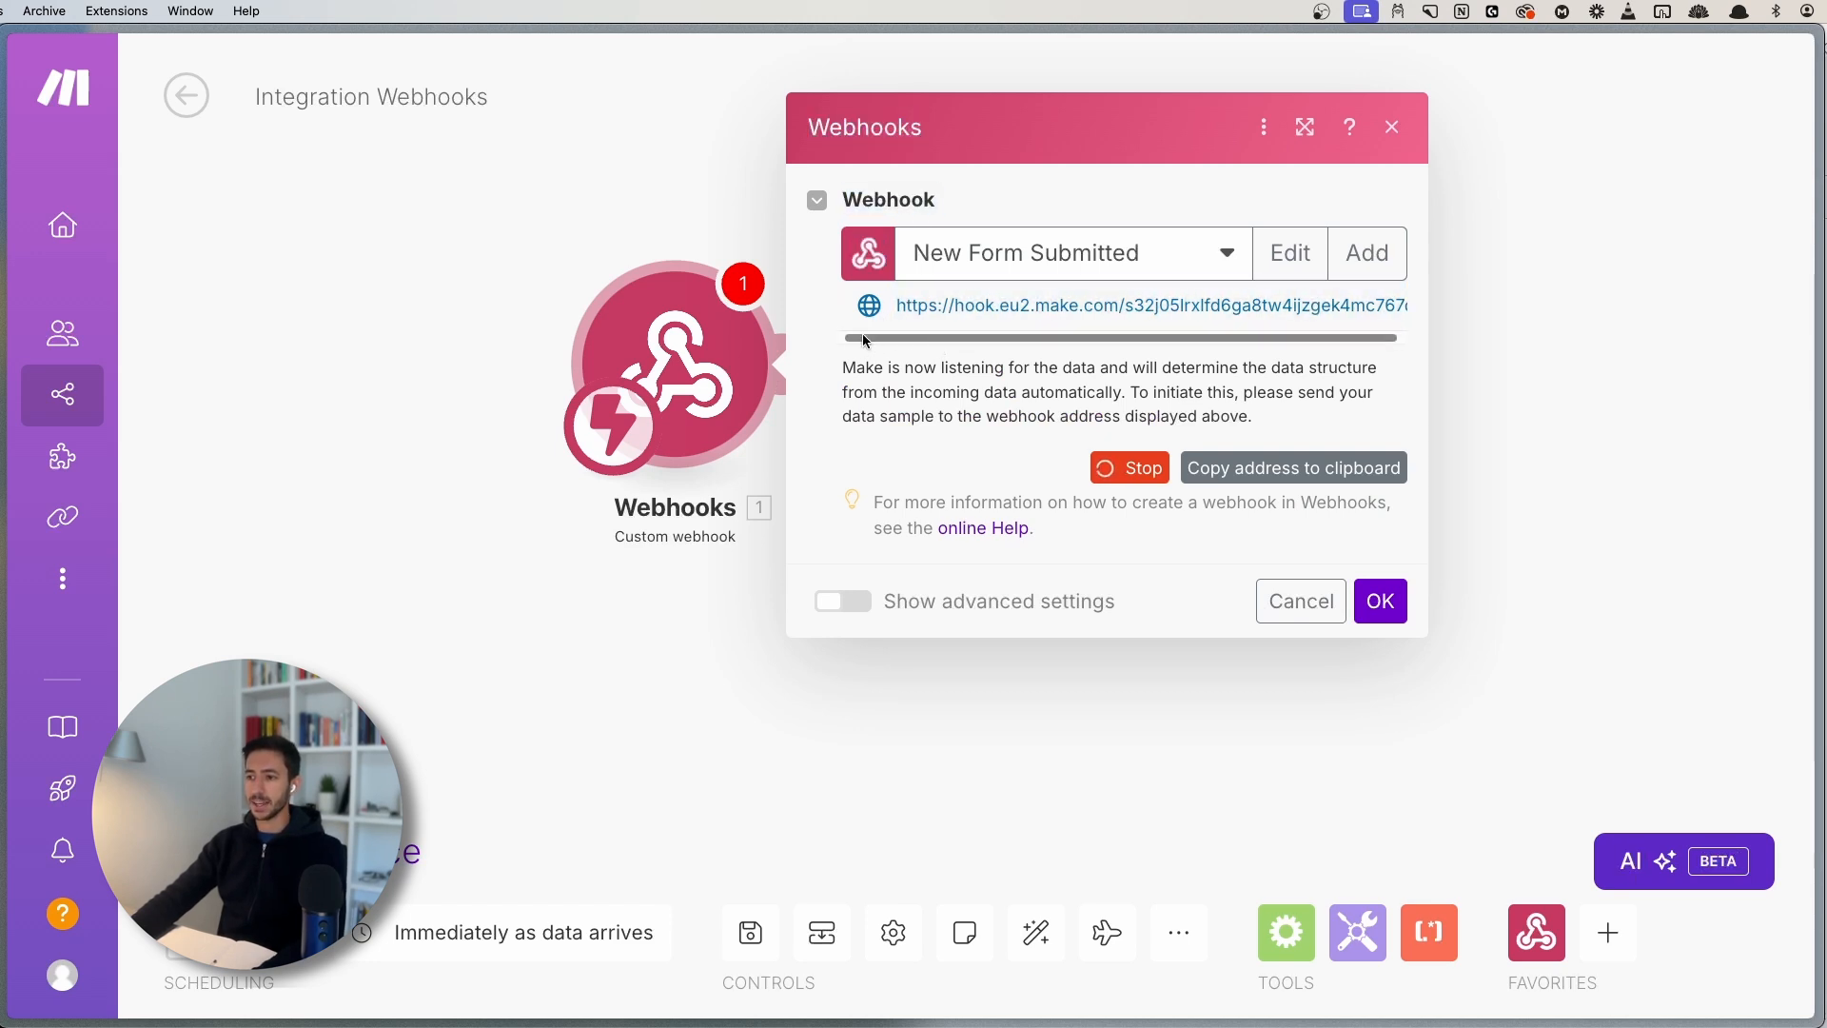
pyautogui.moveTo(897, 306); pyautogui.dragTo(1296, 309)
pyautogui.click(1304, 314)
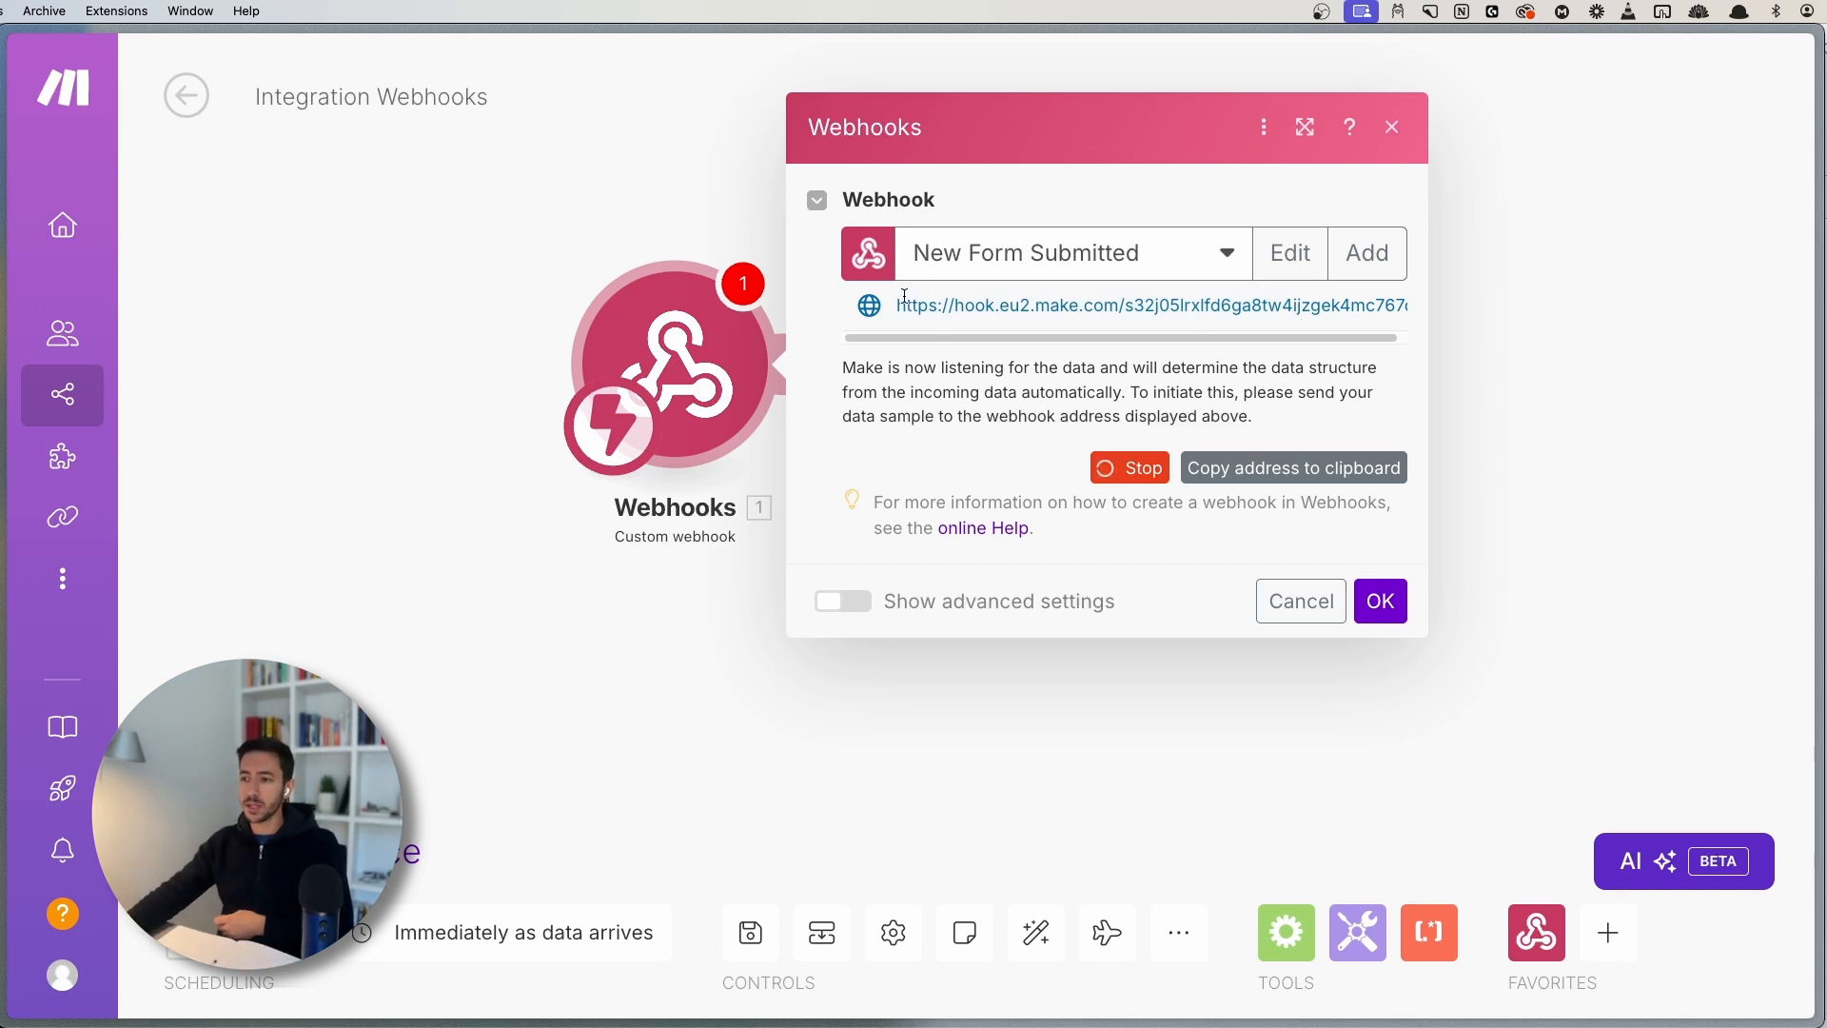
pyautogui.moveTo(894, 308); pyautogui.dragTo(1412, 316)
pyautogui.click(1350, 319)
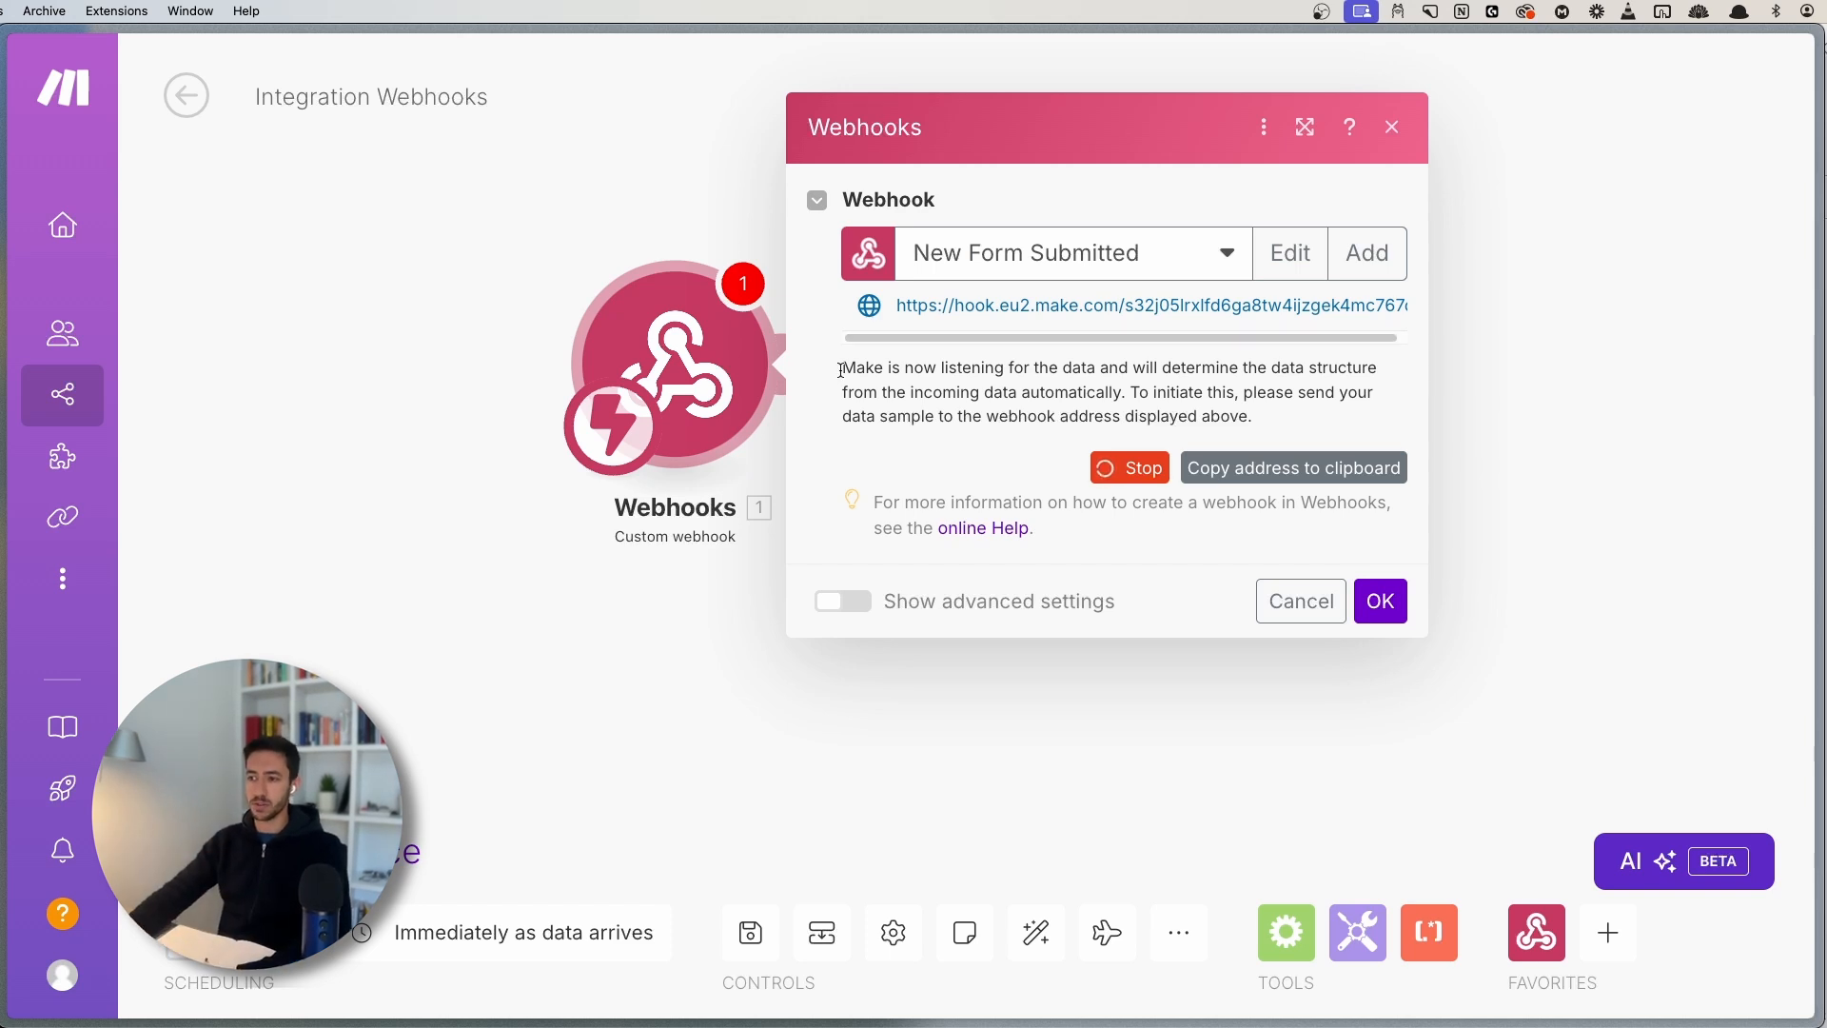
pyautogui.click(1378, 605)
# - Save the Make scenario and open tally.so in the browser
pyautogui.click(750, 933)
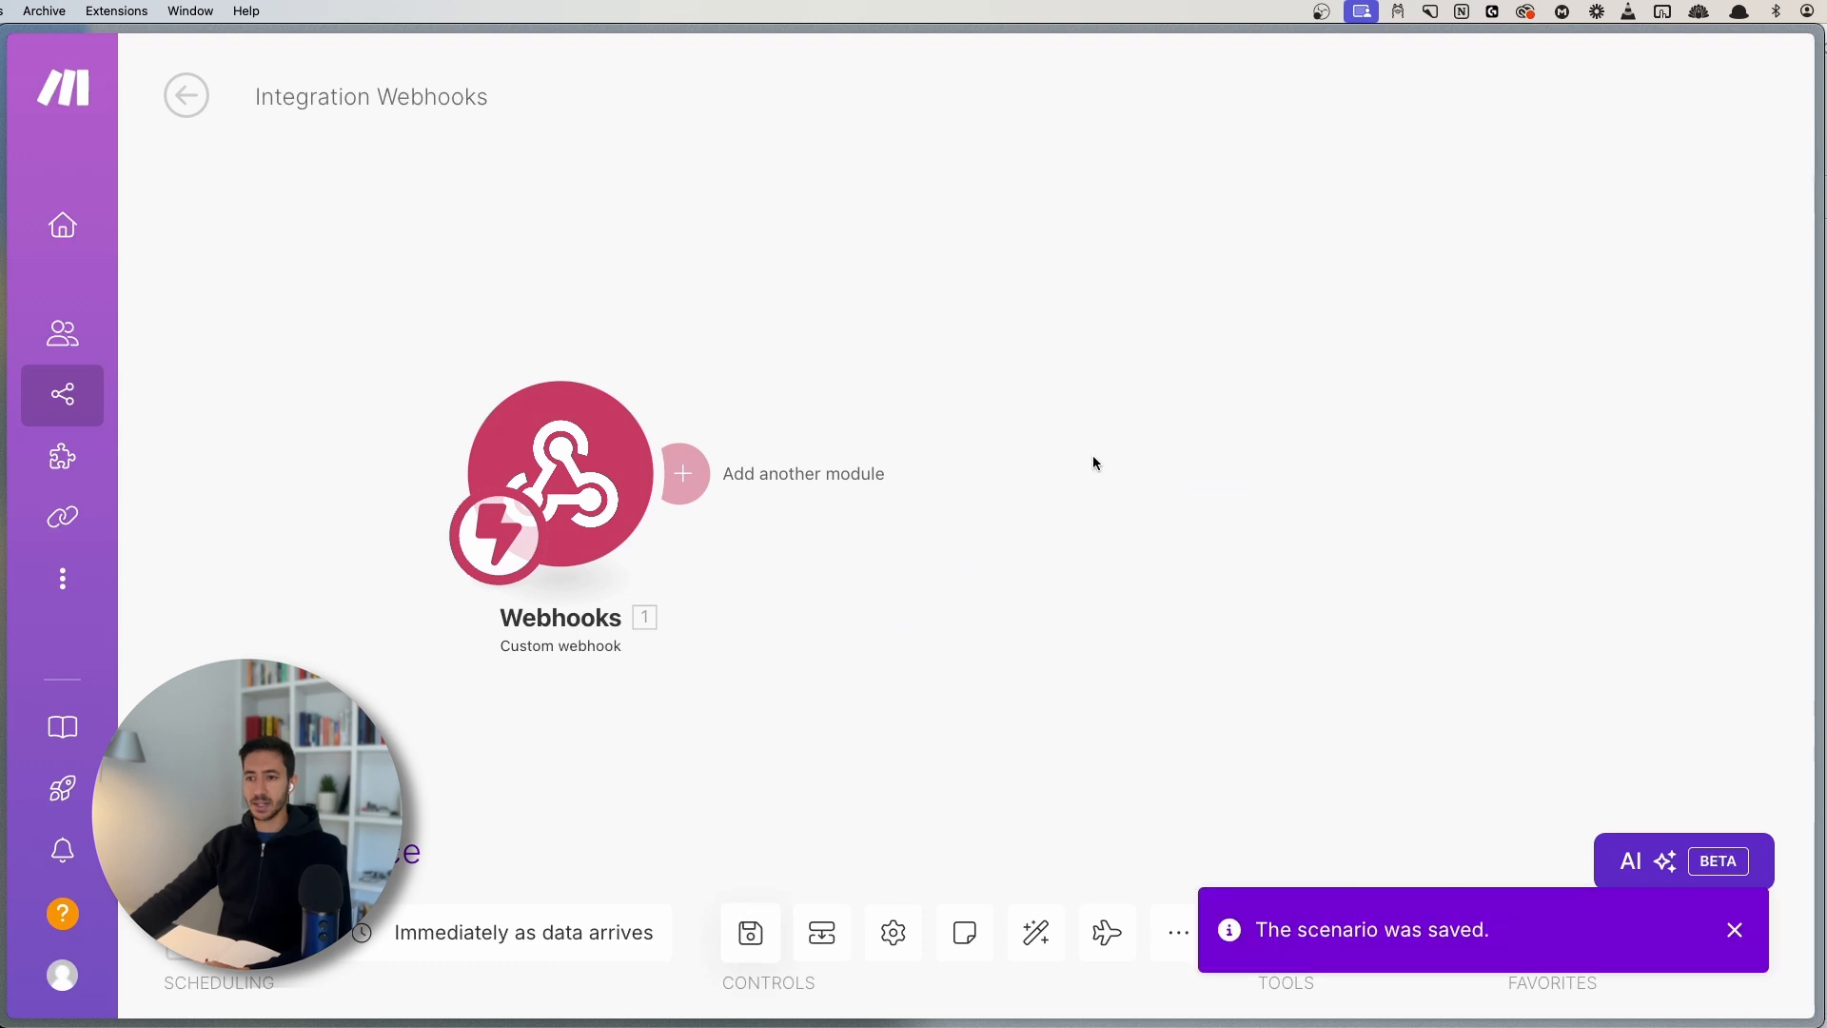
pyautogui.hotkey('alt', 'space')
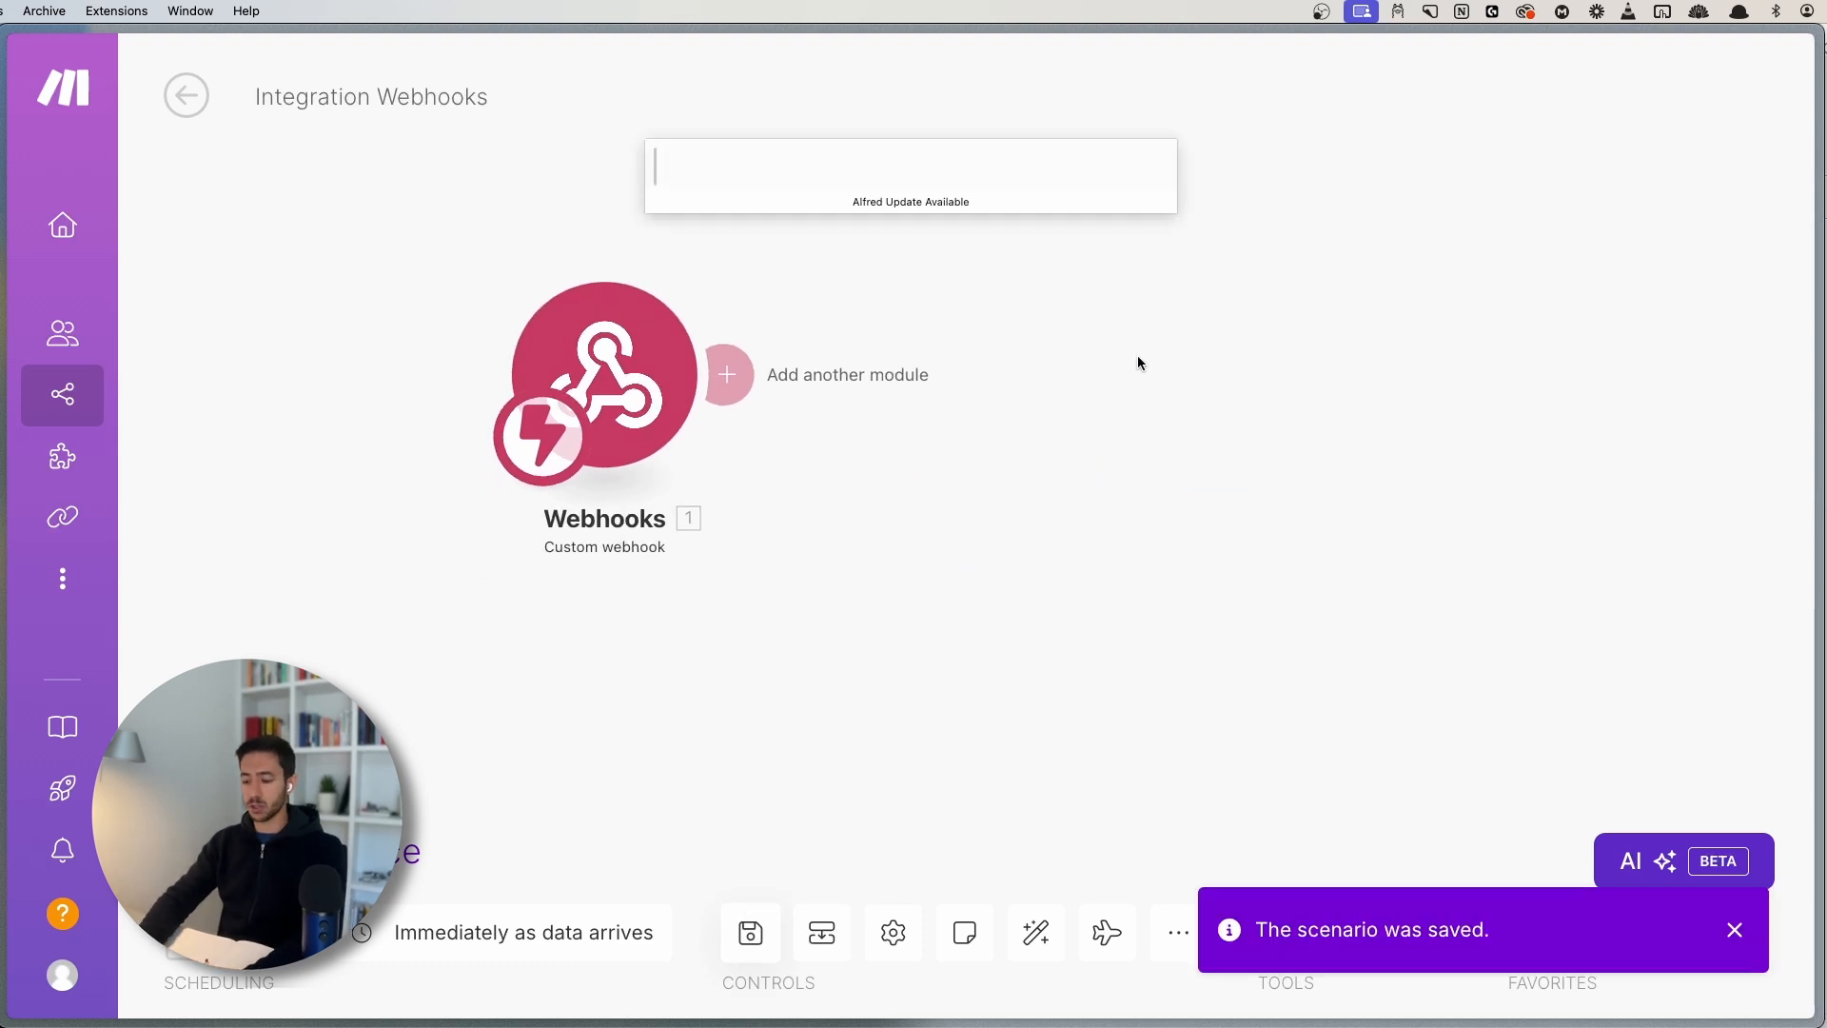
pyautogui.write('tally.so')
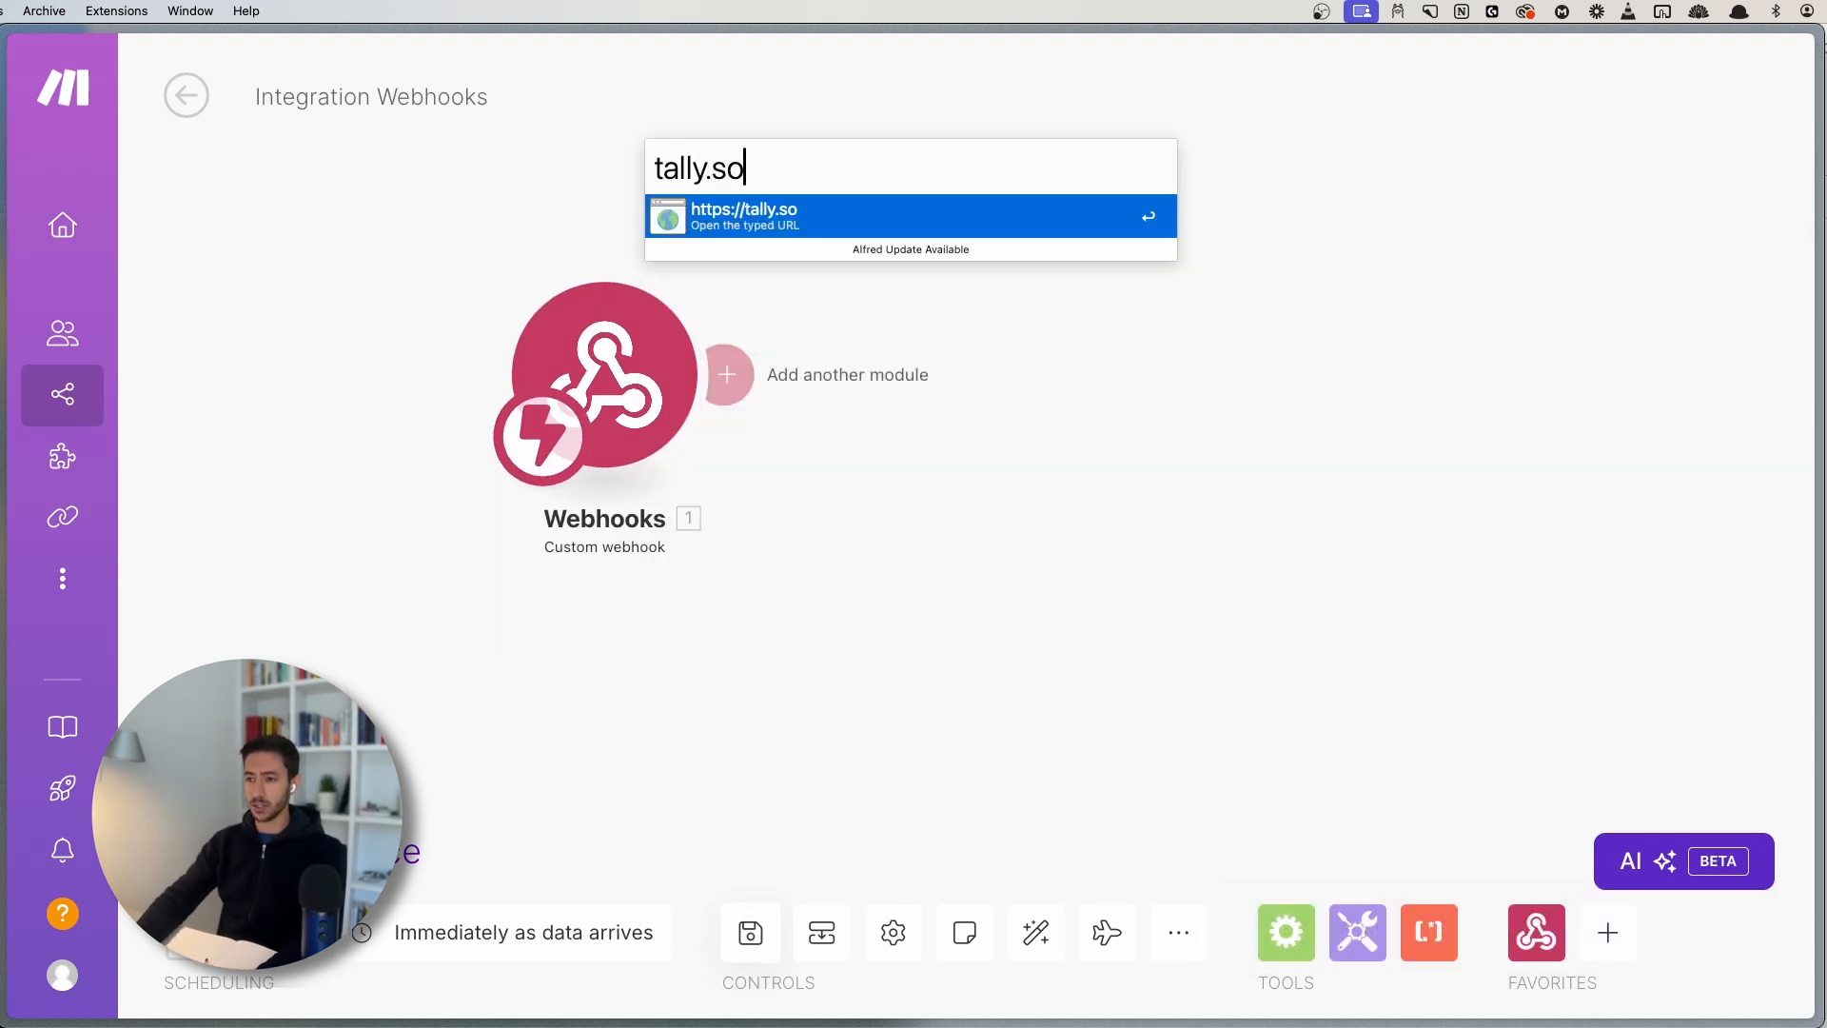
pyautogui.press('Return')
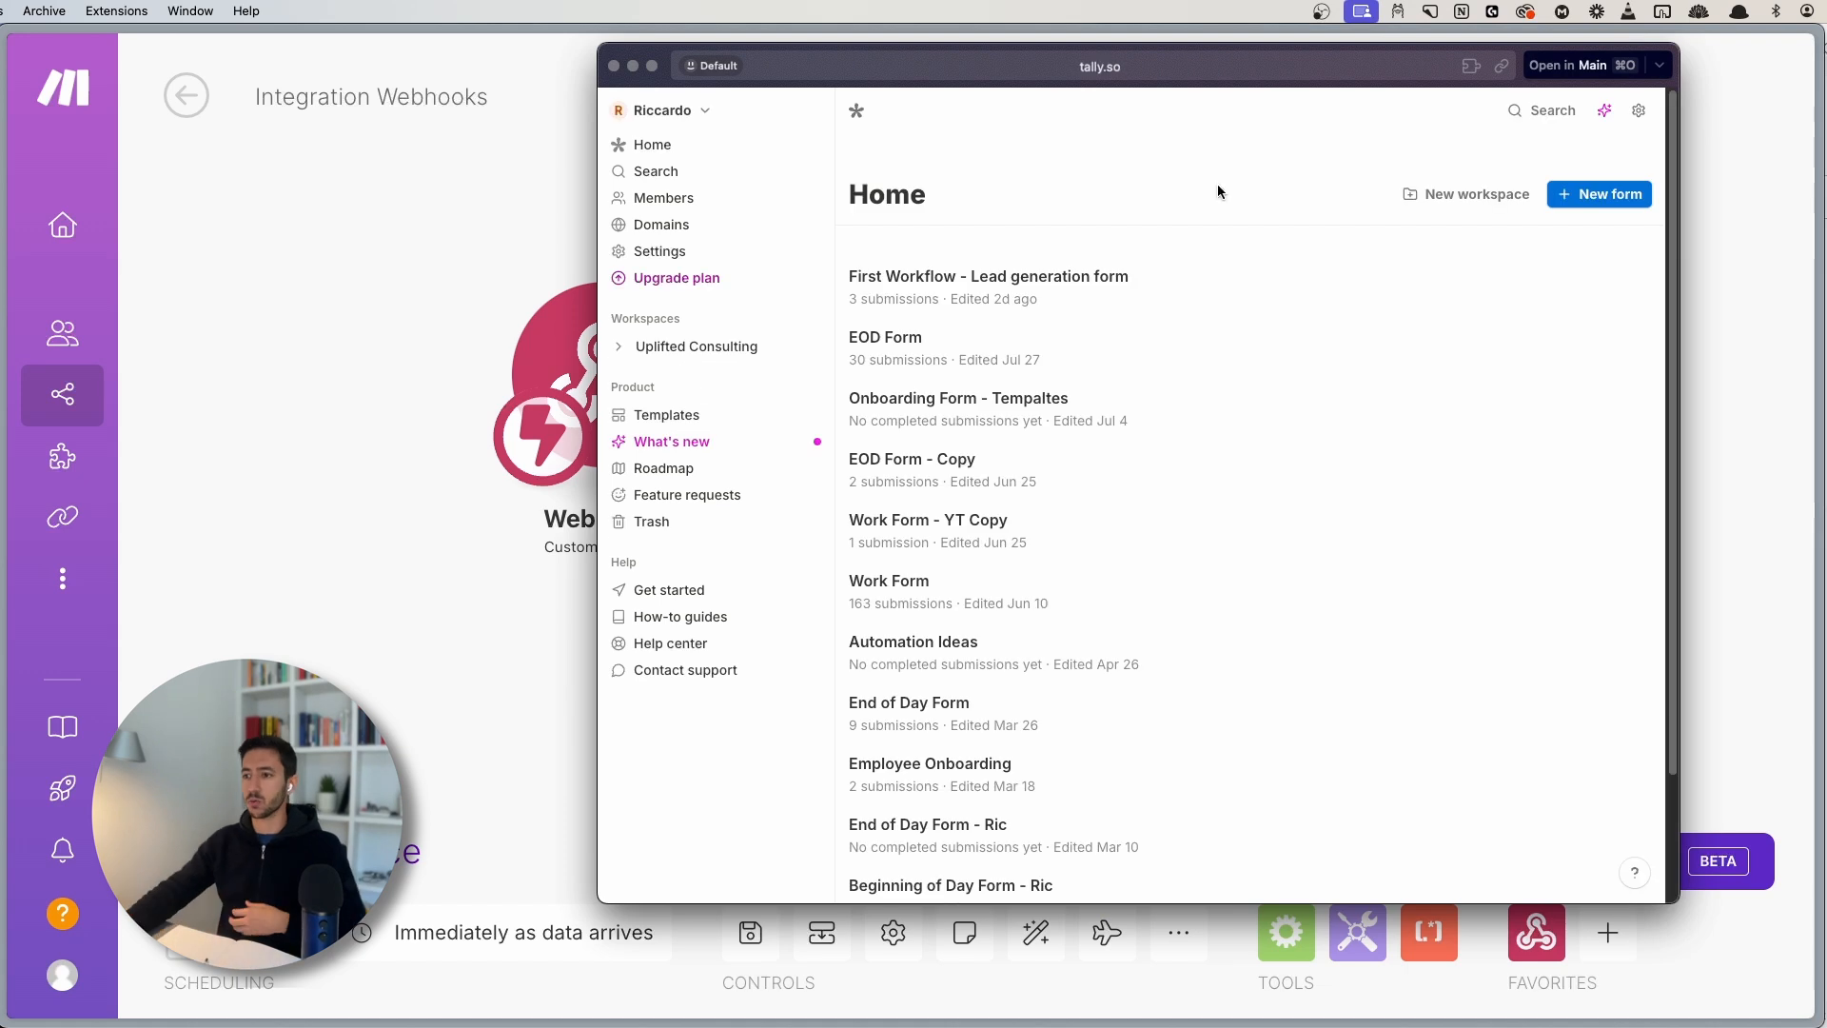
pyautogui.click(1580, 65)
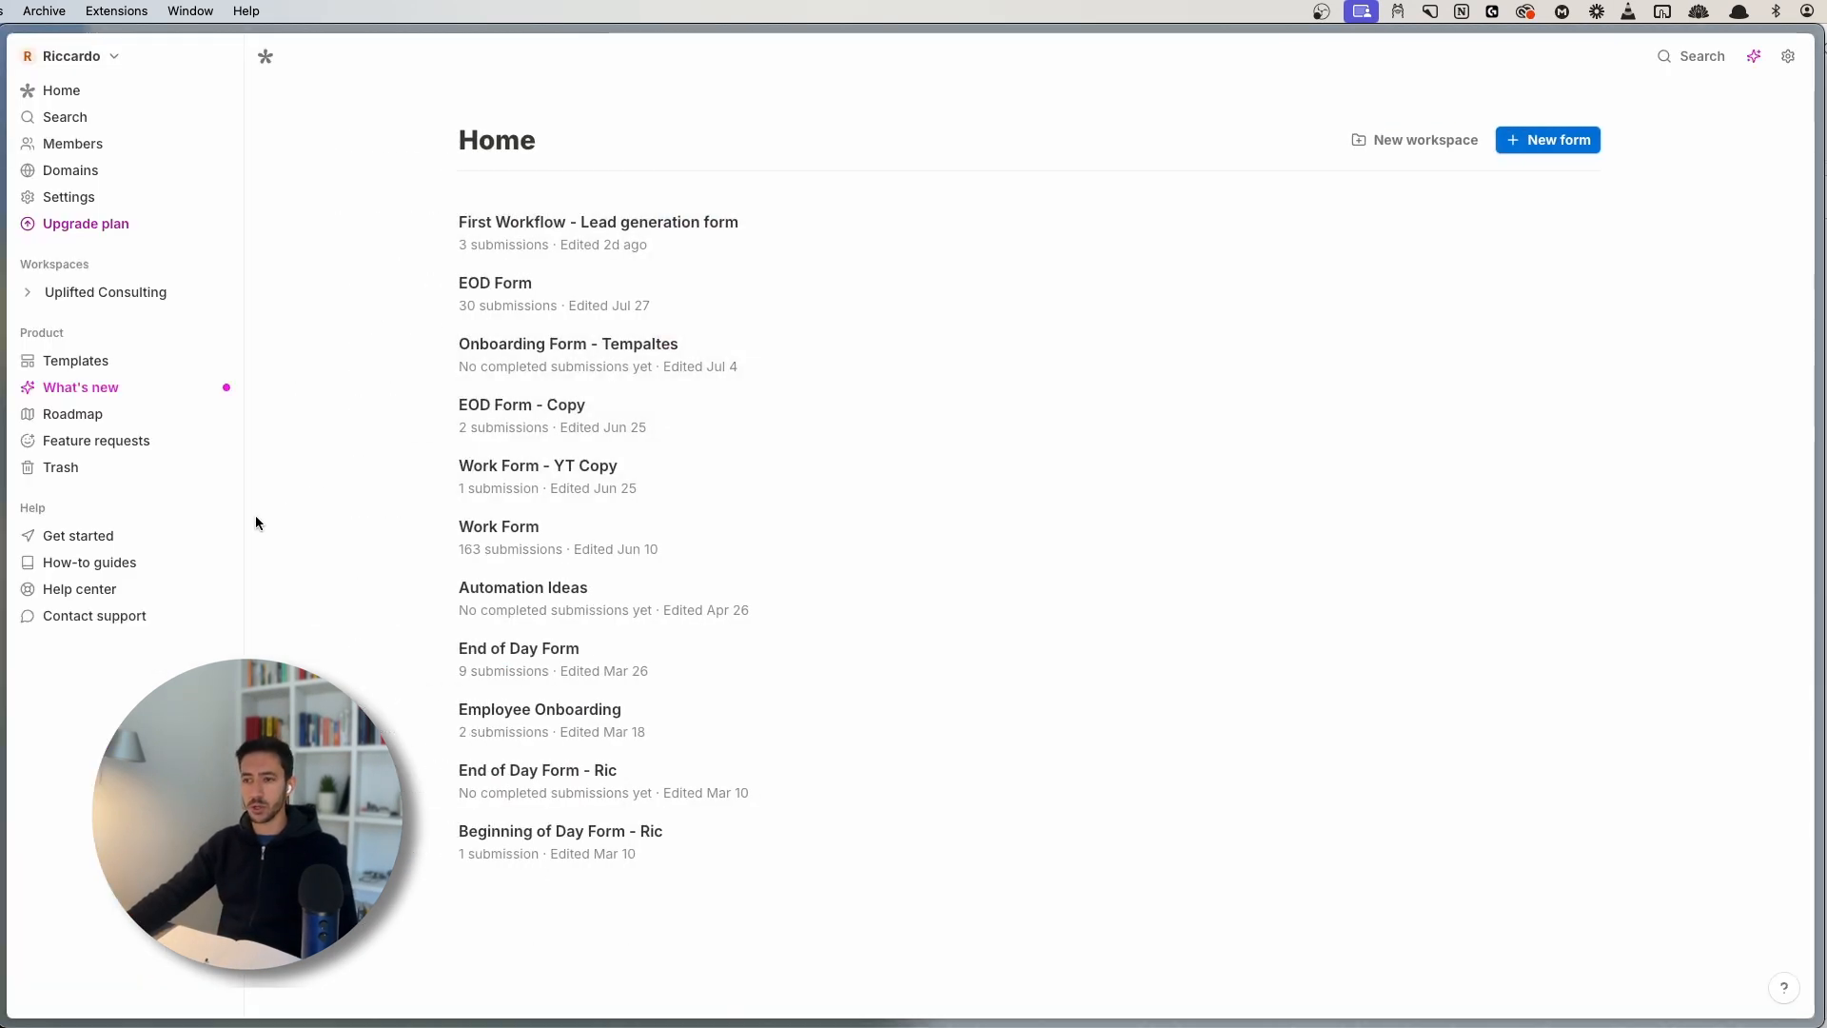
# - Create a new form and preview the Lead generation form template
pyautogui.click(1561, 140)
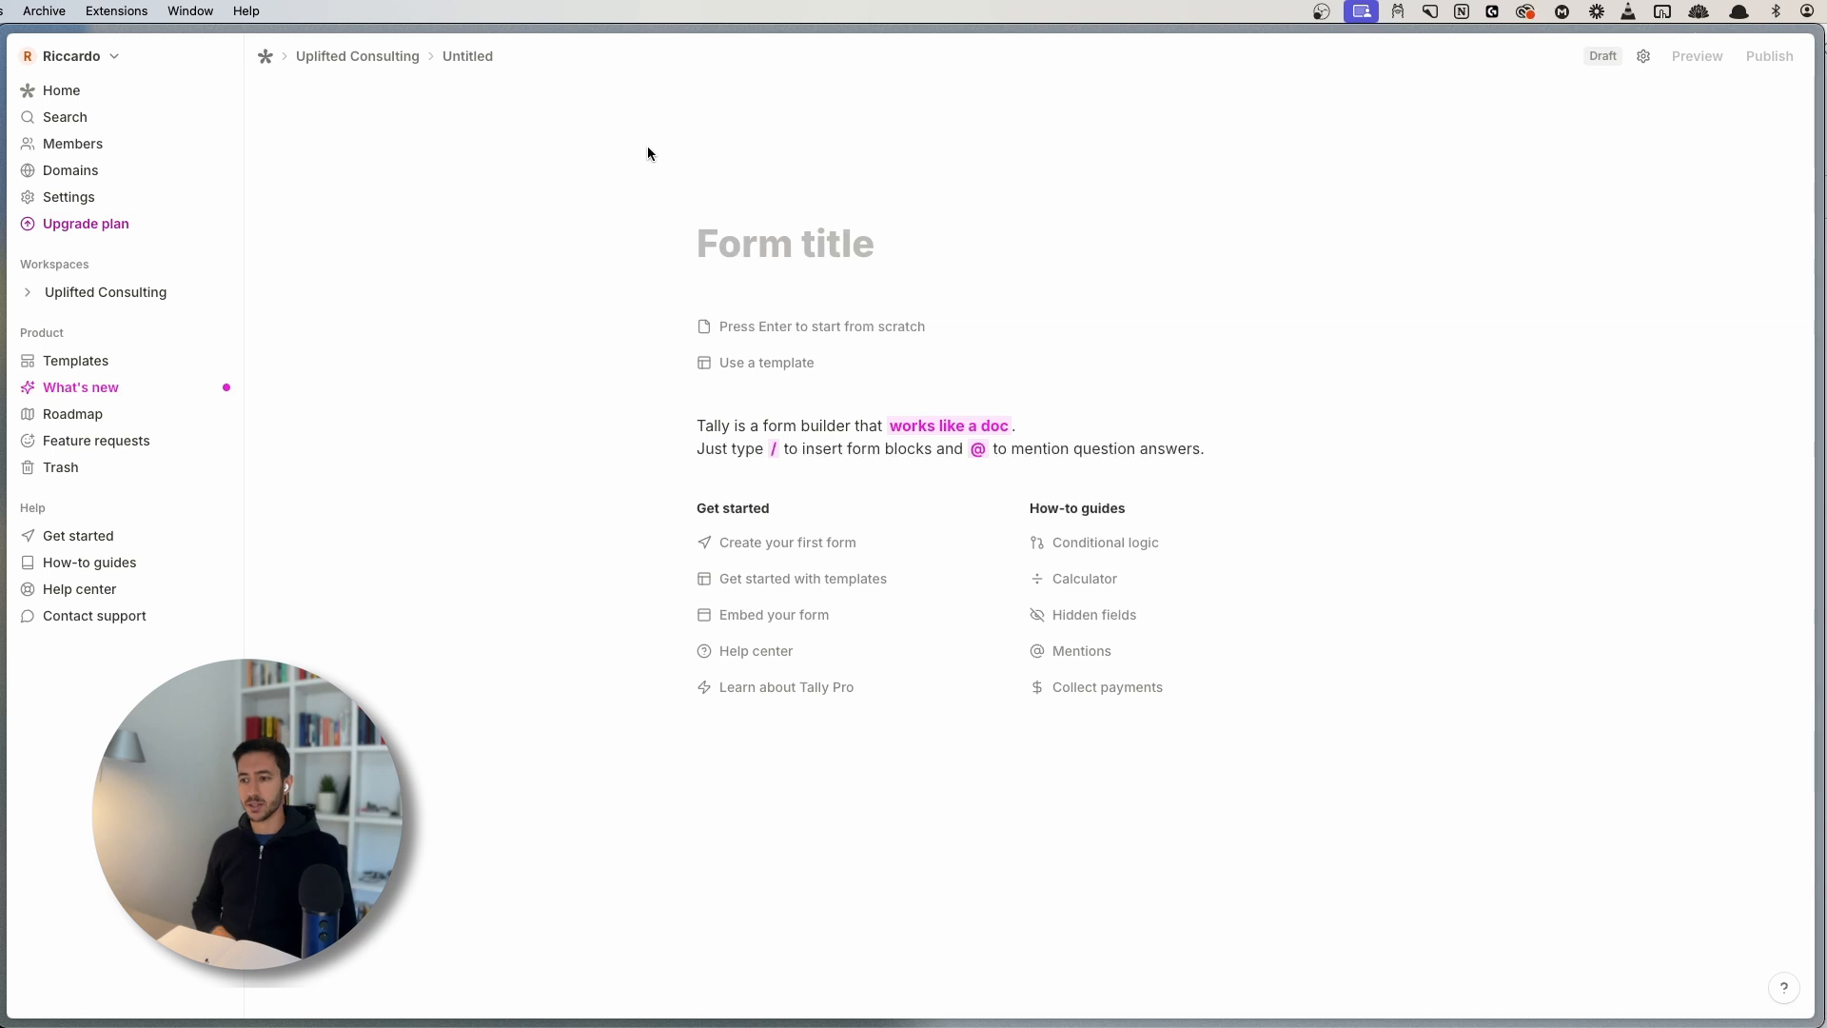
pyautogui.click(761, 363)
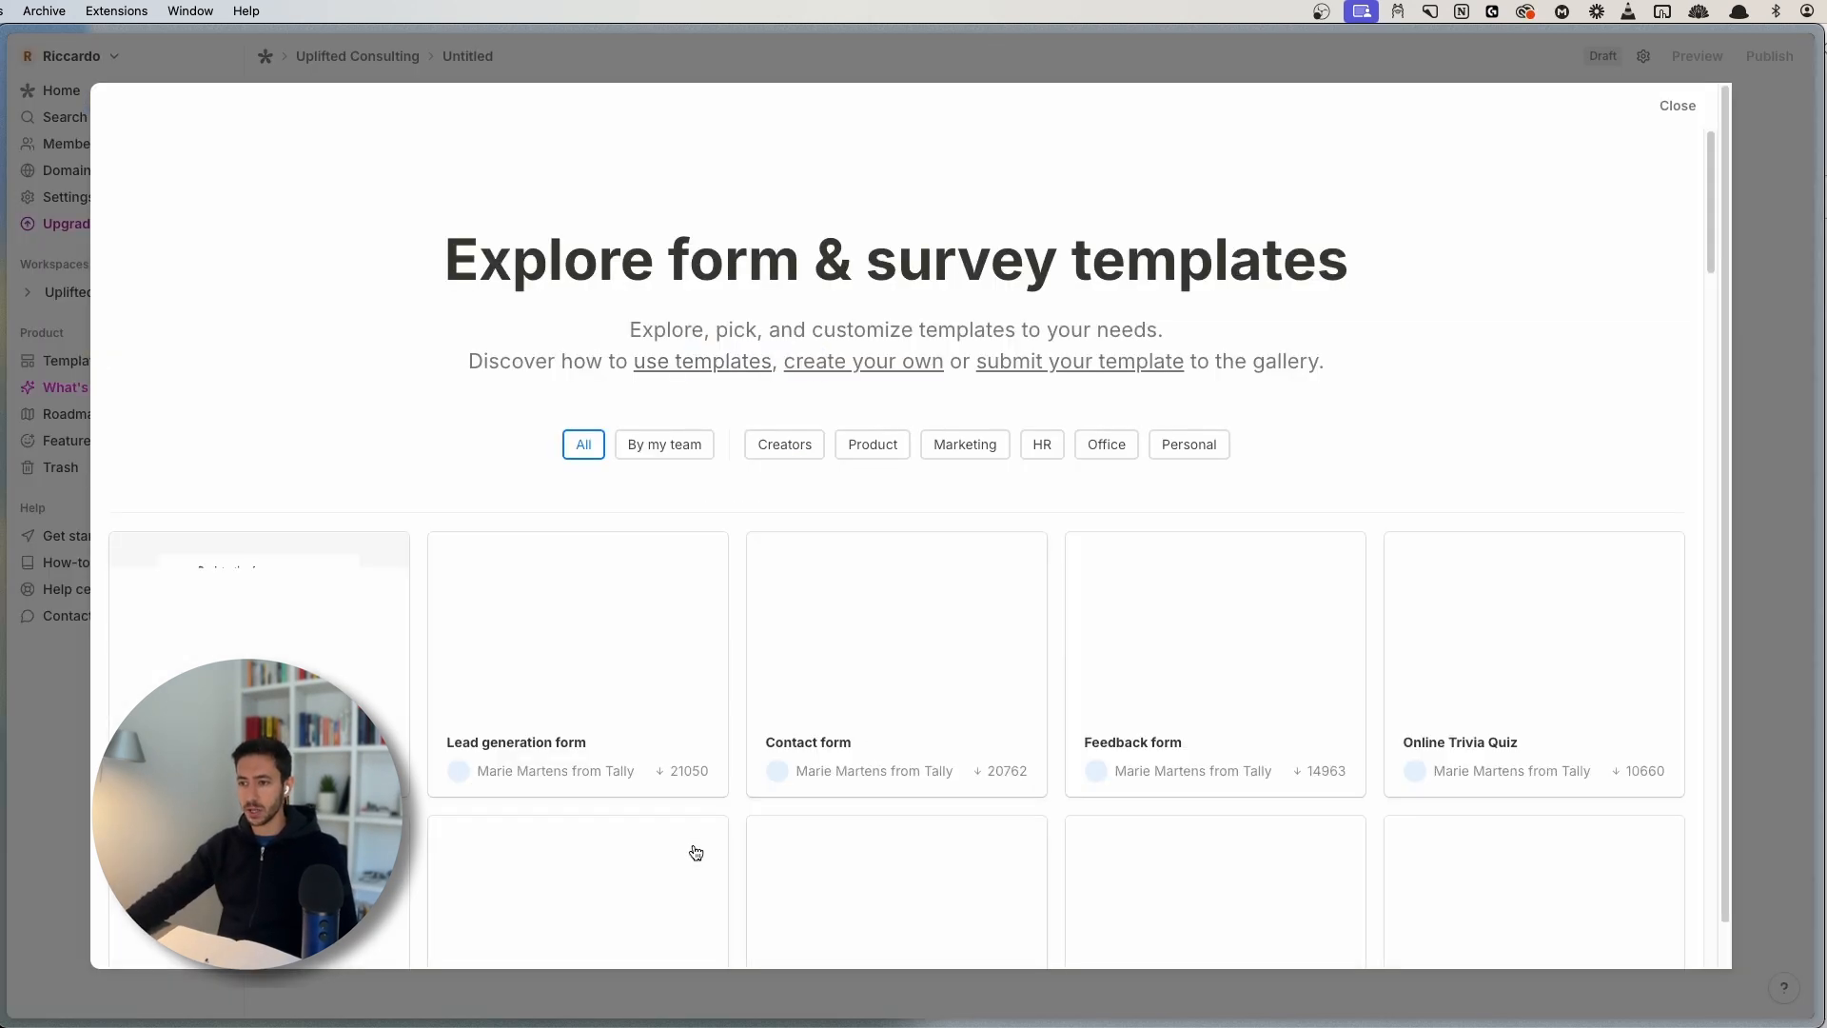
pyautogui.scroll(-5, 437, 398)
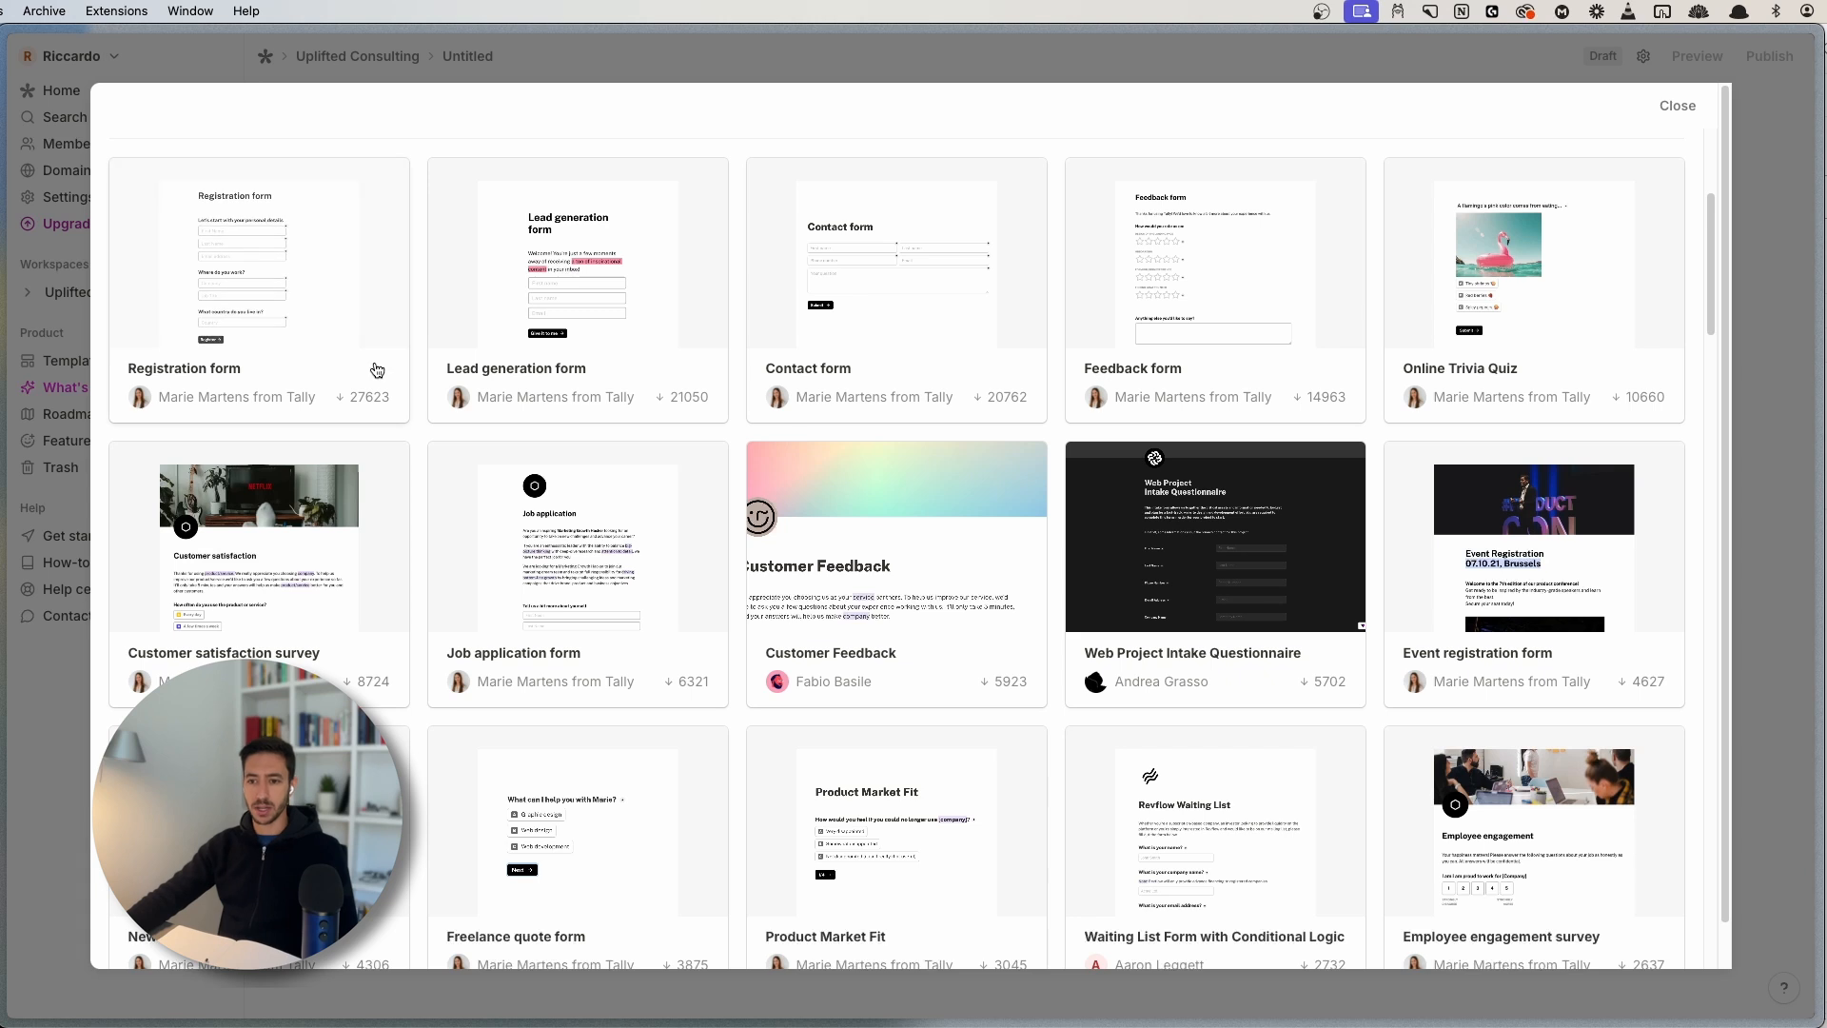
pyautogui.click(574, 281)
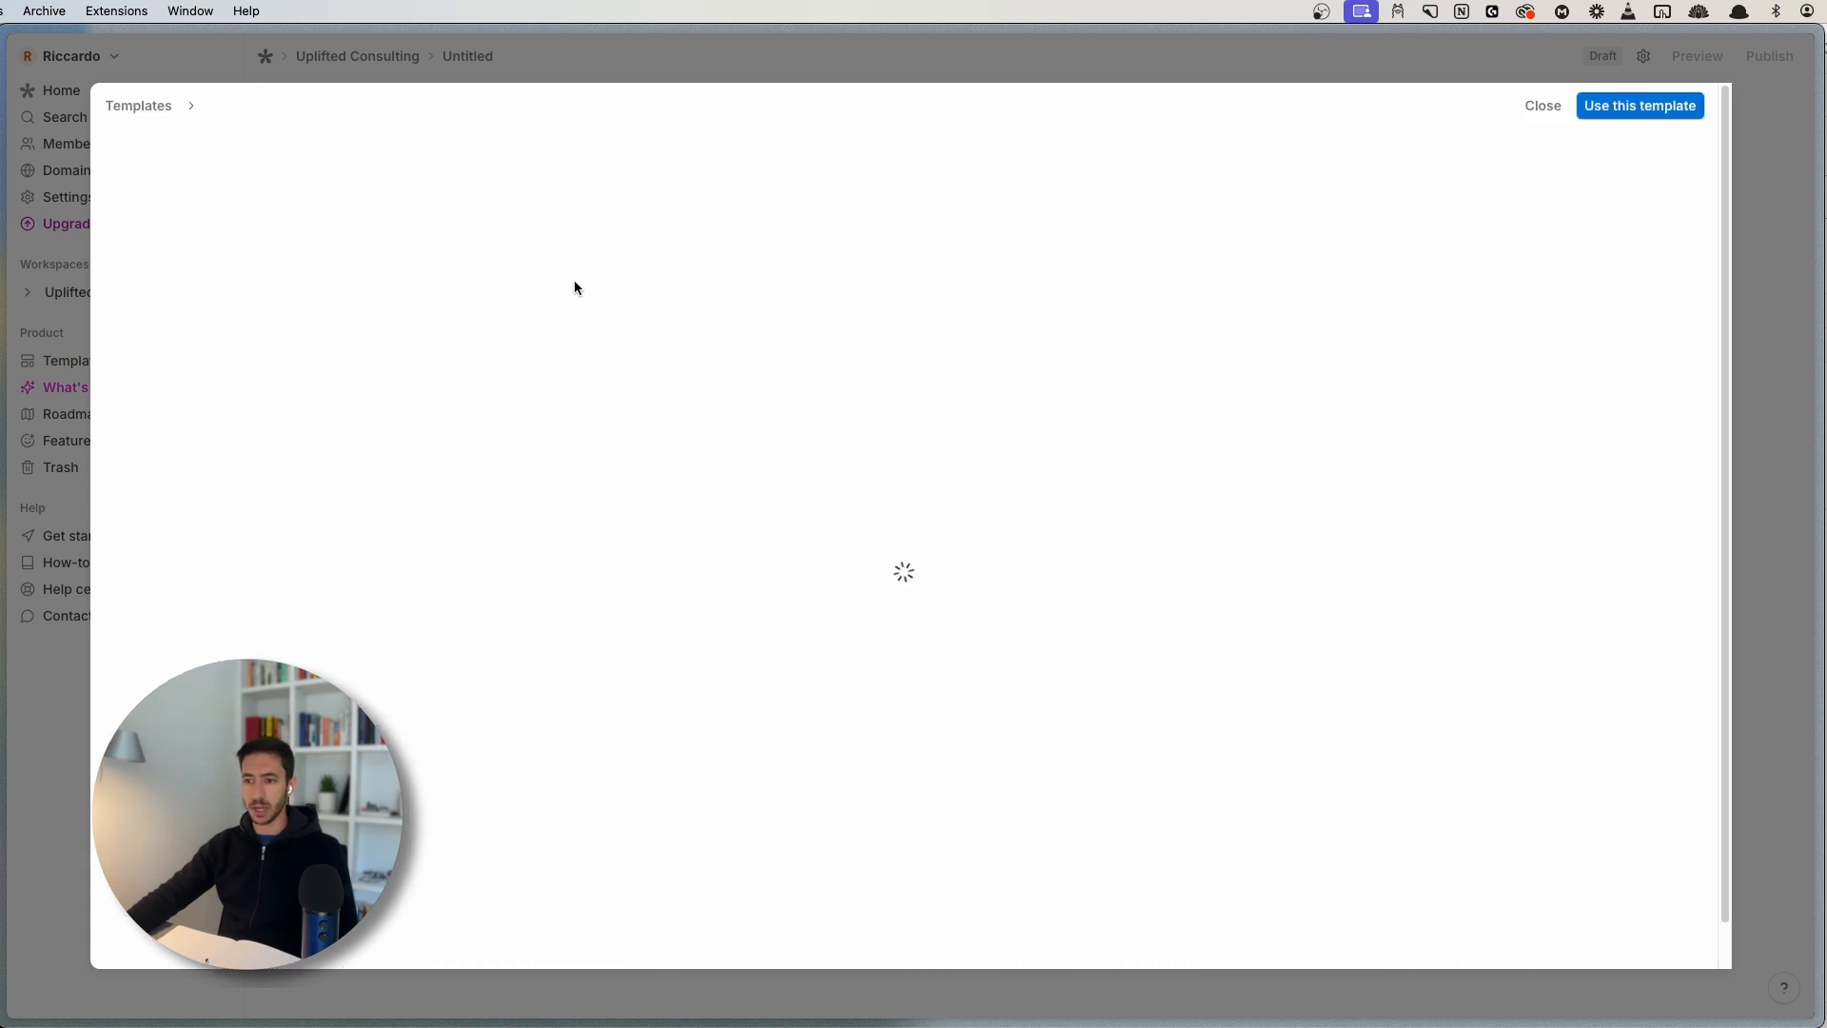
# - Create the form from the Lead generation template, publish it, and view its Integrations
pyautogui.click(1618, 105)
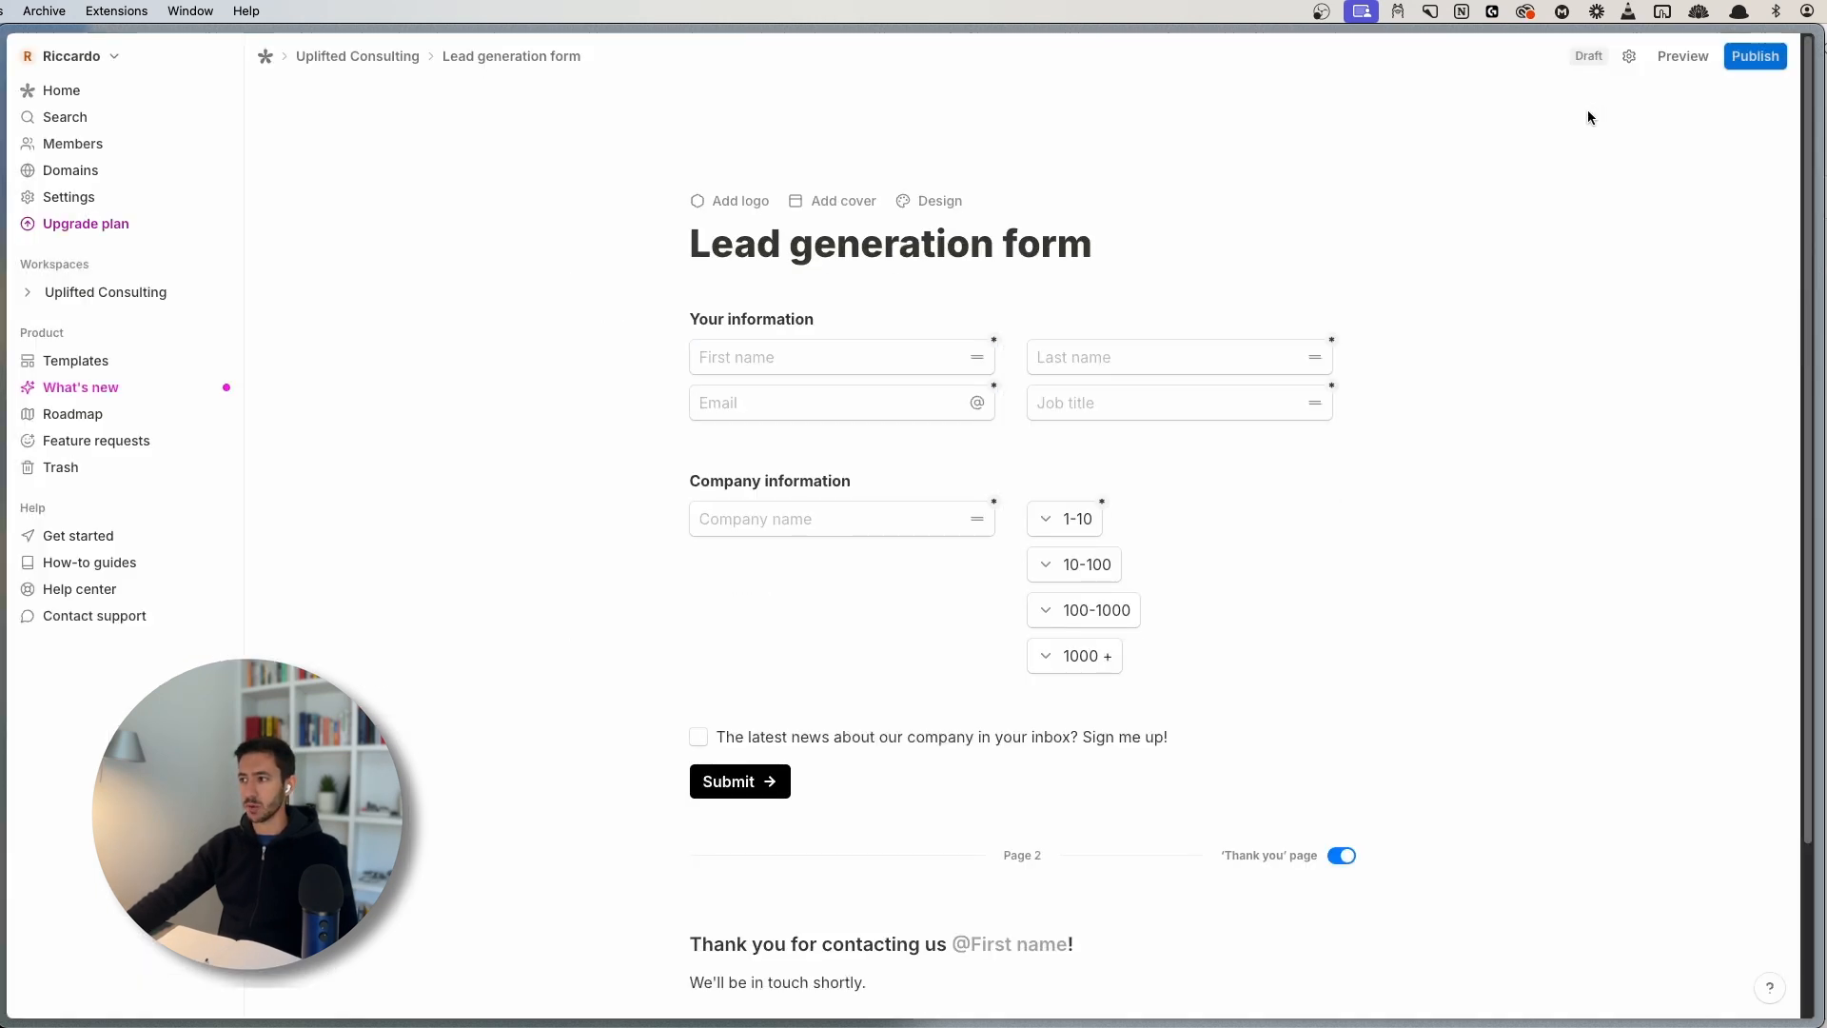
pyautogui.click(1755, 56)
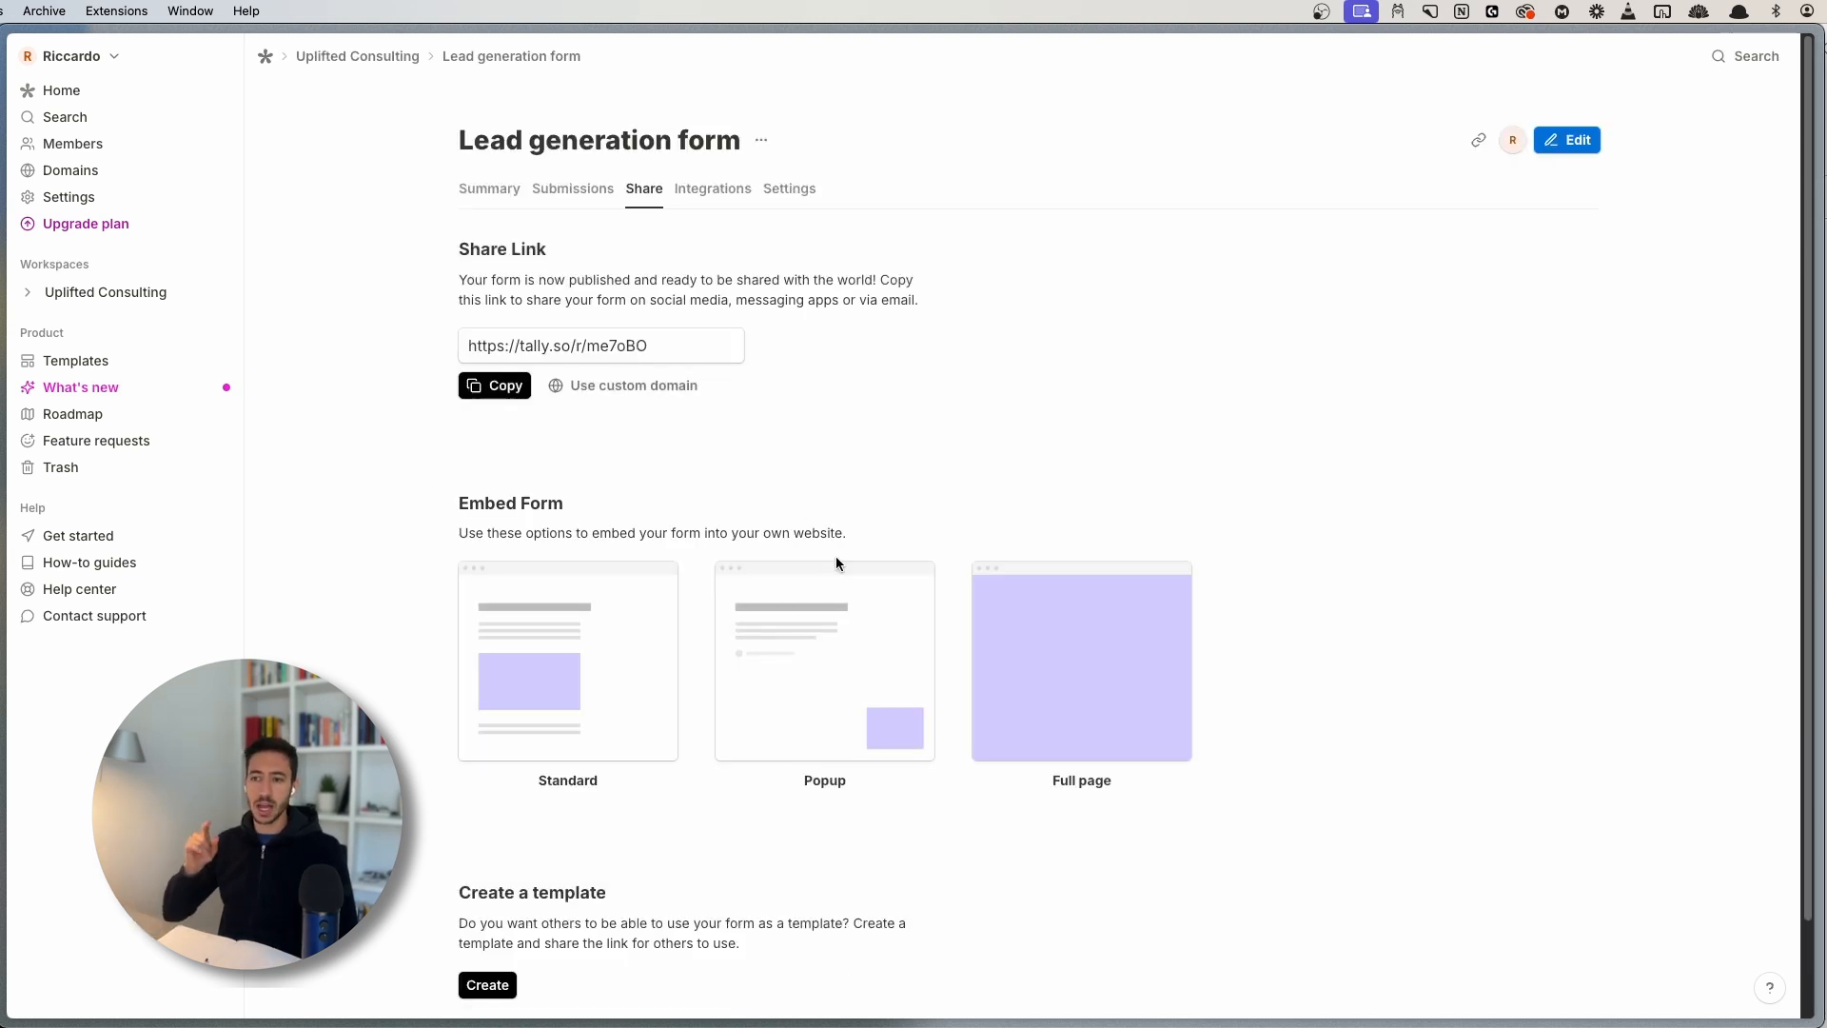
pyautogui.click(711, 191)
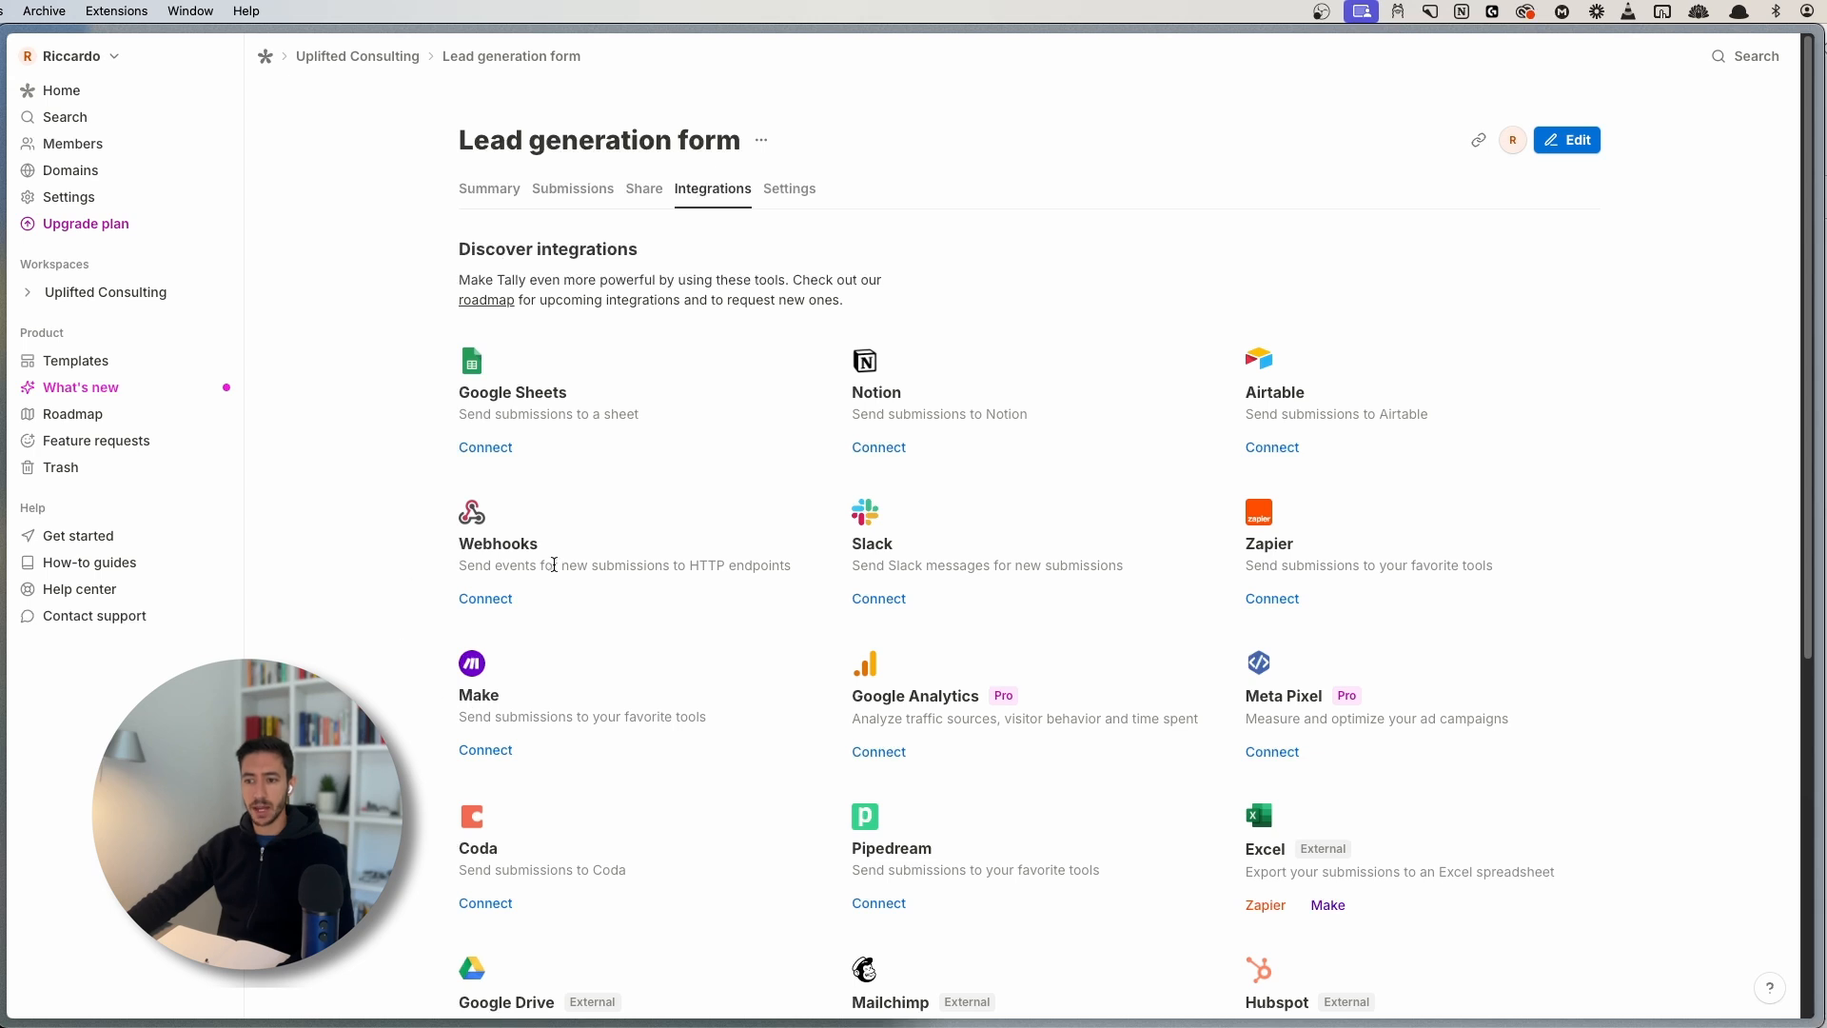
pyautogui.moveTo(457, 565); pyautogui.dragTo(697, 564)
pyautogui.click(527, 575)
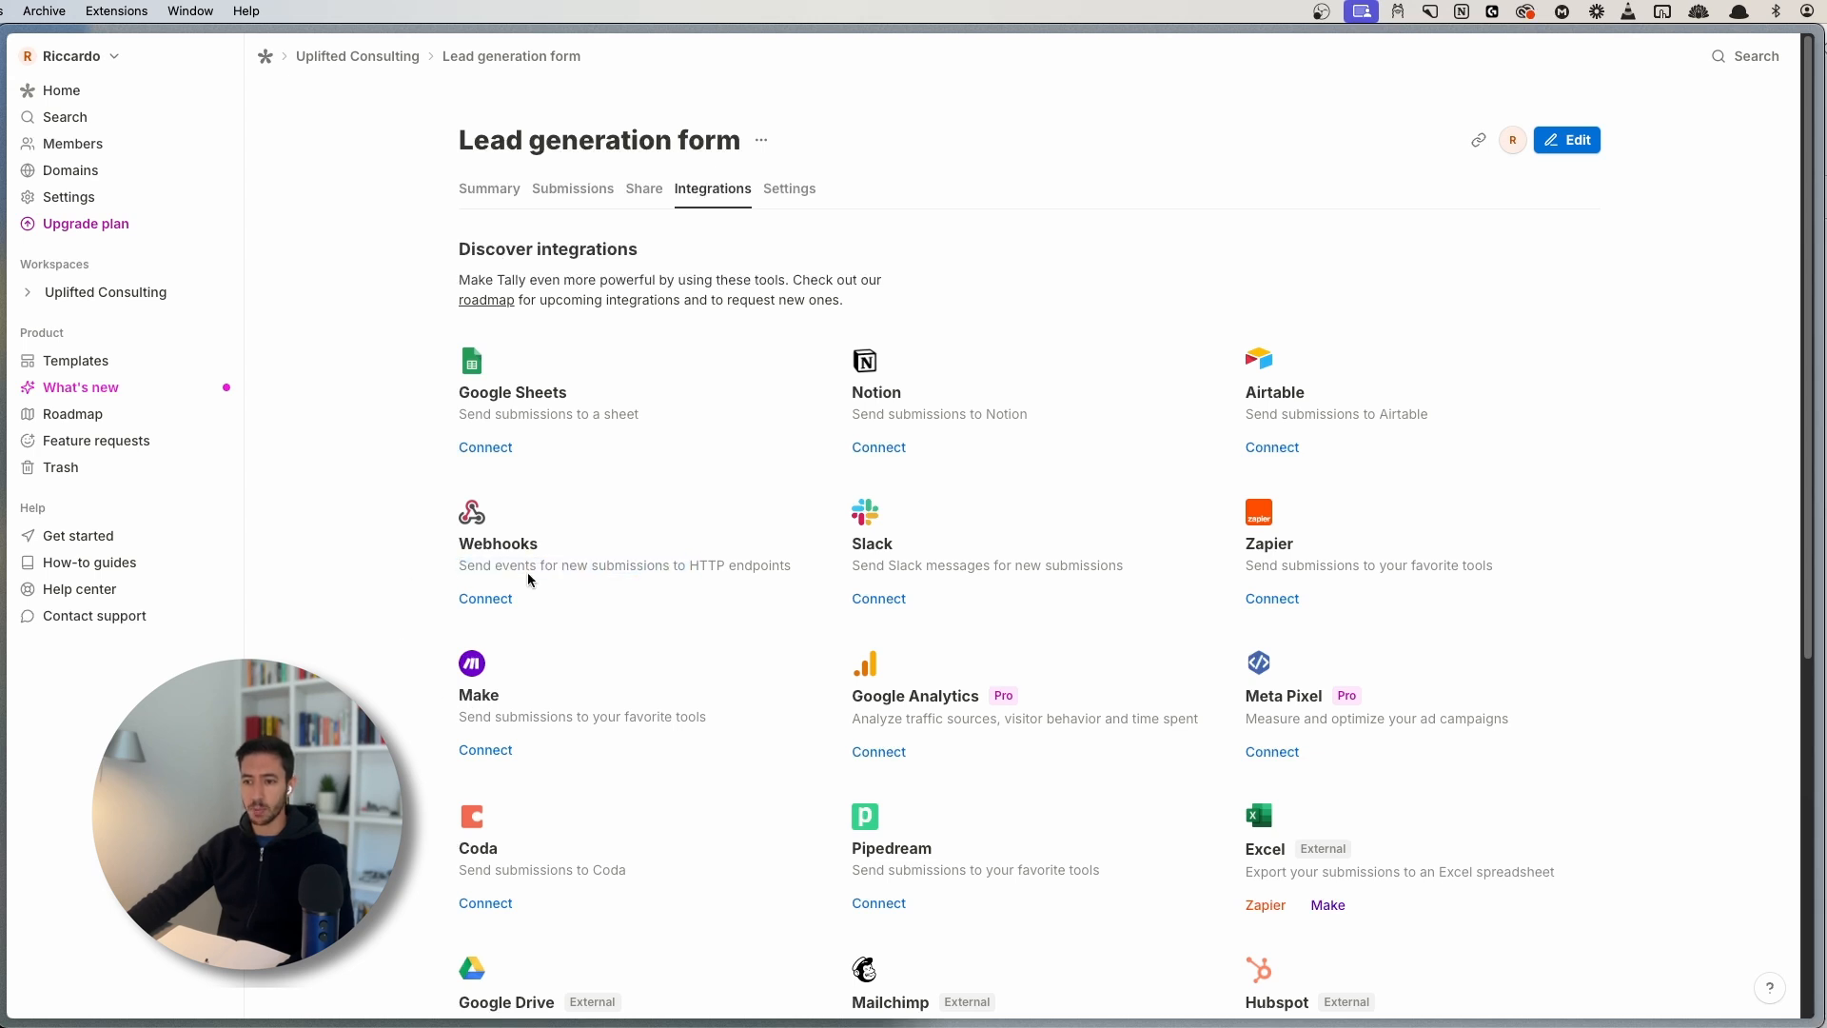
pyautogui.moveTo(466, 565); pyautogui.dragTo(795, 567)
pyautogui.click(794, 569)
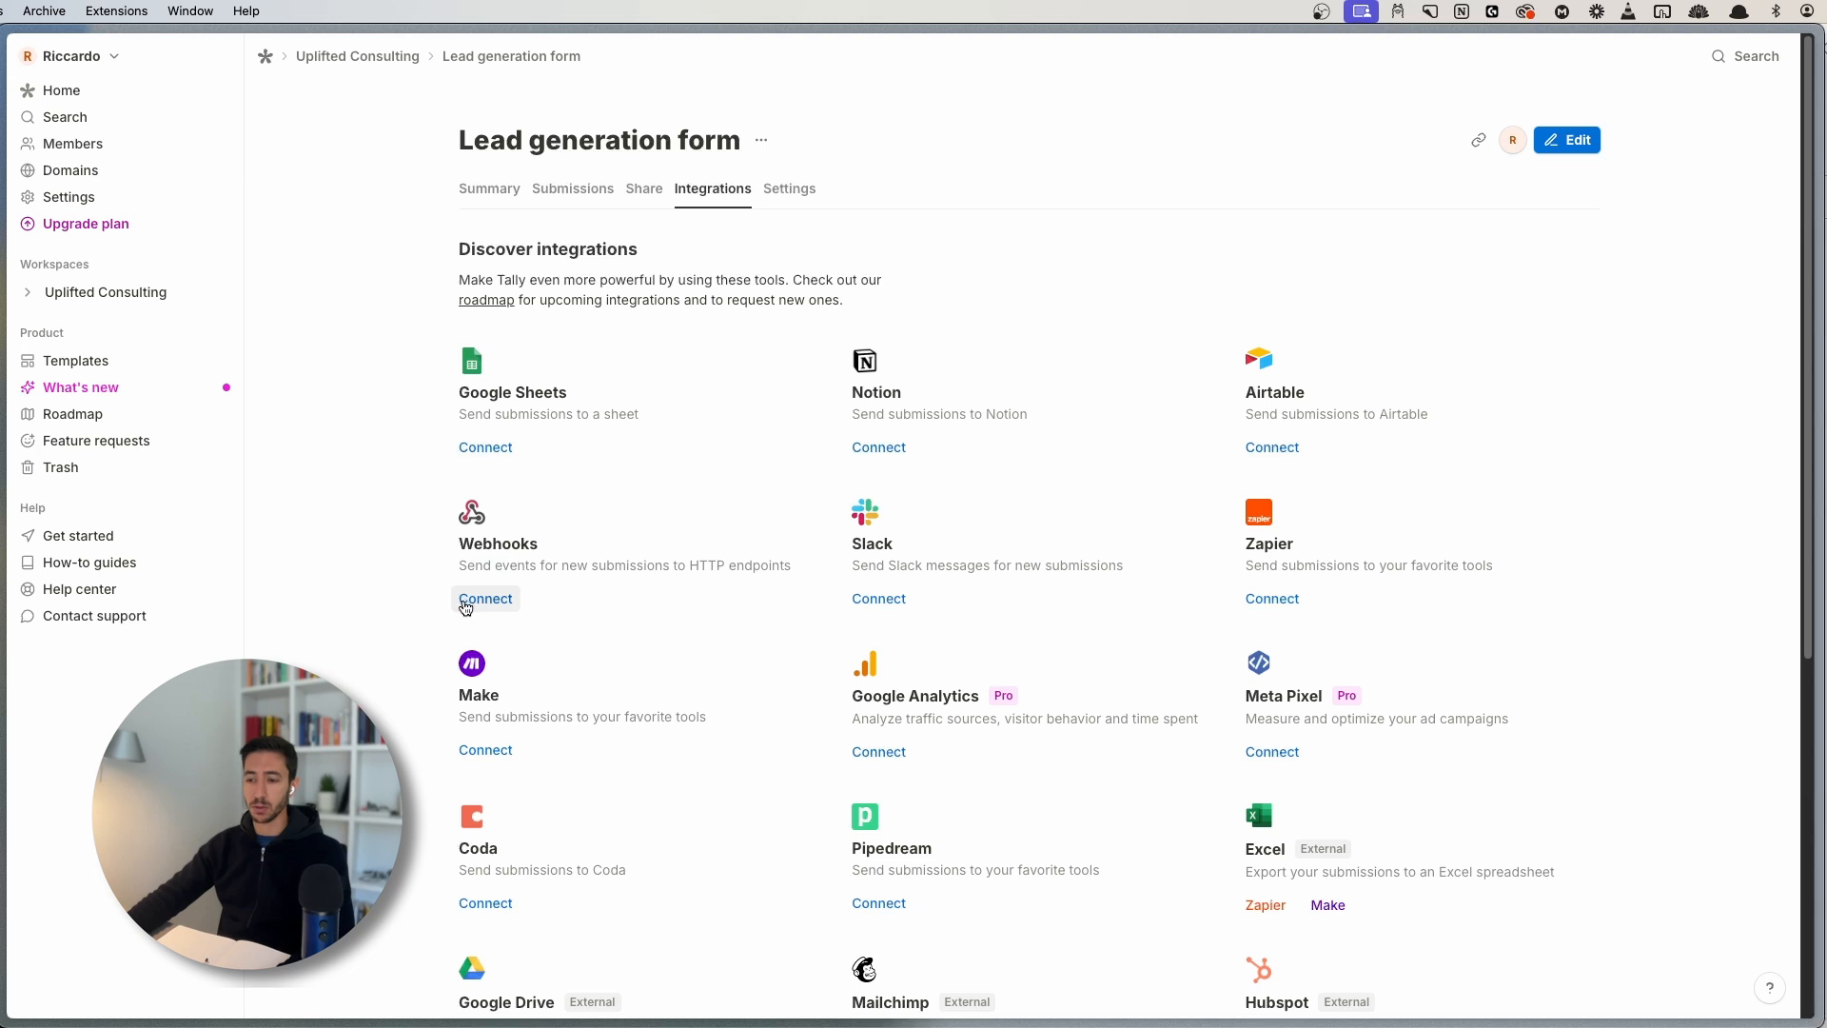
# - Paste the Make webhook address as the Webhooks endpoint URL and connect it
pyautogui.click(472, 602)
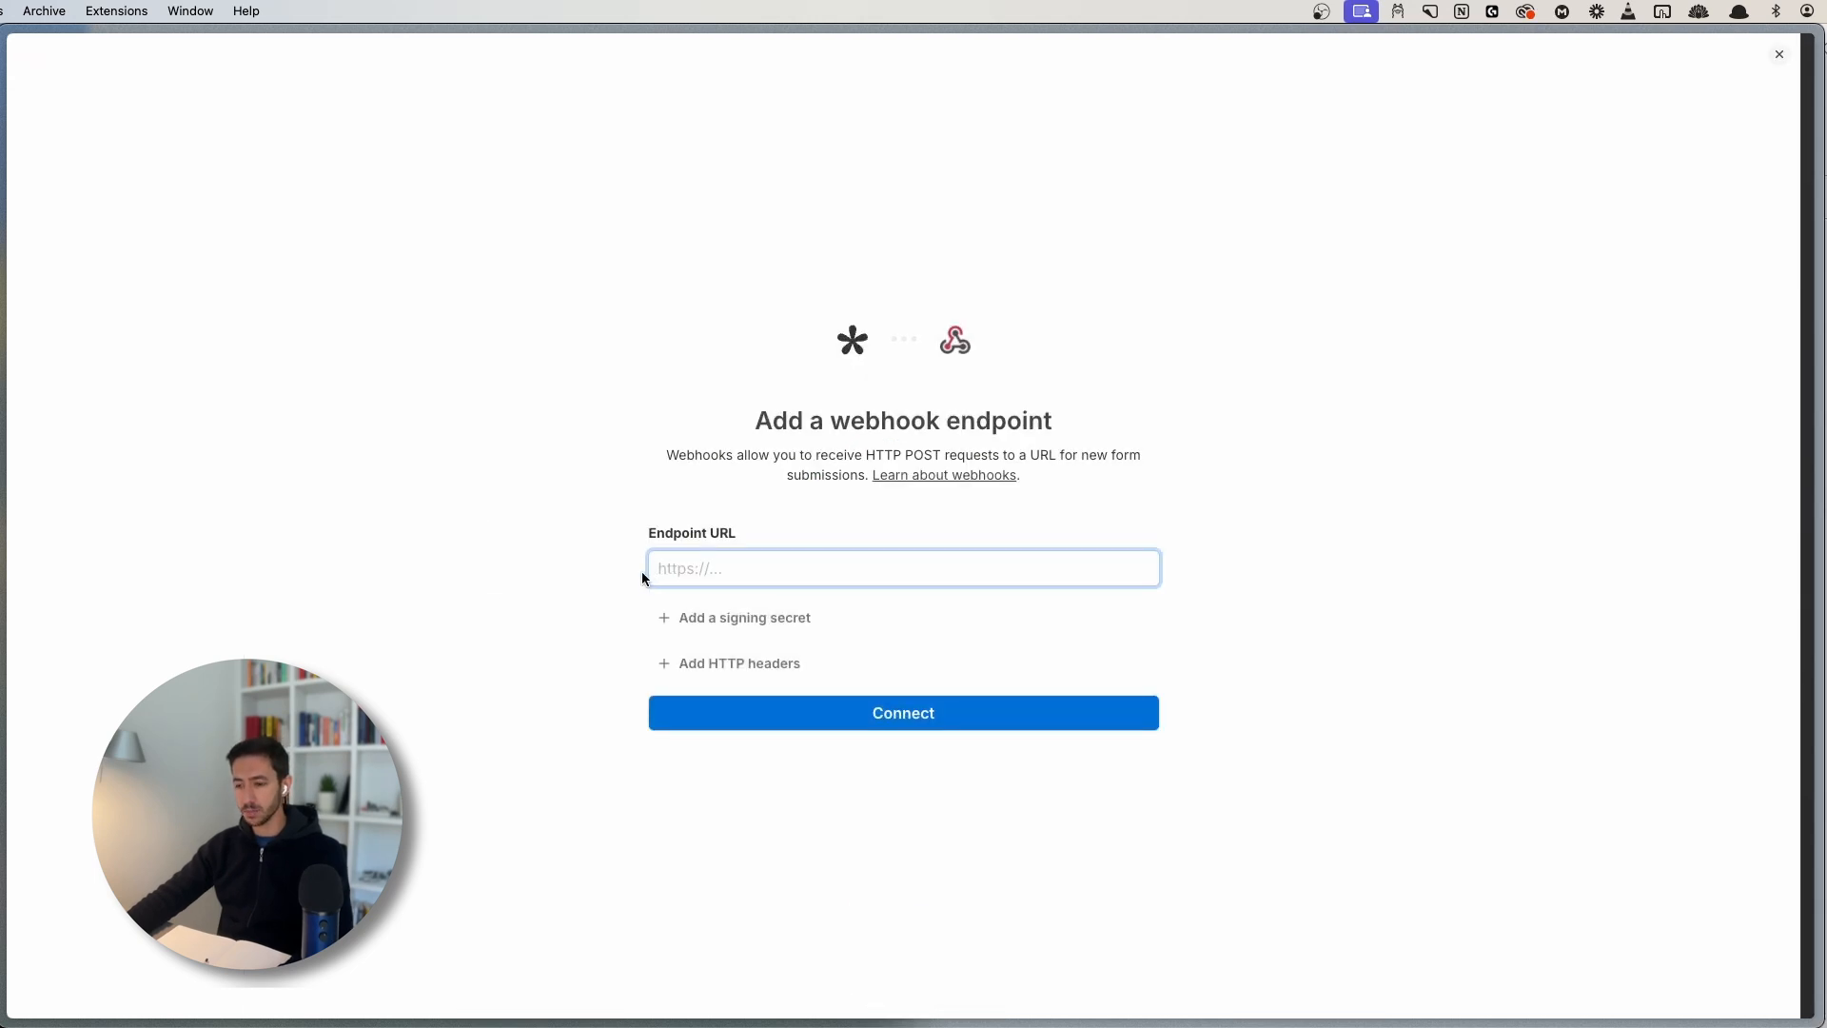
pyautogui.moveTo(650, 536); pyautogui.dragTo(763, 529)
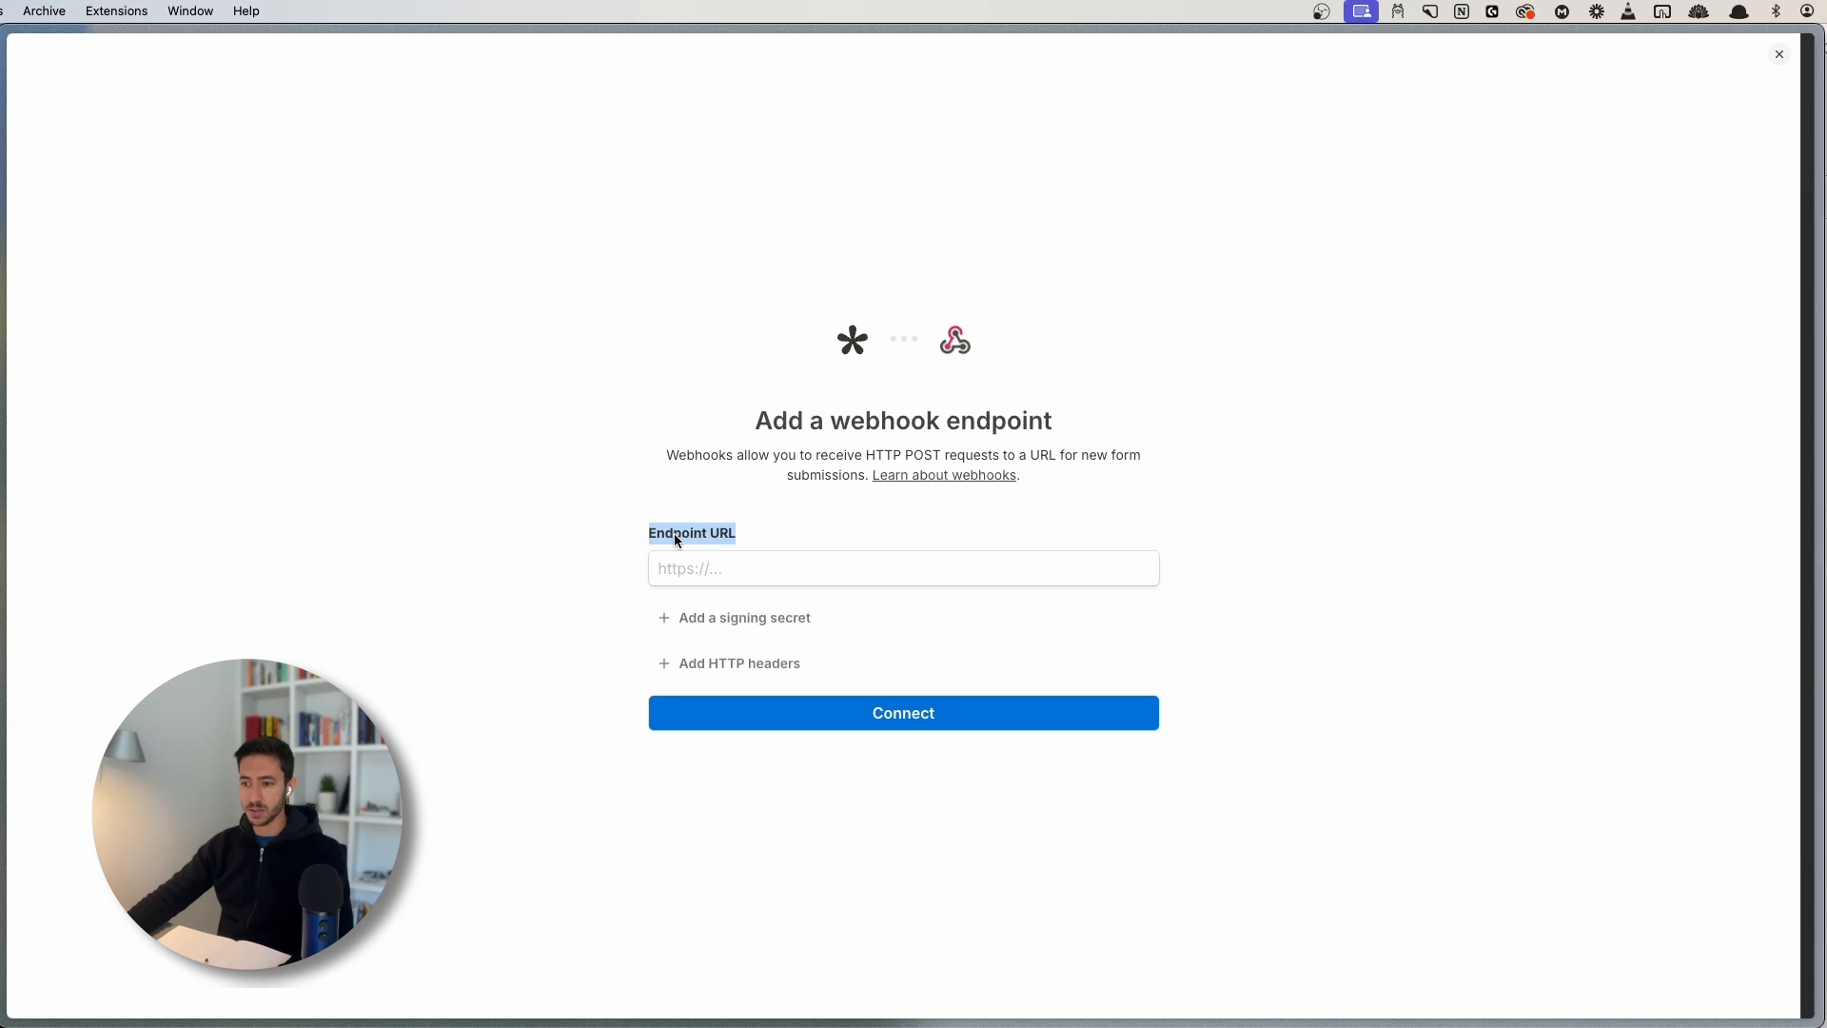
pyautogui.press('super+s')
pyautogui.click(62, 845)
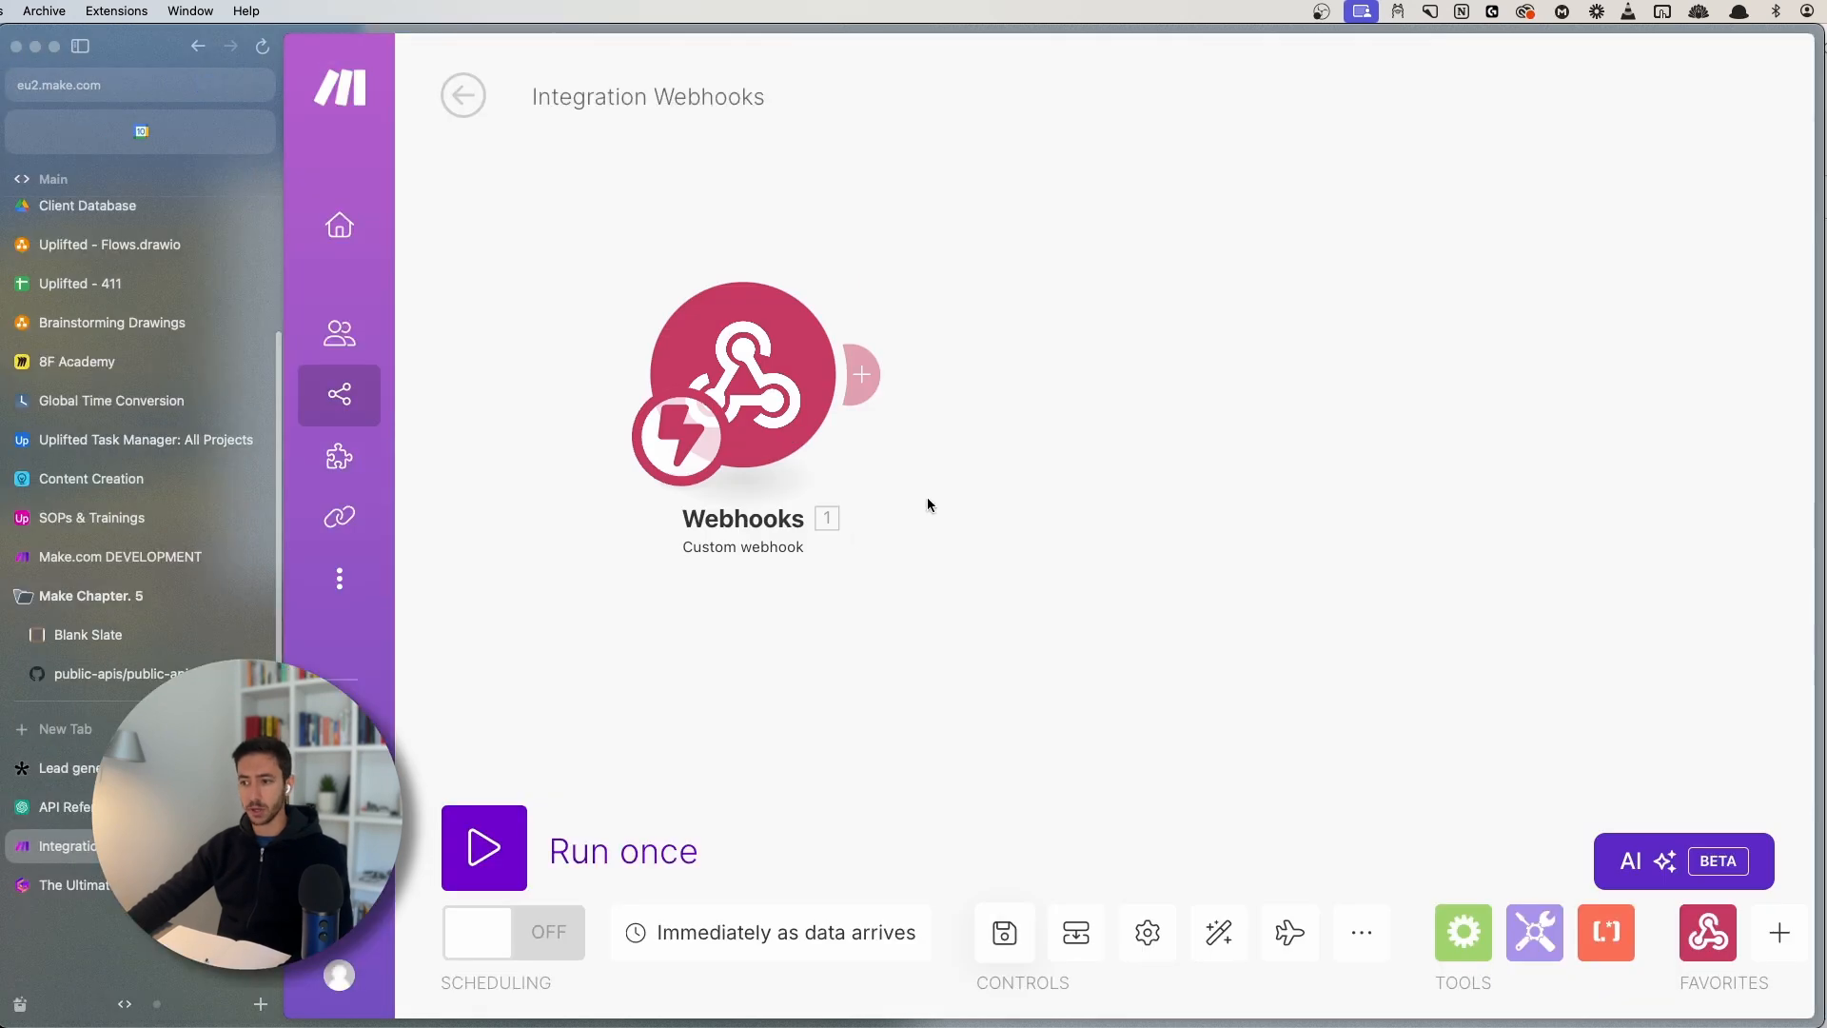
pyautogui.click(1362, 428)
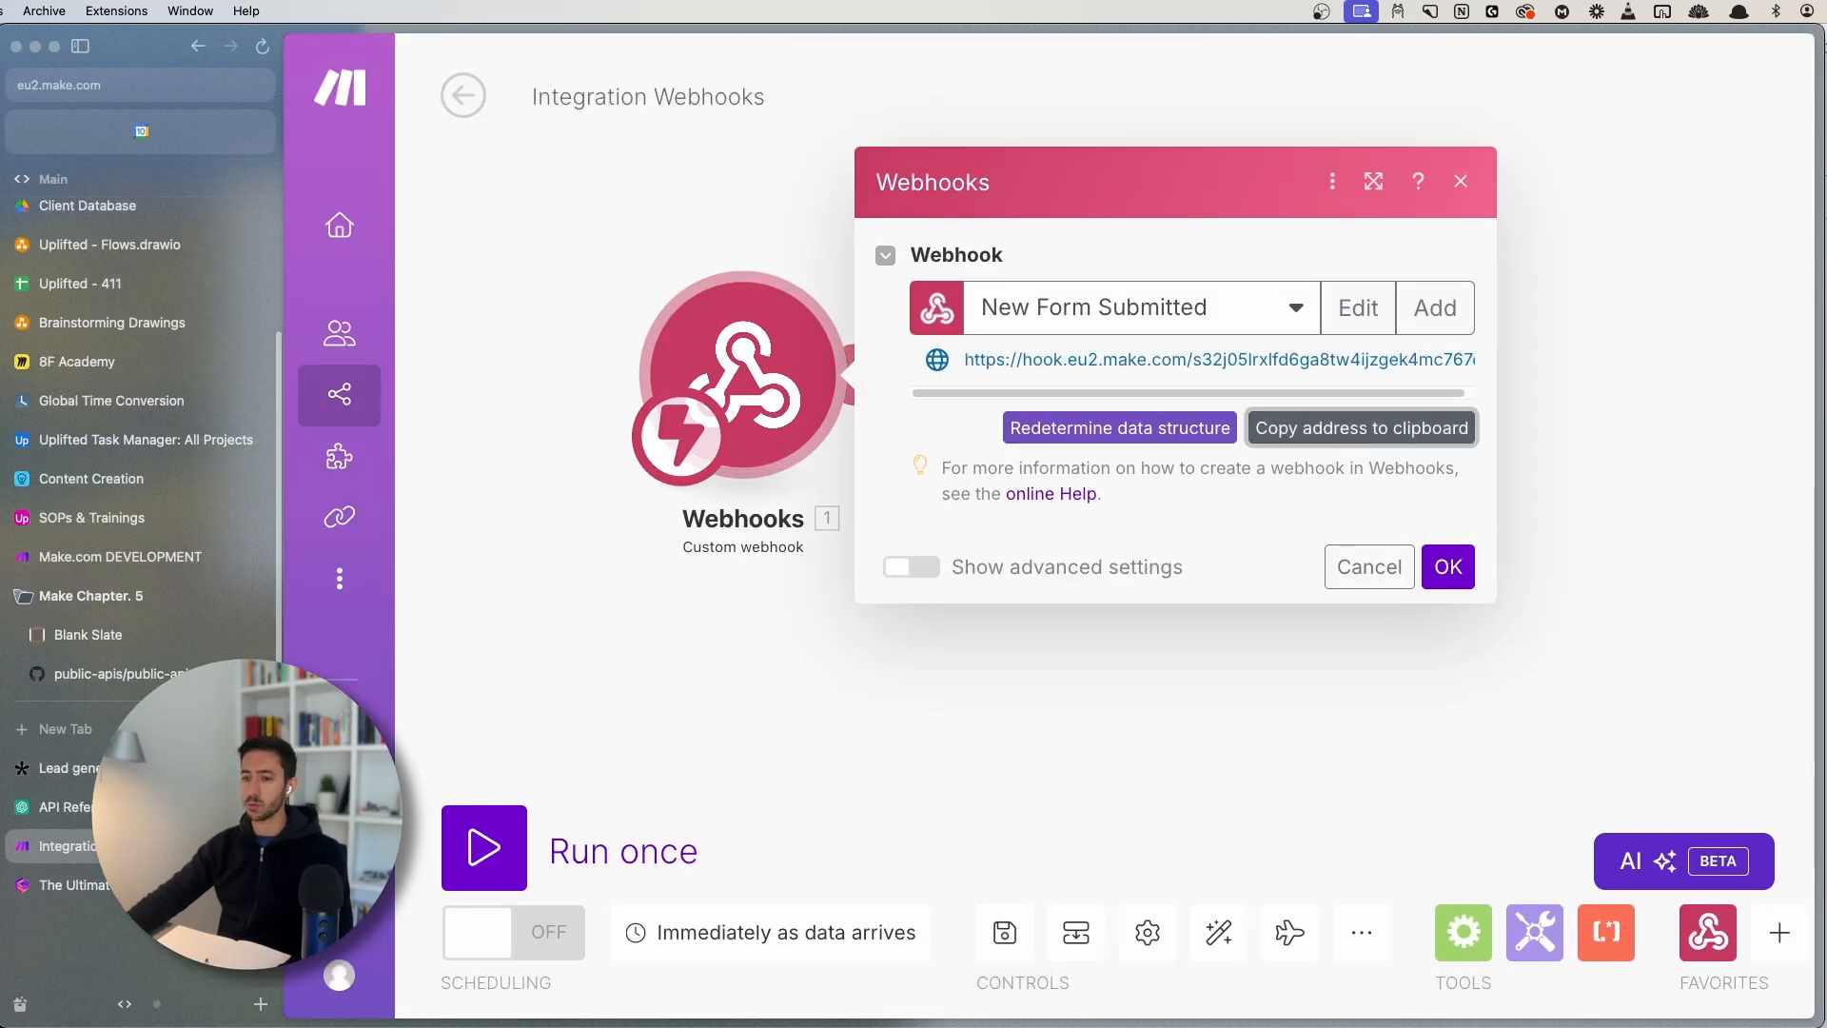
pyautogui.click(62, 768)
pyautogui.click(907, 569)
pyautogui.press('super+v')
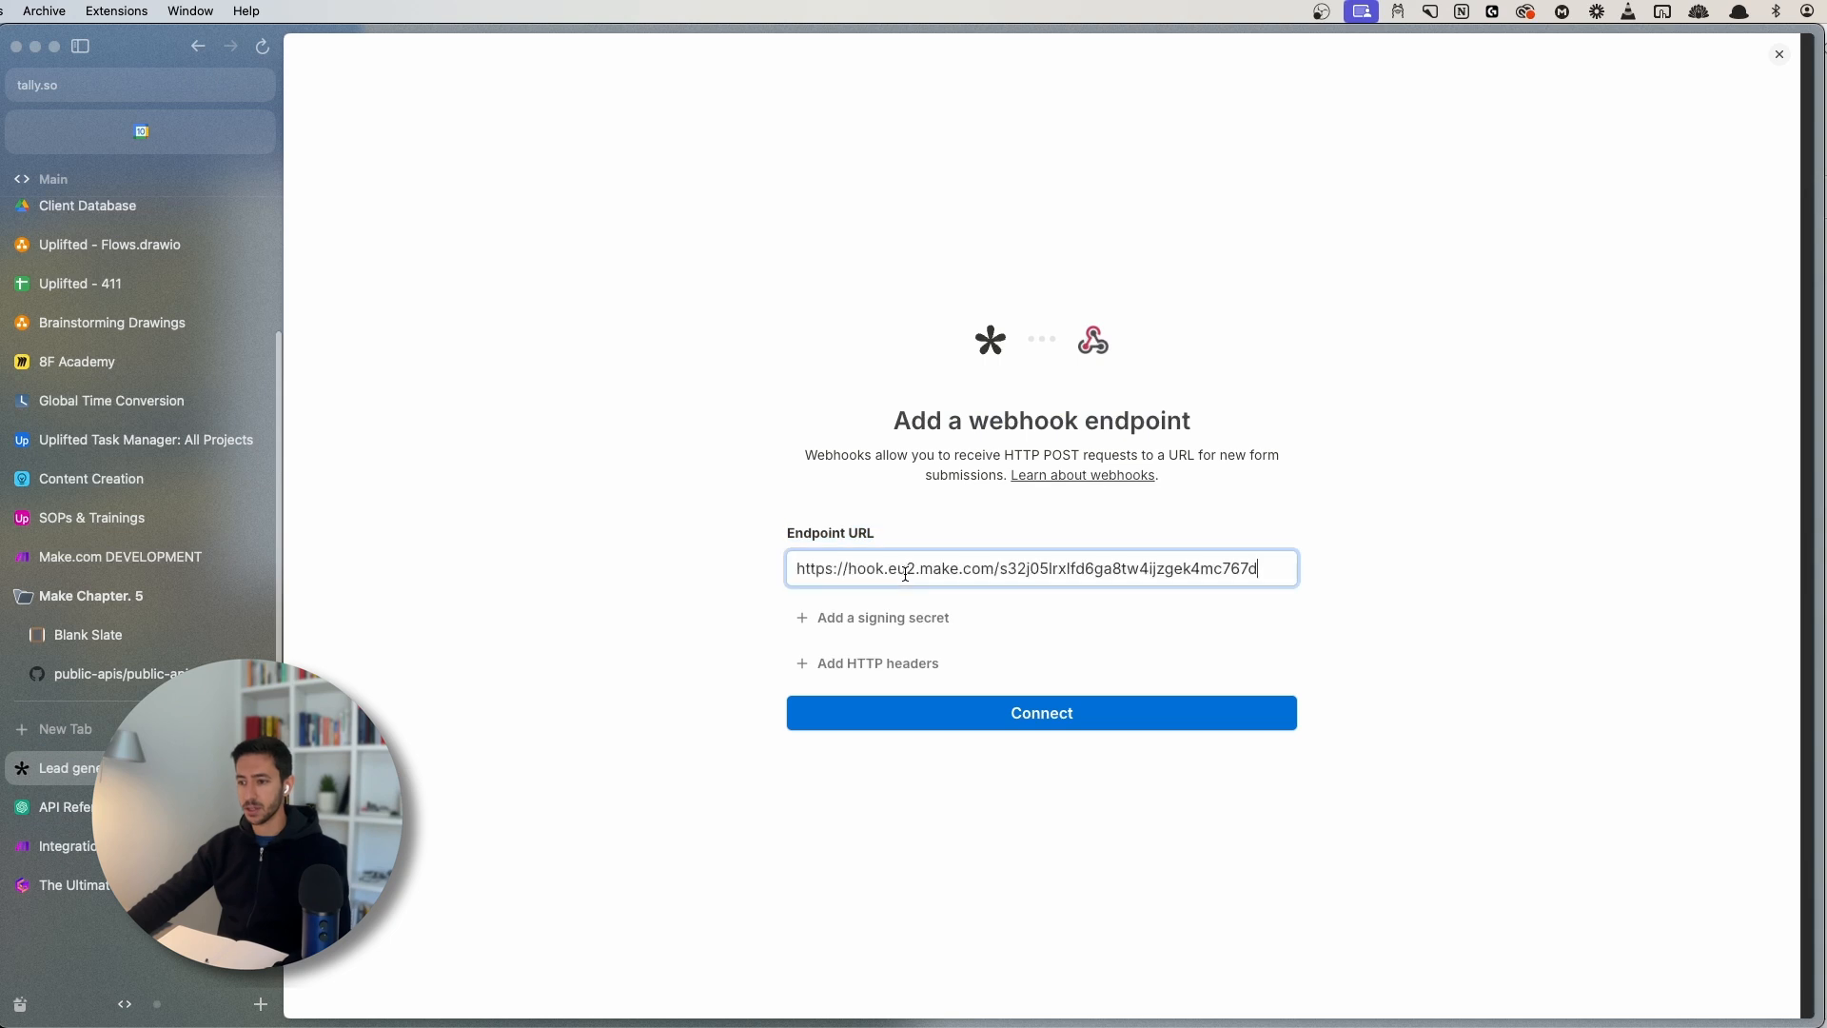
pyautogui.moveTo(1282, 565); pyautogui.dragTo(776, 571)
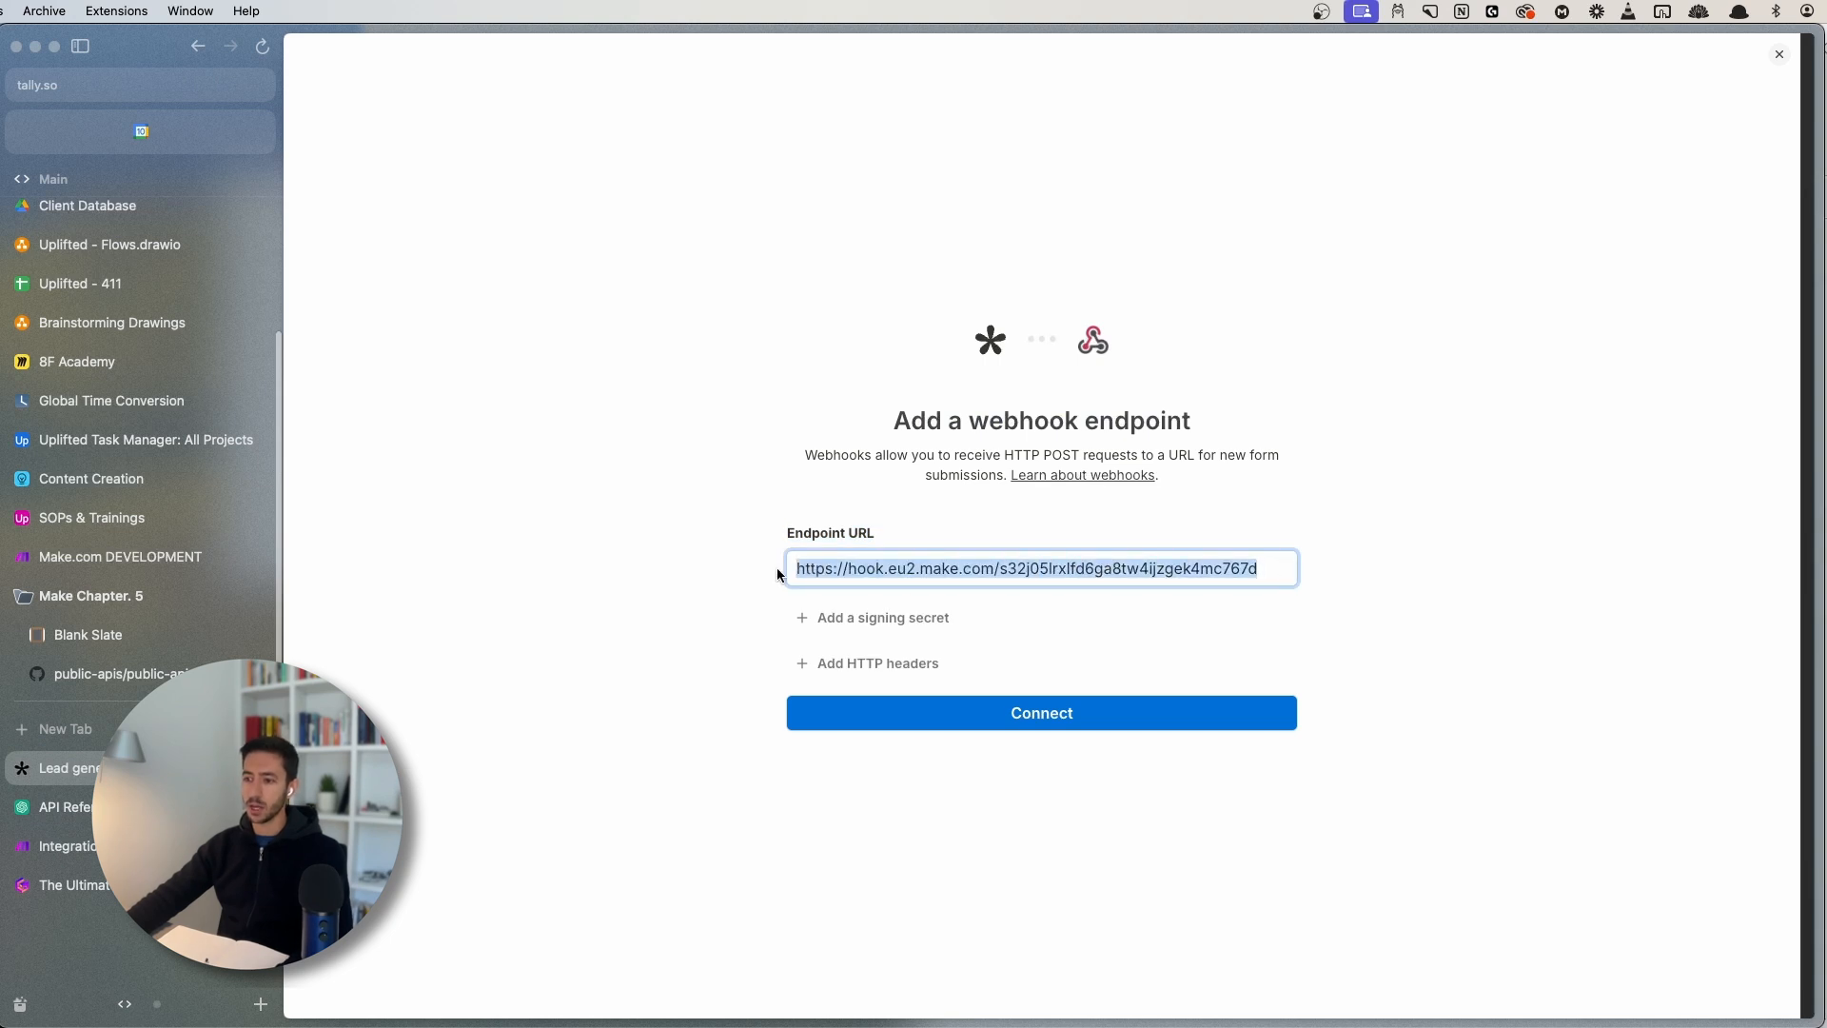
pyautogui.click(833, 568)
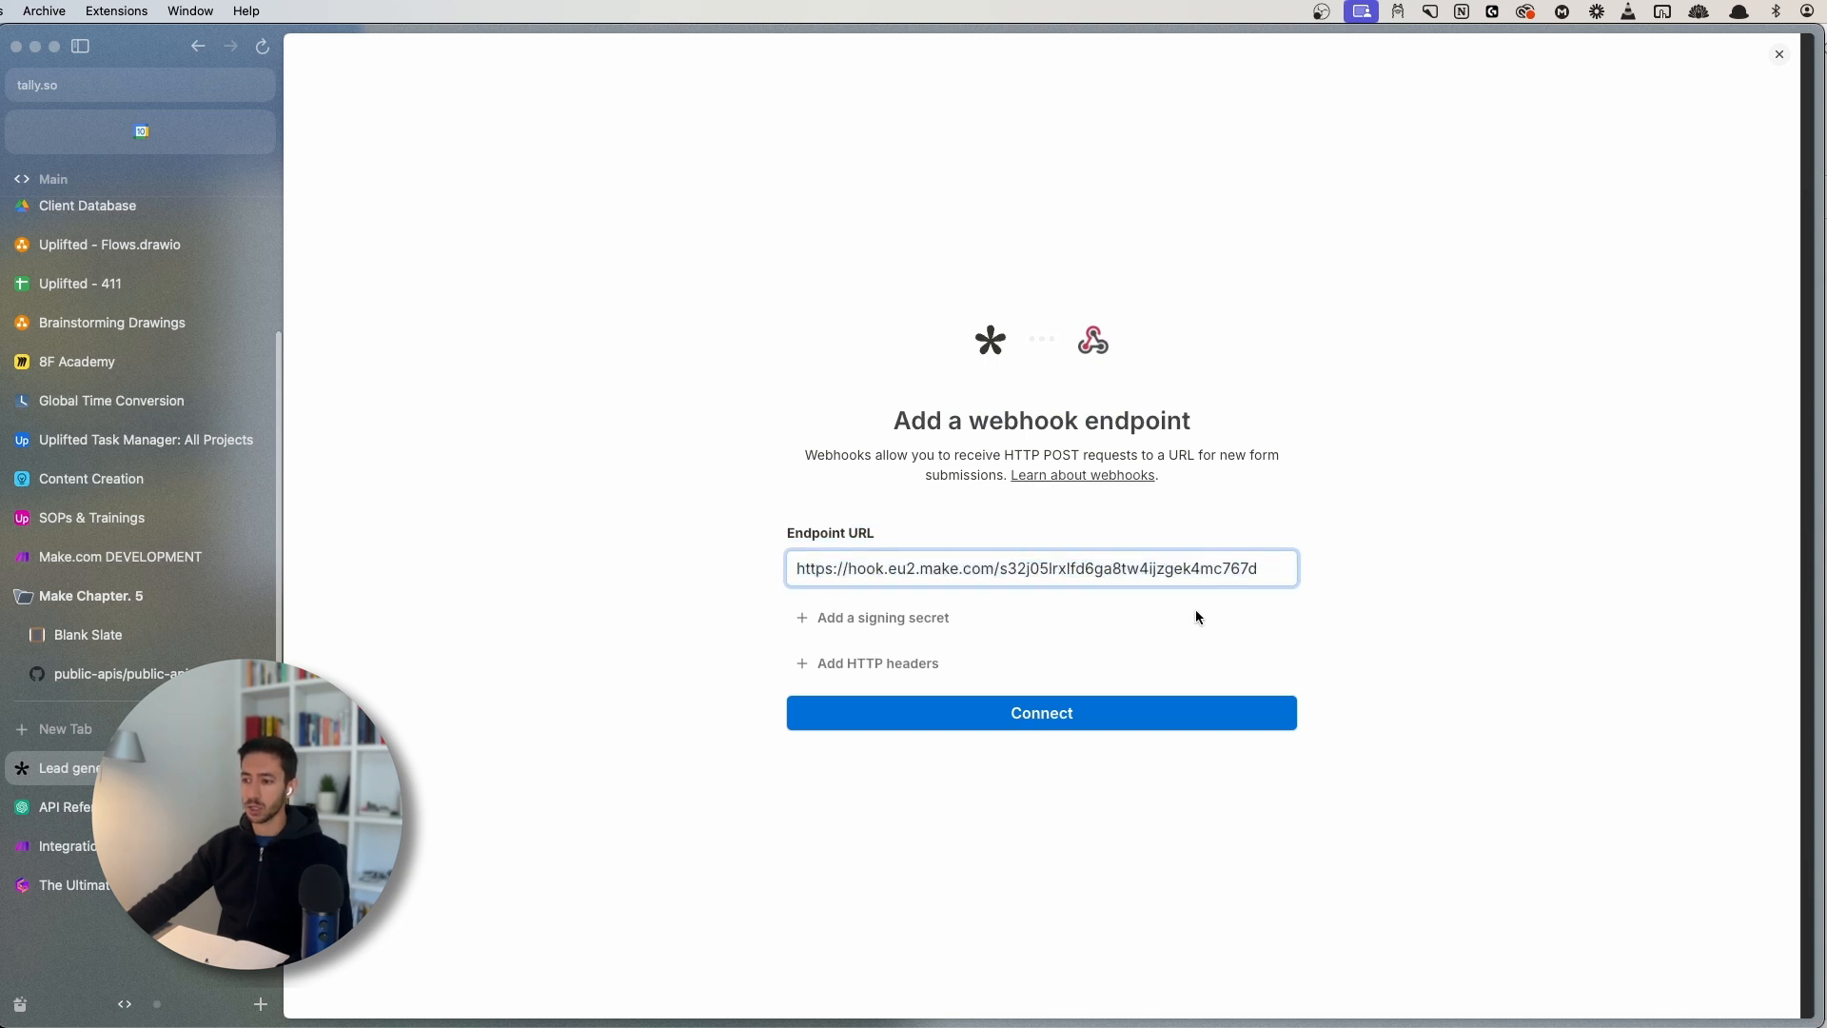
pyautogui.click(1041, 722)
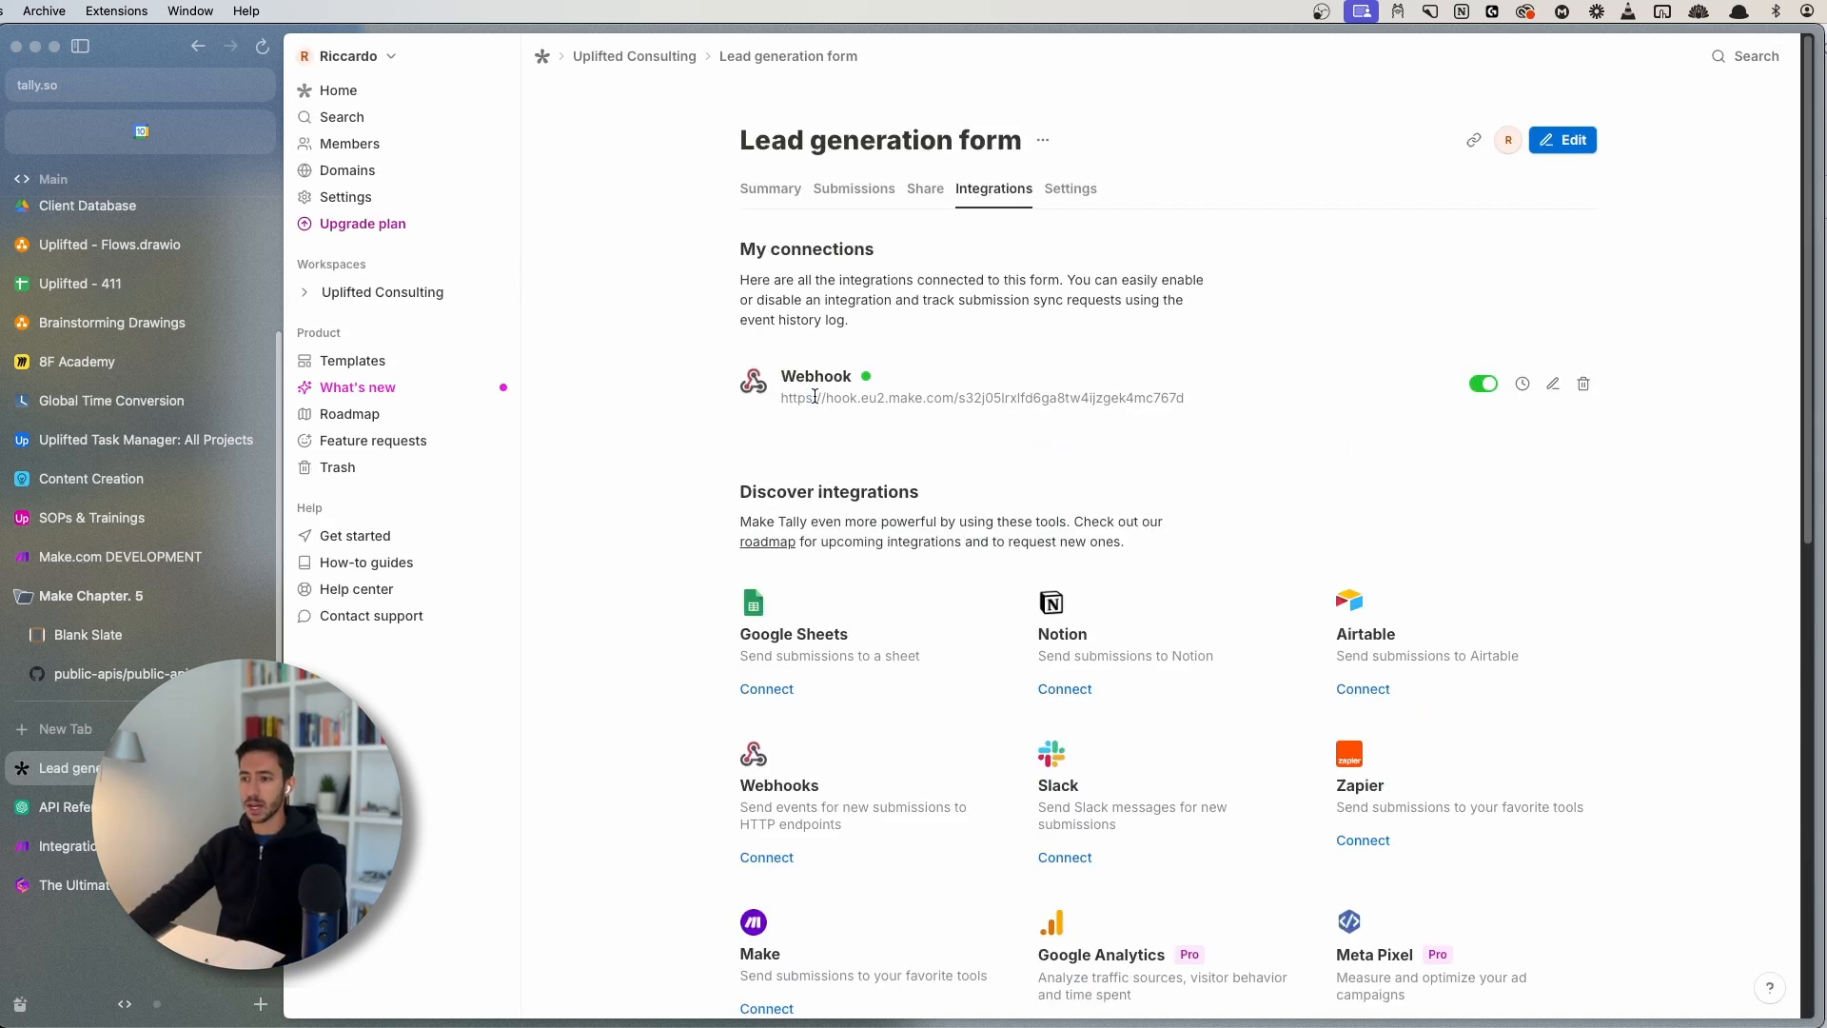
# - Open the published Lead generation form from its share link in a new tab
pyautogui.click(1463, 144)
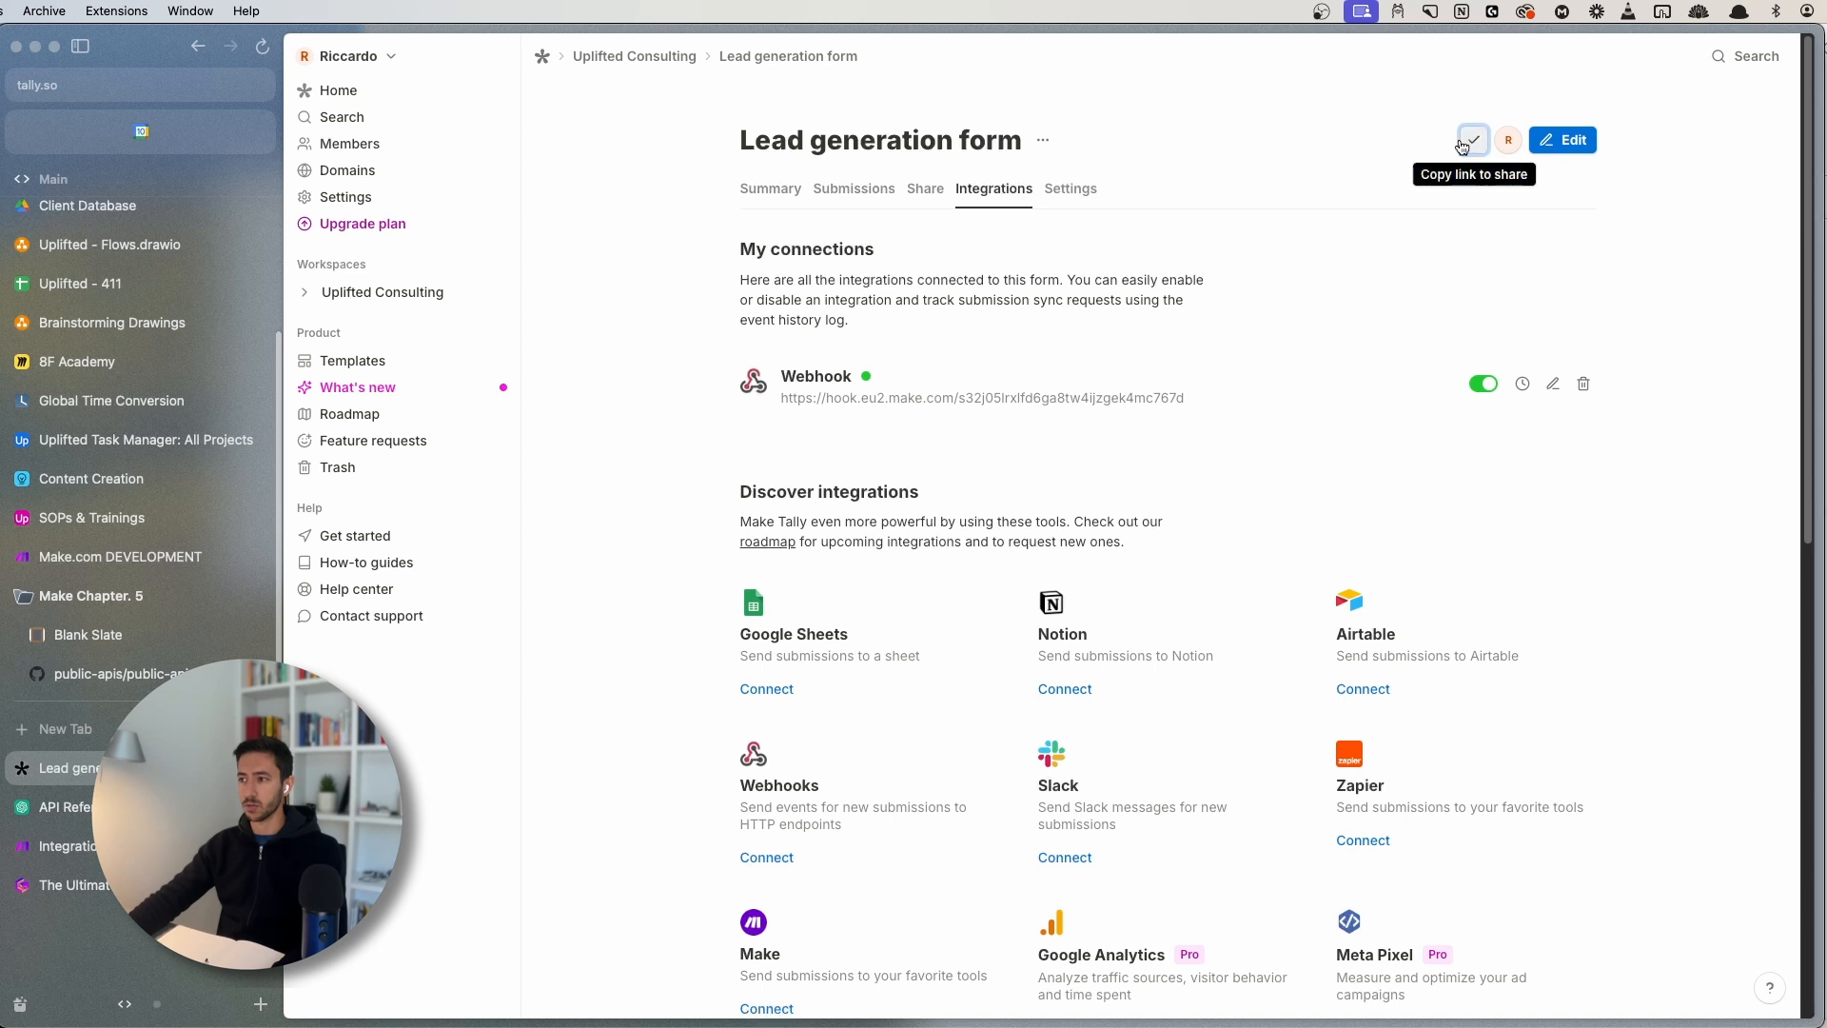
pyautogui.press('super+w')
pyautogui.press('super+t')
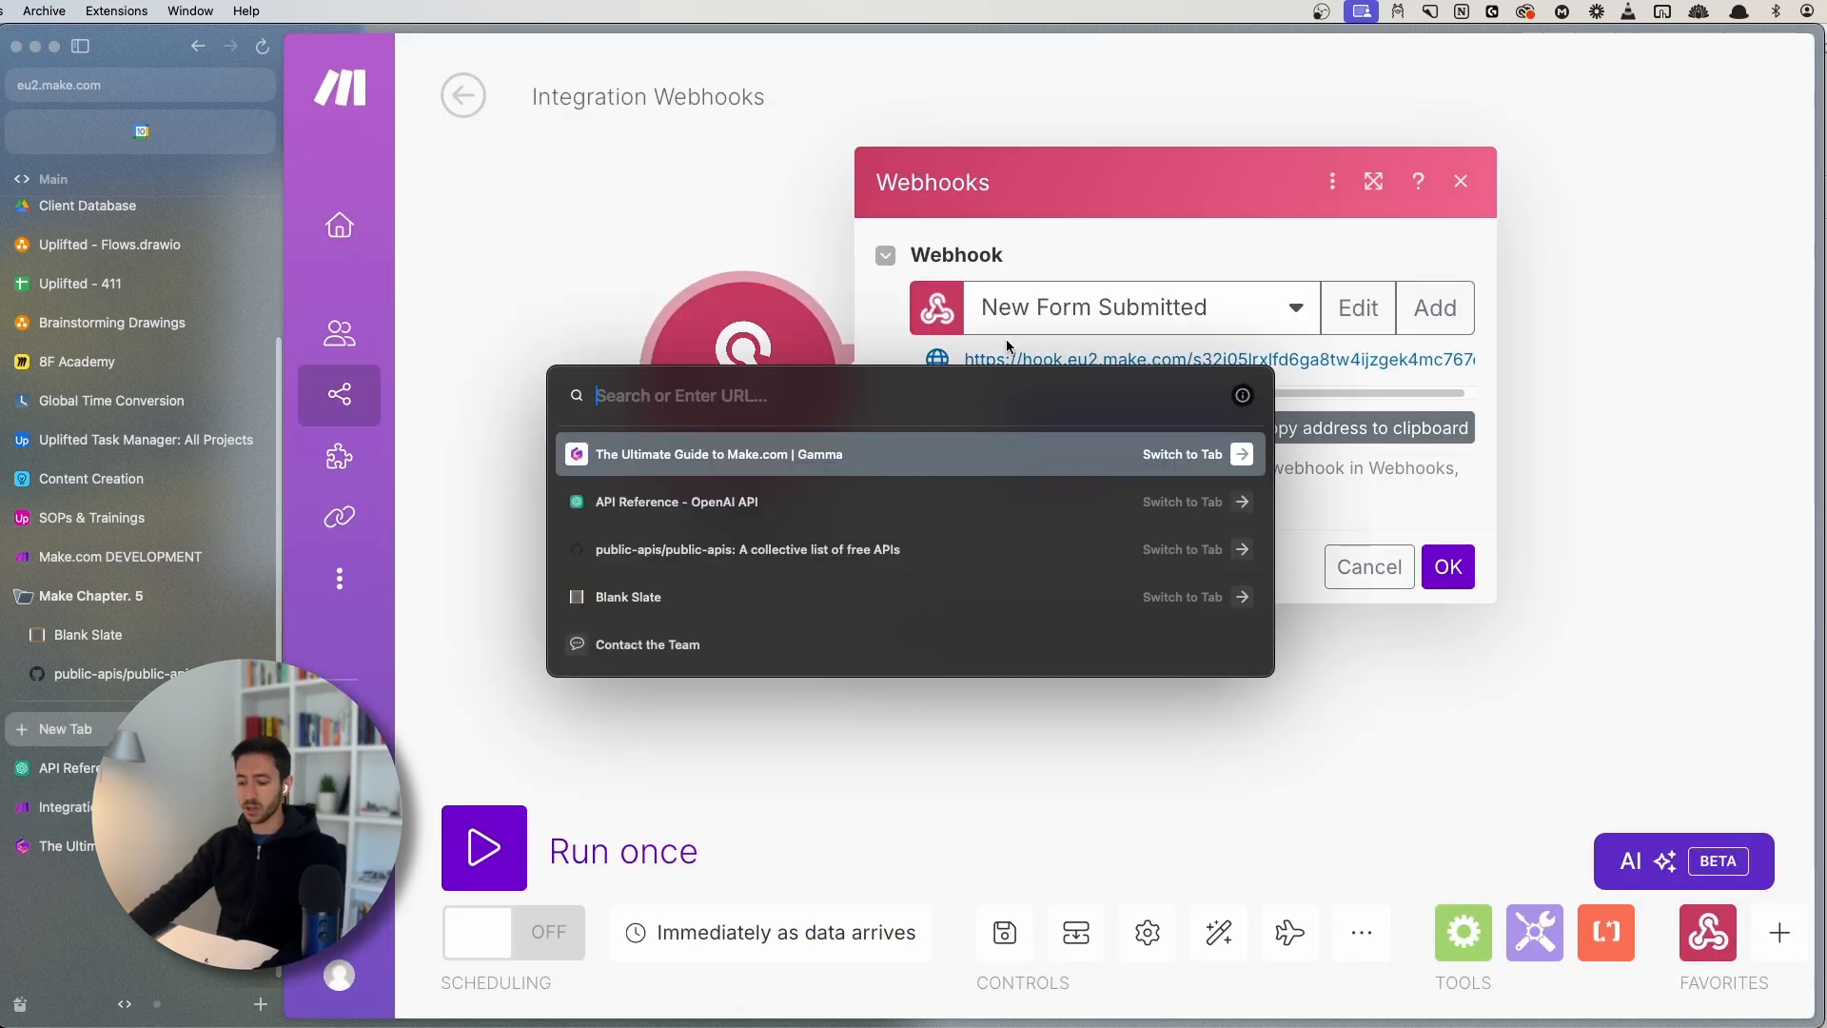
pyautogui.press('super+v')
pyautogui.press('Return')
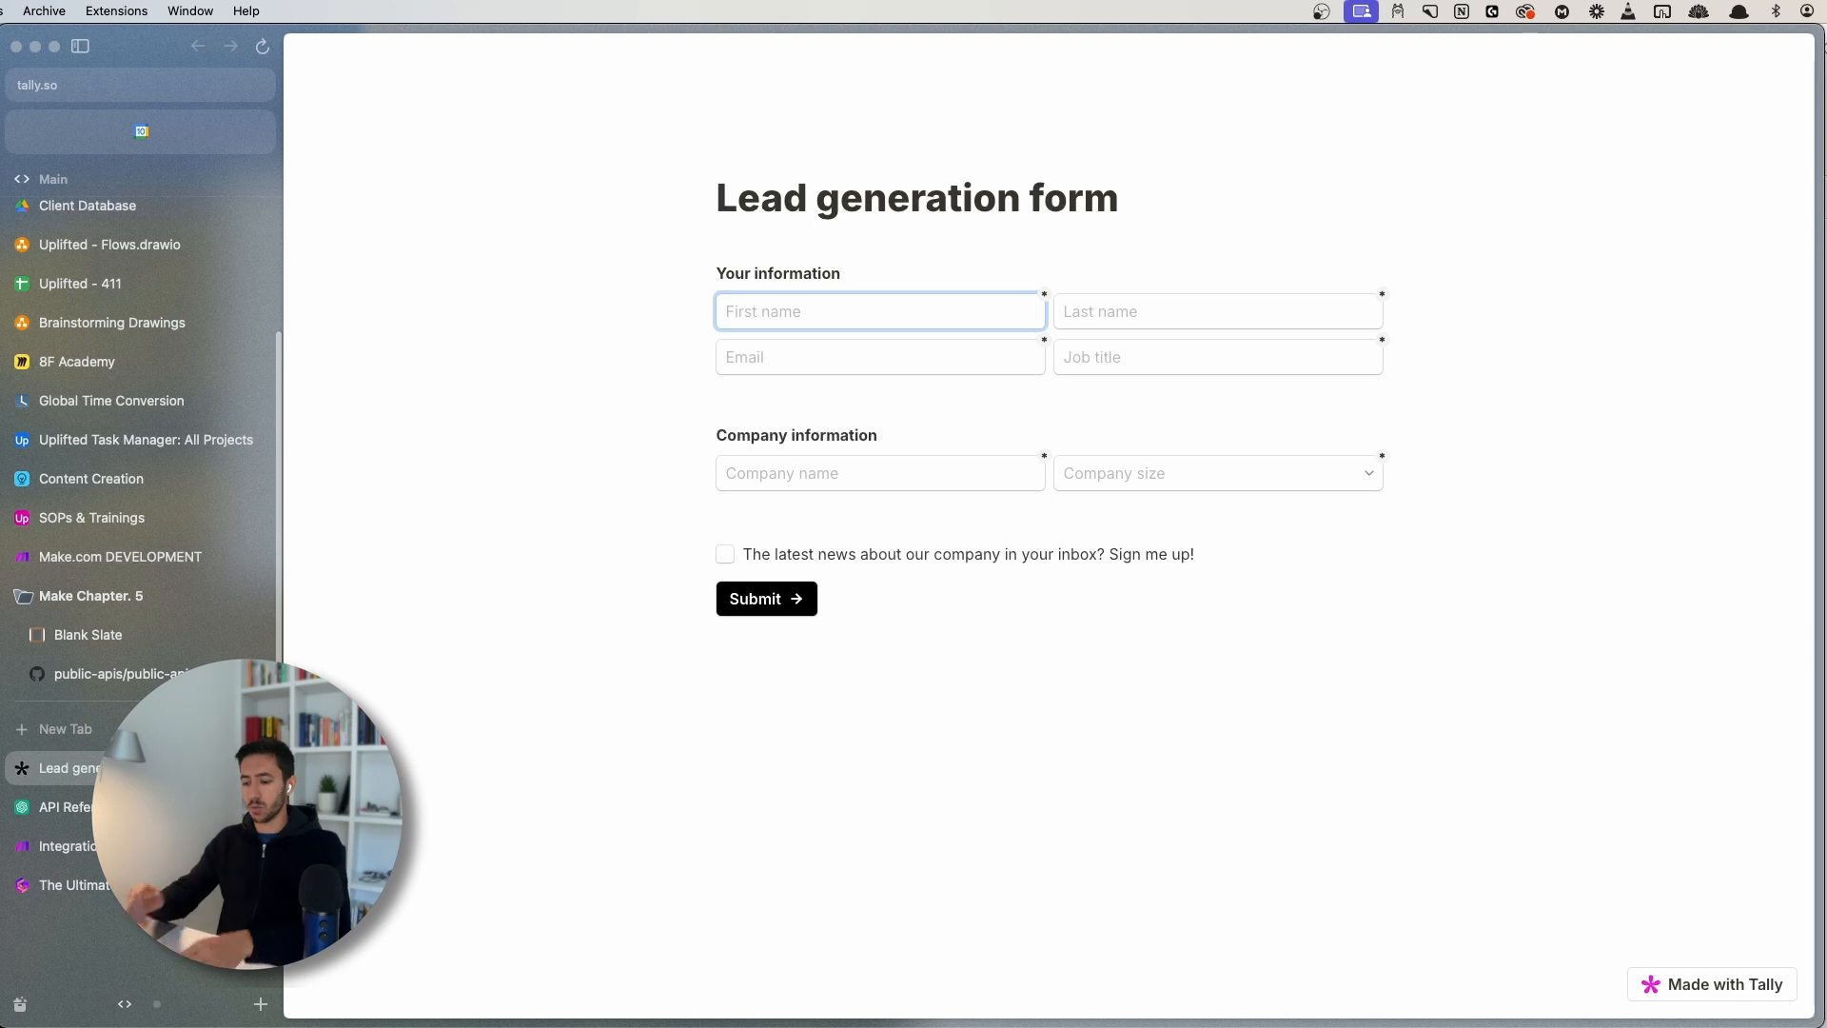
# - Fill in the lead's first and last name, e-mail, job title Founder and company name
pyautogui.write('Mellon')
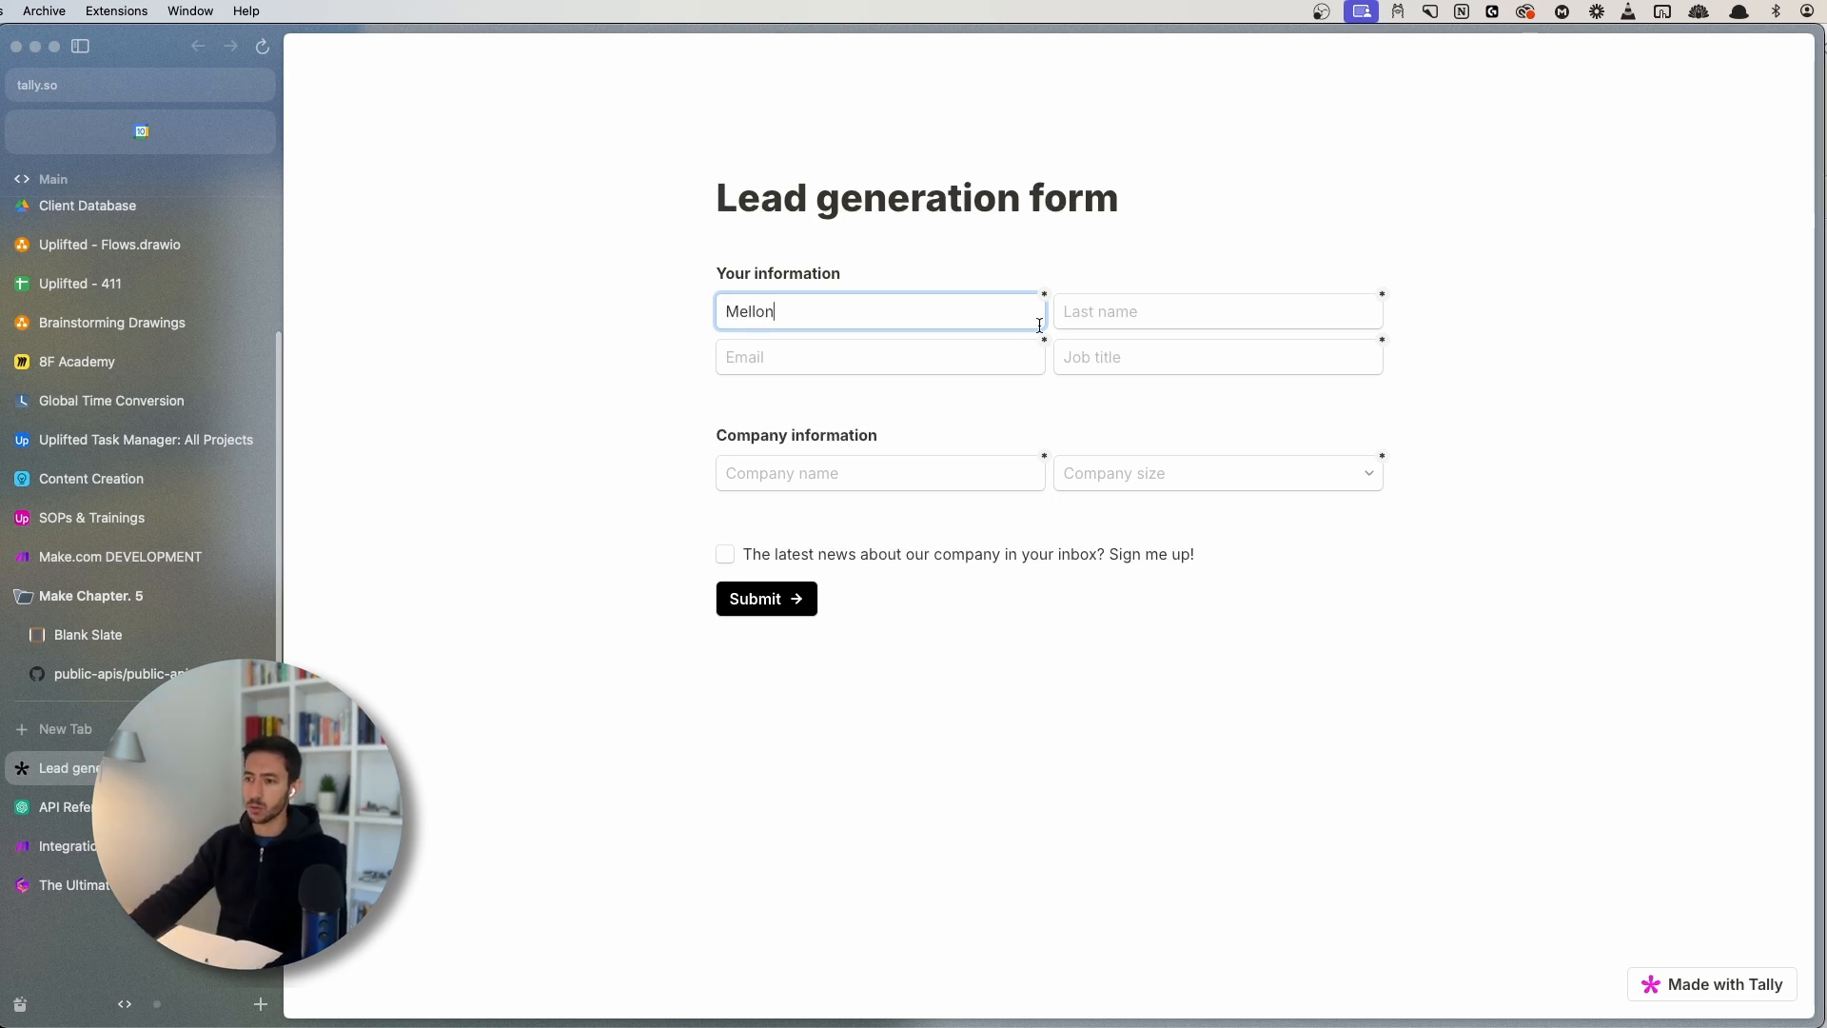
pyautogui.click(1155, 307)
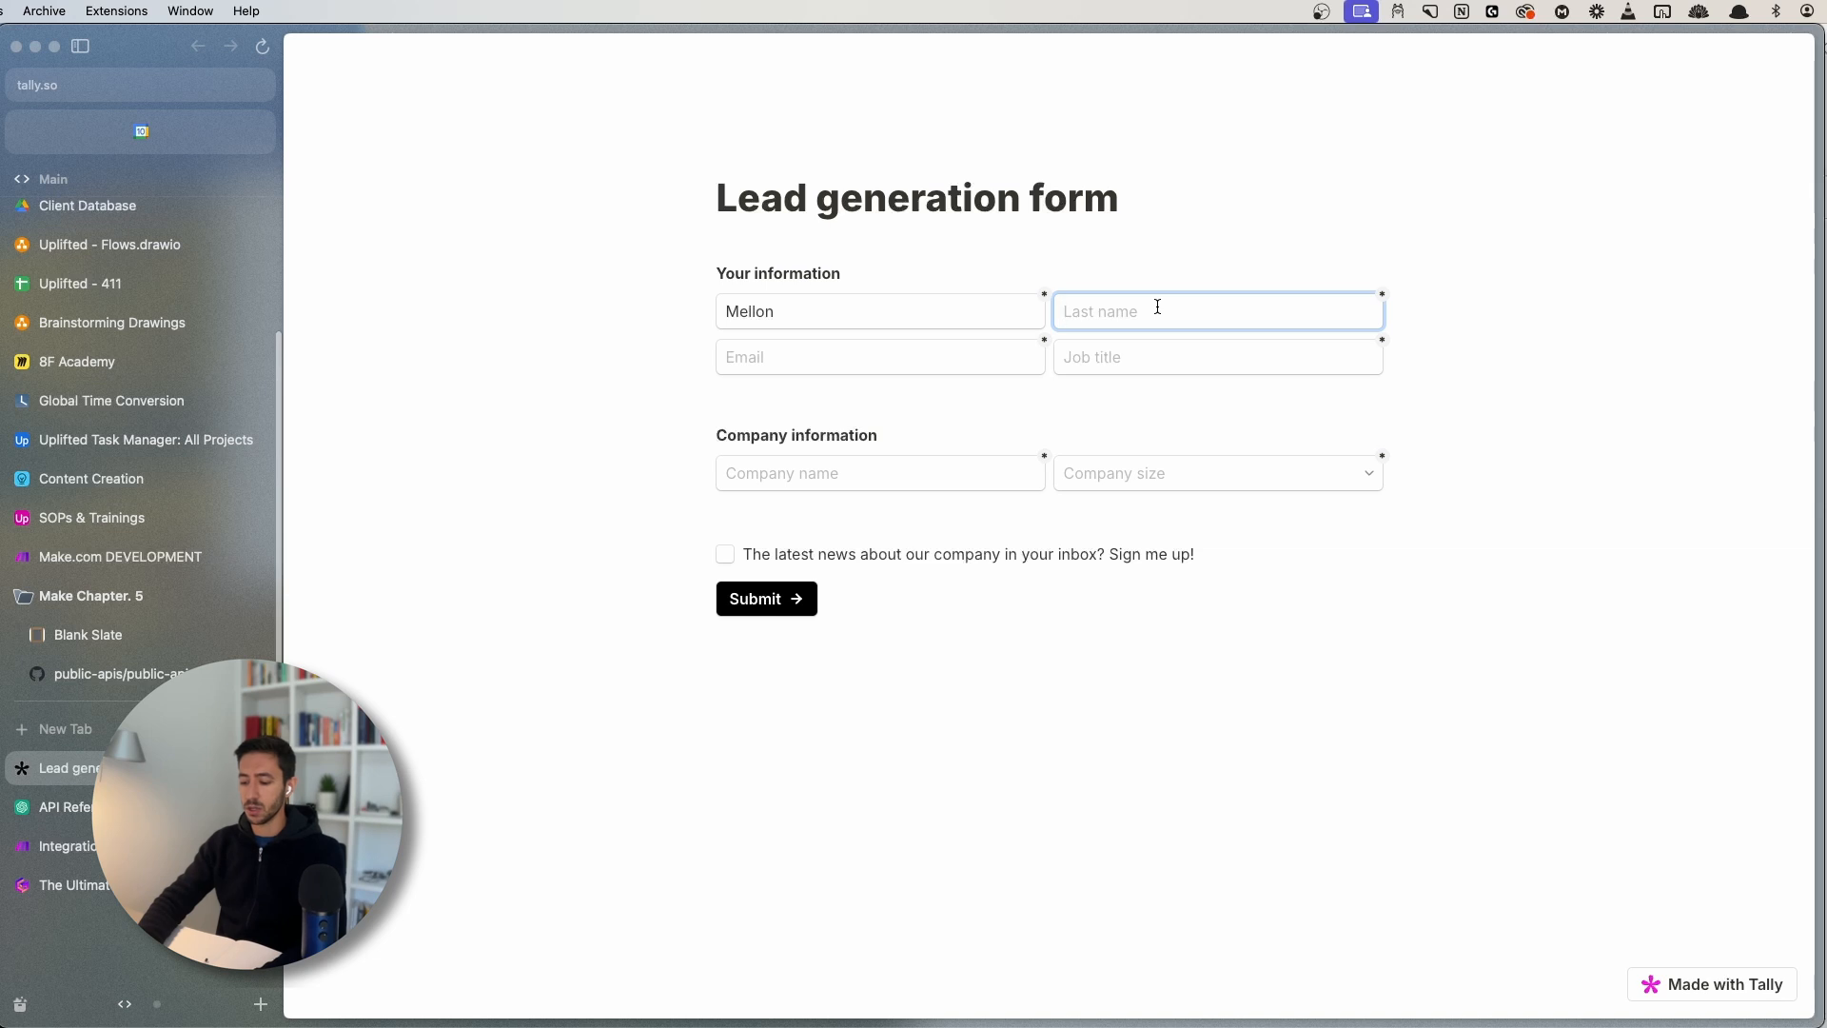
pyautogui.write('Watermellon')
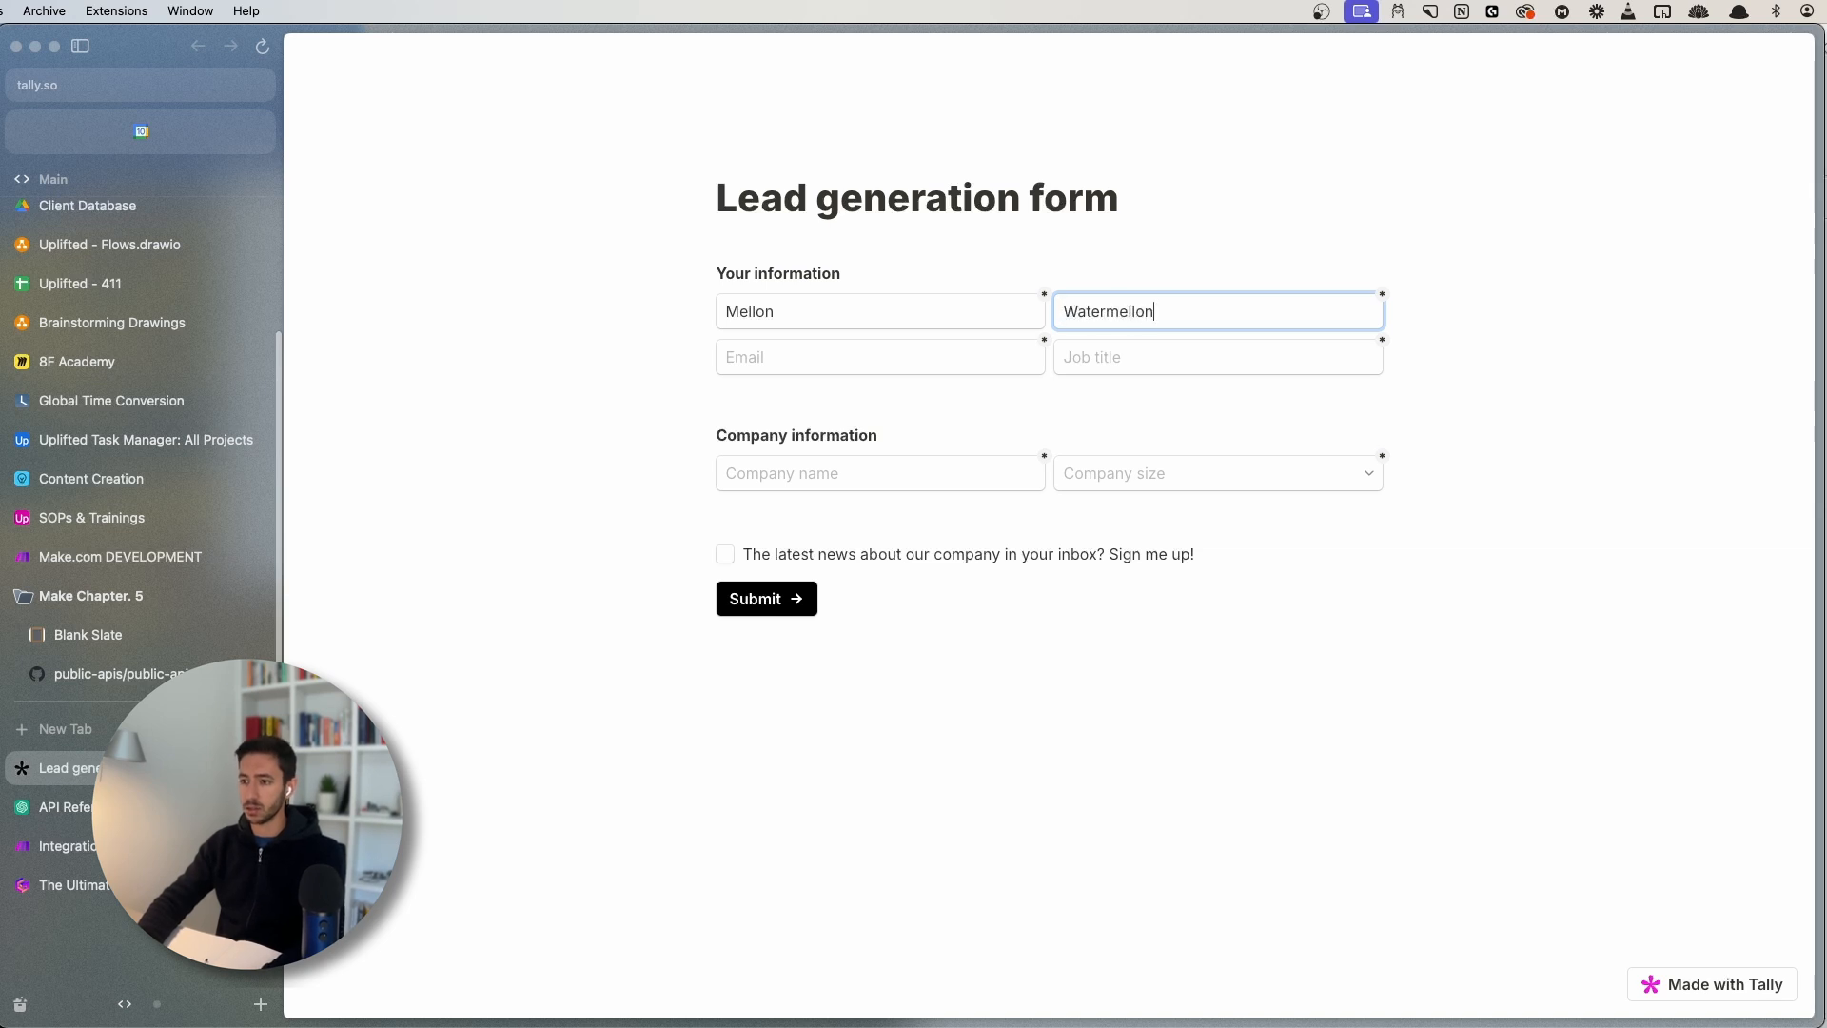
pyautogui.press('Tab')
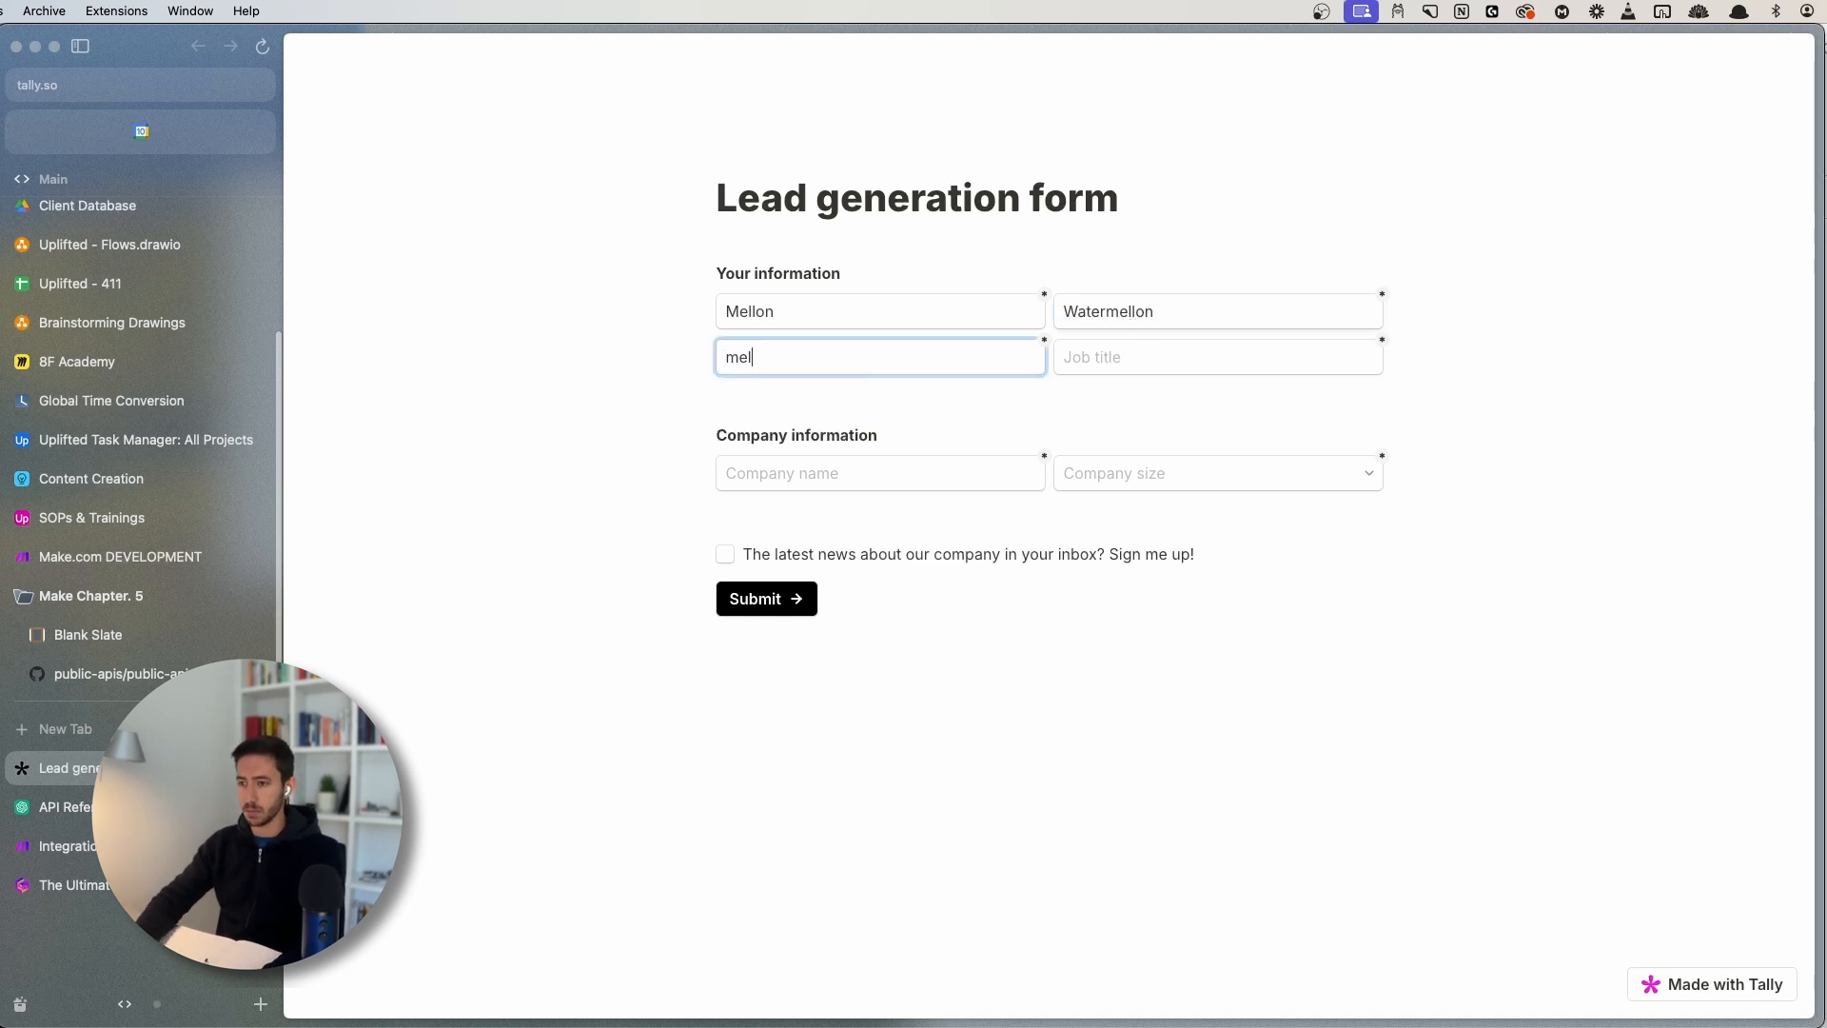
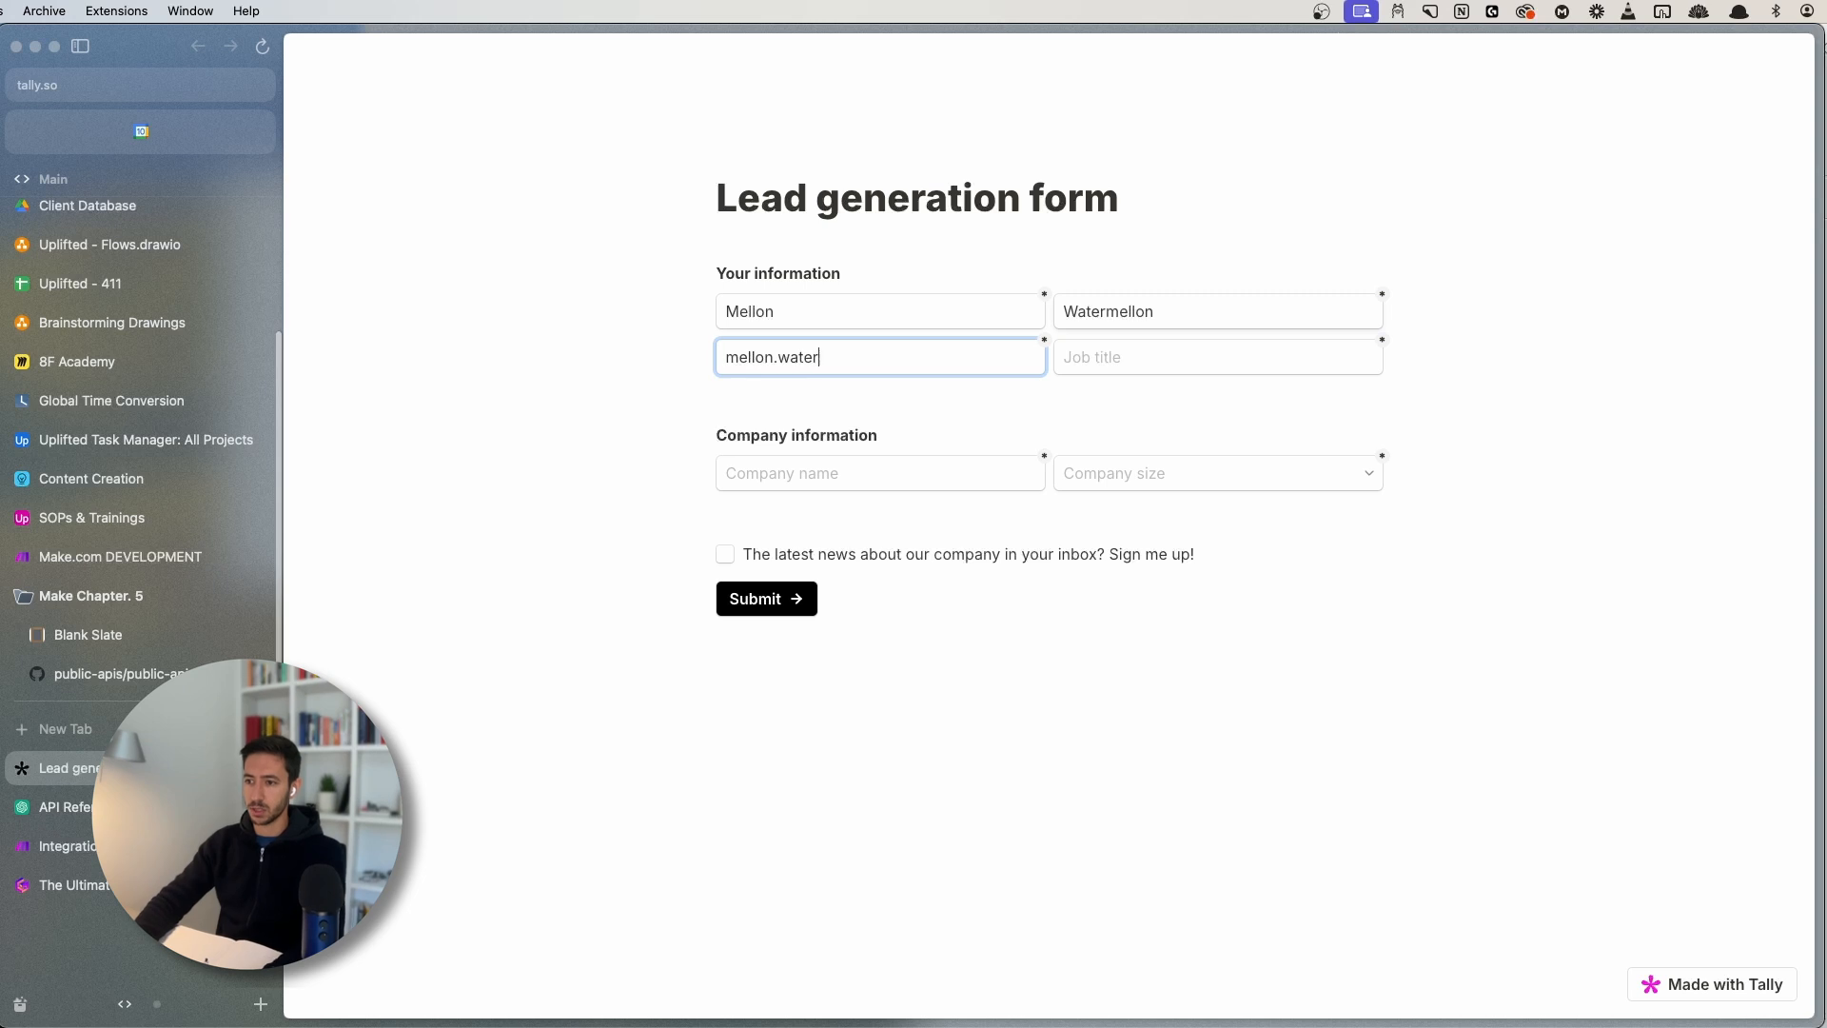
pyautogui.press('Tab')
pyautogui.write('Founder')
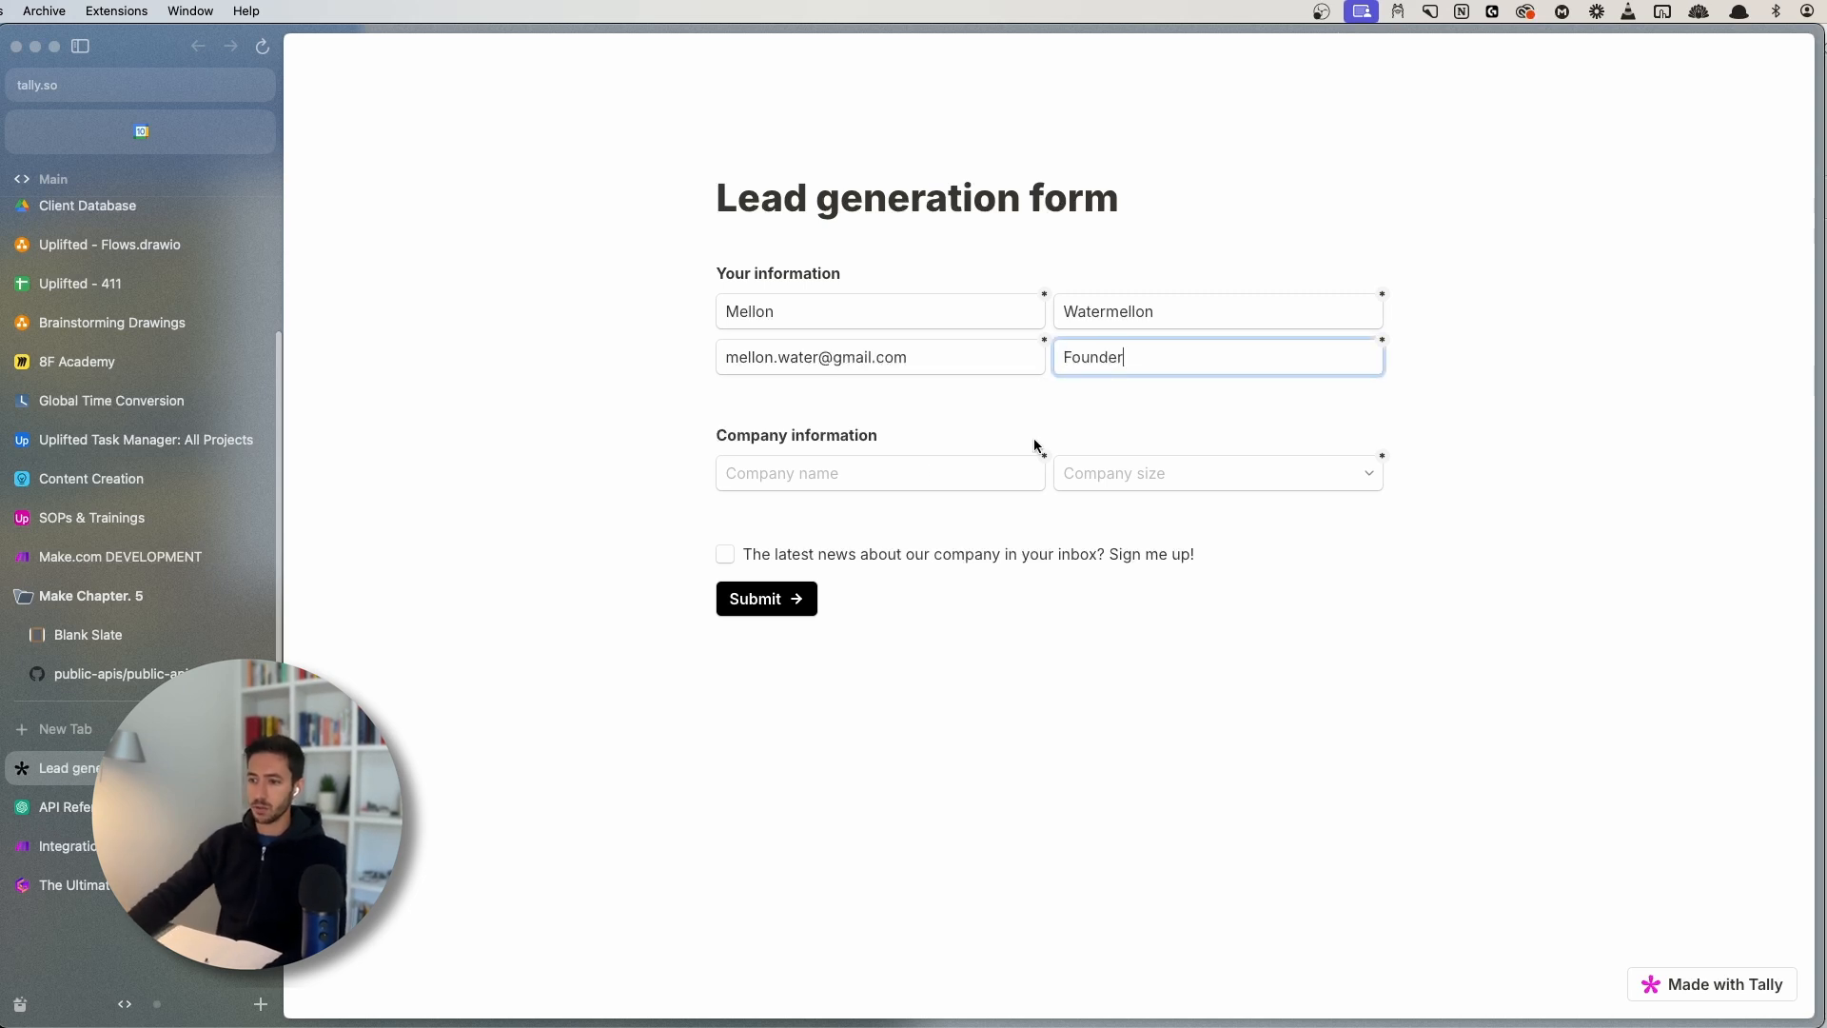
pyautogui.click(896, 473)
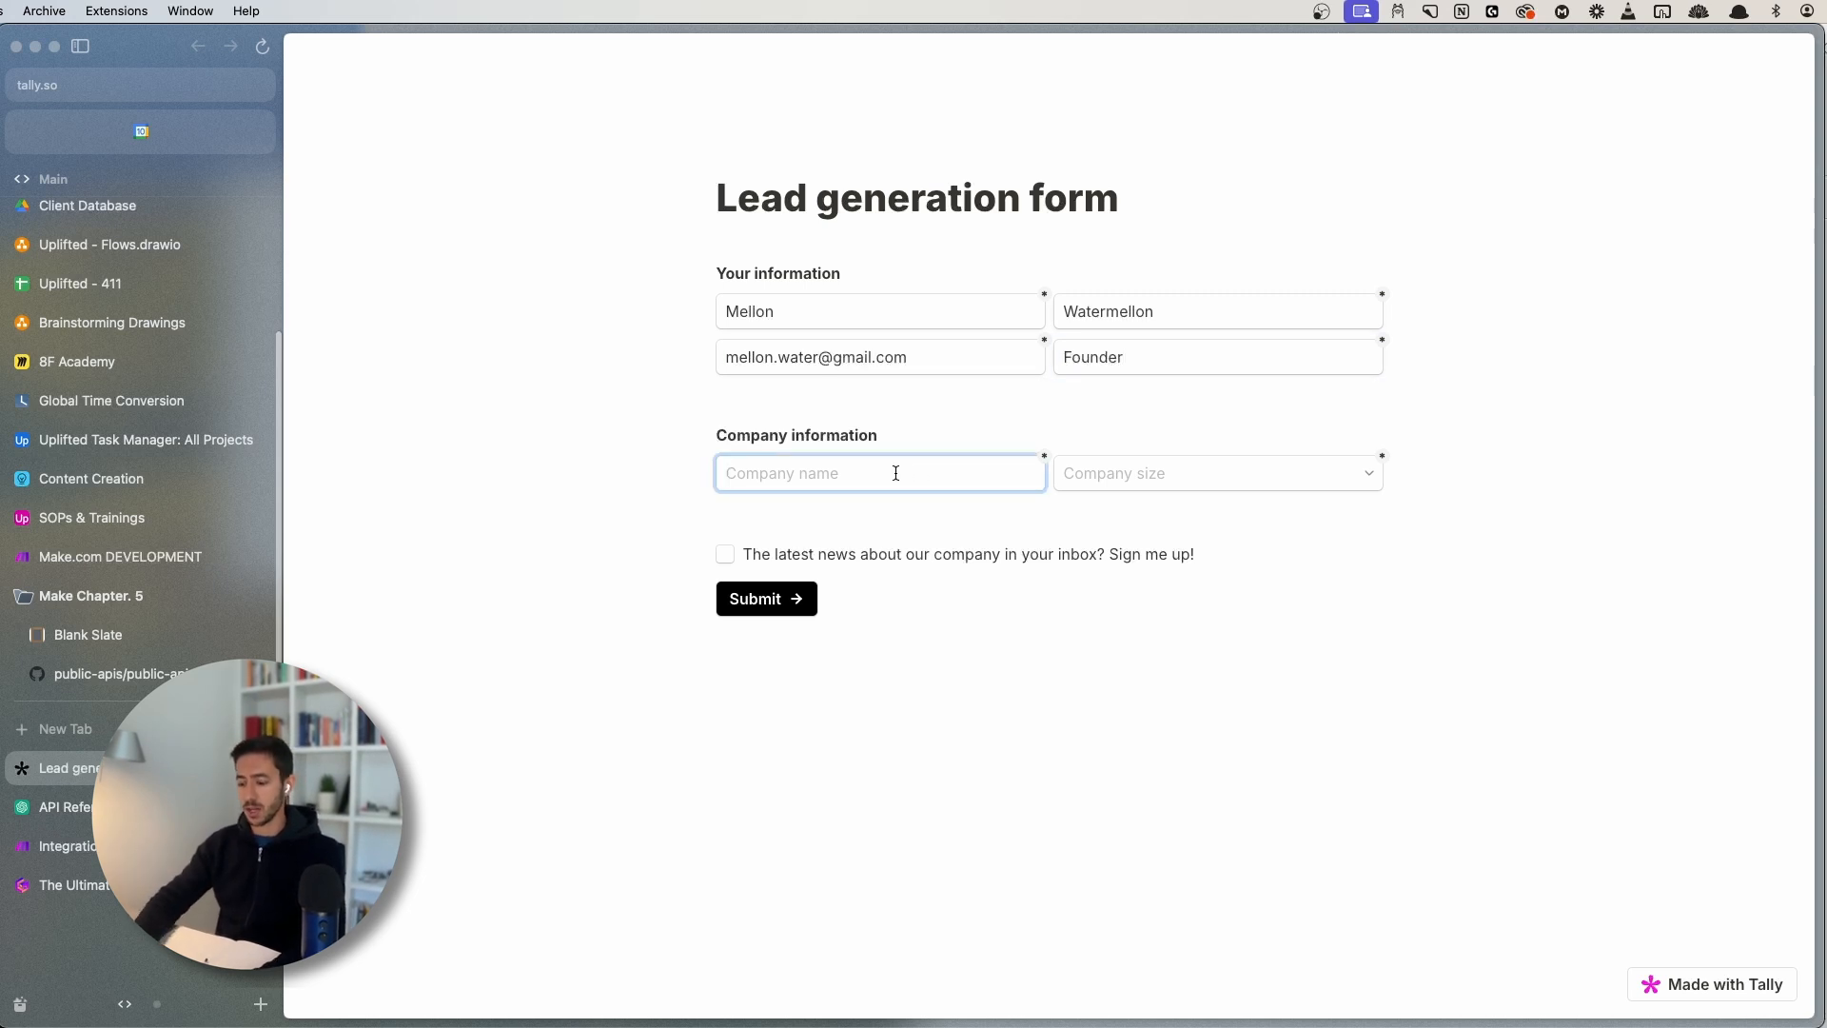
pyautogui.write('Watermello')
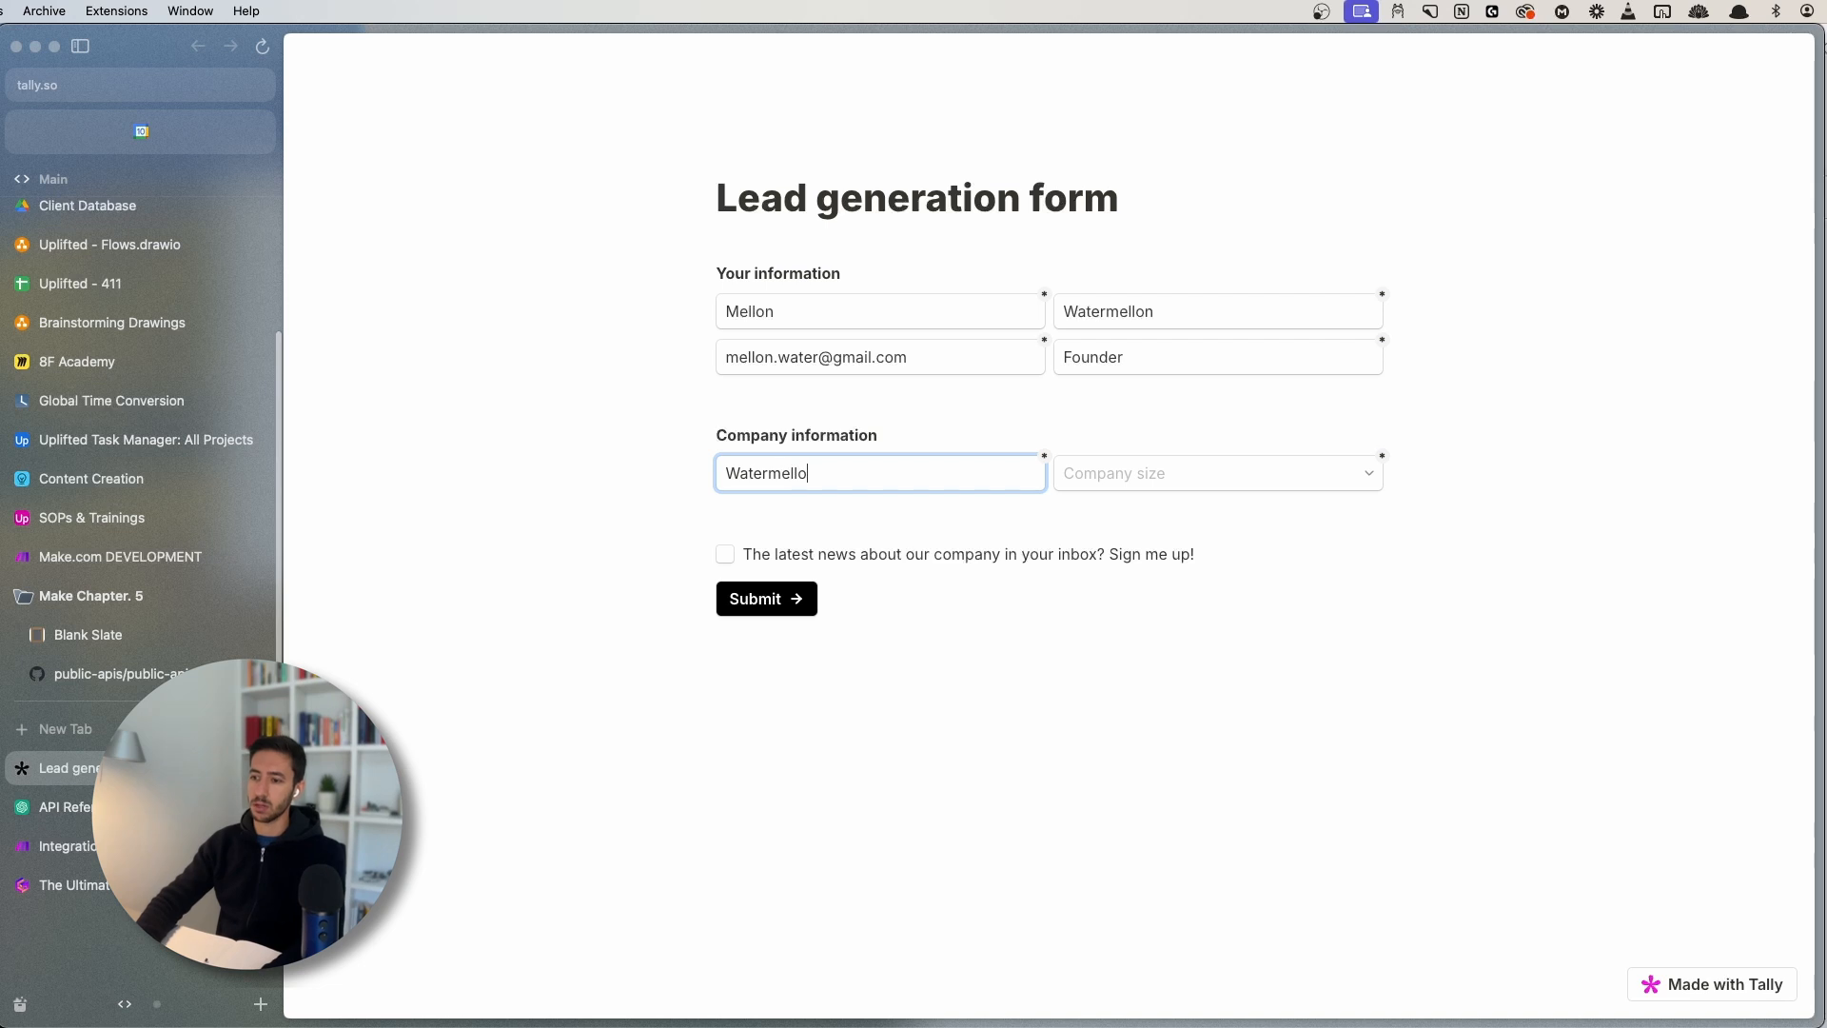
pyautogui.write('n Inc')
# - Choose company size 1-10 and submit the form
pyautogui.press('Tab')
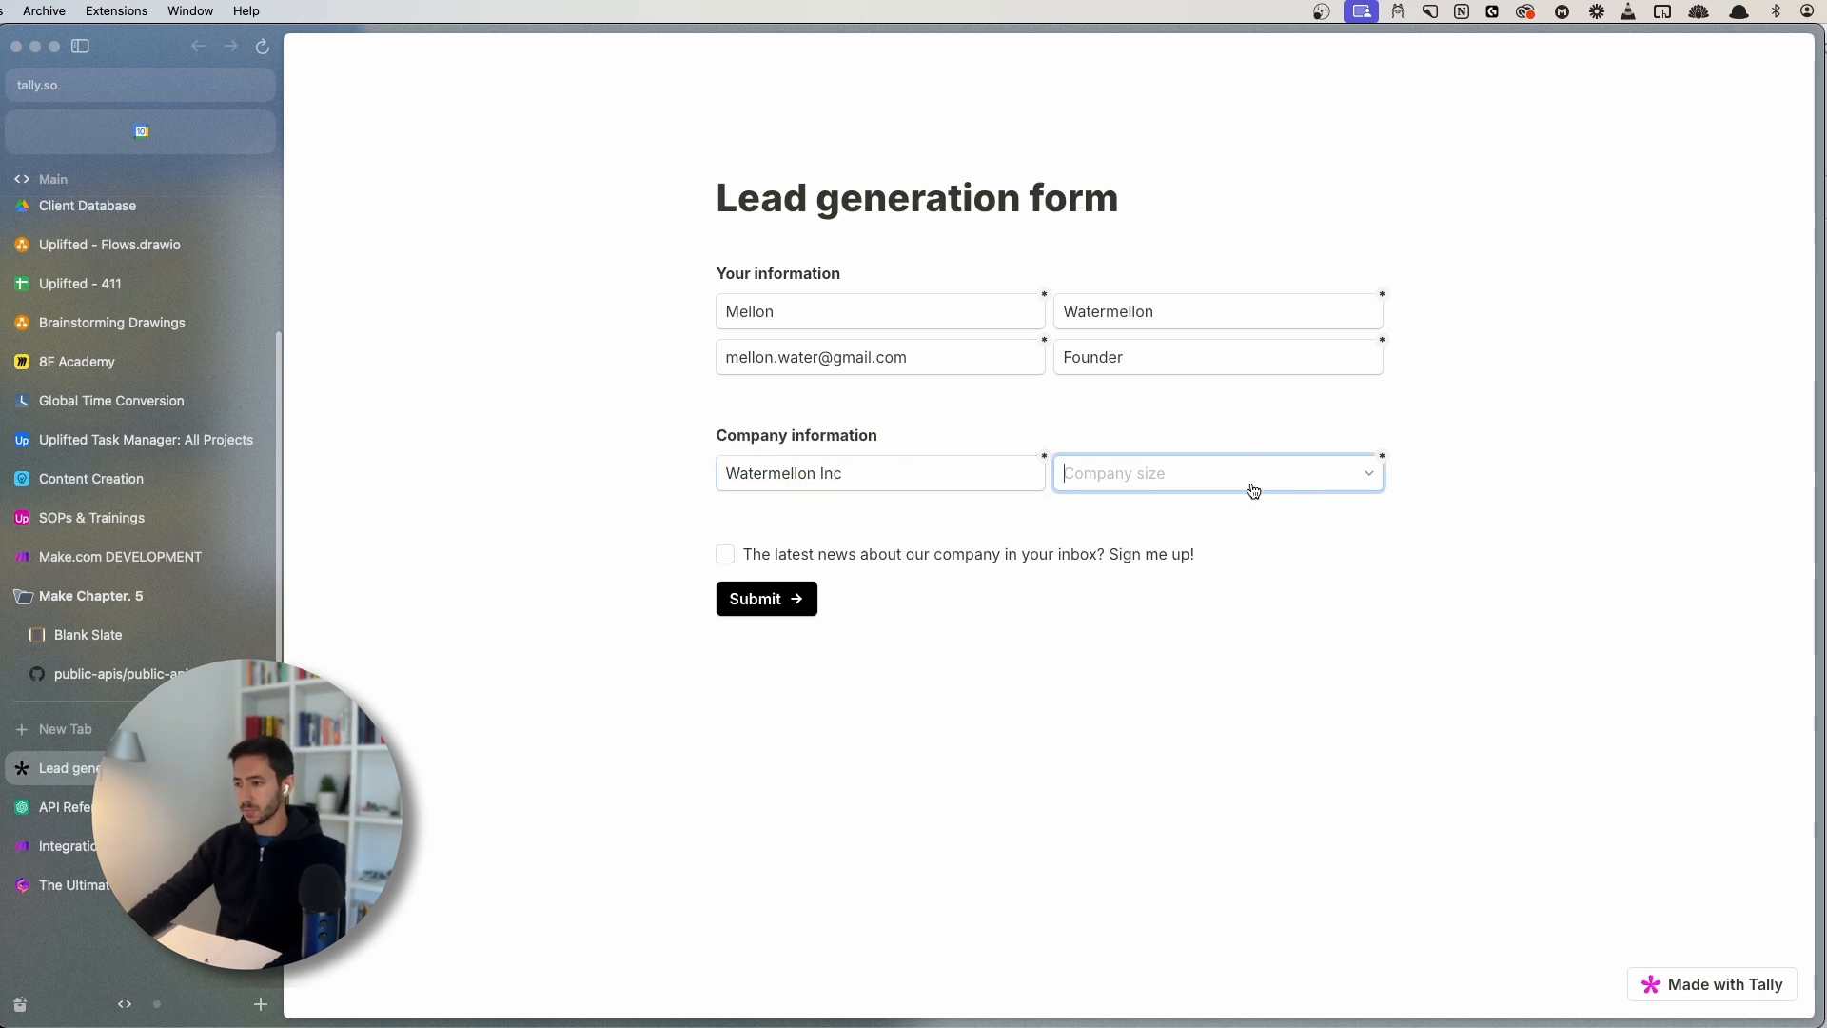
pyautogui.click(1251, 480)
pyautogui.click(1094, 514)
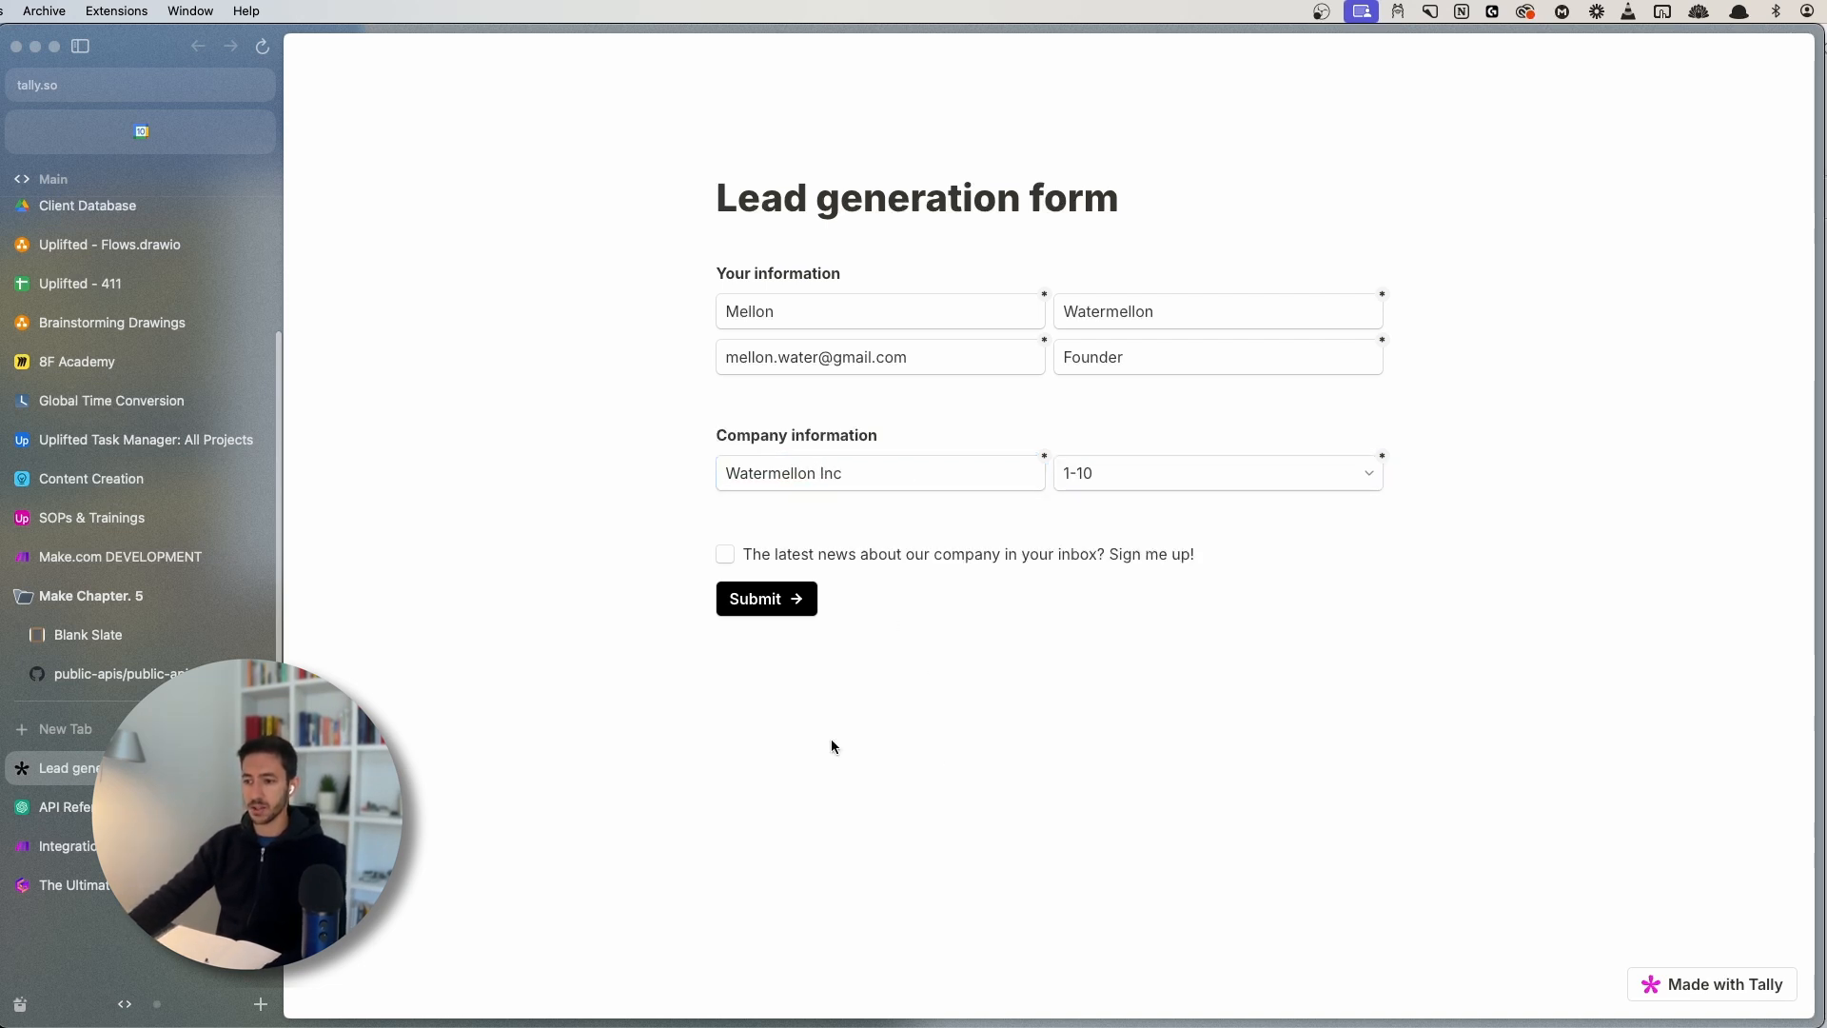
pyautogui.click(755, 593)
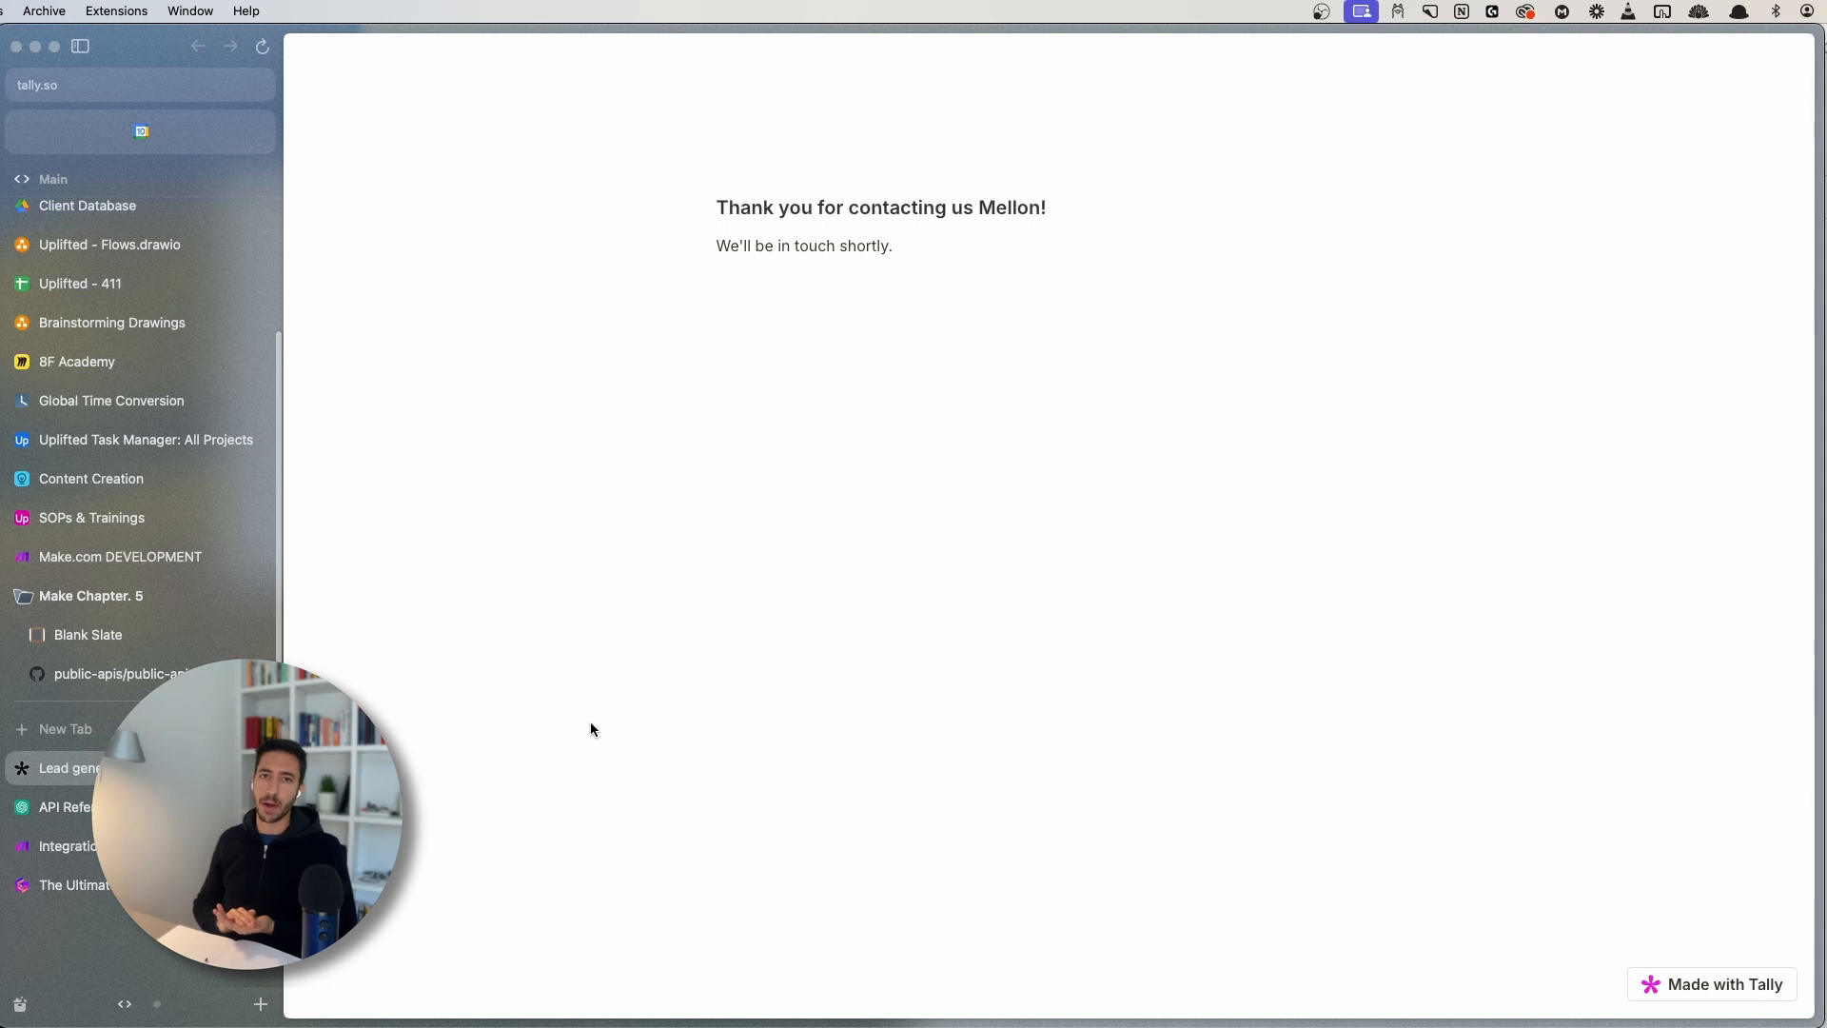
# - Close the Make webhook settings and save the scenario
pyautogui.click(57, 846)
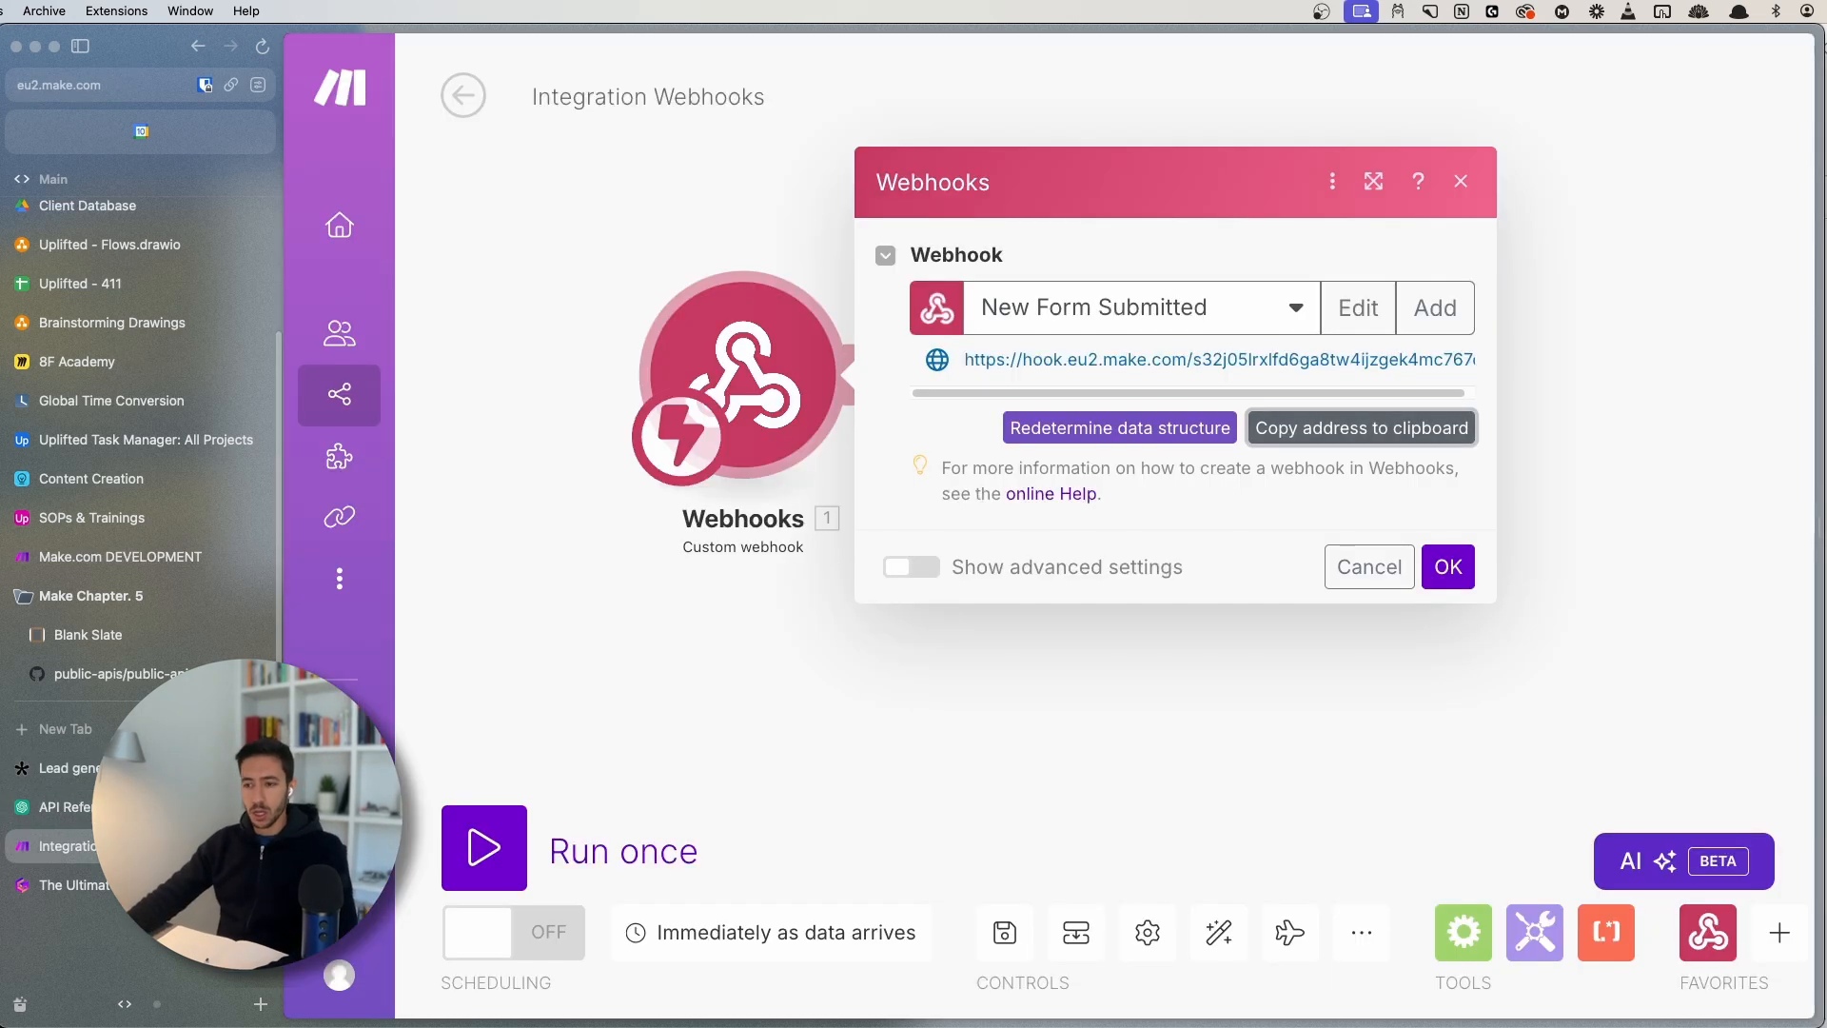
pyautogui.click(1441, 571)
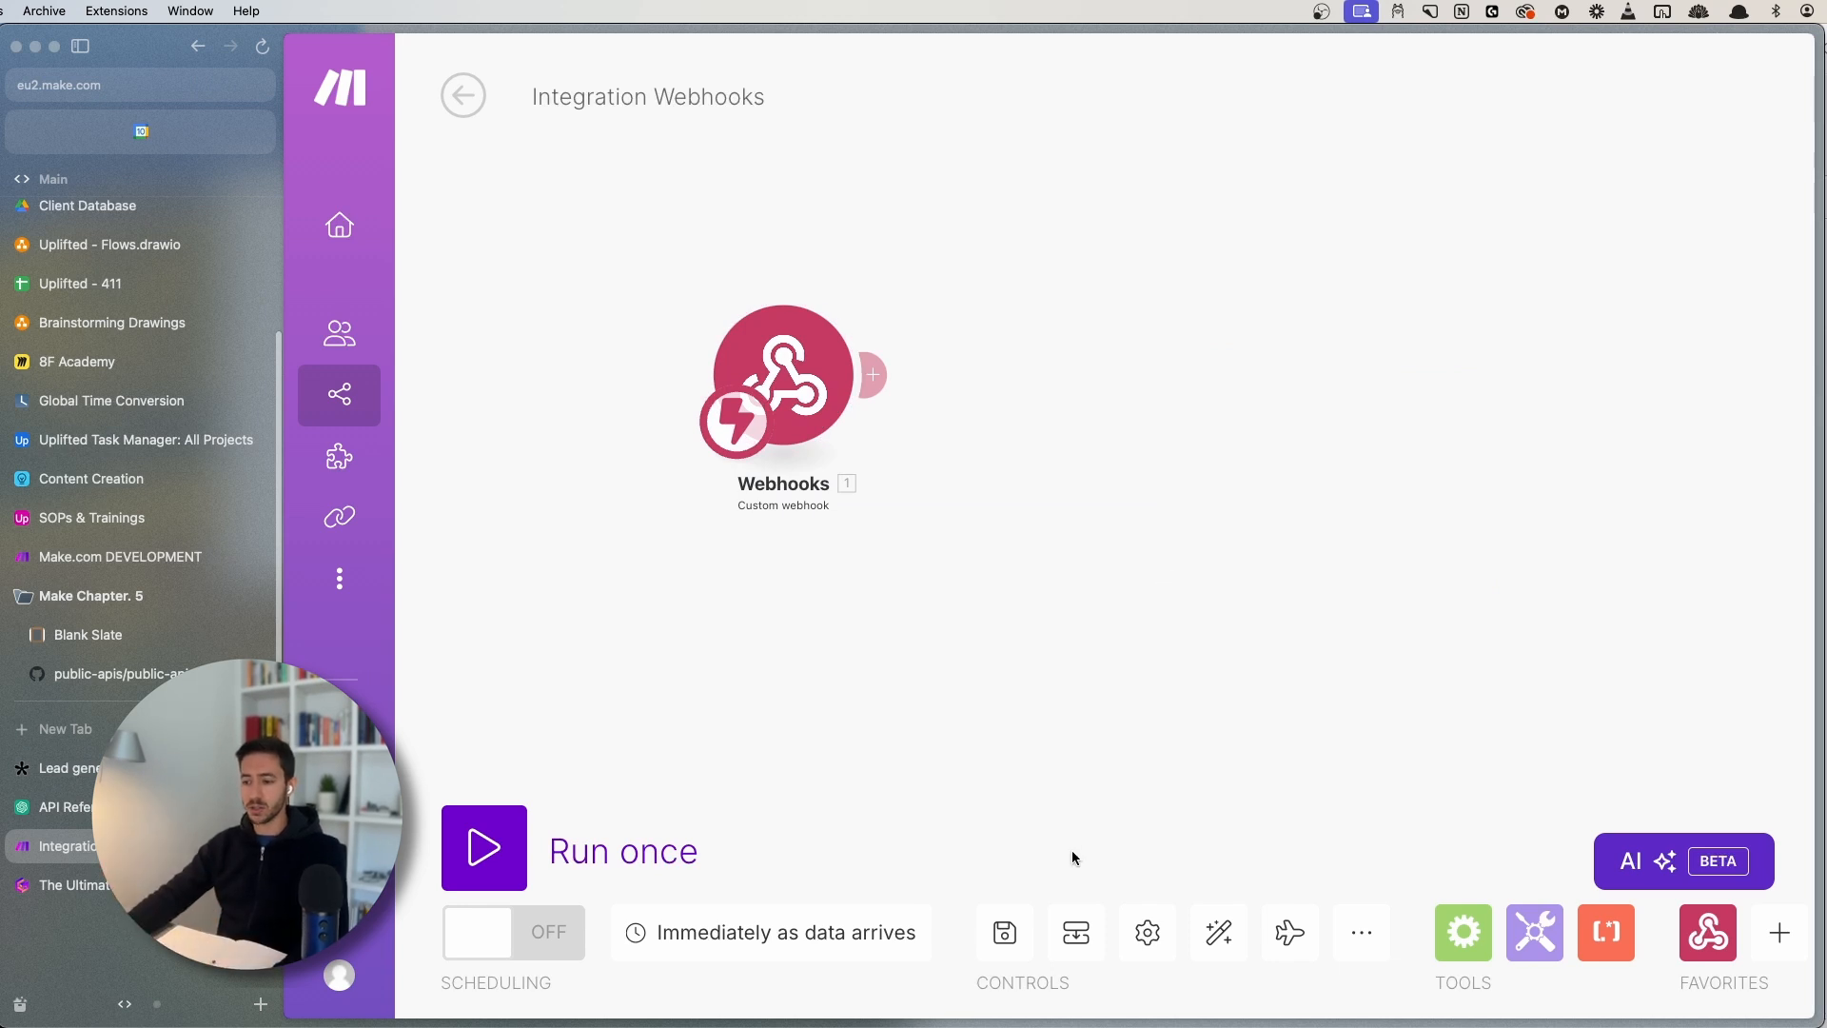
pyautogui.press('super+s')
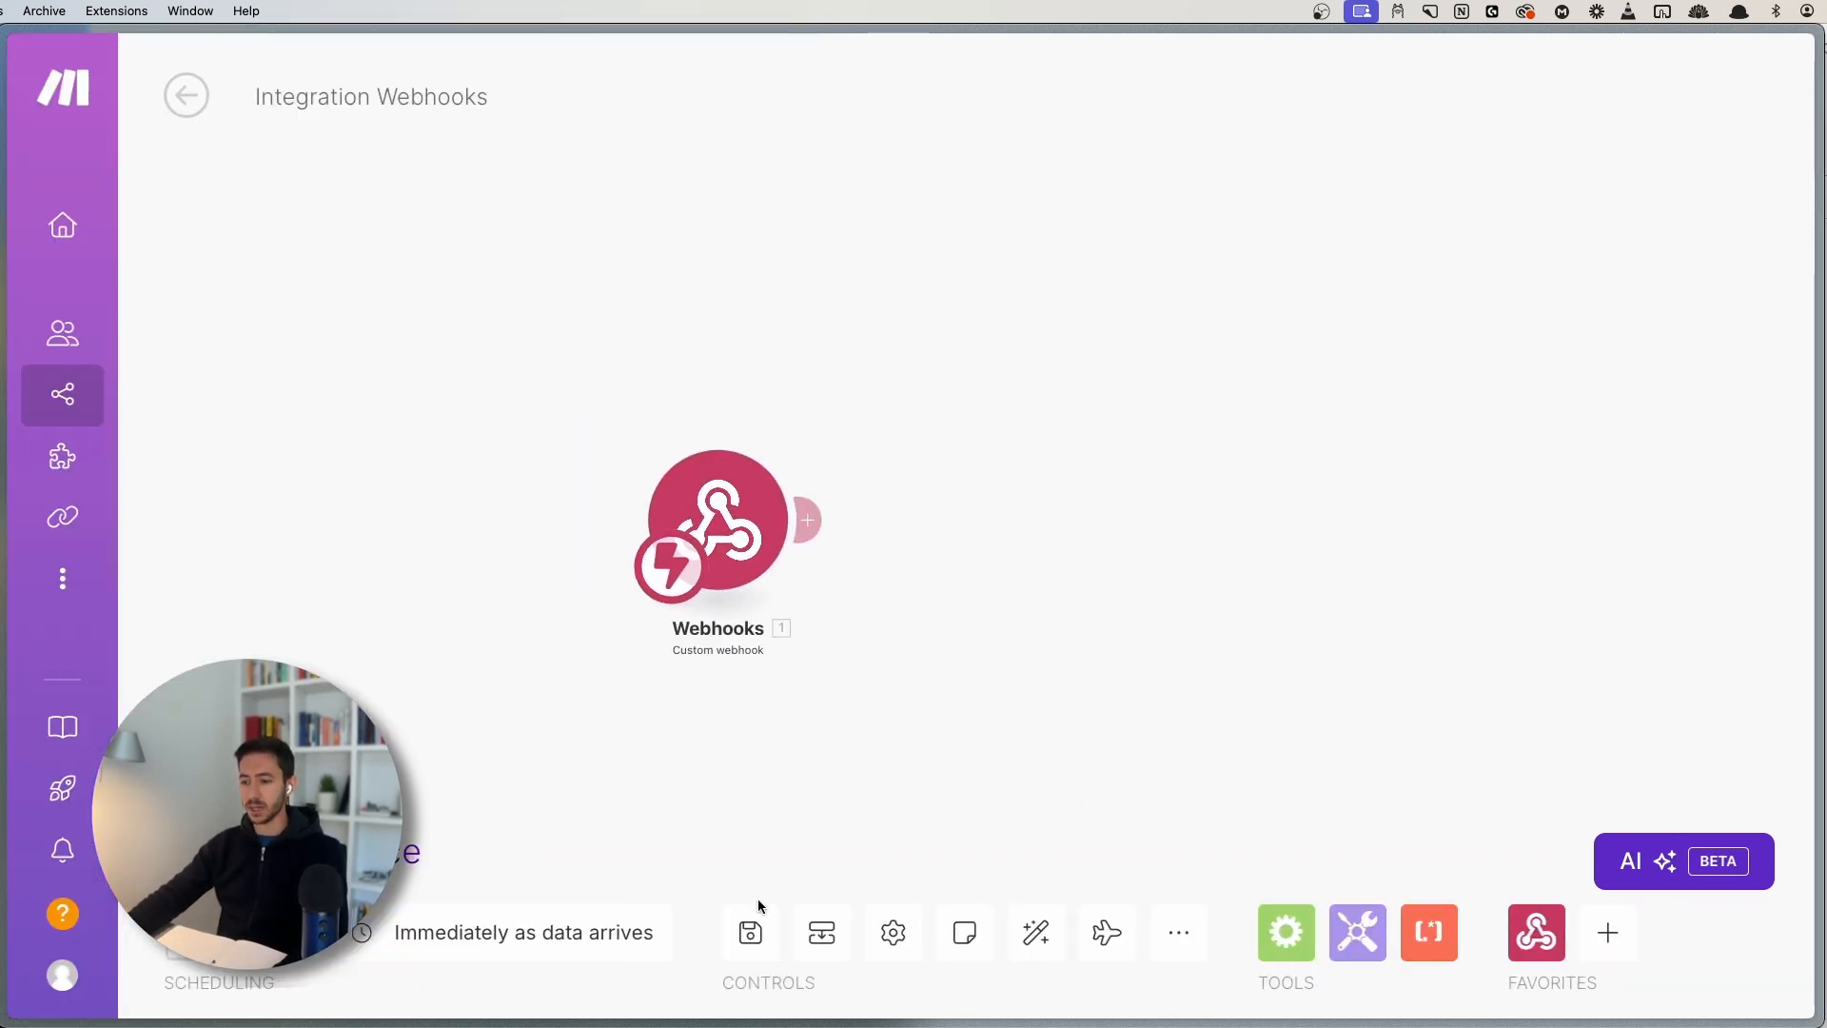
pyautogui.click(747, 929)
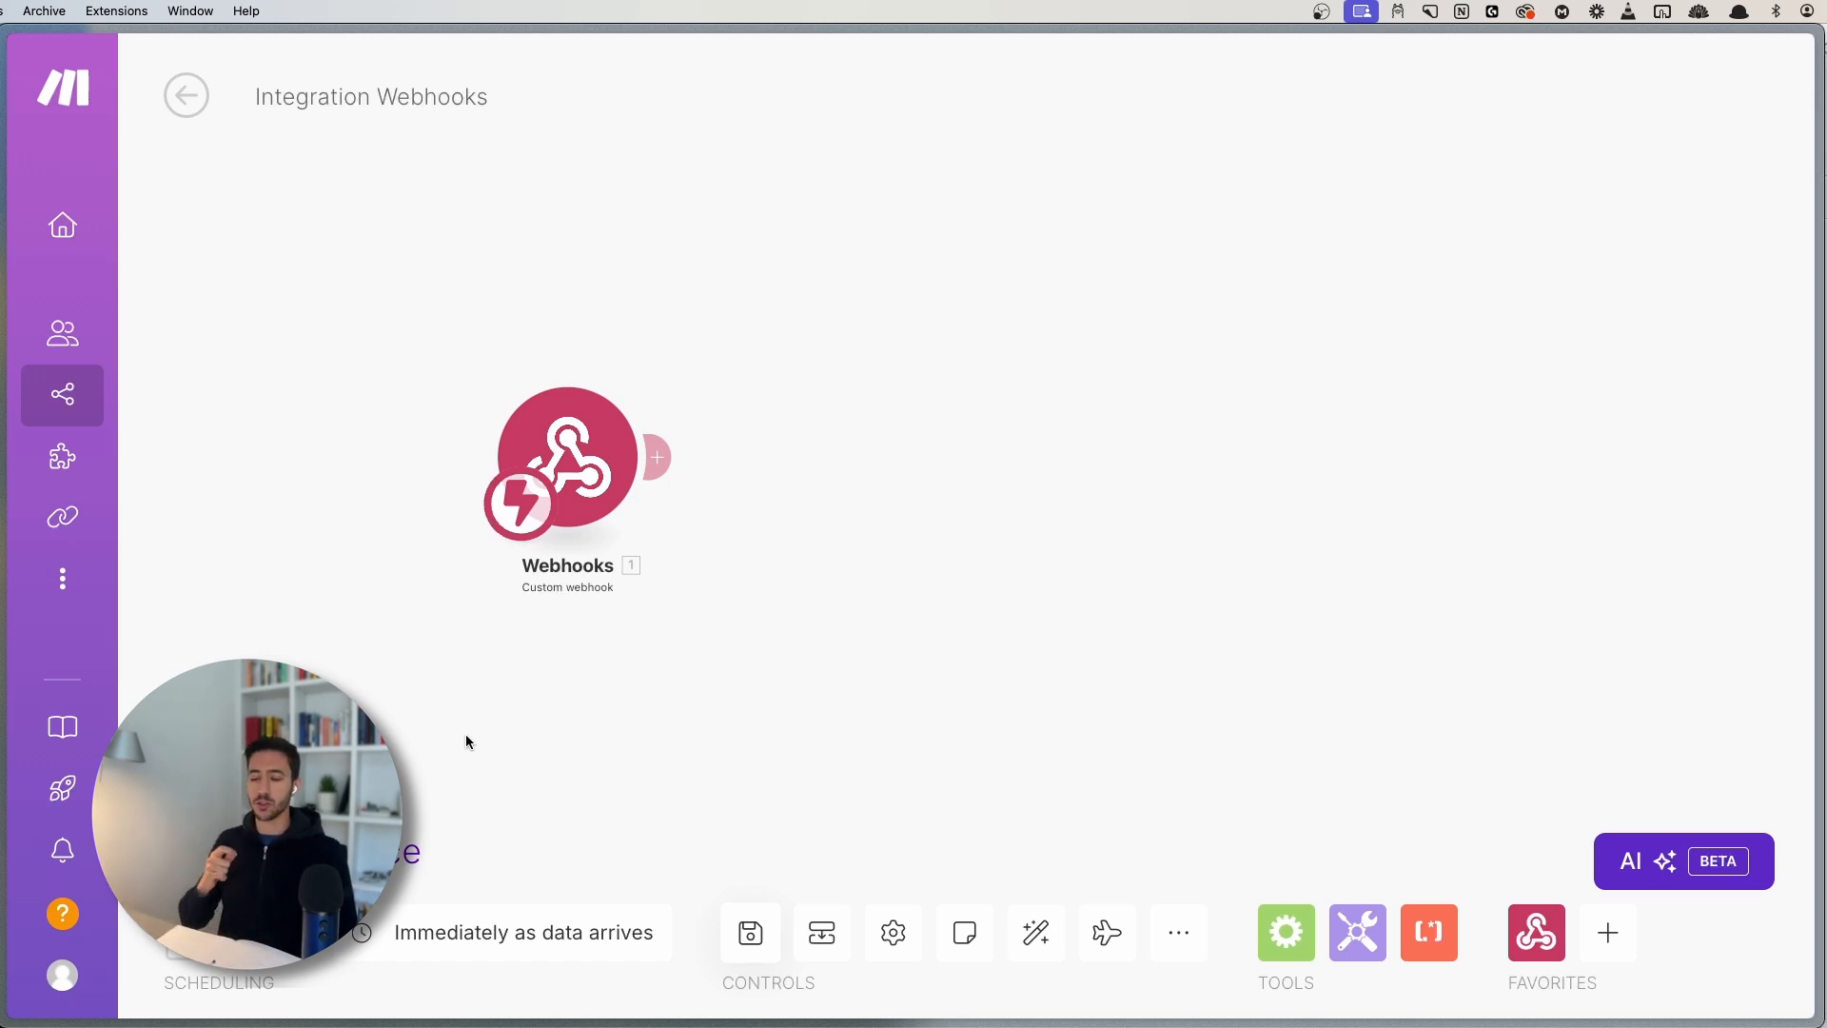
# - Go to the scenario overview and read the queued-records message
pyautogui.click(183, 98)
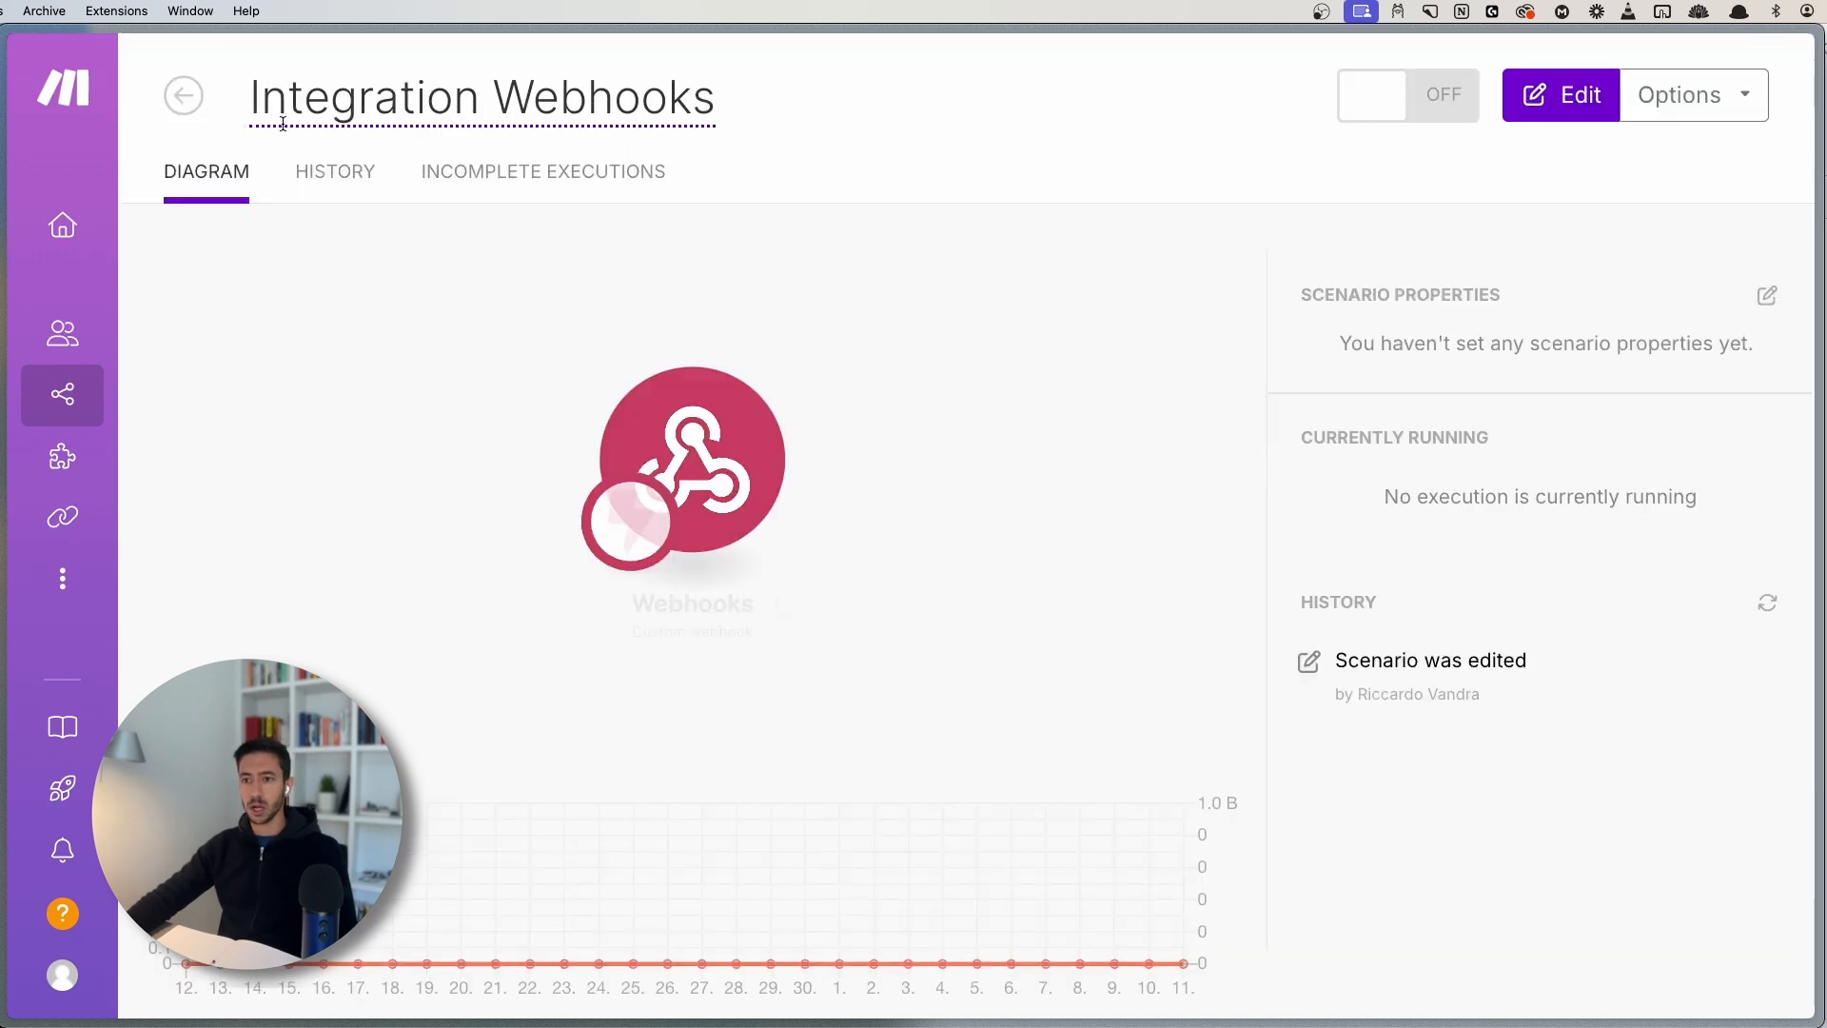
pyautogui.moveTo(232, 176)
pyautogui.mouseDown()
pyautogui.moveTo(862, 185)
pyautogui.moveTo(233, 180)
pyautogui.mouseUp()
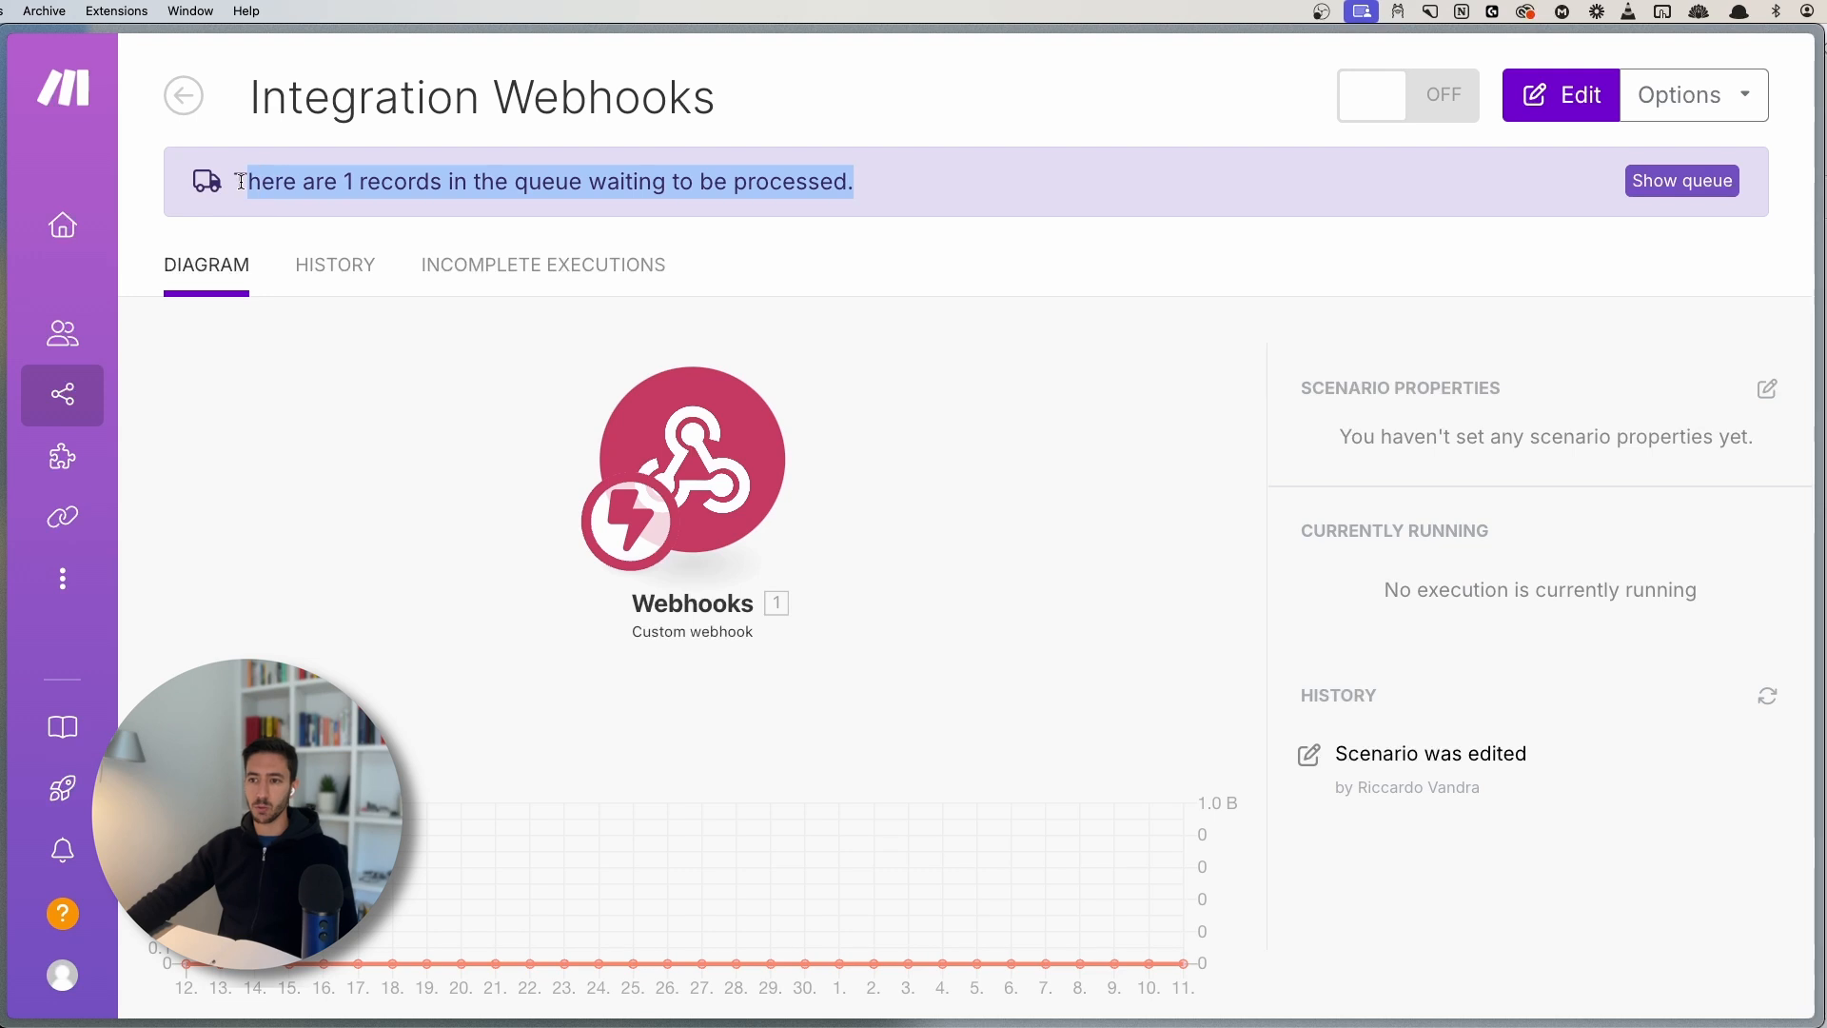
pyautogui.click(519, 174)
pyautogui.moveTo(525, 179); pyautogui.dragTo(696, 187)
pyautogui.click(696, 187)
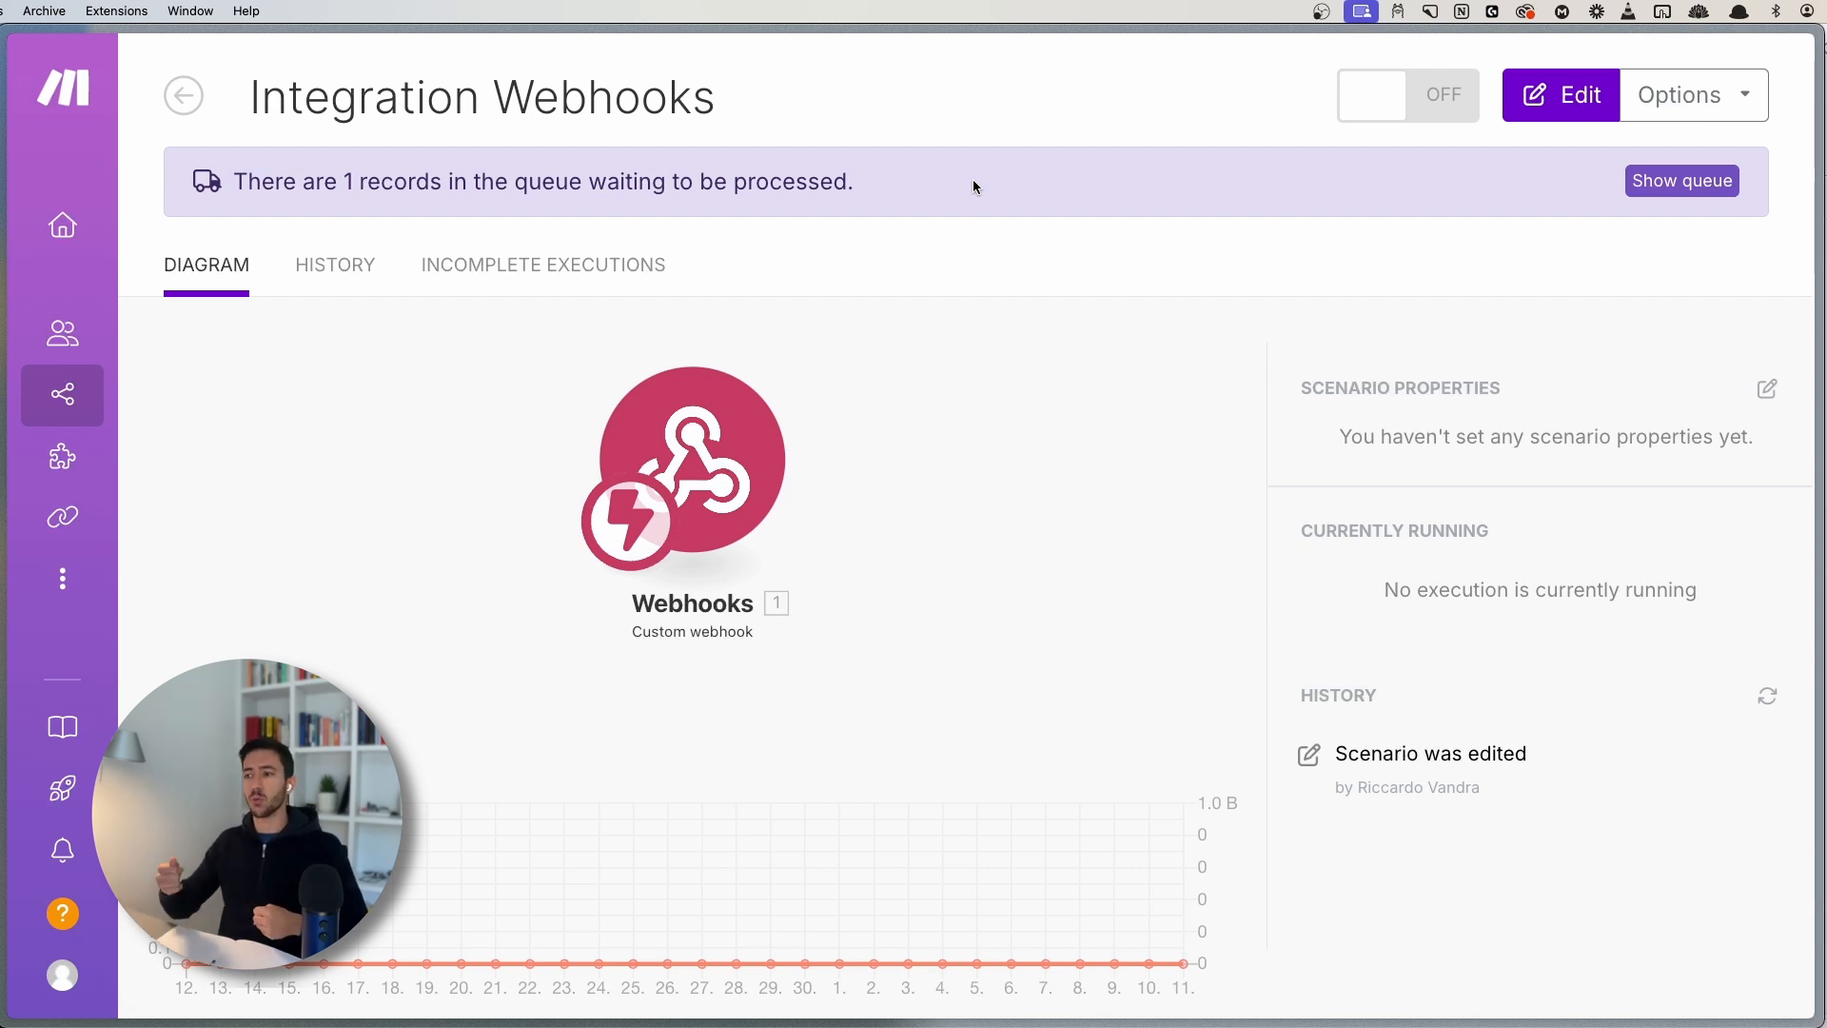
# - Open the webhook queue and inspect the queued record's parsed details
pyautogui.click(1710, 186)
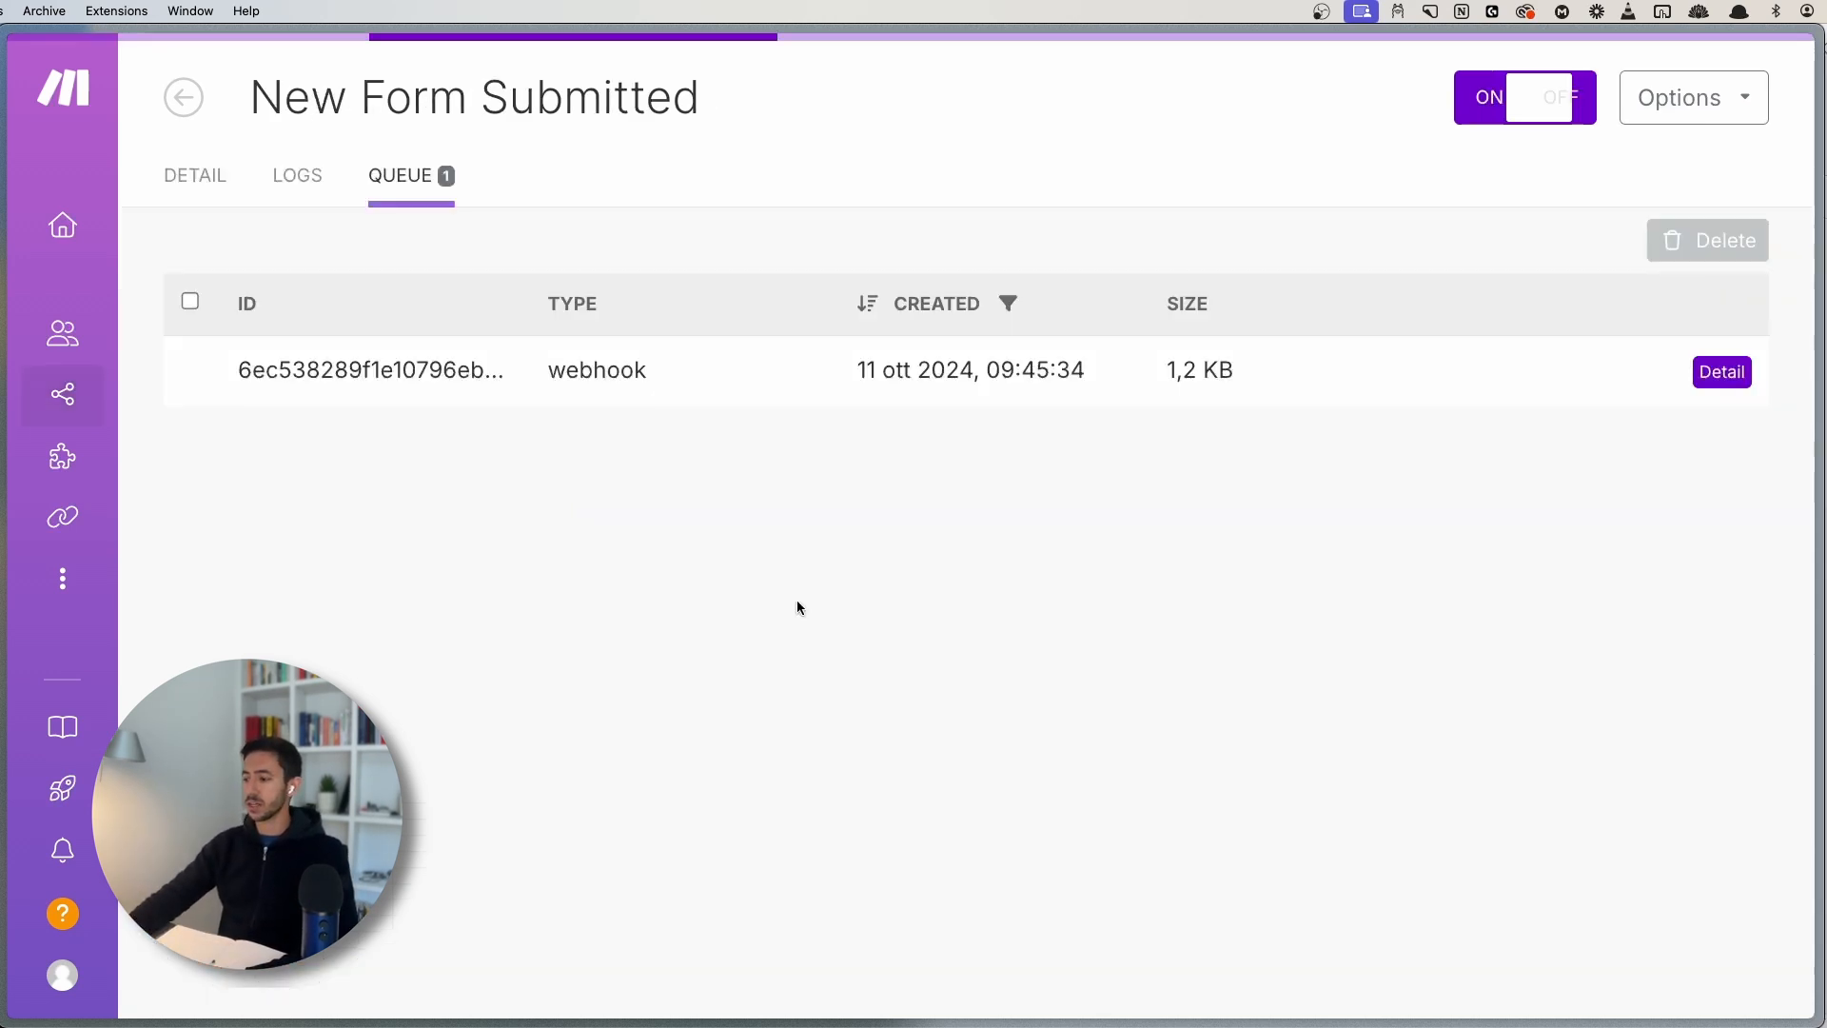
pyautogui.click(1722, 371)
pyautogui.scroll(-5, 951, 269)
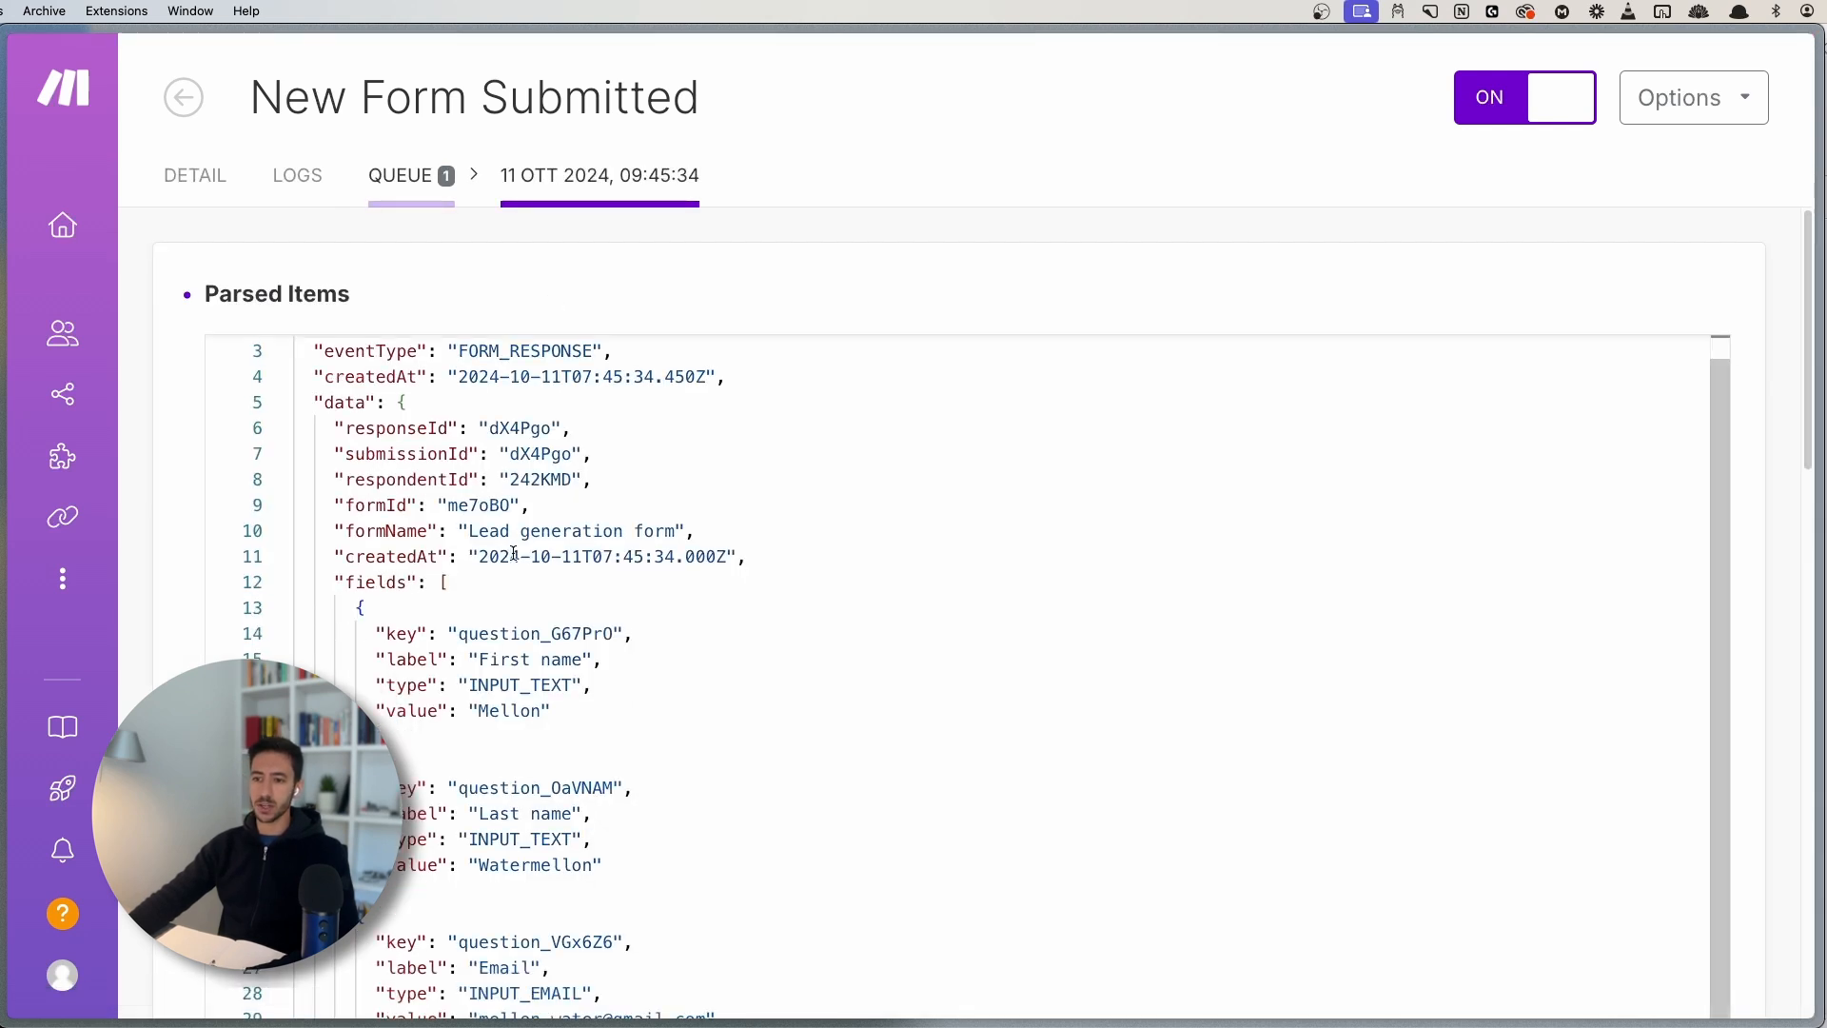
pyautogui.scroll(2, 950, 270)
pyautogui.scroll(-10, 660, 641)
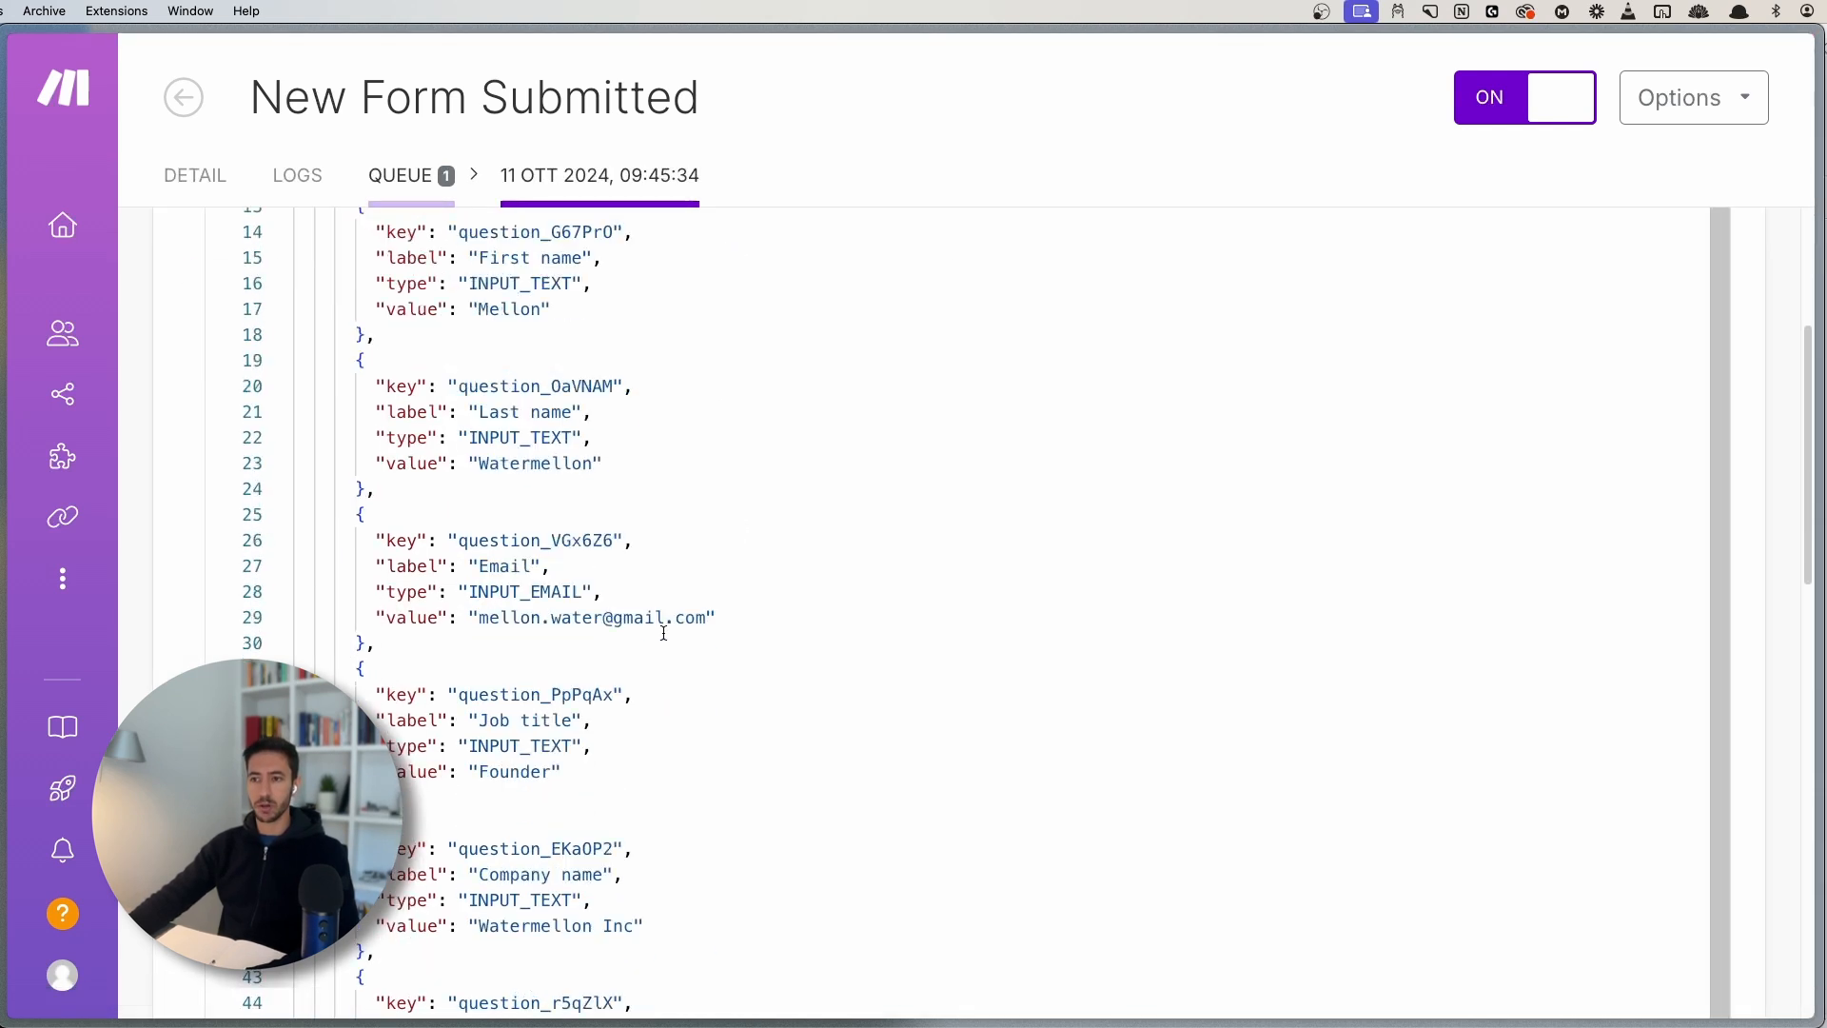
pyautogui.scroll(6, 643, 645)
pyautogui.scroll(-3, 645, 645)
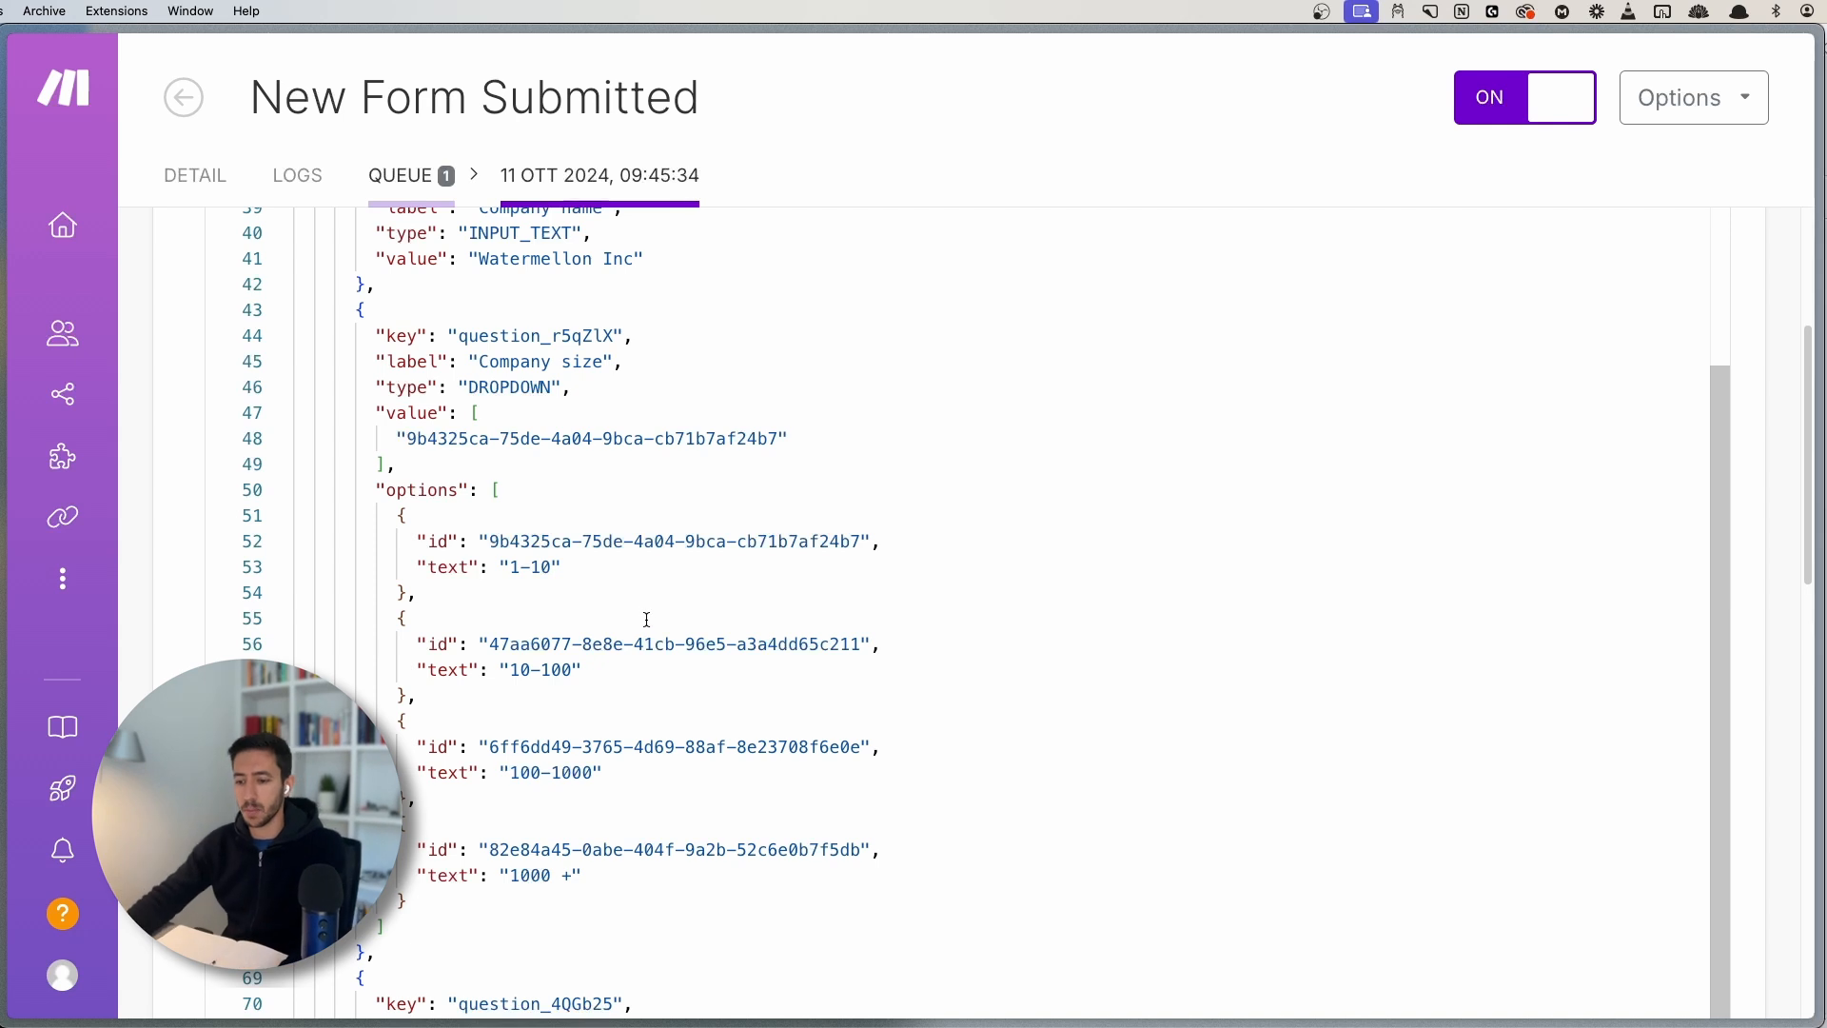
pyautogui.scroll(-8, 647, 618)
pyautogui.scroll(10, 493, 569)
pyautogui.scroll(5, 493, 569)
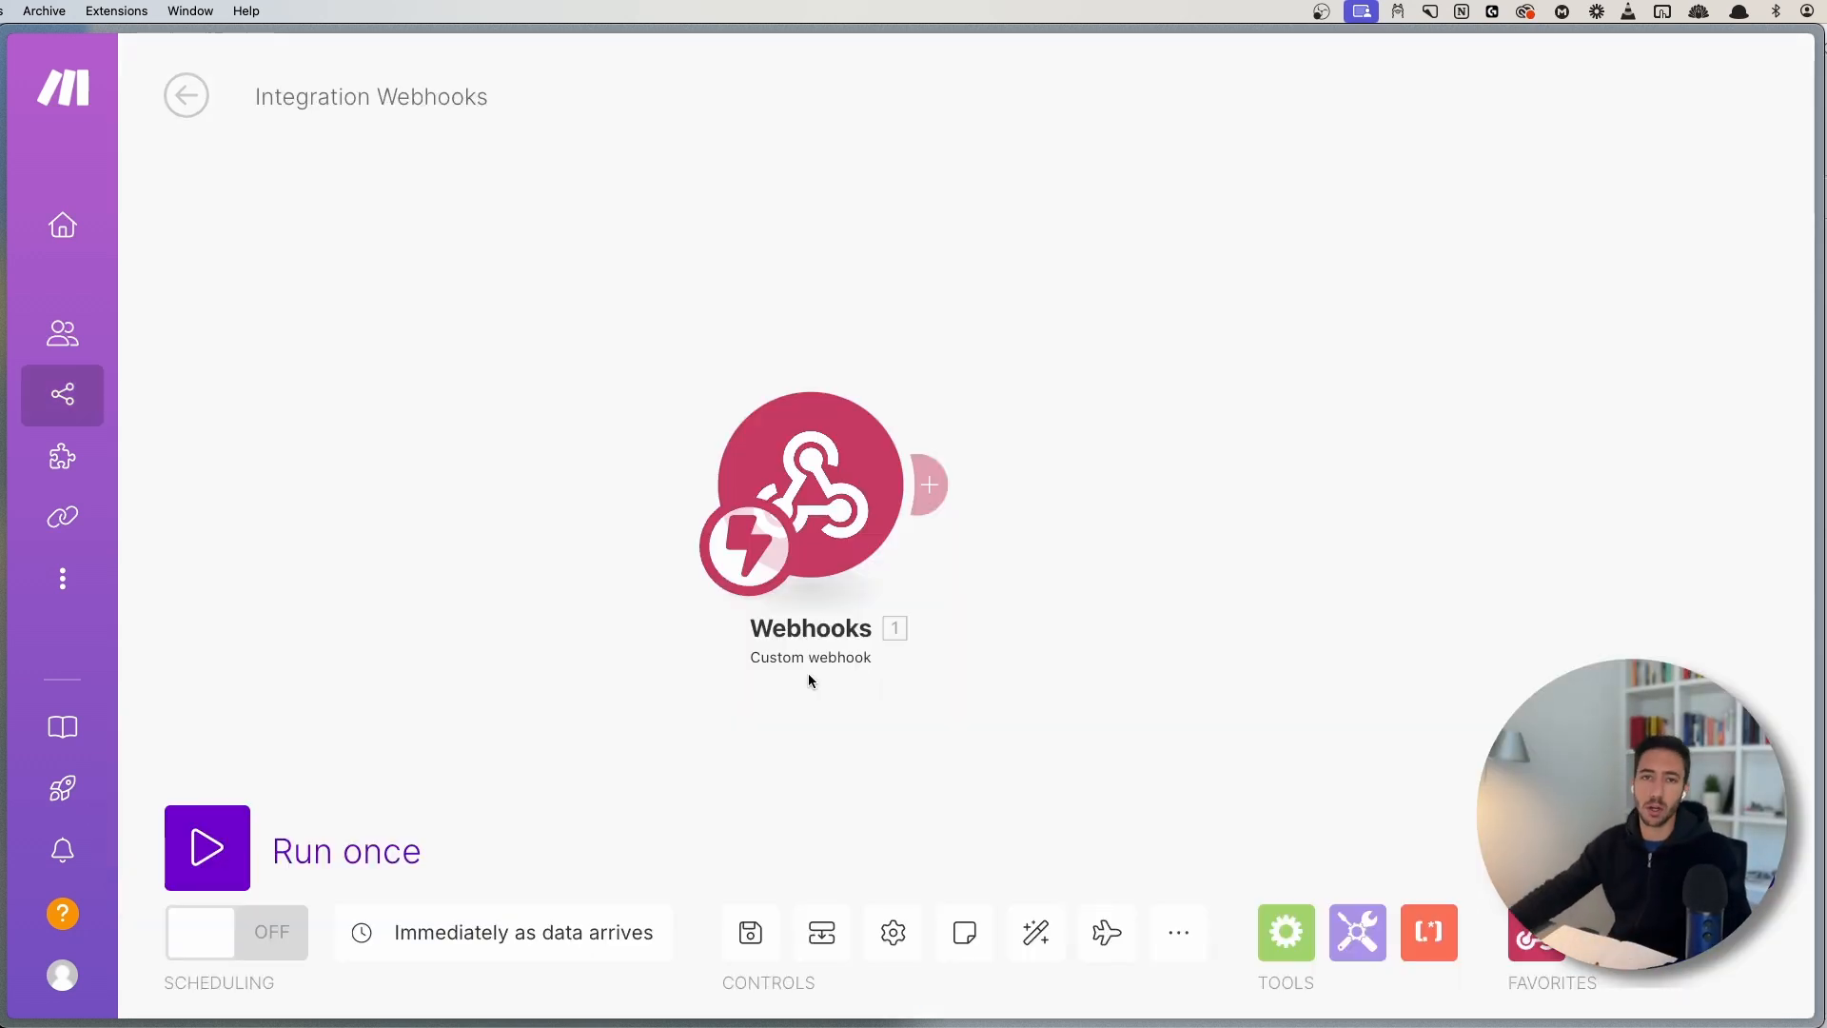
# - Run the scenario once using the existing queued data
pyautogui.moveTo(1053, 701); pyautogui.dragTo(901, 628)
pyautogui.click(213, 842)
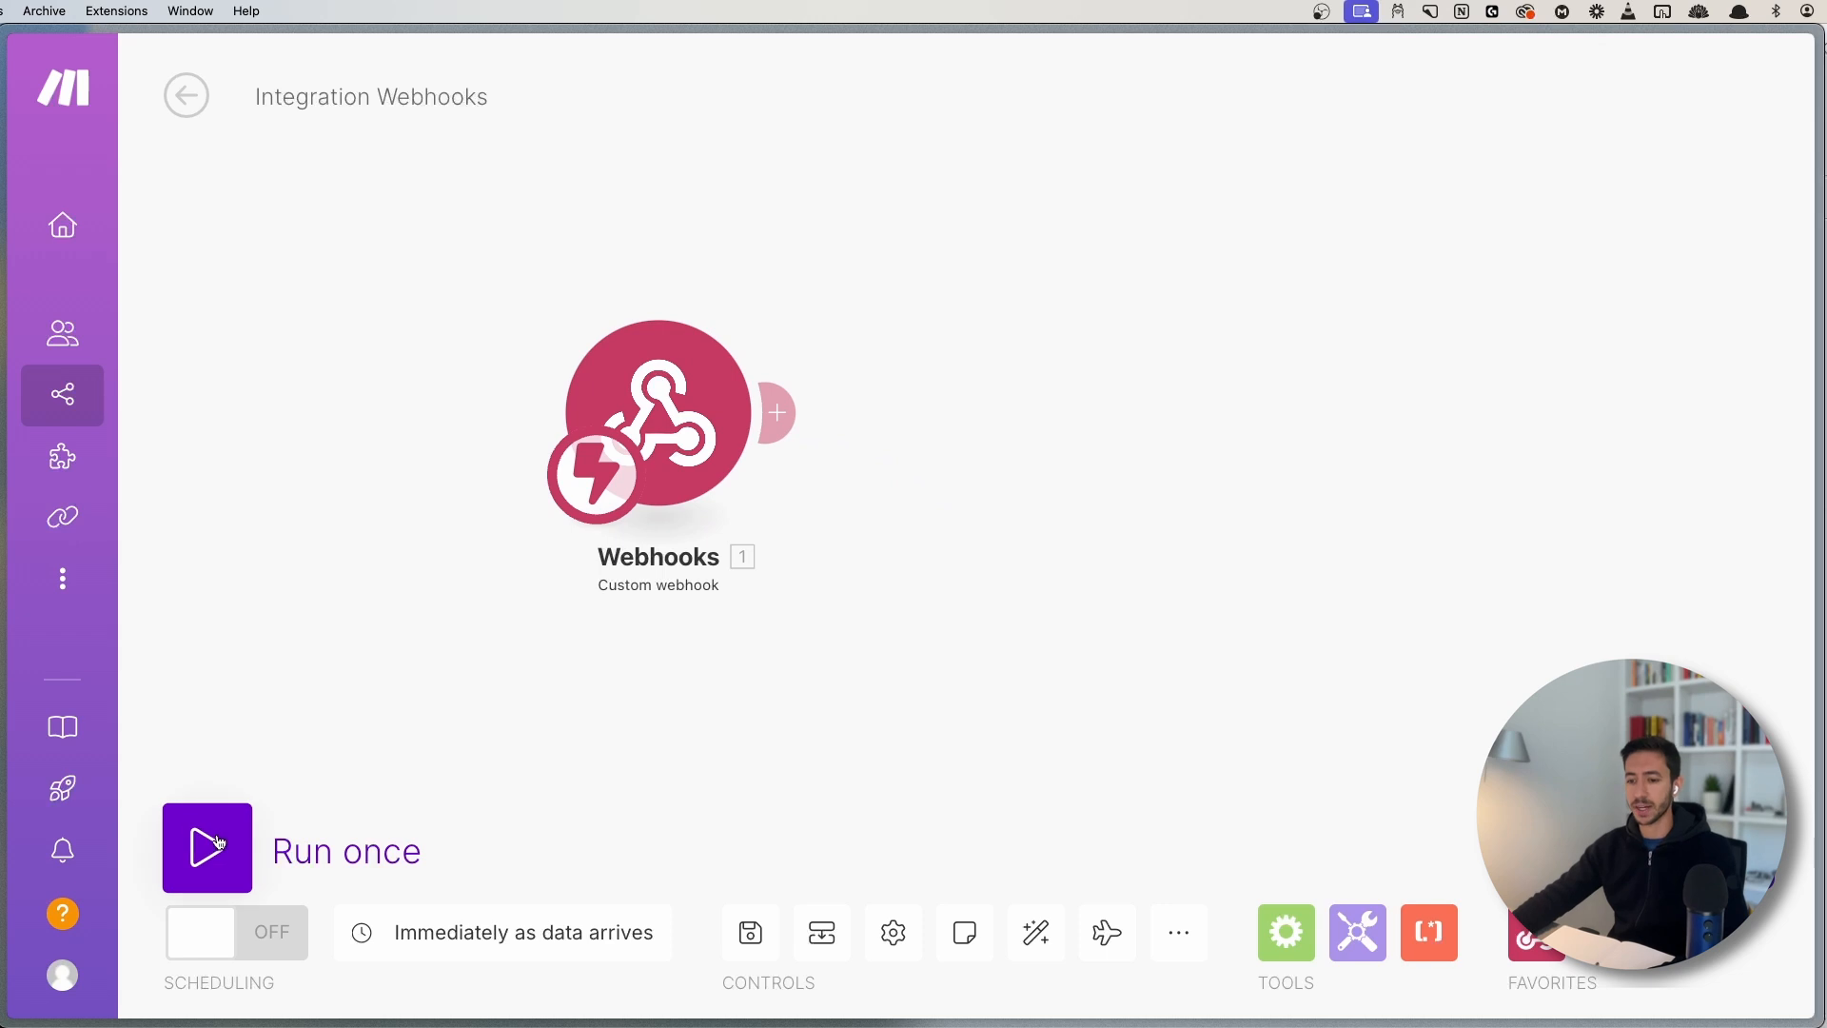
pyautogui.moveTo(440, 751); pyautogui.dragTo(883, 741)
pyautogui.click(883, 741)
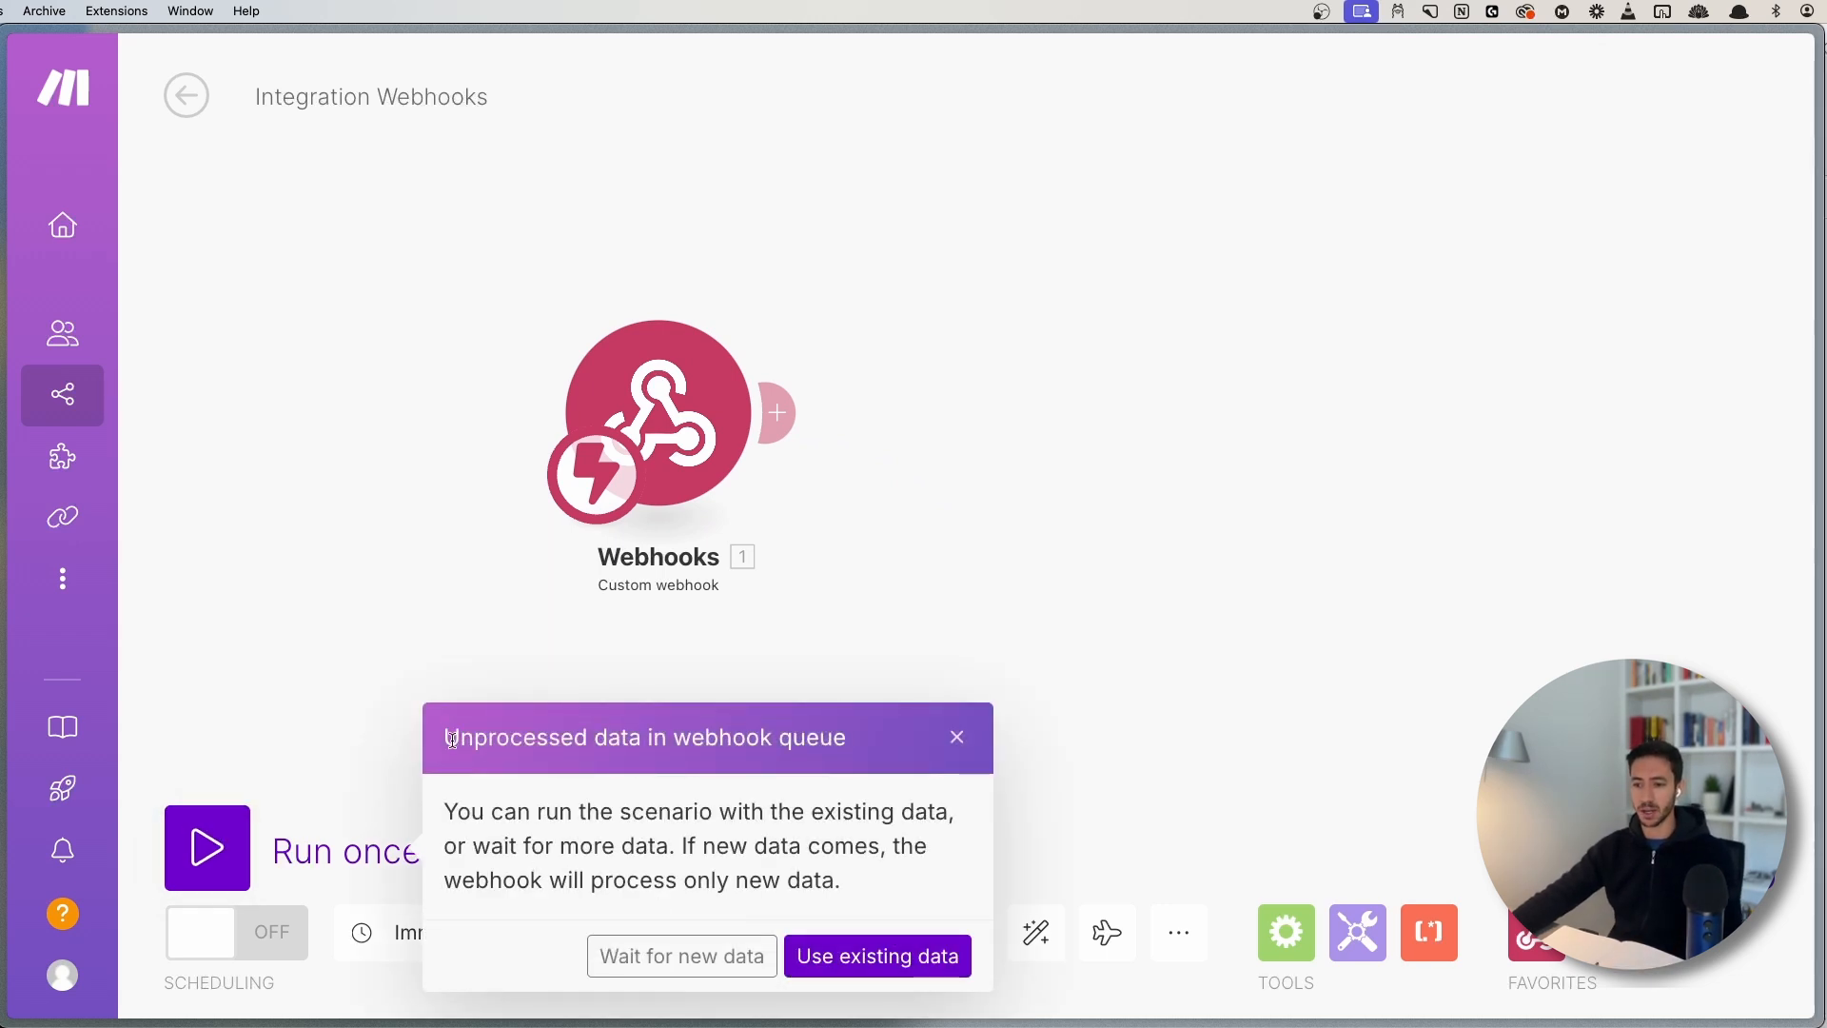
pyautogui.moveTo(452, 741); pyautogui.dragTo(868, 745)
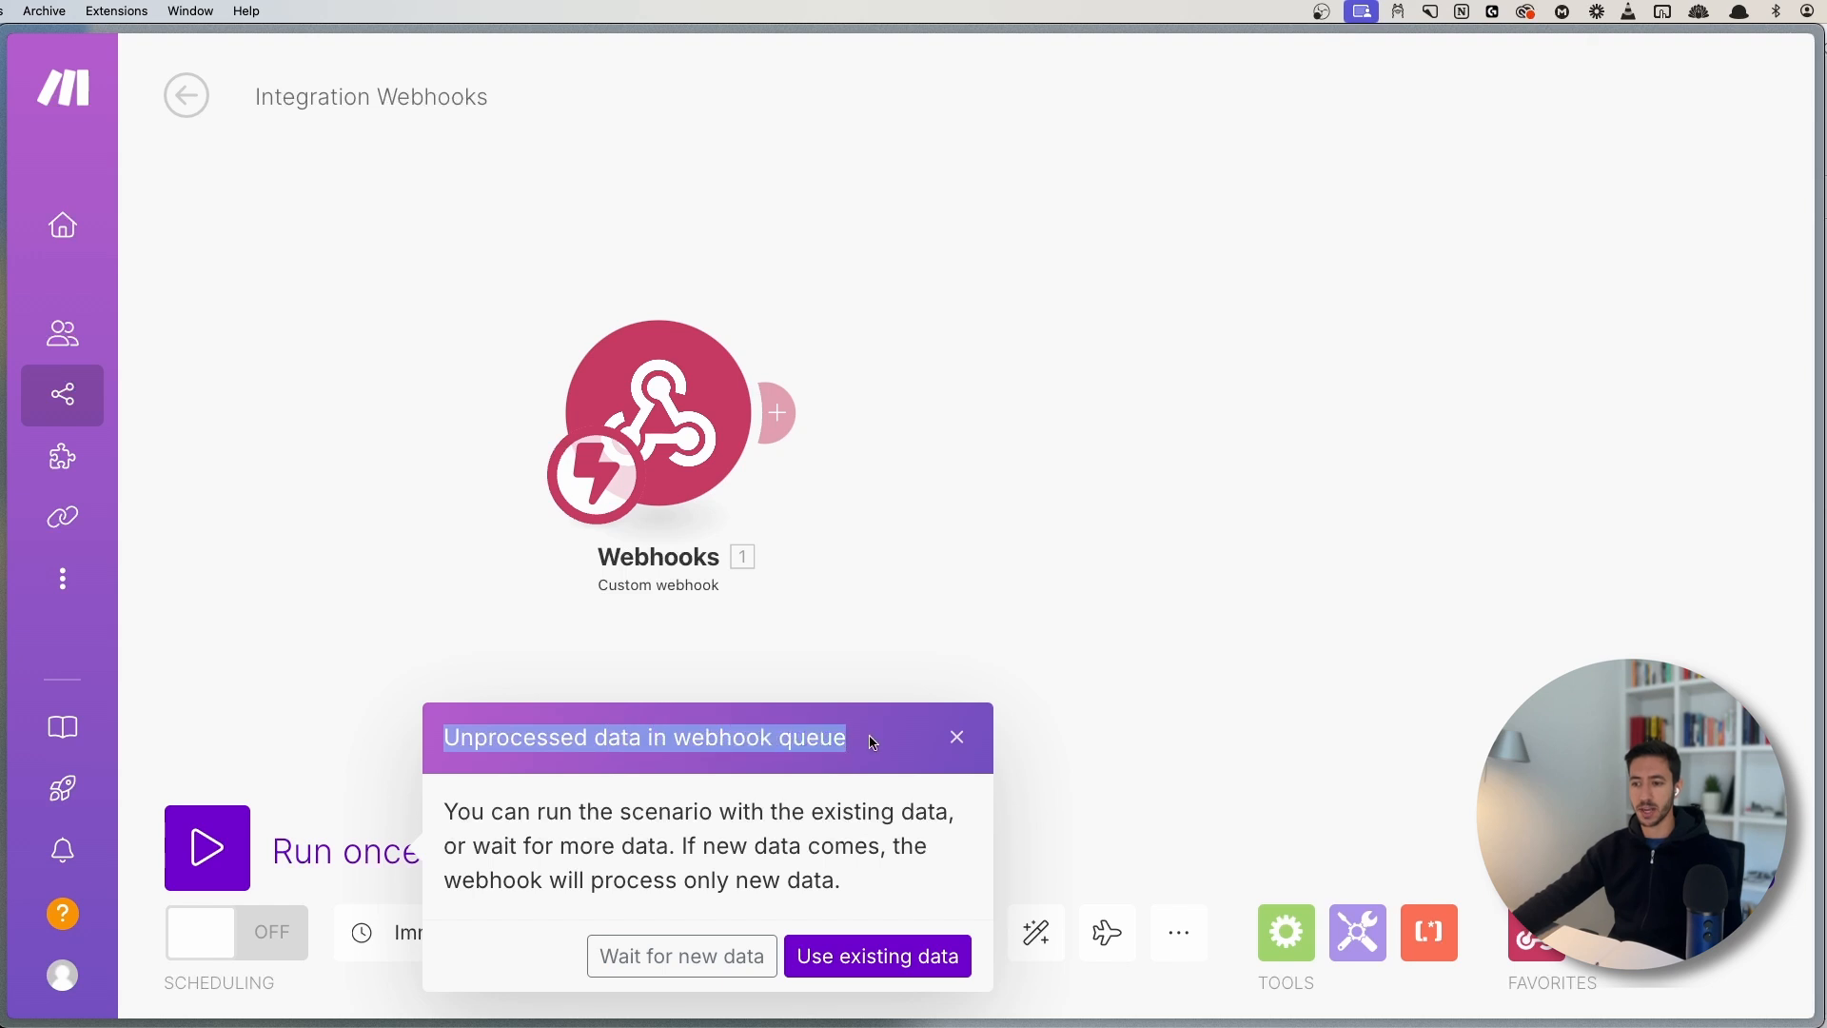
pyautogui.click(868, 744)
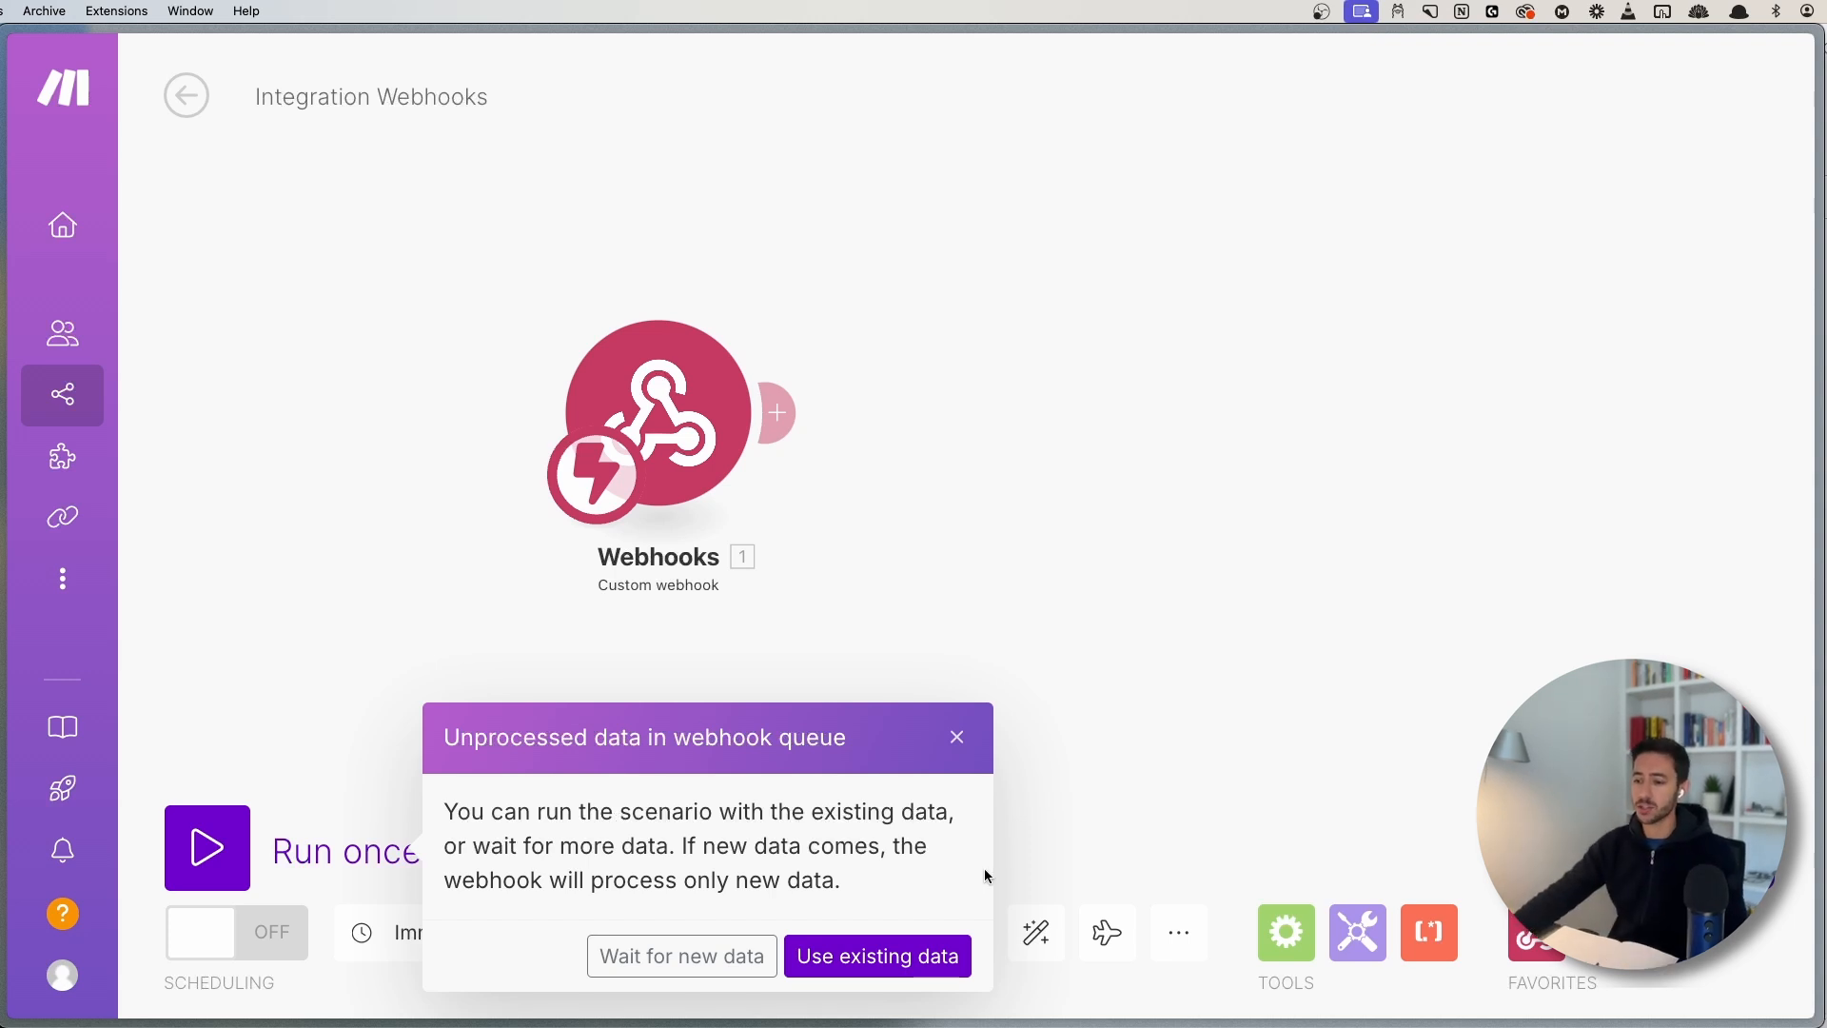
pyautogui.click(878, 957)
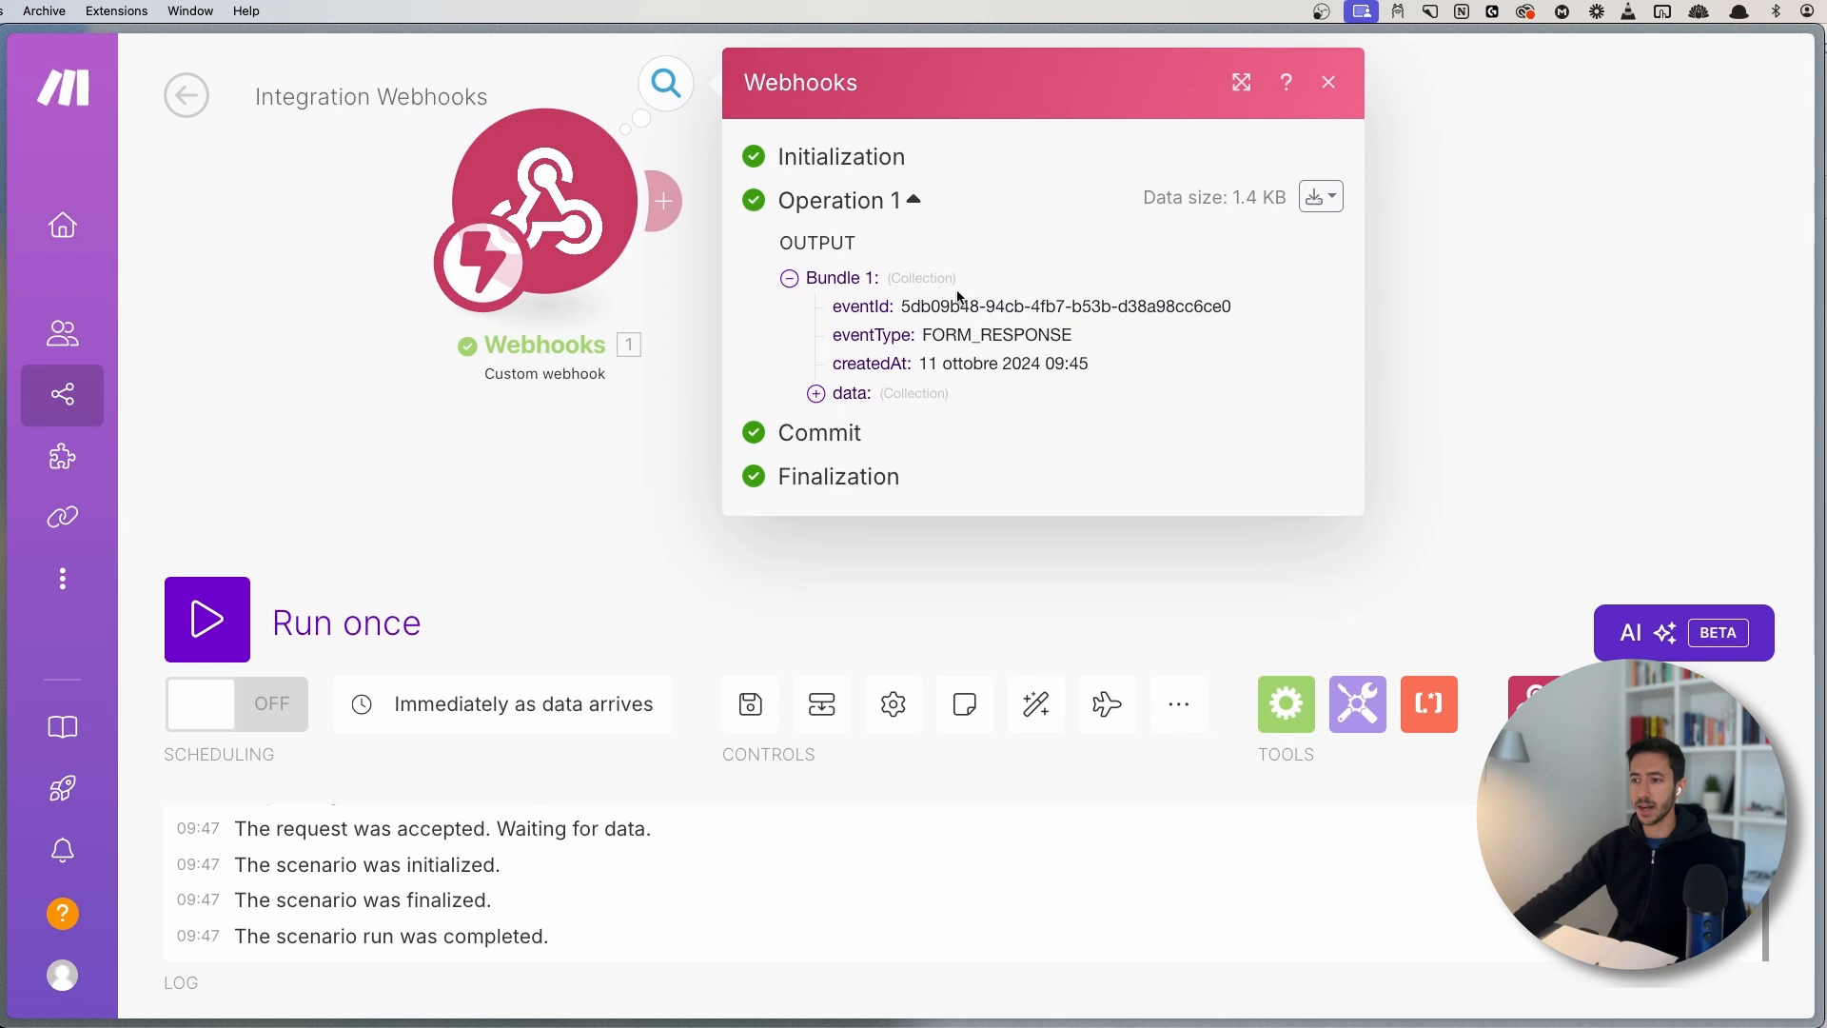
# - Expand Bundle 1's data, its fields array, and field items 1–3
pyautogui.click(853, 396)
pyautogui.click(880, 594)
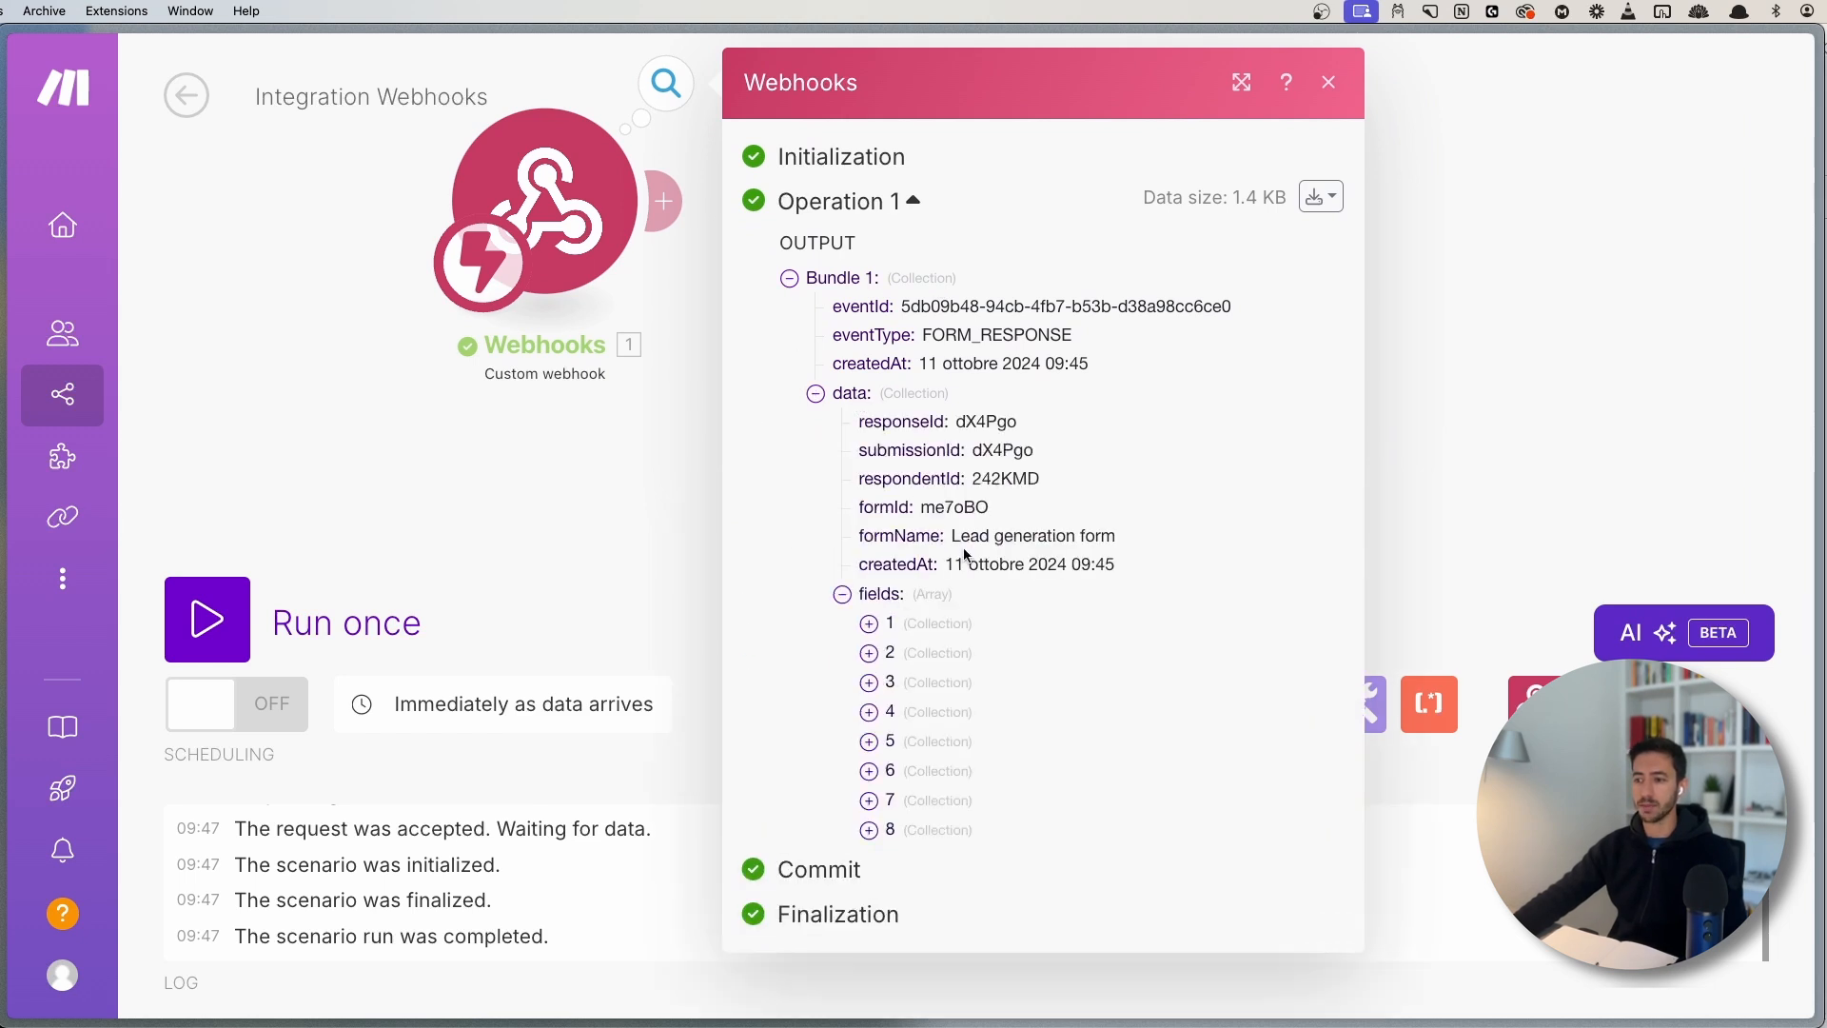
pyautogui.click(891, 620)
pyautogui.scroll(-1, 896, 666)
pyautogui.click(896, 701)
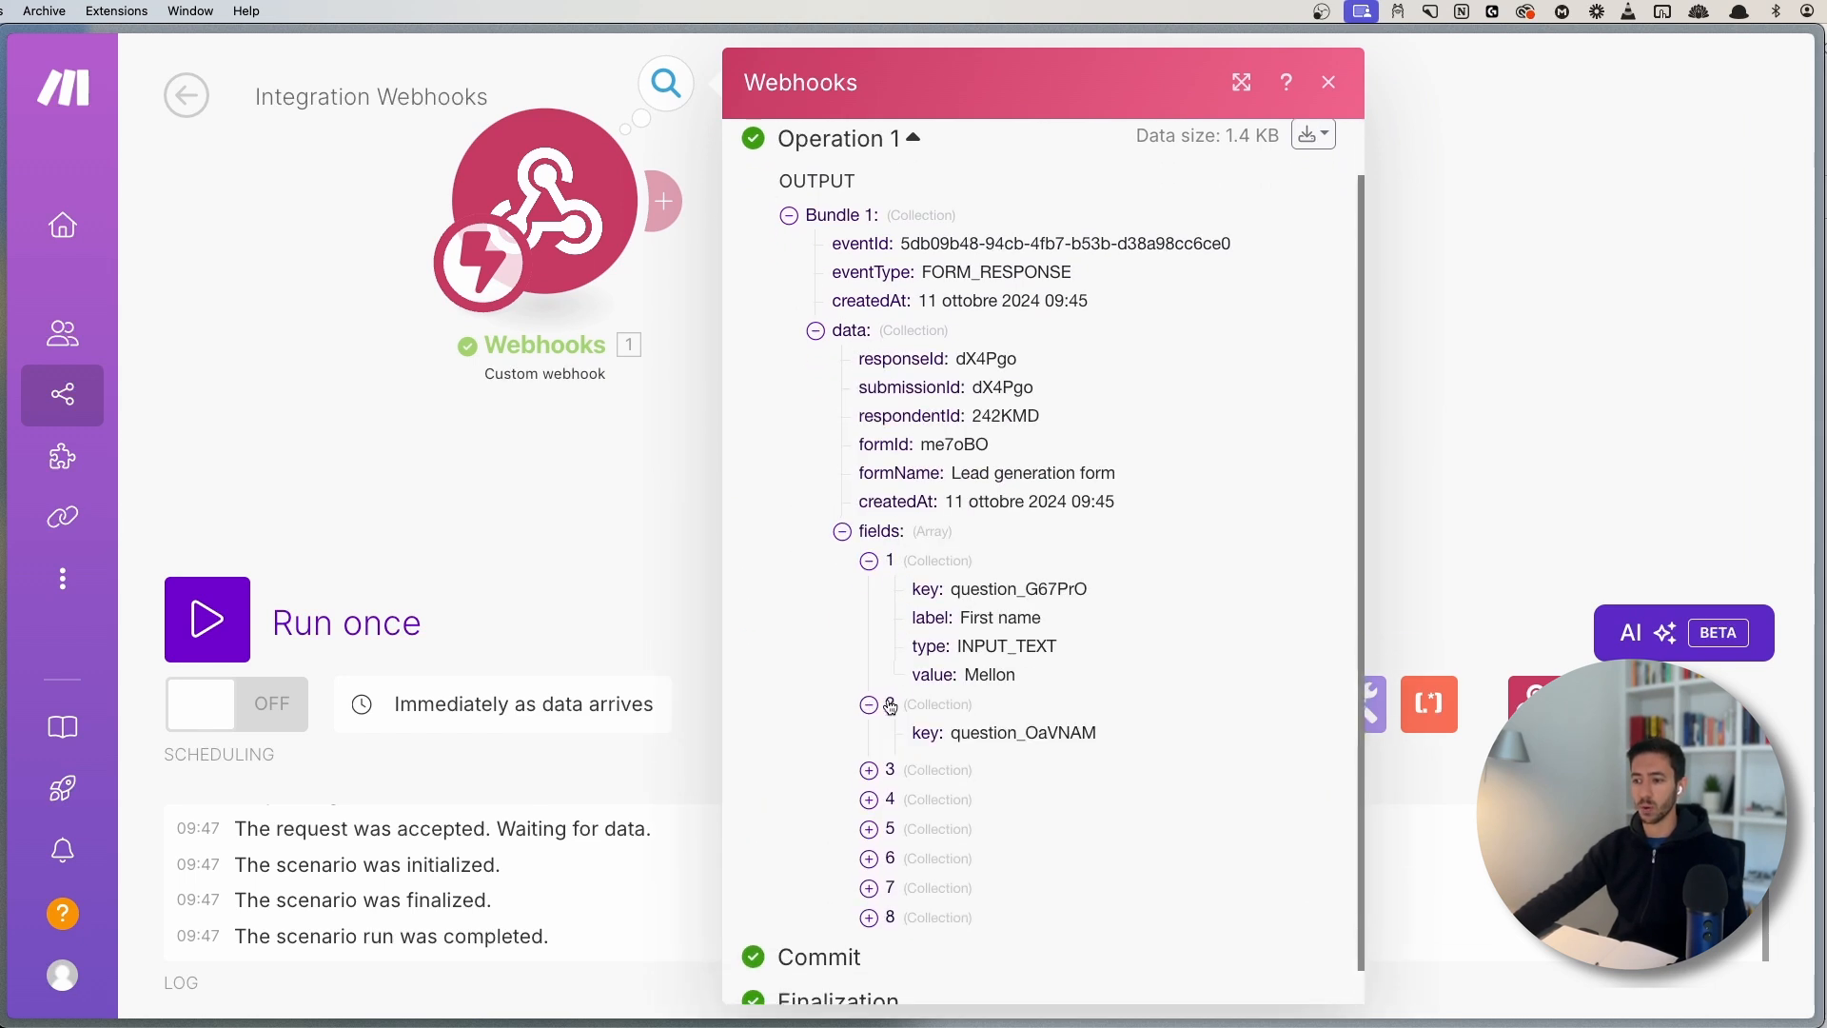
pyautogui.scroll(-1, 913, 762)
pyautogui.click(912, 784)
pyautogui.scroll(2, 927, 601)
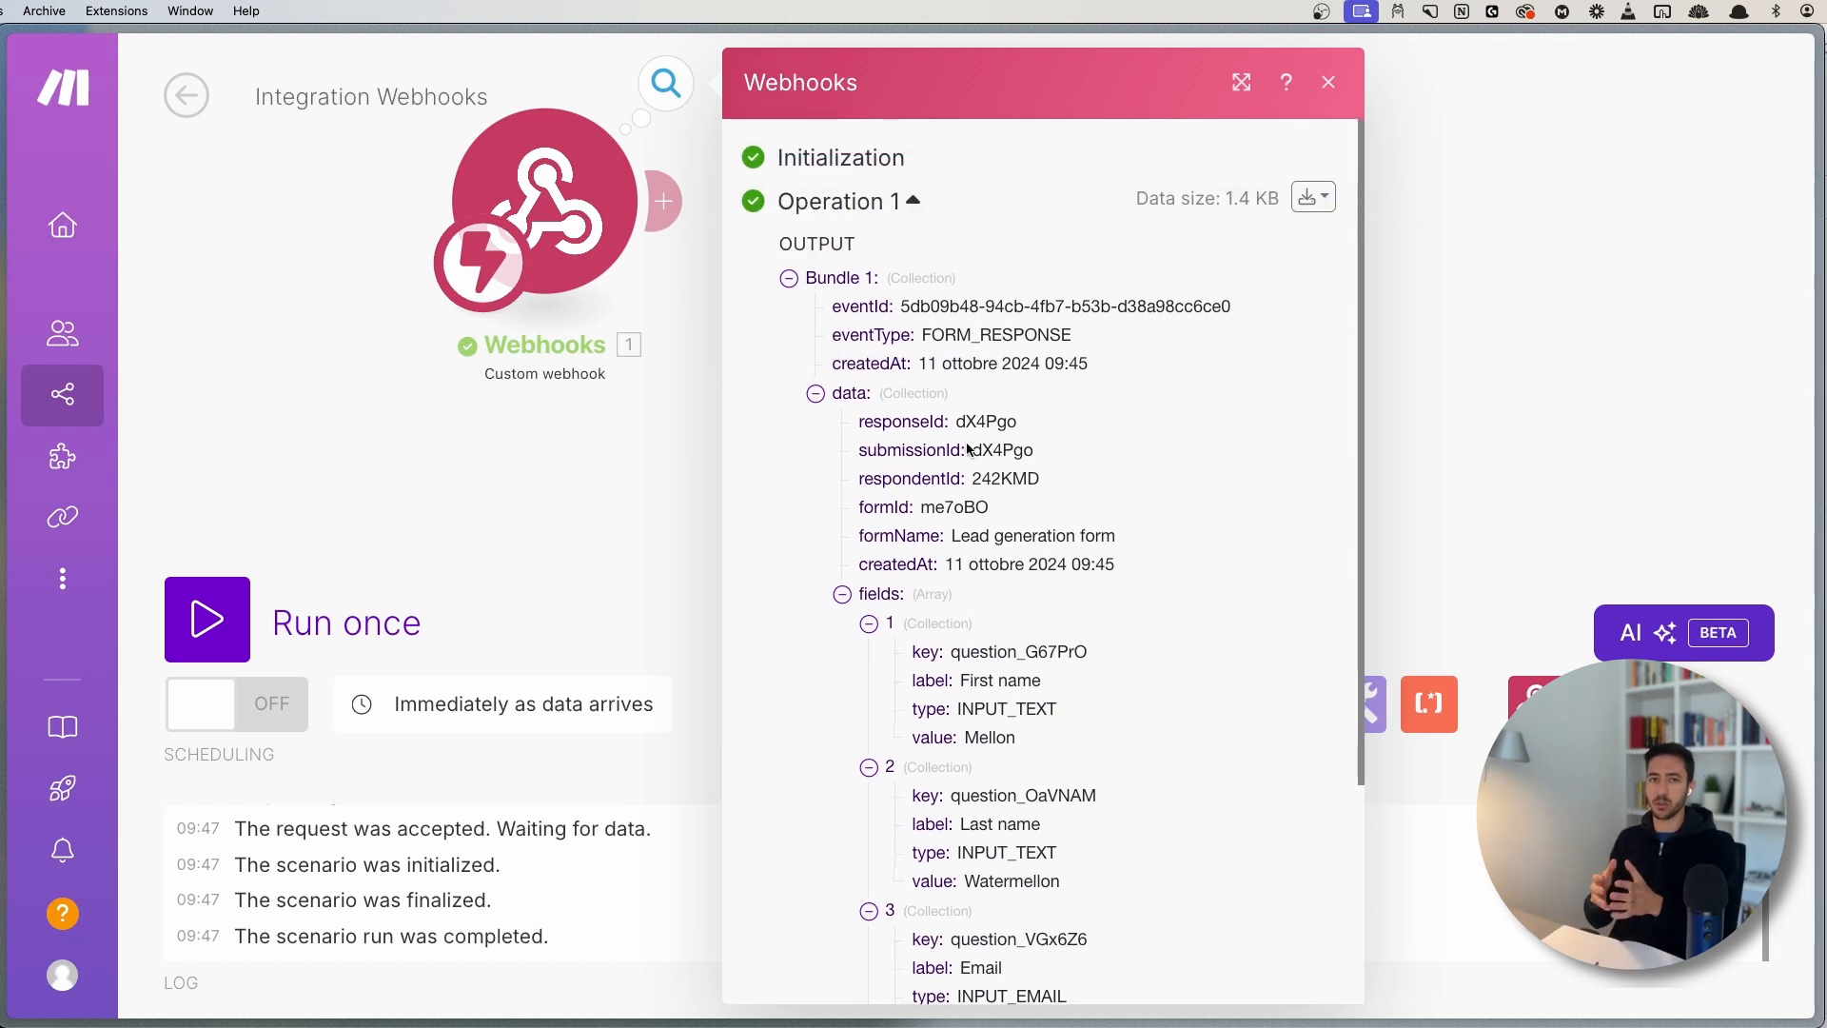
pyautogui.scroll(-4, 937, 540)
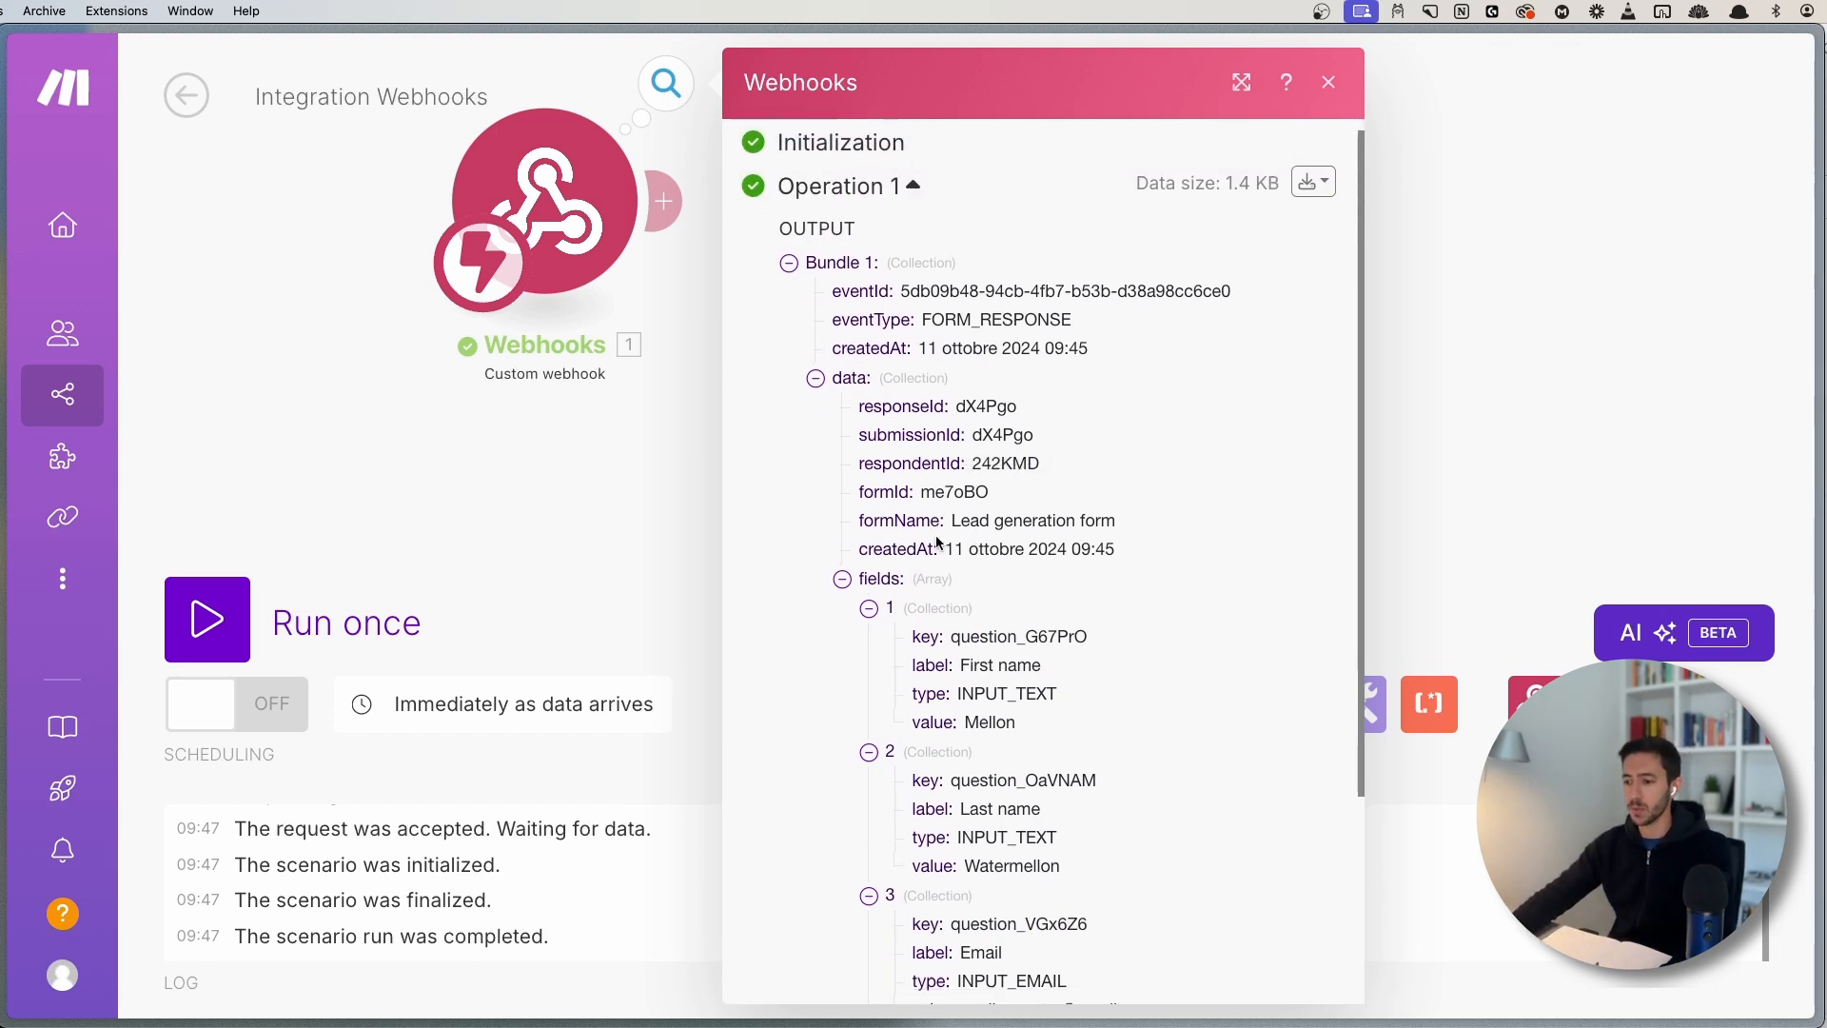
# - Reopen the webhook's output bundle and expand data and fields again
pyautogui.click(626, 506)
pyautogui.moveTo(623, 510); pyautogui.dragTo(915, 571)
pyautogui.scroll(-1, 915, 574)
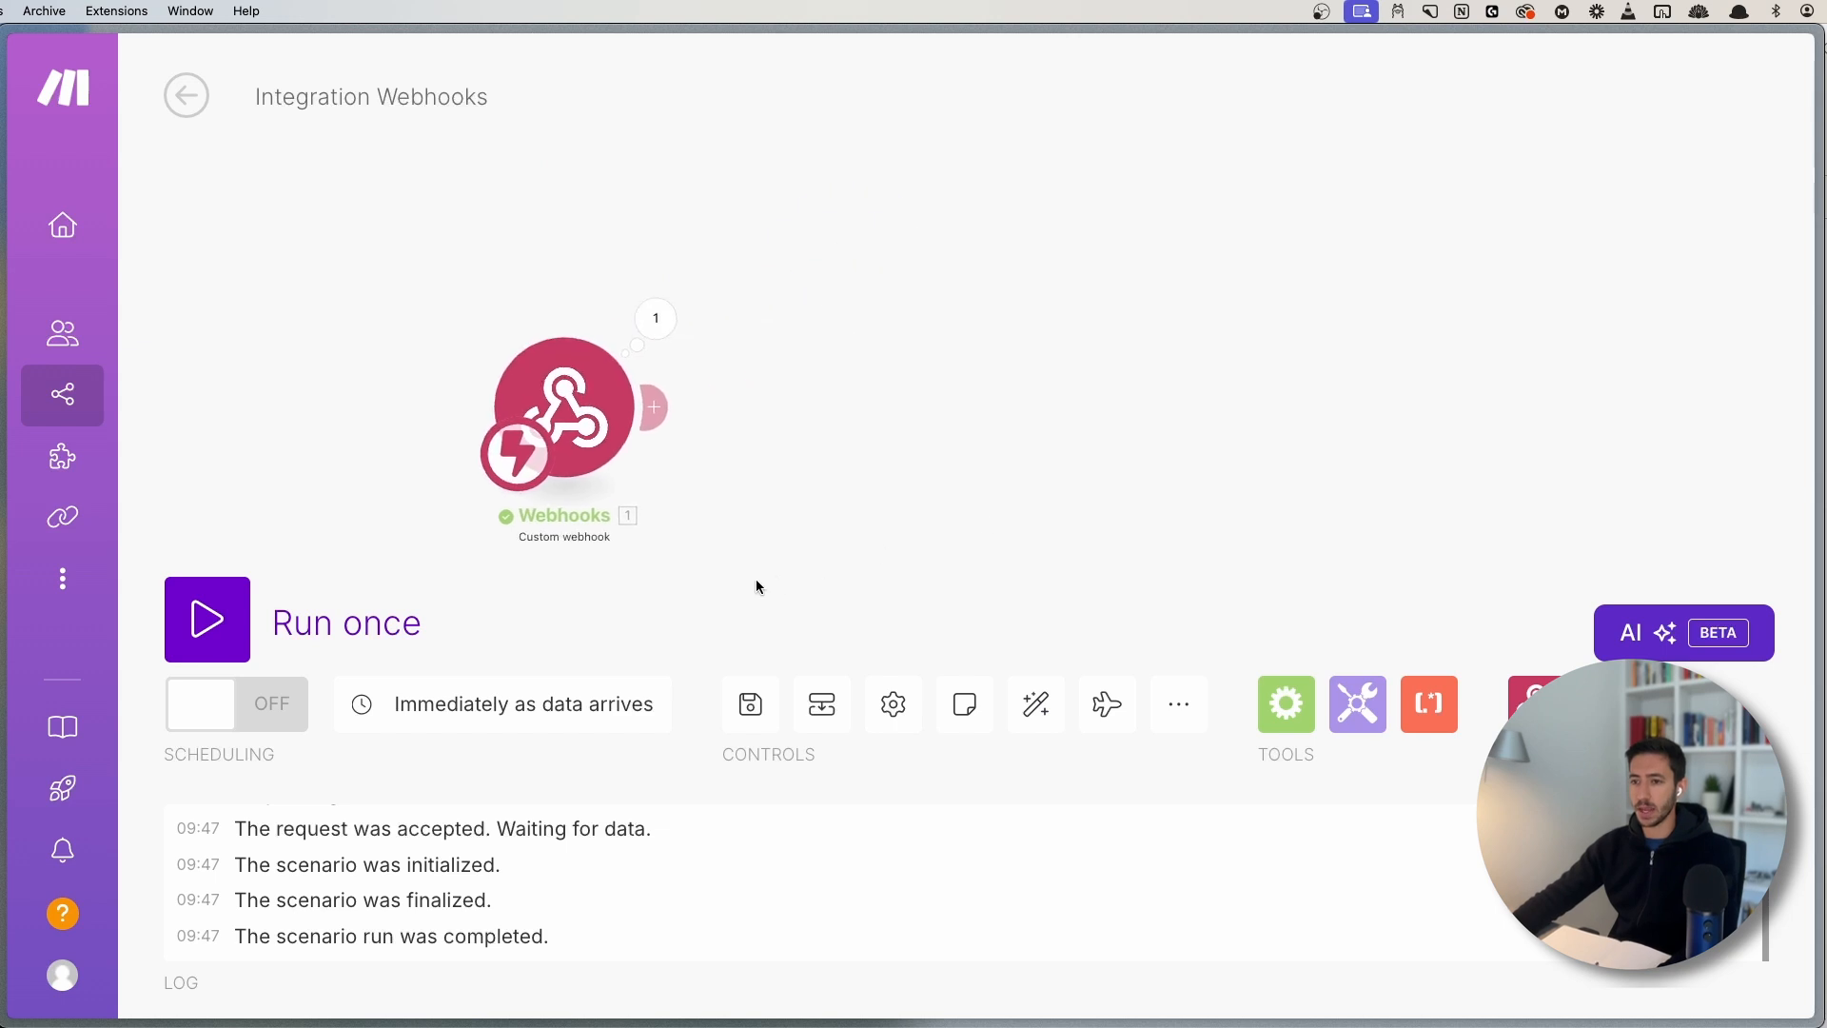
pyautogui.moveTo(428, 310); pyautogui.dragTo(917, 559)
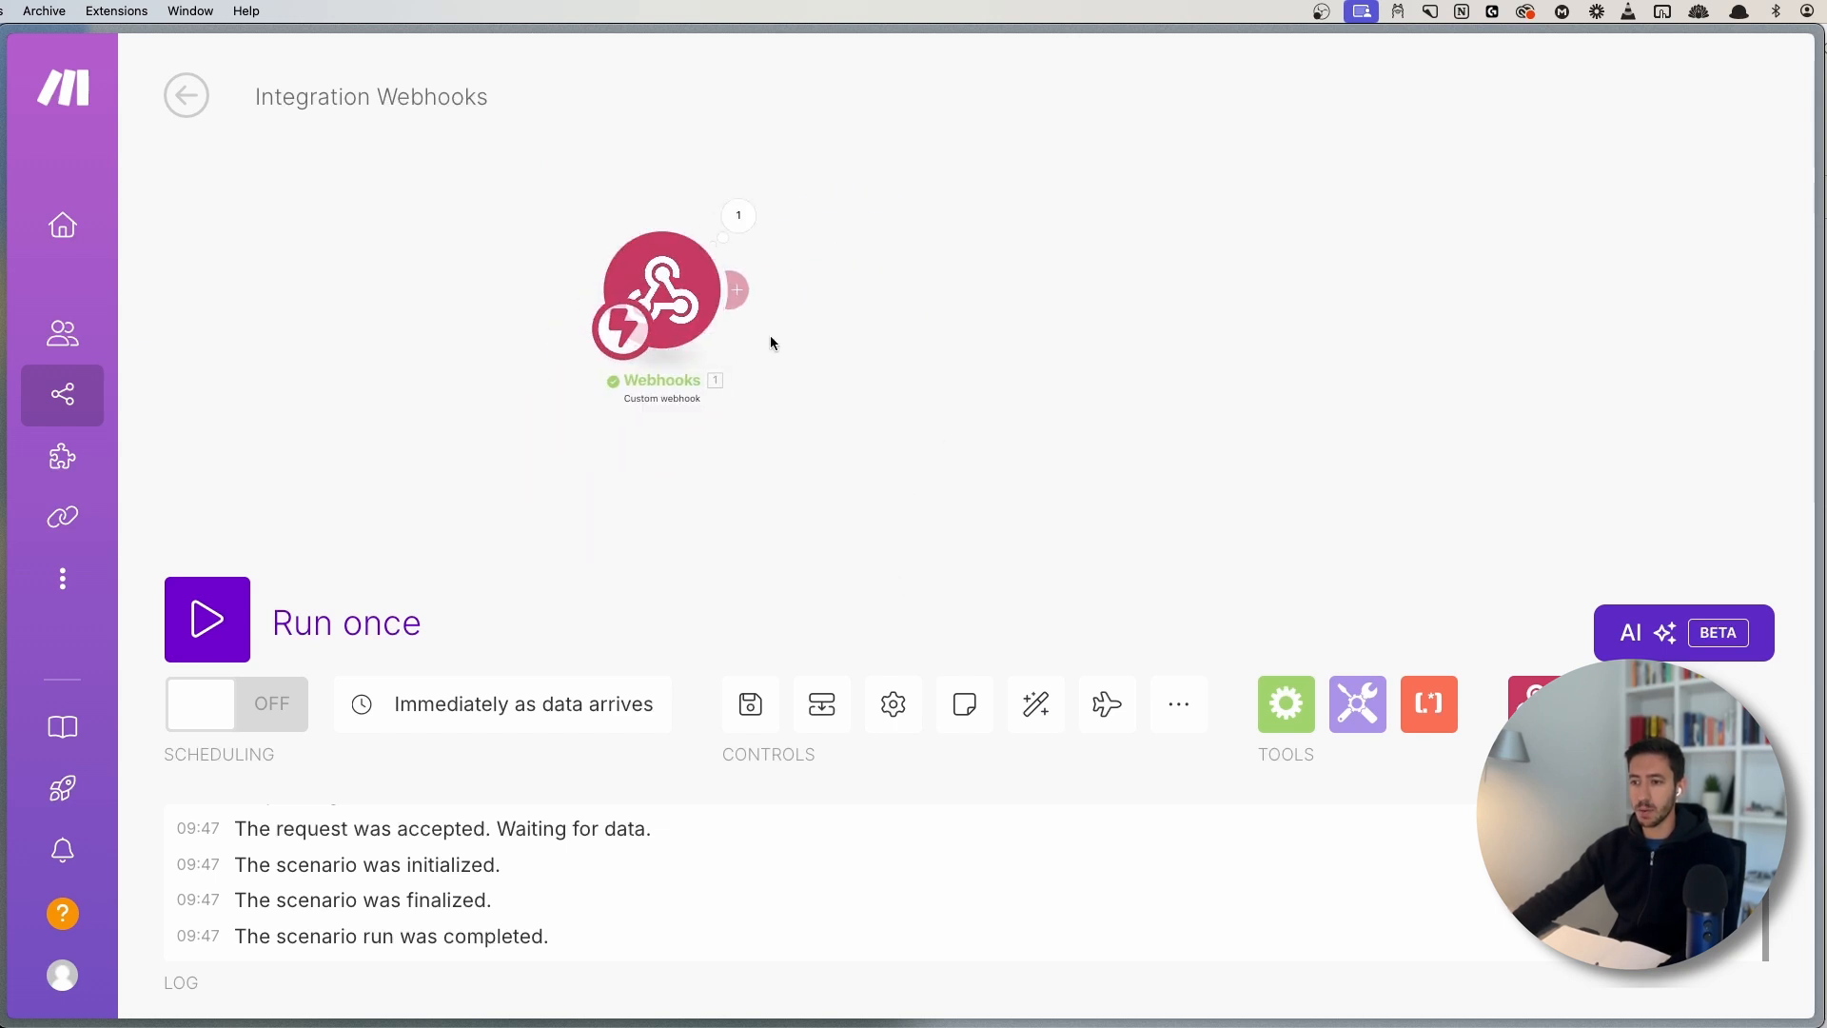
pyautogui.click(739, 216)
pyautogui.click(912, 398)
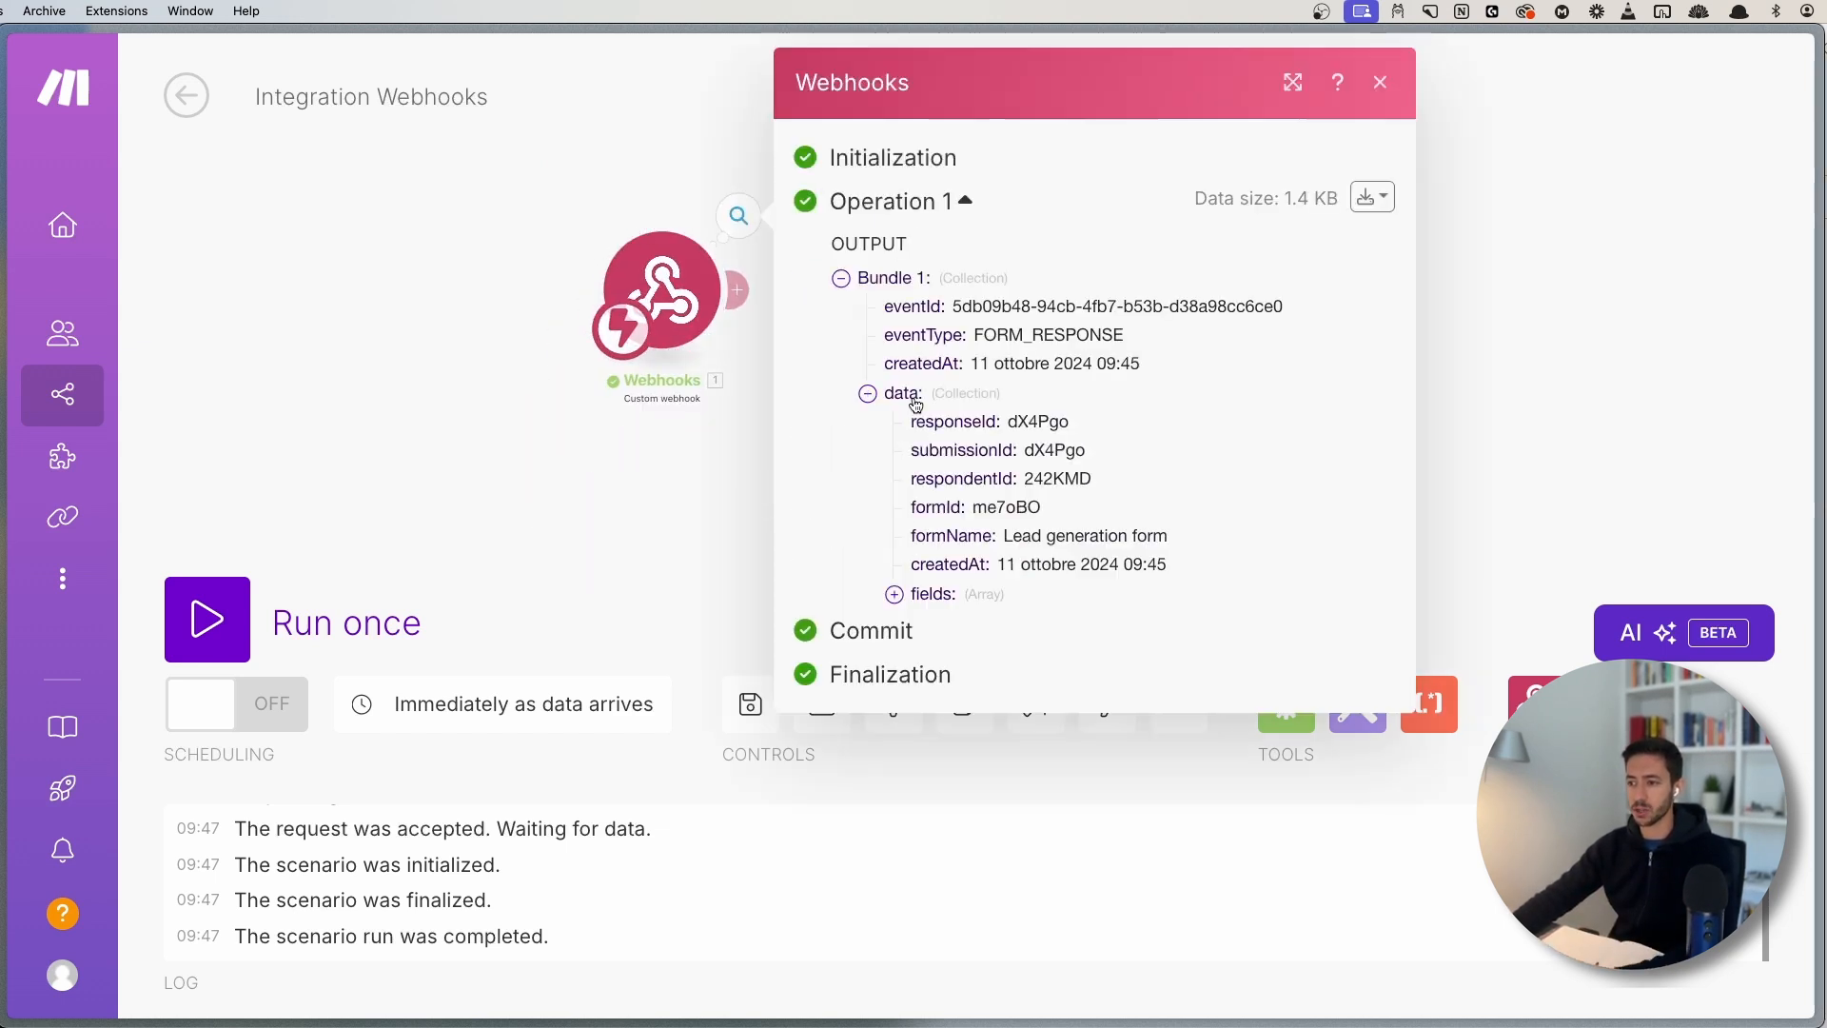
pyautogui.click(931, 596)
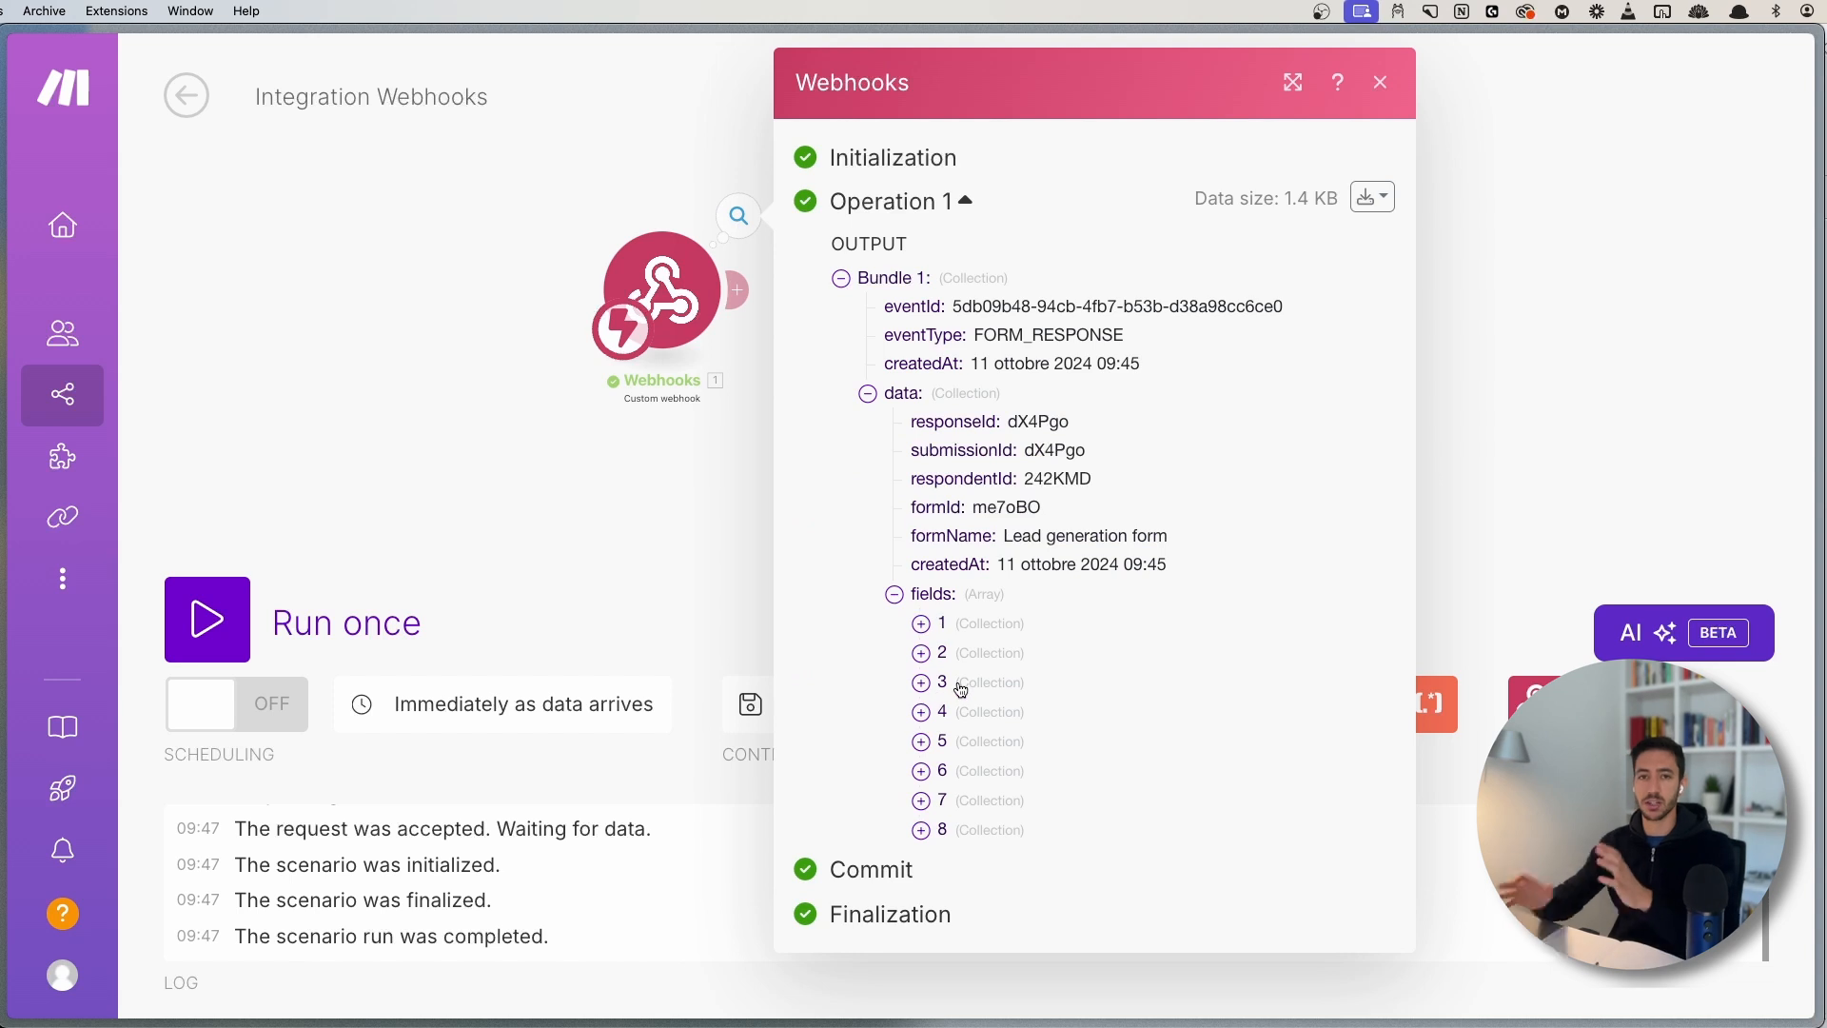
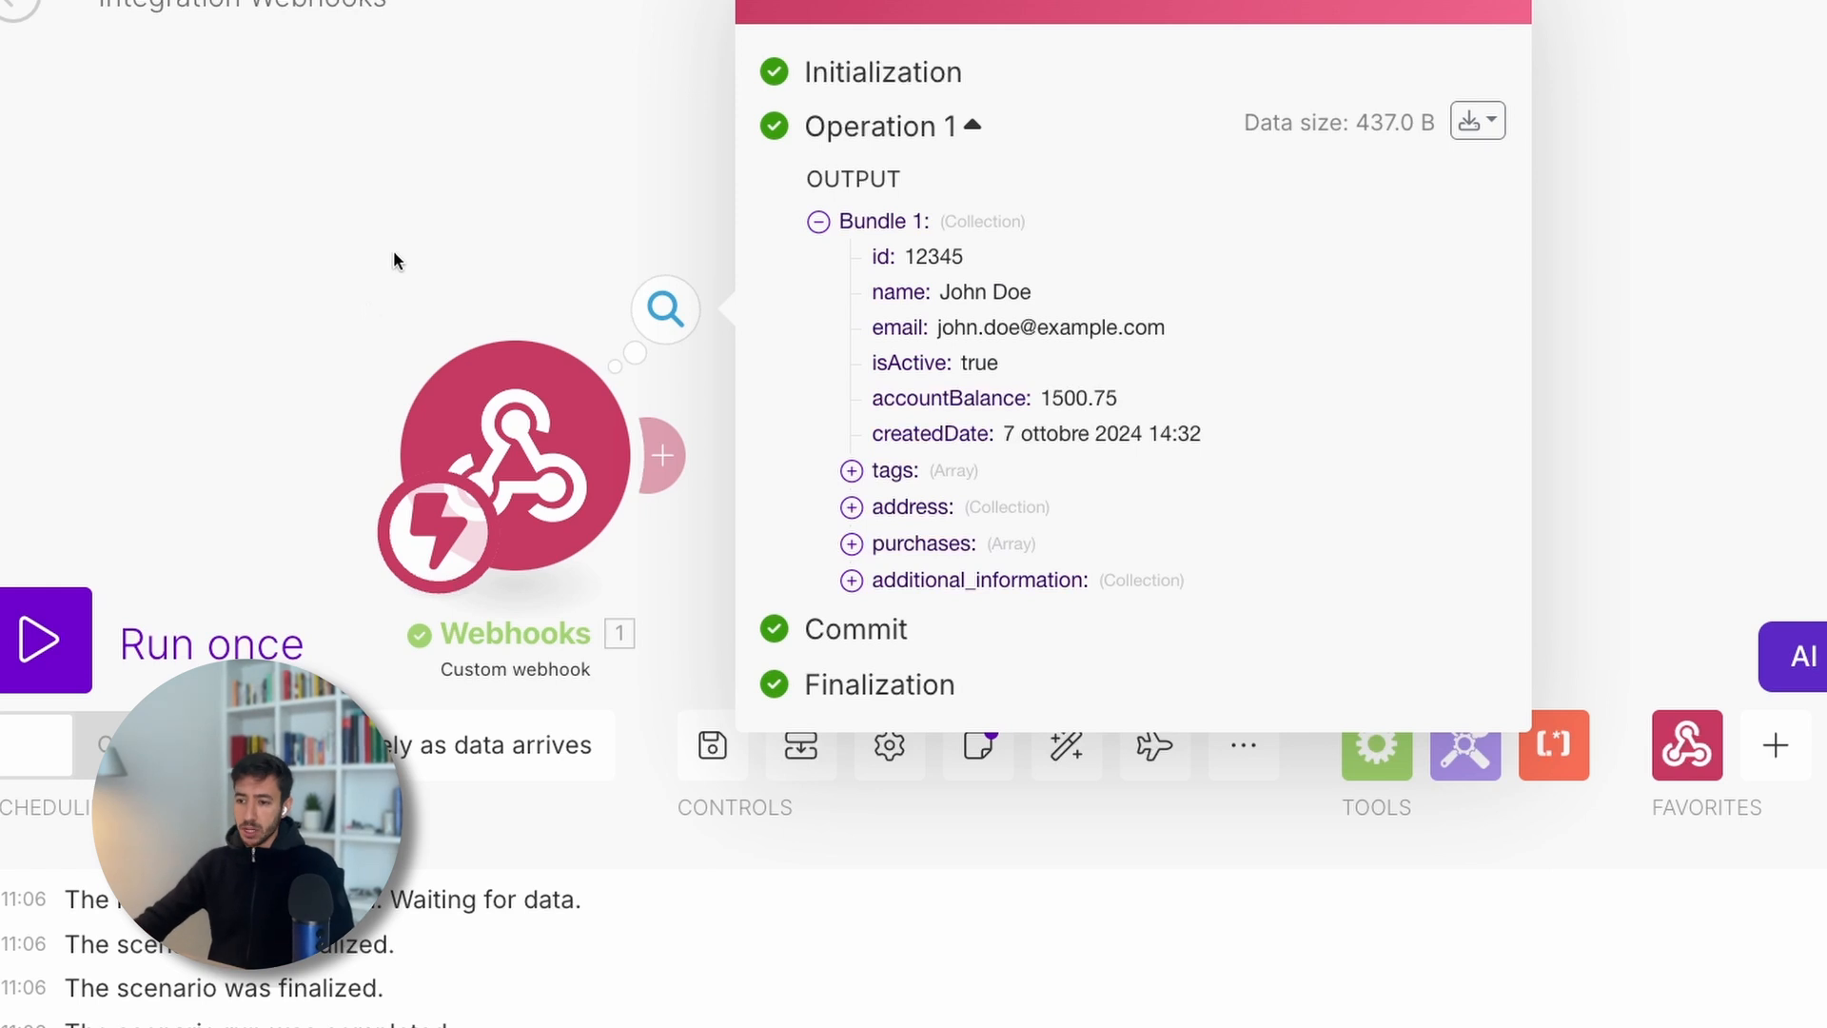
# - Reposition the canvas and reopen the webhook's Operation 1 output bundle
pyautogui.moveTo(392, 249); pyautogui.dragTo(303, 139)
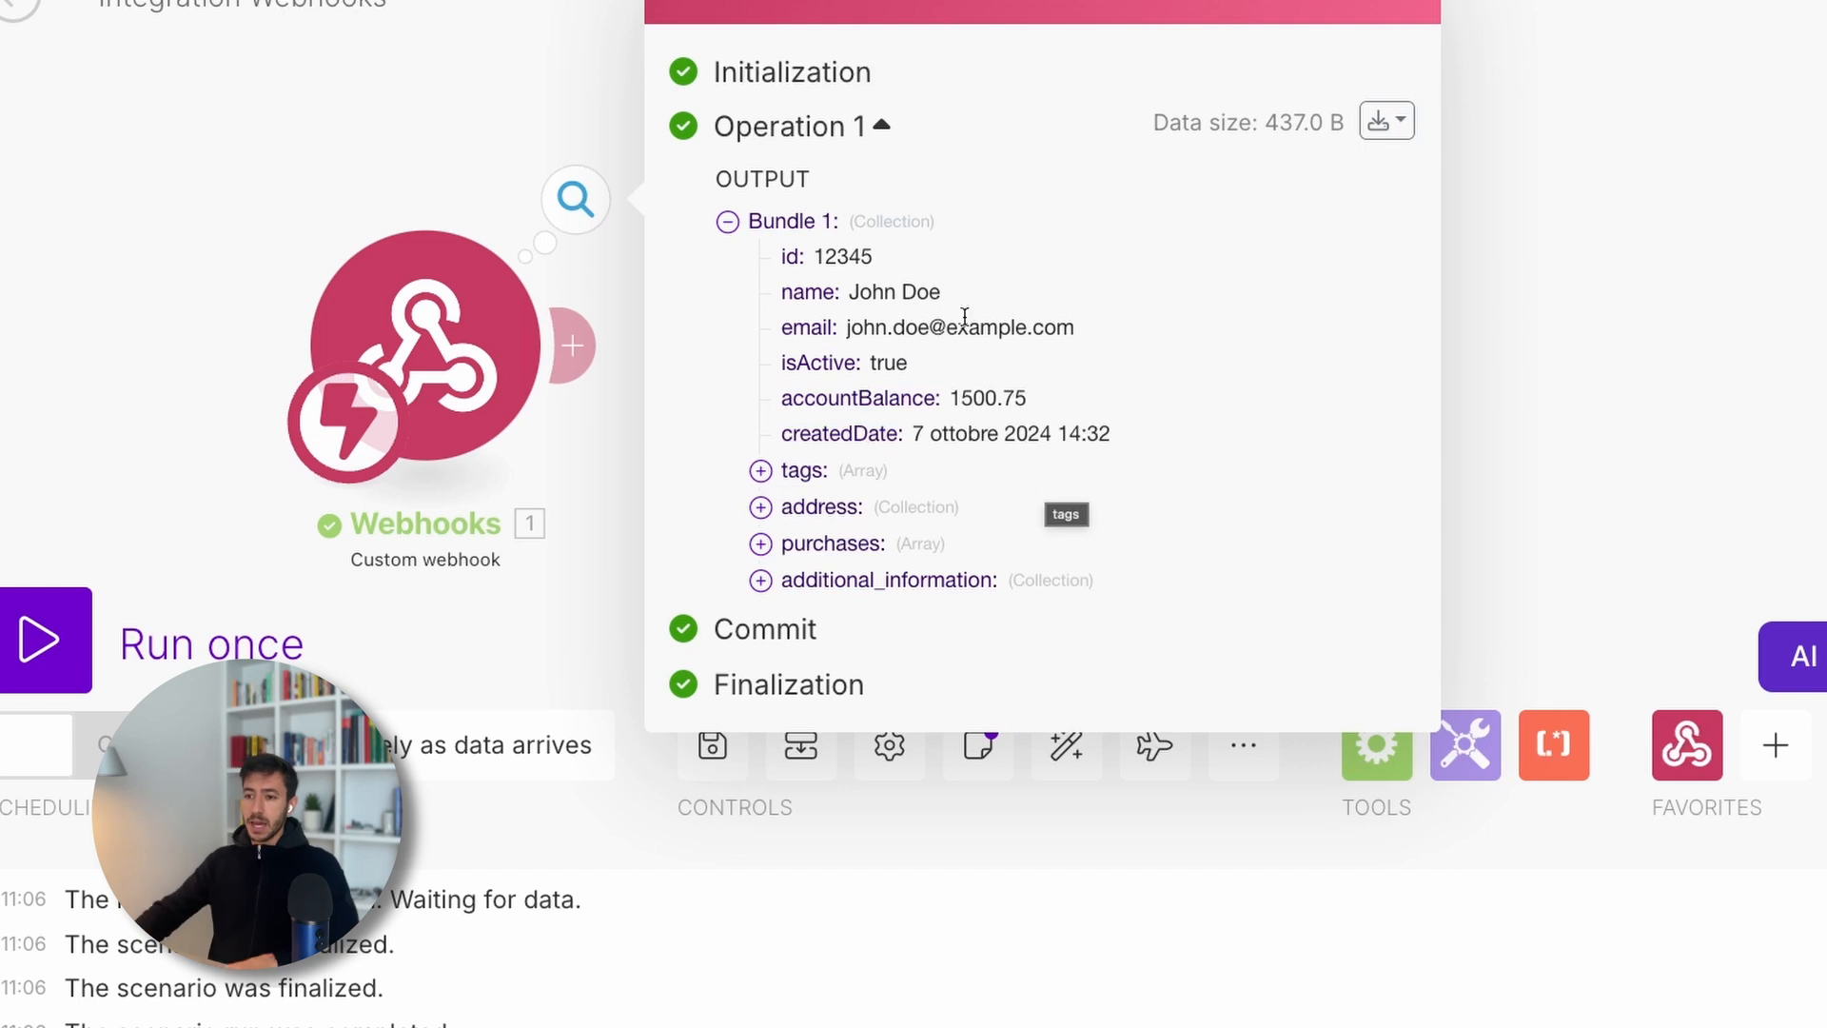
pyautogui.click(248, 171)
pyautogui.moveTo(194, 230); pyautogui.dragTo(413, 266)
pyautogui.scroll(-1, 413, 269)
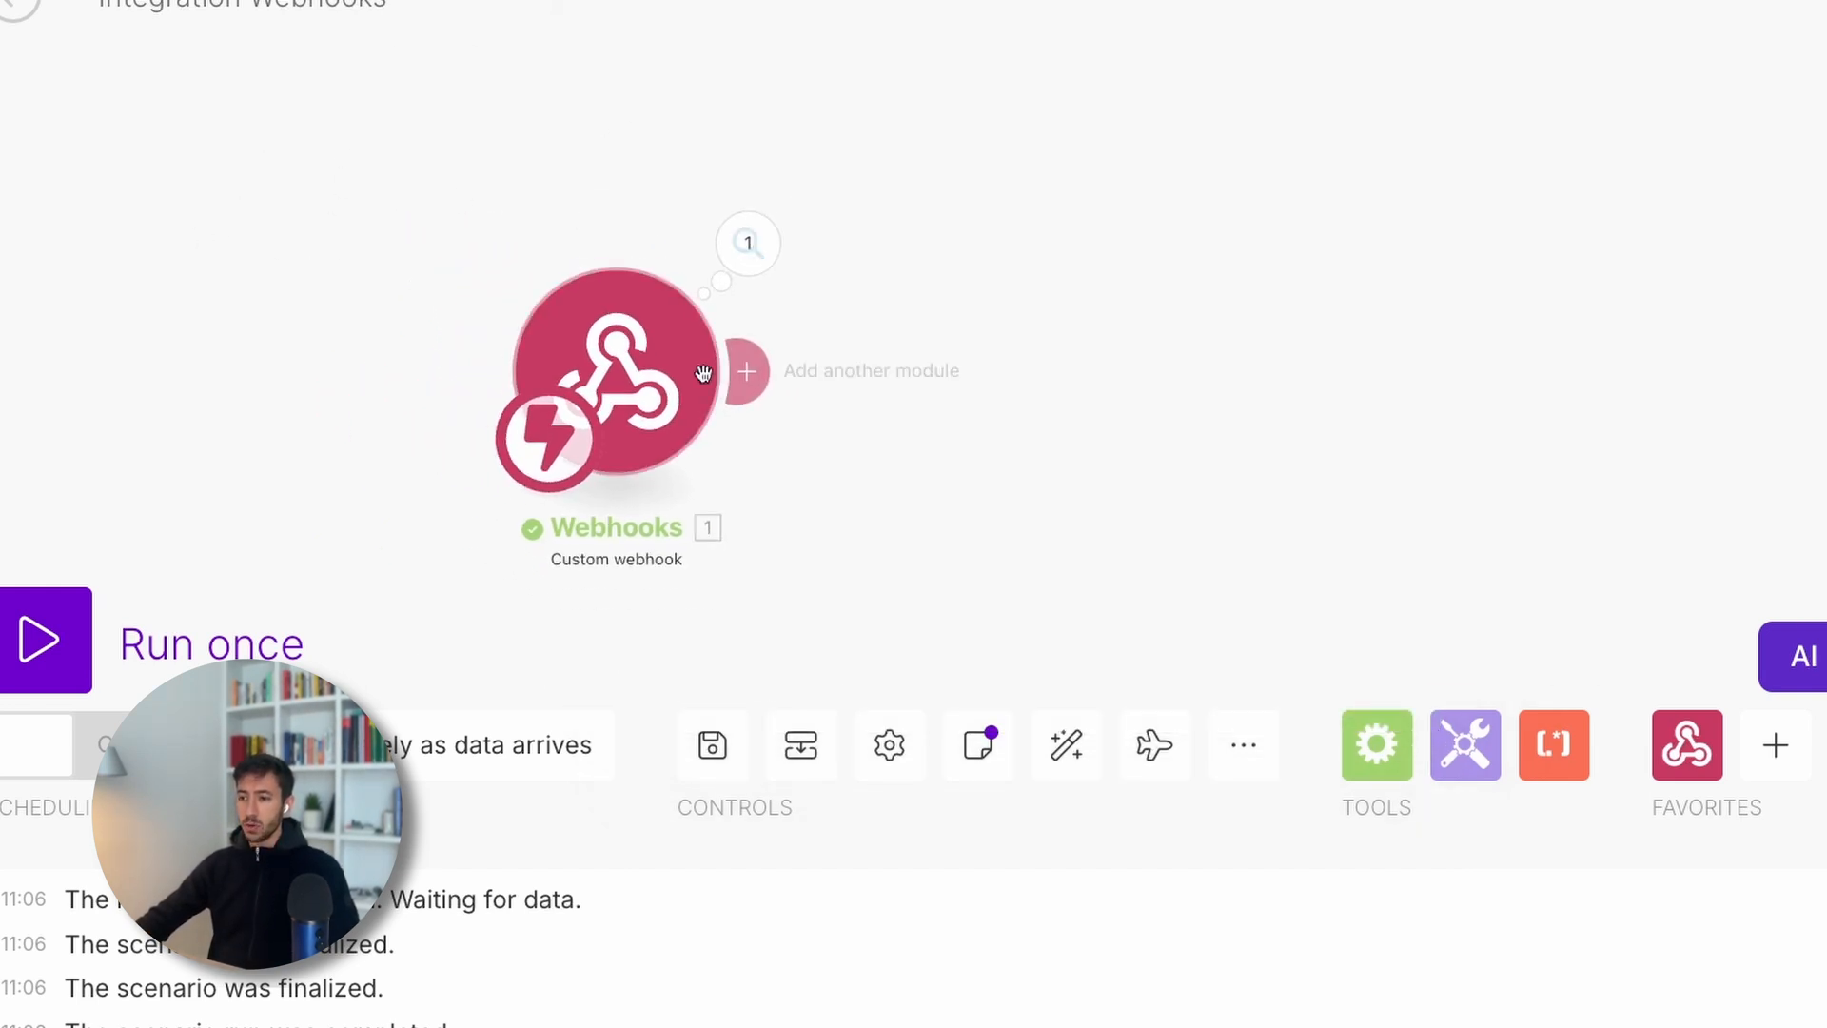
pyautogui.click(742, 249)
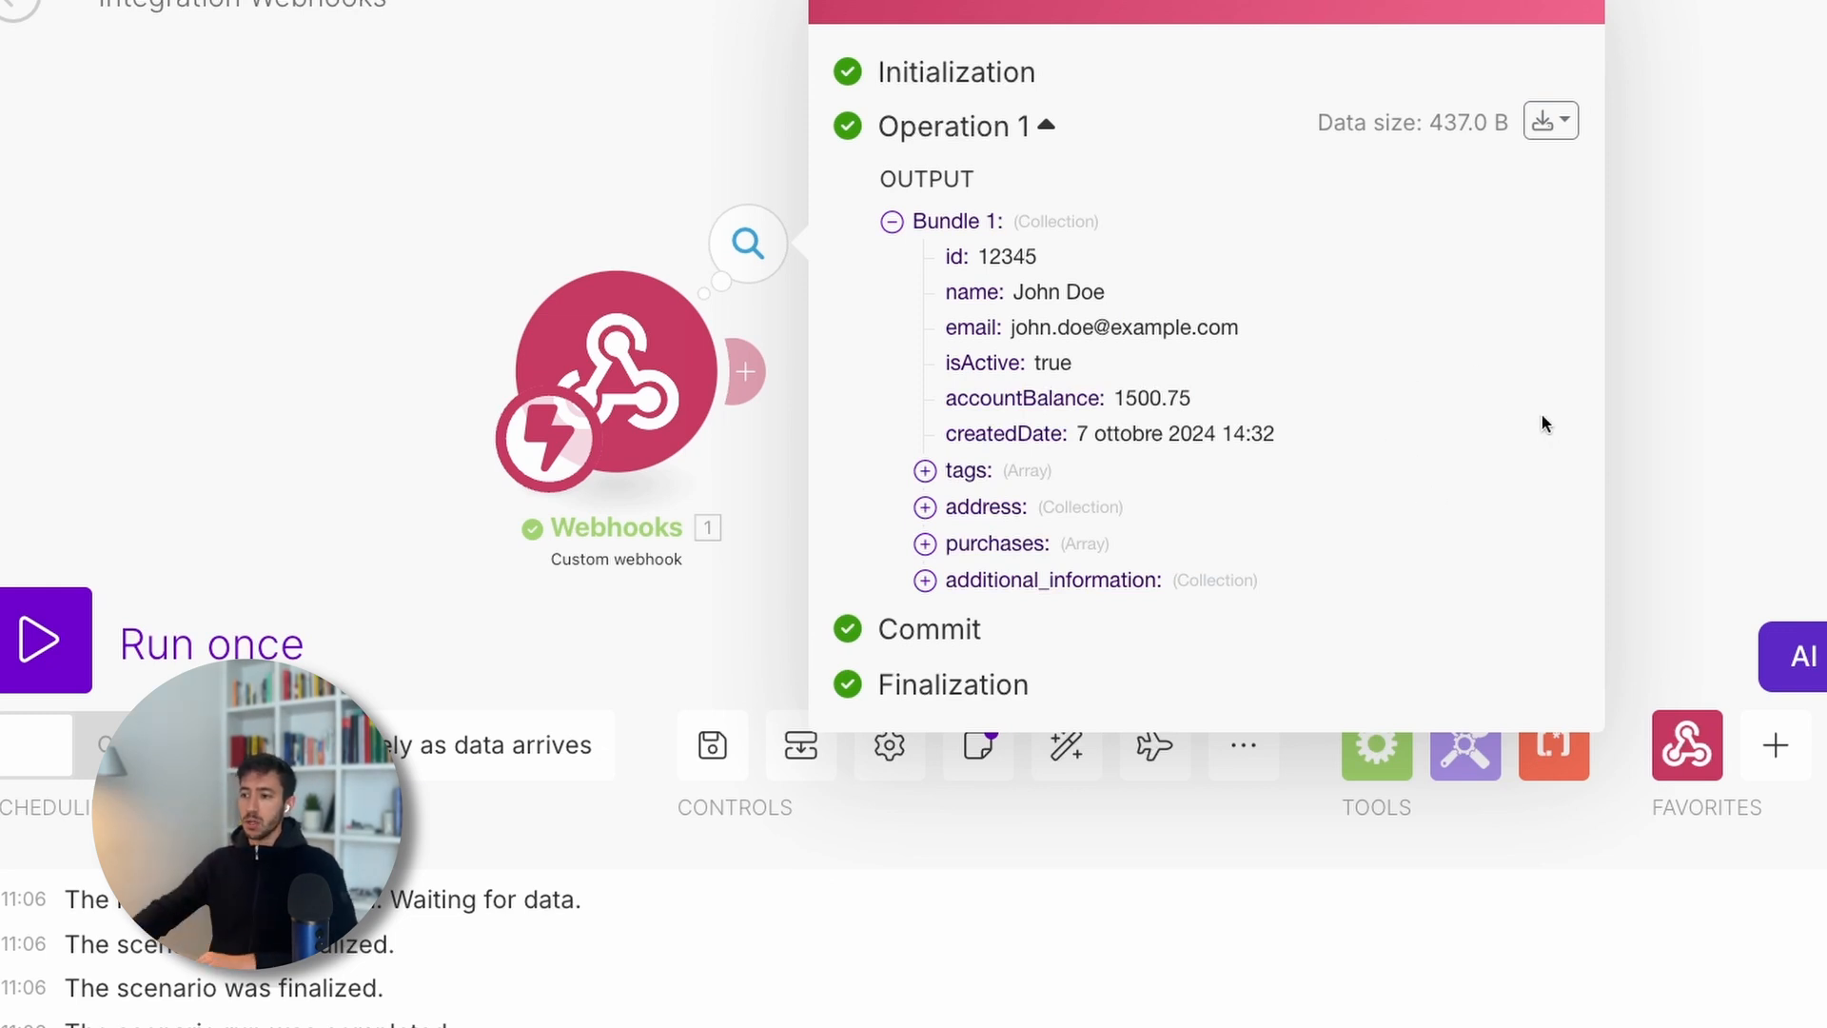
# - Highlight the id-through-createdDate fields, then briefly expand and collapse tags and address
pyautogui.moveTo(943, 249); pyautogui.dragTo(1407, 435)
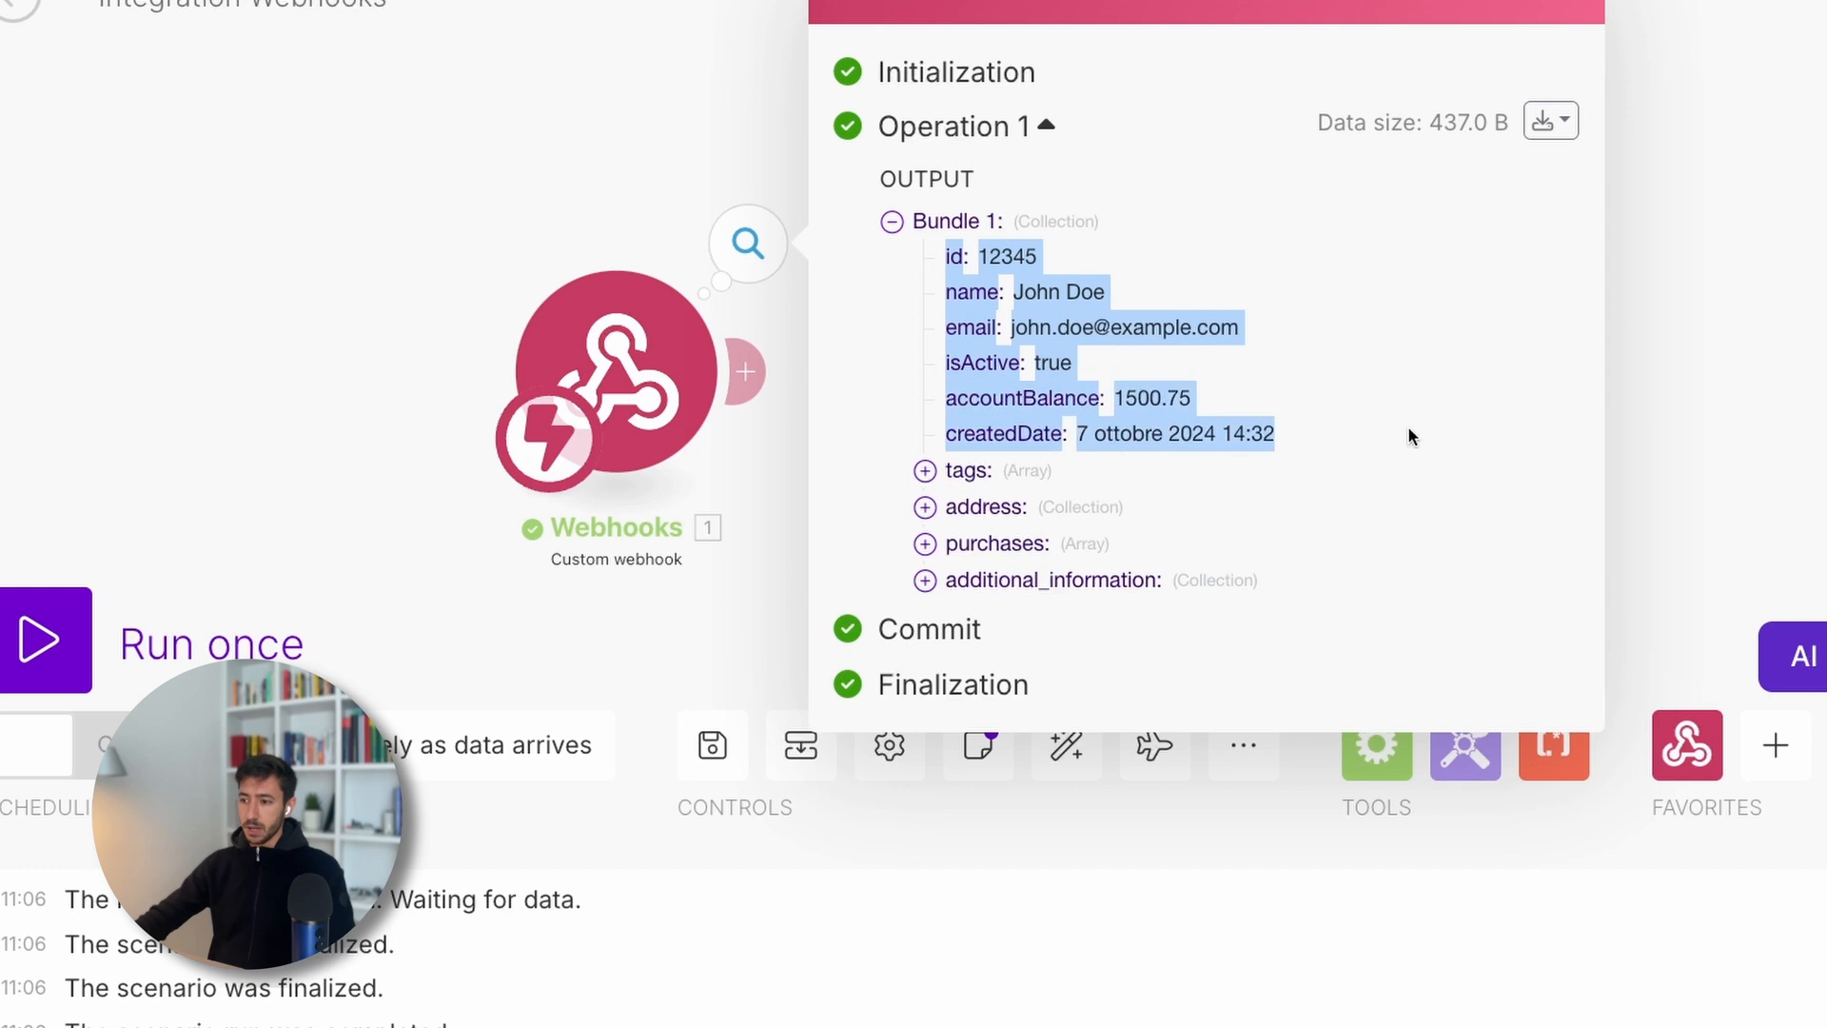
pyautogui.click(1031, 497)
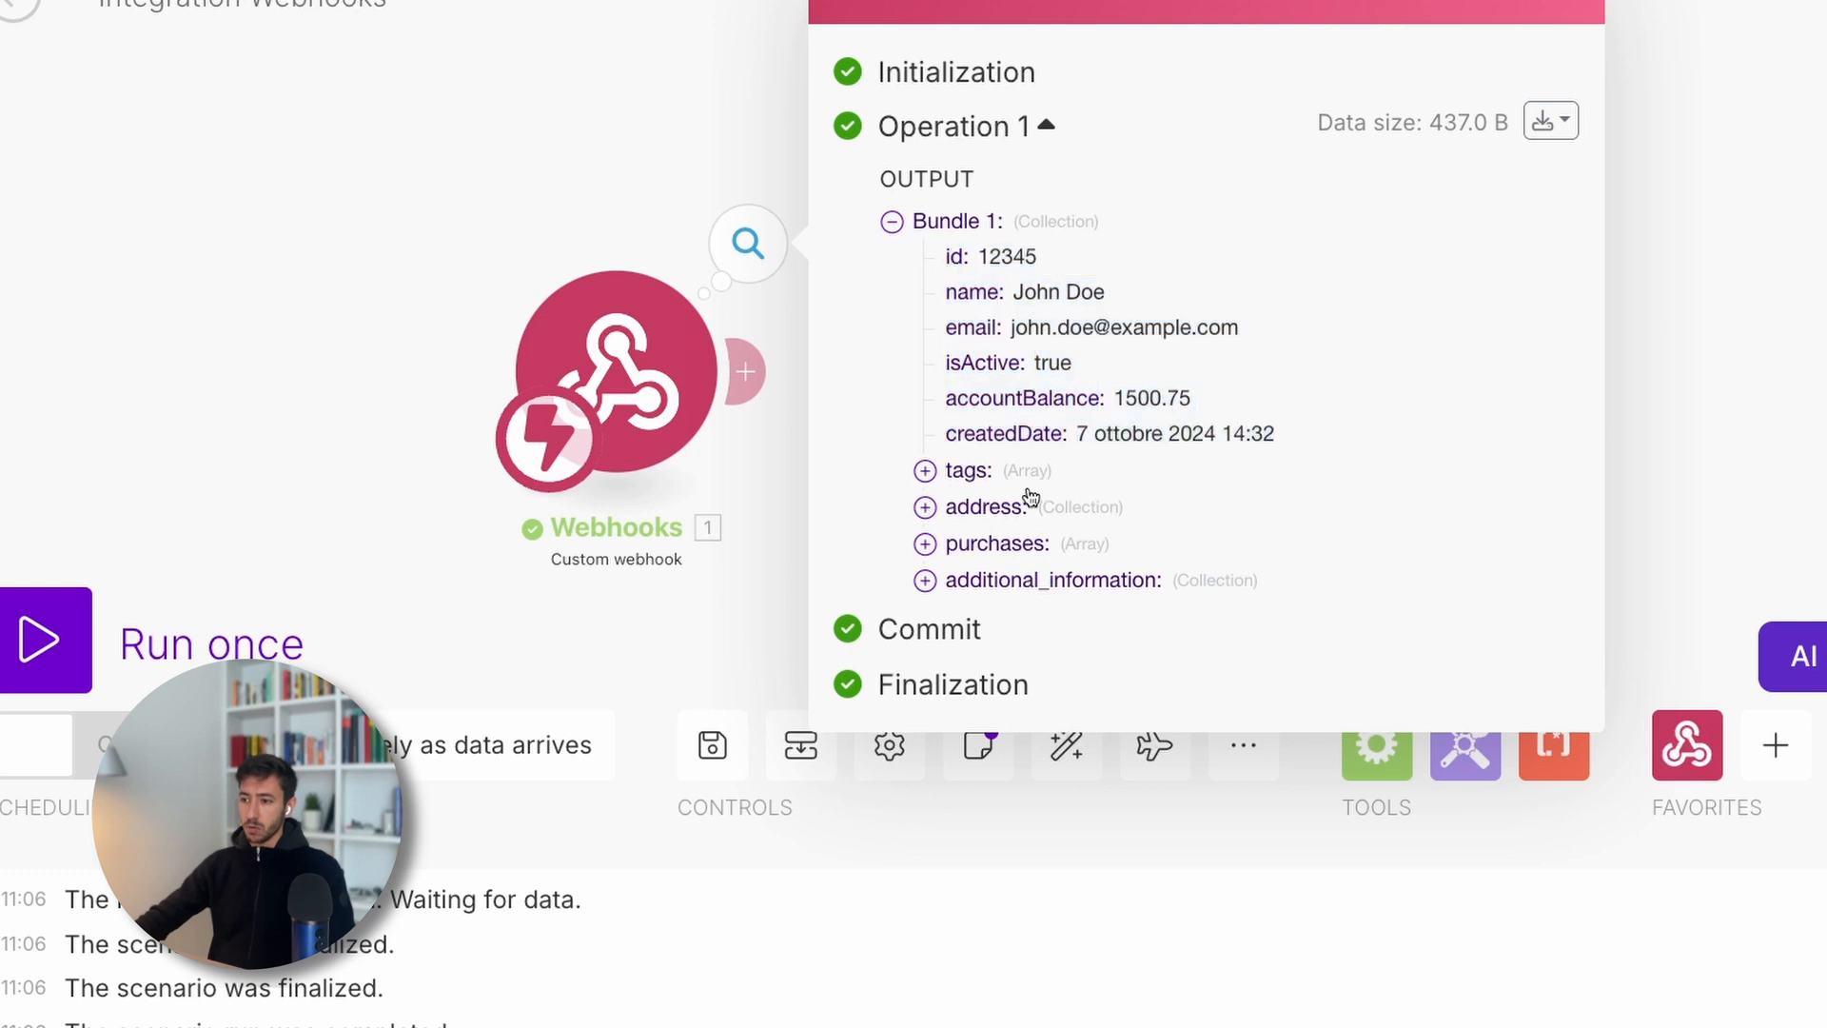
pyautogui.click(968, 474)
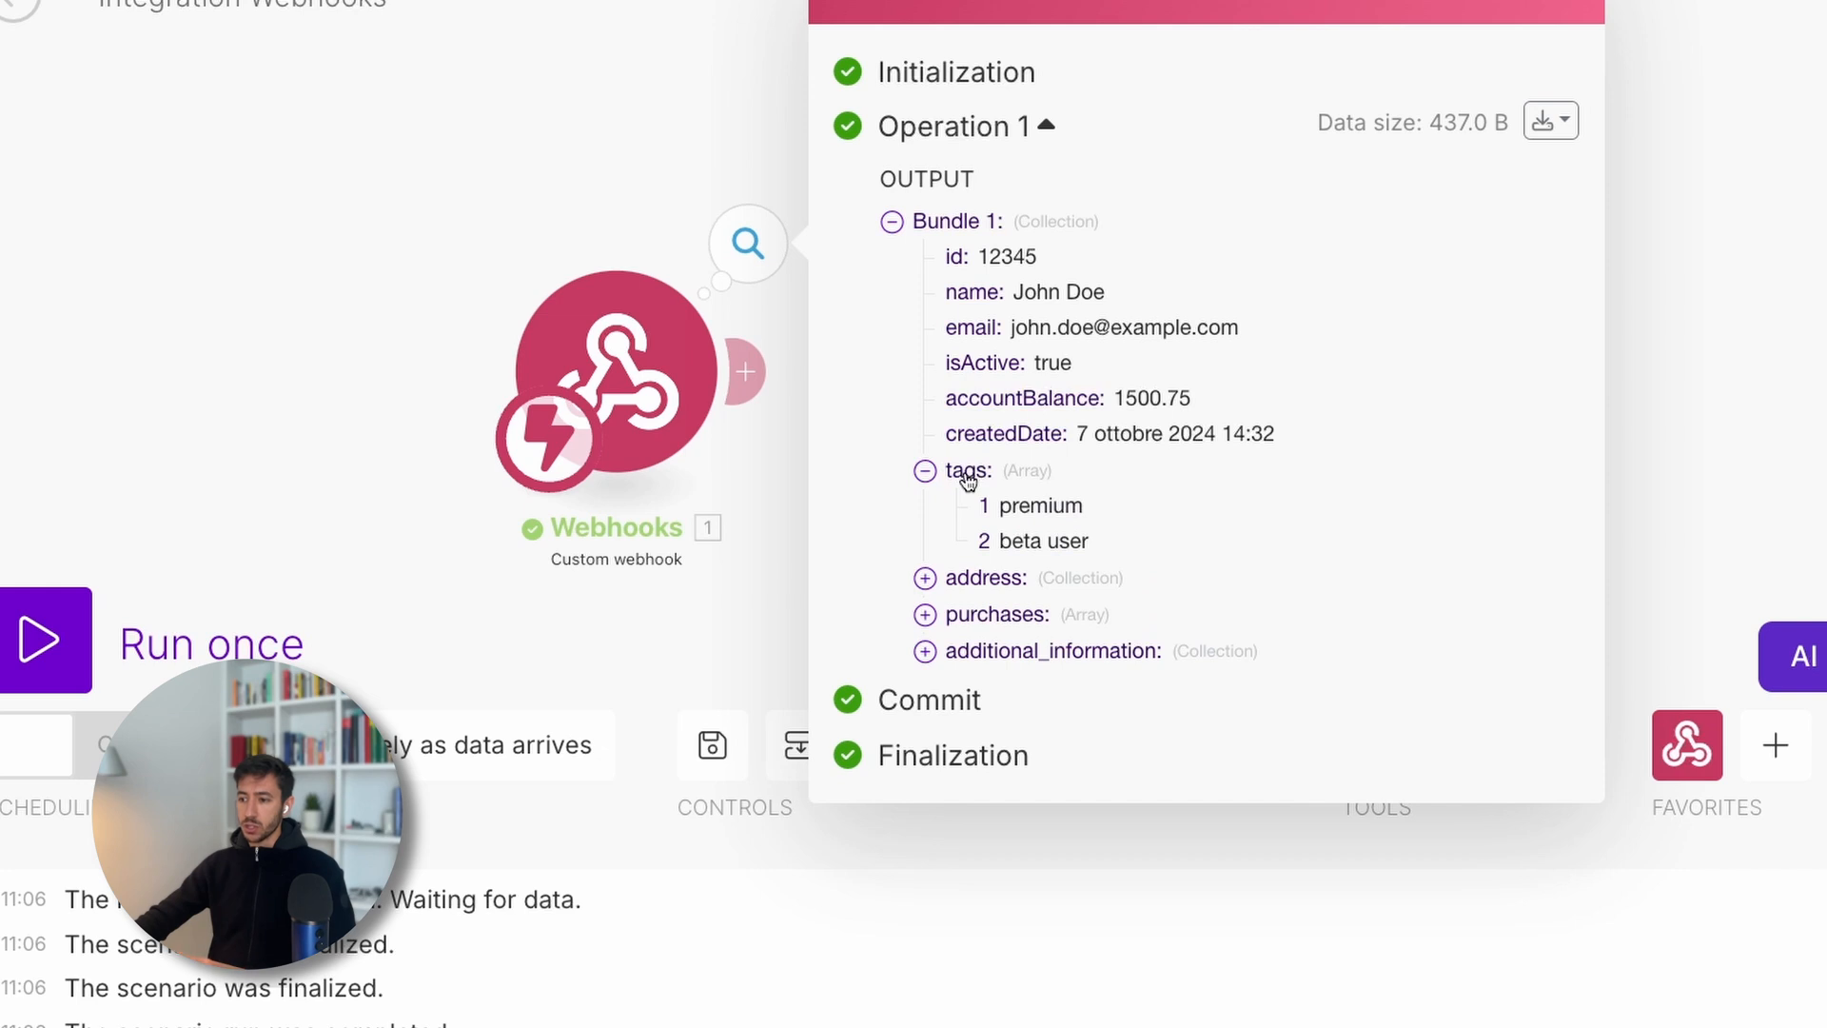
pyautogui.click(959, 470)
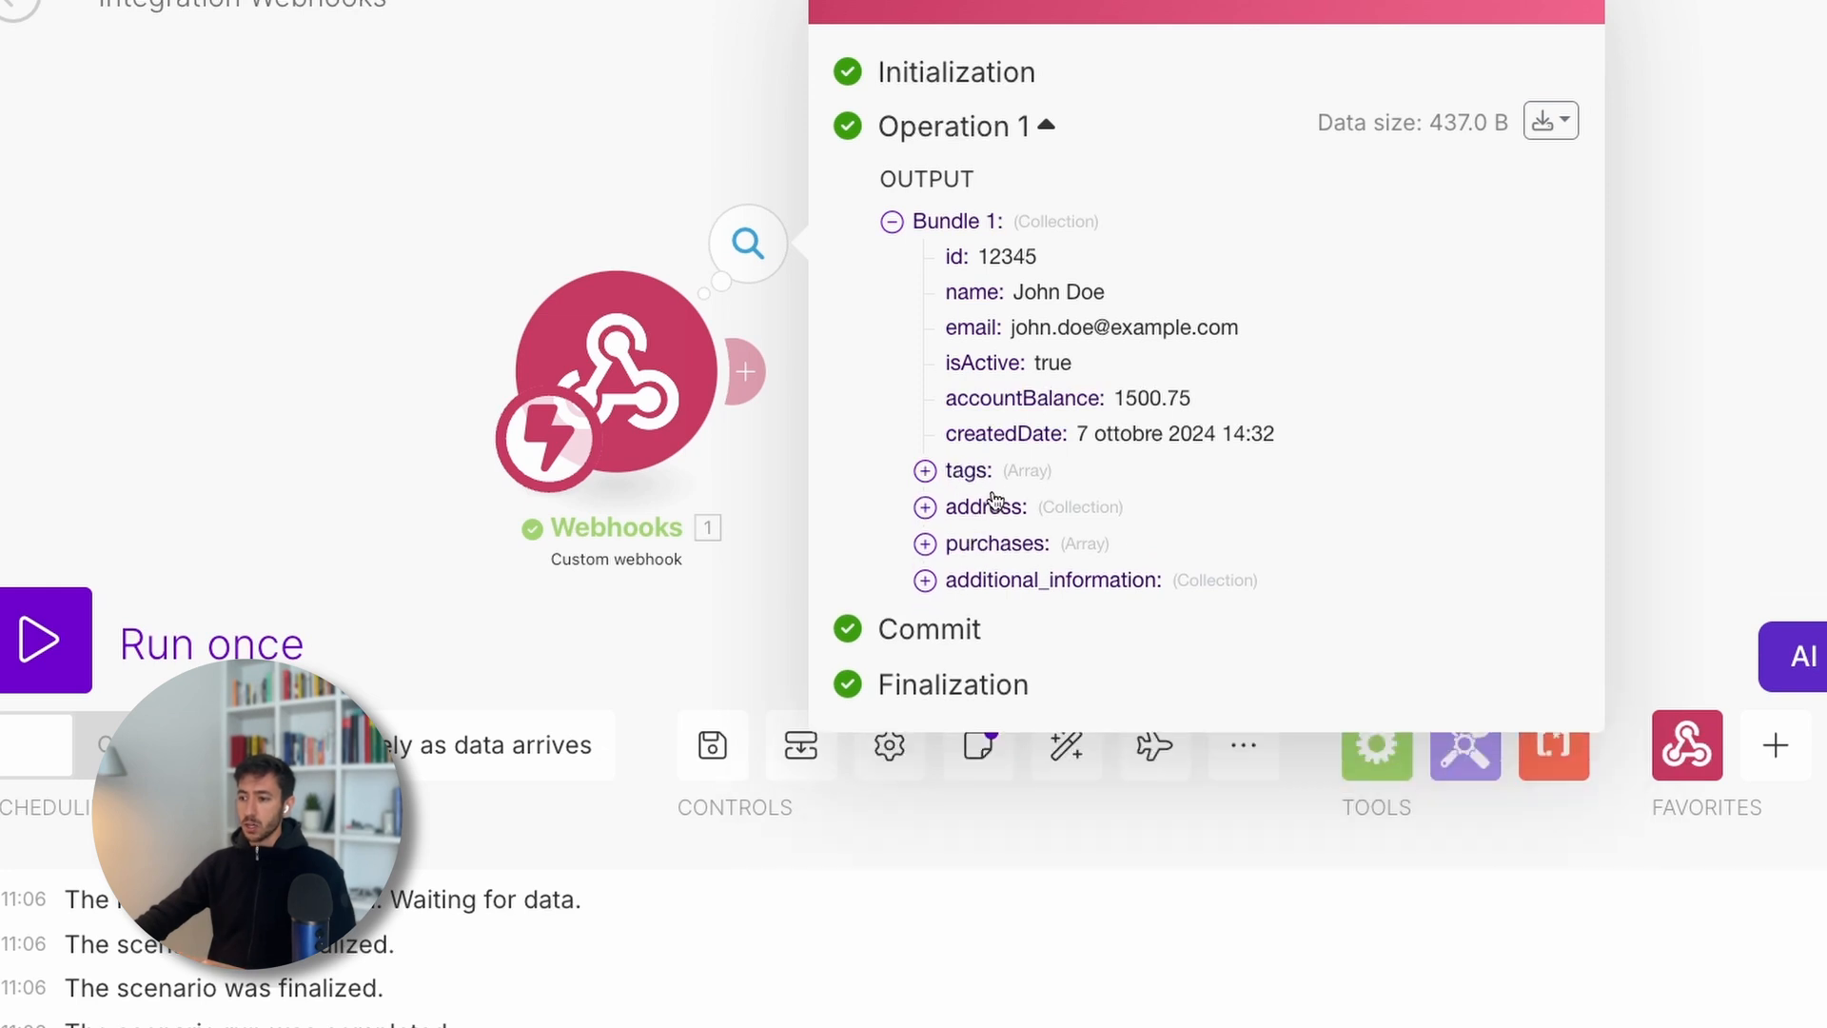
pyautogui.click(993, 504)
pyautogui.click(993, 504)
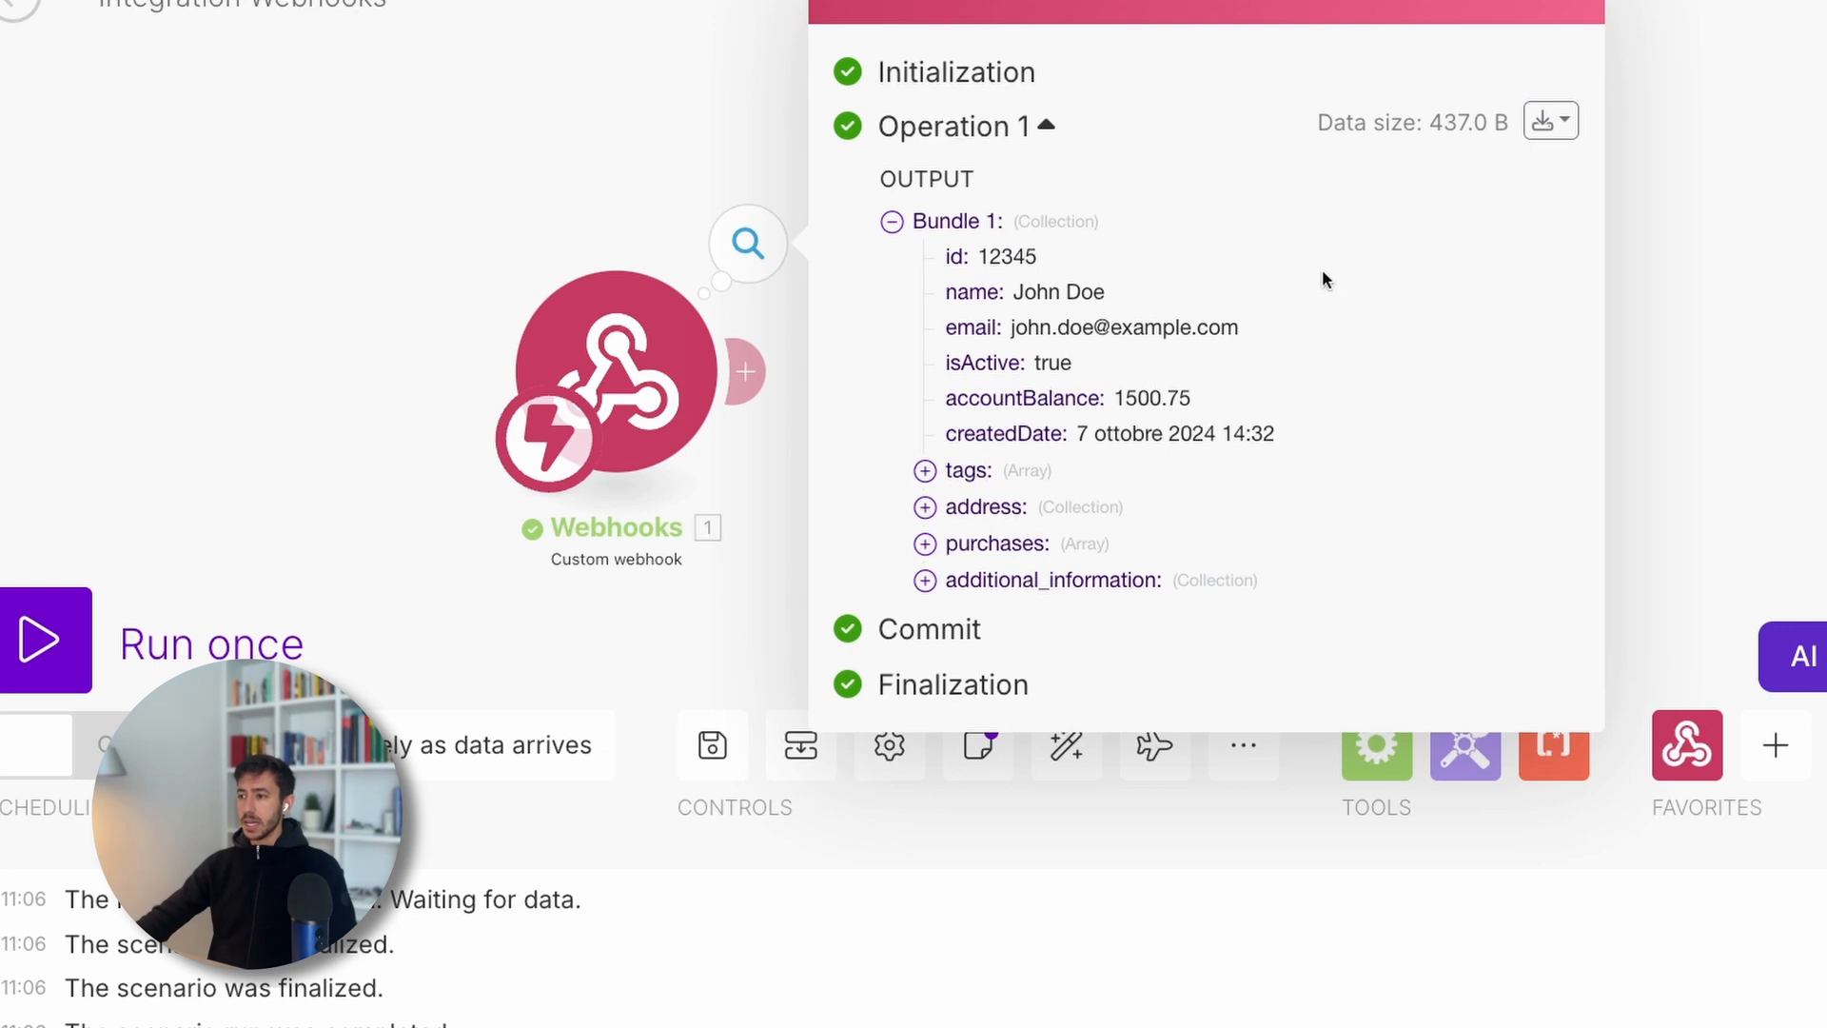
# - Preview the bundle as raw JSON, then highlight the id through isActive fields
pyautogui.moveTo(514, 135); pyautogui.dragTo(257, 117)
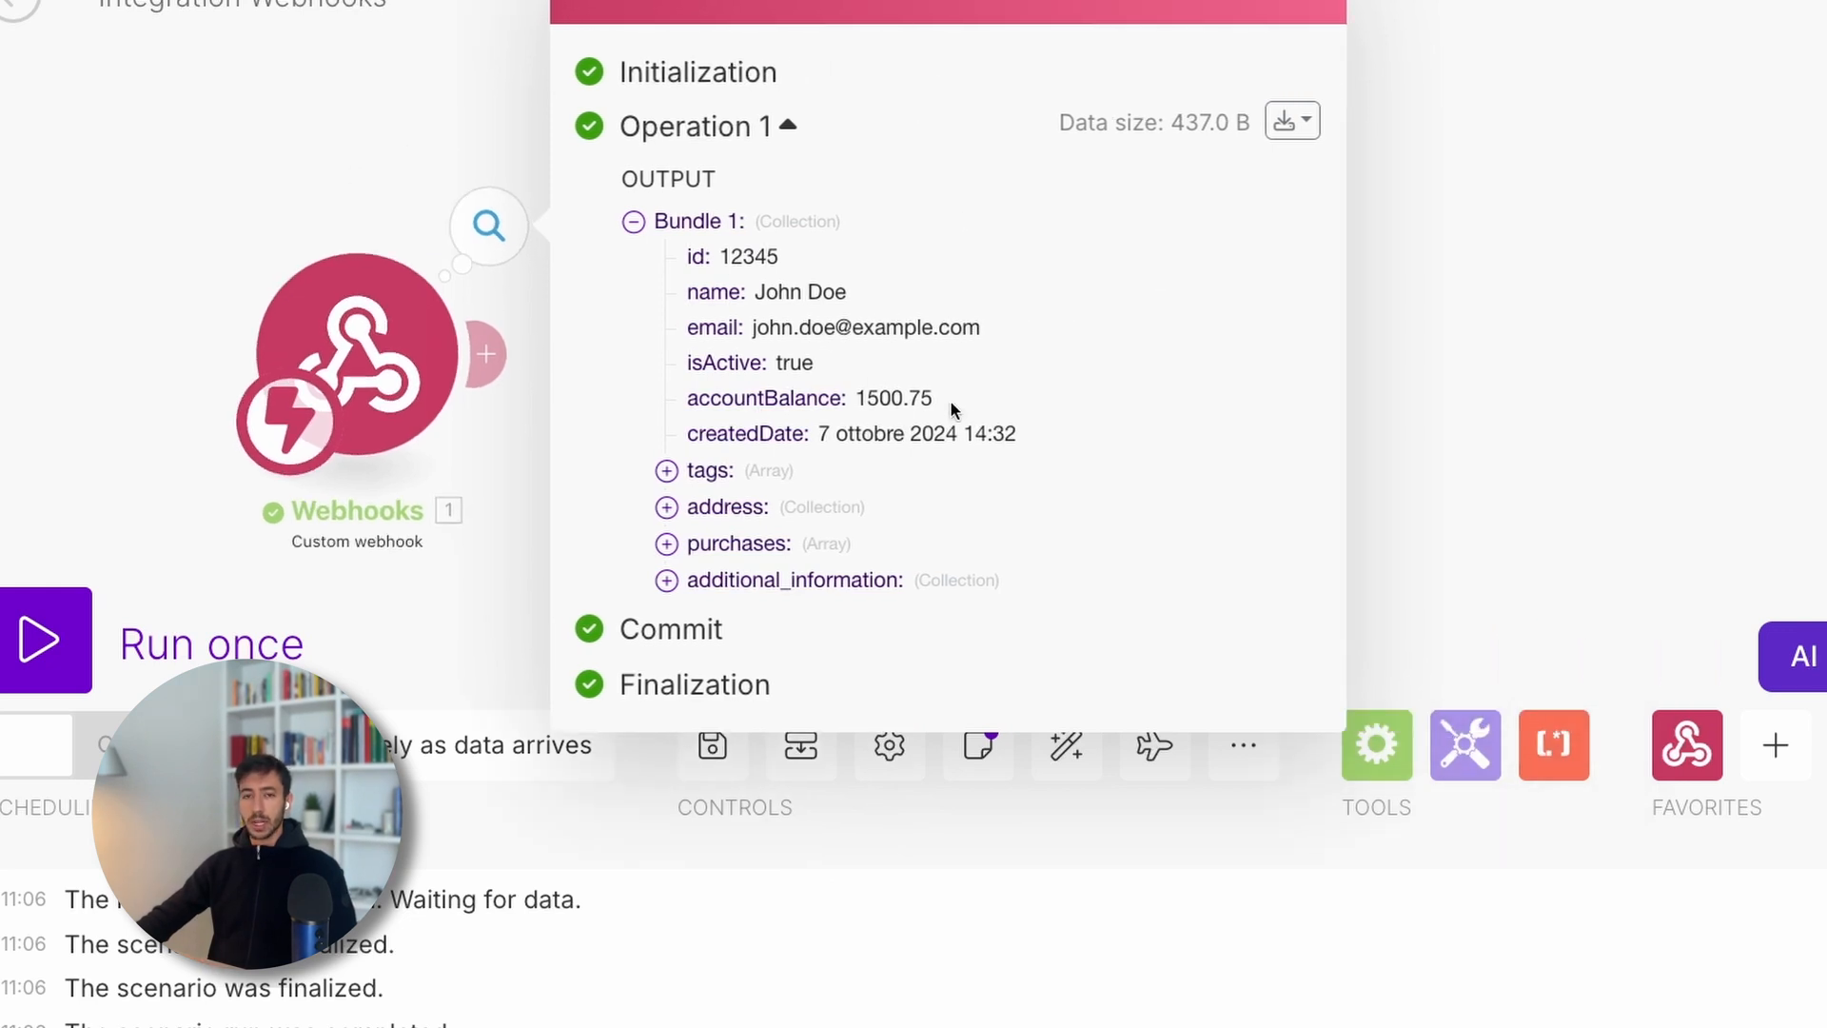
pyautogui.click(1294, 133)
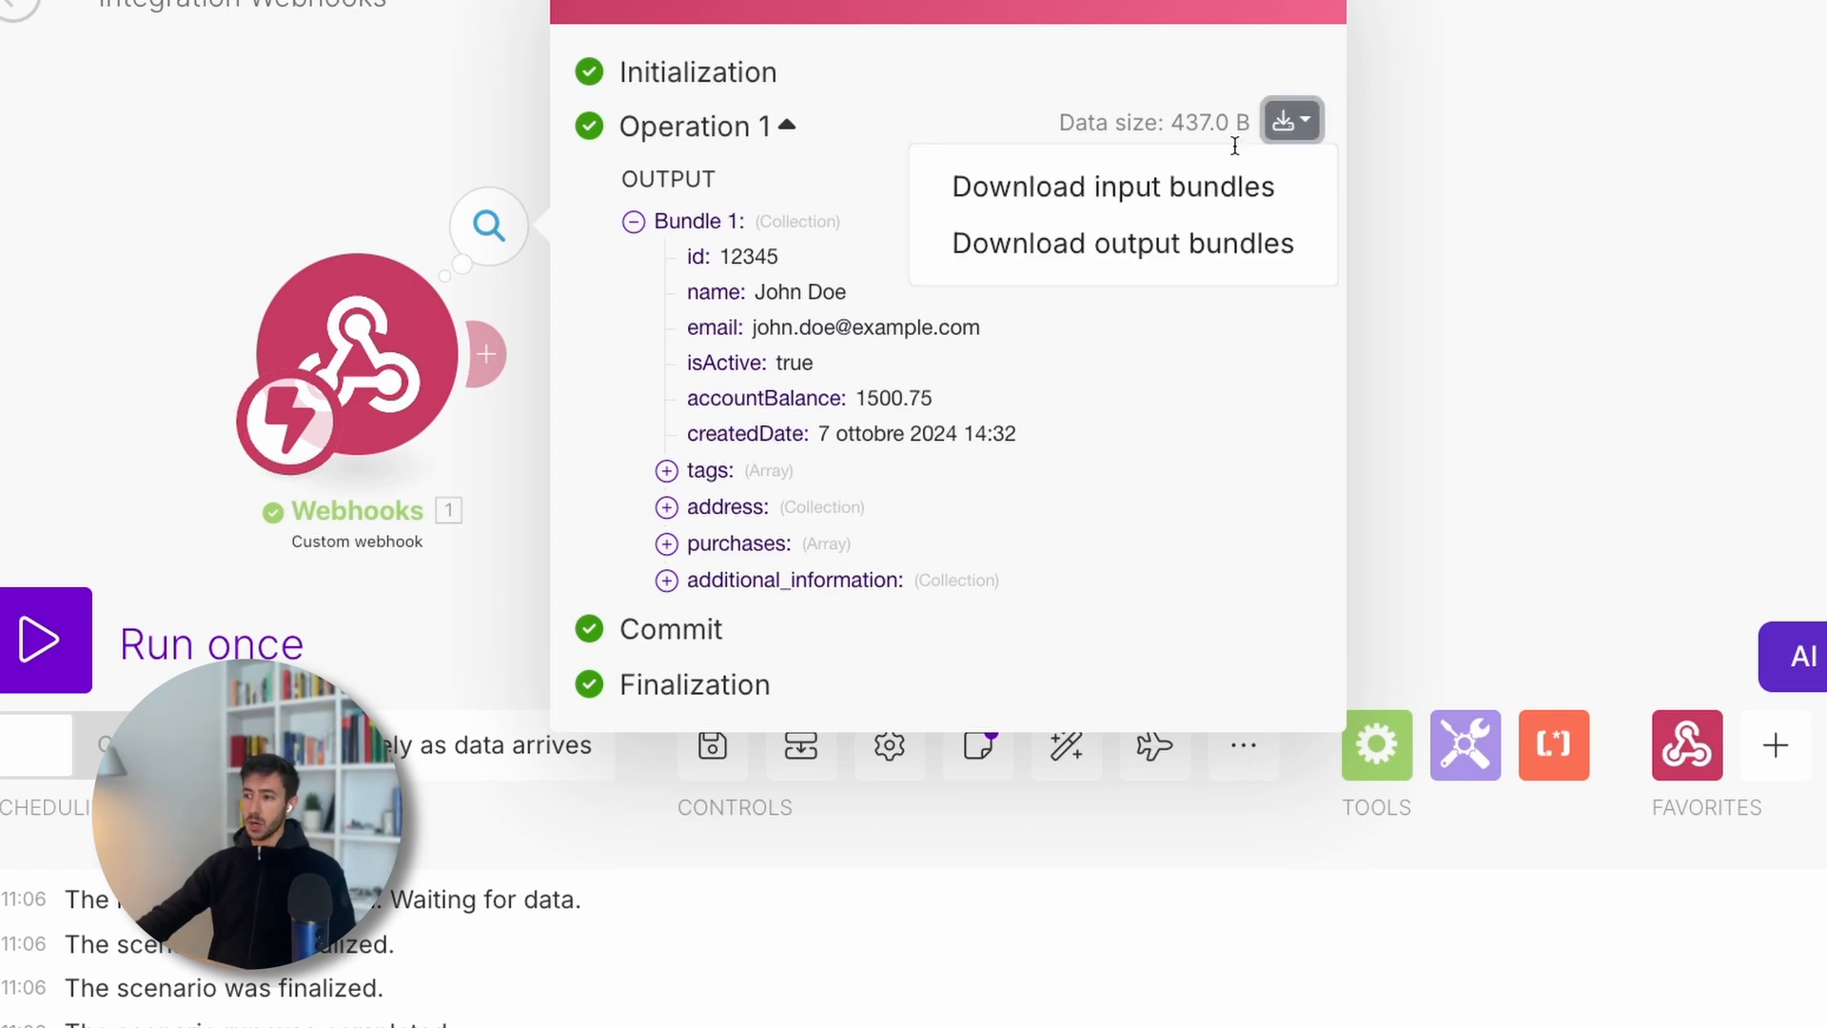
pyautogui.click(1194, 244)
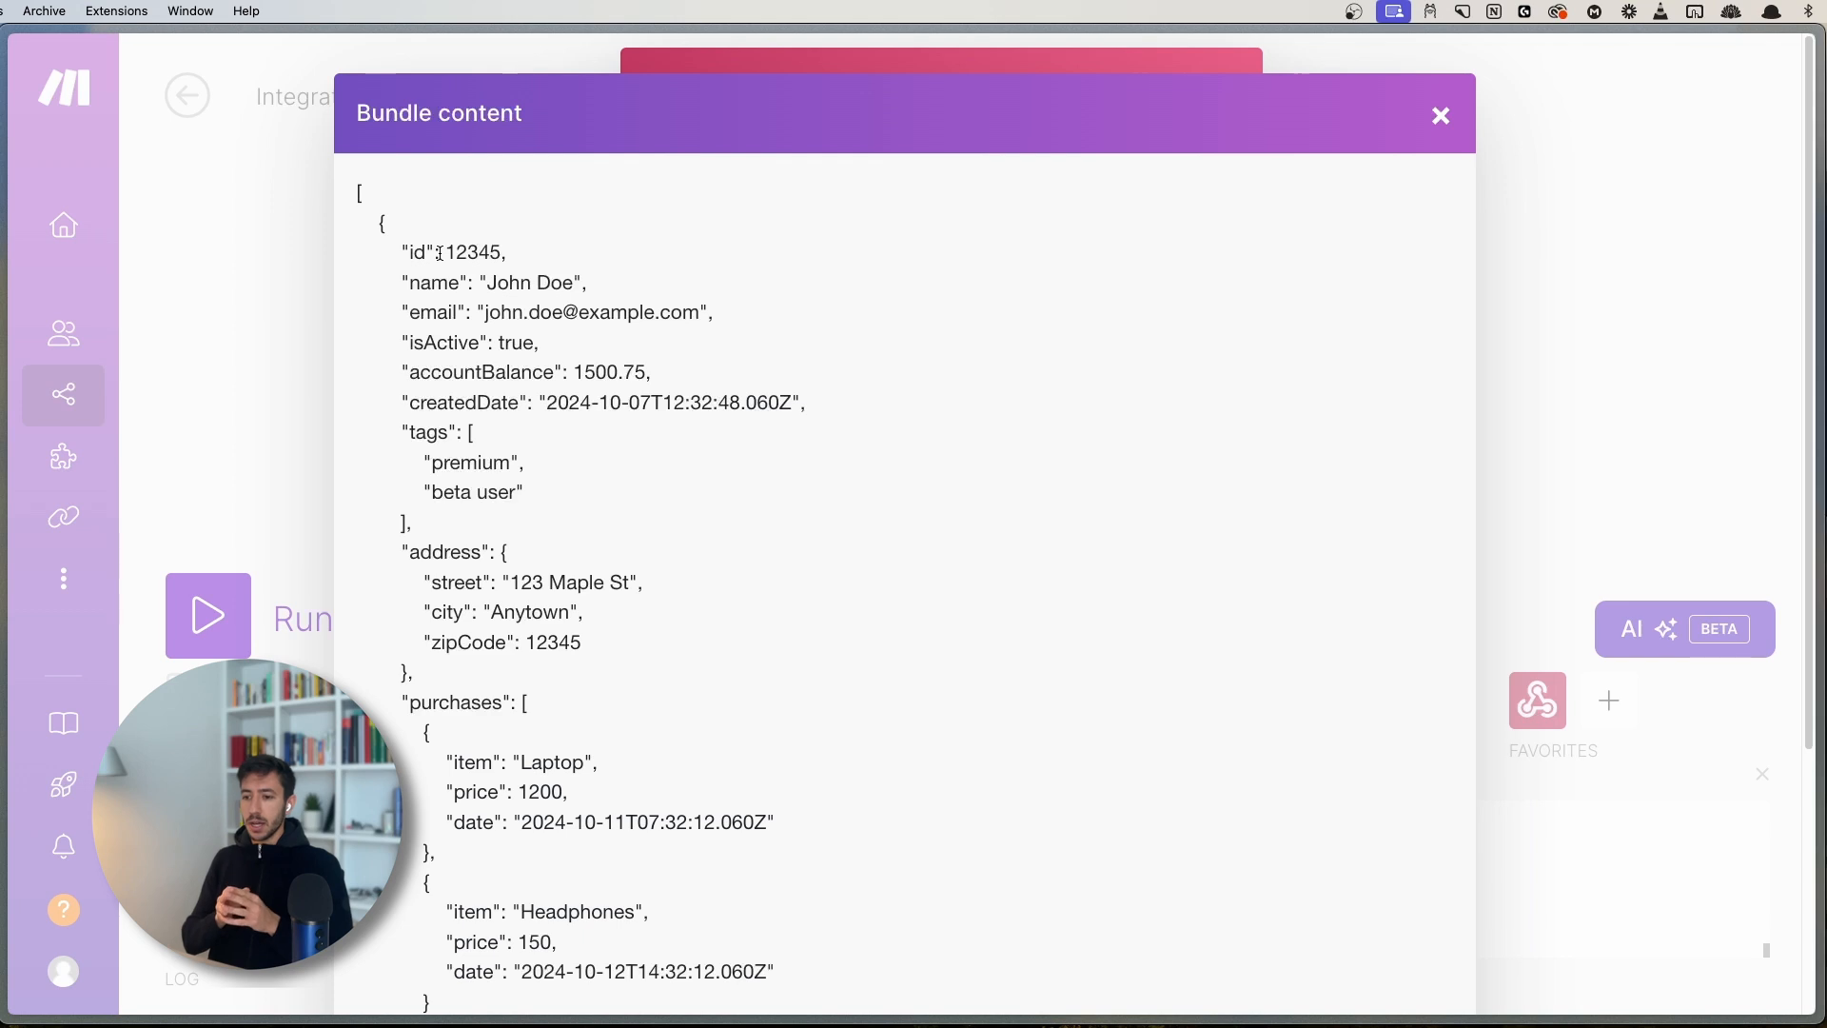
pyautogui.click(1441, 116)
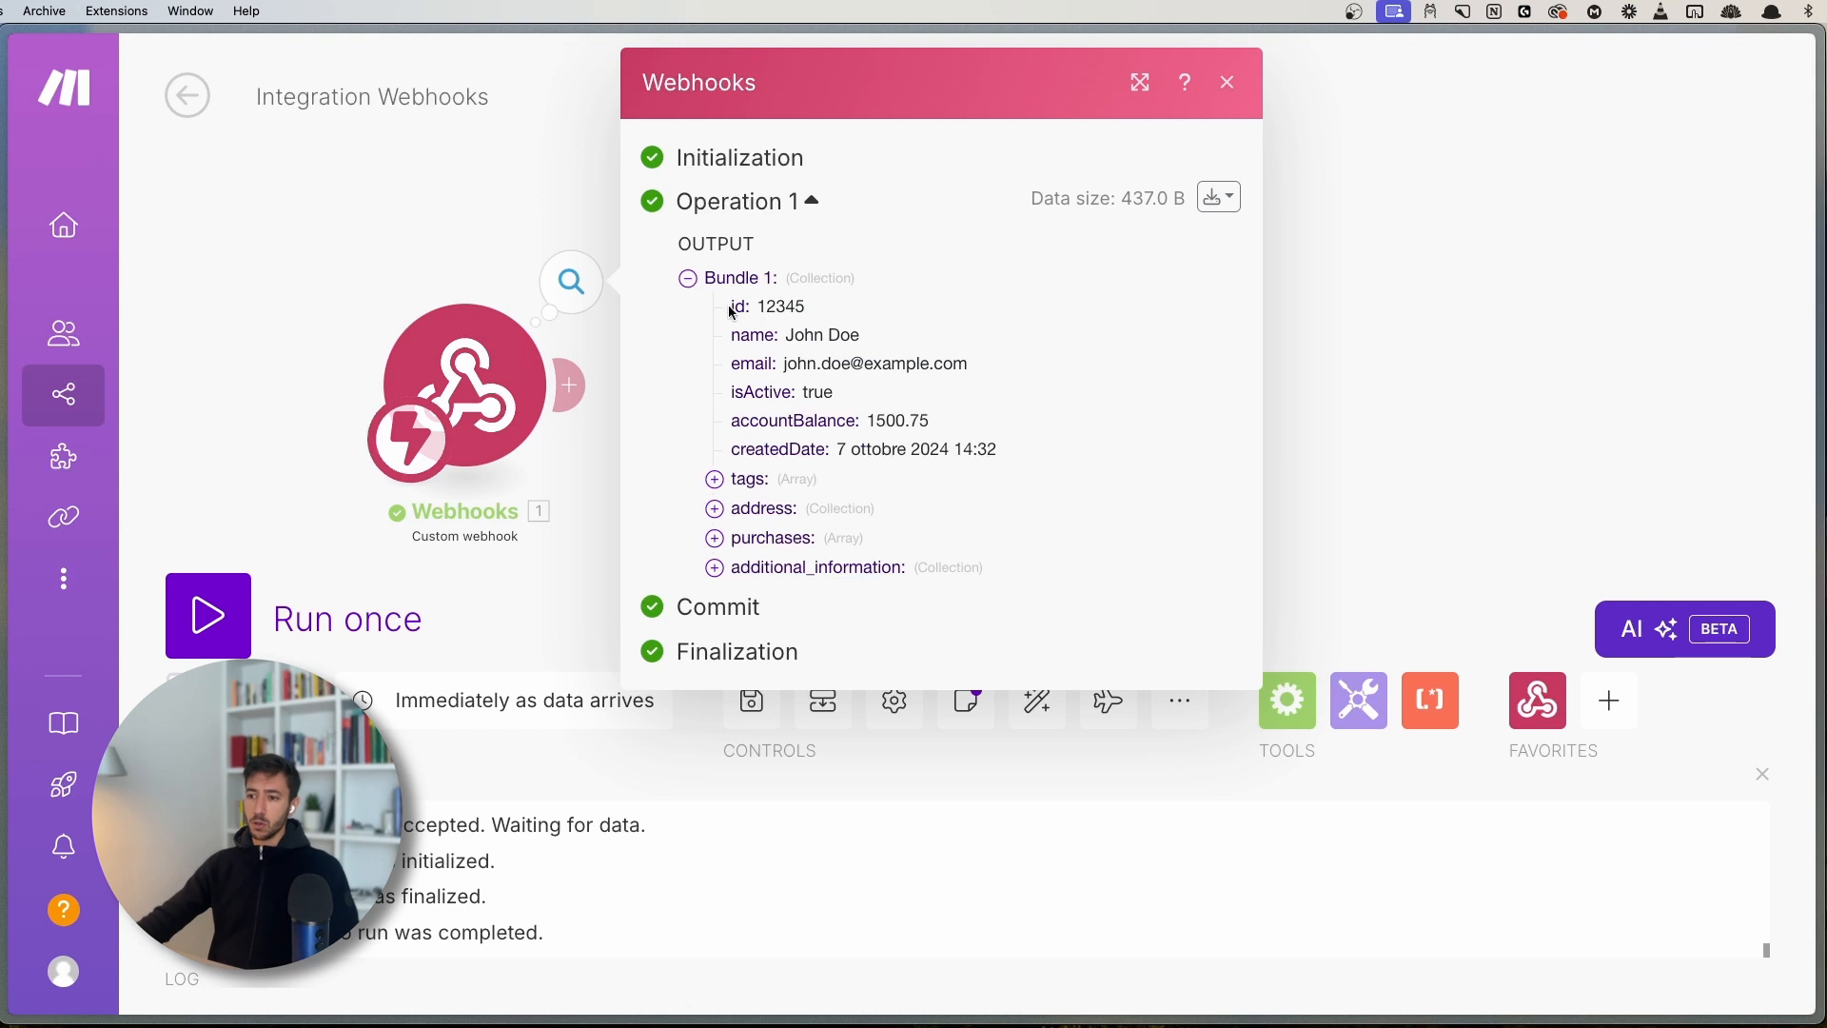
pyautogui.moveTo(732, 305); pyautogui.dragTo(934, 384)
pyautogui.click(1049, 389)
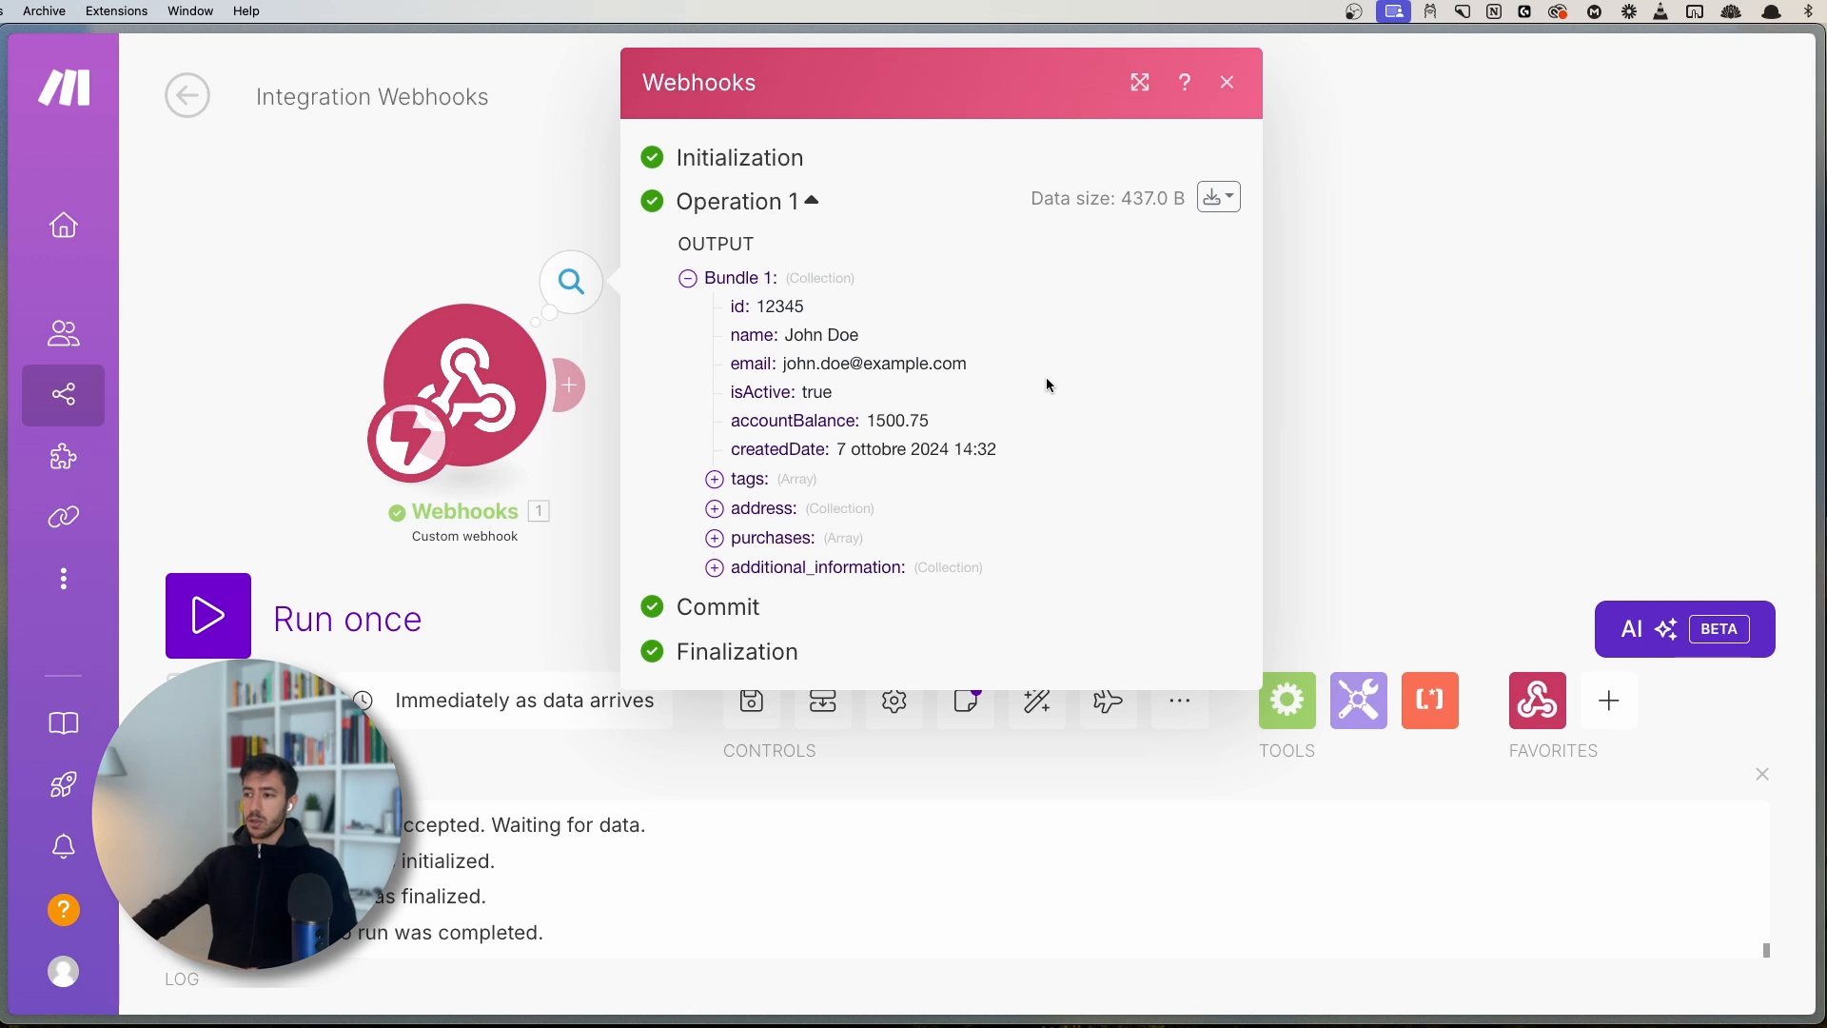
# - Get the output bundles and highlight the id field and its value 12345
pyautogui.click(1218, 200)
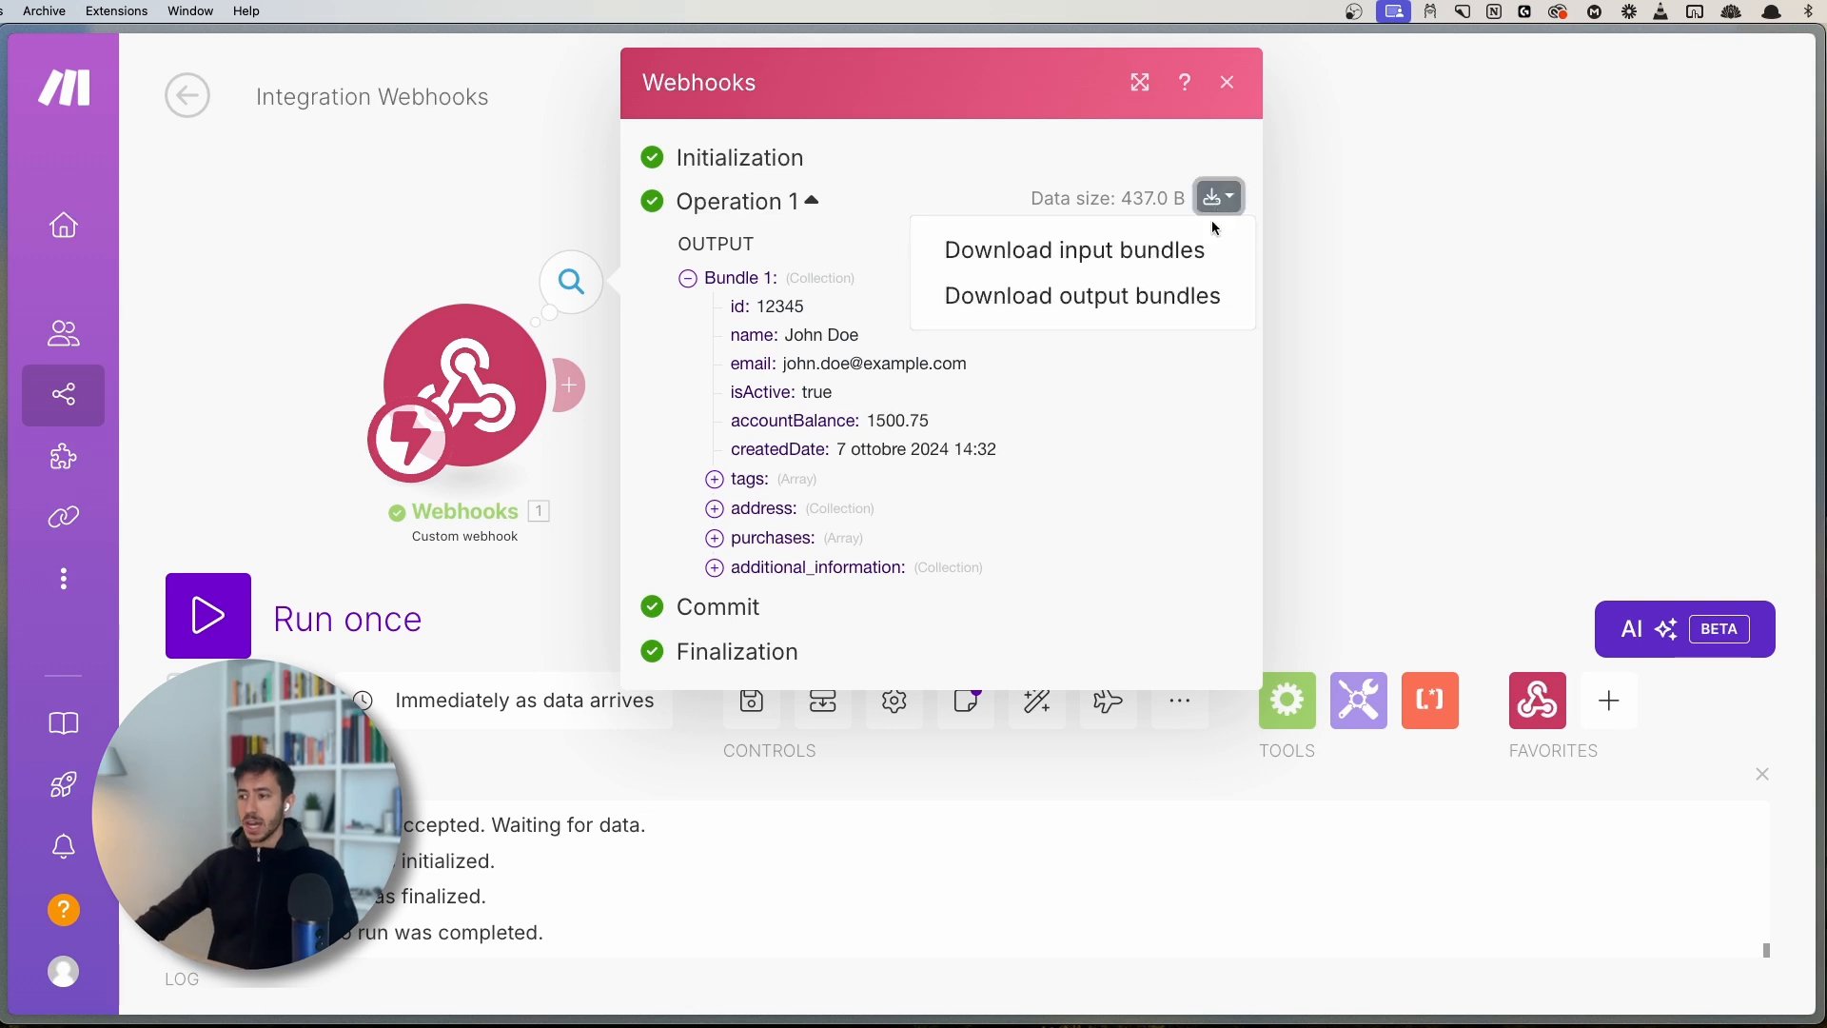
pyautogui.click(1137, 296)
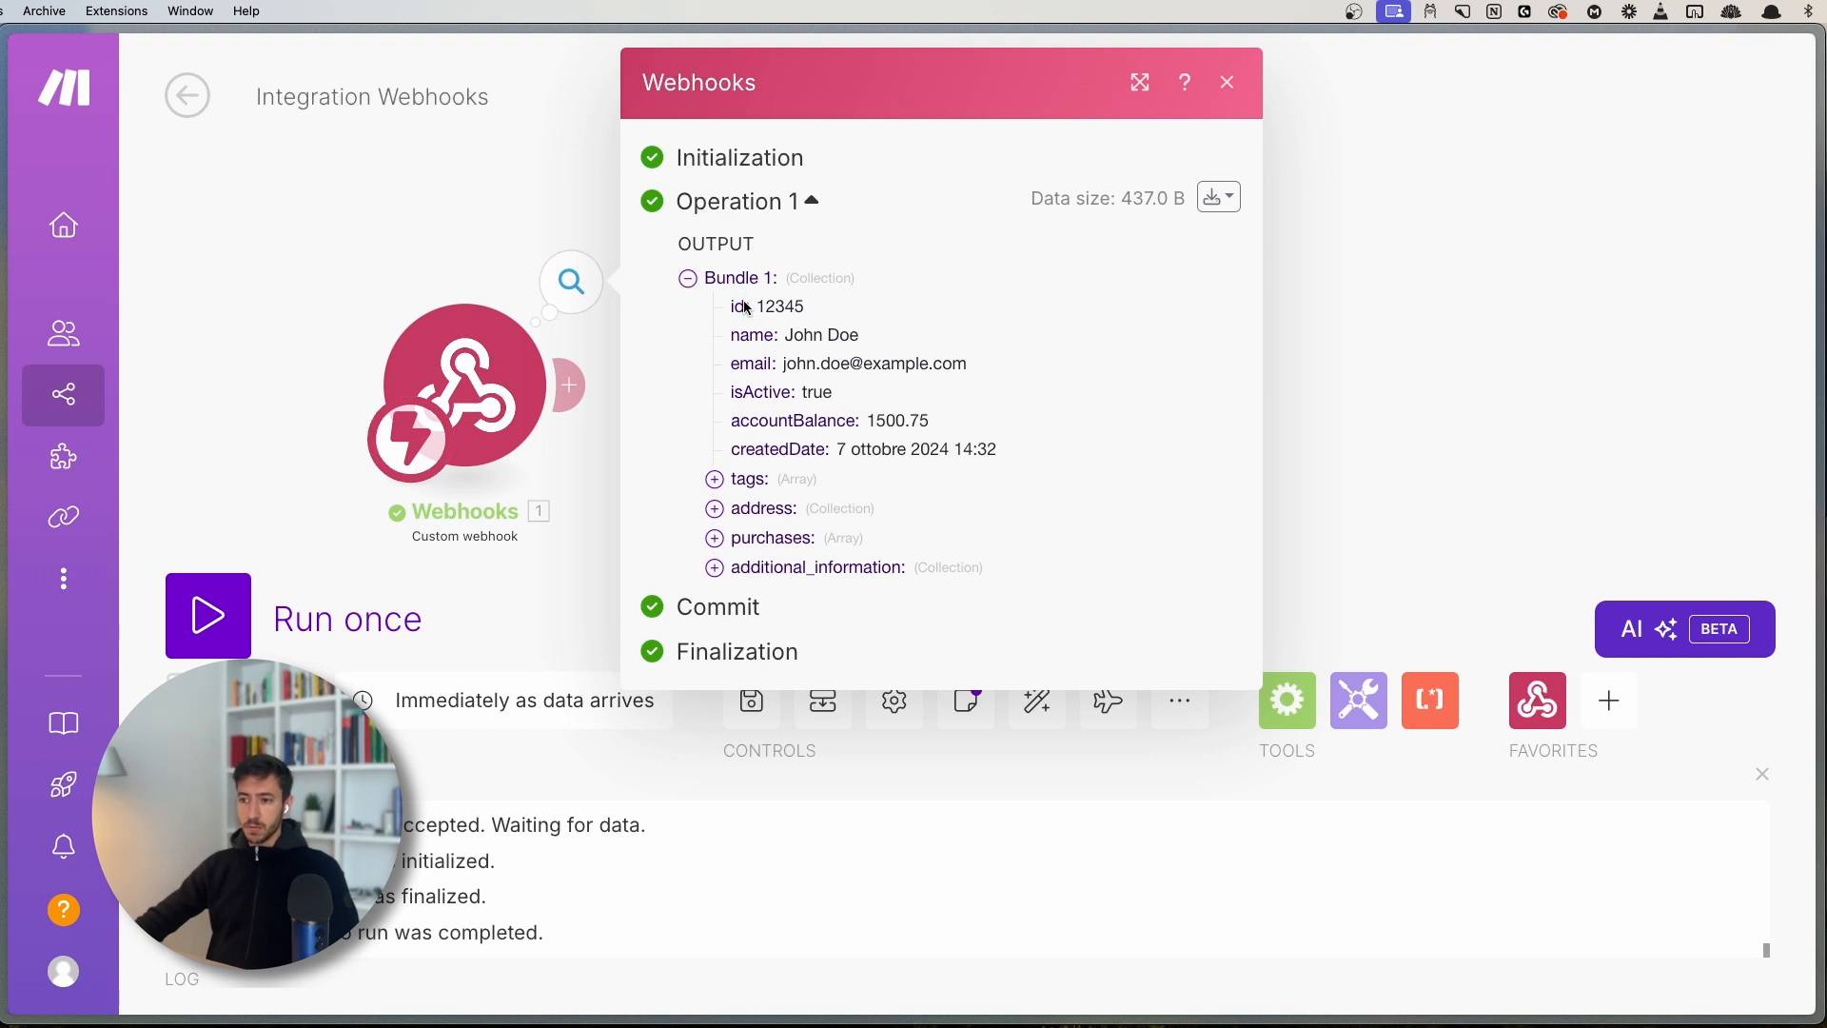
pyautogui.moveTo(733, 311); pyautogui.dragTo(861, 297)
pyautogui.click(773, 308)
pyautogui.click(833, 304)
pyautogui.click(849, 304)
pyautogui.click(861, 296)
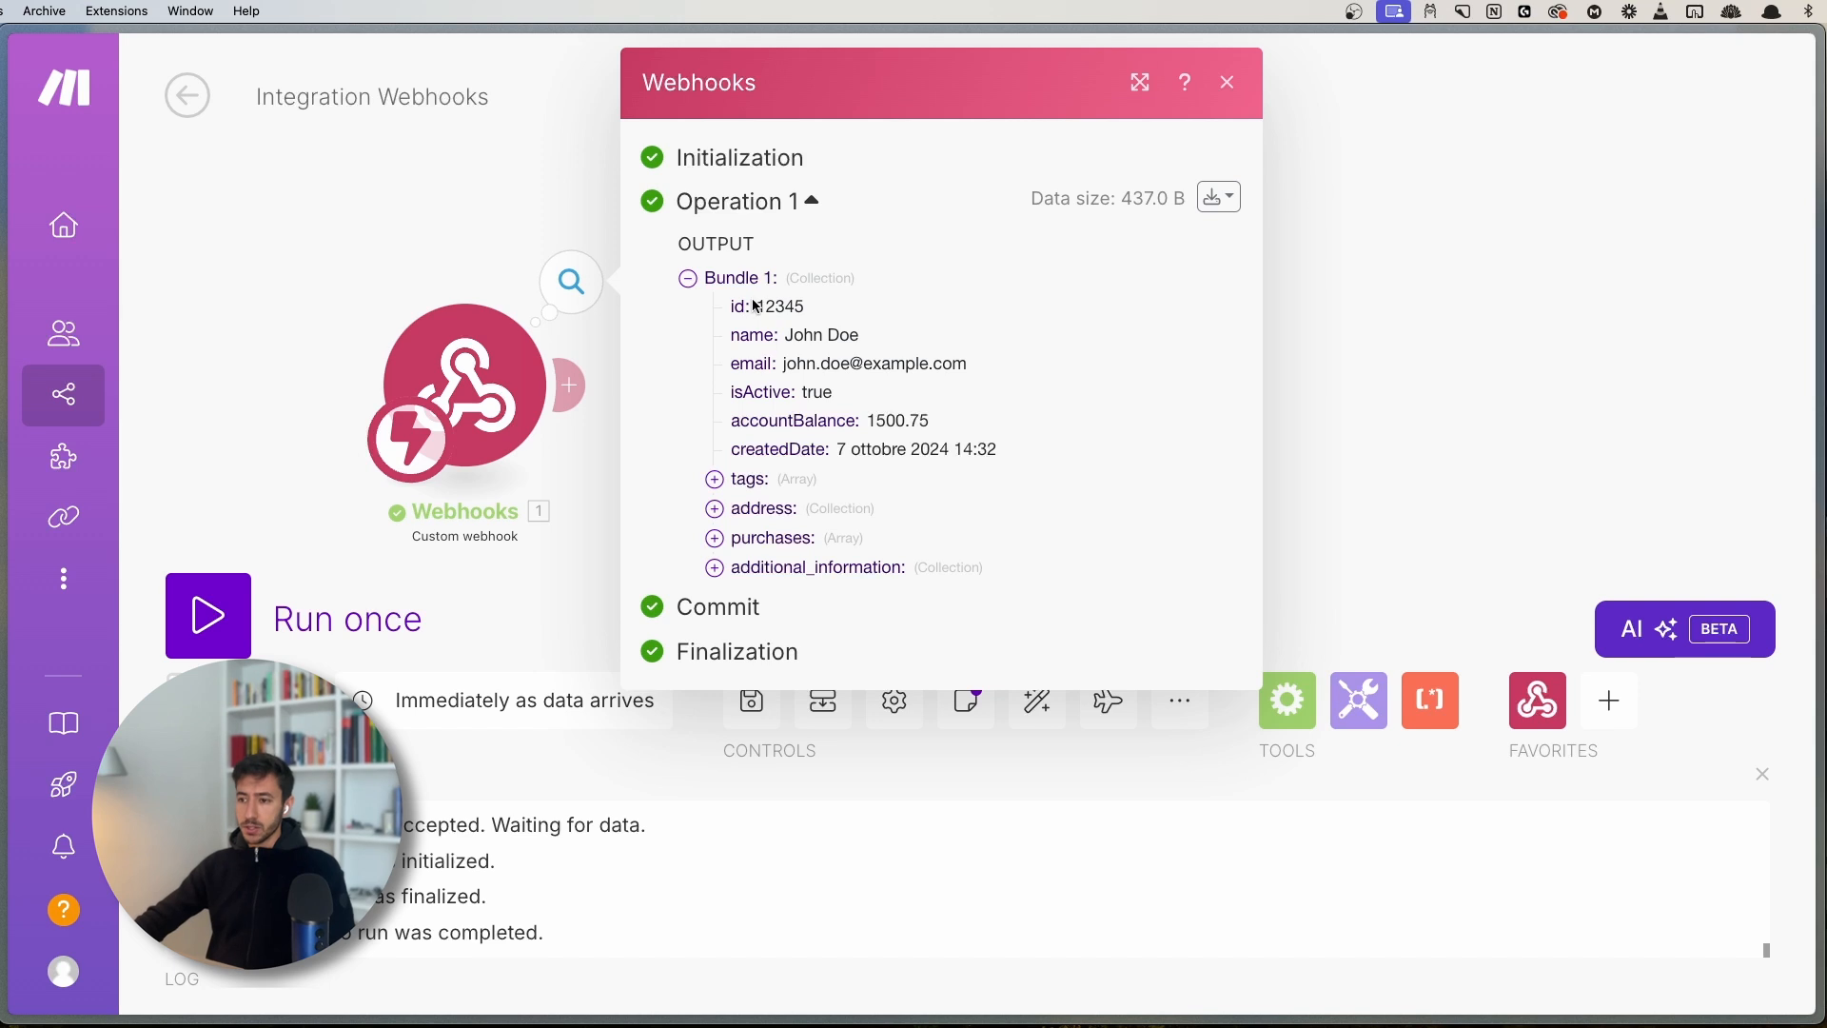
pyautogui.moveTo(757, 307); pyautogui.dragTo(857, 298)
pyautogui.click(862, 303)
# - Enlarge the raw bundle JSON and select the id key and value 12345
pyautogui.click(1220, 197)
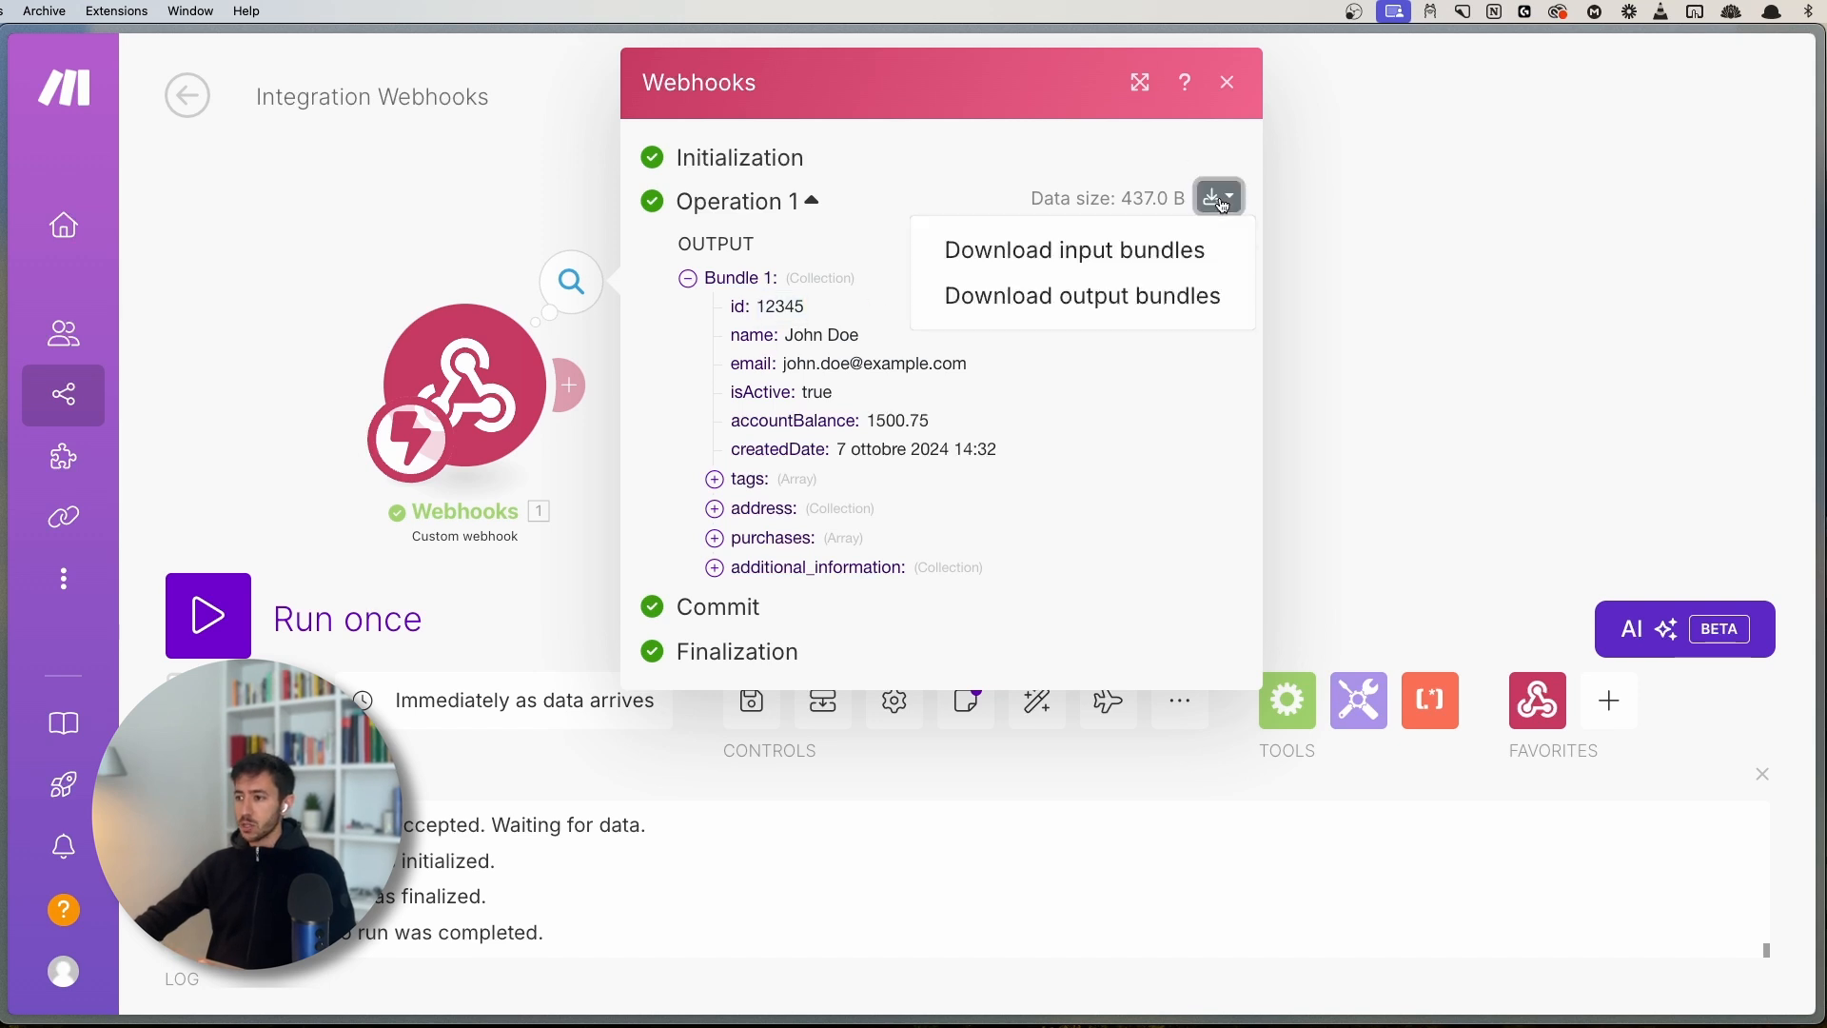
pyautogui.click(1144, 298)
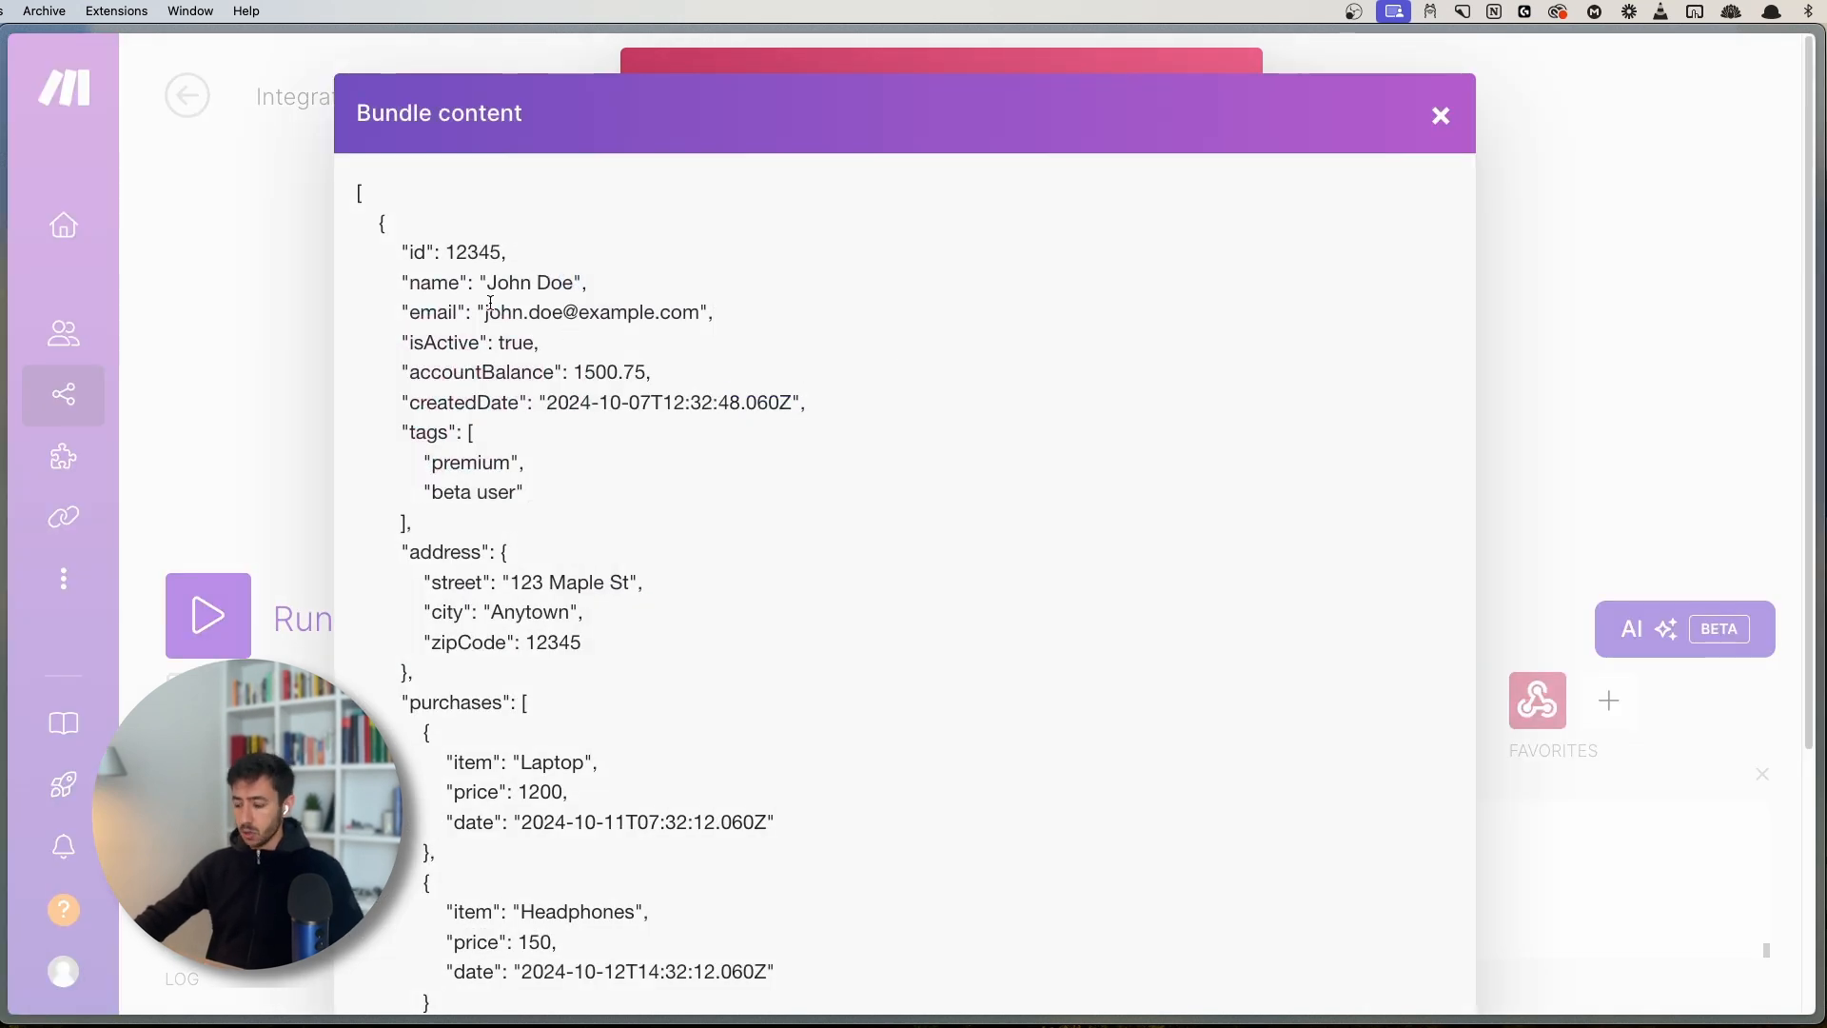
pyautogui.press('super+plus')
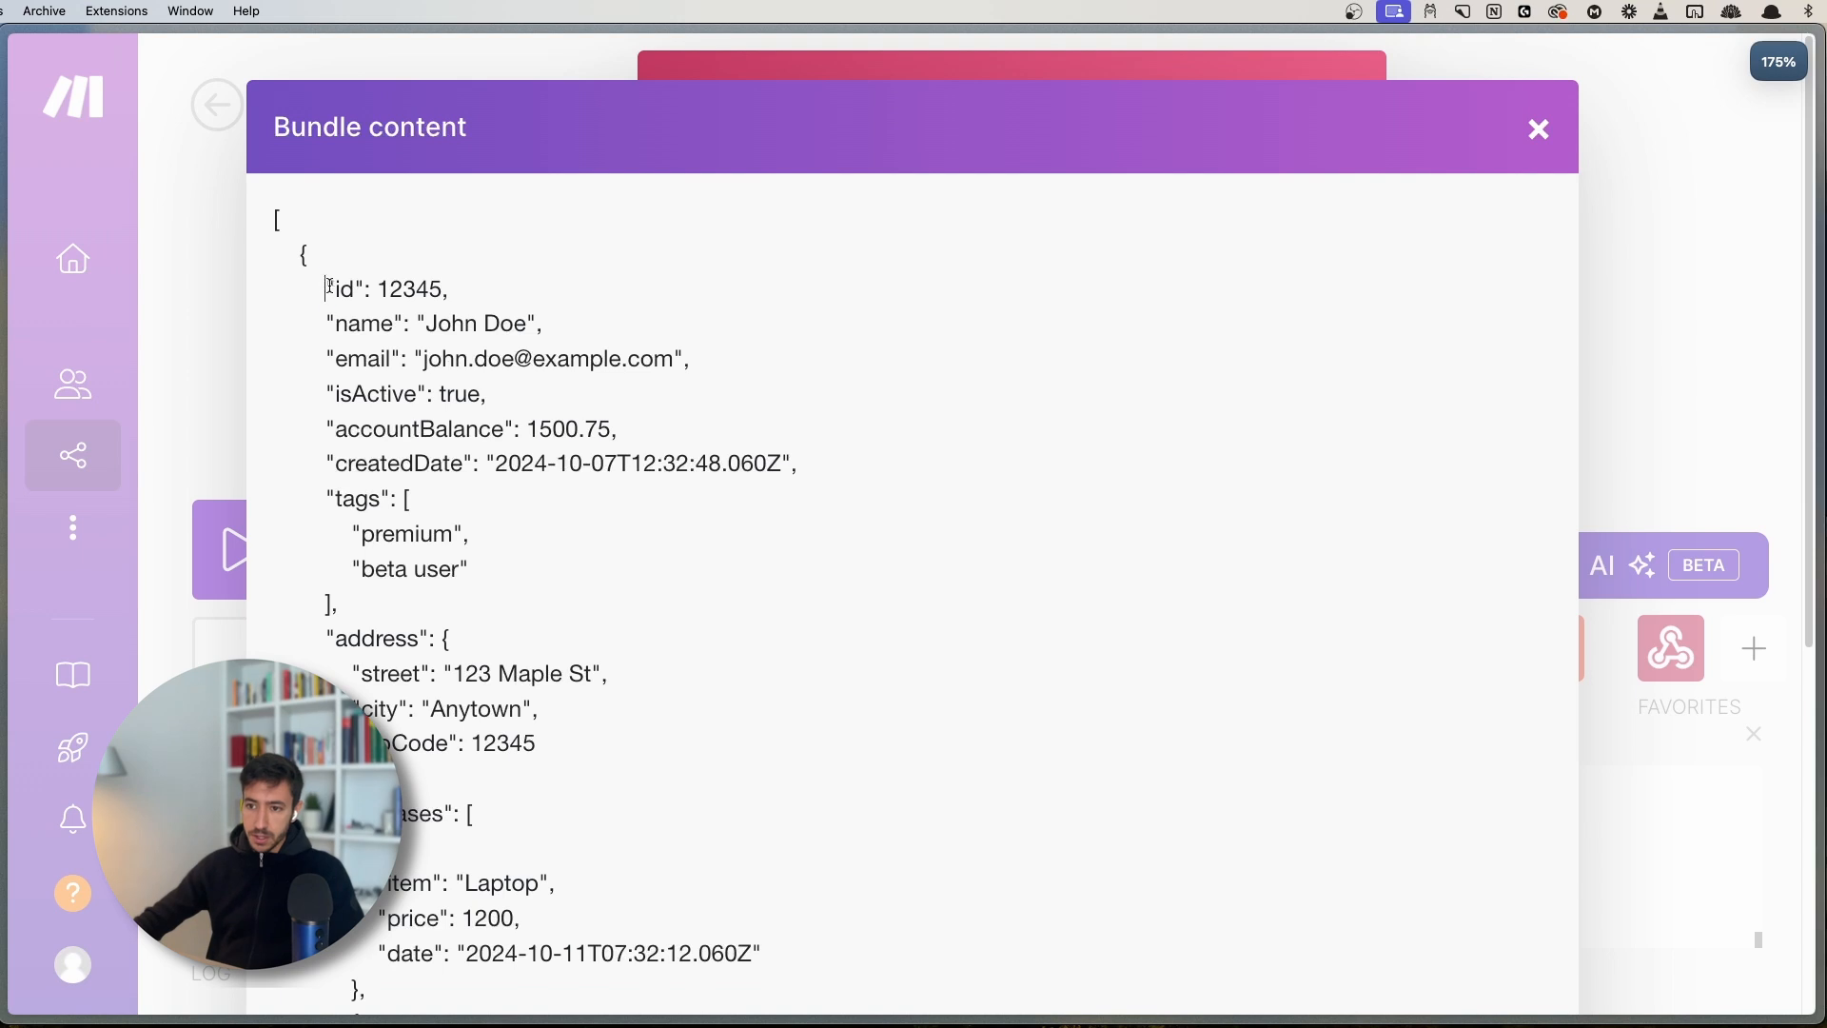
pyautogui.moveTo(329, 285); pyautogui.dragTo(364, 285)
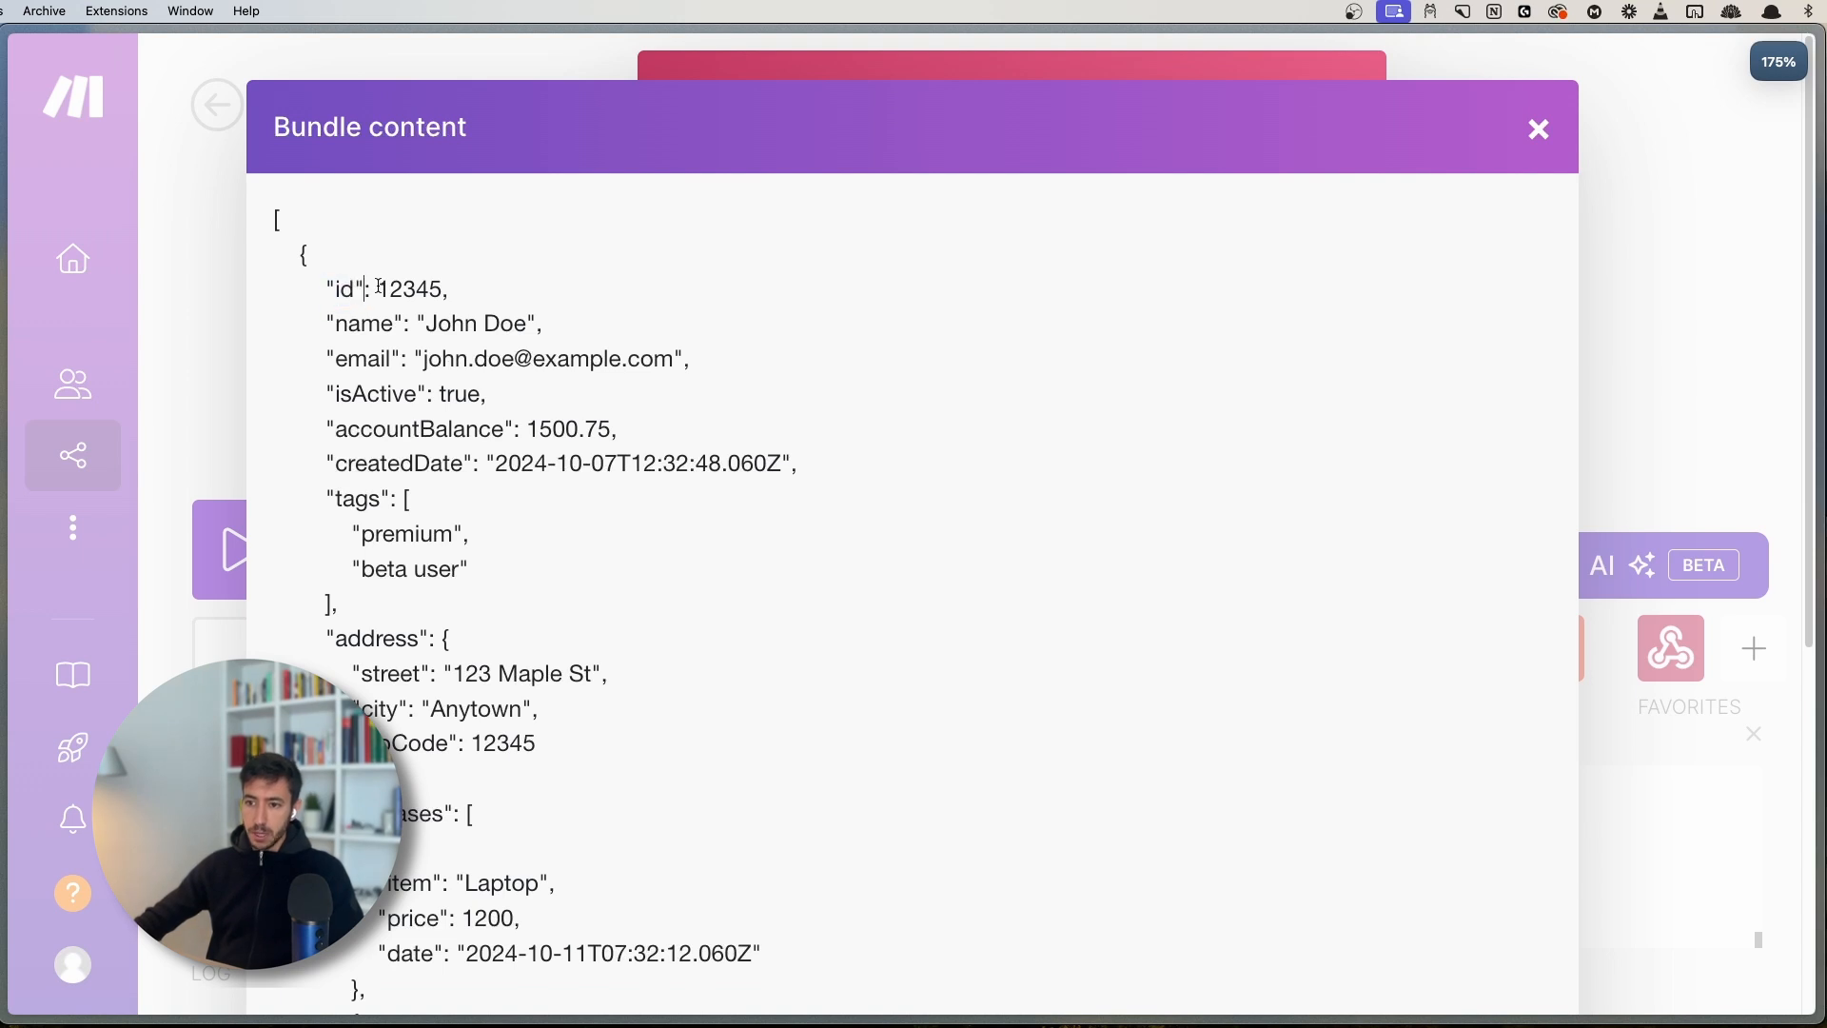
pyautogui.doubleClick(389, 285)
pyautogui.click(433, 289)
pyautogui.doubleClick(413, 289)
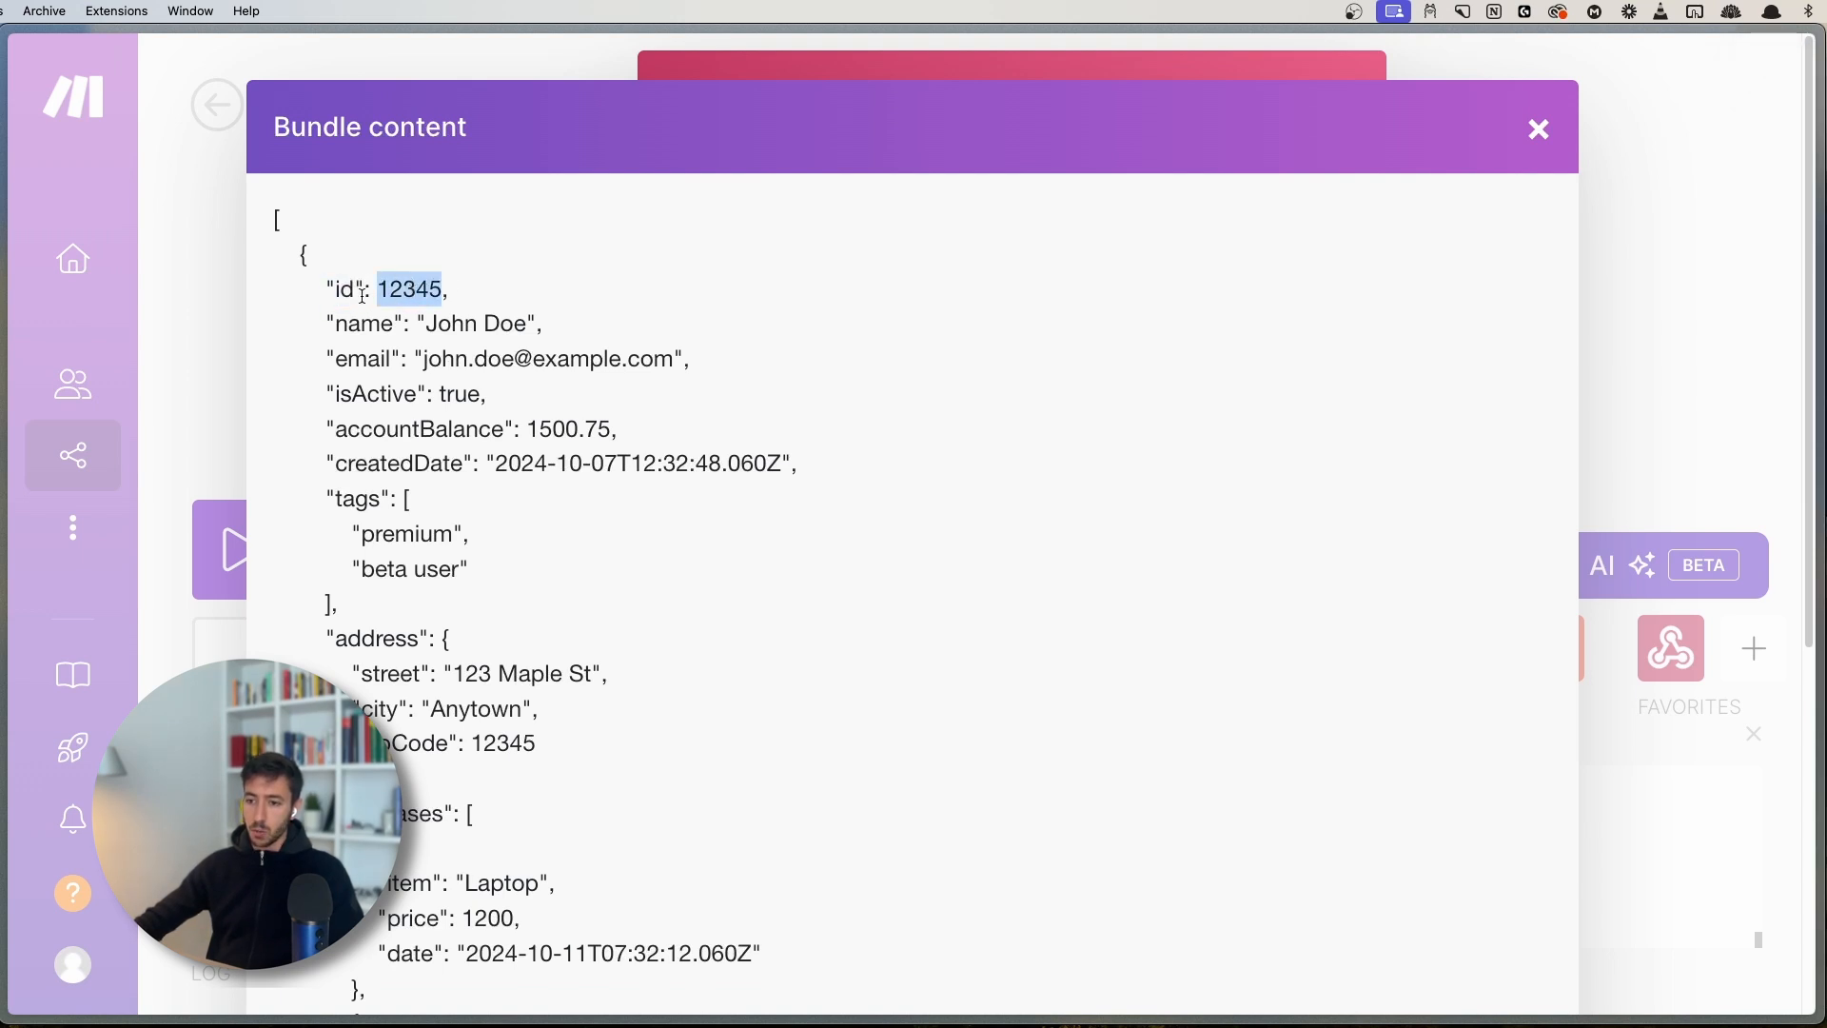
pyautogui.click(363, 289)
pyautogui.click(224, 282)
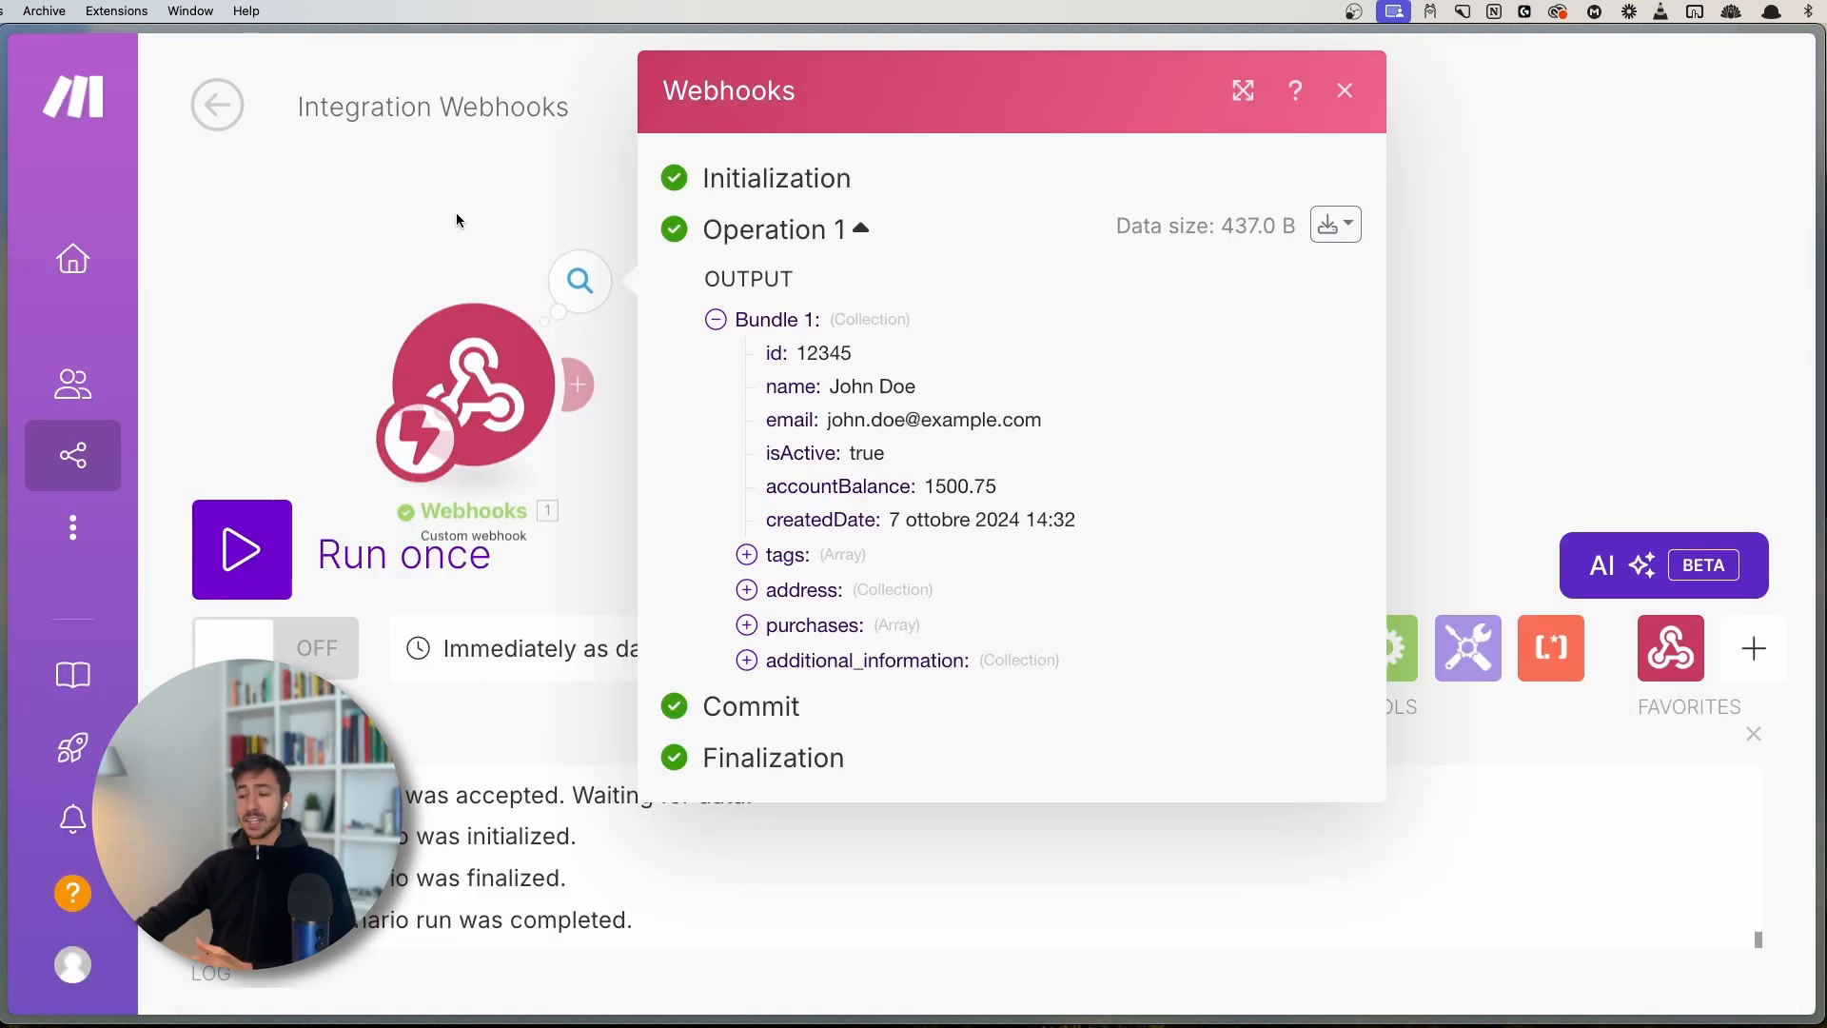
# - Highlight the name and email field names and their values in the bundle
pyautogui.doubleClick(784, 388)
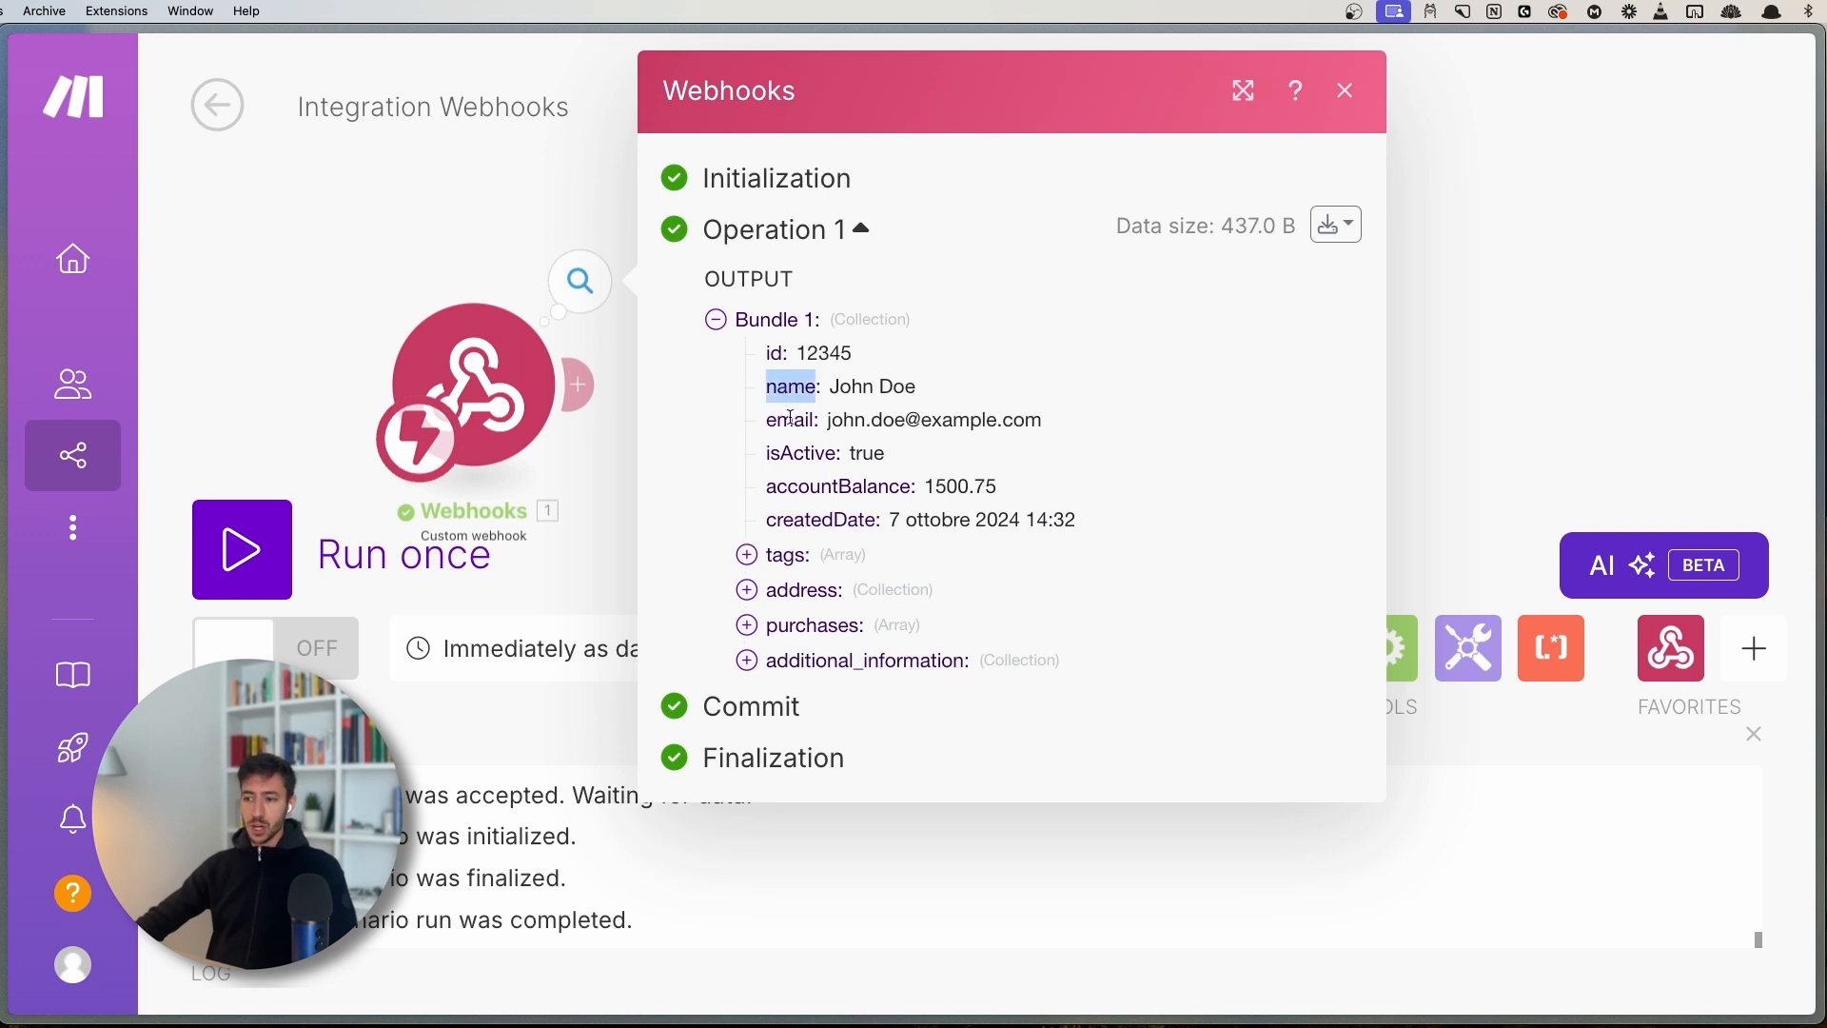
pyautogui.doubleClick(789, 420)
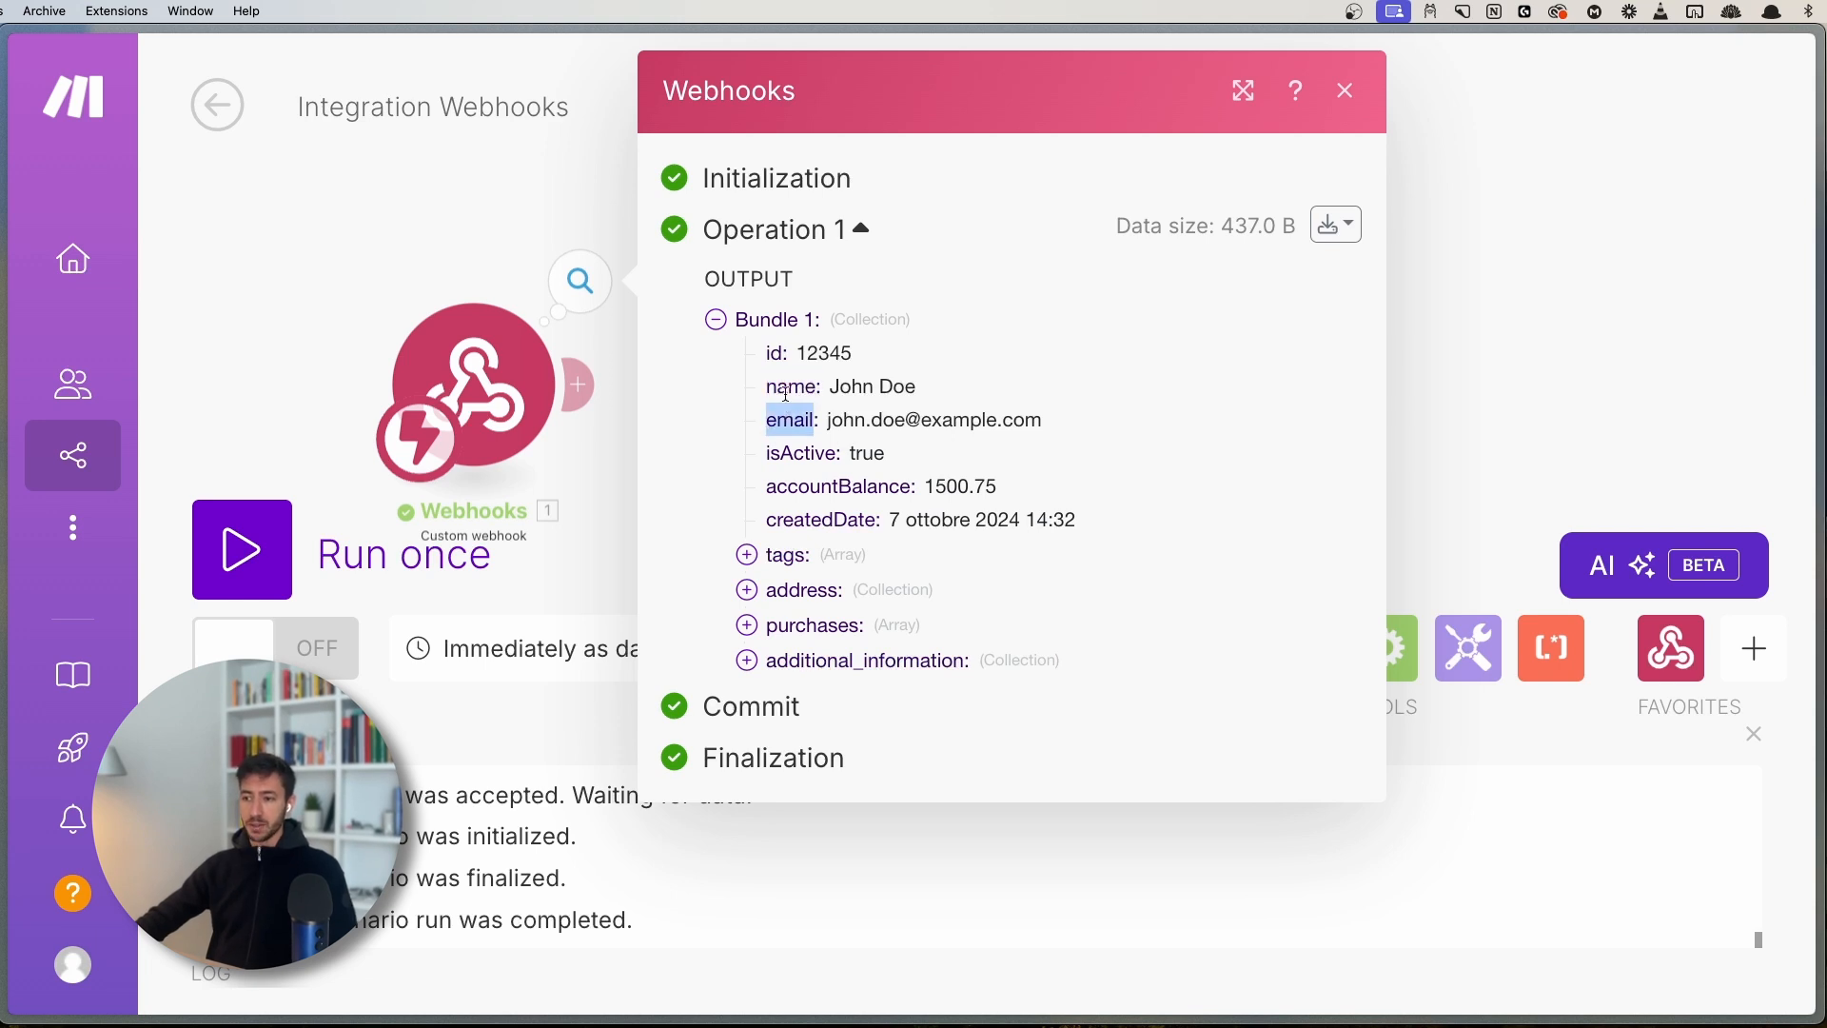
pyautogui.click(794, 388)
pyautogui.moveTo(835, 385); pyautogui.dragTo(959, 390)
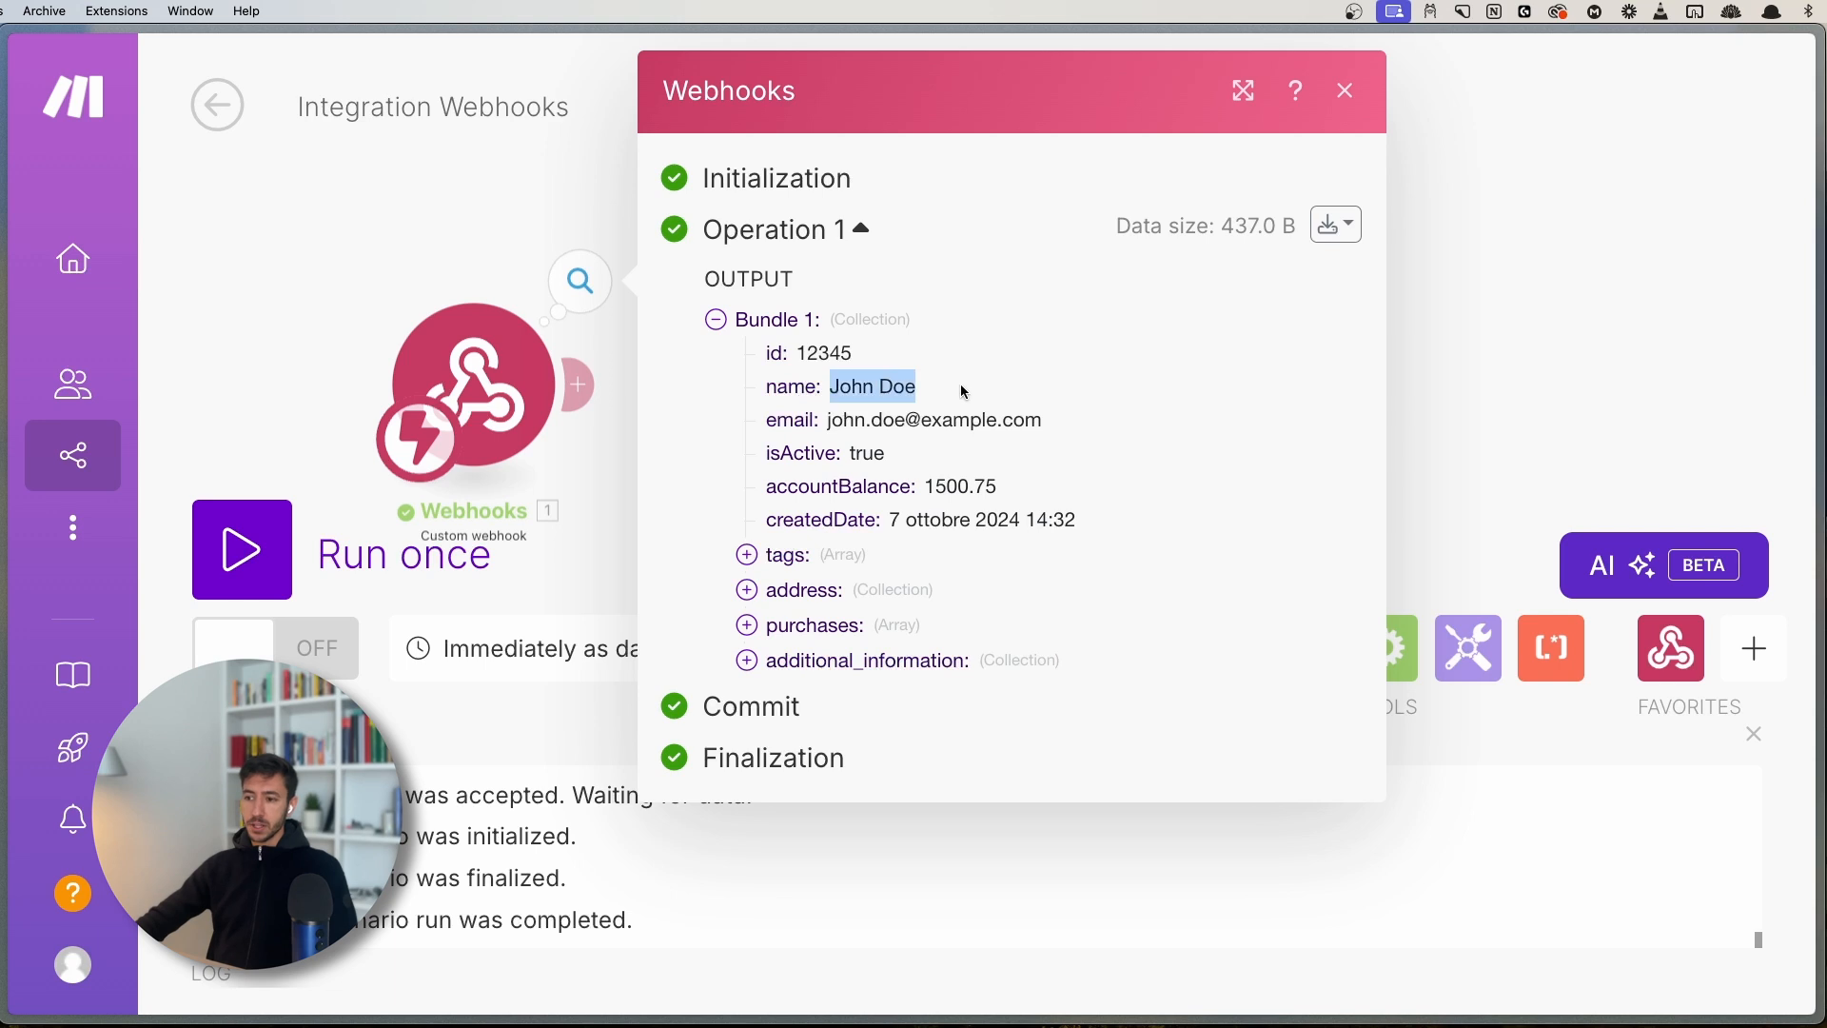
pyautogui.click(913, 412)
pyautogui.moveTo(828, 420)
pyautogui.mouseDown()
pyautogui.moveTo(1072, 420)
pyautogui.moveTo(832, 421)
pyautogui.mouseUp()
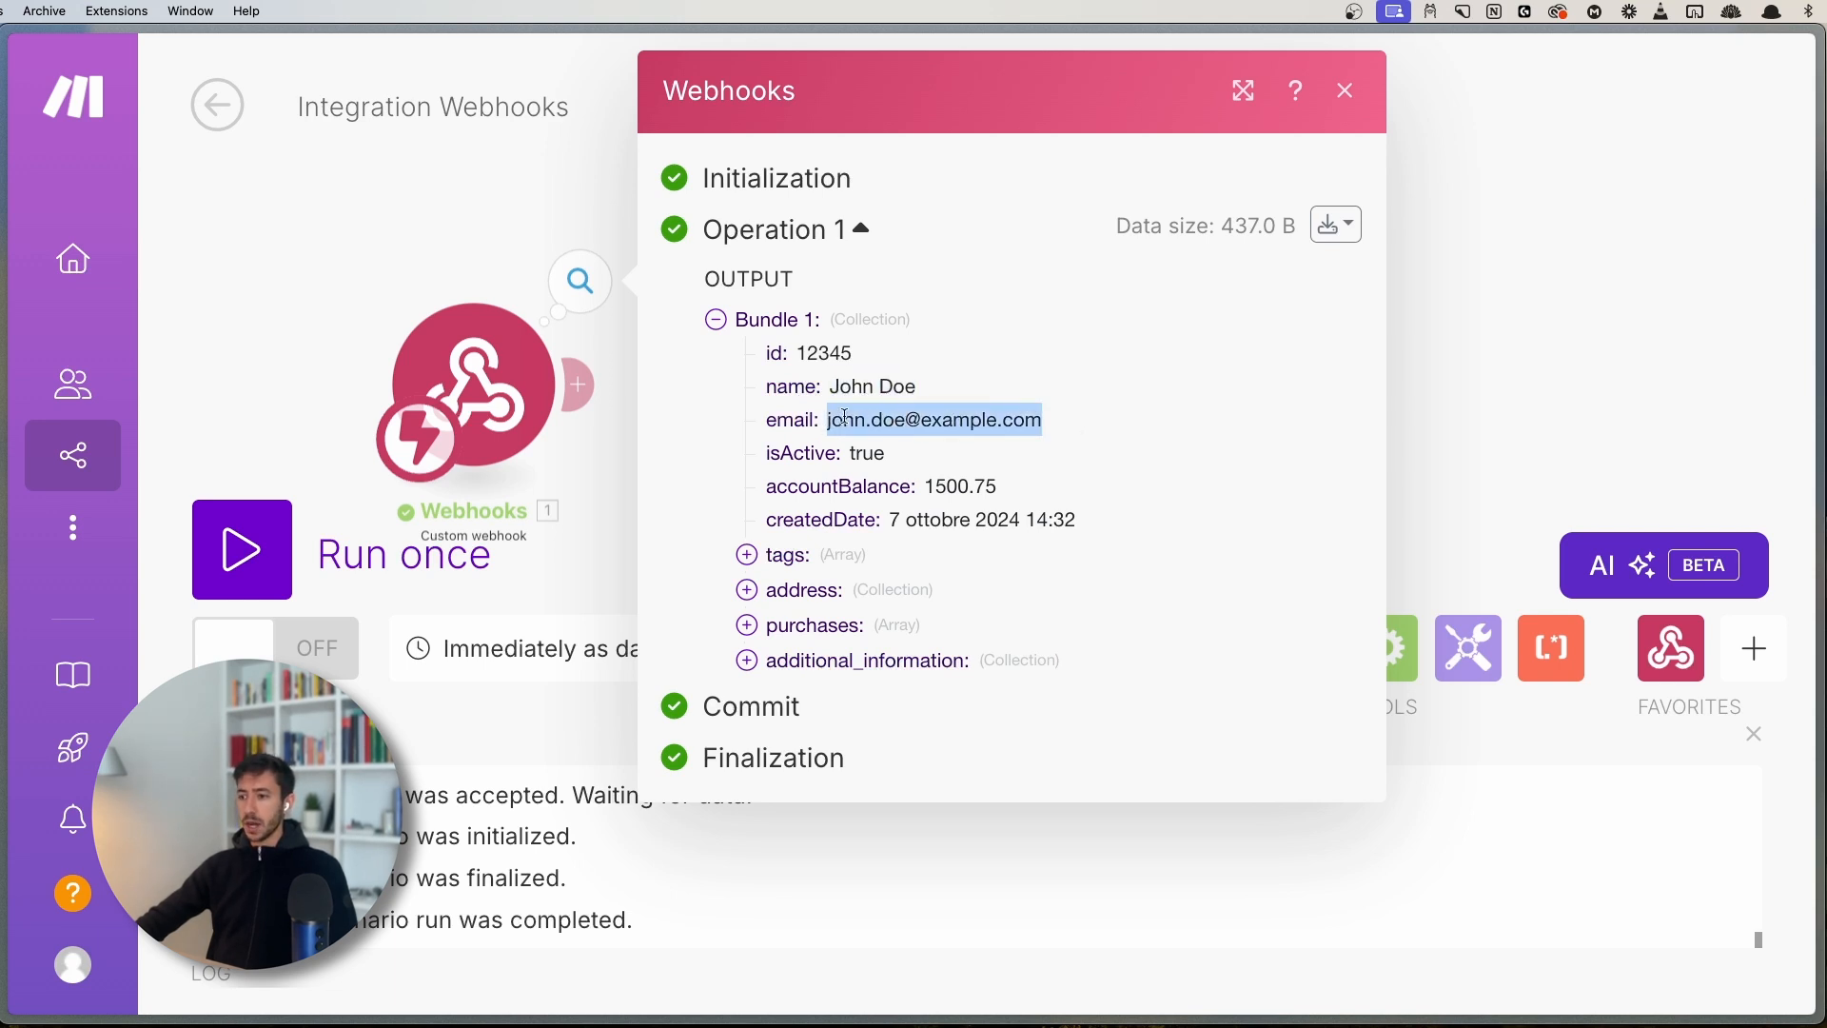
pyautogui.click(1059, 428)
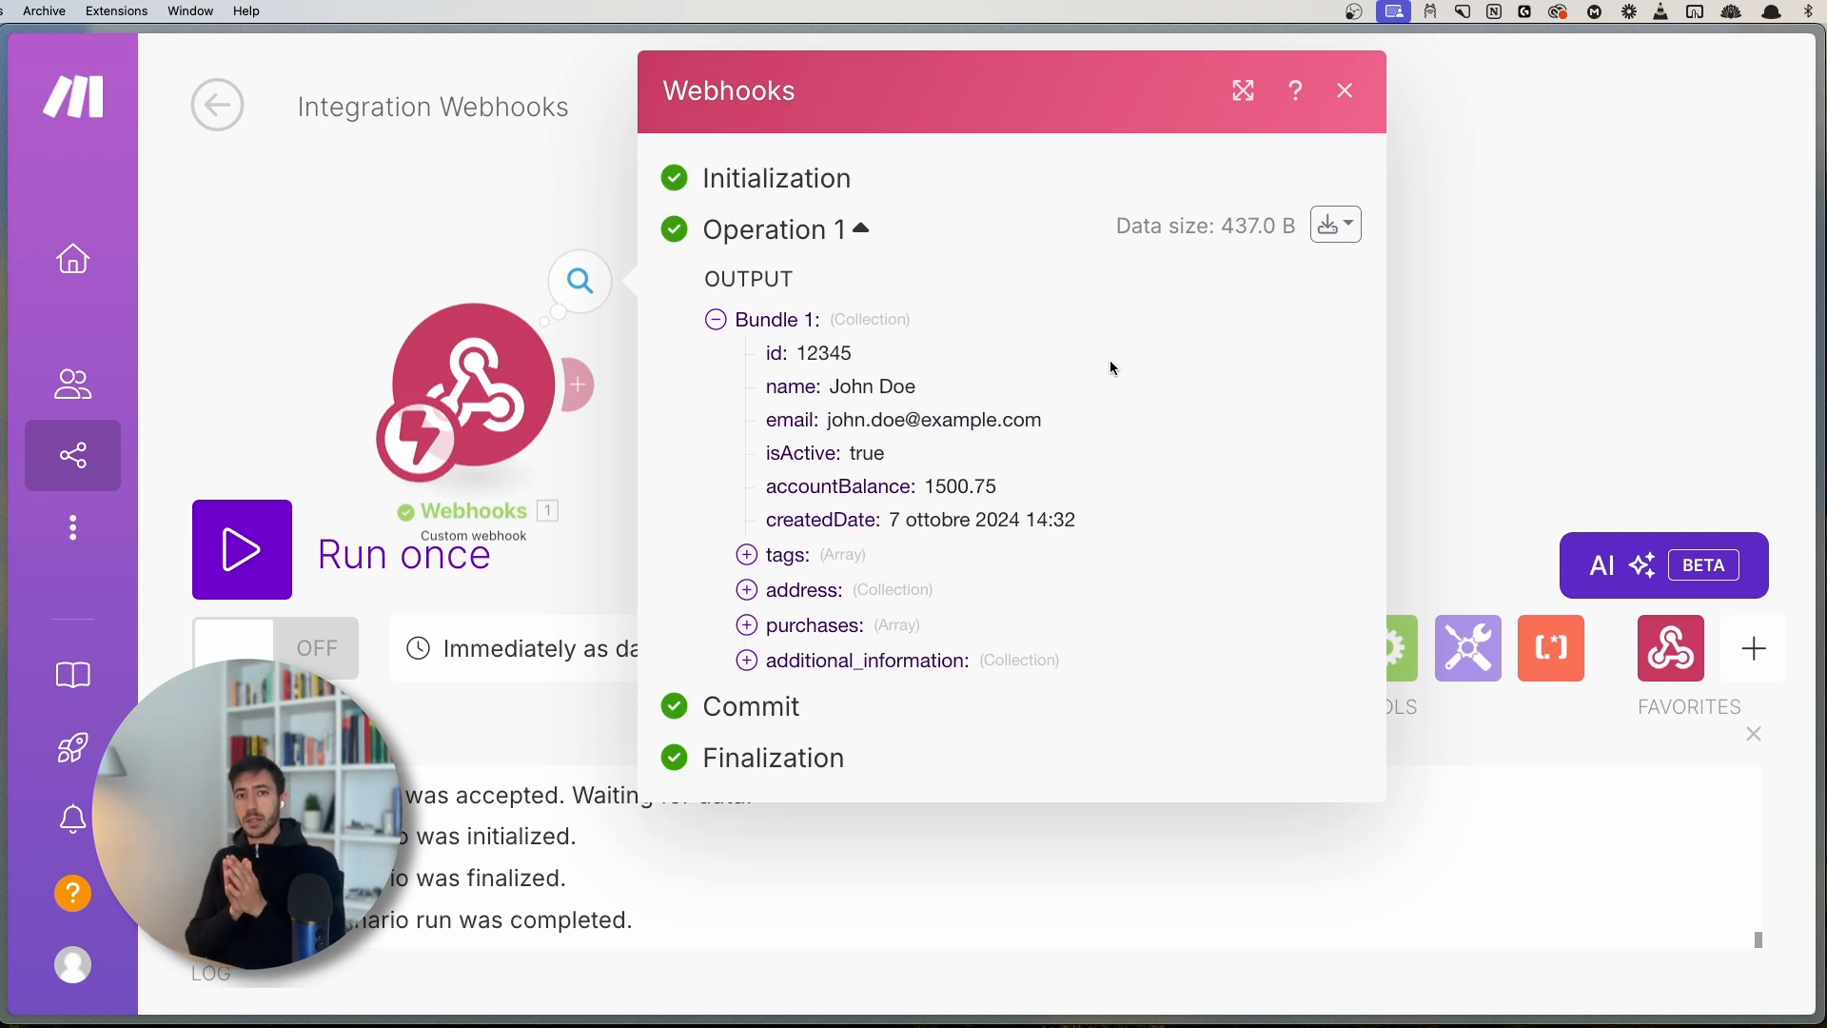
# - Check where the name value starts in the raw bundle JSON
pyautogui.click(1338, 226)
pyautogui.click(1180, 339)
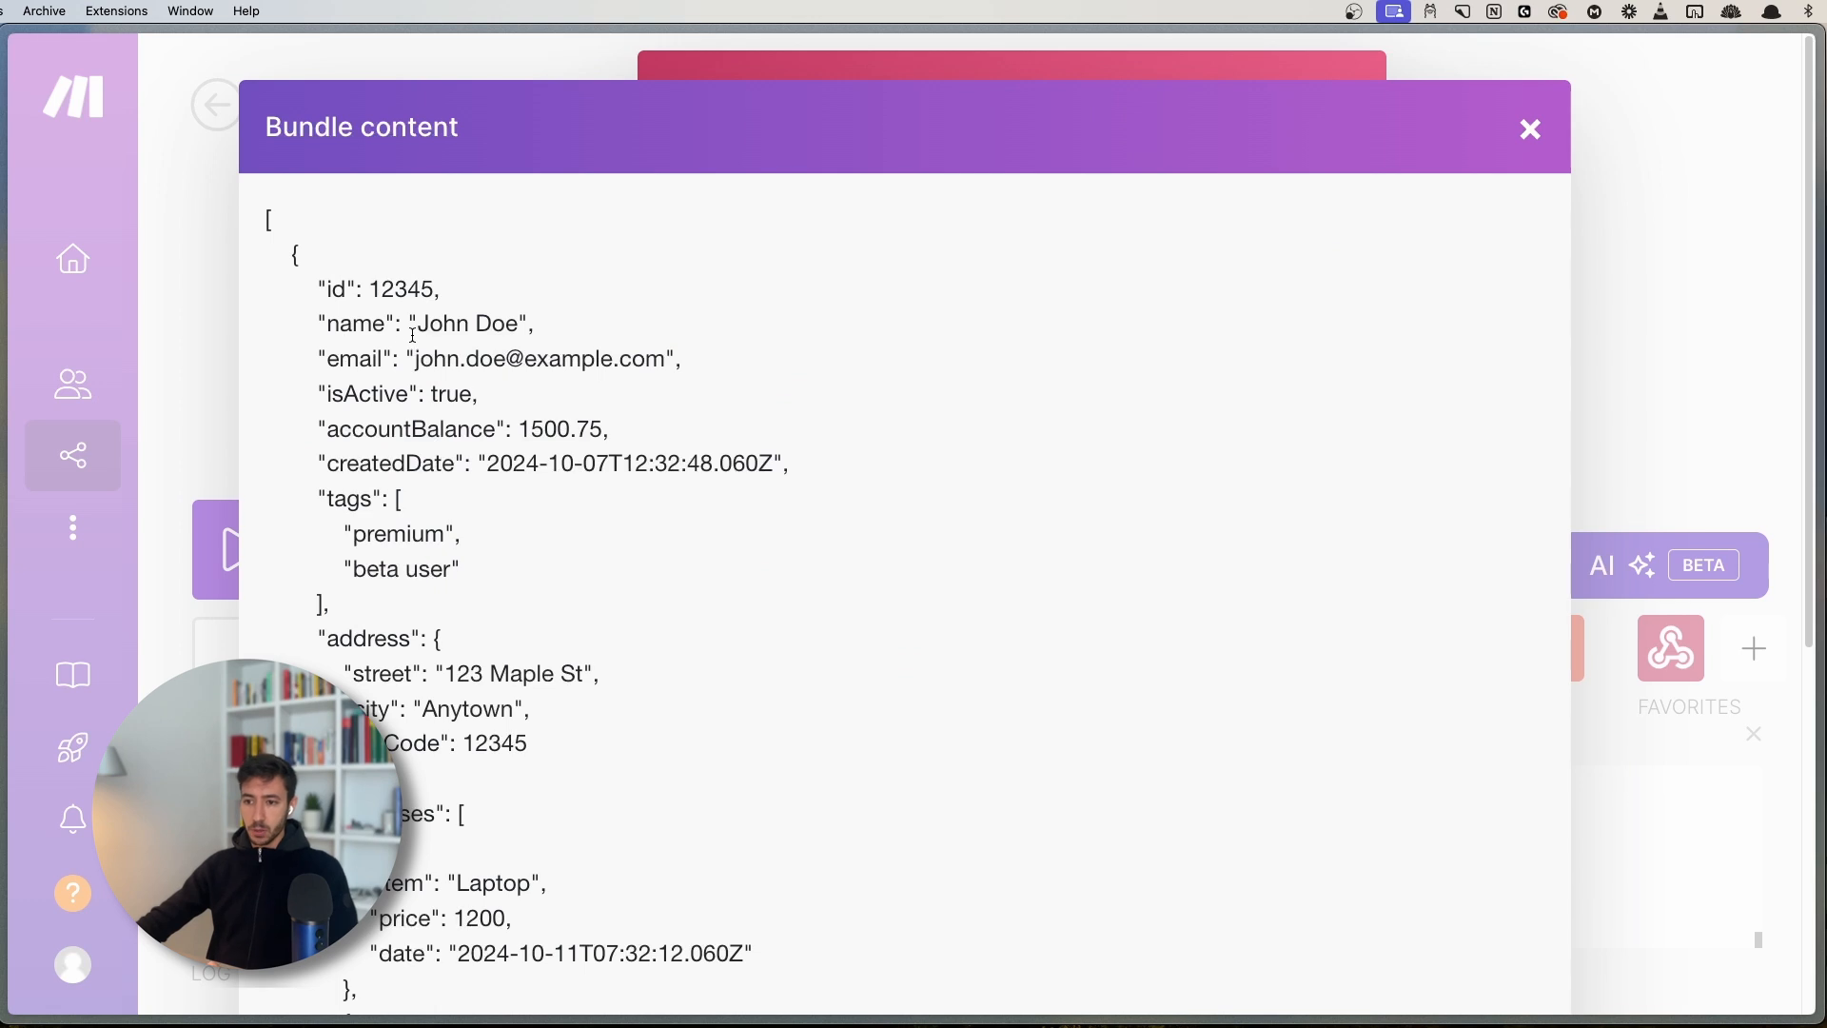
pyautogui.moveTo(410, 320); pyautogui.dragTo(415, 318)
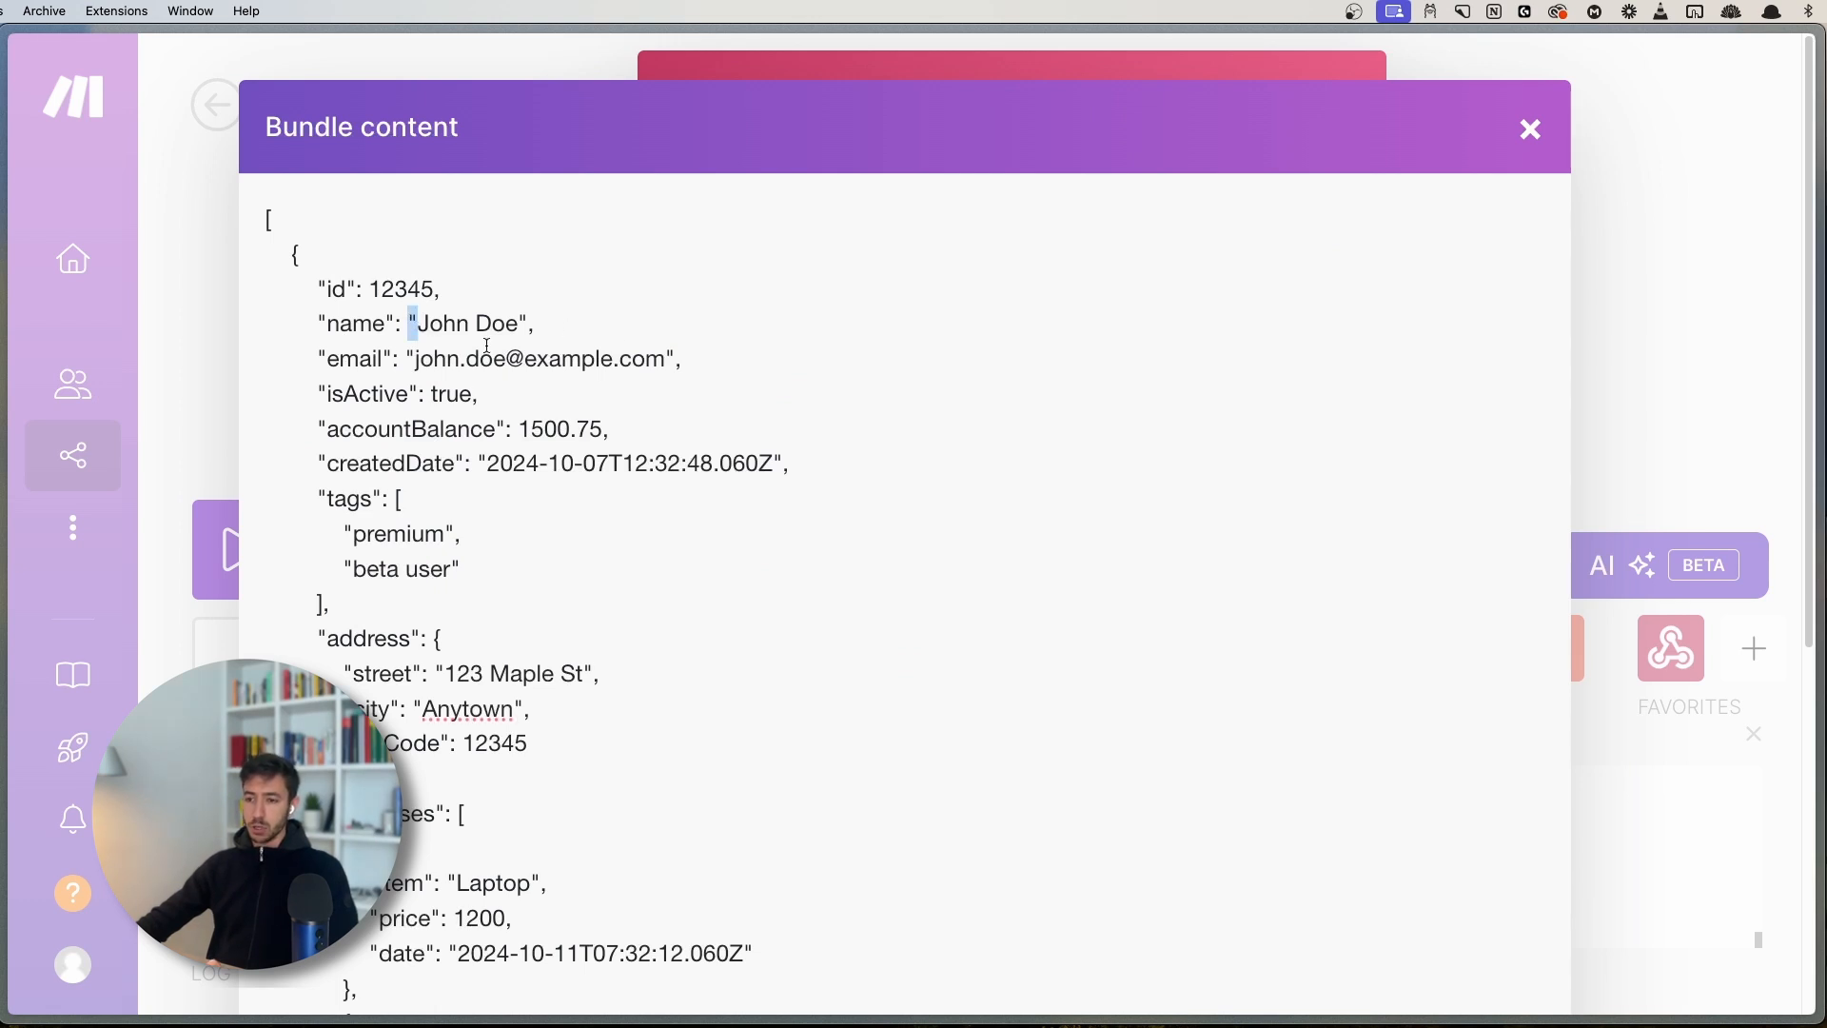
pyautogui.click(523, 318)
pyautogui.click(1532, 130)
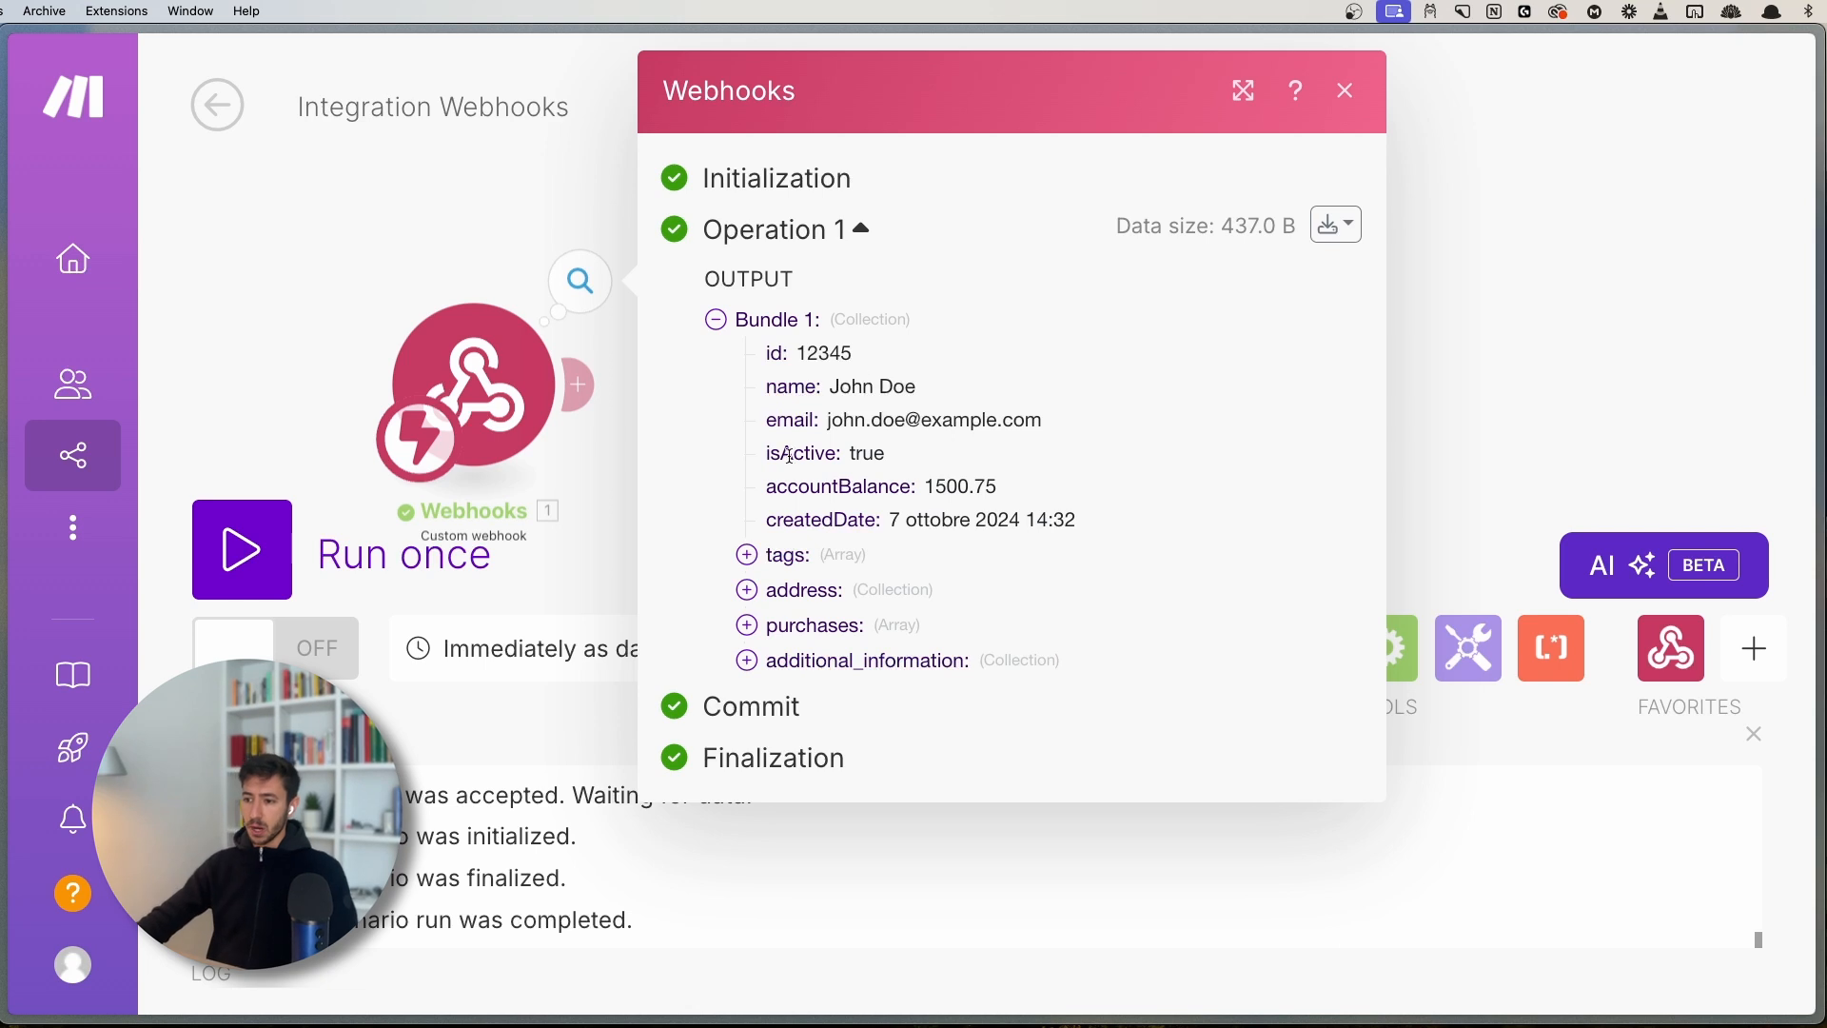
# - Highlight the isActive field and its value true
pyautogui.moveTo(767, 452); pyautogui.dragTo(835, 452)
pyautogui.click(828, 451)
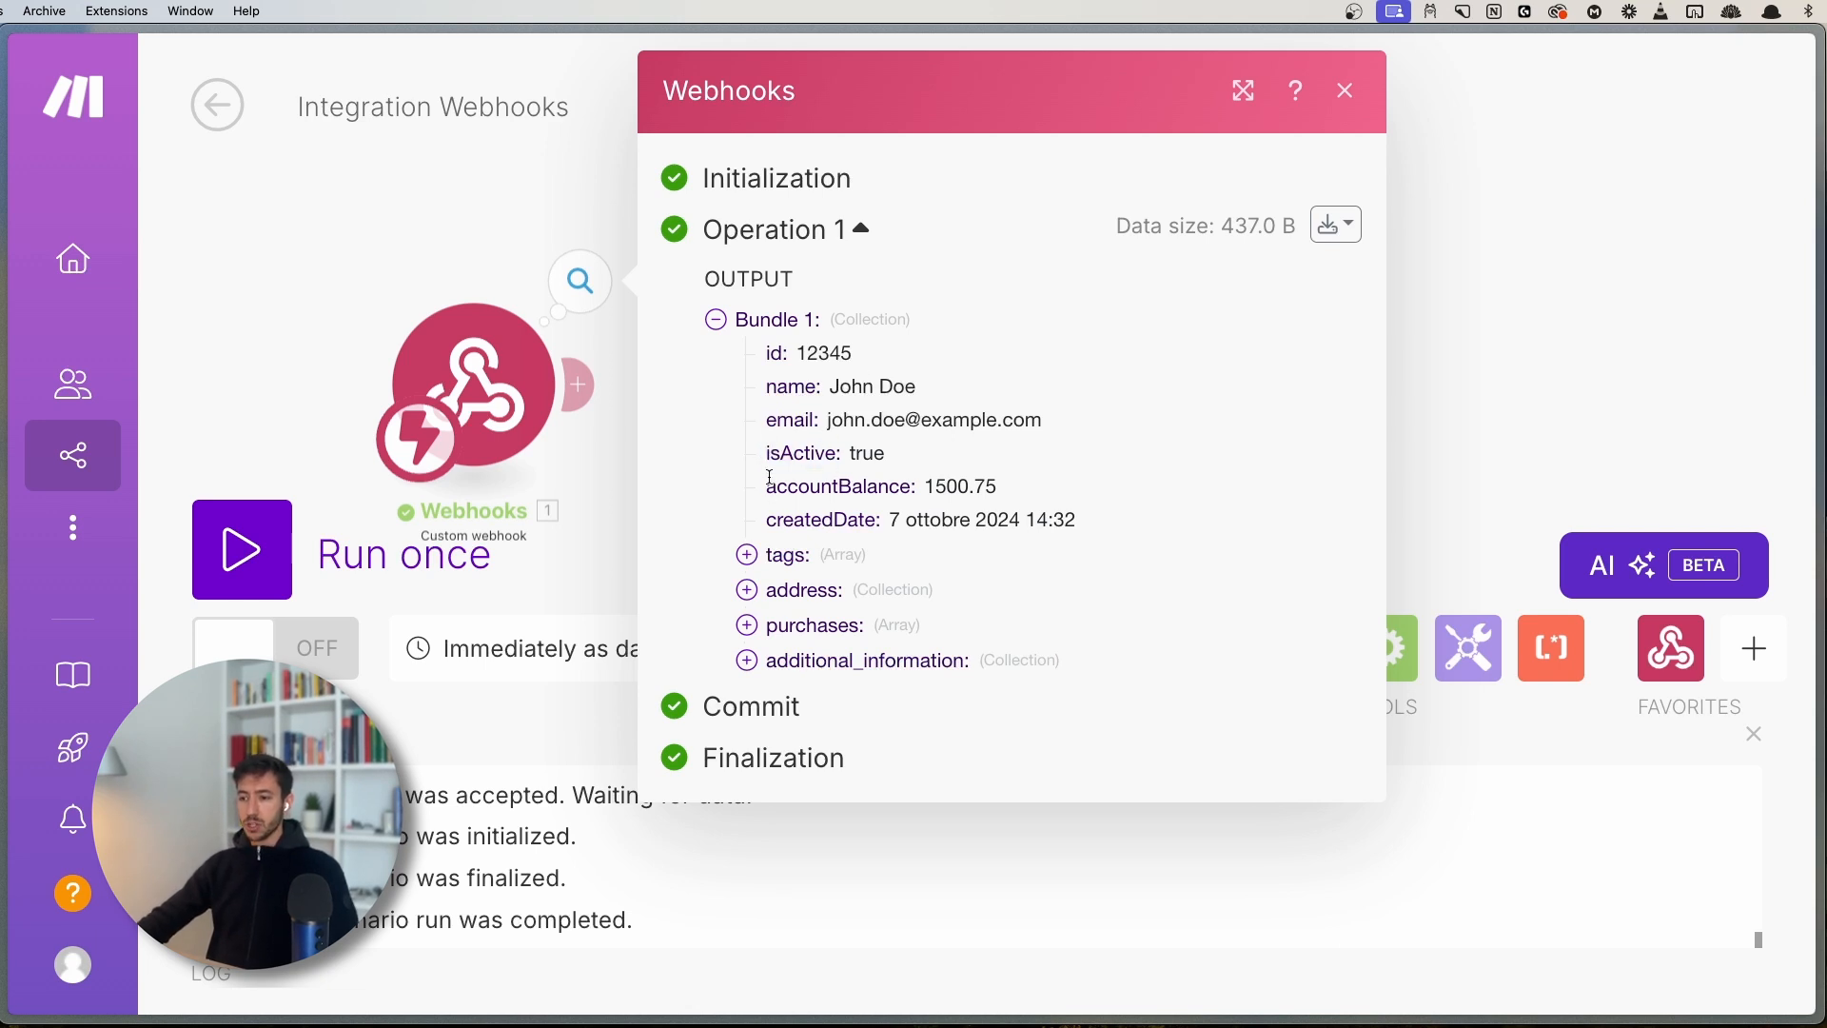
pyautogui.doubleClick(852, 453)
pyautogui.click(919, 451)
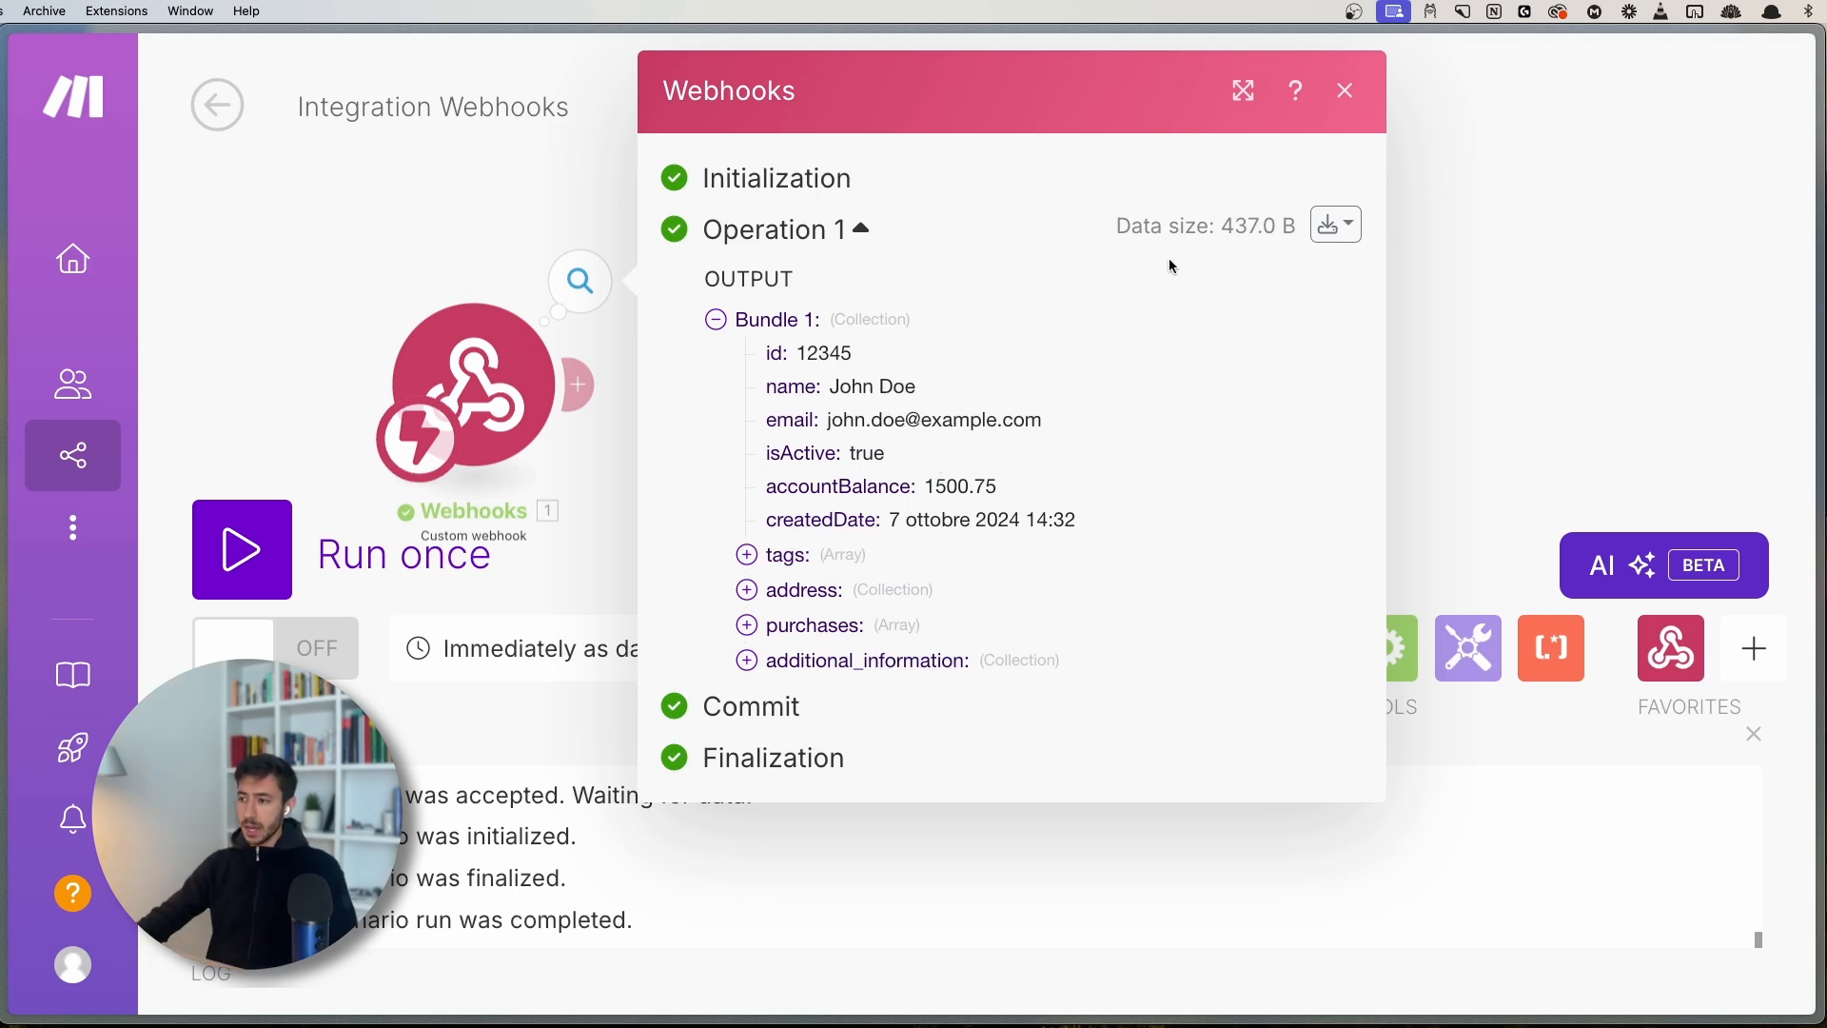
pyautogui.click(1342, 225)
pyautogui.click(1218, 356)
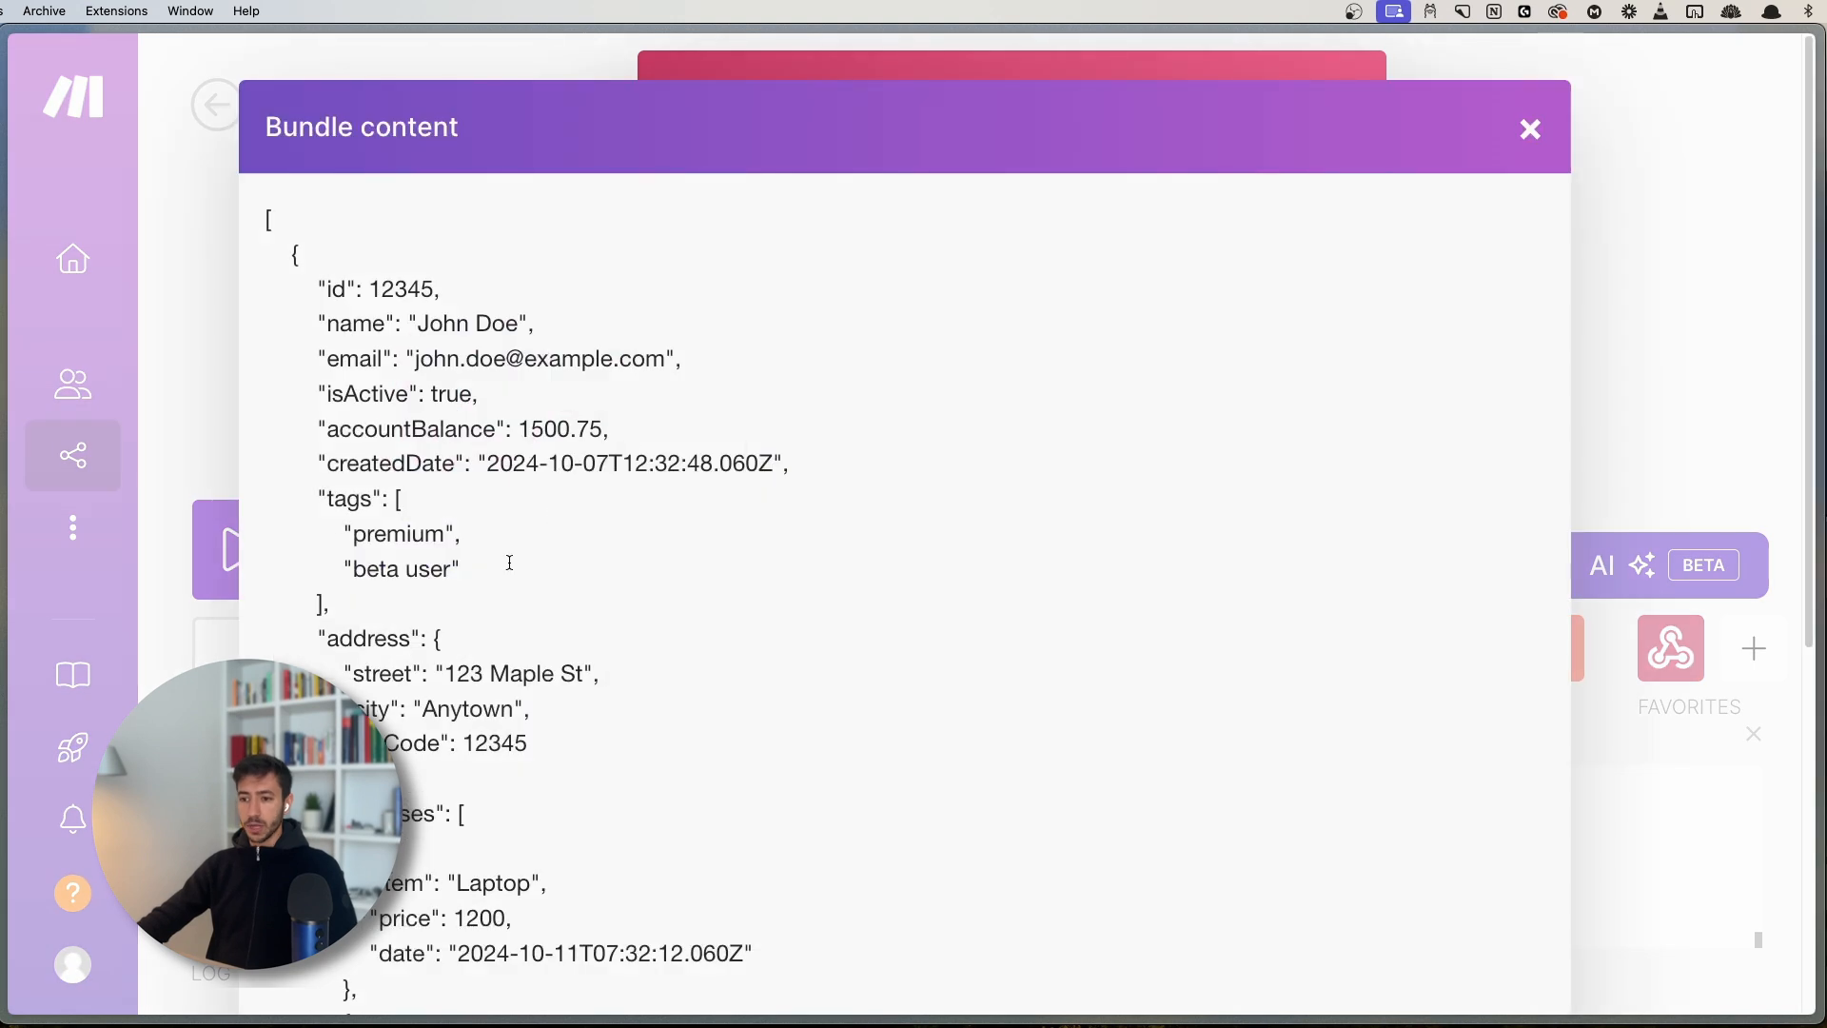
pyautogui.moveTo(433, 394); pyautogui.dragTo(474, 394)
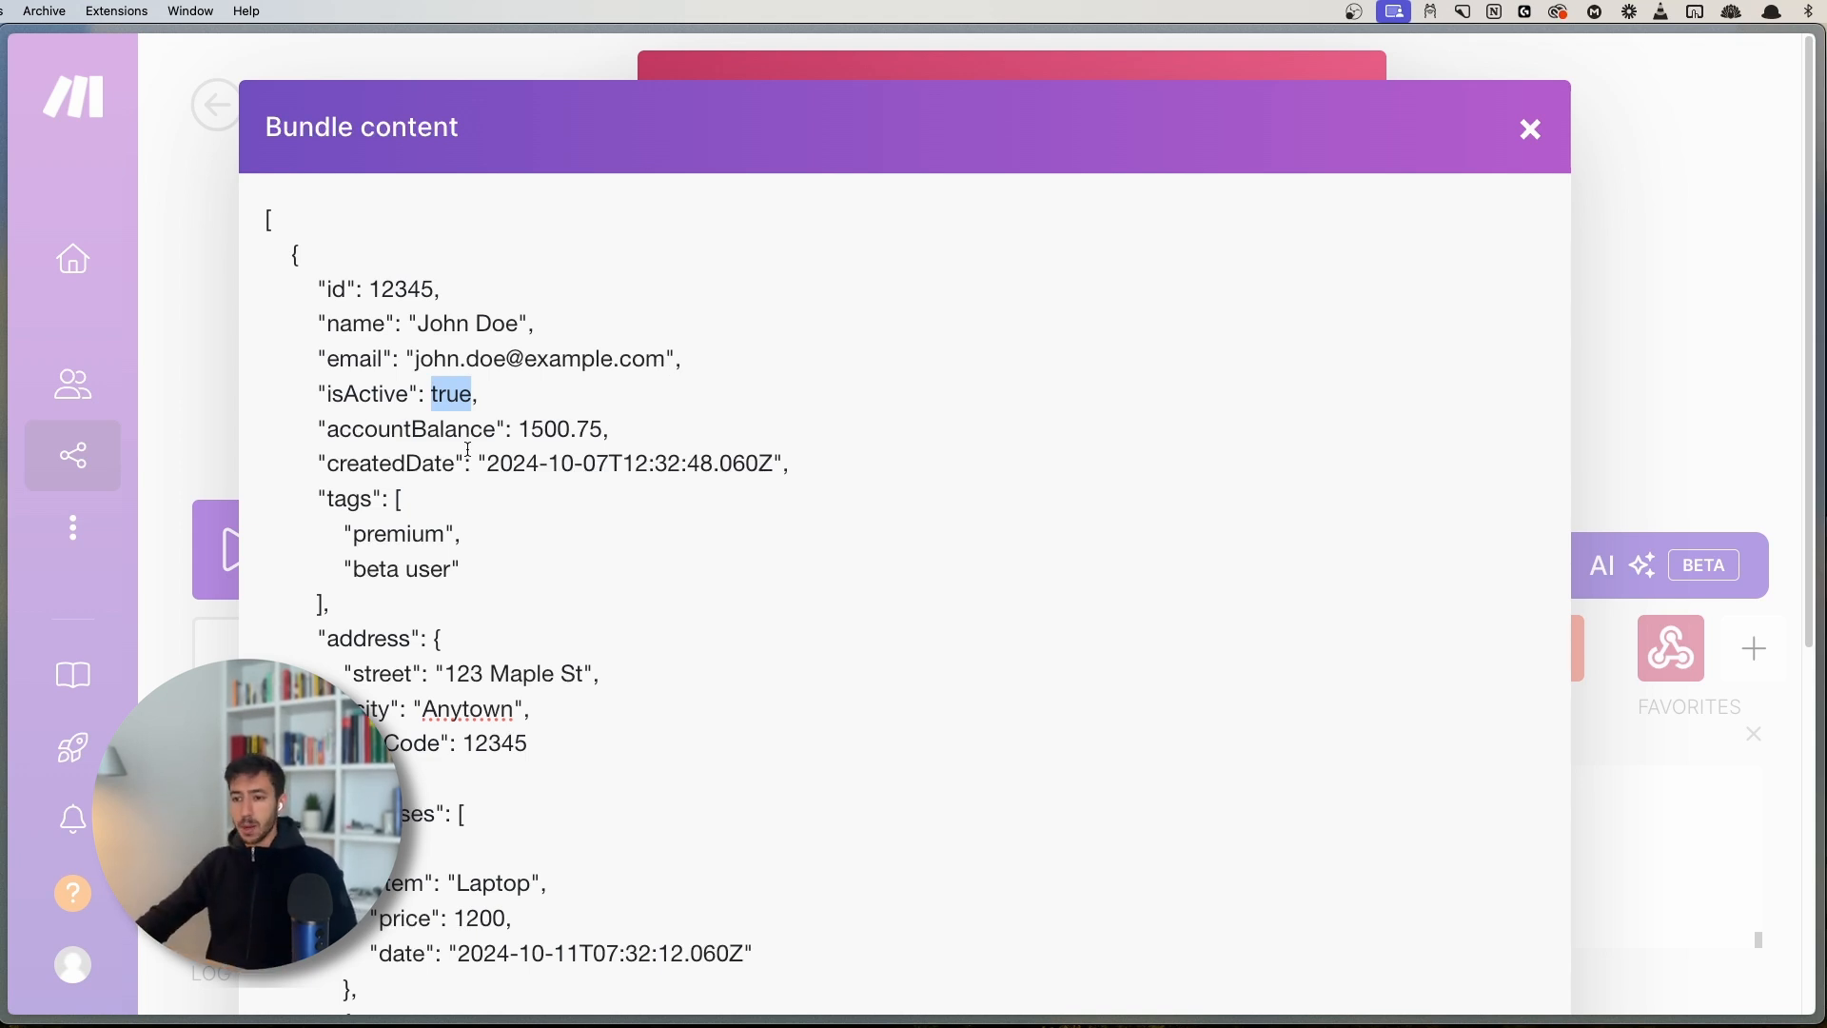
pyautogui.click(400, 388)
pyautogui.moveTo(433, 393); pyautogui.dragTo(473, 393)
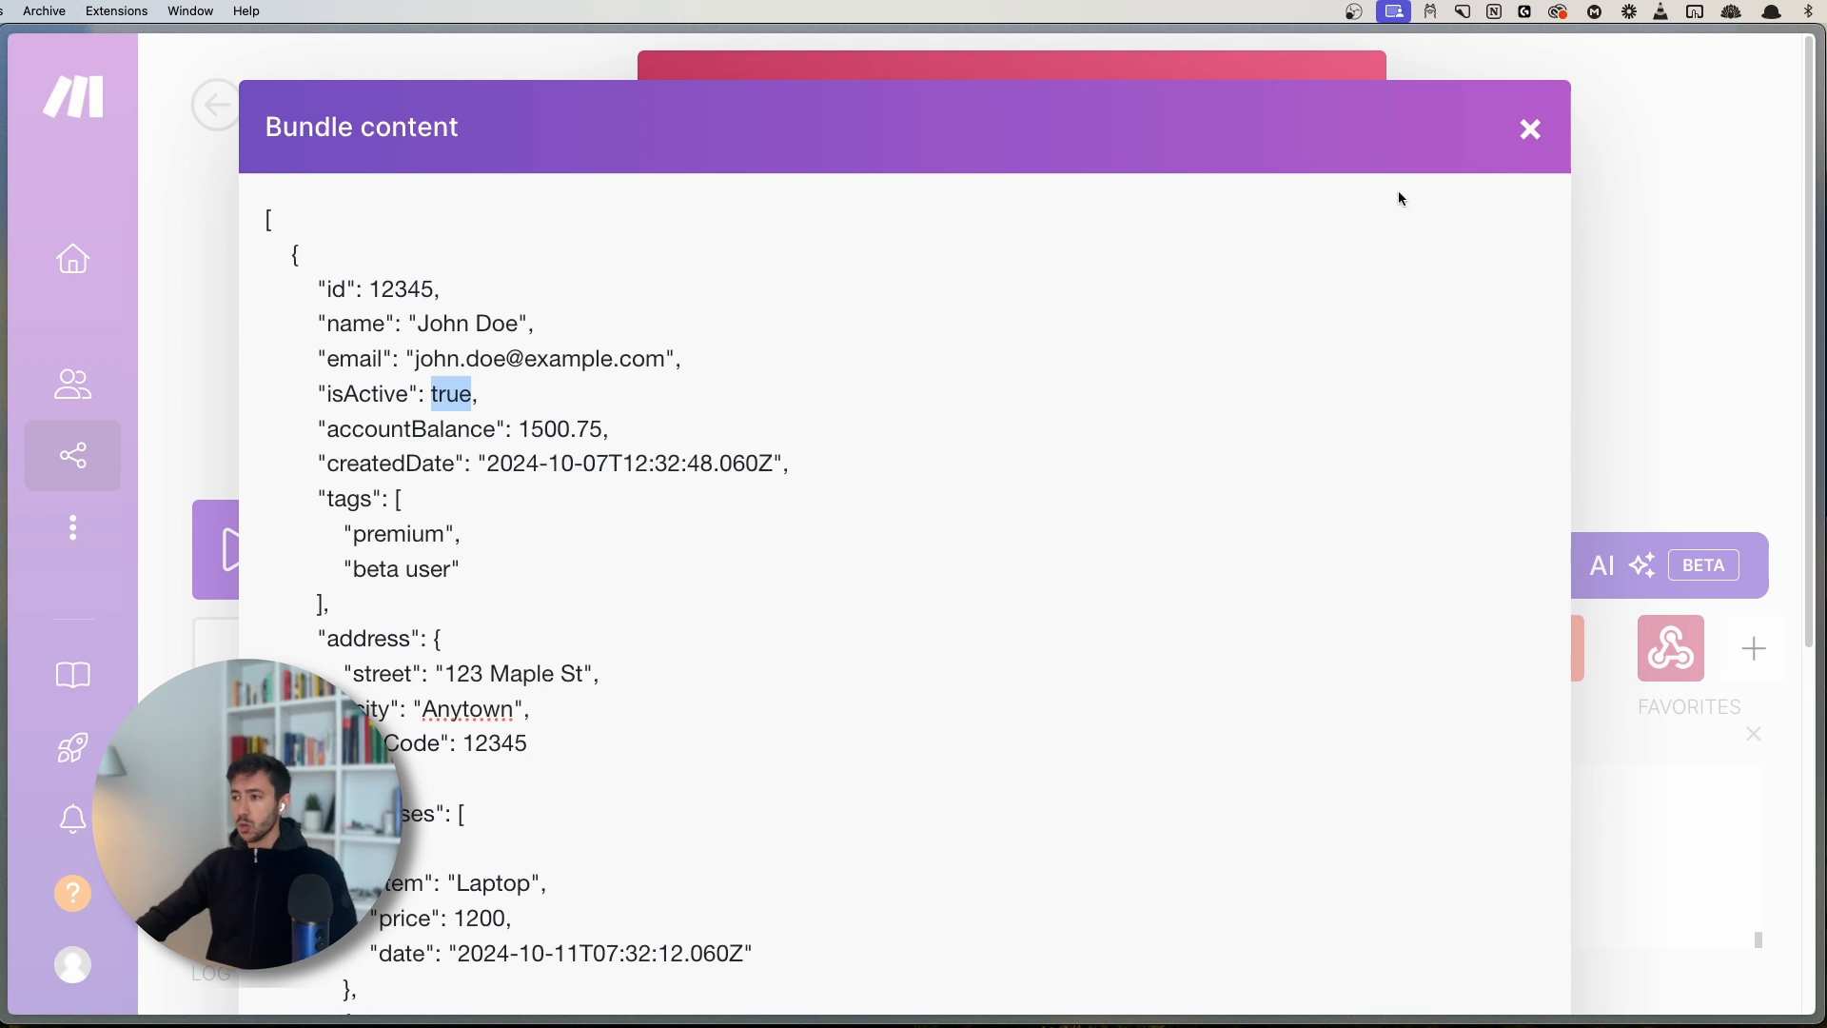
pyautogui.click(1530, 129)
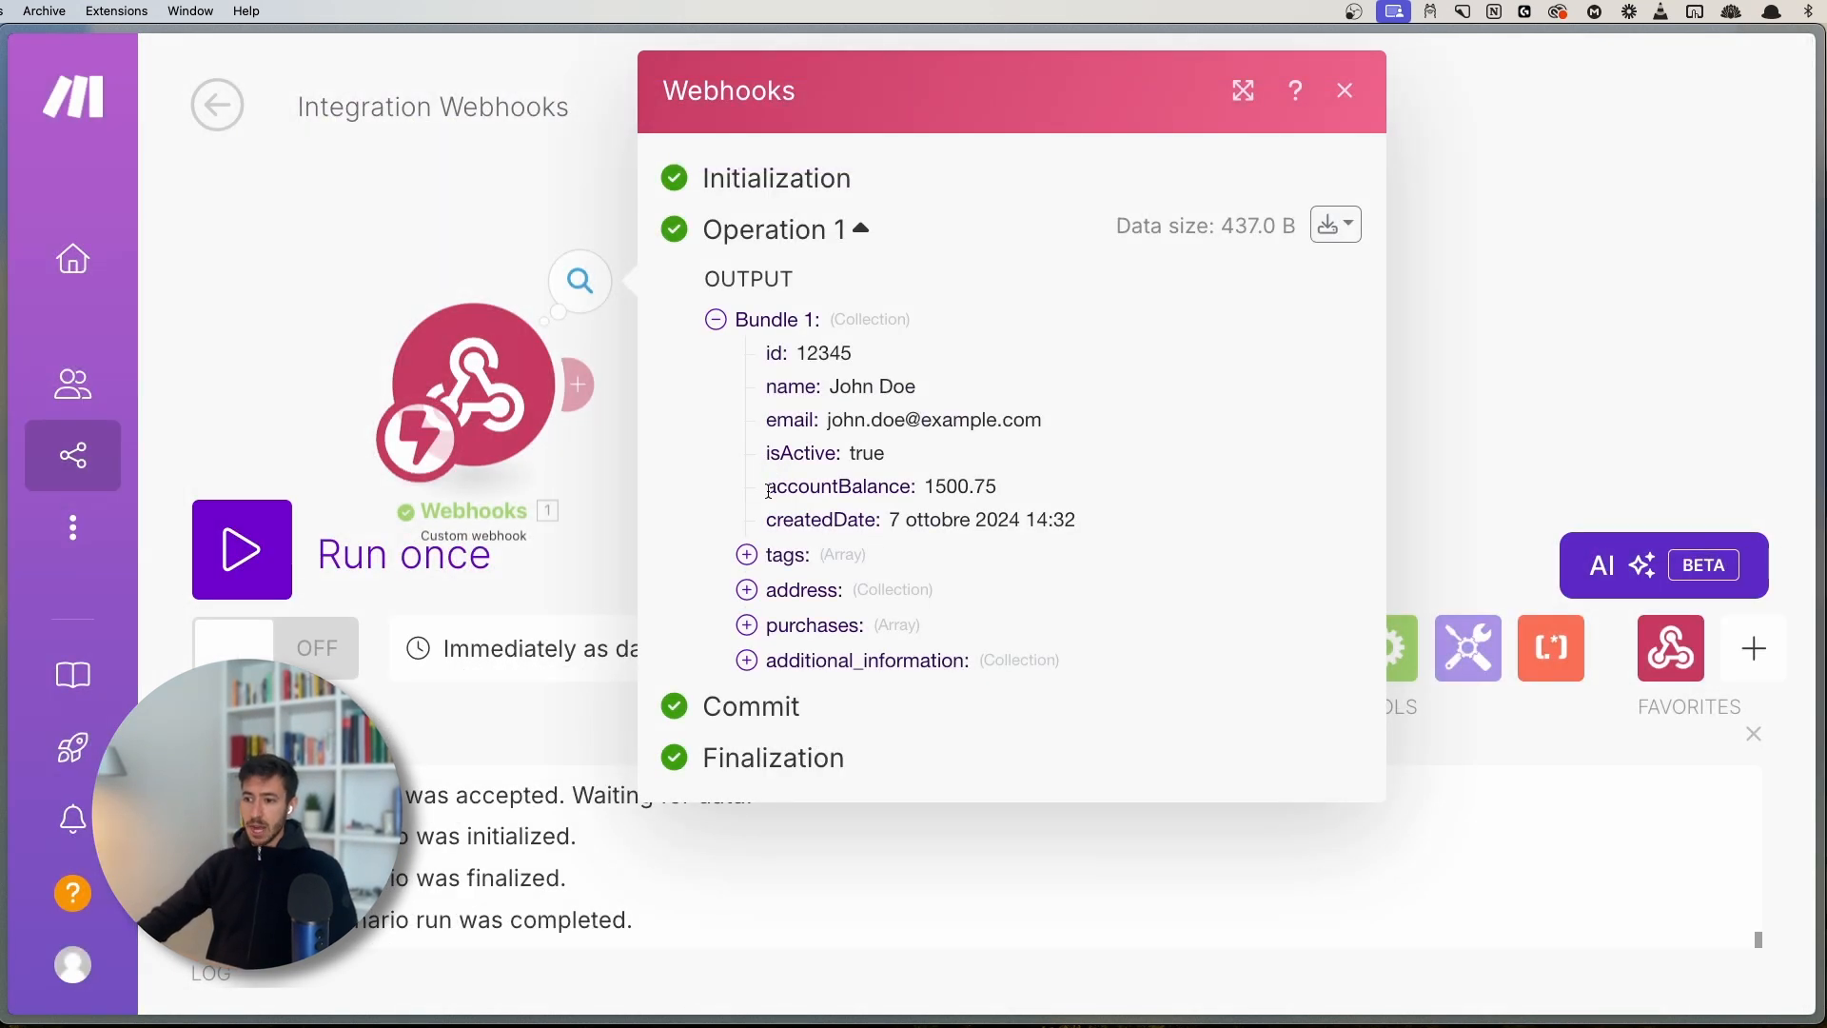
pyautogui.moveTo(770, 490); pyautogui.dragTo(945, 487)
pyautogui.click(927, 490)
pyautogui.click(1019, 485)
pyautogui.click(928, 483)
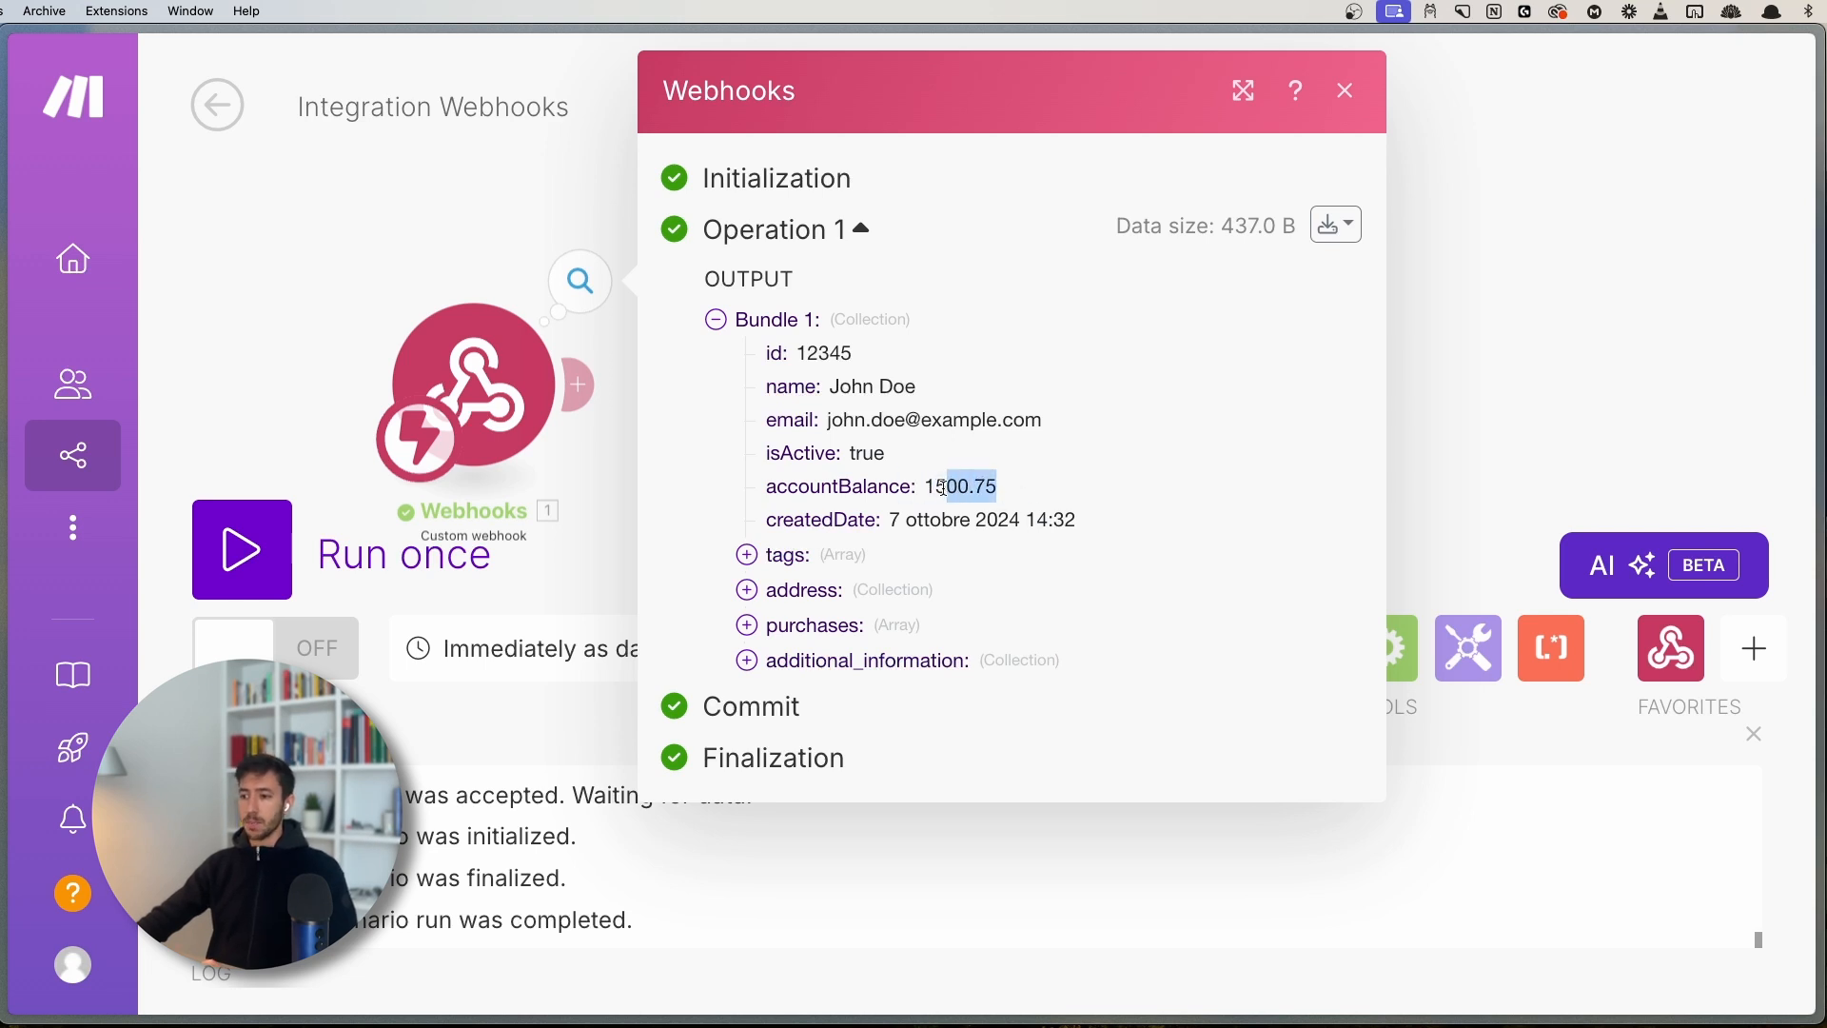
pyautogui.click(942, 489)
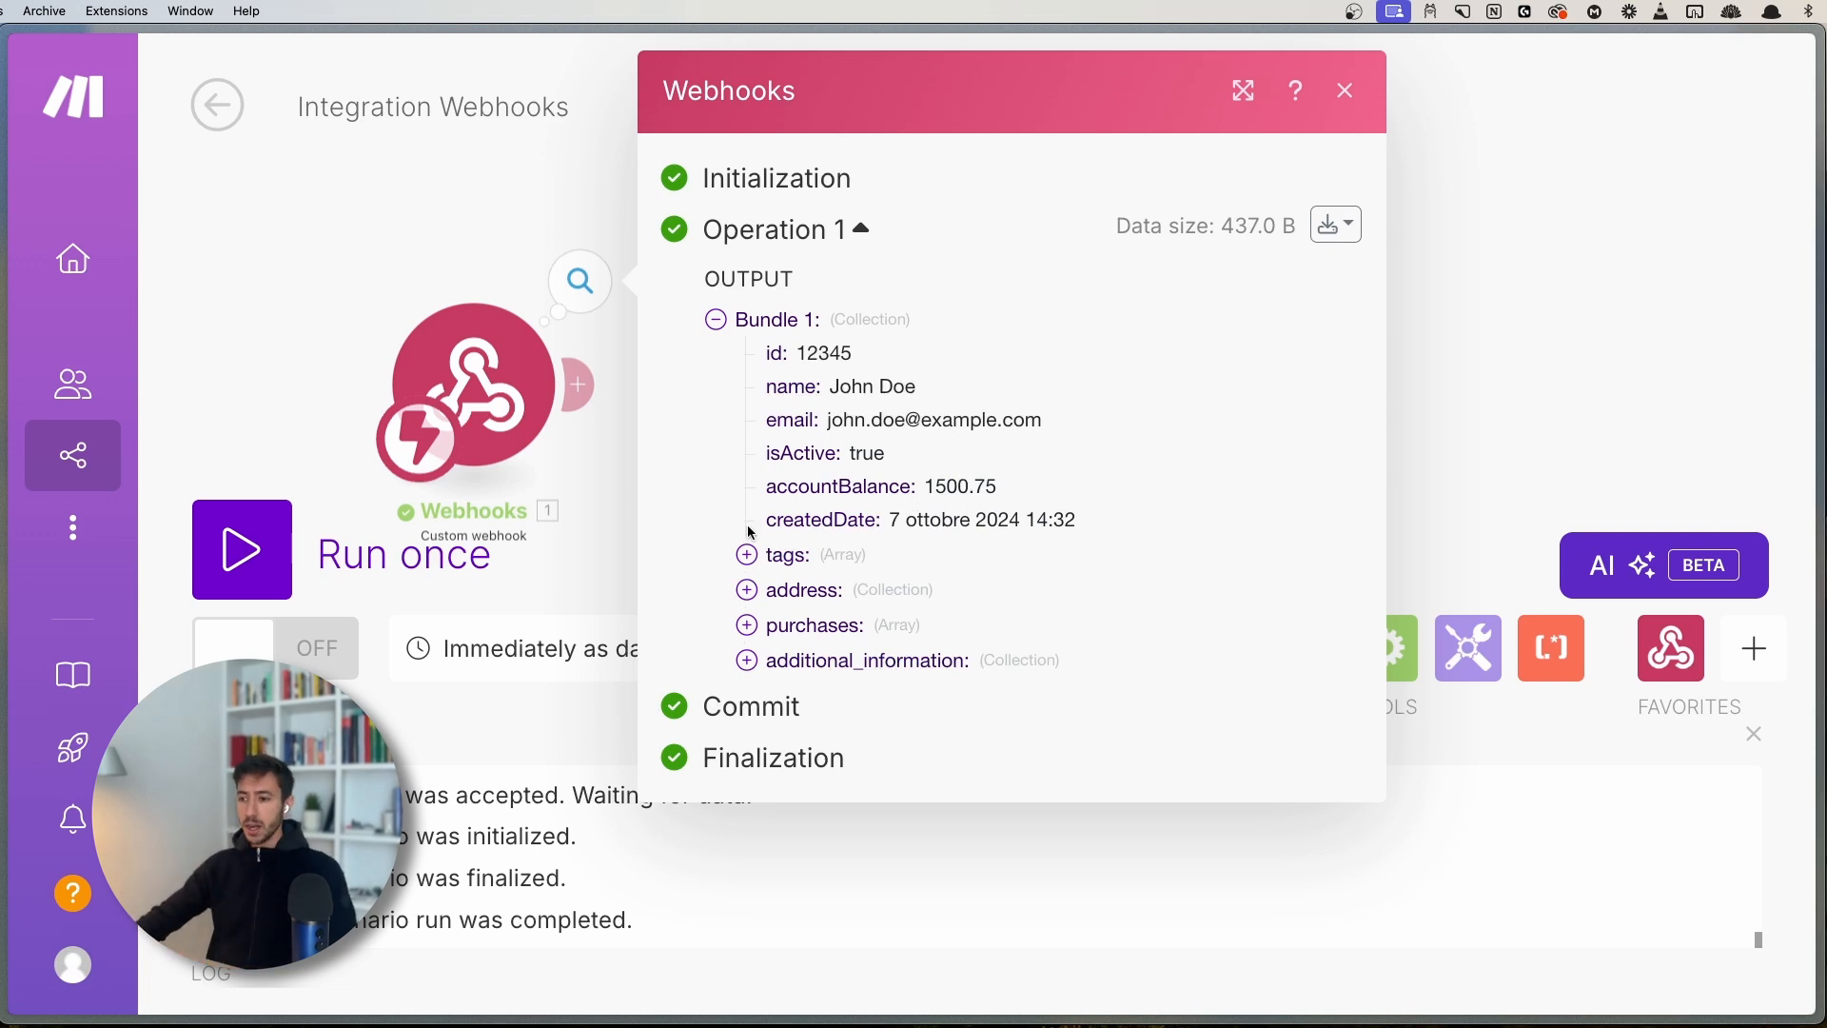
pyautogui.moveTo(764, 522); pyautogui.dragTo(879, 526)
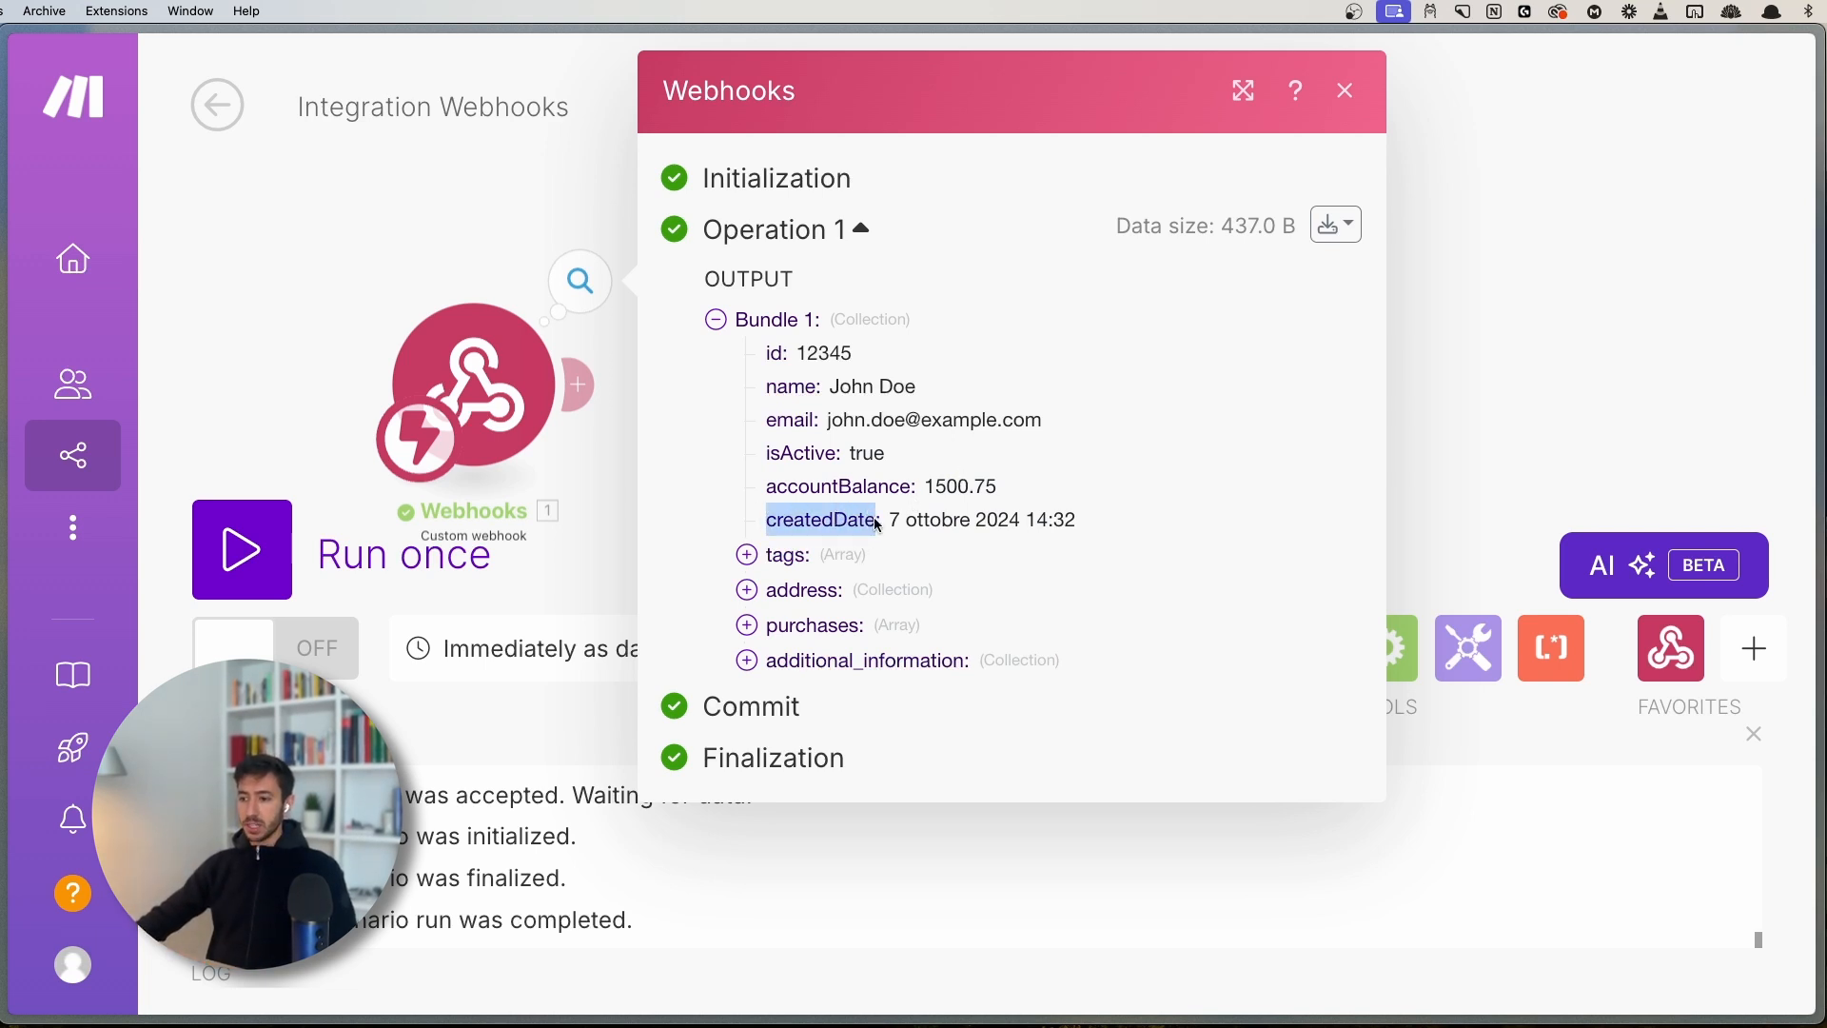
pyautogui.click(881, 524)
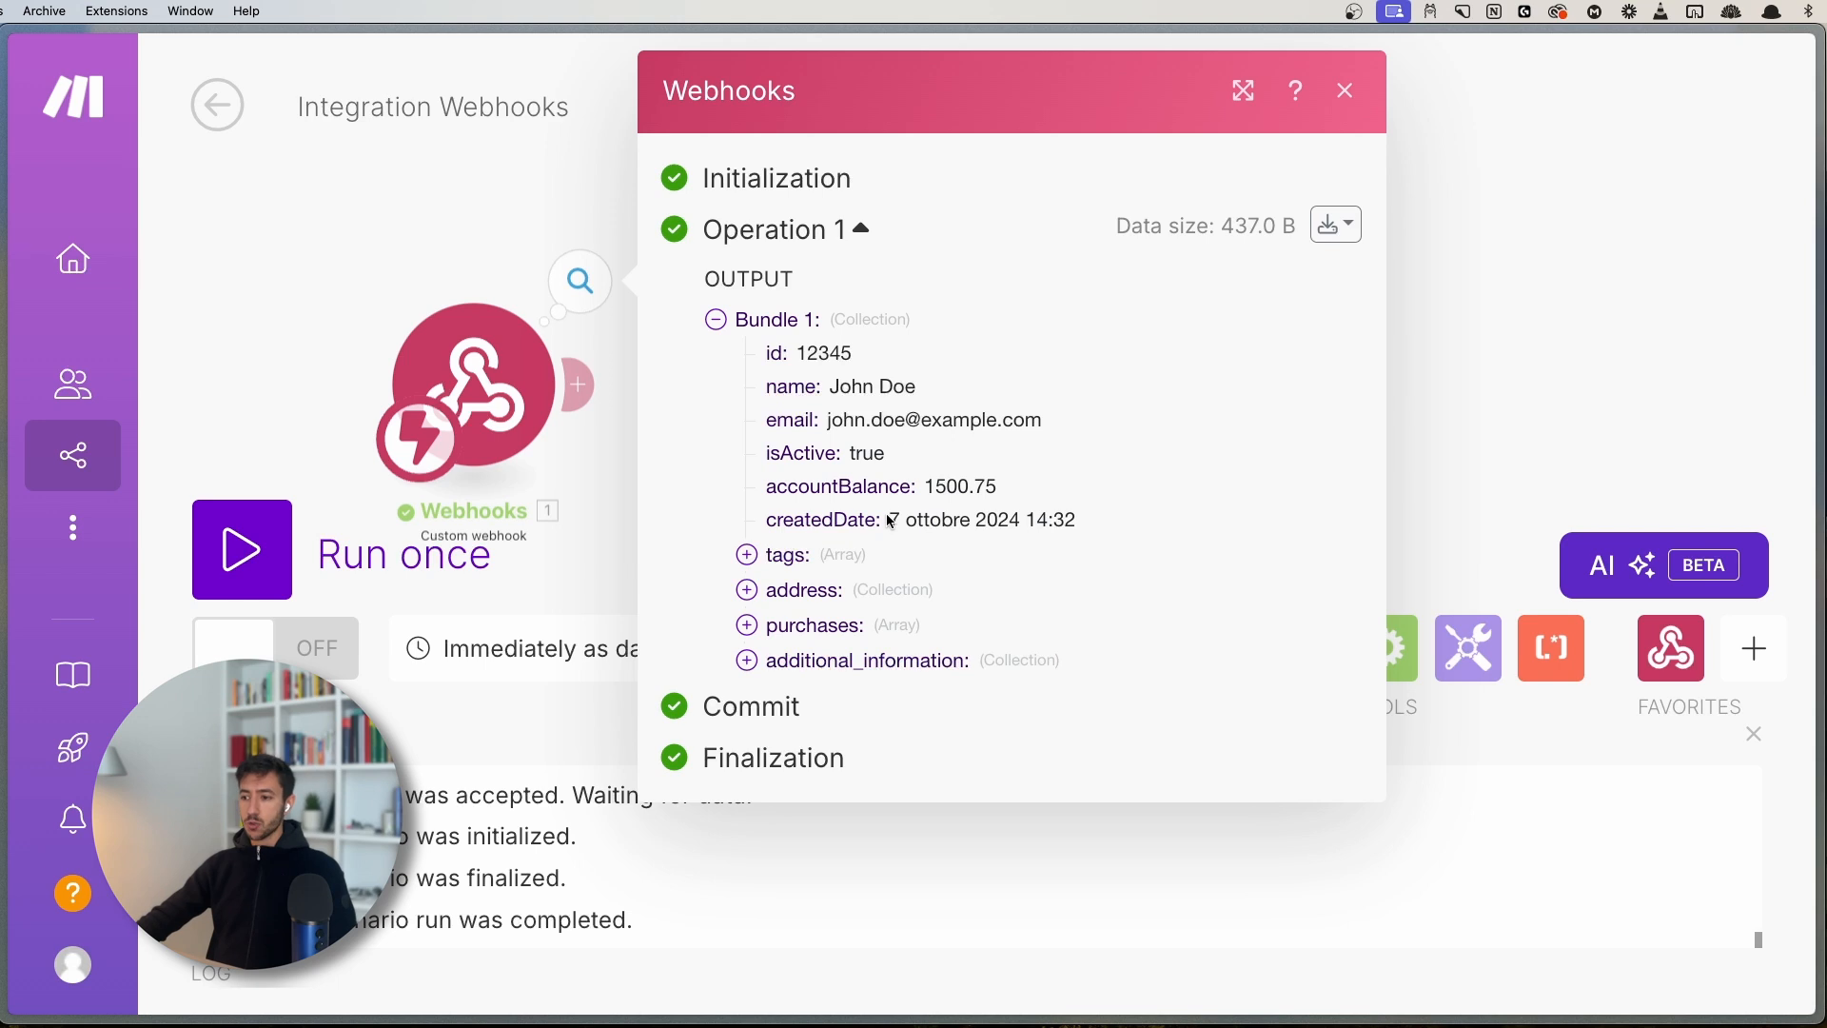
pyautogui.moveTo(892, 522); pyautogui.dragTo(1117, 510)
pyautogui.click(1117, 510)
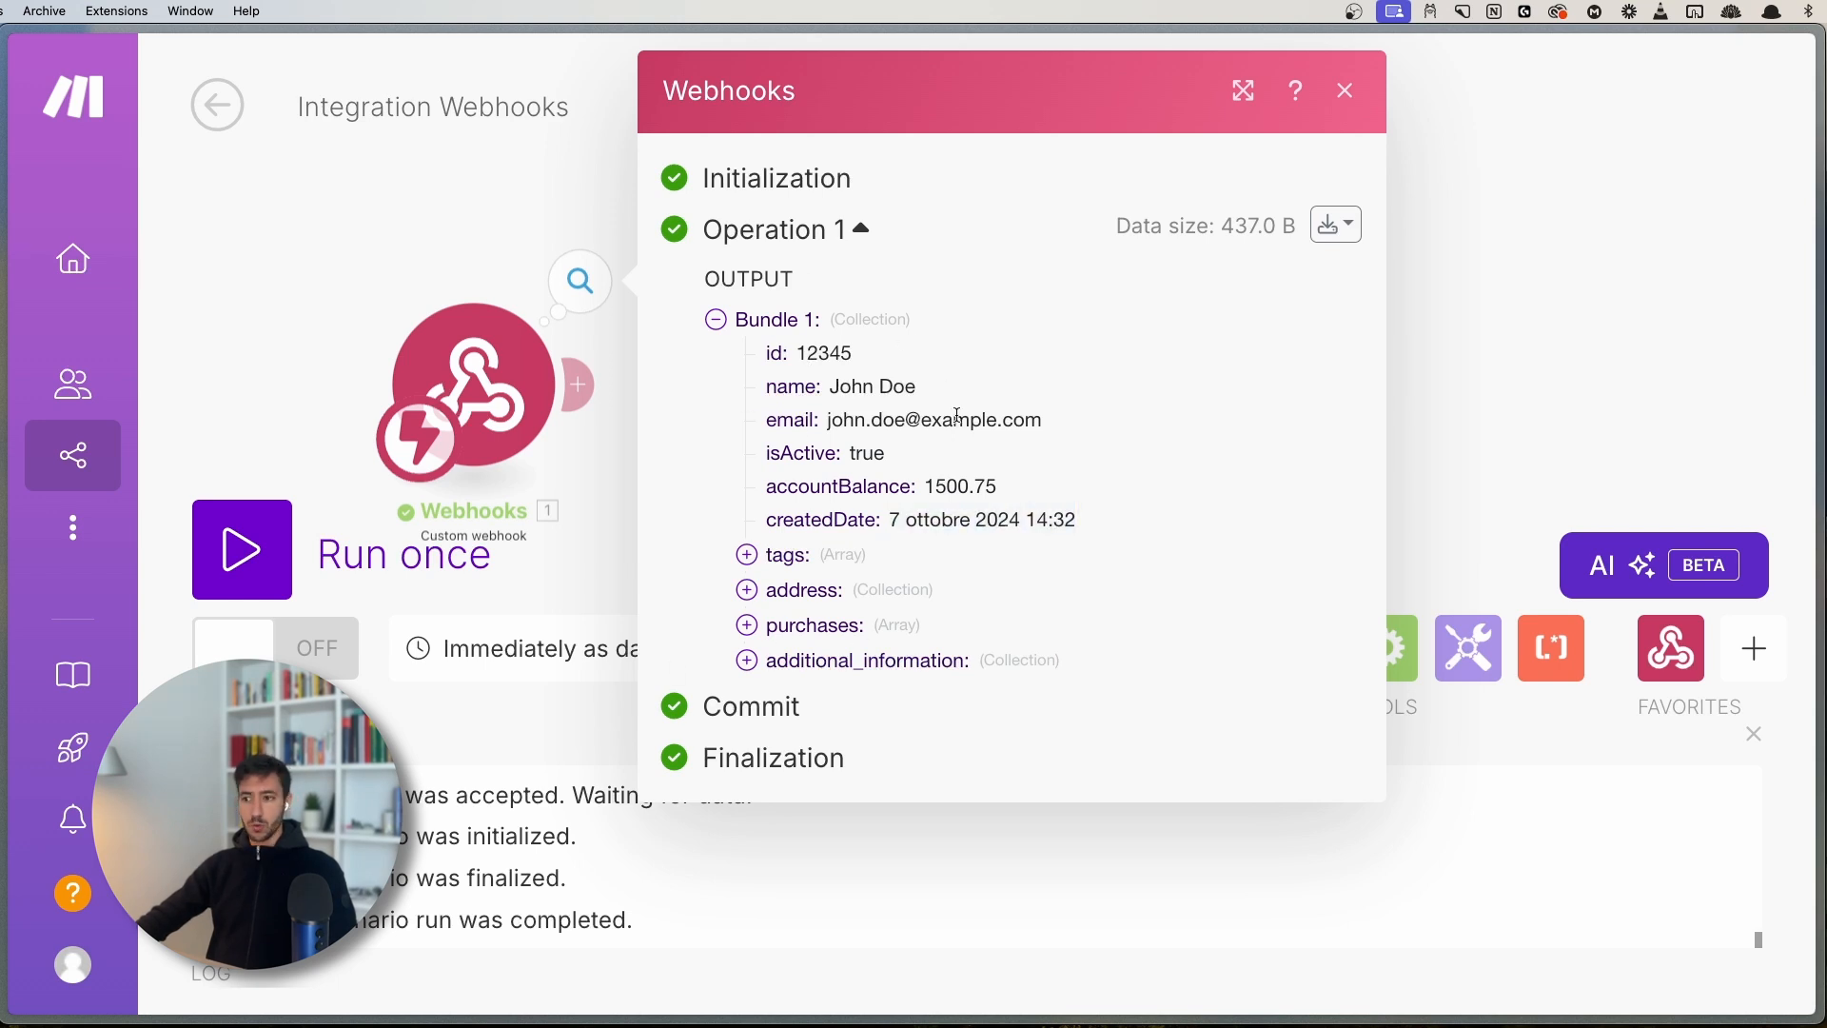
pyautogui.moveTo(889, 520)
pyautogui.mouseDown()
pyautogui.moveTo(1076, 514)
pyautogui.moveTo(894, 516)
pyautogui.mouseUp()
pyautogui.click(1076, 513)
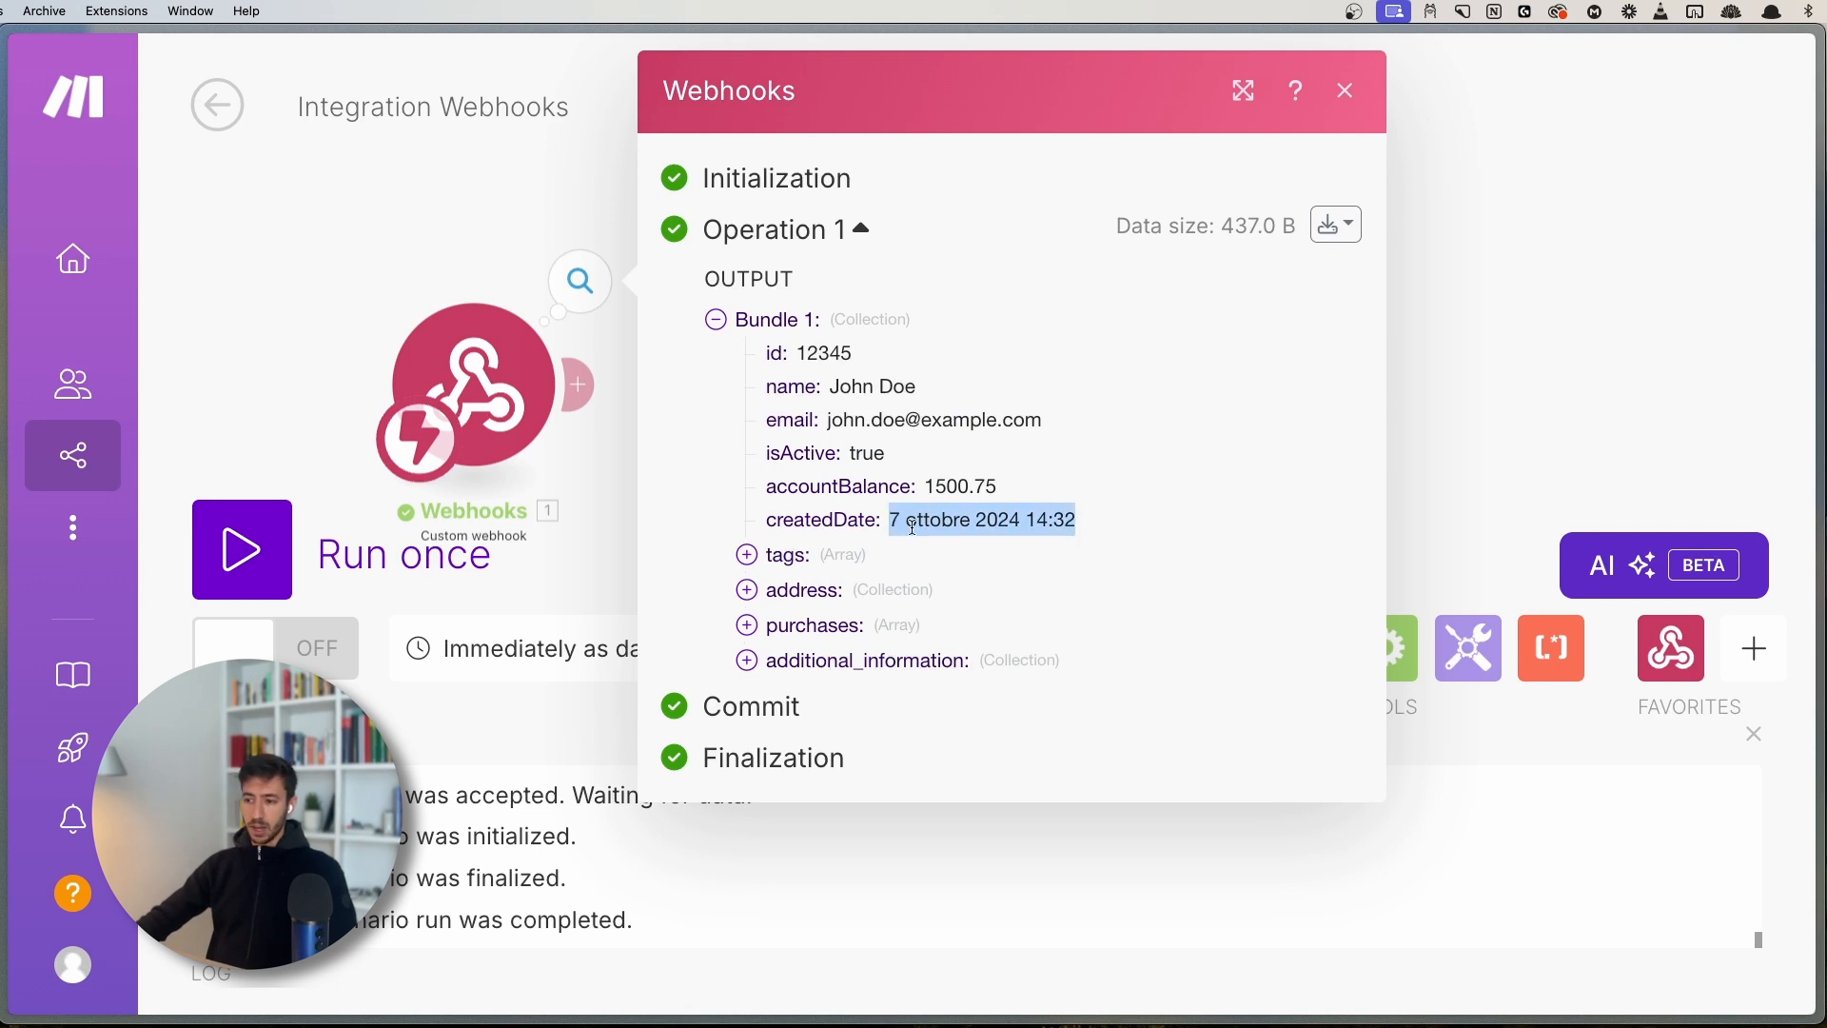
pyautogui.click(914, 526)
pyautogui.doubleClick(921, 520)
pyautogui.click(895, 519)
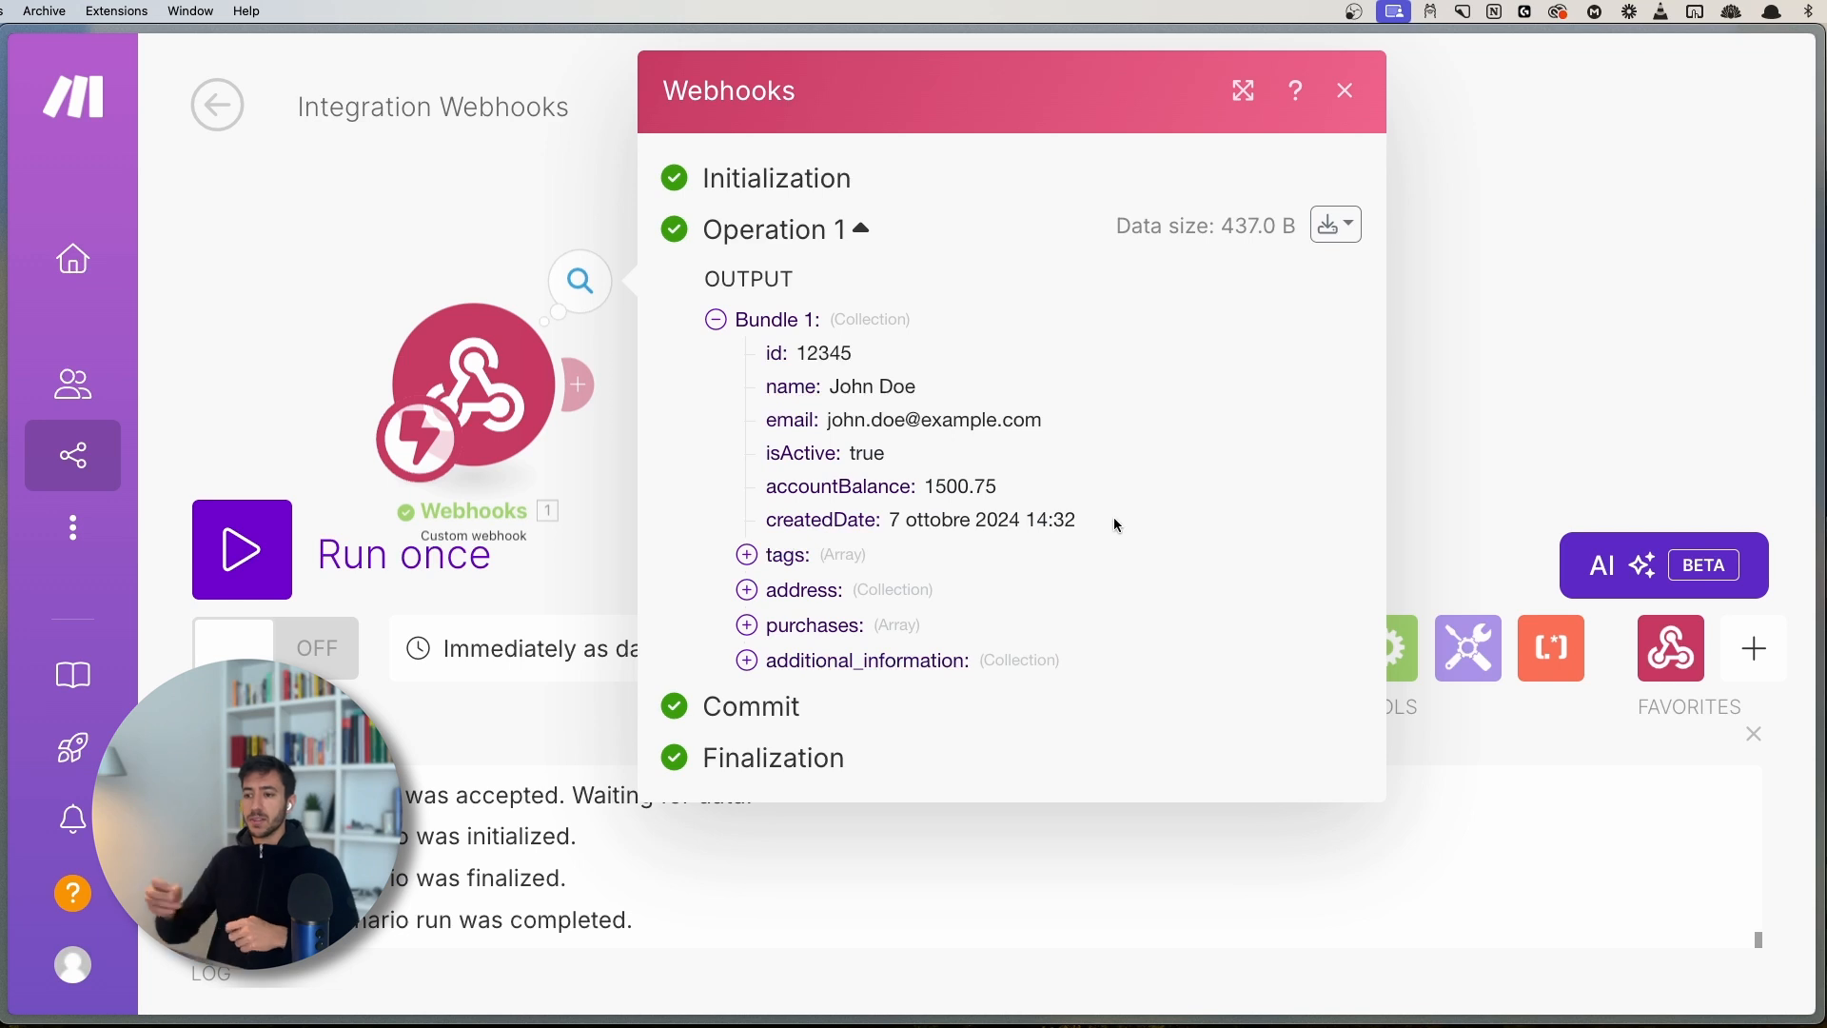
pyautogui.moveTo(1104, 521); pyautogui.dragTo(895, 519)
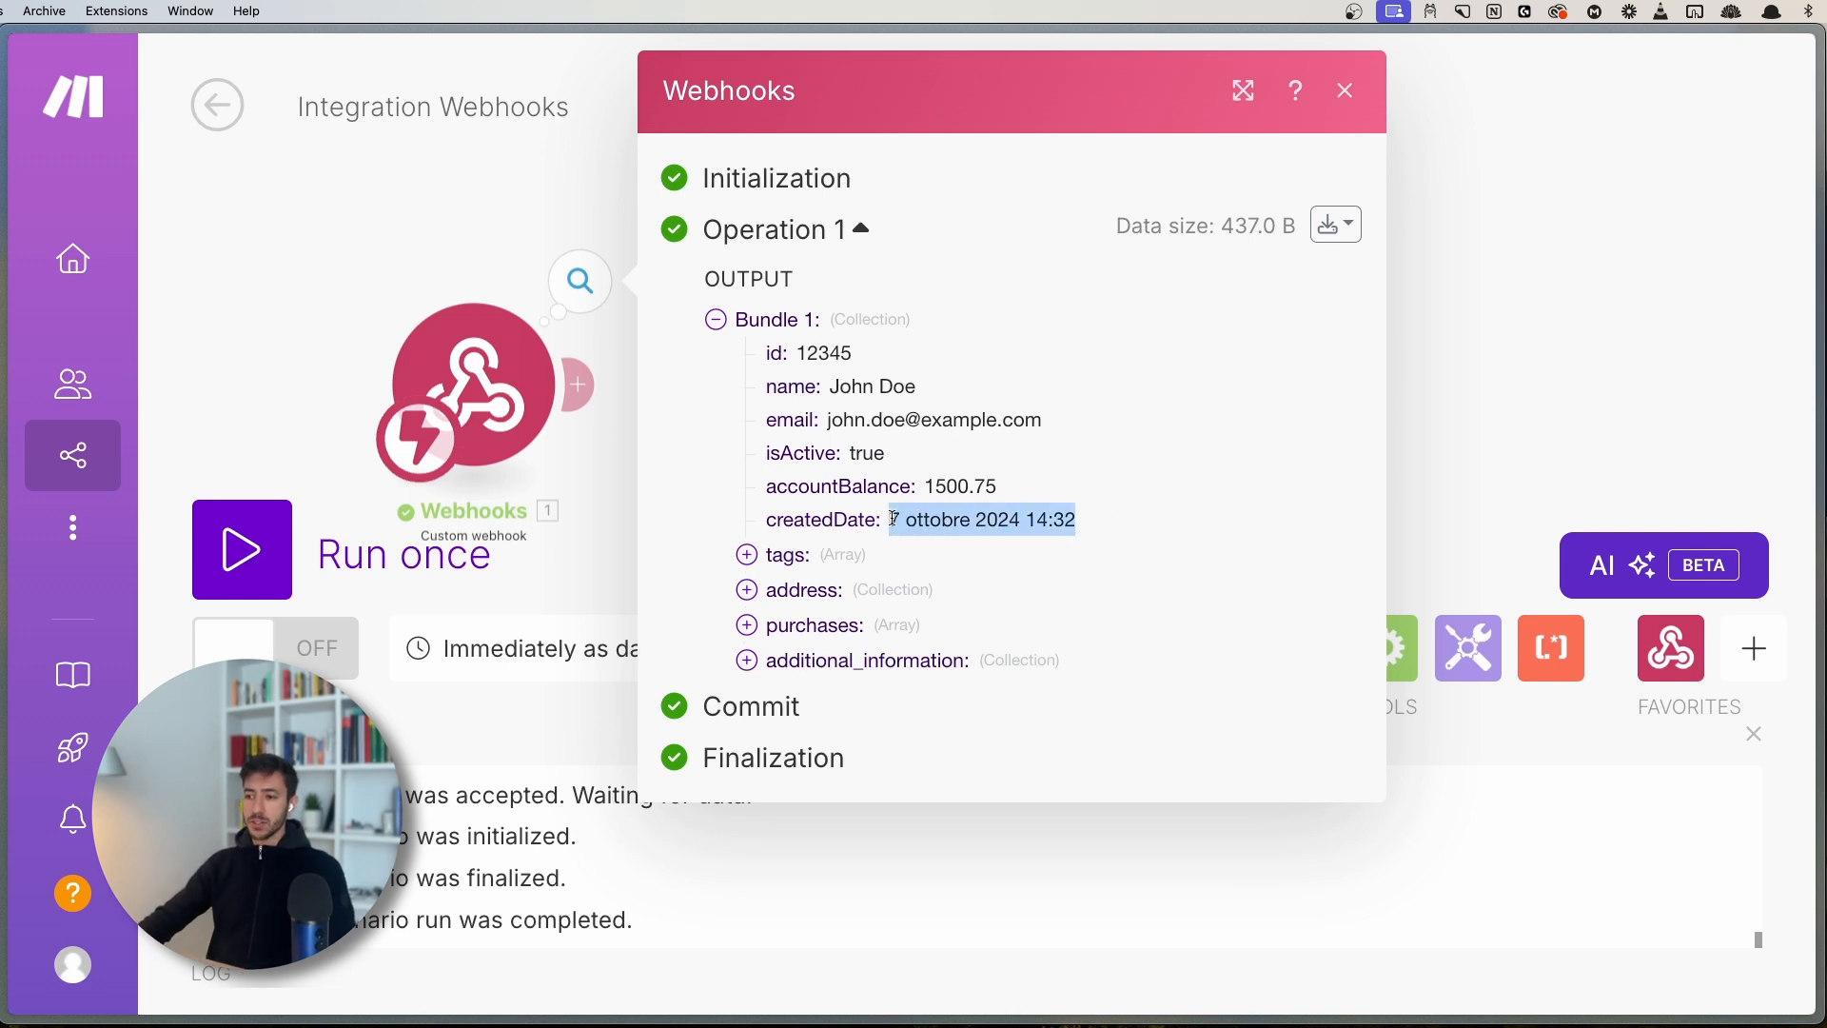
pyautogui.click(907, 515)
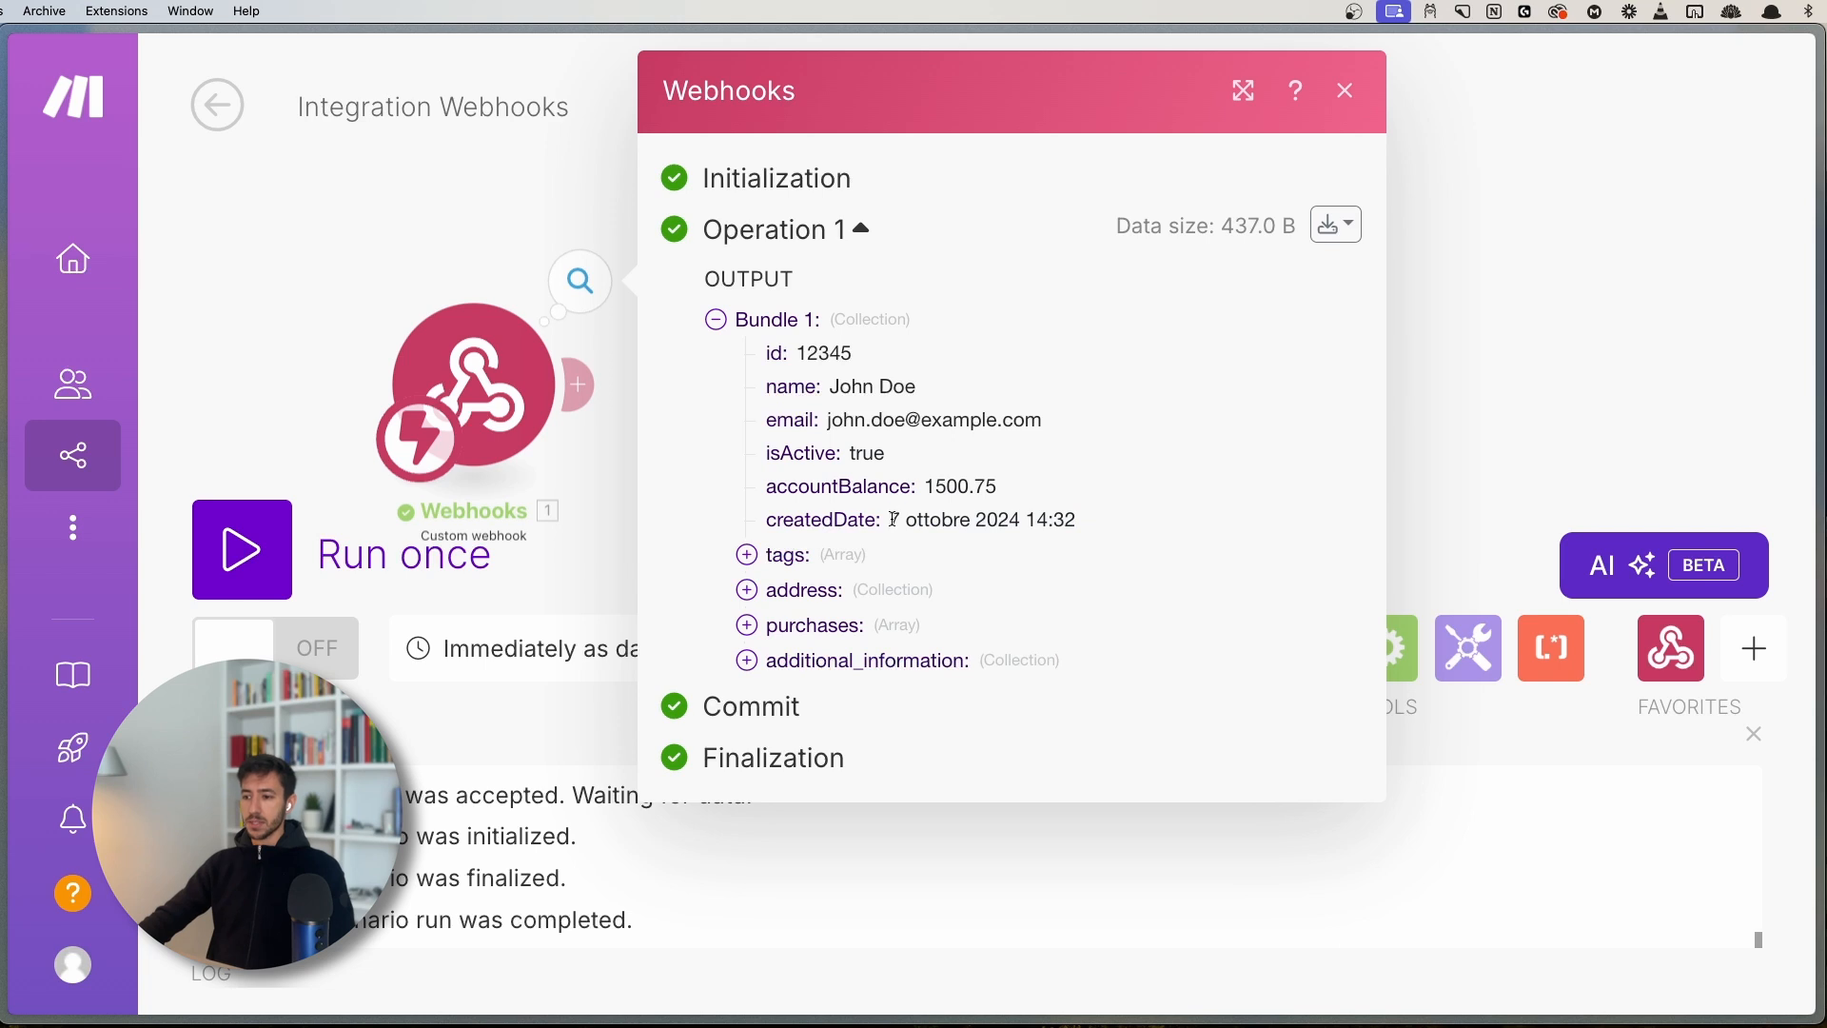
pyautogui.moveTo(895, 520); pyautogui.dragTo(1028, 518)
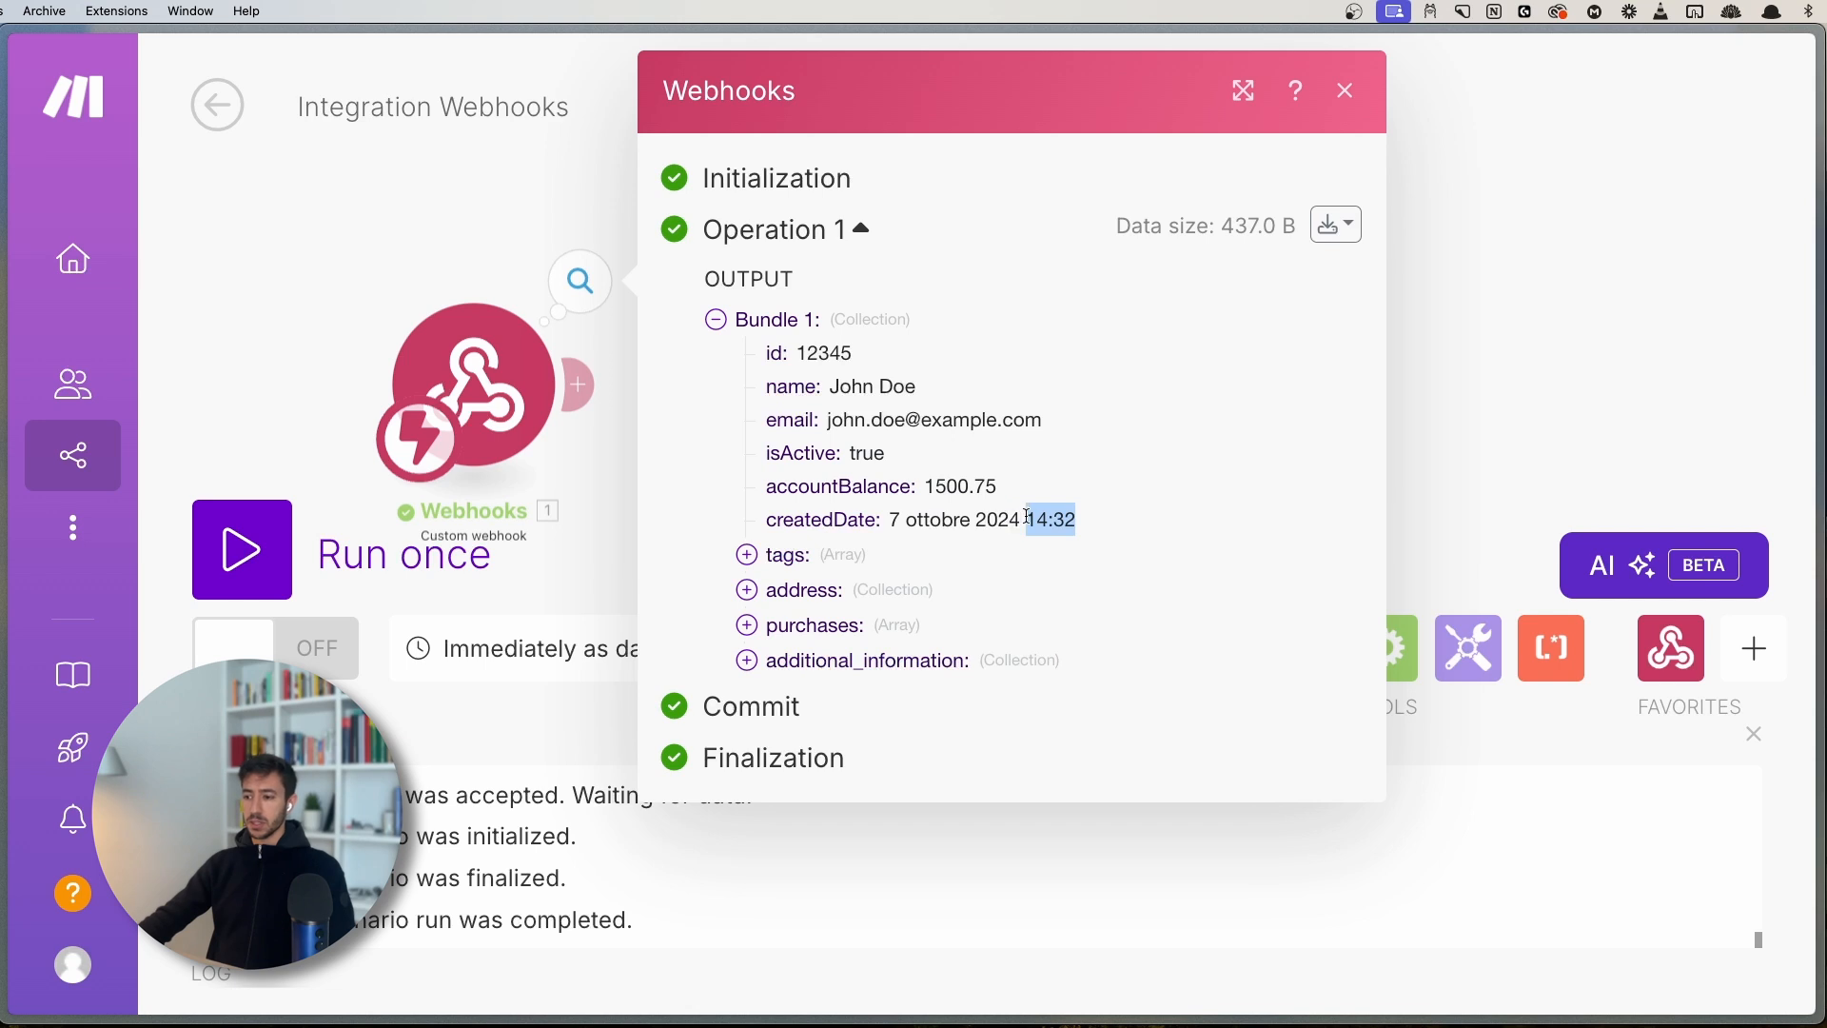
pyautogui.click(1323, 327)
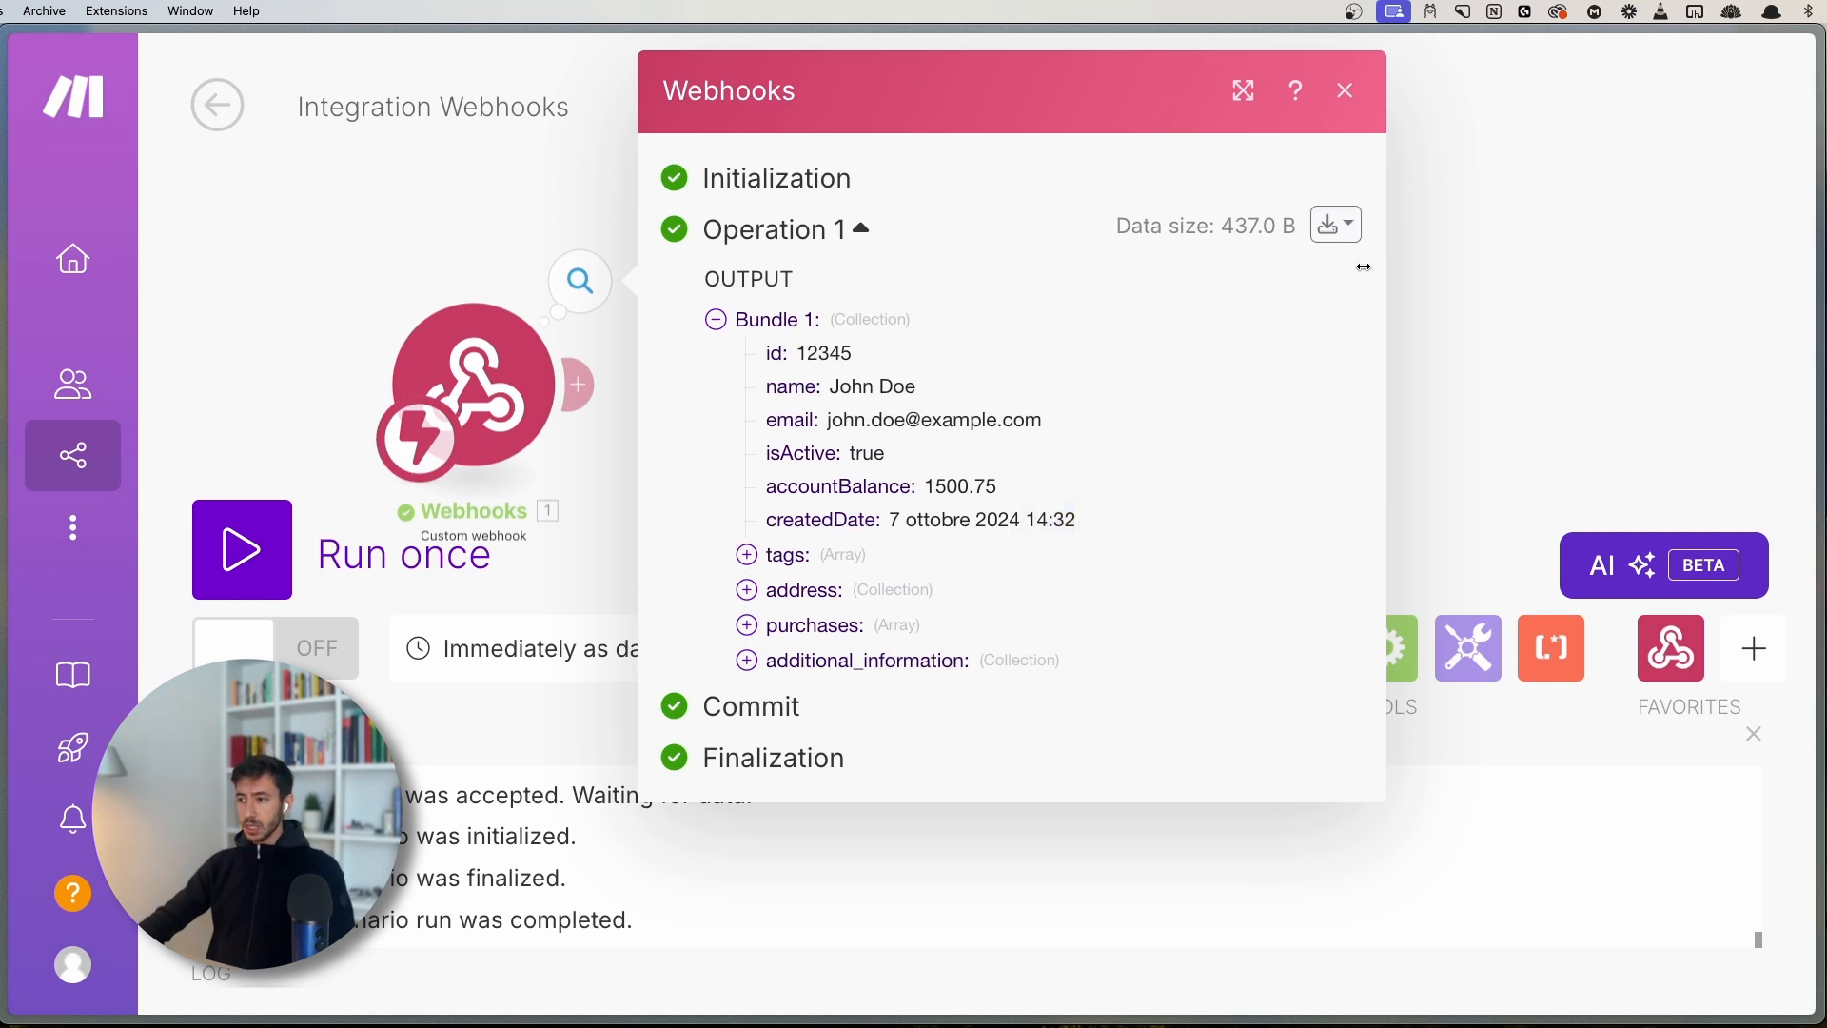
pyautogui.click(1341, 228)
pyautogui.click(1189, 339)
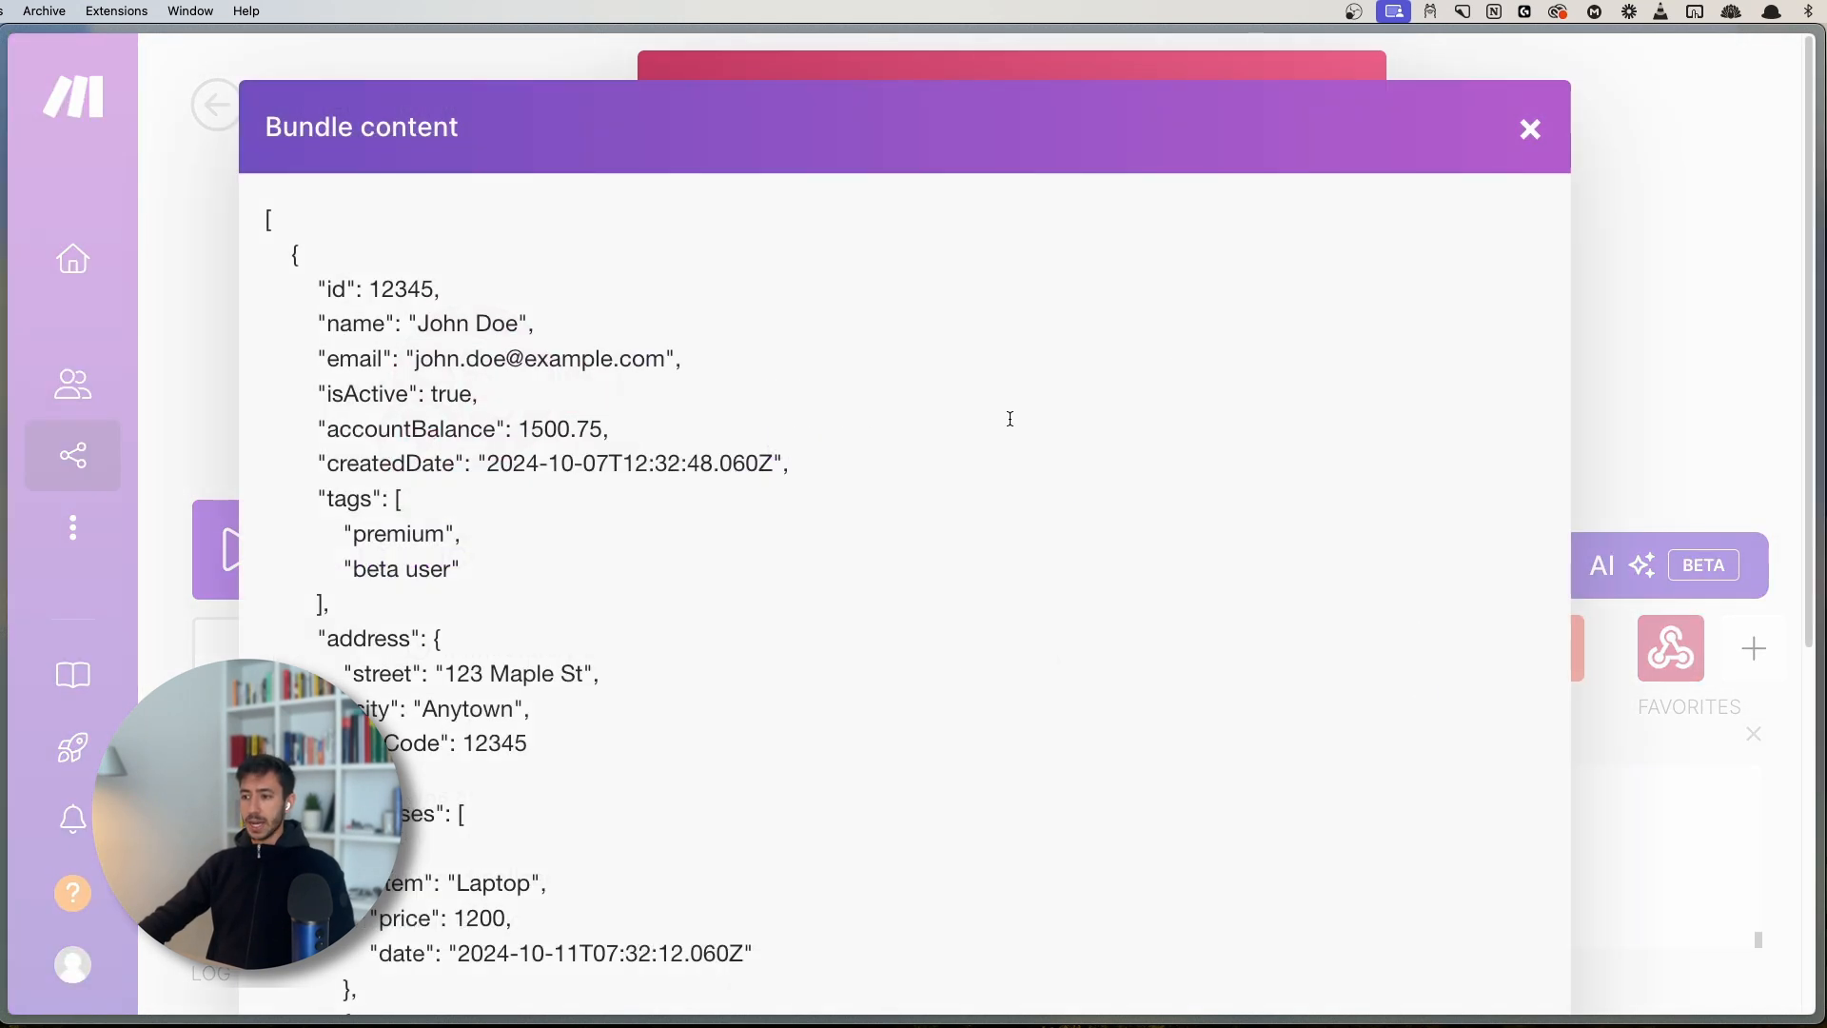
pyautogui.moveTo(485, 465); pyautogui.dragTo(609, 461)
pyautogui.click(510, 463)
pyautogui.click(555, 505)
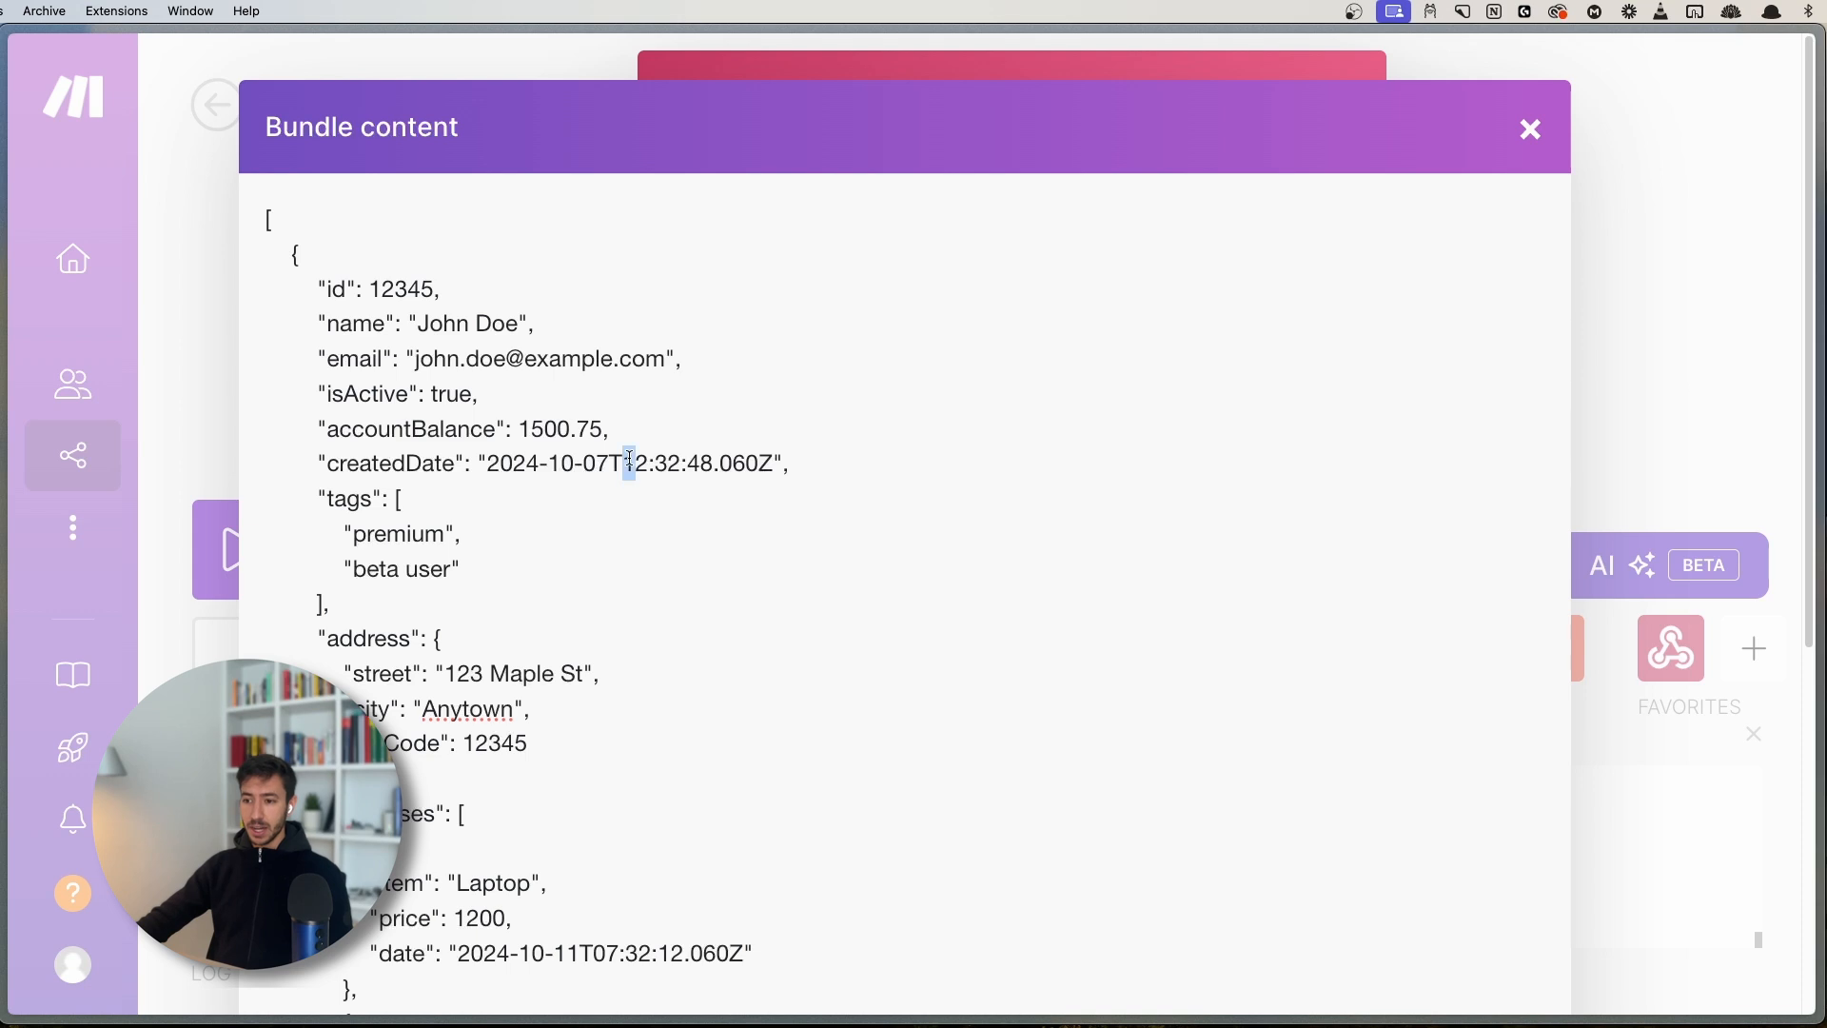
pyautogui.moveTo(626, 462); pyautogui.dragTo(687, 463)
pyautogui.click(656, 464)
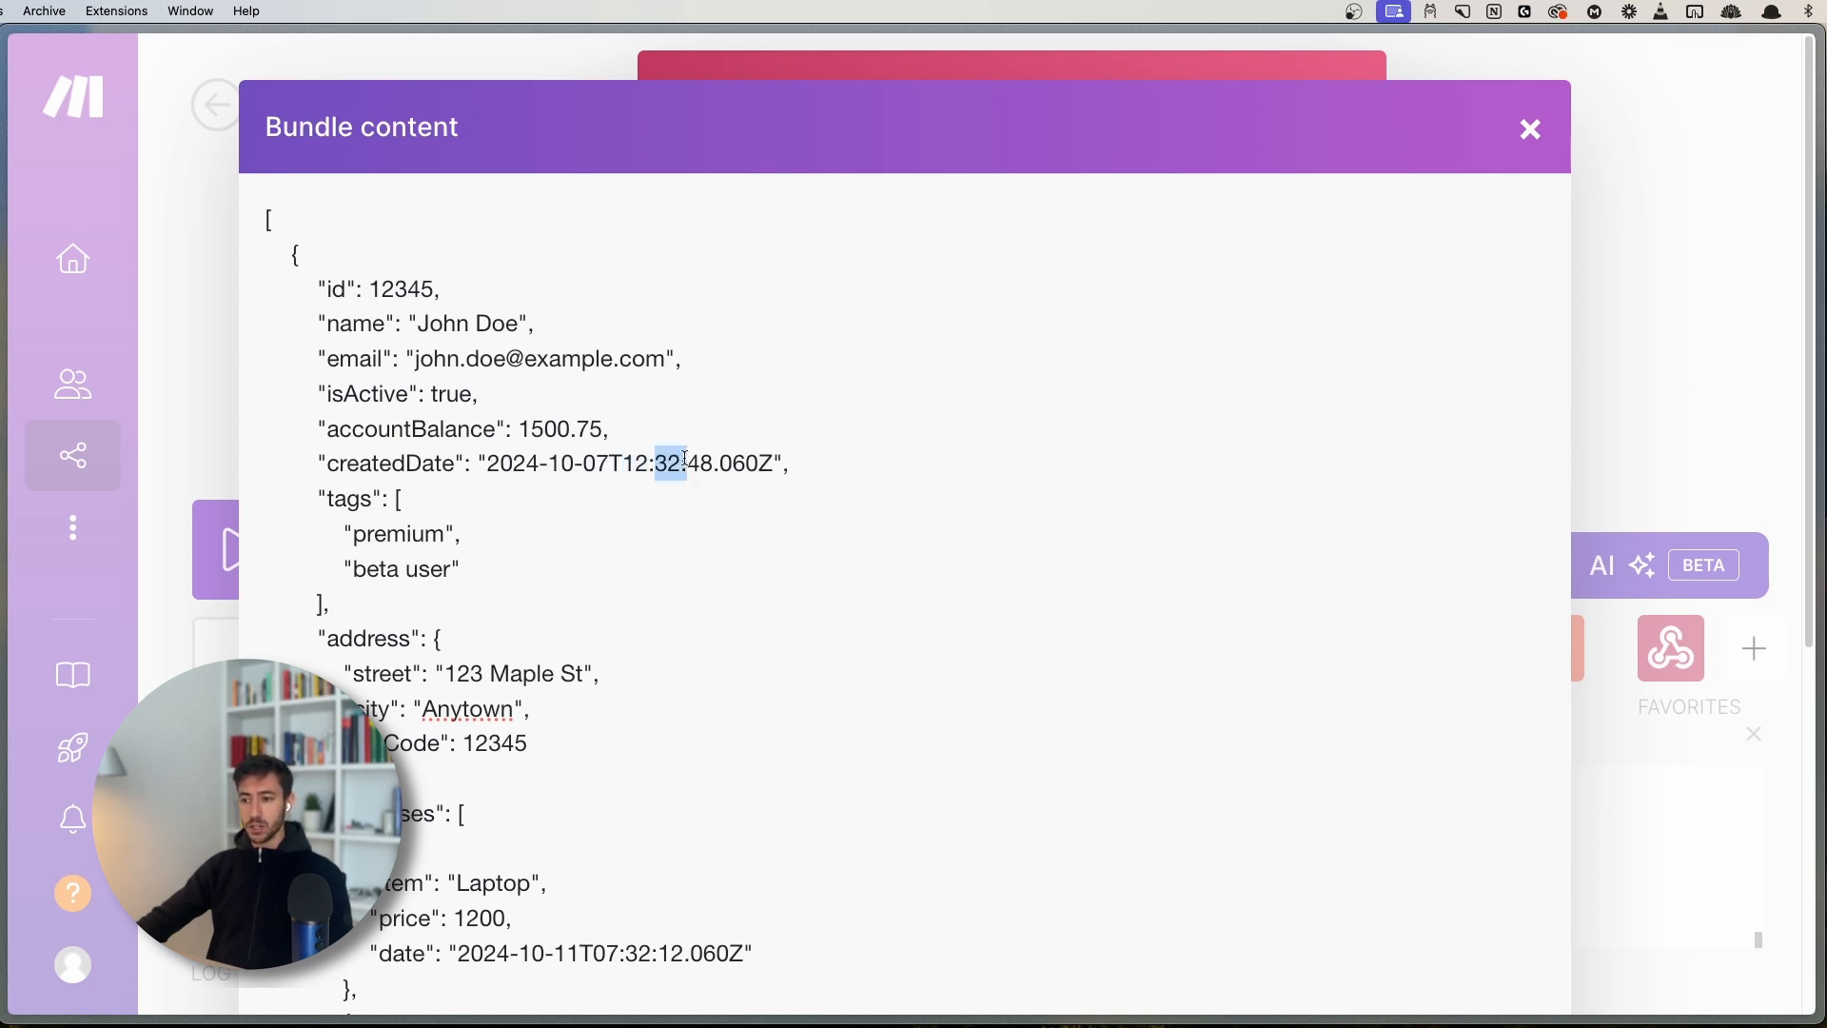
pyautogui.click(1530, 129)
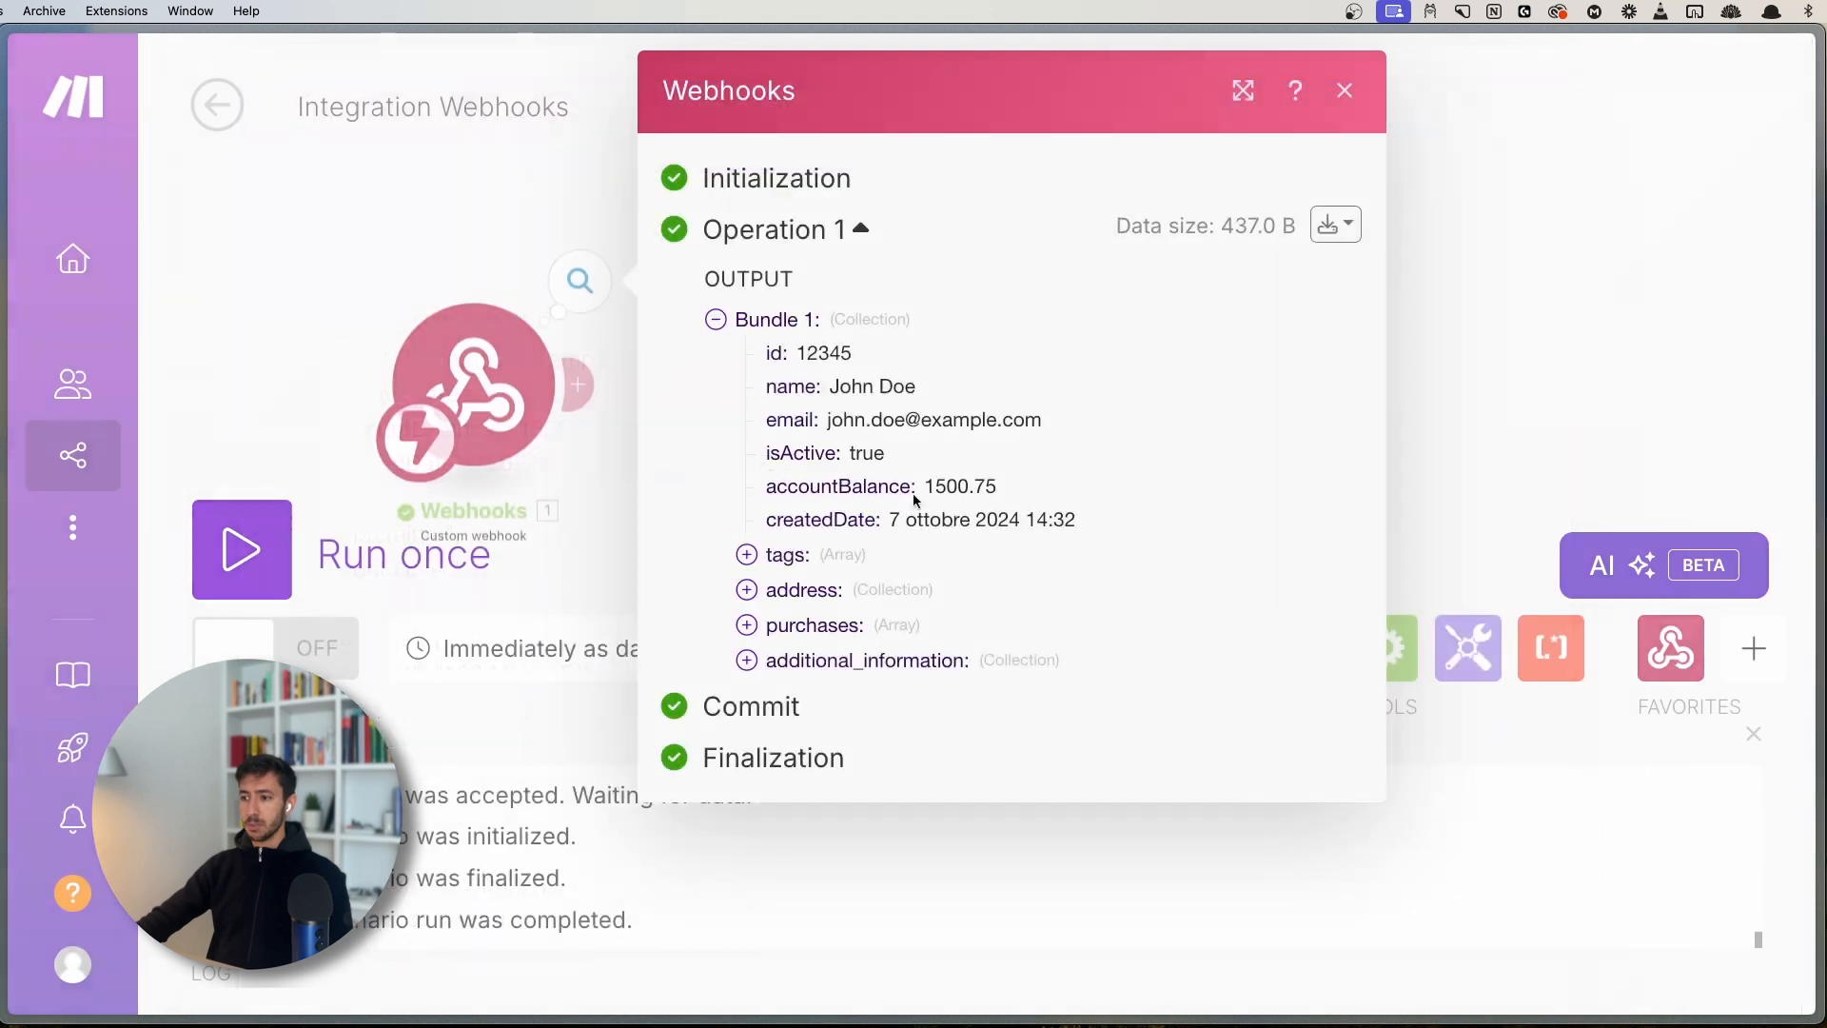
pyautogui.moveTo(1025, 522)
pyautogui.mouseDown()
pyautogui.moveTo(1080, 524)
pyautogui.moveTo(1032, 520)
pyautogui.moveTo(1048, 519)
pyautogui.mouseUp()
pyautogui.click(1080, 524)
pyautogui.click(1061, 519)
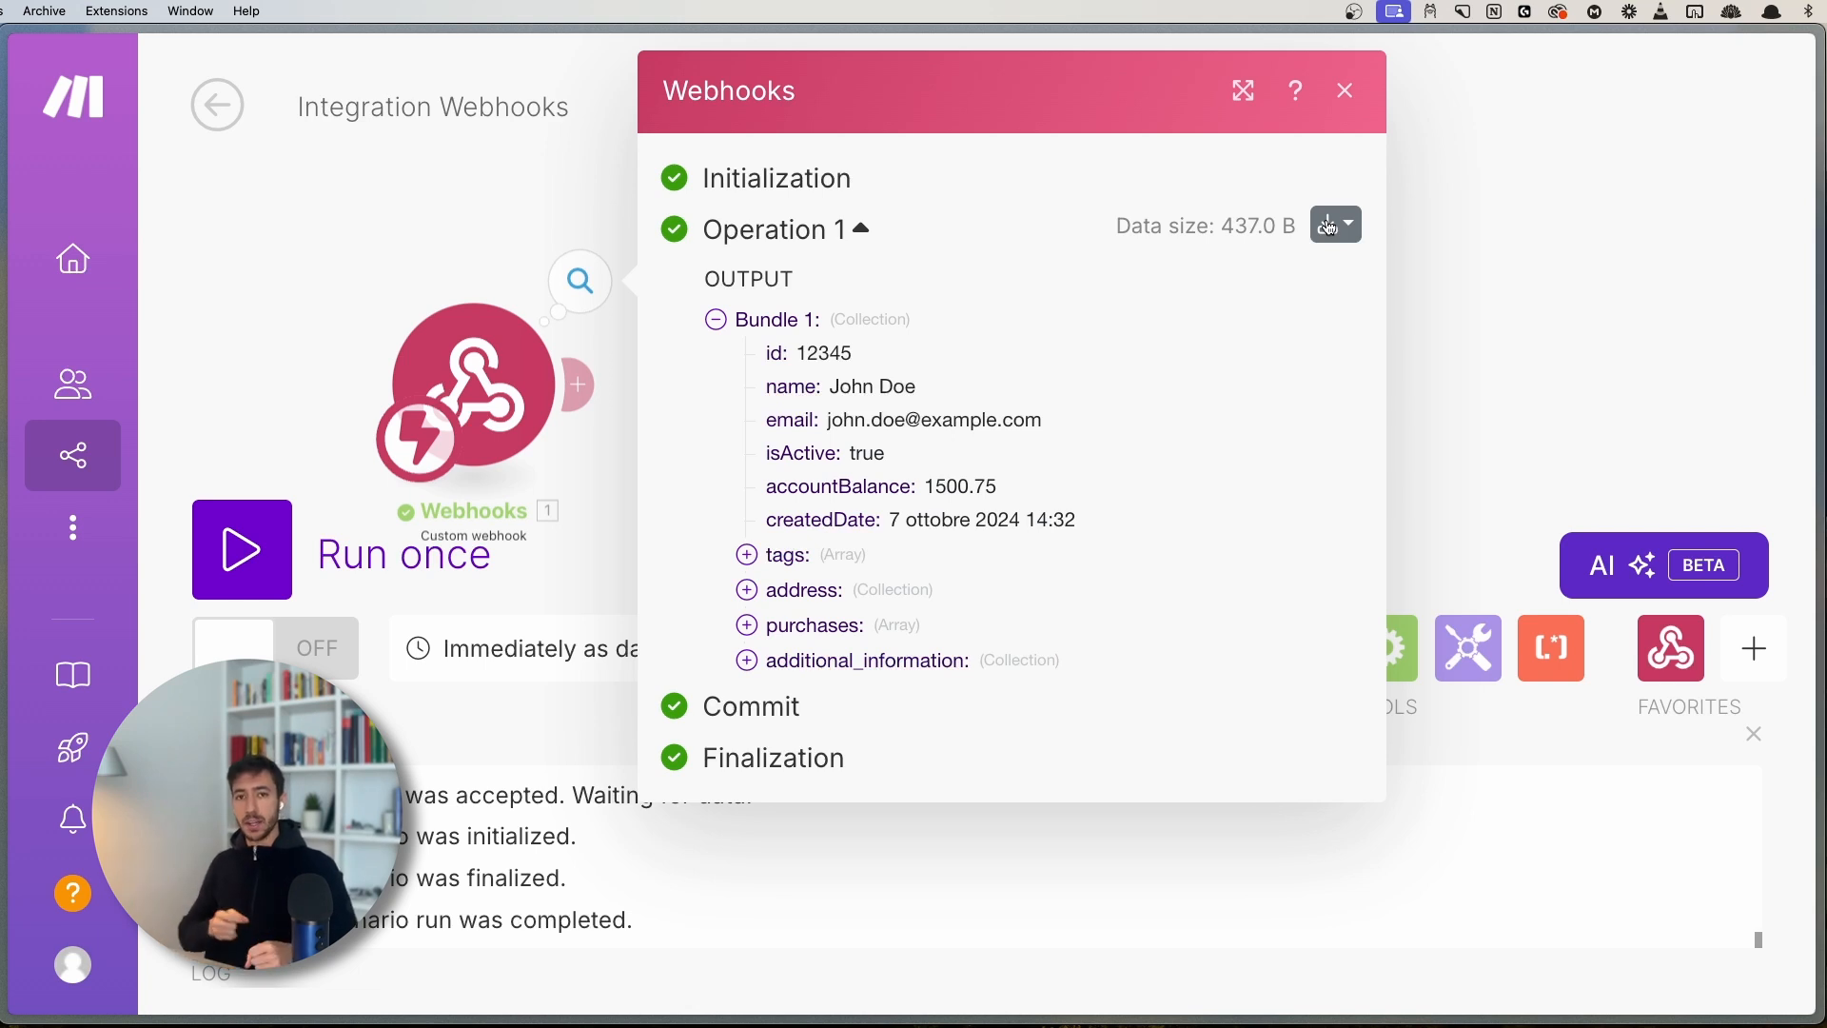
# - Expand the tags array and highlight its premium and beta user entries
pyautogui.click(775, 561)
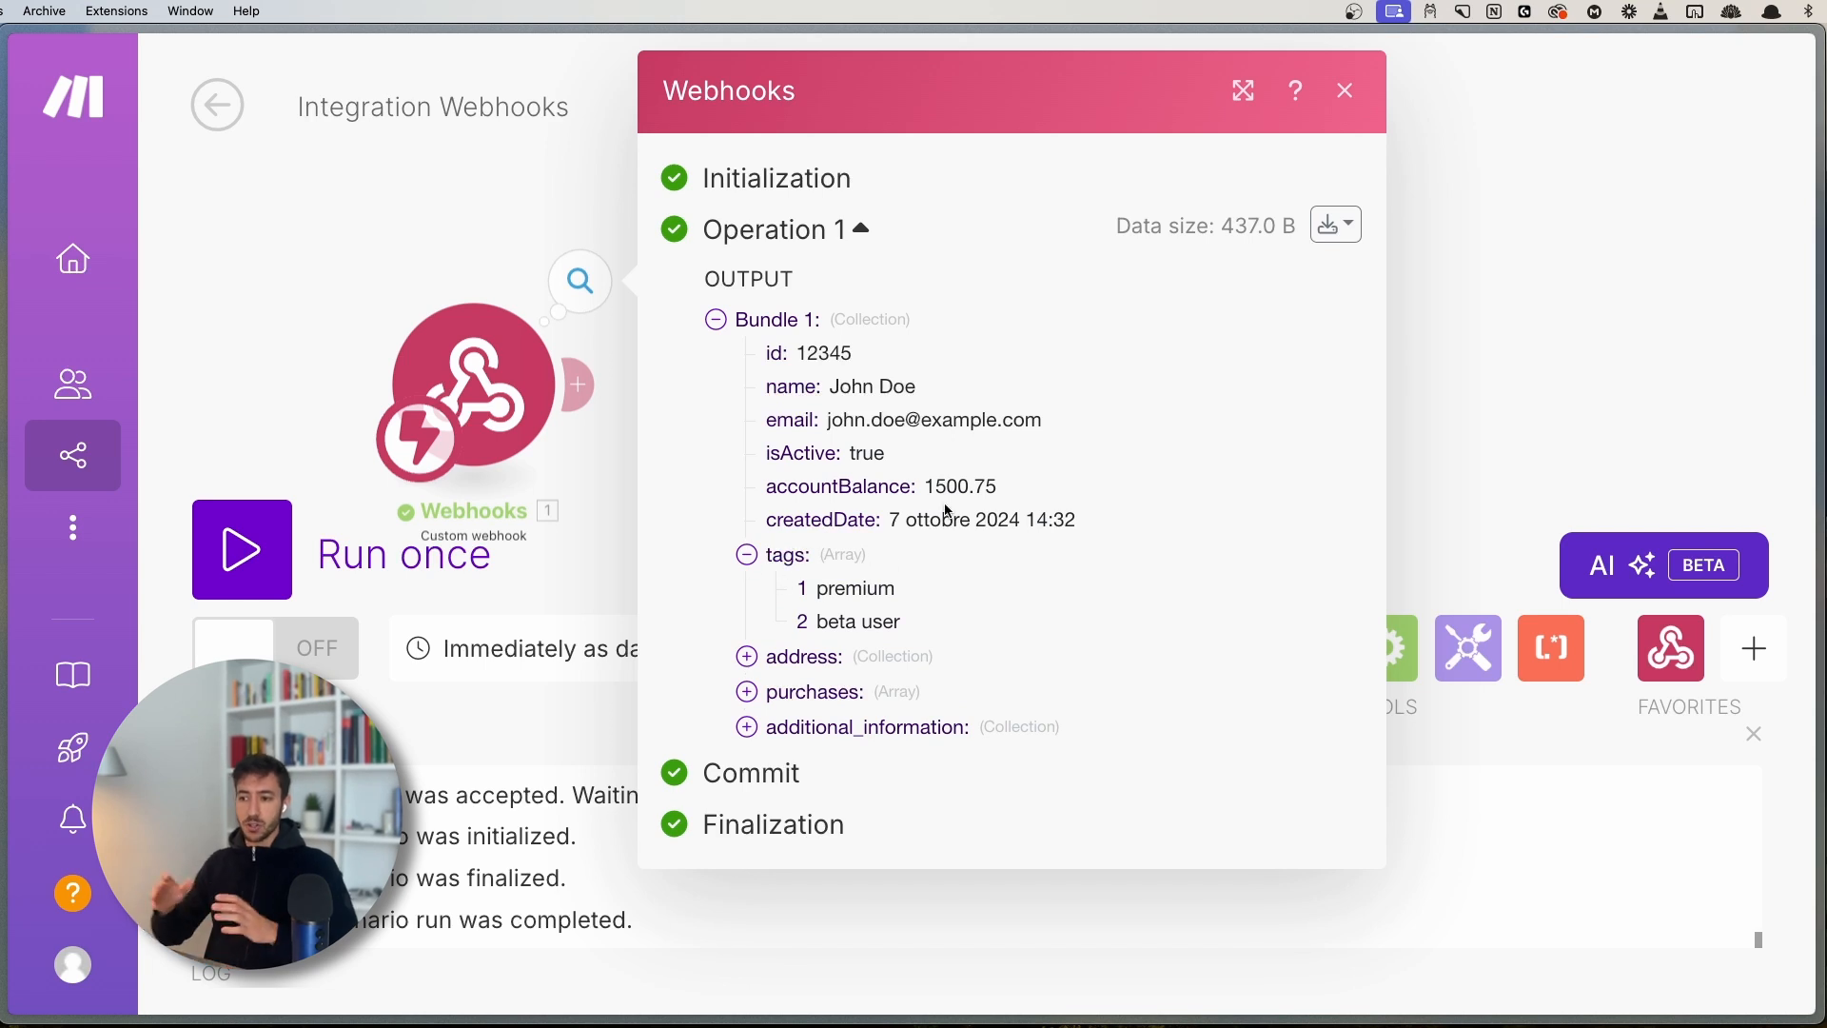
pyautogui.moveTo(949, 512)
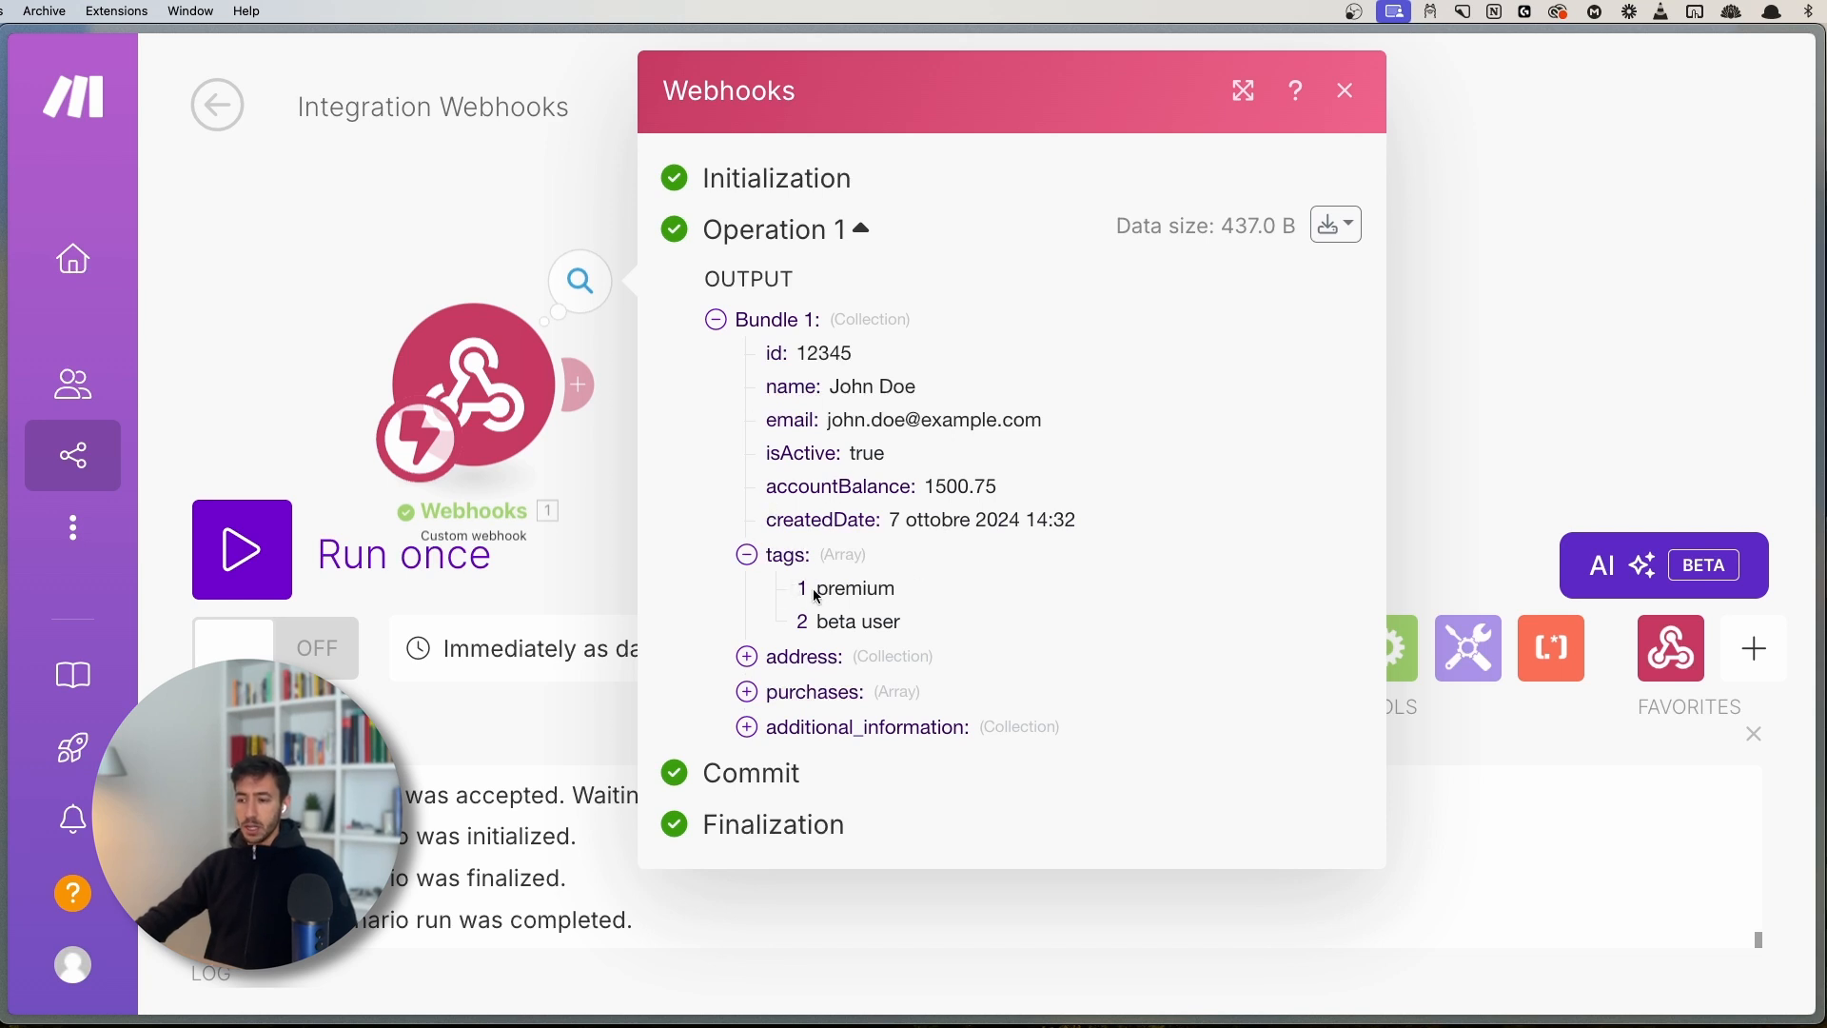
pyautogui.moveTo(818, 587); pyautogui.dragTo(904, 625)
pyautogui.click(902, 590)
pyautogui.click(911, 626)
# - In the raw bundle JSON, point out the tags brackets and both items
pyautogui.click(1332, 226)
pyautogui.click(1241, 354)
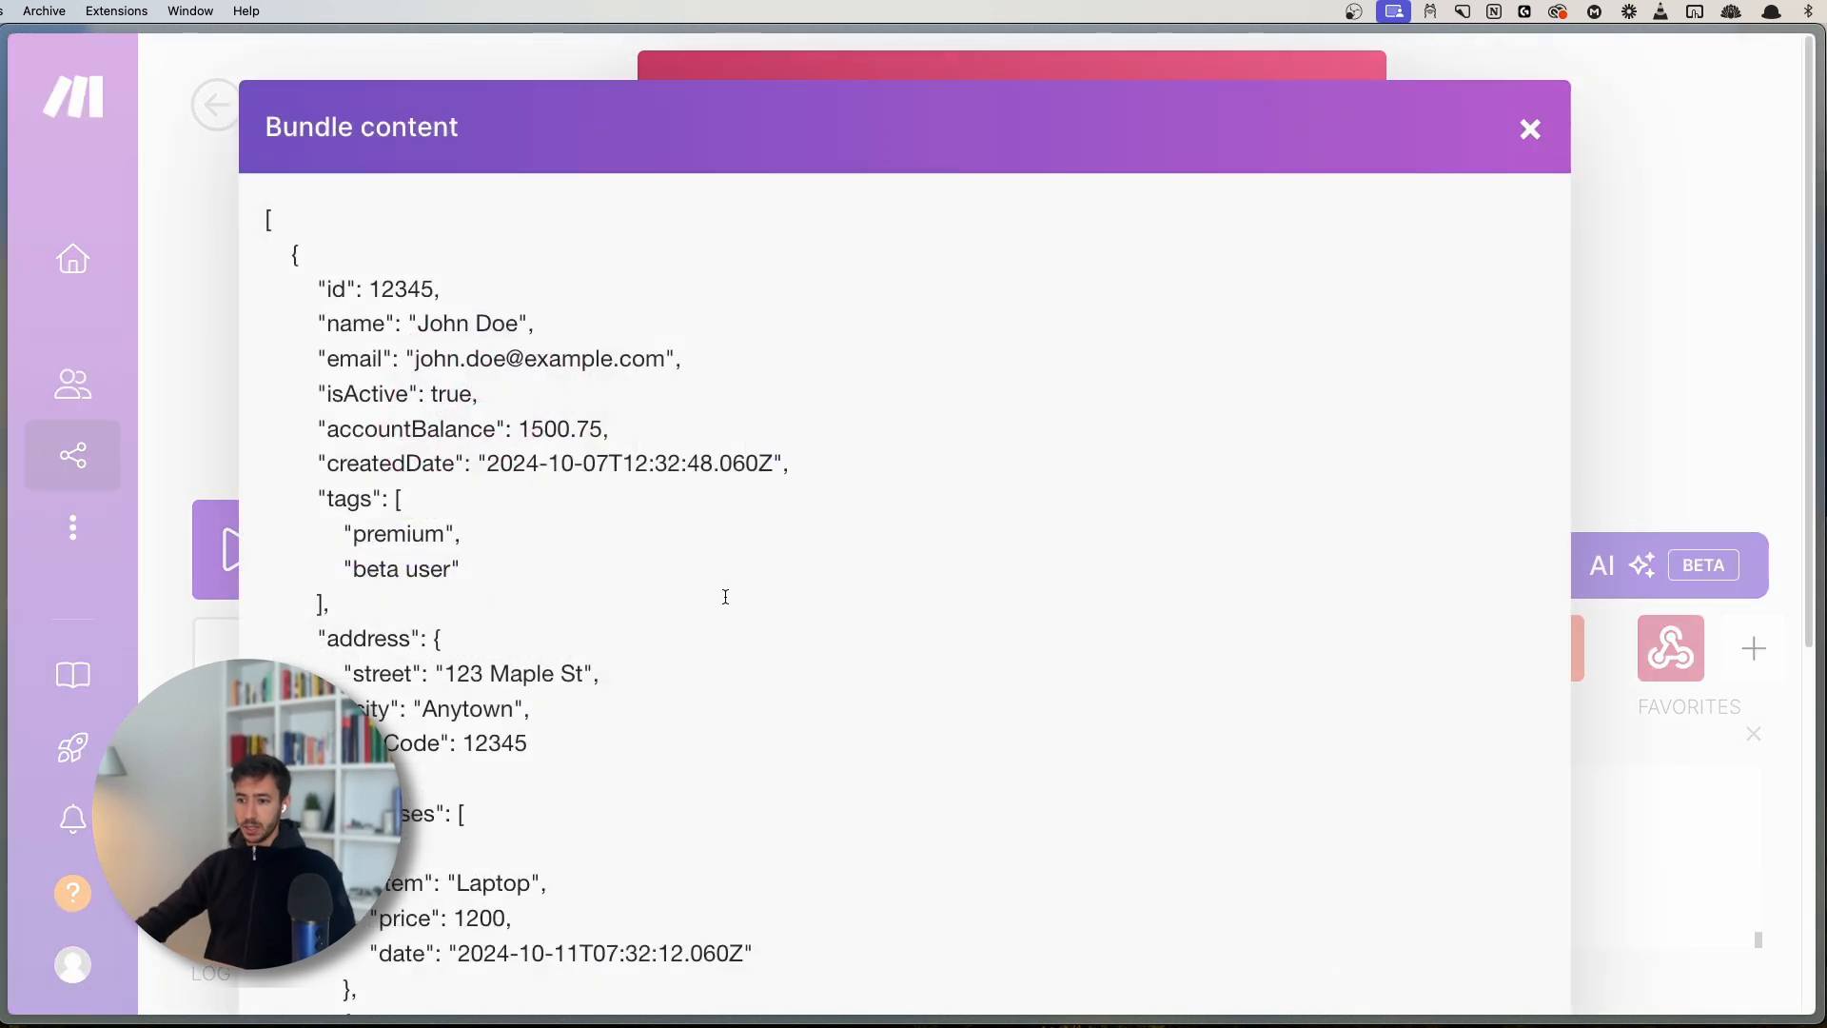
pyautogui.scroll(-2, 397, 335)
pyautogui.moveTo(392, 325); pyautogui.dragTo(403, 330)
pyautogui.click(403, 327)
pyautogui.click(415, 328)
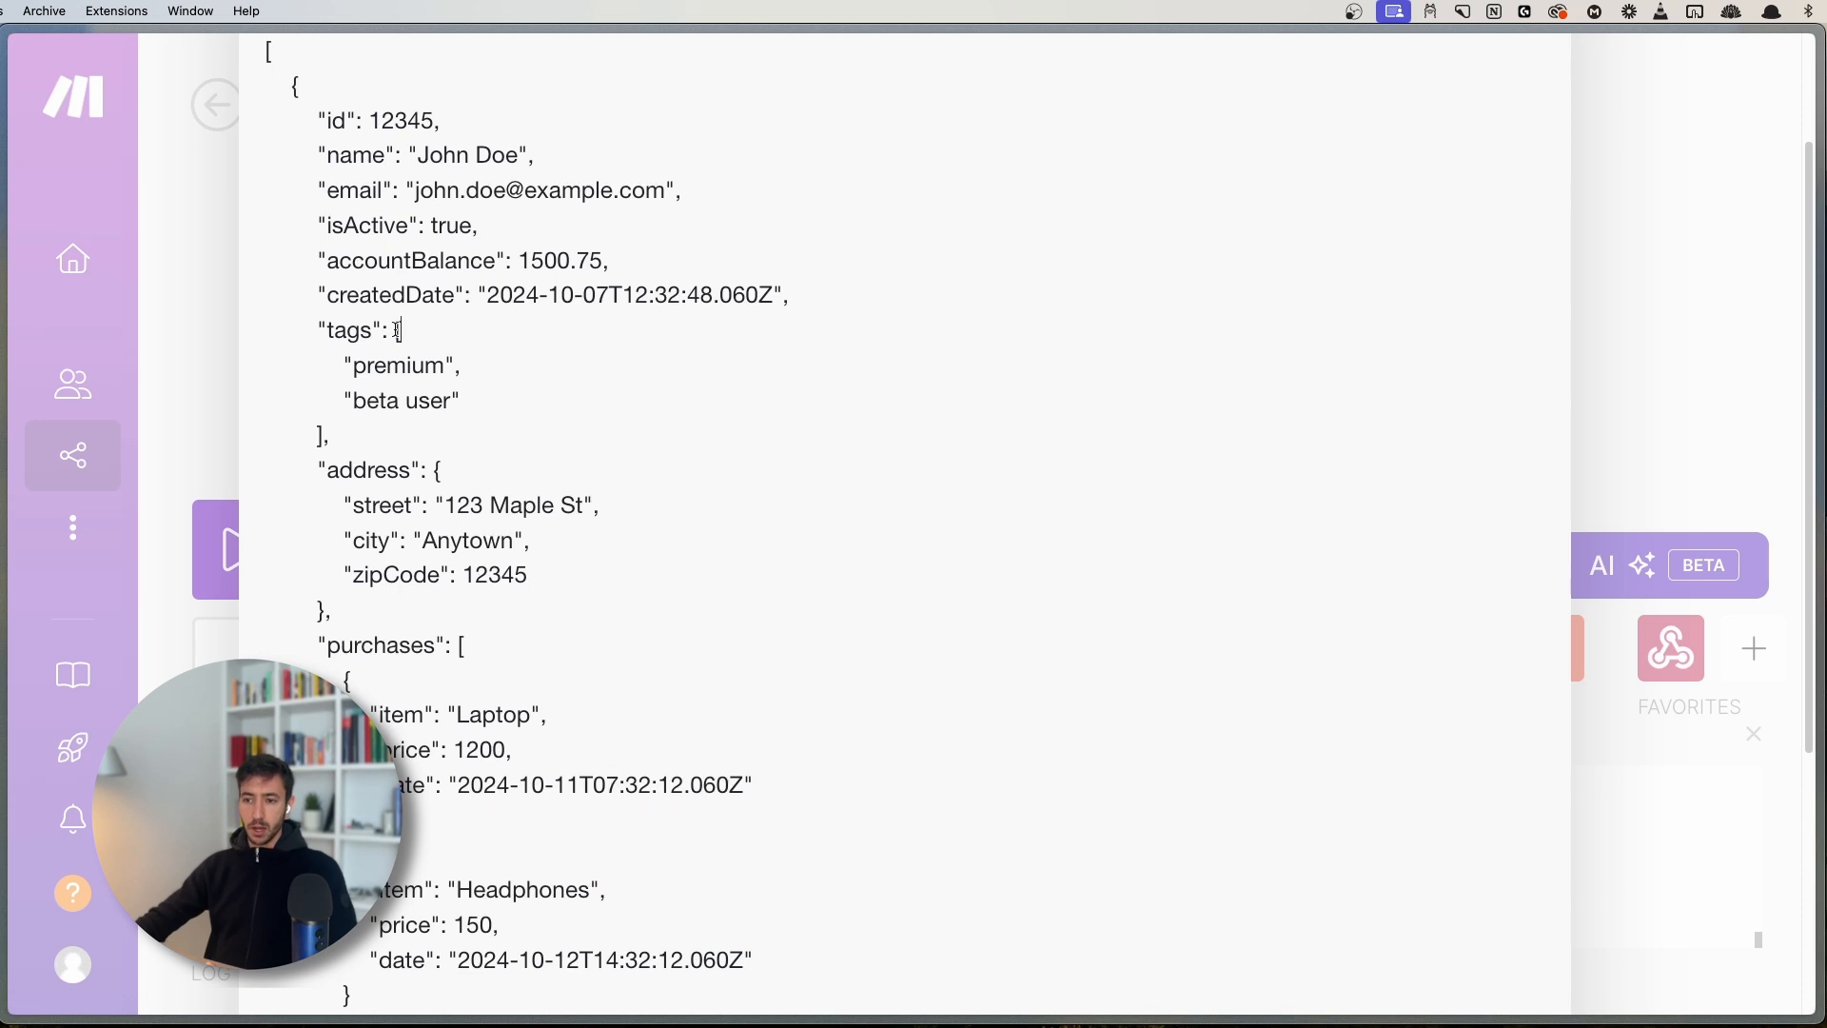
pyautogui.click(317, 433)
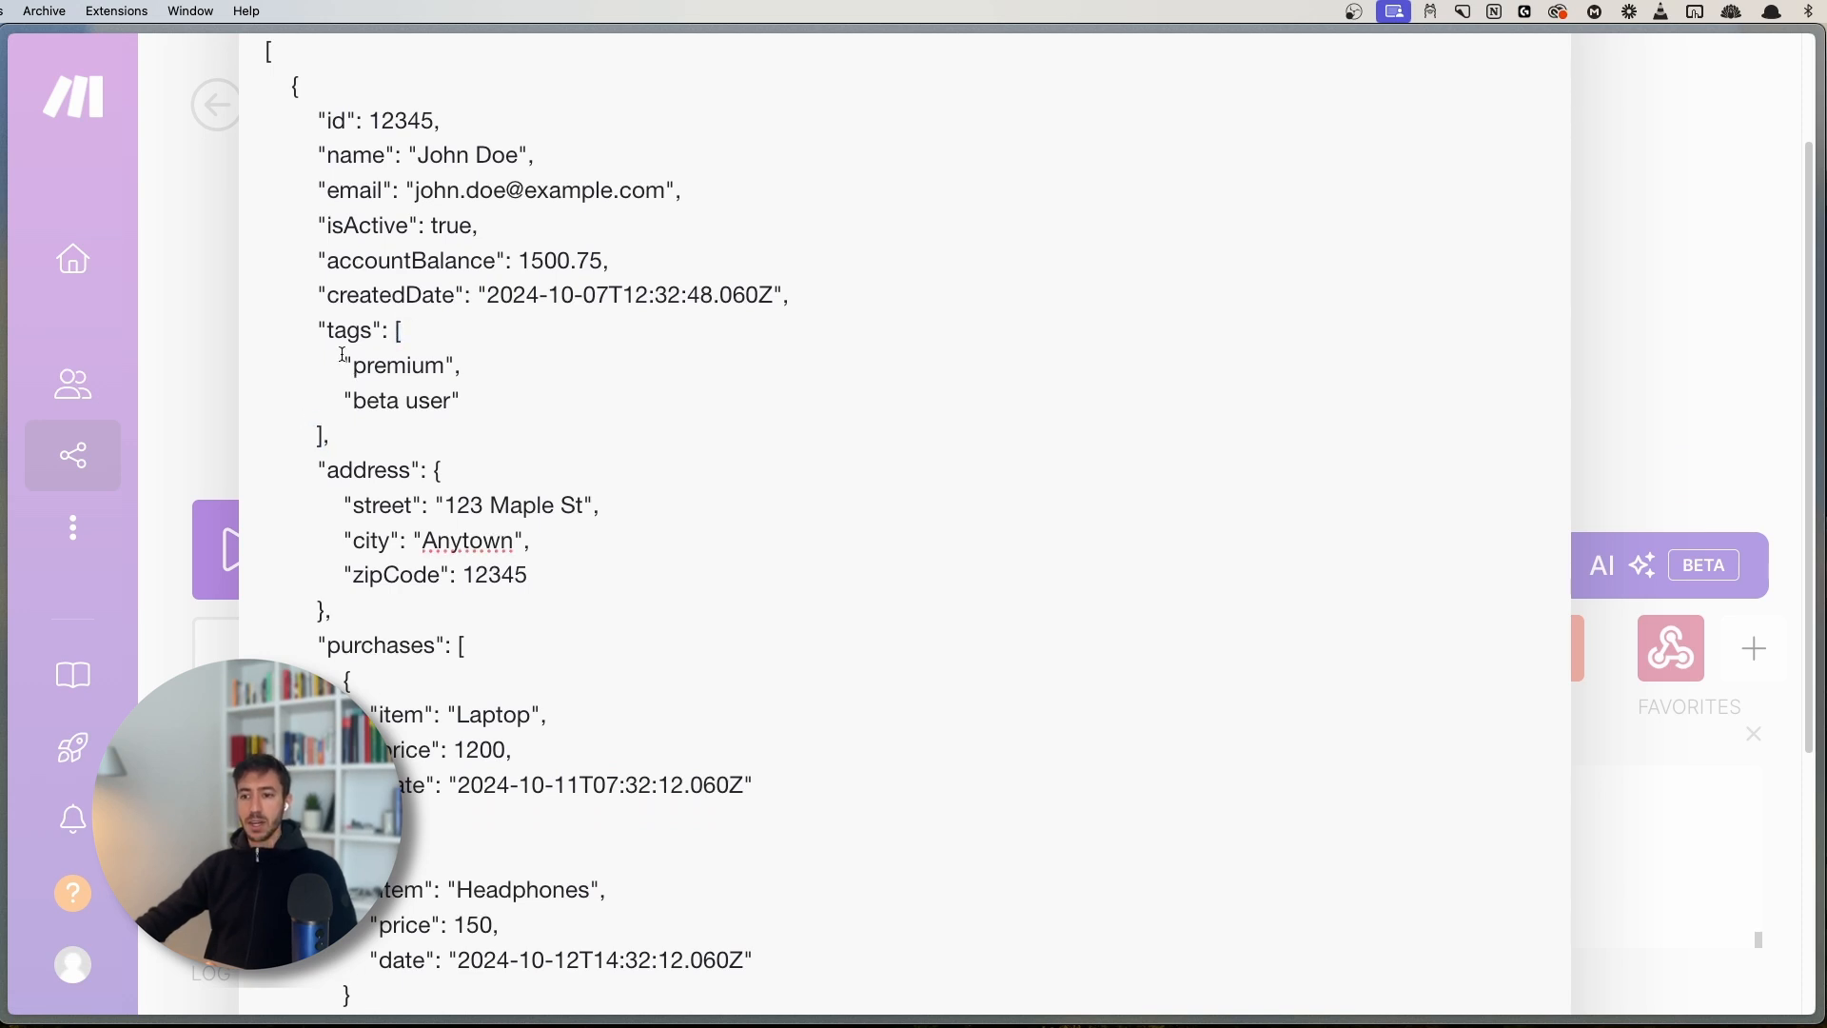
pyautogui.click(445, 365)
pyautogui.moveTo(337, 366); pyautogui.dragTo(472, 387)
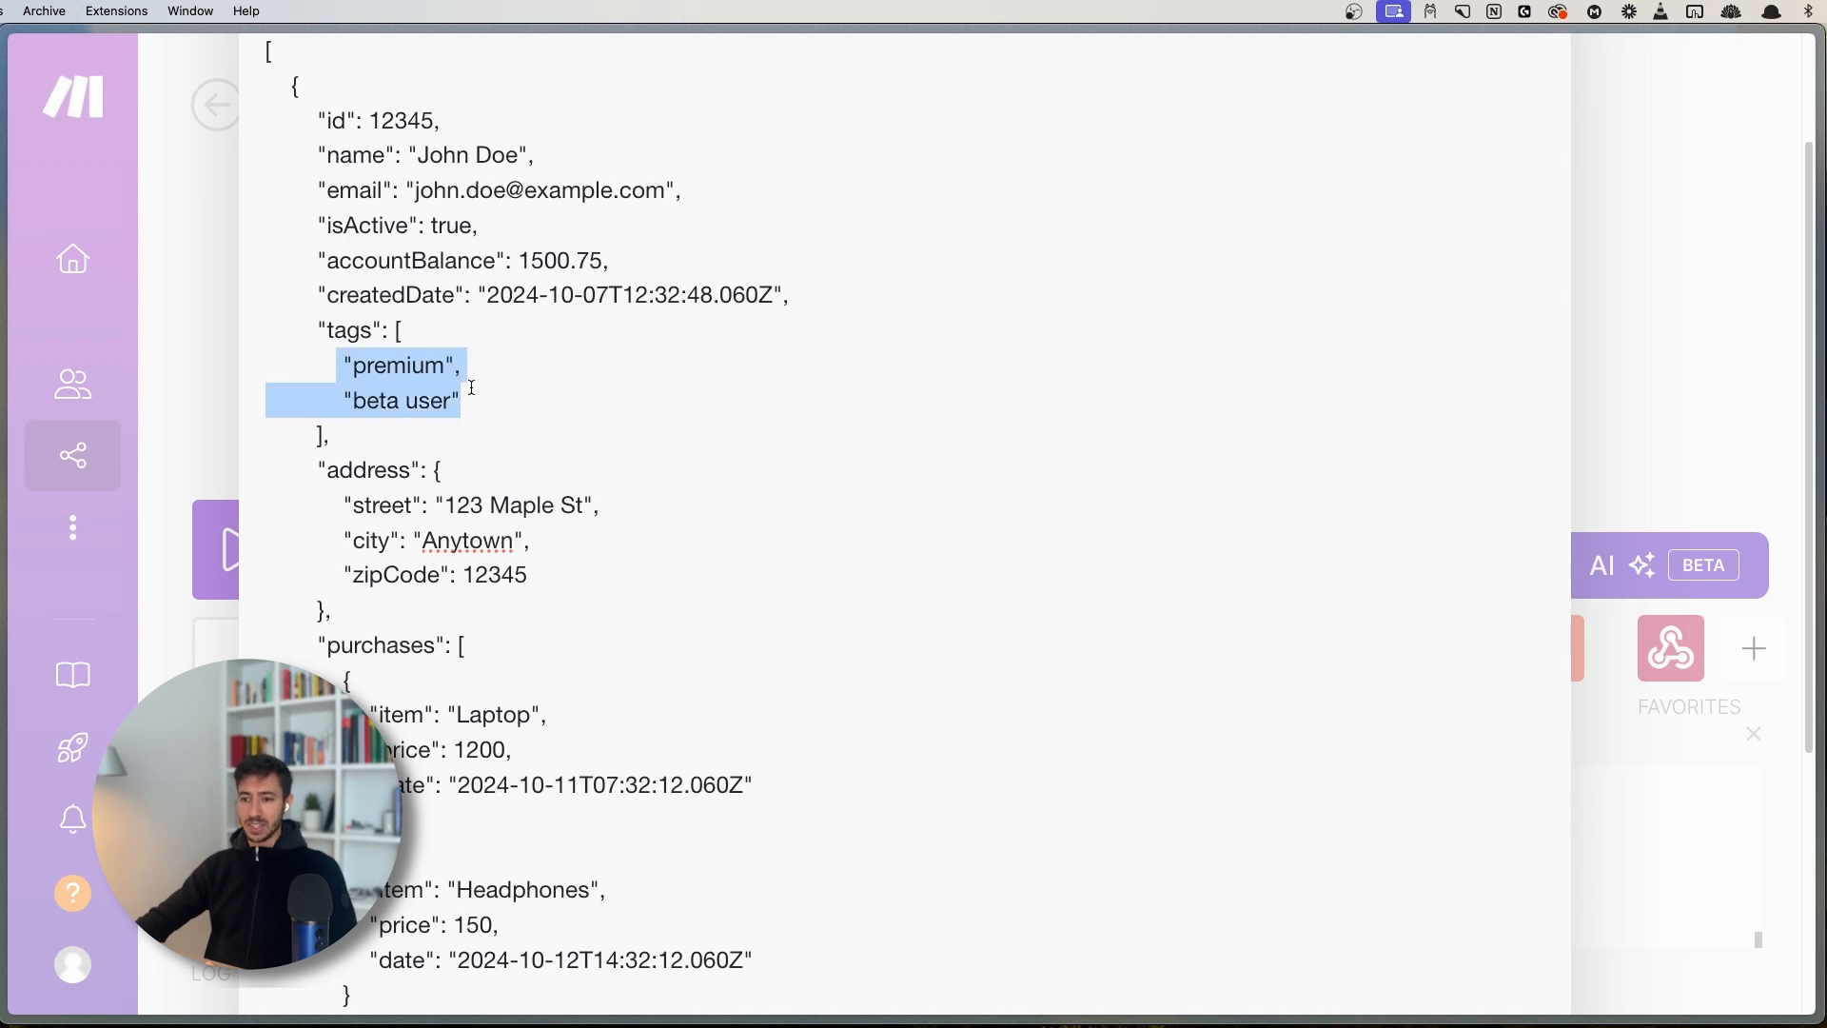
pyautogui.click(464, 367)
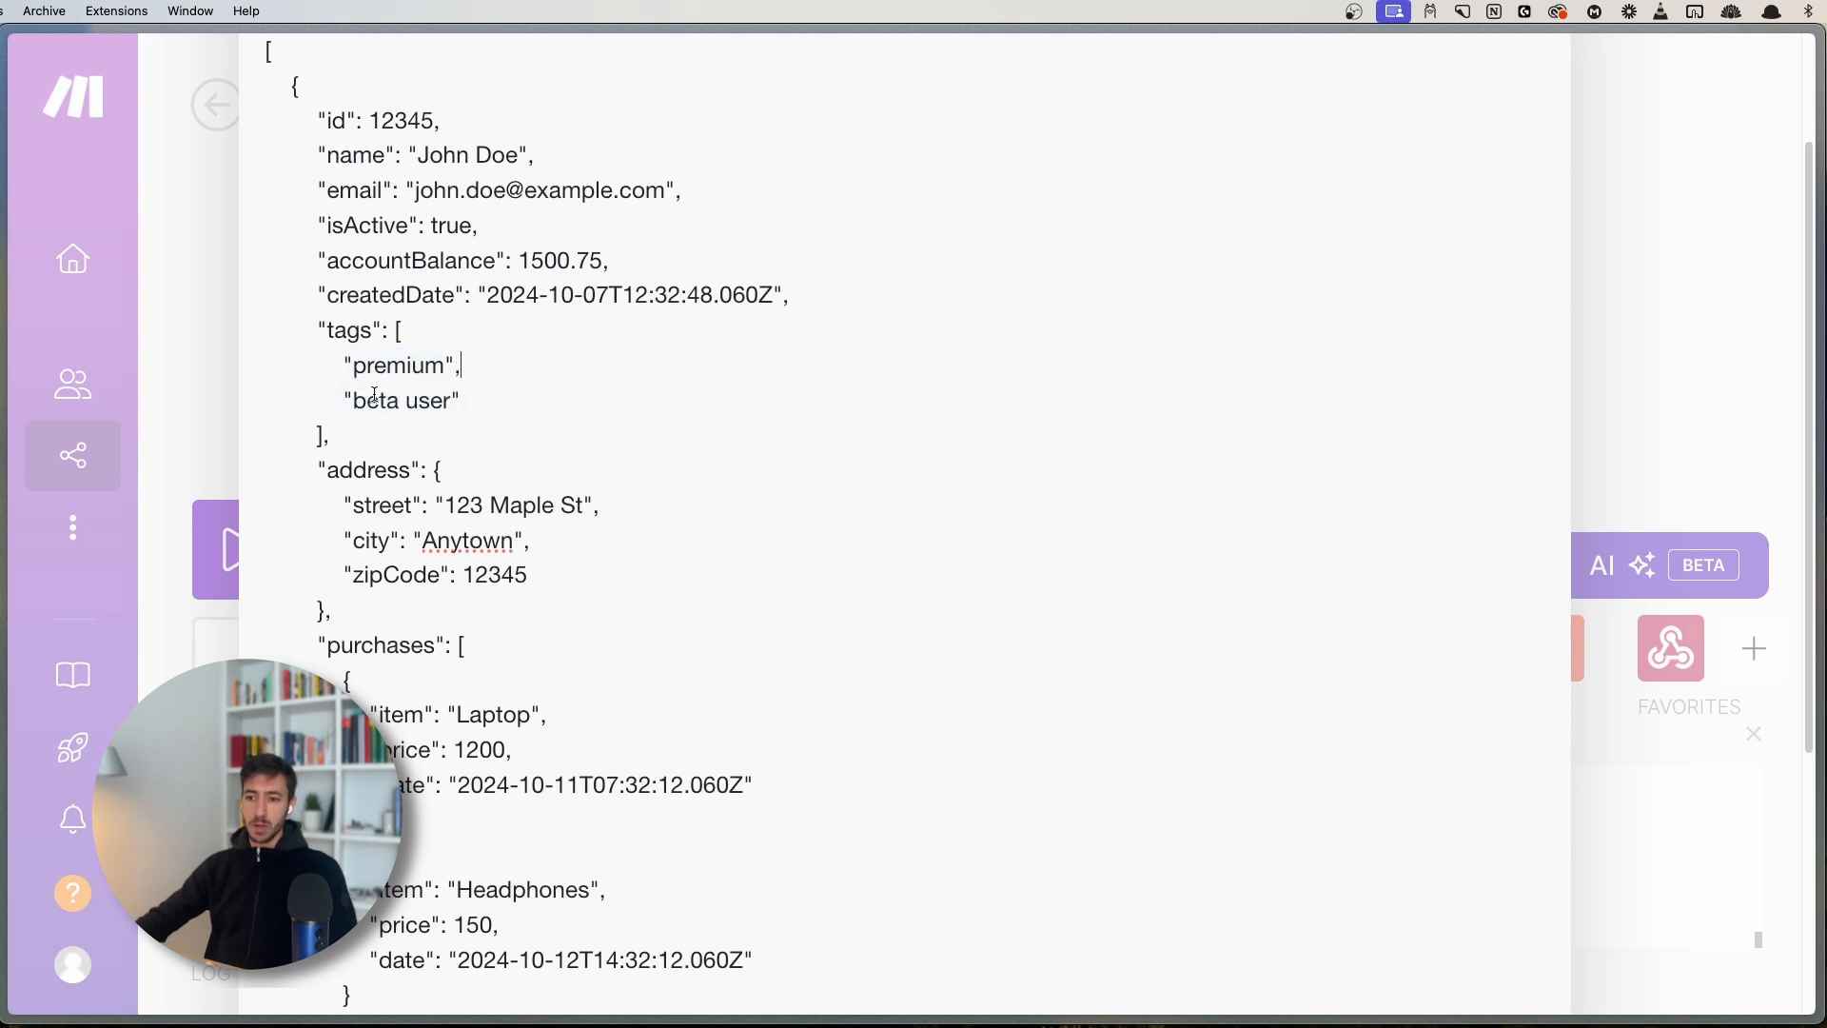
pyautogui.click(530, 407)
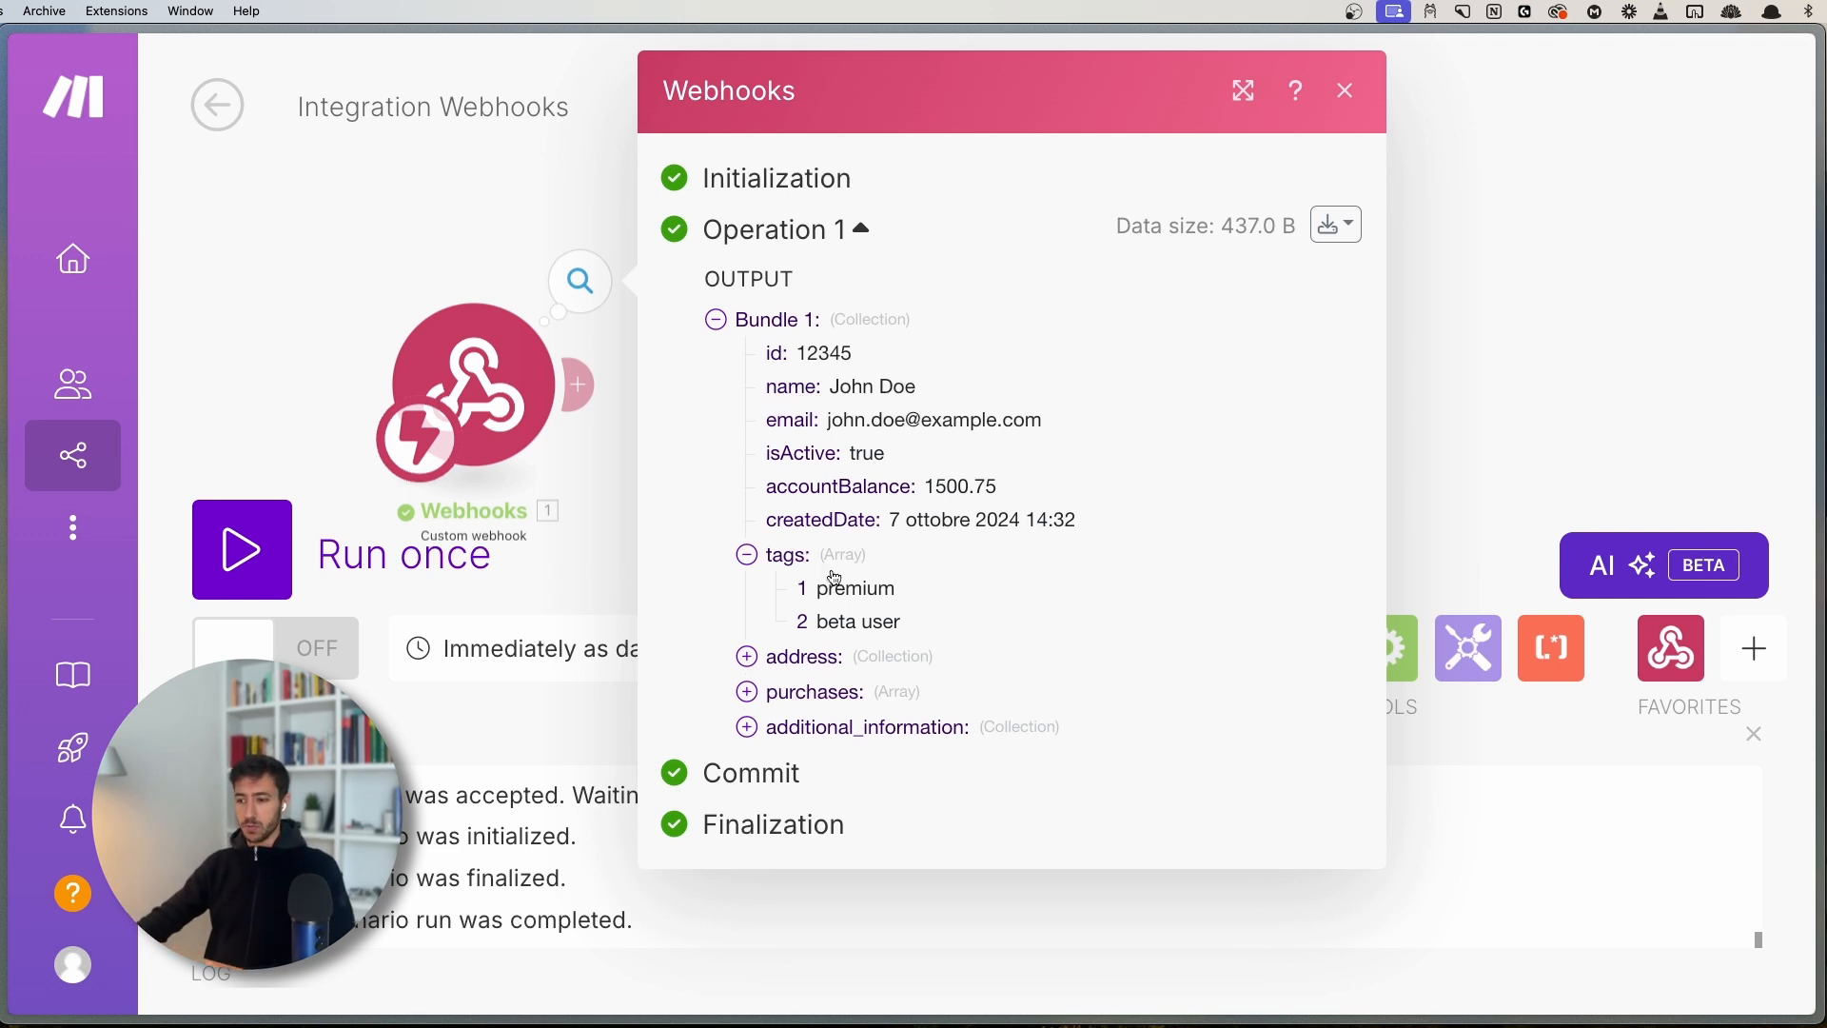
pyautogui.click(797, 665)
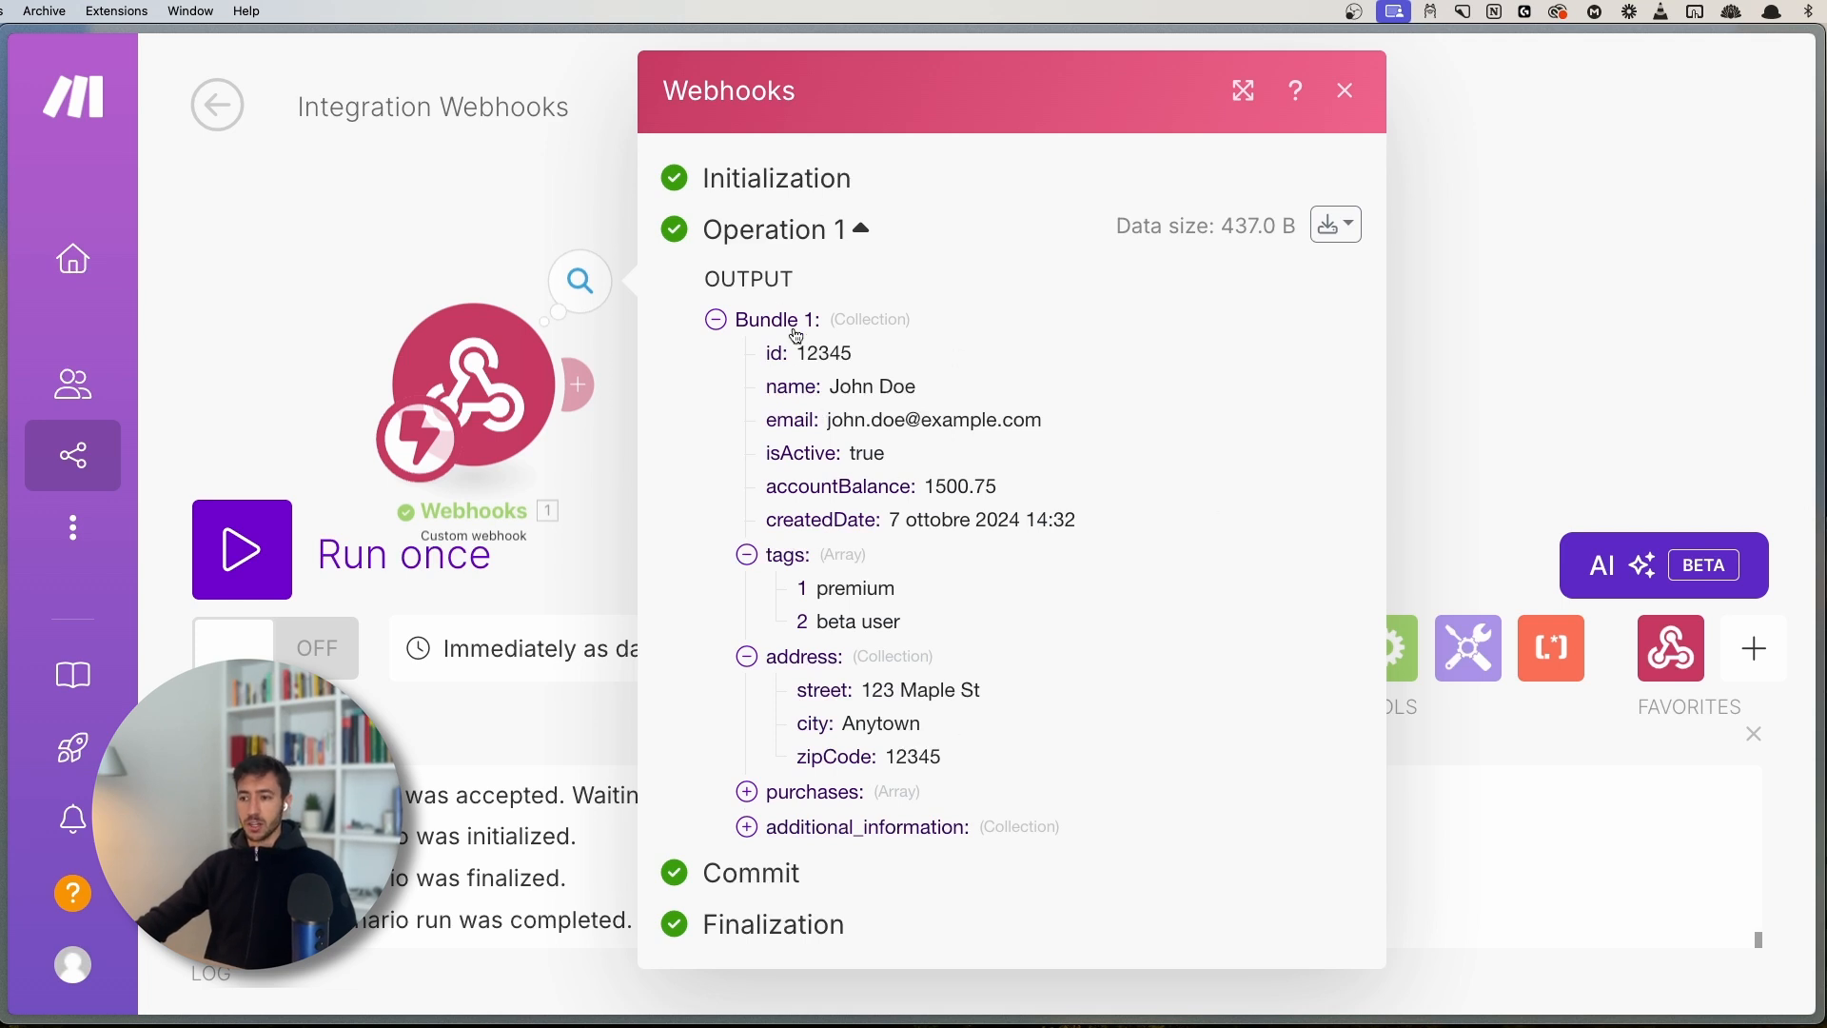
pyautogui.click(747, 555)
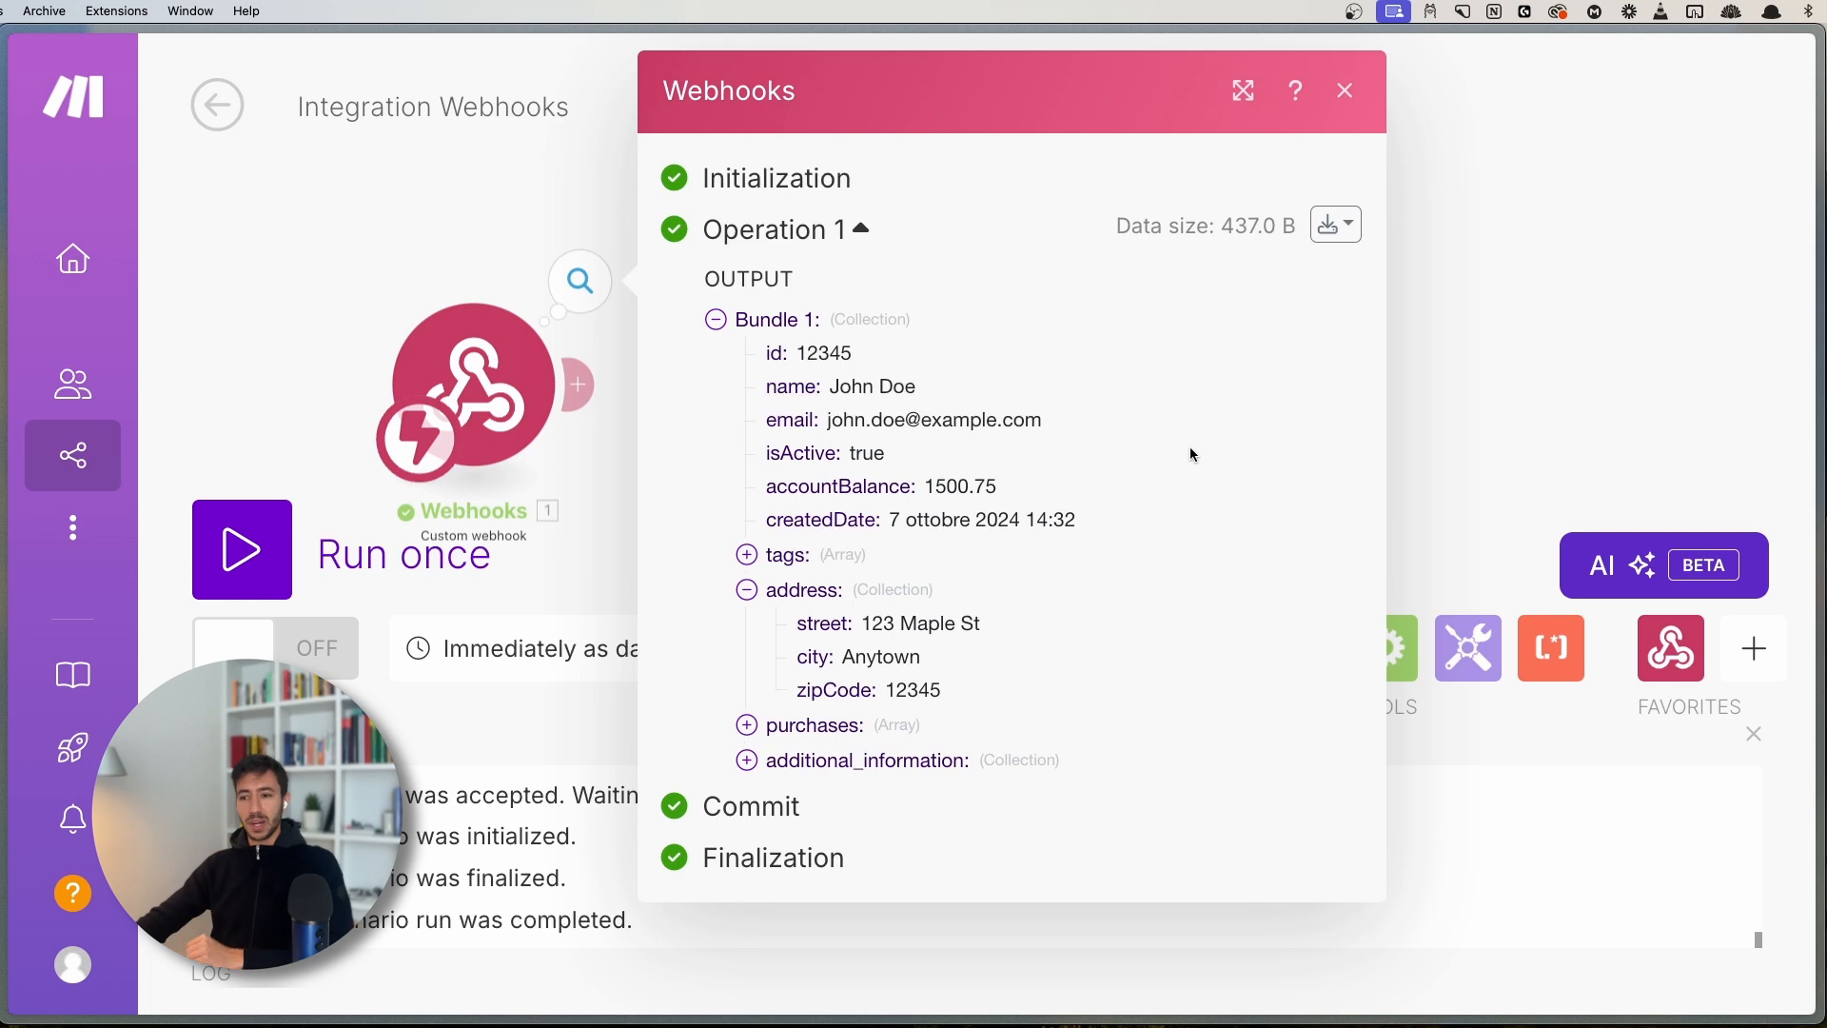
pyautogui.click(773, 592)
pyautogui.click(766, 322)
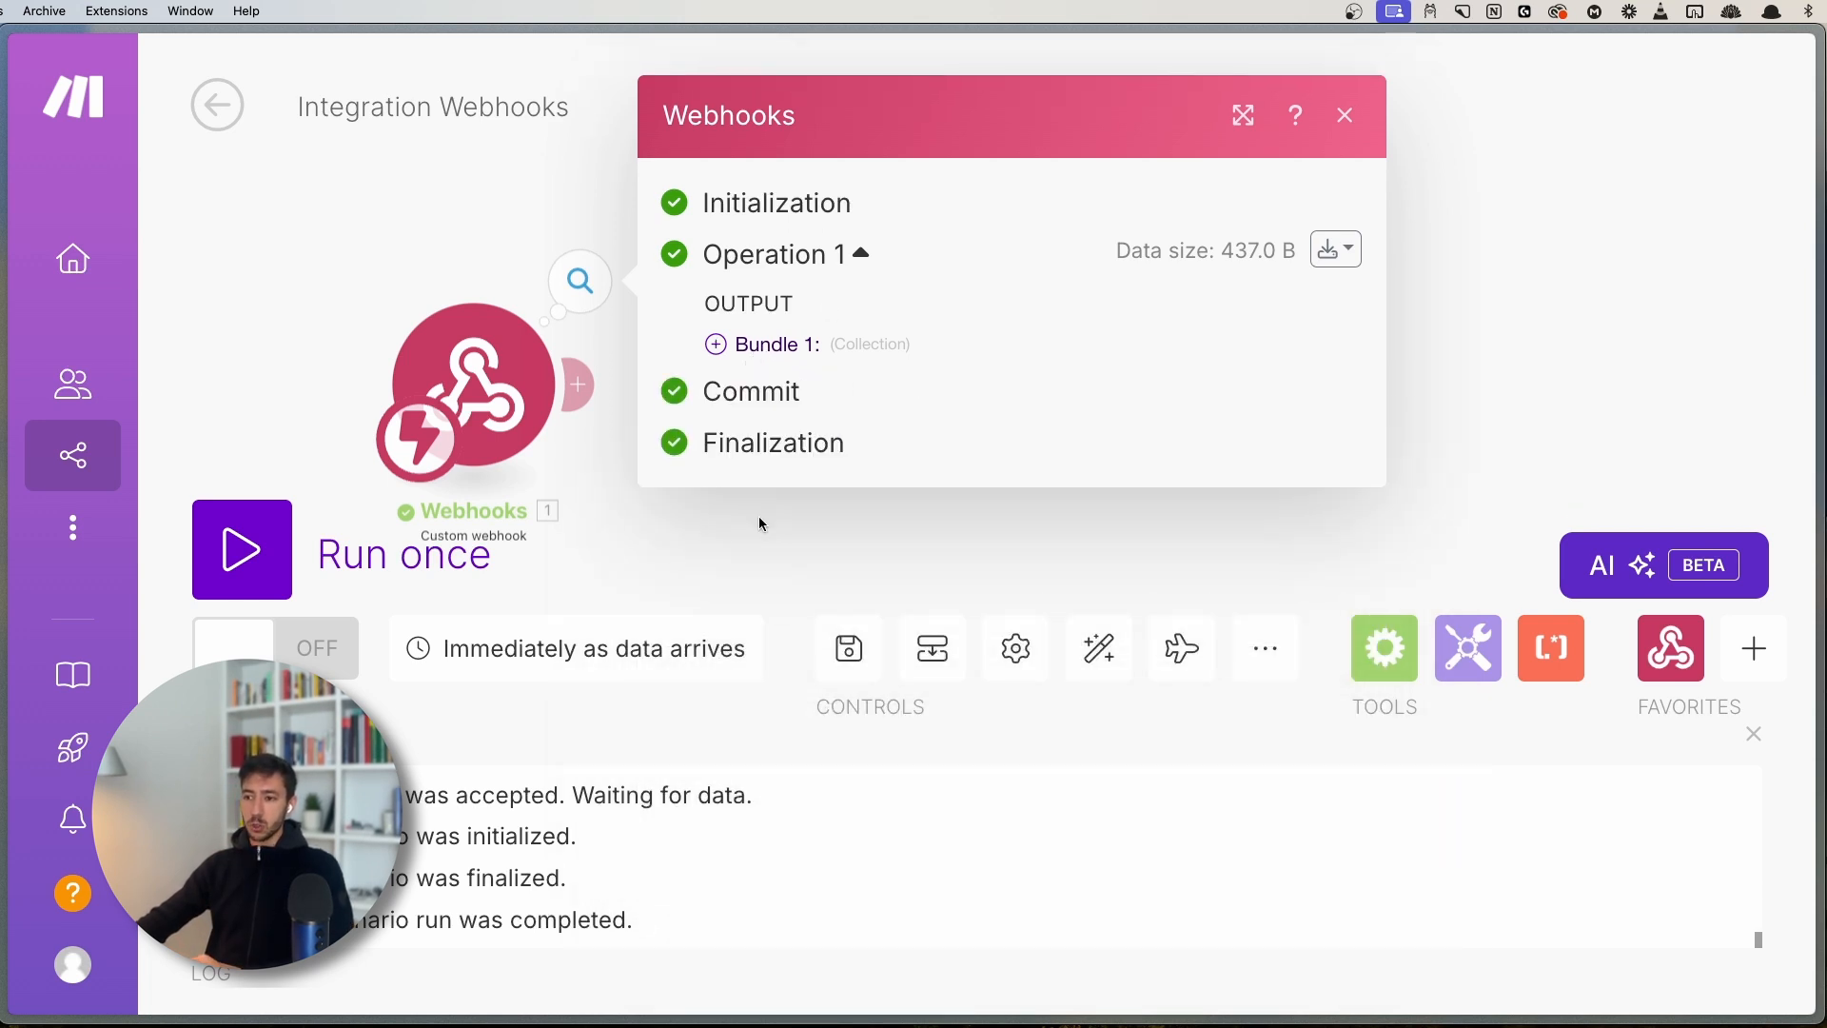
pyautogui.click(791, 343)
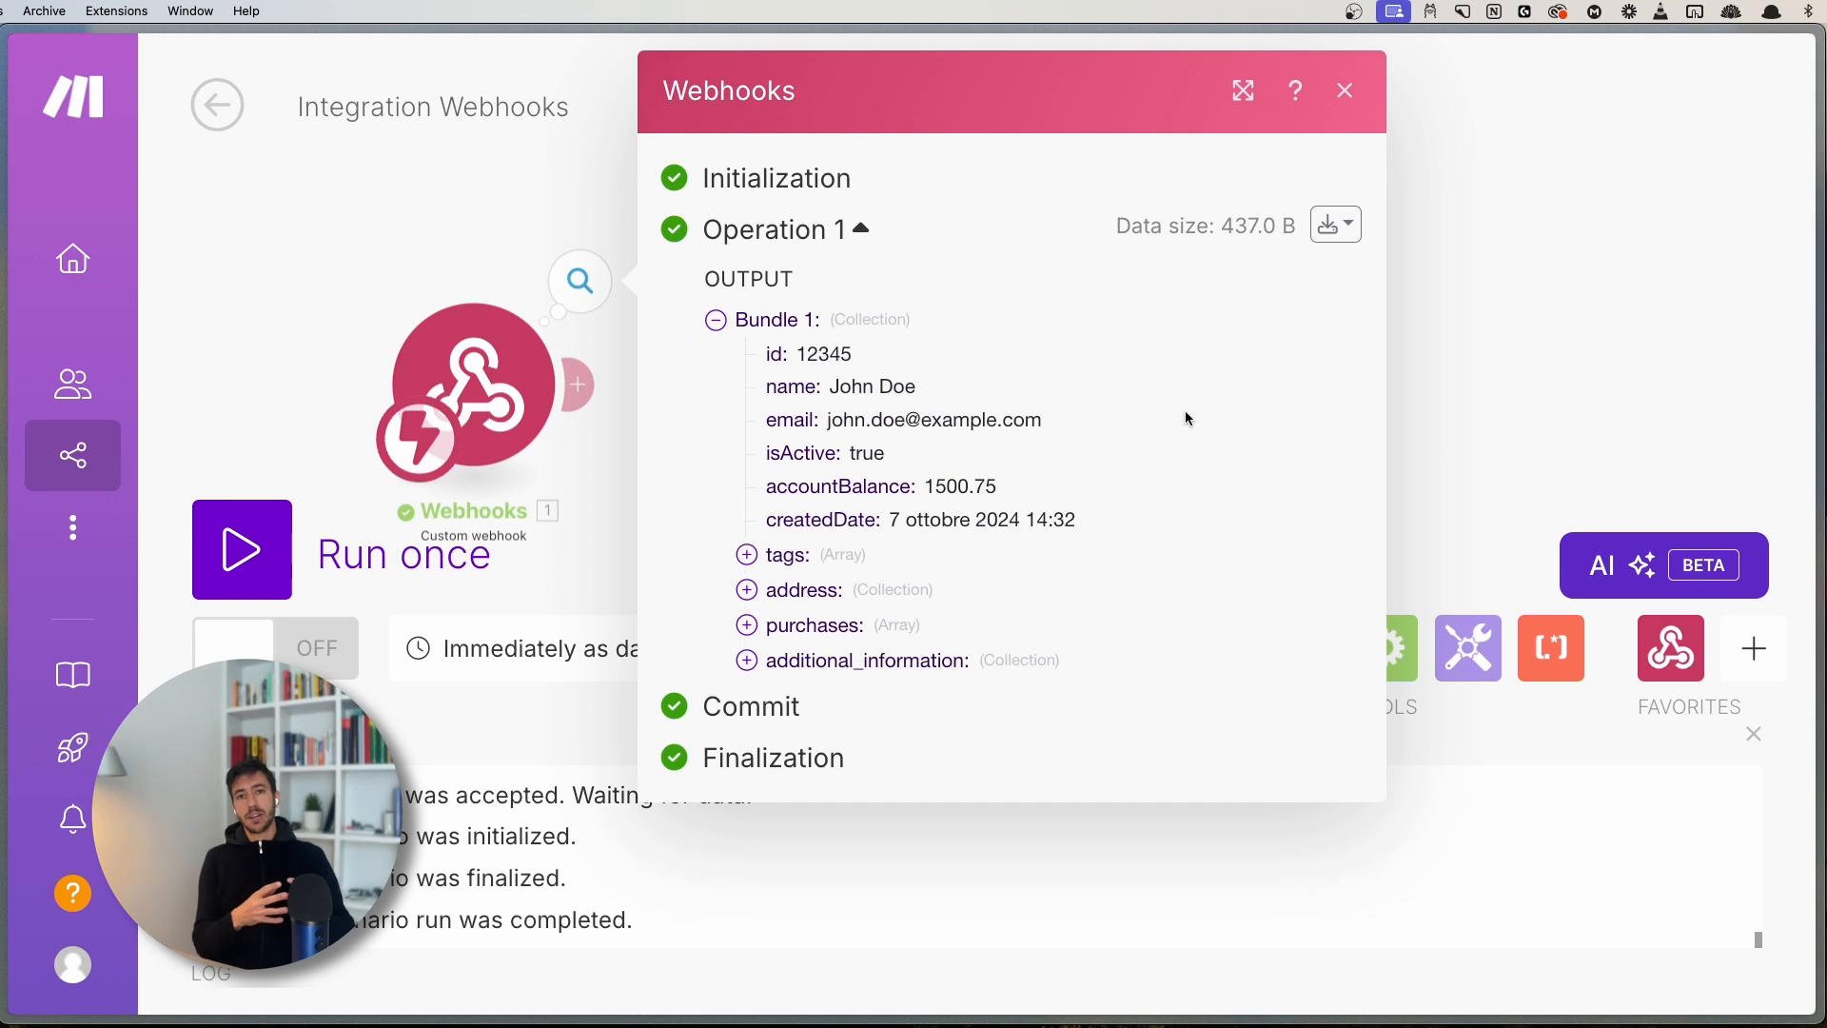
pyautogui.click(776, 595)
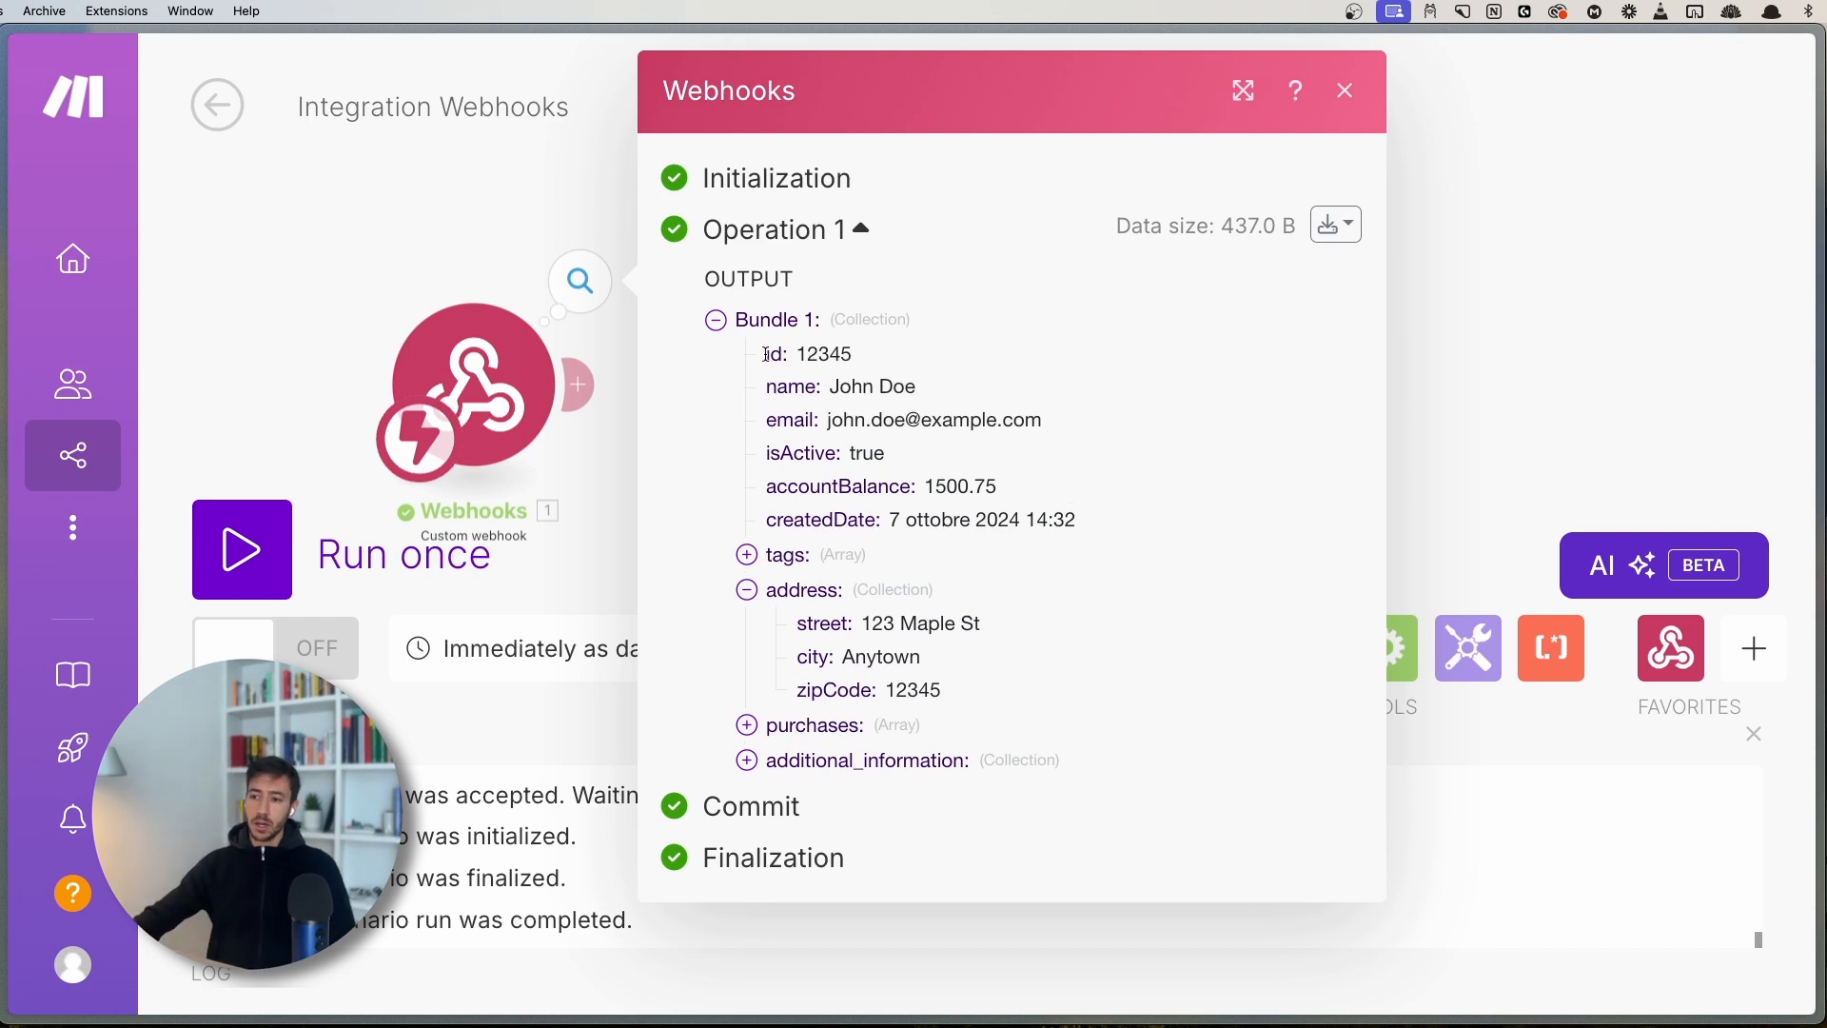
pyautogui.moveTo(767, 354); pyautogui.dragTo(783, 356)
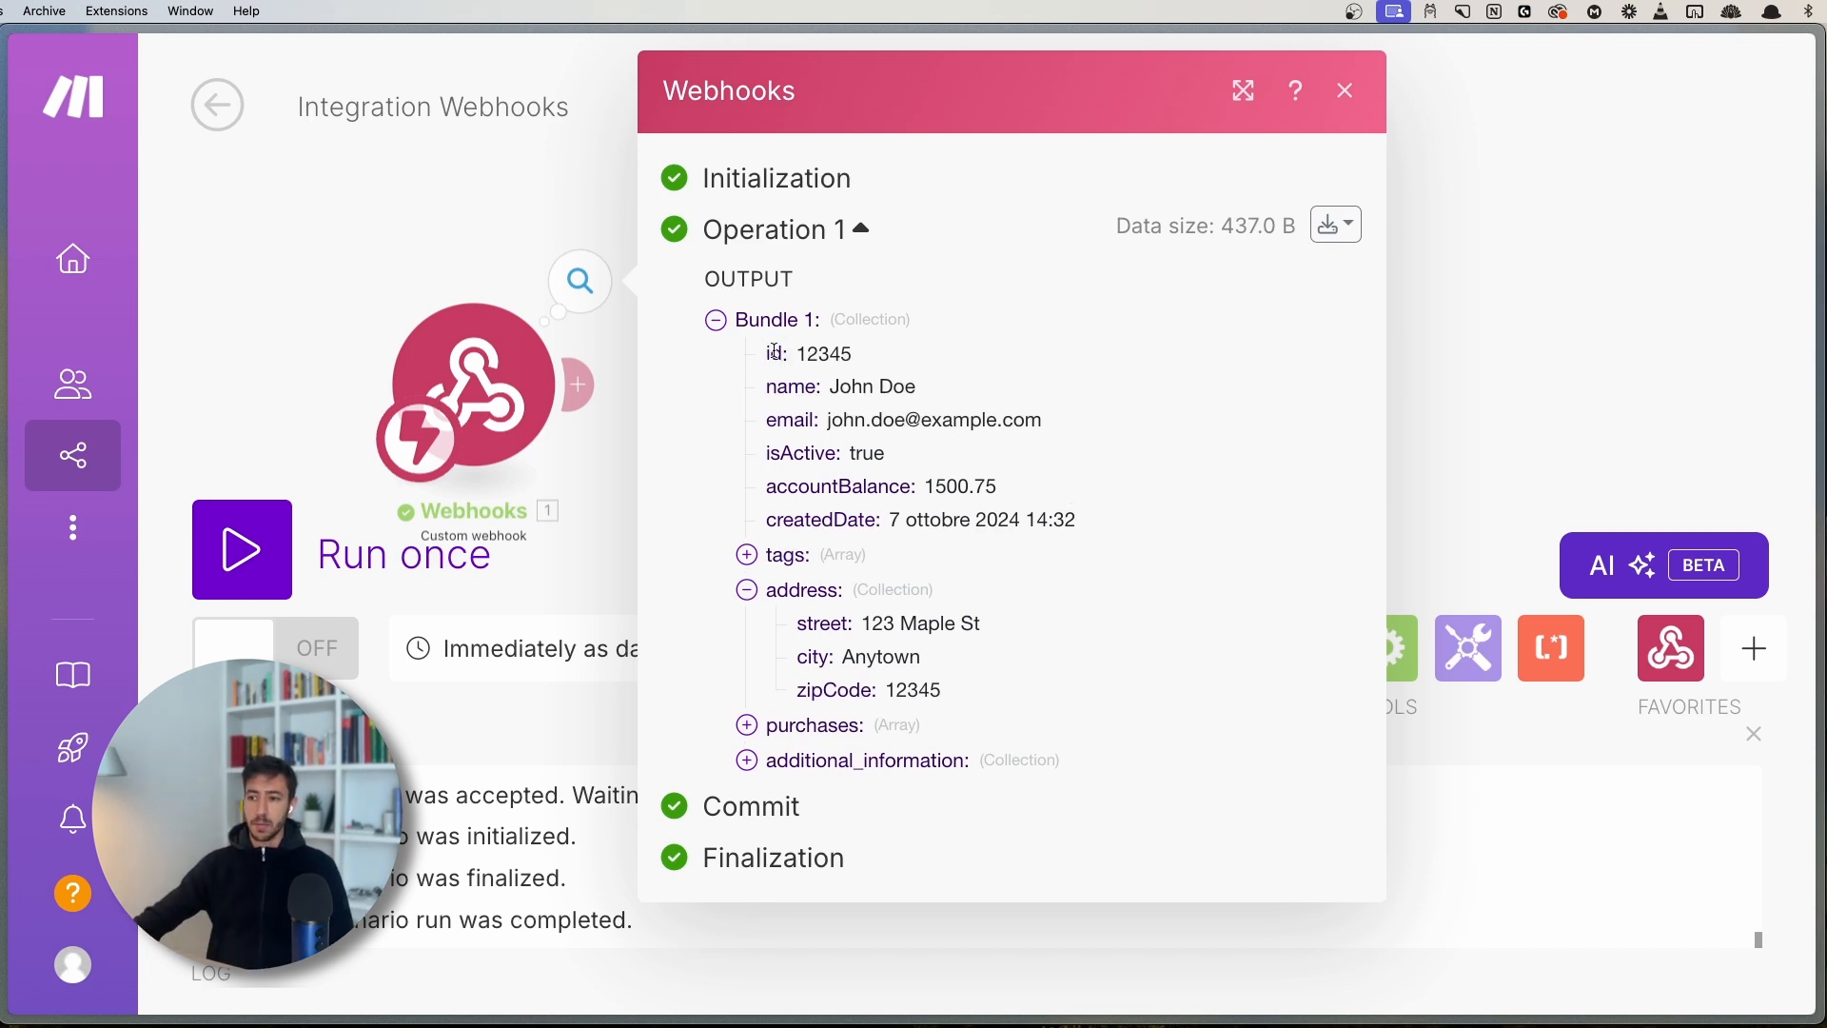
pyautogui.doubleClick(797, 390)
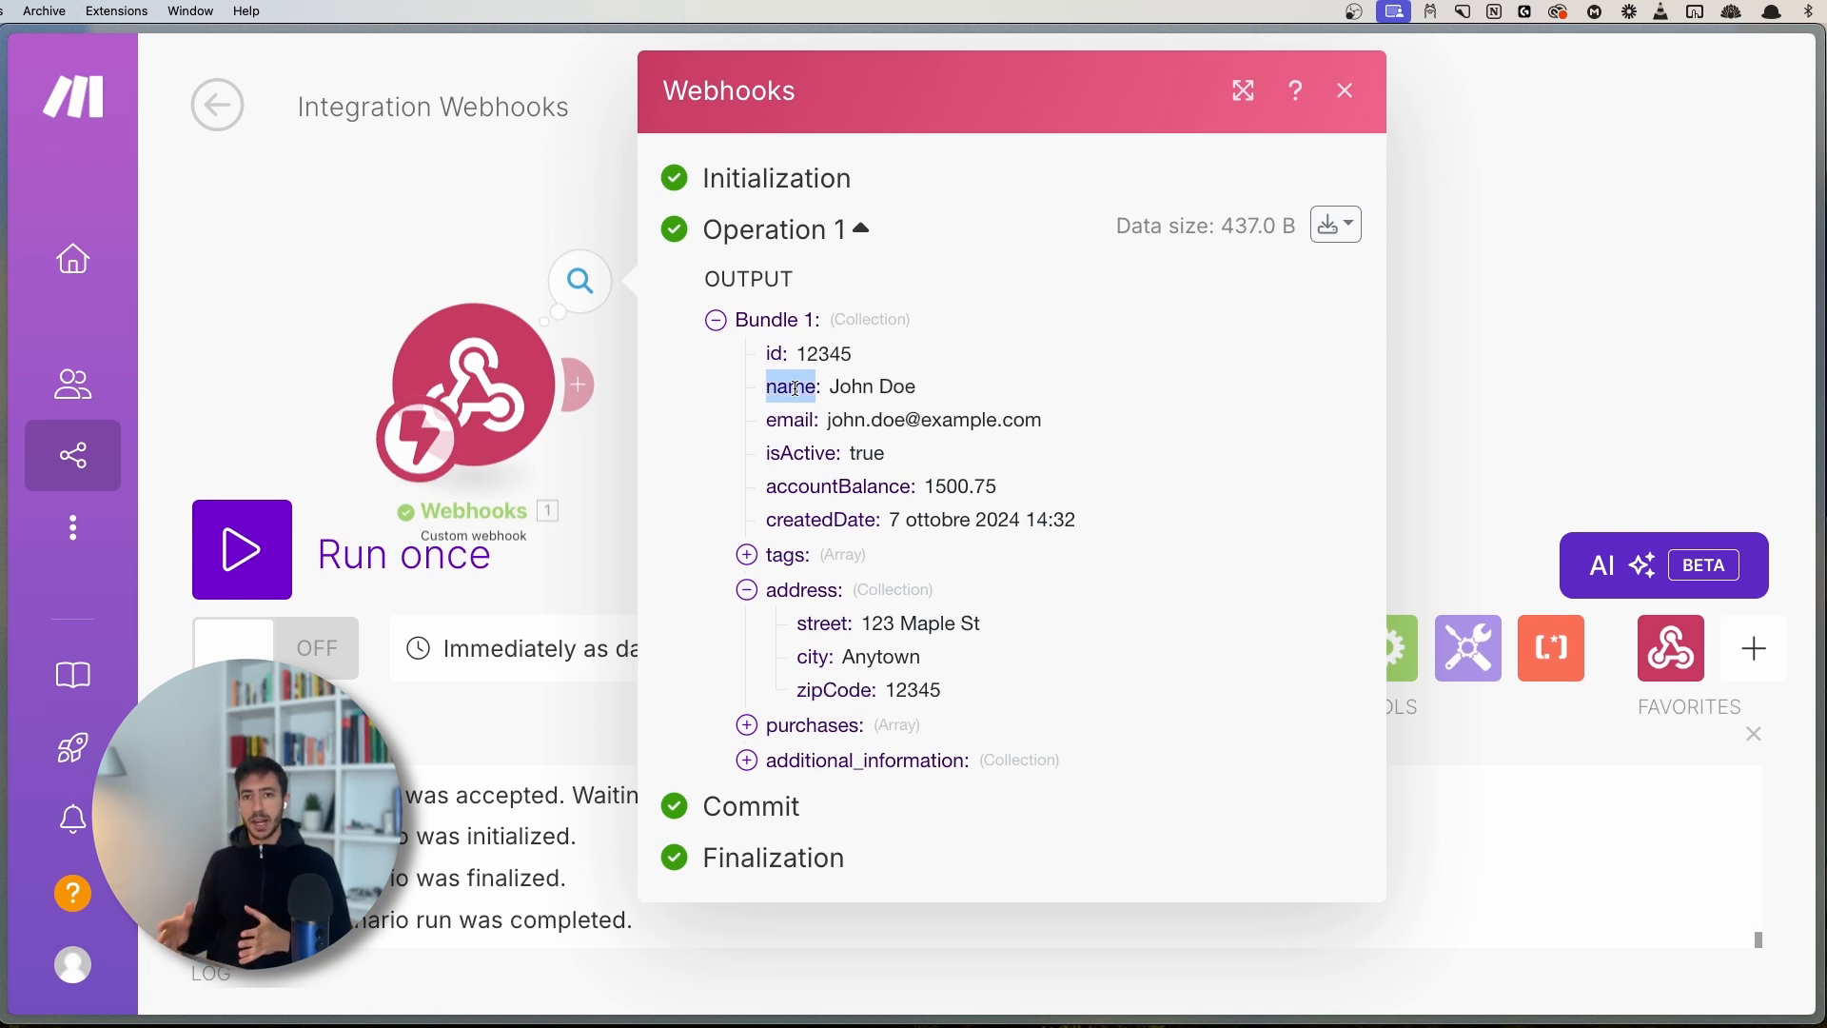
pyautogui.moveTo(832, 390); pyautogui.dragTo(935, 390)
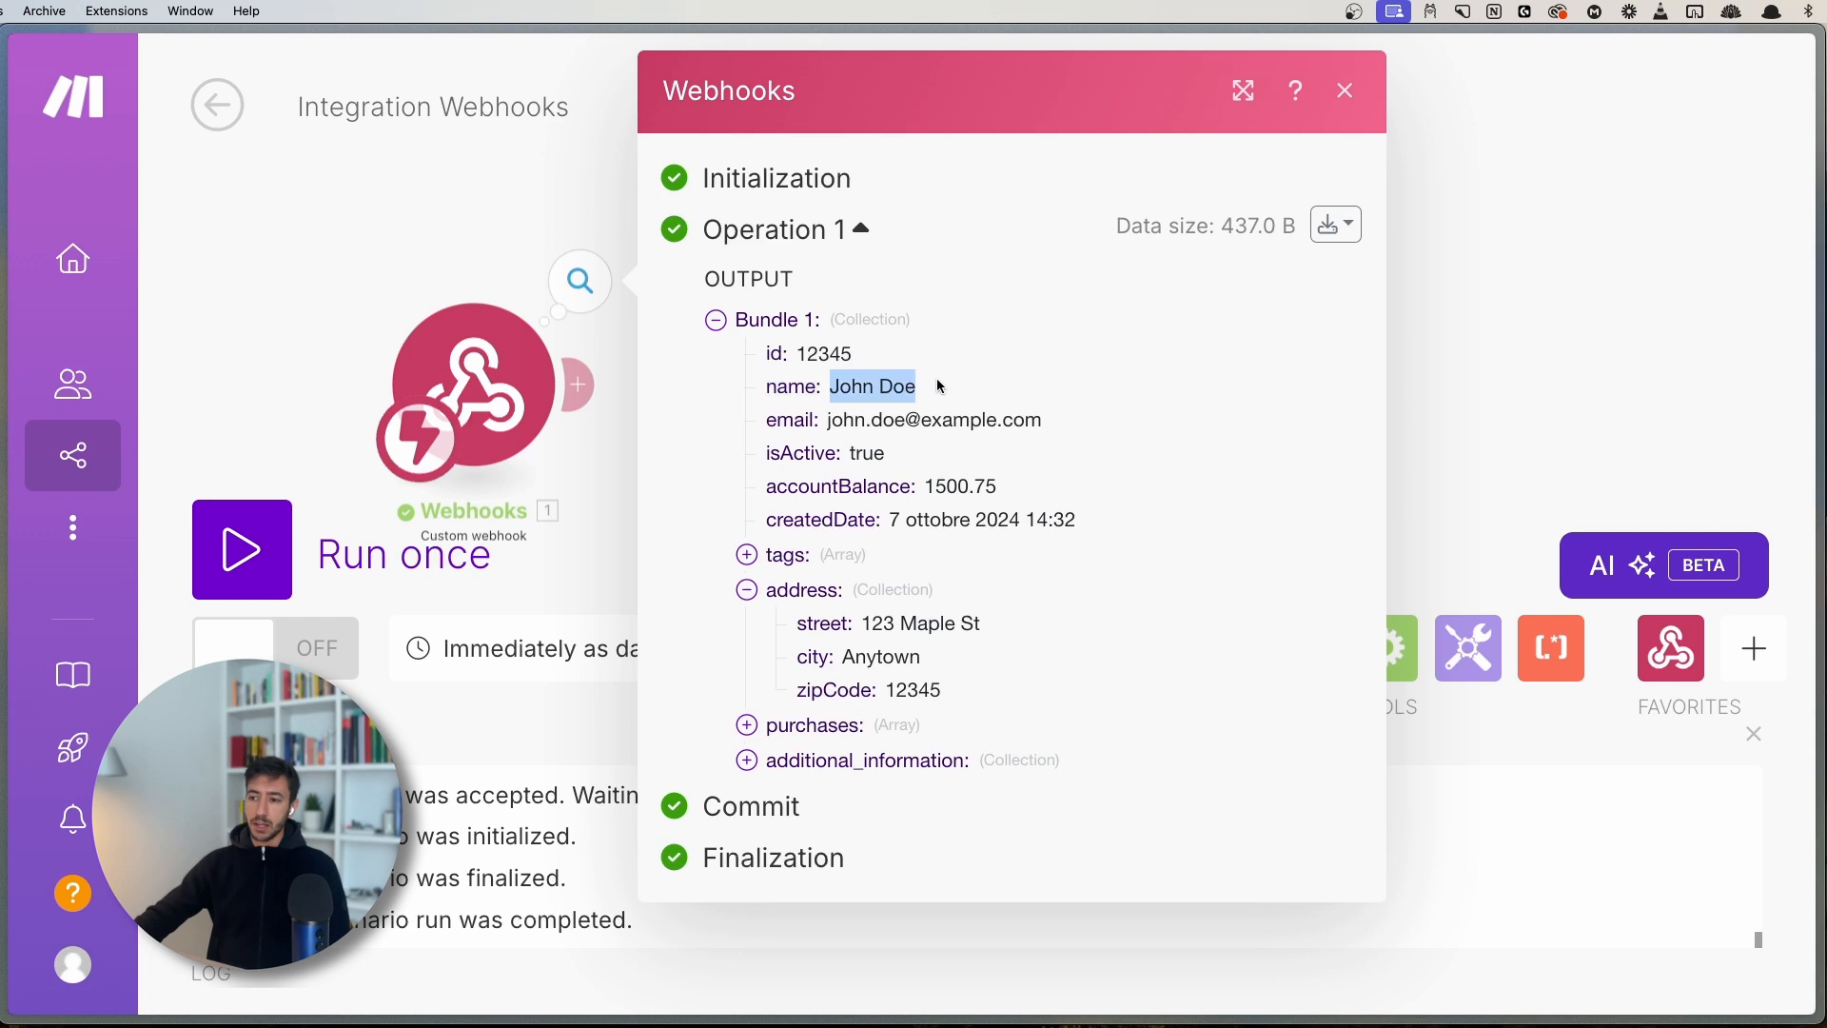
pyautogui.click(939, 398)
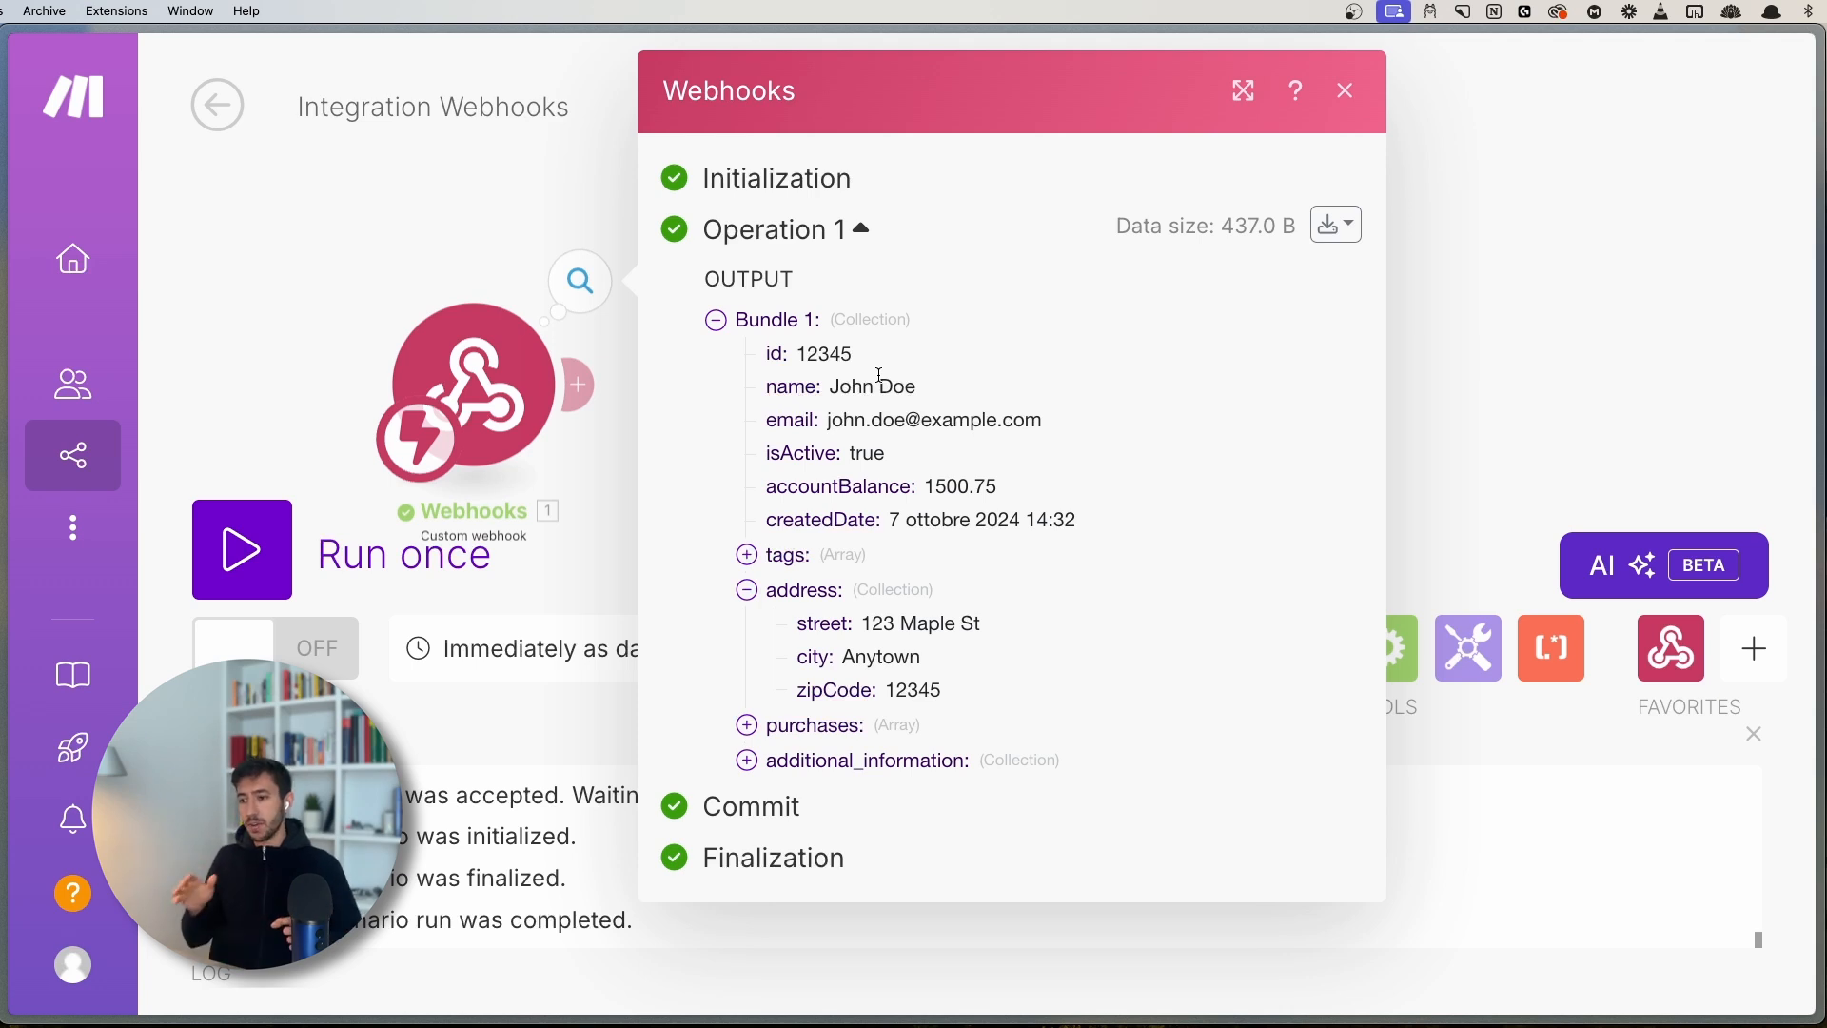
pyautogui.doubleClick(789, 382)
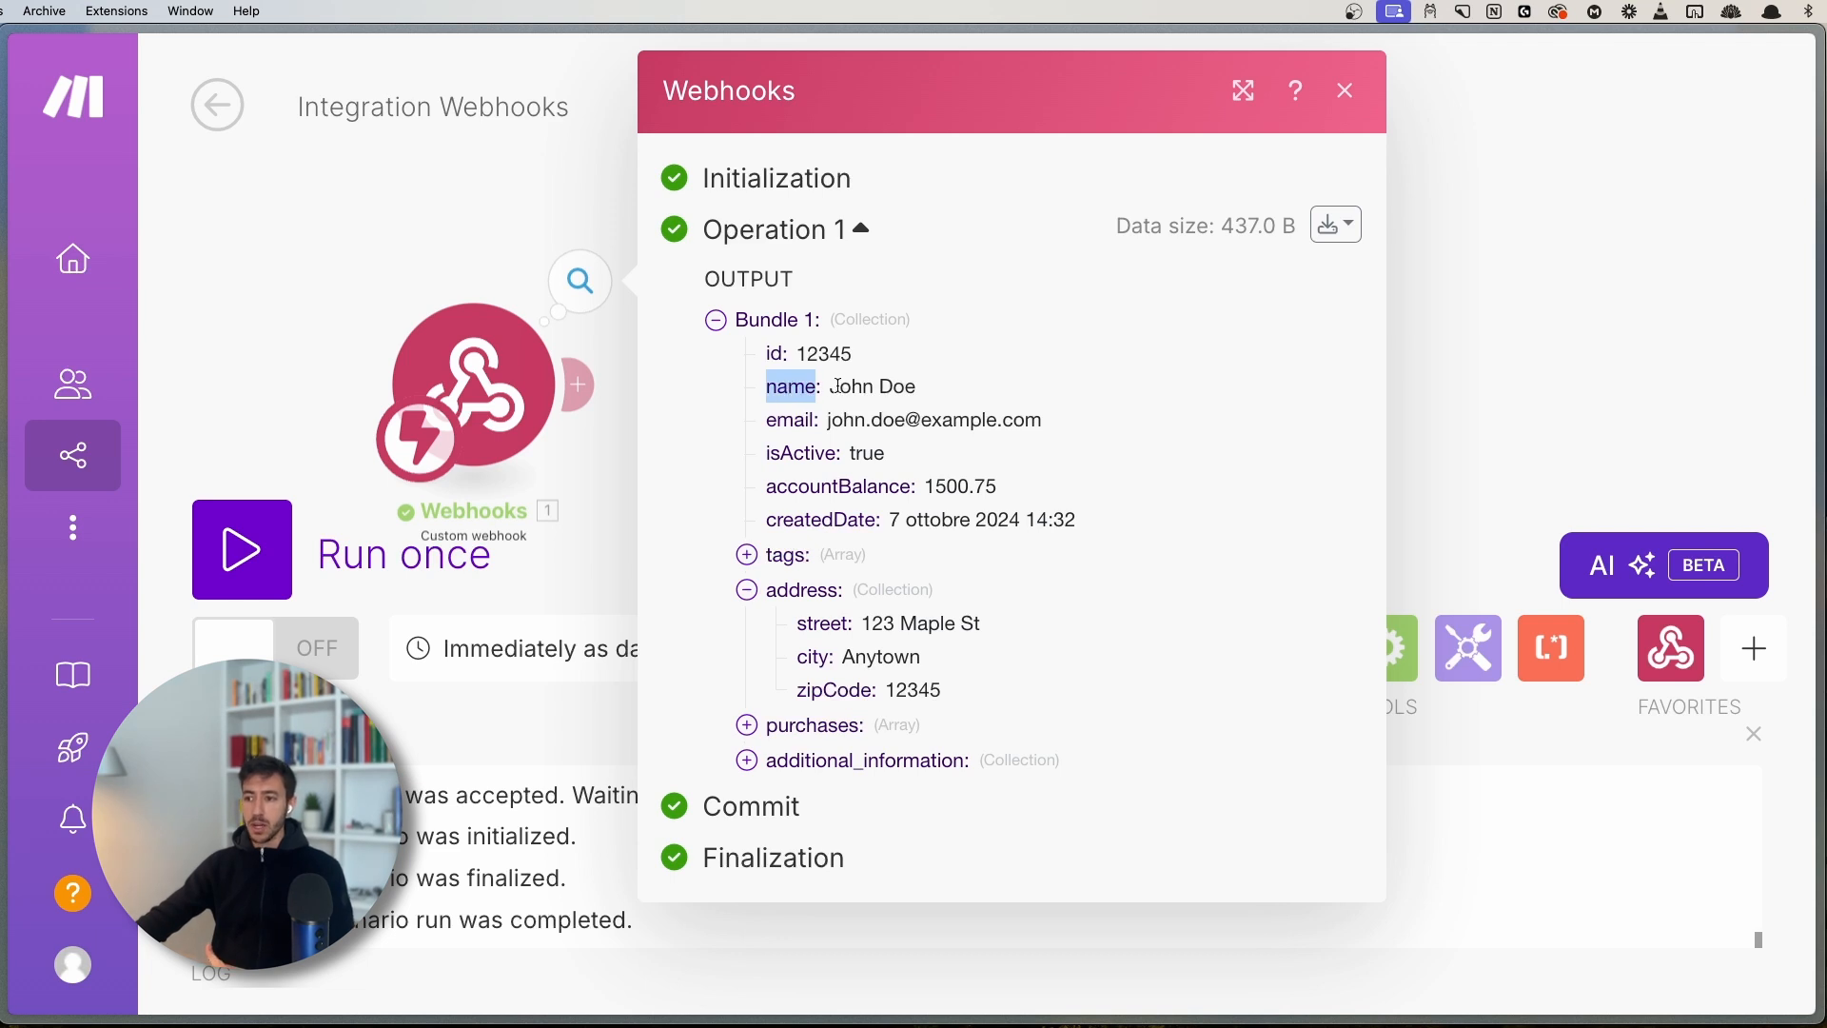
pyautogui.moveTo(829, 386); pyautogui.dragTo(931, 390)
pyautogui.click(930, 388)
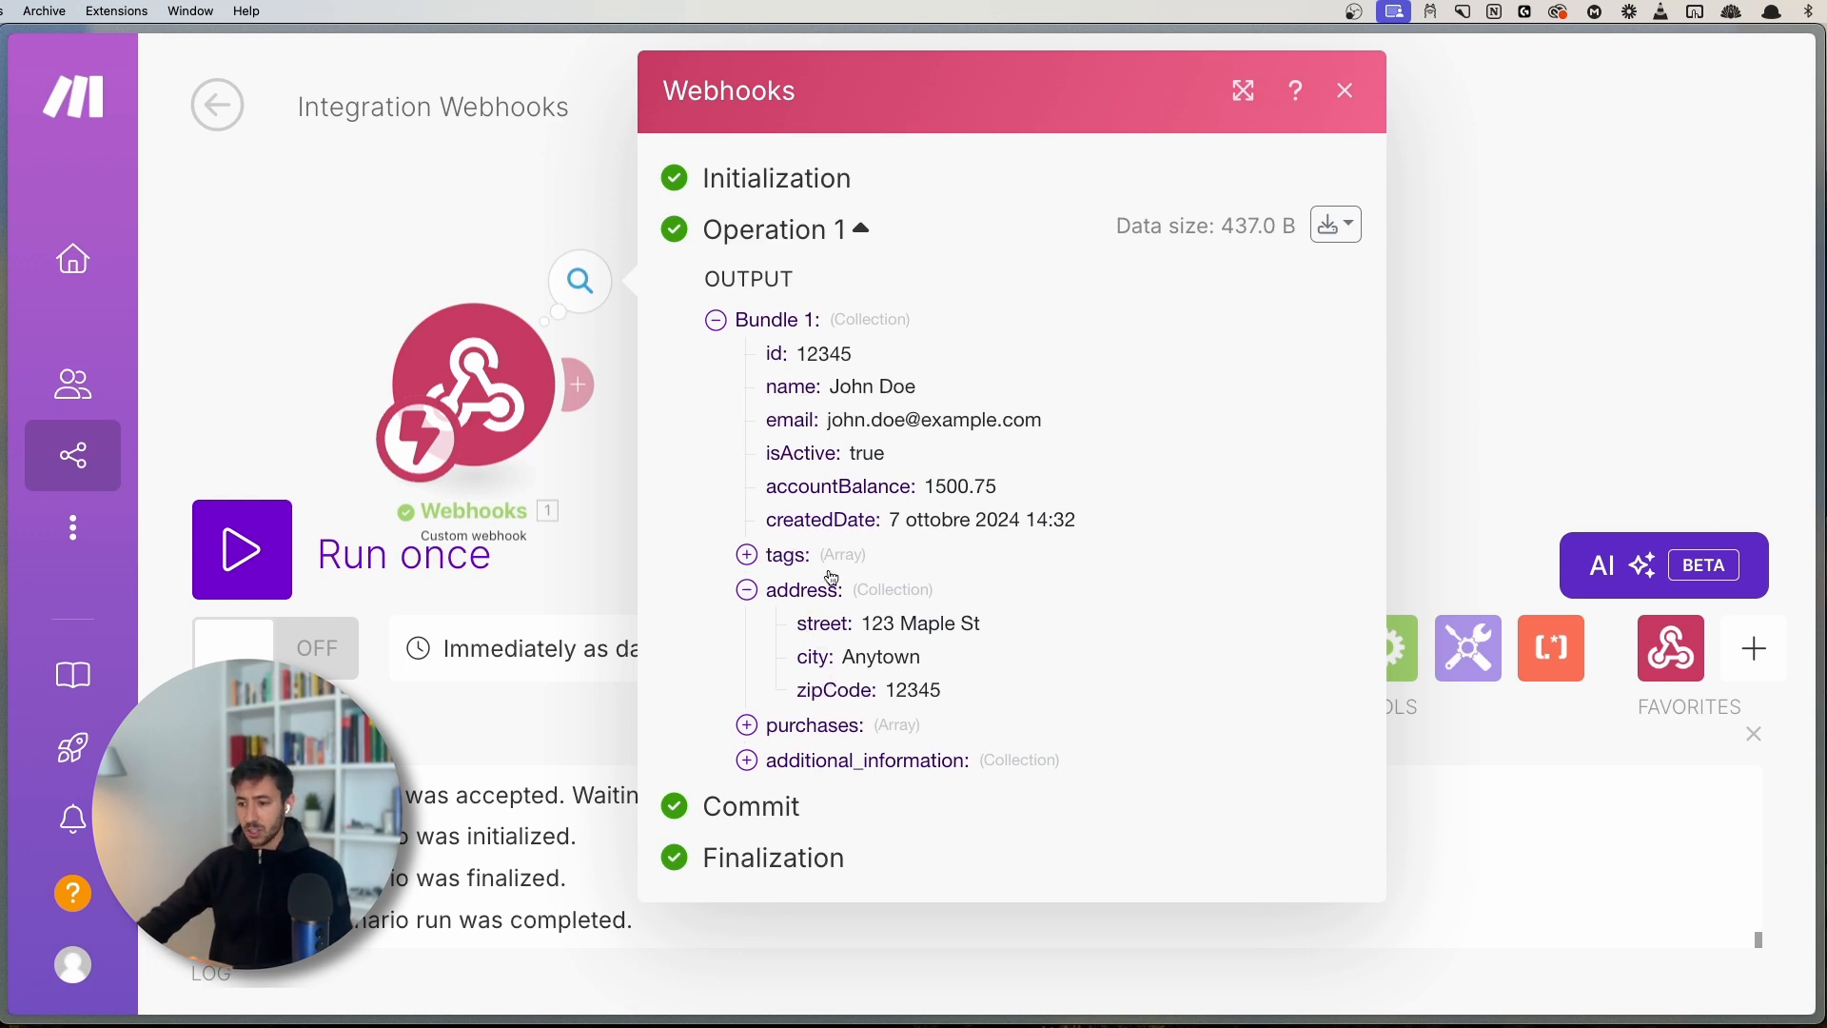
pyautogui.moveTo(798, 624); pyautogui.dragTo(873, 690)
pyautogui.click(814, 690)
pyautogui.click(873, 690)
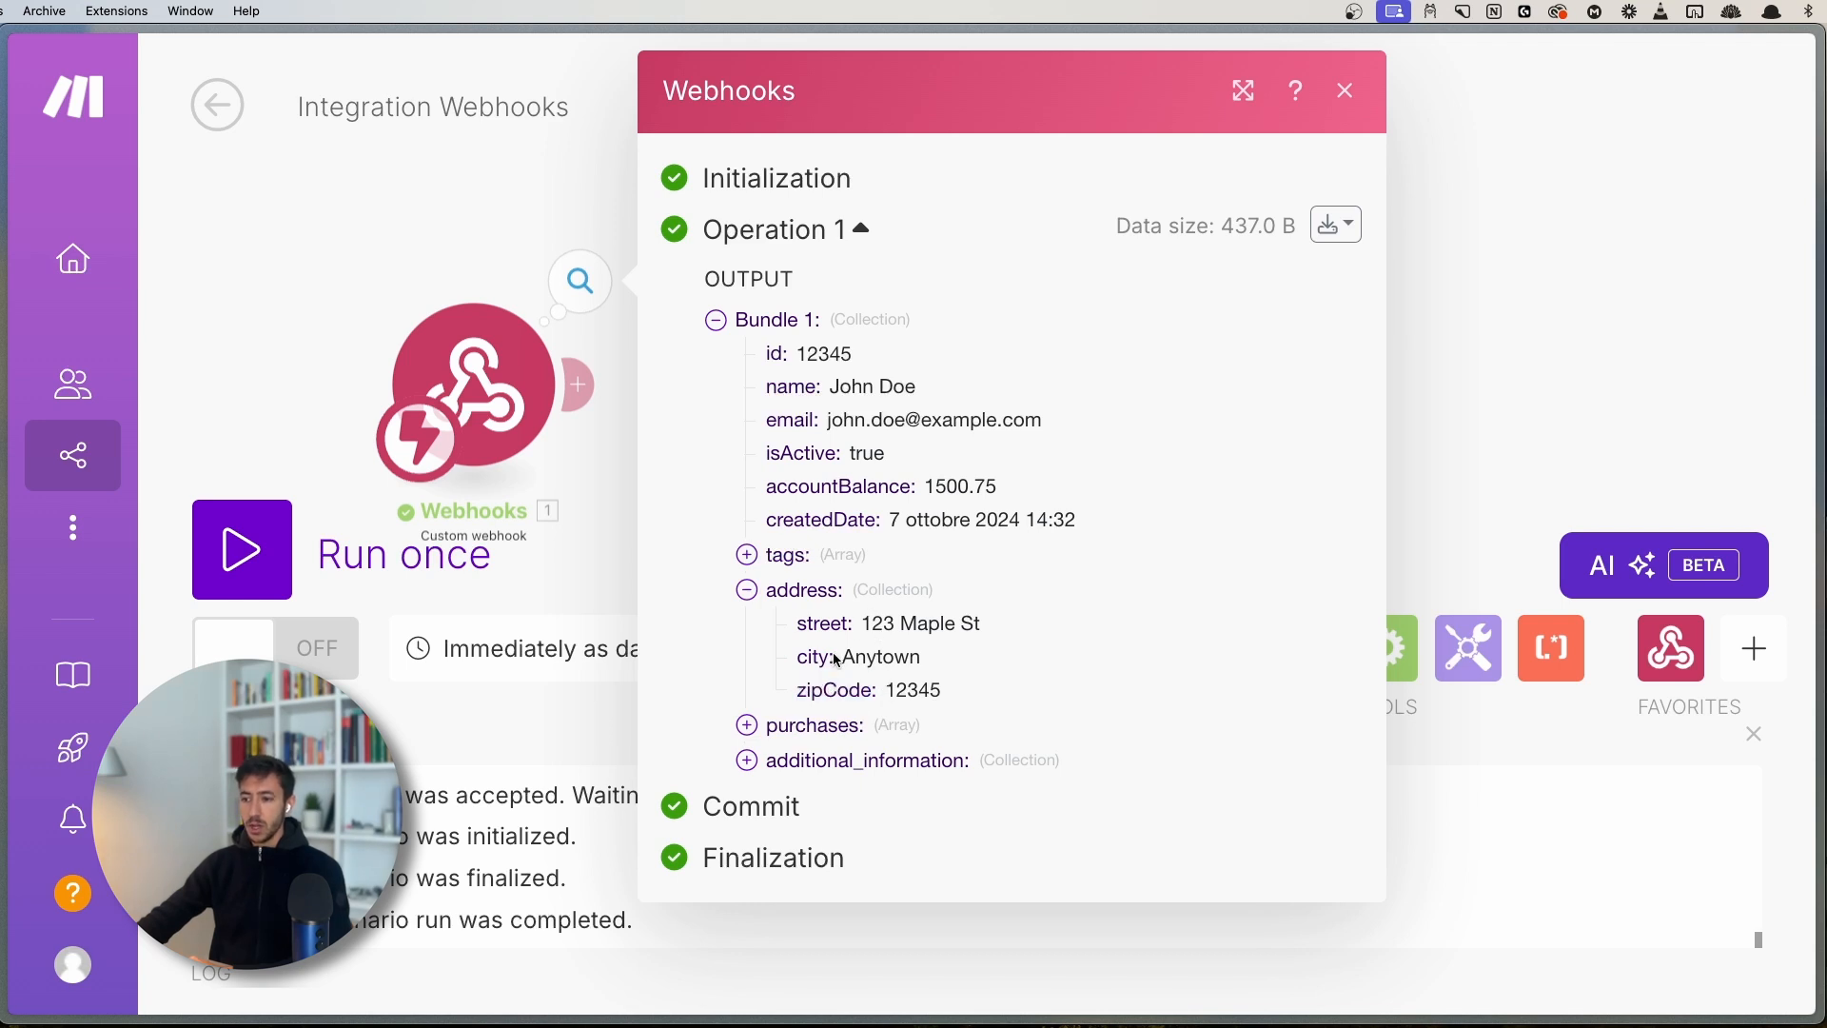
pyautogui.moveTo(799, 621); pyautogui.dragTo(1004, 627)
pyautogui.click(840, 619)
pyautogui.click(1001, 628)
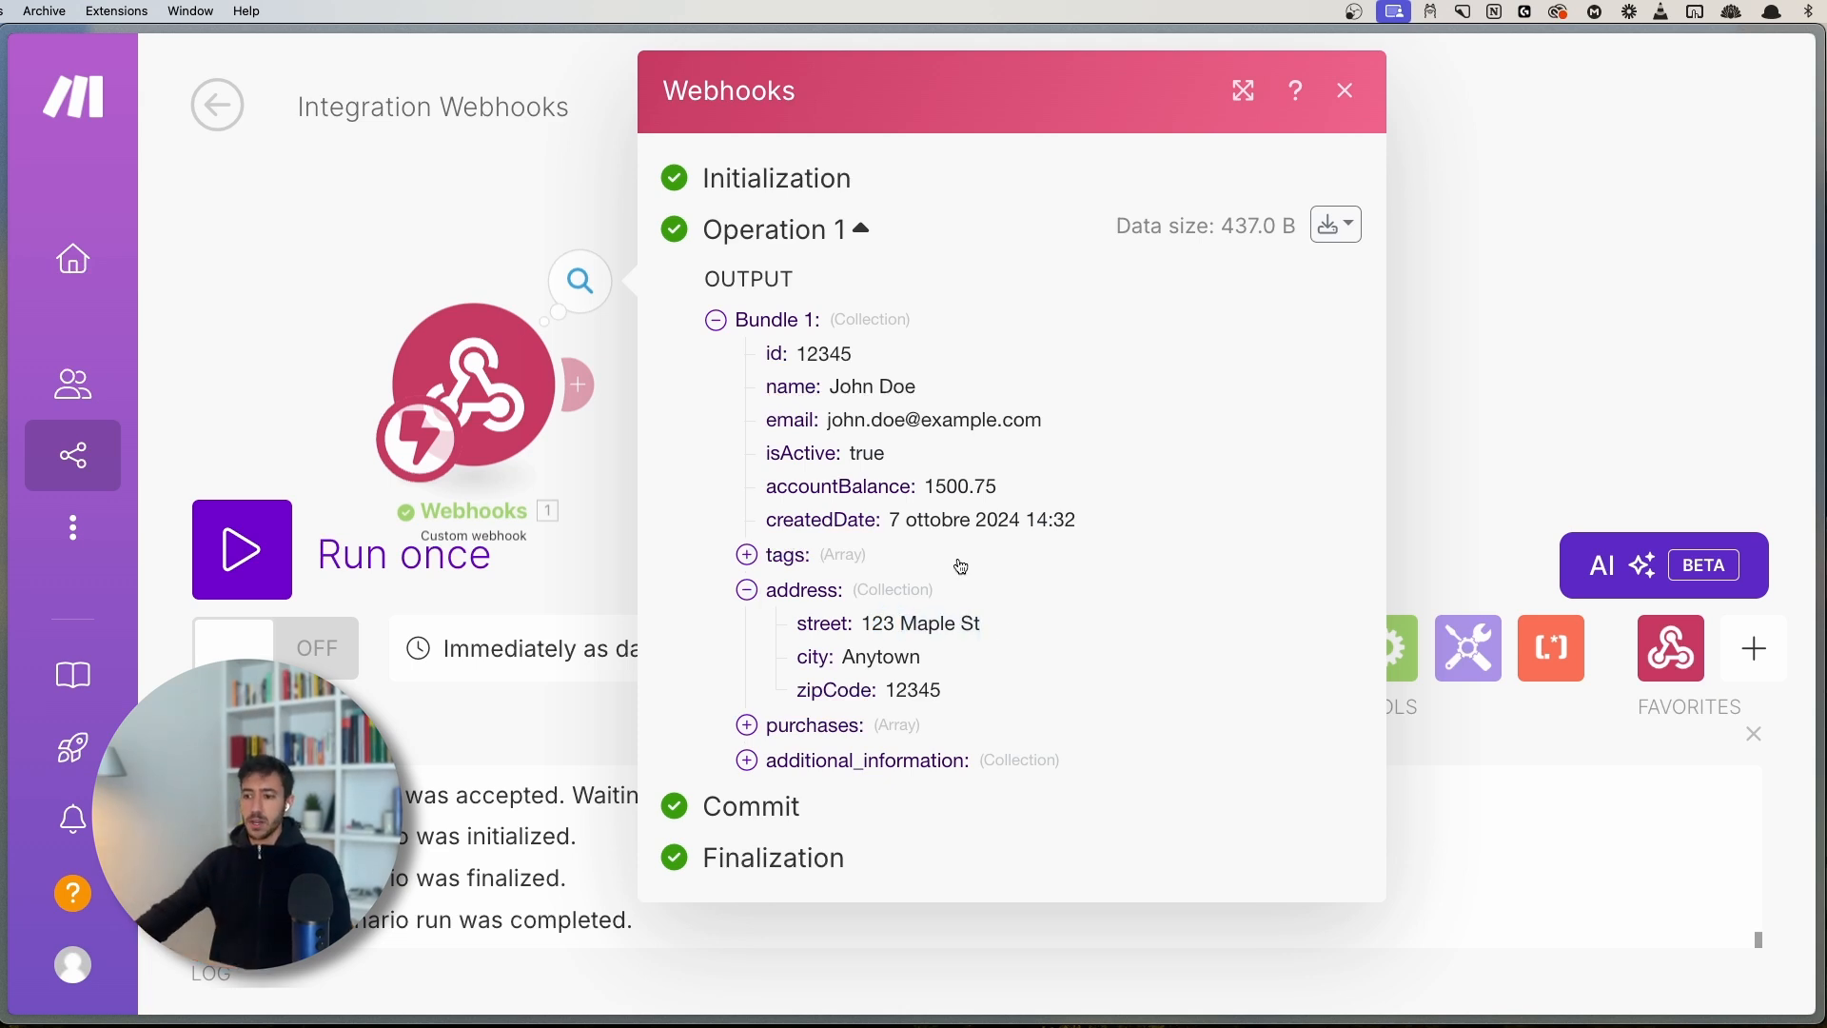
pyautogui.moveTo(864, 623); pyautogui.dragTo(983, 619)
pyautogui.click(984, 618)
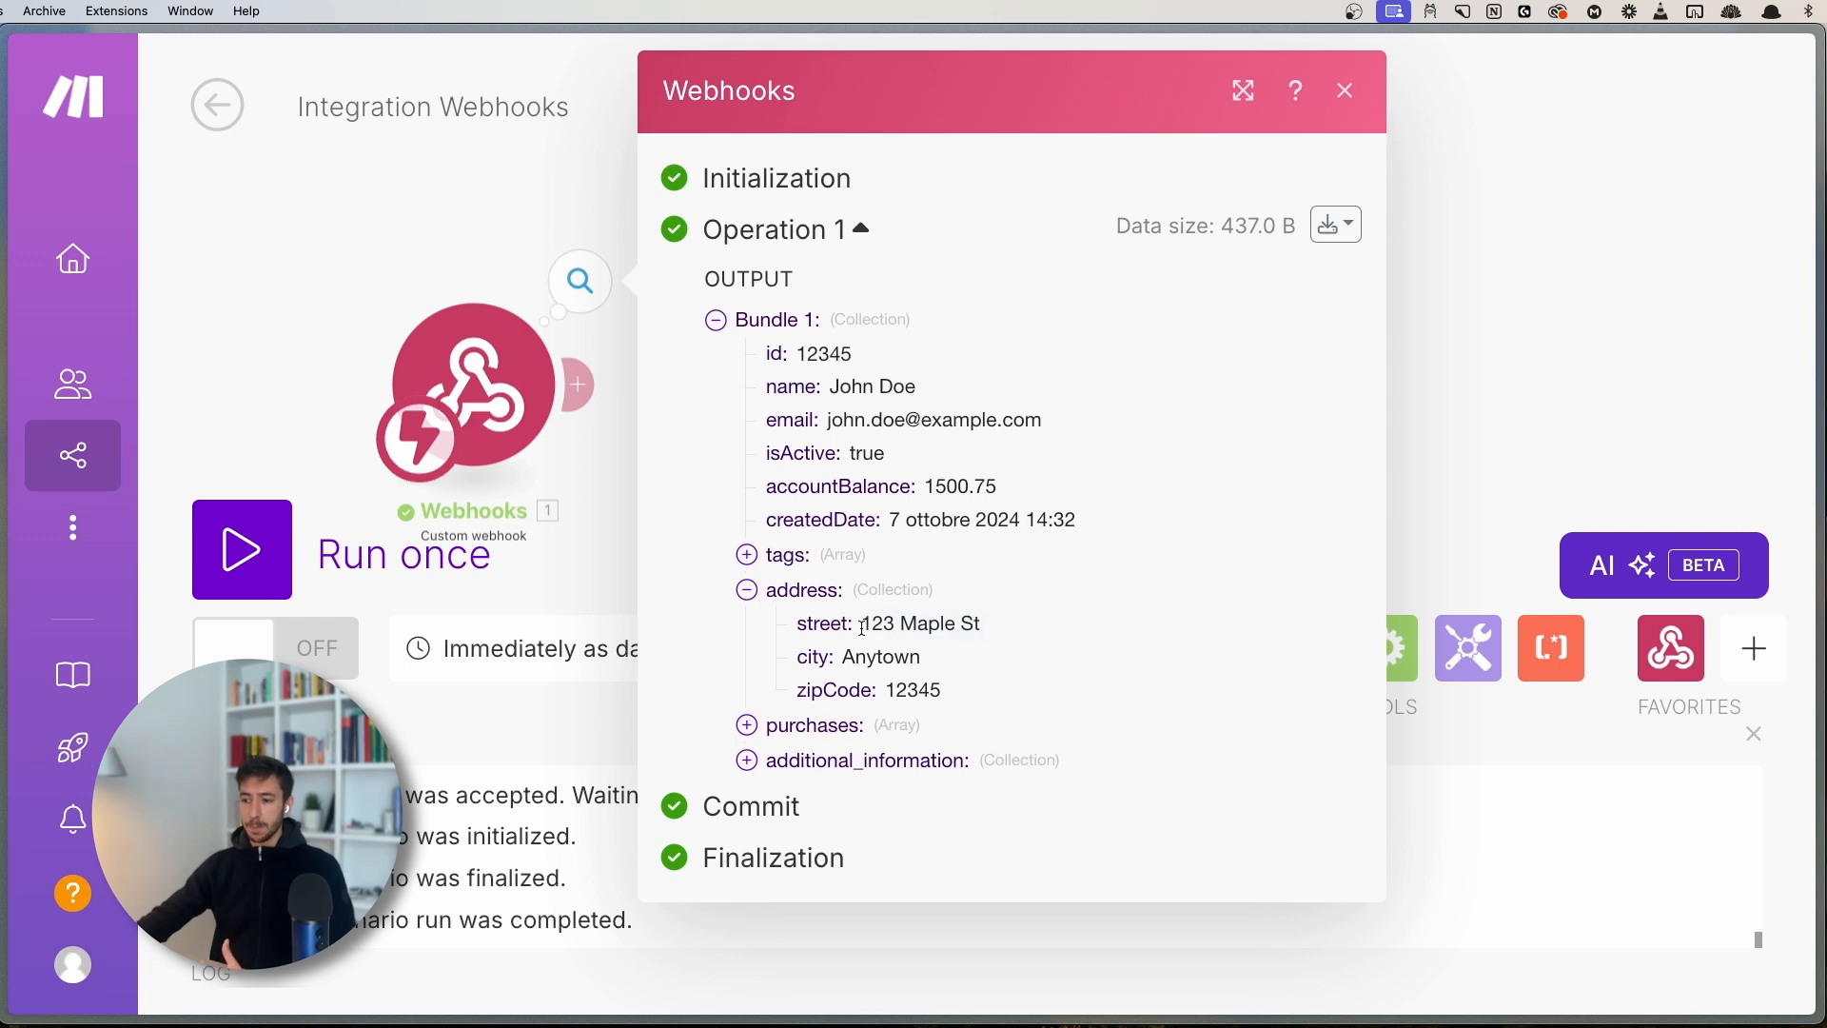
pyautogui.moveTo(863, 625); pyautogui.dragTo(988, 628)
pyautogui.click(987, 625)
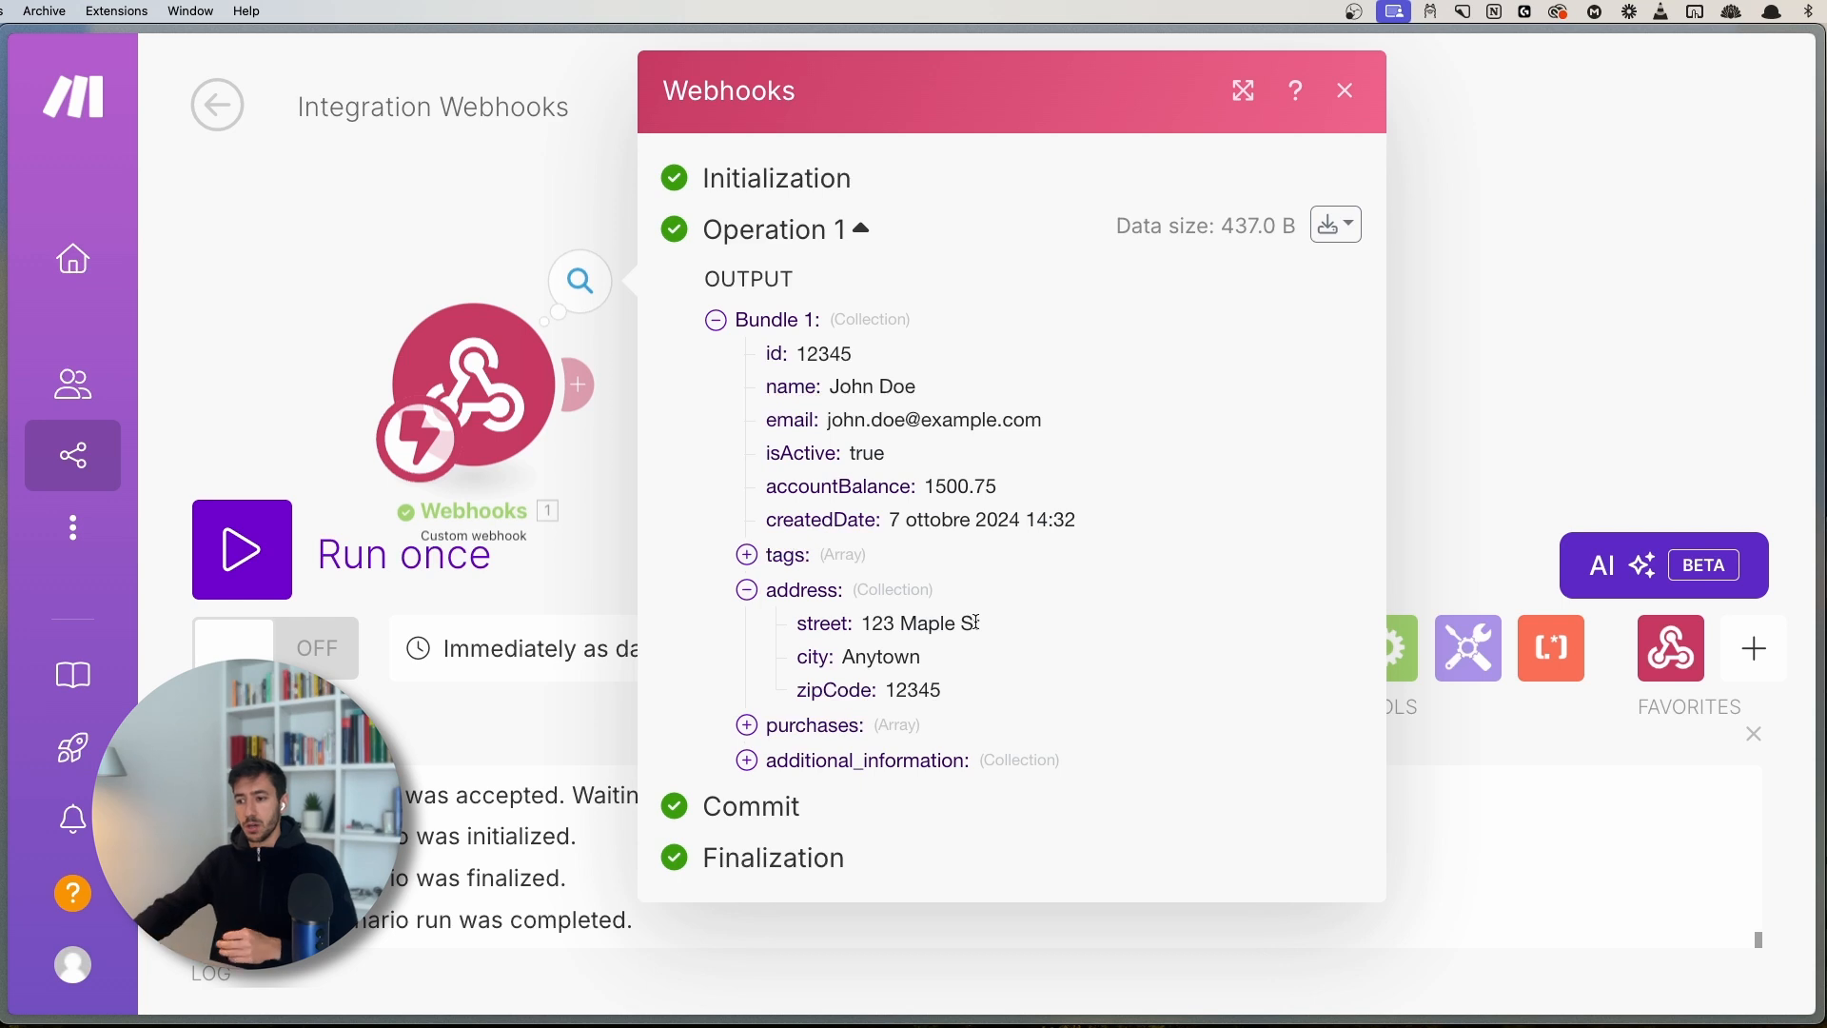
pyautogui.moveTo(861, 624); pyautogui.dragTo(990, 623)
pyautogui.click(1005, 621)
pyautogui.moveTo(860, 624); pyautogui.dragTo(1020, 618)
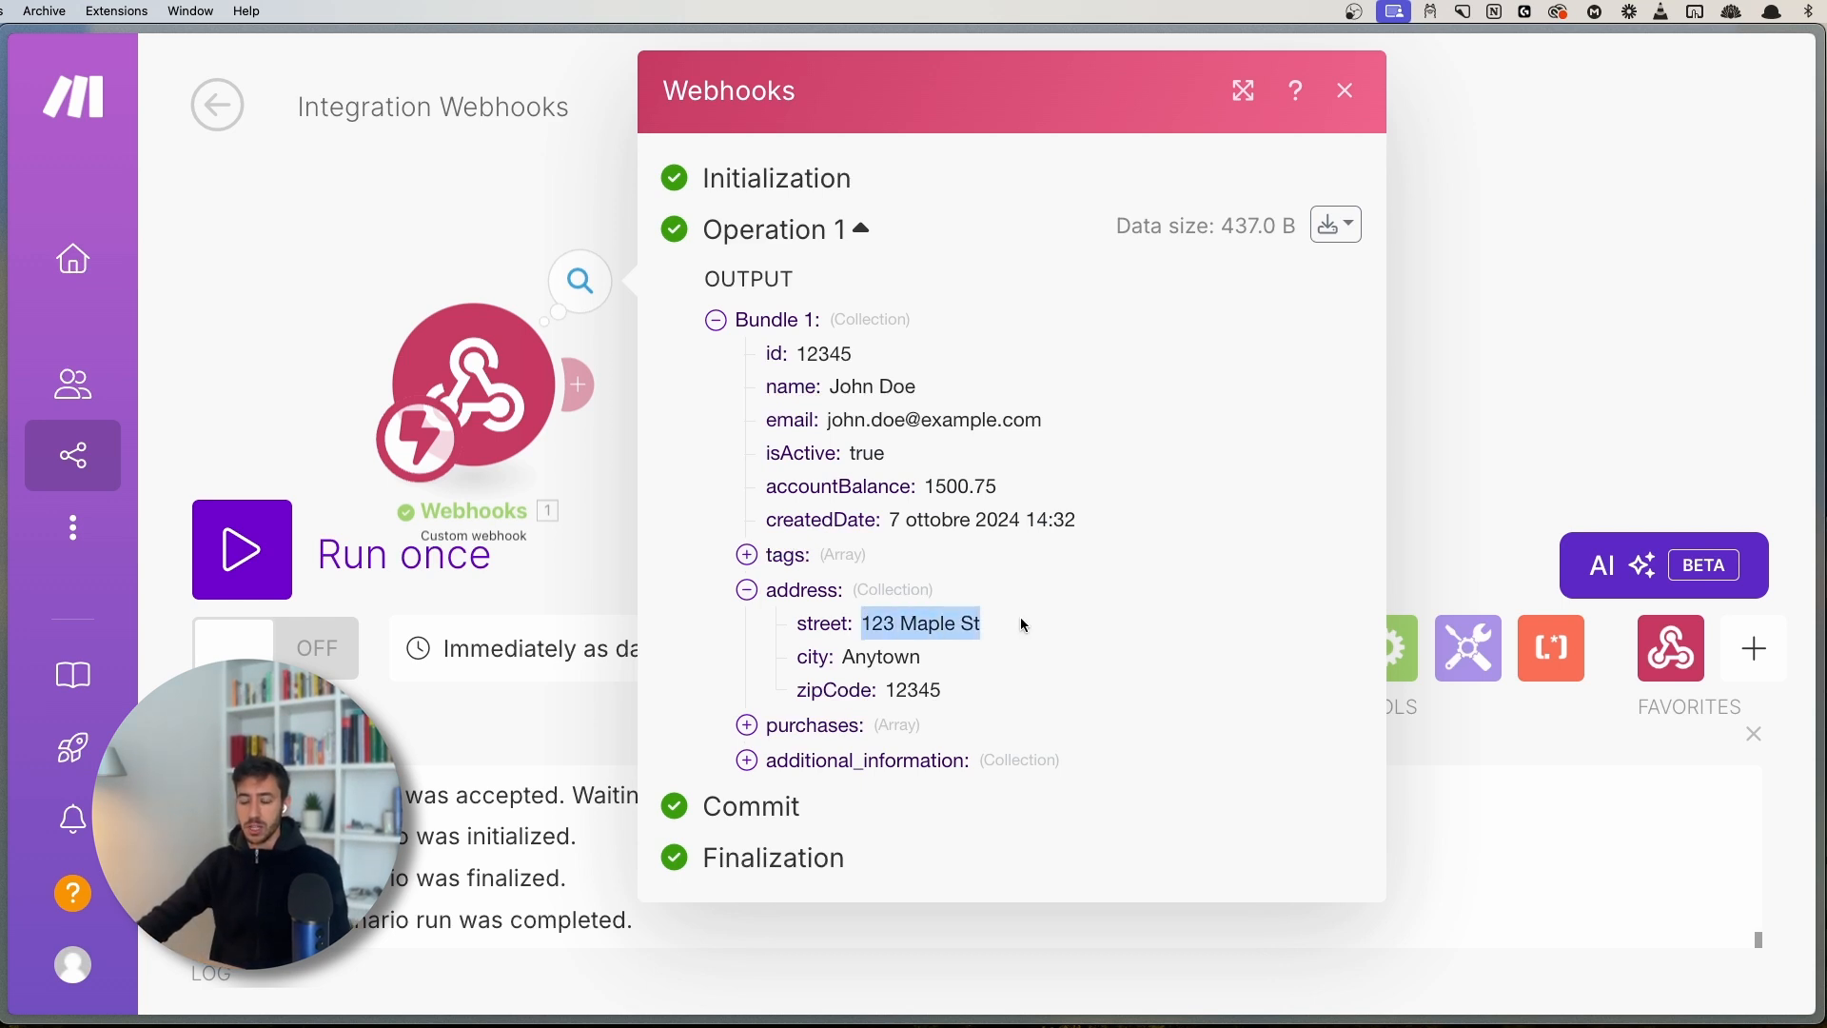
pyautogui.click(1020, 618)
pyautogui.doubleClick(876, 656)
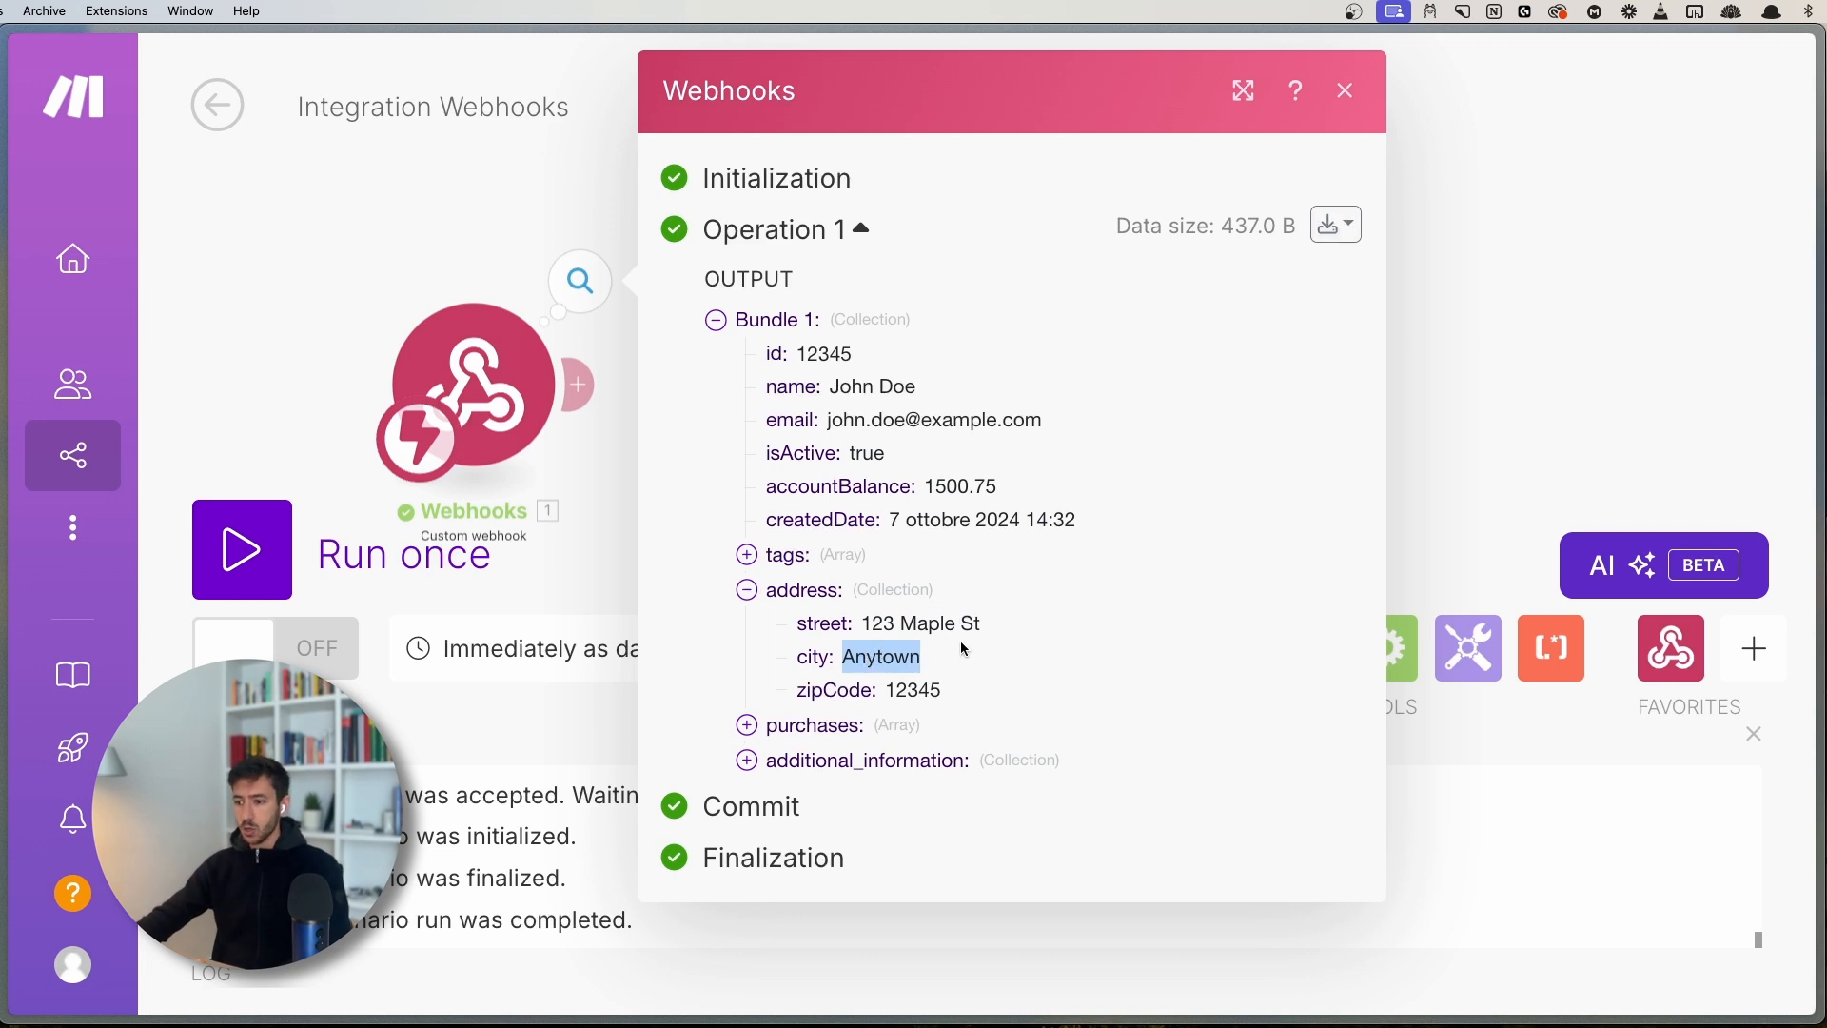
pyautogui.click(925, 678)
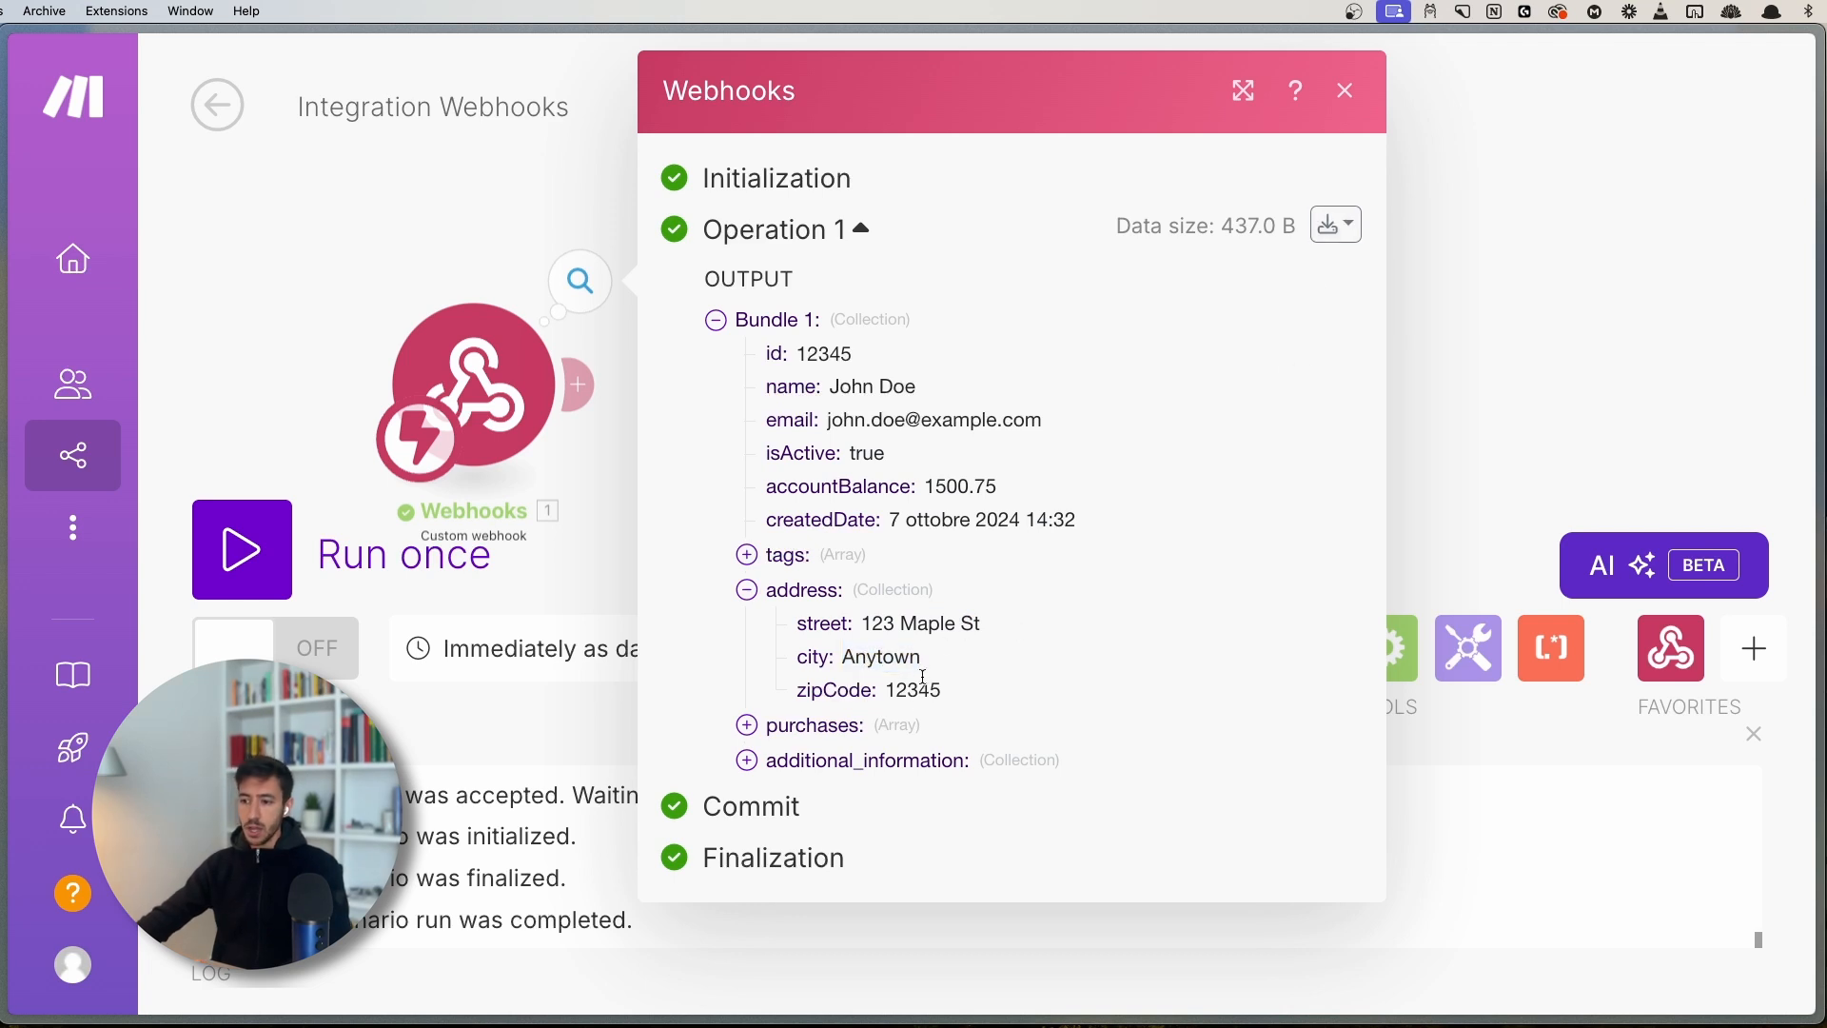
pyautogui.click(1337, 224)
pyautogui.click(1294, 355)
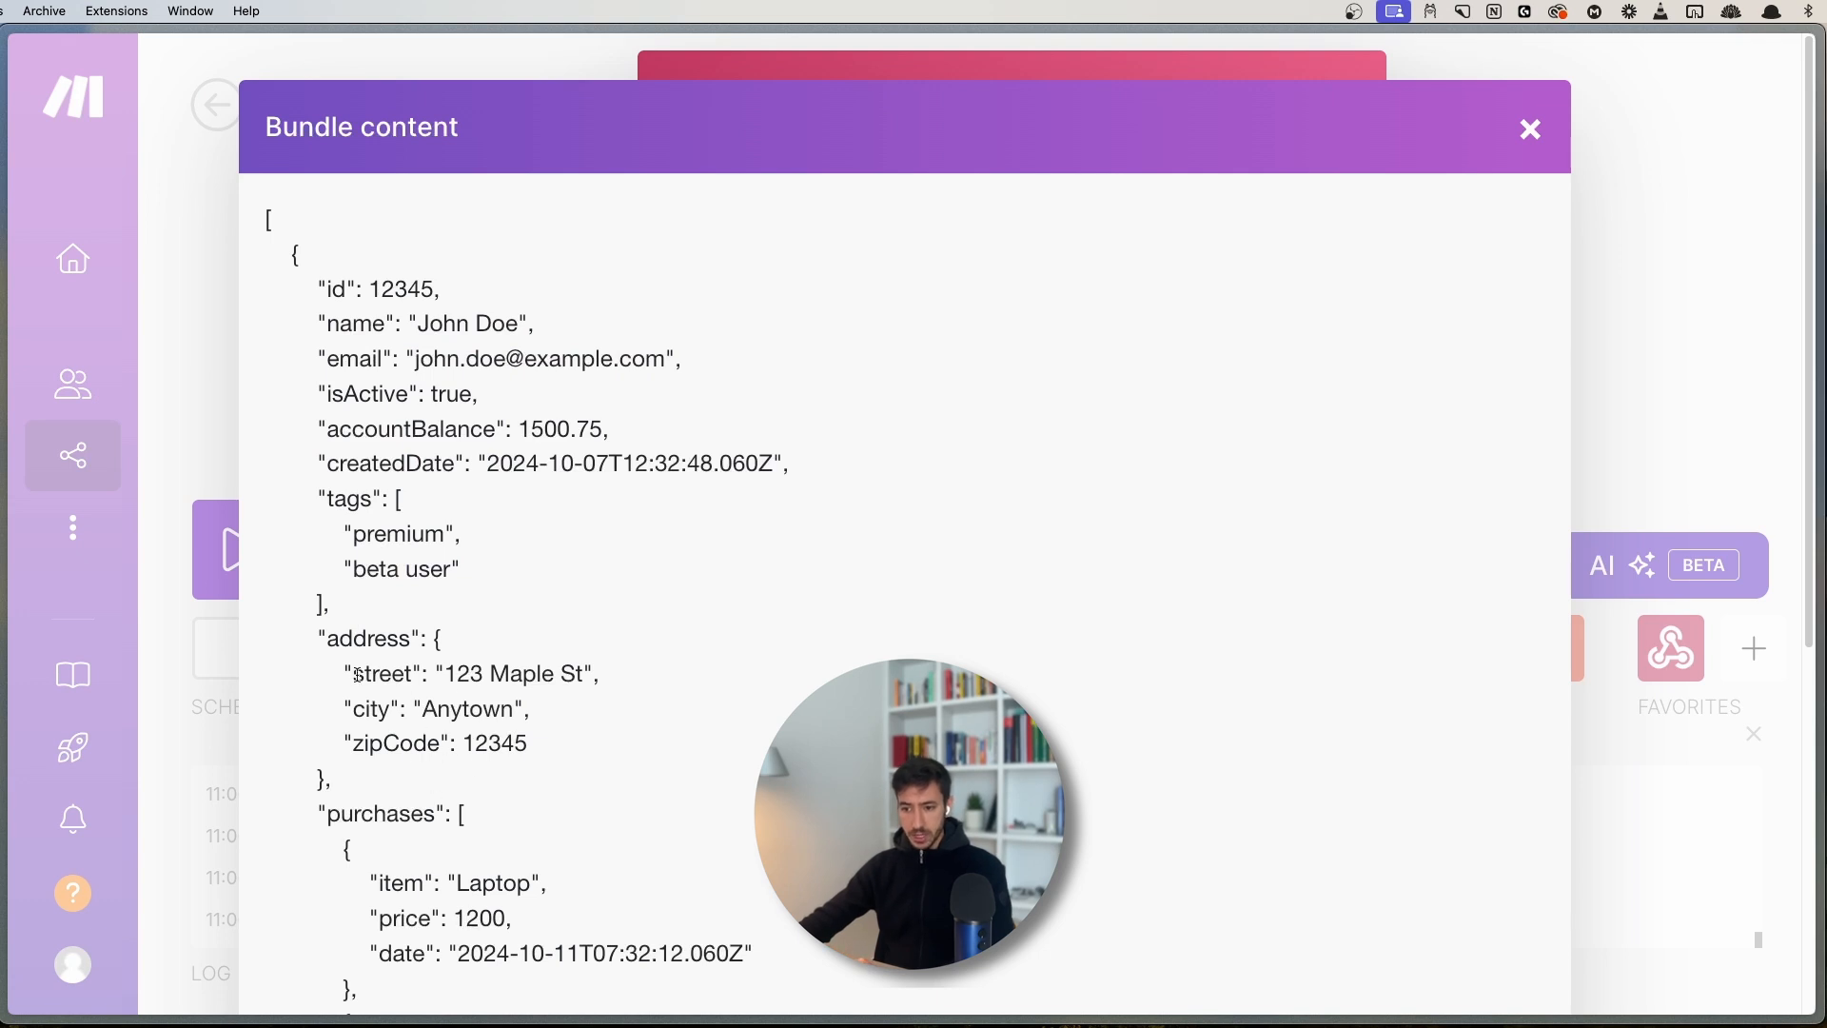
pyautogui.moveTo(445, 673); pyautogui.dragTo(605, 673)
pyautogui.click(453, 705)
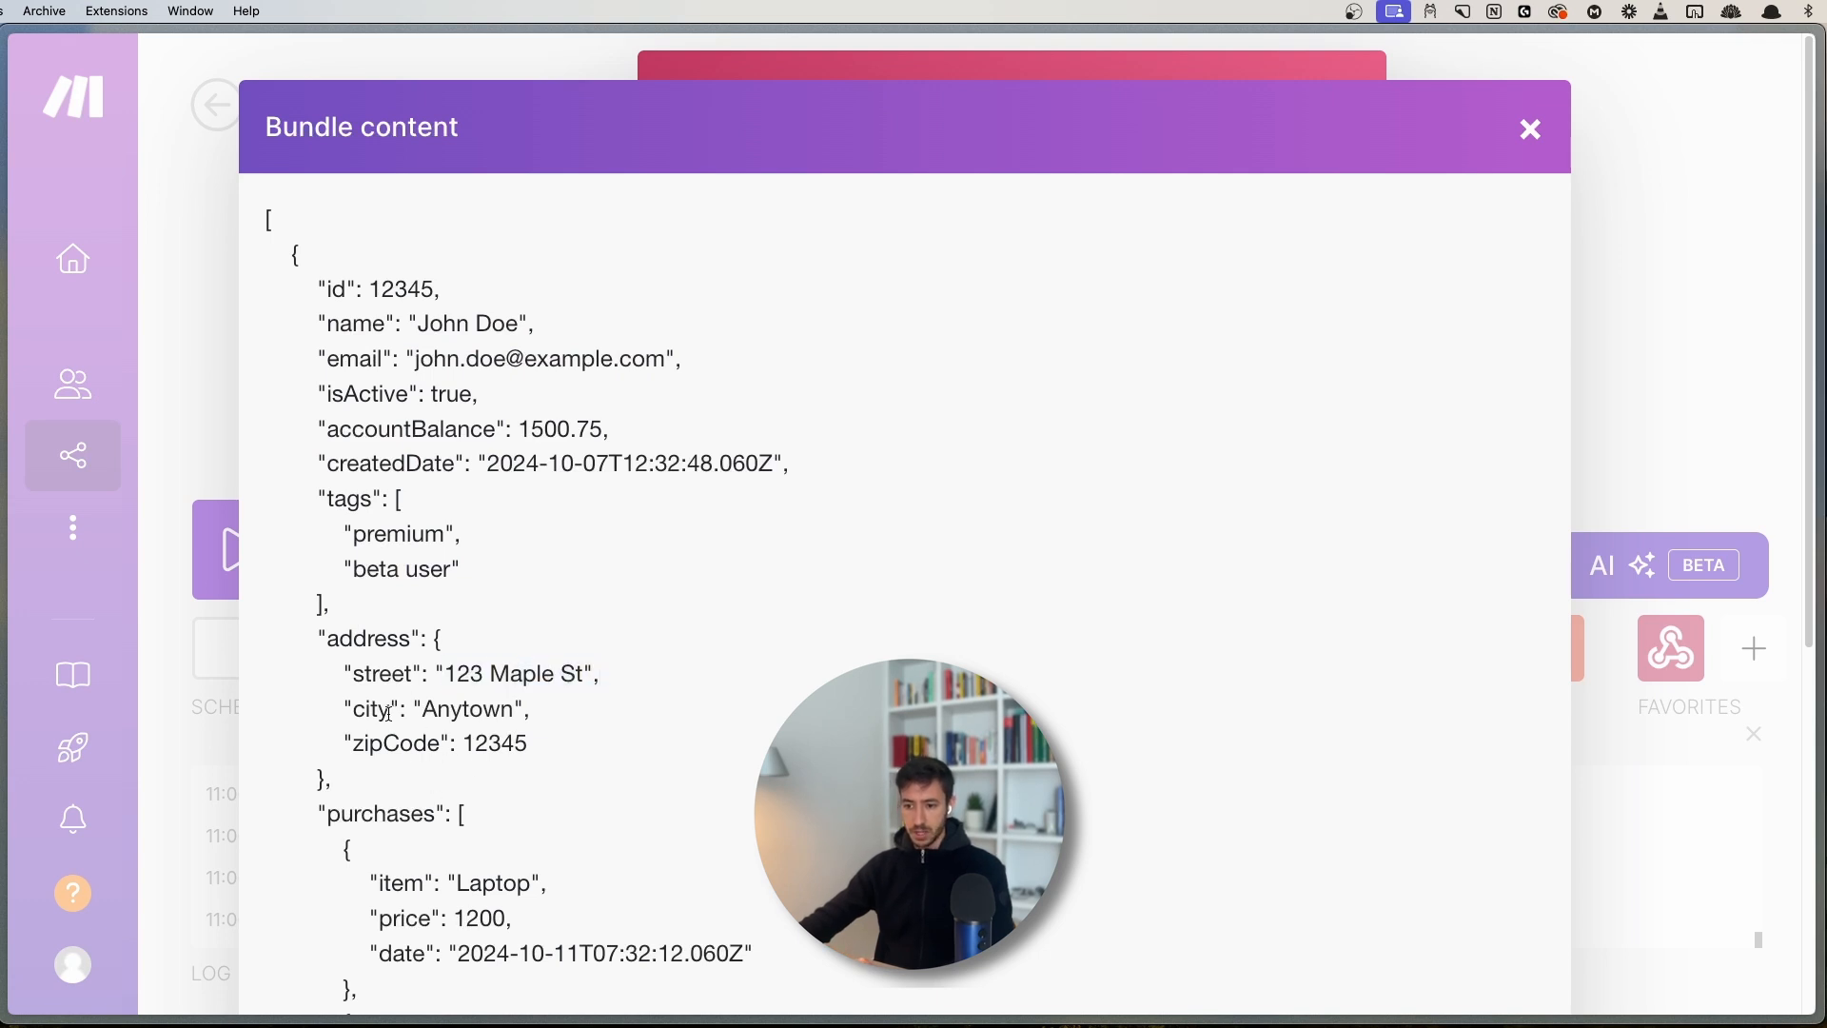
pyautogui.moveTo(415, 709); pyautogui.dragTo(531, 709)
pyautogui.click(1534, 130)
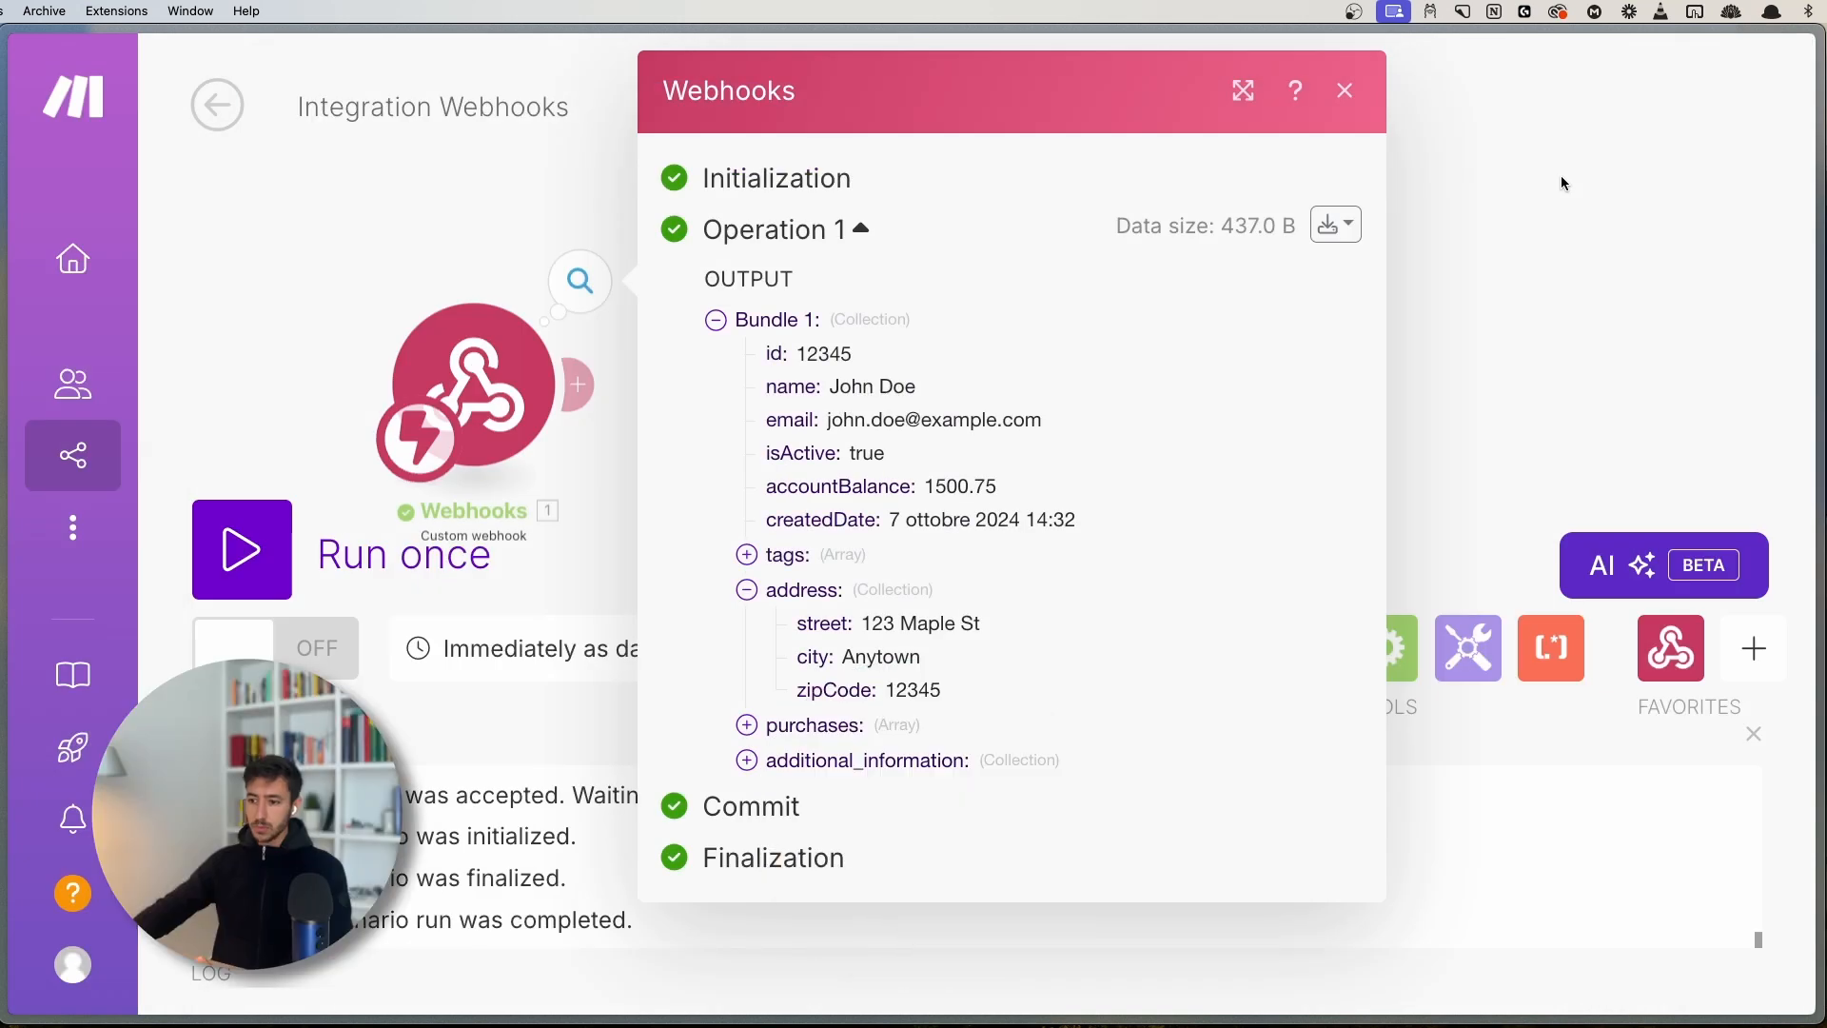
pyautogui.click(810, 597)
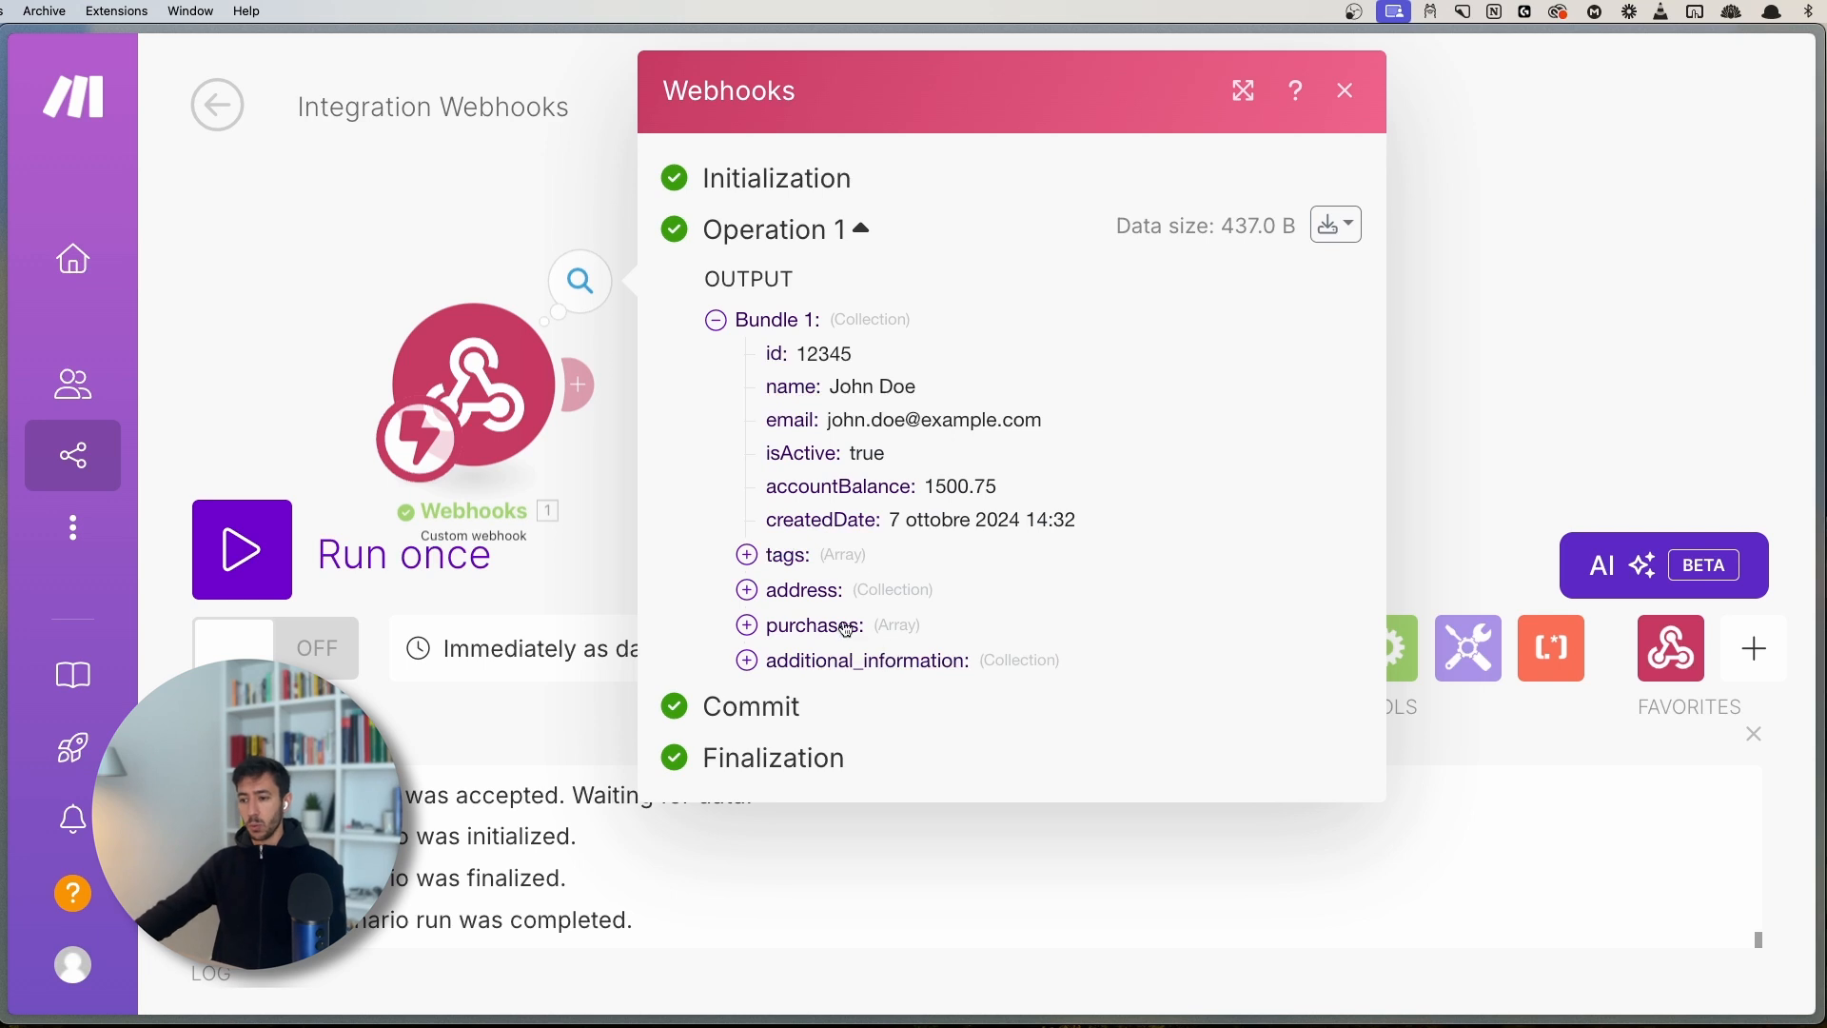
# - Expand the purchases array and the tags array, highlighting the premium tag
pyautogui.click(776, 559)
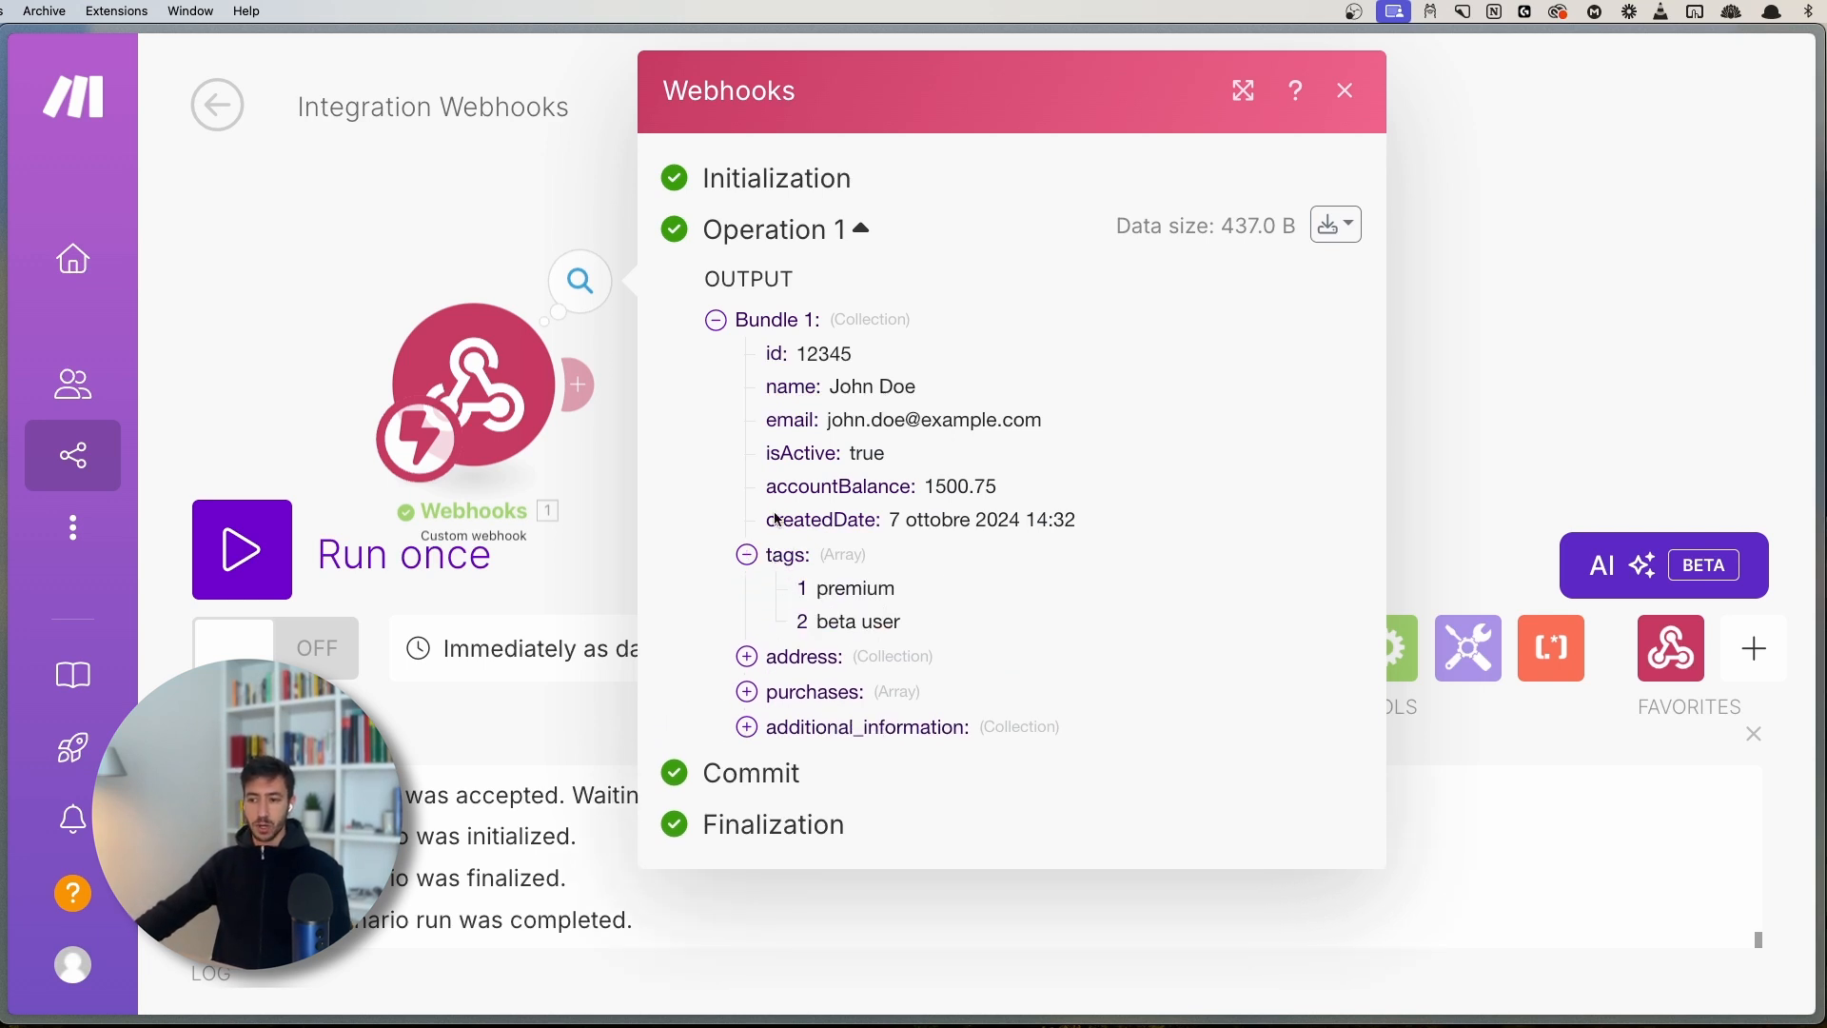
pyautogui.click(796, 562)
pyautogui.click(810, 627)
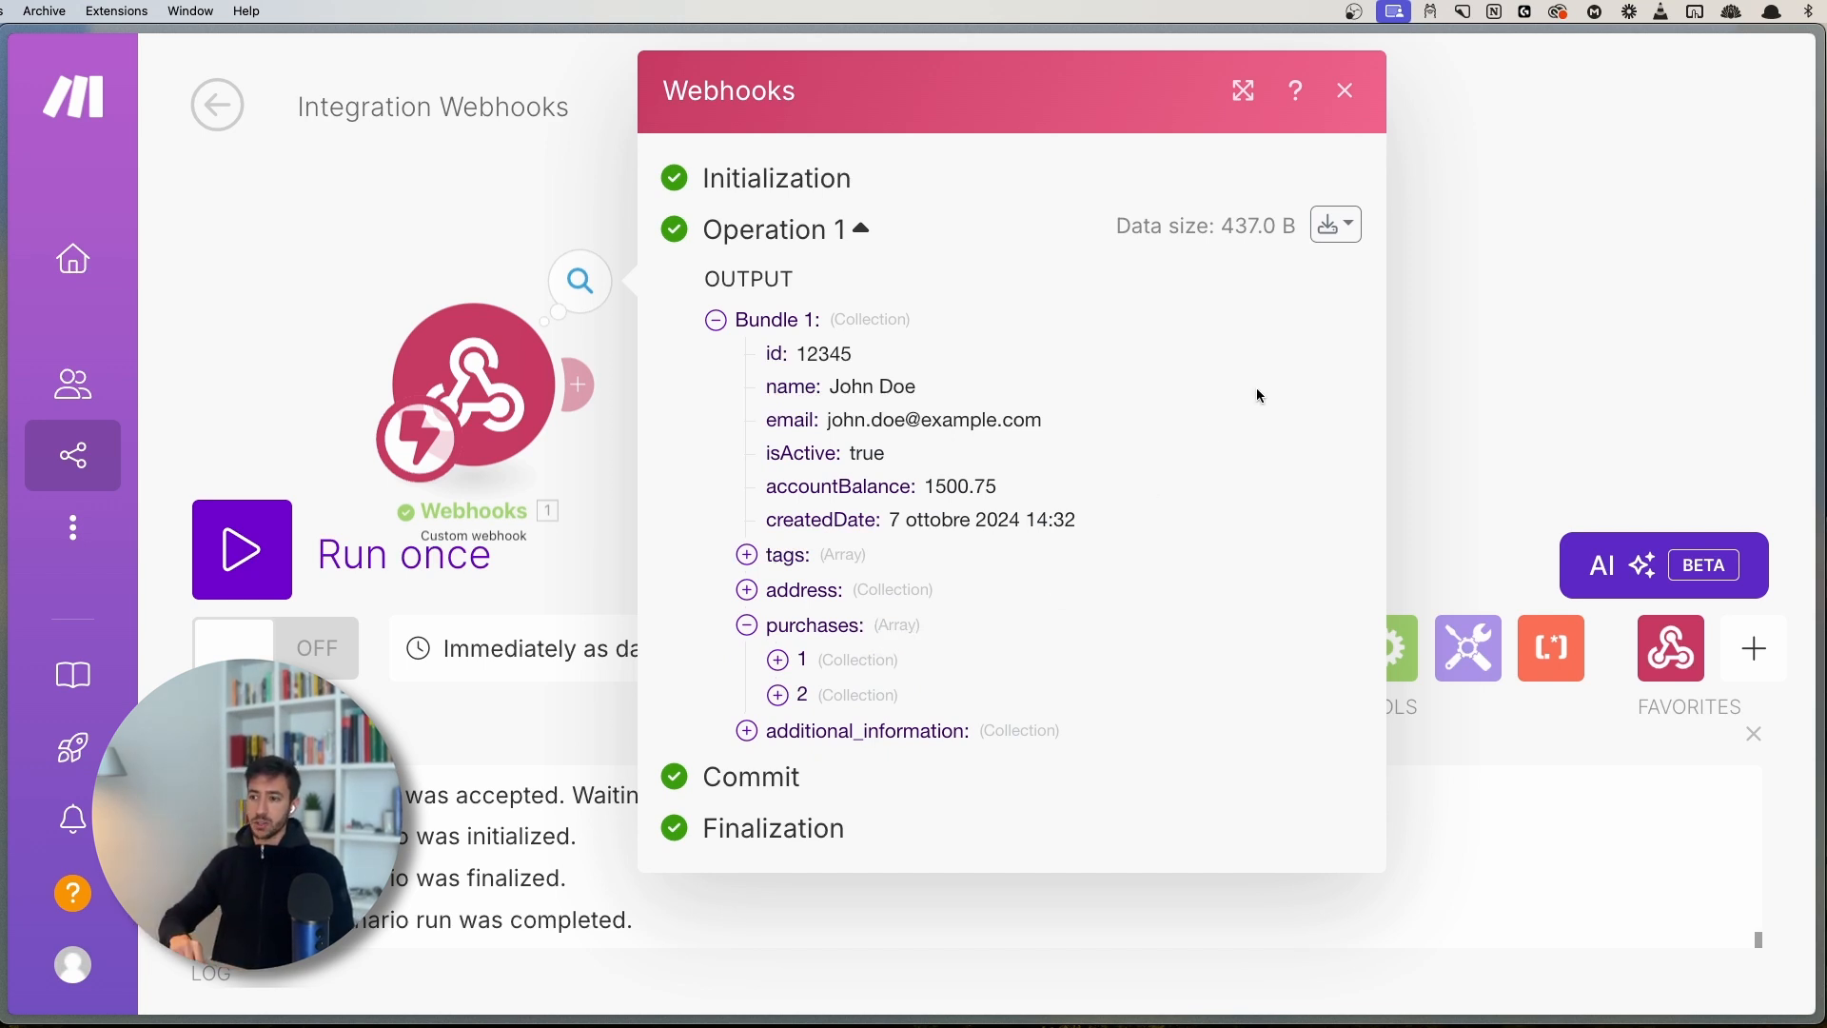
pyautogui.click(786, 558)
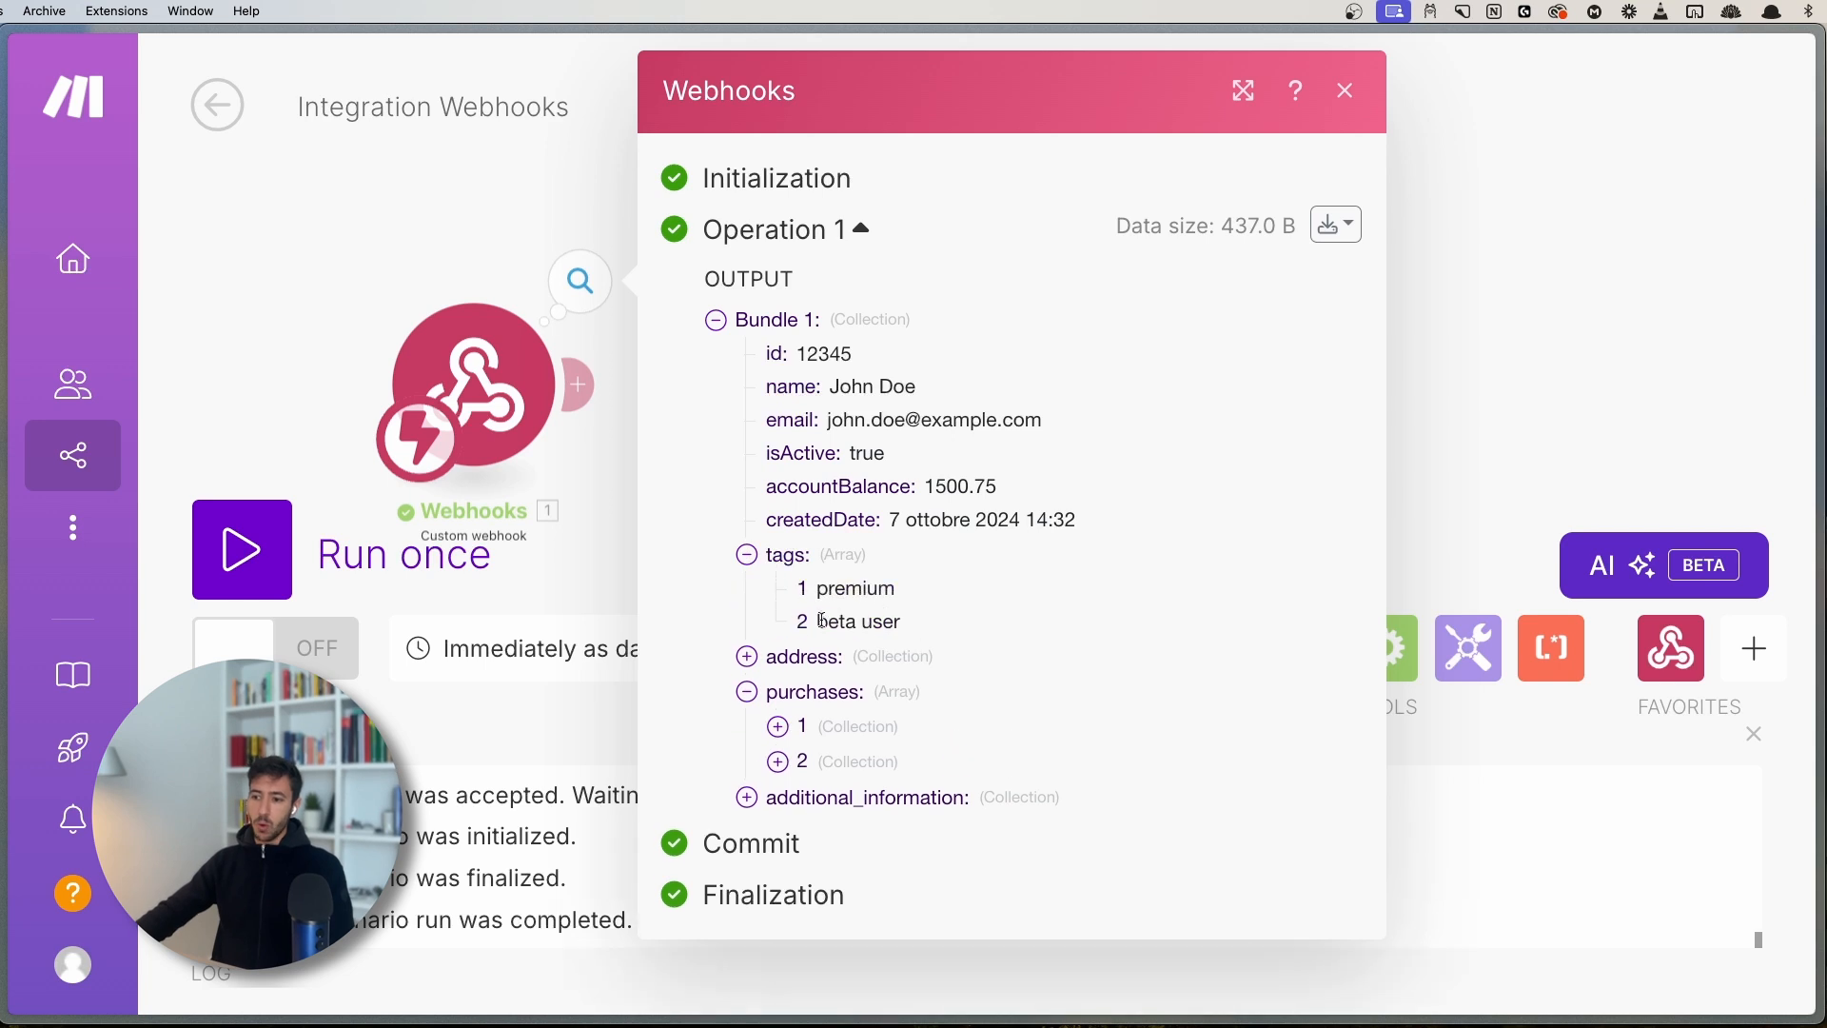
pyautogui.moveTo(819, 591); pyautogui.dragTo(866, 591)
pyautogui.click(935, 590)
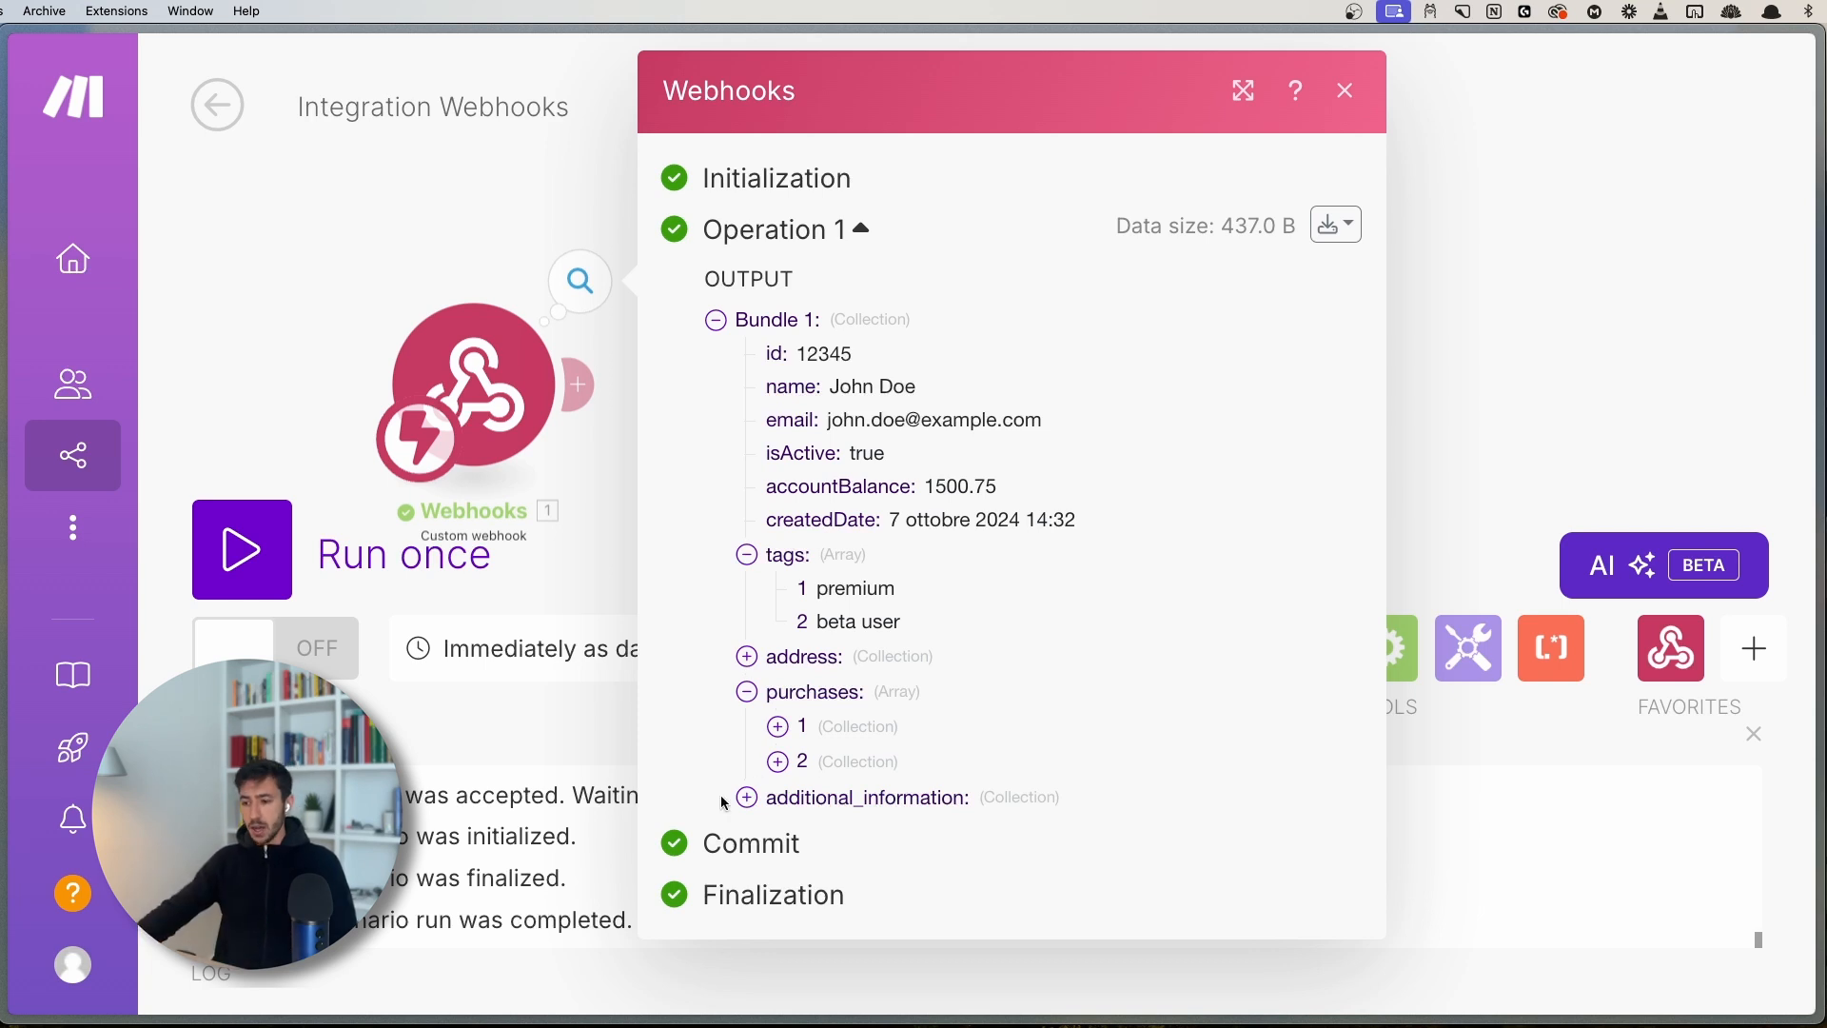
# - Expand purchase 1 and highlight its item Laptop, price and date keys
pyautogui.click(782, 731)
pyautogui.scroll(-1, 842, 709)
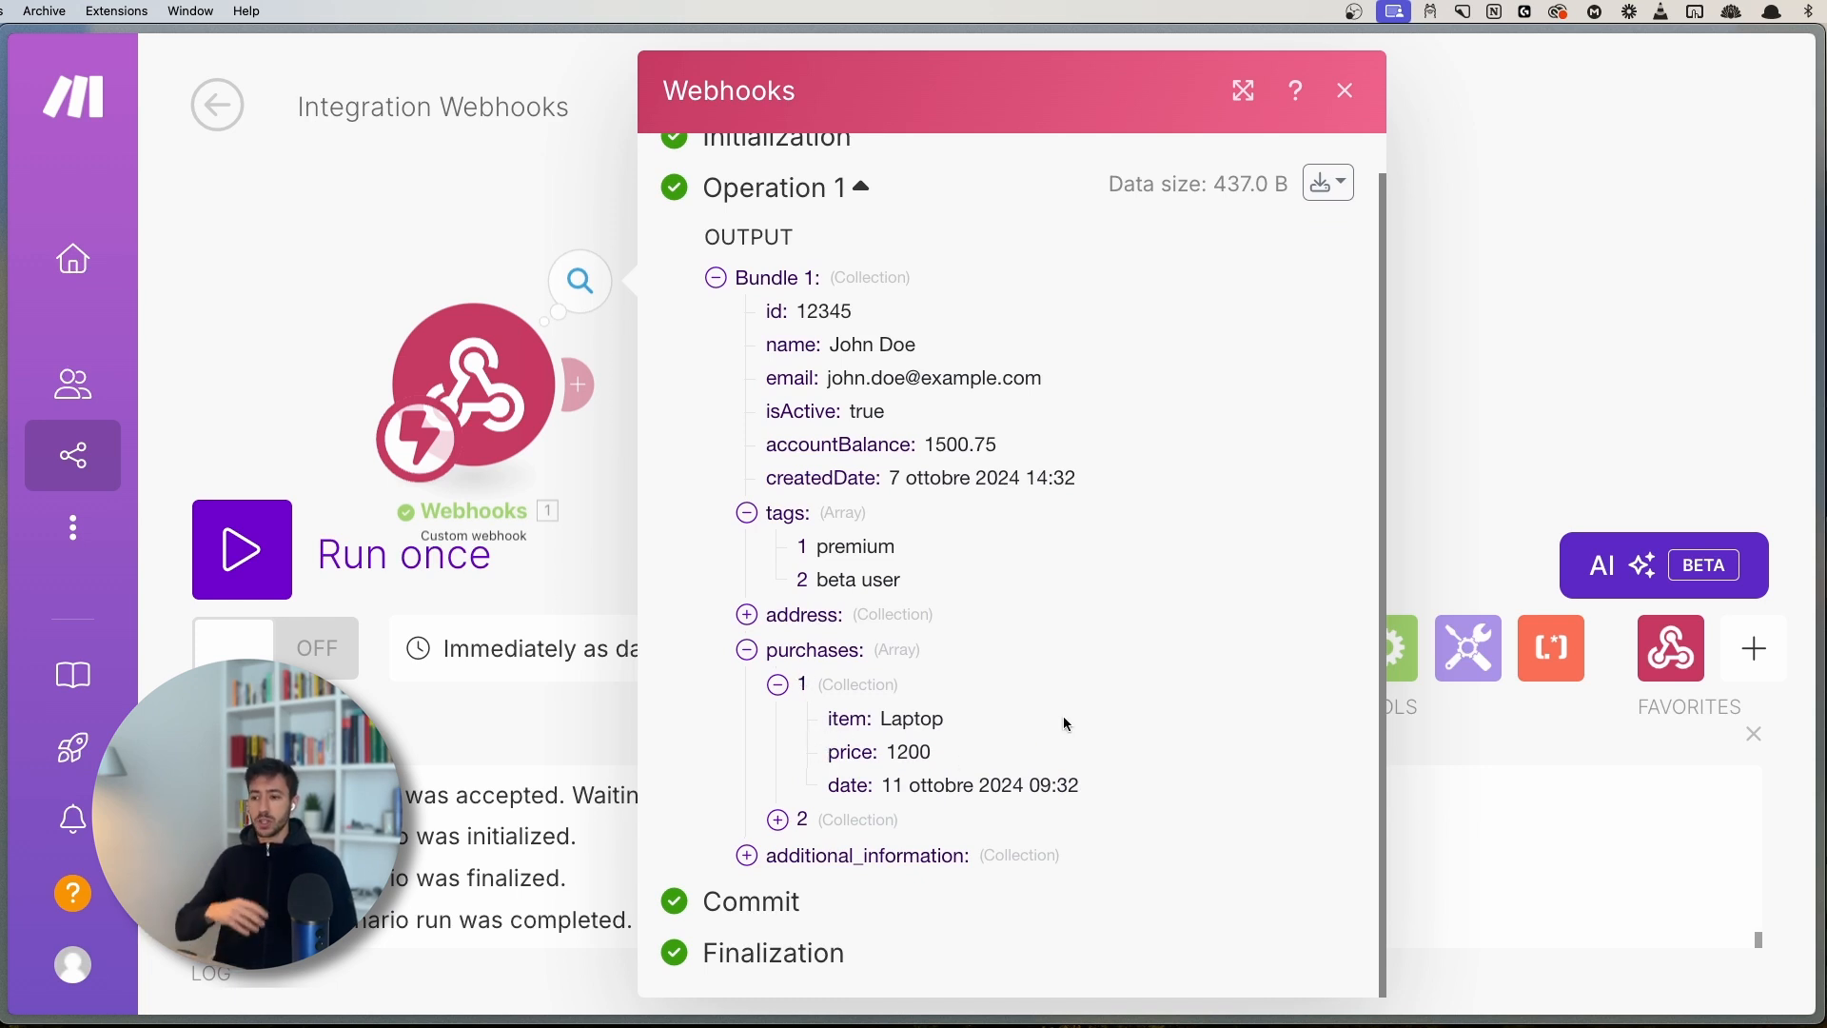
pyautogui.doubleClick(853, 721)
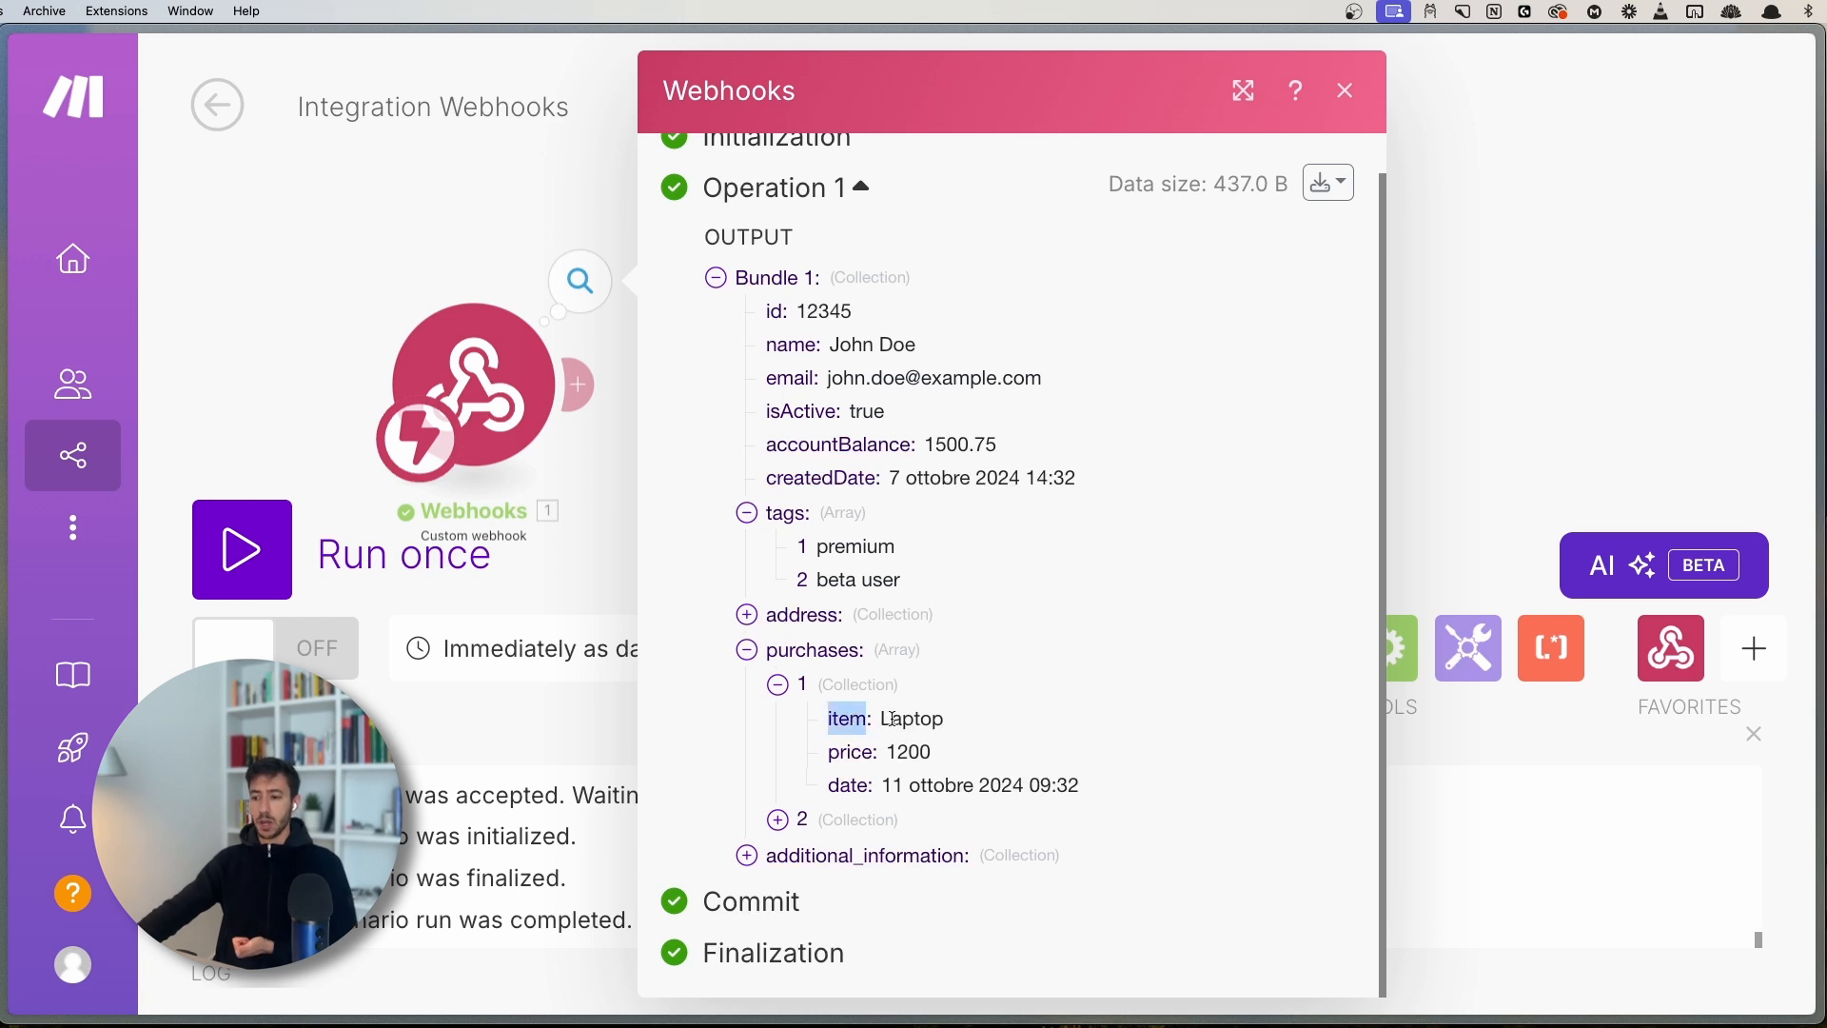
pyautogui.moveTo(885, 720); pyautogui.dragTo(1034, 713)
pyautogui.click(970, 715)
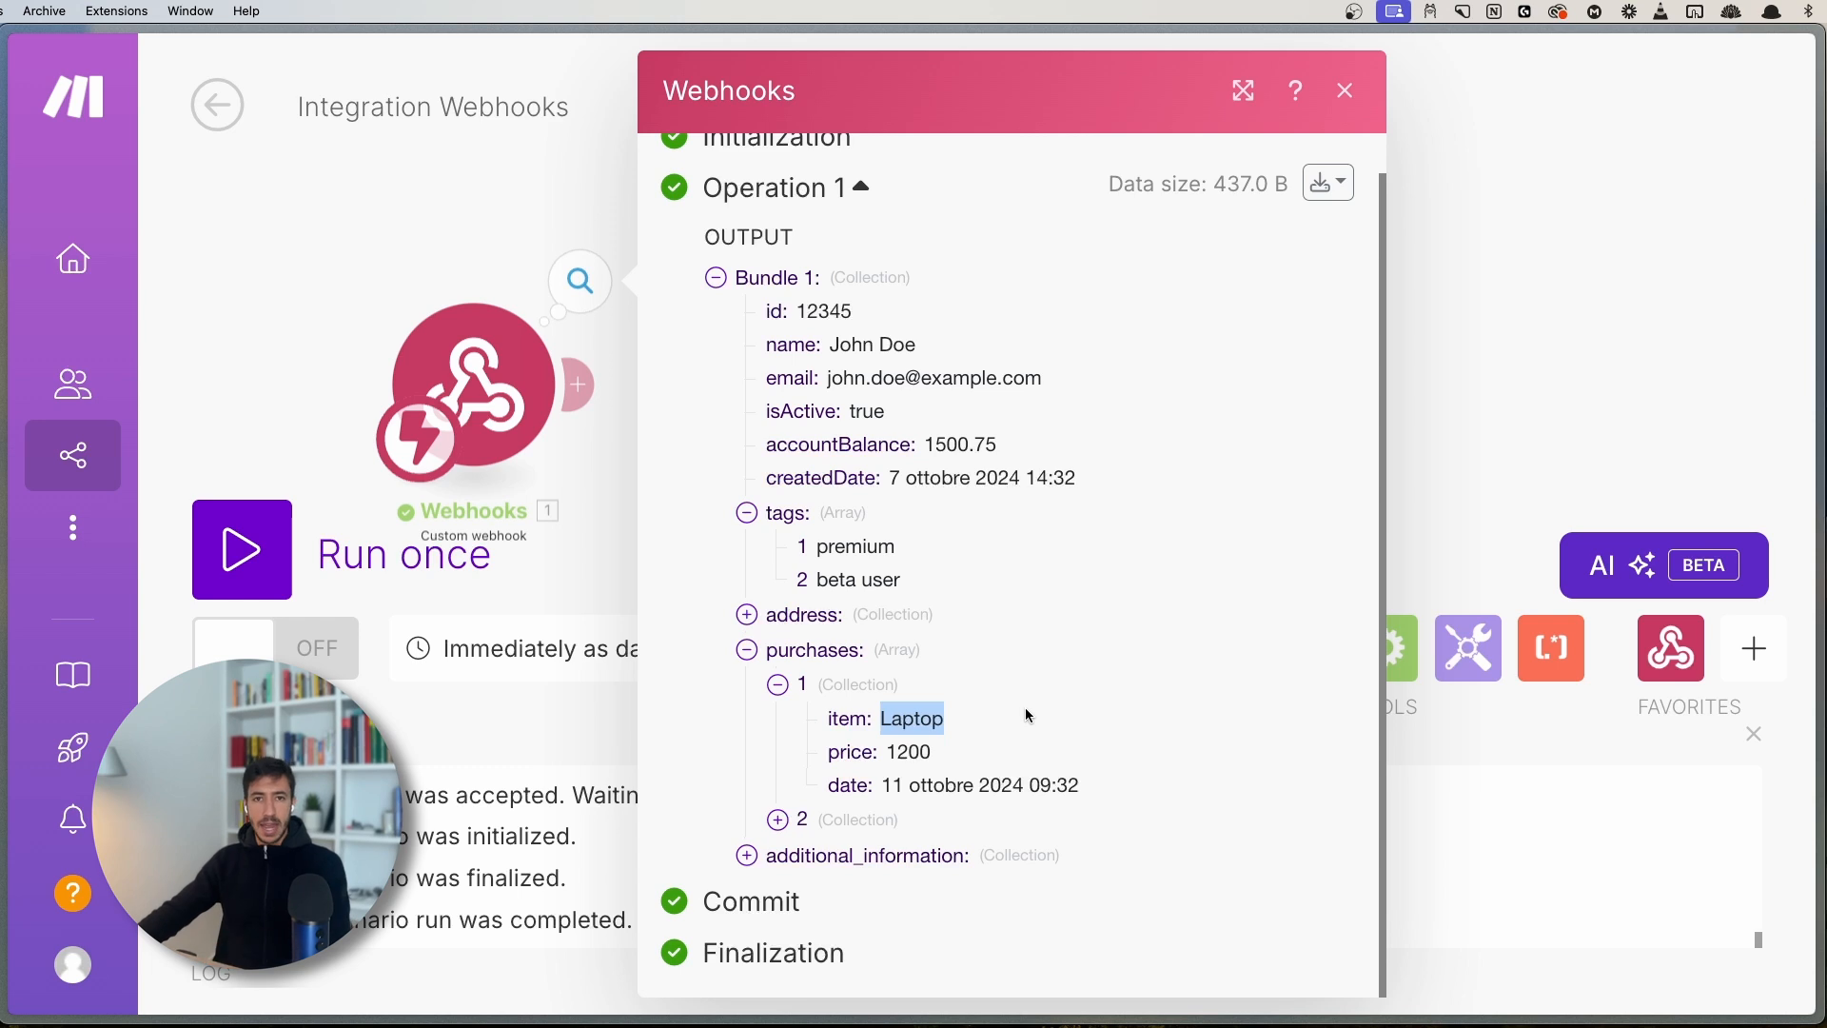
pyautogui.moveTo(826, 754); pyautogui.dragTo(876, 753)
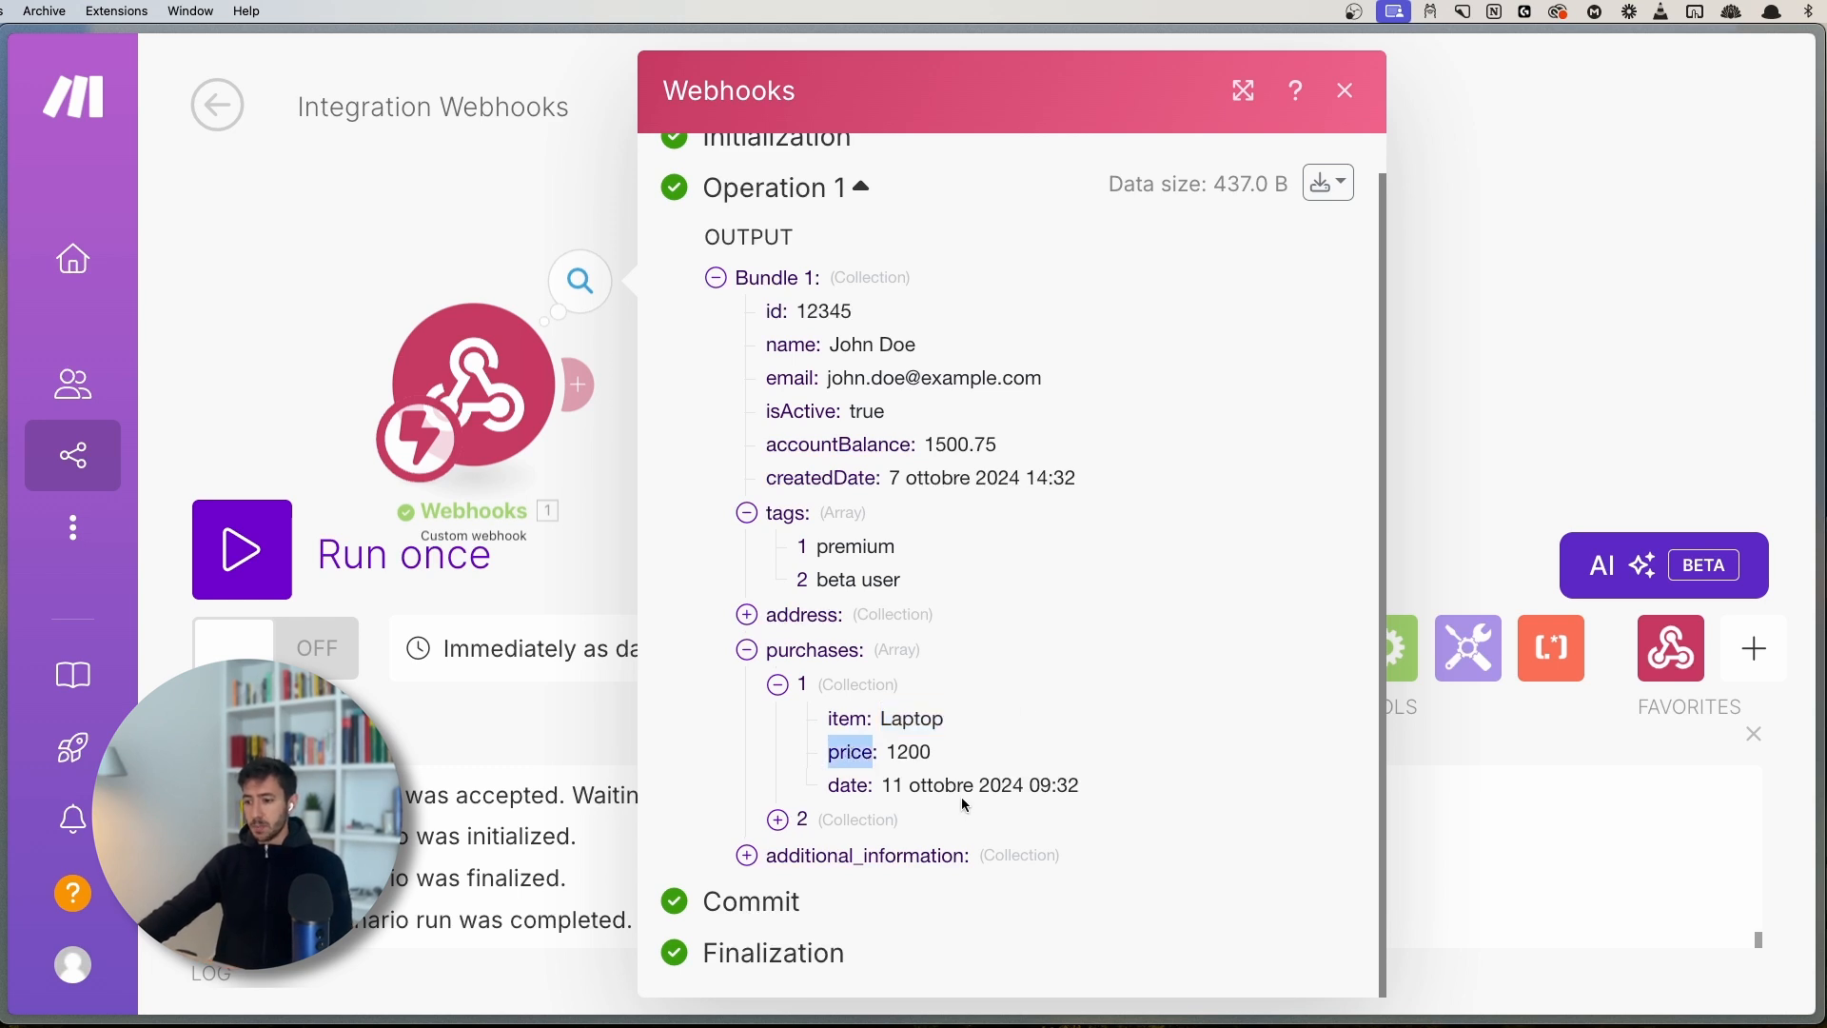
pyautogui.doubleClick(850, 785)
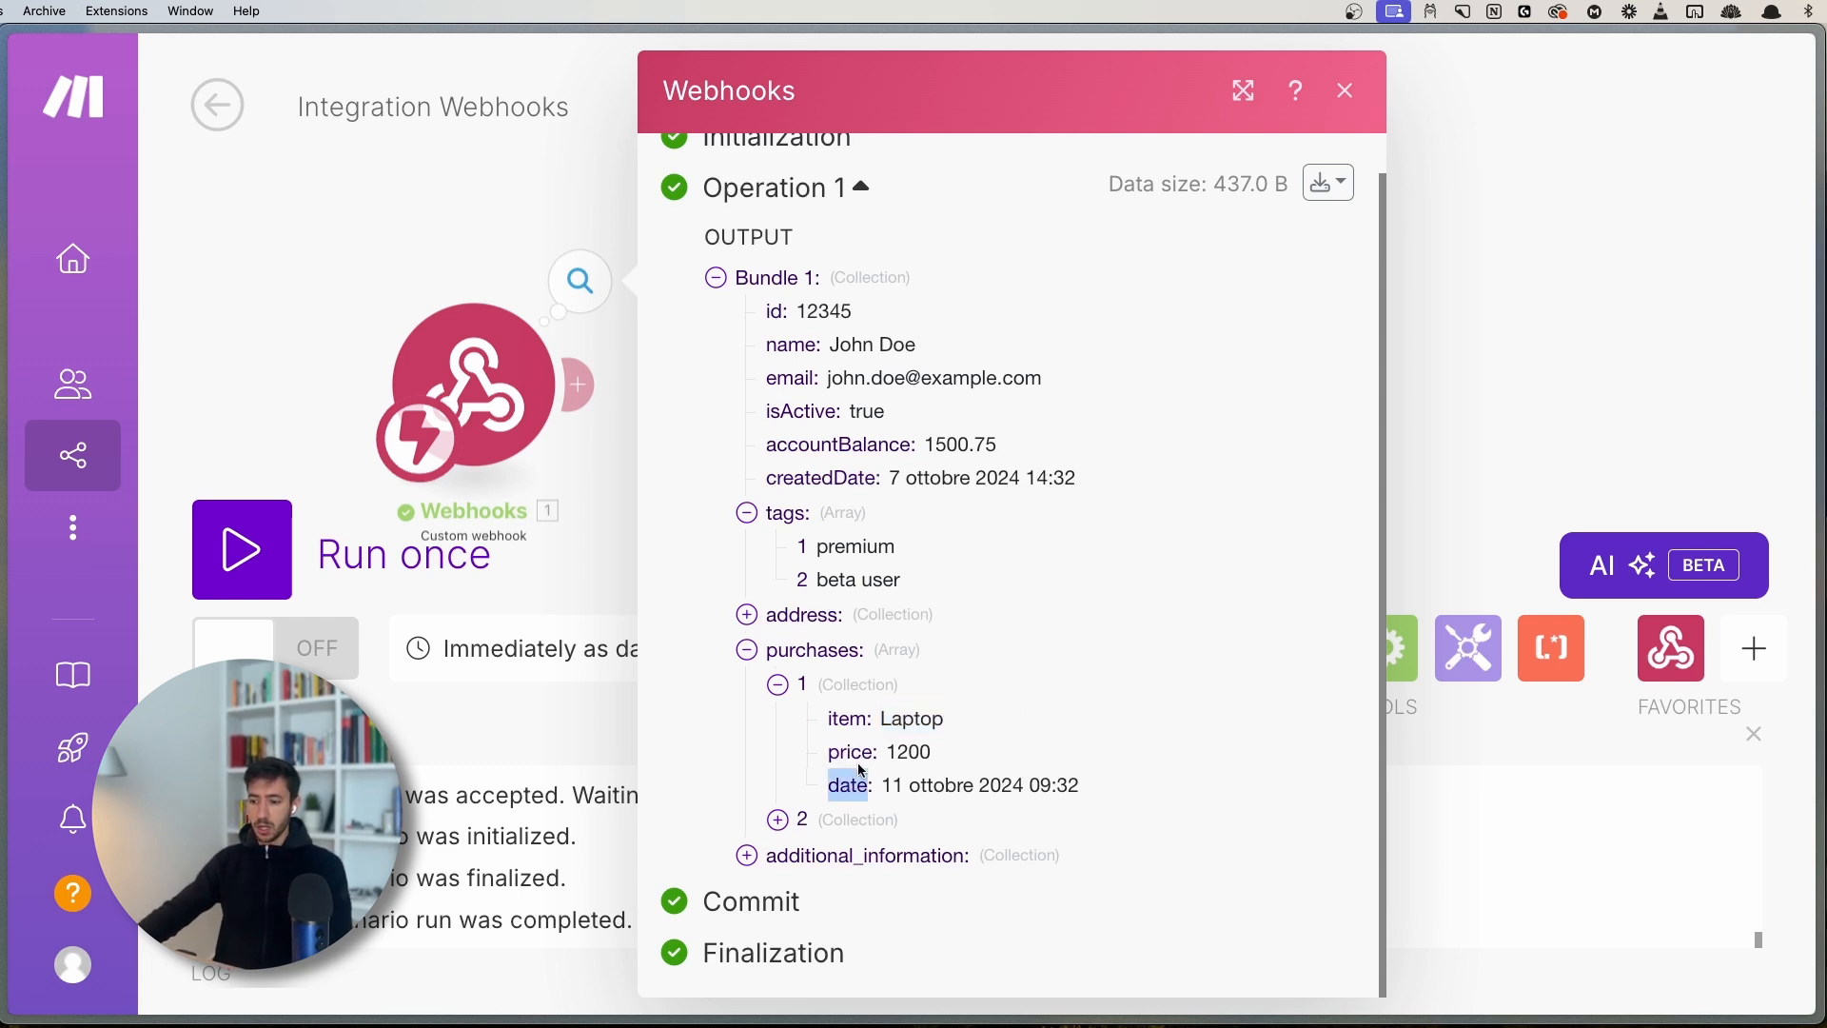
pyautogui.click(851, 753)
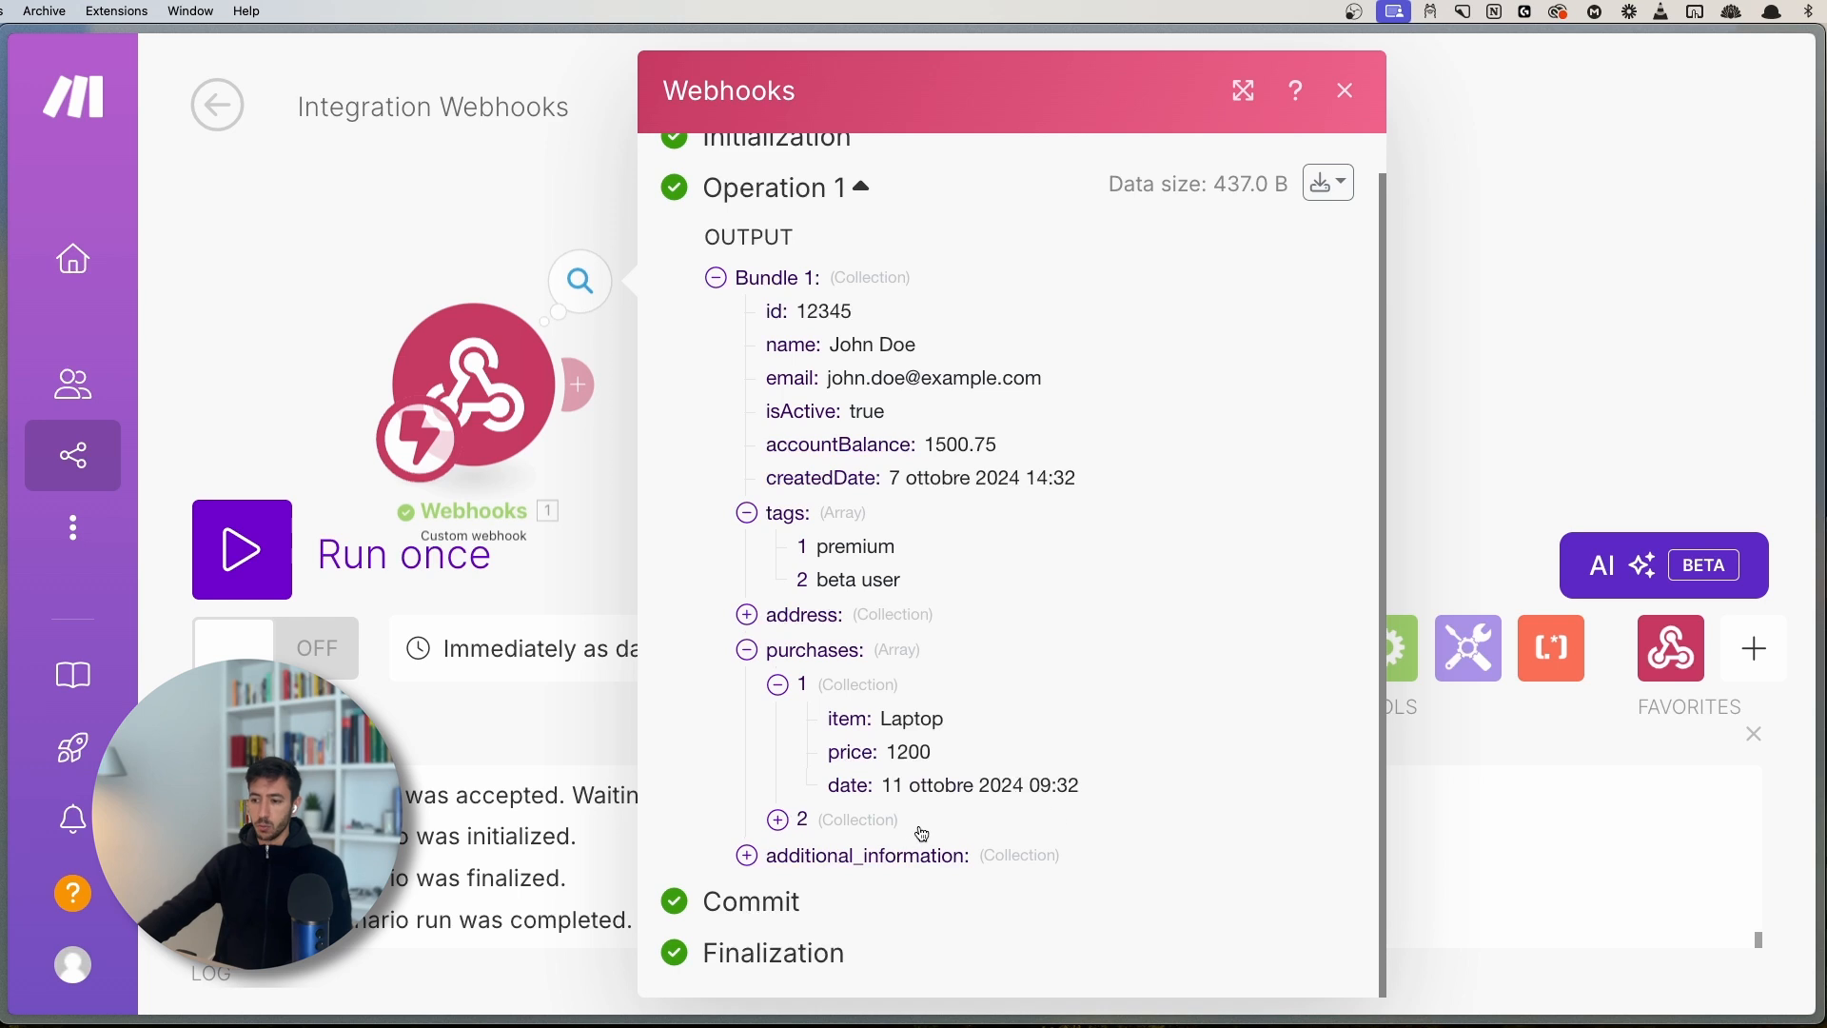
# - Expand purchase 2, highlight the Headphones price 150, then collapse it
pyautogui.click(806, 822)
pyautogui.scroll(-1, 970, 700)
pyautogui.scroll(-2, 970, 700)
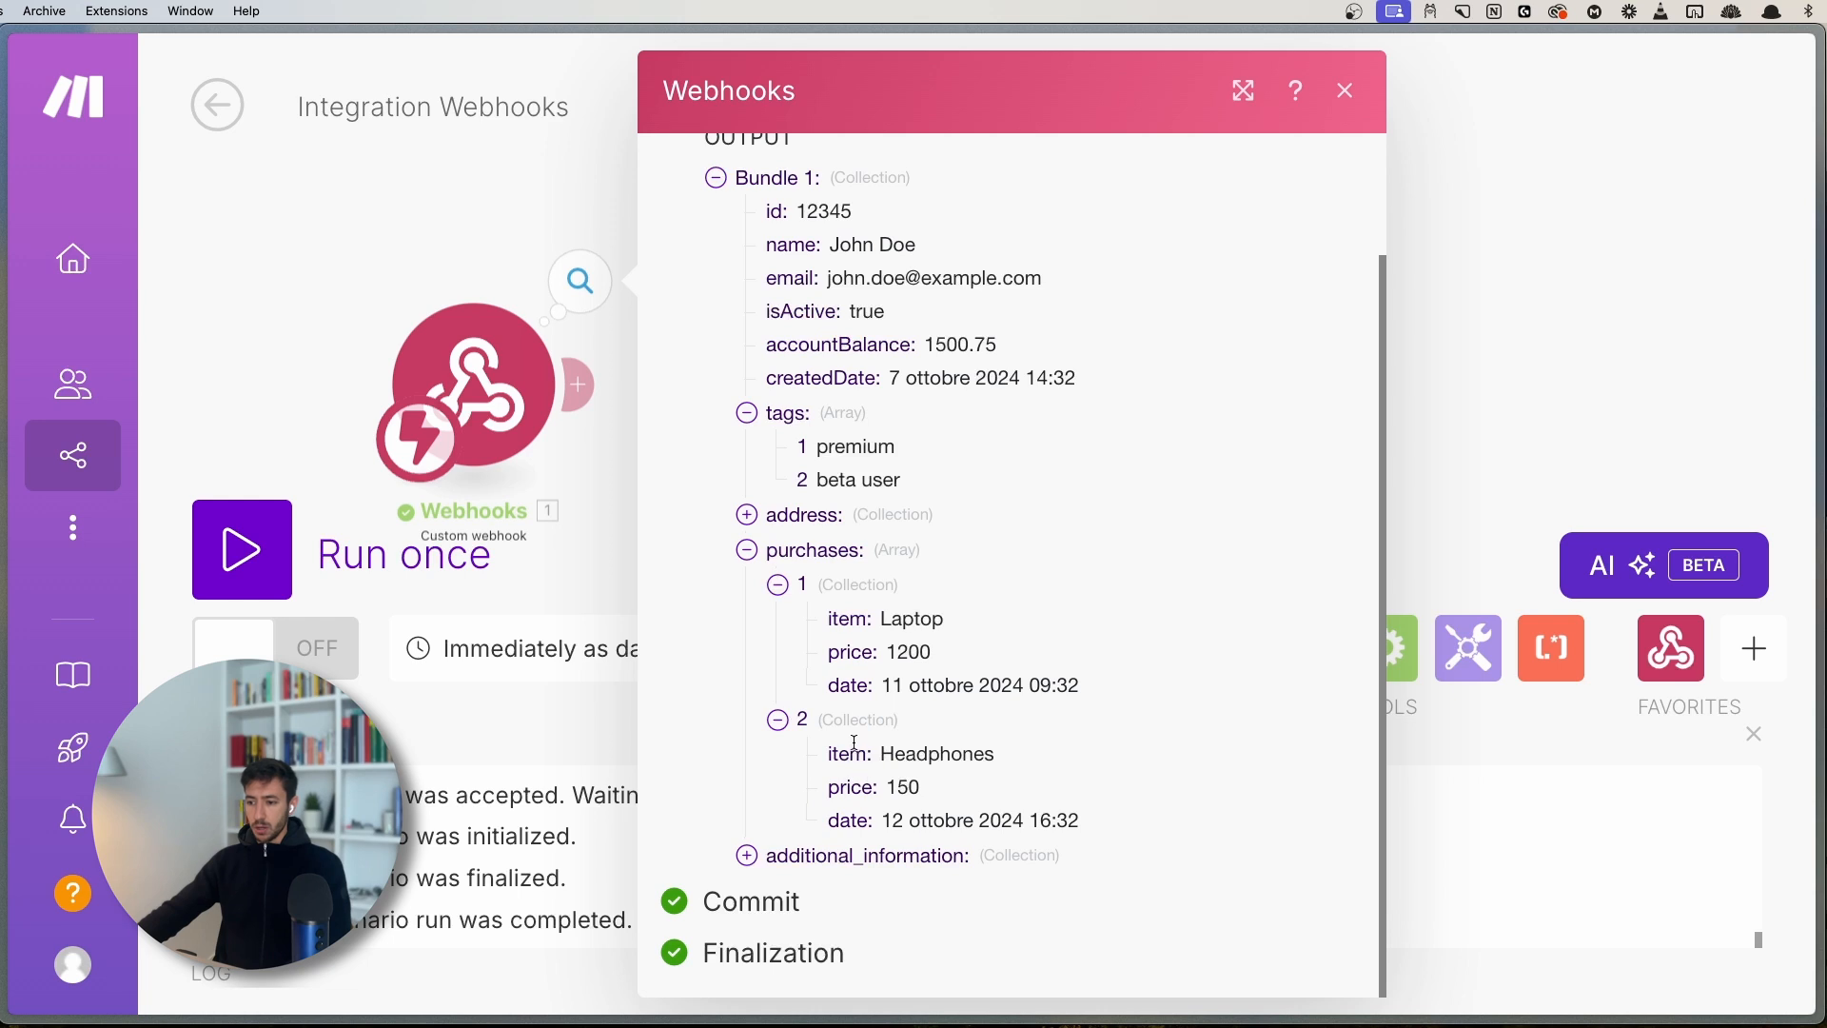
pyautogui.moveTo(885, 787); pyautogui.dragTo(931, 789)
pyautogui.click(911, 789)
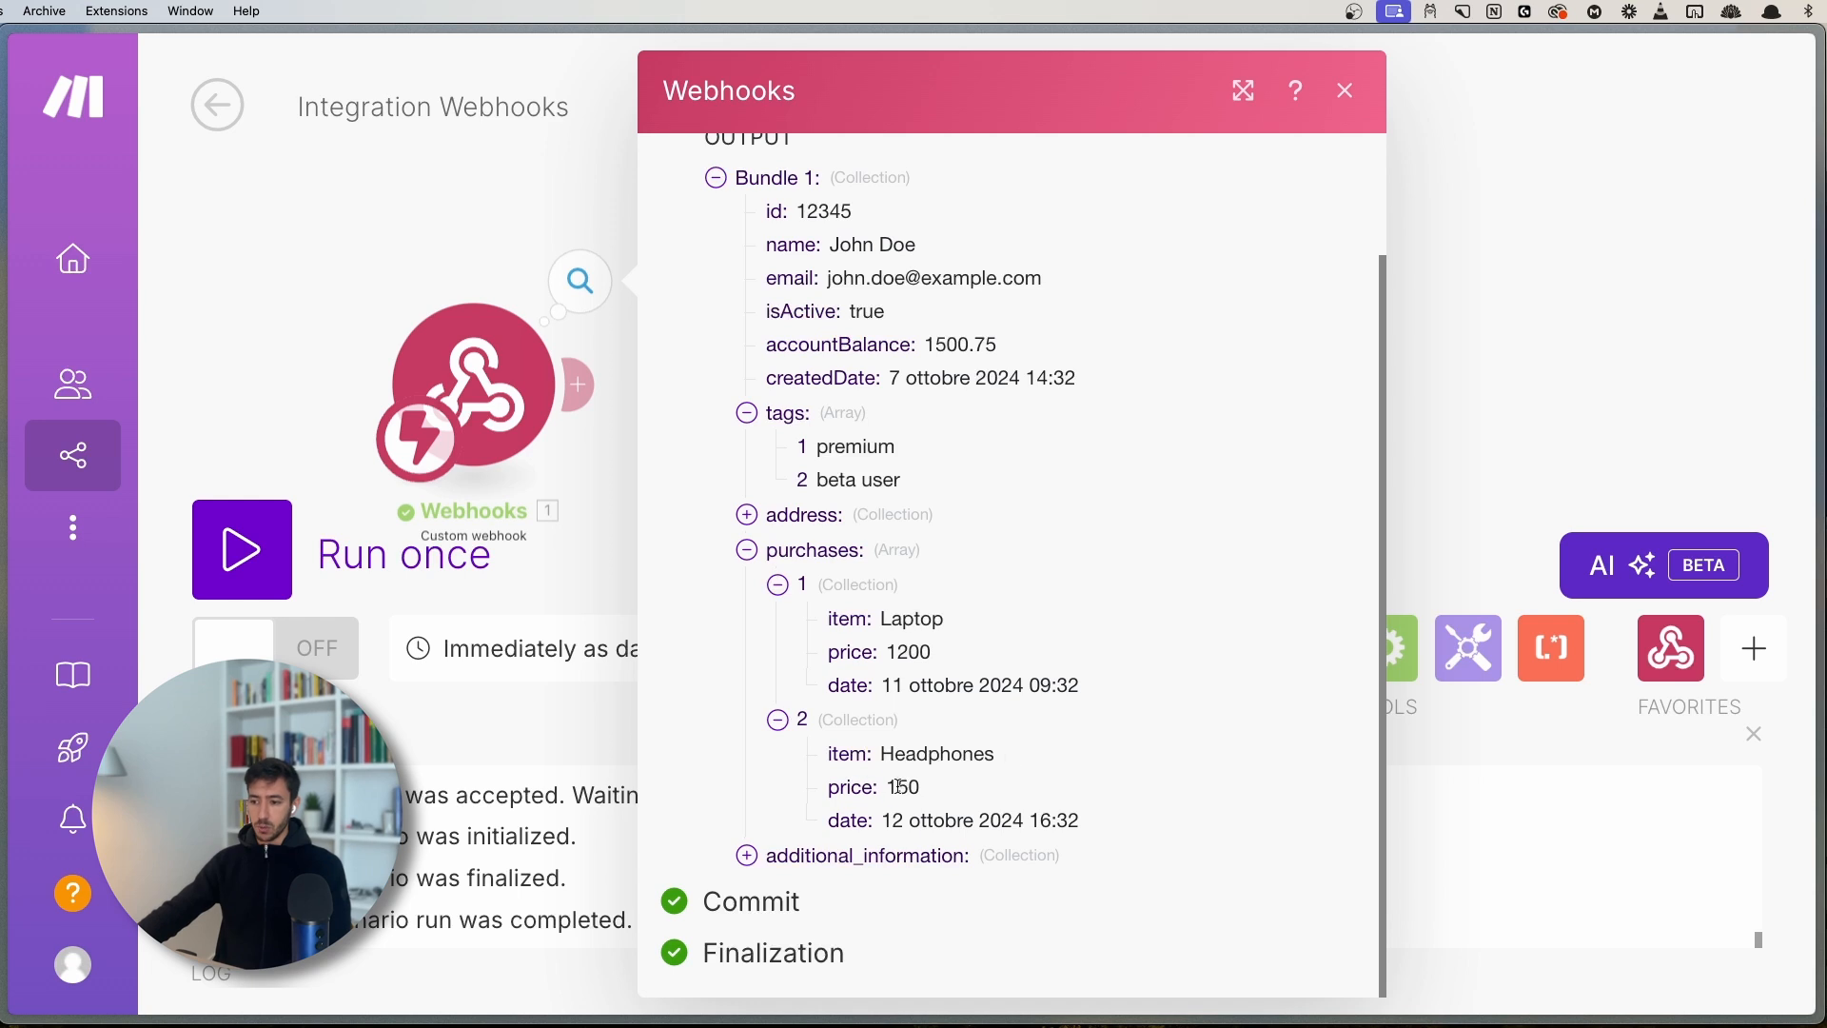
pyautogui.click(779, 720)
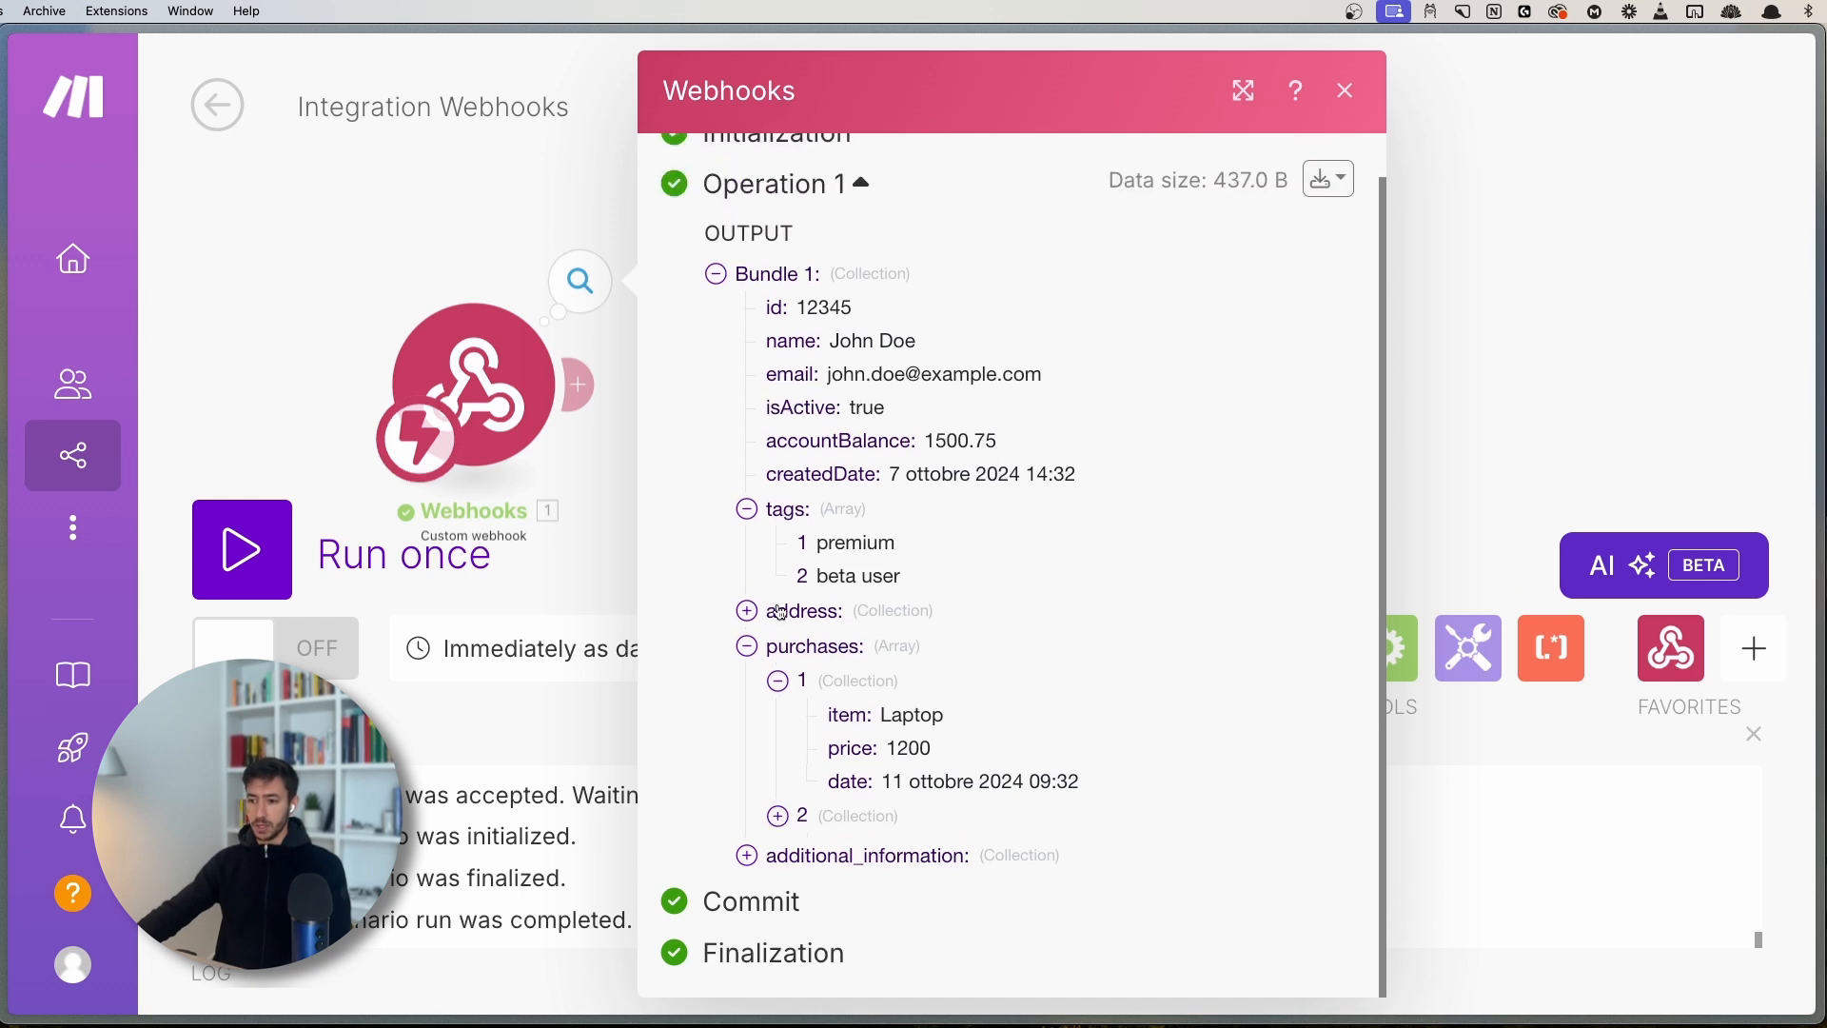
# - Collapse purchases, expand additional_information, and highlight text_number and its value 1234
pyautogui.click(778, 685)
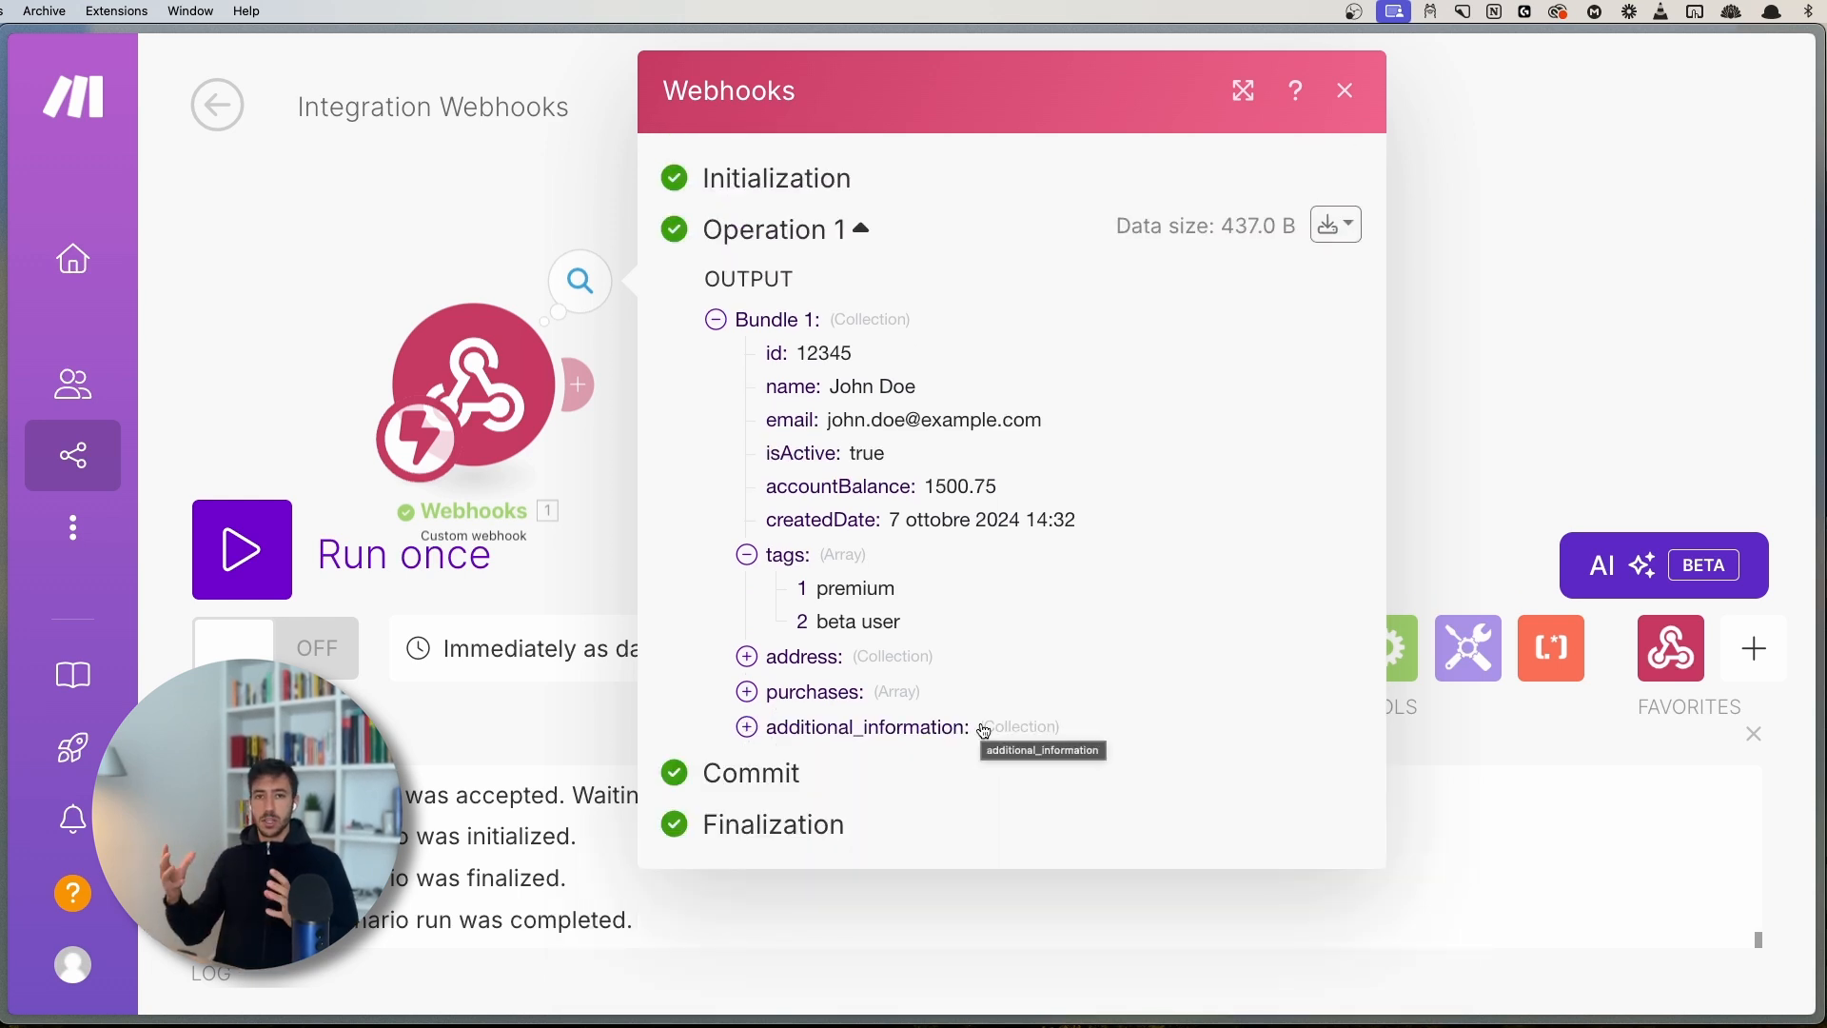
pyautogui.click(952, 741)
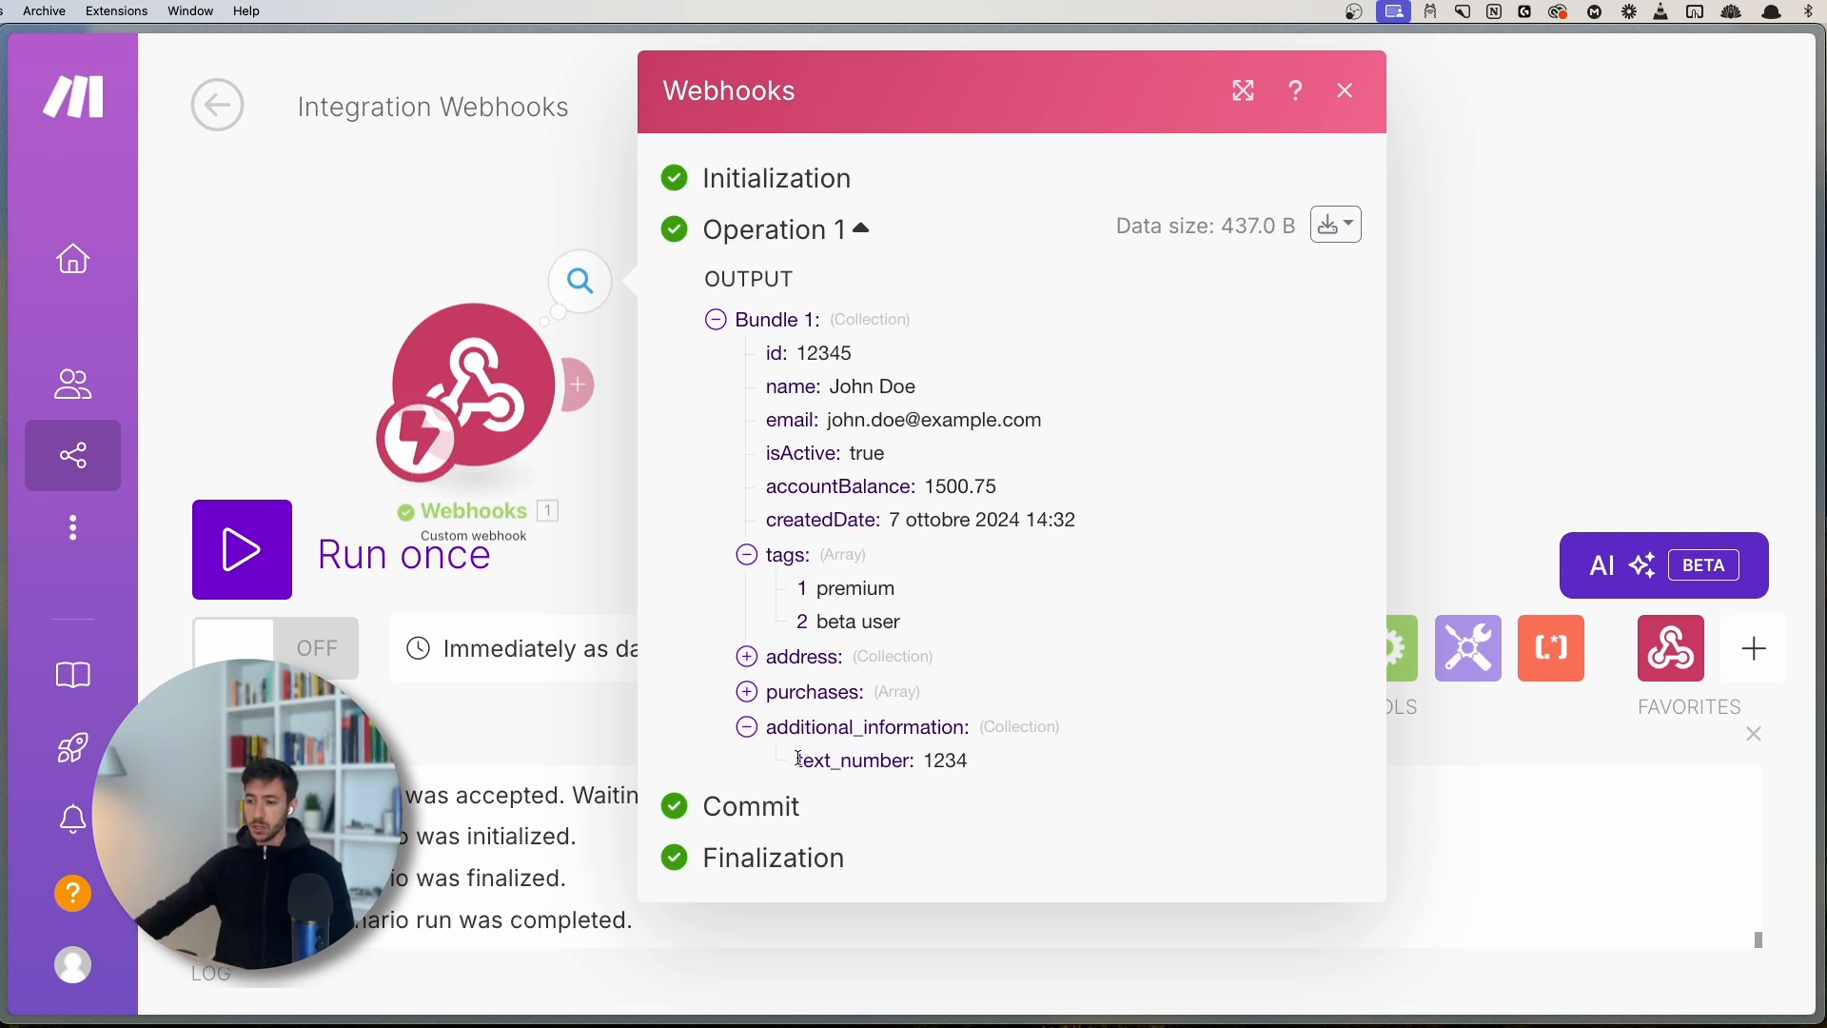
pyautogui.moveTo(796, 762); pyautogui.dragTo(909, 746)
pyautogui.click(910, 746)
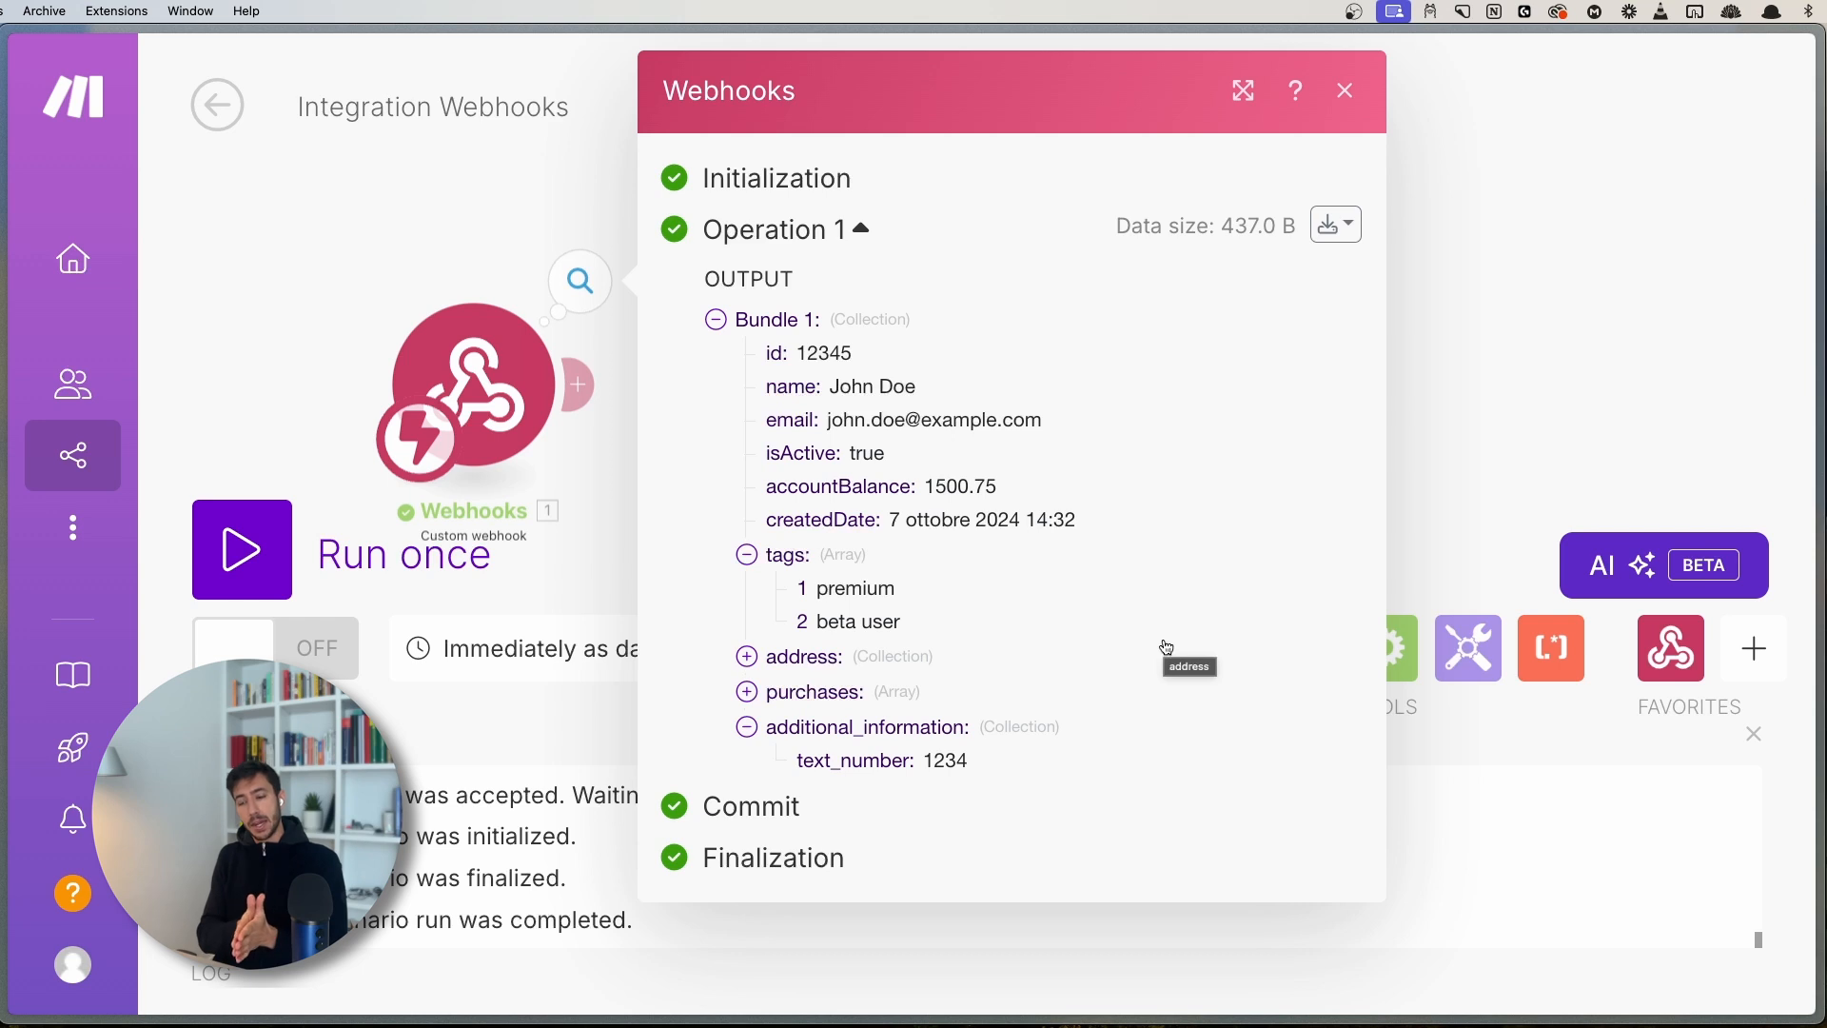
pyautogui.doubleClick(950, 761)
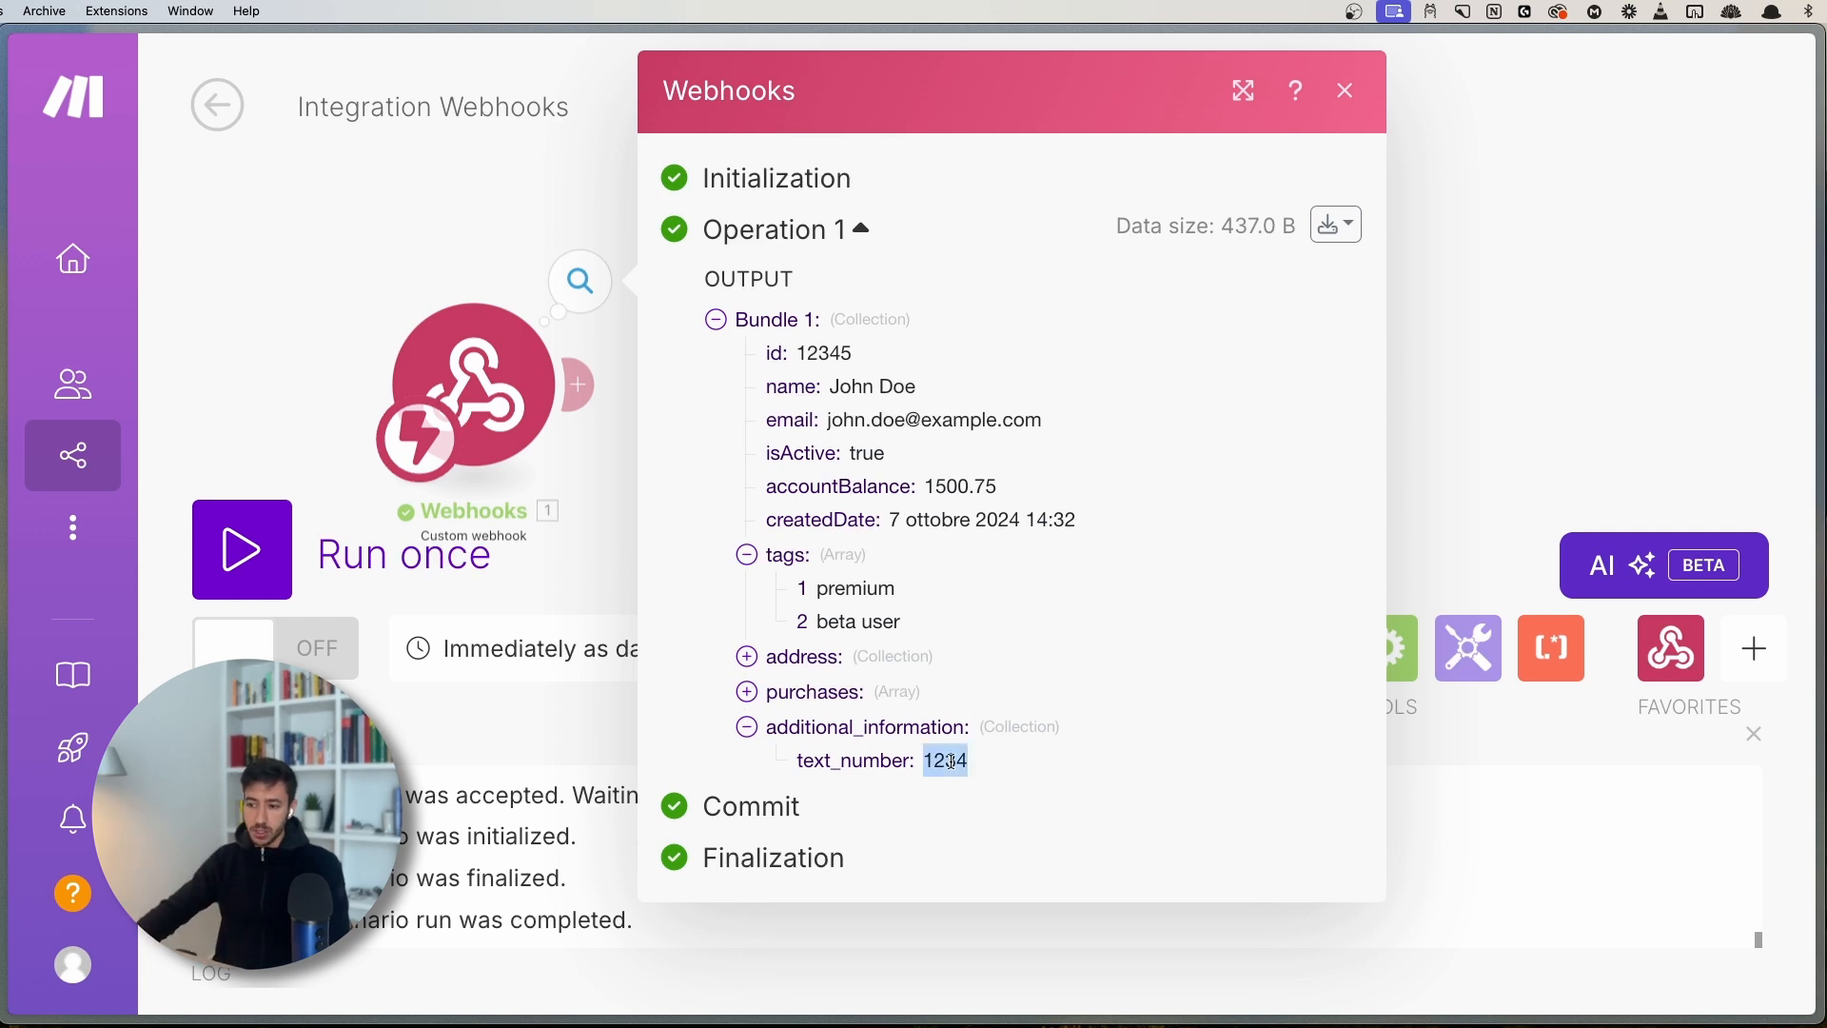
pyautogui.click(981, 764)
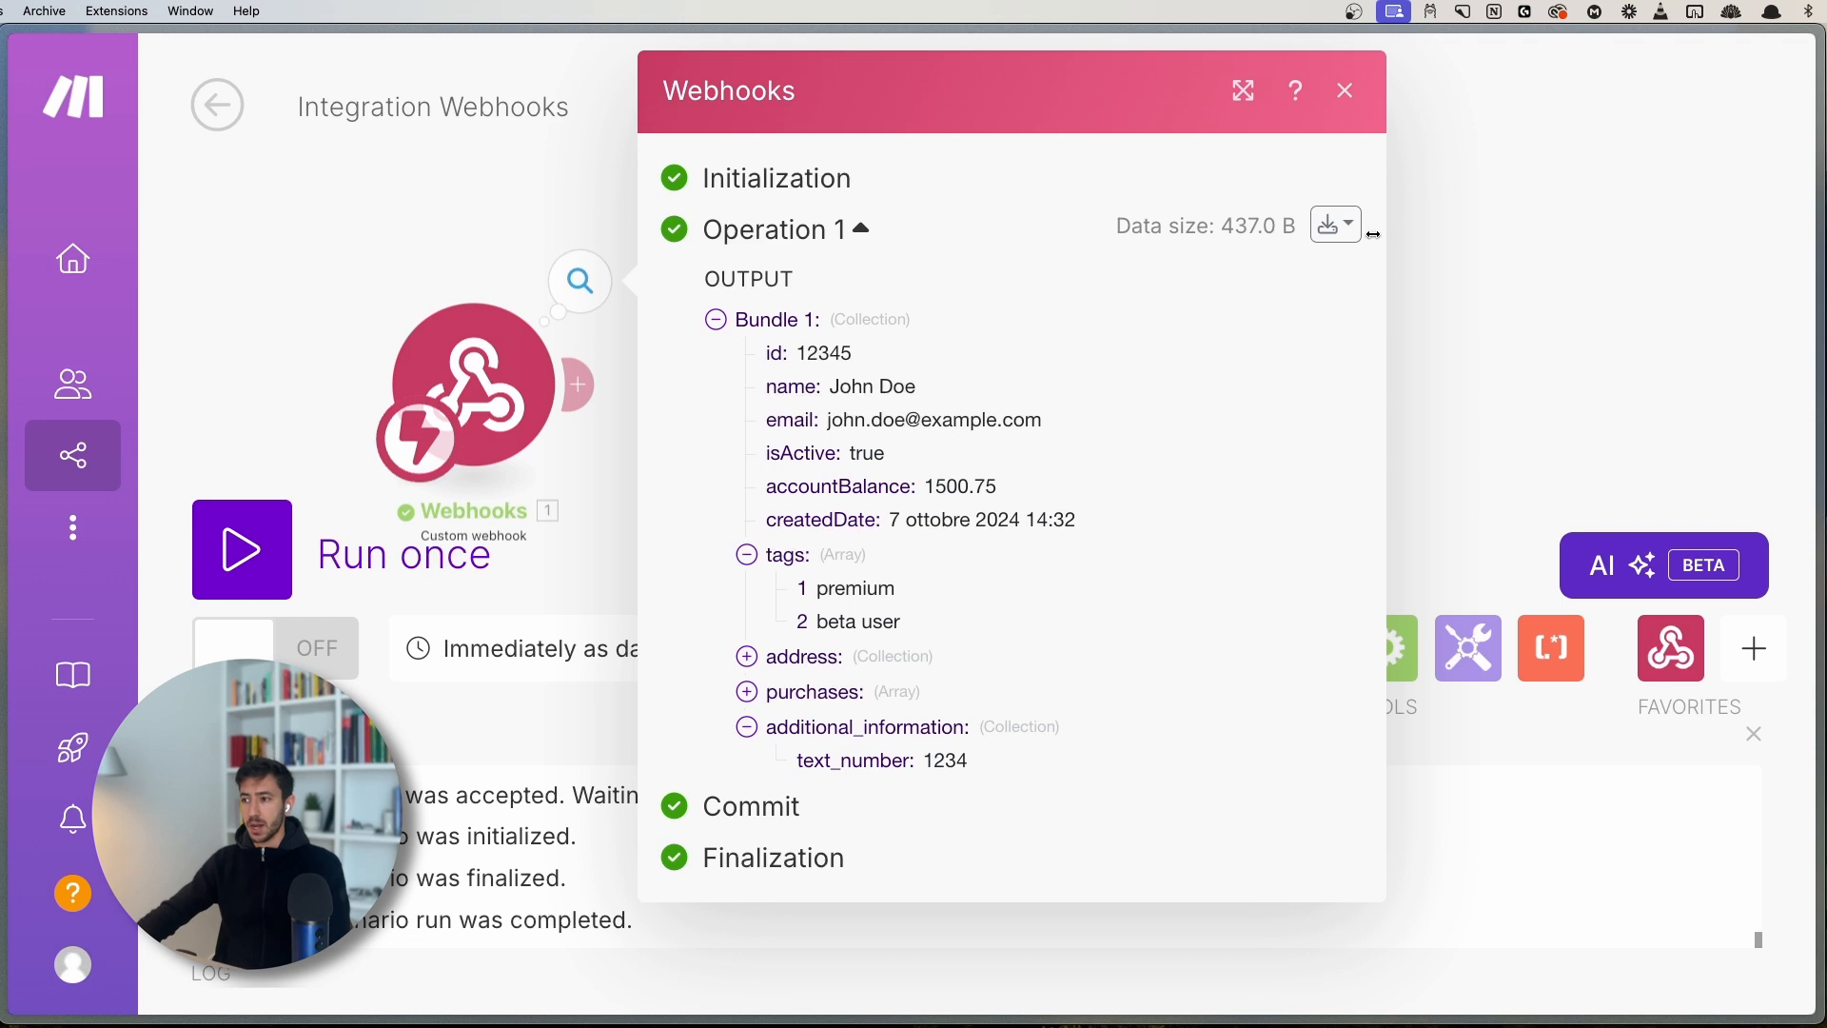
# - Find the text_number line and its string value 1234 in the raw bundle JSON, then close
pyautogui.click(1342, 226)
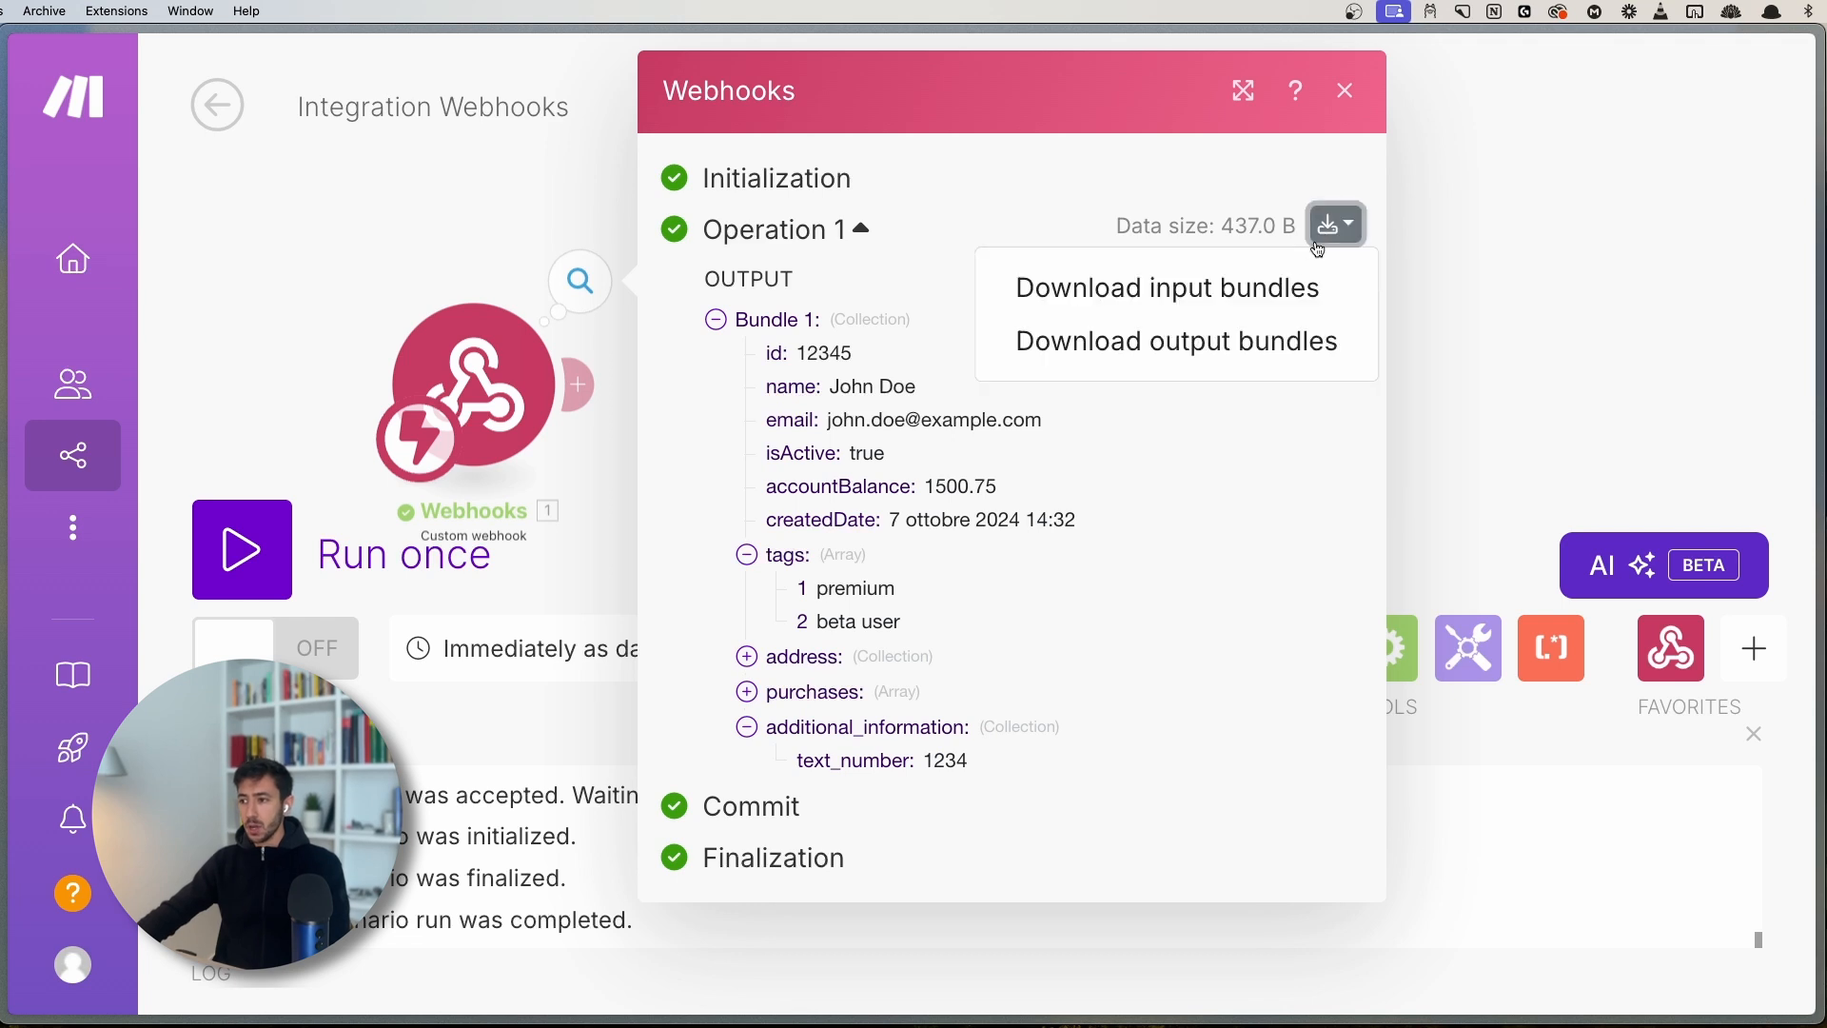
pyautogui.click(1218, 349)
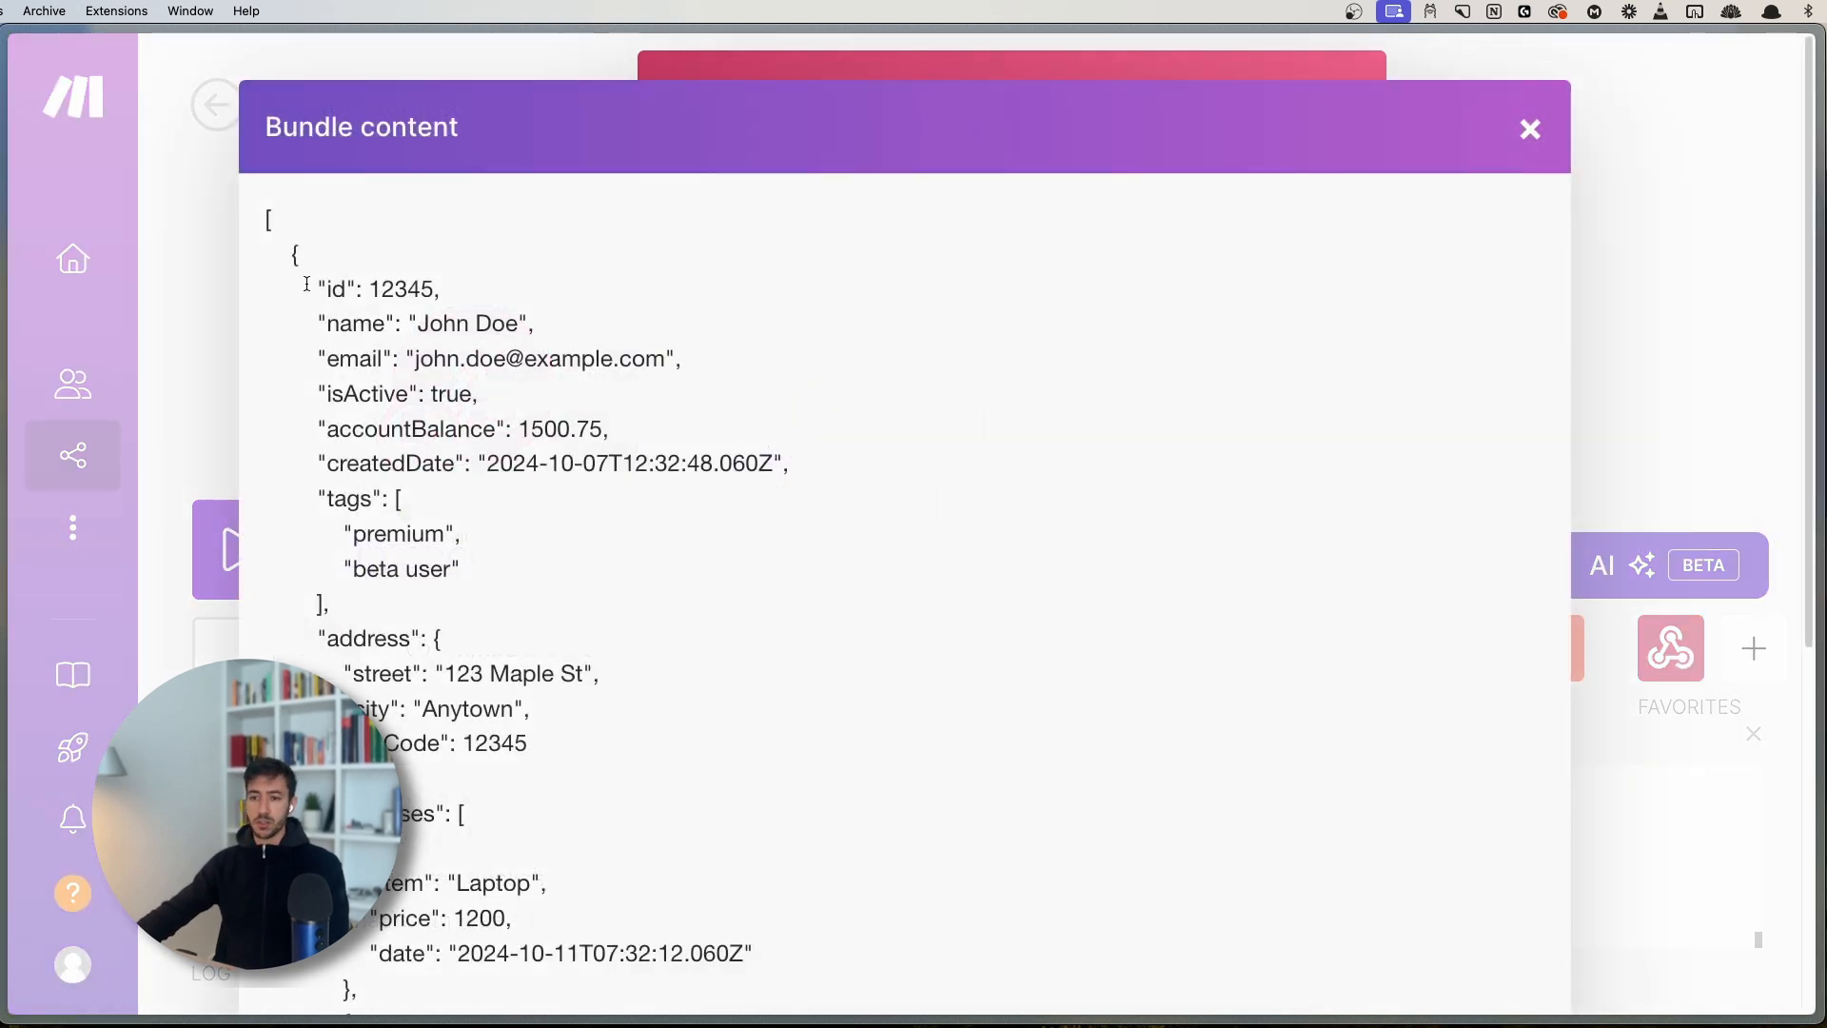
pyautogui.scroll(-6, 504, 580)
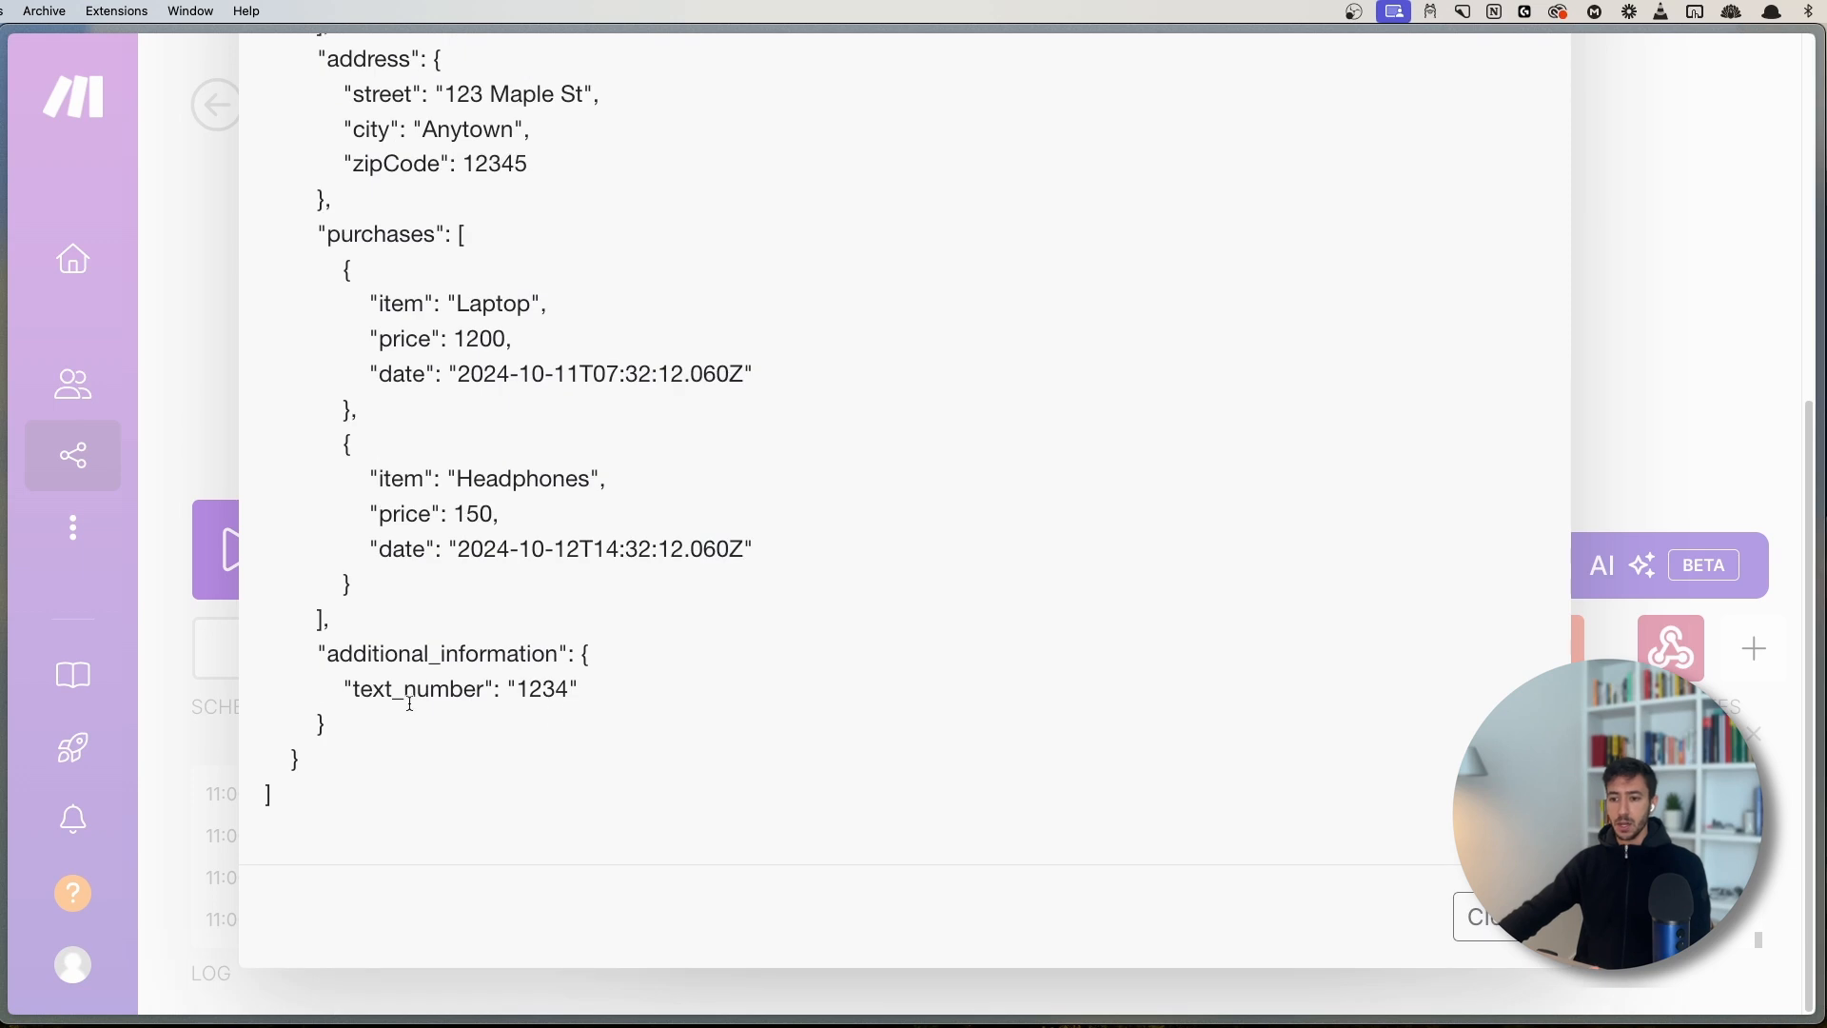
pyautogui.moveTo(345, 689); pyautogui.dragTo(594, 688)
pyautogui.click(593, 688)
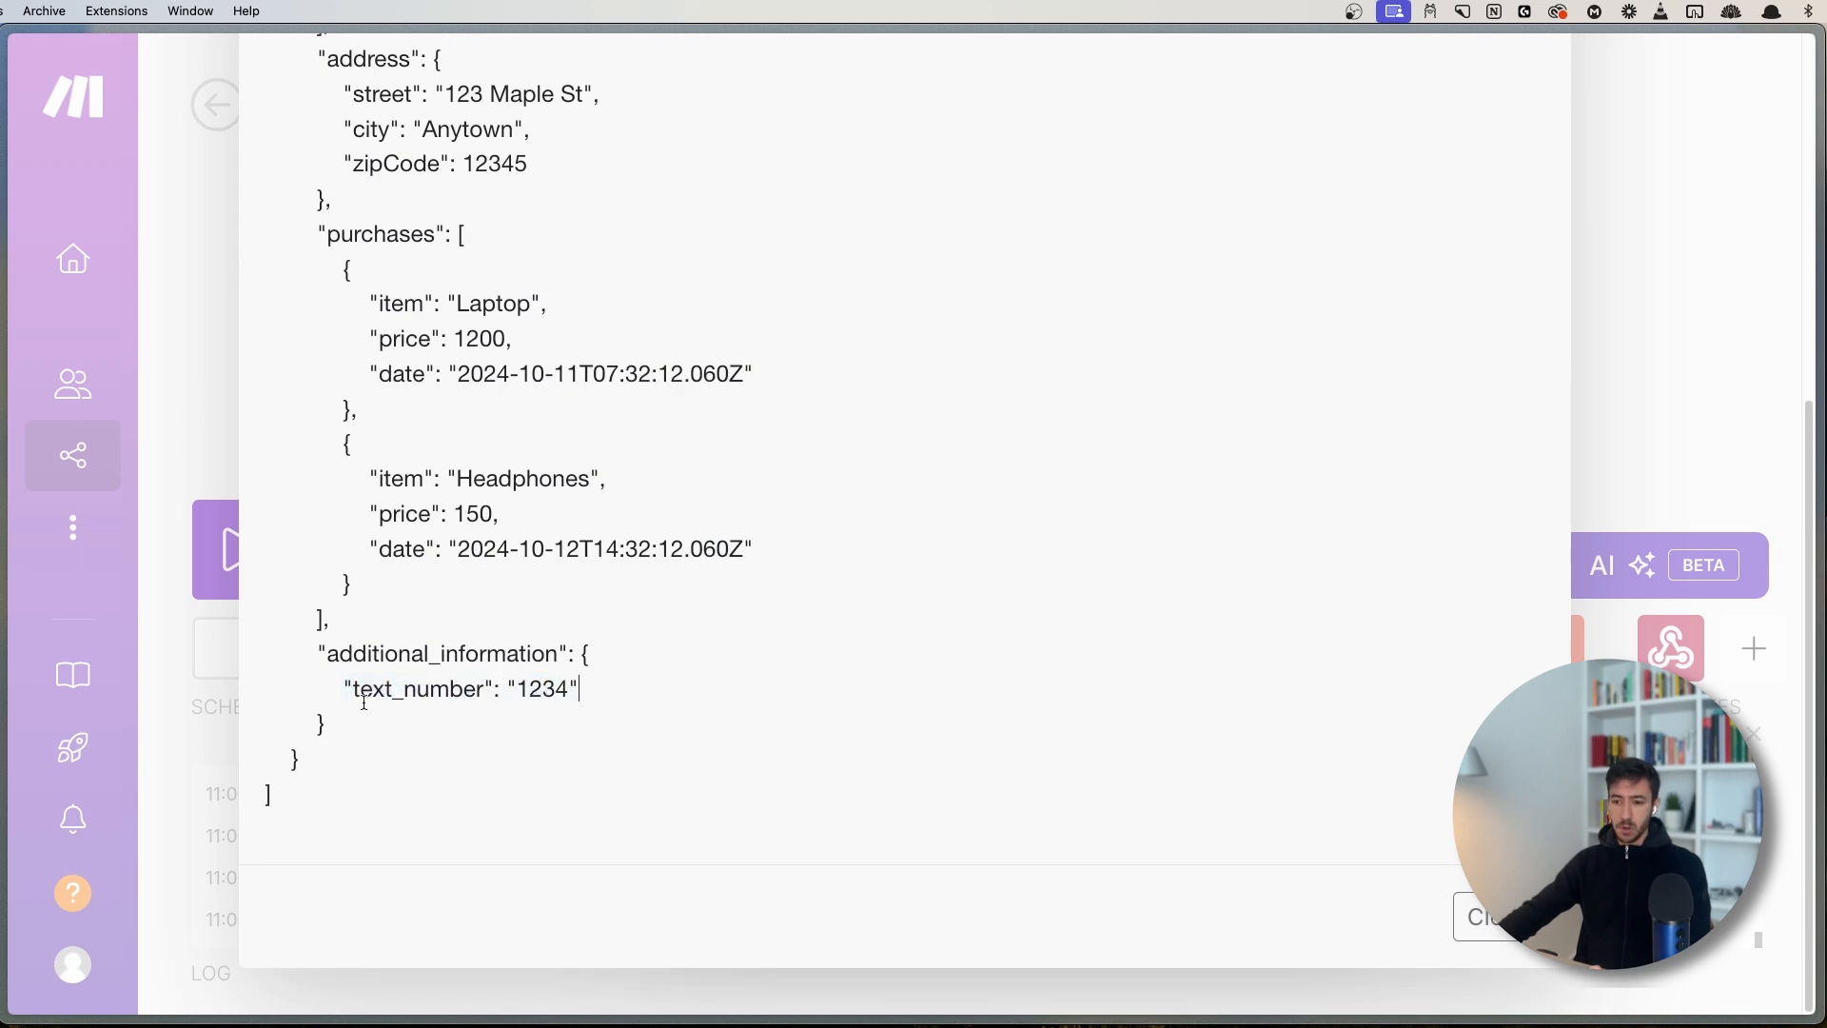
pyautogui.moveTo(353, 689); pyautogui.dragTo(487, 683)
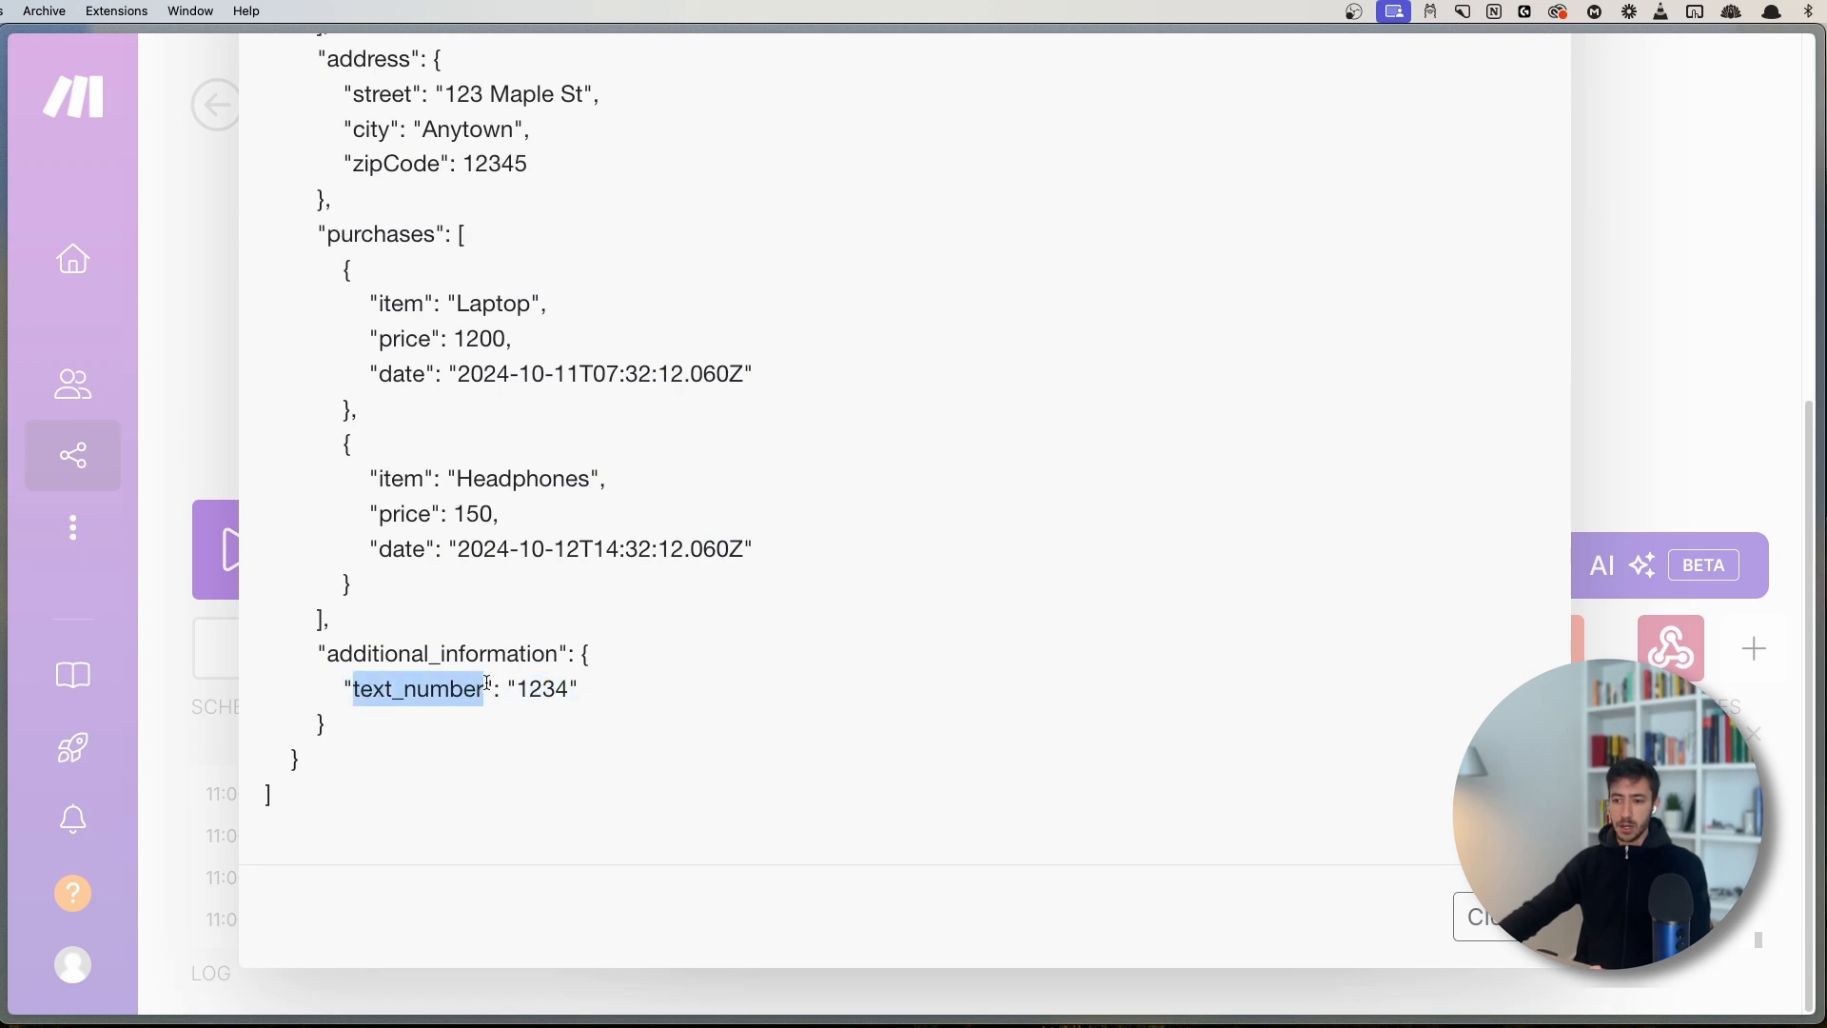
pyautogui.click(562, 689)
pyautogui.doubleClick(529, 687)
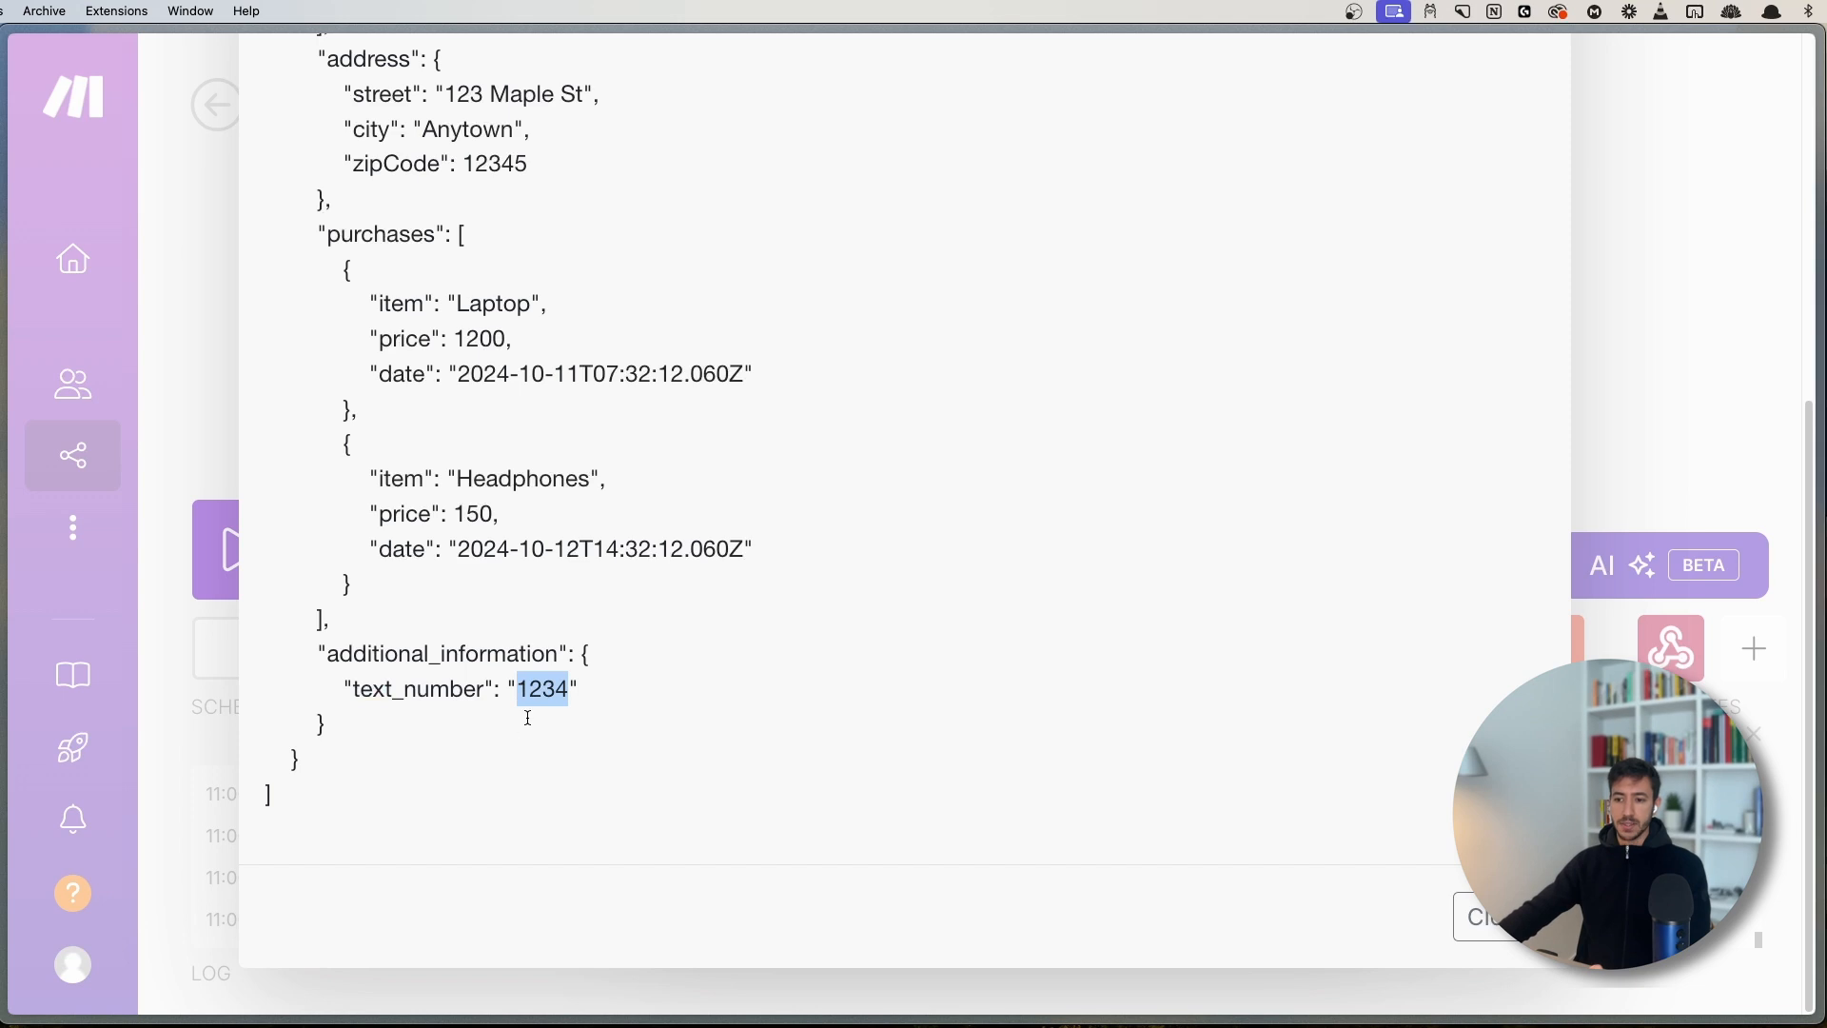
pyautogui.scroll(10, 1208, 400)
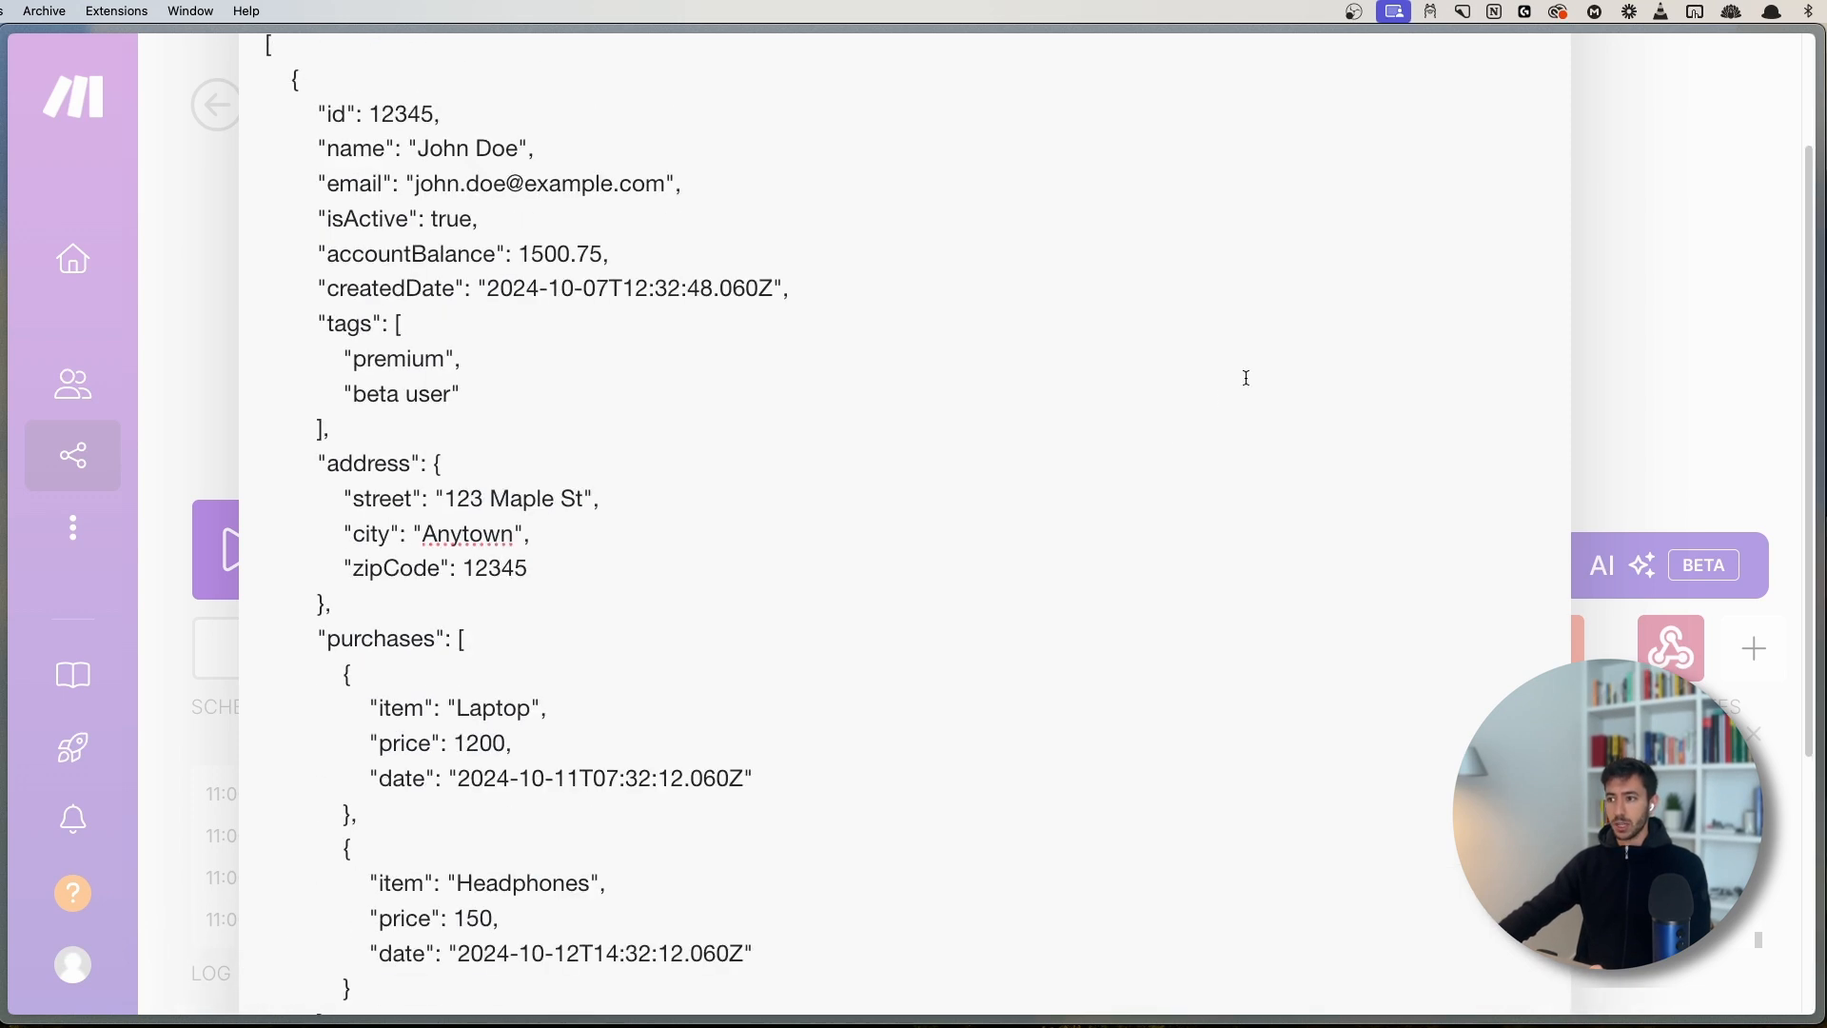
pyautogui.click(1529, 126)
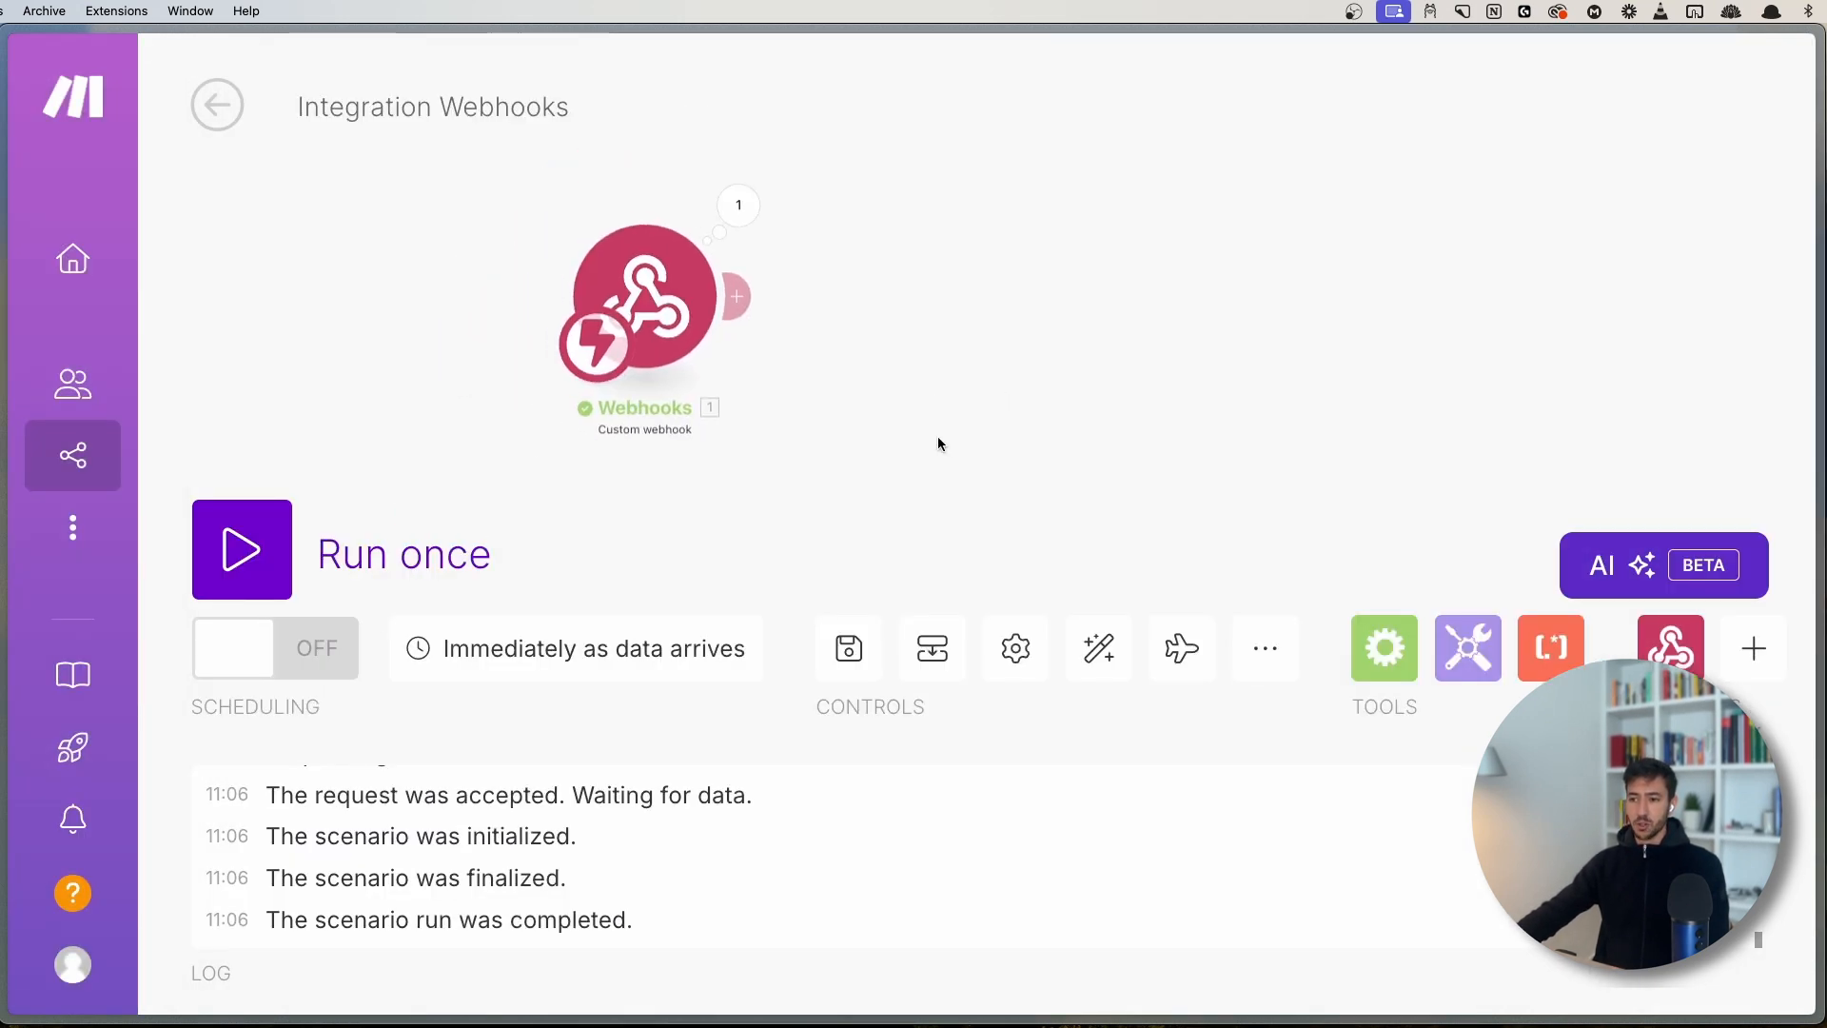
# - Add a Tools Set variable module after the webhook and name the variable sum_10
pyautogui.click(690, 345)
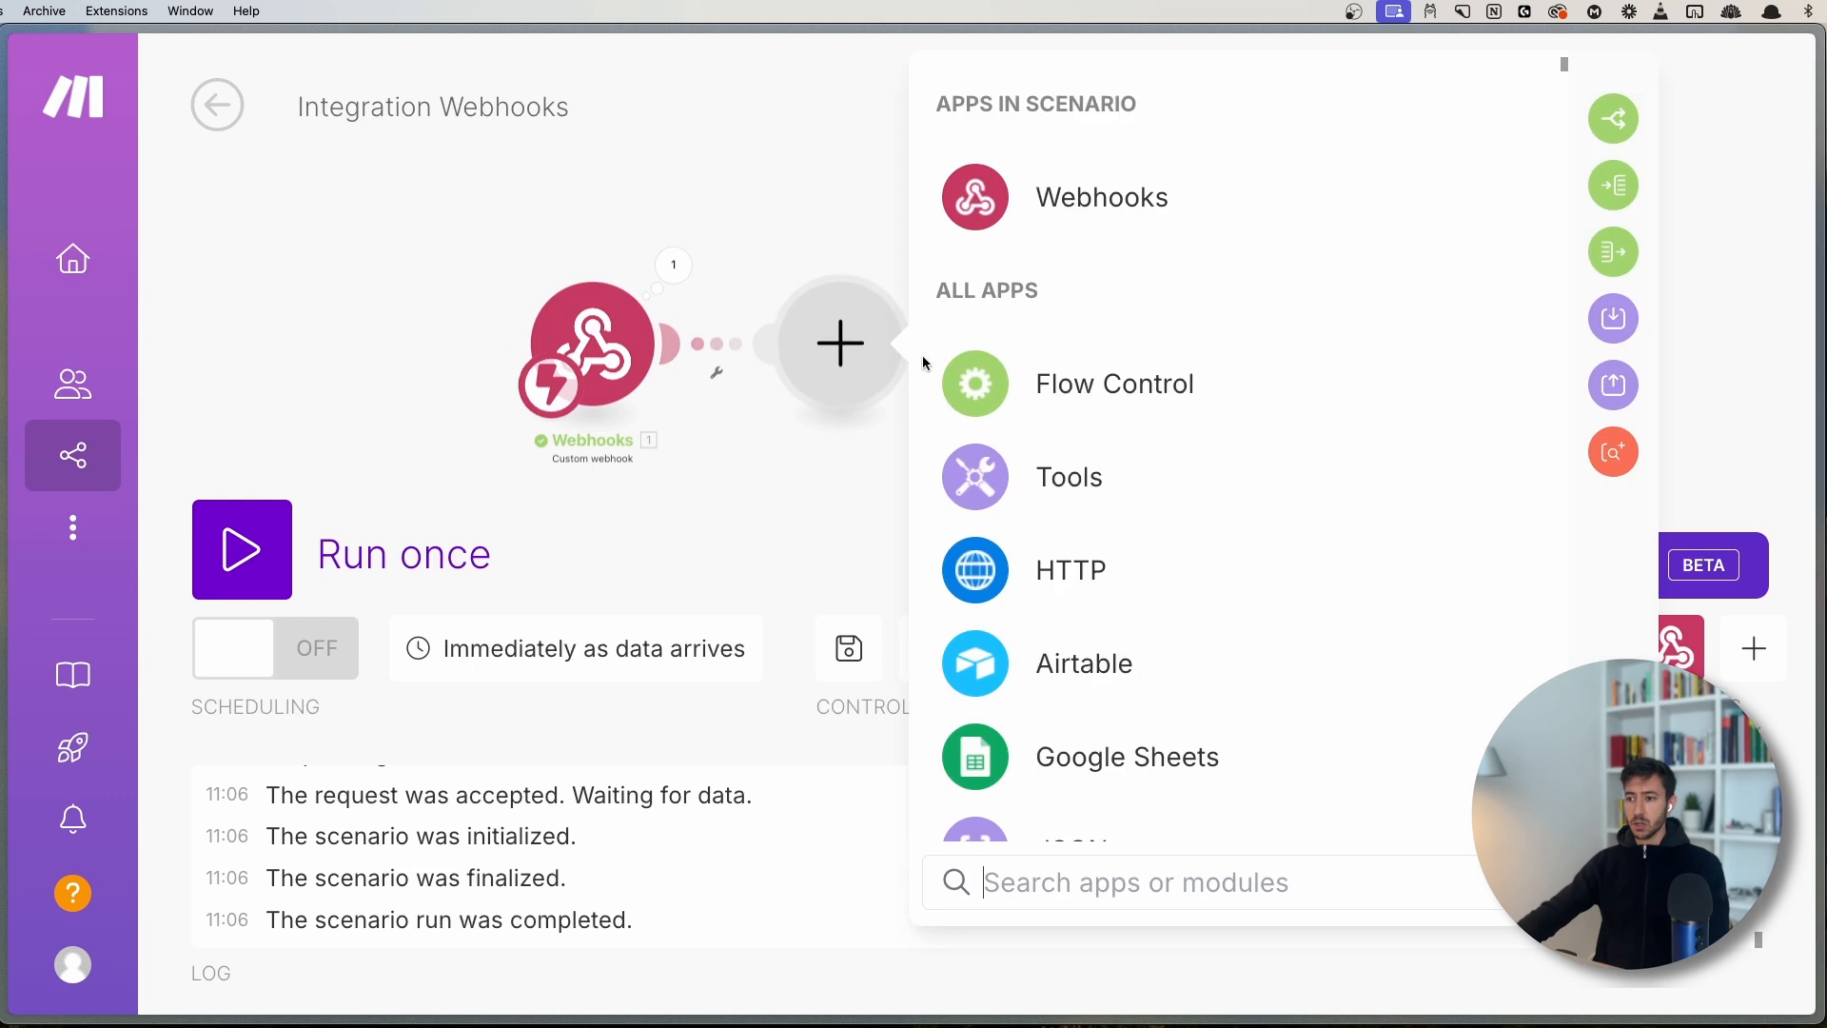
pyautogui.click(1062, 479)
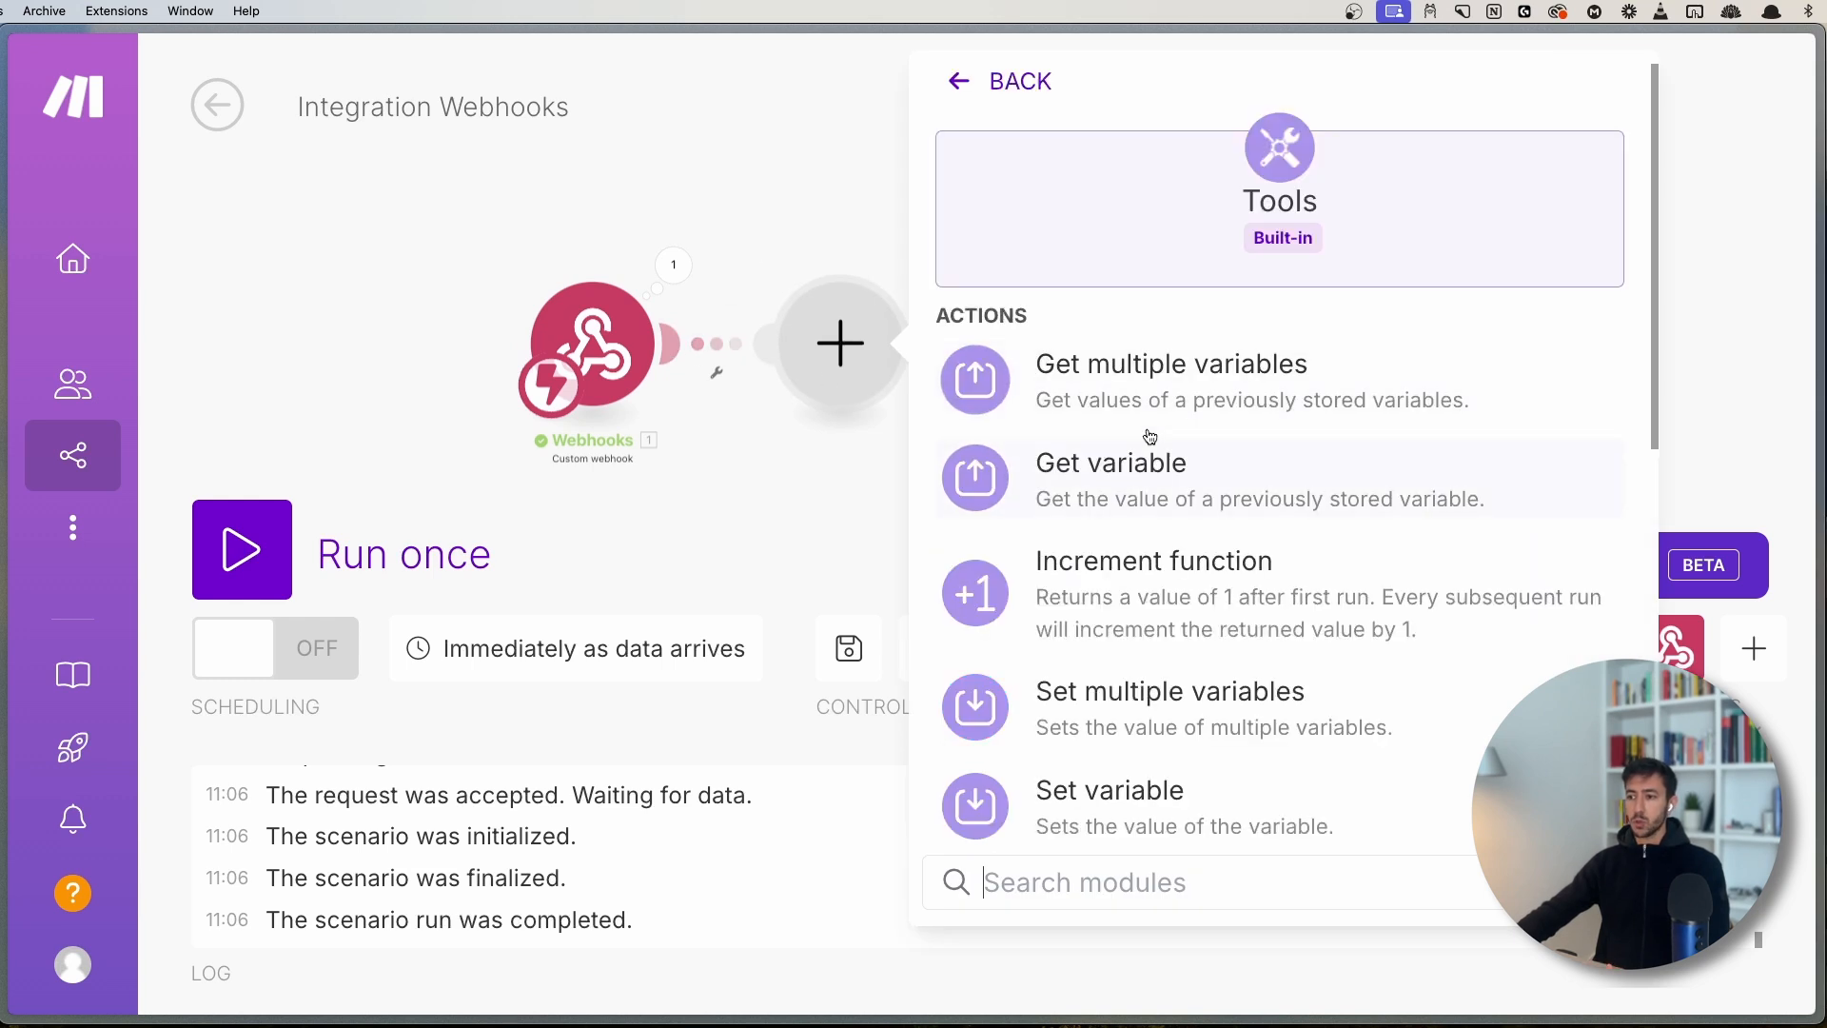
pyautogui.click(1136, 815)
pyautogui.click(1153, 306)
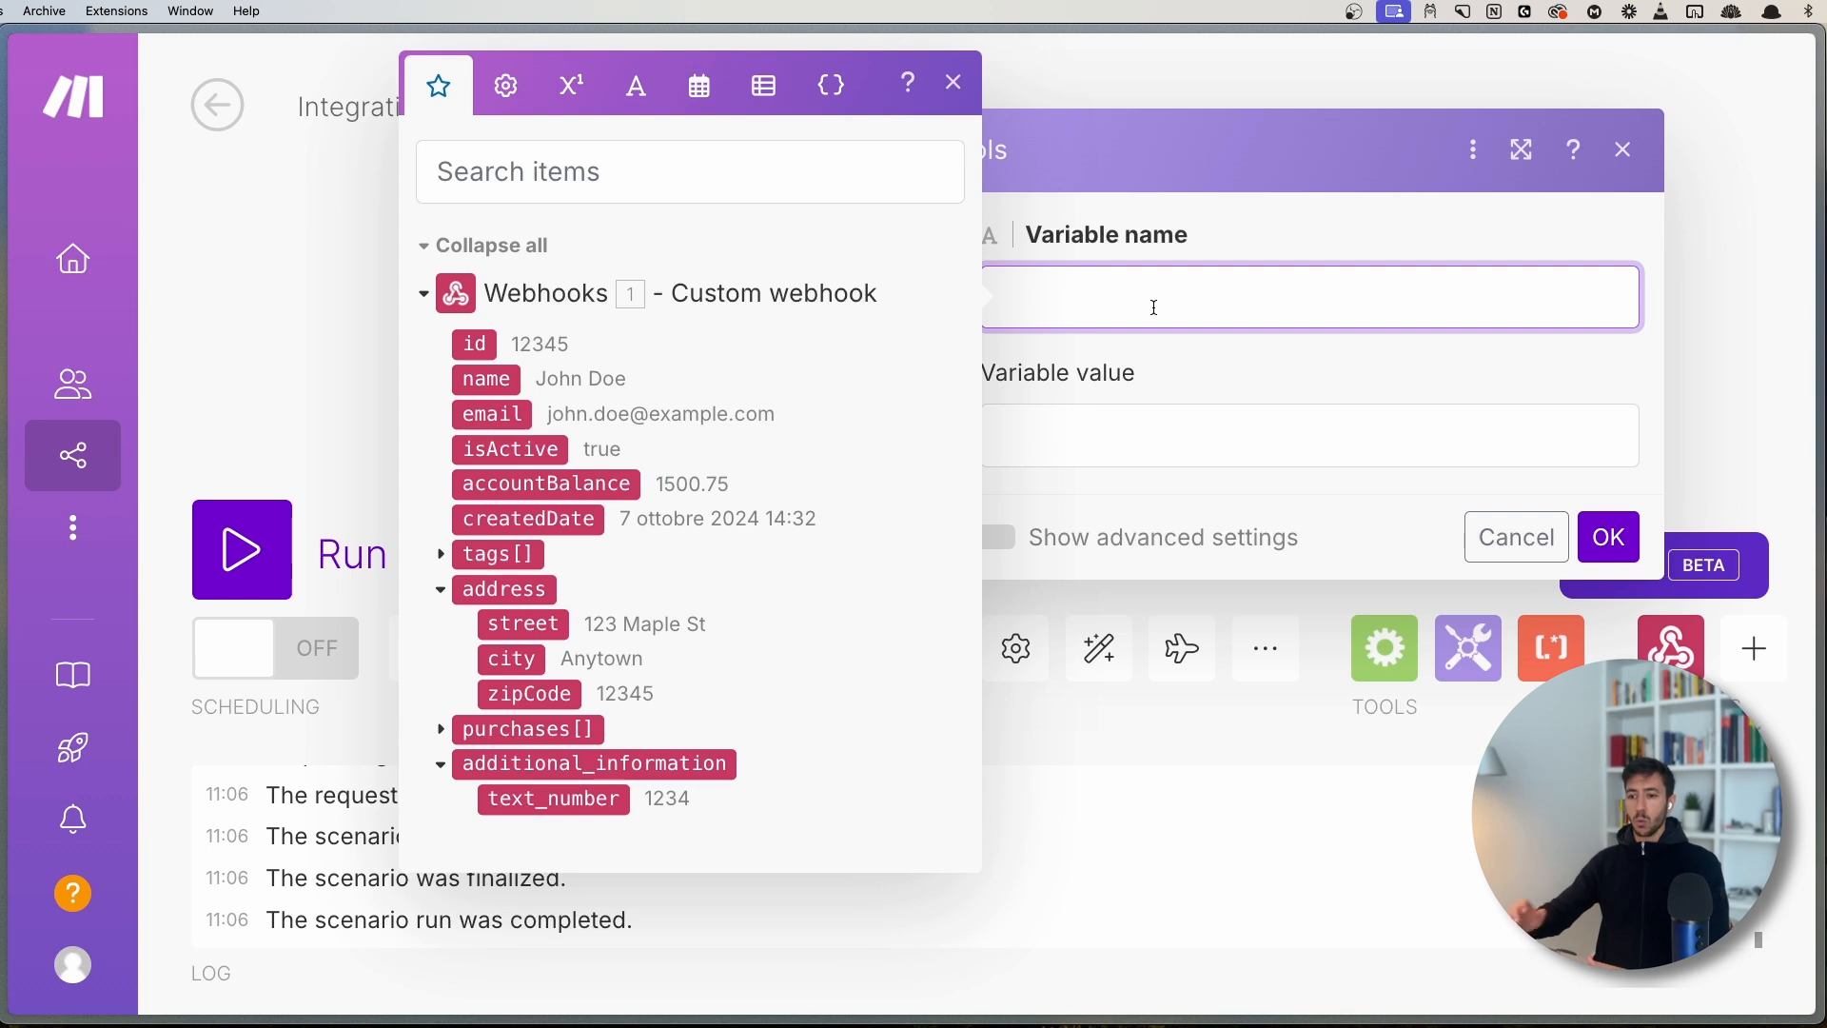
pyautogui.click(517, 796)
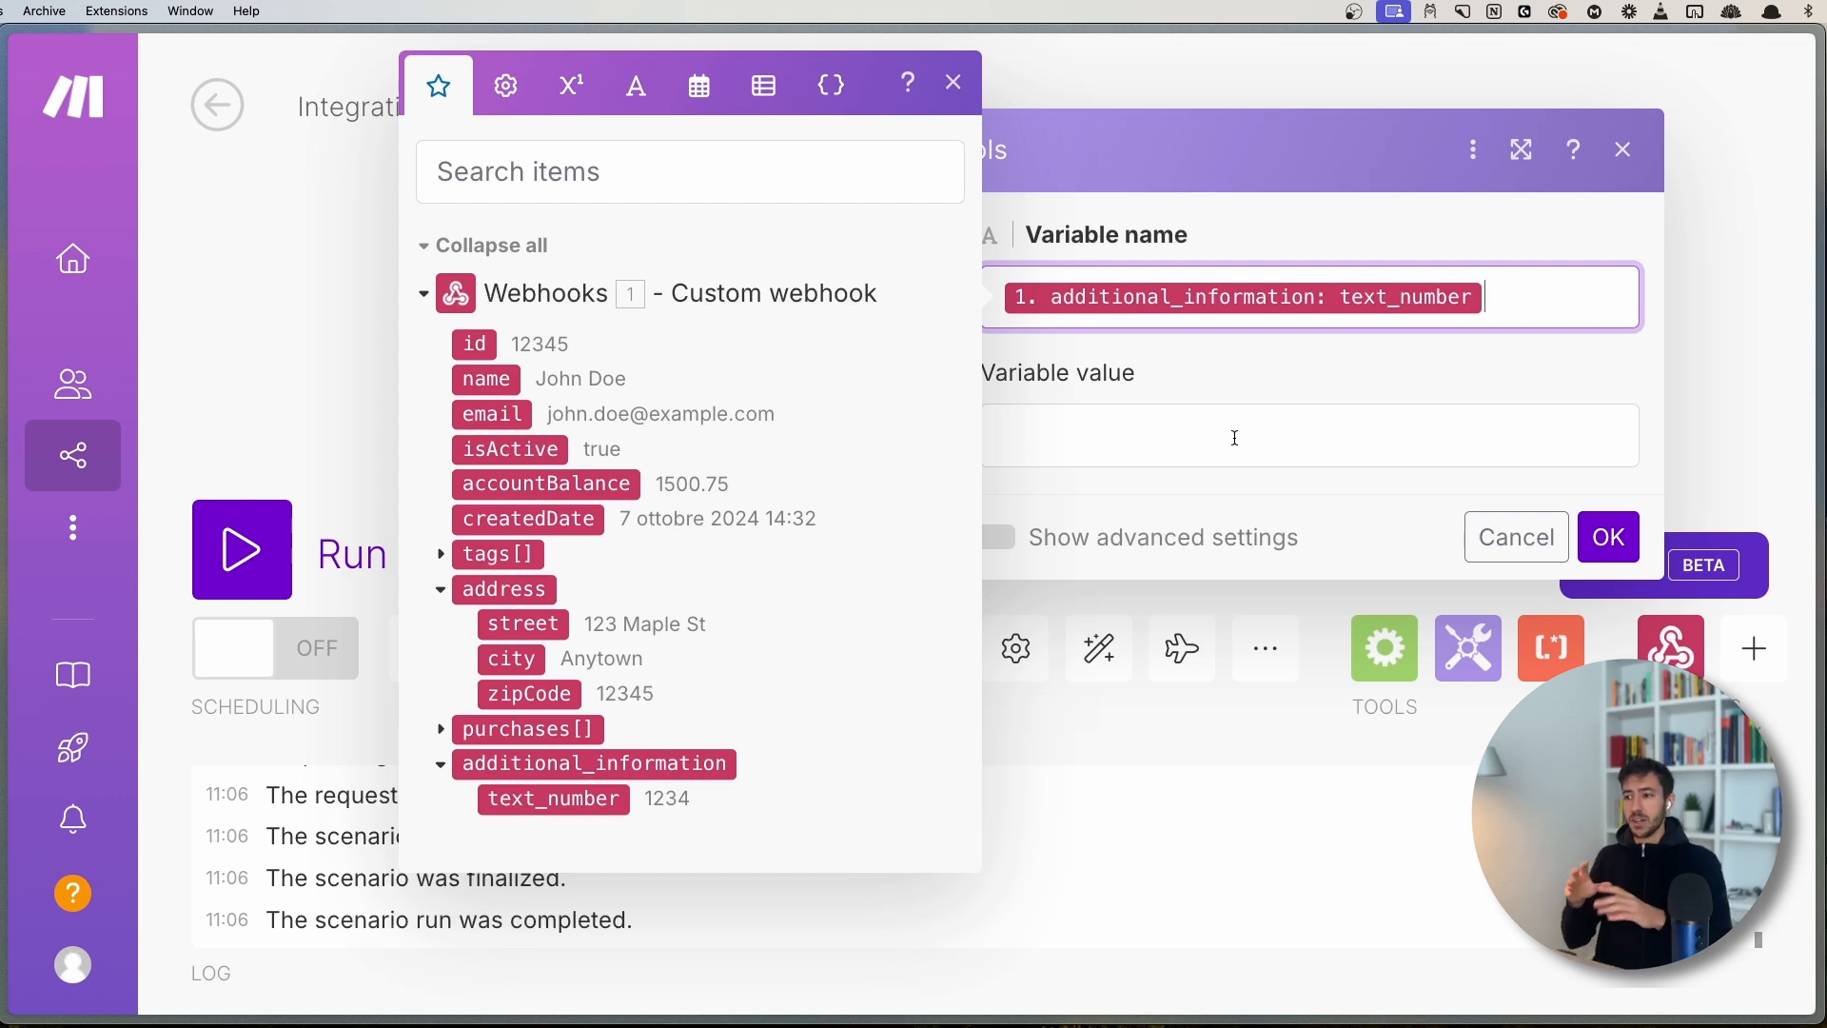
pyautogui.click(1180, 441)
pyautogui.click(1526, 315)
pyautogui.press('BackSpace')
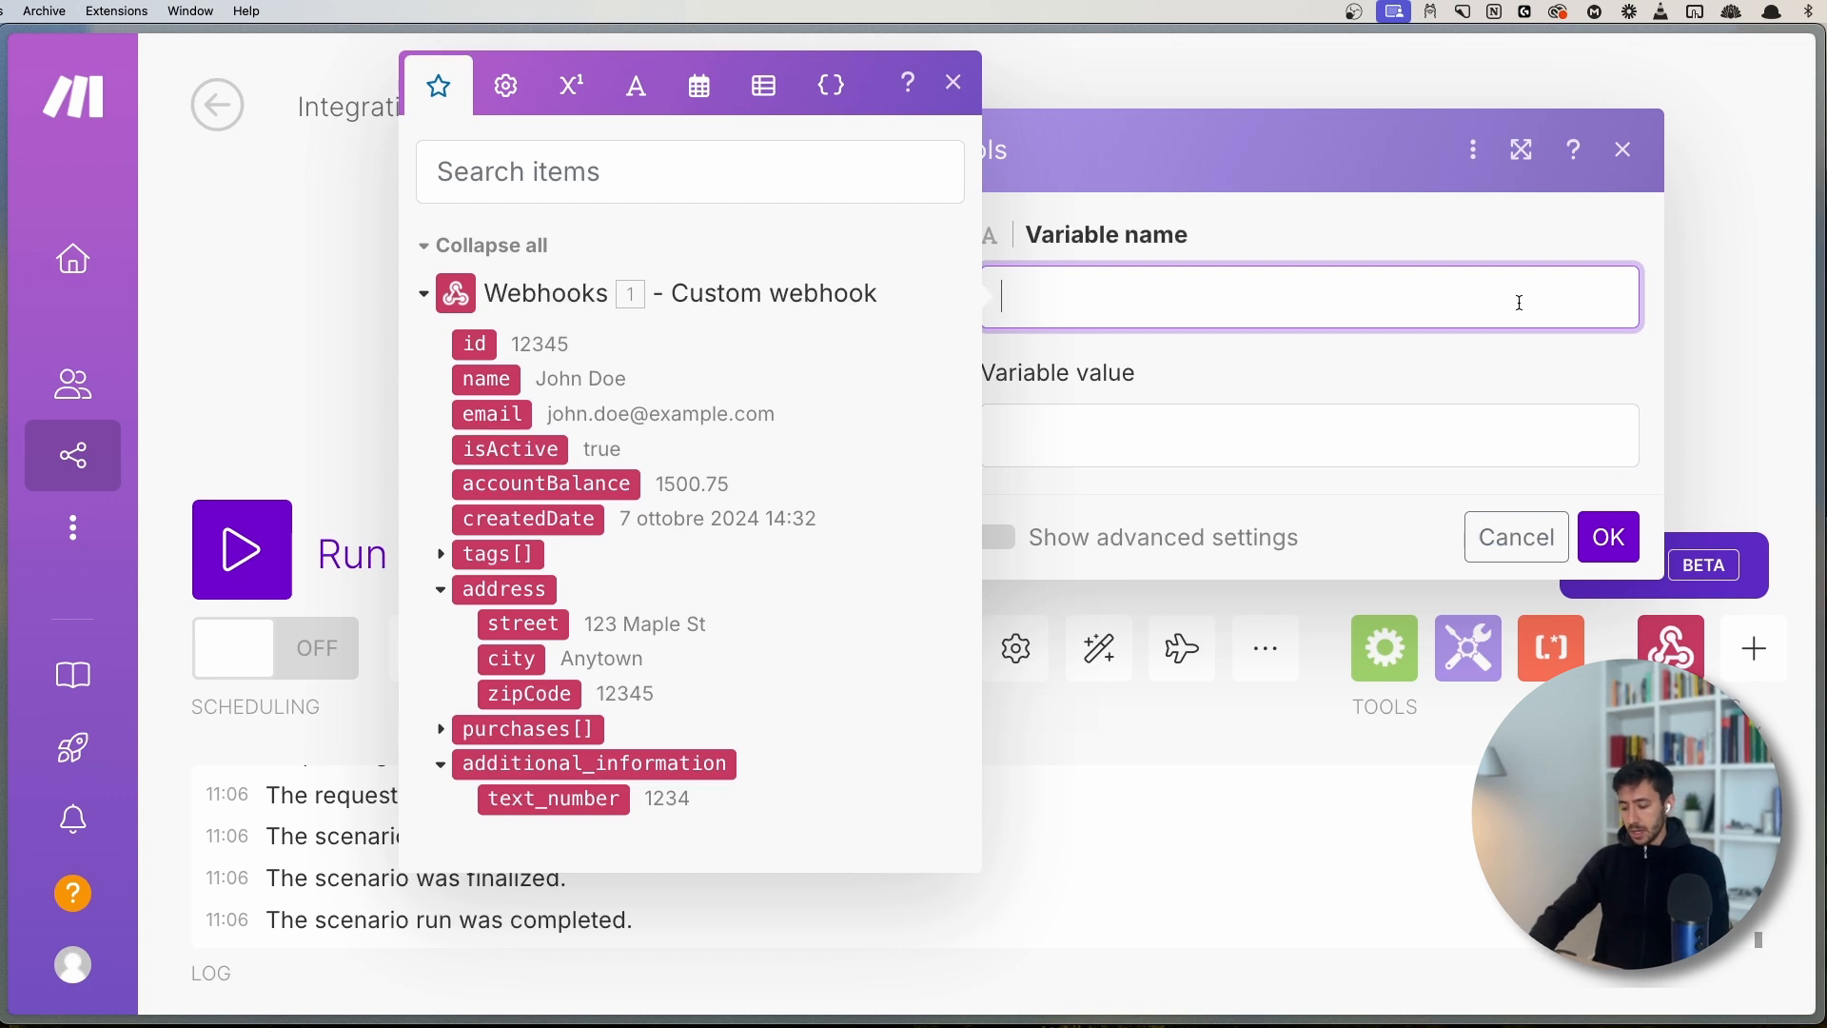
pyautogui.write('sum')
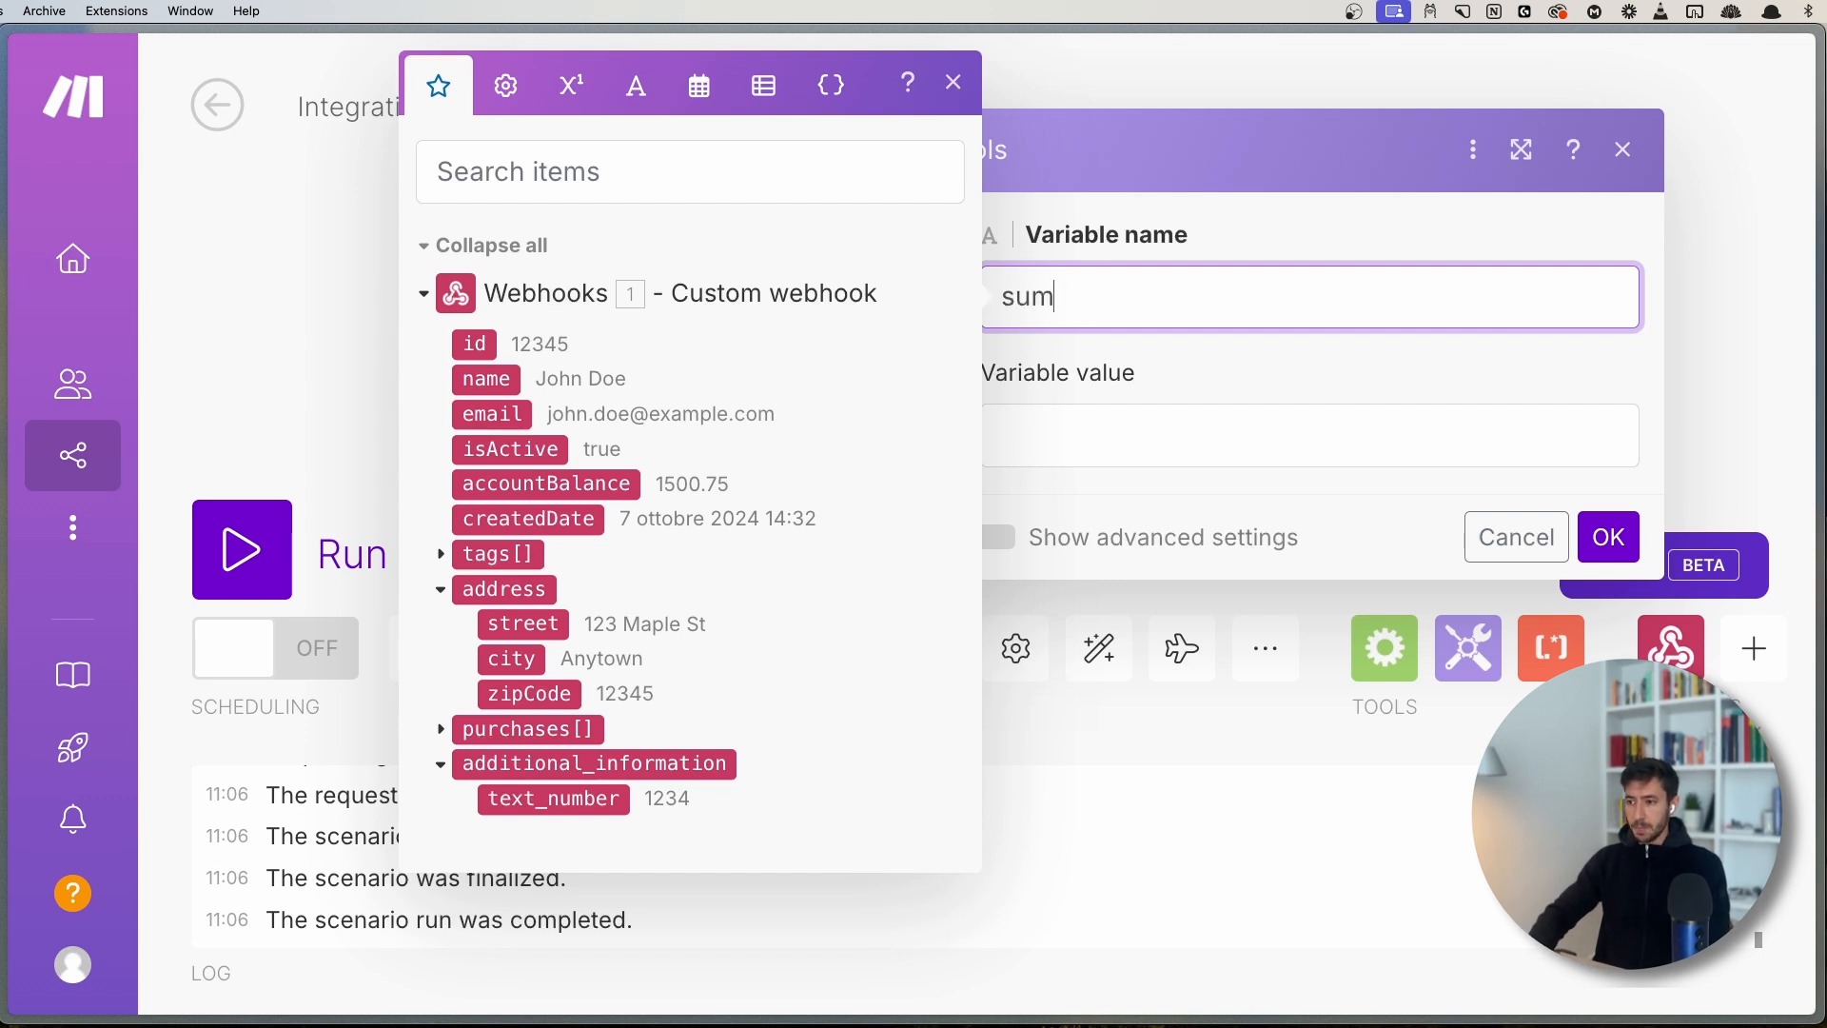
pyautogui.write('_10')
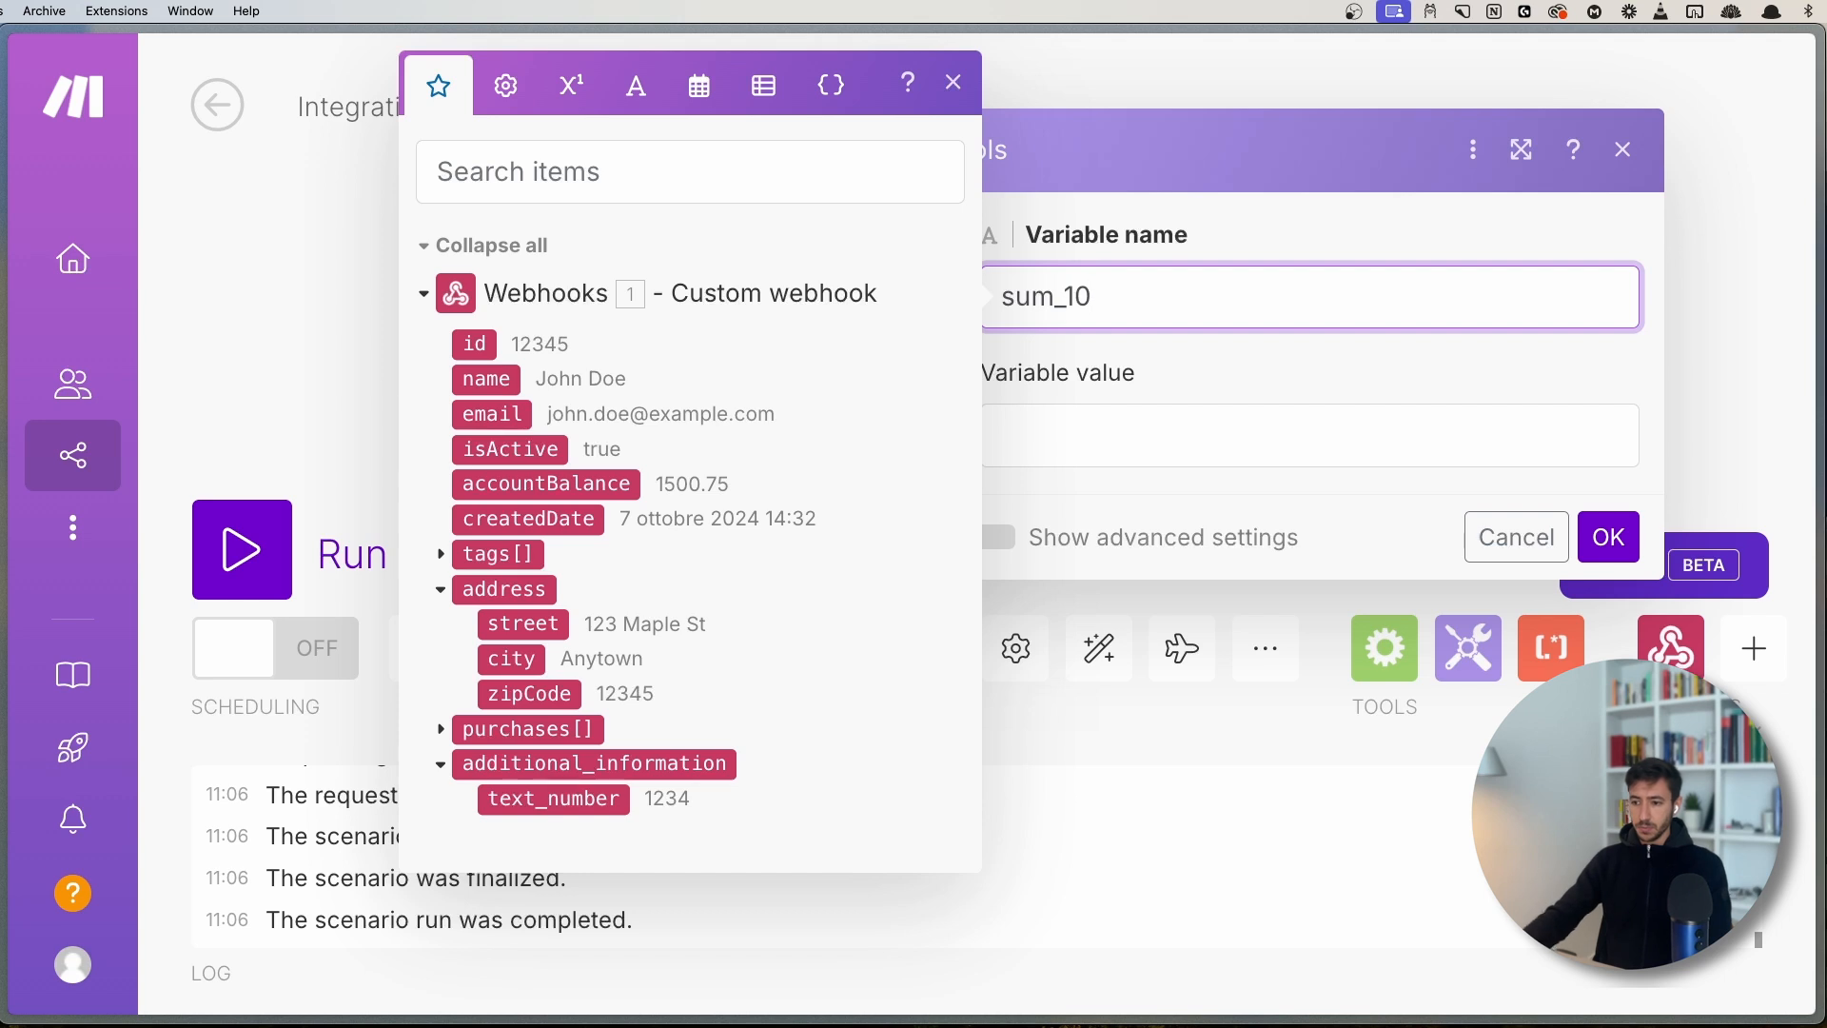
# - Set the variable value to text_number + 10 and save the module
pyautogui.click(1201, 453)
pyautogui.click(562, 804)
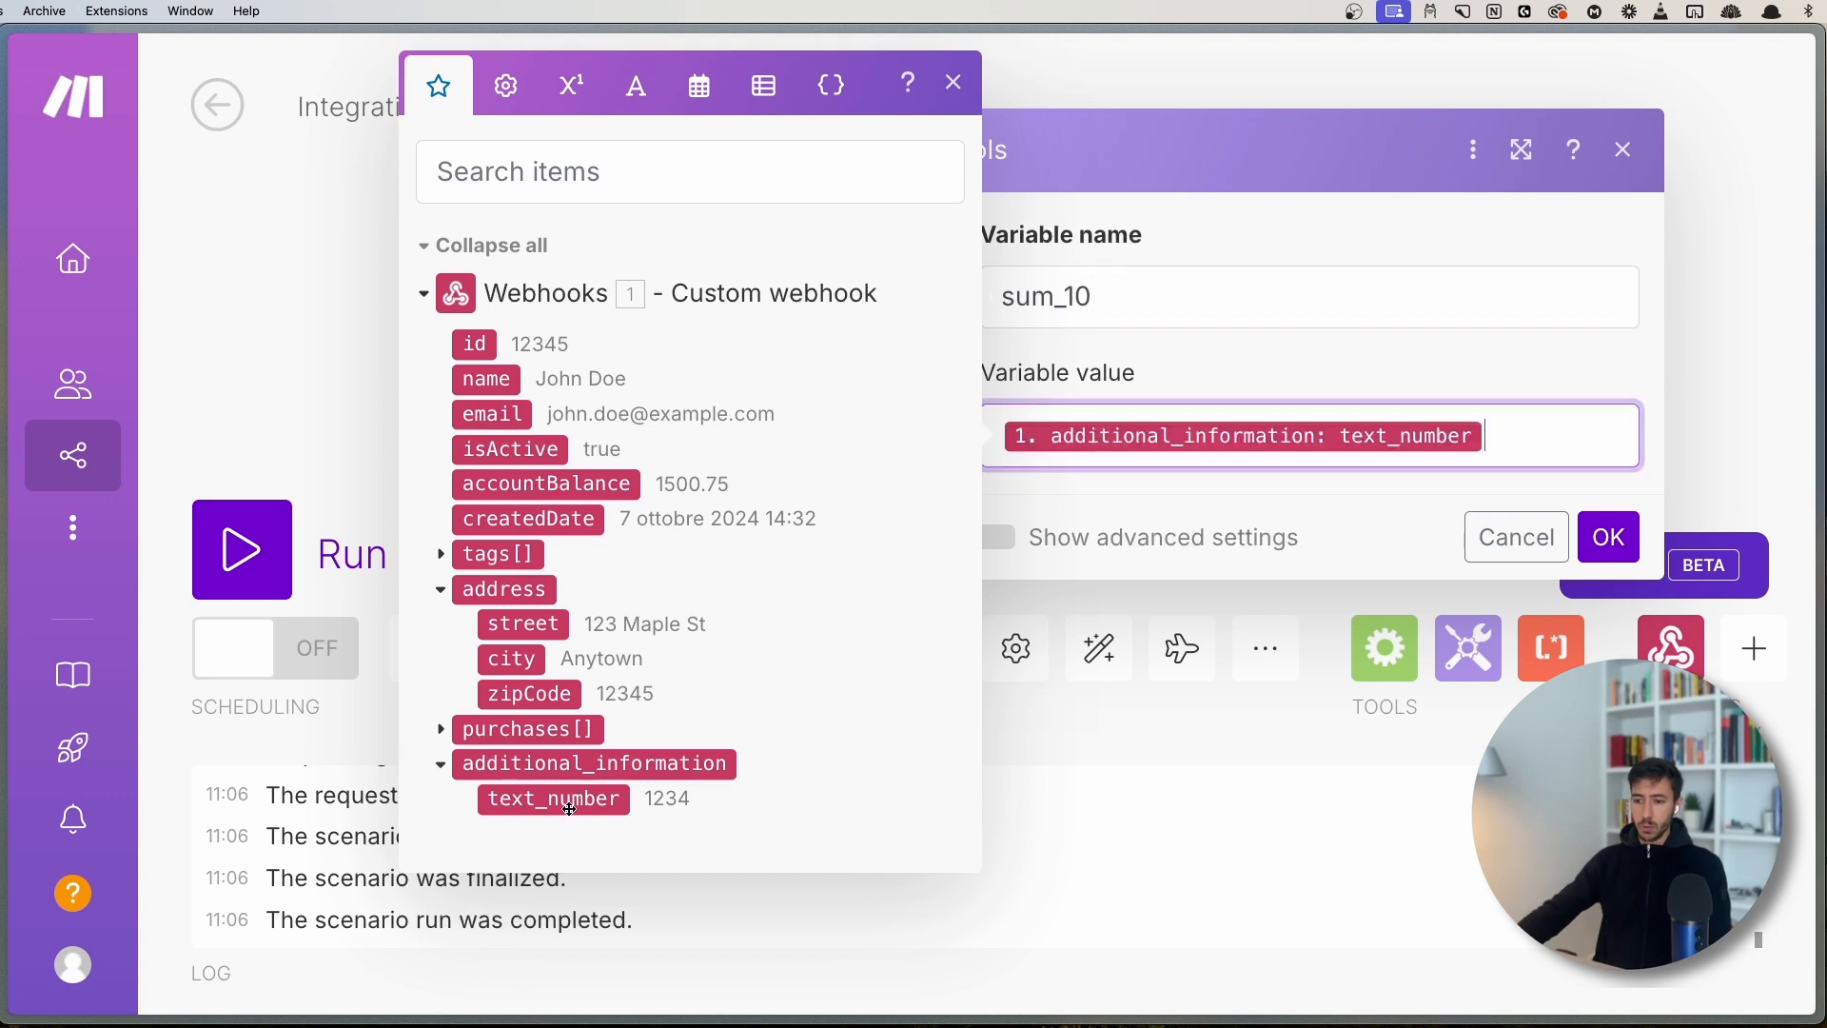
pyautogui.click(573, 86)
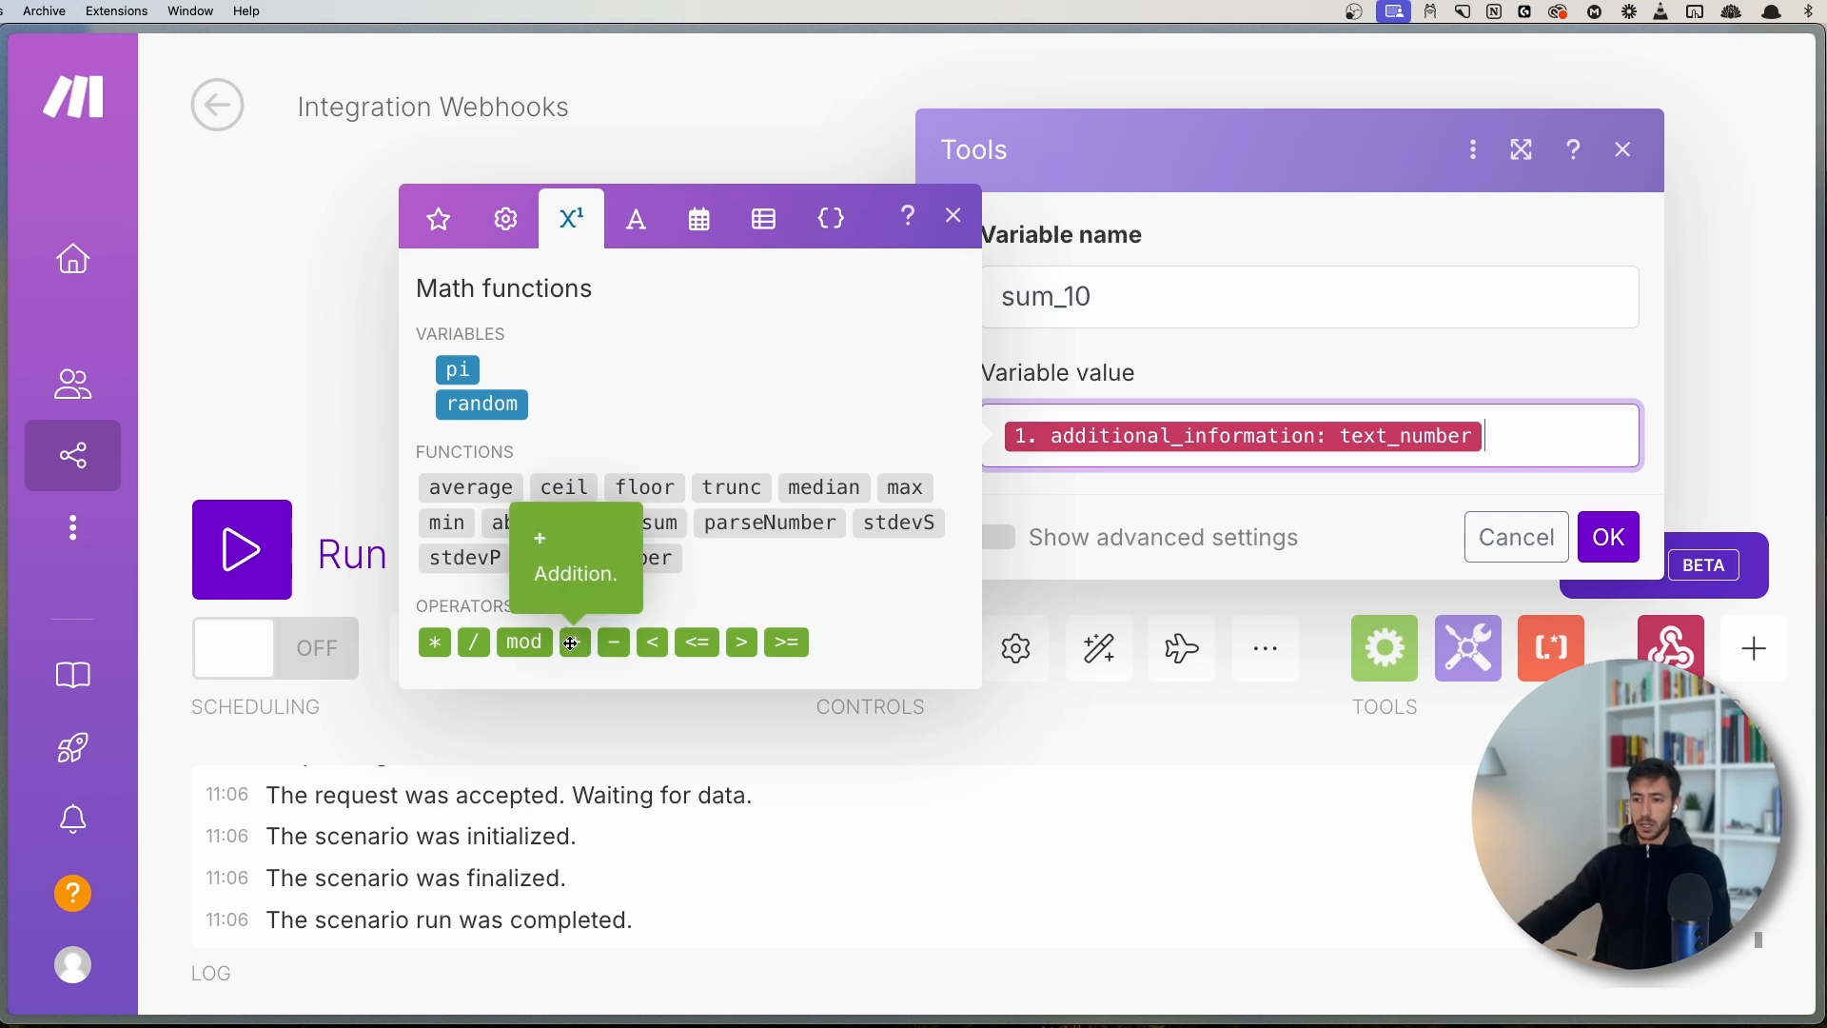
pyautogui.click(571, 643)
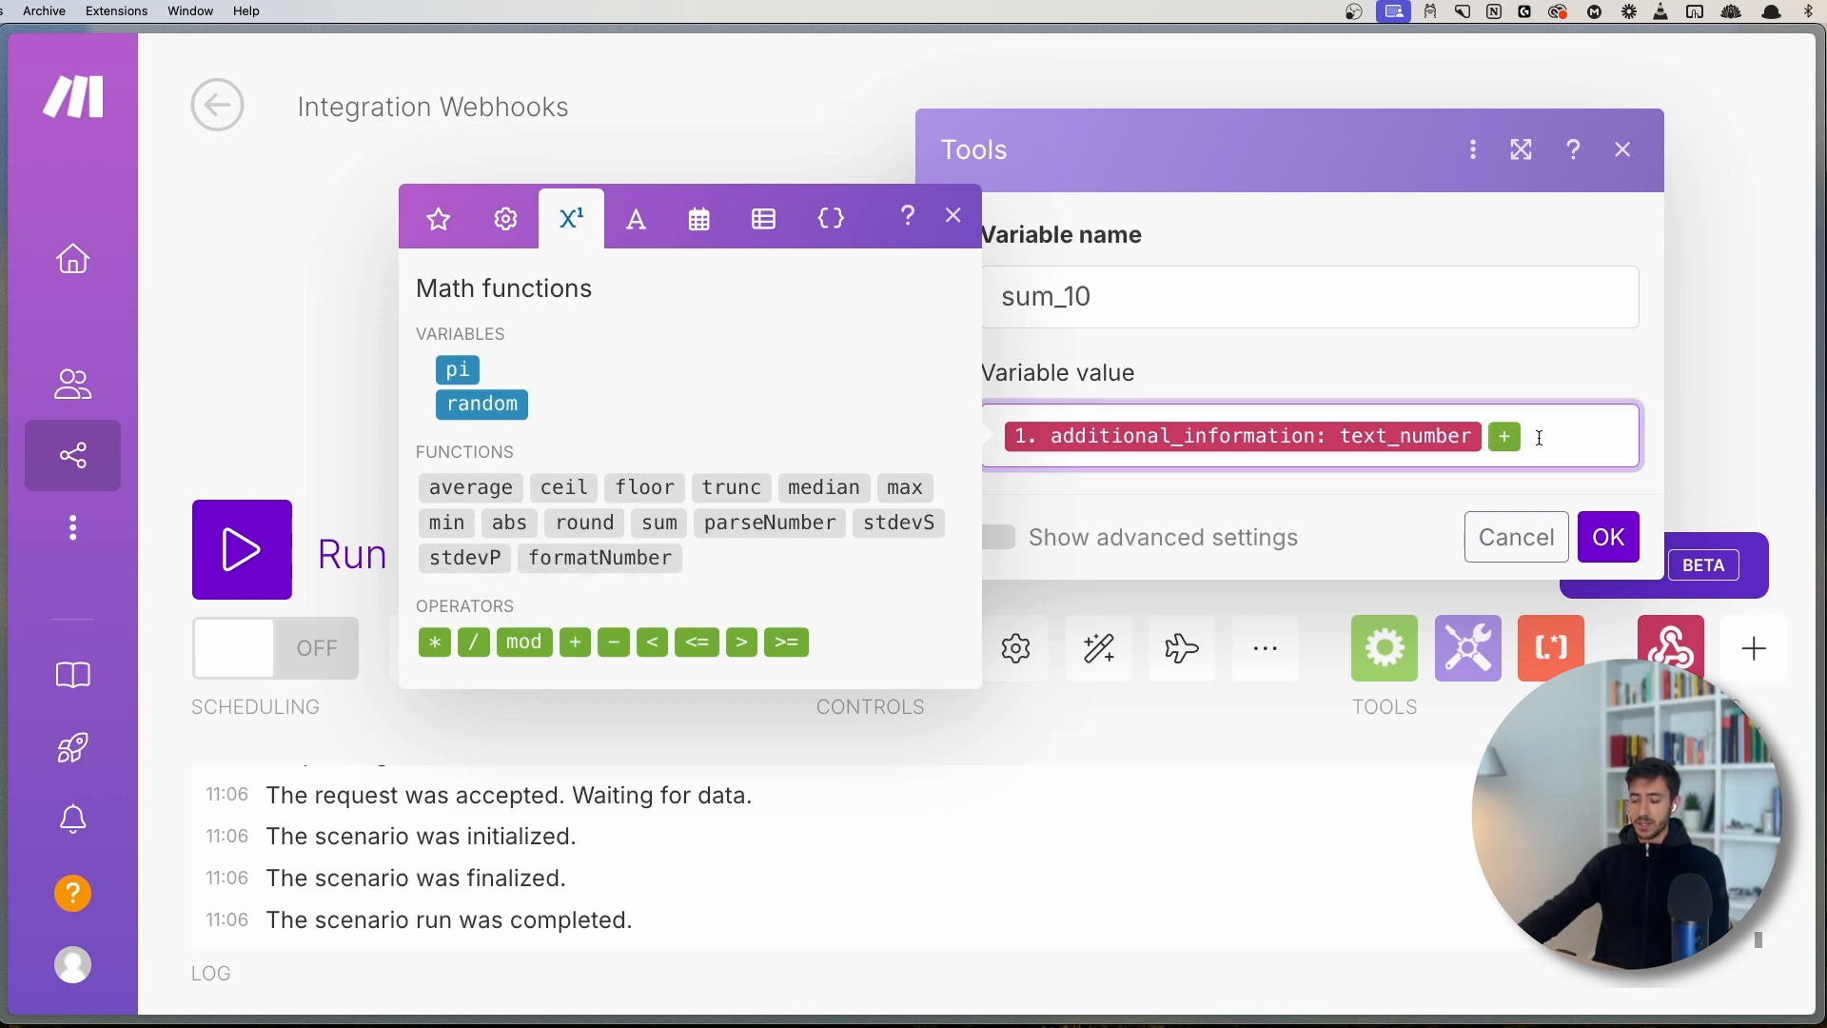
pyautogui.write('10')
pyautogui.click(954, 217)
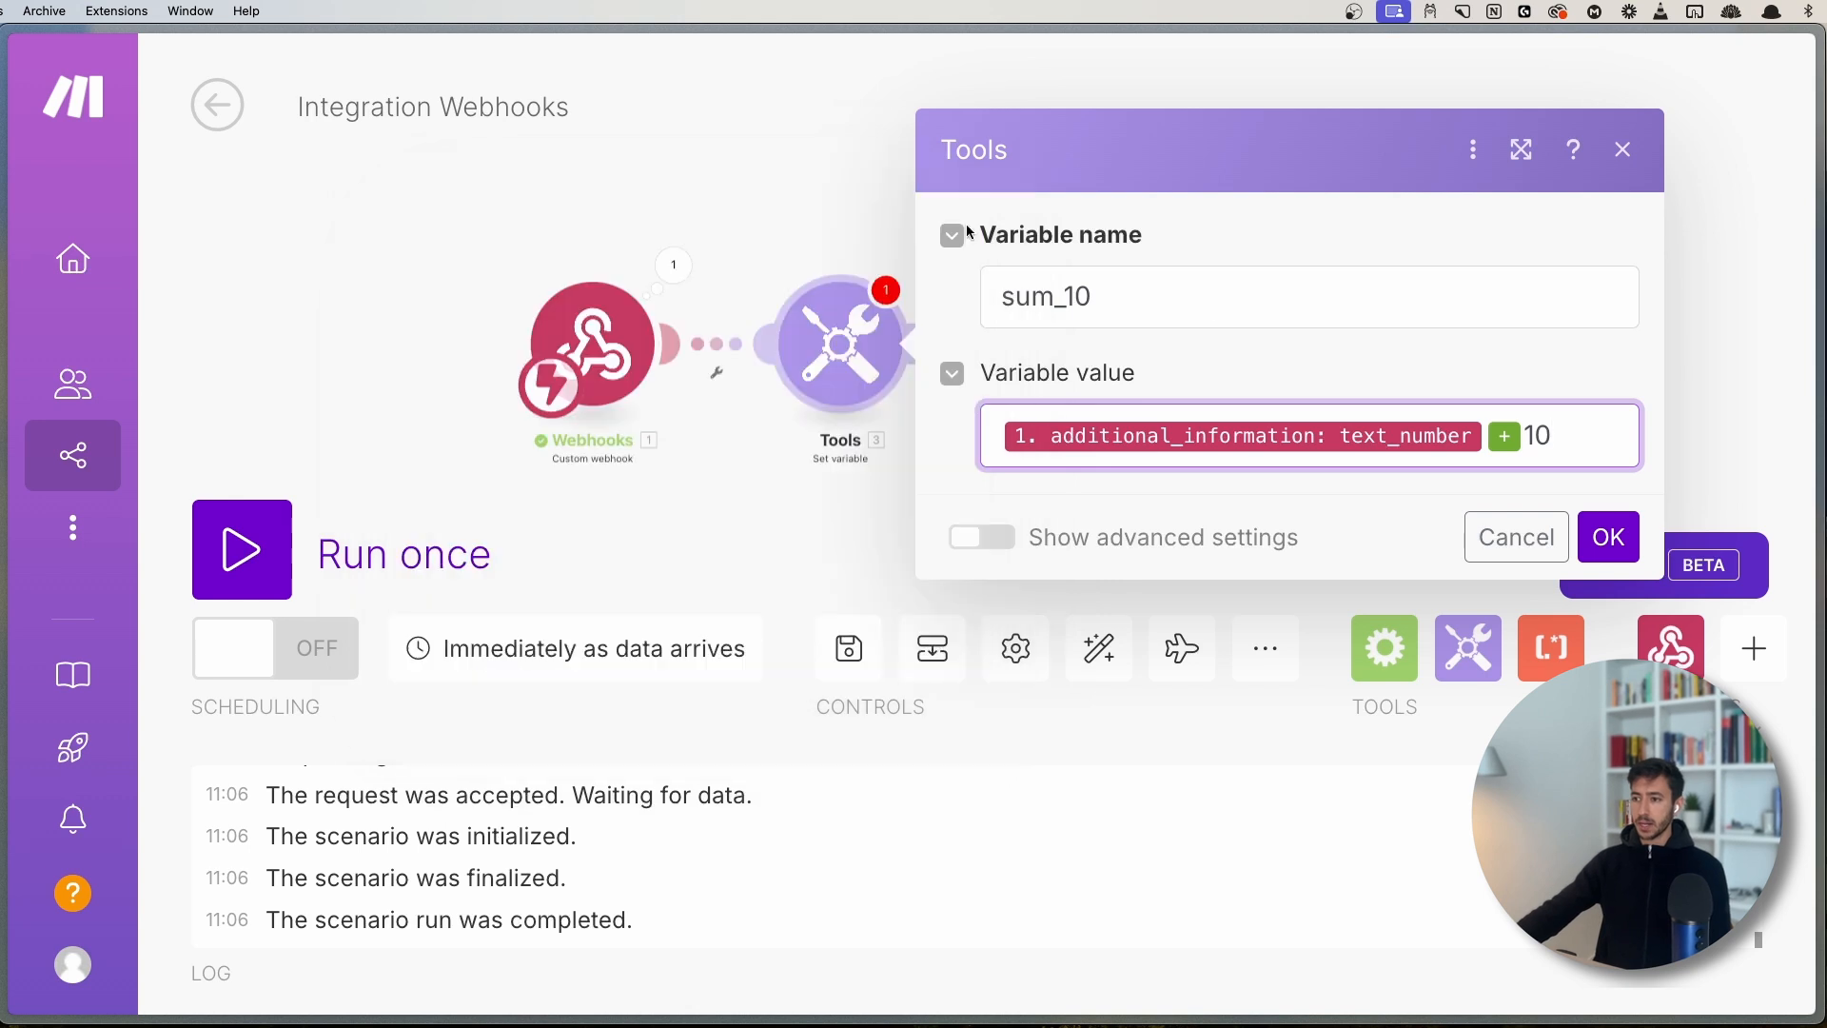
pyautogui.click(1608, 537)
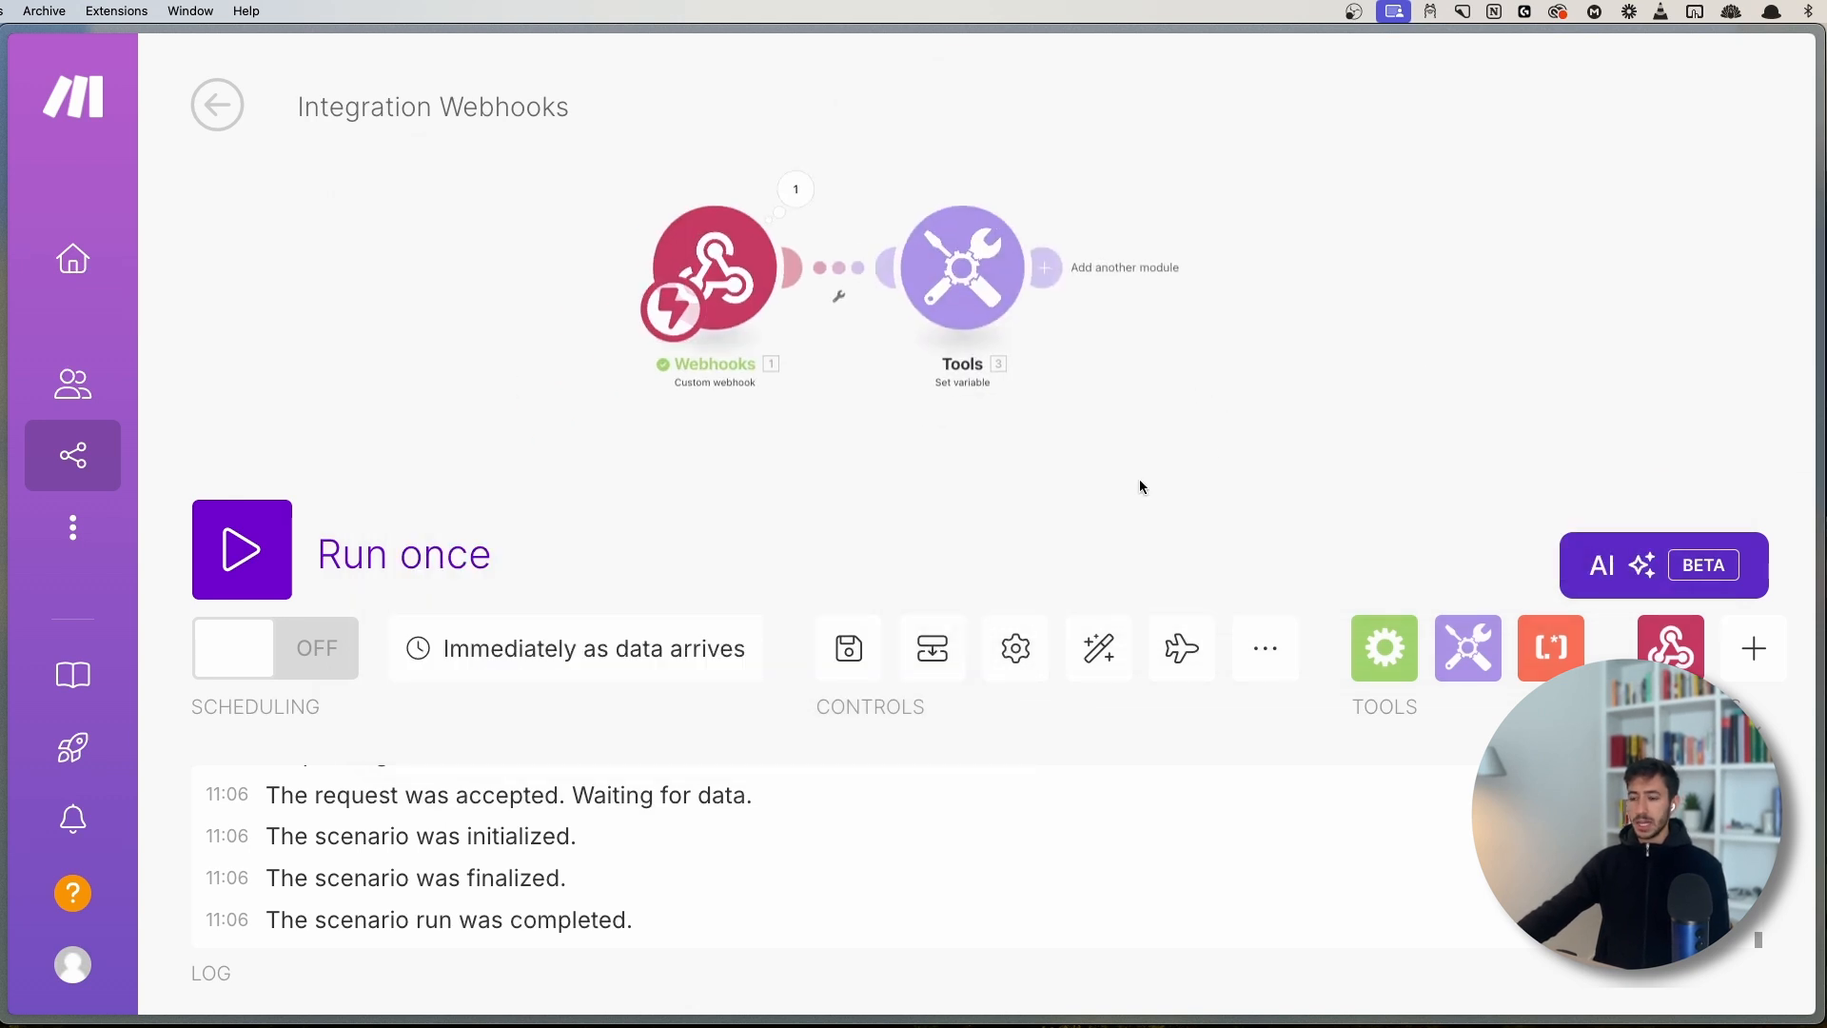
pyautogui.click(278, 547)
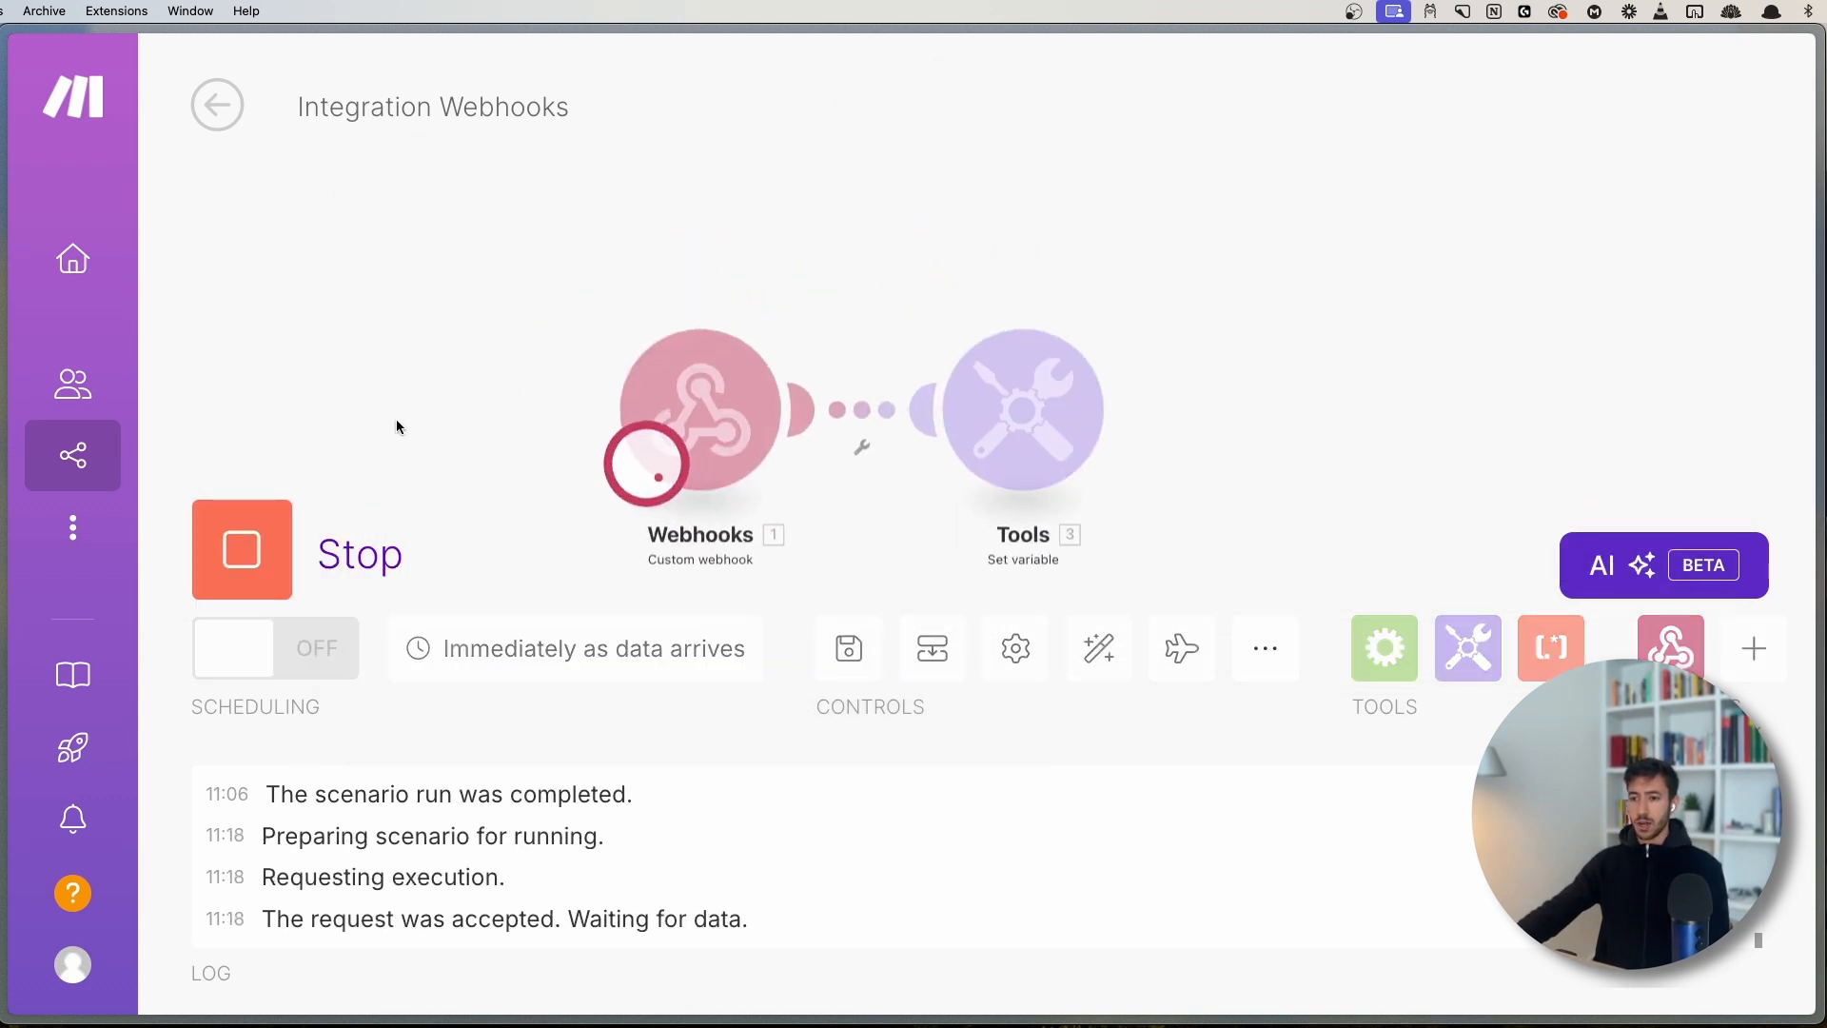
pyautogui.hotkey('alt', 'space')
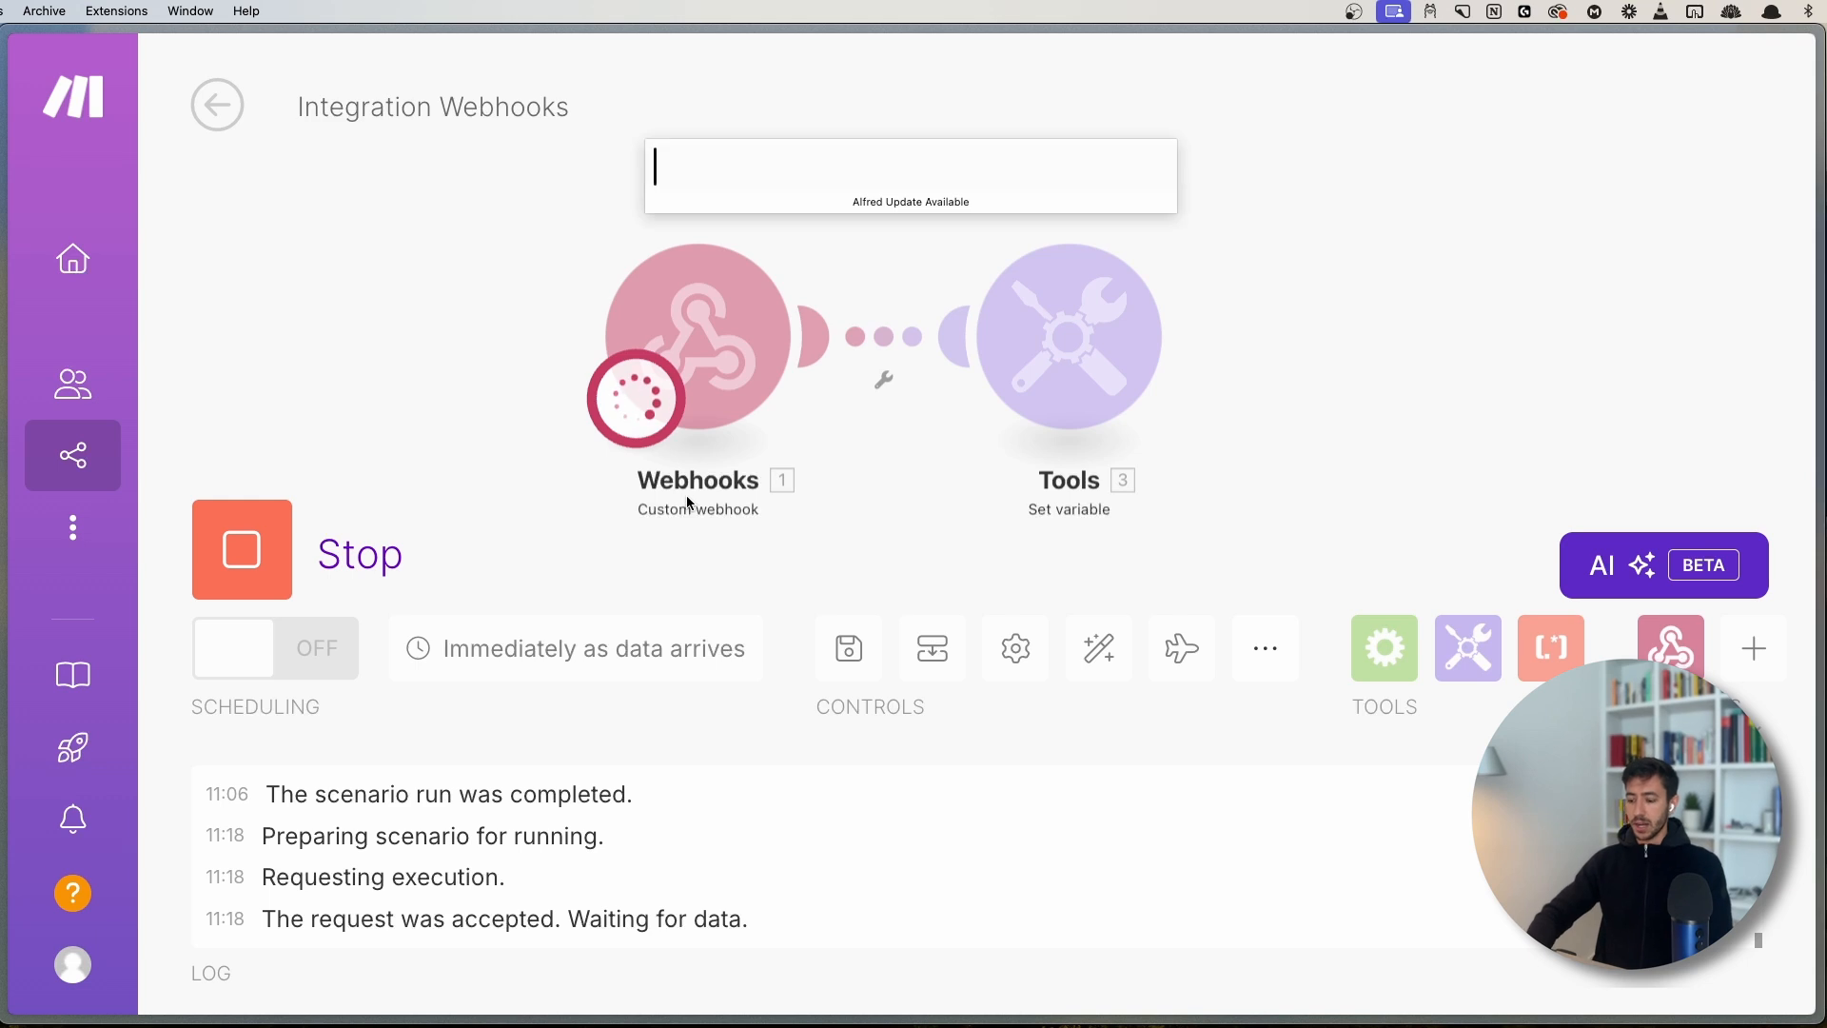
pyautogui.press('Escape')
pyautogui.click(1113, 221)
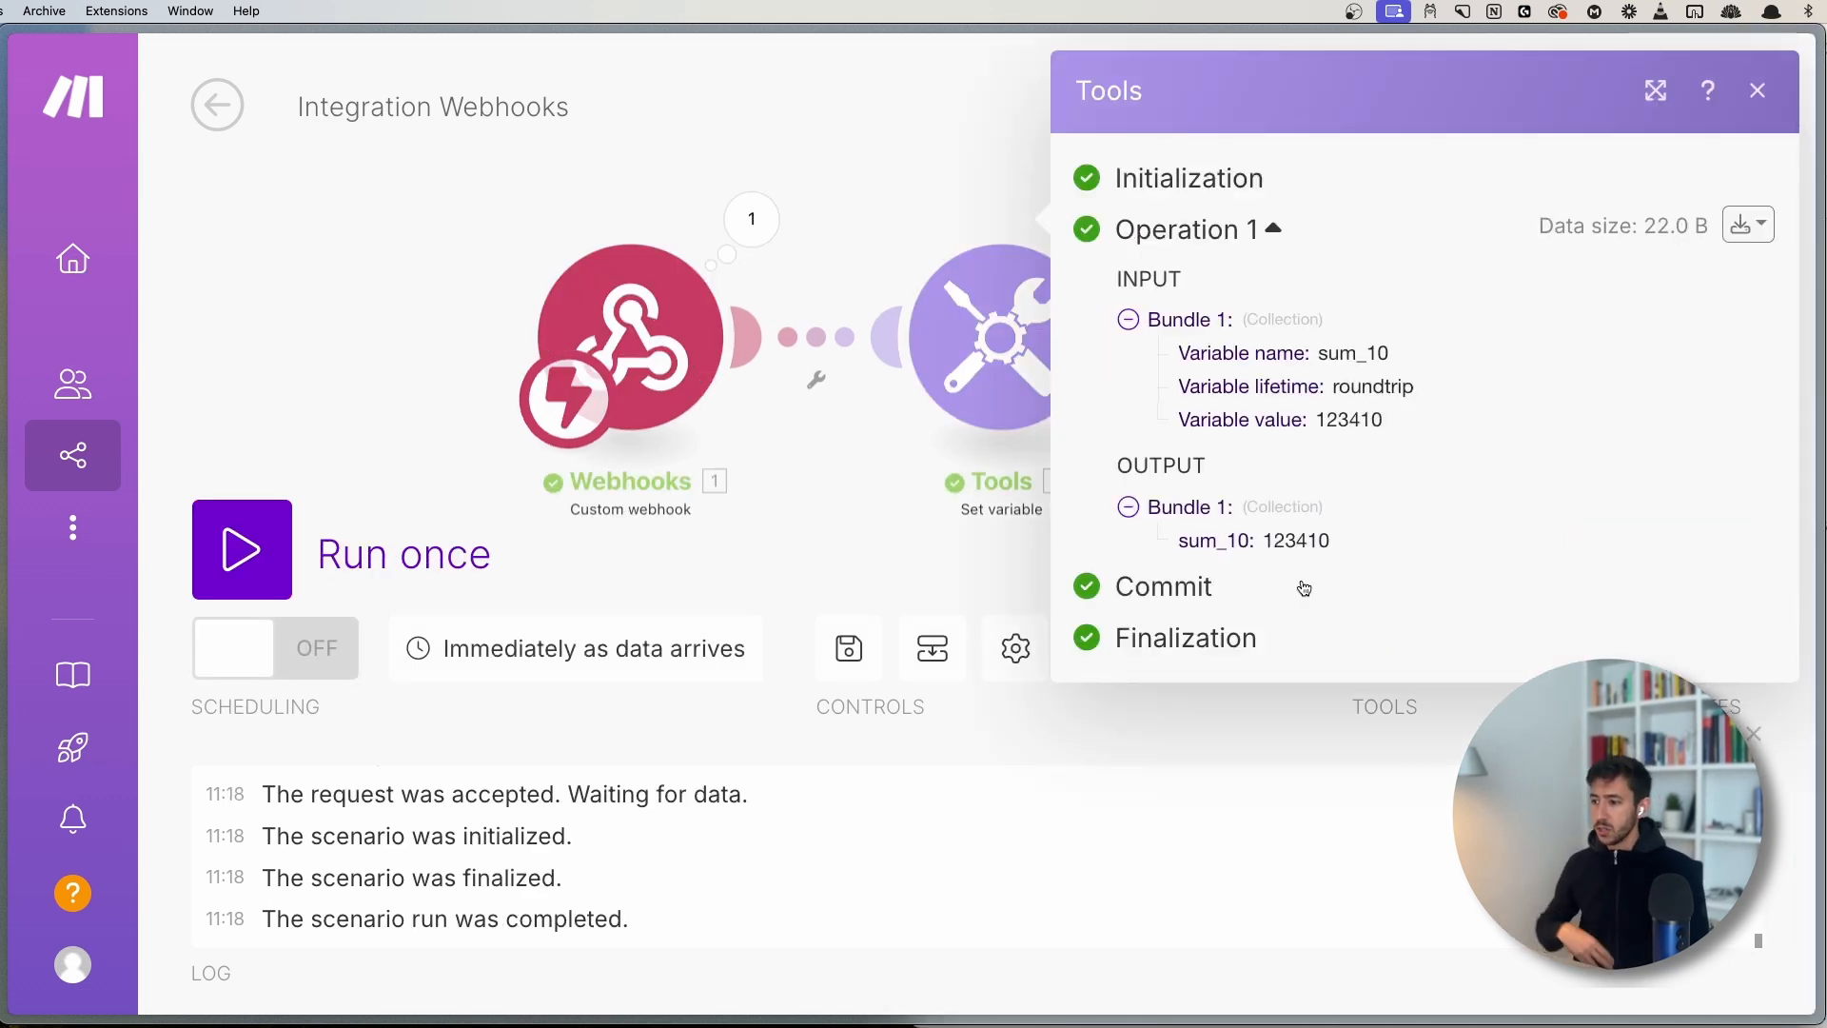
pyautogui.moveTo(1262, 542); pyautogui.dragTo(1345, 543)
pyautogui.click(1304, 543)
pyautogui.click(1316, 537)
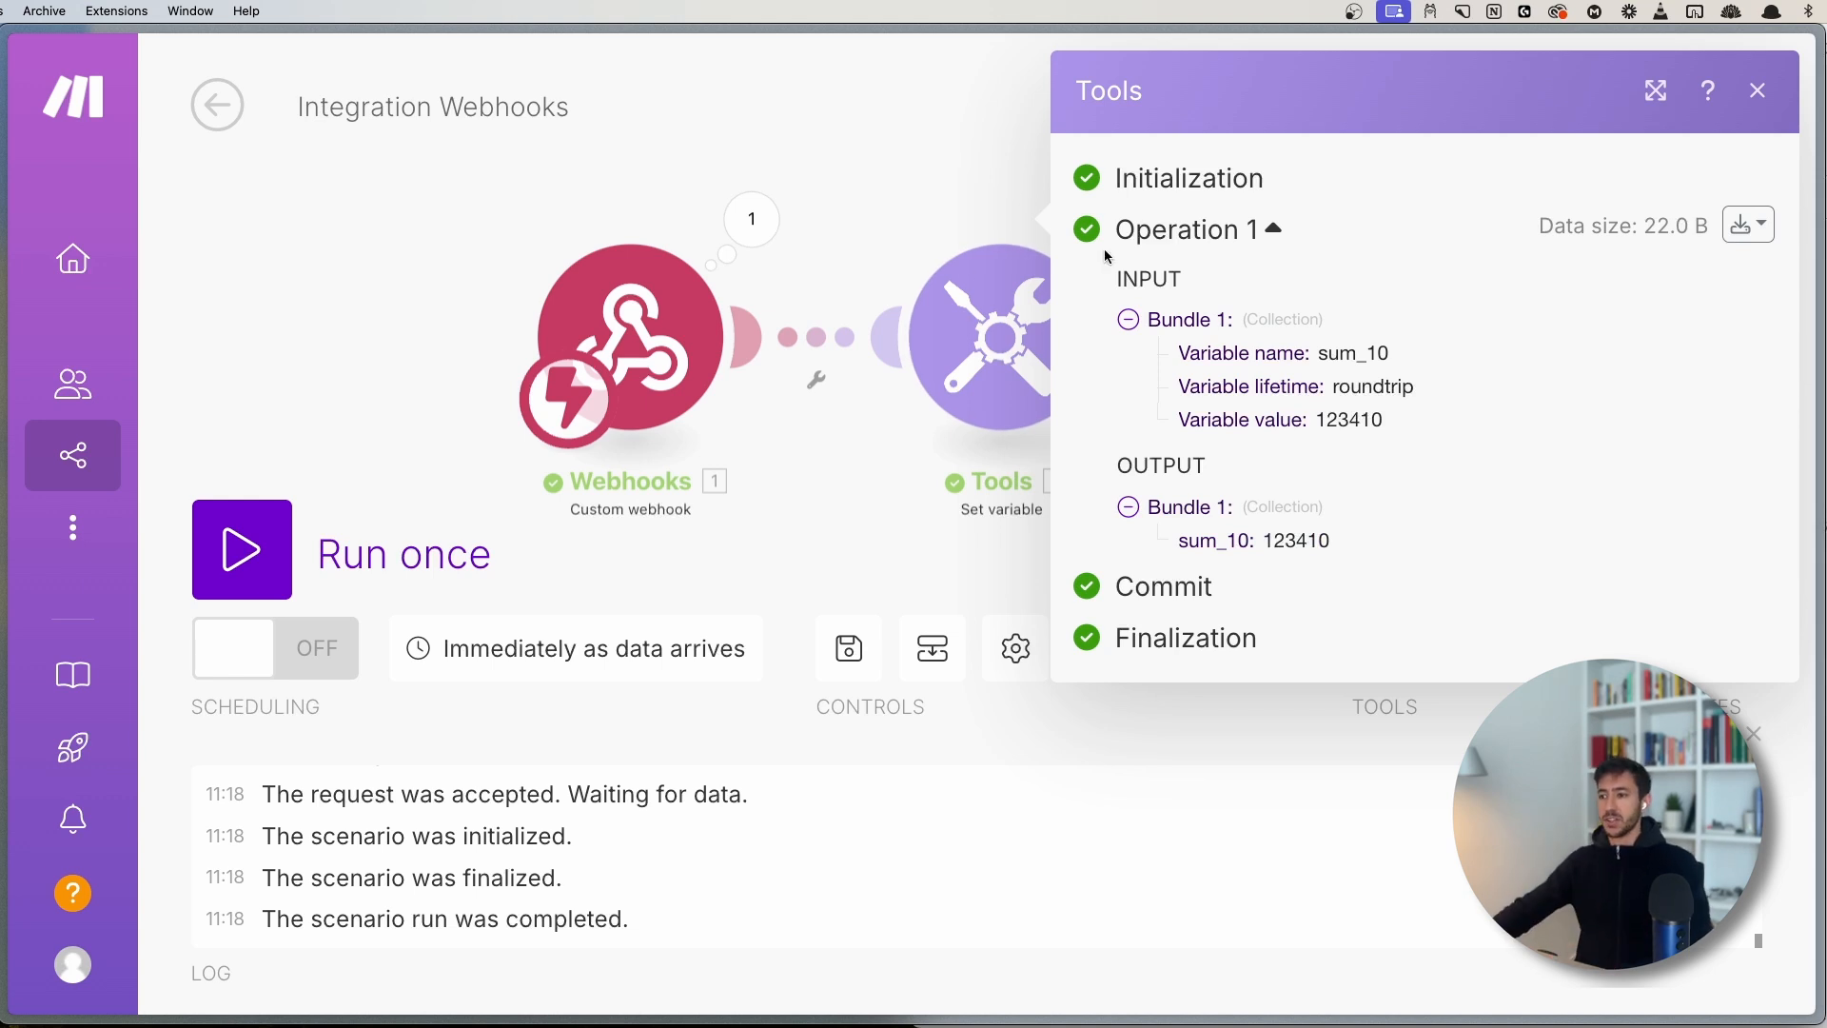
pyautogui.click(897, 188)
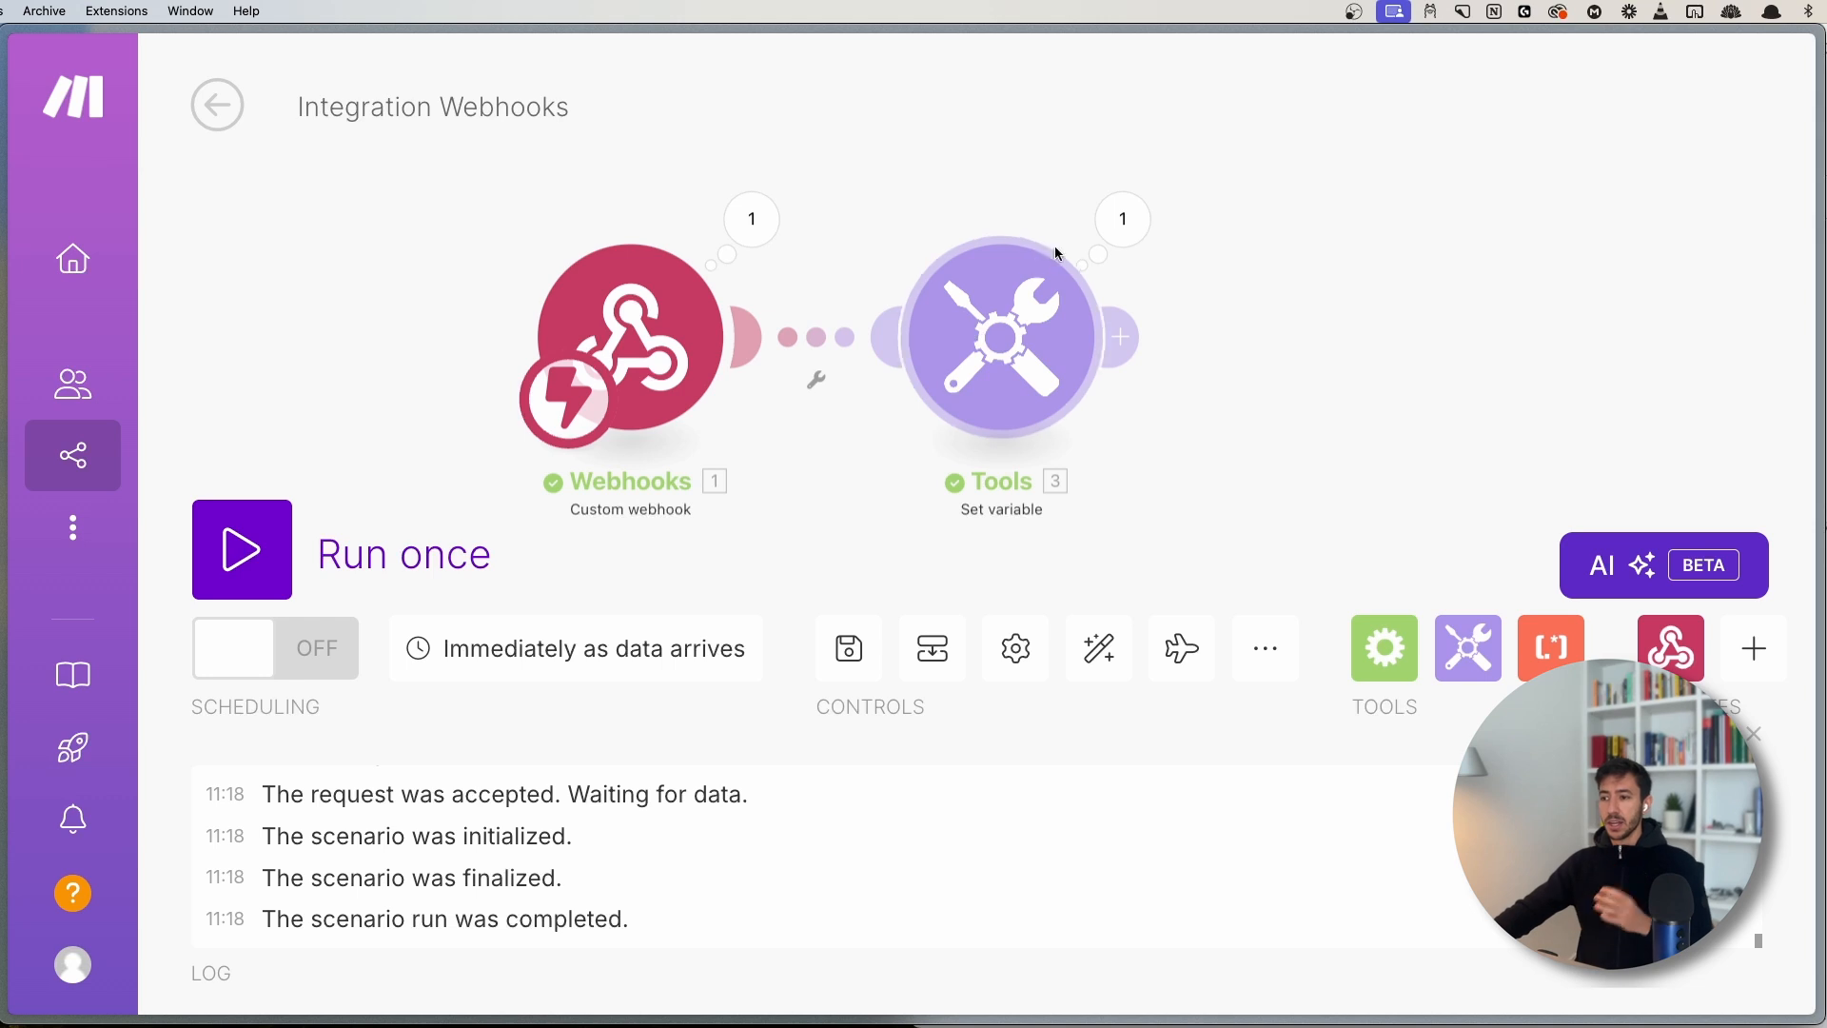
pyautogui.click(1113, 226)
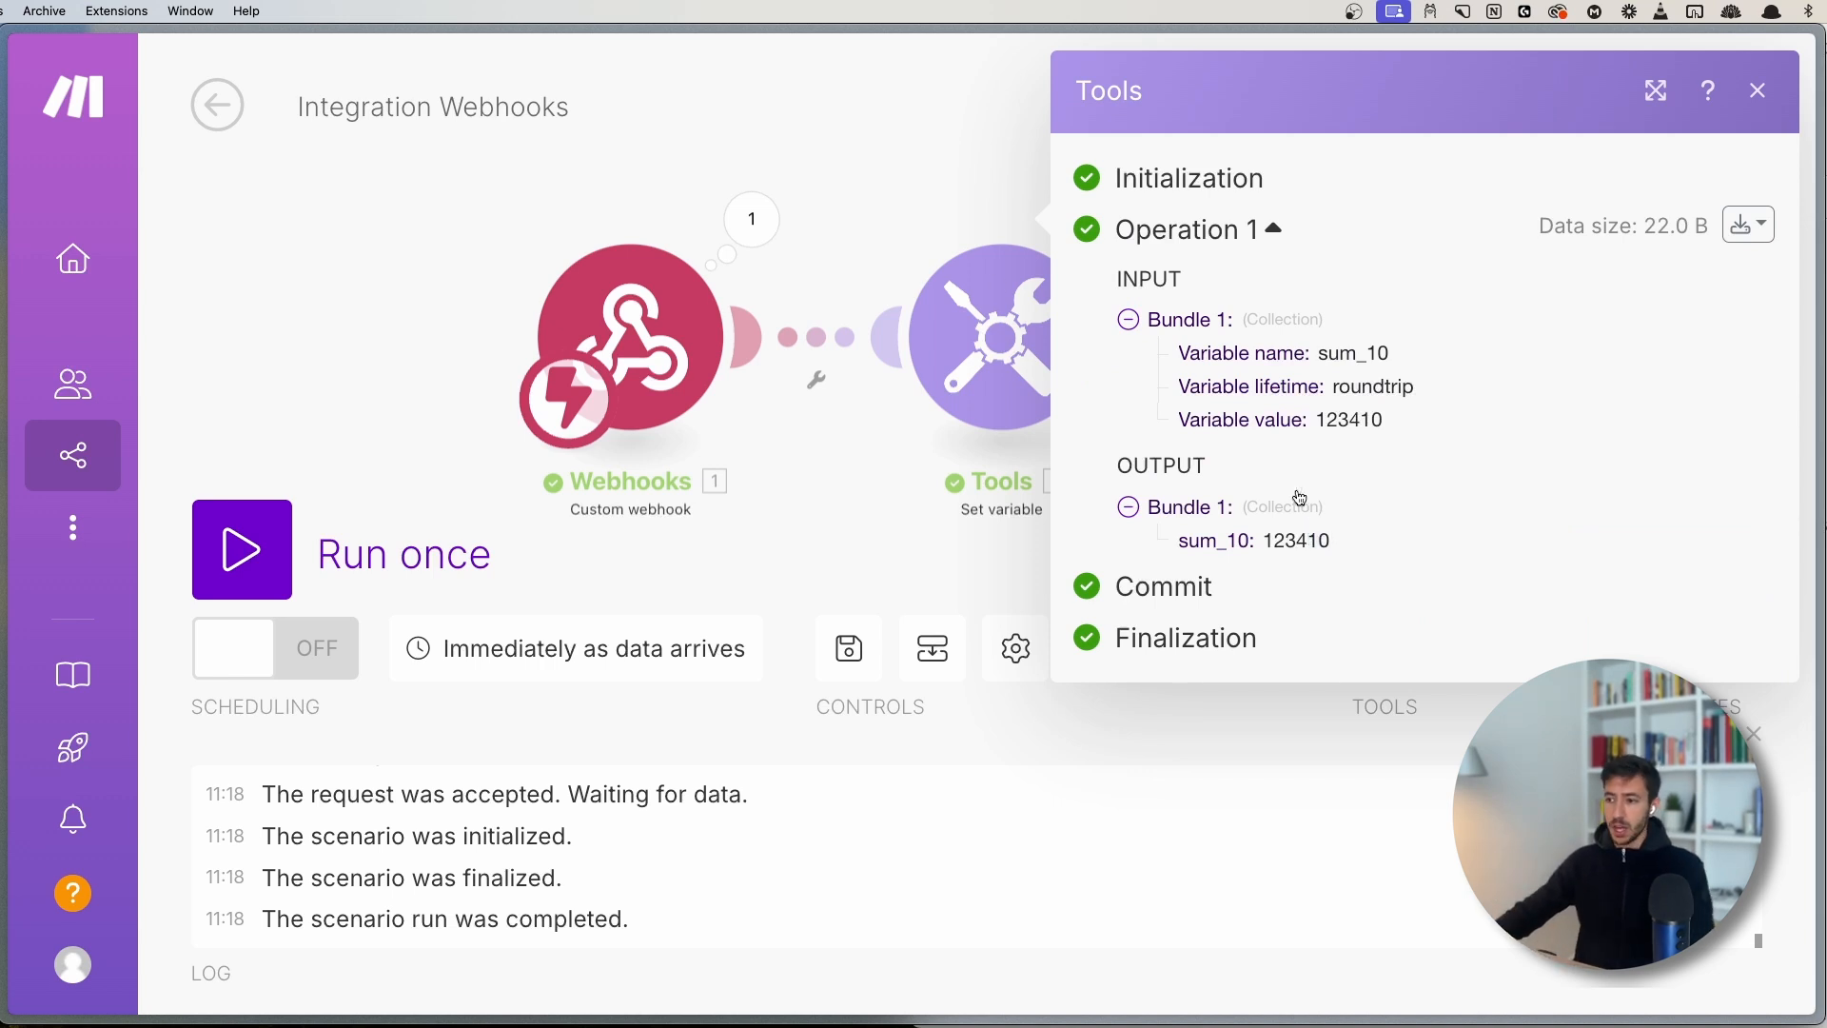
# - Change sum_10's value to the webhook's name + Hello and save
pyautogui.click(980, 343)
pyautogui.click(1386, 415)
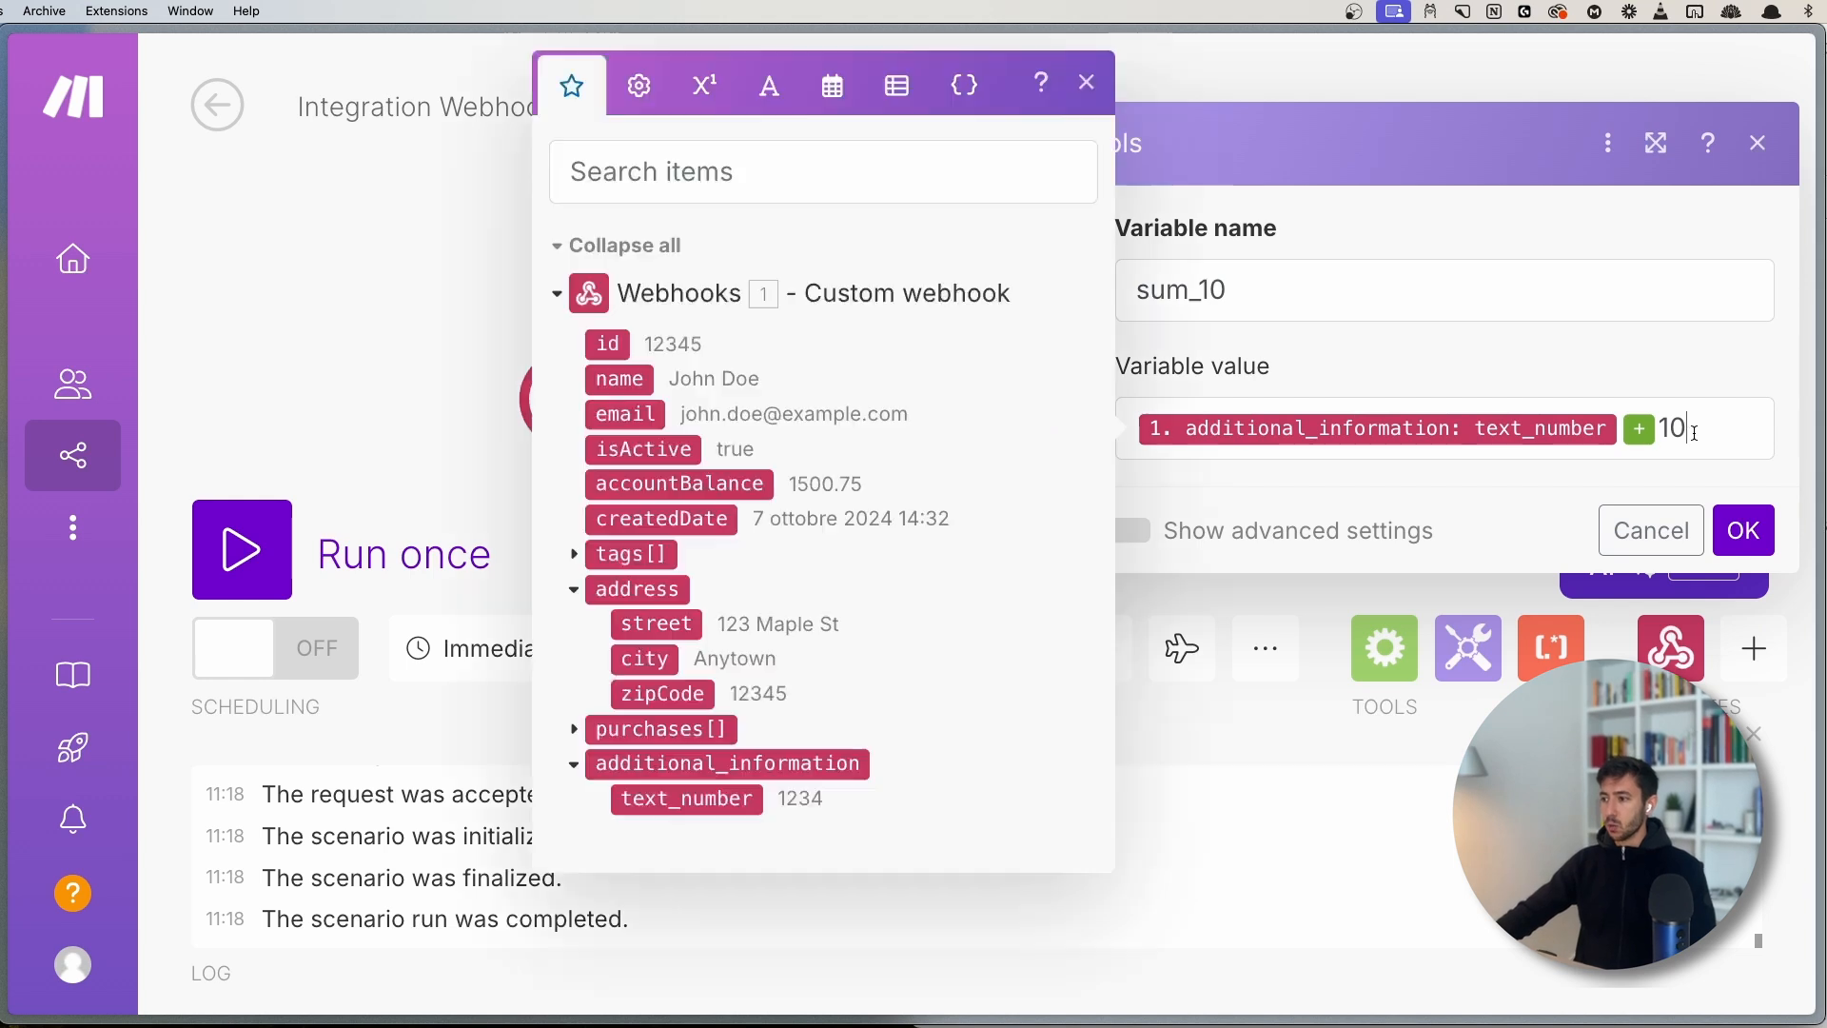
pyautogui.press('BackSpace')
pyautogui.press('BackSpace')
pyautogui.press('BackSpace')
pyautogui.press('BackSpace')
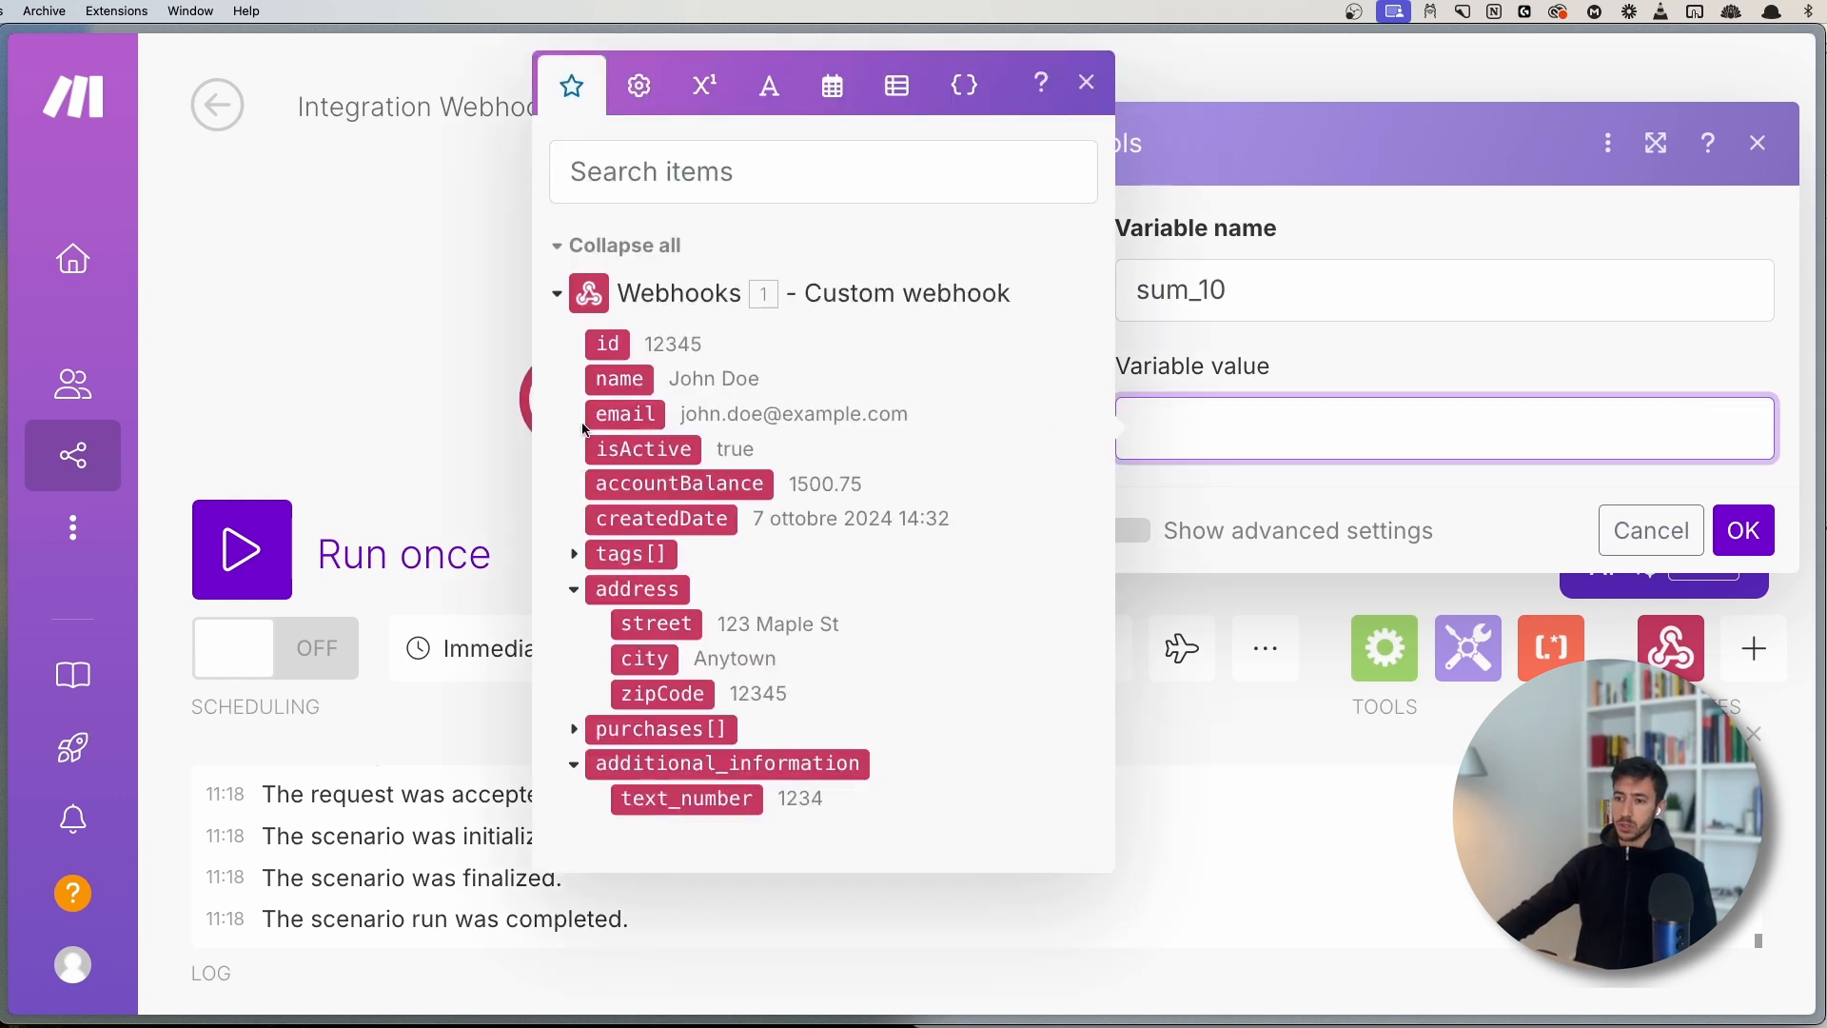
pyautogui.click(619, 379)
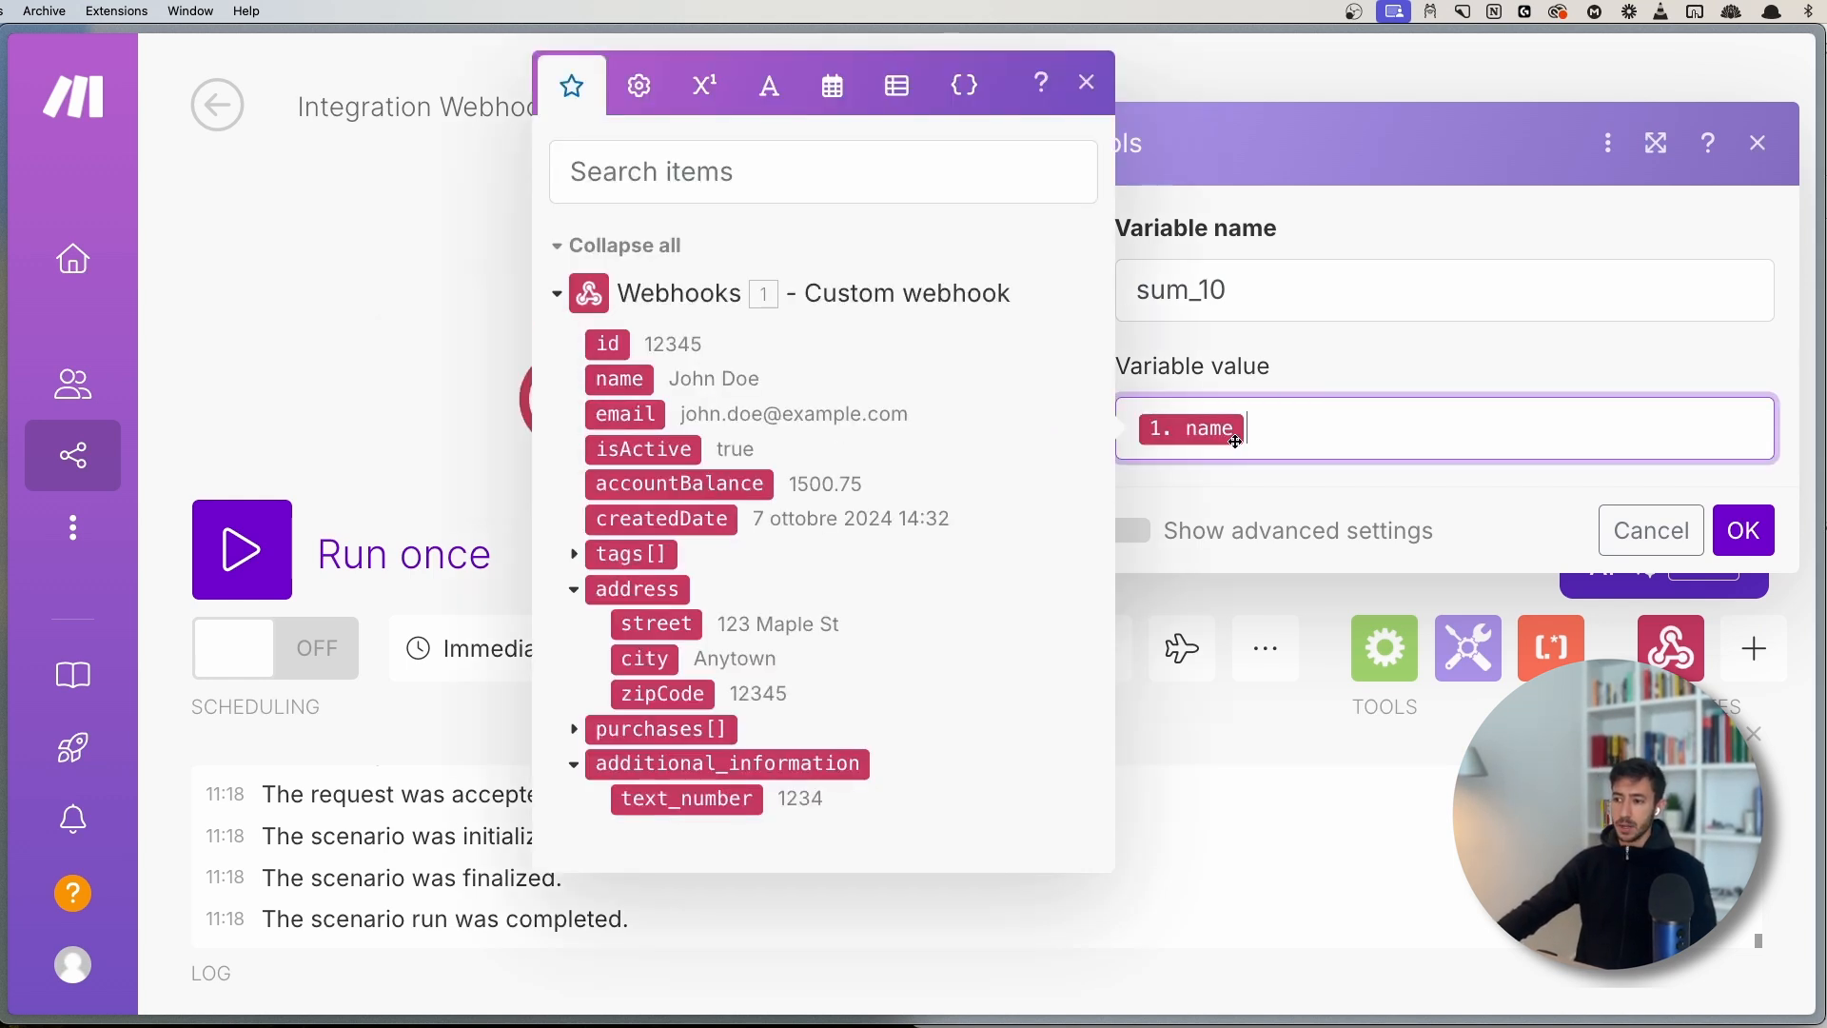
pyautogui.click(715, 110)
pyautogui.click(708, 635)
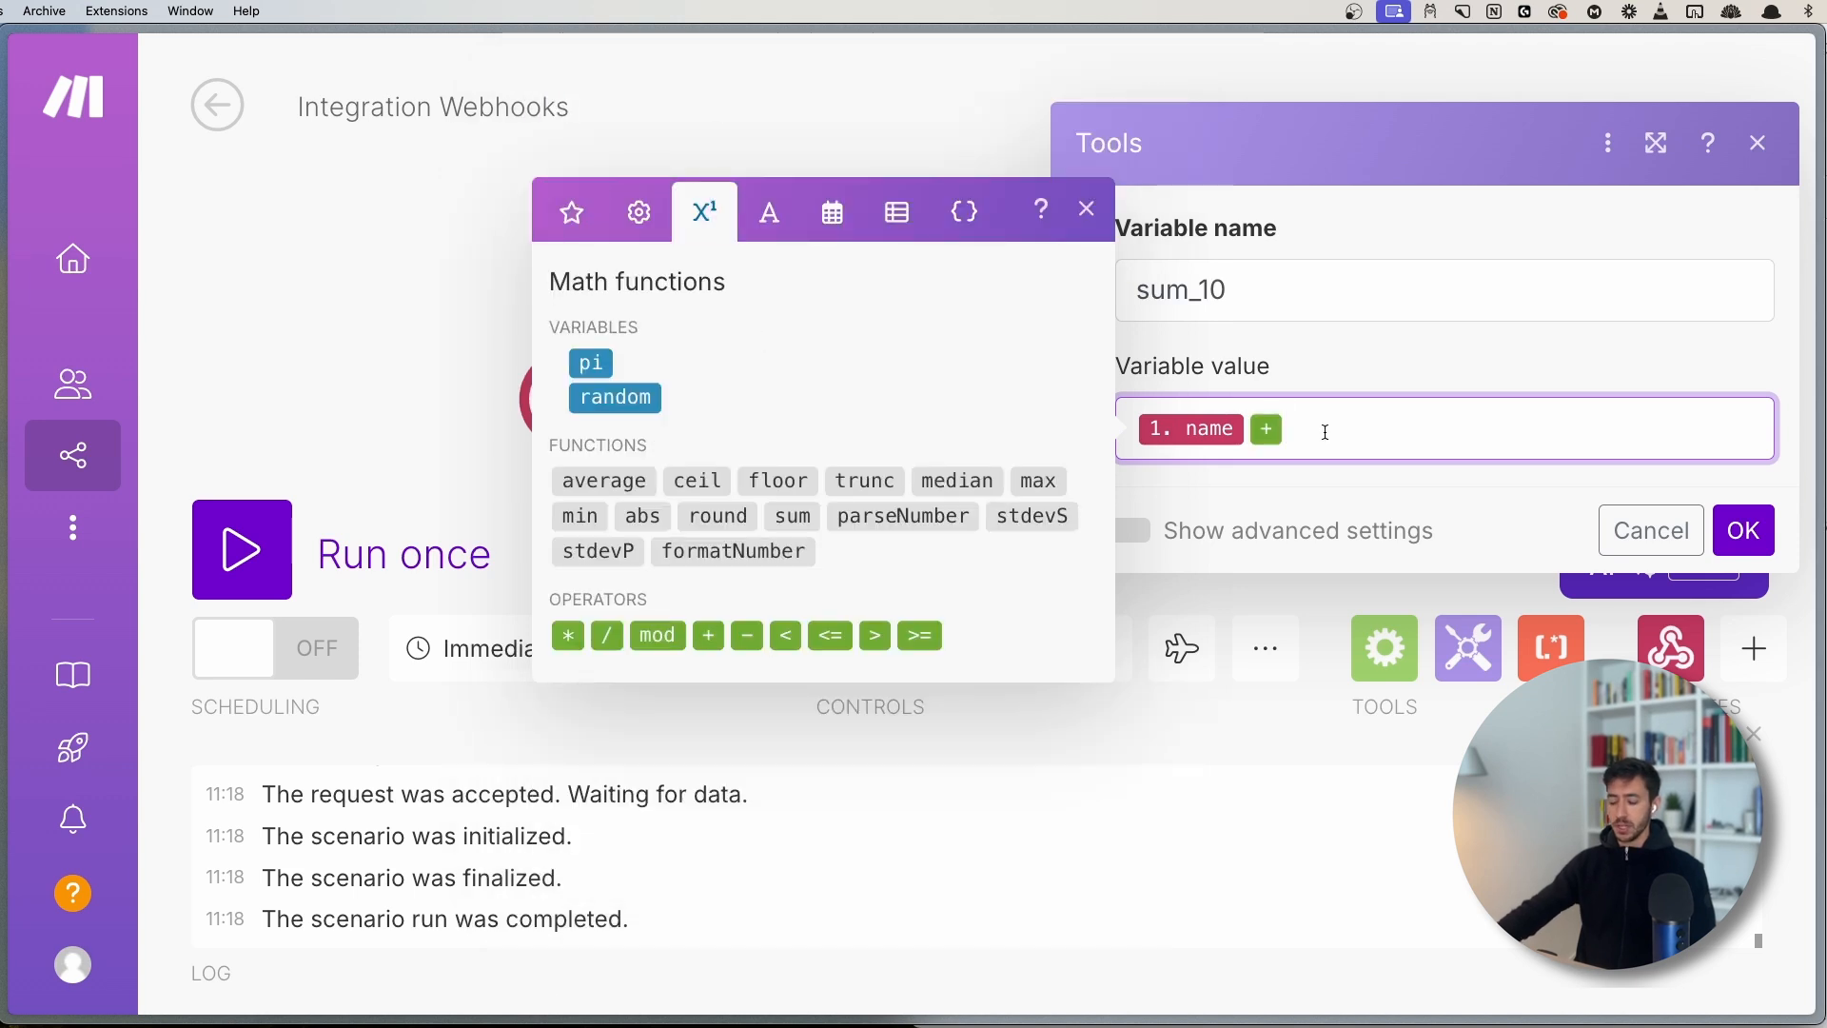
pyautogui.write('Hello')
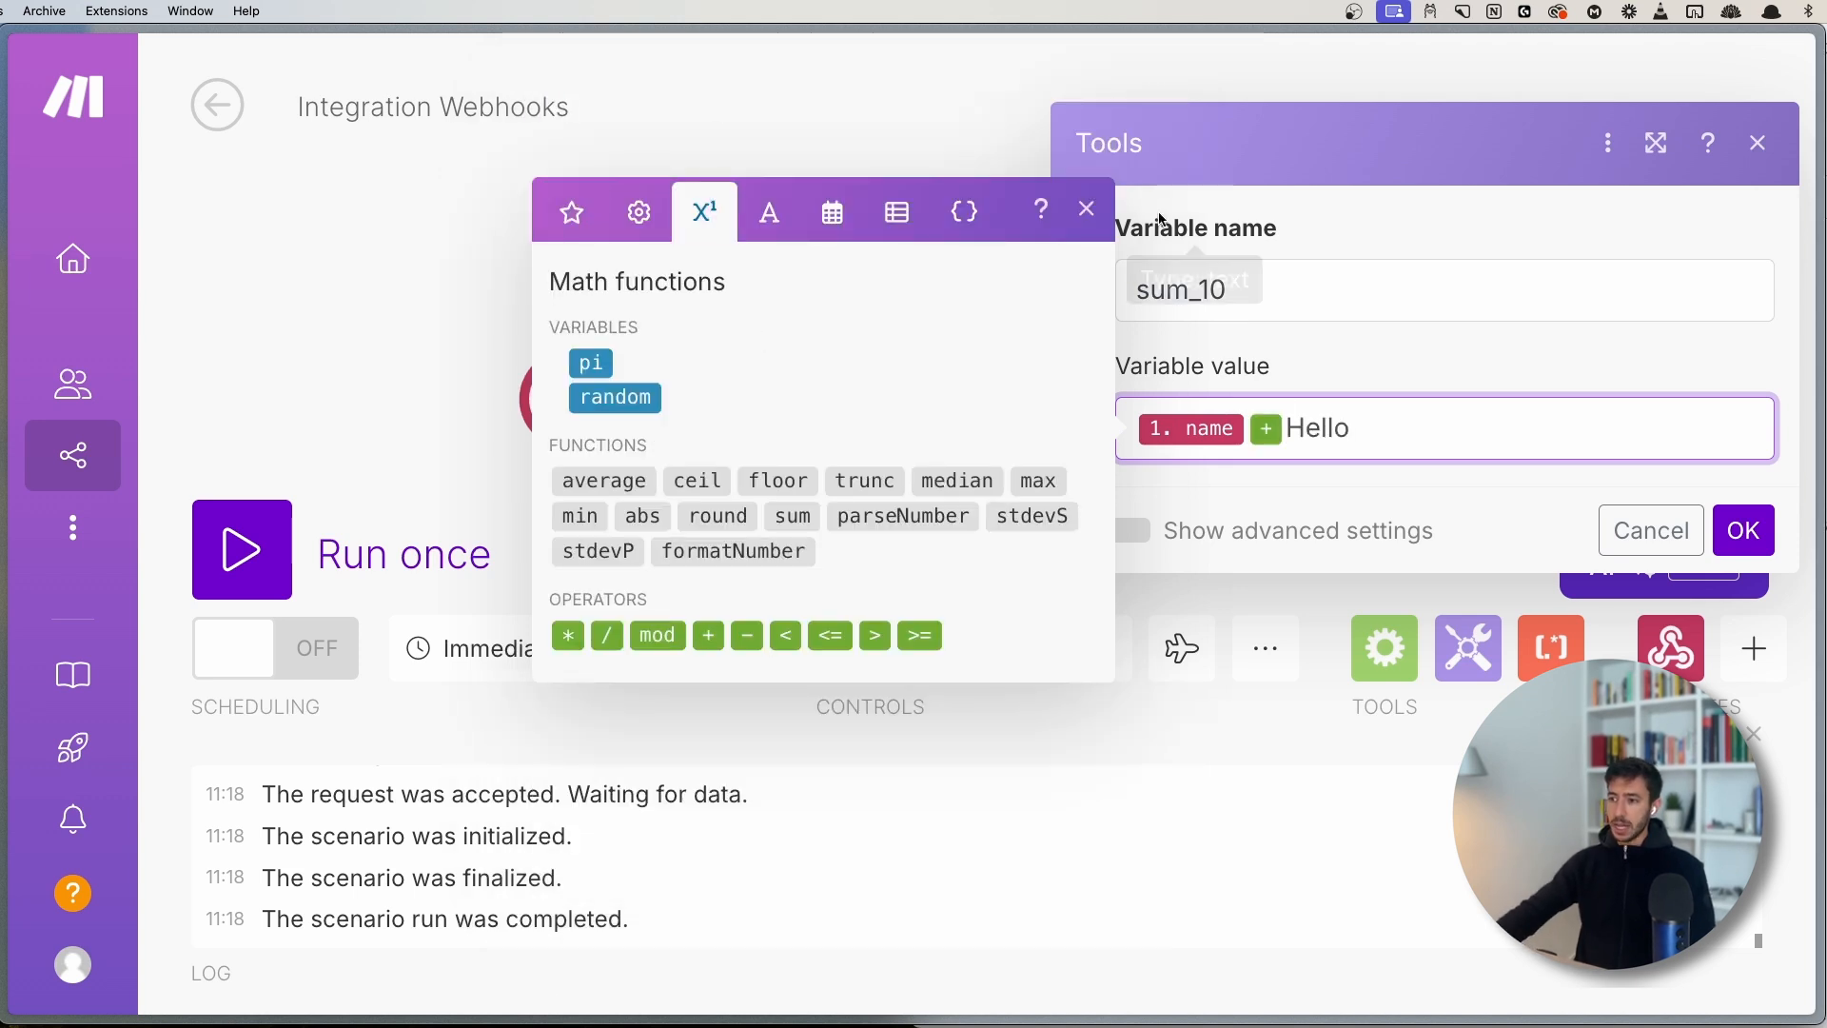
pyautogui.click(1081, 207)
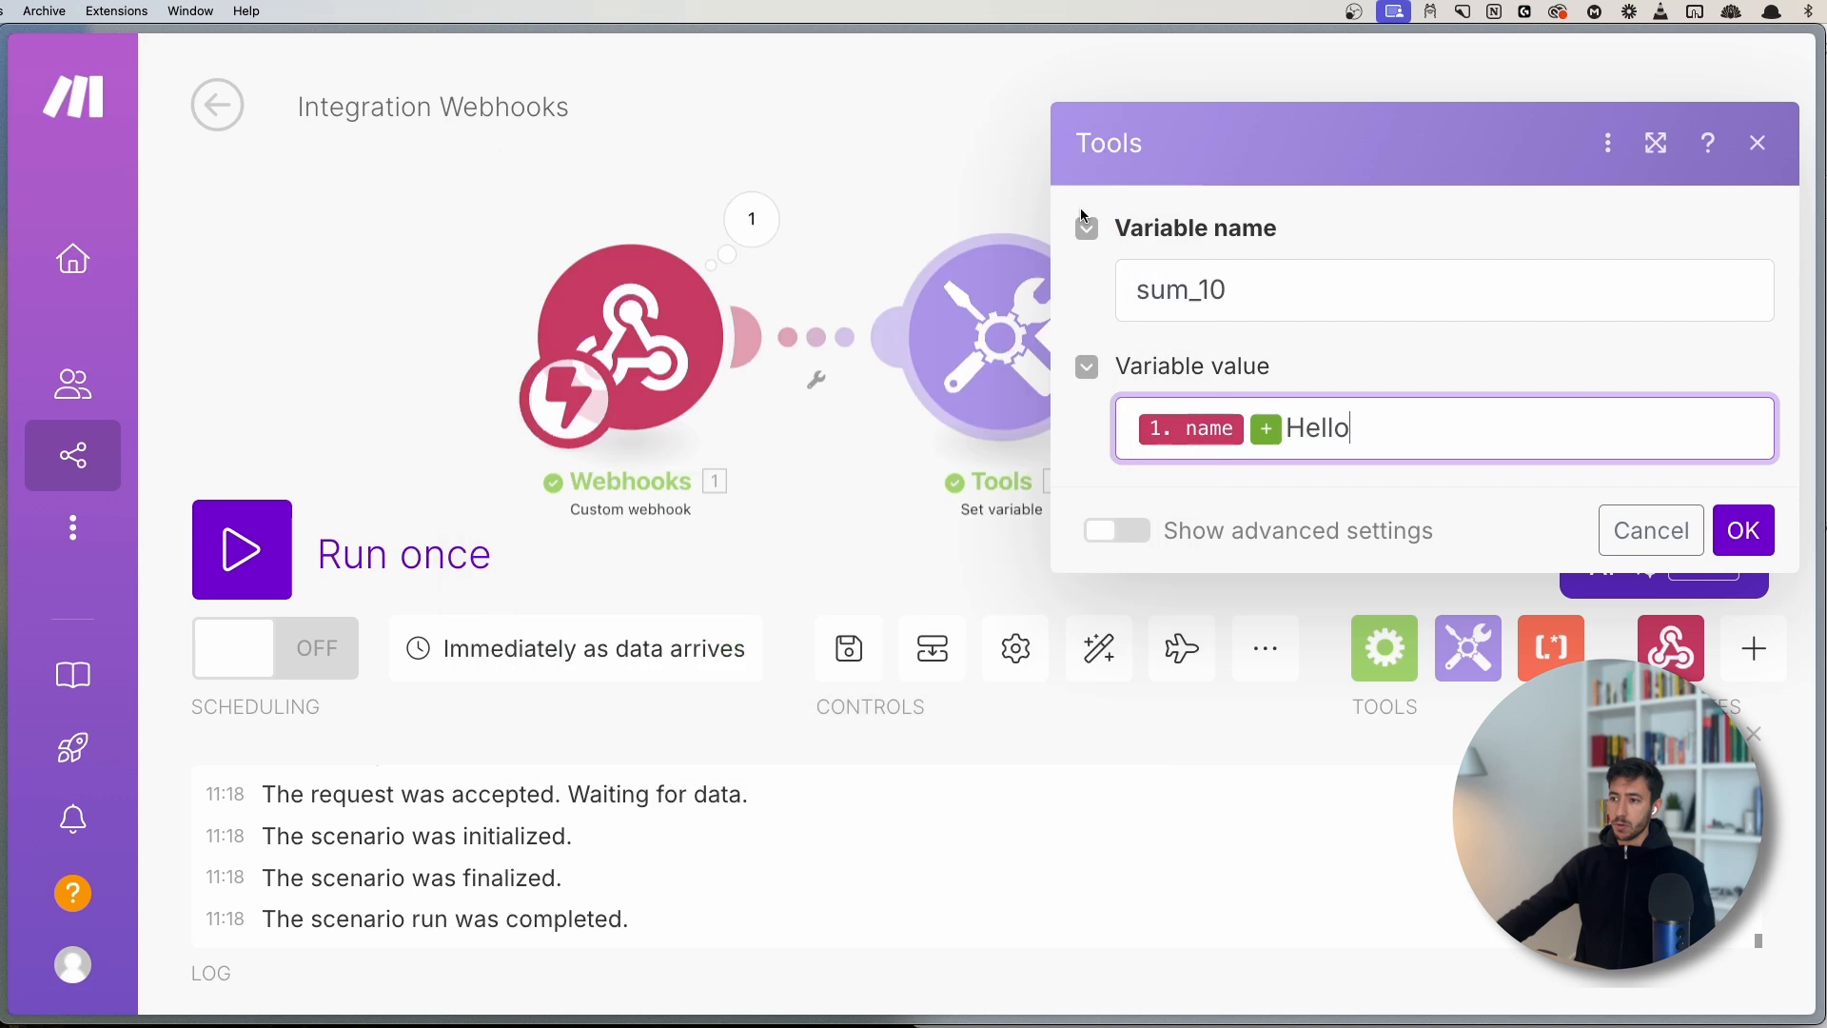
pyautogui.click(1744, 530)
# - Resend the test request, run once on queued data, and check the Tools output
pyautogui.press('super+Tab')
pyautogui.press('super+Return')
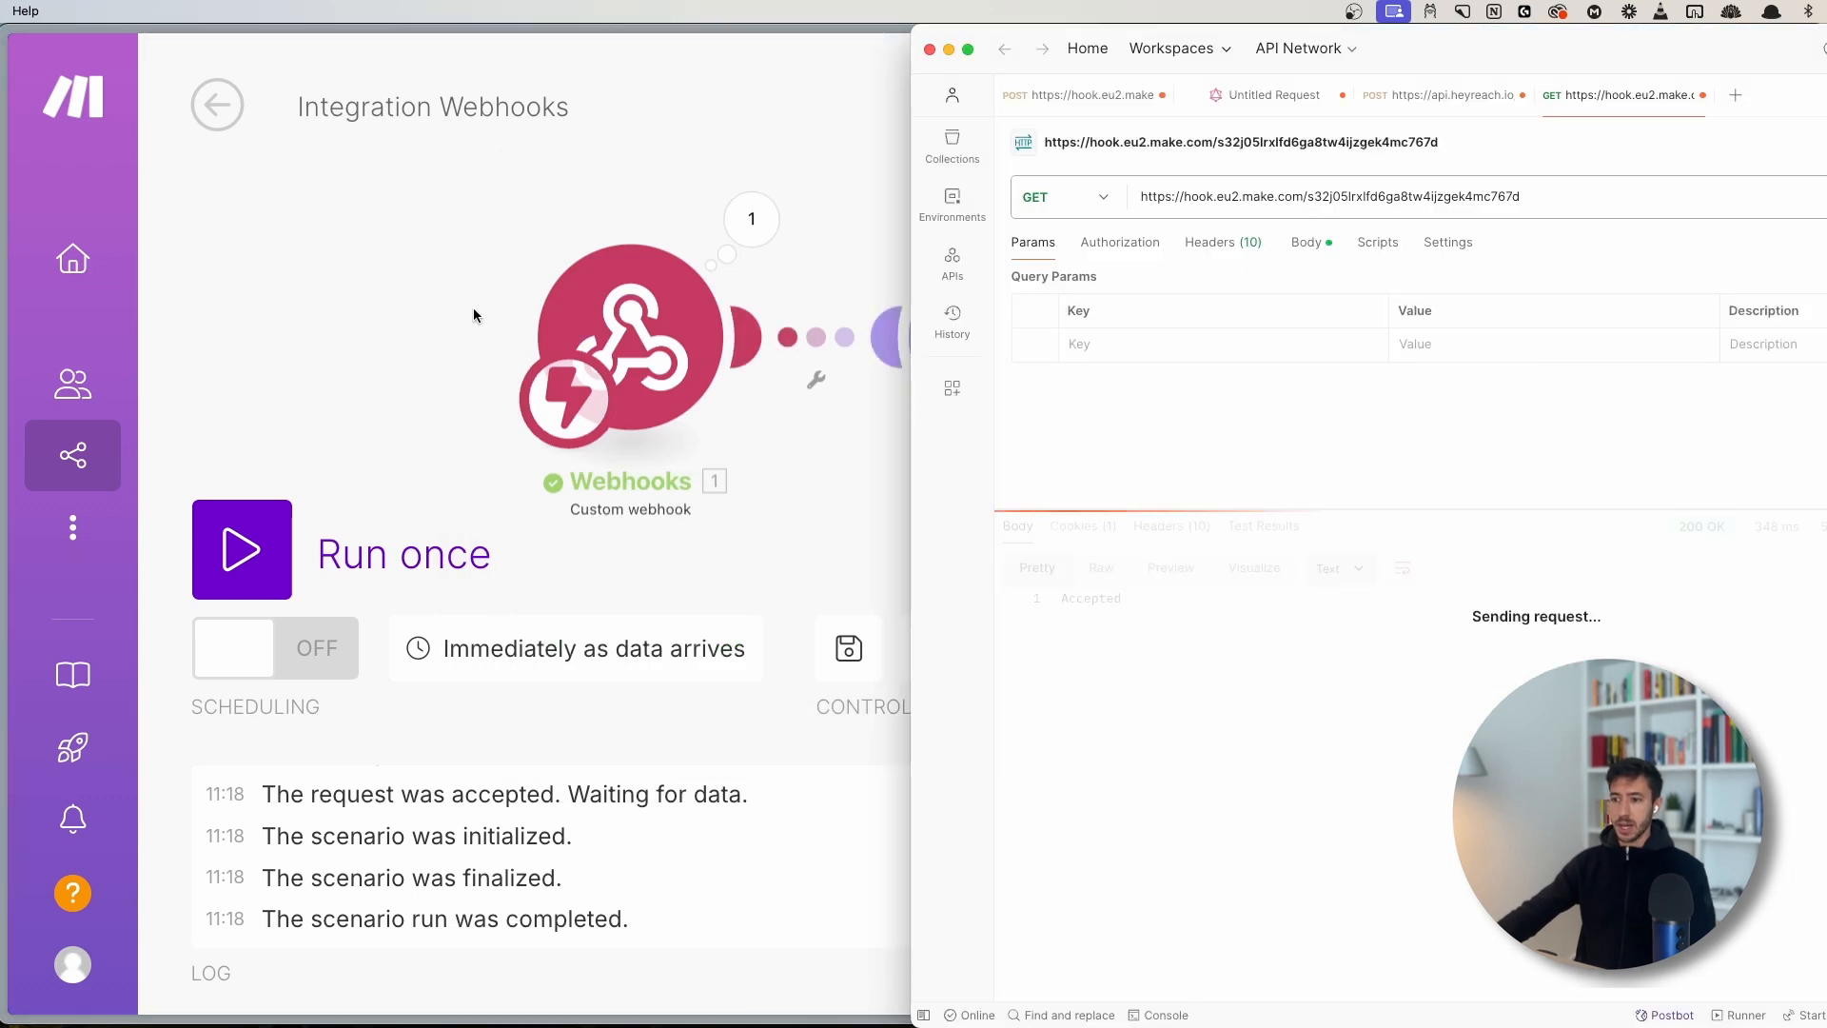
pyautogui.click(472, 306)
pyautogui.click(275, 573)
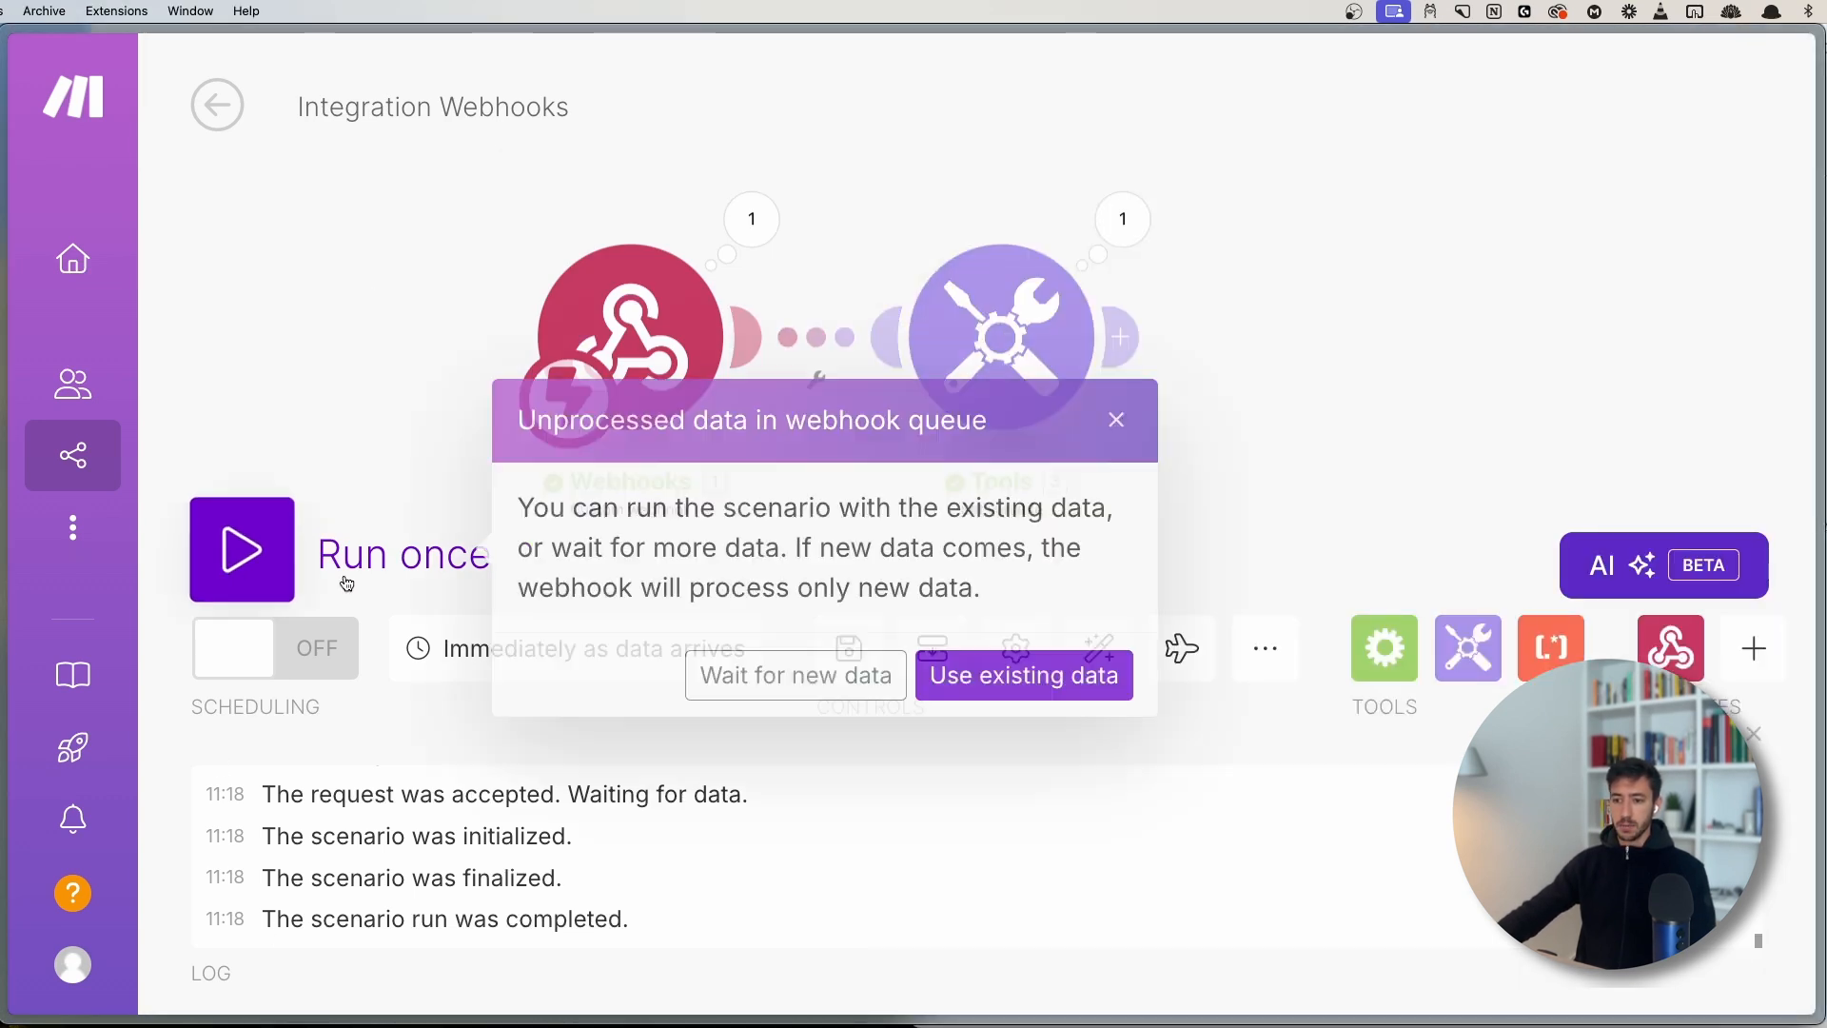
pyautogui.click(947, 685)
pyautogui.click(894, 301)
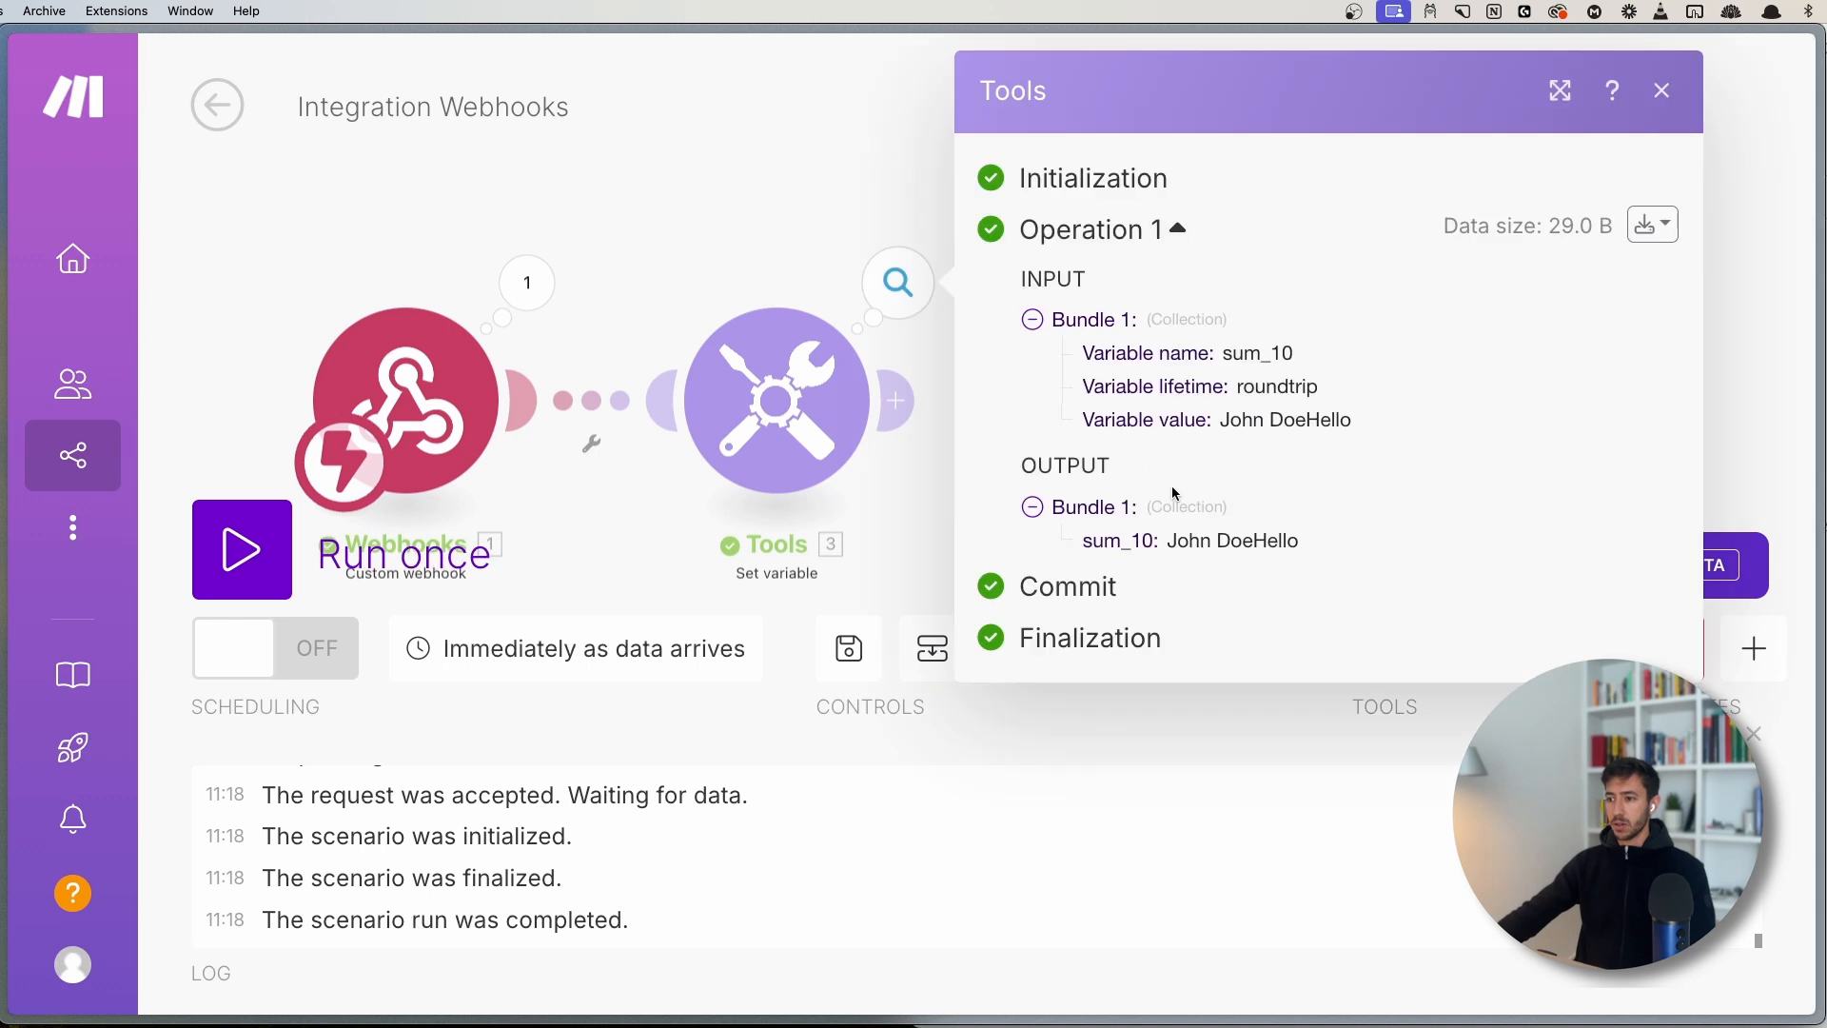
pyautogui.moveTo(1176, 541); pyautogui.dragTo(1317, 543)
pyautogui.click(1322, 546)
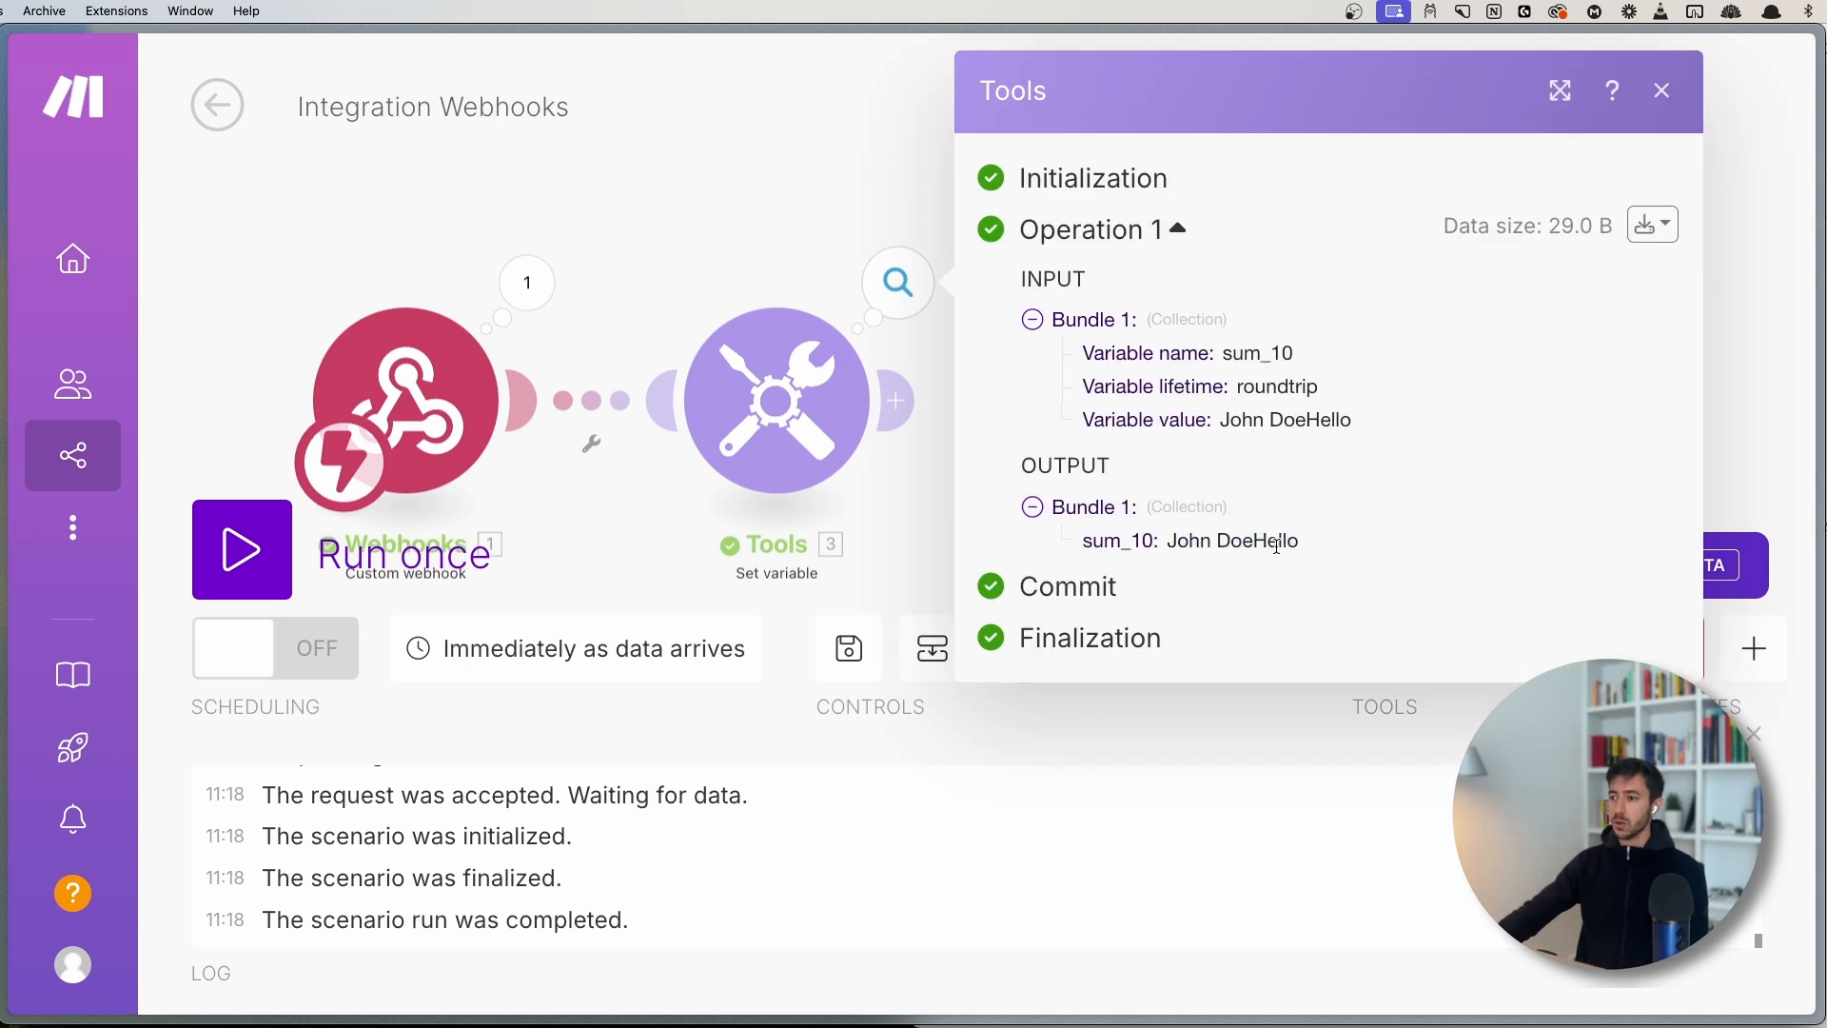
pyautogui.click(705, 245)
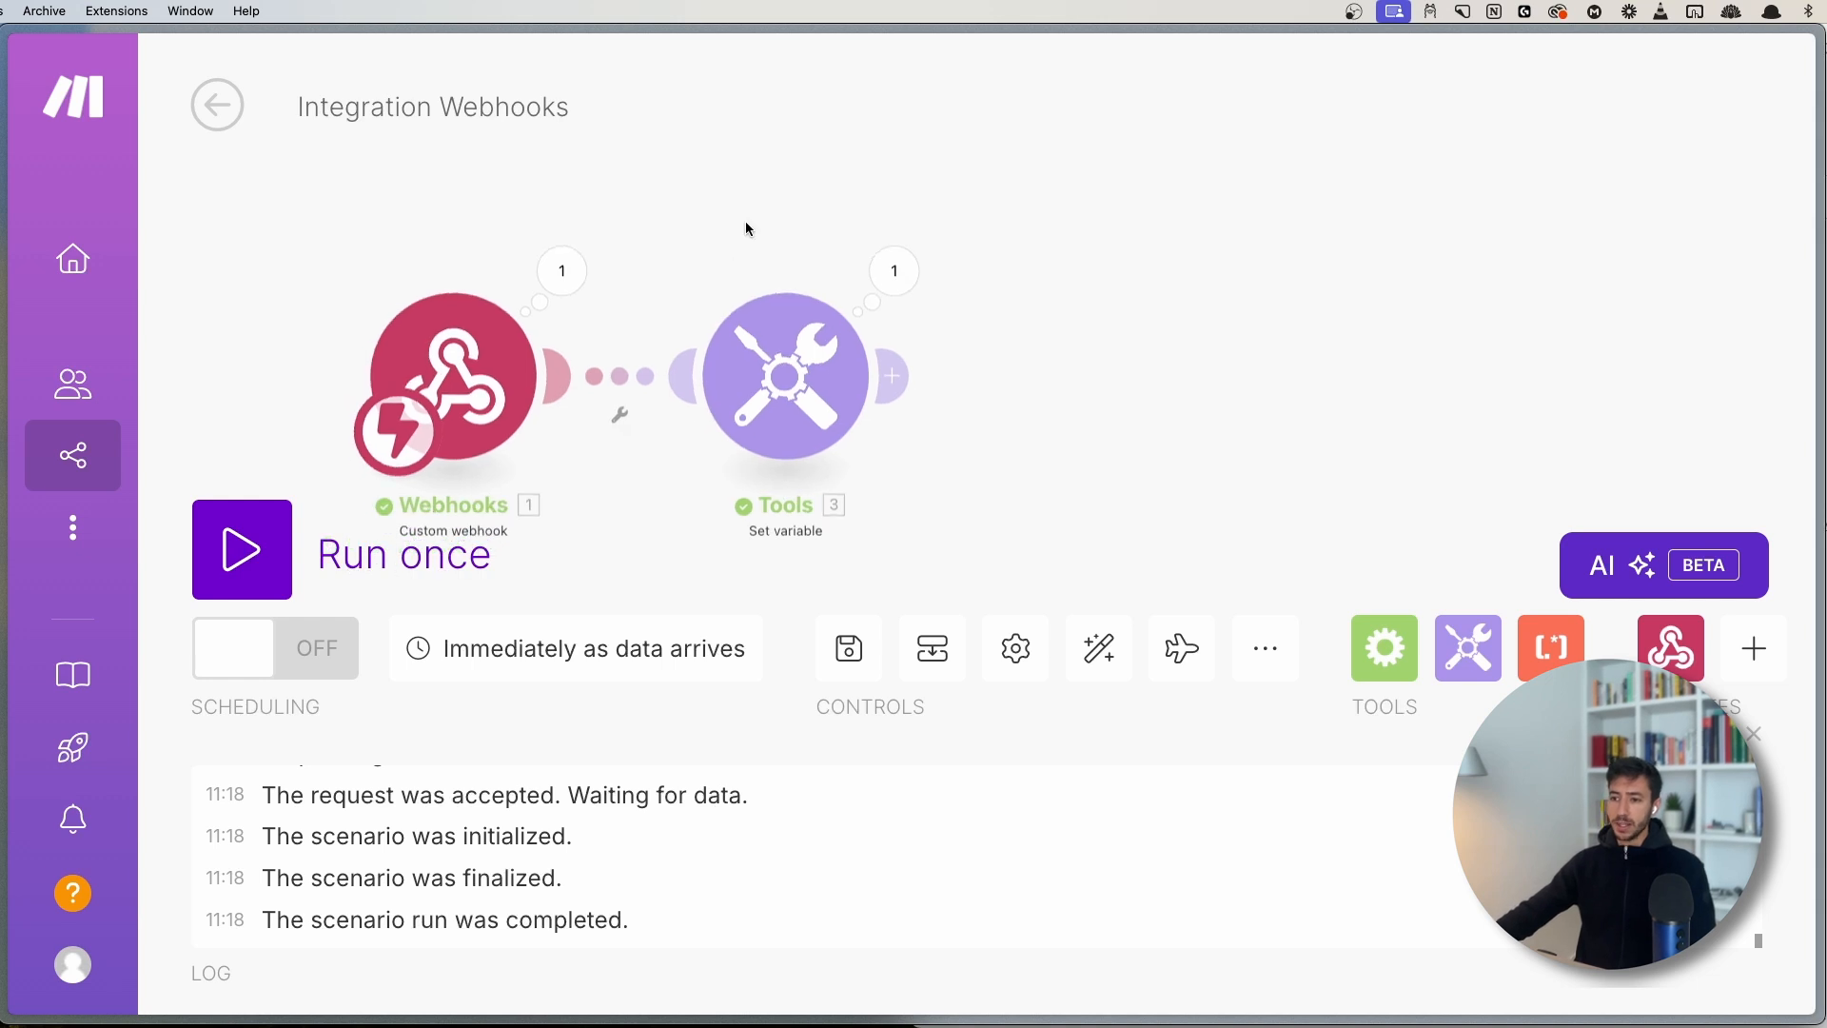
# - Inspect the Webhooks Bundle 1 output and its additional_information, then reveal the bundle download options
pyautogui.click(658, 246)
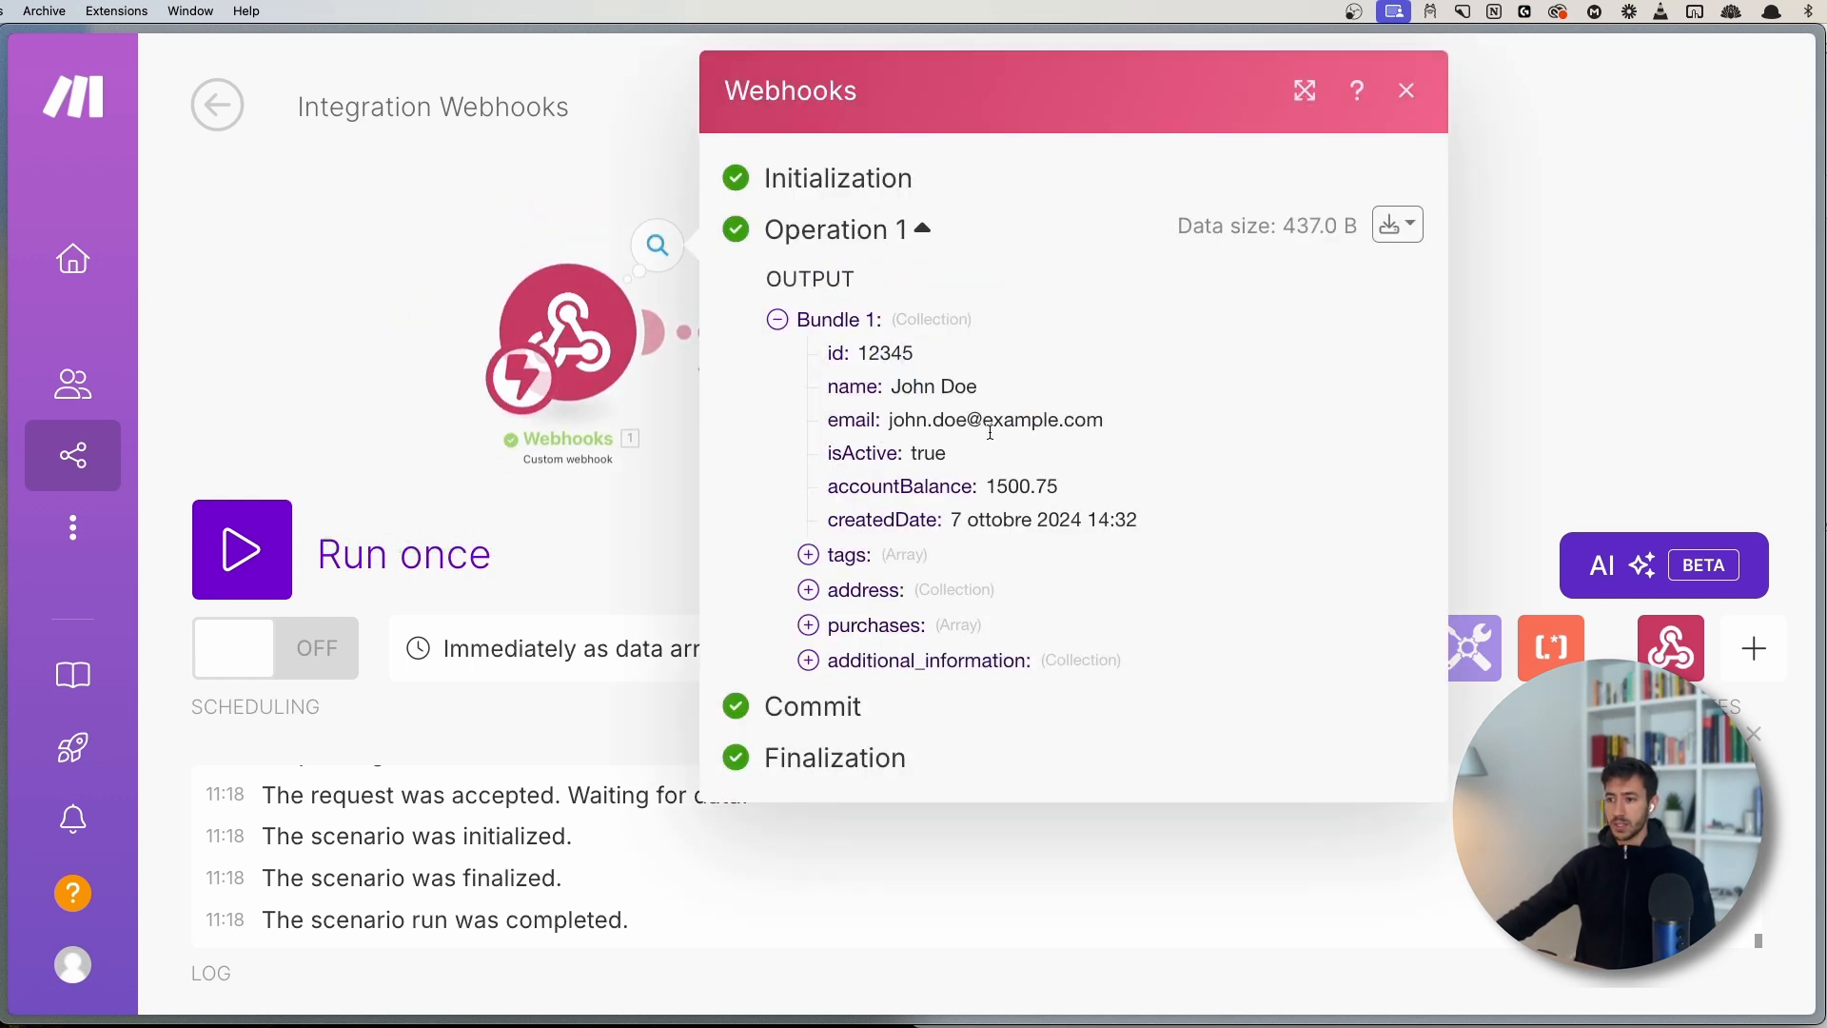
pyautogui.click(951, 666)
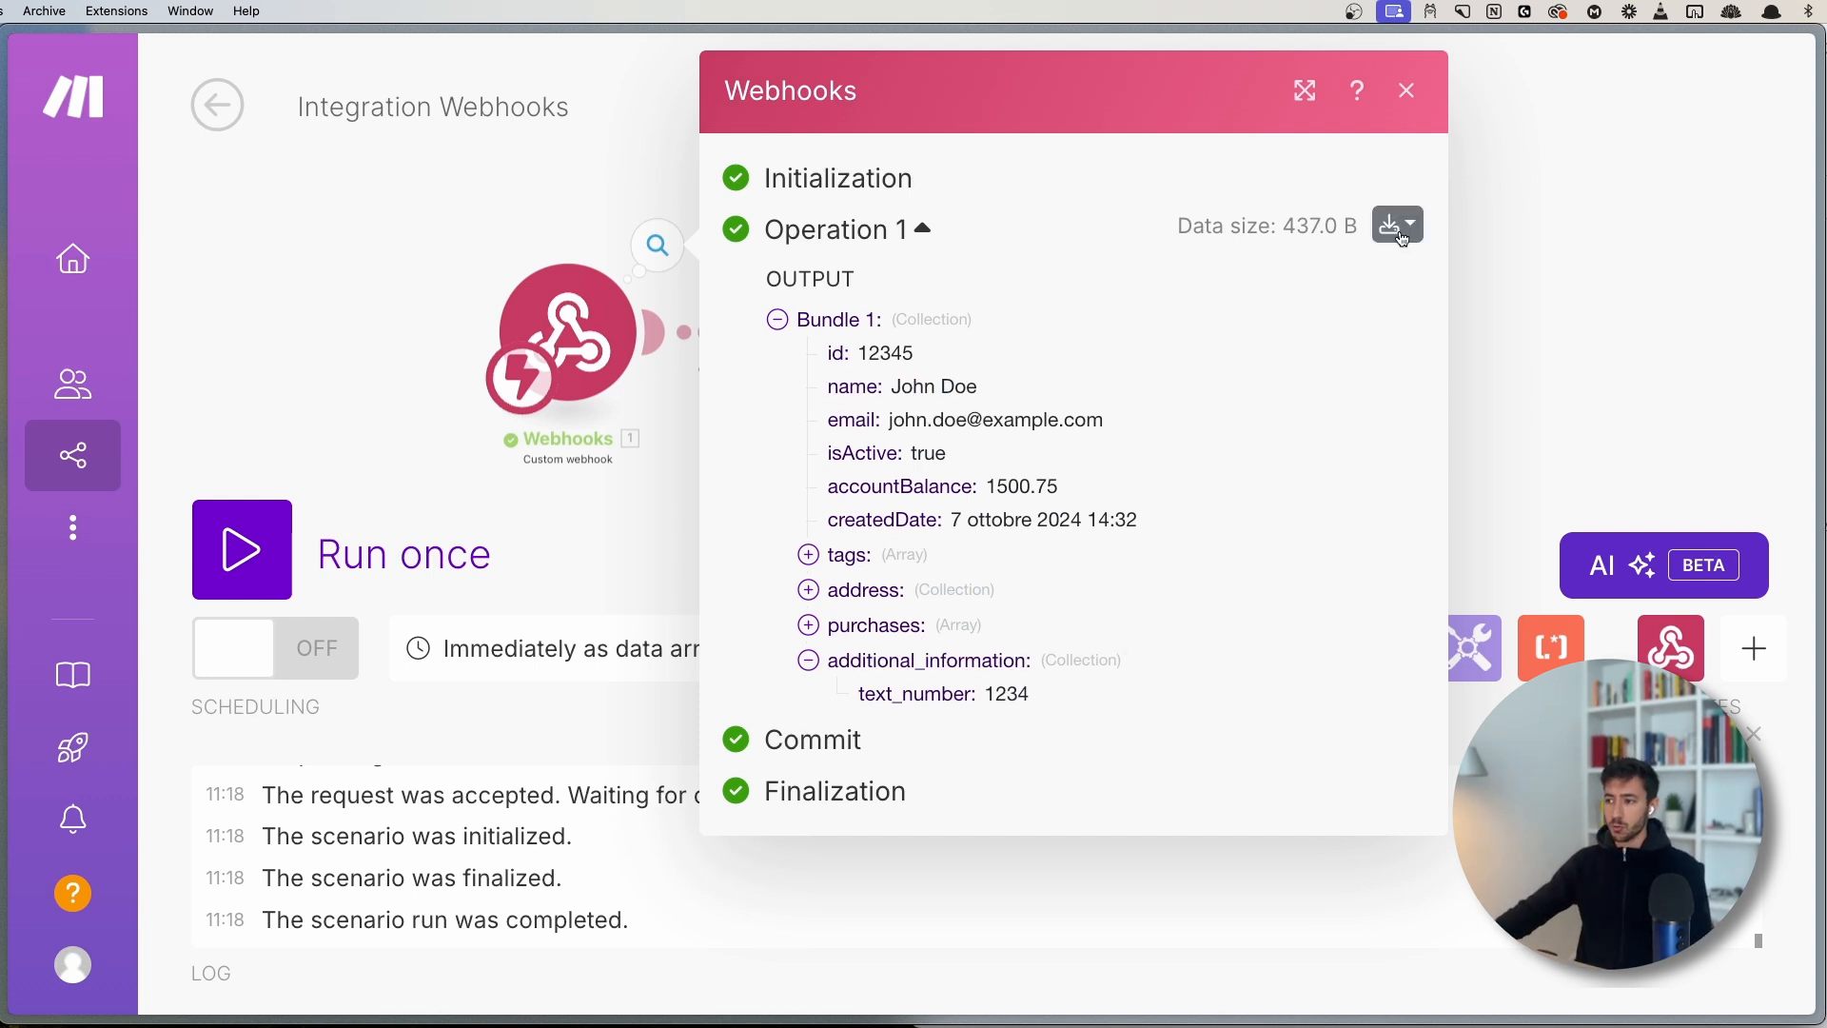
pyautogui.click(839, 672)
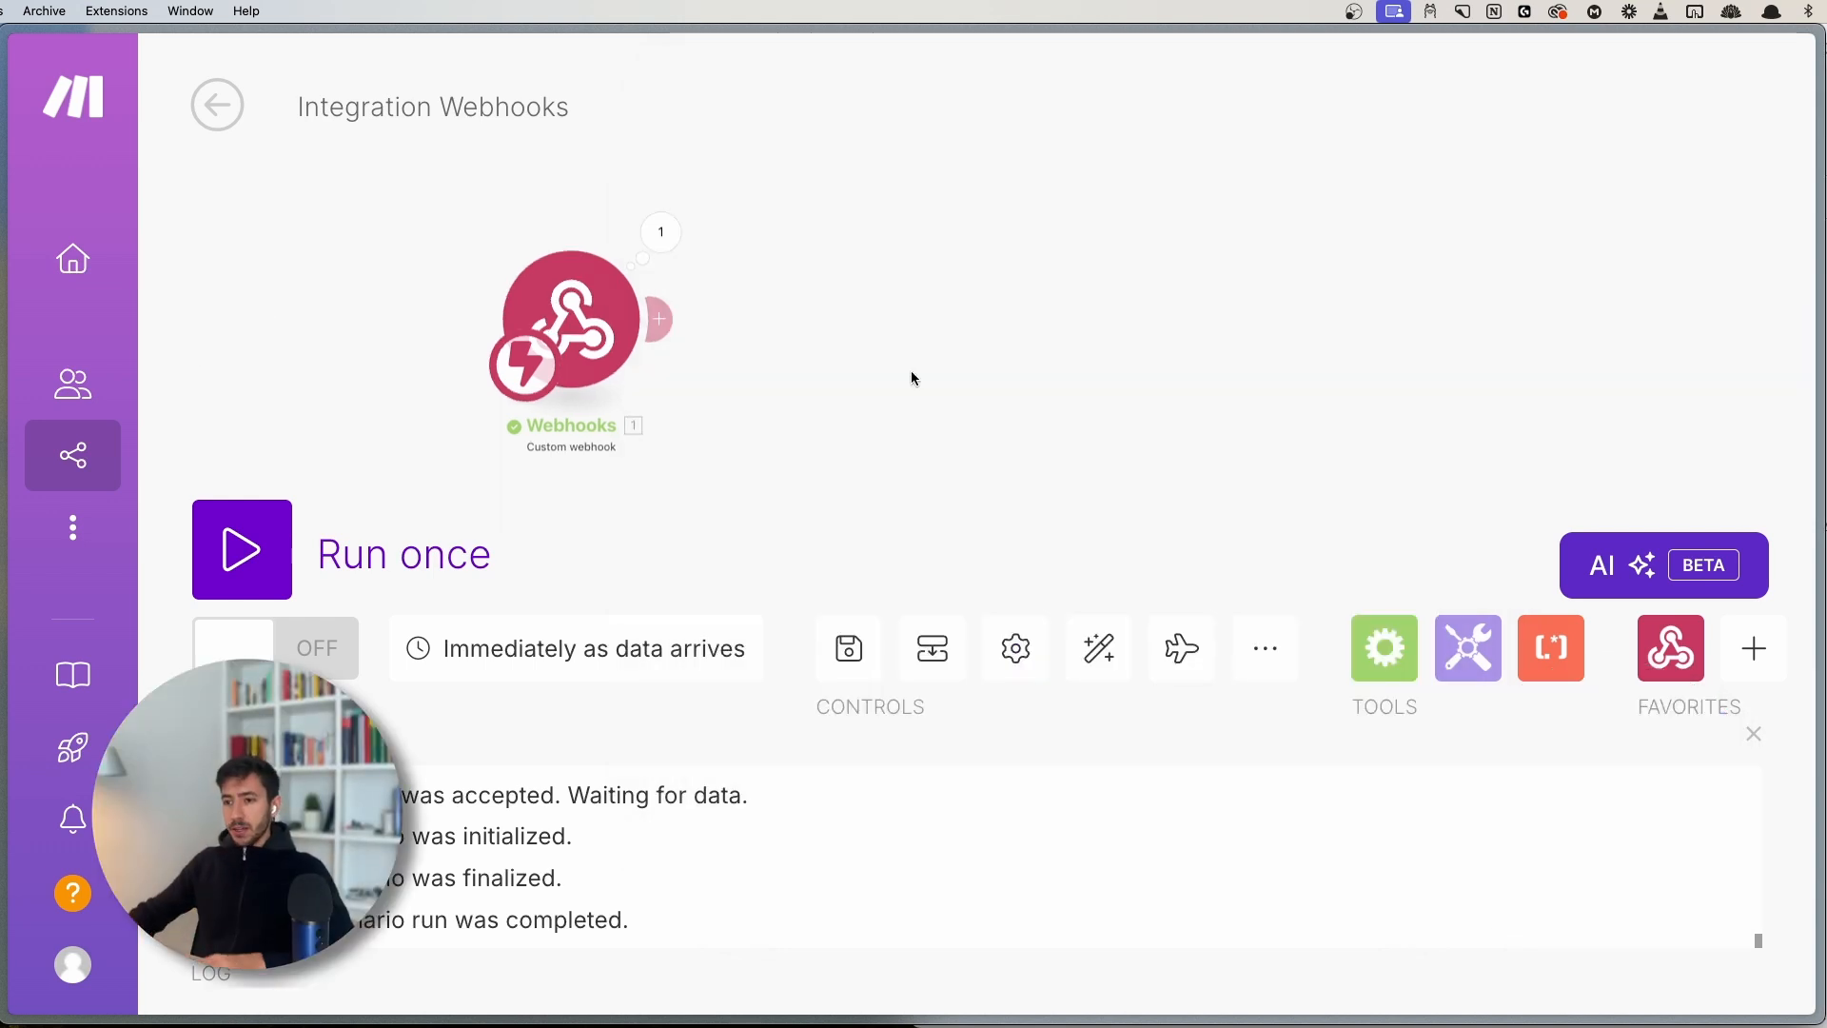
pyautogui.click(660, 231)
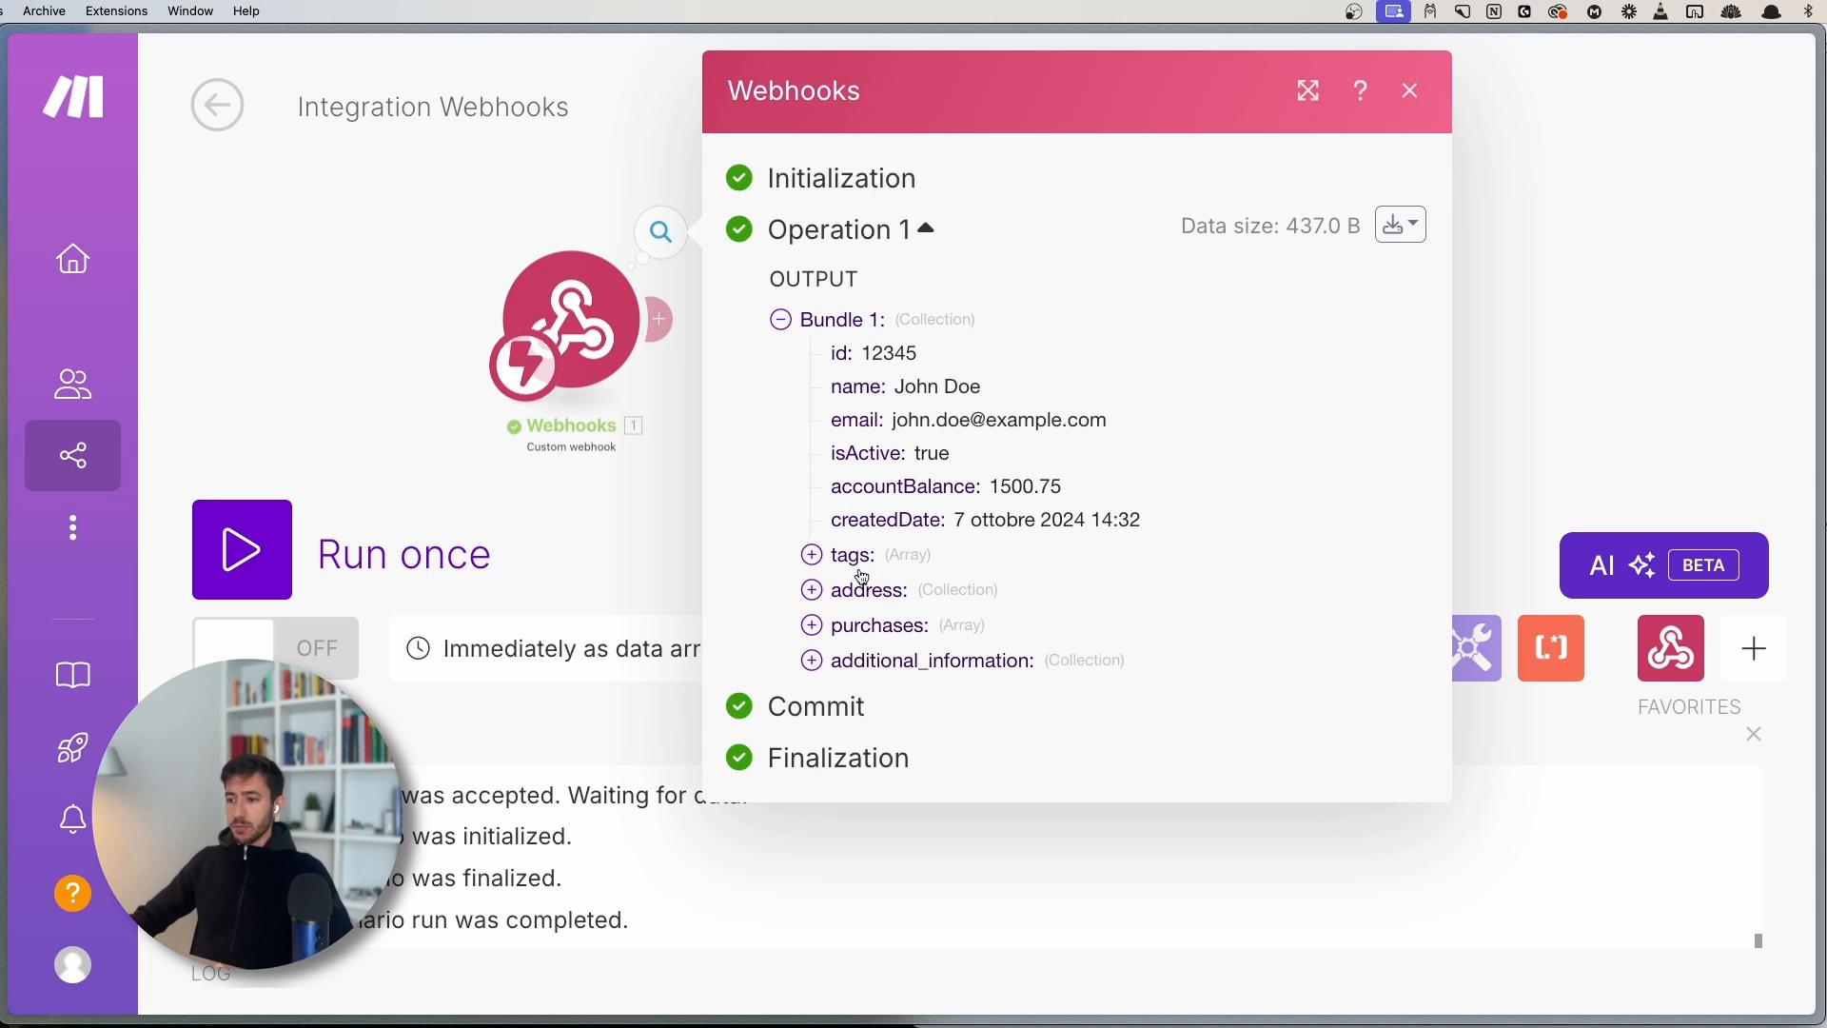
pyautogui.click(694, 555)
pyautogui.click(661, 235)
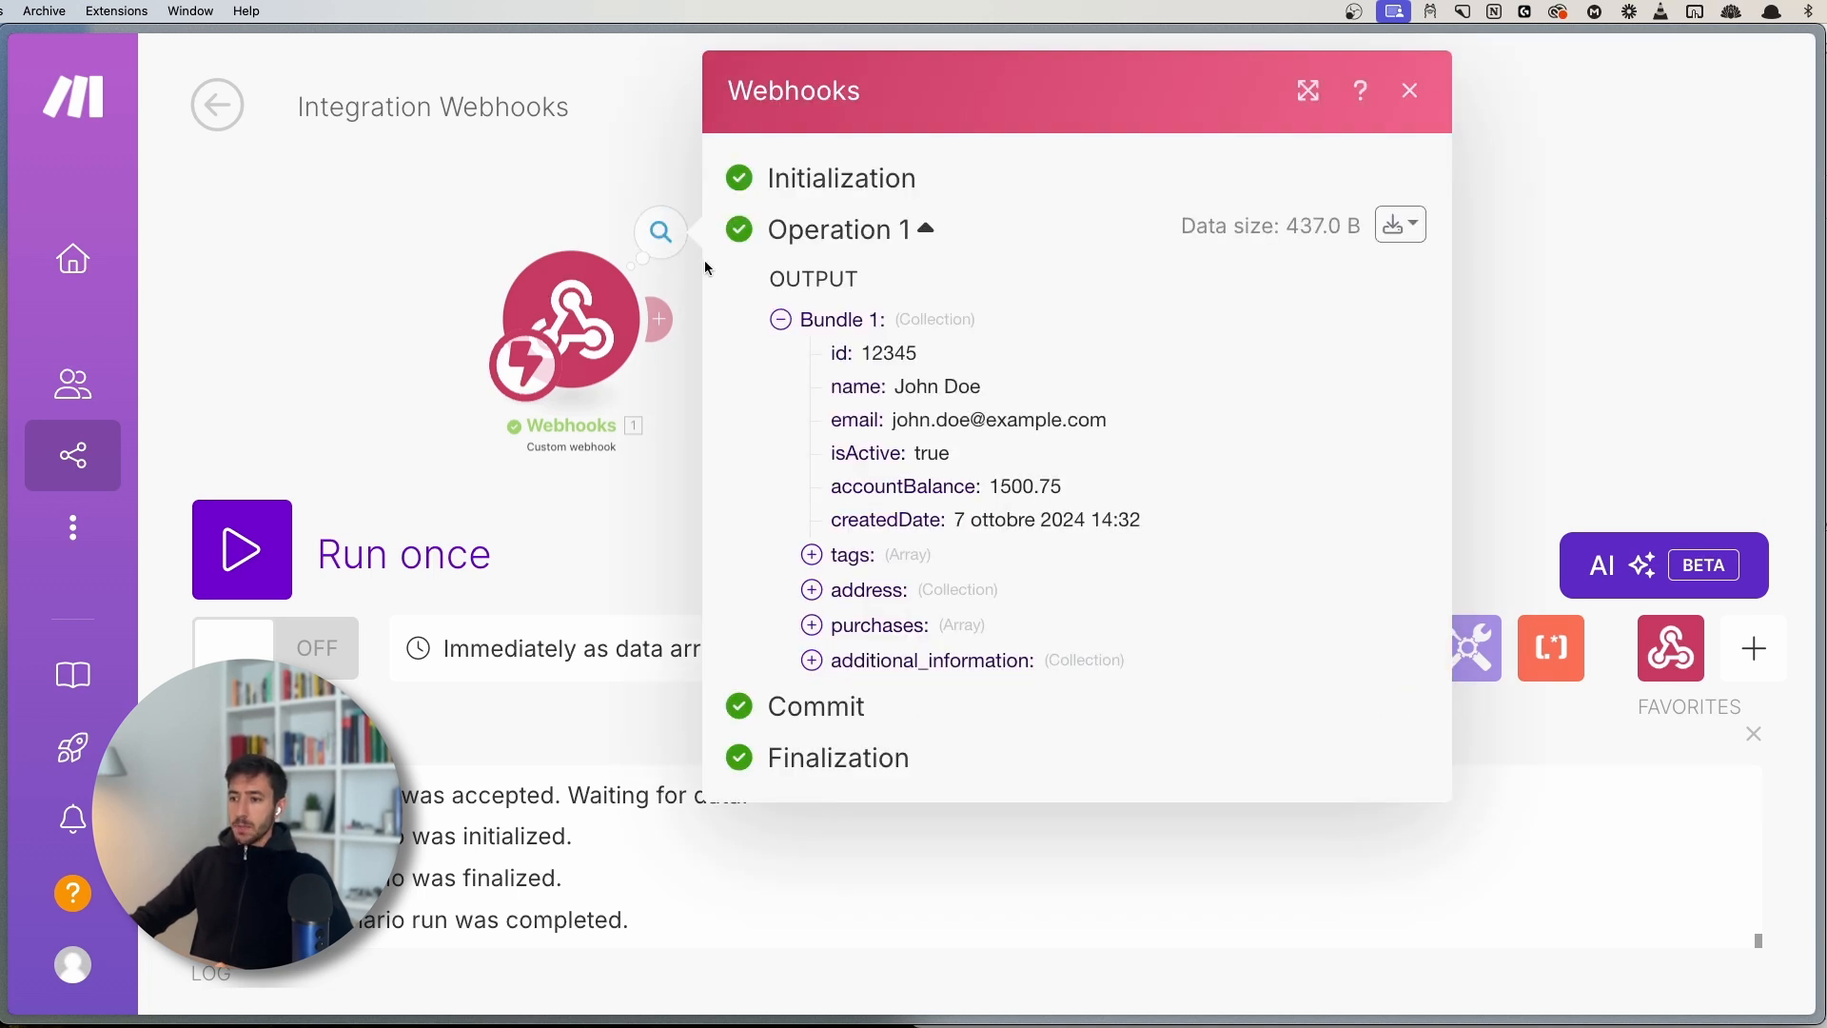
pyautogui.click(1401, 225)
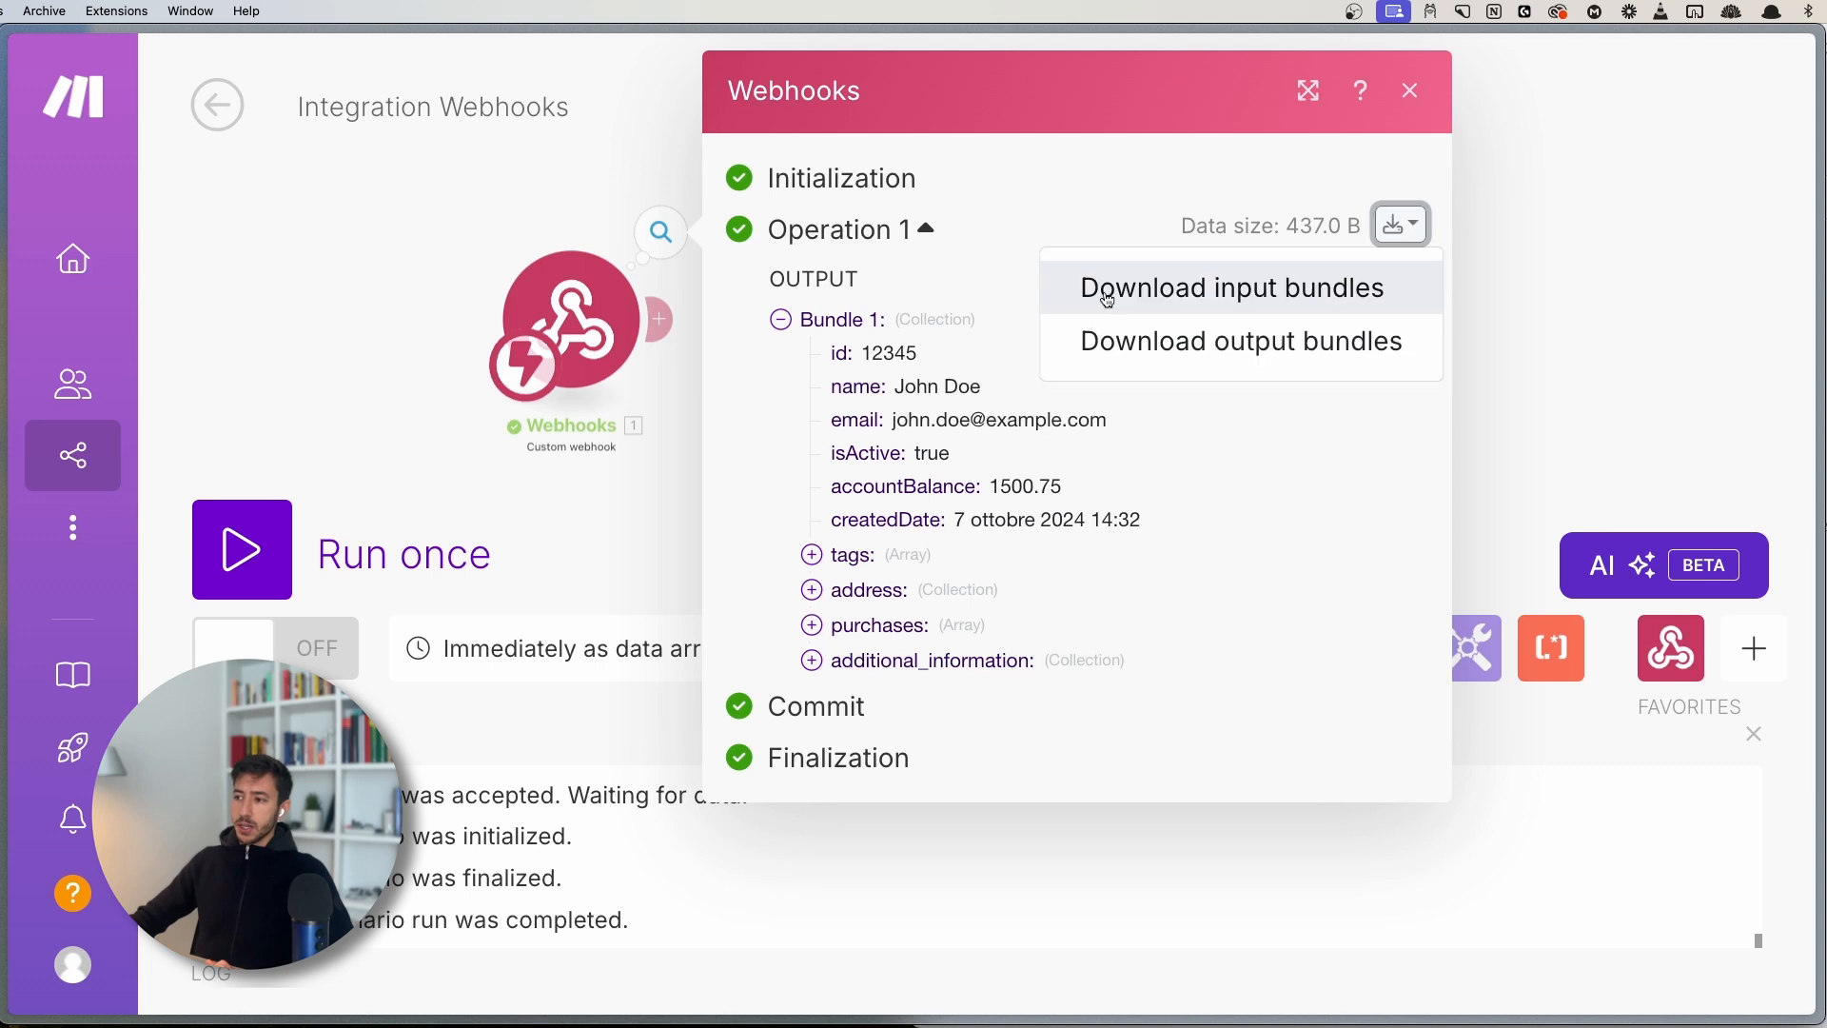
# - Preview the Webhooks output bundles as JSON and close the preview
pyautogui.click(1317, 354)
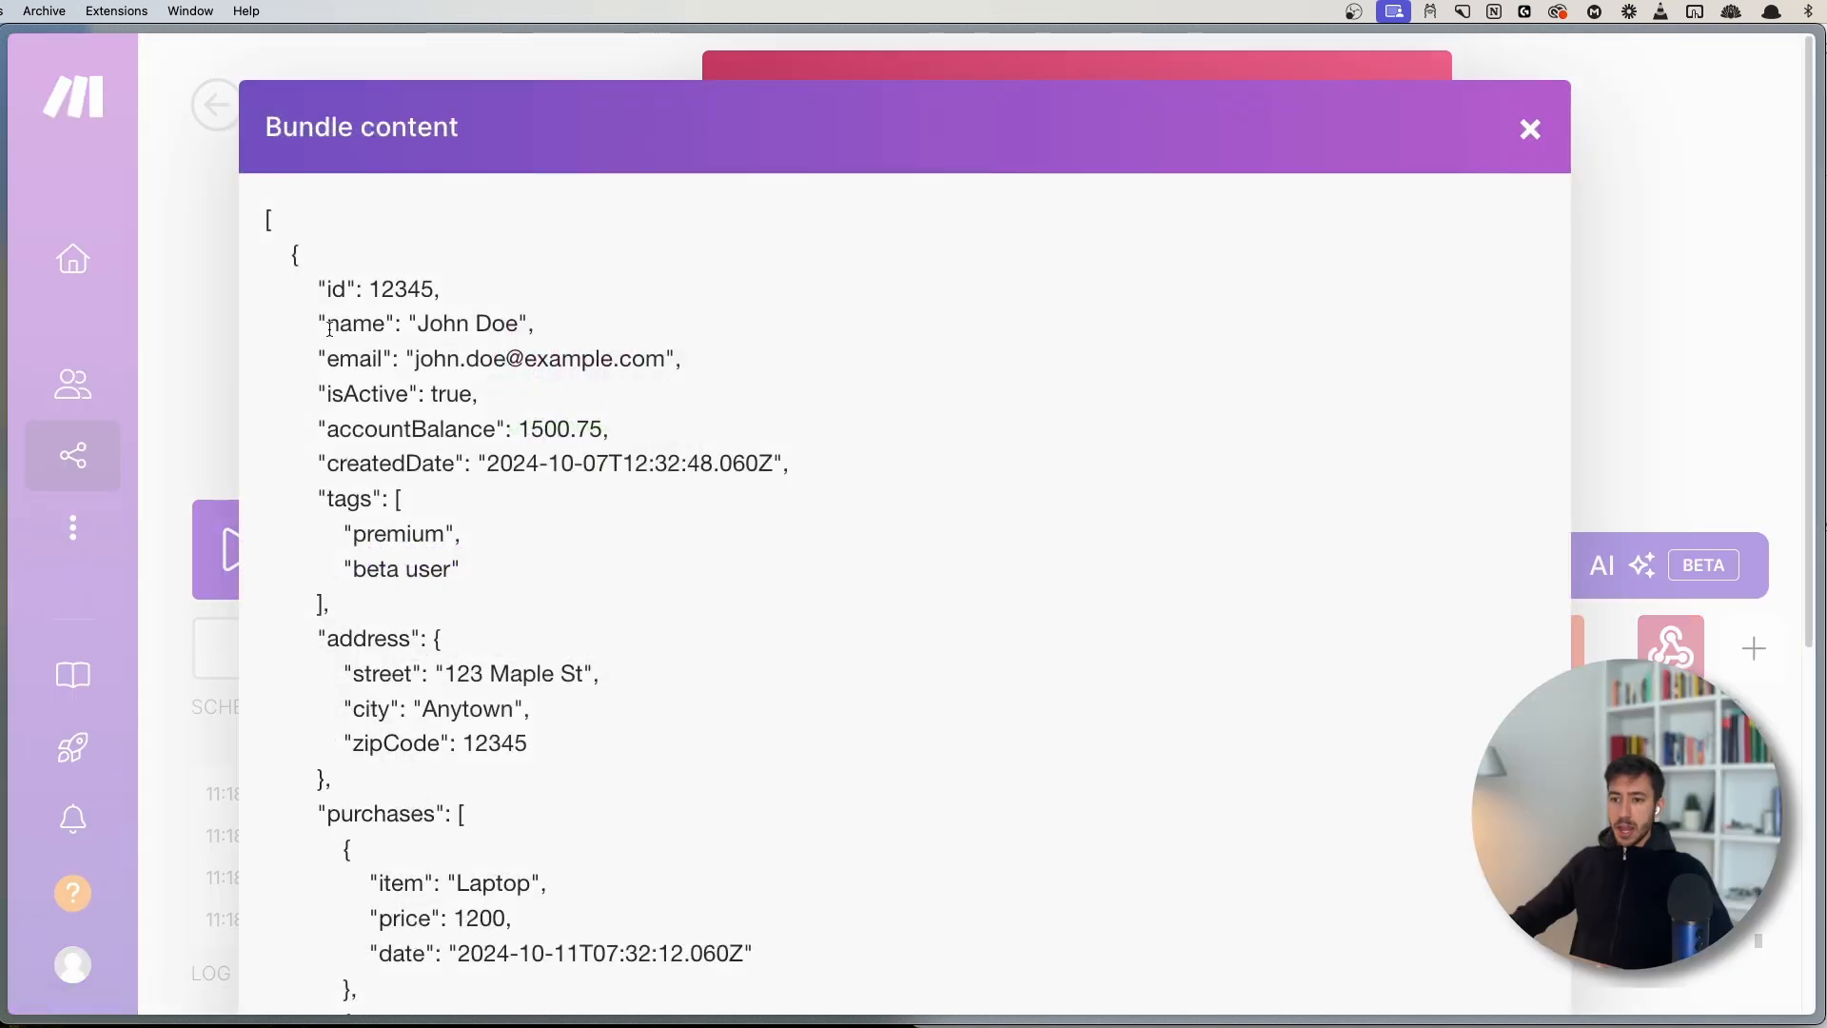
pyautogui.scroll(-5, 491, 485)
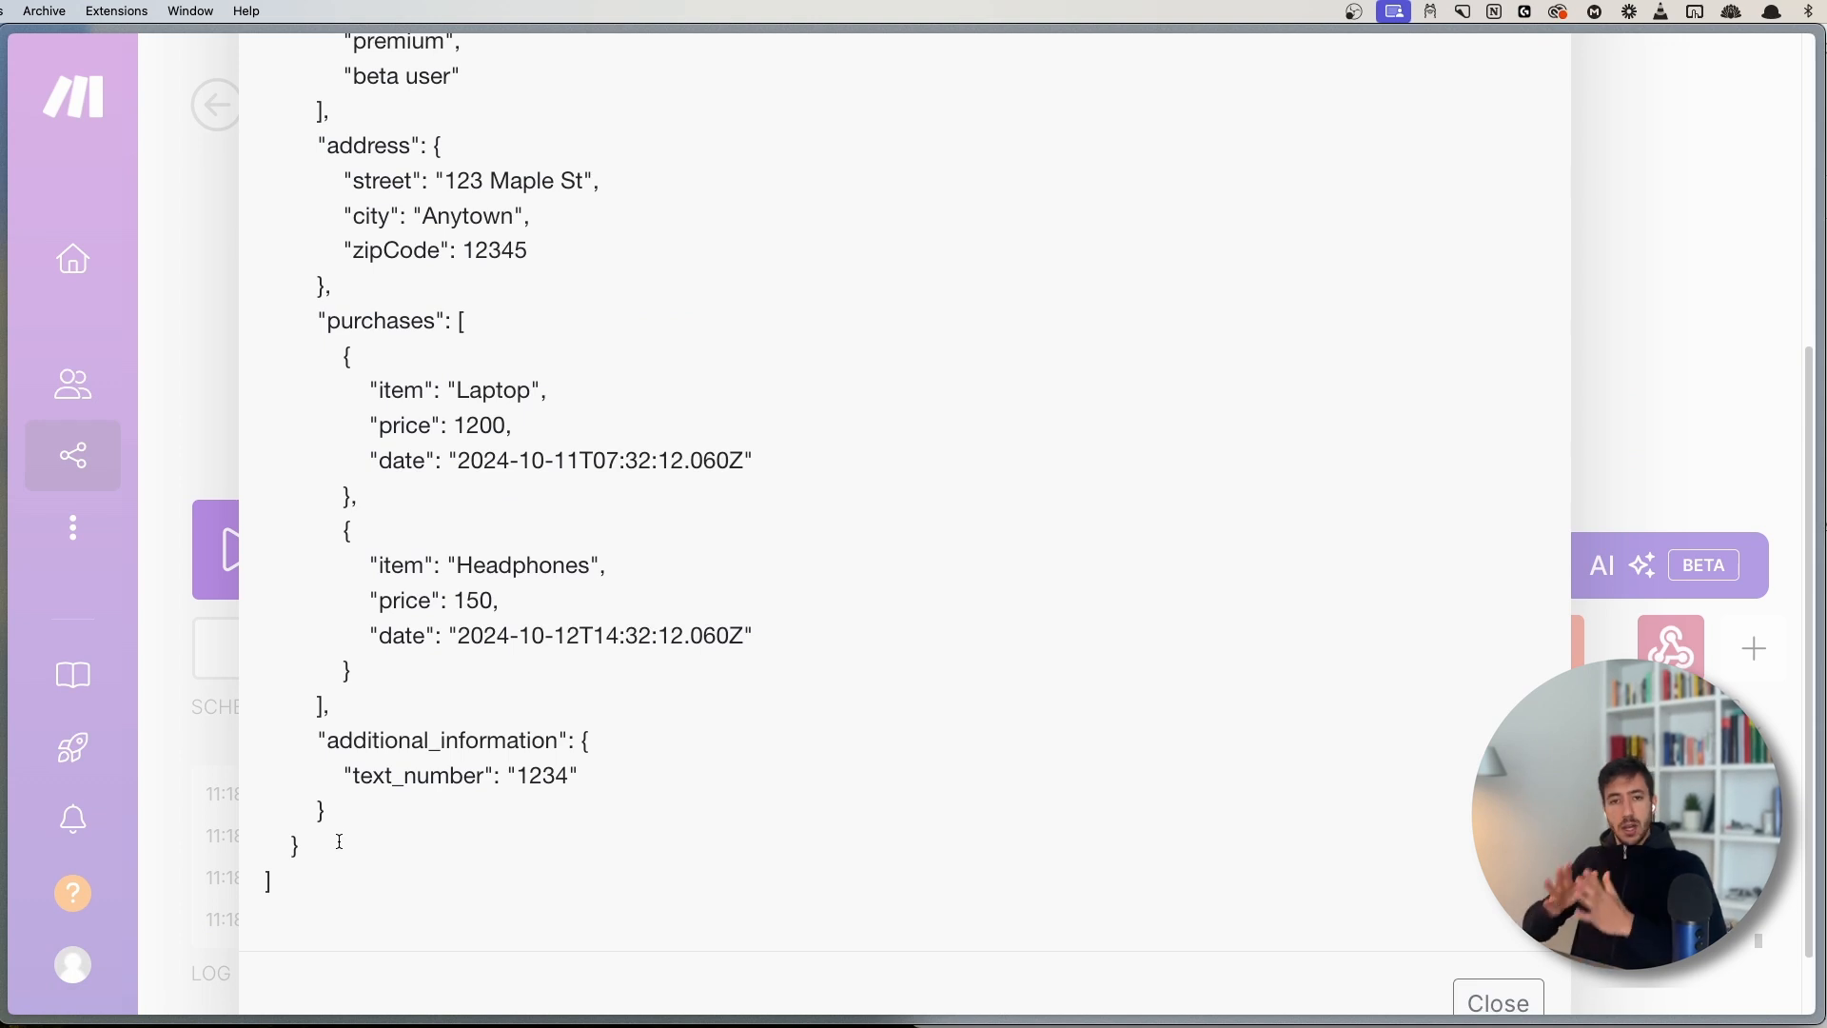
pyautogui.moveTo(340, 841); pyautogui.dragTo(293, 262)
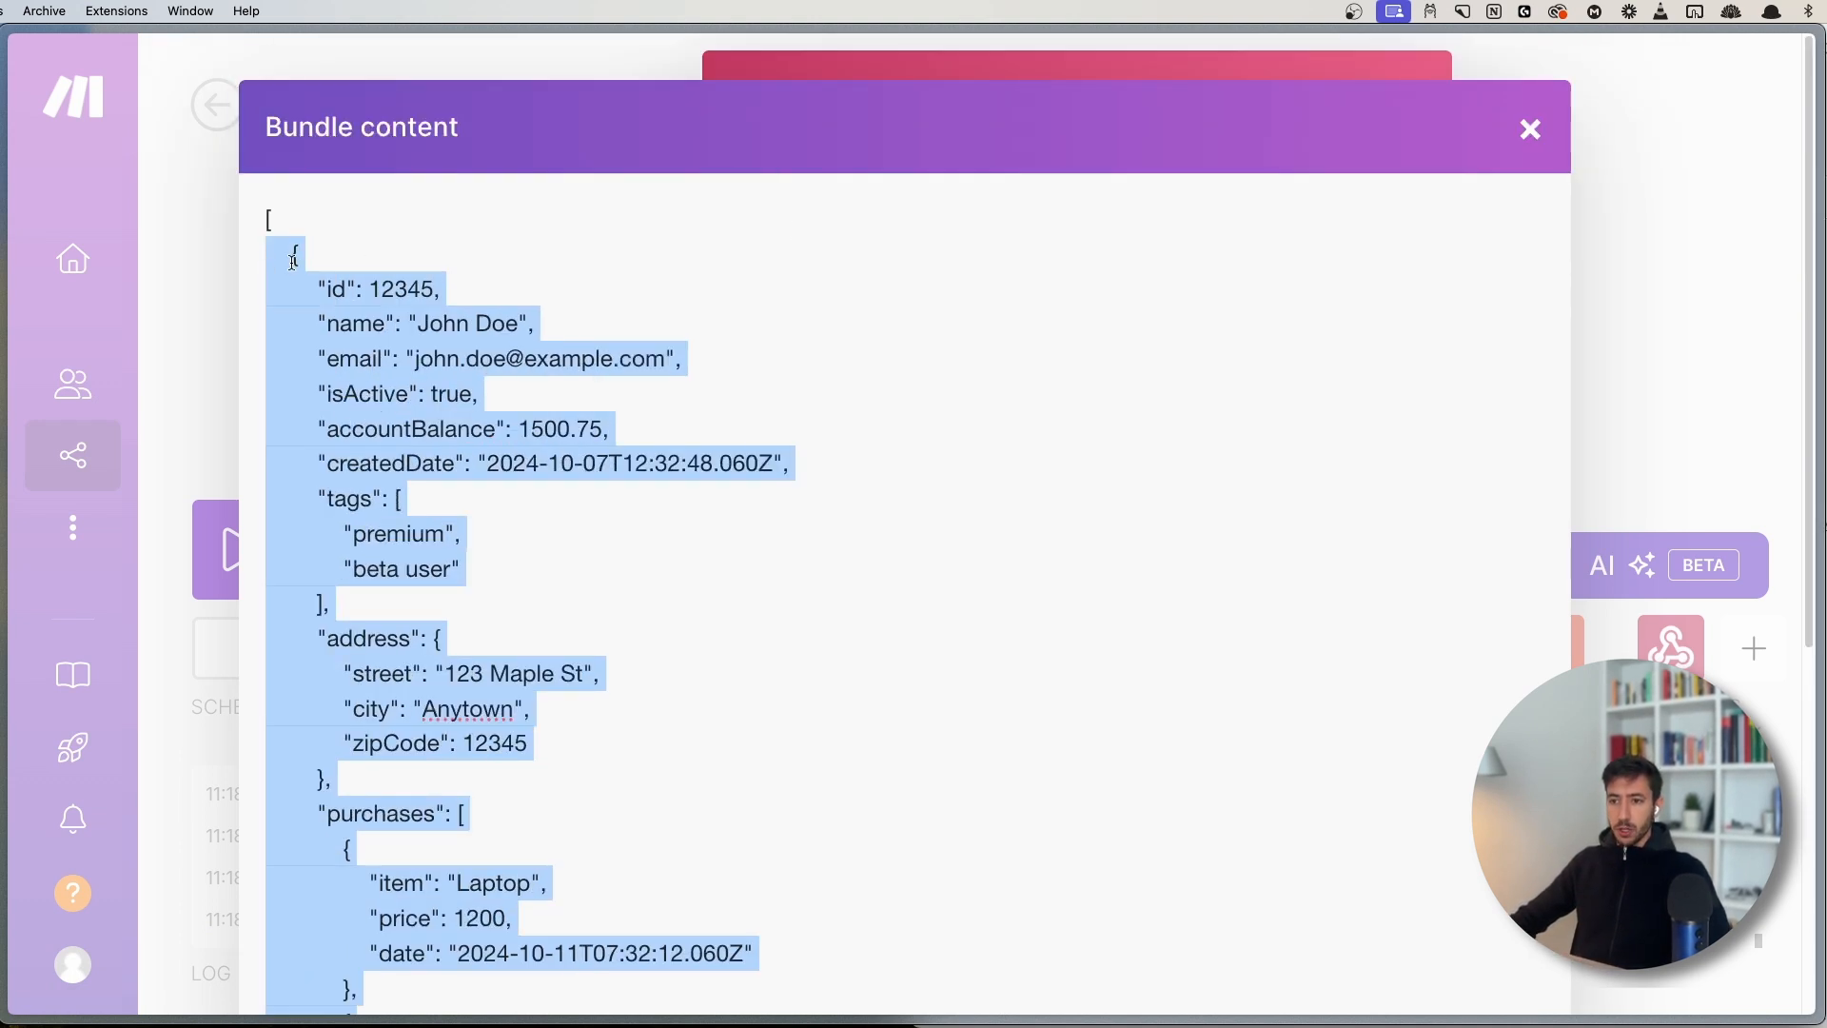
pyautogui.click(1530, 128)
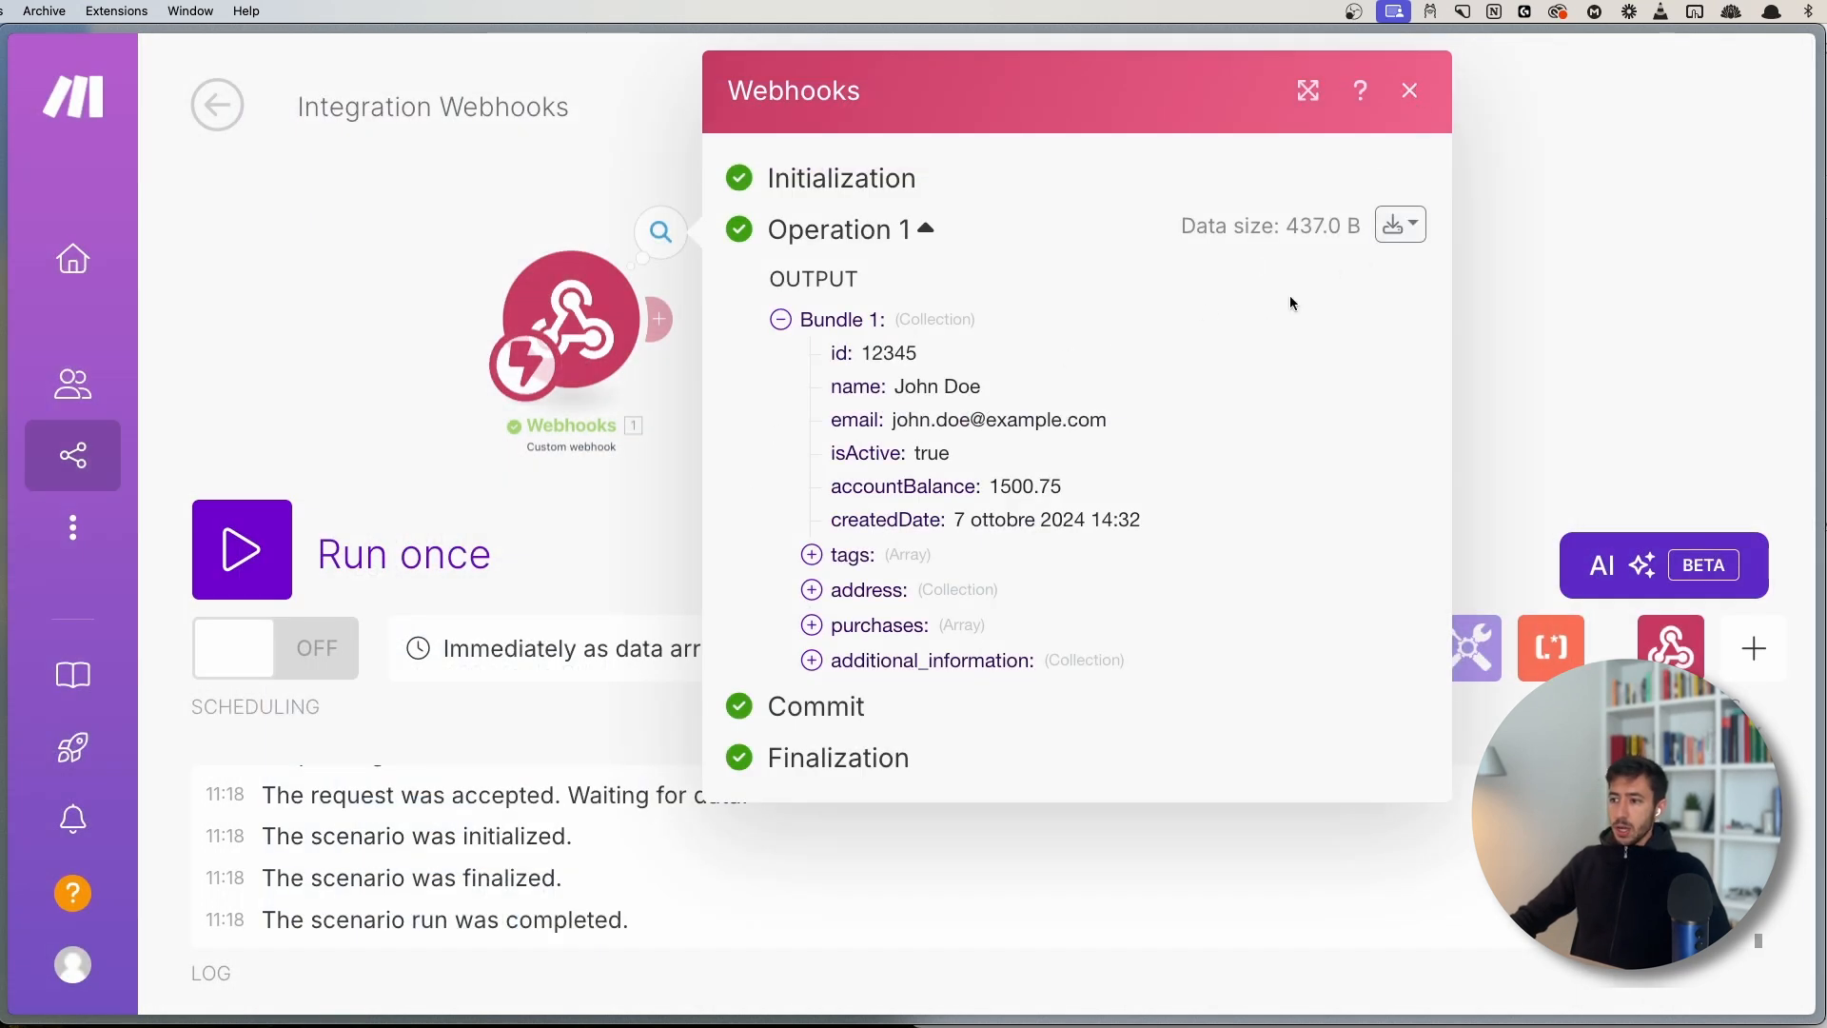
# - Copy the full bundle JSON, then close the JSON view and the Webhooks output details
pyautogui.click(1423, 228)
pyautogui.click(1332, 337)
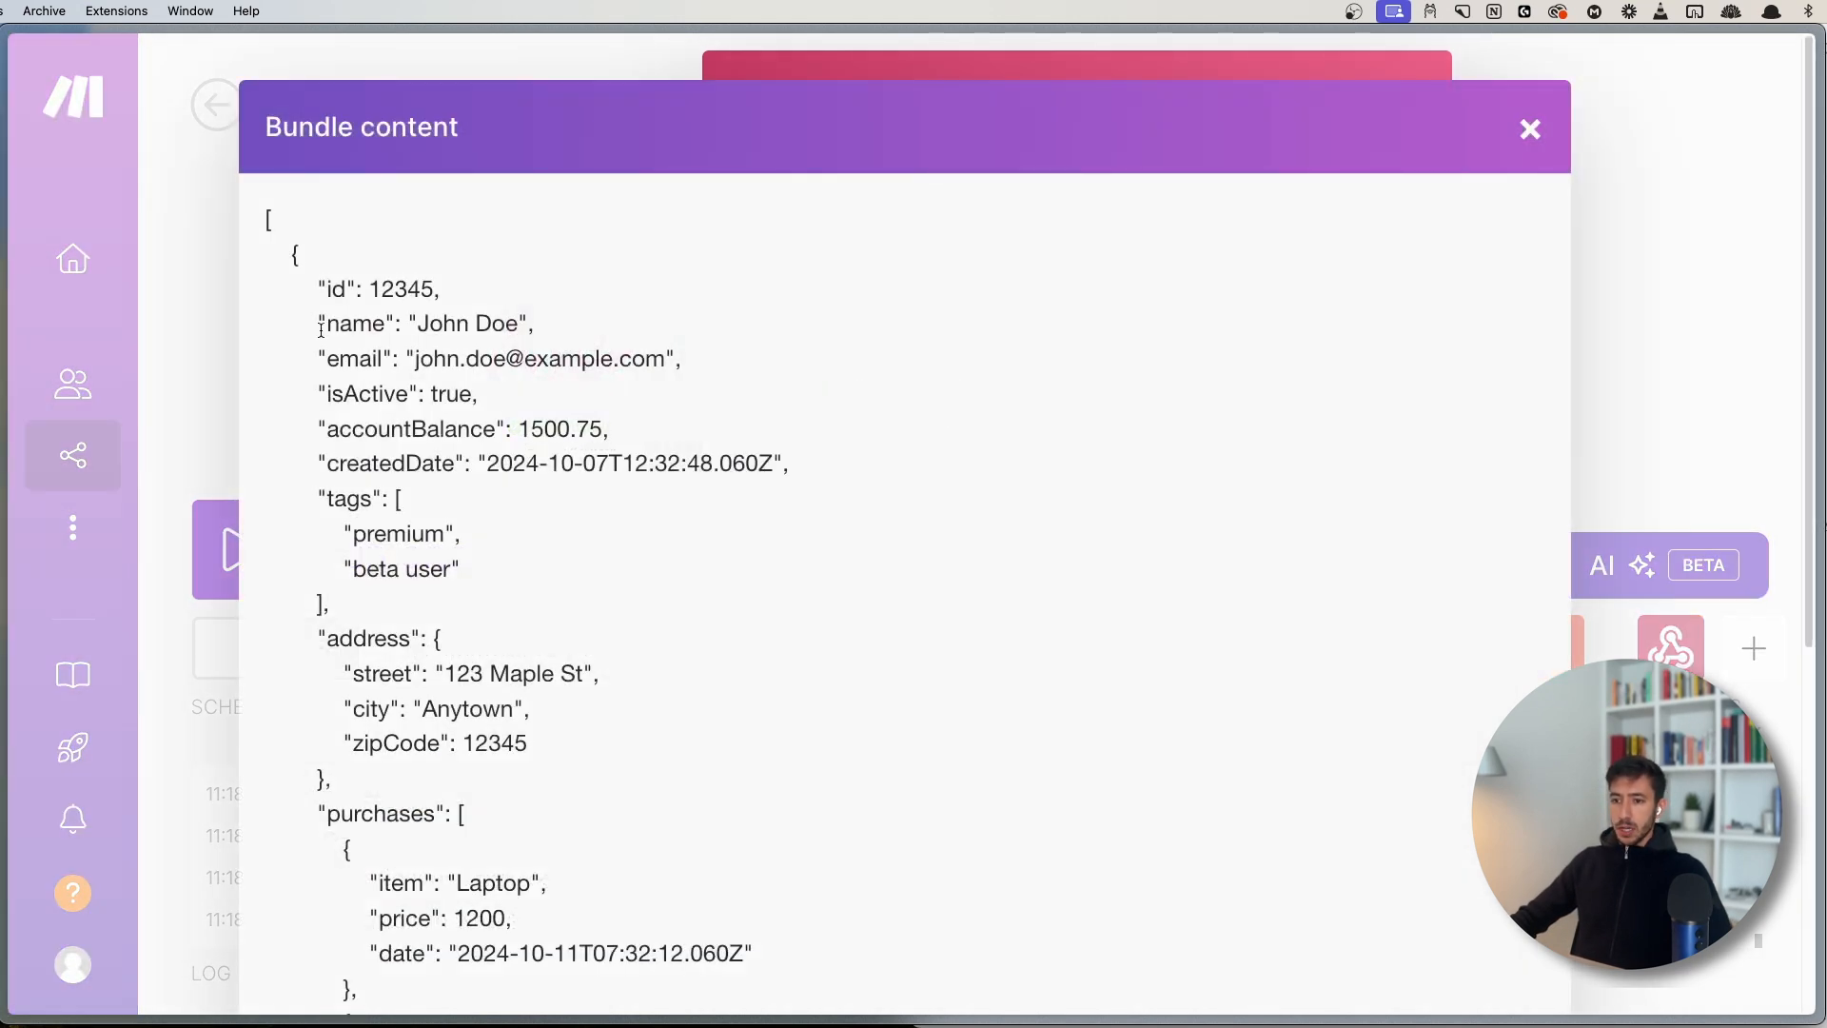
pyautogui.moveTo(289, 253); pyautogui.dragTo(356, 776)
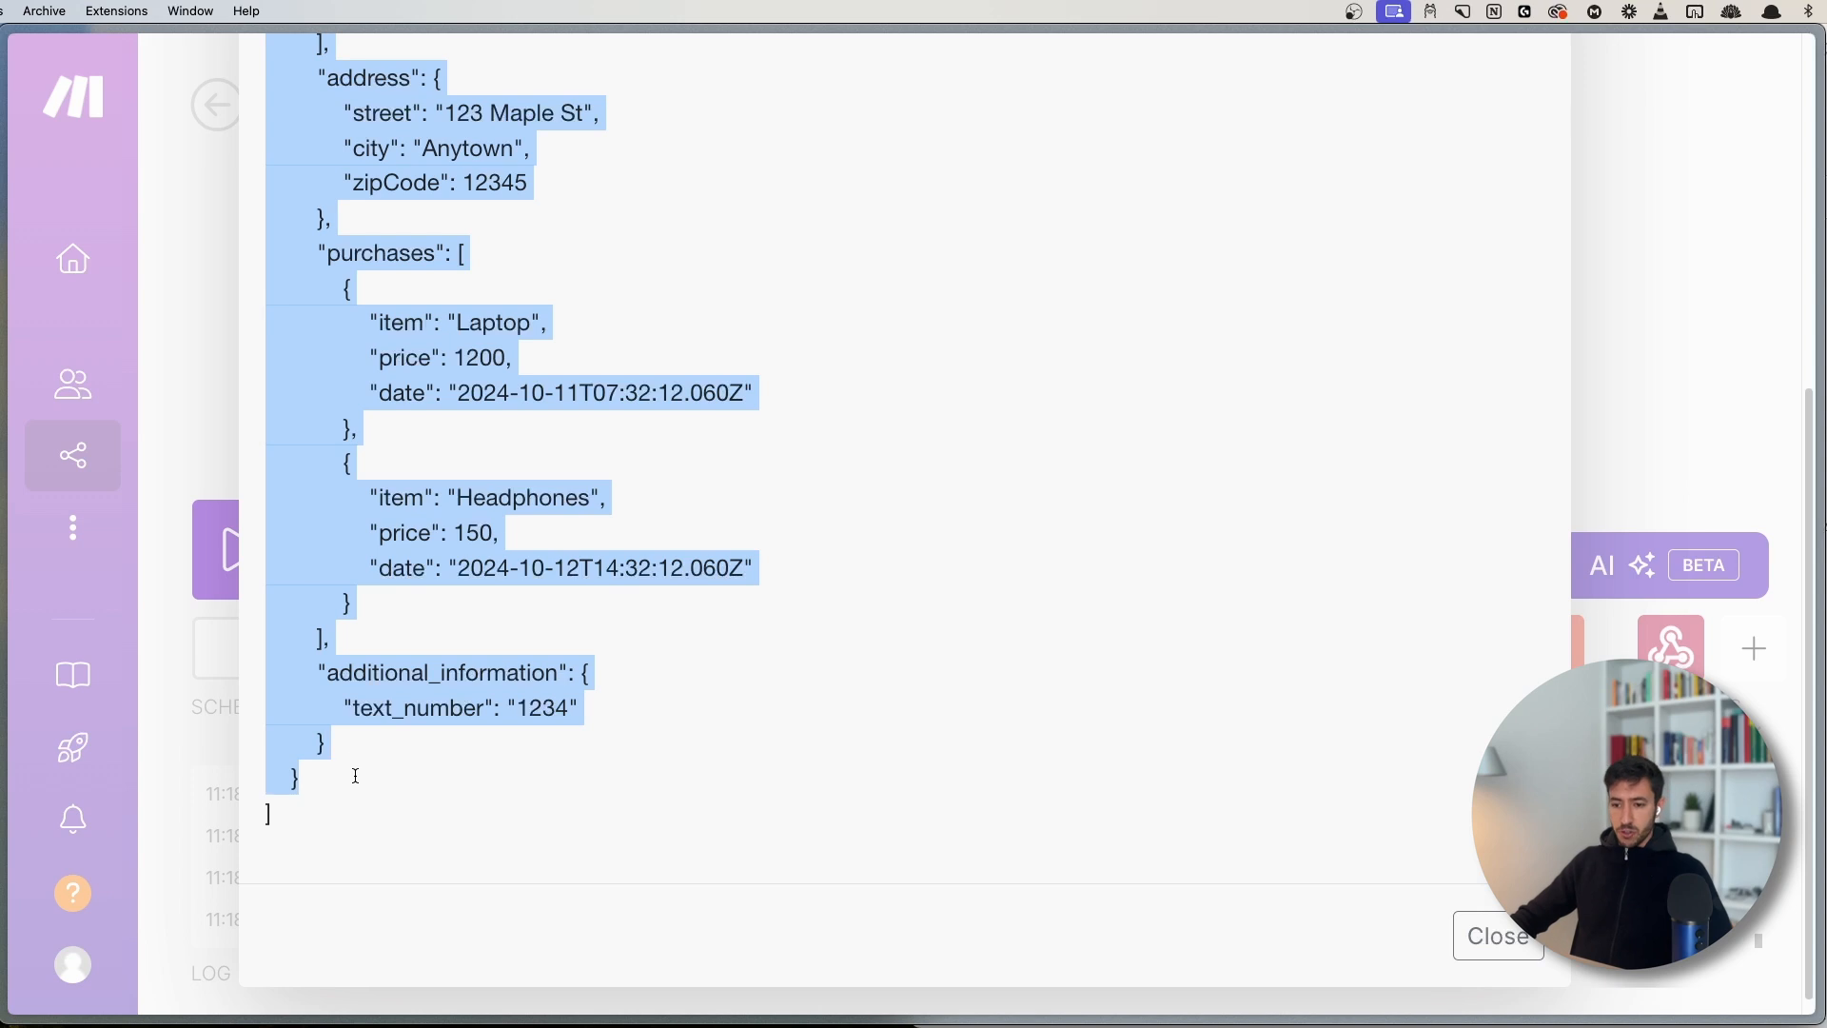
pyautogui.rightClick(356, 775)
pyautogui.click(575, 625)
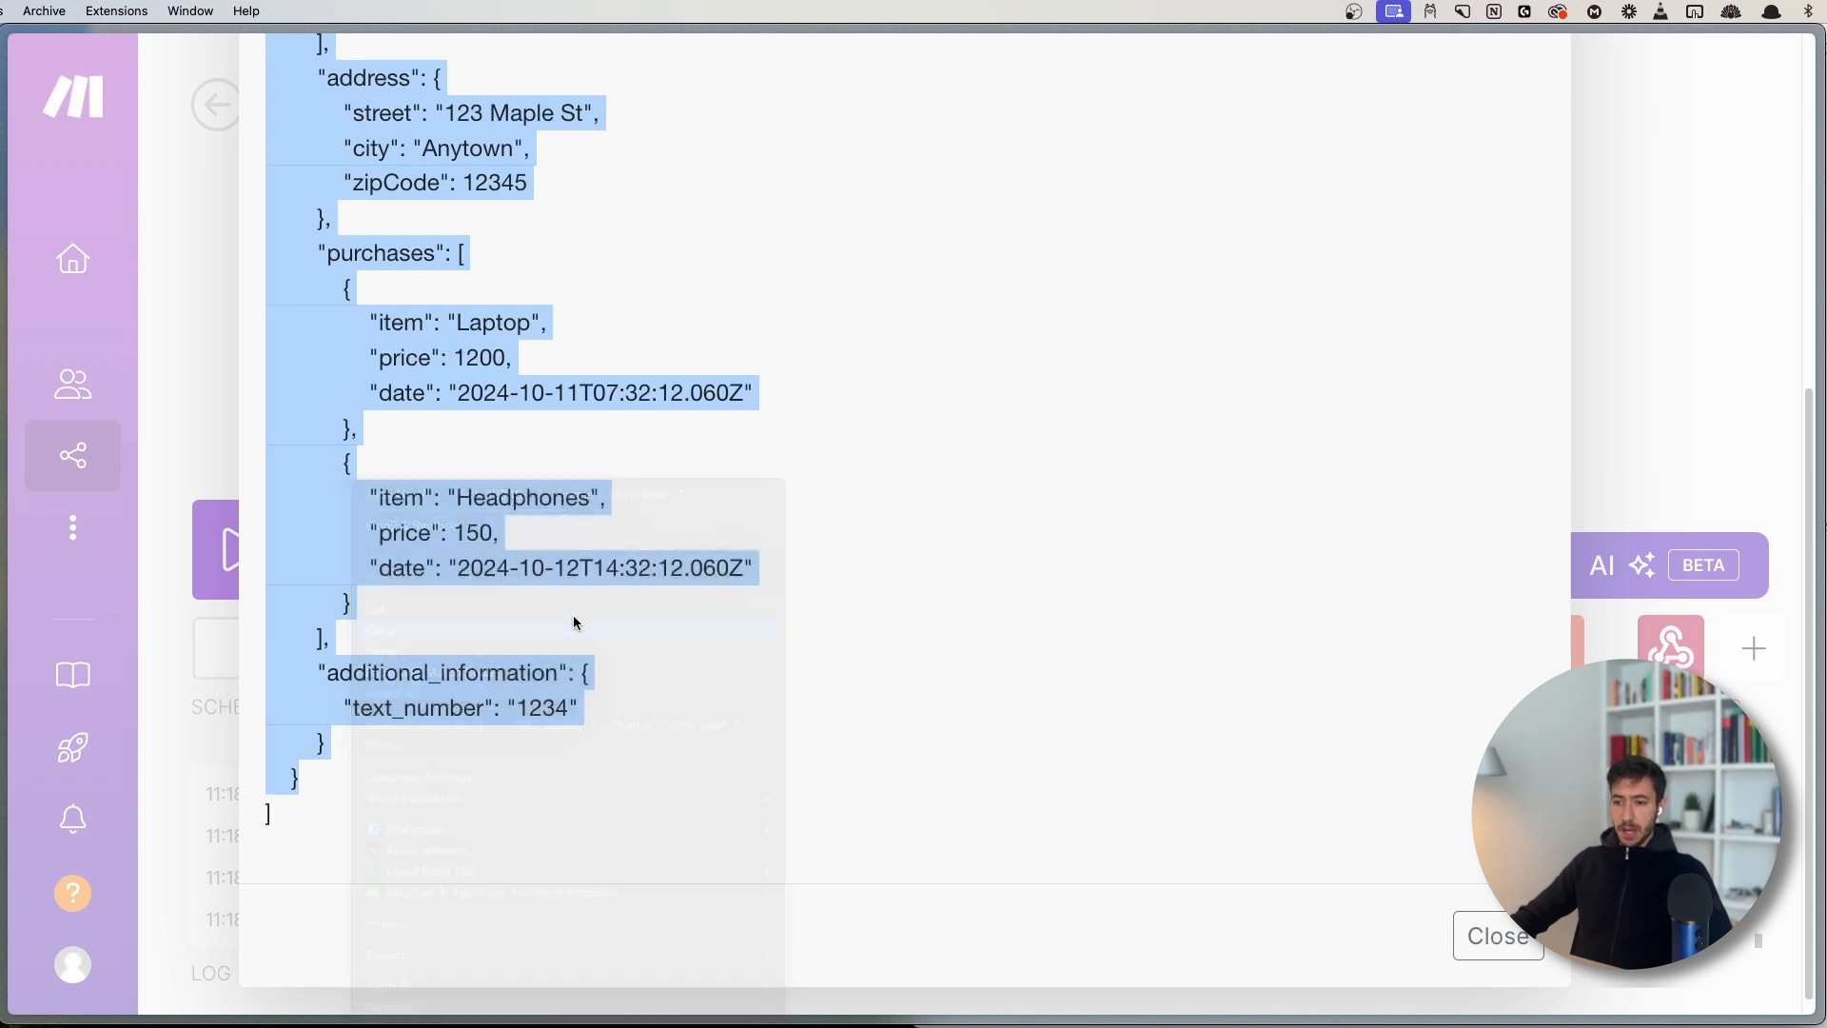
pyautogui.scroll(10, 1281, 338)
pyautogui.click(1529, 126)
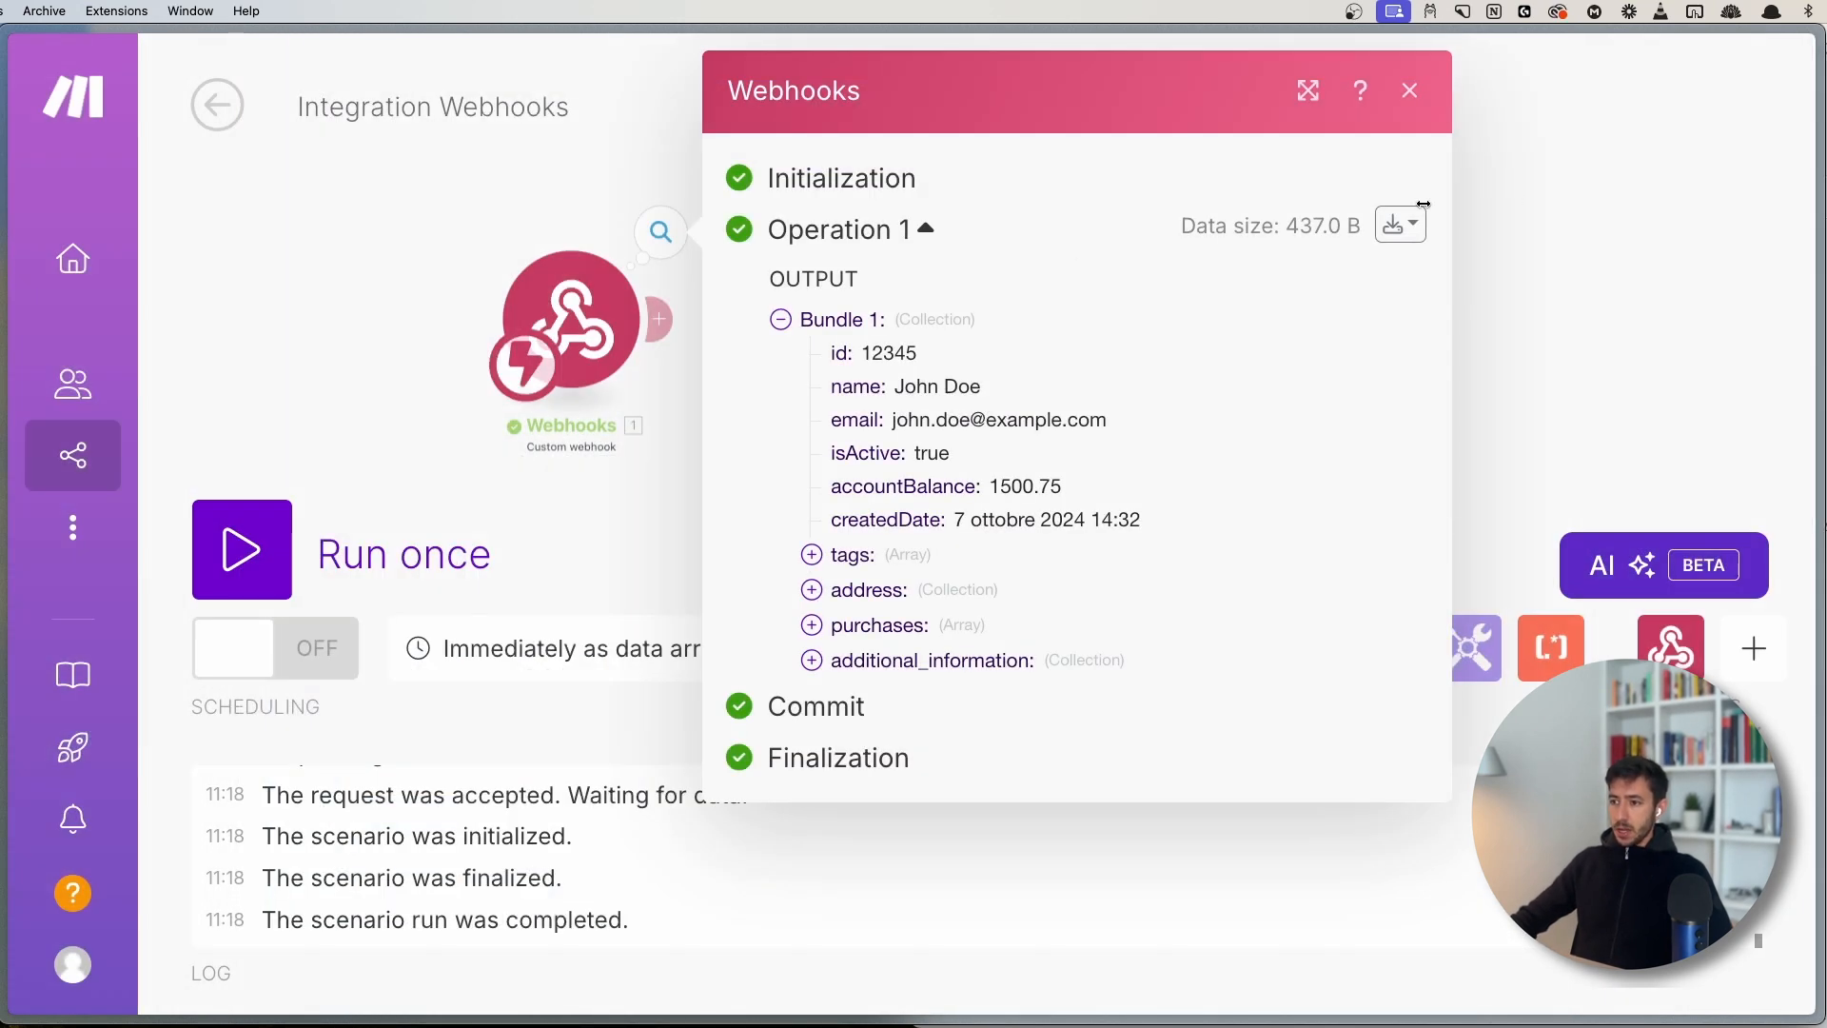
pyautogui.click(1410, 93)
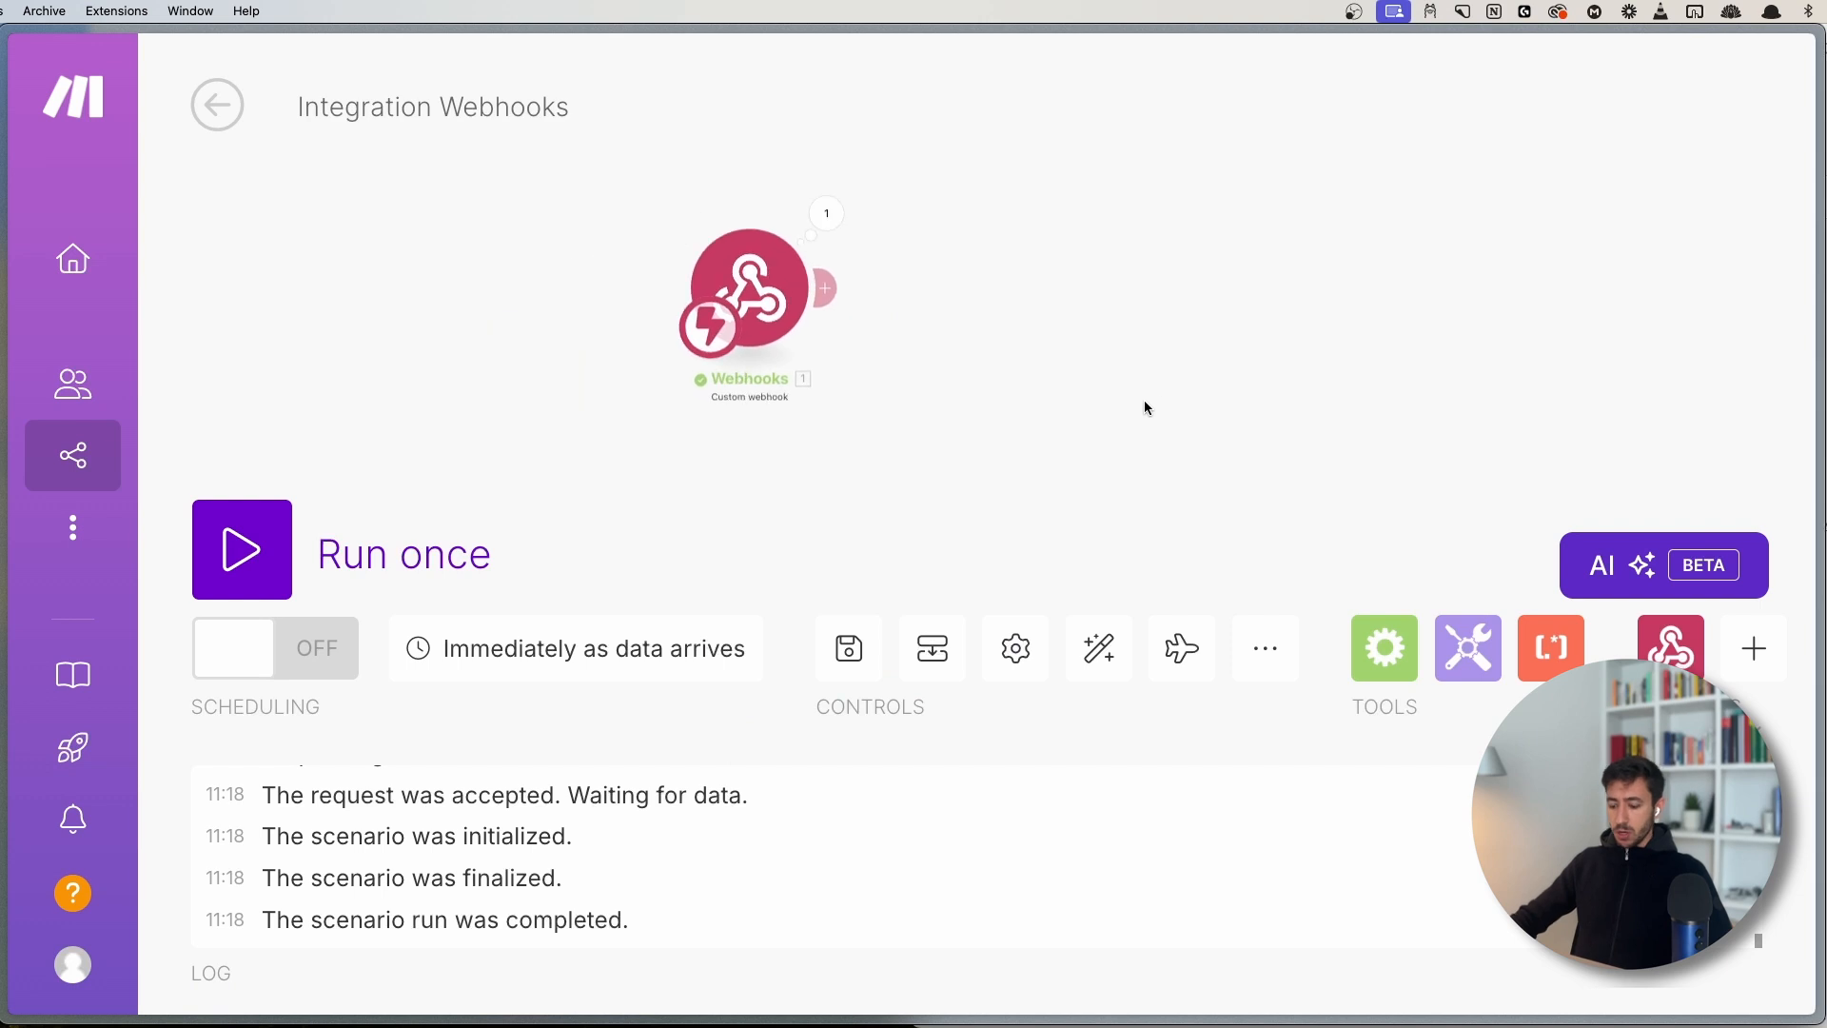
# - In JSON Editor Online, replace the old document with the pasted 32-line sample customer JSON
pyautogui.press('super+t')
pyautogui.write('edit')
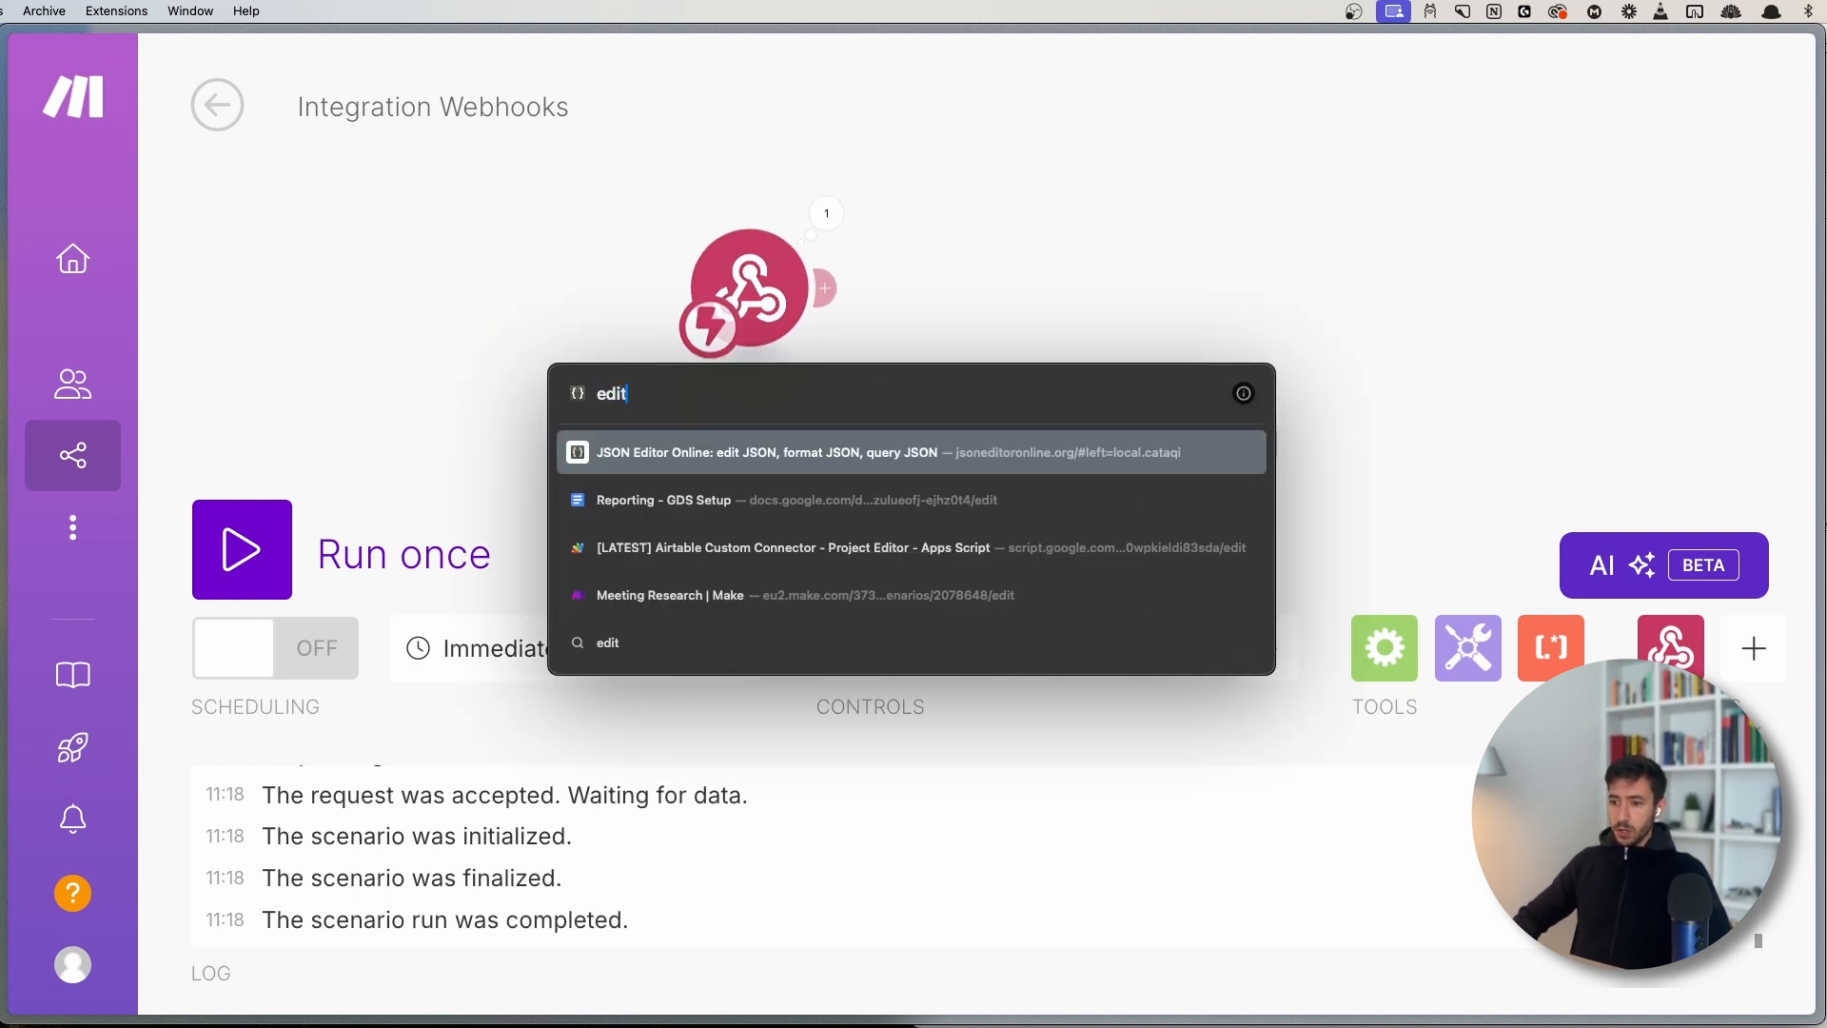
pyautogui.press('Return')
pyautogui.press('super+a')
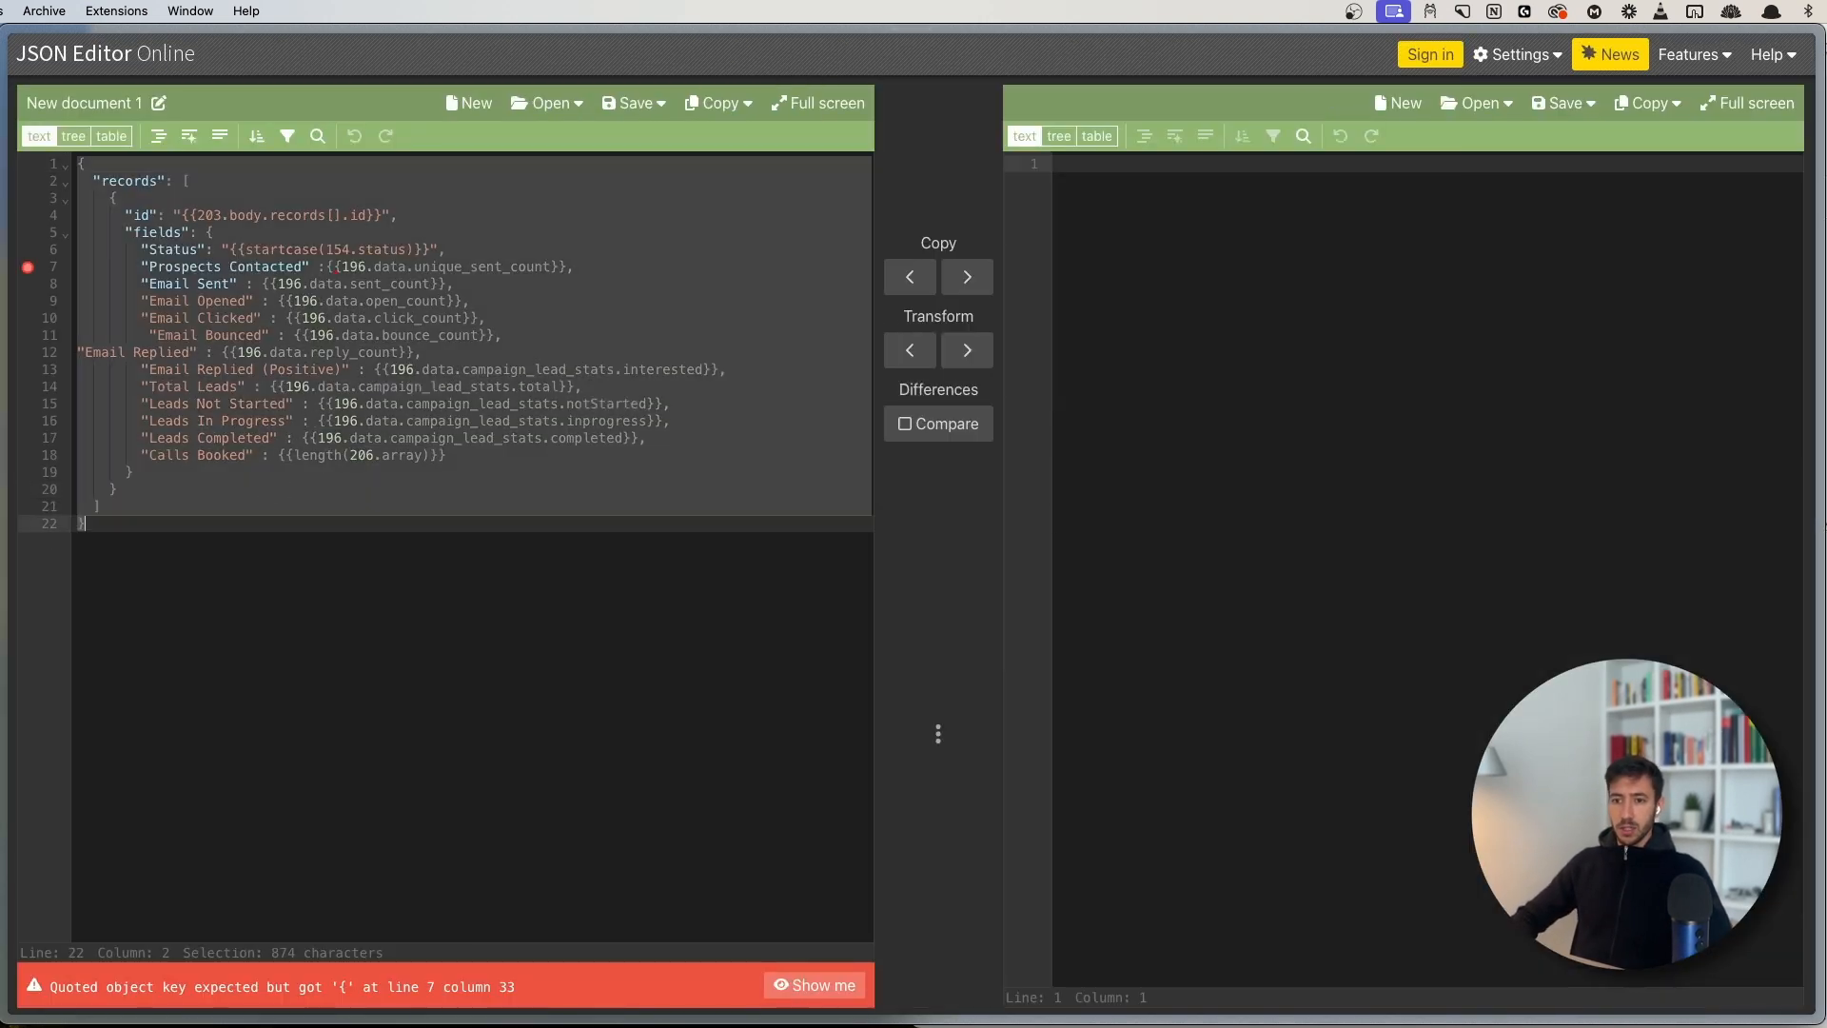
pyautogui.press('BackSpace')
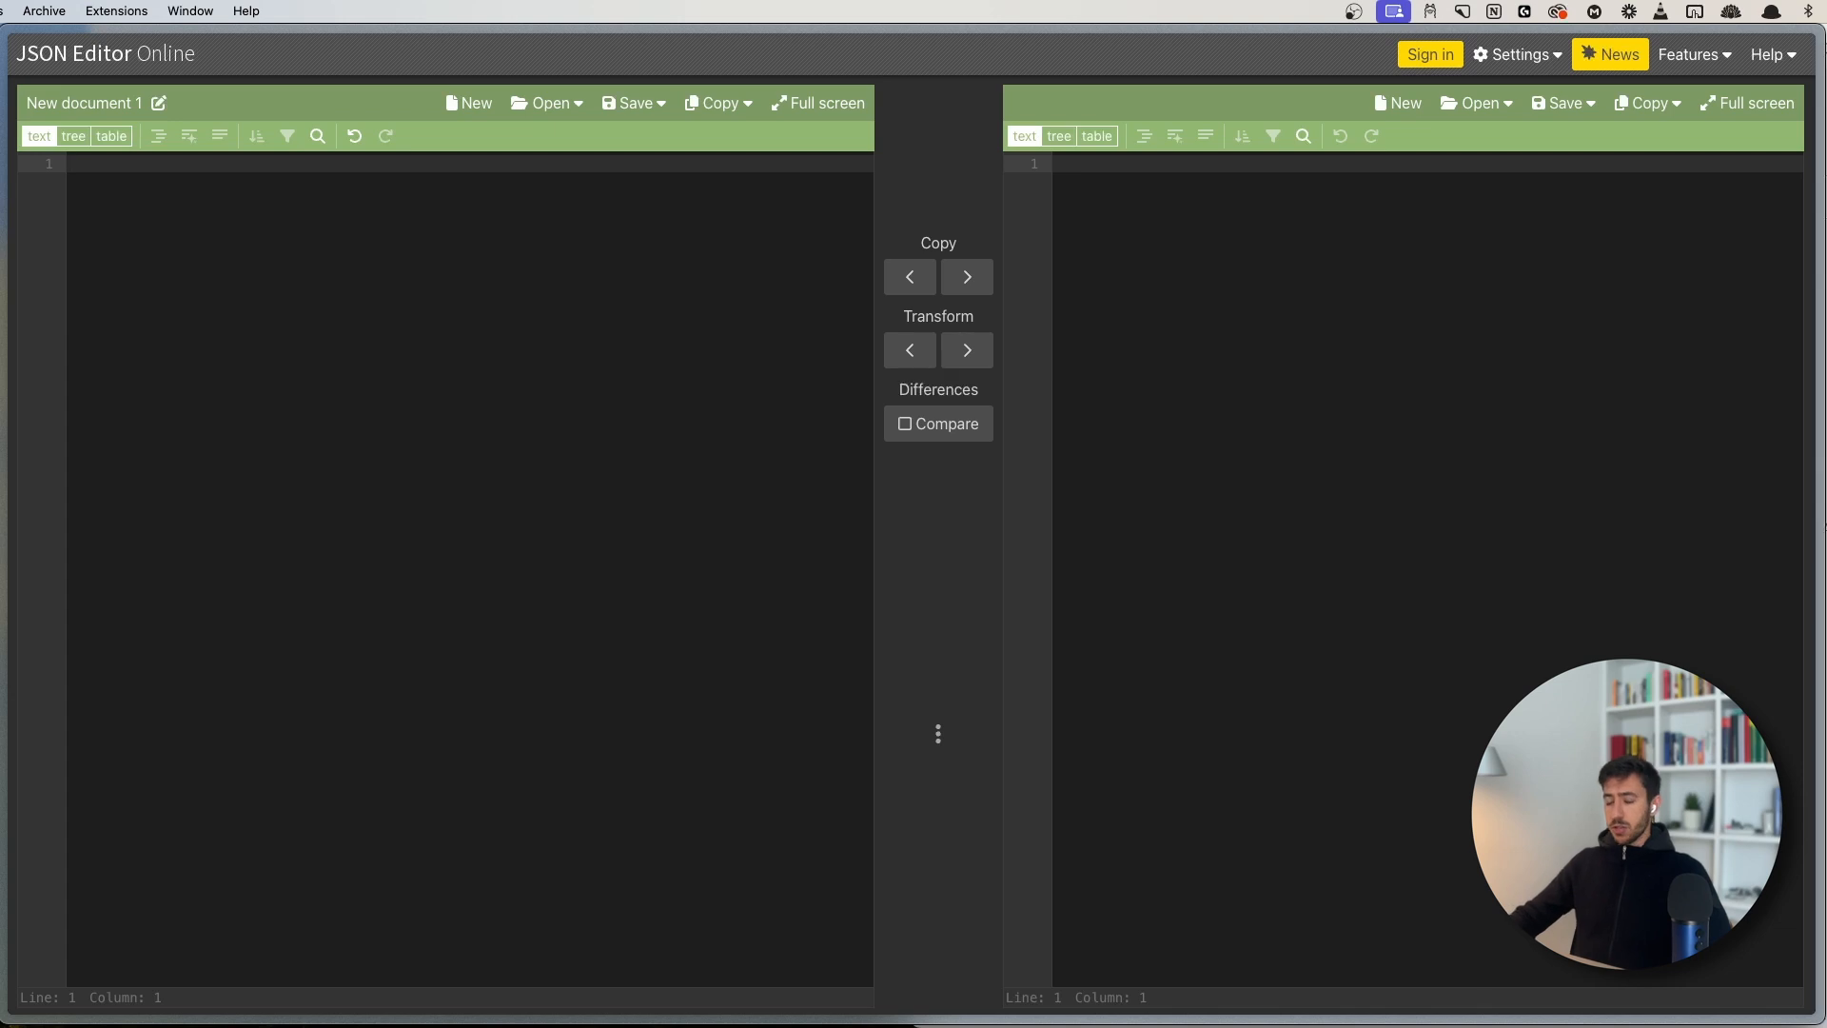
pyautogui.press('super+v')
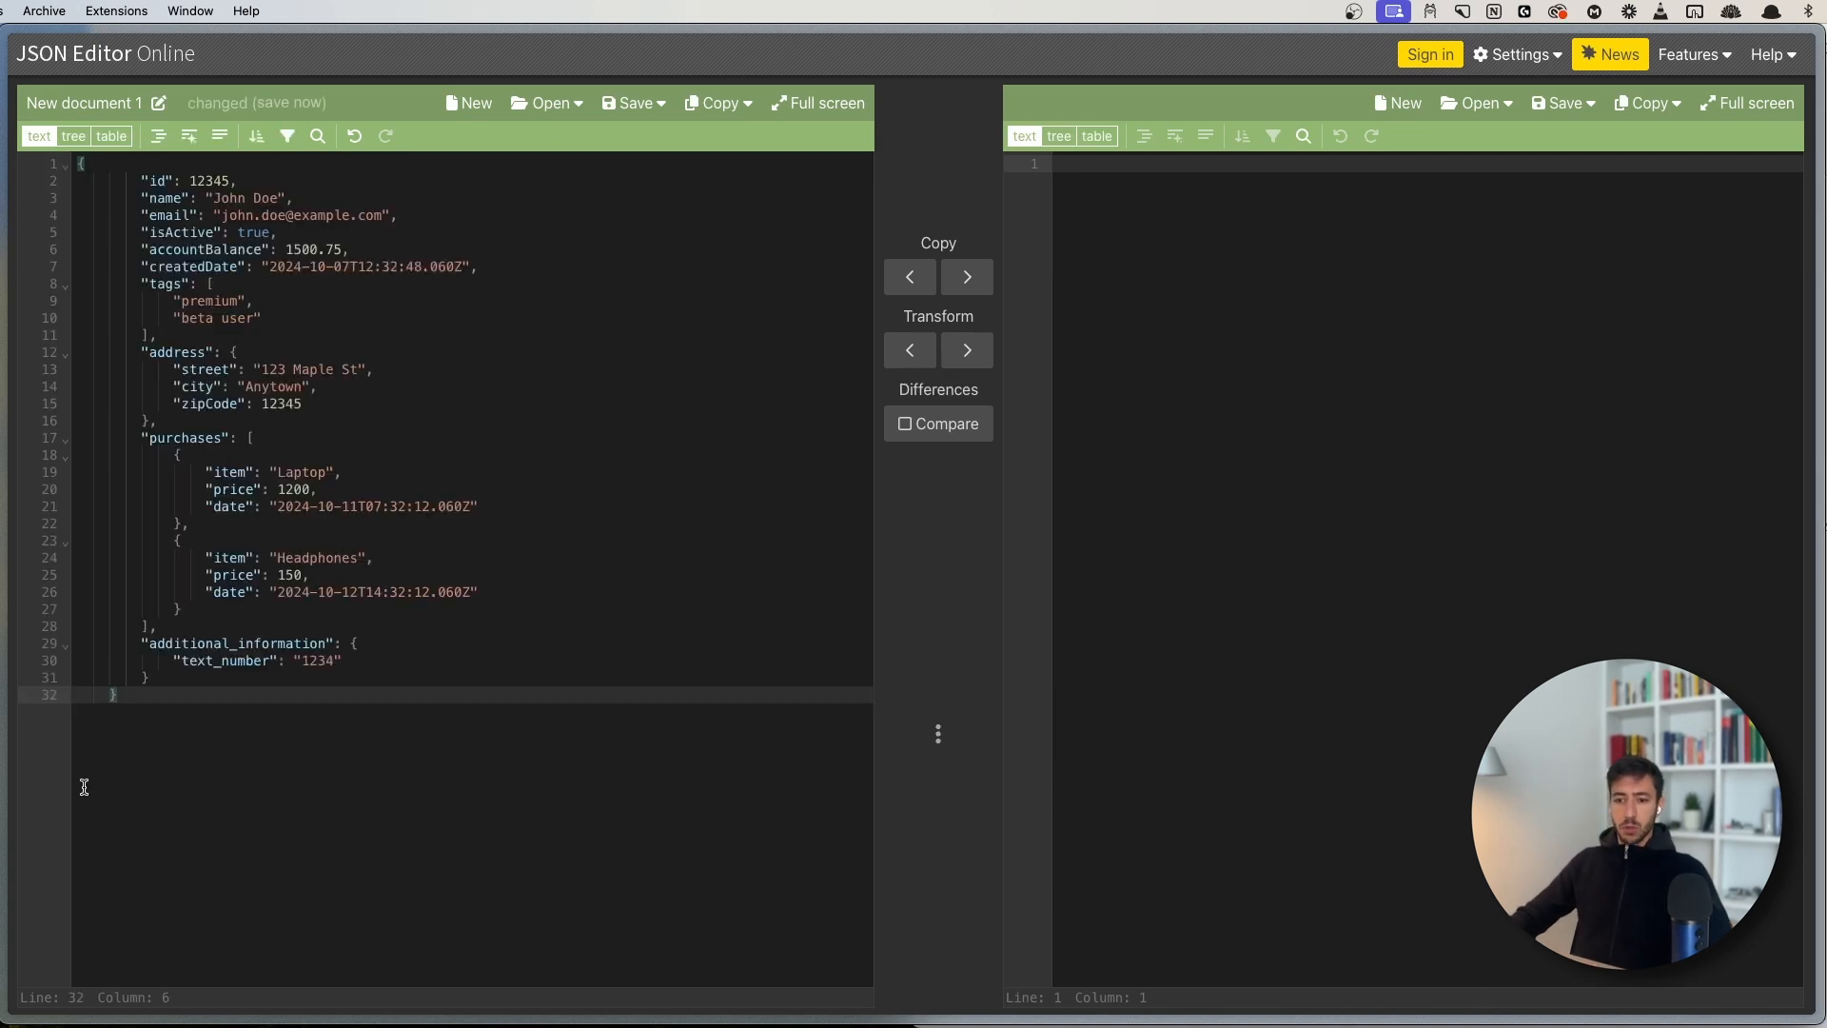
pyautogui.press('BackSpace')
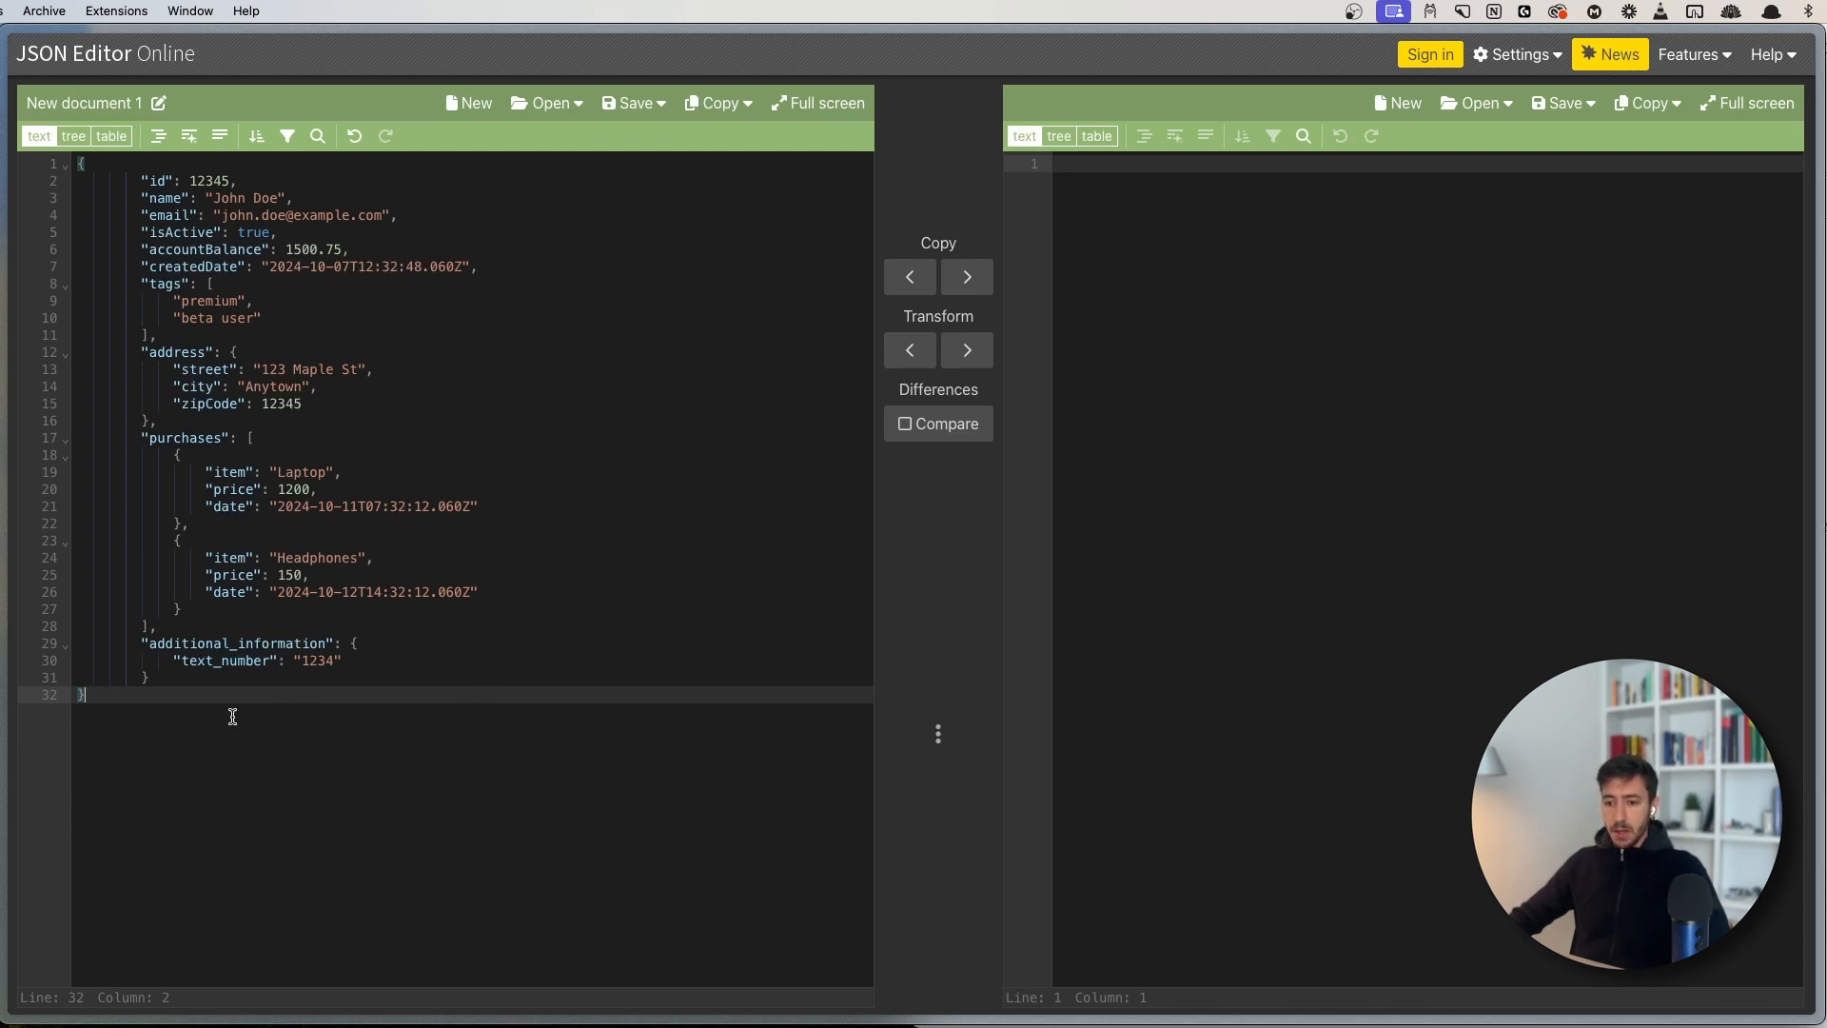
# - Copy the whole JSON document and return to the Integration Webhooks scenario
pyautogui.moveTo(233, 715); pyautogui.dragTo(210, 152)
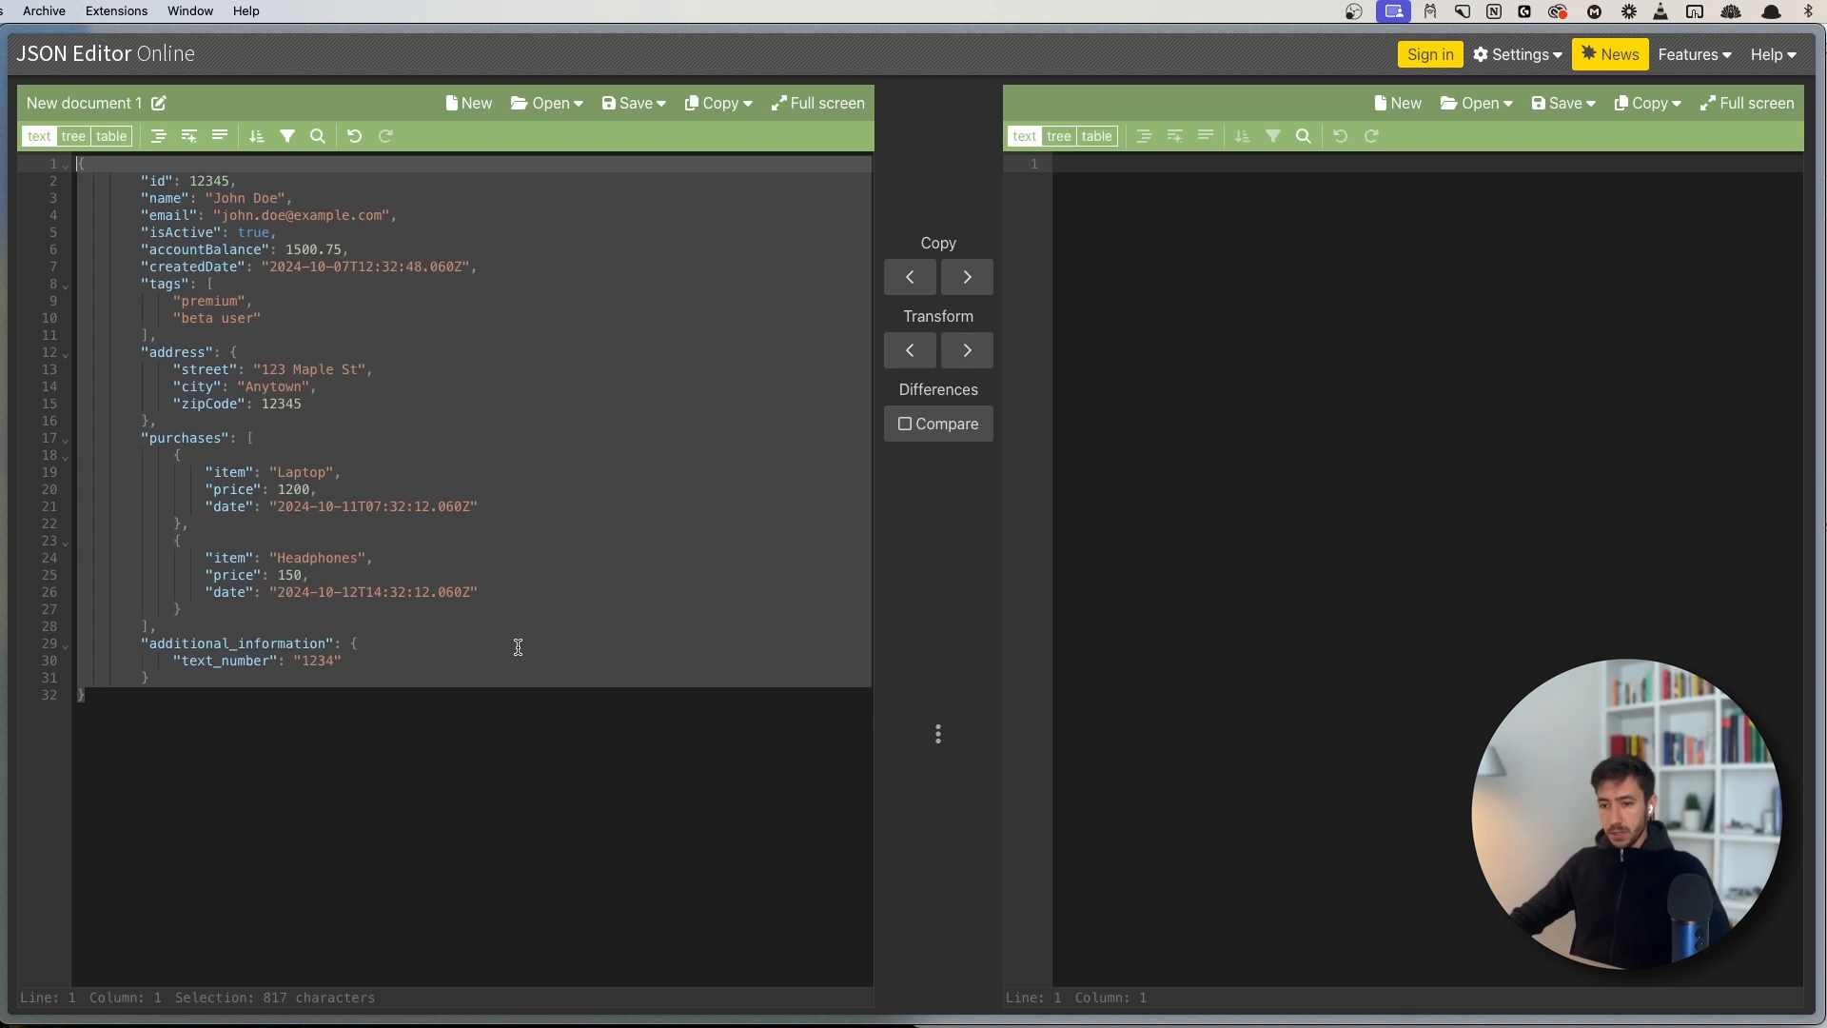
pyautogui.press('super+s')
pyautogui.click(133, 880)
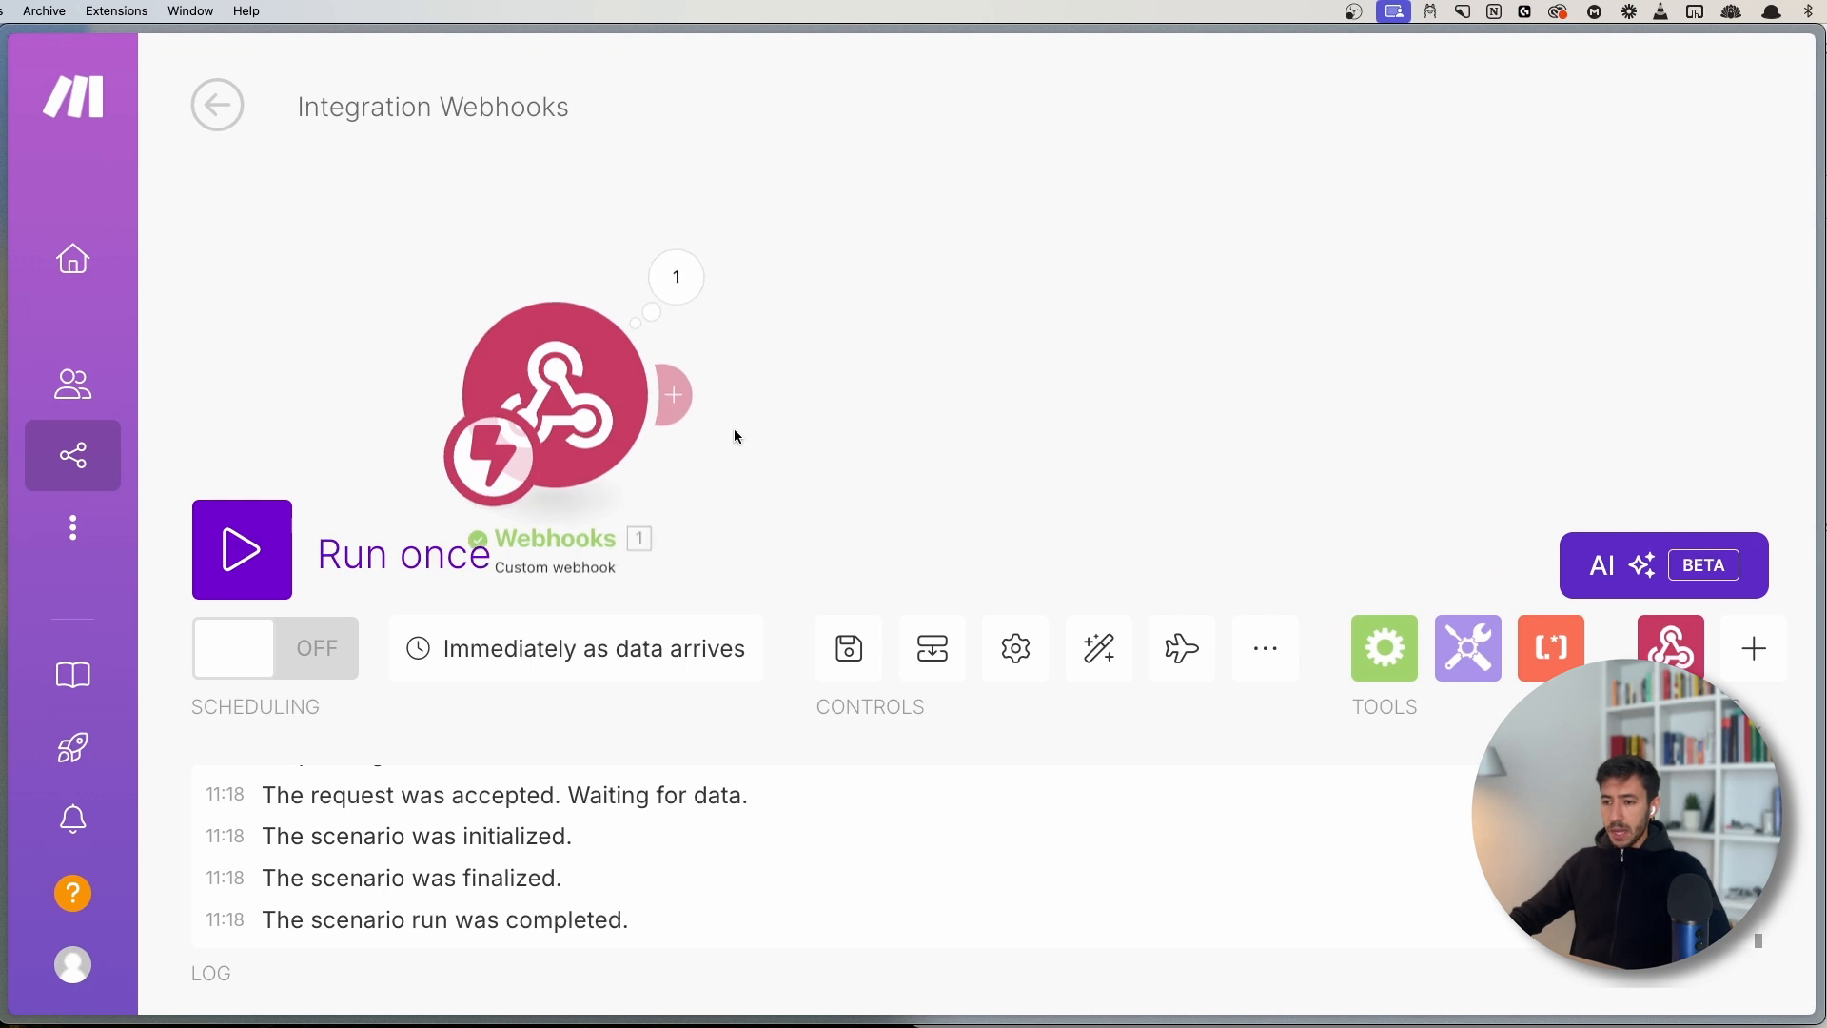
# - Add a Parse JSON module after the webhook with the sample JSON pasted as its JSON string
pyautogui.click(653, 211)
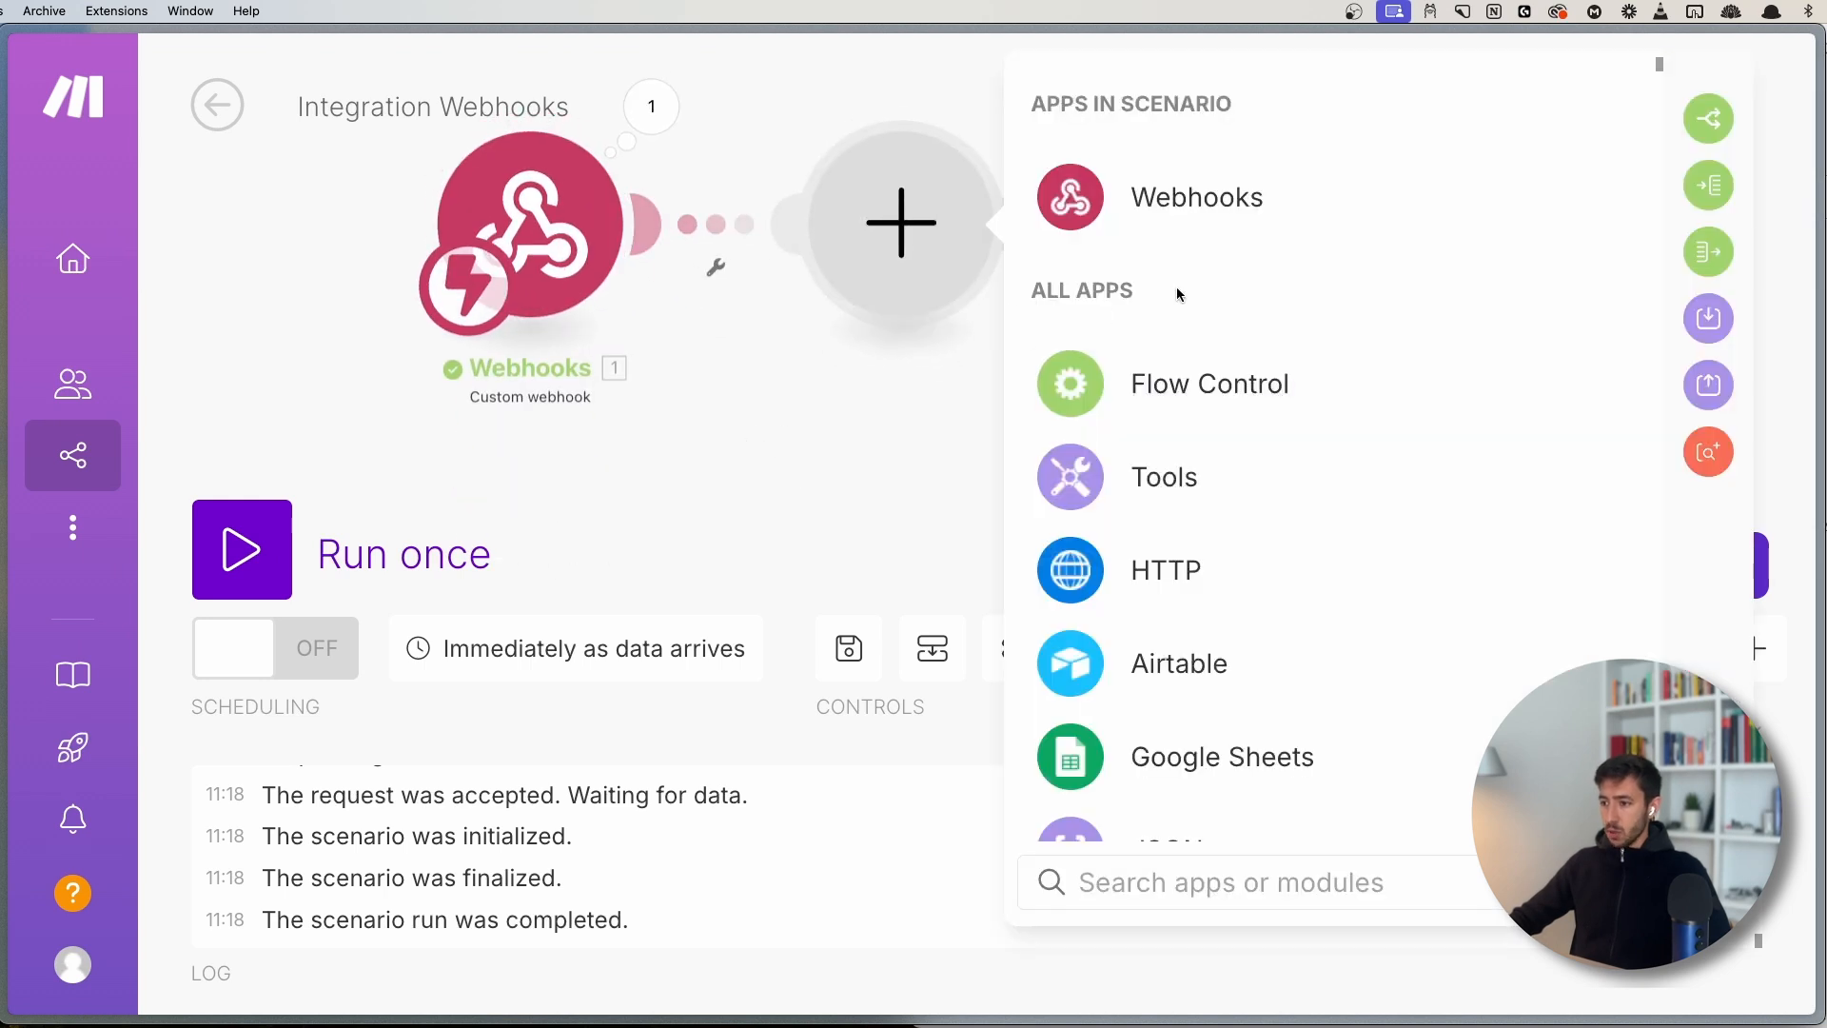
pyautogui.write('json')
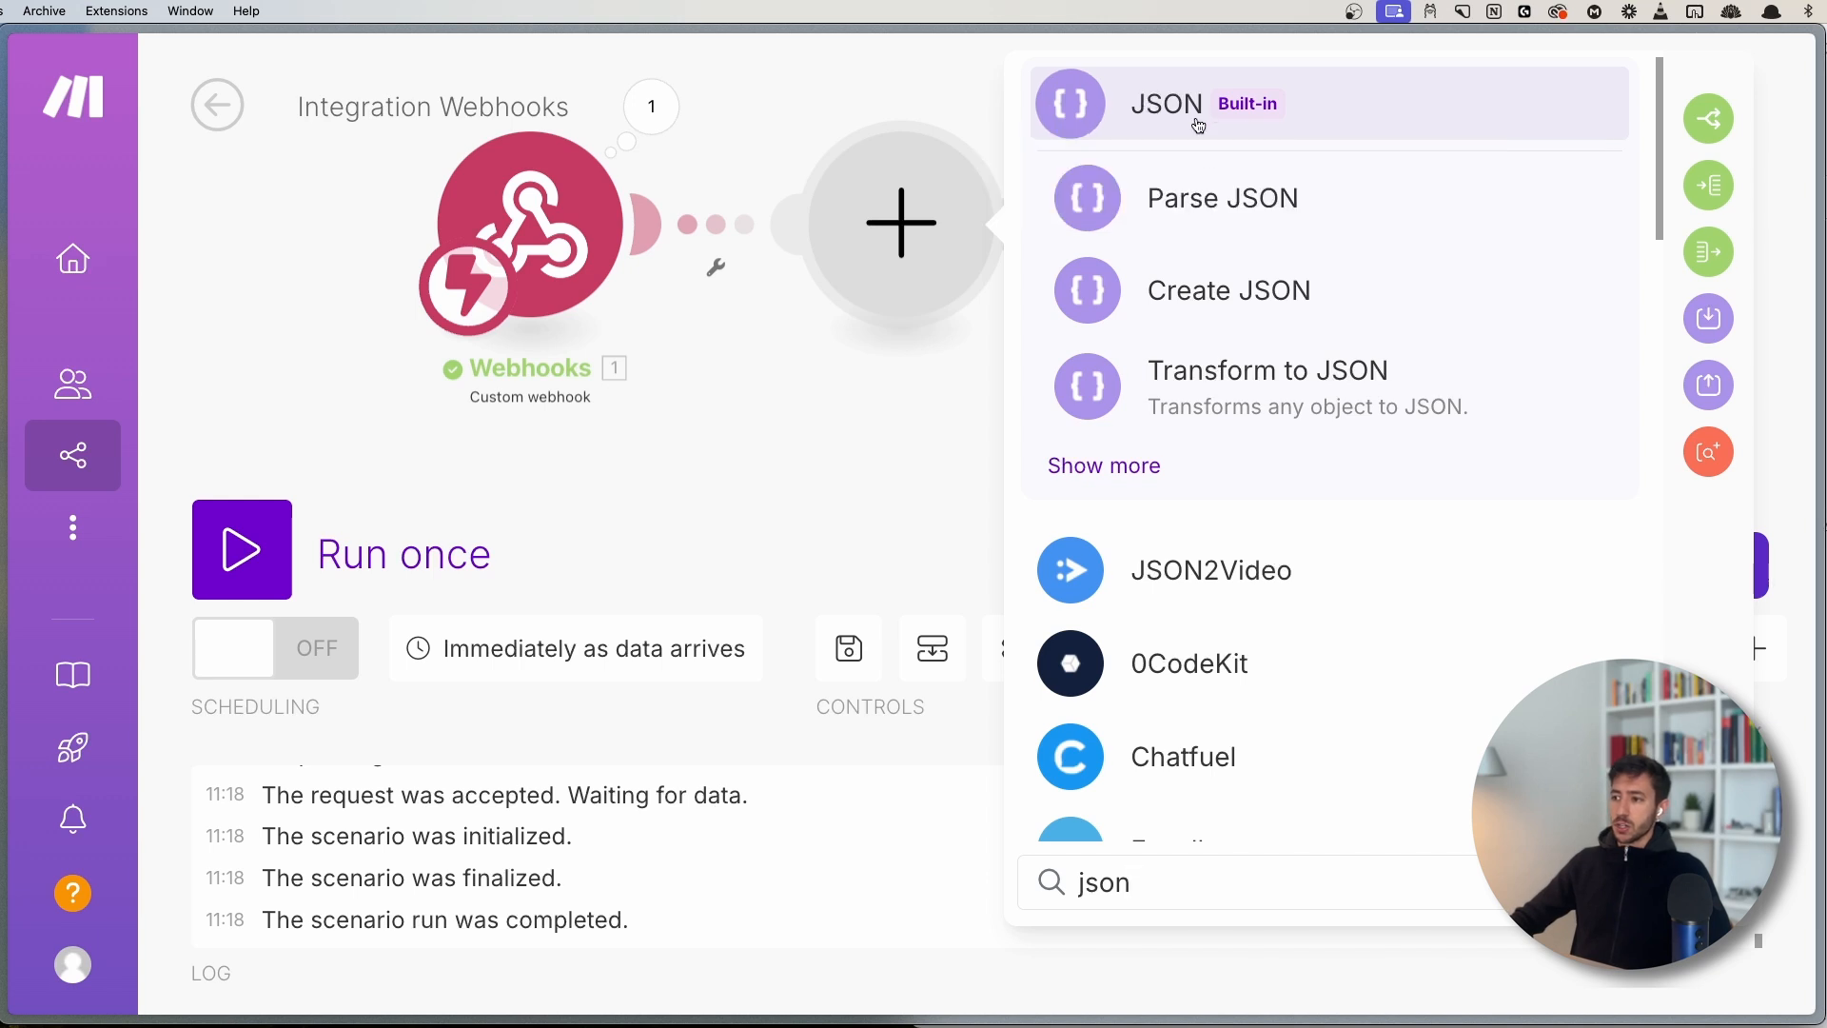
pyautogui.click(1219, 198)
pyautogui.click(1104, 471)
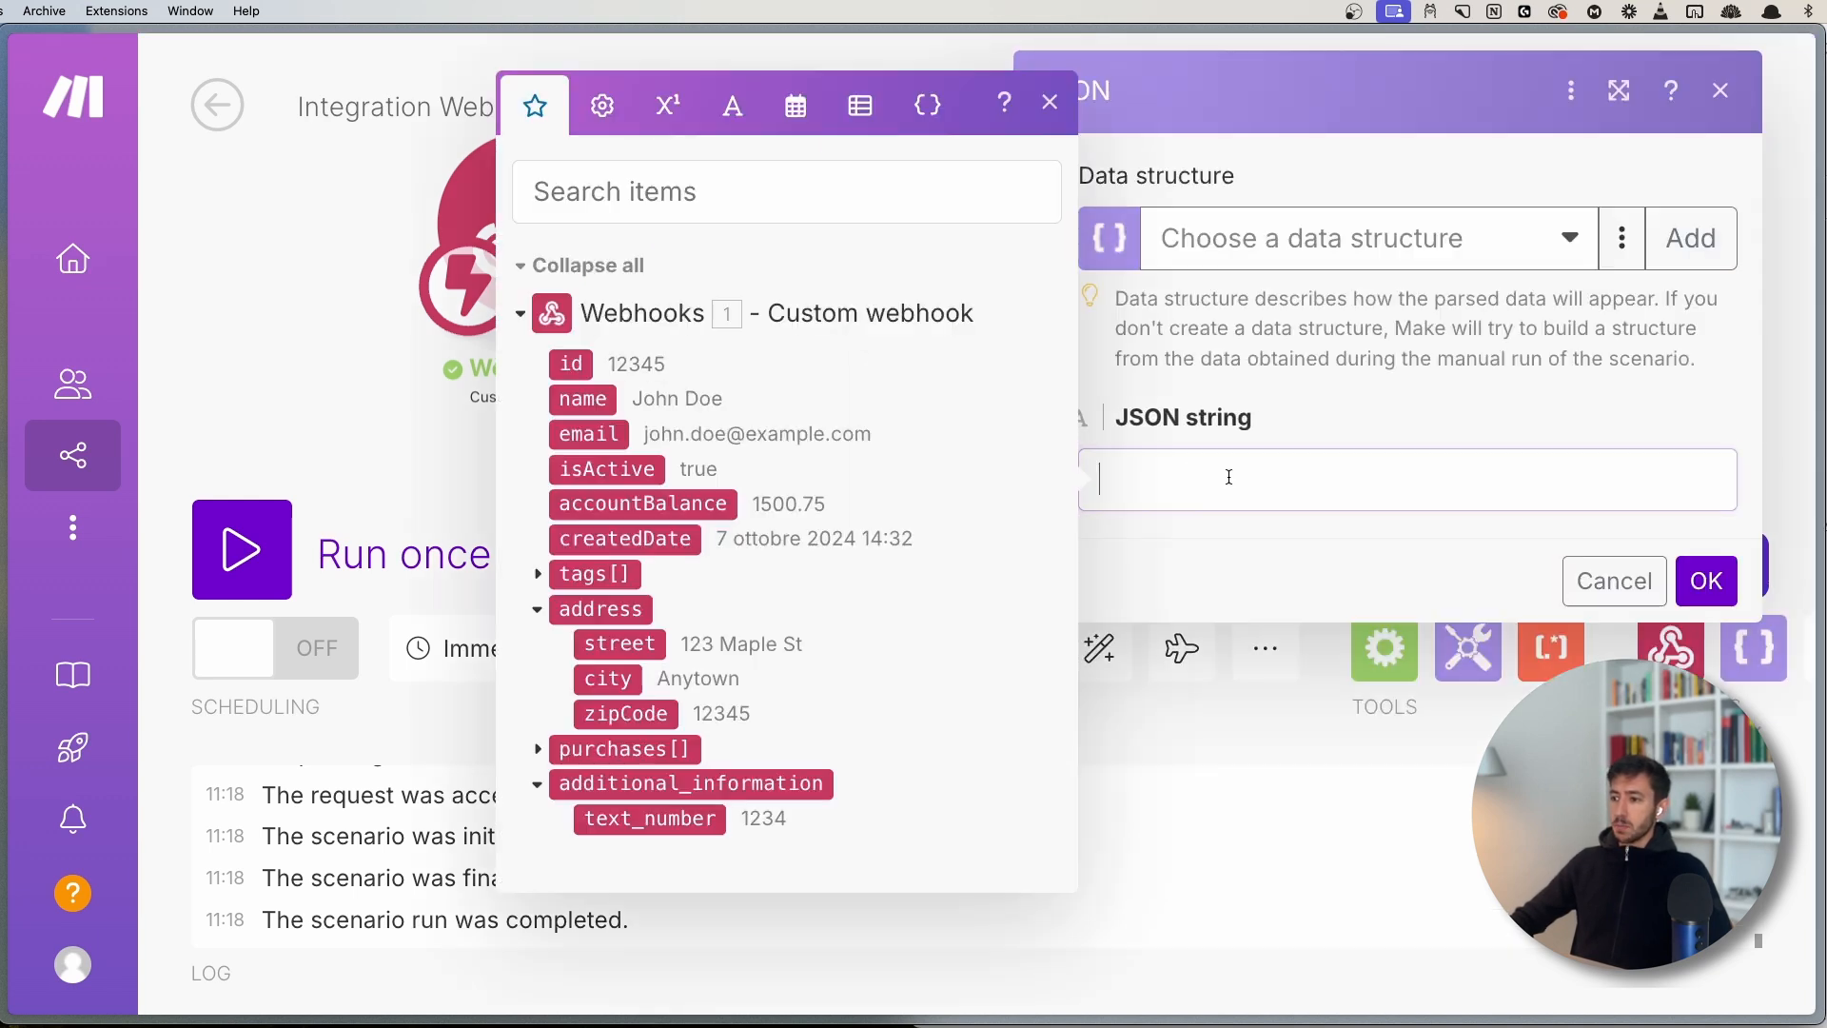
pyautogui.hotkey('ctrl', 'v')
pyautogui.click(1051, 206)
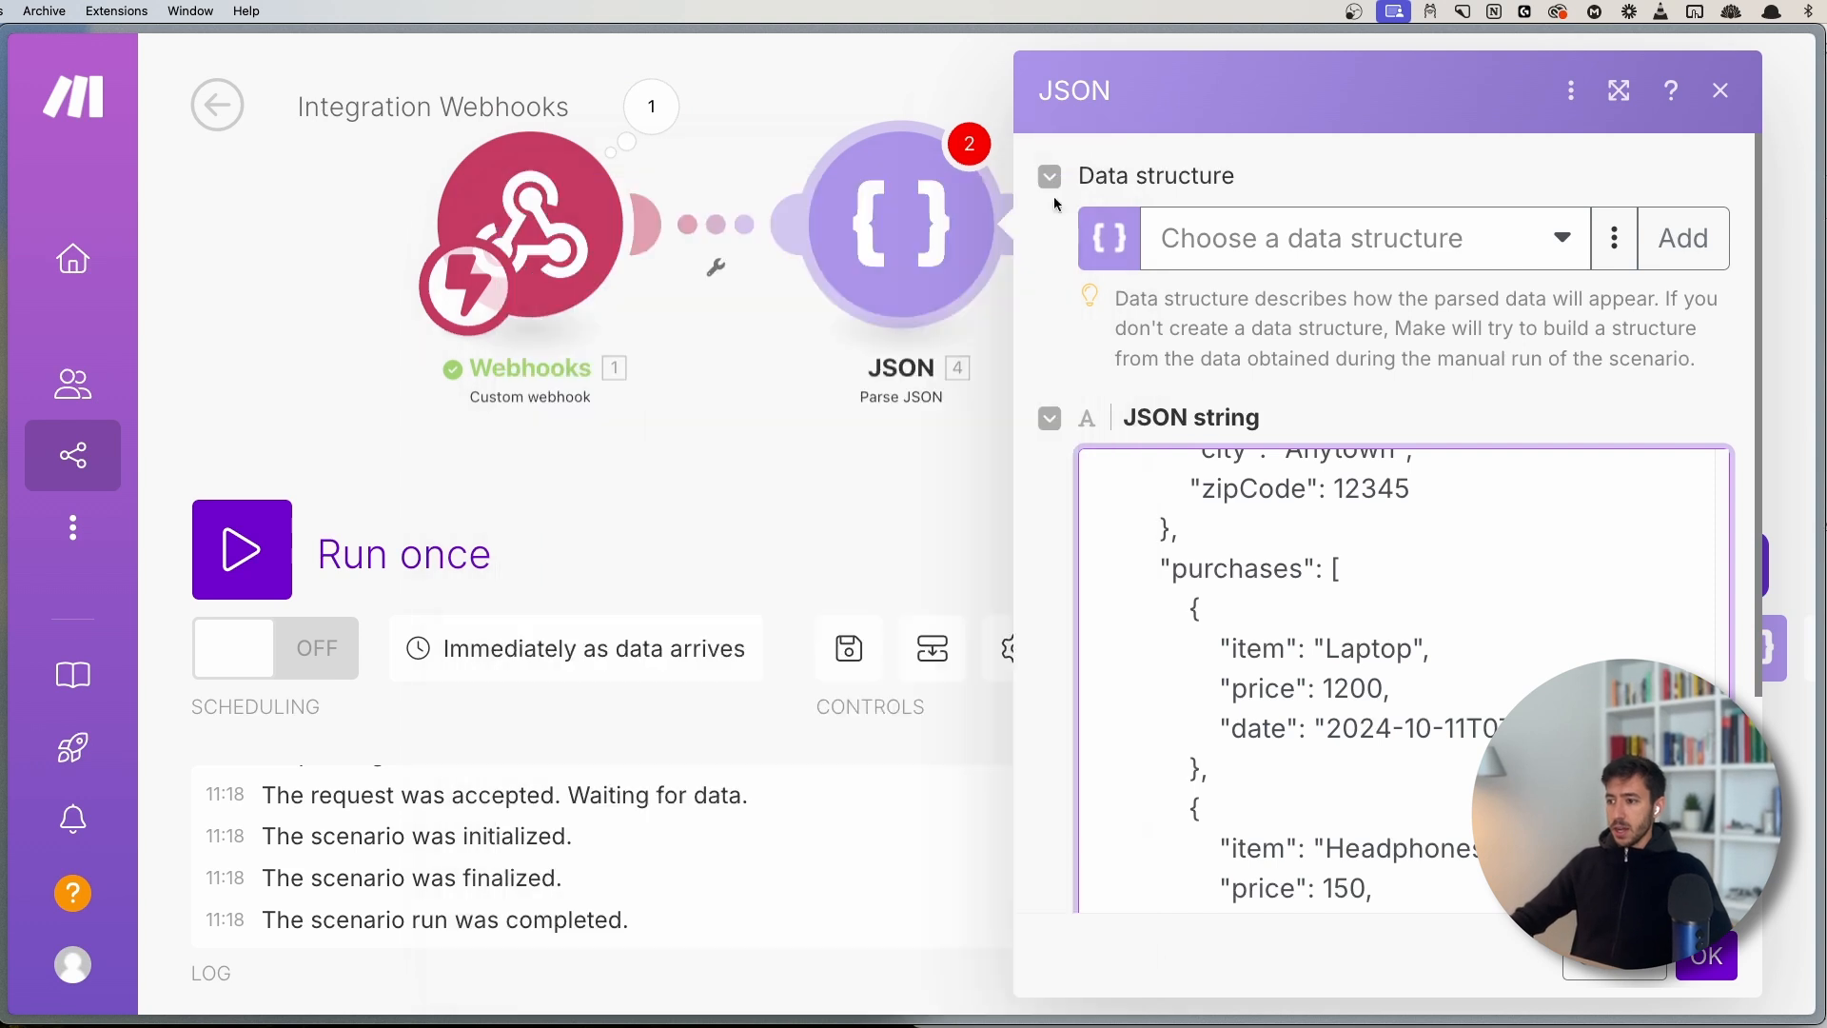
pyautogui.scroll(-3, 1281, 503)
pyautogui.click(1706, 956)
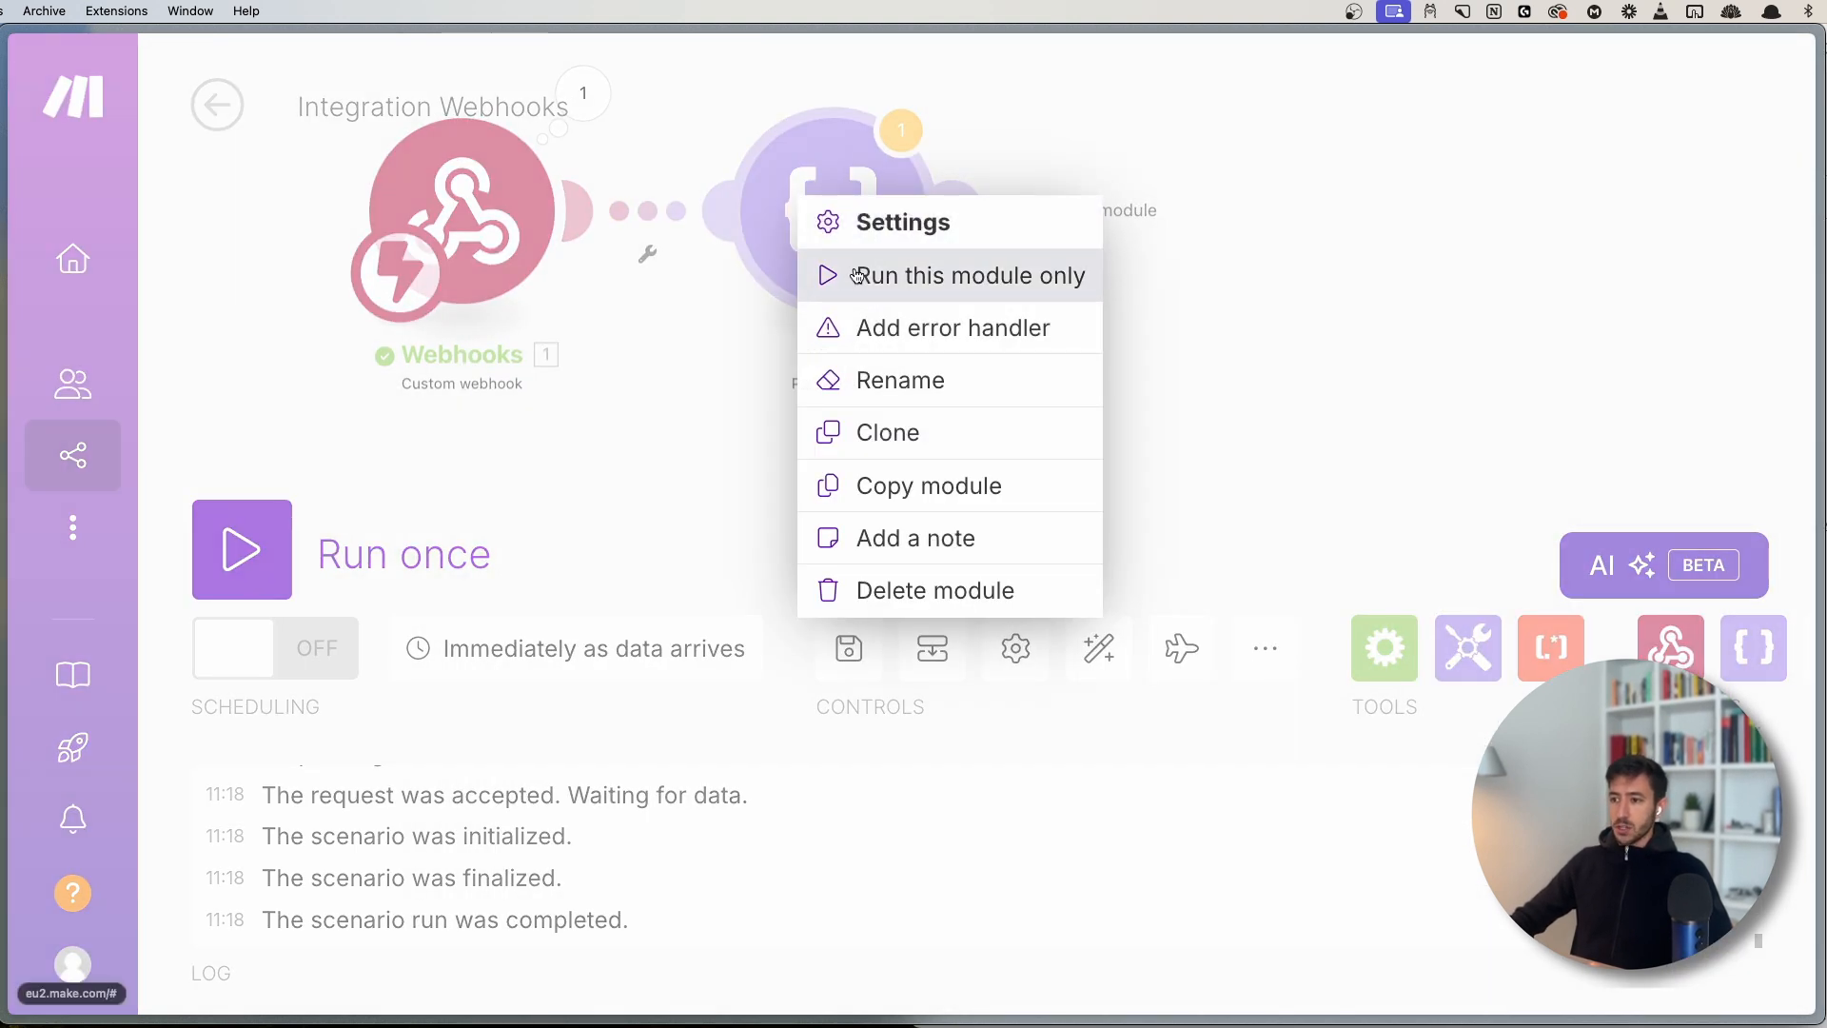
# - Run only the Parse JSON module and review its Bundle 1 output
pyautogui.click(837, 275)
pyautogui.moveTo(932, 290); pyautogui.dragTo(823, 302)
pyautogui.click(823, 302)
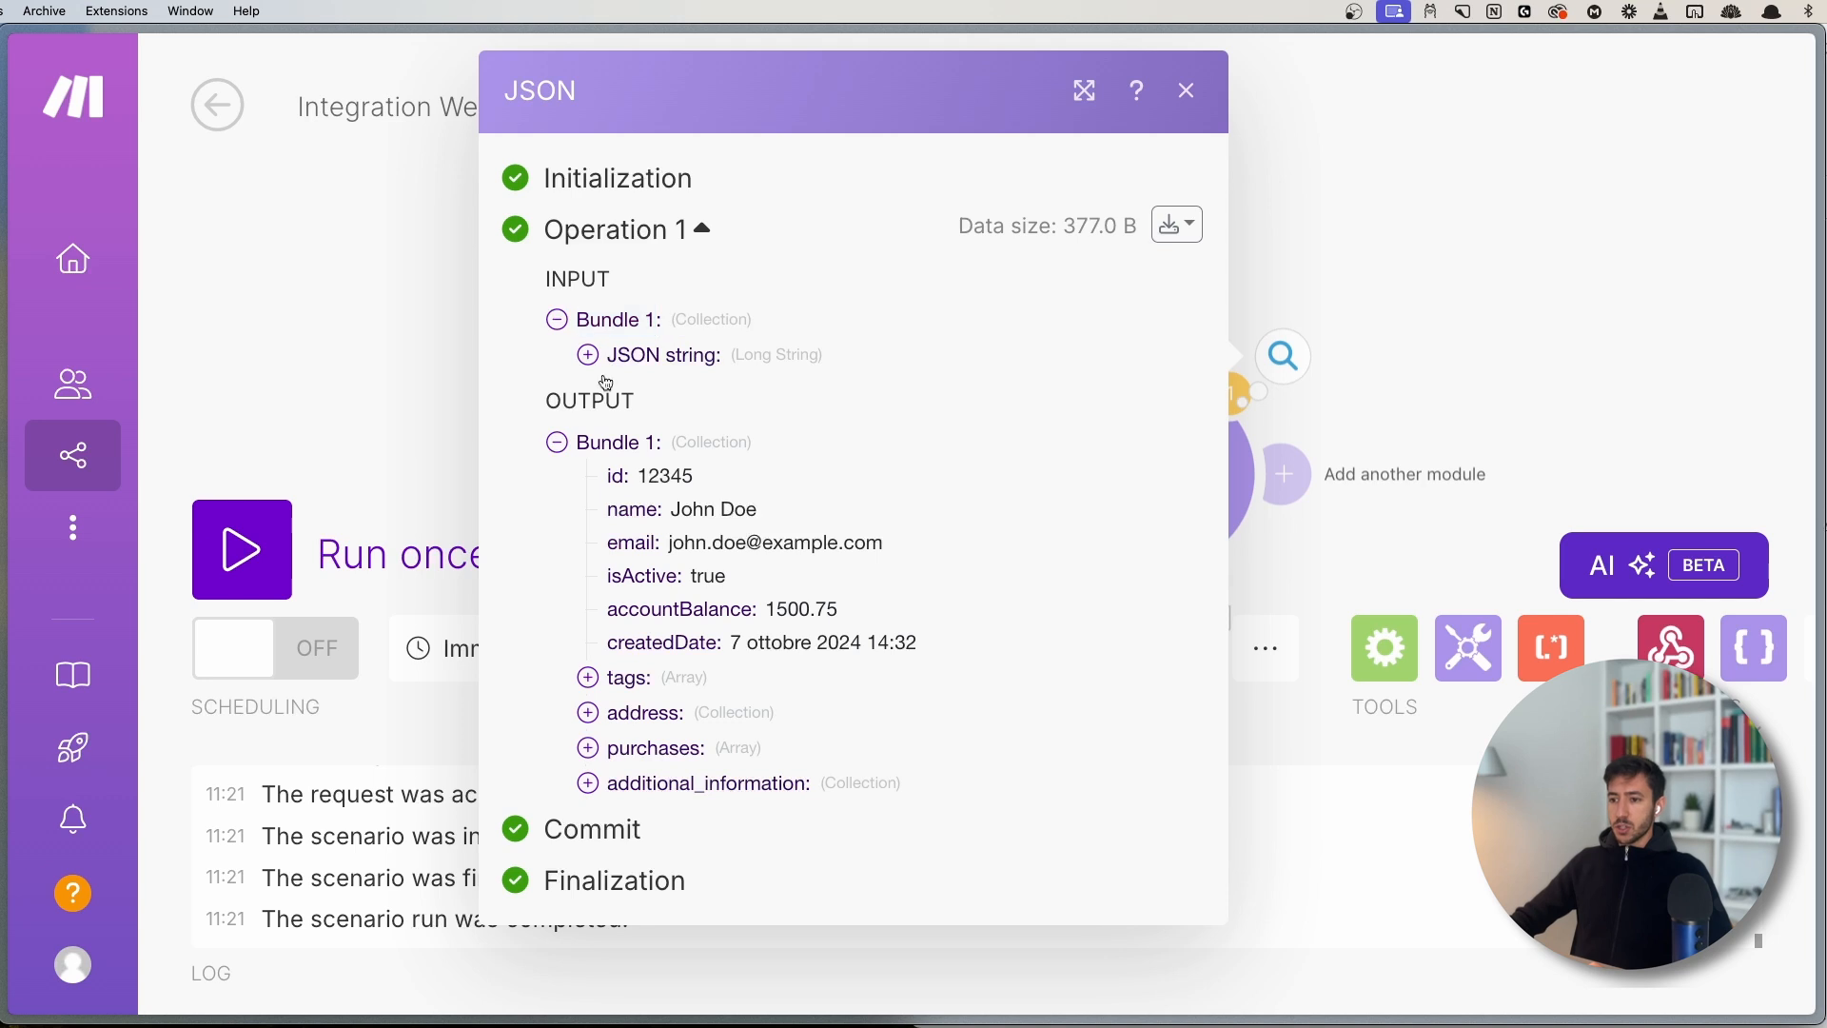
pyautogui.click(615, 453)
pyautogui.click(614, 479)
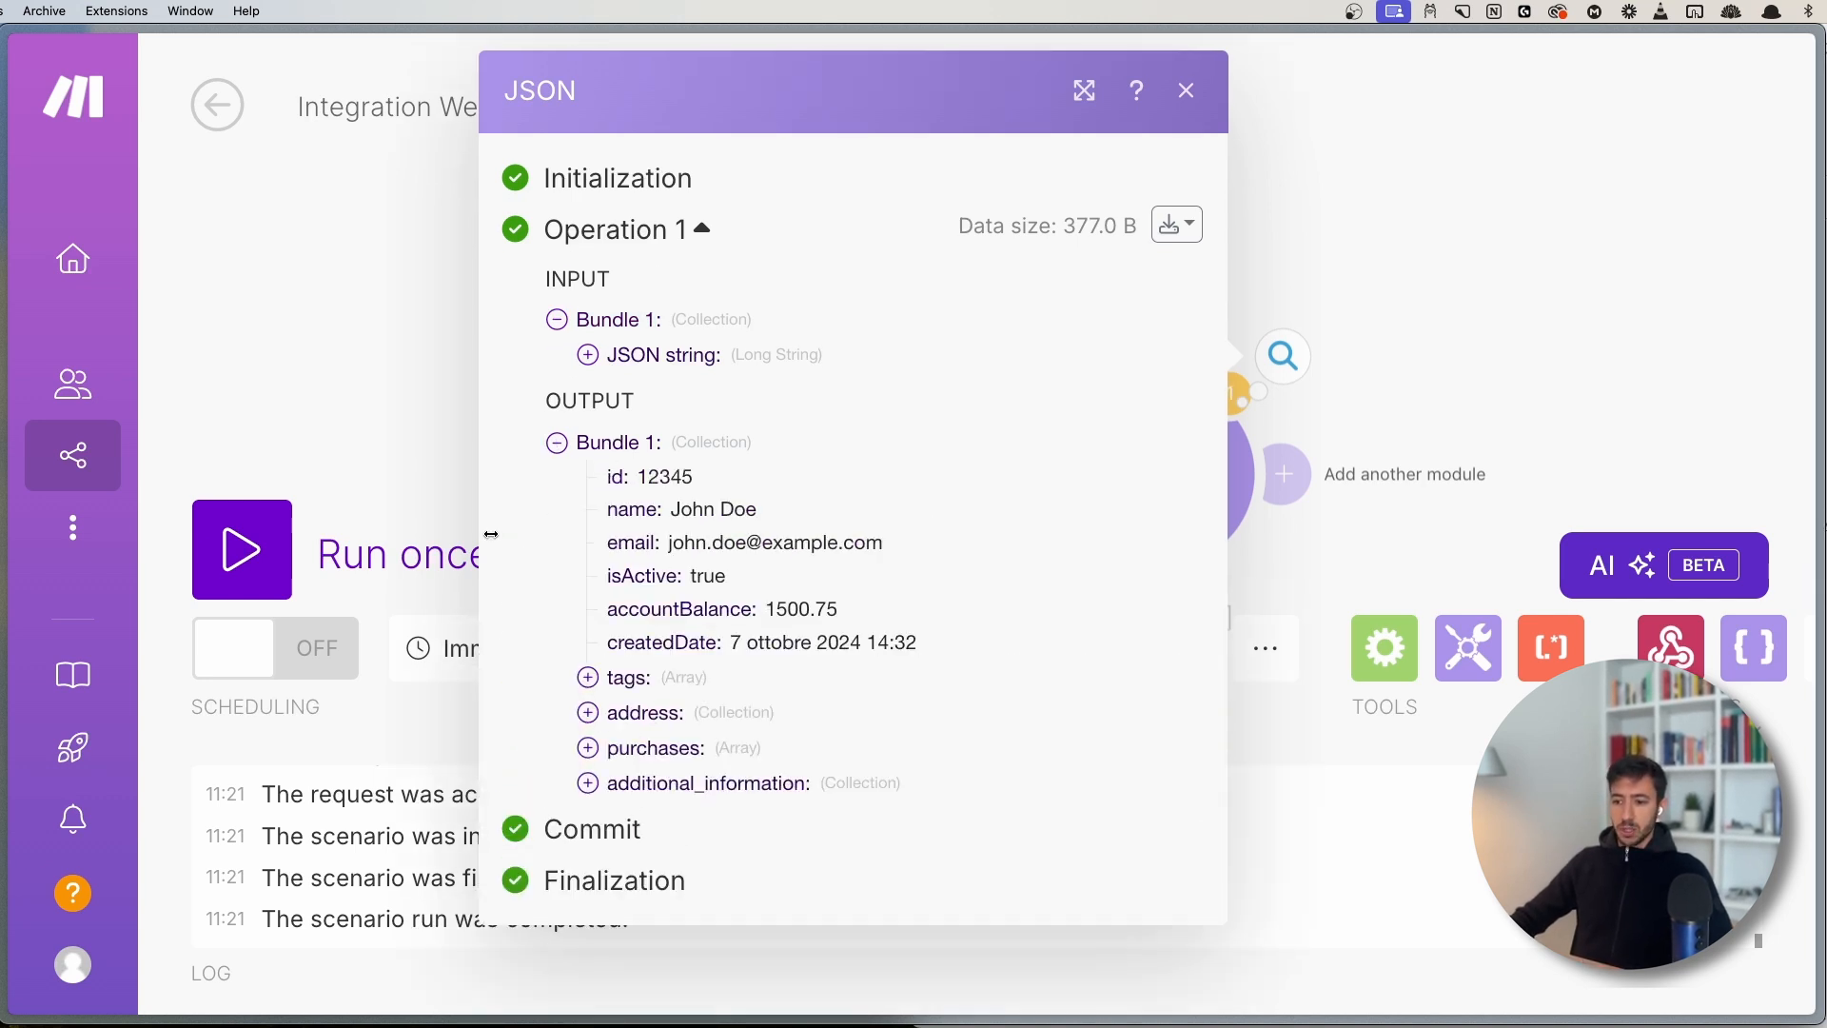
pyautogui.click(232, 285)
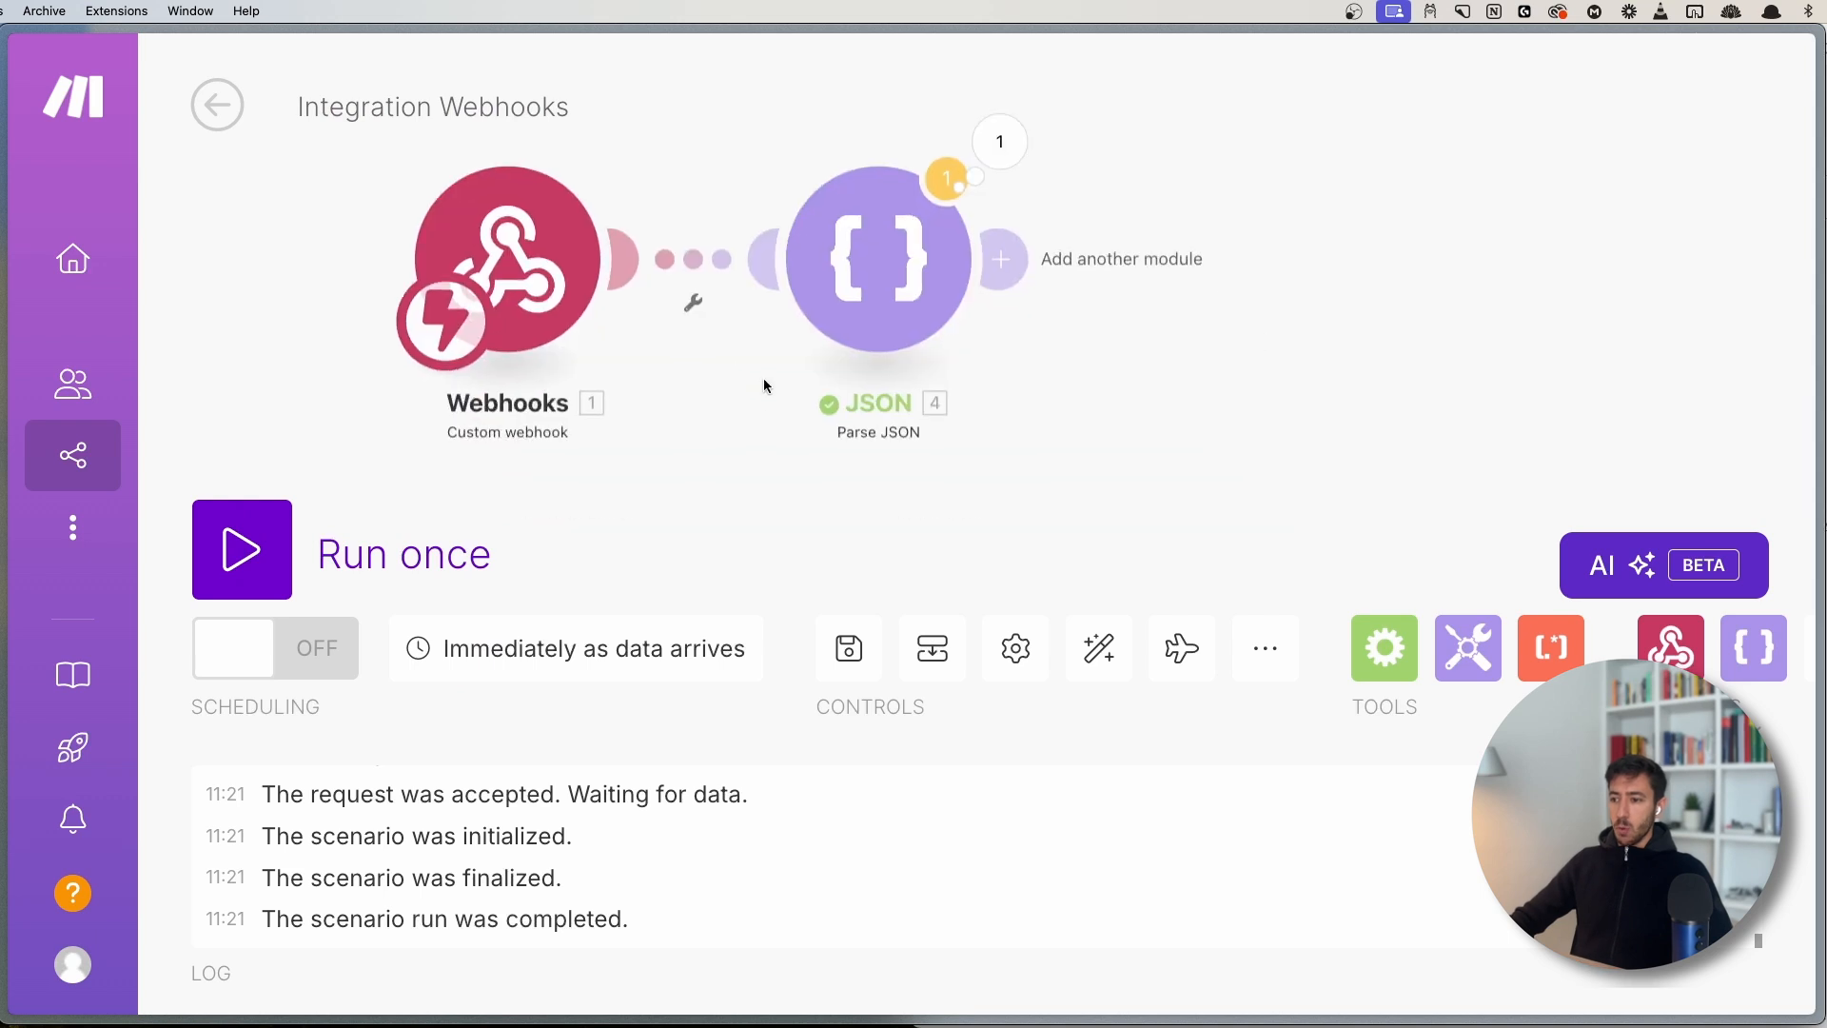
# - Move the Webhooks module left and bring the JSON module closer to it
pyautogui.scroll(-3, 764, 391)
pyautogui.moveTo(764, 455); pyautogui.dragTo(729, 488)
pyautogui.scroll(-3, 729, 488)
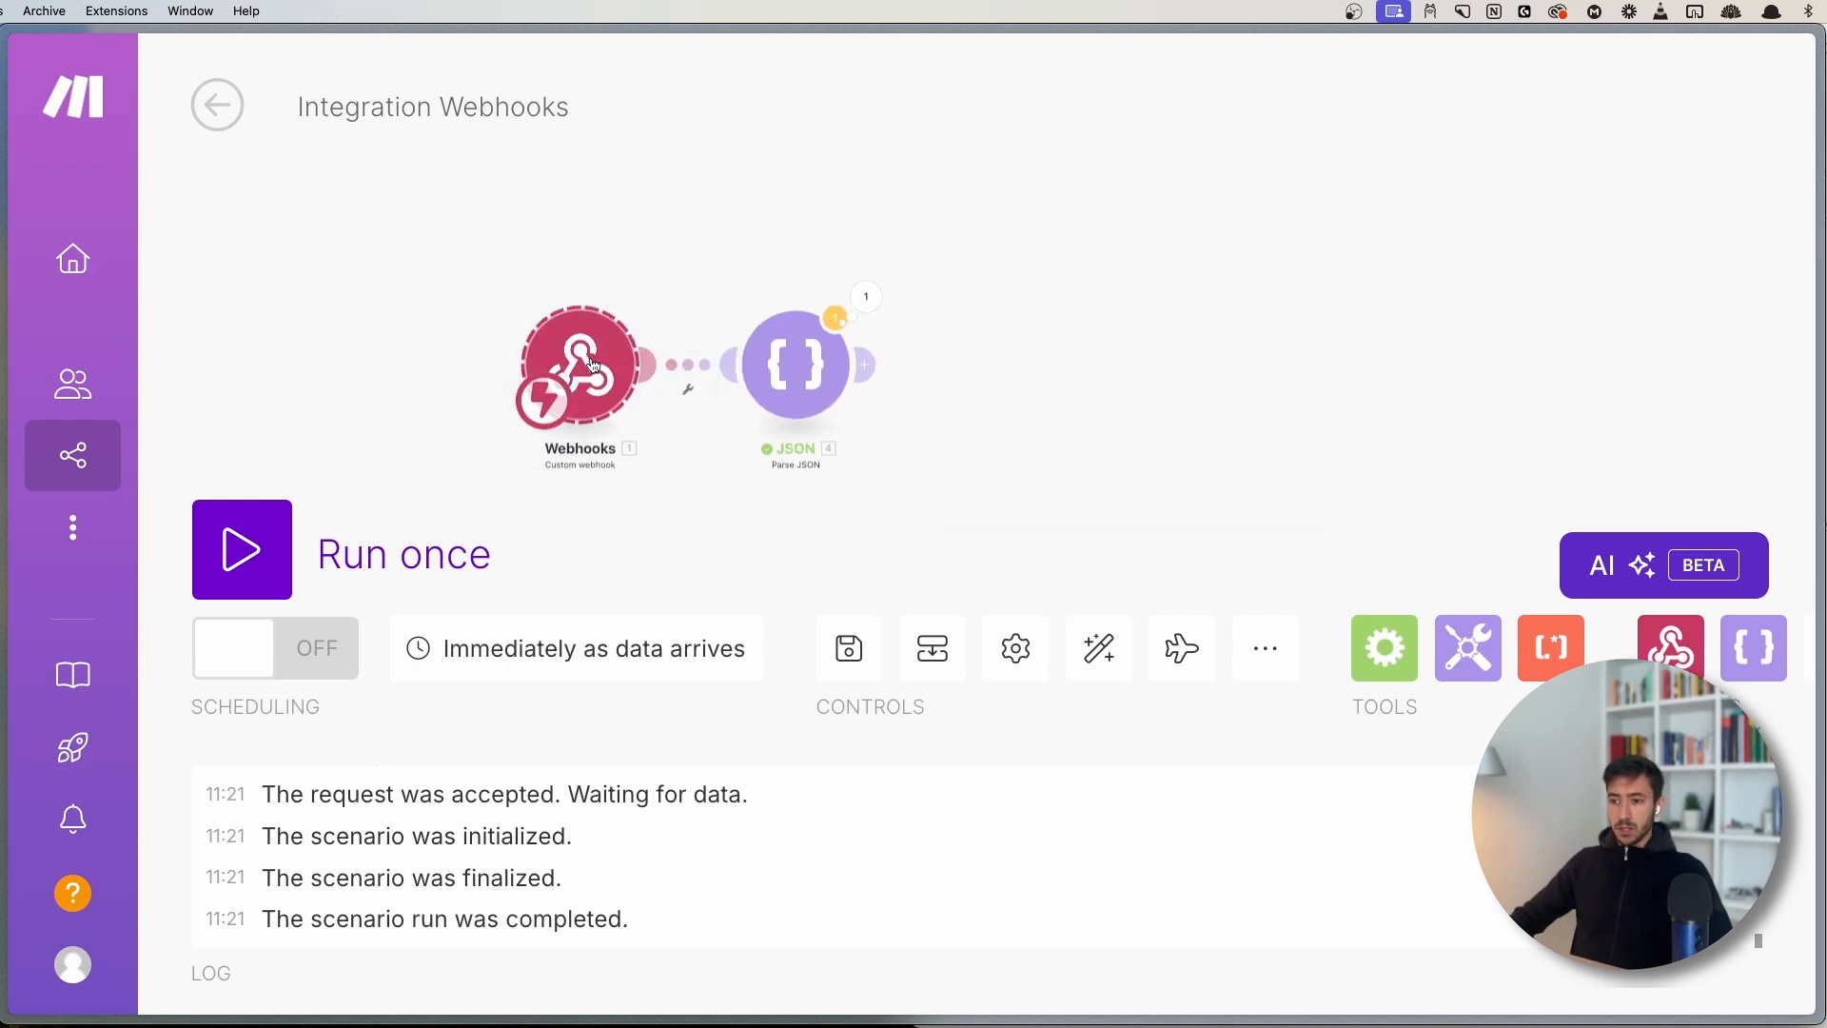
pyautogui.moveTo(593, 364); pyautogui.dragTo(348, 370)
pyautogui.moveTo(557, 464); pyautogui.dragTo(658, 441)
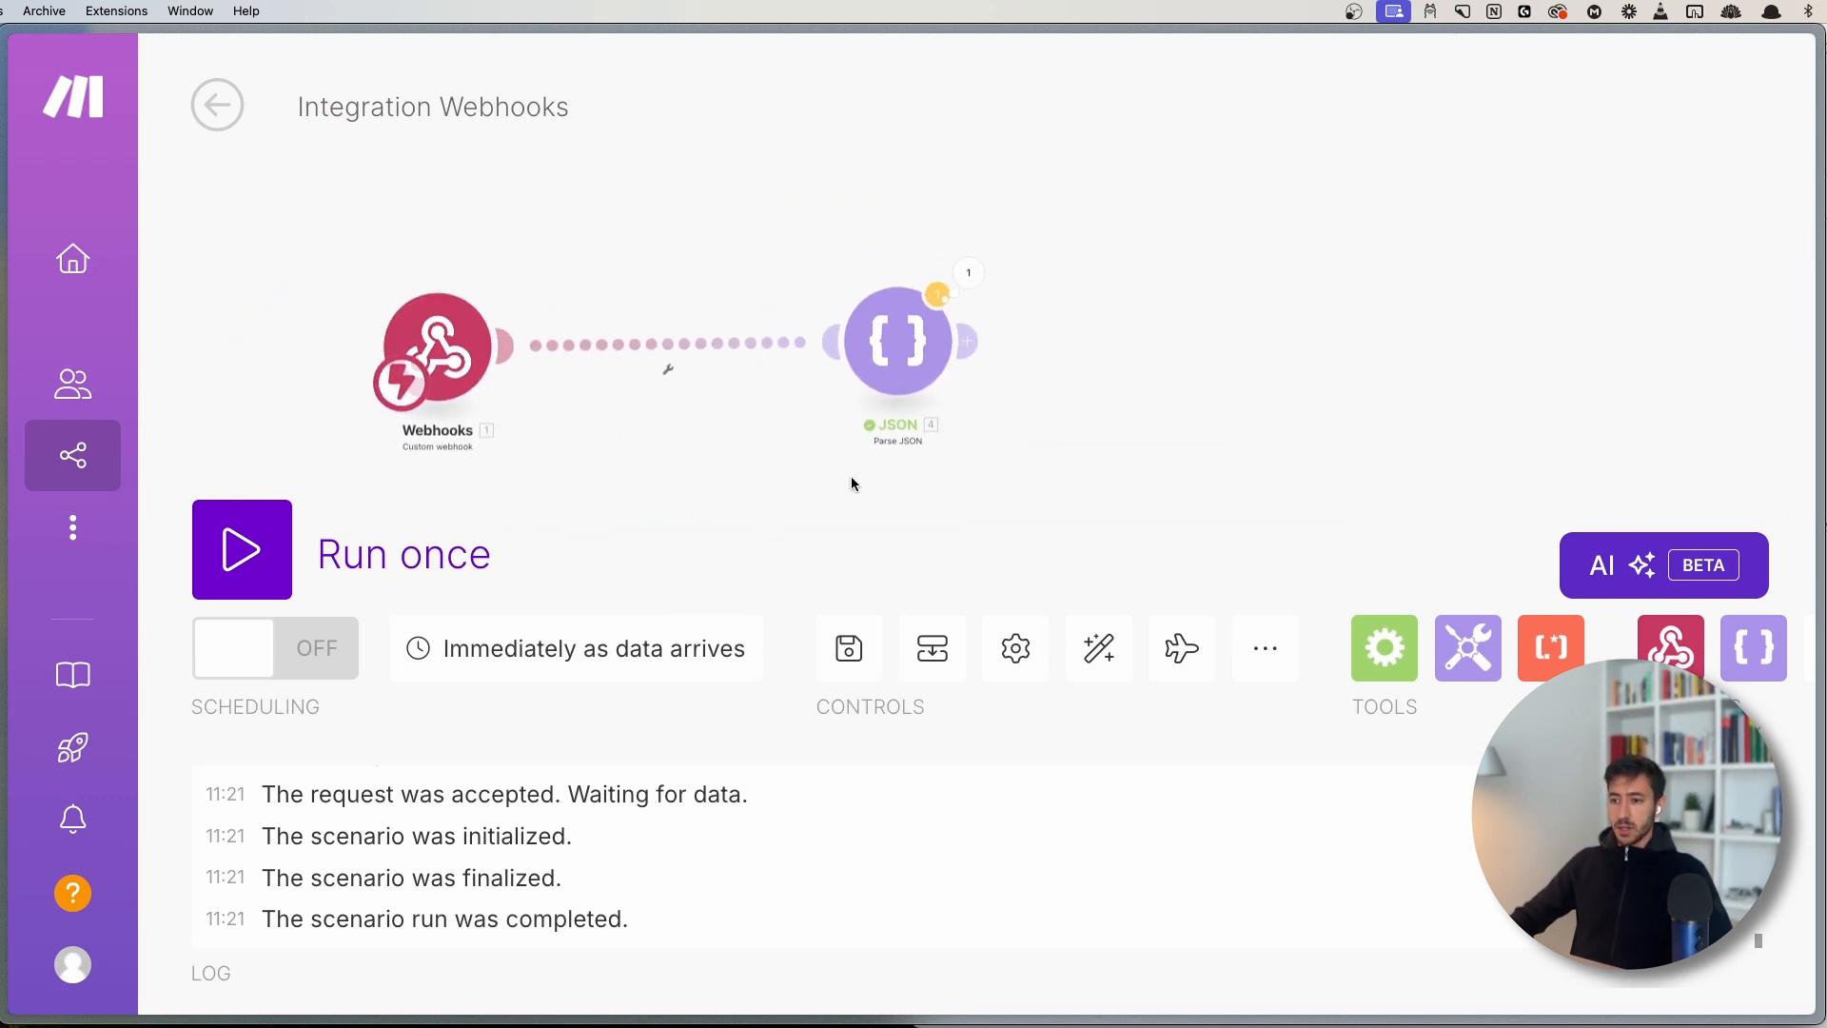
pyautogui.scroll(-2, 788, 332)
pyautogui.moveTo(851, 483); pyautogui.dragTo(709, 437)
pyautogui.scroll(-3, 794, 449)
pyautogui.moveTo(655, 220); pyautogui.dragTo(849, 461)
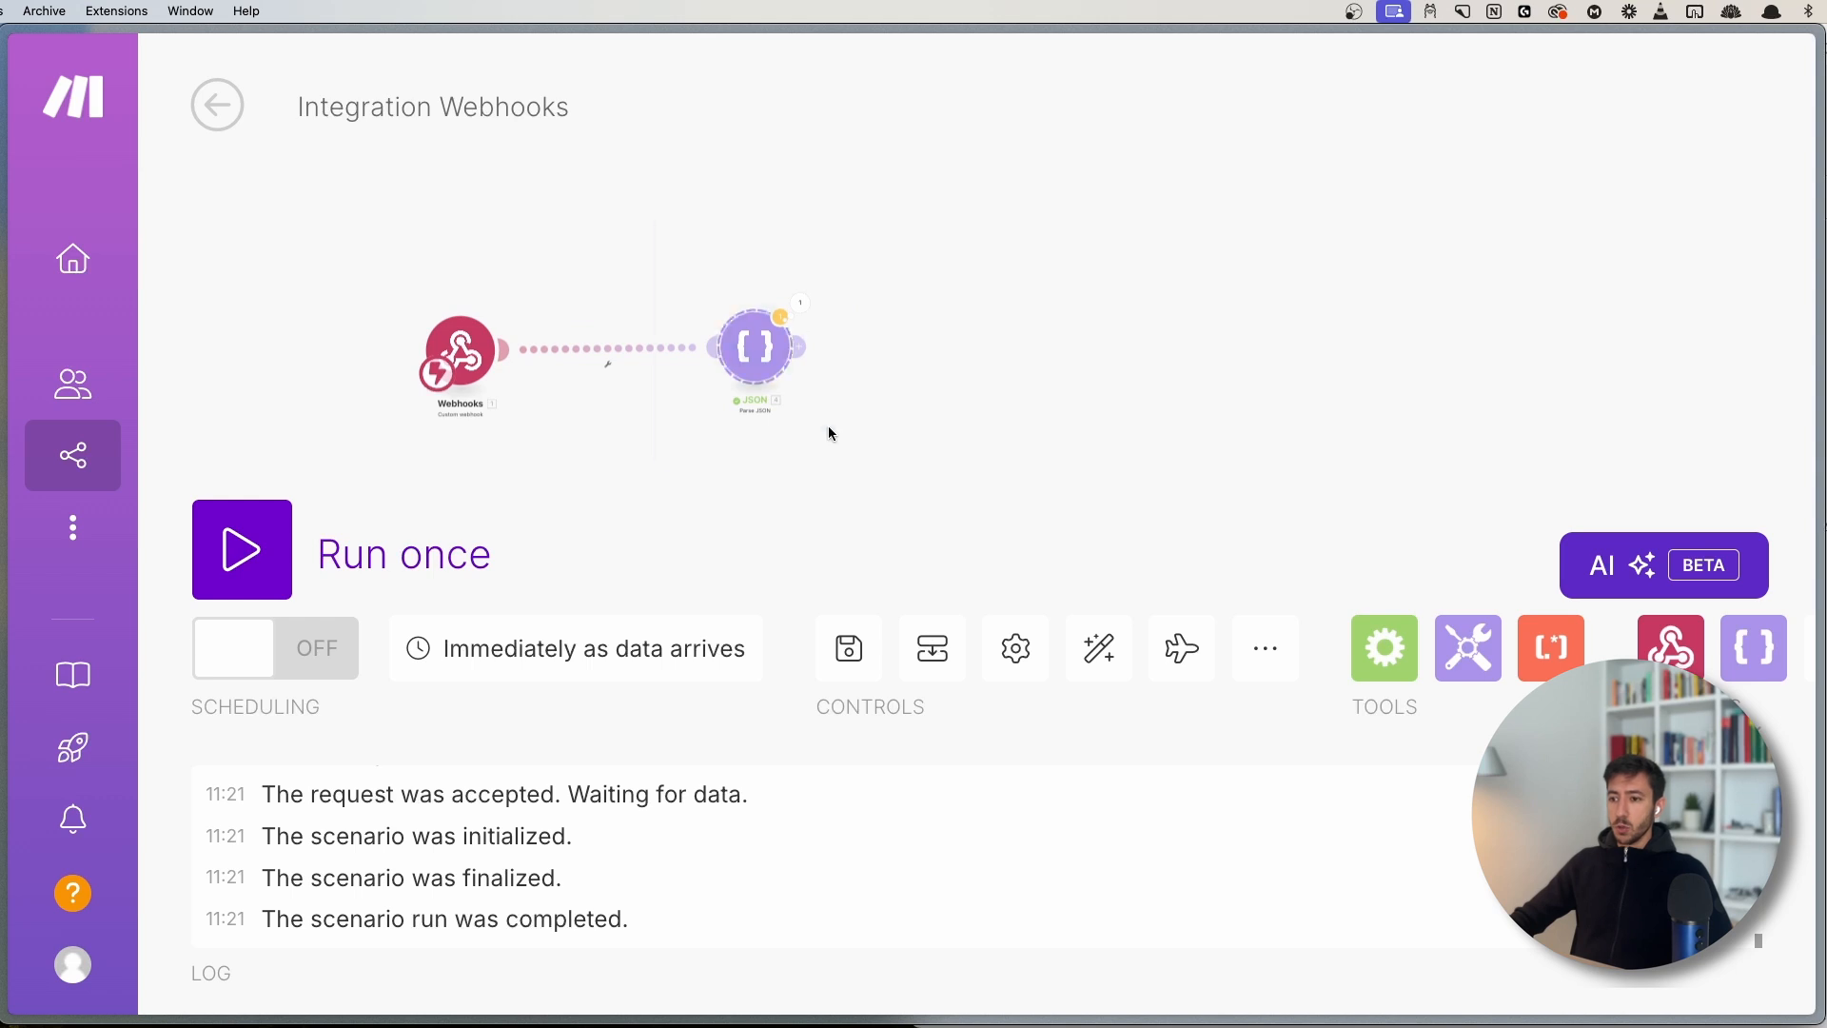
pyautogui.moveTo(734, 348); pyautogui.dragTo(632, 349)
# - Check the JSON run output, then raise Webhooks above-left of the JSON module
pyautogui.click(700, 305)
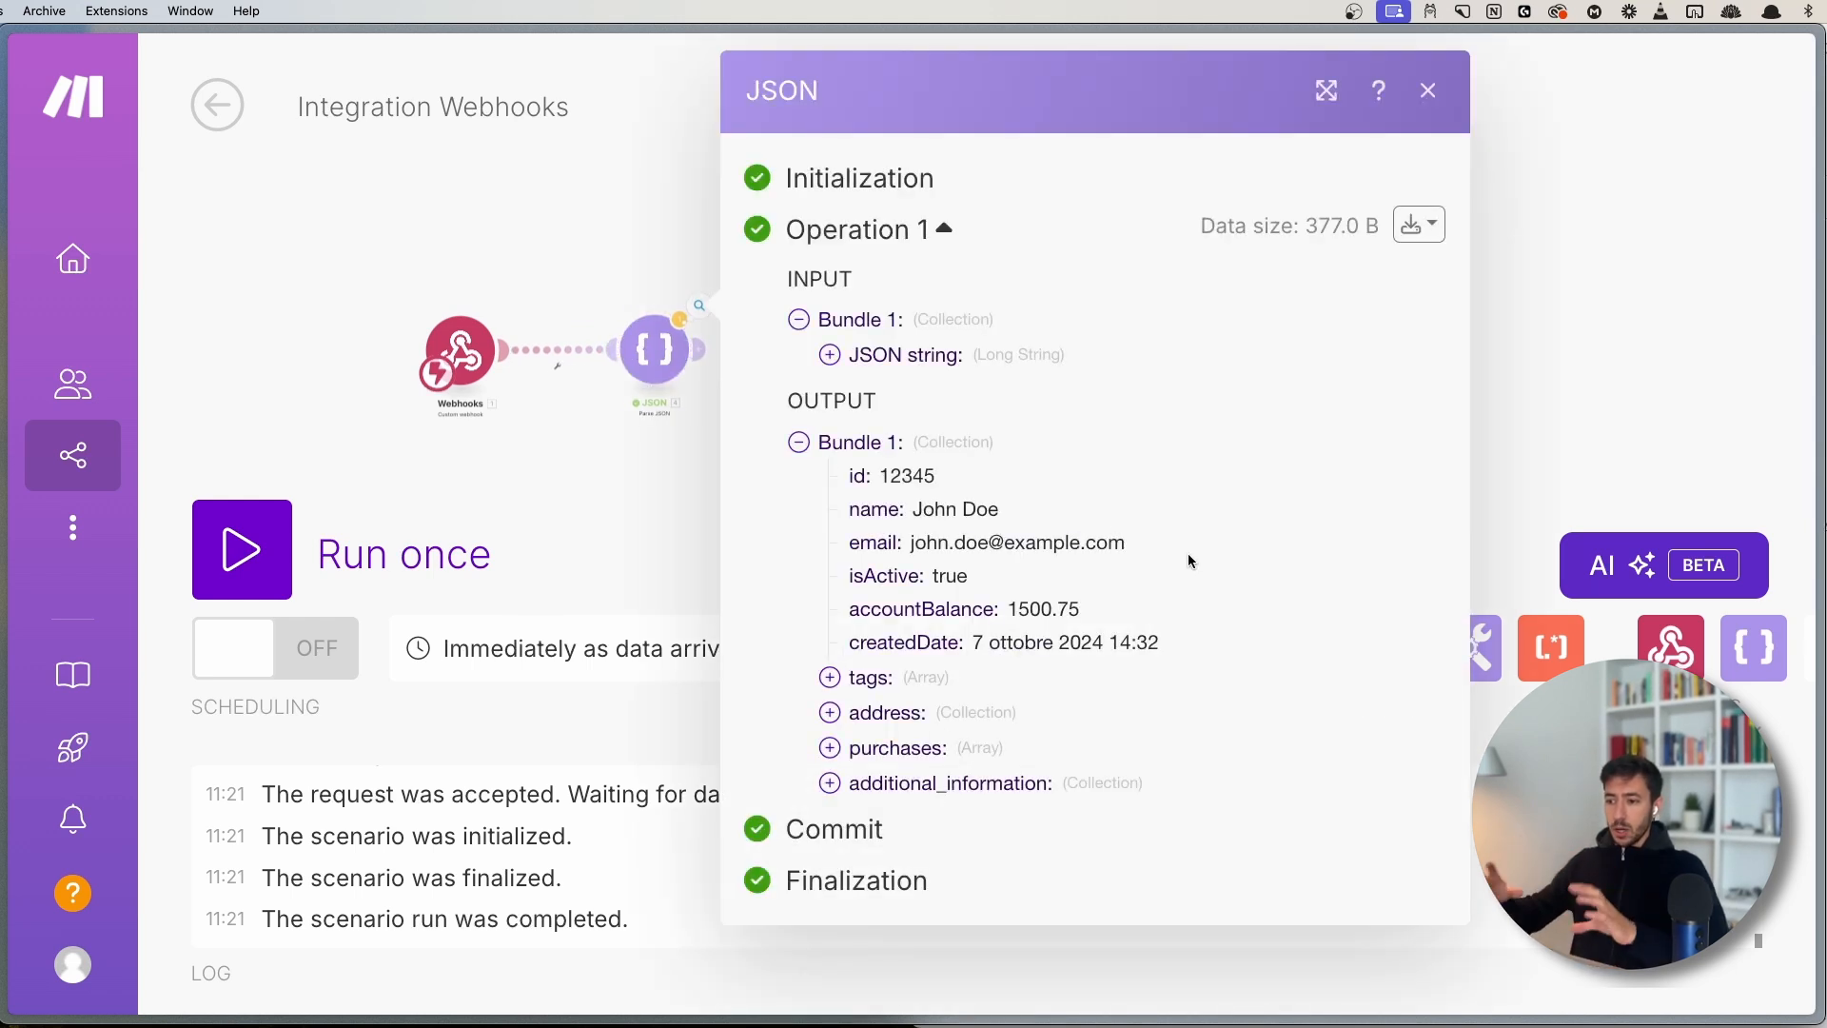
pyautogui.click(681, 476)
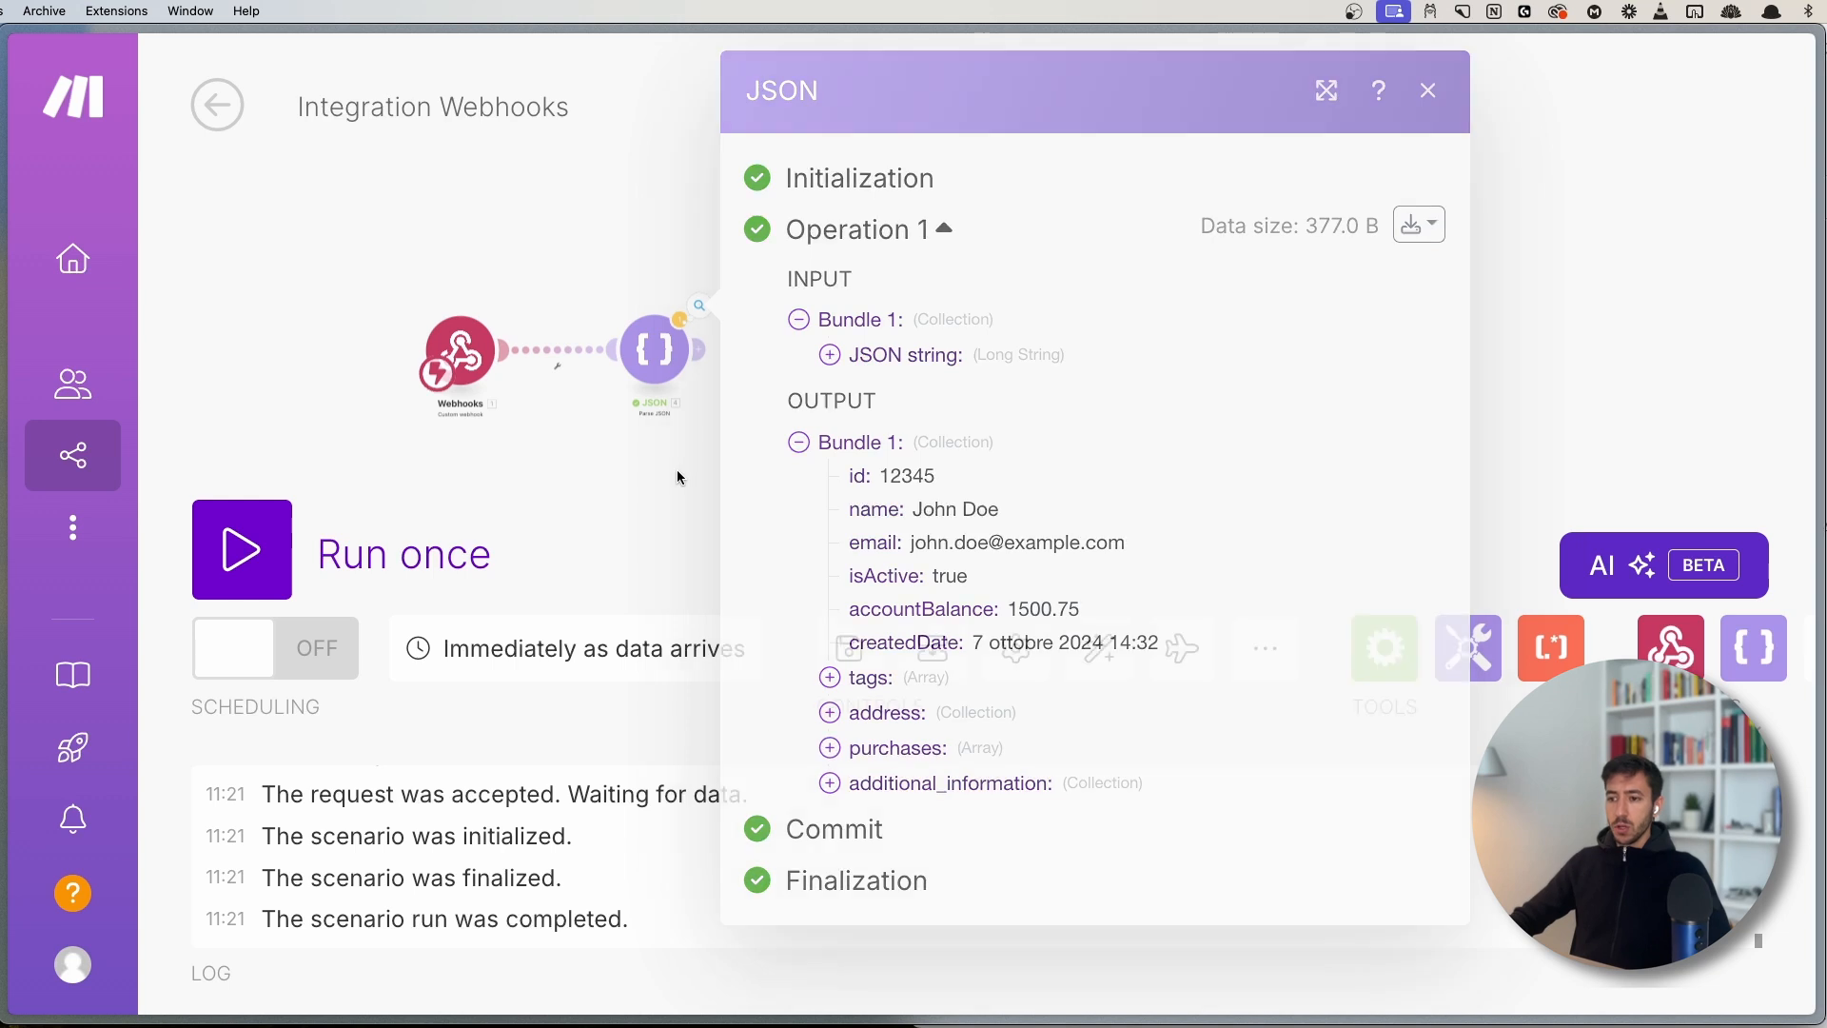
pyautogui.moveTo(783, 461); pyautogui.dragTo(847, 466)
pyautogui.moveTo(699, 428); pyautogui.dragTo(945, 423)
pyautogui.scroll(5, 896, 388)
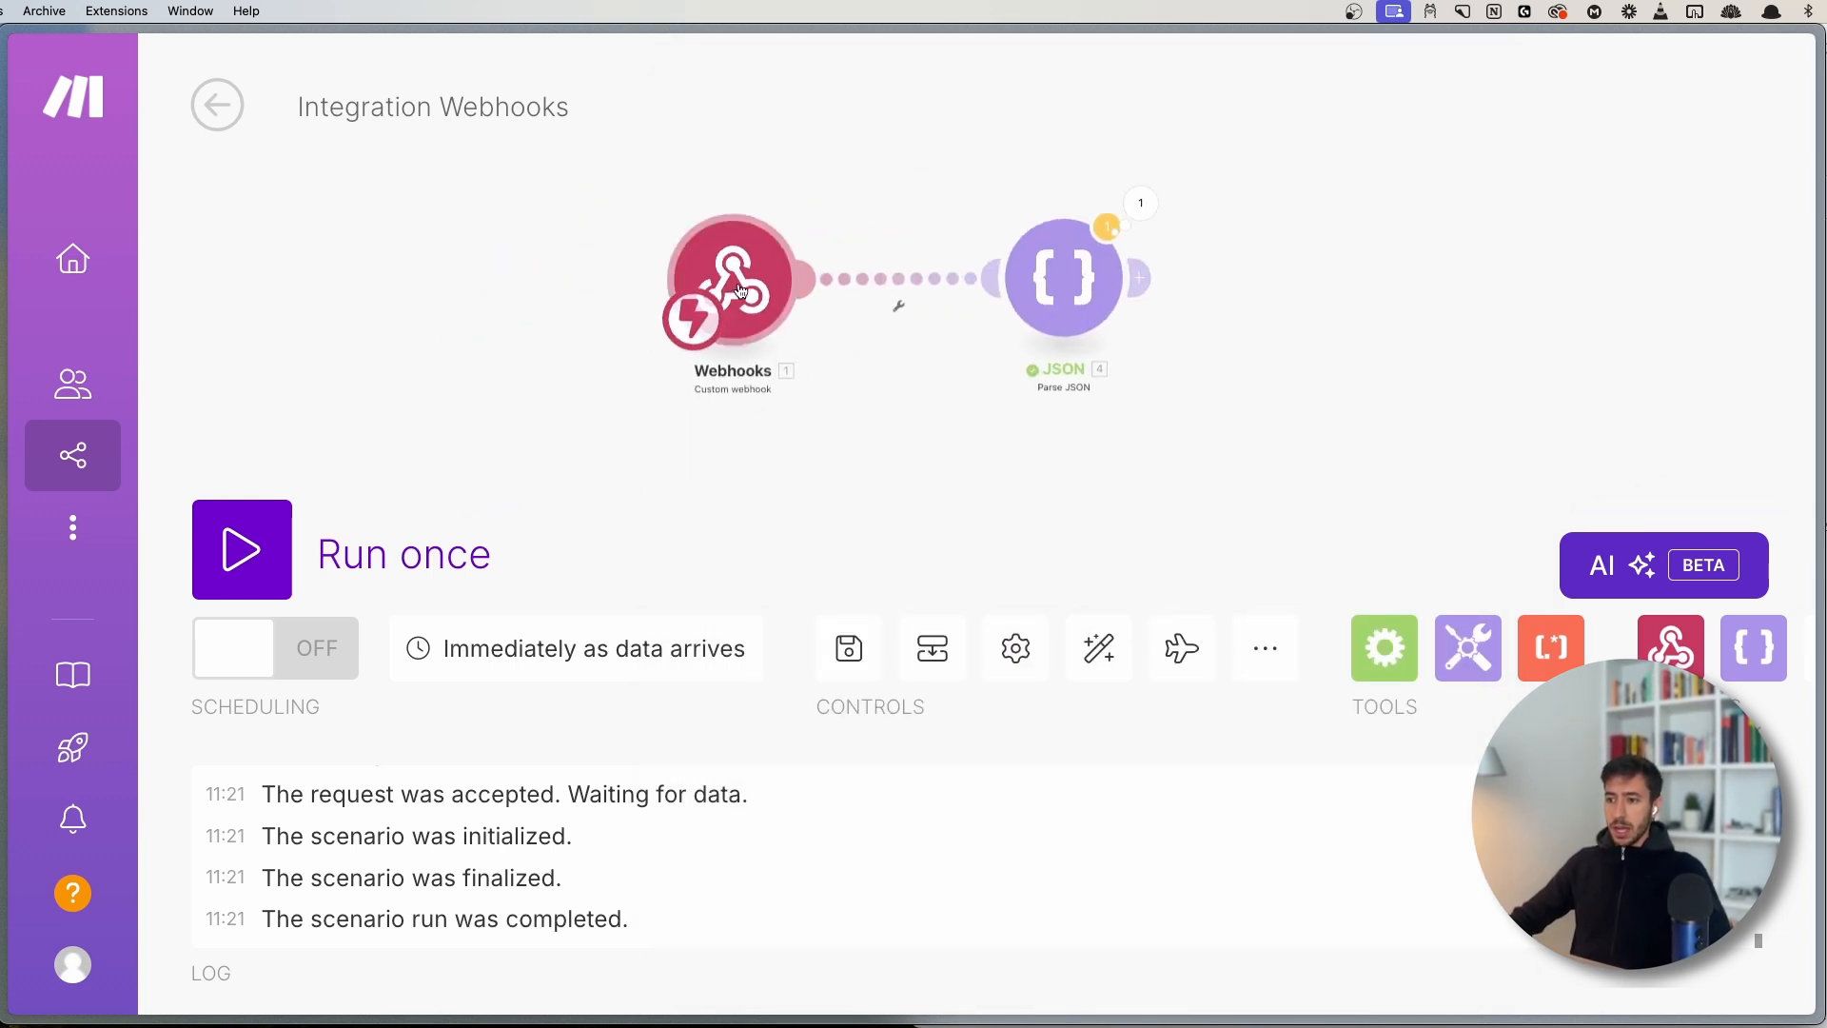
pyautogui.moveTo(740, 291); pyautogui.dragTo(725, 241)
pyautogui.moveTo(775, 367); pyautogui.dragTo(842, 335)
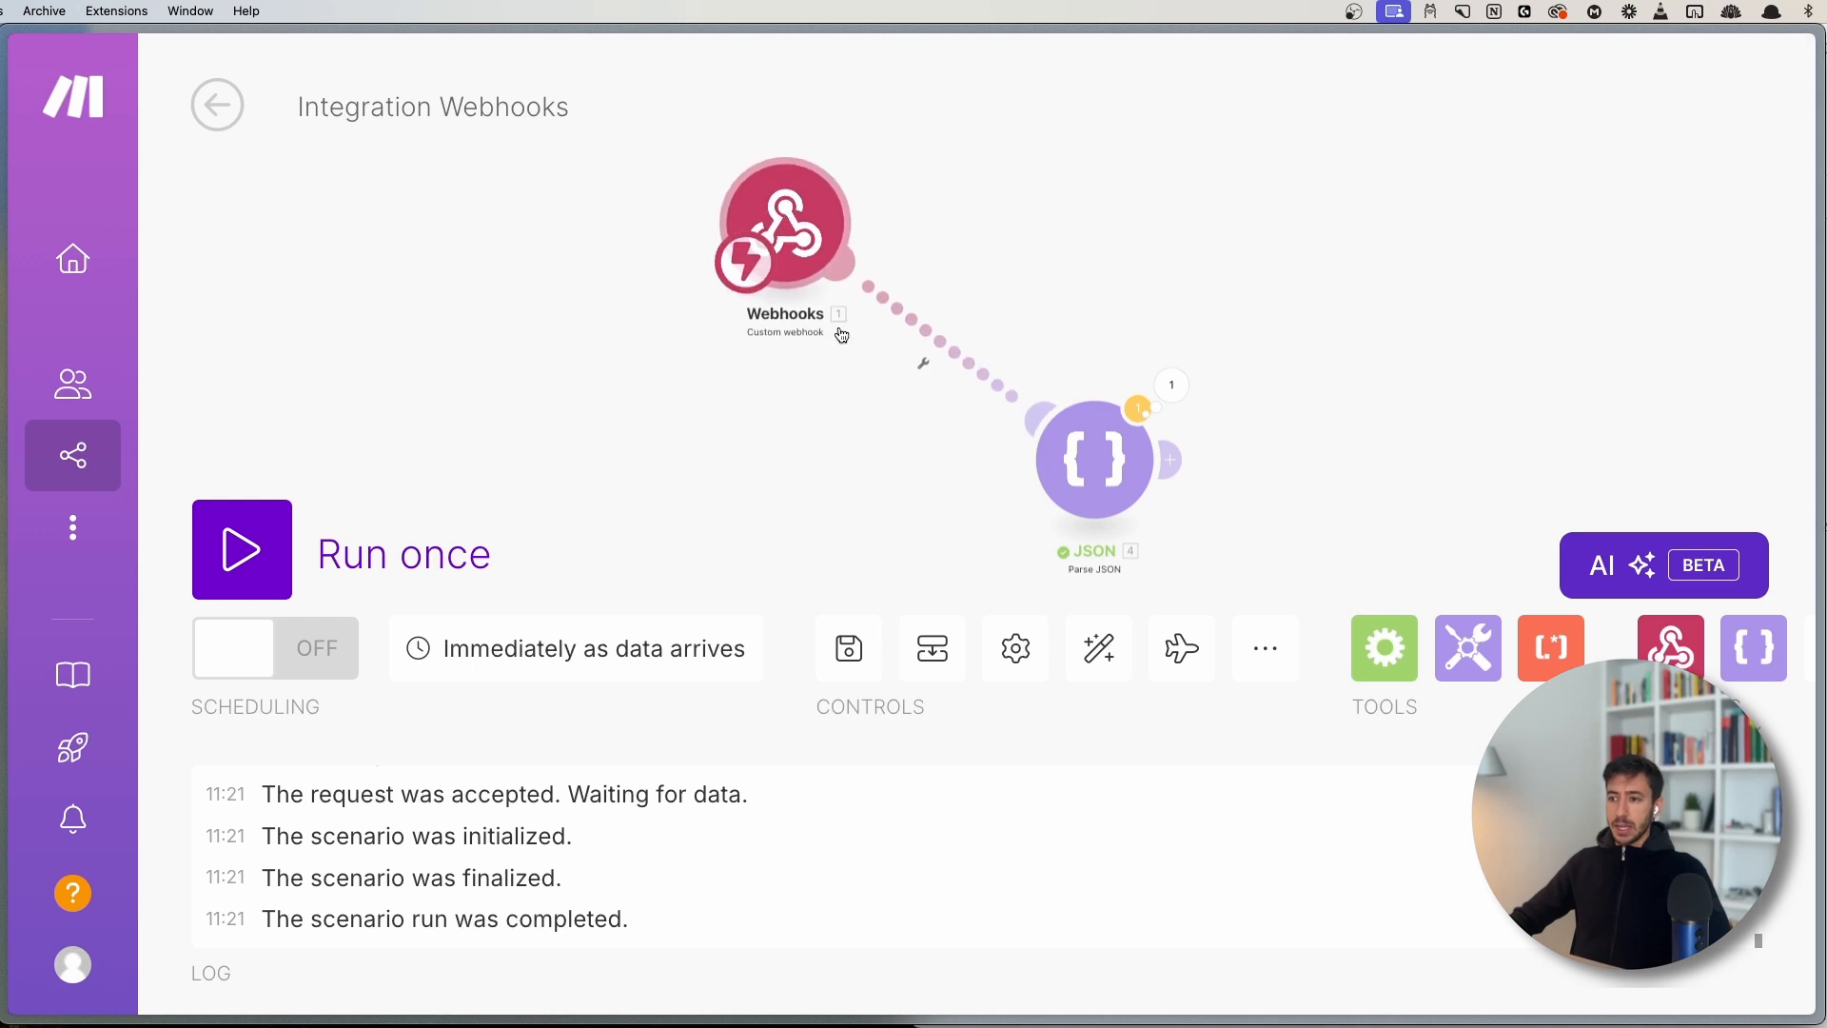
# - Unlink JSON from the webhook, place it below Webhooks, and make it the trigger
pyautogui.rightClick(957, 353)
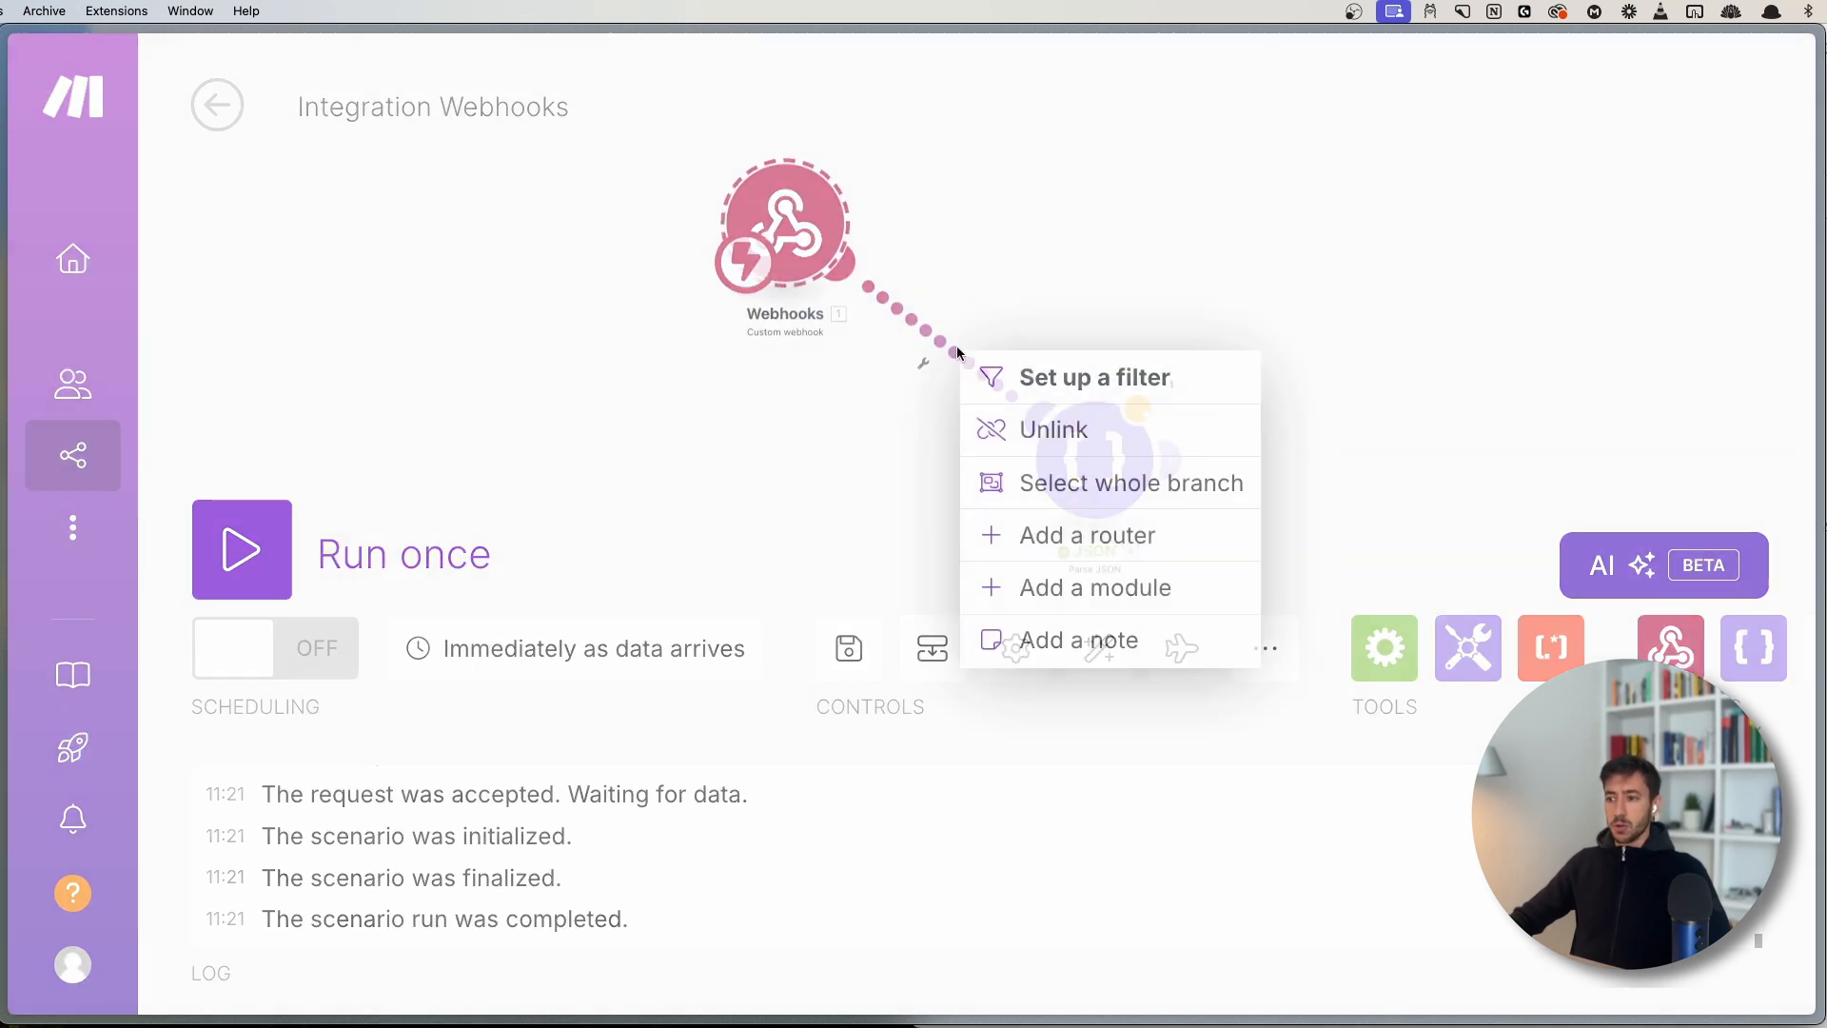
pyautogui.click(995, 426)
pyautogui.moveTo(858, 433); pyautogui.dragTo(908, 308)
pyautogui.moveTo(1171, 350); pyautogui.dragTo(860, 462)
pyautogui.moveTo(805, 218); pyautogui.dragTo(787, 239)
pyautogui.moveTo(784, 157); pyautogui.dragTo(776, 476)
# - Review the JSON module's settings and its JSON string content, then close them
pyautogui.click(817, 466)
pyautogui.scroll(-5, 1143, 736)
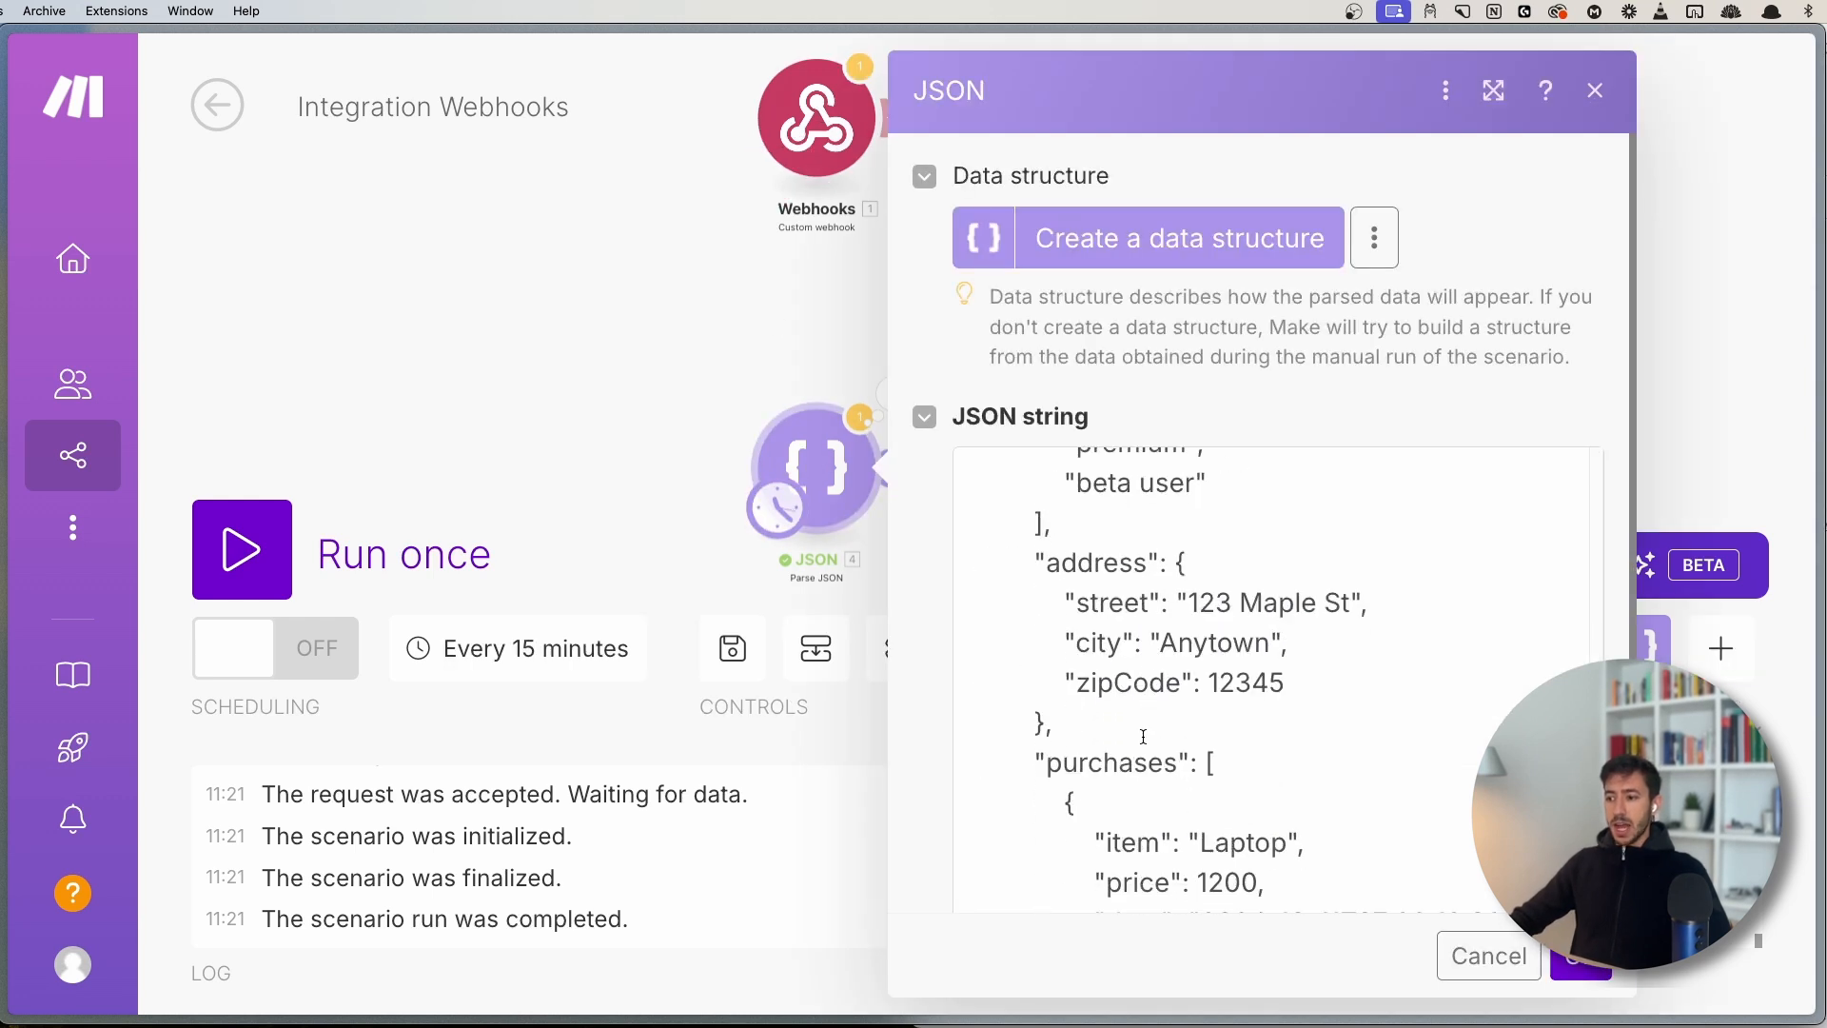
pyautogui.scroll(-10, 1144, 735)
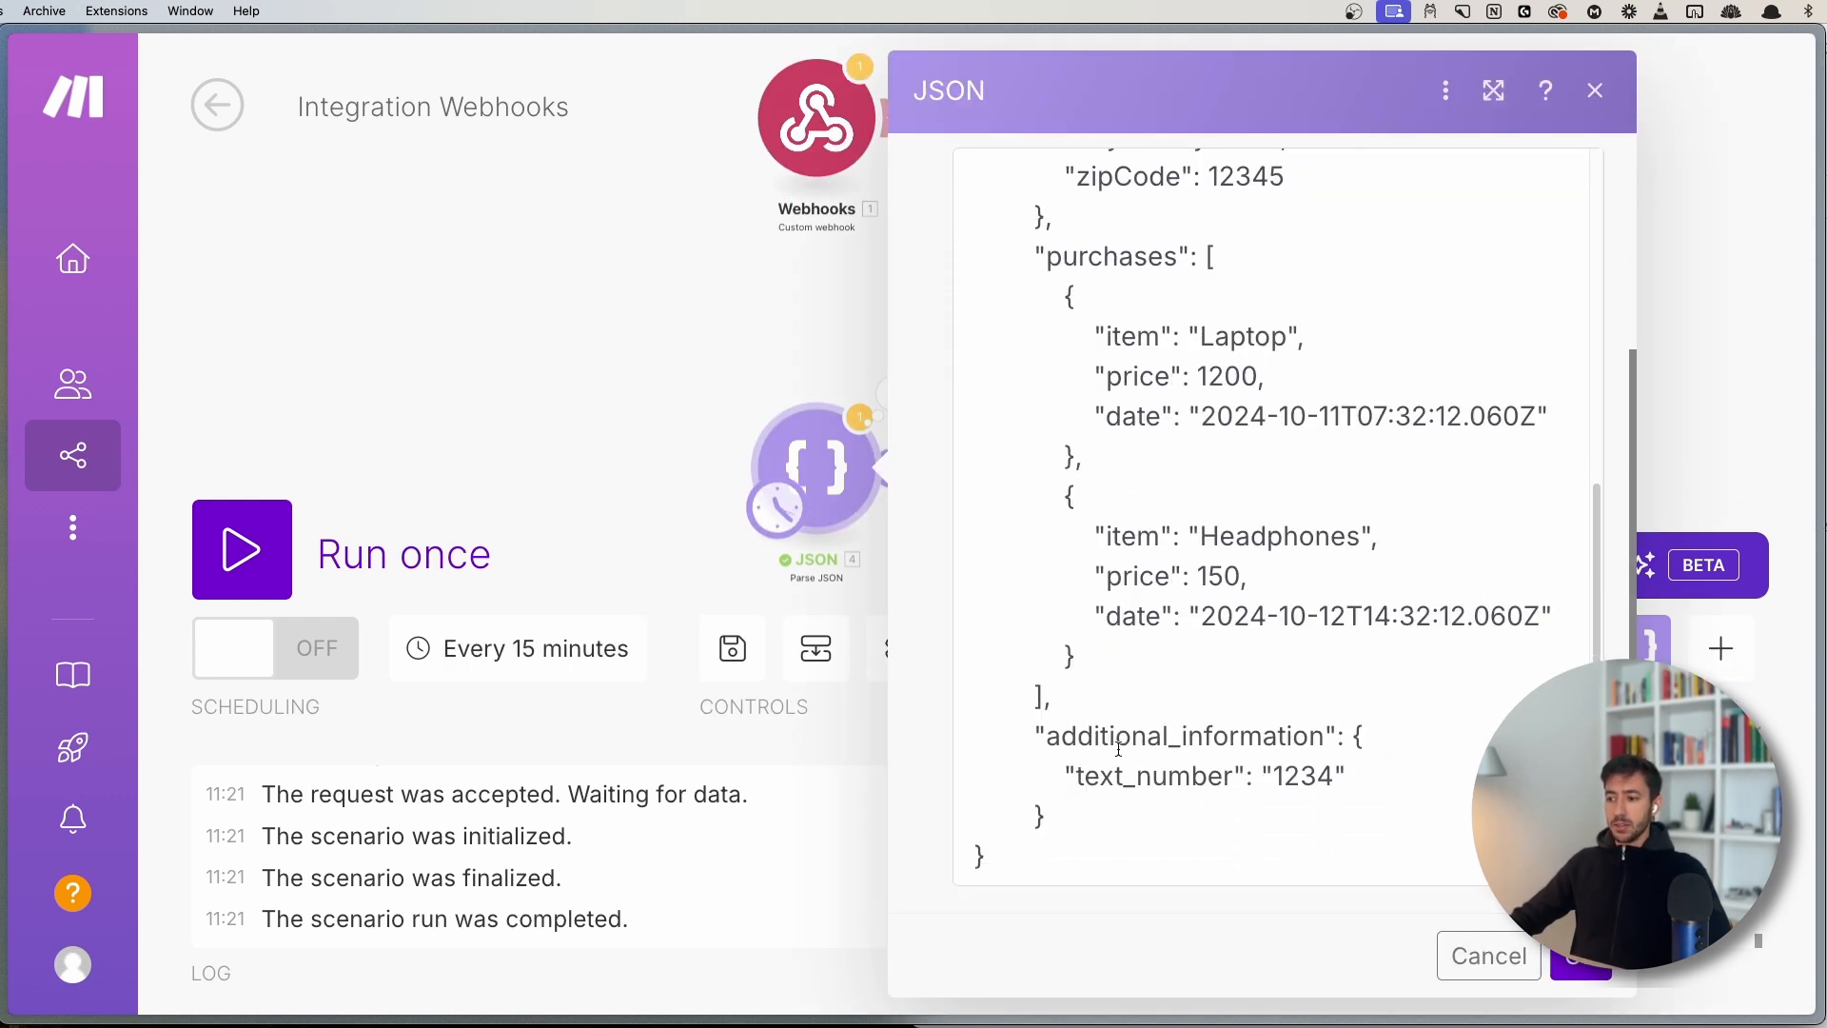
pyautogui.moveTo(1057, 873); pyautogui.dragTo(965, 289)
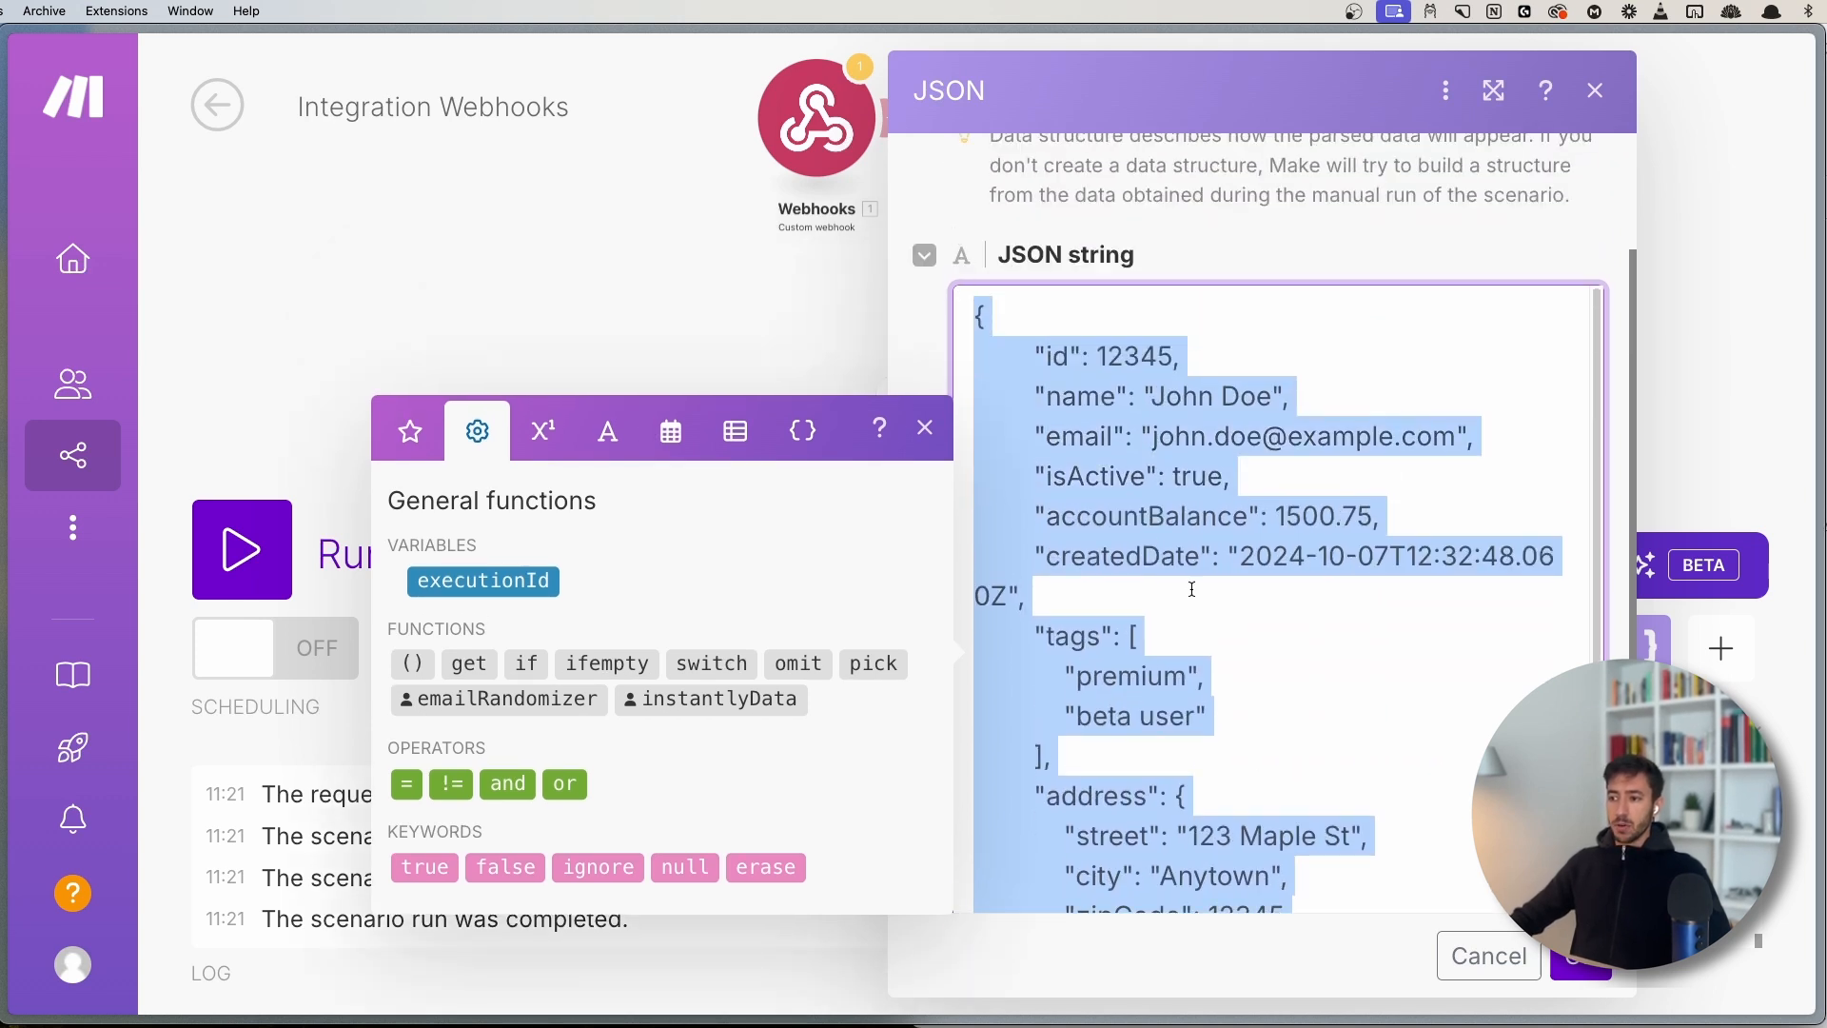
pyautogui.scroll(-6, 1192, 589)
pyautogui.click(621, 283)
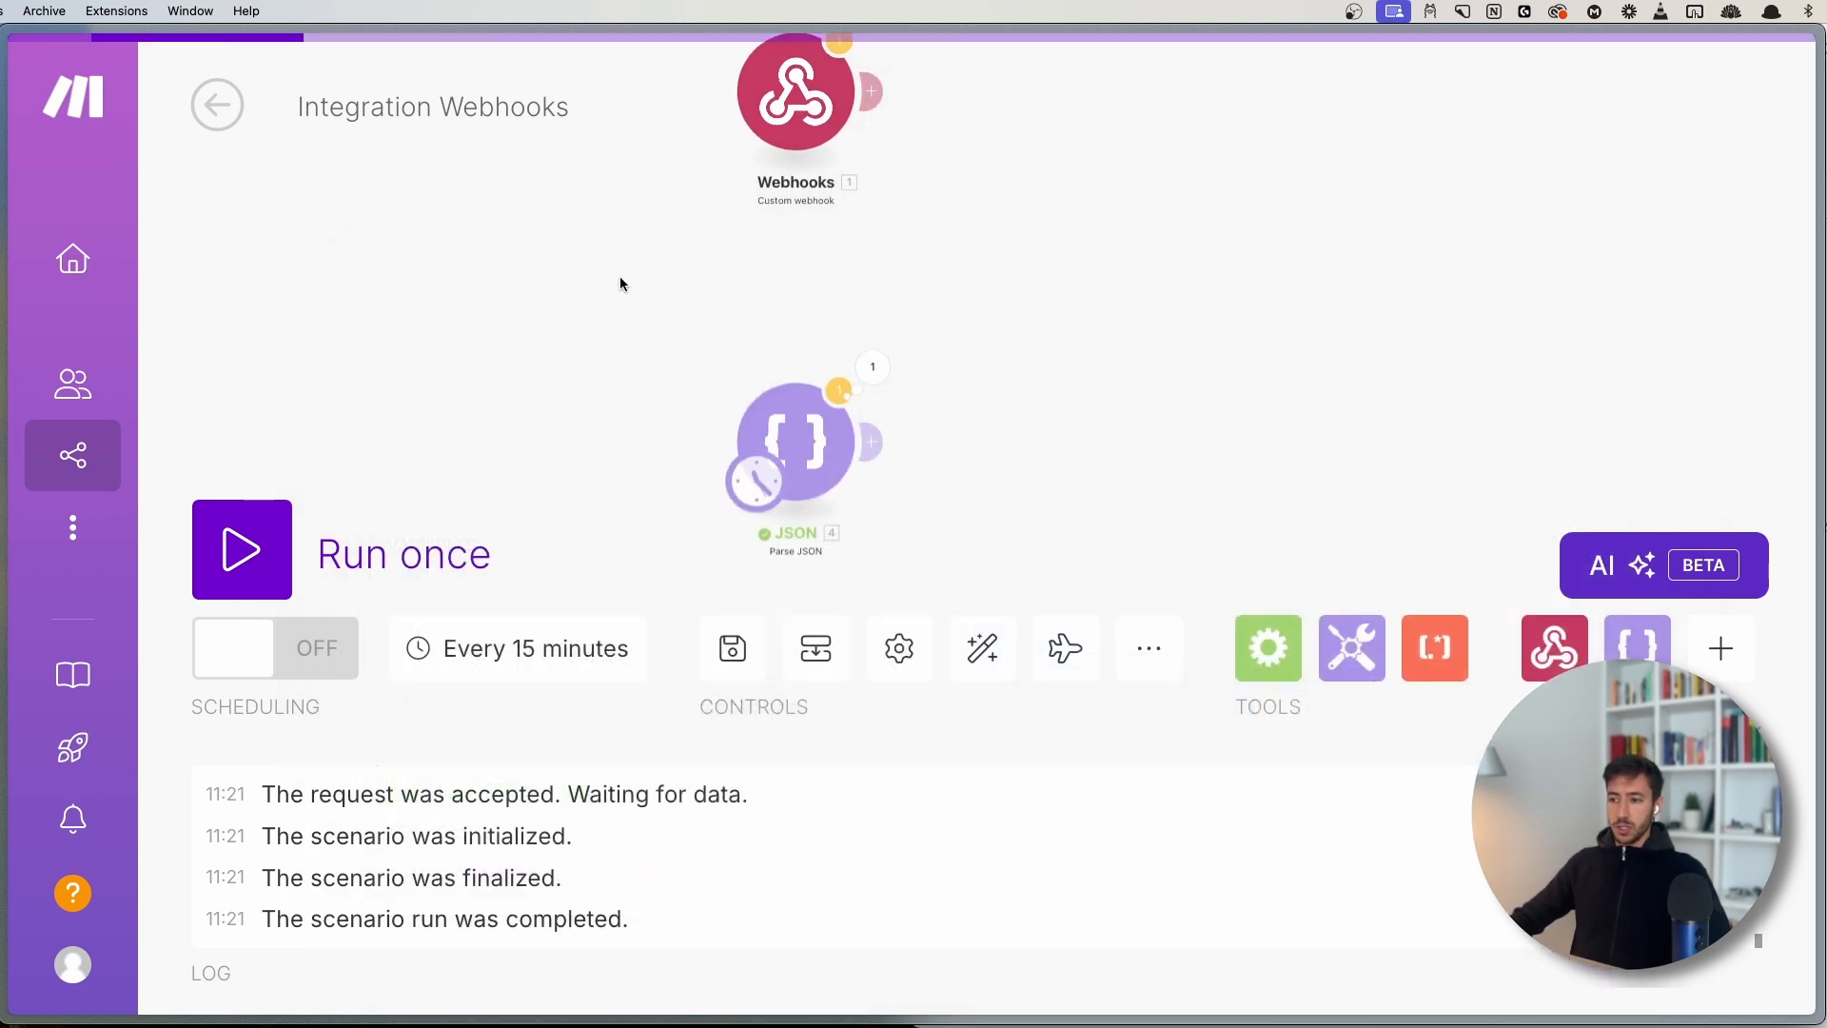
# - Reposition the canvas and select the JSON module
pyautogui.scroll(3, 899, 511)
pyautogui.moveTo(604, 489); pyautogui.dragTo(658, 485)
pyautogui.moveTo(889, 388); pyautogui.dragTo(757, 504)
pyautogui.scroll(-3, 759, 497)
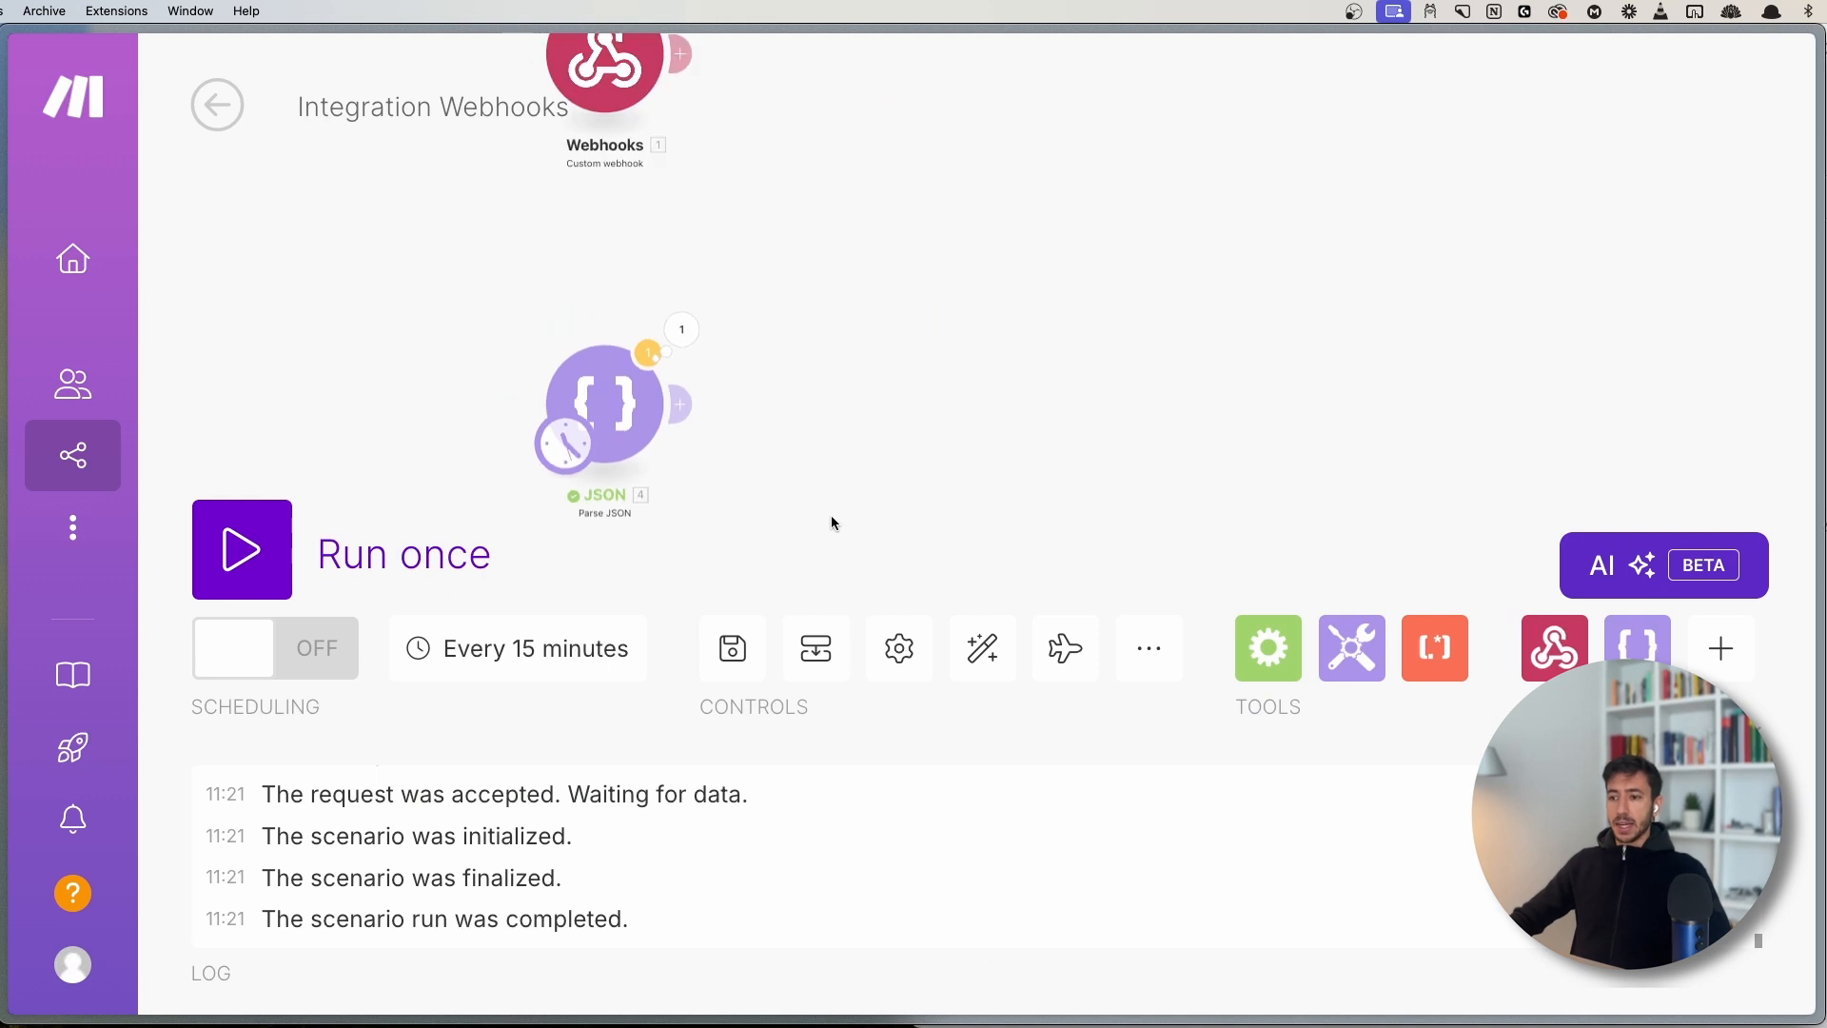
pyautogui.scroll(-4, 826, 466)
pyautogui.moveTo(538, 328); pyautogui.dragTo(1097, 562)
pyautogui.click(804, 489)
pyautogui.moveTo(596, 357); pyautogui.dragTo(893, 535)
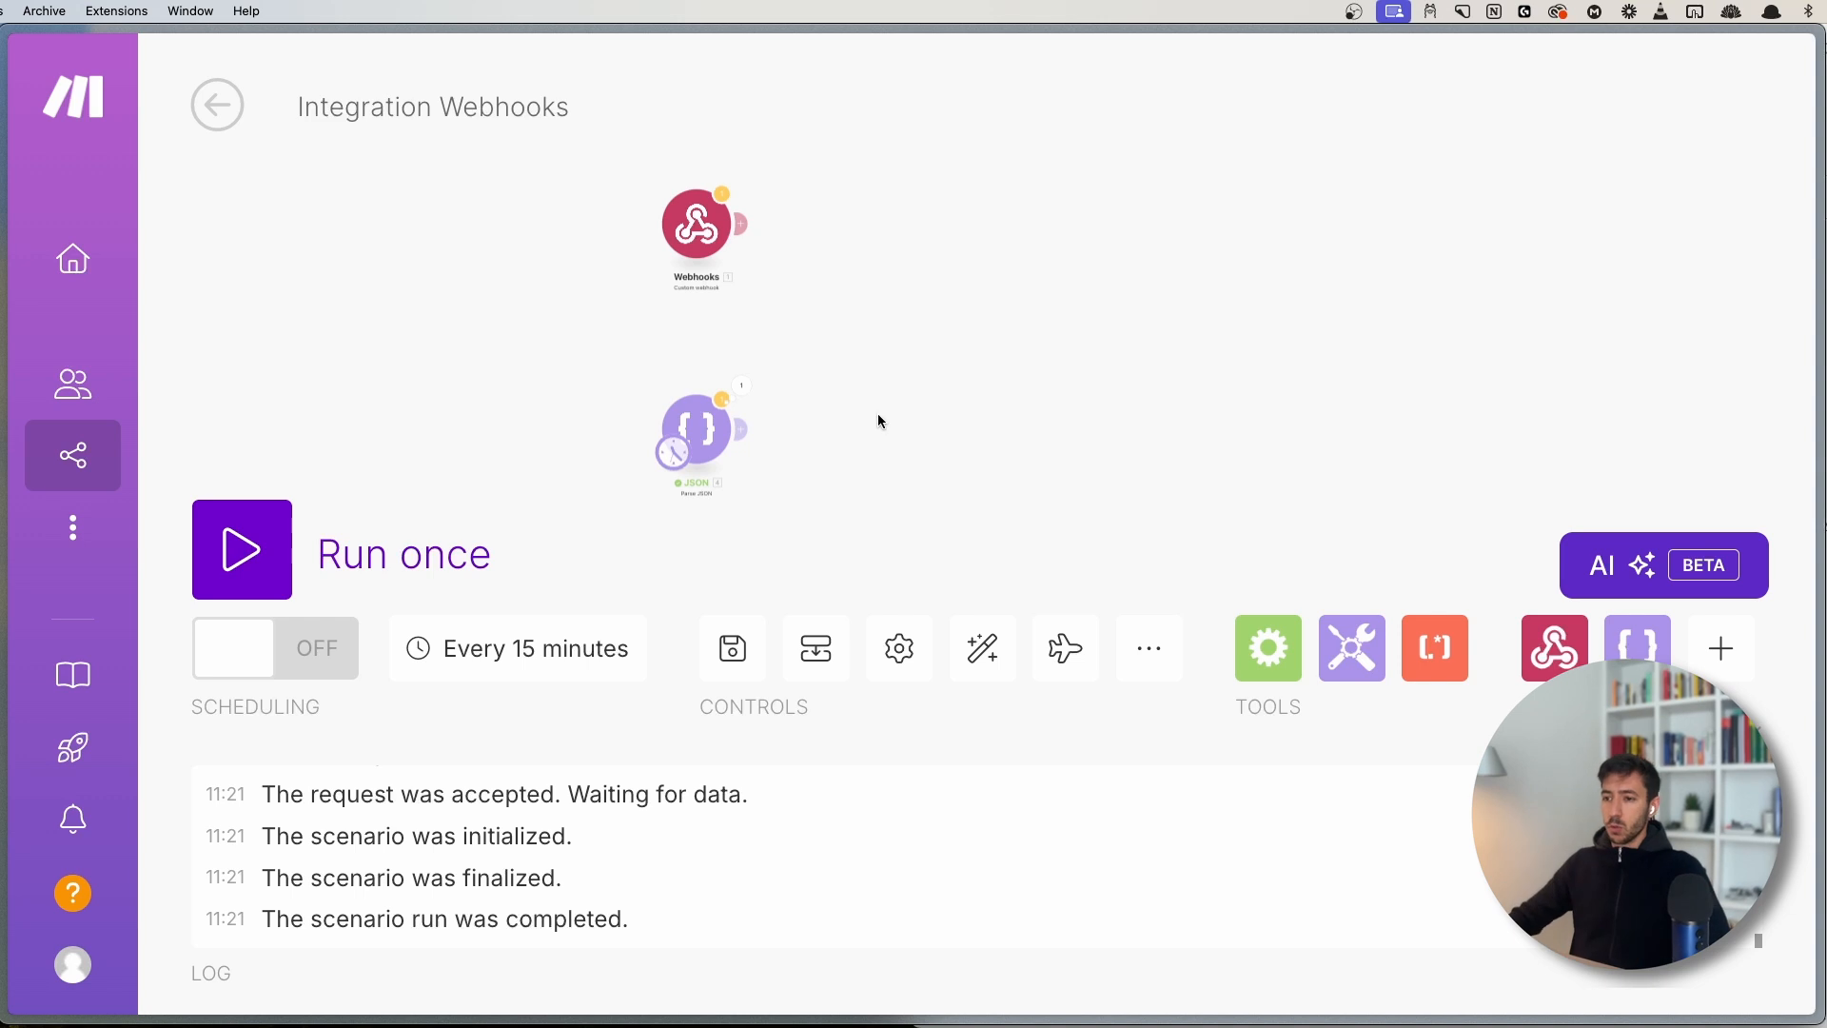
pyautogui.scroll(3, 767, 434)
pyautogui.moveTo(571, 340)
pyautogui.mouseDown()
pyautogui.moveTo(889, 515)
pyautogui.moveTo(862, 554)
pyautogui.mouseUp()
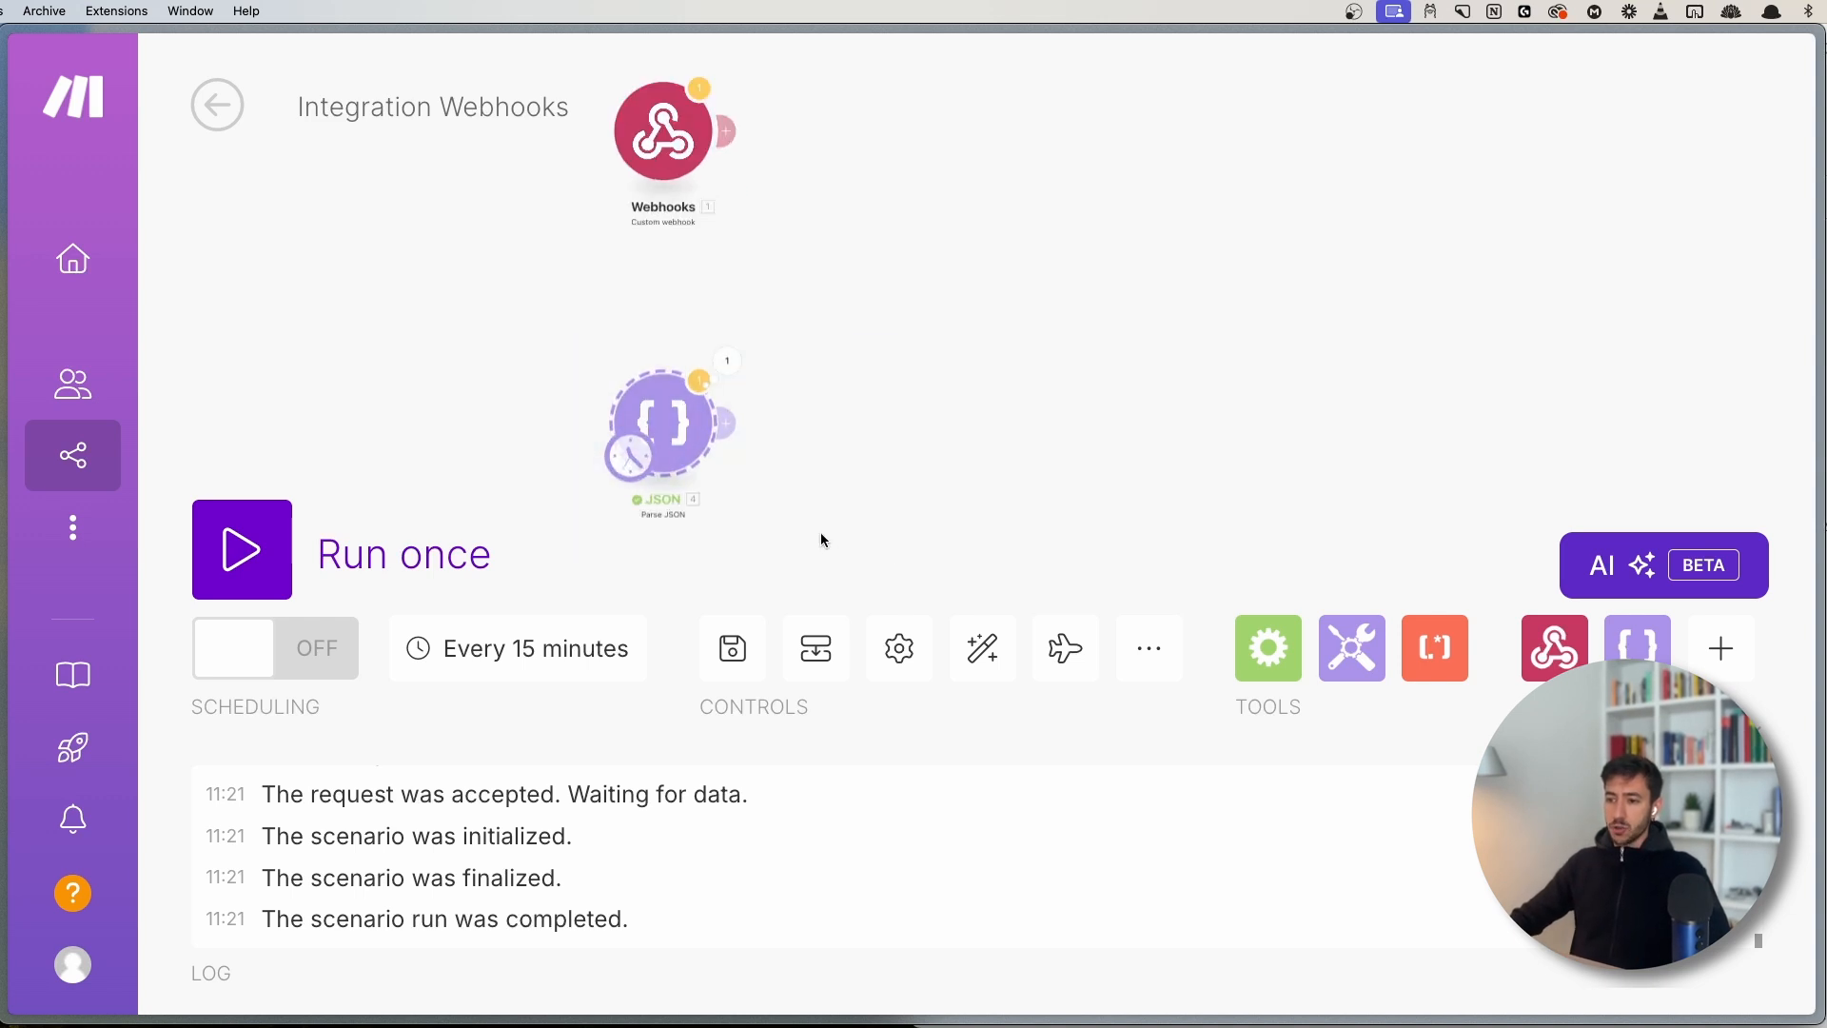
pyautogui.moveTo(838, 253); pyautogui.dragTo(890, 380)
pyautogui.moveTo(669, 247); pyautogui.dragTo(688, 316)
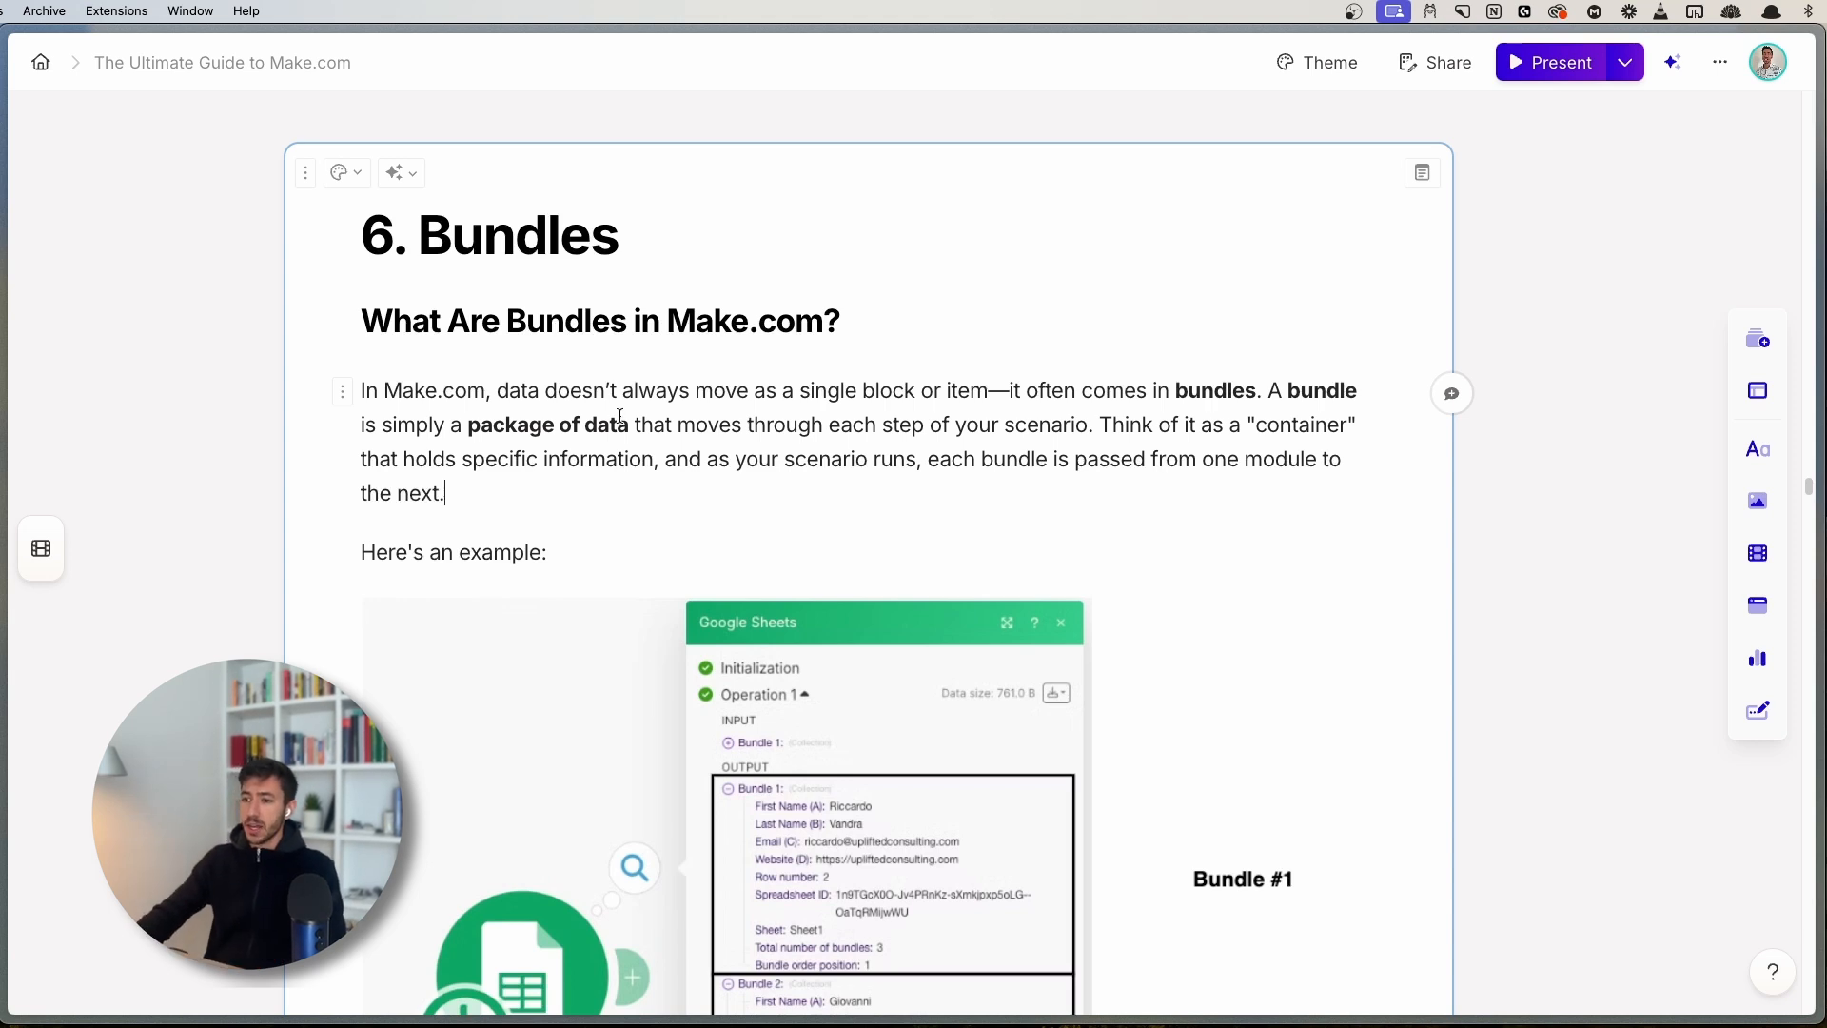
# - Scroll the Gamma guide to the Bundles section's Google Sheets Search Rows example, then return to Make
pyautogui.moveTo(646, 420); pyautogui.dragTo(1072, 427)
pyautogui.click(1073, 428)
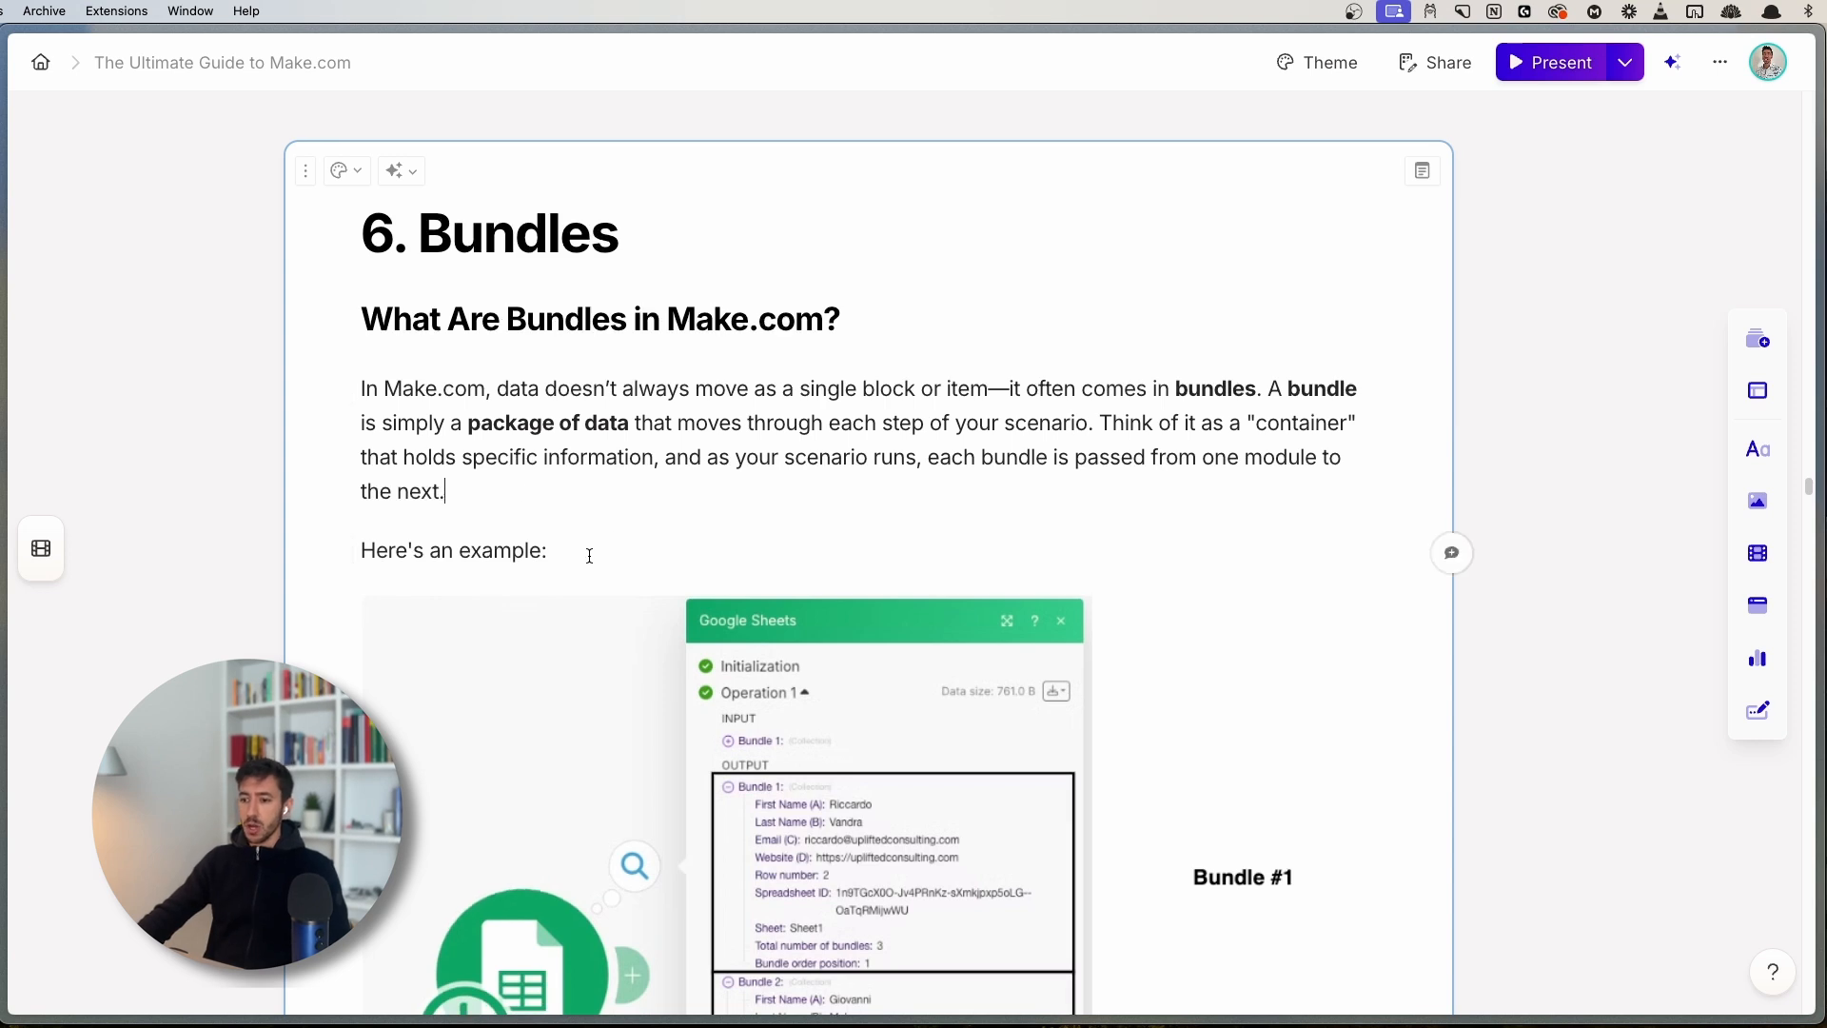
pyautogui.scroll(-2, 592, 552)
pyautogui.scroll(-2, 600, 346)
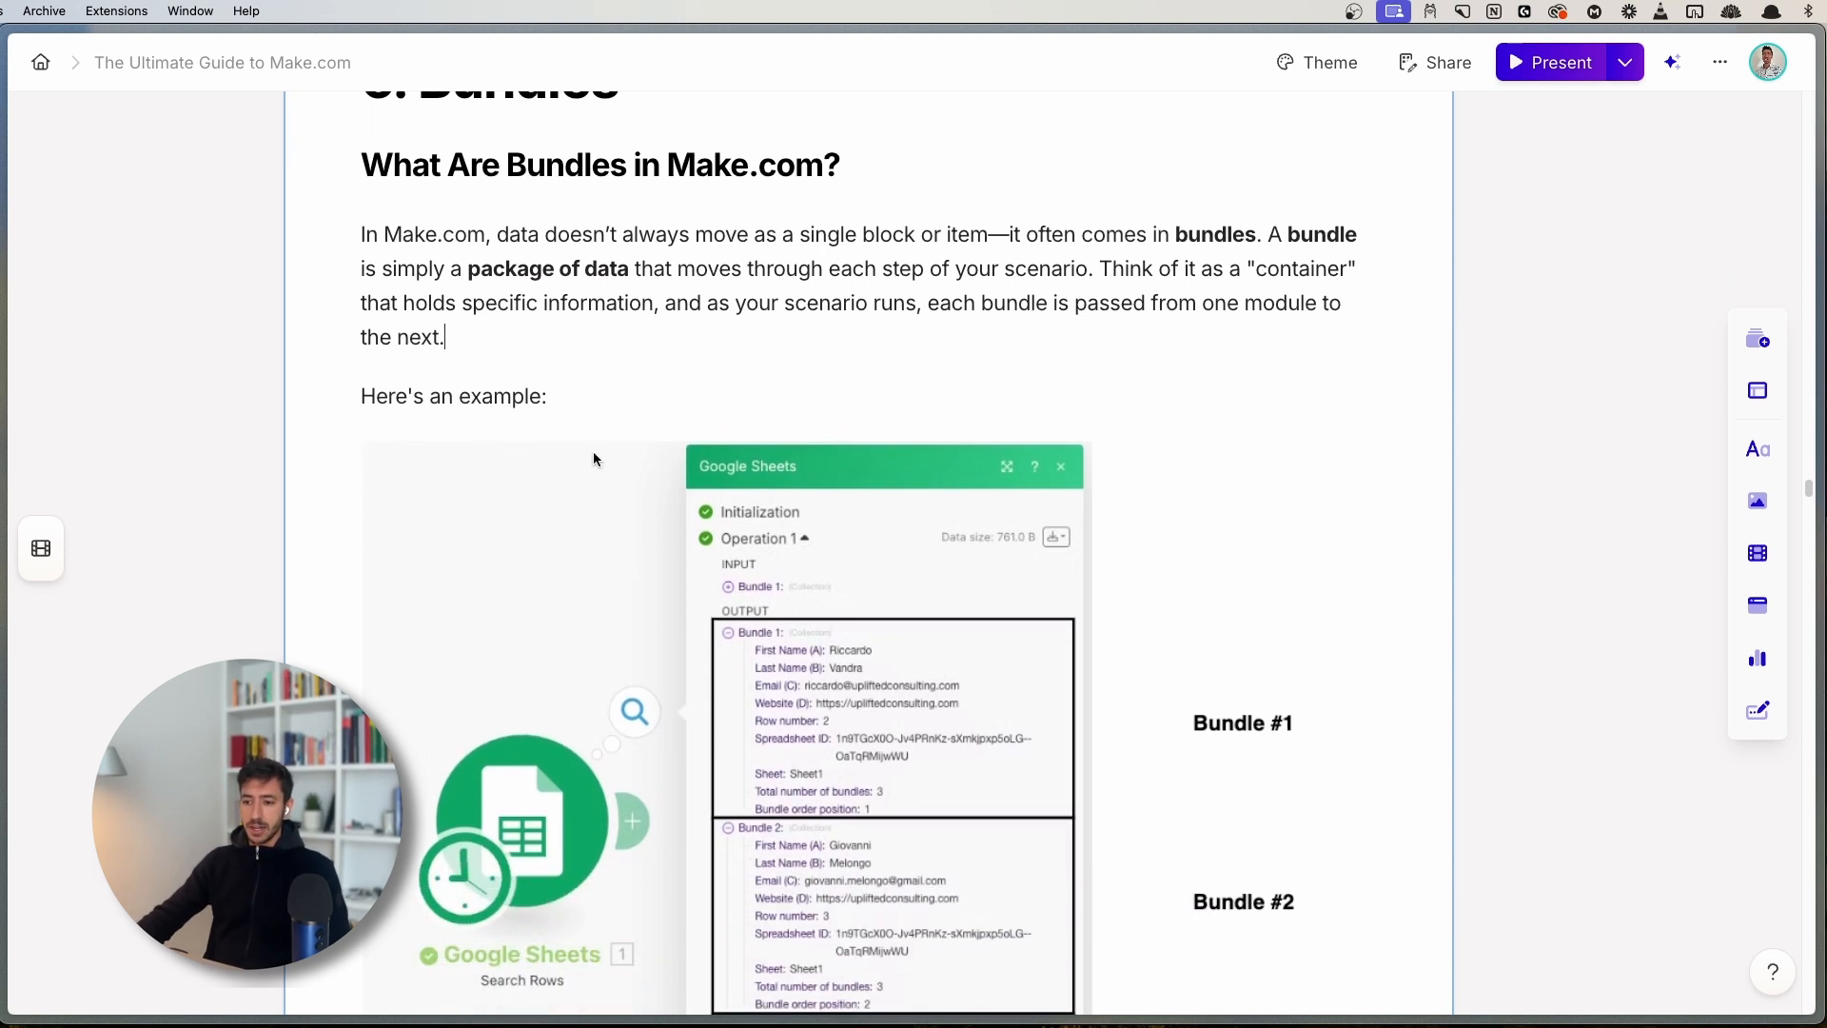
pyautogui.scroll(-3, 672, 322)
pyautogui.scroll(2, 623, 415)
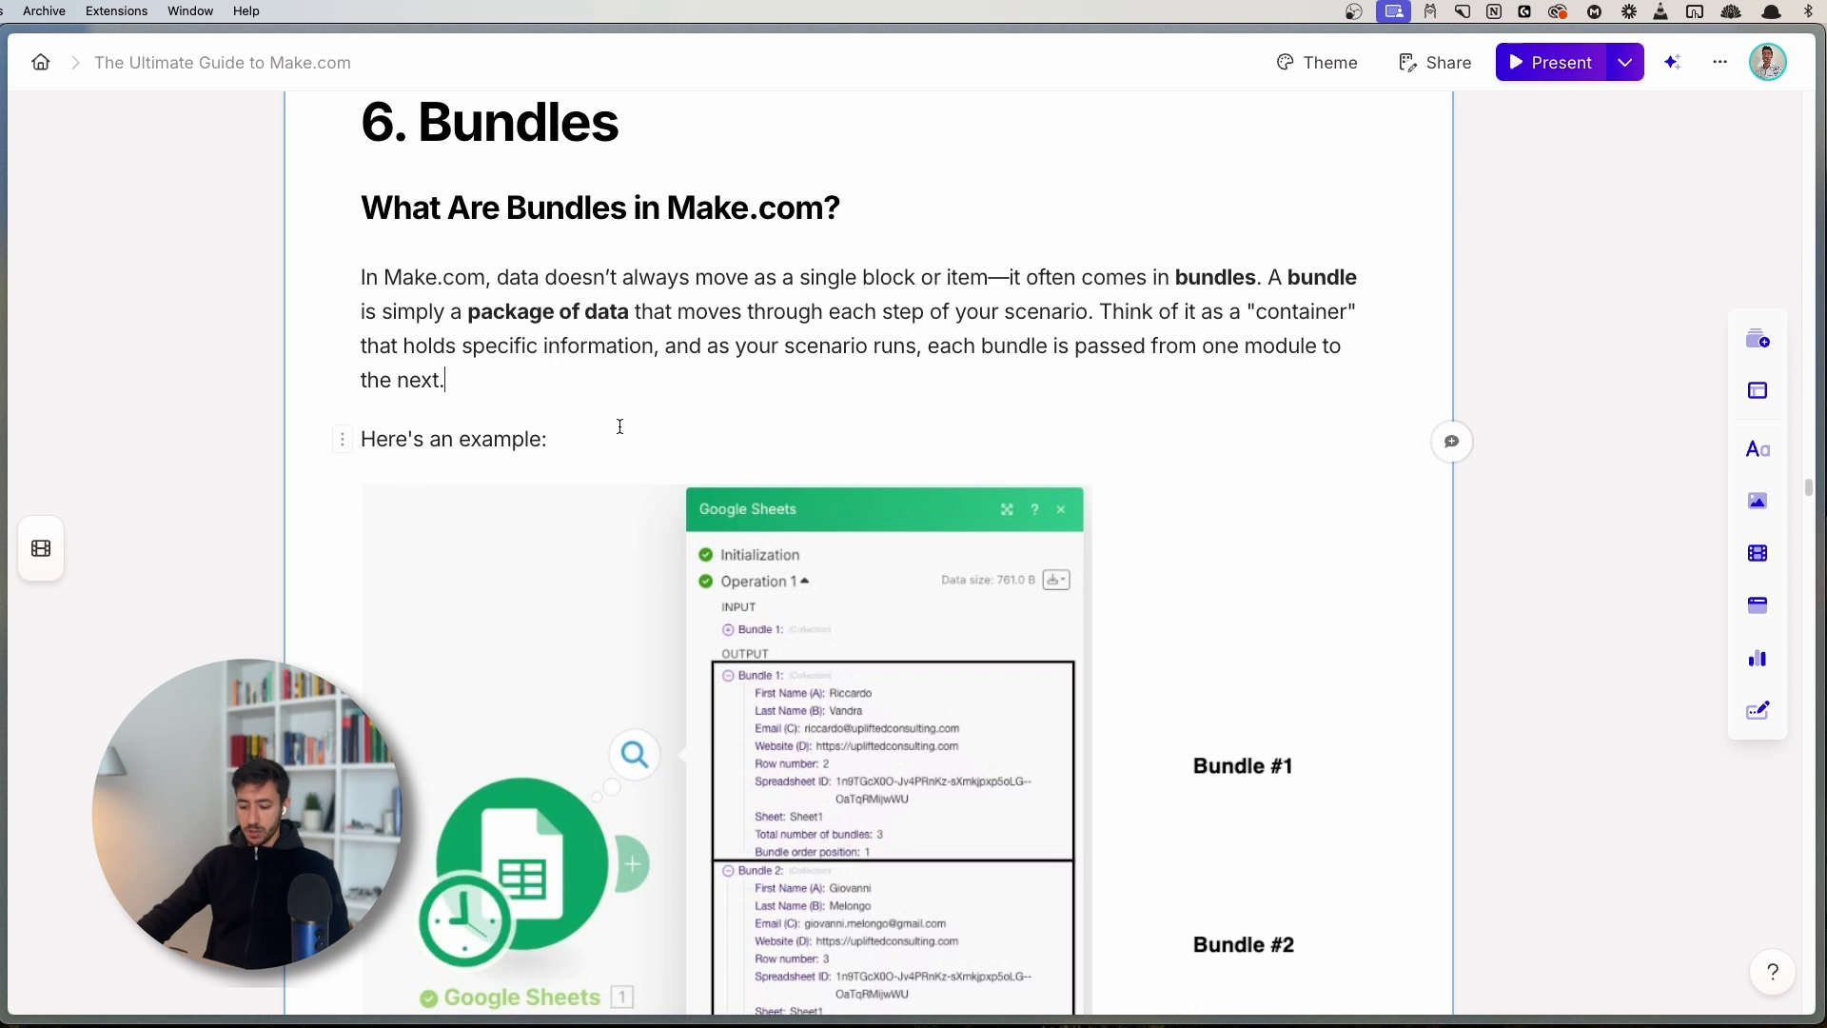
pyautogui.press('super+s')
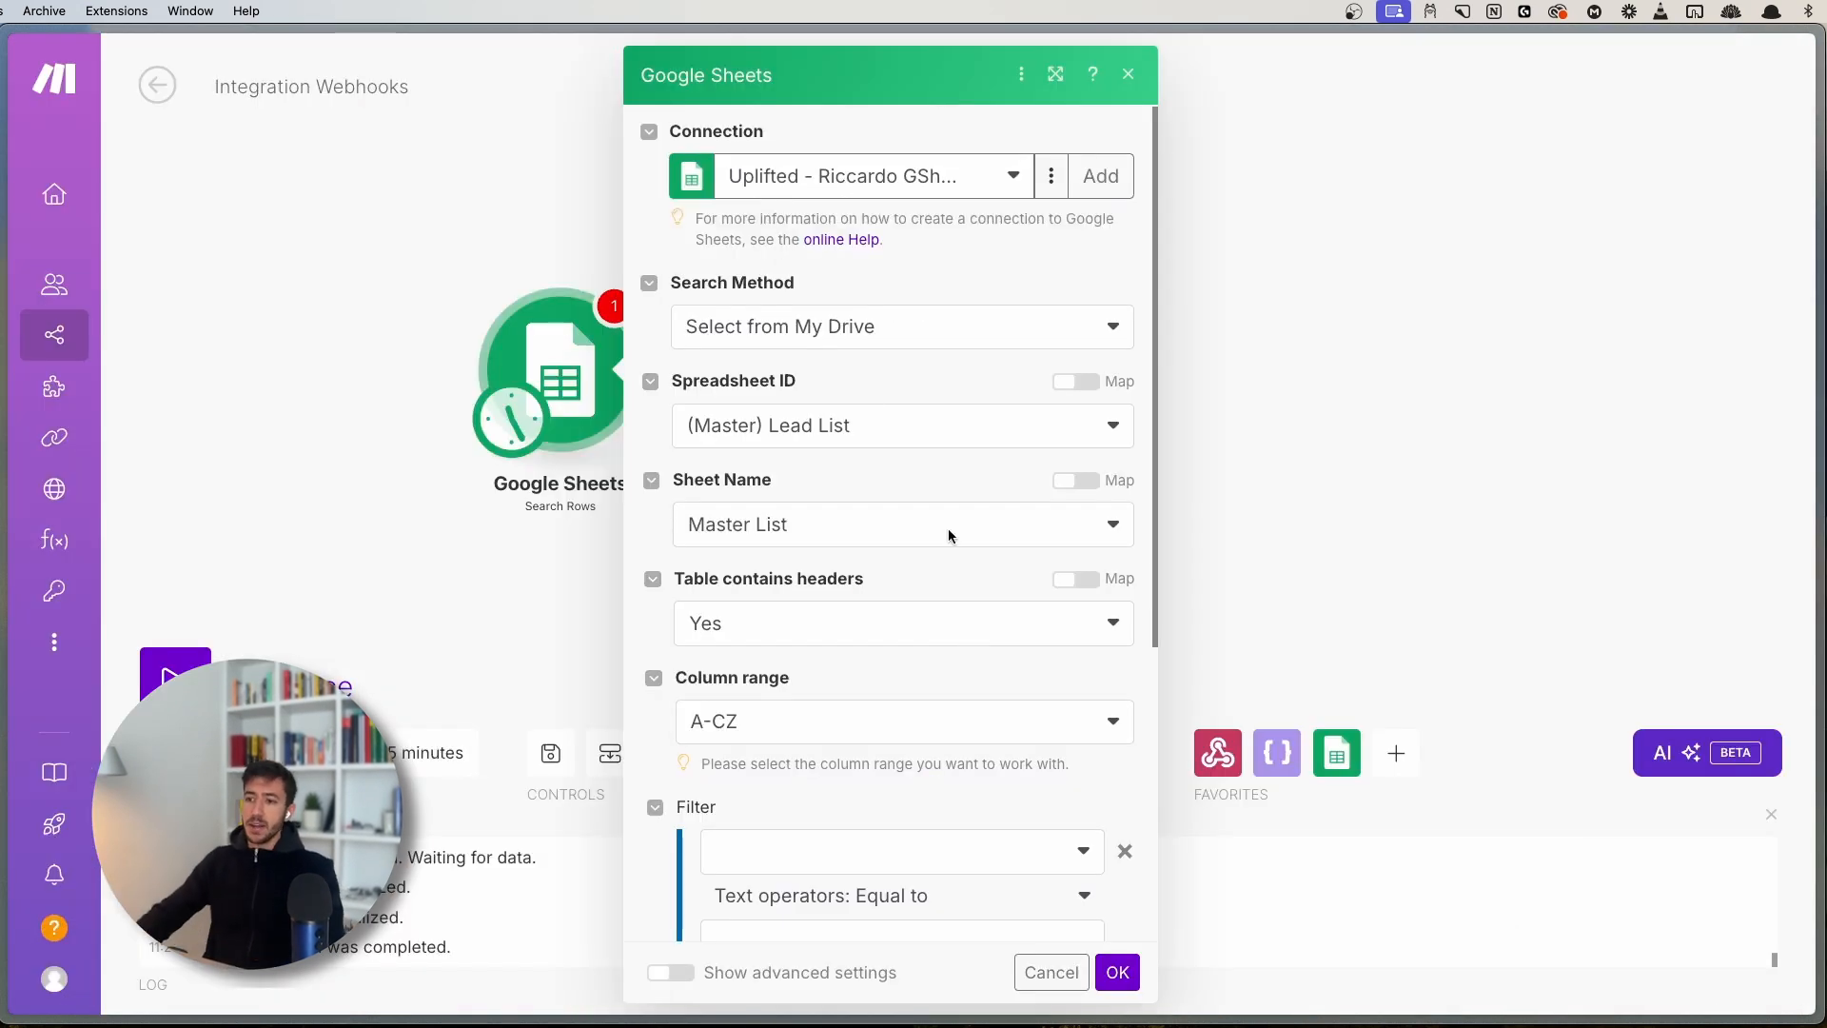
# - Confirm the Search Rows limit of 10 and run the Google Sheets module alone
pyautogui.click(537, 551)
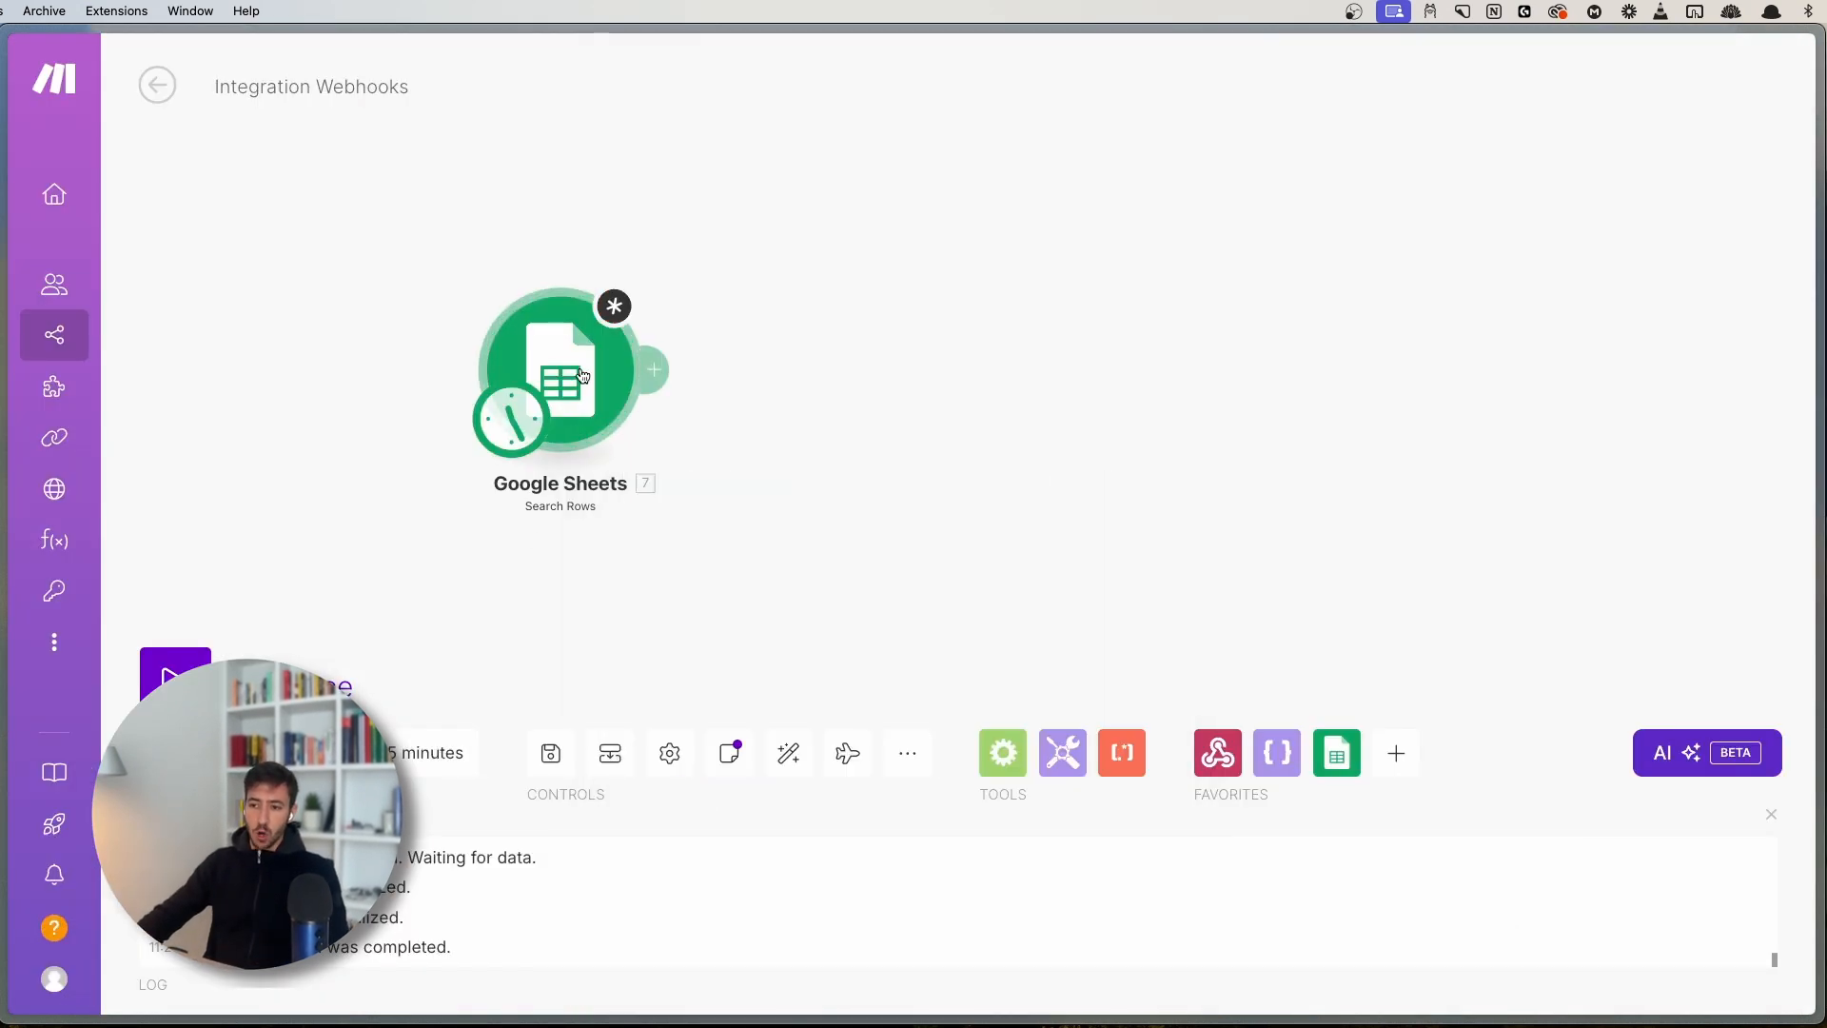
pyautogui.click(560, 390)
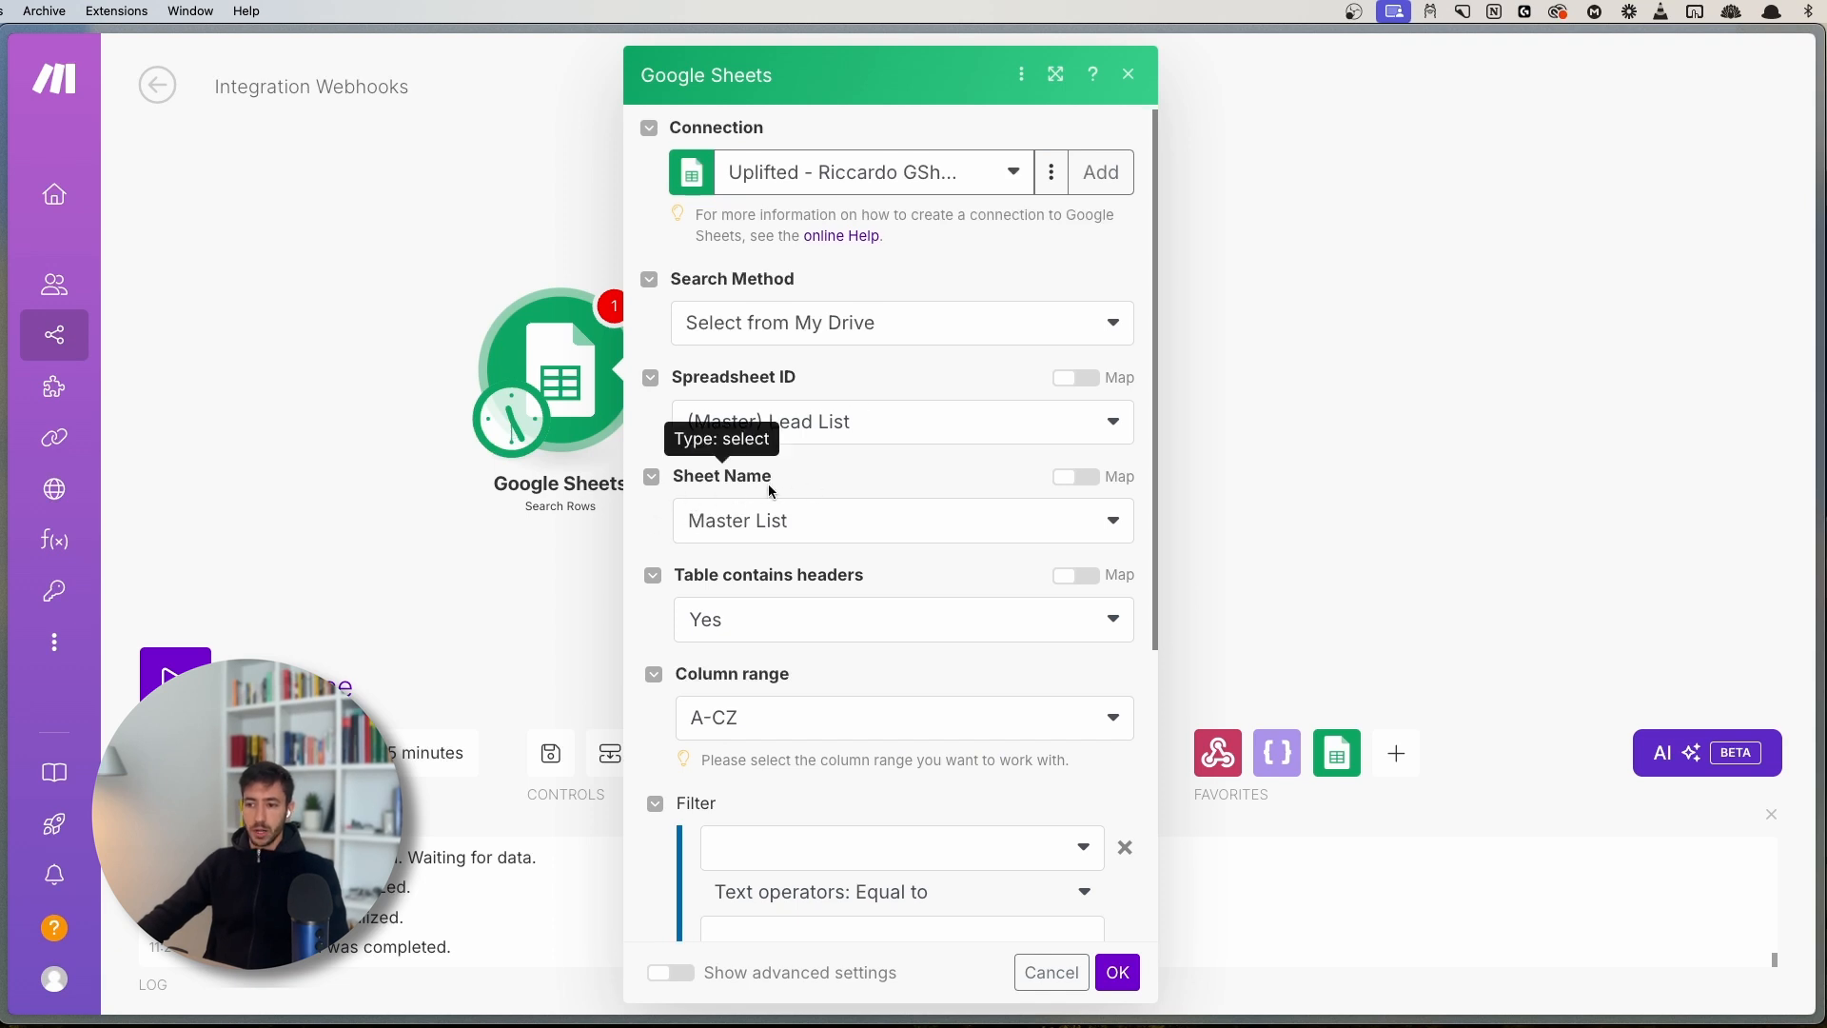
pyautogui.scroll(-5, 717, 533)
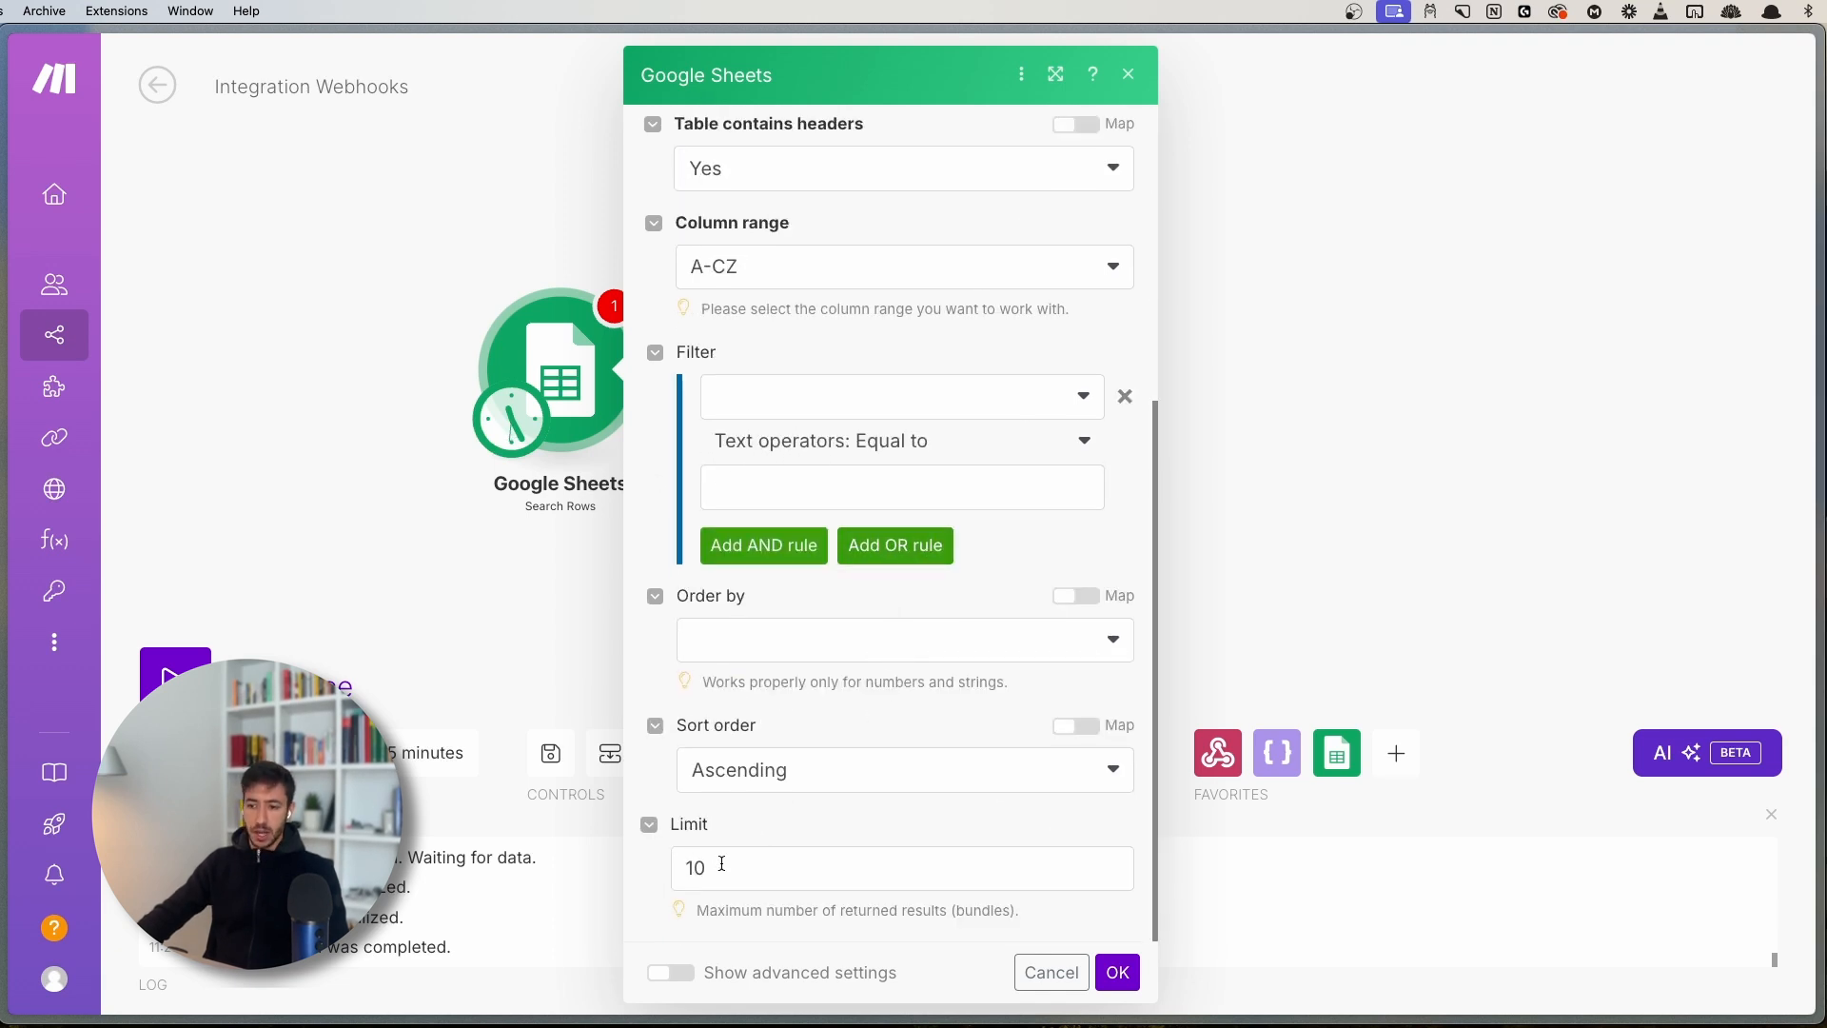
pyautogui.click(1117, 971)
pyautogui.rightClick(680, 323)
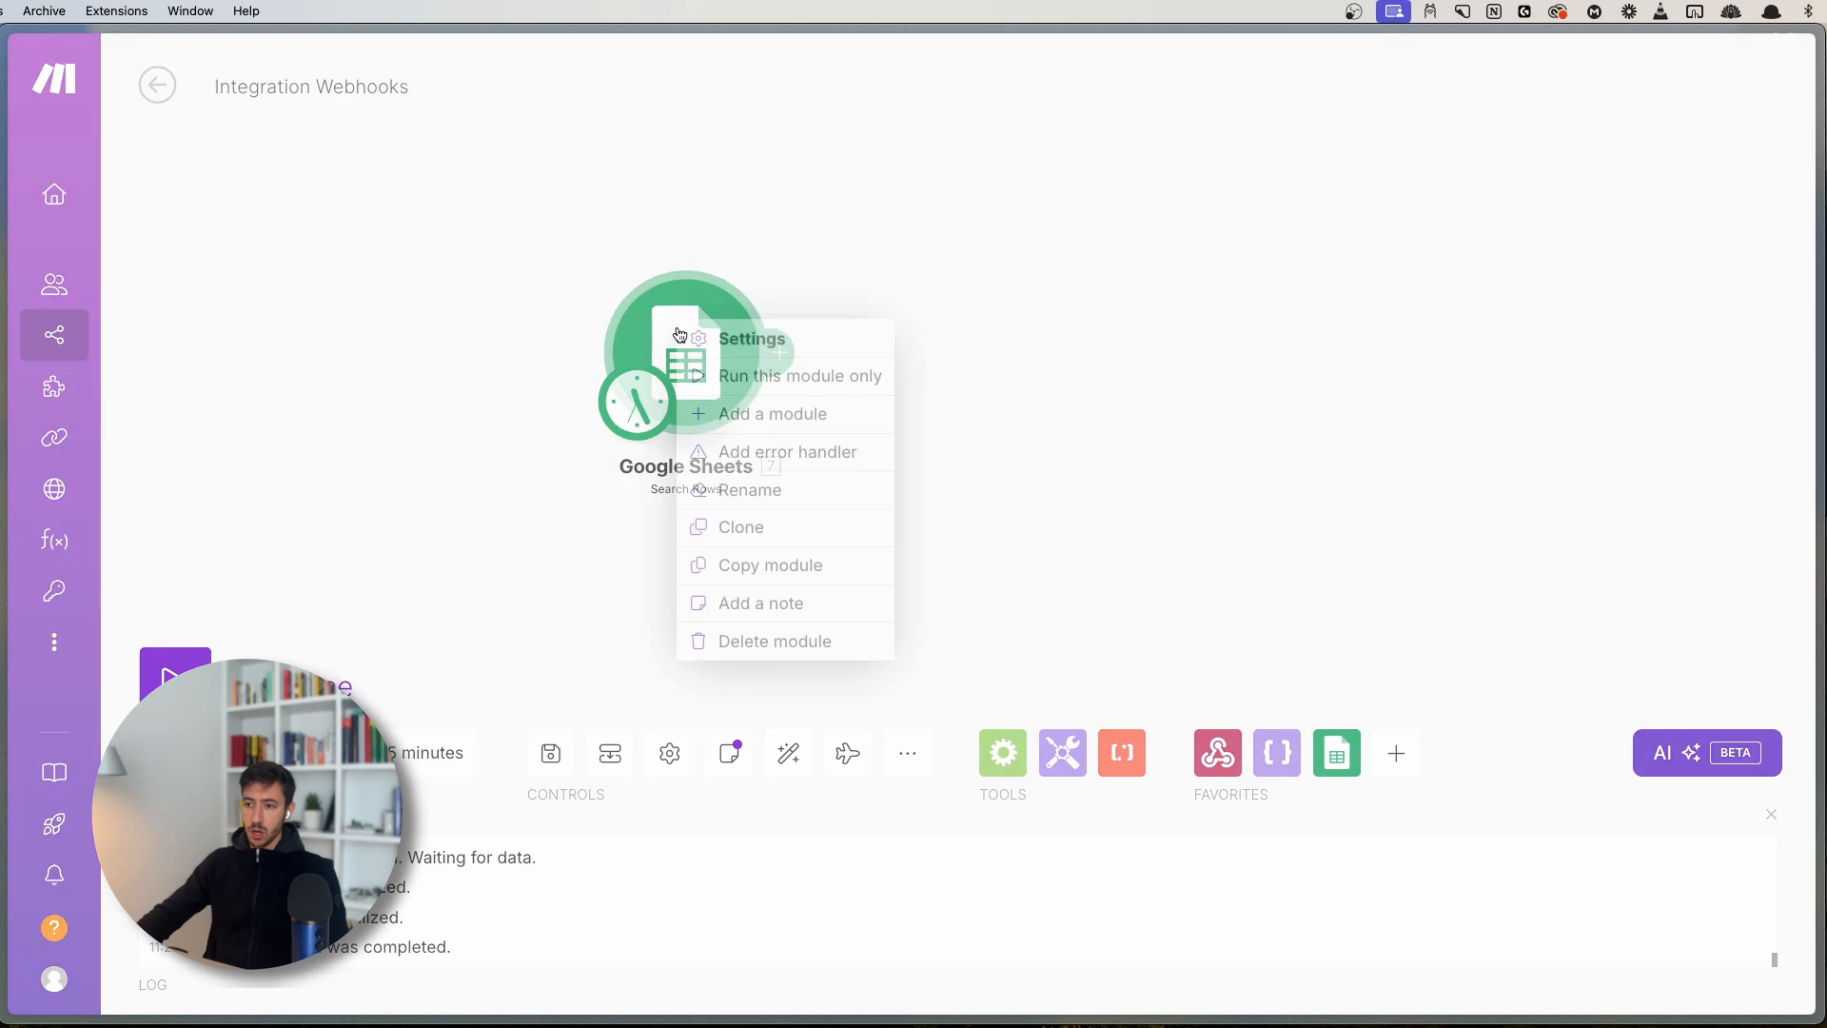
pyautogui.click(731, 385)
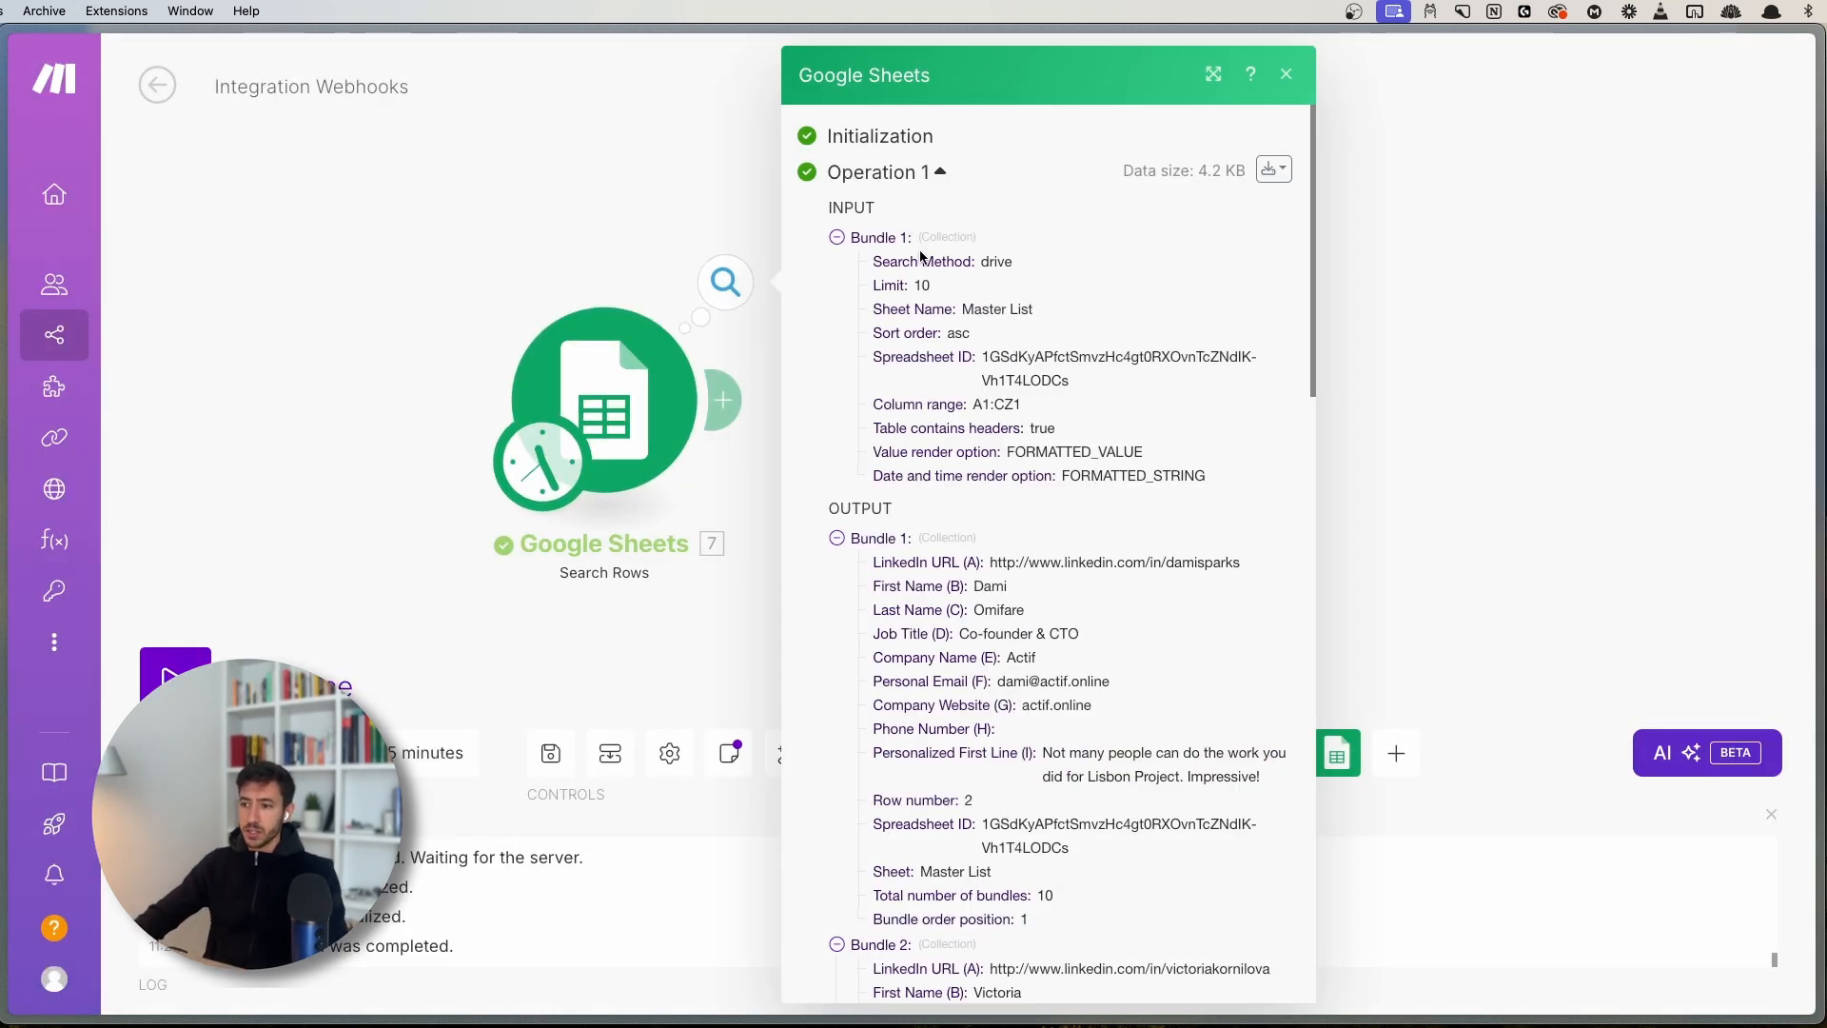
# - Review the INPUT section and collapse output Bundles 1–5 in the operation inspector
pyautogui.moveTo(823, 205)
pyautogui.mouseDown()
pyautogui.moveTo(893, 200)
pyautogui.moveTo(797, 203)
pyautogui.mouseUp()
pyautogui.click(894, 200)
pyautogui.doubleClick(847, 201)
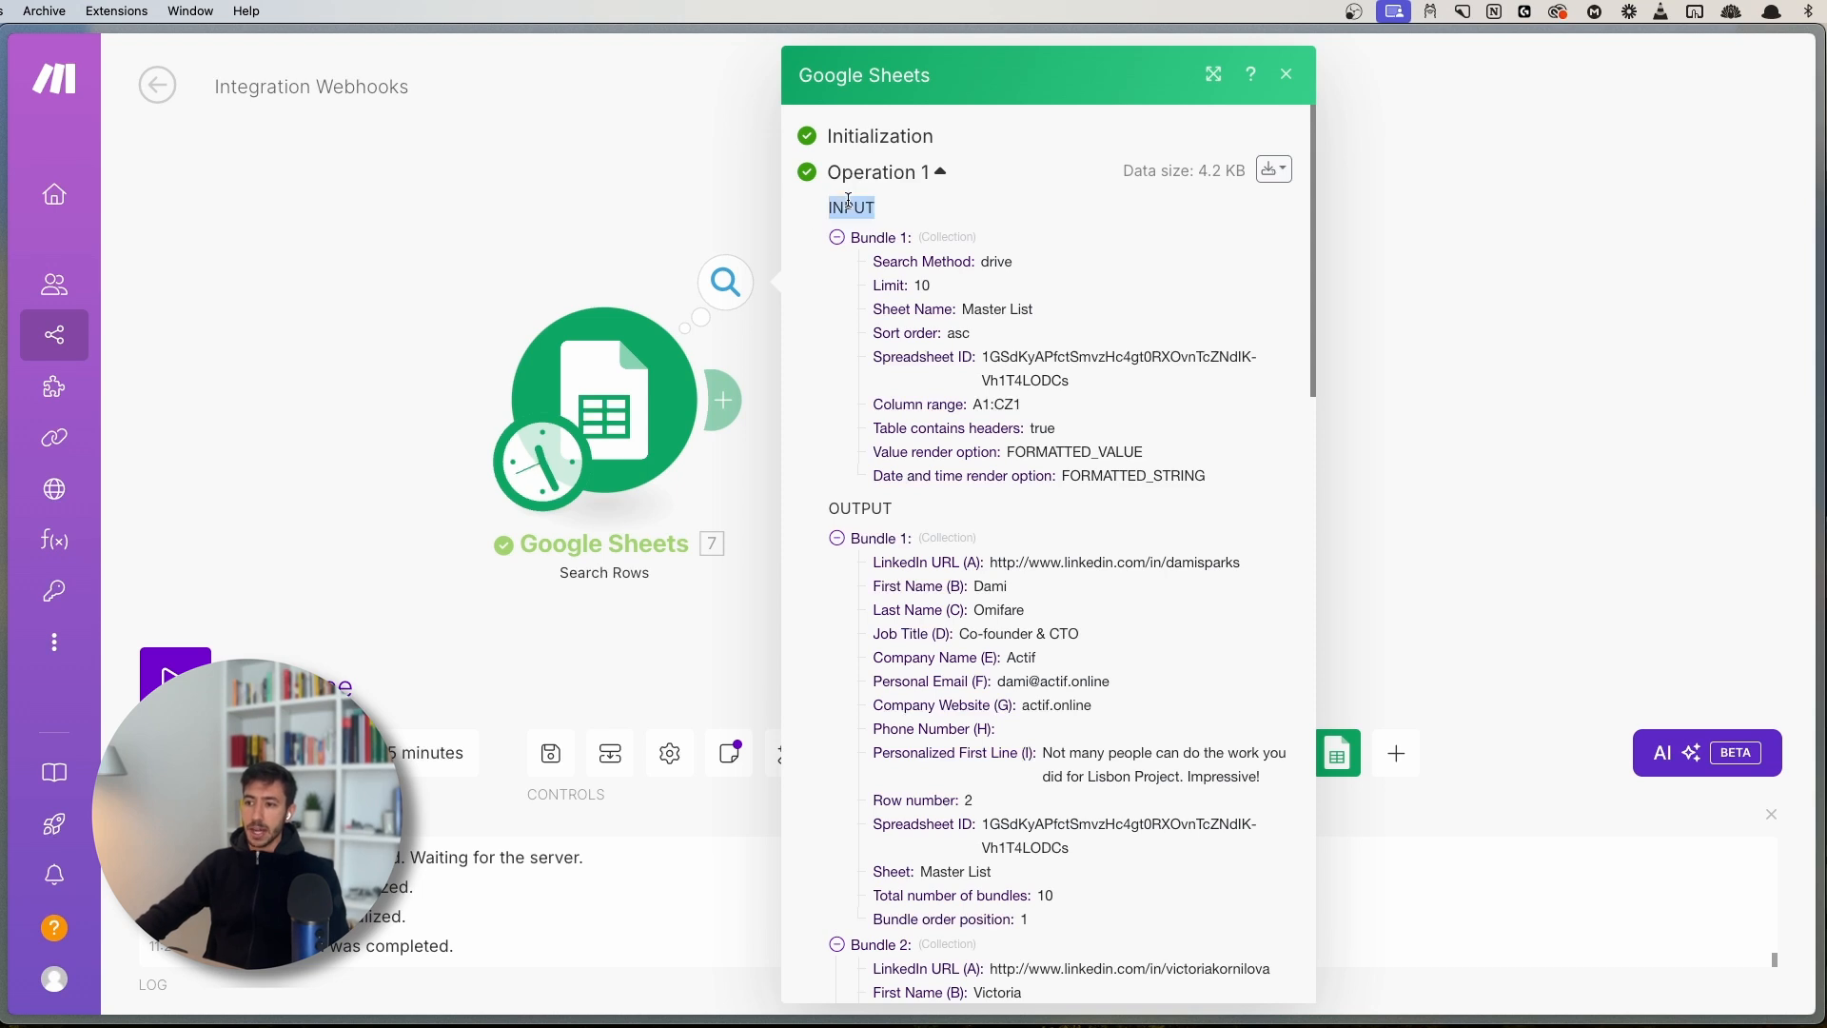
pyautogui.click(895, 251)
pyautogui.doubleClick(845, 274)
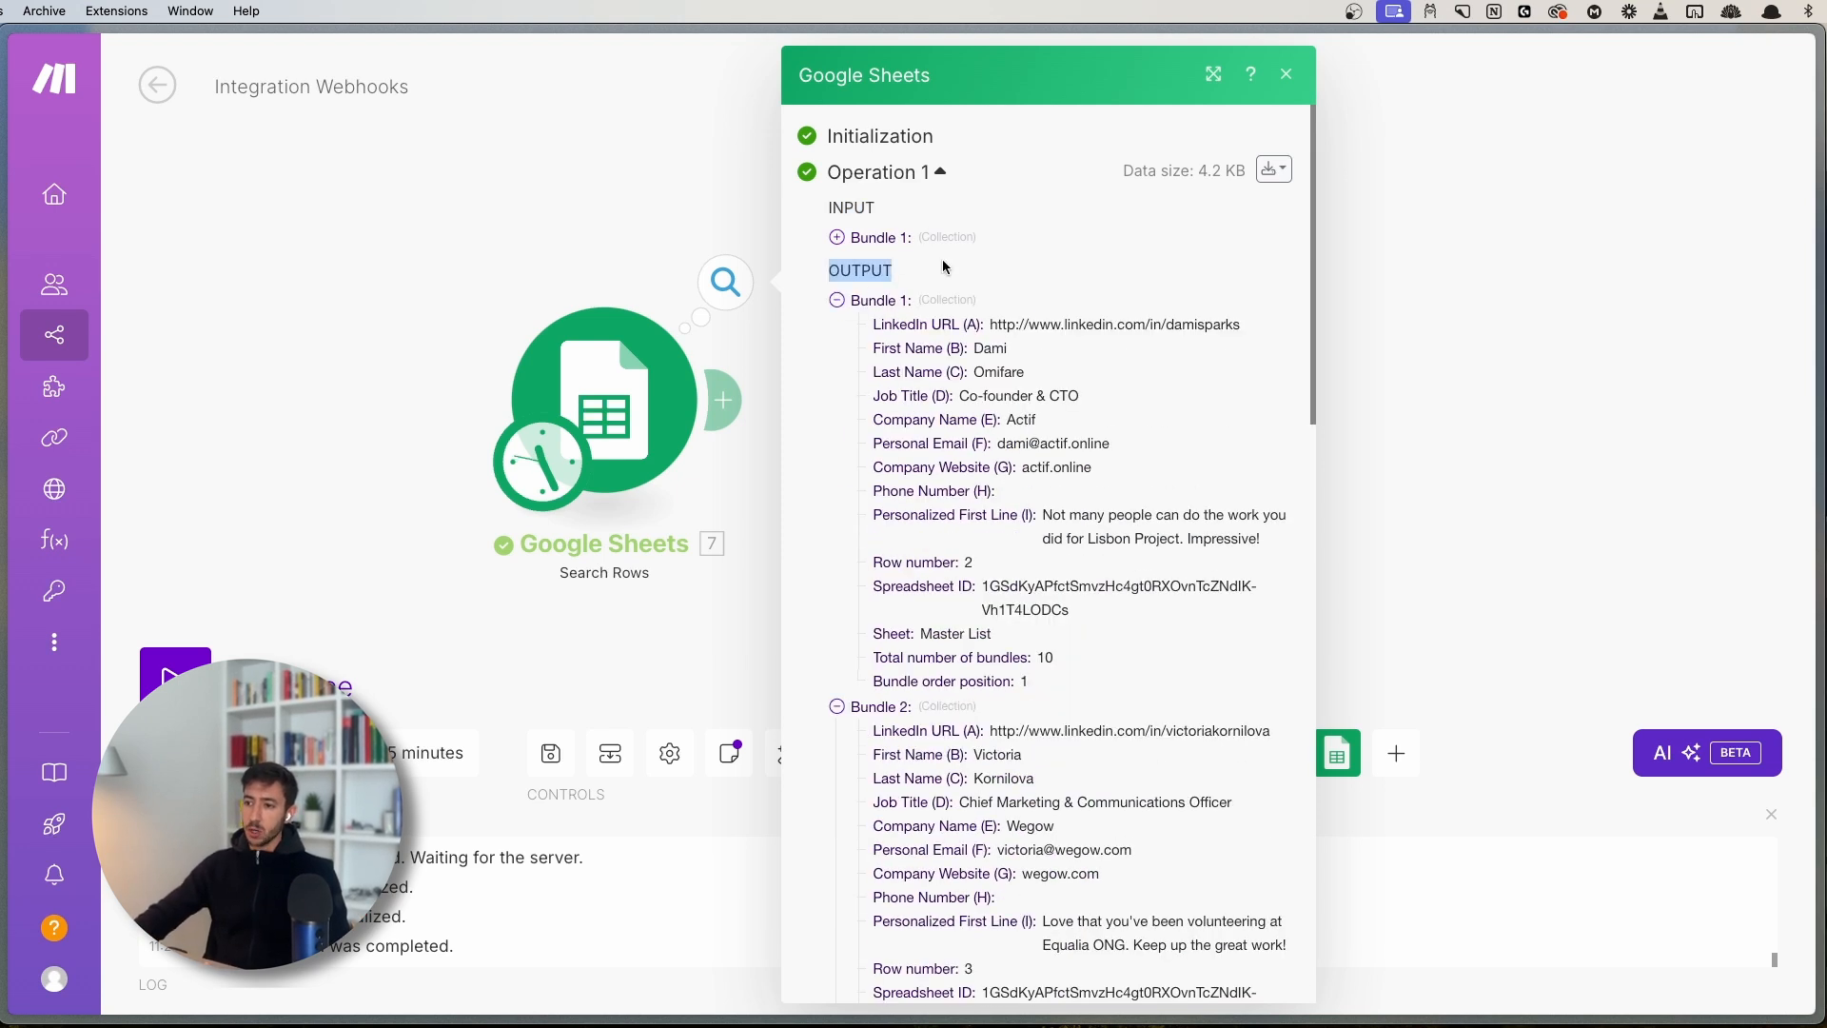
pyautogui.click(946, 266)
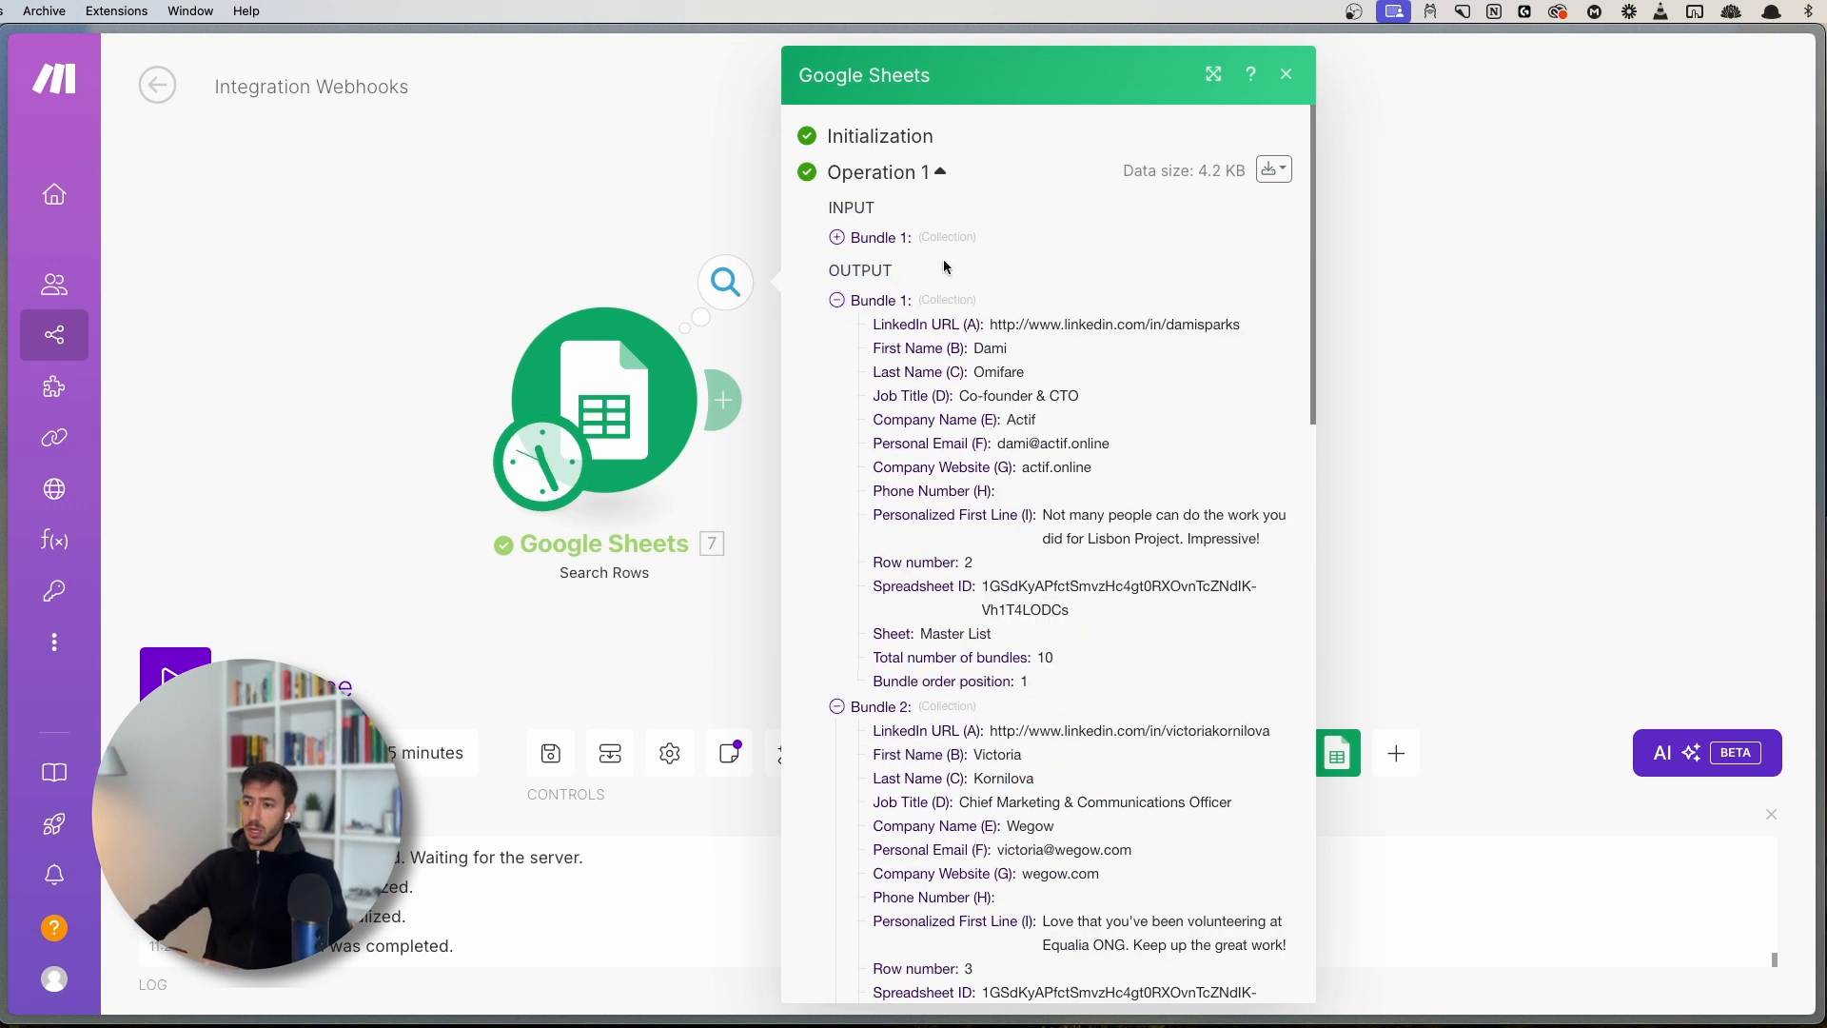
pyautogui.click(894, 302)
pyautogui.click(886, 327)
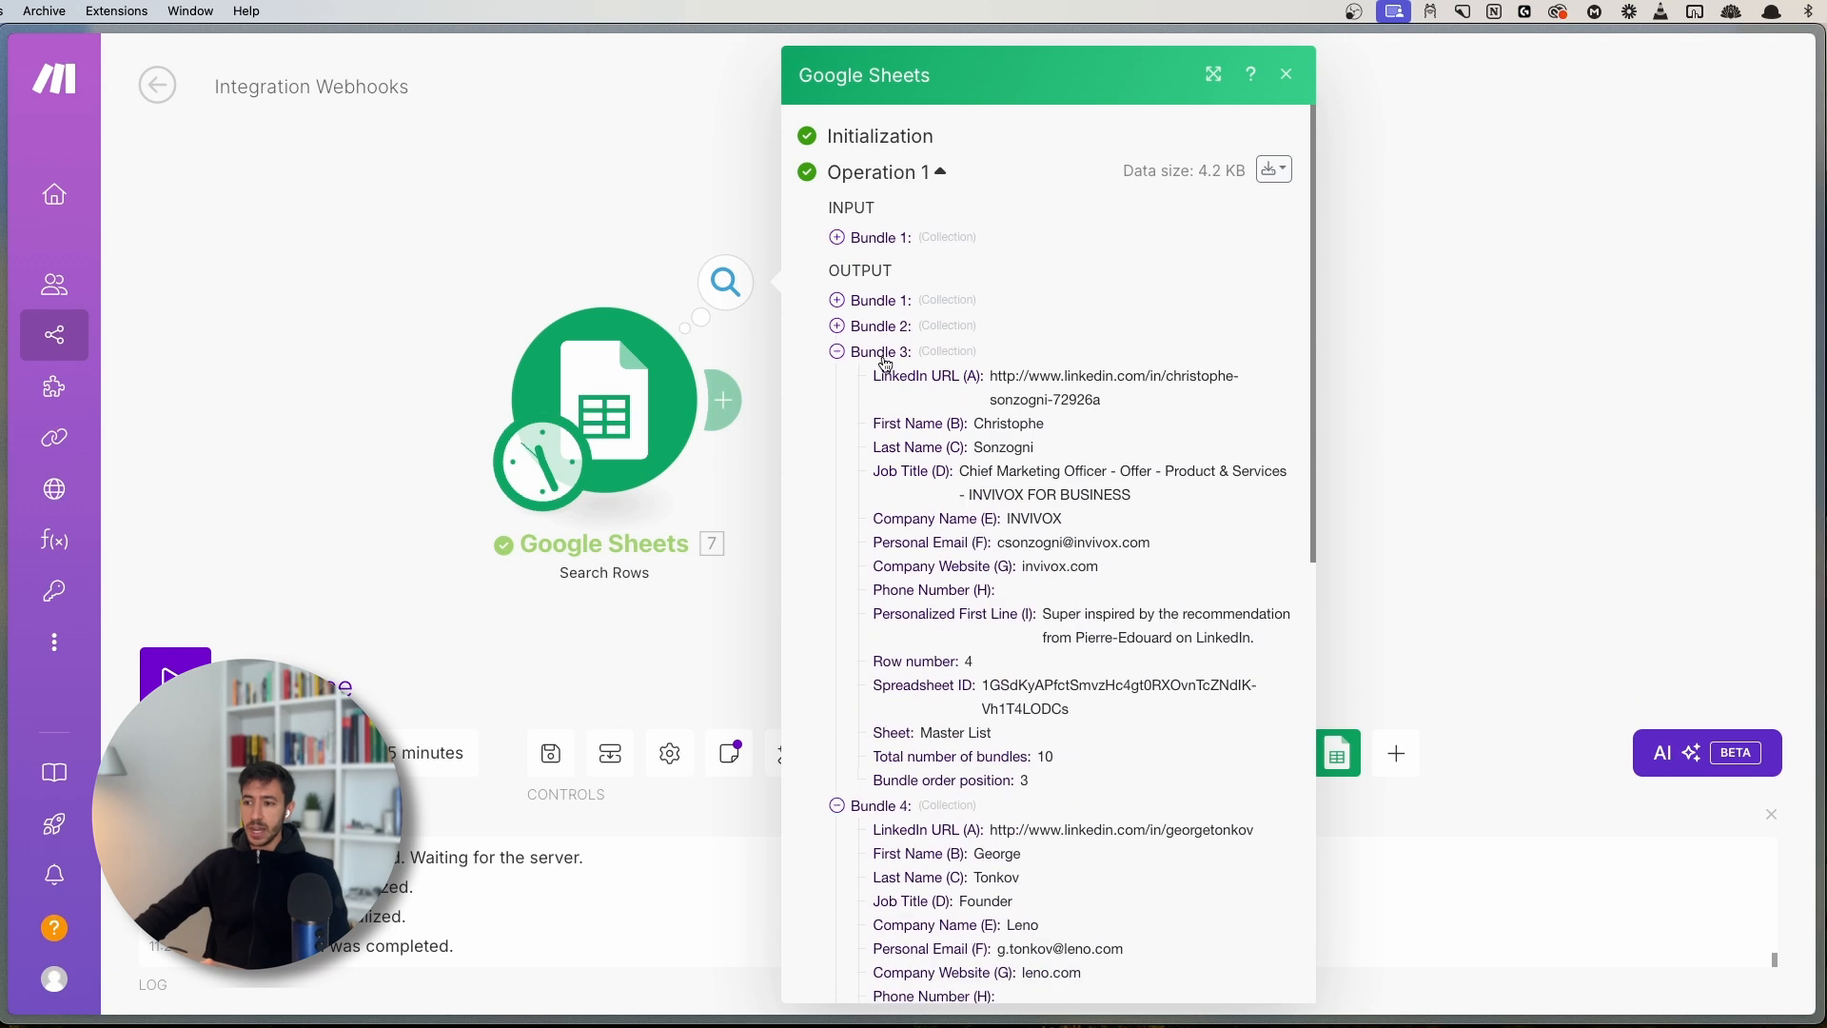
pyautogui.click(887, 353)
pyautogui.click(879, 381)
pyautogui.click(883, 405)
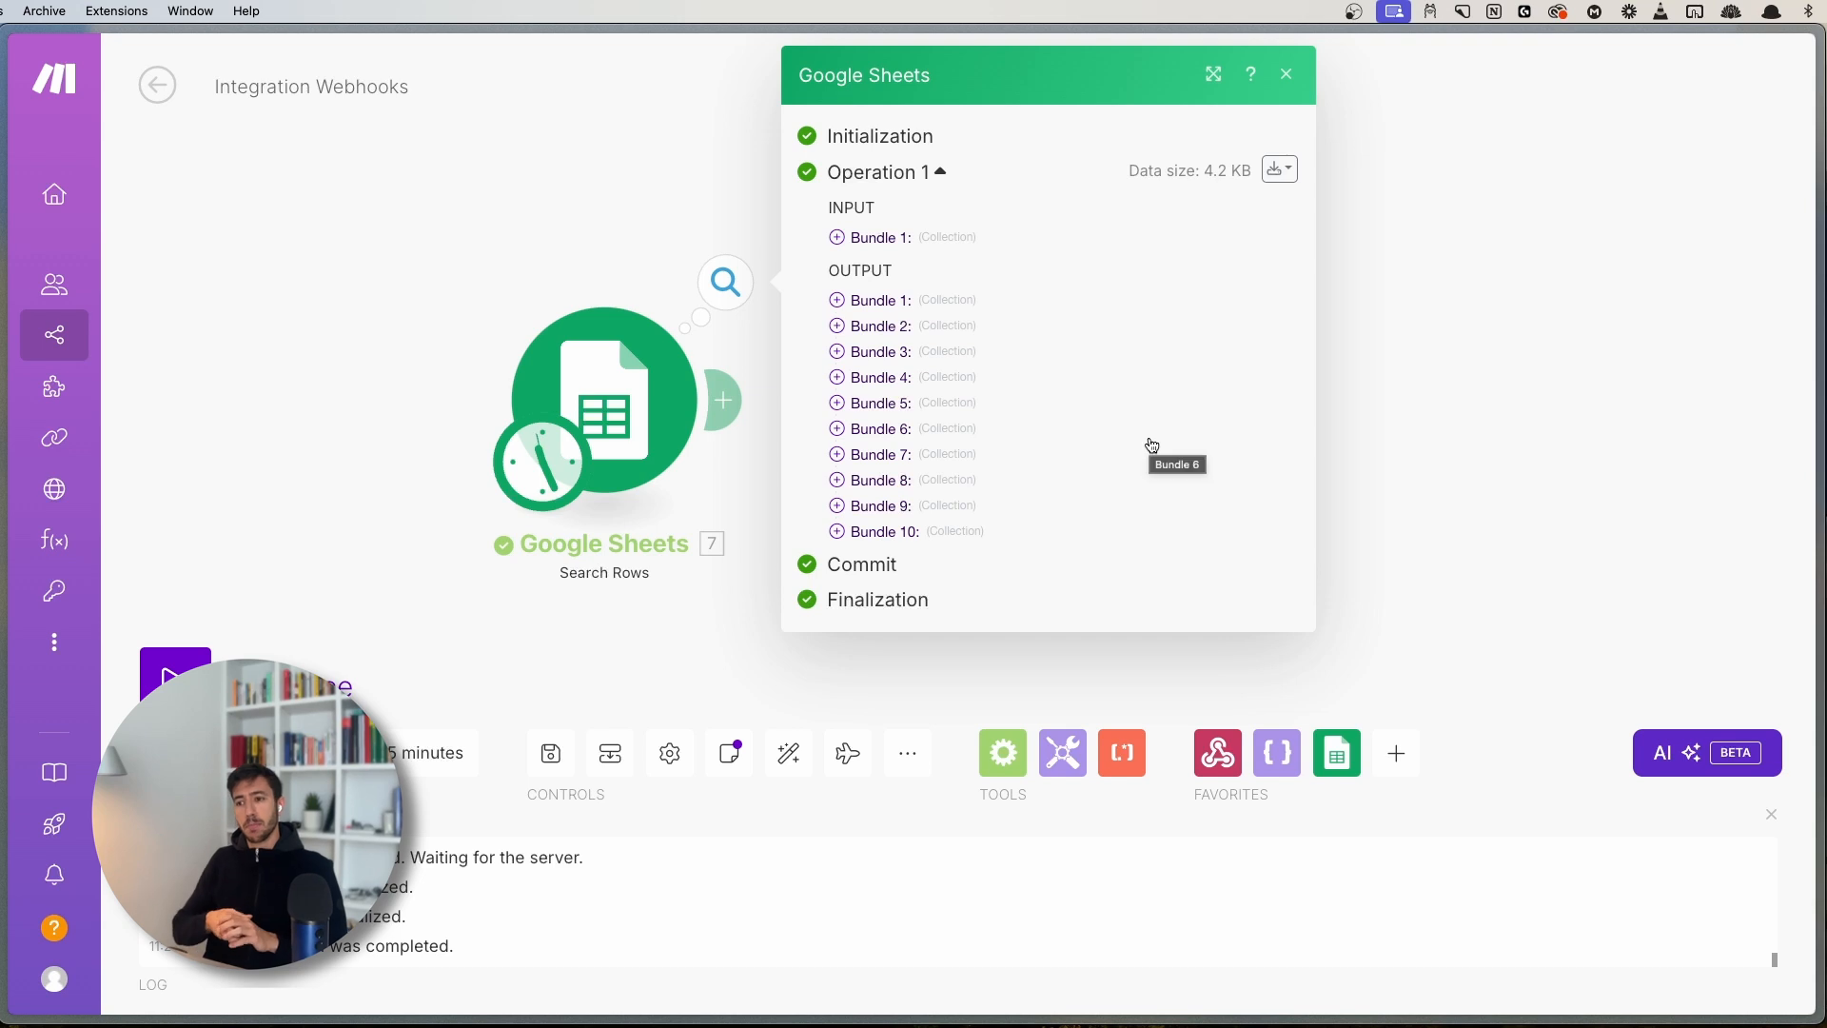
# - Expand output Bundle 1 to show its LinkedIn URL (A) and Last Name (C) fields
pyautogui.click(873, 303)
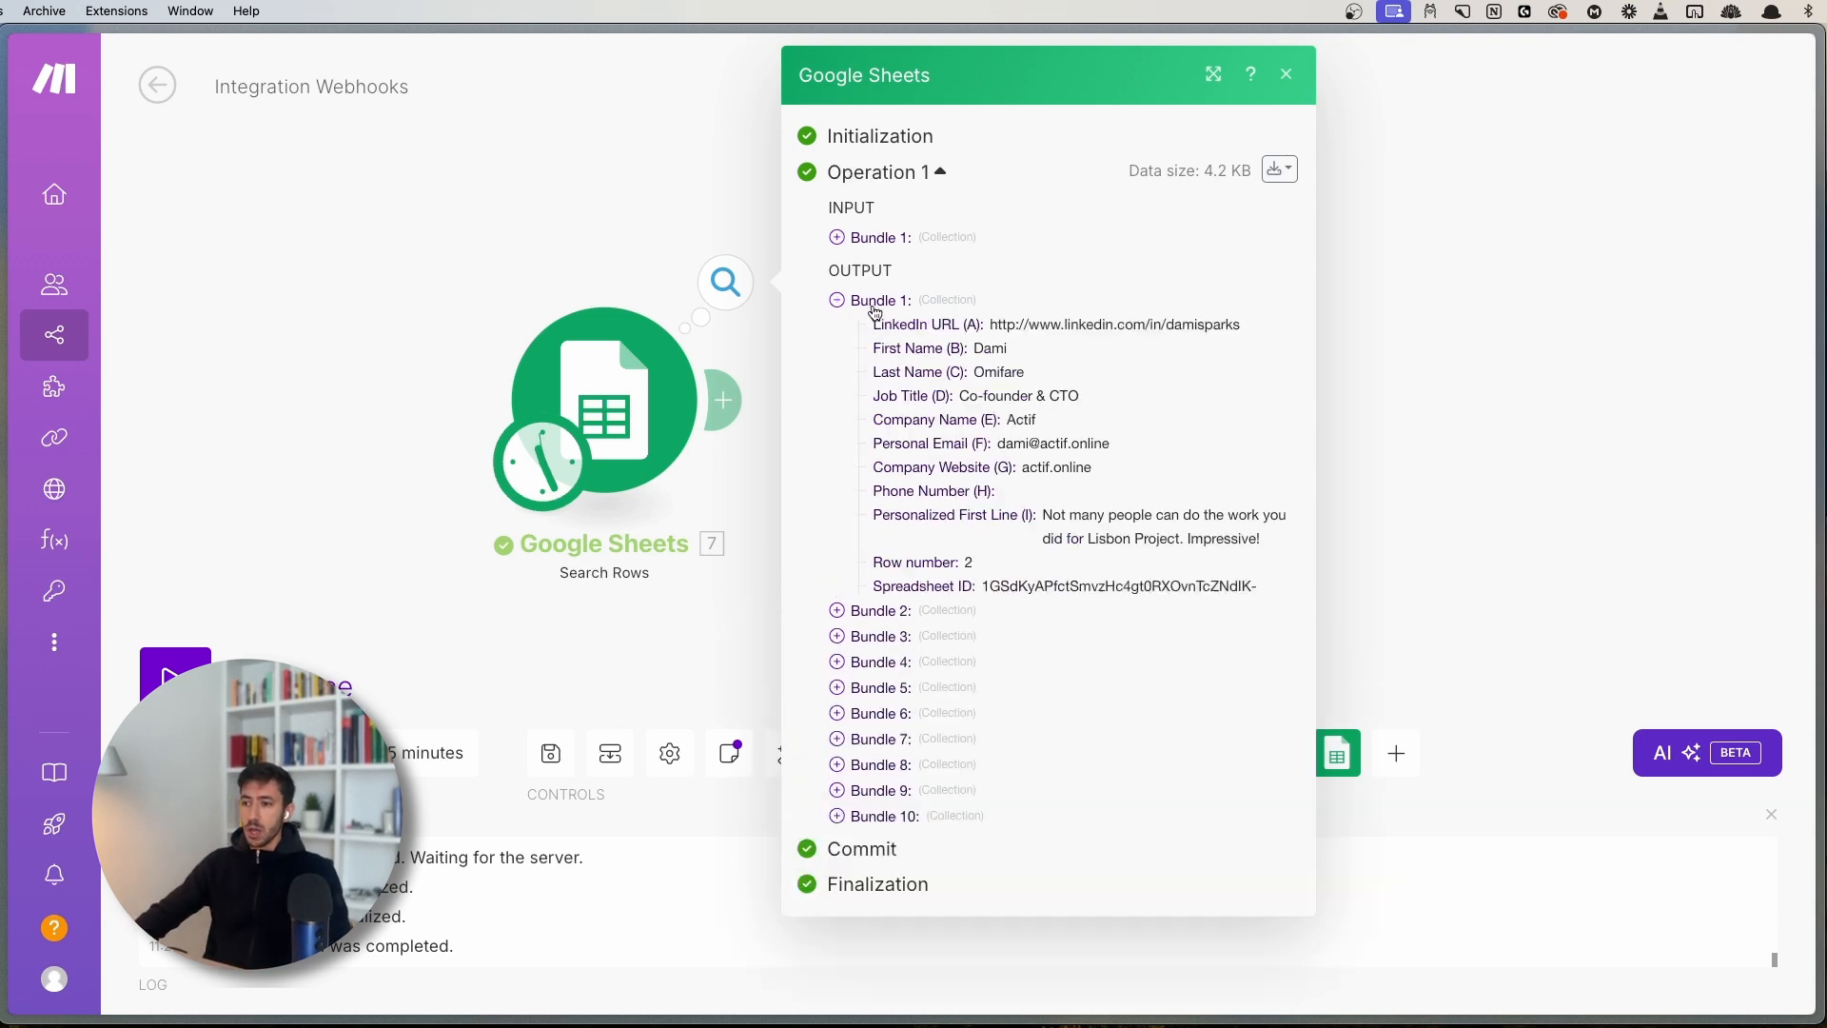
pyautogui.moveTo(874, 322); pyautogui.dragTo(1016, 317)
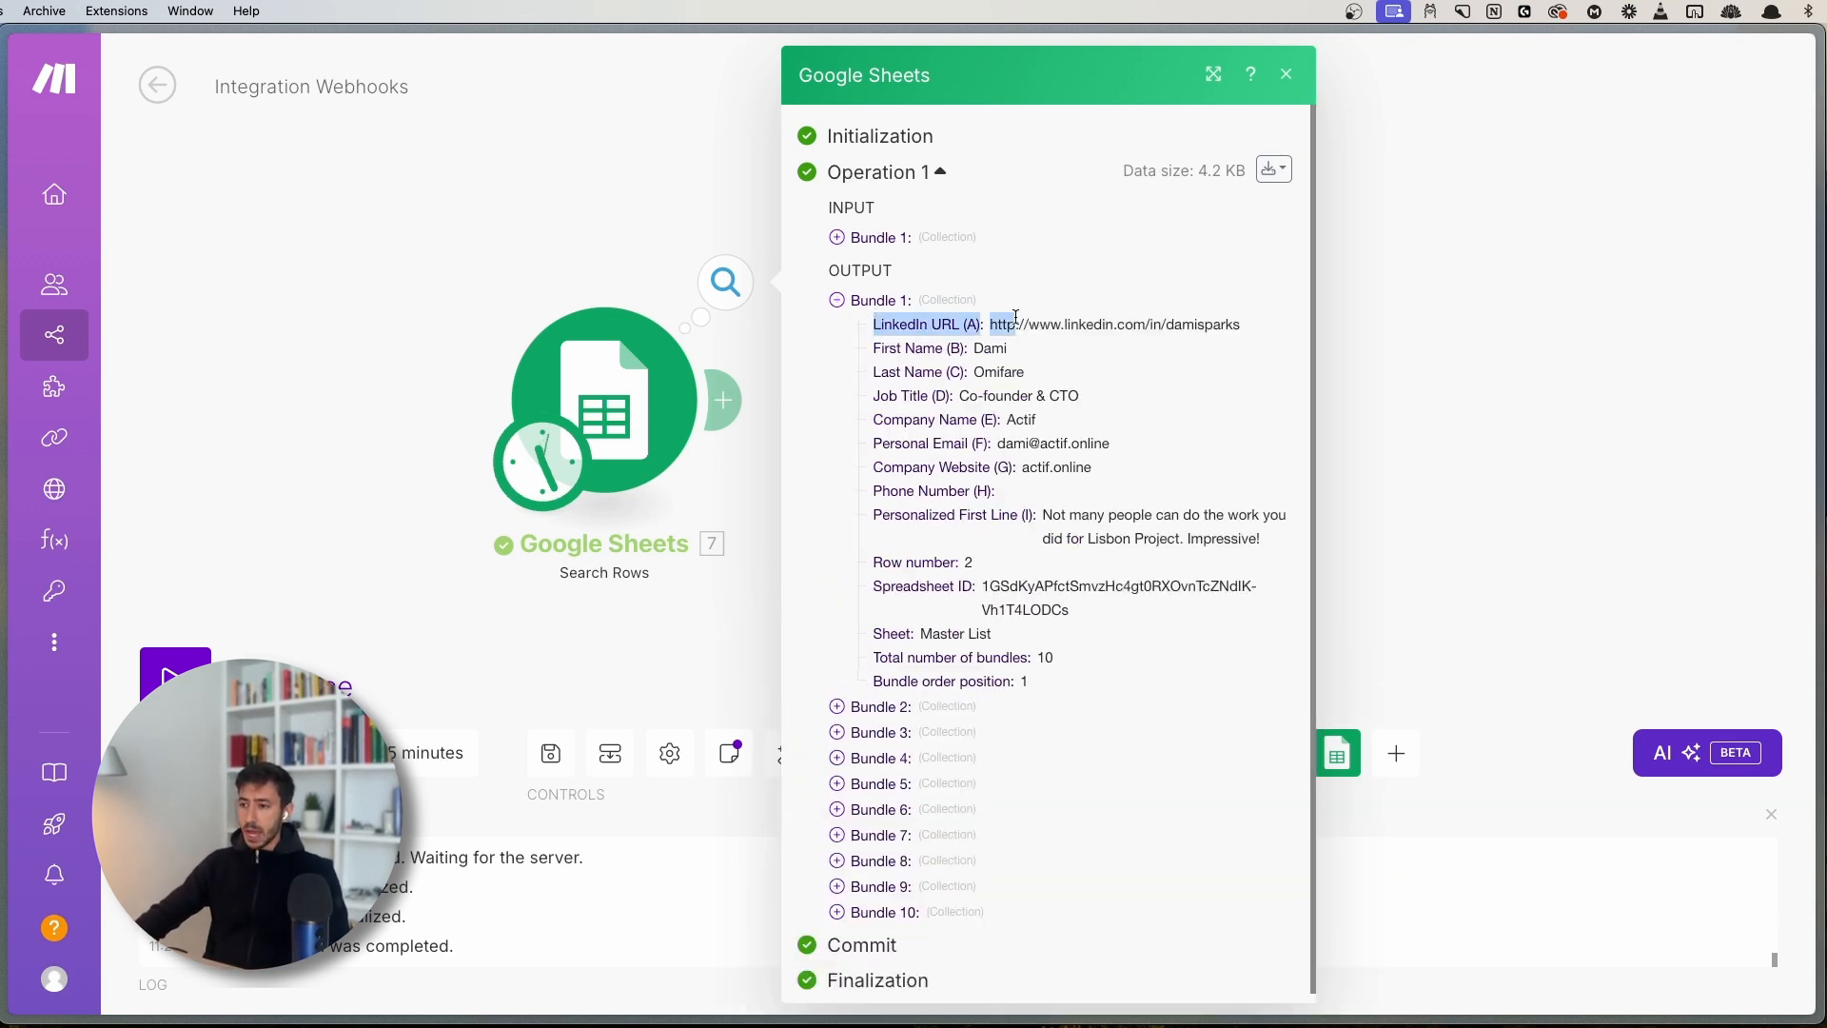
pyautogui.click(1014, 370)
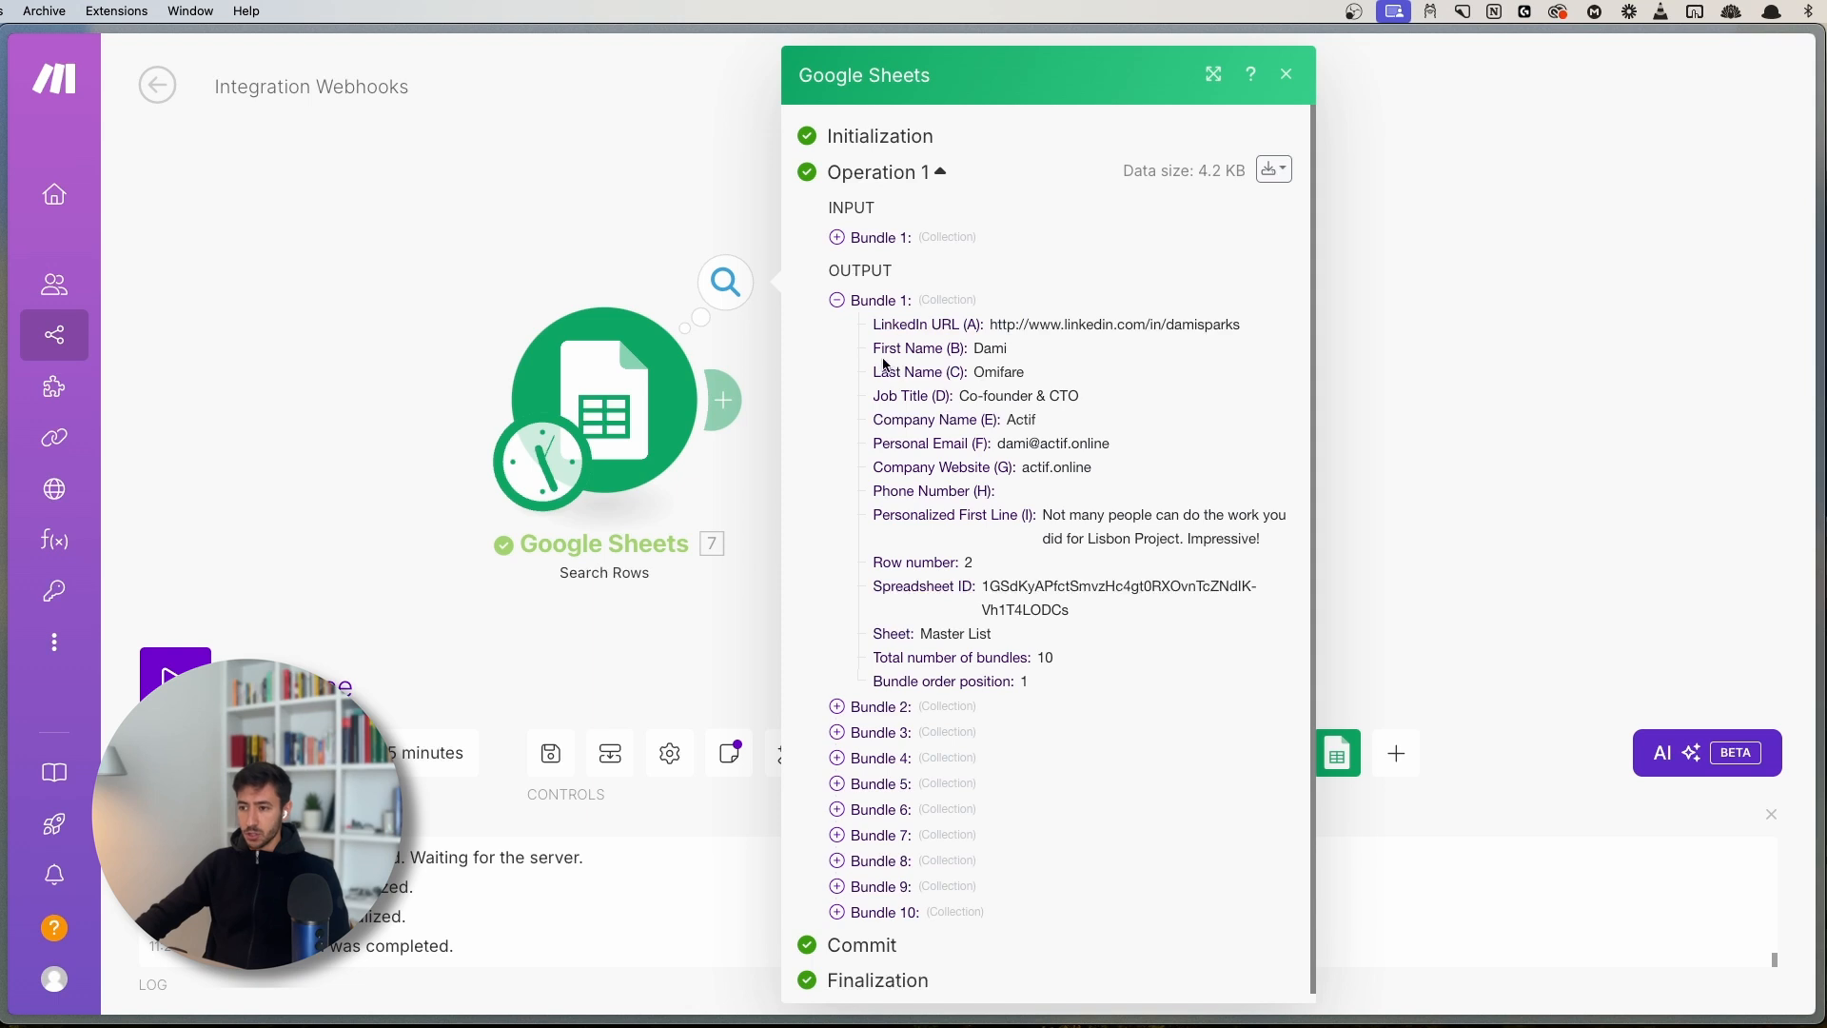
pyautogui.moveTo(900, 372); pyautogui.dragTo(962, 370)
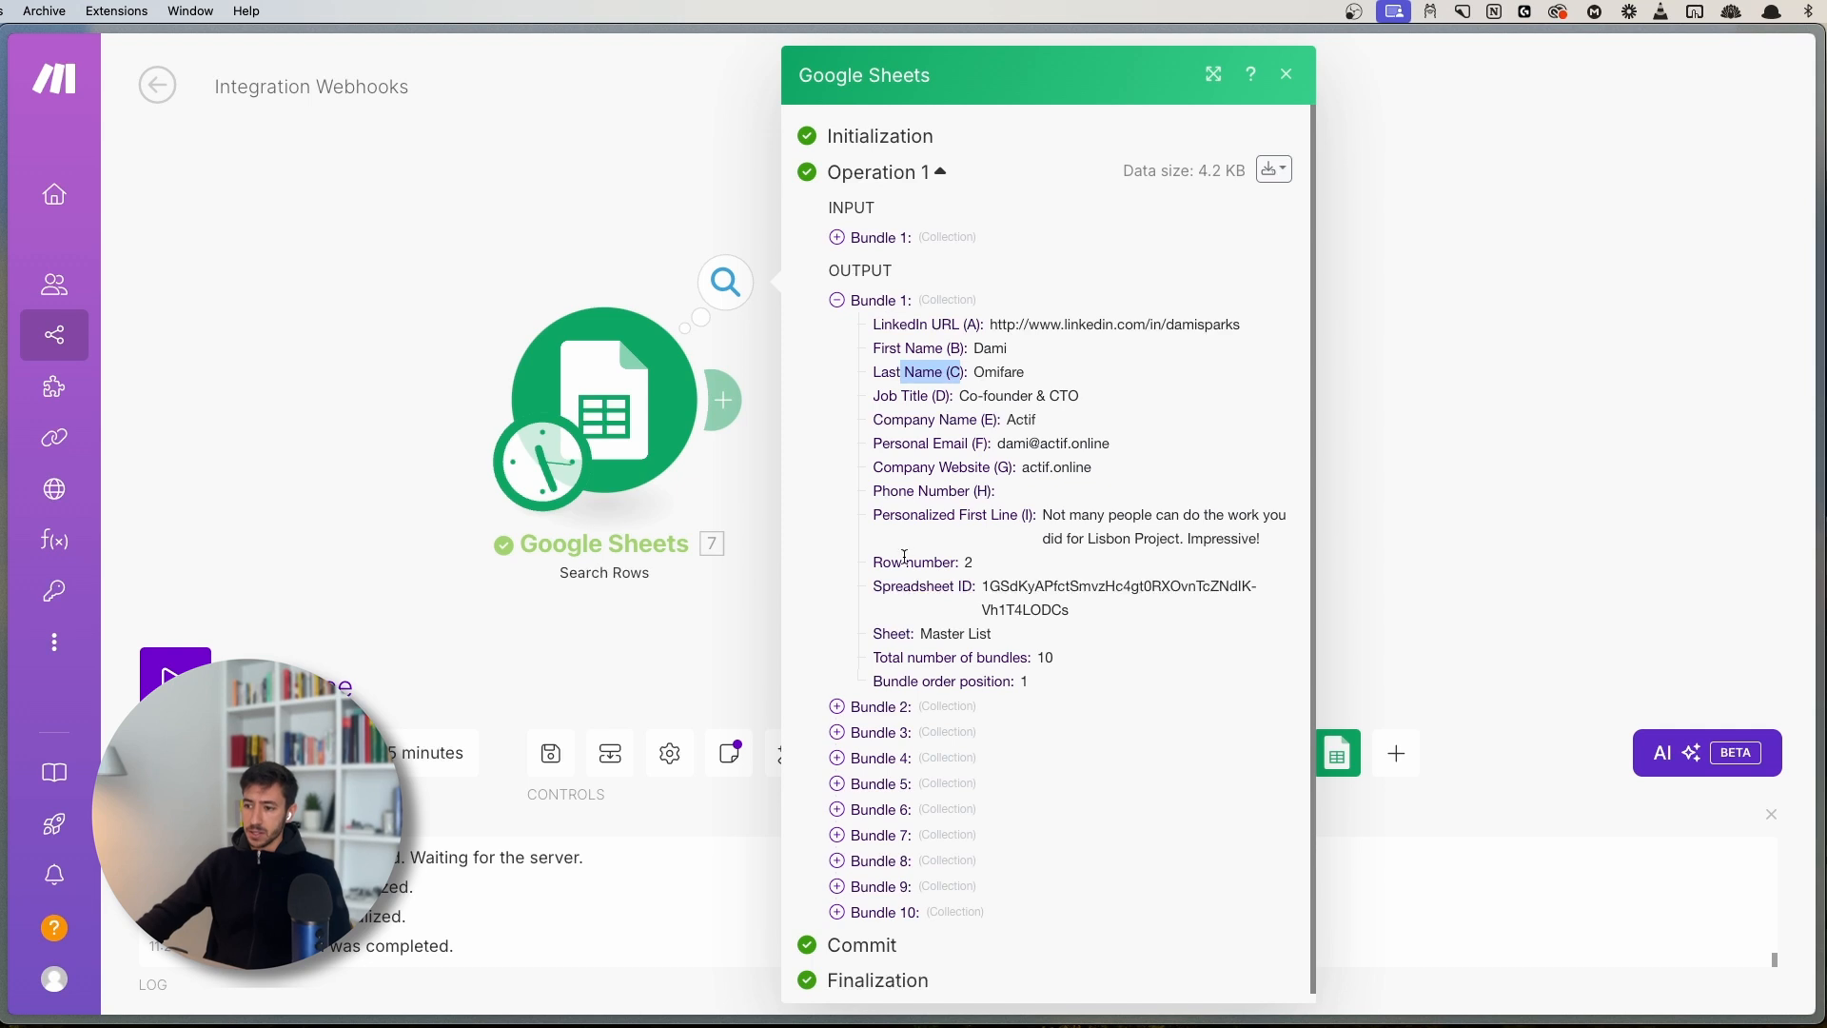
pyautogui.click(881, 303)
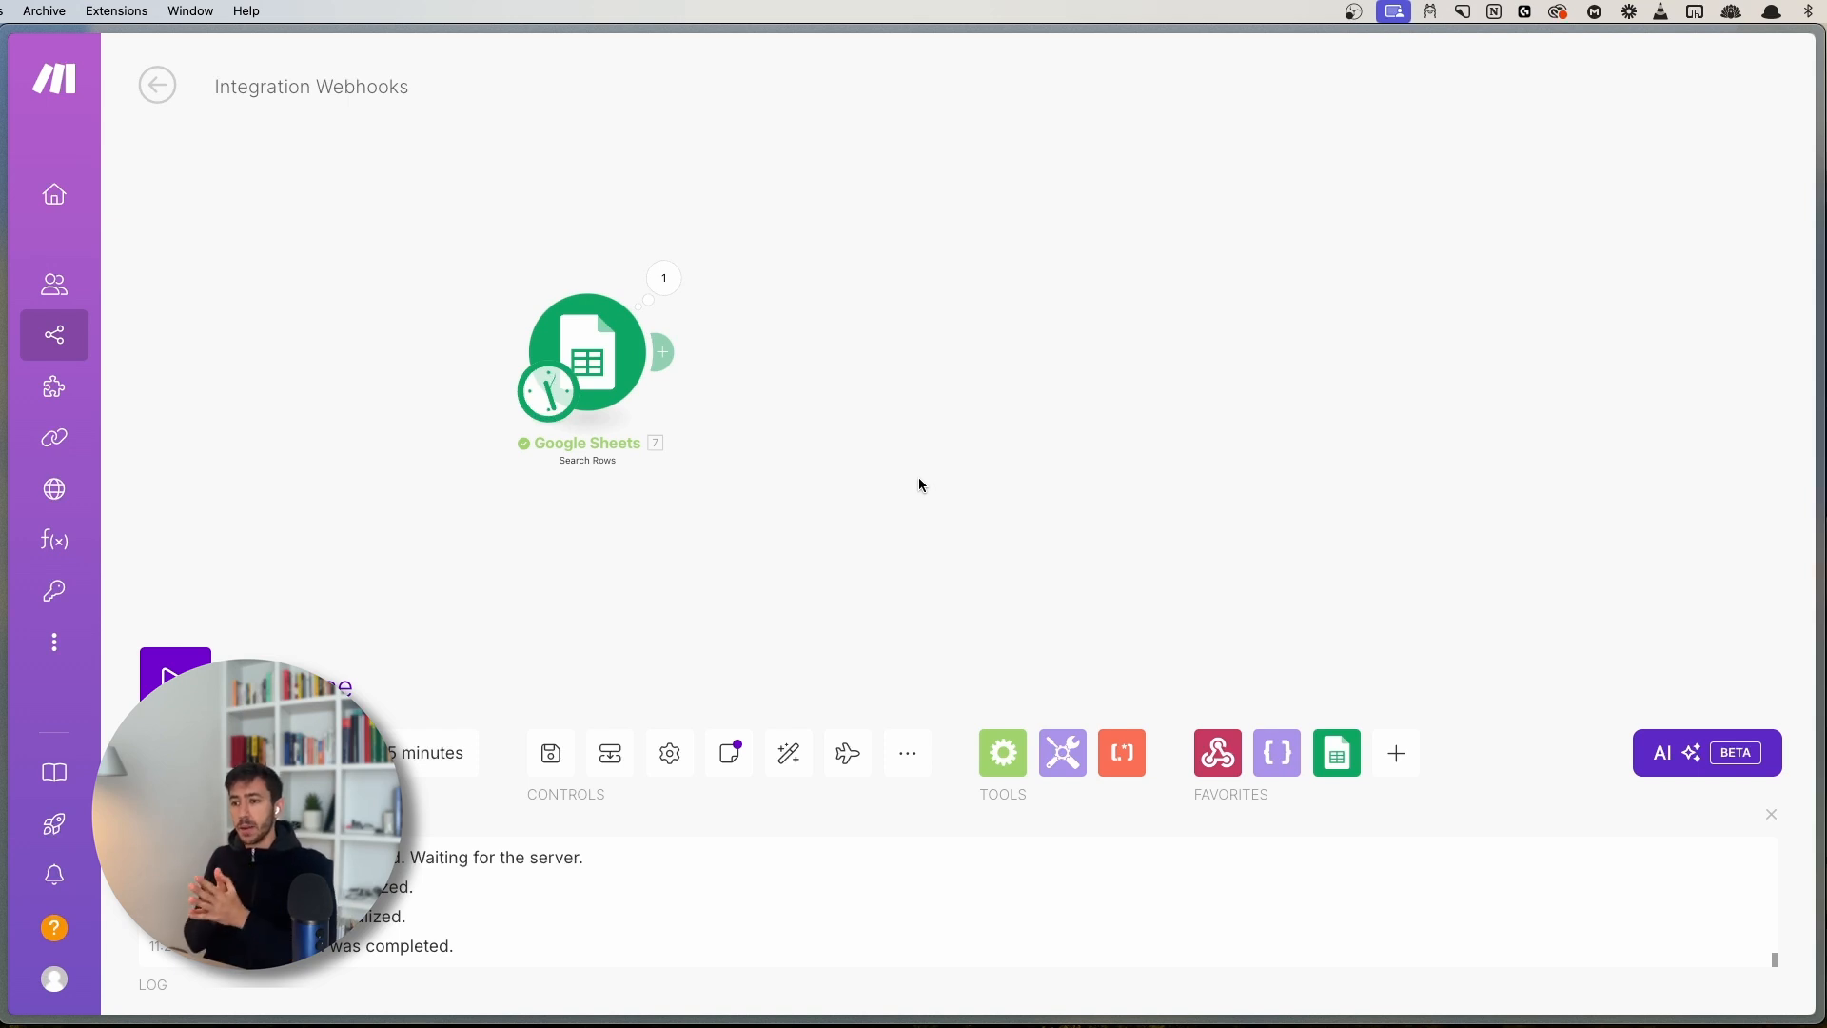
# - Reopen the Google Sheets run results, scroll through them, and close the panel
pyautogui.scroll(3, 814, 369)
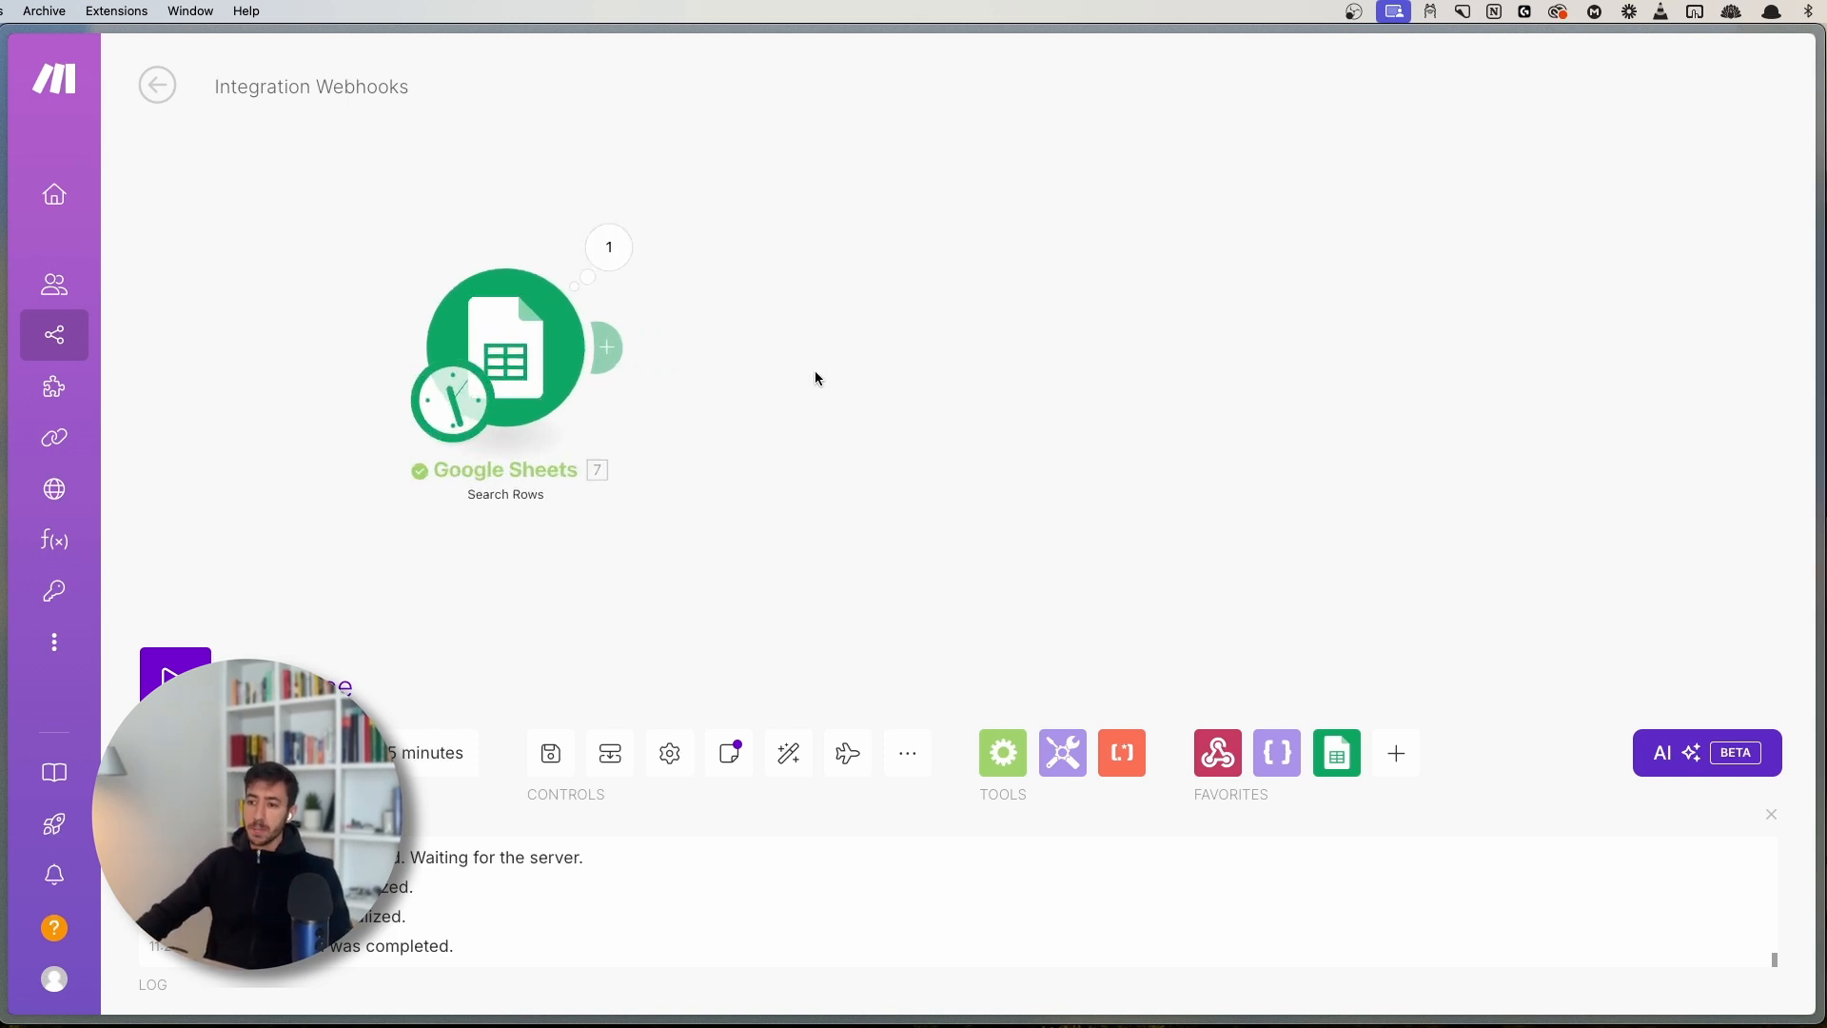
pyautogui.moveTo(662, 373); pyautogui.dragTo(832, 427)
pyautogui.click(794, 311)
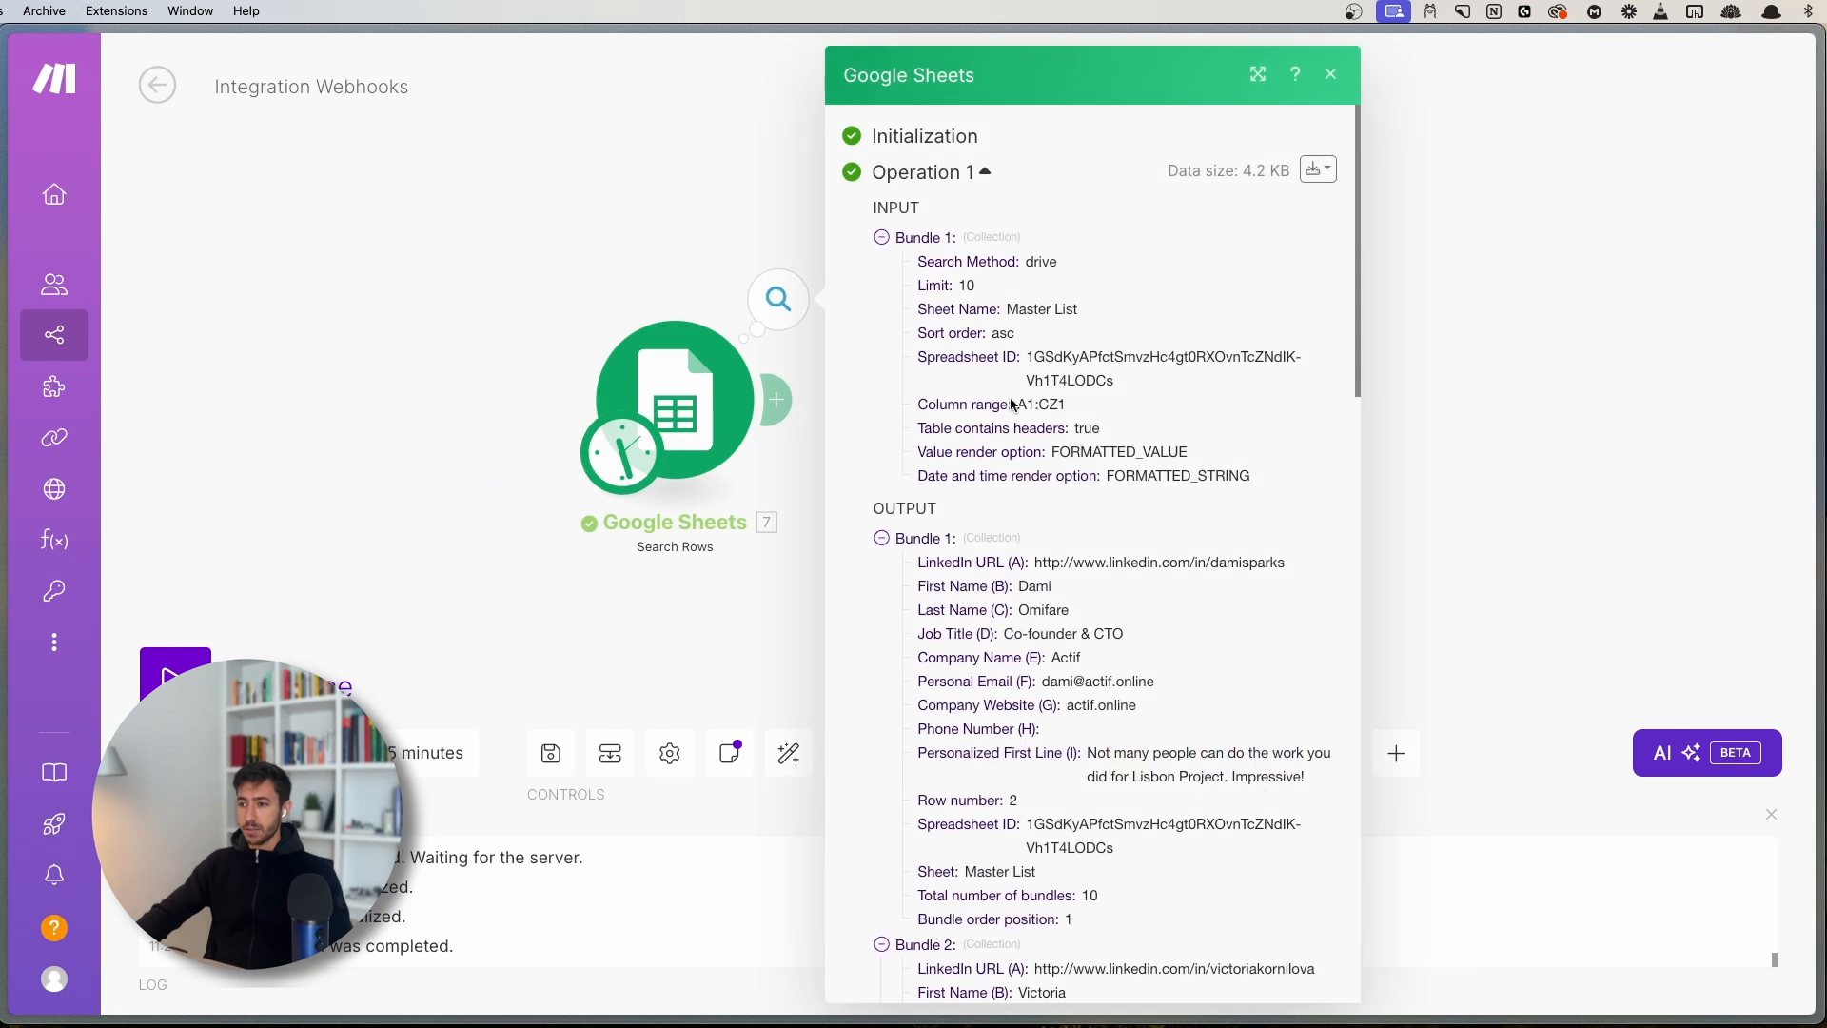
pyautogui.scroll(-12, 1013, 404)
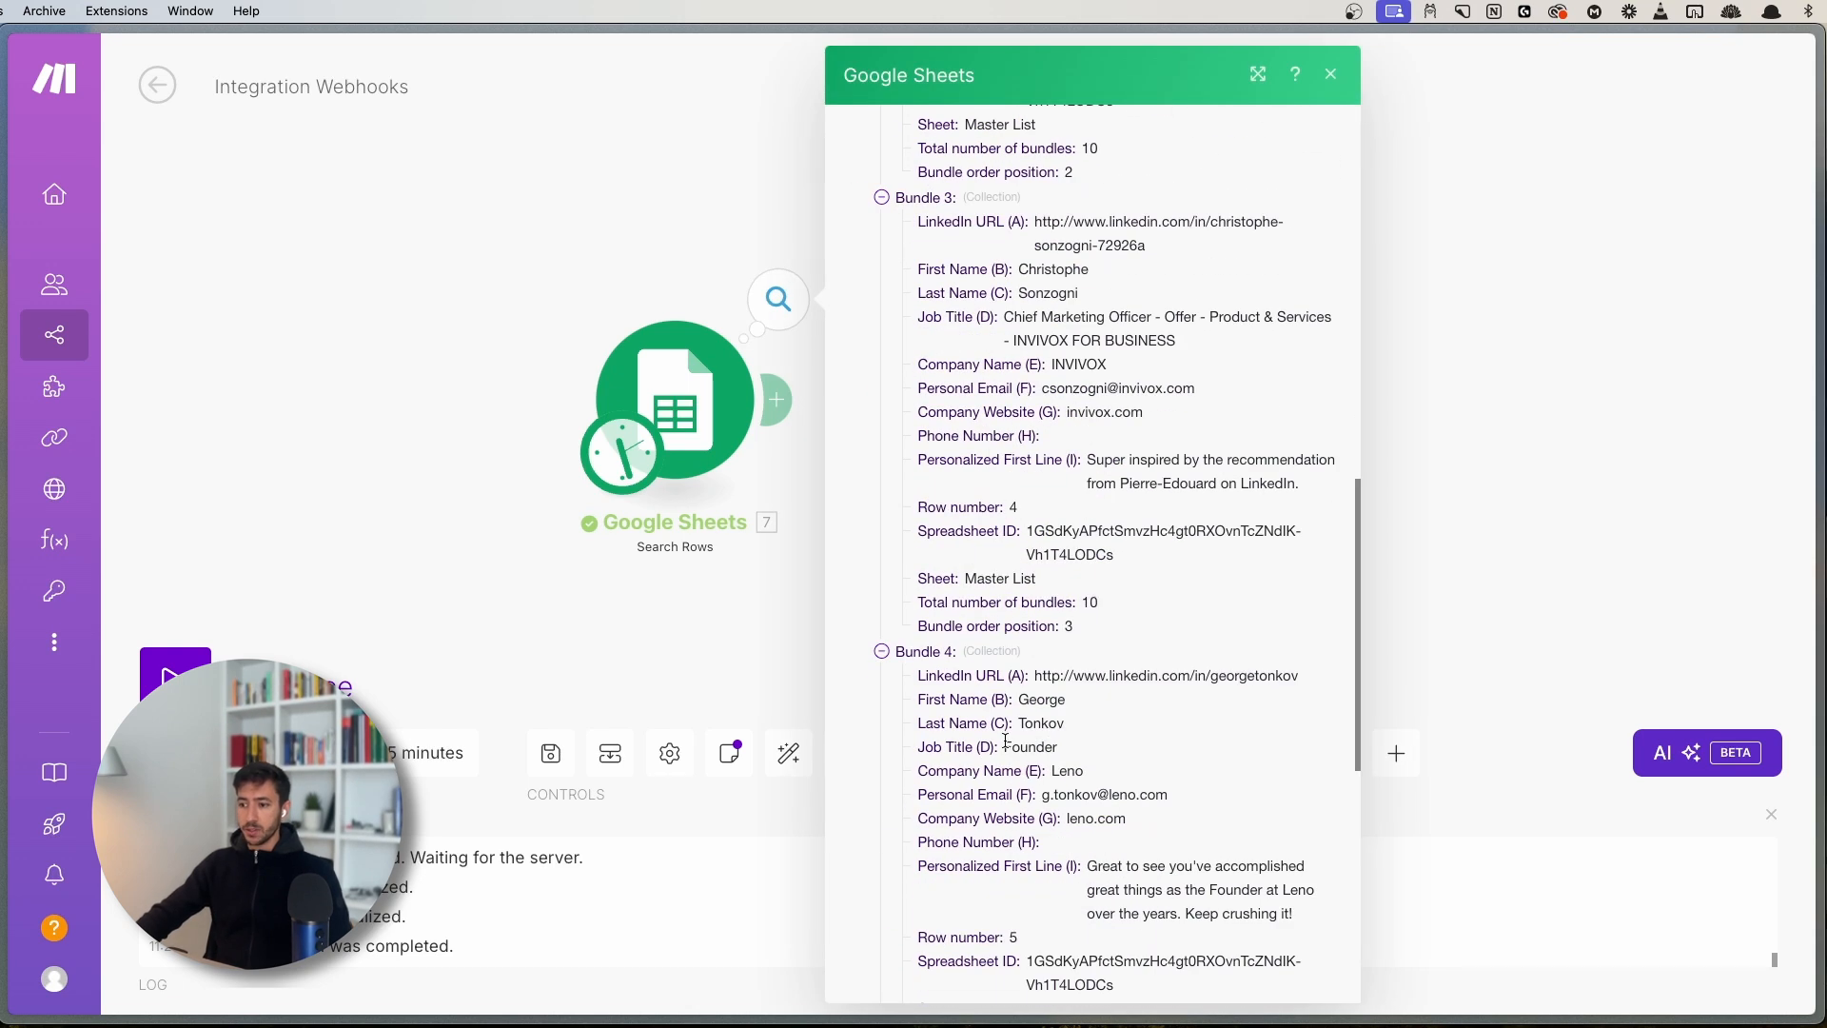
pyautogui.scroll(-6, 1005, 740)
pyautogui.click(477, 408)
# - Add a Tools Set variable 'name' mapped to First Name (B) after Google Sheets, and save
pyautogui.moveTo(477, 408); pyautogui.dragTo(342, 380)
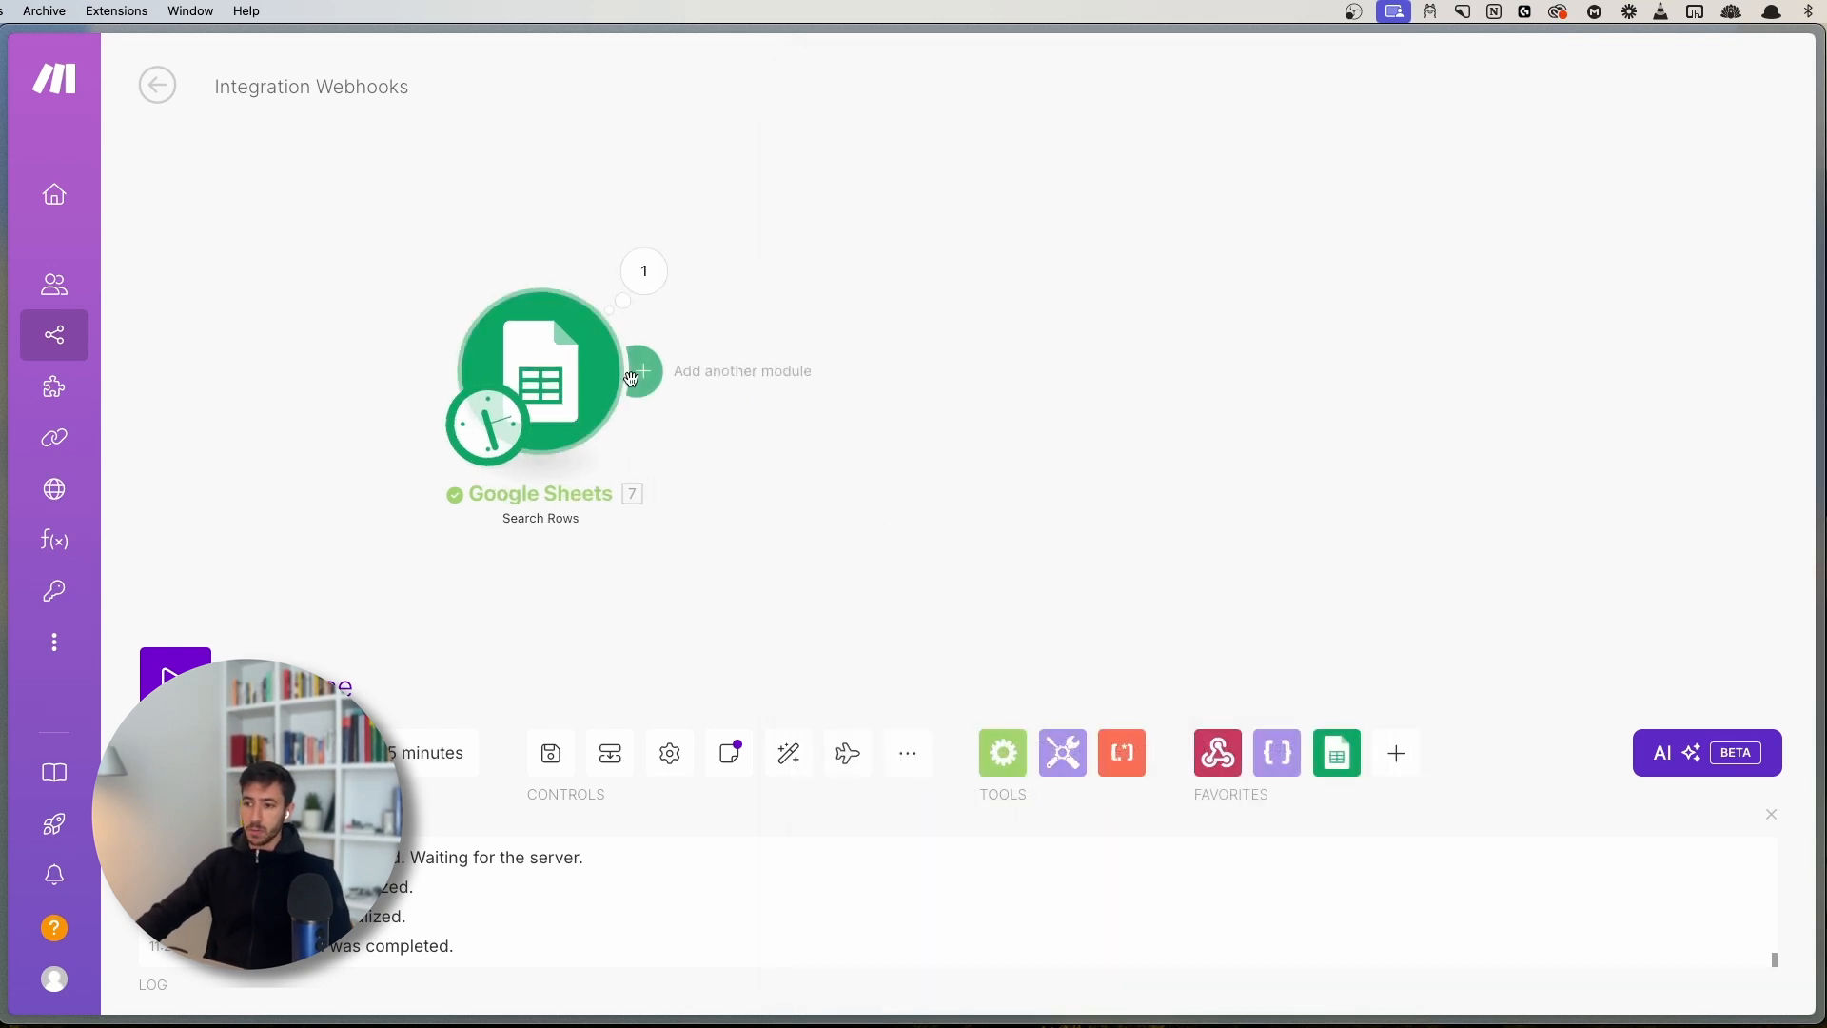
pyautogui.click(636, 373)
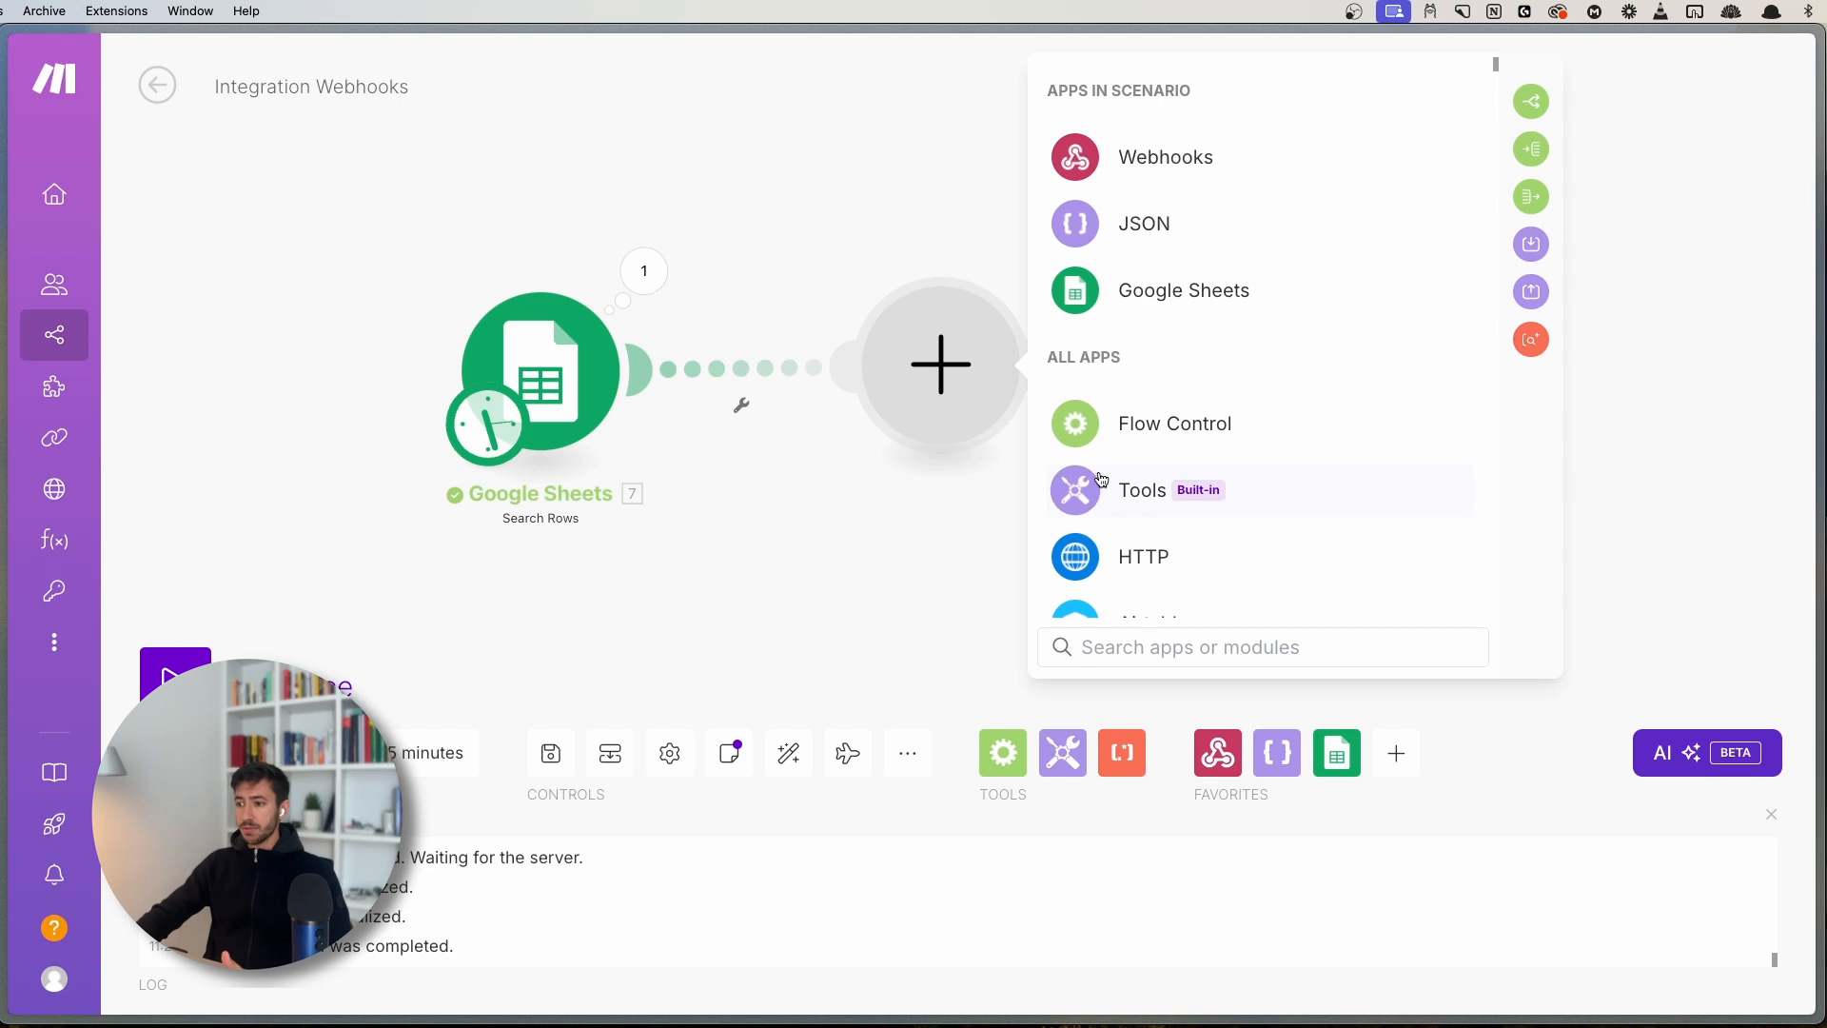
pyautogui.click(1095, 491)
pyautogui.click(1156, 584)
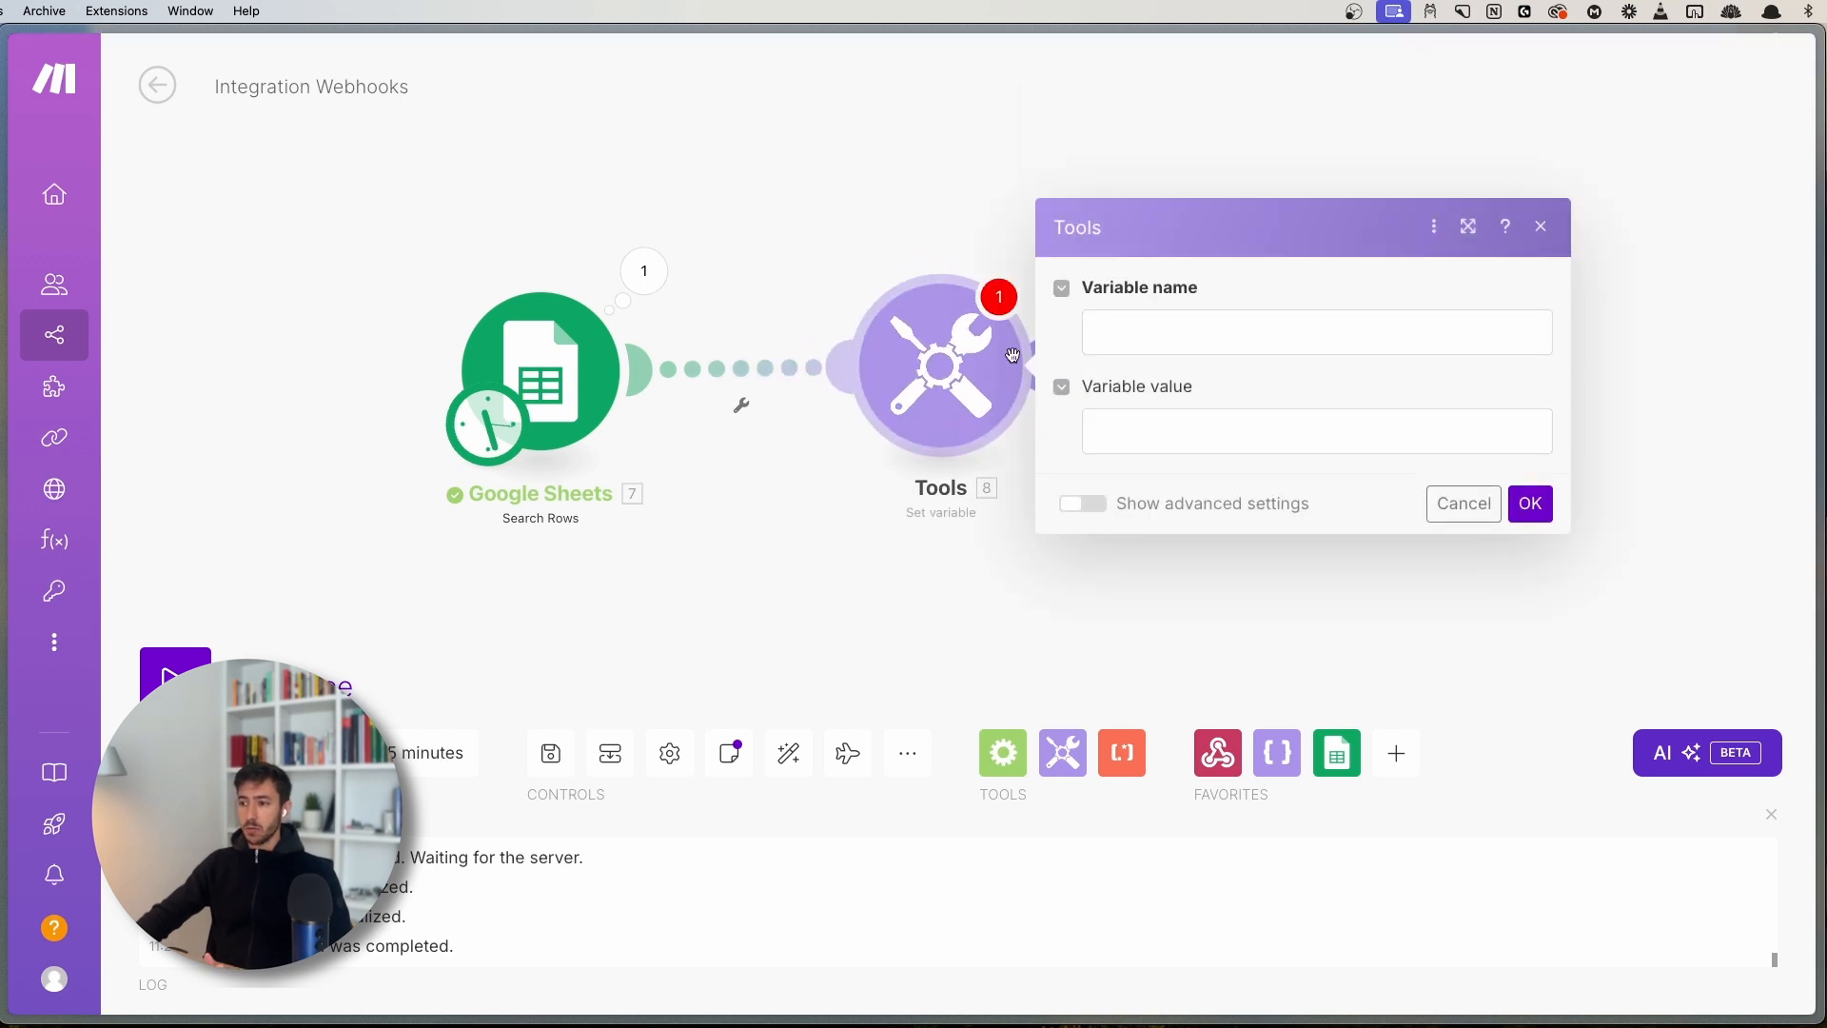
pyautogui.click(1266, 424)
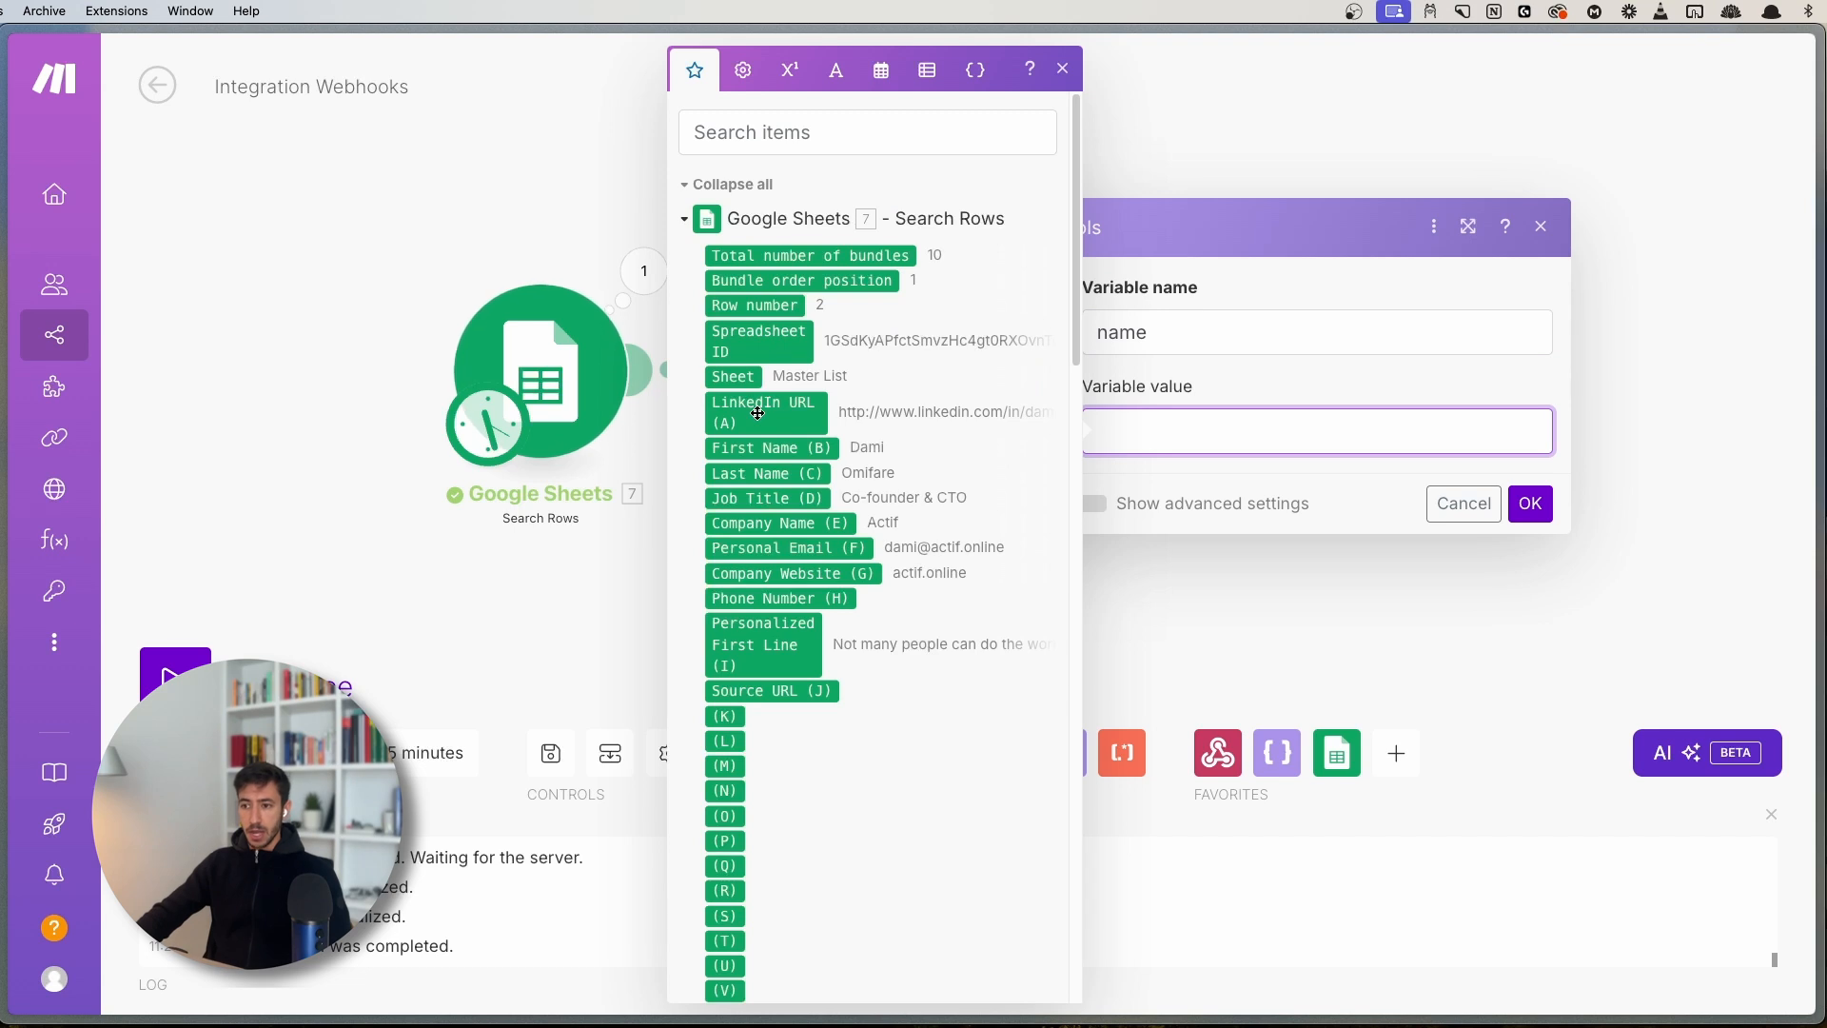
pyautogui.click(780, 448)
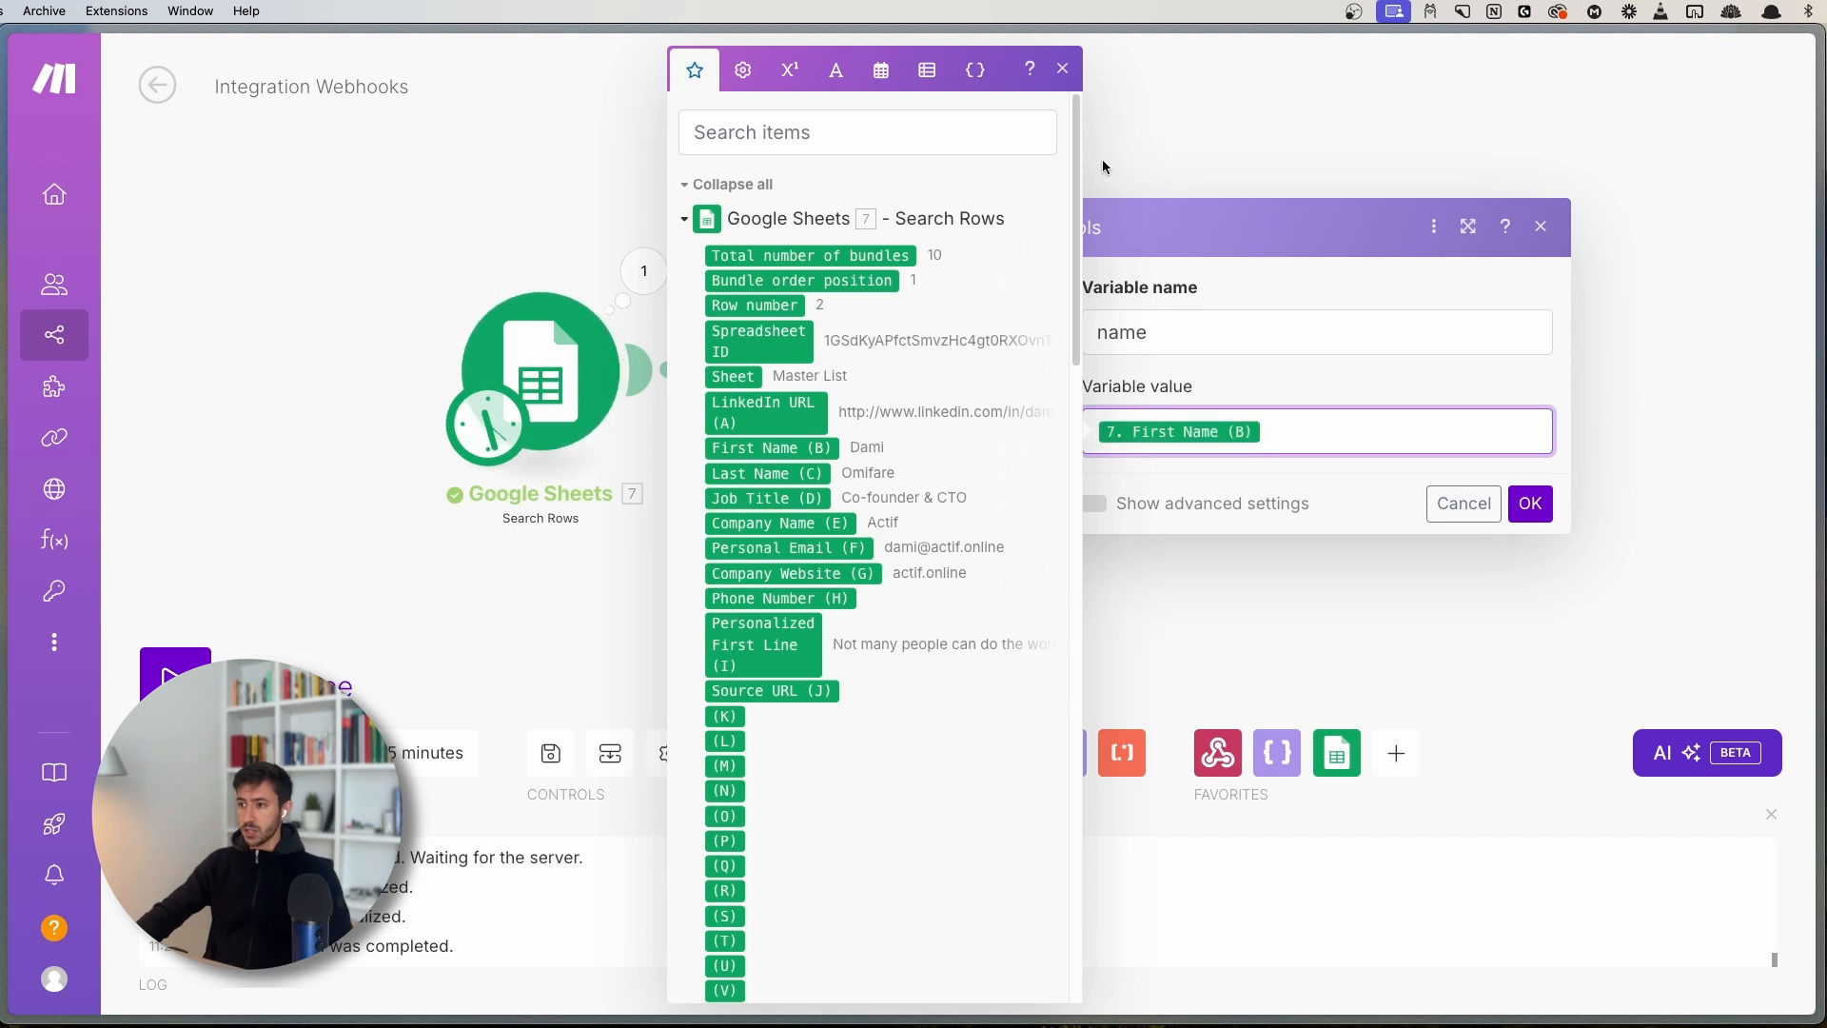
pyautogui.click(1064, 69)
pyautogui.click(1532, 502)
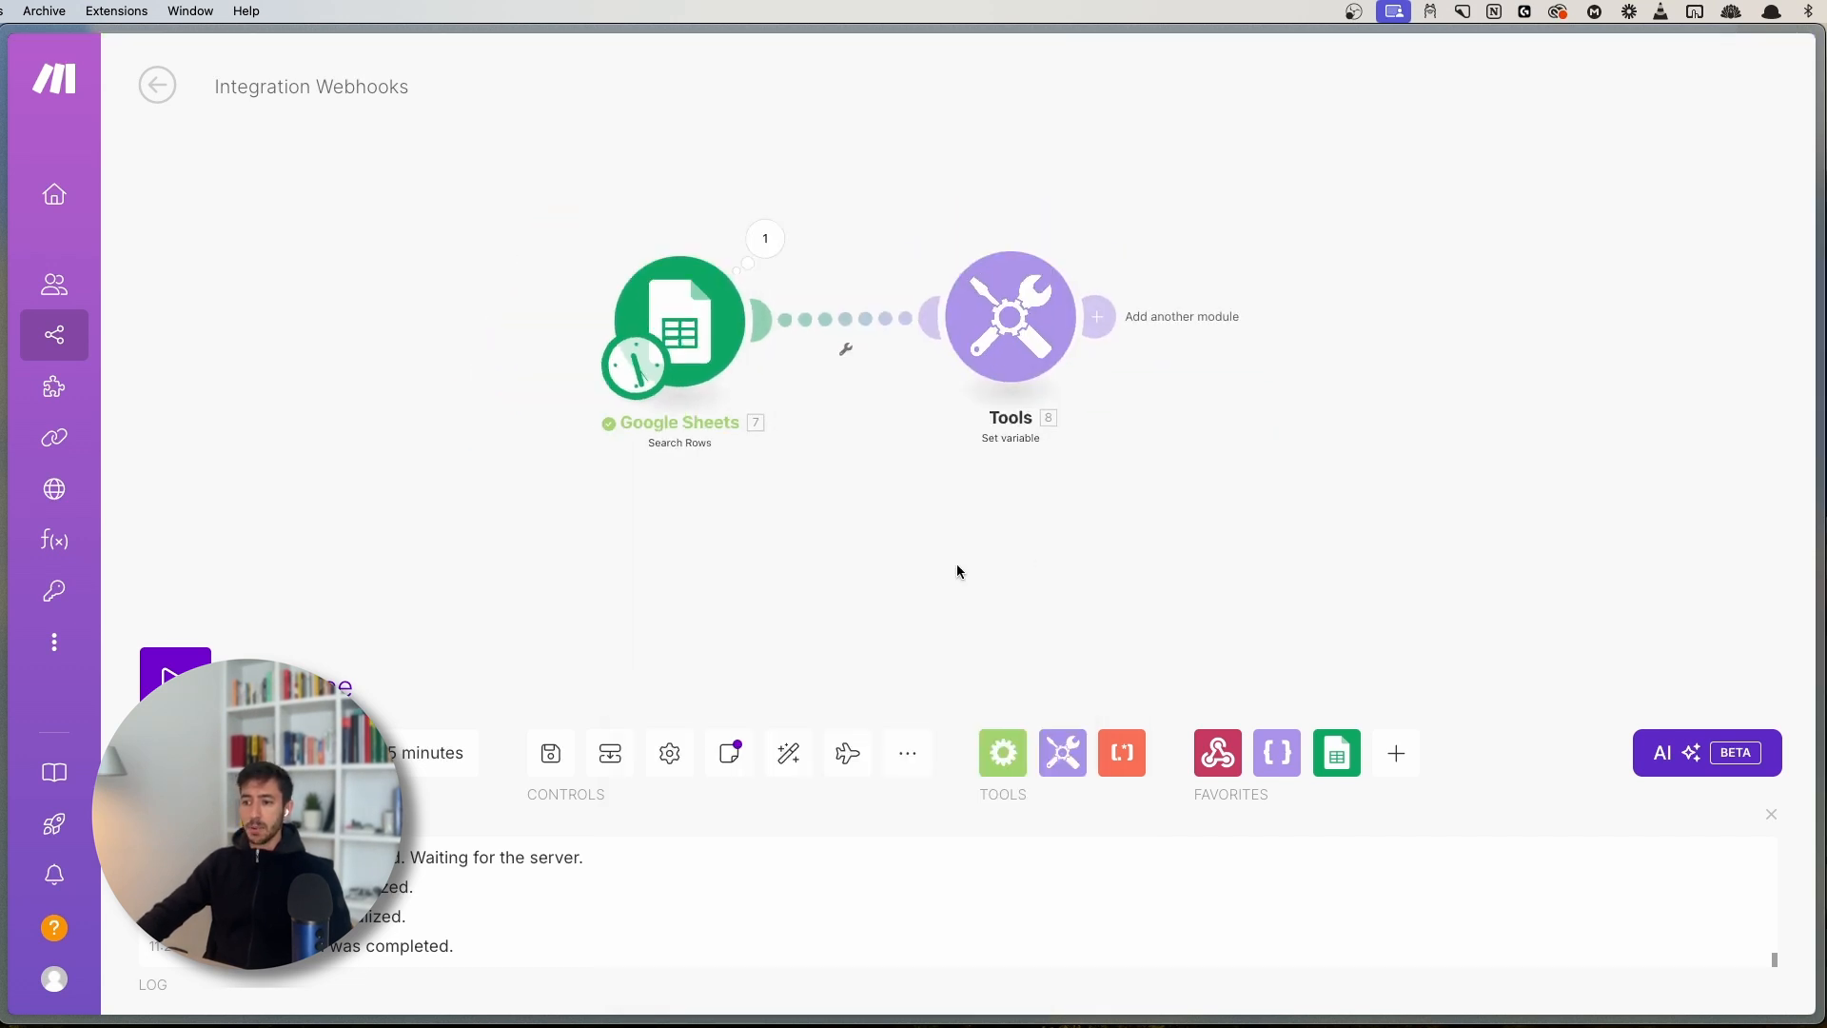
pyautogui.click(551, 748)
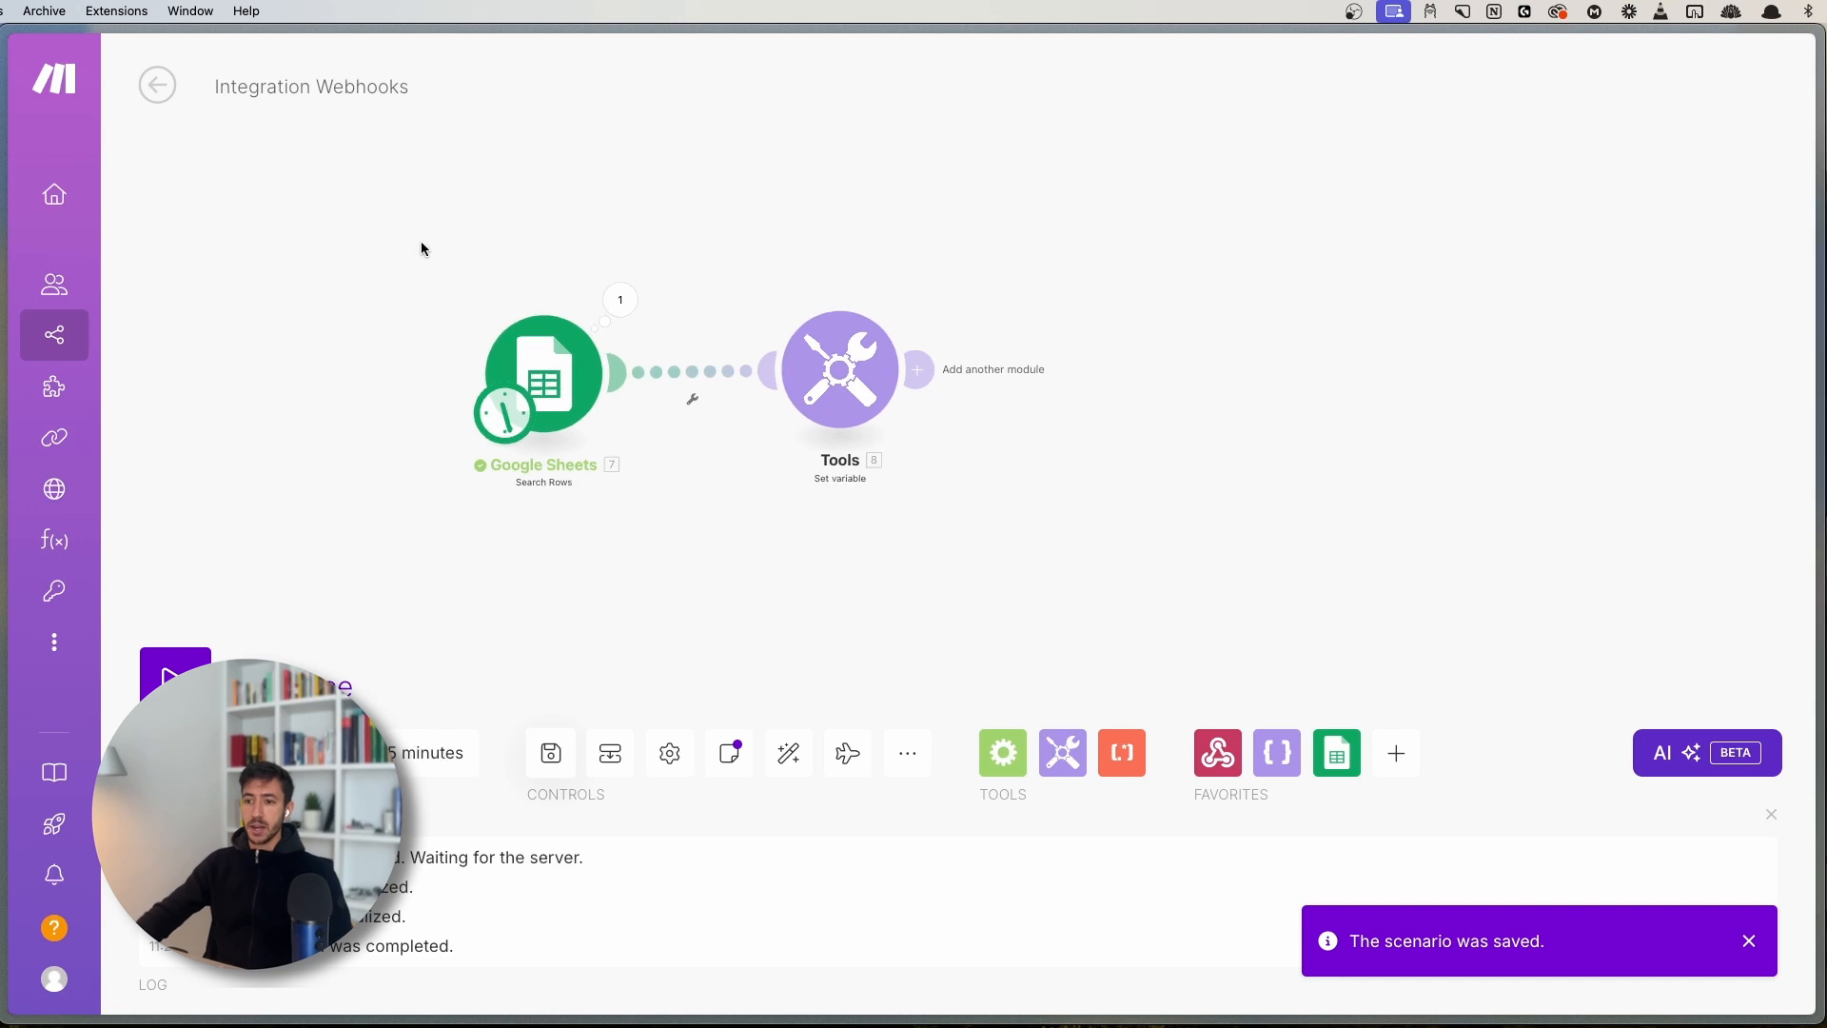
pyautogui.moveTo(420, 243); pyautogui.dragTo(689, 563)
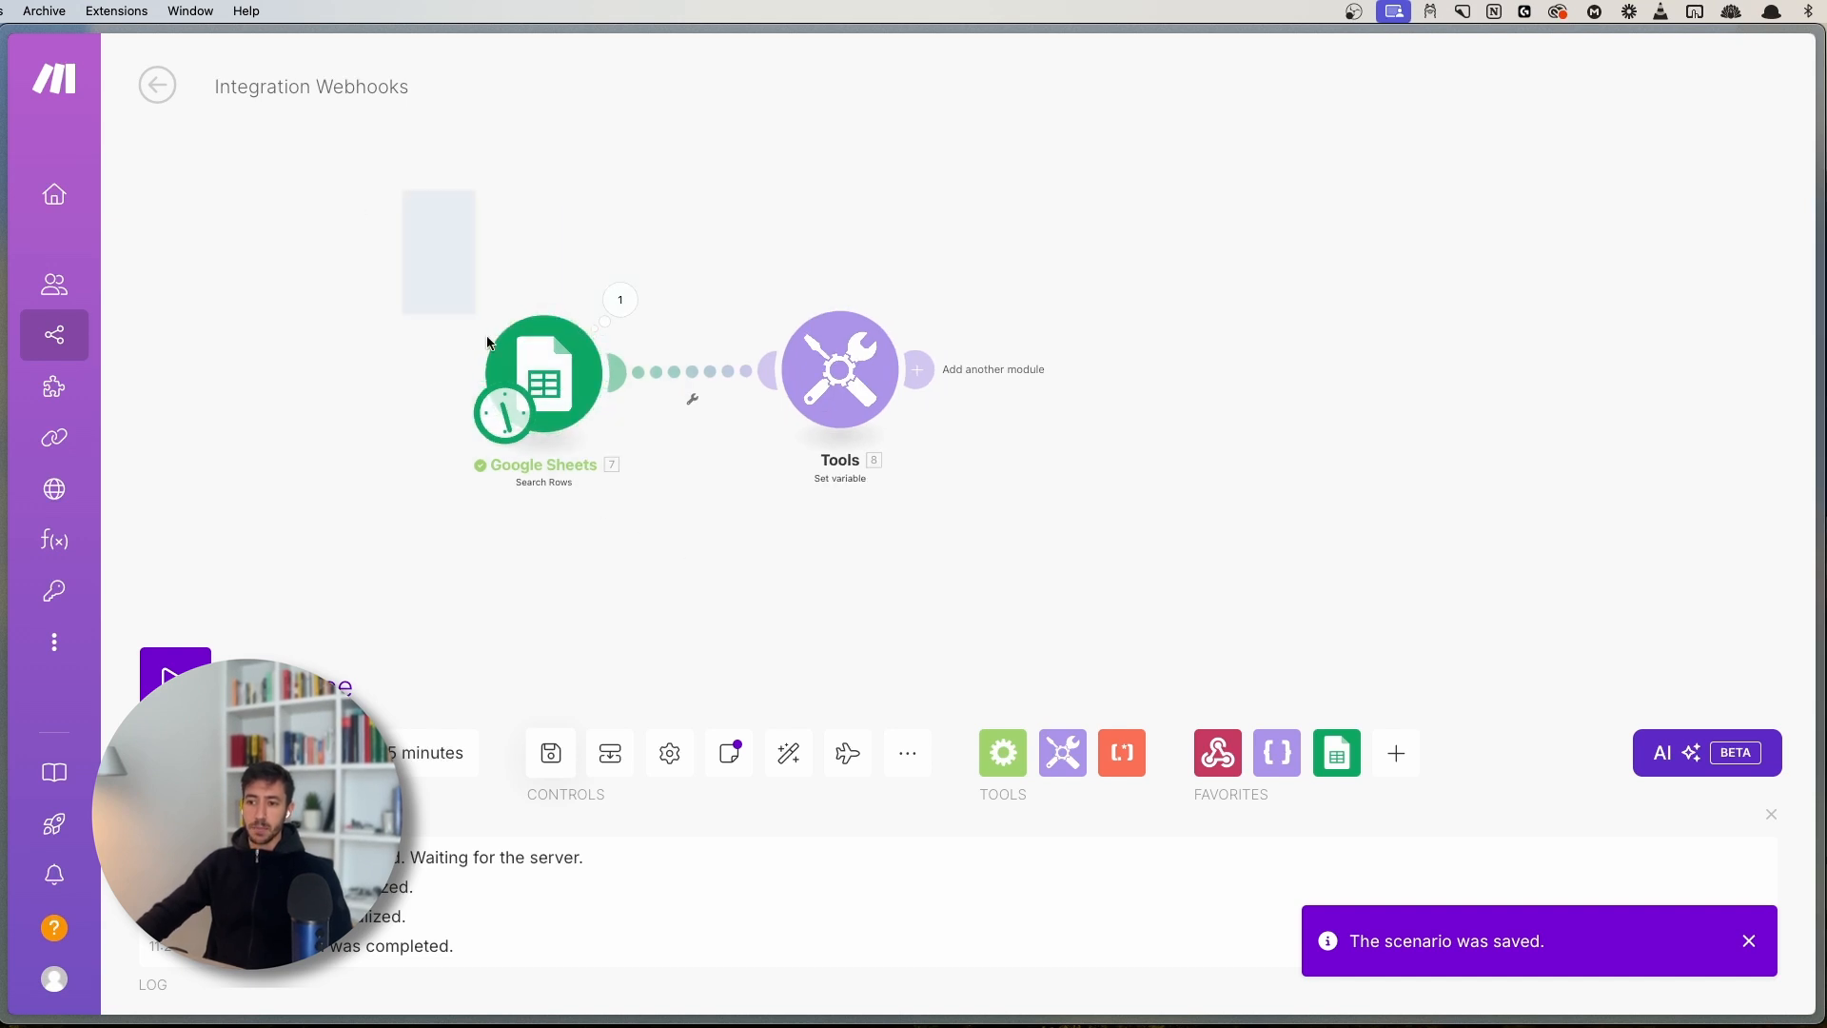
# - Collapse Google Sheets output bundles 1–4 and close the run results panel
pyautogui.click(620, 298)
pyautogui.click(739, 539)
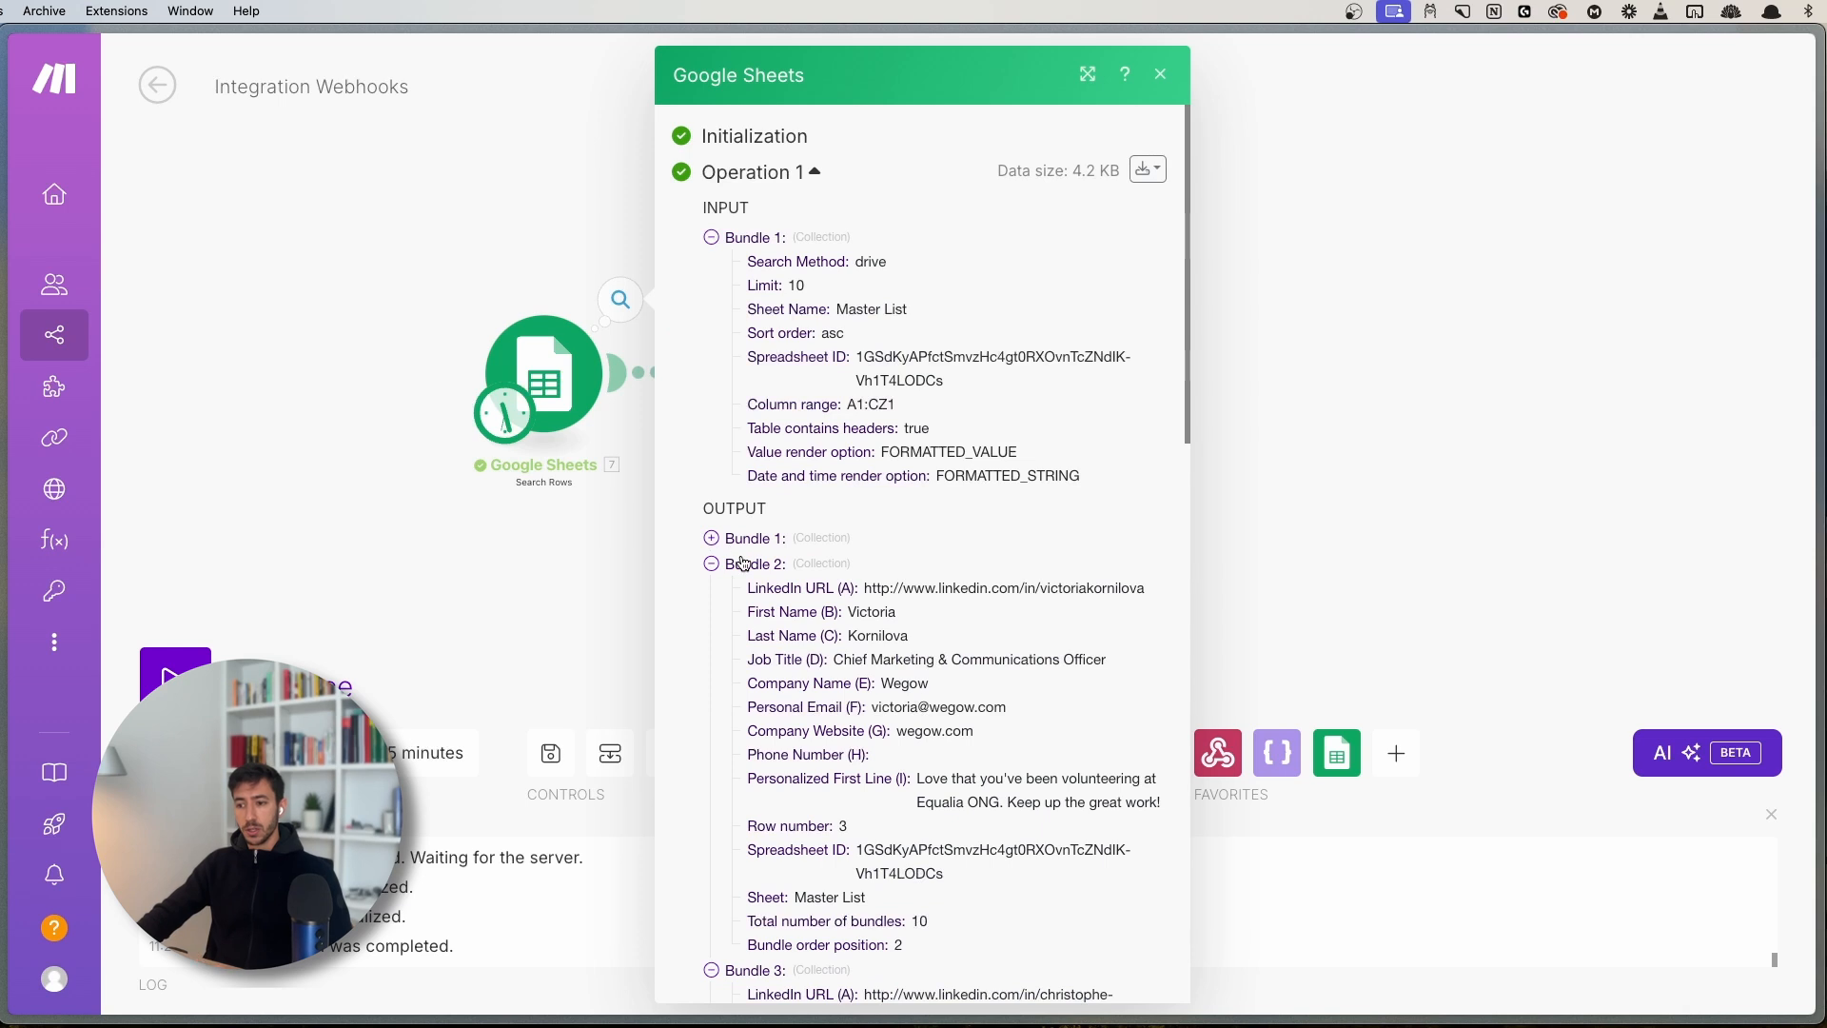
pyautogui.click(743, 563)
pyautogui.click(741, 589)
pyautogui.scroll(-3, 752, 395)
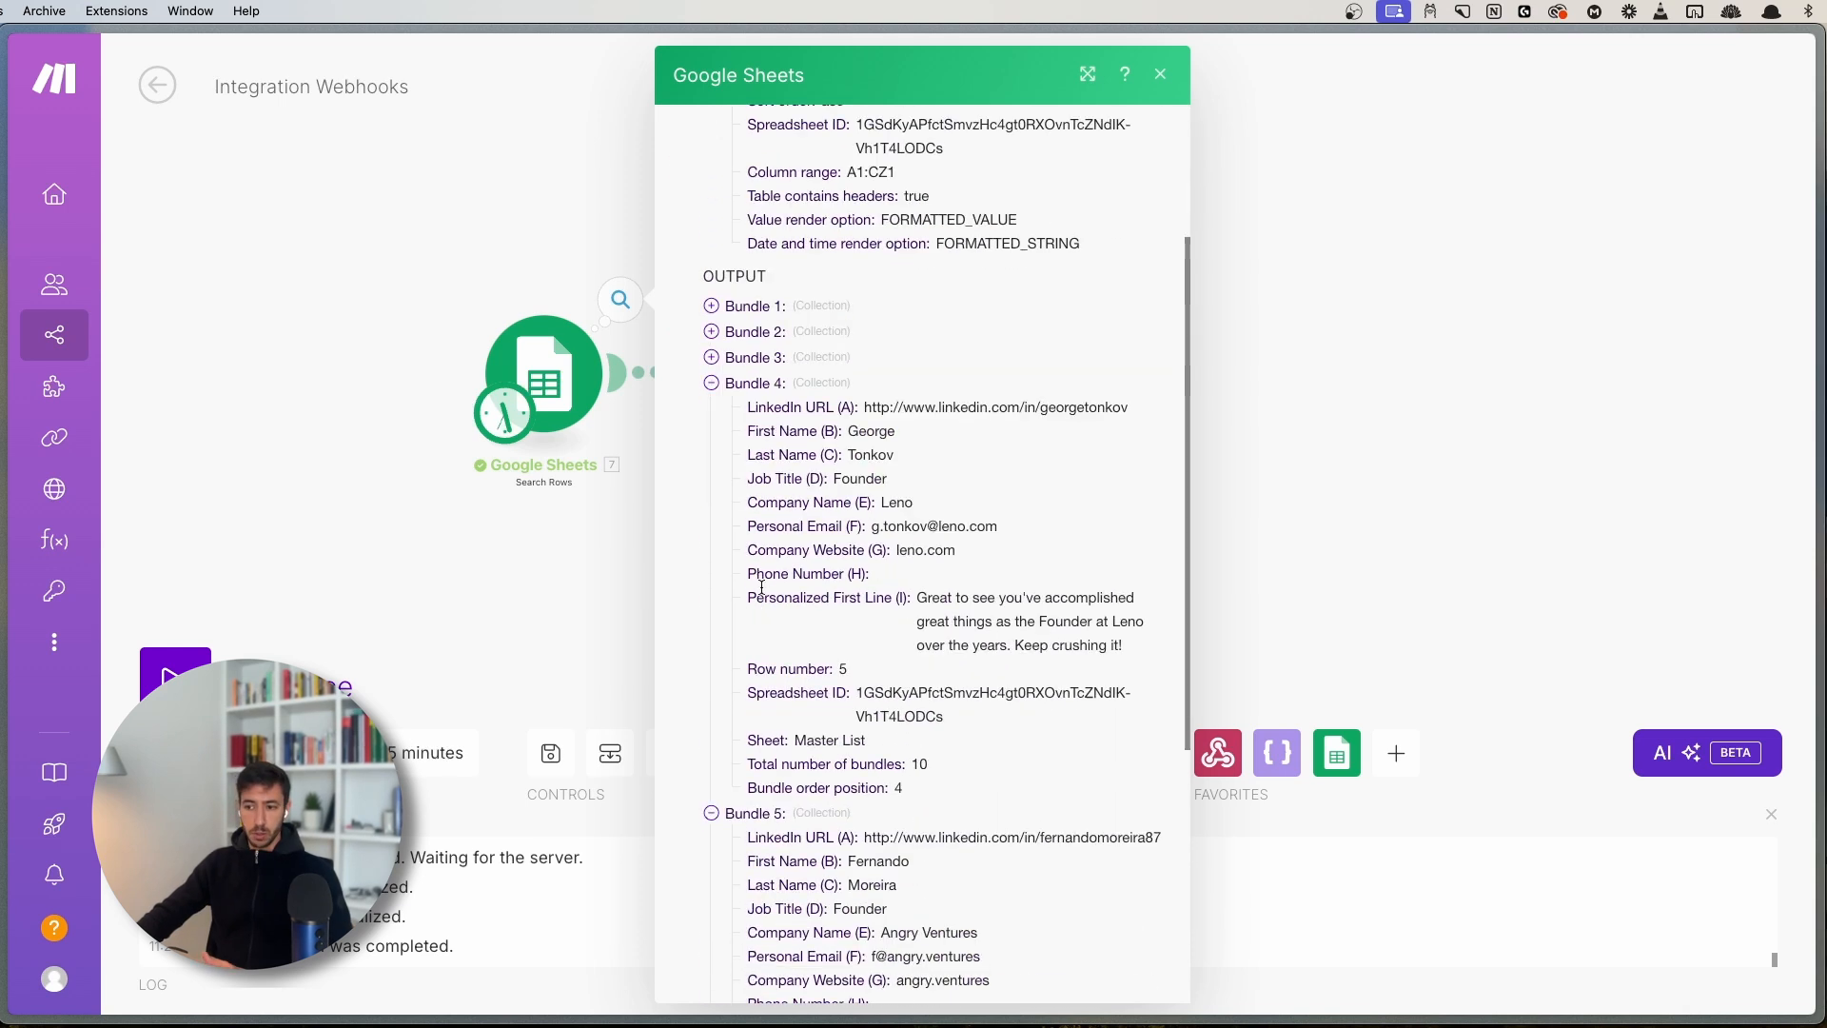
pyautogui.click(755, 374)
pyautogui.scroll(-1, 824, 604)
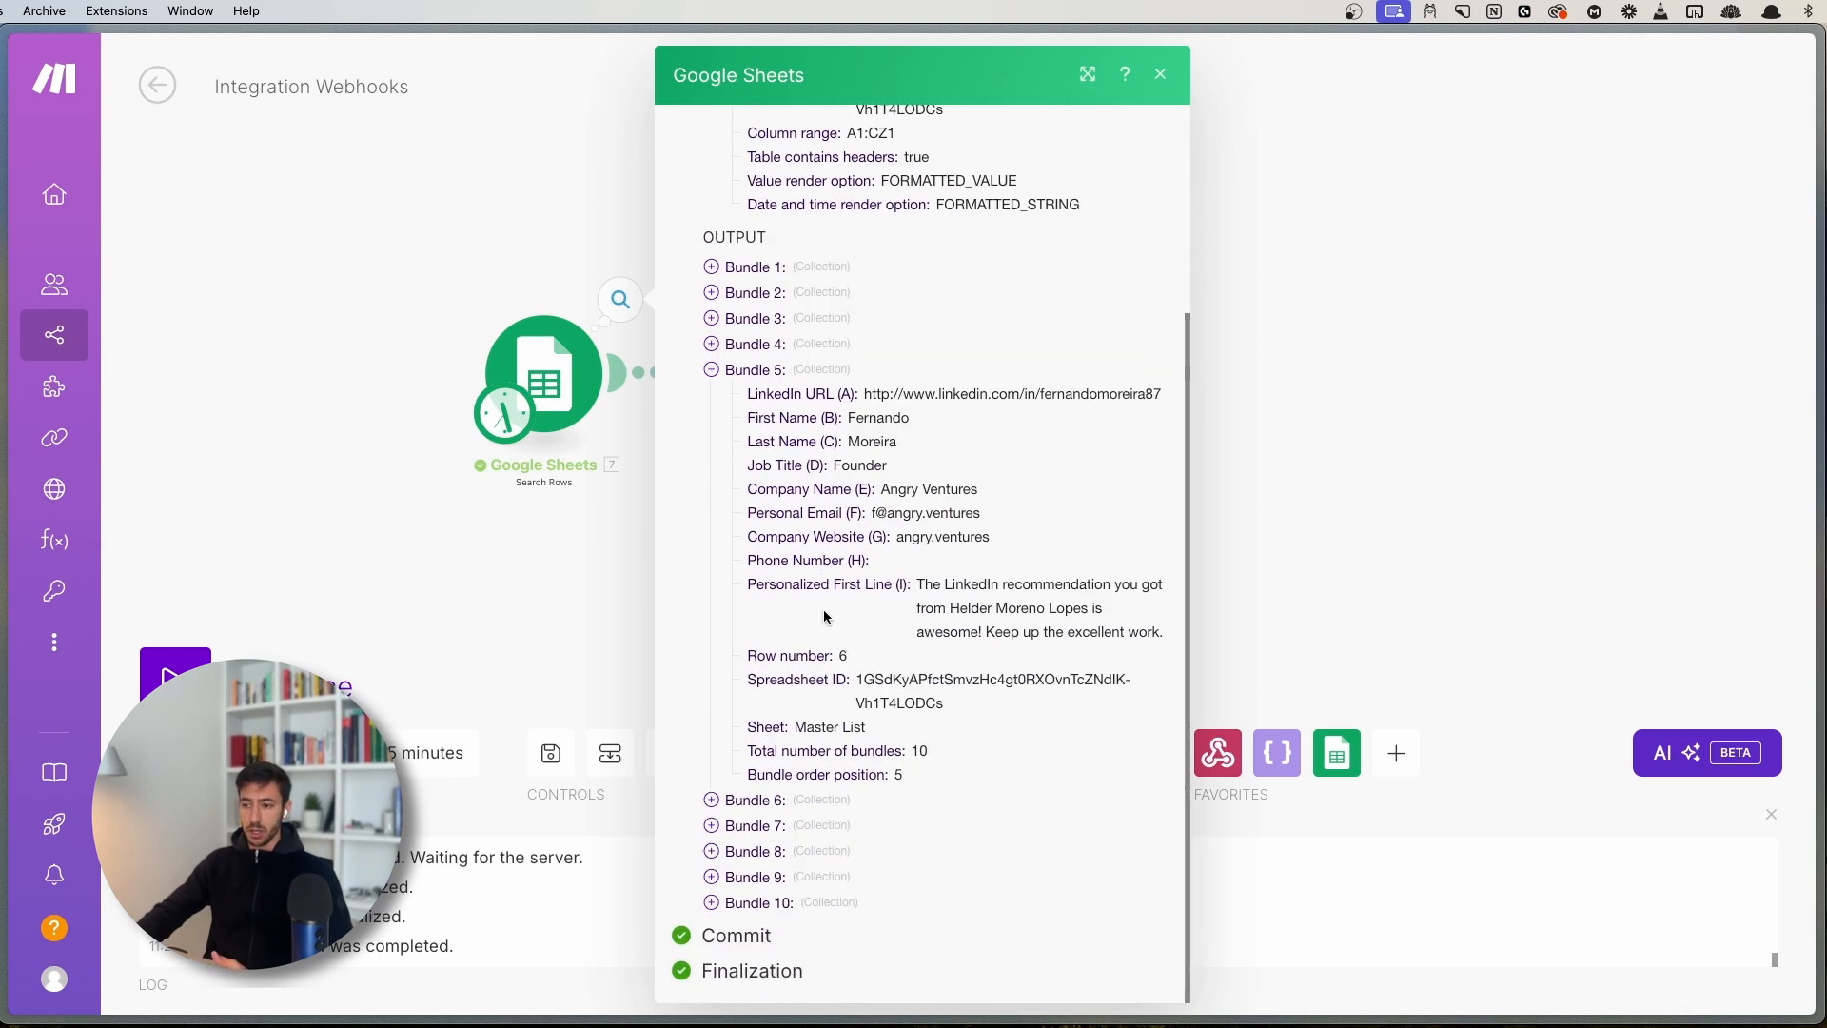
pyautogui.click(600, 742)
# - Drop the empty module placeholder after Tools and reposition the Tools module on the canvas
pyautogui.moveTo(752, 523); pyautogui.dragTo(531, 515)
pyautogui.doubleClick(803, 515)
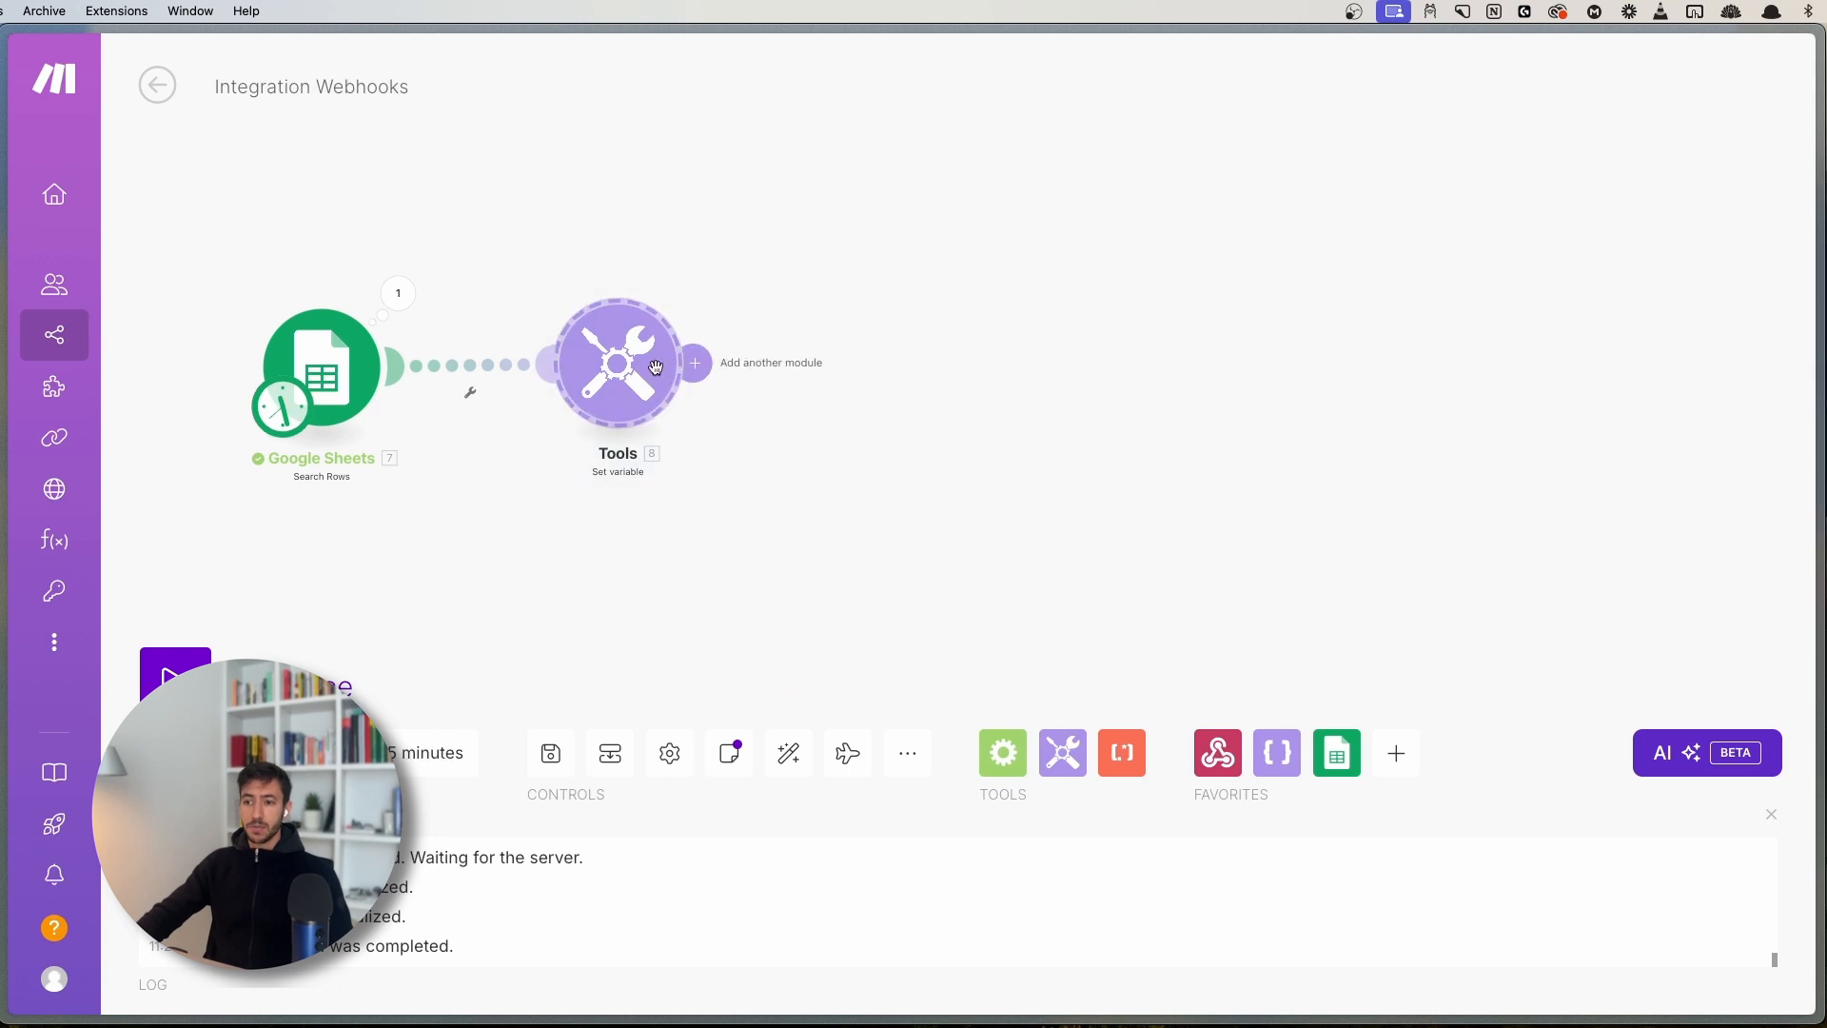
pyautogui.click(692, 364)
pyautogui.moveTo(632, 393); pyautogui.dragTo(781, 410)
pyautogui.click(683, 519)
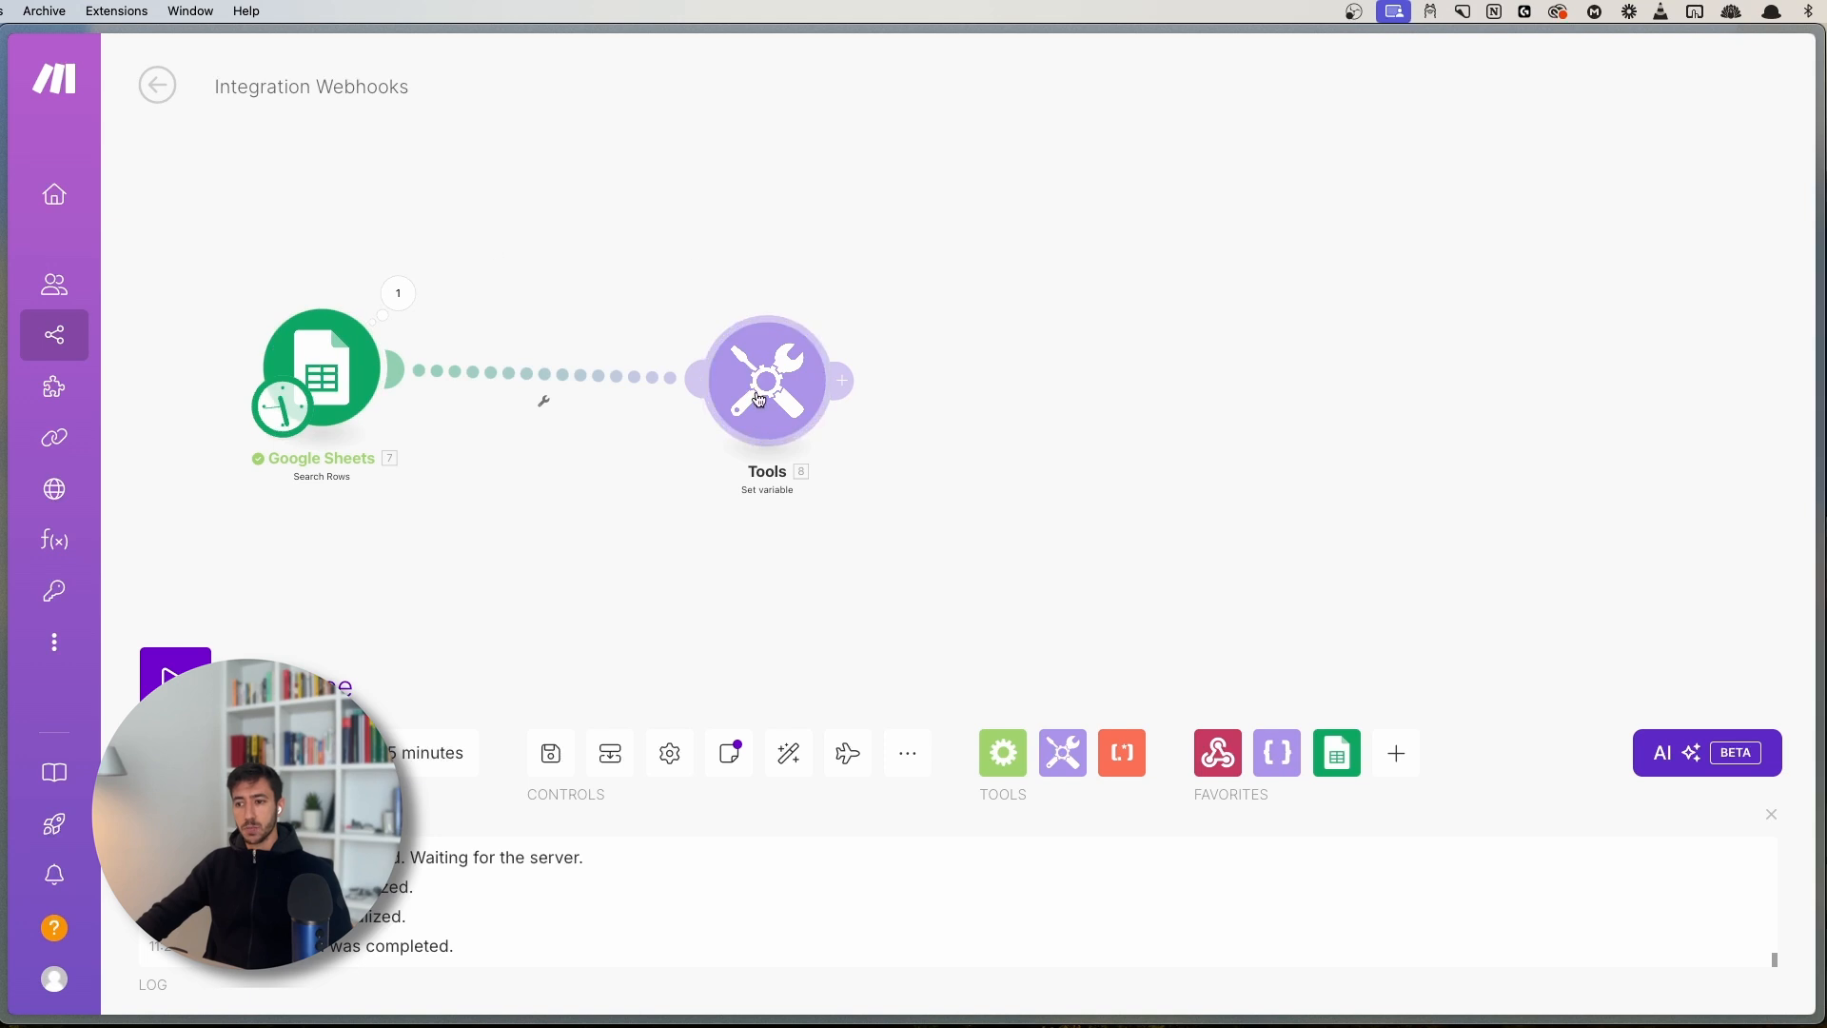
pyautogui.moveTo(761, 396); pyautogui.dragTo(753, 344)
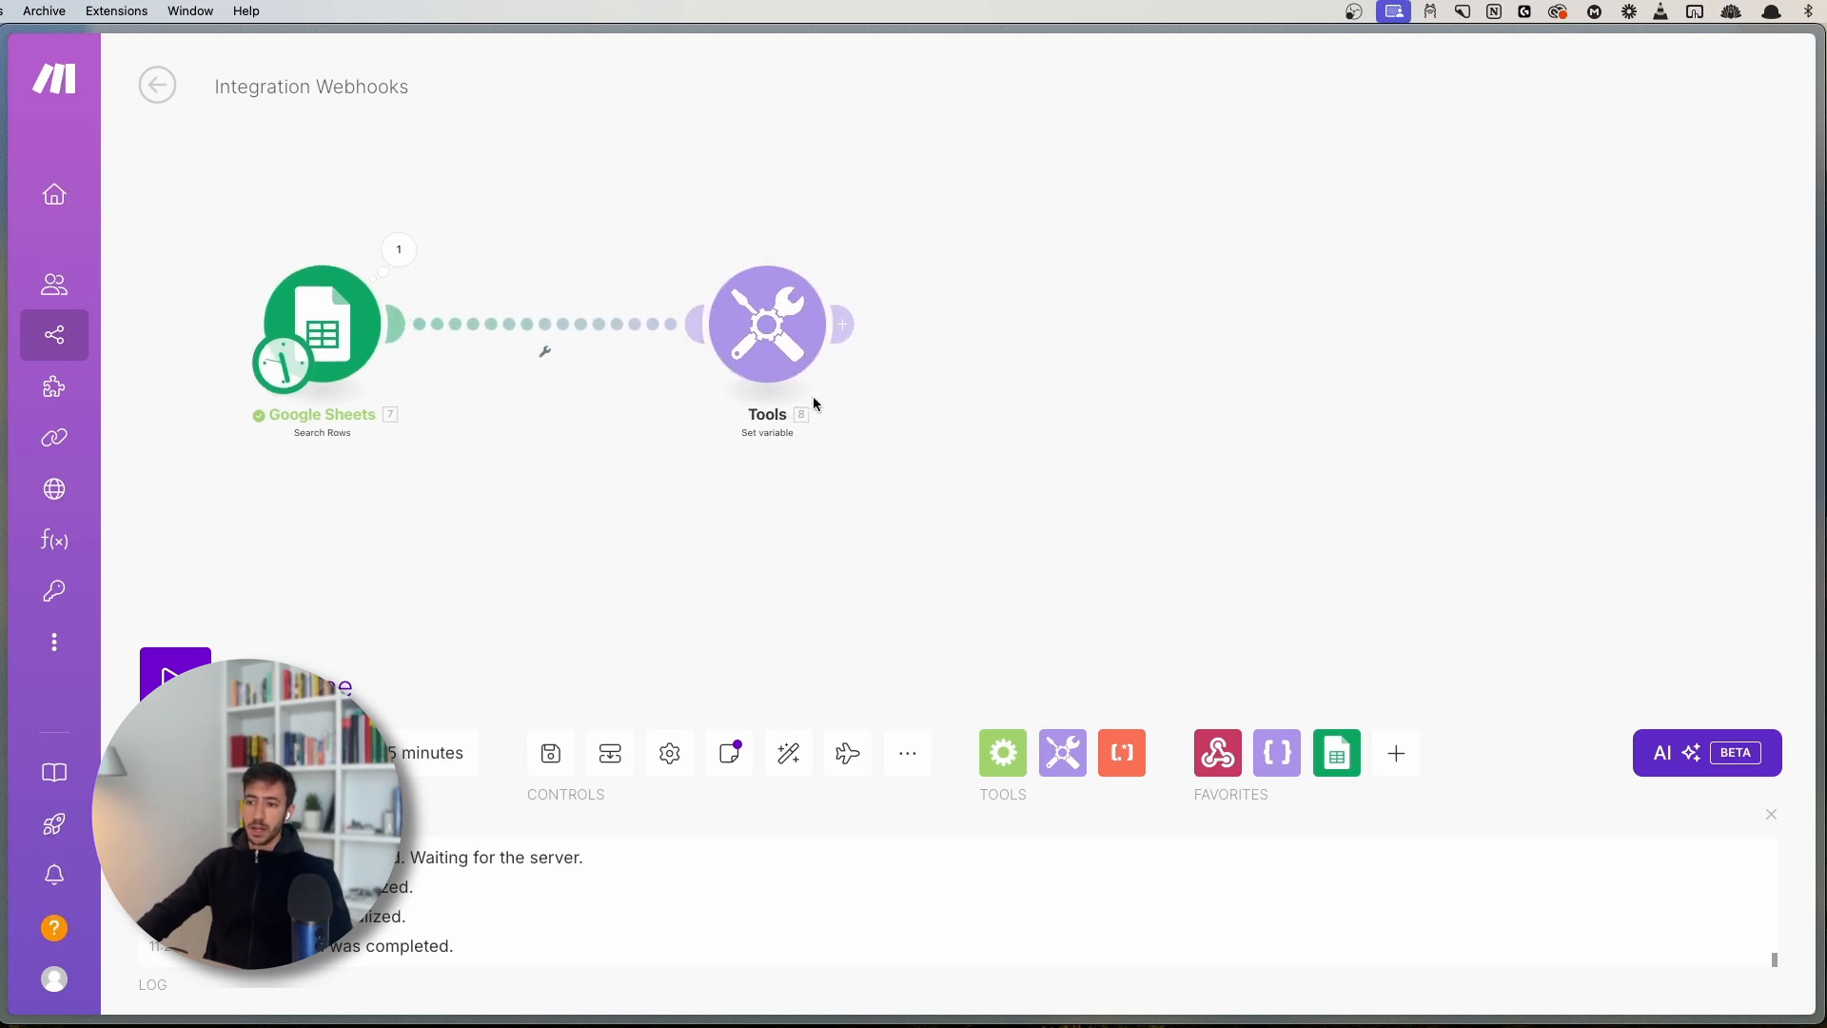
# - Save the scenario and run it once
pyautogui.click(551, 753)
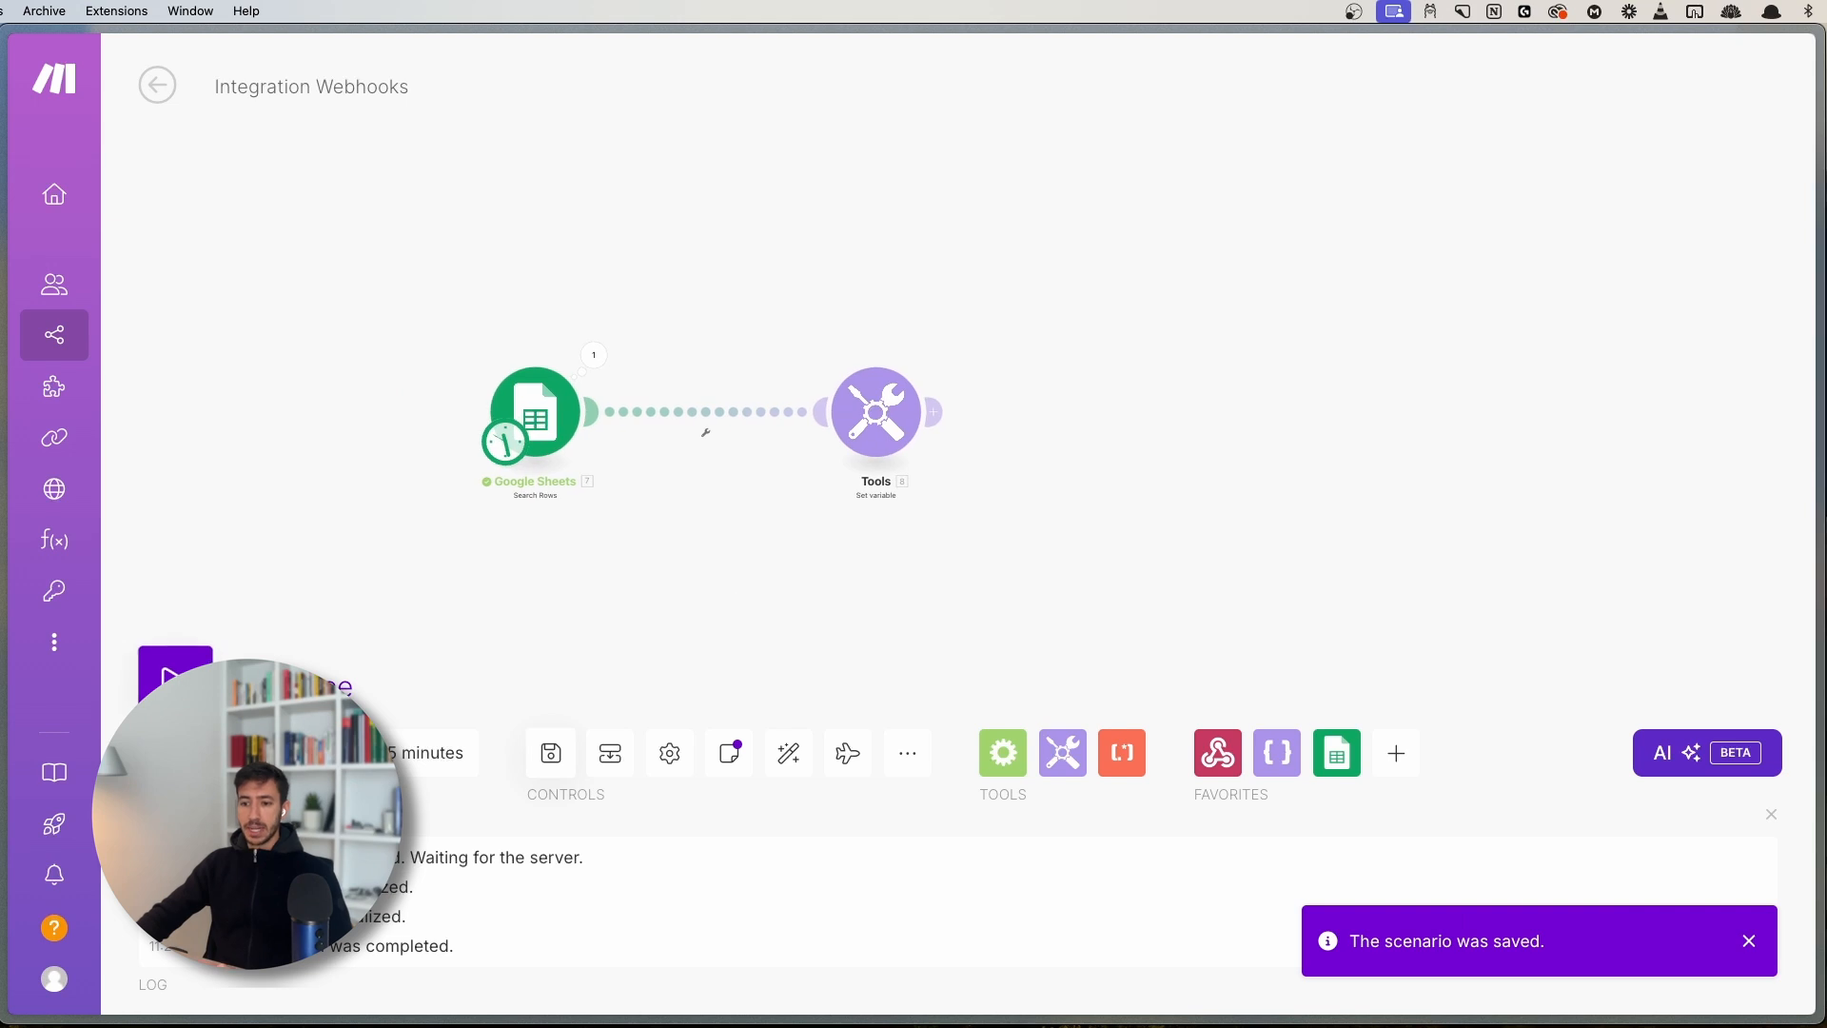
pyautogui.click(176, 675)
pyautogui.scroll(5, 302, 636)
pyautogui.moveTo(746, 600); pyautogui.dragTo(501, 468)
pyautogui.scroll(-1, 252, 361)
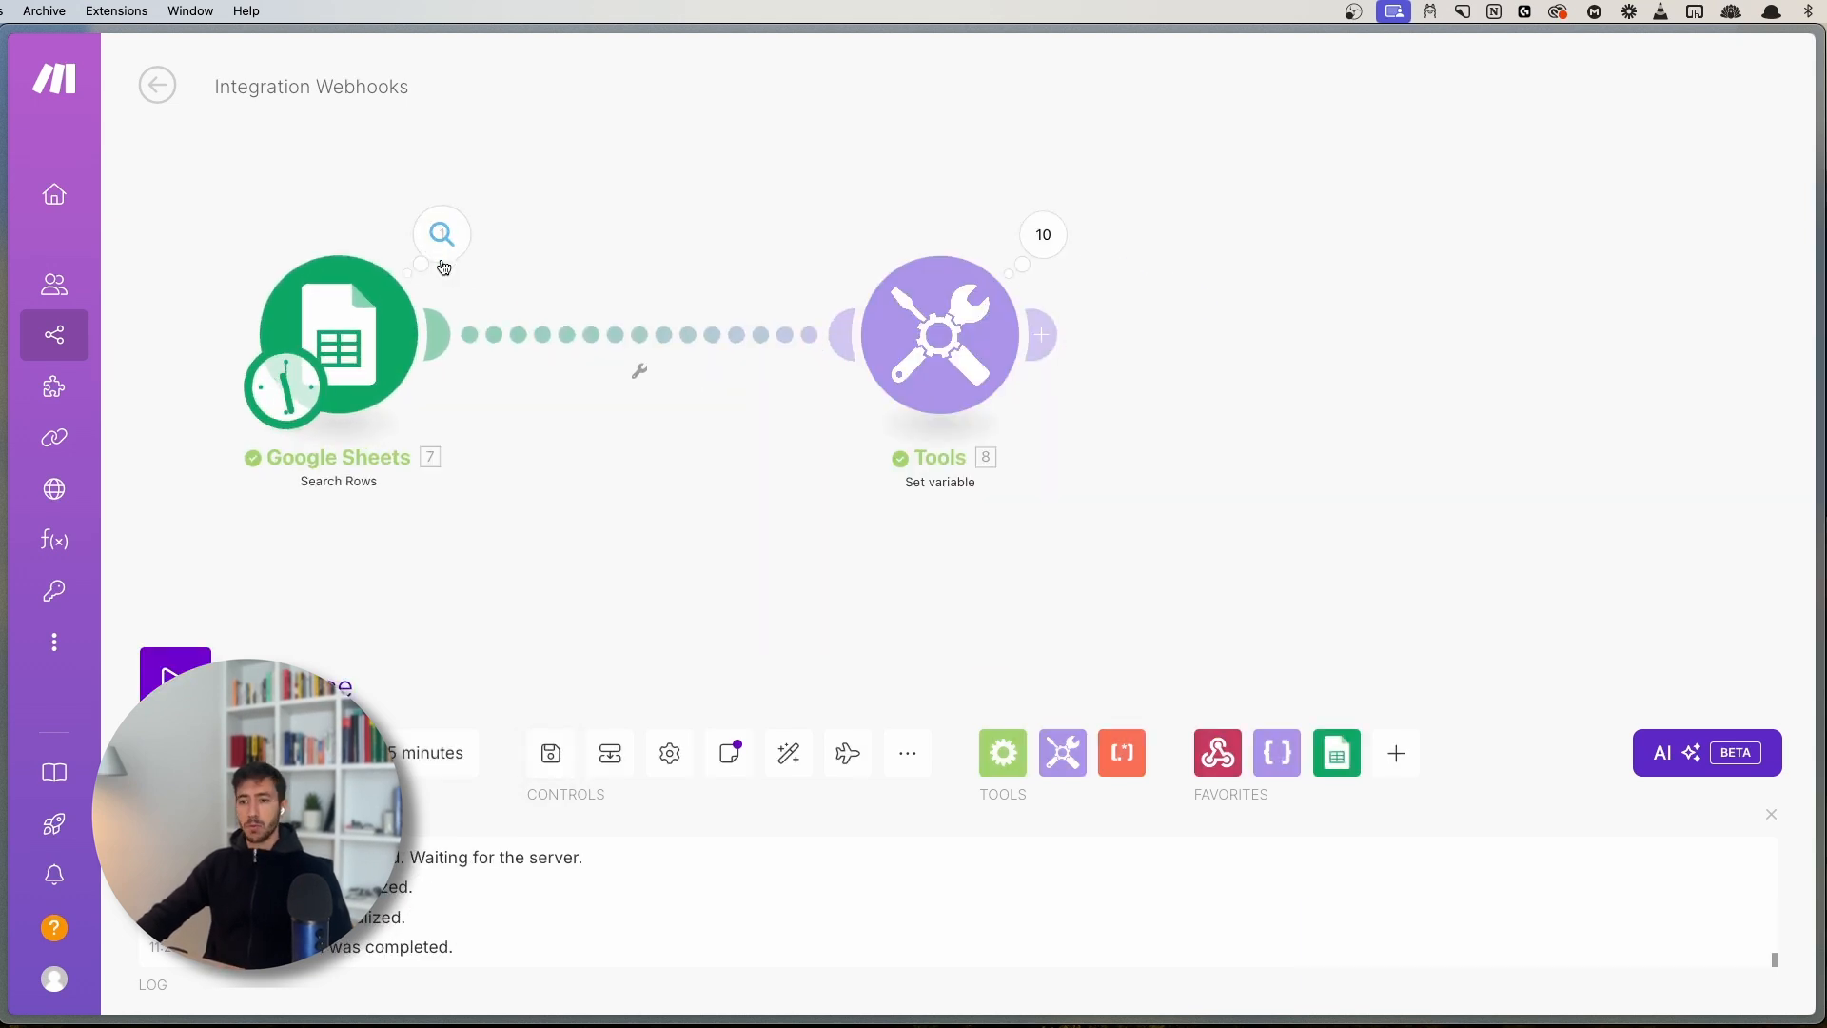
pyautogui.moveTo(690, 241); pyautogui.dragTo(641, 238)
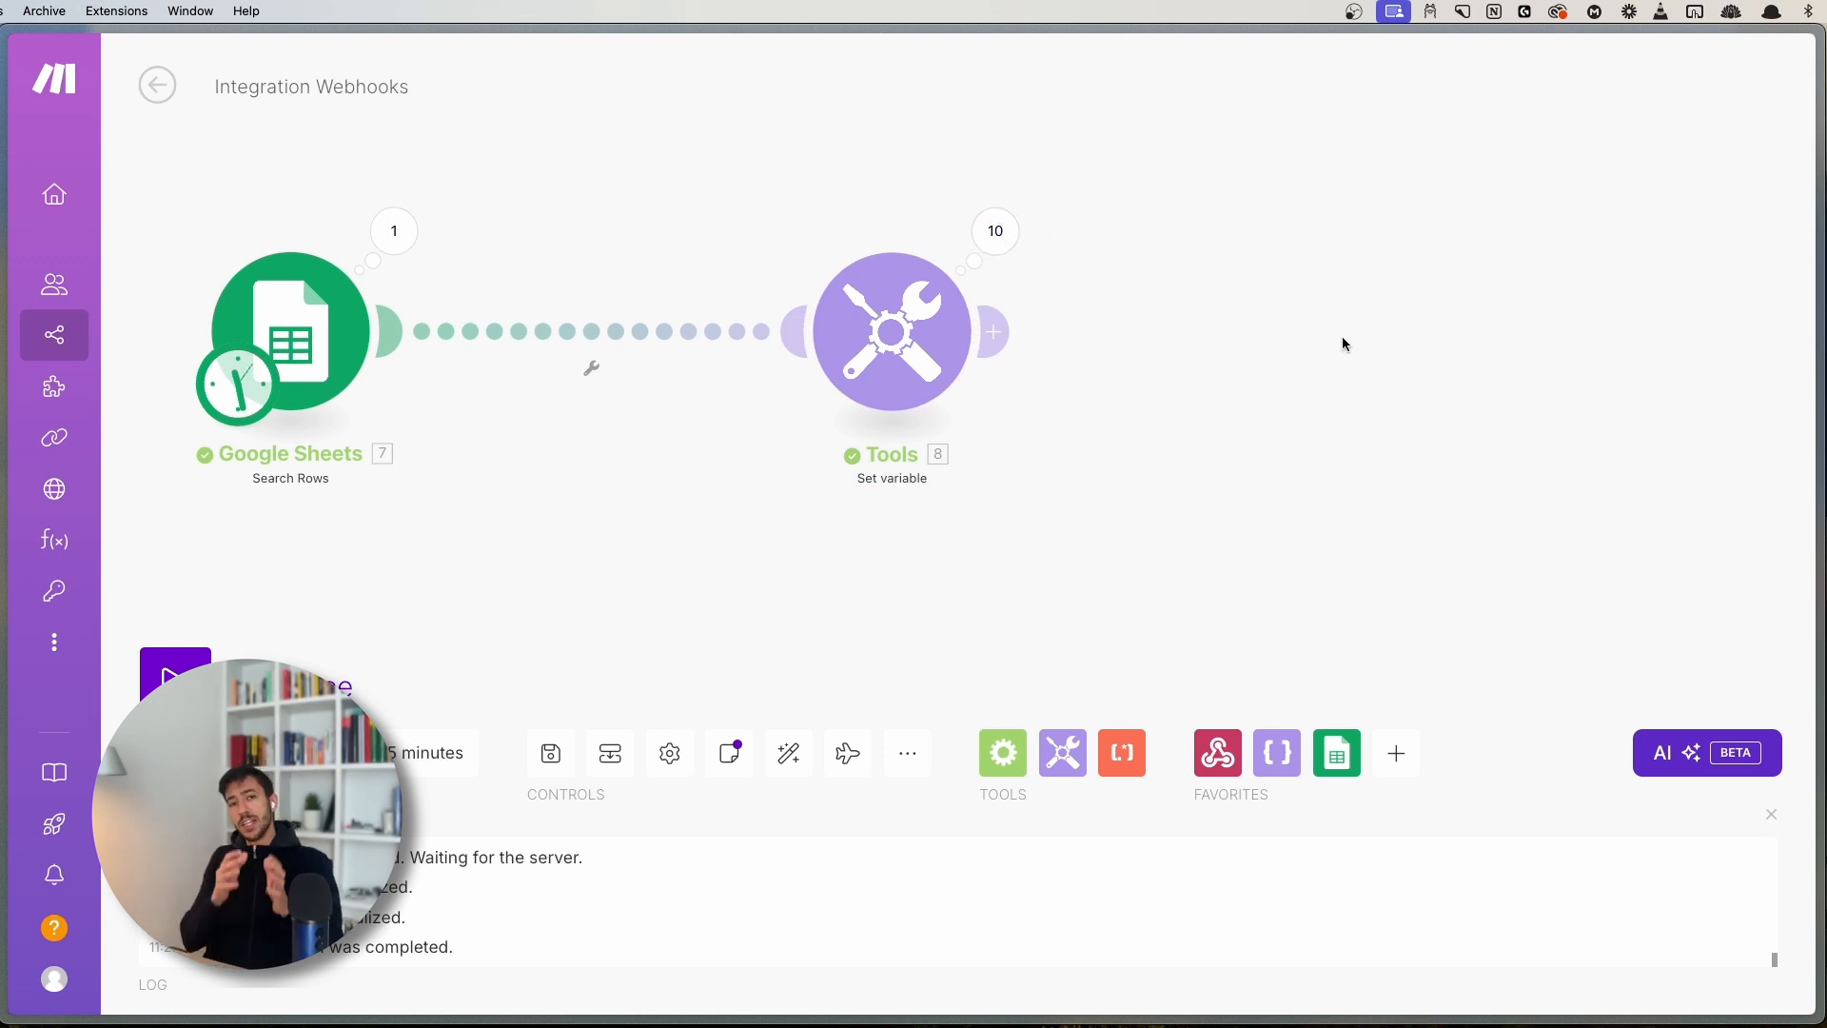
# - Inspect Tools Set variable Operations 1–3 and their output name values
pyautogui.click(1015, 238)
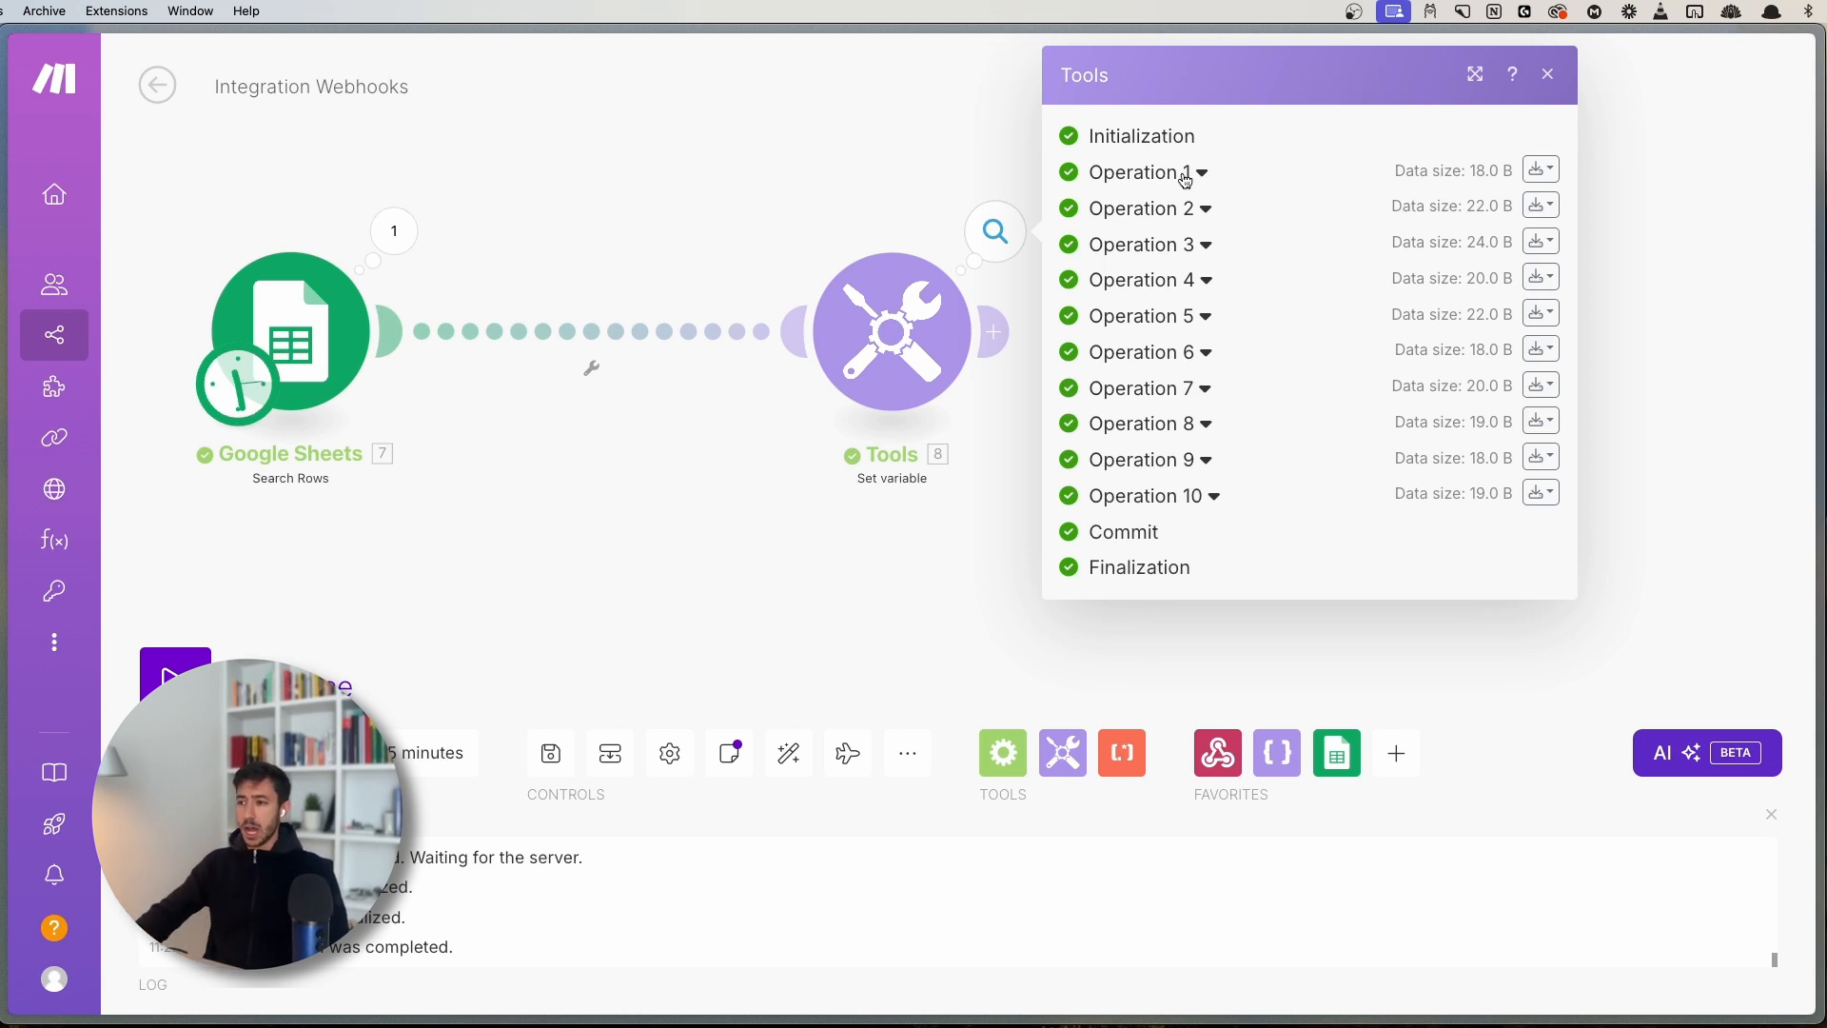
pyautogui.click(1186, 176)
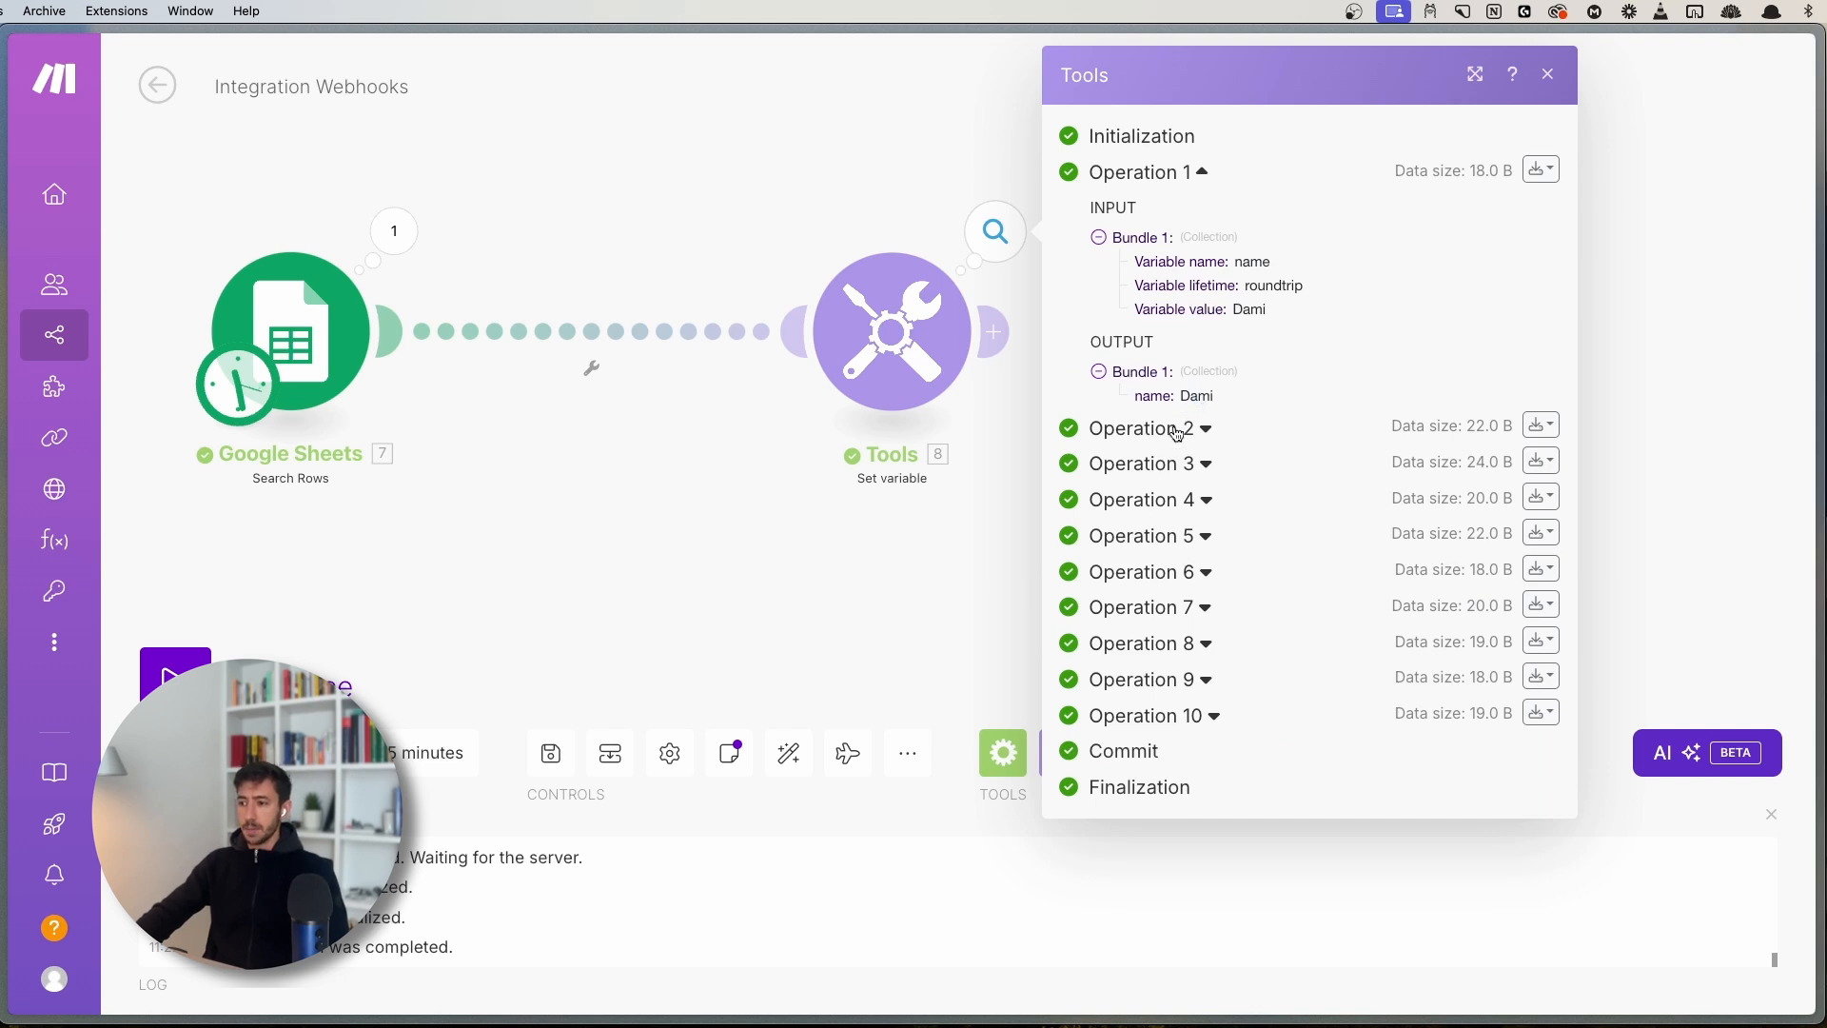
pyautogui.click(1177, 434)
pyautogui.doubleClick(1204, 651)
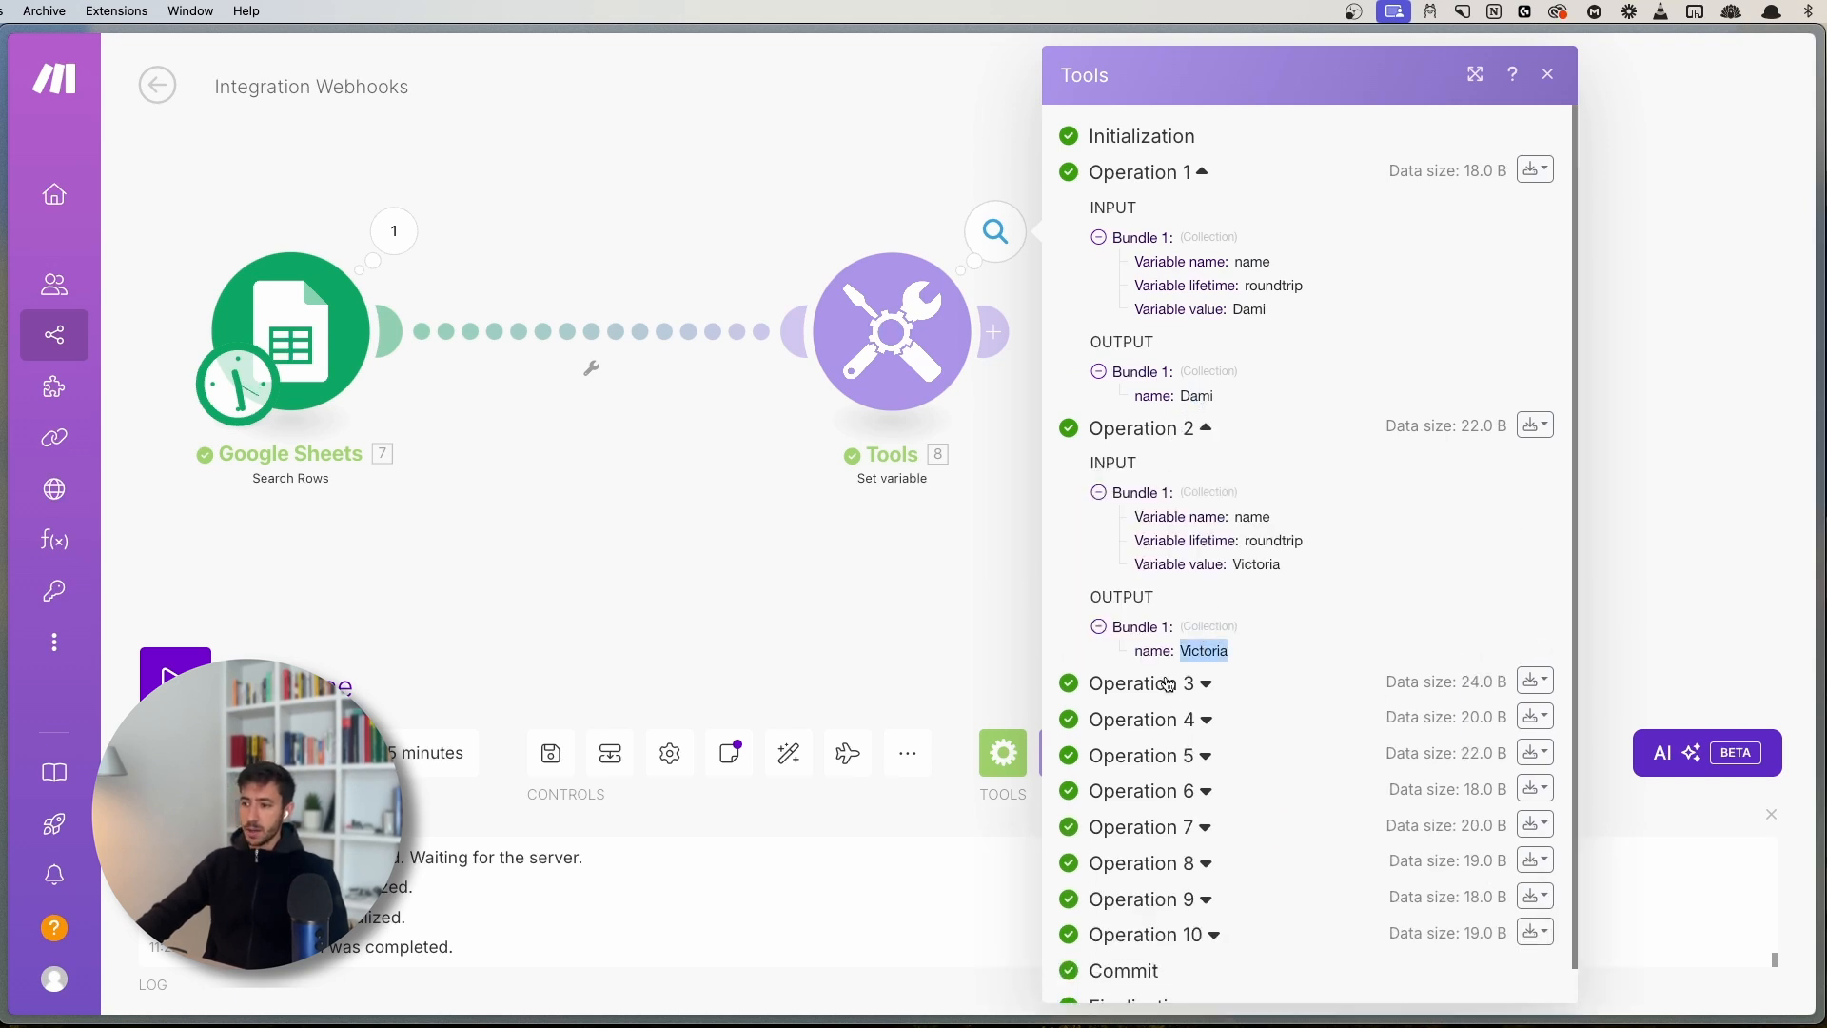
pyautogui.click(1169, 683)
pyautogui.doubleClick(1234, 907)
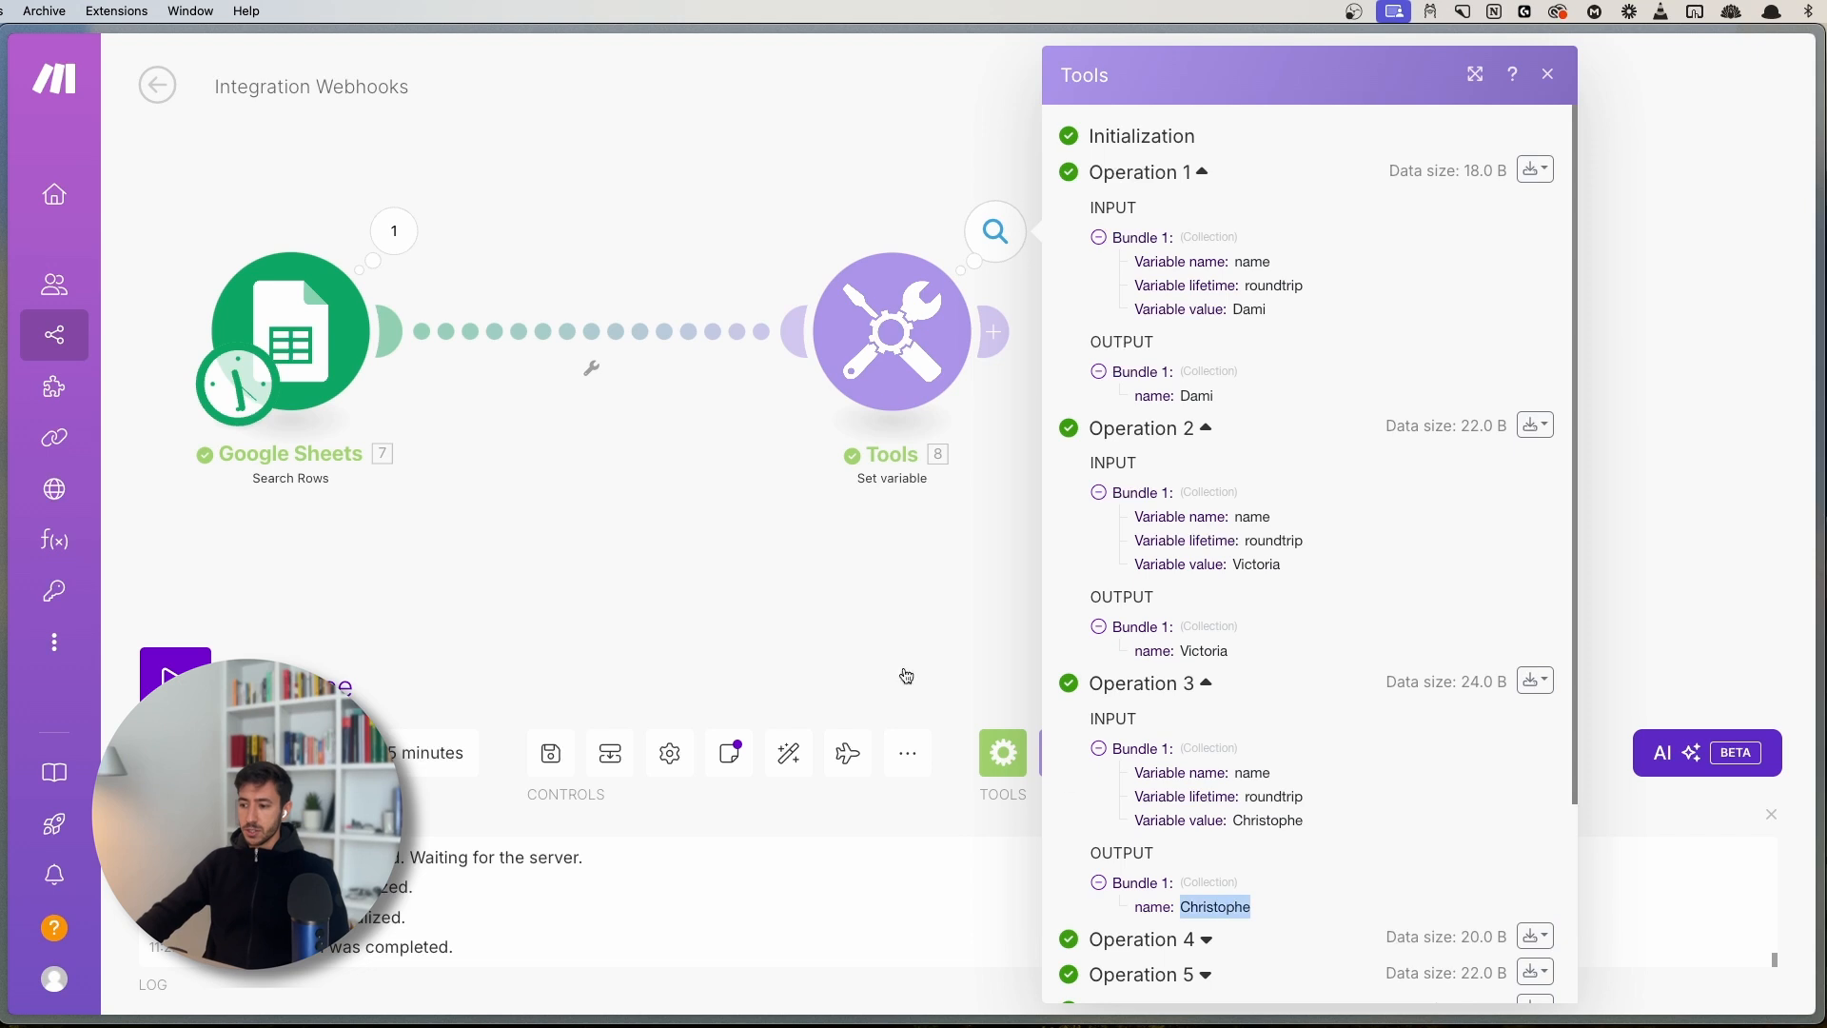
# - Compare with the First Name values in Google Sheets output Bundles 1–3
pyautogui.click(394, 230)
pyautogui.scroll(-3, 522, 476)
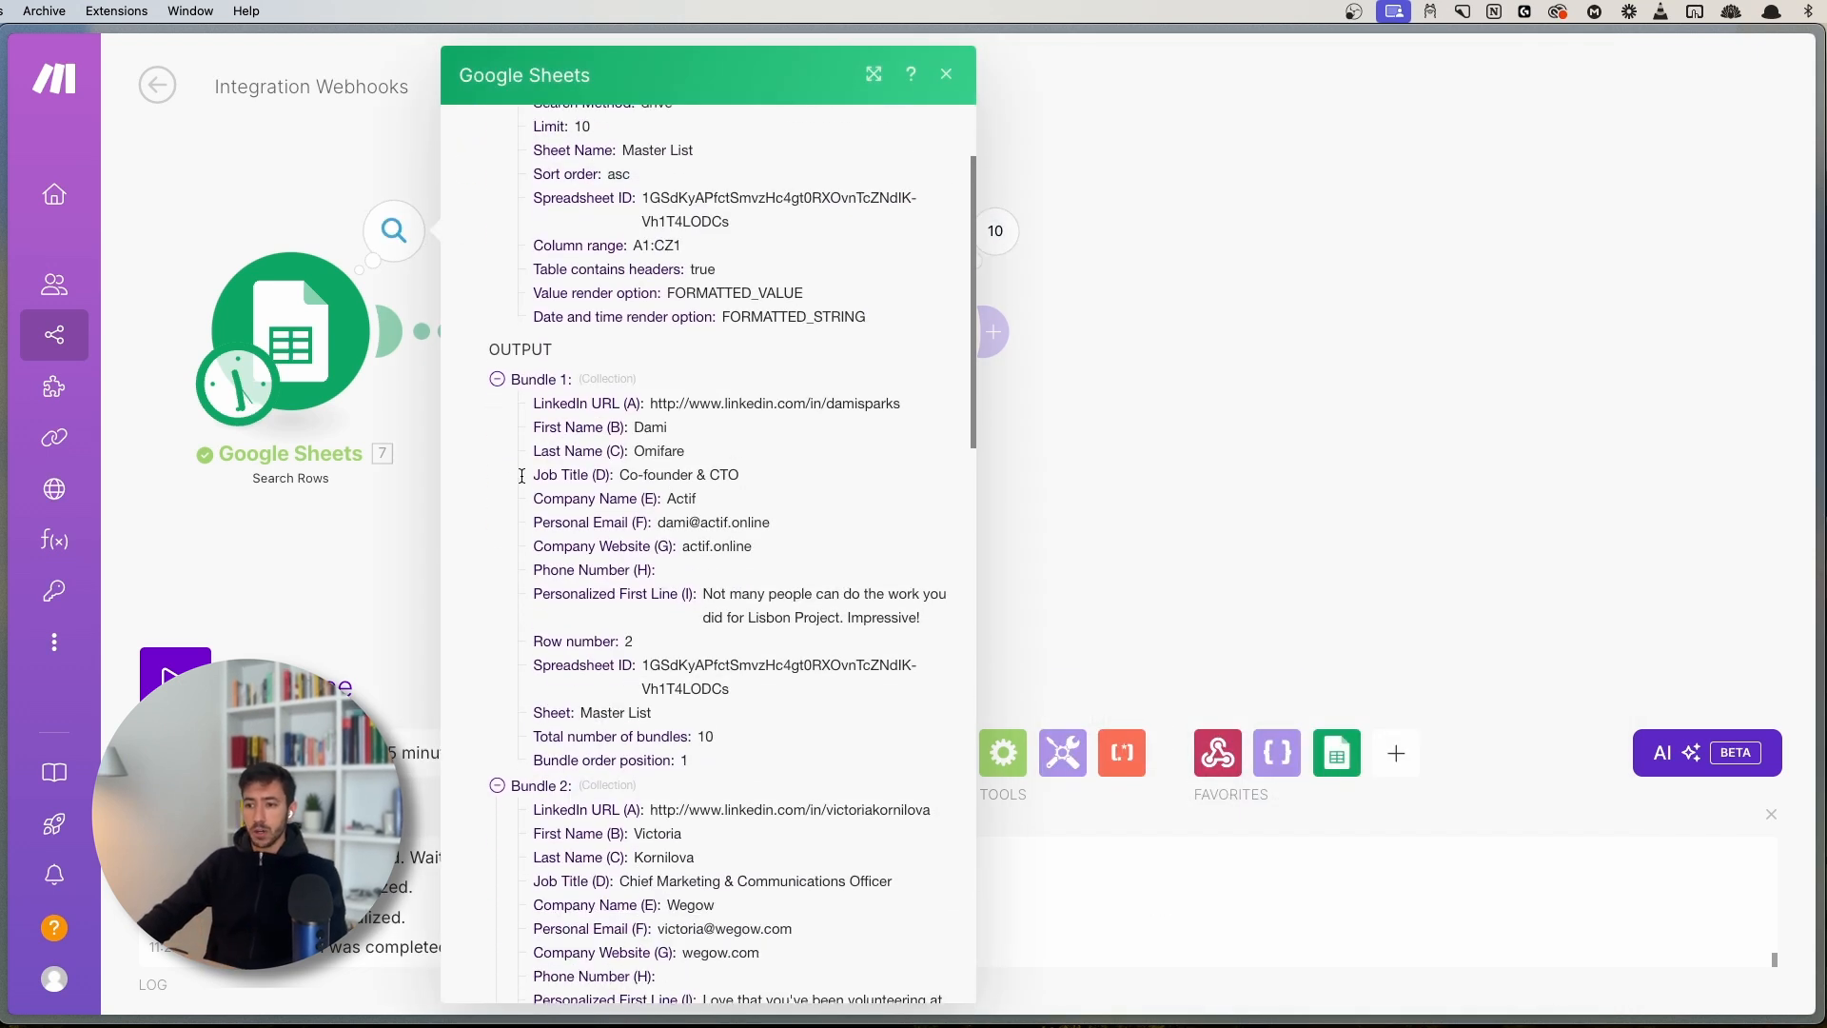
pyautogui.scroll(-1, 521, 475)
pyautogui.doubleClick(650, 390)
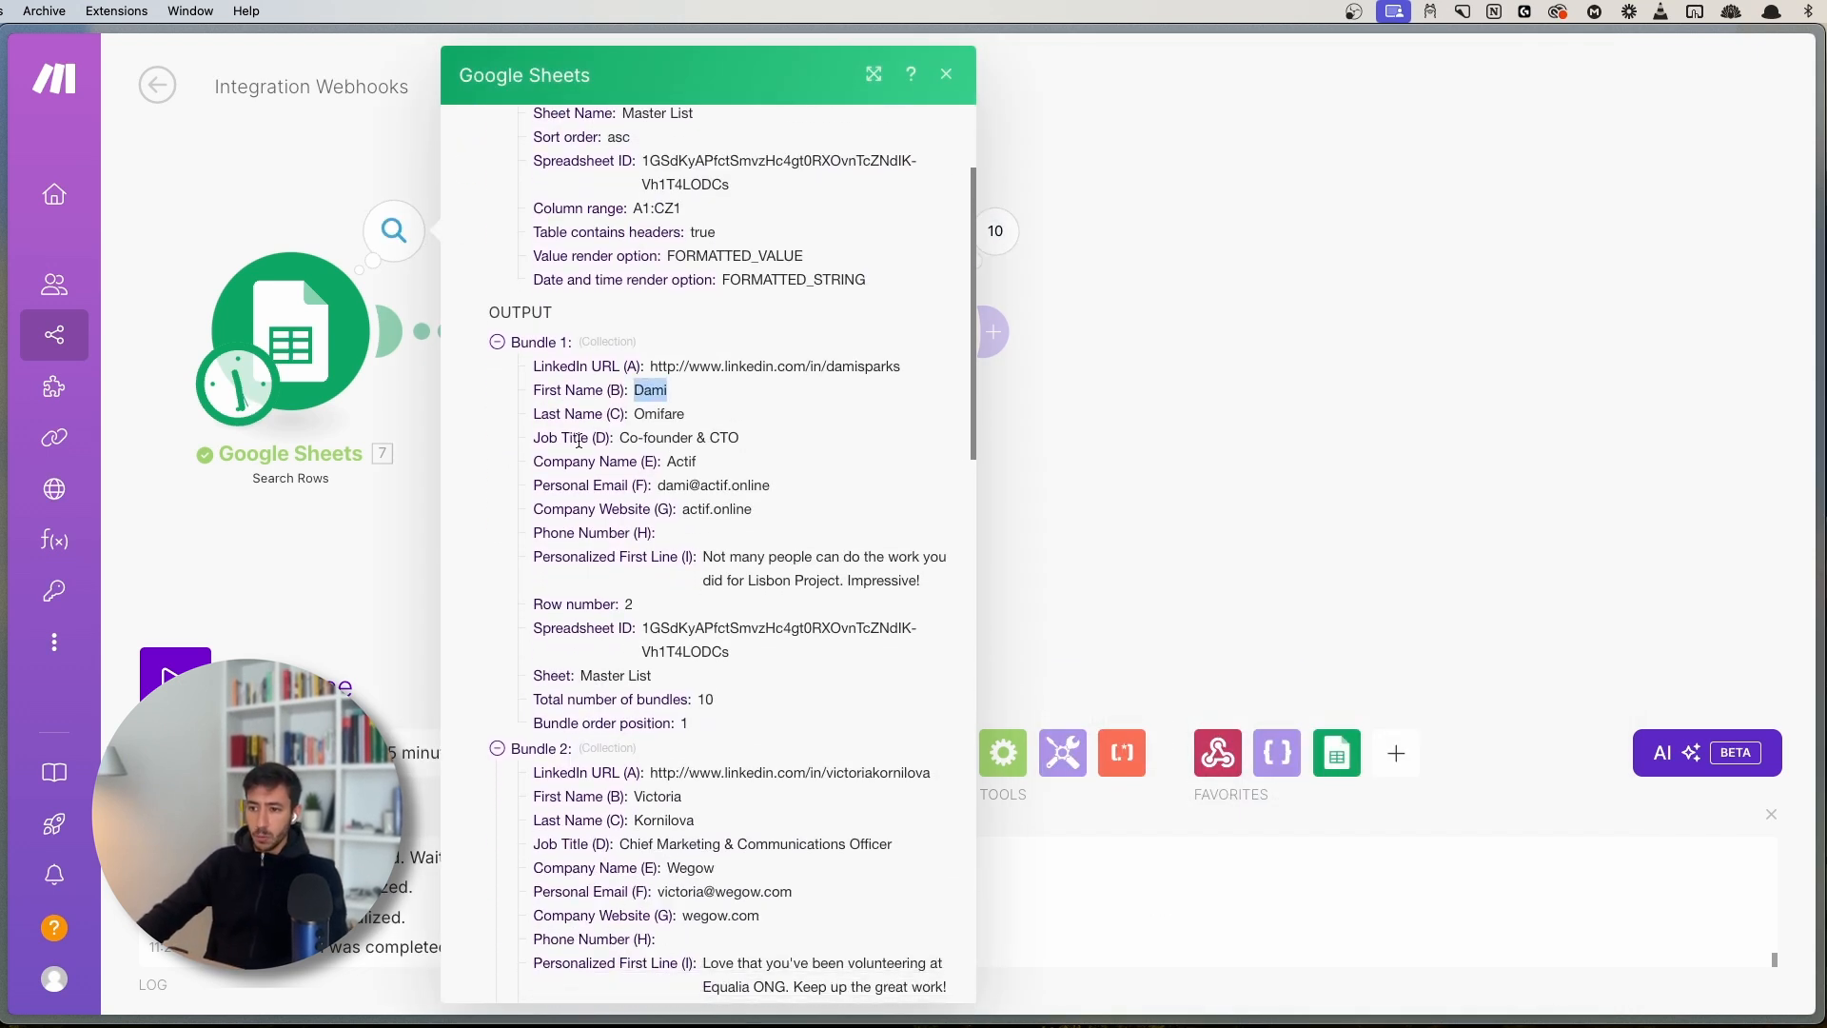
pyautogui.doubleClick(643, 797)
pyautogui.scroll(-7, 642, 761)
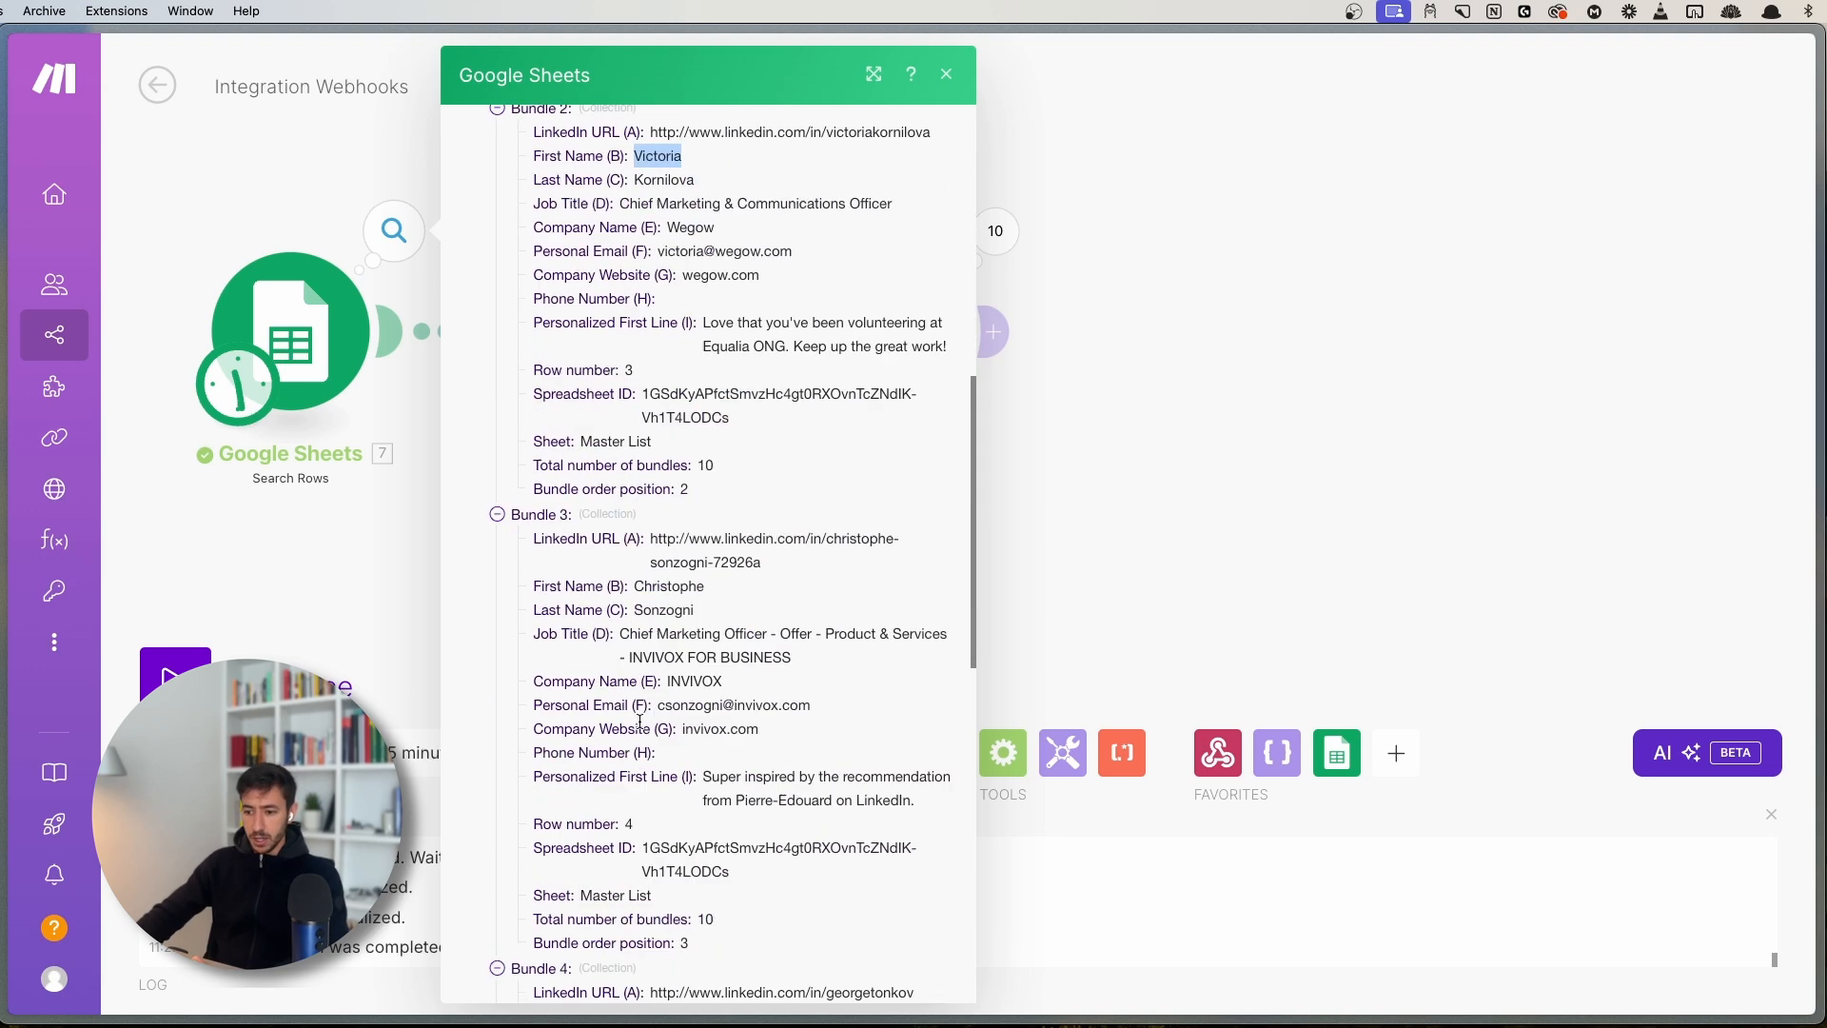
pyautogui.doubleClick(668, 586)
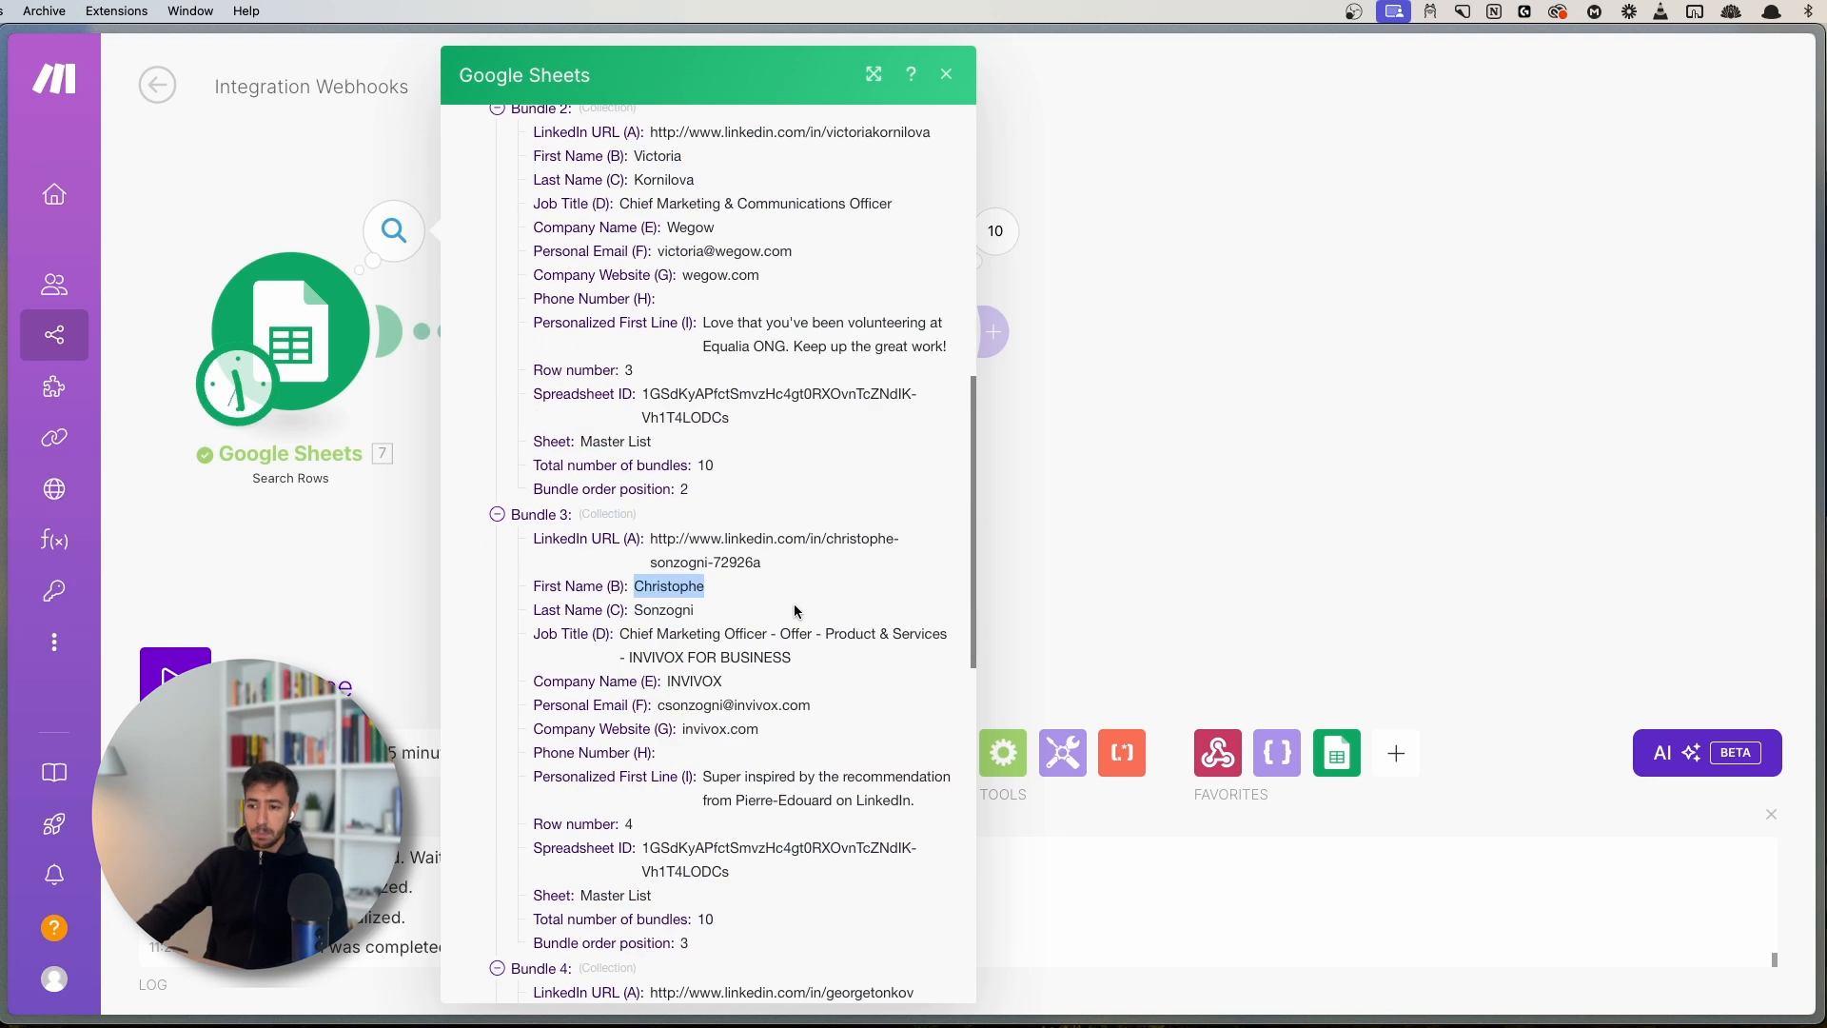
pyautogui.click(1168, 530)
# - Save the scenario and bring up the browser tab sidebar
pyautogui.click(551, 753)
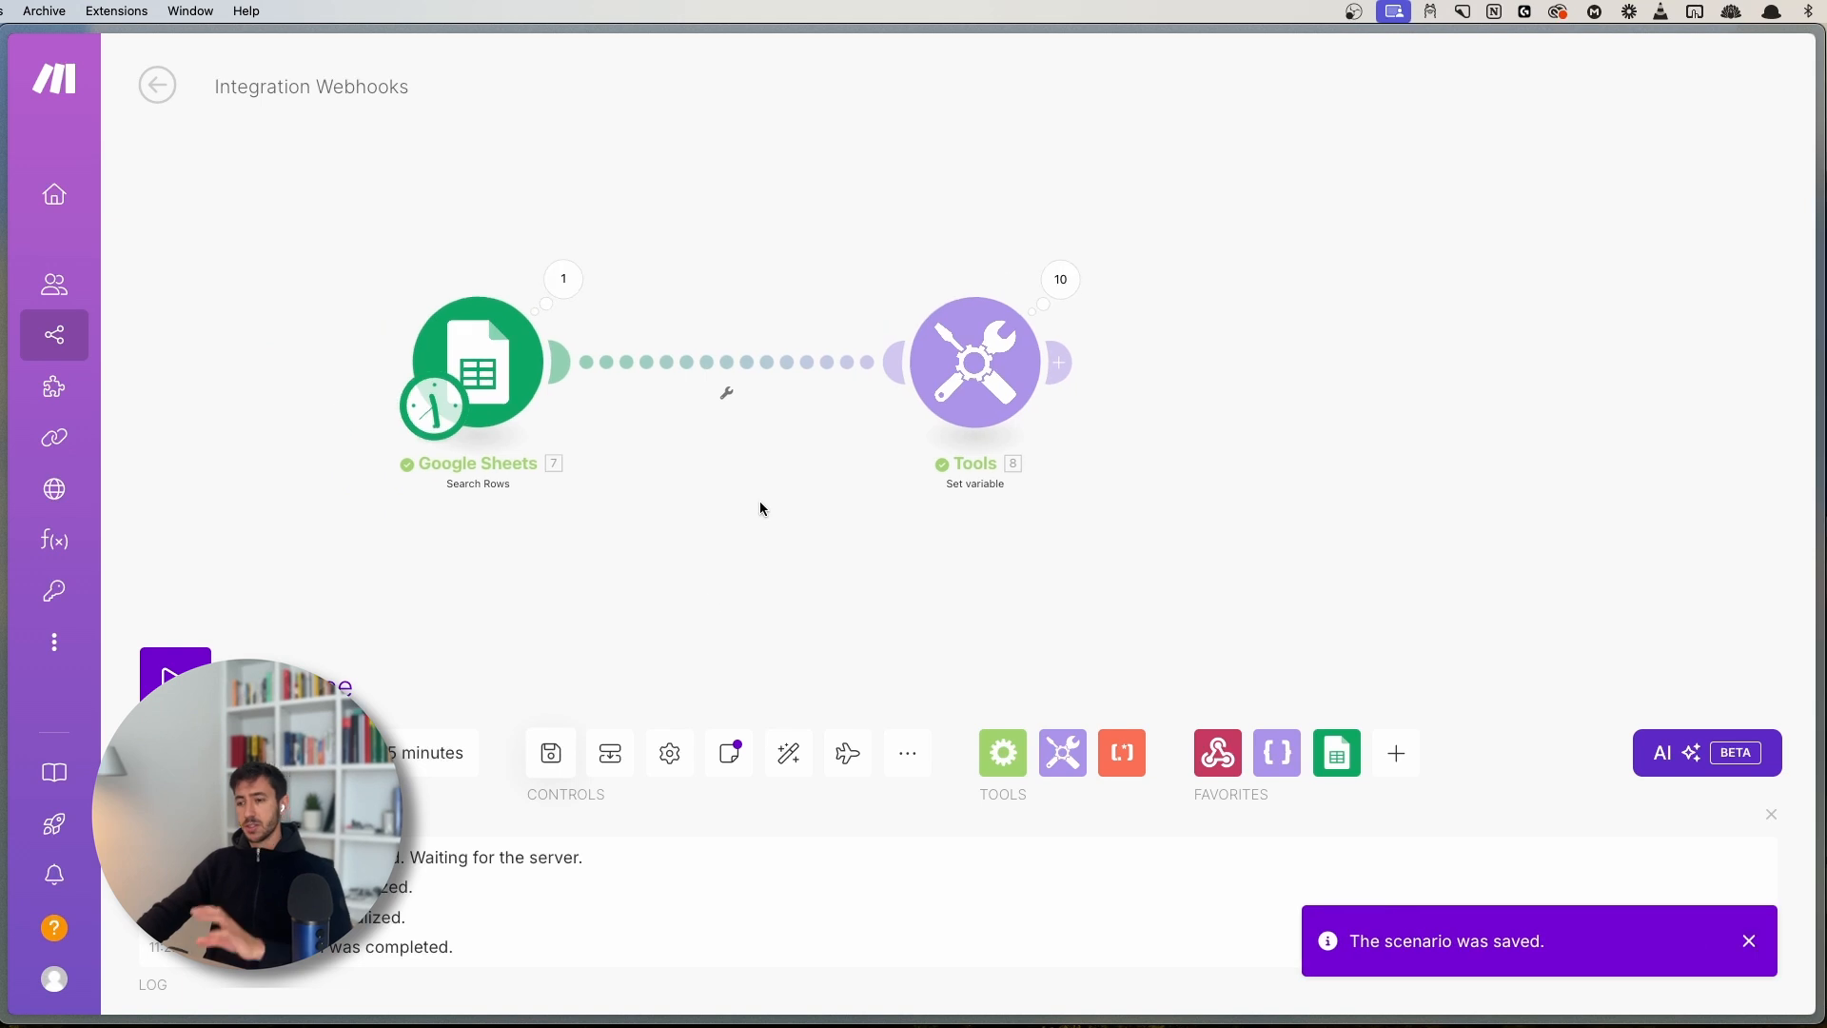
pyautogui.scroll(-3, 786, 477)
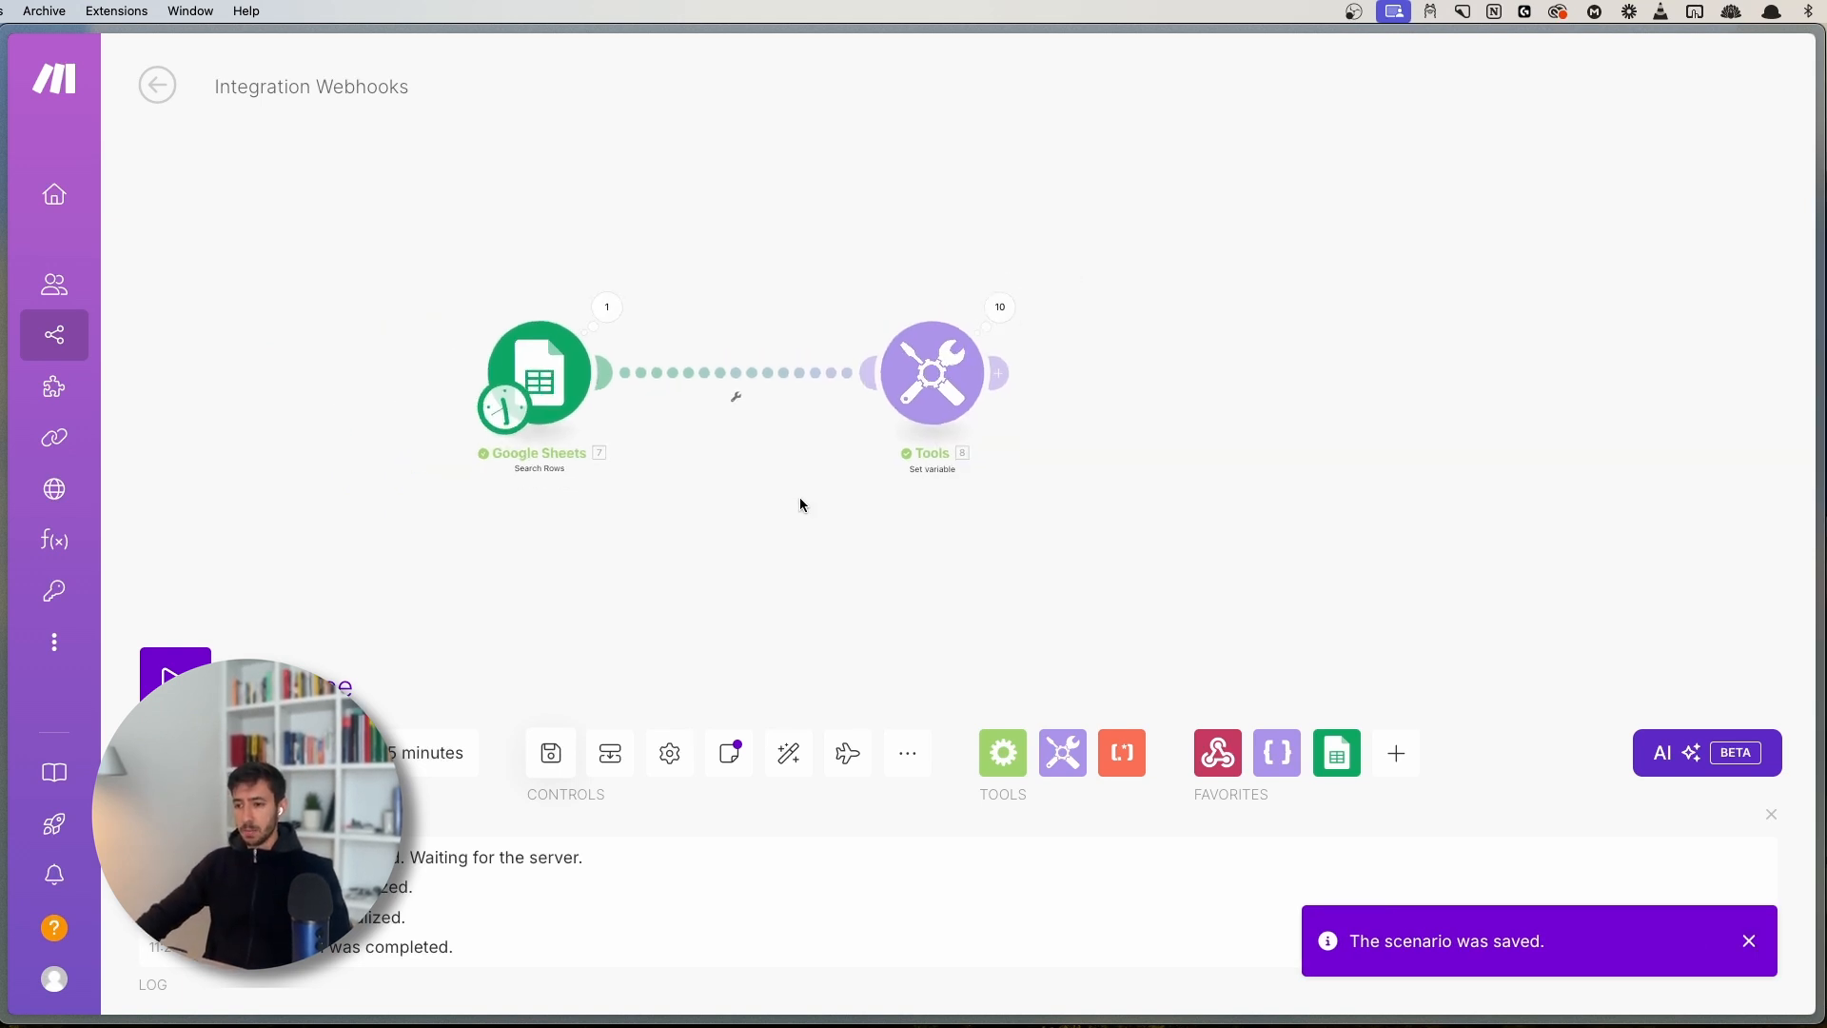
pyautogui.moveTo(799, 497); pyautogui.dragTo(766, 374)
pyautogui.press('super+s')
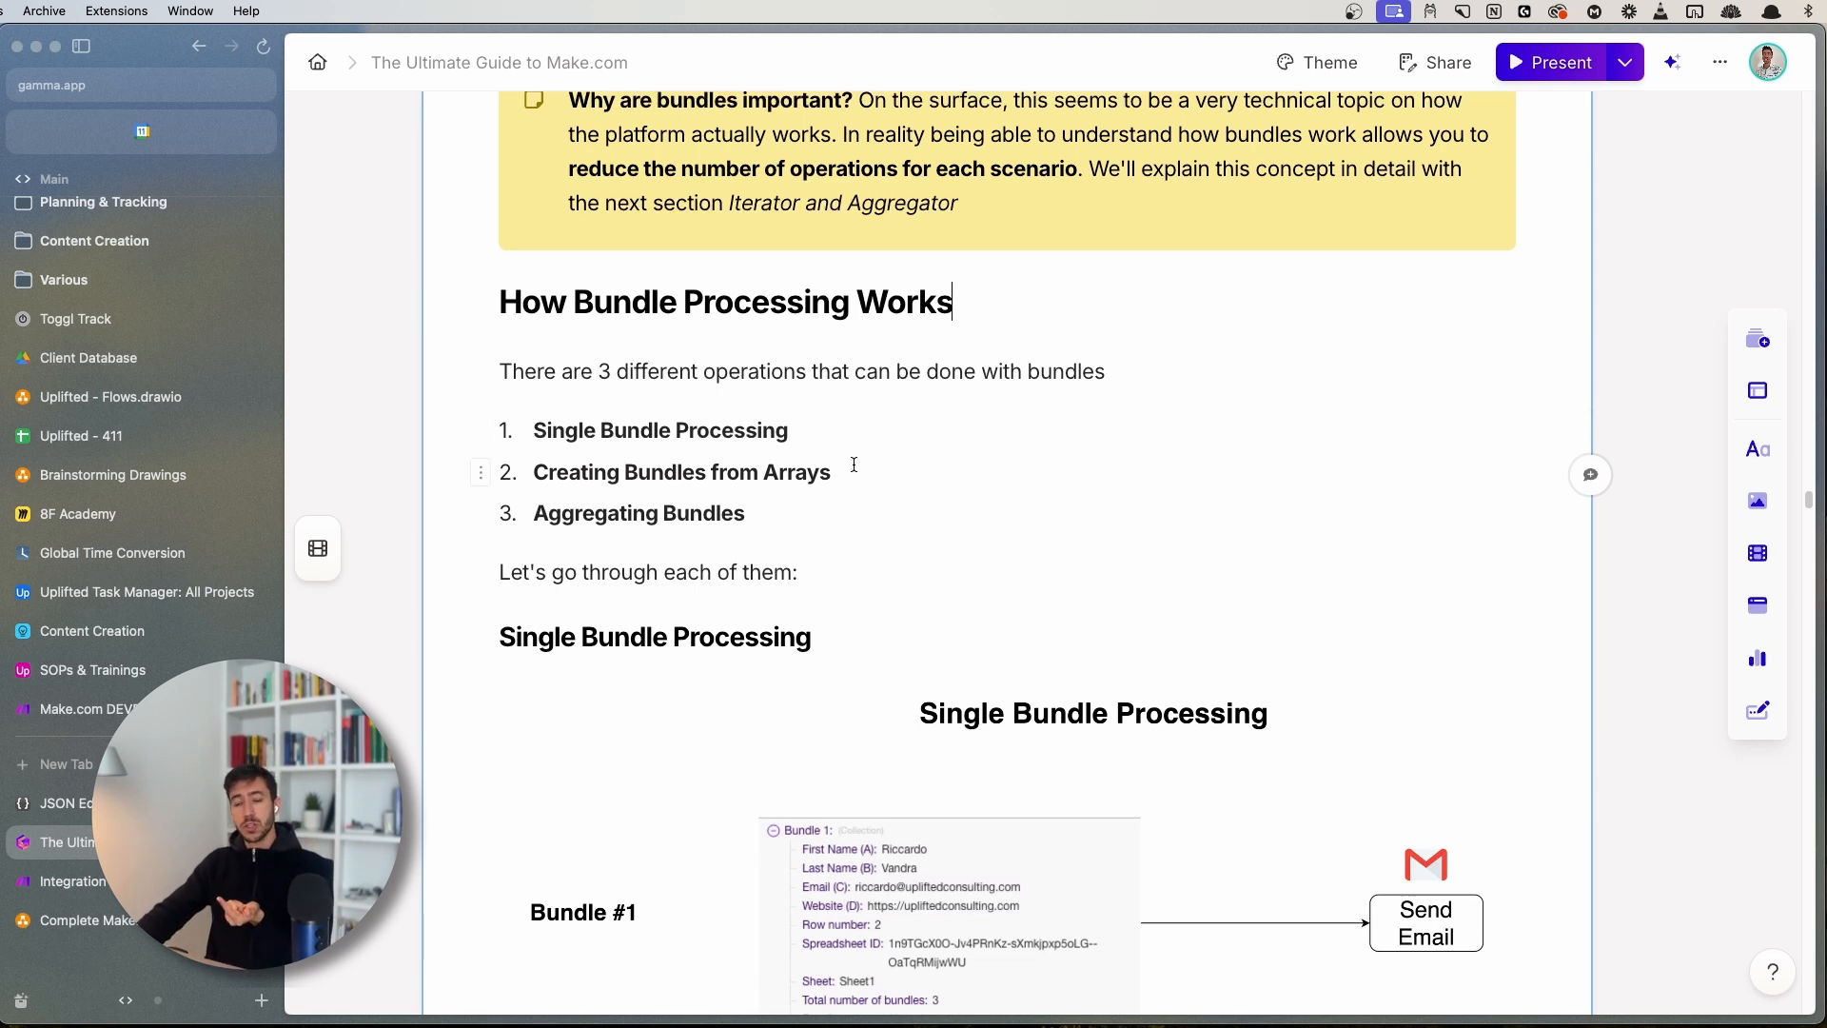
# - Scroll to the Single Bundle Processing diagram and view it enlarged, then close it
pyautogui.moveTo(763, 516); pyautogui.dragTo(533, 515)
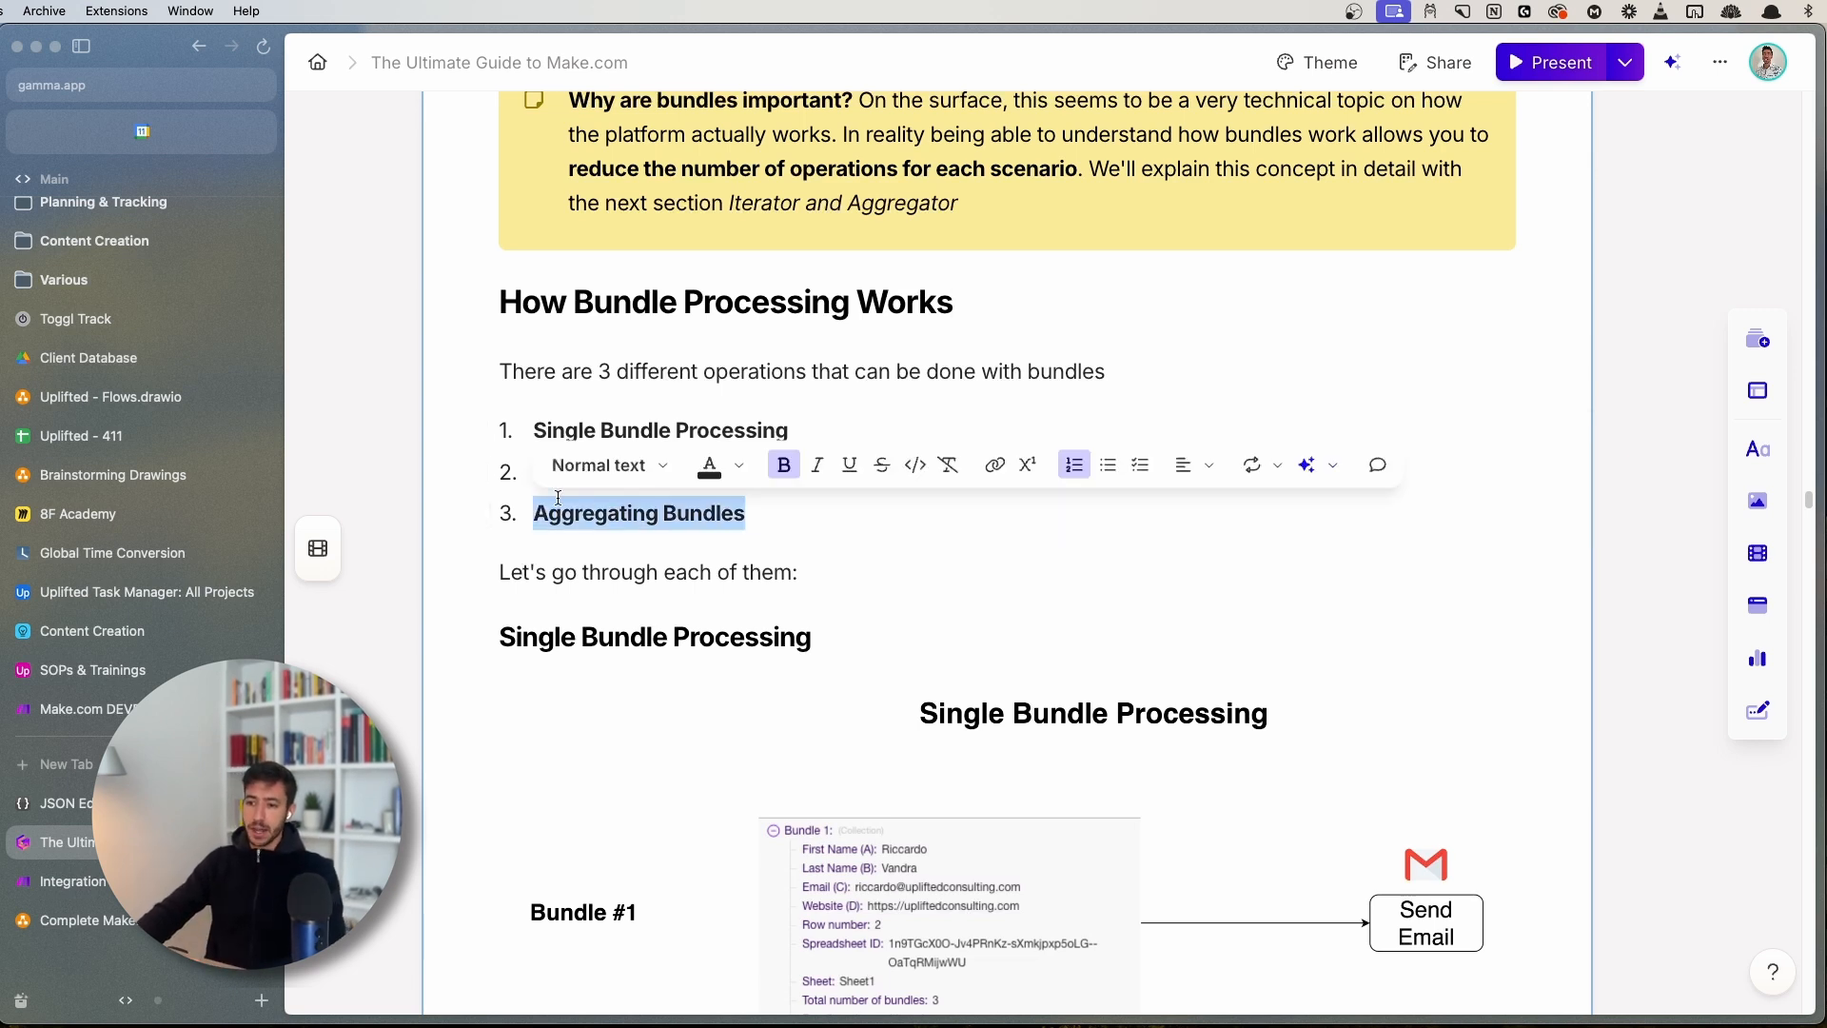
pyautogui.click(659, 516)
pyautogui.scroll(-5, 652, 561)
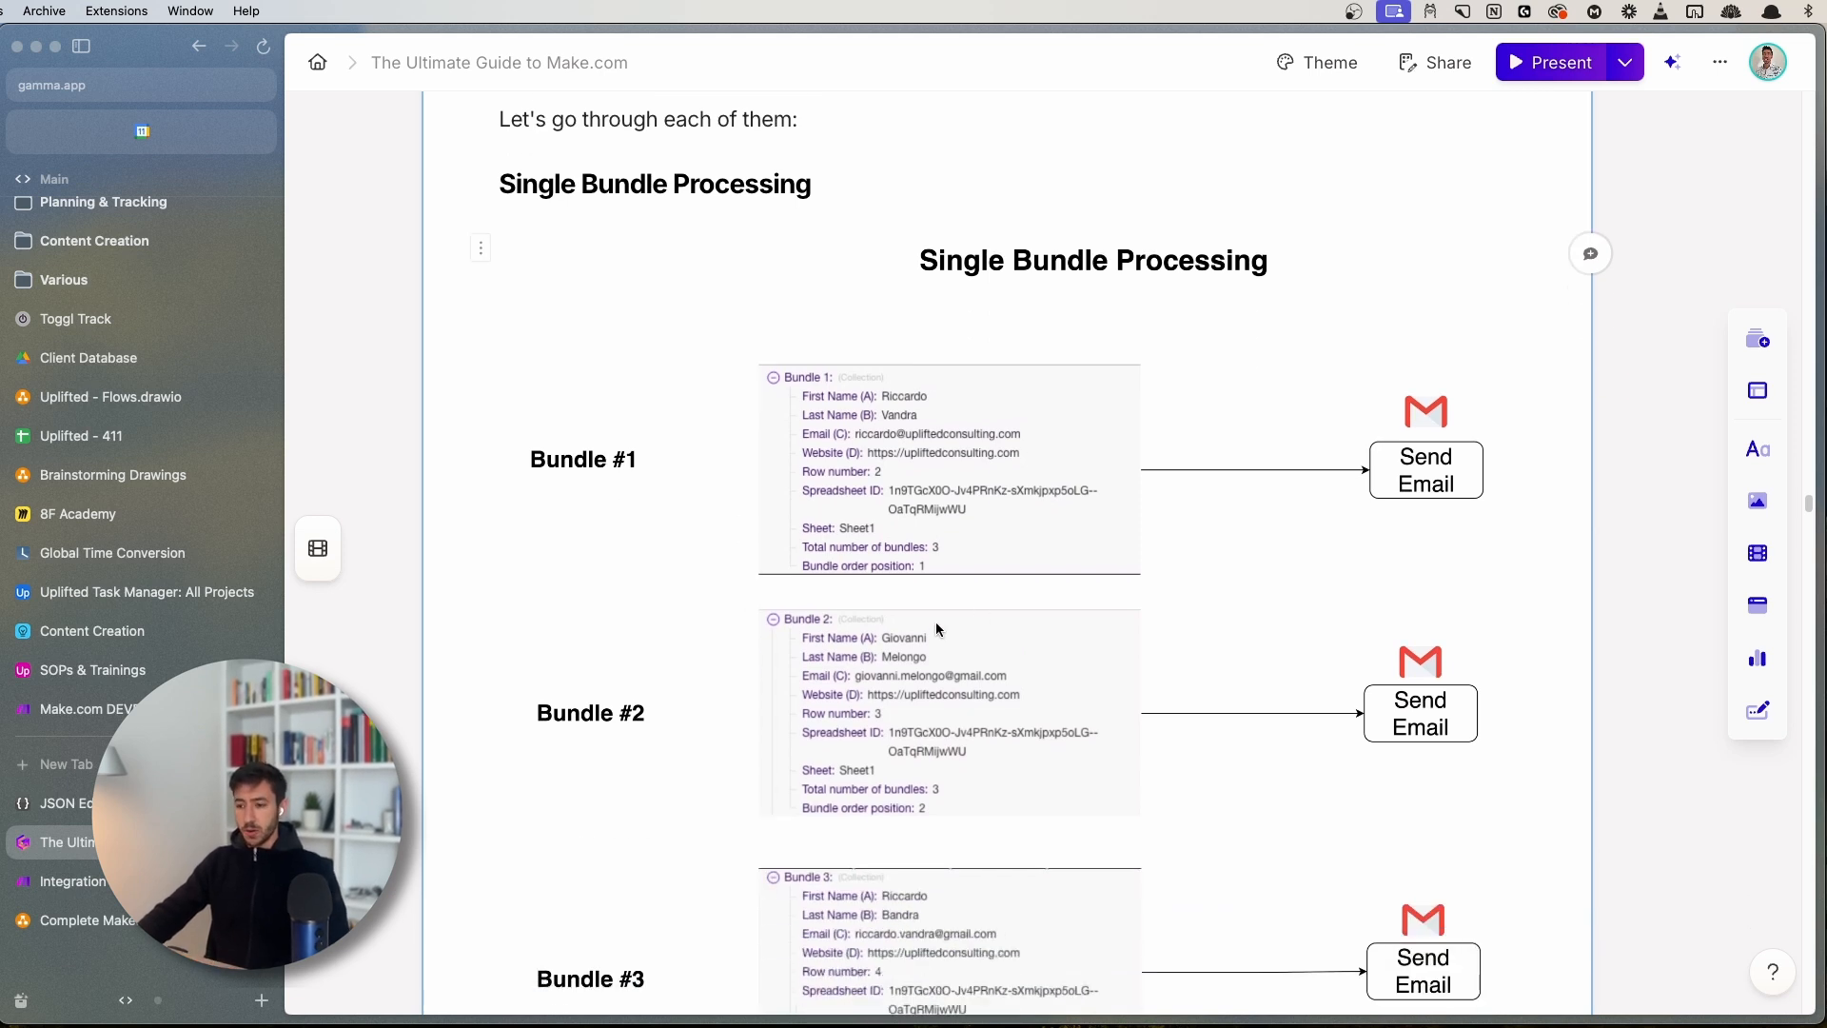
pyautogui.press('super+s')
pyautogui.click(788, 586)
pyautogui.click(779, 591)
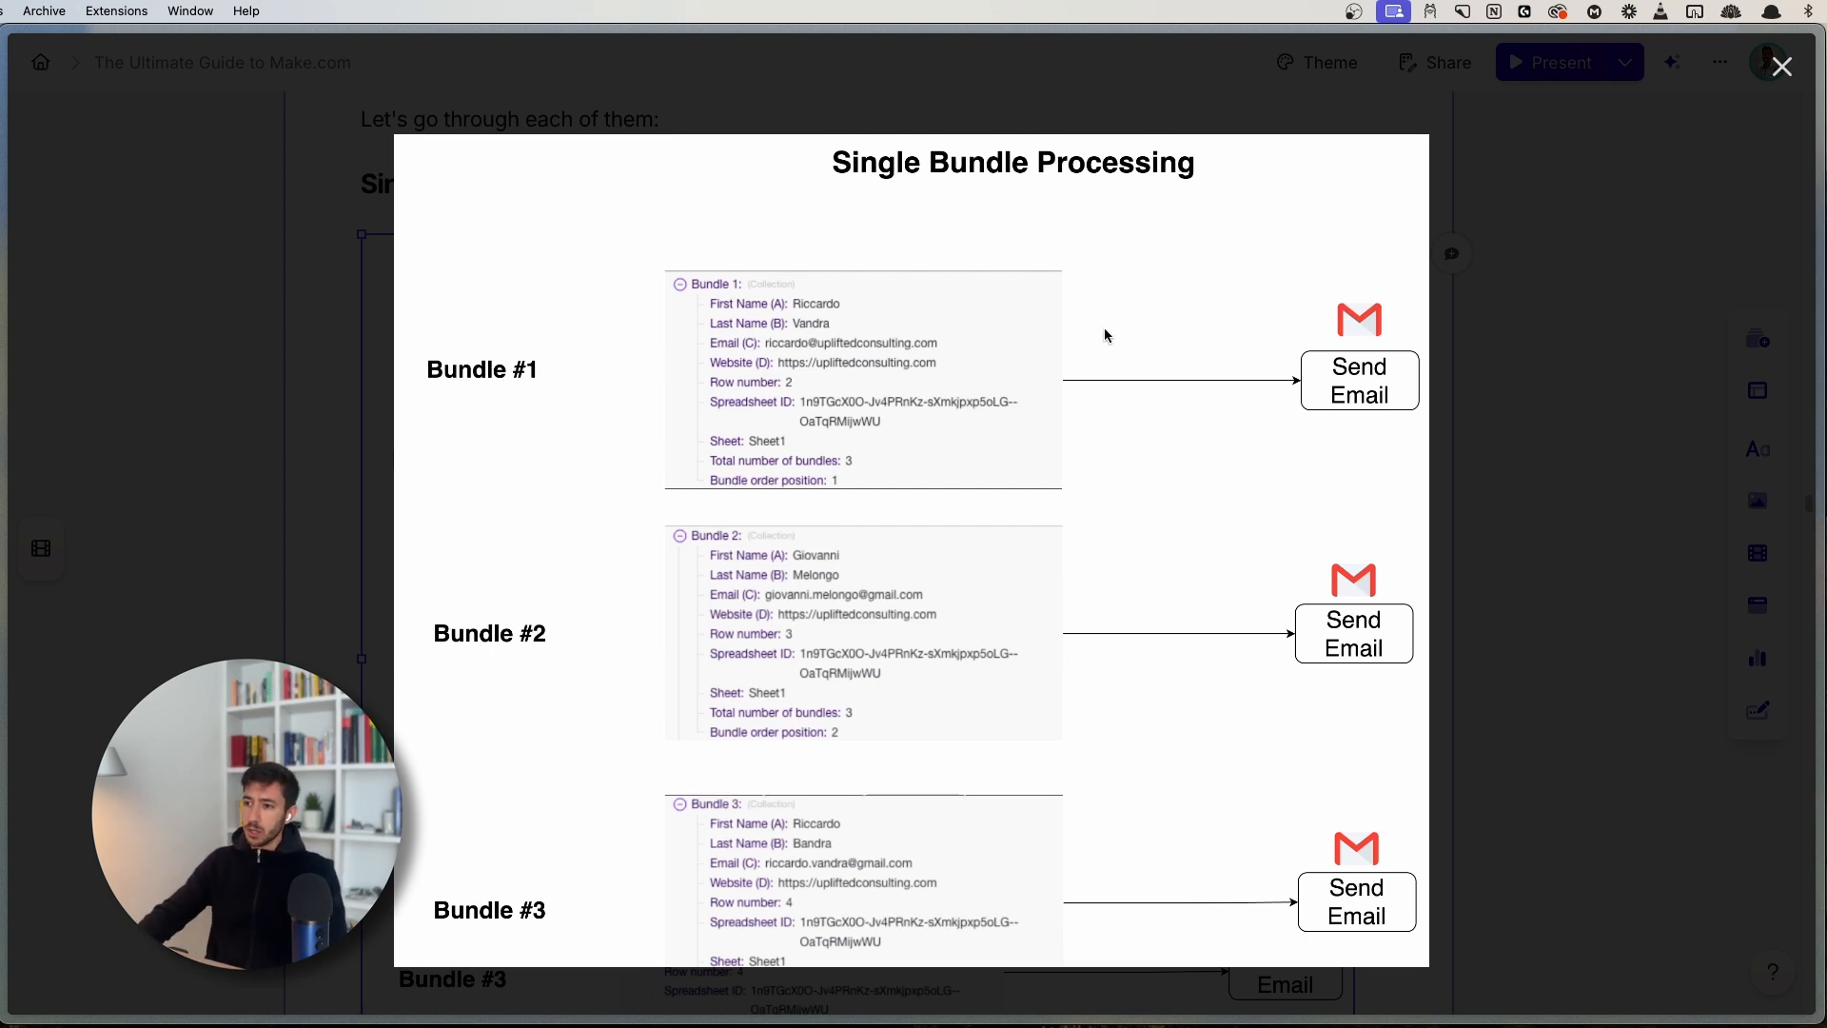
pyautogui.click(1601, 193)
# - Read the text and 'When is this used' callout, then scroll to Creating Bundles From Arrays
pyautogui.scroll(-5, 694, 681)
pyautogui.click(518, 663)
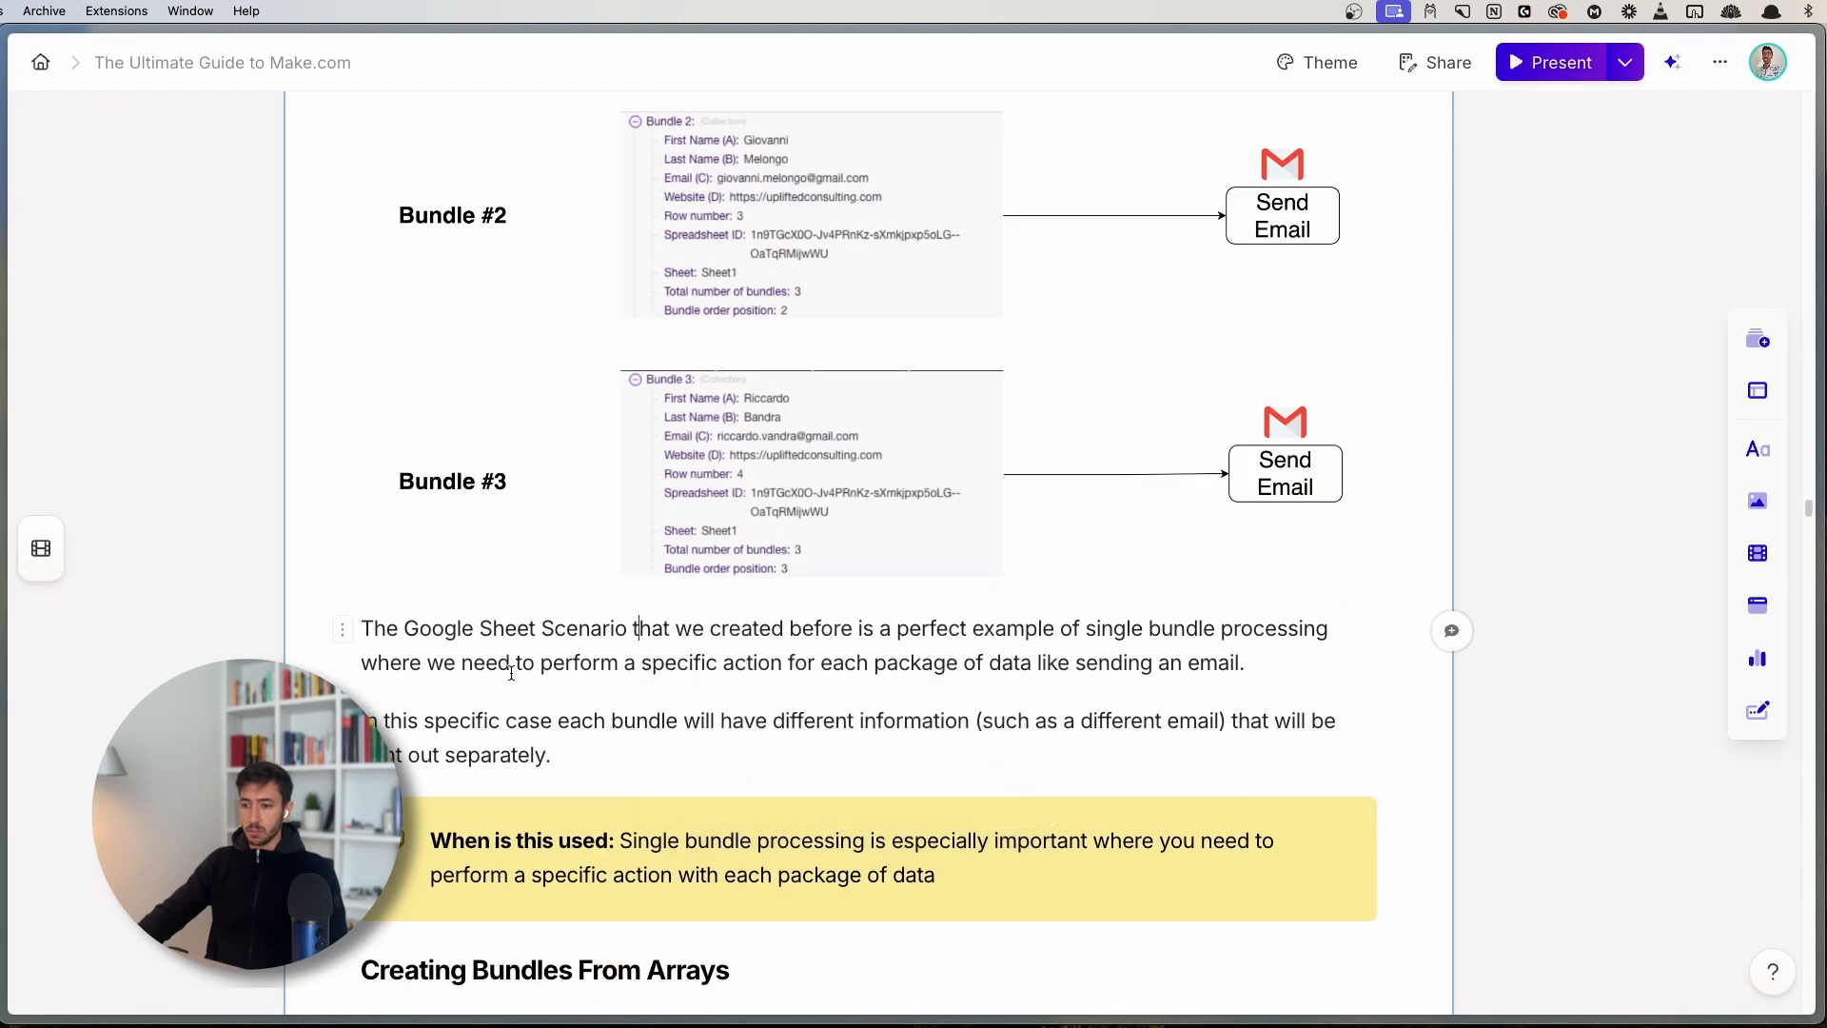
pyautogui.click(721, 747)
pyautogui.scroll(-4, 920, 743)
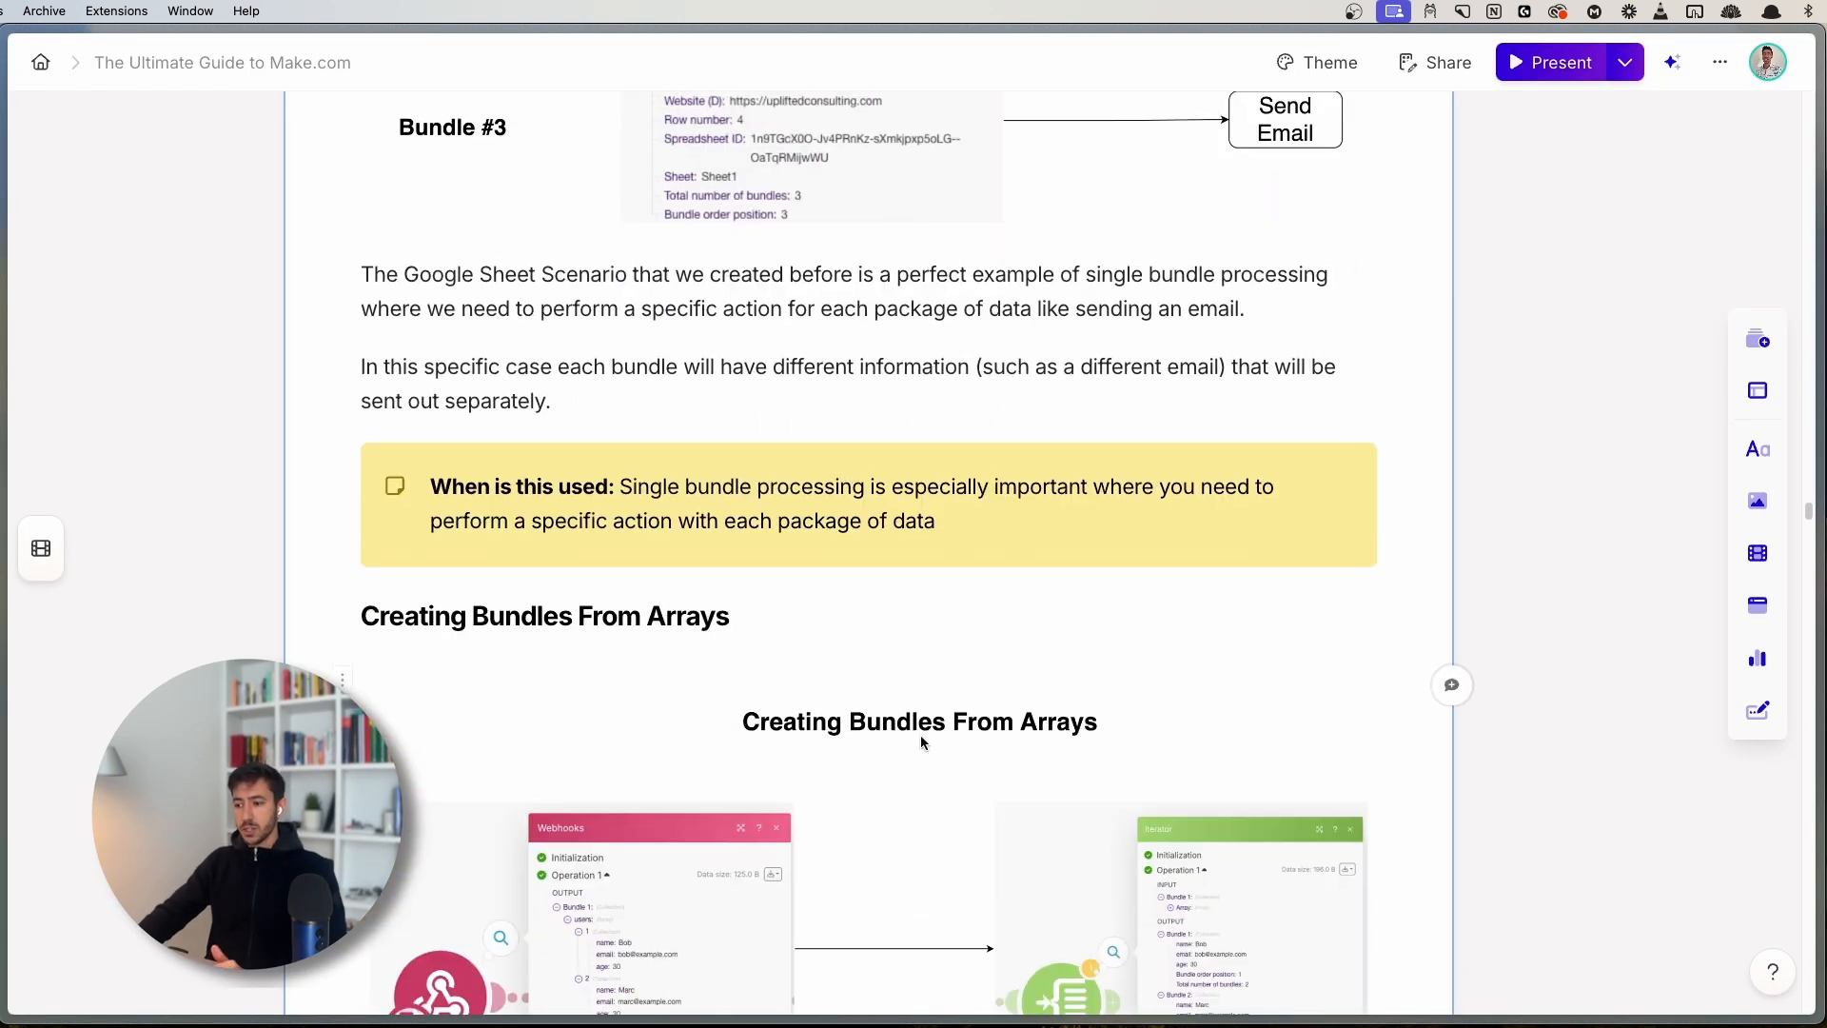
pyautogui.click(955, 514)
pyautogui.scroll(1, 990, 586)
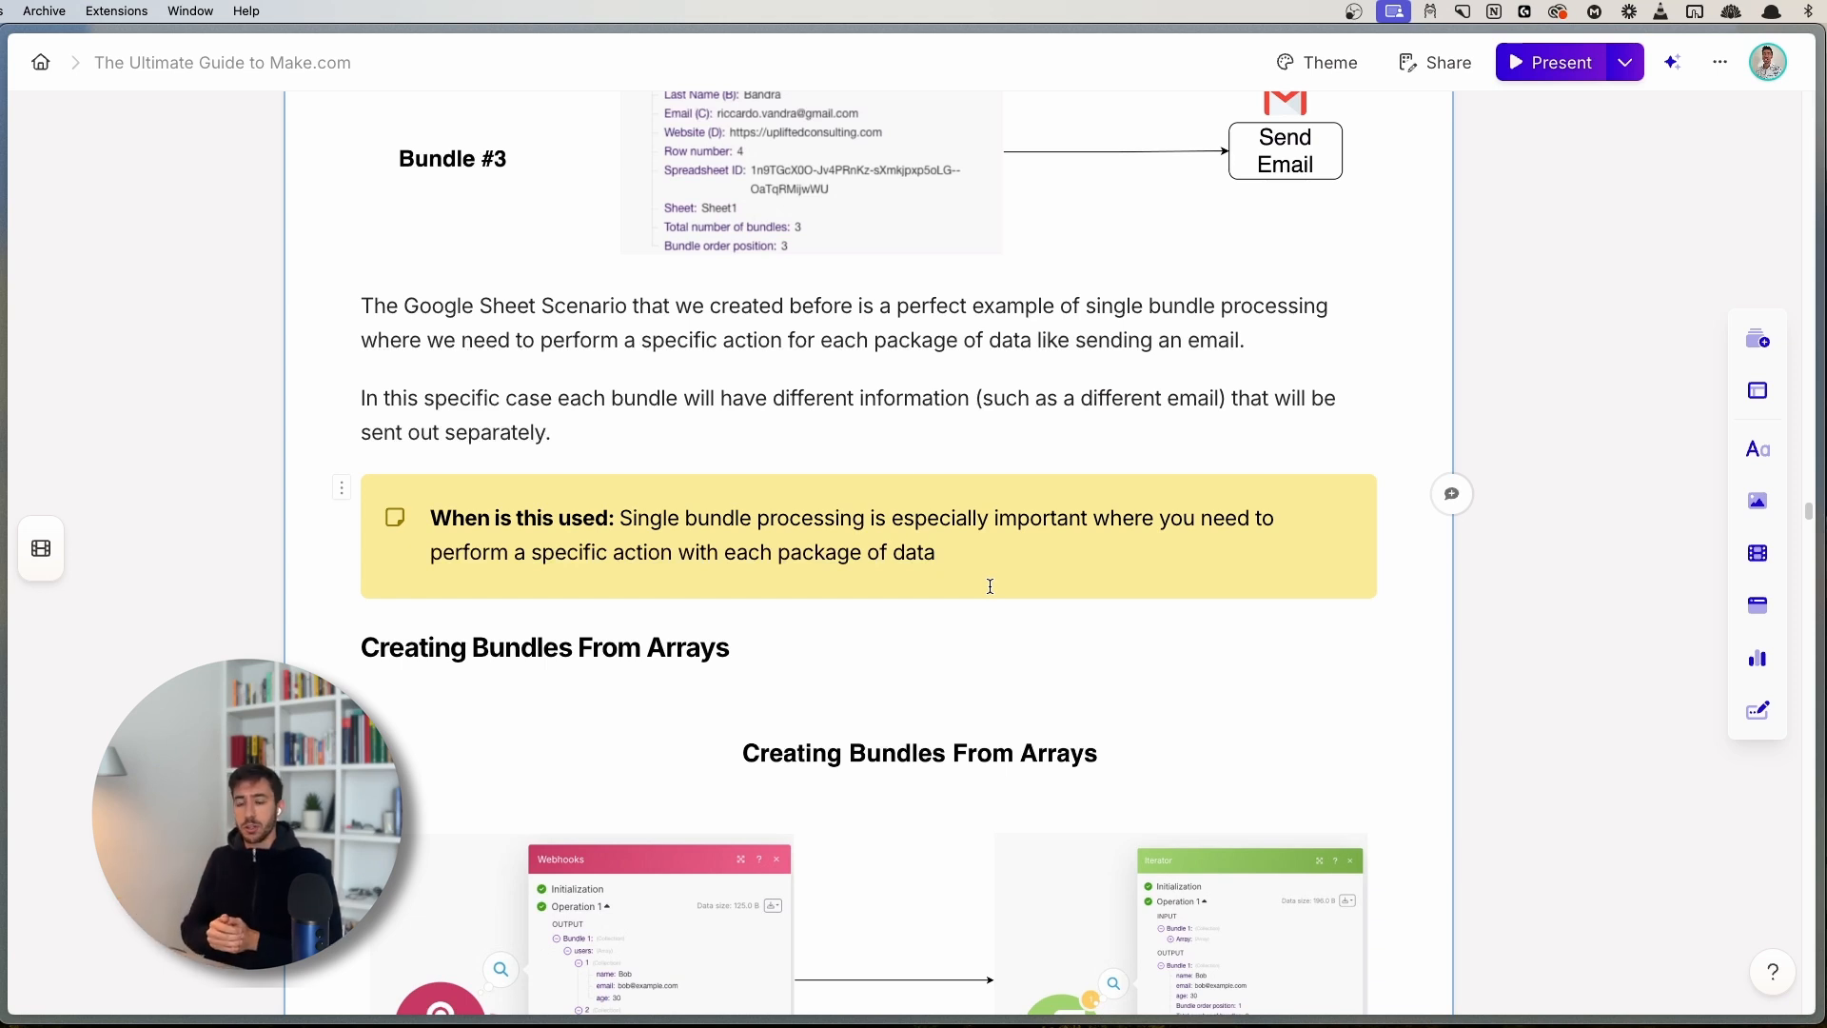
pyautogui.scroll(-5, 799, 525)
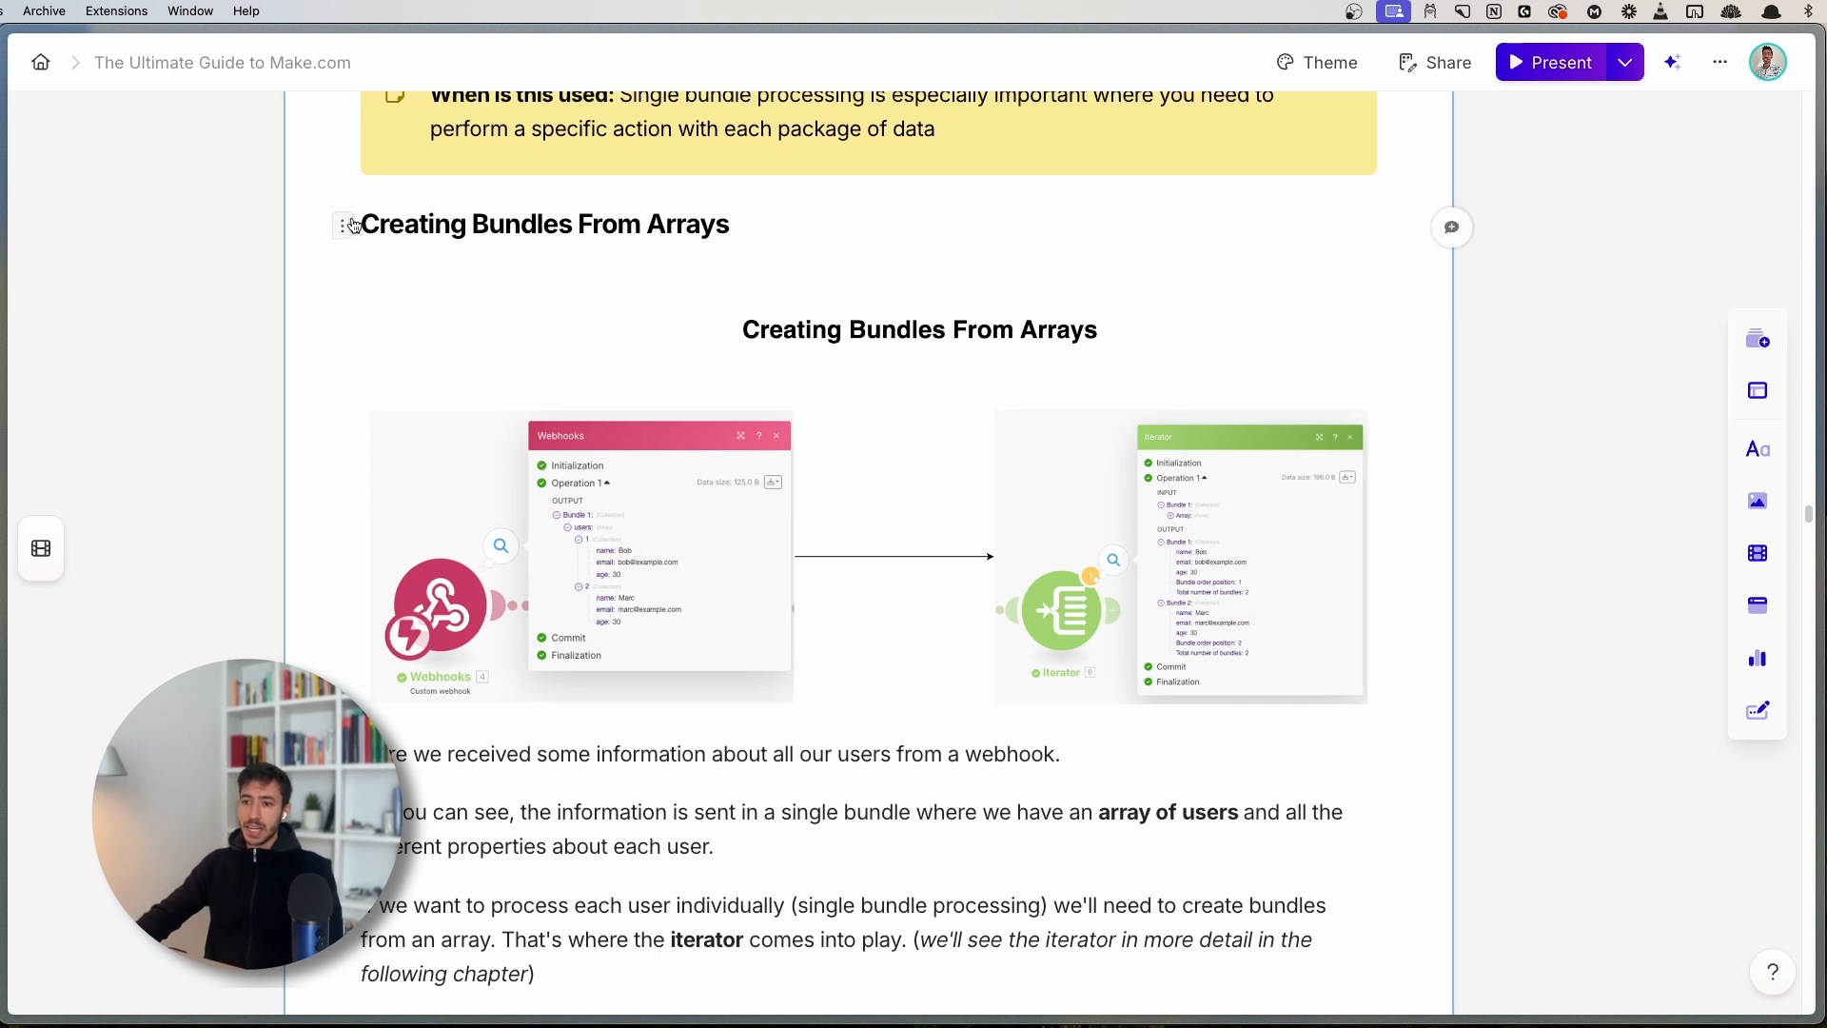
# - View the Creating Bundles From Arrays diagram enlarged, then close it
pyautogui.moveTo(359, 224); pyautogui.dragTo(810, 217)
pyautogui.click(809, 218)
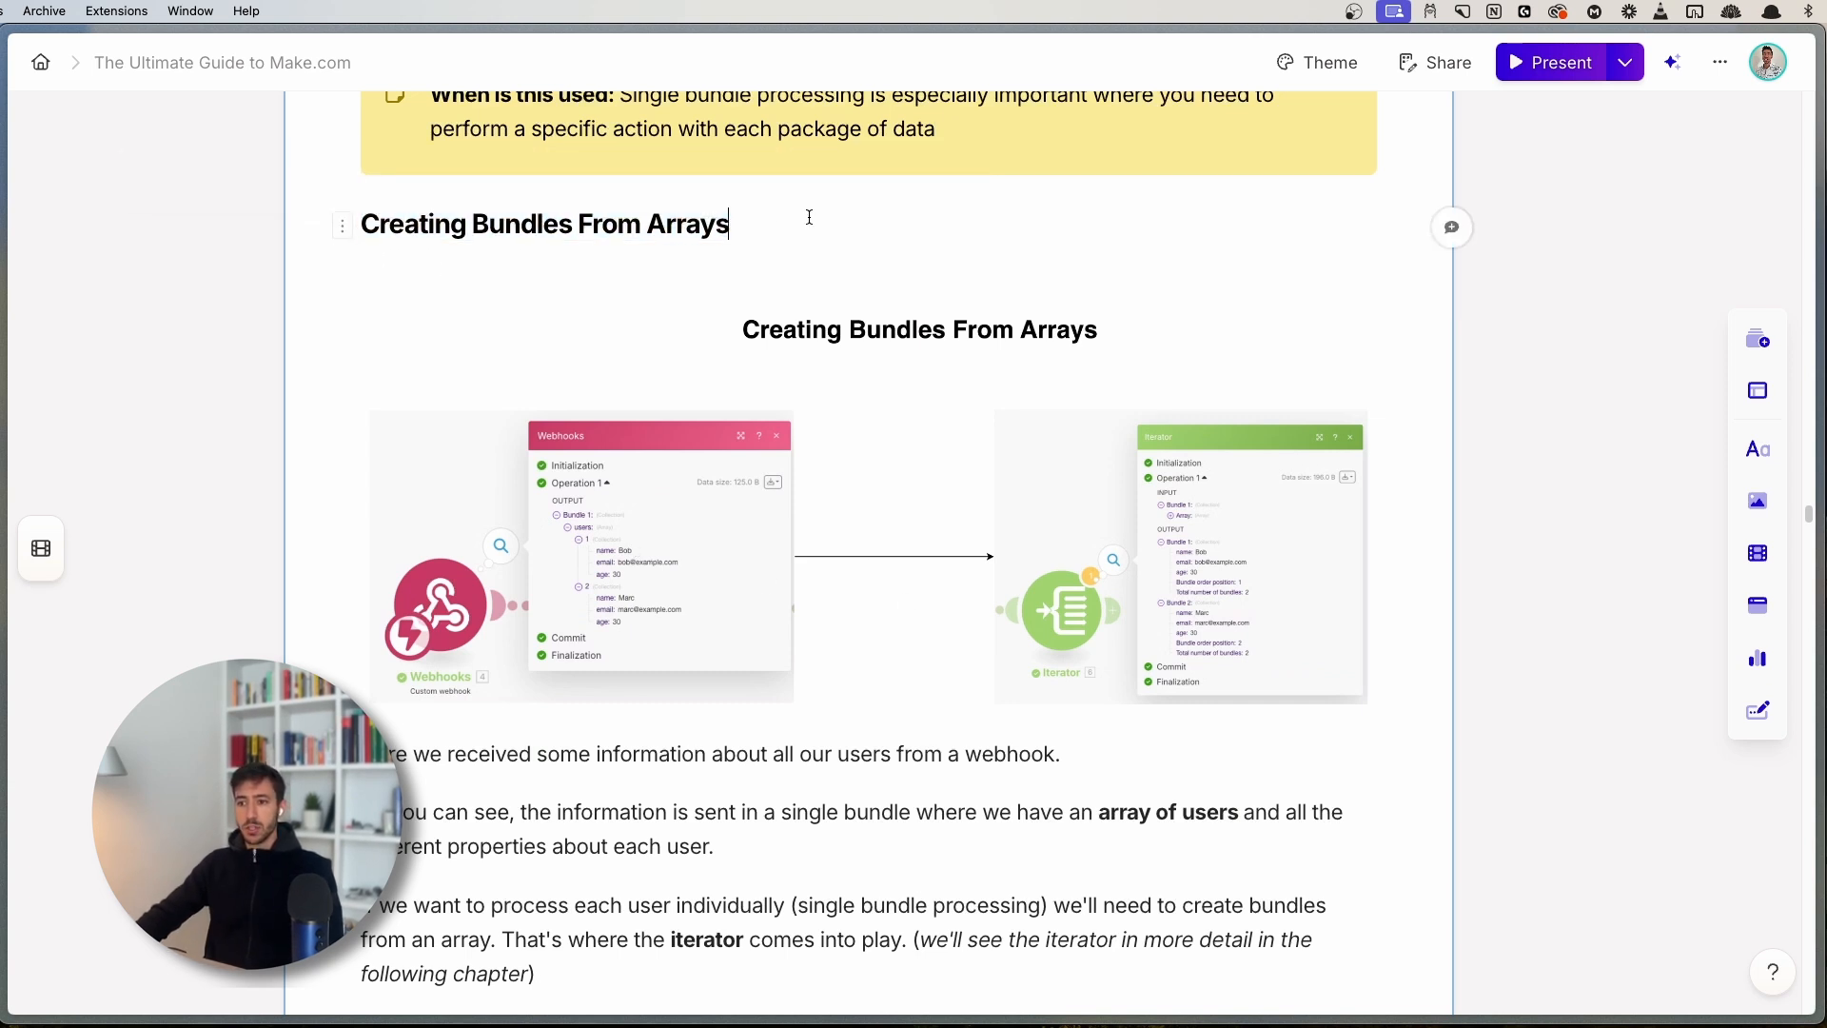
pyautogui.click(779, 493)
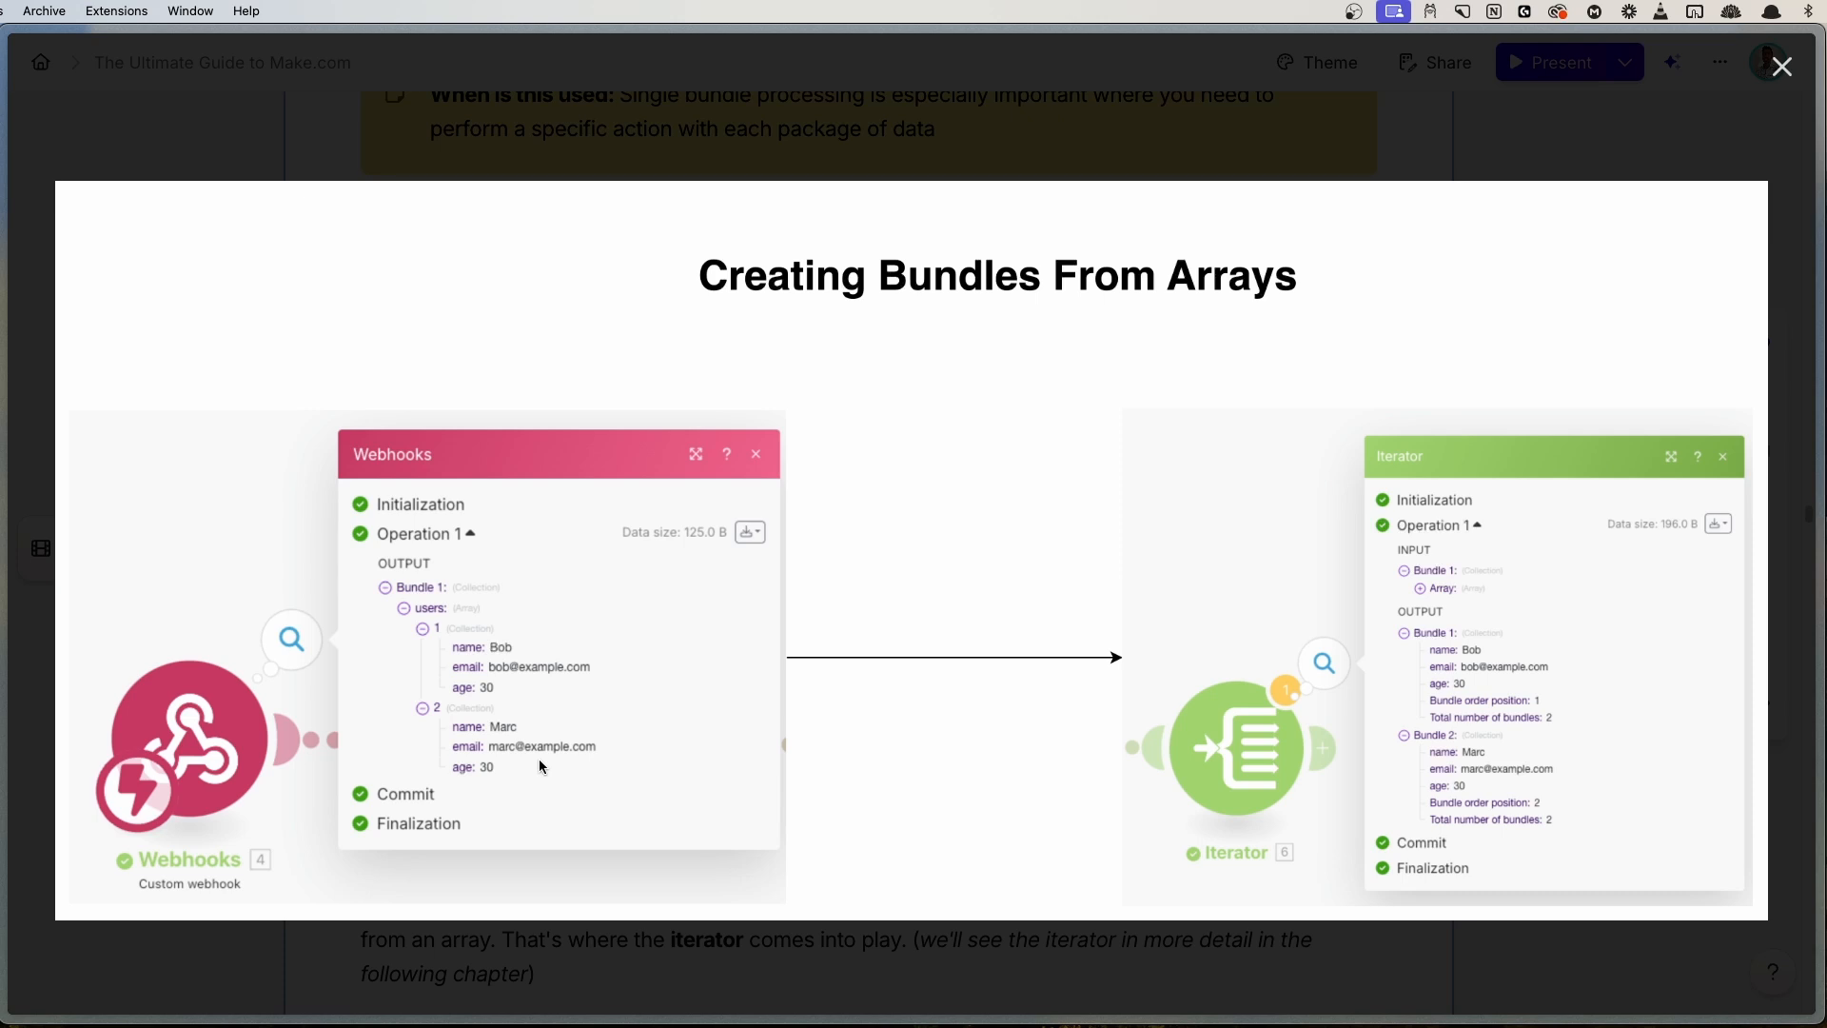
pyautogui.click(1781, 67)
# - Scroll down to the Aggregating Bundles section
pyautogui.scroll(-5, 808, 539)
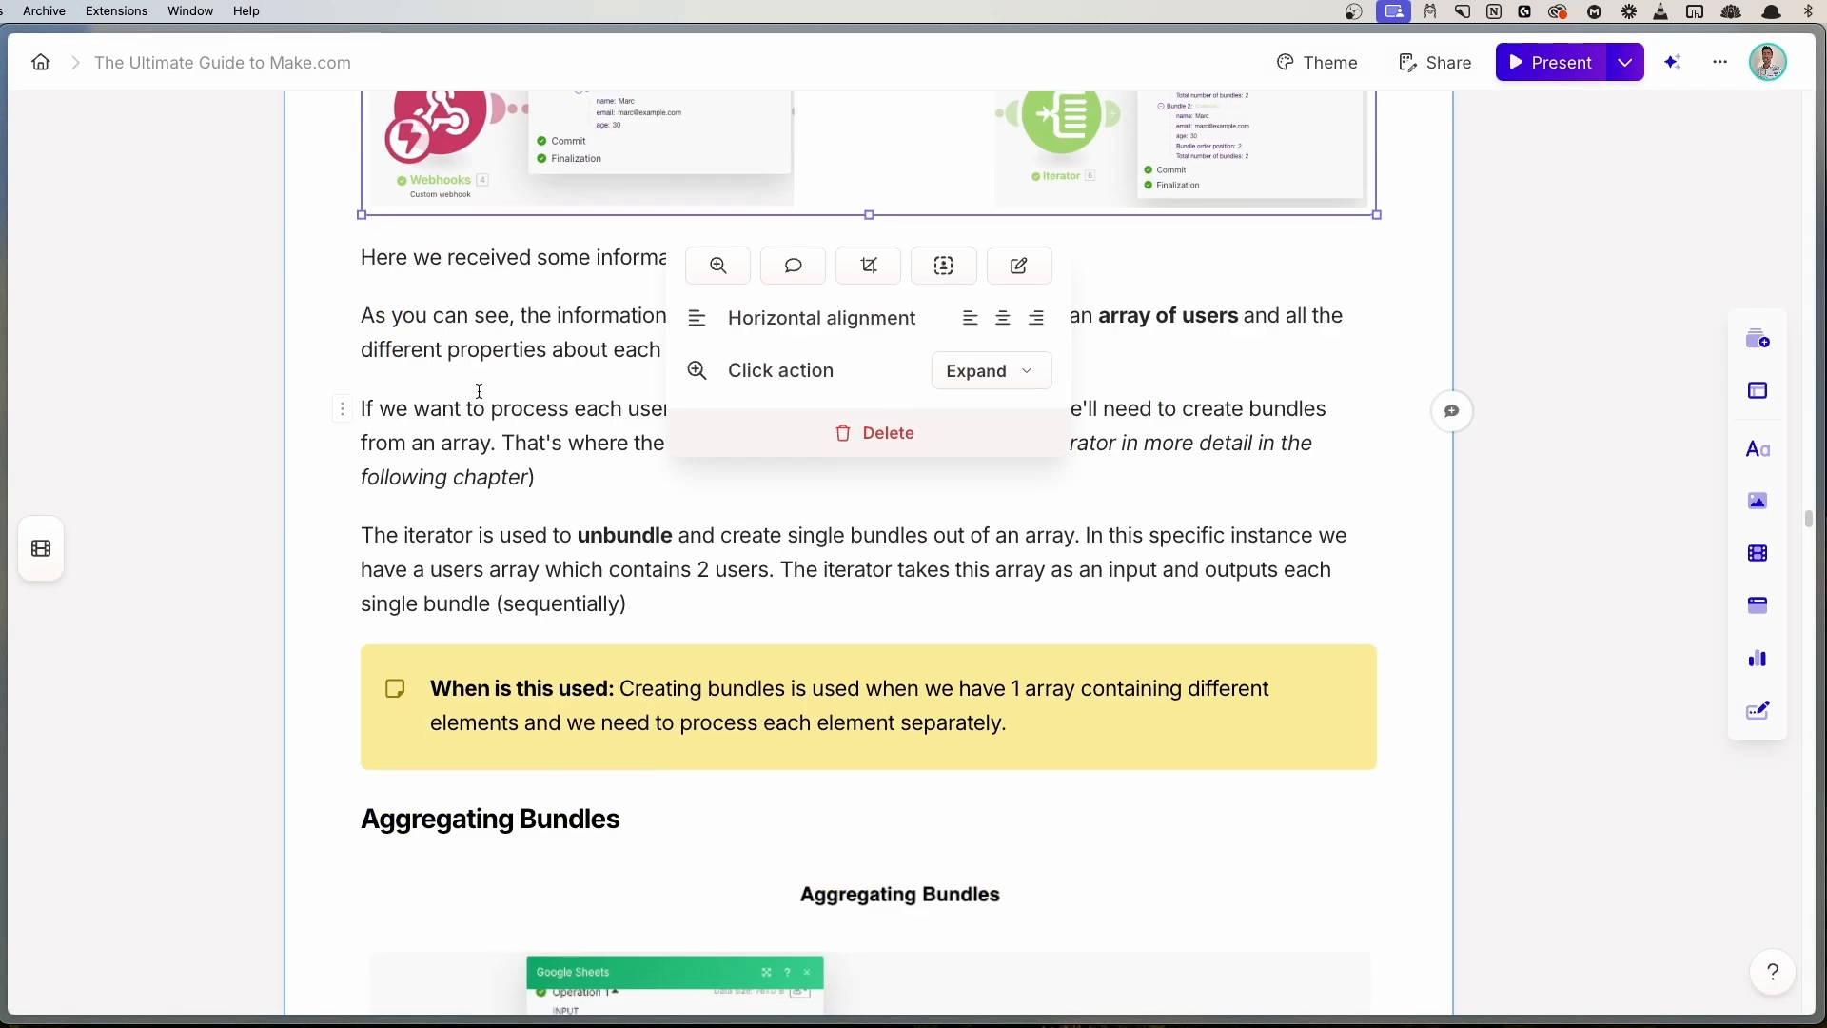
pyautogui.click(592, 492)
pyautogui.scroll(-5, 641, 339)
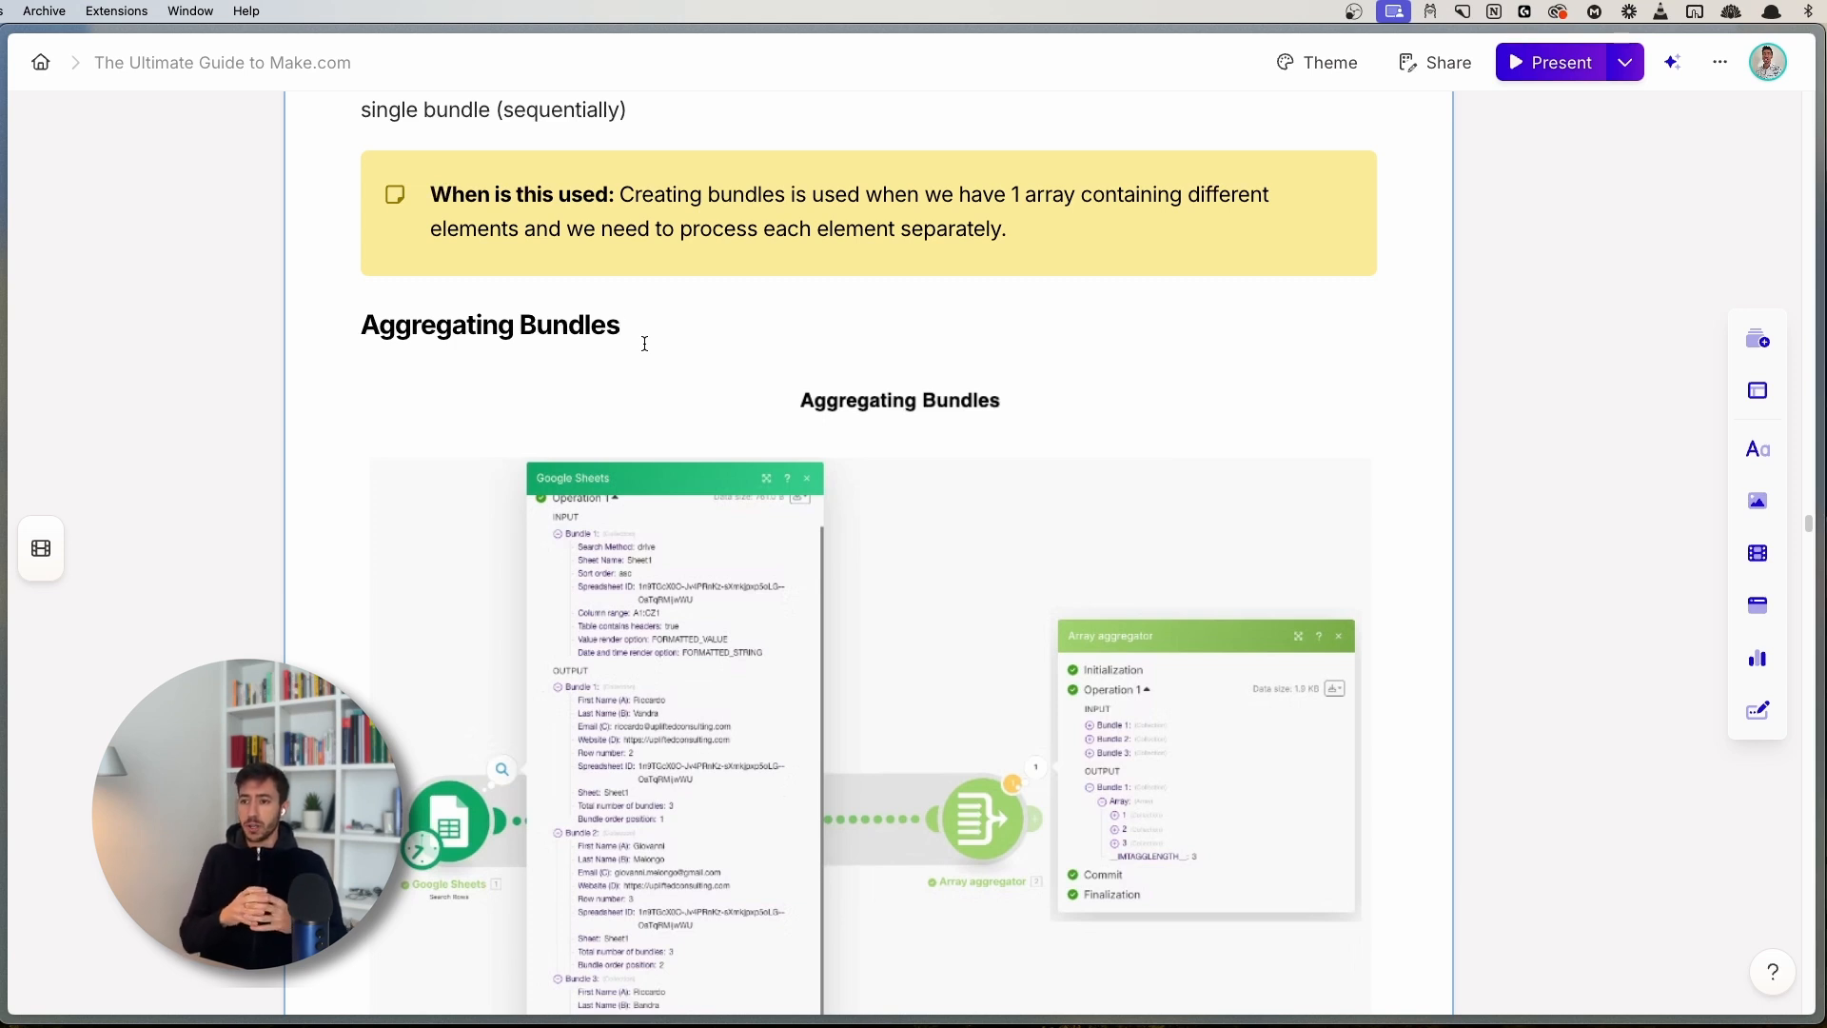
# - Scroll further through the guide, then switch to the Integration Webhooks Make.com tab
pyautogui.scroll(-1, 849, 537)
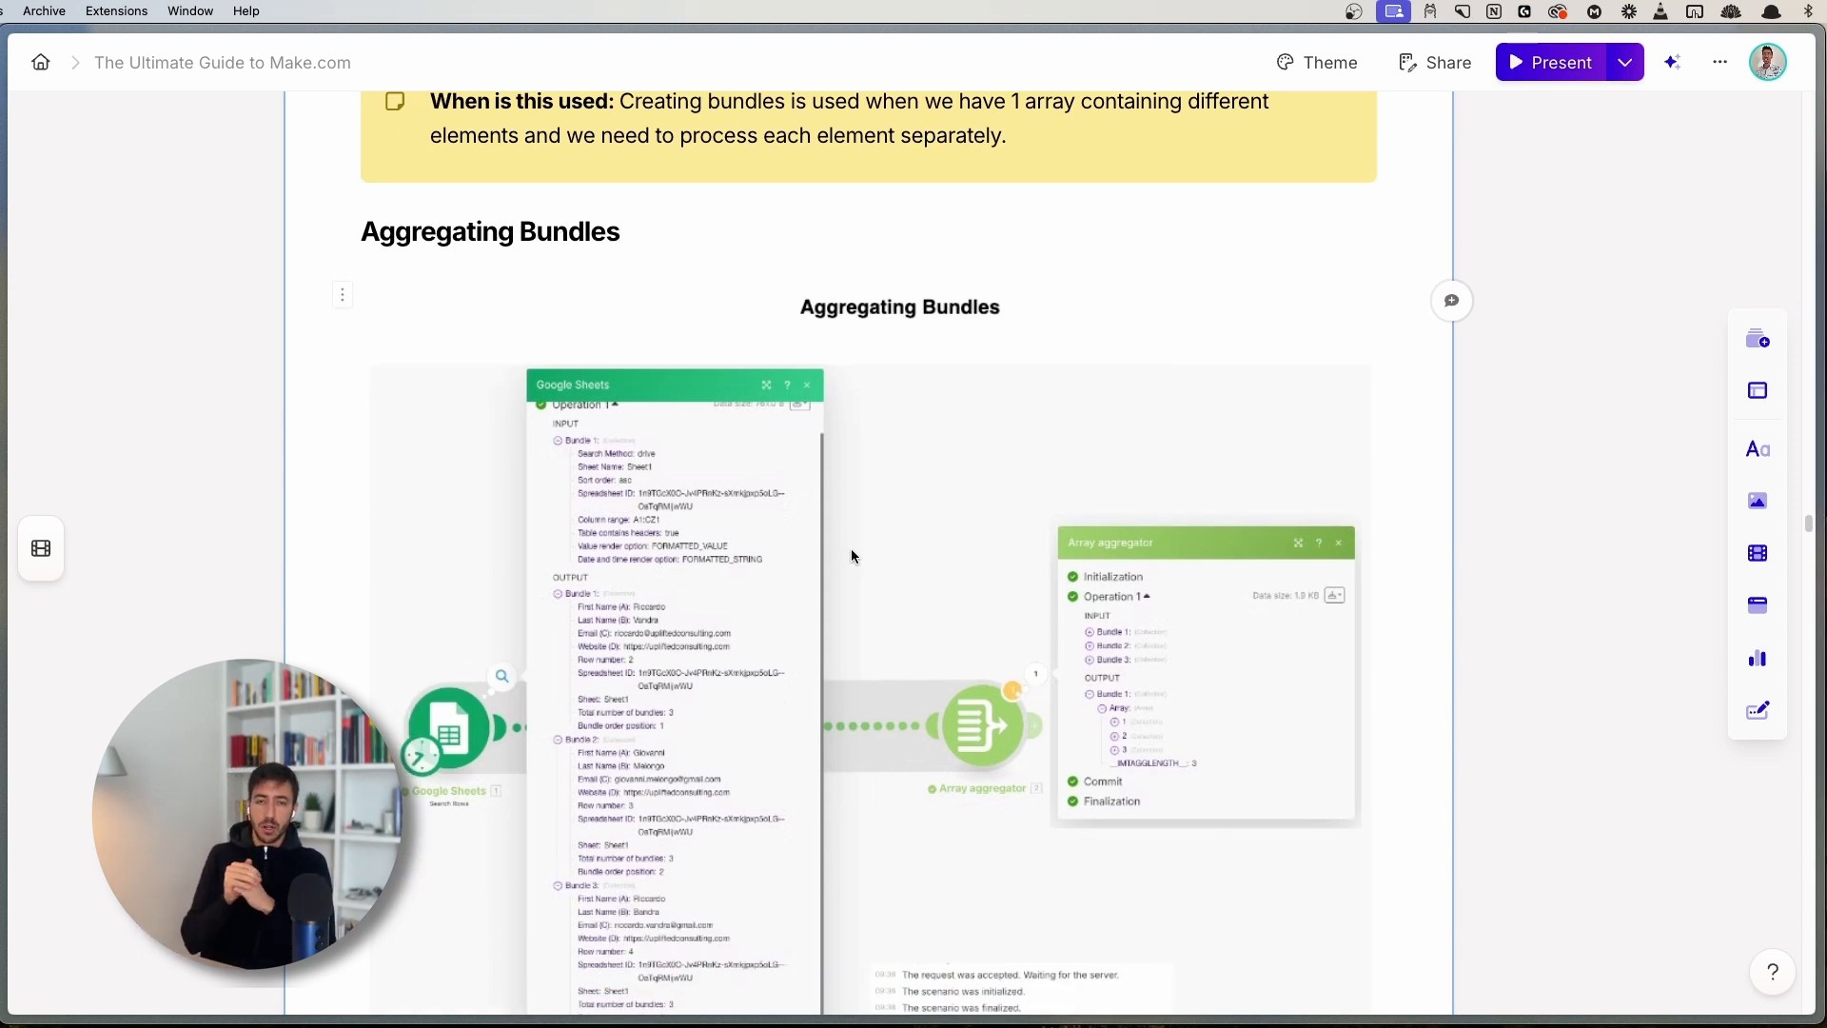
pyautogui.scroll(-4, 850, 549)
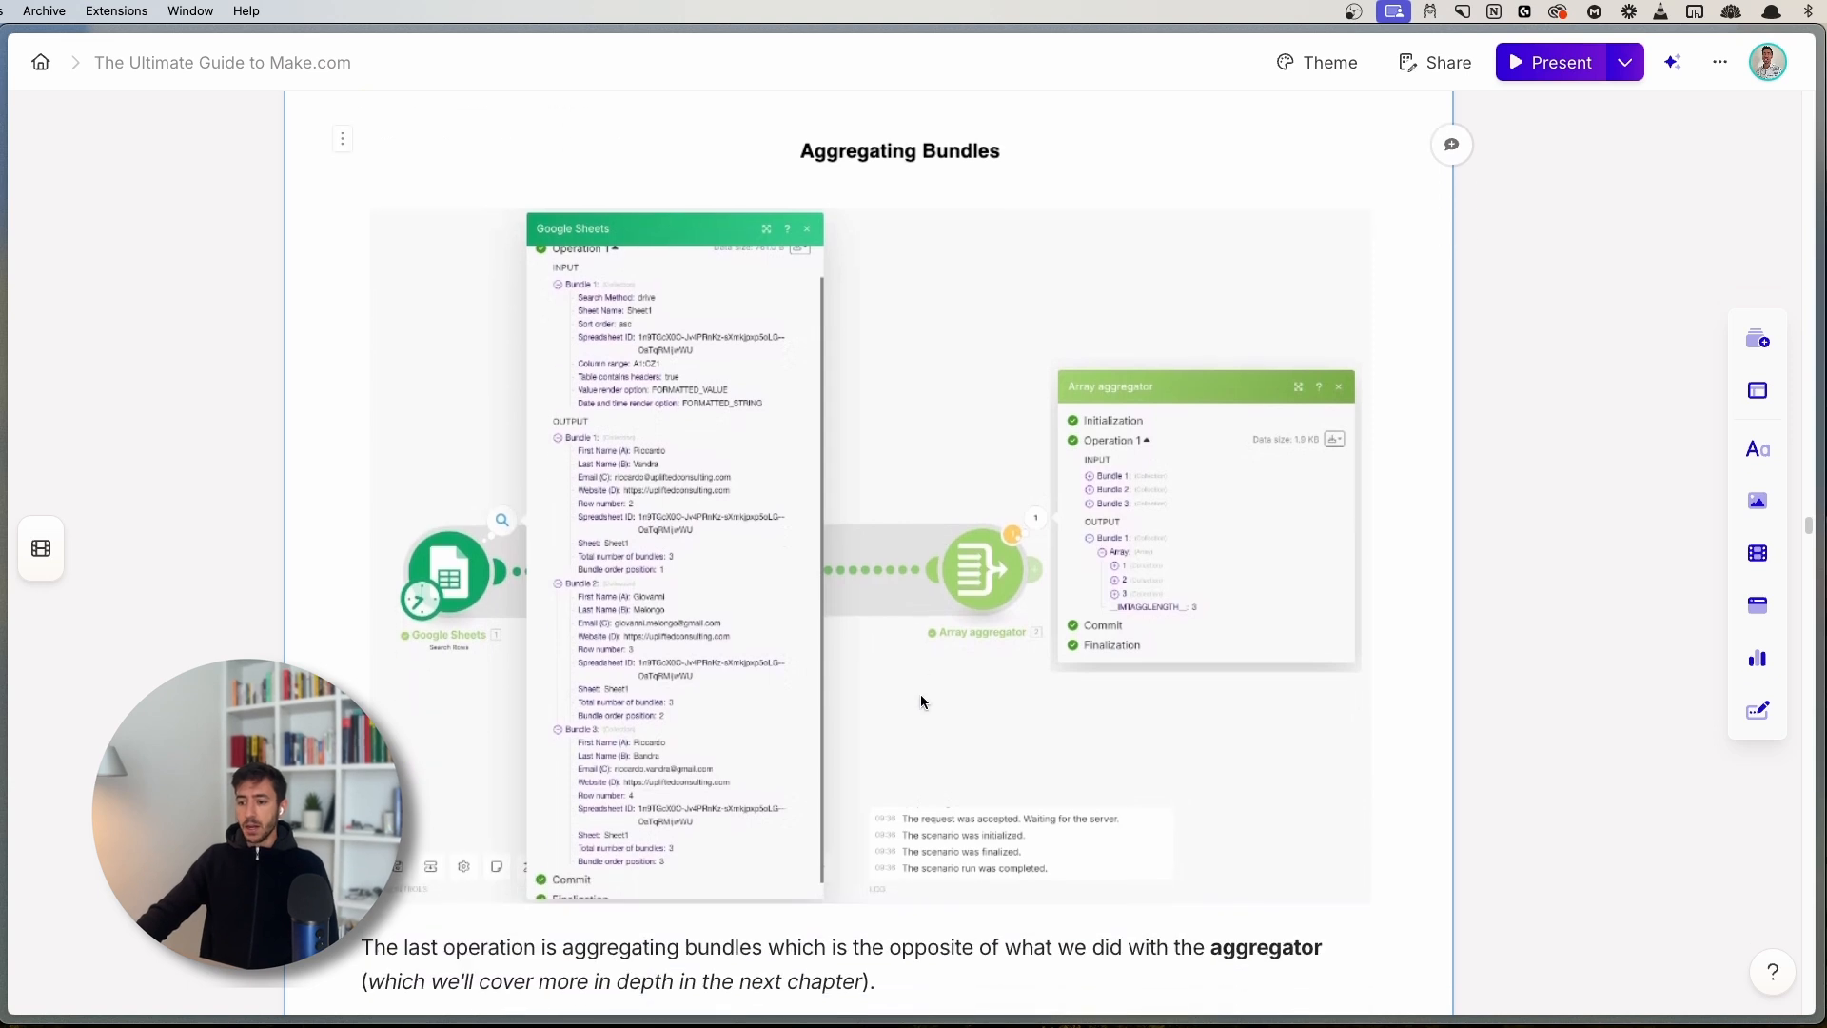
pyautogui.scroll(-2, 922, 830)
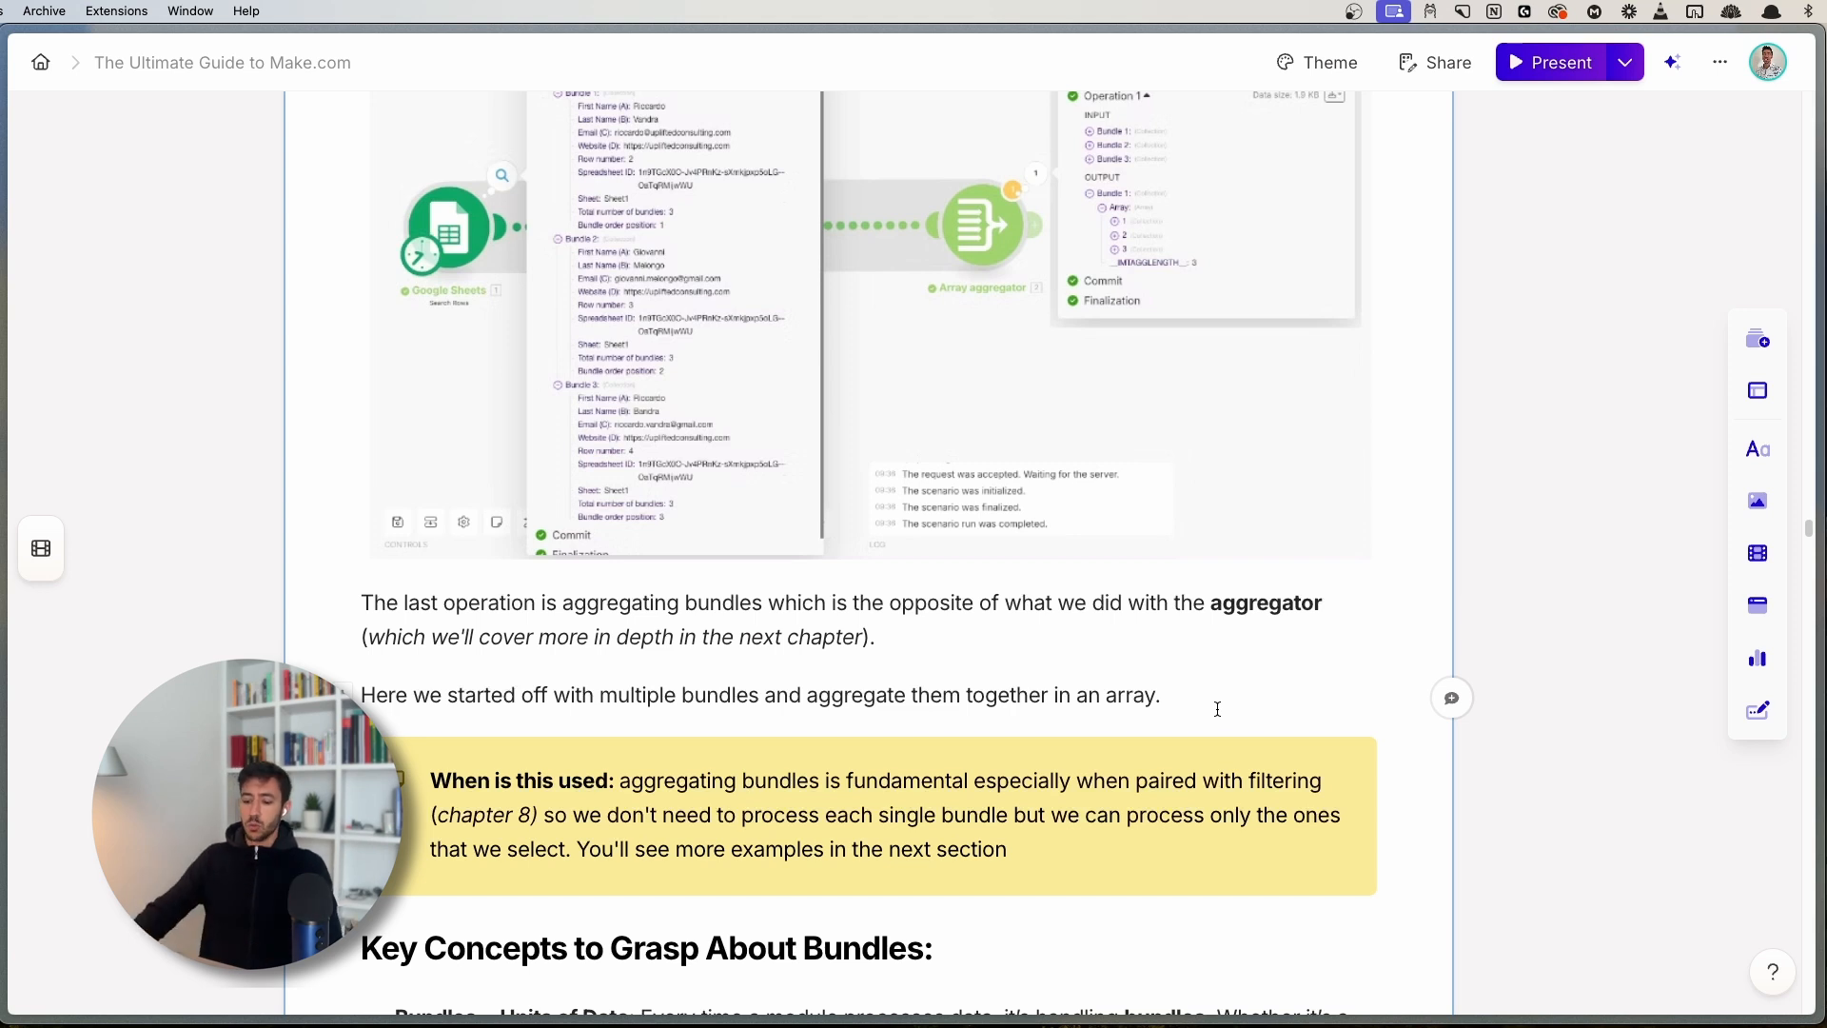
pyautogui.press('super+s')
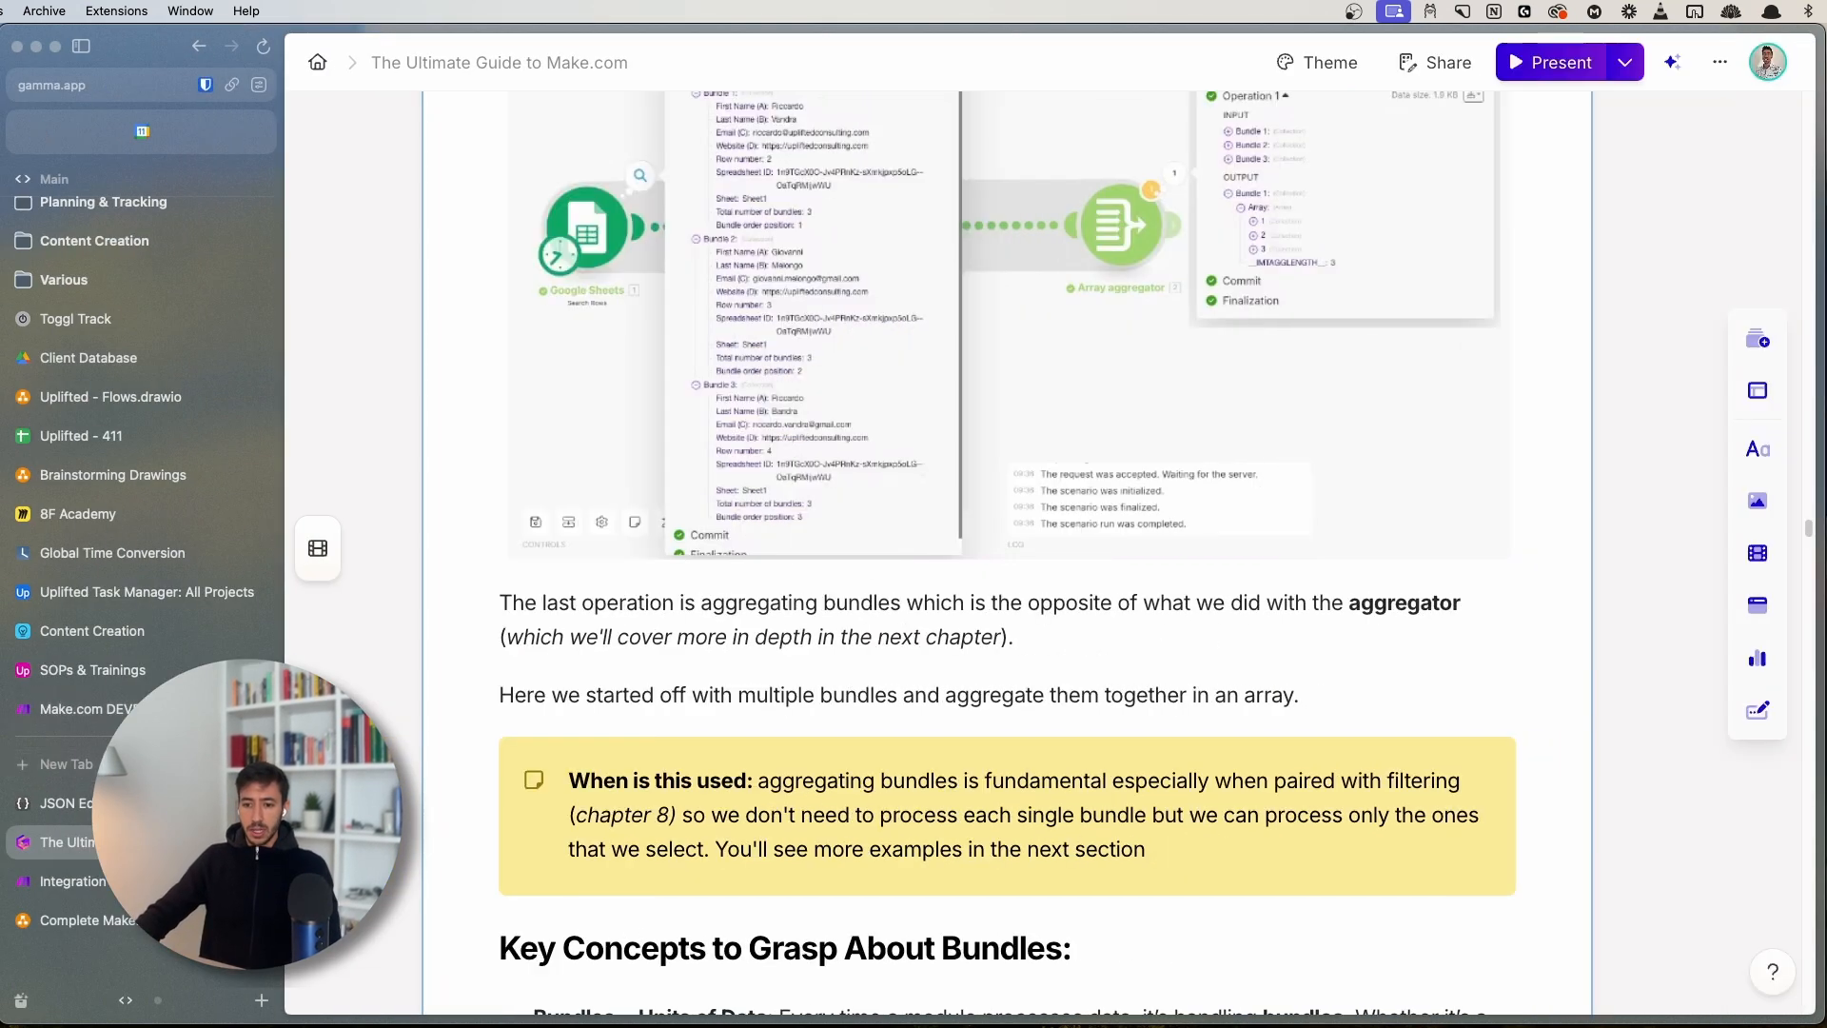
pyautogui.click(67, 881)
pyautogui.press('super+s')
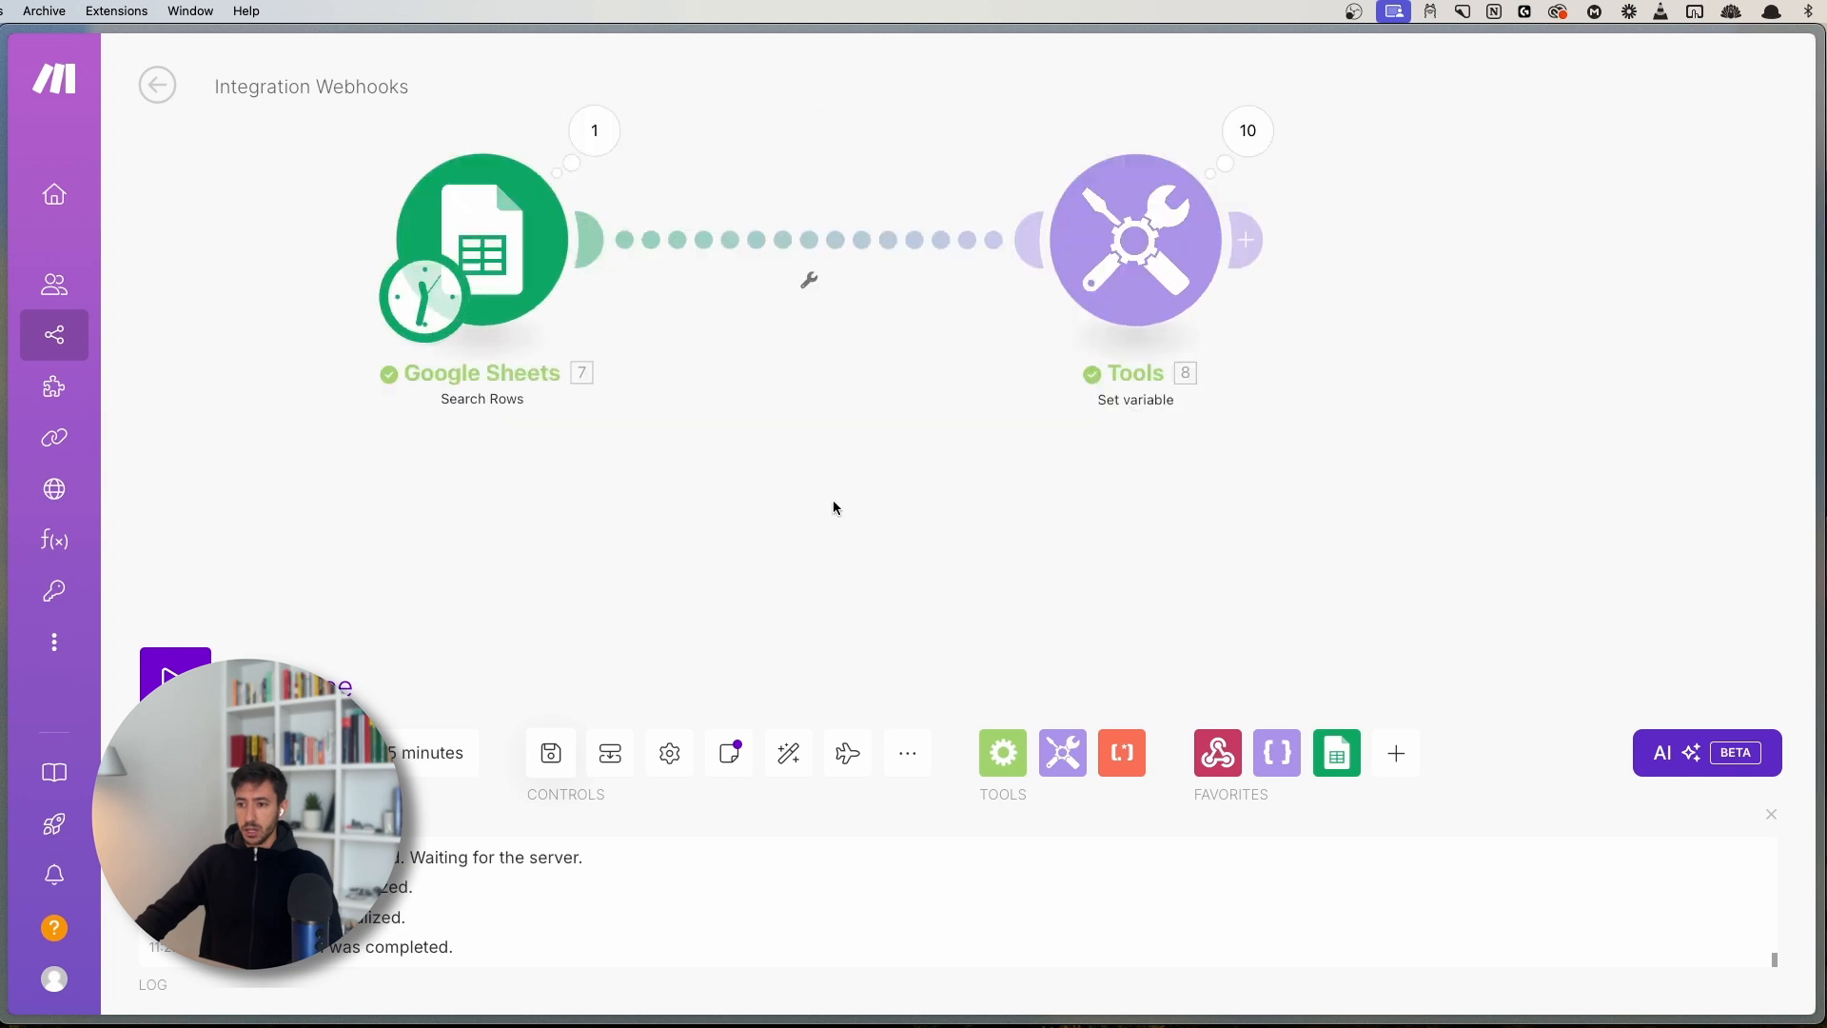
# - Delete the Tools module and add an Array aggregator after Google Sheets
pyautogui.rightClick(1174, 284)
pyautogui.click(1268, 568)
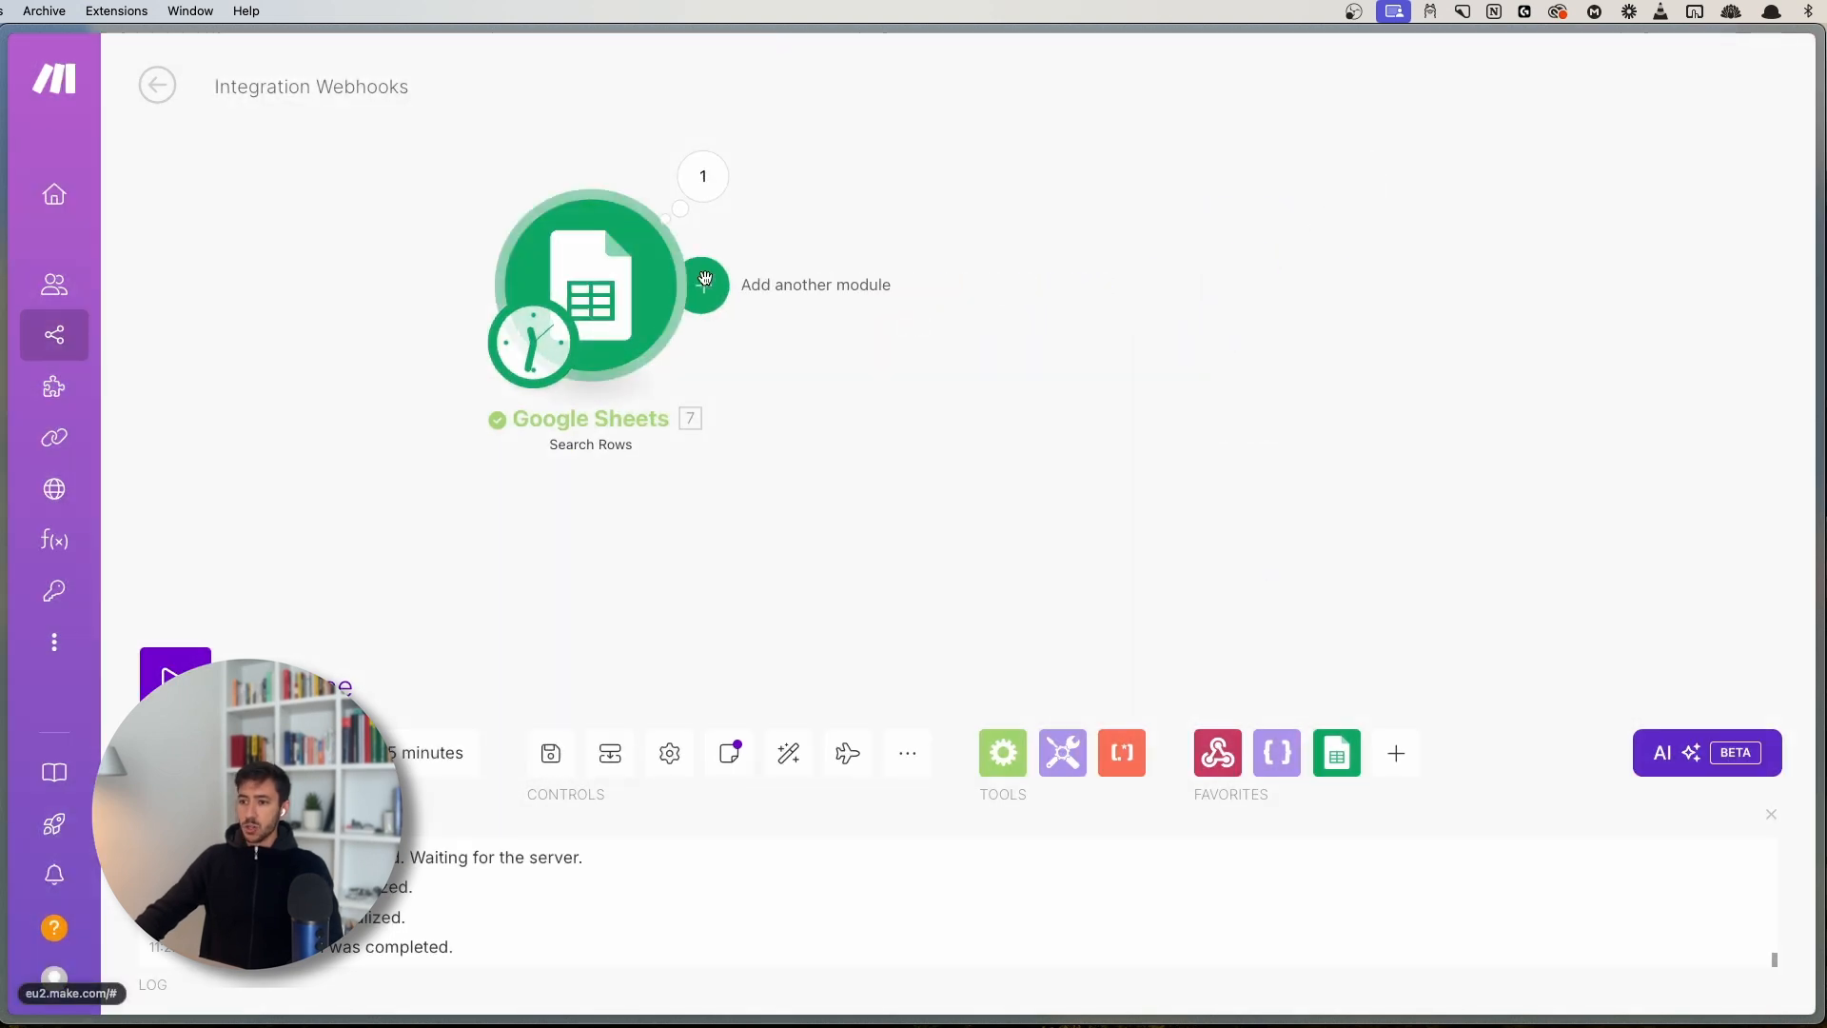
pyautogui.click(705, 278)
pyautogui.write('a')
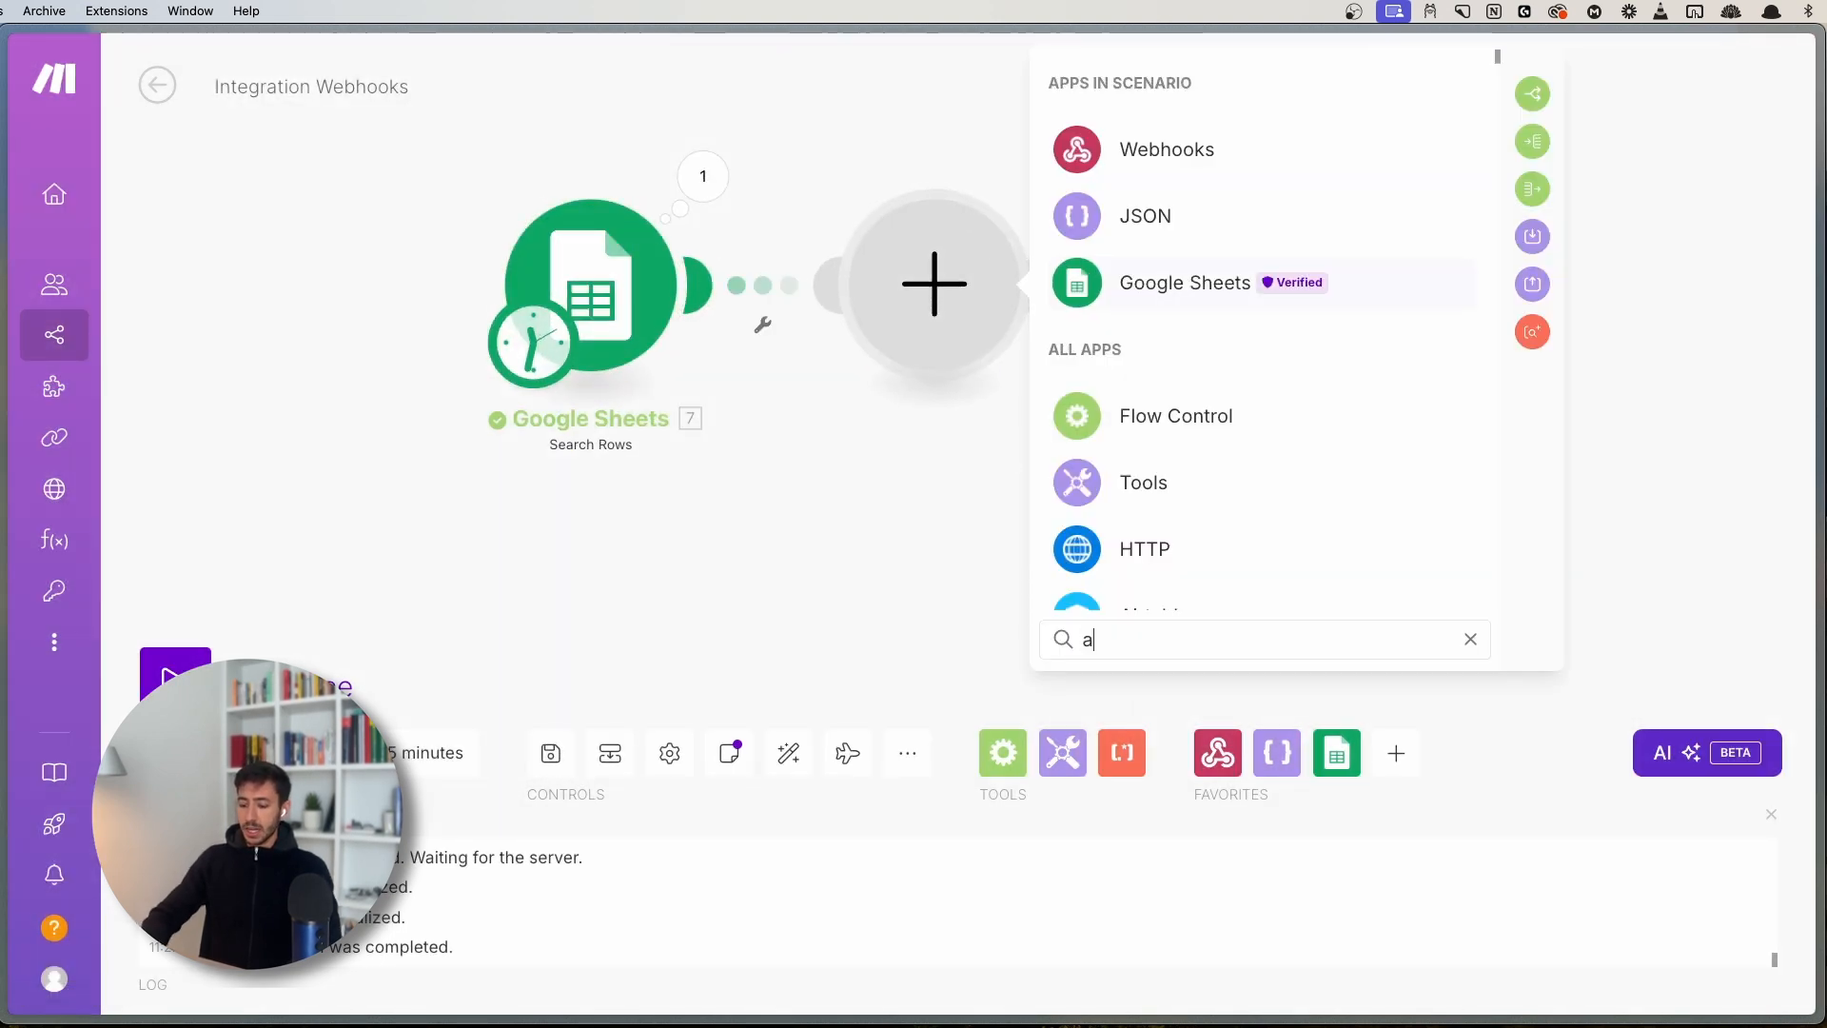
pyautogui.write('gg')
pyautogui.click(1247, 163)
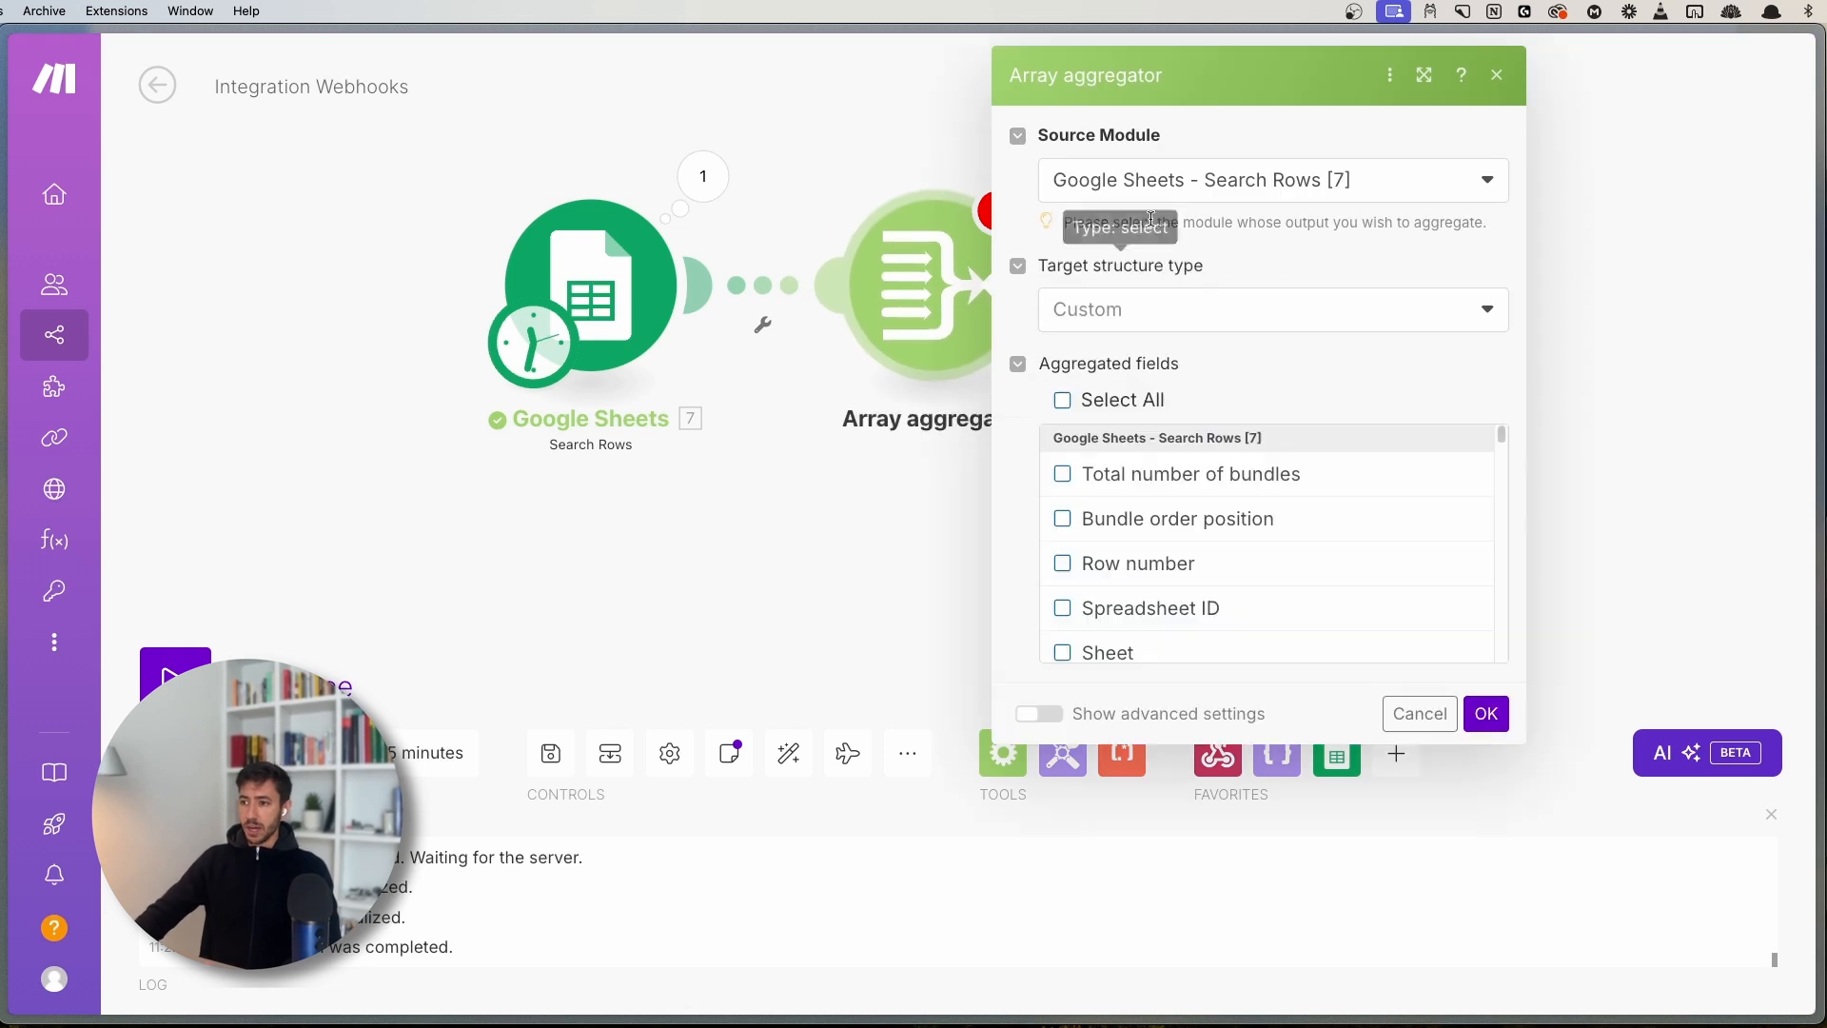
# - Set the Array aggregator to collect all Search Rows fields and save the scenario
pyautogui.click(1063, 400)
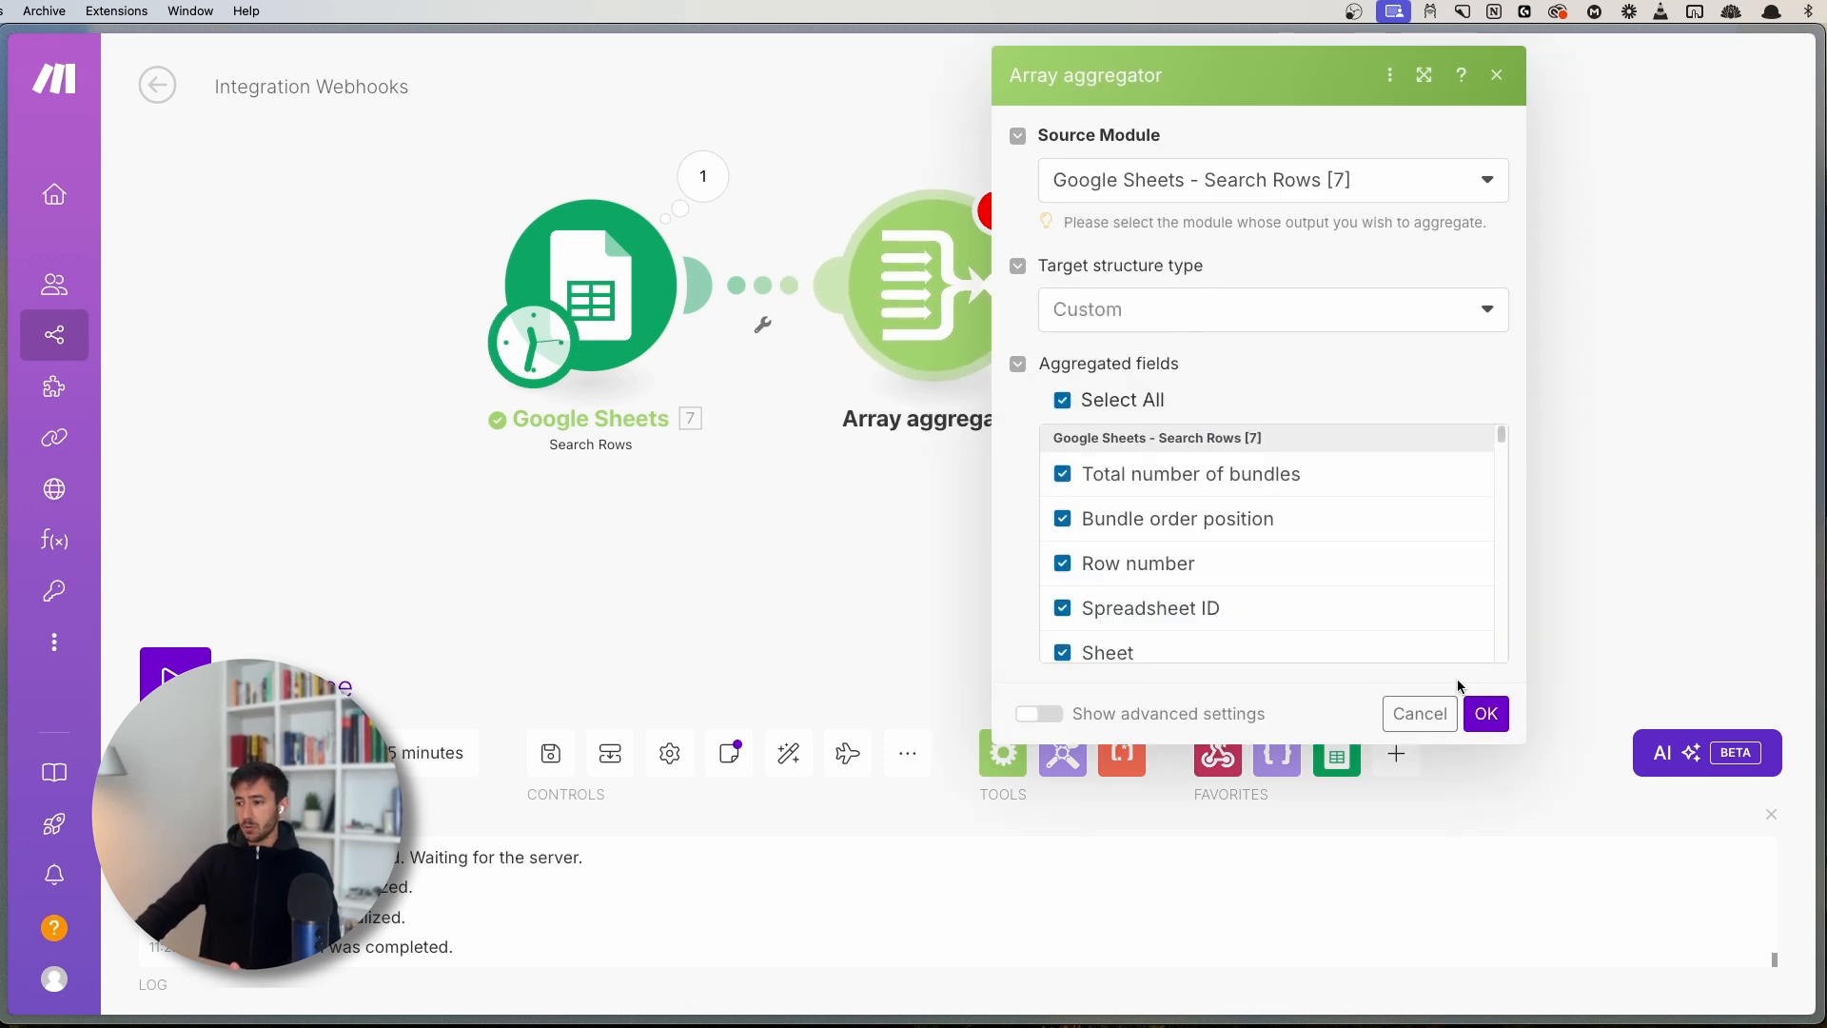
pyautogui.click(1487, 713)
pyautogui.click(551, 753)
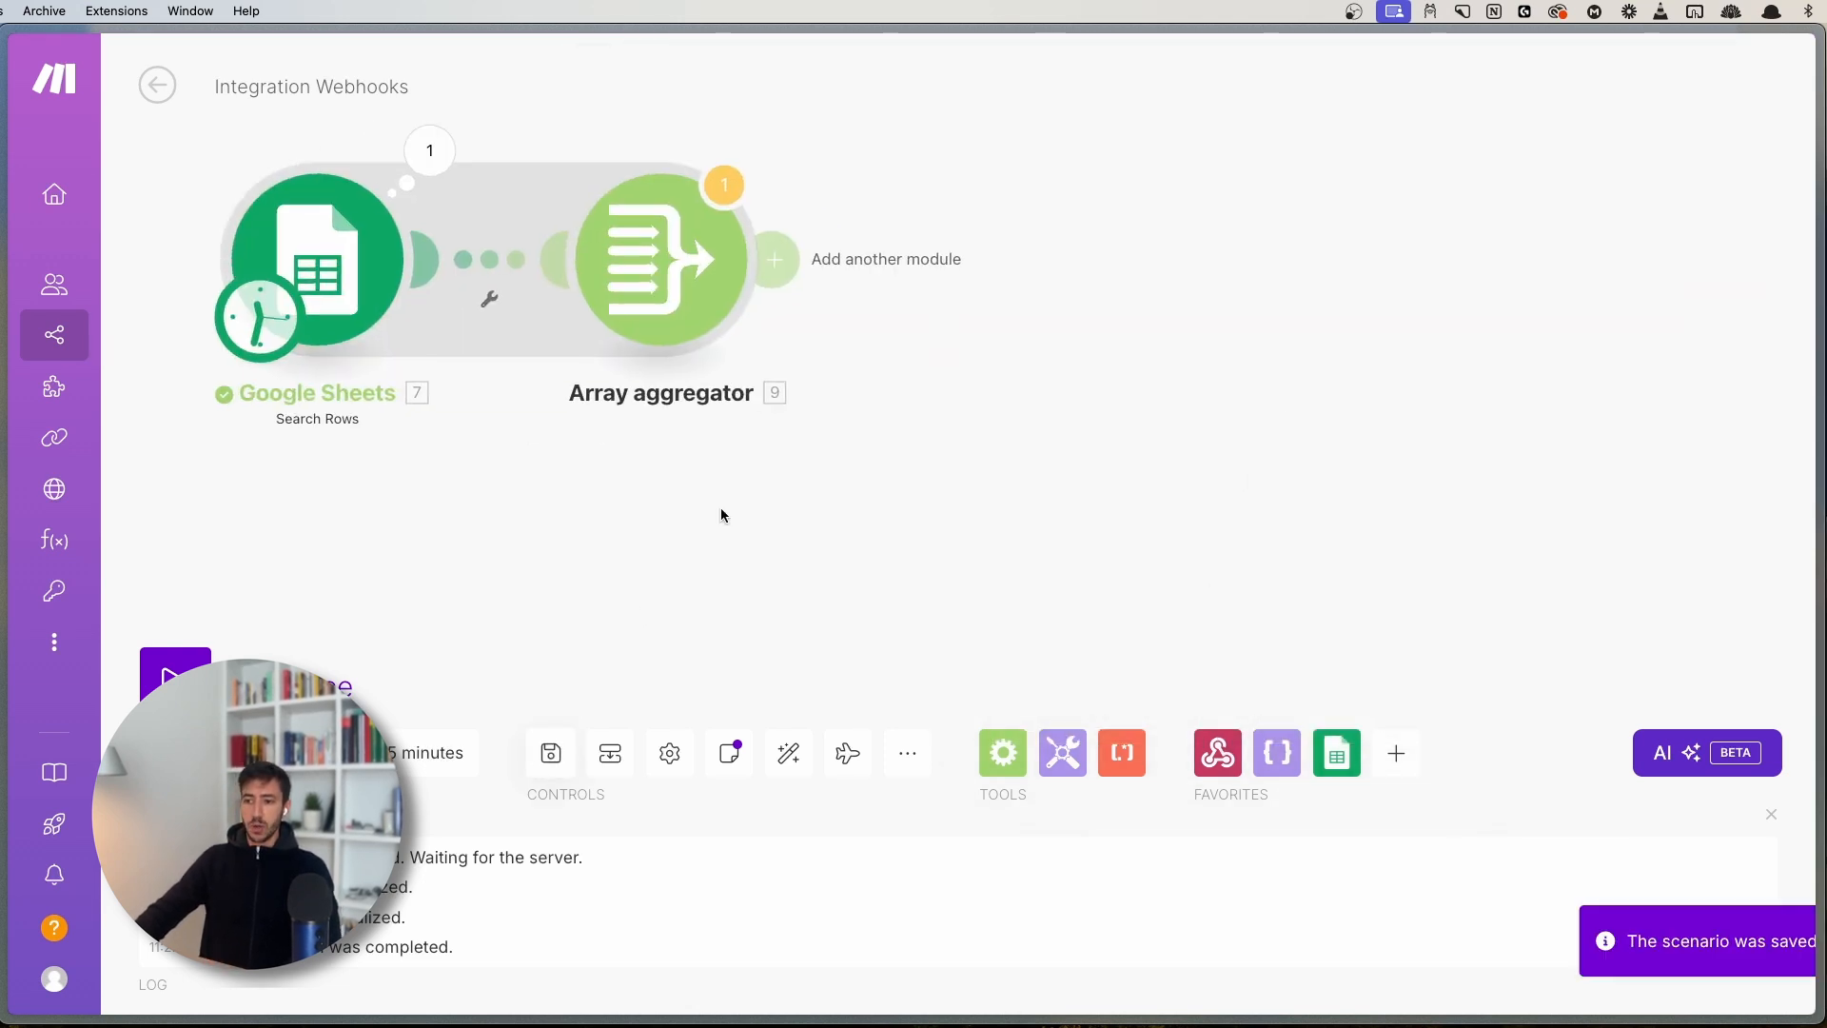
pyautogui.click(778, 505)
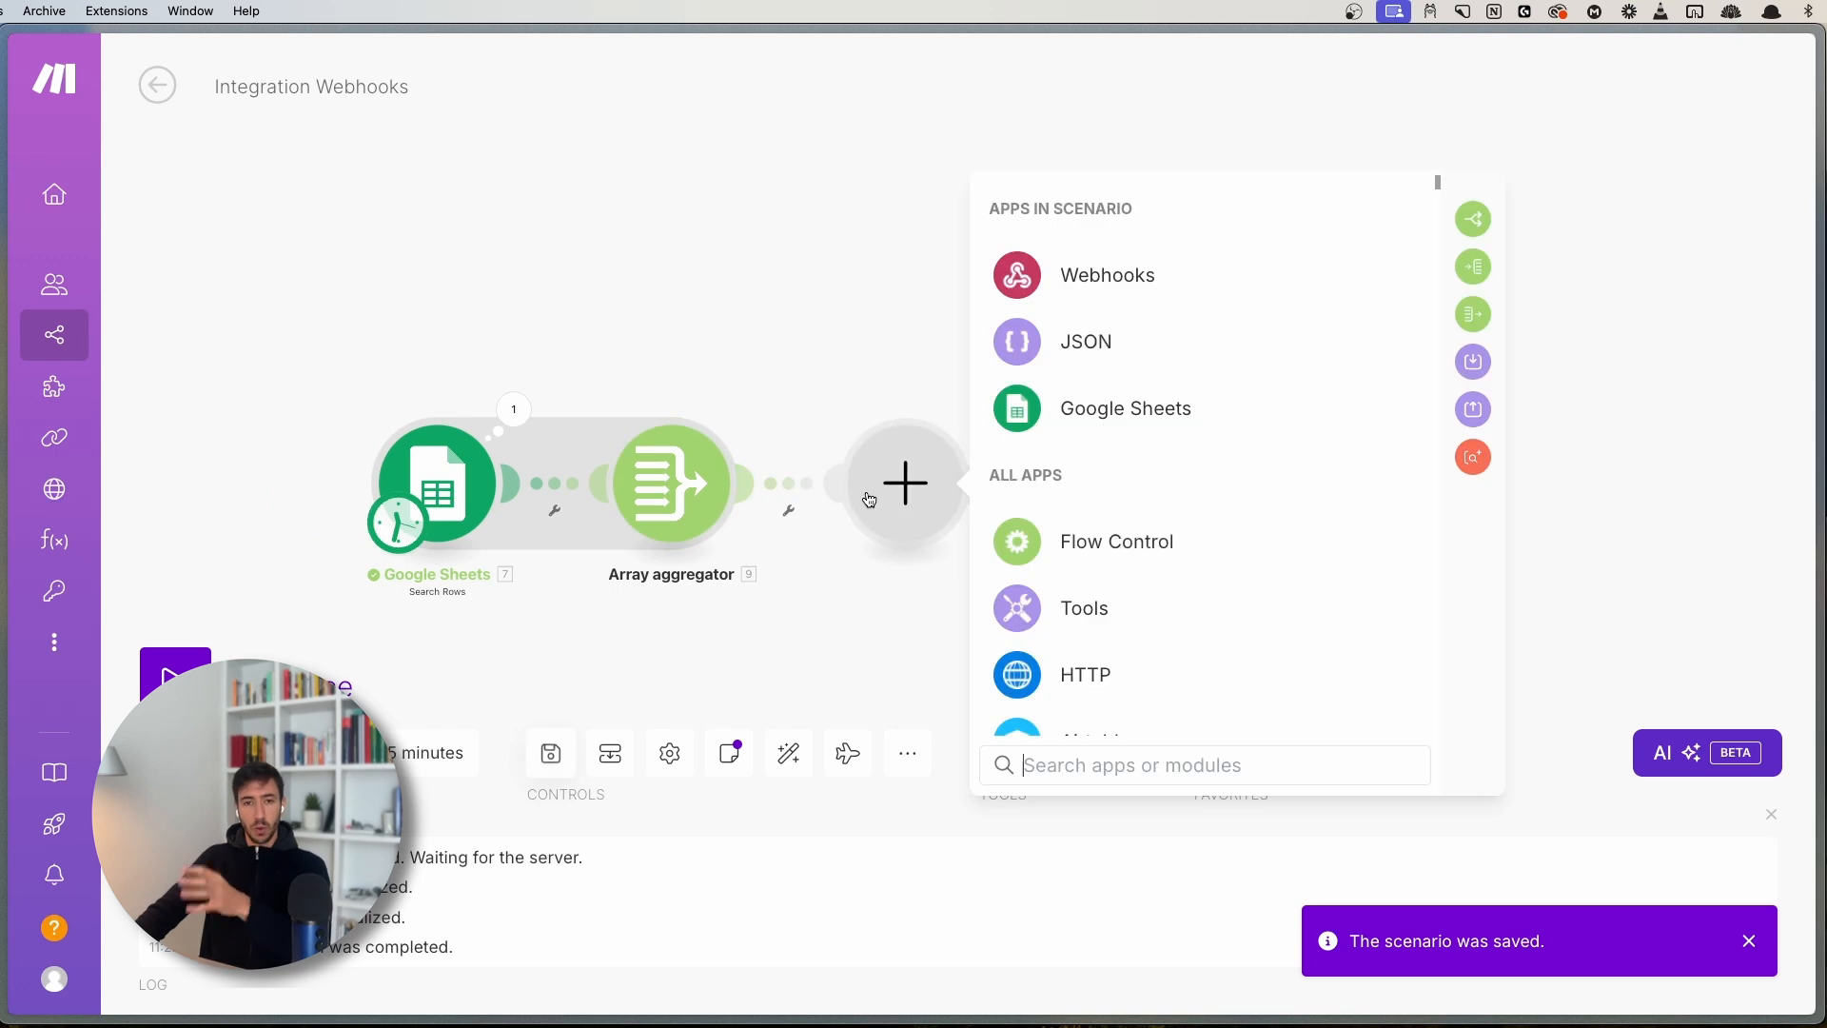
# - Add a Set variable named 'example' with value Array[] > First Name (B), then save
pyautogui.click(1110, 603)
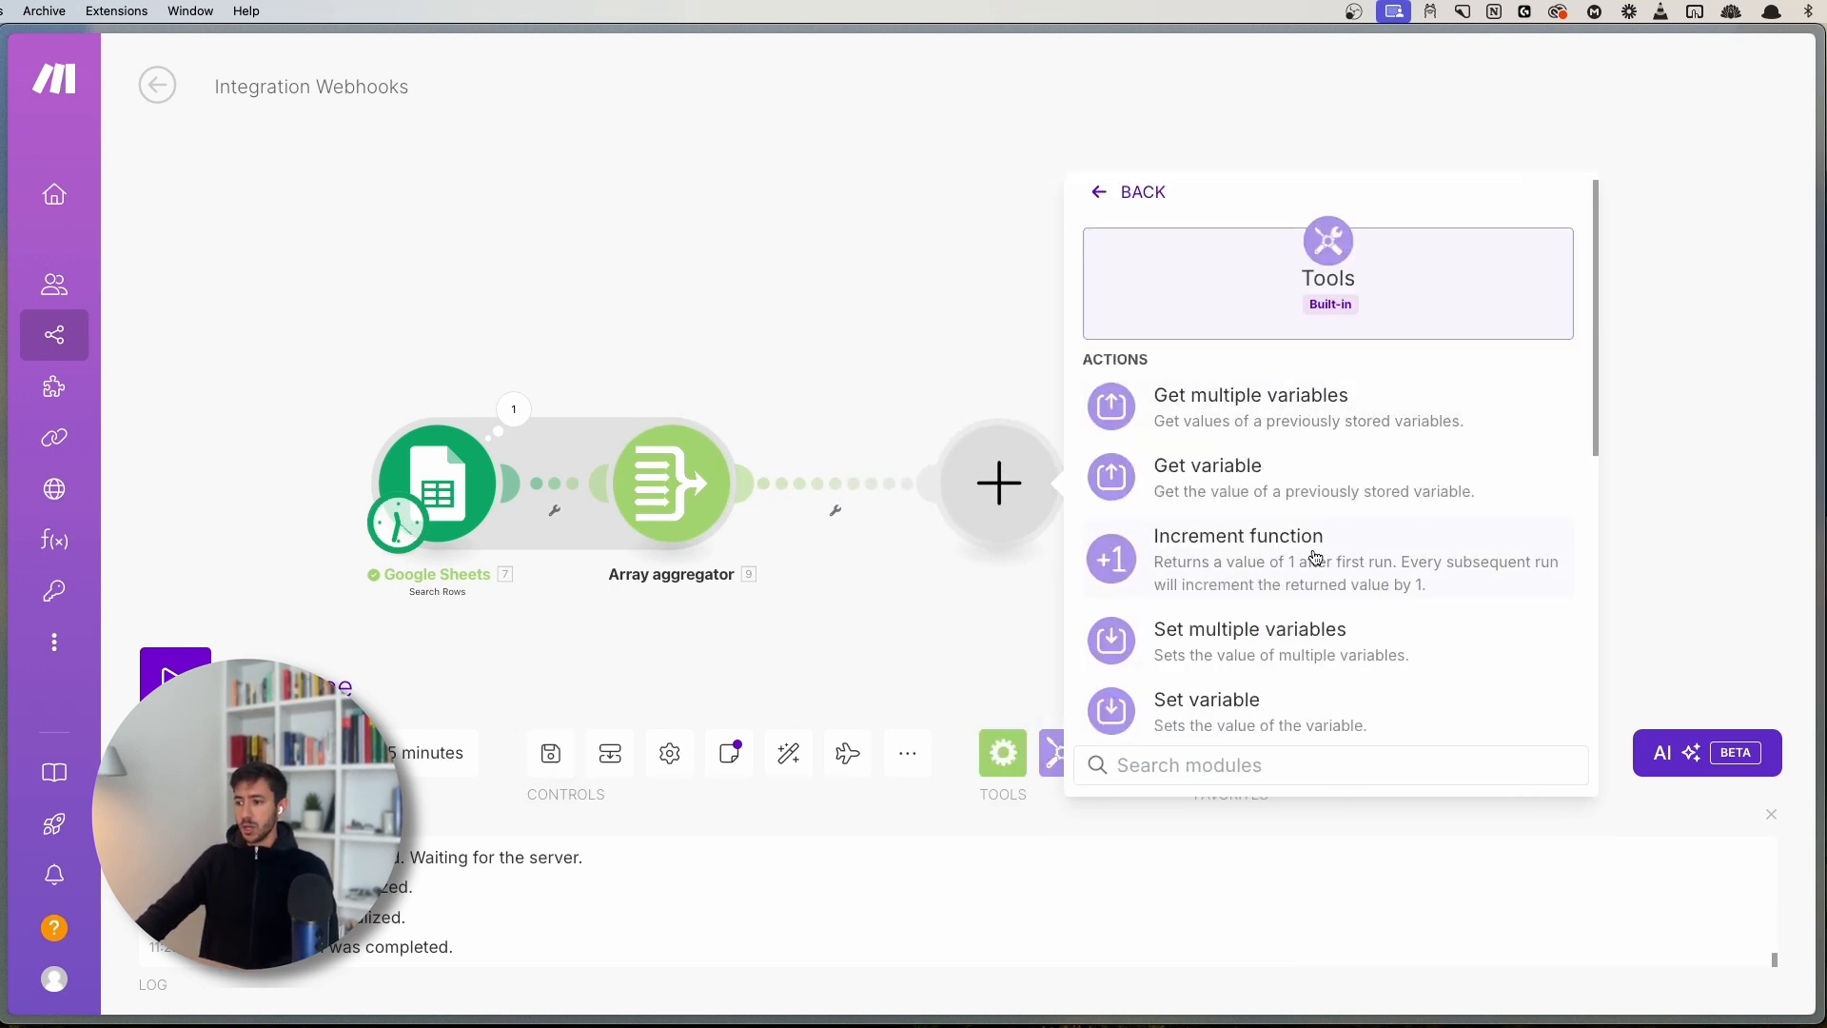
pyautogui.click(1247, 702)
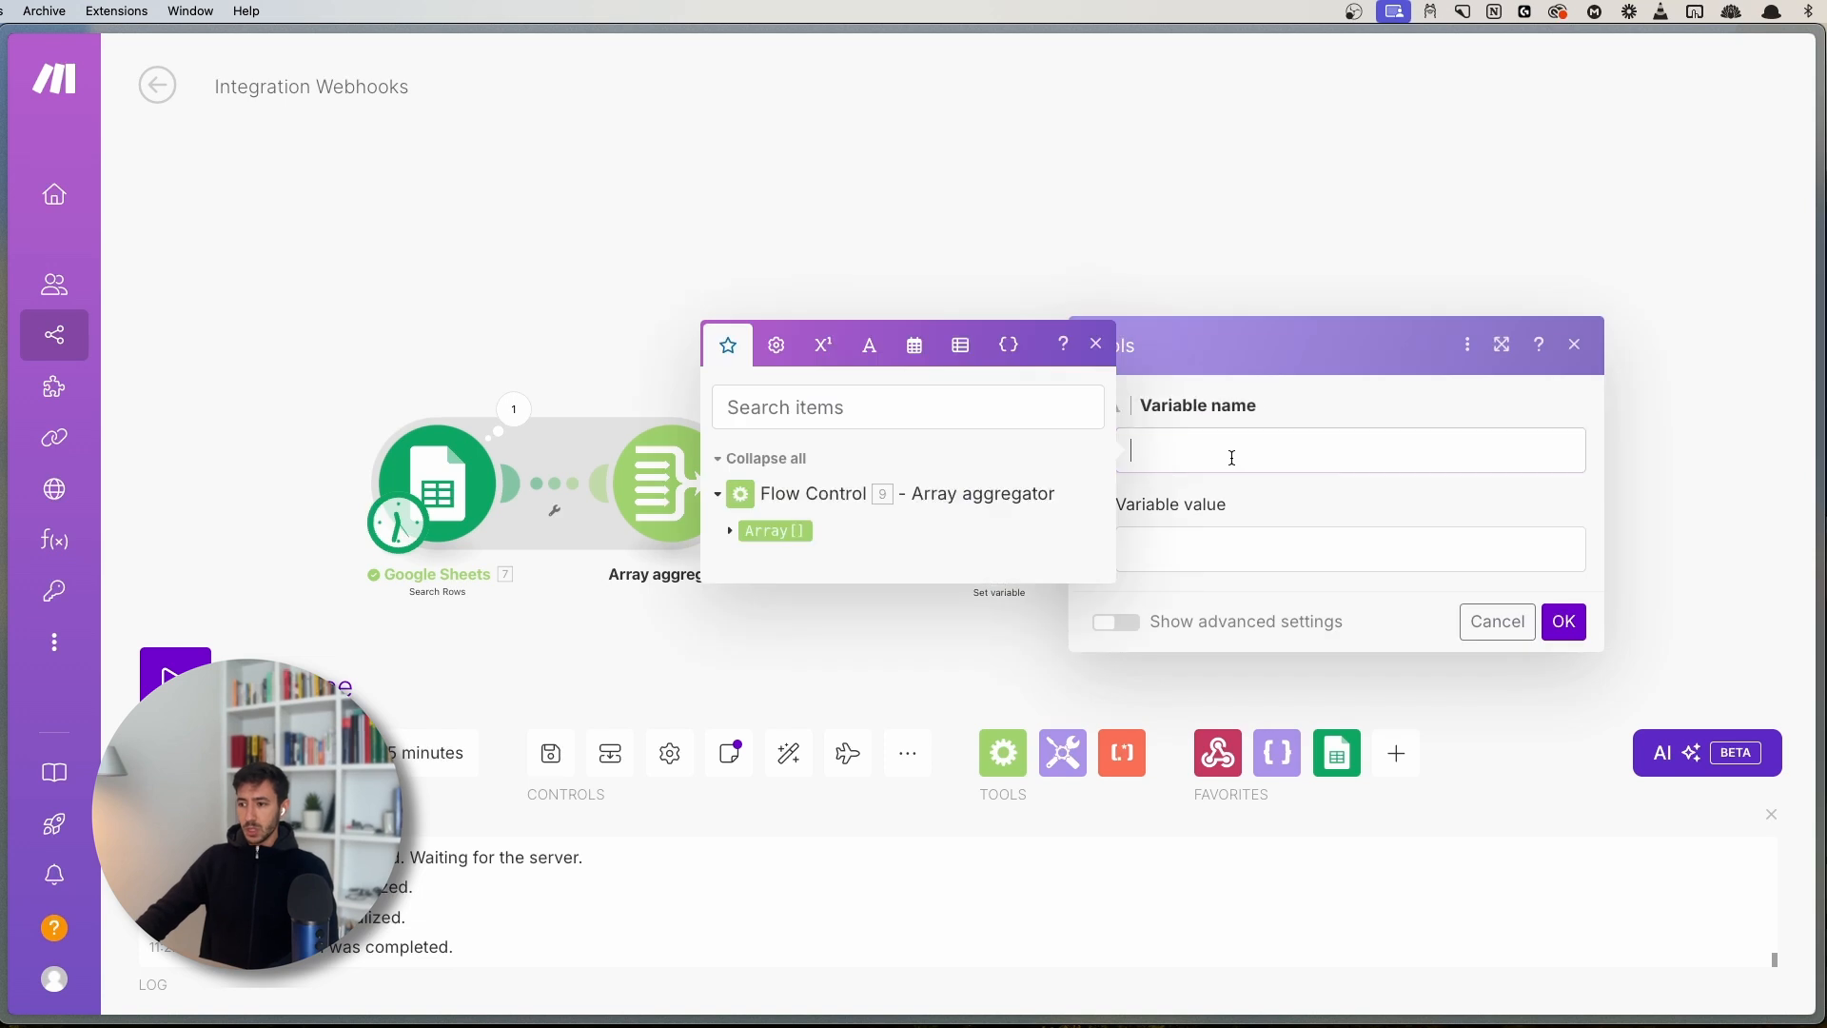
pyautogui.write('example')
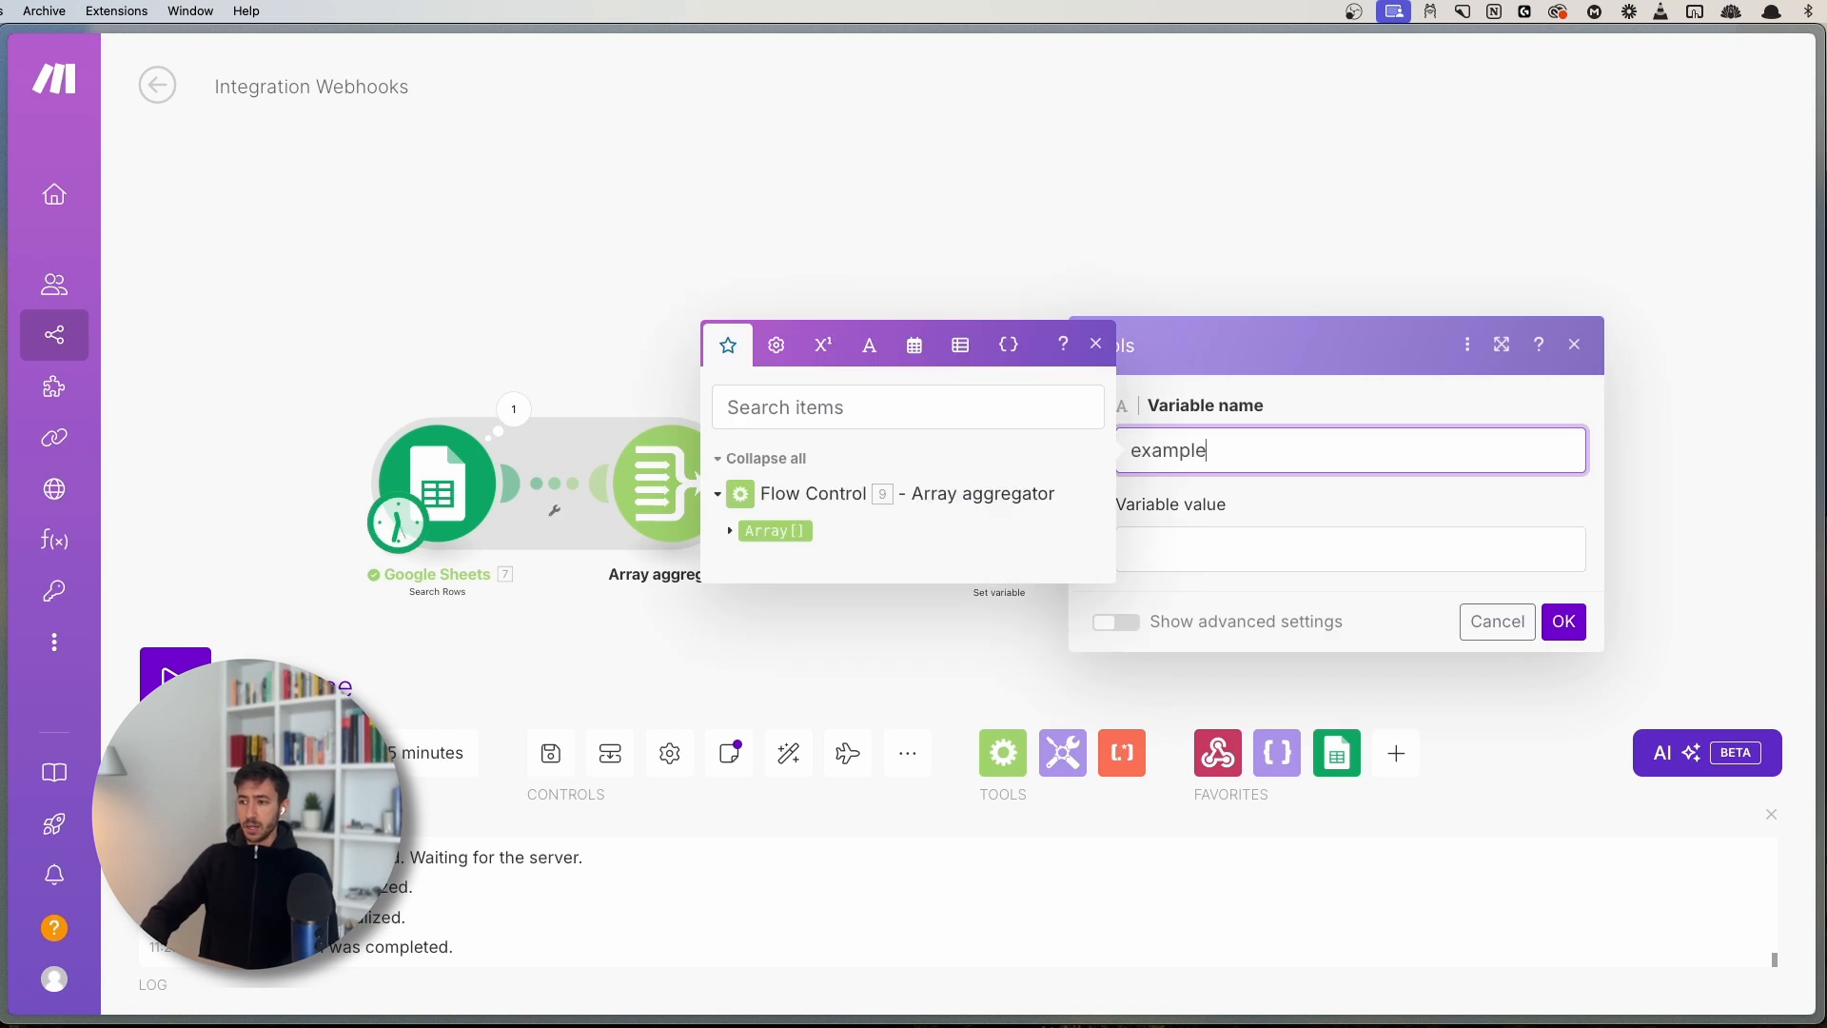
pyautogui.click(1097, 343)
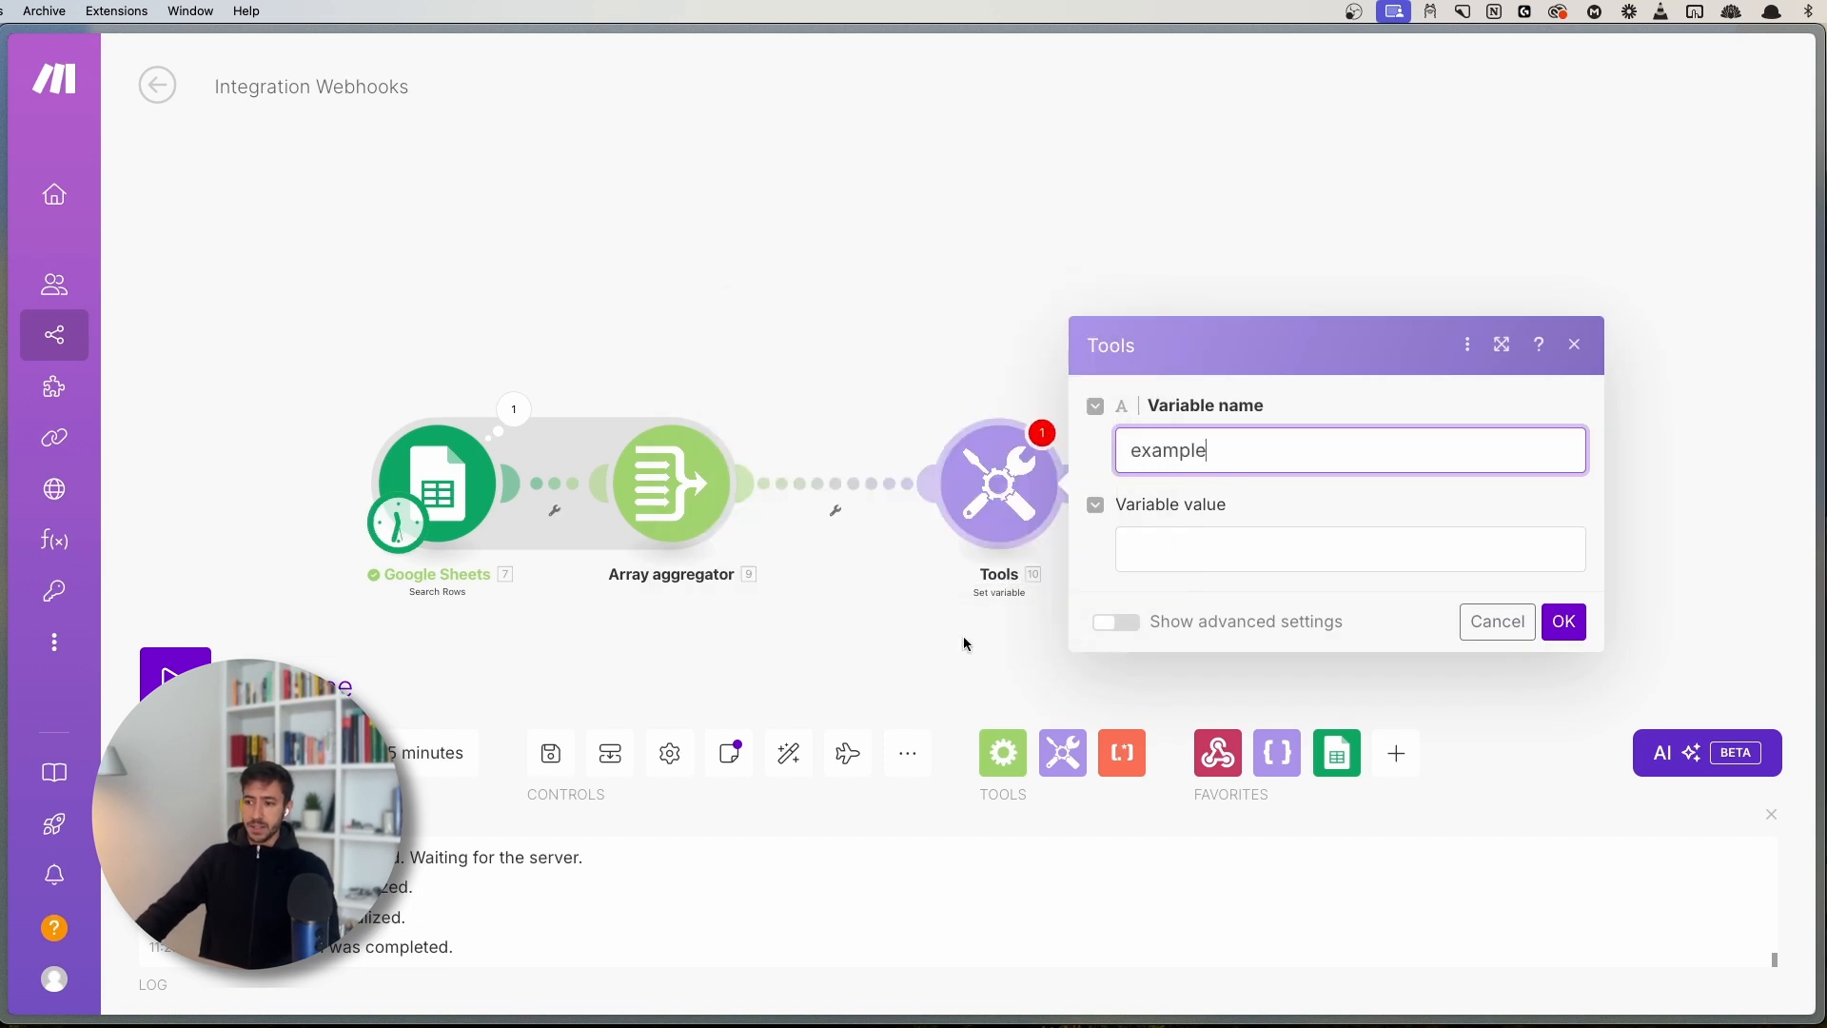
pyautogui.click(1167, 541)
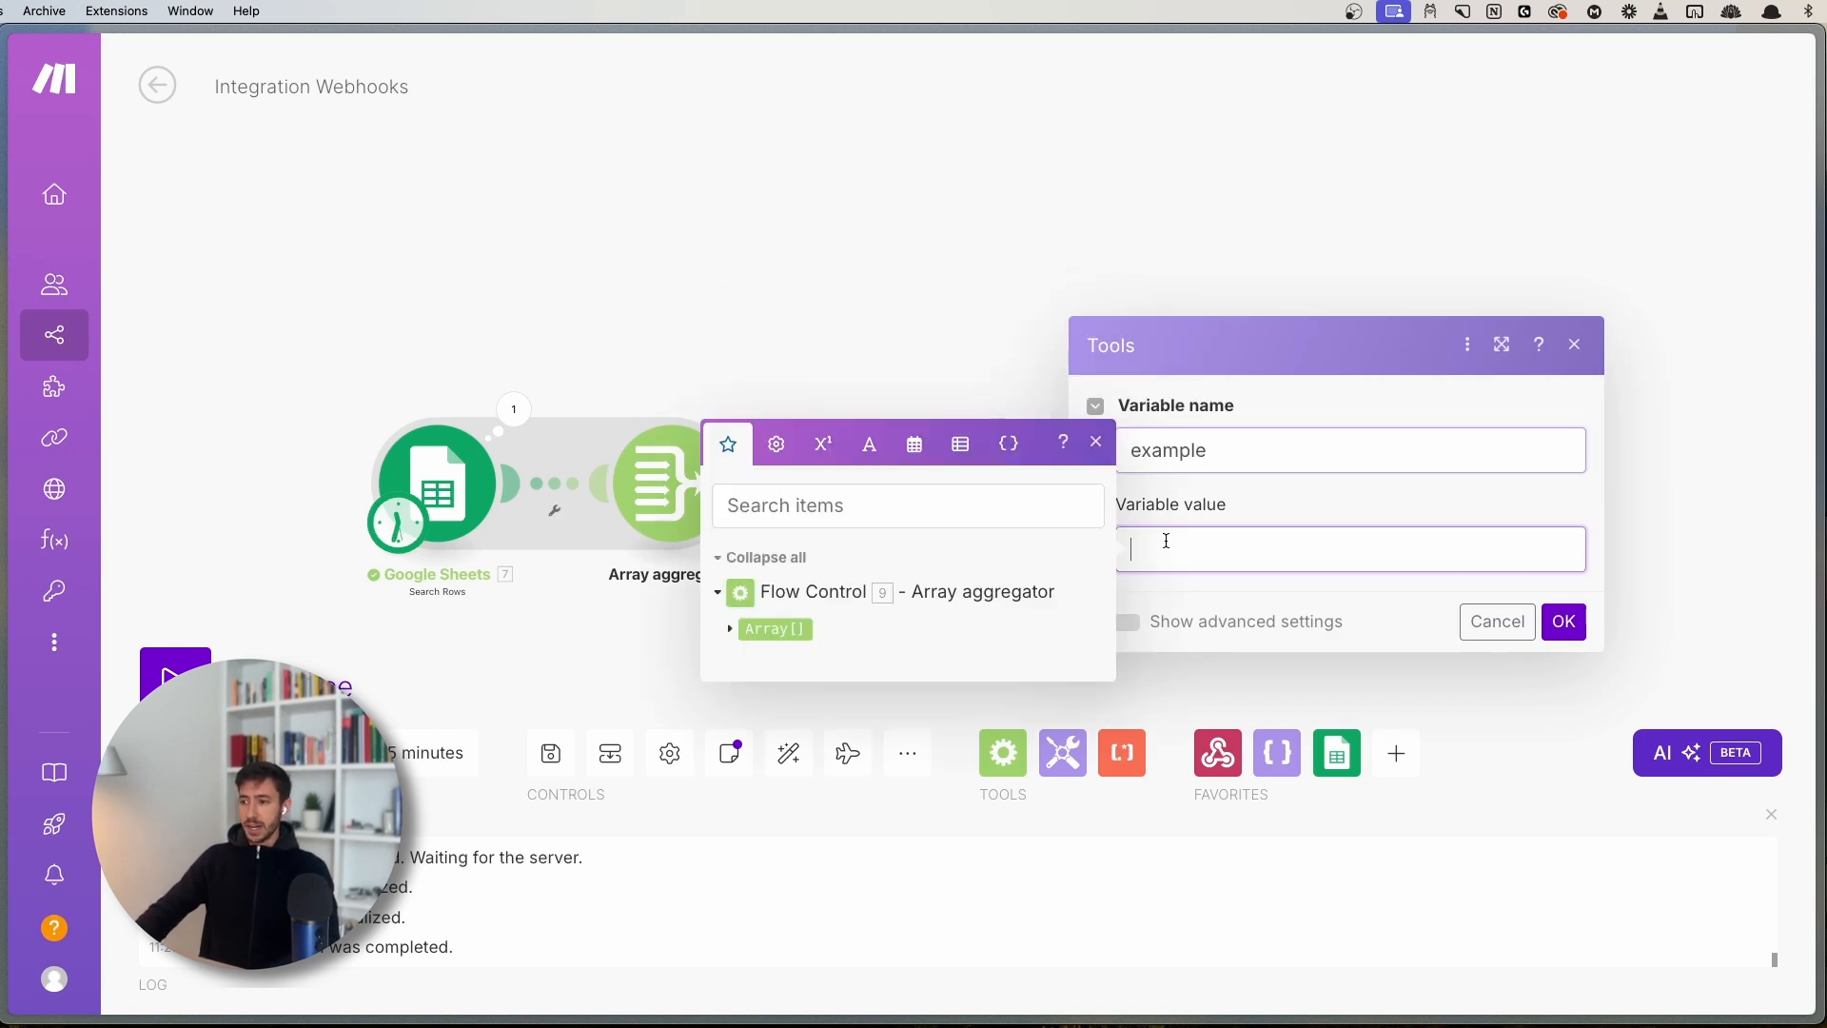
pyautogui.click(729, 629)
pyautogui.click(845, 304)
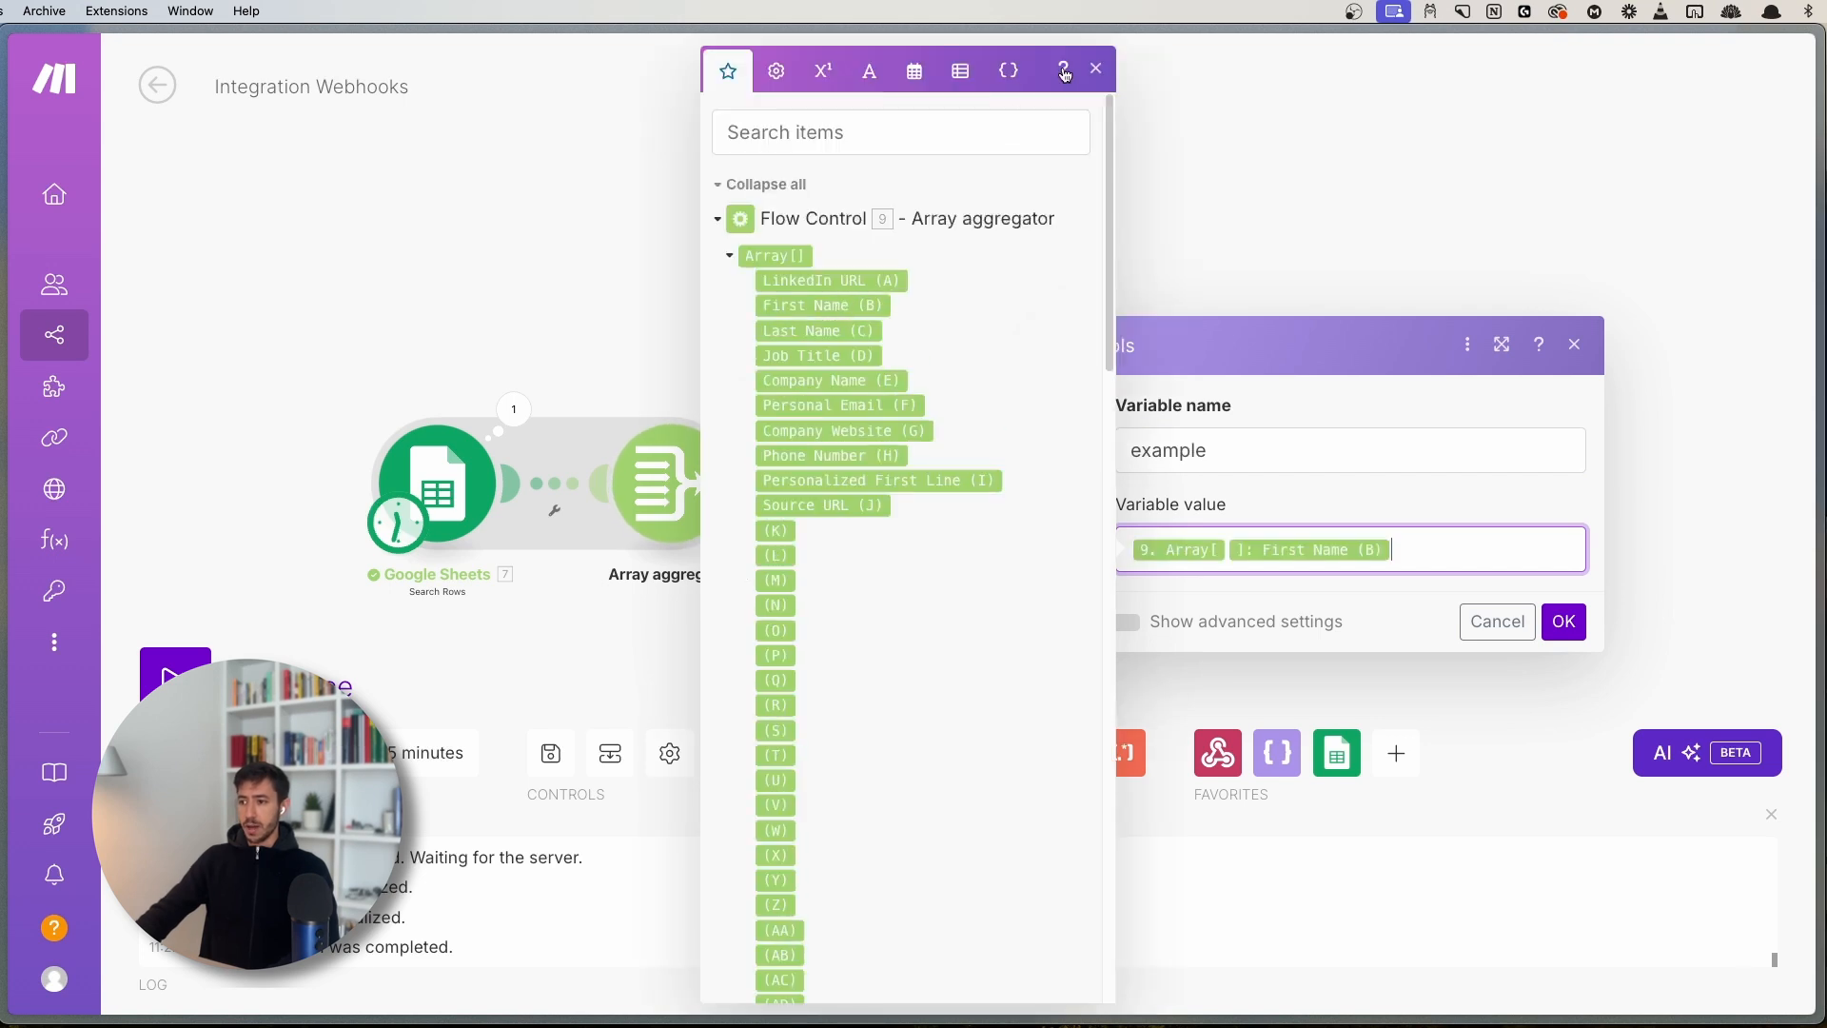
pyautogui.click(1094, 72)
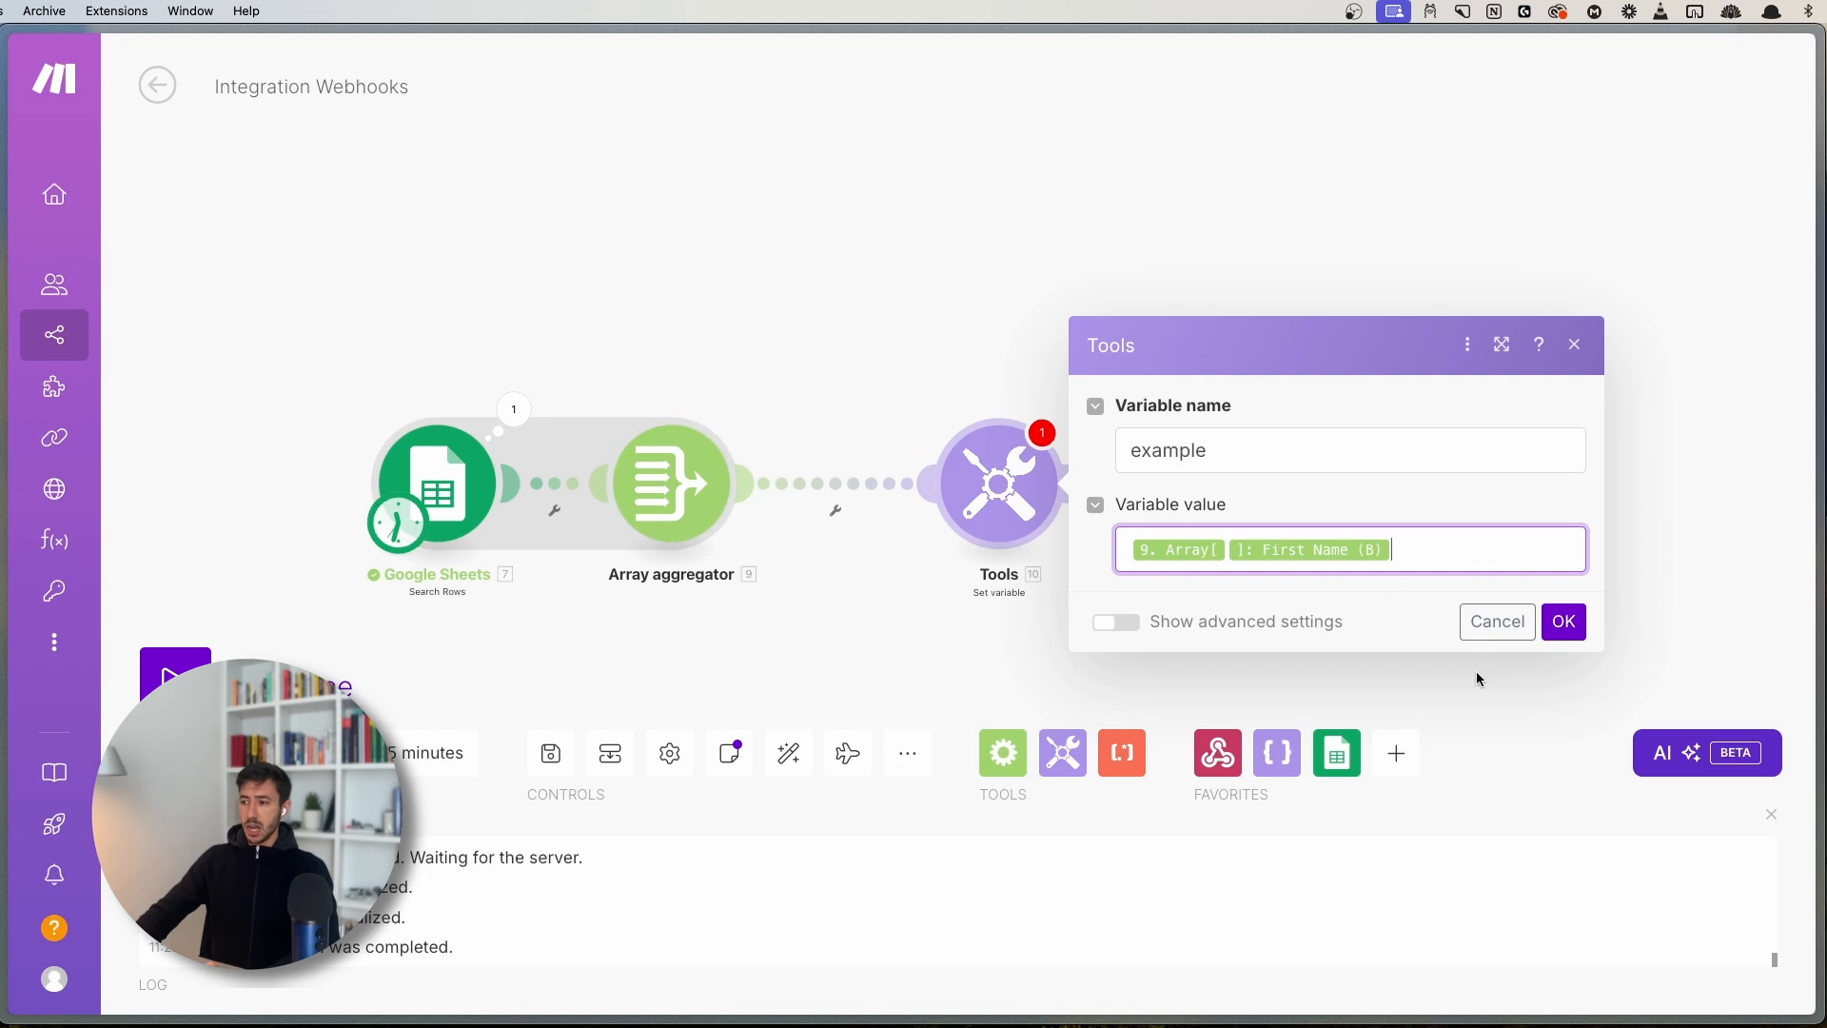
pyautogui.click(1563, 622)
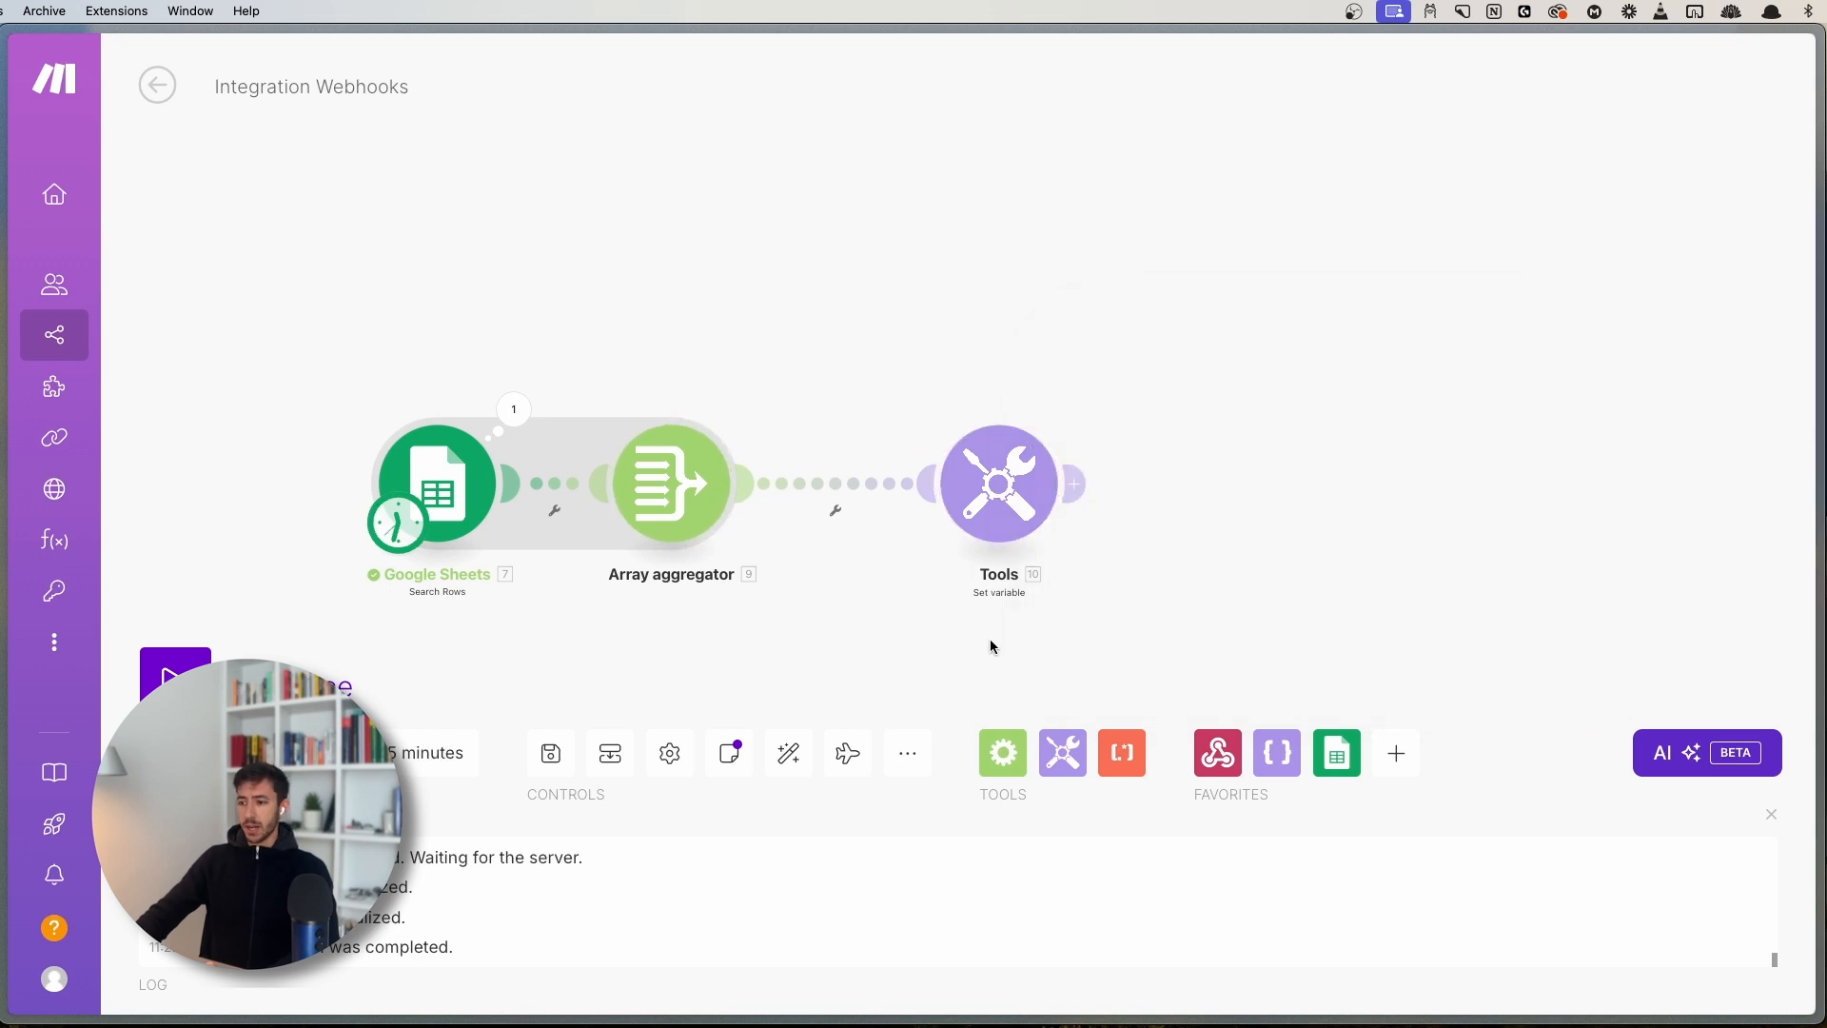
pyautogui.click(550, 753)
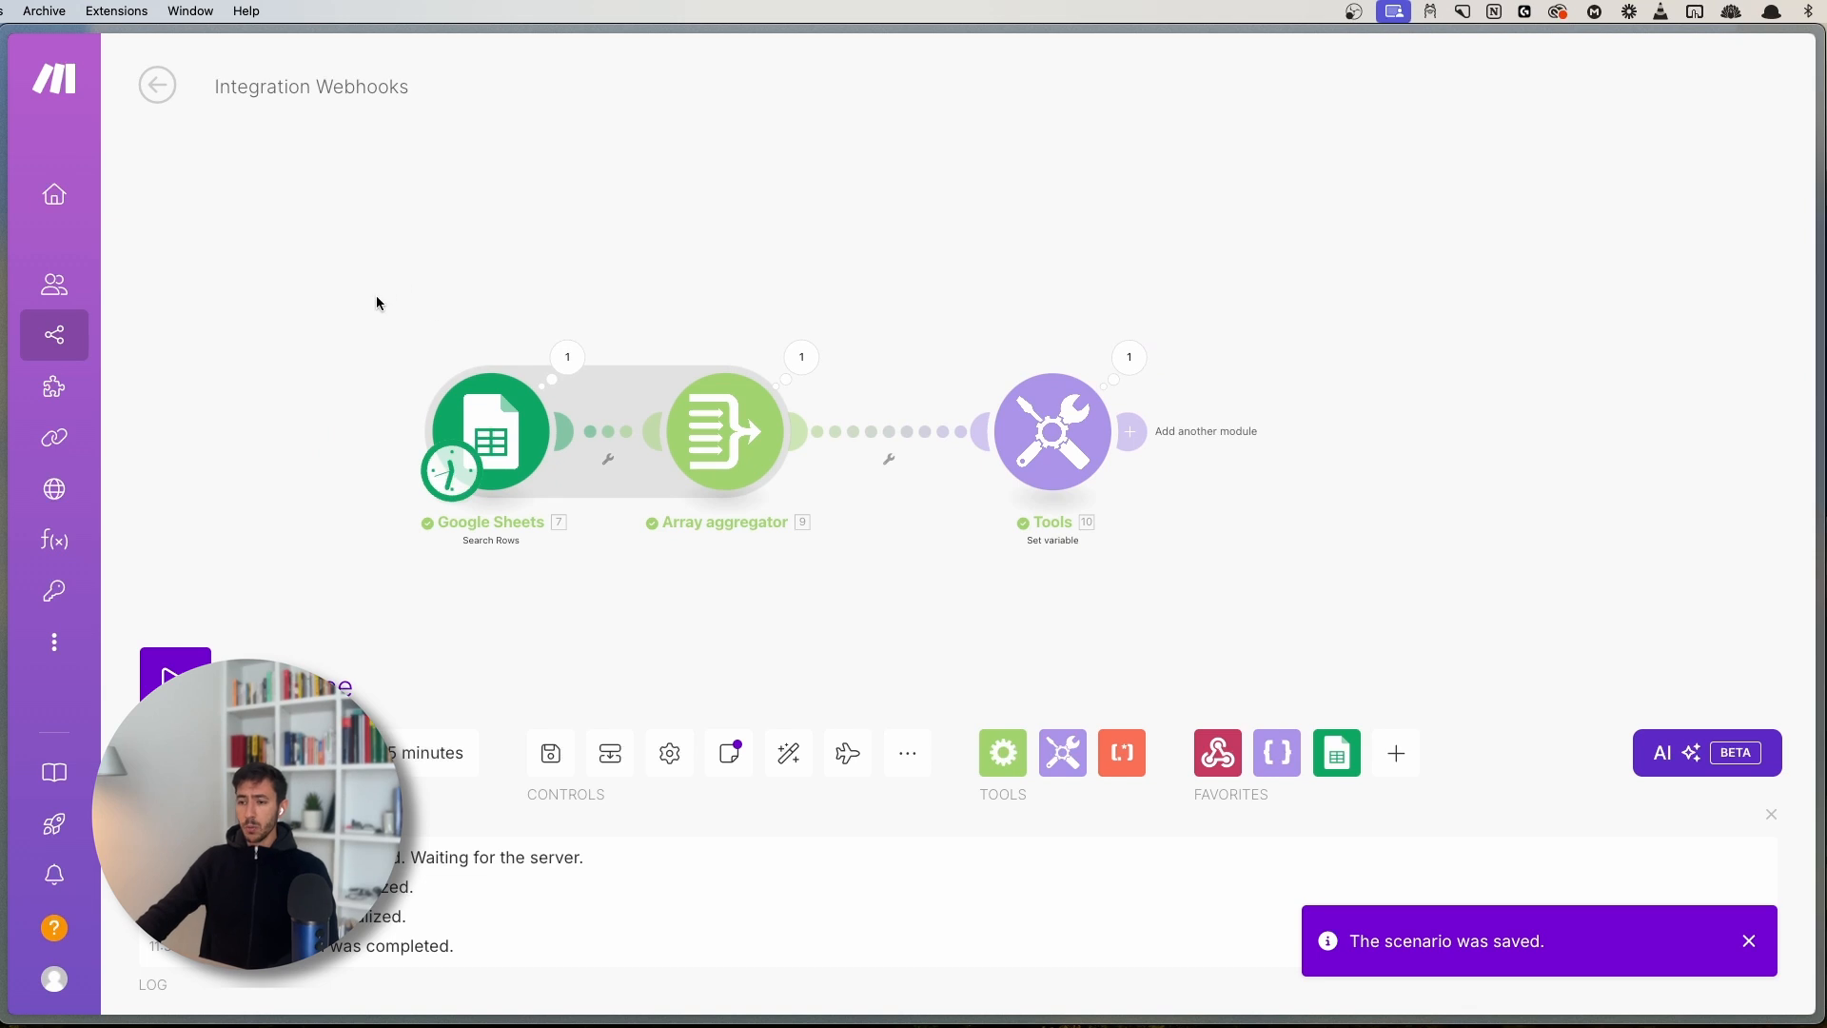
# - Inspect the Google Sheets Search Rows run output bundles
pyautogui.moveTo(411, 374); pyautogui.dragTo(837, 578)
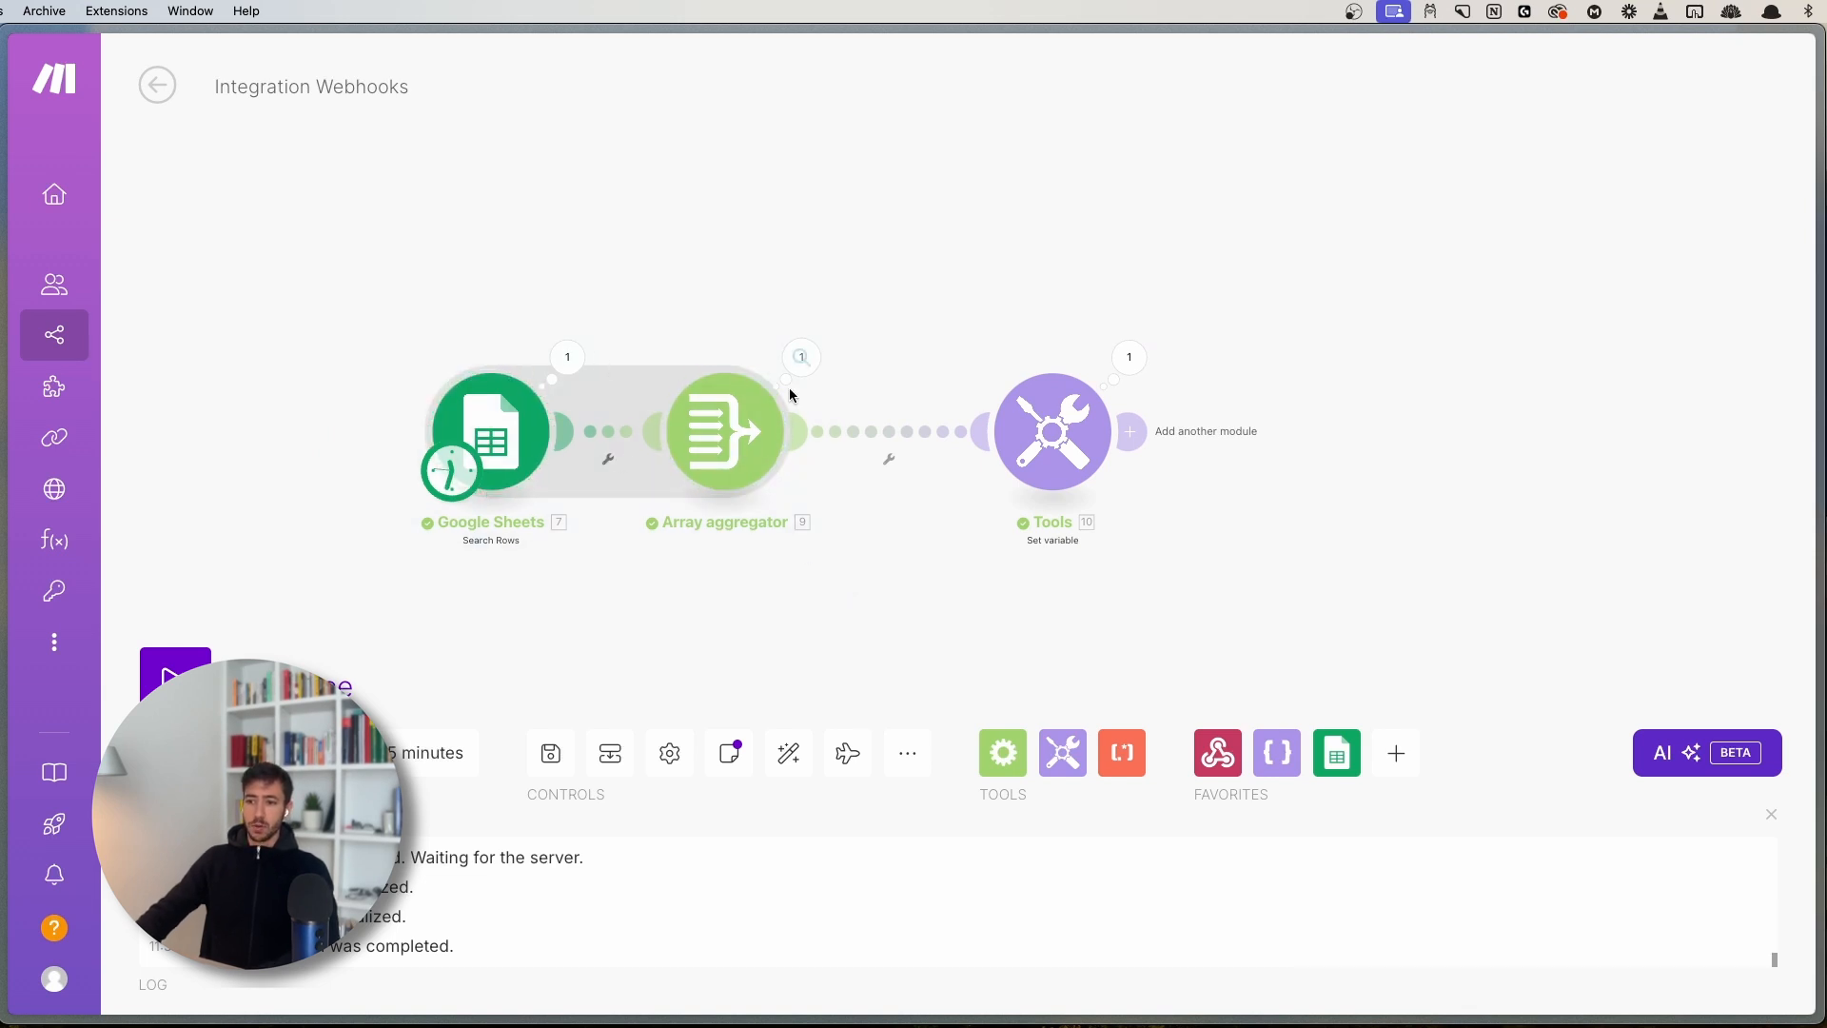
pyautogui.click(567, 357)
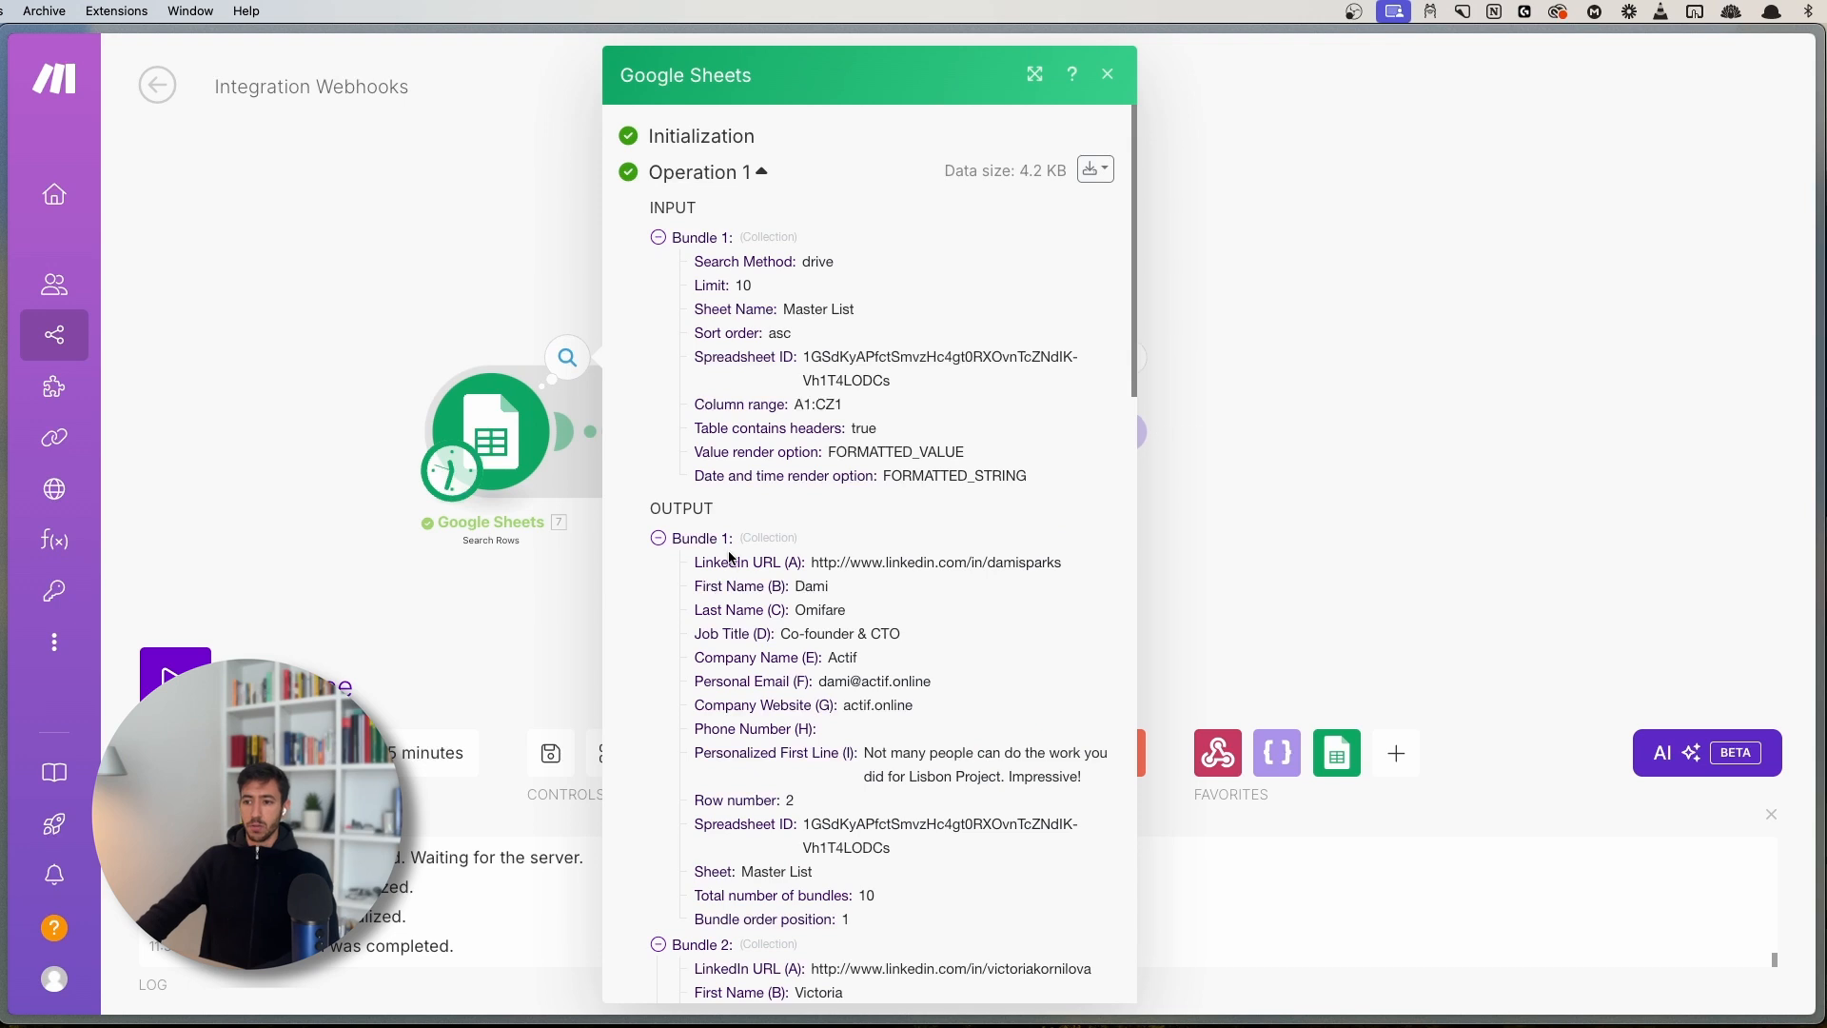
pyautogui.scroll(-15, 730, 558)
pyautogui.press('Escape')
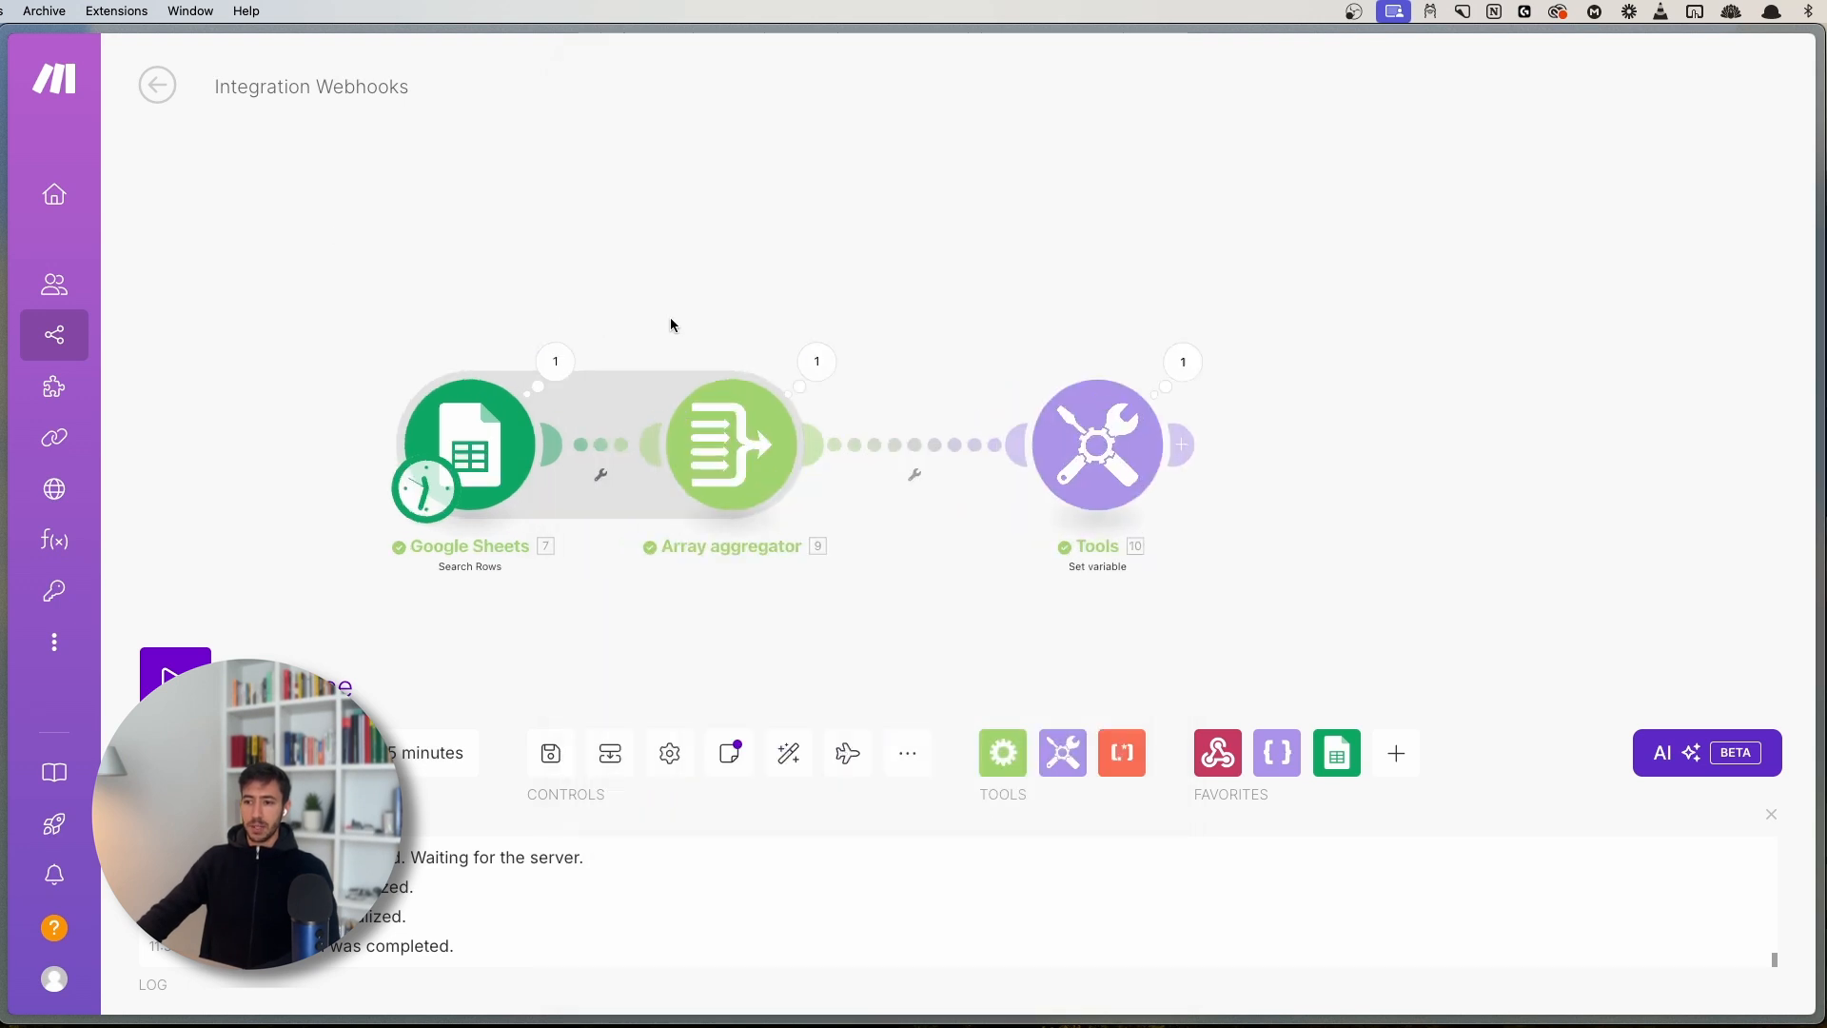
# - Check the Array aggregator output: one bundle holding a 10-item Array
pyautogui.click(817, 361)
pyautogui.scroll(-15, 1072, 592)
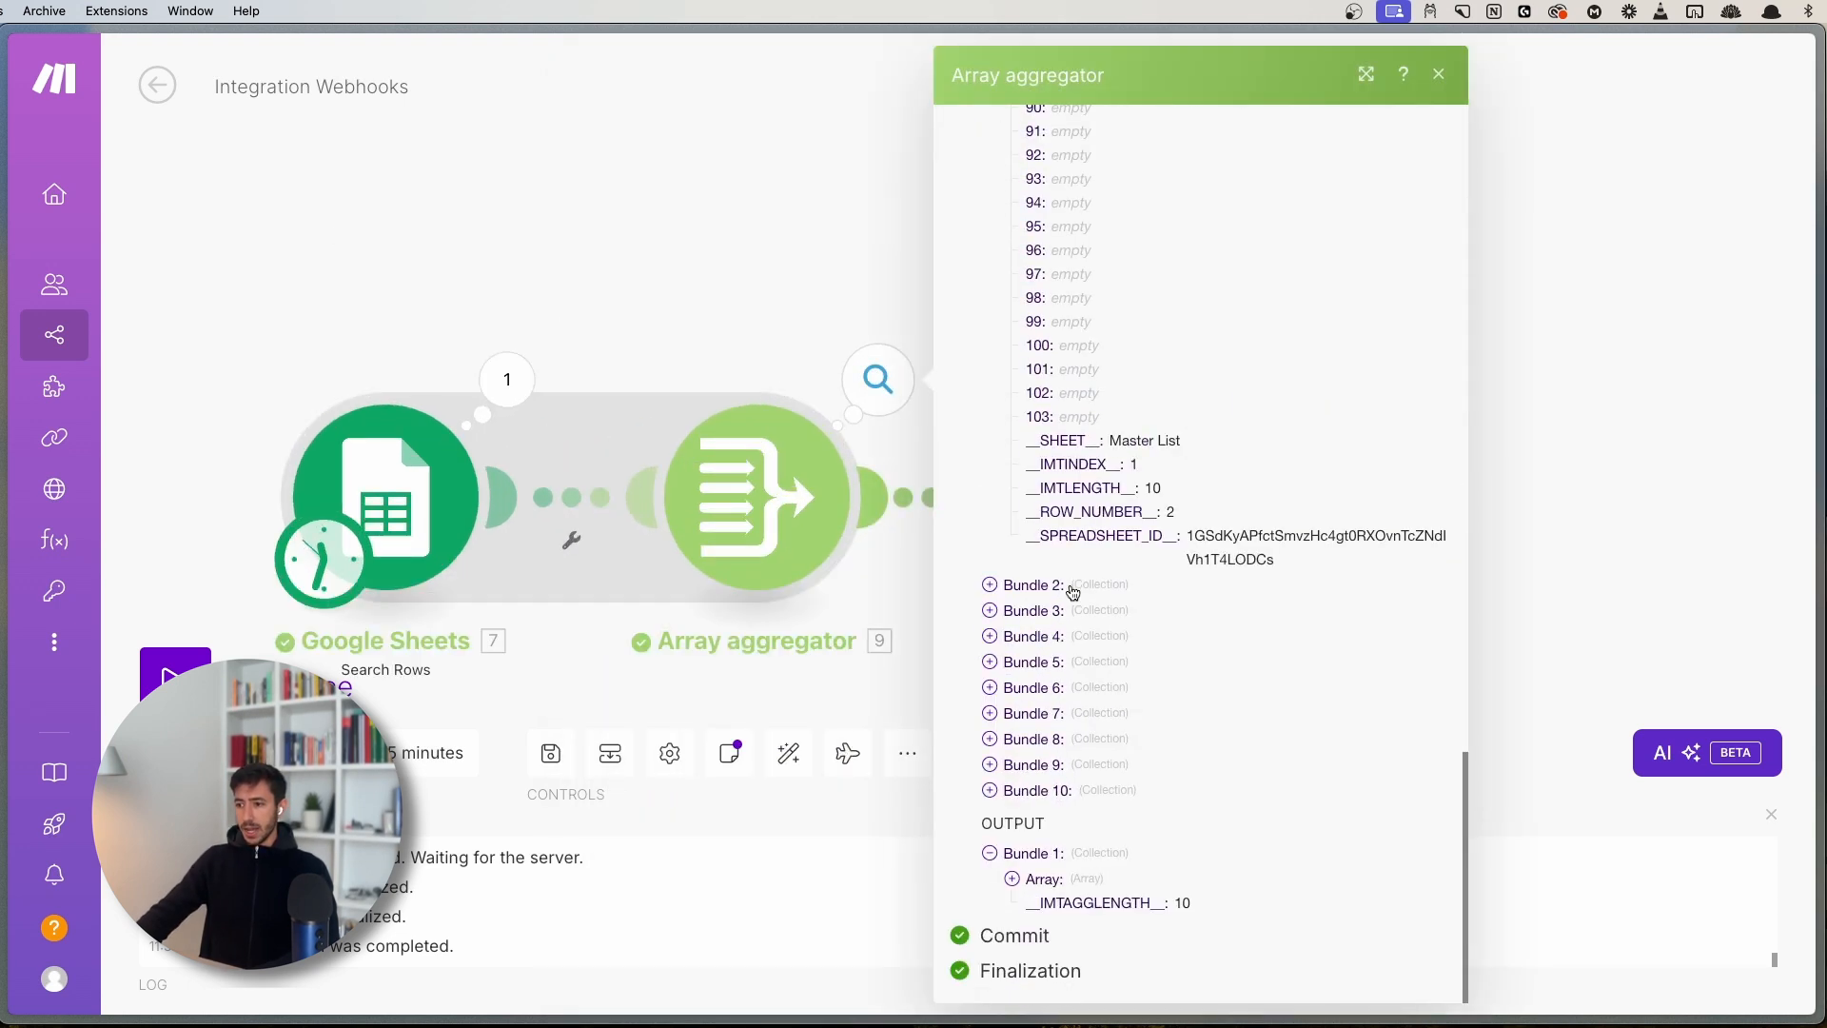
pyautogui.click(1037, 889)
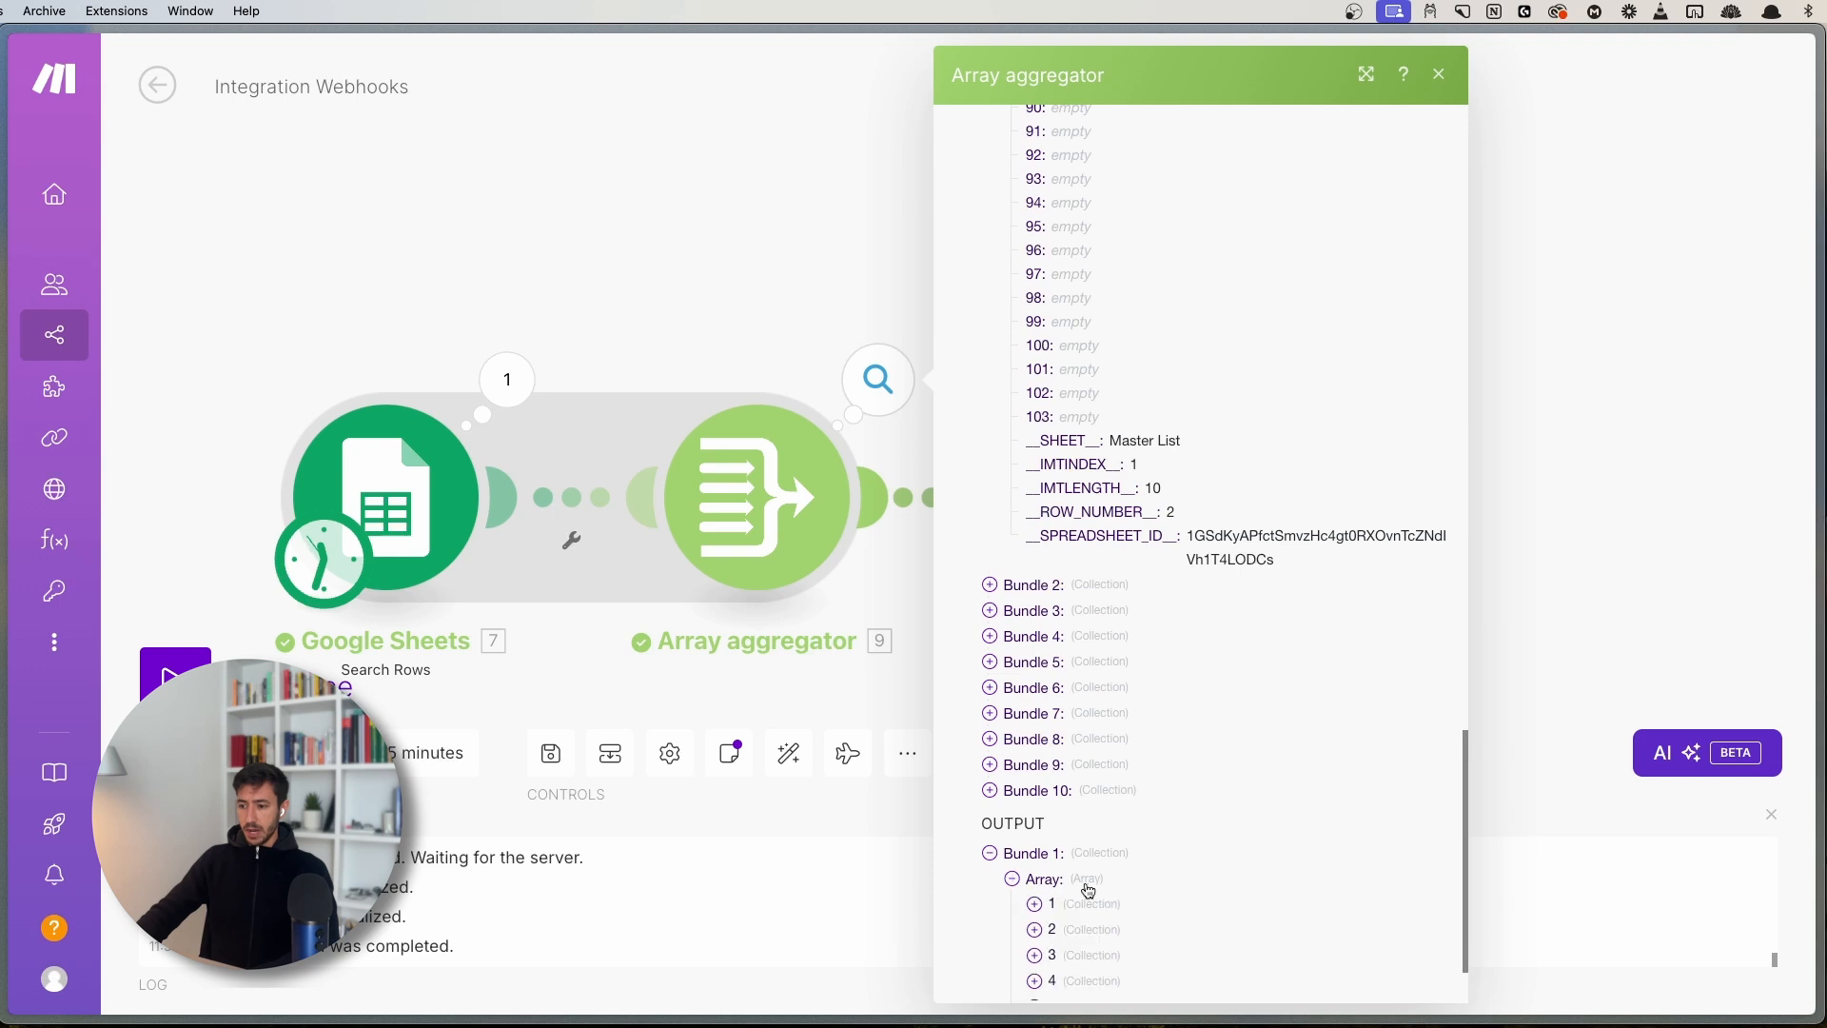
pyautogui.scroll(-3, 1082, 856)
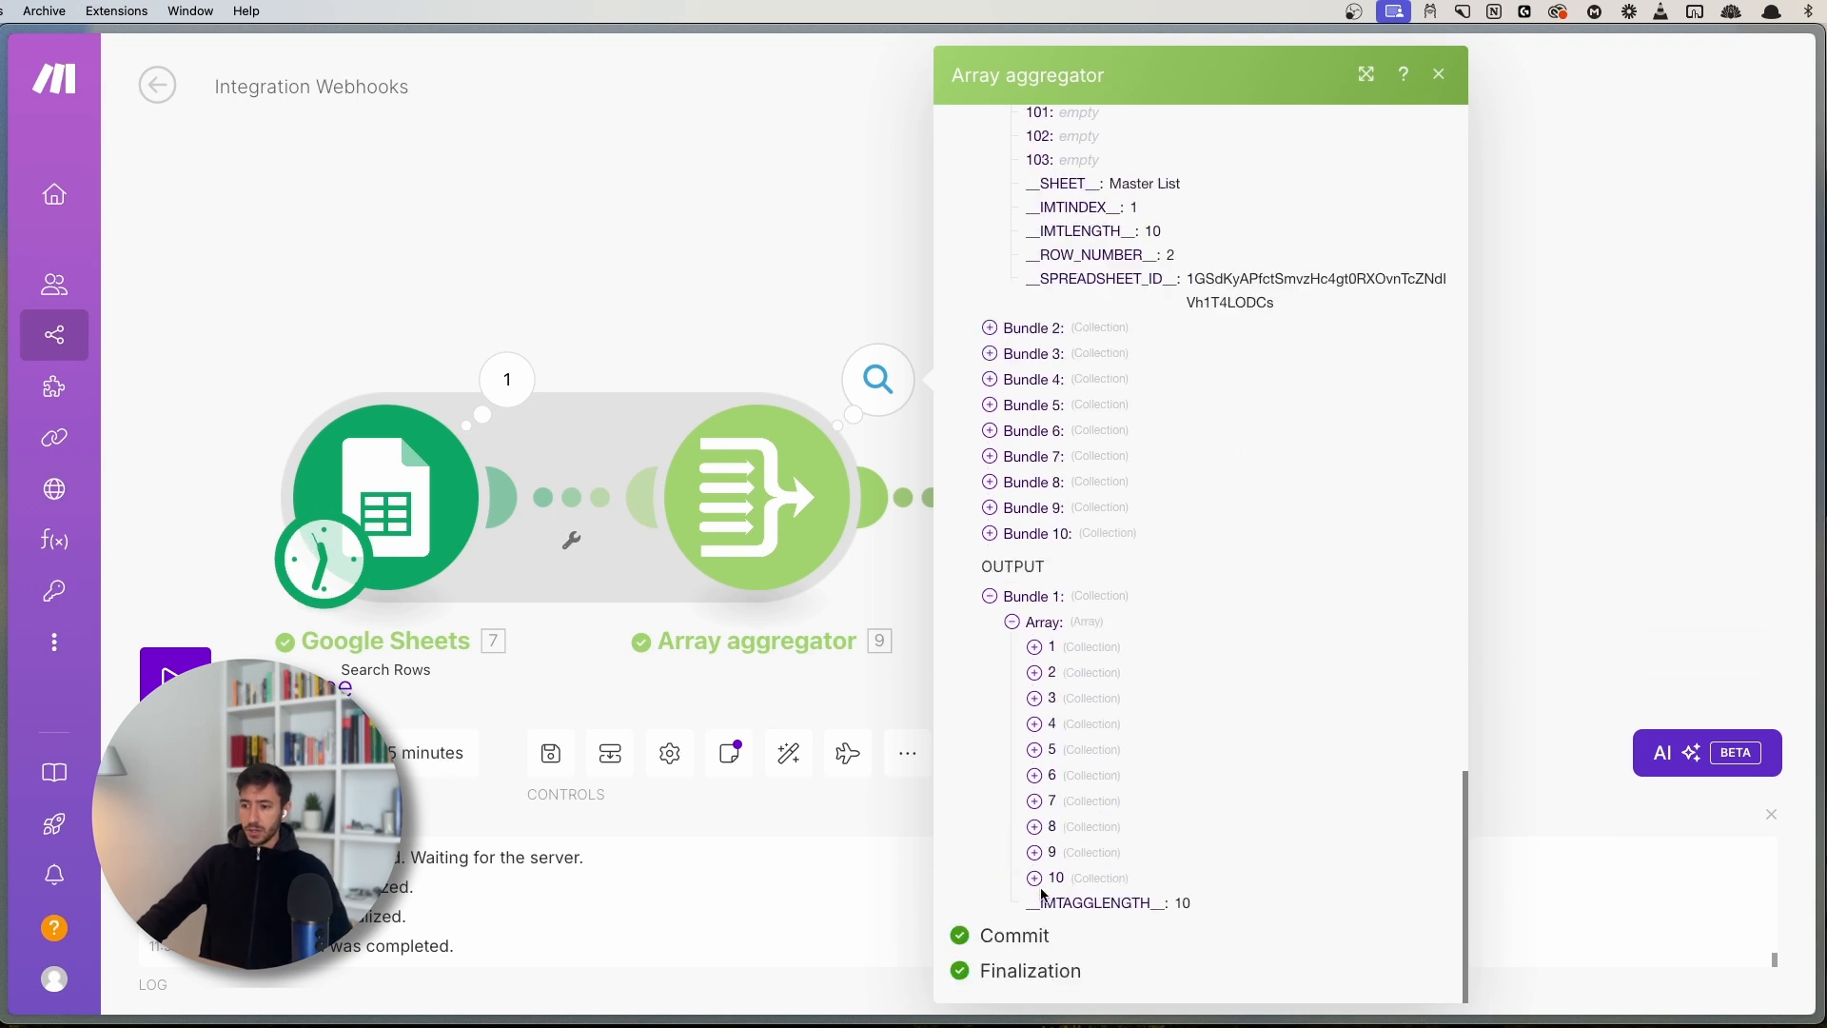
pyautogui.press('Escape')
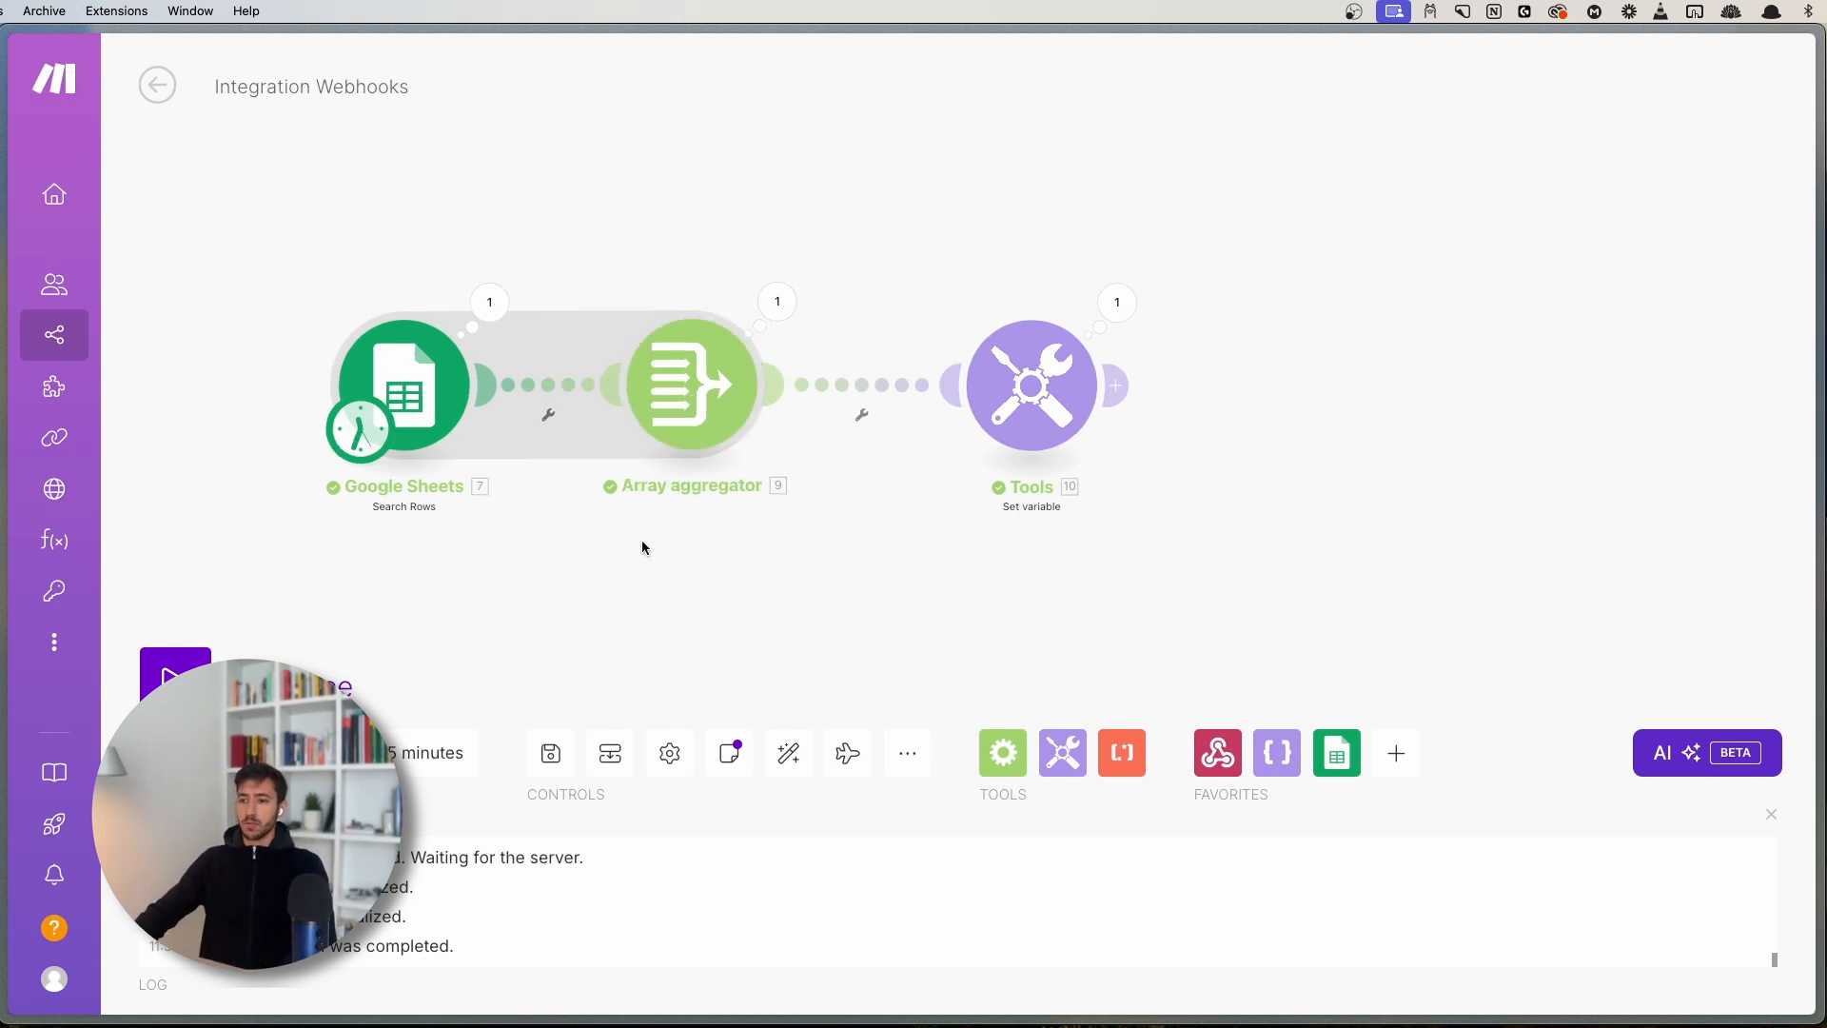
# - Reposition the scenario canvas and switch back to the Make.com guide
pyautogui.scroll(-5, 788, 574)
pyautogui.scroll(3, 761, 462)
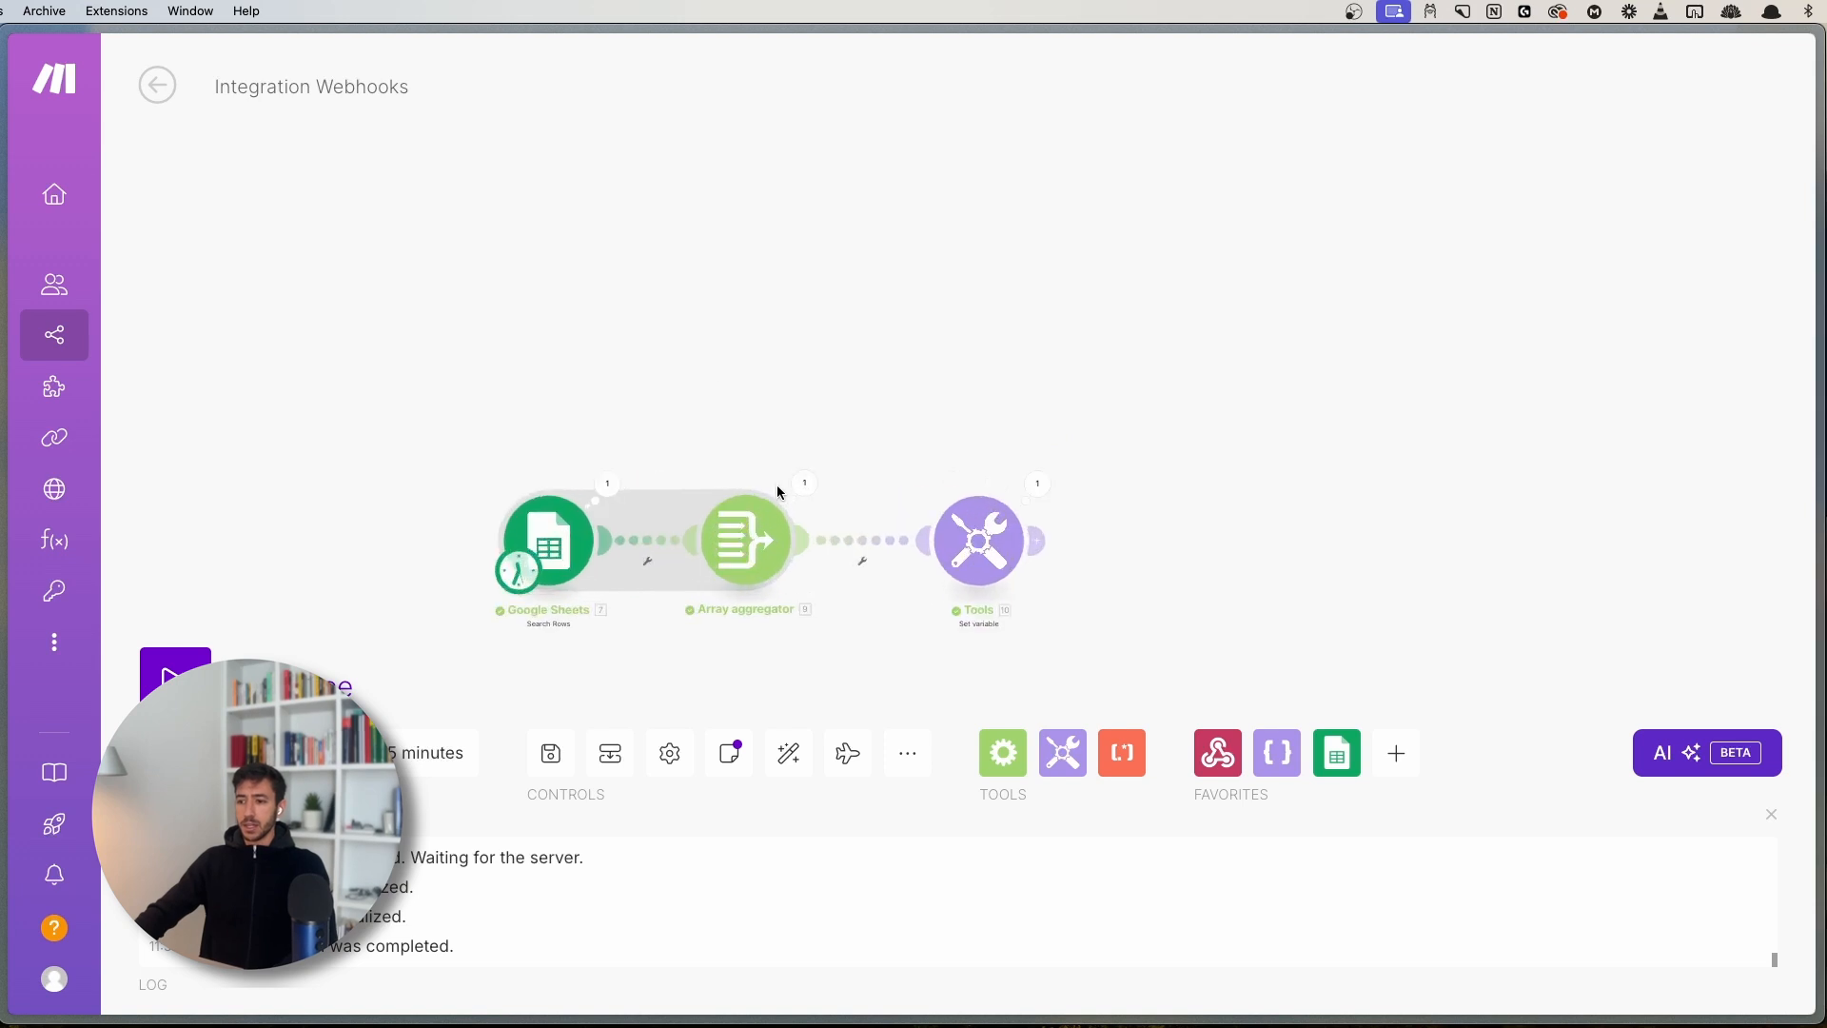
pyautogui.scroll(2, 894, 416)
pyautogui.moveTo(902, 416); pyautogui.dragTo(899, 270)
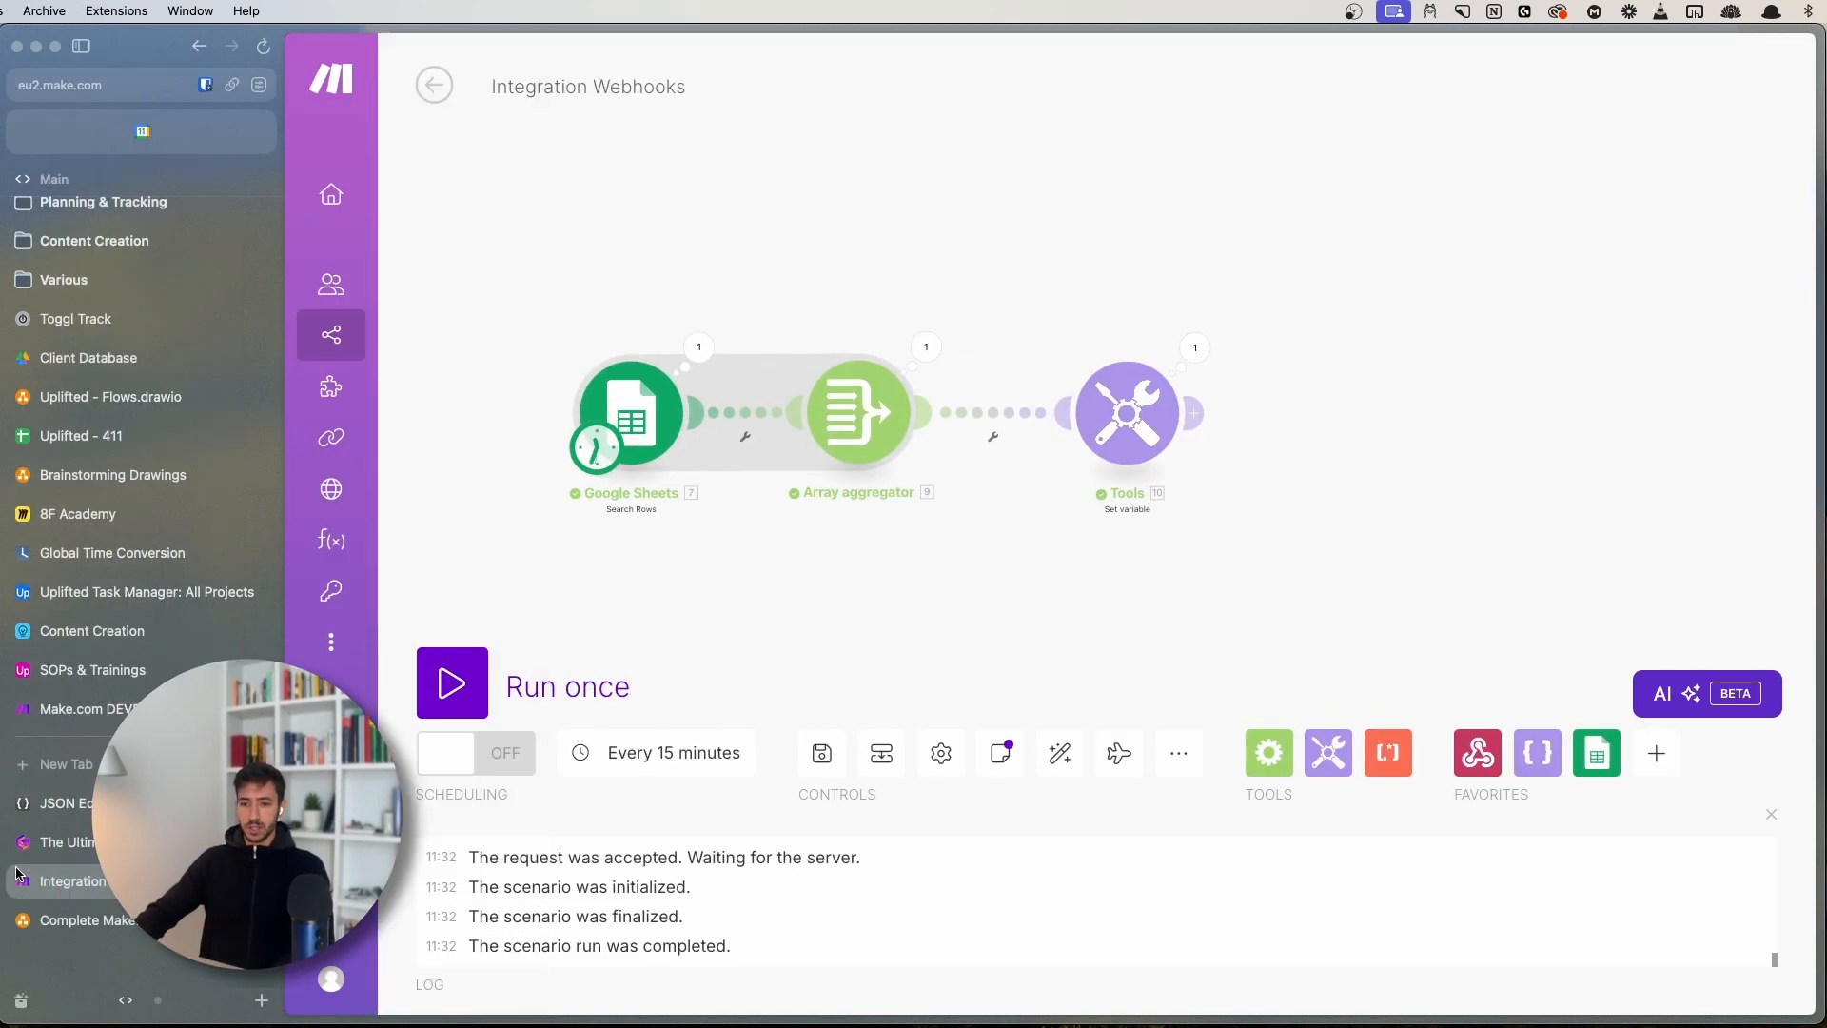
pyautogui.click(48, 842)
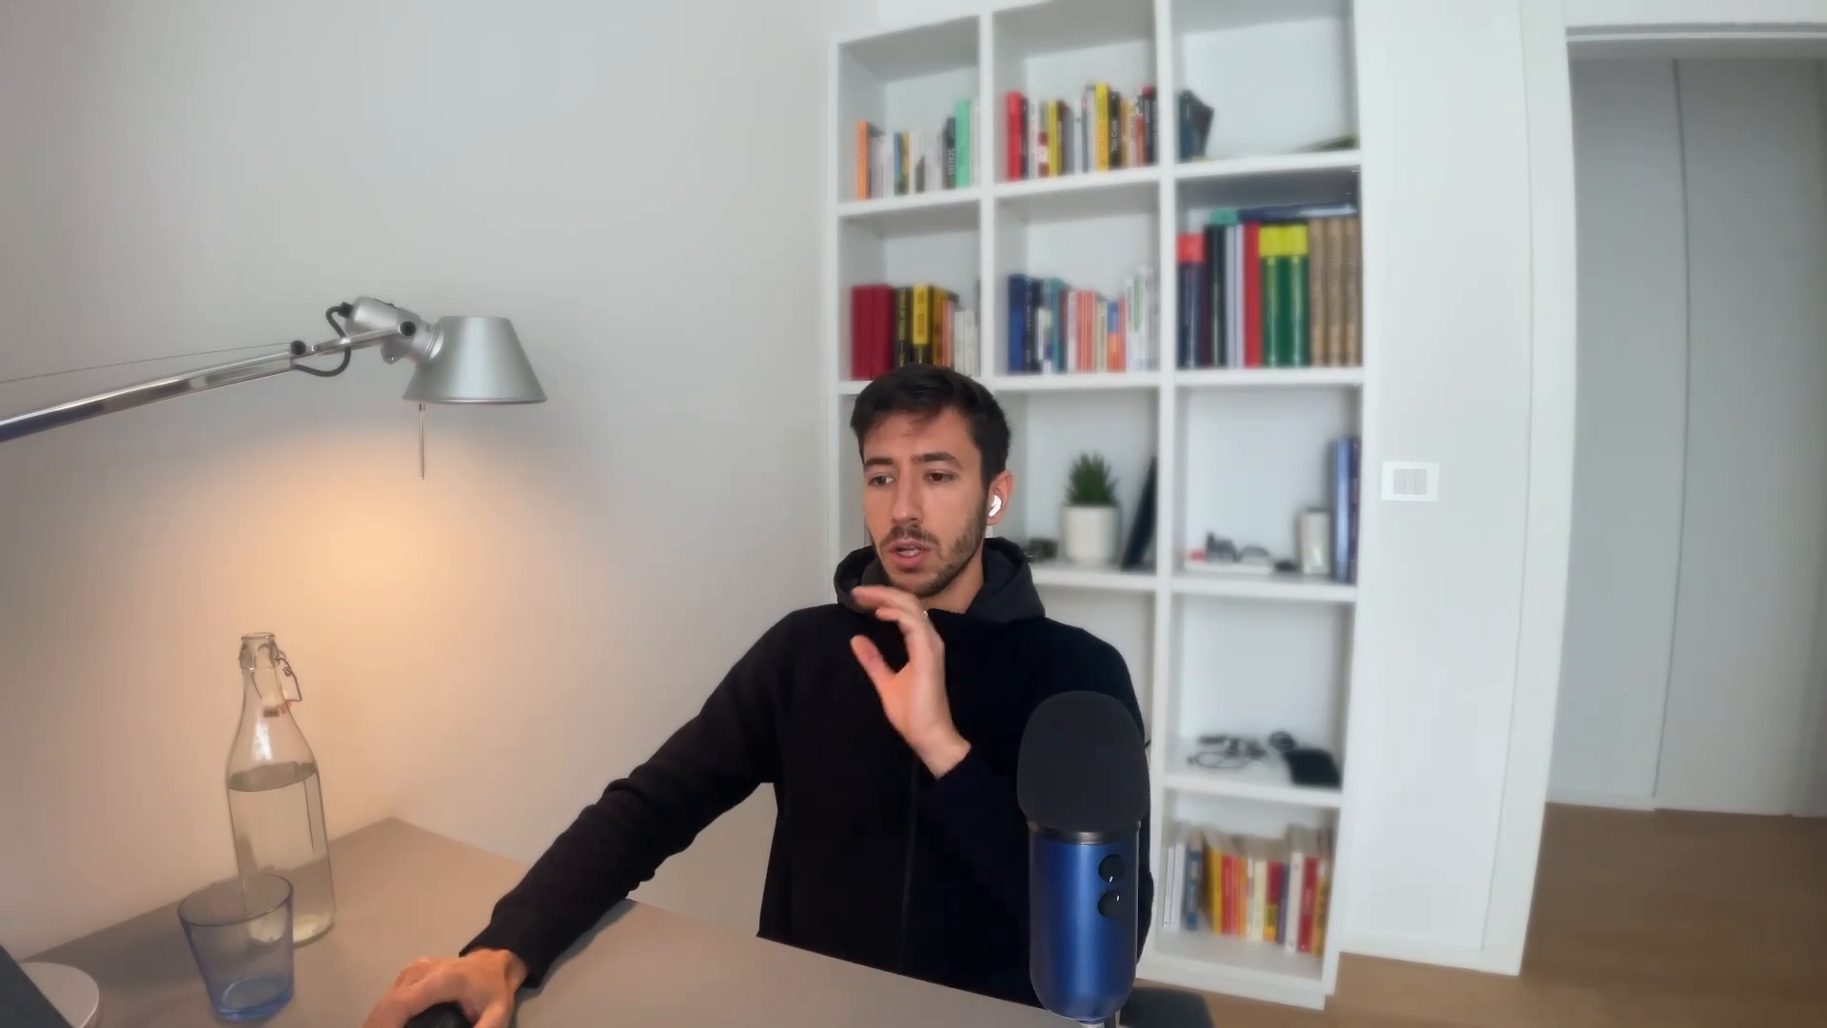
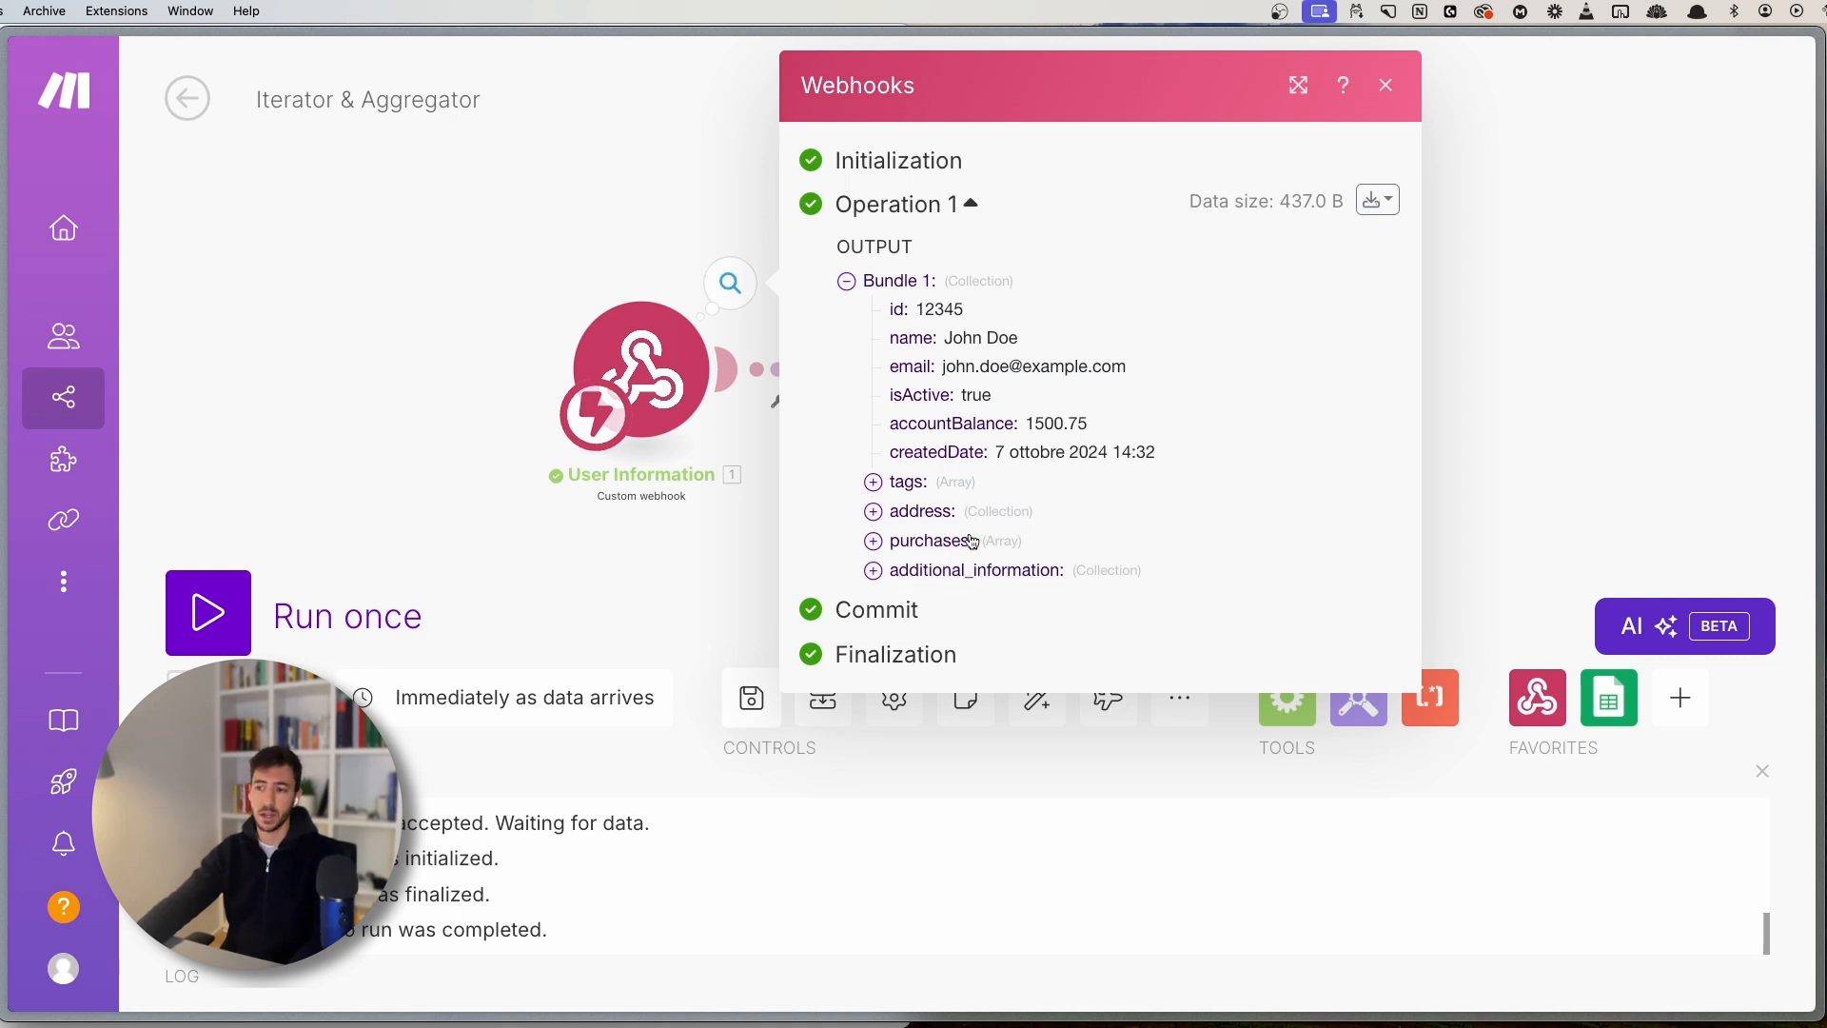
# - Expand the webhook output's purchases to view the Laptop and Headphones items, then close it
pyautogui.click(971, 543)
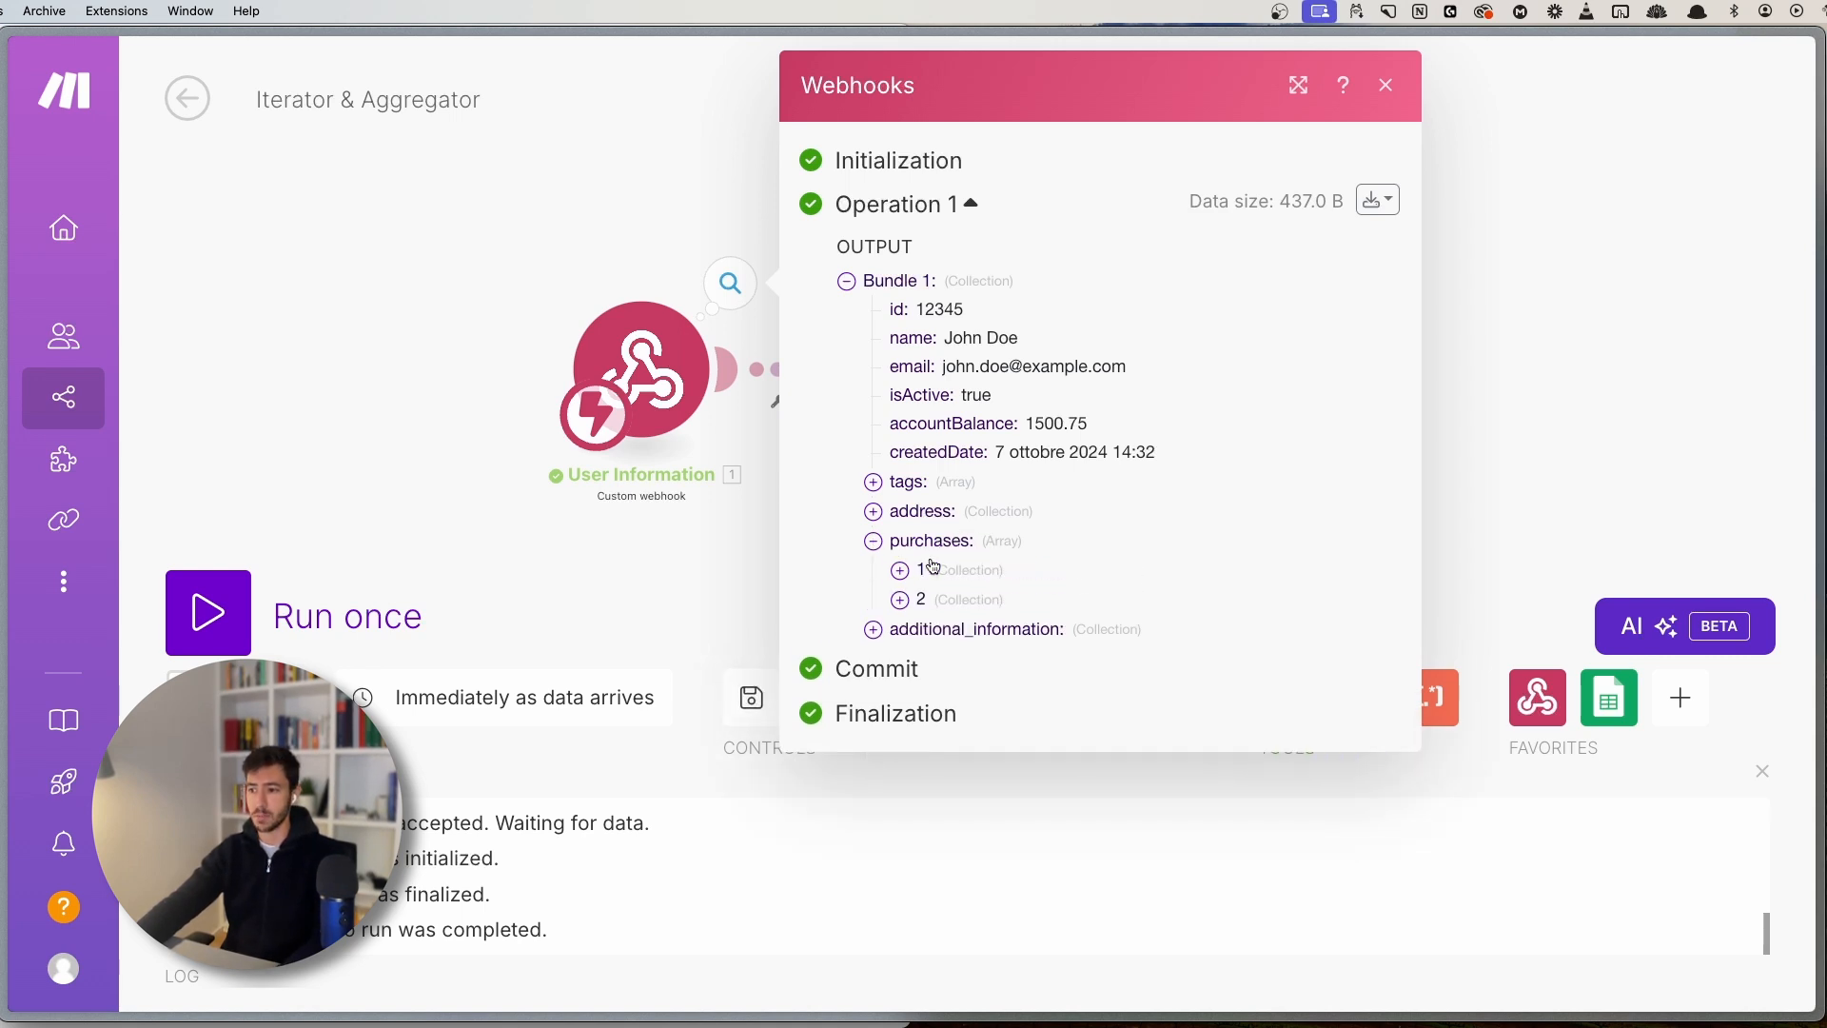
pyautogui.click(901, 571)
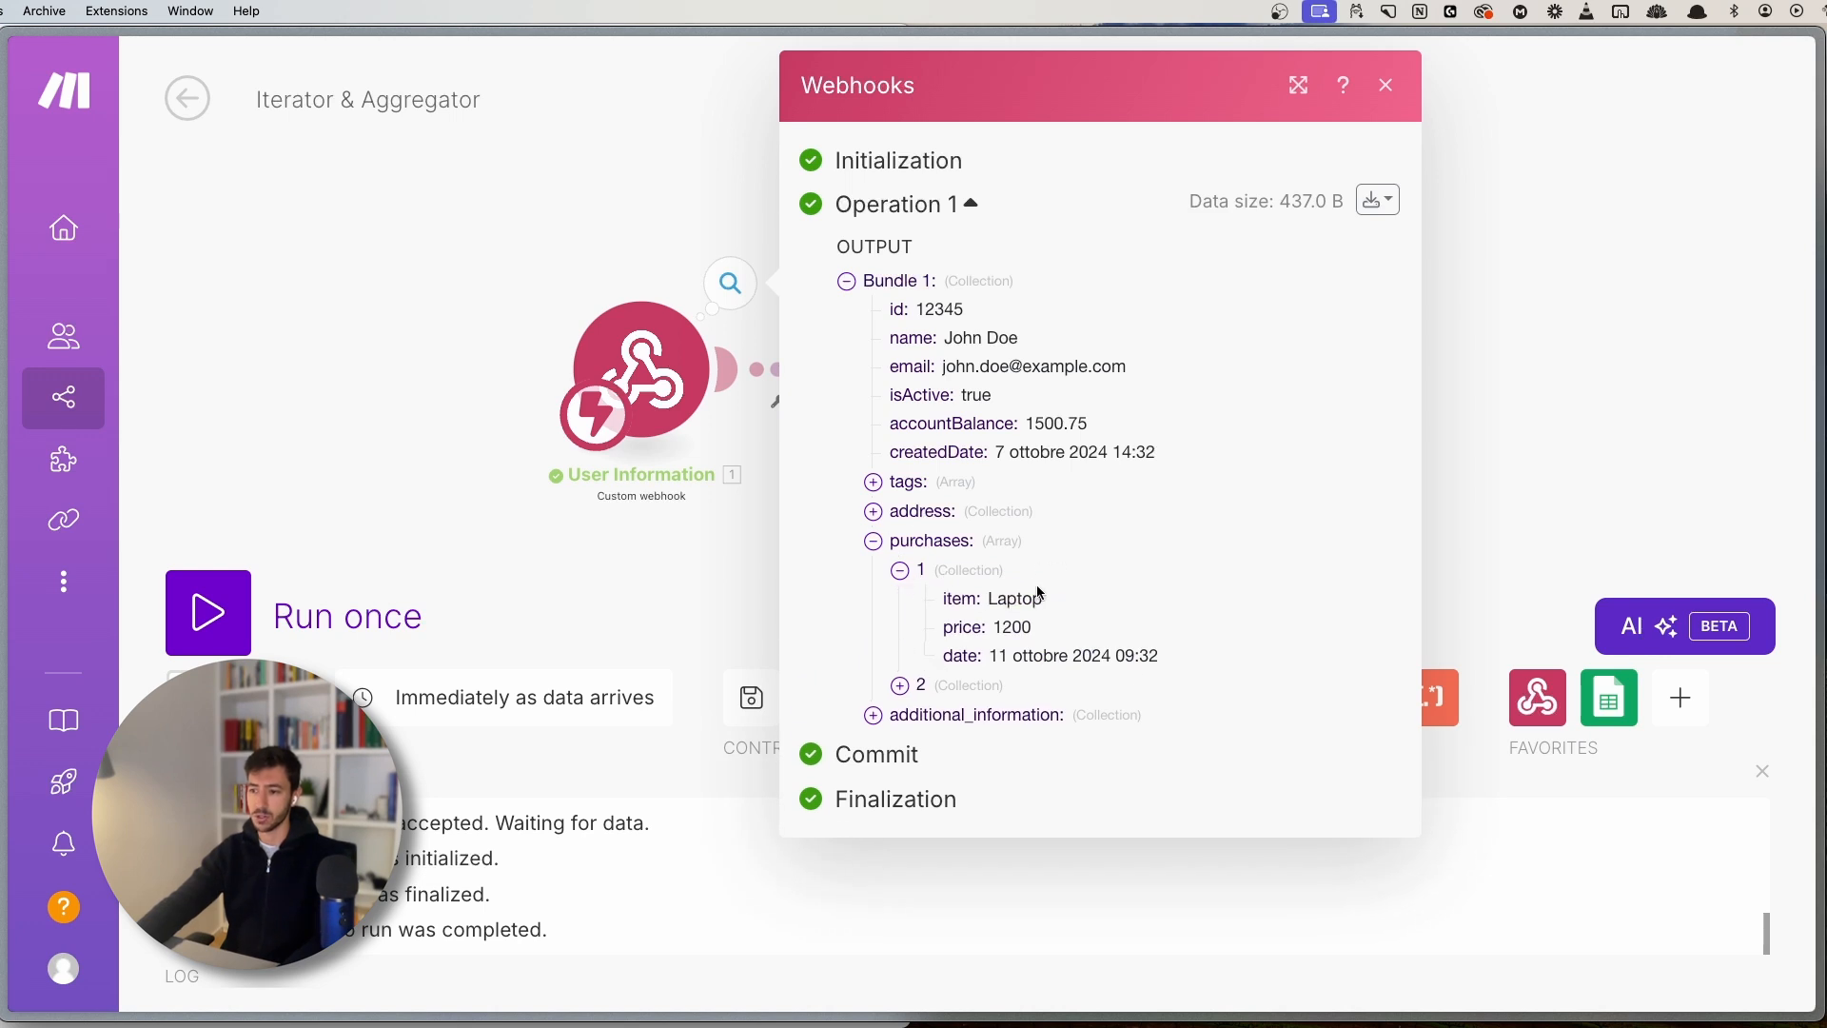
pyautogui.moveTo(939, 599); pyautogui.dragTo(1103, 626)
pyautogui.click(1108, 625)
pyautogui.click(901, 686)
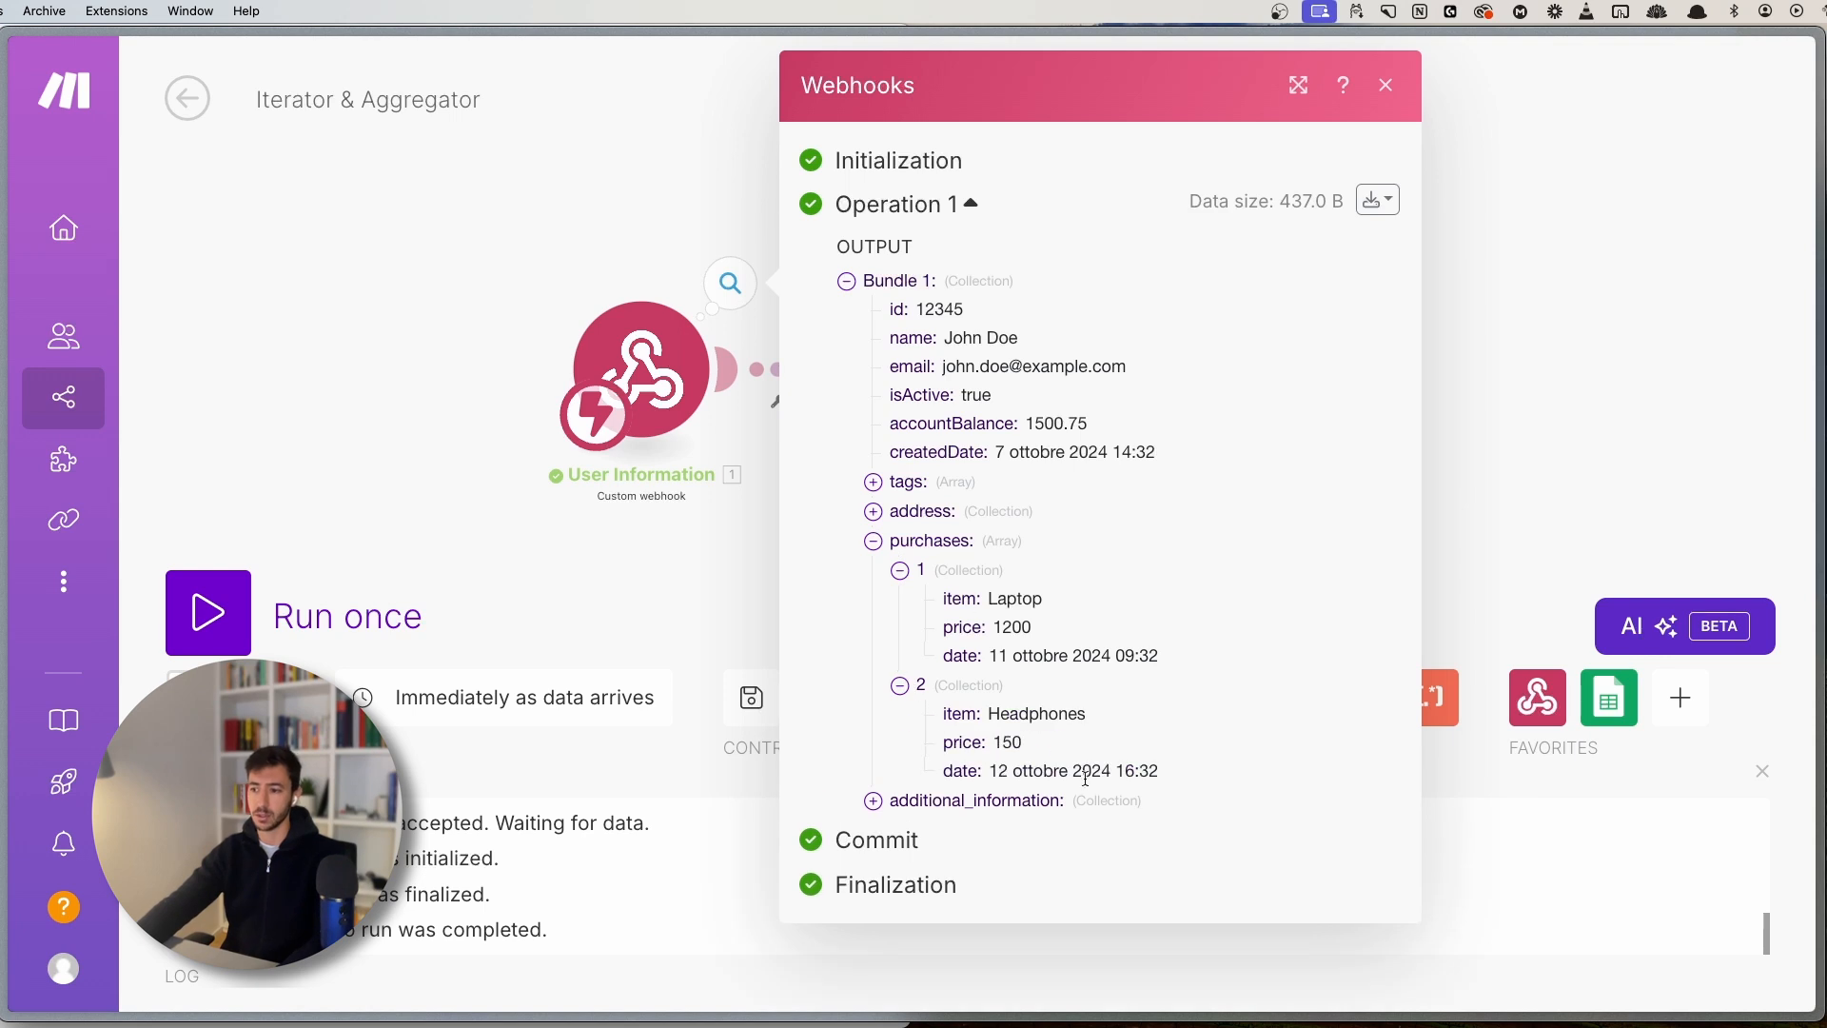
pyautogui.click(562, 518)
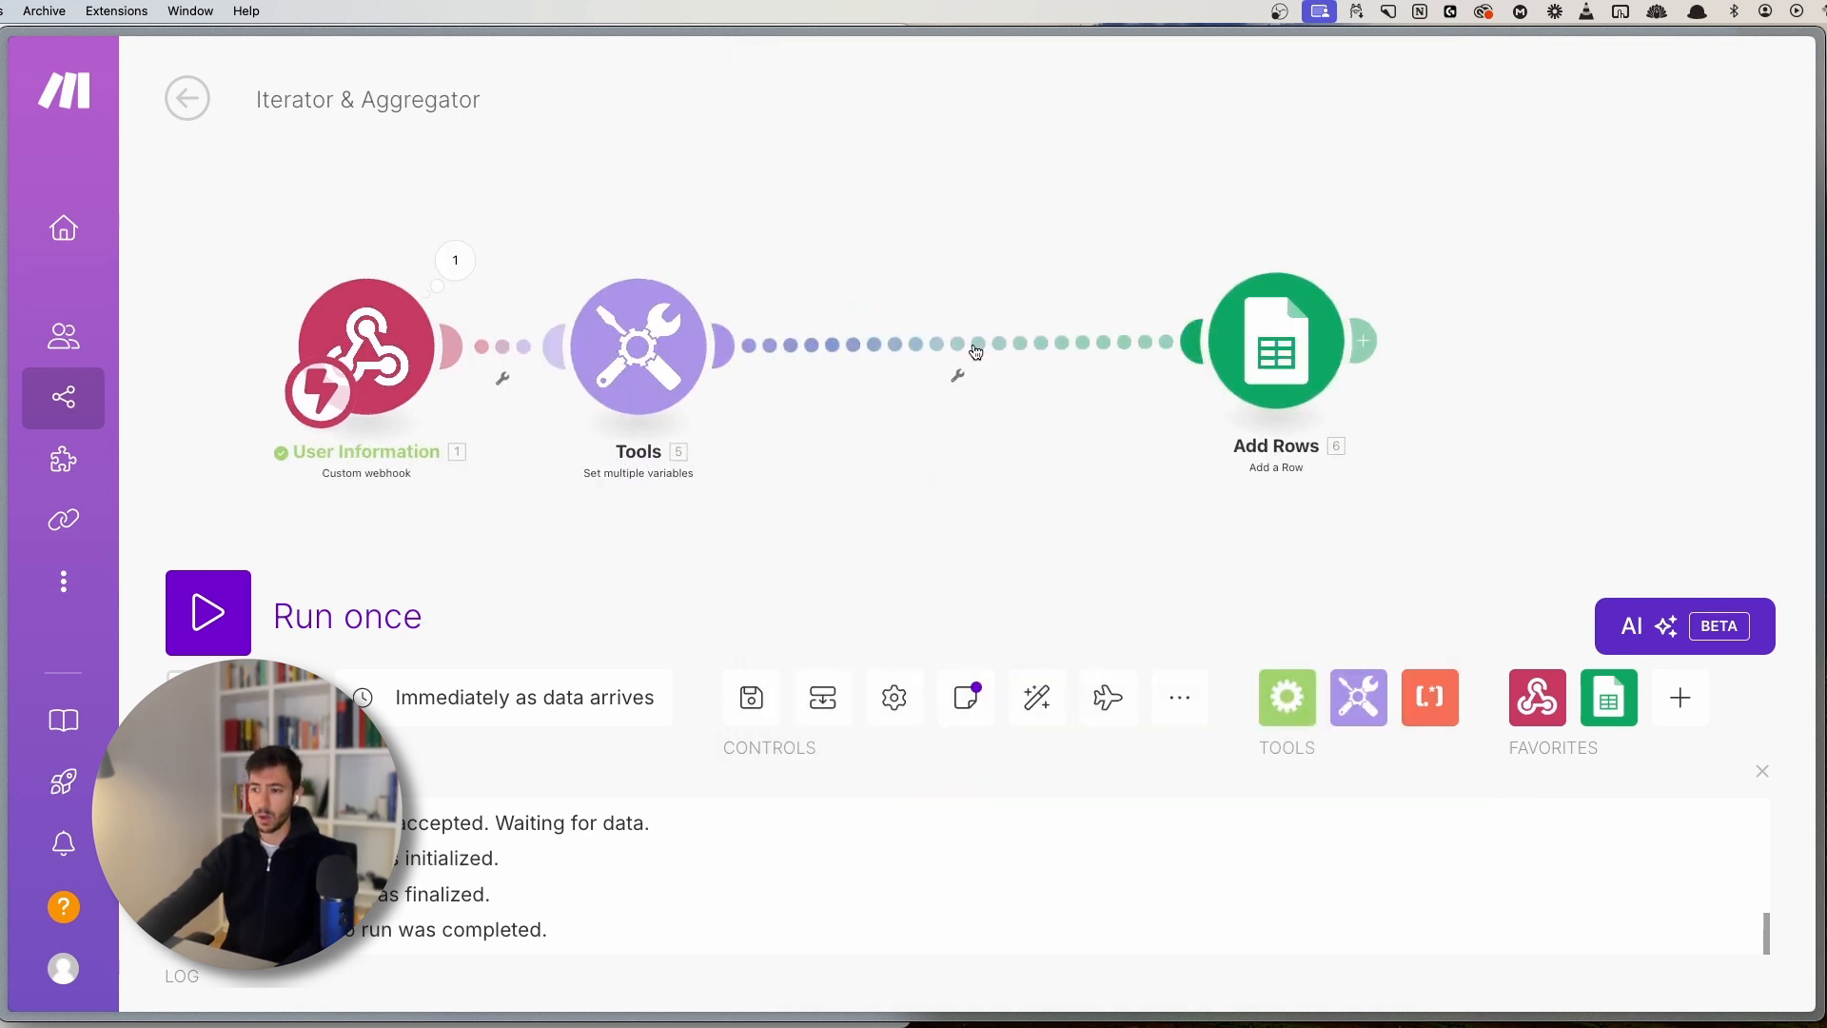
# - Unlink Tools from Add Rows and review Tools' mappings from the purchases array
pyautogui.click(975, 352)
pyautogui.click(1050, 416)
pyautogui.click(832, 388)
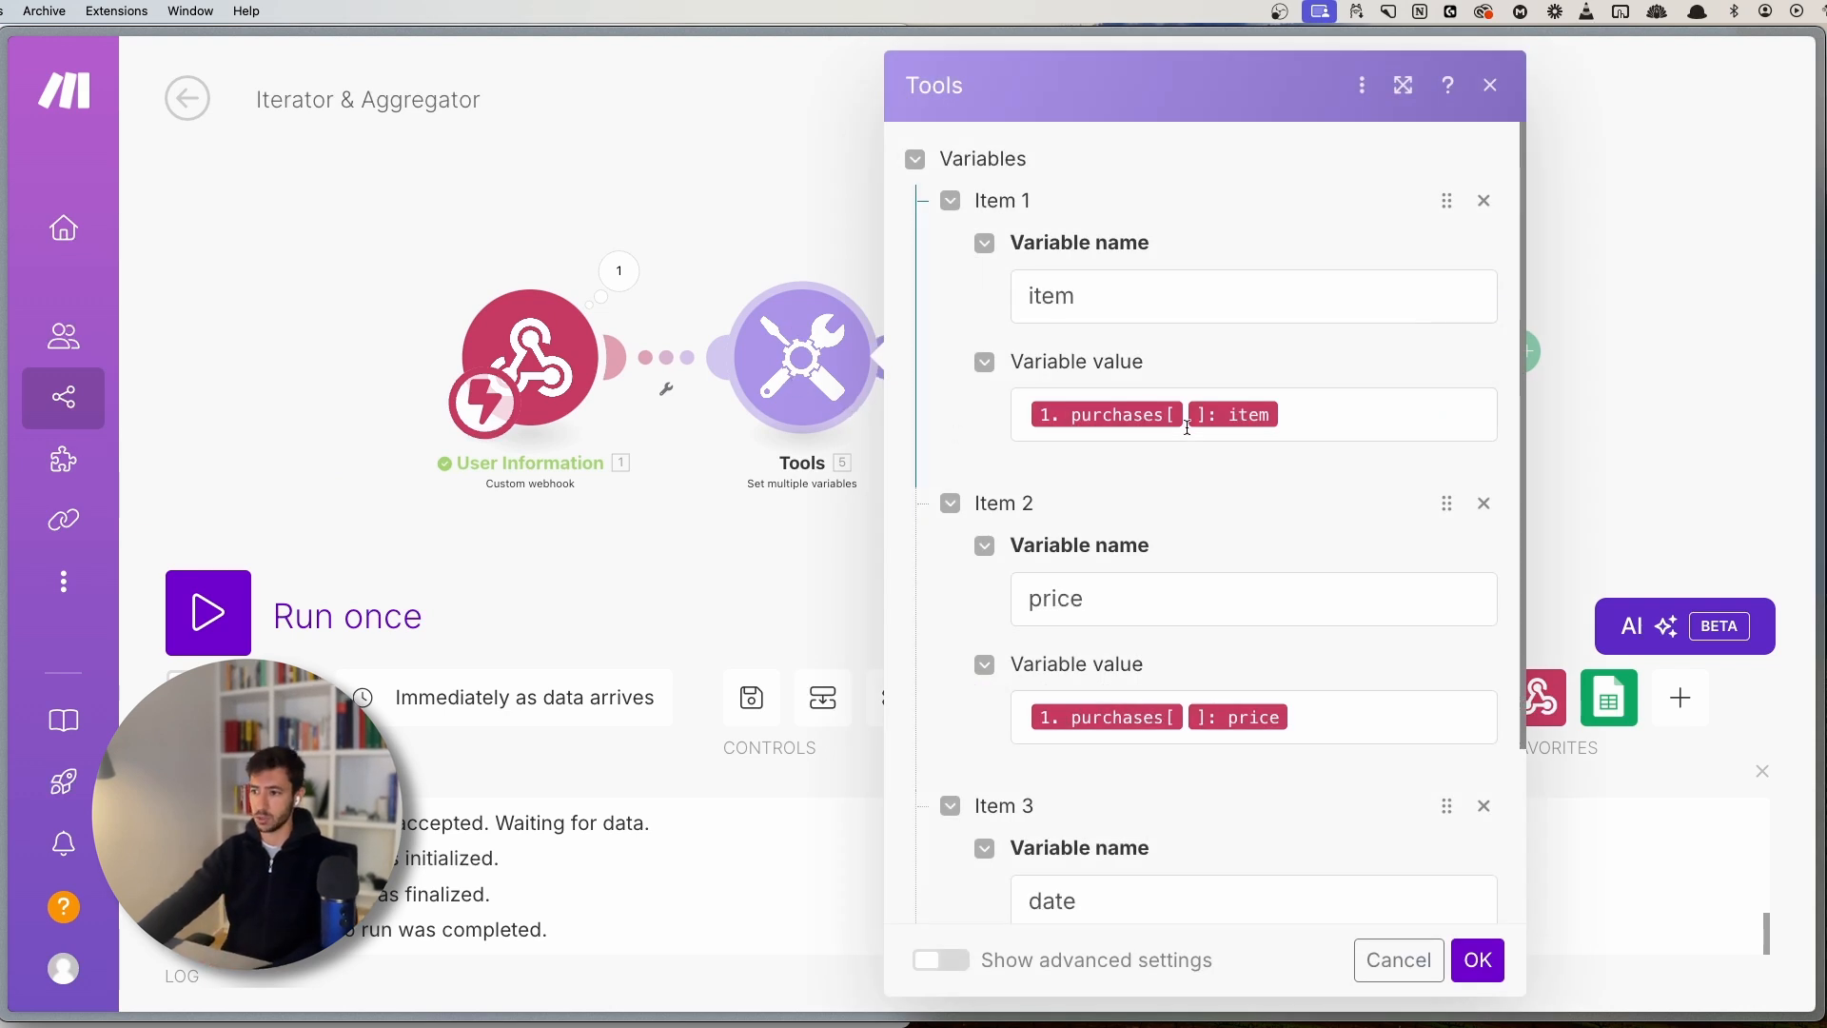
pyautogui.click(1313, 412)
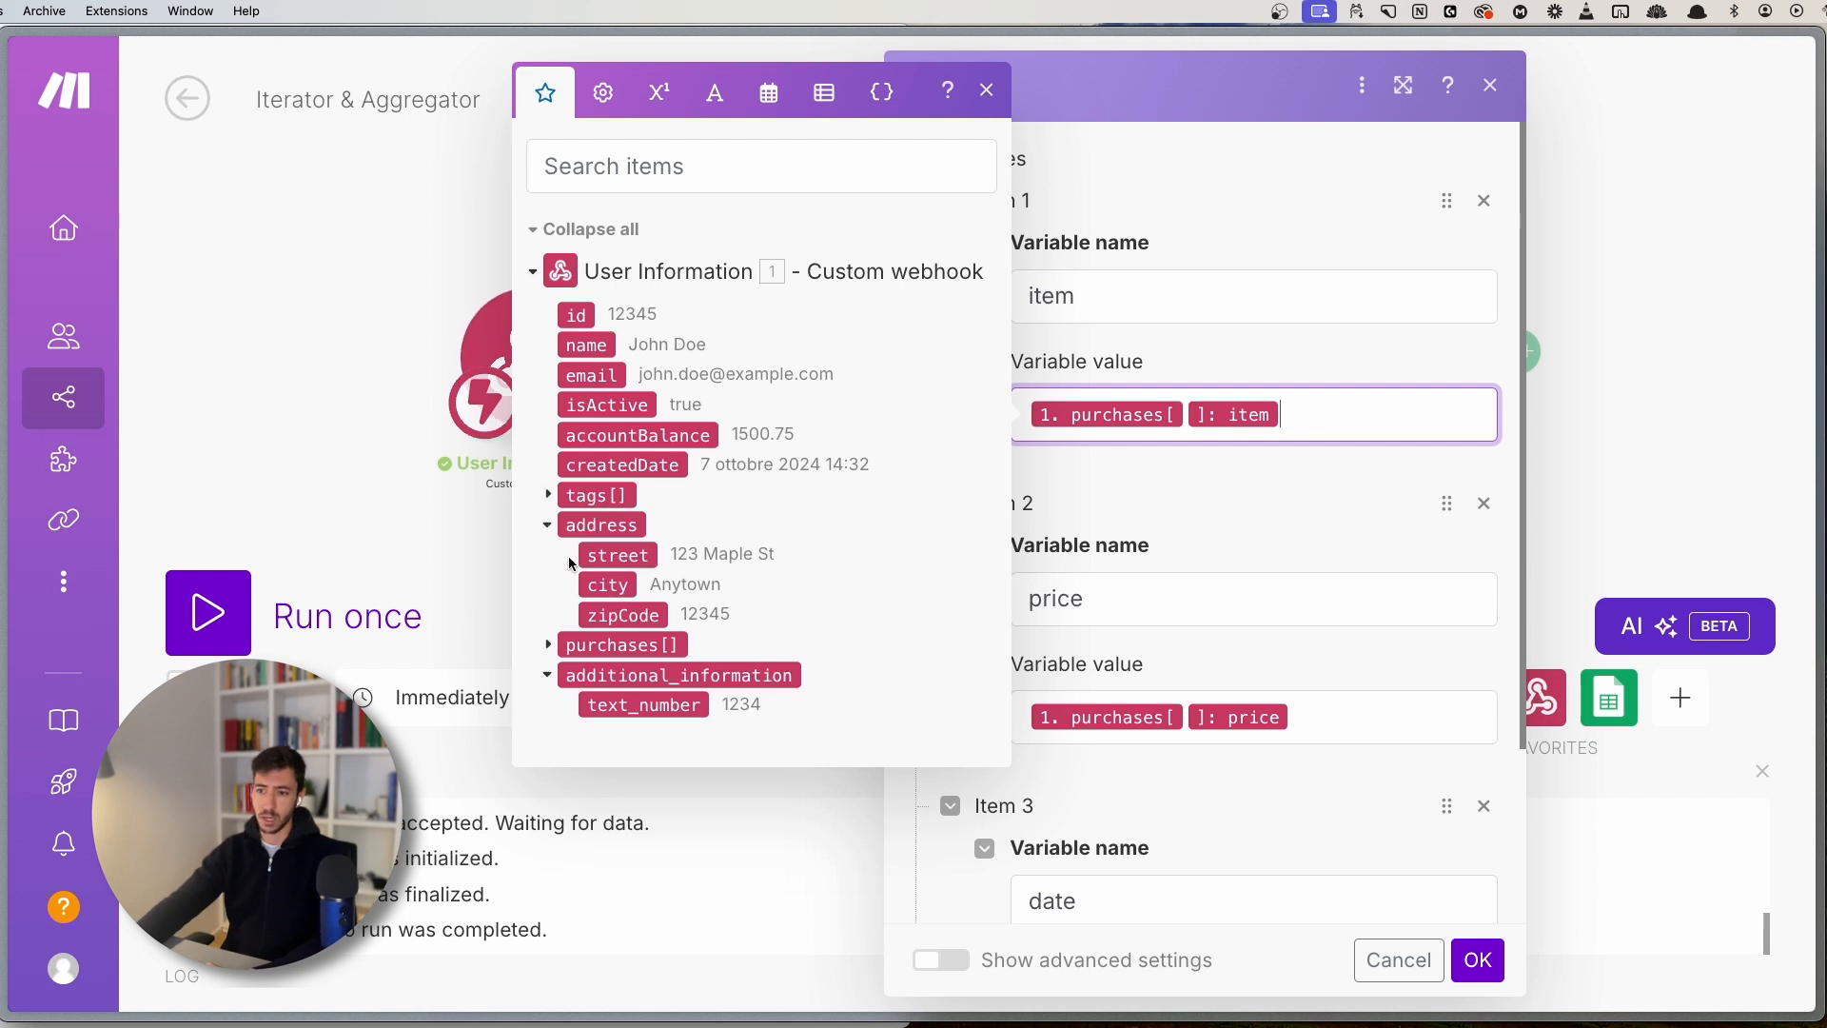
pyautogui.click(551, 648)
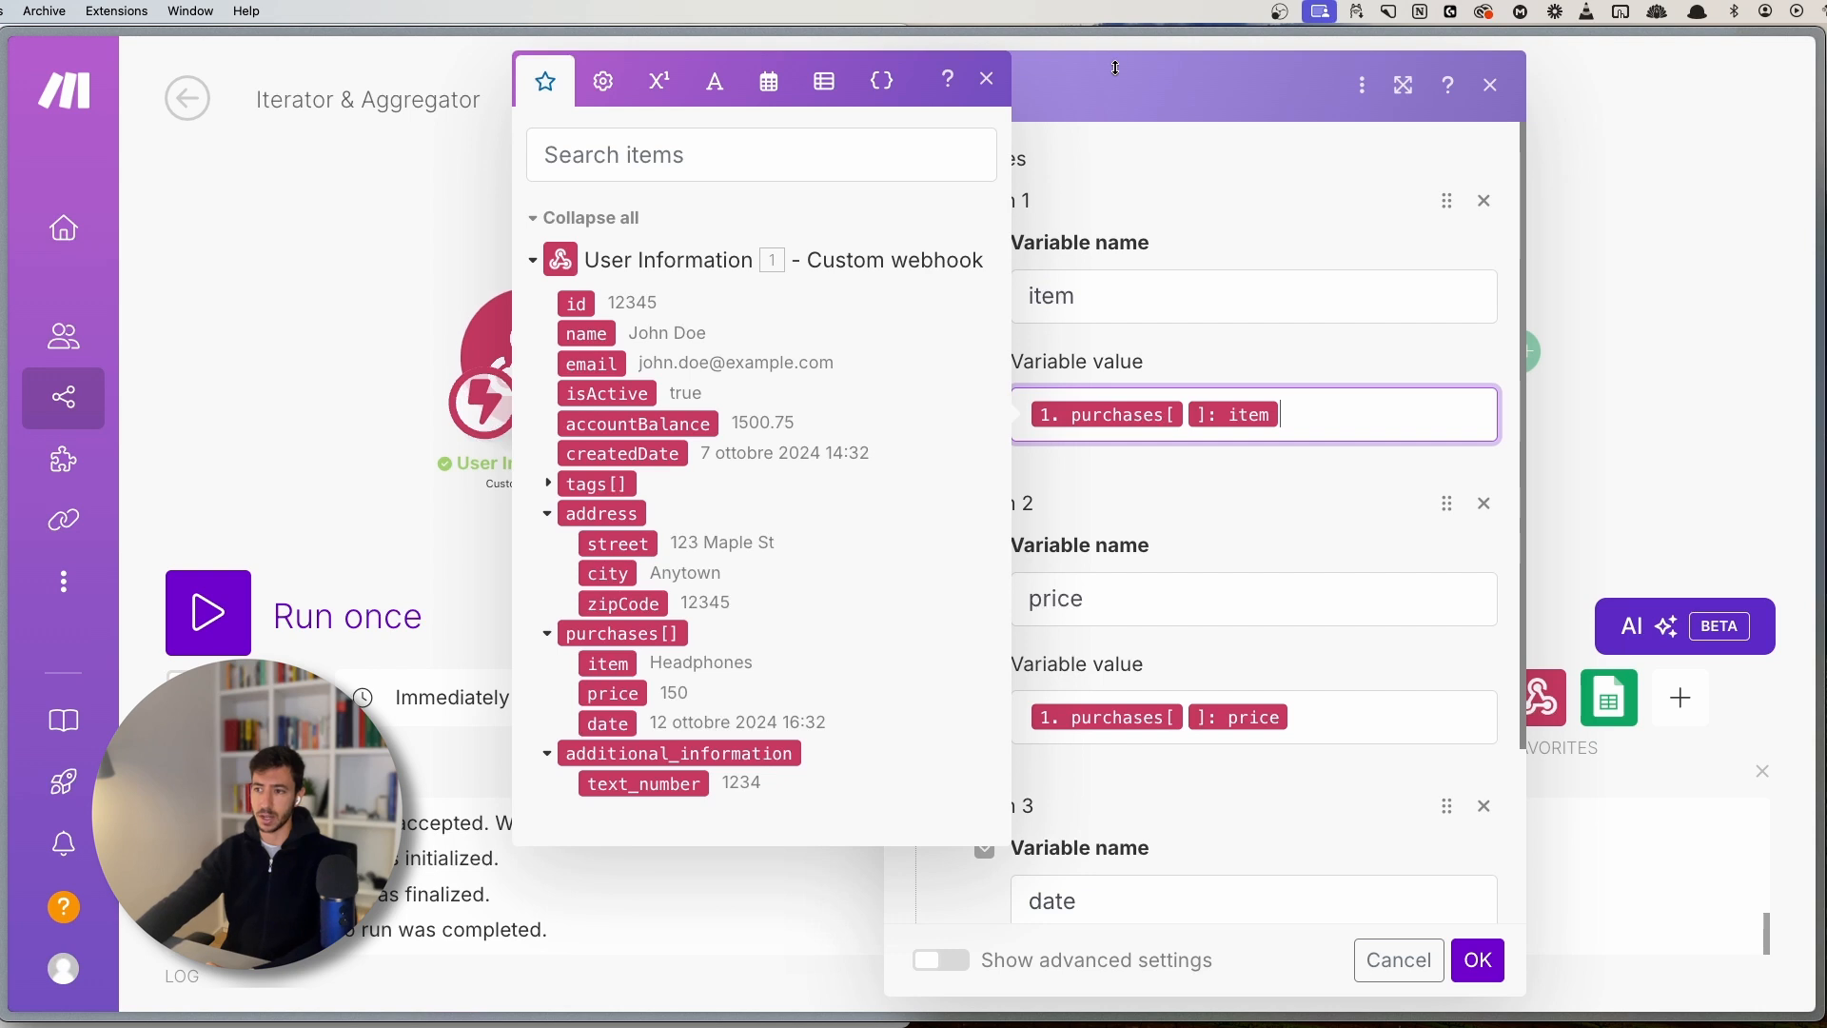
# - Start a single run of the scenario that waits for webhook data
pyautogui.click(987, 79)
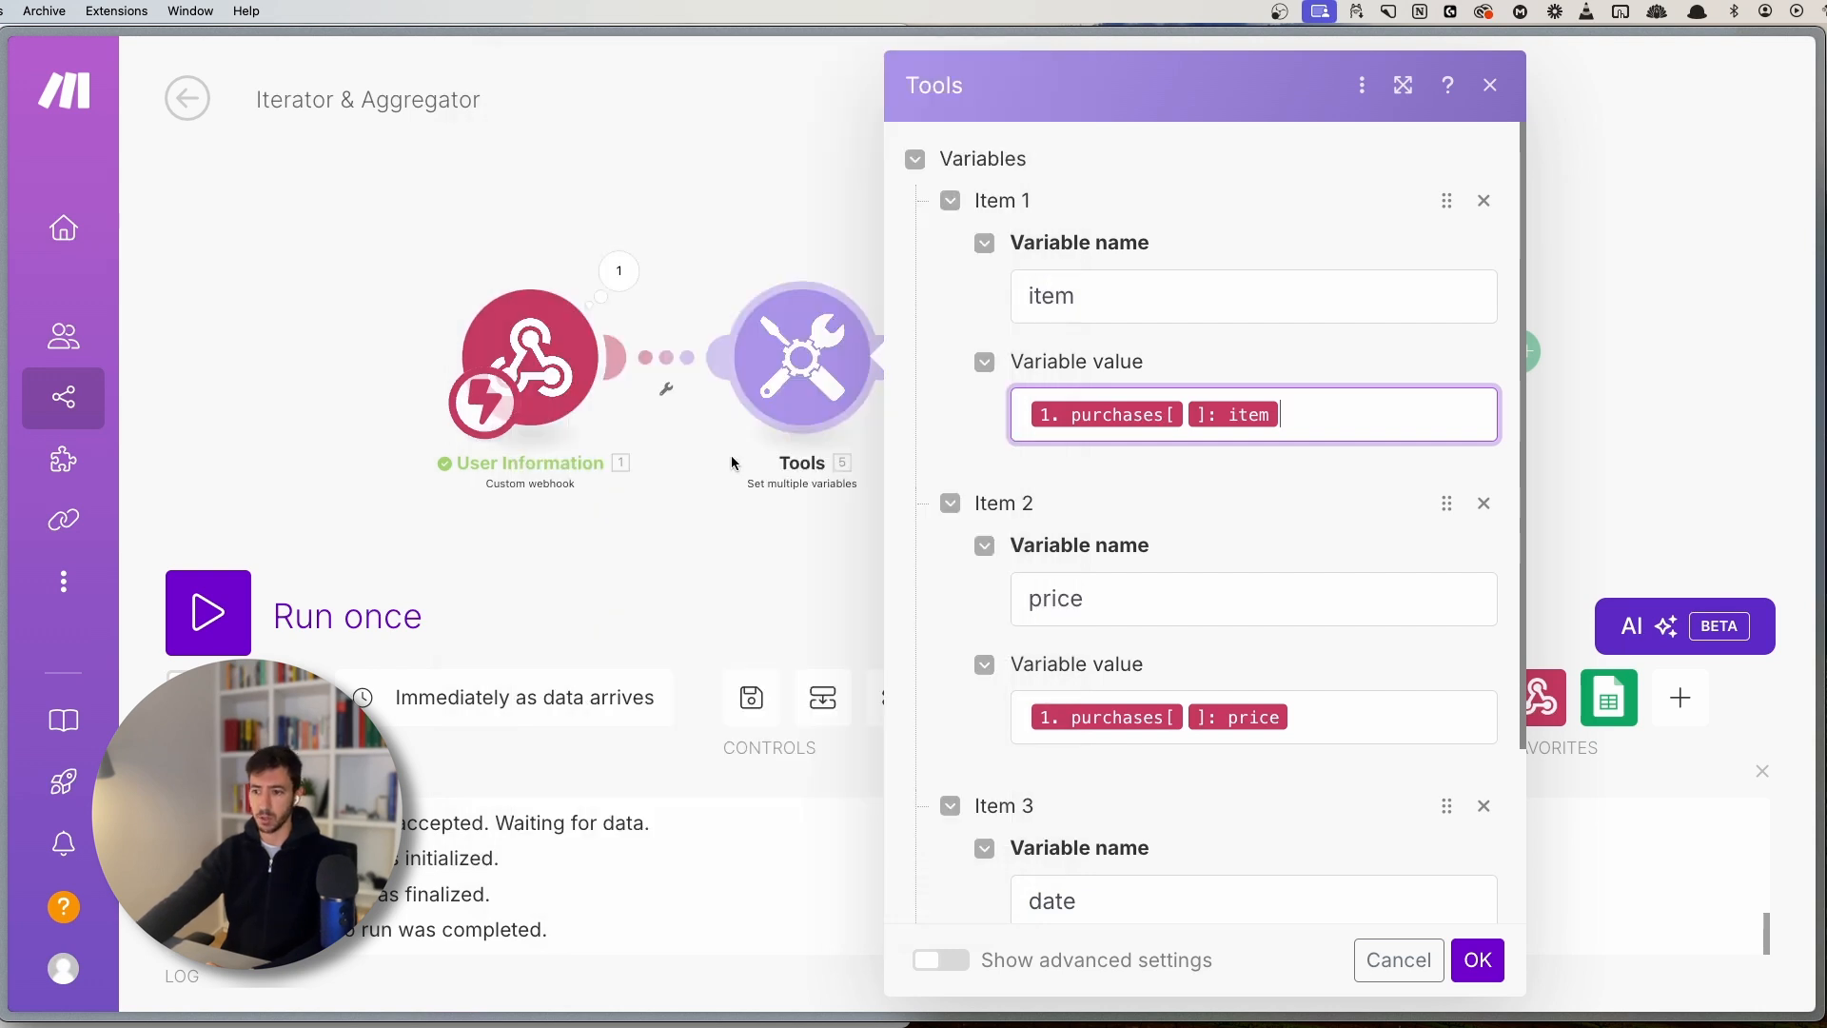
pyautogui.moveTo(594, 571); pyautogui.dragTo(629, 541)
pyautogui.click(209, 611)
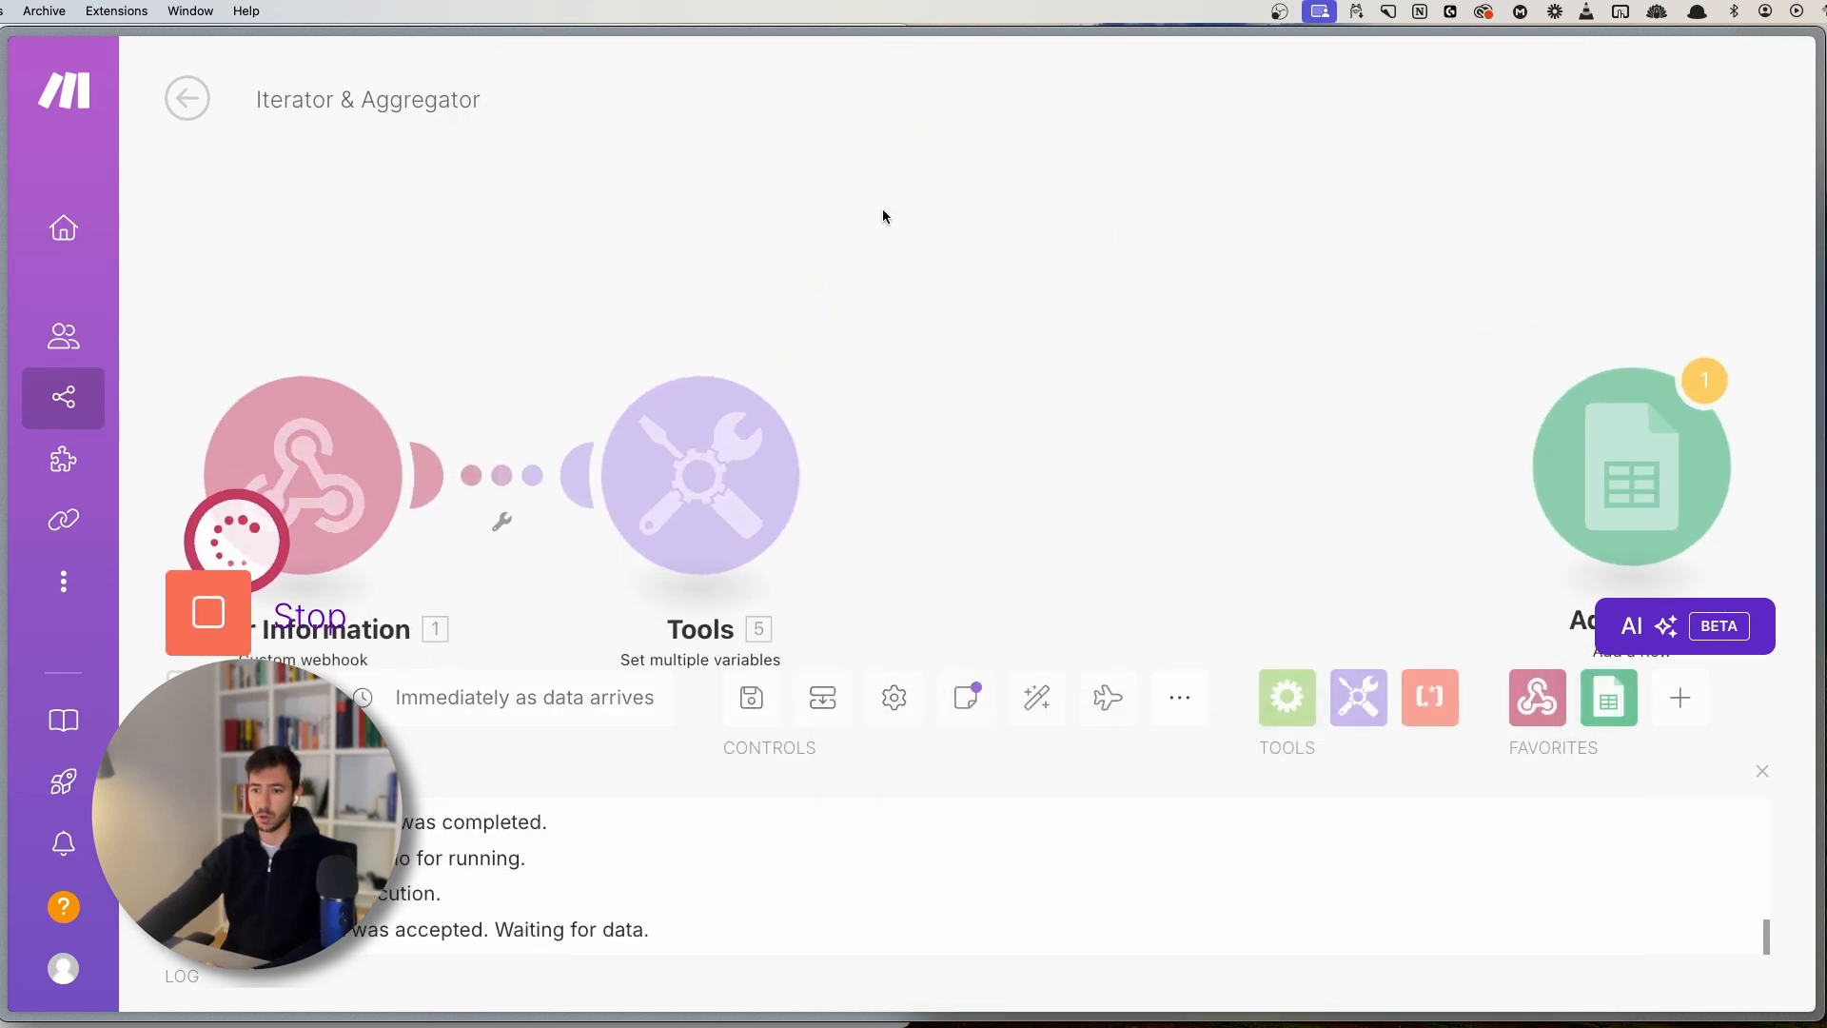
# - Send the test request to the webhook from the request-sending app
pyautogui.press('super+Tab')
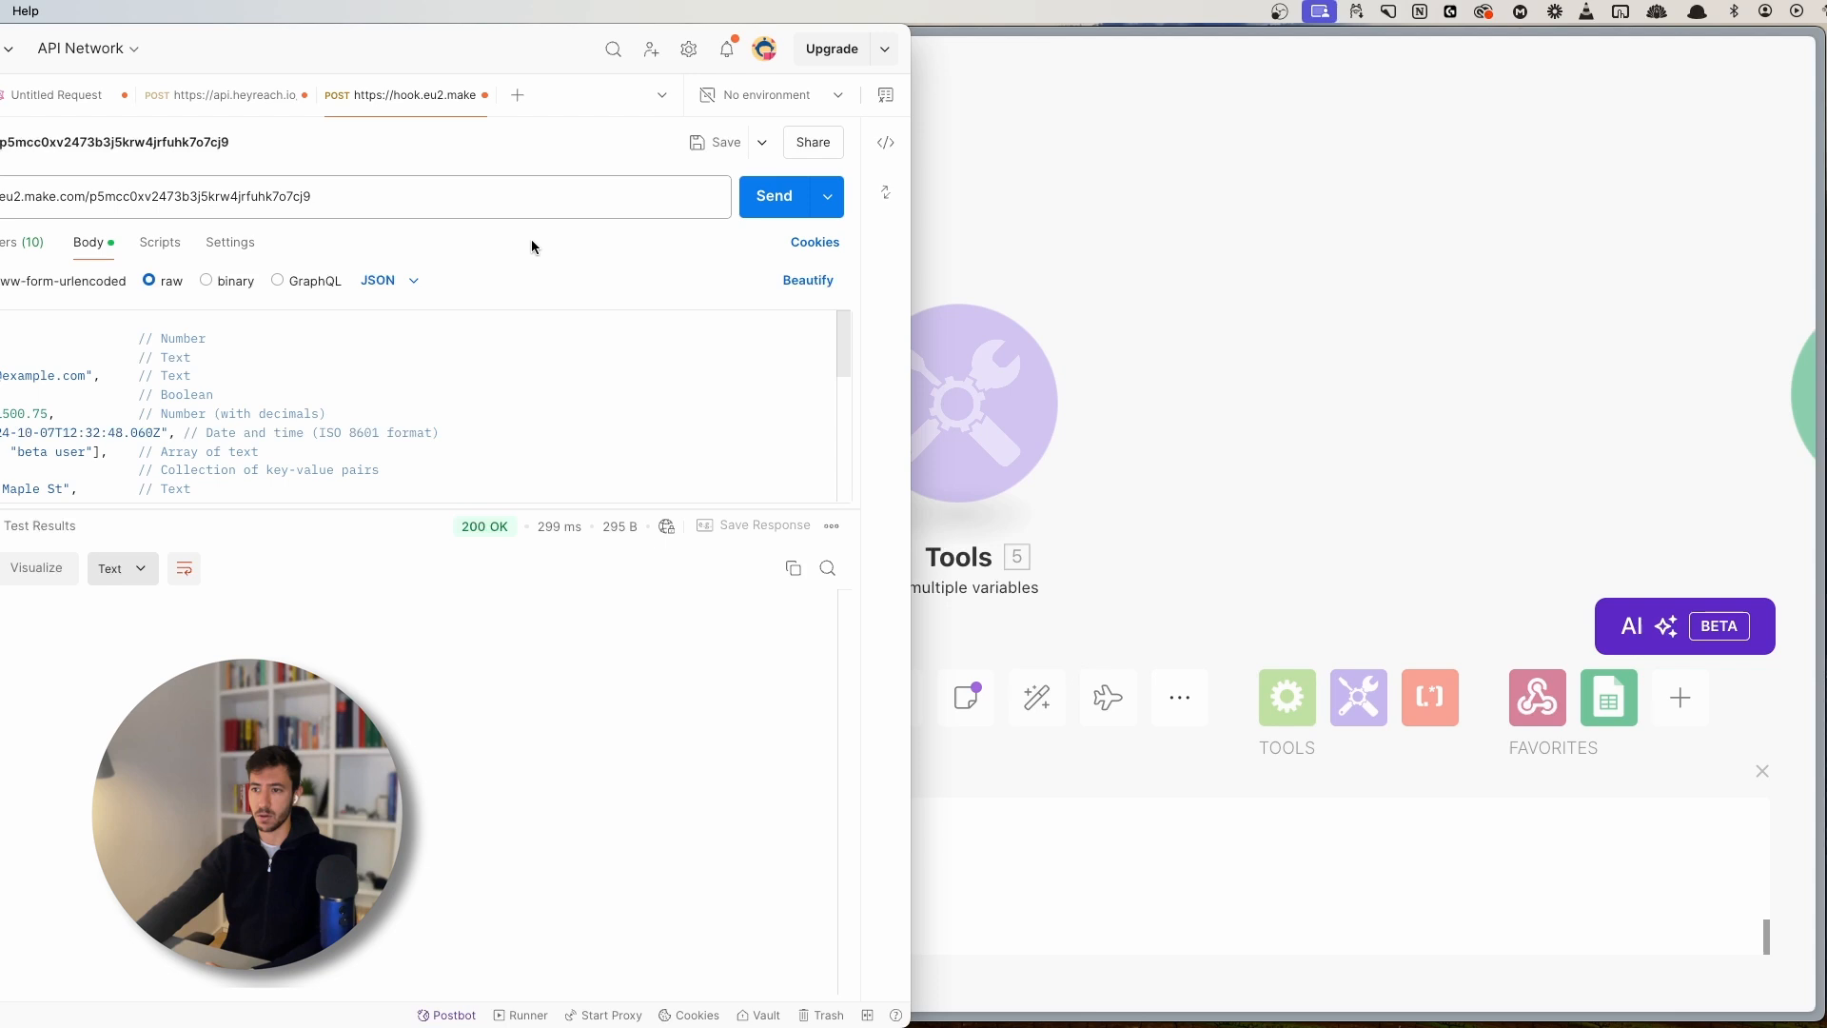
pyautogui.click(777, 195)
pyautogui.press('super+Tab')
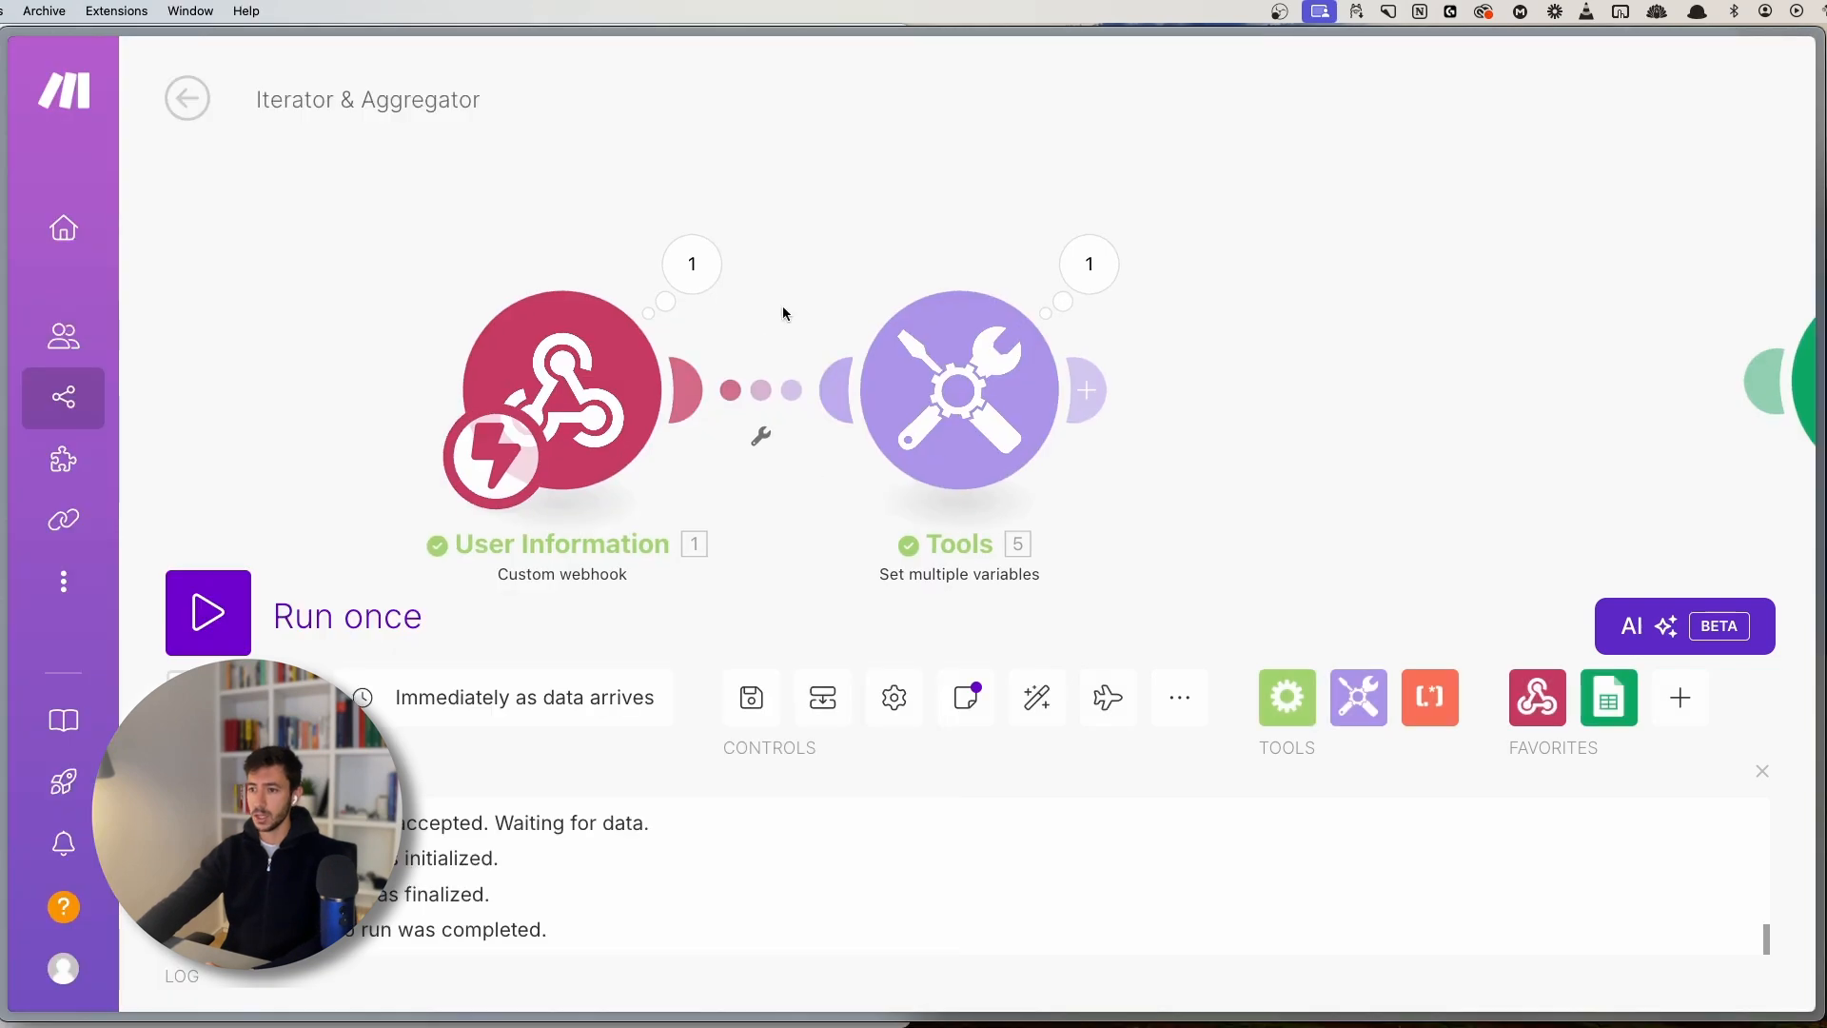
# - Compare Tools' output (only Laptop, 1200) with the webhook's purchases array
pyautogui.click(1096, 291)
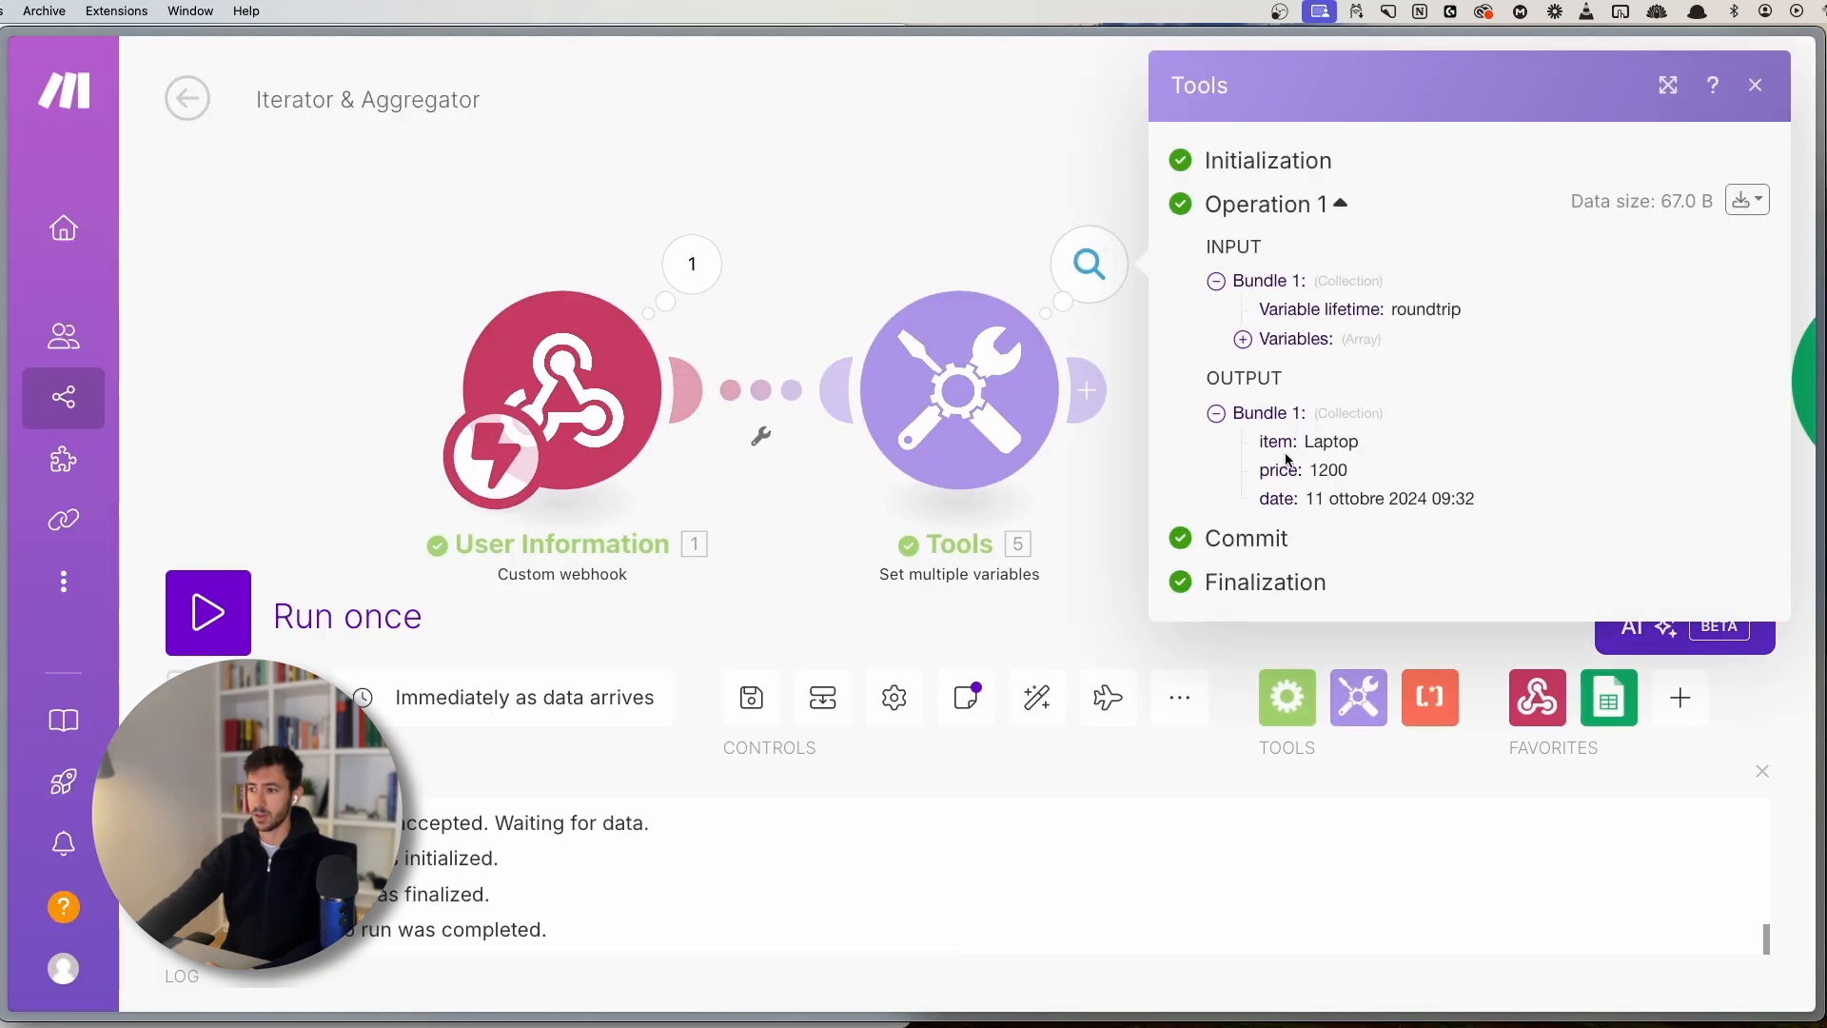
pyautogui.doubleClick(1338, 443)
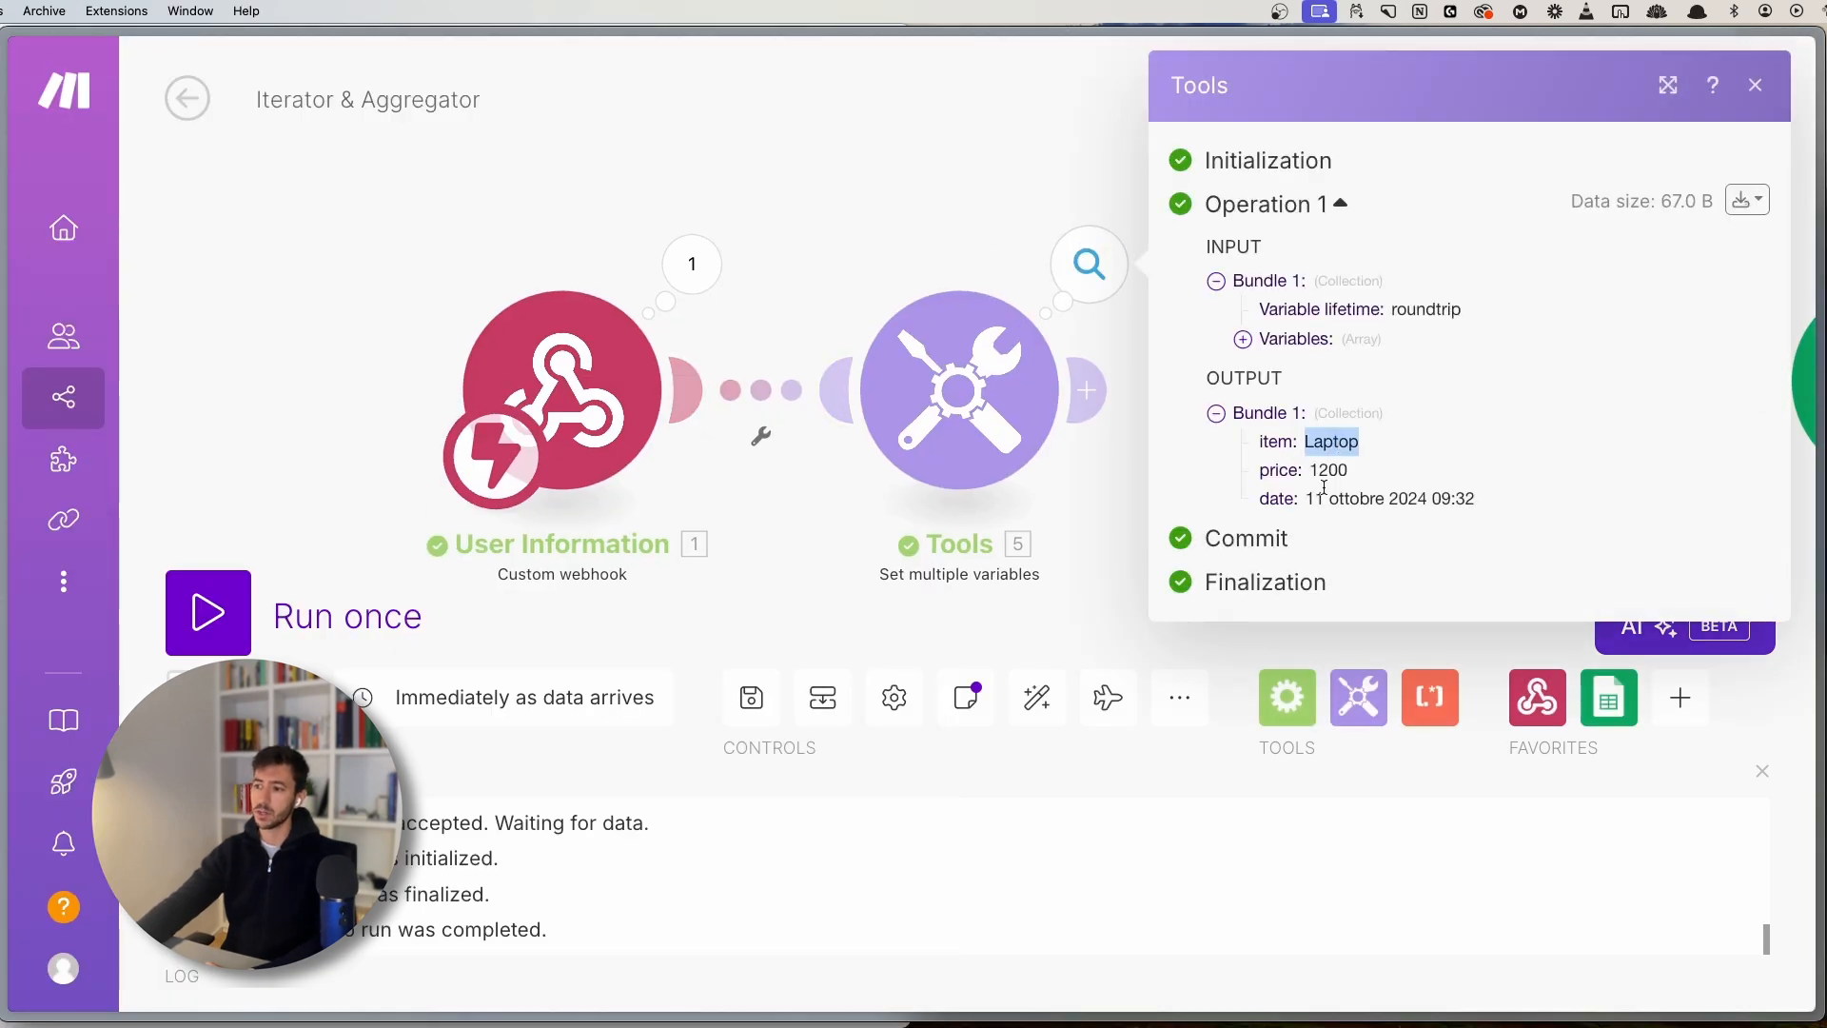
pyautogui.doubleClick(1331, 472)
pyautogui.click(699, 286)
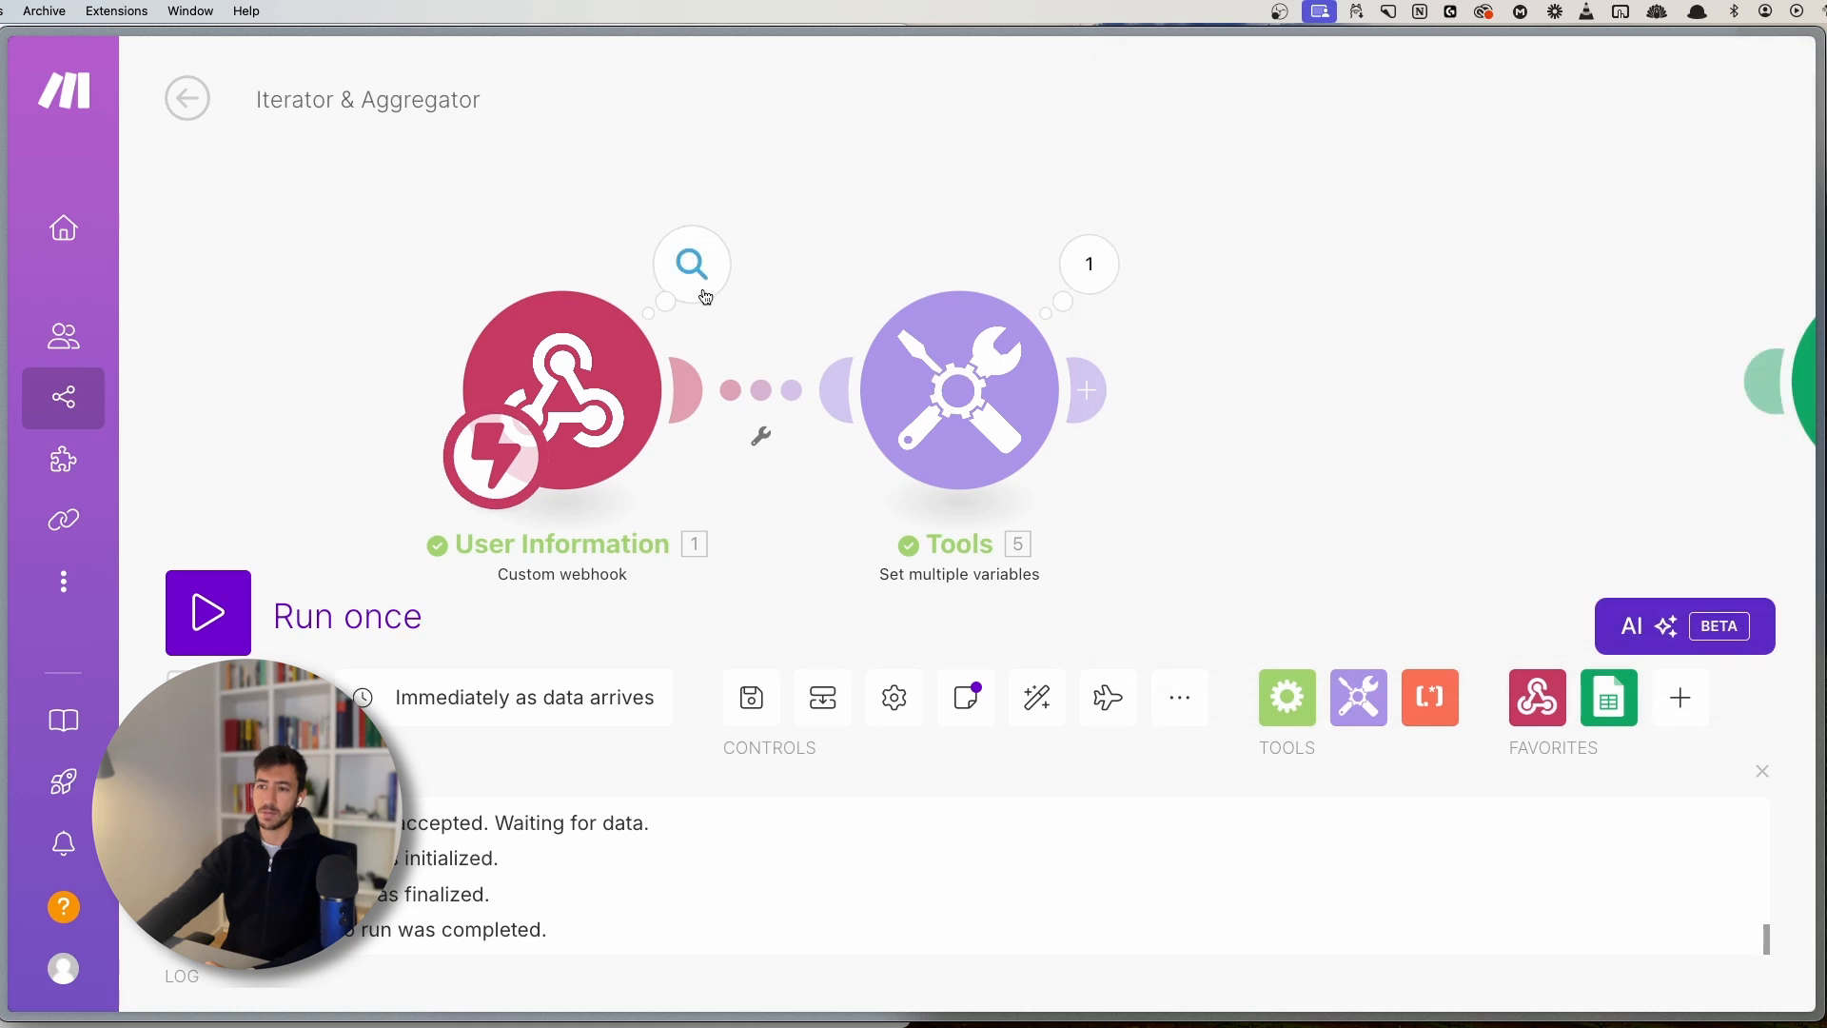
pyautogui.click(897, 554)
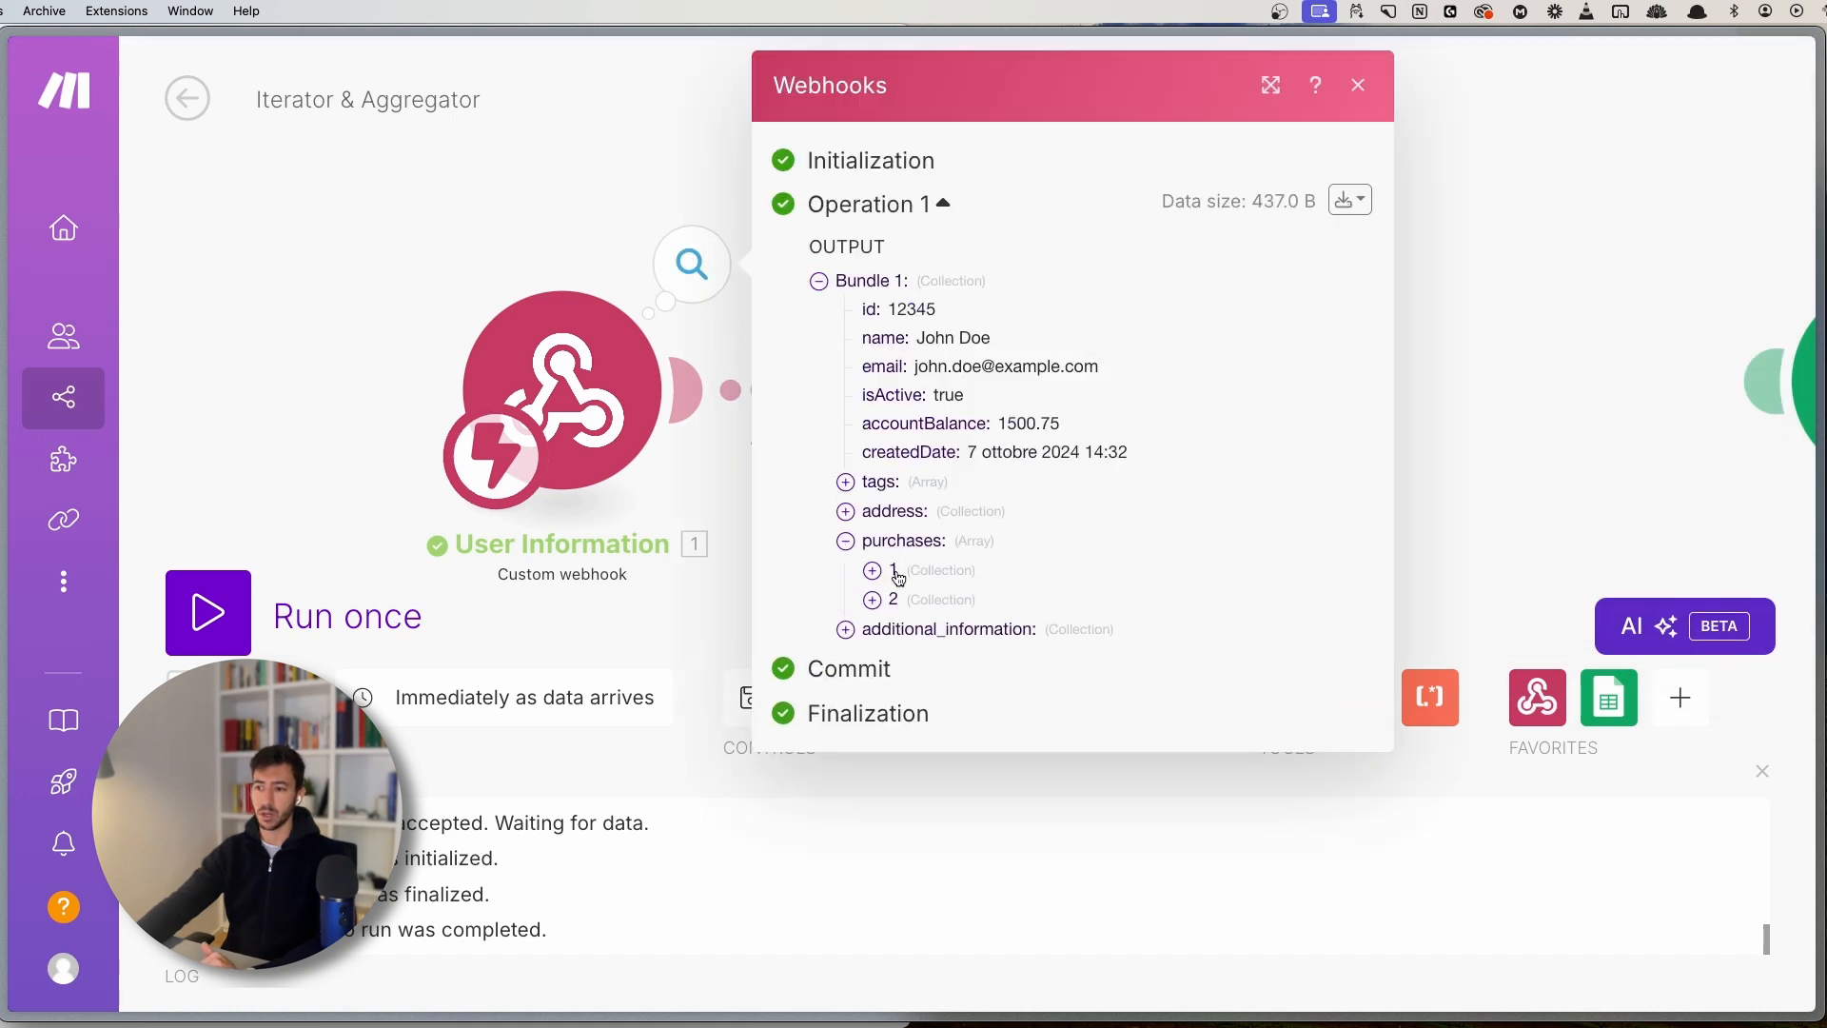
pyautogui.click(895, 571)
pyautogui.click(358, 212)
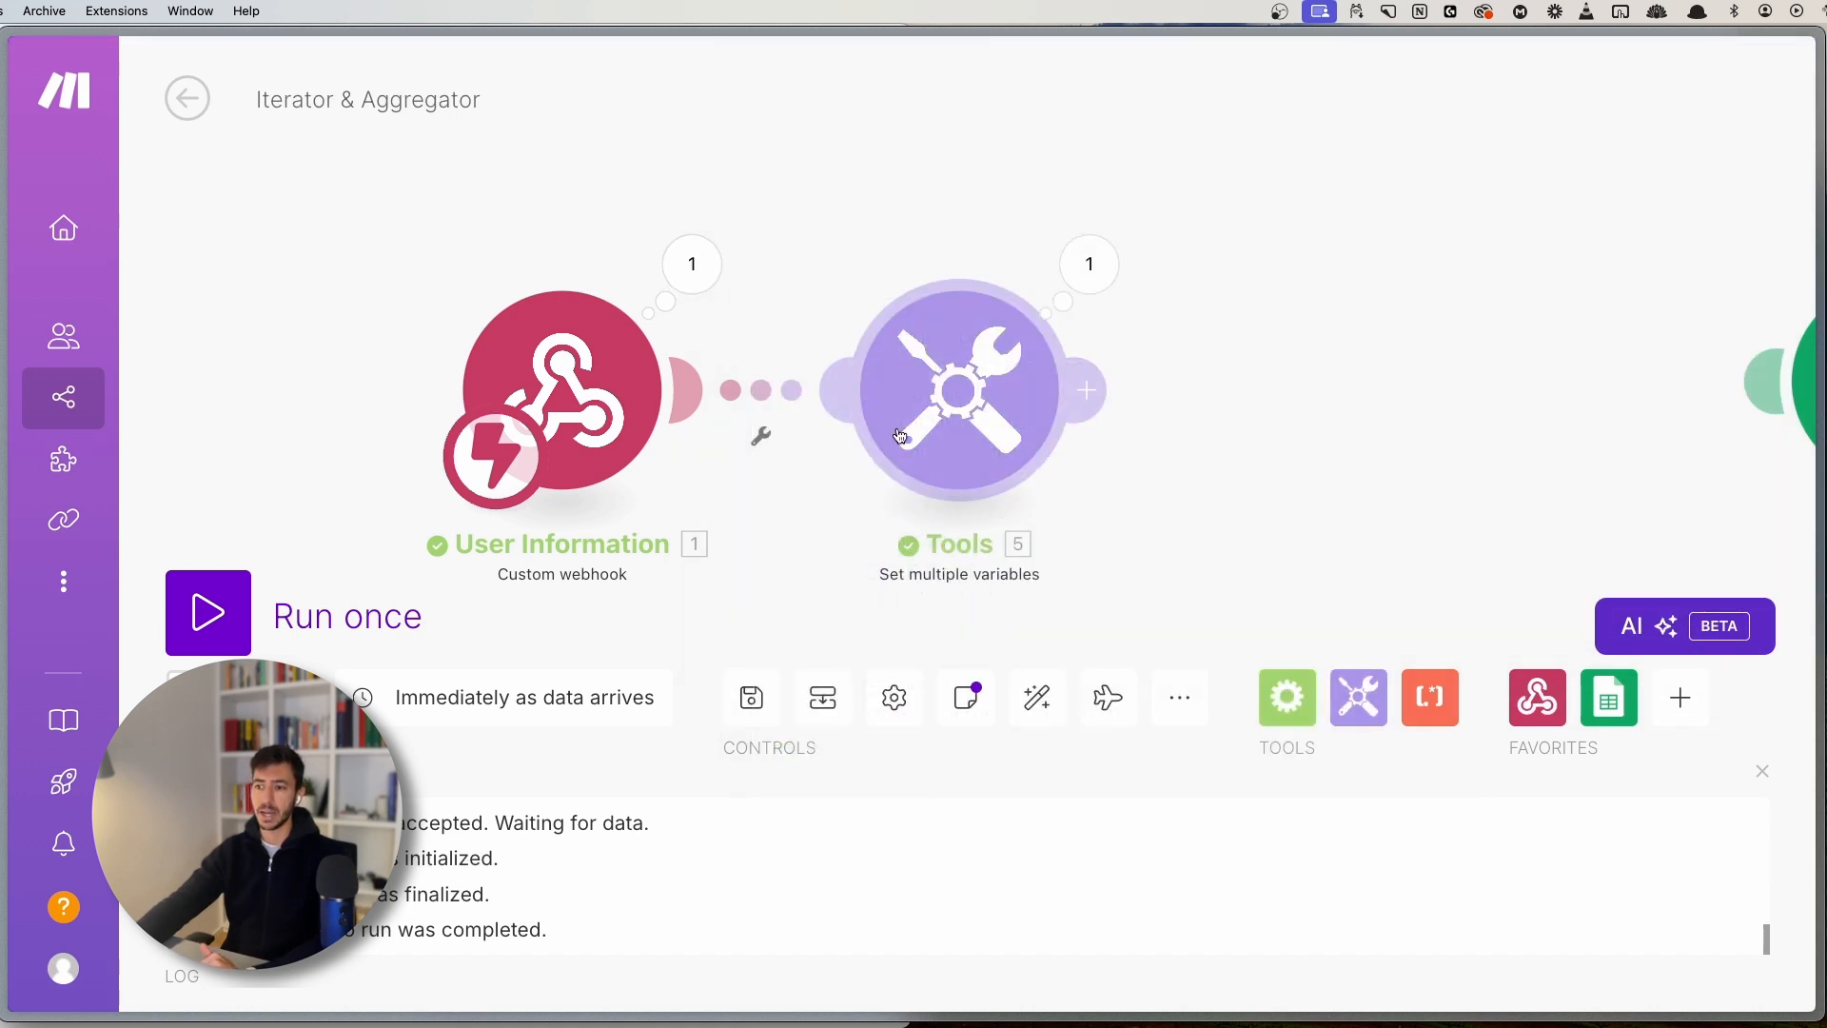
# - Check Tools' item mapping against the first purchase's Laptop value in the webhook bundle
pyautogui.click(956, 419)
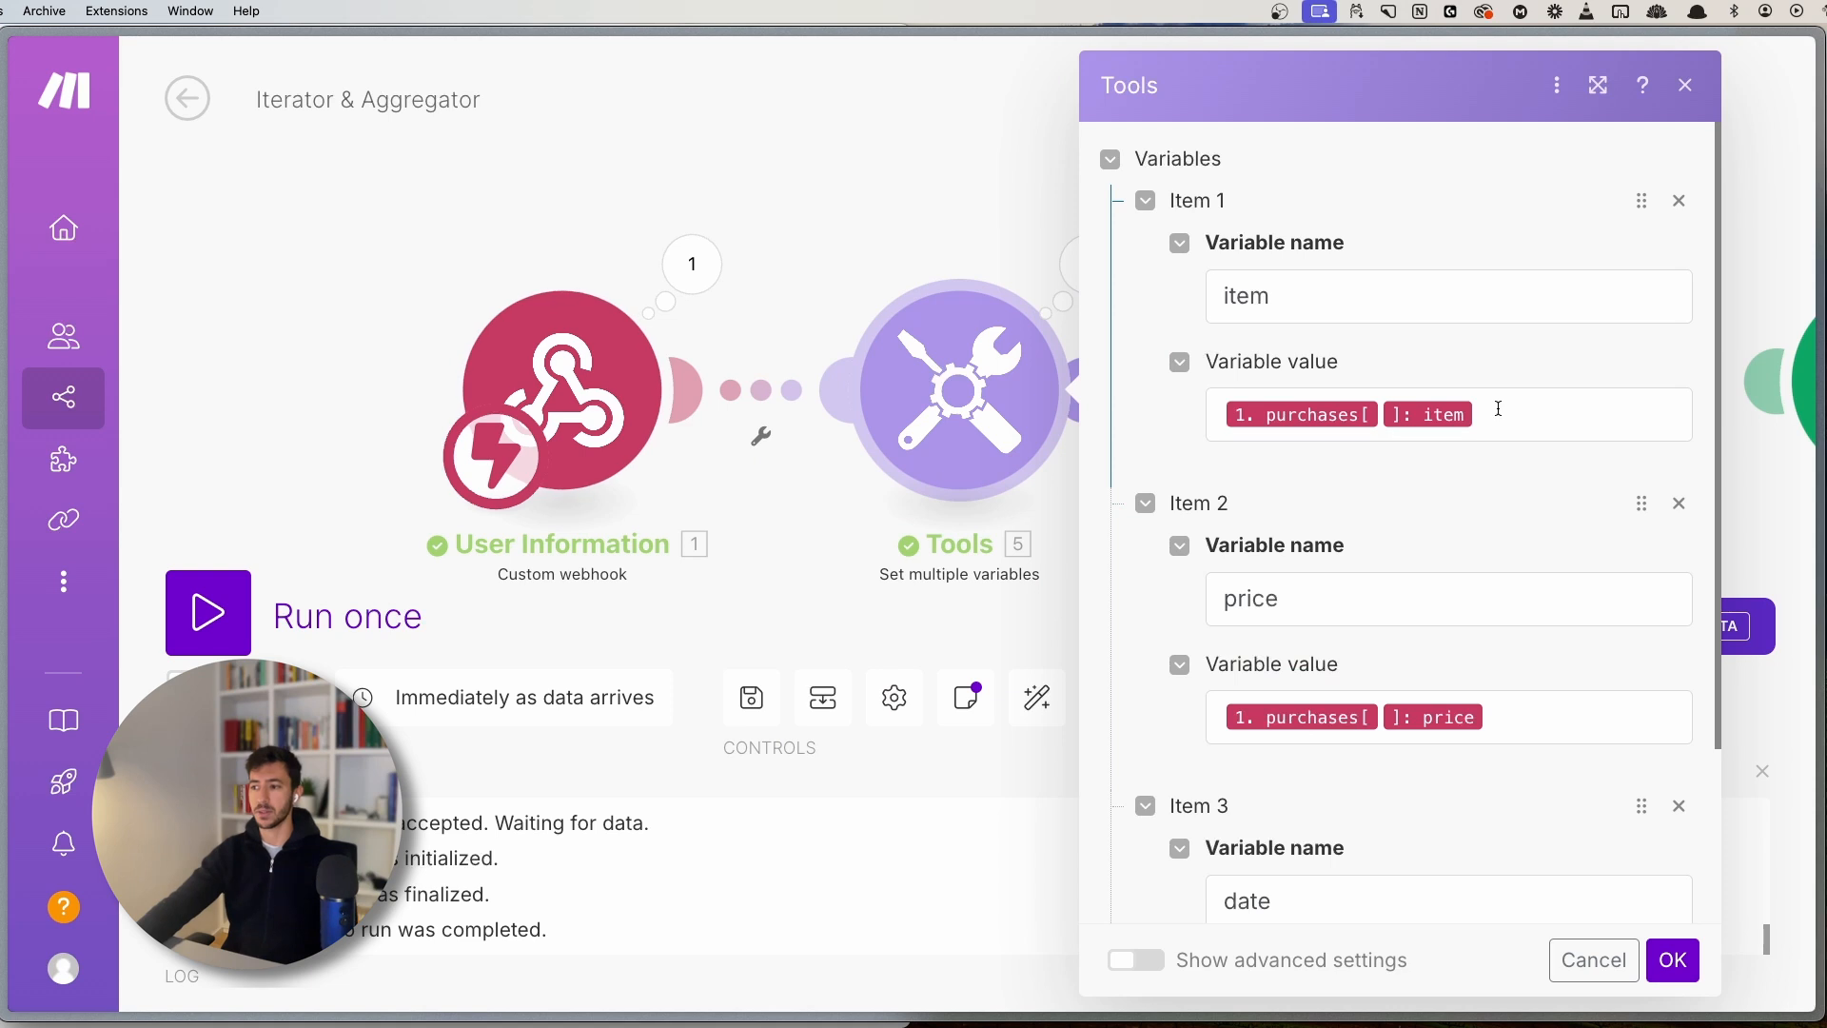
pyautogui.moveTo(1494, 409); pyautogui.dragTo(1316, 389)
pyautogui.click(1182, 89)
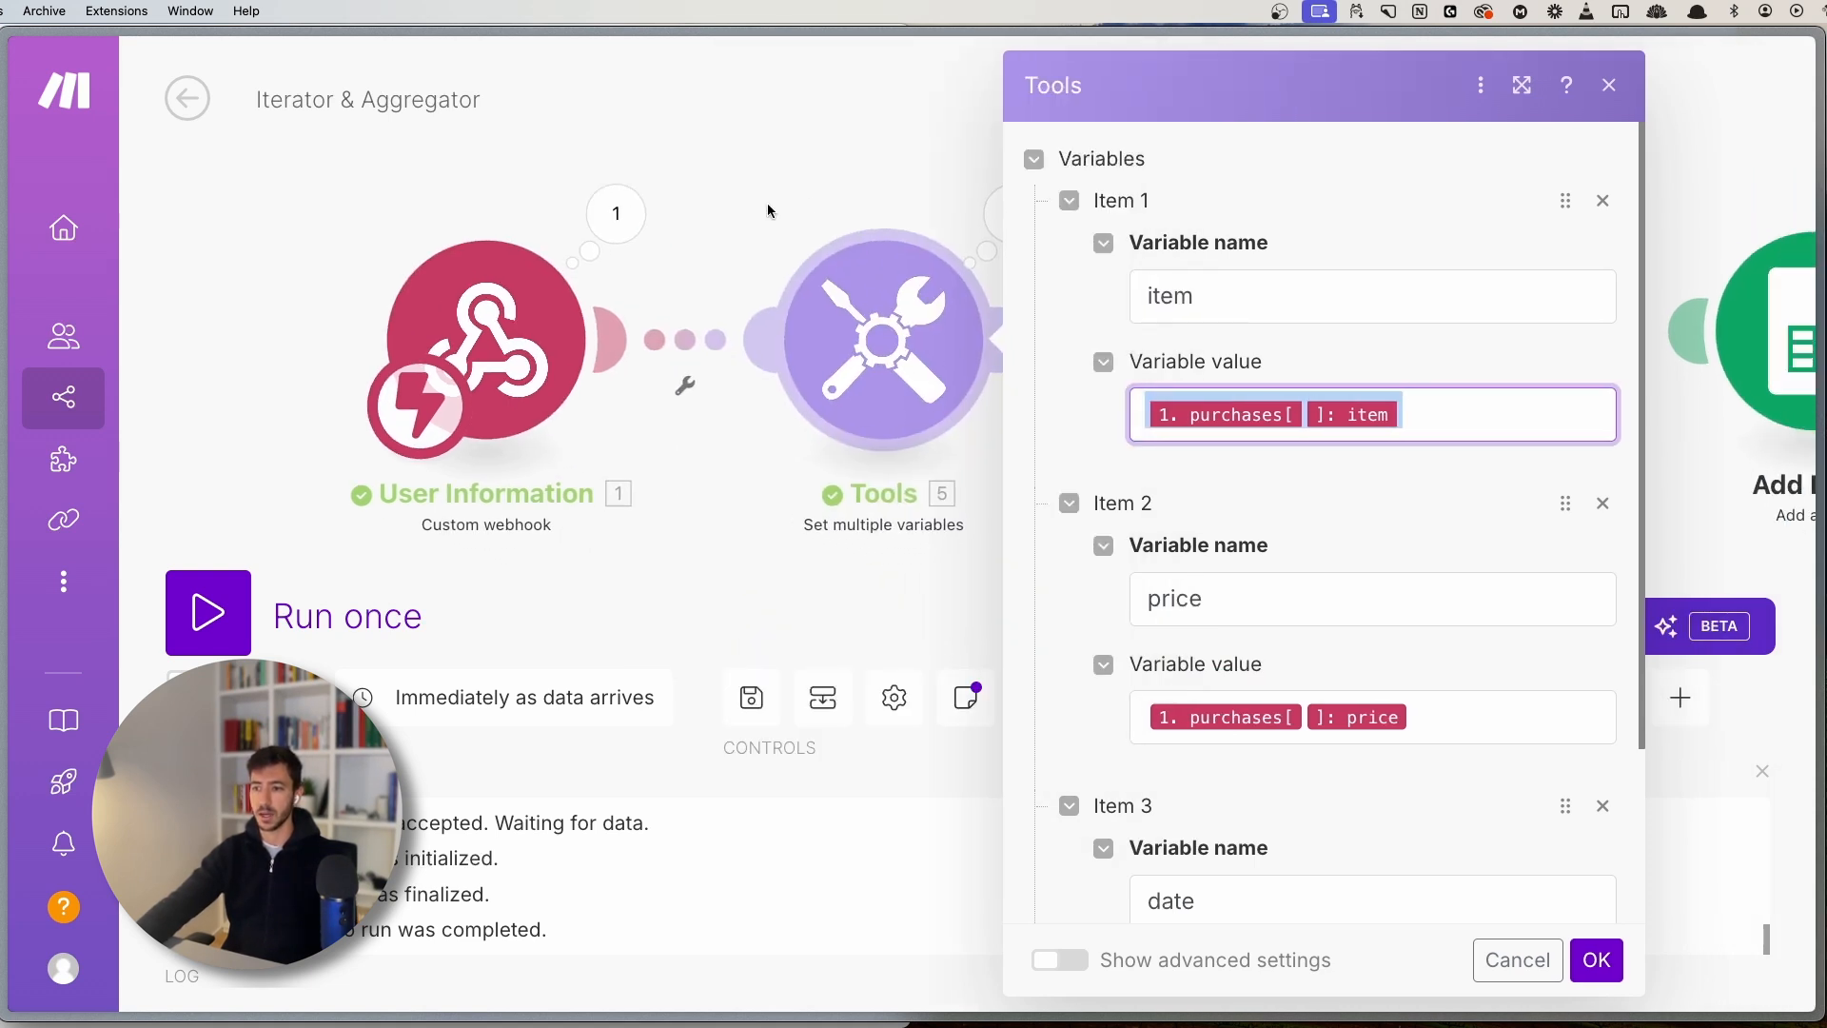
pyautogui.click(617, 213)
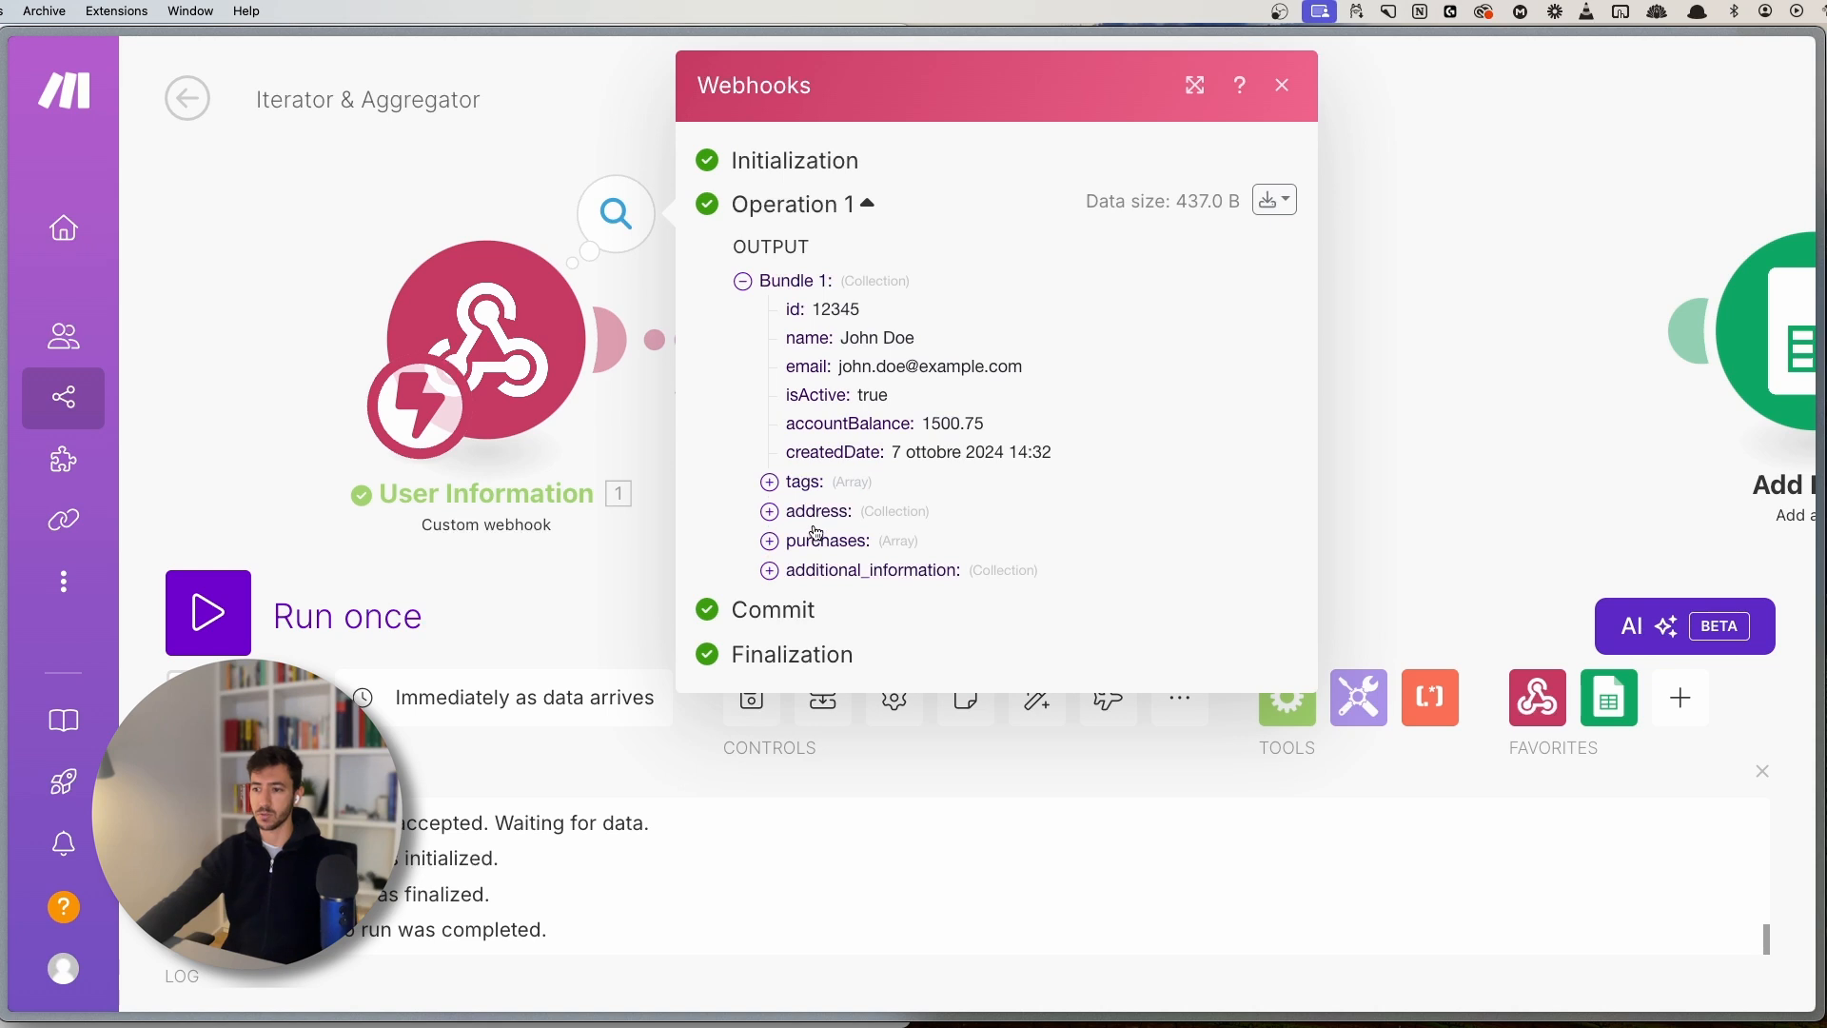
pyautogui.click(790, 543)
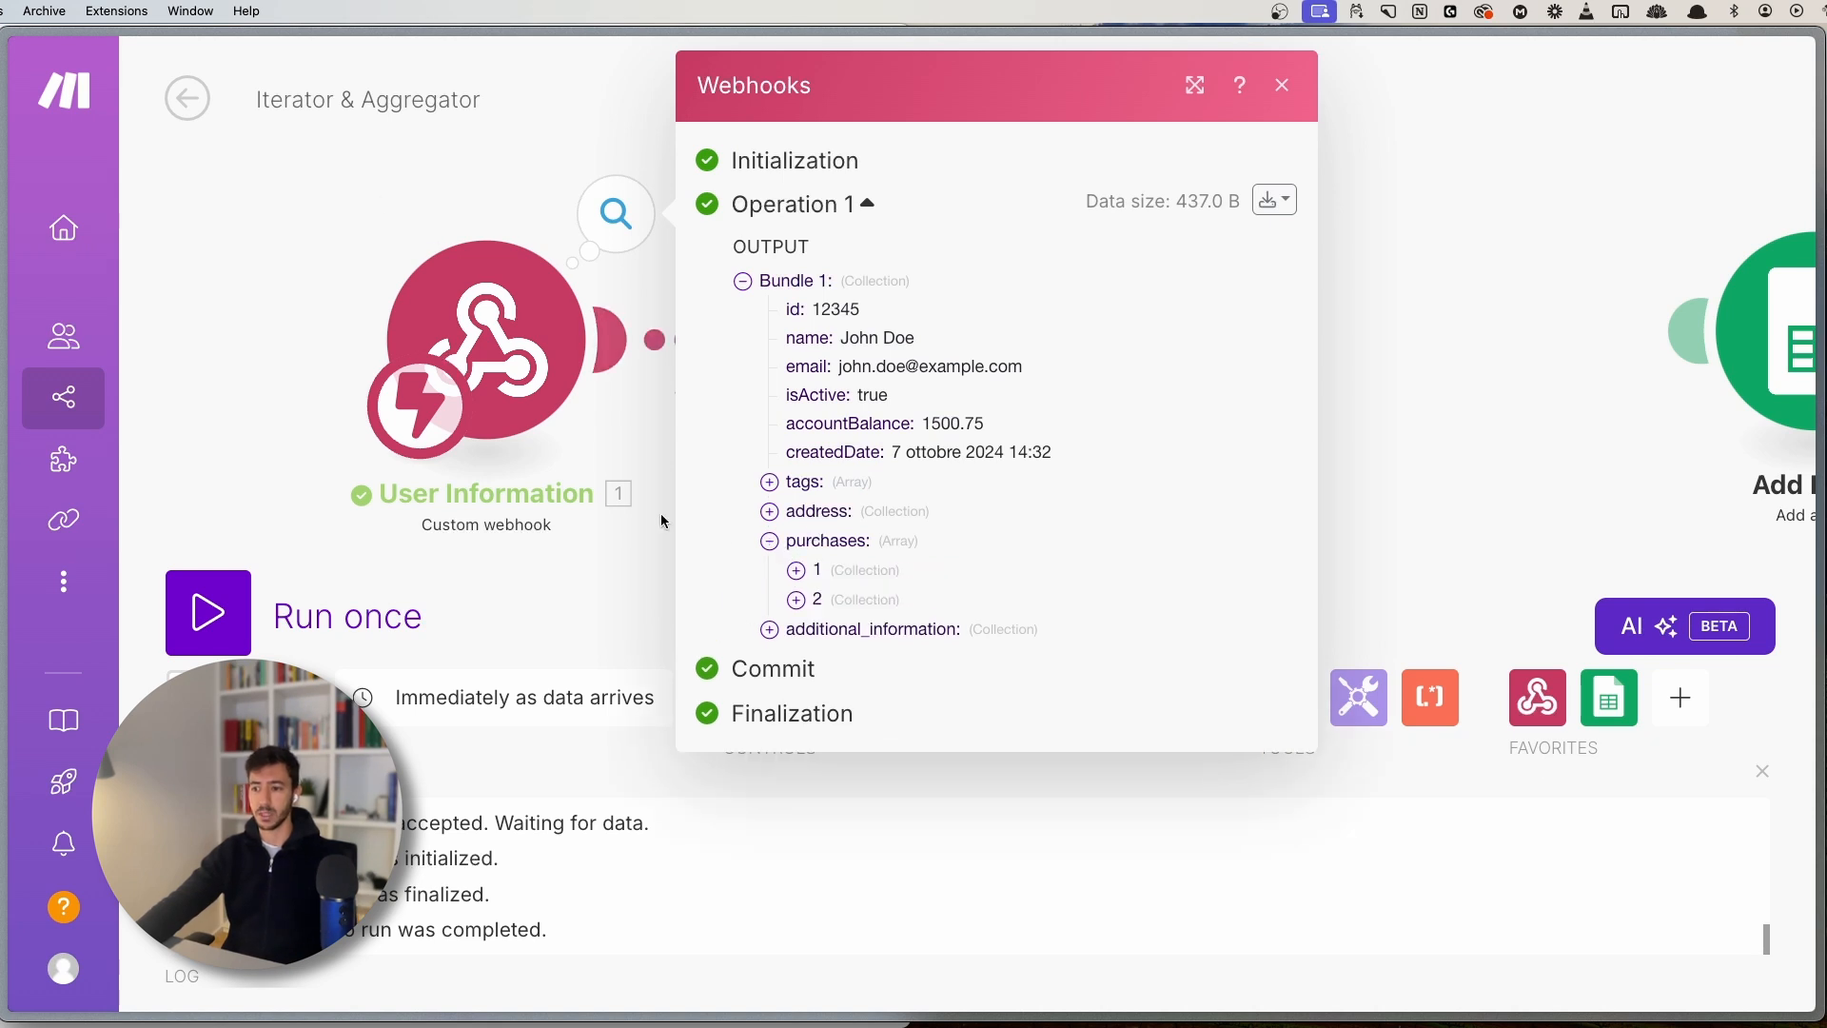
pyautogui.click(820, 570)
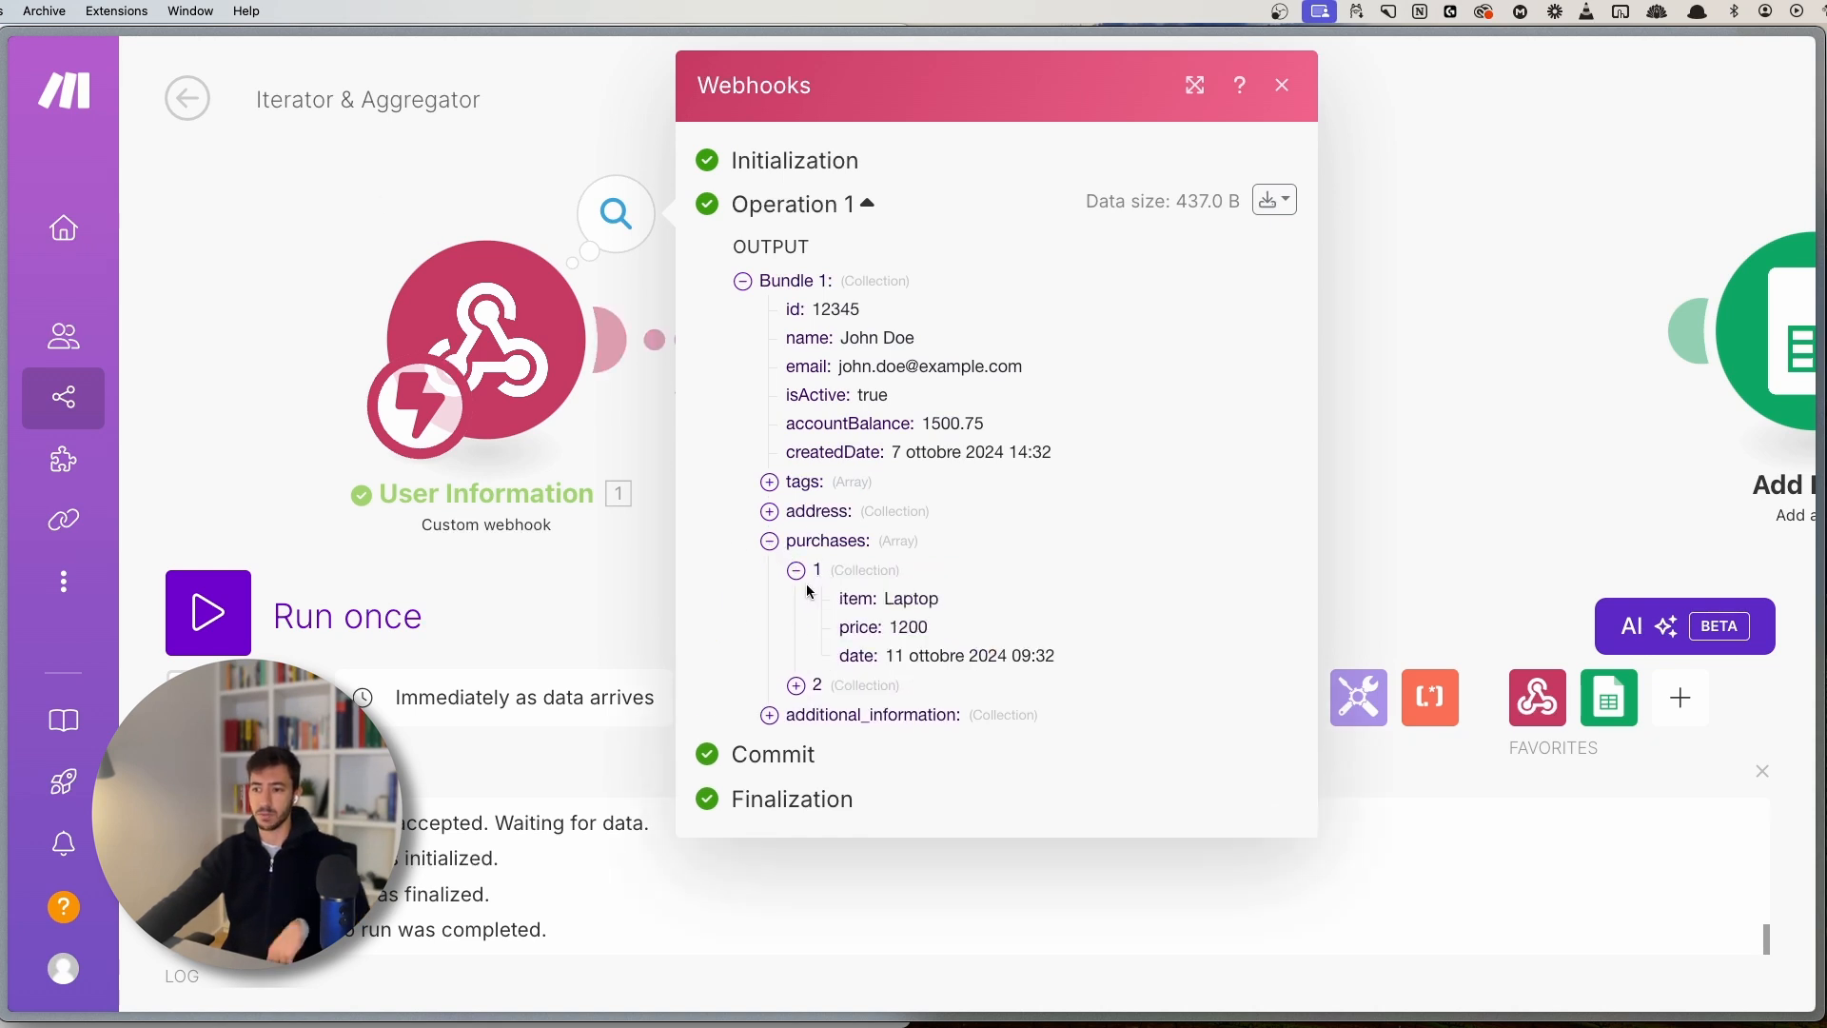
pyautogui.doubleClick(907, 596)
pyautogui.click(583, 558)
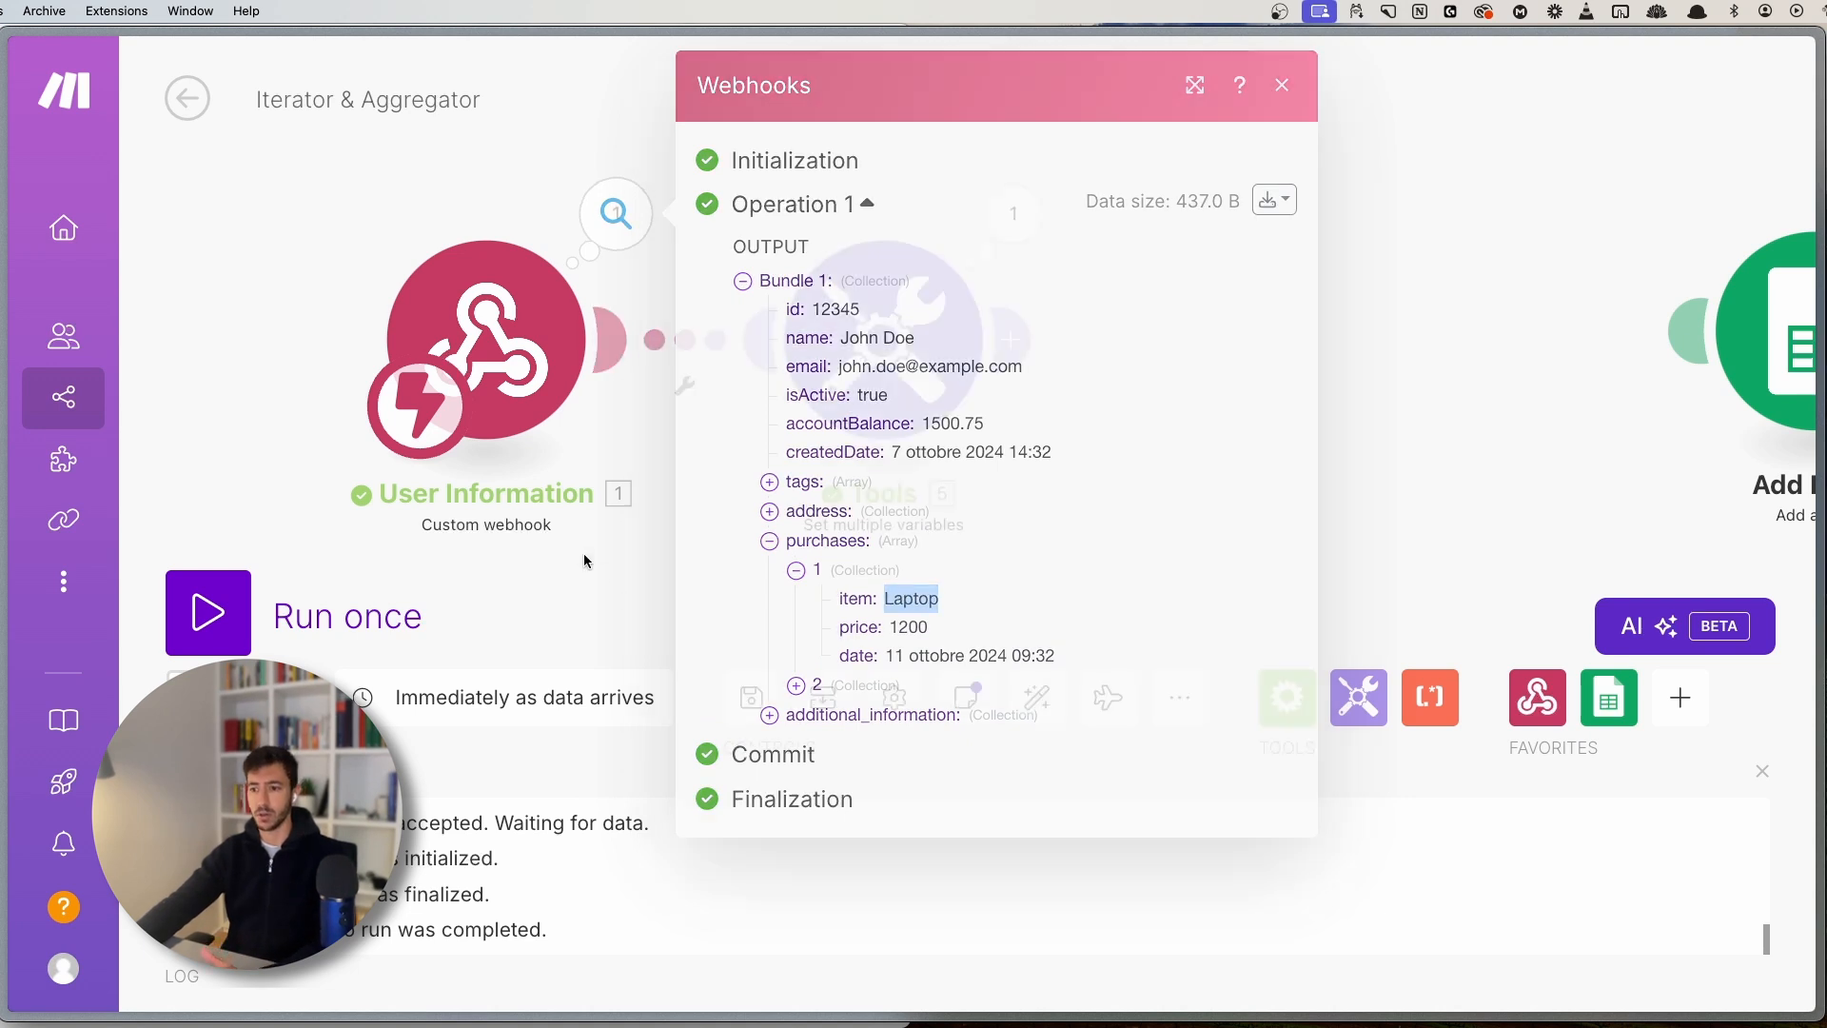
# - Recentre the canvas, open the Tools settings and move the Tools module left
pyautogui.moveTo(655, 478); pyautogui.dragTo(790, 530)
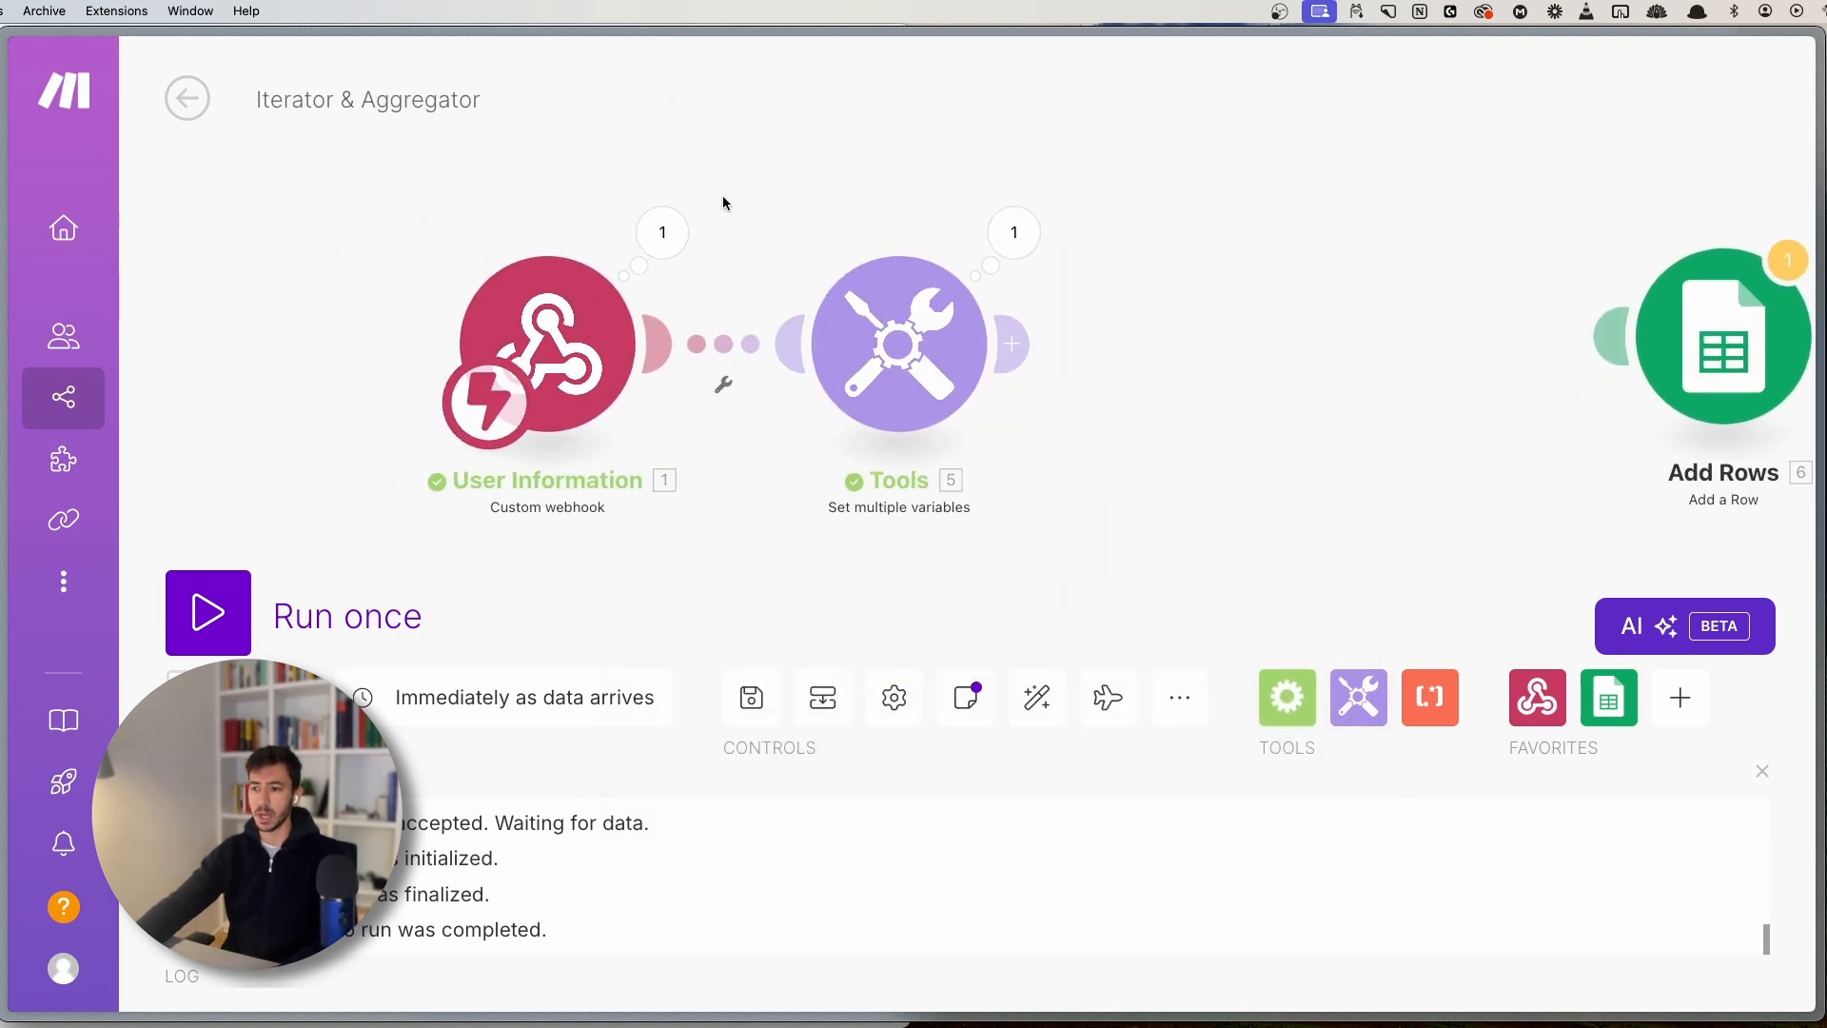
pyautogui.moveTo(722, 183); pyautogui.dragTo(1281, 513)
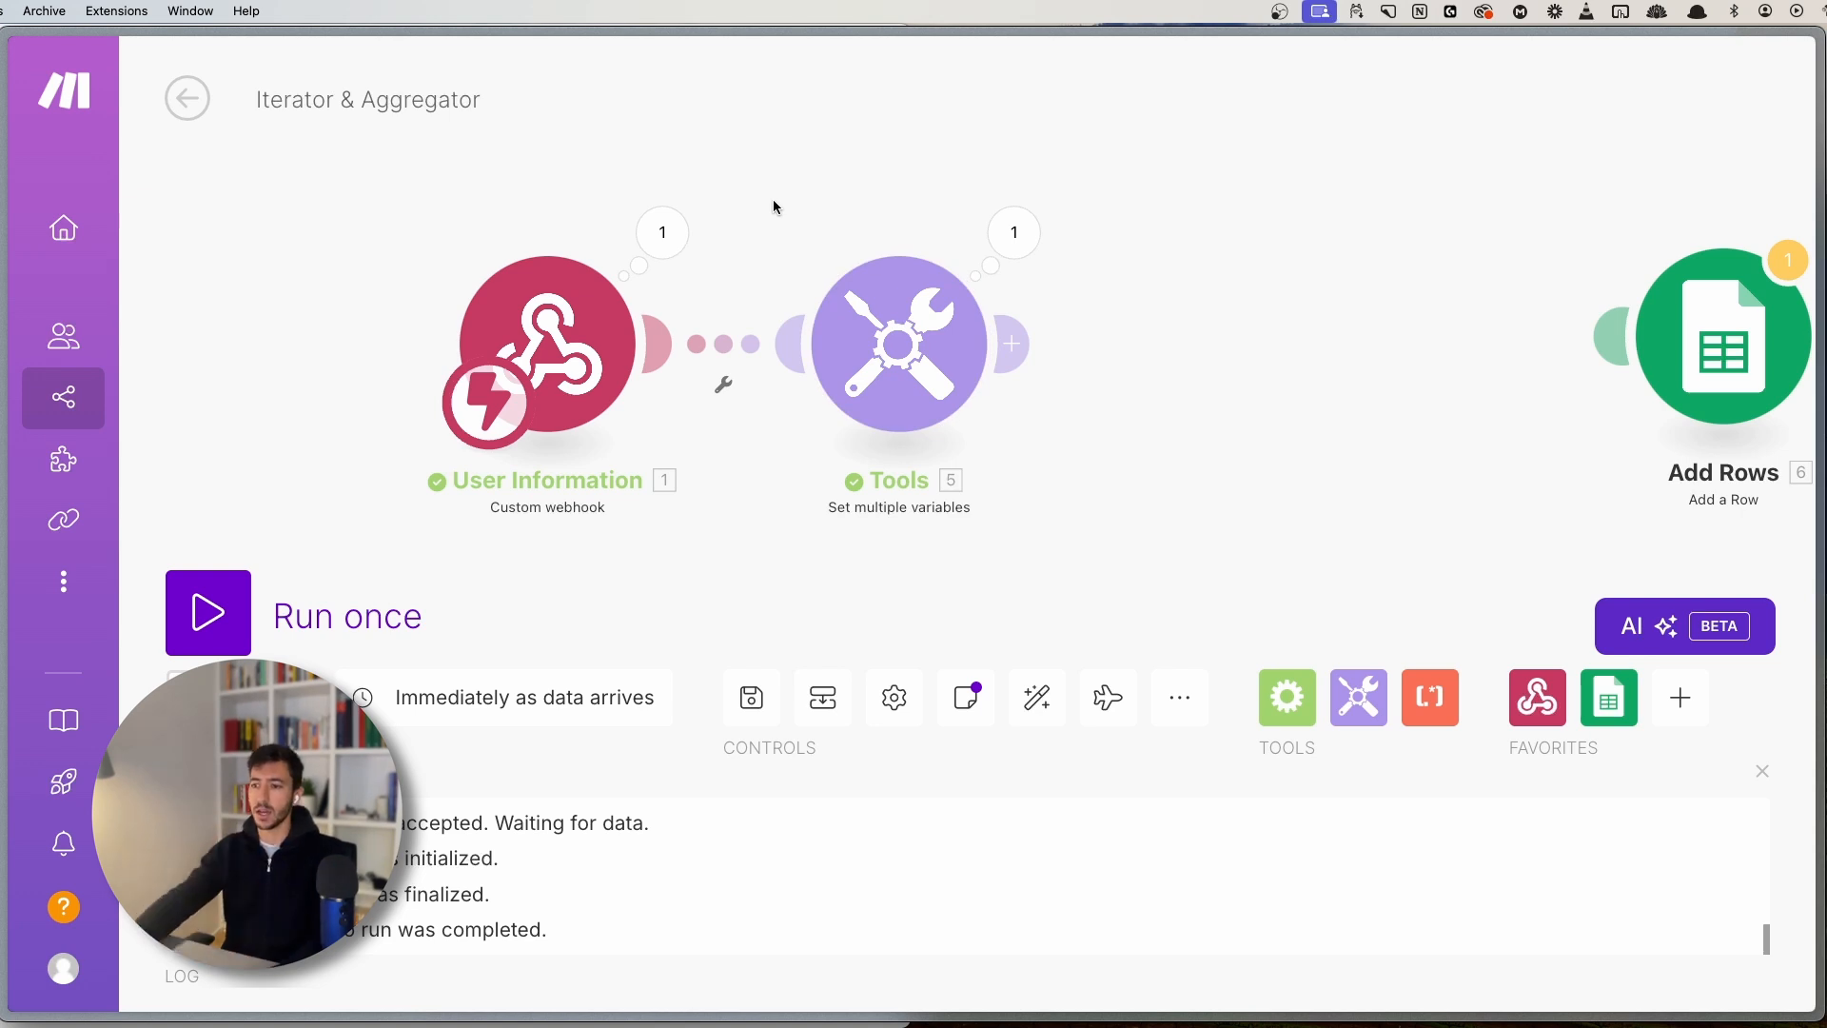
pyautogui.scroll(-3, 1093, 509)
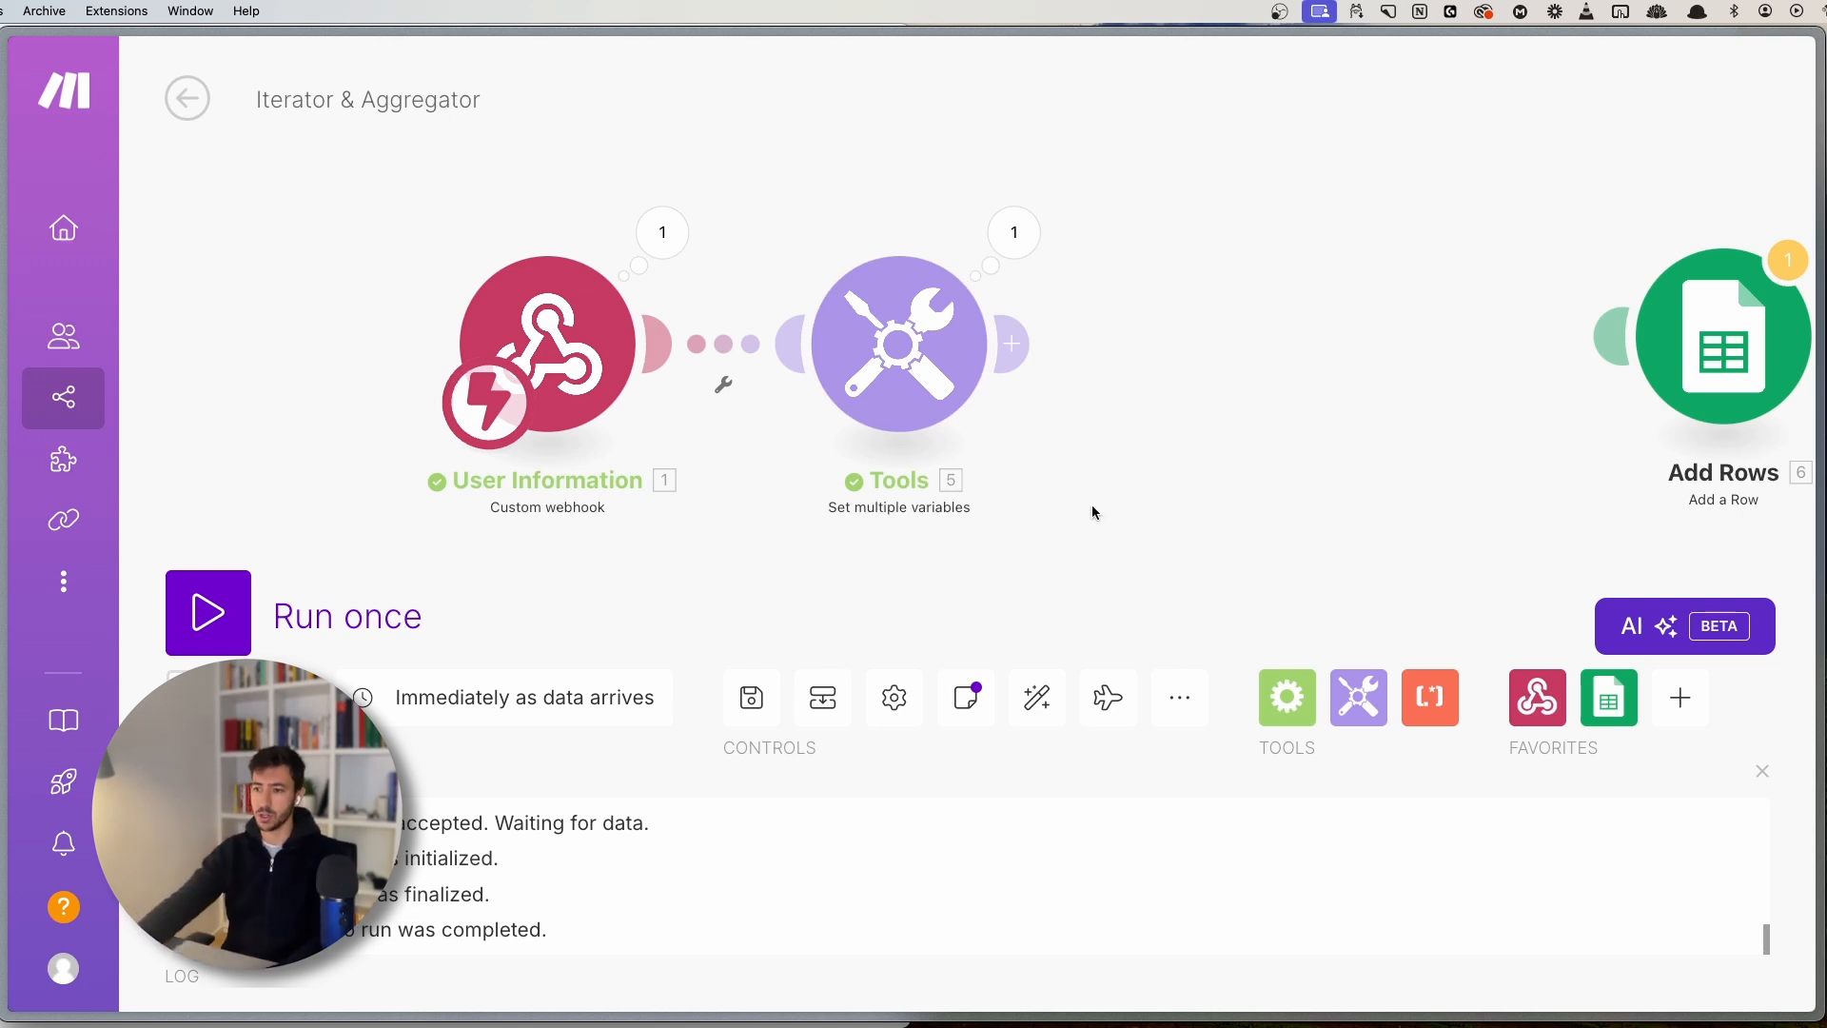
pyautogui.click(925, 303)
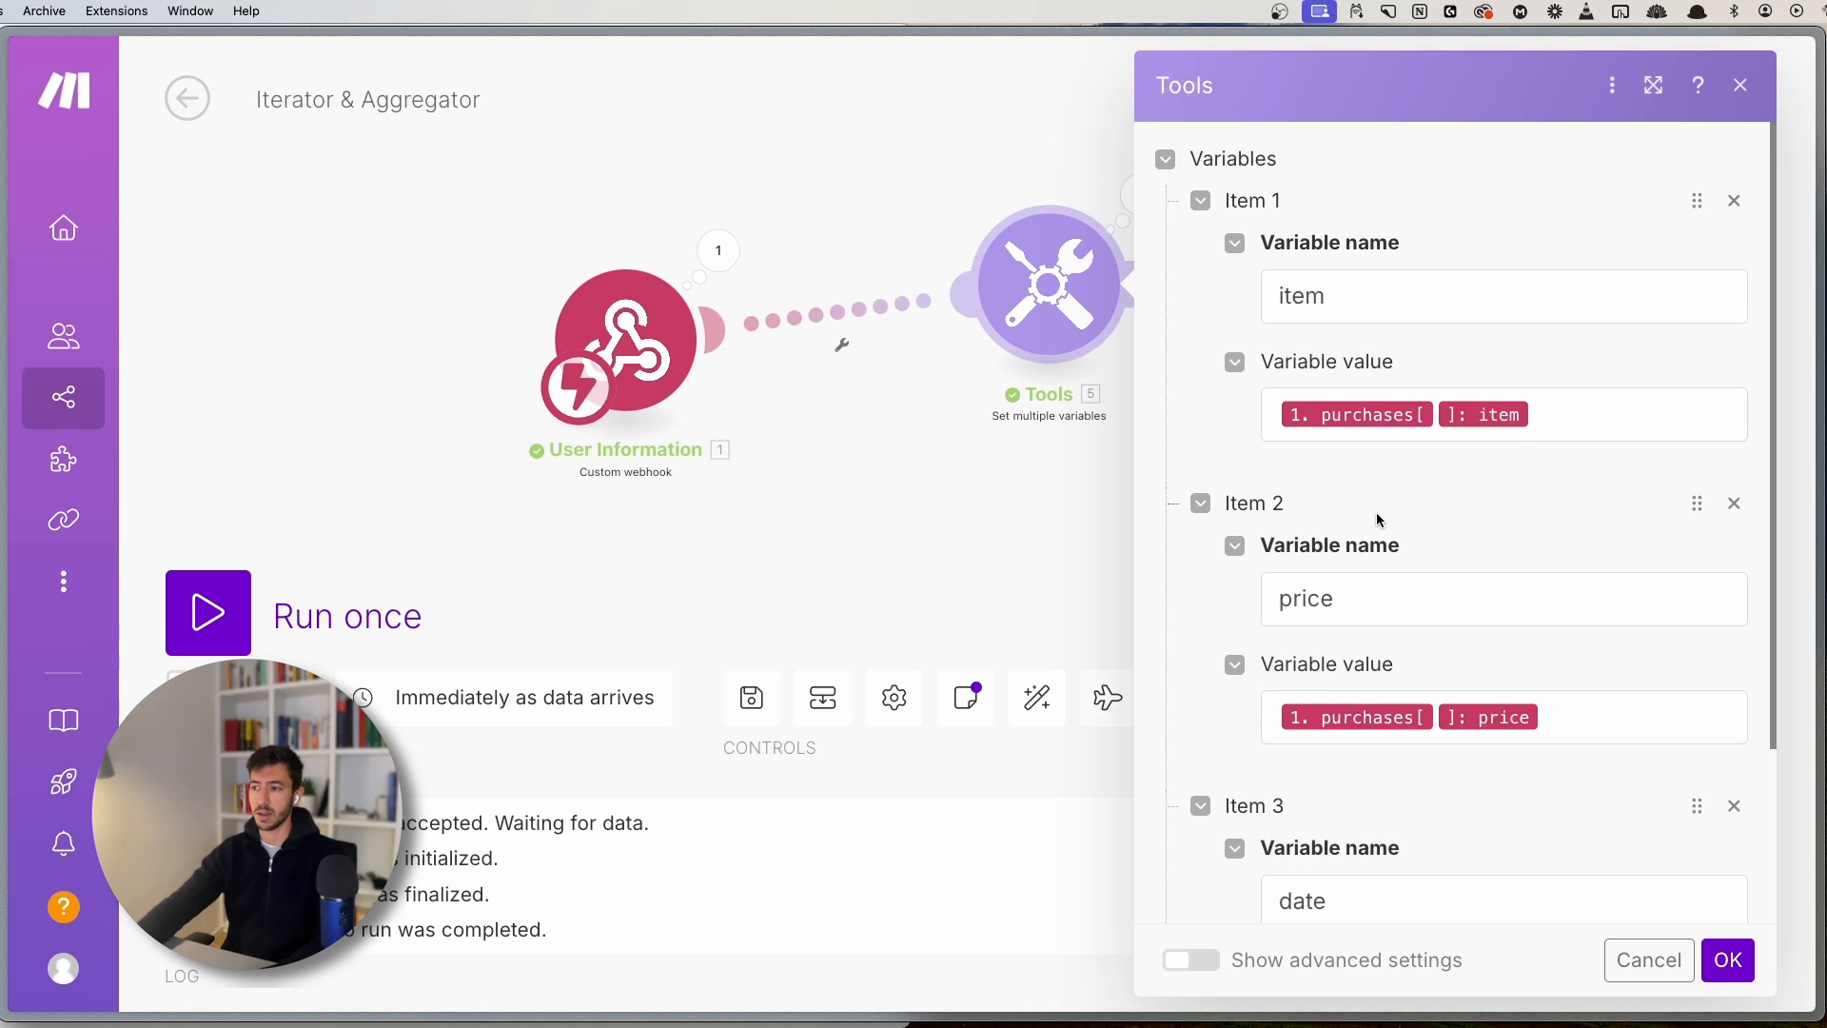
pyautogui.moveTo(1050, 285); pyautogui.dragTo(1001, 296)
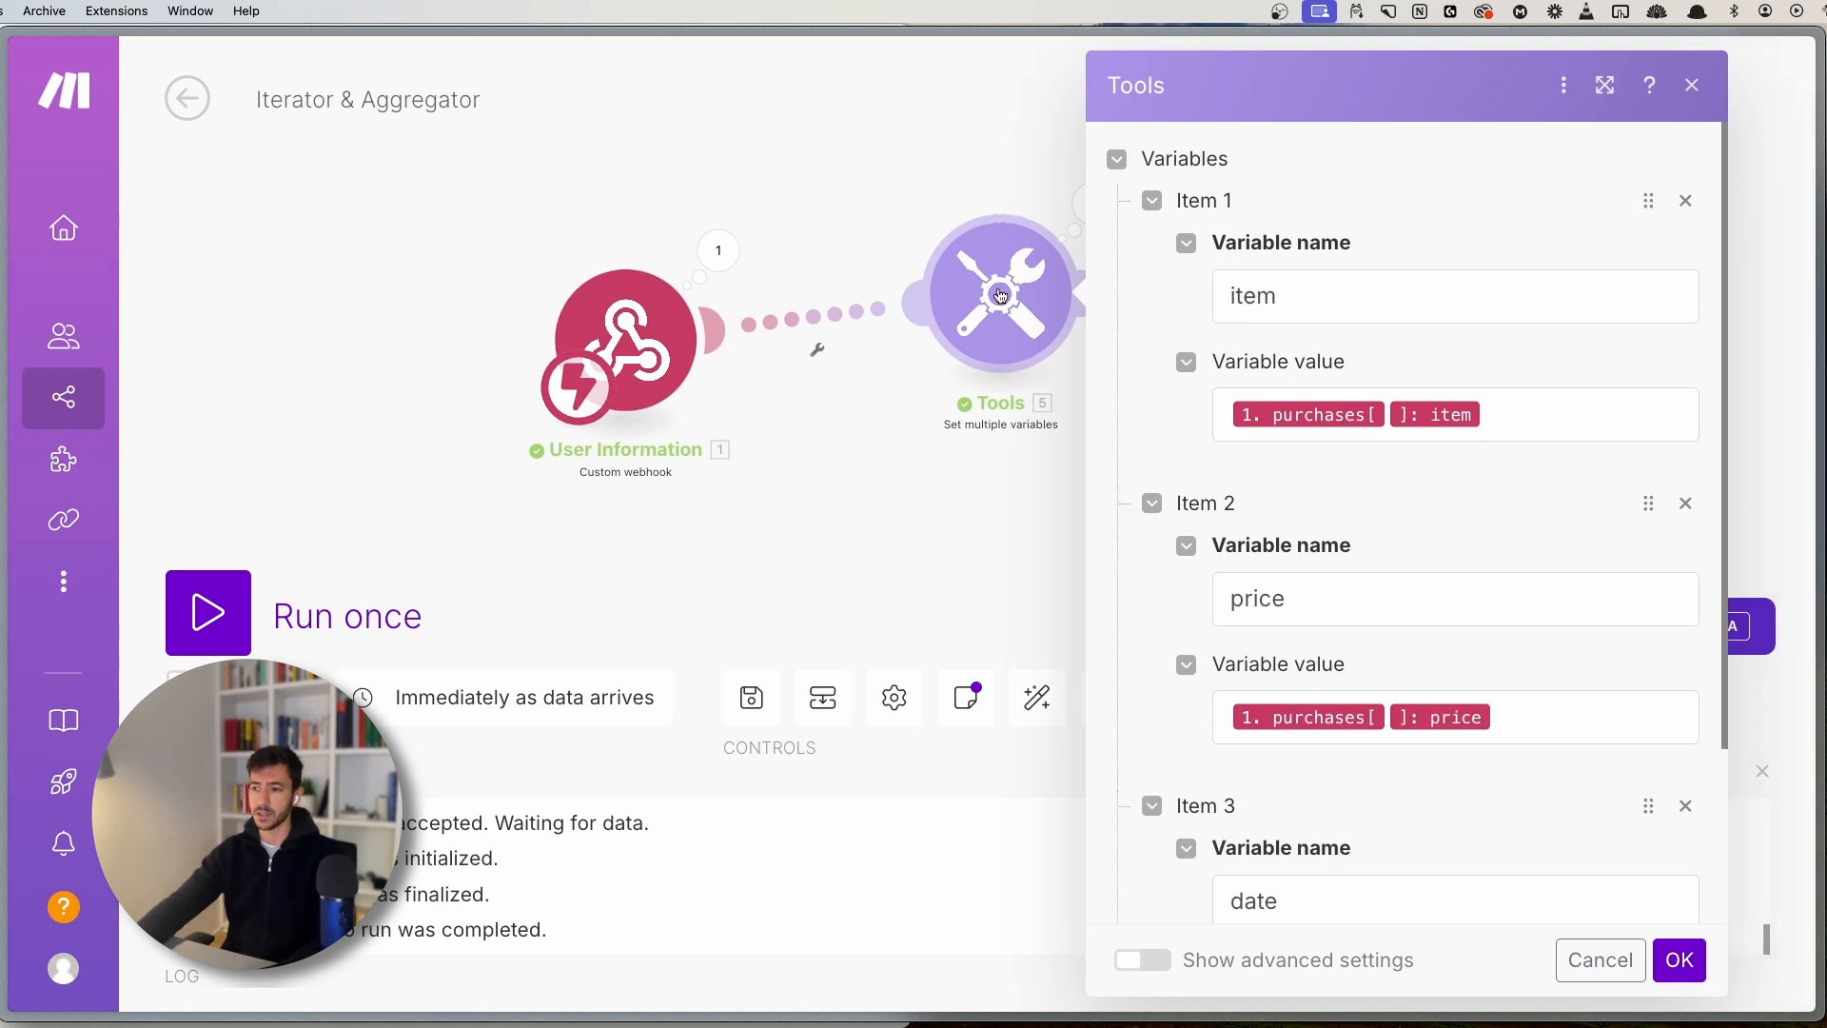
# - Replace the Tools module with a new Iterator module after the webhook
pyautogui.rightClick(1001, 296)
pyautogui.click(1033, 628)
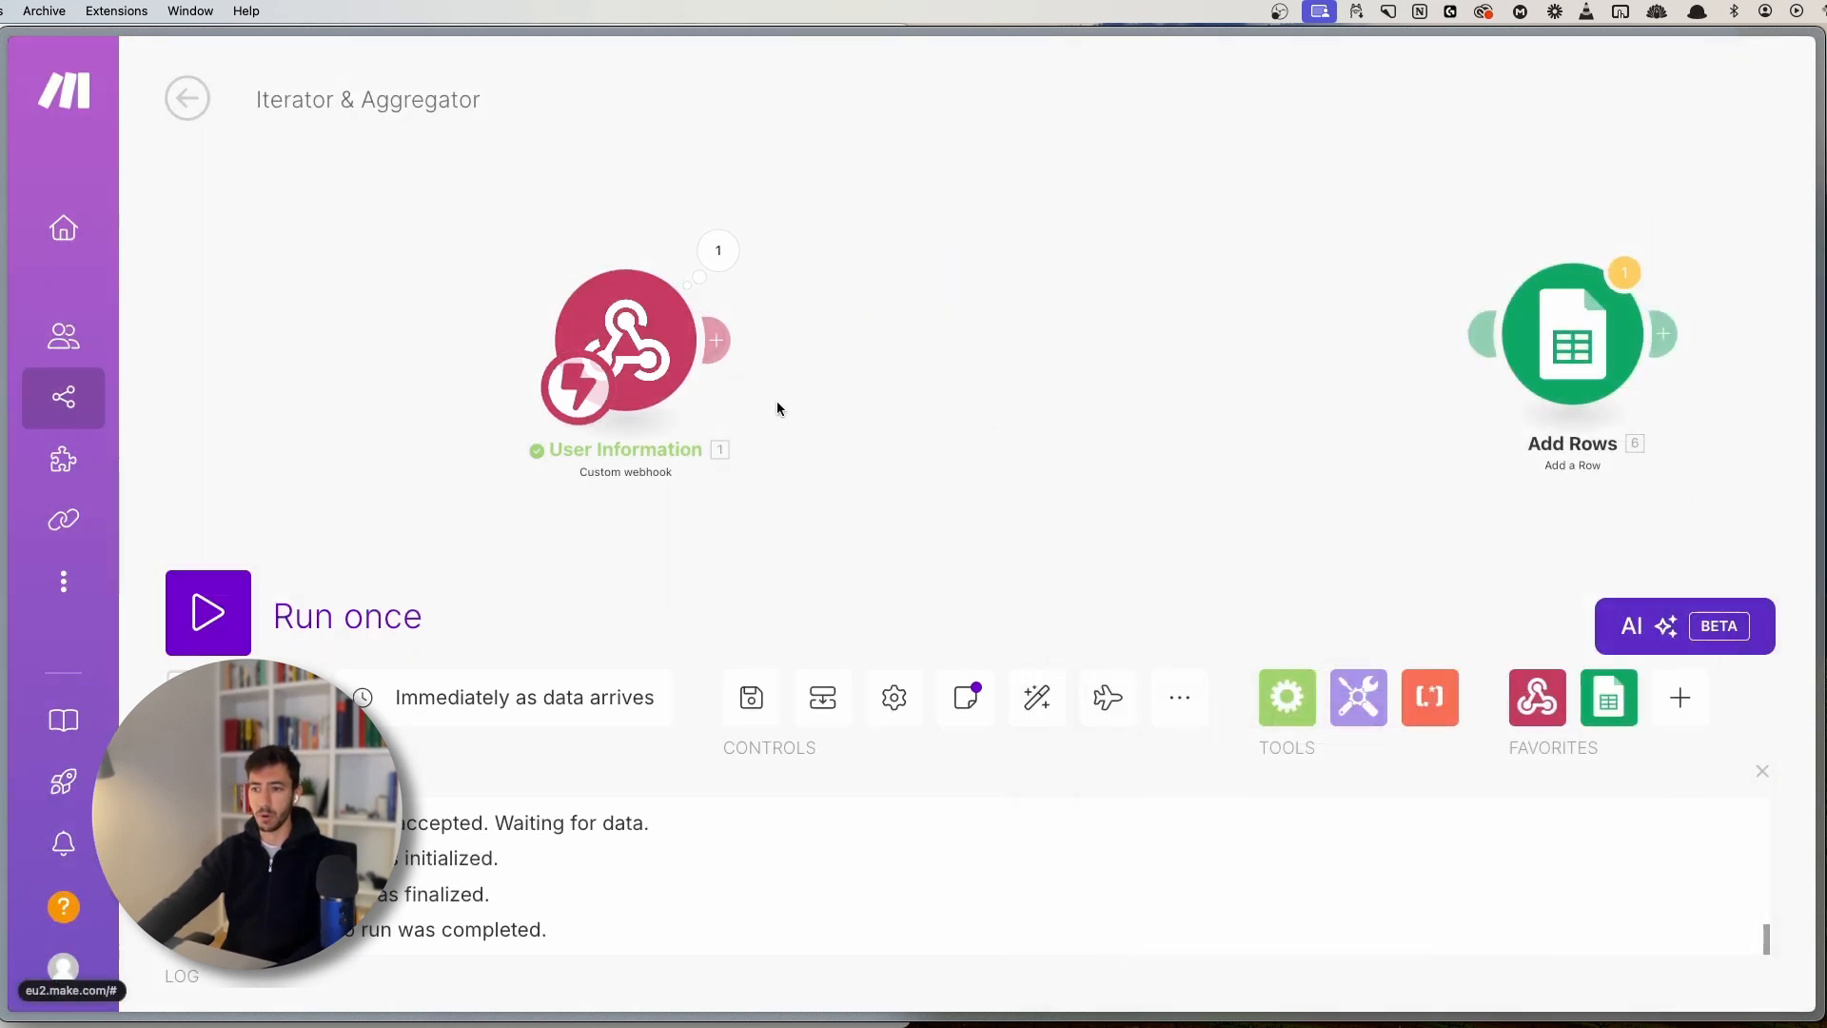
pyautogui.click(731, 343)
pyautogui.write('iter')
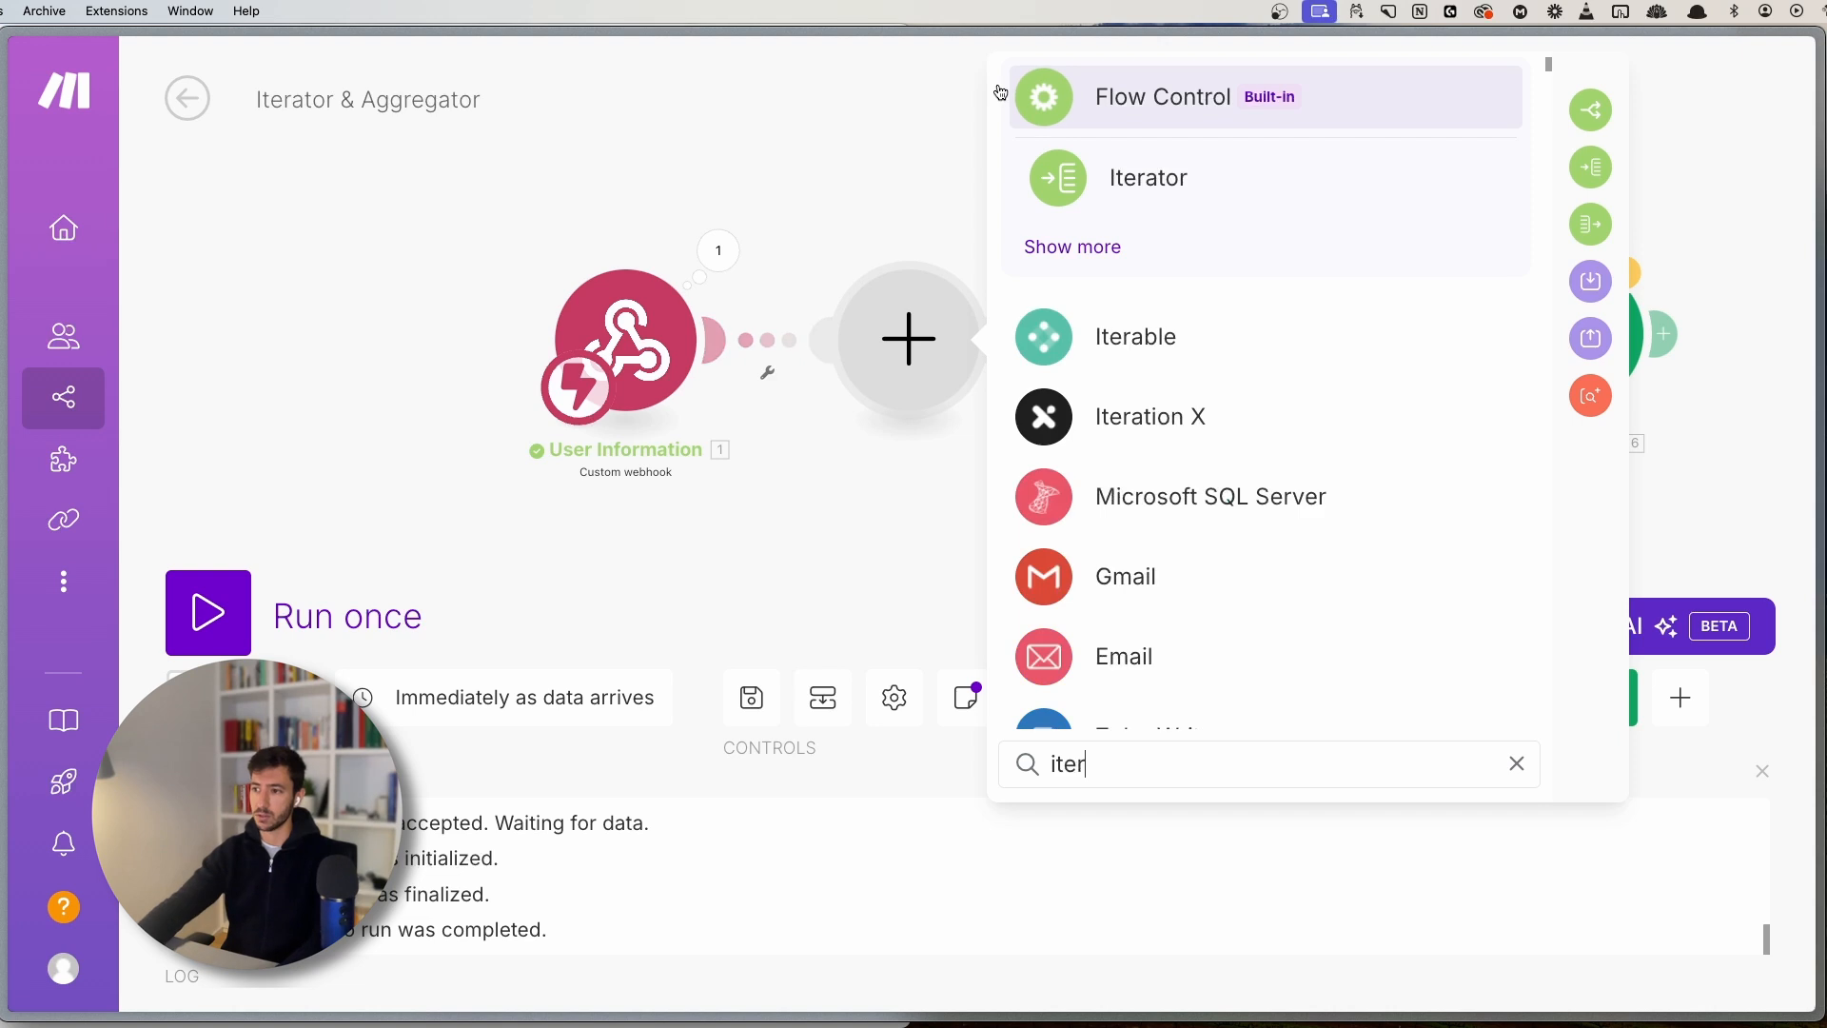
pyautogui.click(1083, 178)
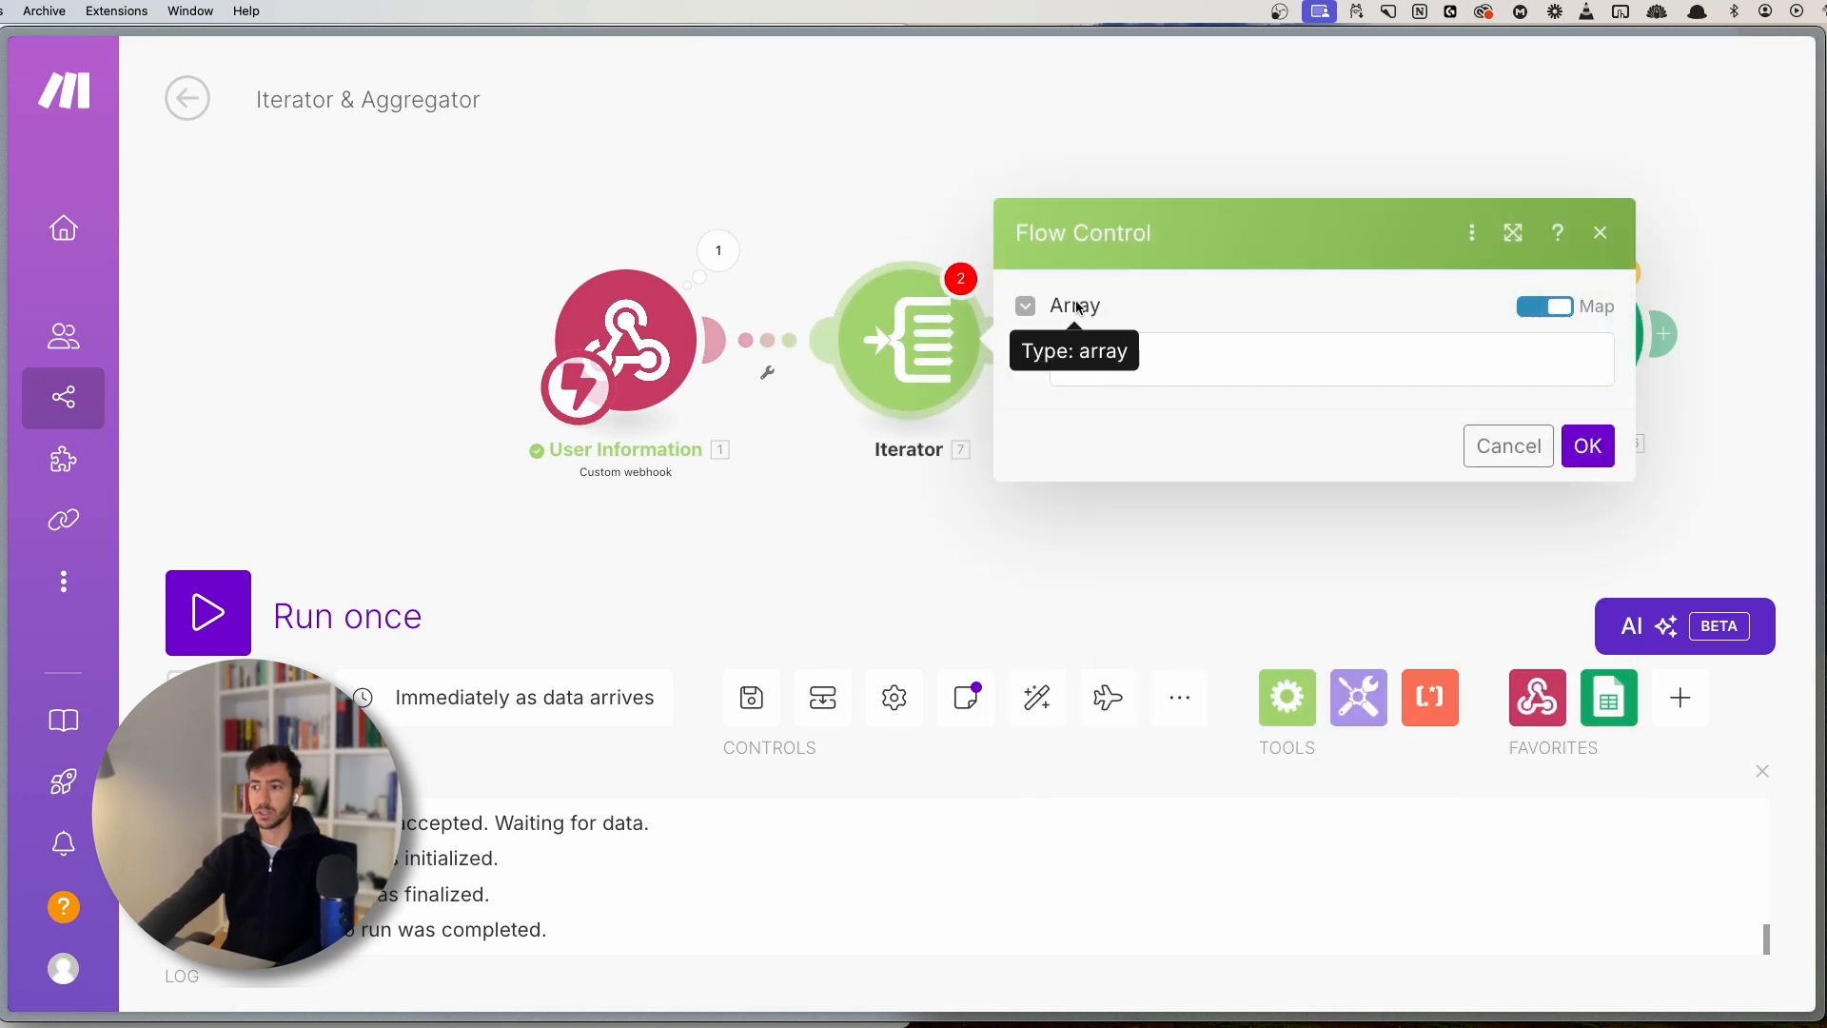
# - Map purchases[] into the Iterator's Array field and save the scenario
pyautogui.click(1187, 371)
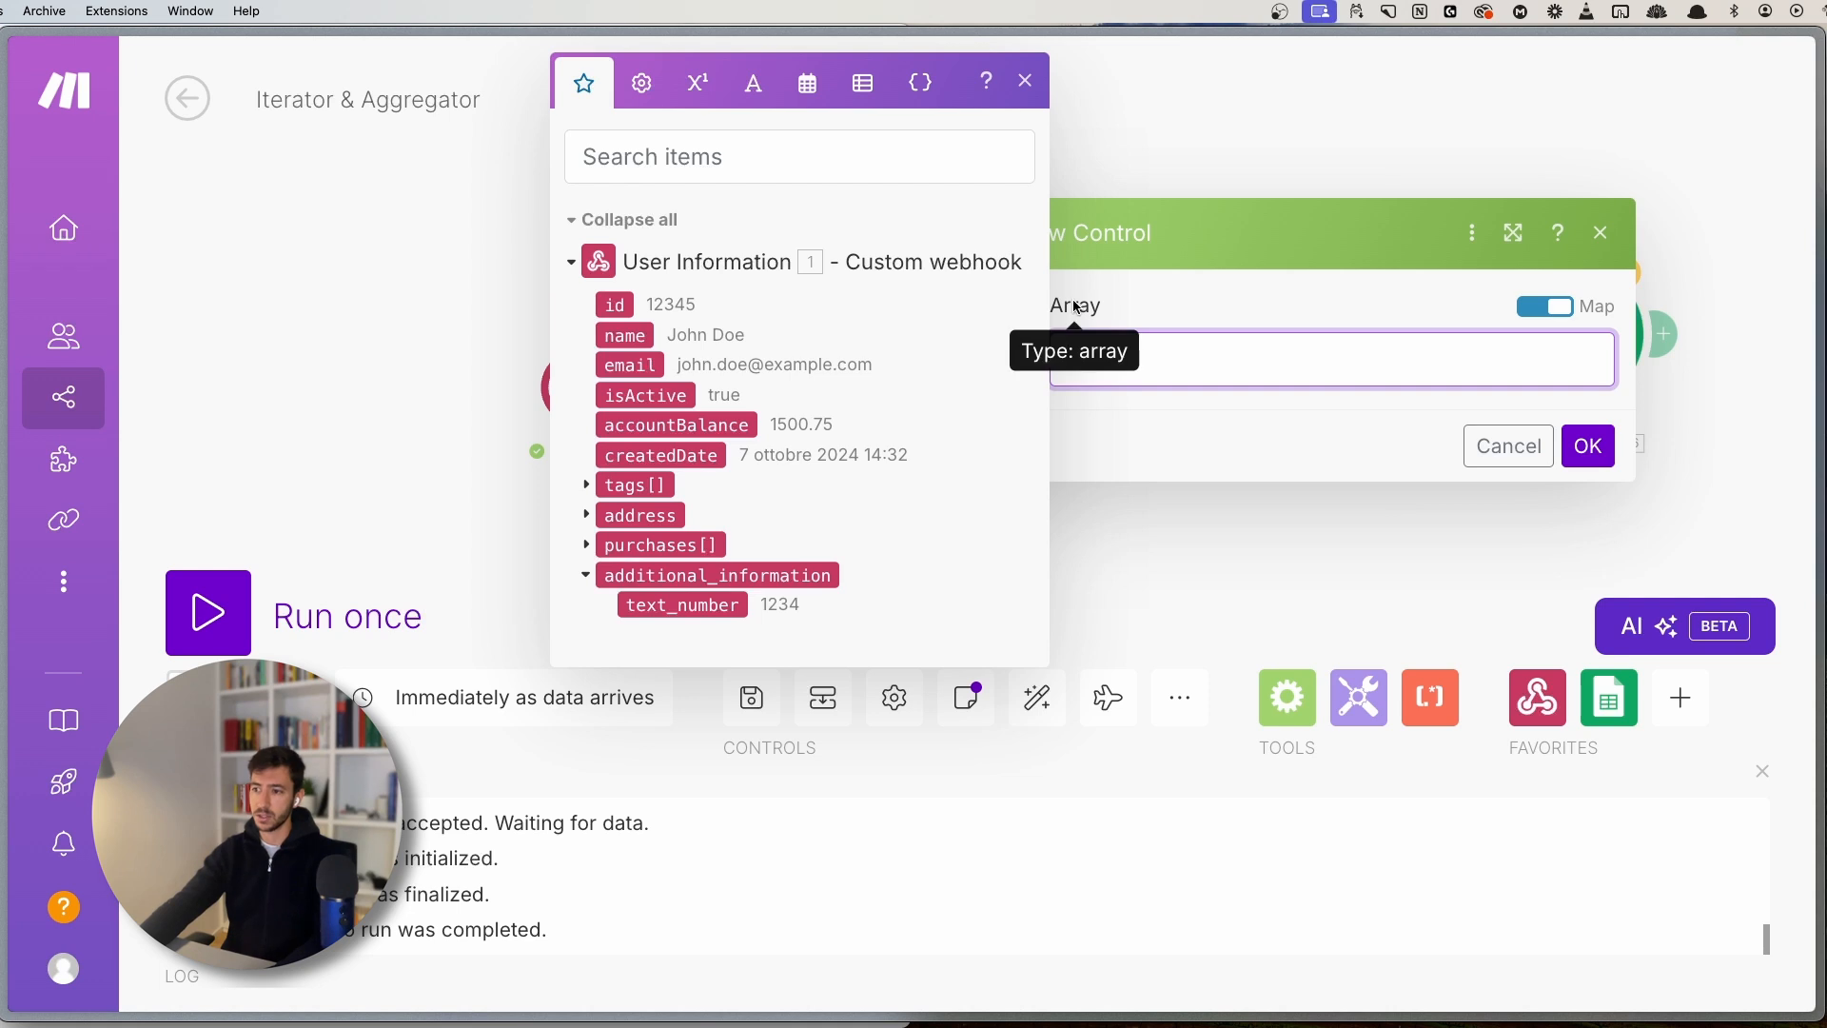
pyautogui.click(658, 546)
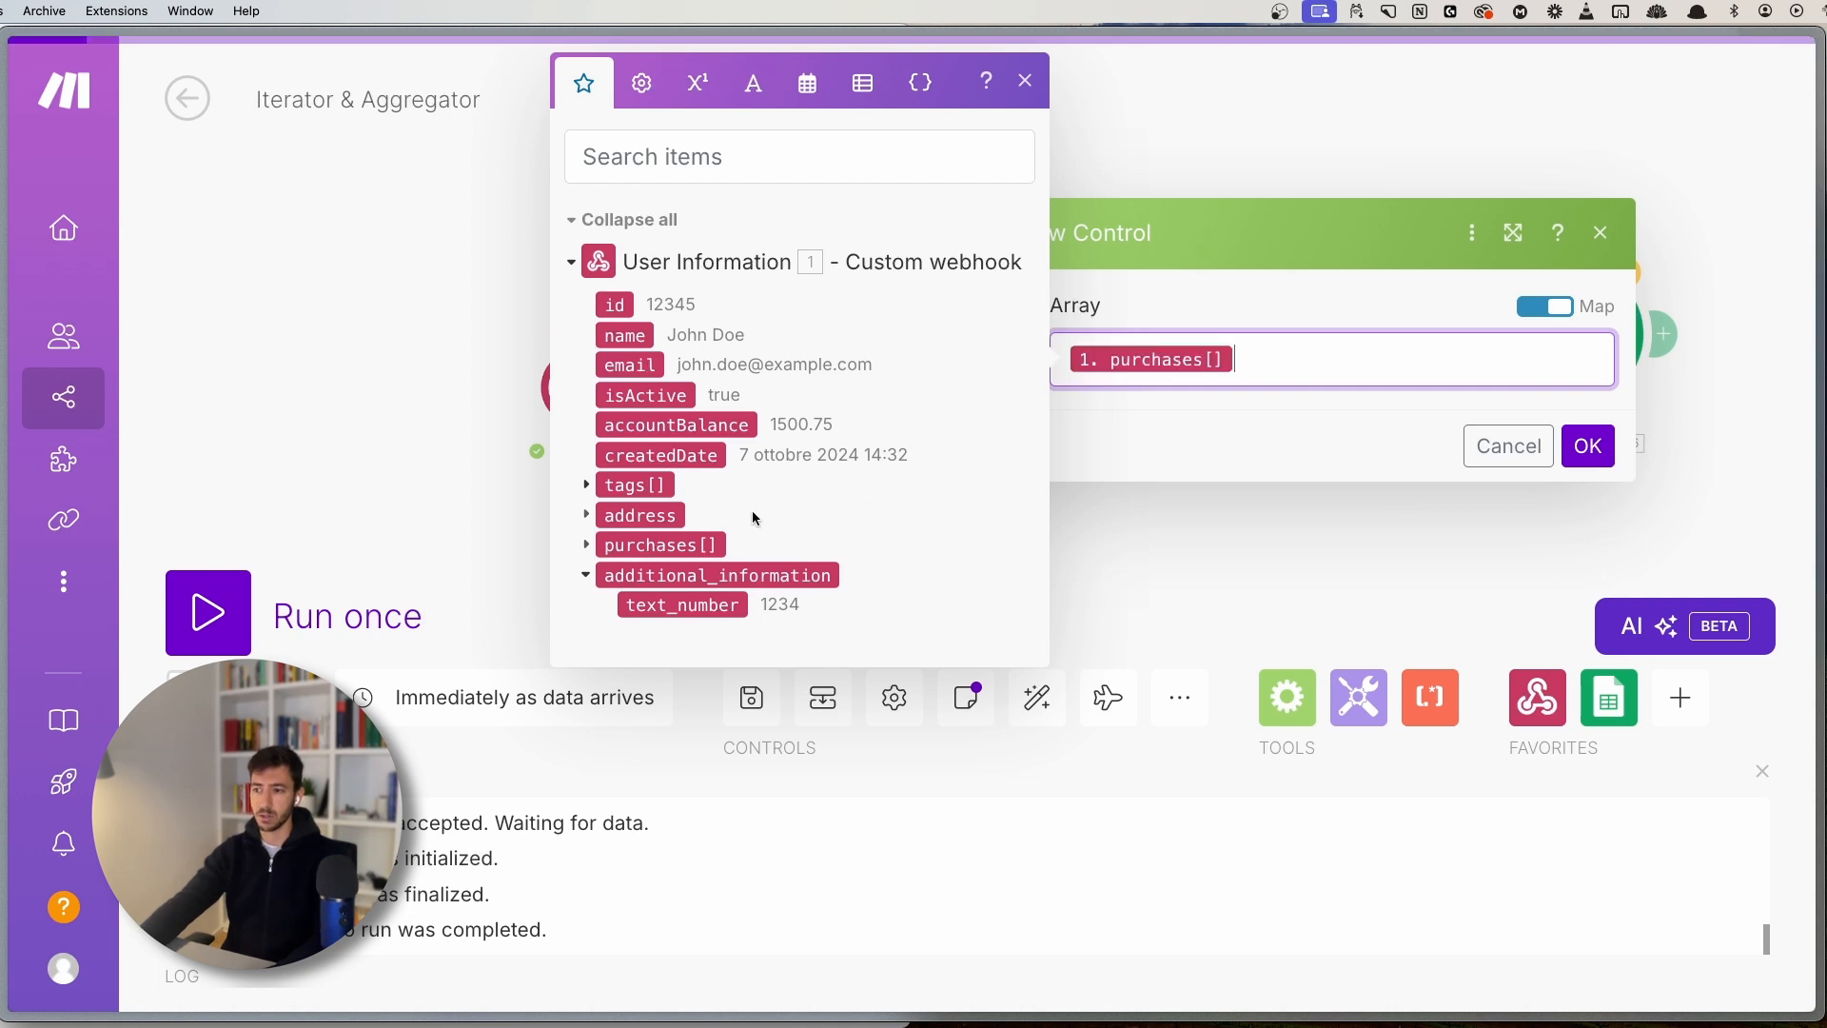
pyautogui.click(1026, 84)
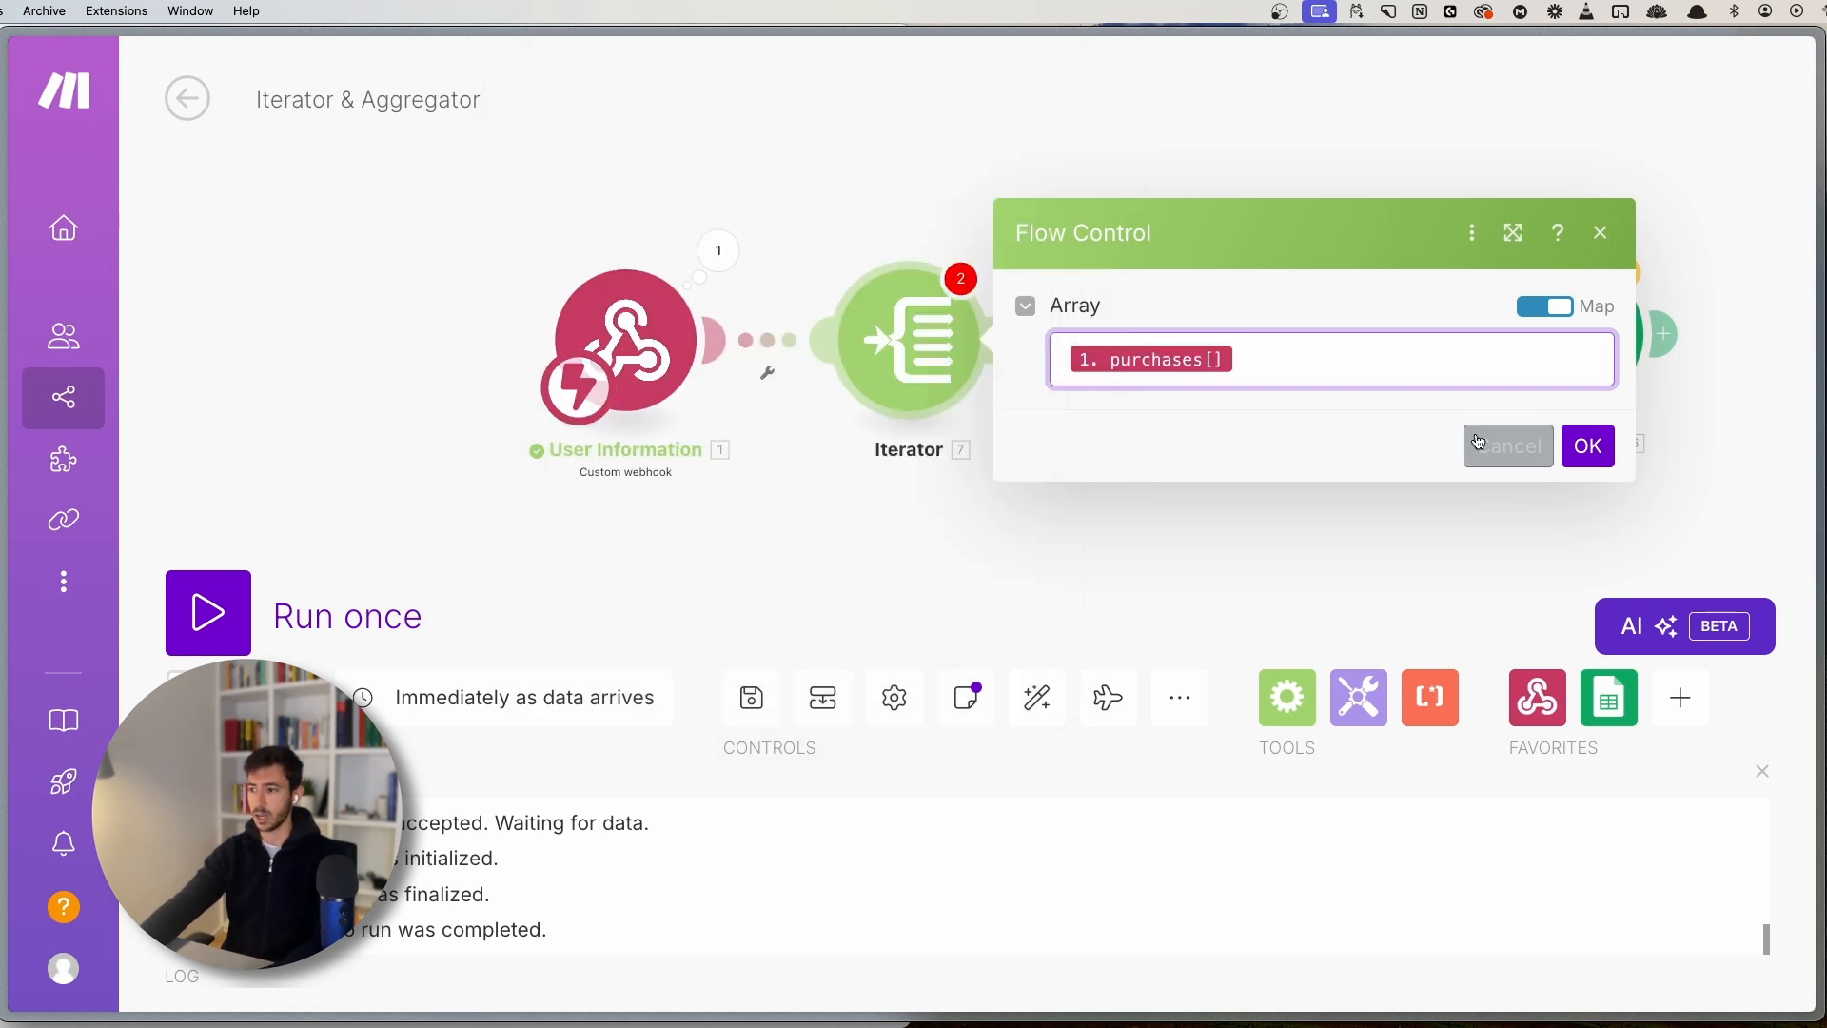
pyautogui.click(1587, 446)
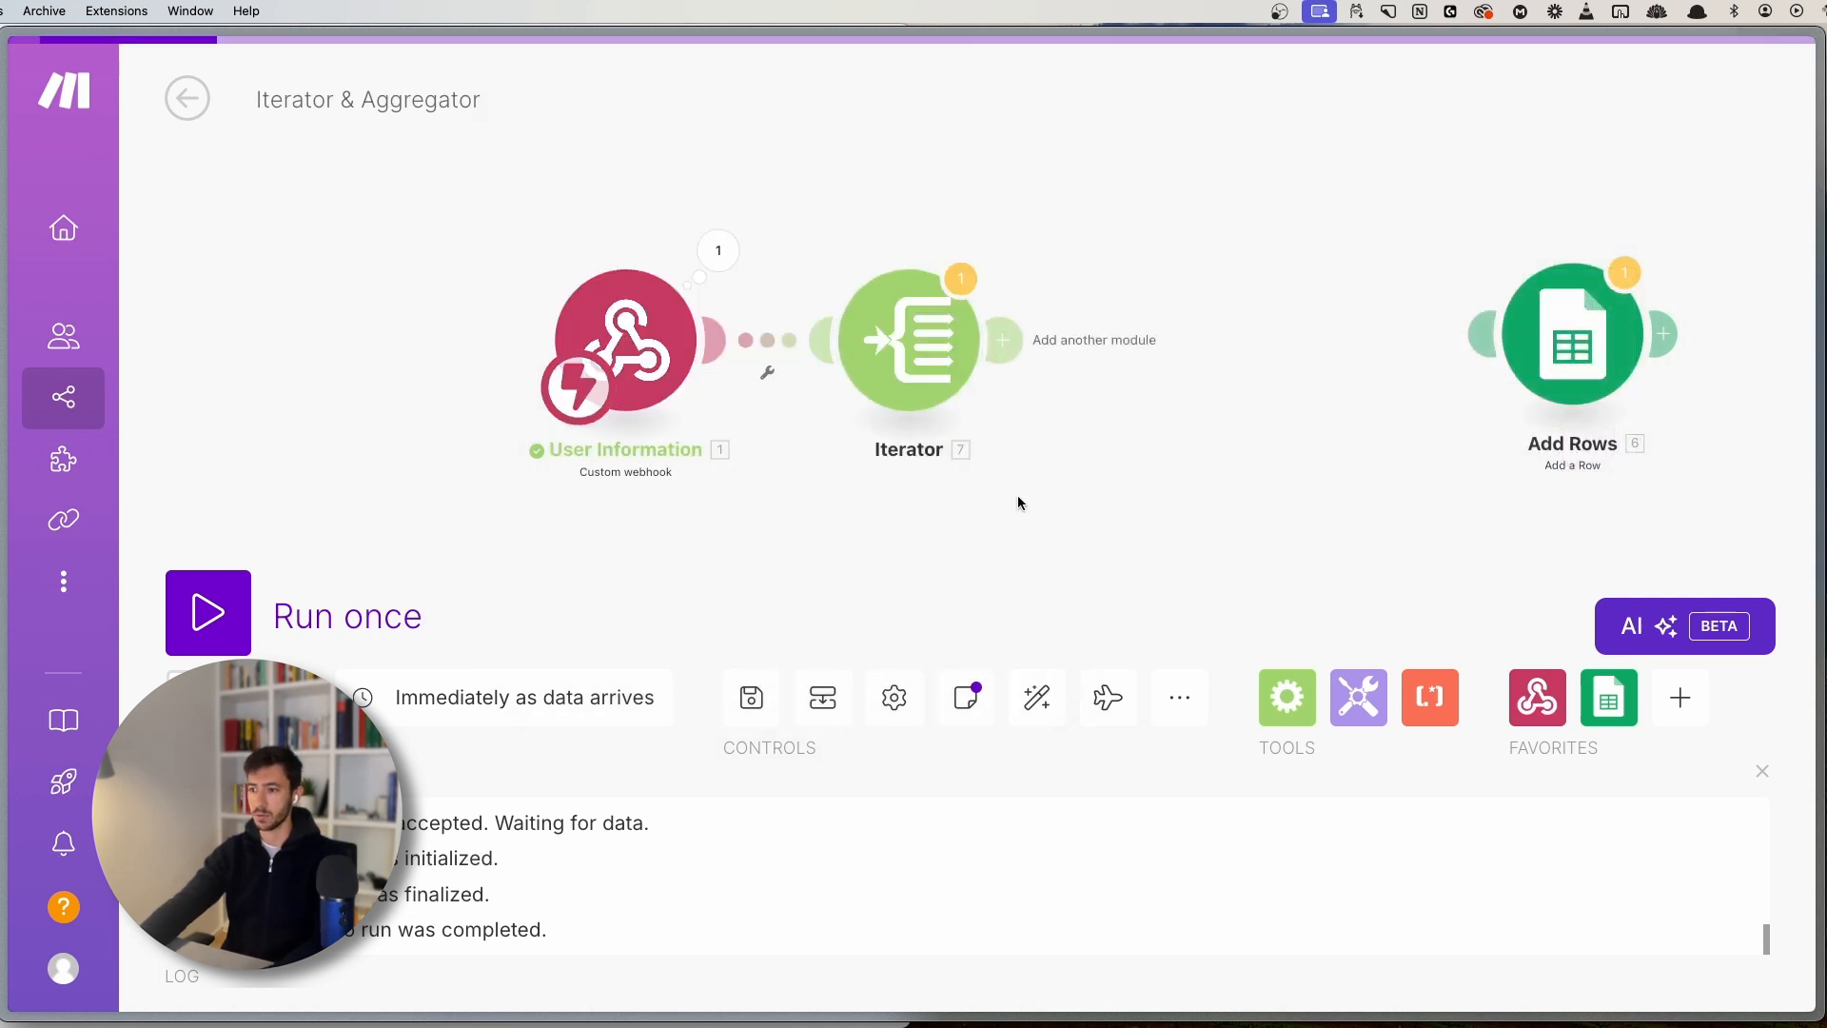
pyautogui.click(752, 698)
# - Rename the Iterator module to 'Iterate Over Purchase'
pyautogui.rightClick(887, 313)
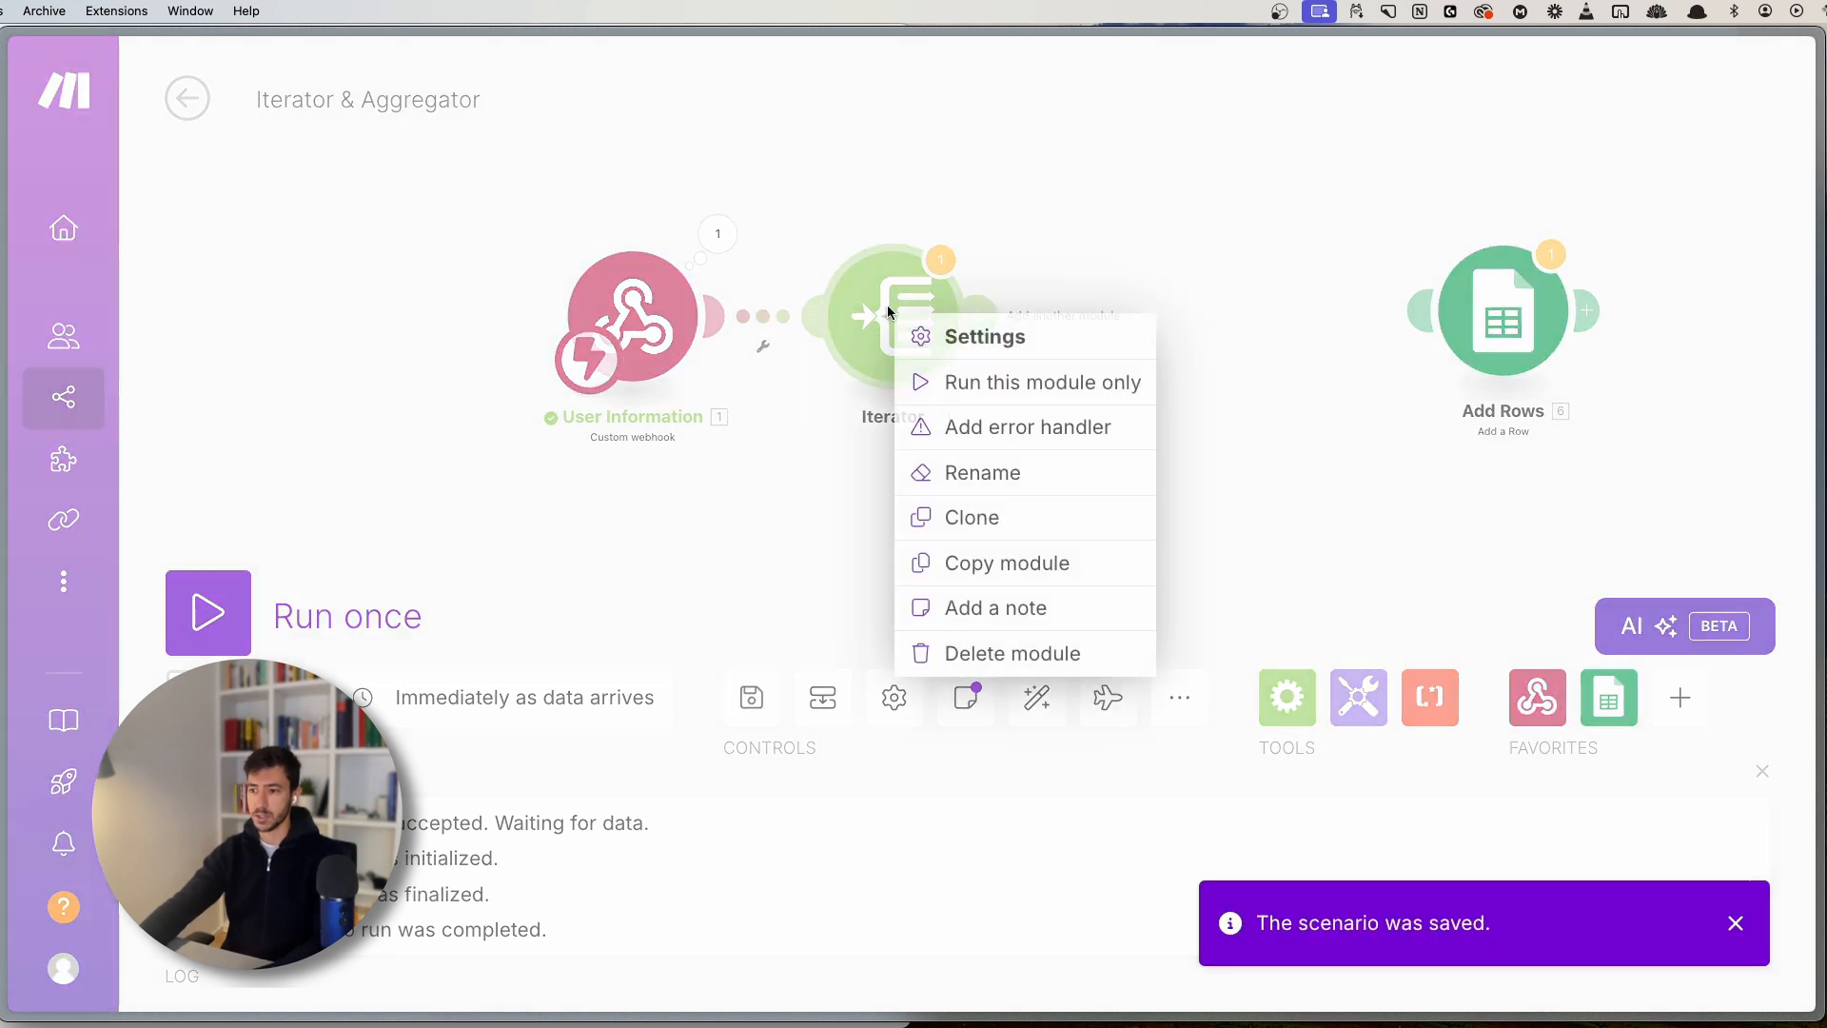
pyautogui.click(982, 472)
pyautogui.press('BackSpace')
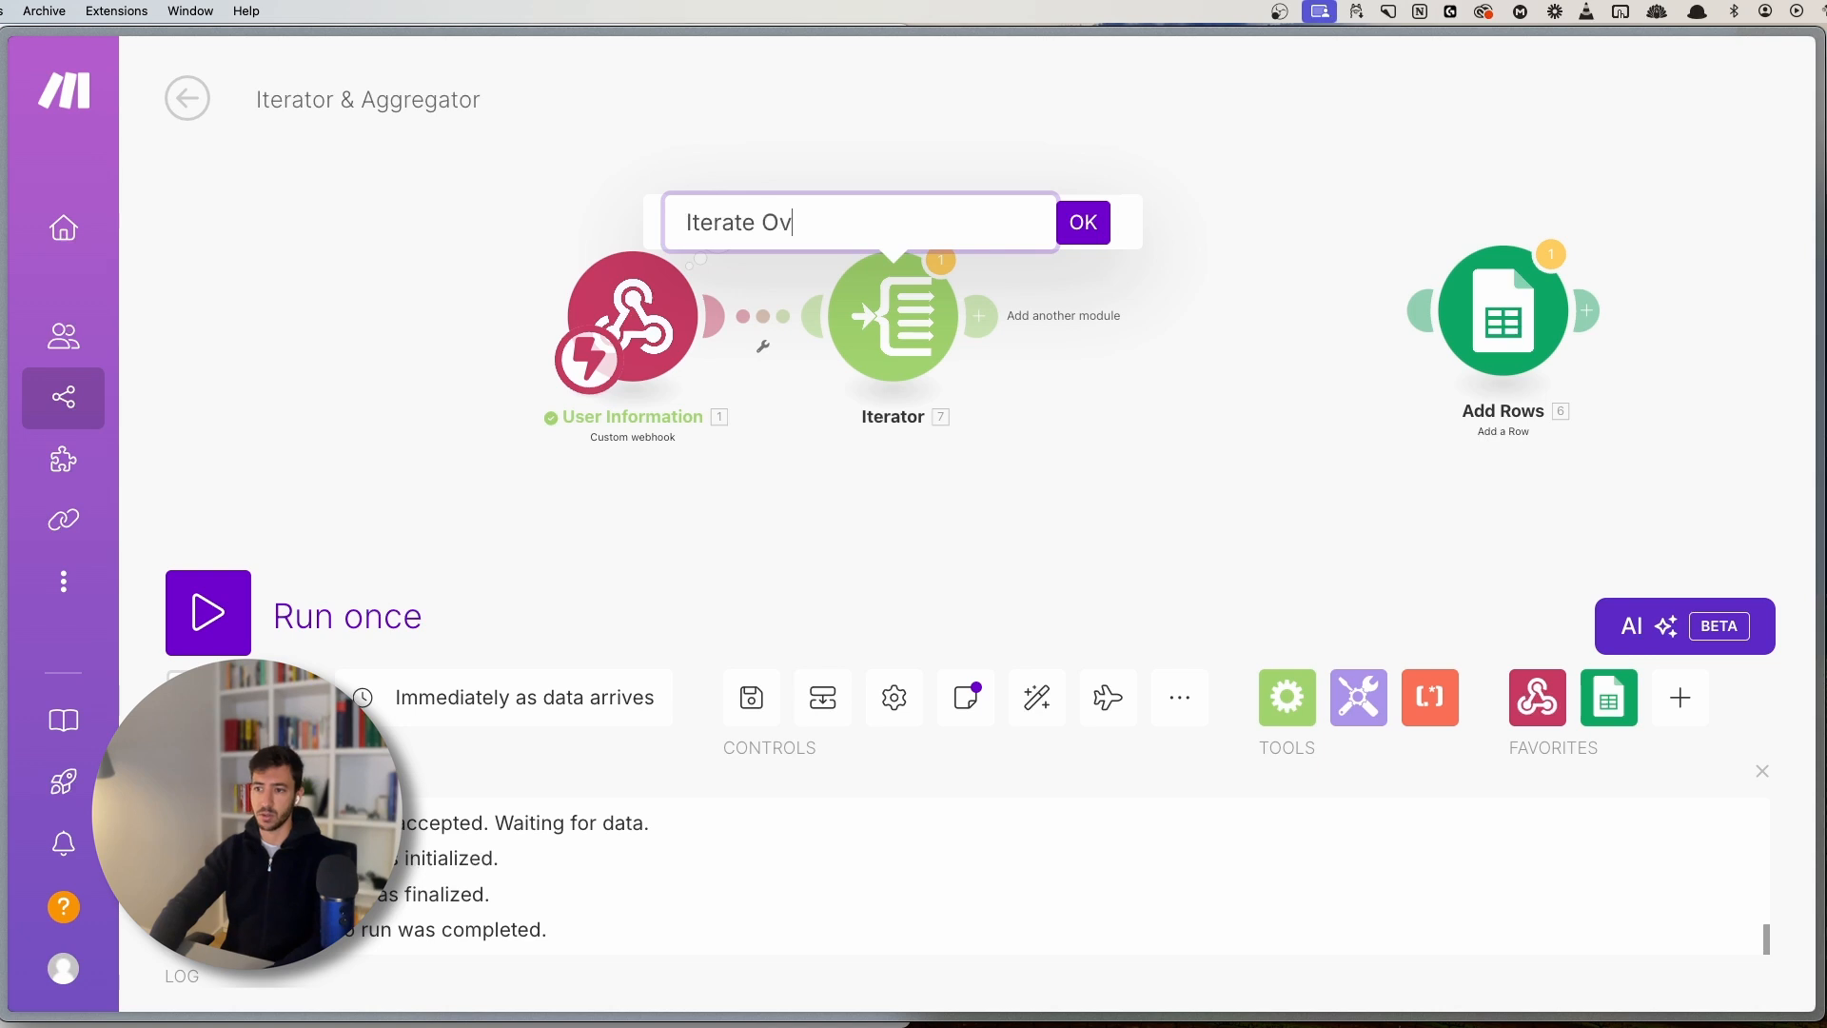
pyautogui.write('Iterate Over Purchs')
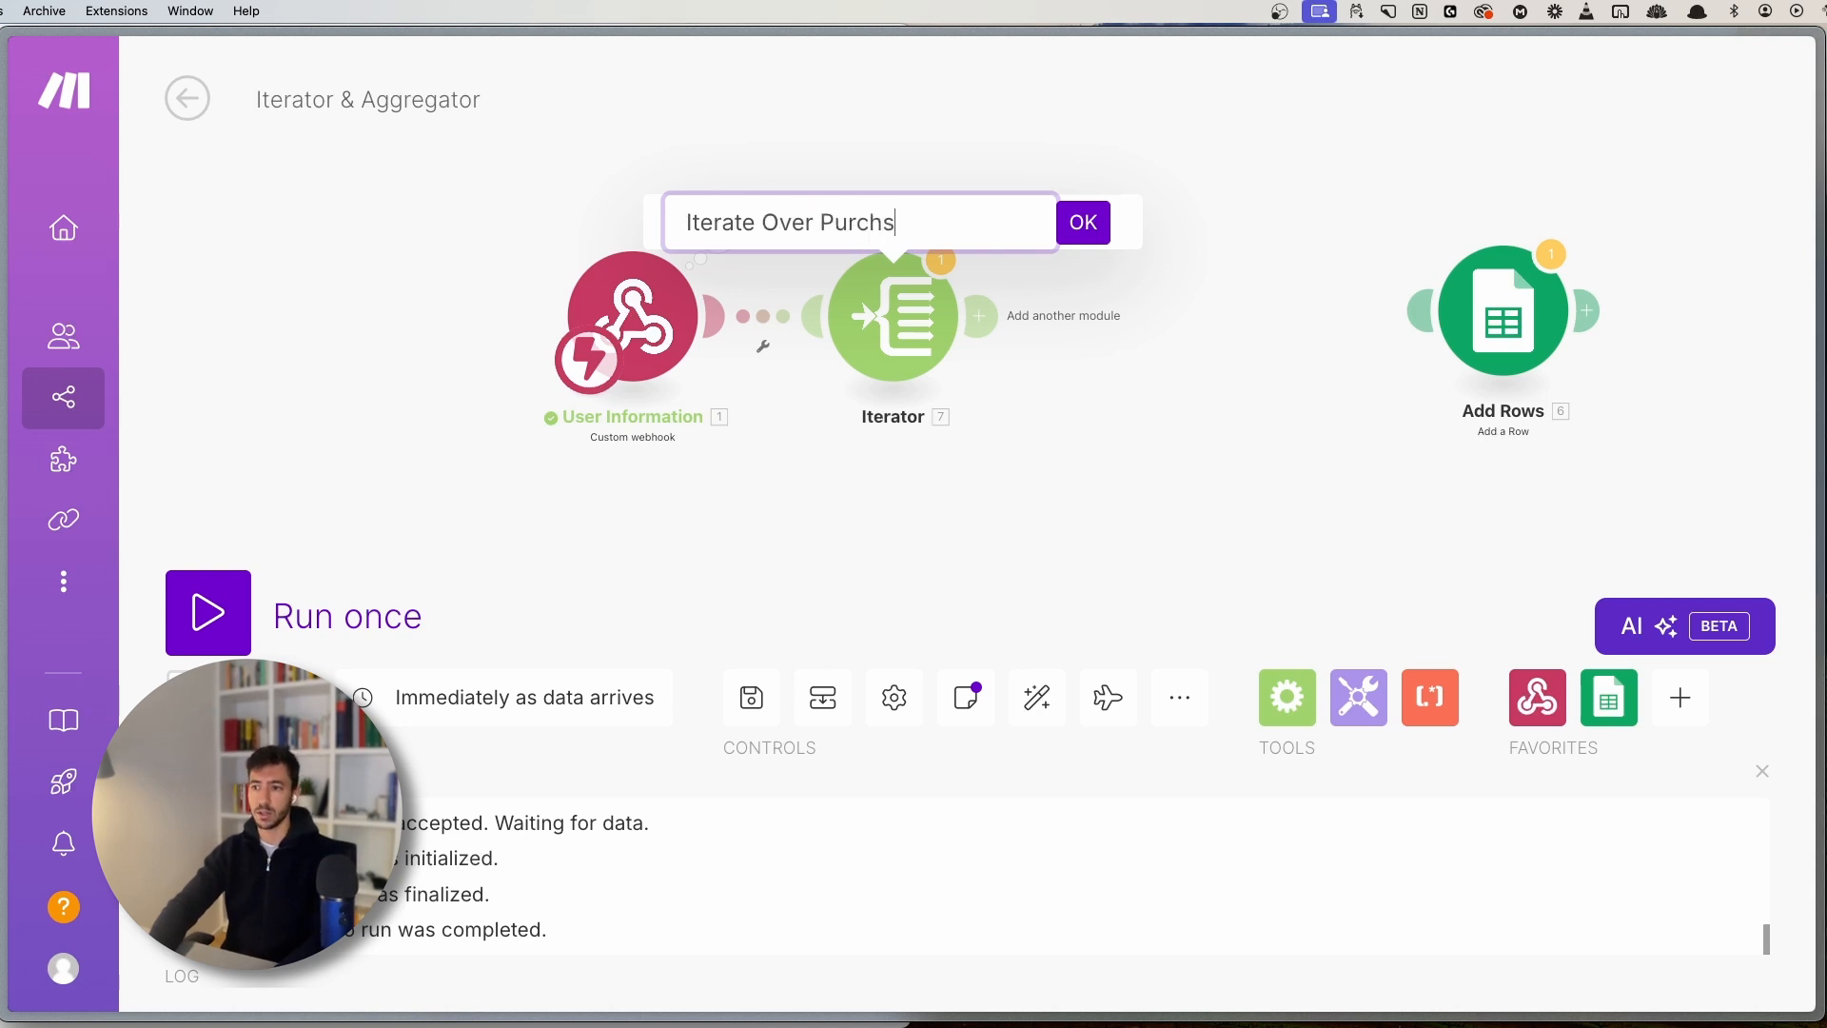
pyautogui.press('BackSpace')
pyautogui.write('ase')
pyautogui.press('Return')
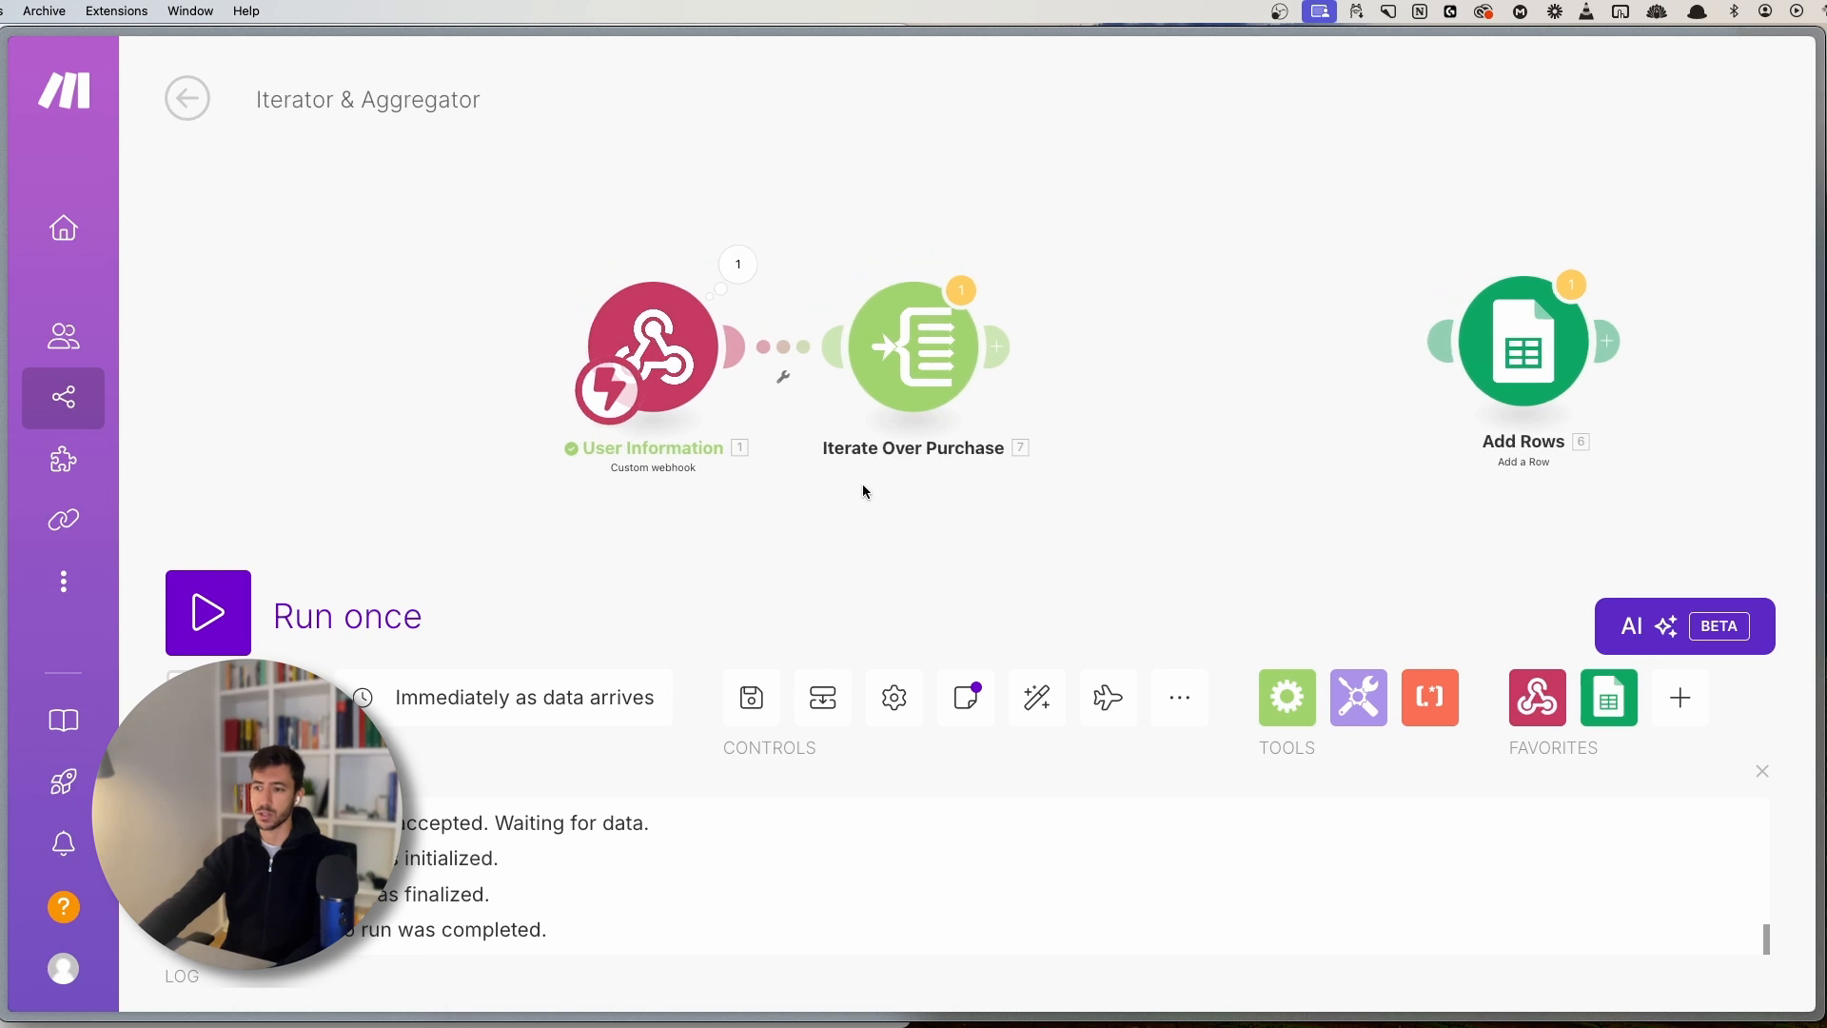
# - Correct the name to 'Iterate Over Purchases', save, and start a test run
pyautogui.rightClick(869, 332)
pyautogui.click(991, 500)
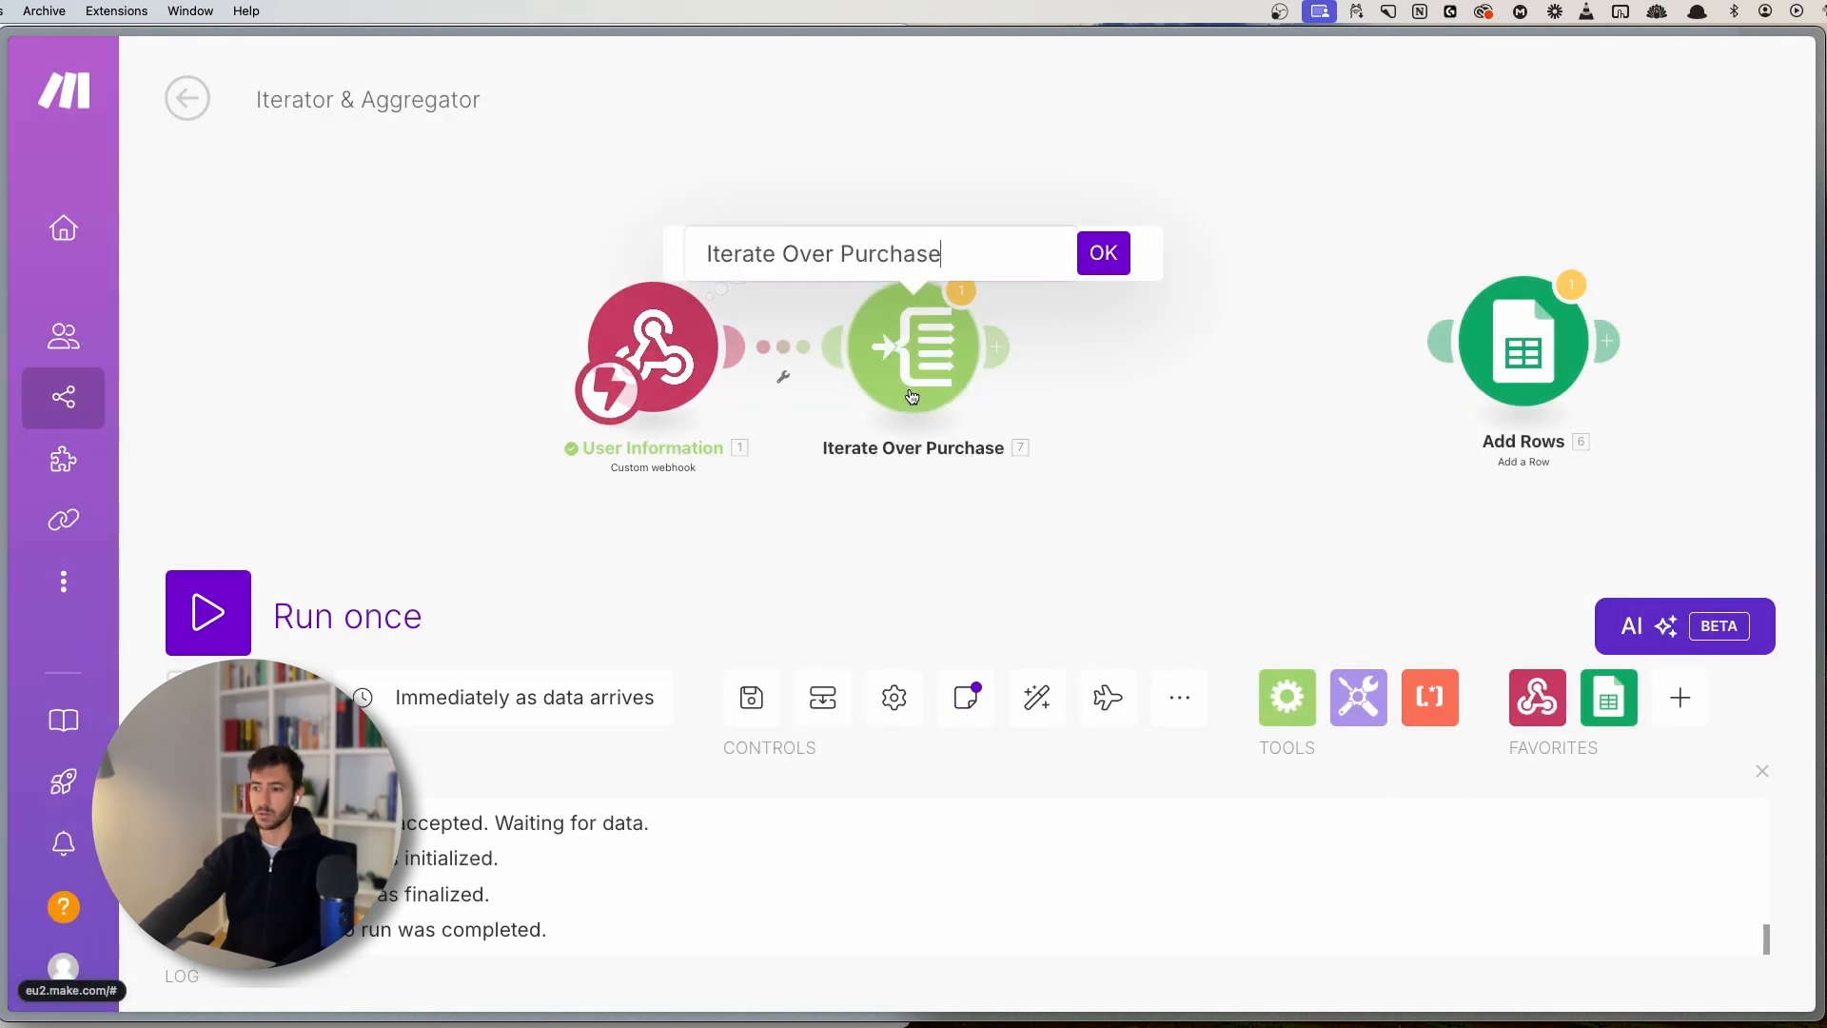
pyautogui.write('s')
pyautogui.press('Return')
pyautogui.press('super+s')
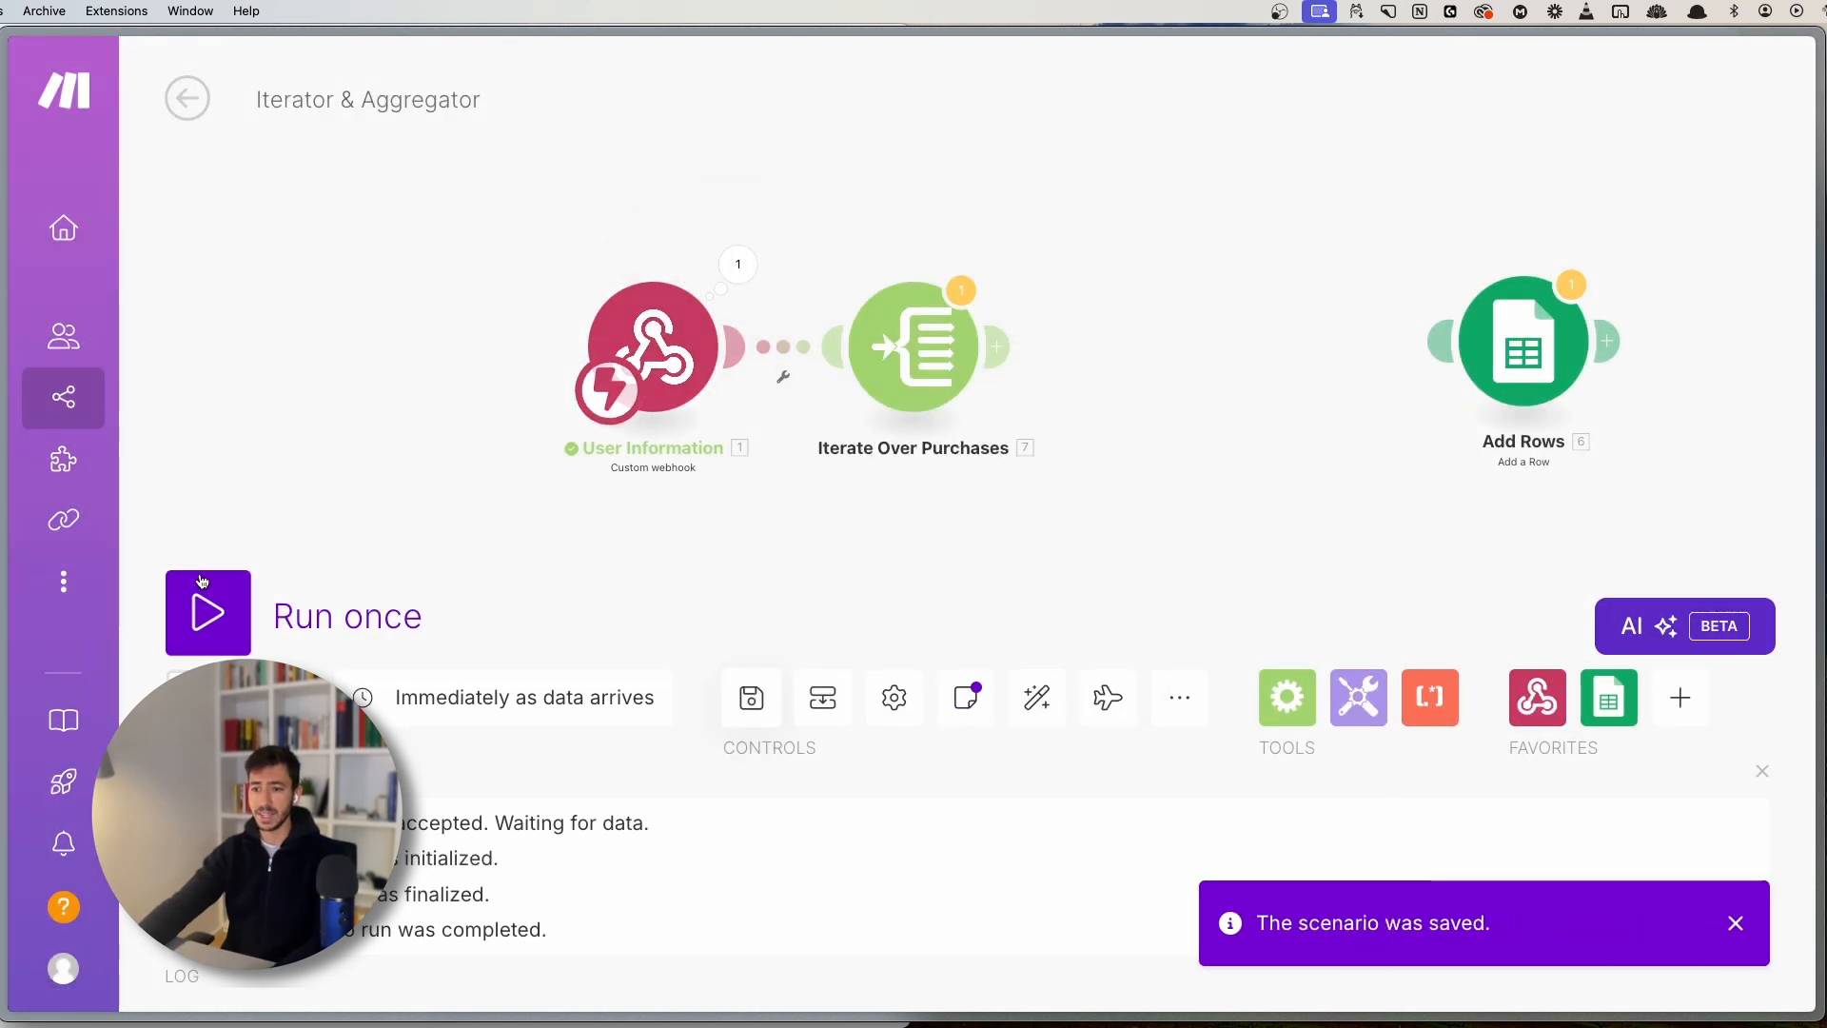
pyautogui.click(201, 592)
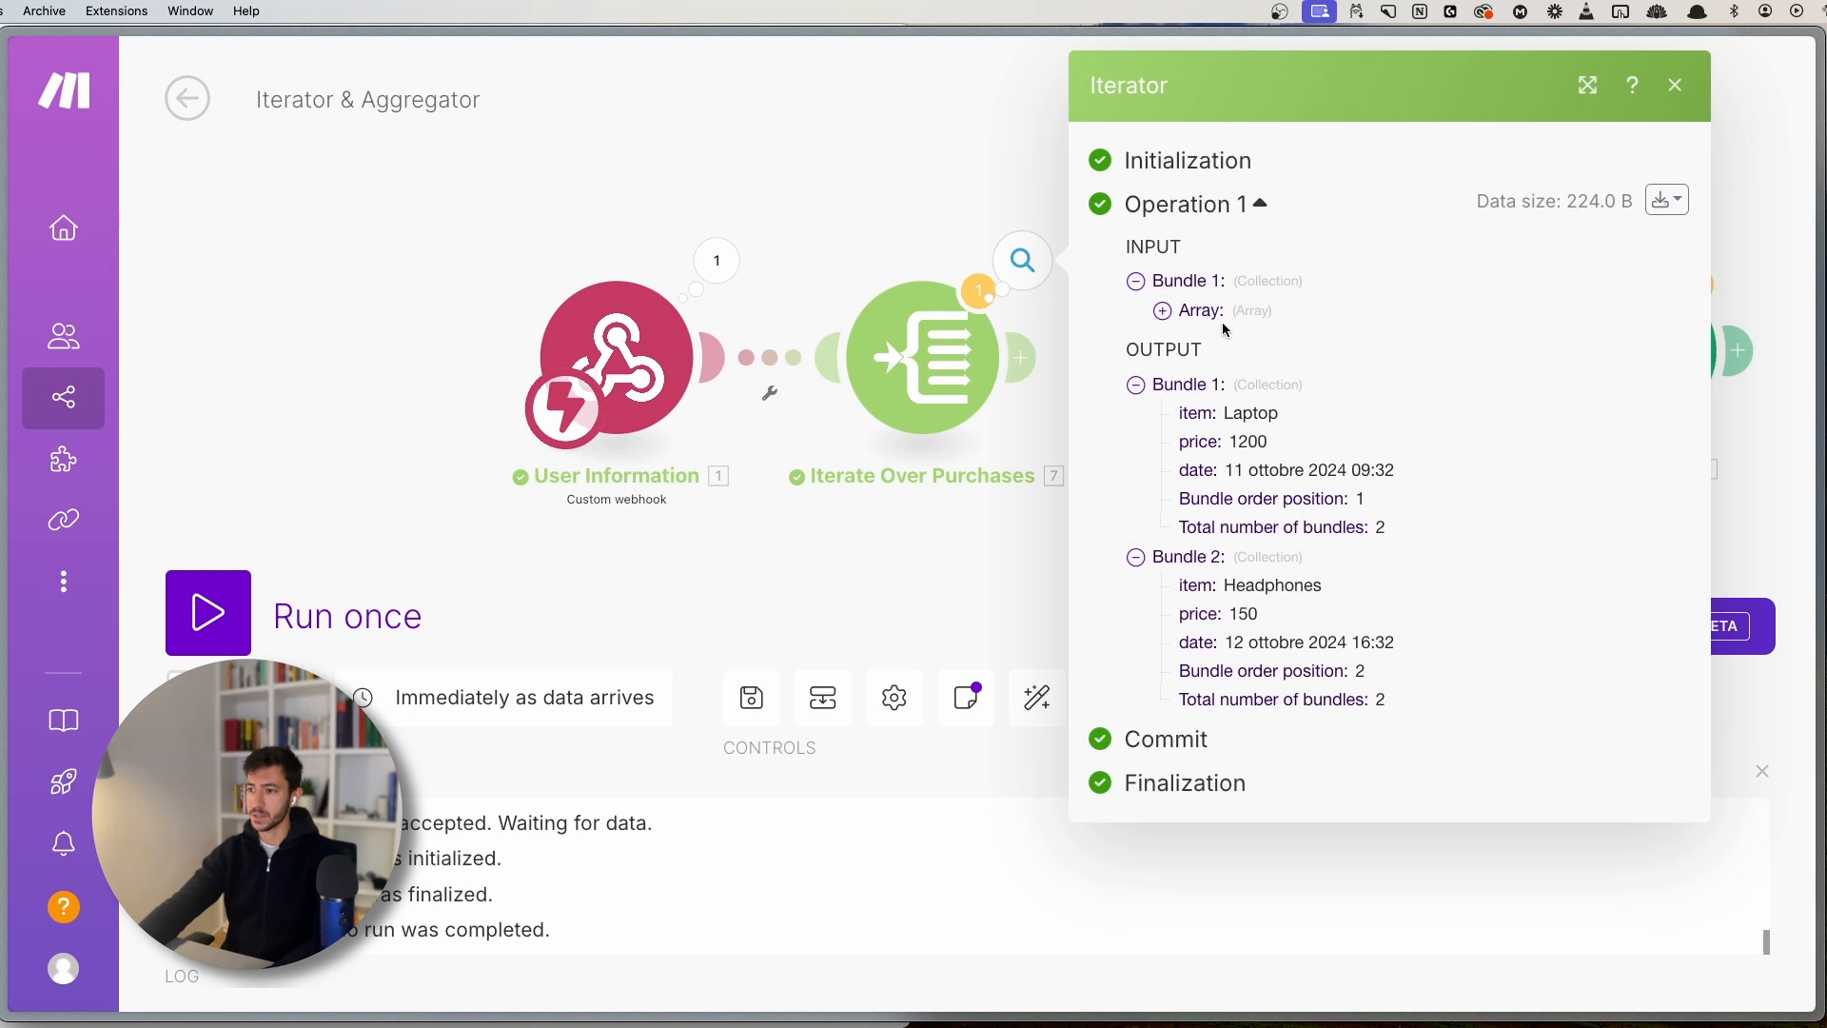
pyautogui.click(1163, 311)
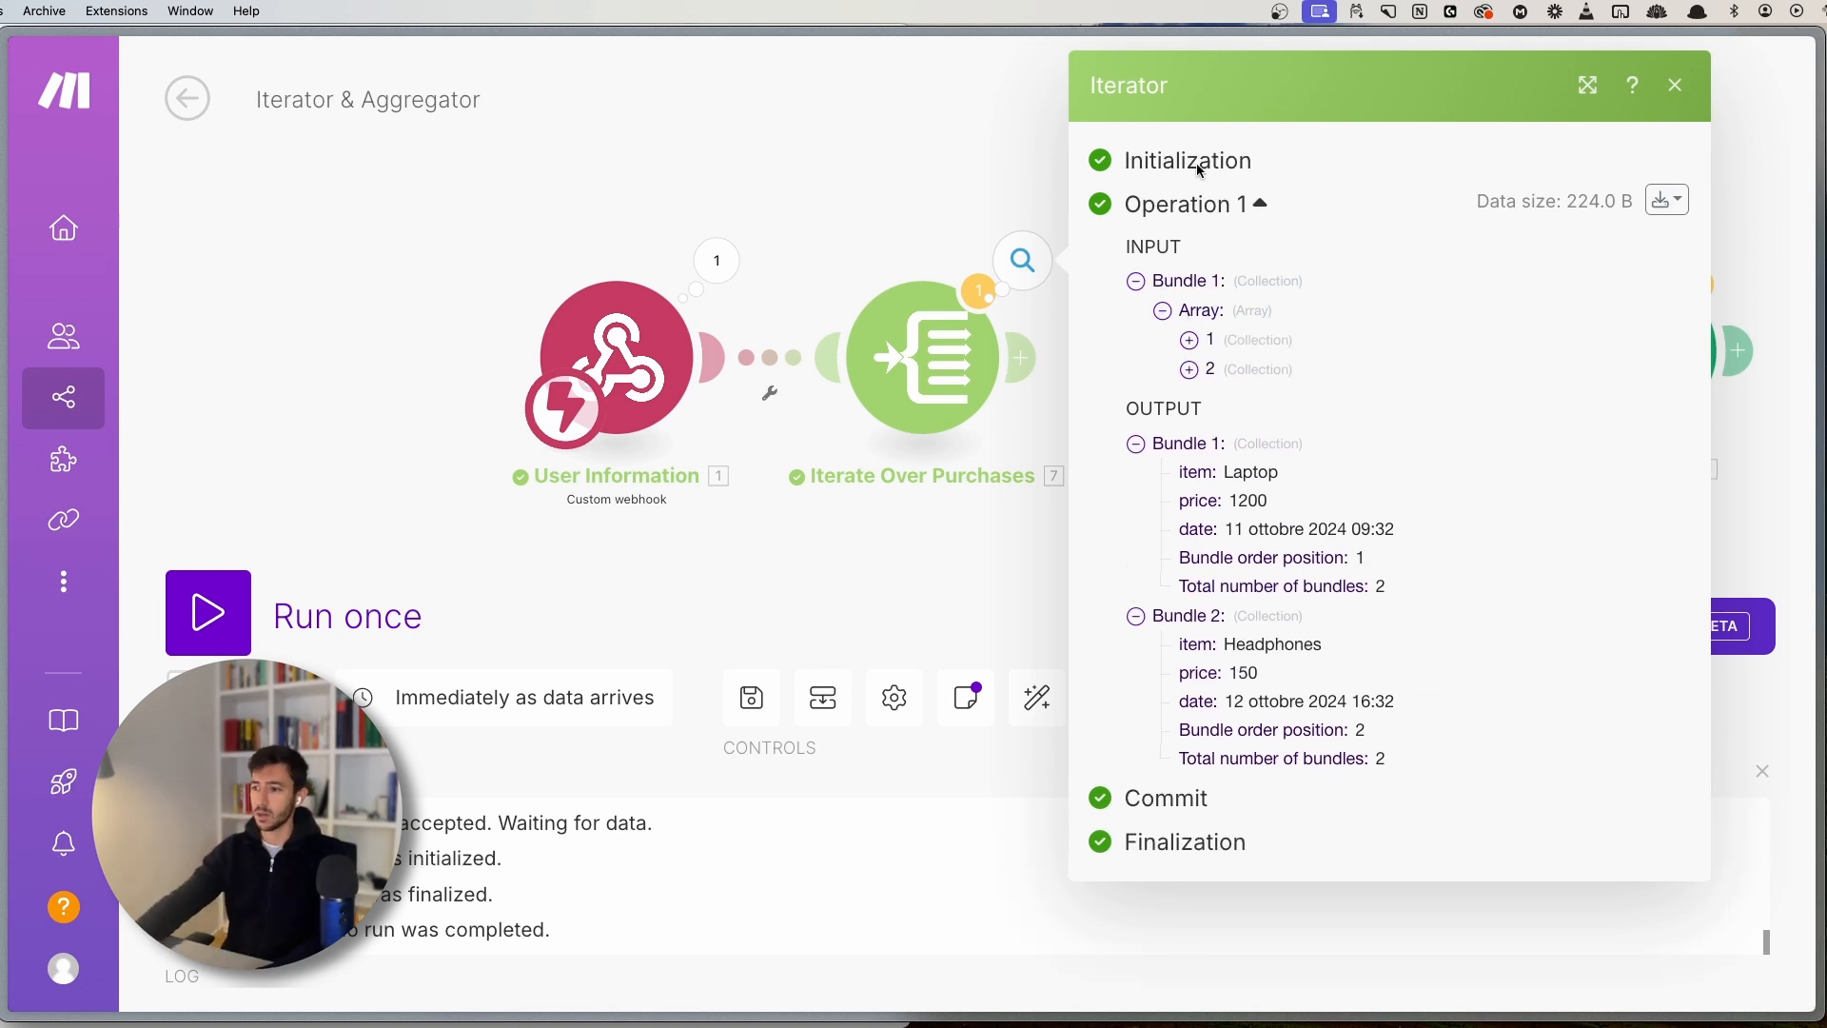
pyautogui.click(1190, 340)
pyautogui.click(1190, 456)
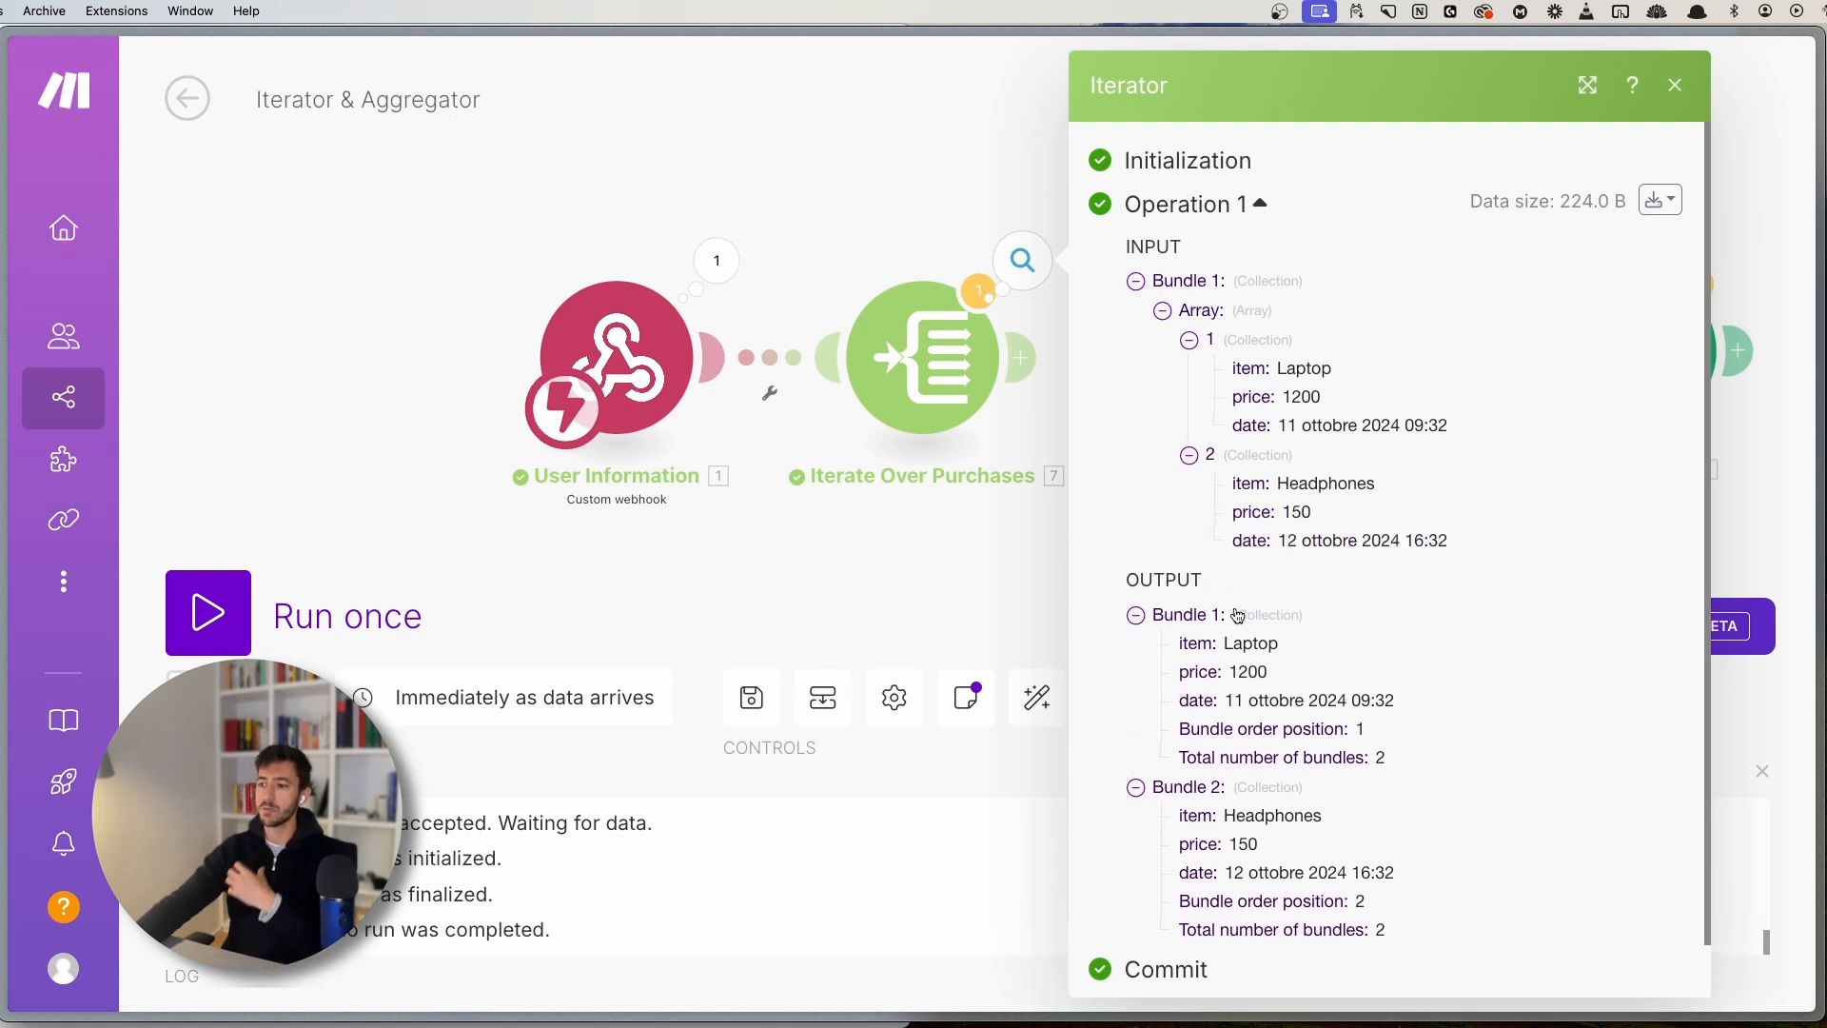
pyautogui.scroll(-1, 1230, 609)
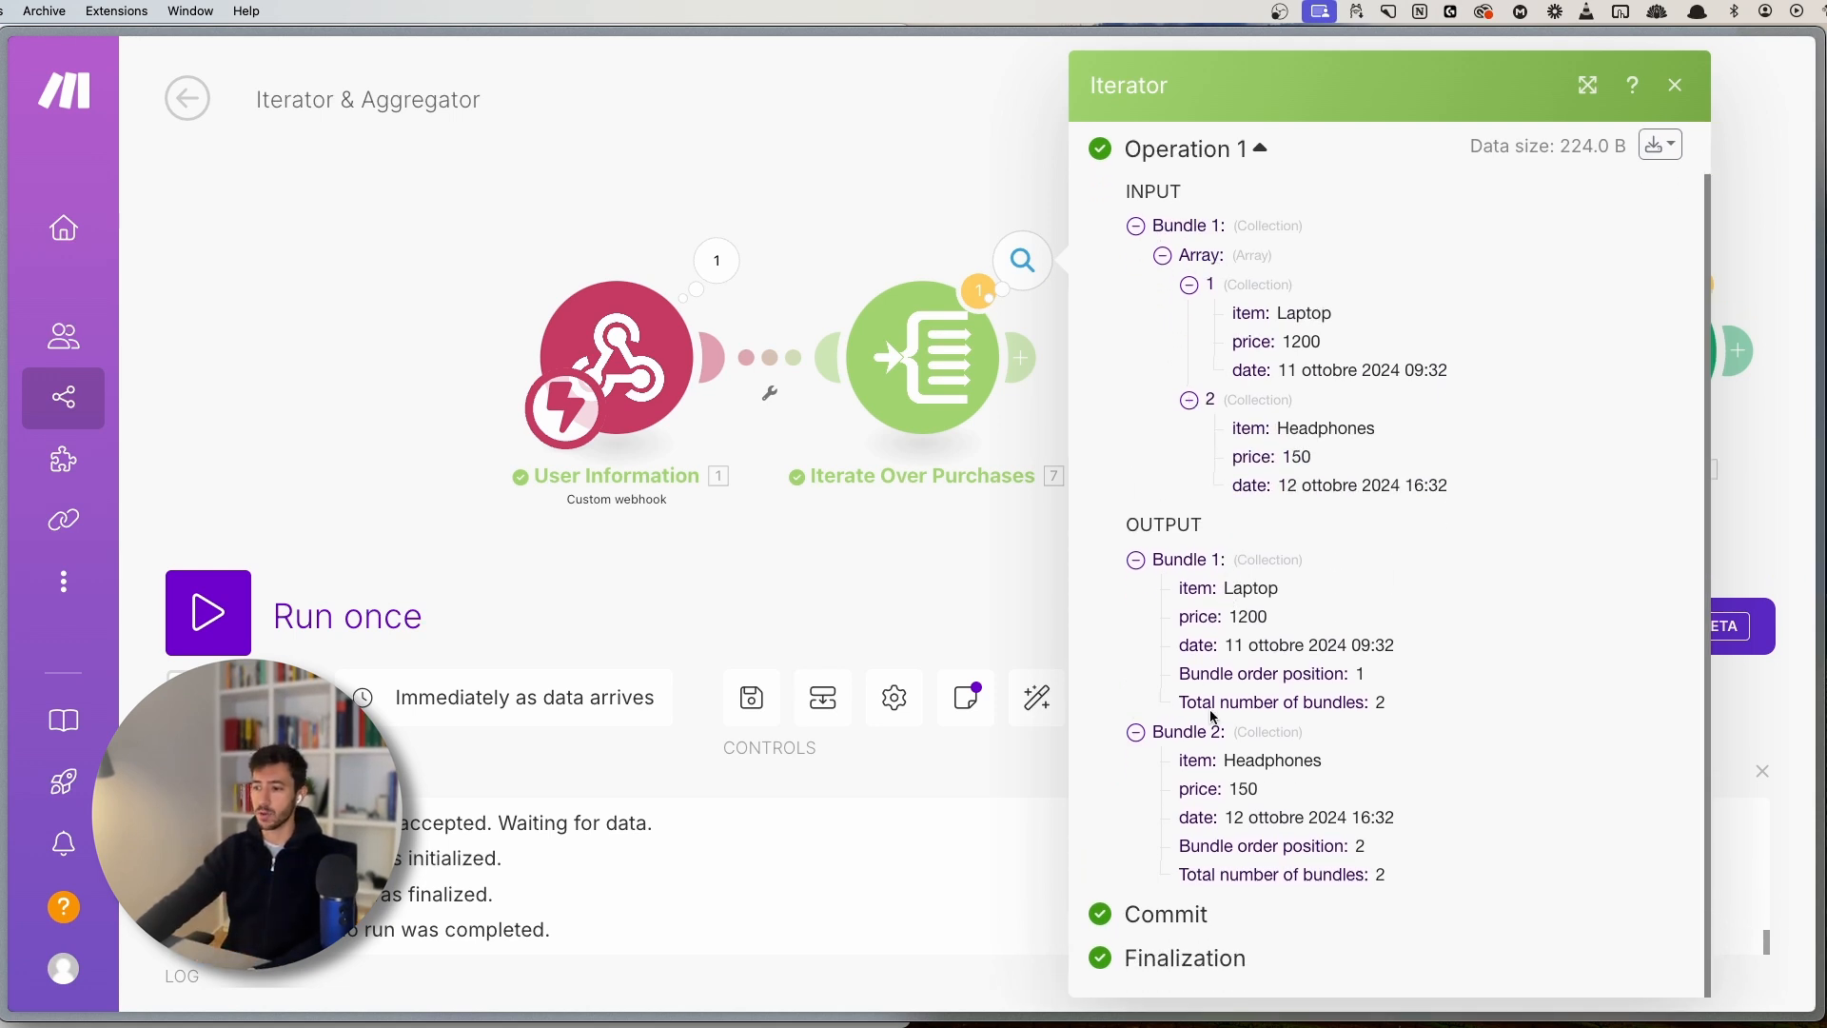
pyautogui.doubleClick(1244, 589)
pyautogui.doubleClick(1252, 761)
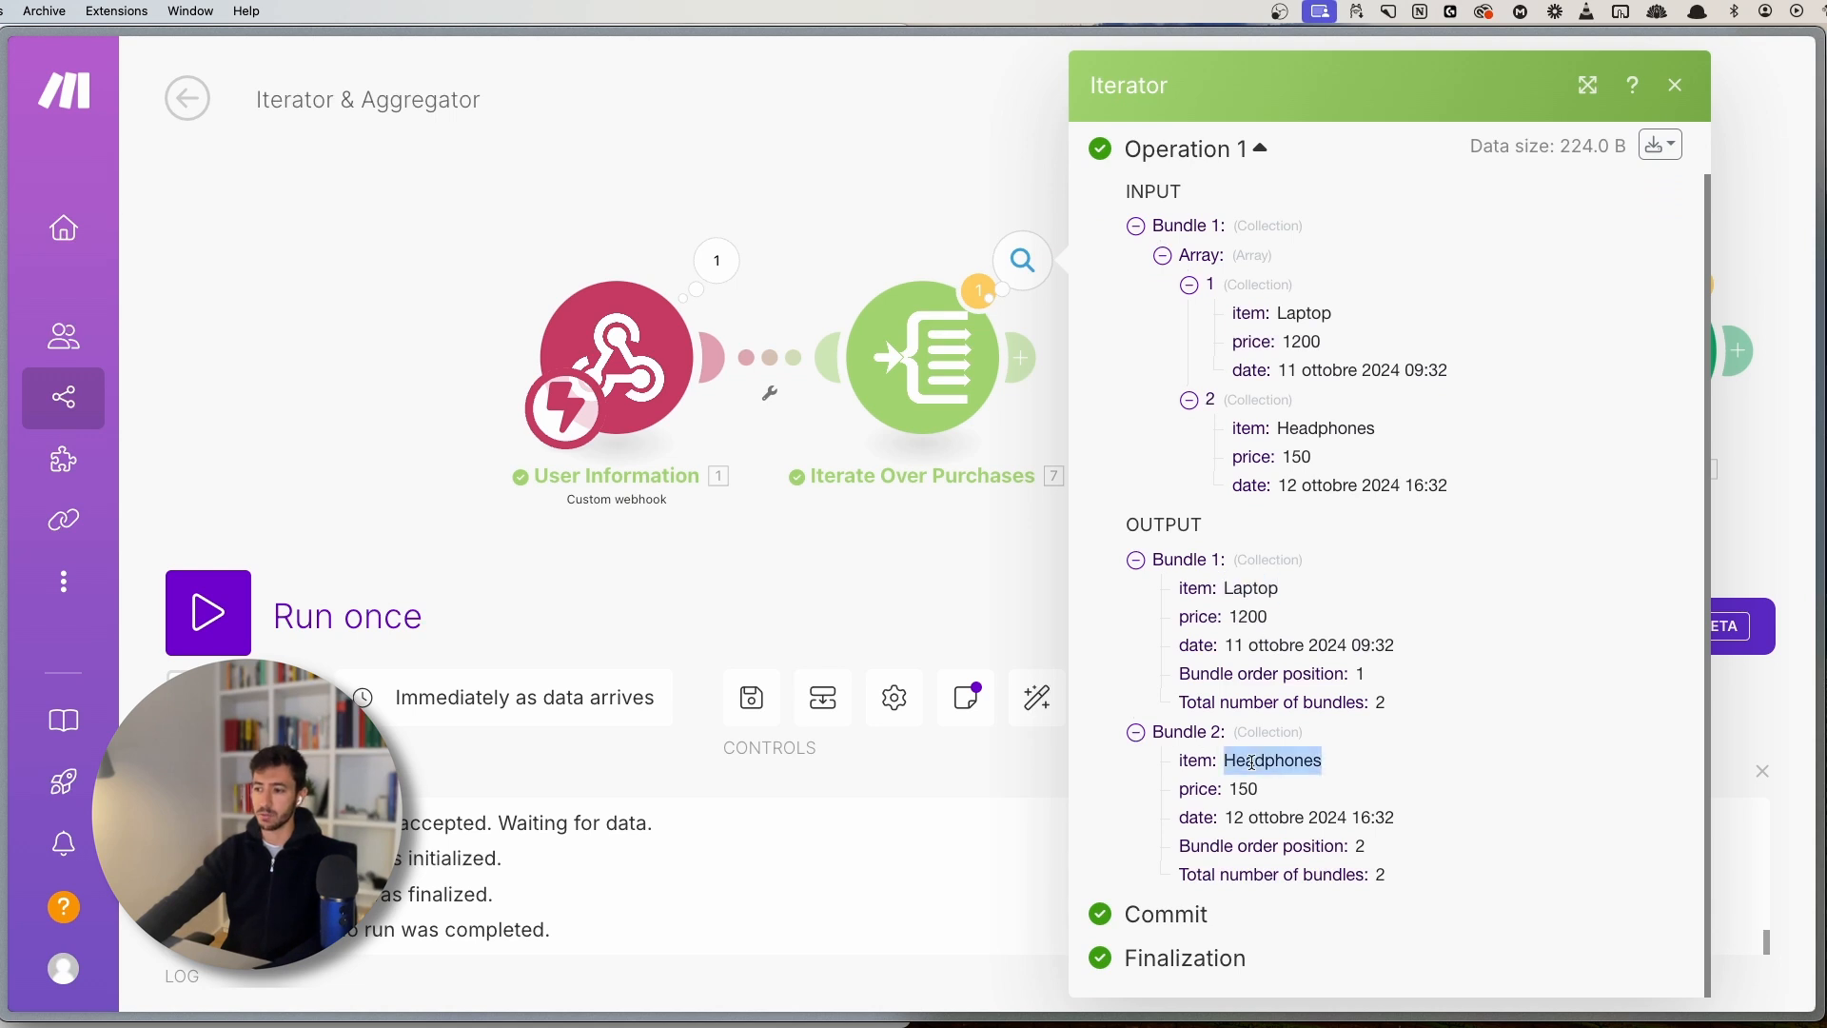
pyautogui.click(816, 538)
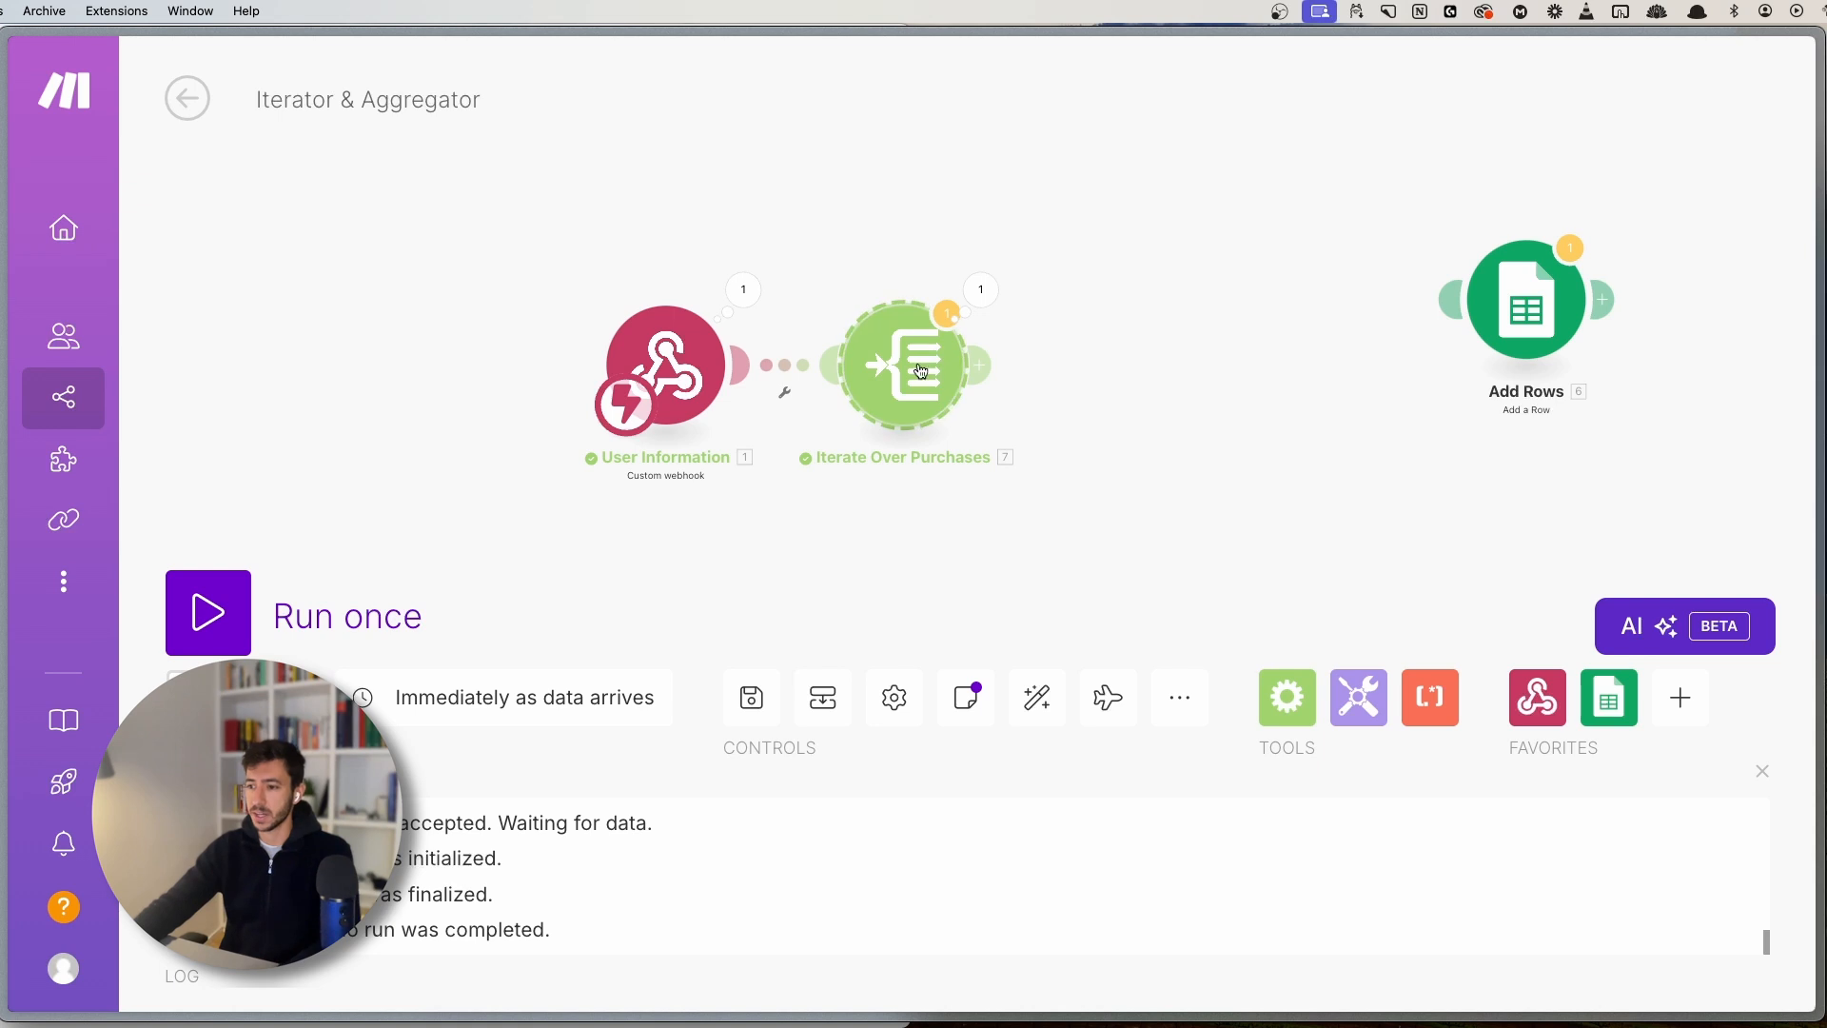
# - Review the Iterate Over Purchases settings and its run output
pyautogui.click(953, 357)
pyautogui.click(888, 211)
pyautogui.click(980, 289)
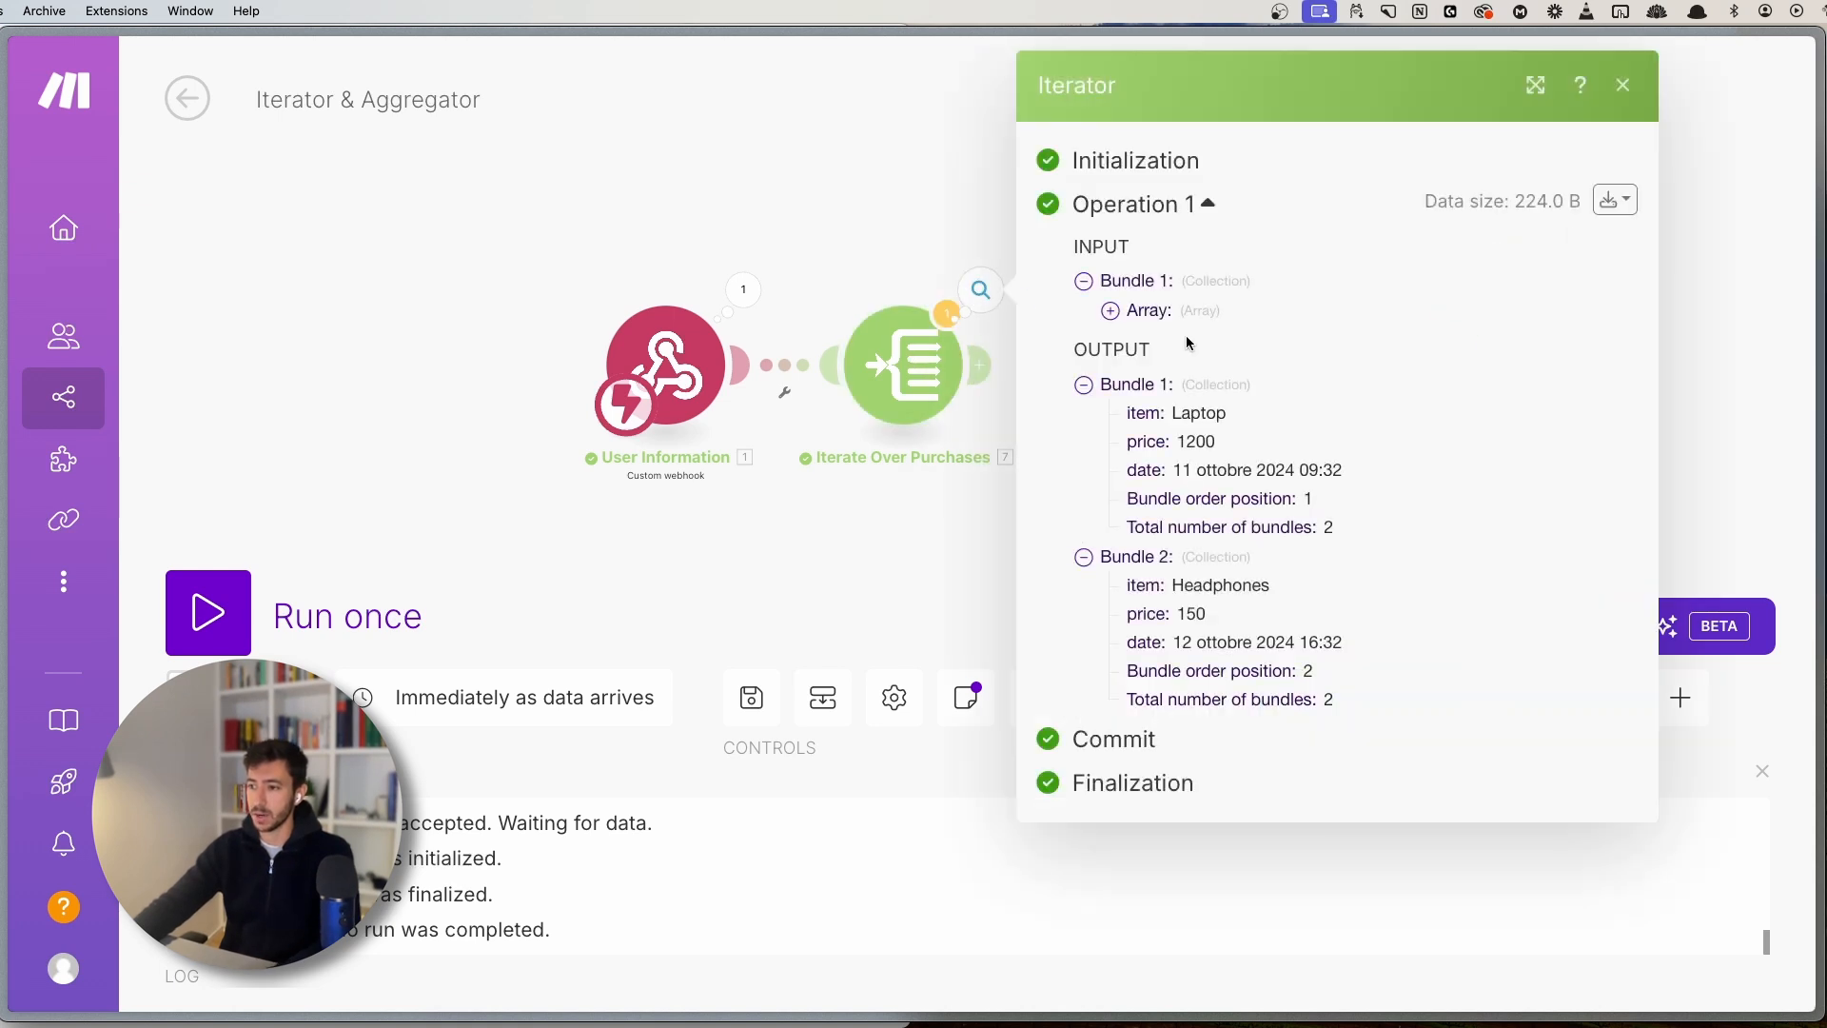
pyautogui.click(971, 269)
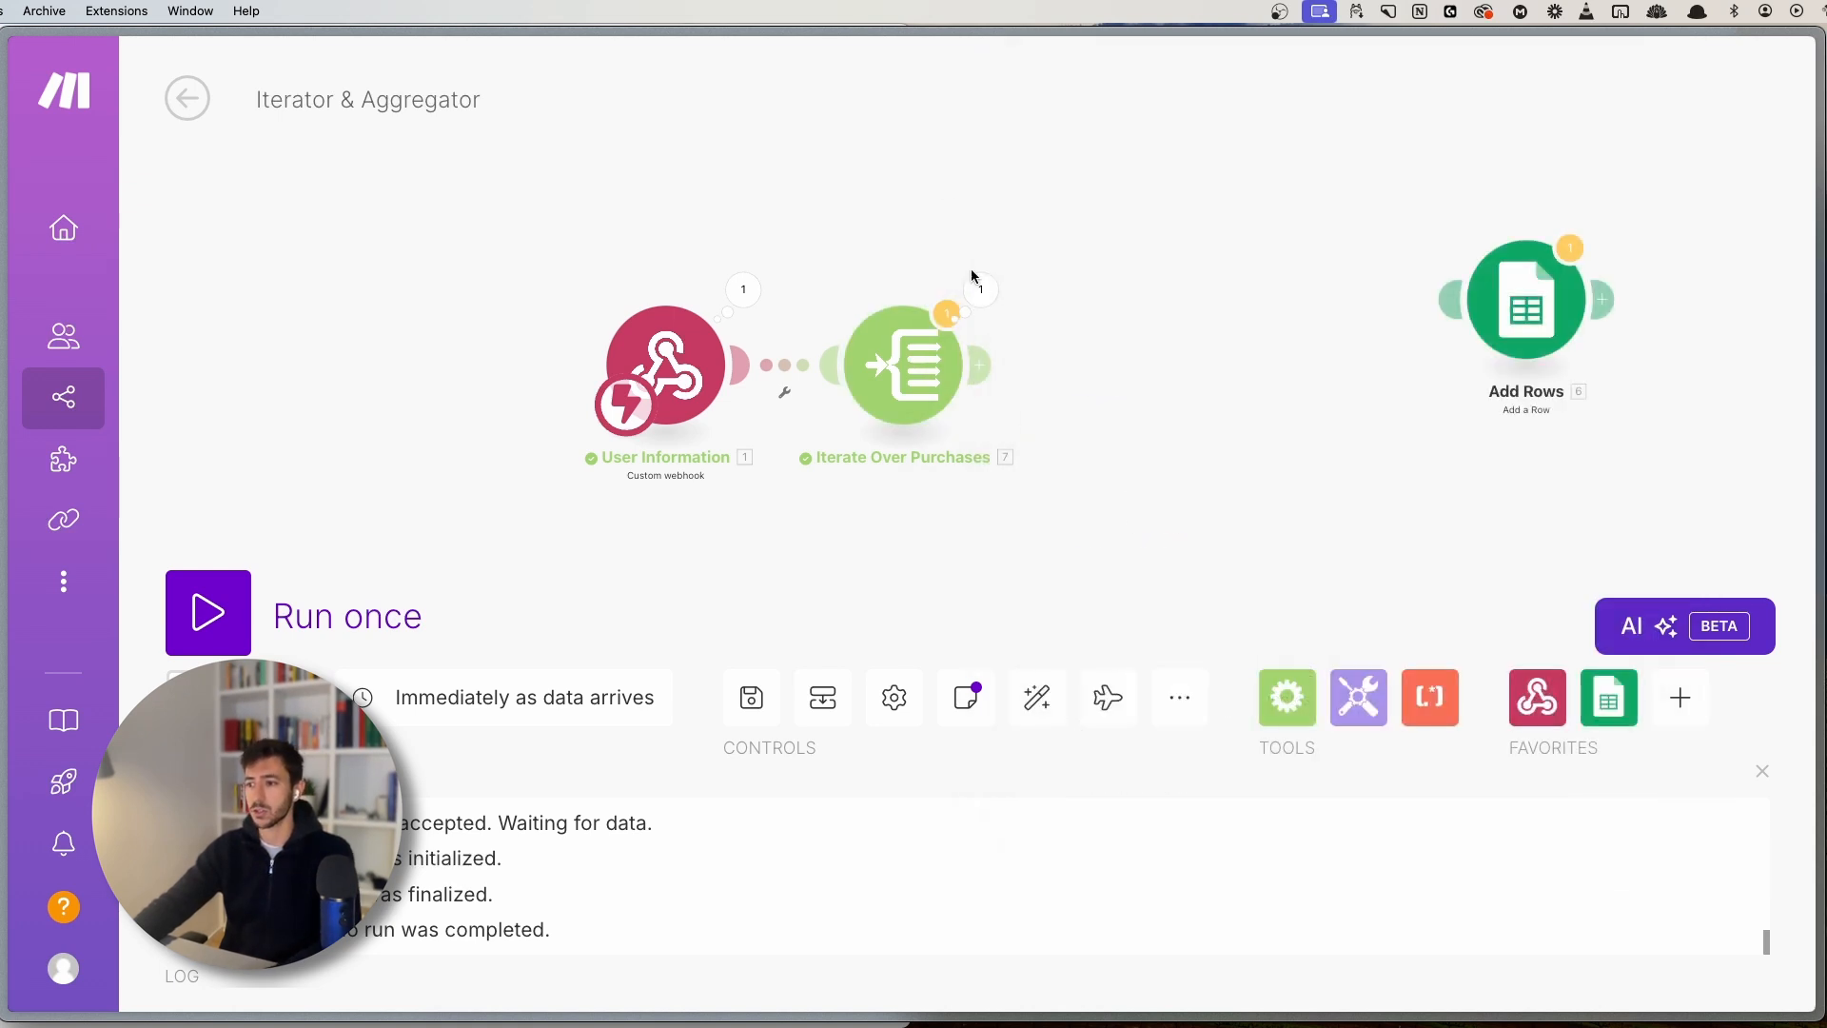
pyautogui.scroll(-5, 1035, 430)
pyautogui.moveTo(1035, 431); pyautogui.dragTo(980, 438)
pyautogui.scroll(3, 980, 439)
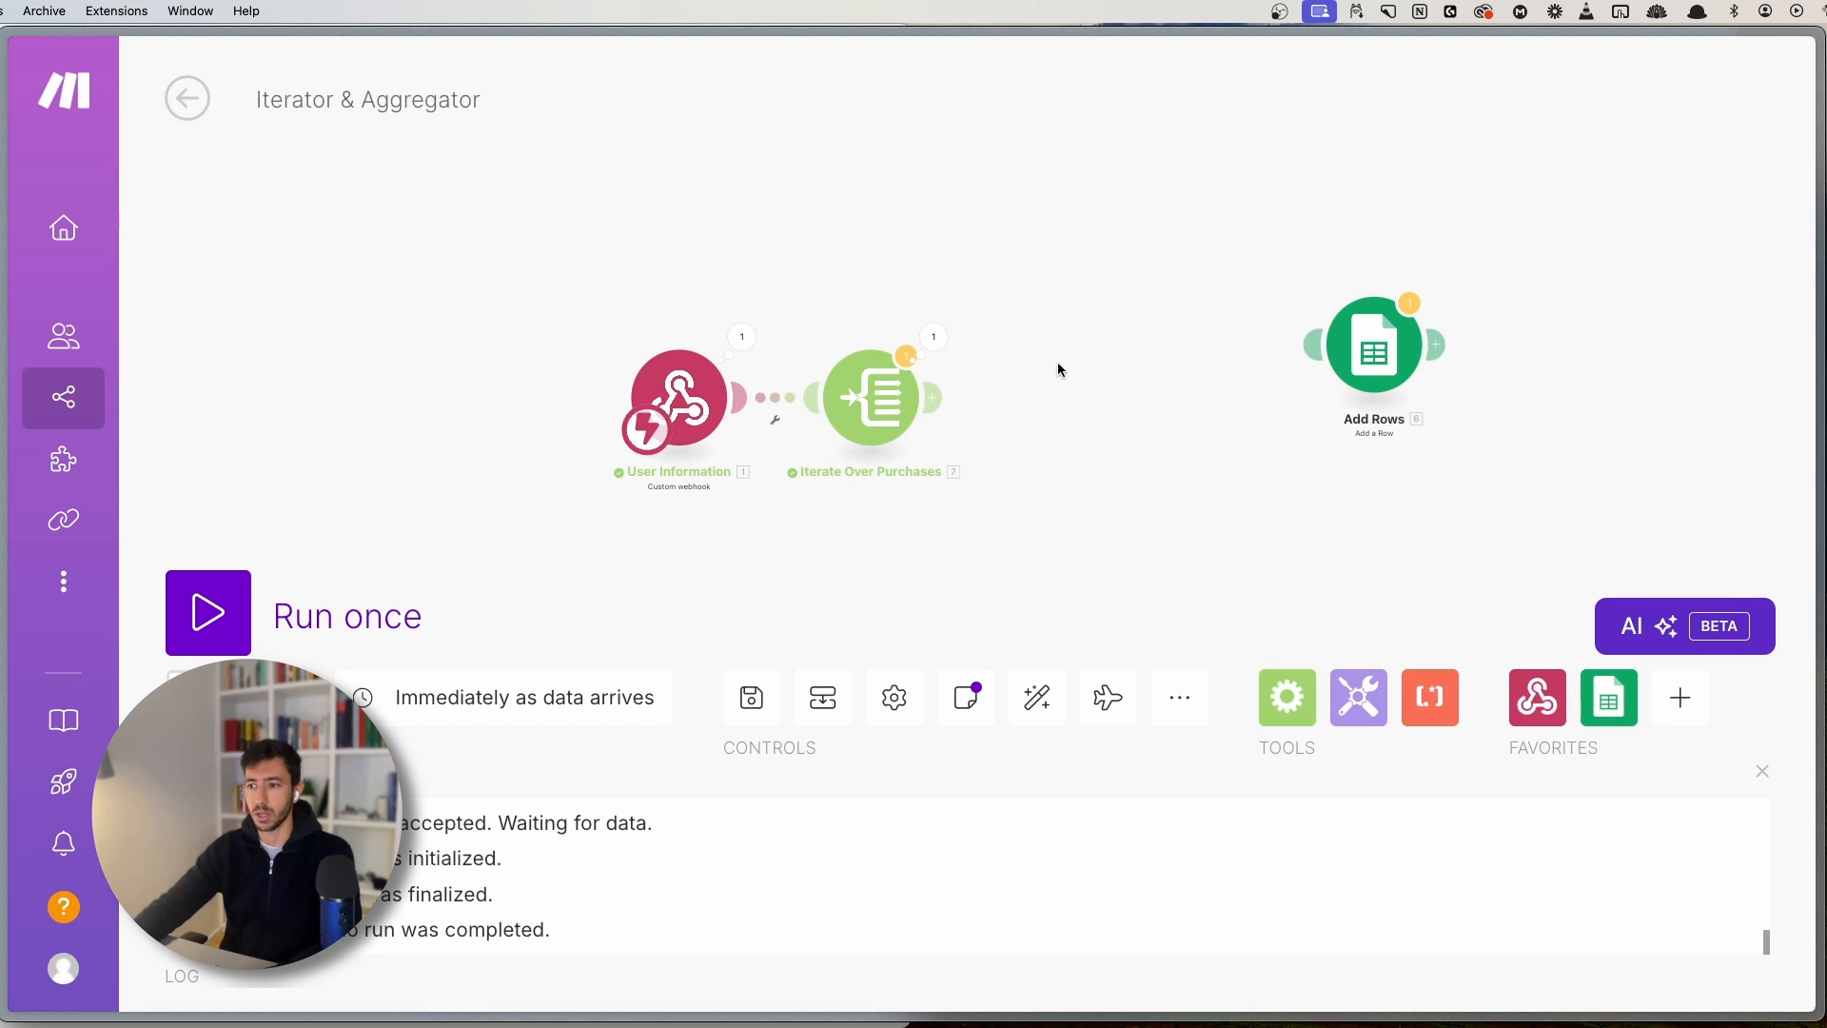
# - Move the webhook and iterator over and attach Add Rows after Iterate Over Purchases
pyautogui.moveTo(764, 244); pyautogui.dragTo(1075, 539)
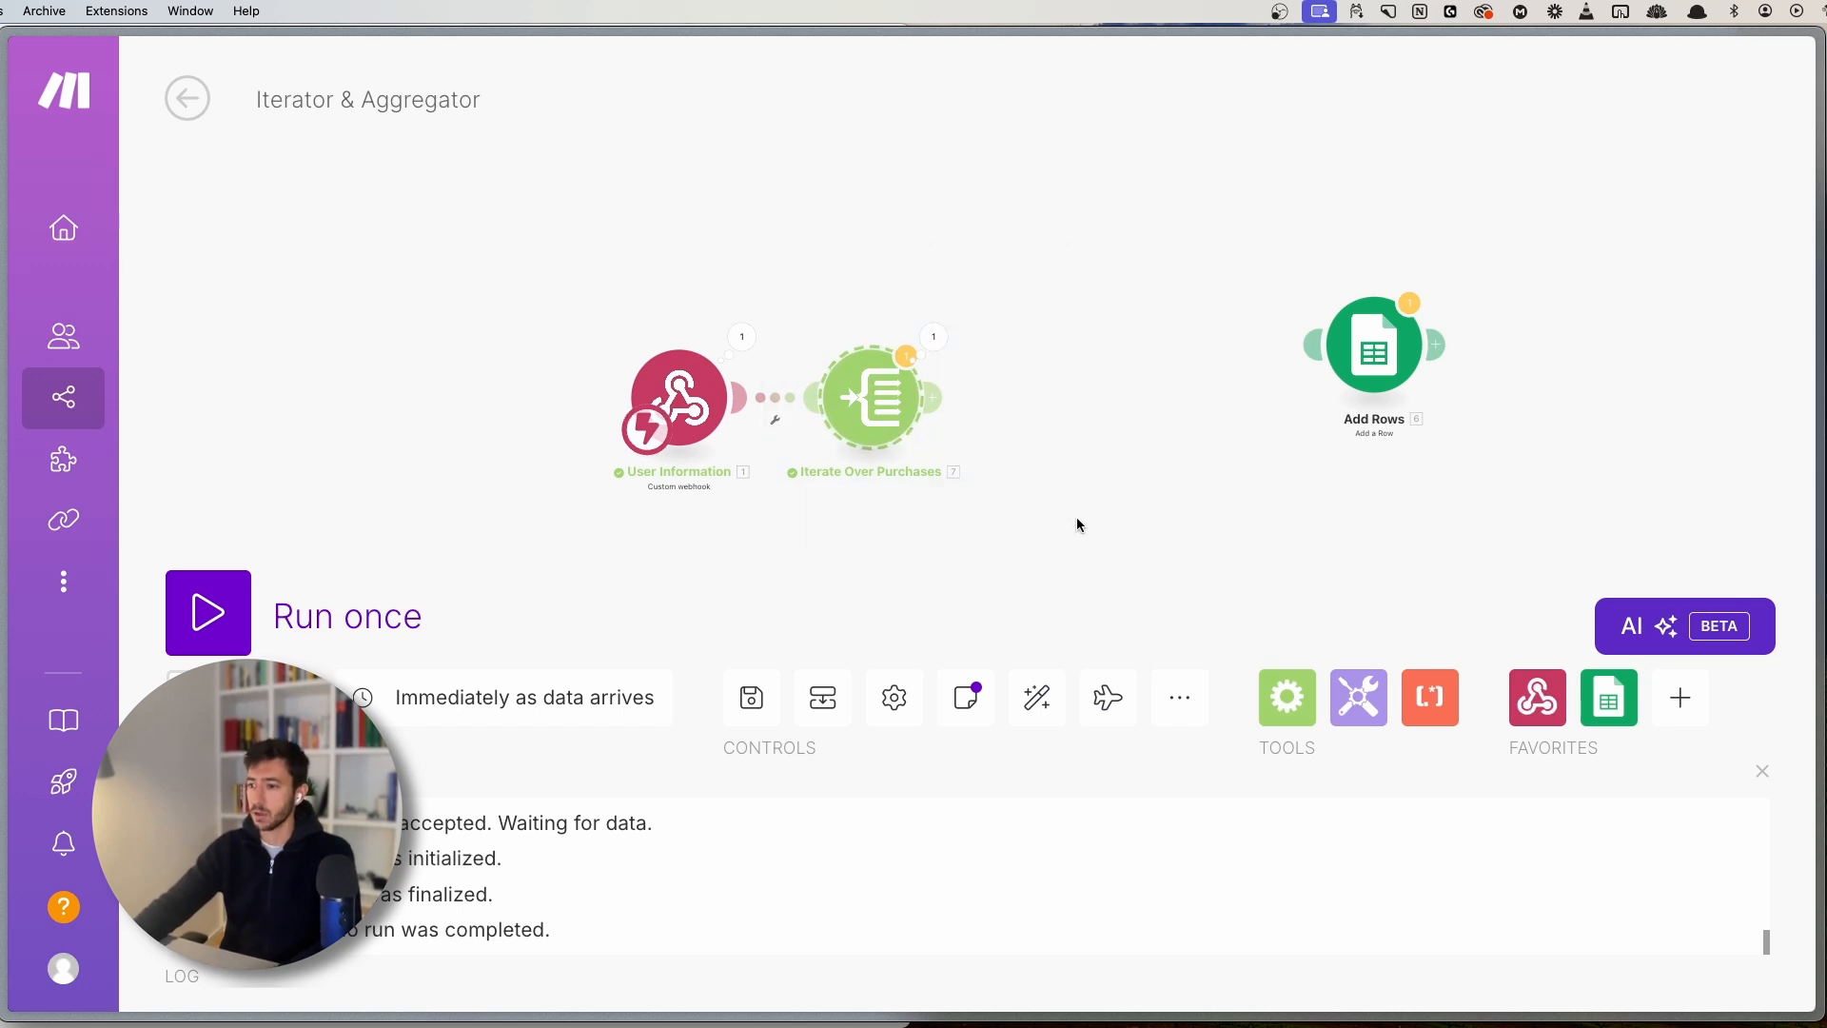
pyautogui.scroll(2, 996, 496)
pyautogui.moveTo(348, 196); pyautogui.dragTo(1047, 518)
pyautogui.moveTo(855, 368); pyautogui.dragTo(1031, 327)
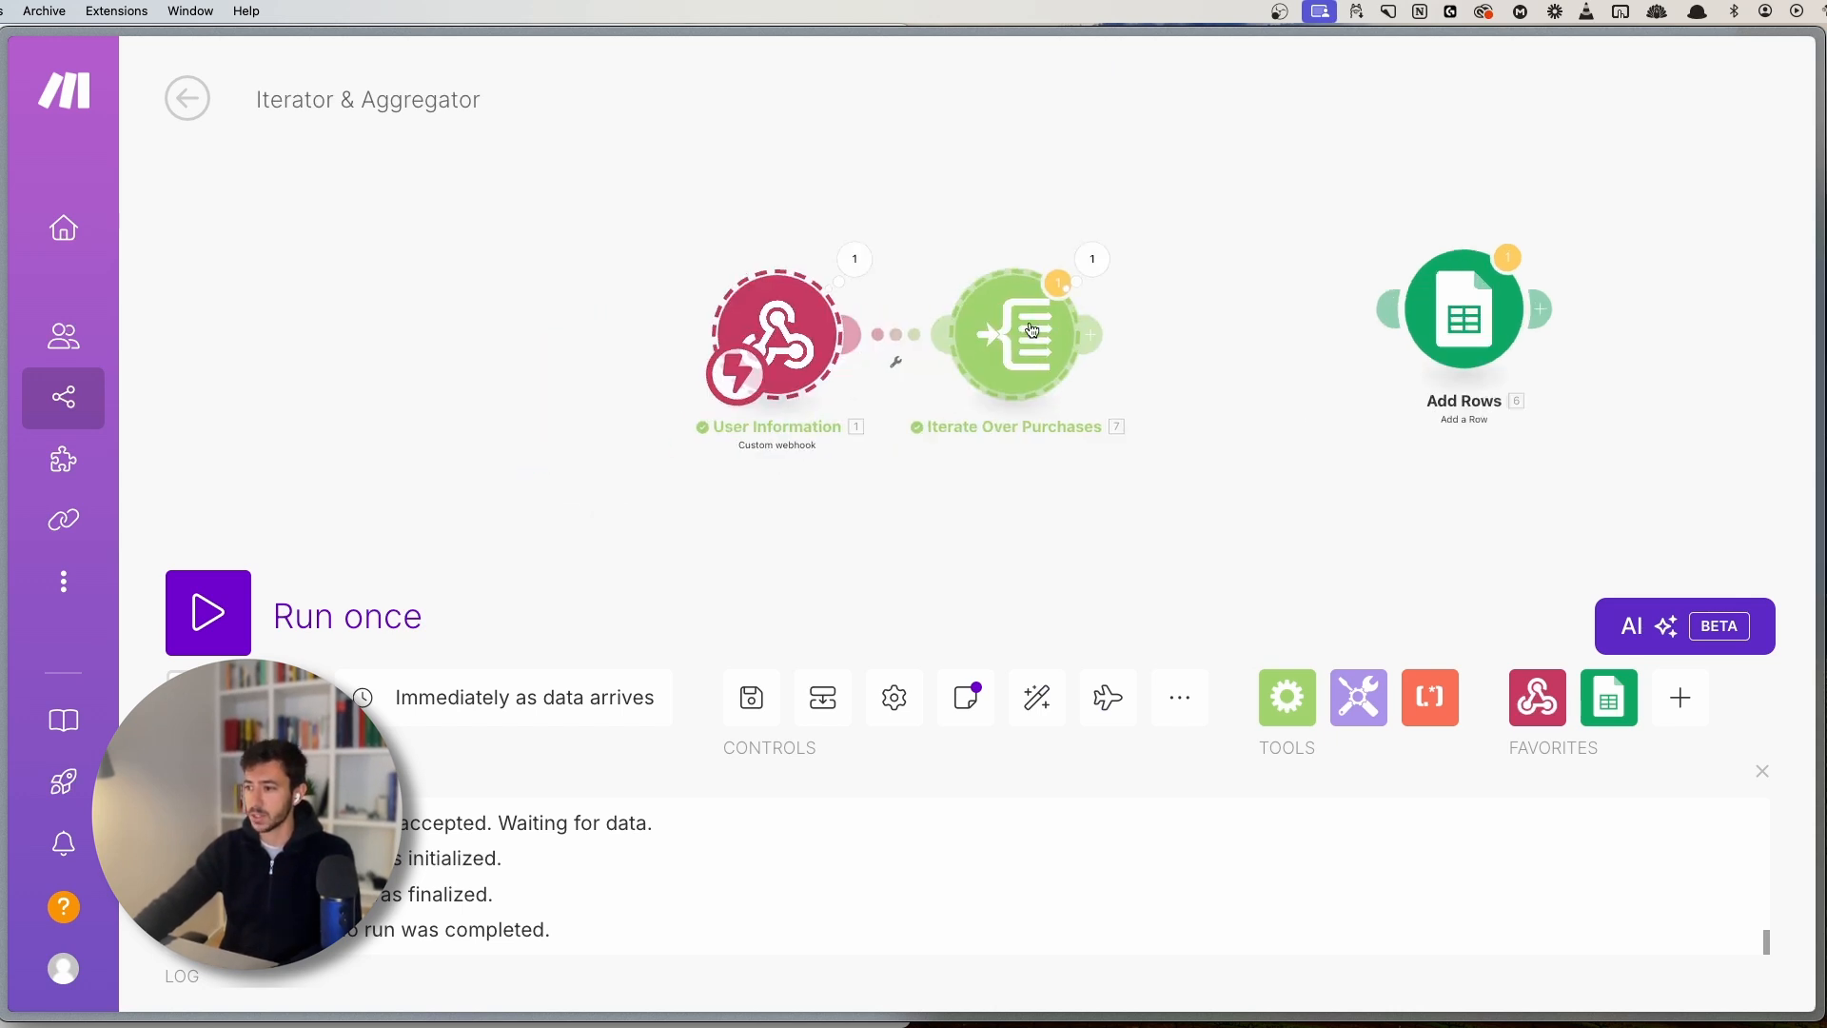
pyautogui.moveTo(1465, 318); pyautogui.dragTo(1284, 347)
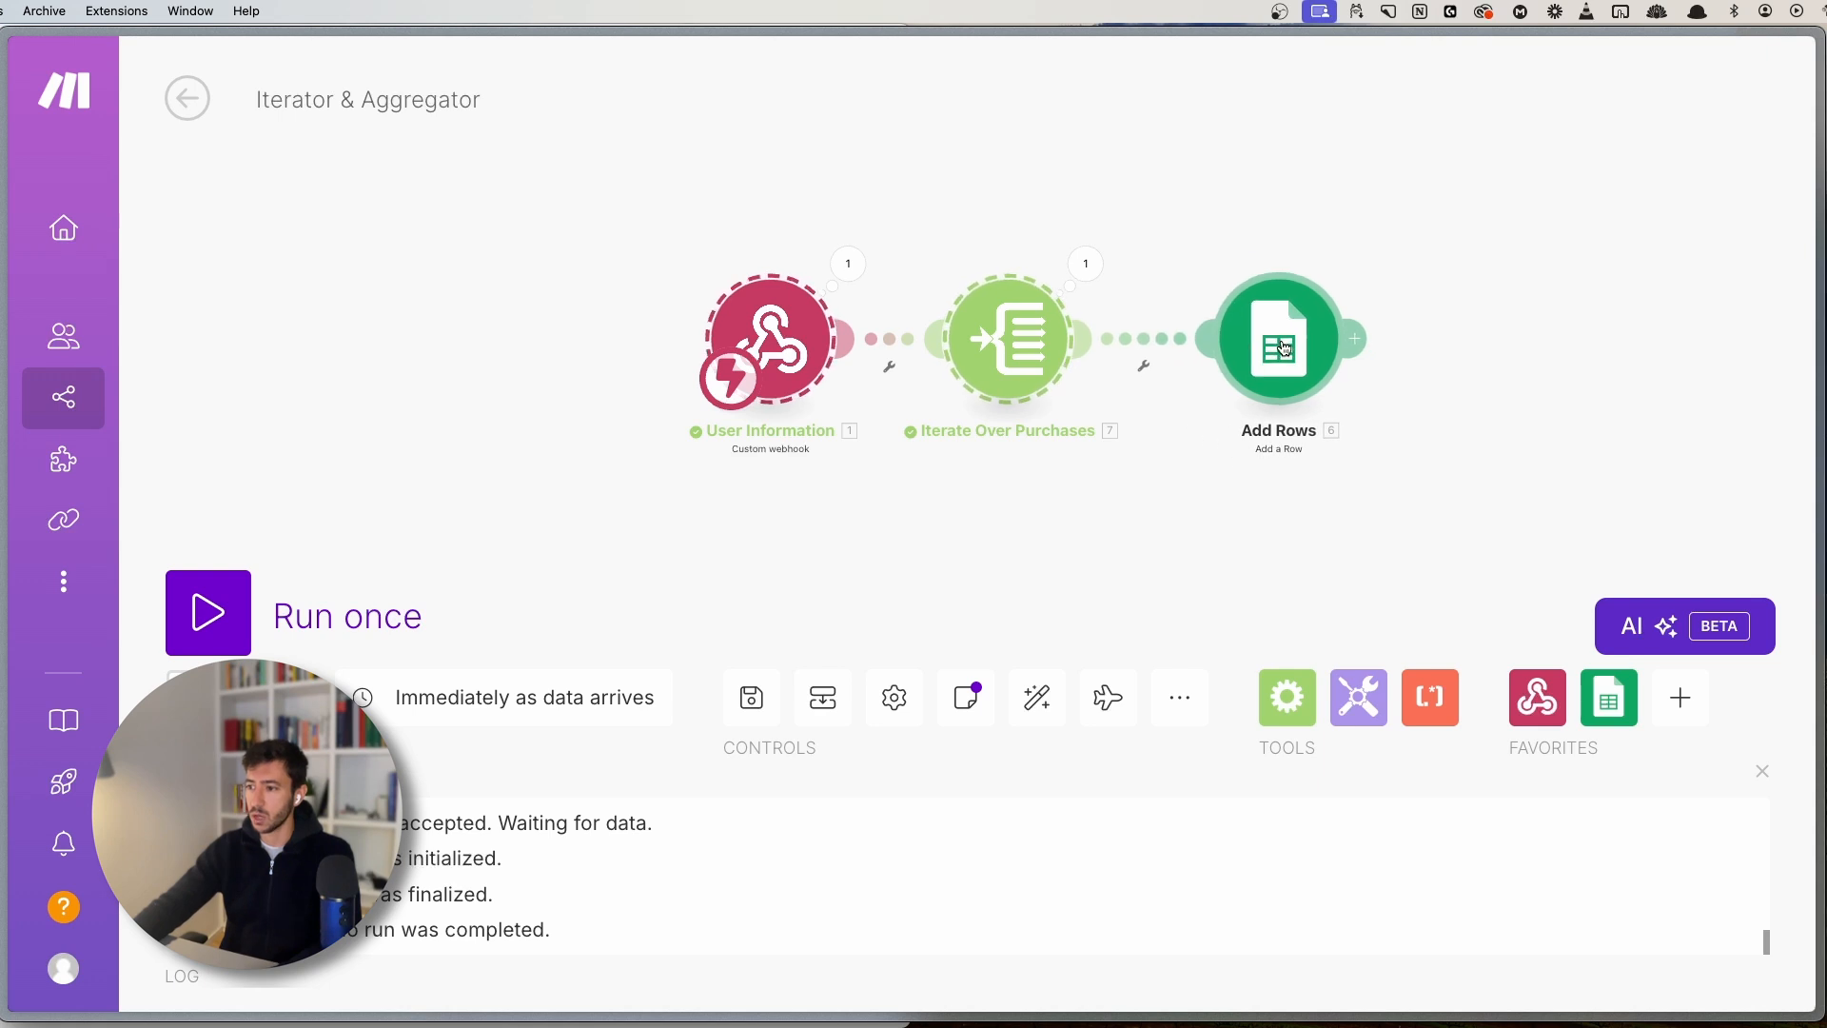
pyautogui.moveTo(1275, 472); pyautogui.dragTo(1231, 483)
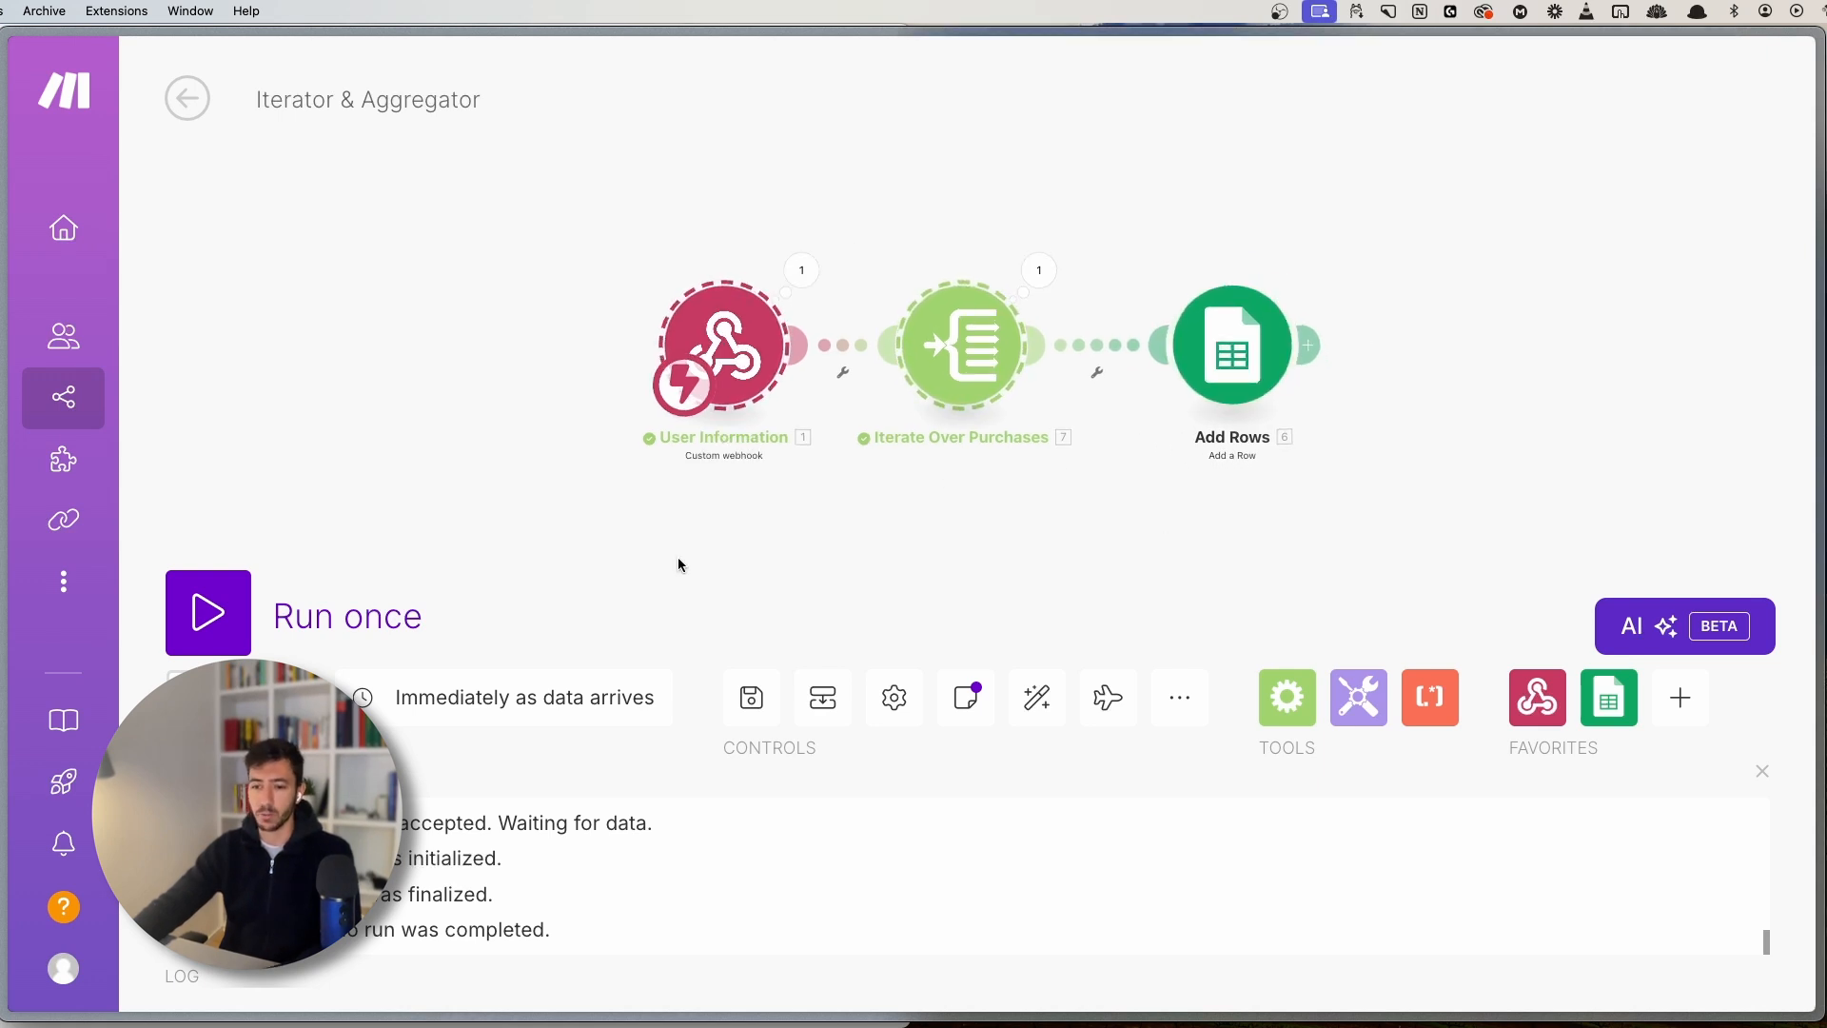
# - Check rows 2 and 3 under Item in the Make.com Tutorial sheet, then return
pyautogui.press('super+s')
pyautogui.click(59, 897)
pyautogui.press('super+s')
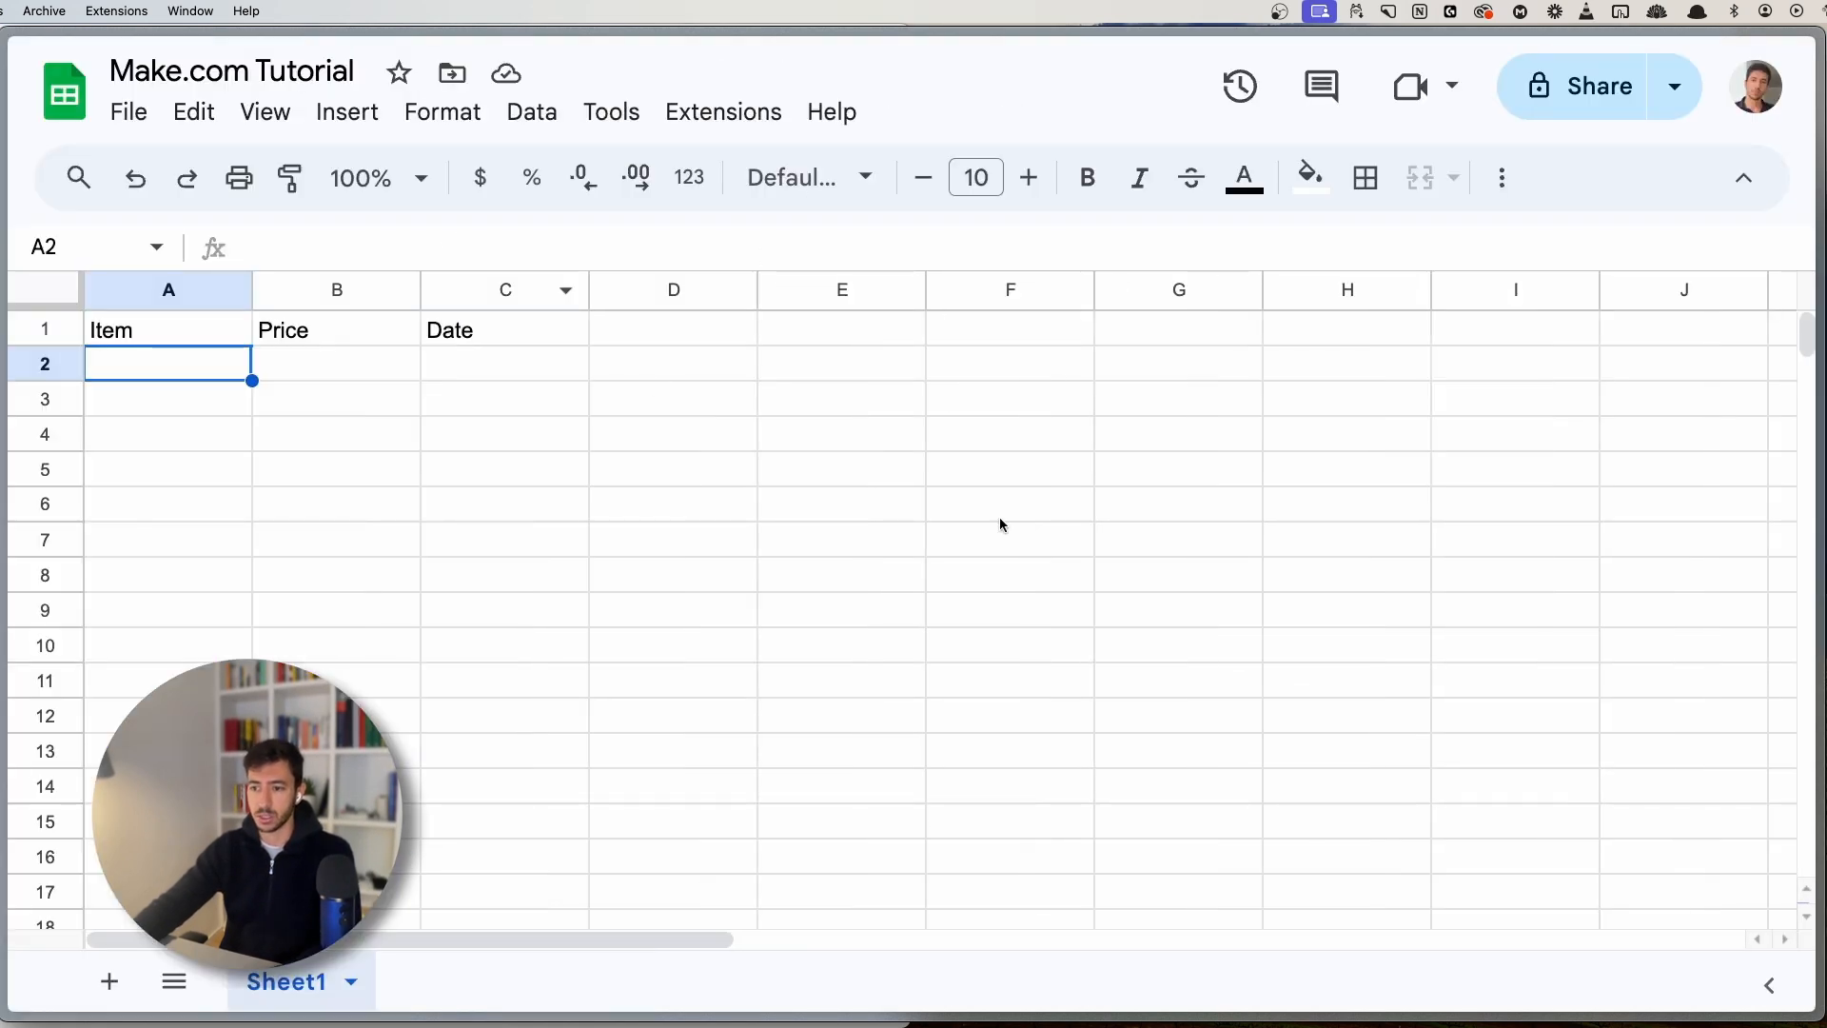
pyautogui.moveTo(194, 375); pyautogui.dragTo(208, 409)
pyautogui.press('super+s')
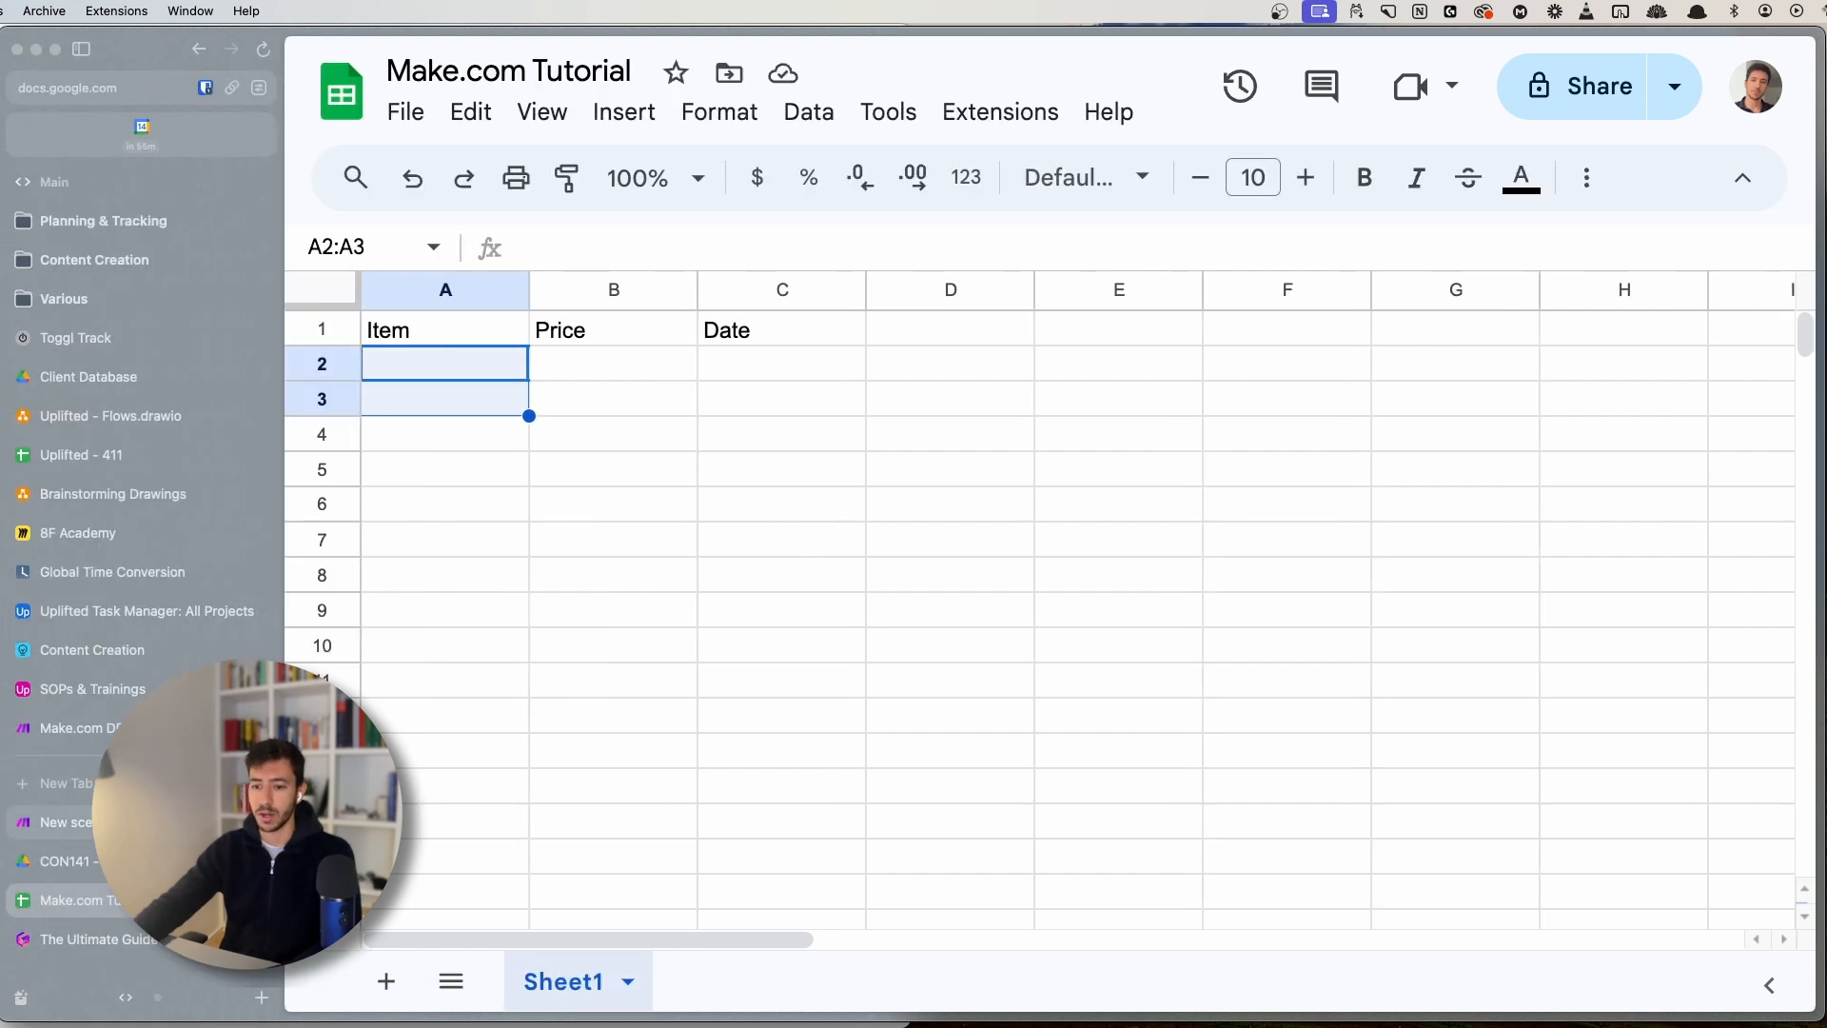
pyautogui.click(63, 822)
pyautogui.press('super+s')
pyautogui.press('super+s')
# - Review the Add Rows Google Sheets settings and the iterator's output fields
pyautogui.click(1154, 374)
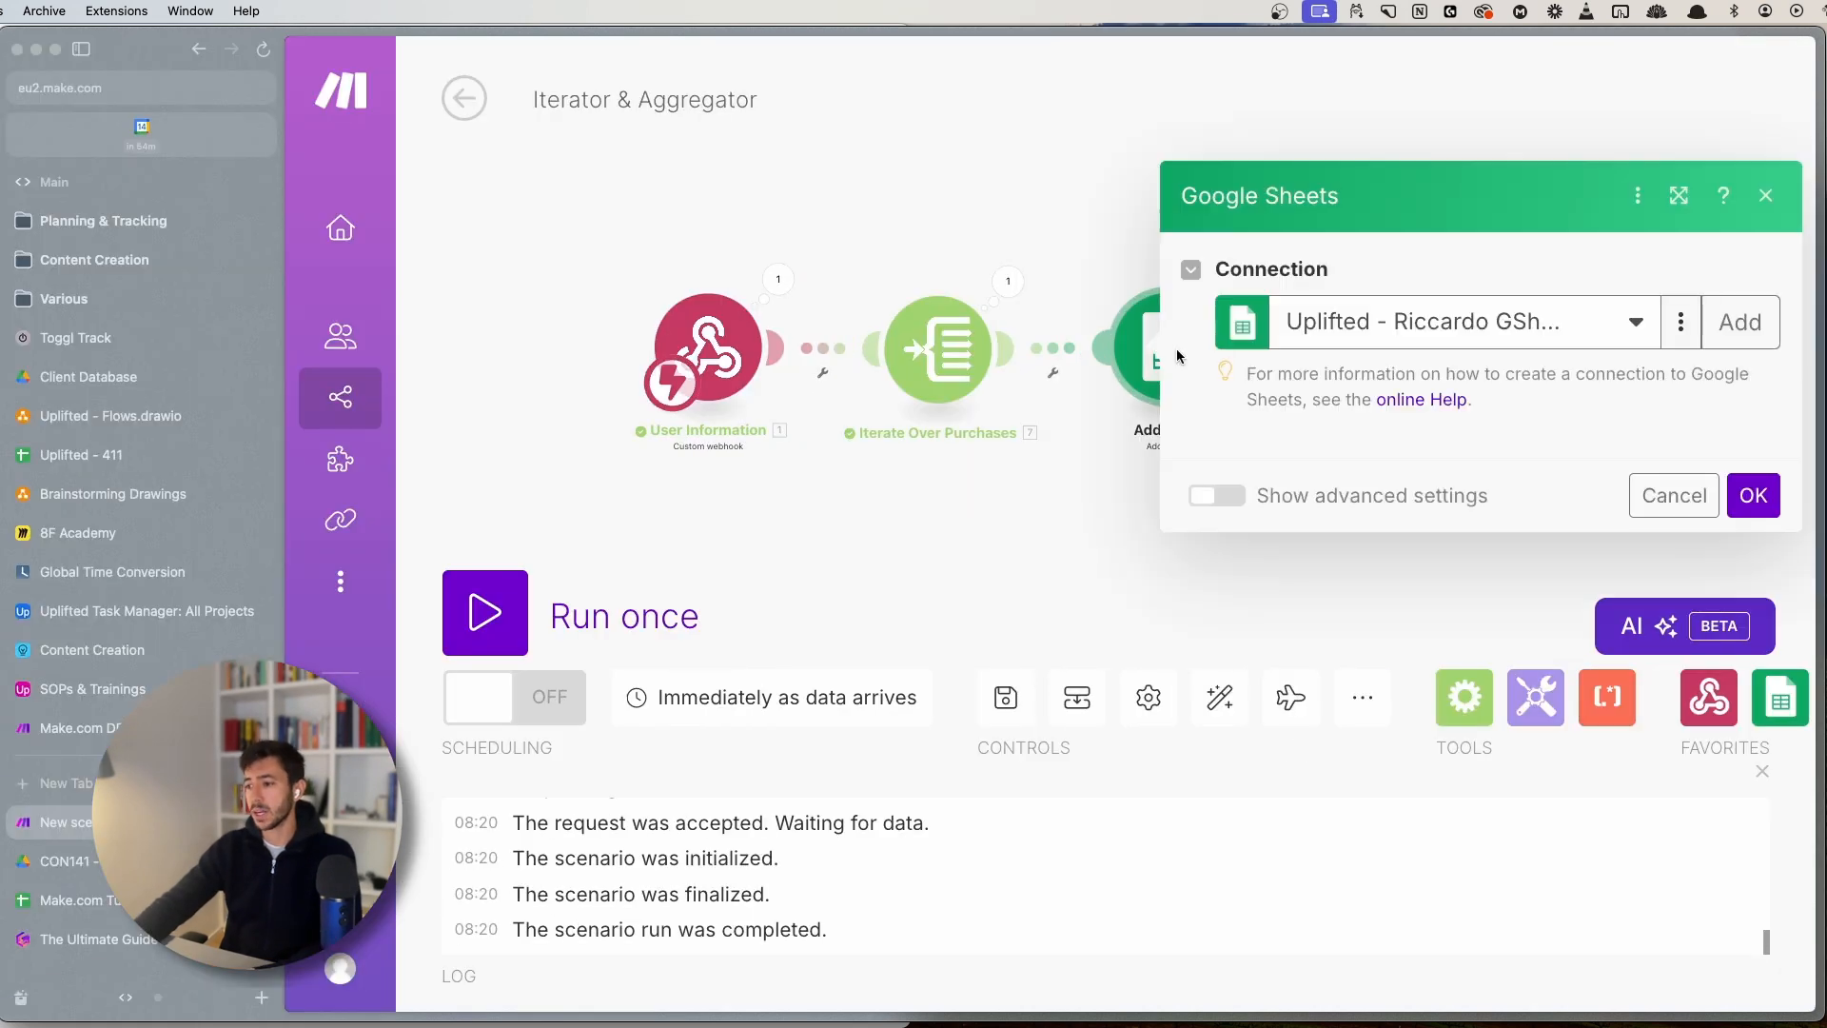
pyautogui.scroll(-7, 1371, 647)
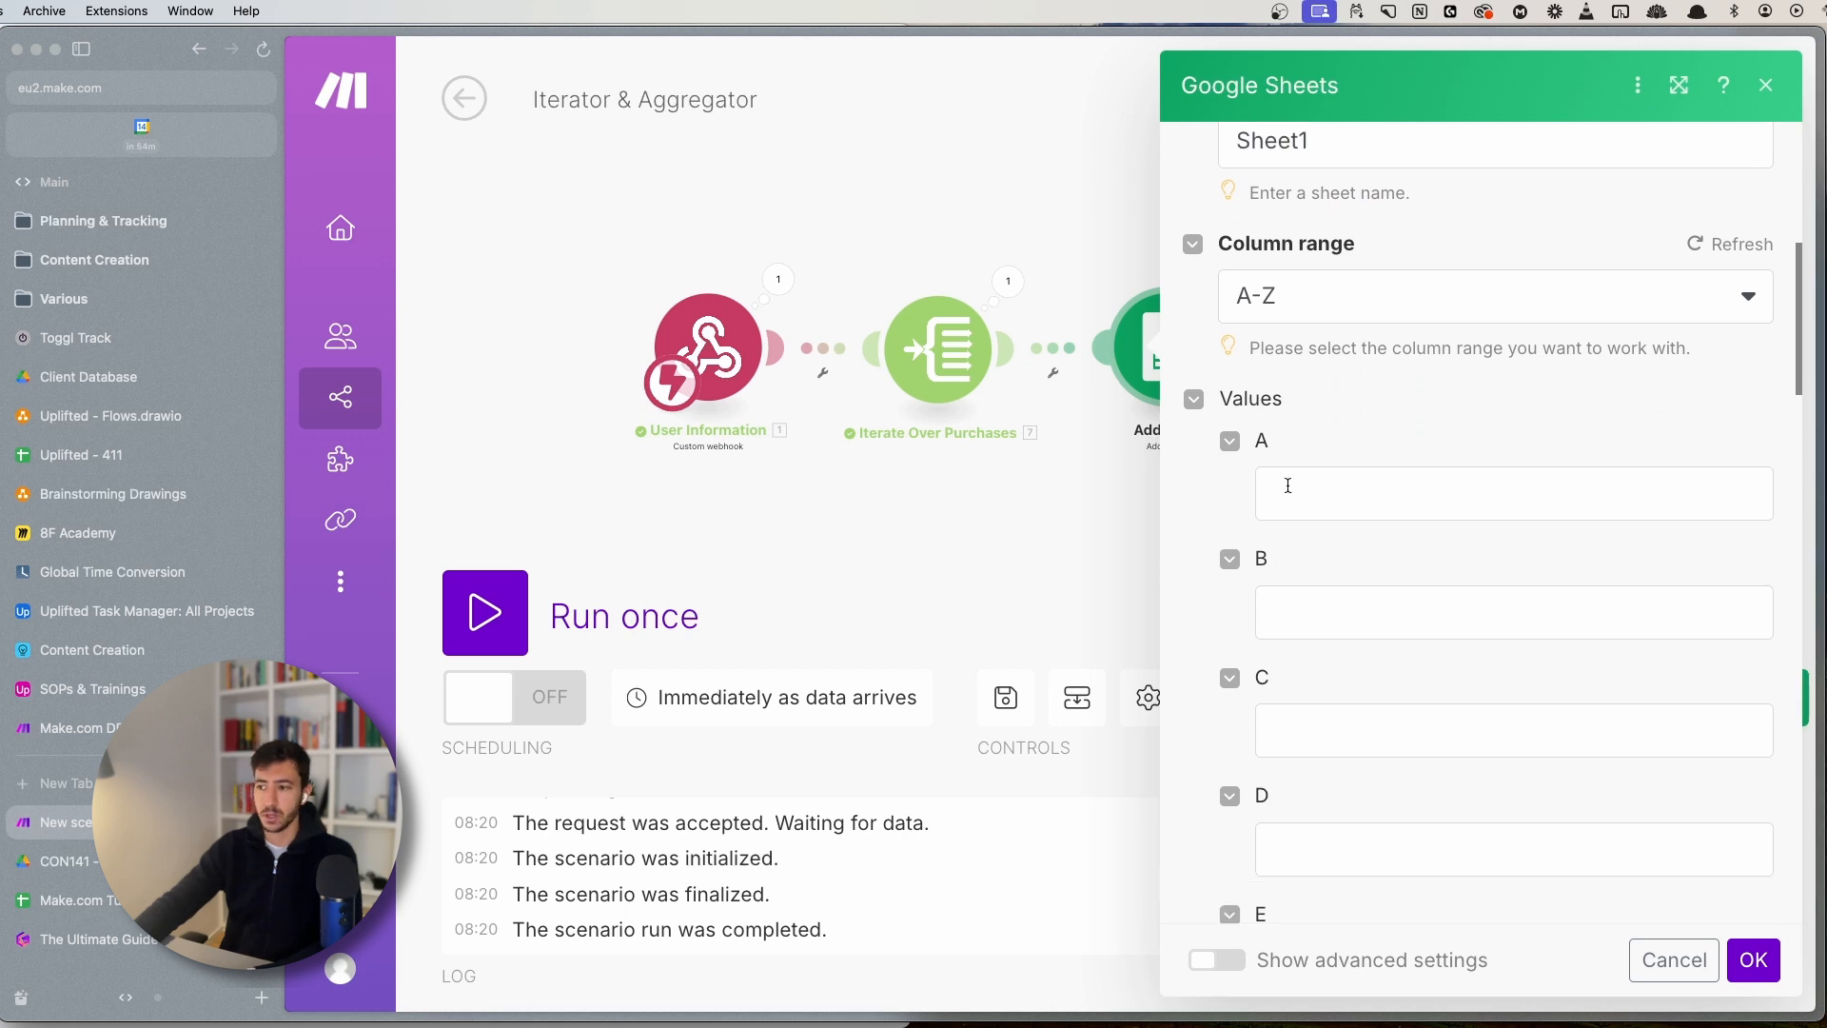
pyautogui.scroll(4, 1332, 476)
pyautogui.scroll(-2, 1452, 541)
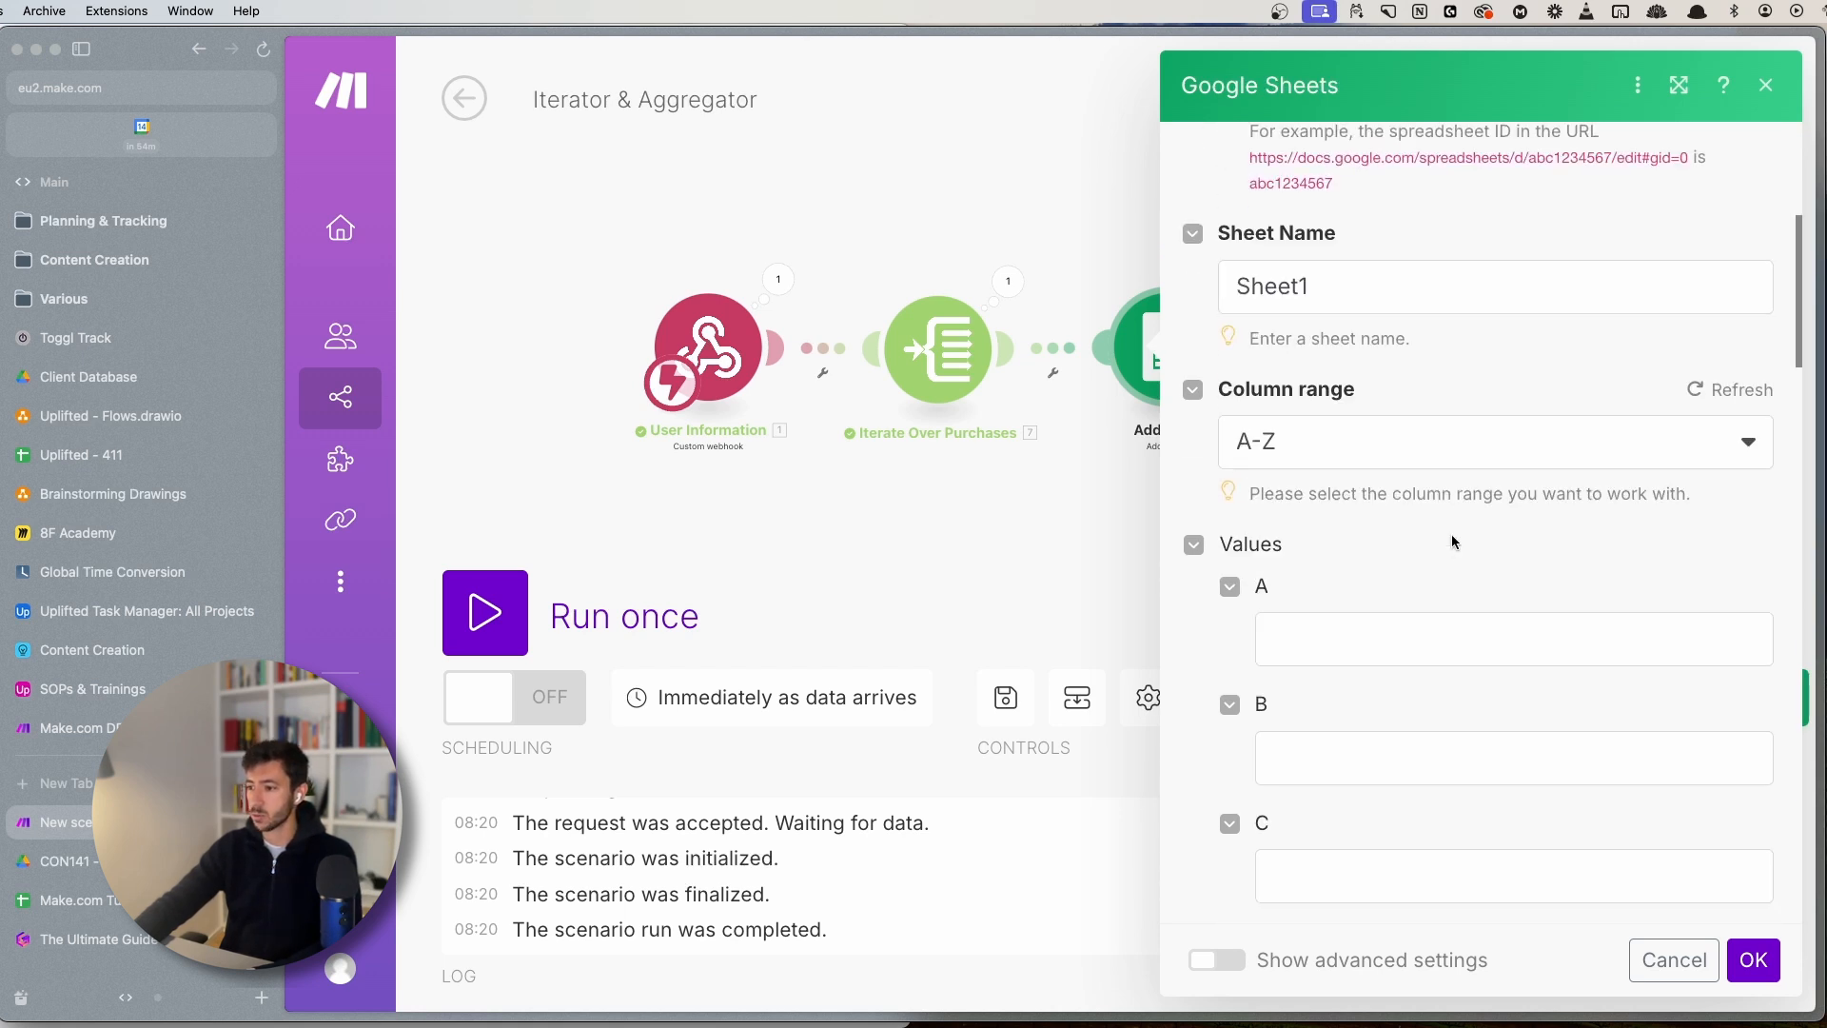
pyautogui.scroll(-1, 1452, 542)
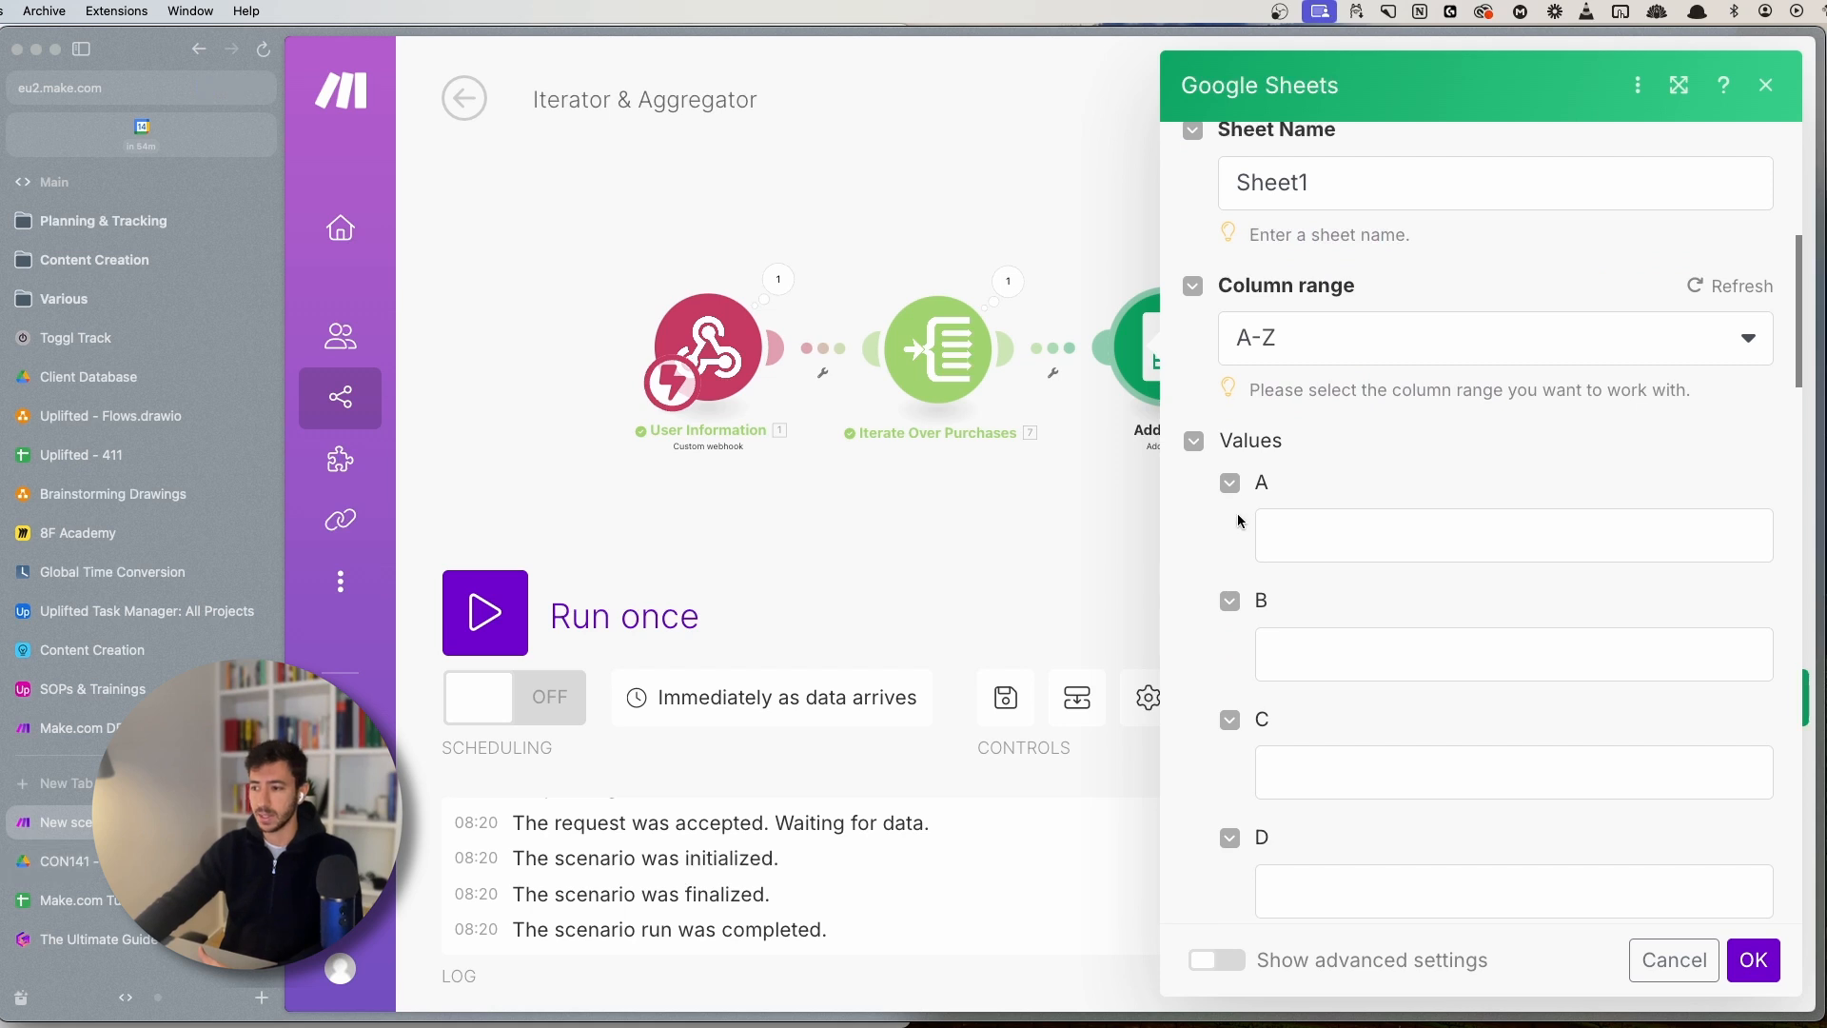
pyautogui.click(1008, 282)
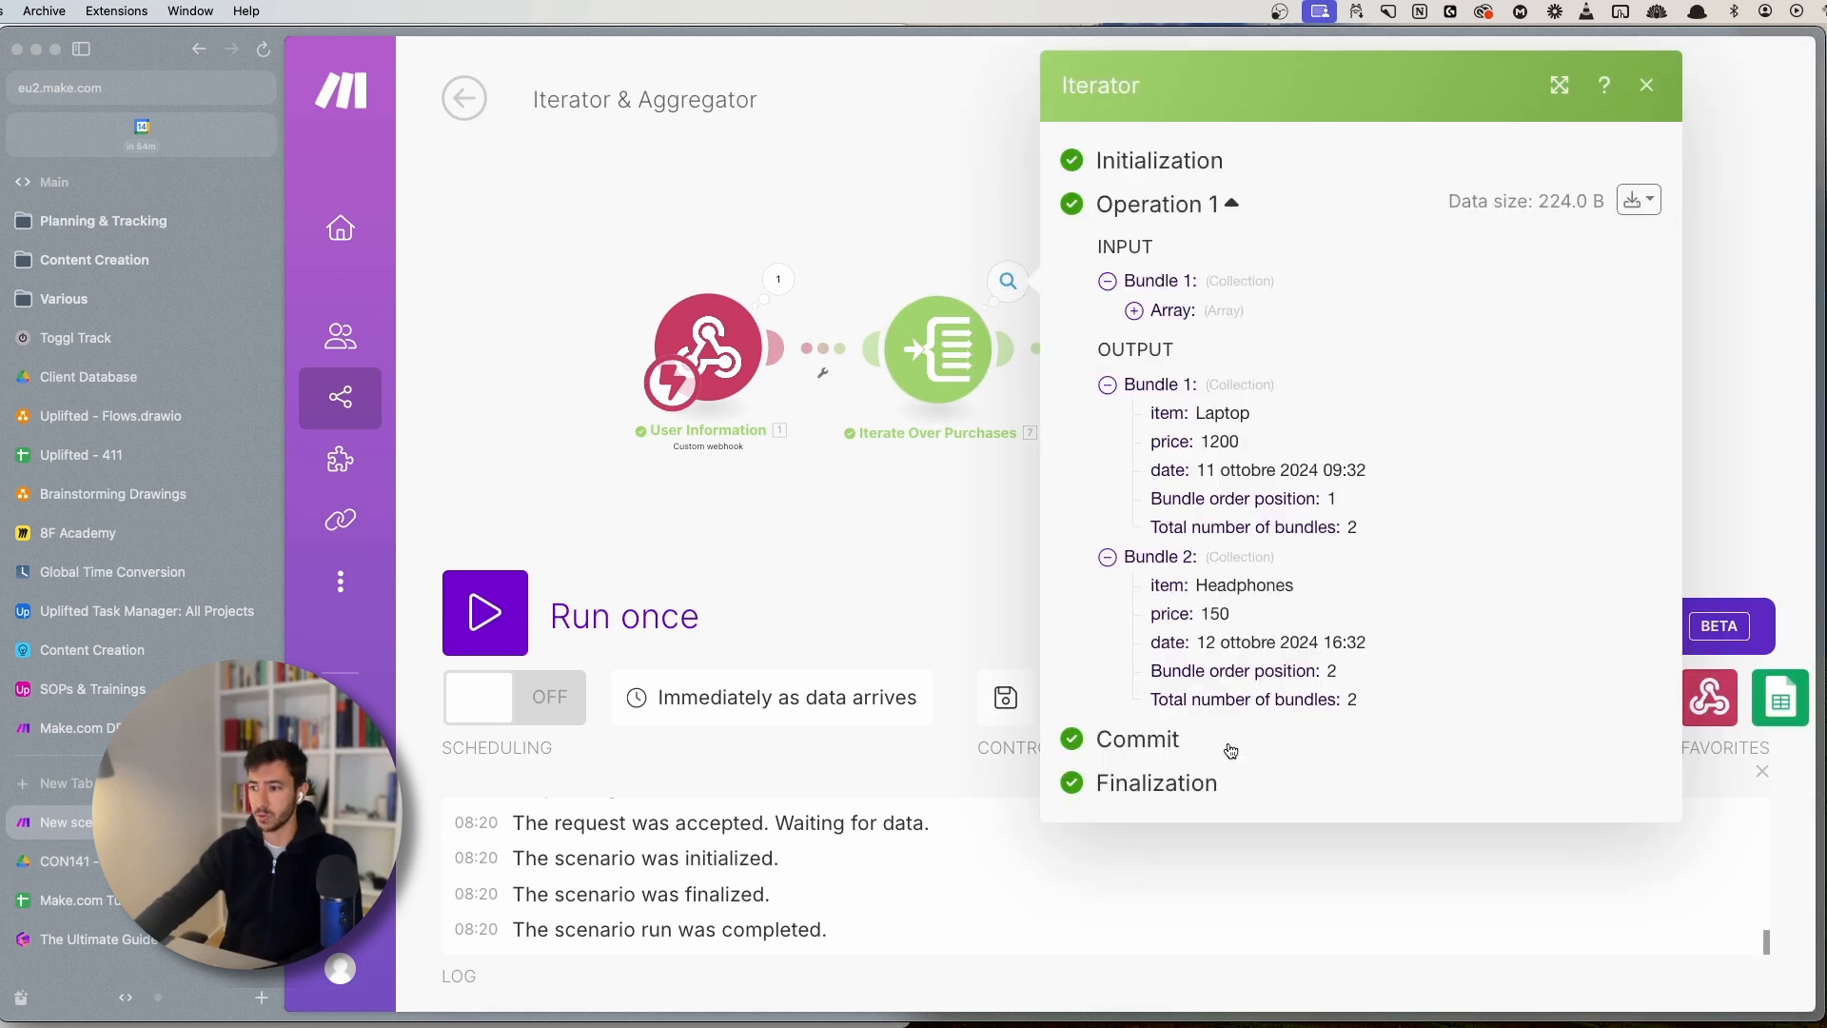
pyautogui.click(823, 549)
pyautogui.click(1168, 350)
pyautogui.scroll(-6, 1239, 563)
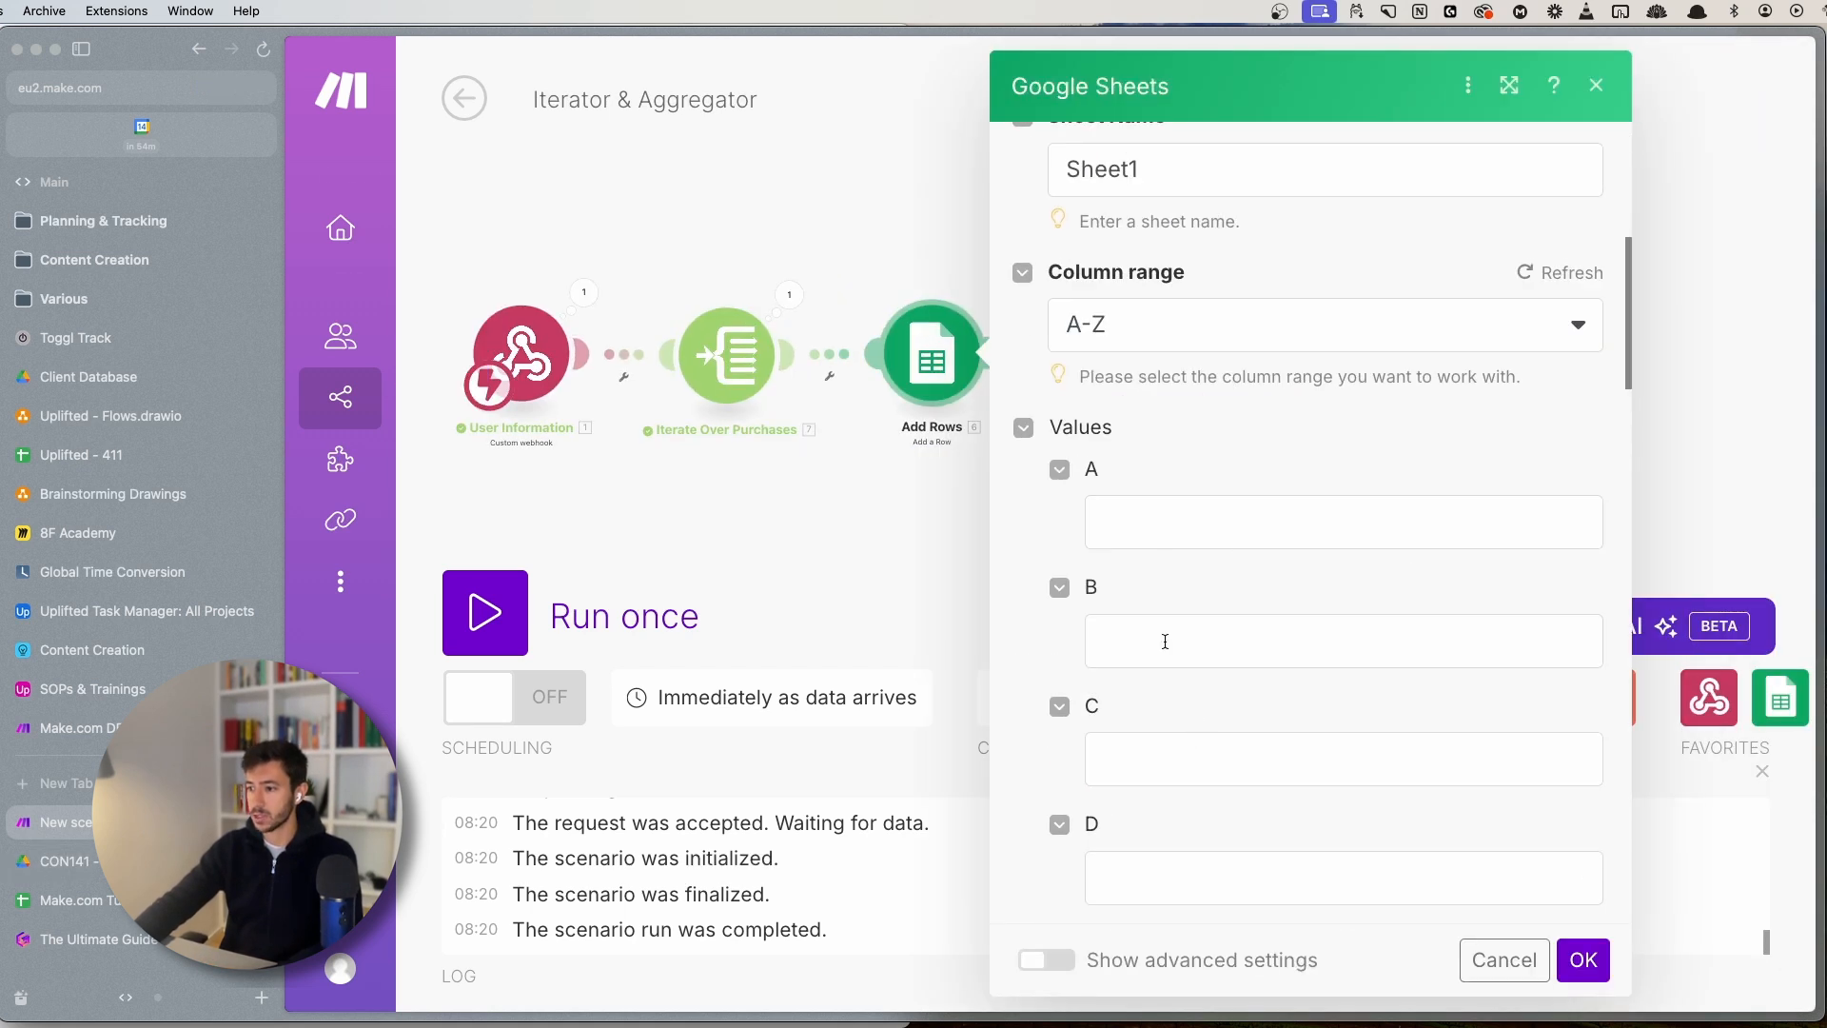
# - Map the iterator's item, price and date into columns A, B and C and confirm
pyautogui.click(1163, 637)
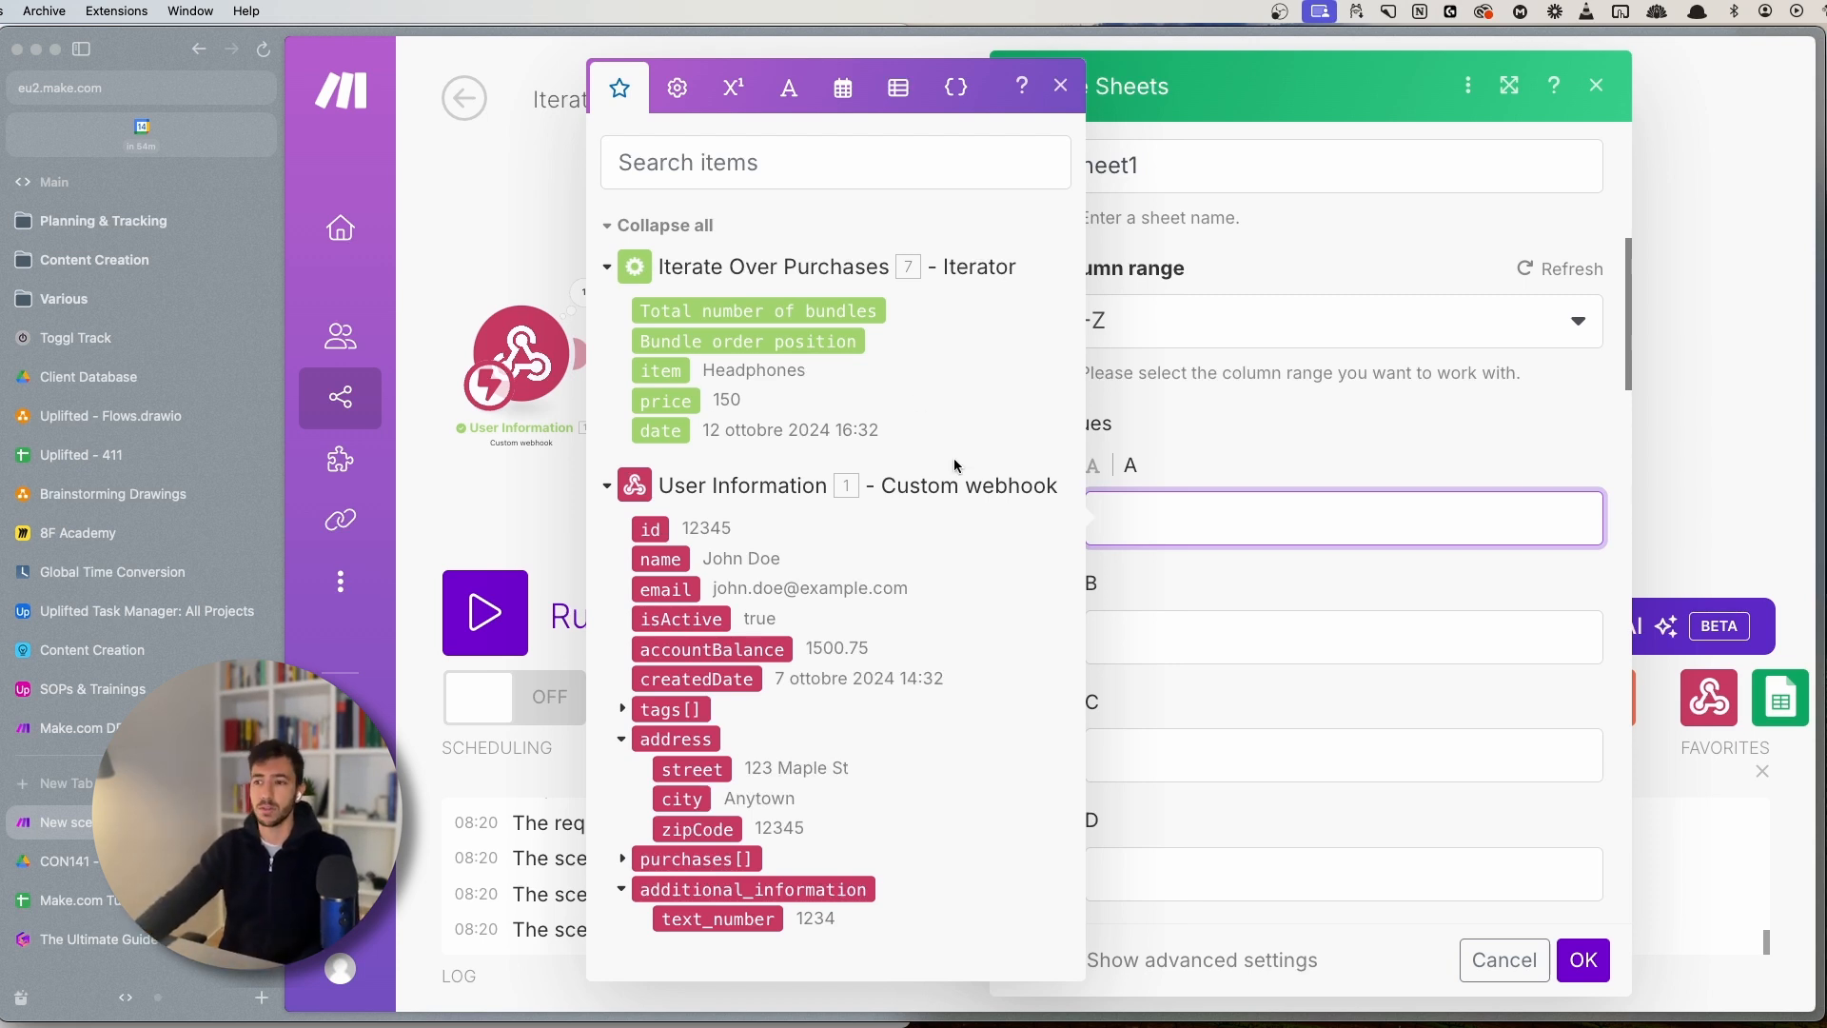
pyautogui.click(671, 369)
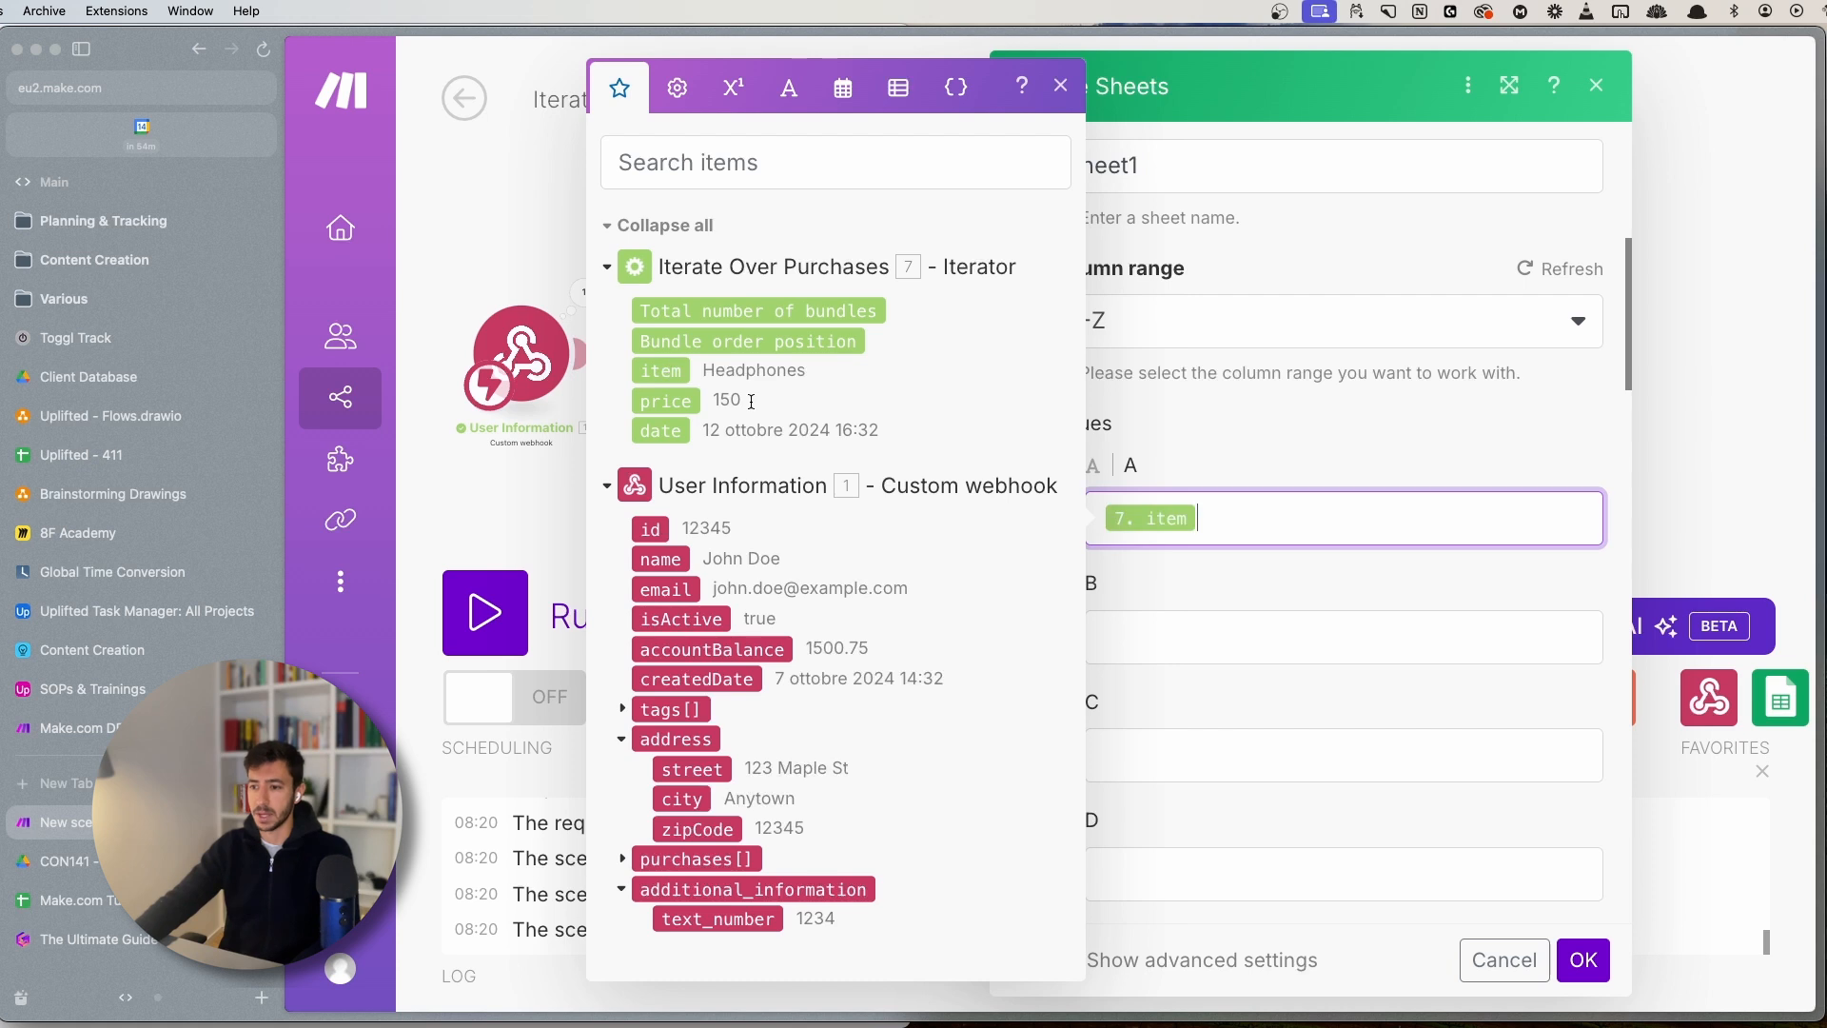
pyautogui.press('Tab')
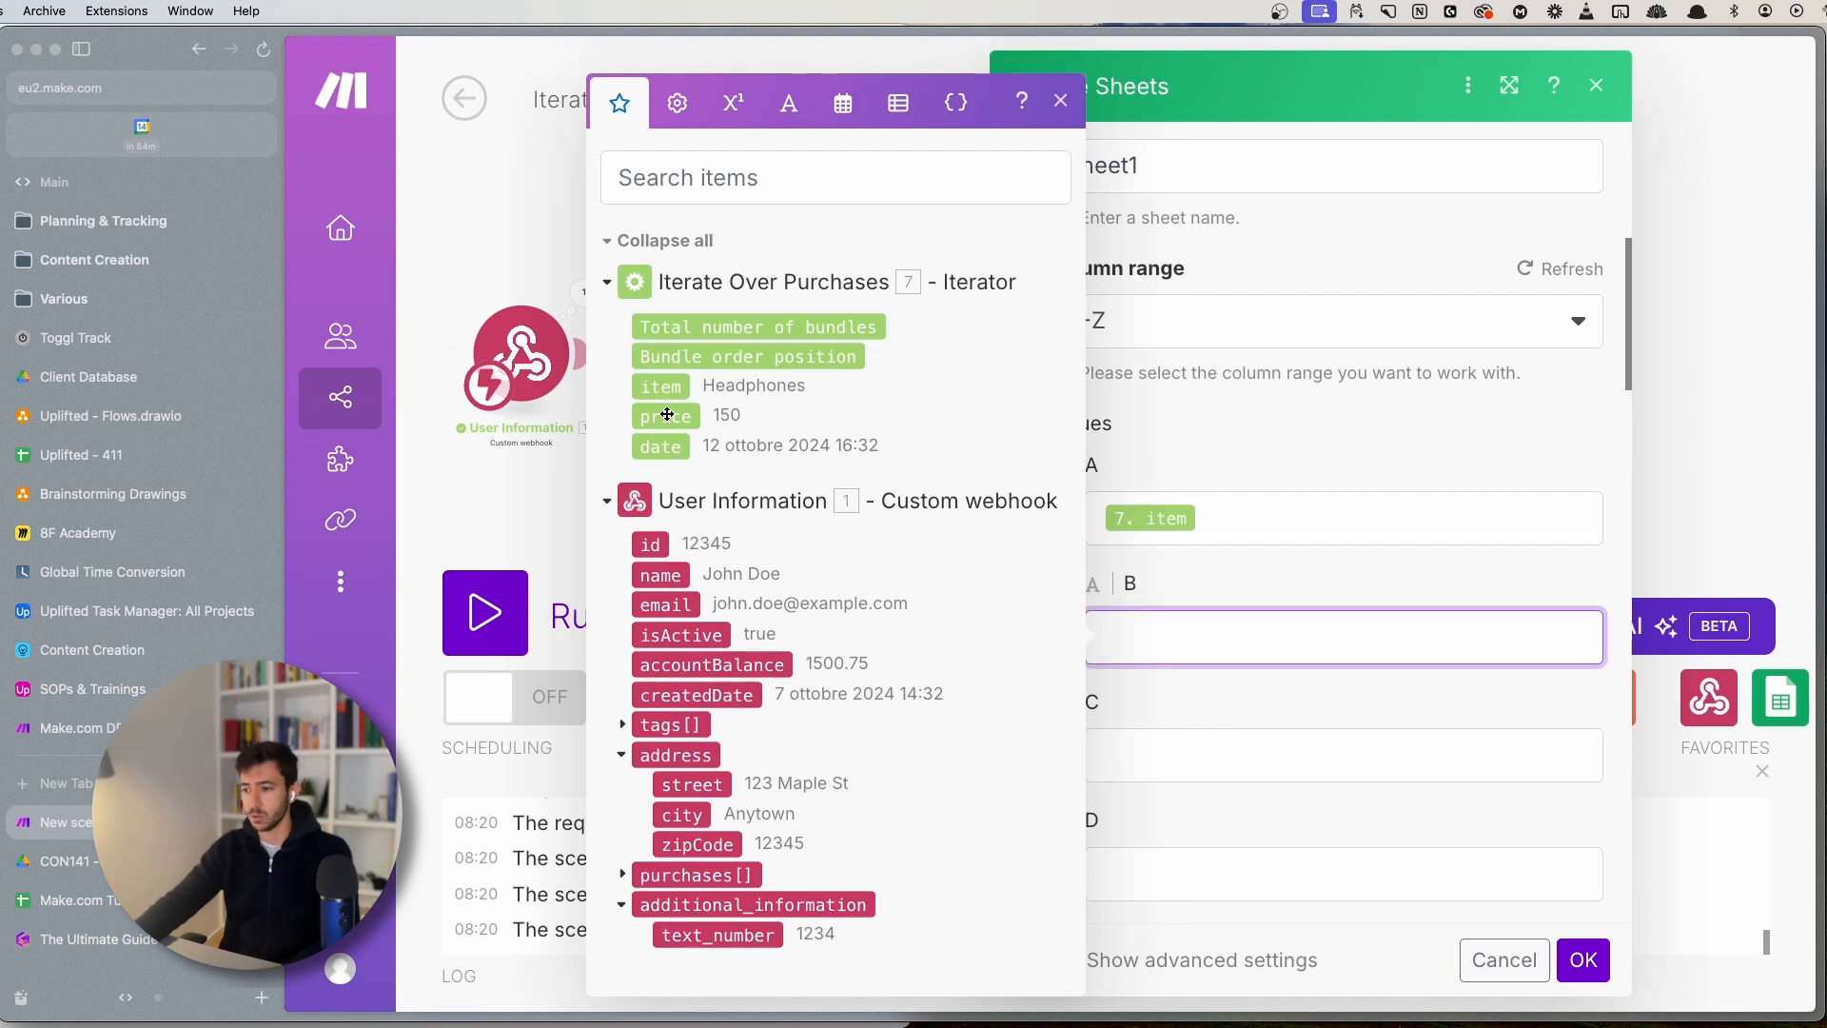
pyautogui.click(667, 414)
pyautogui.press('Tab')
pyautogui.click(712, 442)
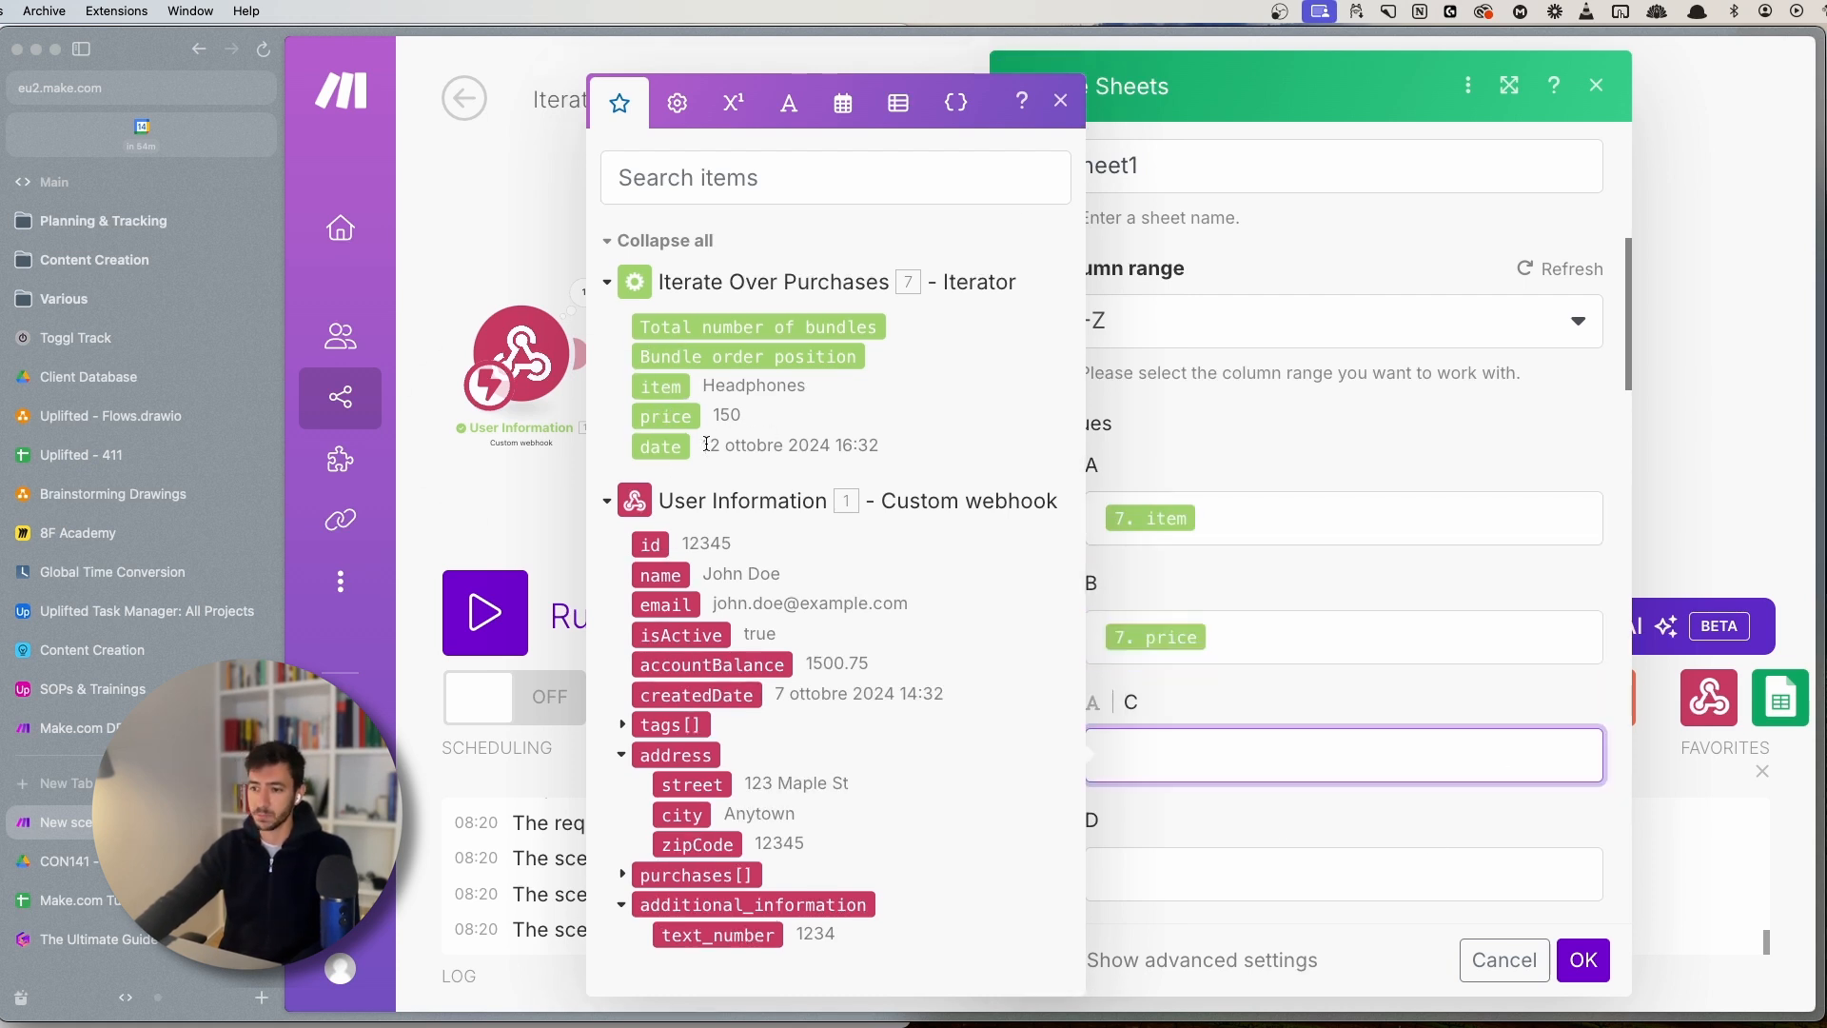
pyautogui.click(1149, 514)
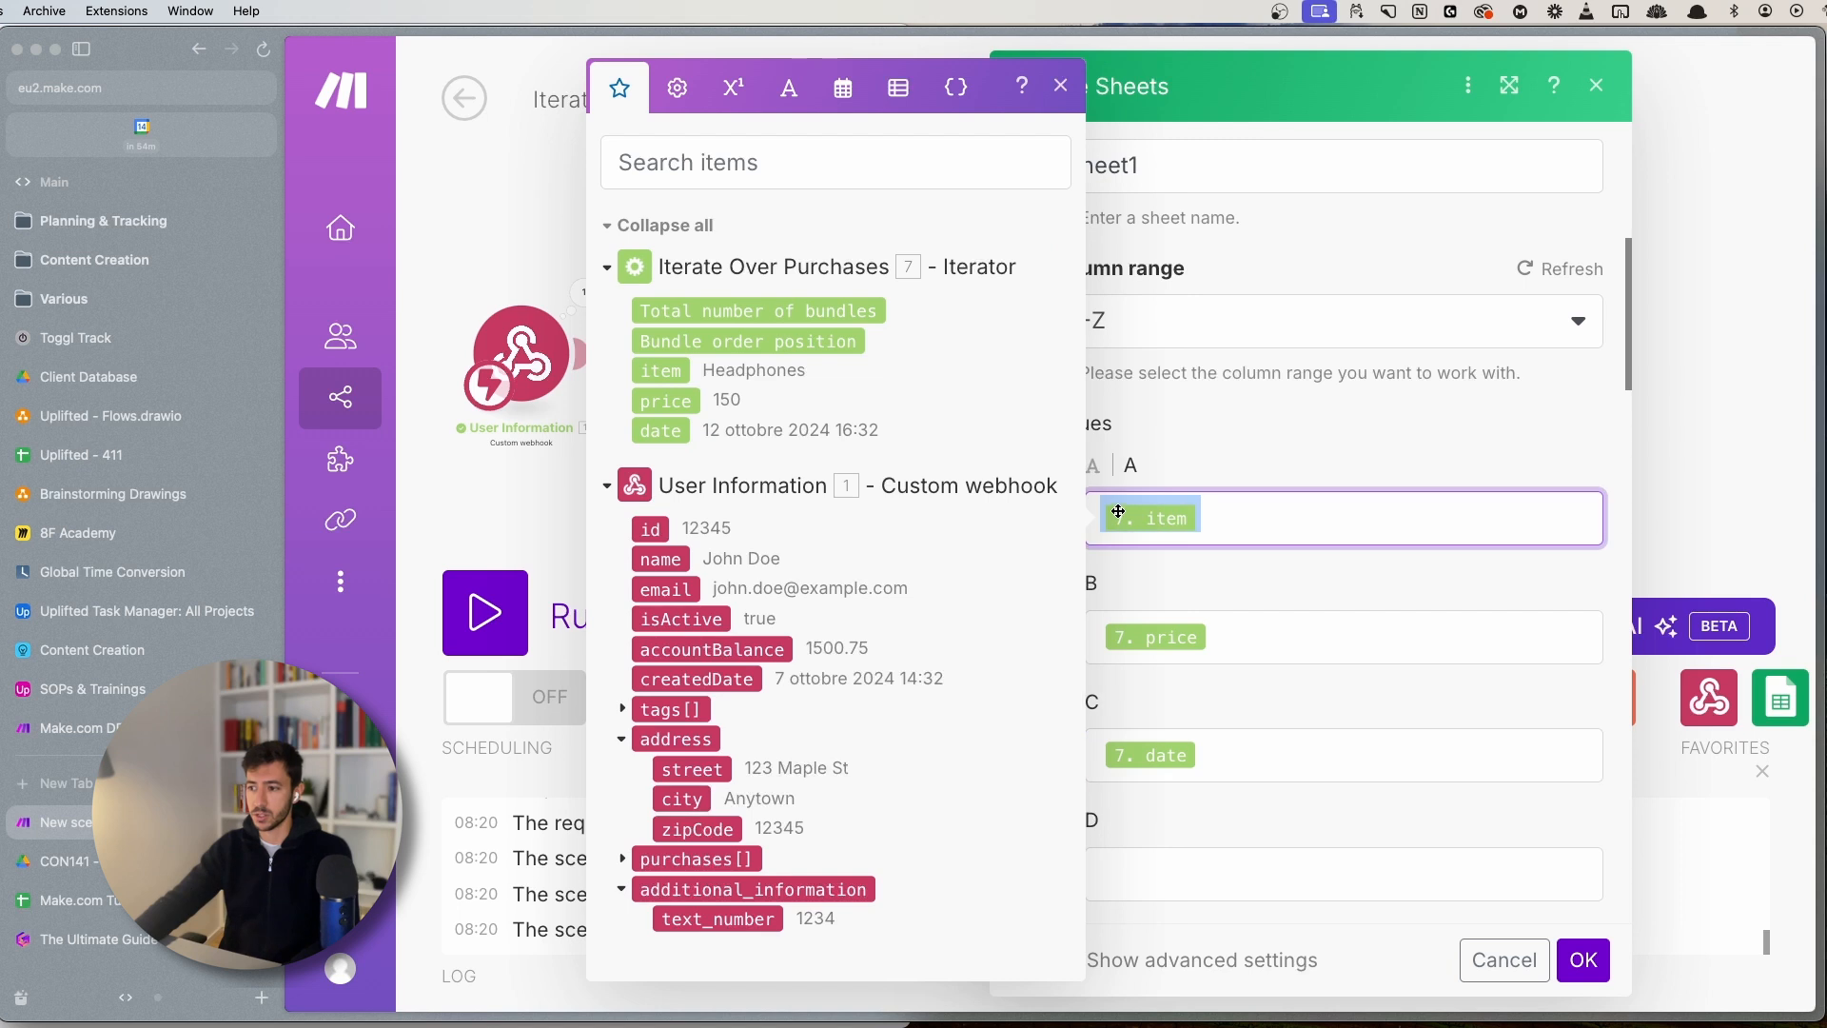
pyautogui.click(1271, 509)
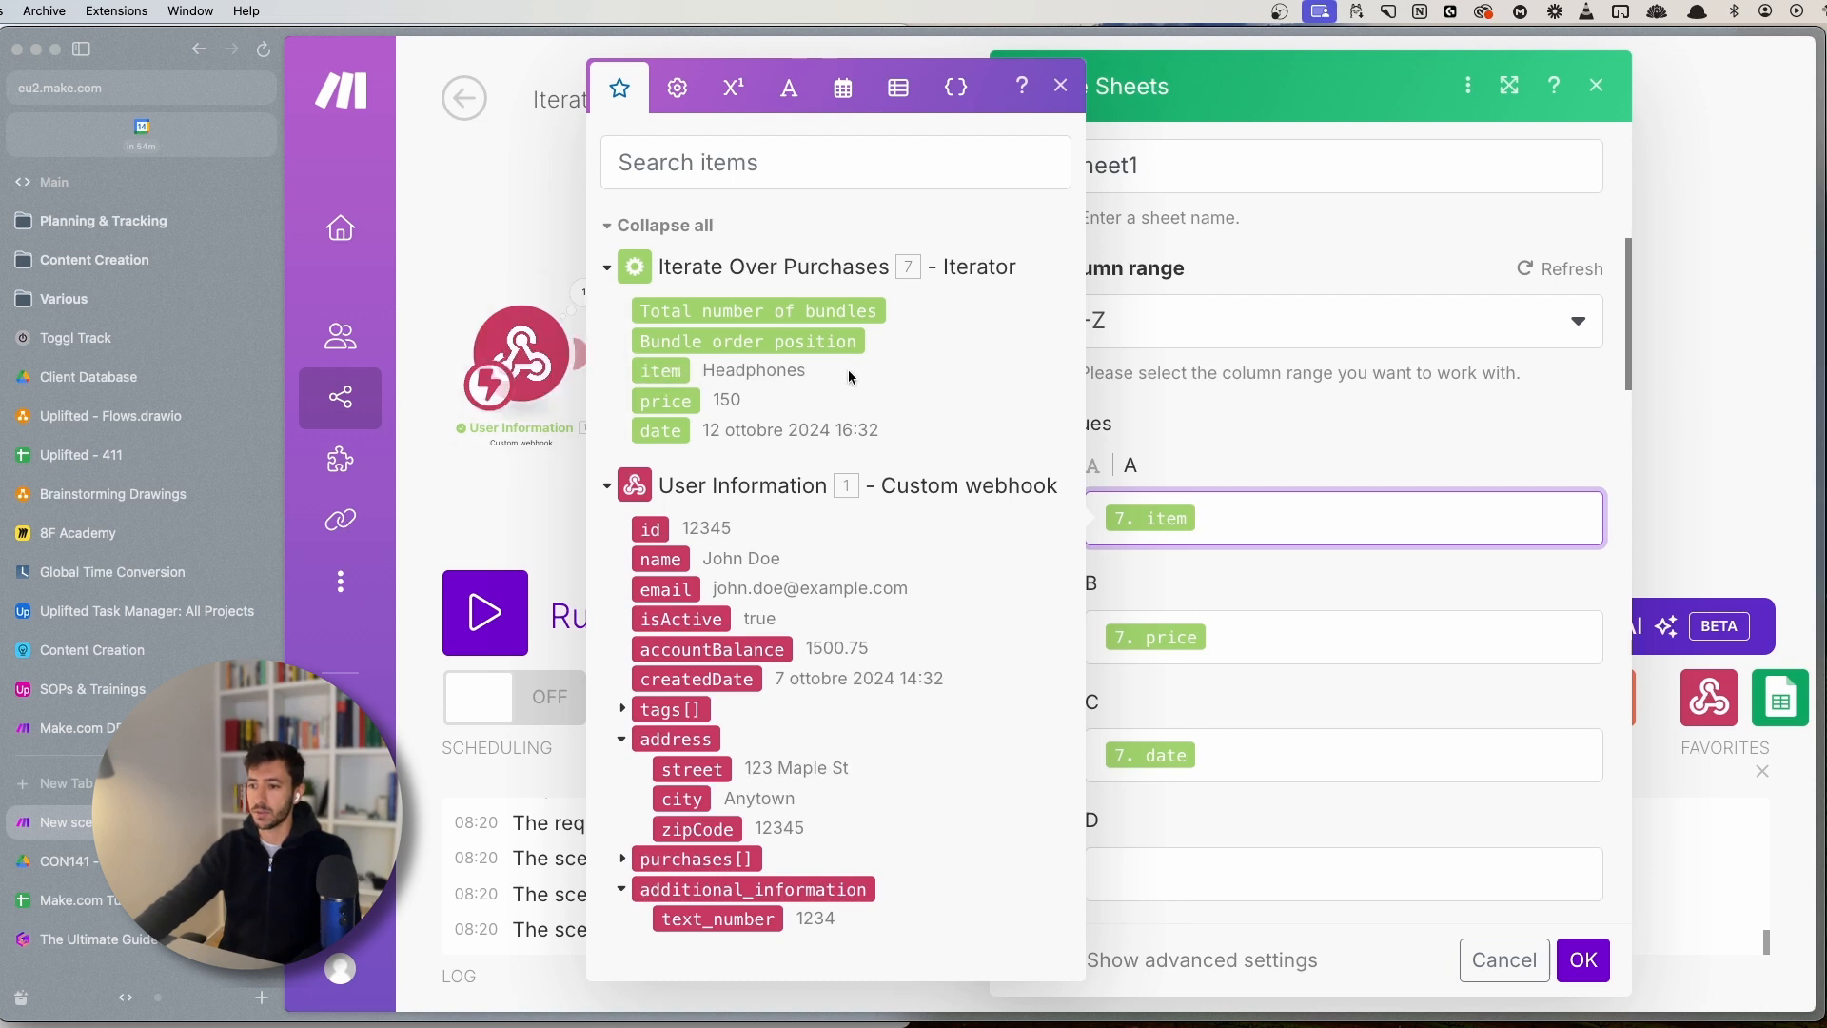
pyautogui.click(1062, 87)
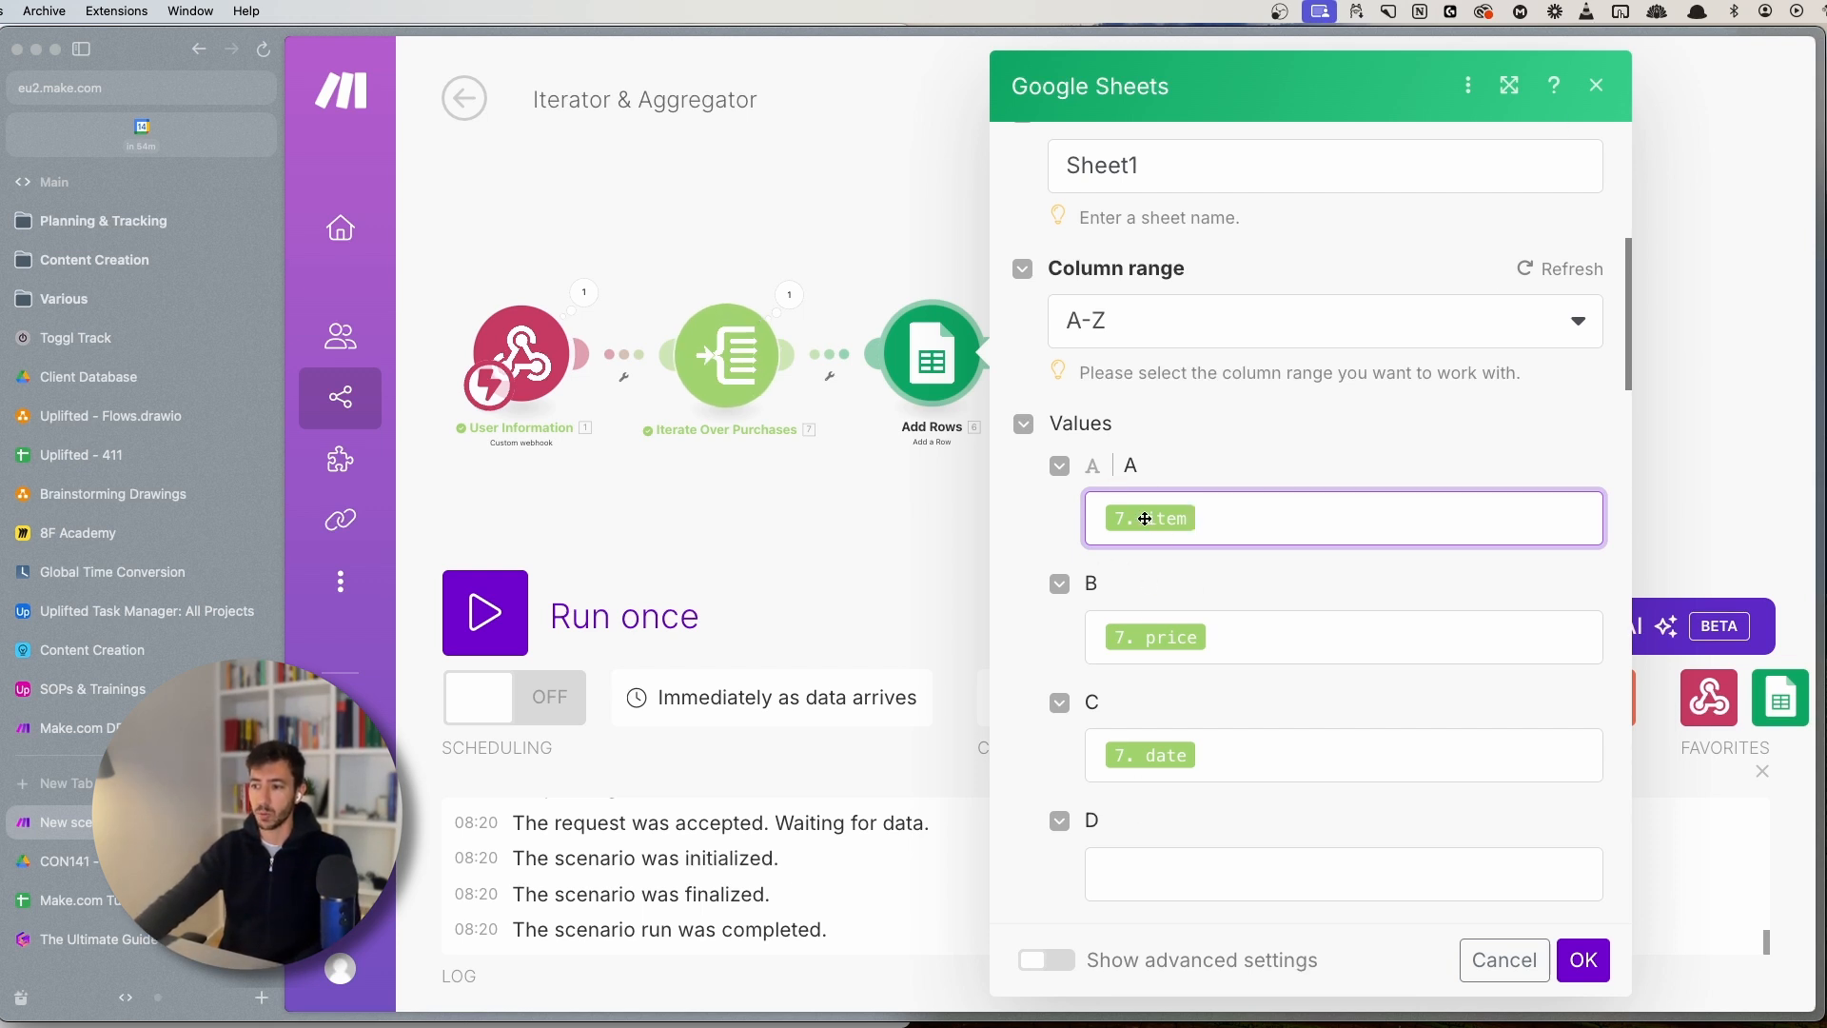
pyautogui.click(795, 297)
# - Inspect the iterator's Laptop and Headphones bundles and confirm the Add Rows settings
pyautogui.click(790, 295)
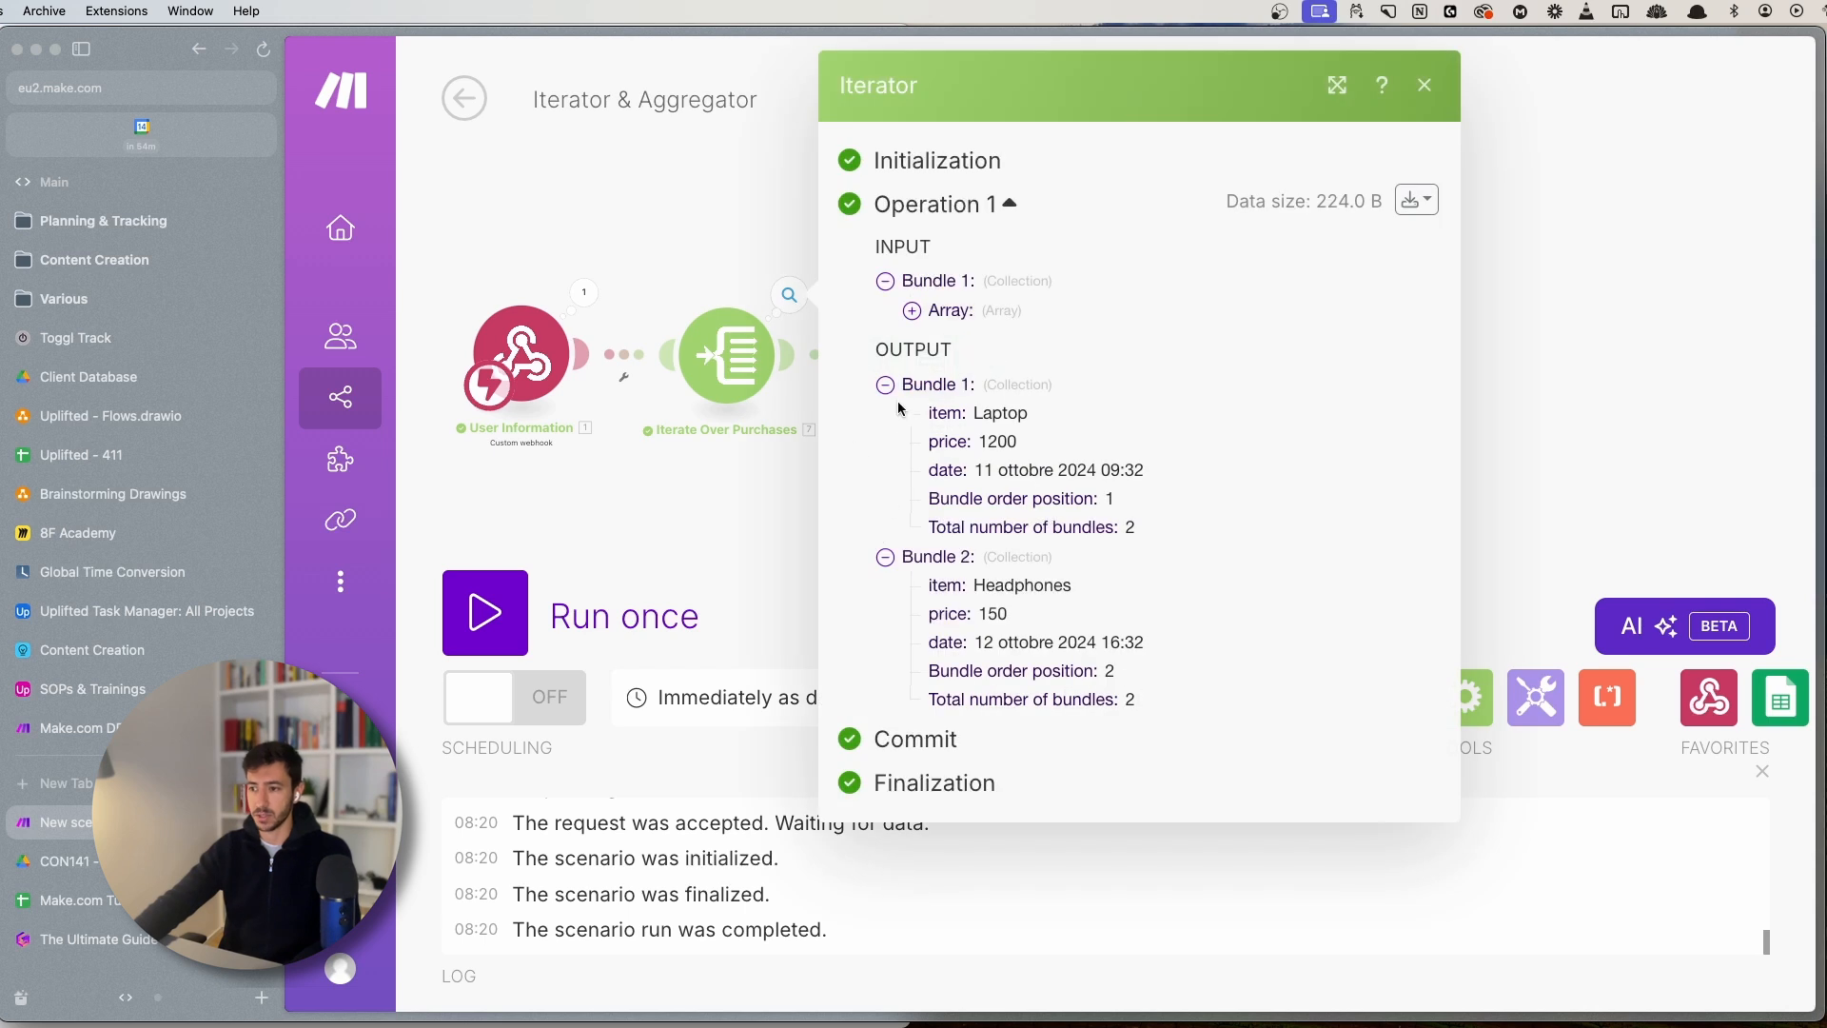
pyautogui.click(736, 447)
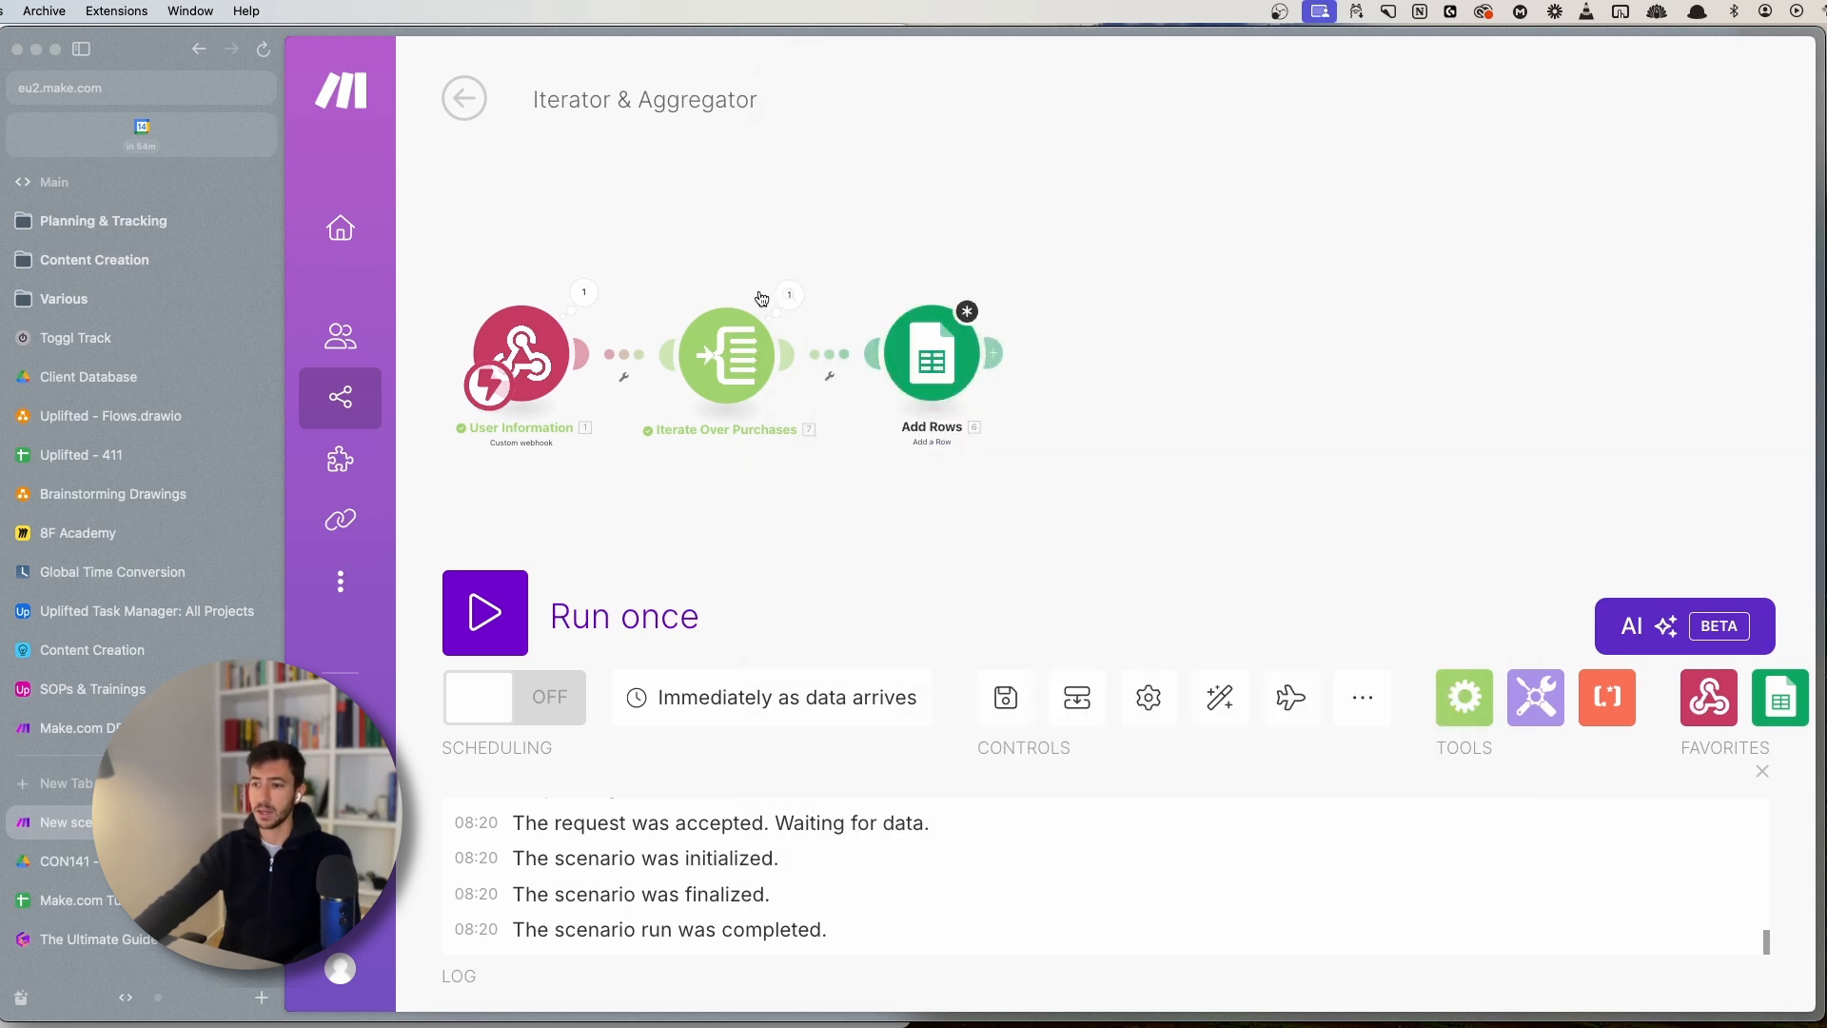
pyautogui.click(789, 295)
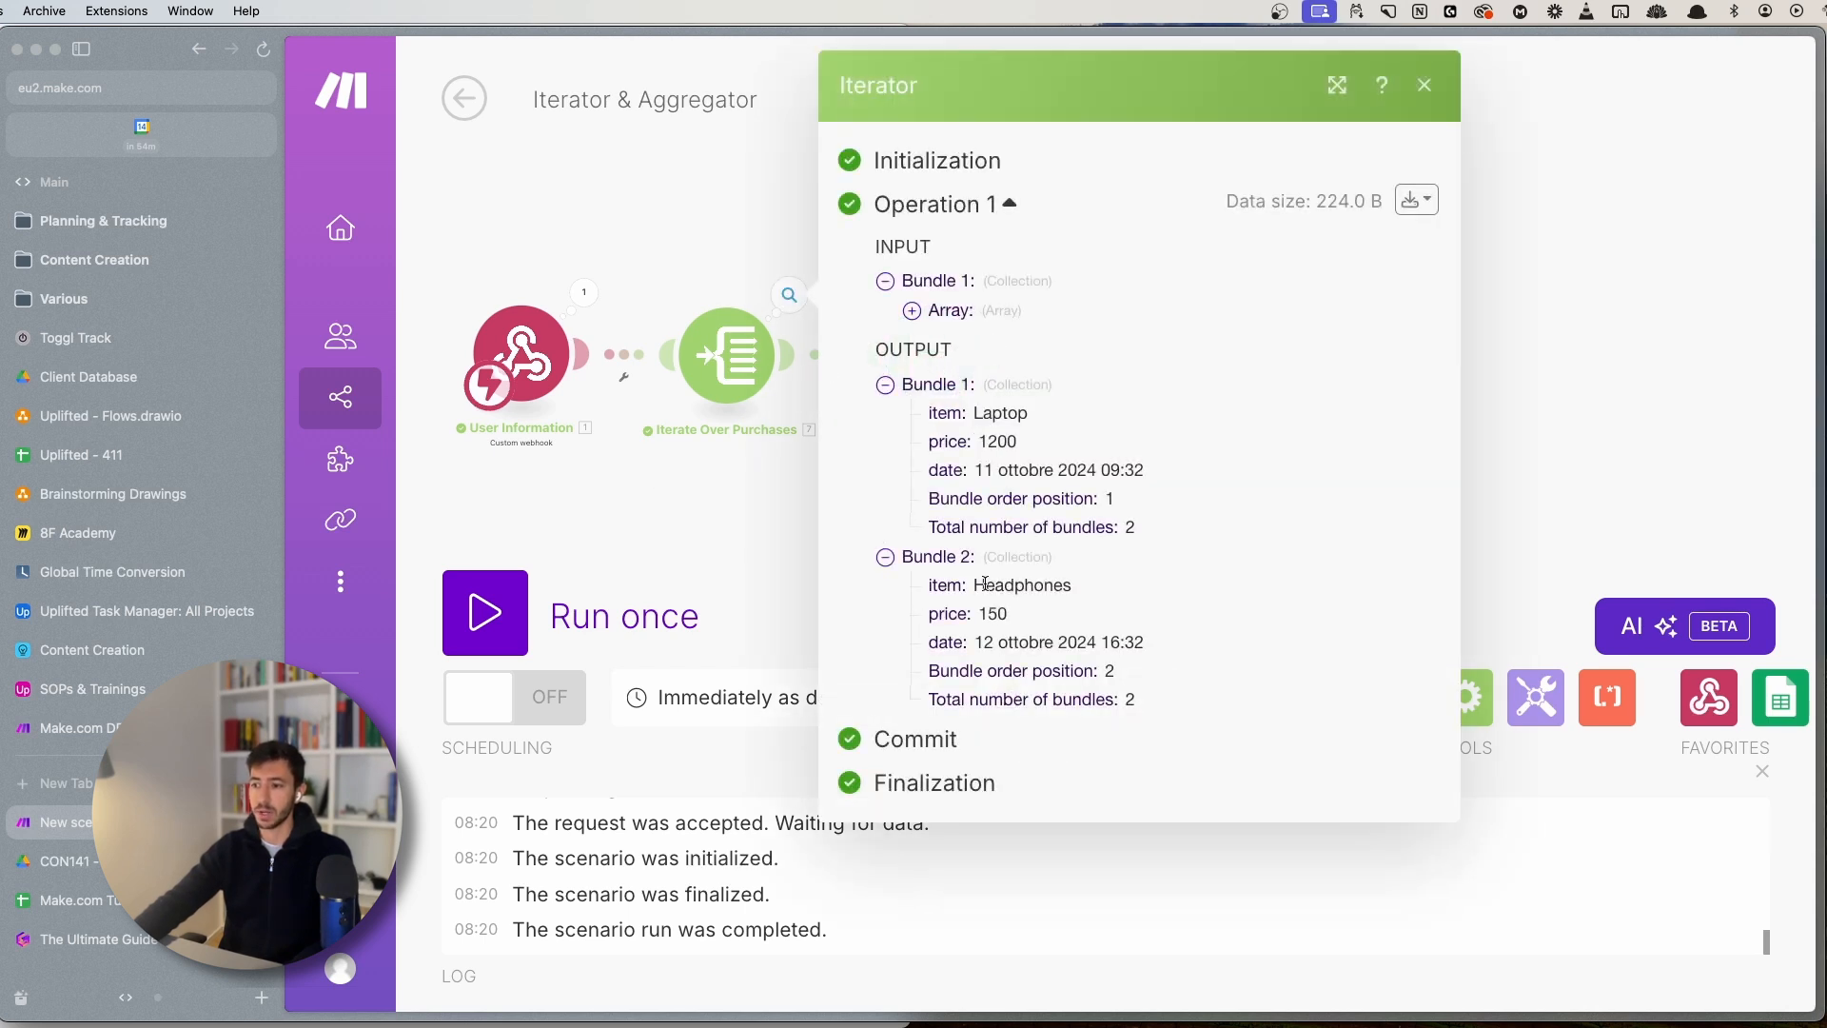
pyautogui.moveTo(970, 588); pyautogui.dragTo(1113, 592)
pyautogui.click(707, 518)
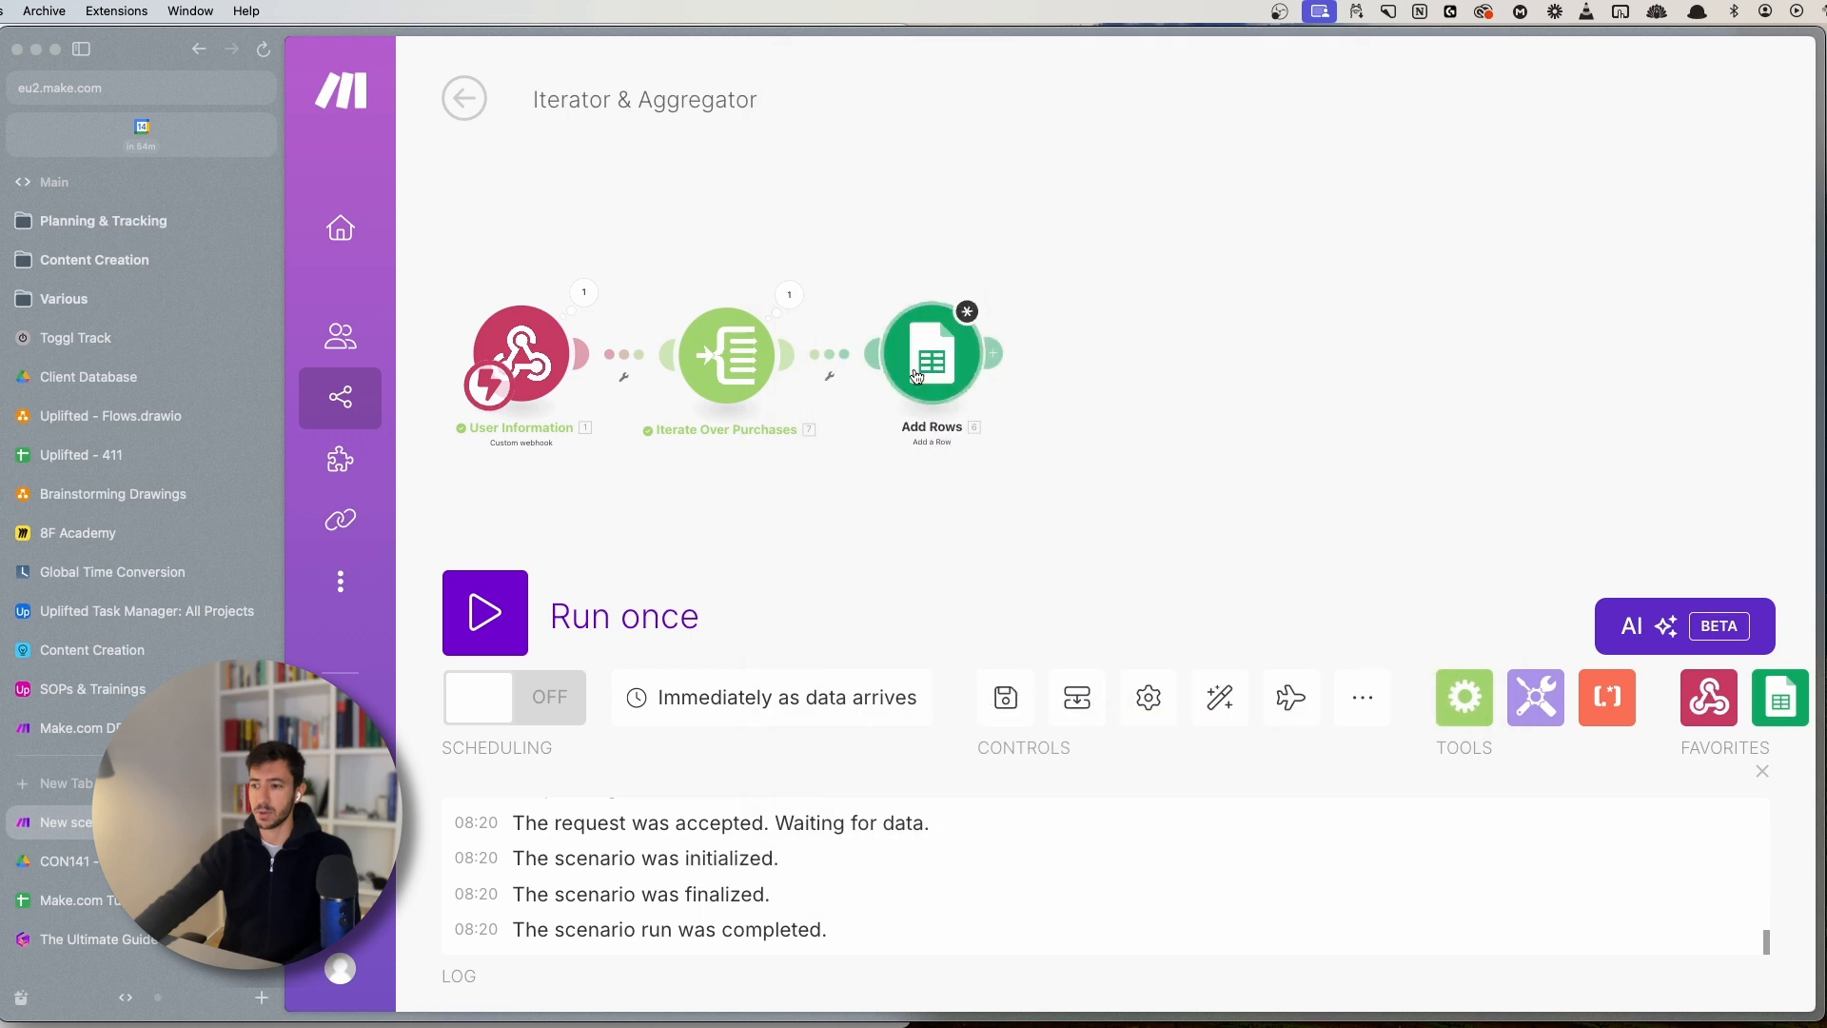
pyautogui.click(931, 354)
pyautogui.scroll(-5, 1453, 846)
pyautogui.click(1582, 959)
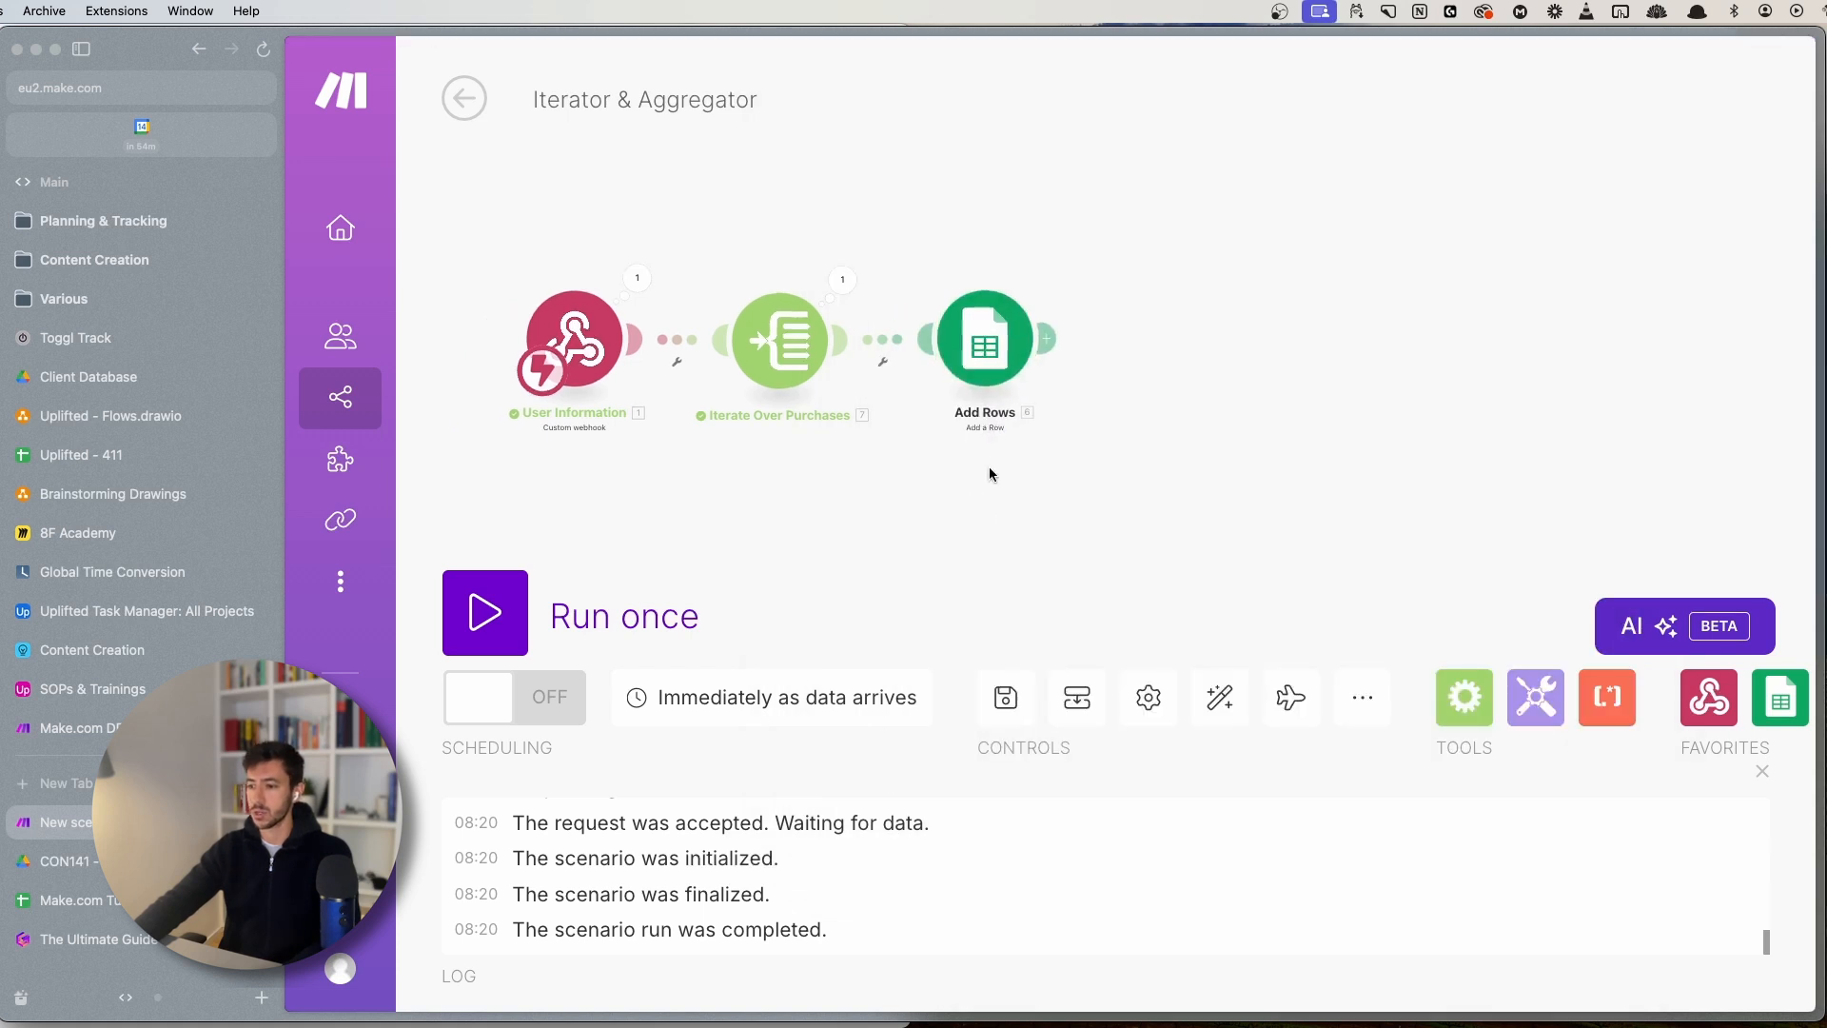
# - Save, run the scenario once, and check the webhook, iterator and Add Rows outputs
pyautogui.click(1015, 645)
pyautogui.click(599, 613)
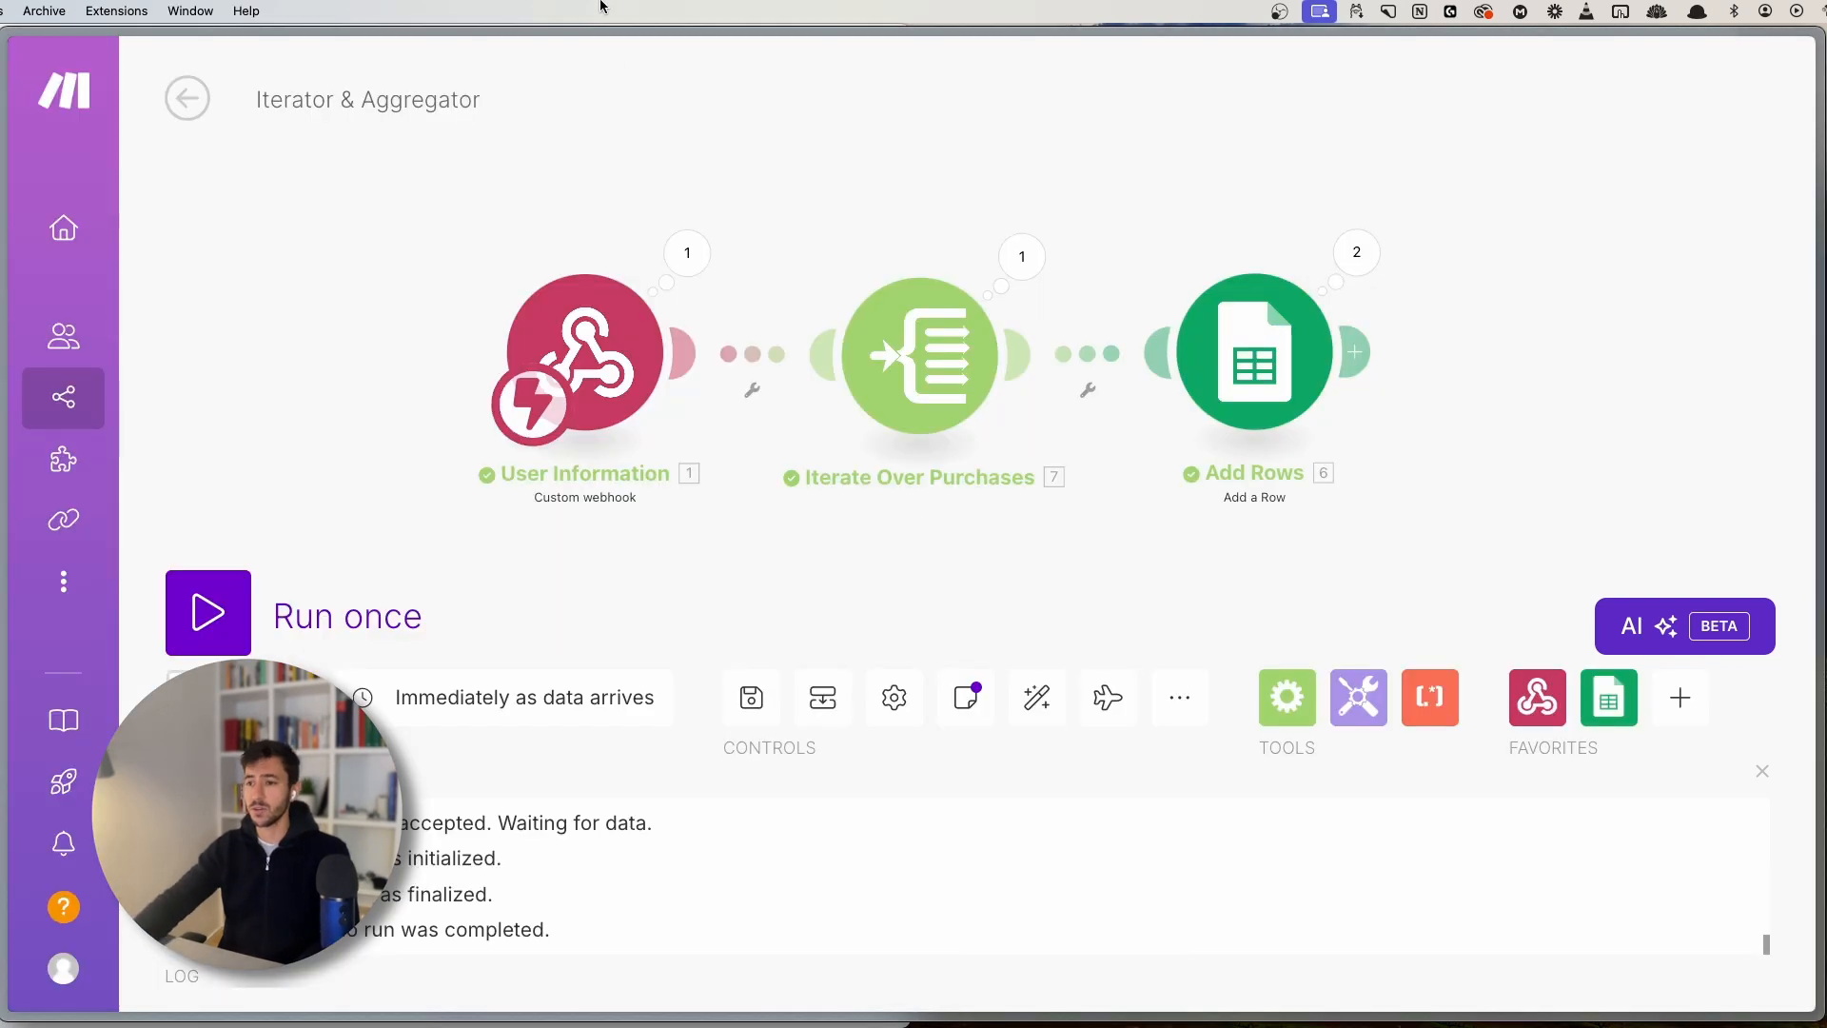
pyautogui.click(687, 252)
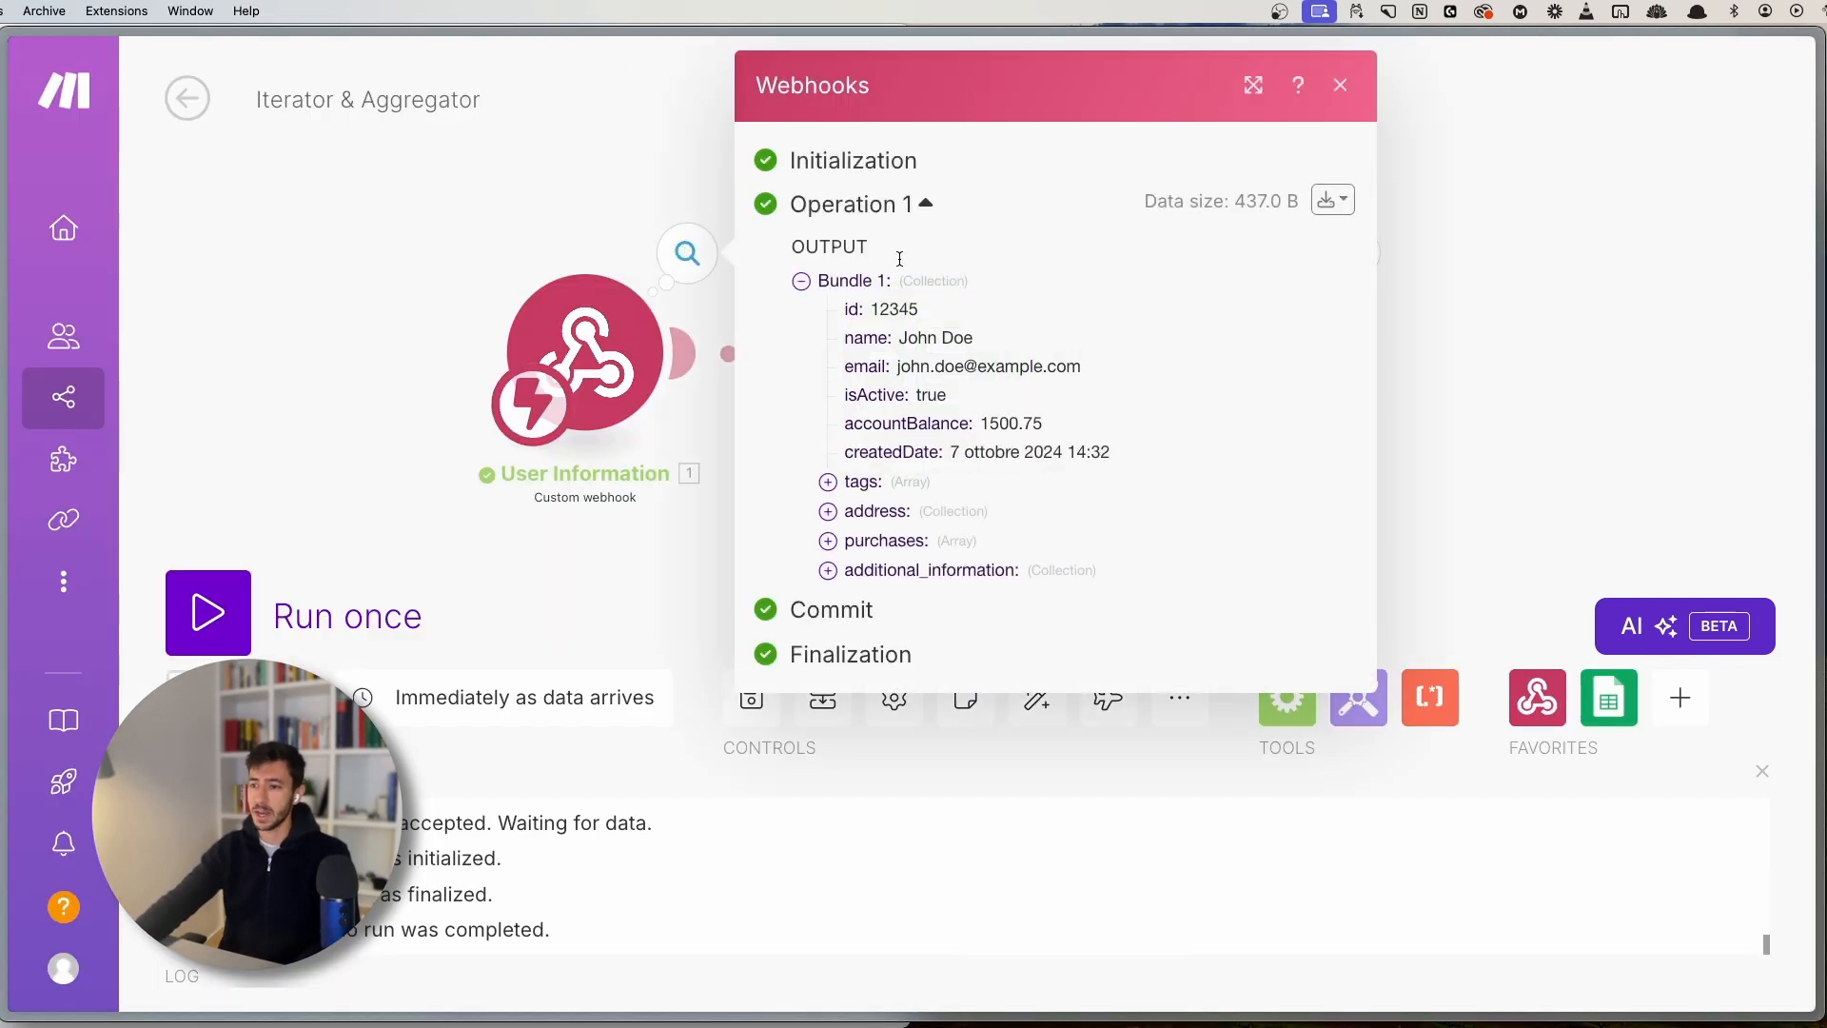
pyautogui.click(297, 338)
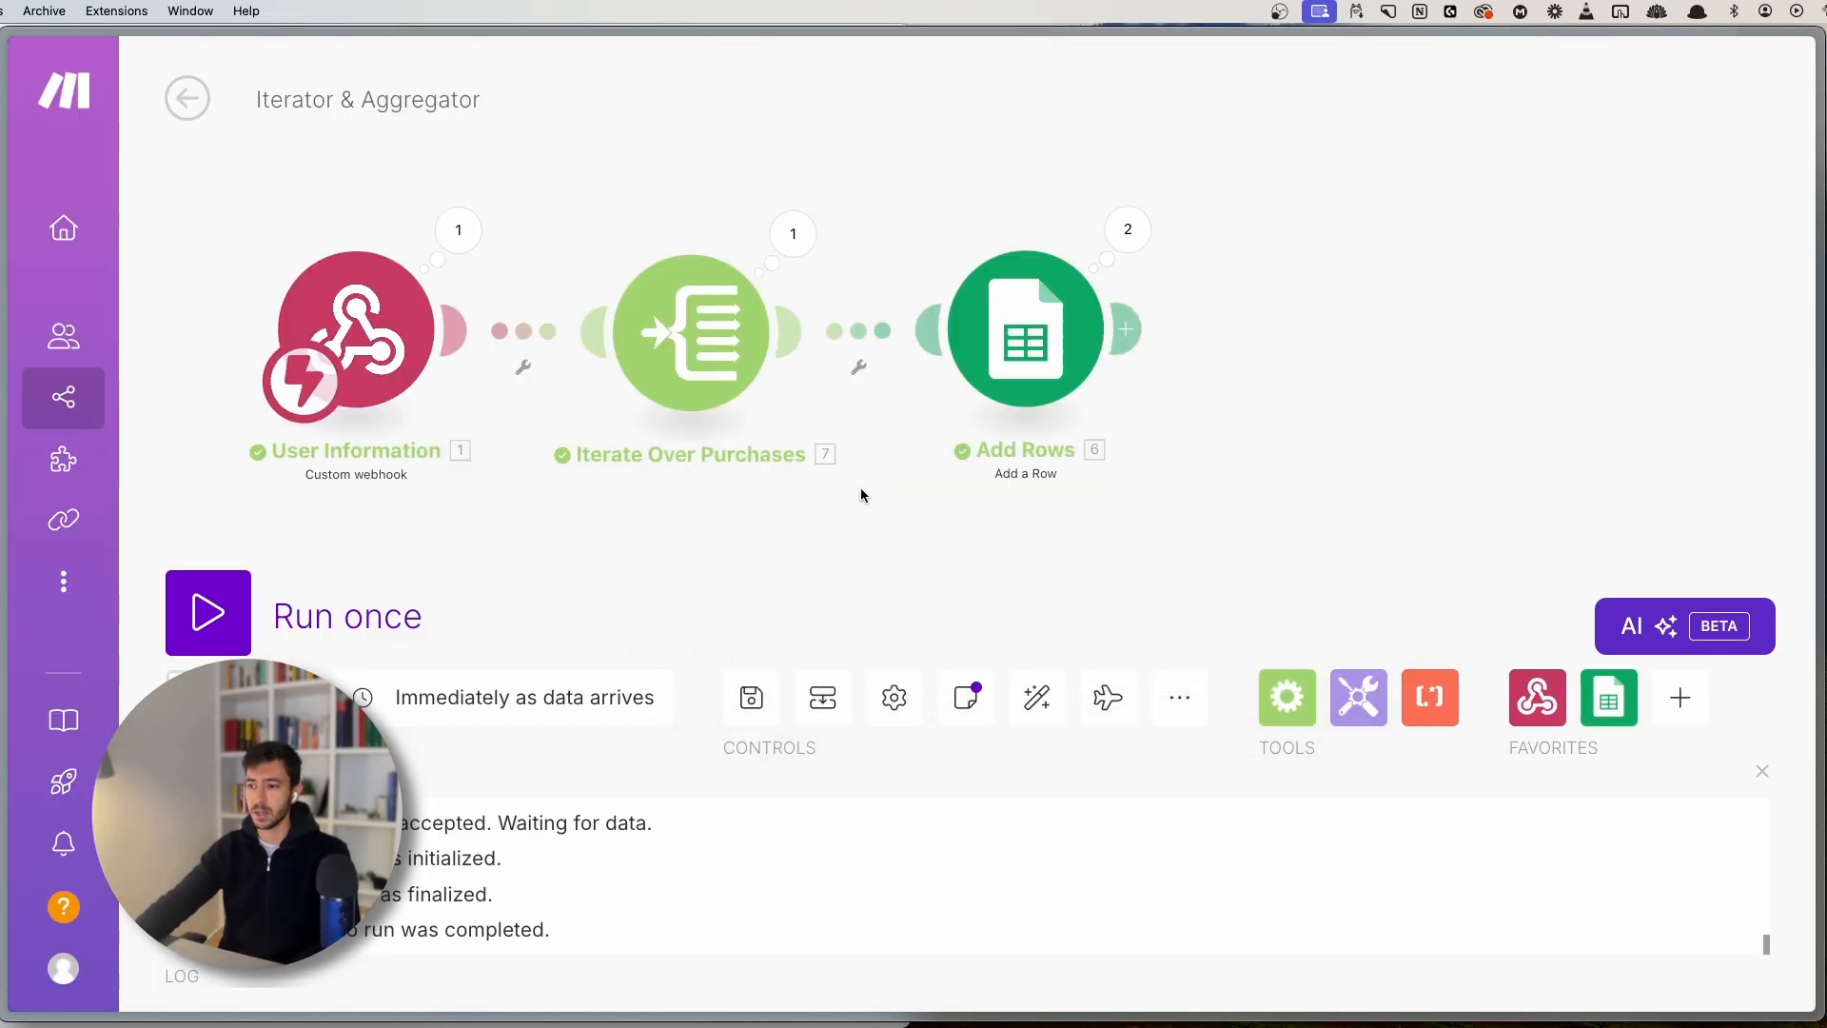
pyautogui.click(799, 221)
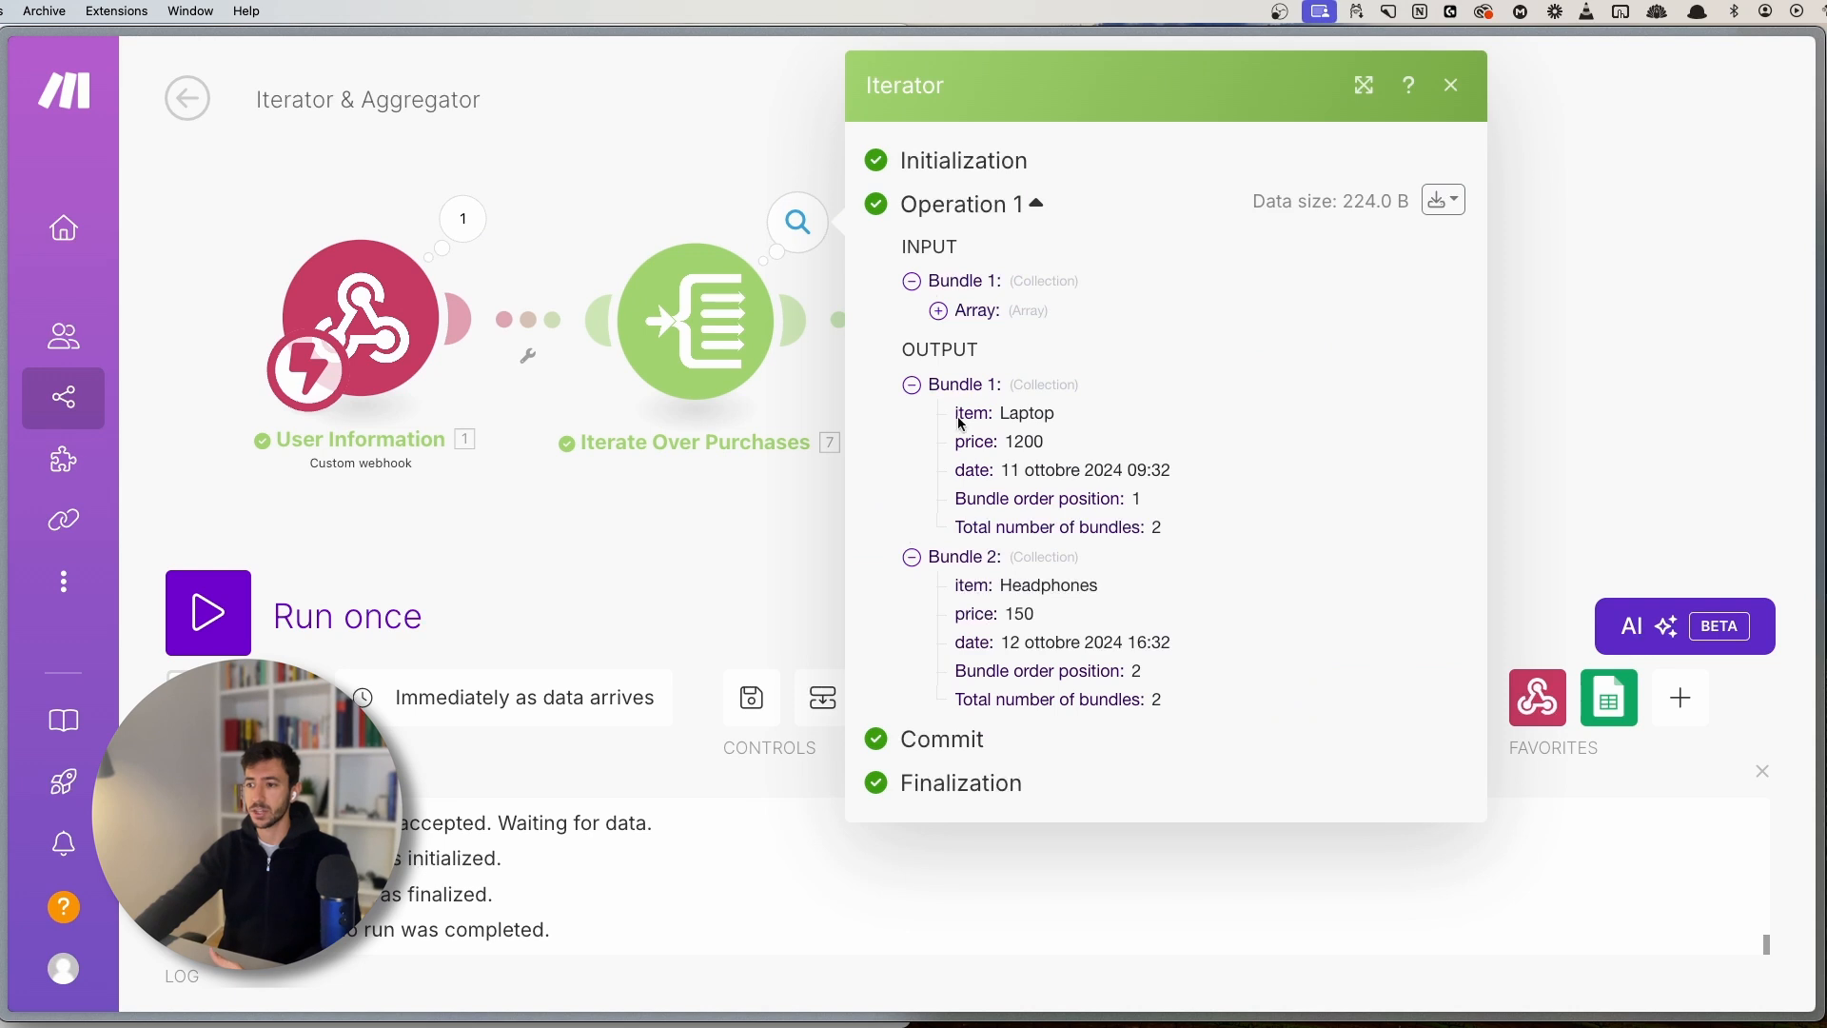
pyautogui.doubleClick(943, 347)
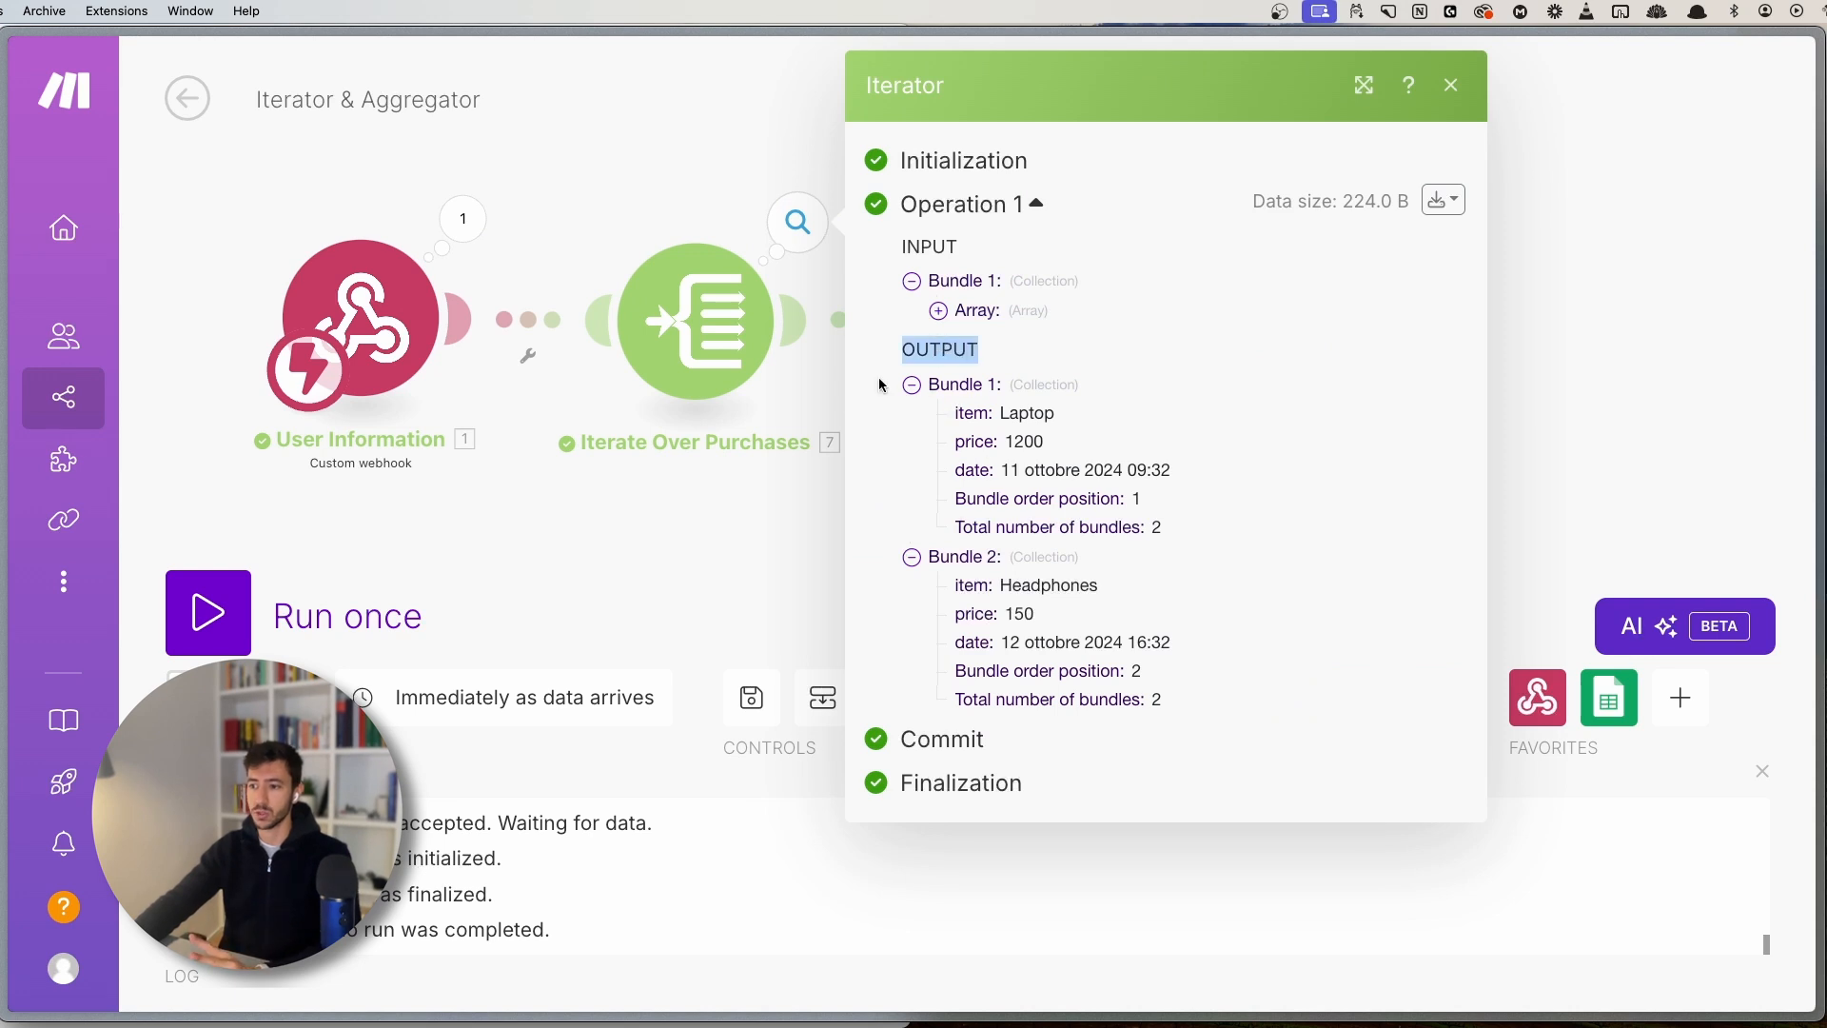
pyautogui.click(730, 522)
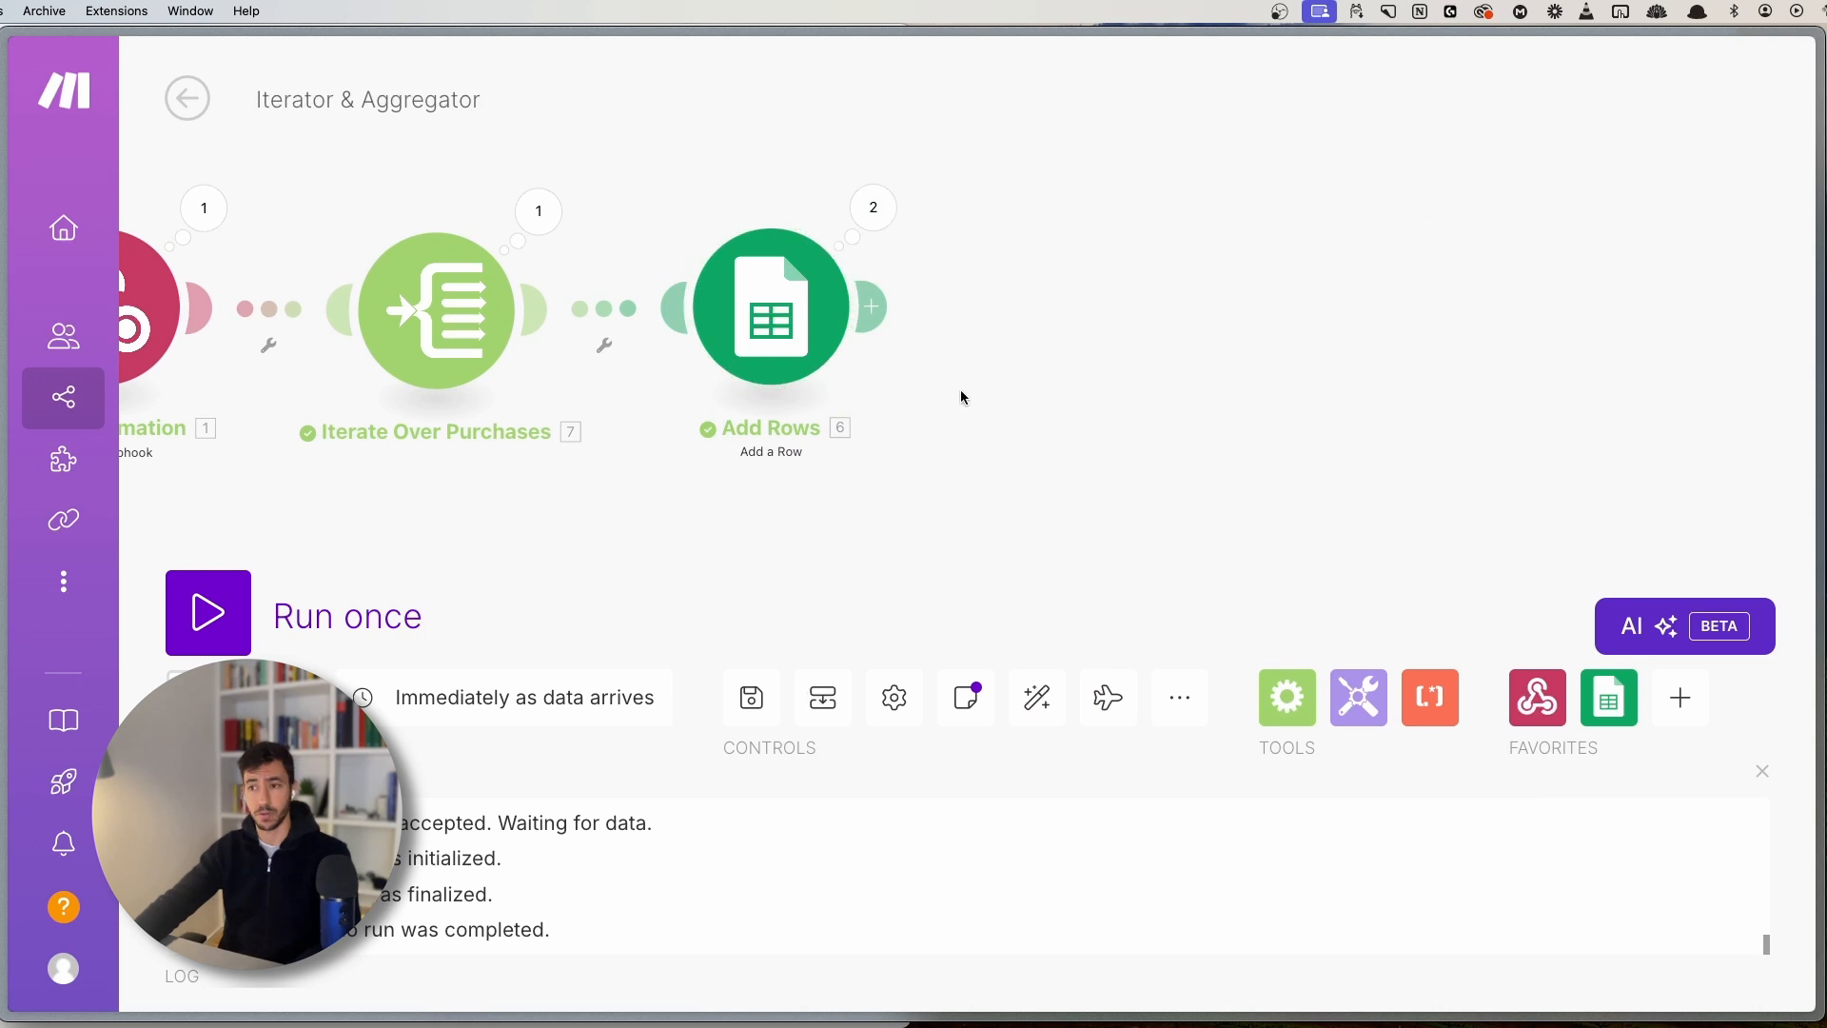
pyautogui.click(898, 228)
pyautogui.click(909, 506)
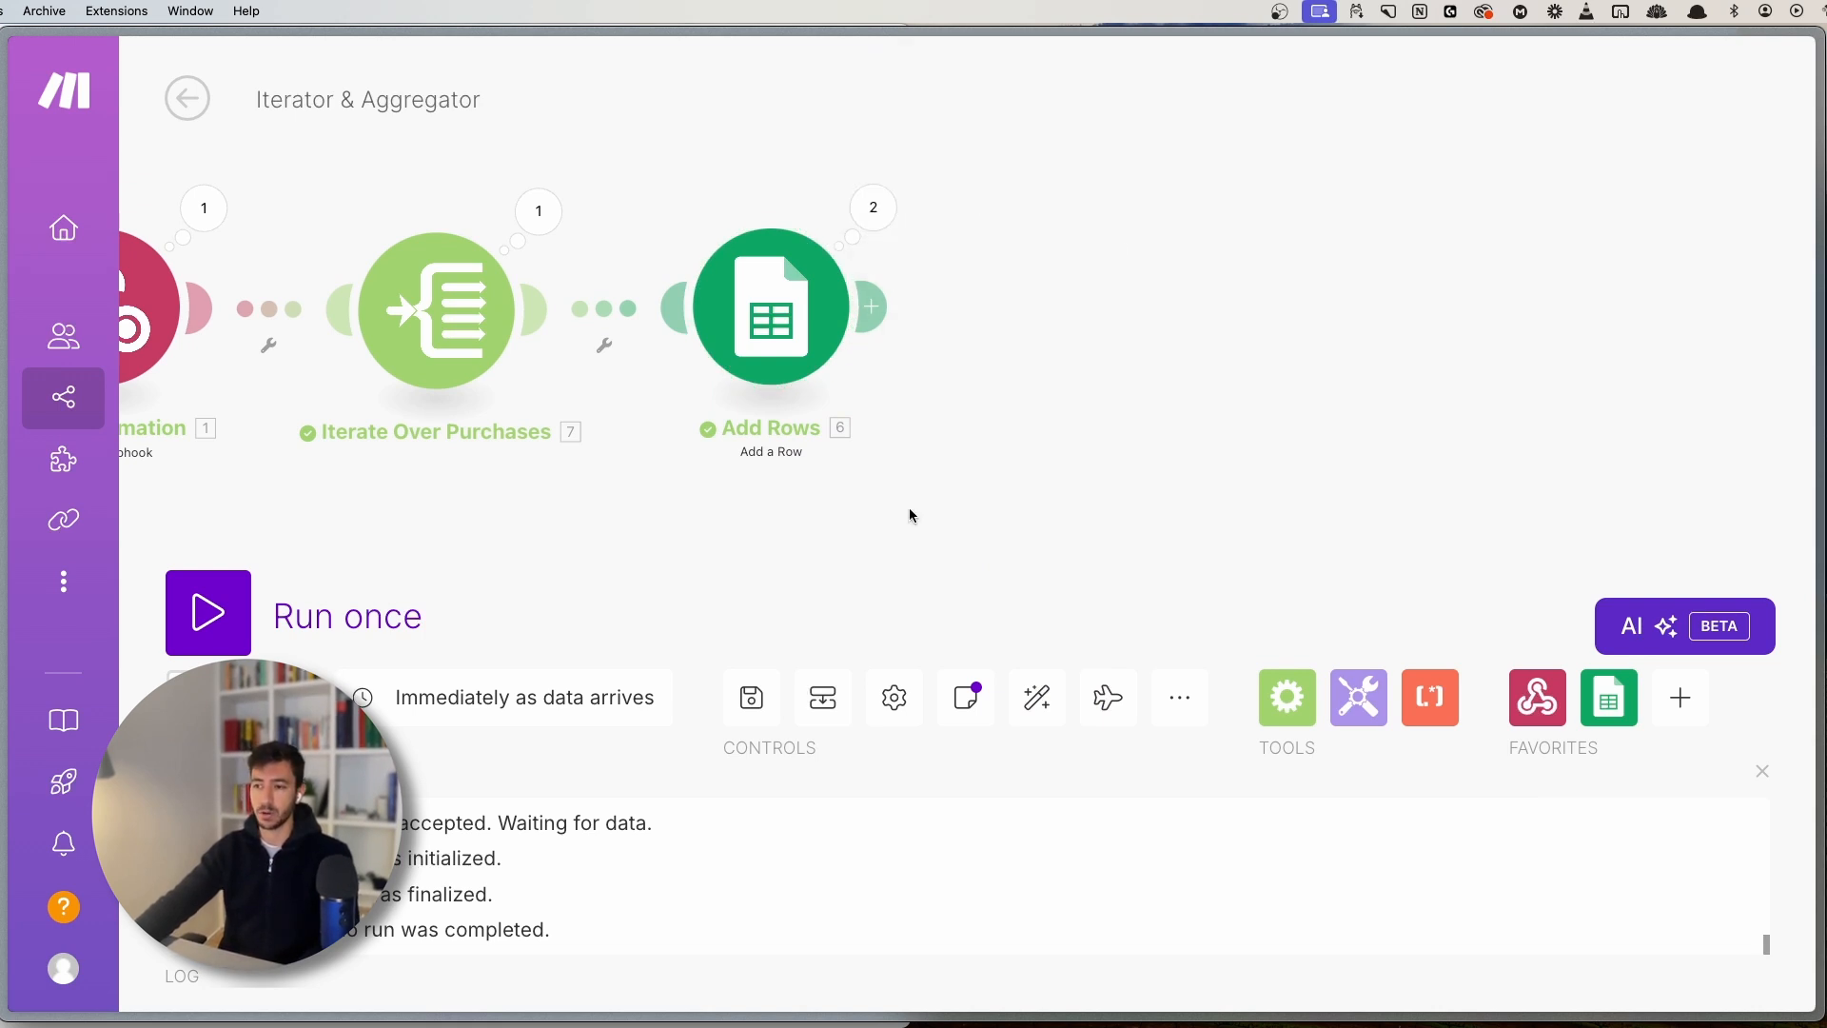
pyautogui.press('super+s')
# - Verify the sheet's Laptop 1200 and Headphones 150 rows with dates, then return to Make
pyautogui.click(172, 899)
pyautogui.press('super+s')
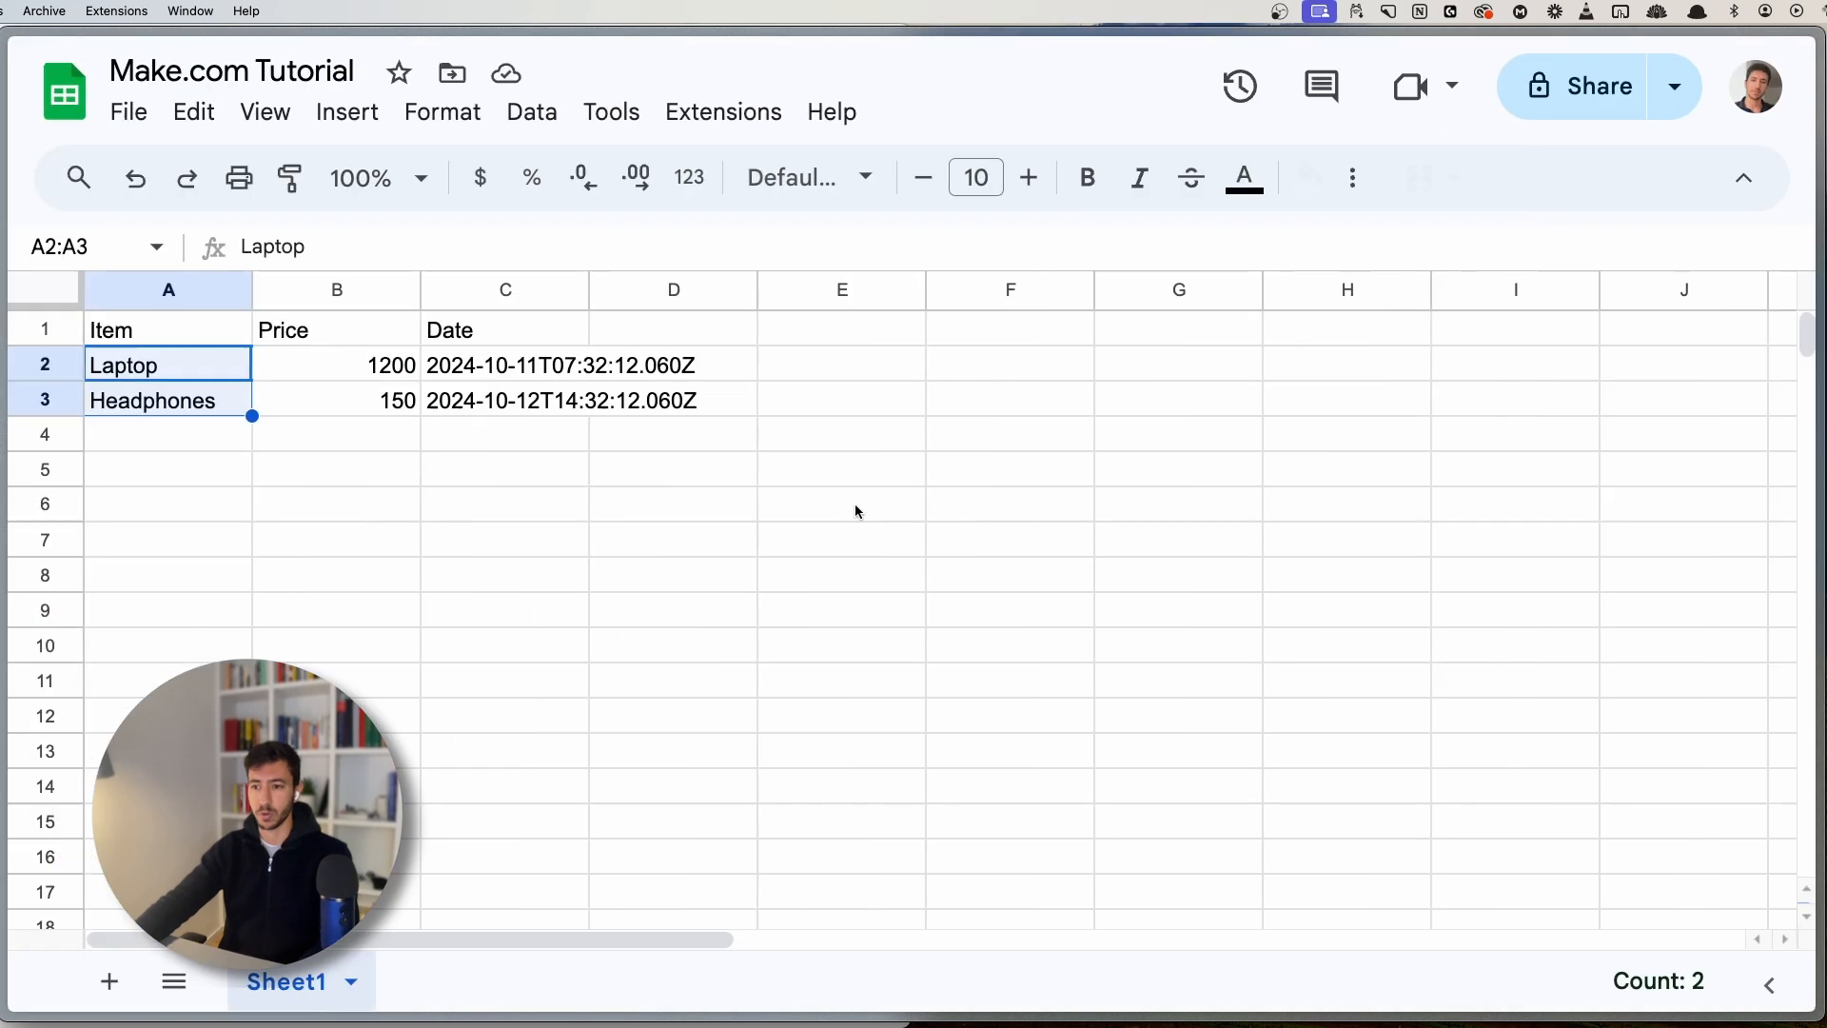
pyautogui.click(490, 531)
pyautogui.click(181, 363)
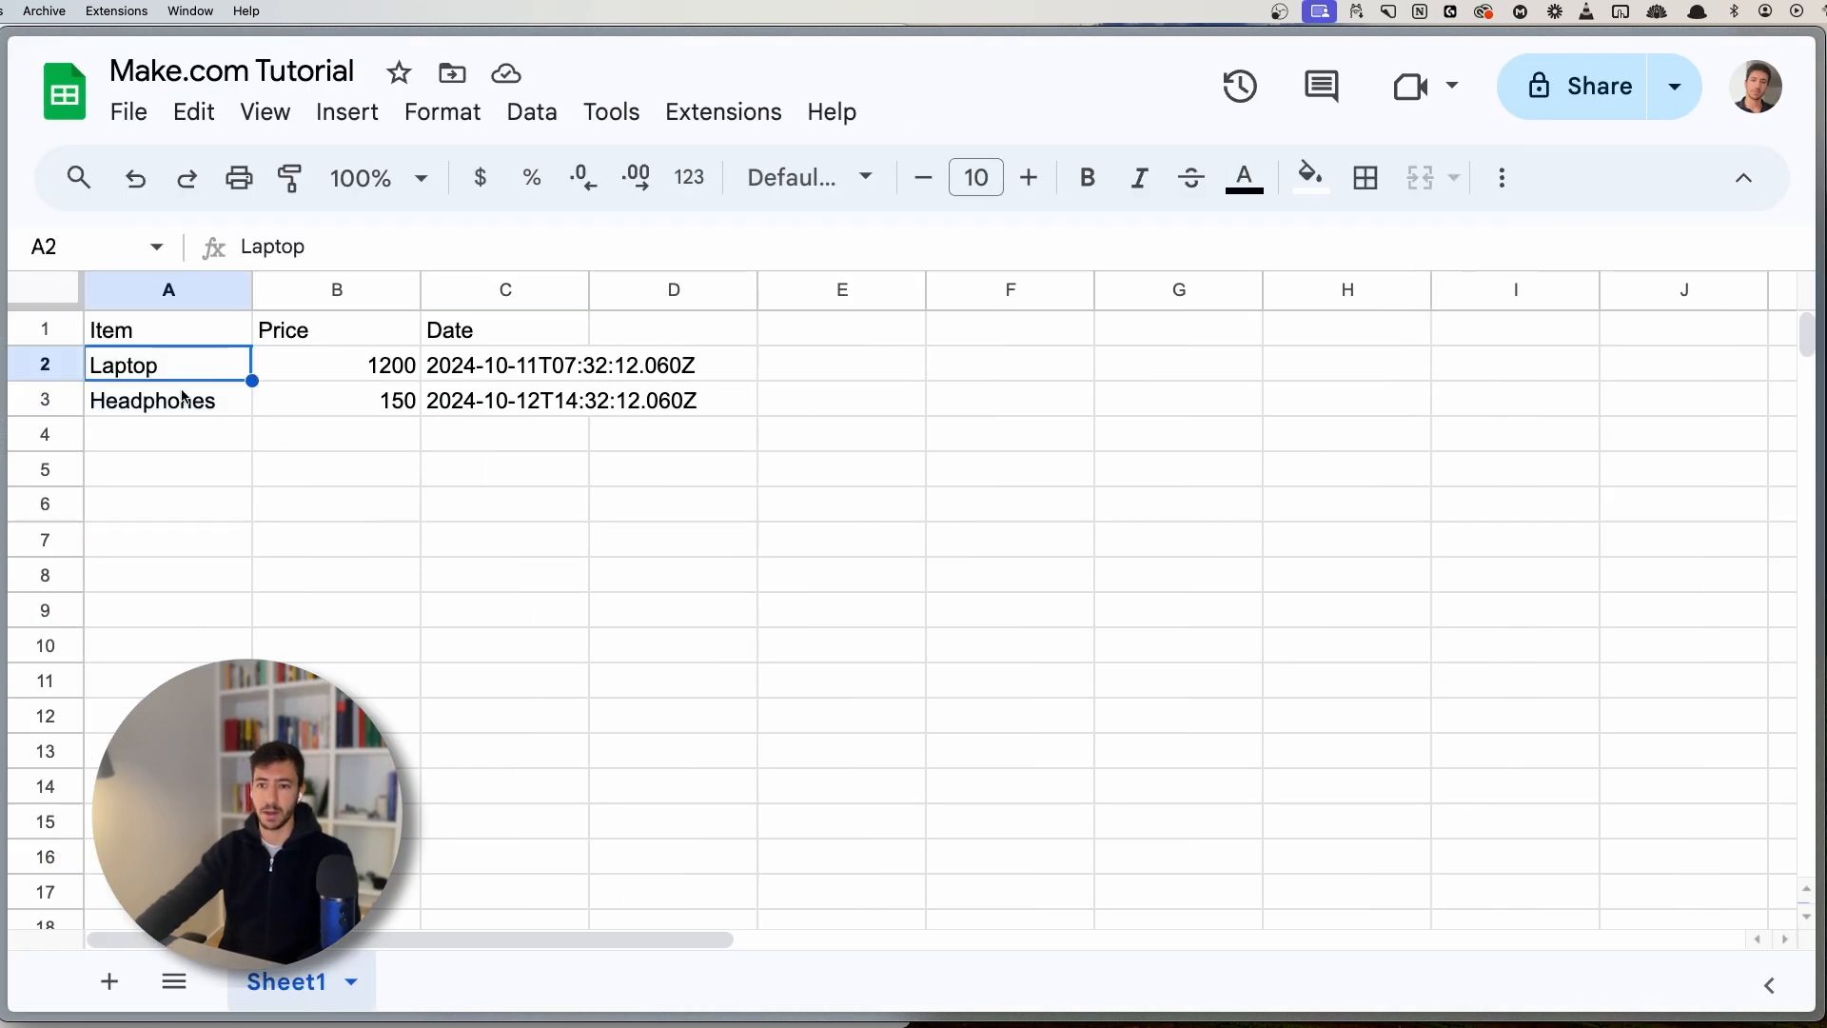
pyautogui.click(184, 403)
pyautogui.click(321, 370)
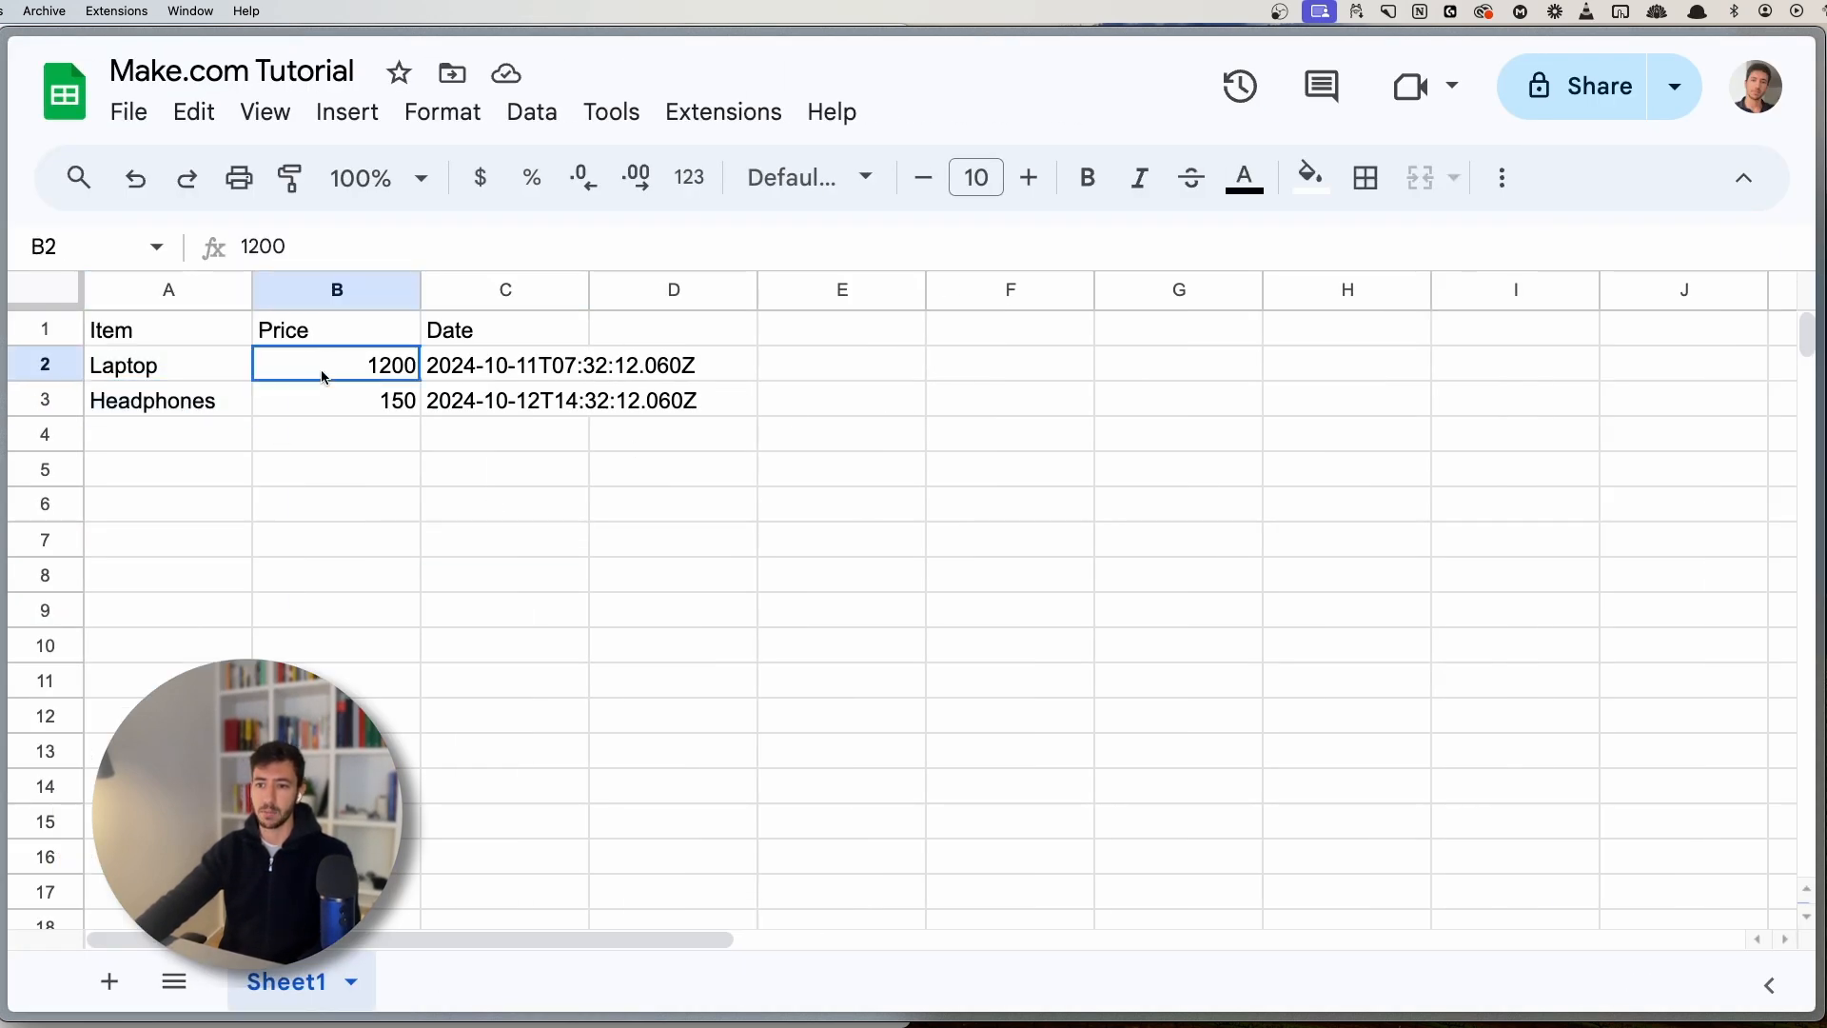
pyautogui.click(362, 411)
pyautogui.moveTo(334, 373); pyautogui.dragTo(377, 402)
pyautogui.click(550, 371)
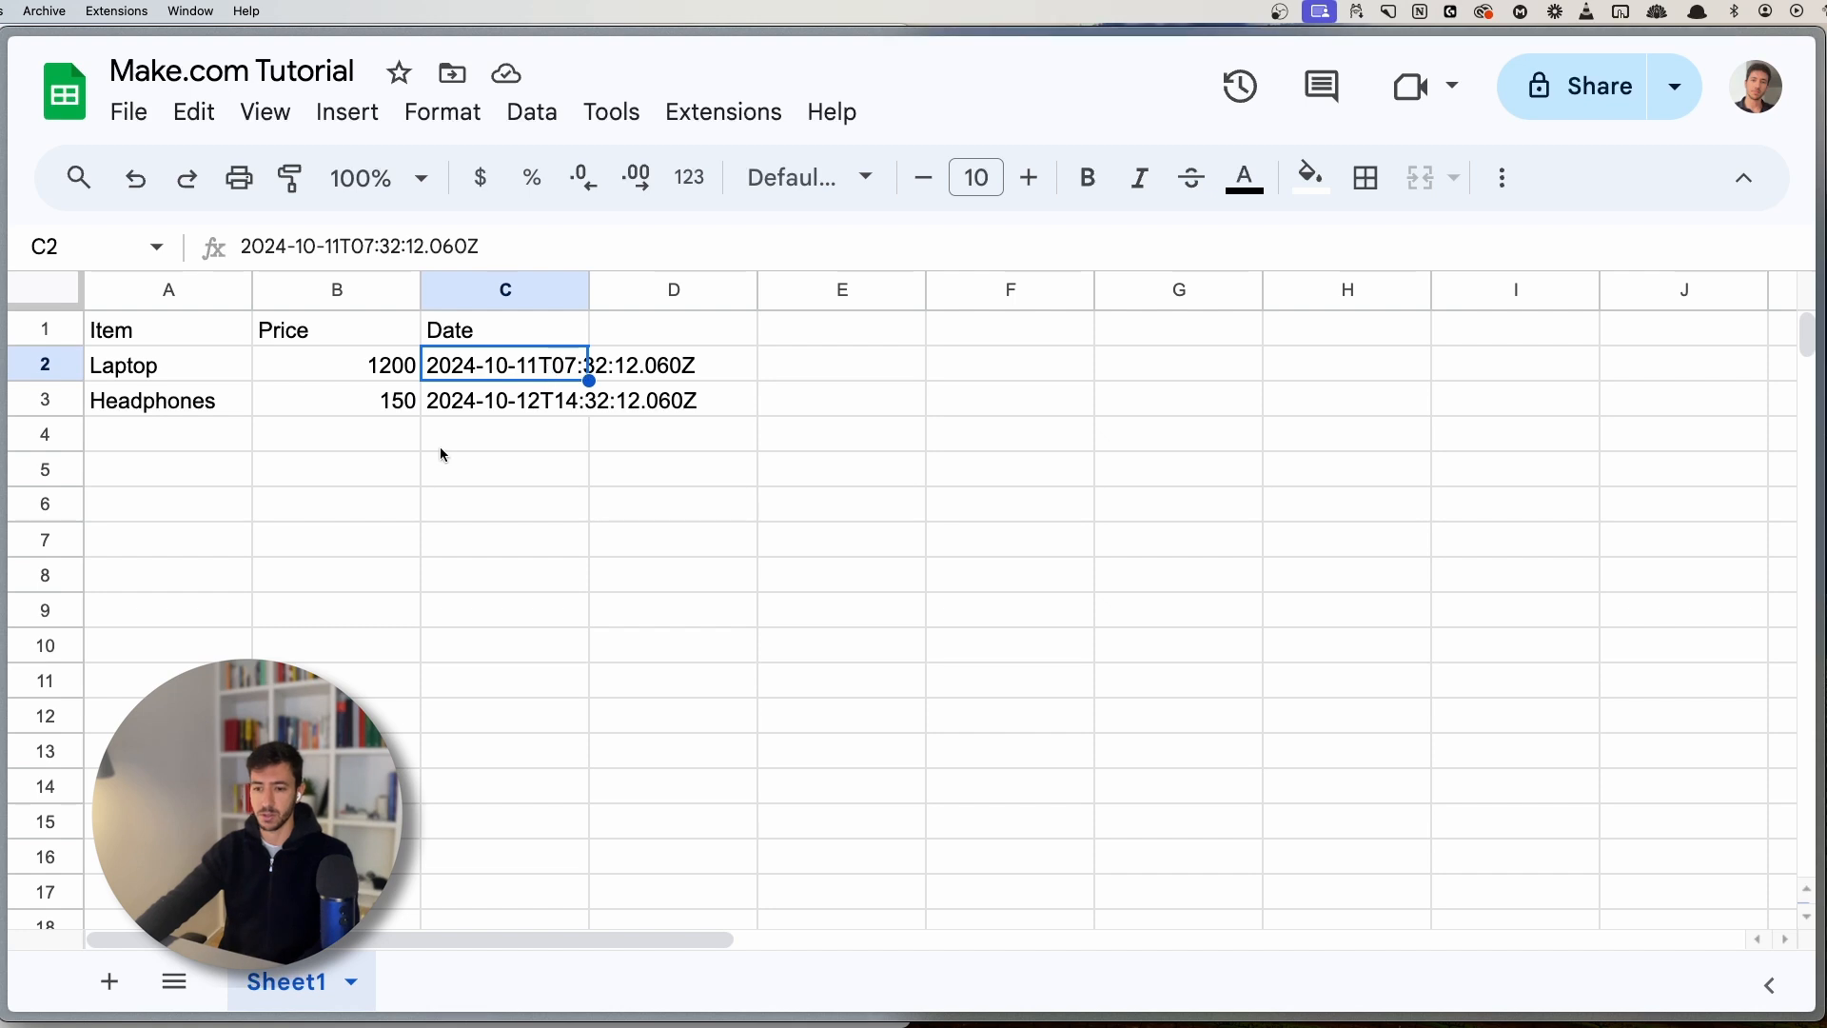
pyautogui.hotkey('ctrl', 'Tab')
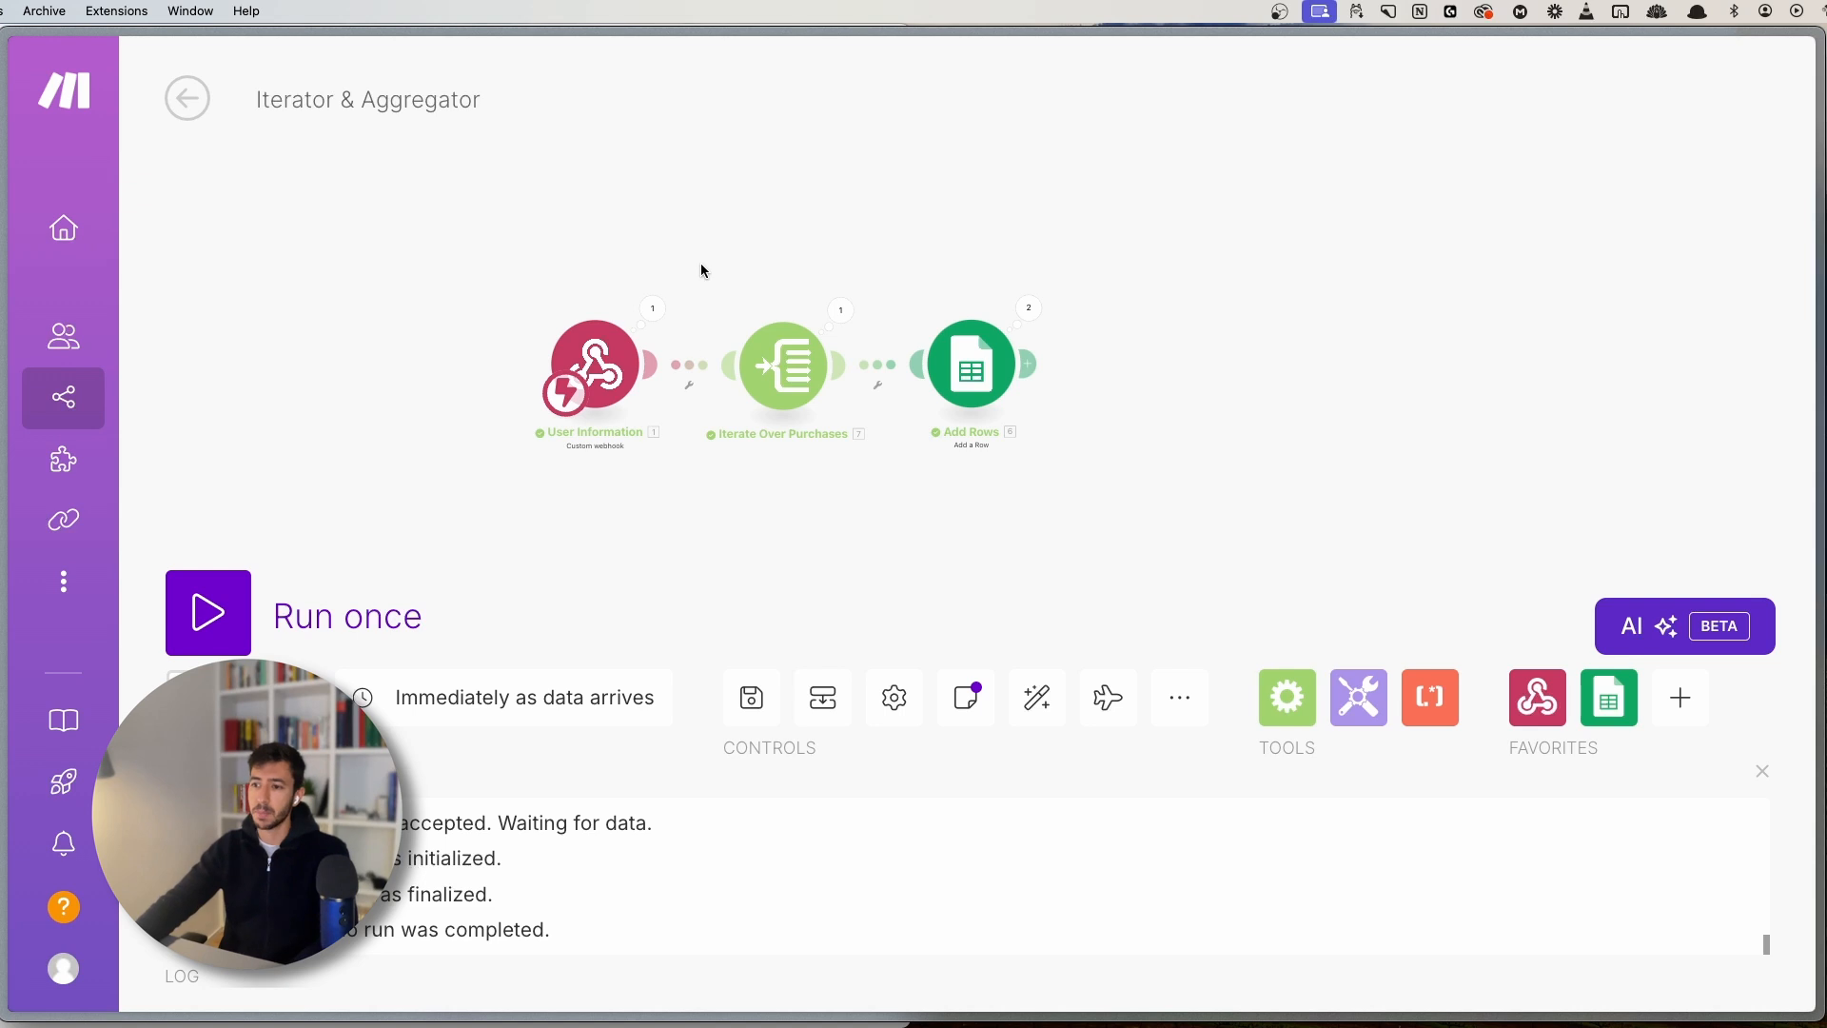
pyautogui.moveTo(701, 270); pyautogui.dragTo(893, 525)
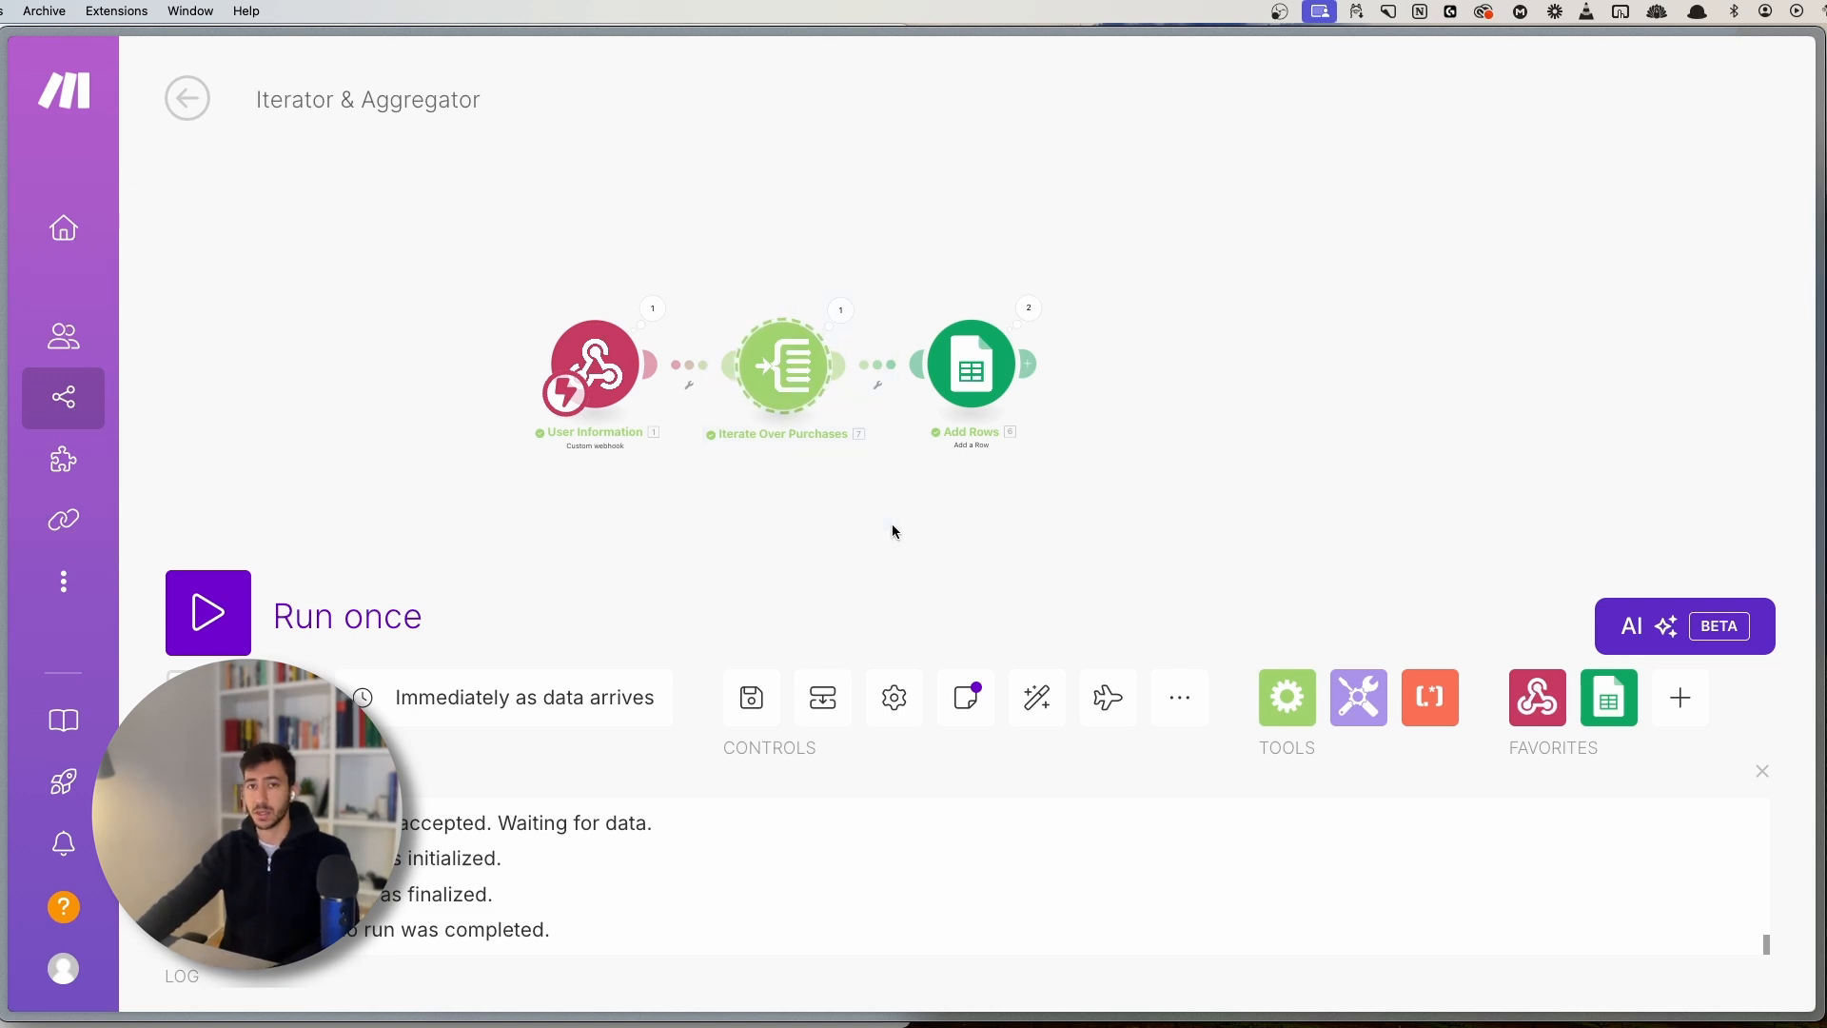
pyautogui.scroll(2, 750, 471)
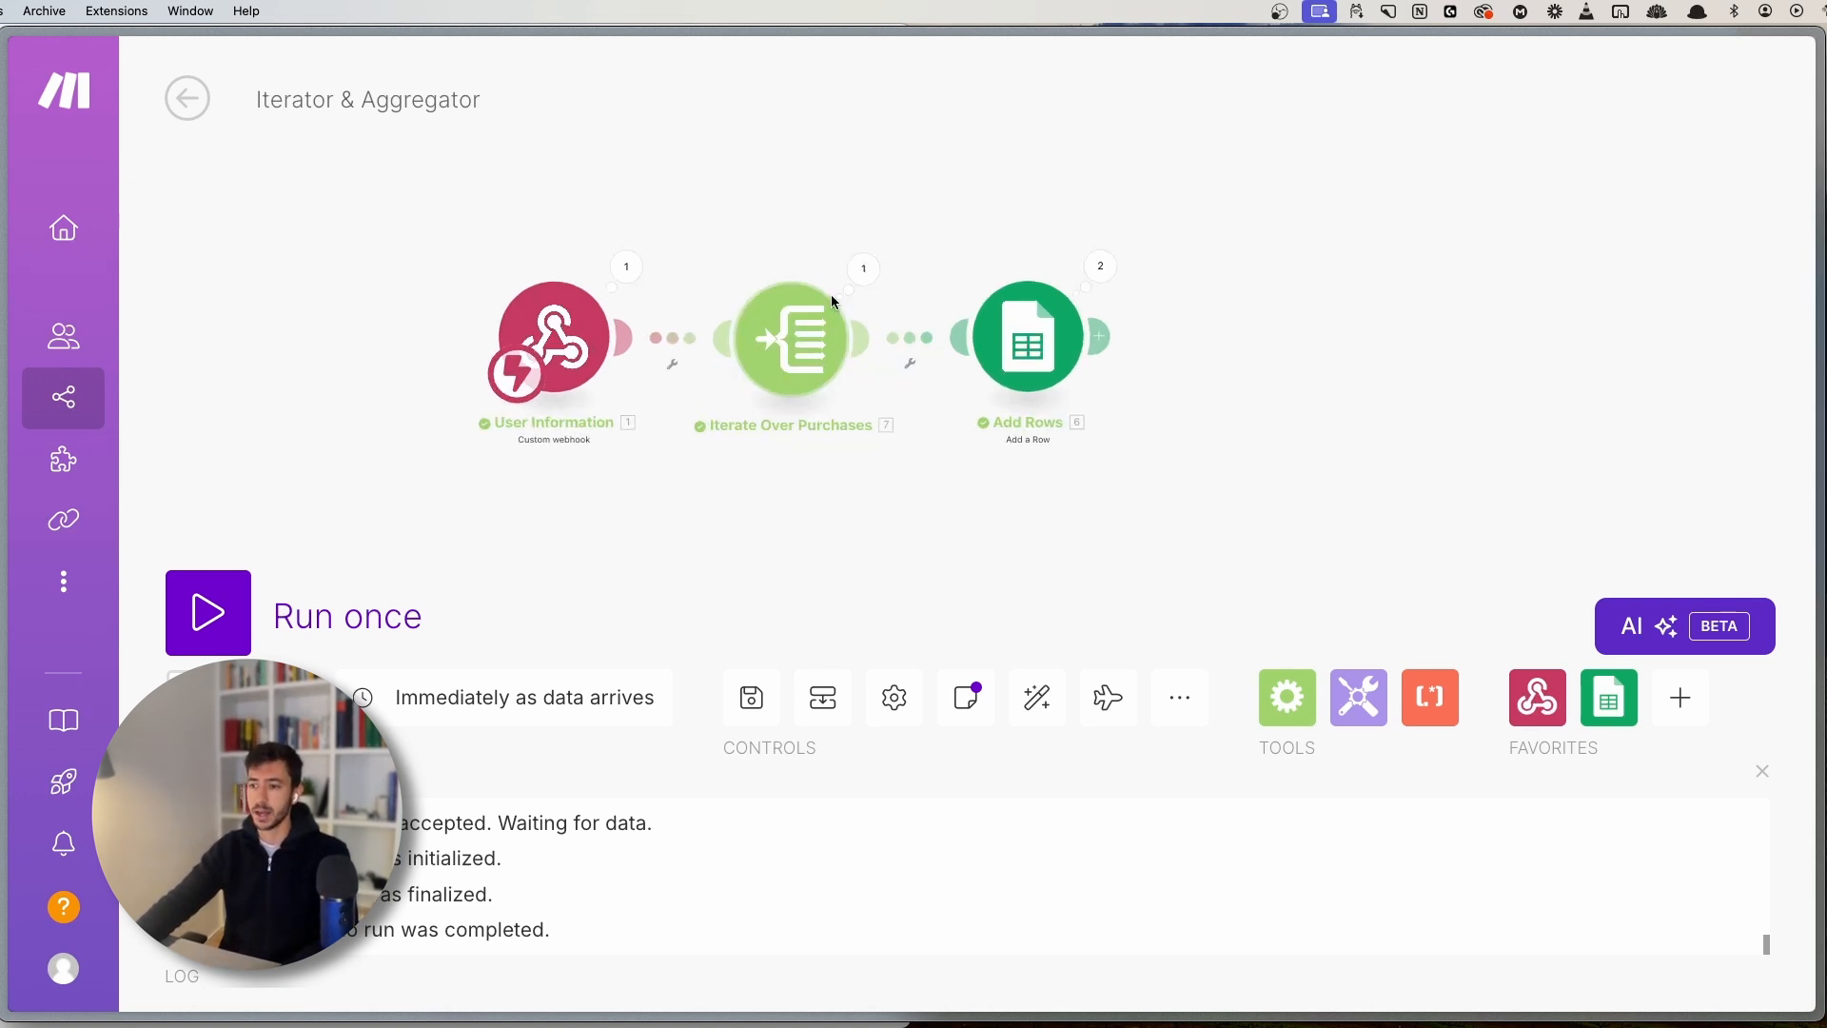
pyautogui.click(800, 362)
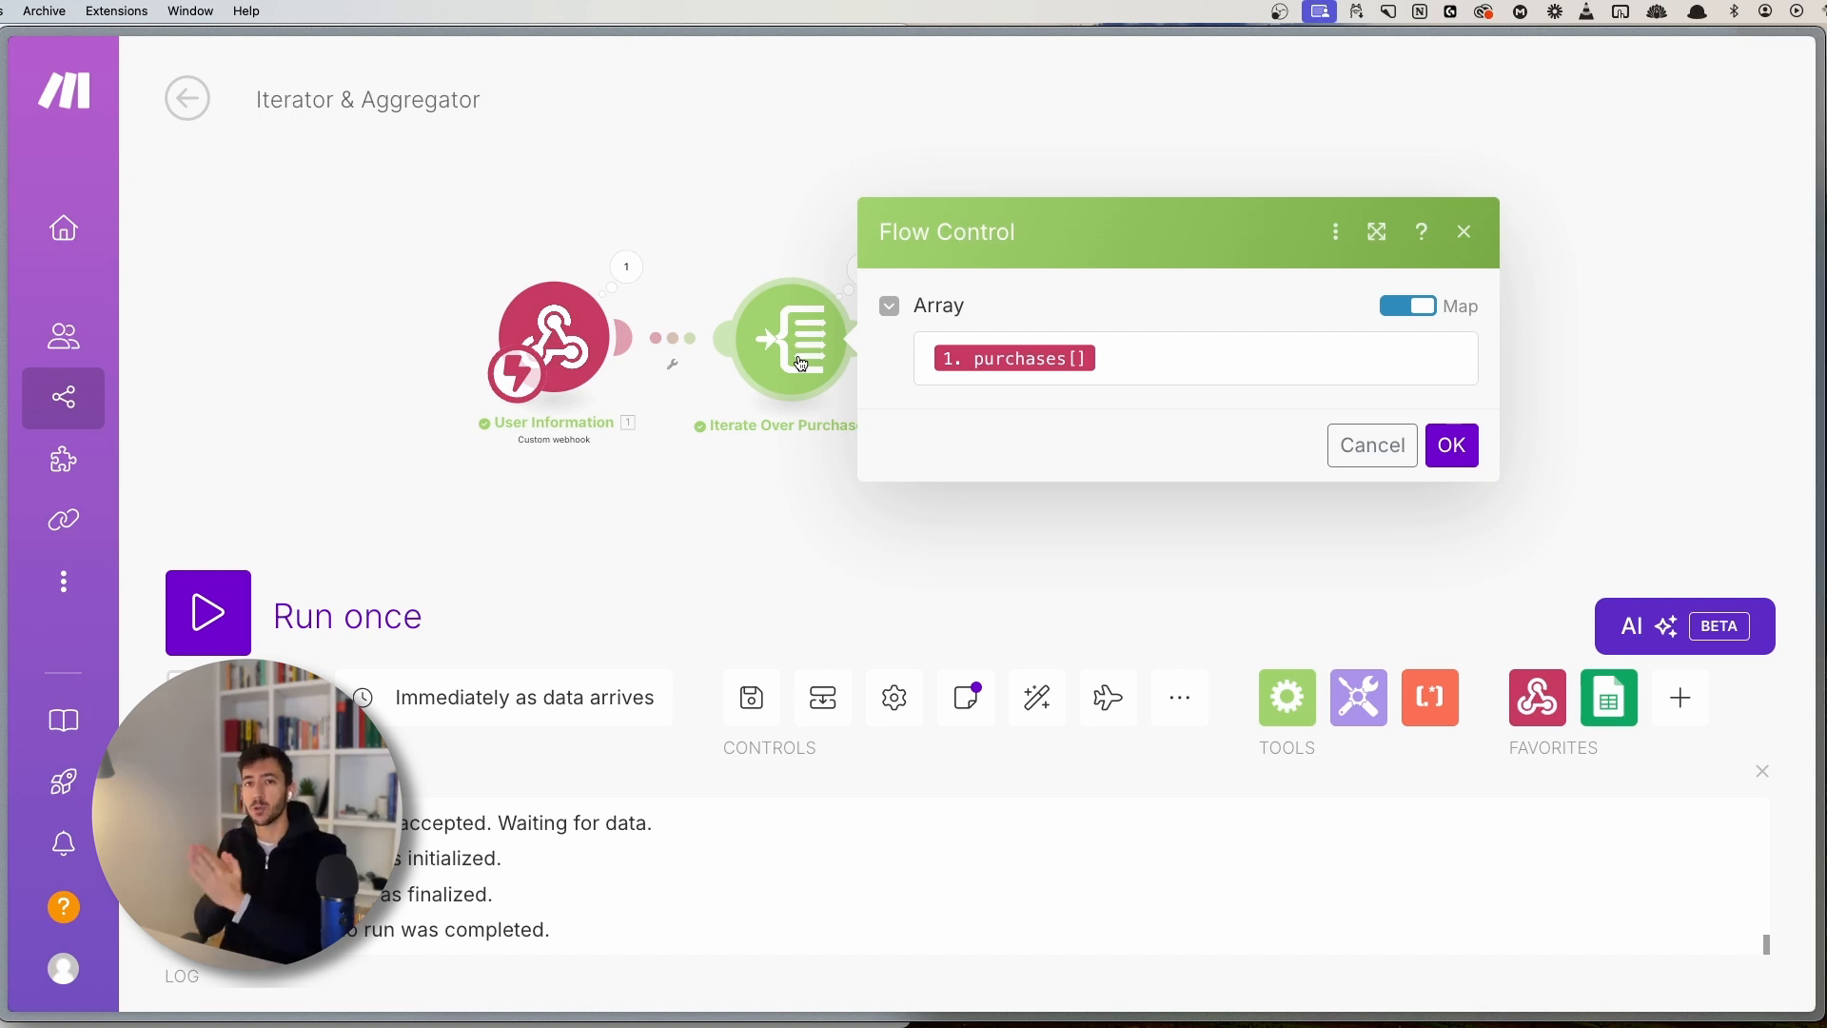
pyautogui.click(810, 253)
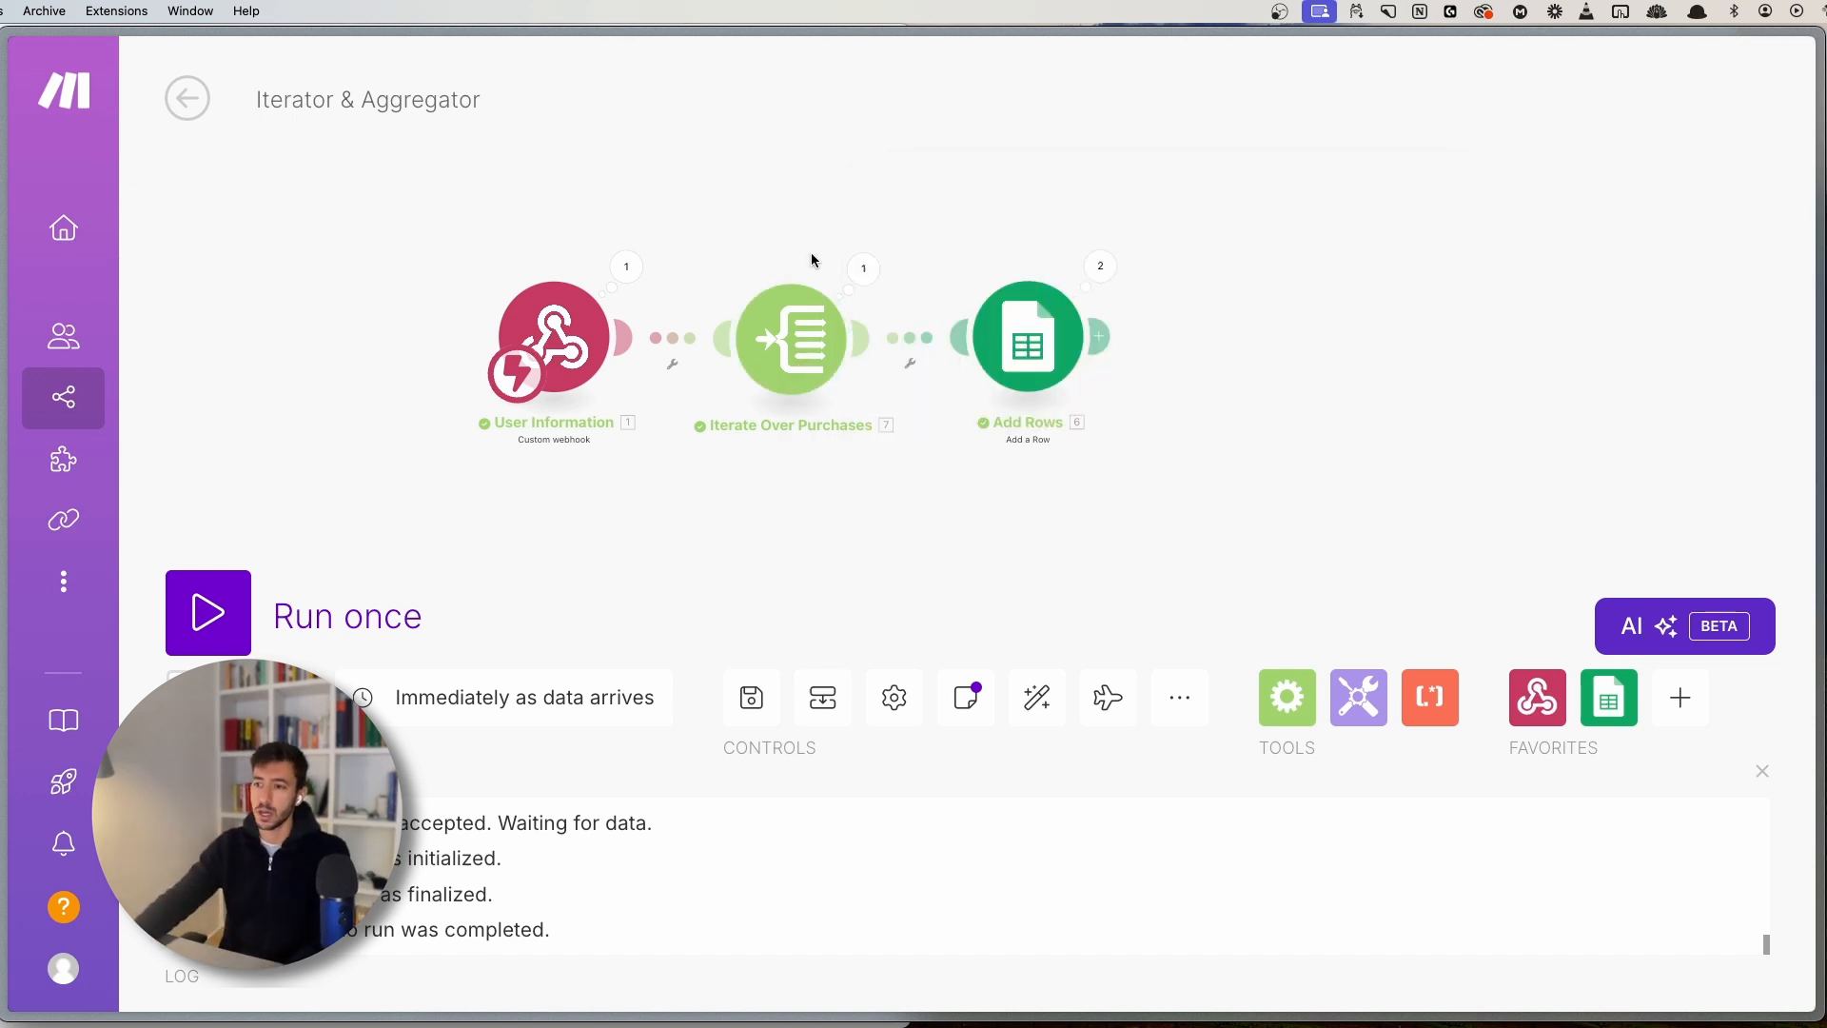
pyautogui.click(862, 269)
pyautogui.click(1018, 389)
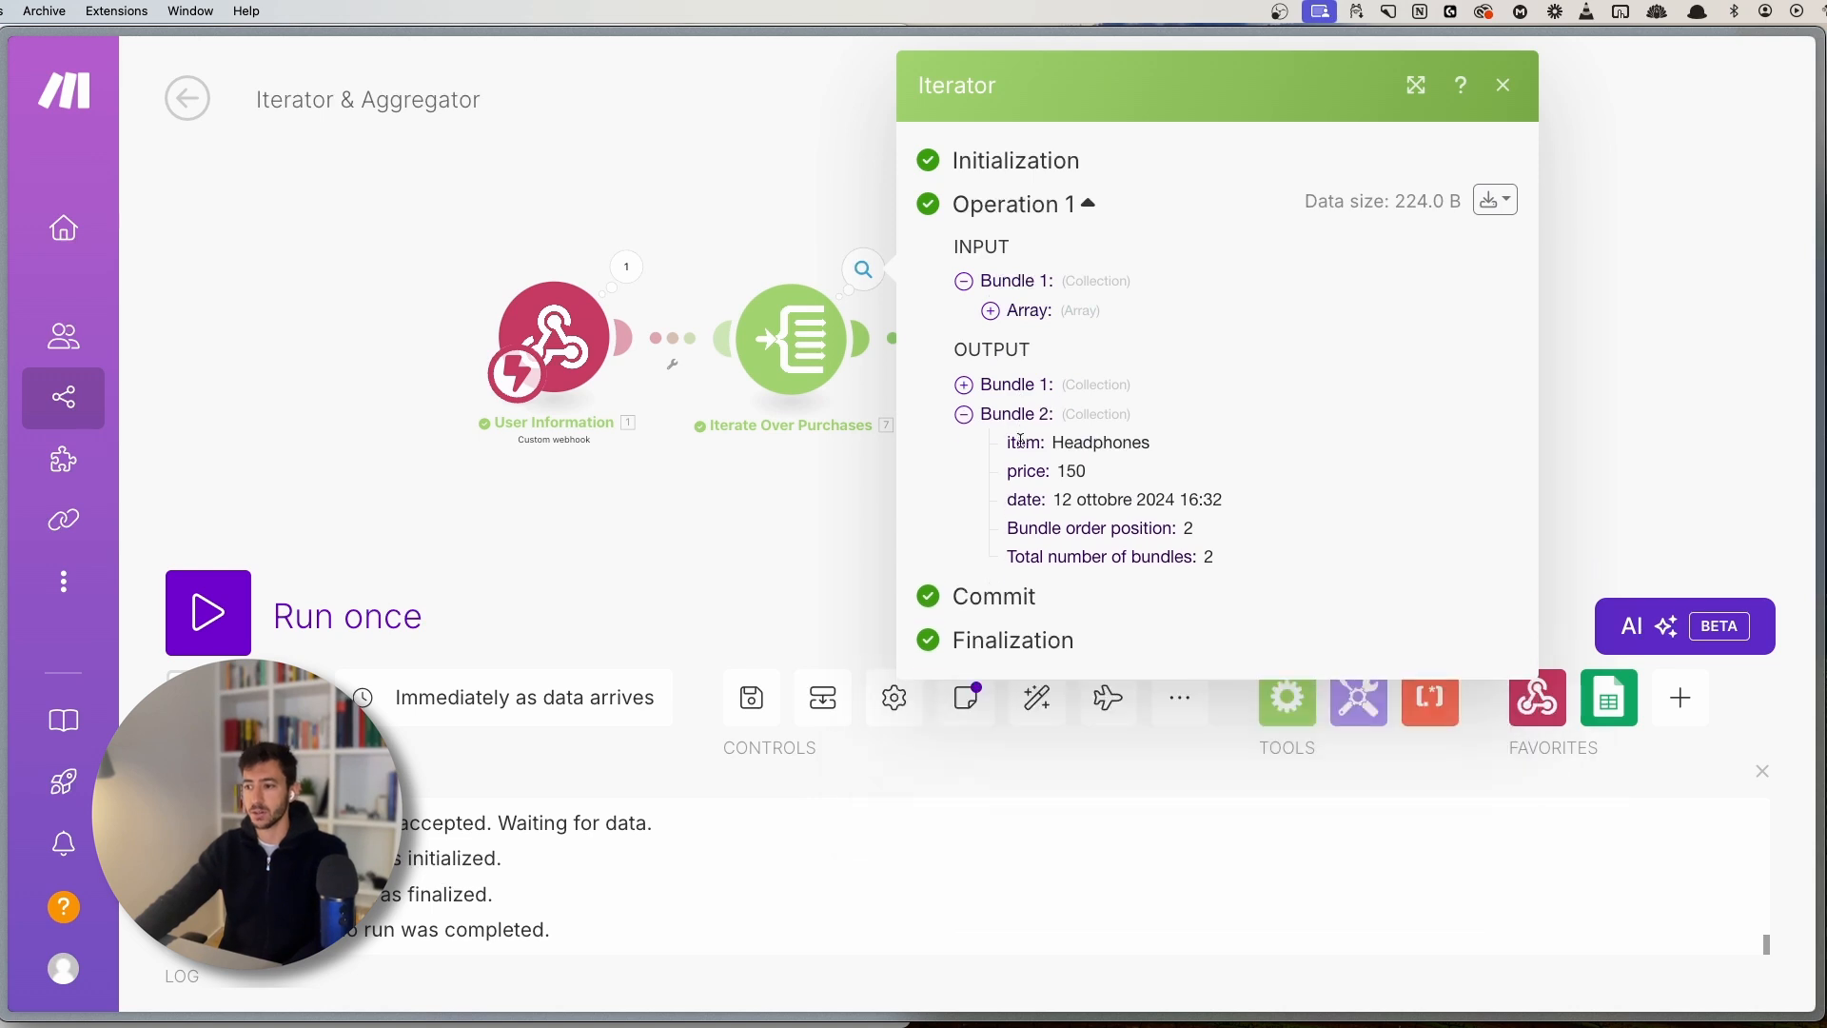
pyautogui.click(1032, 416)
pyautogui.click(706, 203)
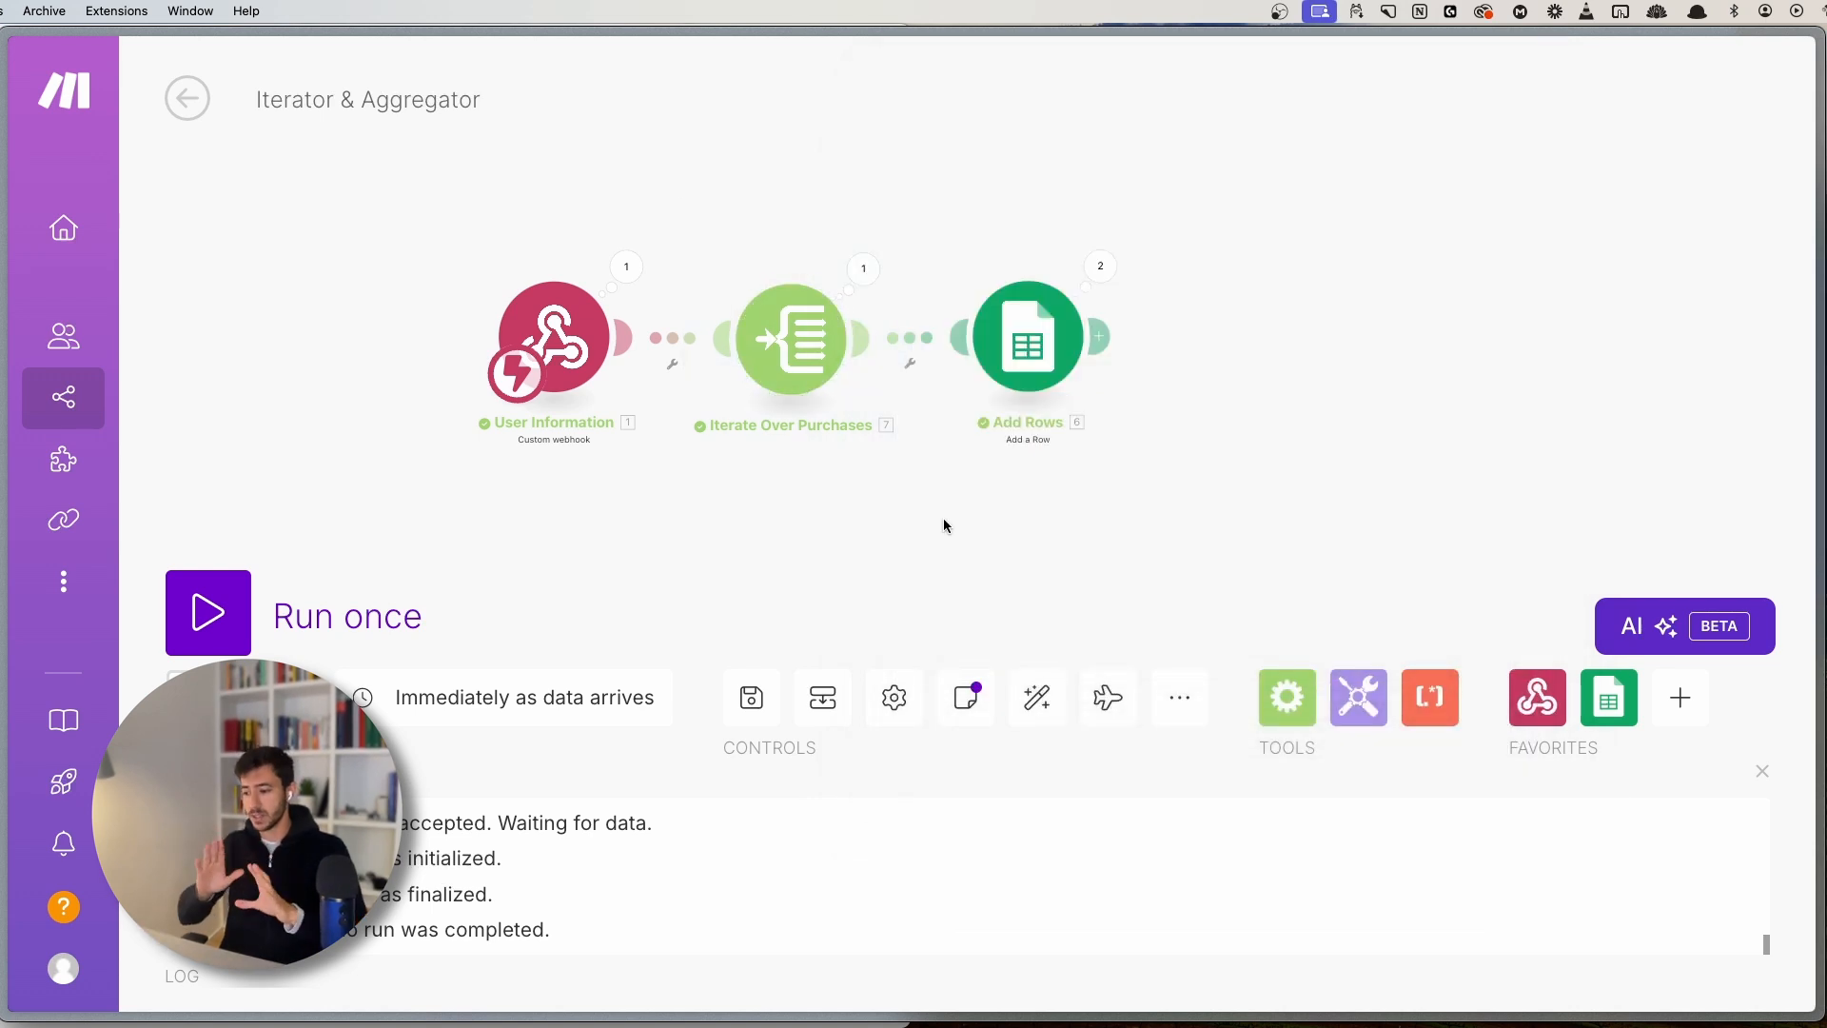
pyautogui.scroll(-2, 762, 473)
pyautogui.moveTo(761, 464); pyautogui.dragTo(792, 417)
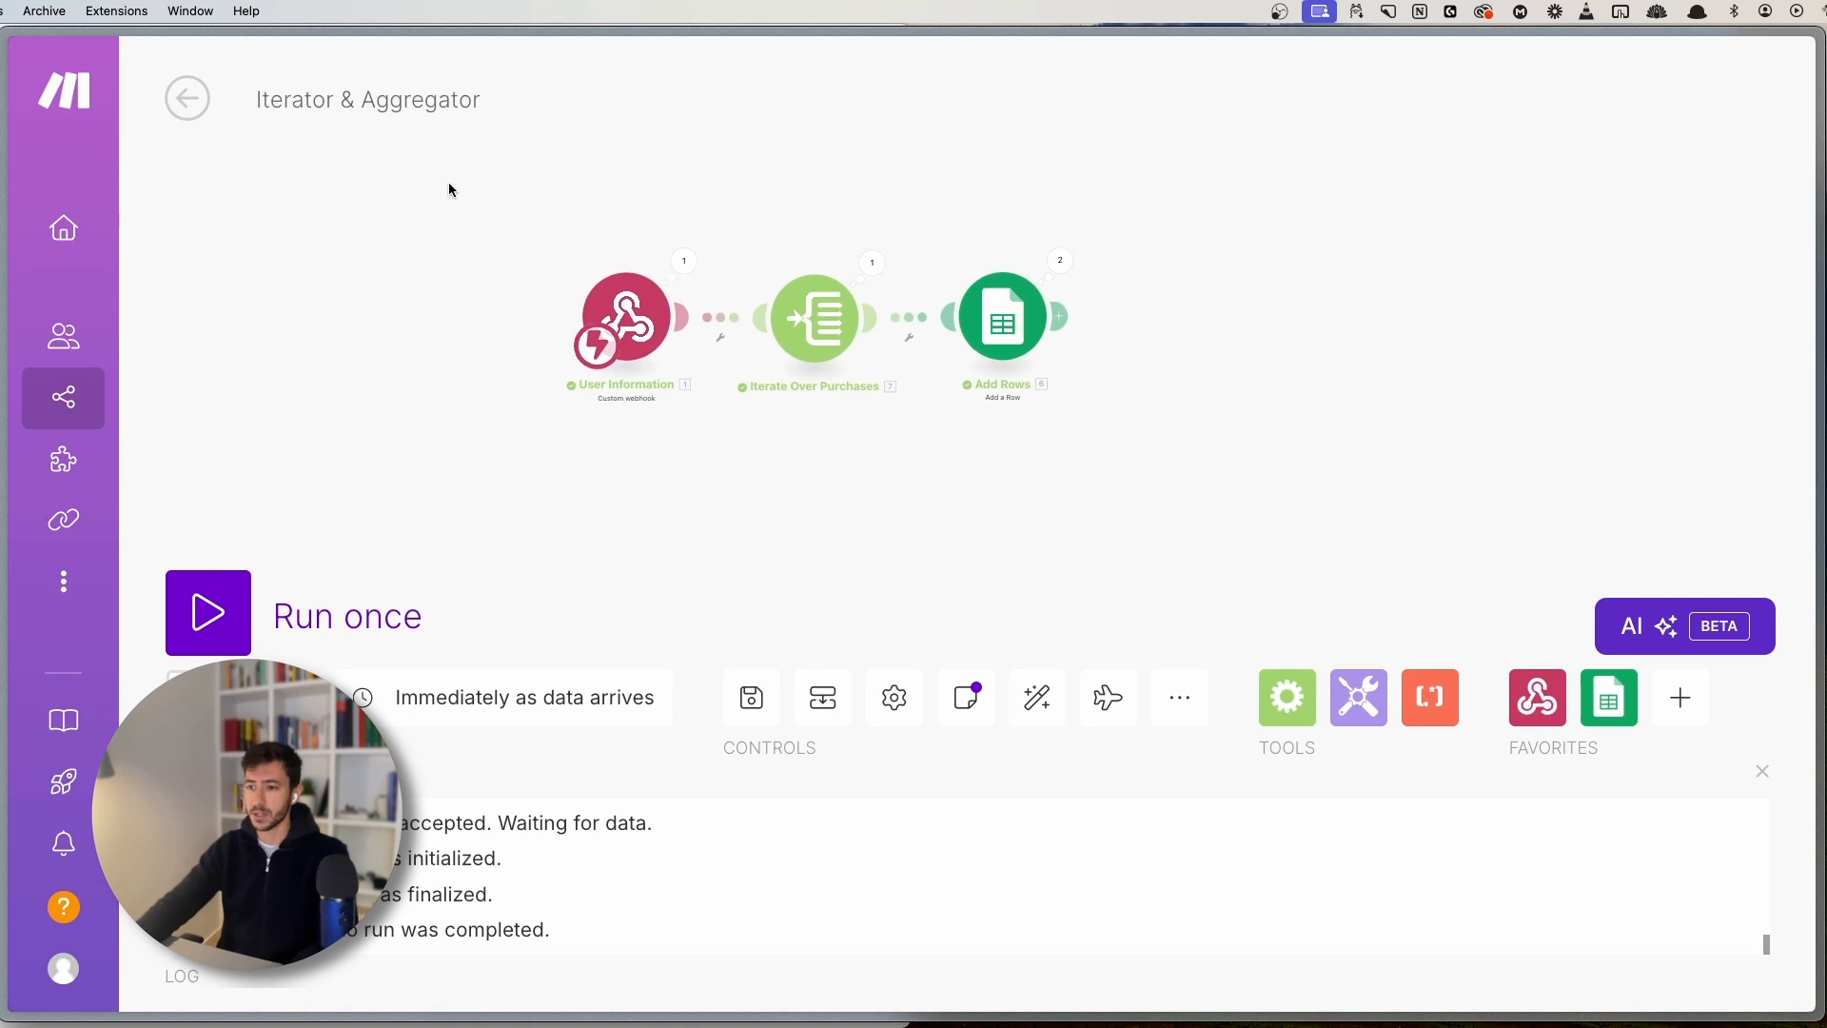
pyautogui.moveTo(845, 506); pyautogui.dragTo(770, 513)
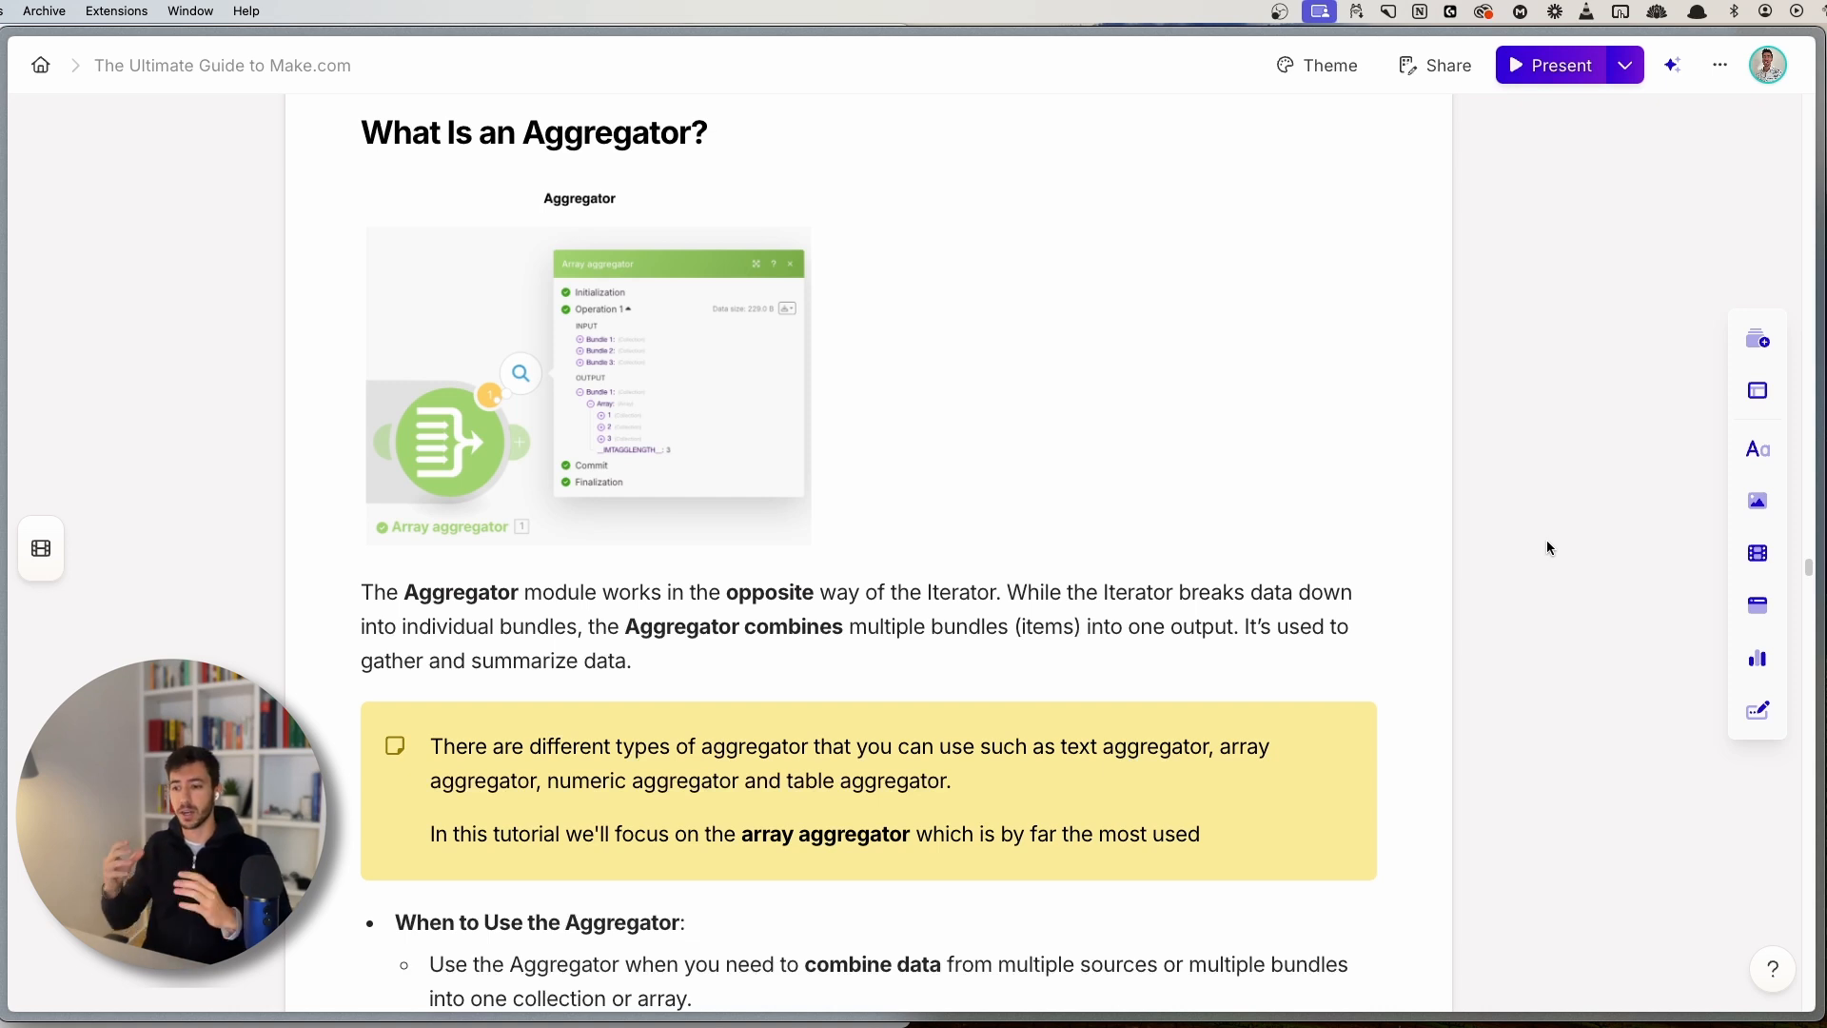
# - Scroll through the guide's What Is an Aggregator? section
pyautogui.scroll(-3, 1456, 628)
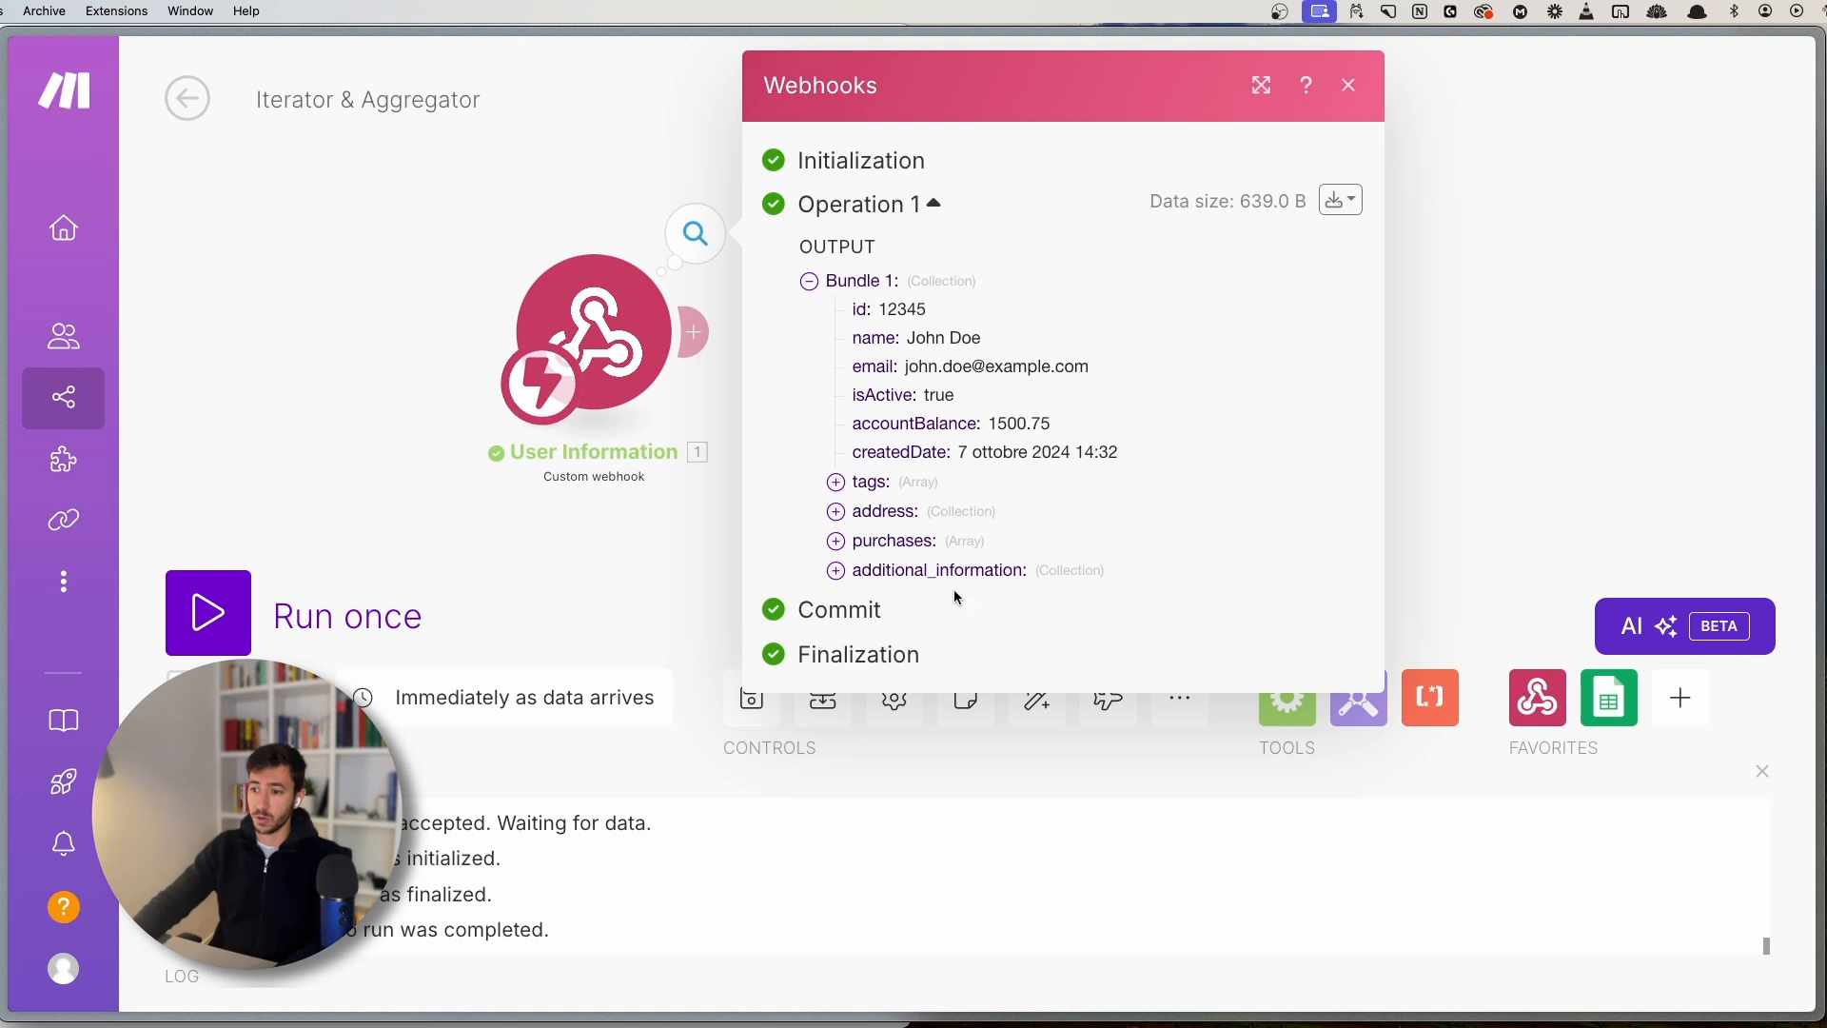
pyautogui.click(896, 542)
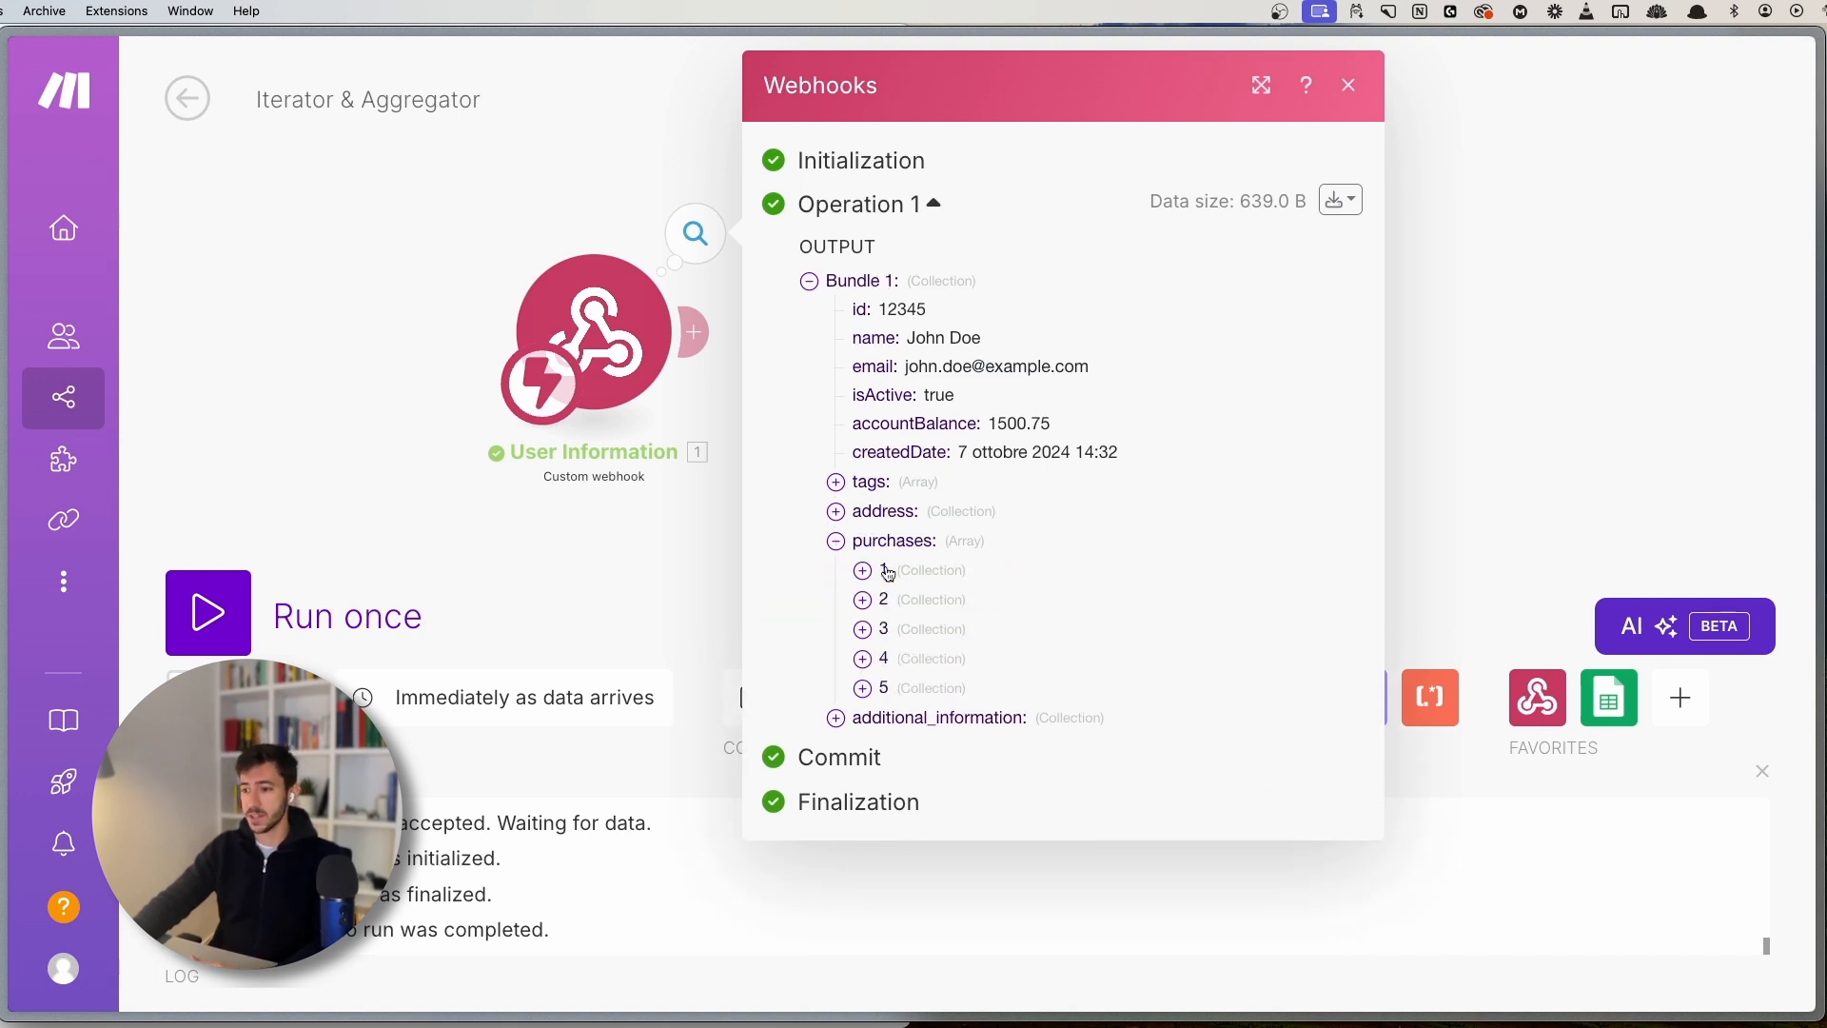
pyautogui.click(910, 582)
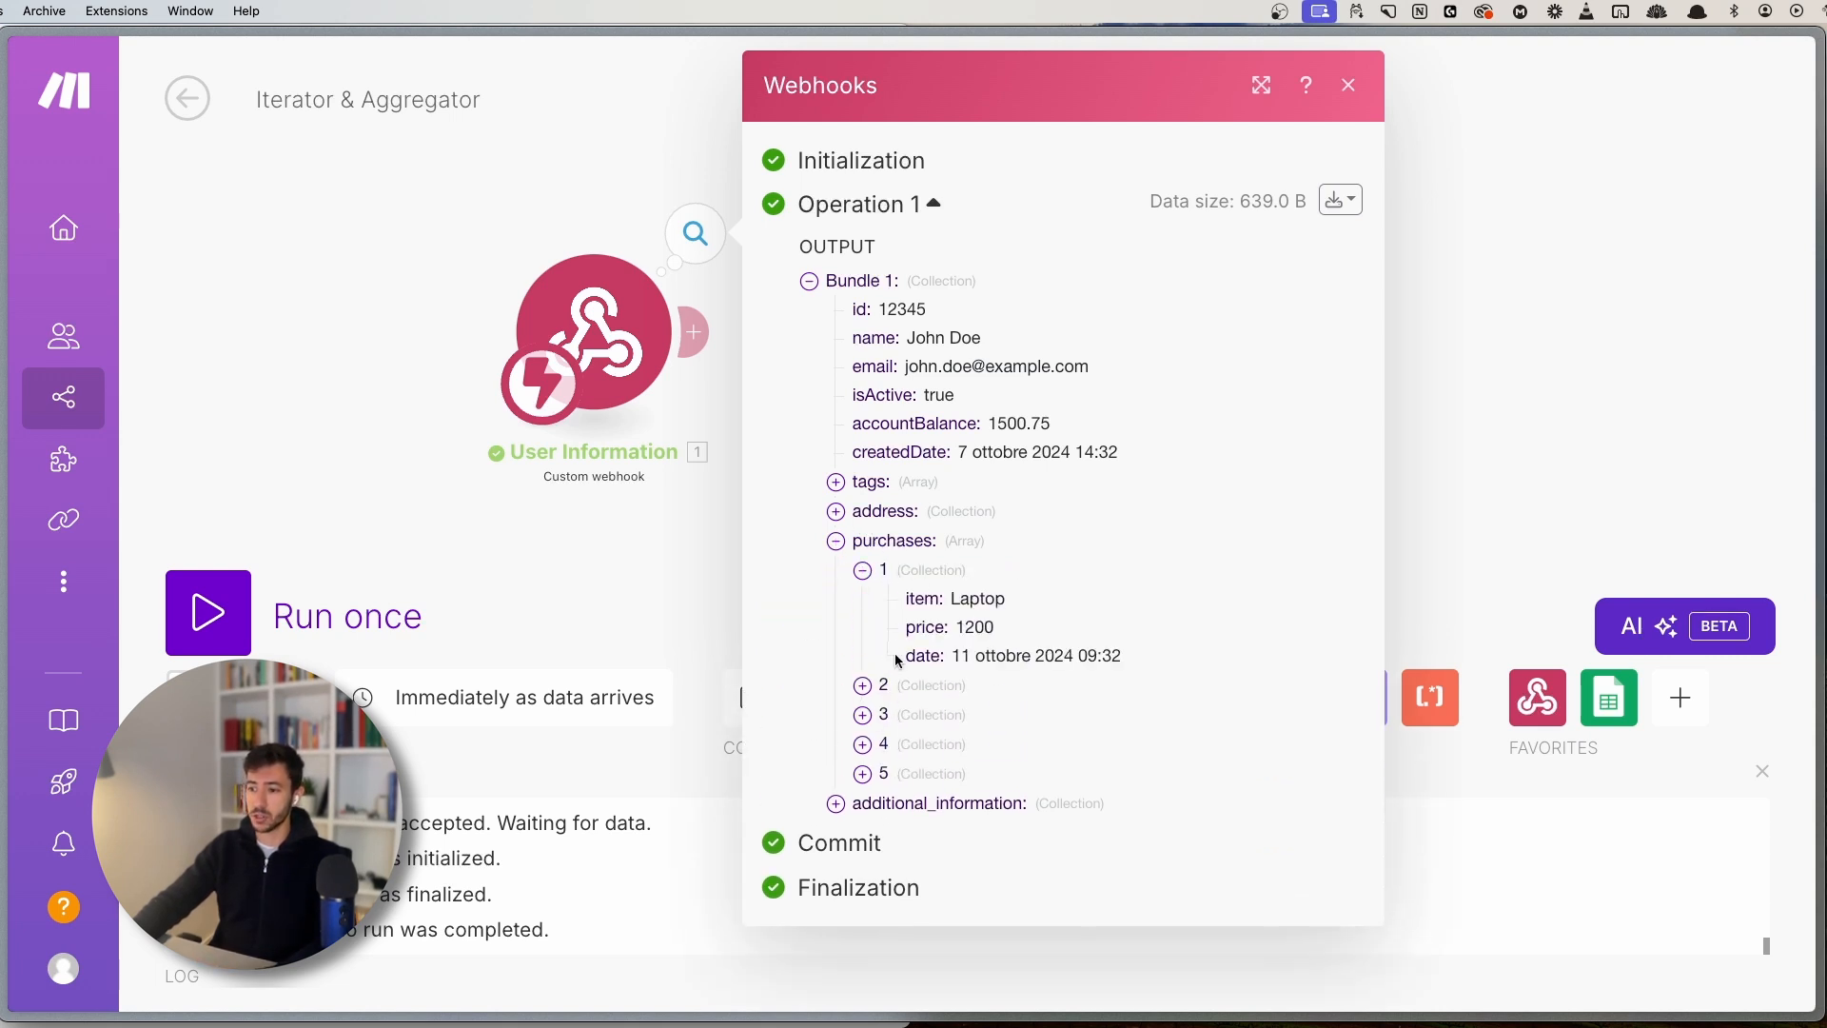
pyautogui.click(894, 569)
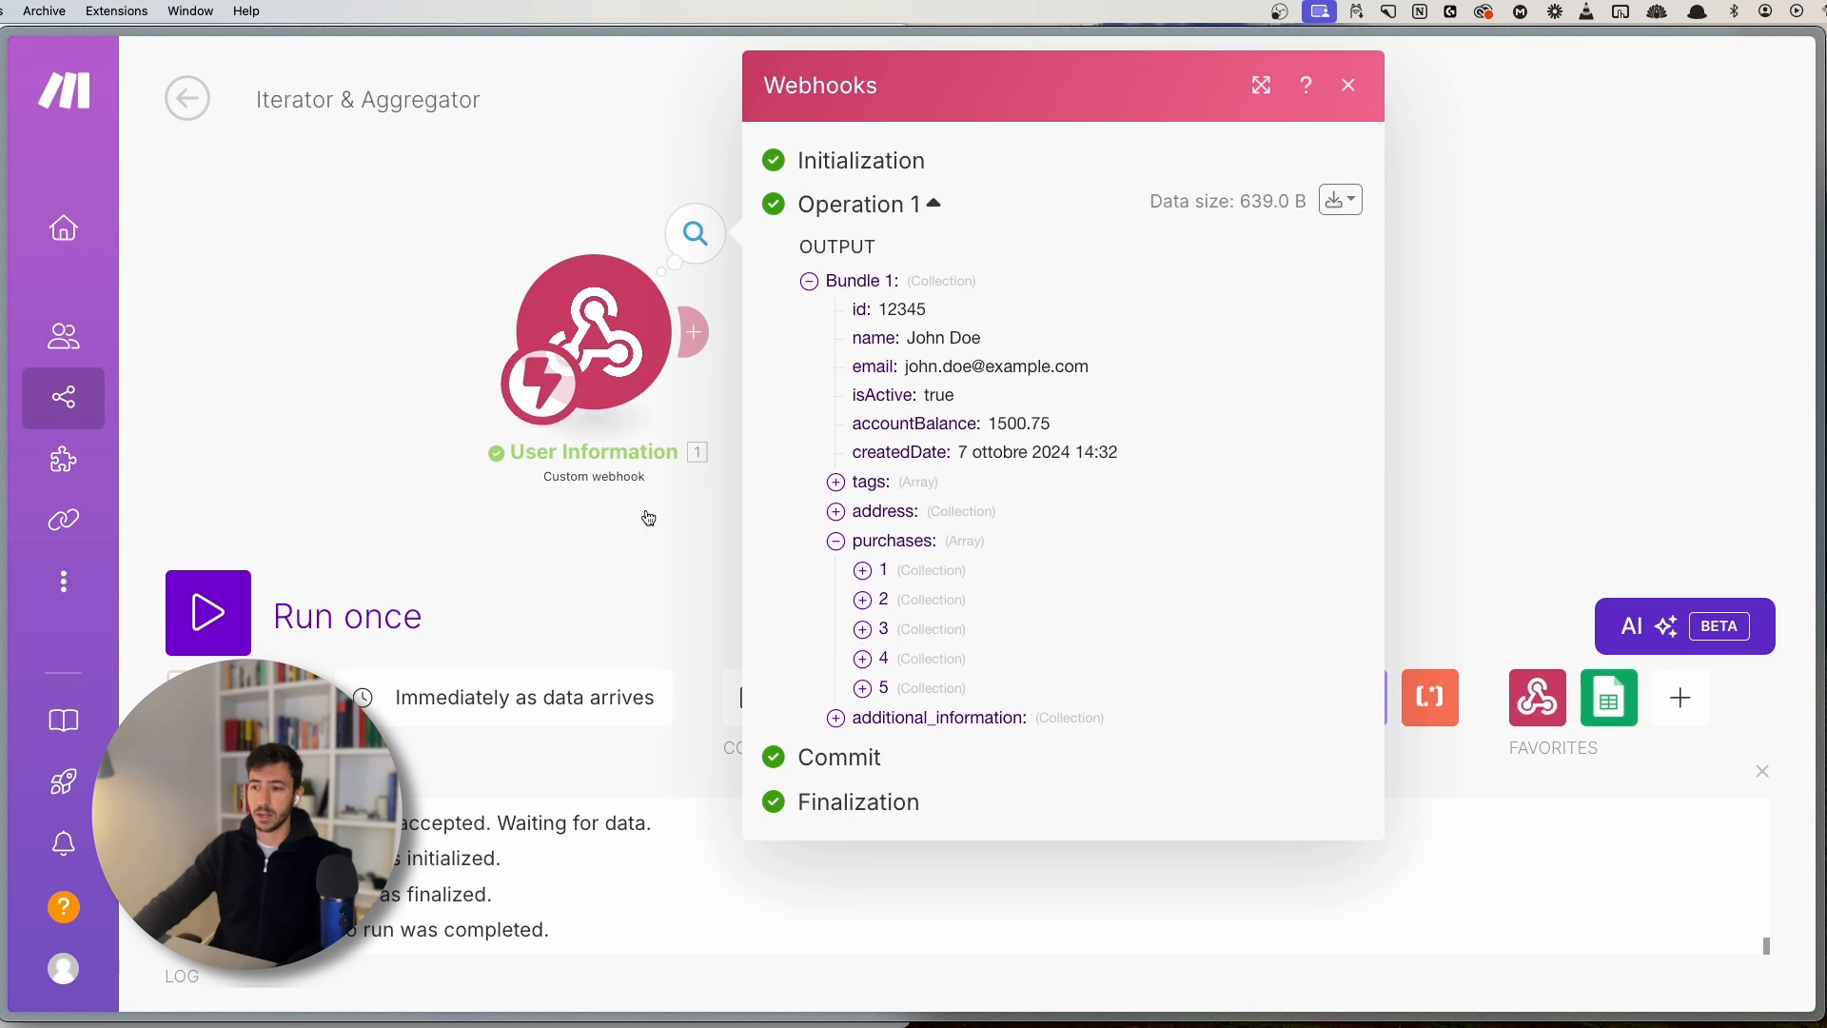
pyautogui.click(557, 503)
pyautogui.scroll(-1, 848, 528)
pyautogui.click(685, 252)
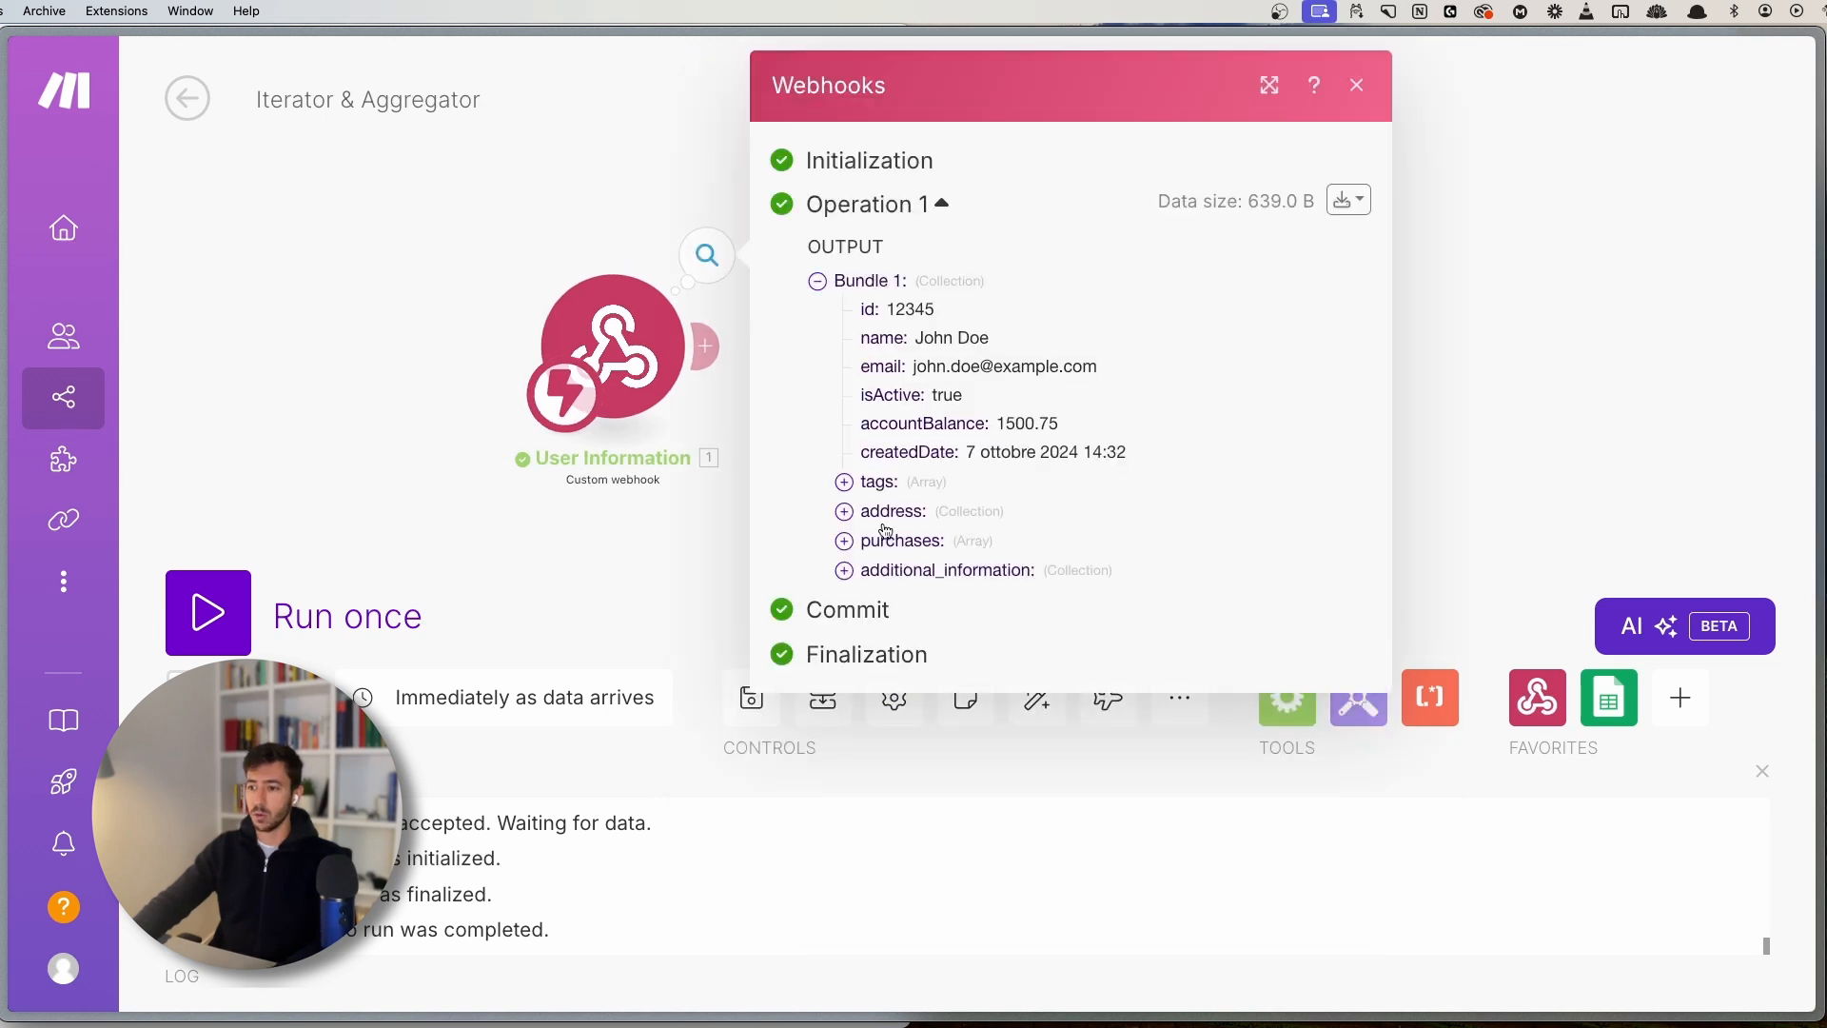
pyautogui.click(881, 567)
pyautogui.click(880, 540)
pyautogui.click(882, 626)
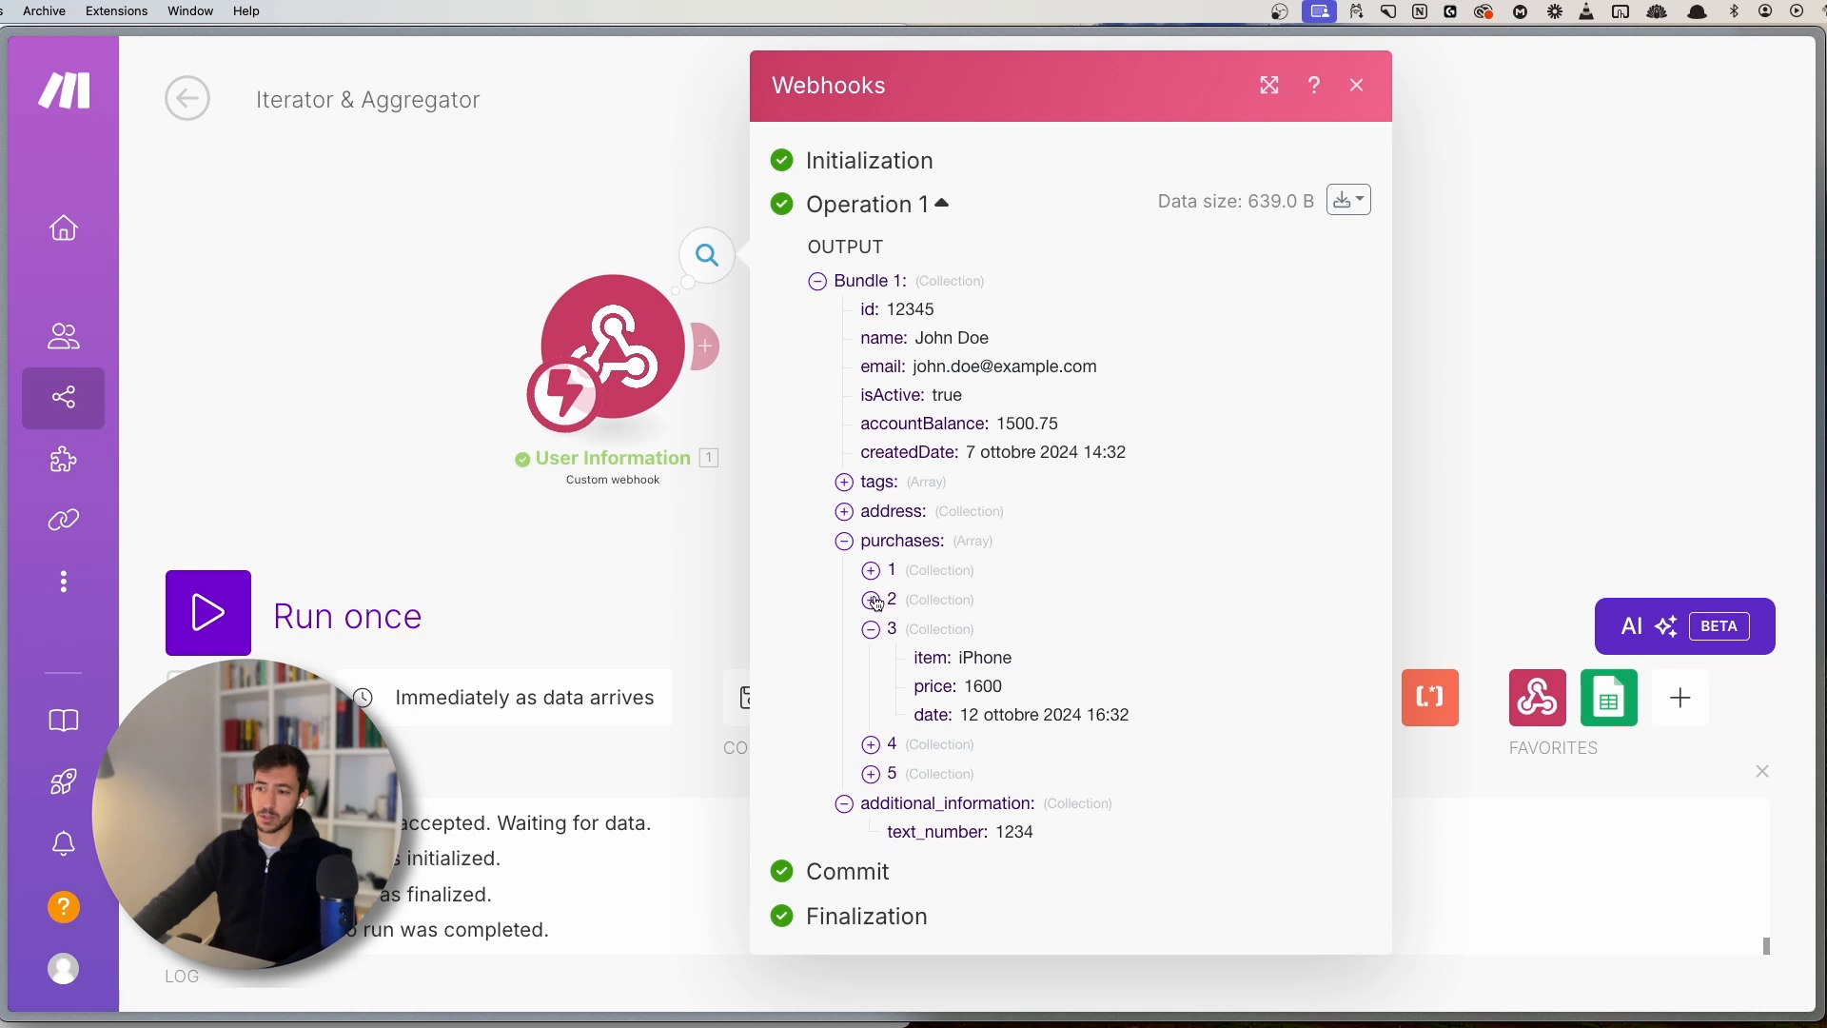
pyautogui.click(872, 600)
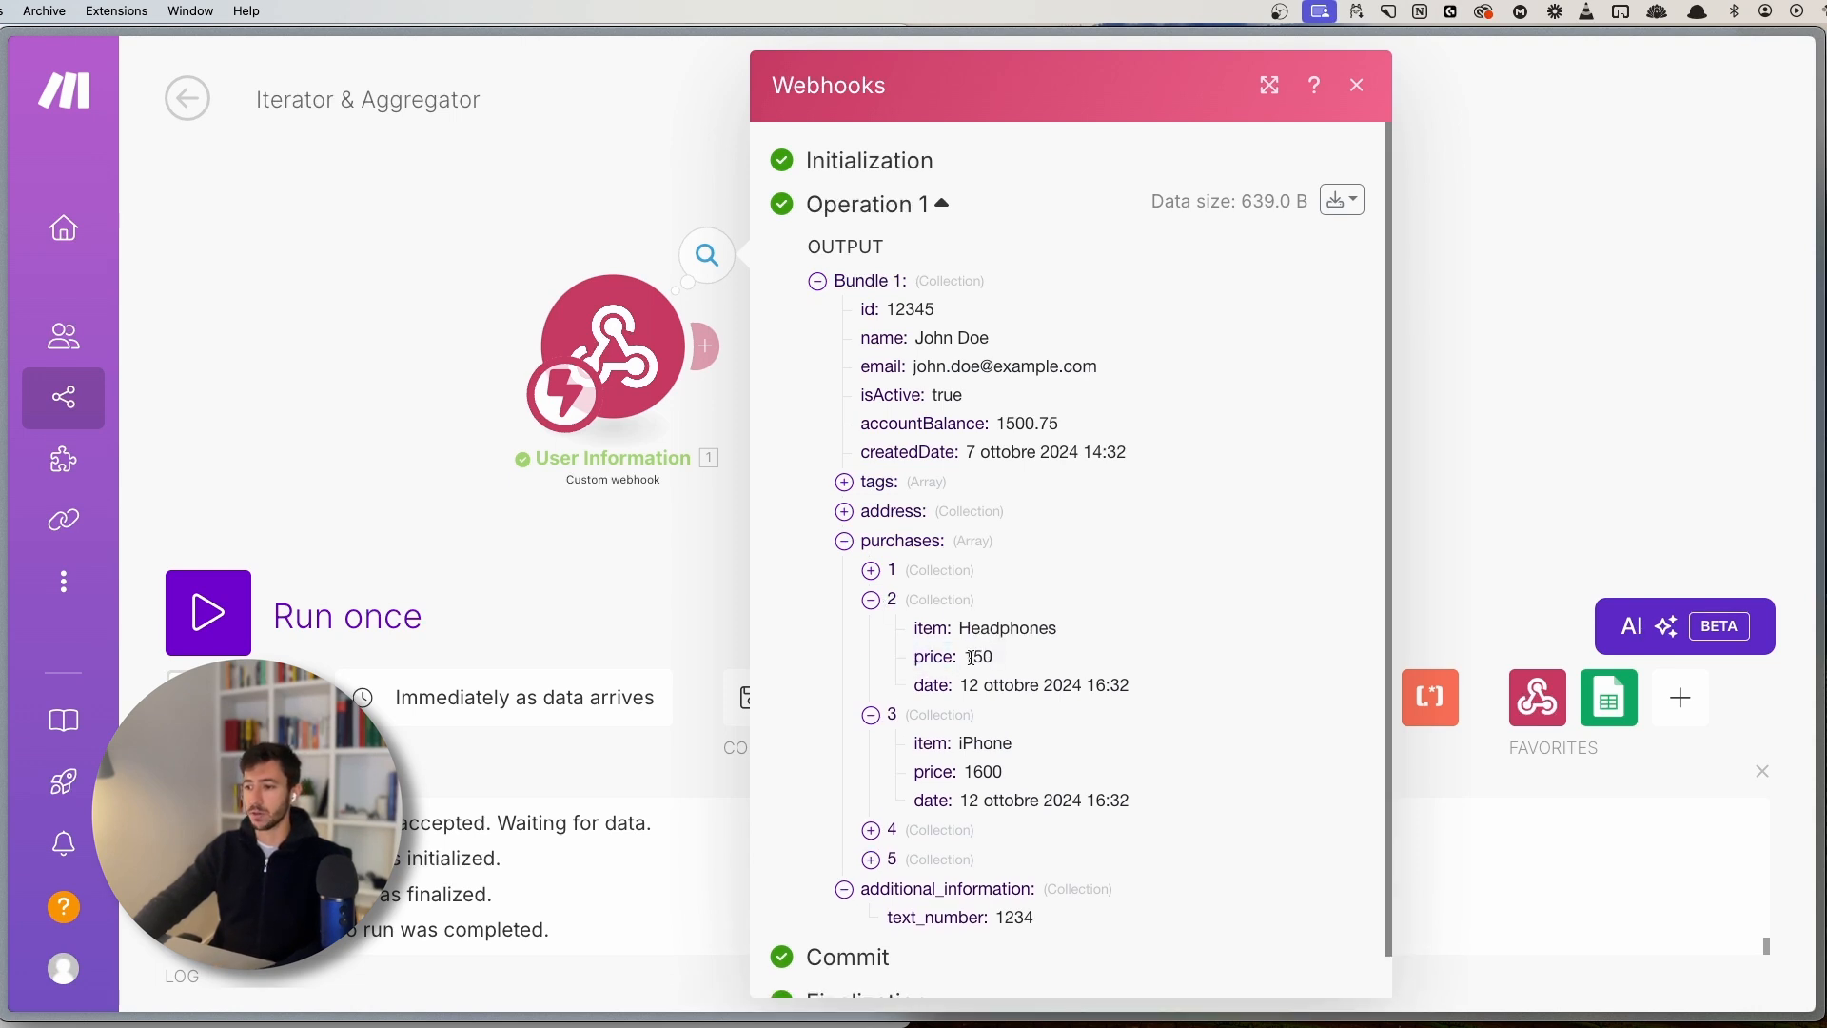
pyautogui.doubleClick(970, 657)
pyautogui.click(686, 545)
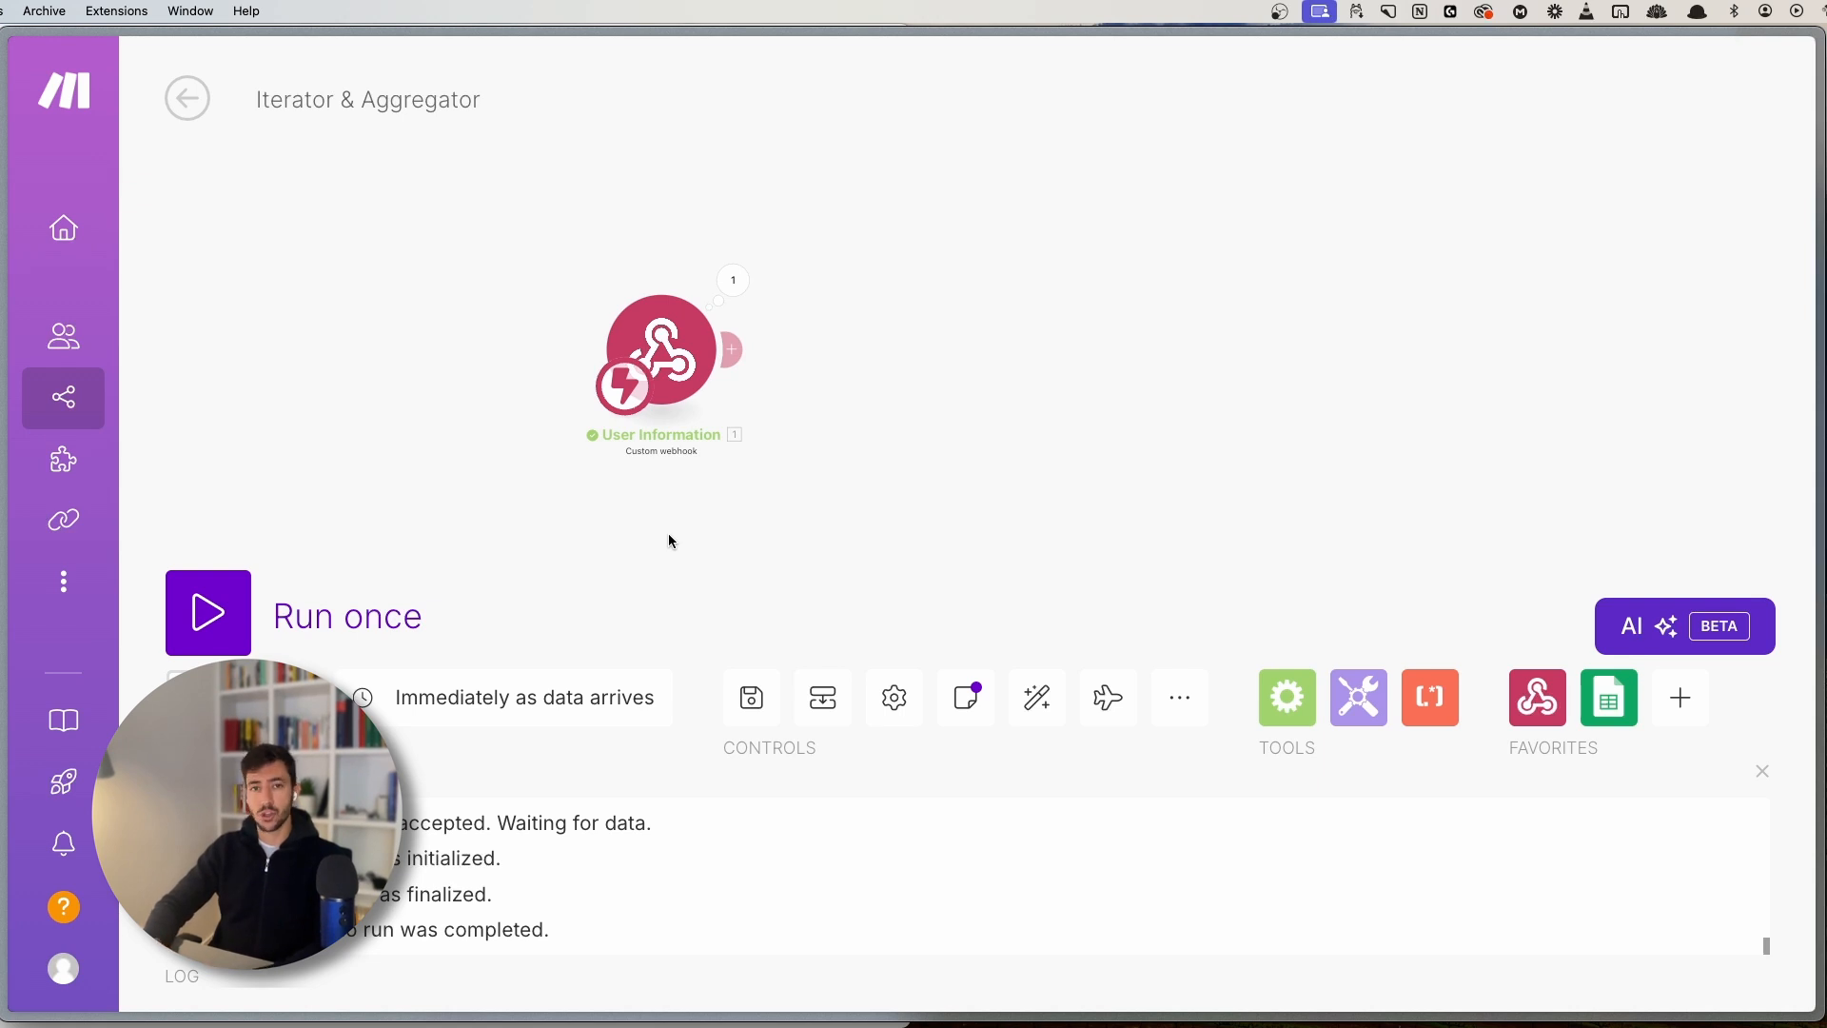
# - Add a Flow Control Iterator after the webhook with purchases[] mapped into Array
pyautogui.click(741, 348)
pyautogui.click(1101, 416)
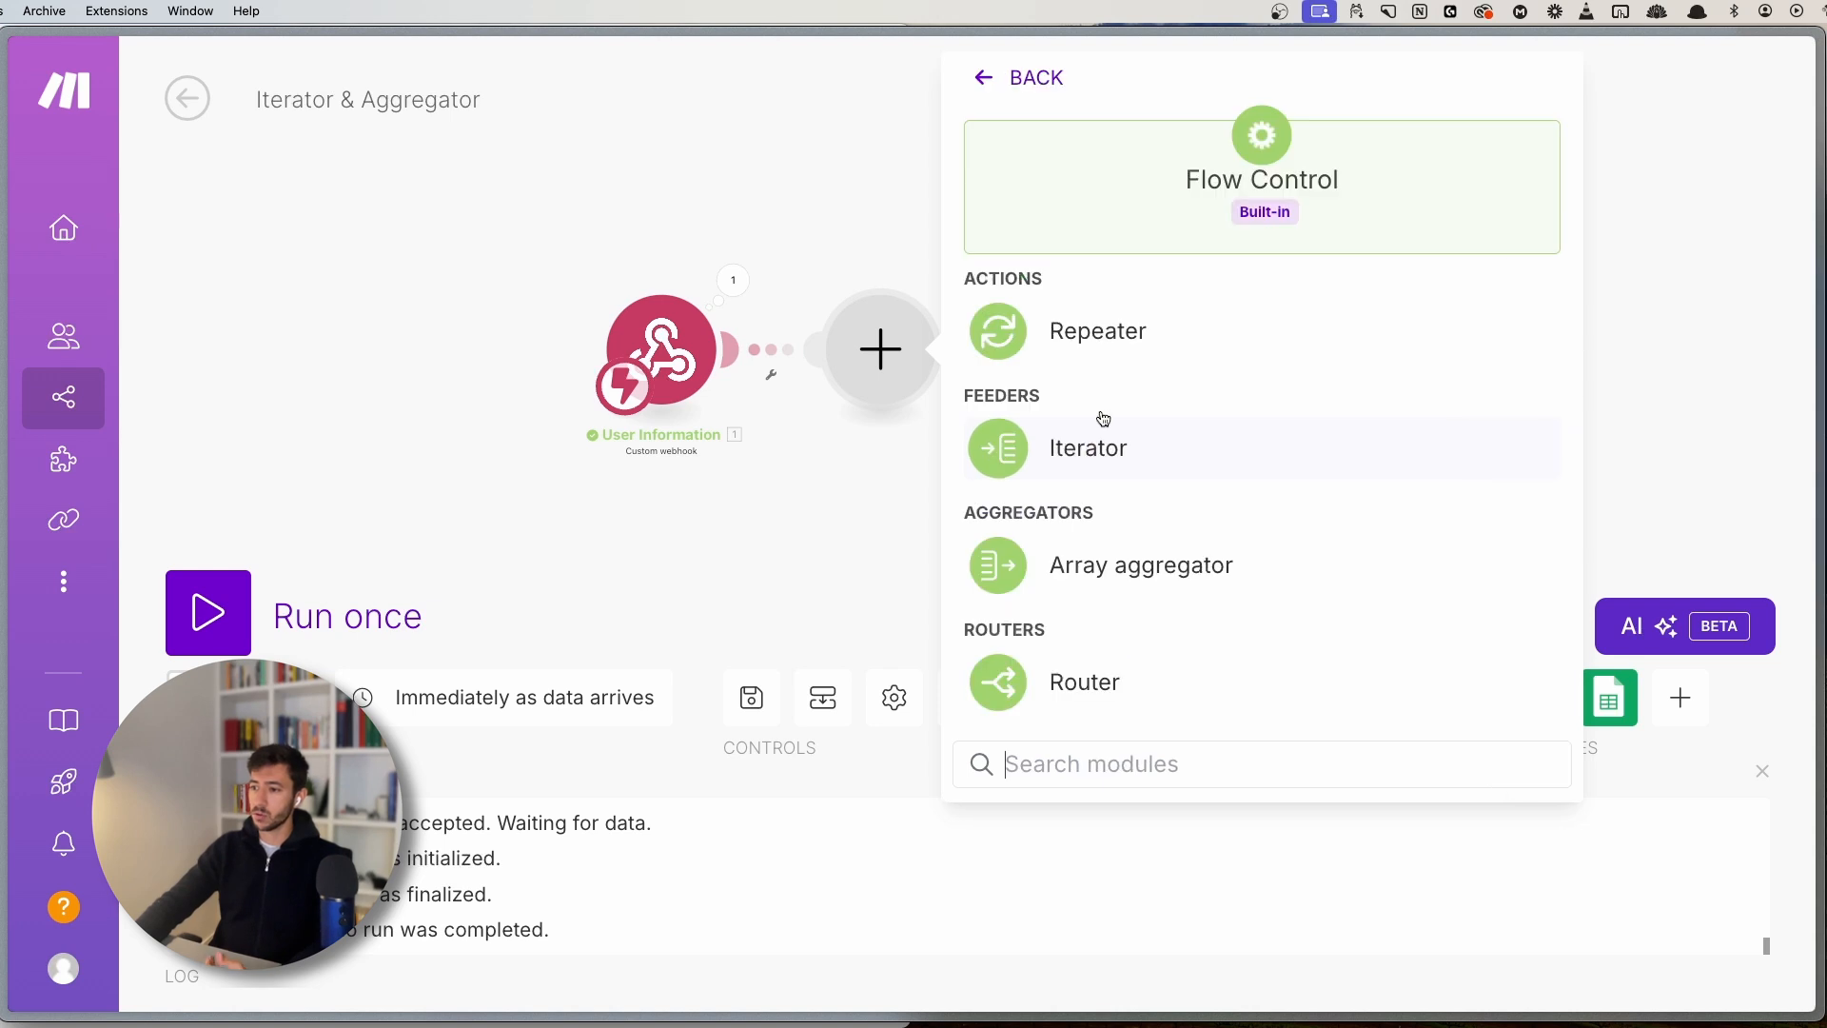
pyautogui.click(1103, 433)
pyautogui.click(1162, 359)
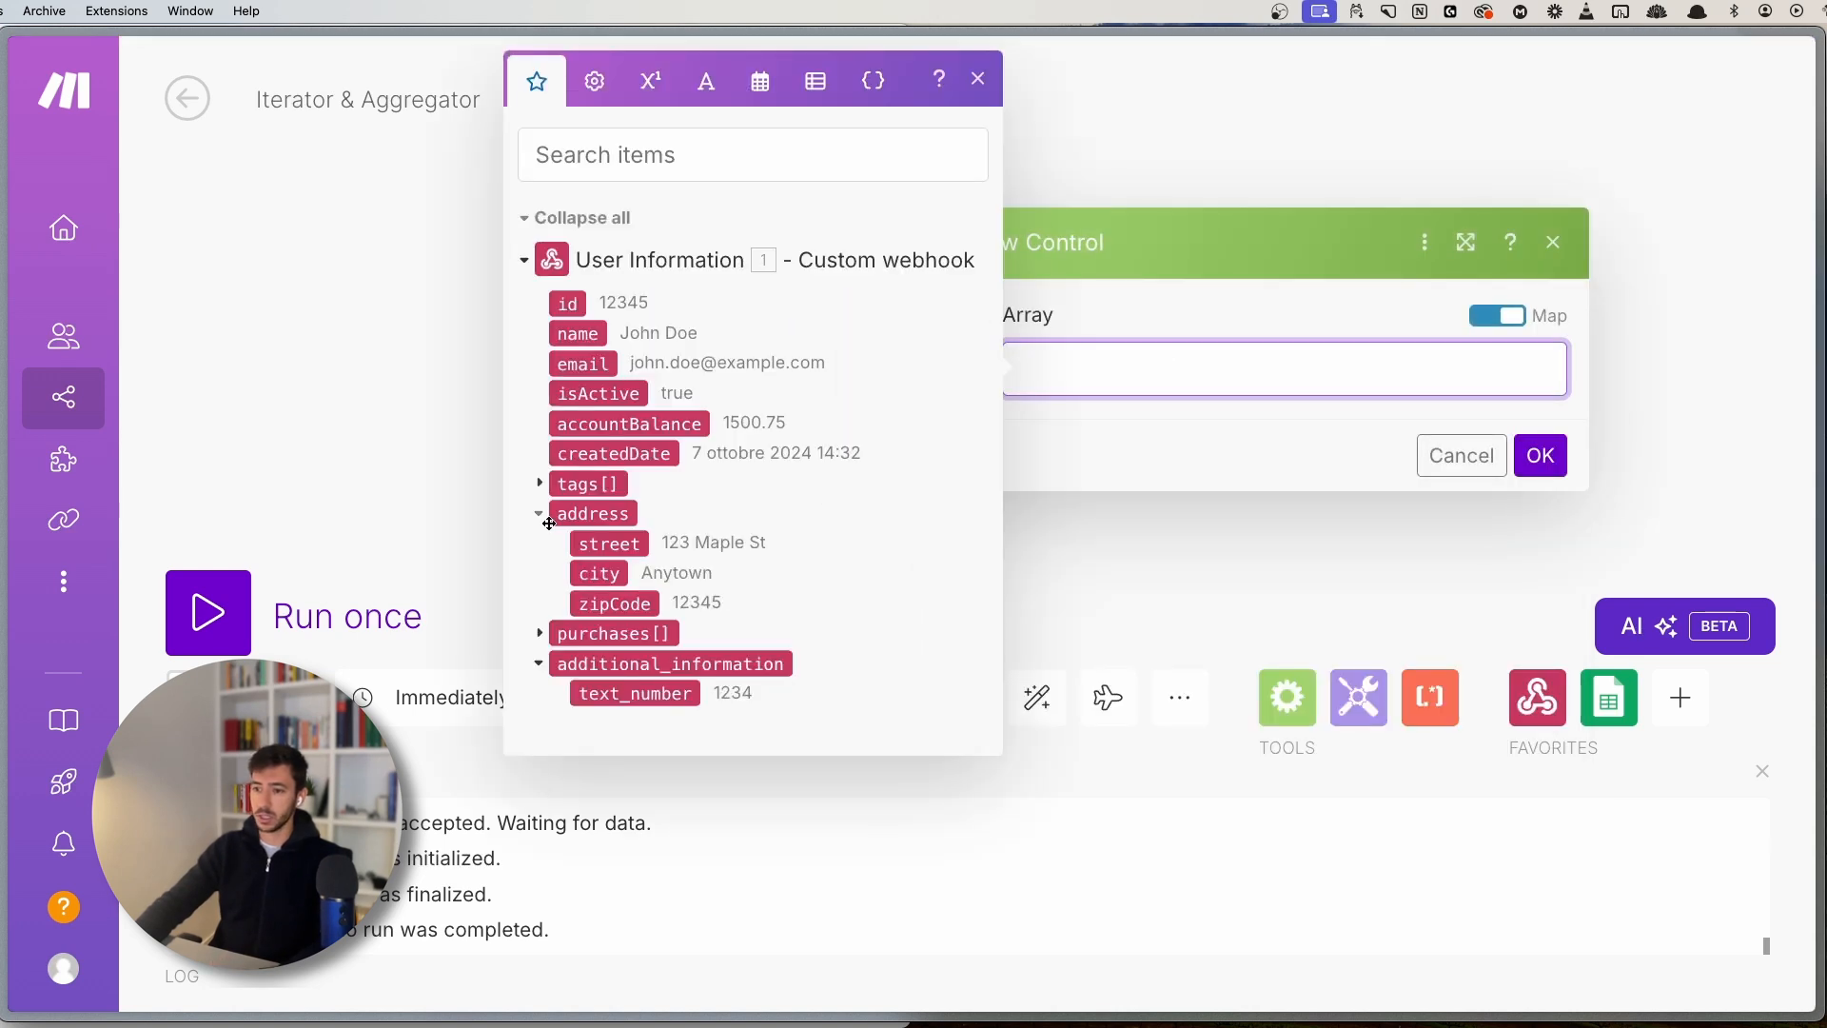
pyautogui.click(613, 634)
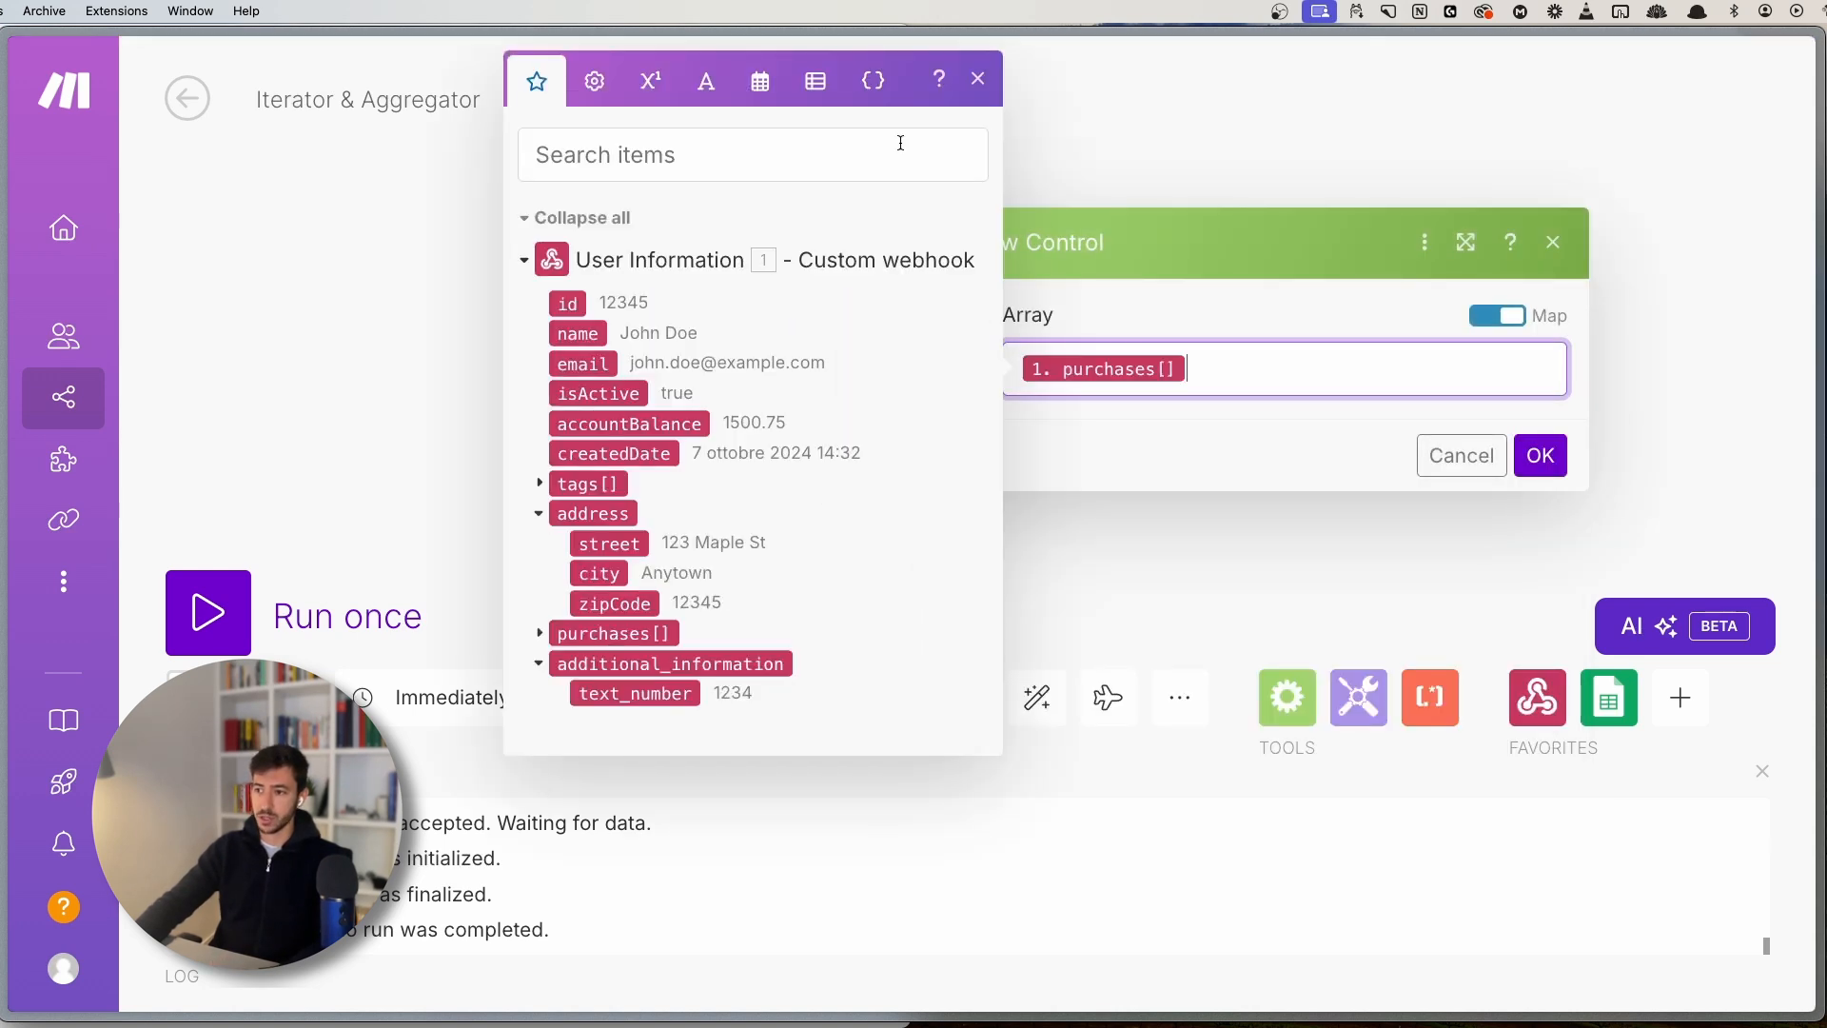
pyautogui.click(997, 68)
pyautogui.click(1540, 455)
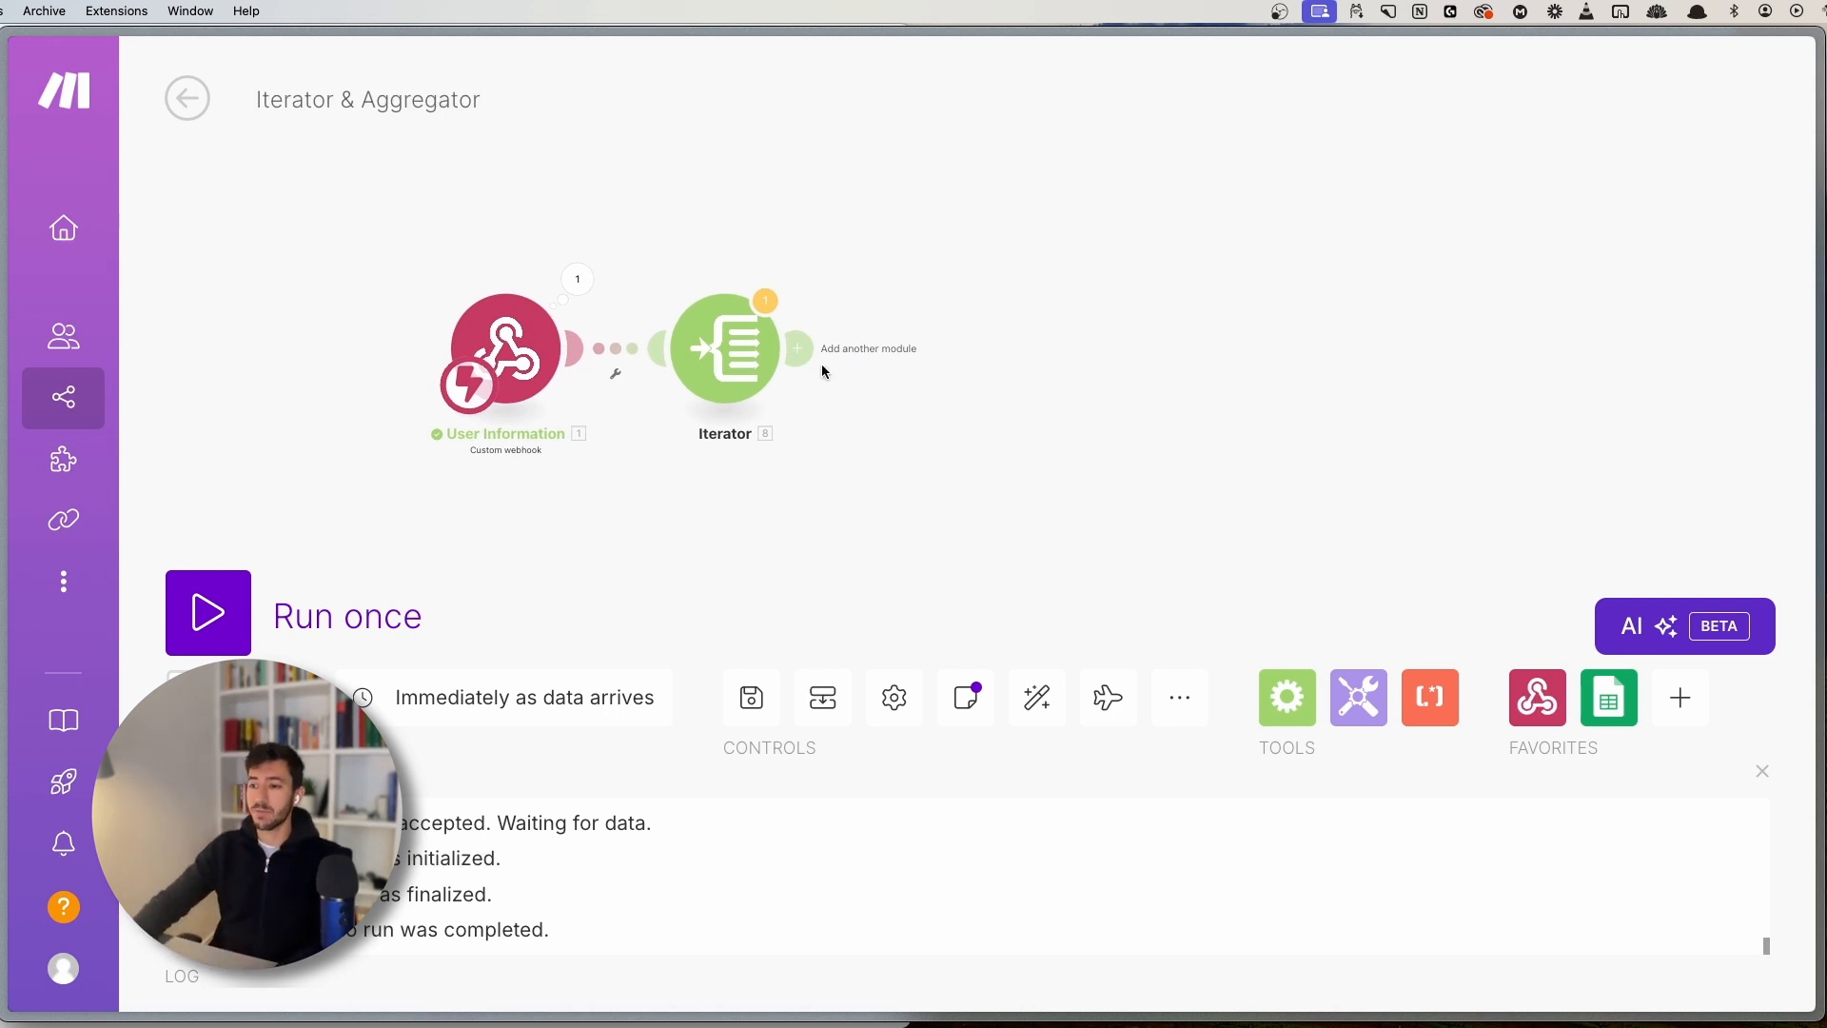
pyautogui.click(798, 348)
# - Add an Array aggregator after the Iterator with Source Module Iterator [8] and Custom structure
pyautogui.click(1106, 416)
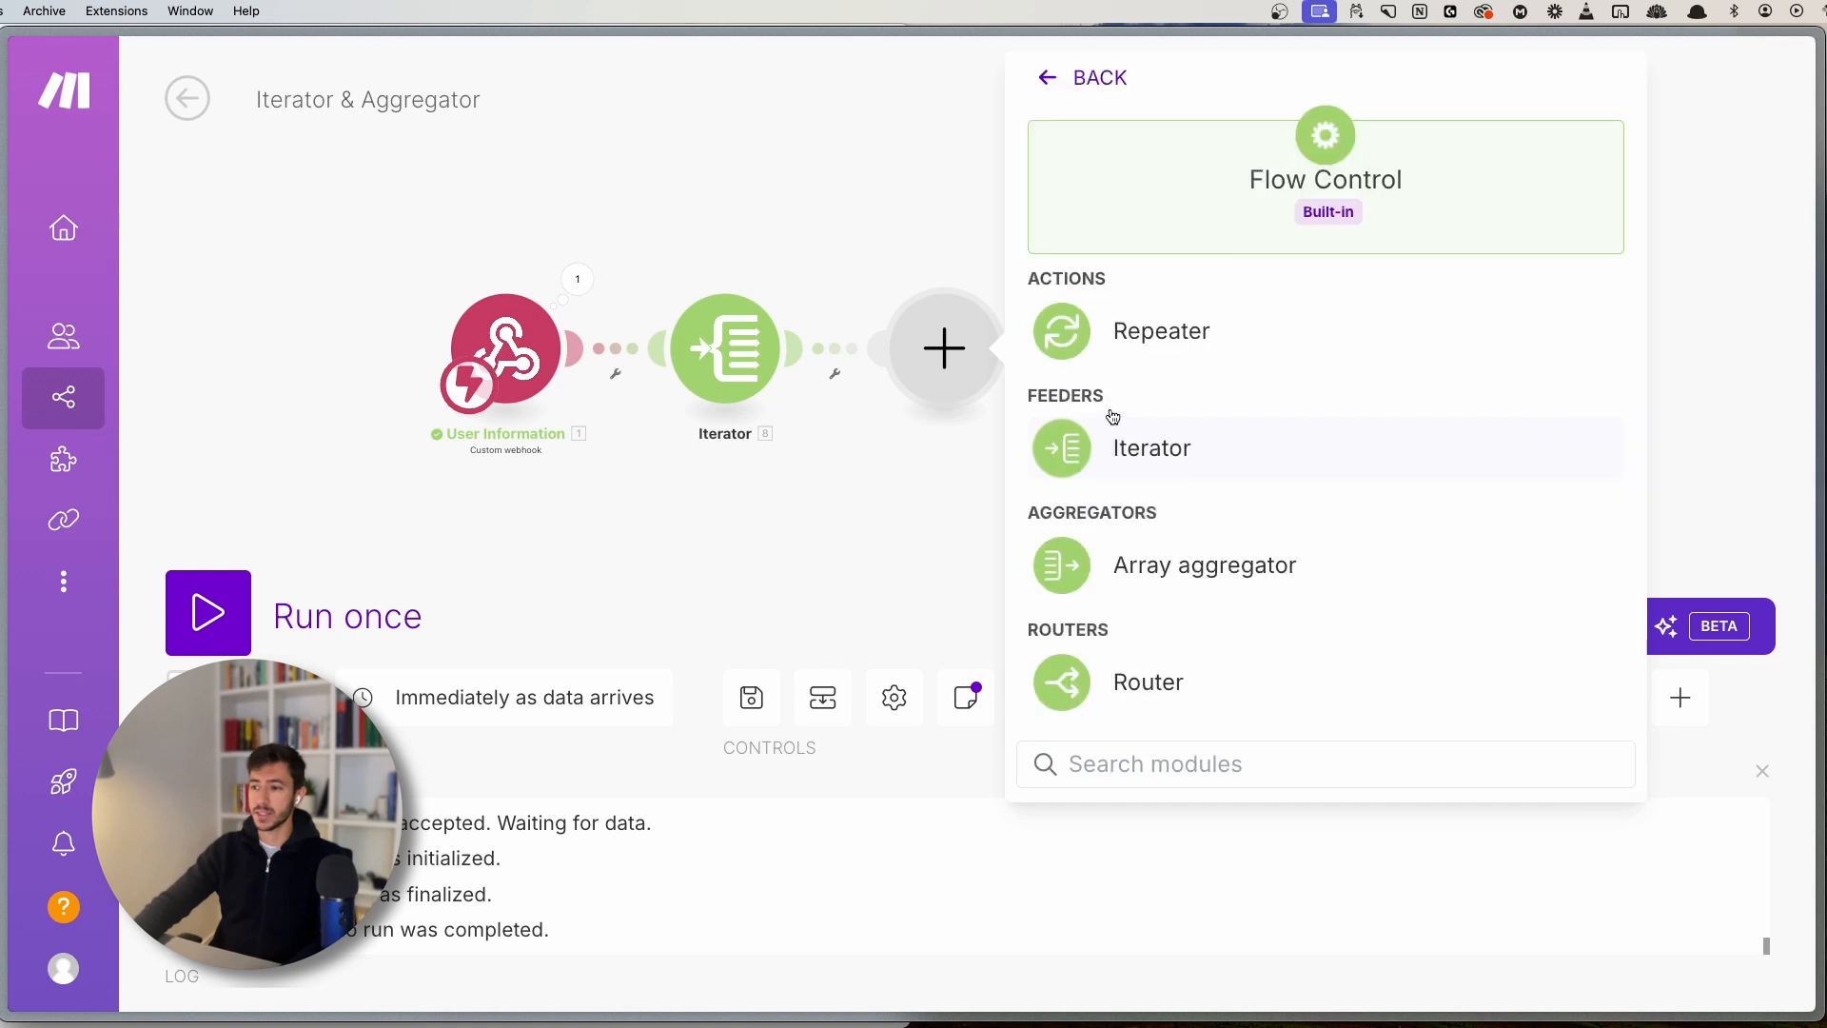
pyautogui.click(1187, 562)
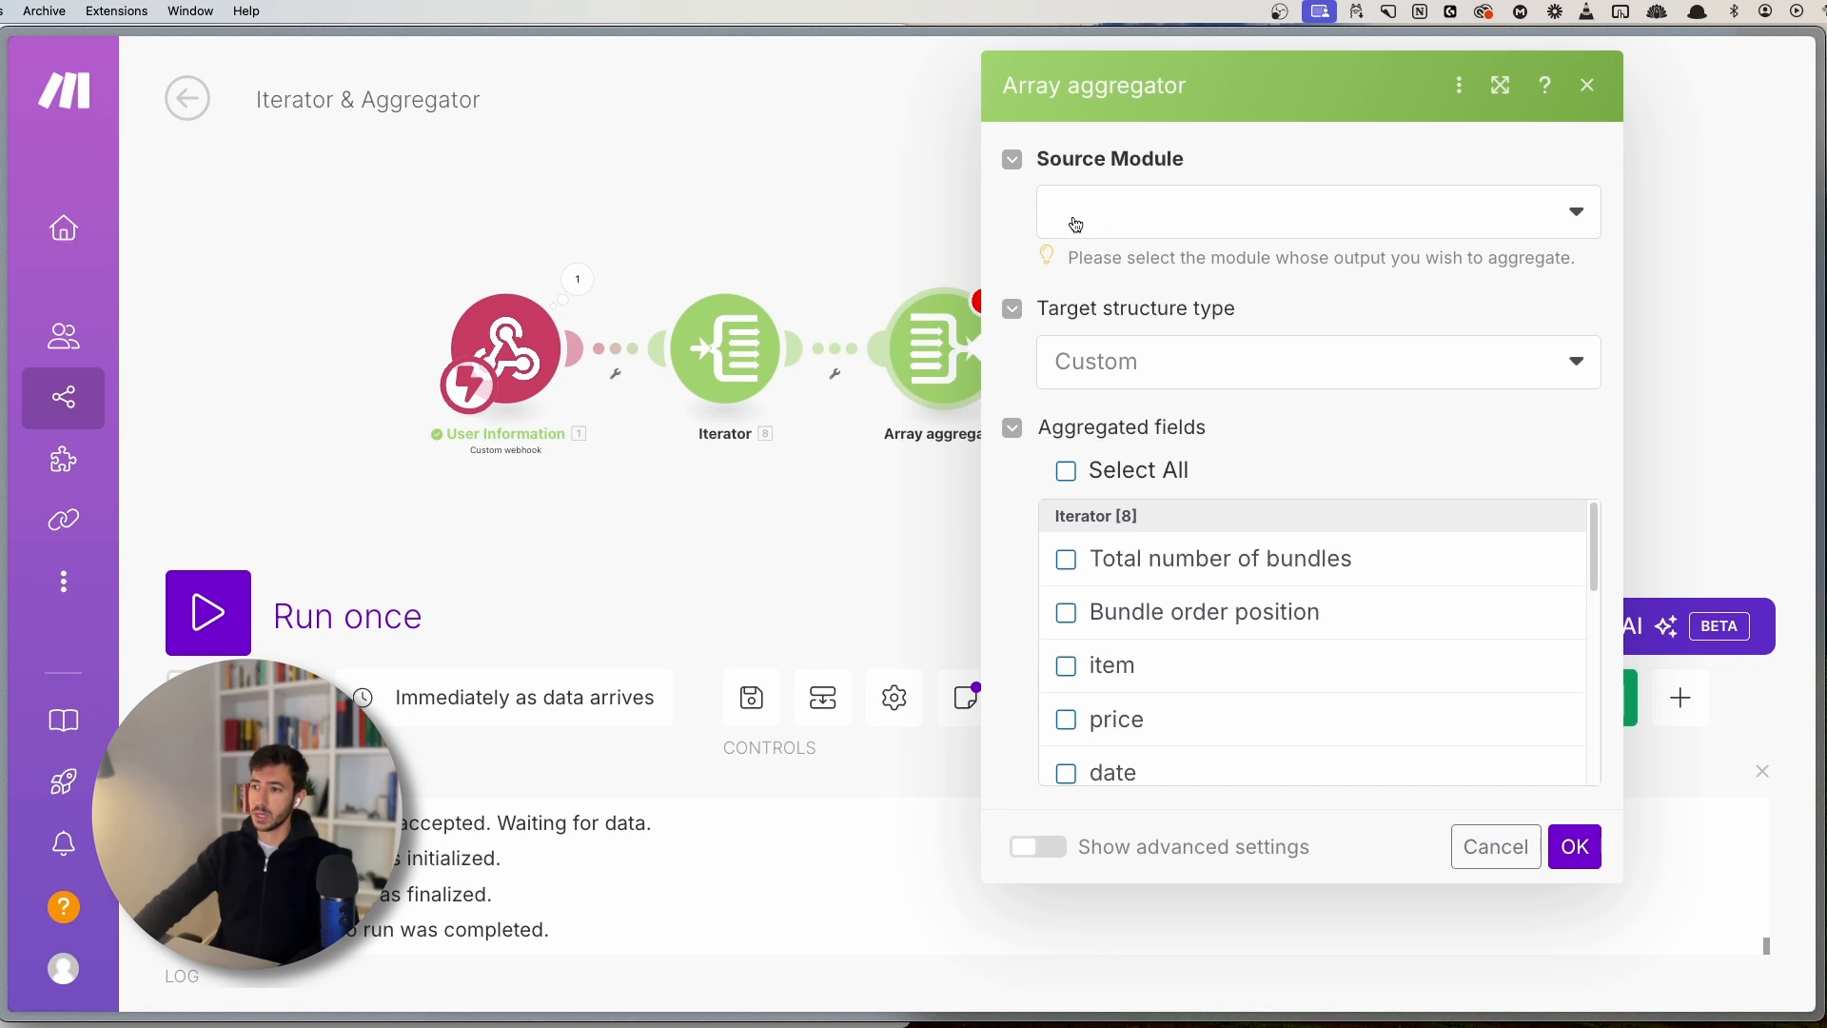
pyautogui.click(1179, 230)
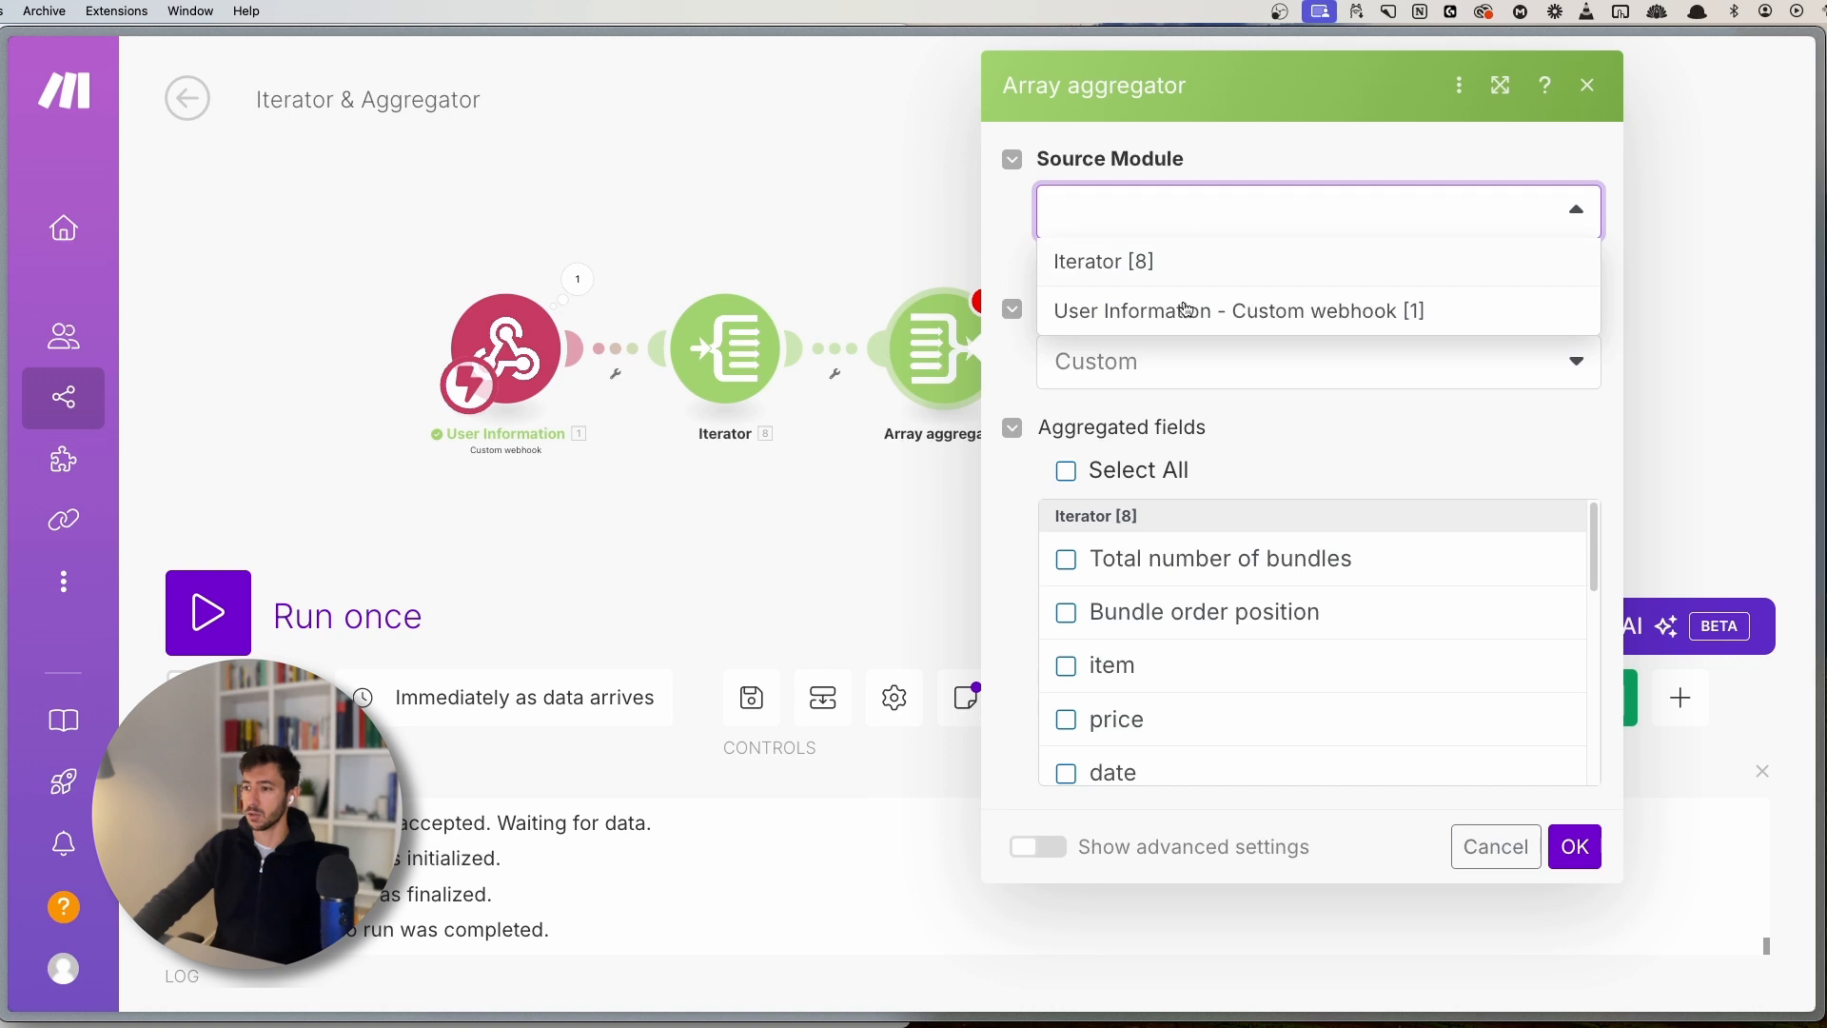
pyautogui.click(1171, 263)
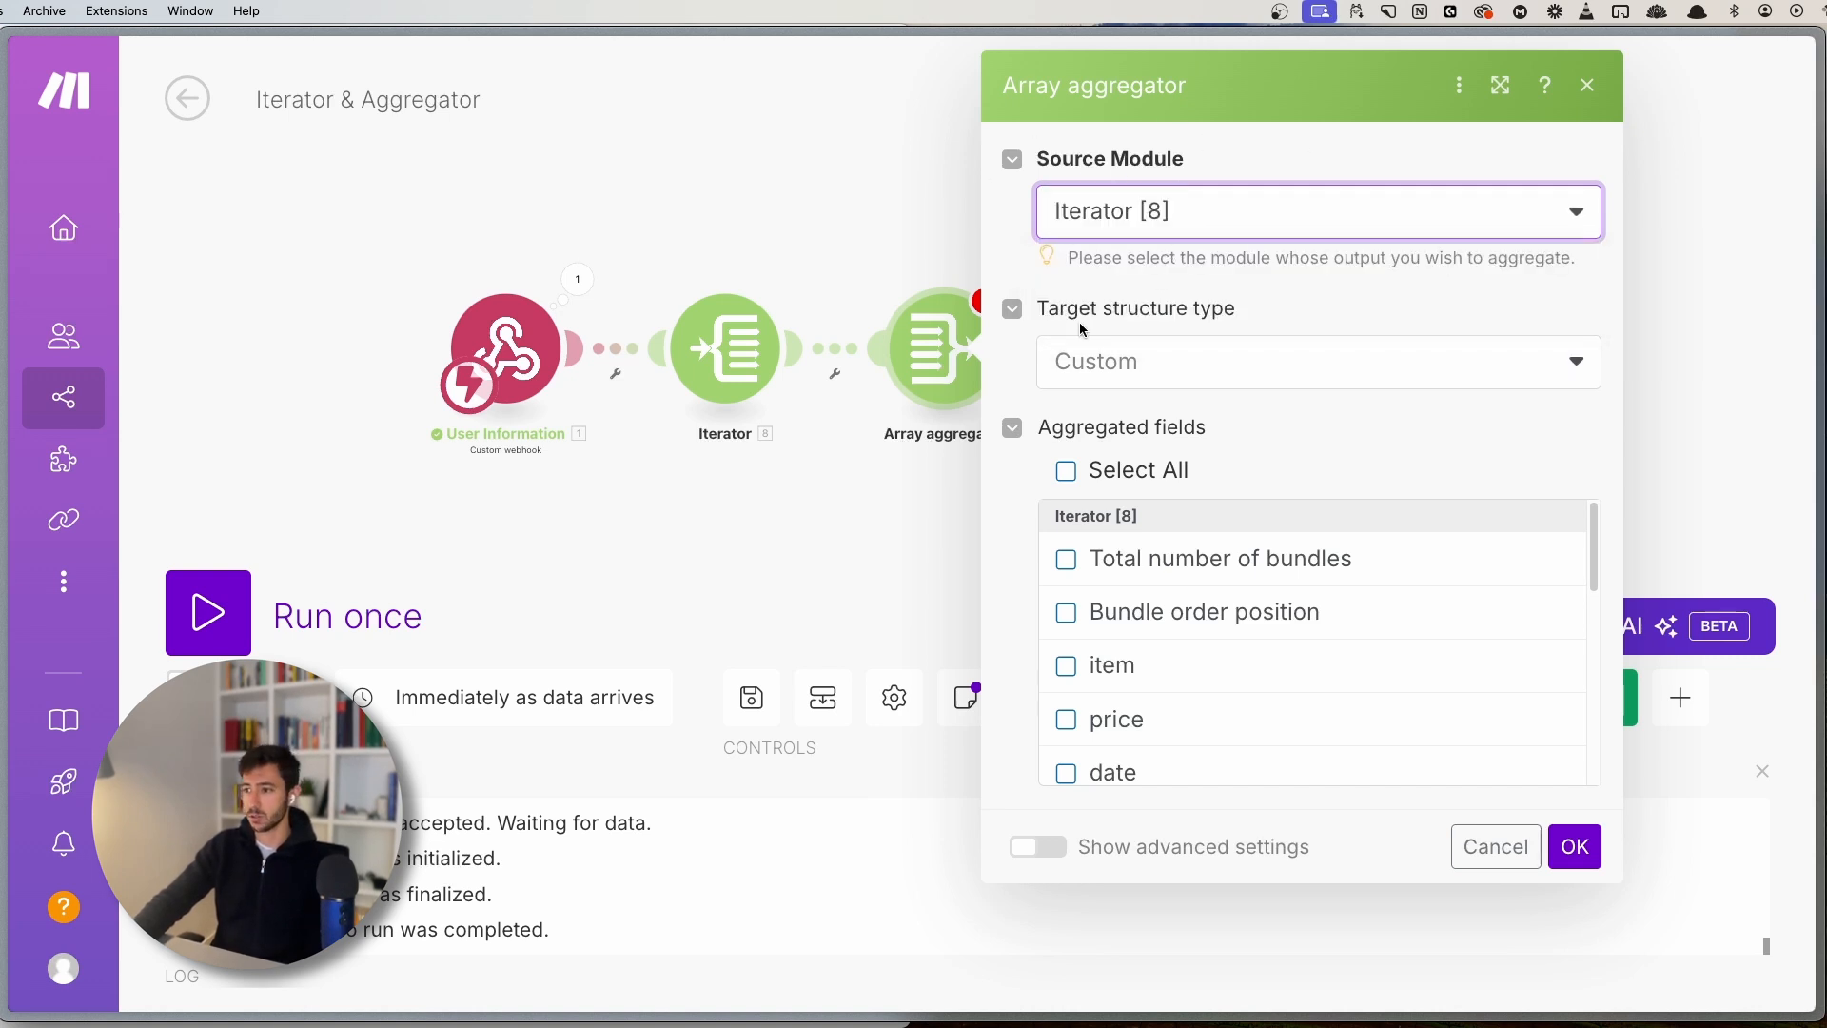
pyautogui.click(1151, 365)
pyautogui.click(1142, 366)
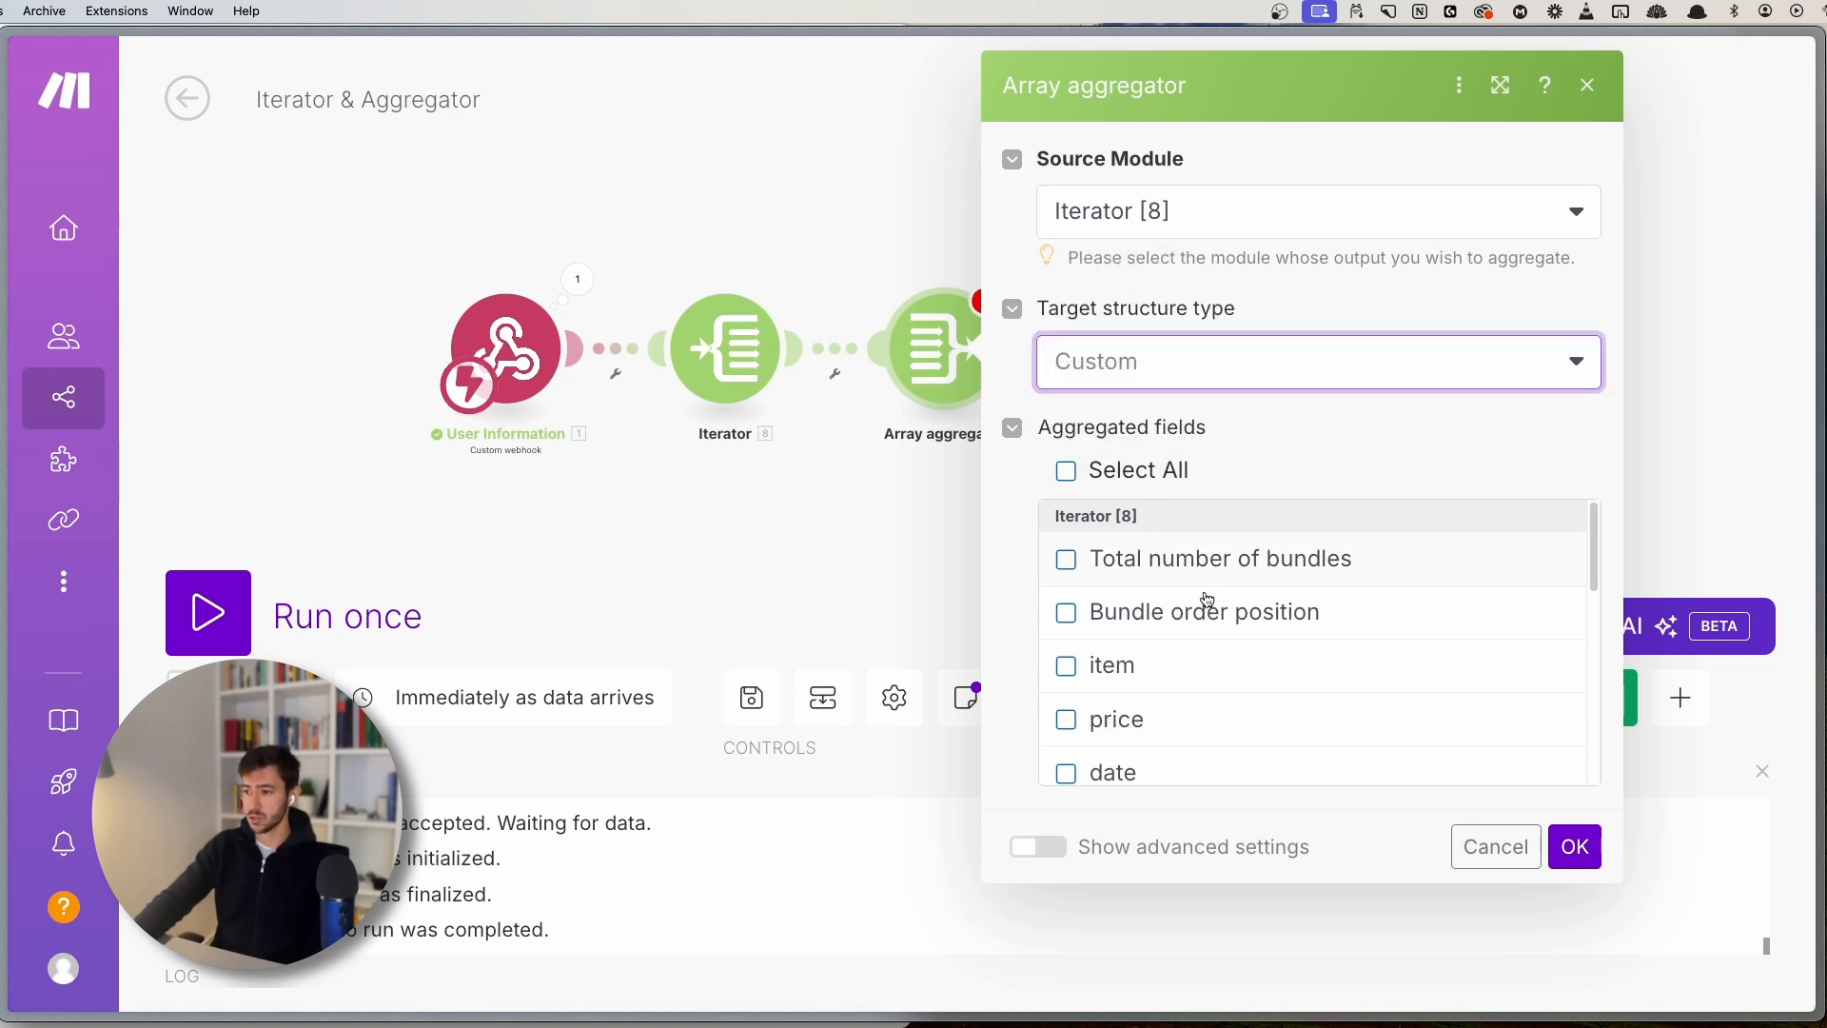
# - Aggregate the item, price, date, bundle count and order position fields, and confirm the aggregator
pyautogui.scroll(-3, 1160, 642)
pyautogui.scroll(3, 1153, 663)
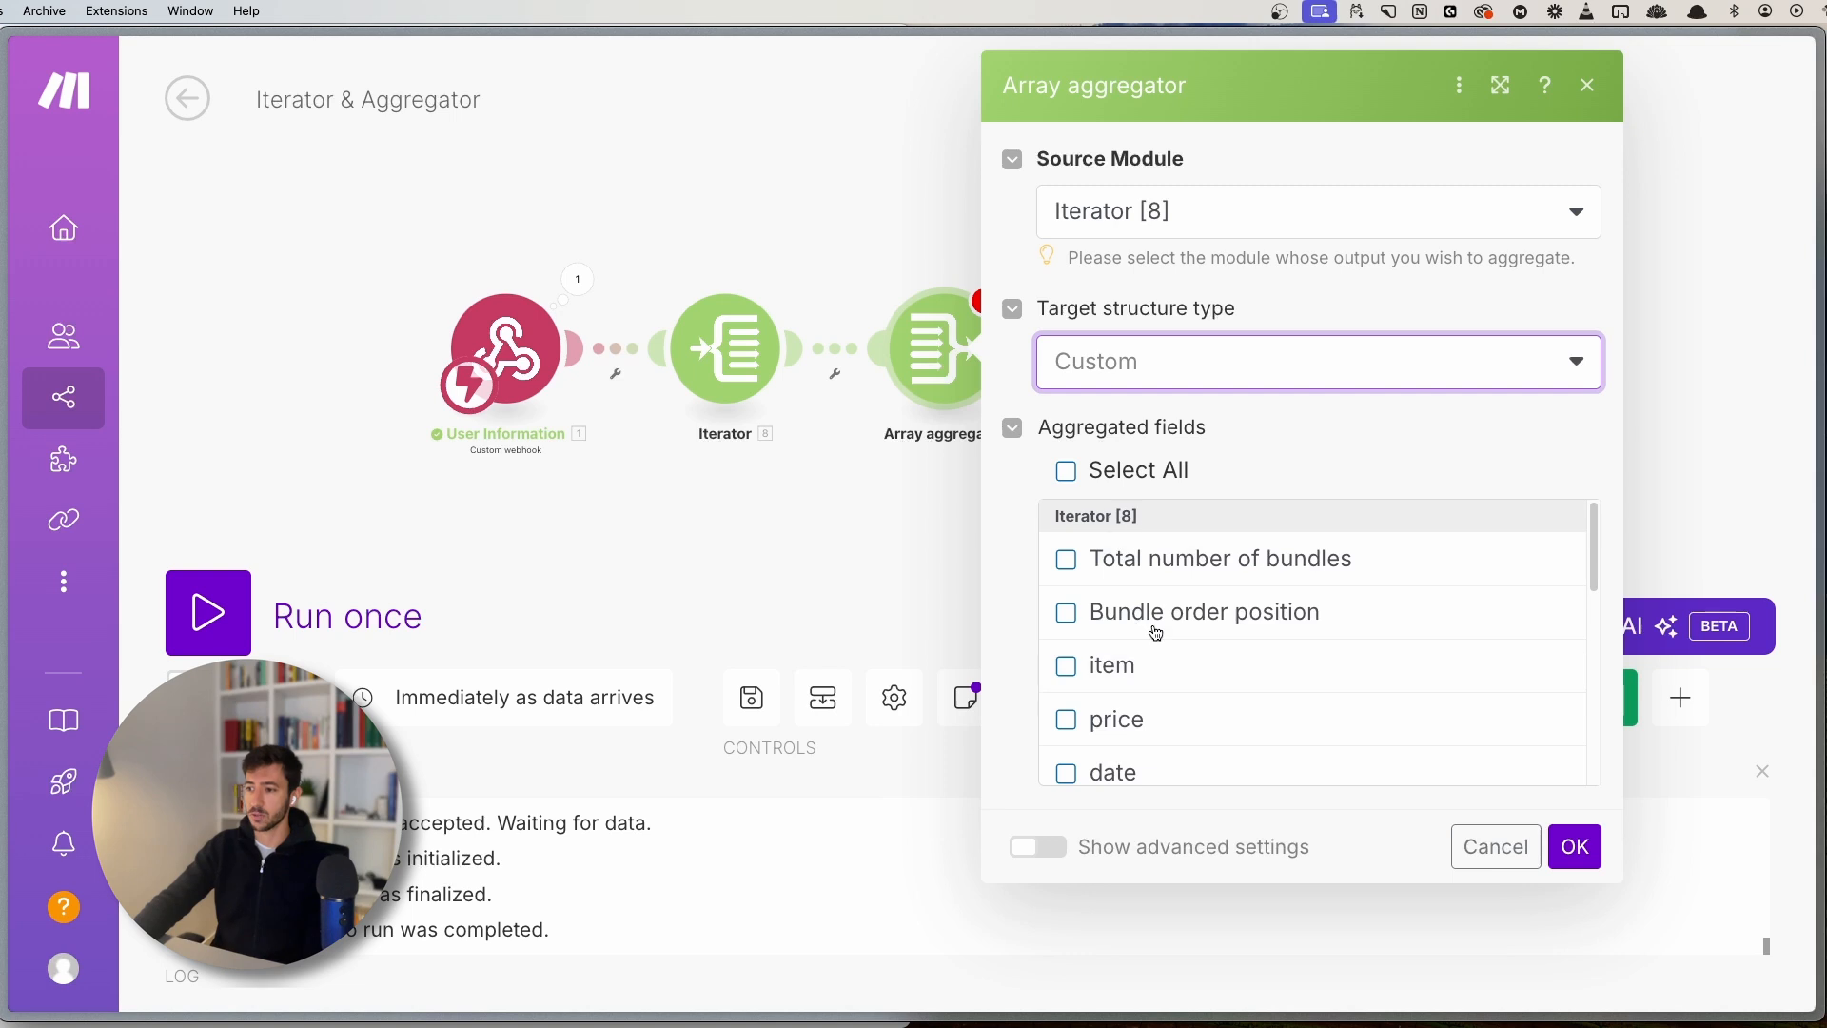
pyautogui.scroll(-1, 1133, 596)
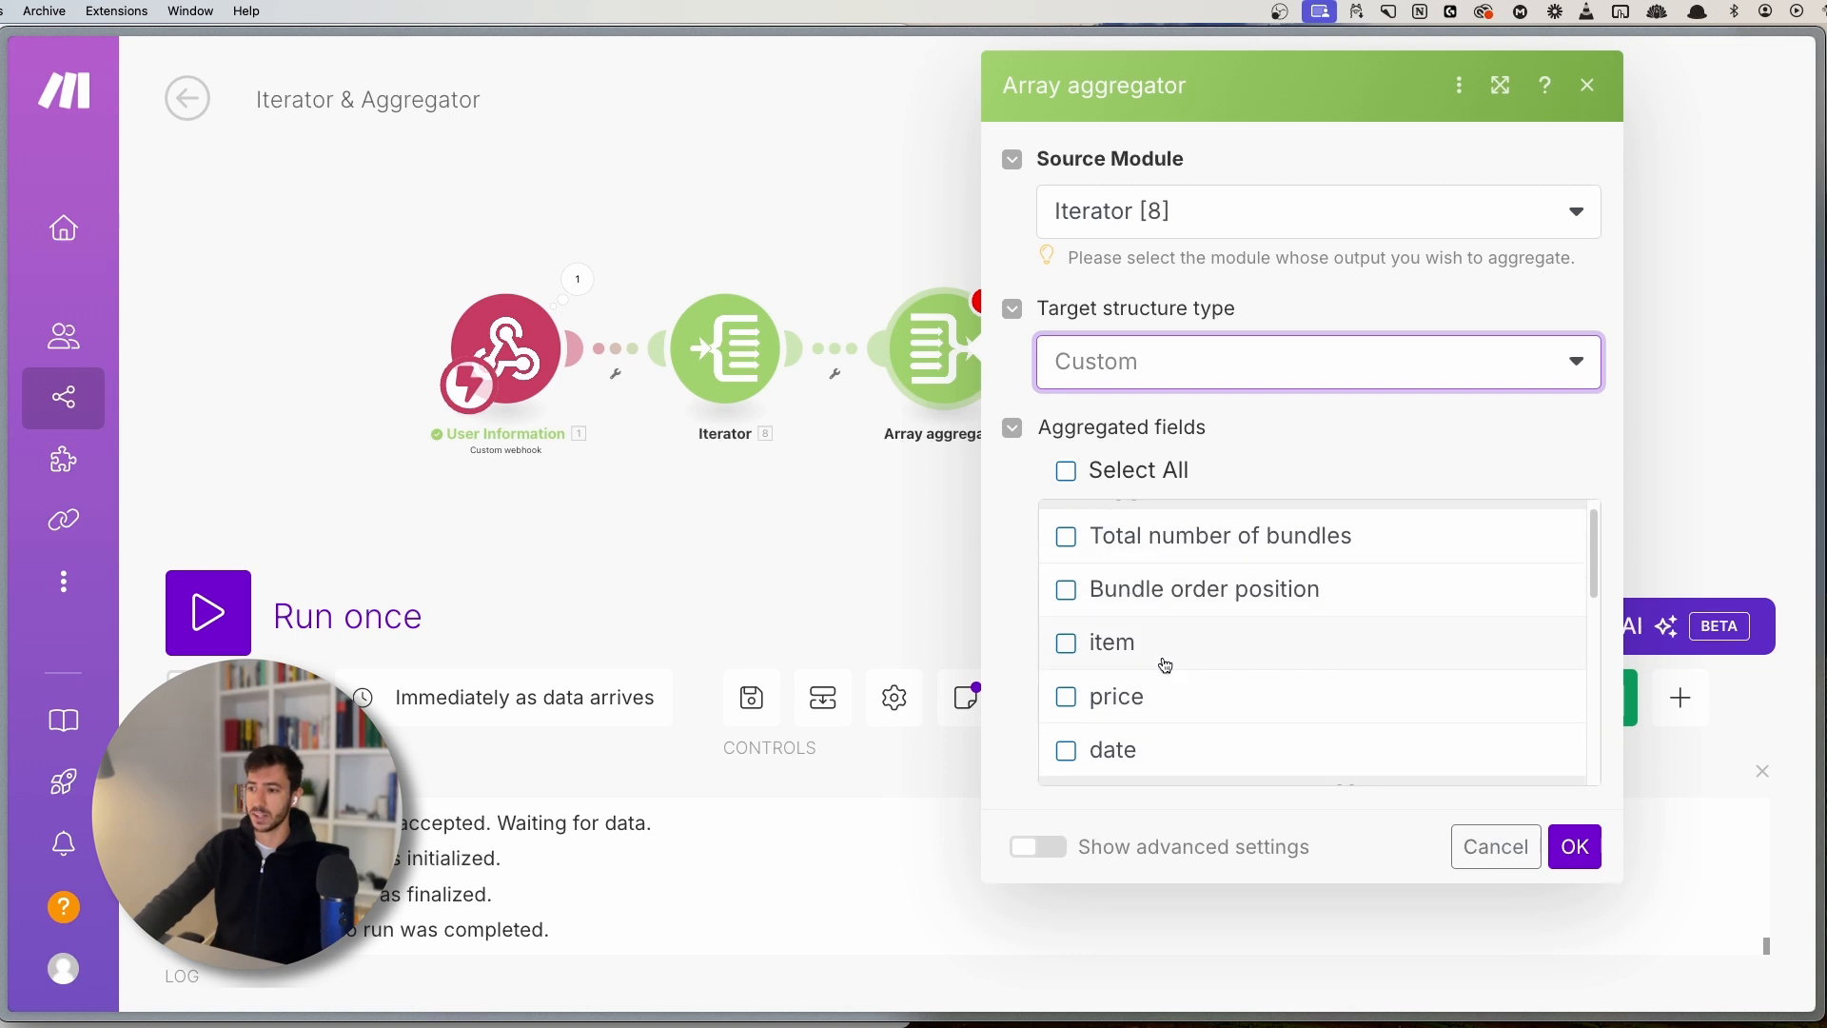
pyautogui.scroll(1, 1165, 667)
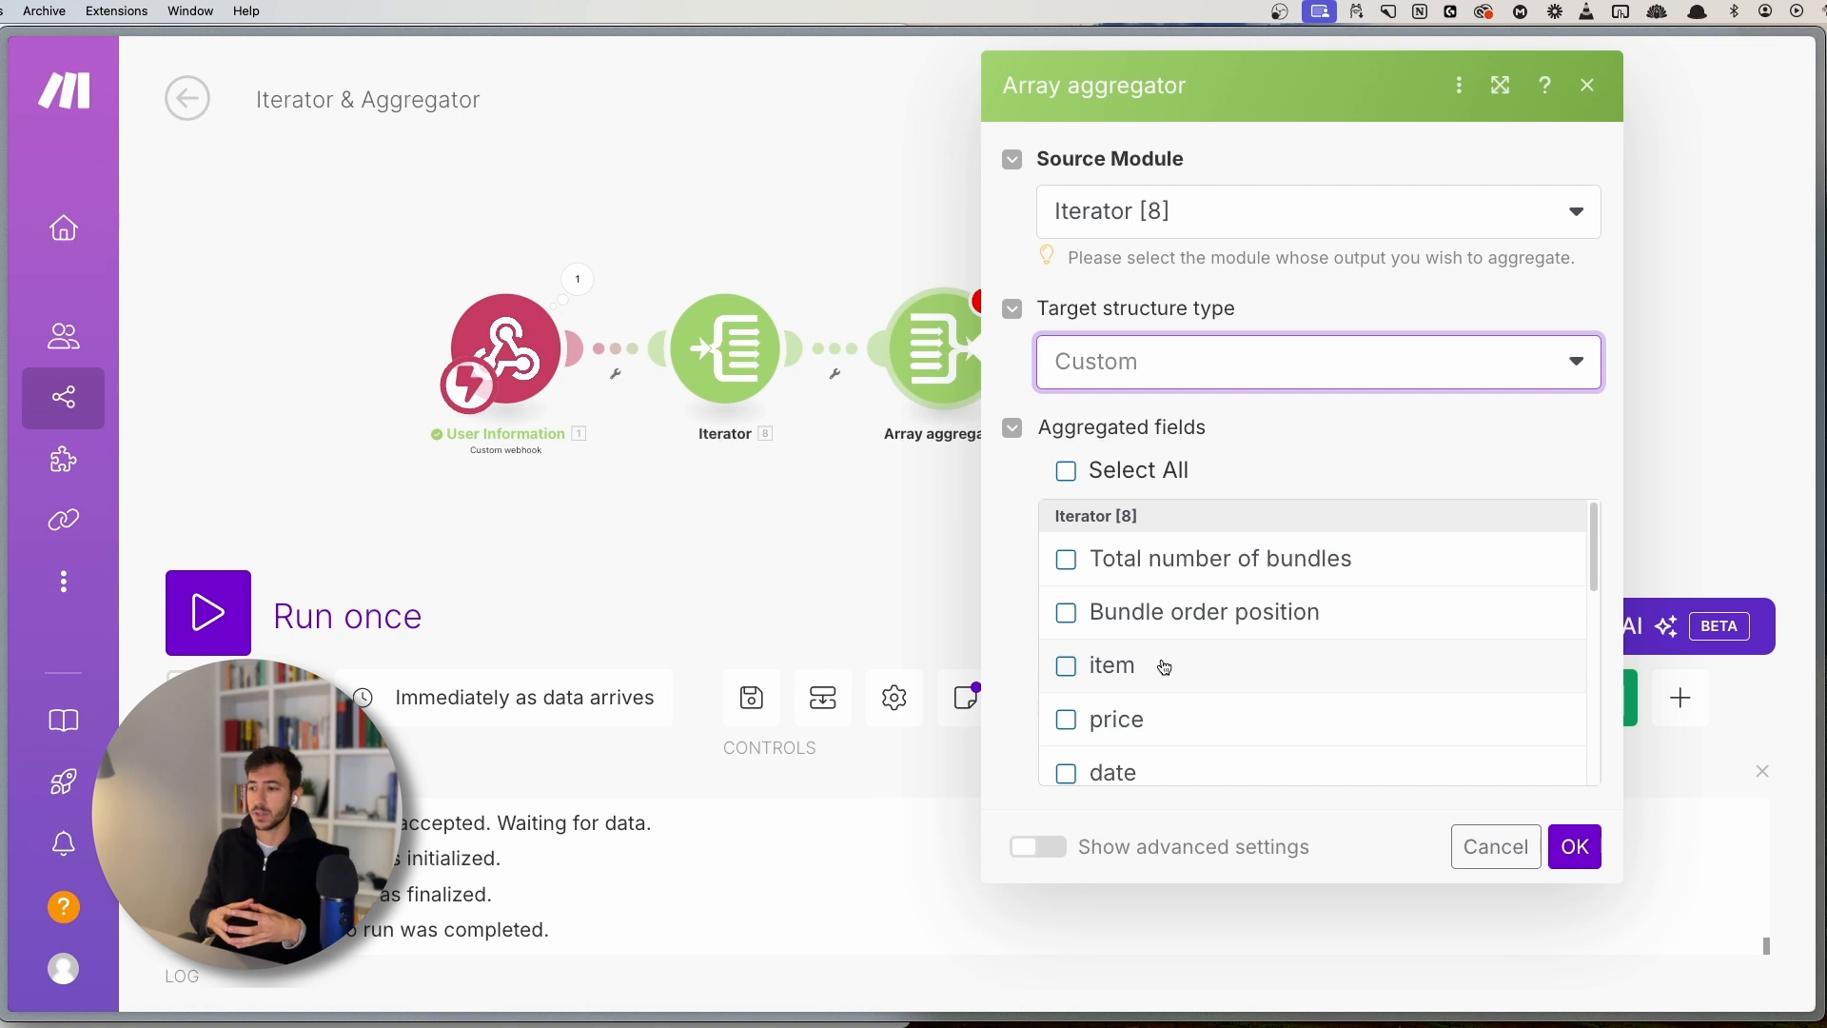
pyautogui.click(1118, 673)
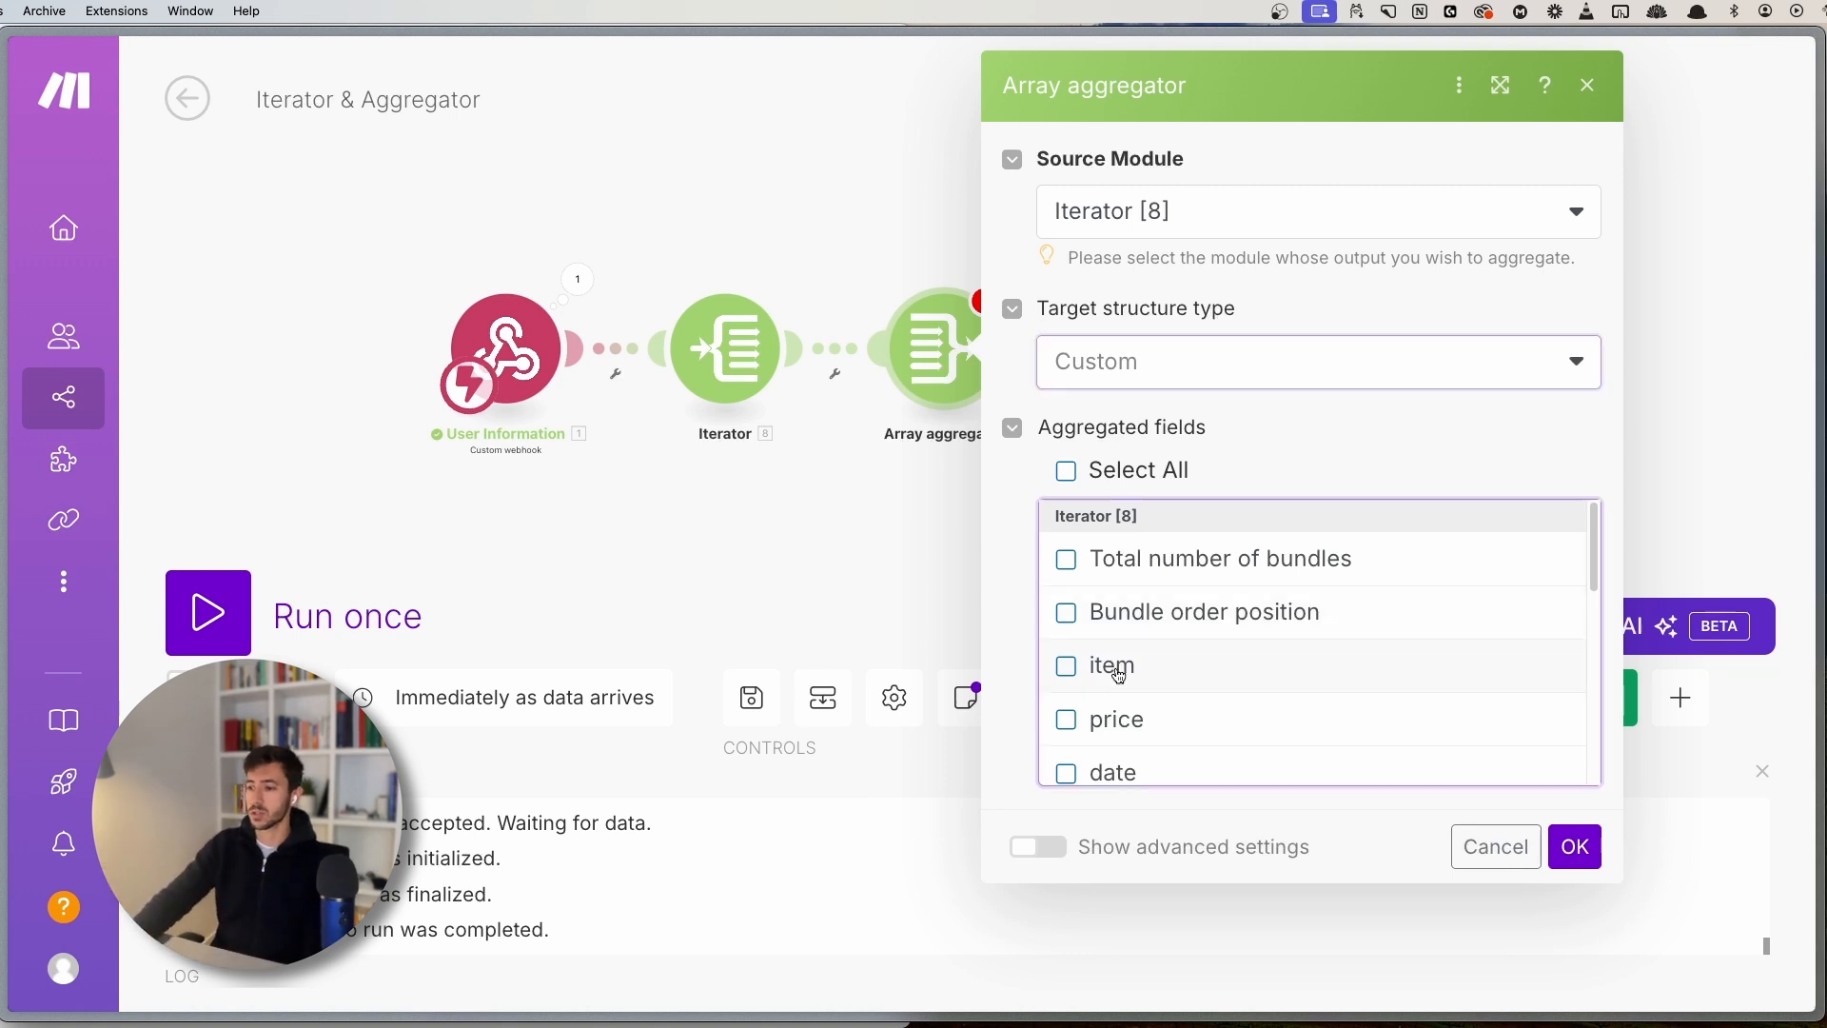
pyautogui.click(1119, 670)
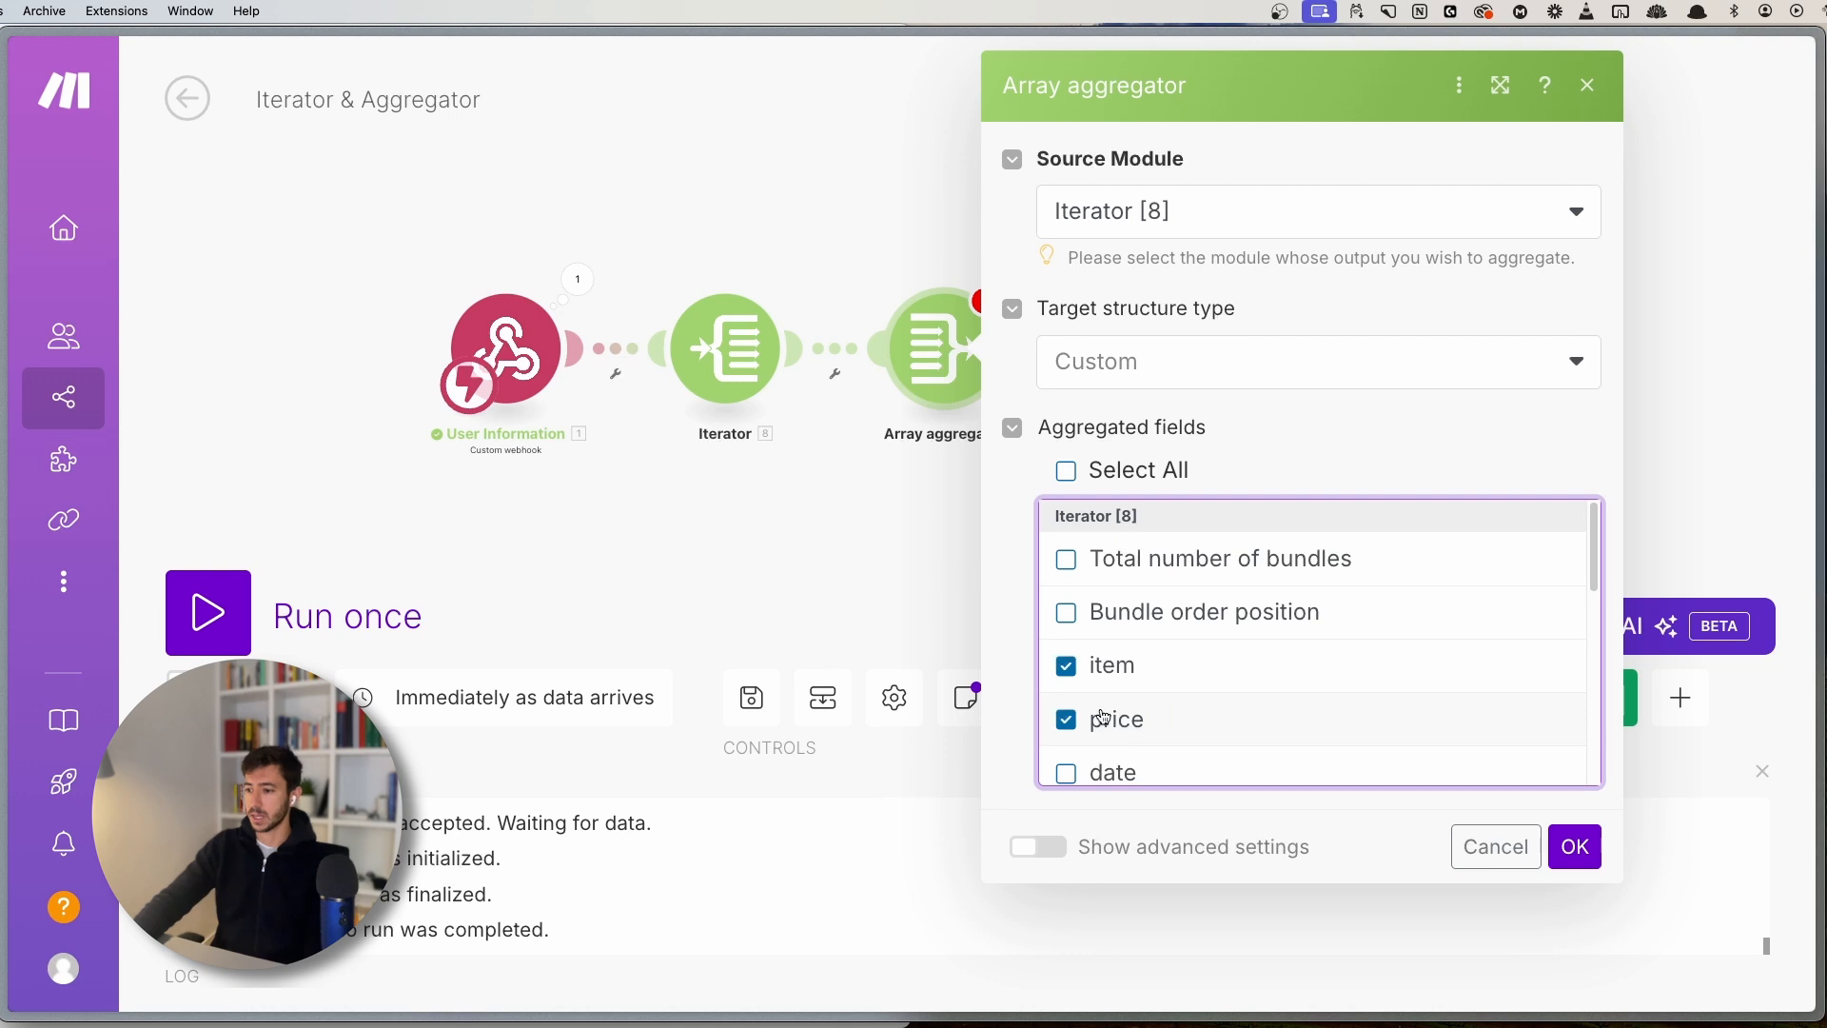
pyautogui.click(1109, 758)
pyautogui.click(1104, 556)
pyautogui.click(1121, 620)
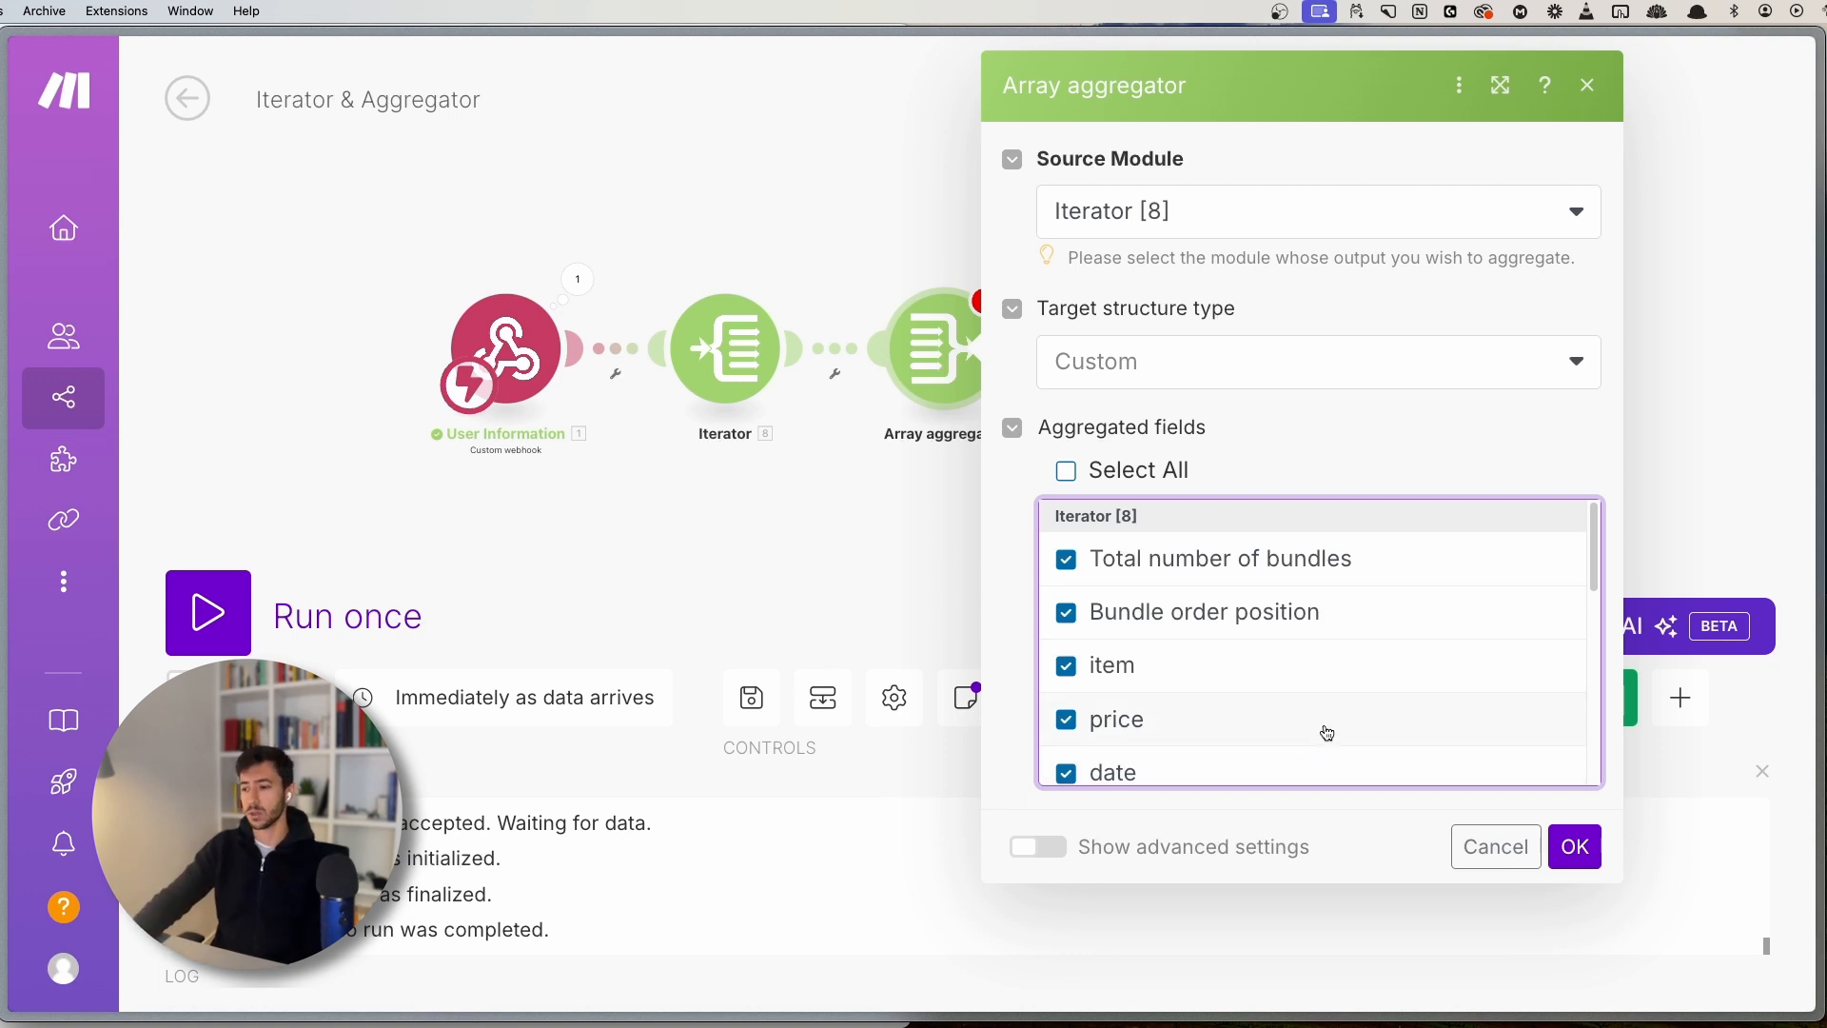
pyautogui.scroll(-1, 1235, 662)
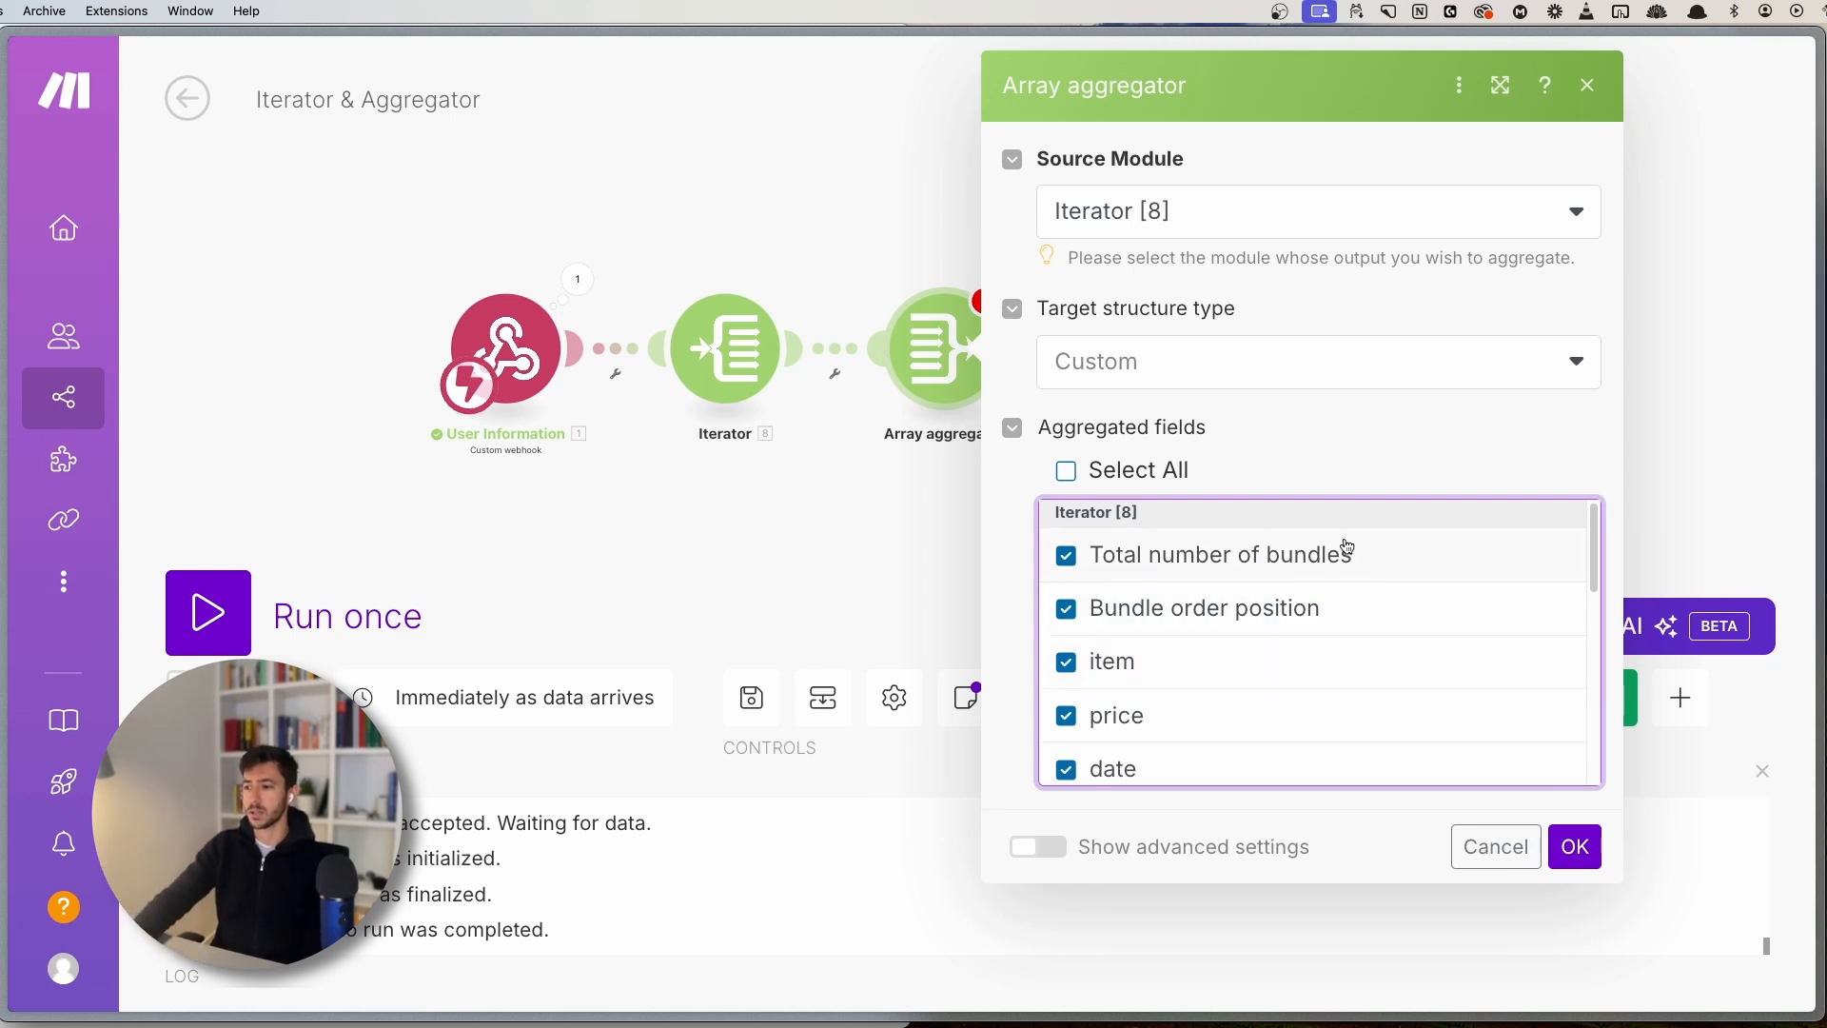
pyautogui.scroll(-3, 1313, 685)
pyautogui.scroll(3, 1294, 647)
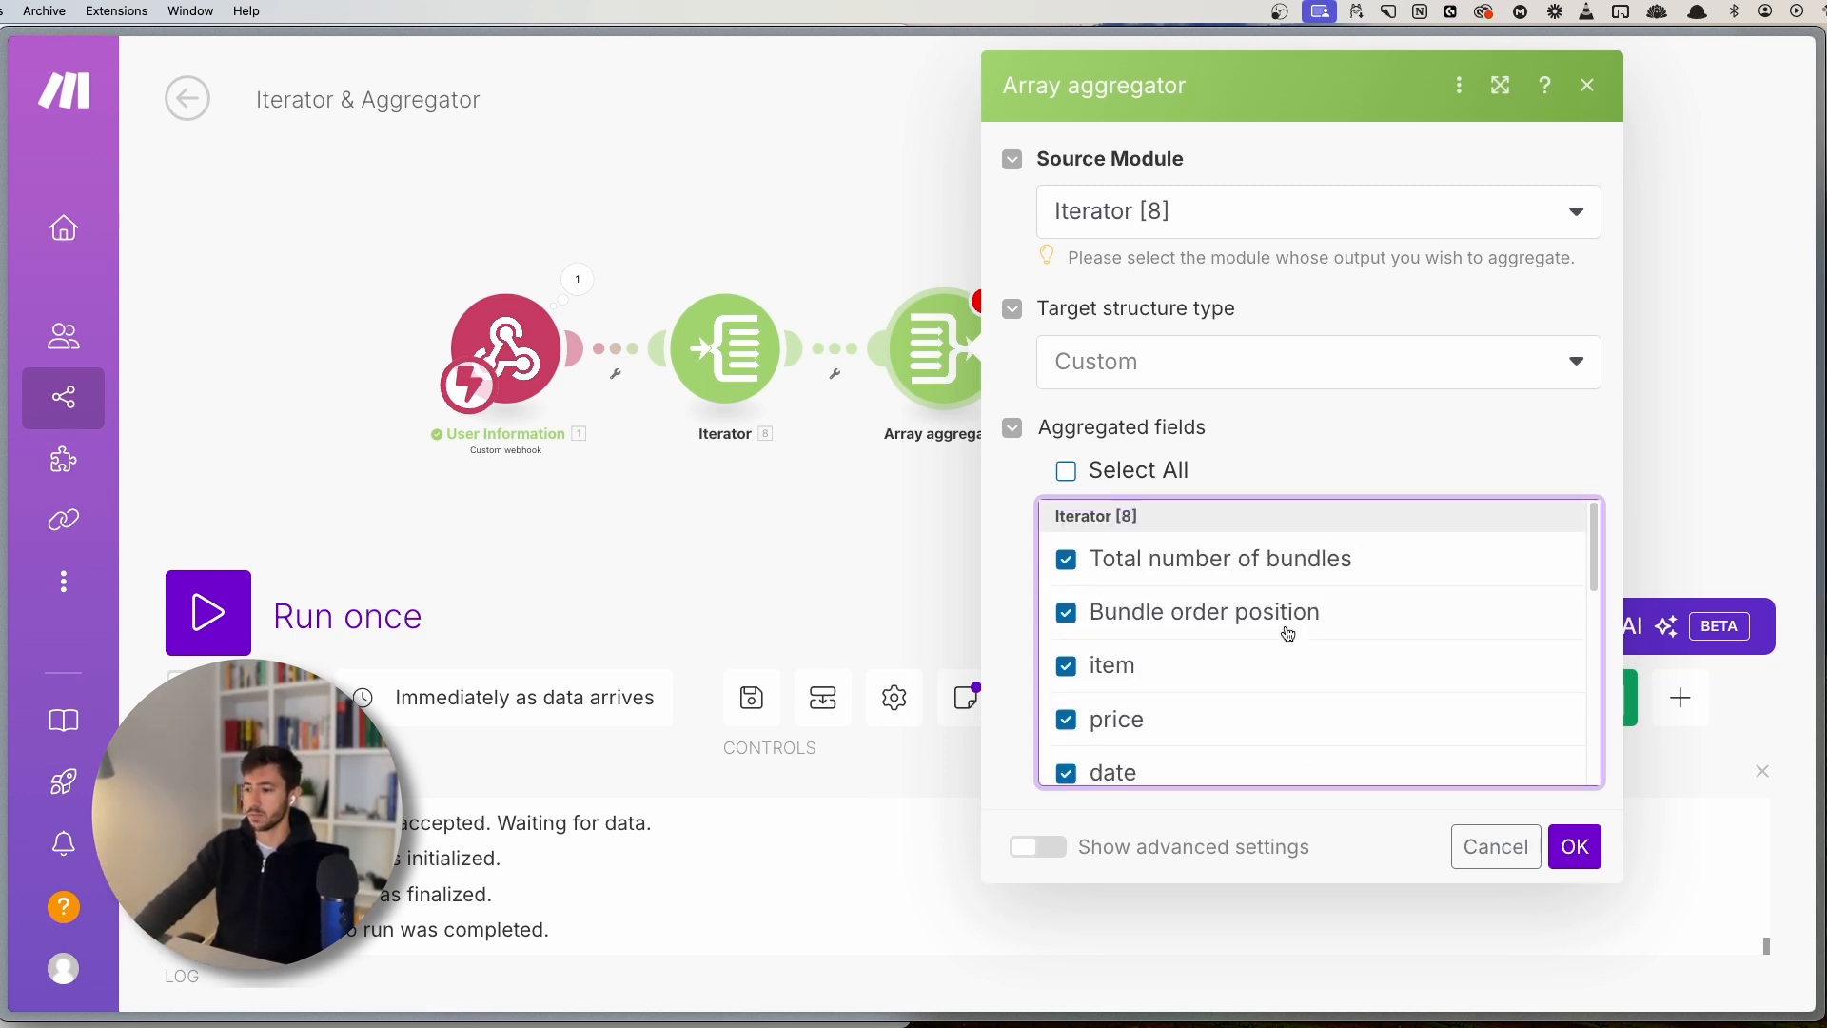
pyautogui.scroll(-5, 1256, 636)
pyautogui.scroll(5, 1195, 635)
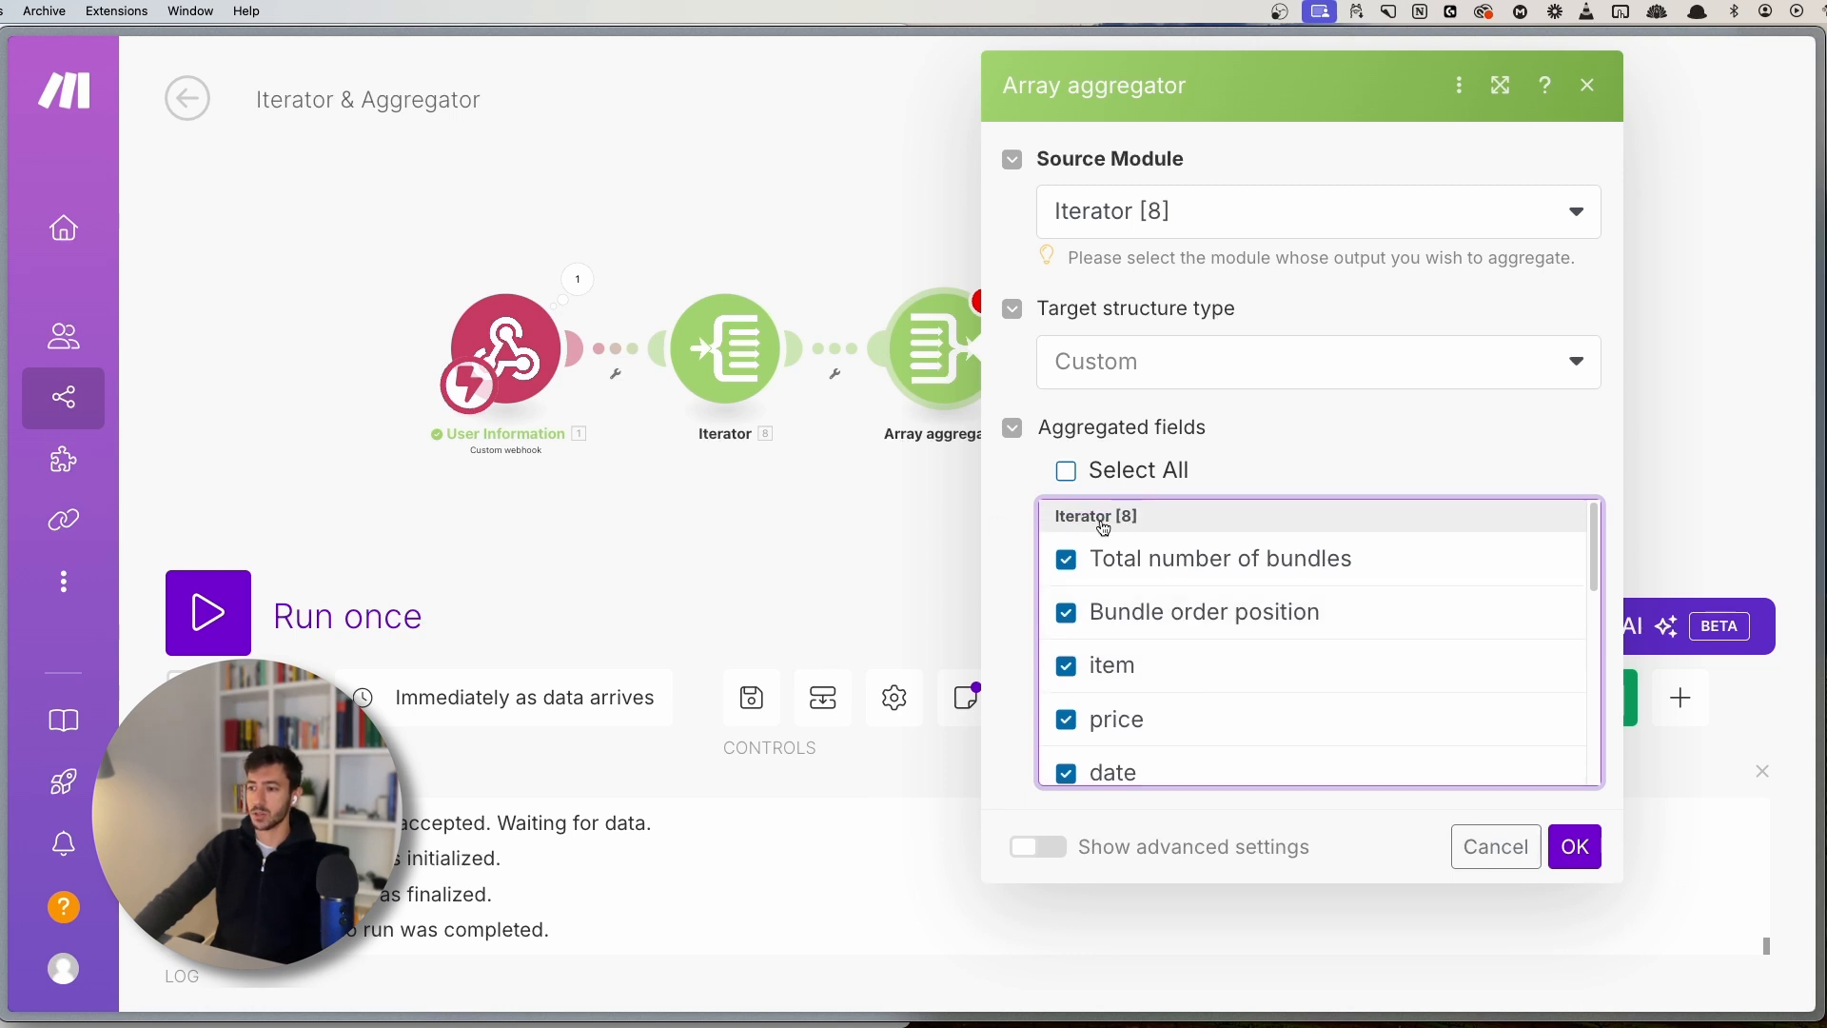
pyautogui.scroll(-10, 1256, 624)
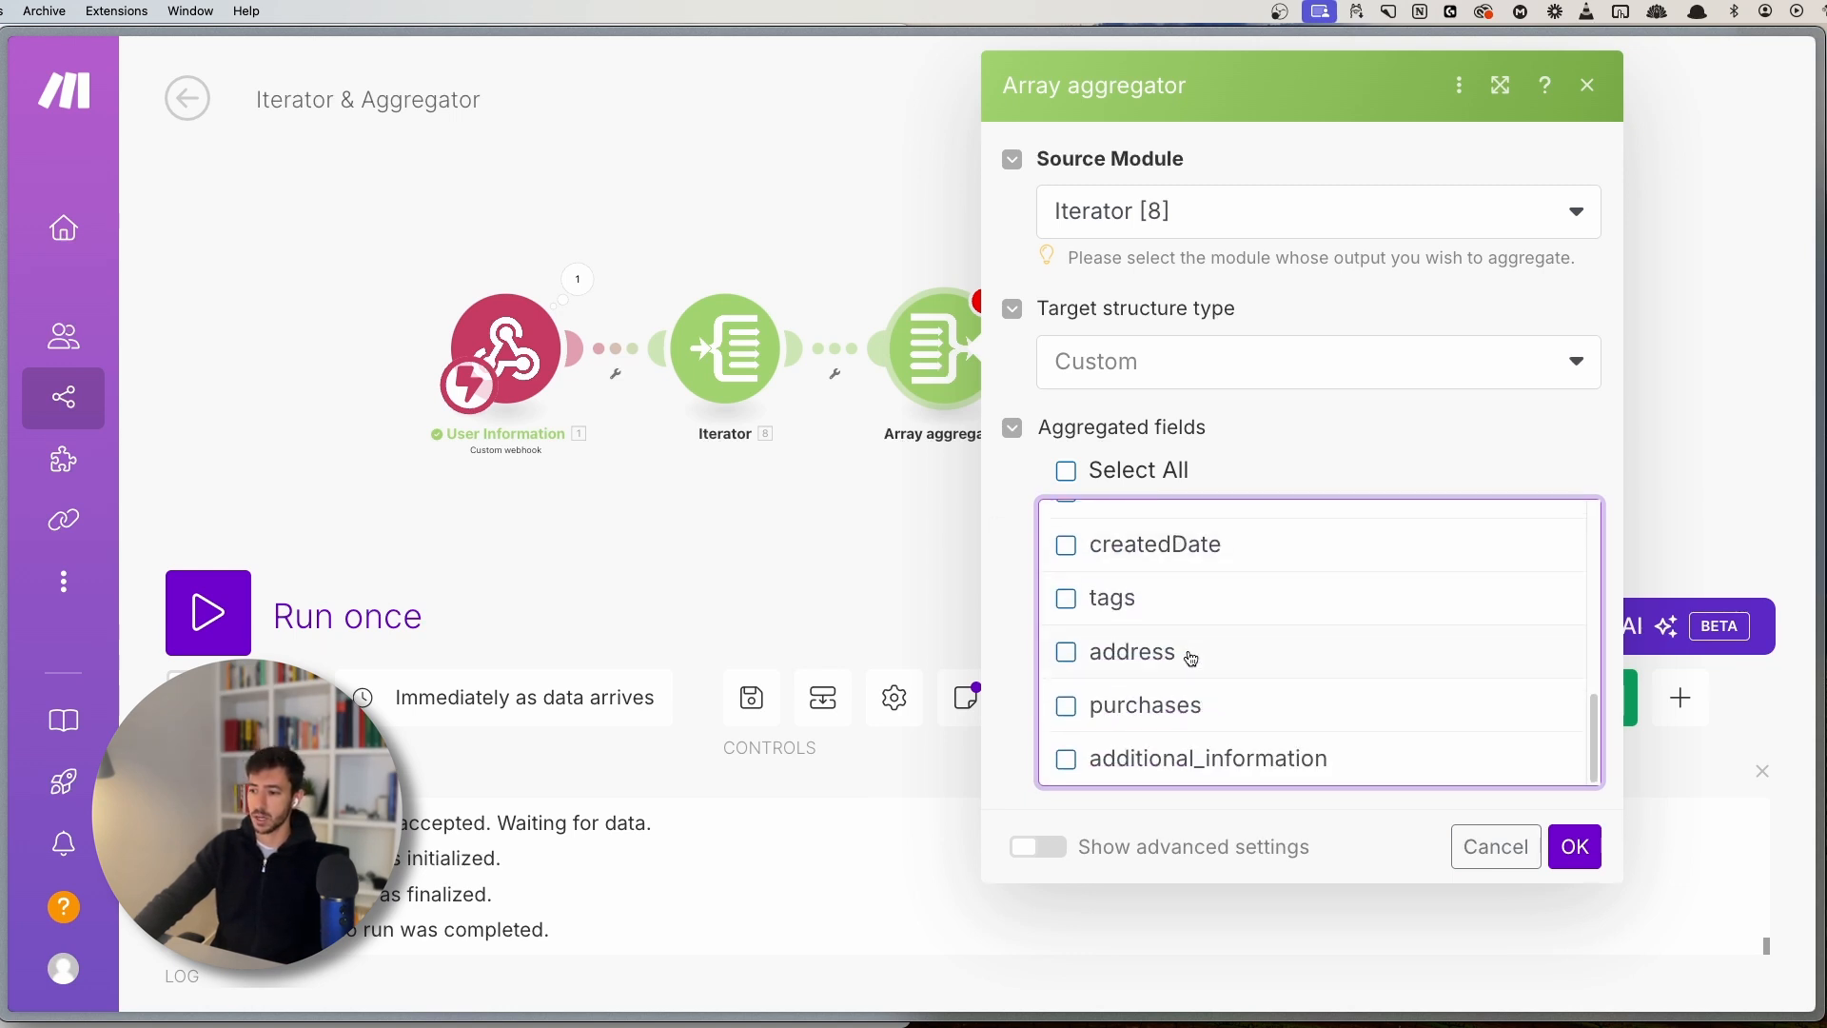
pyautogui.scroll(5, 1189, 651)
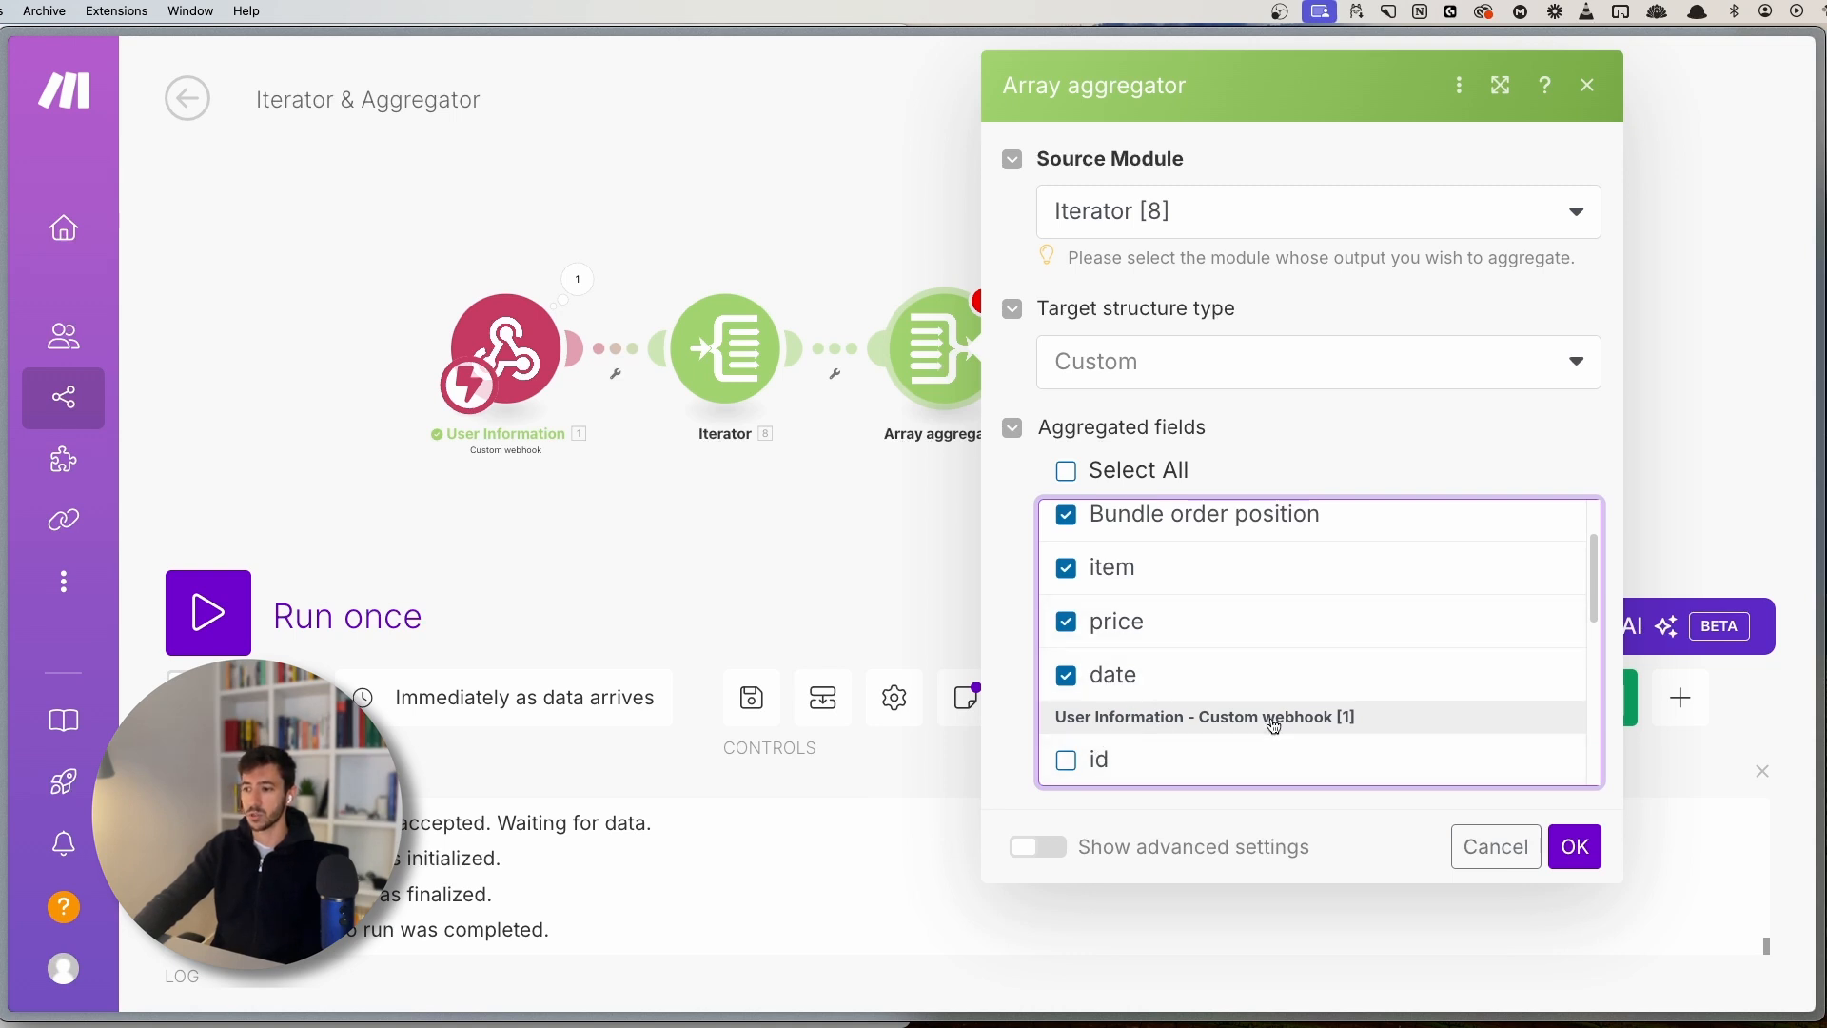
pyautogui.scroll(-3, 1275, 709)
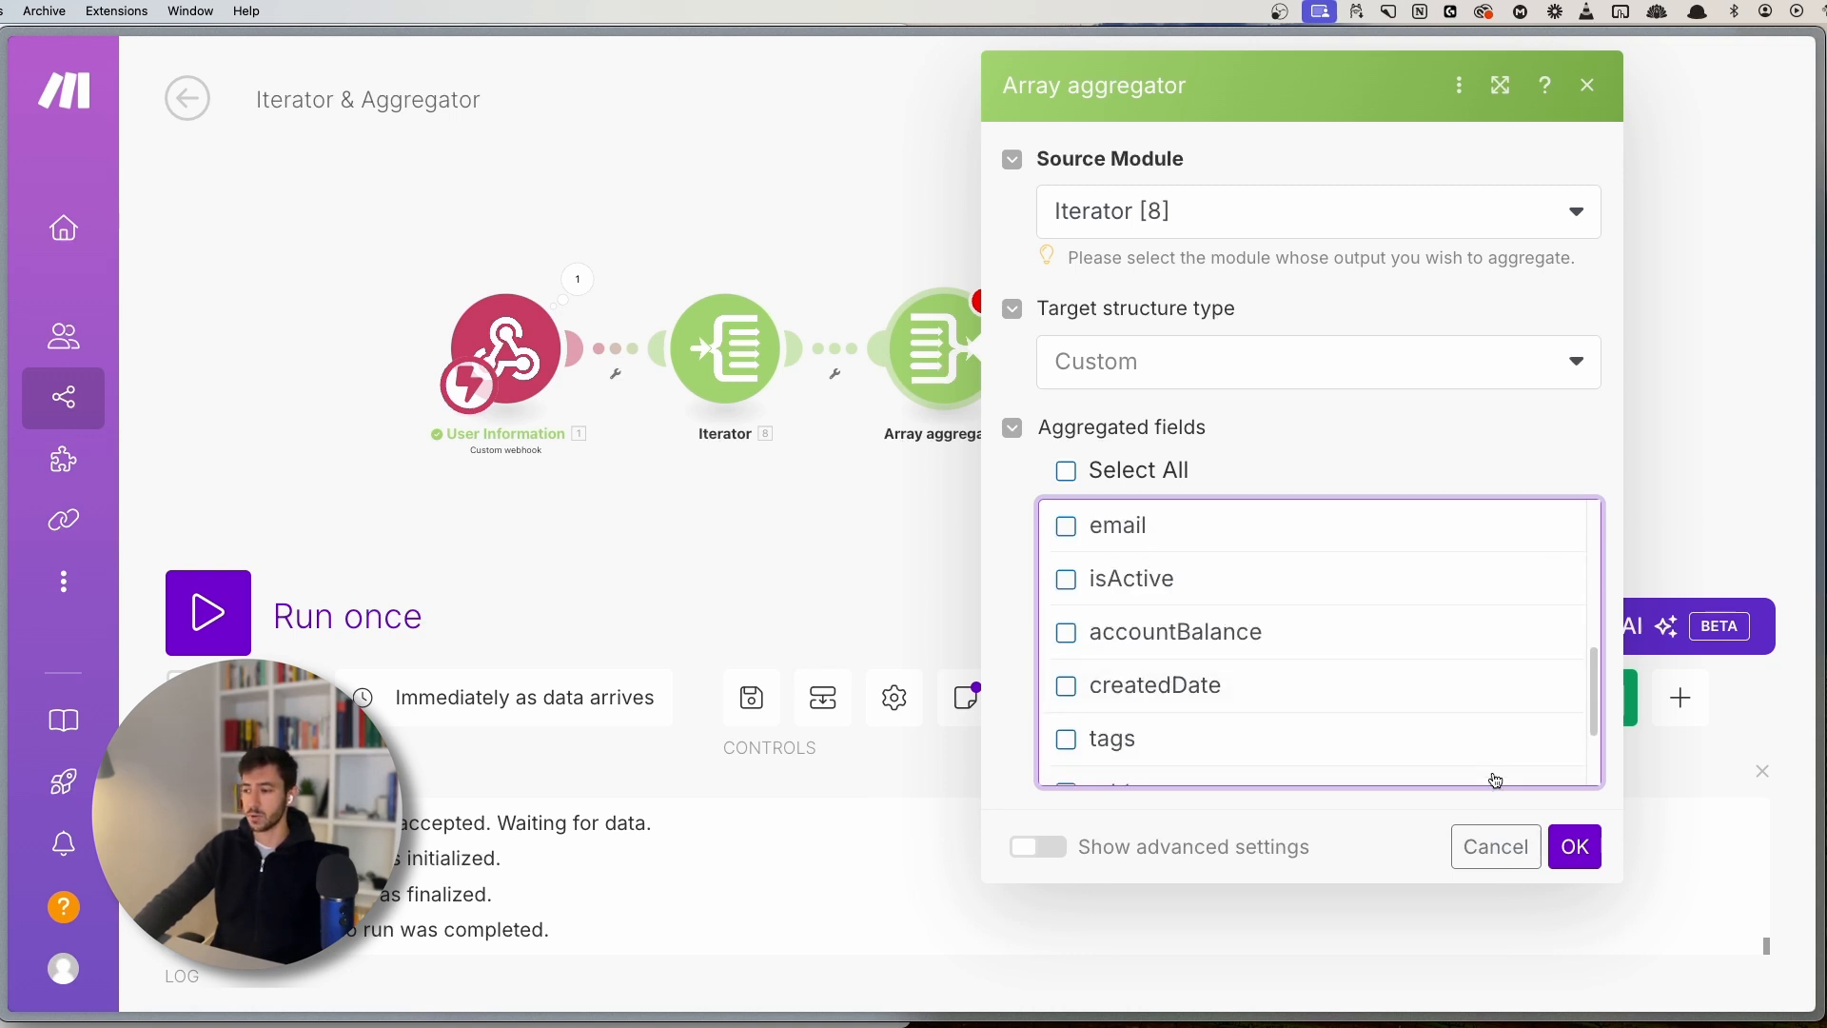
pyautogui.scroll(5, 1236, 638)
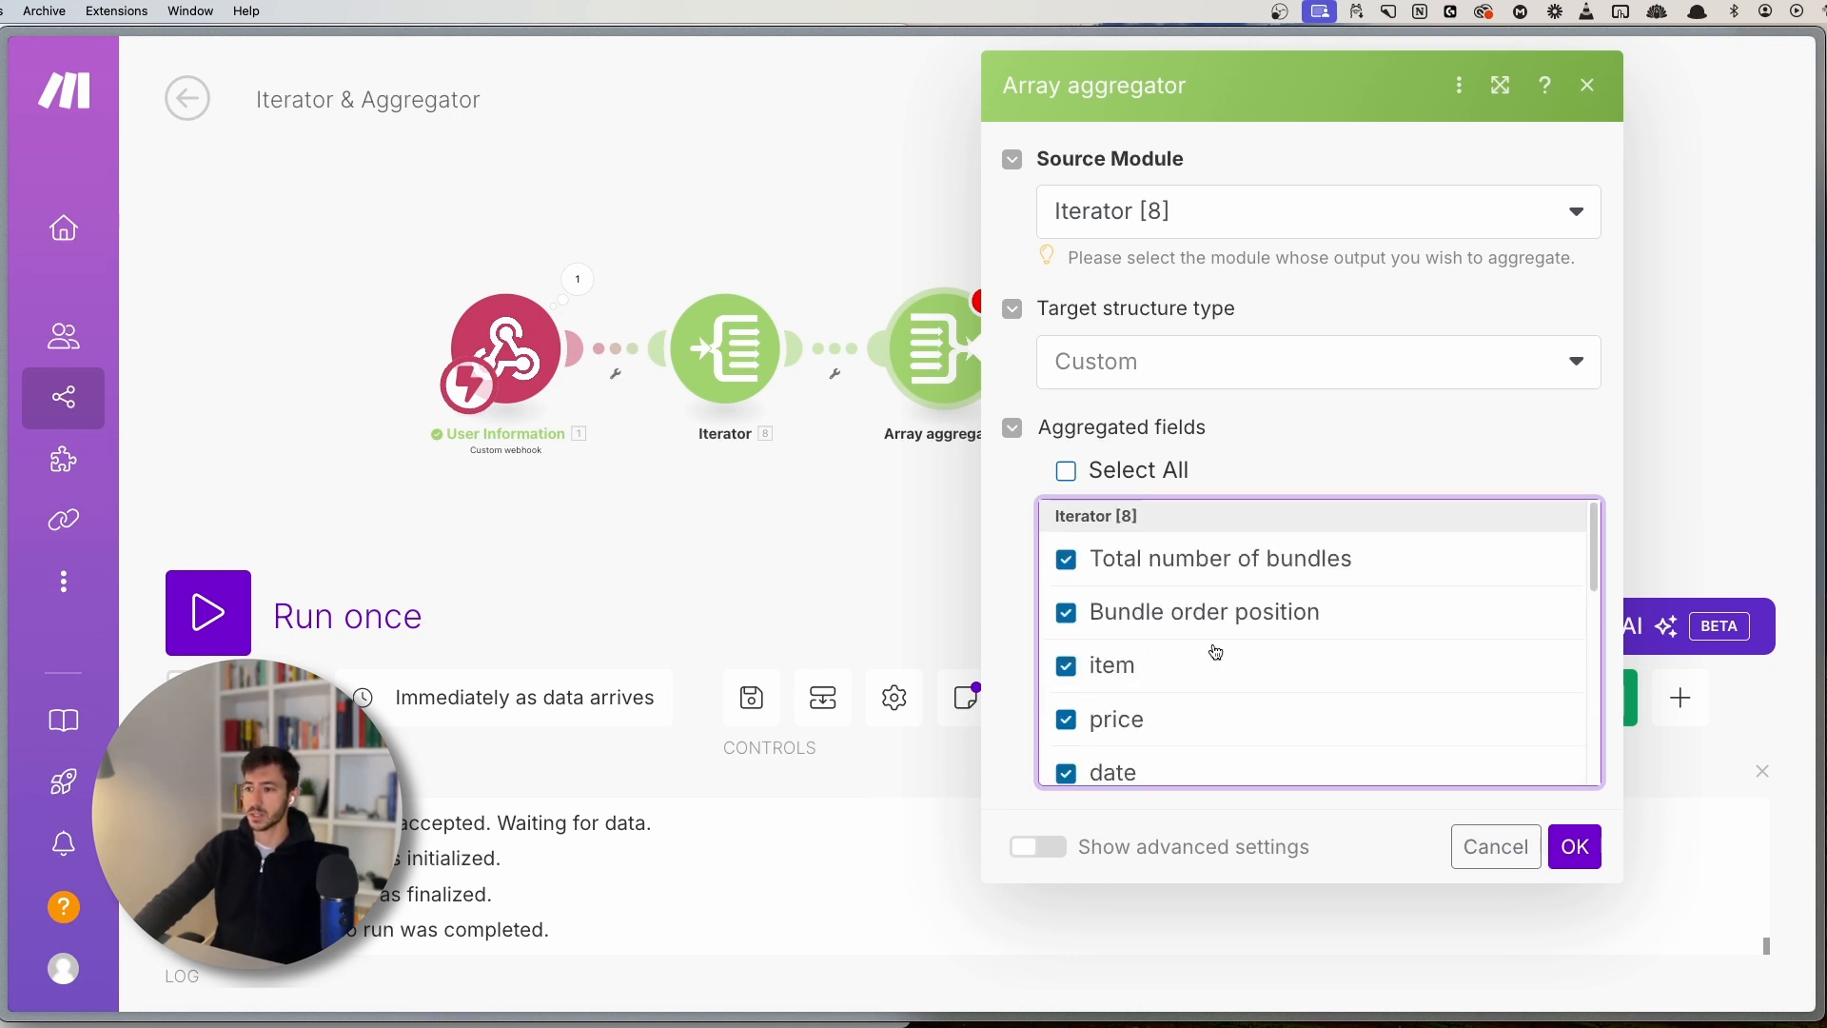
pyautogui.click(1574, 845)
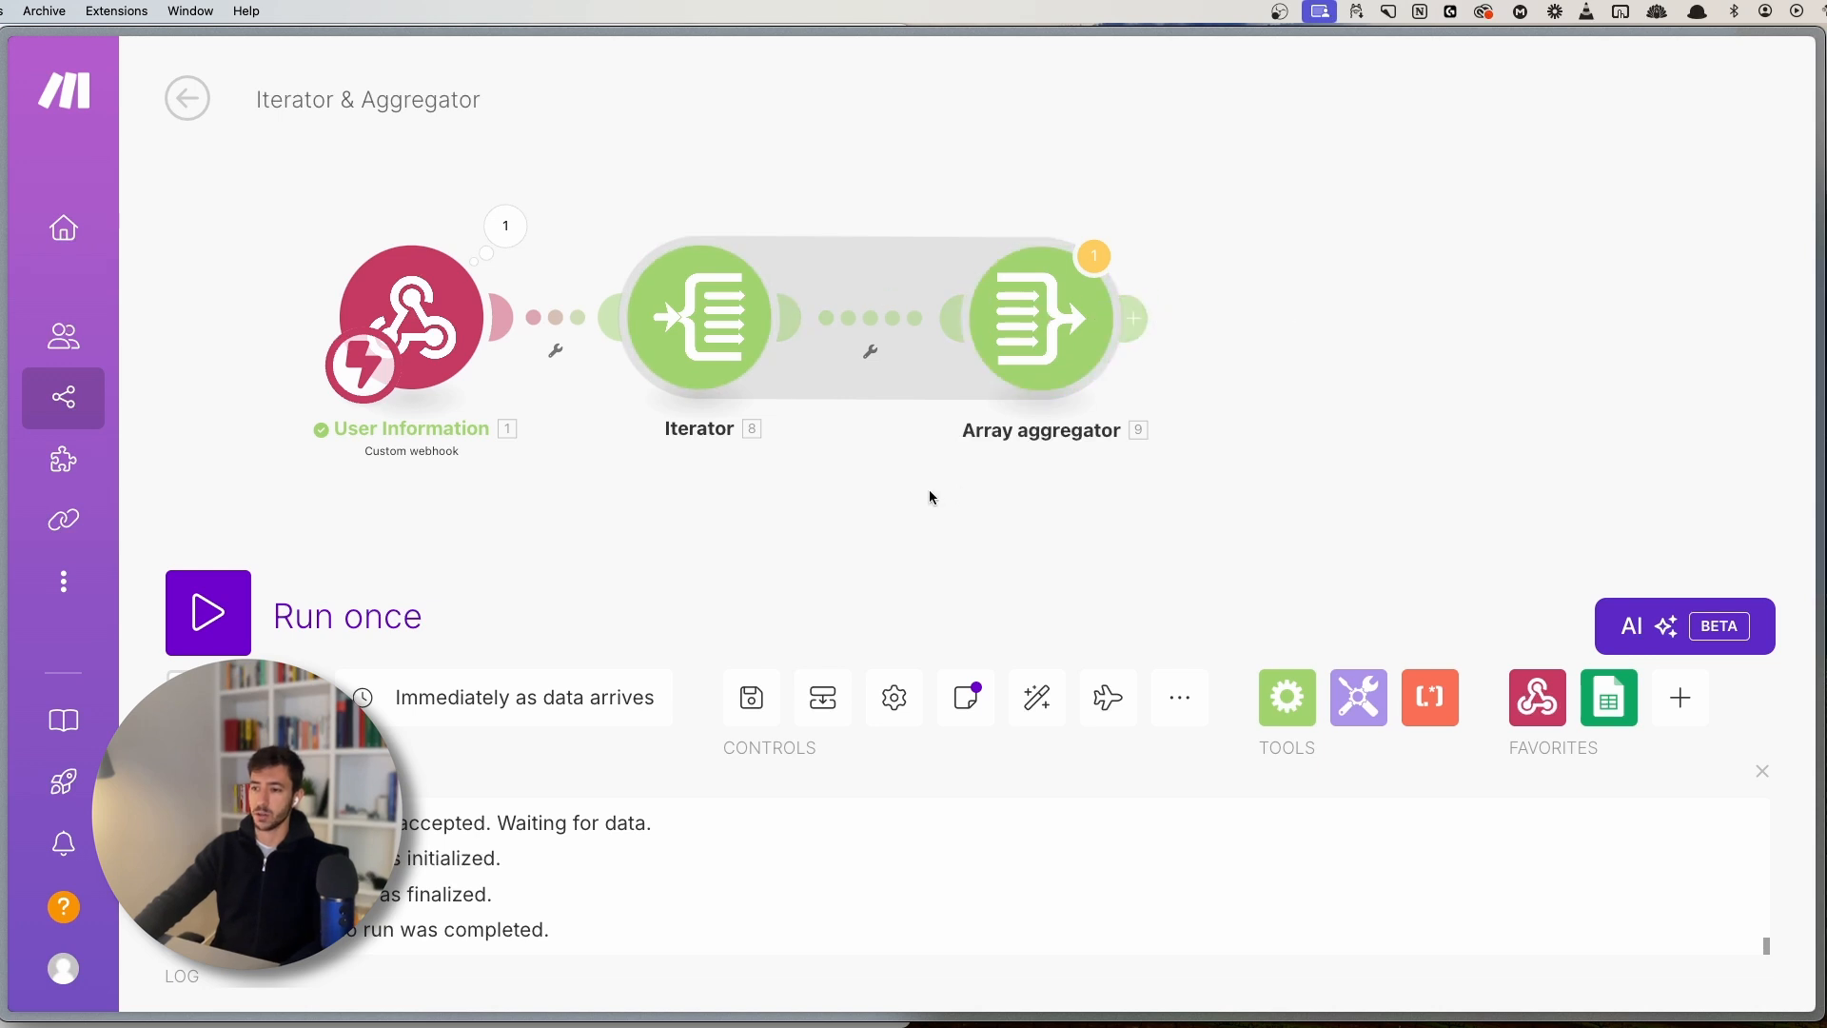
# - Zoom in and drag the Array aggregator farther right, lengthening its link from the Iterator
pyautogui.scroll(2, 925, 488)
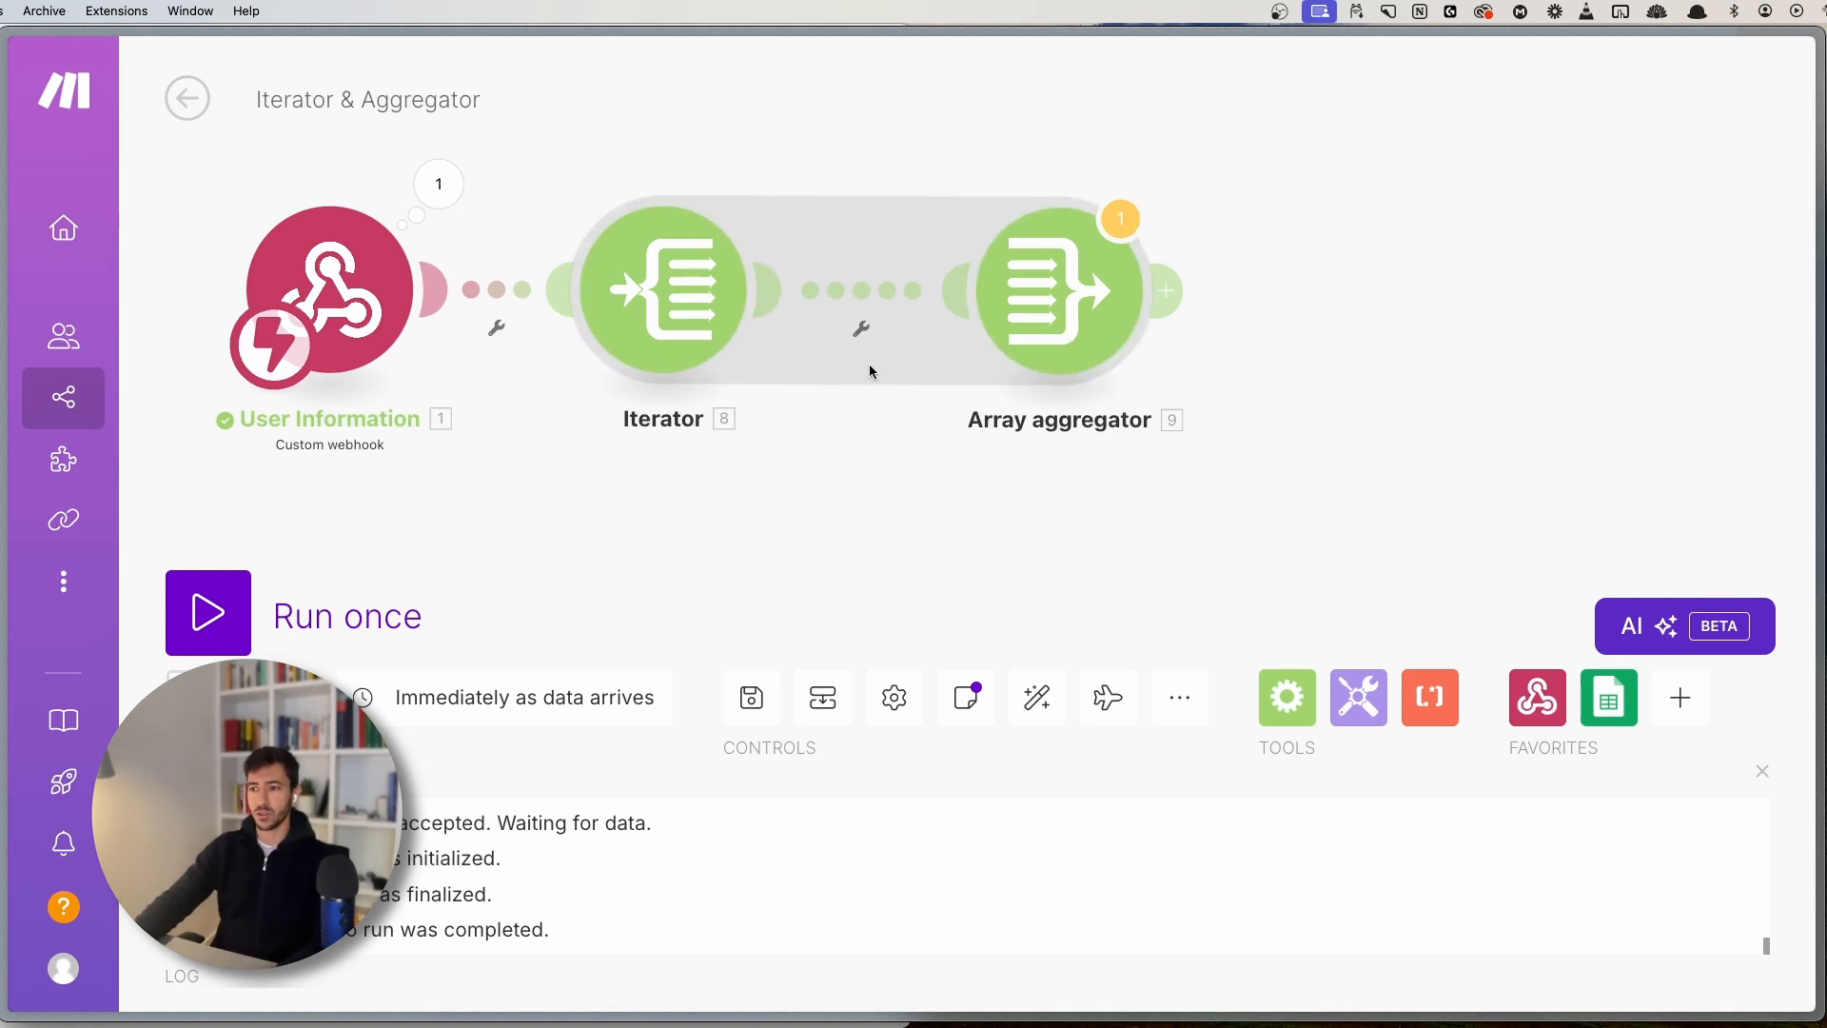
pyautogui.moveTo(1042, 299); pyautogui.dragTo(1204, 299)
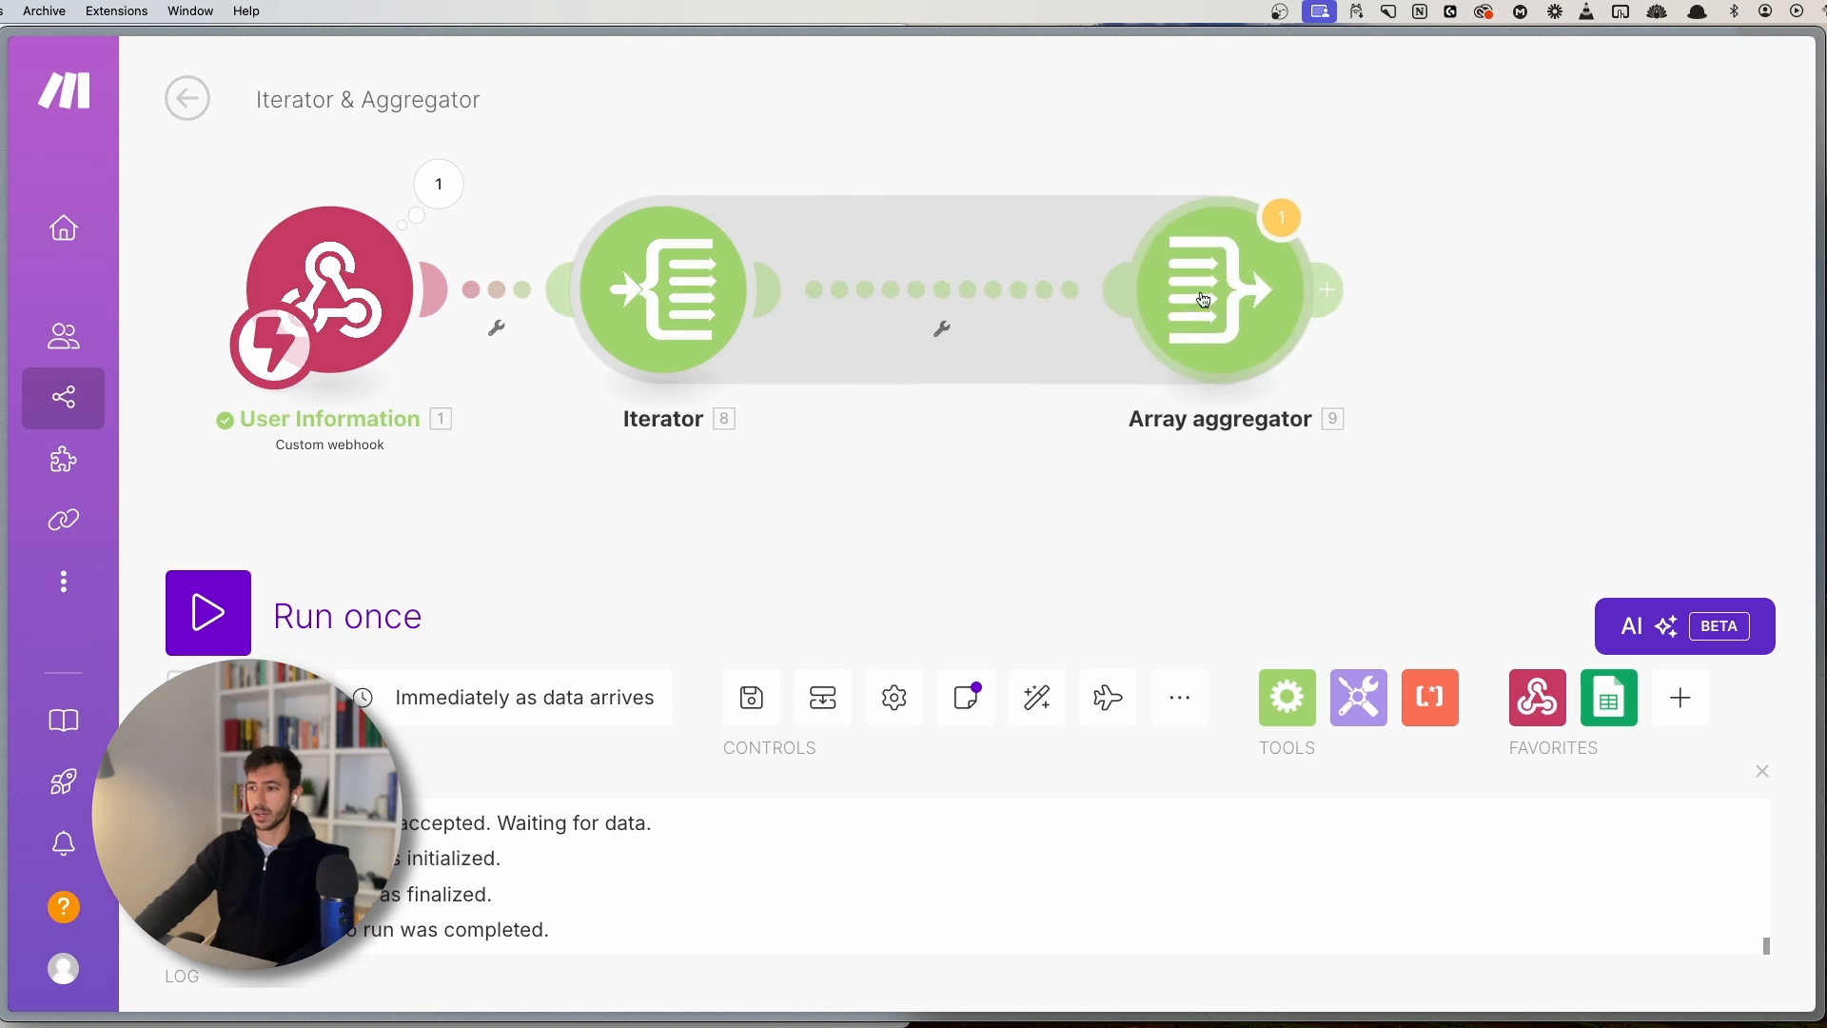
# - Add a filter between Iterator and aggregator with the condition Iterator price numeric Greater than 500
pyautogui.click(942, 305)
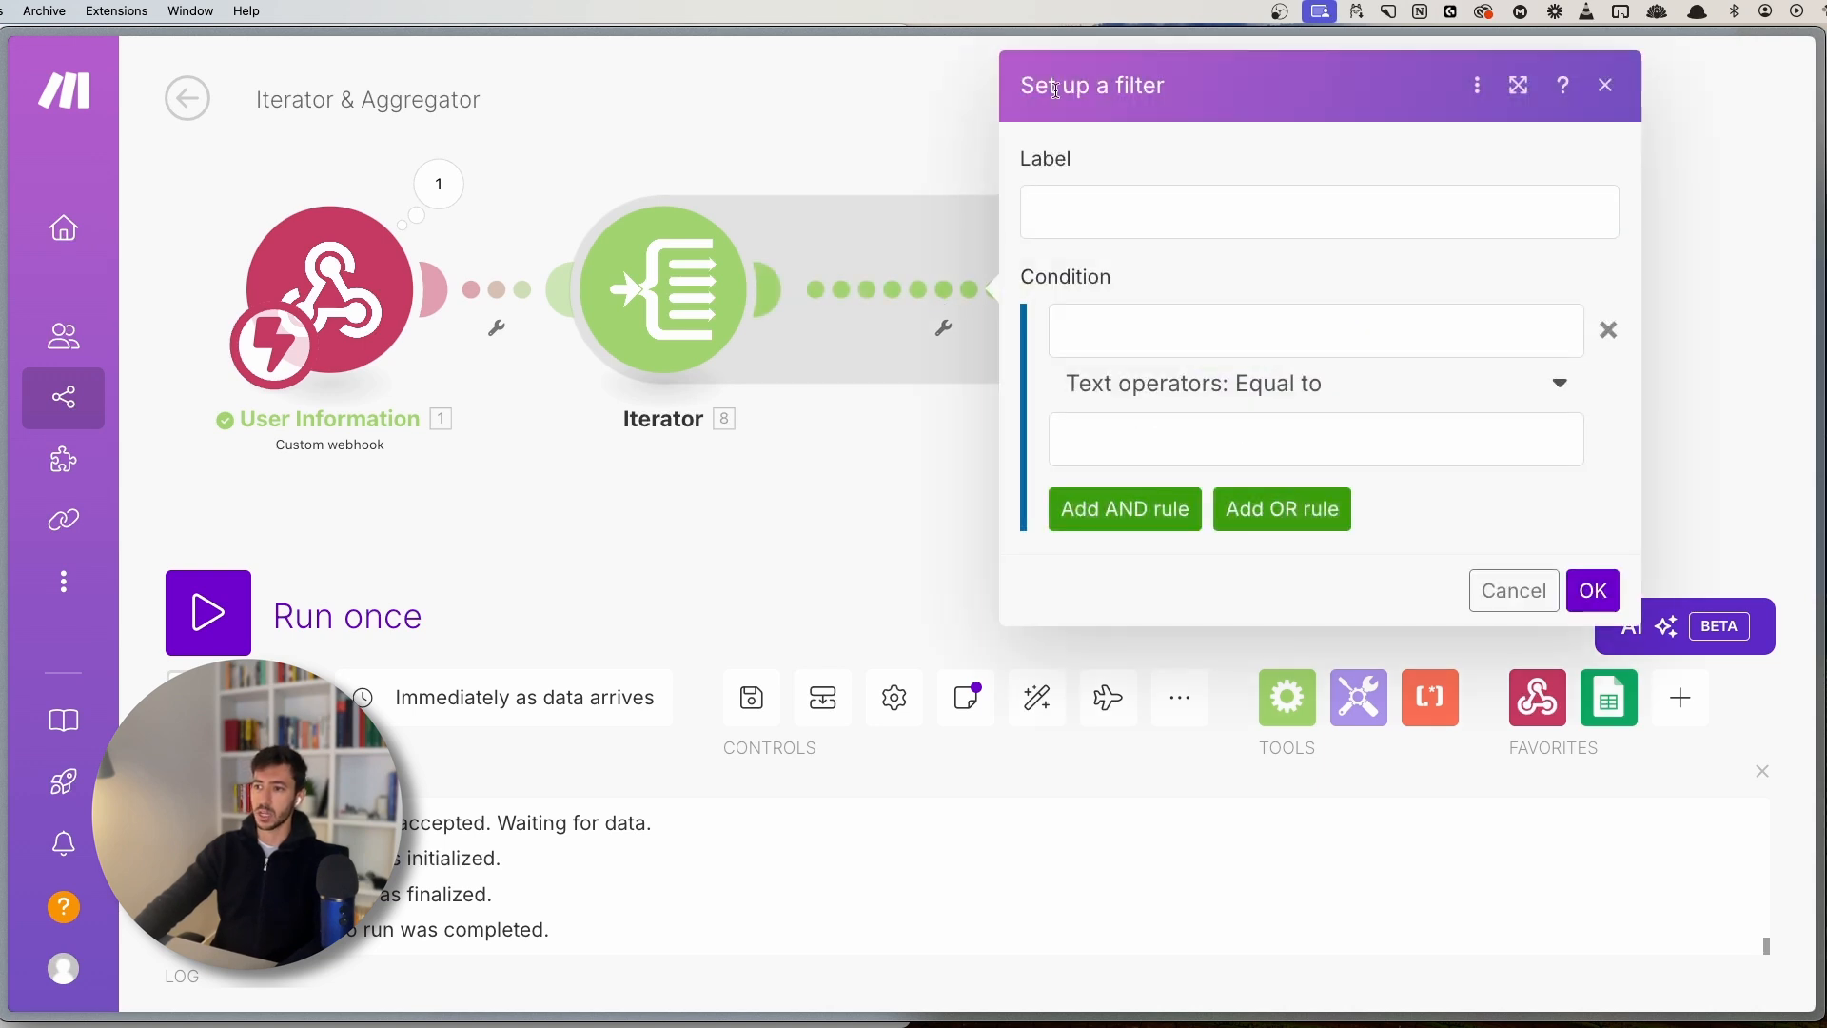
pyautogui.moveTo(1118, 84); pyautogui.dragTo(1208, 86)
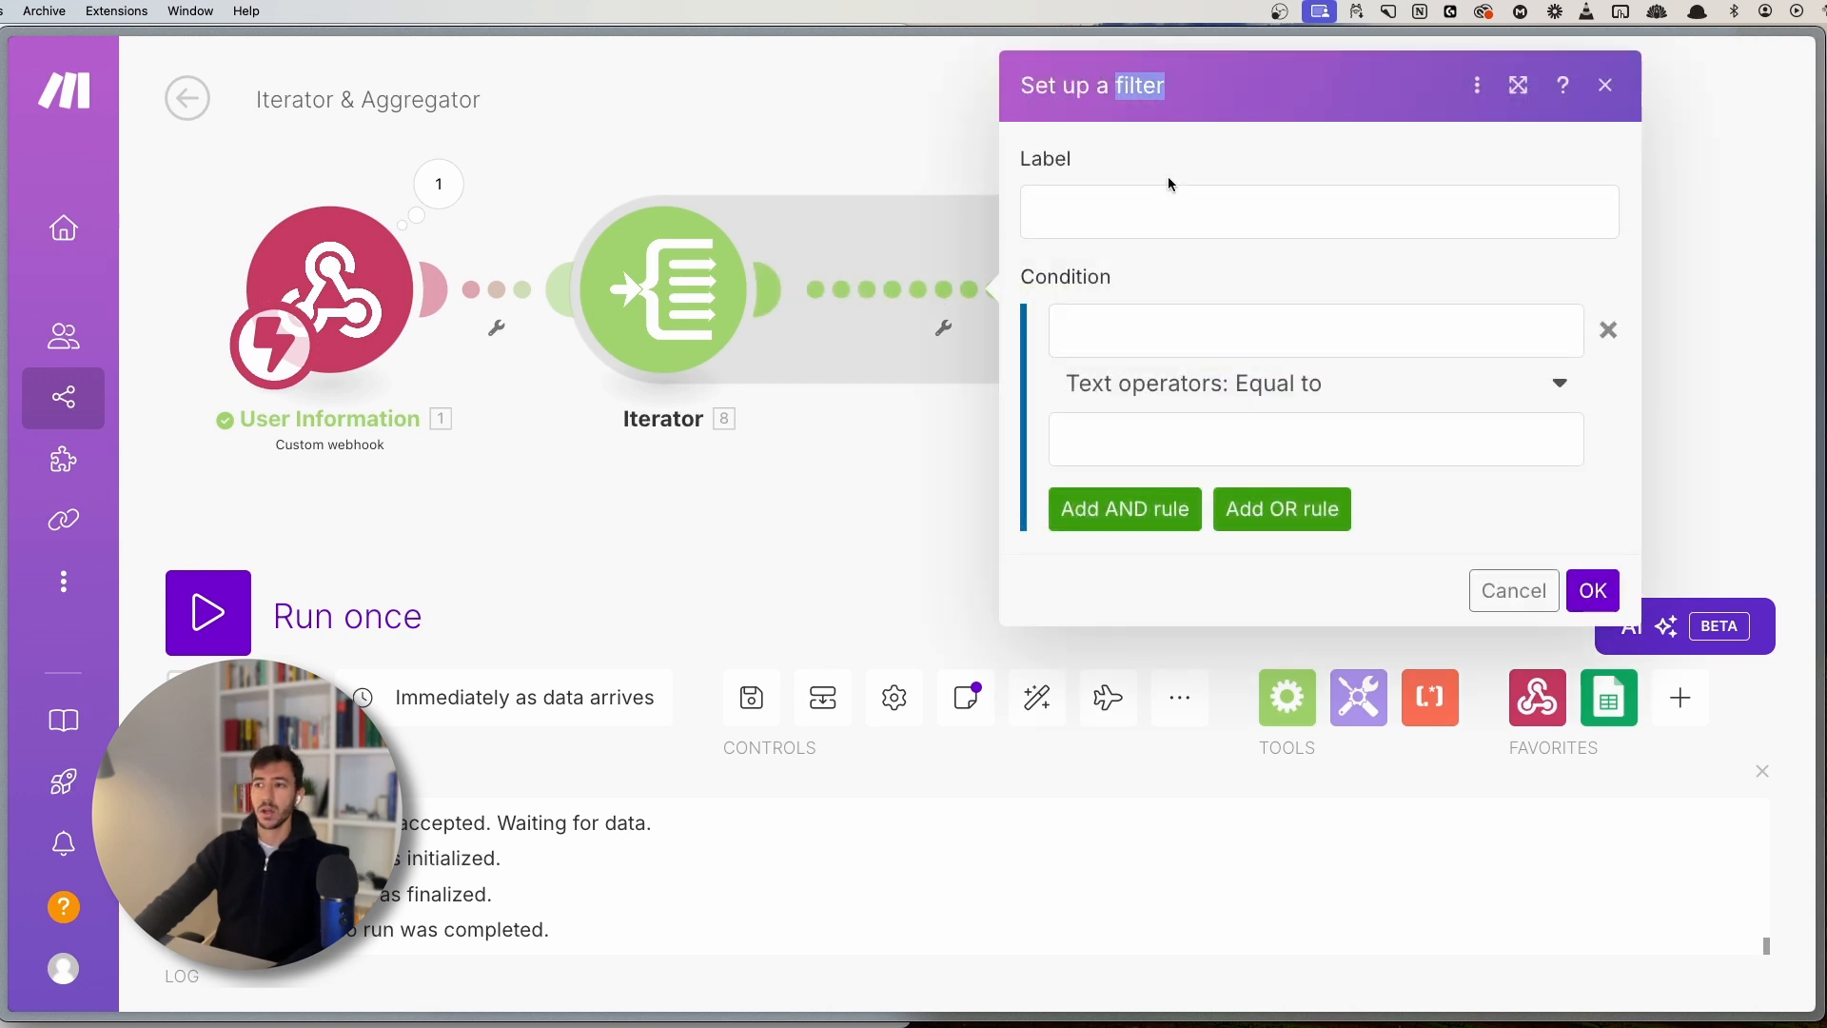
pyautogui.click(1167, 217)
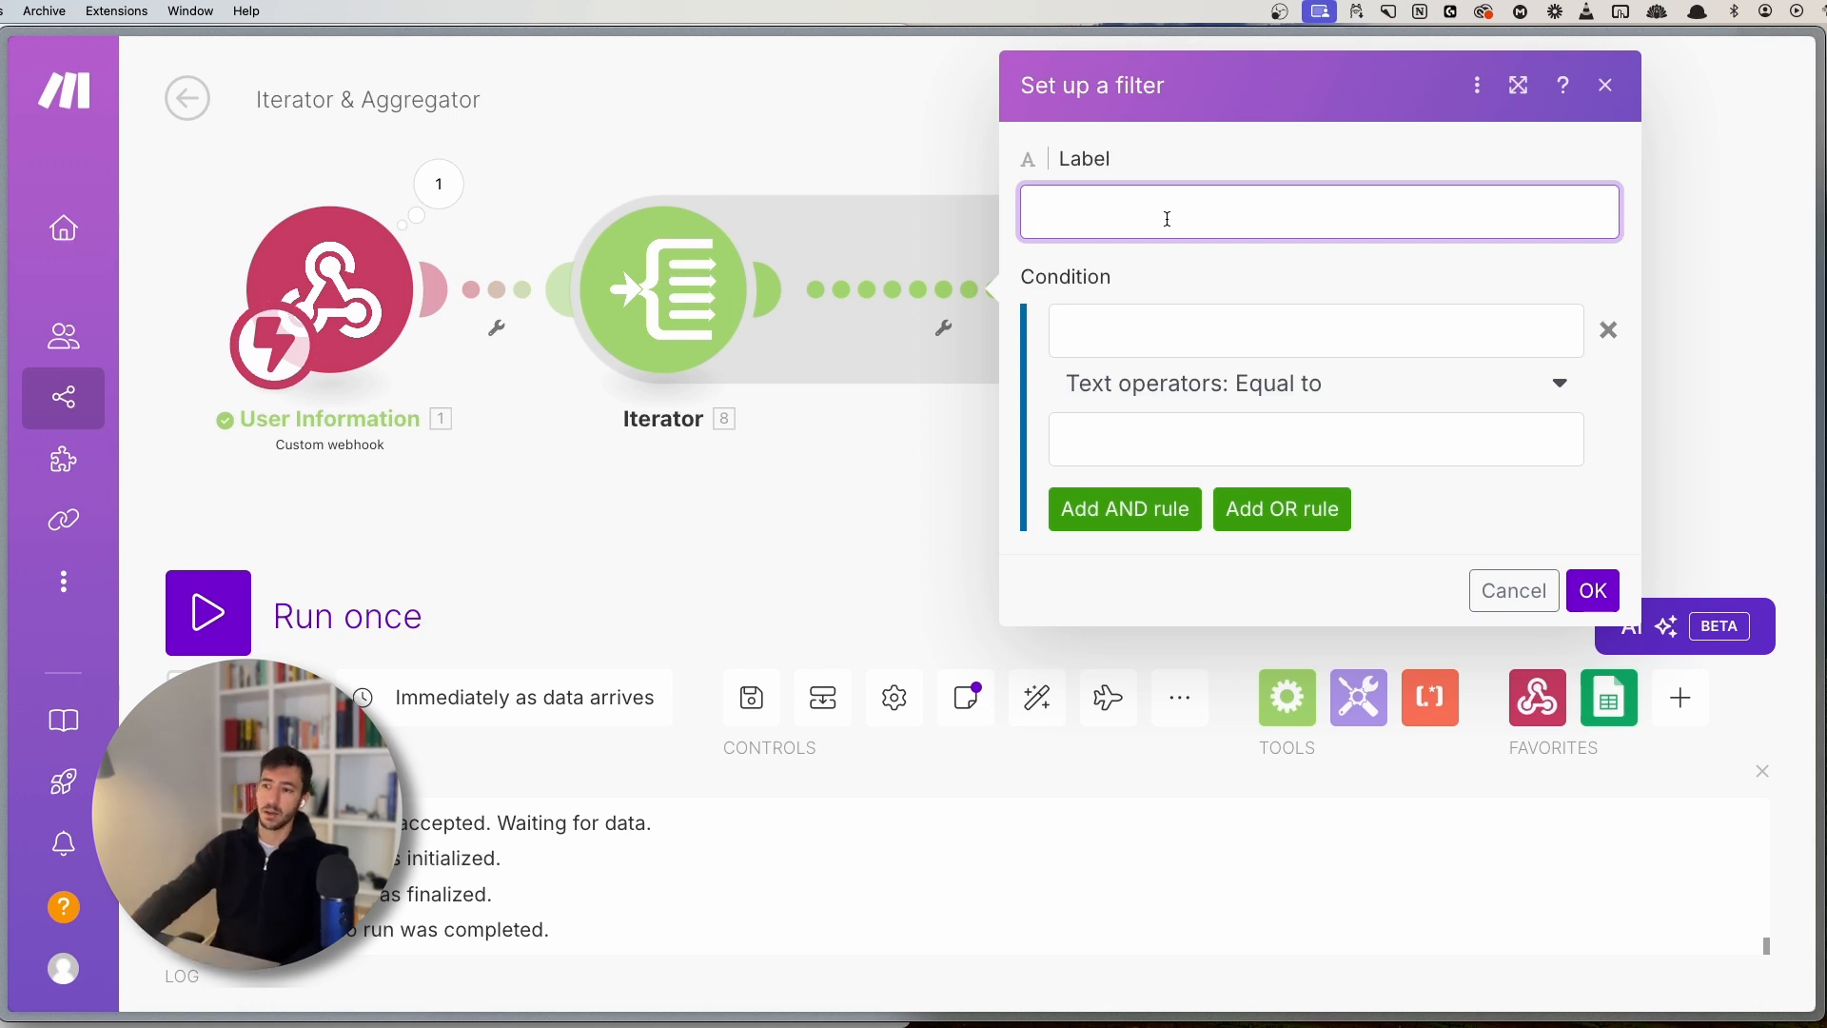
pyautogui.click(1130, 335)
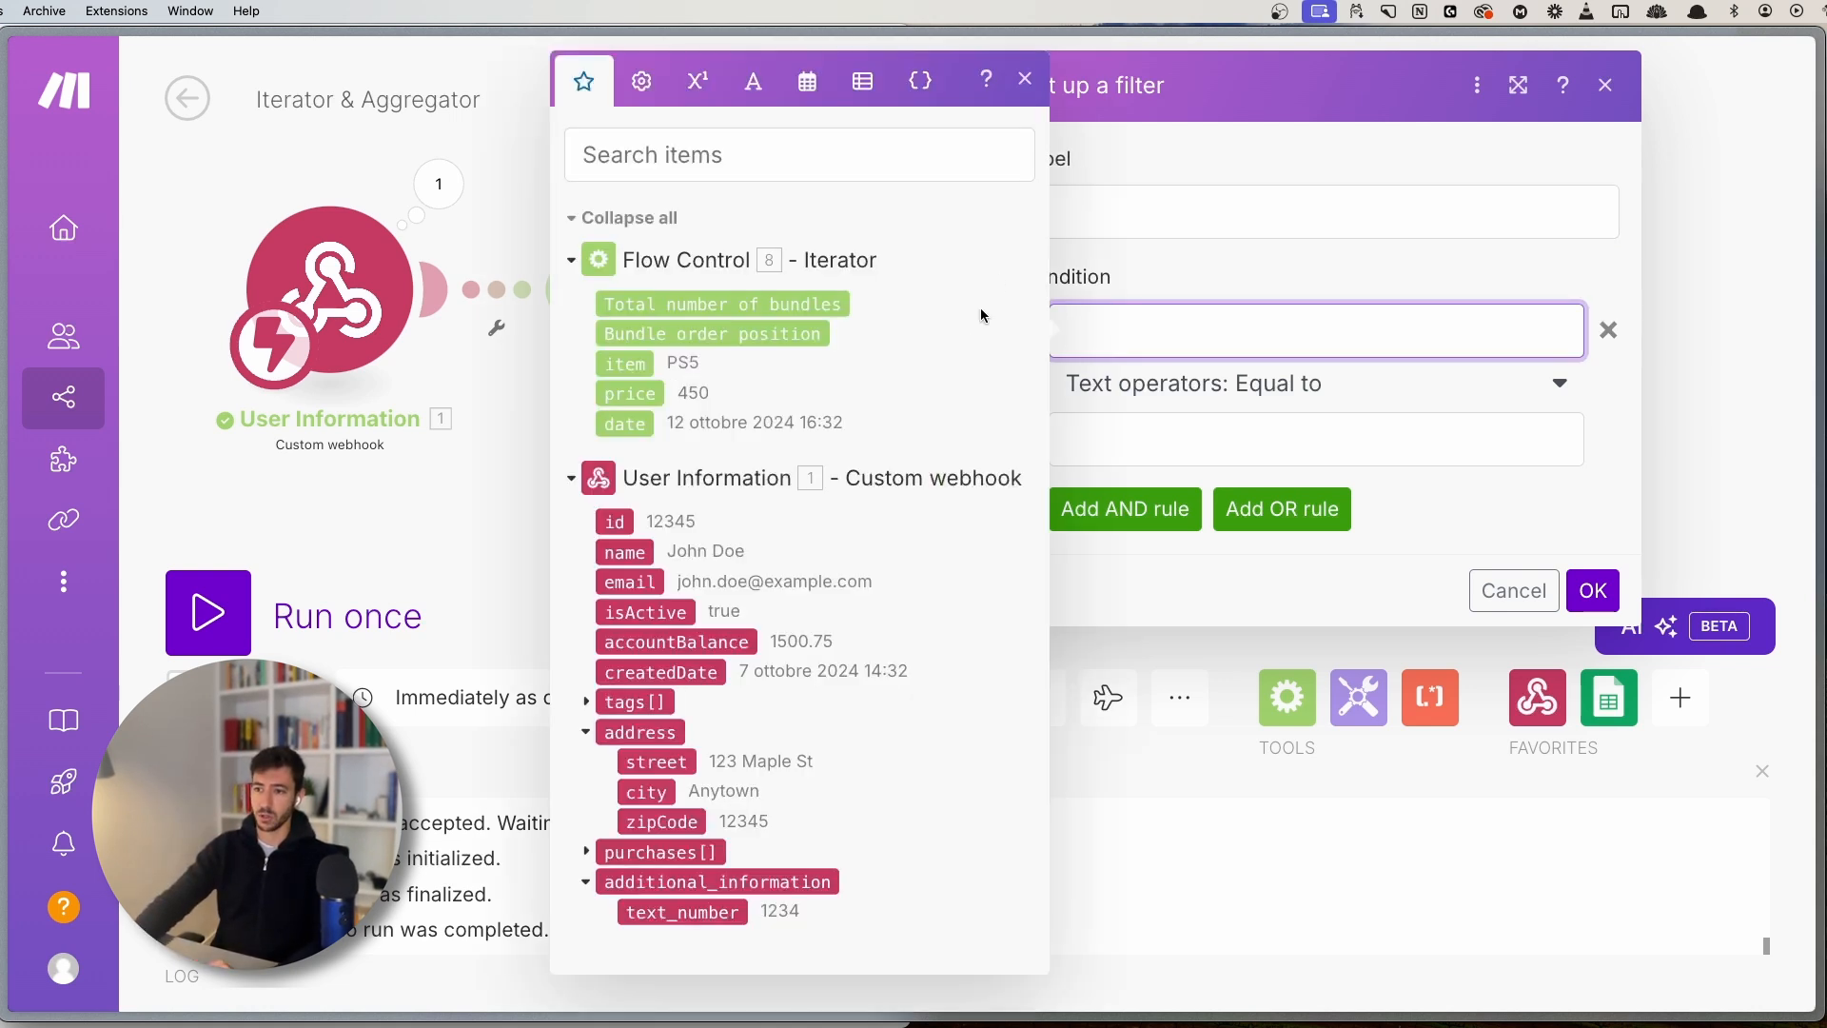
pyautogui.click(1027, 86)
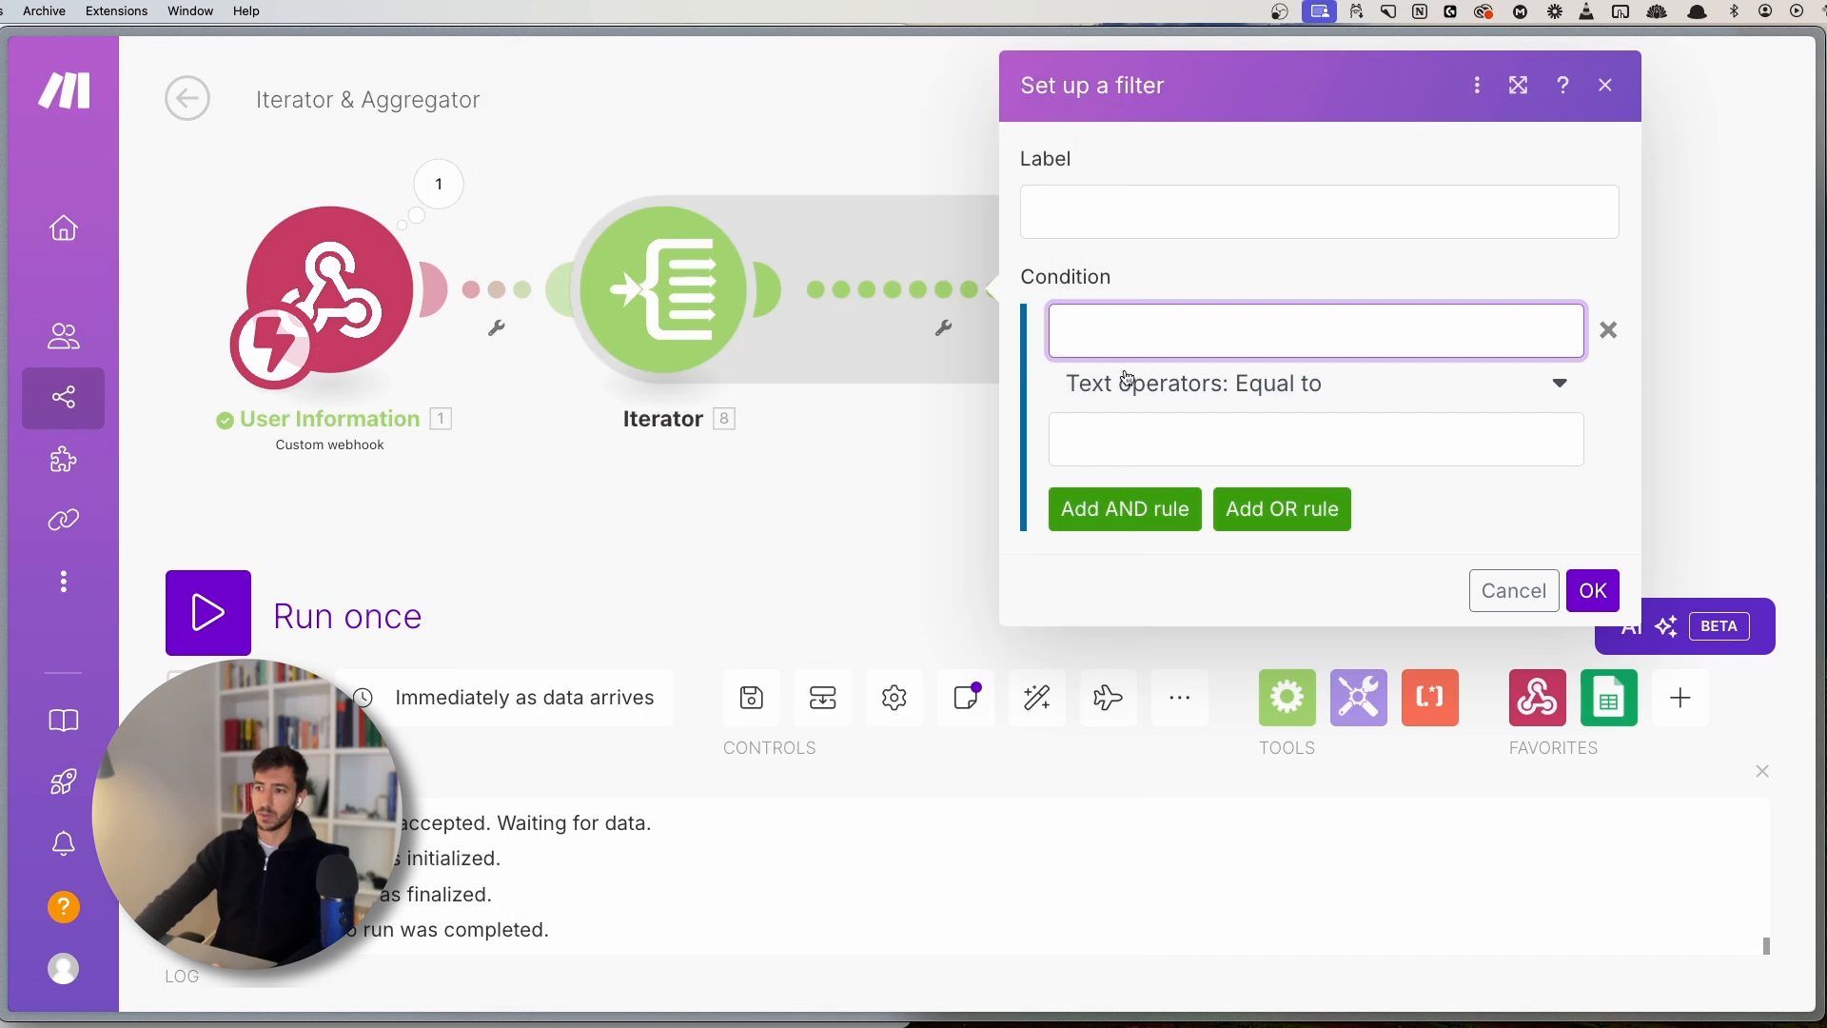
pyautogui.click(1124, 316)
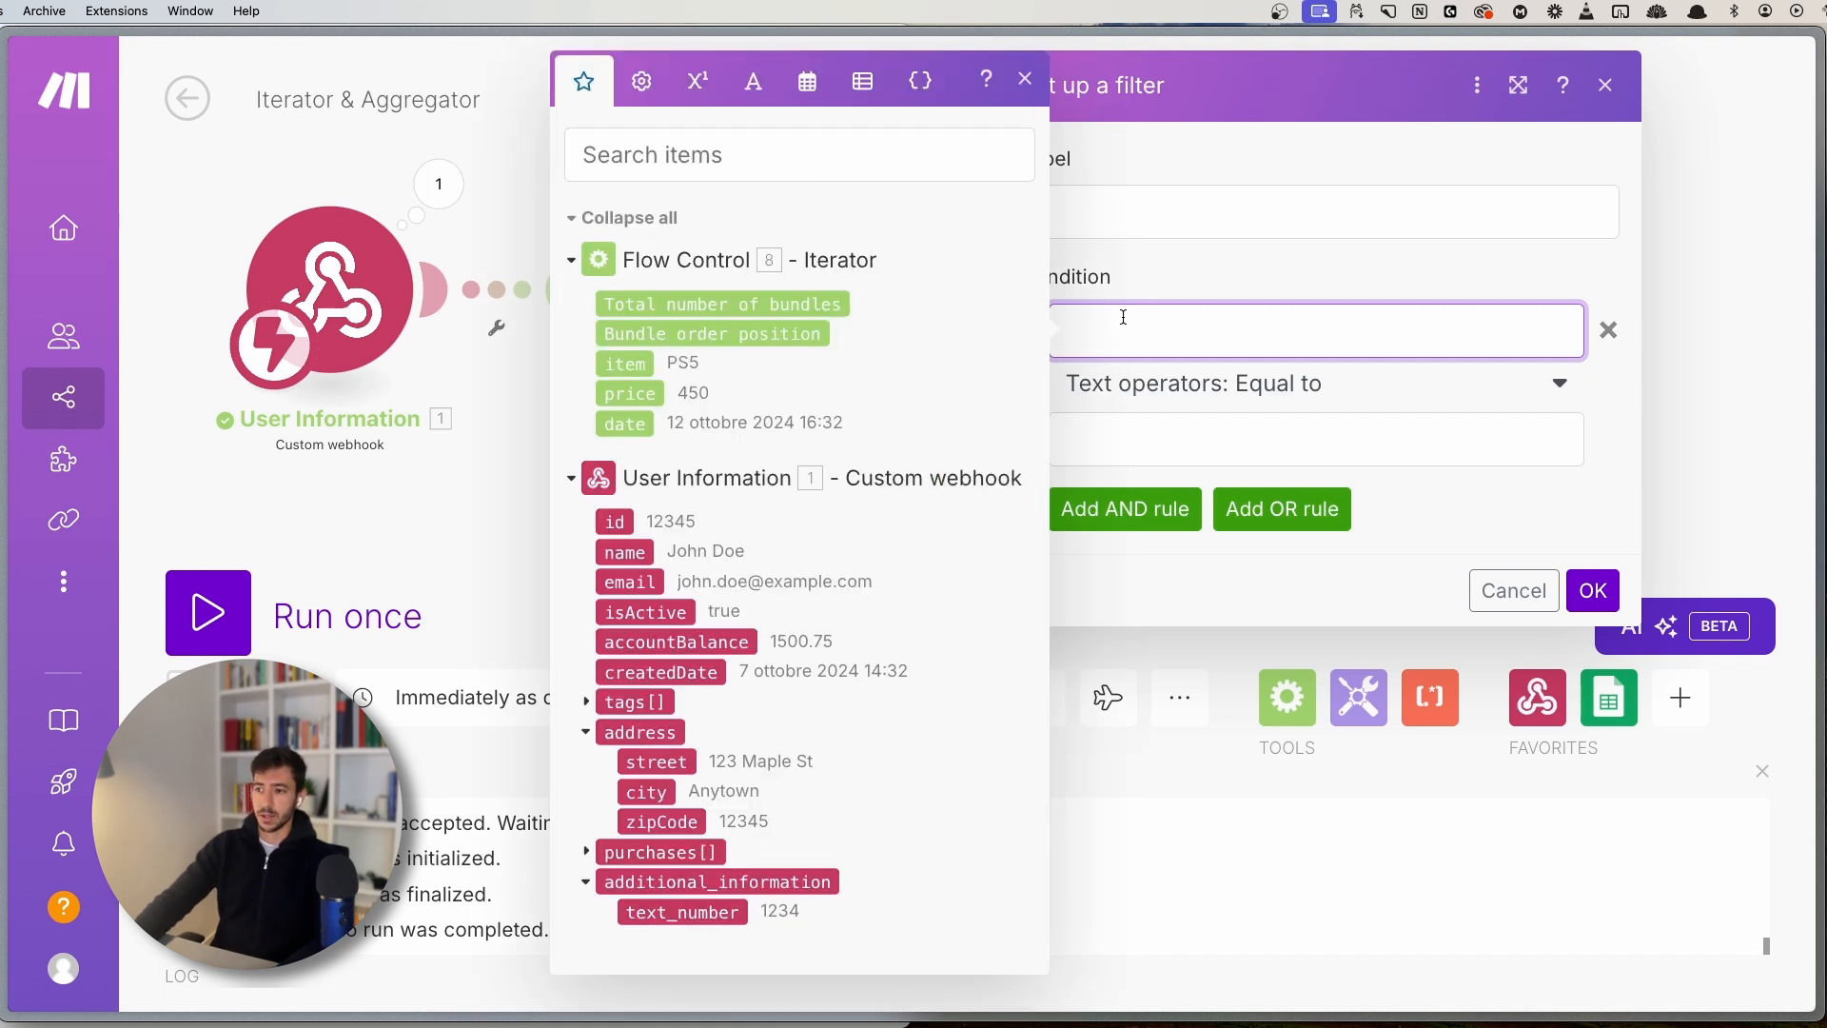
pyautogui.click(653, 404)
pyautogui.click(1025, 80)
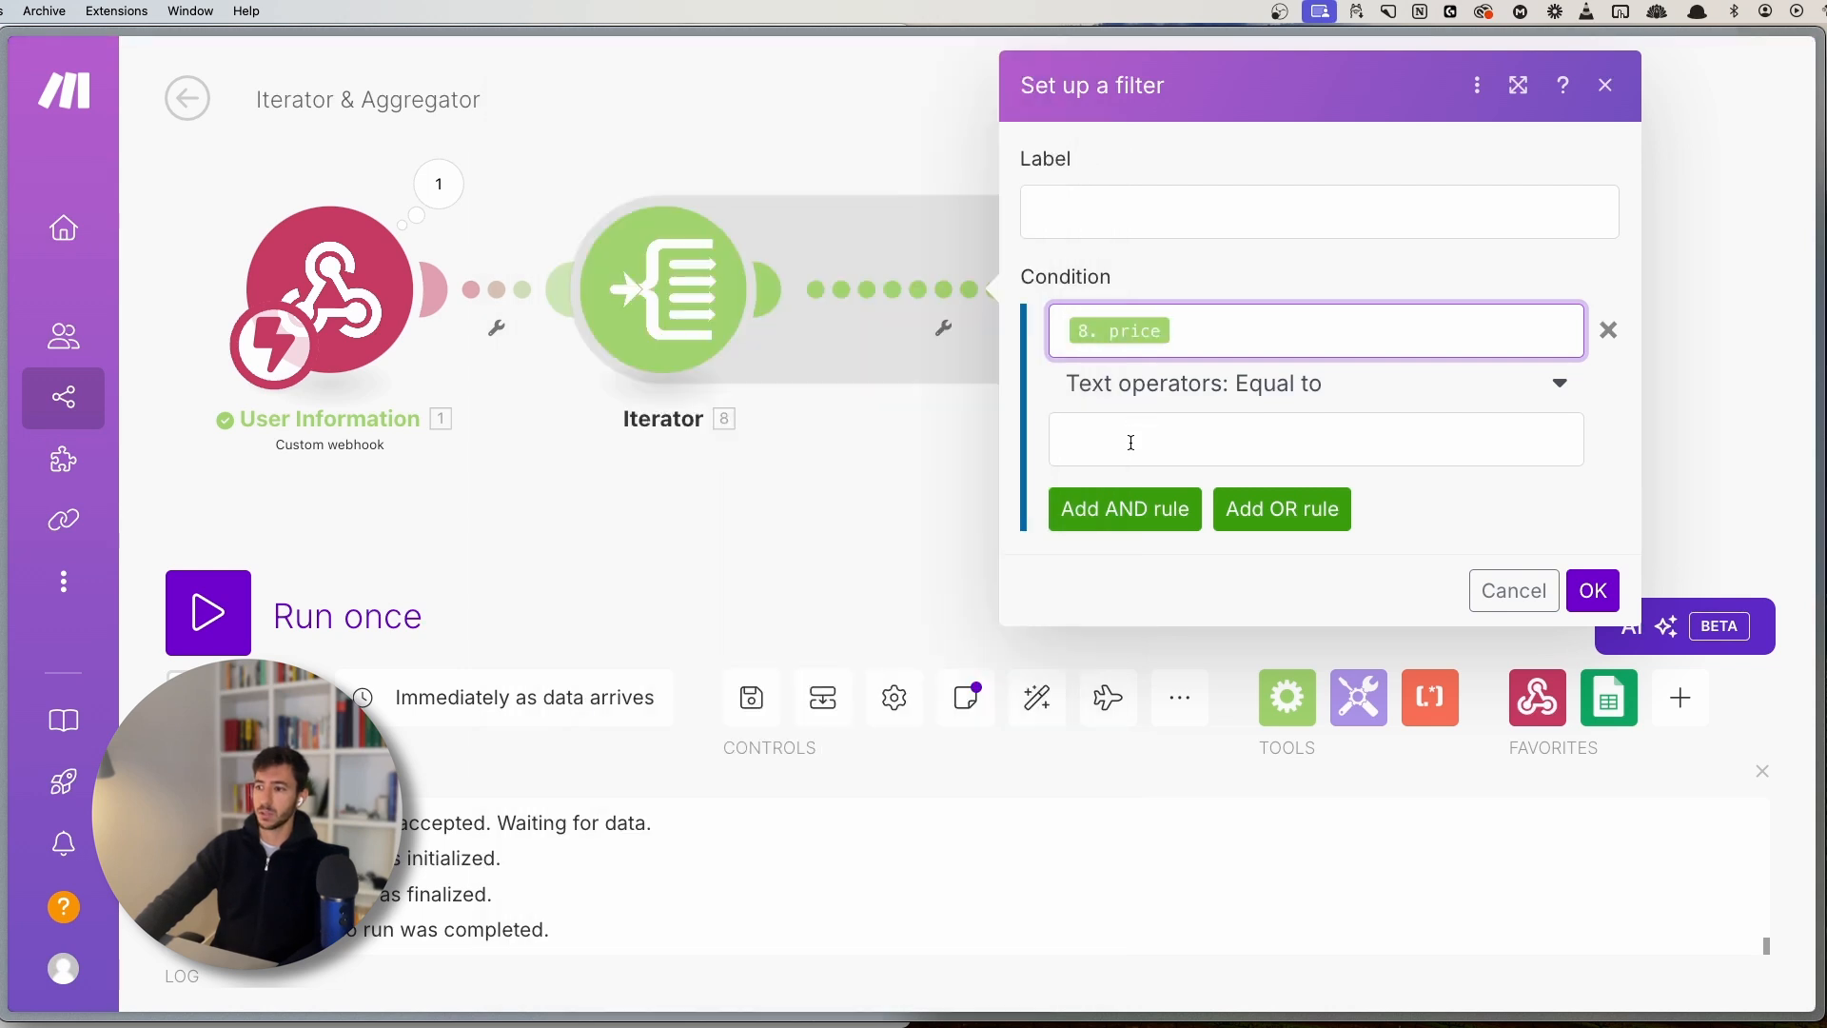
pyautogui.click(1134, 386)
pyautogui.scroll(-5, 1176, 676)
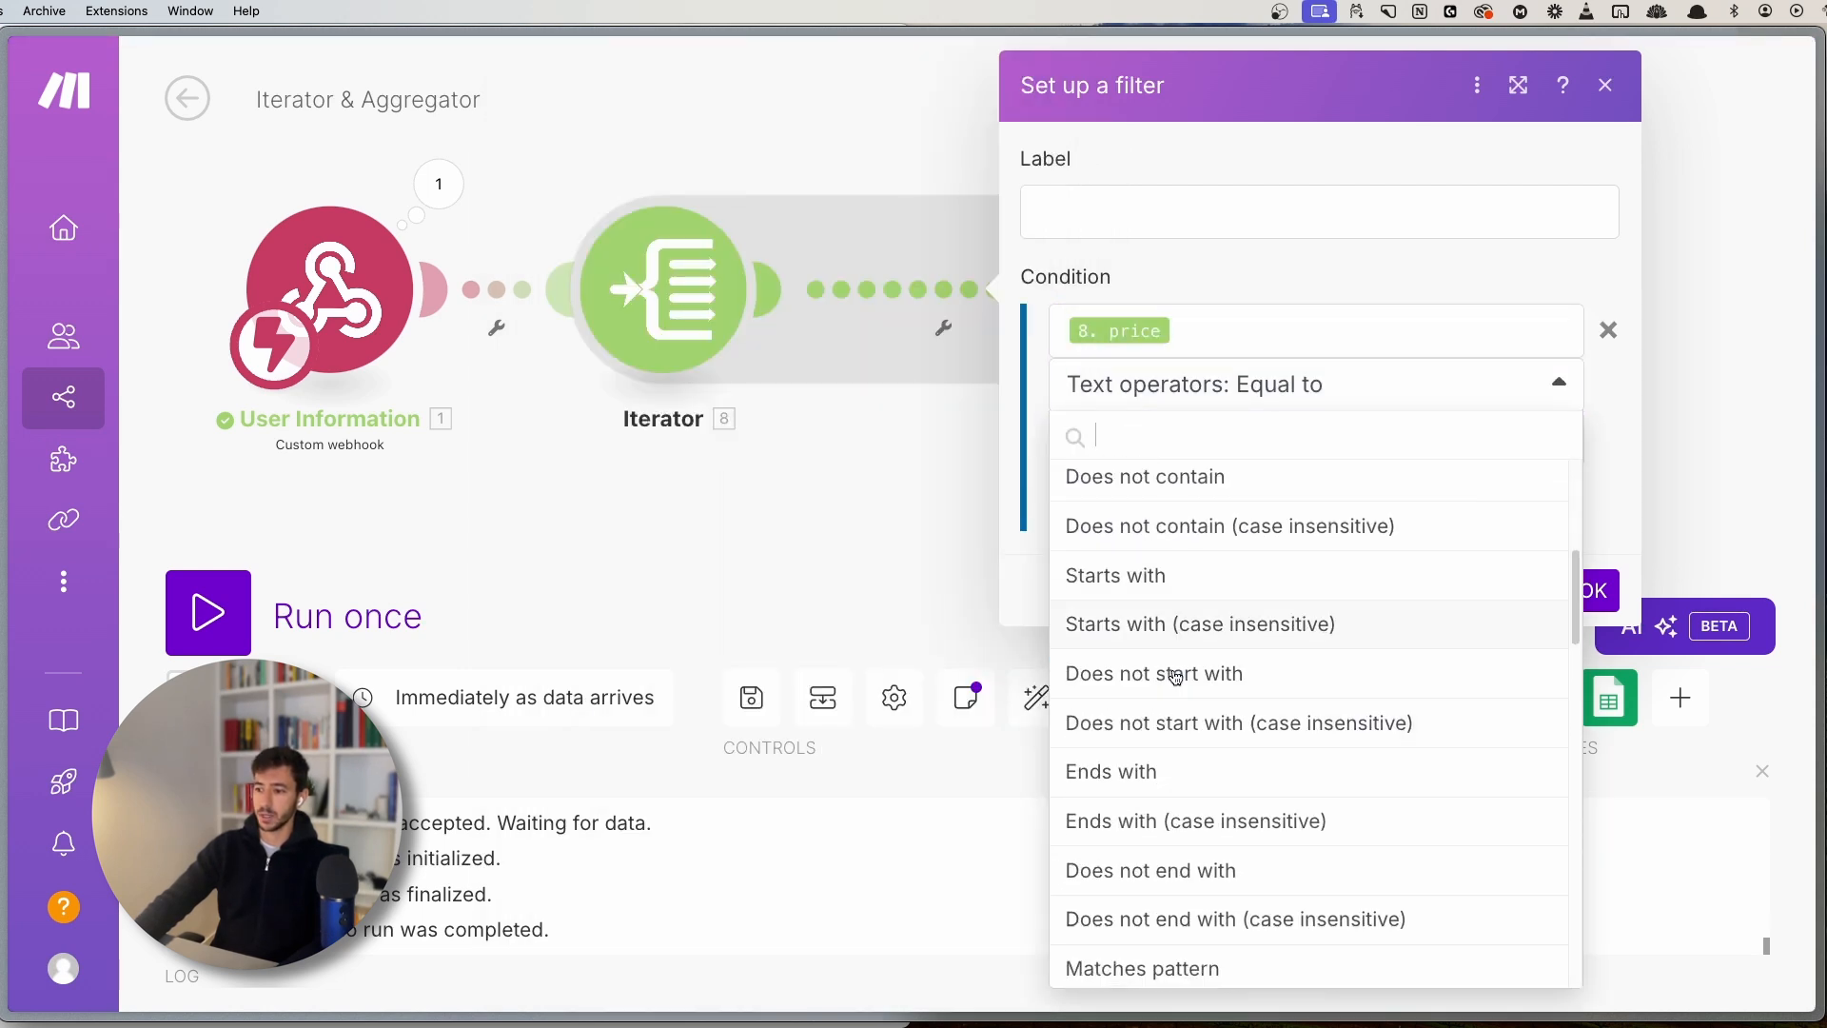
pyautogui.scroll(-6, 1176, 677)
pyautogui.click(1126, 798)
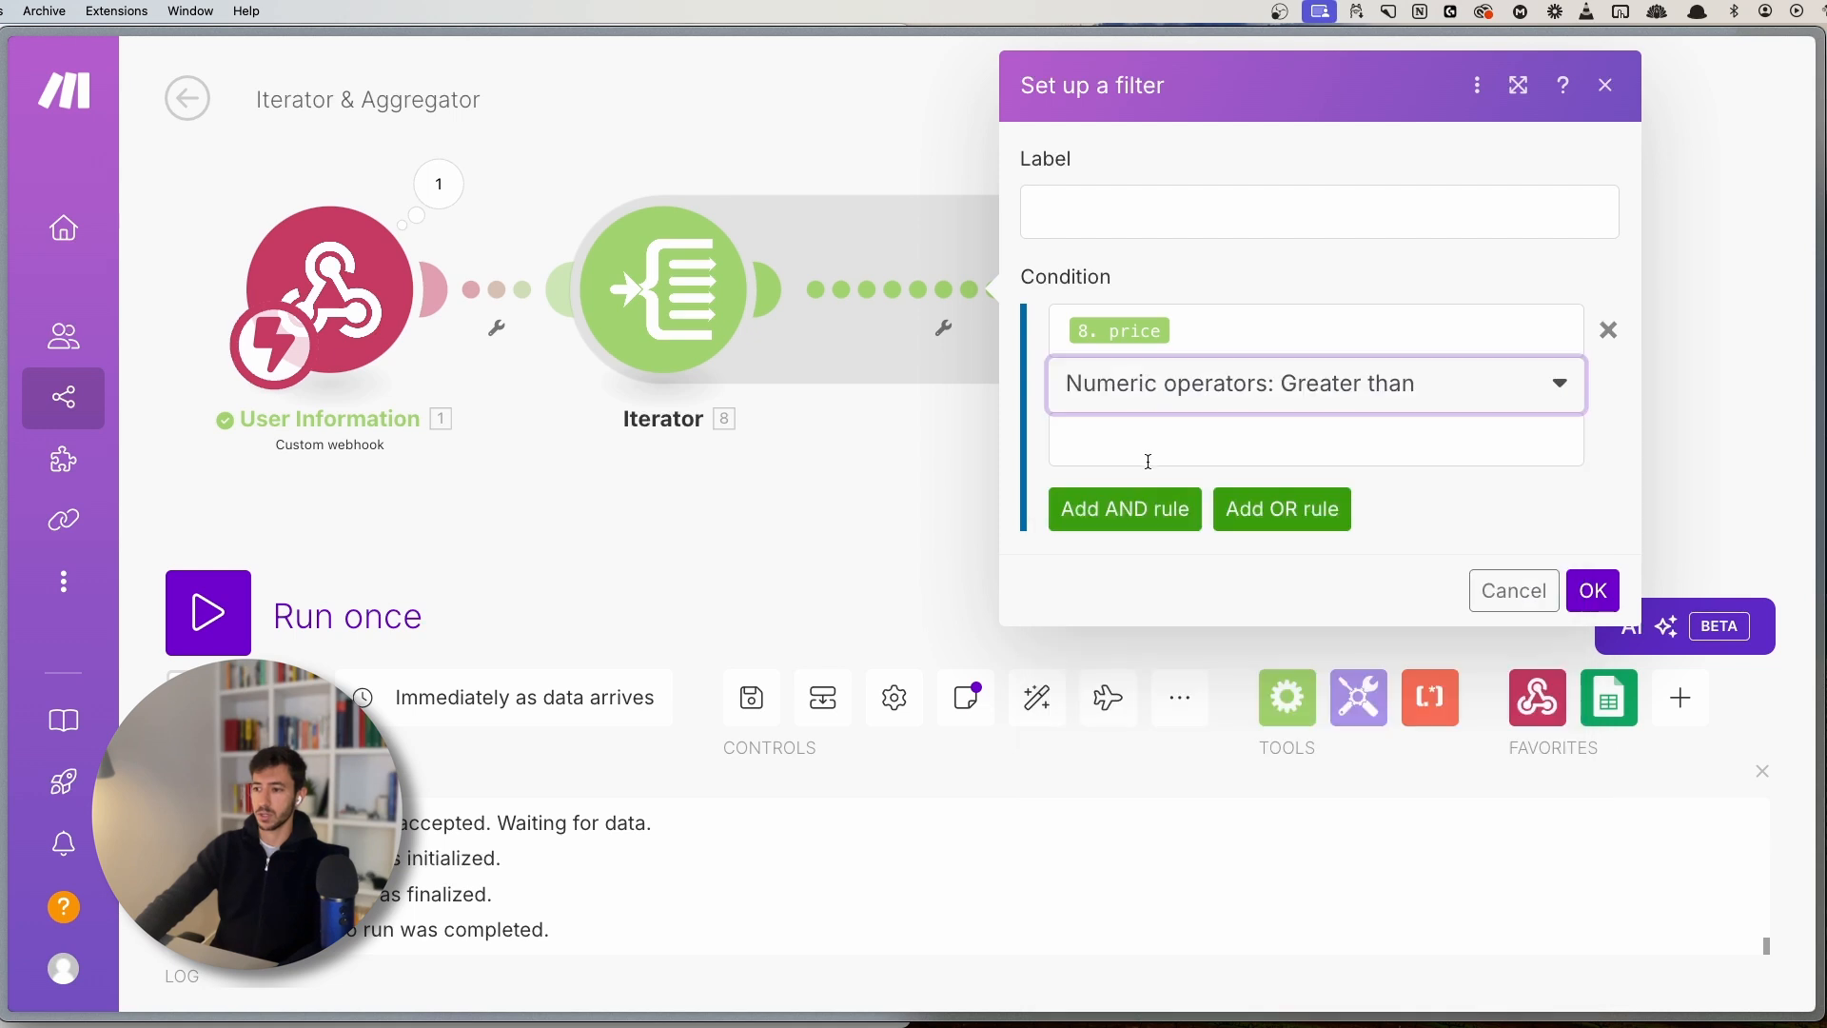
pyautogui.click(1147, 462)
pyautogui.write('500')
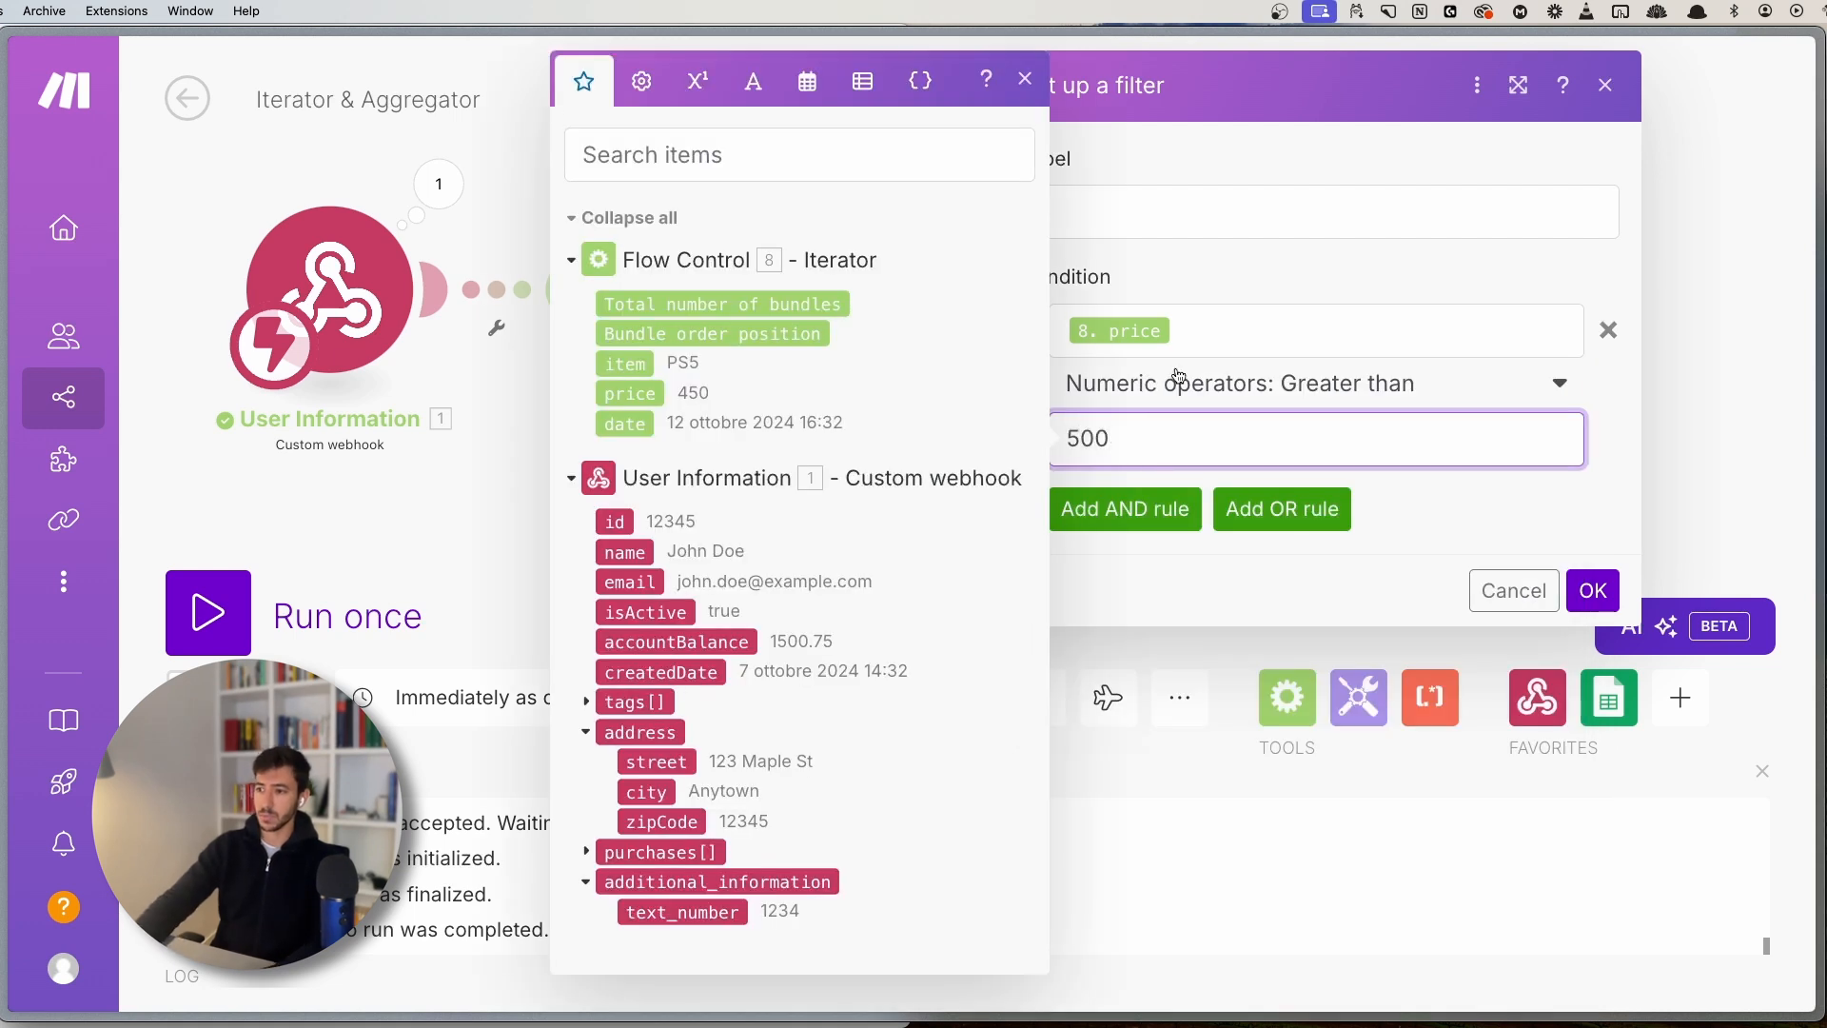
pyautogui.click(1027, 91)
# - Label the filter 'Price > 500' and confirm it
pyautogui.click(1096, 228)
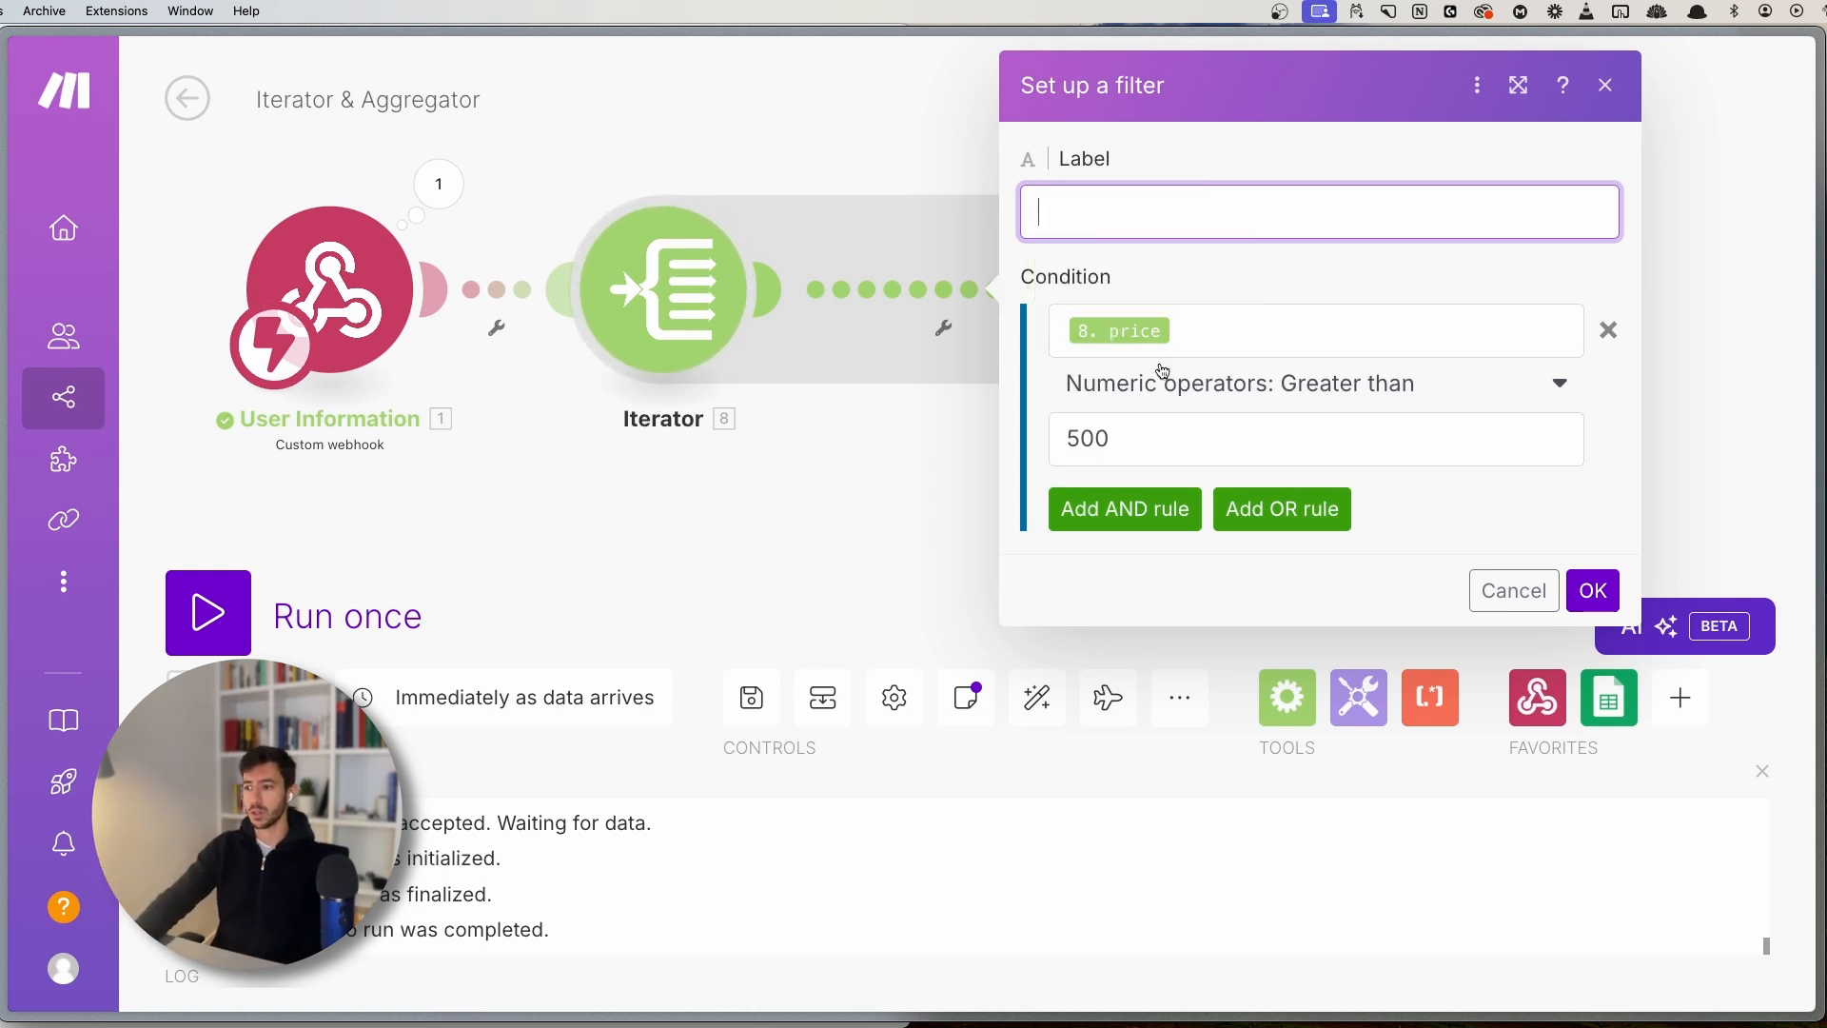
pyautogui.click(1186, 333)
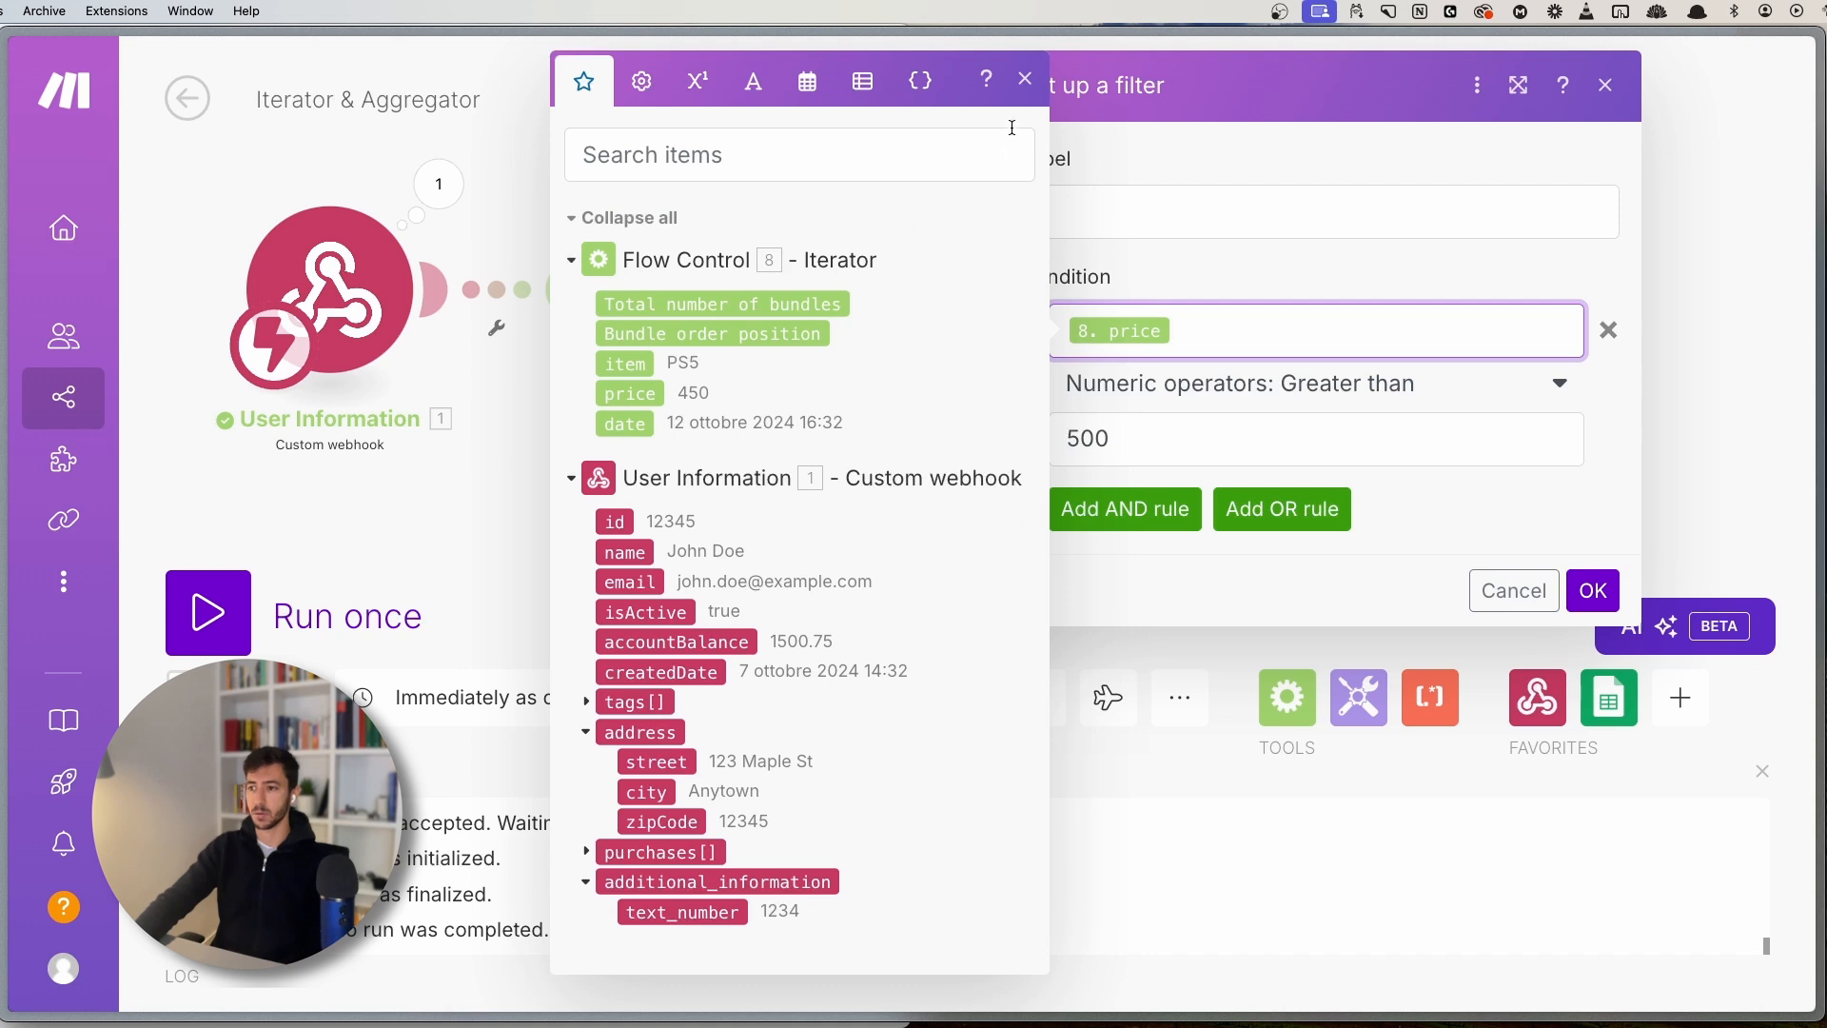
pyautogui.click(1026, 99)
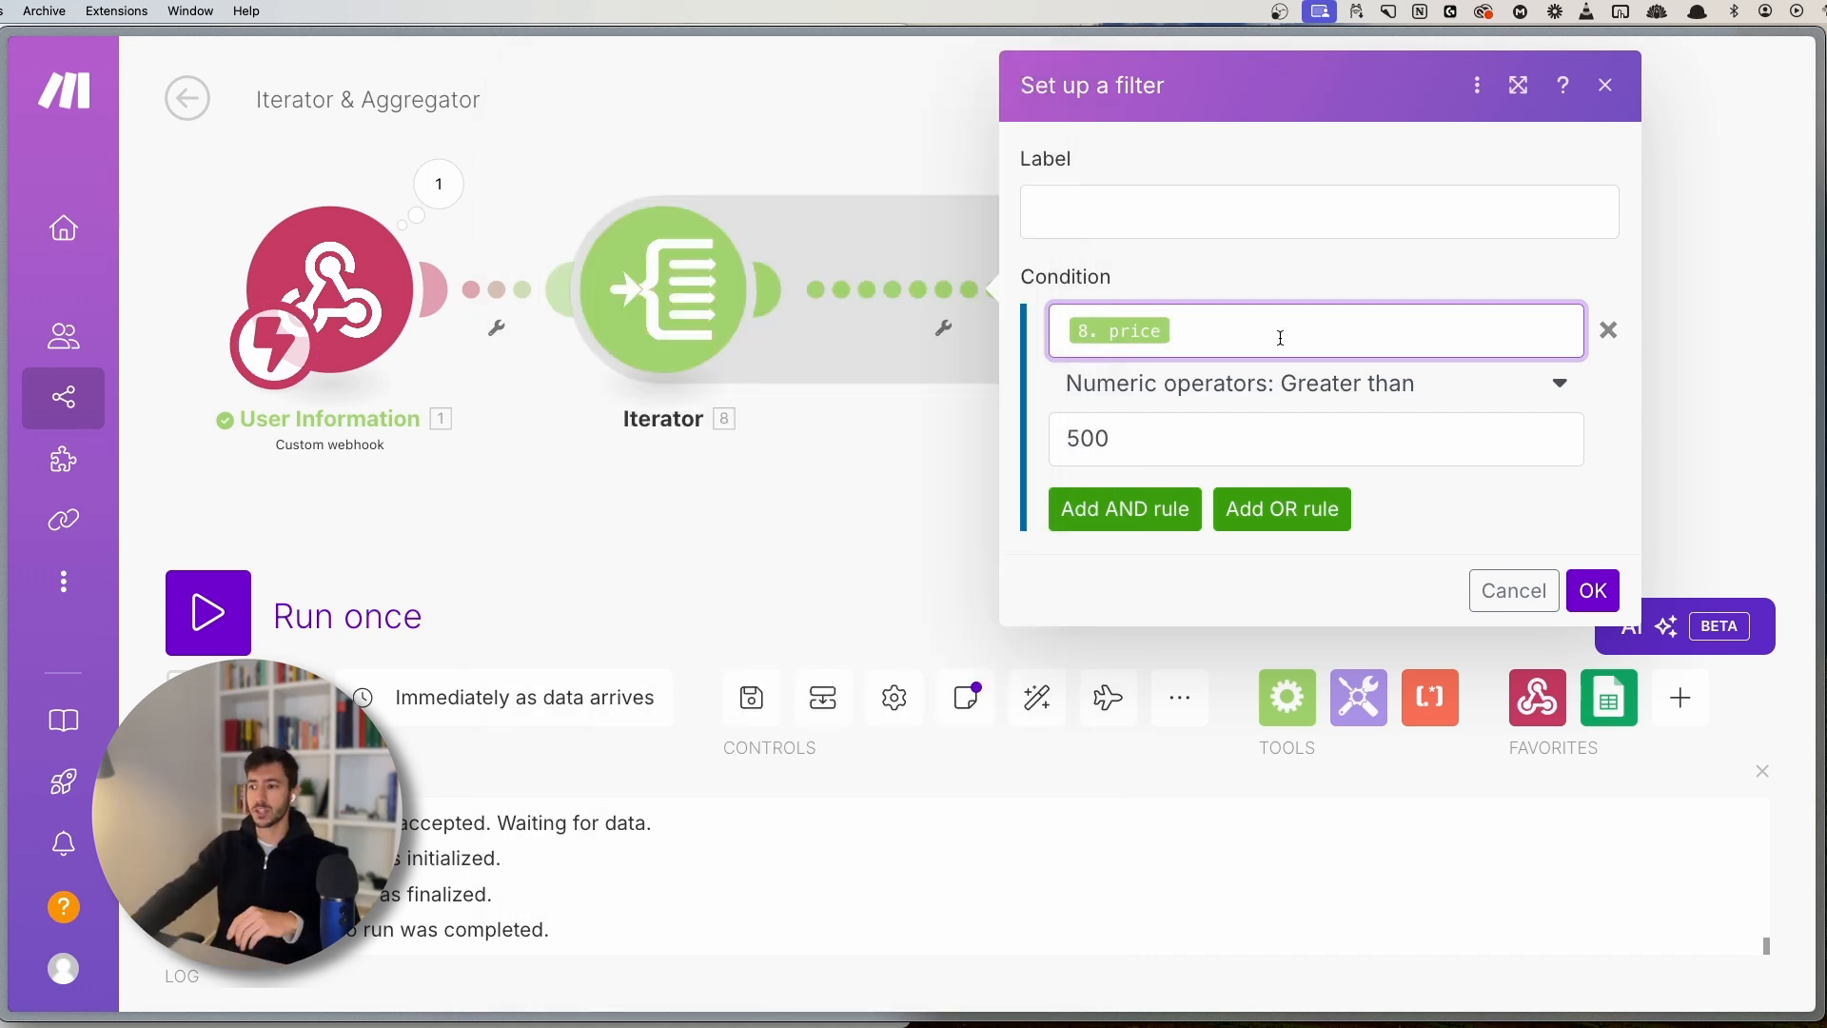
pyautogui.click(1107, 202)
pyautogui.write('Price')
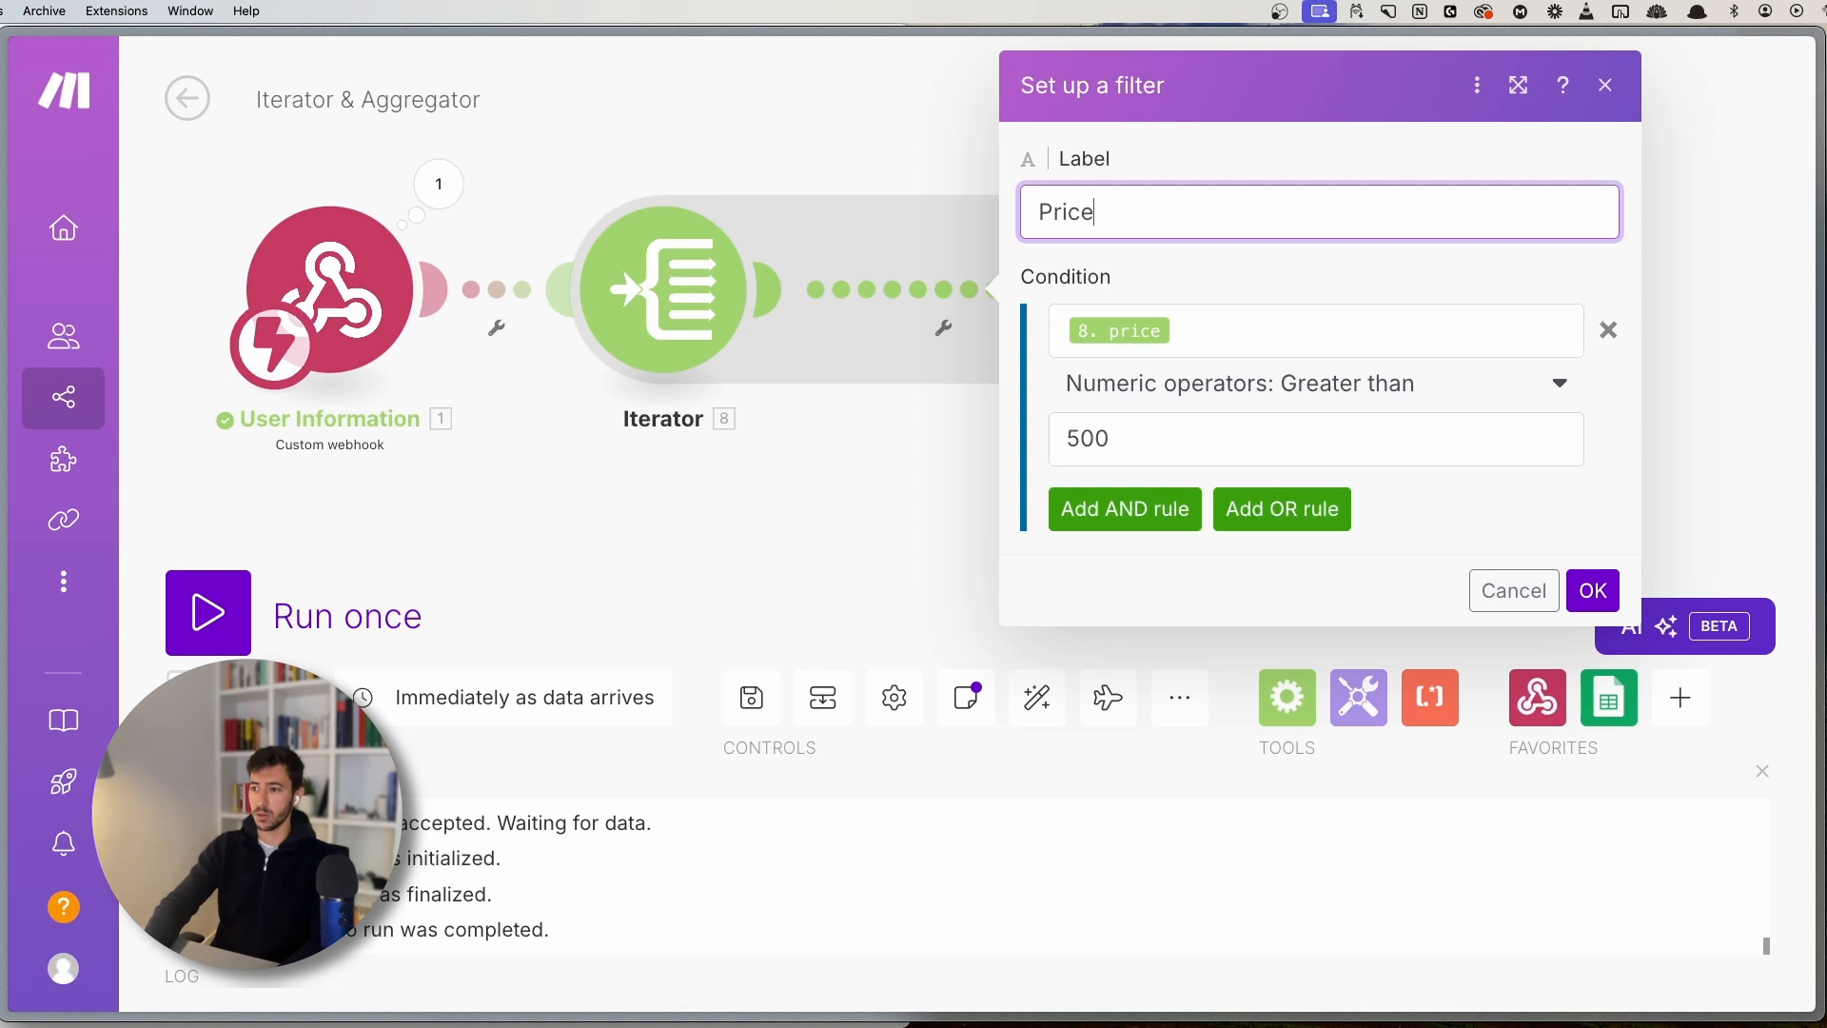
pyautogui.write(' > 500')
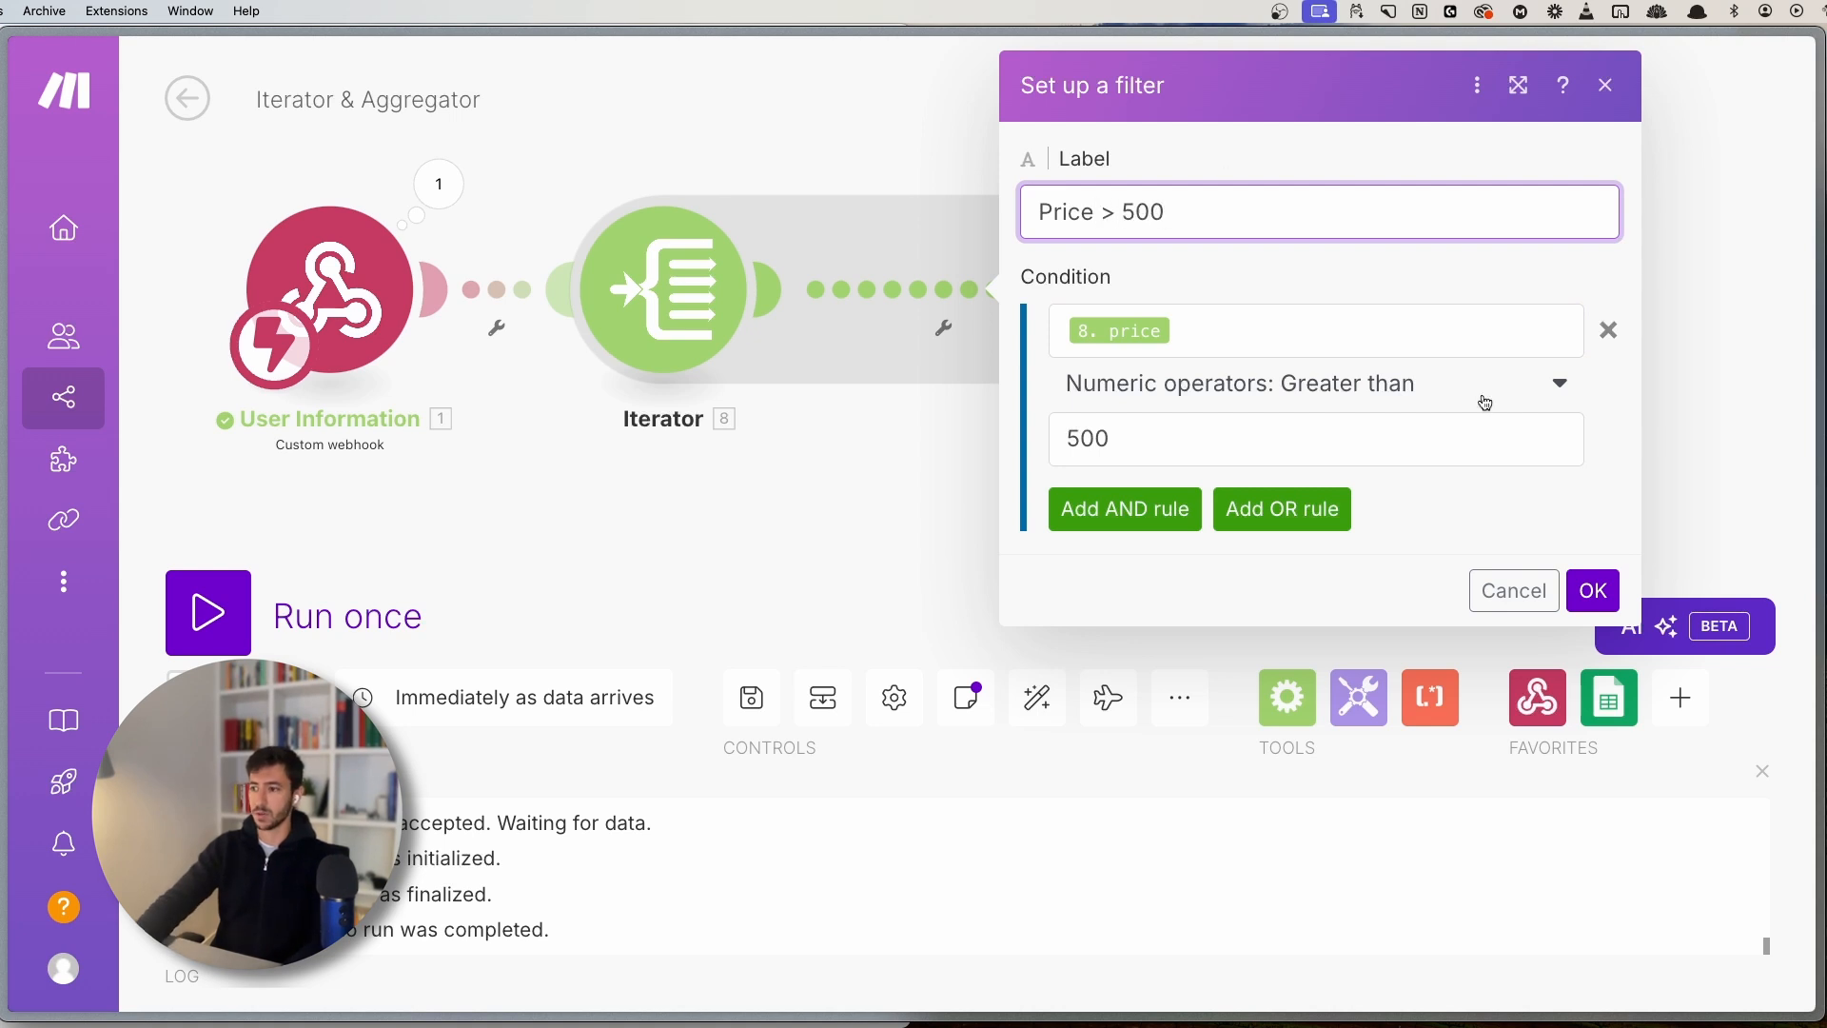
pyautogui.click(1593, 590)
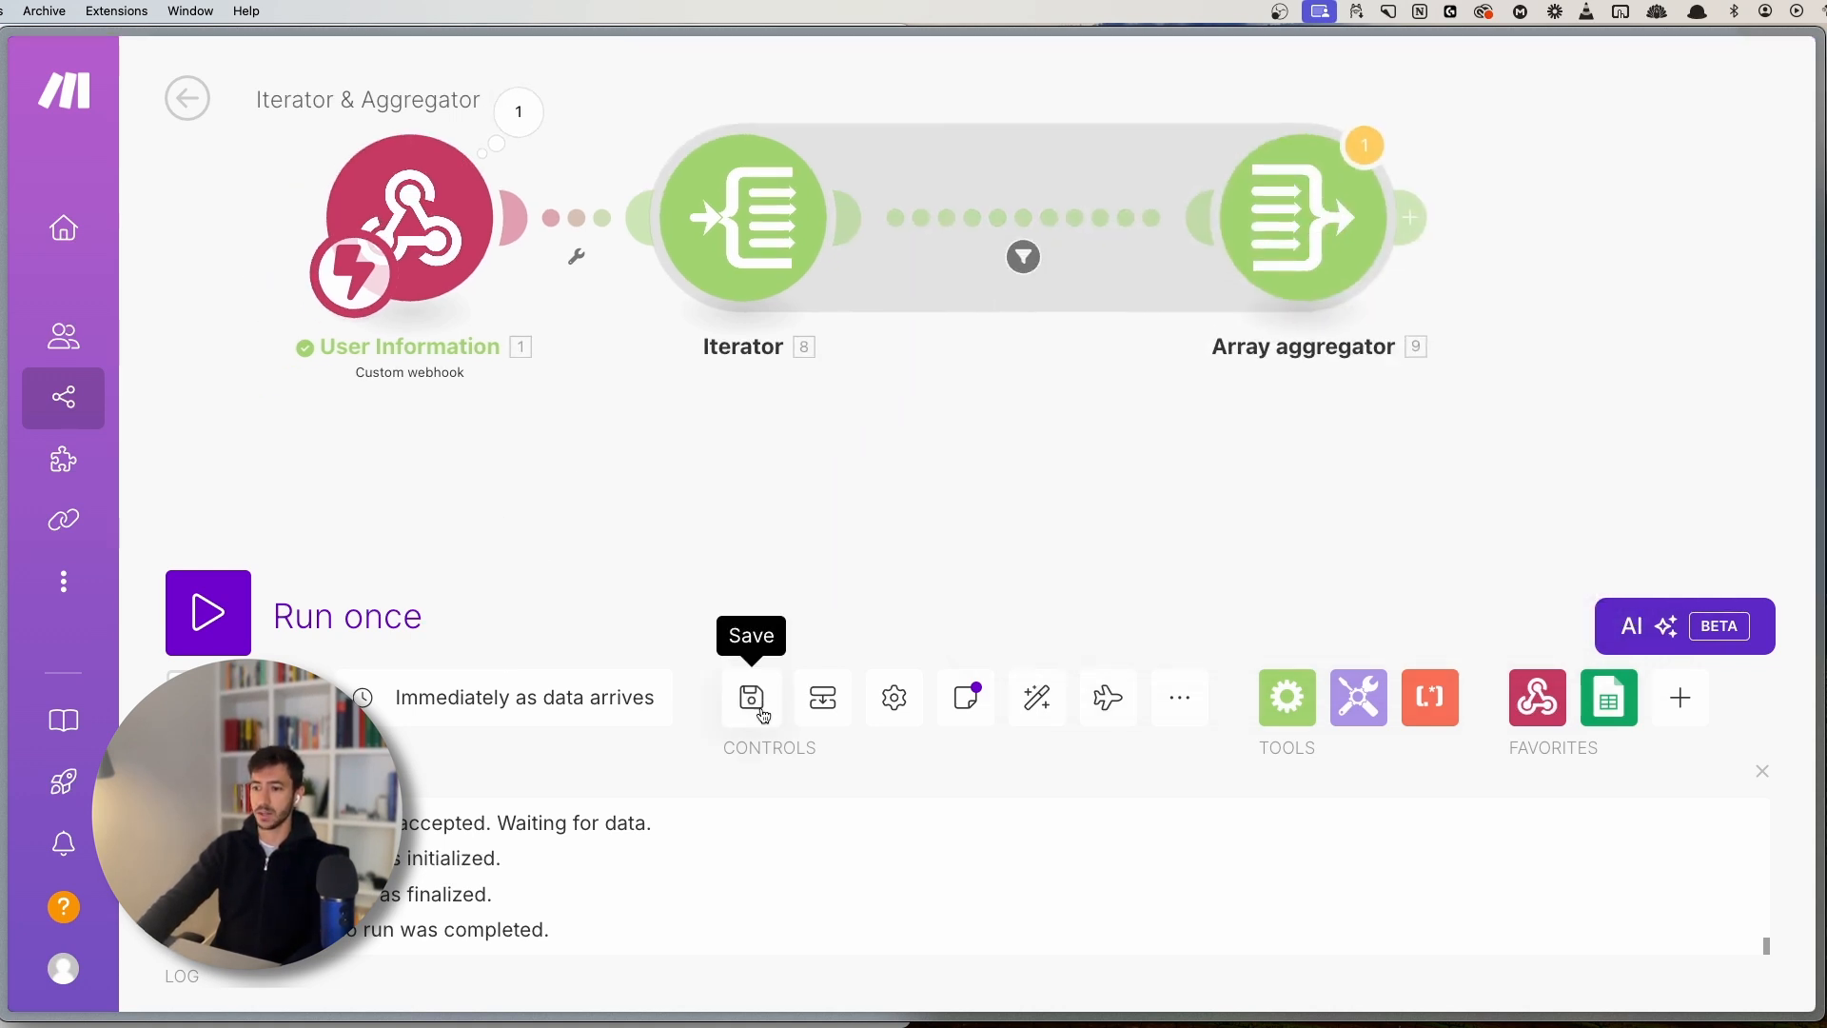
# - Save the scenario and run it once, sending test data from the API client
pyautogui.click(752, 699)
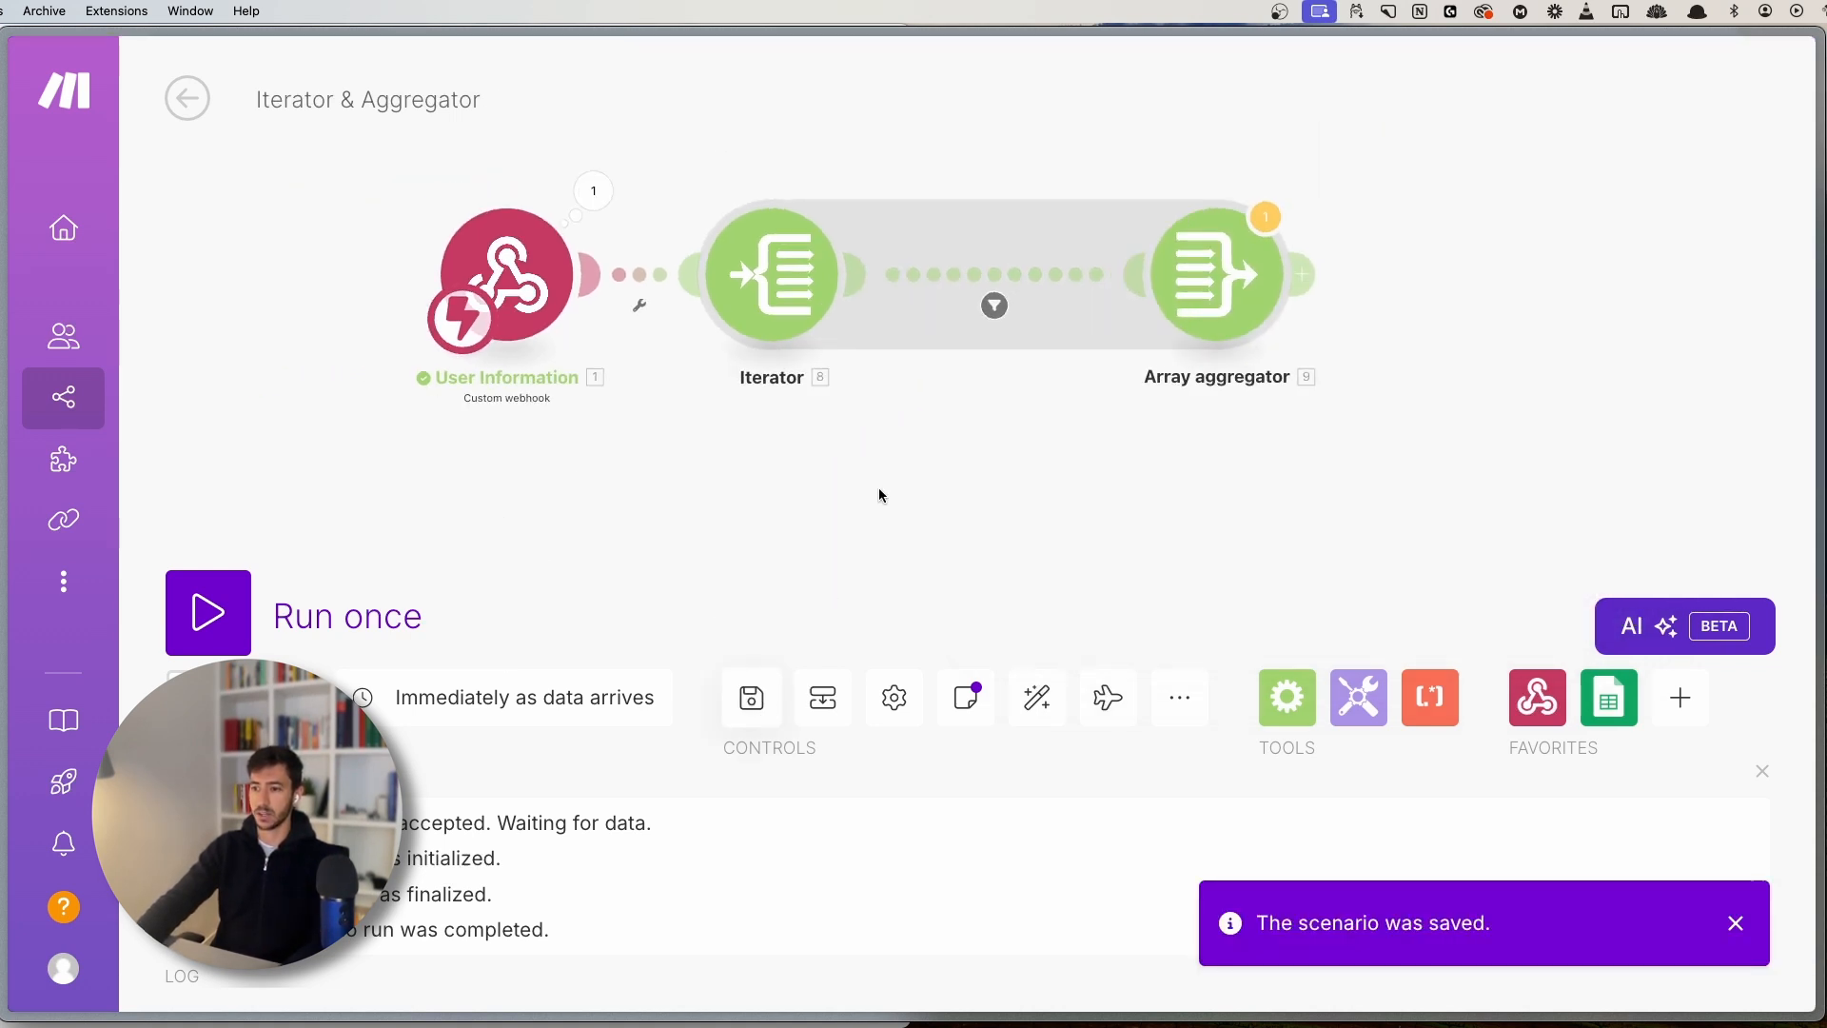
pyautogui.click(283, 605)
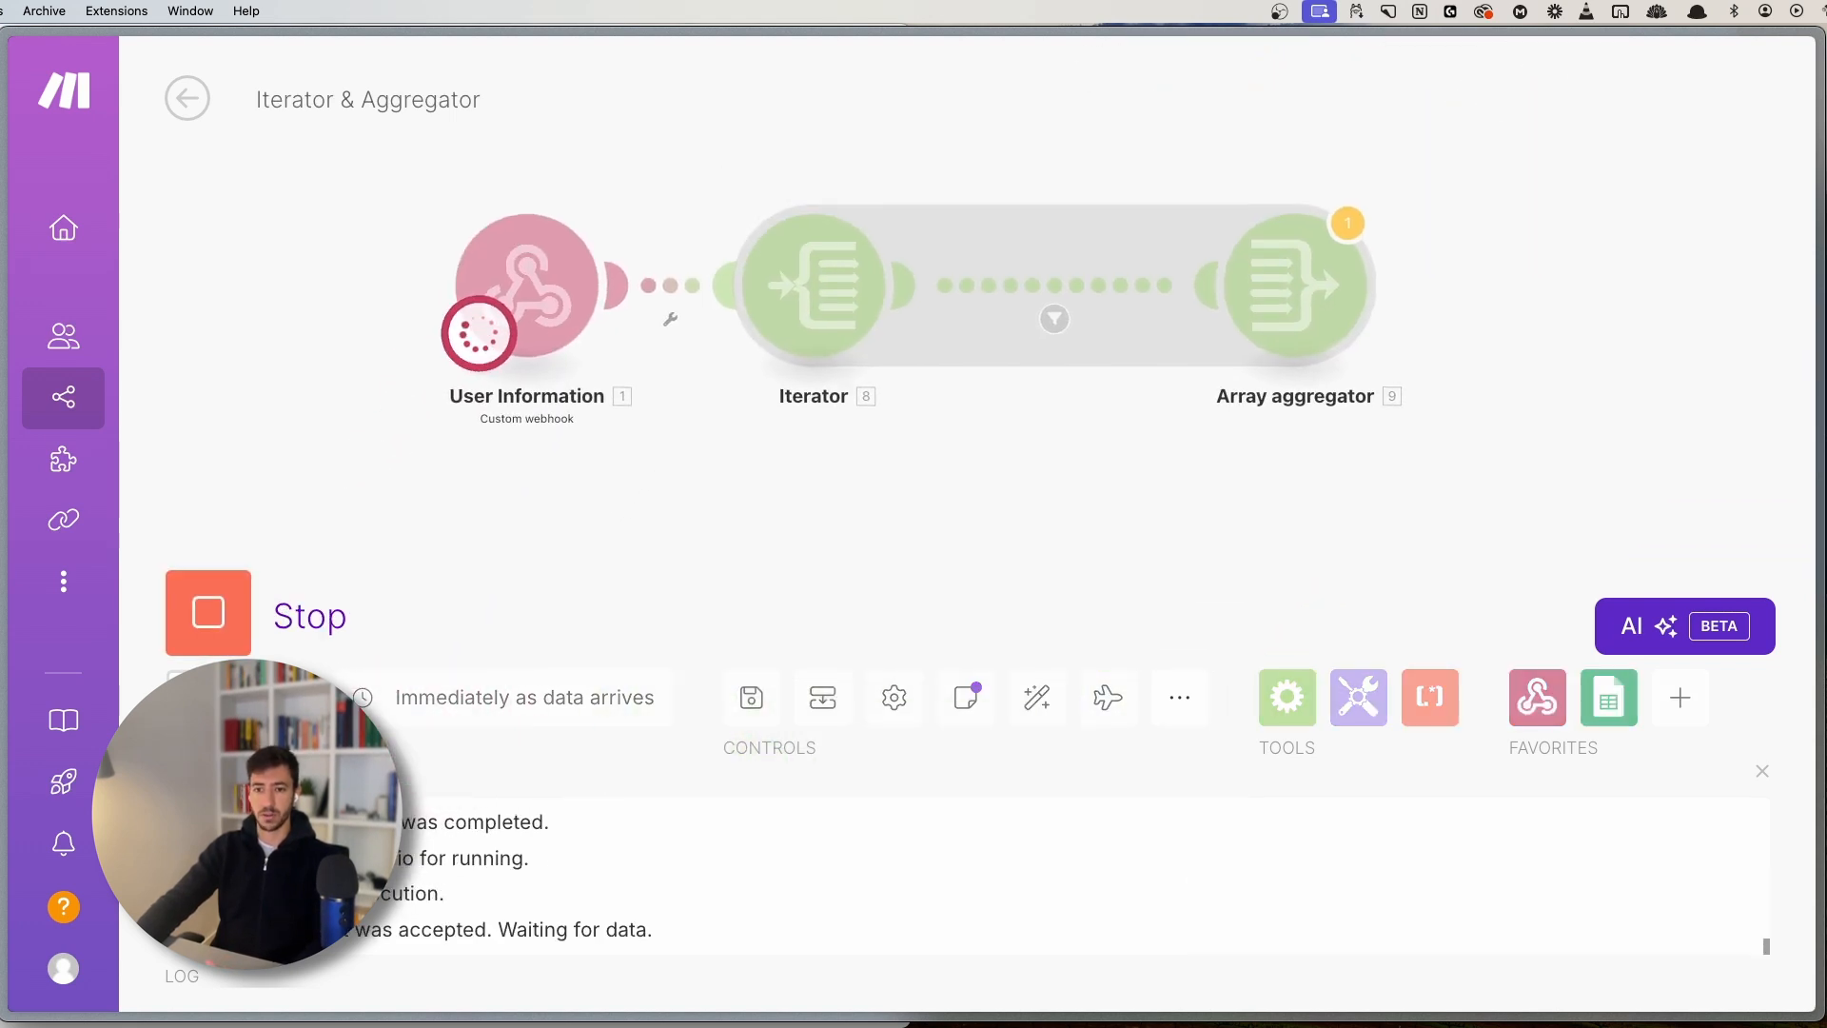
pyautogui.press('super+Tab')
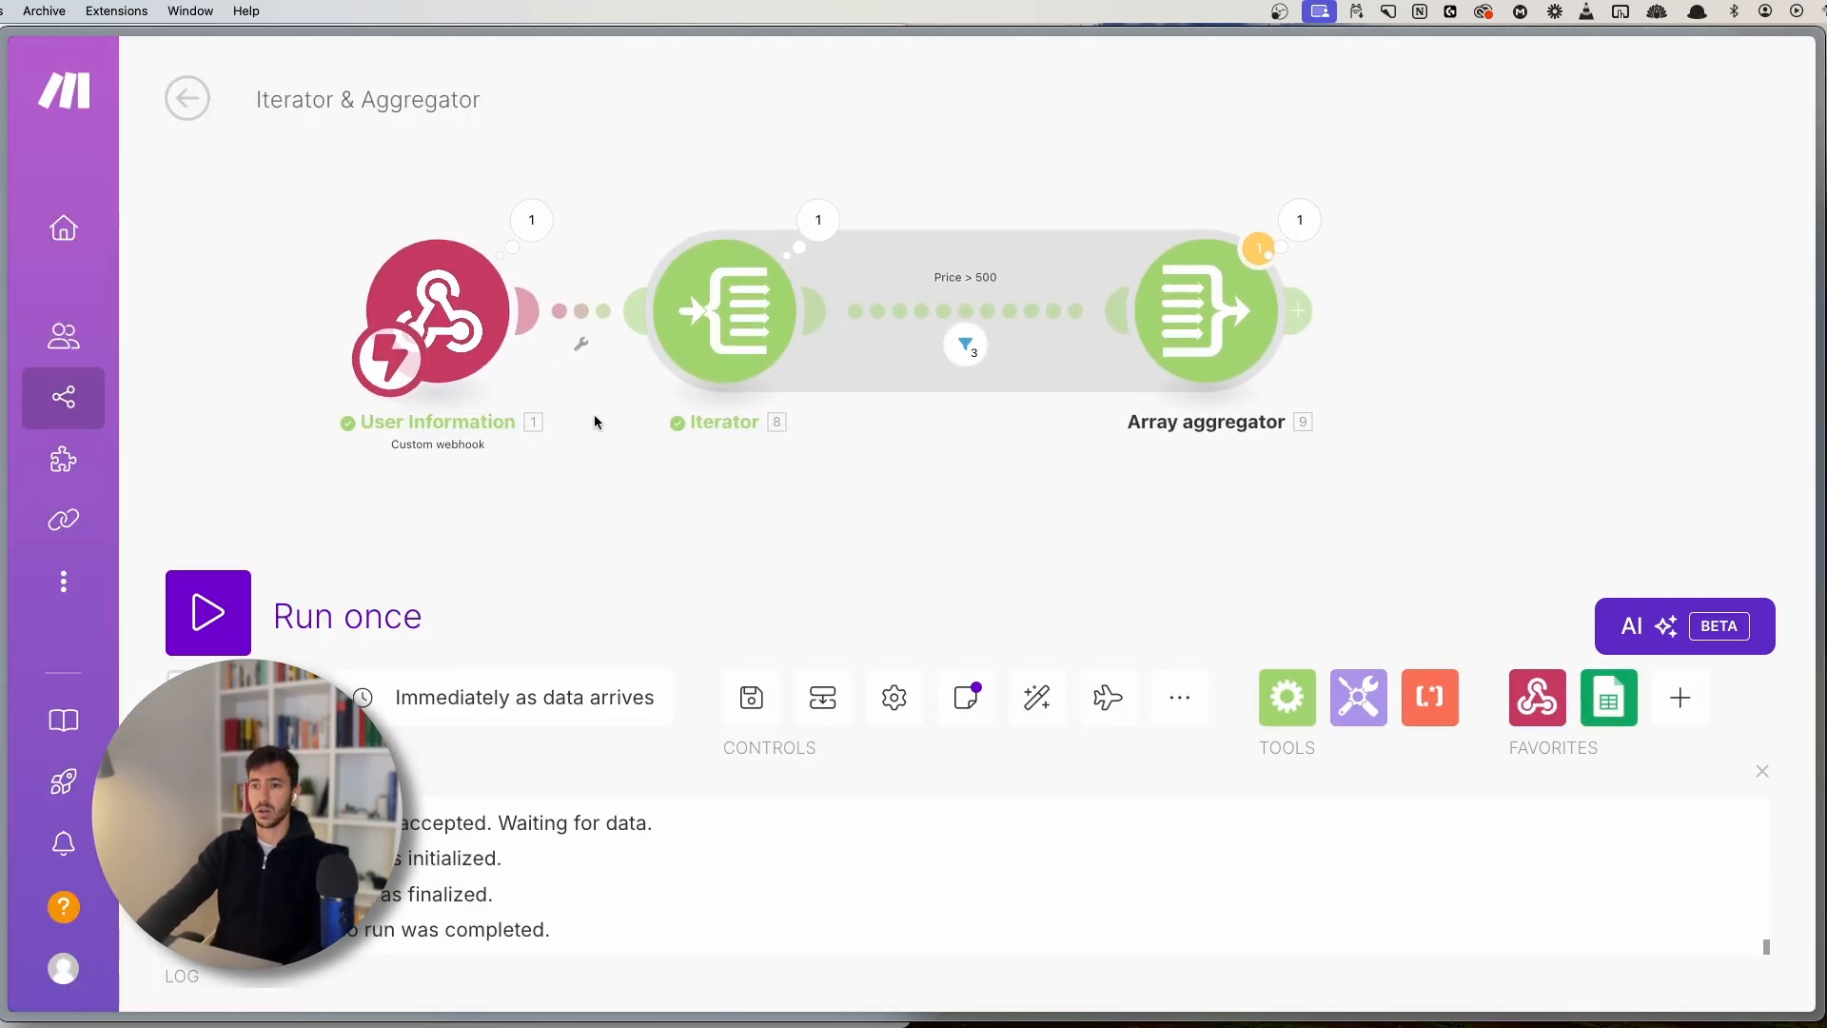
# - Inspect the Iterator's five output bundles from the run, then close the details
pyautogui.click(776, 262)
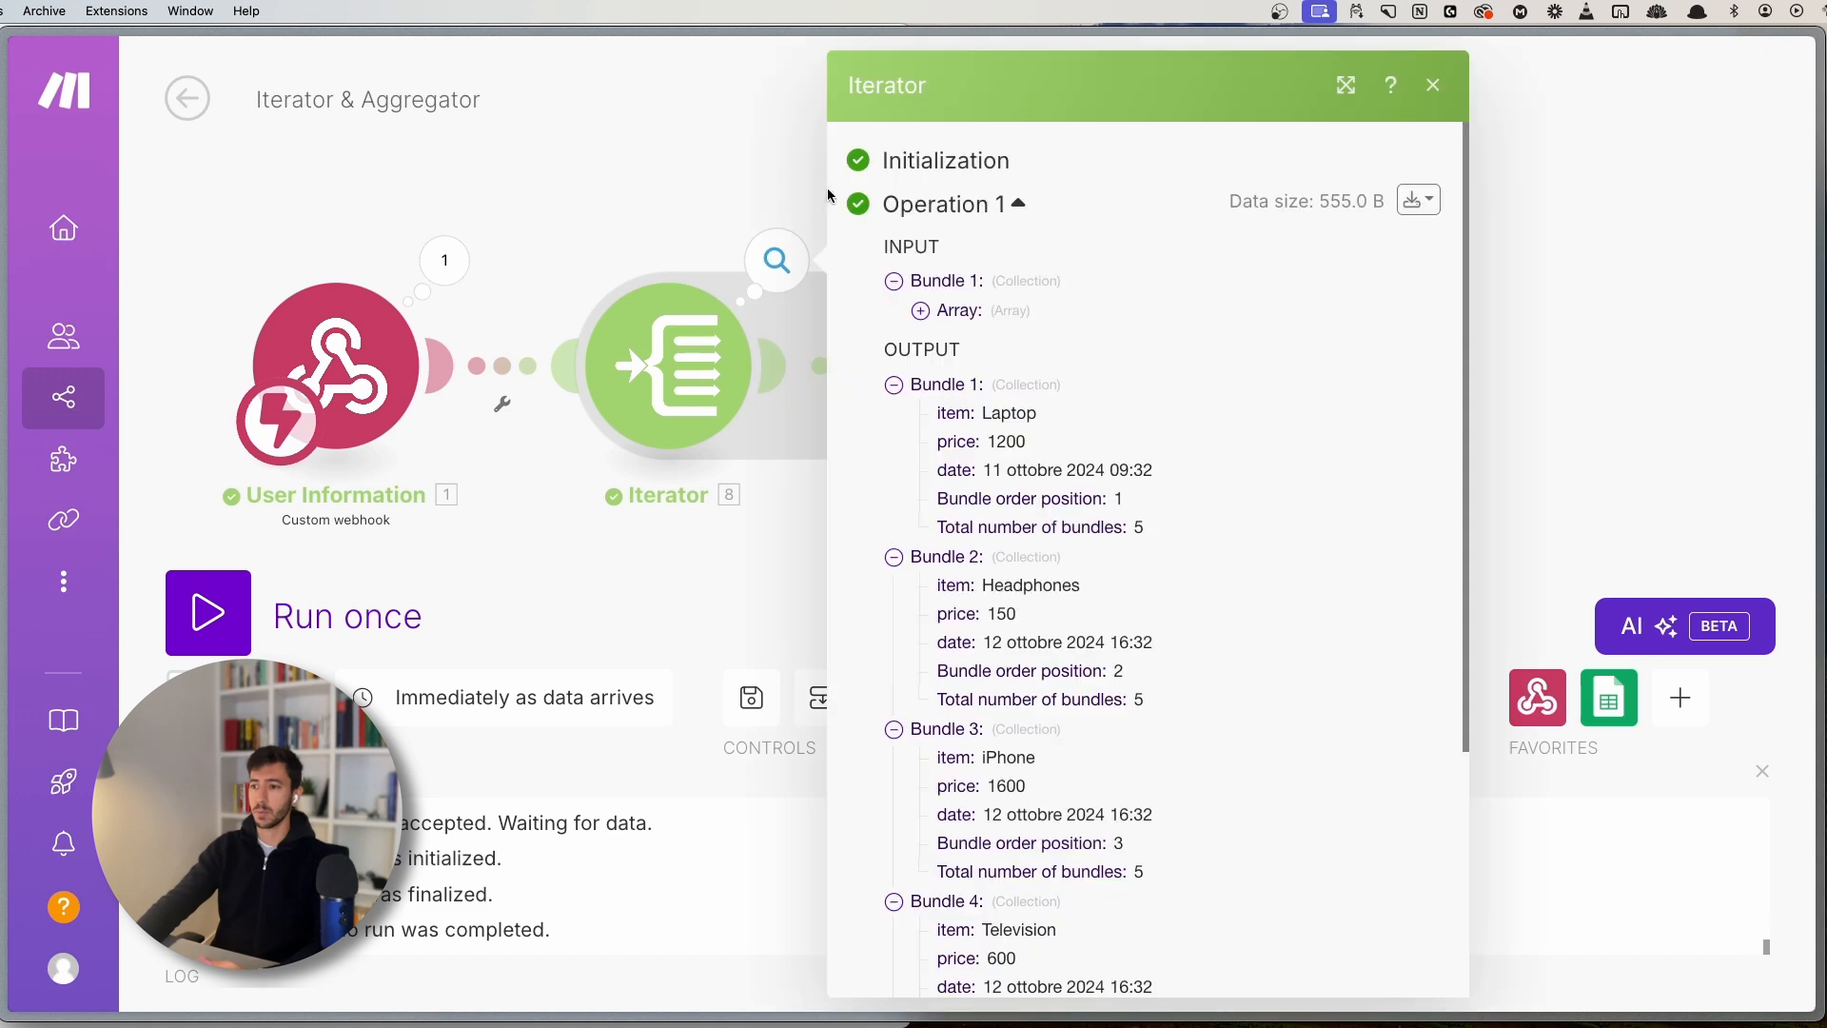
pyautogui.click(968, 311)
pyautogui.click(961, 312)
pyautogui.doubleClick(918, 349)
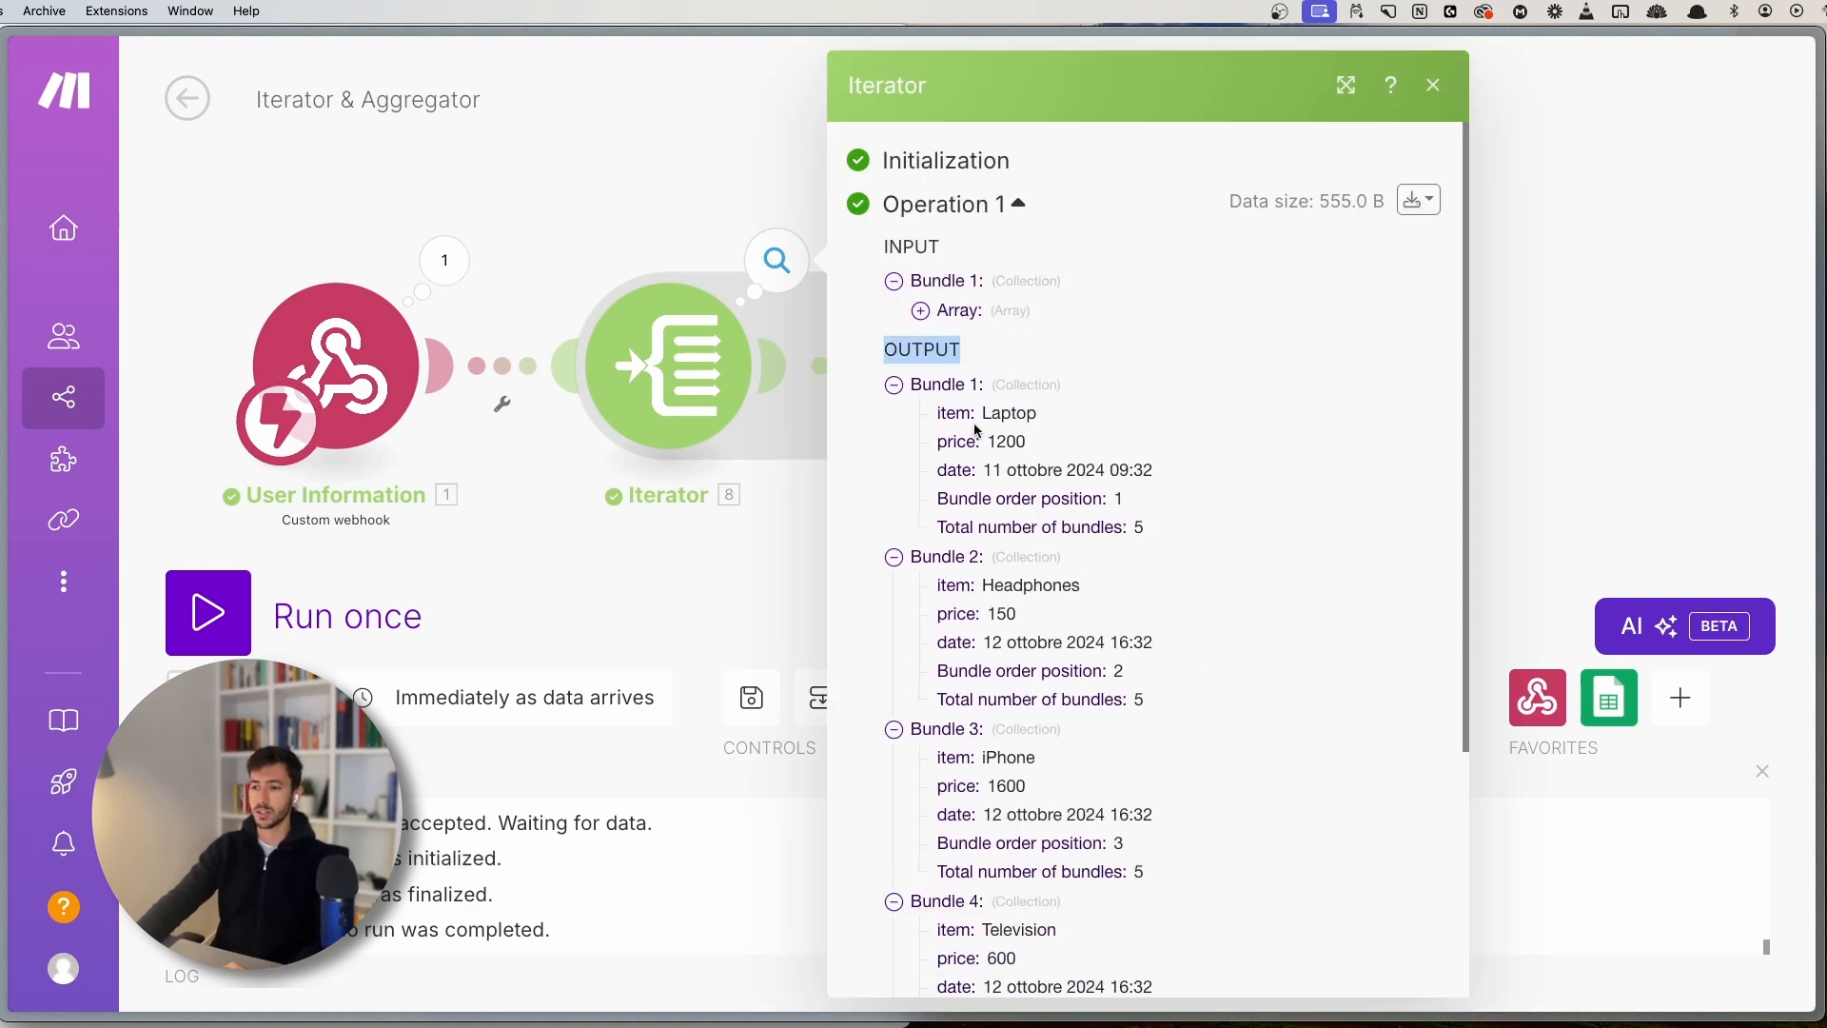
pyautogui.scroll(-3, 999, 381)
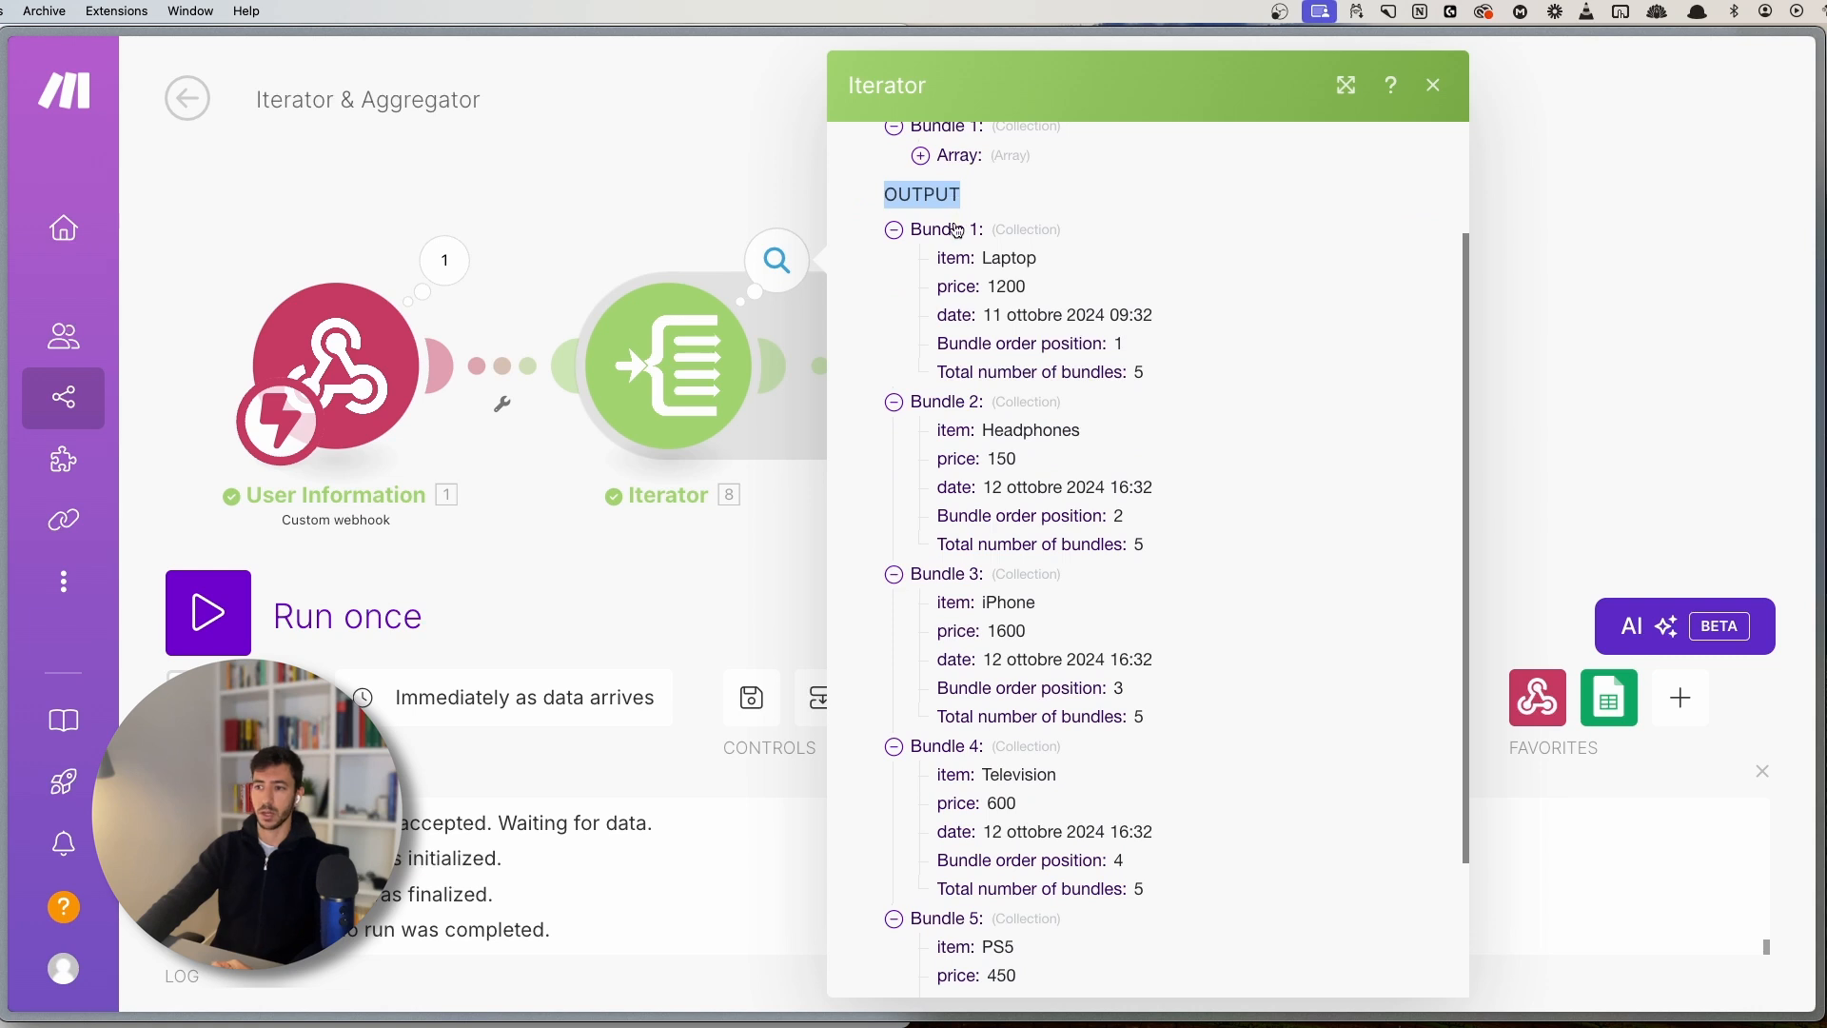
pyautogui.scroll(-3, 1066, 570)
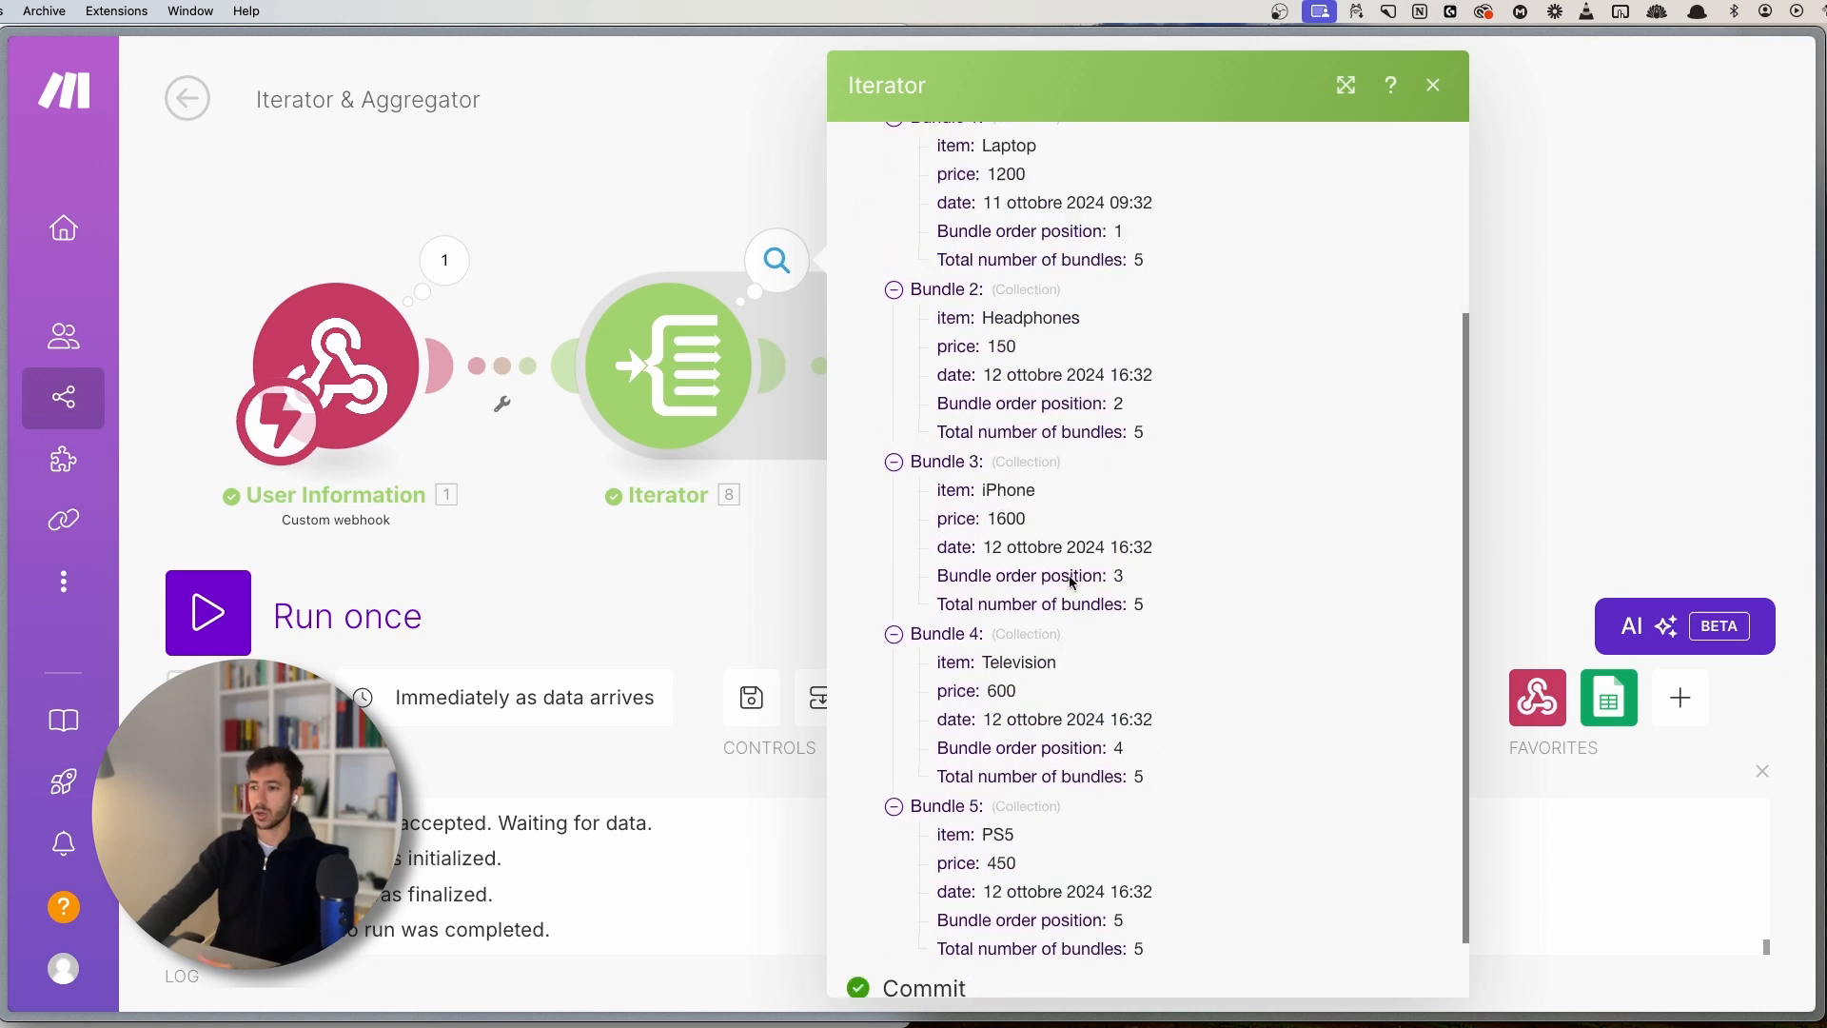
pyautogui.scroll(2, 1174, 375)
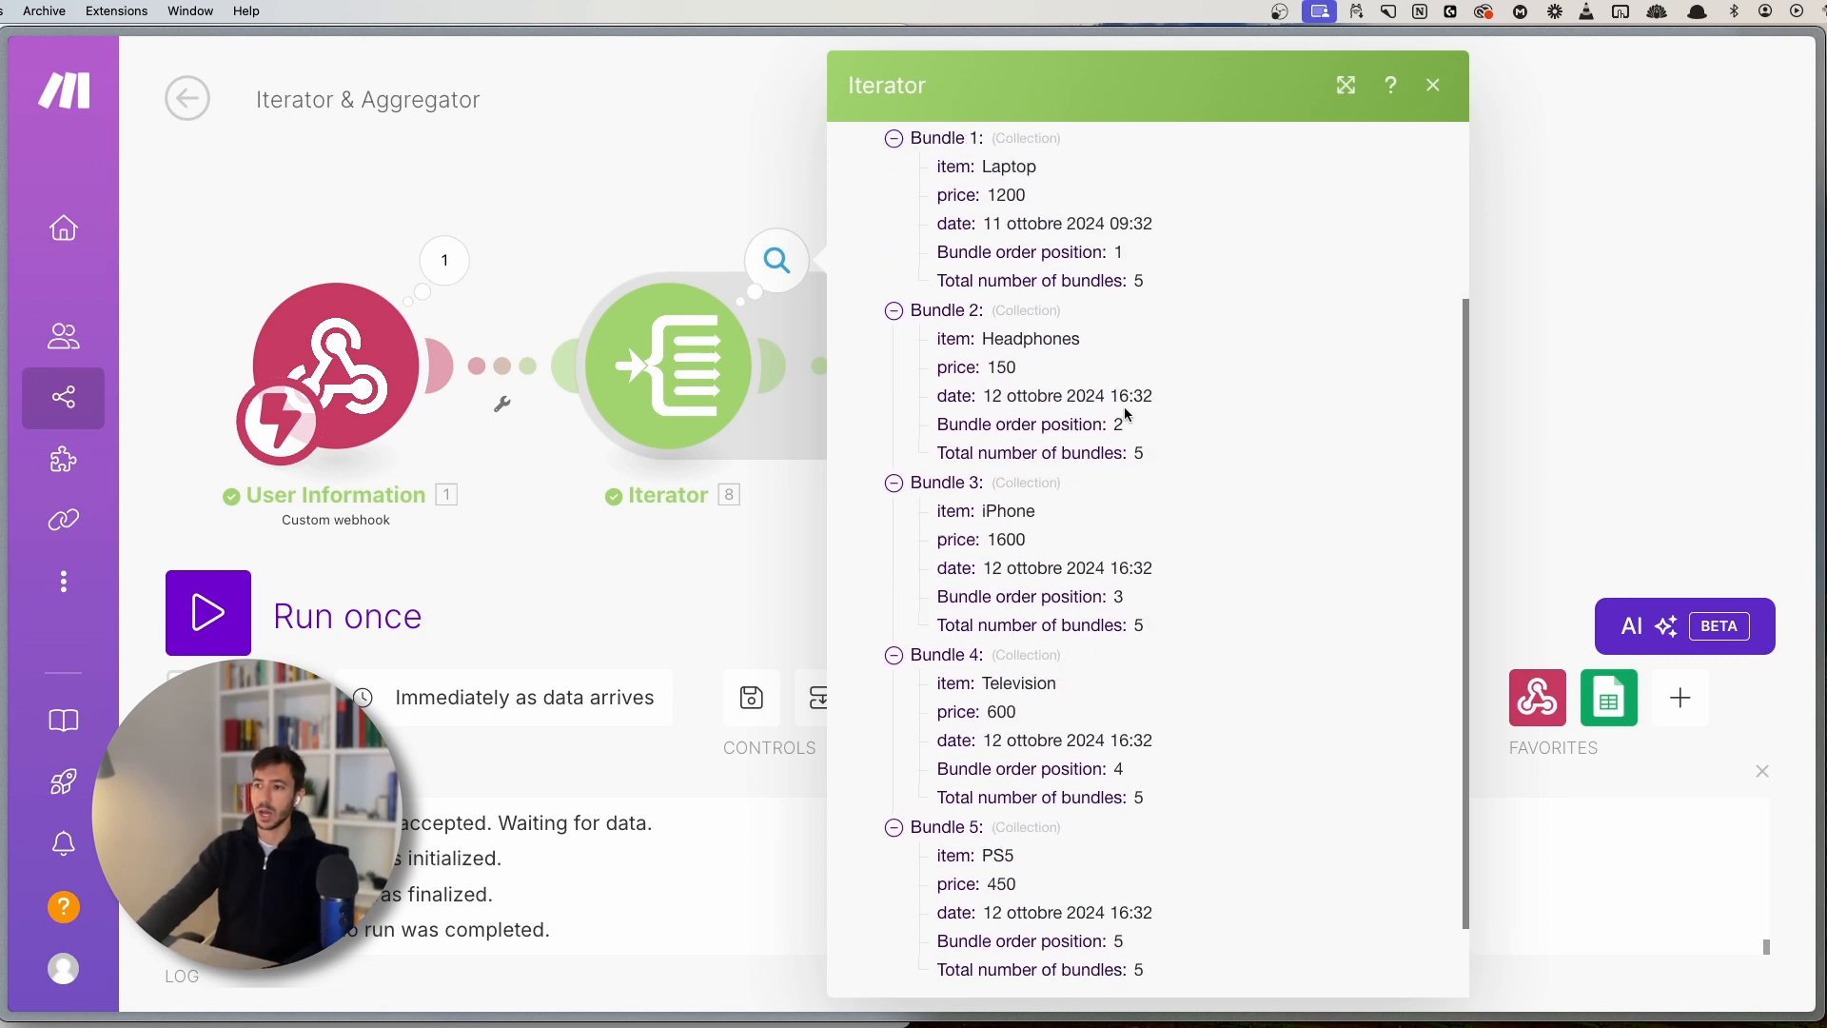
pyautogui.click(697, 522)
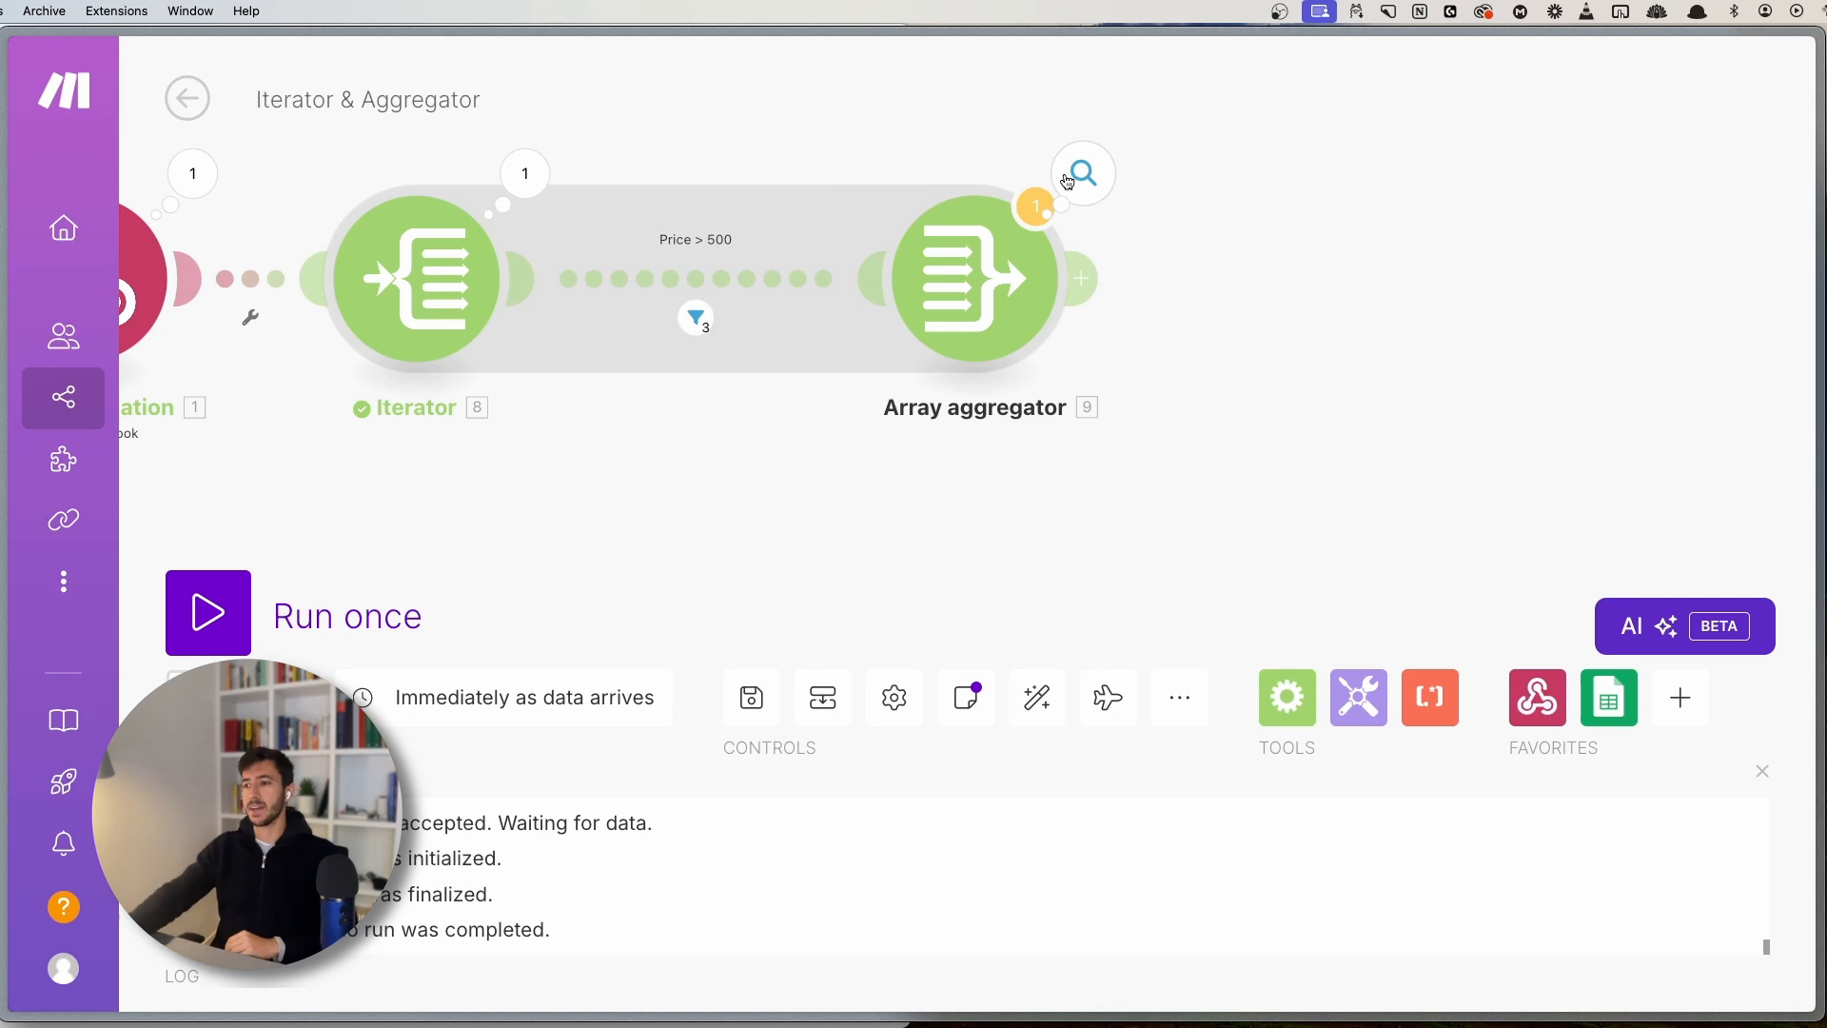
# - Inspect the Array aggregator's three collected items, including the Television priced 600
pyautogui.click(1107, 167)
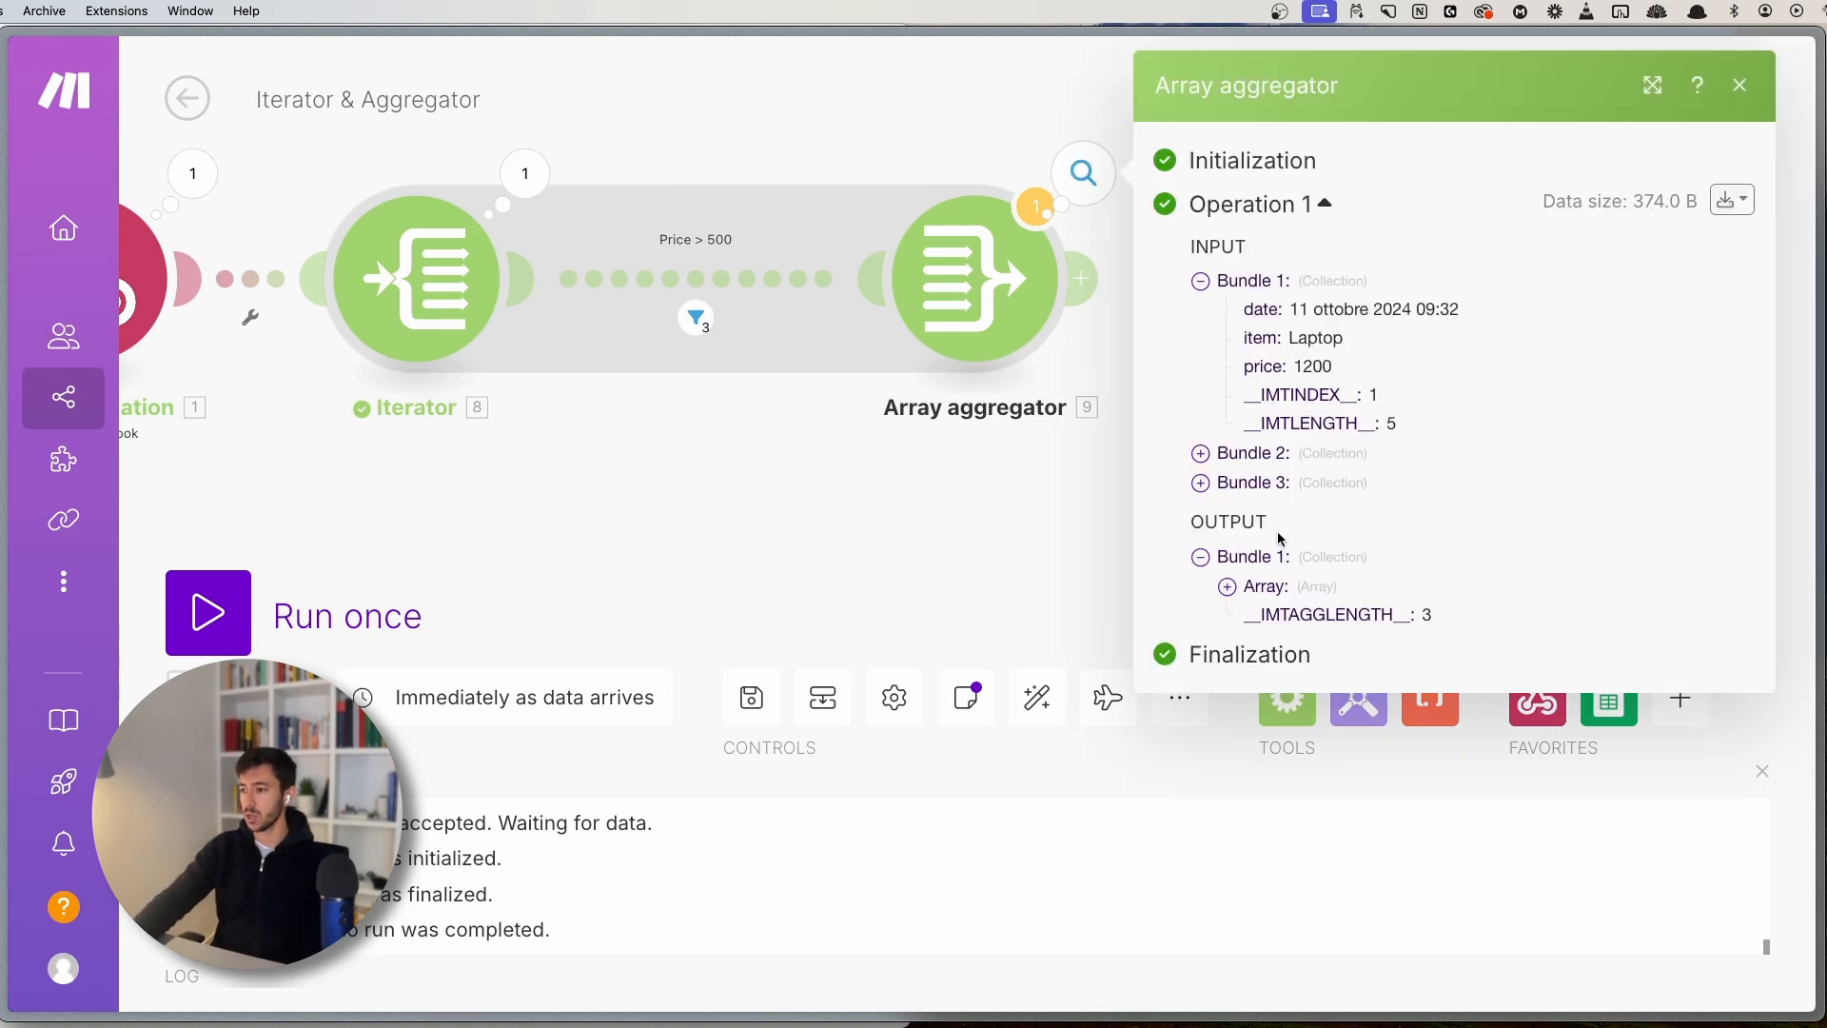
pyautogui.click(1244, 588)
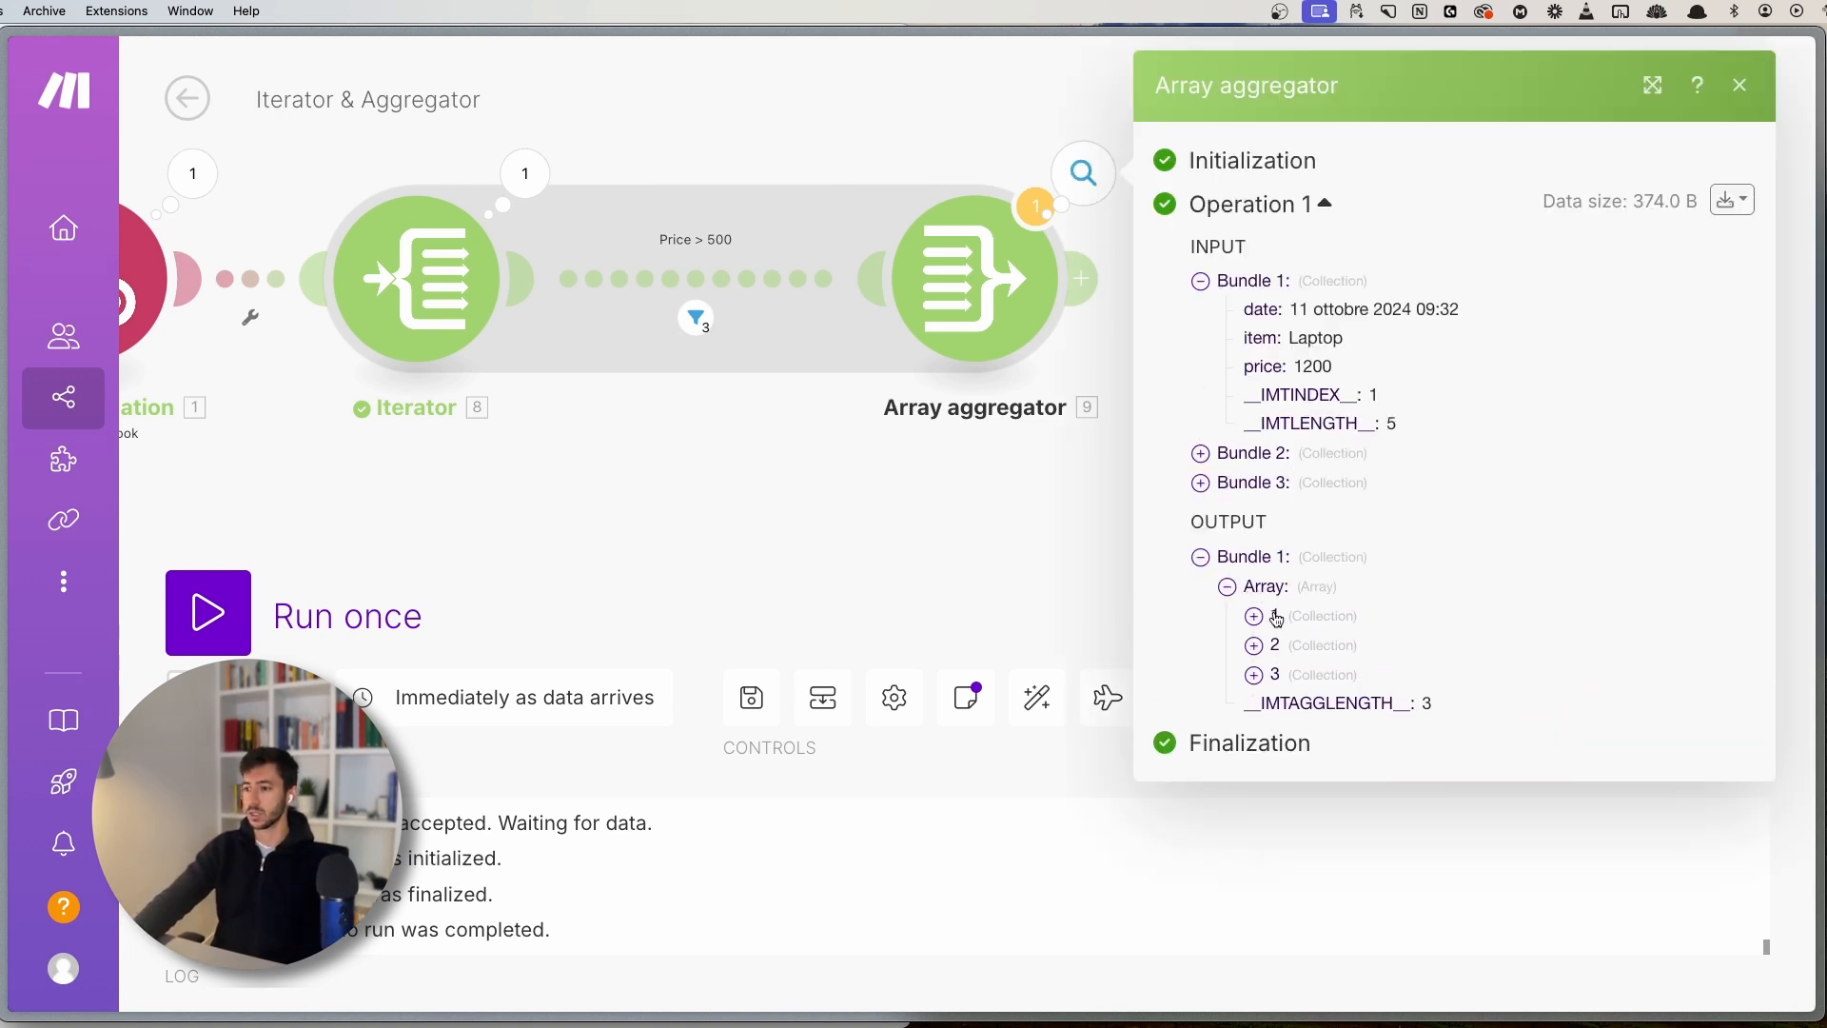
pyautogui.click(1276, 618)
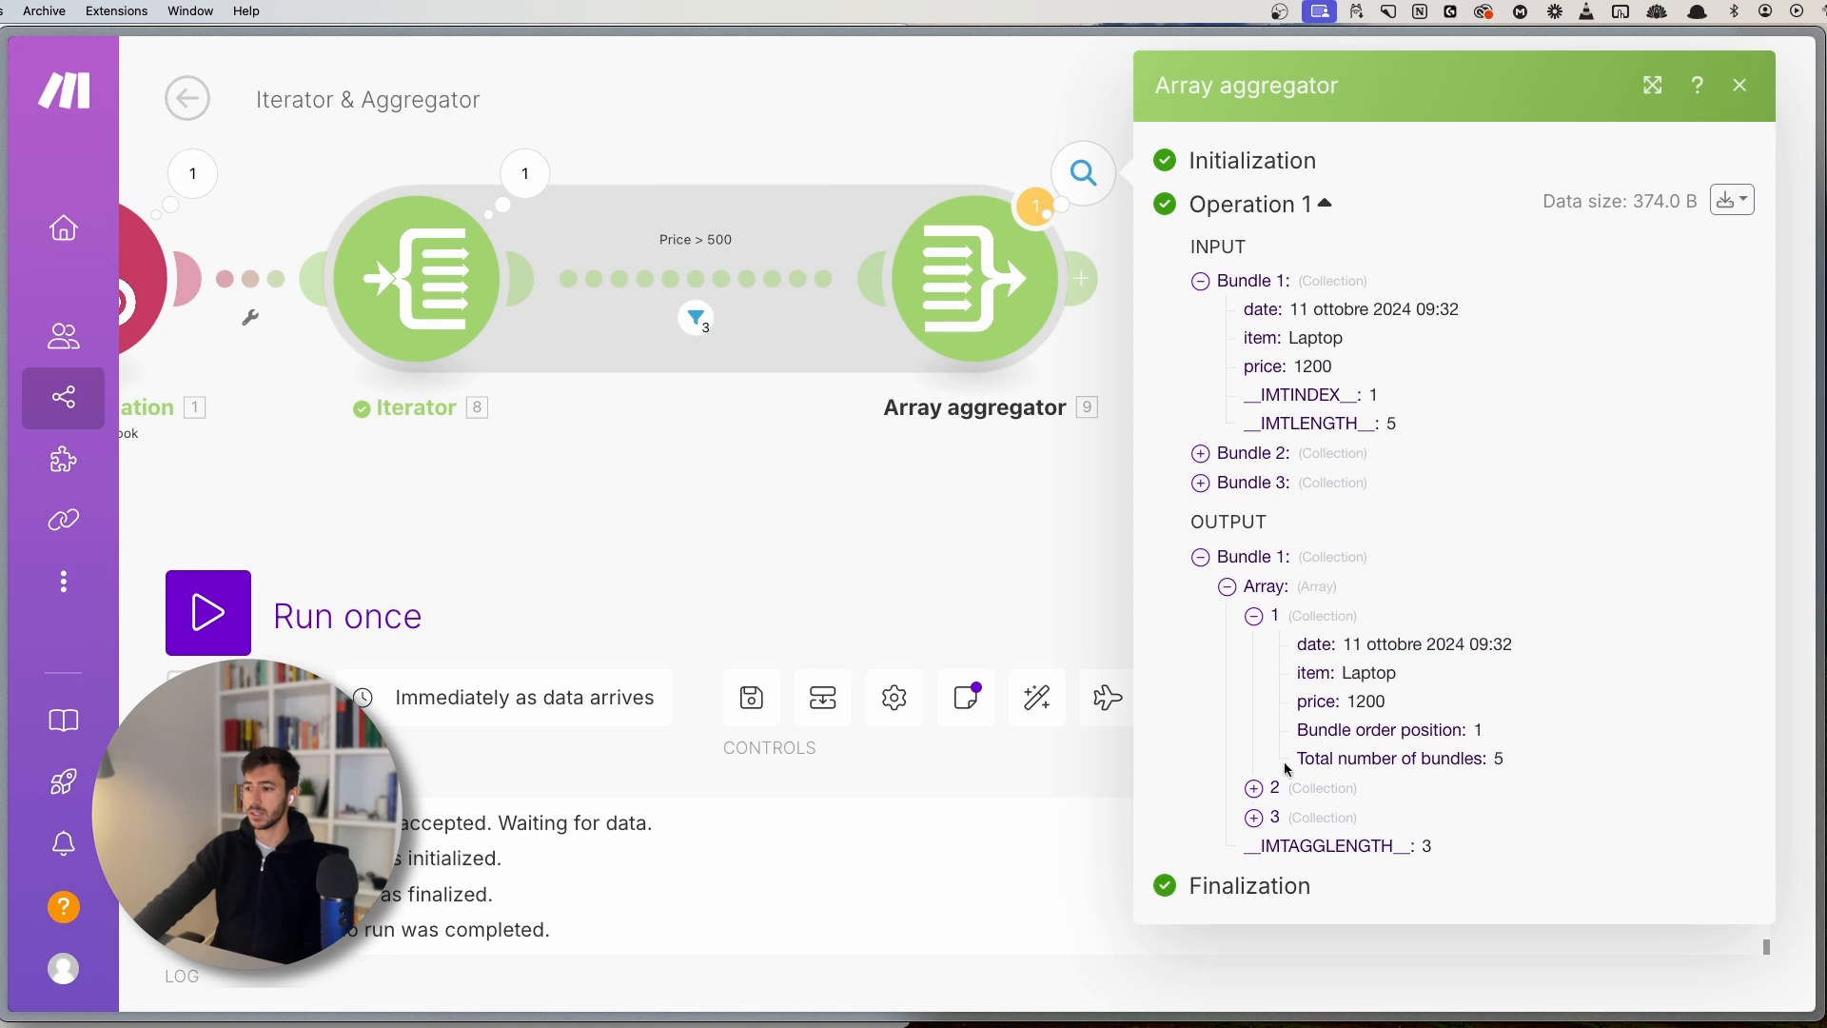
pyautogui.moveTo(1206, 522); pyautogui.dragTo(1315, 525)
pyautogui.click(1315, 526)
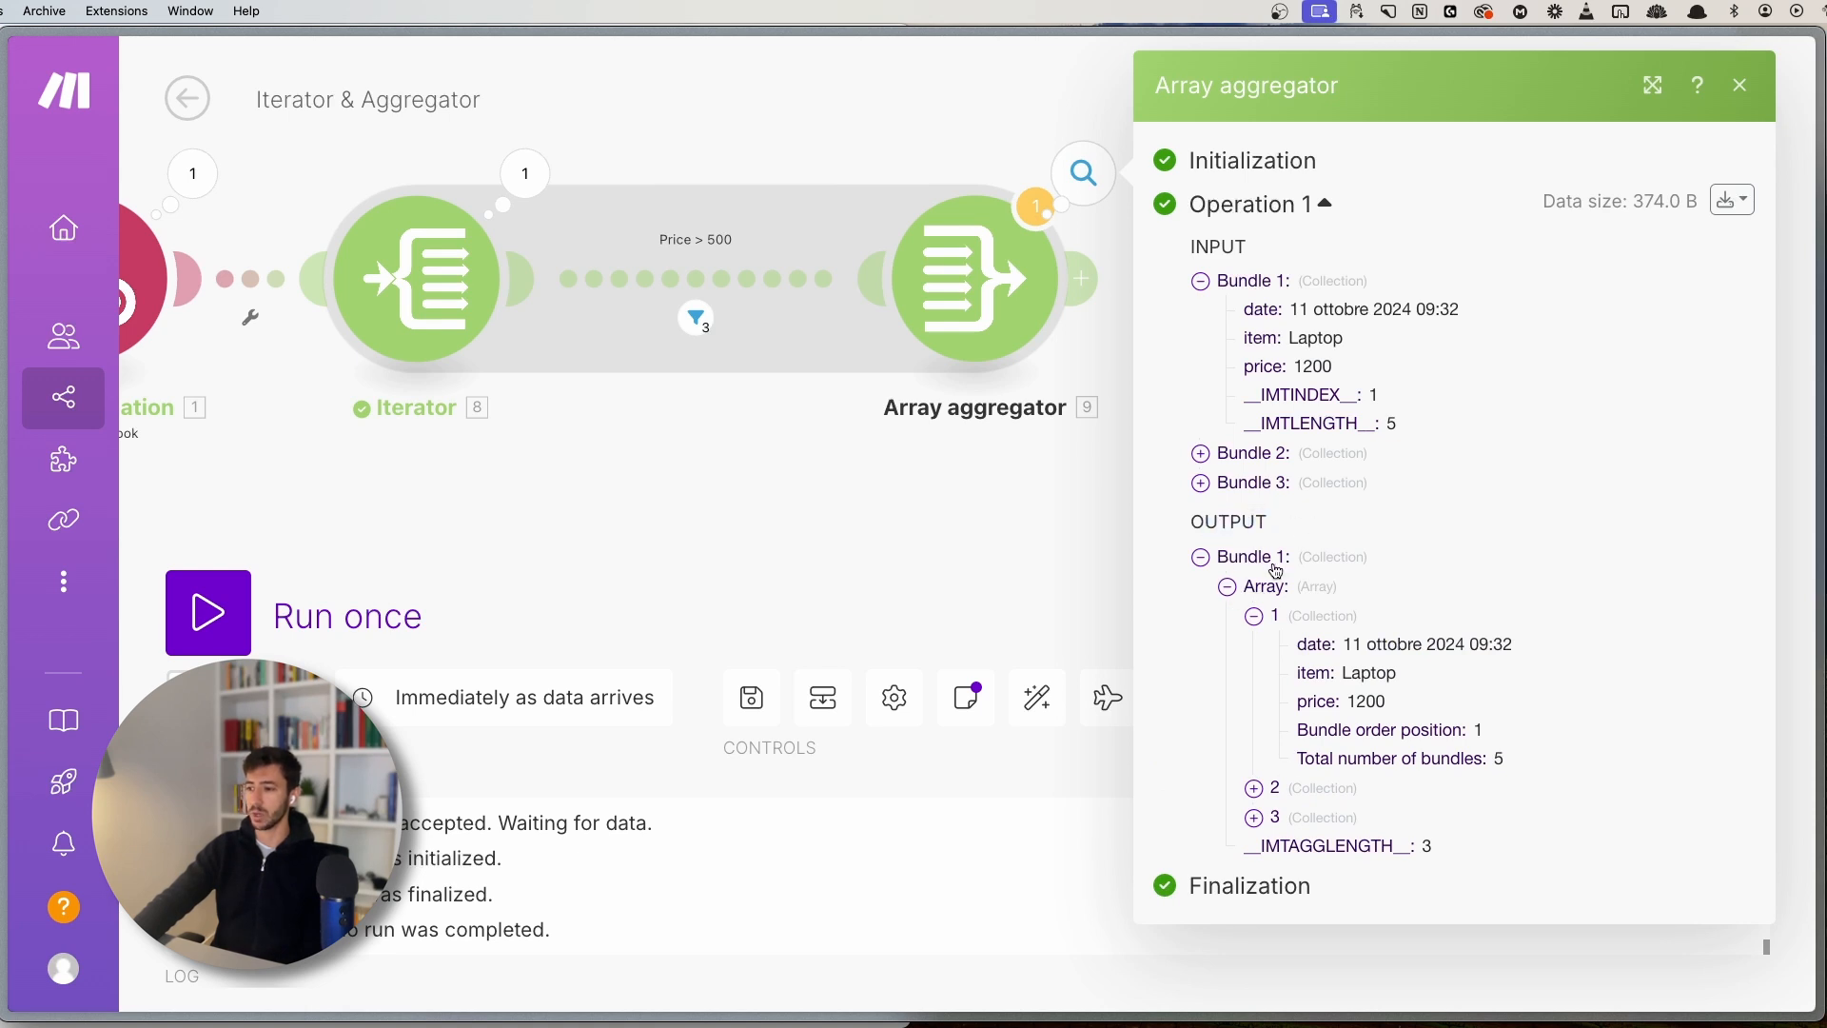
pyautogui.click(1252, 789)
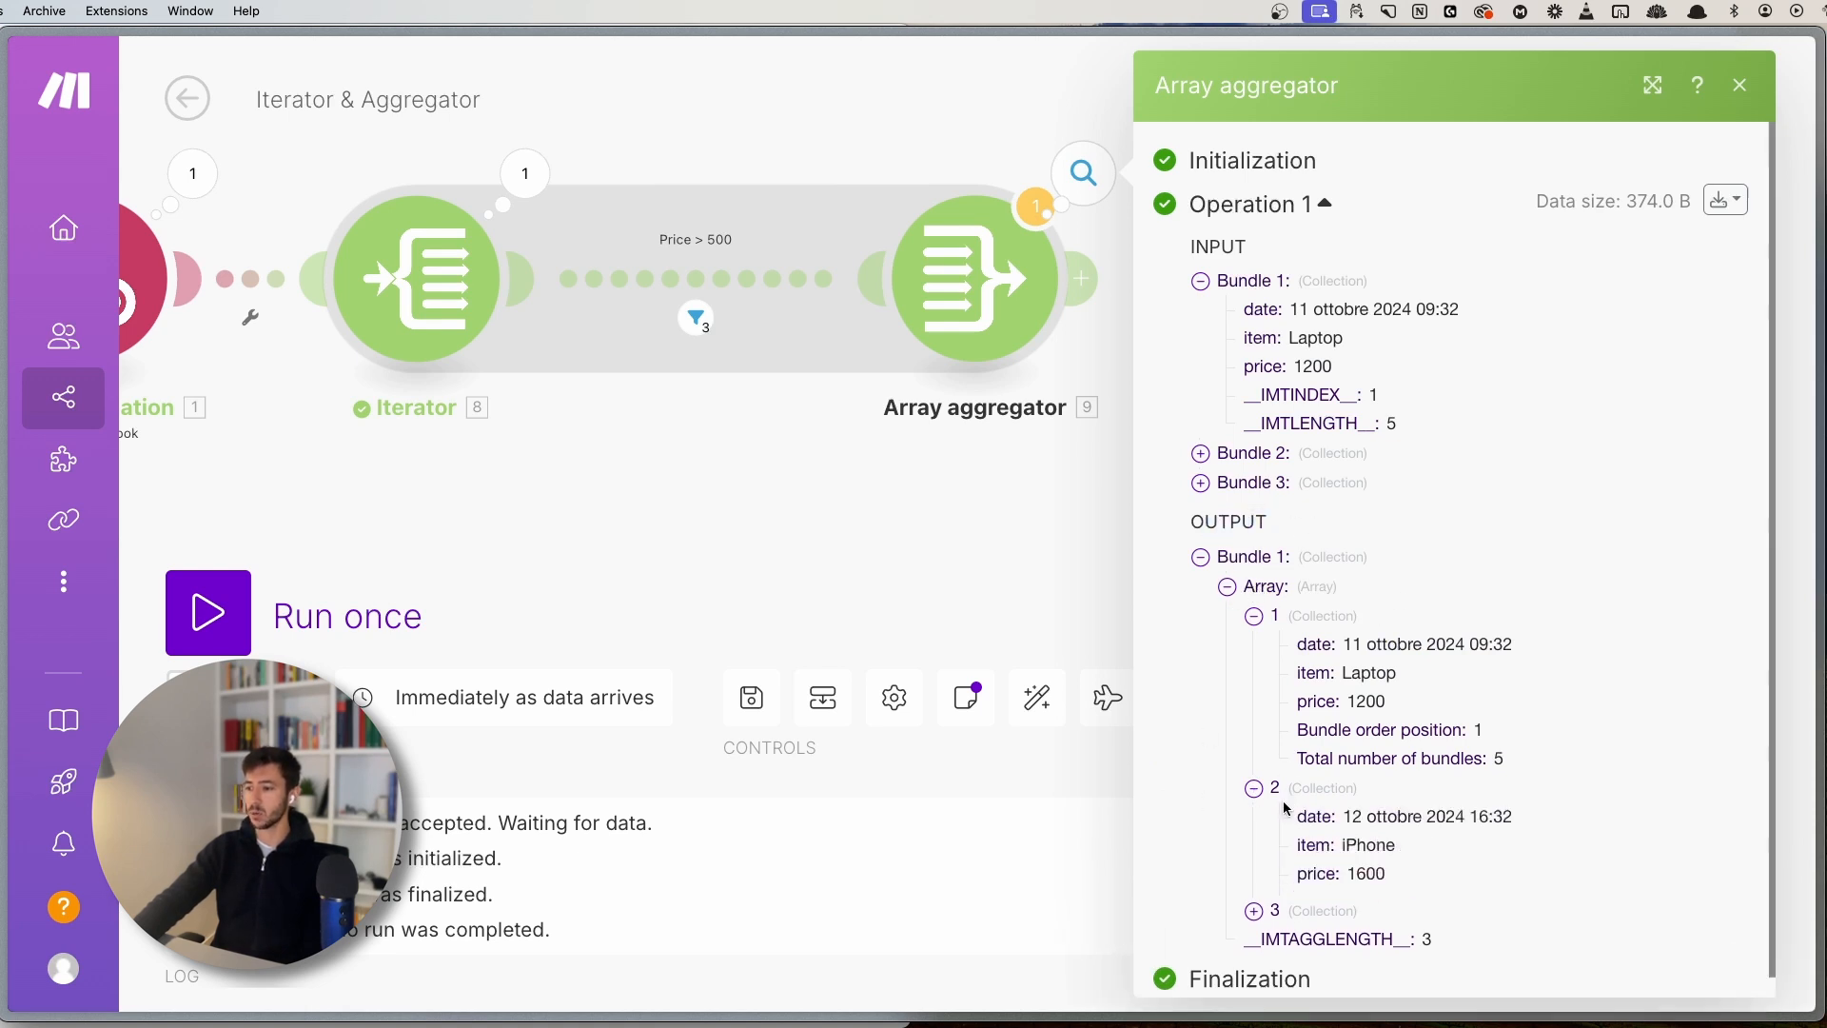
pyautogui.scroll(-2, 1275, 853)
pyautogui.click(1256, 887)
pyautogui.scroll(-3, 1387, 831)
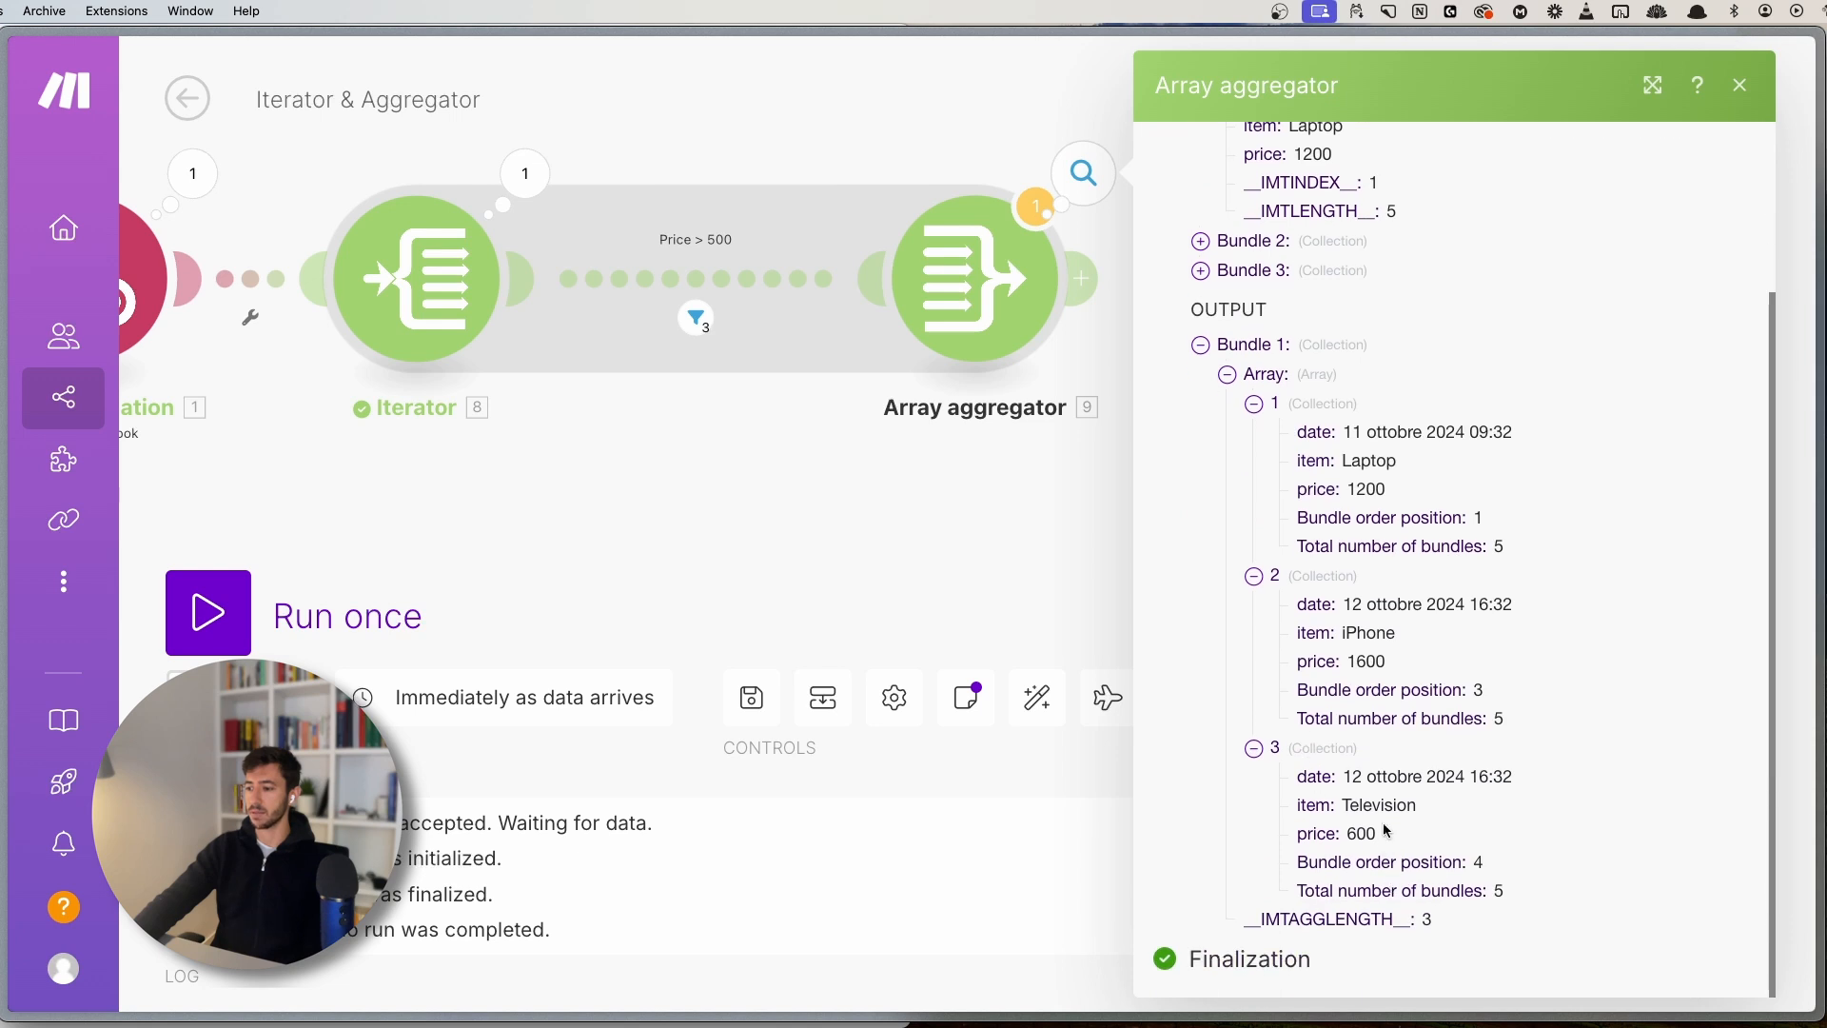
pyautogui.doubleClick(1359, 832)
pyautogui.click(796, 444)
# - Zoom out and re-centre the whole Iterator & Aggregator scenario, selecting all its modules
pyautogui.scroll(-3, 801, 492)
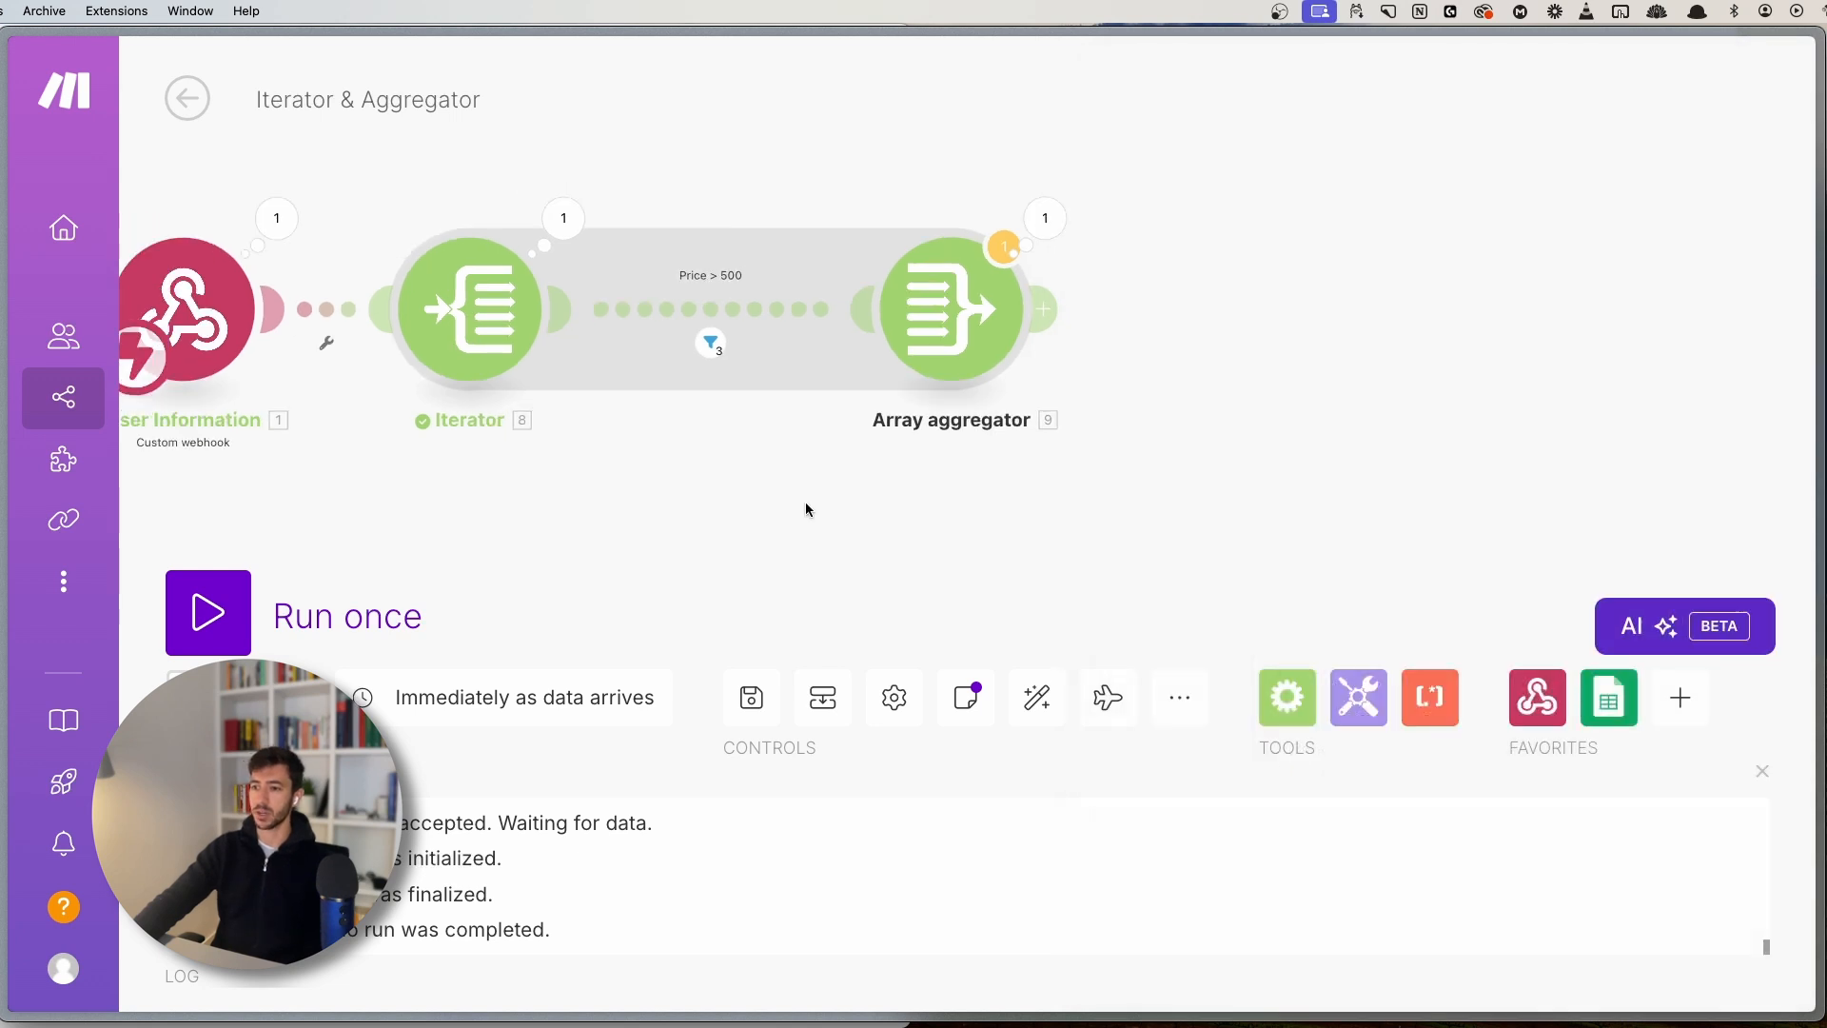
pyautogui.moveTo(795, 522); pyautogui.dragTo(1079, 510)
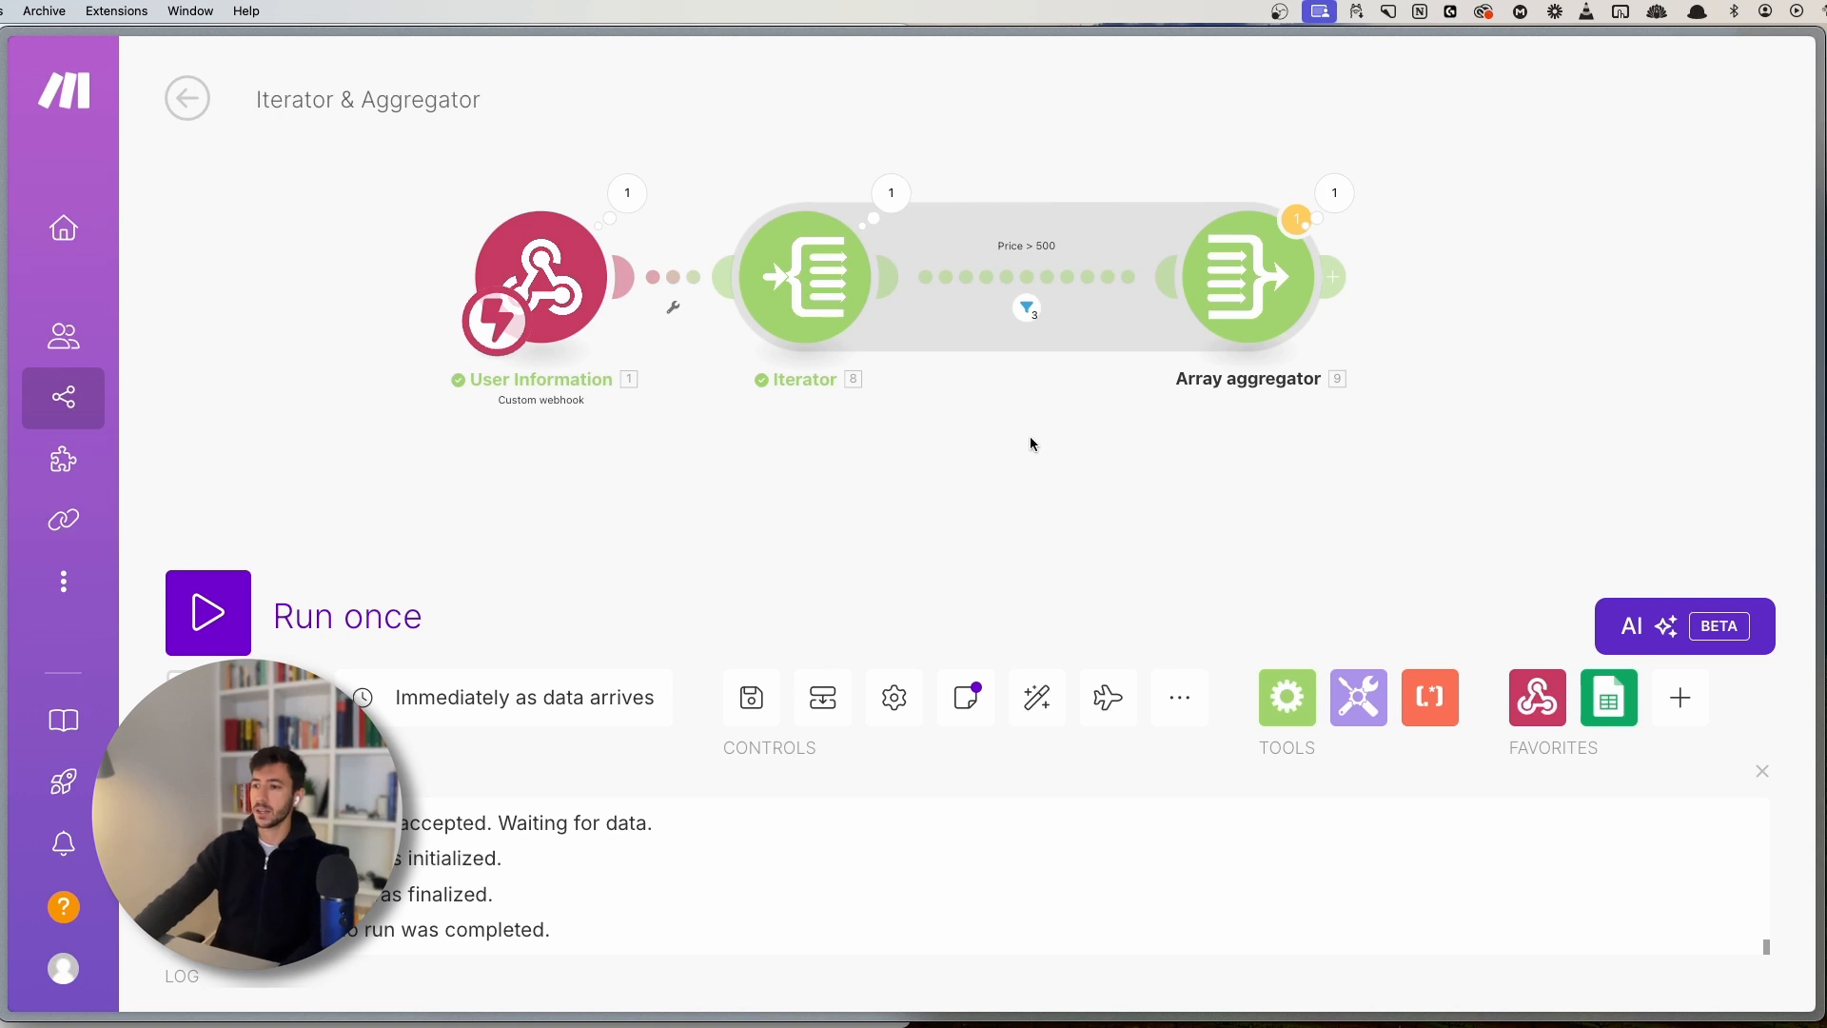
pyautogui.moveTo(1030, 437); pyautogui.dragTo(820, 538)
pyautogui.moveTo(682, 516); pyautogui.dragTo(729, 467)
pyautogui.scroll(-1, 728, 469)
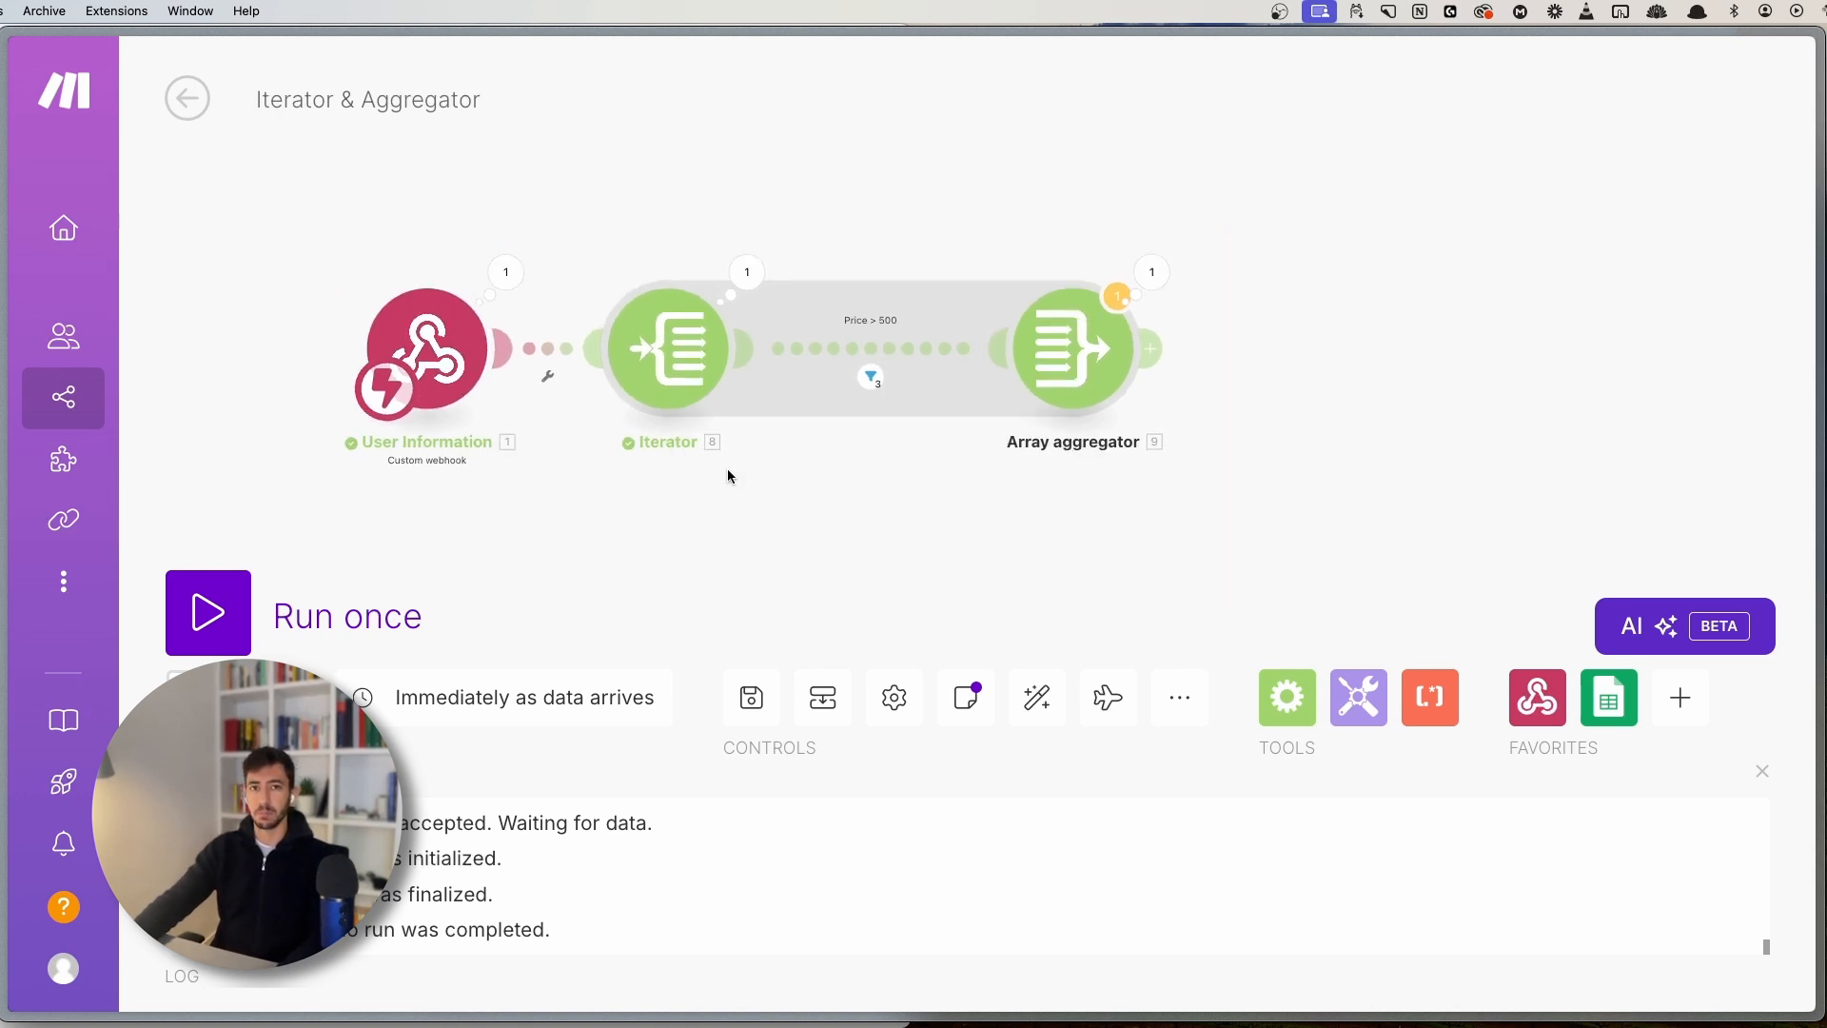
pyautogui.scroll(-1, 727, 469)
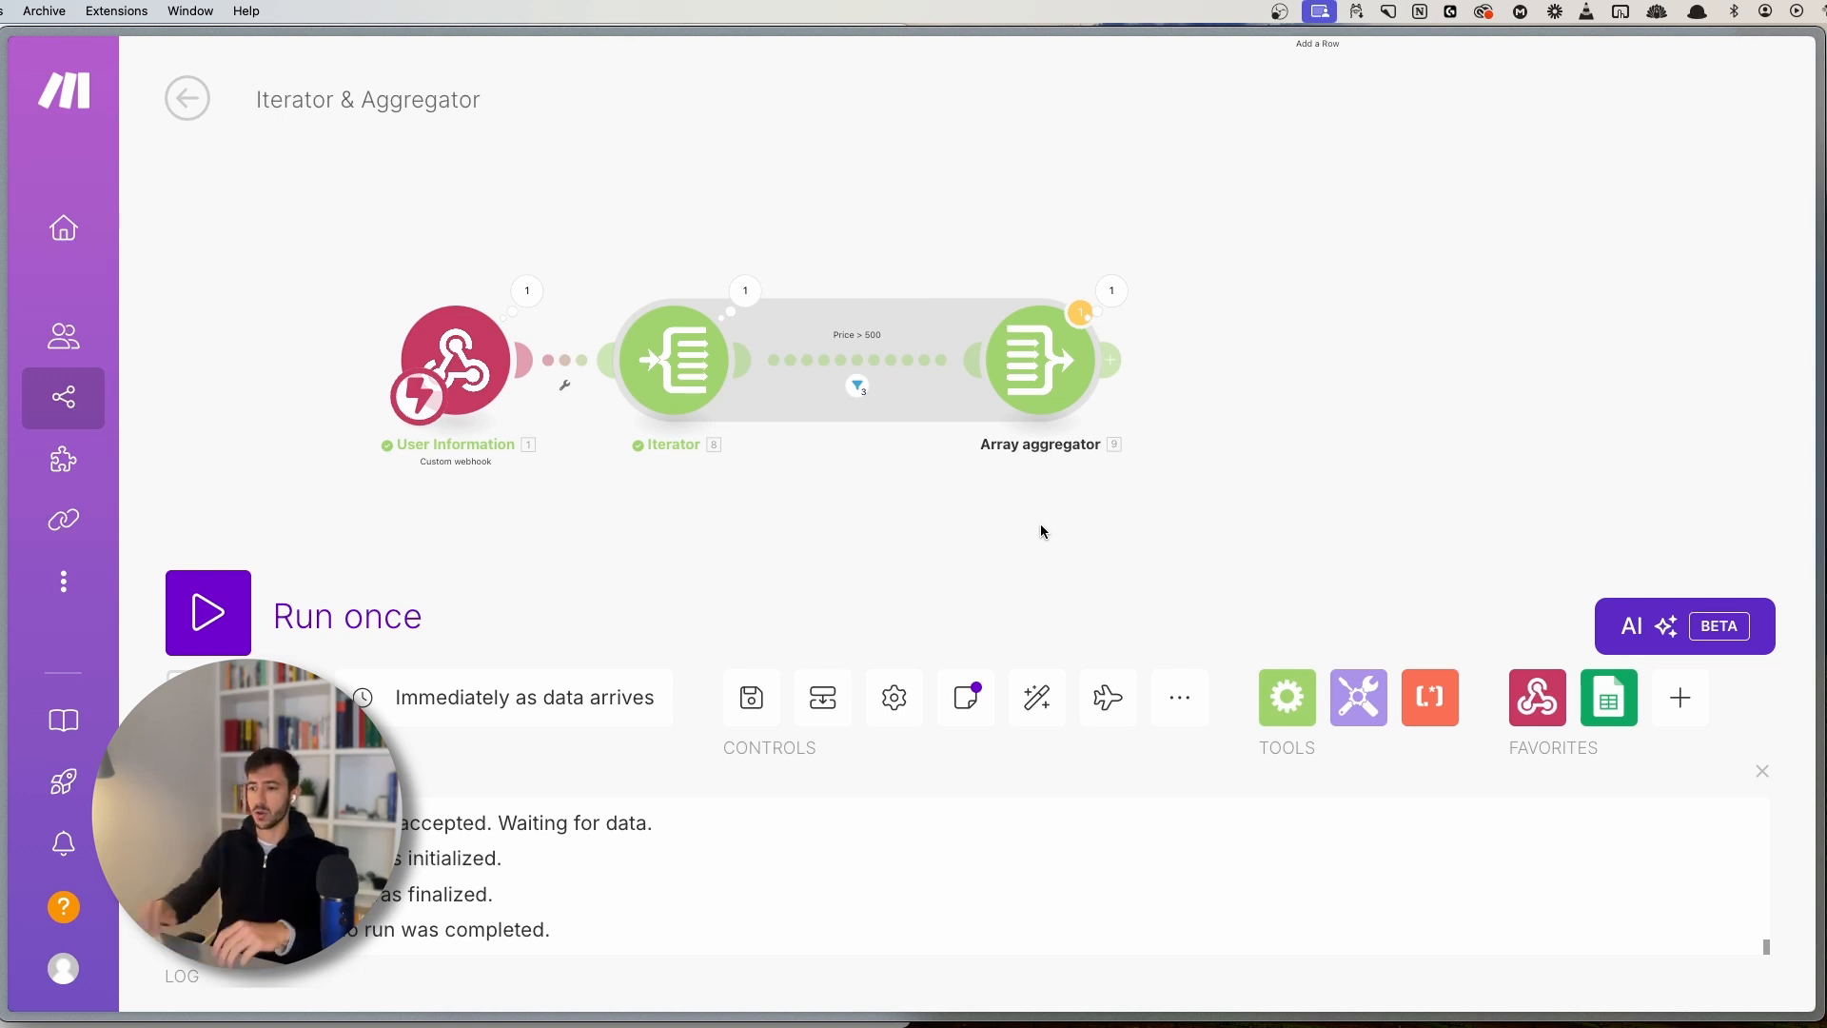
pyautogui.moveTo(558, 228); pyautogui.dragTo(1189, 527)
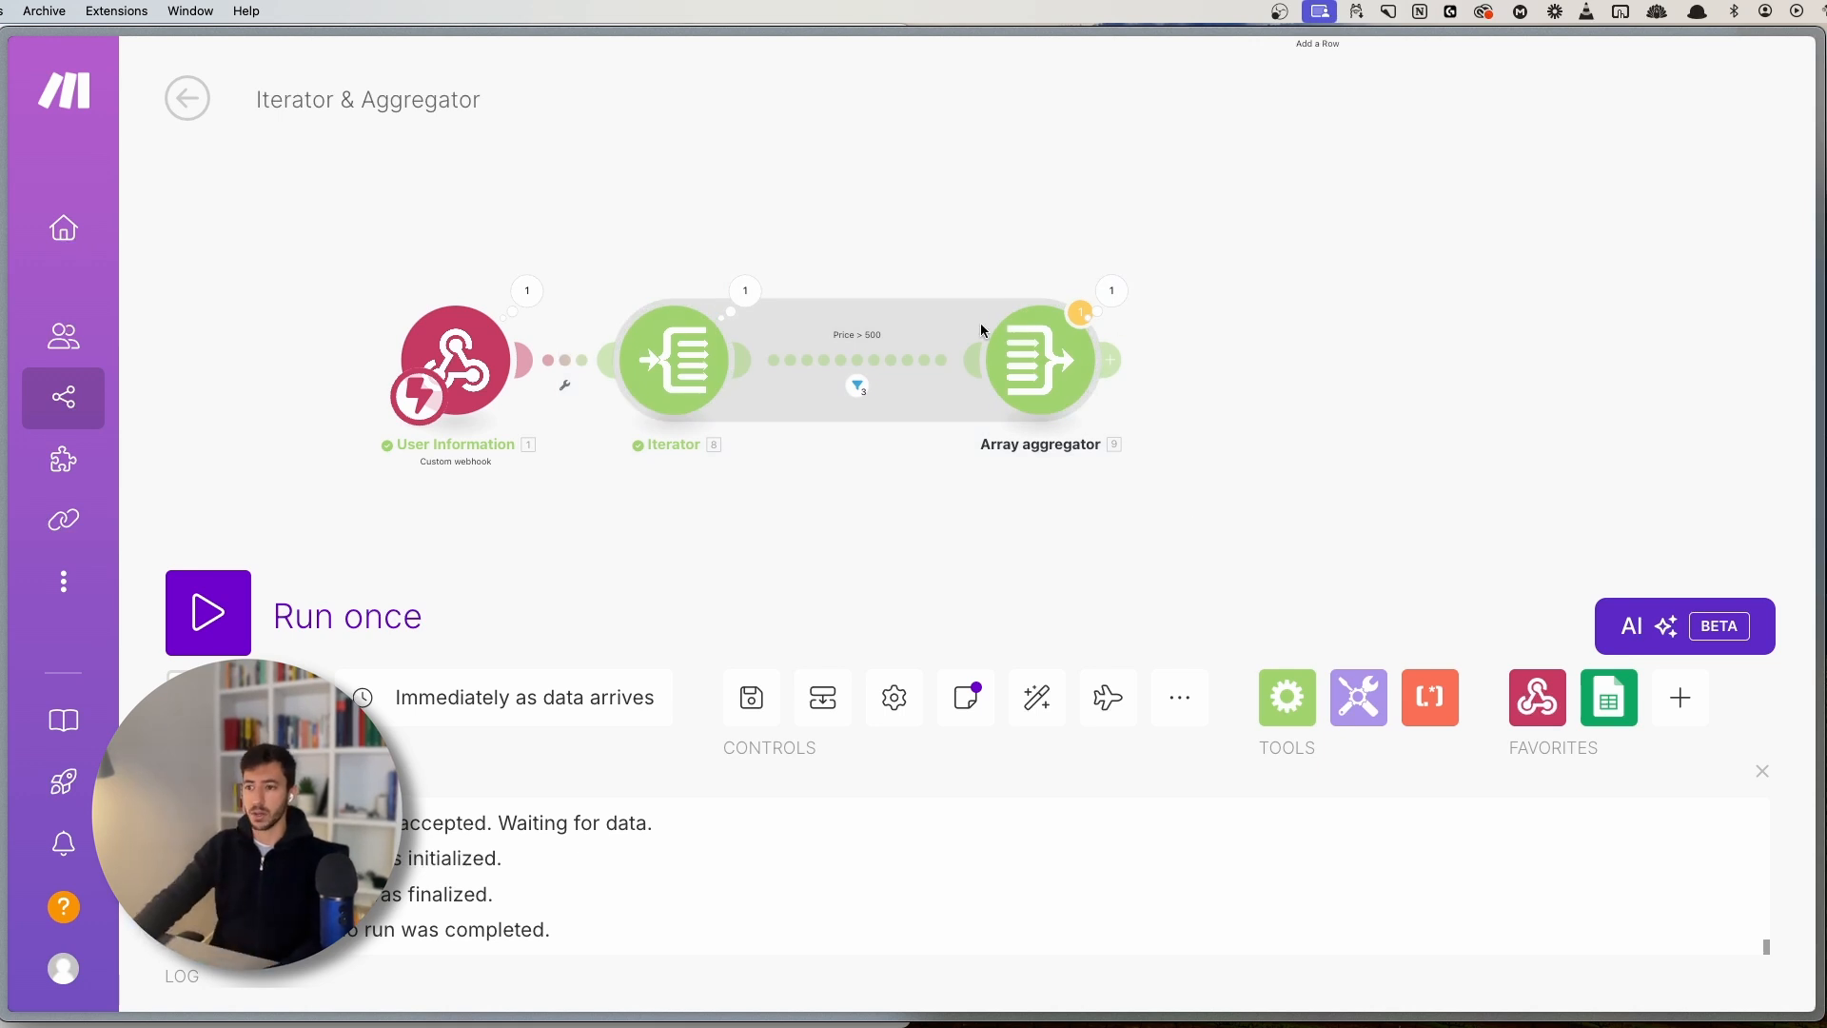
pyautogui.scroll(-2, 1040, 548)
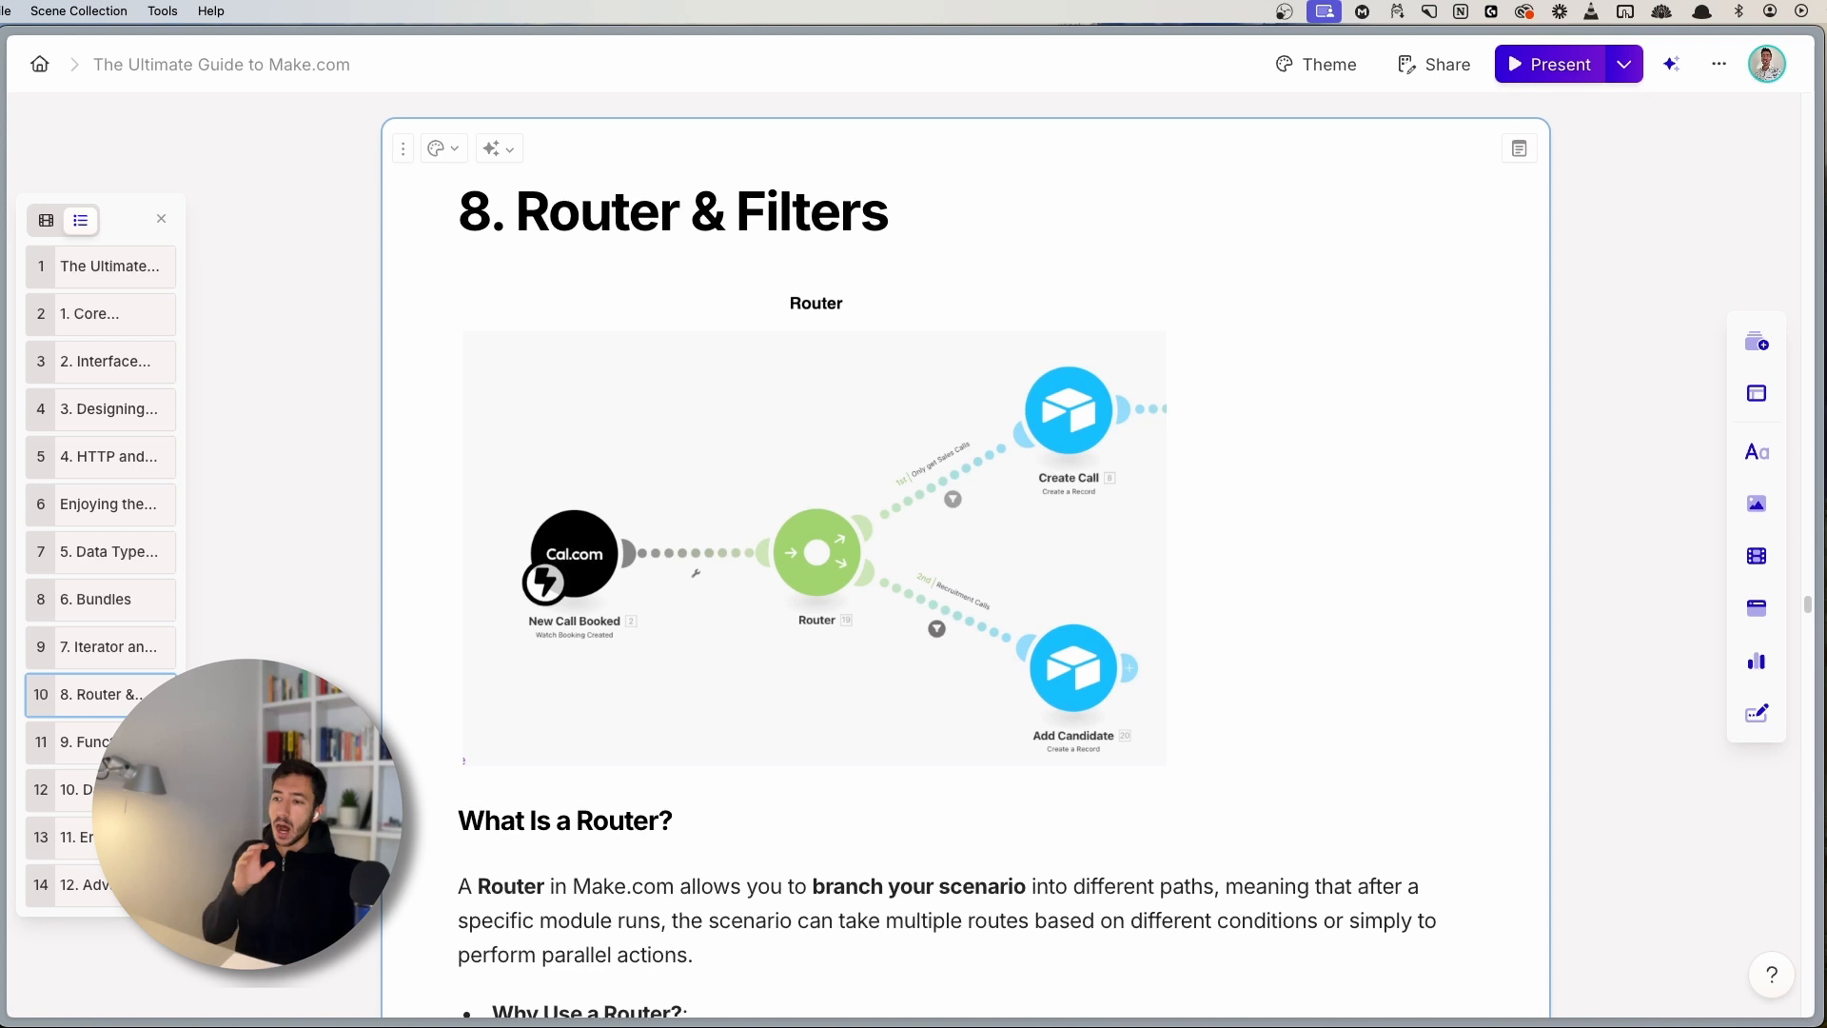
# - Enlarge and review the Router diagram in the guide's Router & Filters section
pyautogui.click(784, 596)
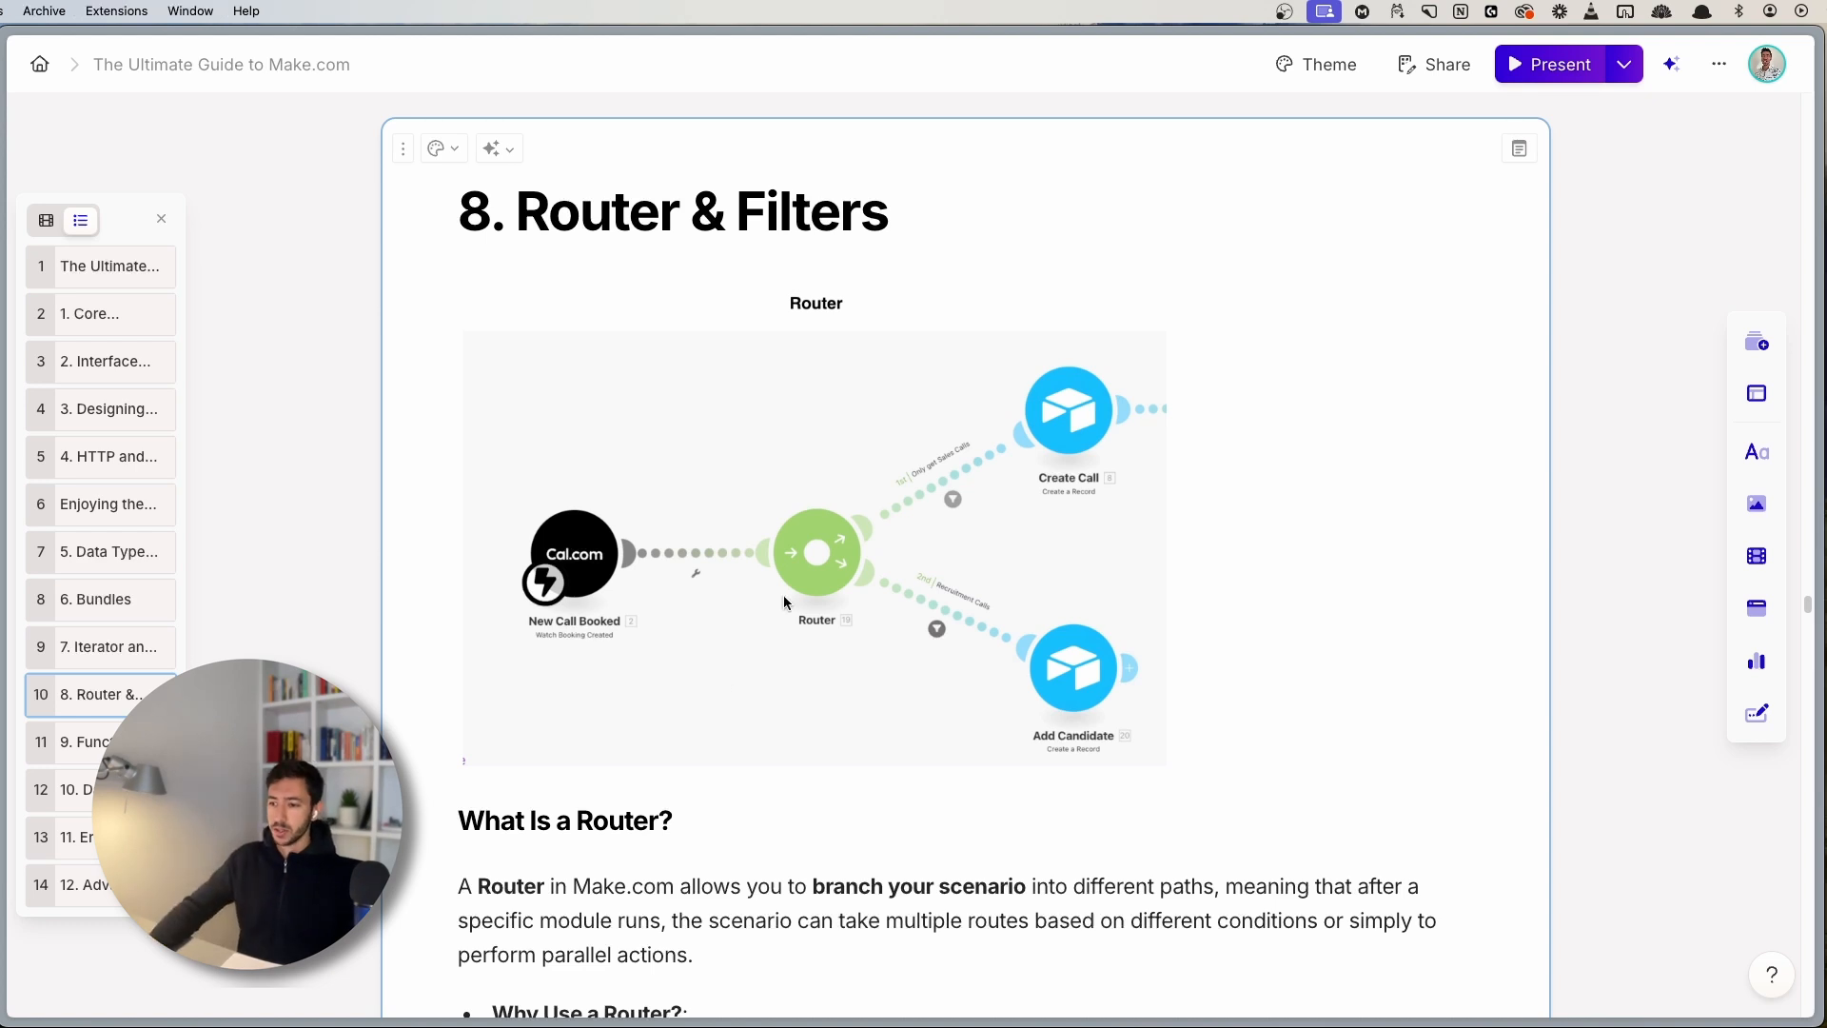
pyautogui.click(852, 643)
pyautogui.click(853, 644)
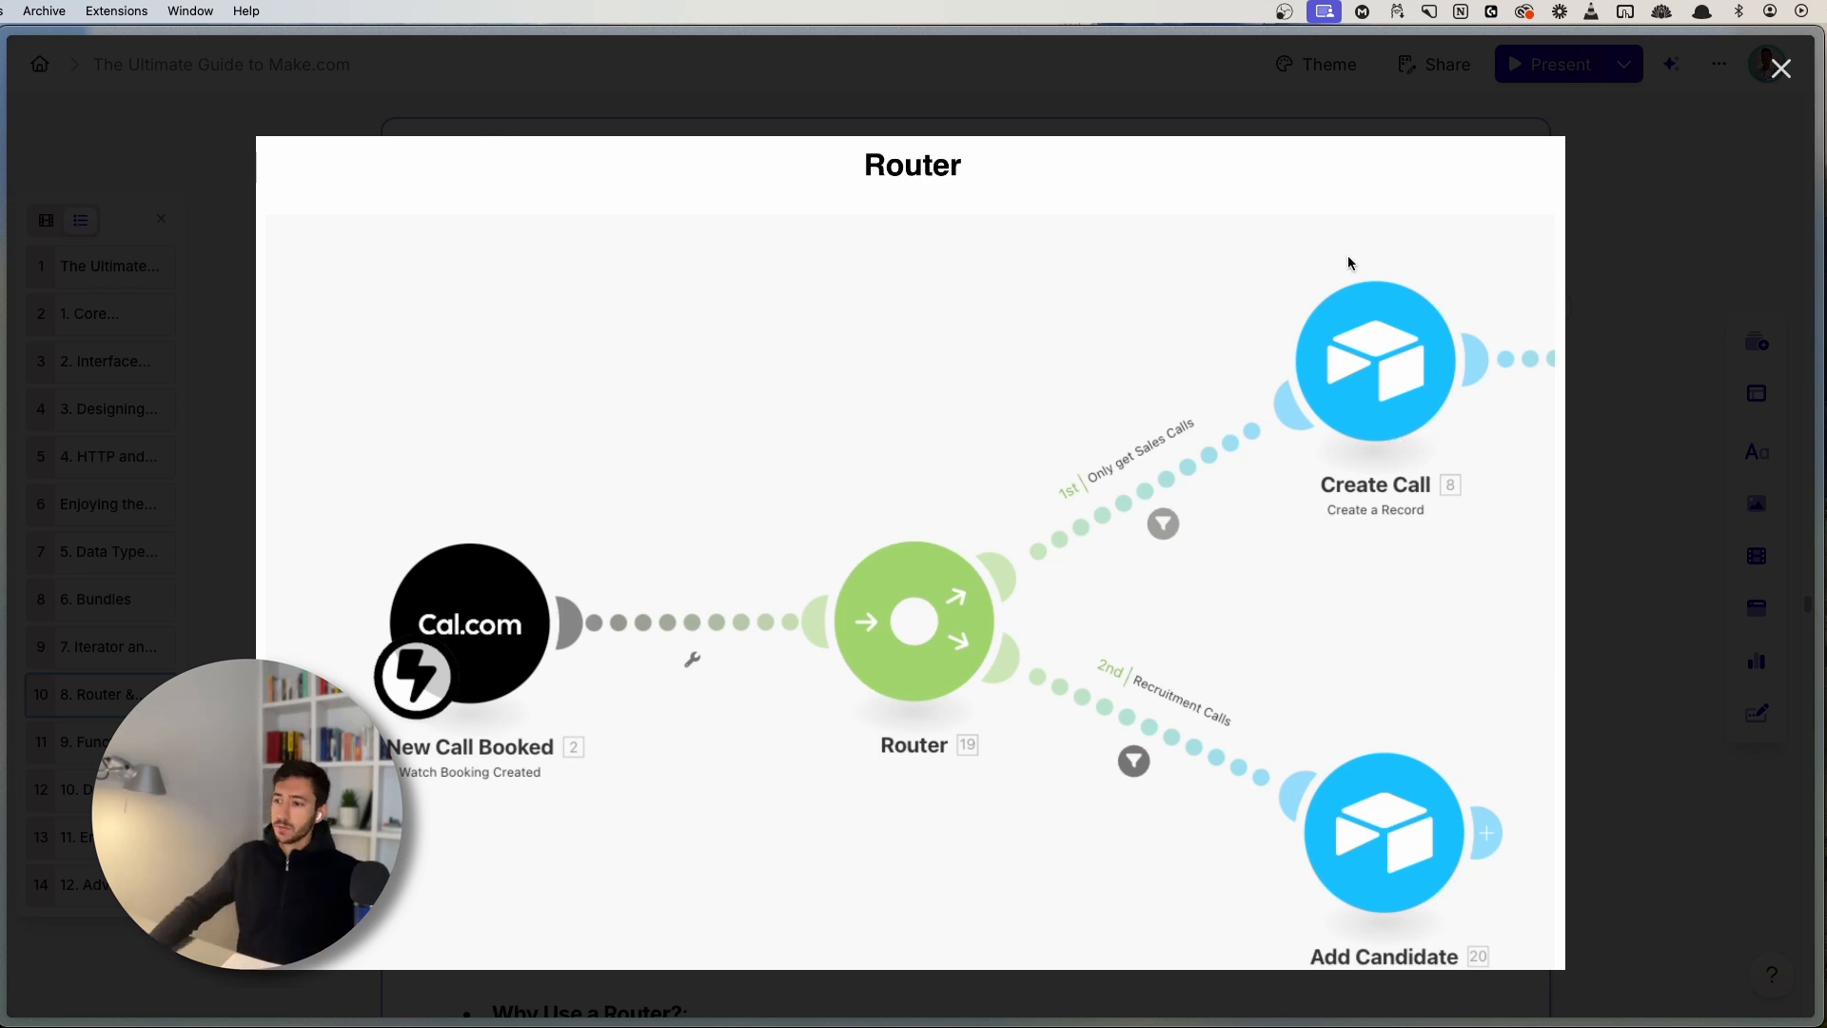
pyautogui.click(1780, 69)
pyautogui.scroll(-2, 1243, 733)
pyautogui.click(1281, 837)
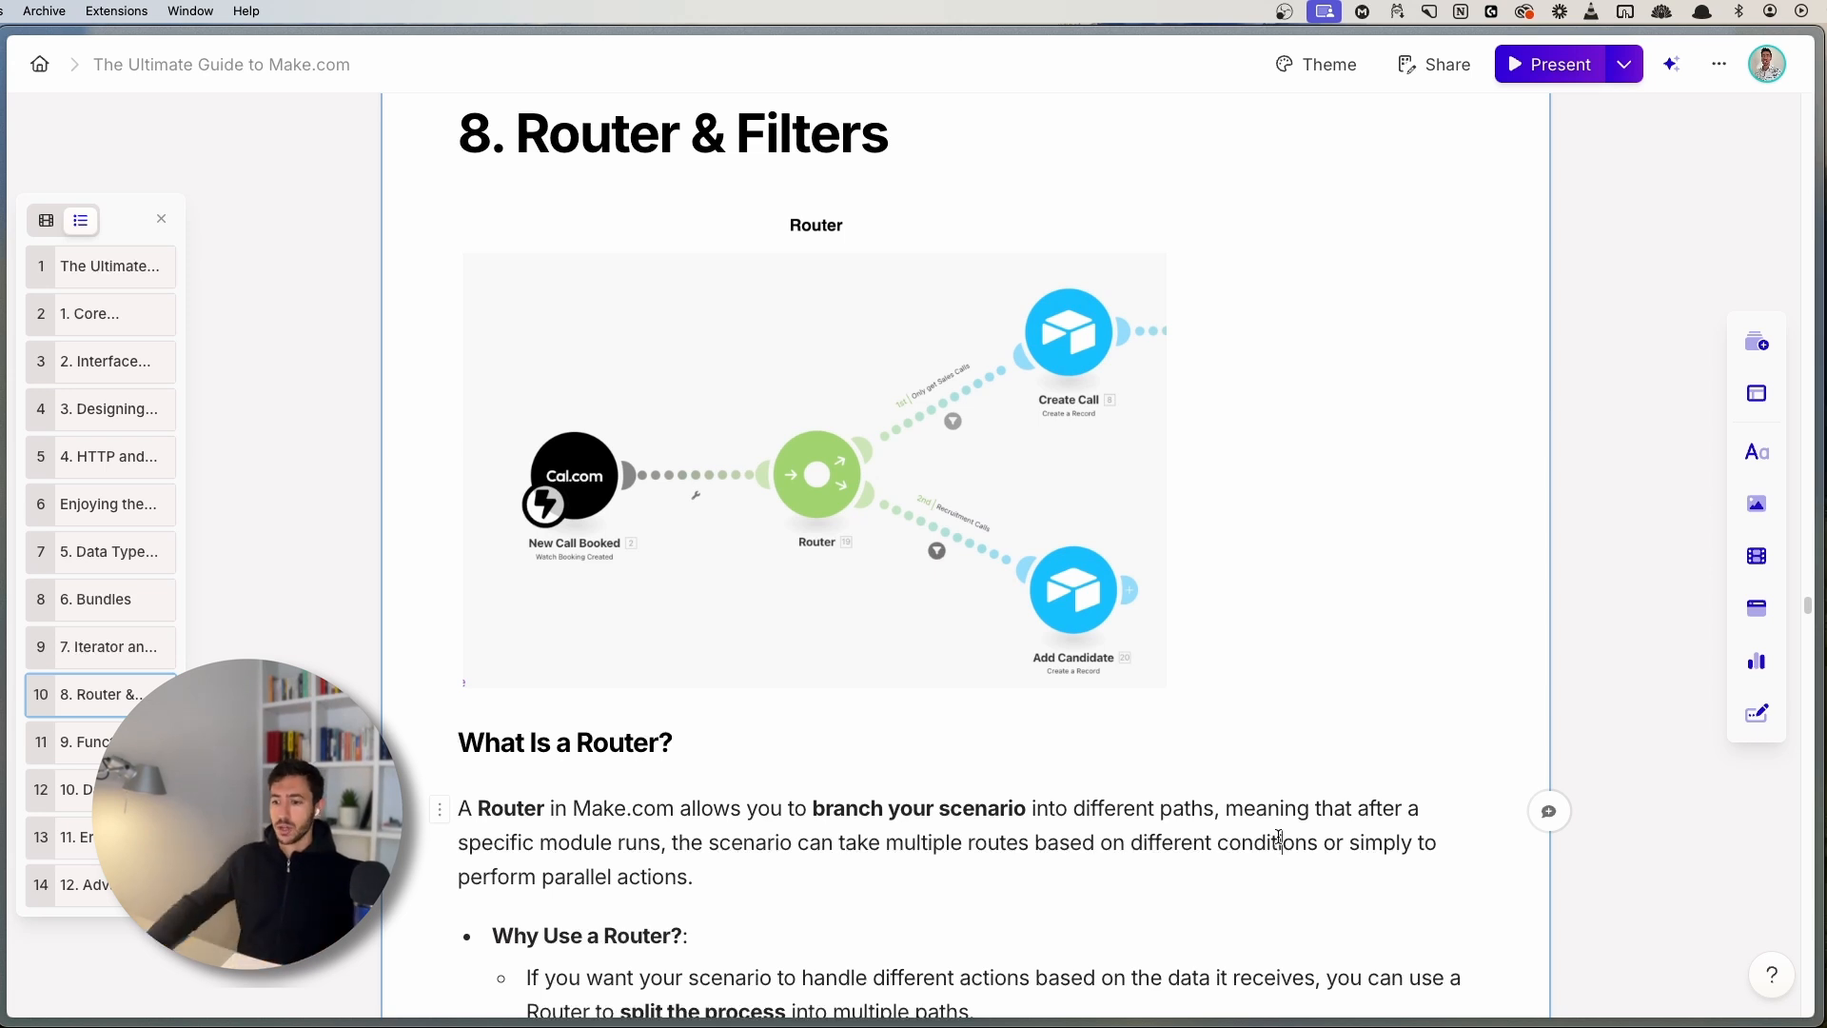
pyautogui.scroll(-2, 1143, 881)
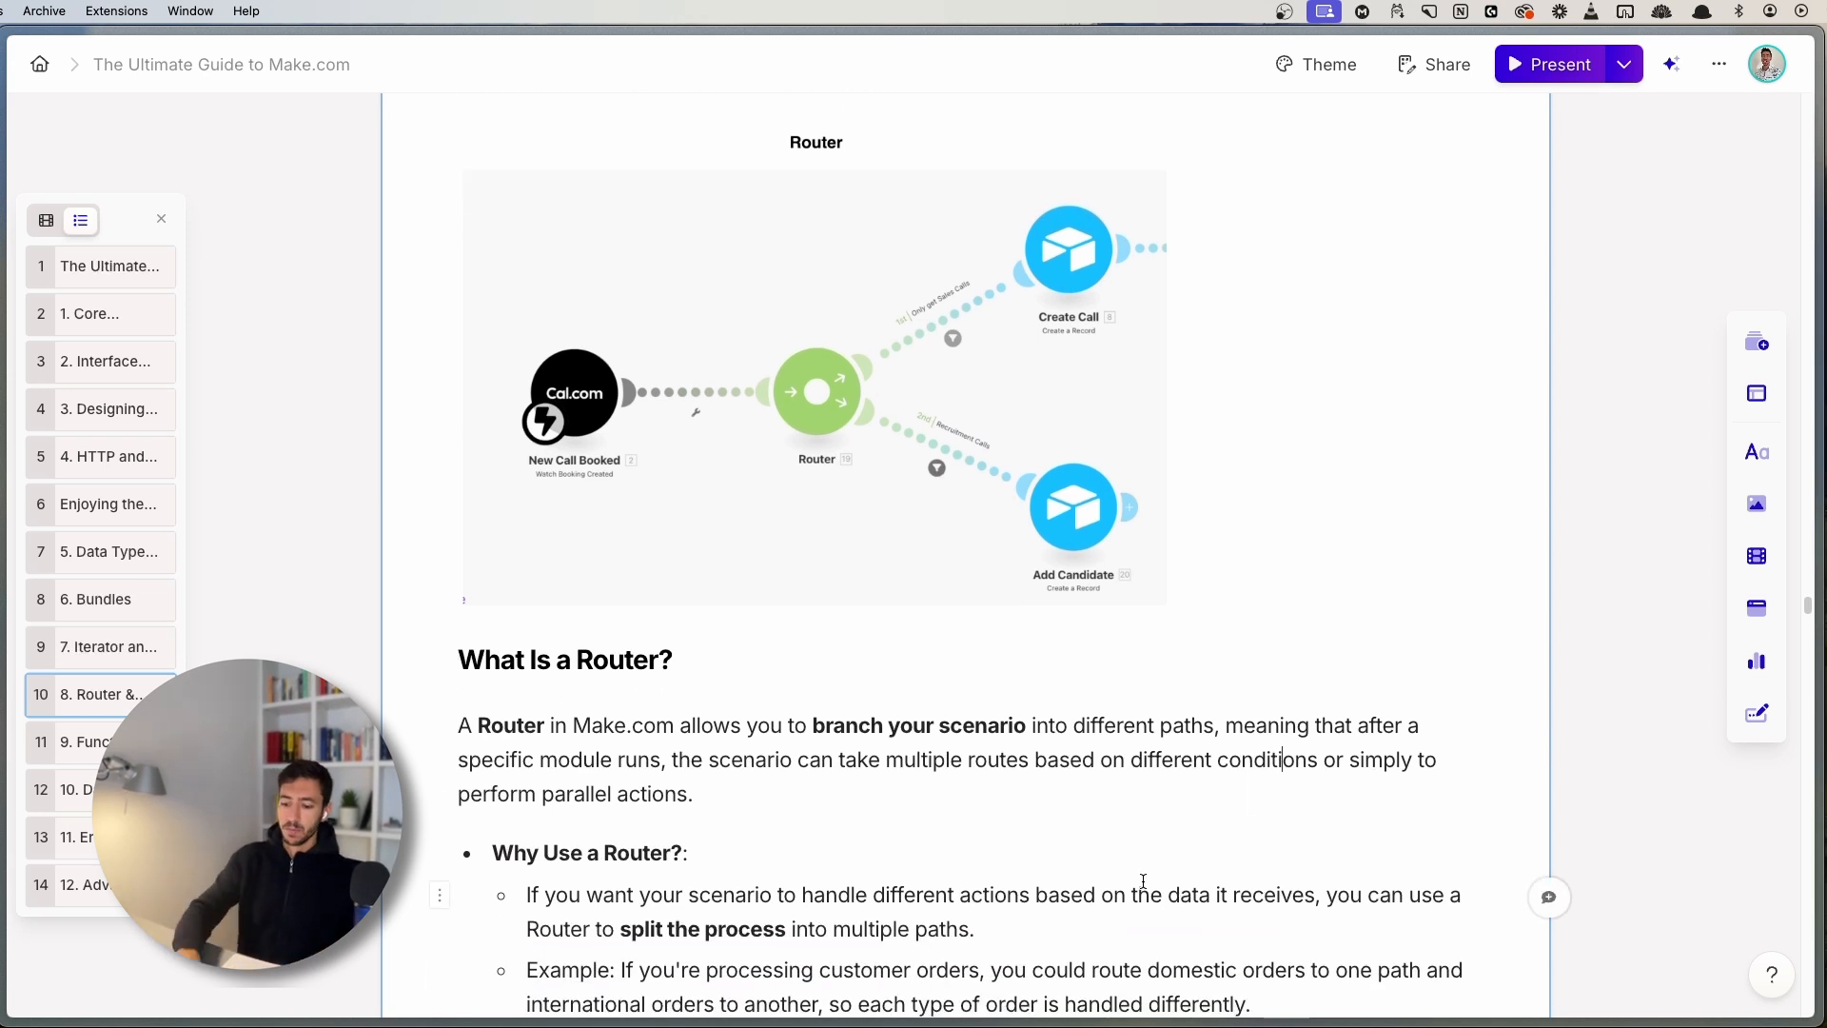
# - Switch to the Onboarding - Client Facing scenario tab from the browser sidebar
pyautogui.press('super+s')
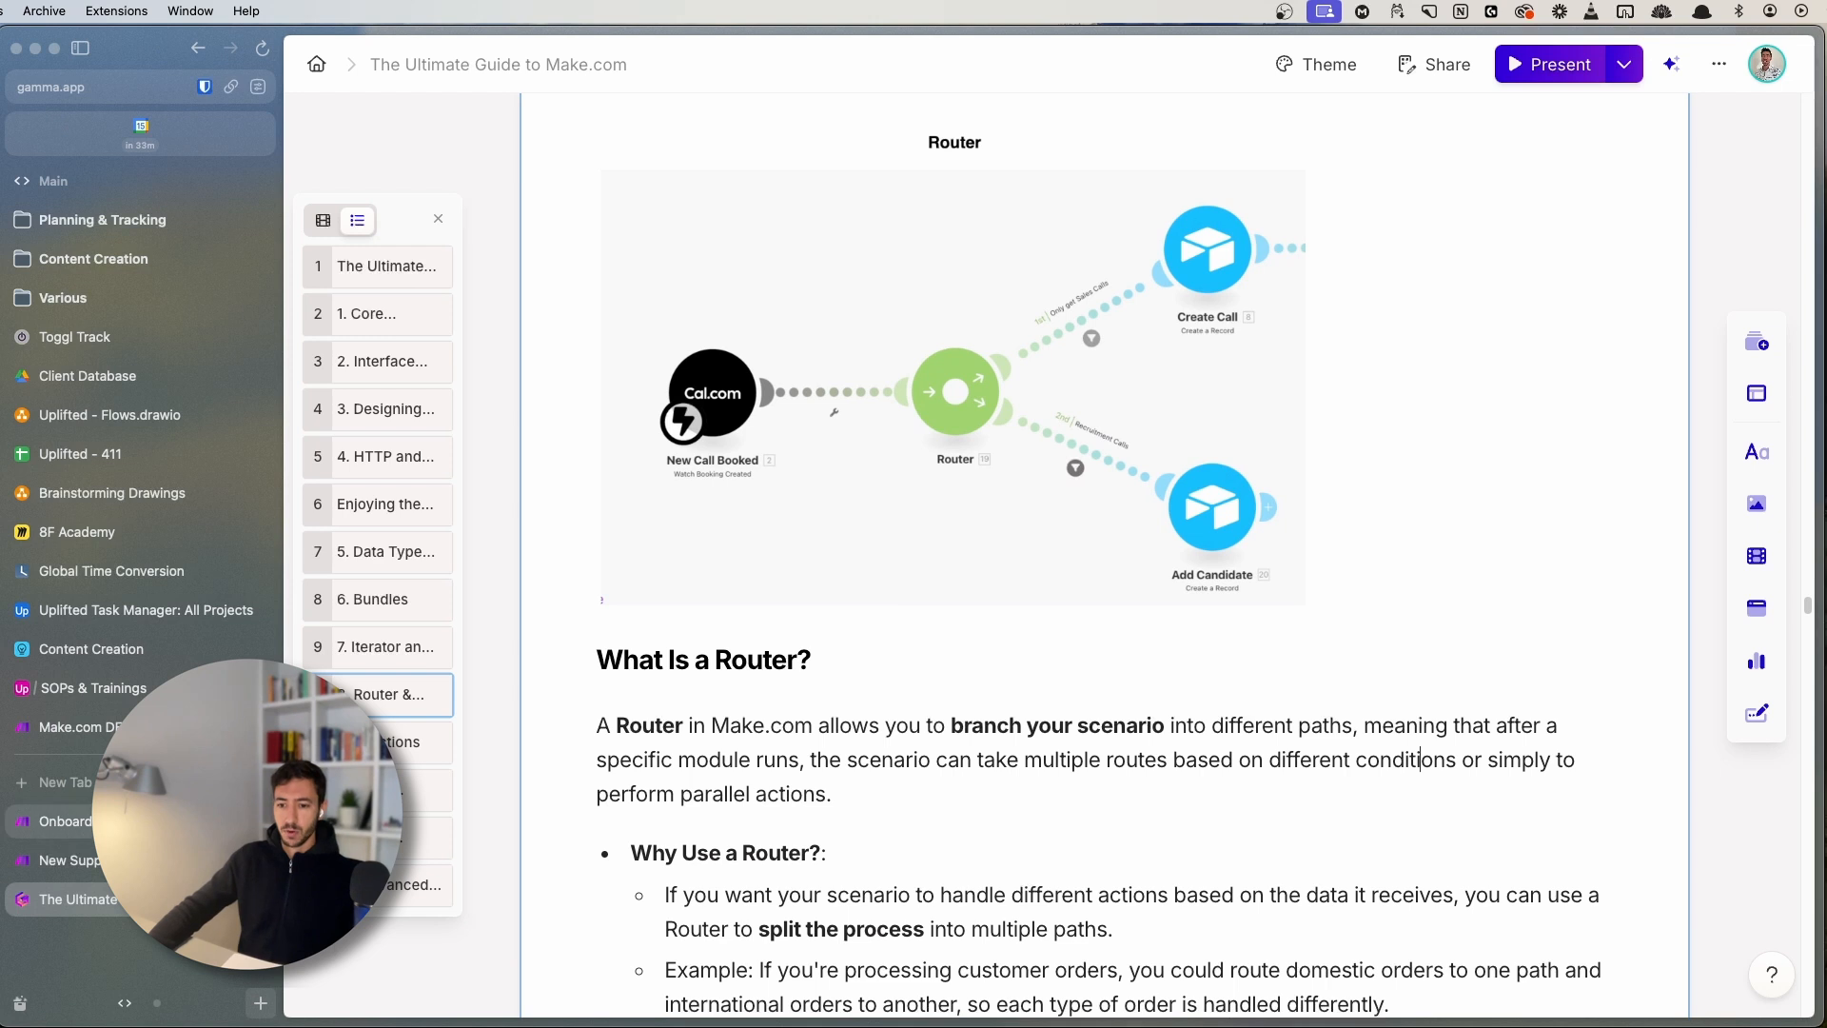
pyautogui.click(181, 822)
pyautogui.press('super+s')
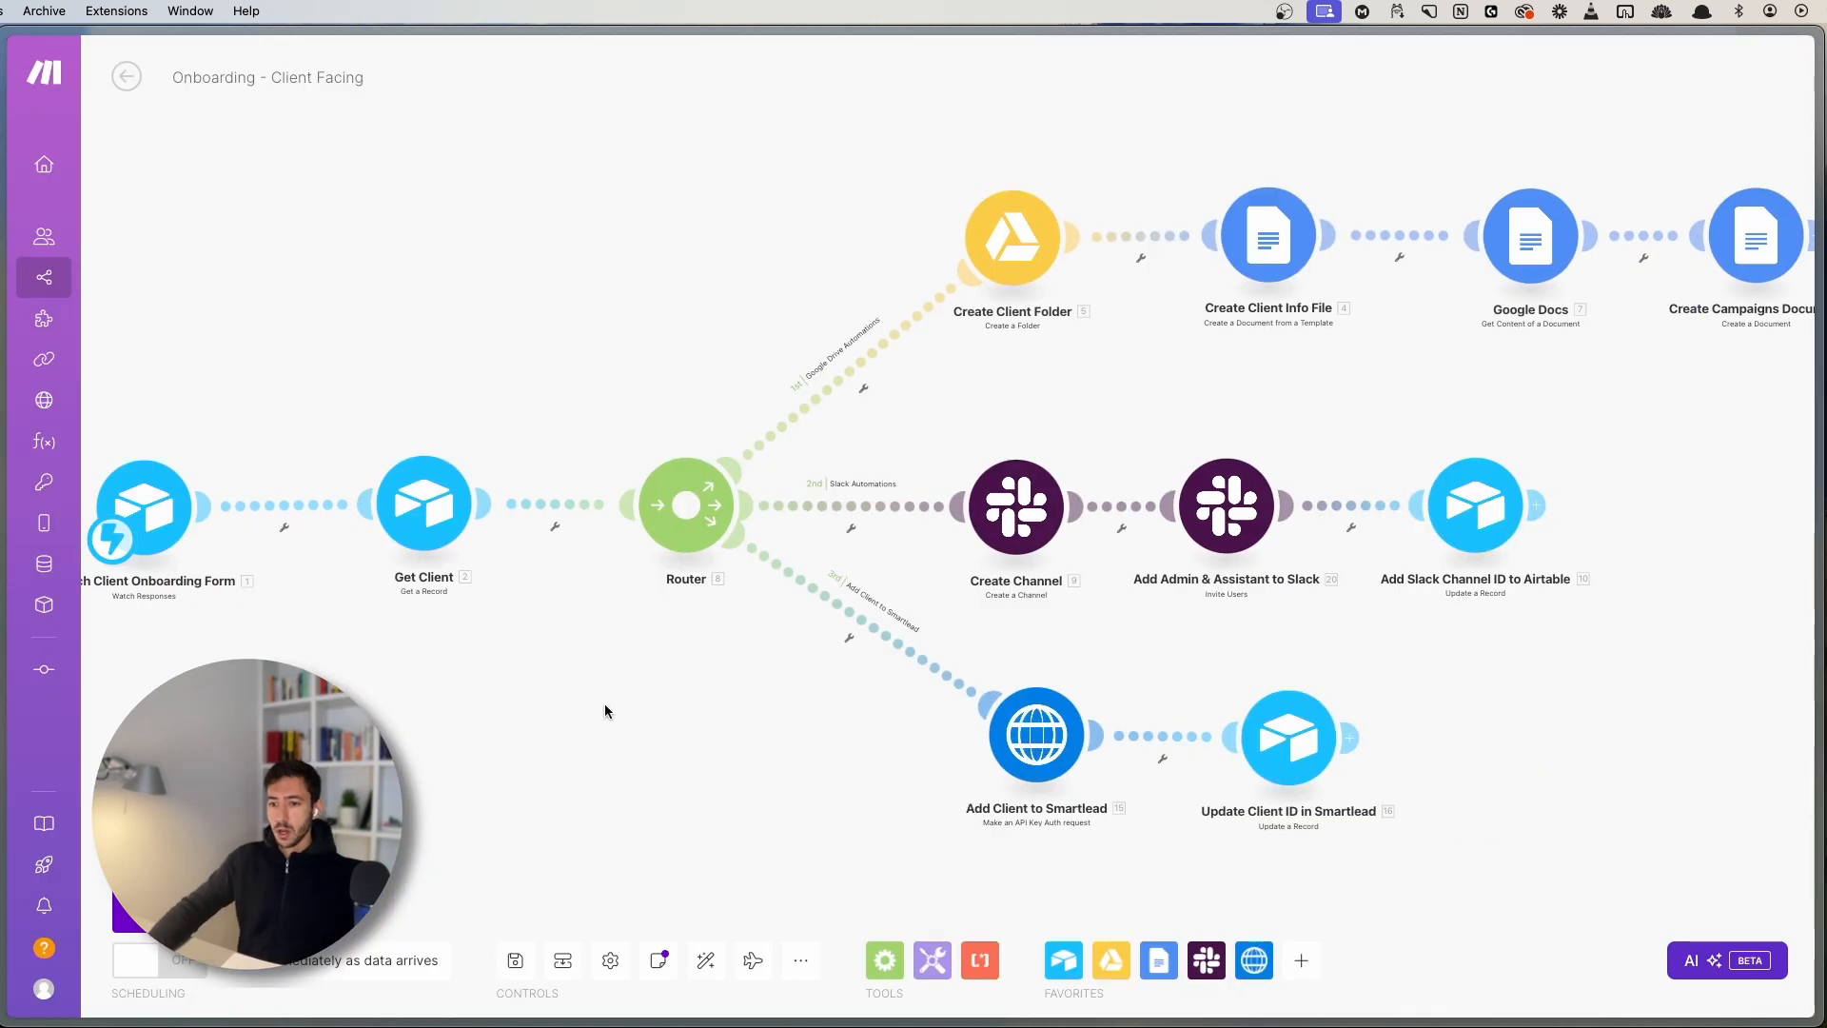
pyautogui.moveTo(603, 704); pyautogui.dragTo(751, 659)
pyautogui.scroll(-3, 752, 660)
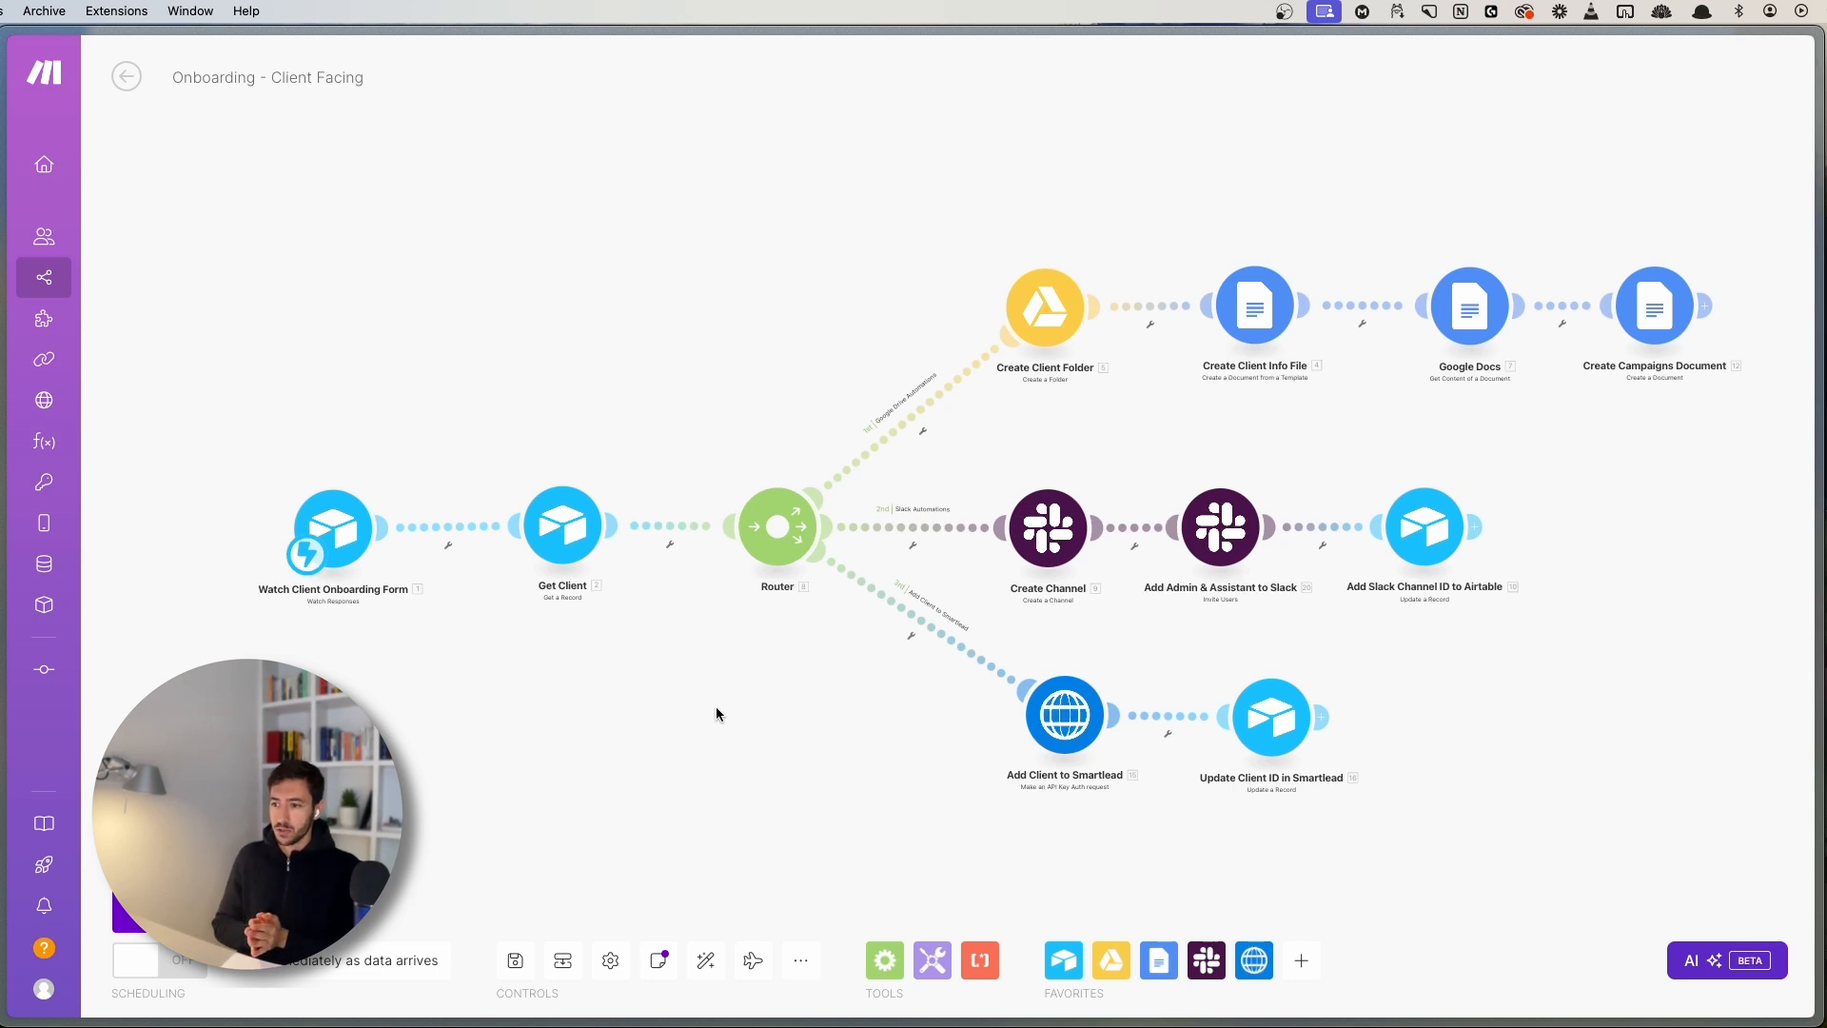
pyautogui.scroll(3, 750, 666)
pyautogui.moveTo(750, 666); pyautogui.dragTo(375, 688)
pyautogui.scroll(-2, 887, 649)
pyautogui.moveTo(841, 615); pyautogui.dragTo(927, 683)
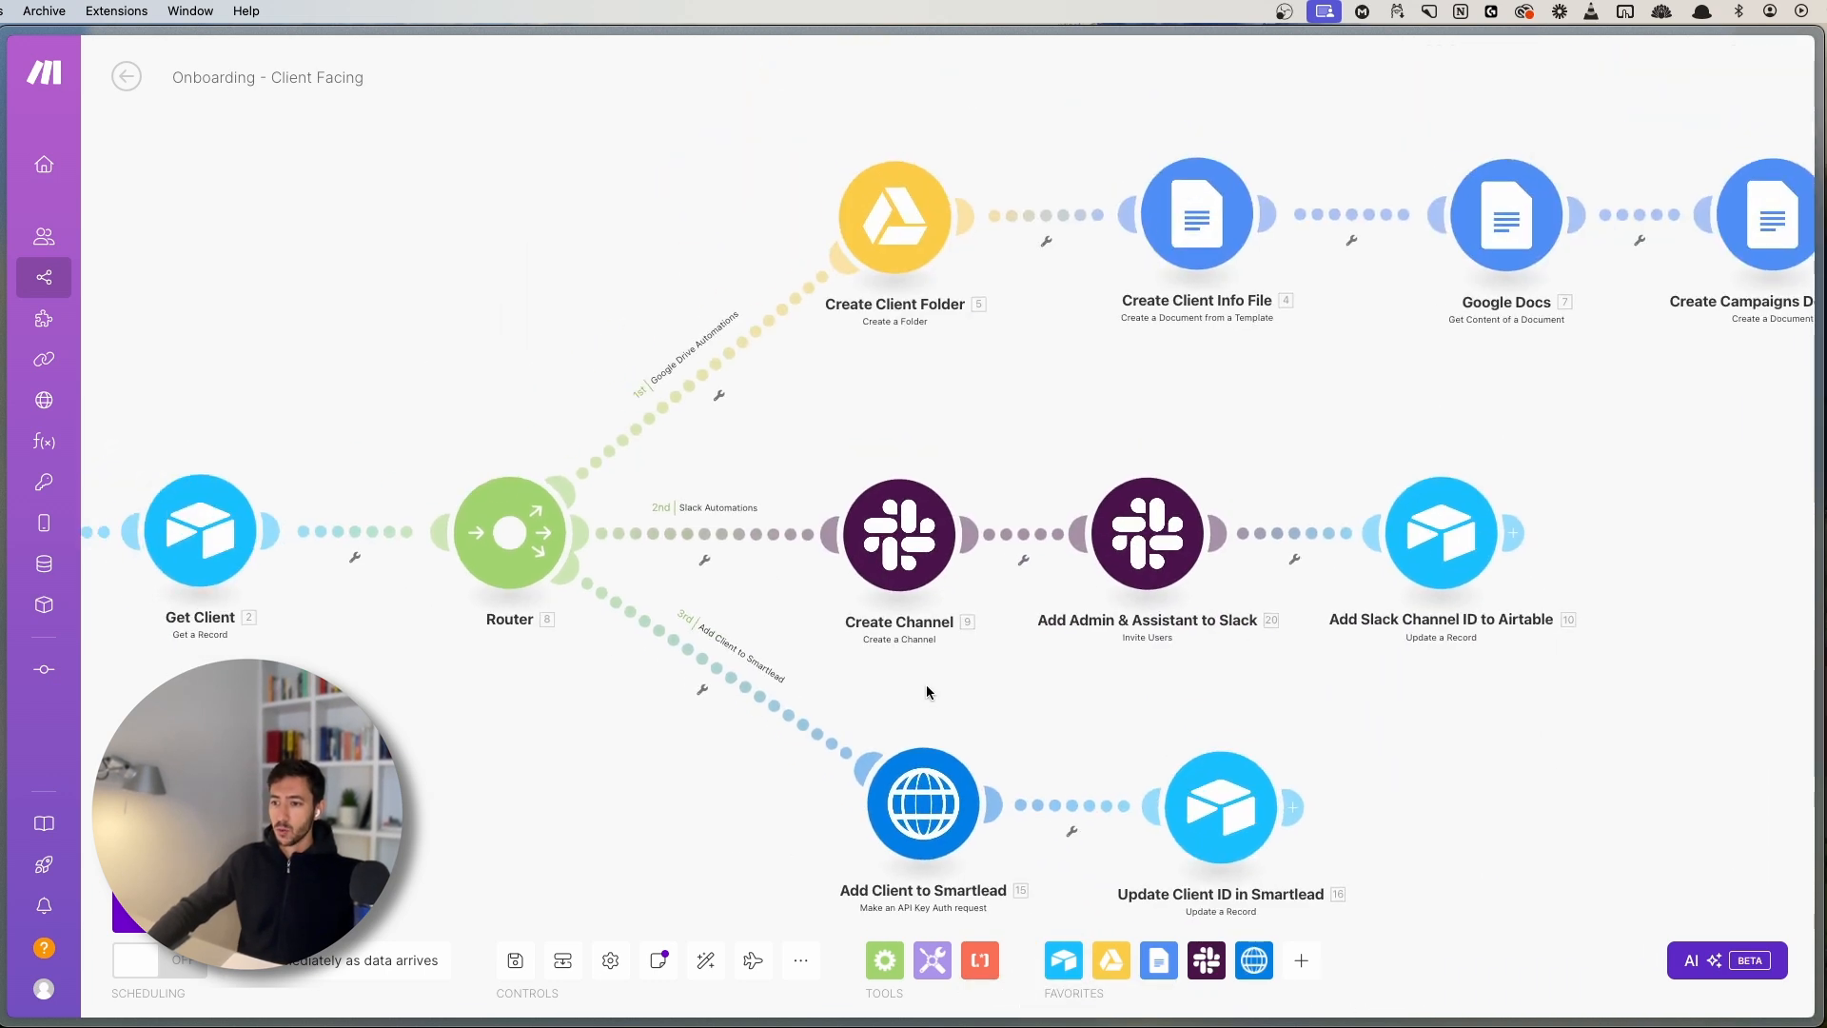
pyautogui.click(741, 367)
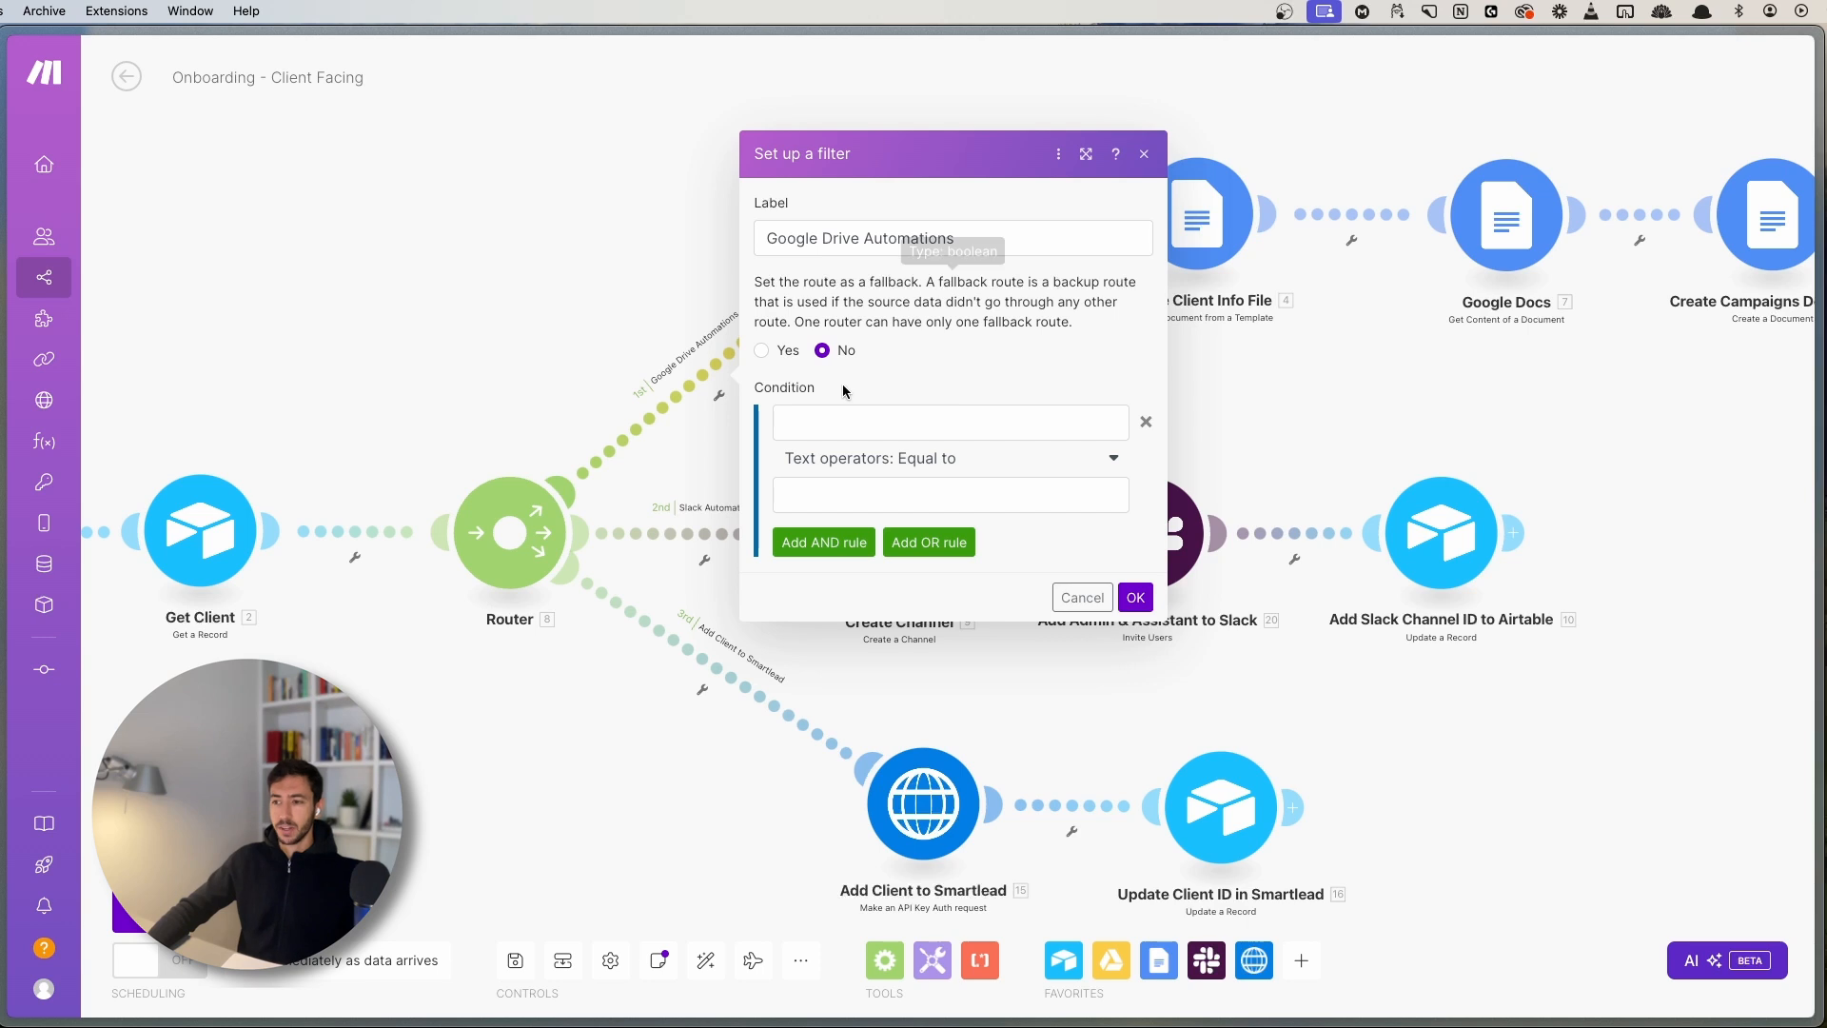
pyautogui.click(1144, 153)
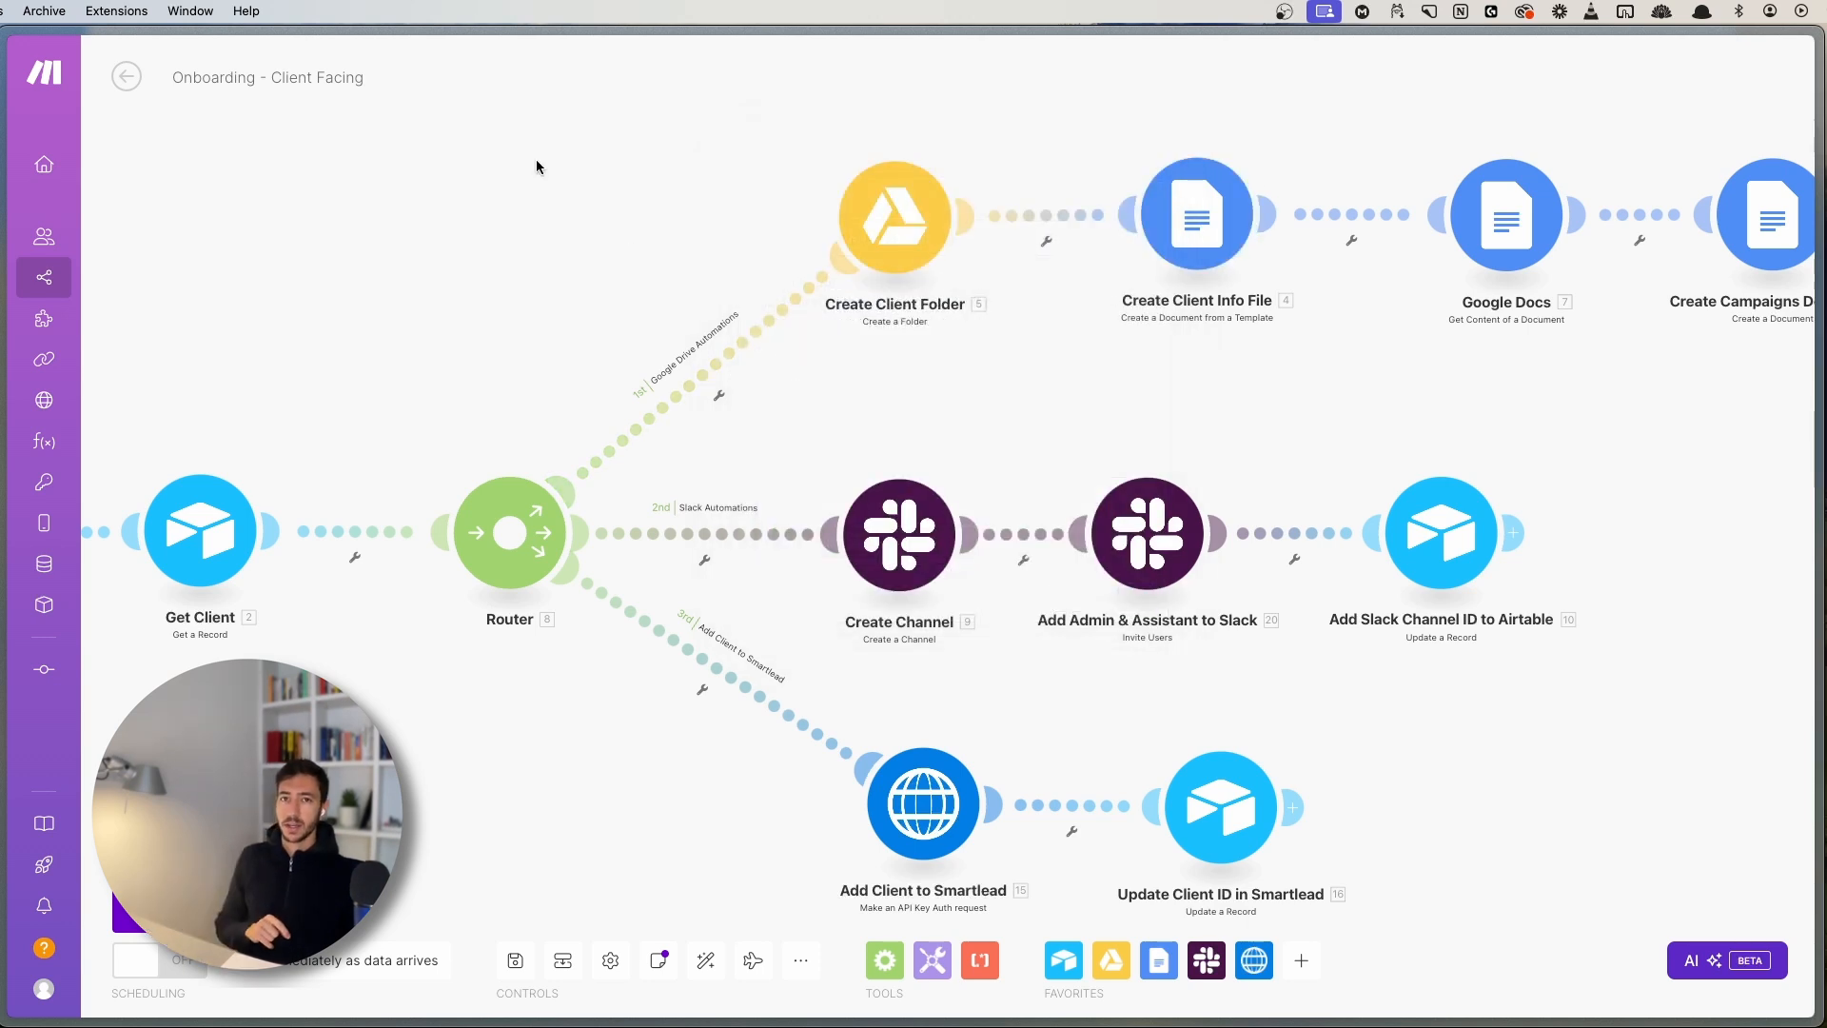
pyautogui.moveTo(1035, 361); pyautogui.dragTo(784, 423)
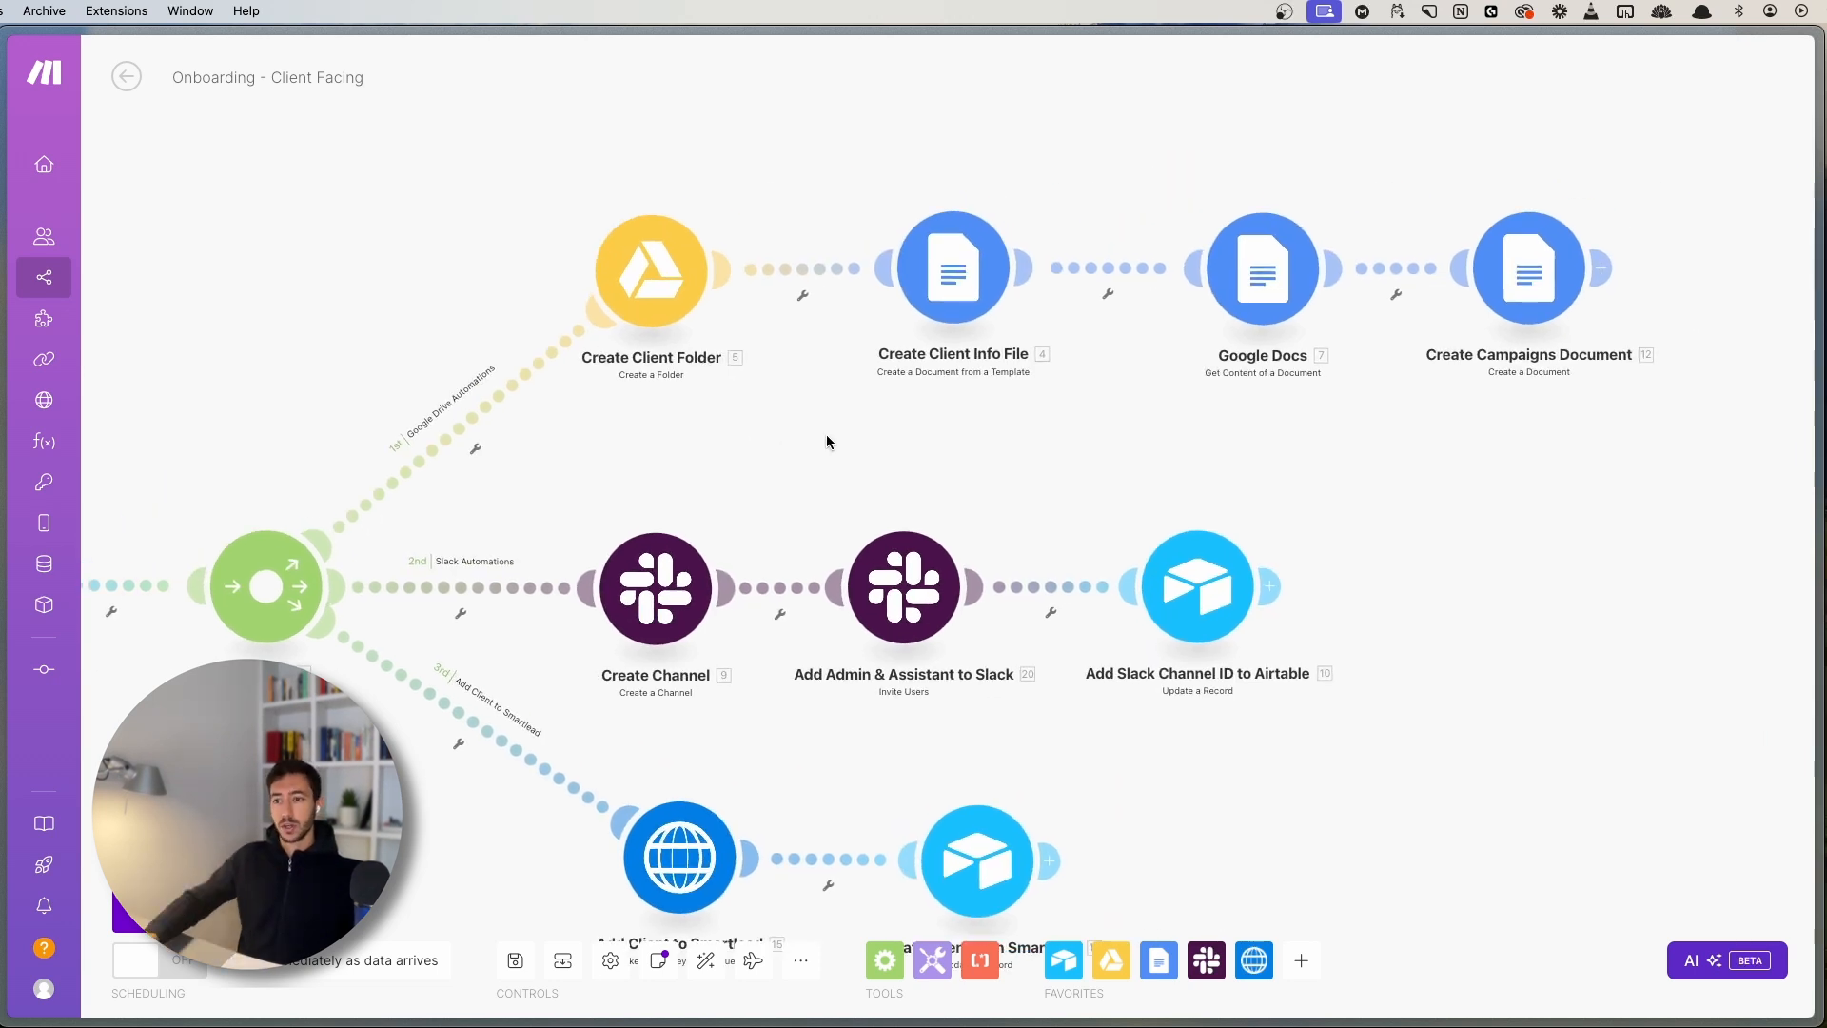
pyautogui.moveTo(339, 402); pyautogui.dragTo(414, 357)
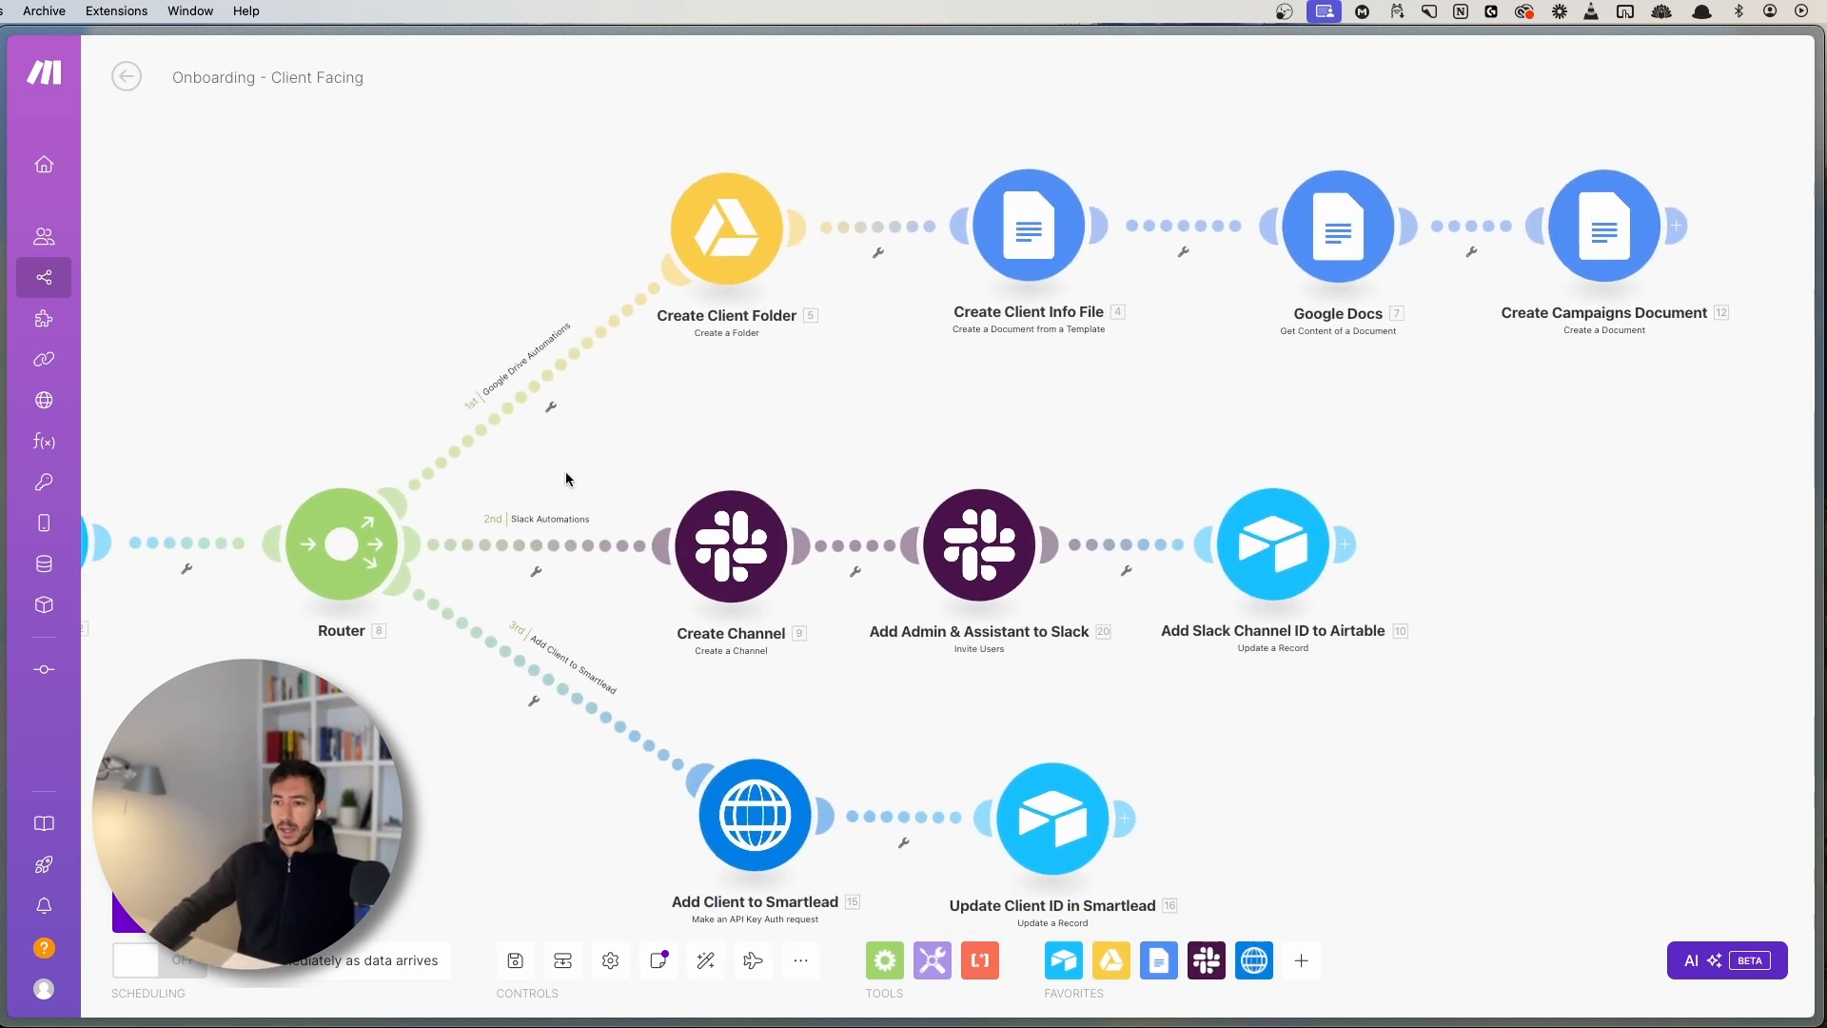
pyautogui.moveTo(449, 274); pyautogui.dragTo(522, 327)
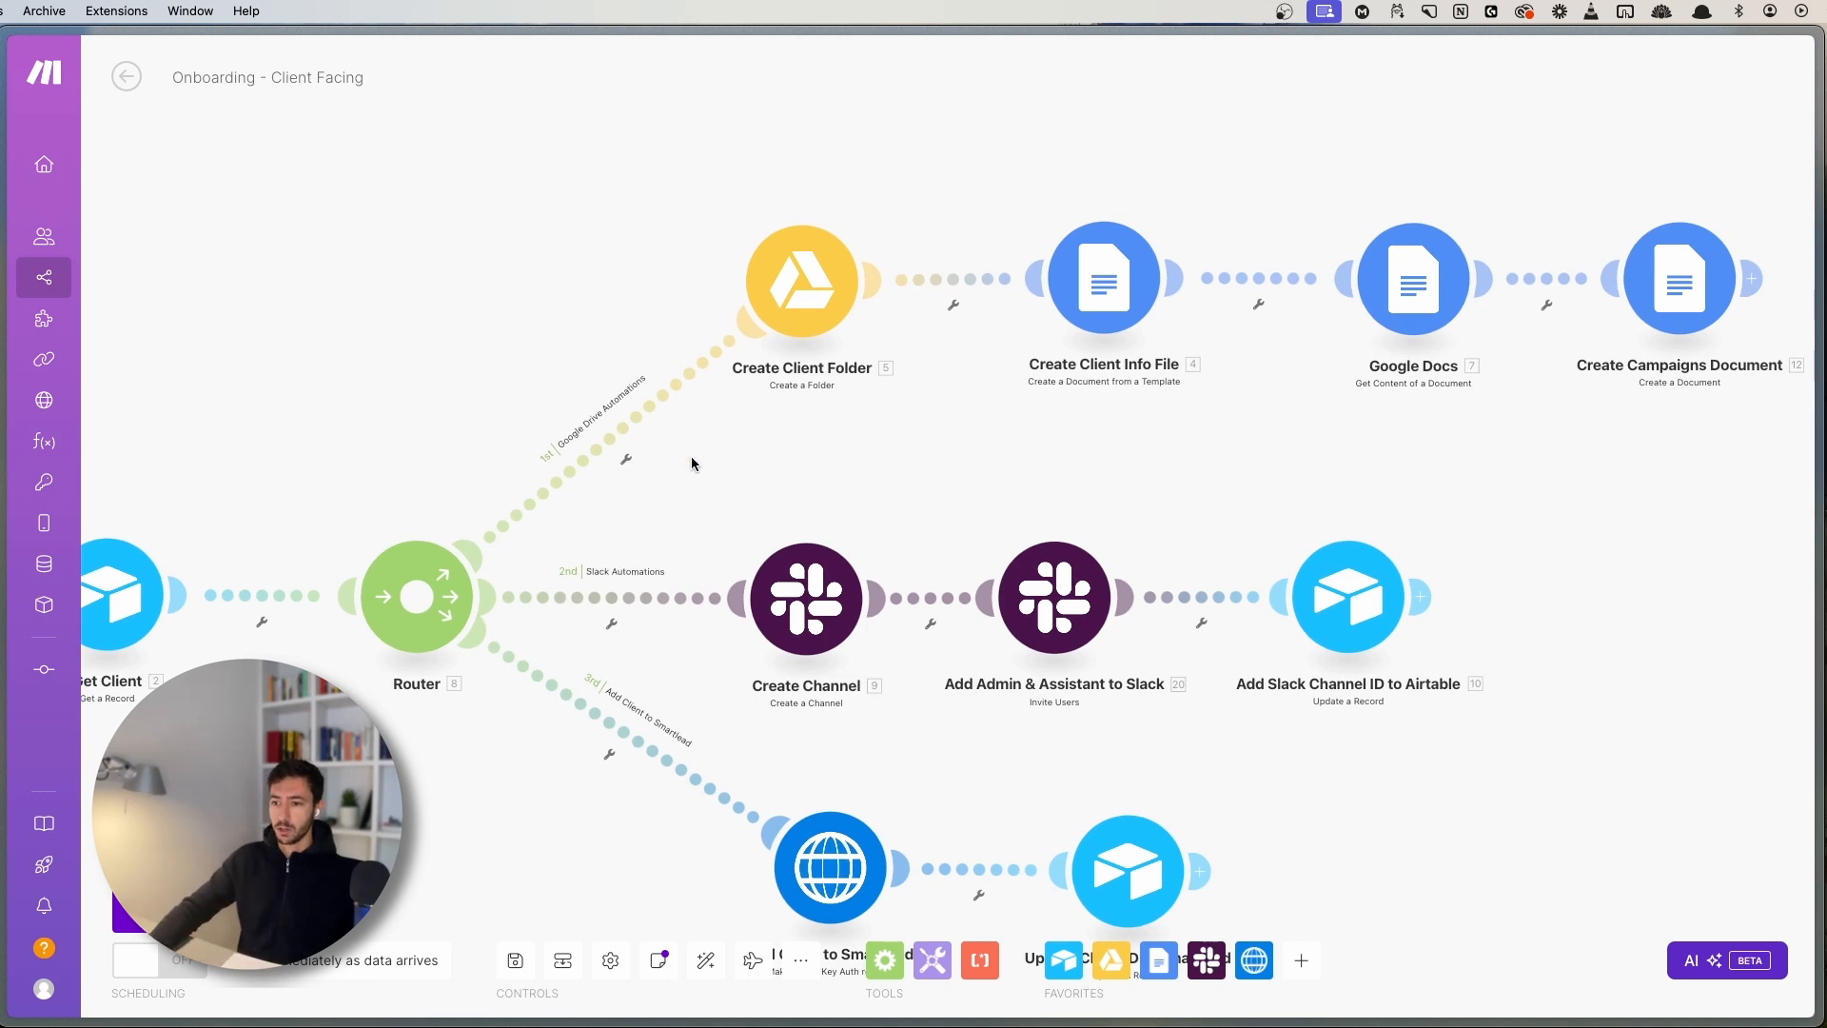
pyautogui.hscroll(2, 699, 481)
pyautogui.scroll(5, 698, 481)
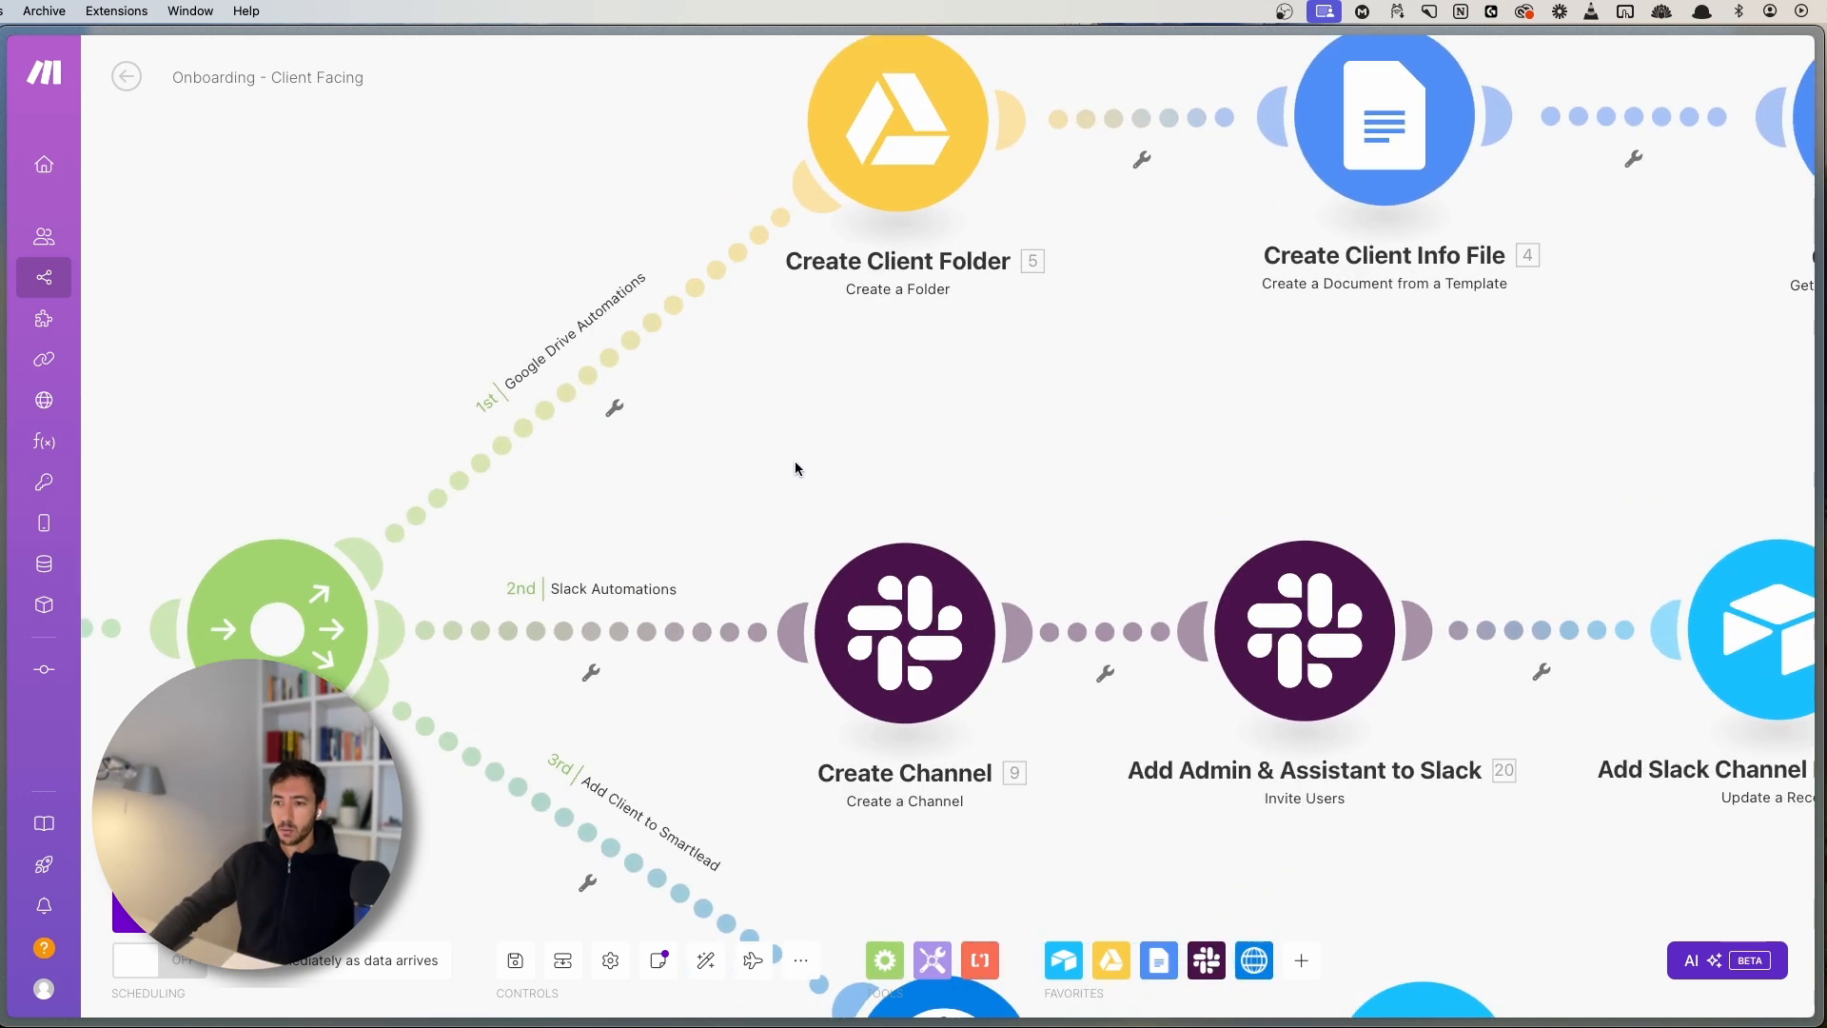
pyautogui.moveTo(795, 467); pyautogui.dragTo(827, 526)
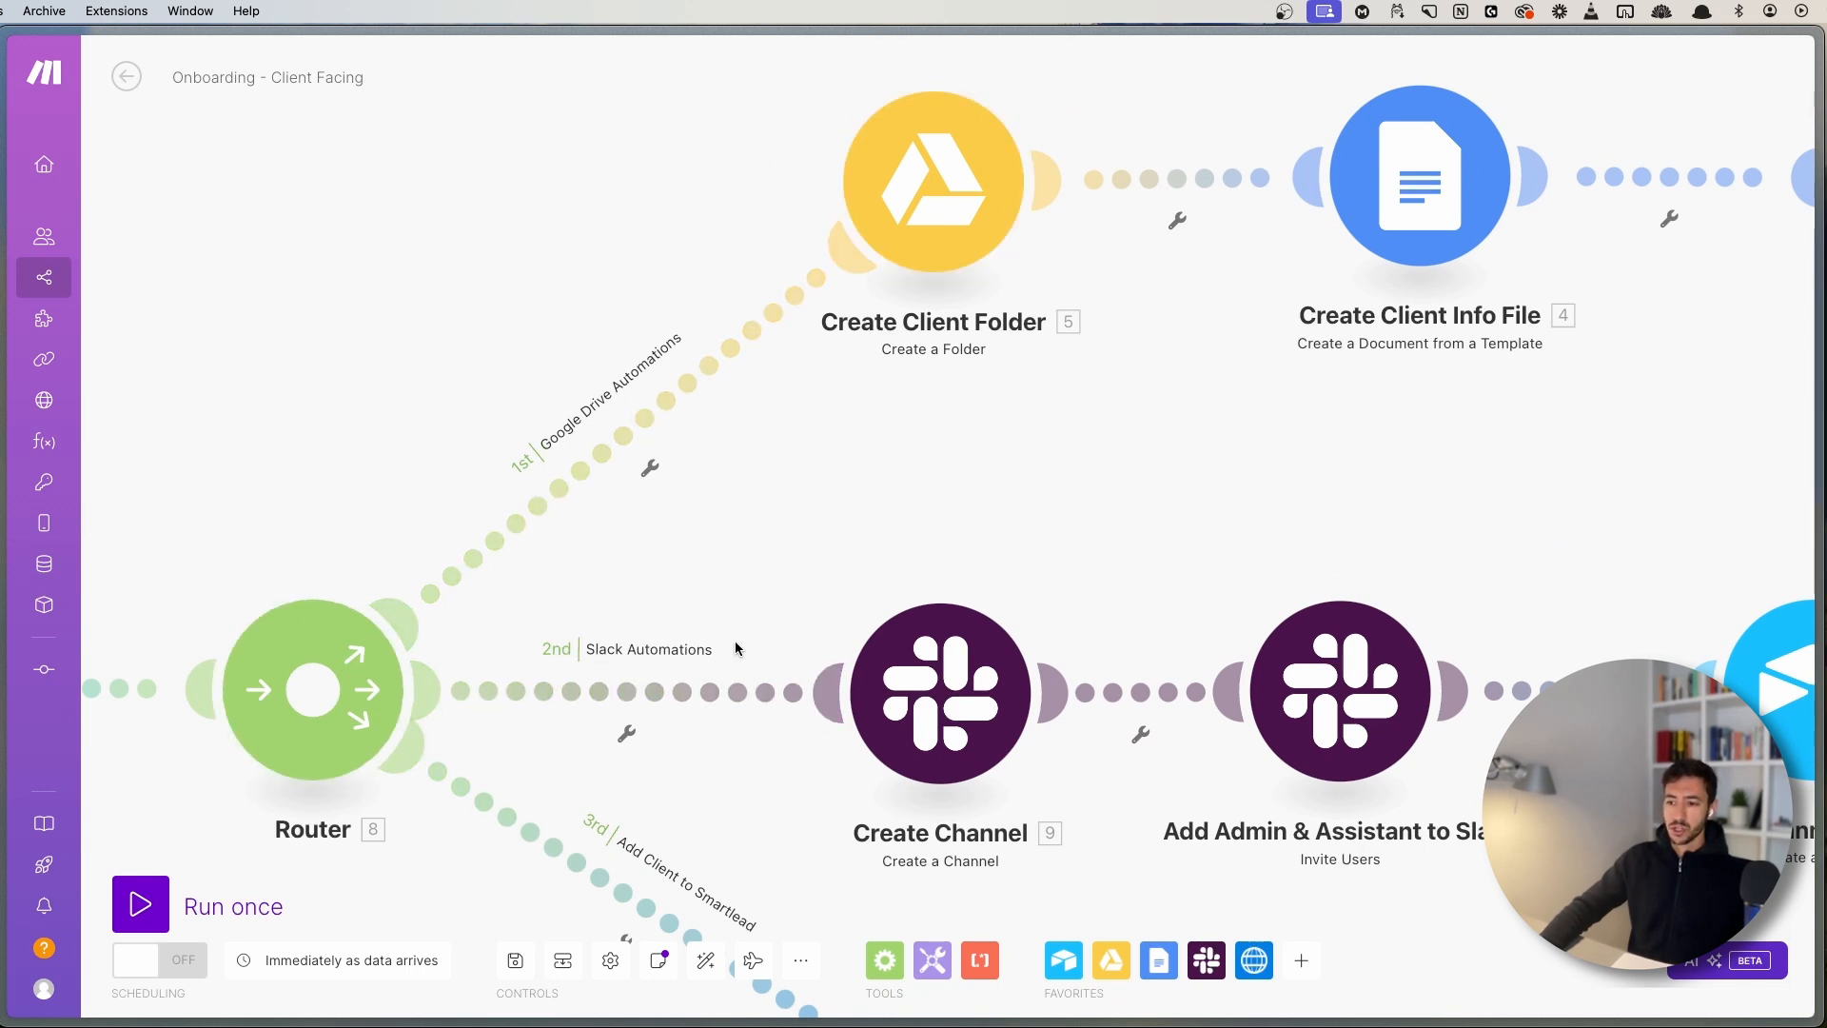
pyautogui.moveTo(815, 612); pyautogui.dragTo(794, 277)
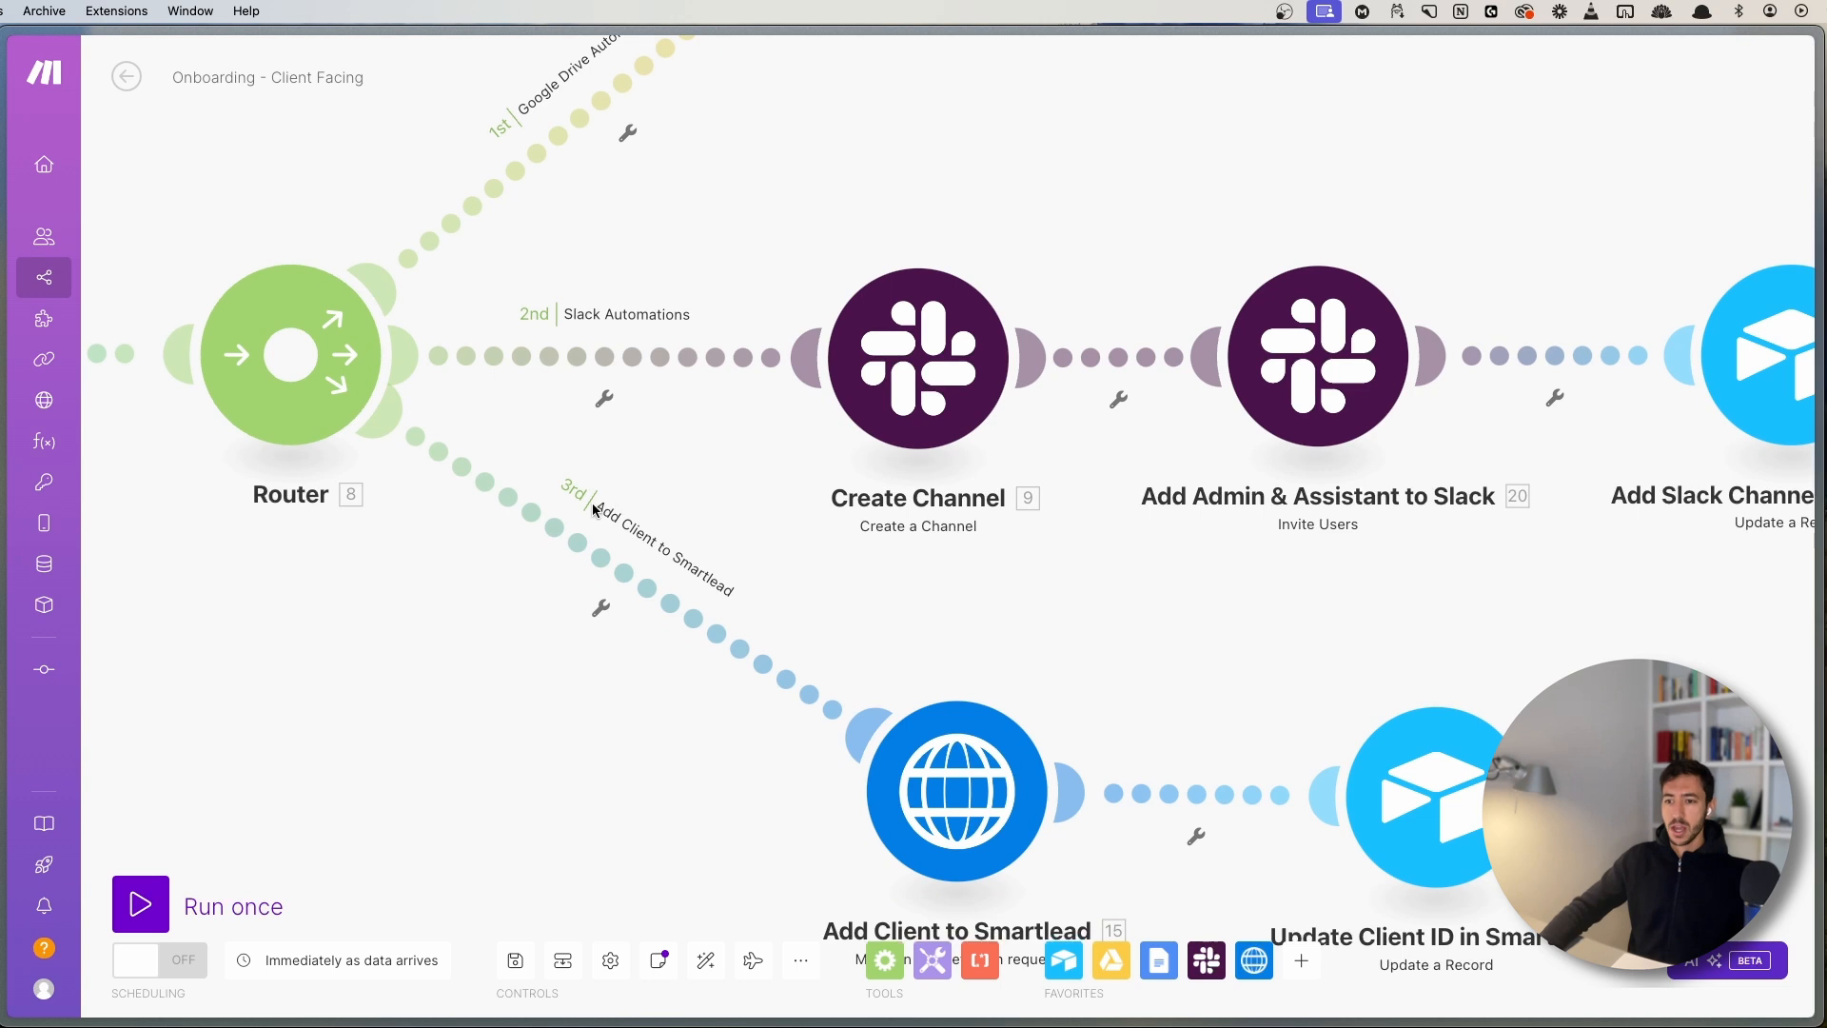
pyautogui.moveTo(884, 554); pyautogui.dragTo(918, 486)
pyautogui.scroll(-2, 915, 495)
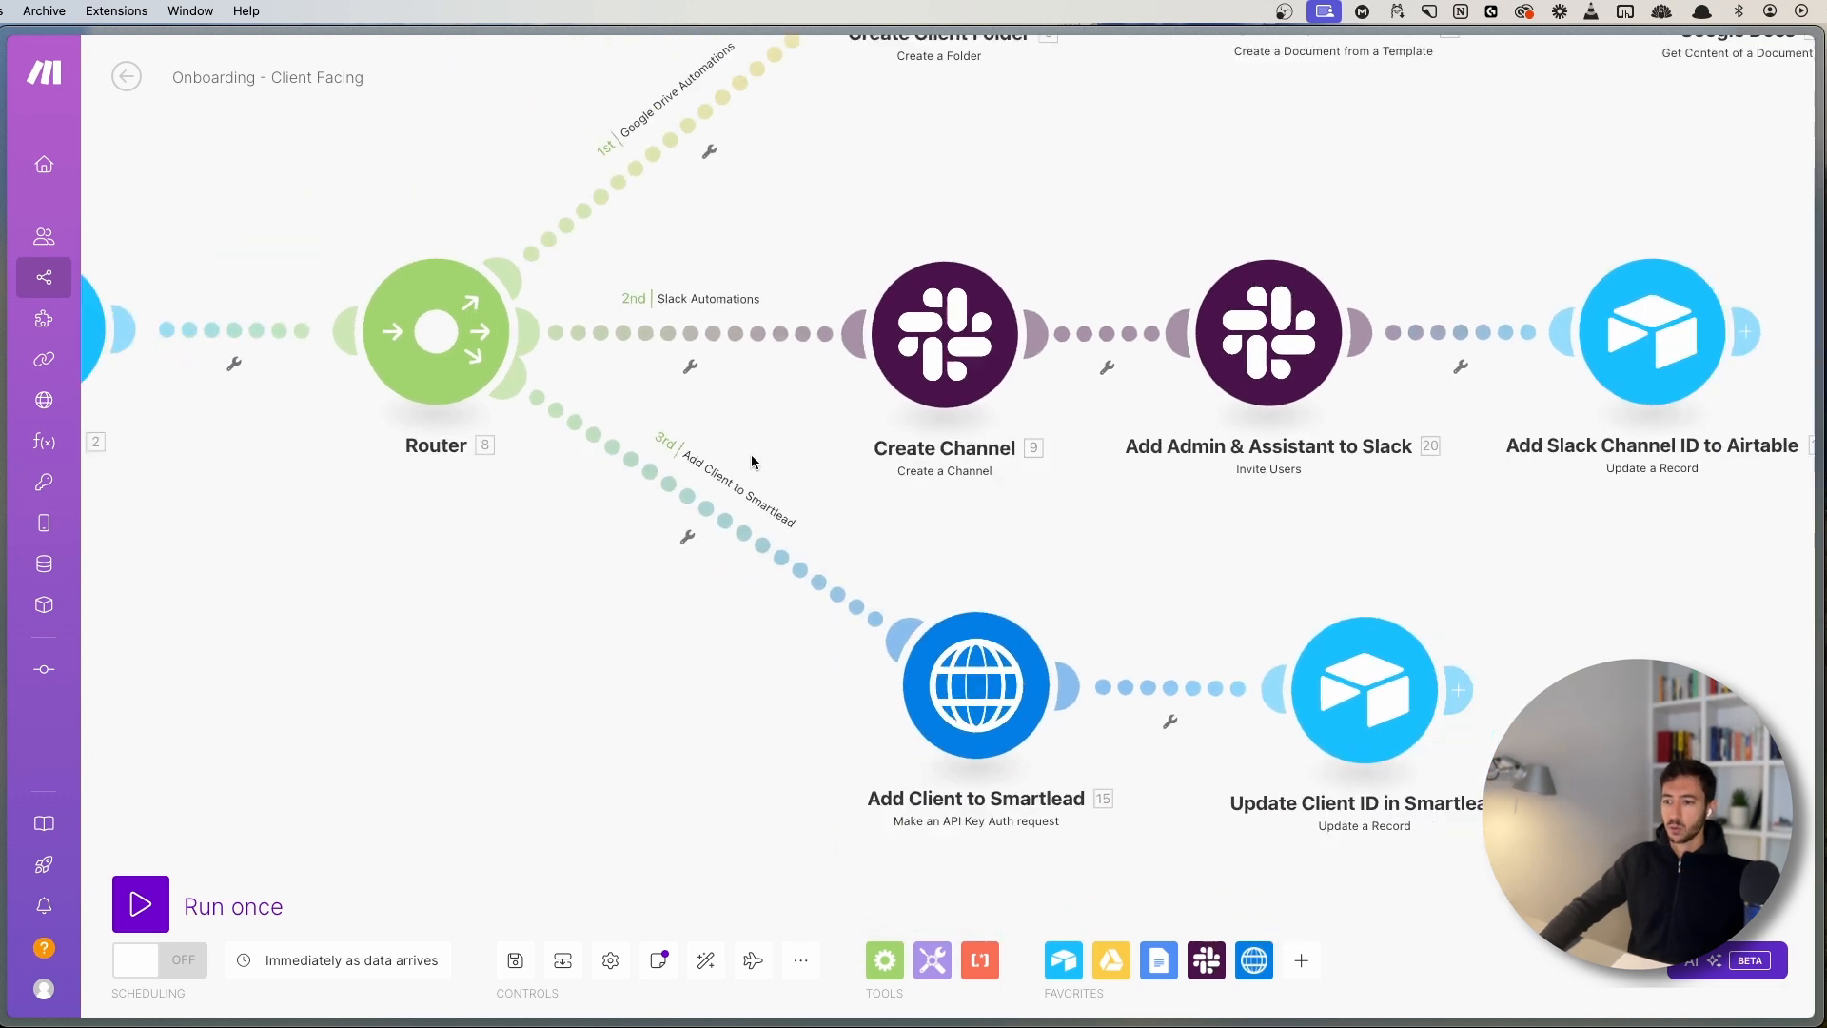
pyautogui.moveTo(1110, 532); pyautogui.dragTo(983, 566)
pyautogui.scroll(-2, 922, 659)
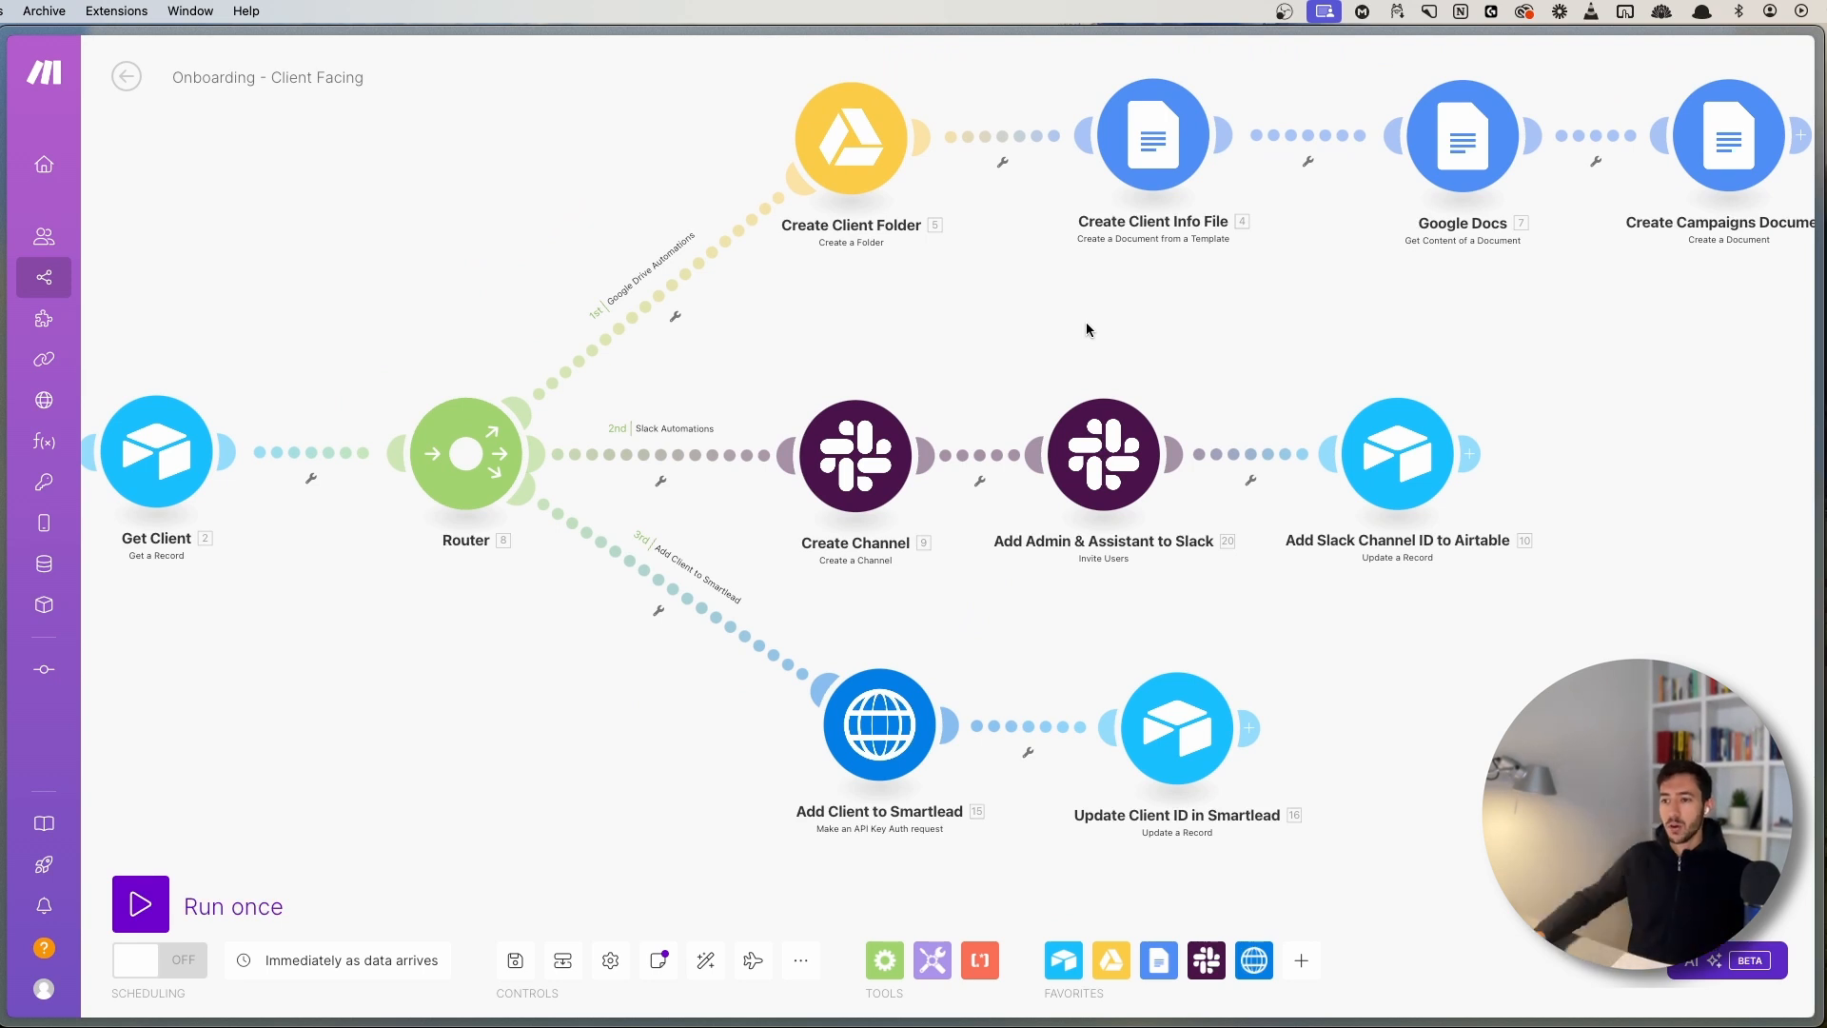
pyautogui.scroll(3, 856, 319)
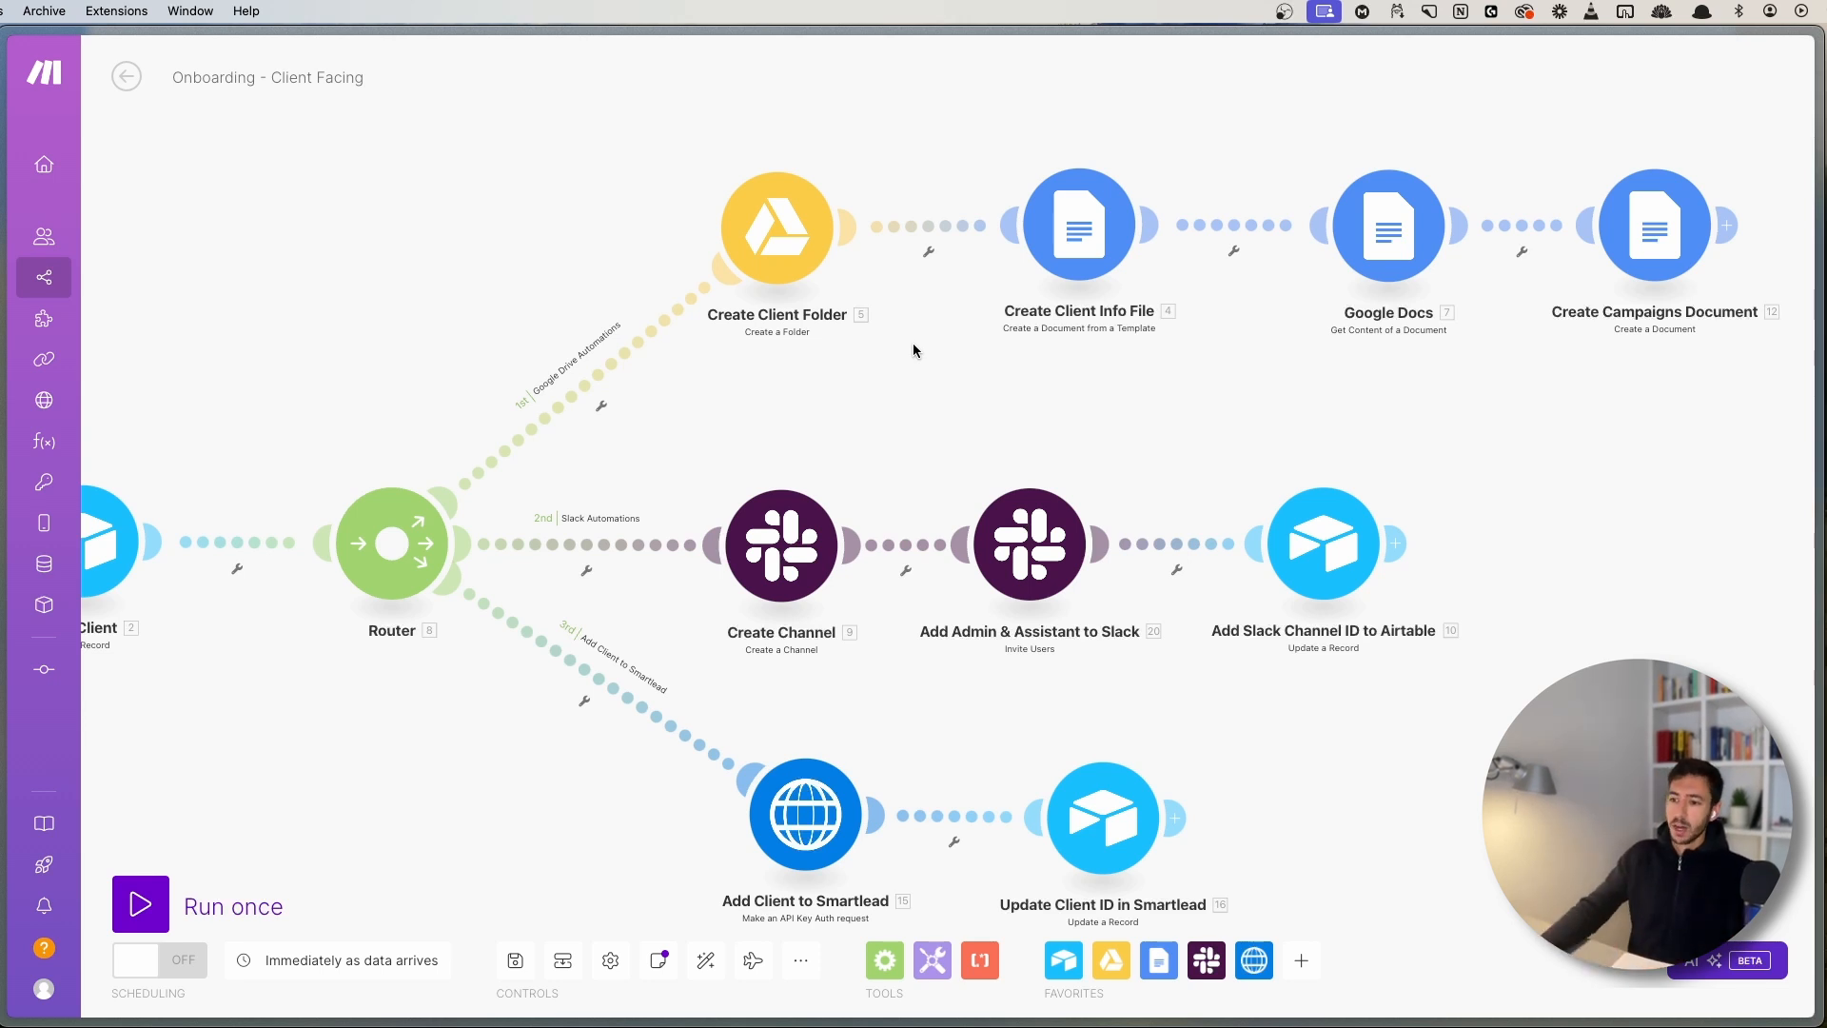
pyautogui.moveTo(803, 408); pyautogui.dragTo(985, 363)
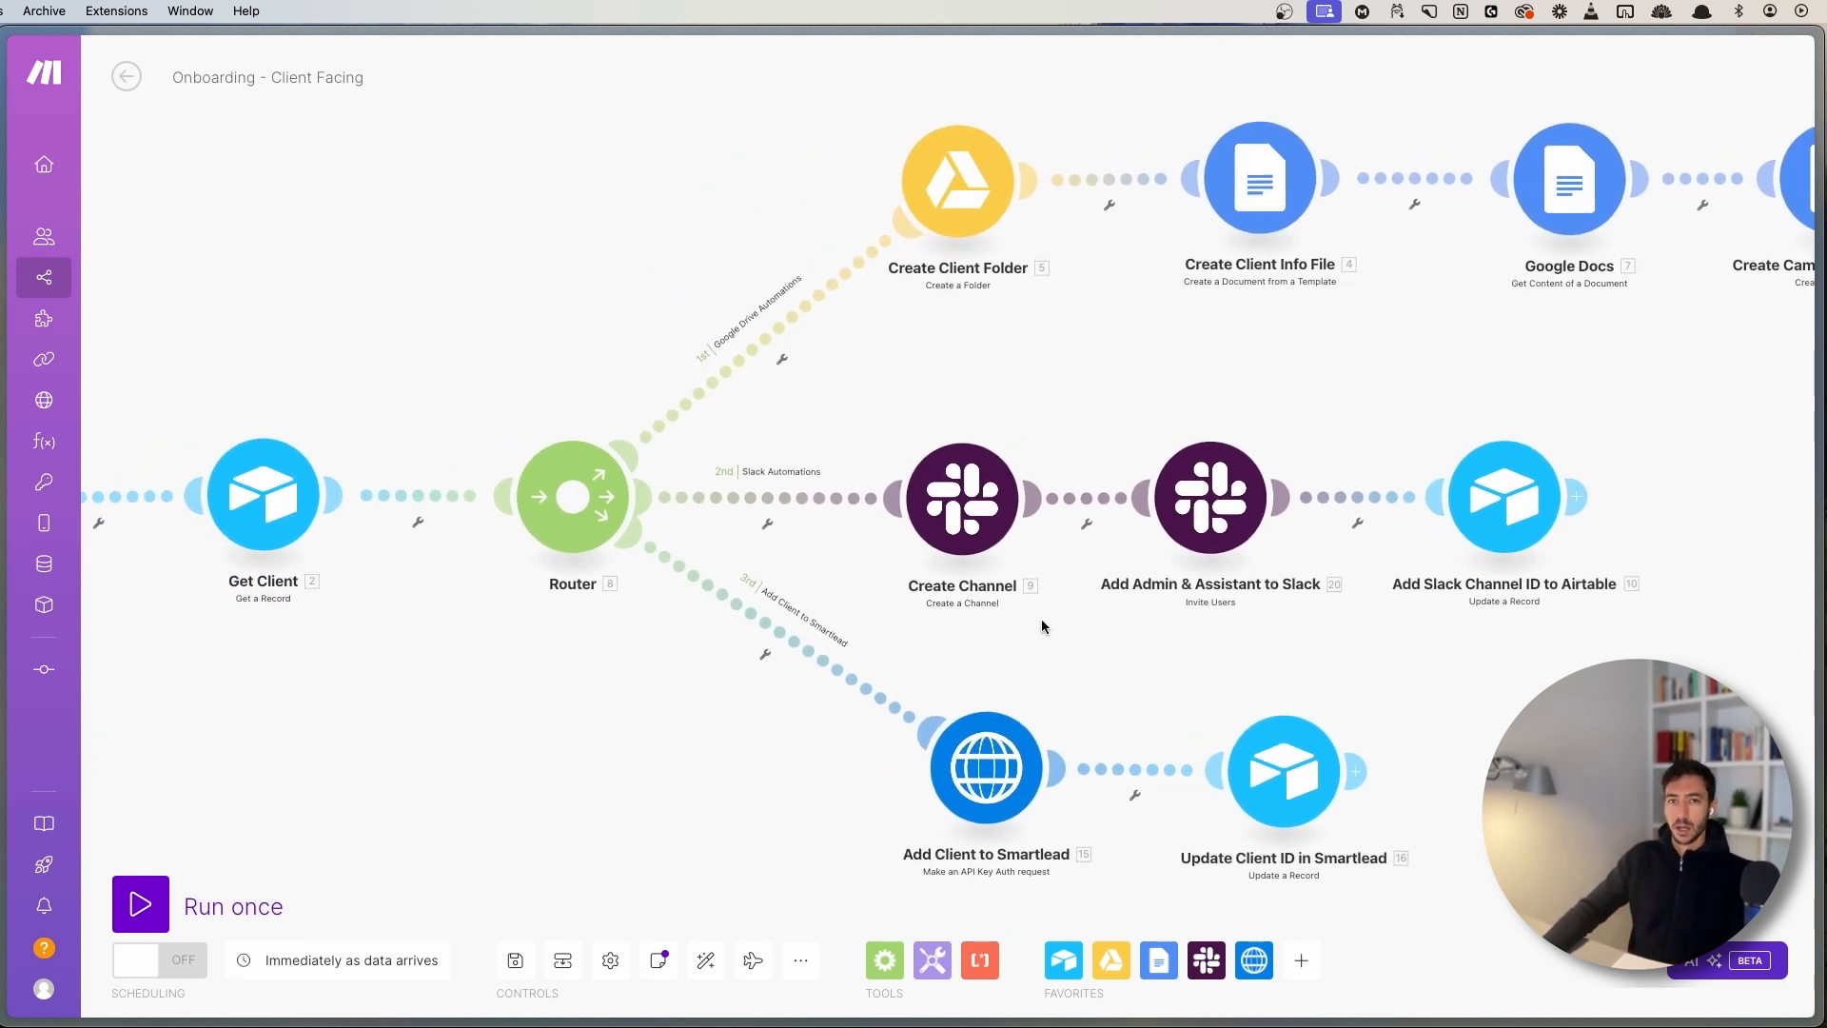
pyautogui.moveTo(1038, 620); pyautogui.dragTo(1087, 596)
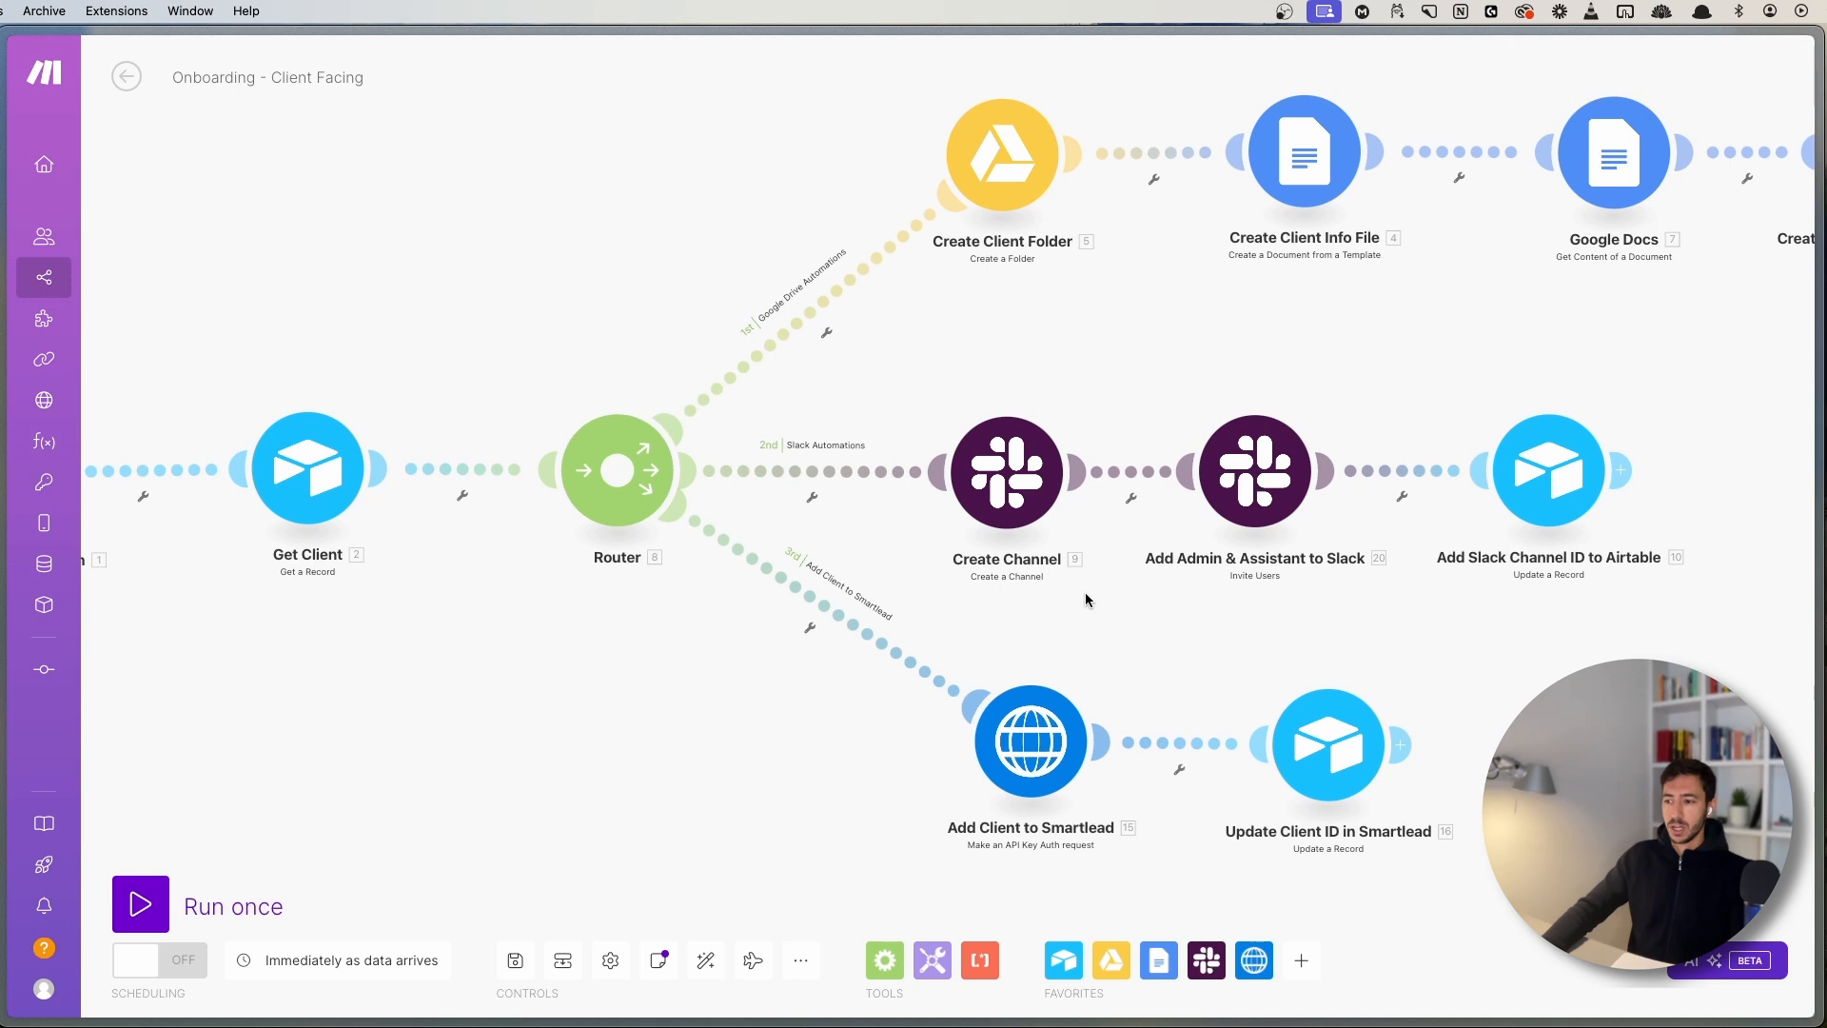
pyautogui.click(624, 522)
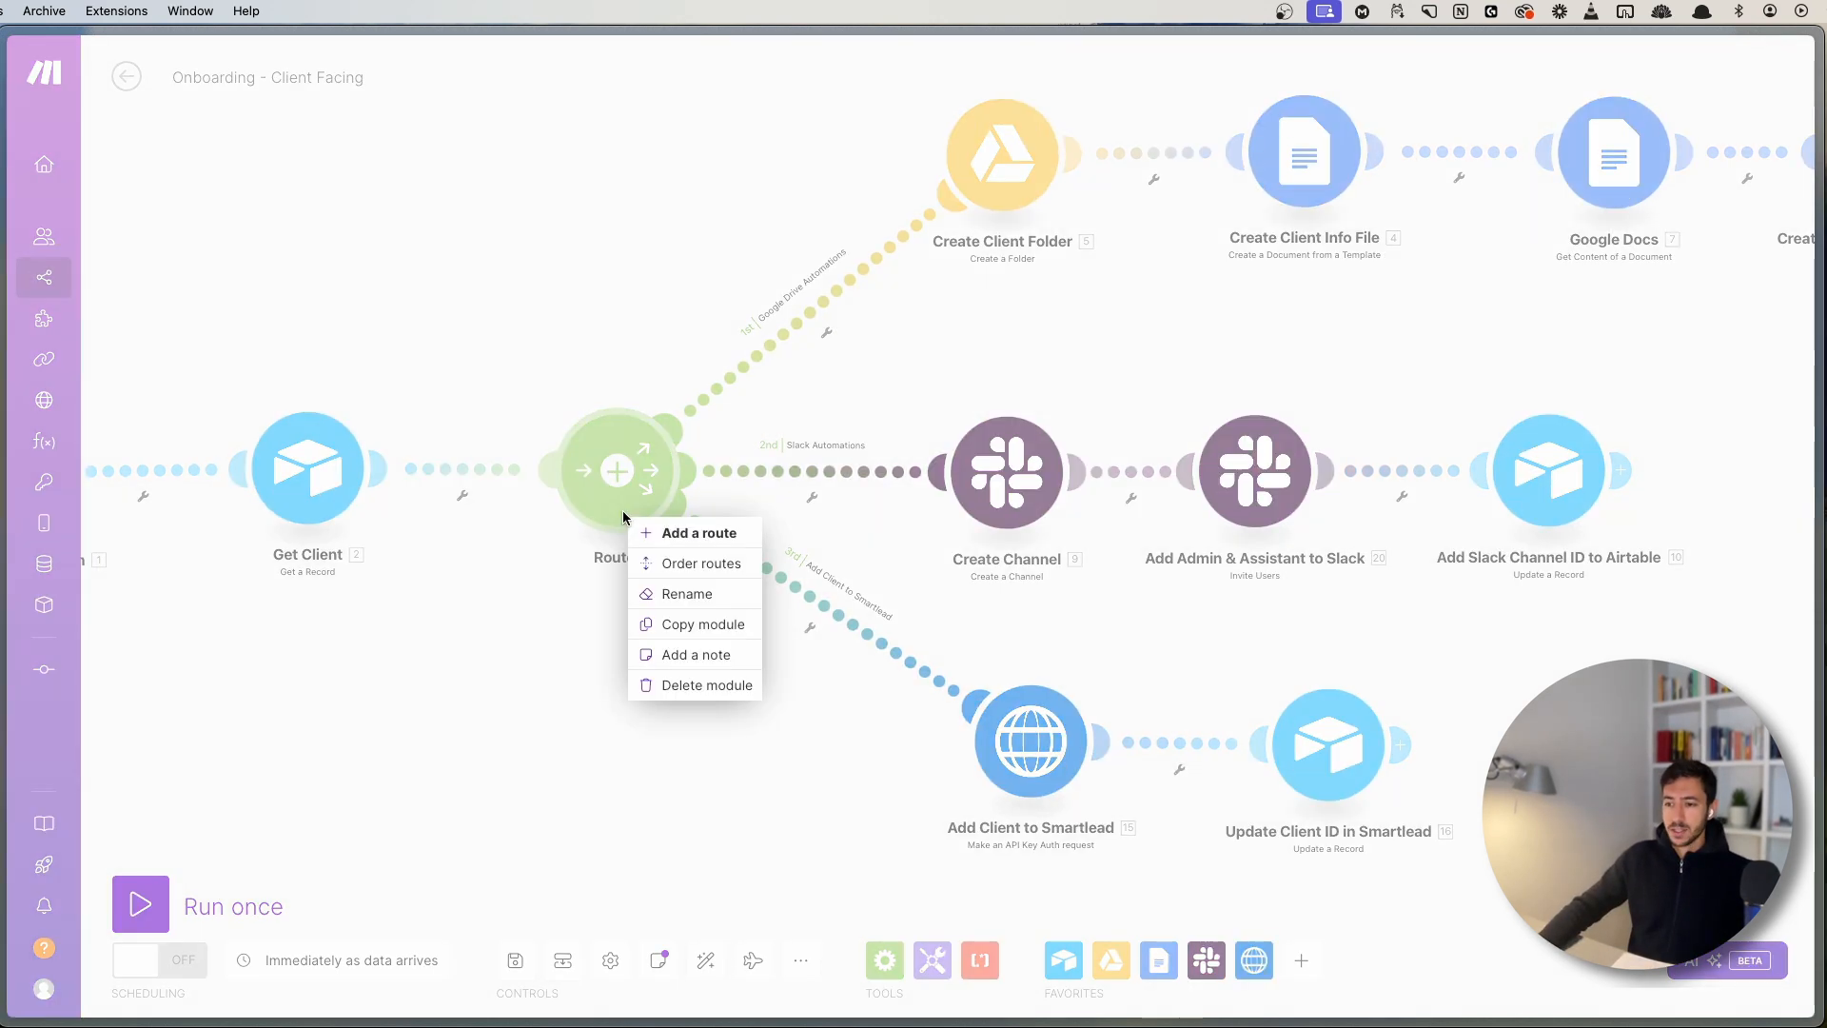
pyautogui.click(681, 564)
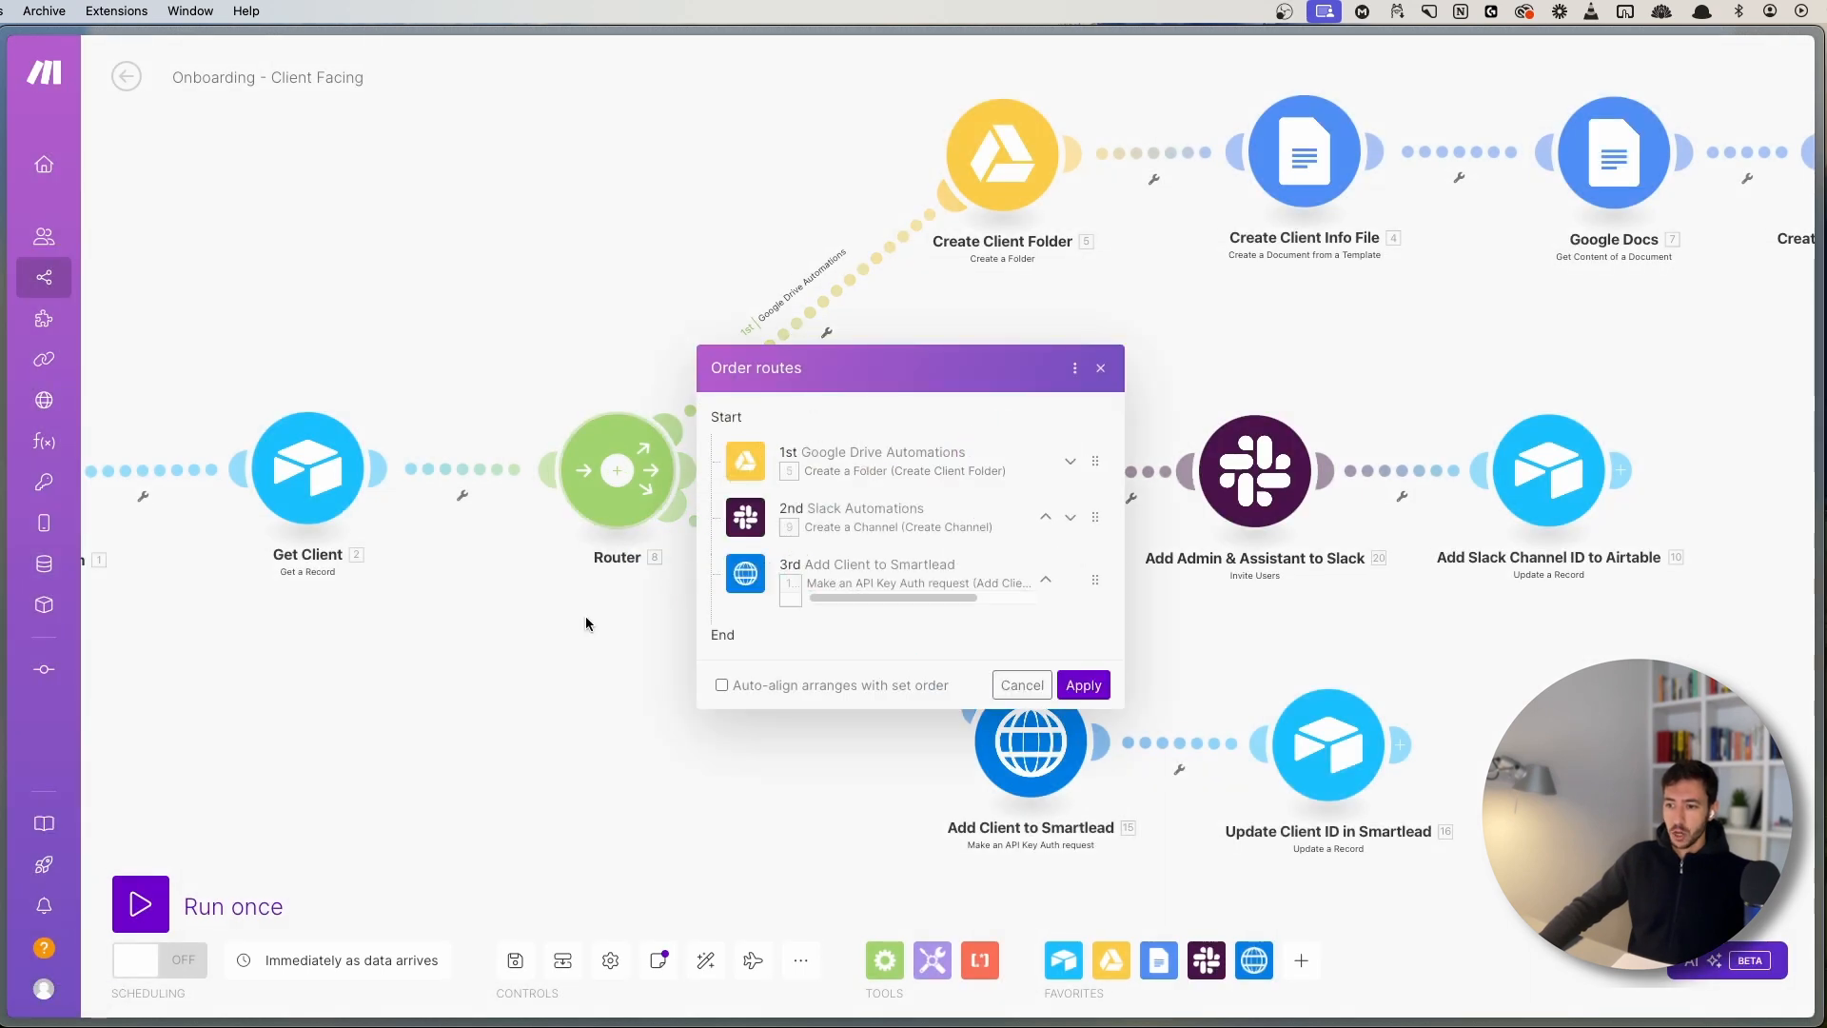
pyautogui.click(1101, 368)
pyautogui.click(599, 504)
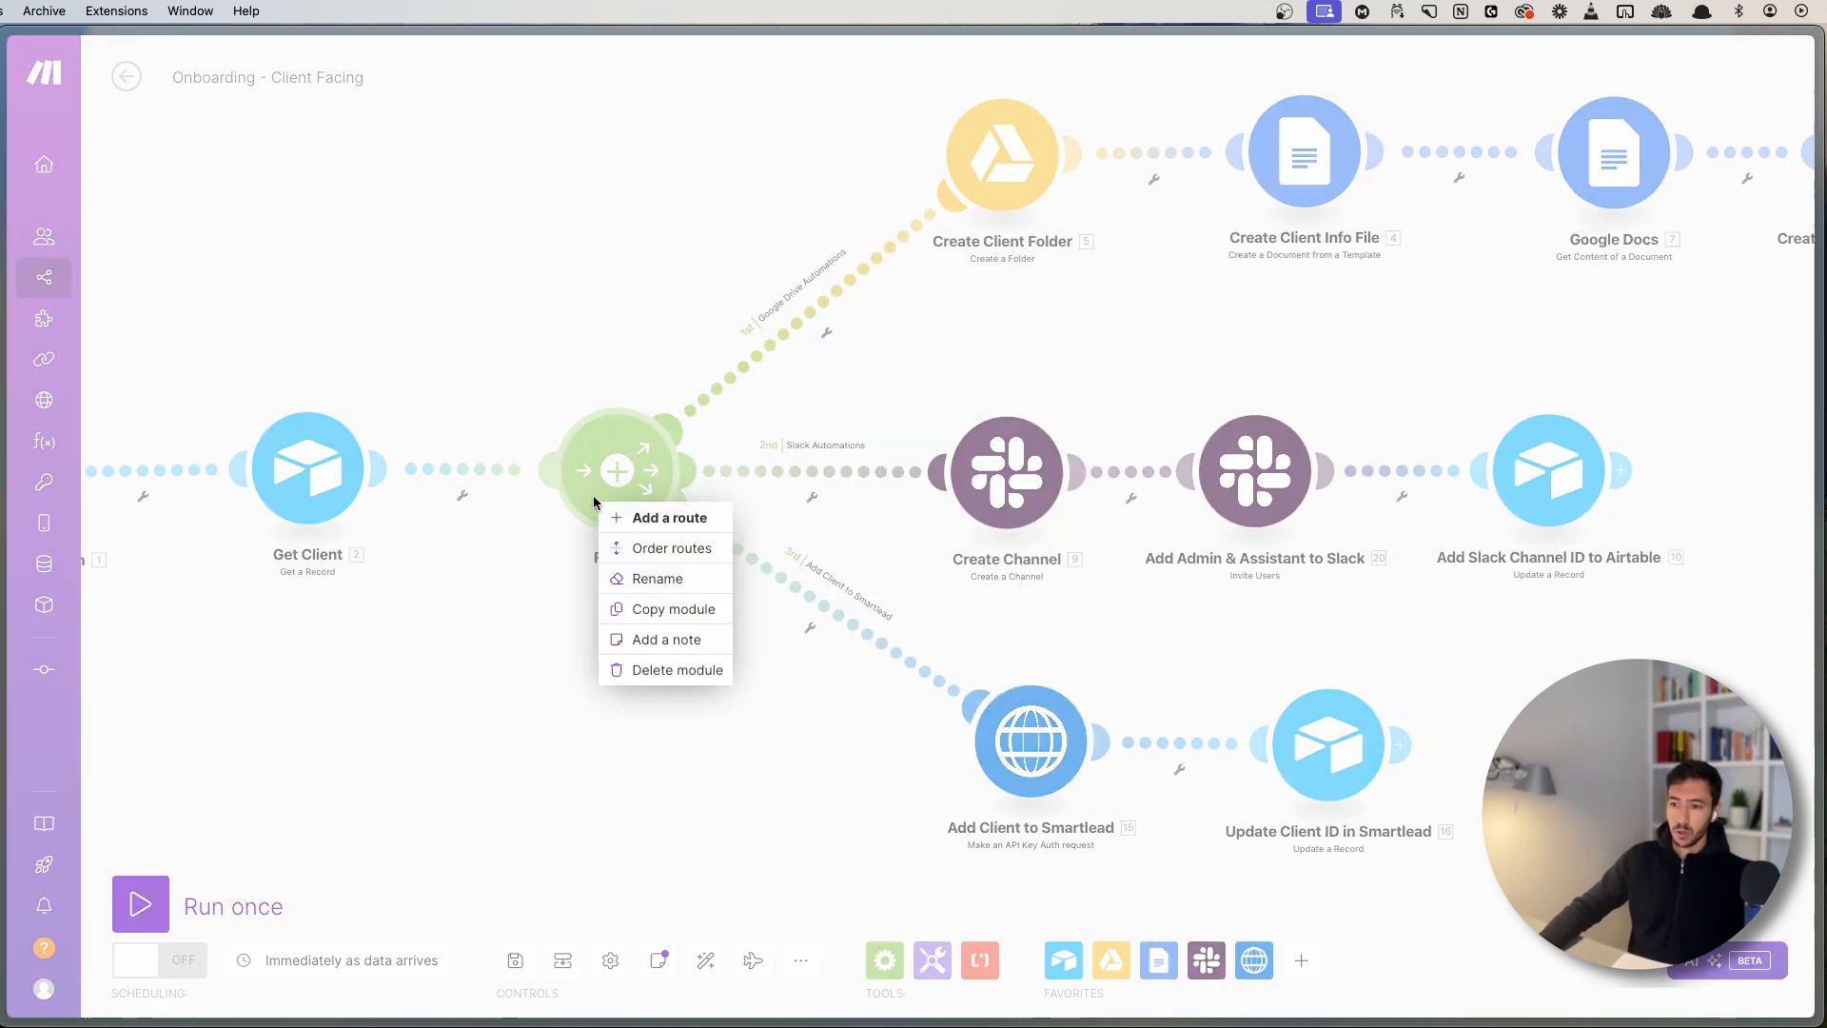
pyautogui.click(654, 550)
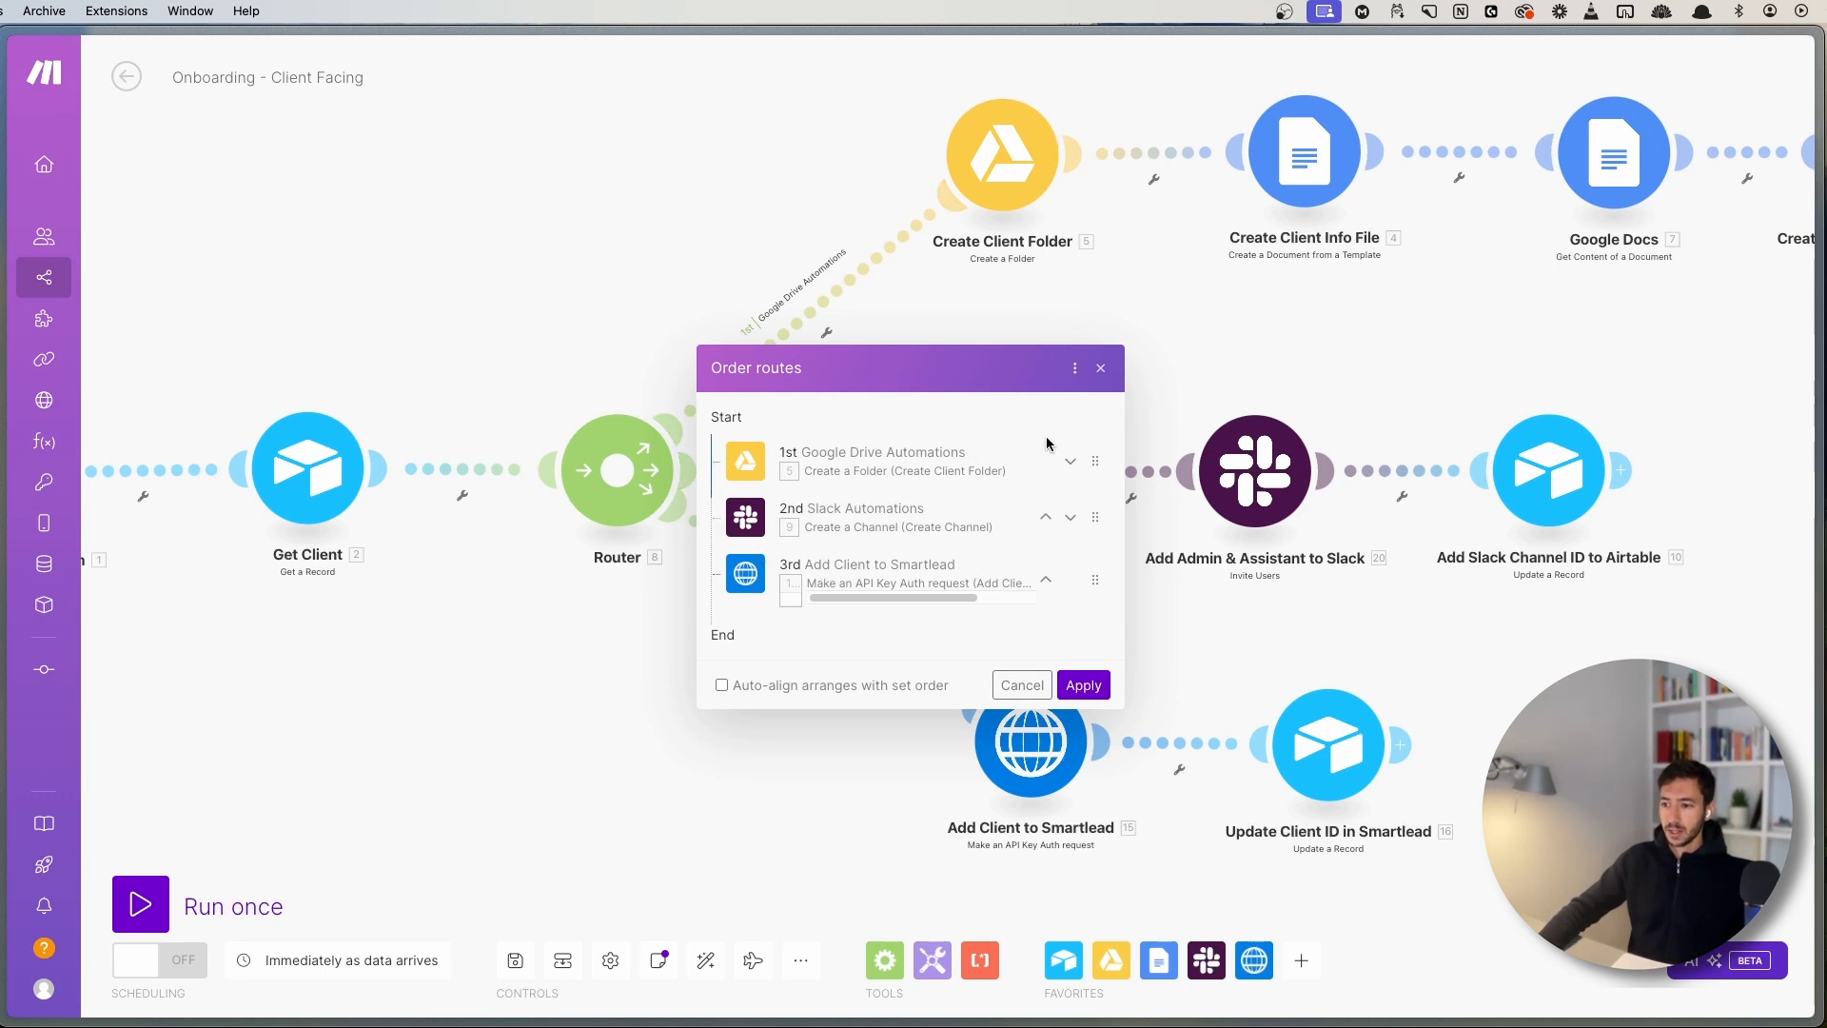
pyautogui.click(1100, 372)
# - Pan across the Onboarding scenario, save it, and zoom out over the full flow
pyautogui.scroll(-3, 1031, 460)
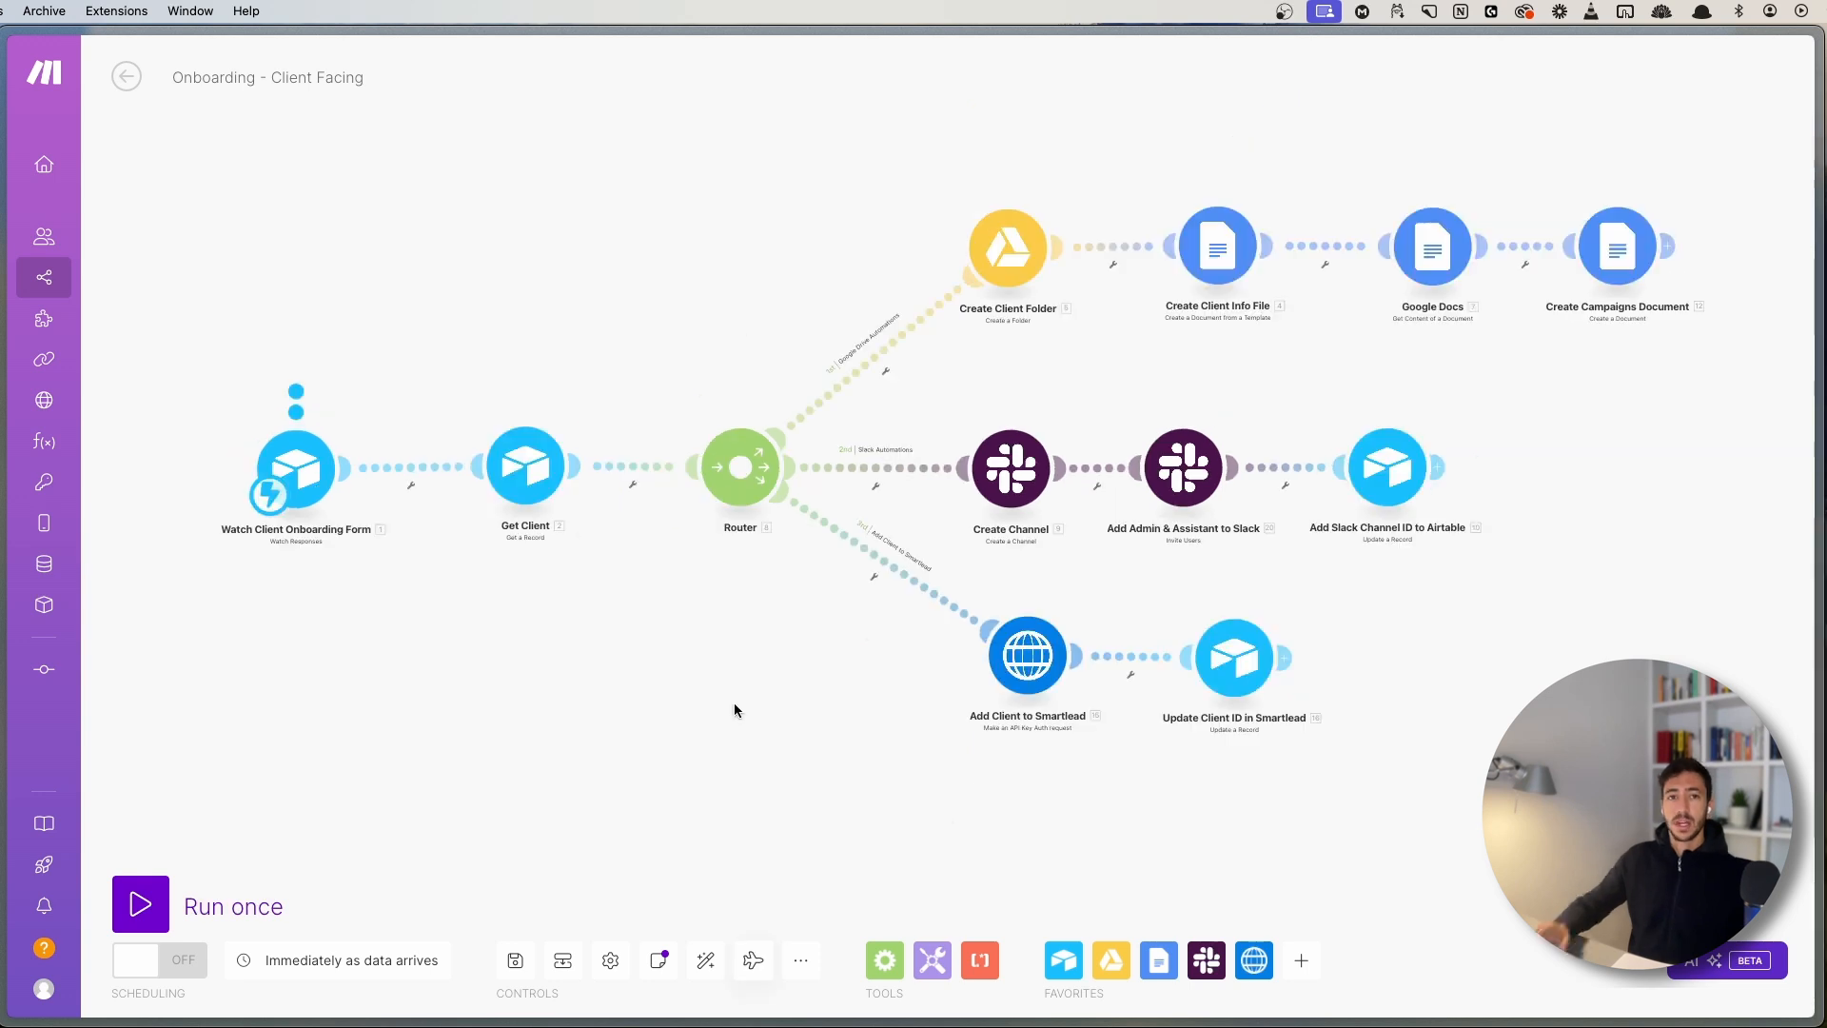
pyautogui.scroll(5, 698, 620)
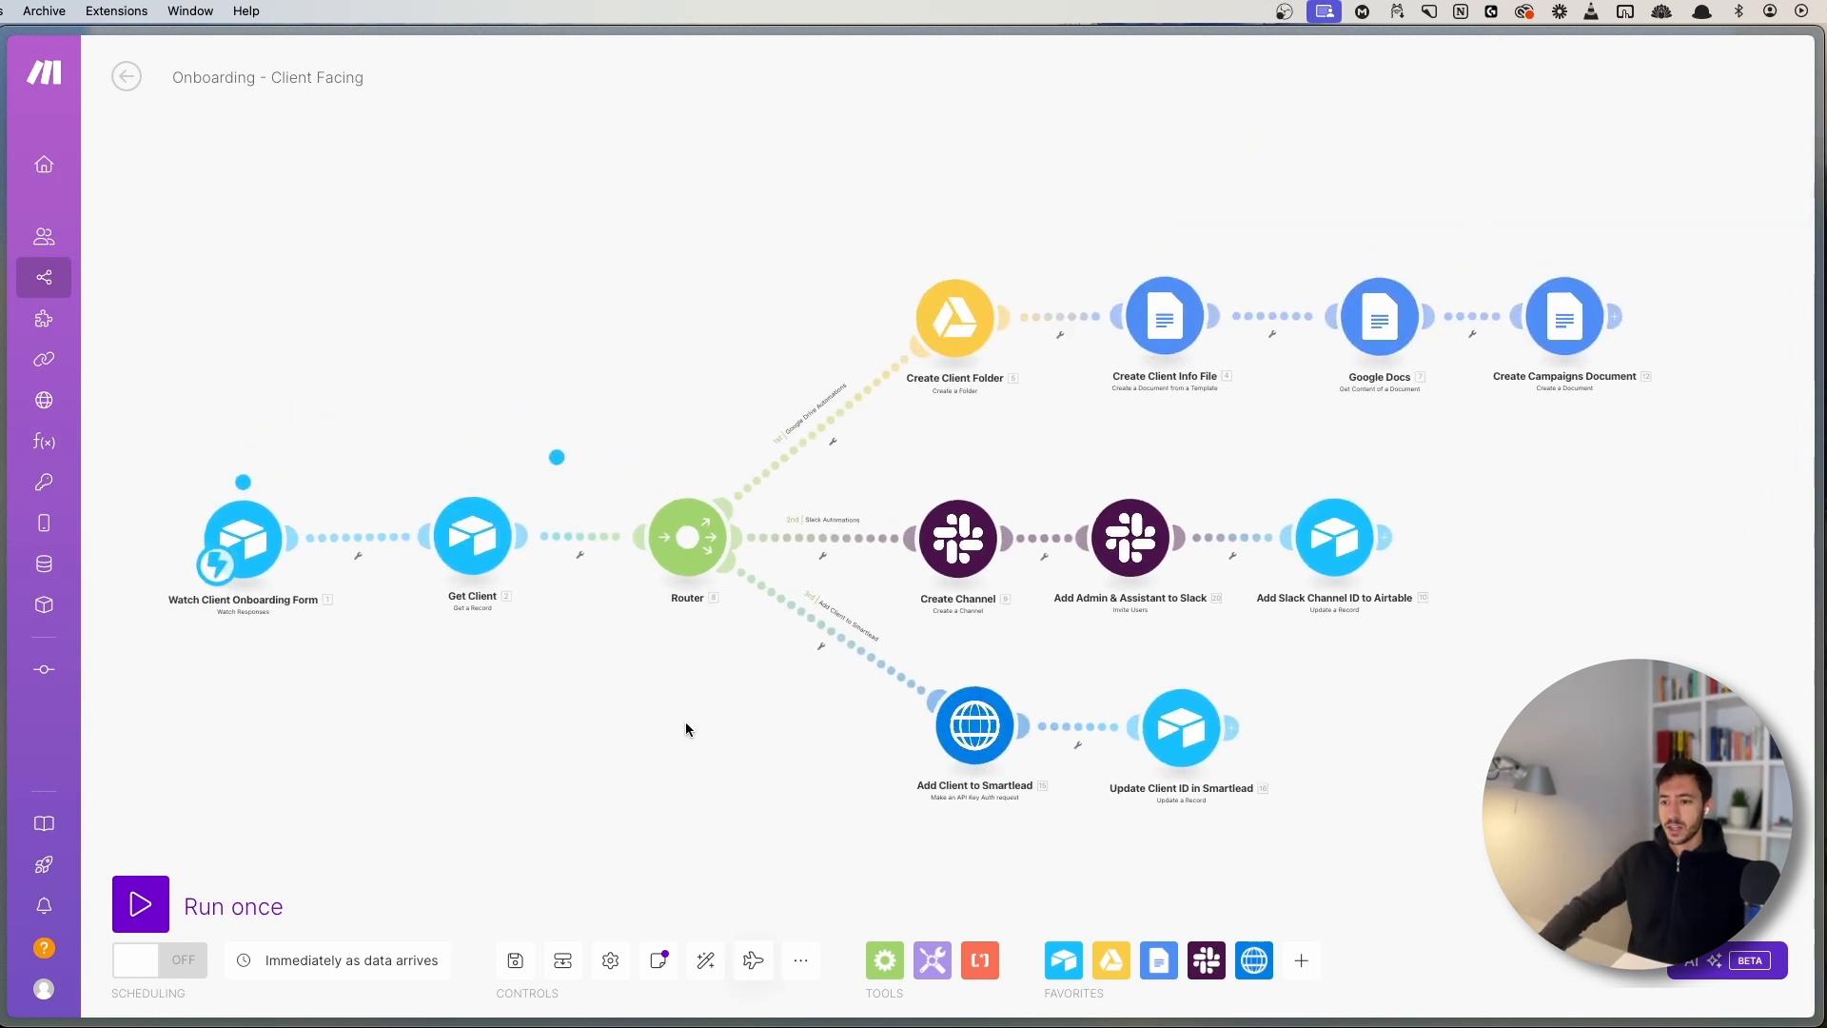
pyautogui.moveTo(958, 437); pyautogui.dragTo(864, 519)
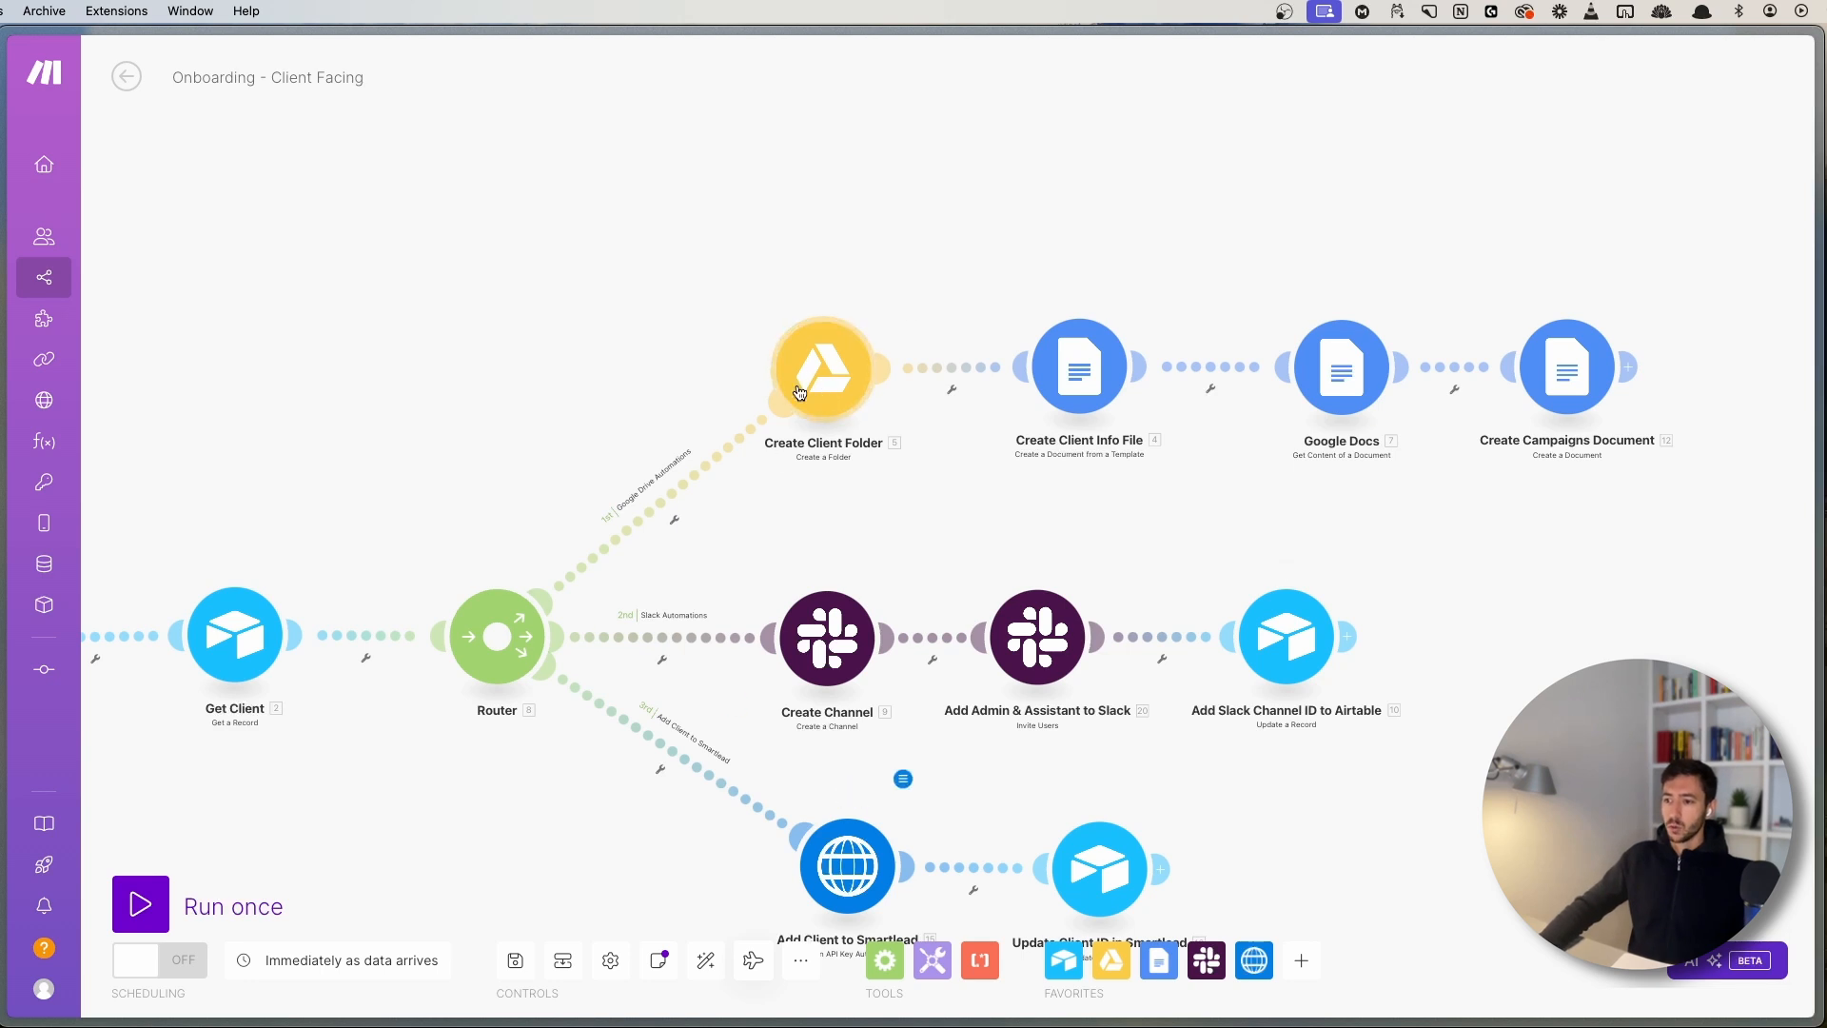
pyautogui.moveTo(841, 519); pyautogui.dragTo(833, 405)
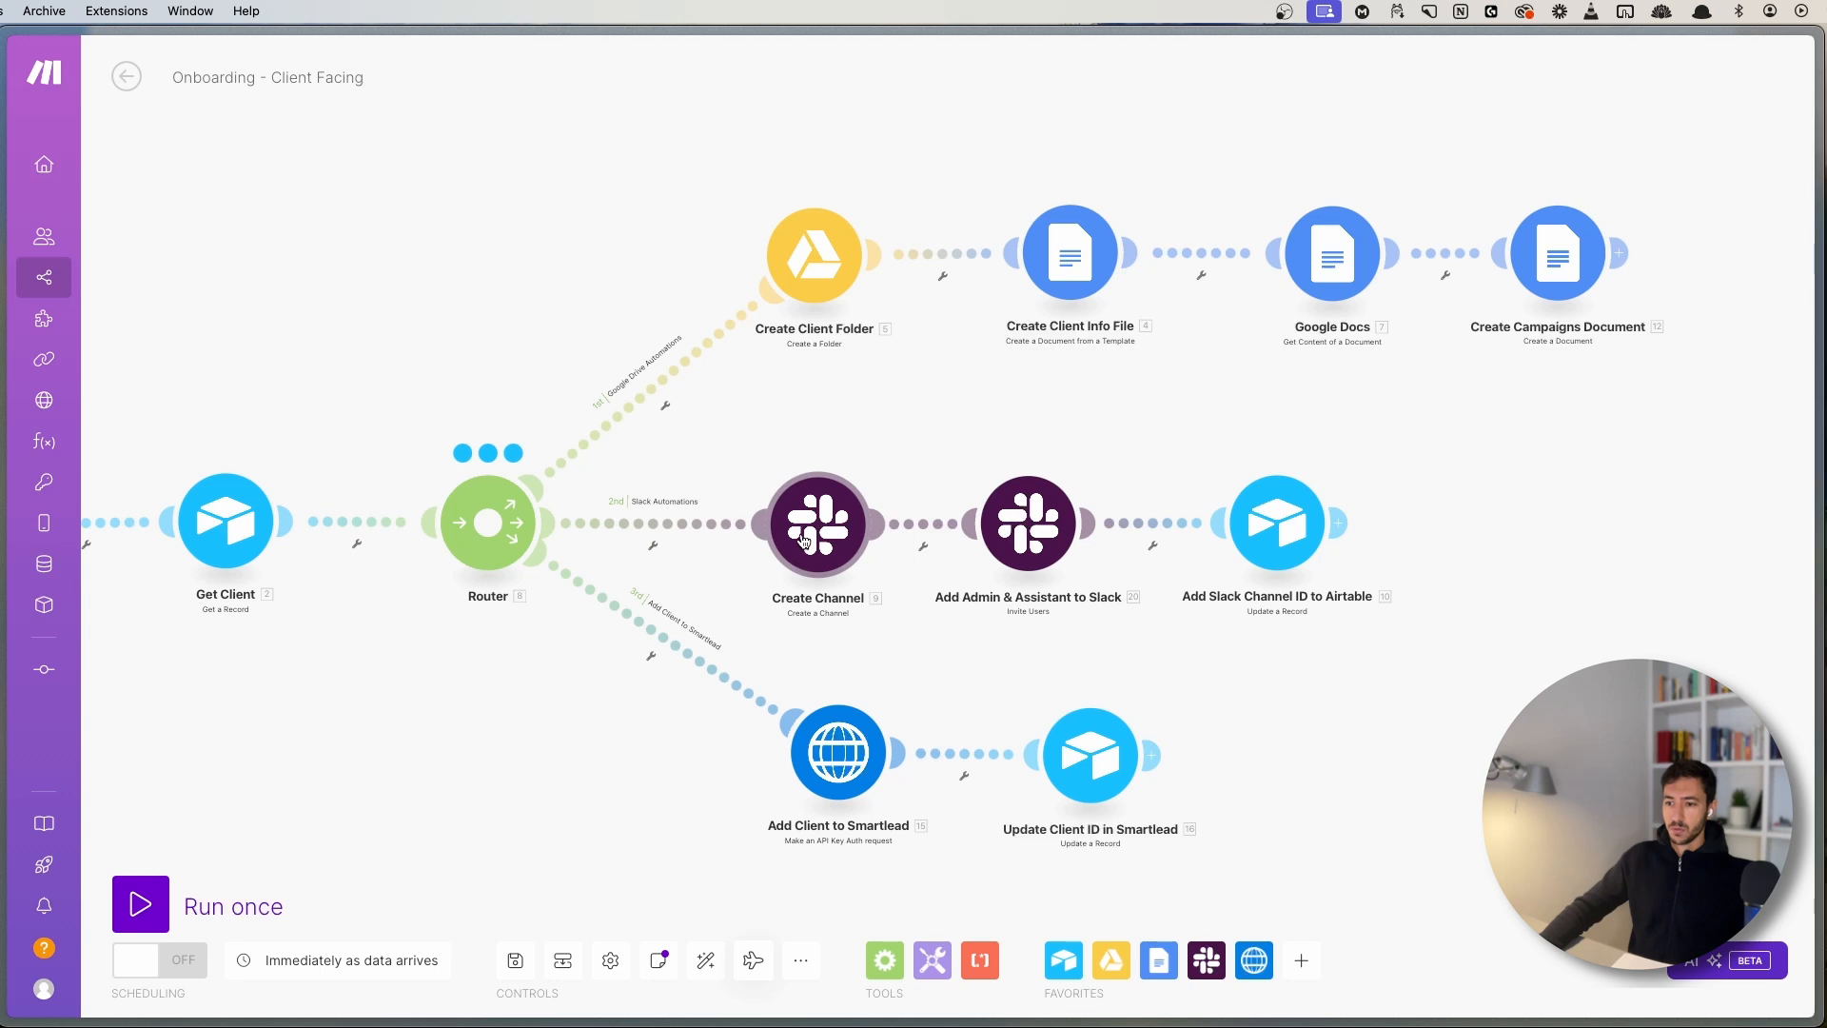
pyautogui.scroll(-2, 870, 551)
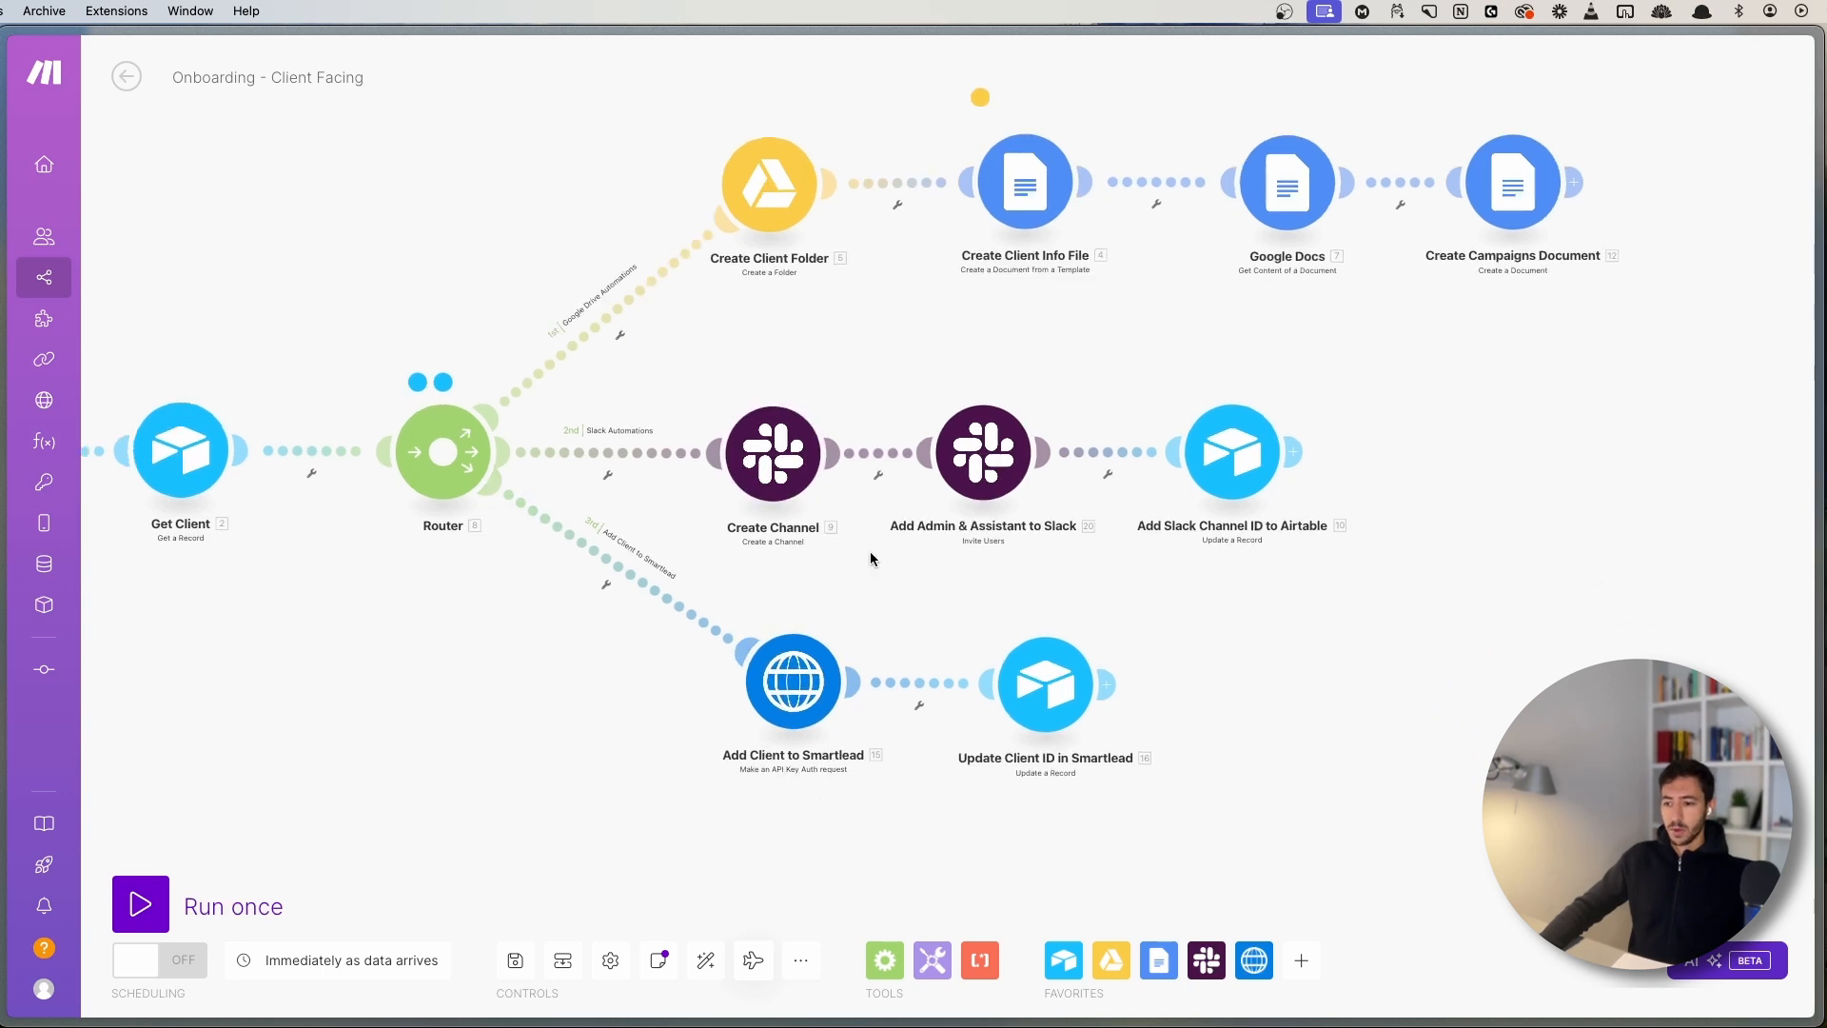
pyautogui.moveTo(870, 551); pyautogui.dragTo(856, 529)
pyautogui.scroll(3, 1133, 670)
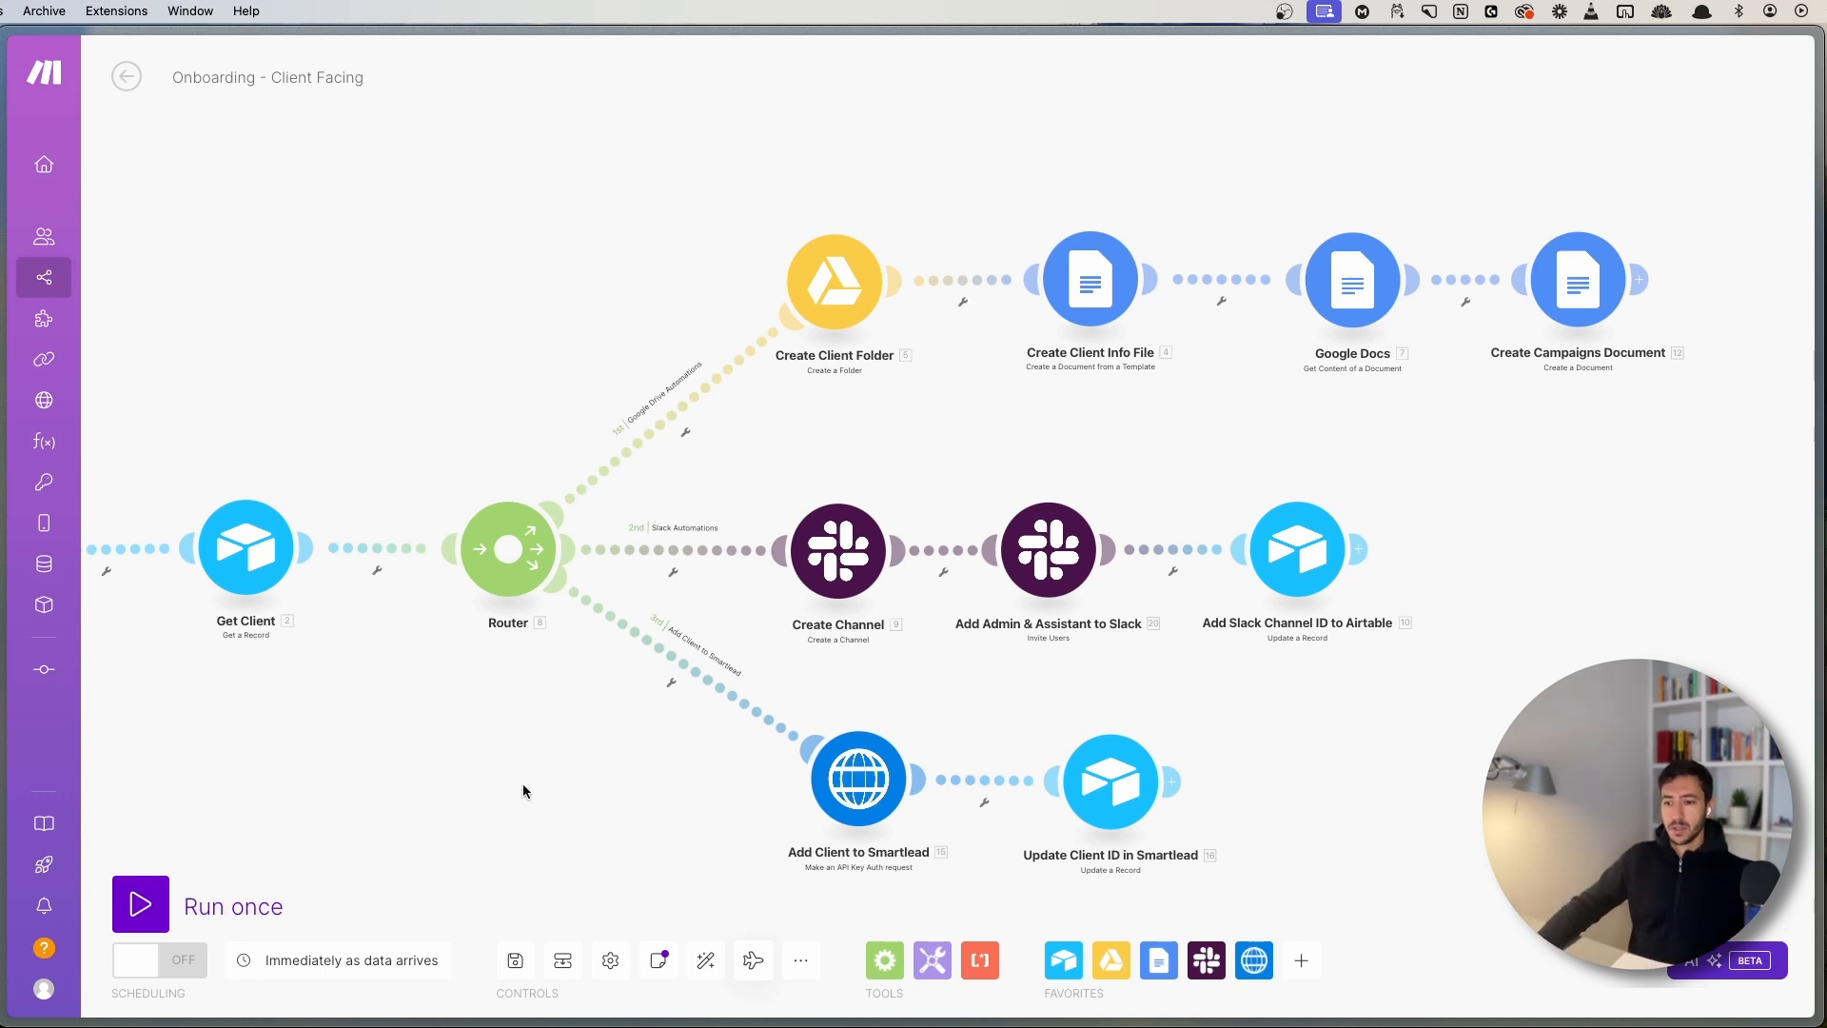
pyautogui.moveTo(522, 784); pyautogui.dragTo(756, 725)
pyautogui.click(515, 971)
pyautogui.scroll(-2, 819, 768)
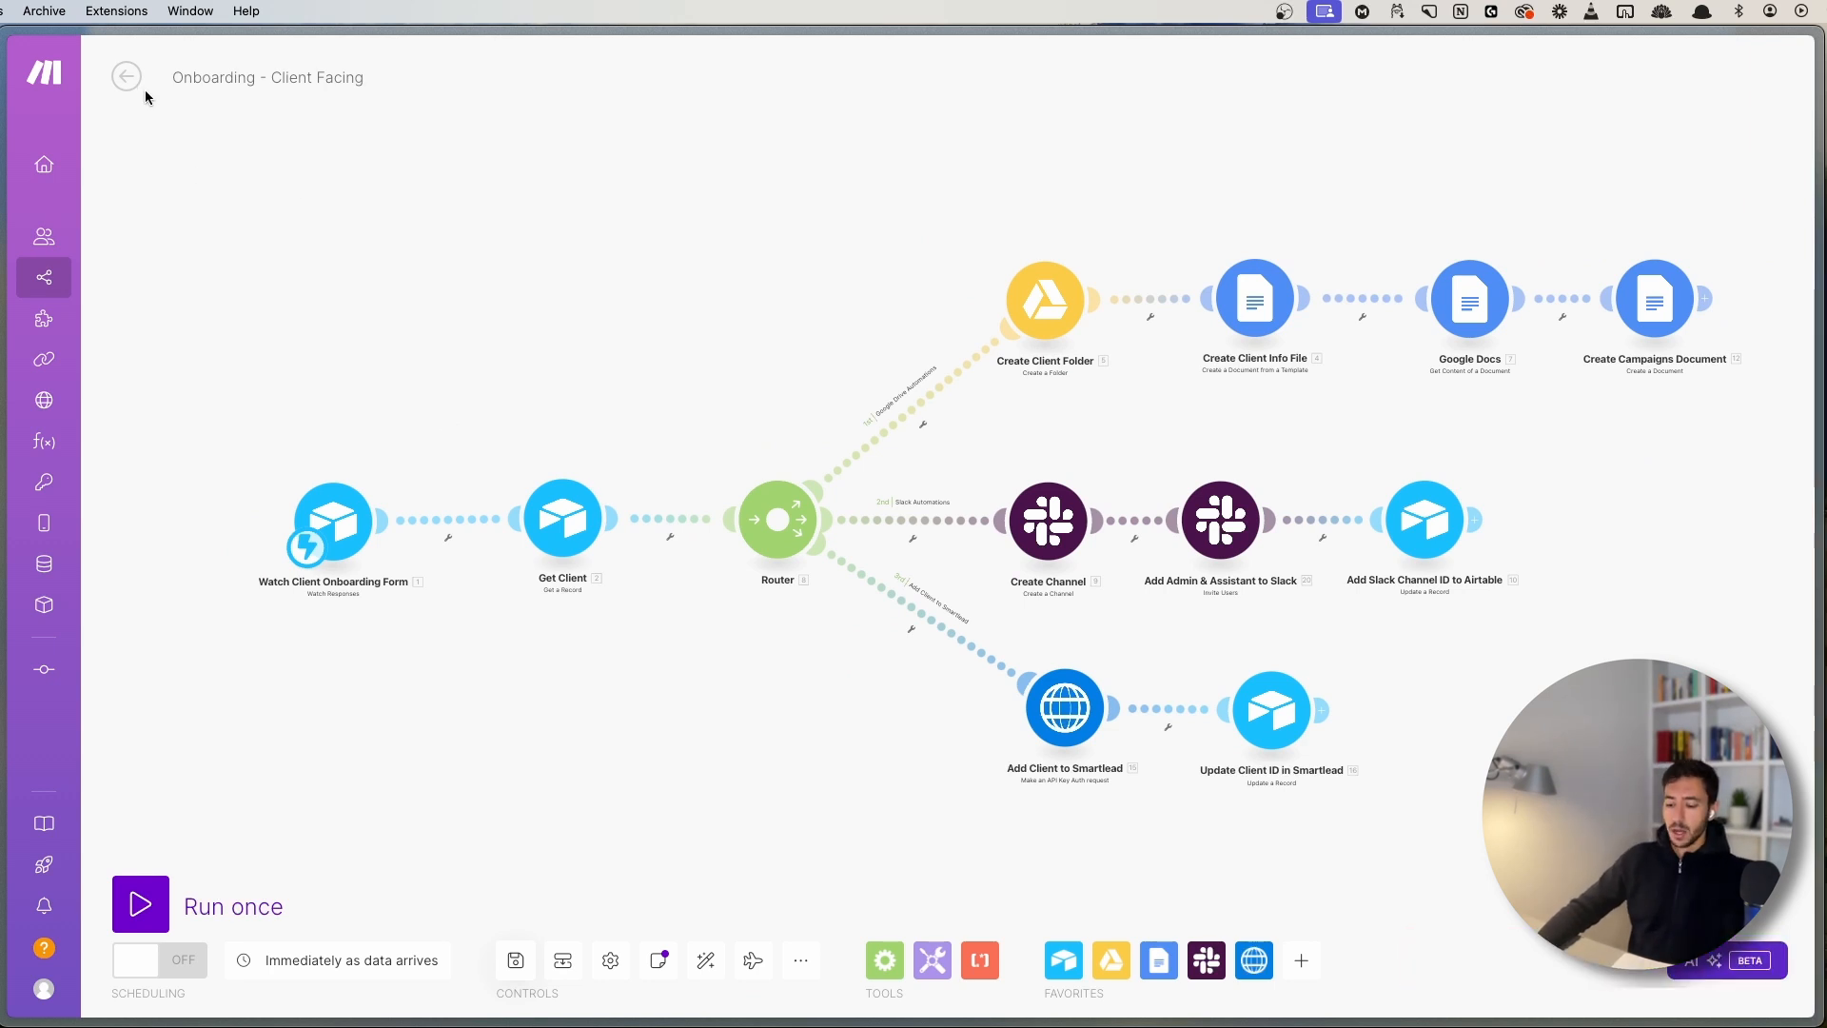
# - Close the Onboarding tab and show the New Support Ticket scenario full-window
pyautogui.press('super+s')
pyautogui.press('super+w')
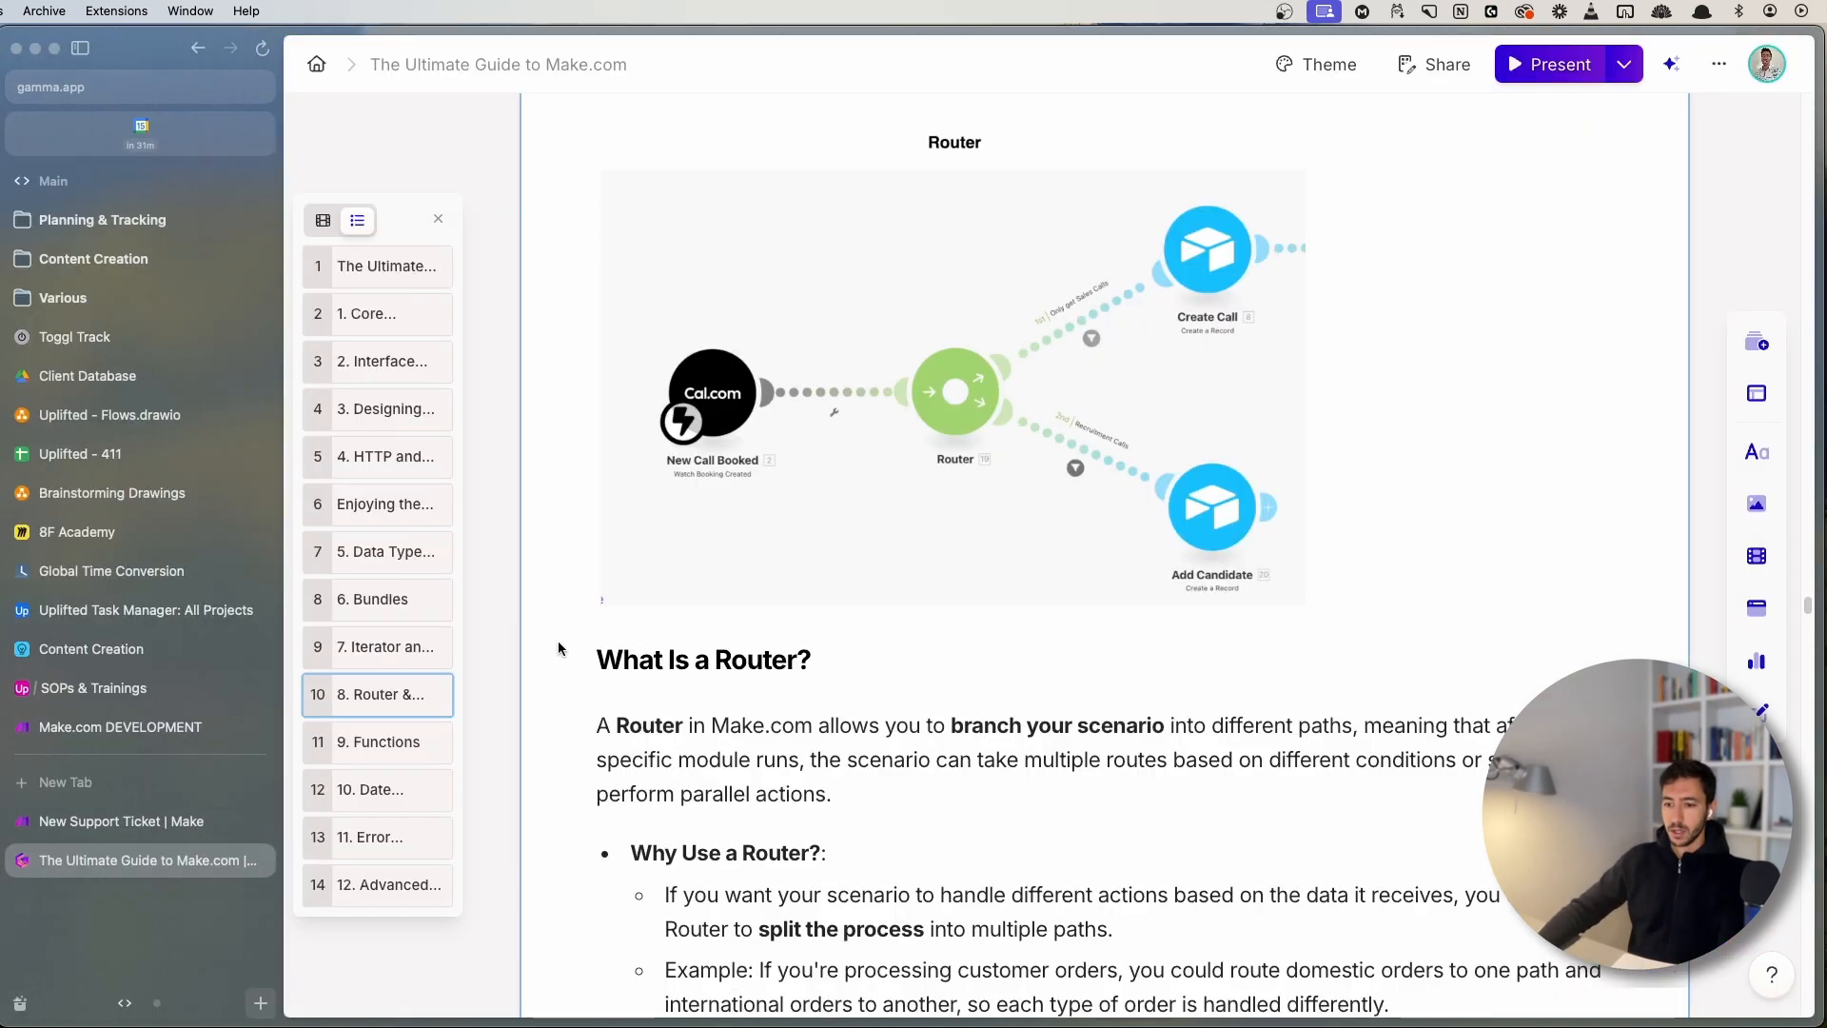
pyautogui.click(200, 820)
pyautogui.press('super+s')
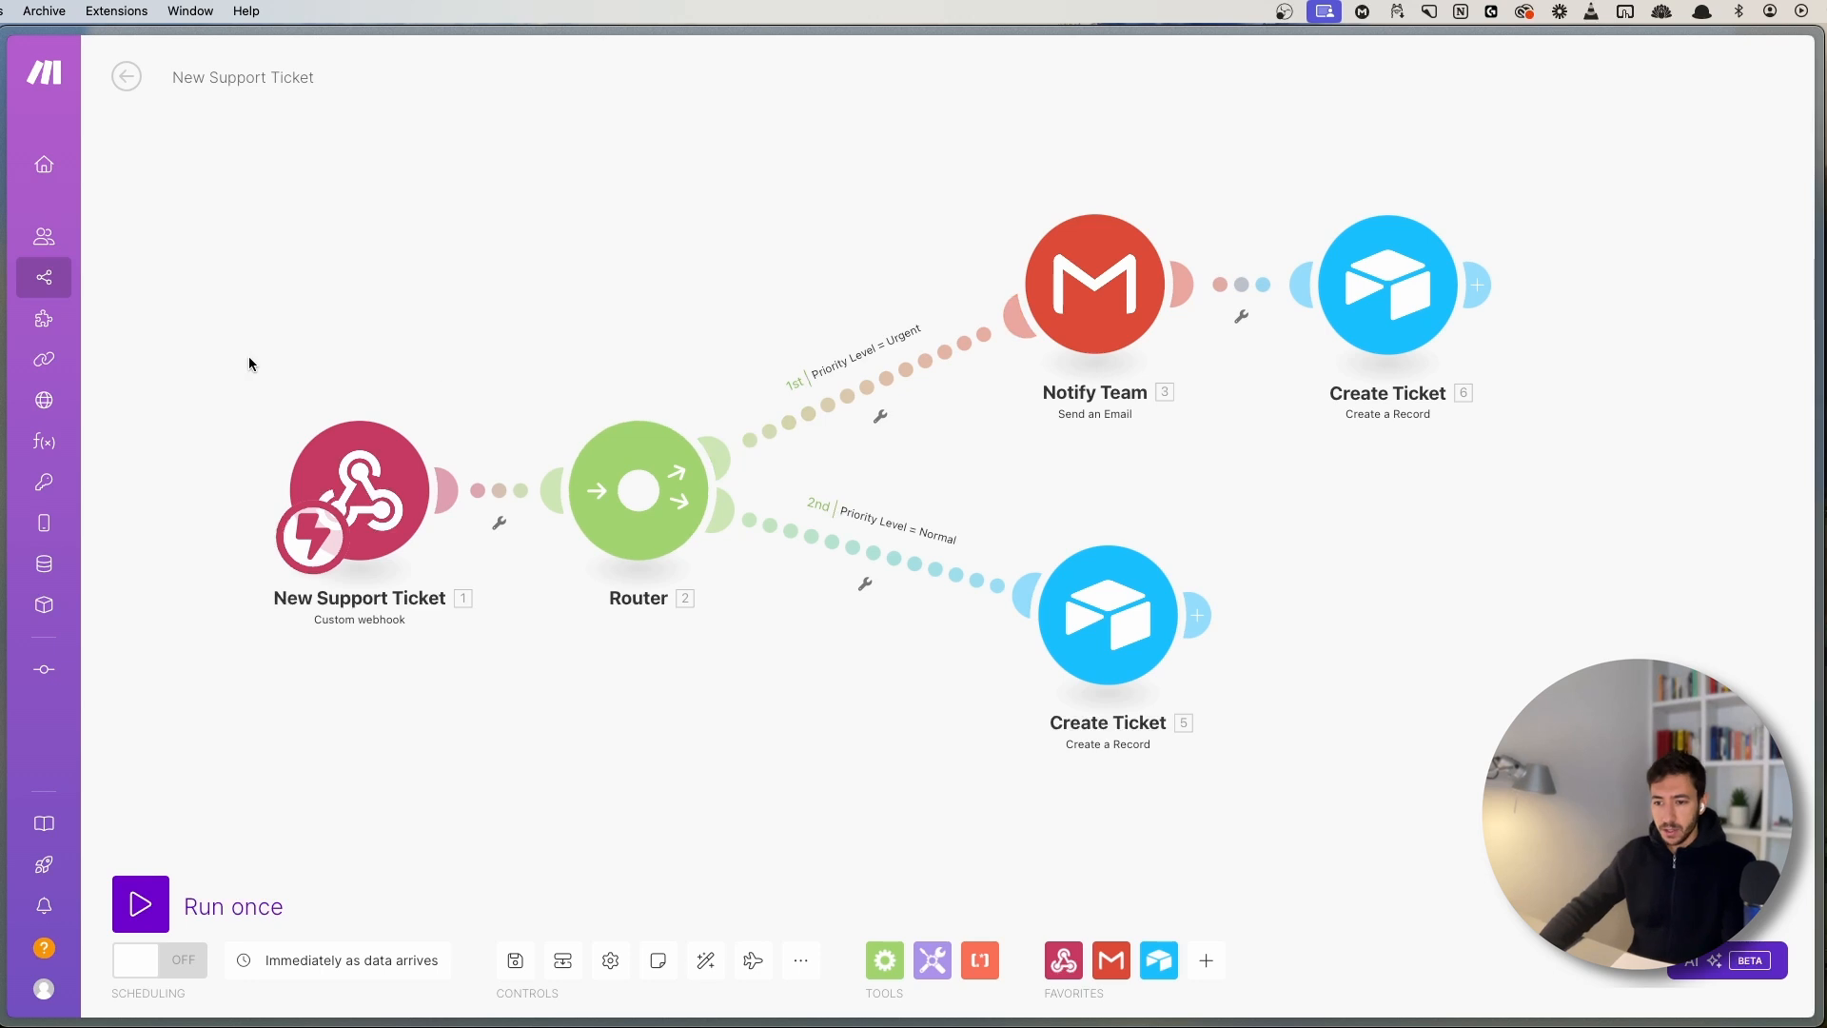
# - Move the New Support Ticket webhook trigger farther left of the Router
pyautogui.moveTo(251, 361); pyautogui.dragTo(619, 687)
pyautogui.scroll(-2, 629, 696)
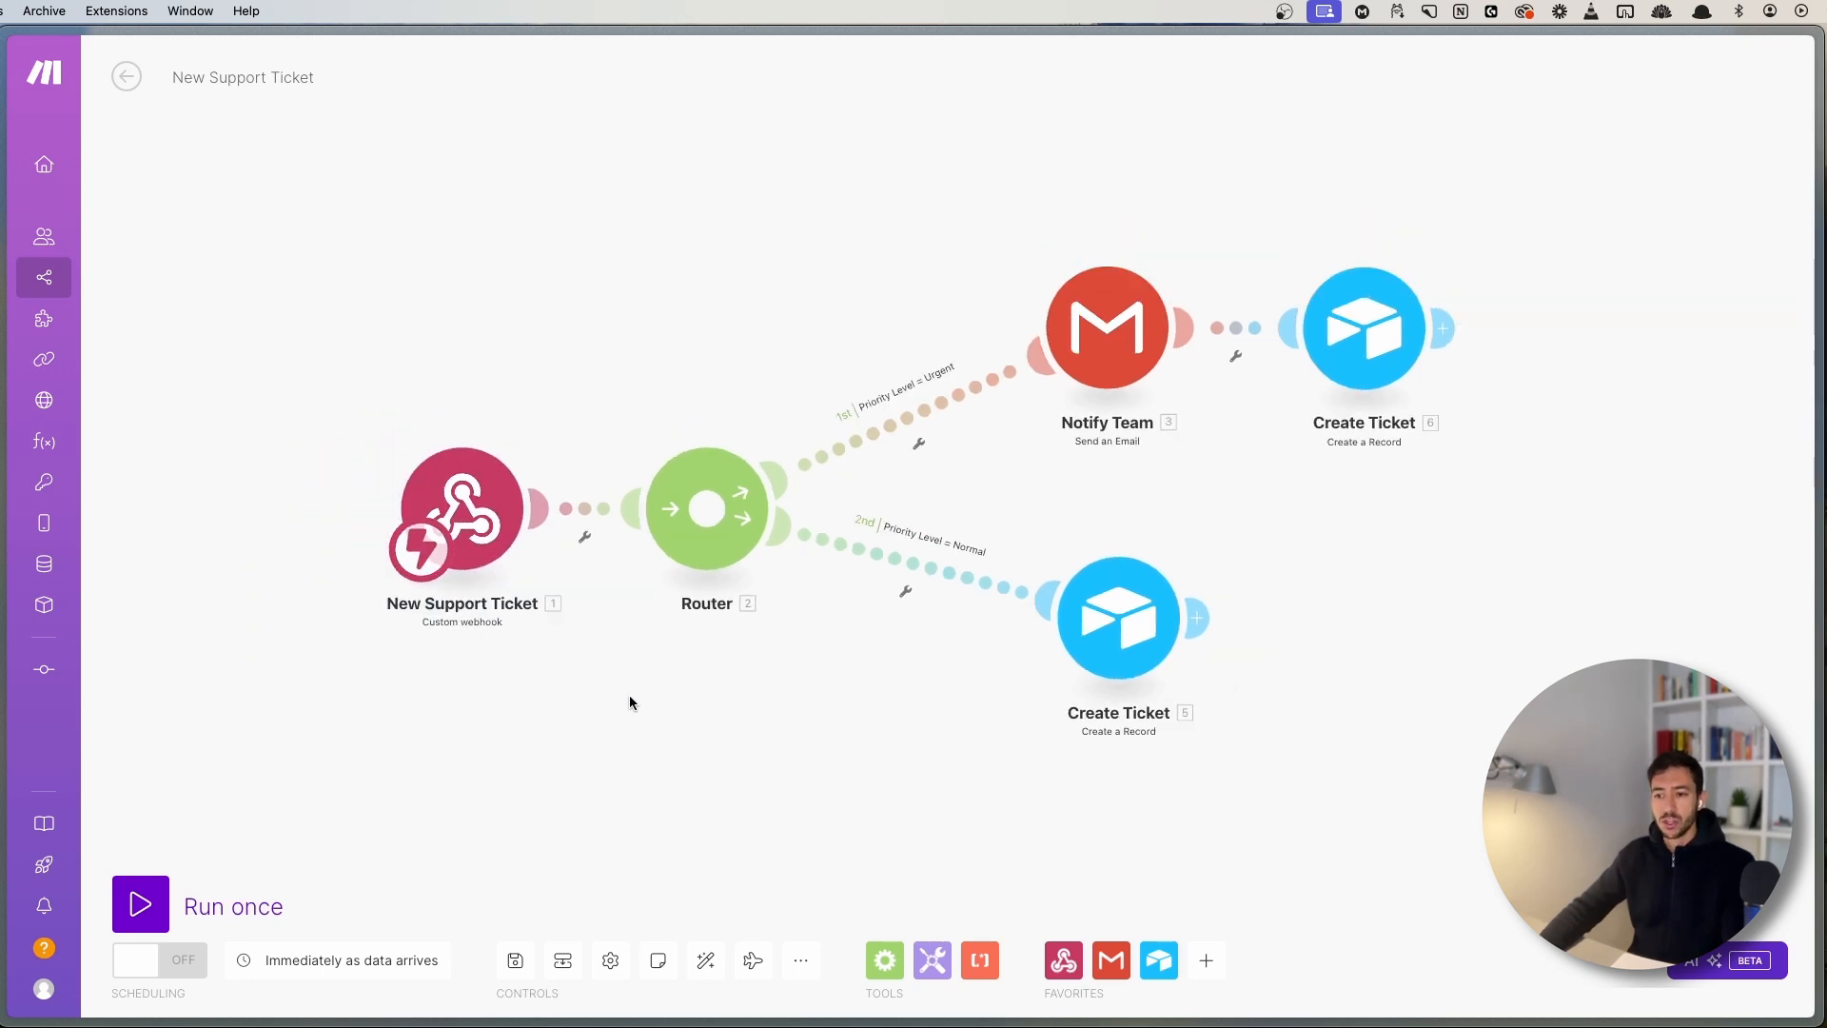
pyautogui.moveTo(494, 520); pyautogui.dragTo(445, 520)
pyautogui.moveTo(602, 642); pyautogui.dragTo(662, 614)
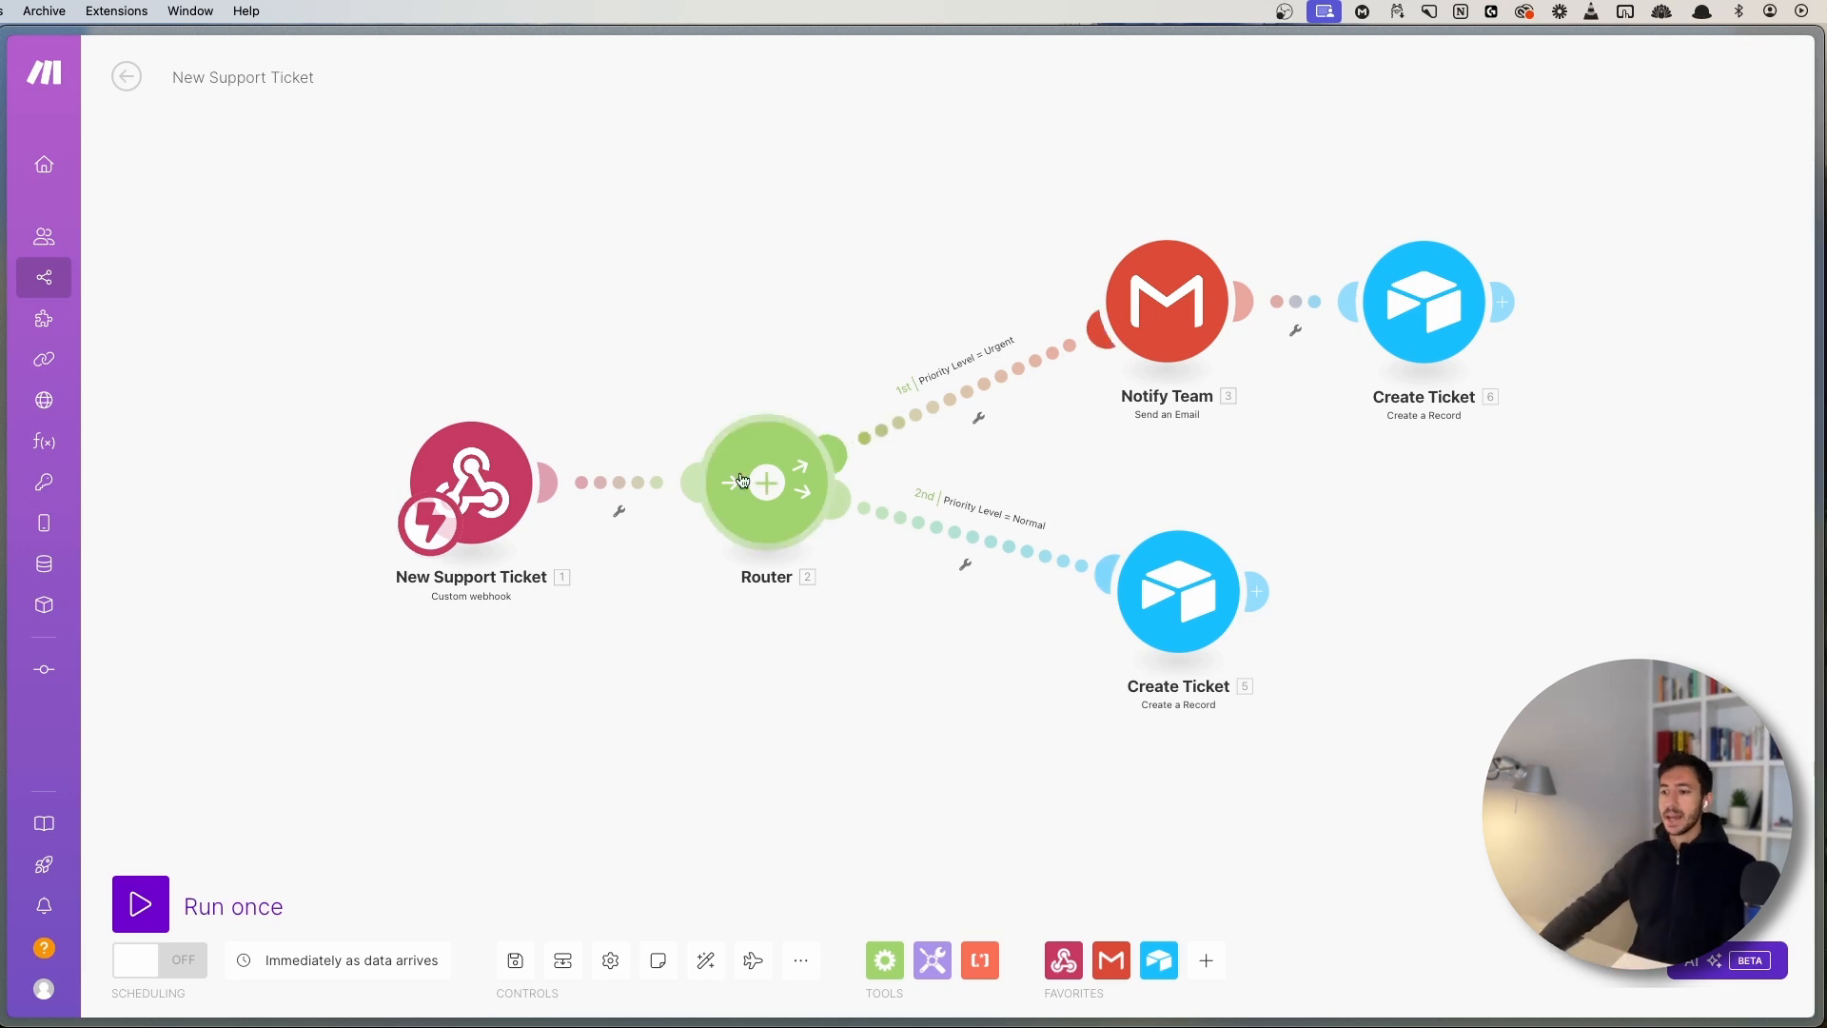
pyautogui.moveTo(830, 679); pyautogui.dragTo(733, 717)
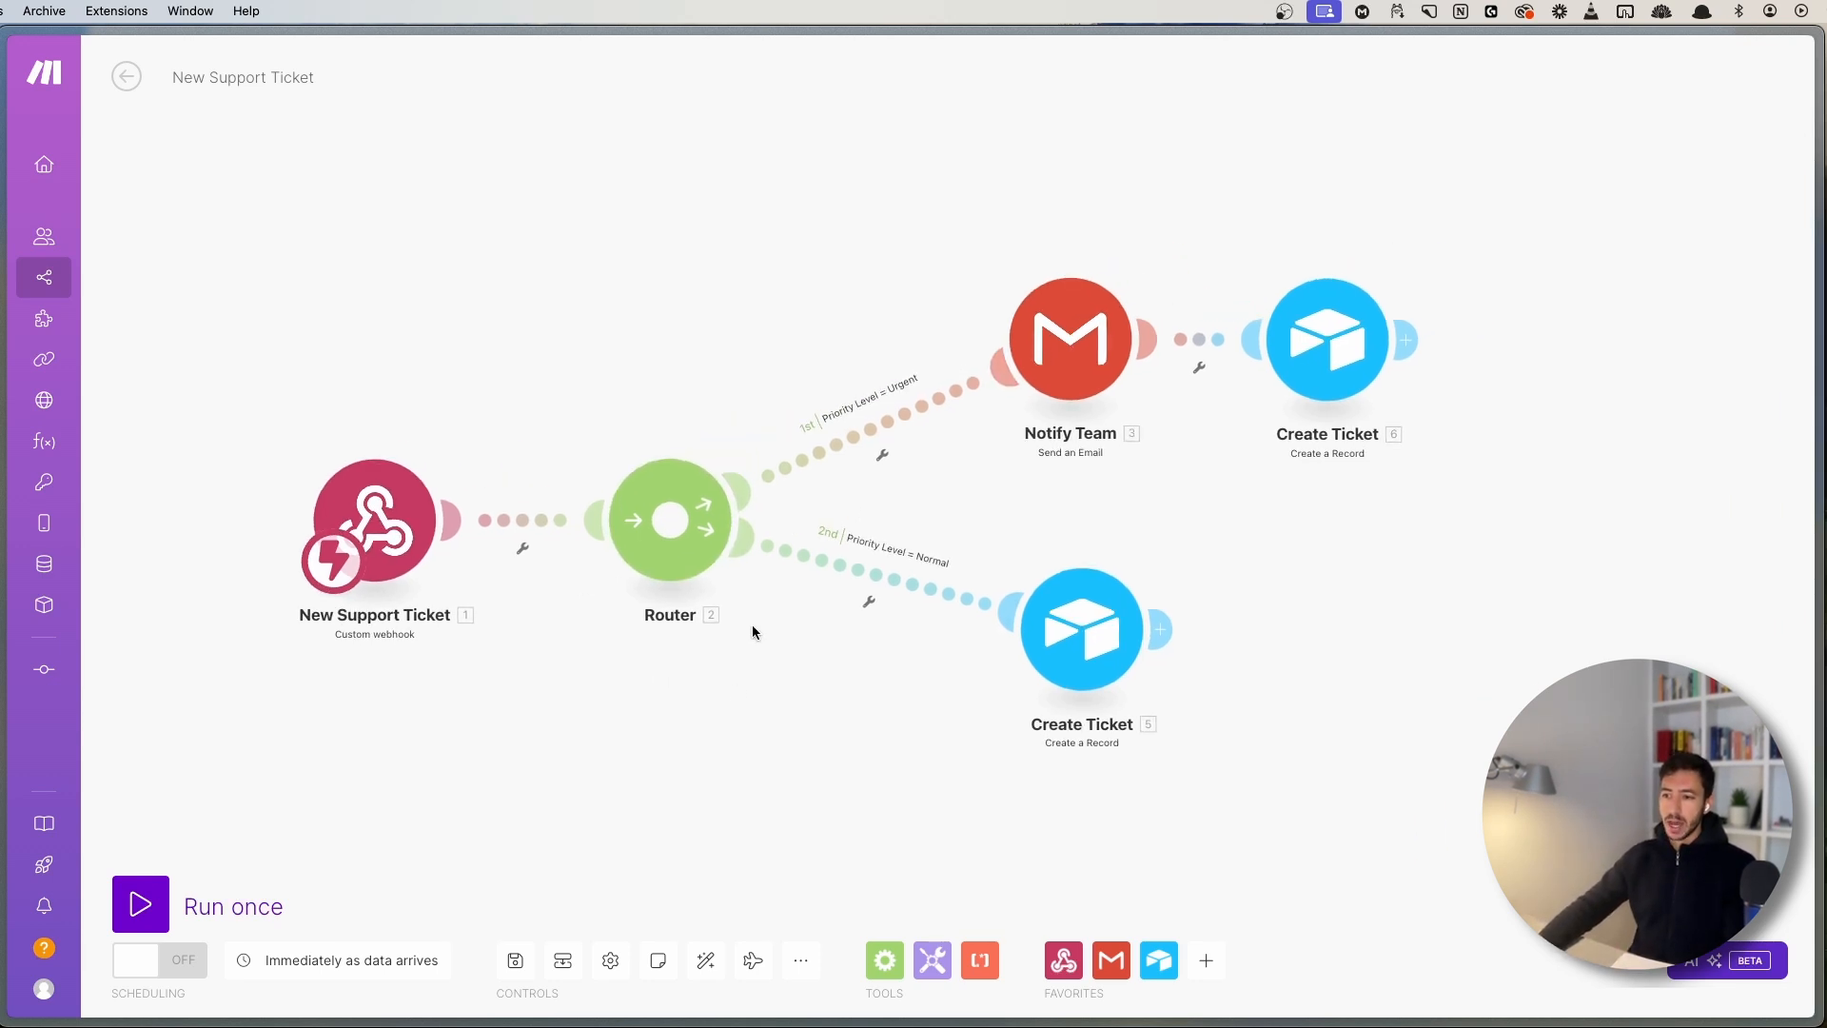
pyautogui.click(907, 413)
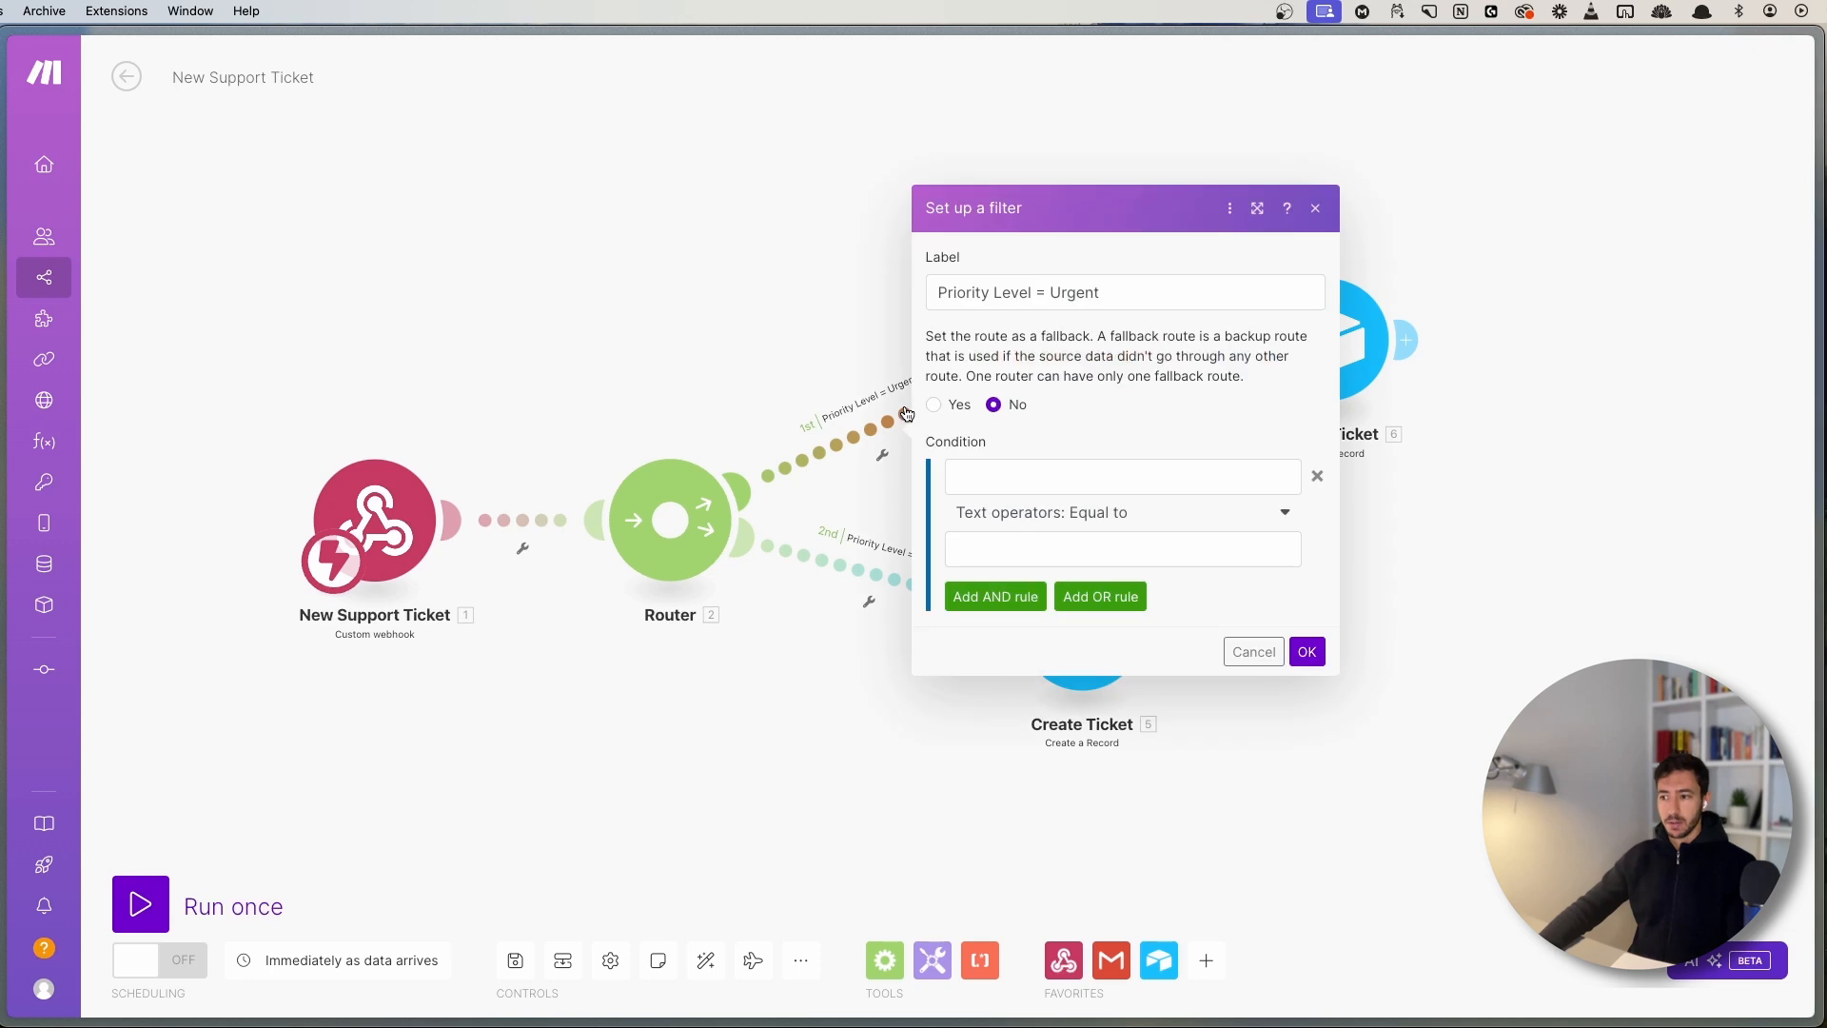
pyautogui.click(697, 278)
pyautogui.scroll(2, 723, 364)
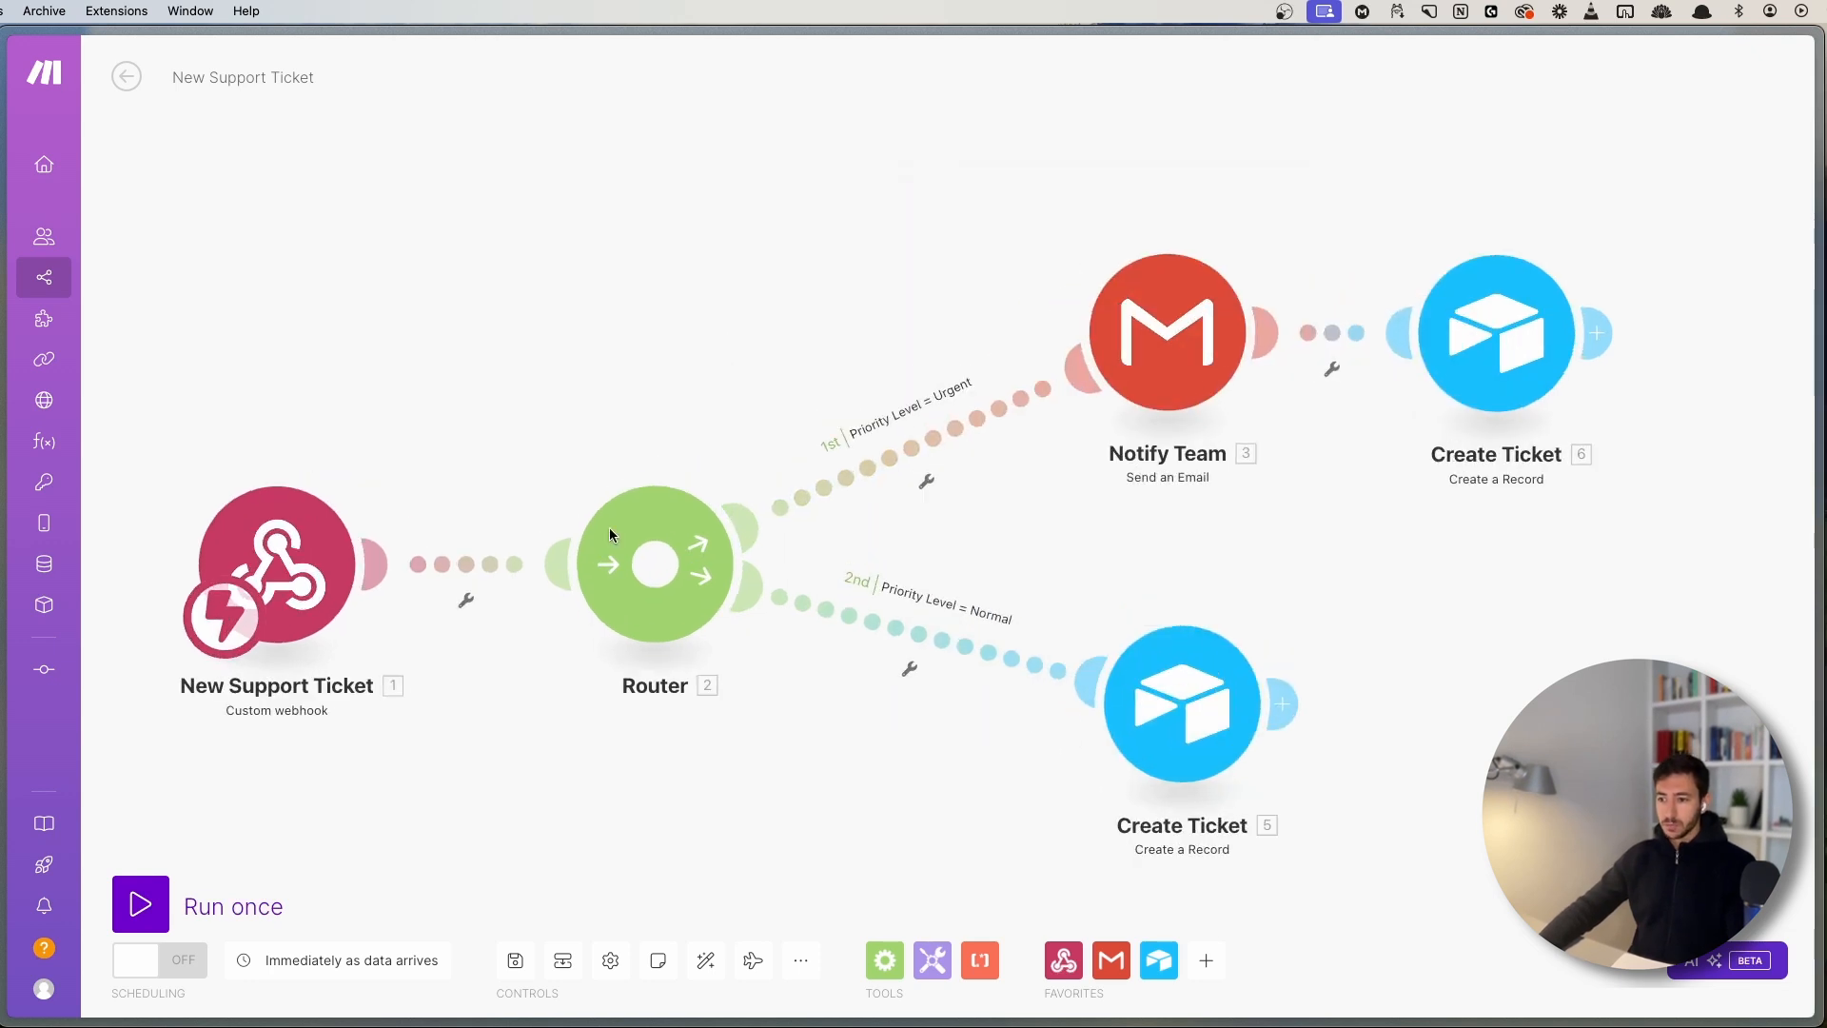
pyautogui.moveTo(1138, 499); pyautogui.dragTo(1037, 529)
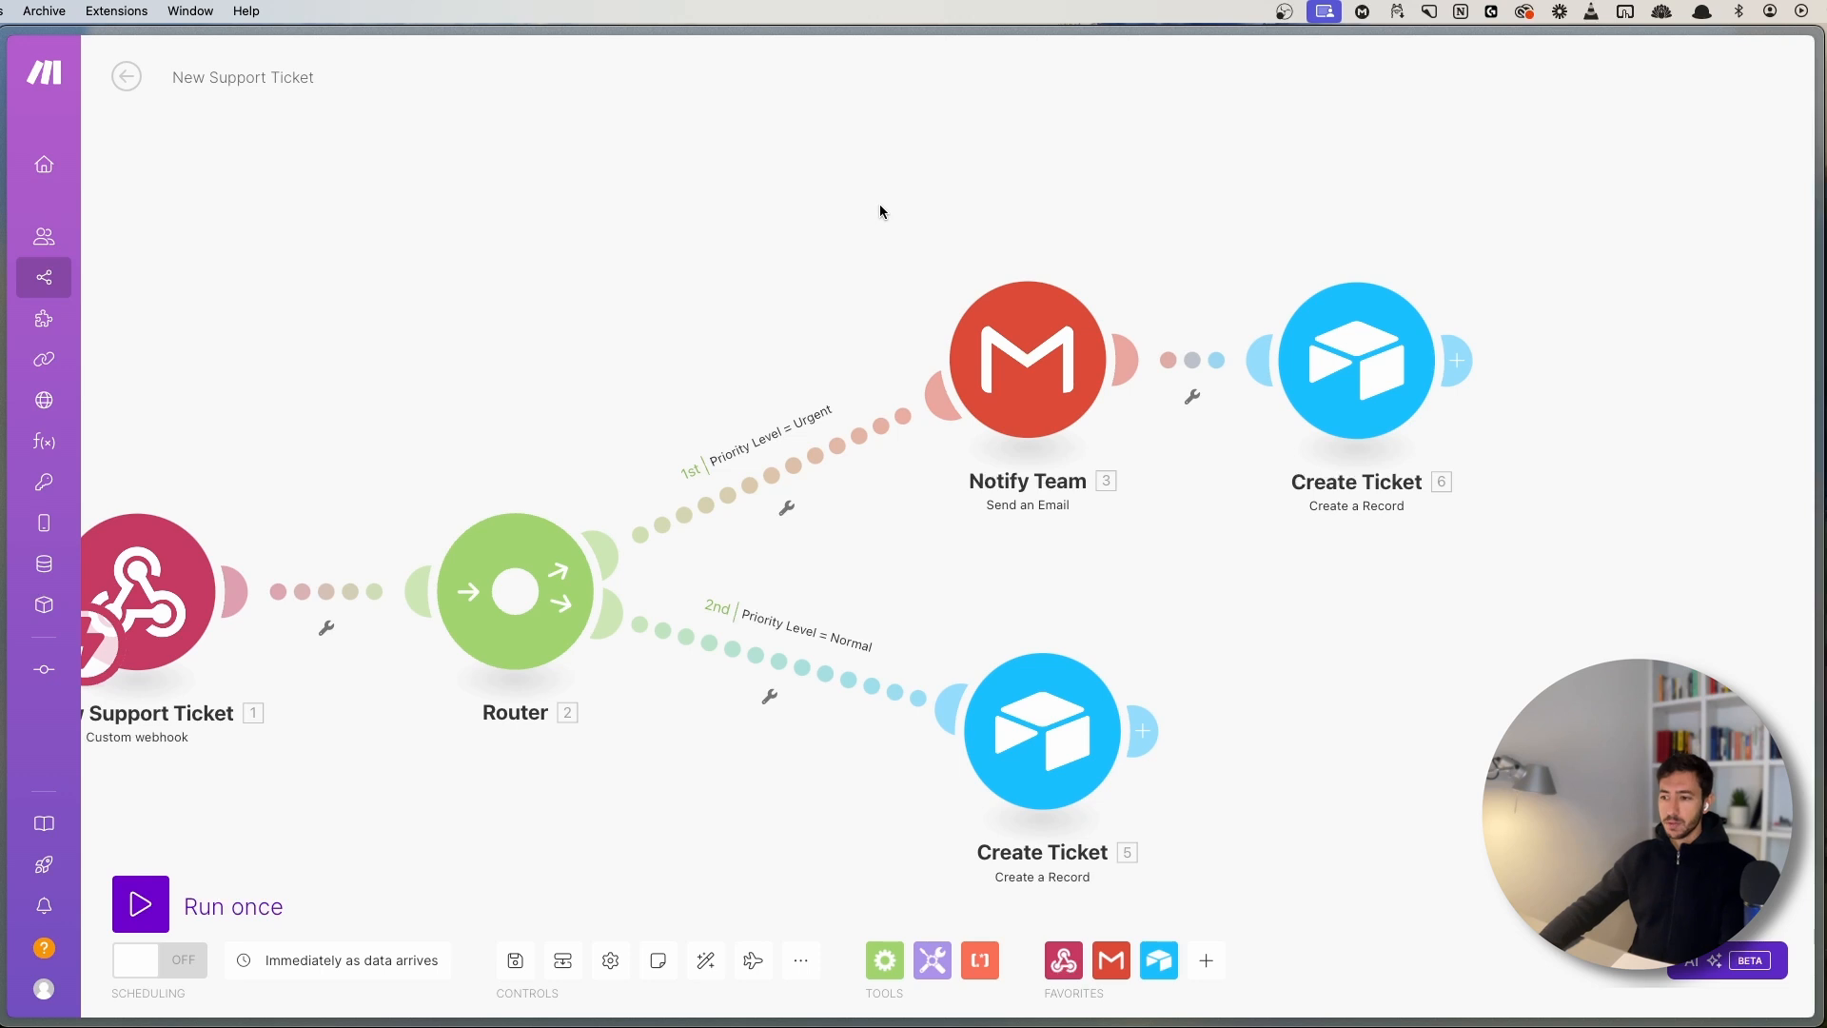
# - Raise Notify Team and Create Ticket higher, then open the Urgent route's filter setup
pyautogui.moveTo(879, 204); pyautogui.dragTo(1435, 482)
pyautogui.moveTo(1058, 411); pyautogui.dragTo(1097, 252)
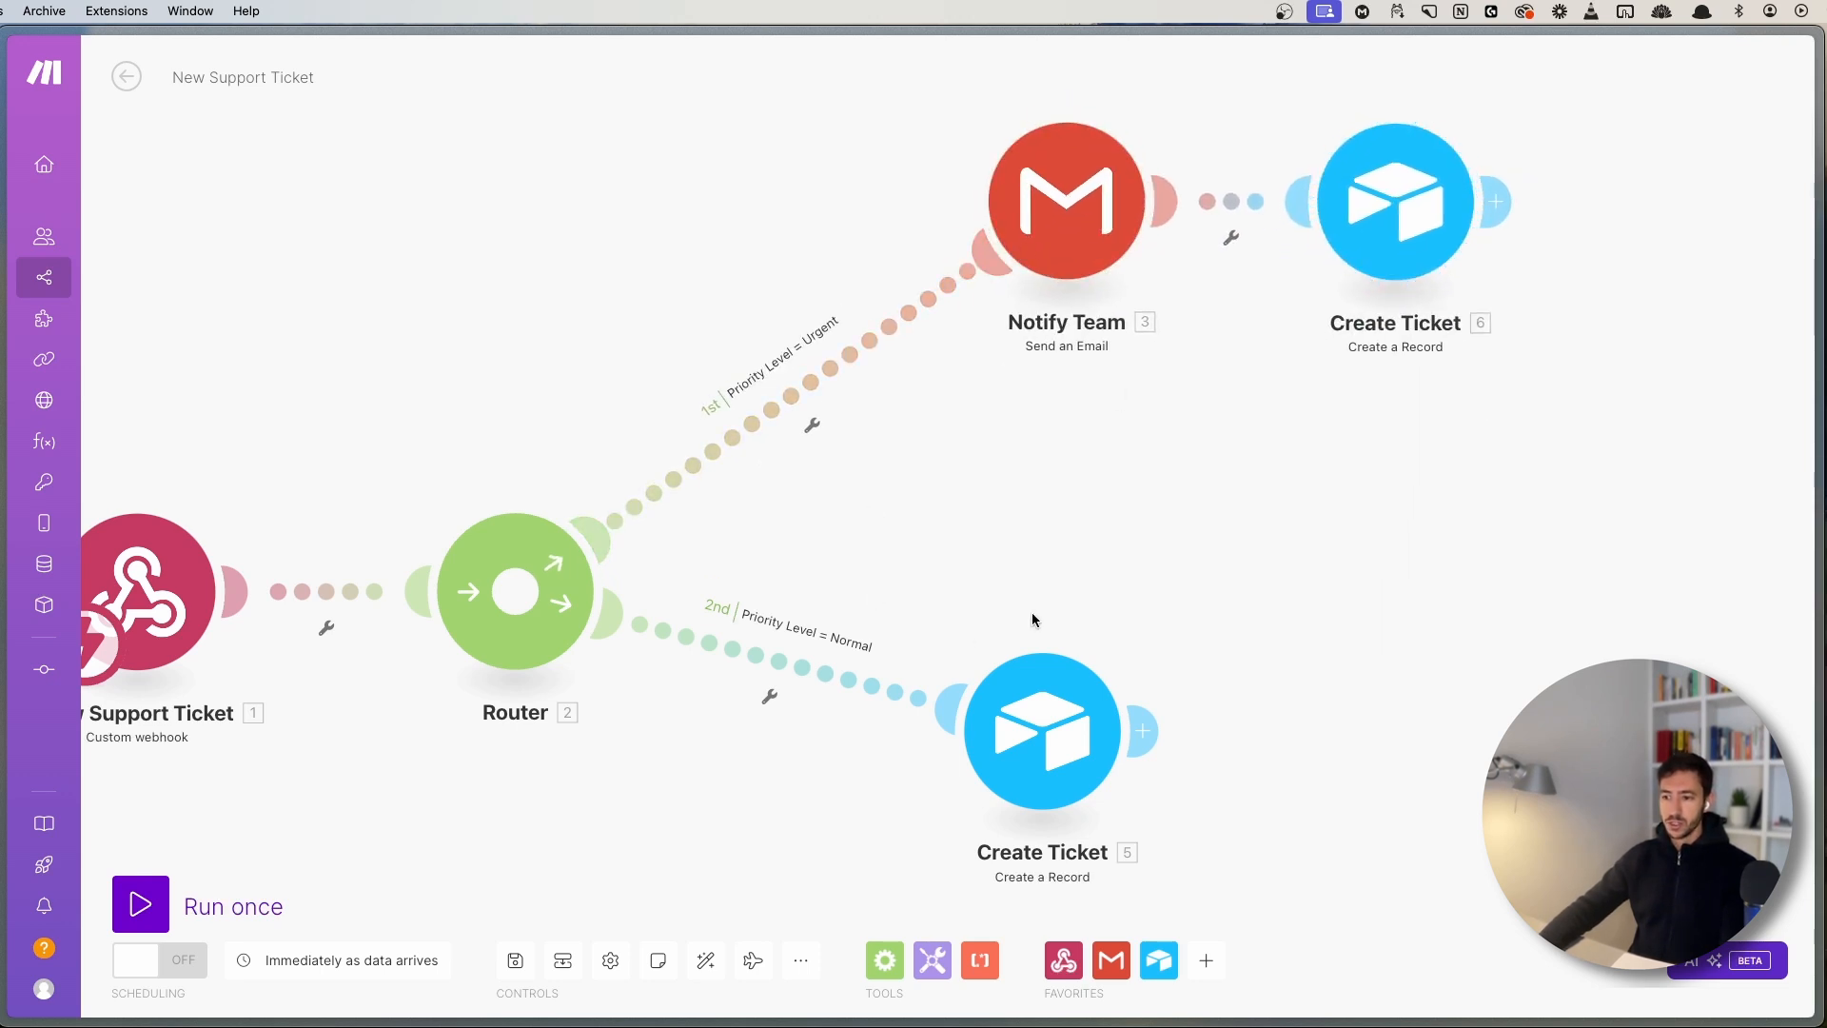
pyautogui.moveTo(1031, 620); pyautogui.dragTo(974, 502)
pyautogui.scroll(-3, 962, 497)
pyautogui.moveTo(905, 426); pyautogui.dragTo(907, 448)
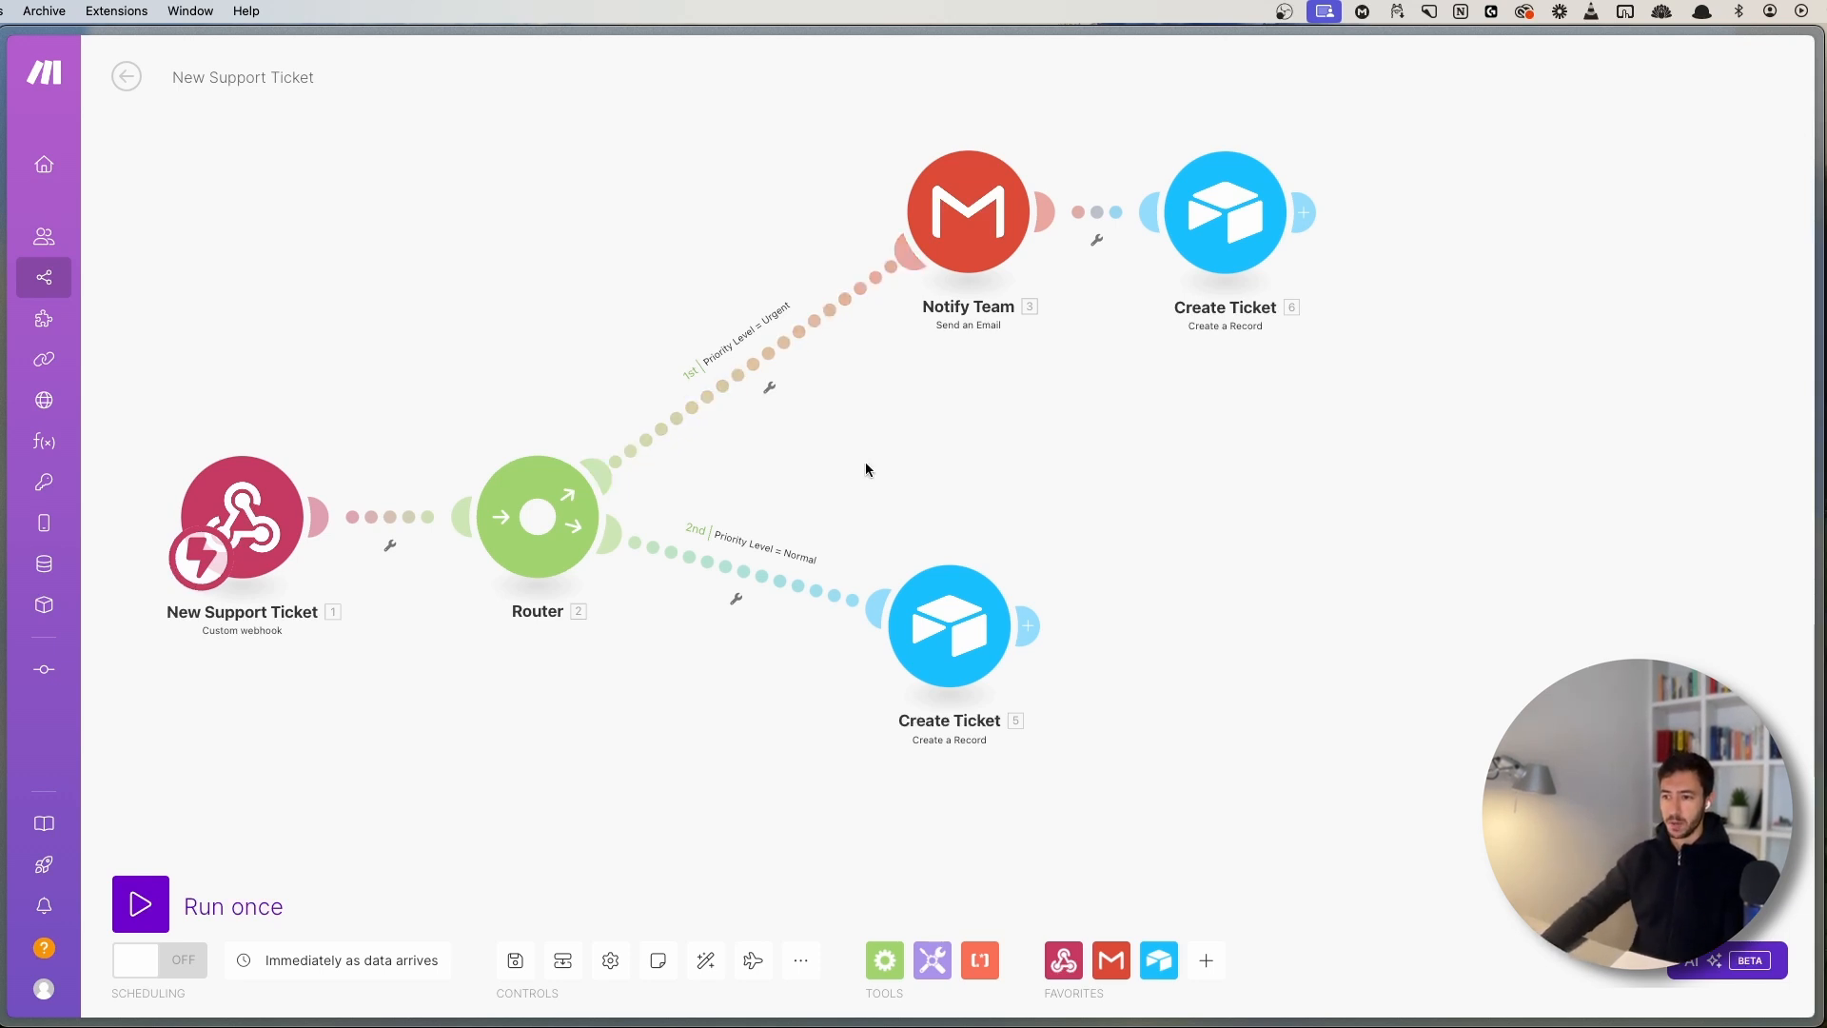
pyautogui.scroll(2, 880, 465)
pyautogui.moveTo(899, 459); pyautogui.dragTo(1056, 478)
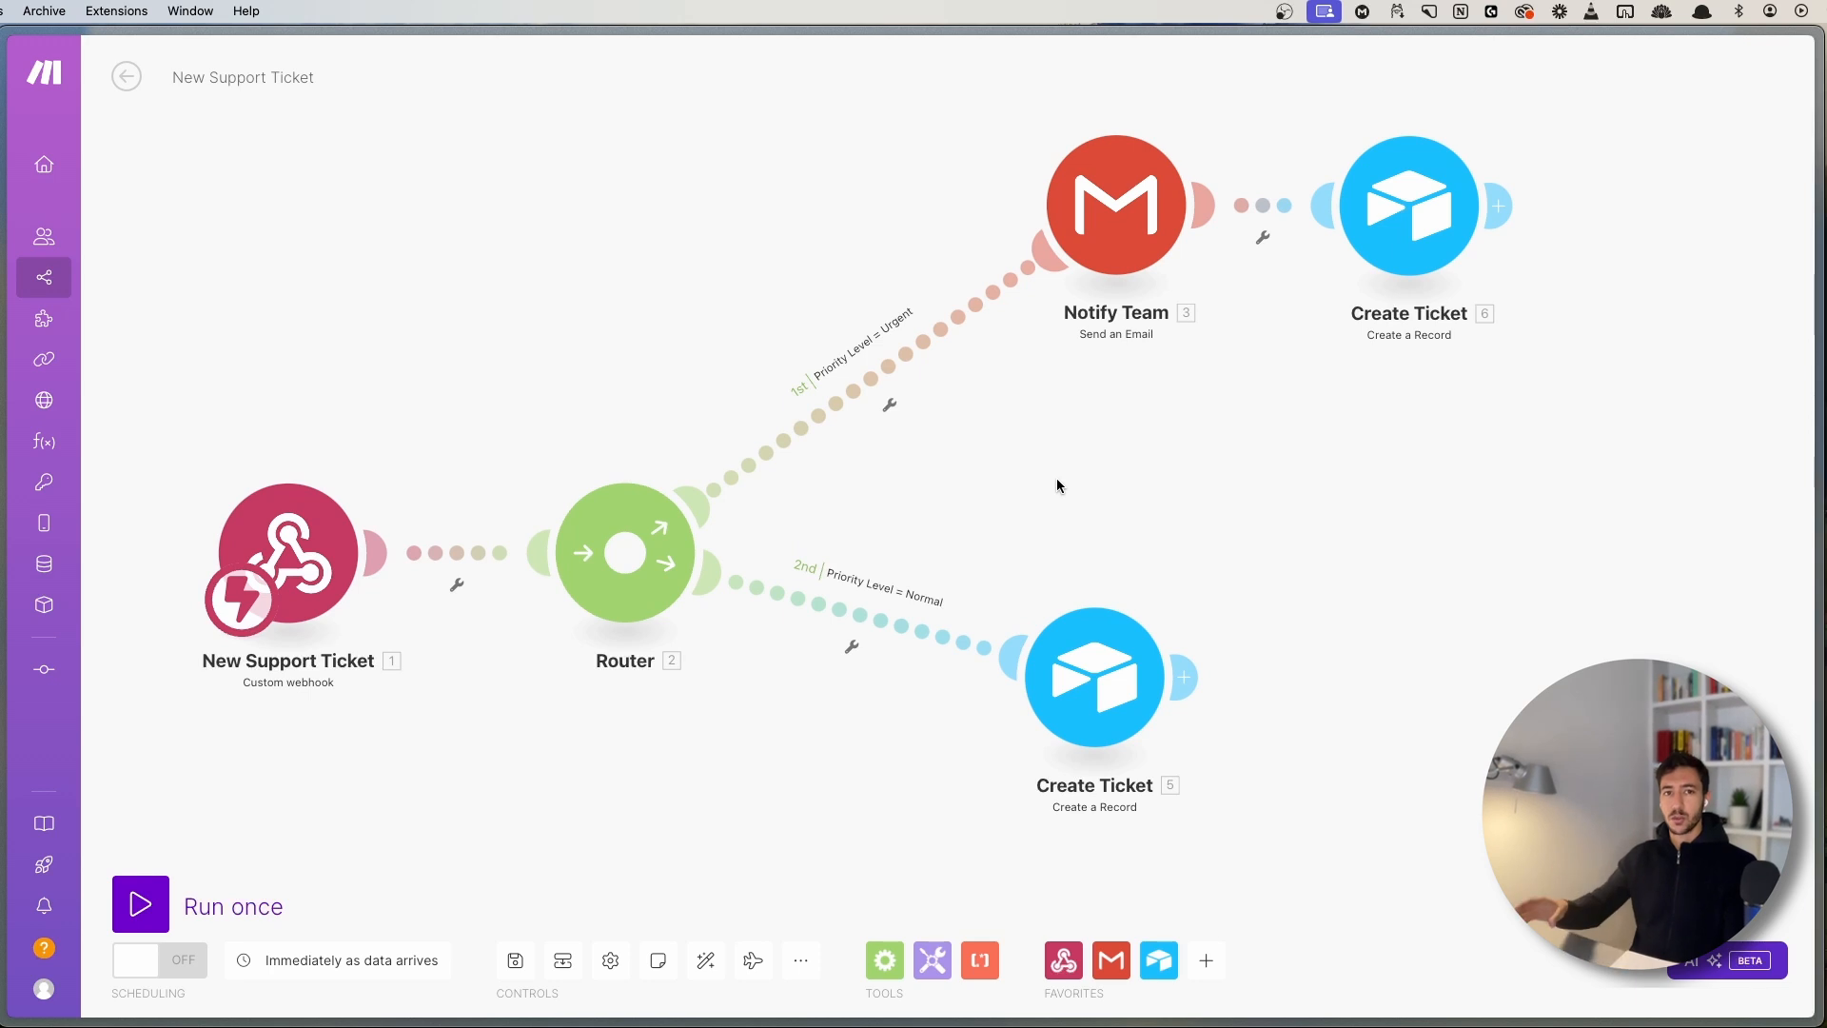
pyautogui.click(897, 389)
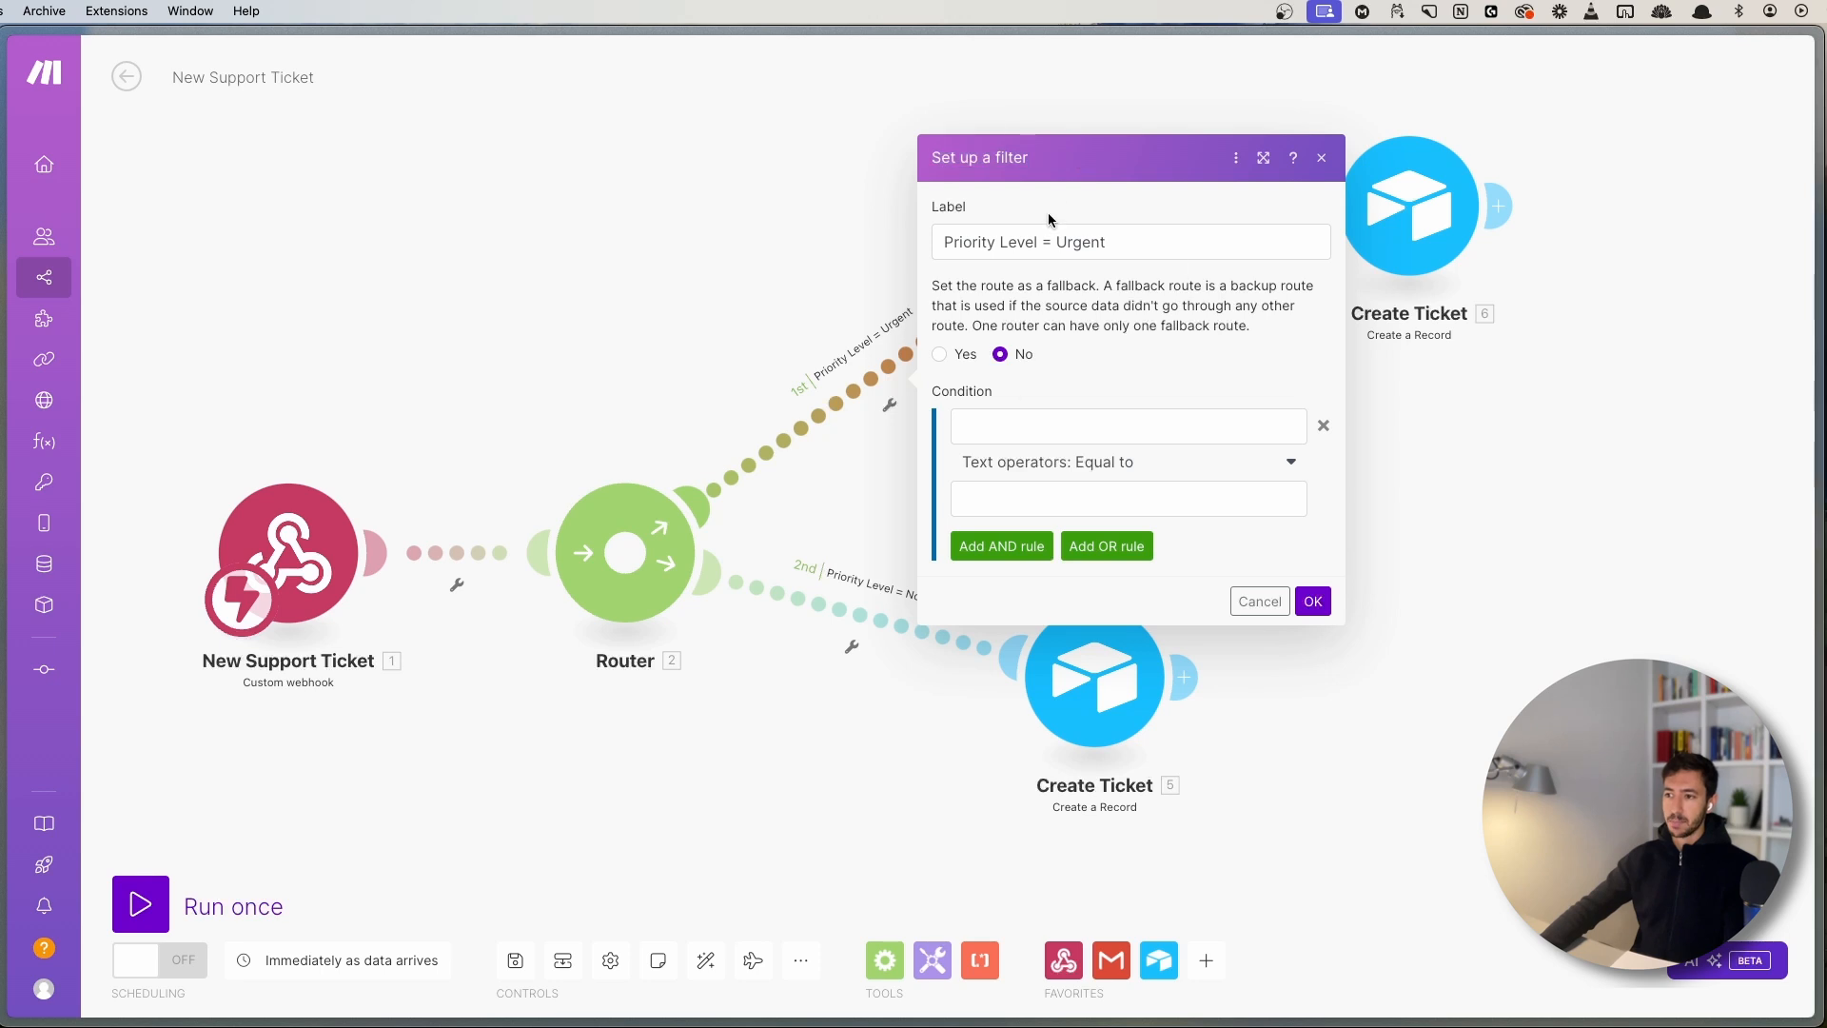
# - Begin filling in the Urgent route filter's Condition field
pyautogui.click(1037, 434)
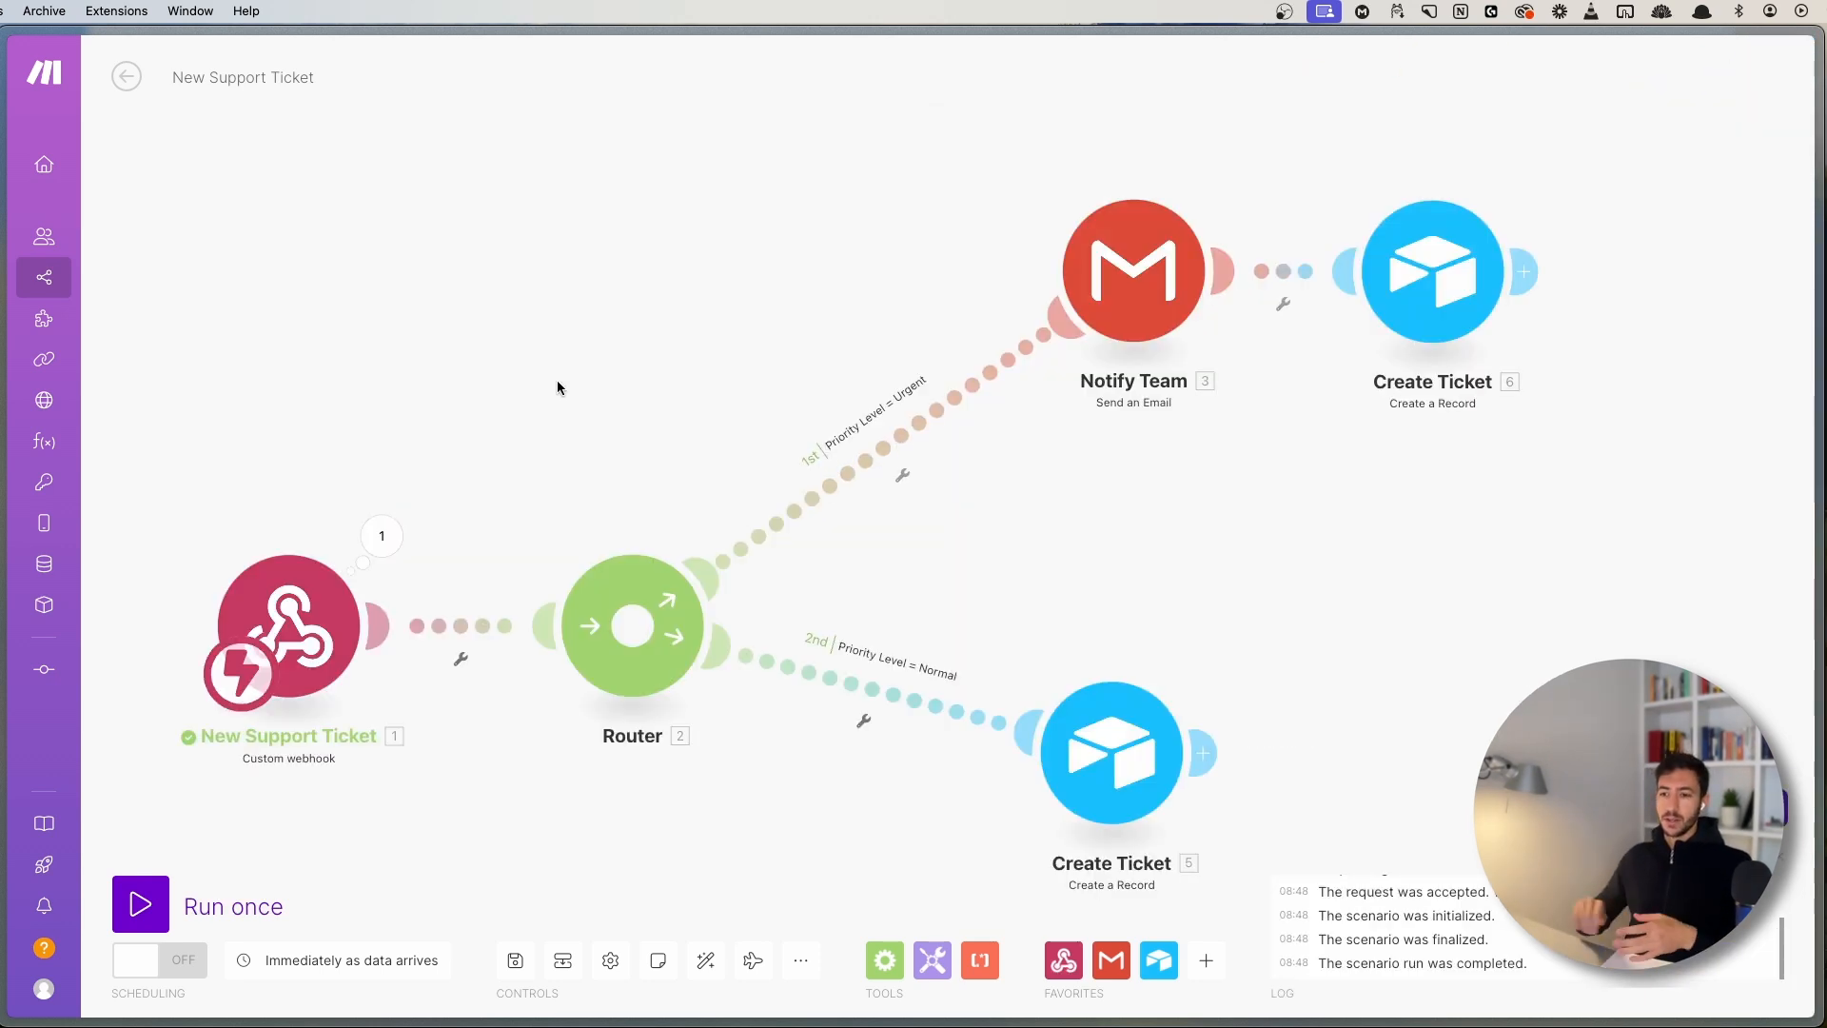
# - Confirm the webhook's test ticket has priority_level High, then reopen the Urgent route's filter
pyautogui.click(382, 536)
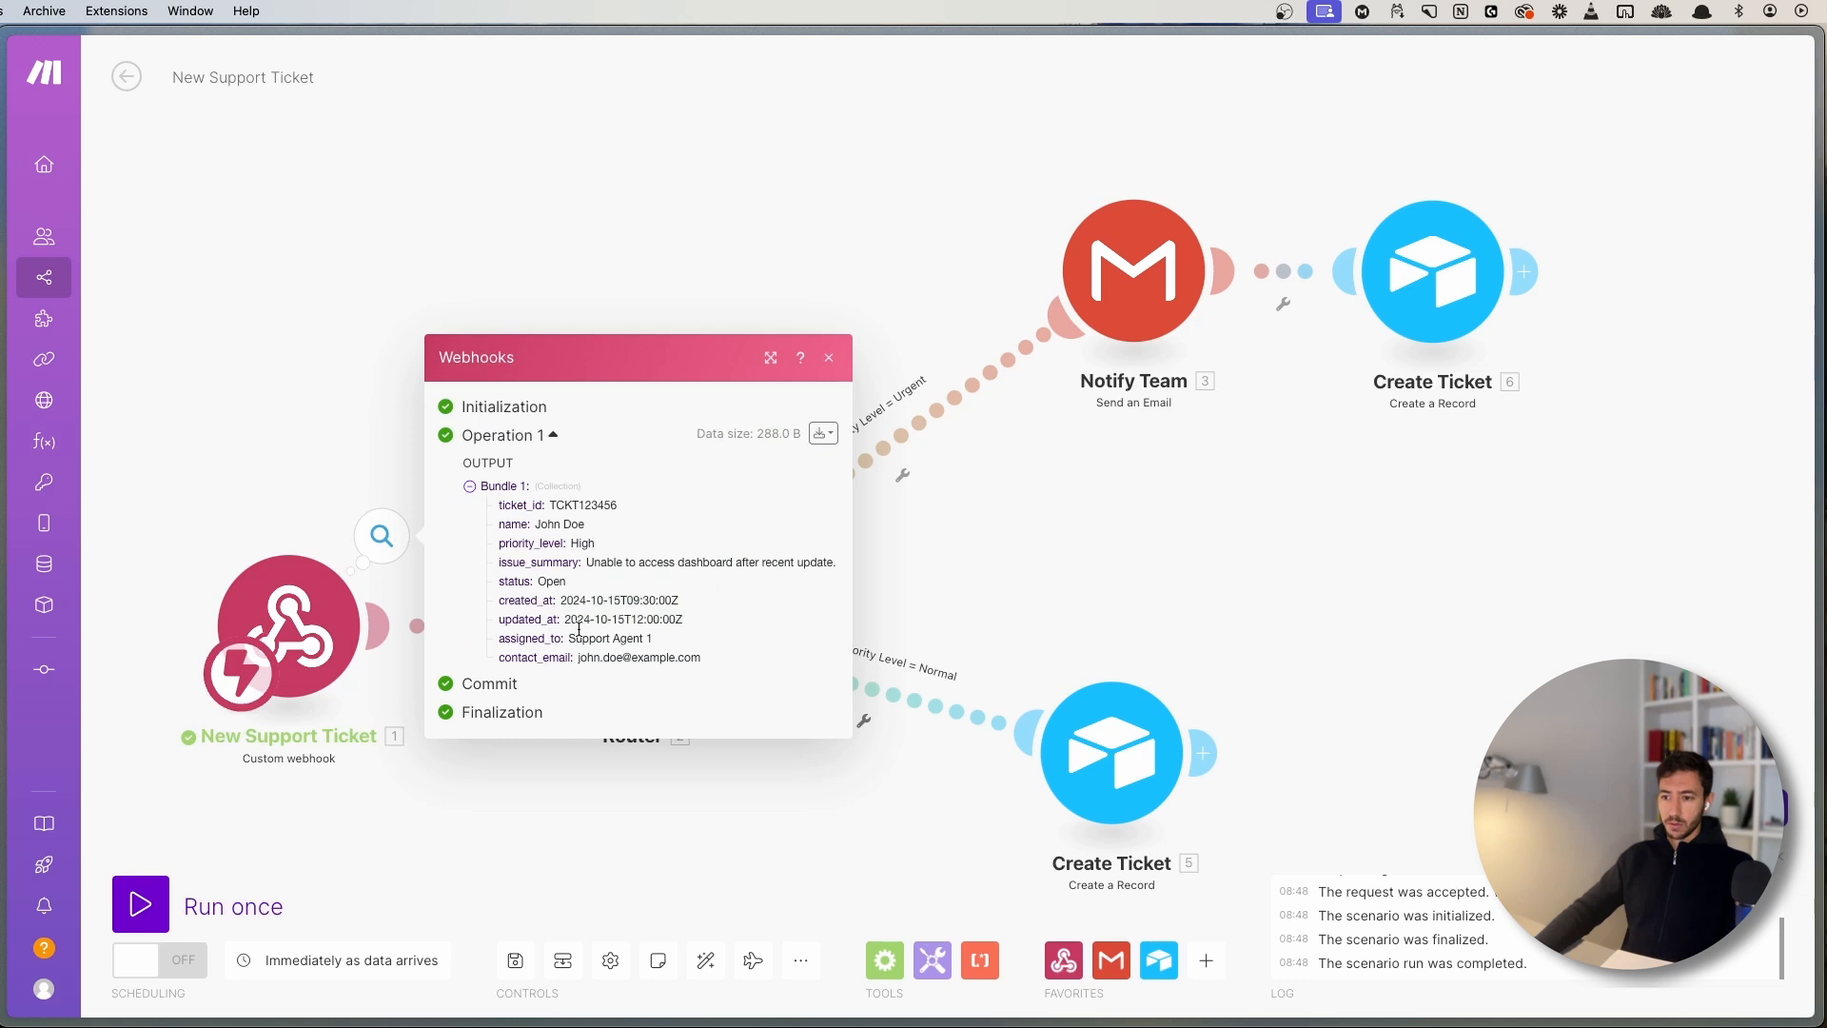
pyautogui.doubleClick(587, 543)
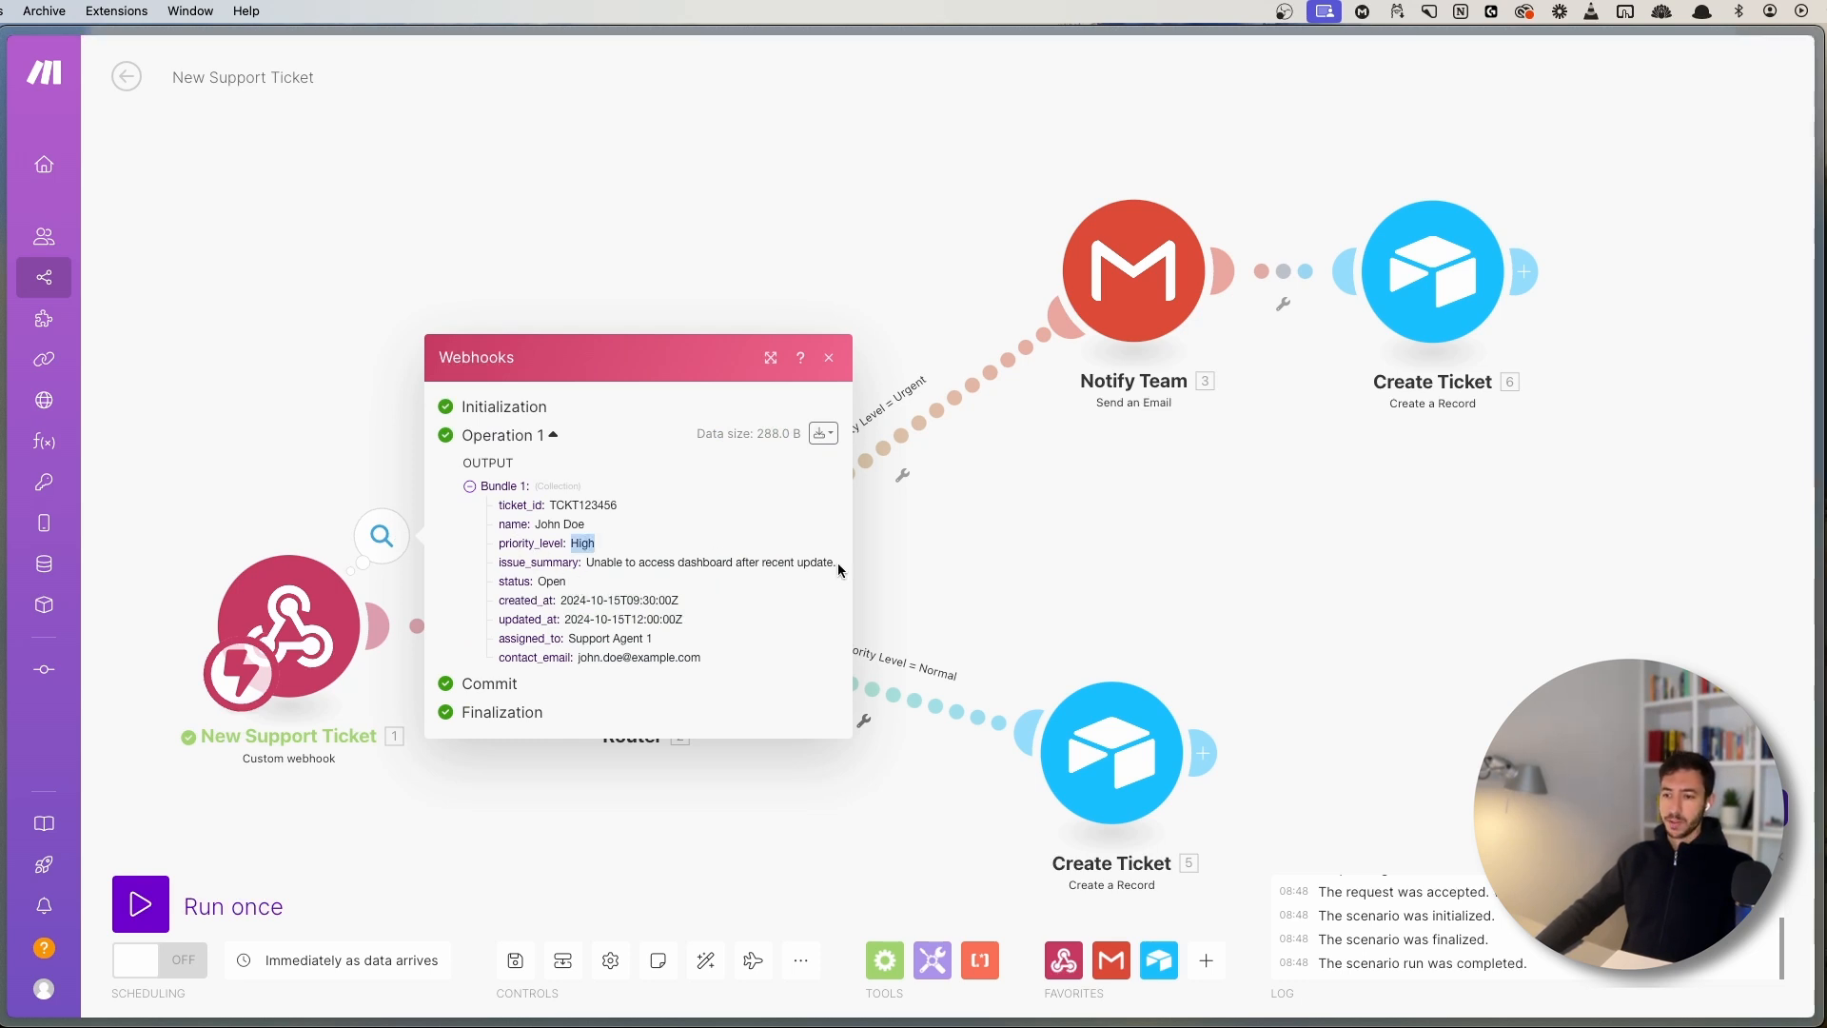
pyautogui.moveTo(845, 571); pyautogui.dragTo(987, 559)
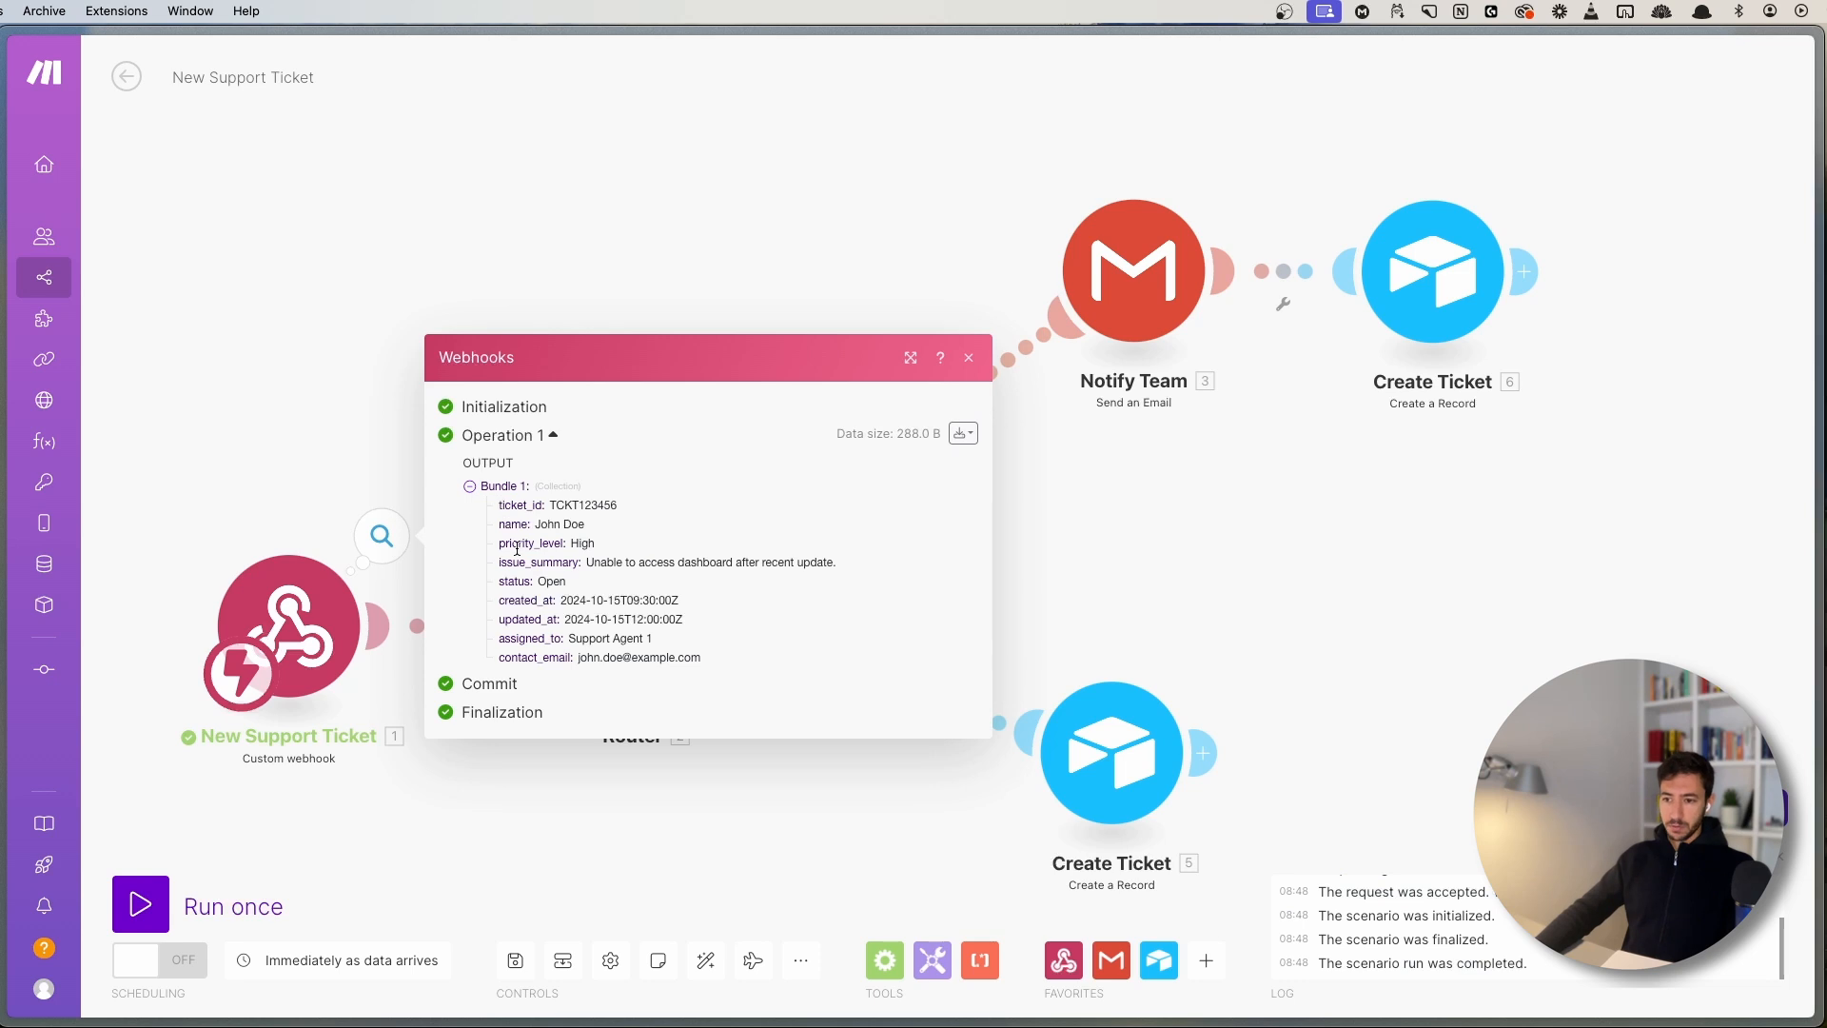
pyautogui.click(490, 283)
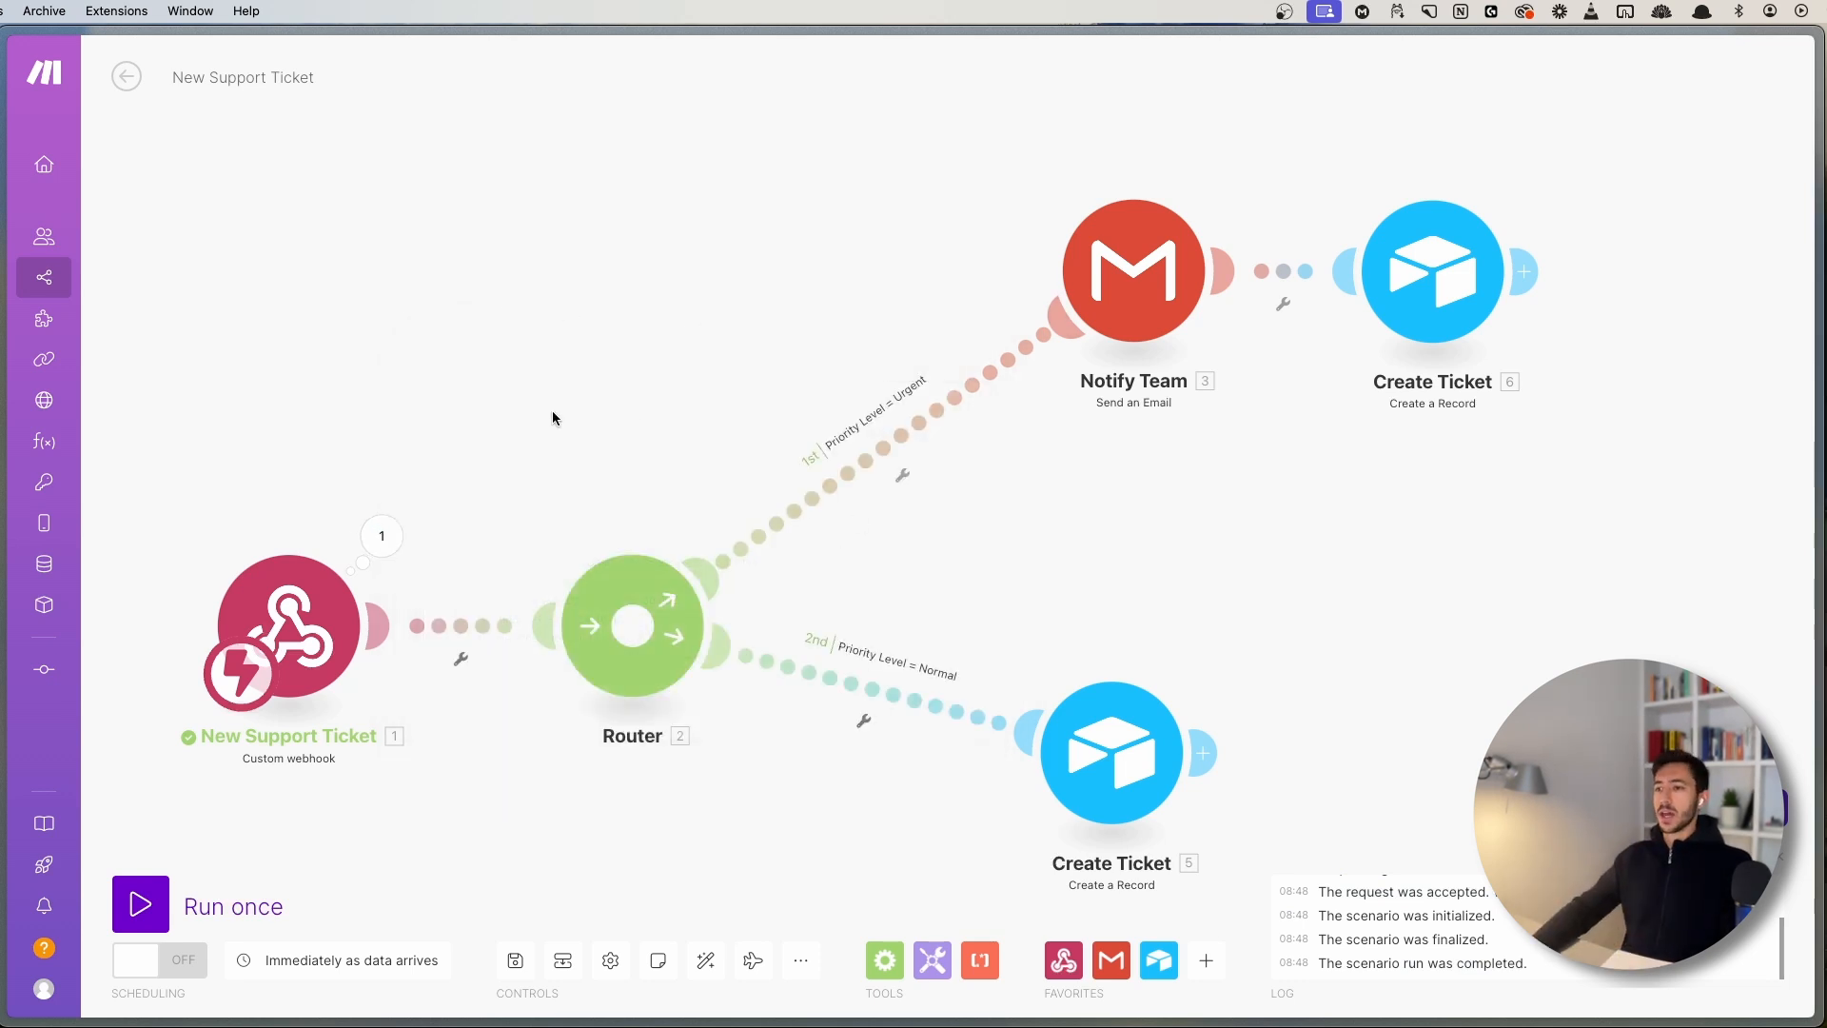
pyautogui.click(894, 471)
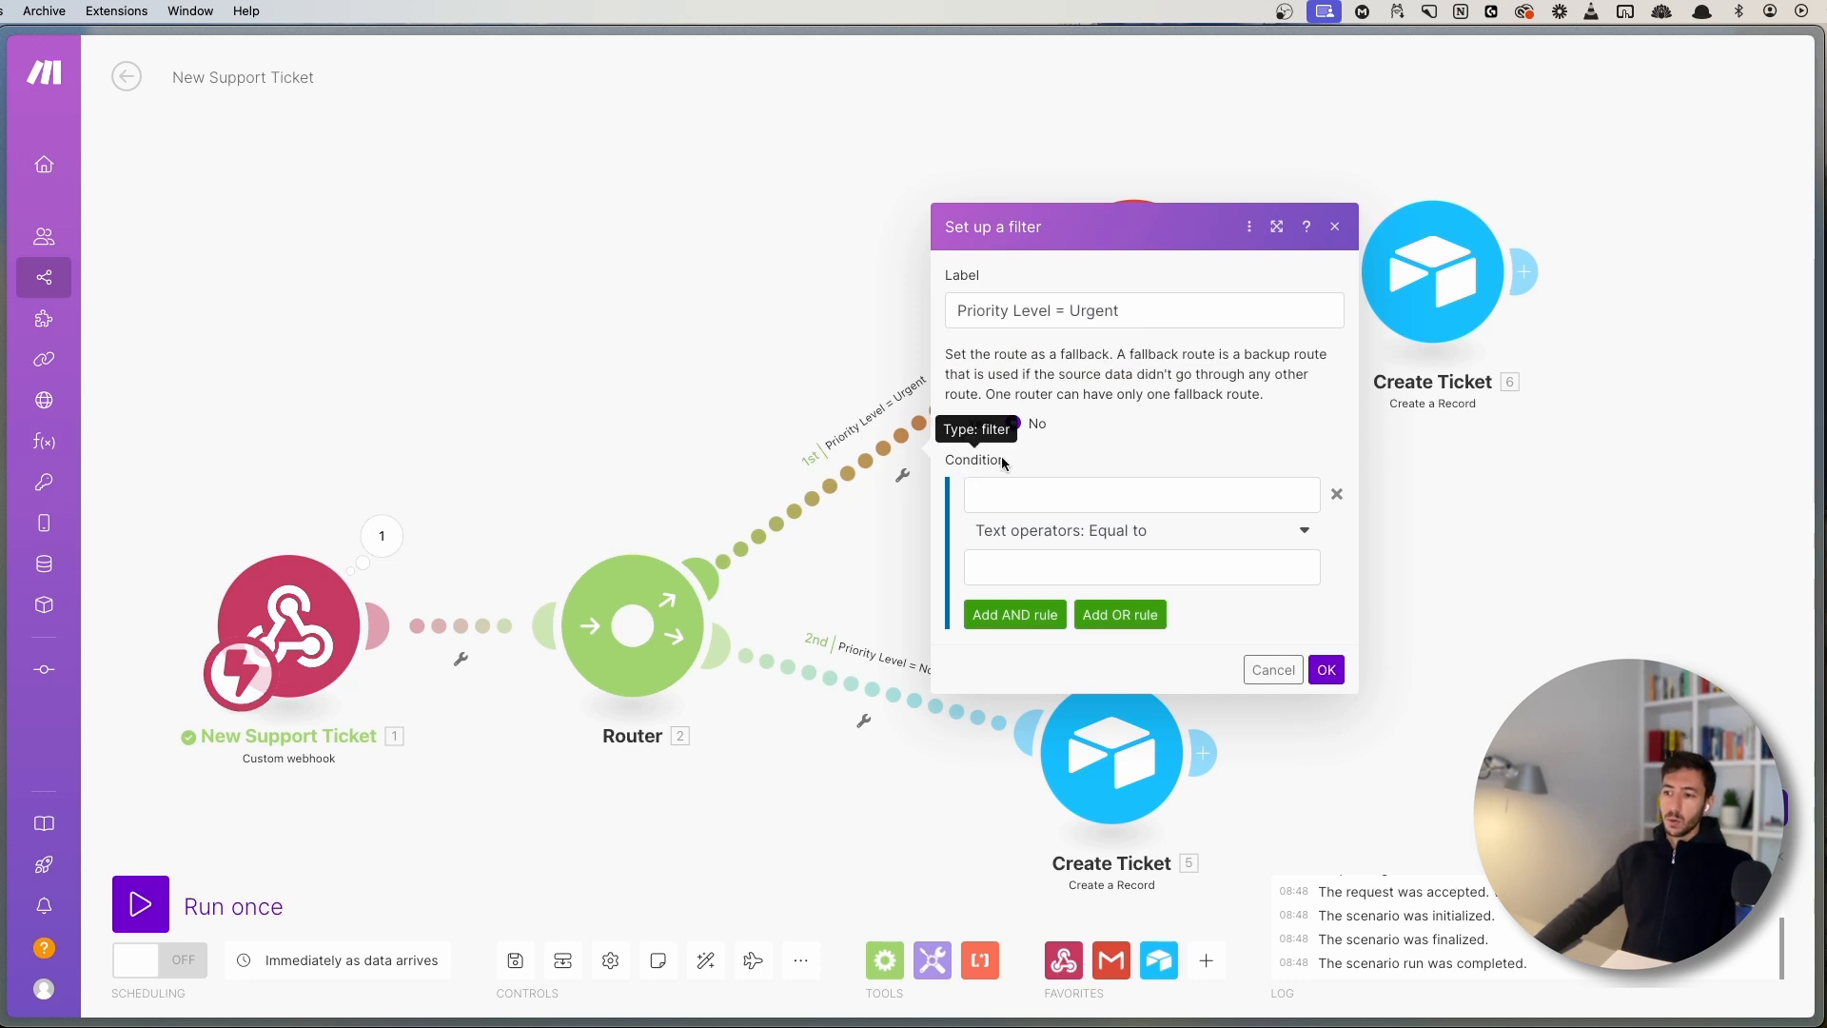
# - Map the webhook's priority_level into the Urgent condition and start typing High as its value
pyautogui.moveTo(1001, 457); pyautogui.dragTo(1032, 454)
pyautogui.click(992, 487)
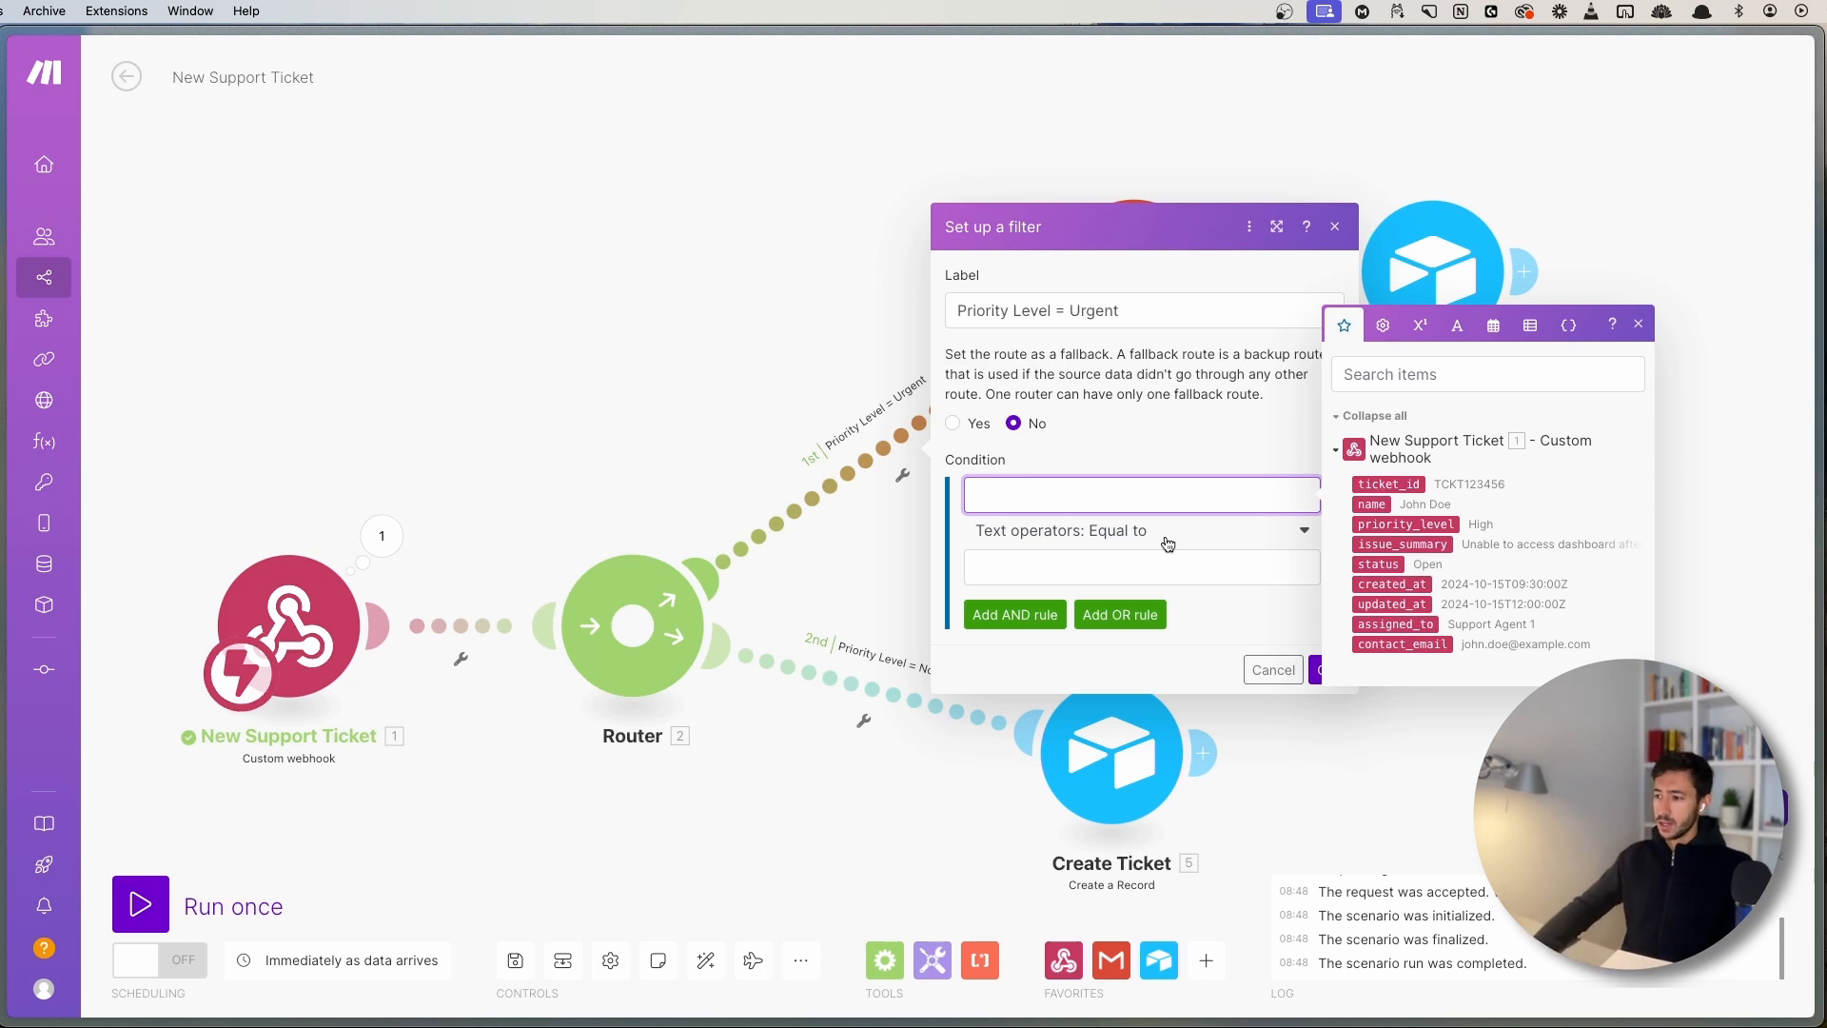
pyautogui.click(1405, 523)
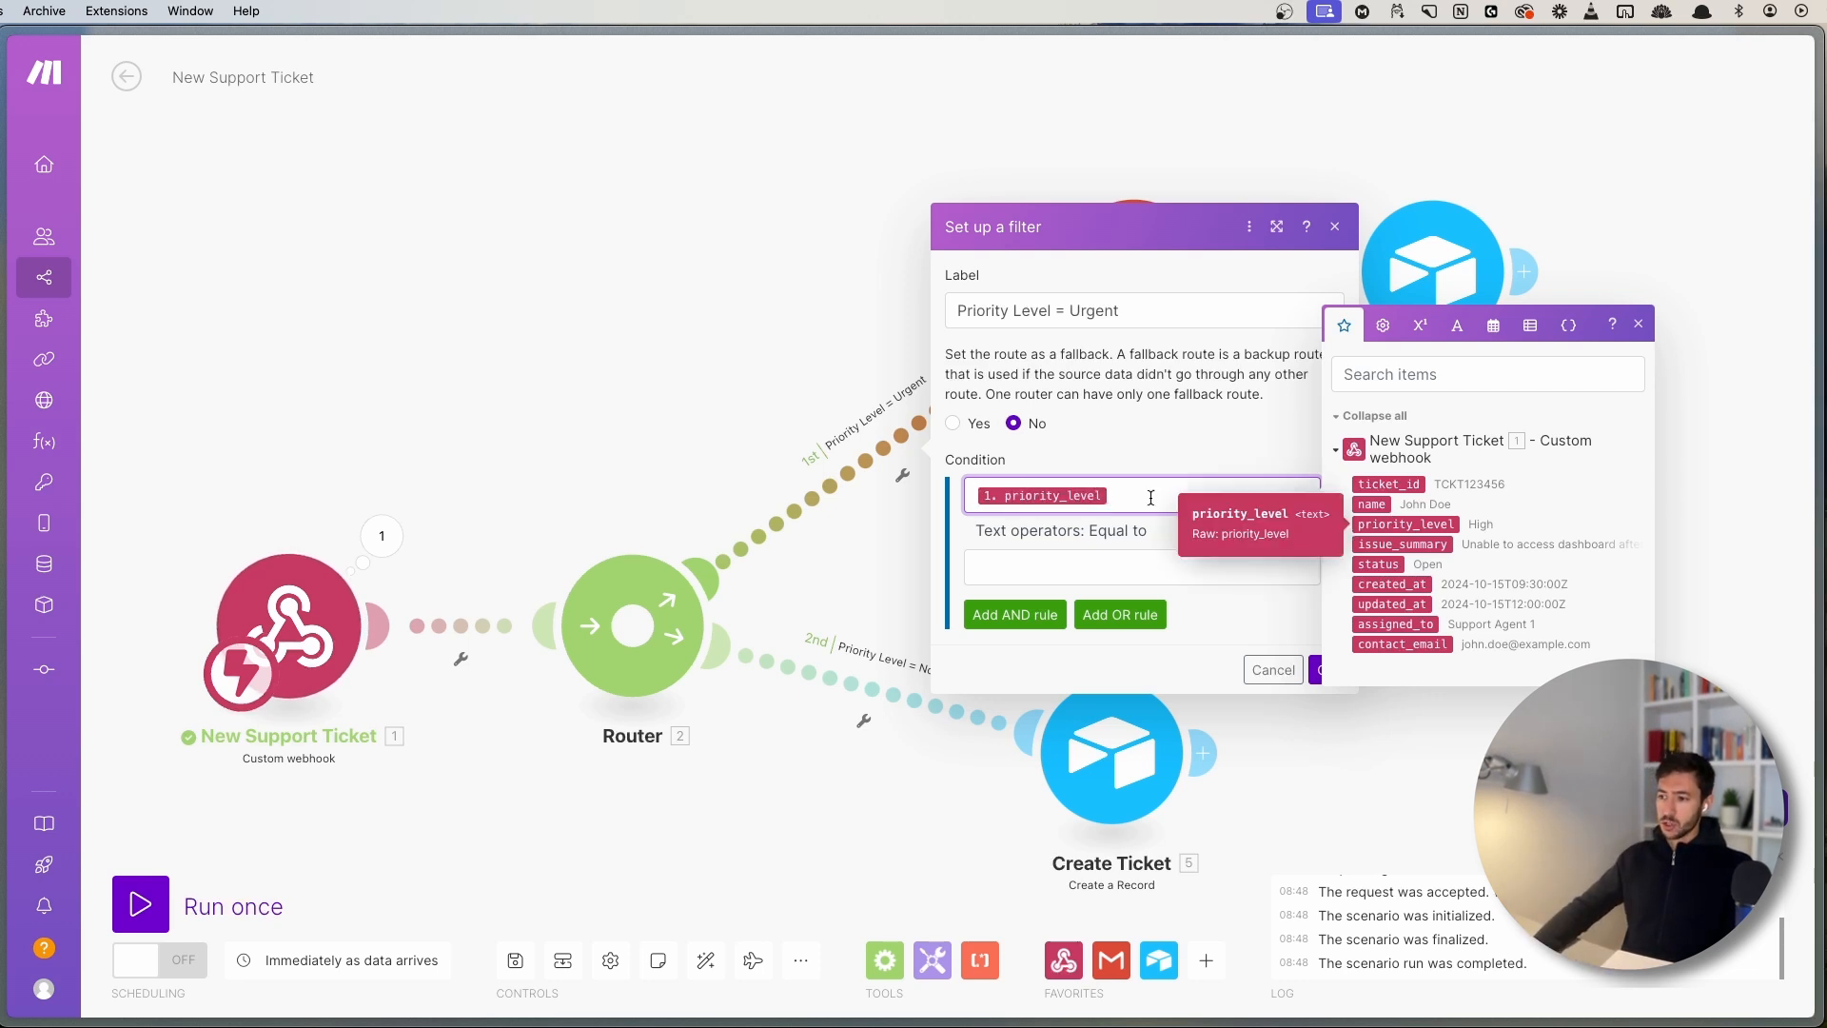
pyautogui.click(1043, 564)
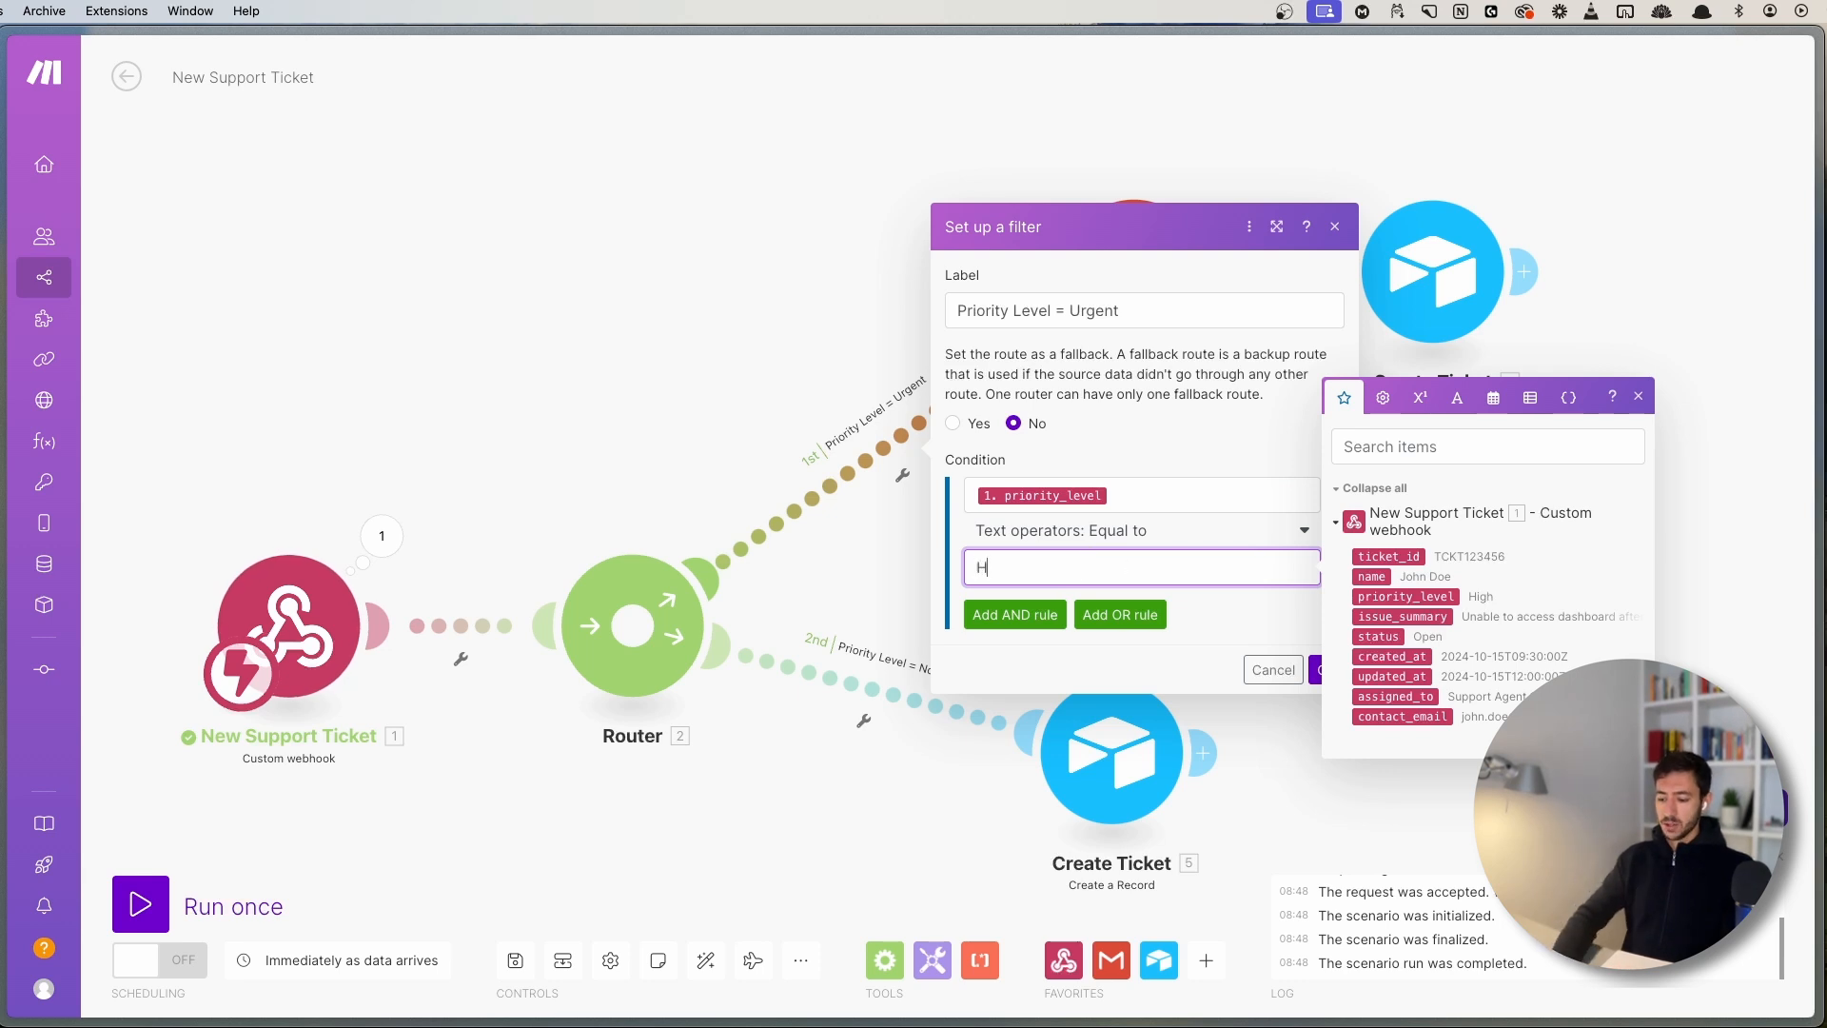
pyautogui.write('gh')
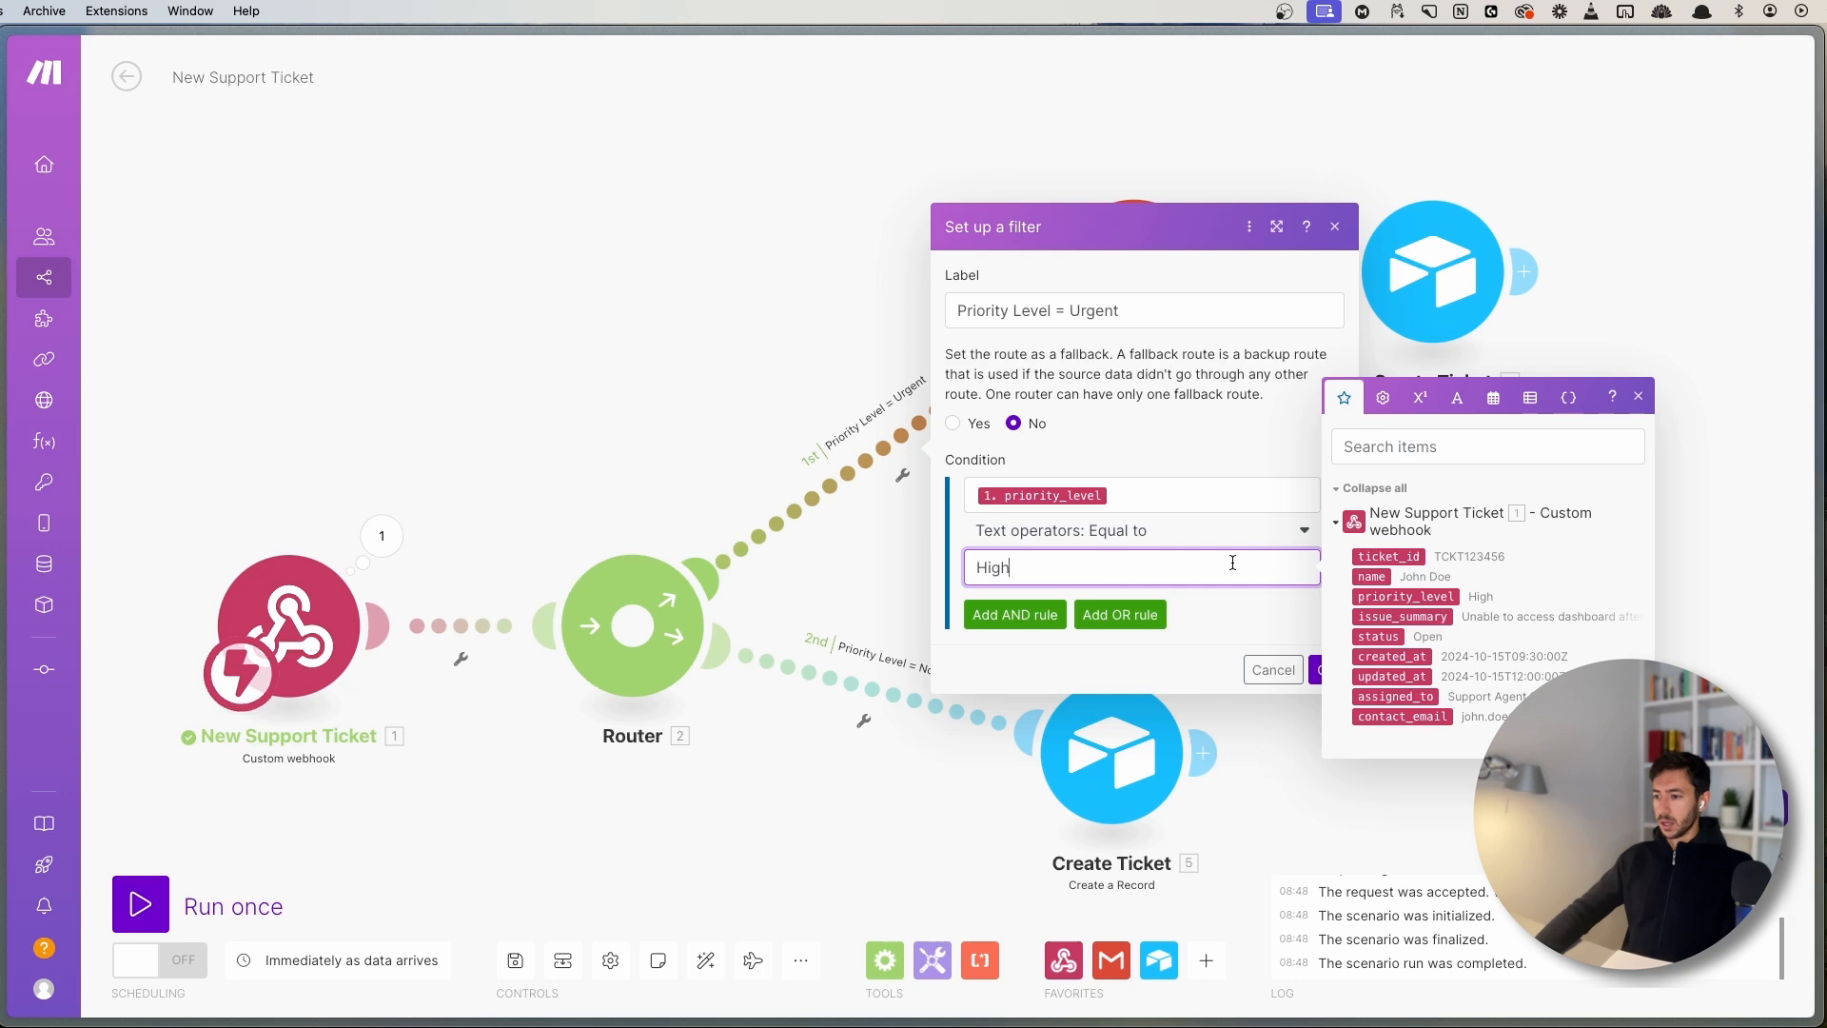
# - Review the comparison operators and keep 'Text operators: Equal to' for the Urgent condition
pyautogui.click(1080, 539)
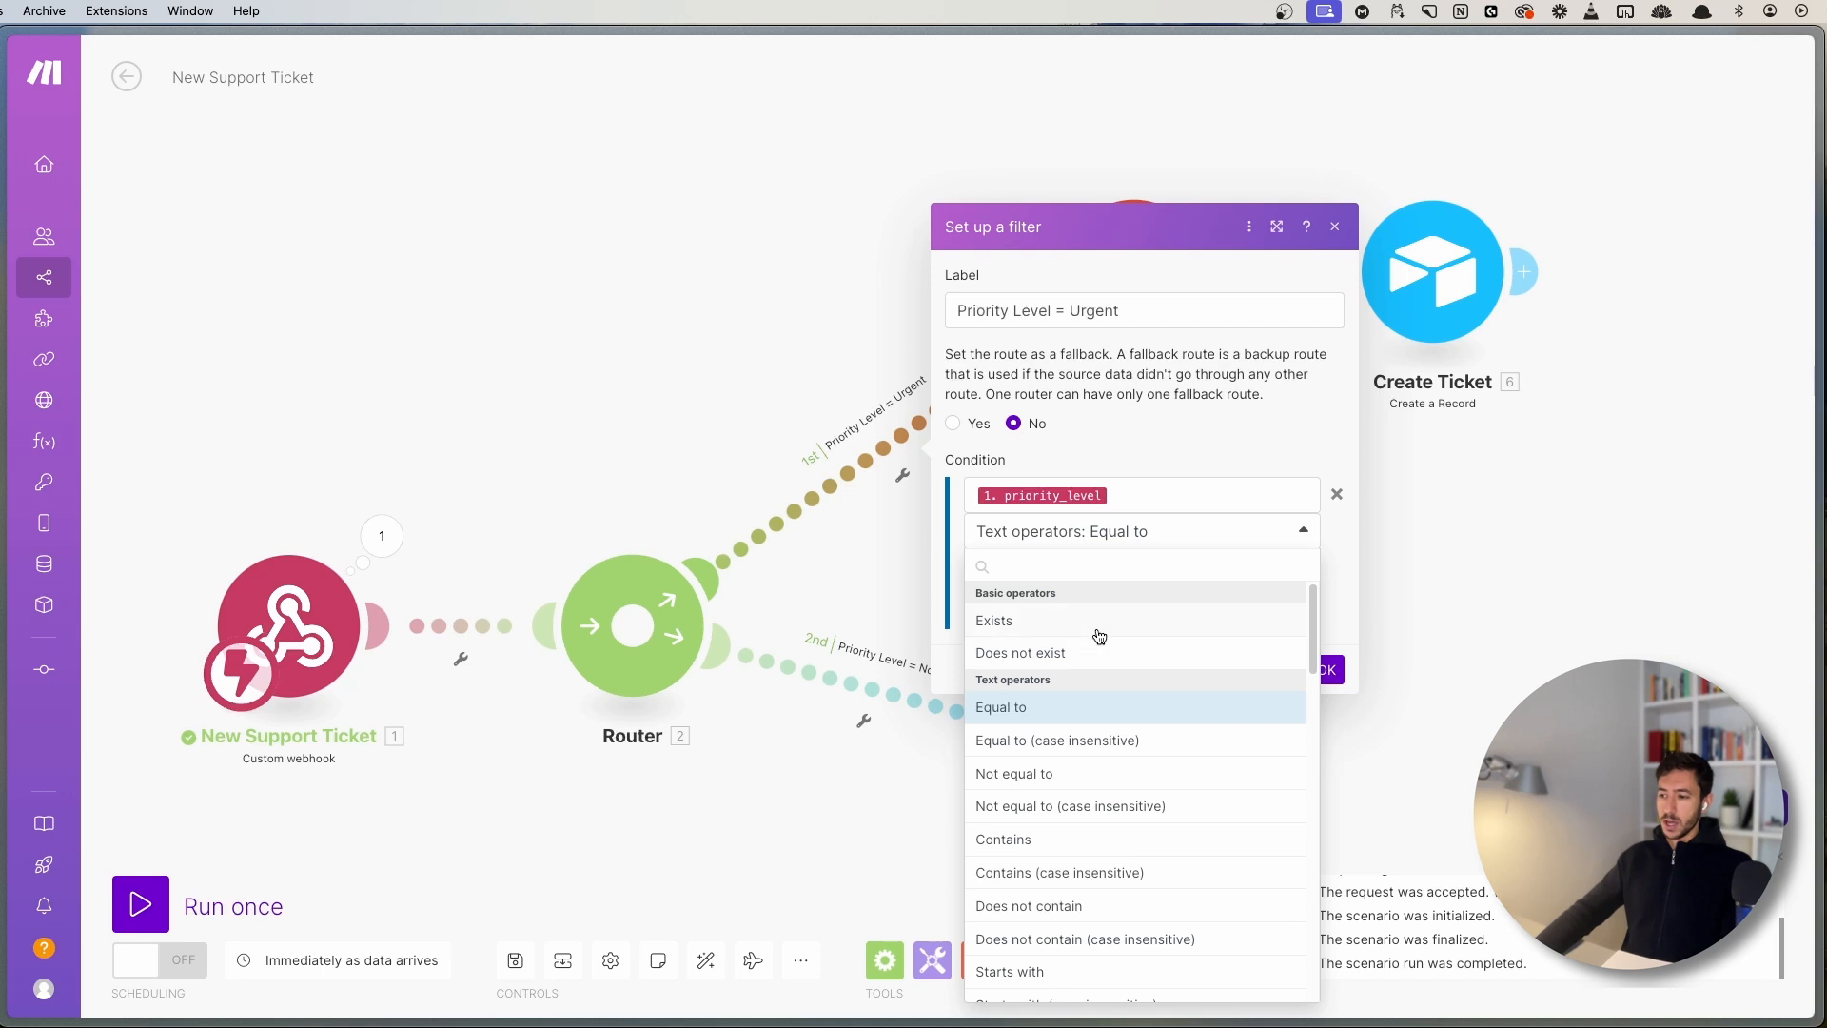
pyautogui.scroll(-1, 1098, 627)
pyautogui.scroll(1, 1098, 626)
pyautogui.scroll(-1, 1104, 777)
pyautogui.scroll(-8, 1104, 776)
pyautogui.scroll(7, 1068, 710)
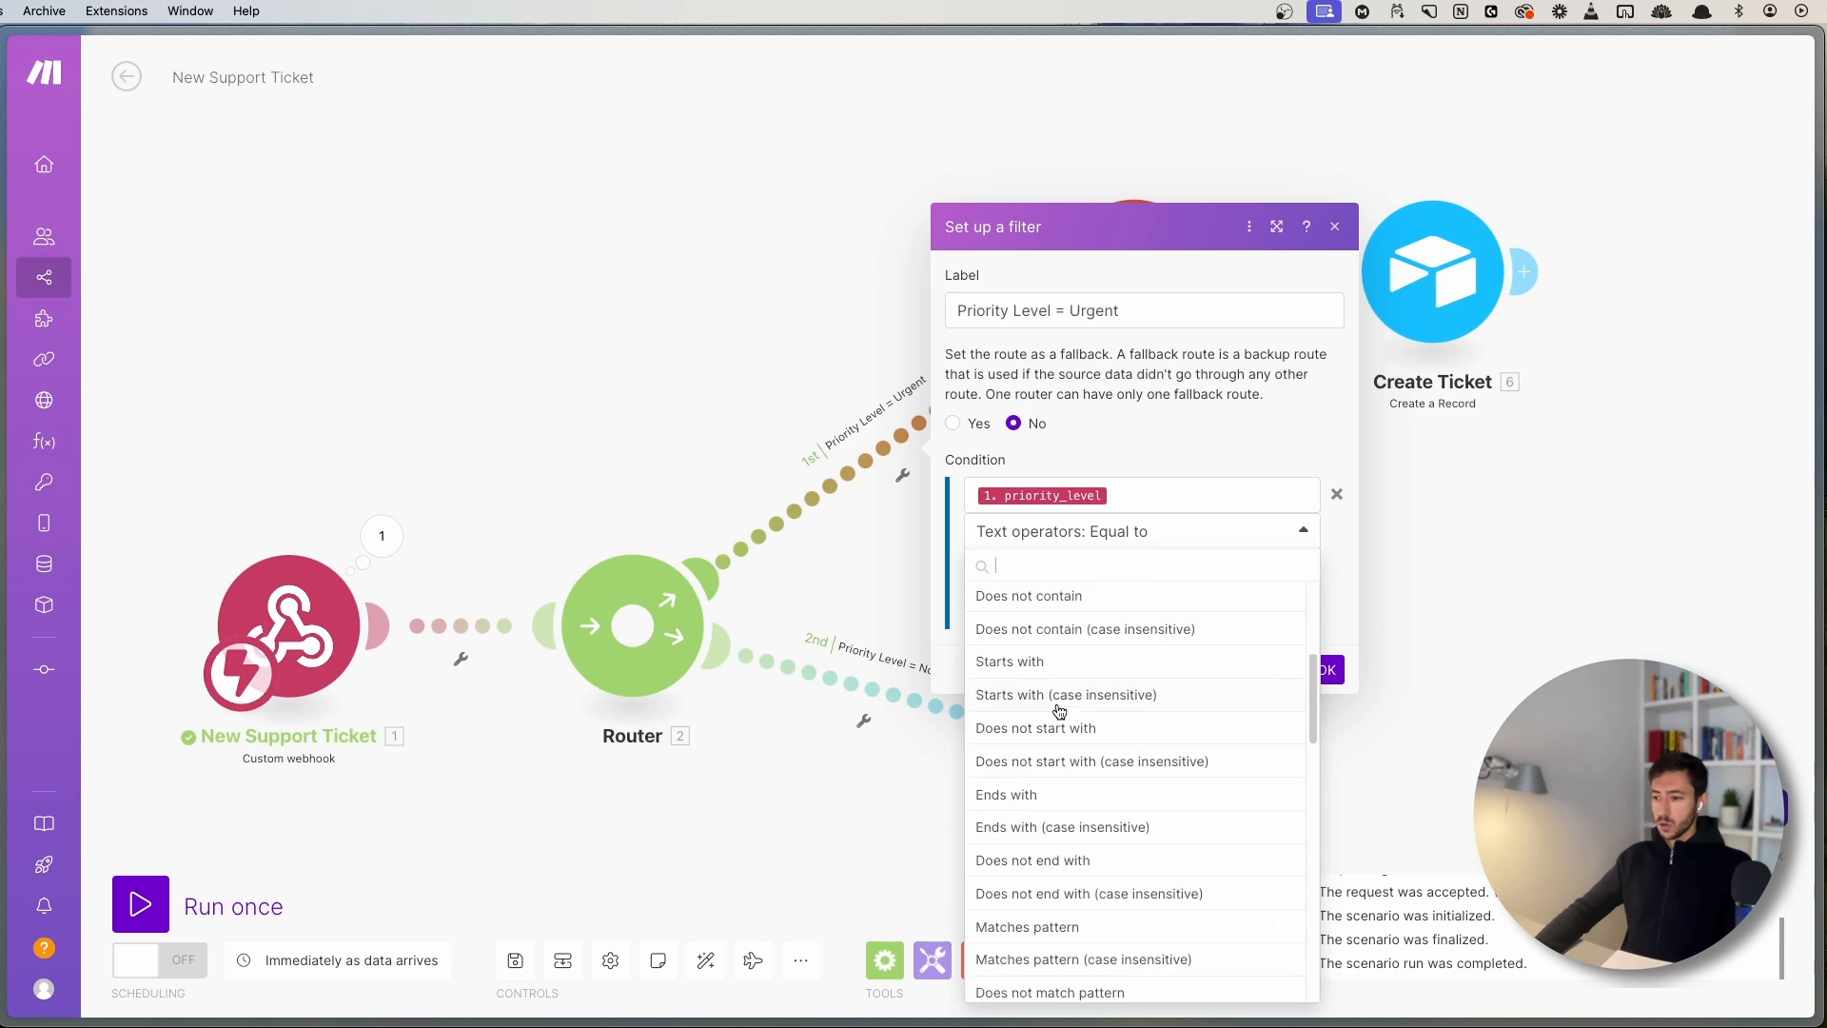
pyautogui.scroll(2, 1044, 605)
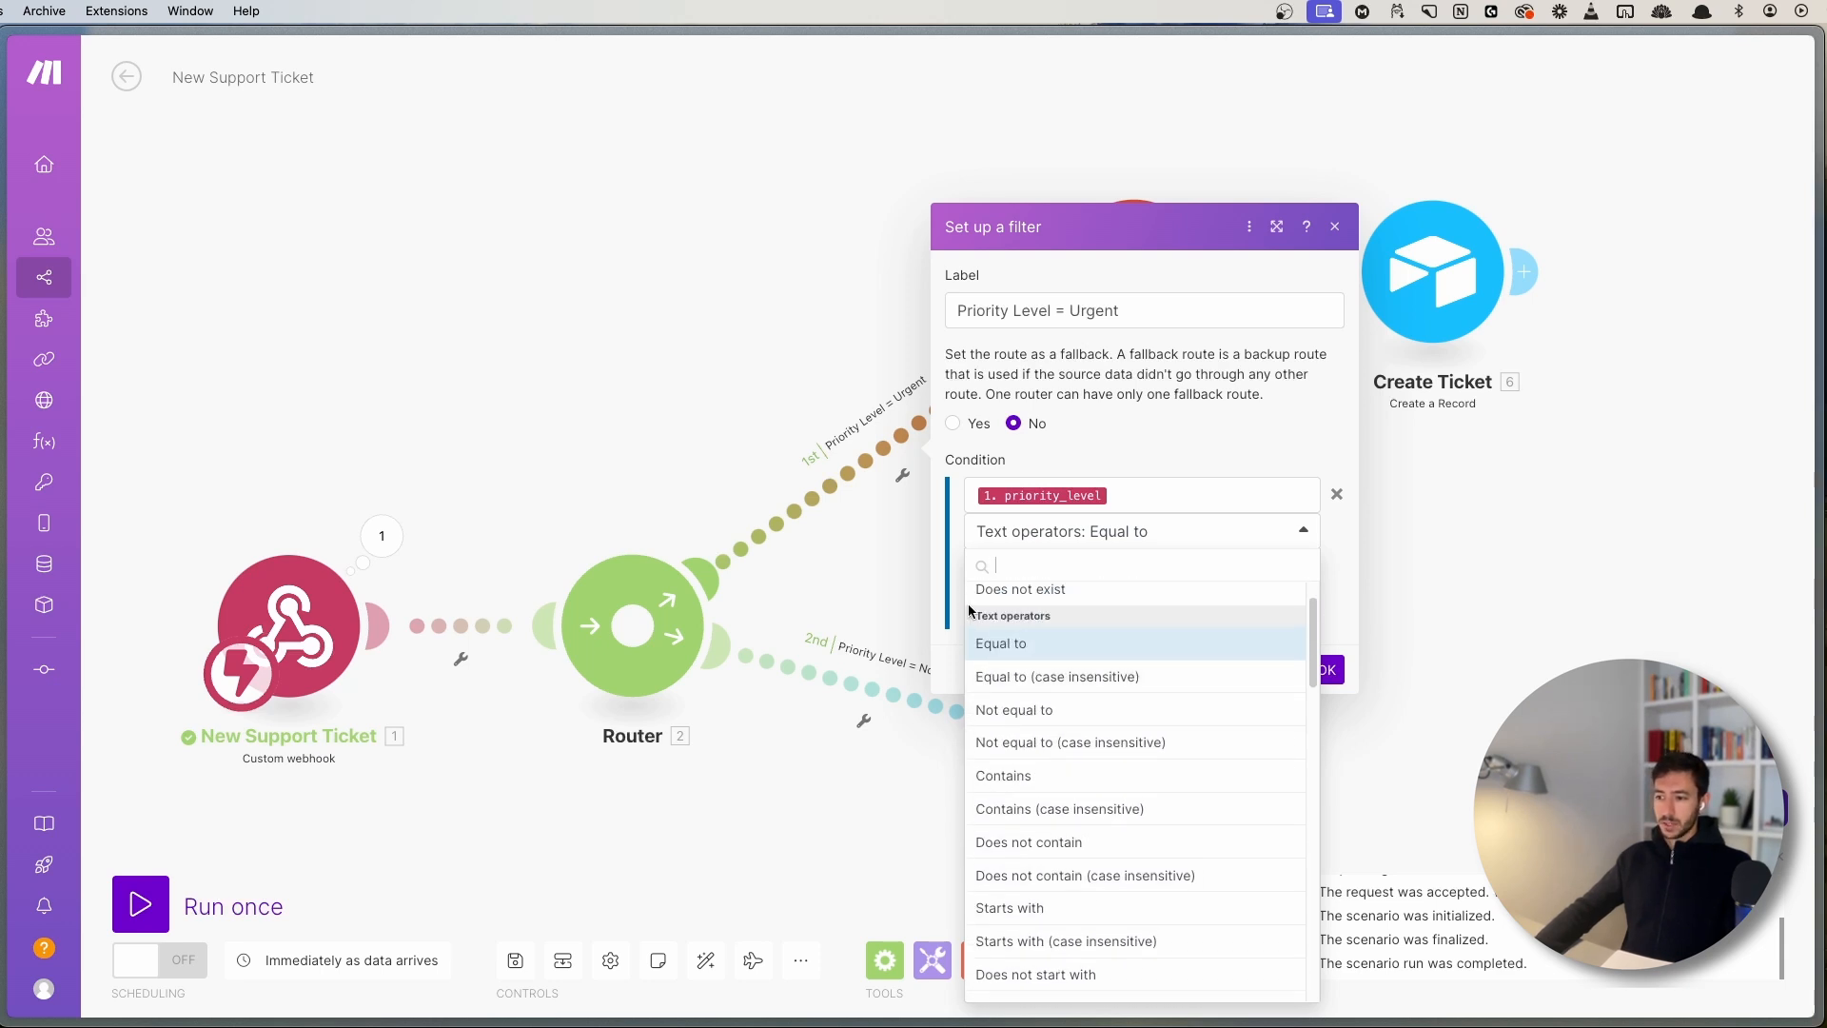
pyautogui.scroll(-2, 1076, 765)
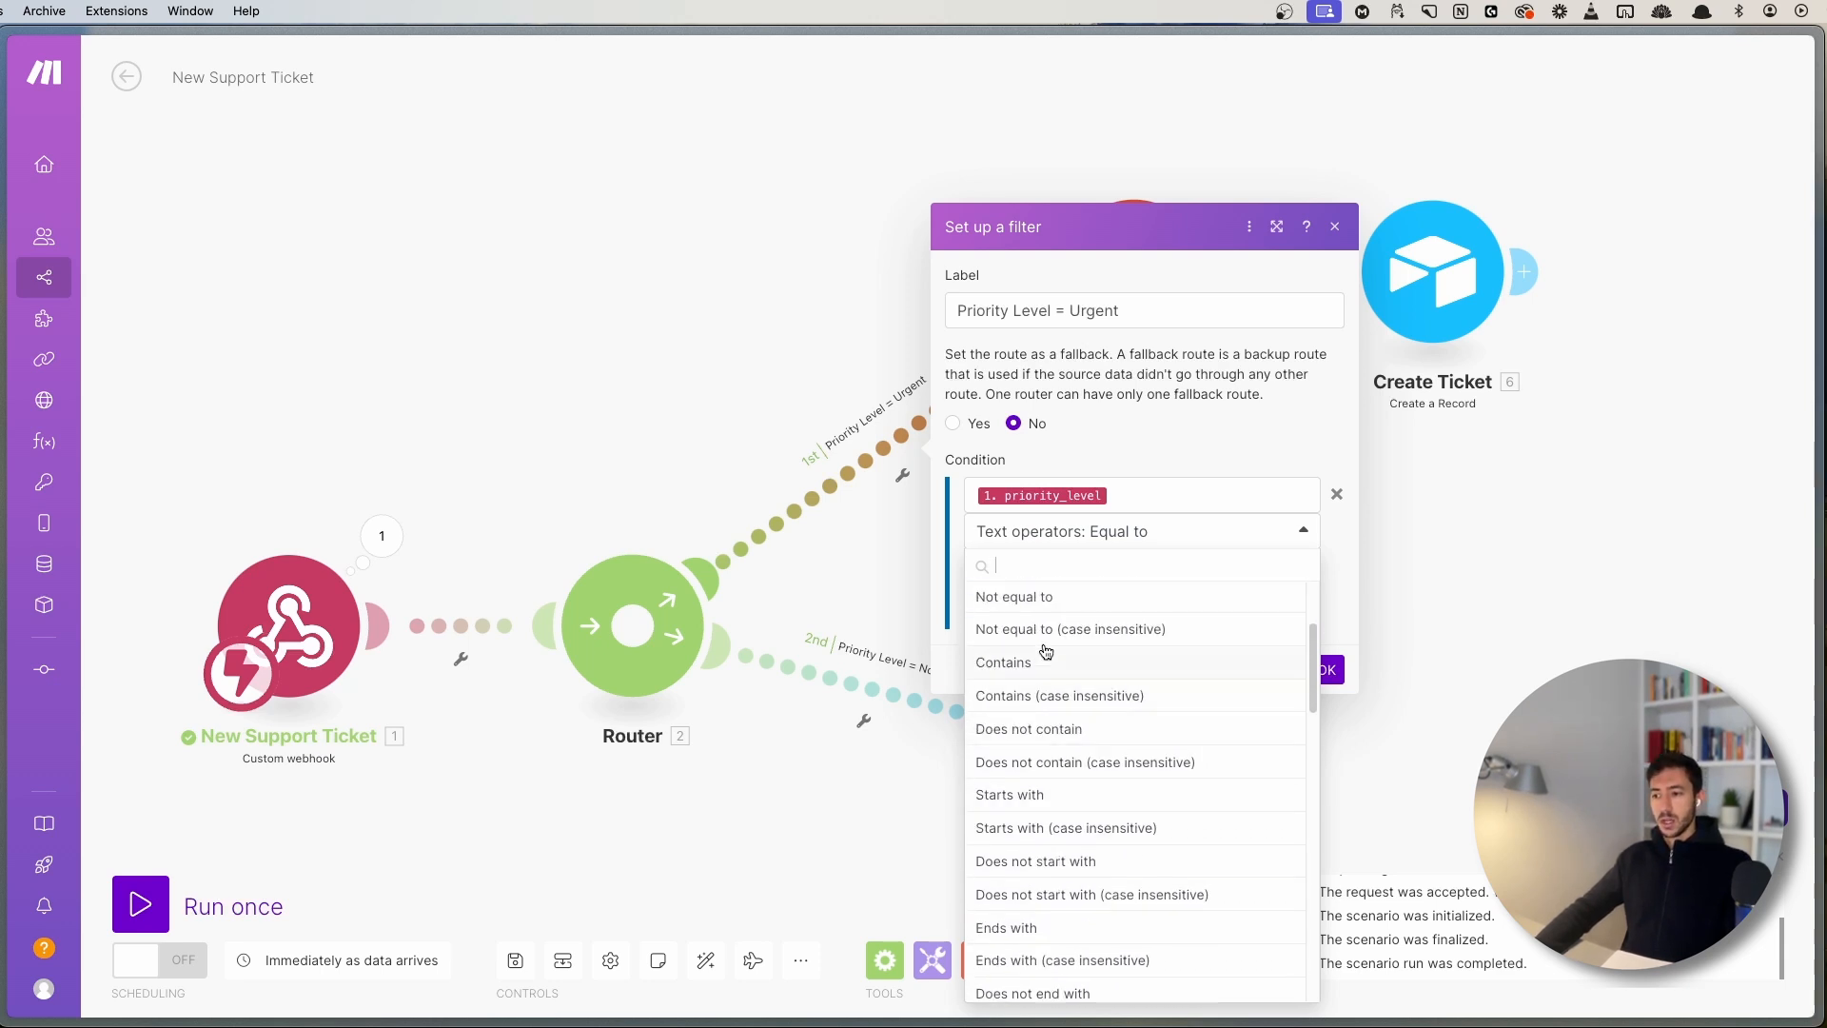
pyautogui.scroll(2, 1048, 653)
pyautogui.scroll(-2, 1051, 776)
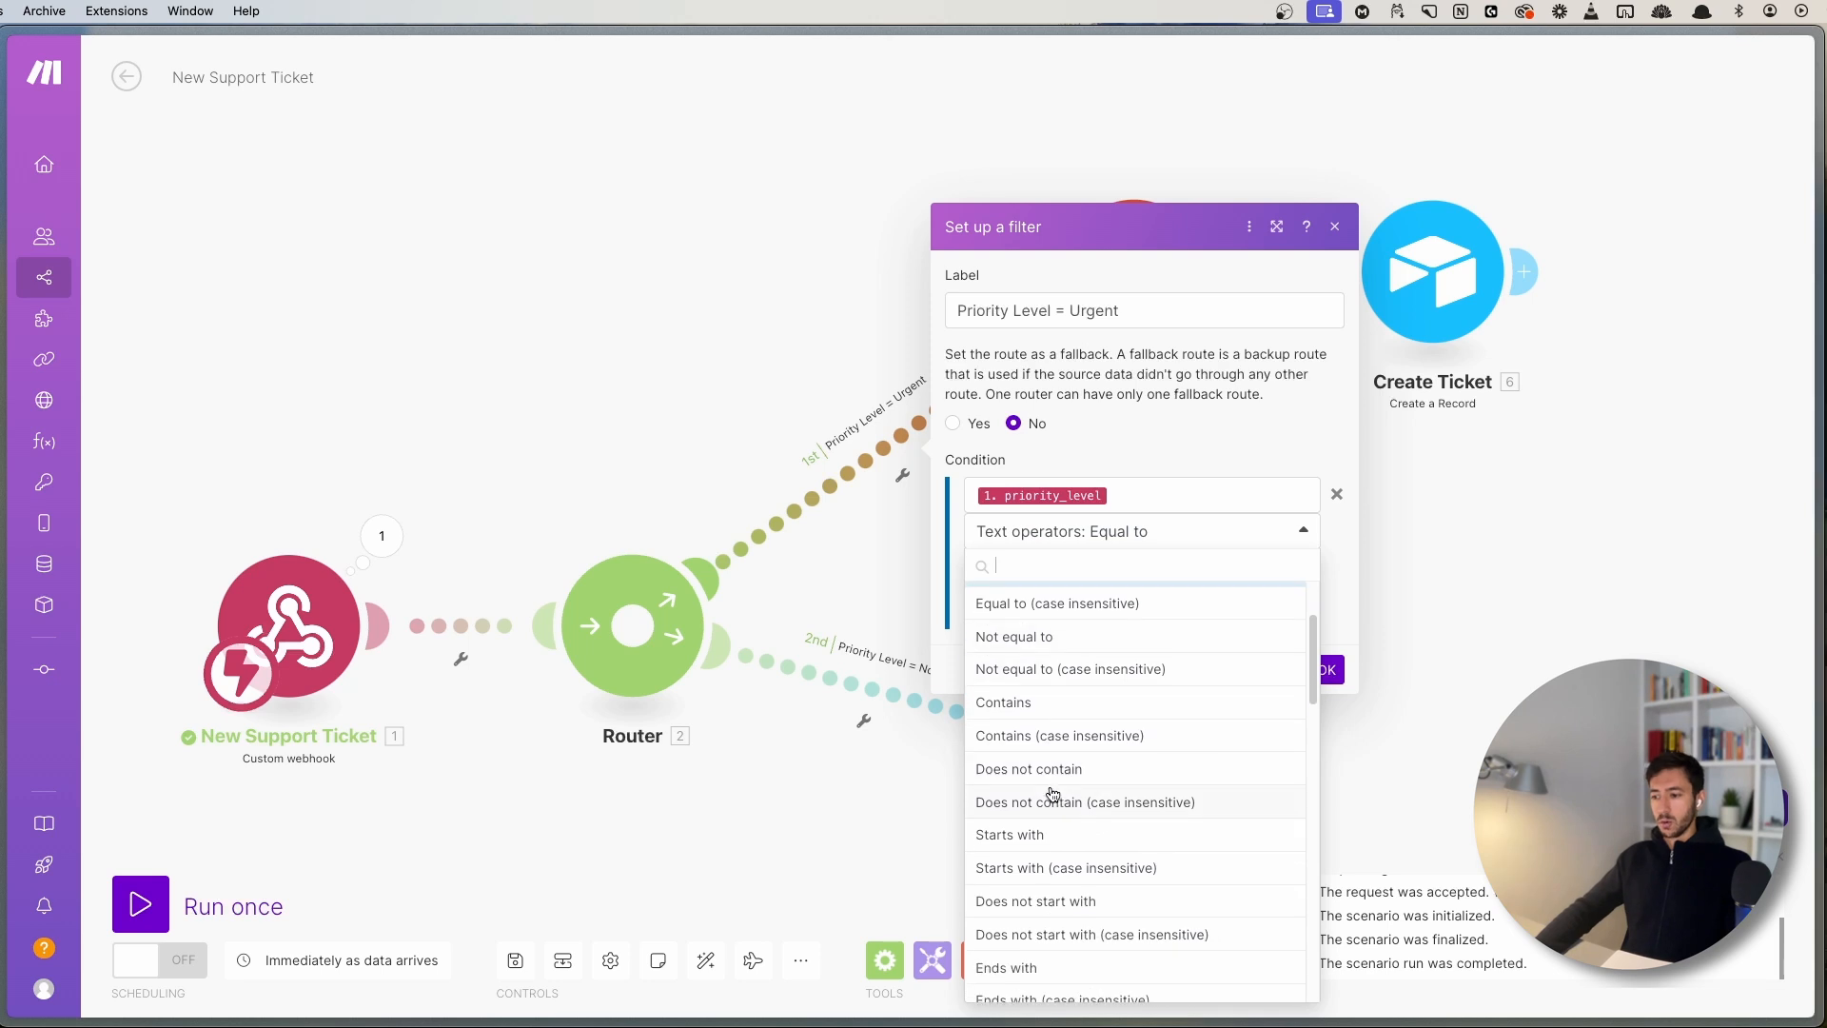
pyautogui.scroll(-3, 1079, 811)
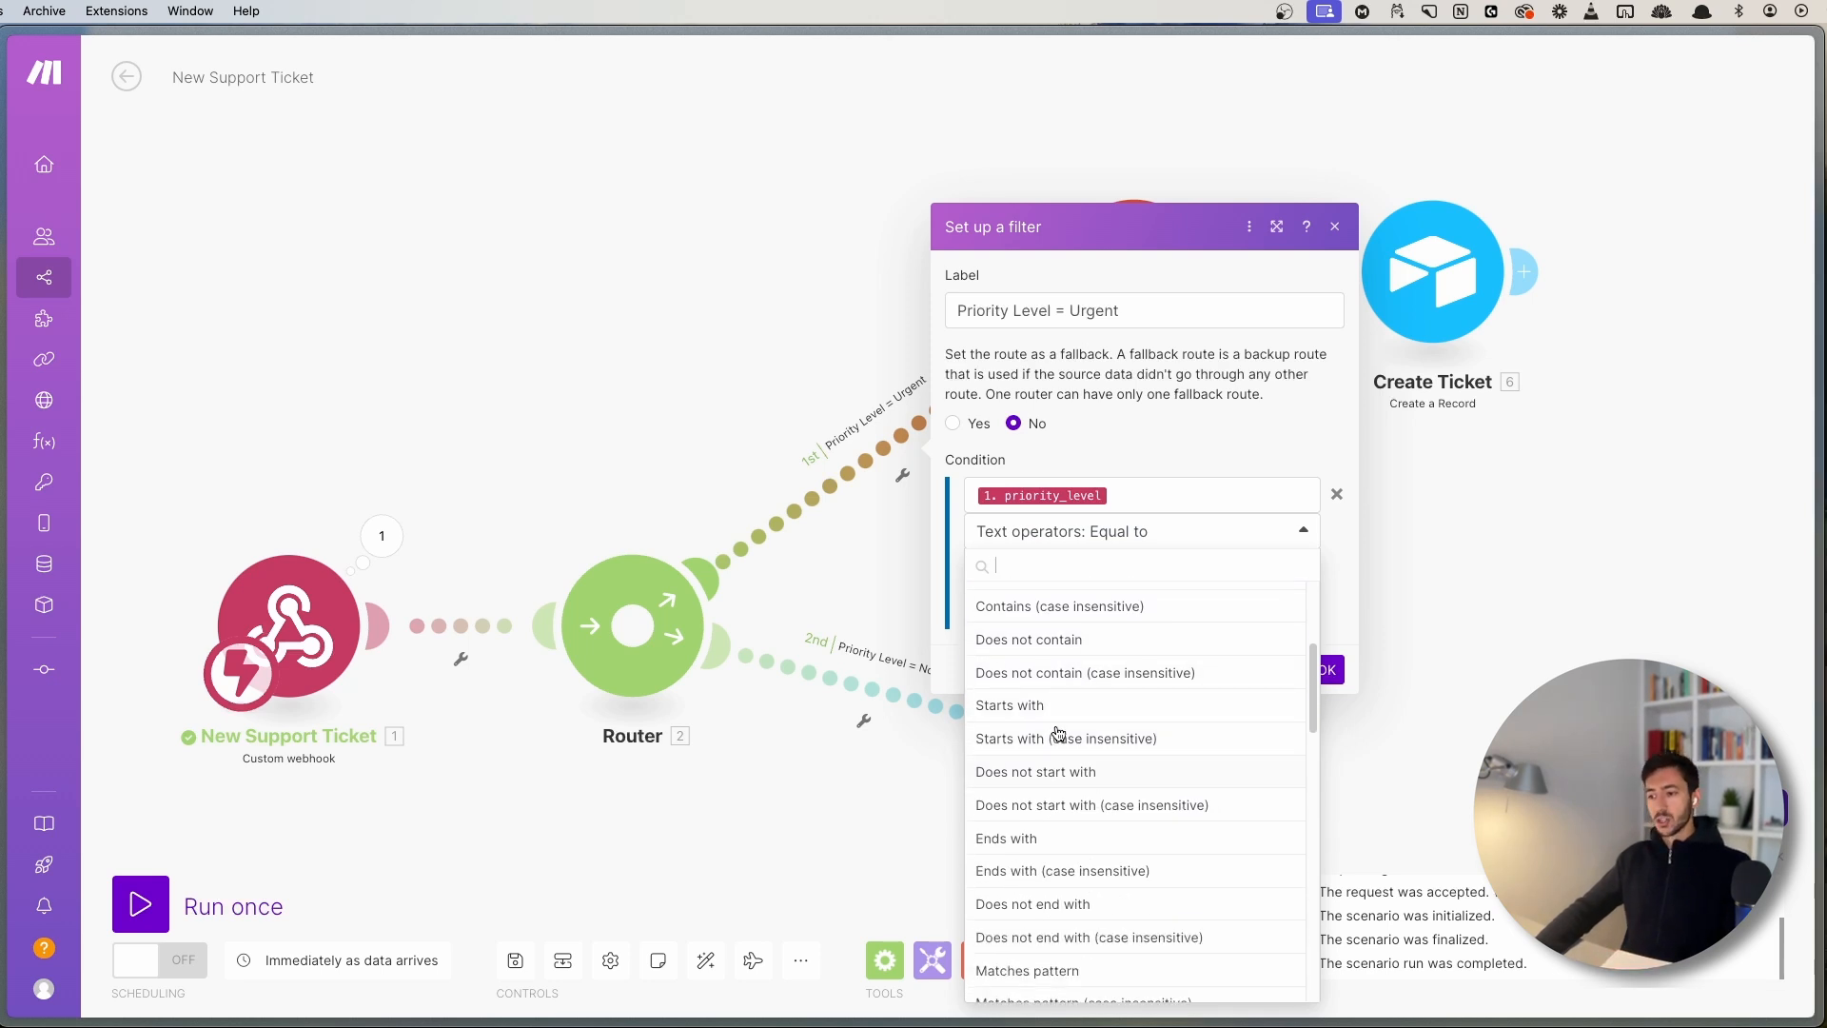
pyautogui.scroll(-3, 1076, 826)
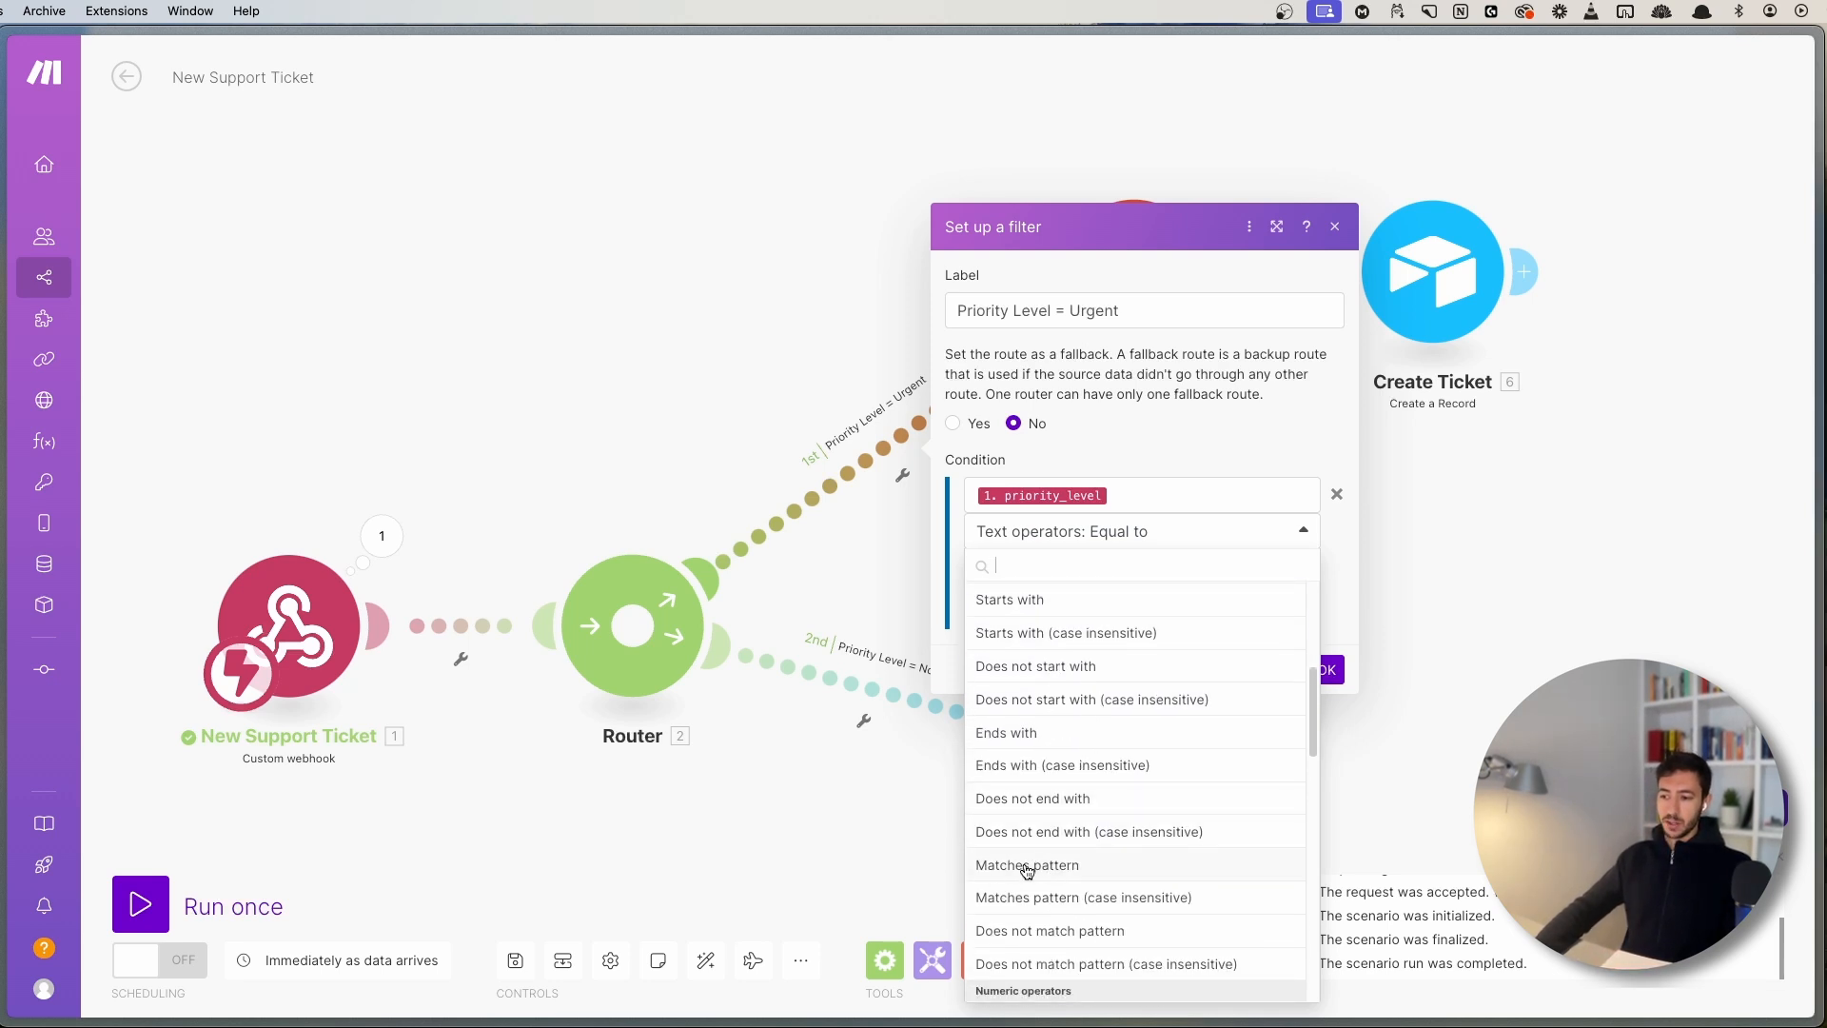
pyautogui.scroll(-3, 1101, 812)
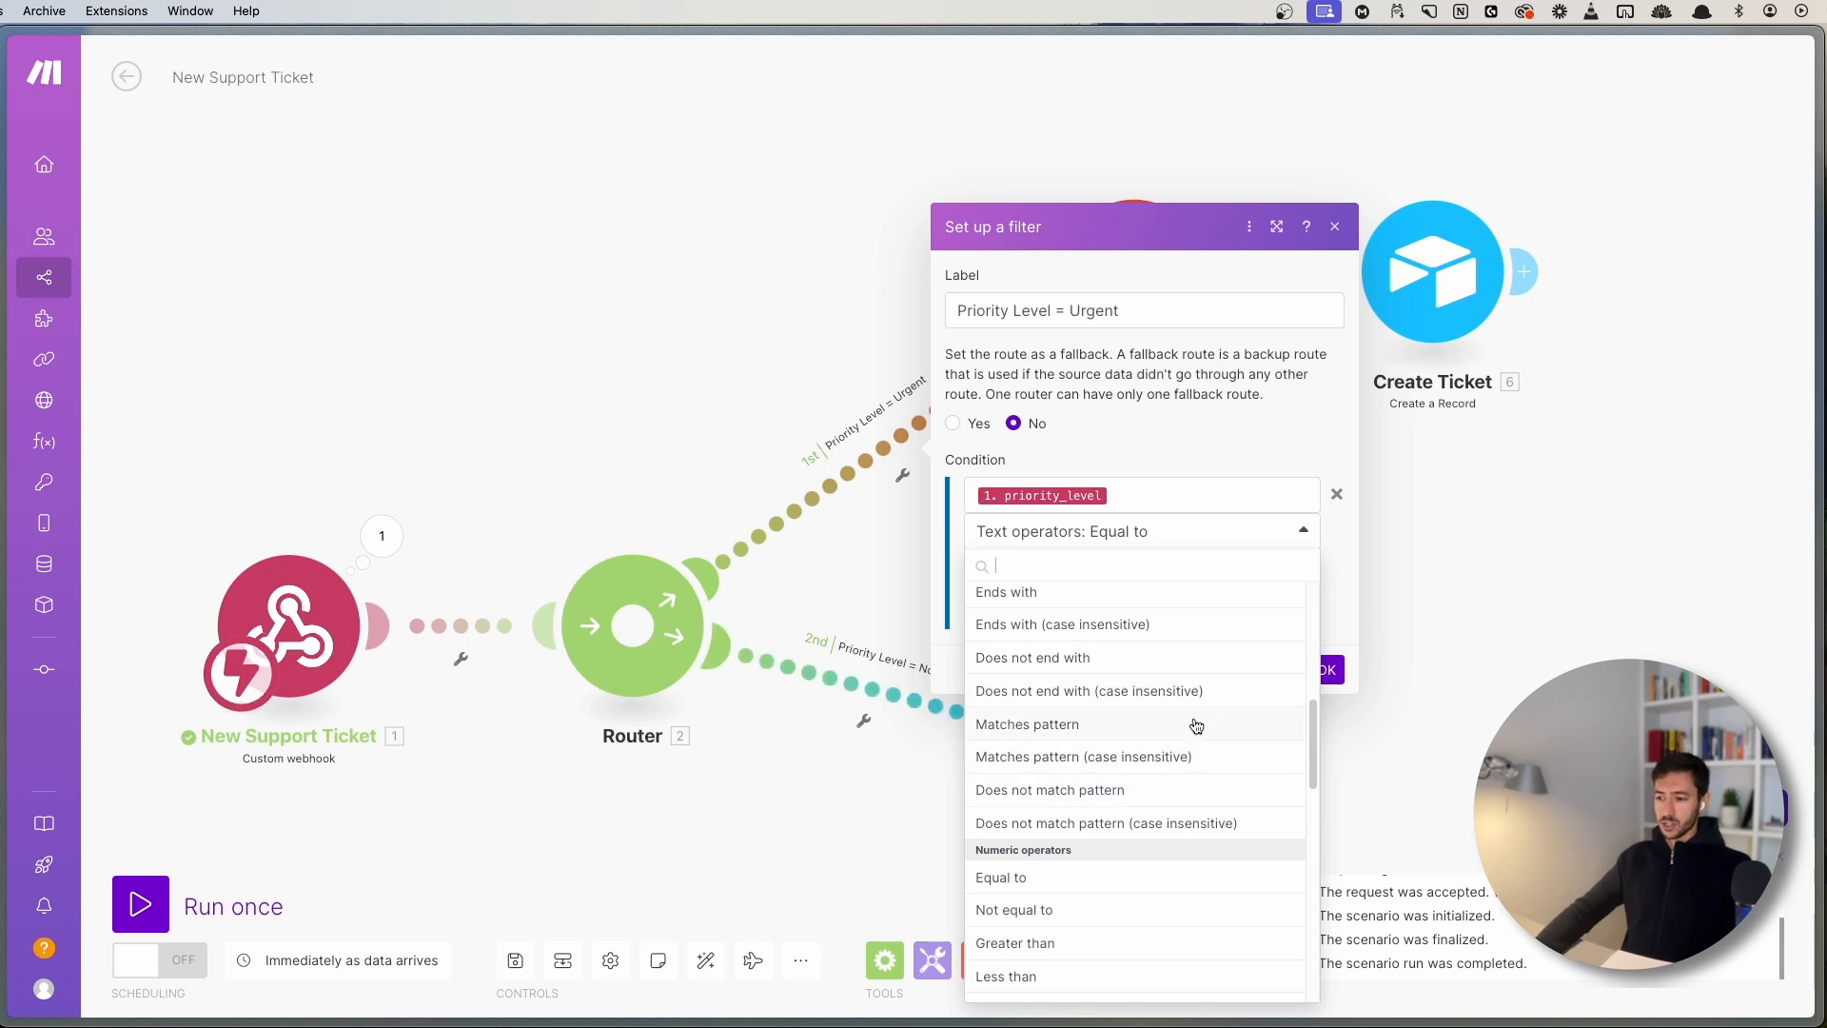
pyautogui.scroll(-5, 1097, 754)
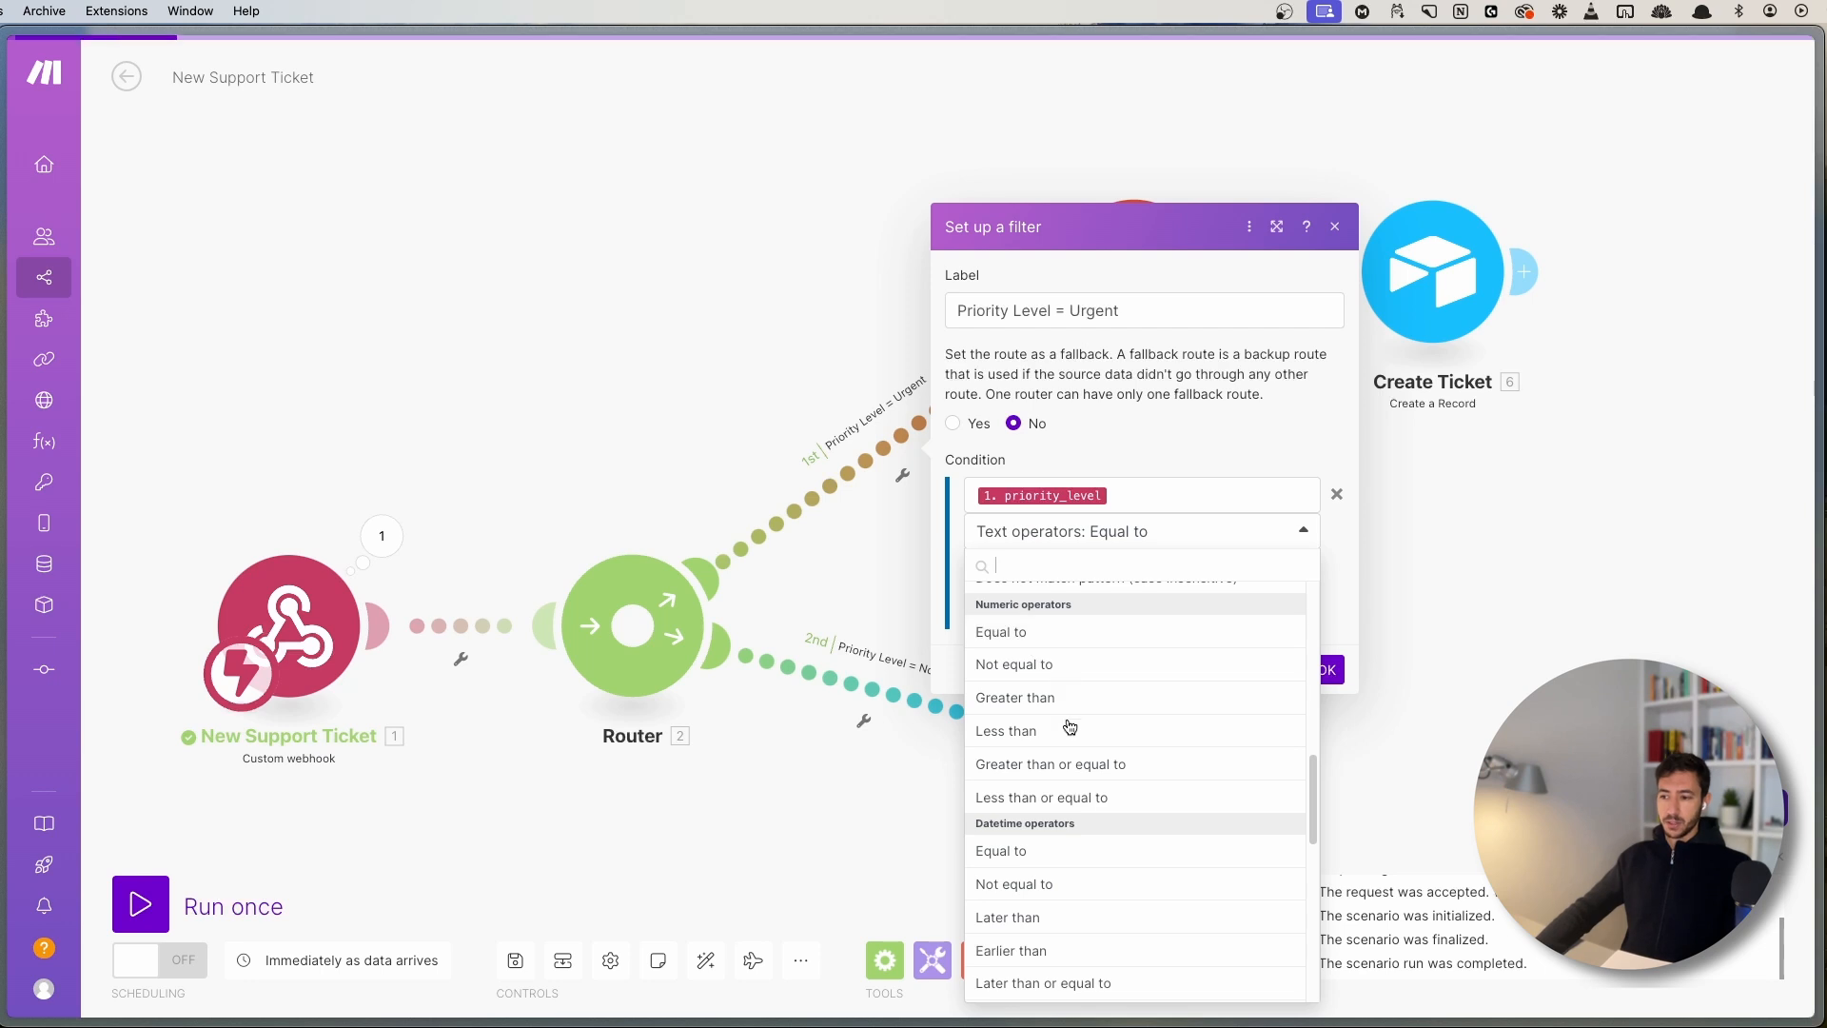
pyautogui.scroll(-5, 1067, 768)
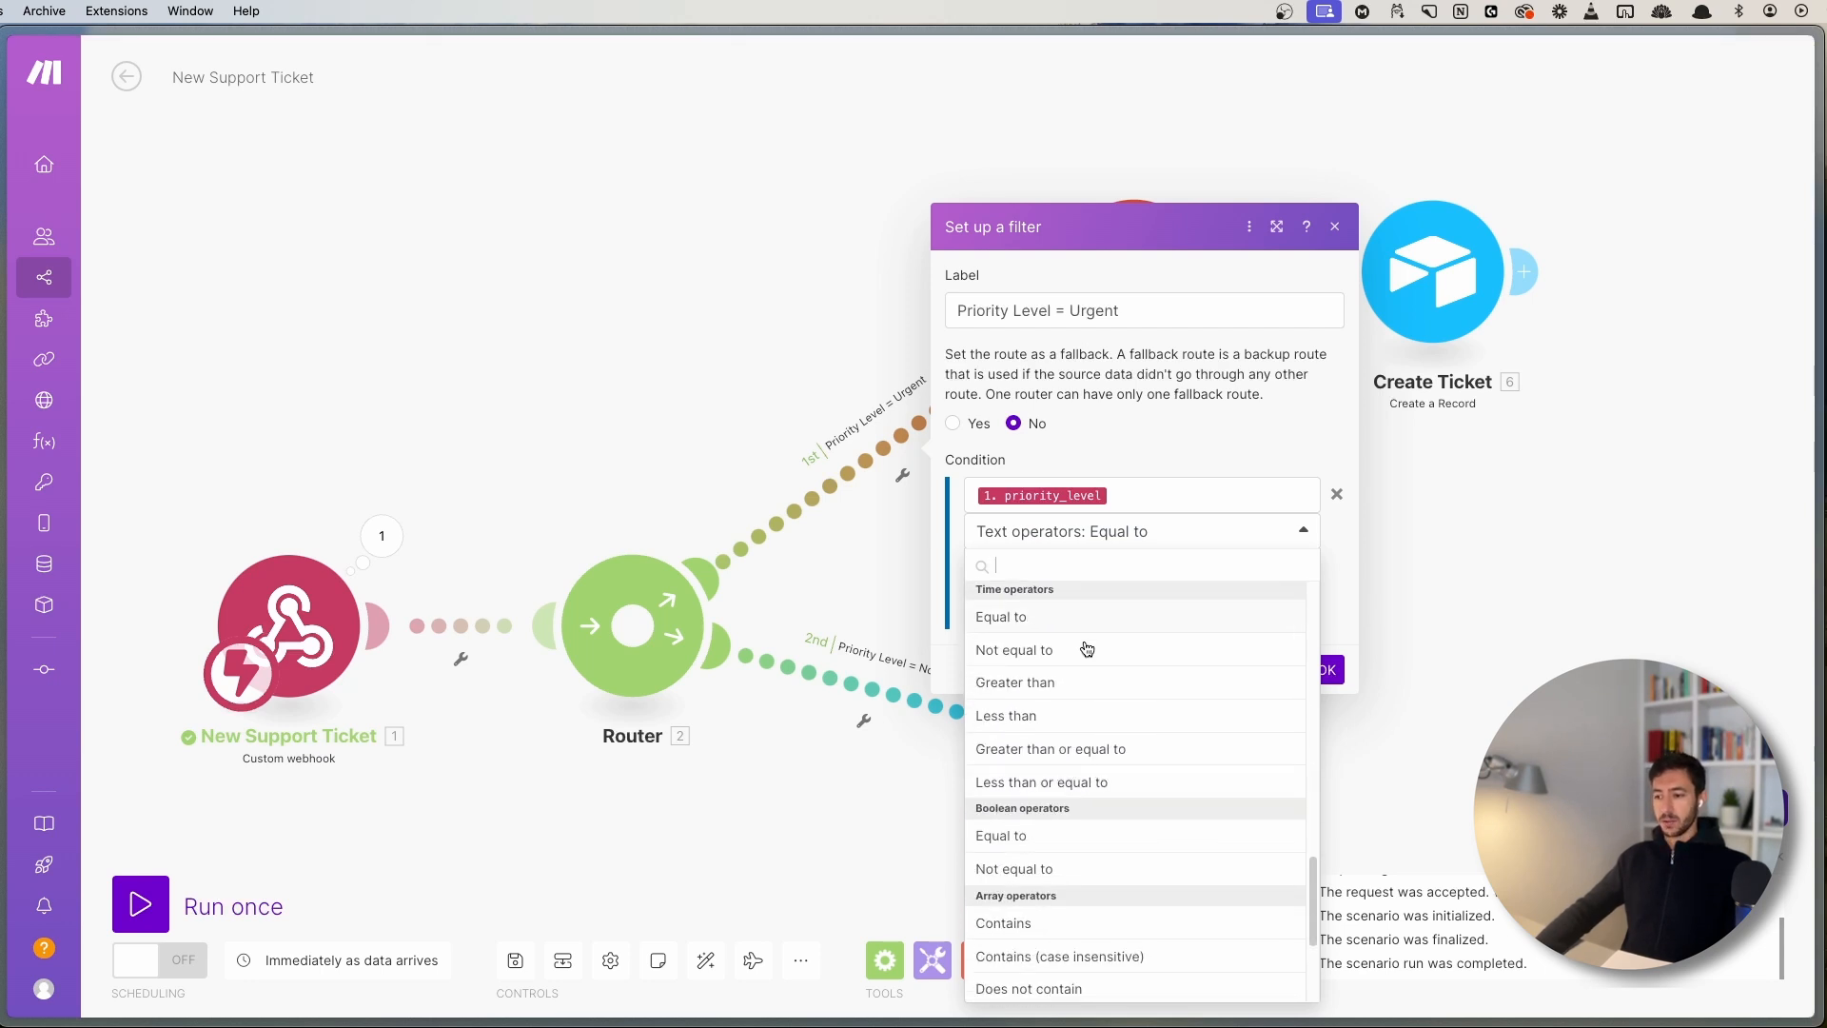
pyautogui.scroll(-2, 1099, 809)
pyautogui.scroll(-2, 1056, 818)
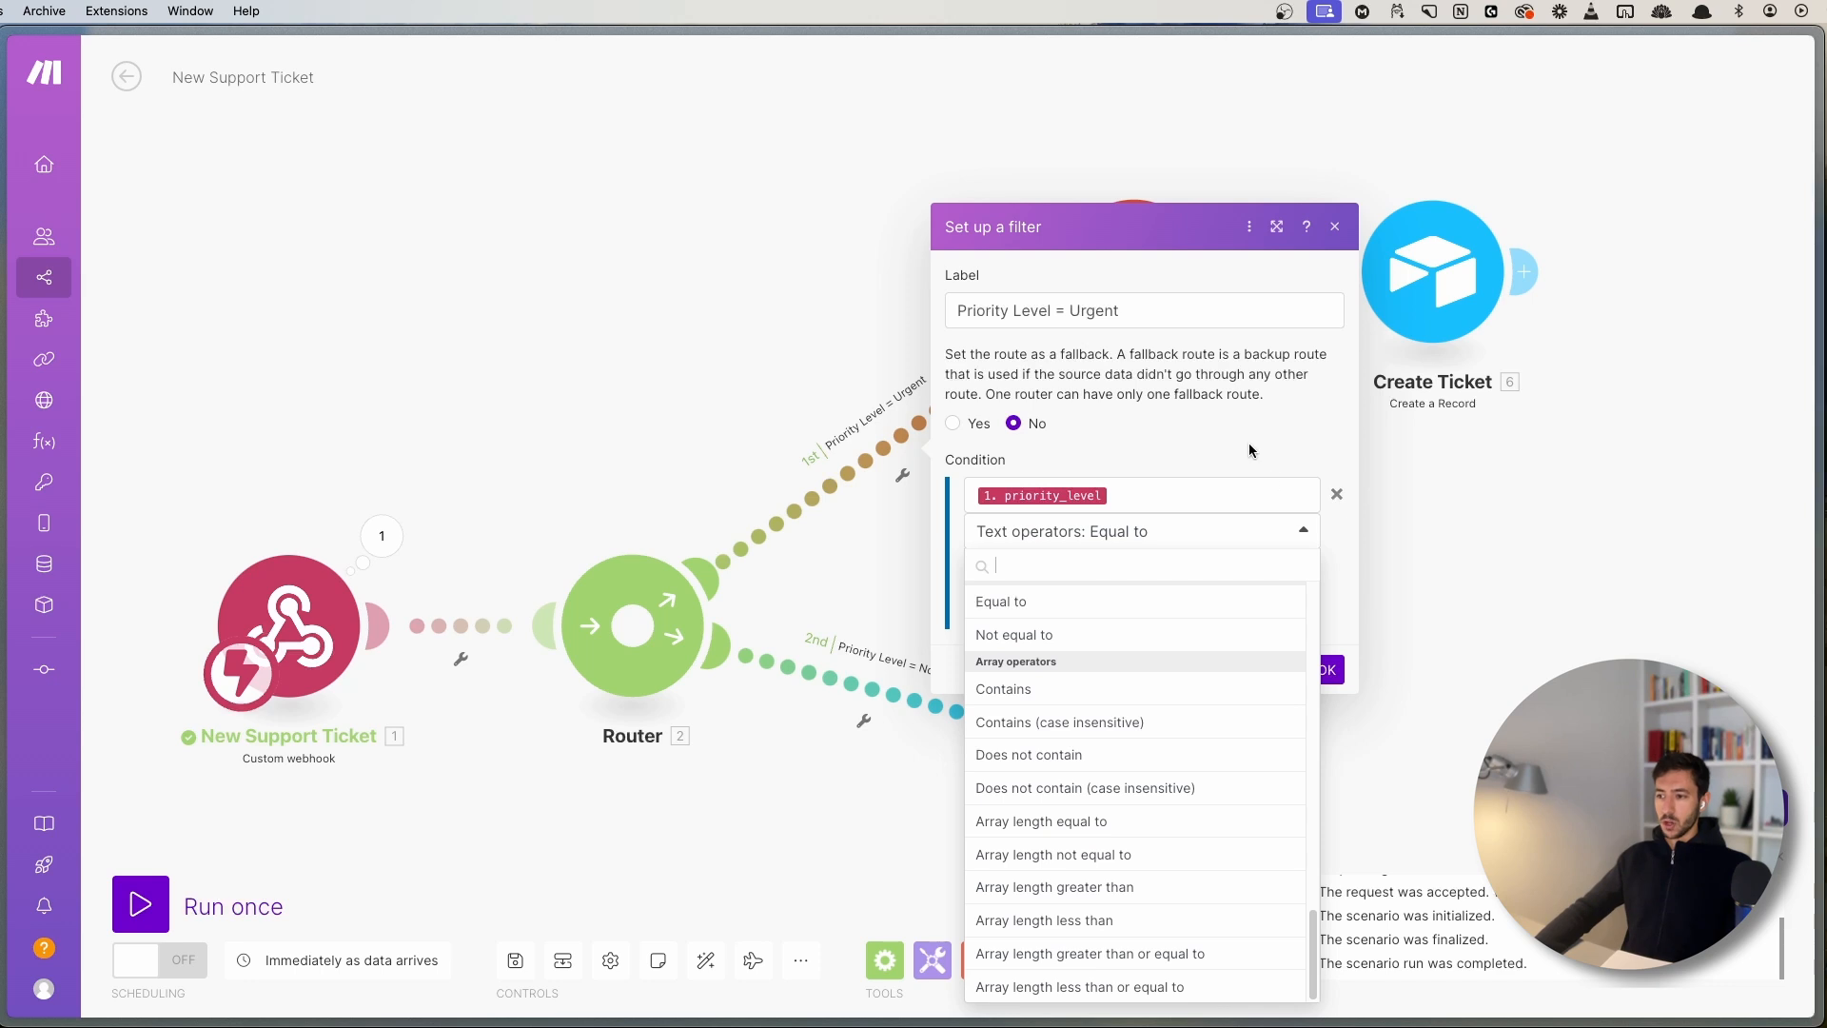
pyautogui.click(1155, 463)
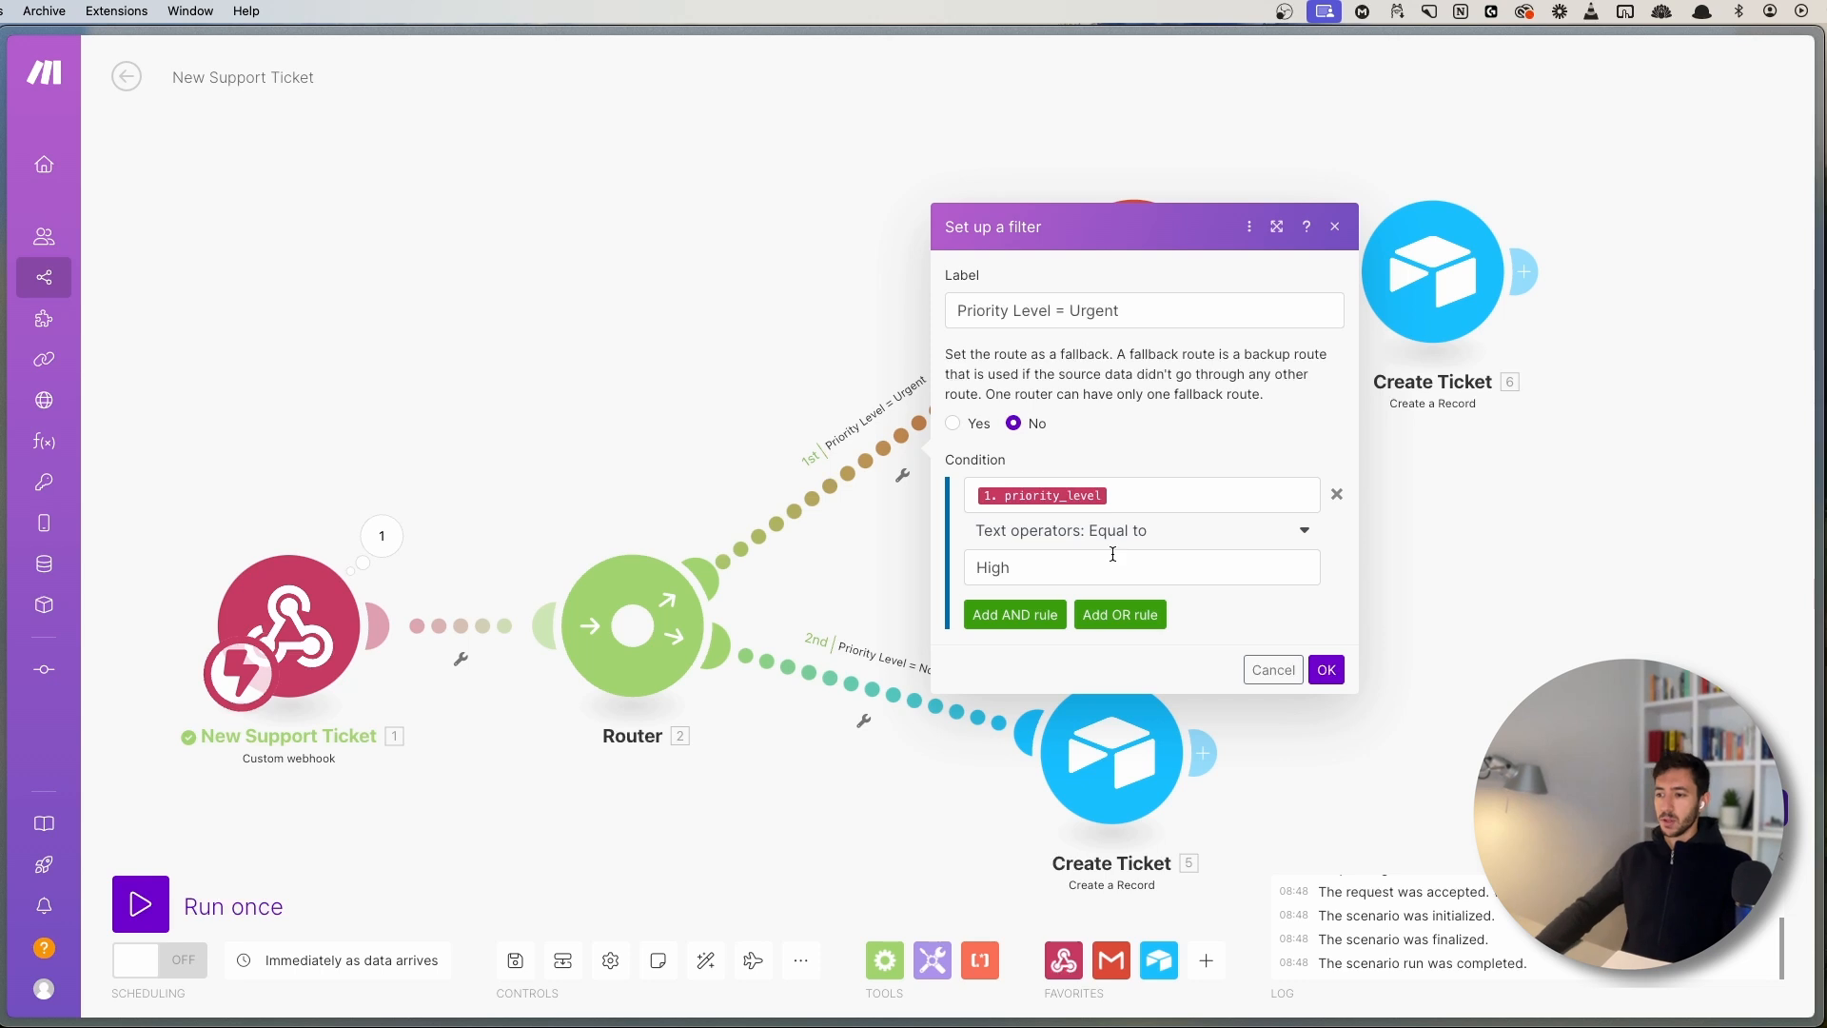
# - Finish the comparison value High and save the Urgent route's filter
pyautogui.click(1062, 568)
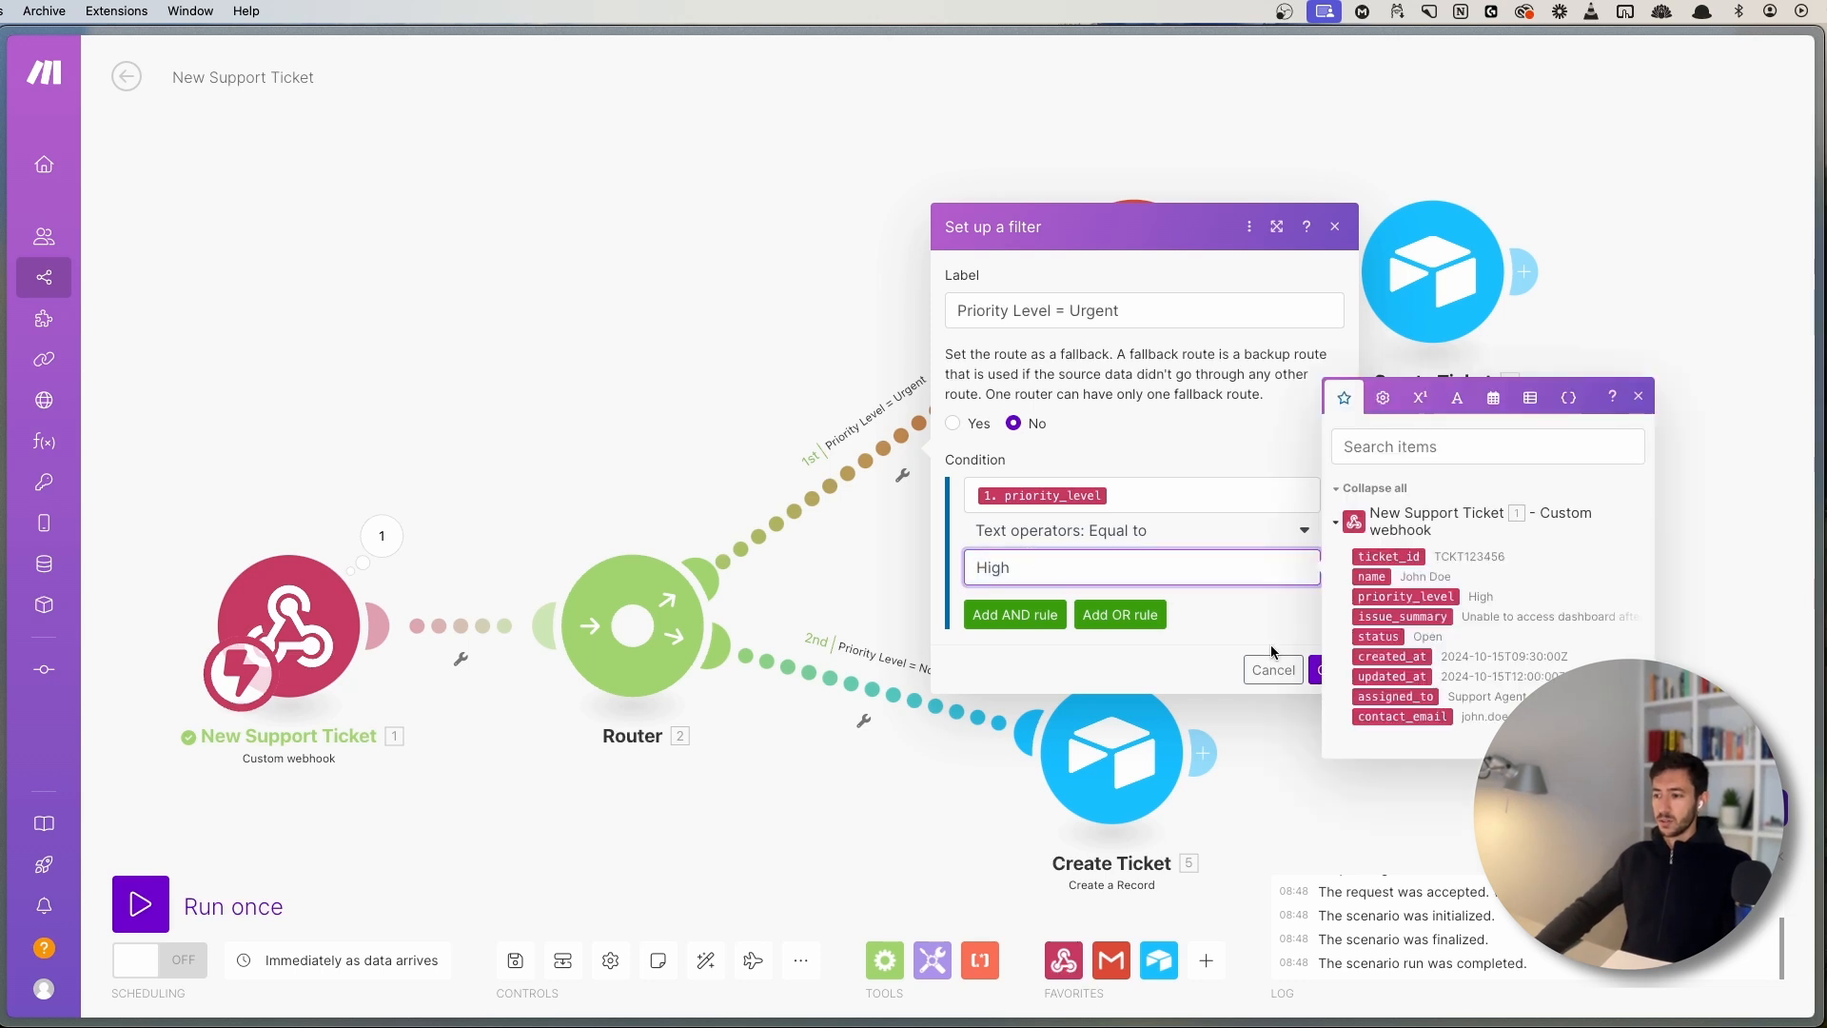
pyautogui.click(1637, 396)
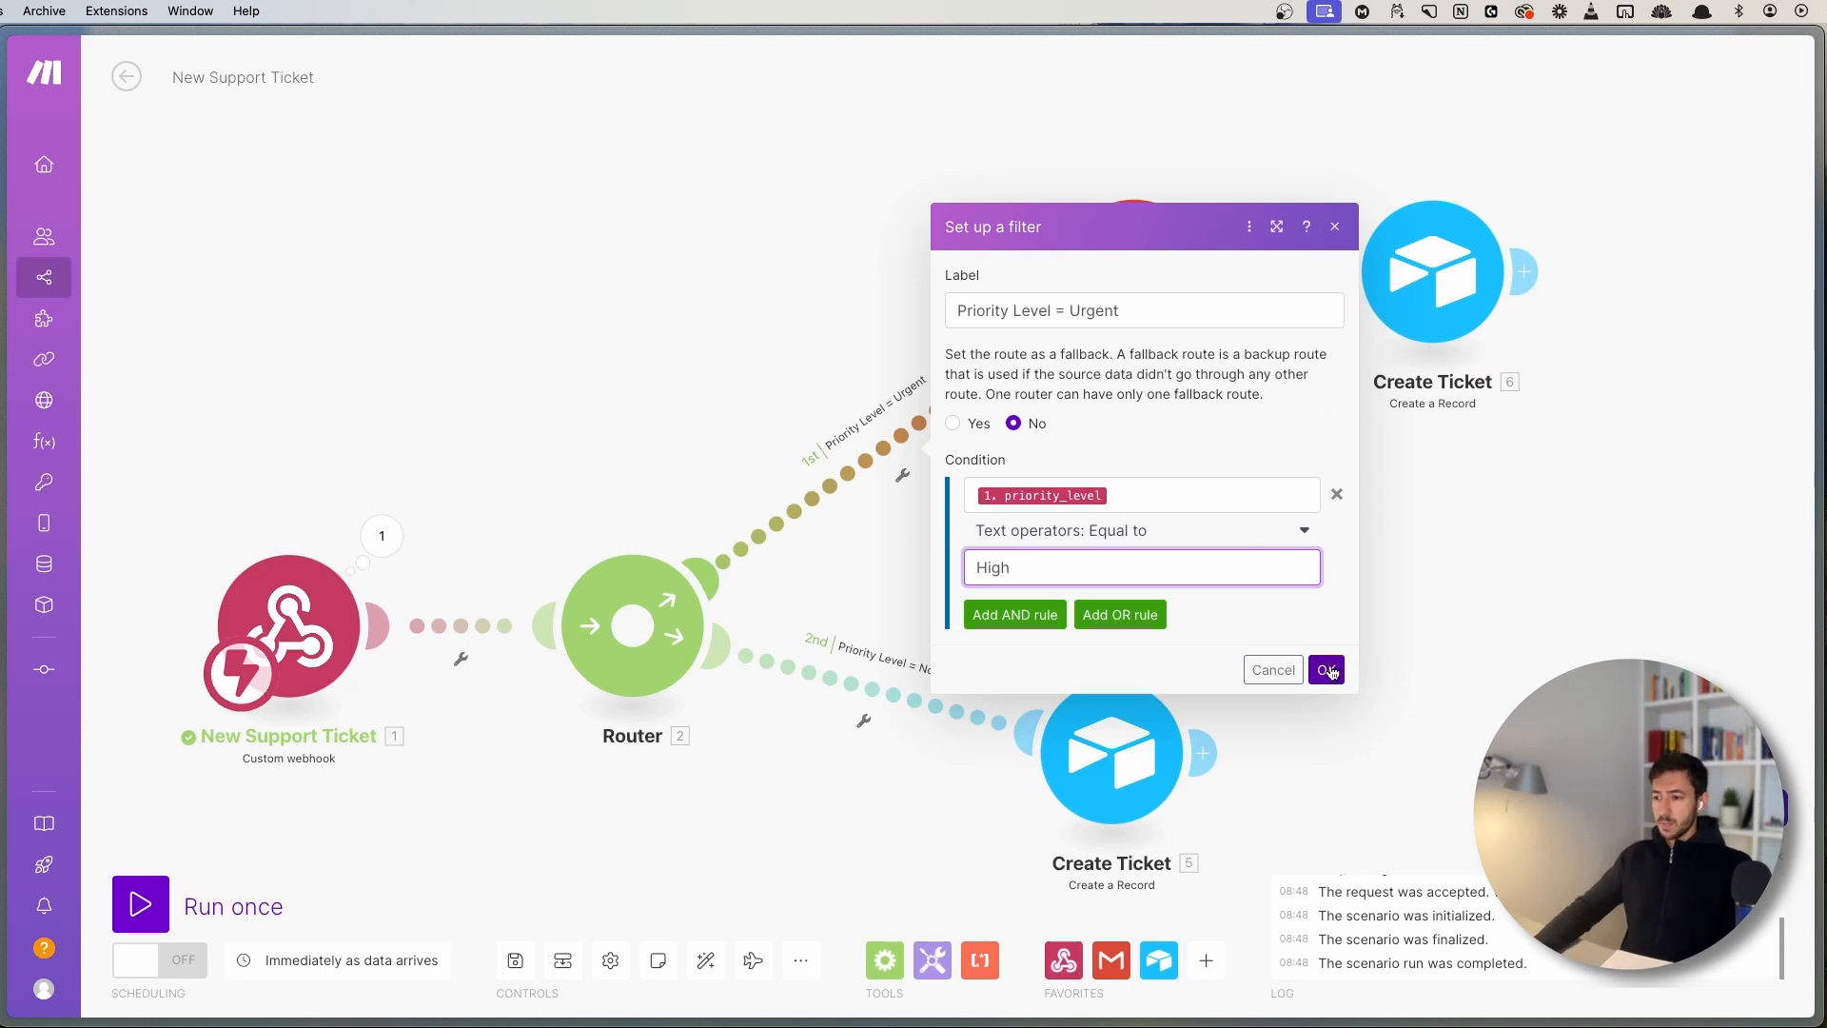
pyautogui.click(1327, 670)
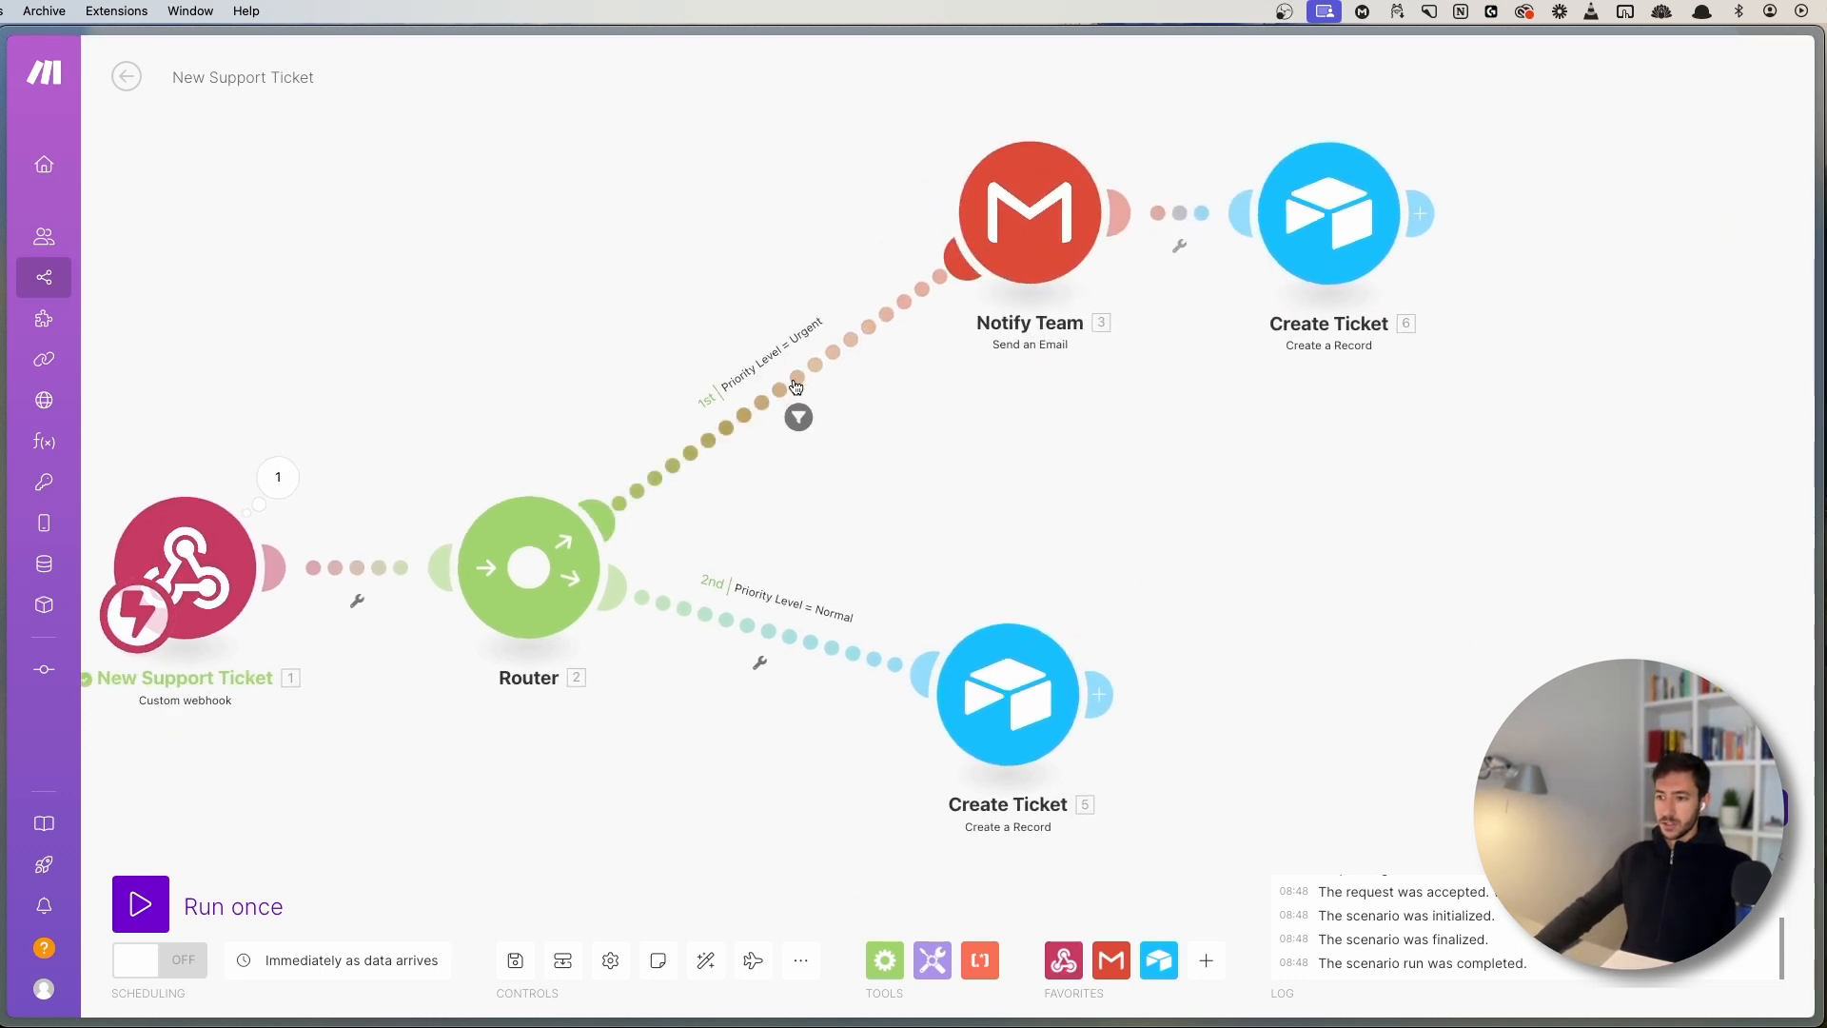
# - Recheck that the Urgent filter compares against High
pyautogui.click(797, 386)
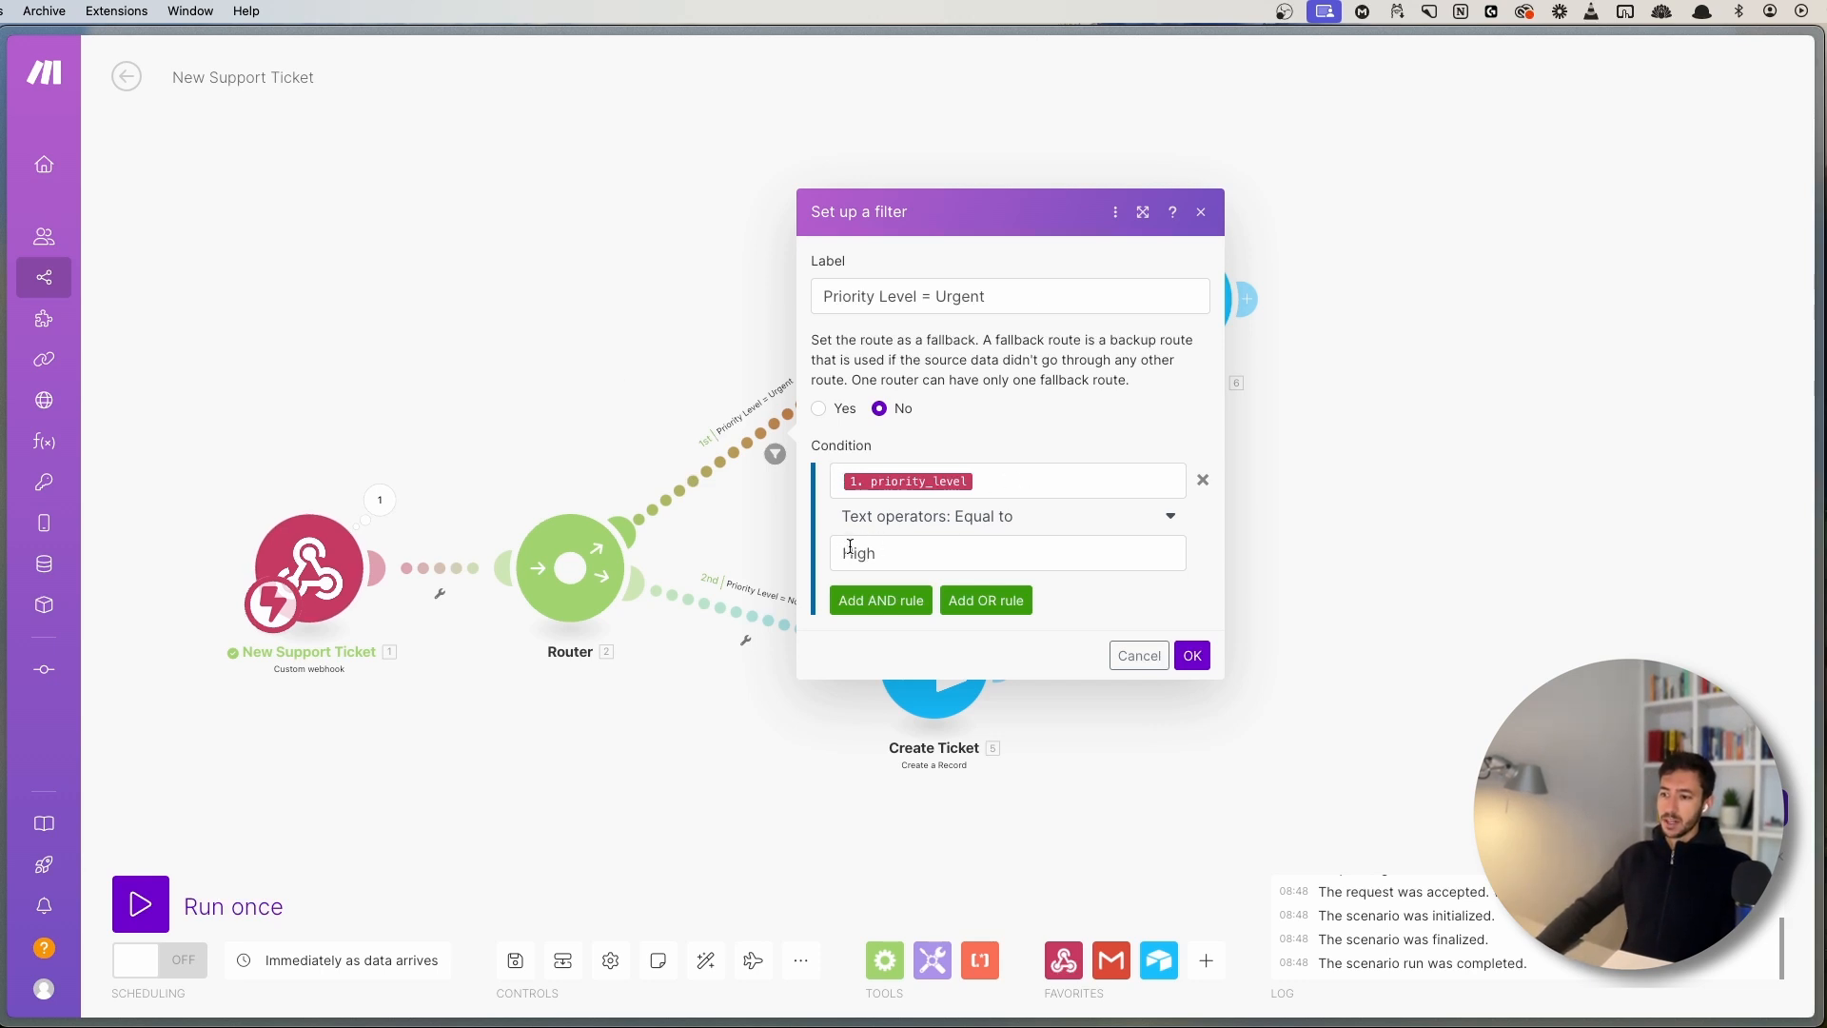
pyautogui.click(893, 550)
pyautogui.click(554, 248)
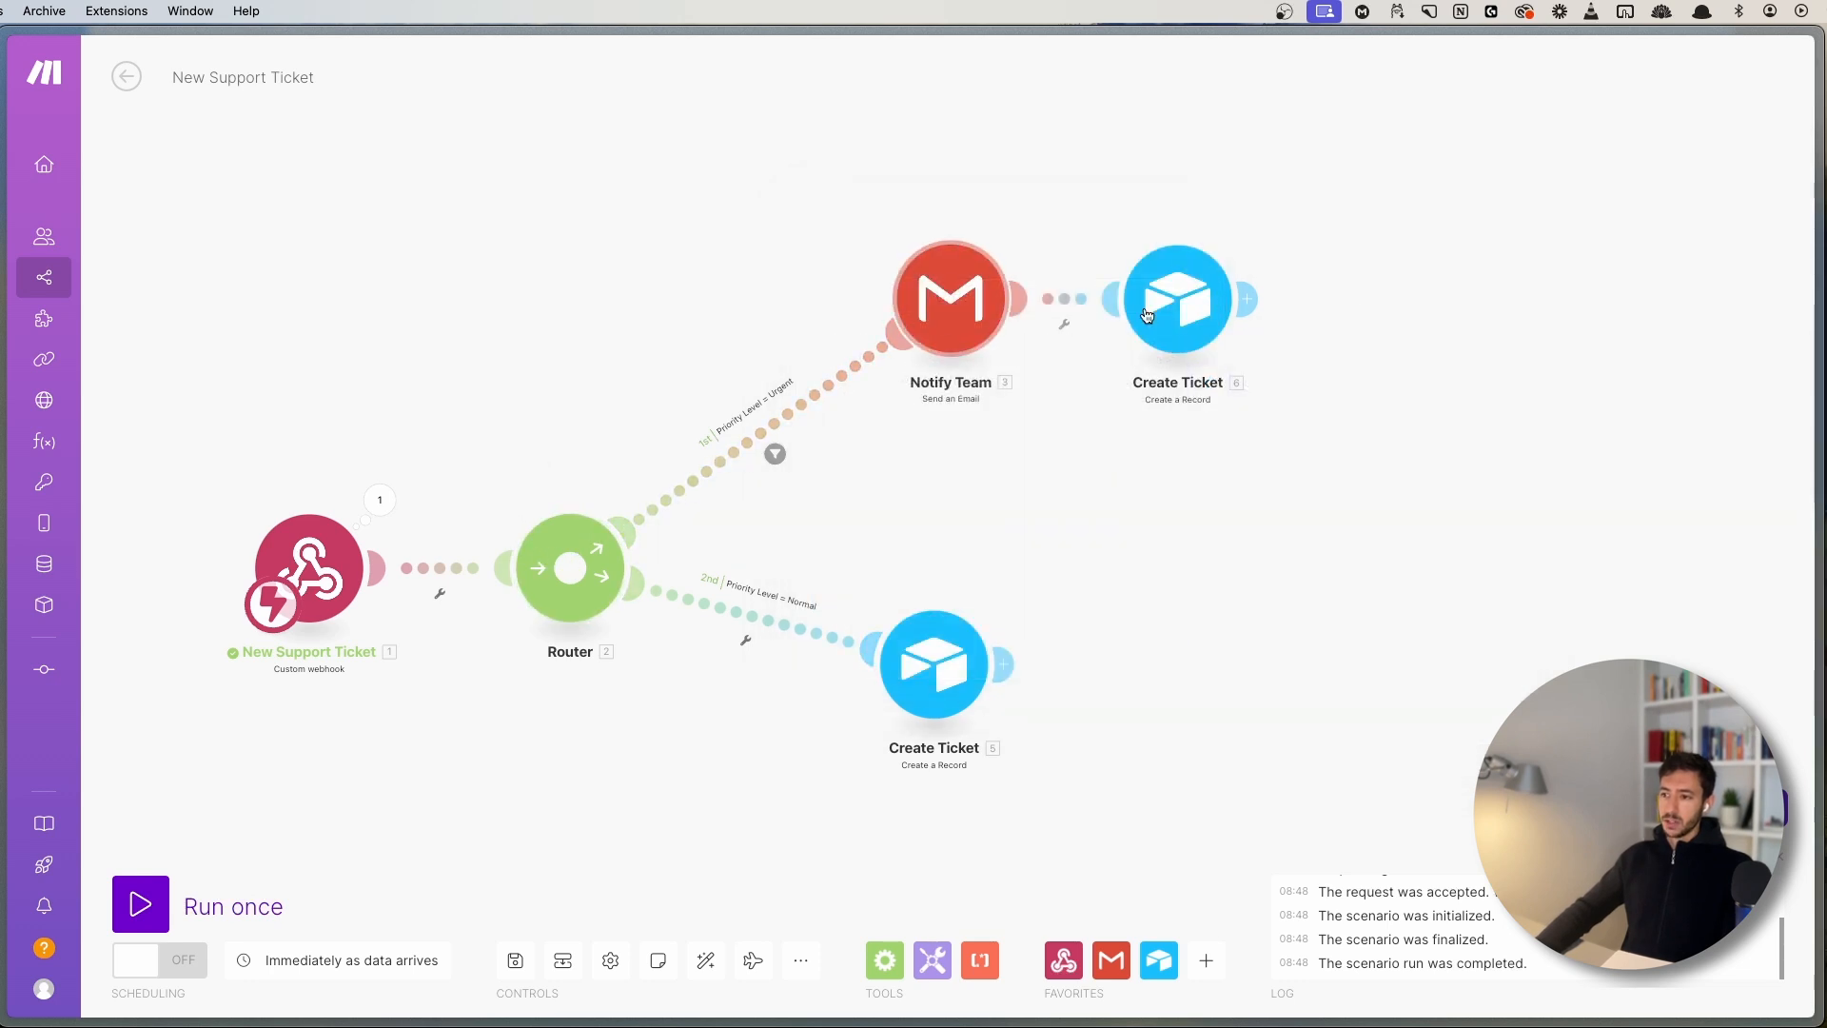
# - Look over the Normal route's options and the ticket data the webhook received
pyautogui.moveTo(1043, 547); pyautogui.dragTo(1118, 347)
pyautogui.scroll(2, 1052, 371)
pyautogui.scroll(2, 997, 326)
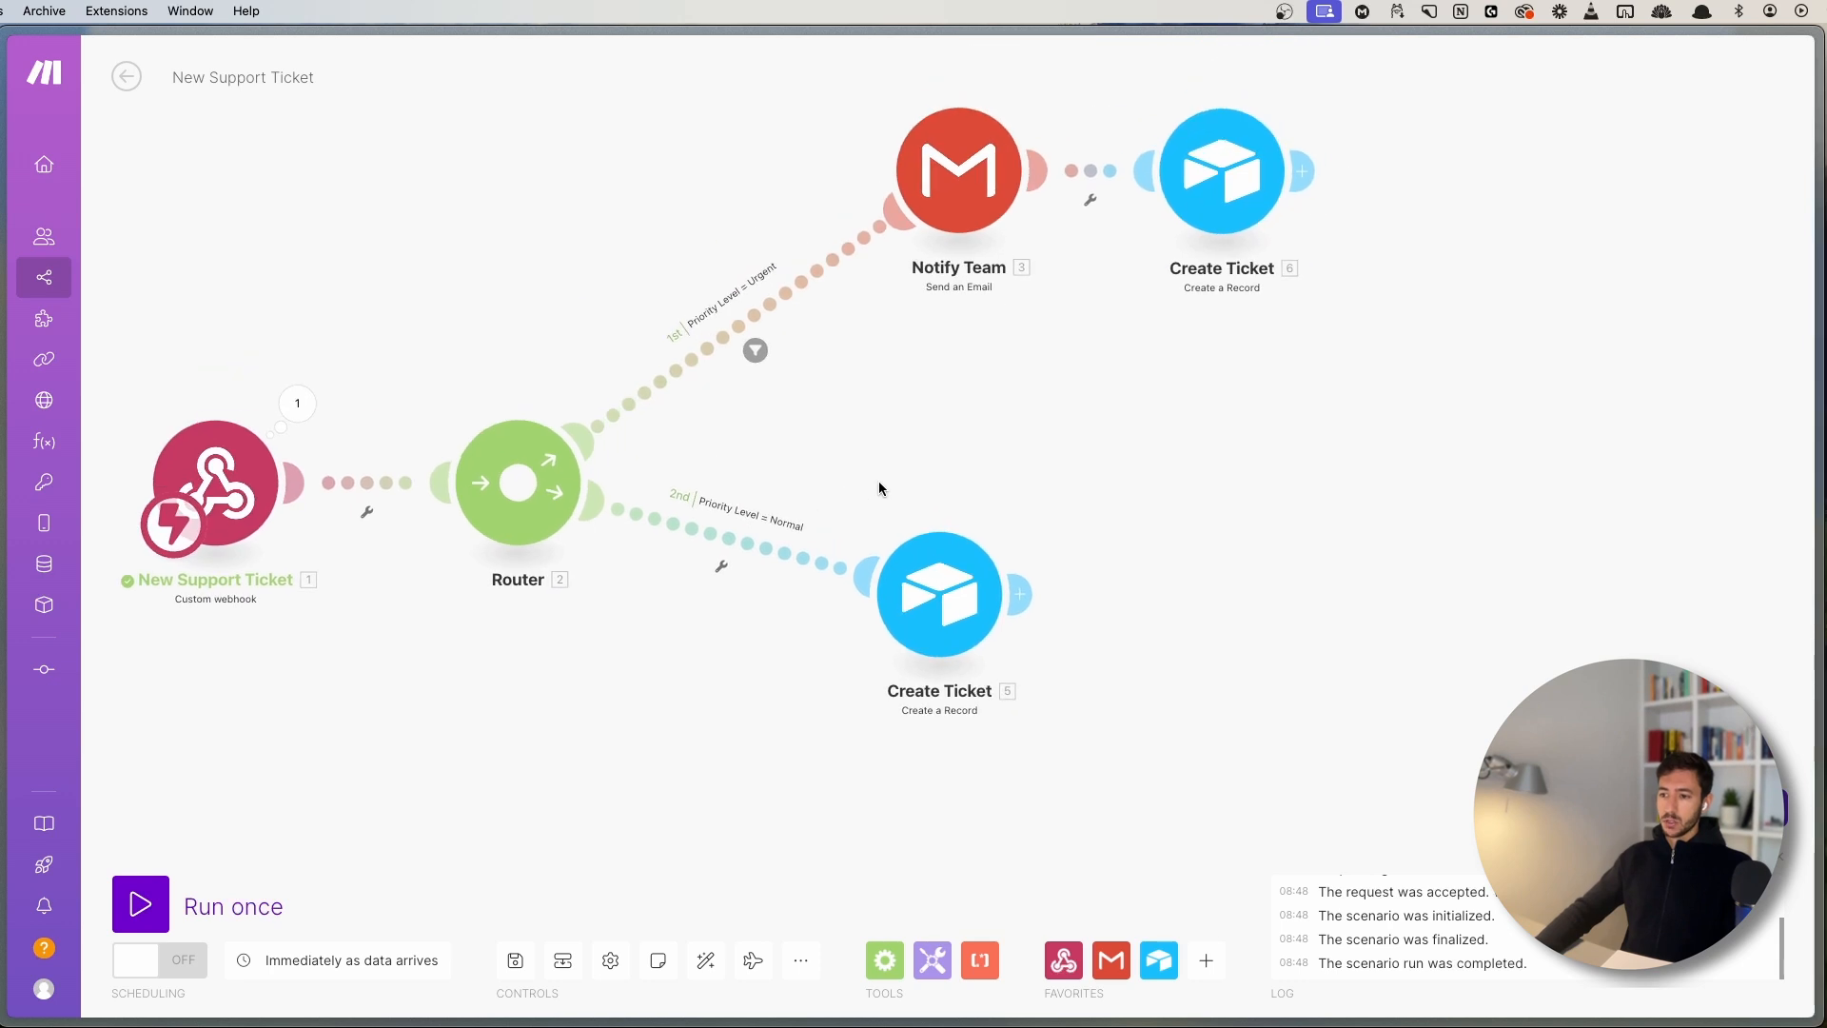
pyautogui.click(726, 523)
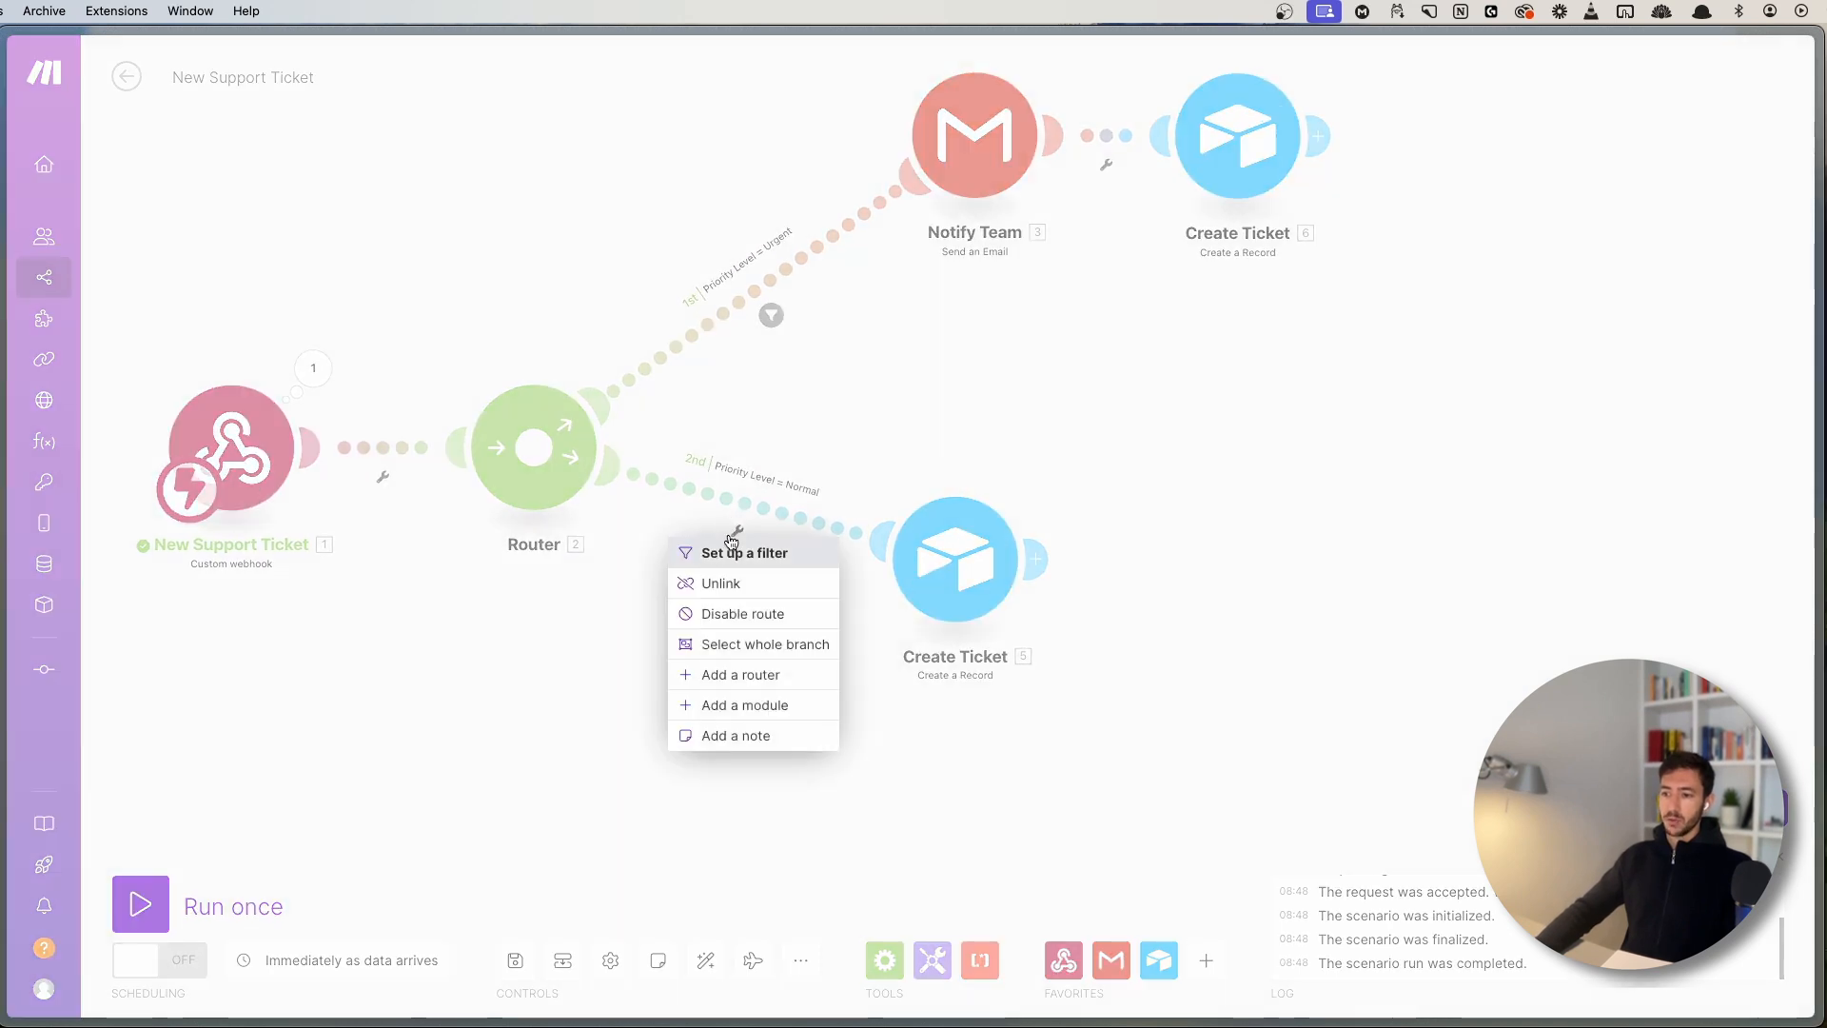
pyautogui.click(803, 403)
pyautogui.moveTo(888, 359); pyautogui.dragTo(822, 472)
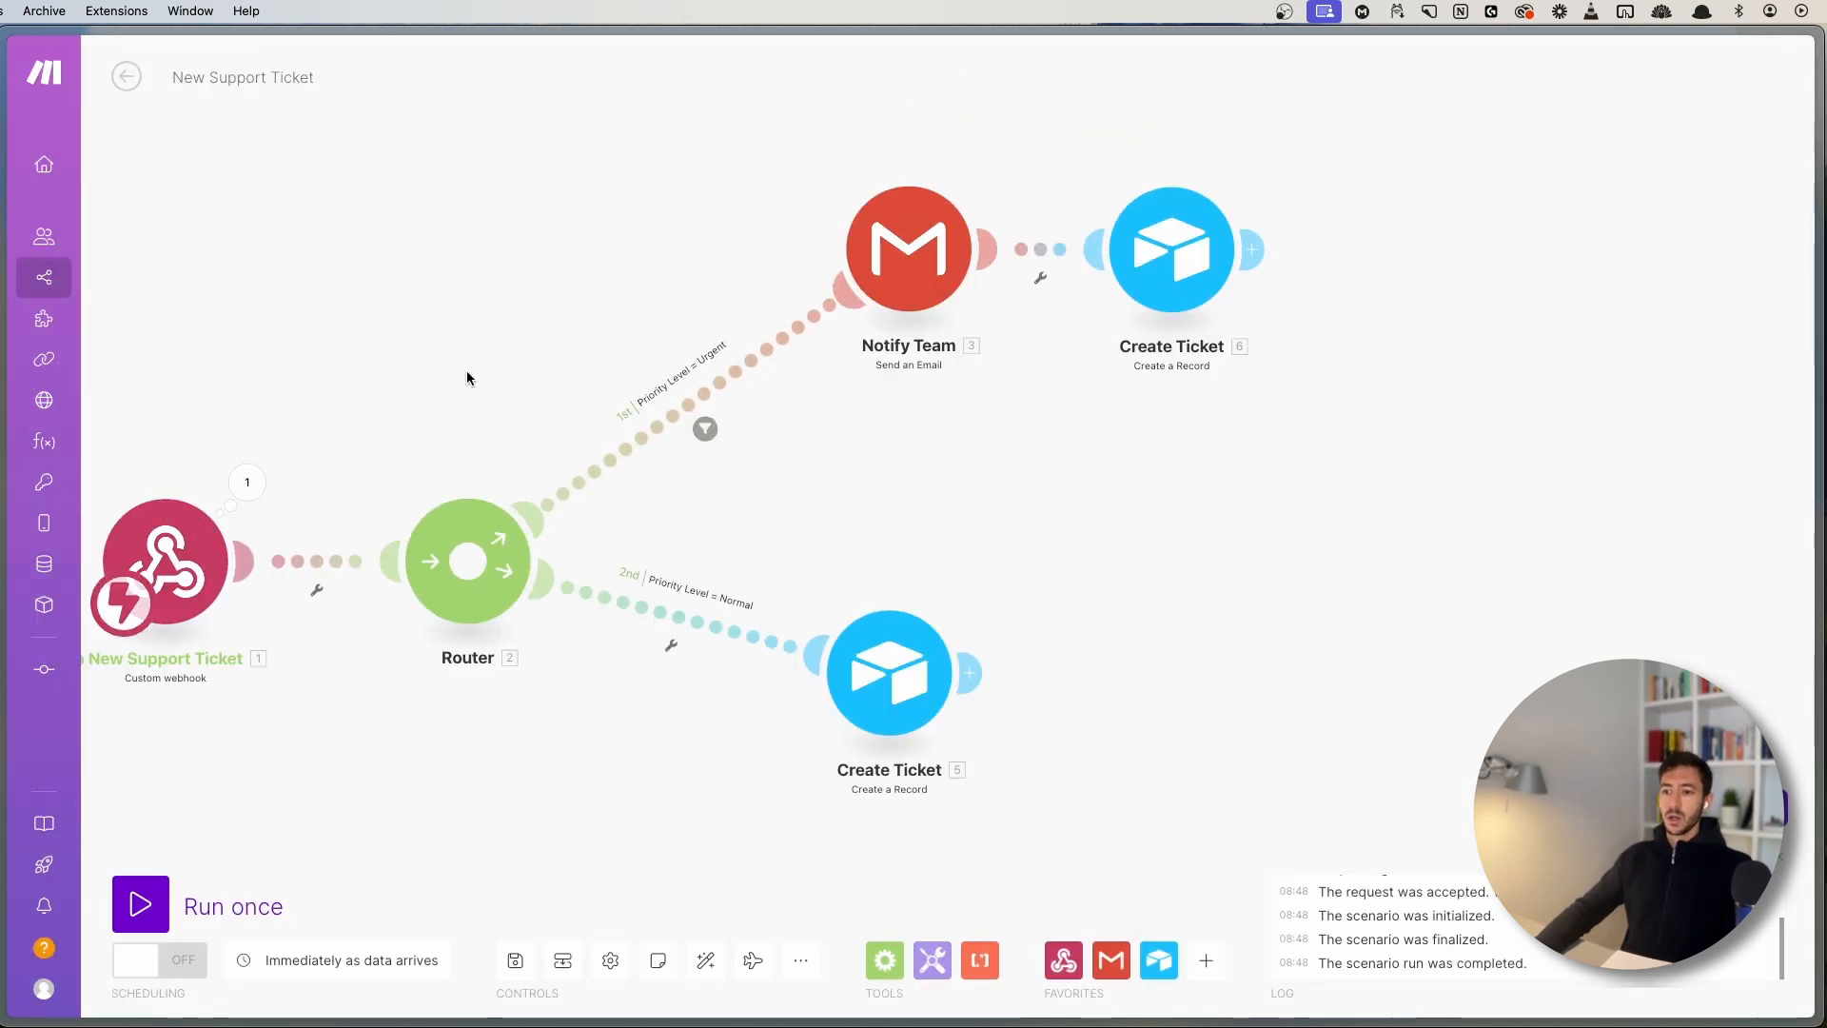
pyautogui.moveTo(466, 369); pyautogui.dragTo(773, 318)
pyautogui.click(555, 433)
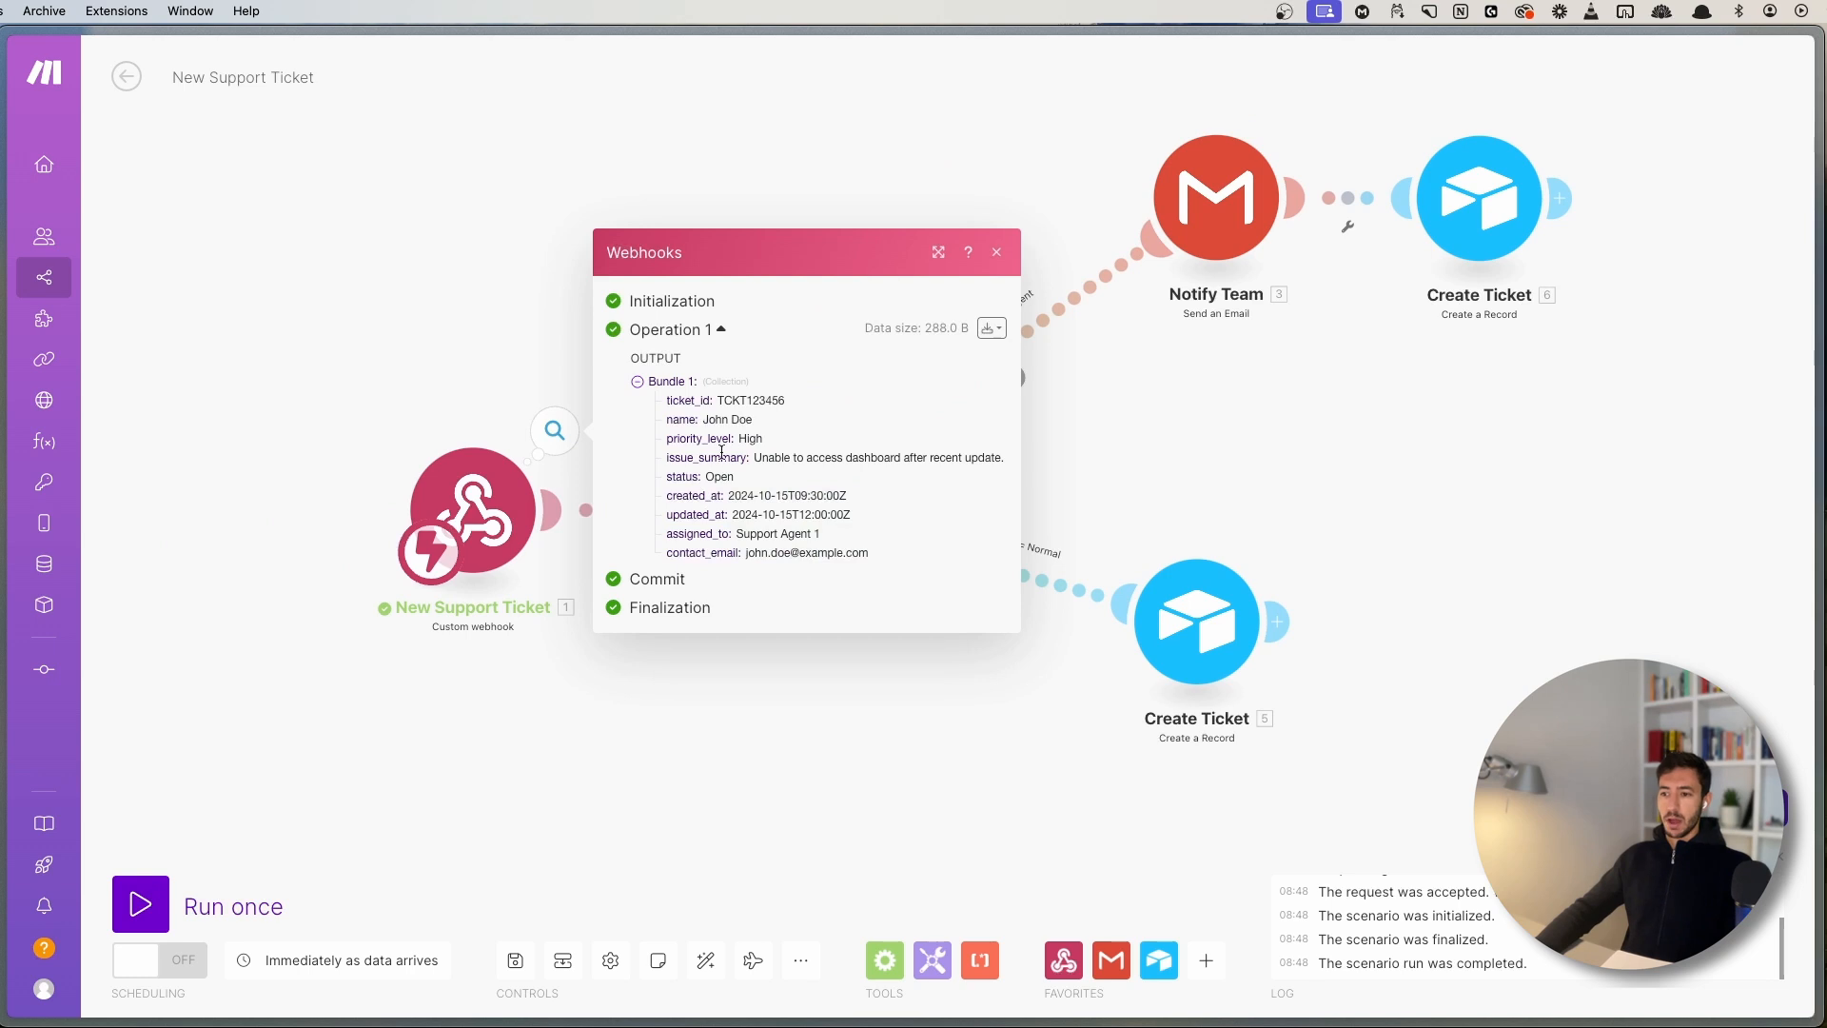
pyautogui.click(423, 335)
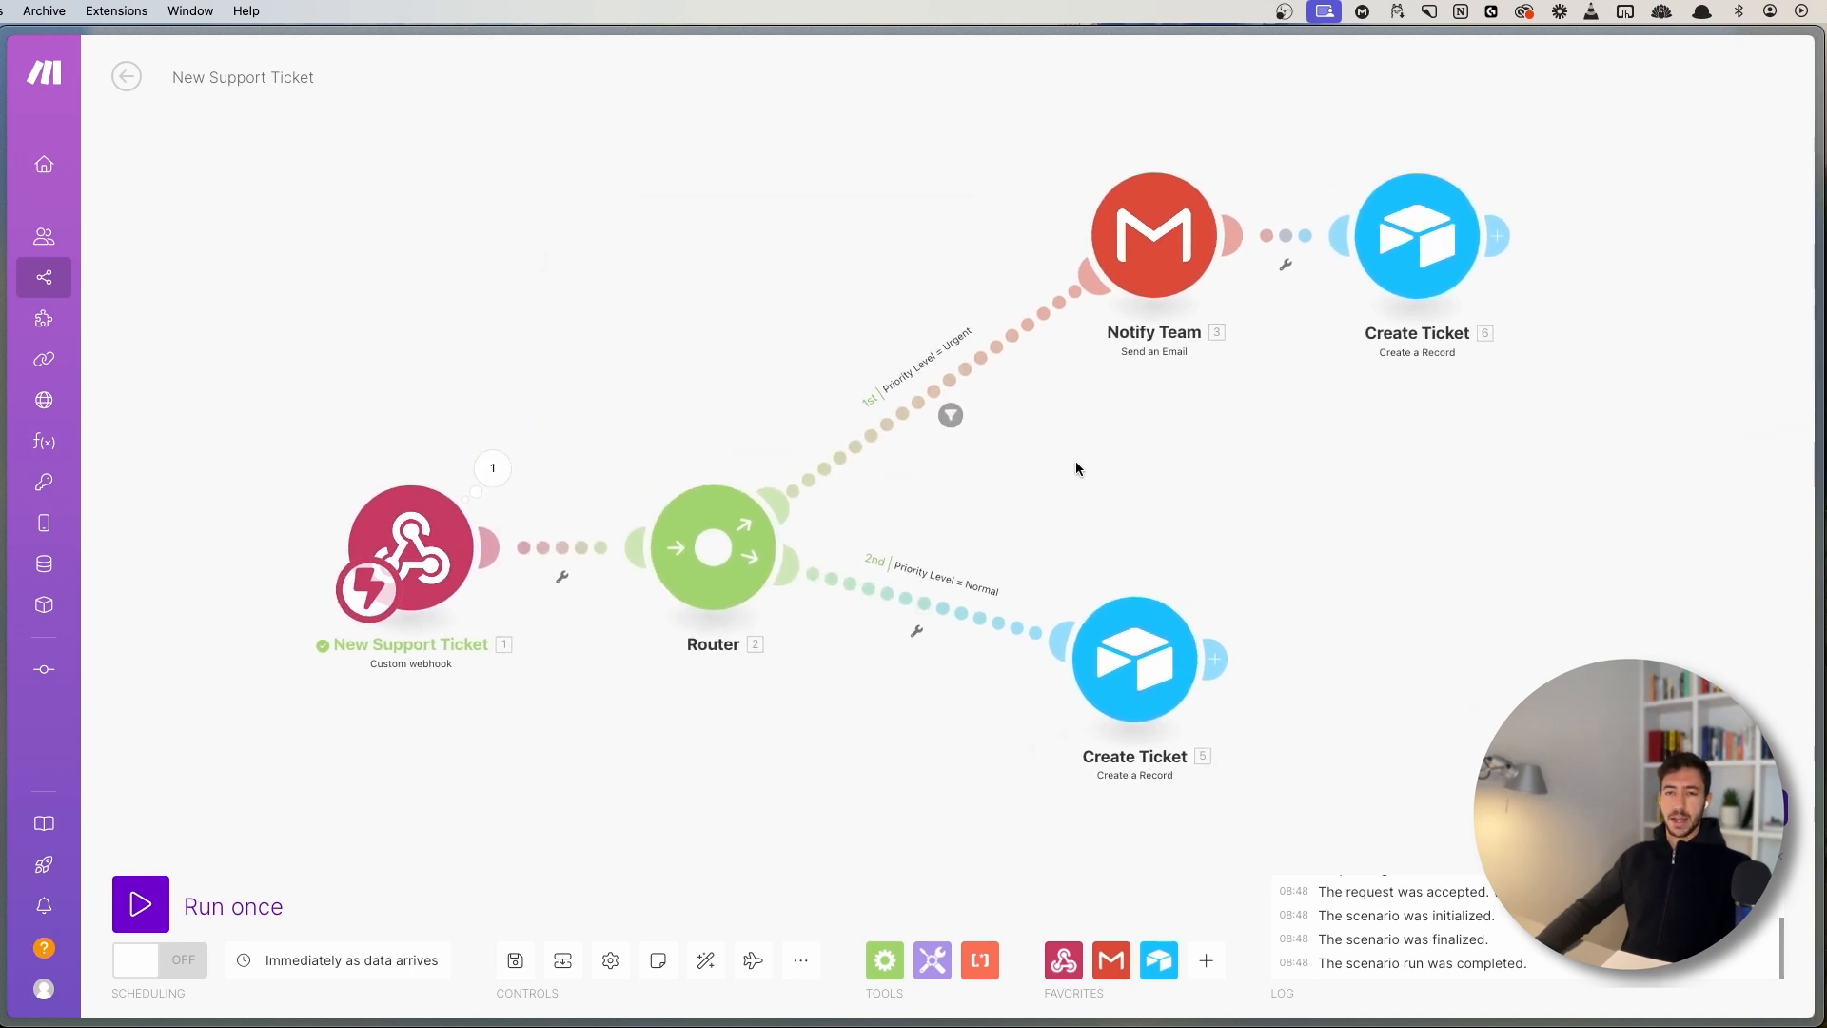
pyautogui.moveTo(651, 258); pyautogui.dragTo(629, 361)
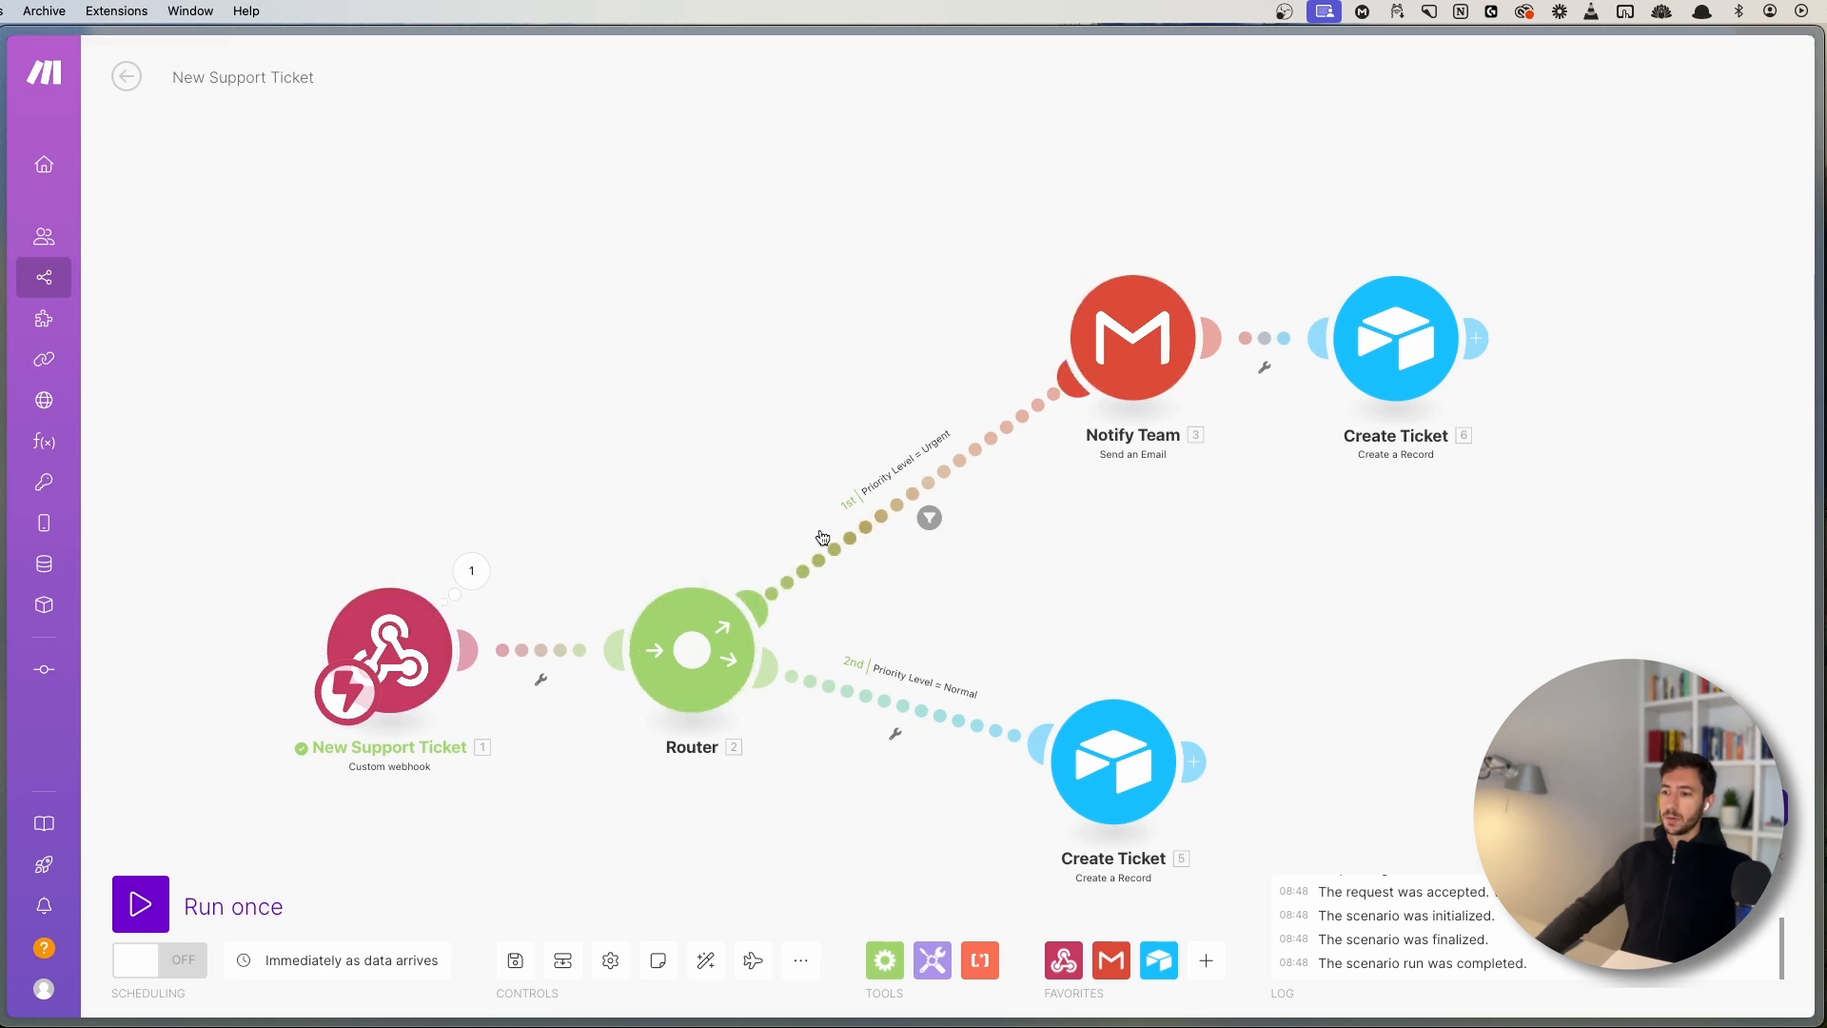
# - View the router's route order without changing it
pyautogui.rightClick(693, 631)
pyautogui.click(737, 655)
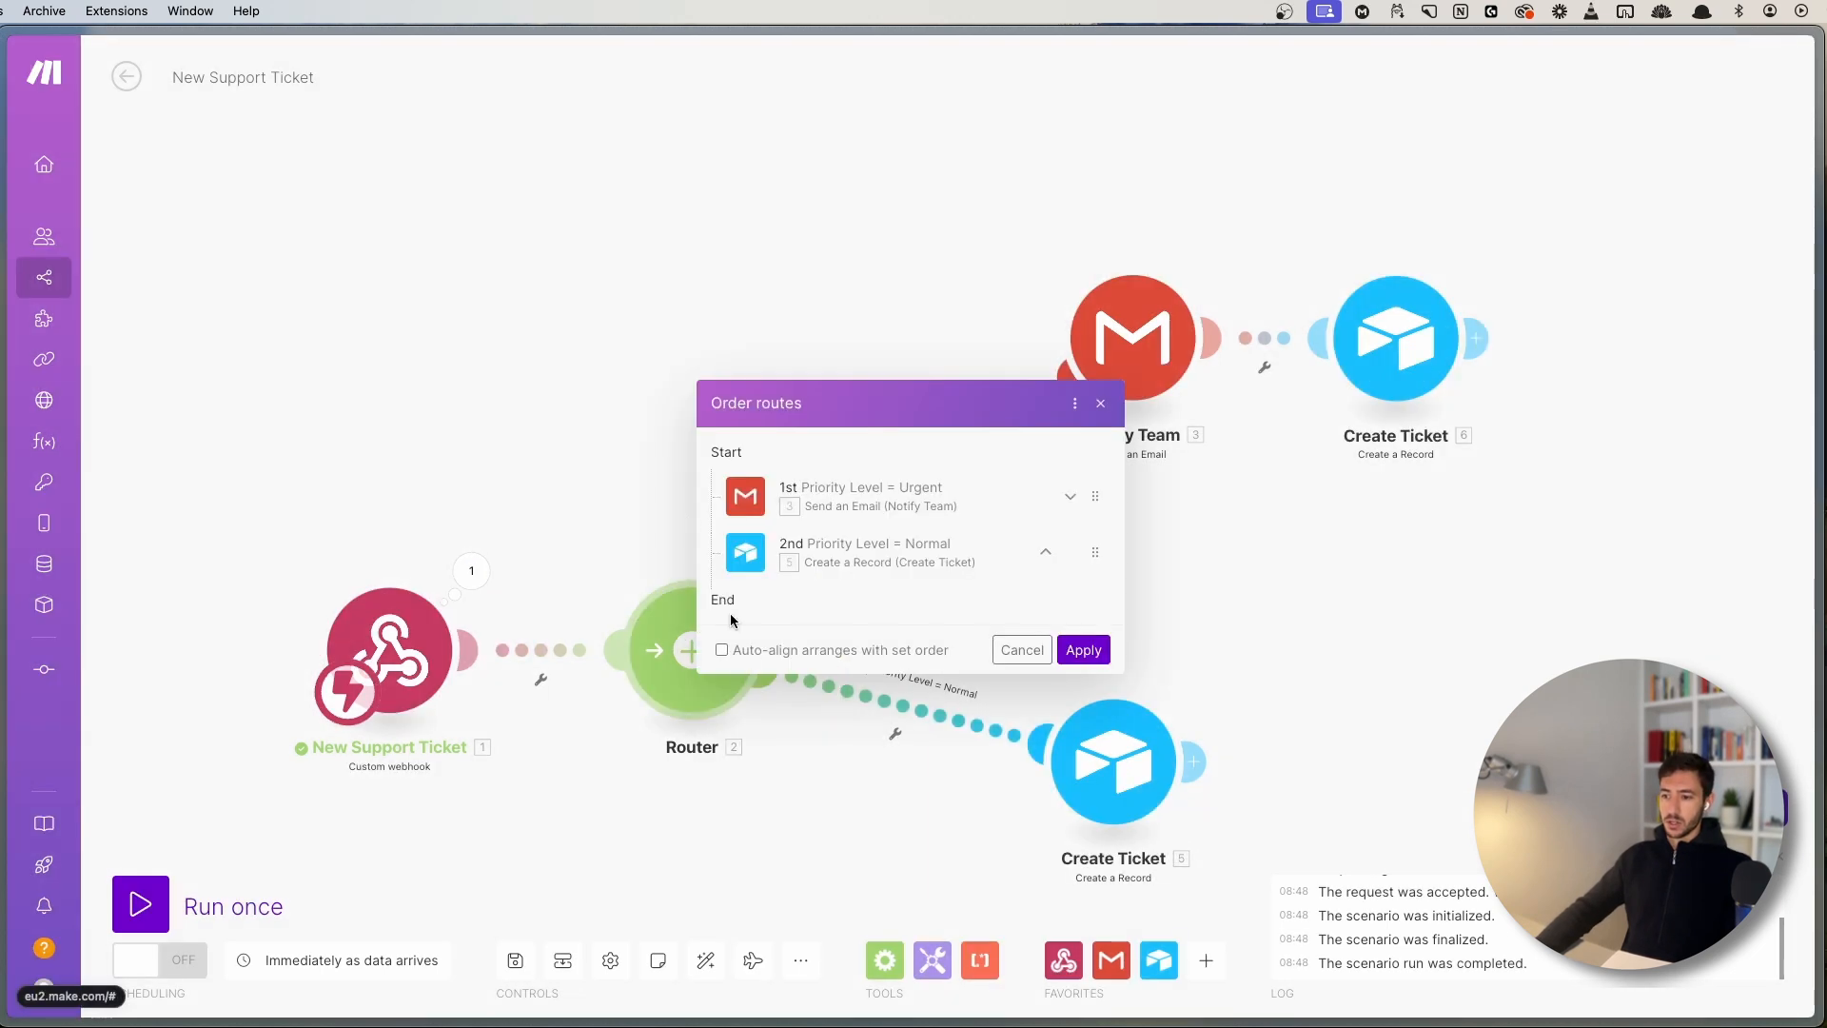
pyautogui.click(1101, 402)
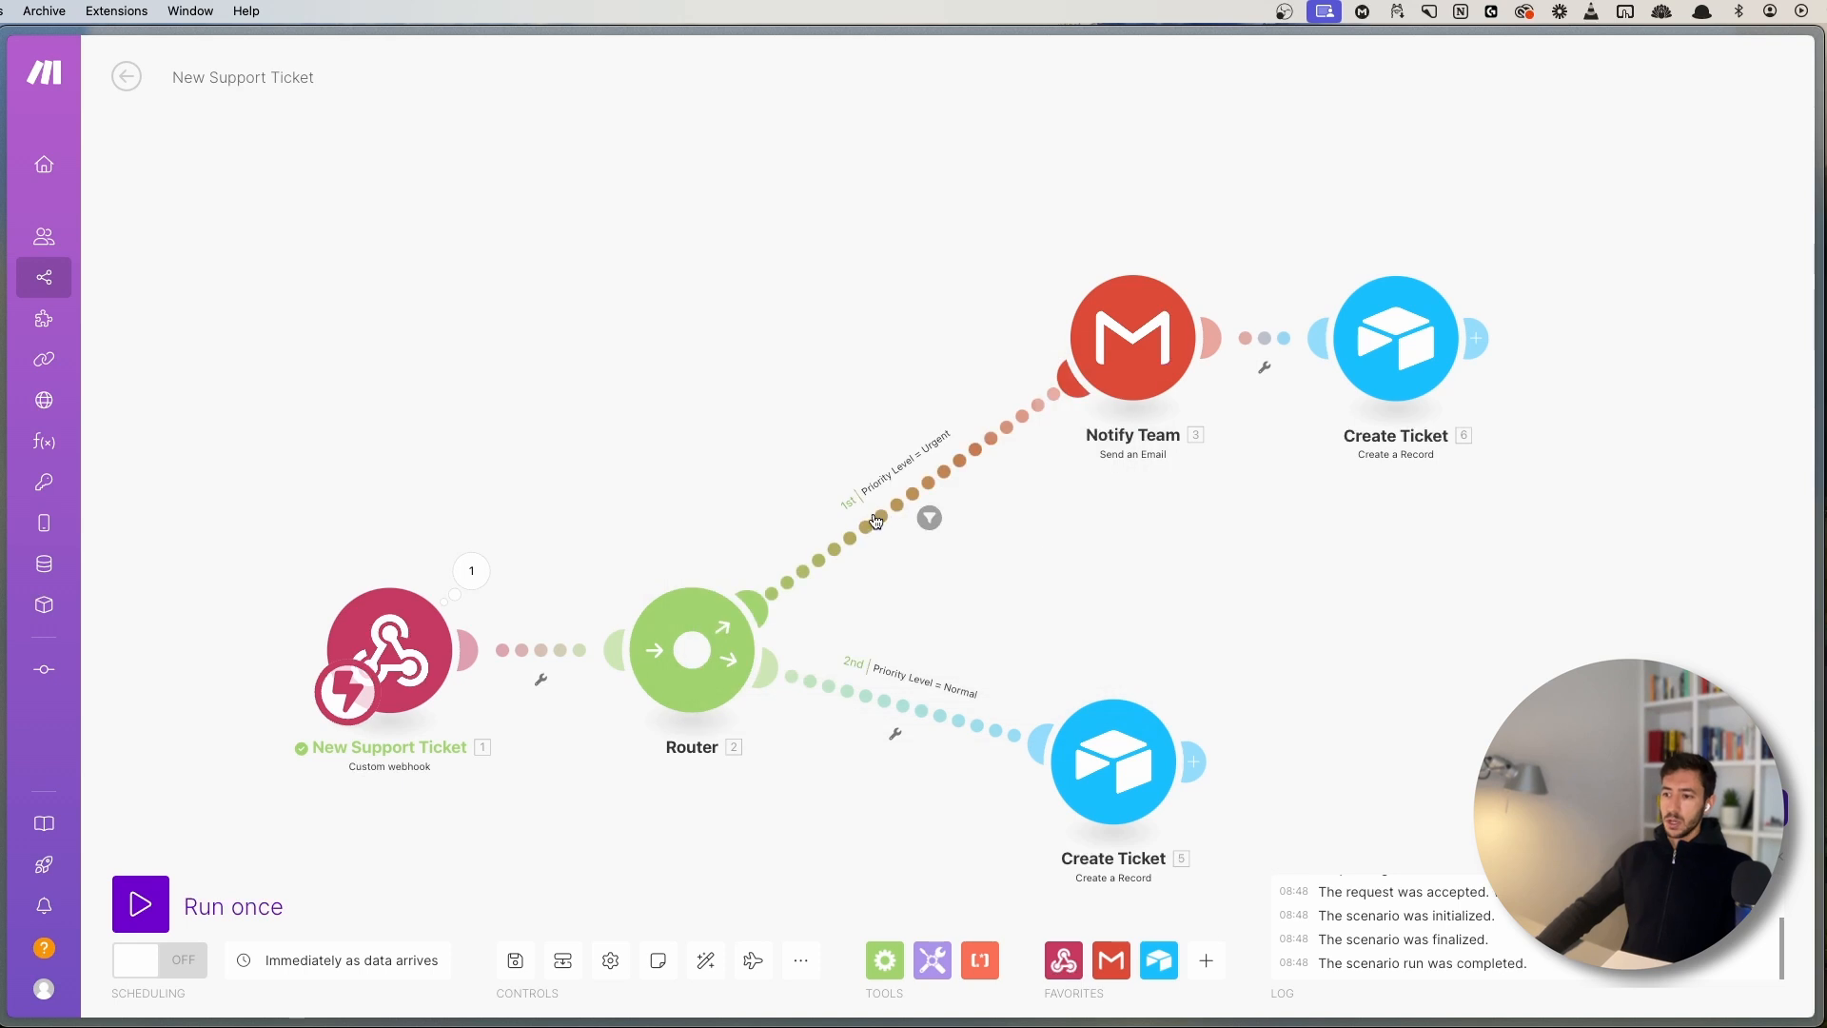
# - Check the Urgent filter's value once more and open the Normal route's filter setup
pyautogui.click(875, 521)
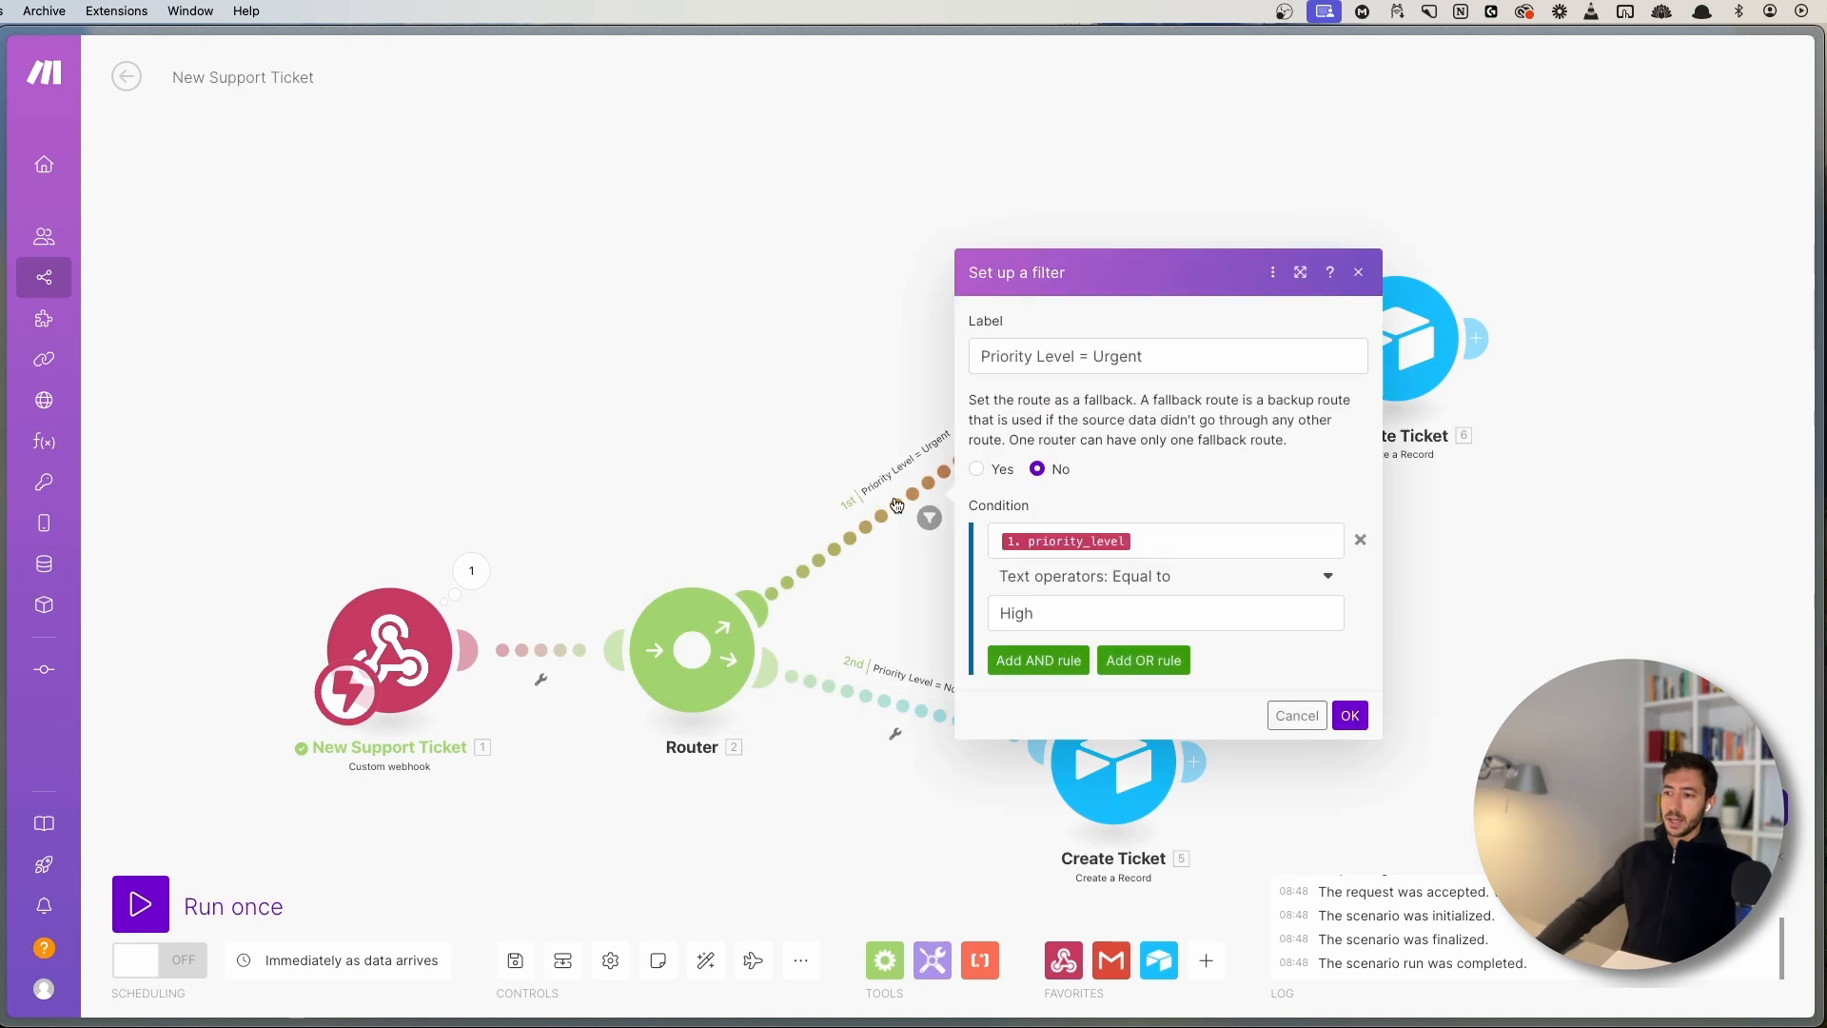
pyautogui.click(1001, 614)
pyautogui.click(702, 395)
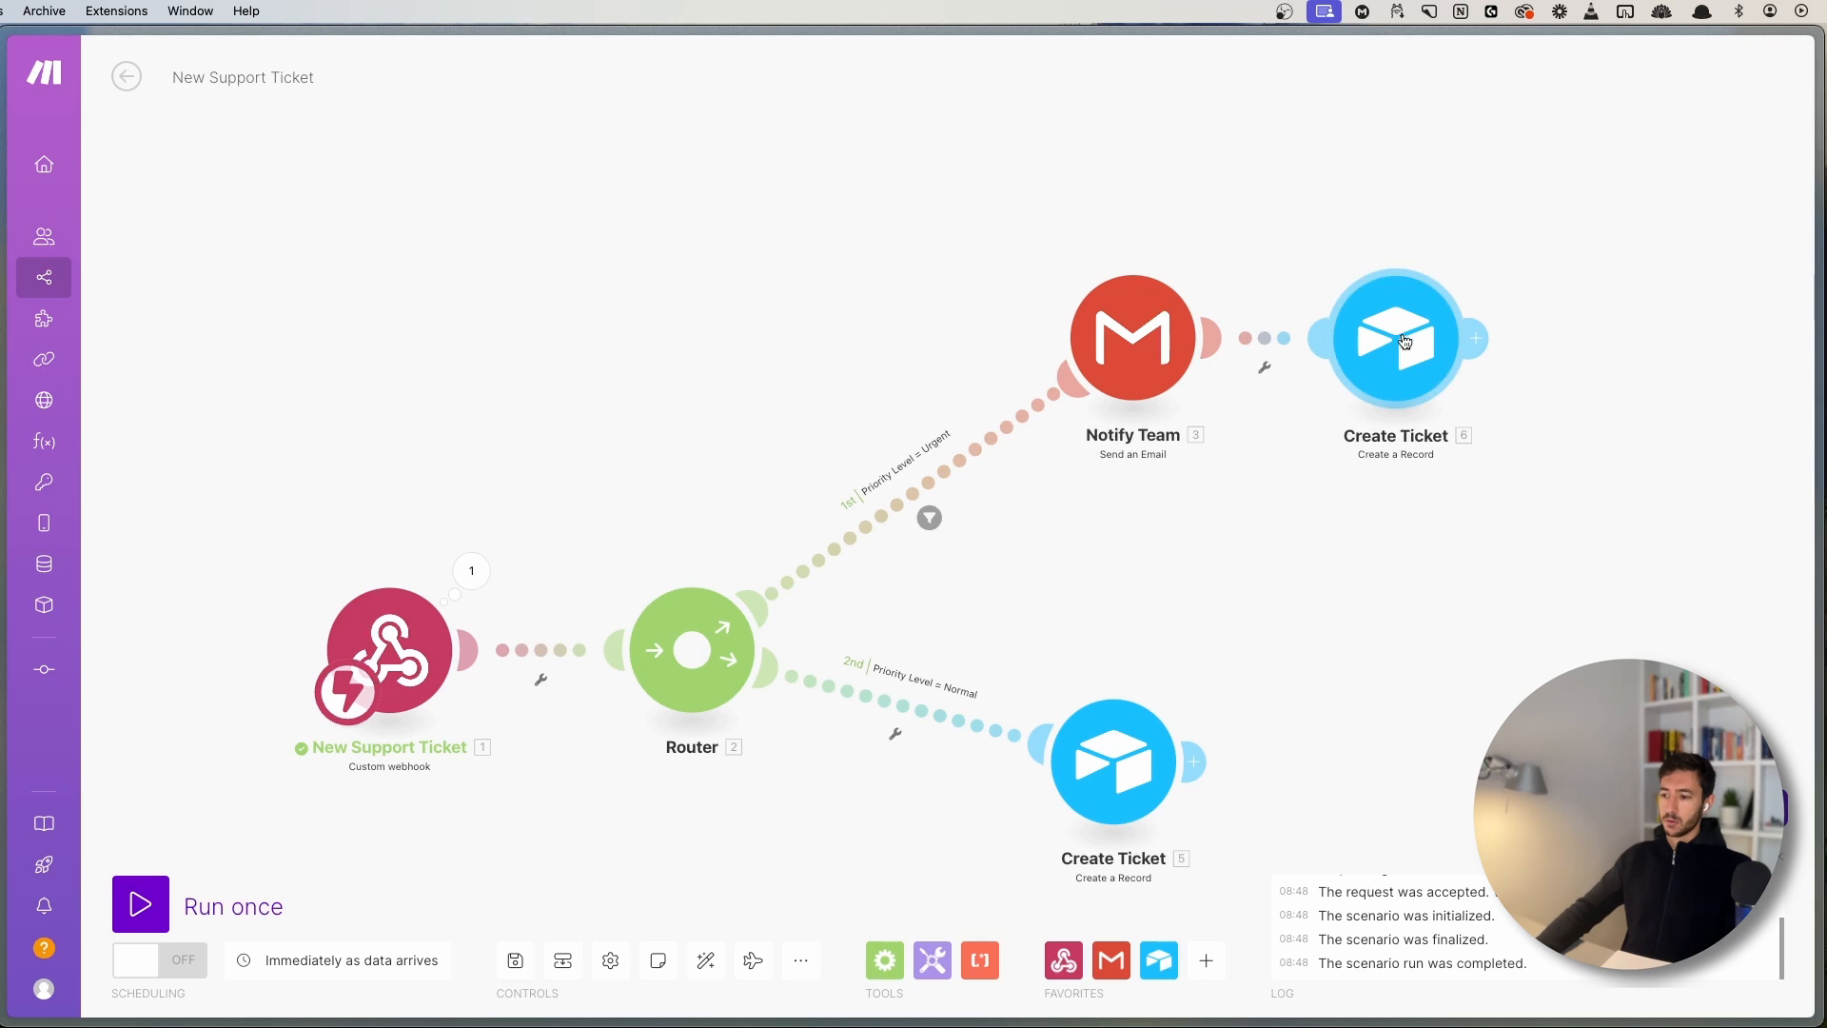
pyautogui.scroll(-5, 1235, 293)
pyautogui.click(870, 394)
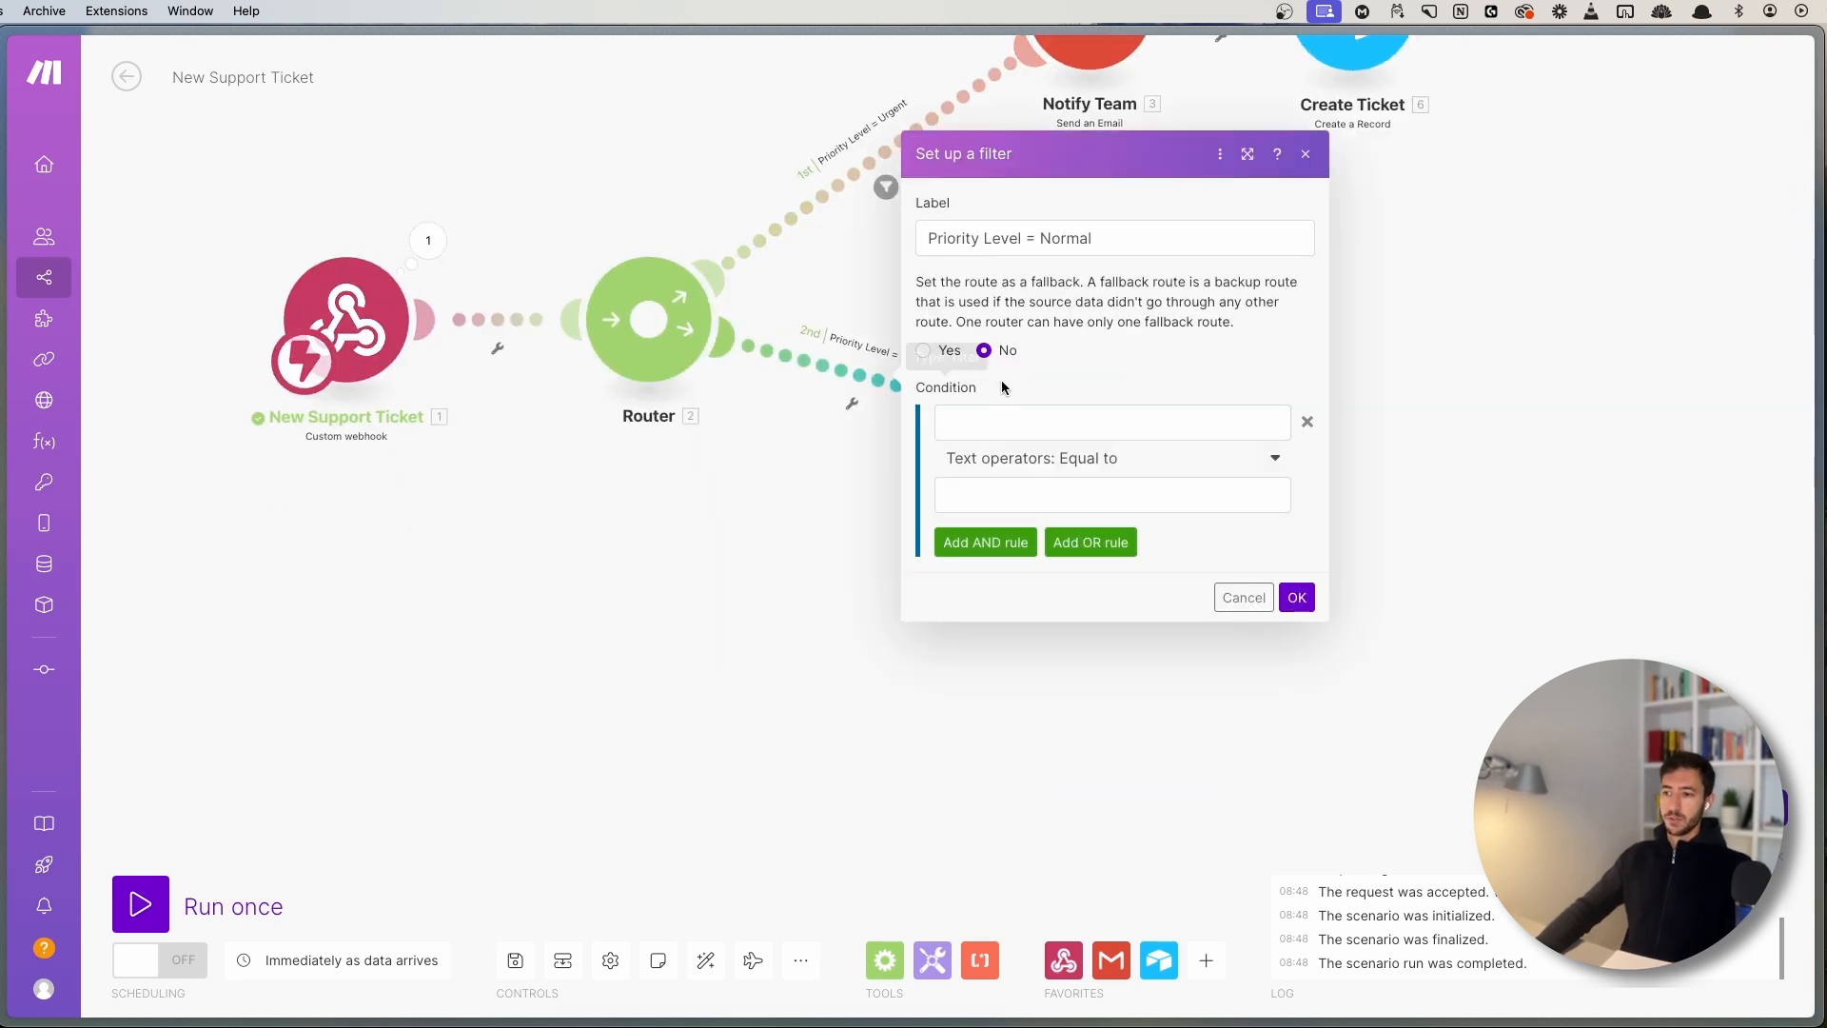
# - Close the Normal filter setup and select the lower Create Ticket module
pyautogui.click(1310, 152)
pyautogui.scroll(2, 882, 396)
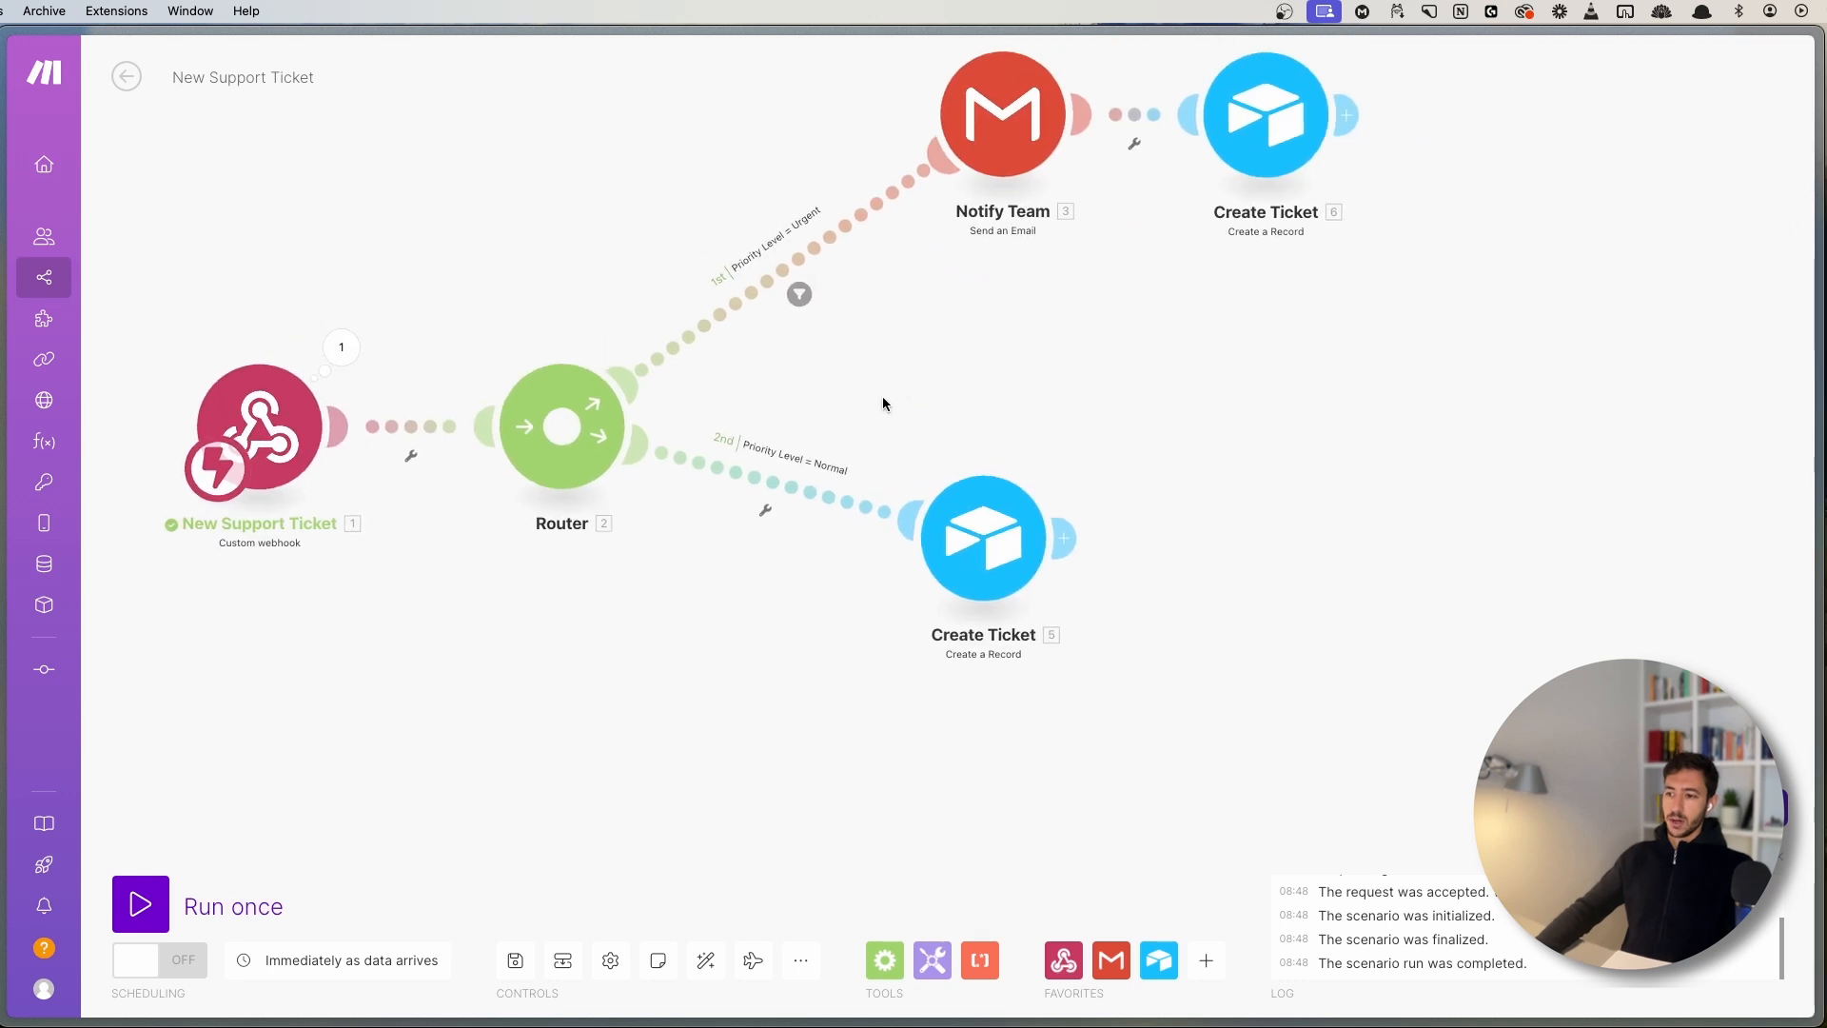
pyautogui.scroll(-2, 882, 404)
pyautogui.moveTo(853, 396); pyautogui.dragTo(1087, 628)
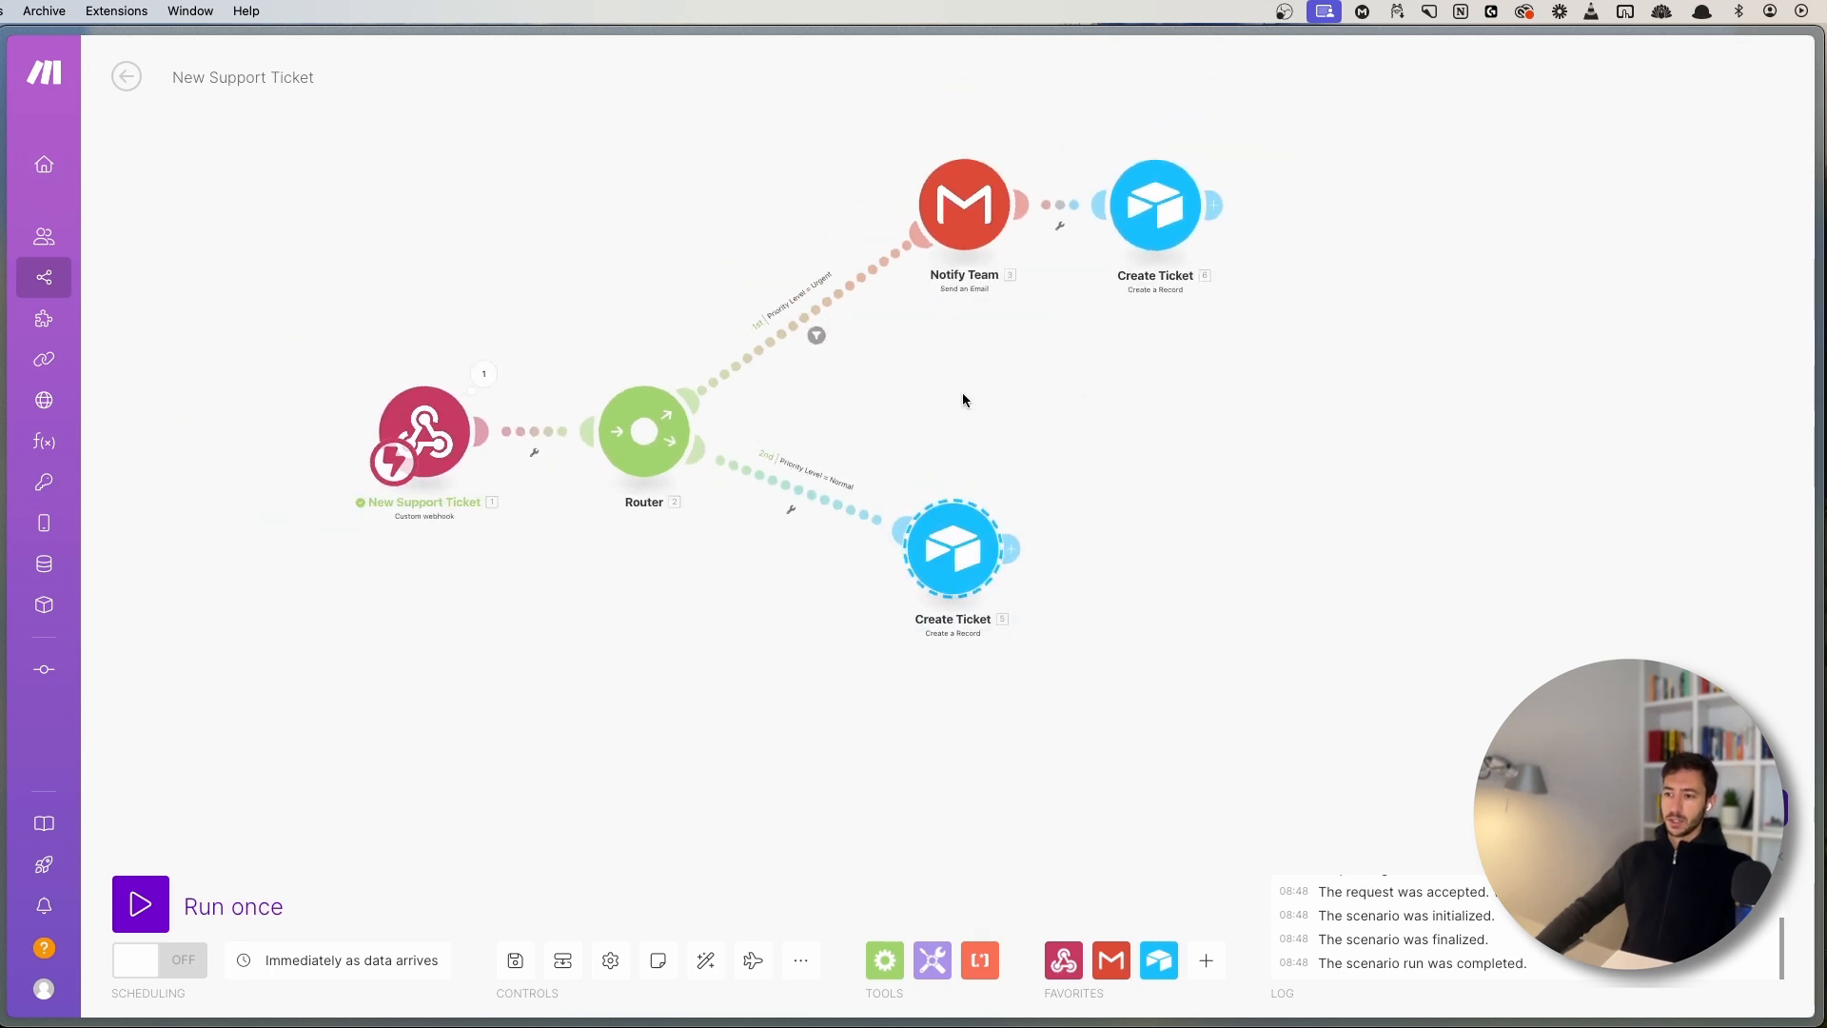
pyautogui.moveTo(890, 410); pyautogui.dragTo(827, 453)
pyautogui.scroll(2, 827, 453)
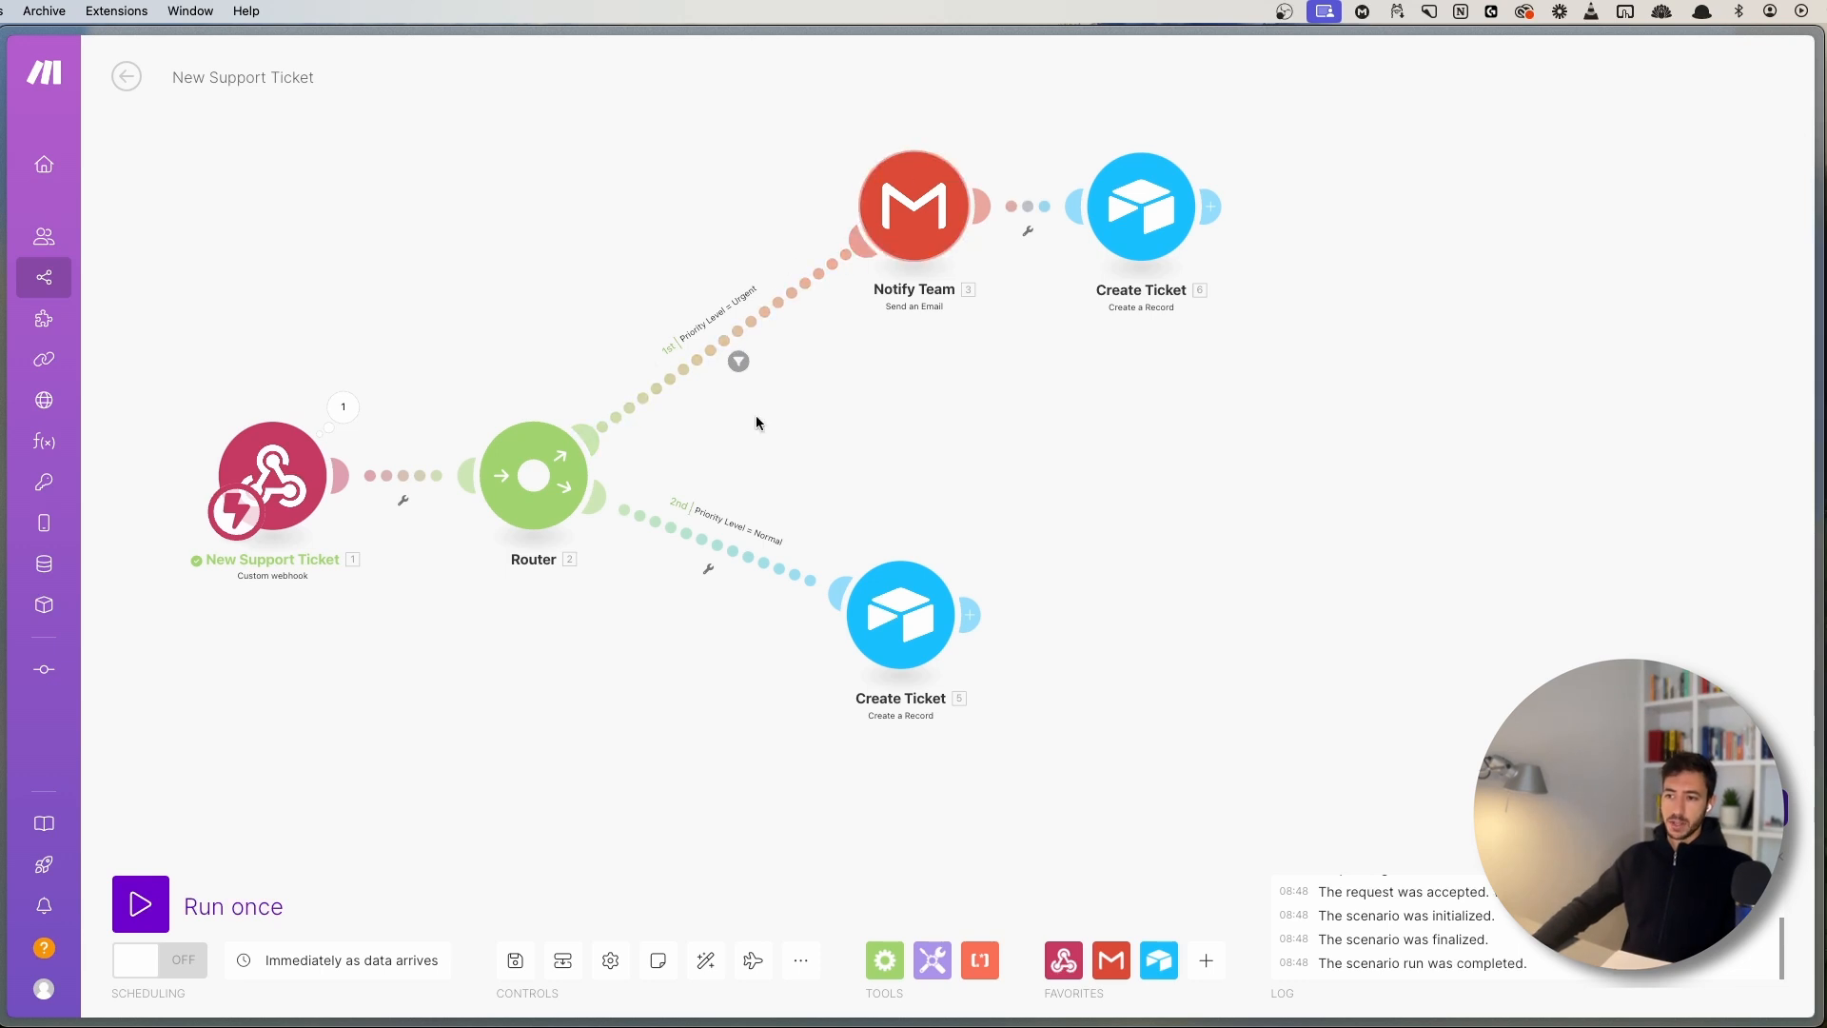
# - Set the Normal filter to priority_level not equal to High and save it
pyautogui.click(732, 551)
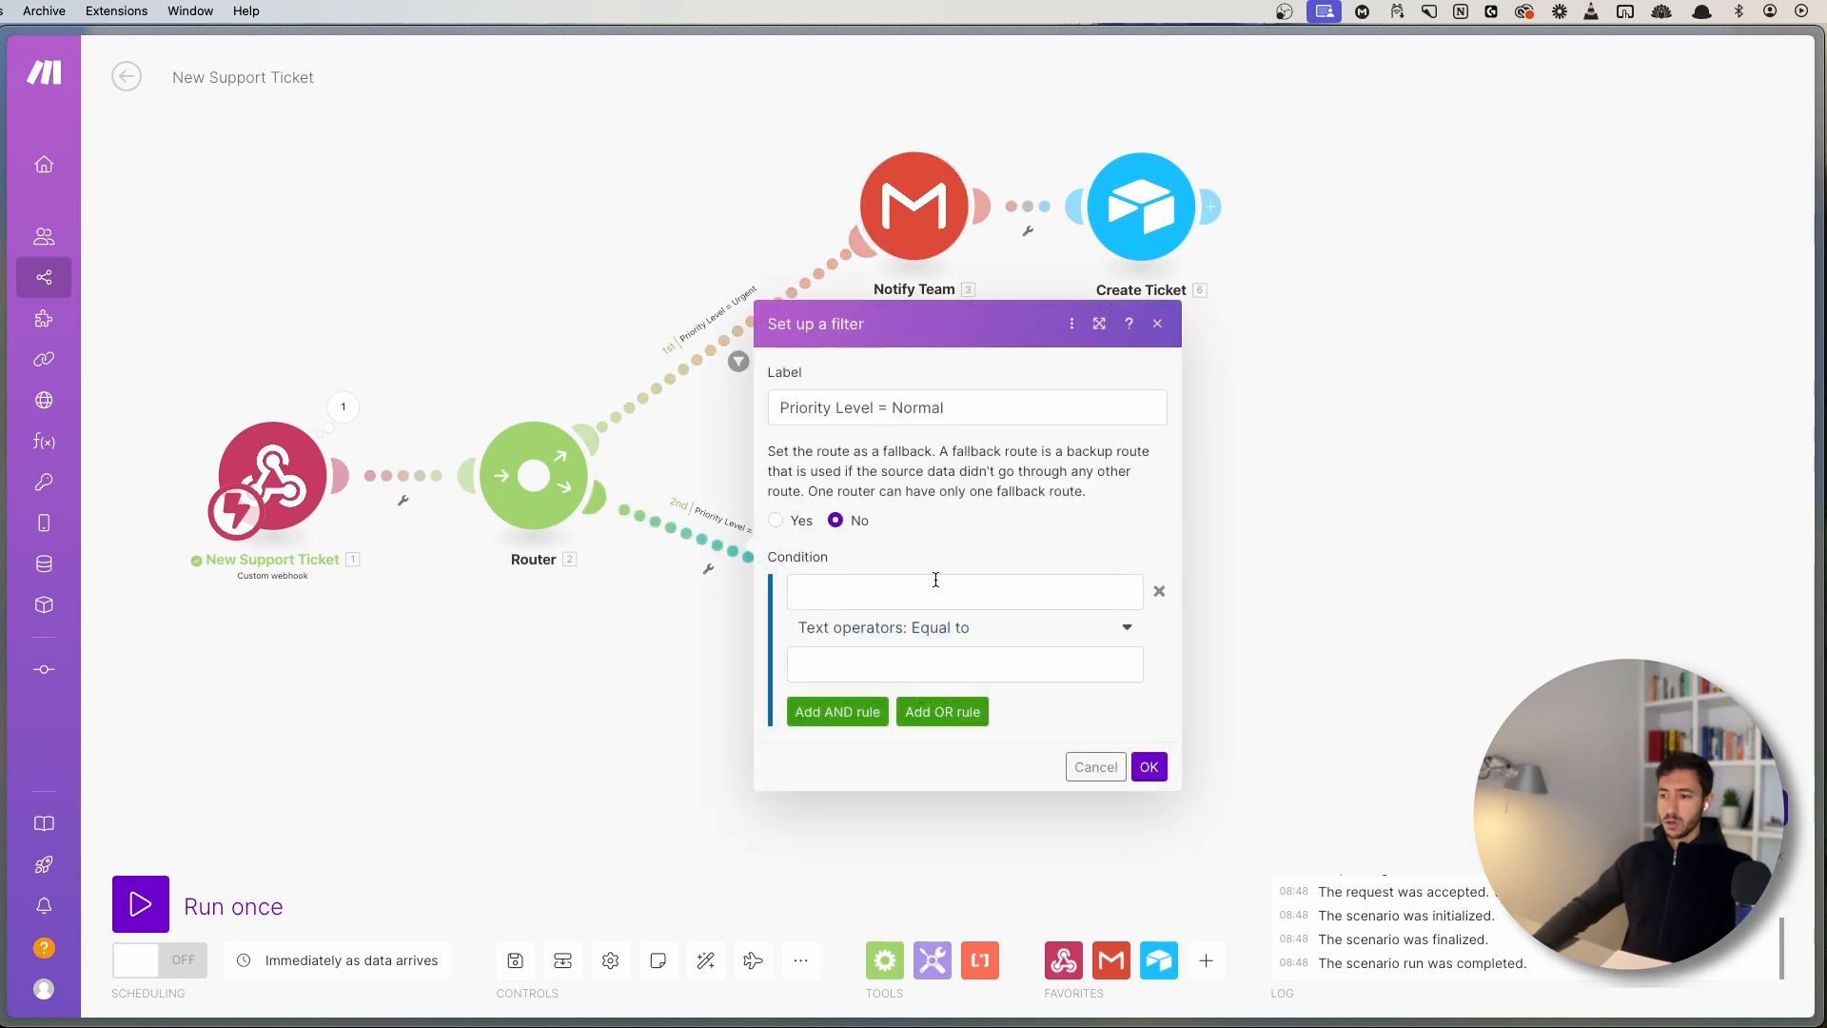
pyautogui.click(910, 662)
pyautogui.write('High')
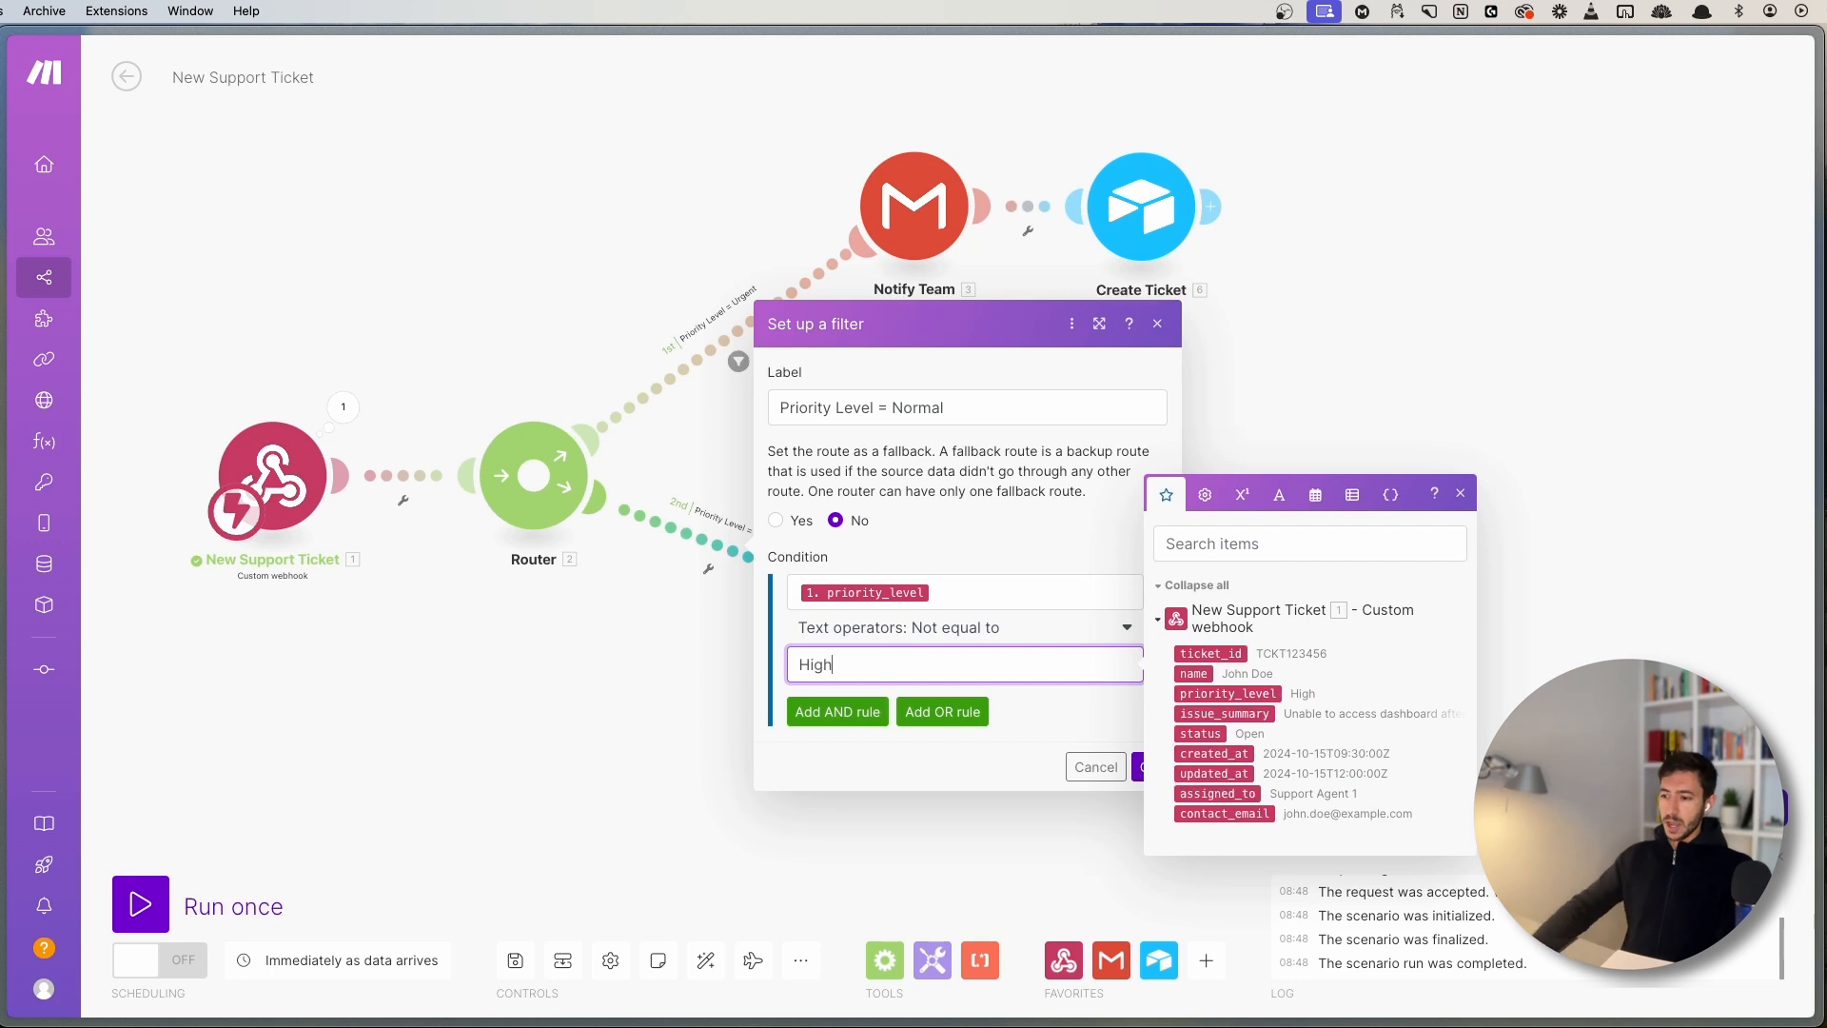
pyautogui.click(1459, 492)
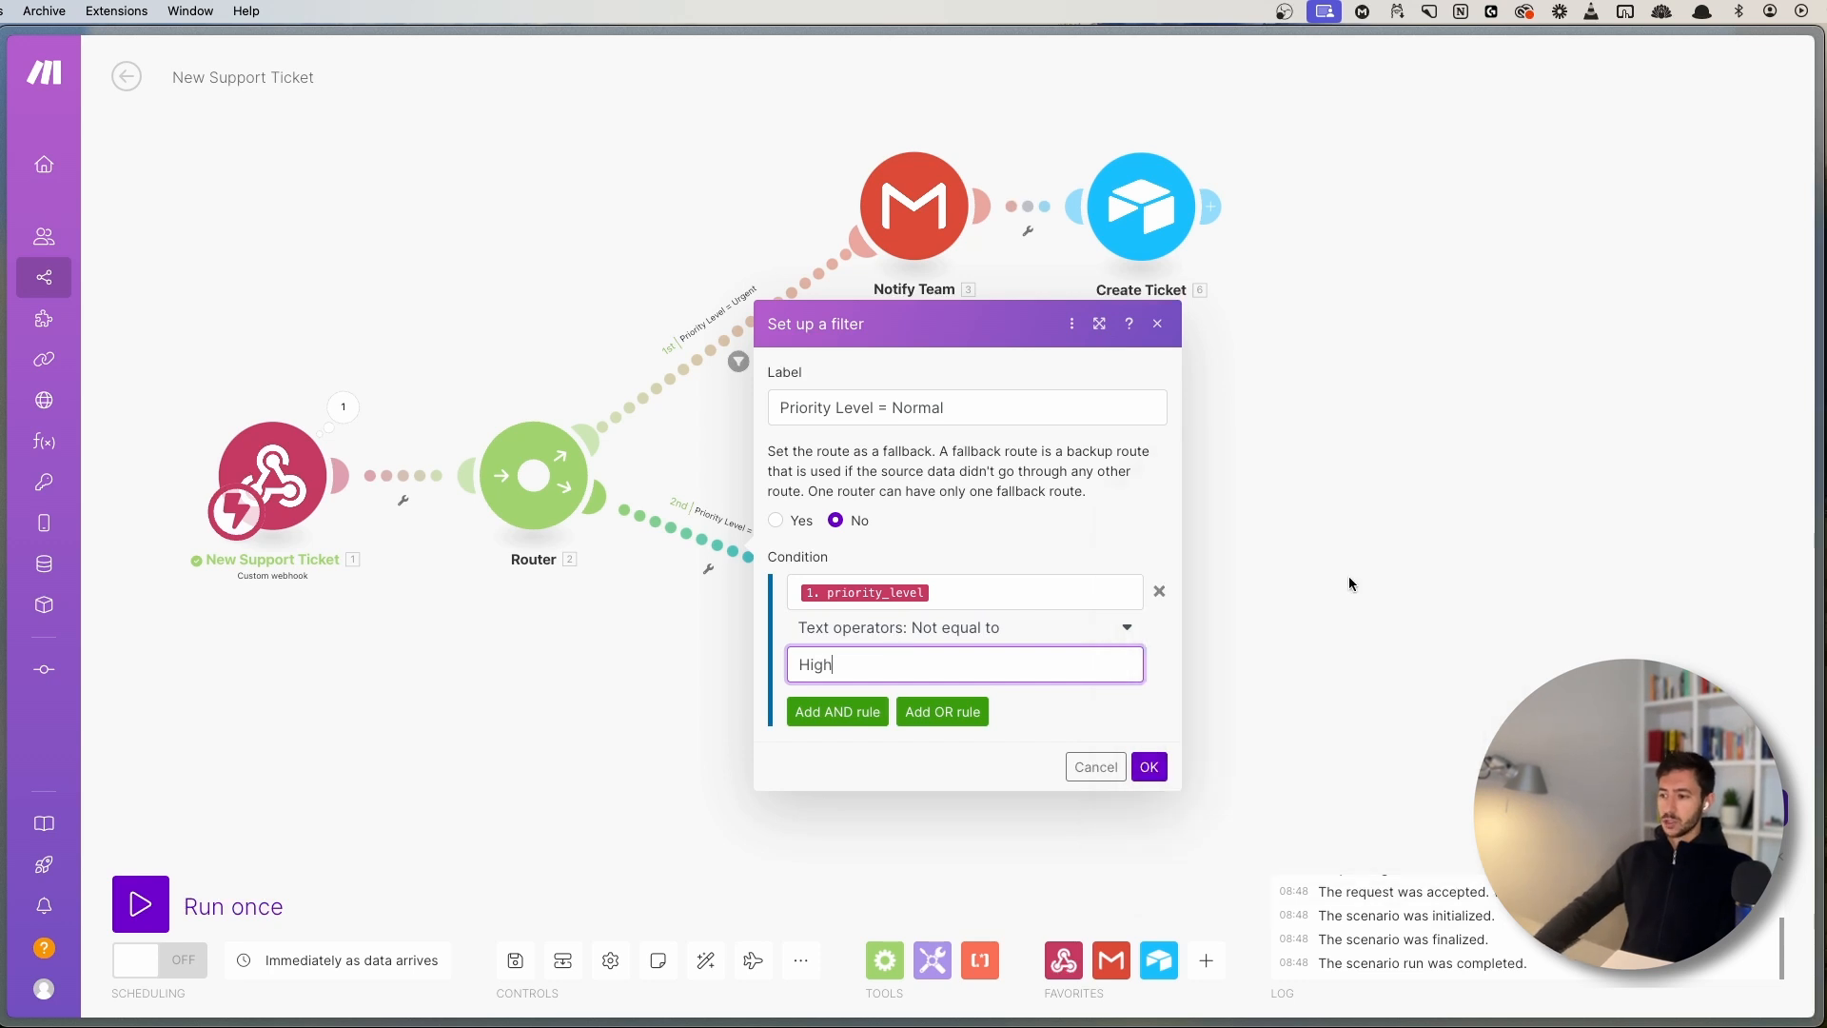
pyautogui.click(1148, 766)
# - Reposition the scenario and select the lower Create Ticket module again
pyautogui.moveTo(974, 435); pyautogui.dragTo(889, 540)
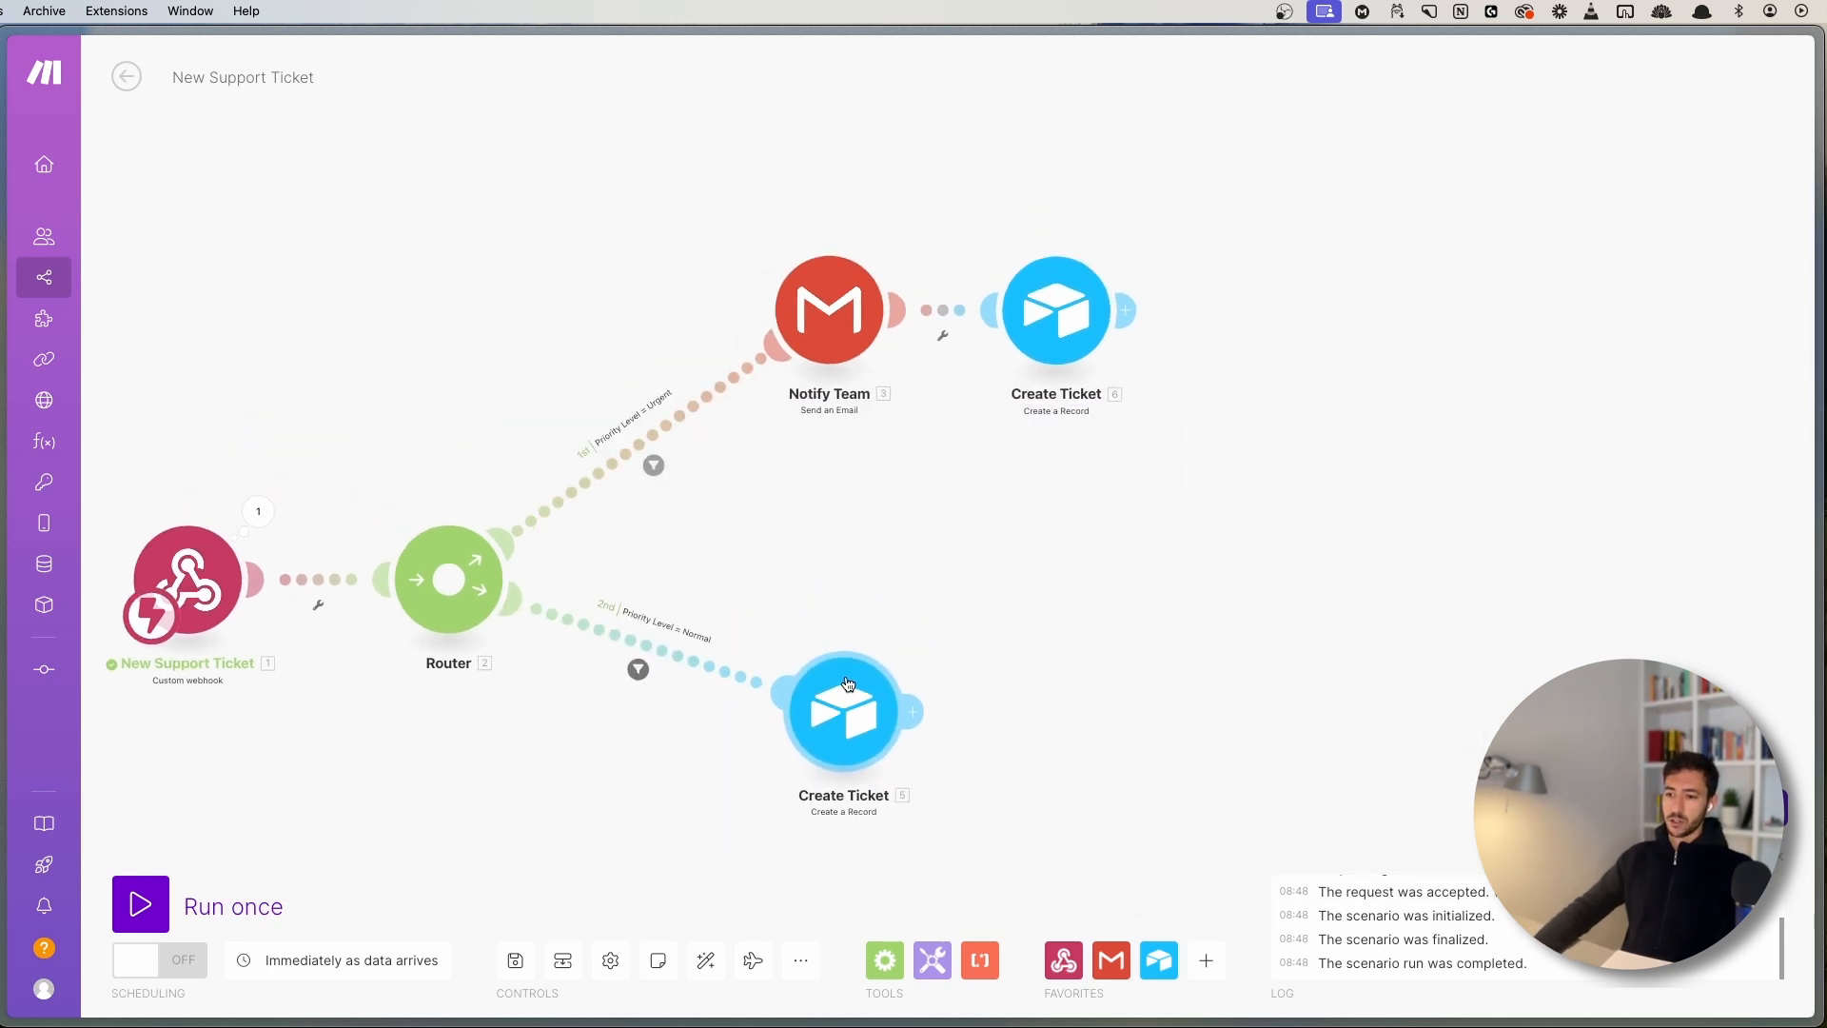
pyautogui.moveTo(875, 449); pyautogui.dragTo(969, 541)
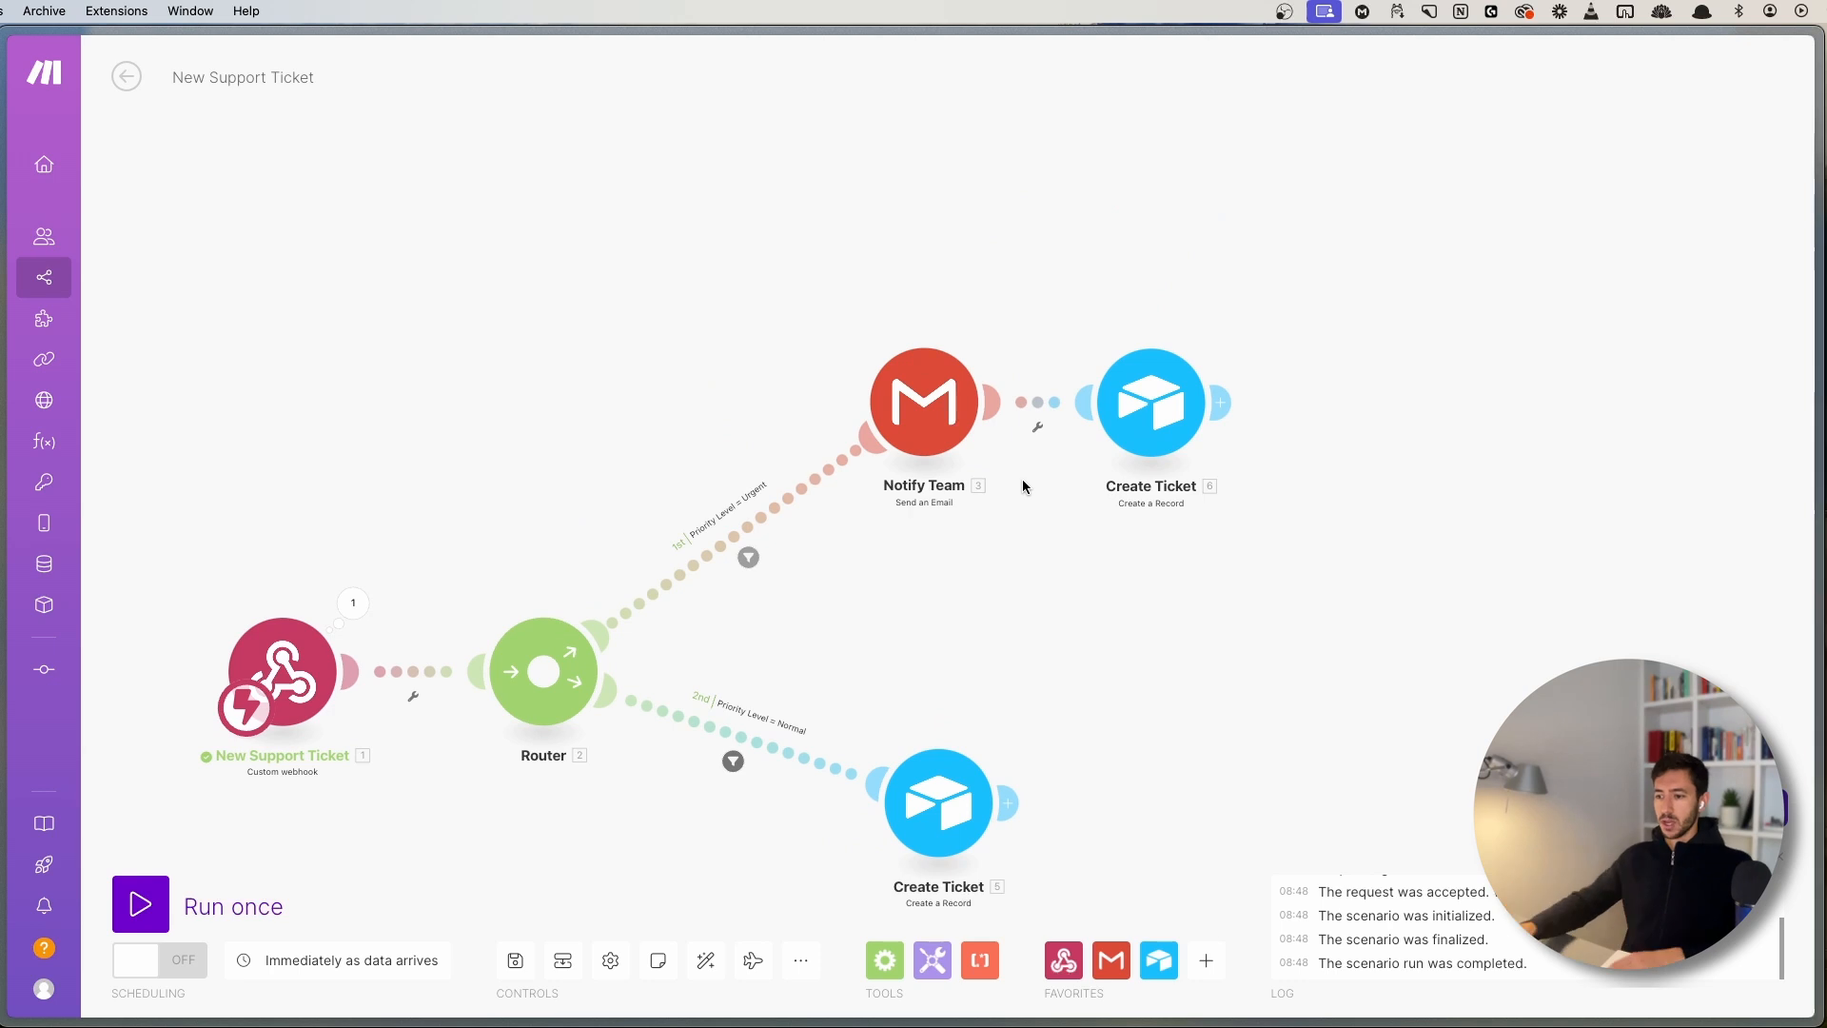
pyautogui.moveTo(990, 652)
pyautogui.mouseDown()
pyautogui.moveTo(979, 429)
pyautogui.moveTo(1166, 762)
pyautogui.moveTo(1137, 753)
pyautogui.mouseUp()
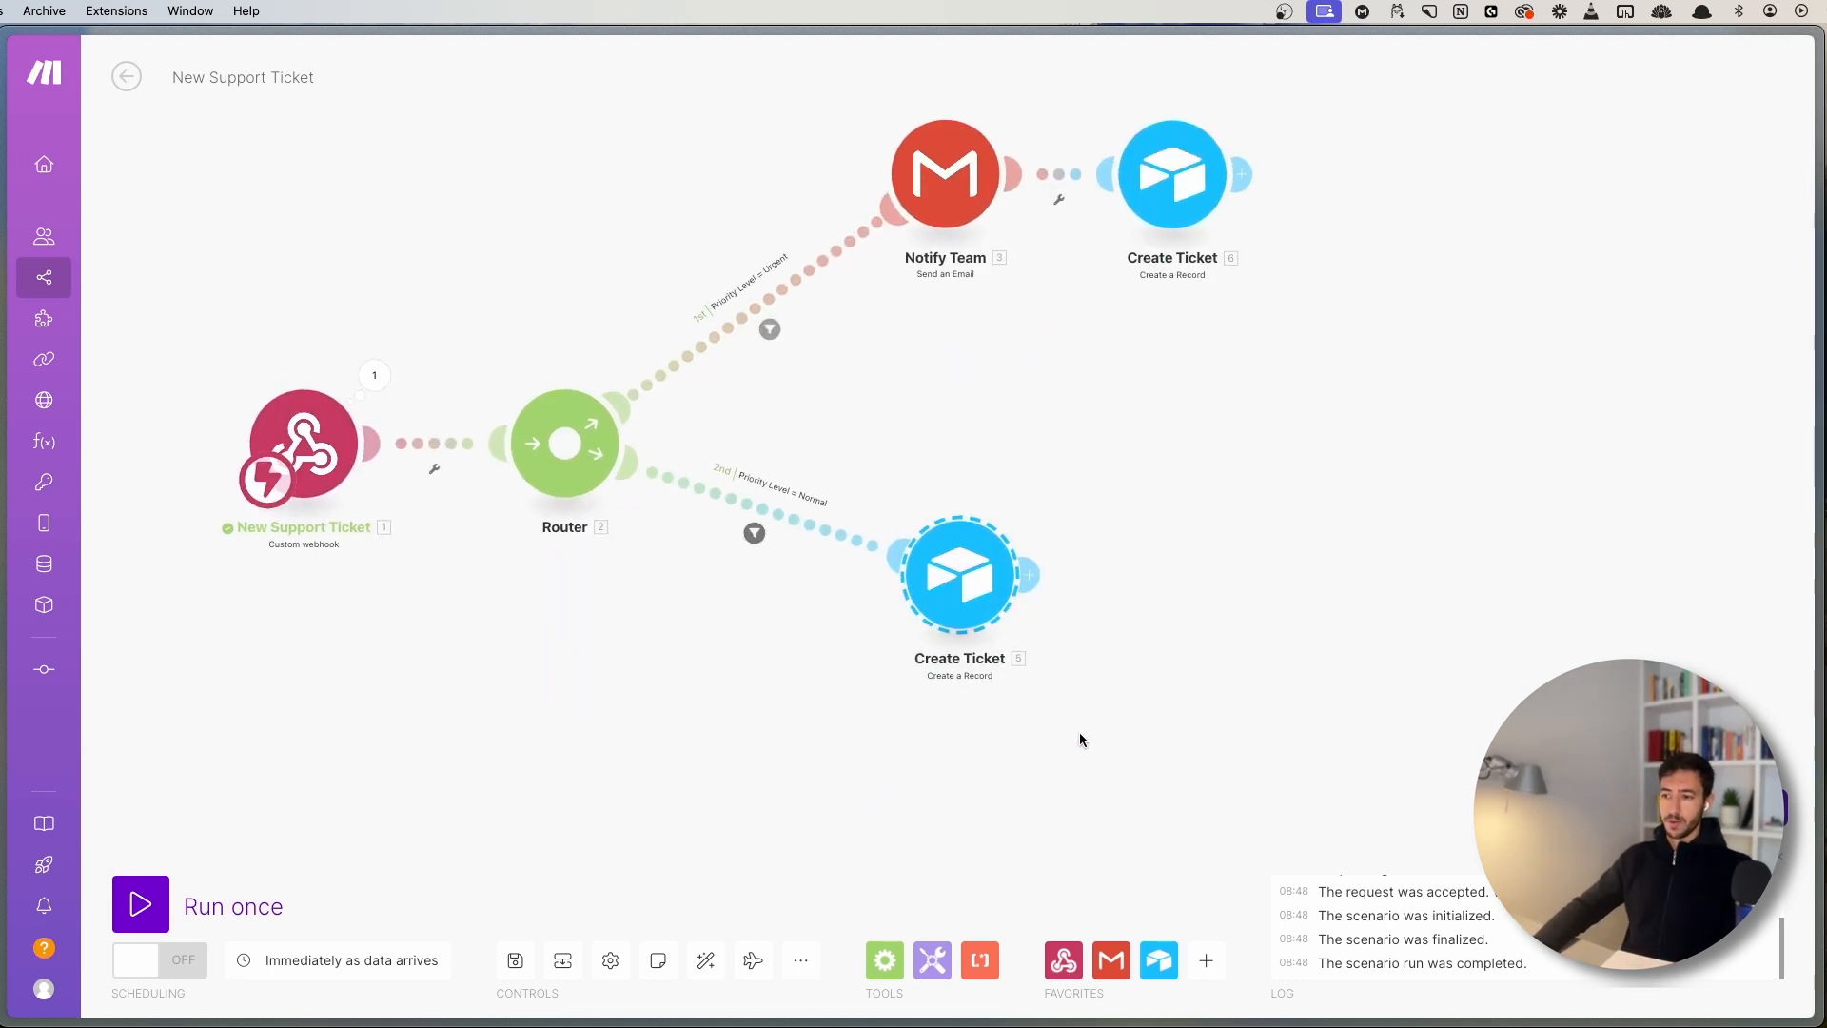
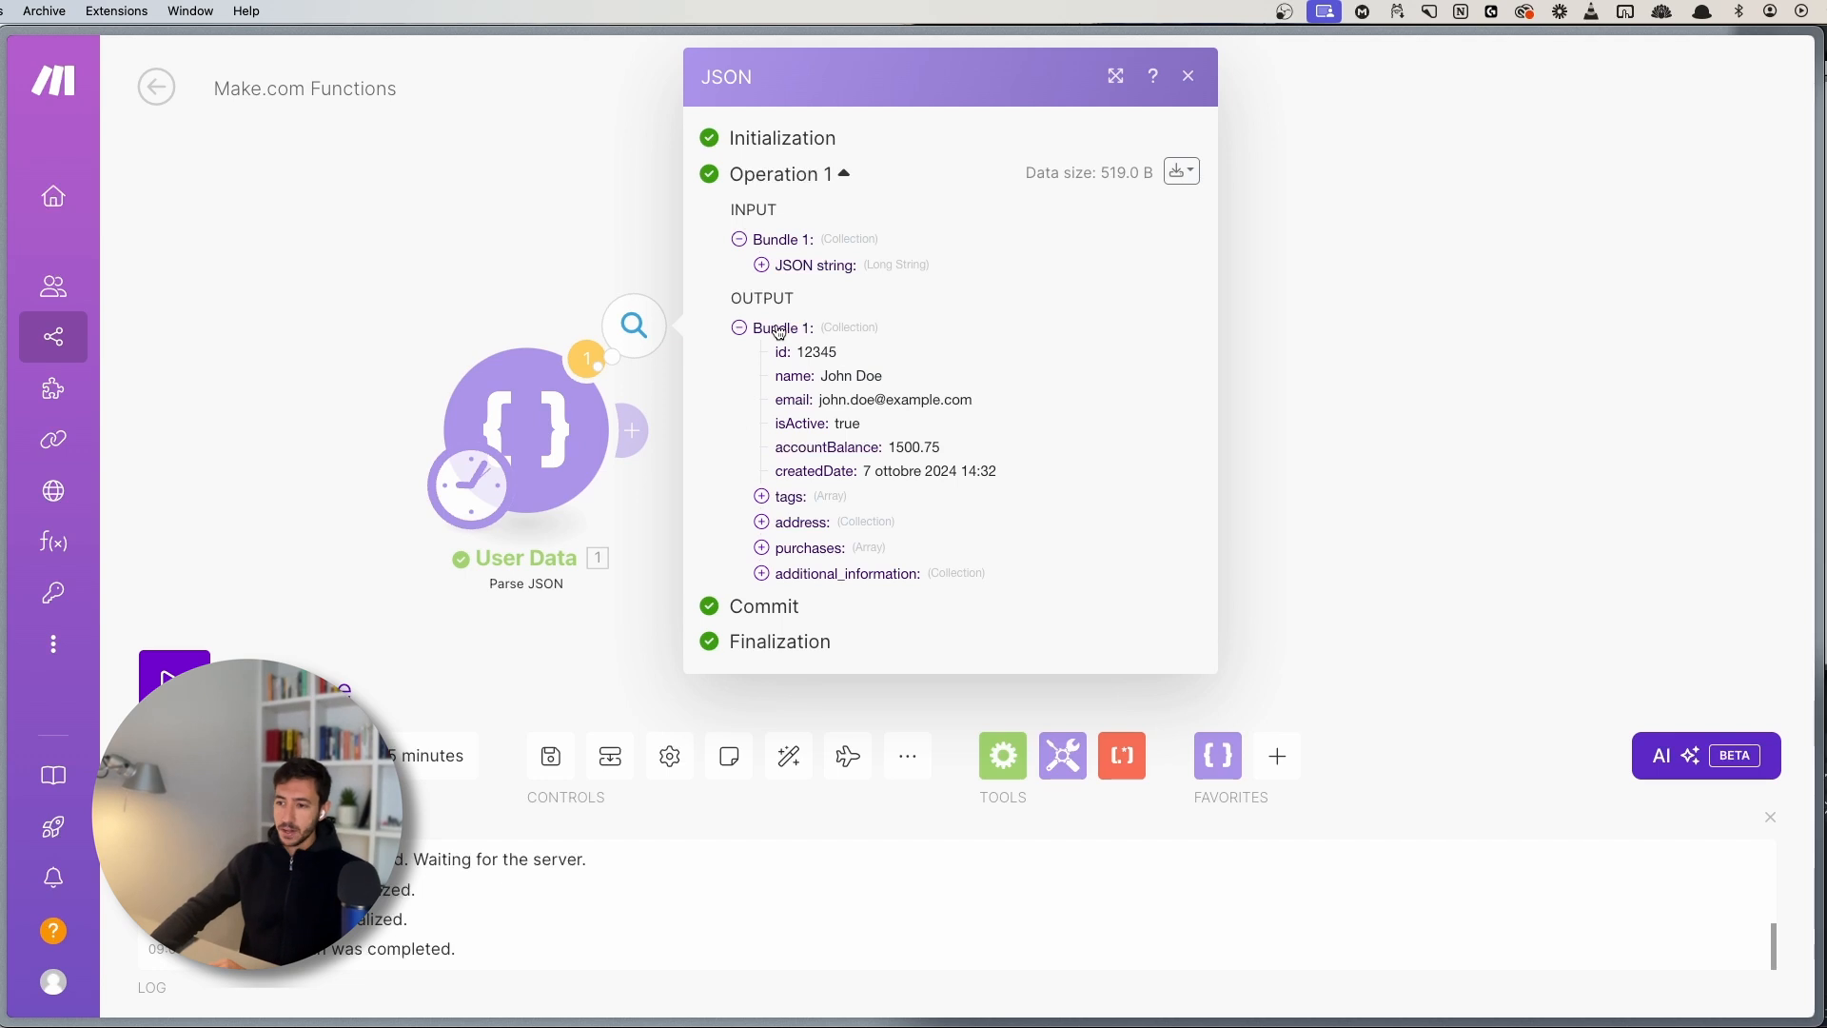
# - Review the parsed User Data output values from id to createdDate, then close the output details
pyautogui.moveTo(760, 356); pyautogui.dragTo(930, 400)
pyautogui.click(942, 500)
pyautogui.click(816, 398)
pyautogui.click(997, 403)
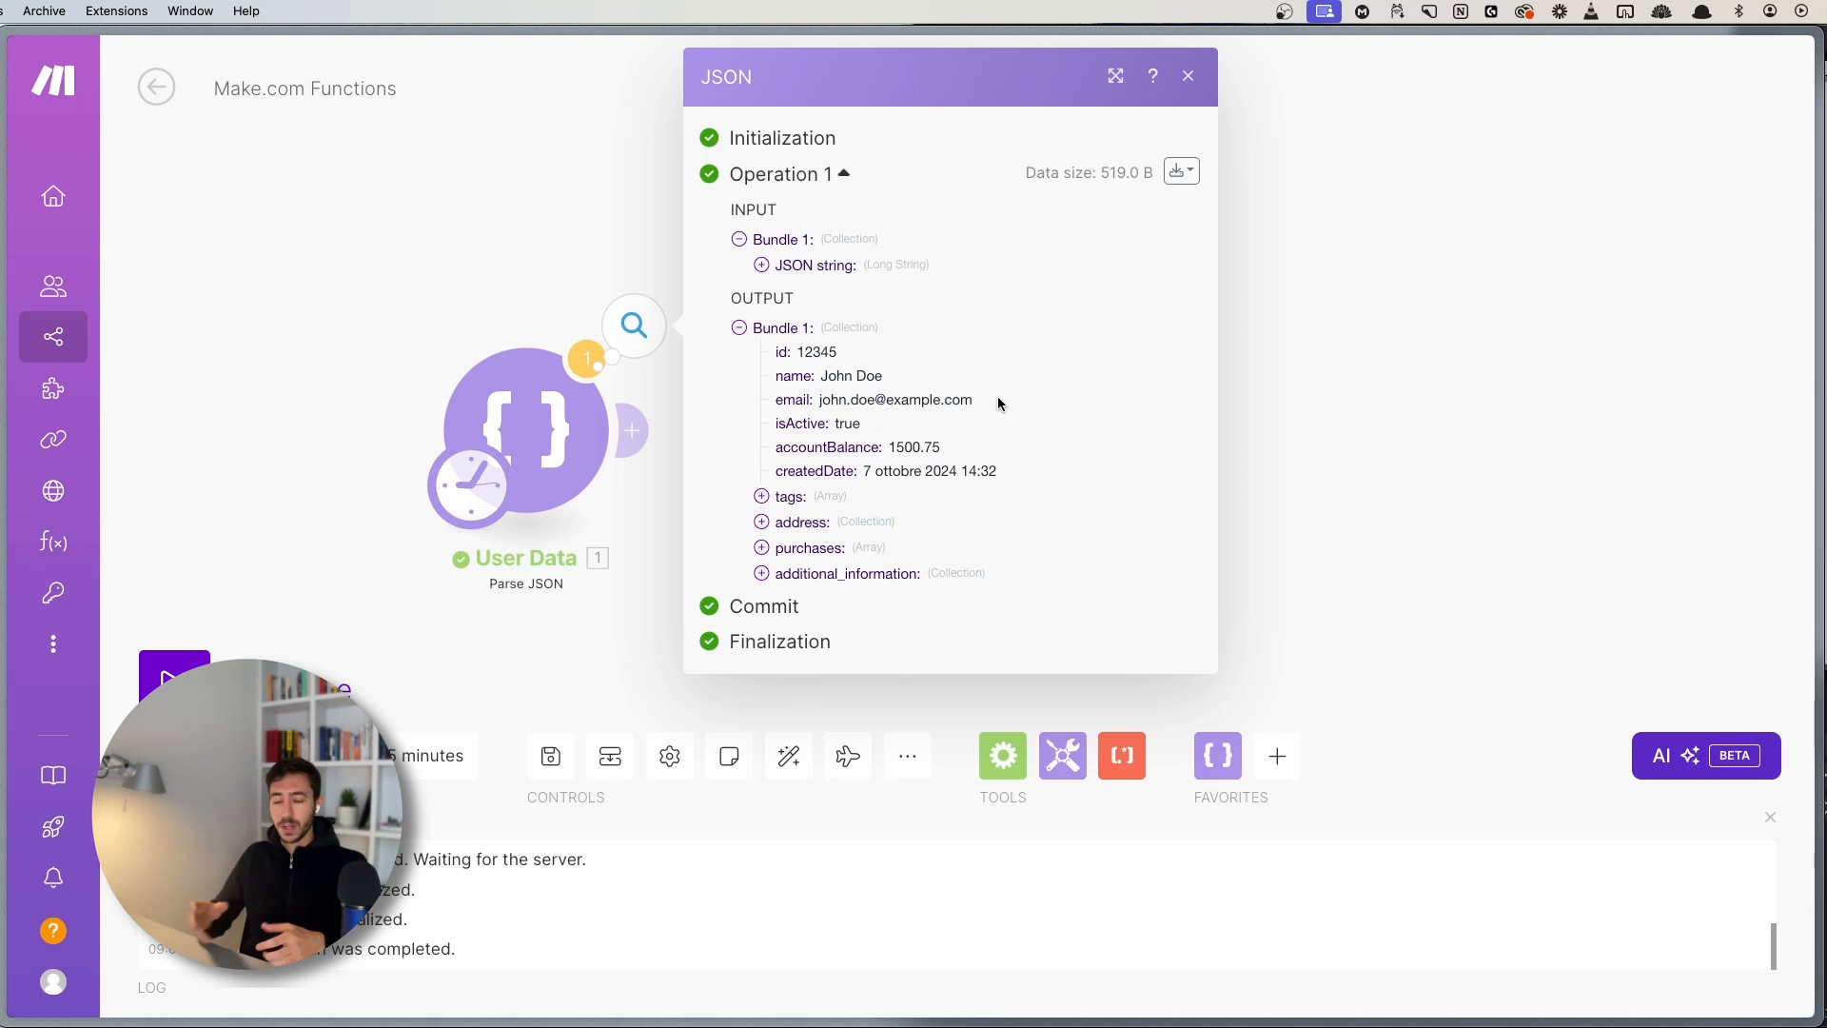
pyautogui.click(492, 242)
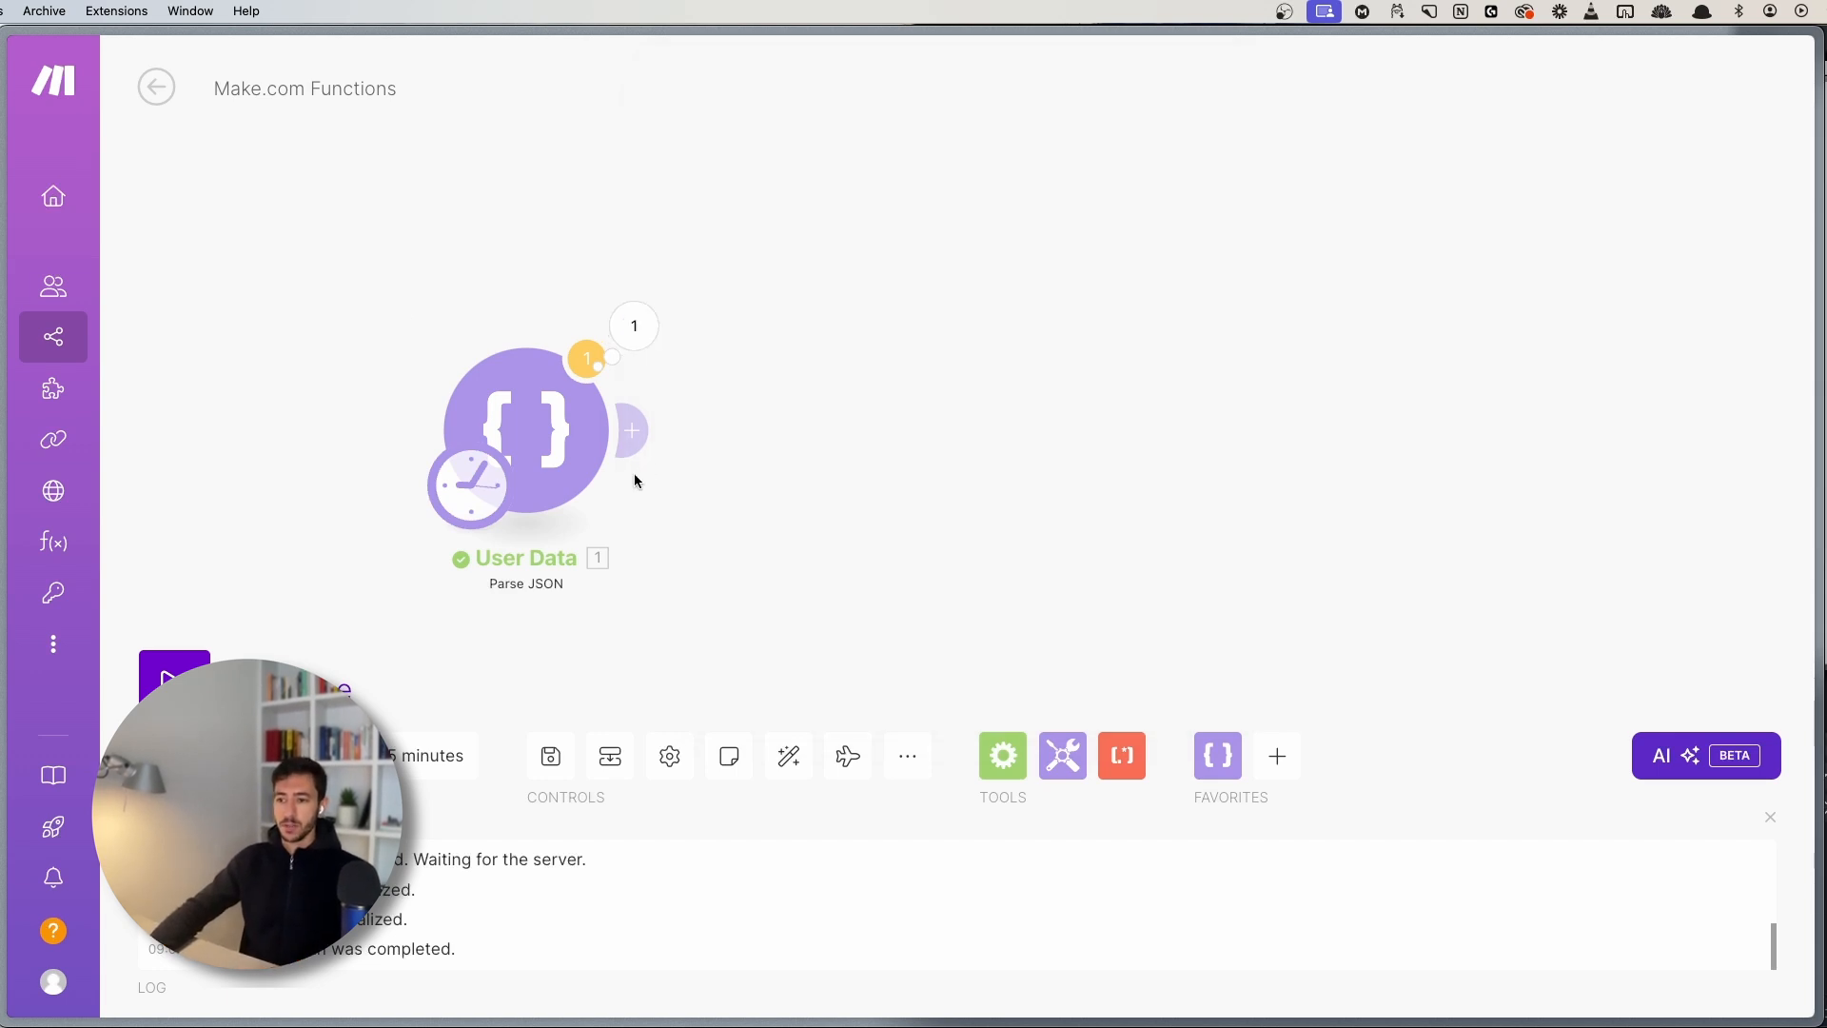
# - Add a Tools Set variable module after the User Data module
pyautogui.click(633, 430)
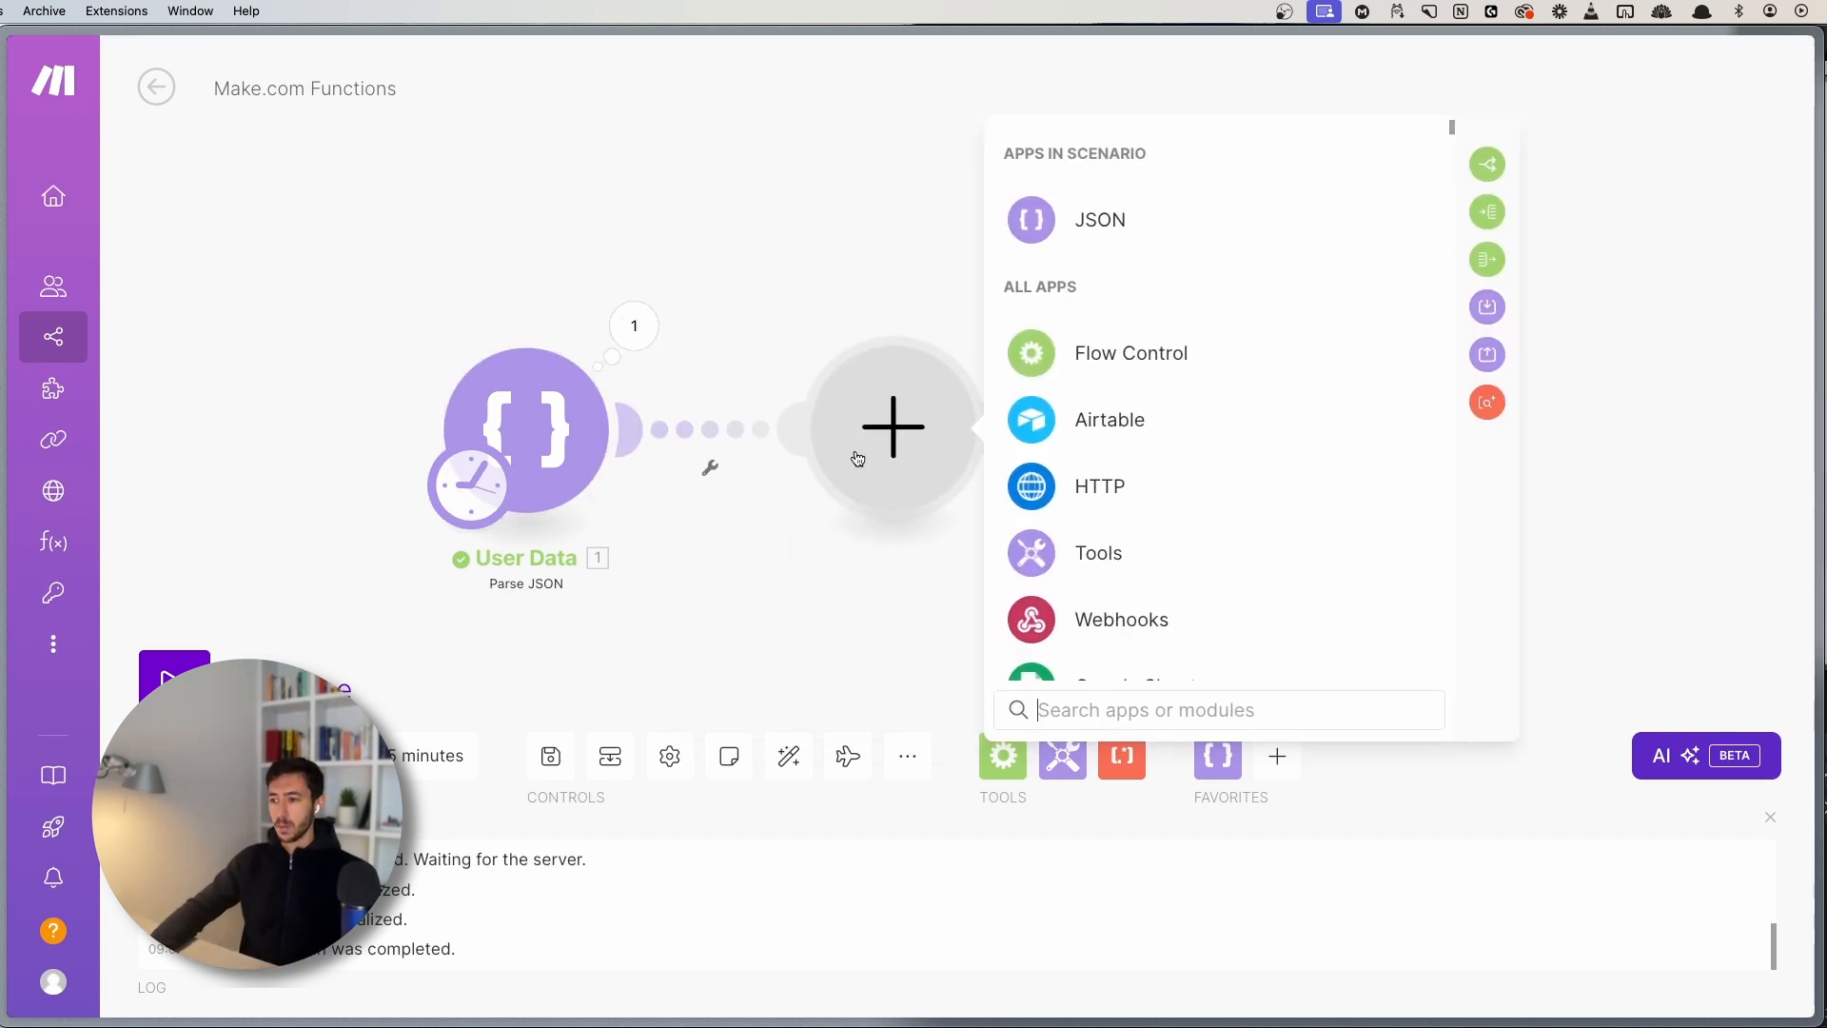
pyautogui.click(1061, 551)
pyautogui.scroll(-1, 1256, 500)
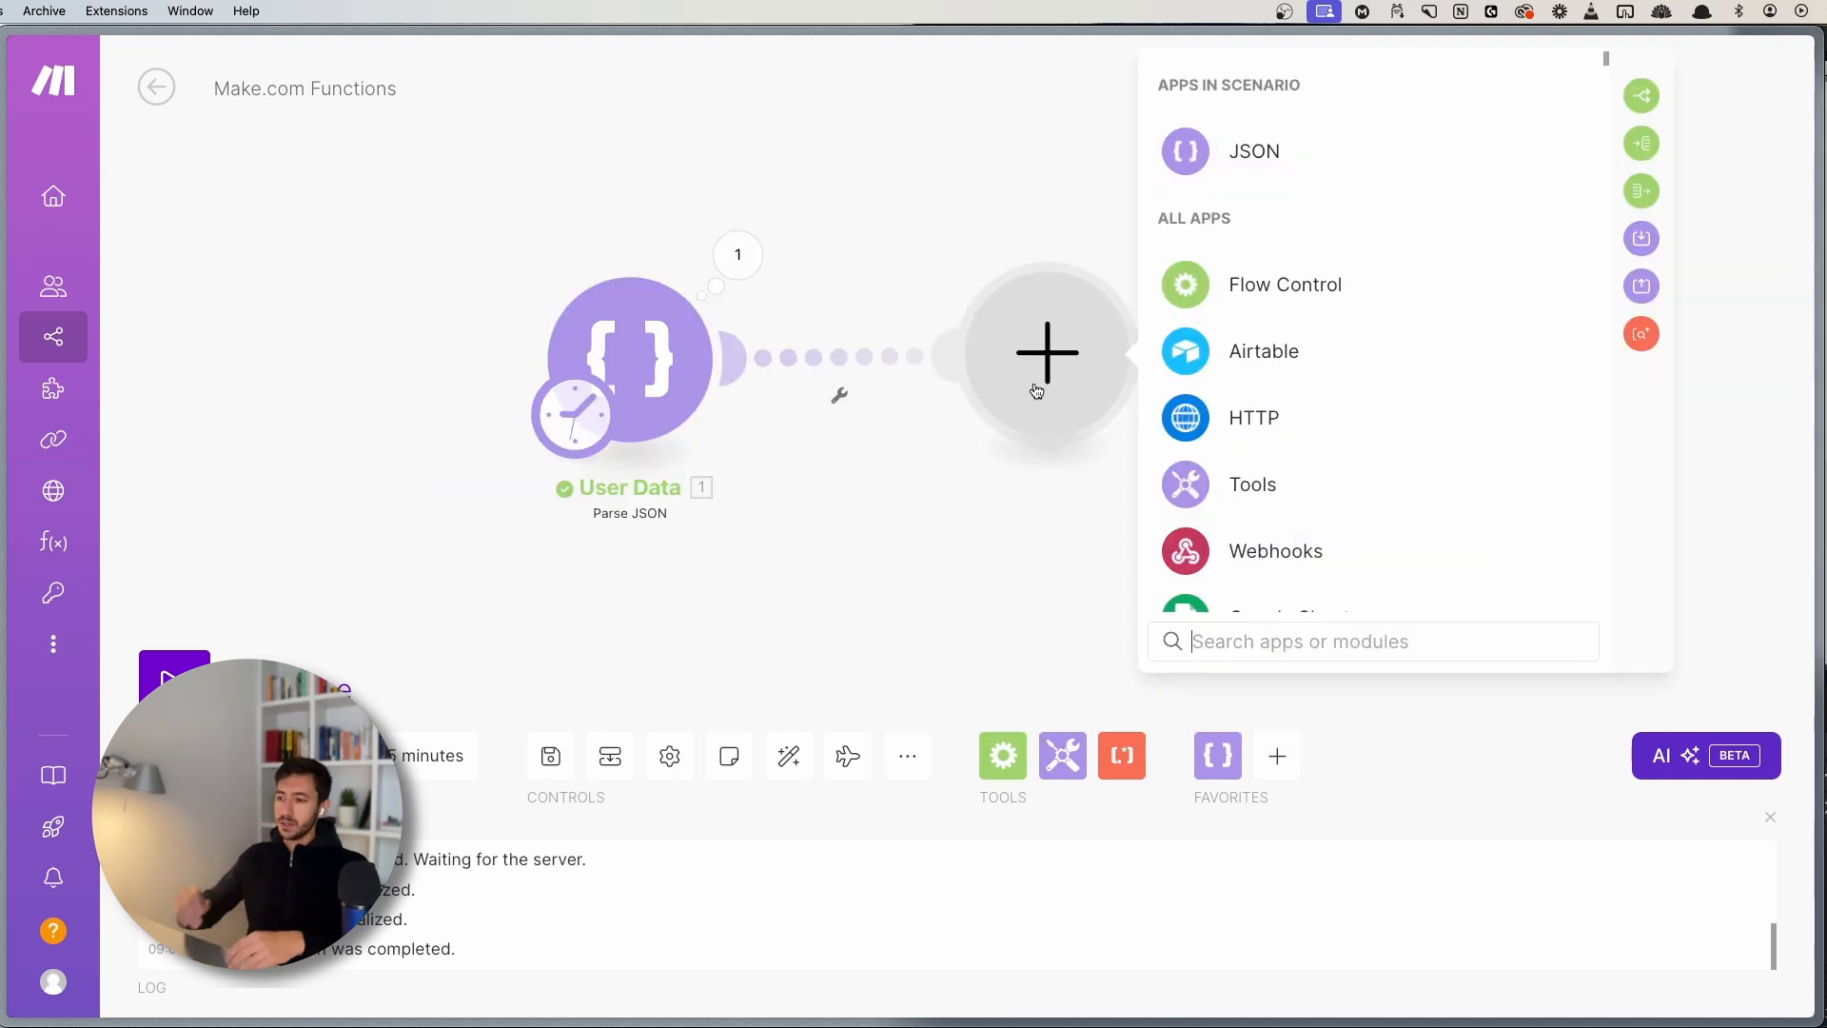
pyautogui.click(1252, 484)
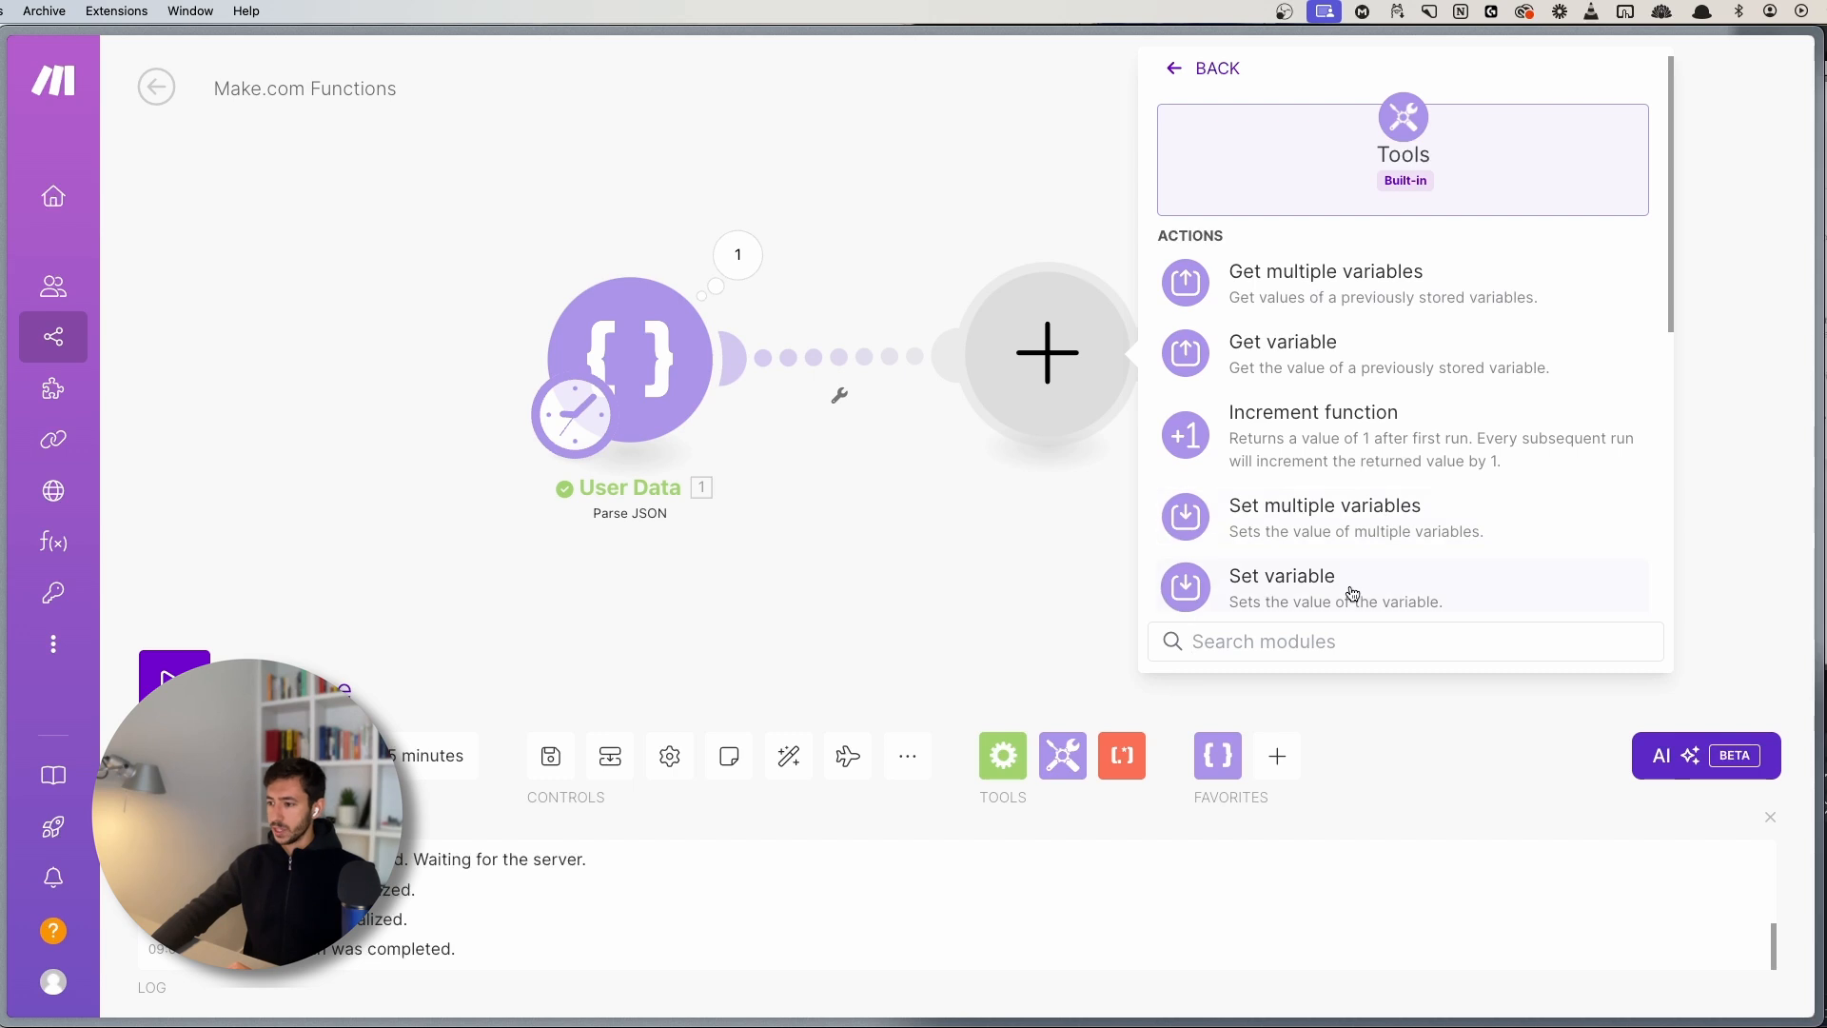
pyautogui.click(1241, 592)
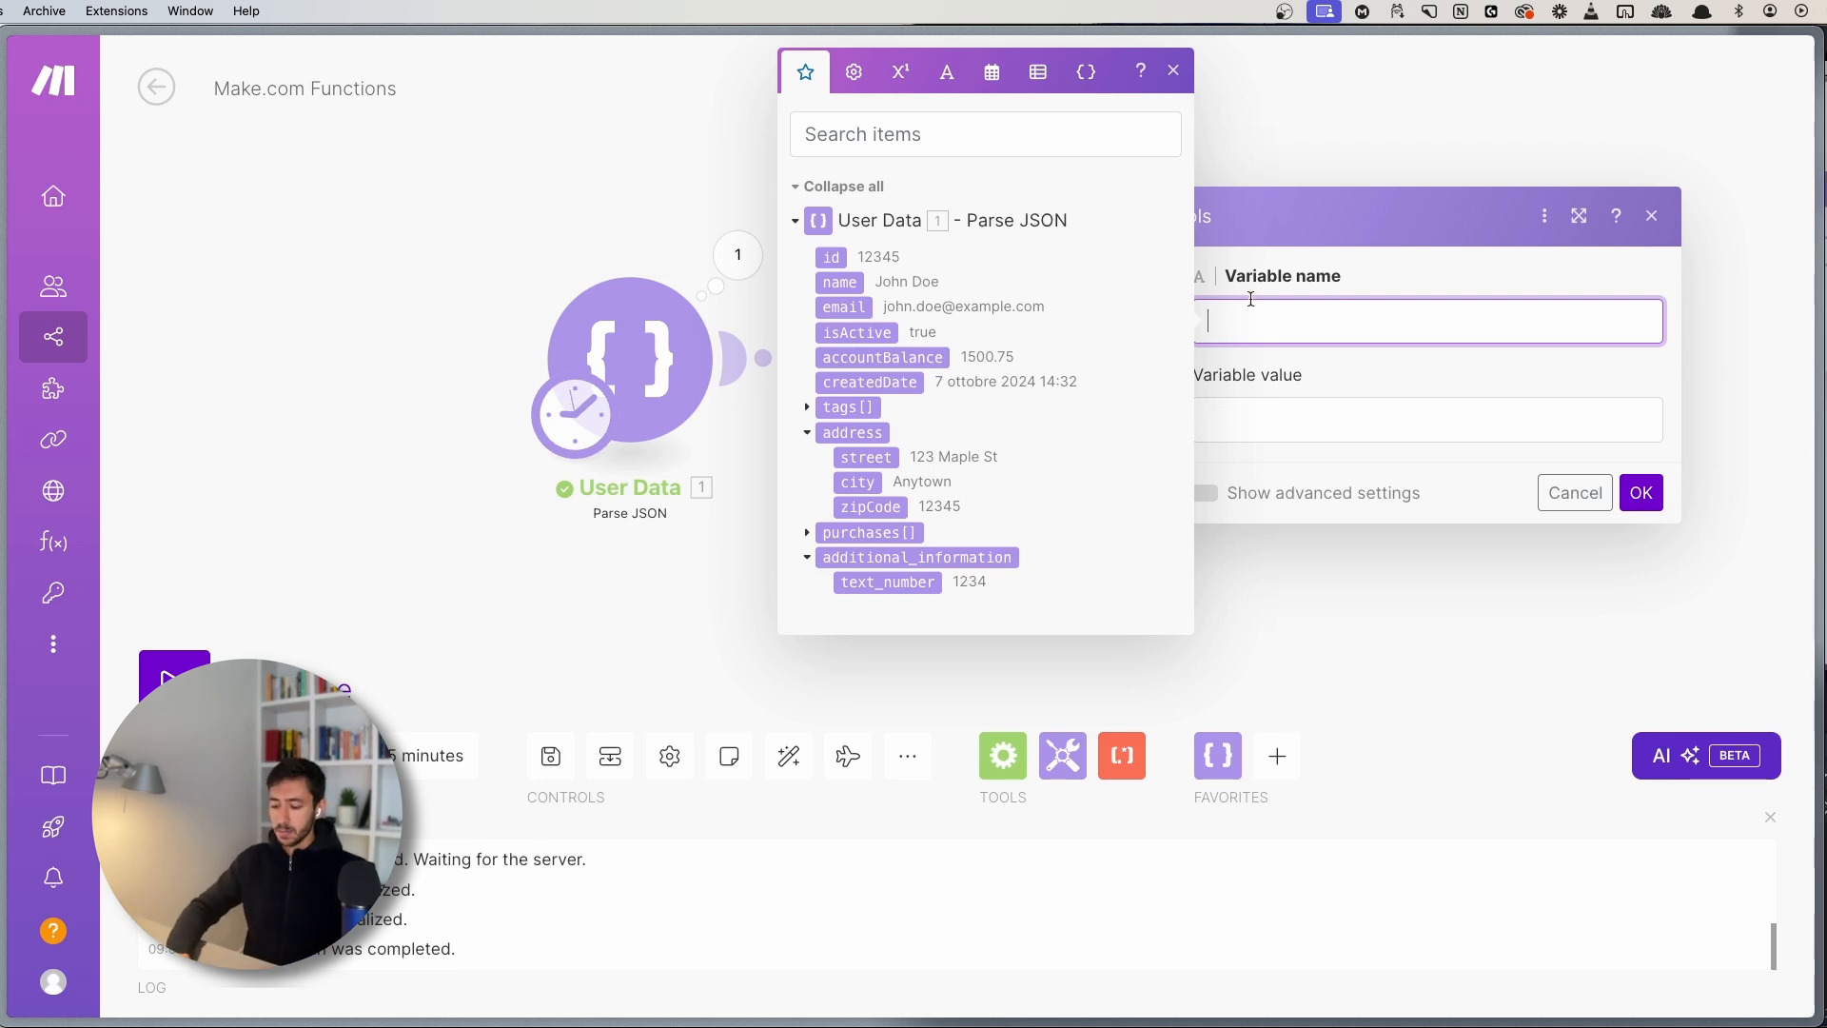
# - Name the variable user_type and reopen mapping for its value
pyautogui.write('user_type')
pyautogui.press('Tab')
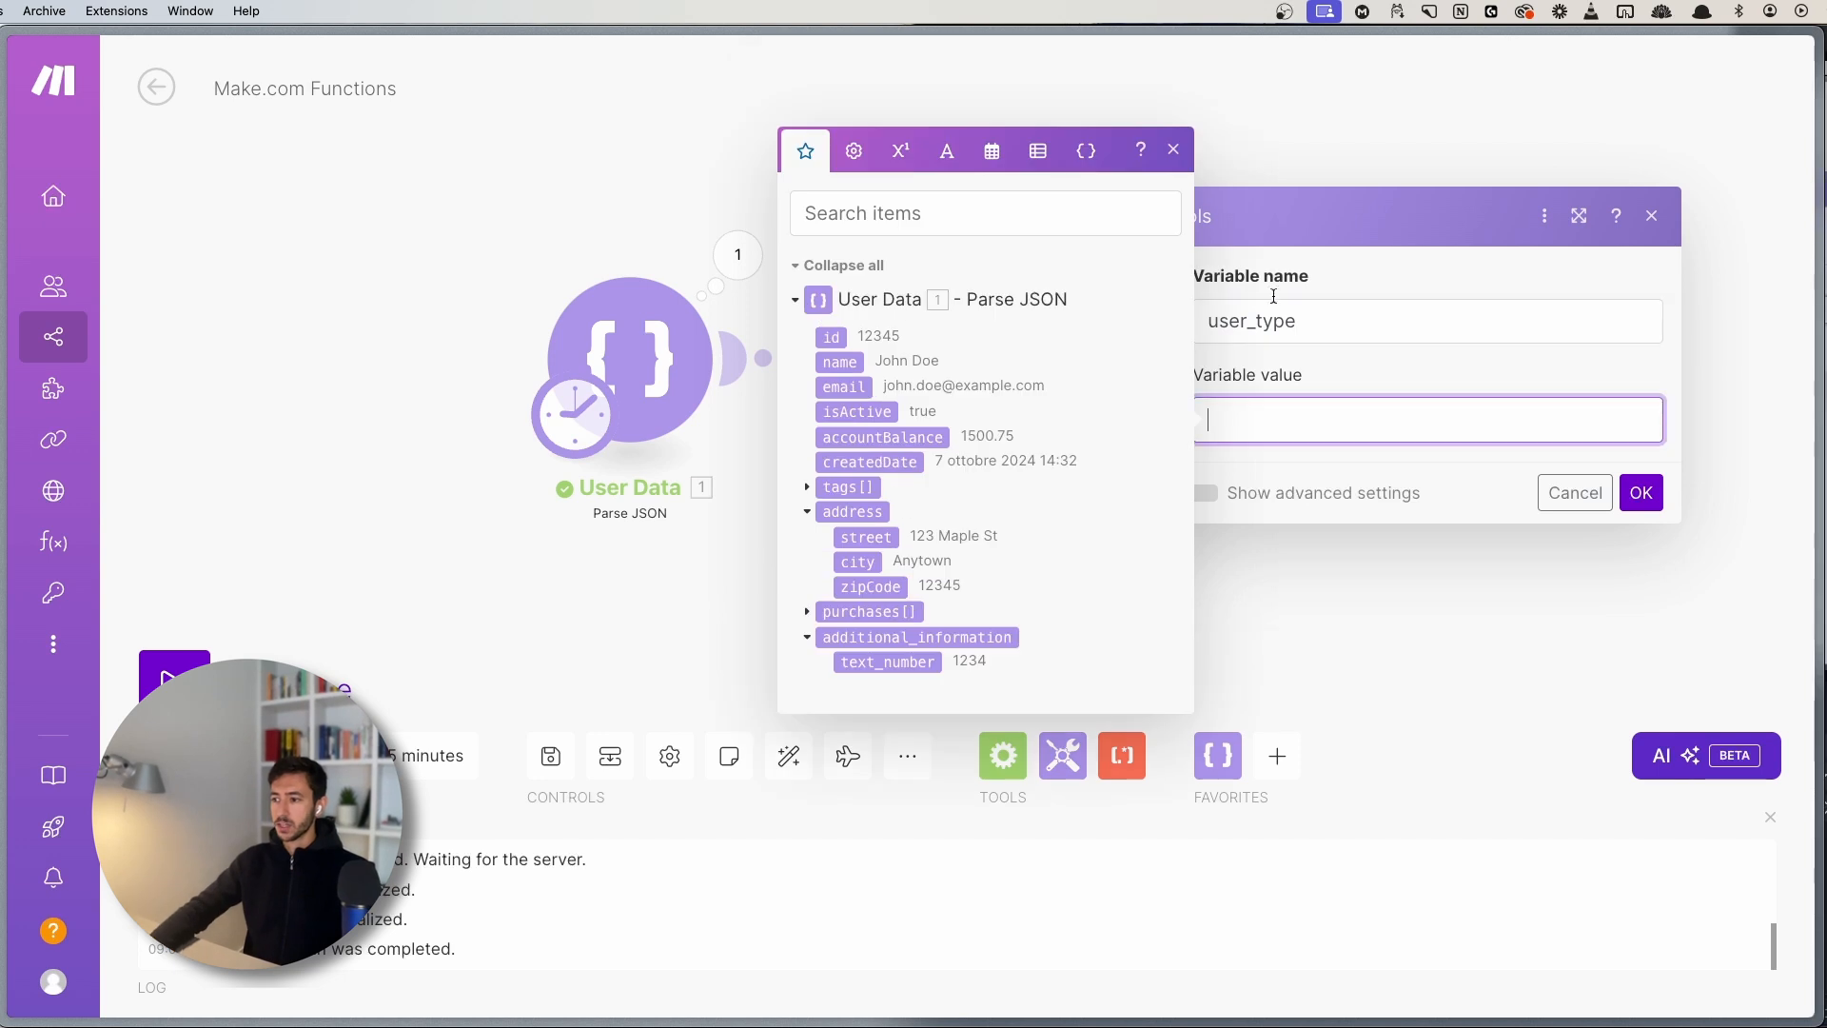
pyautogui.click(1173, 153)
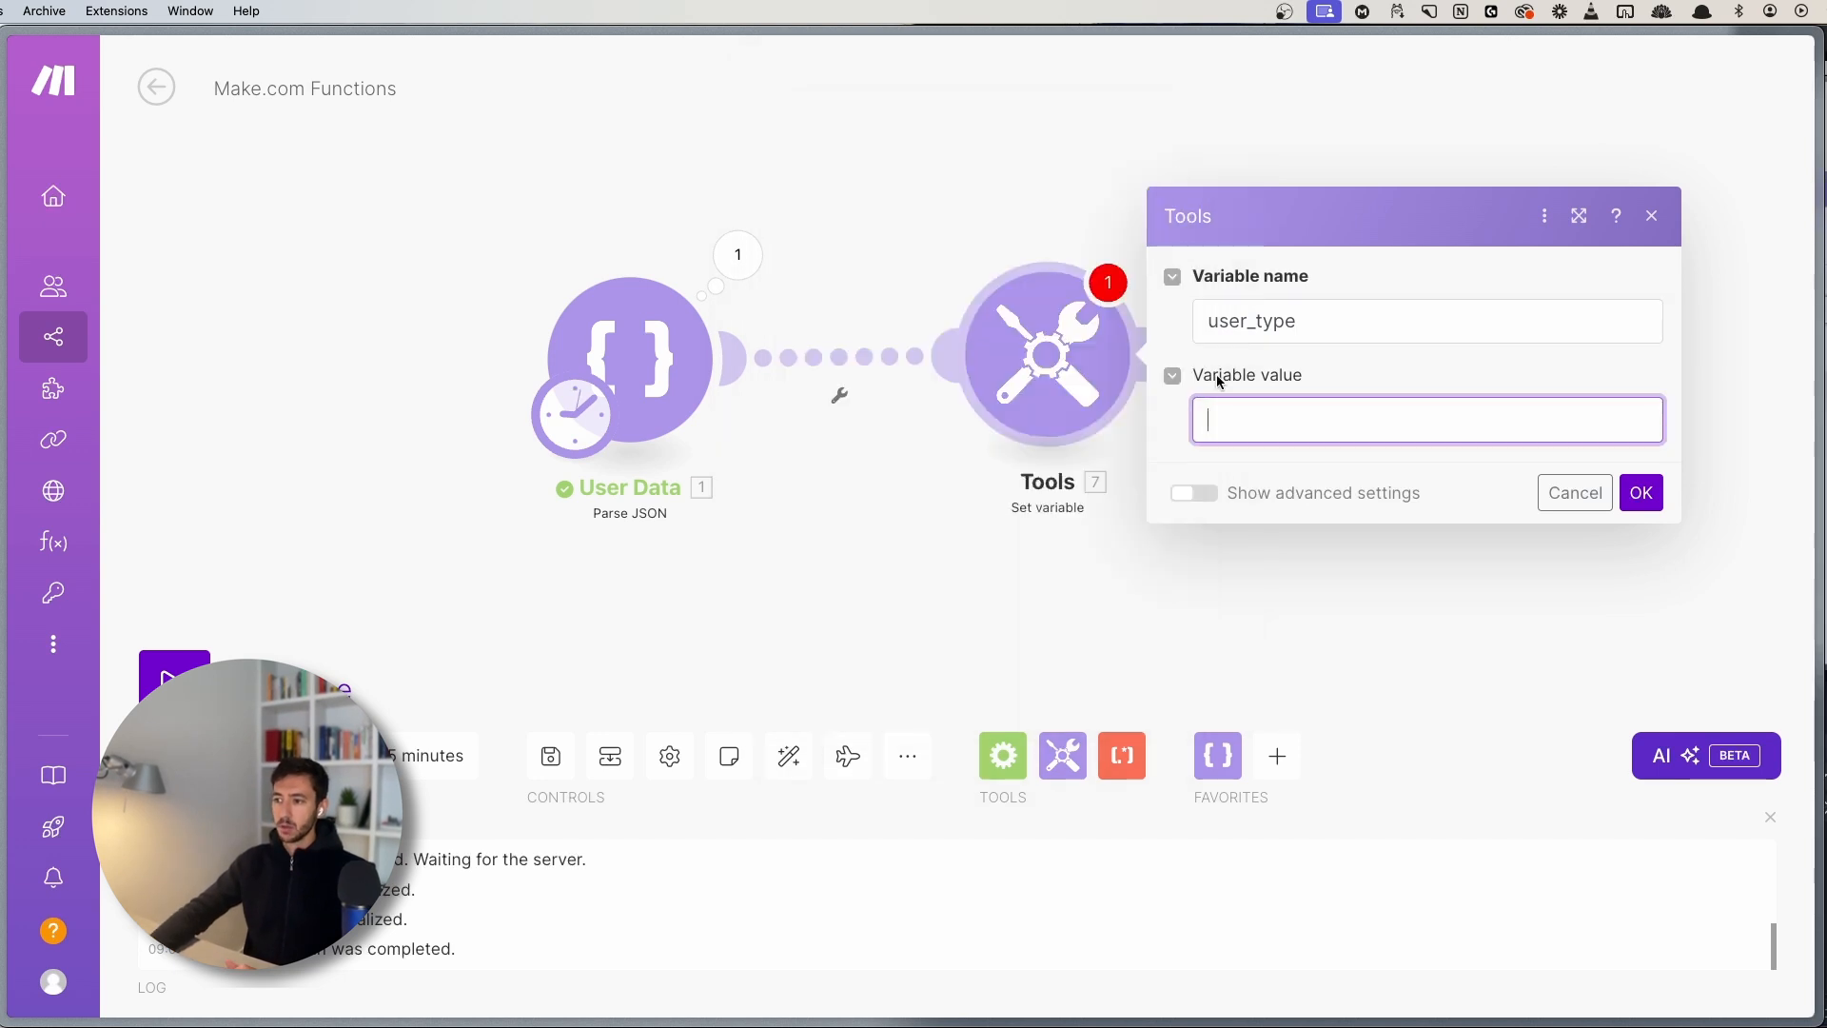
pyautogui.click(1238, 421)
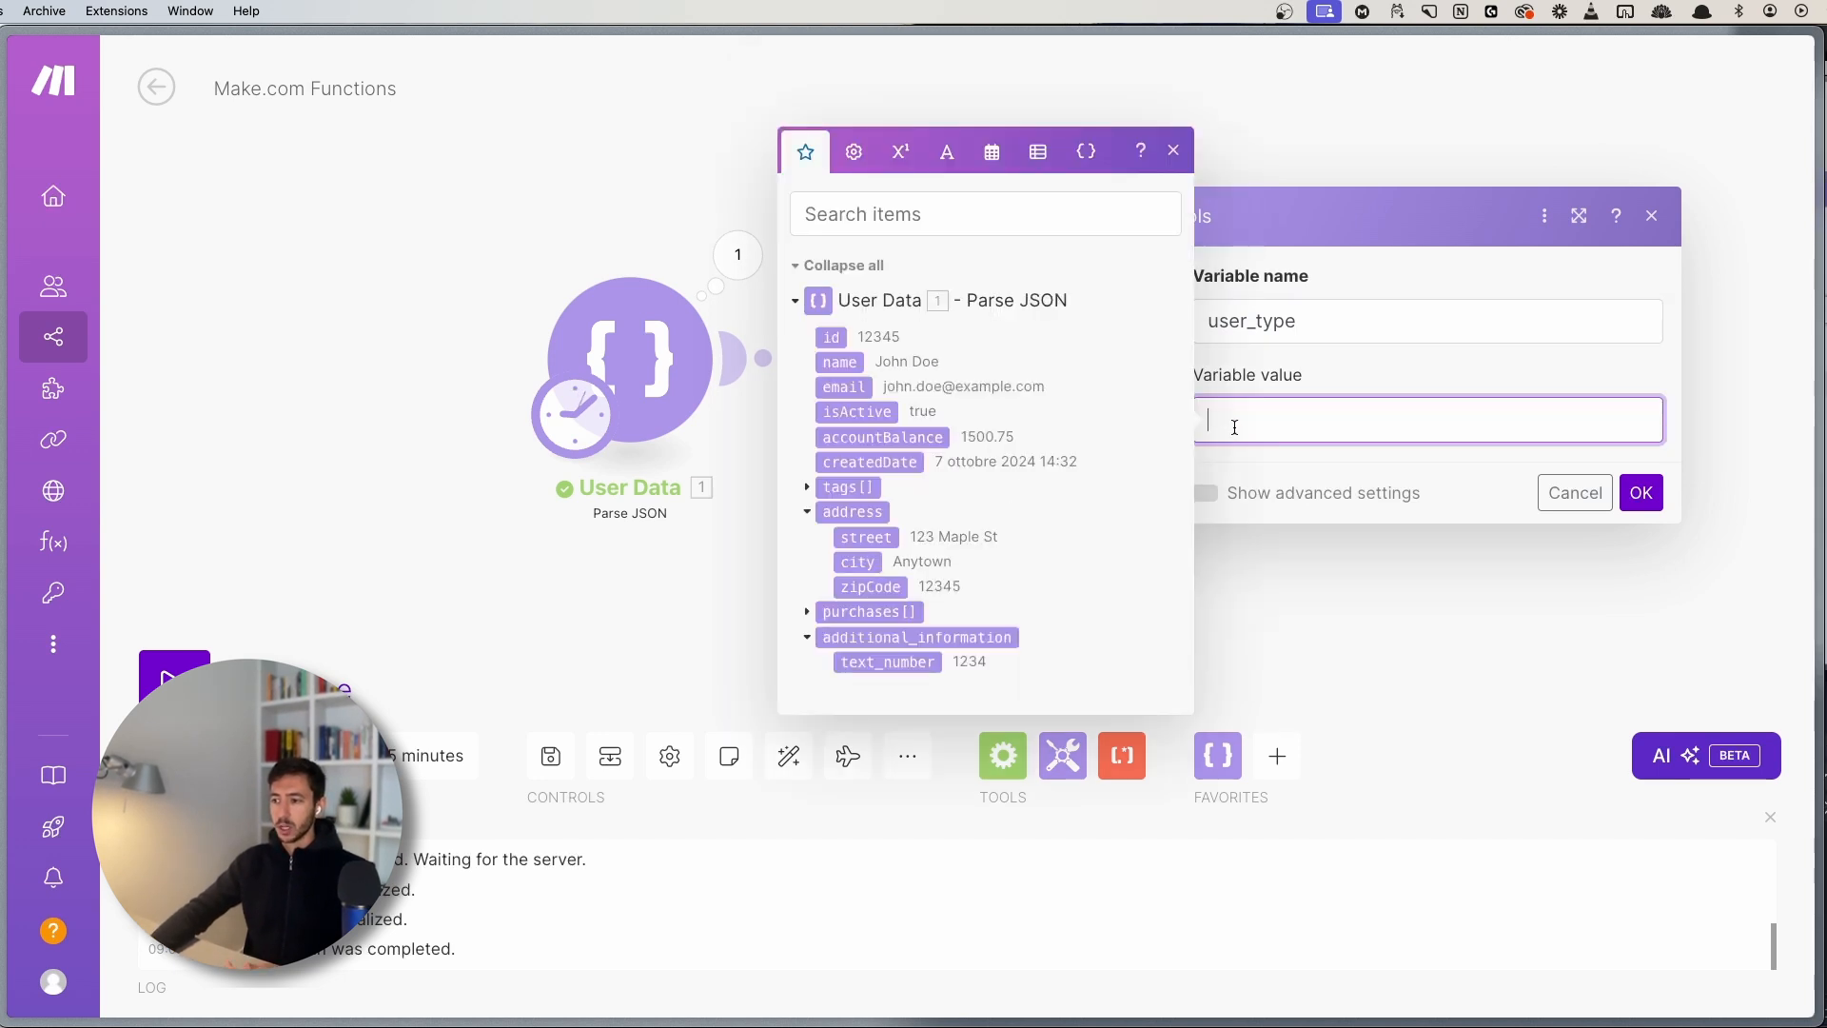
# - Browse the general, math, text, date, array and variables function tabs, ending on general
pyautogui.click(854, 154)
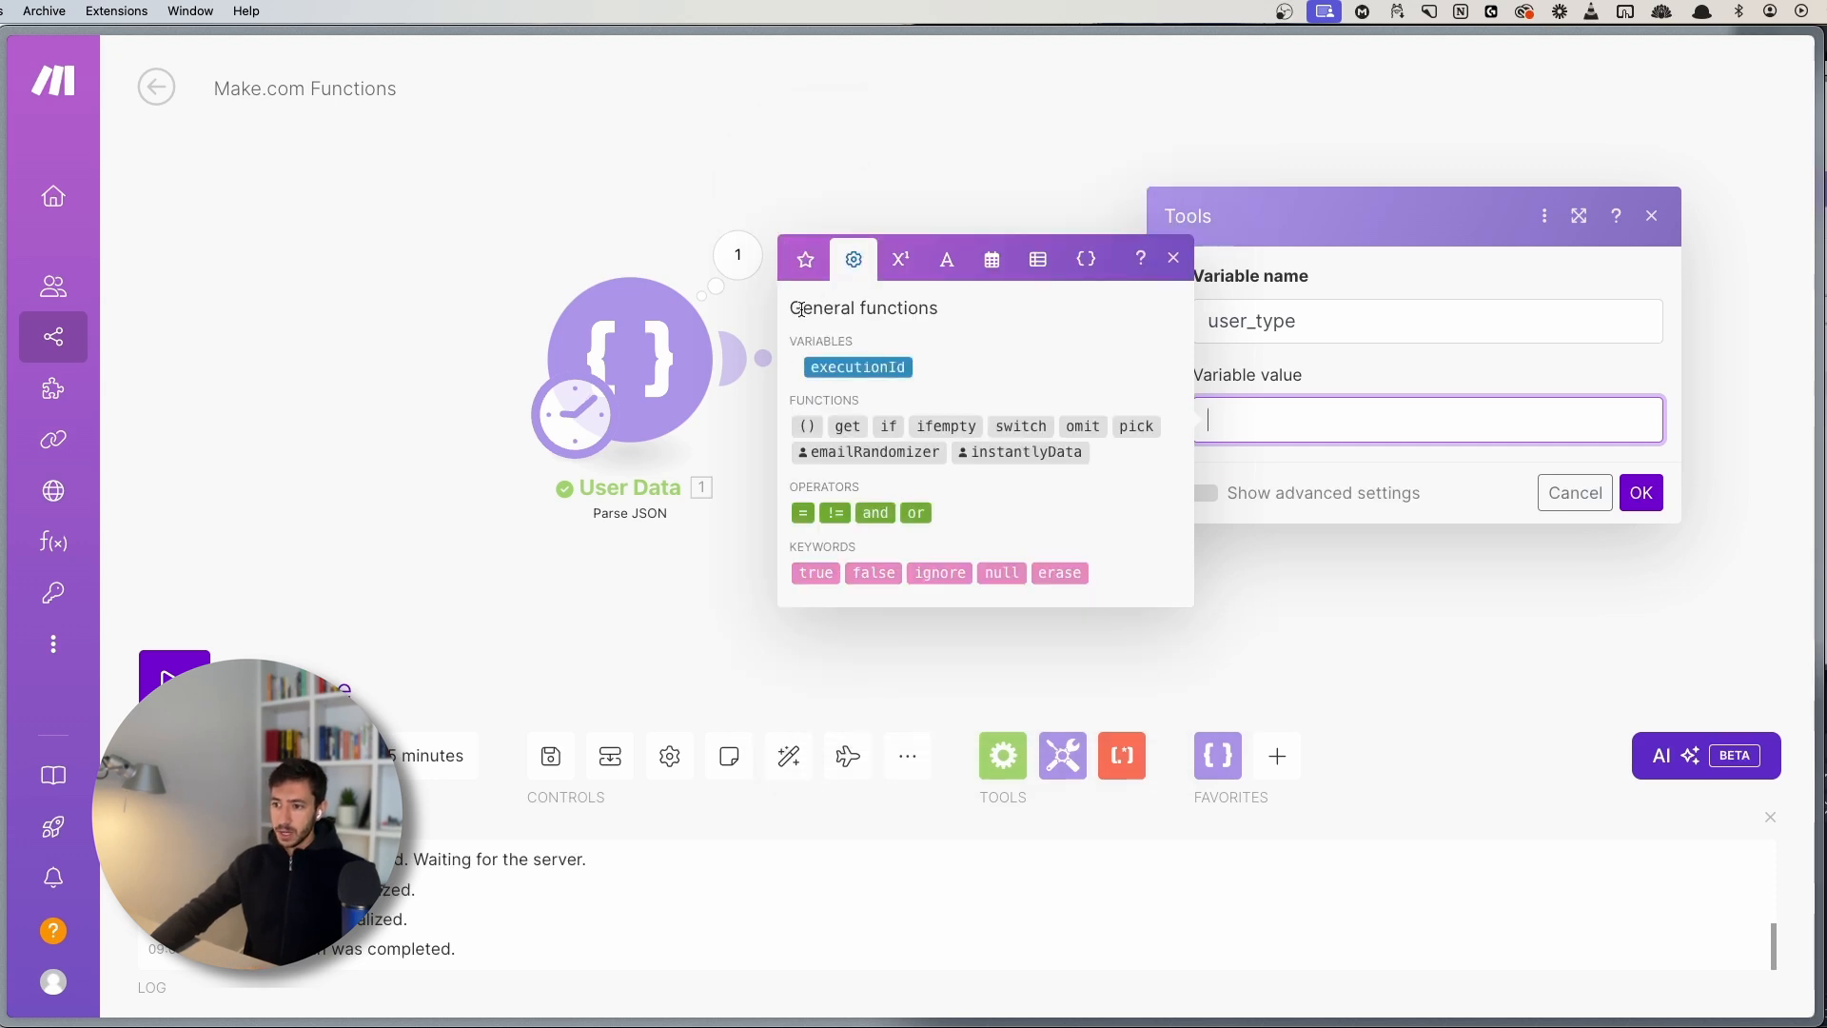
pyautogui.click(900, 263)
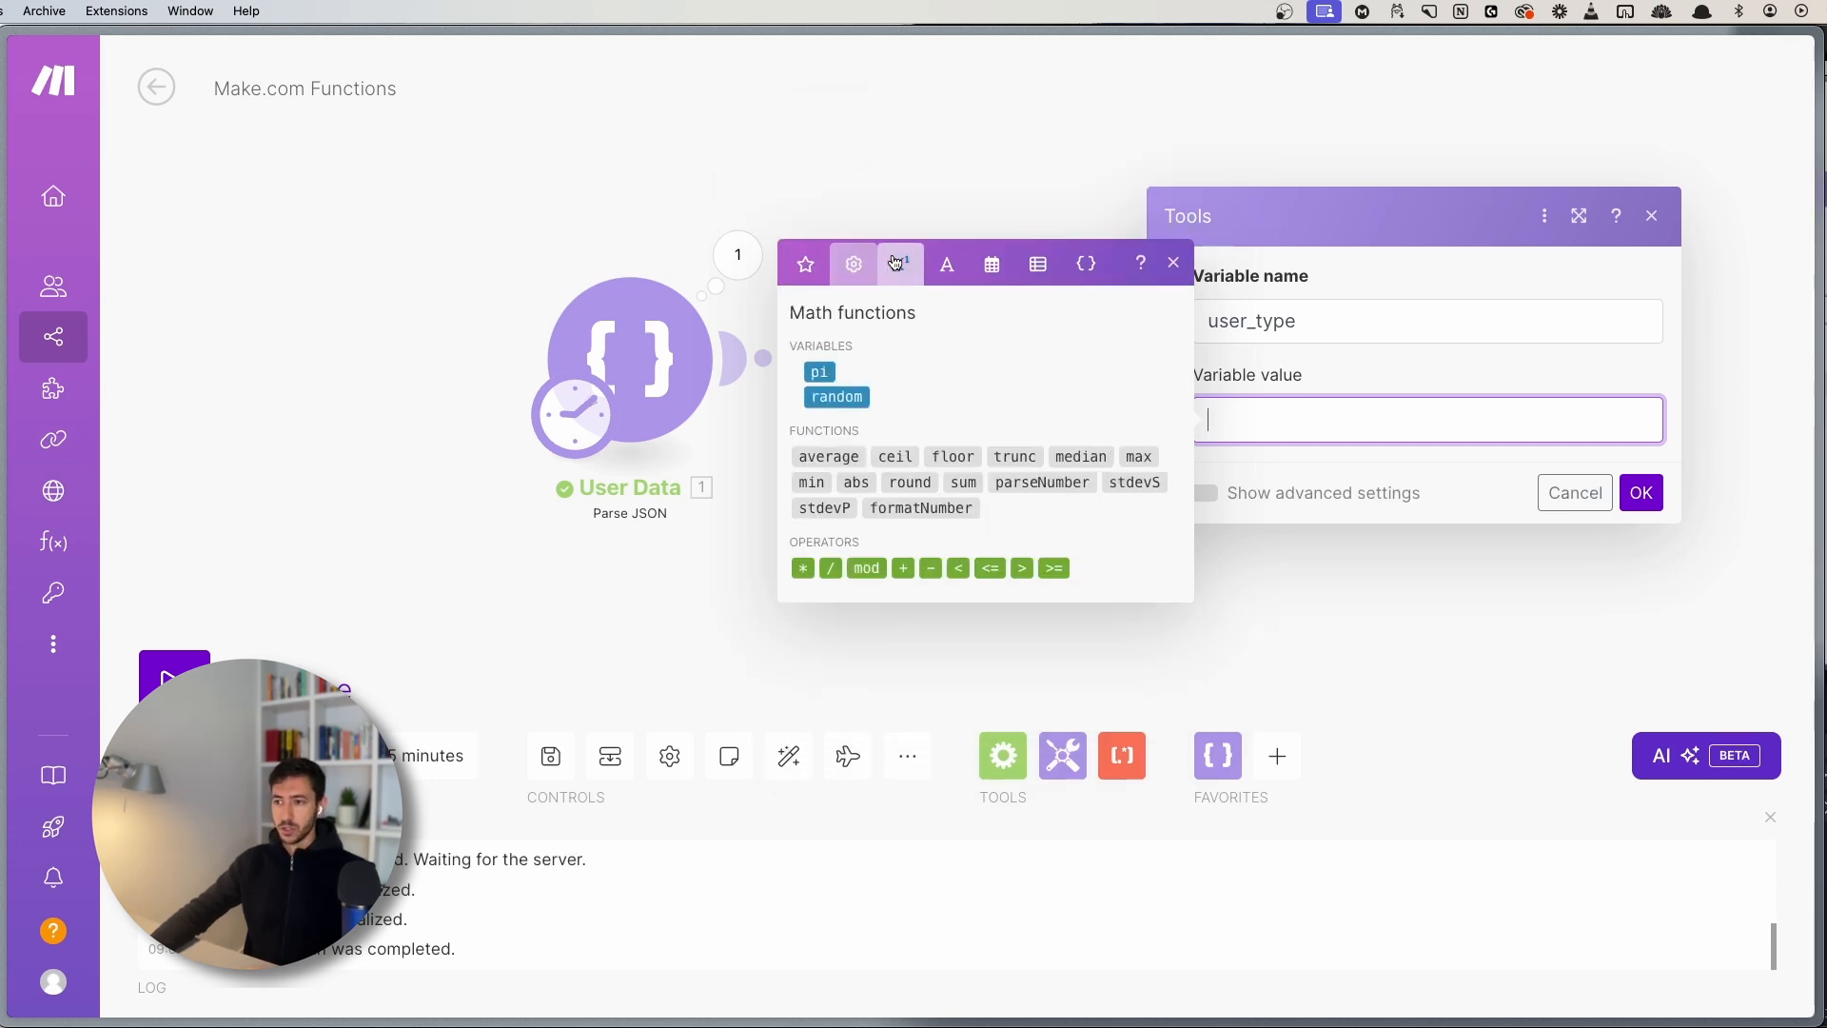
pyautogui.click(855, 269)
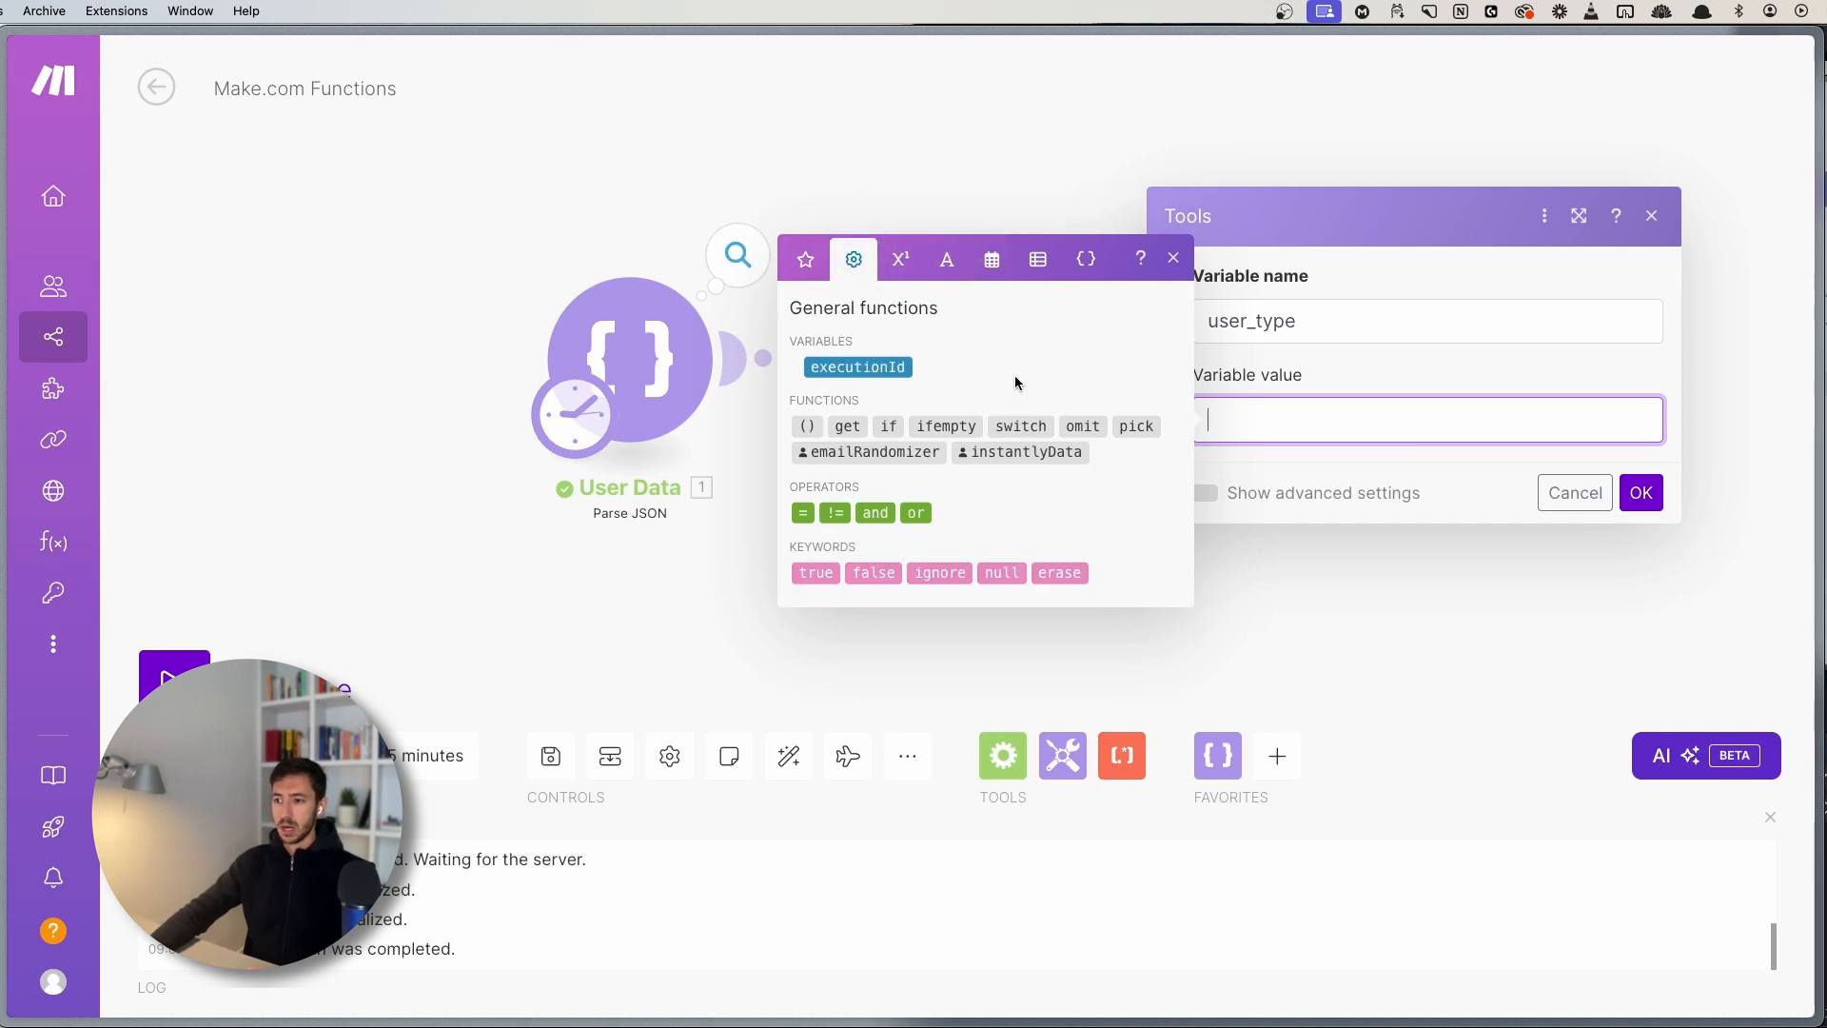
pyautogui.click(903, 261)
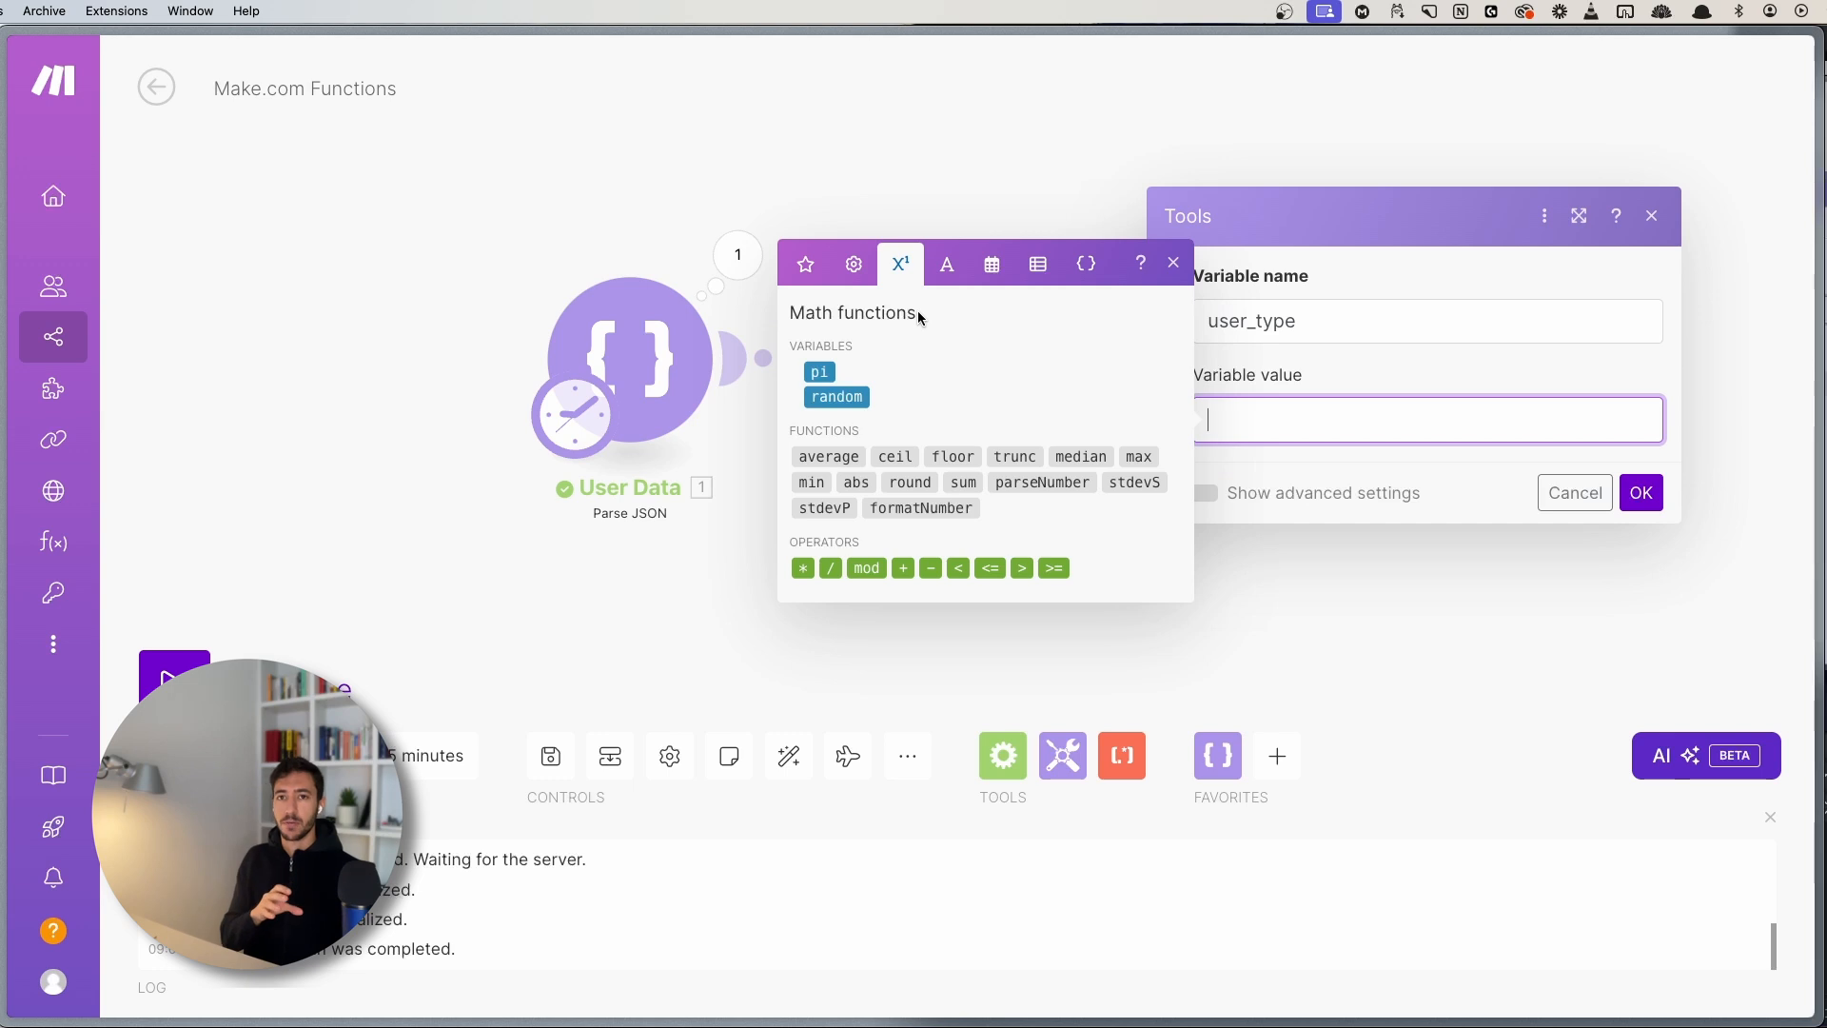
pyautogui.click(947, 263)
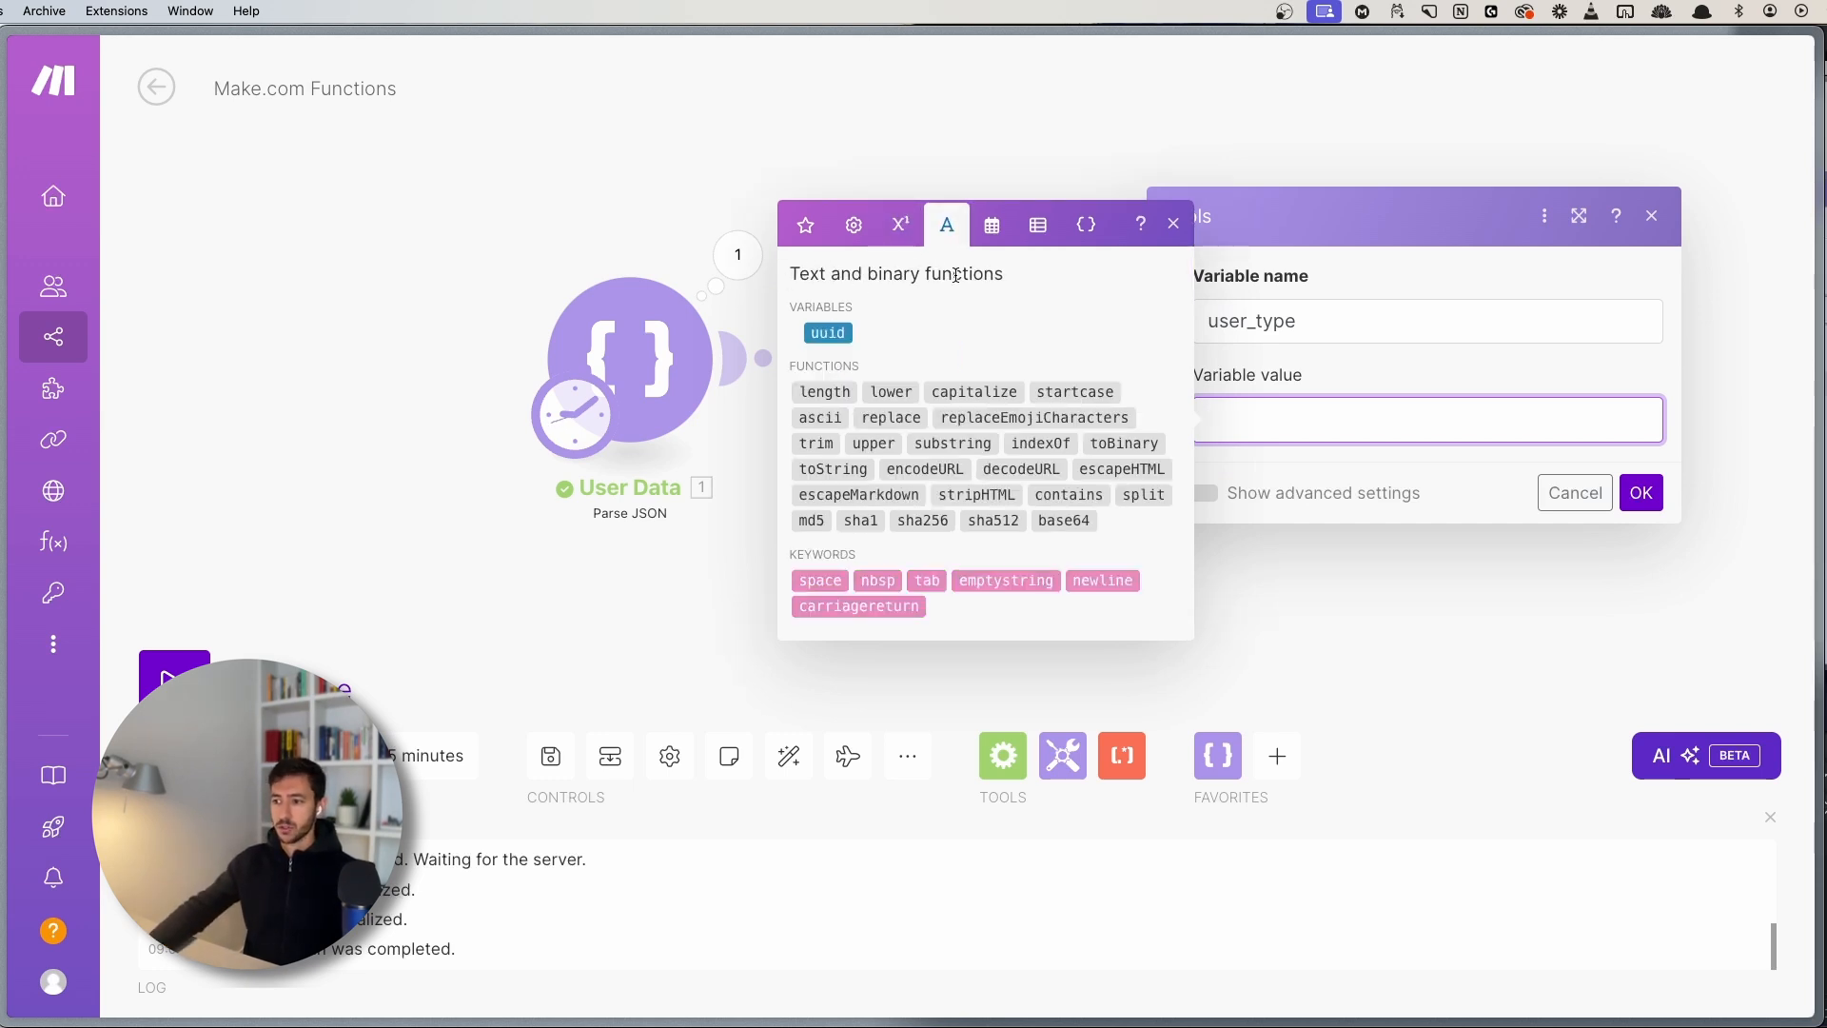
pyautogui.click(993, 232)
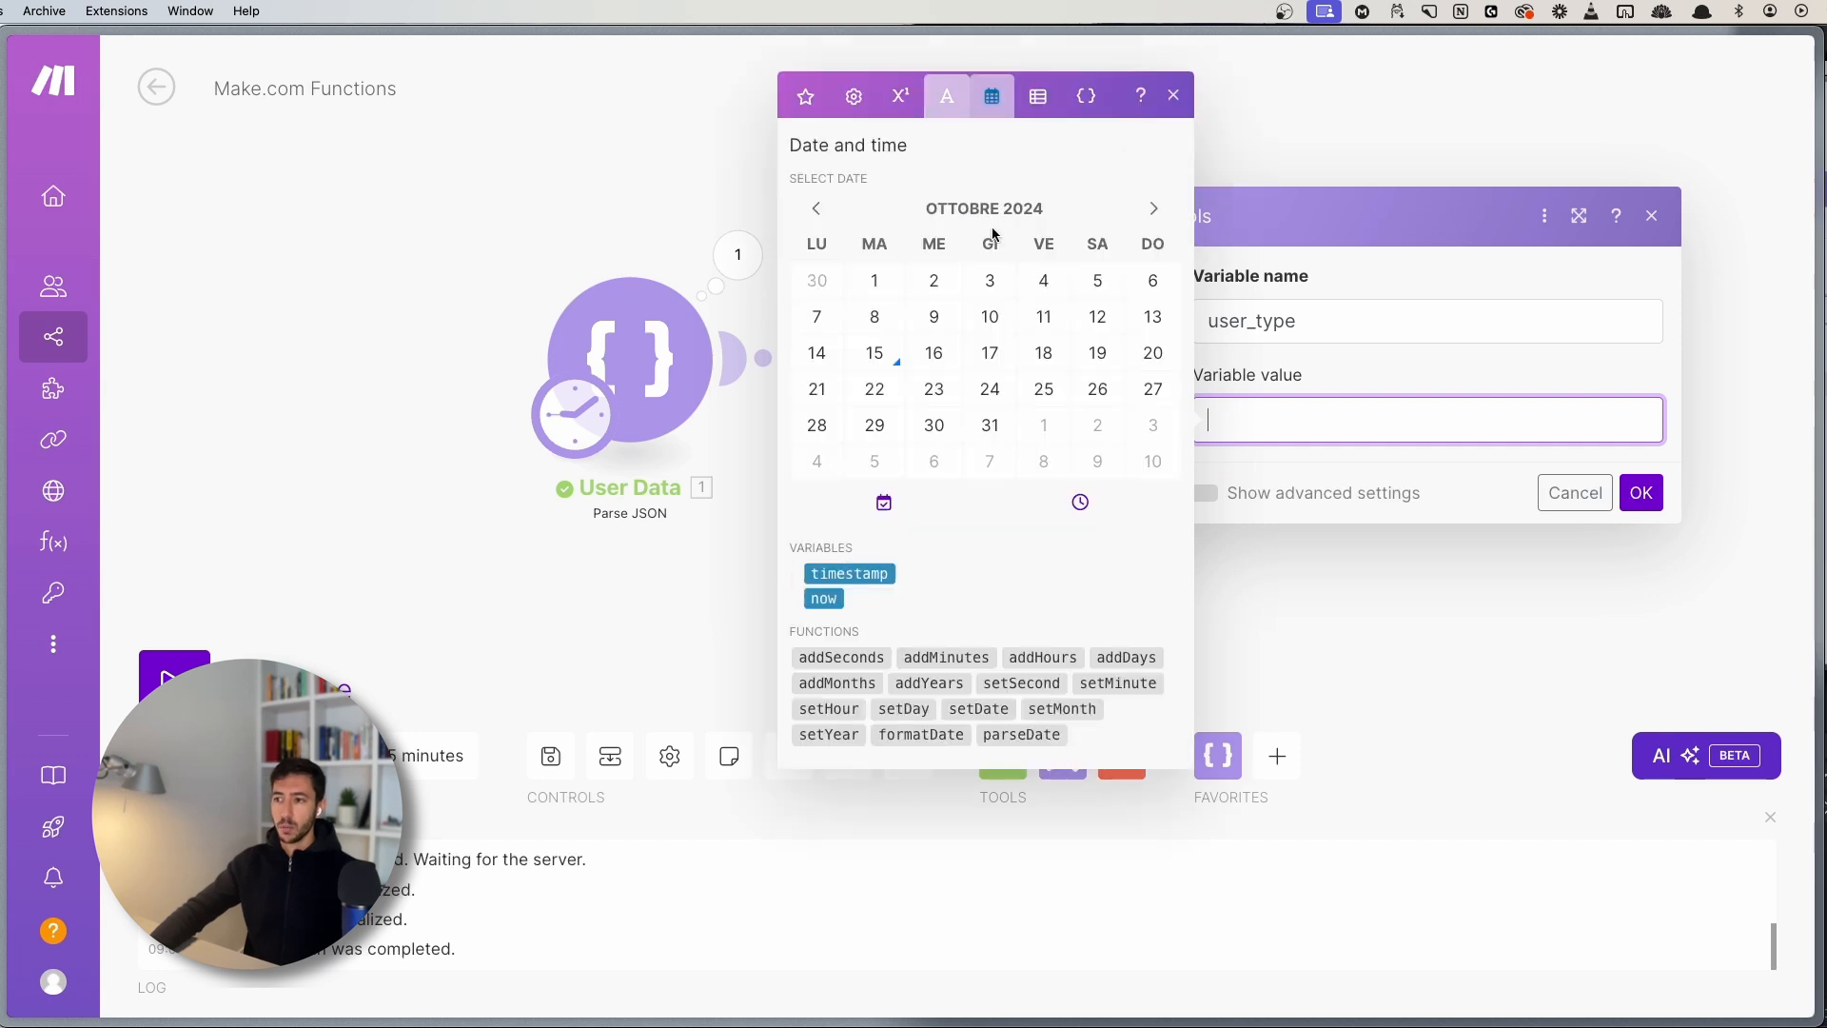
pyautogui.click(1038, 96)
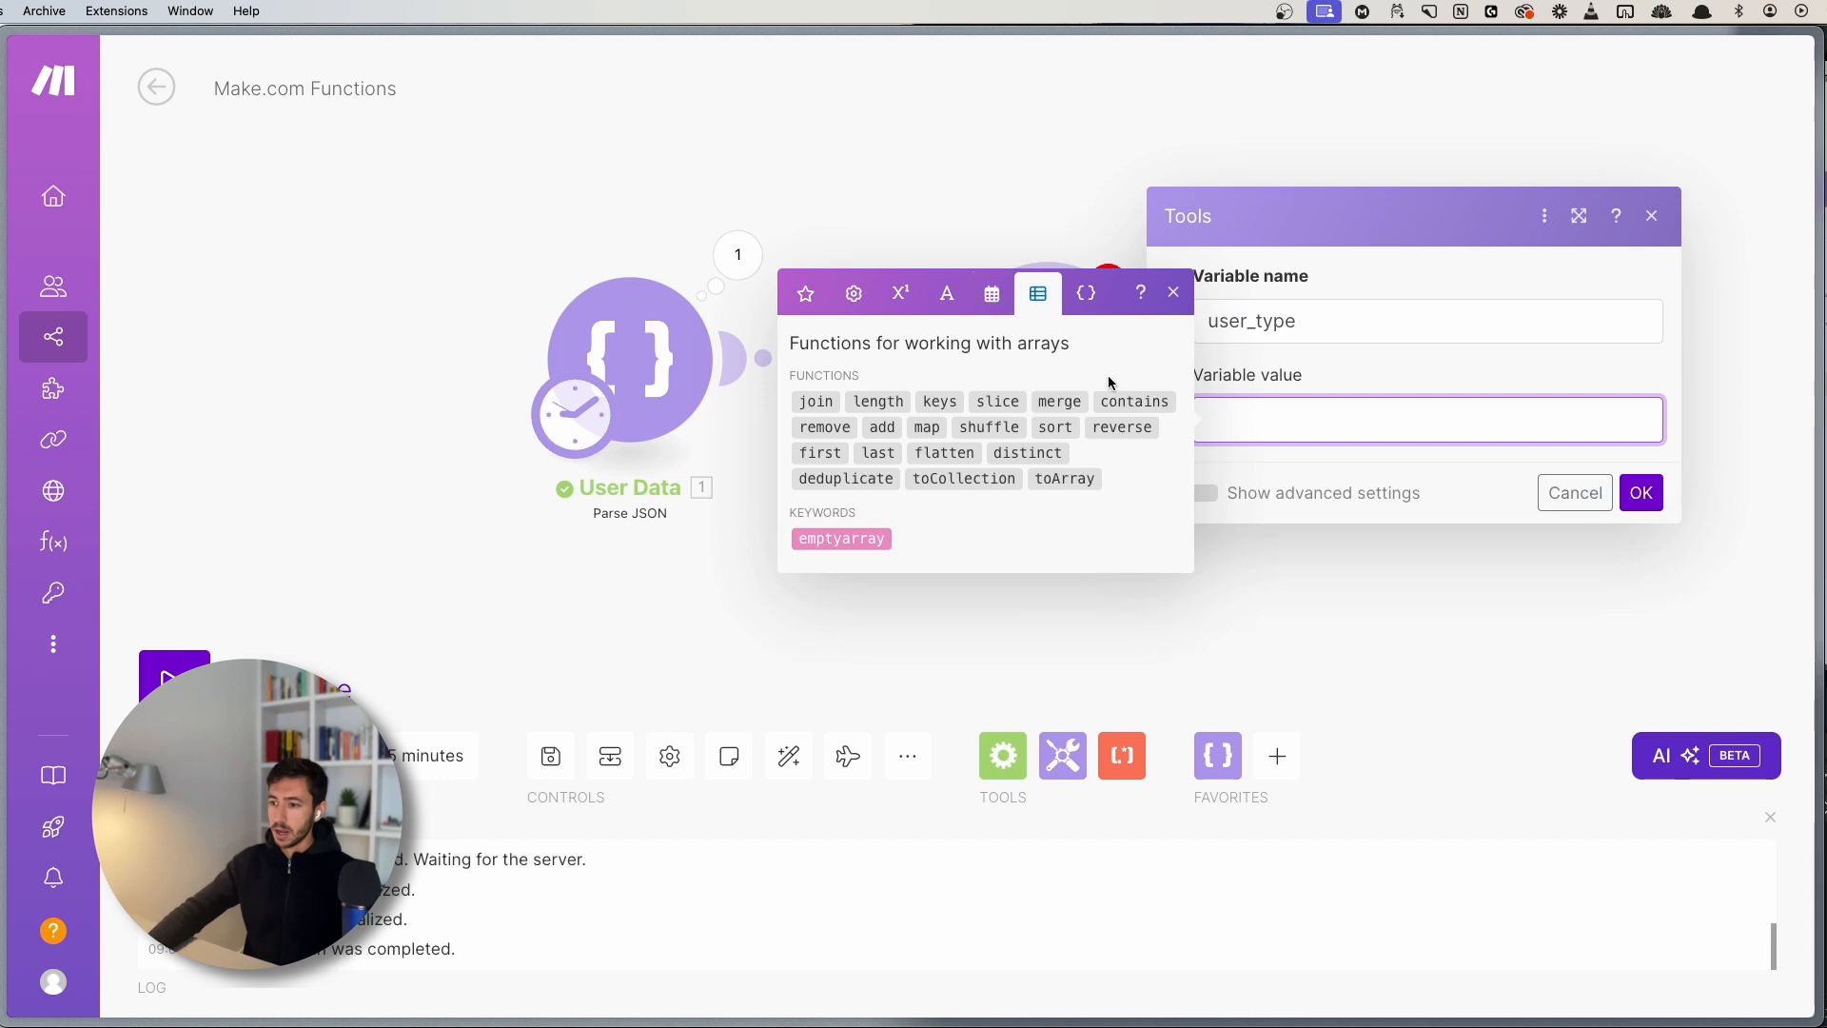
pyautogui.click(1086, 293)
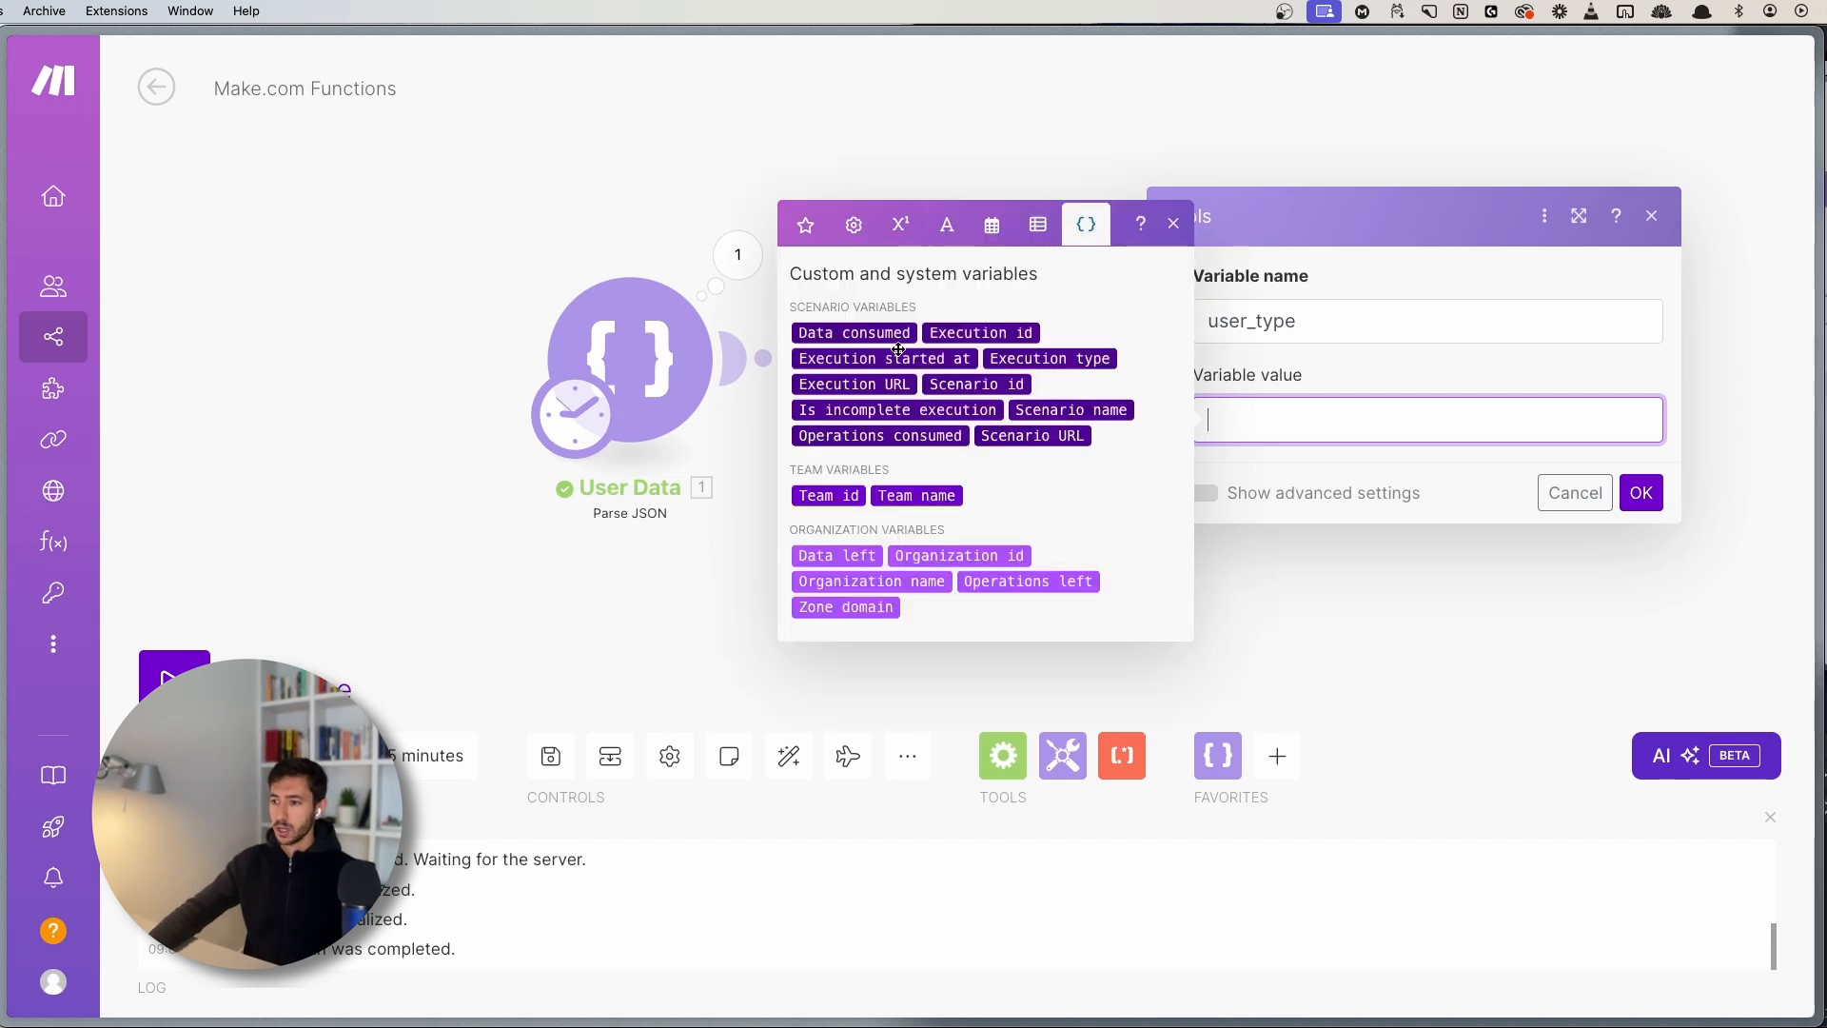
pyautogui.click(853, 224)
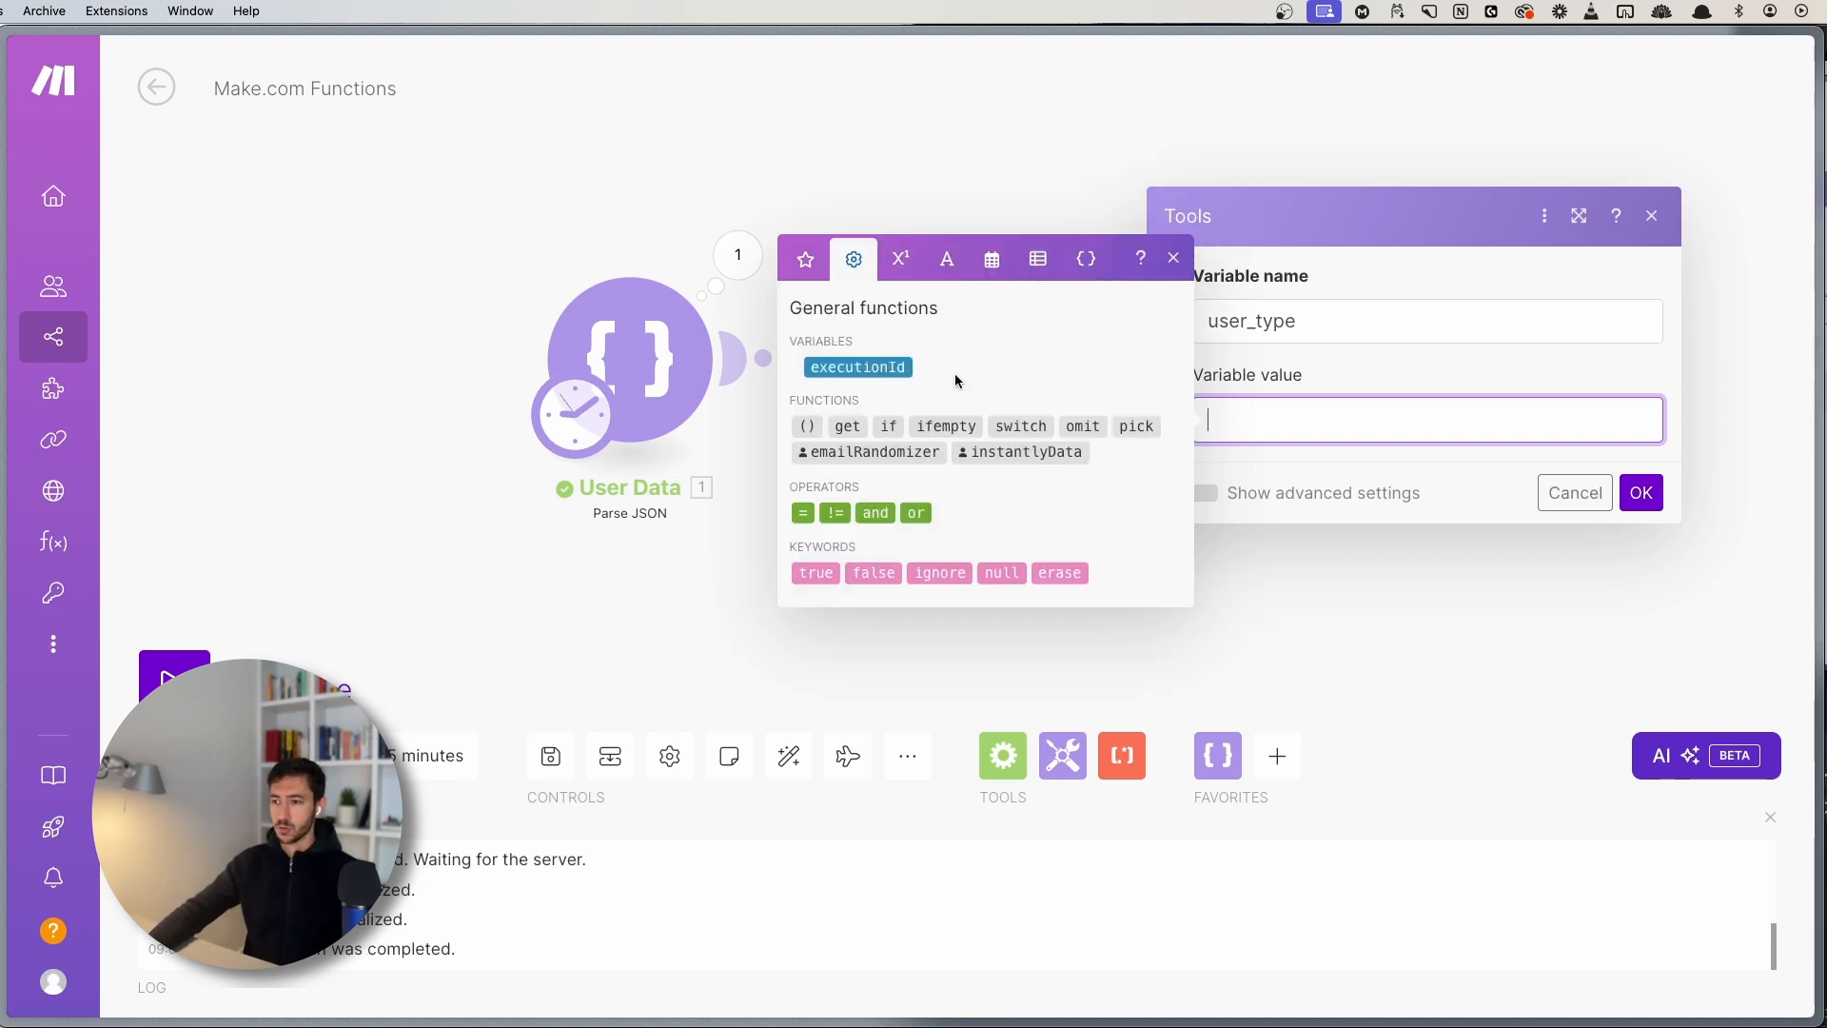
# - Start an if() value with accountBalance and a greater-than comparison
pyautogui.click(884, 427)
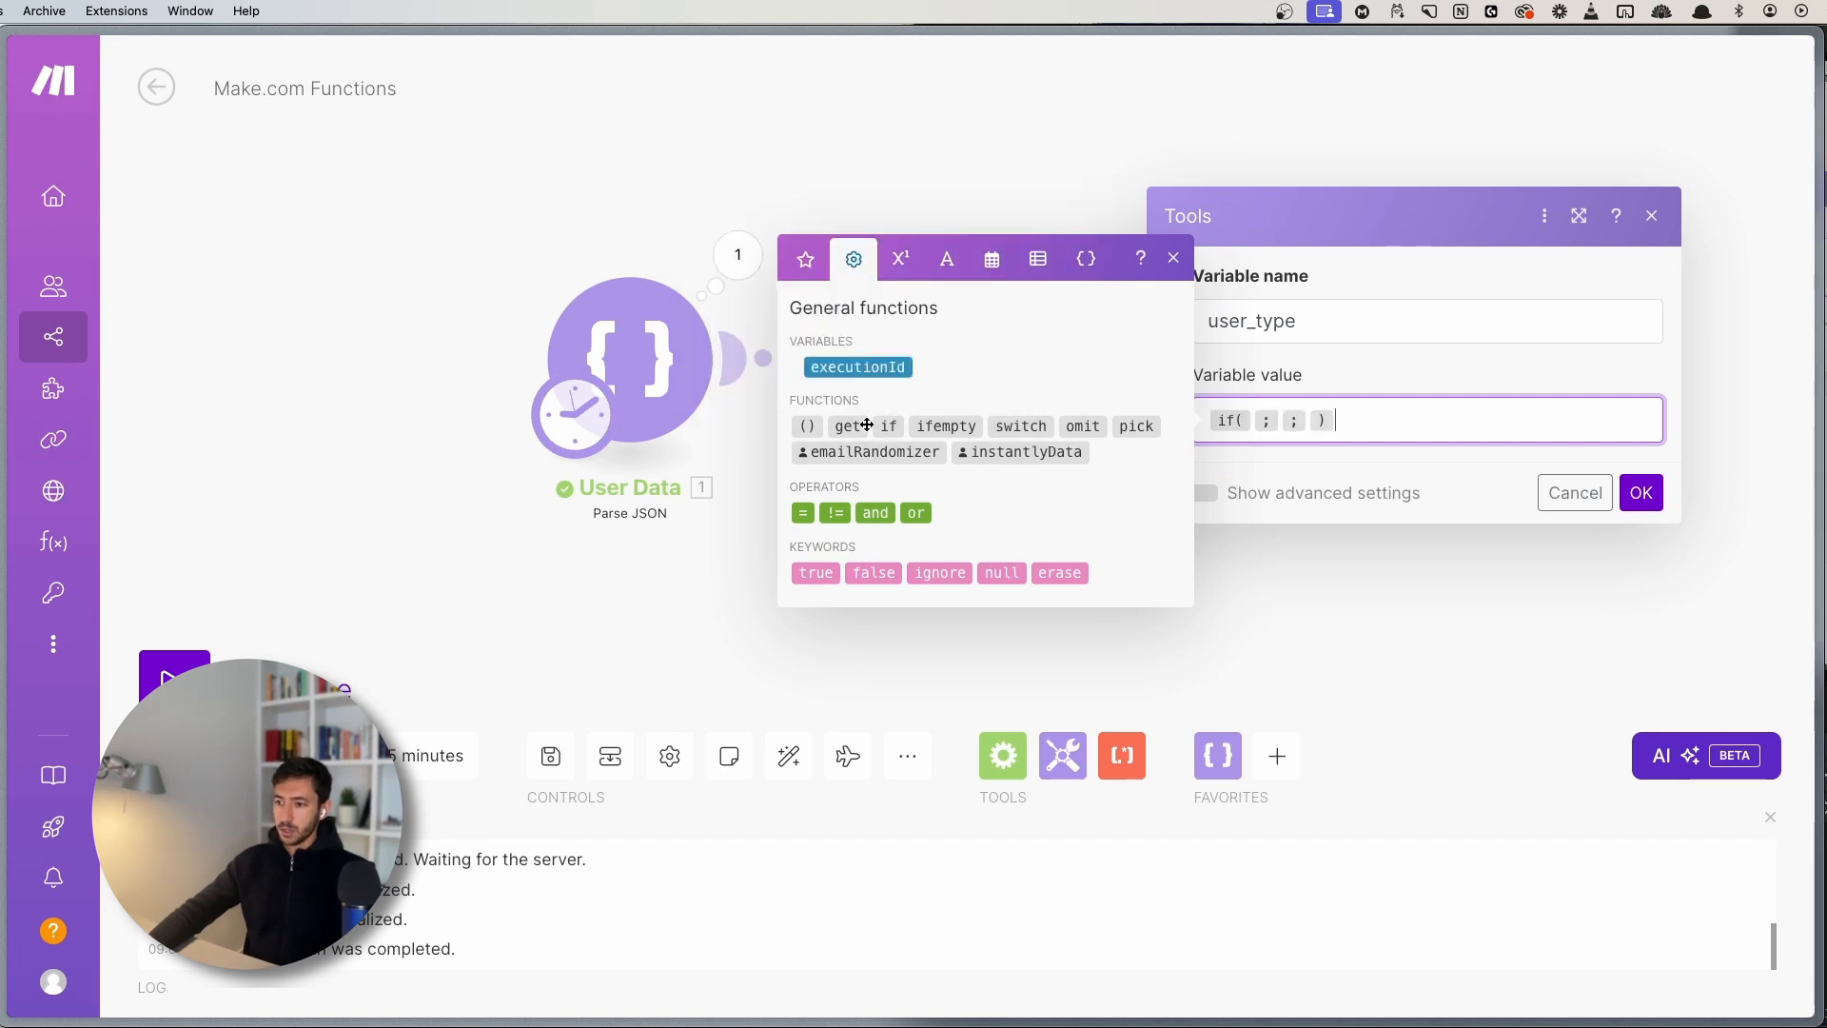
pyautogui.moveTo(887, 425)
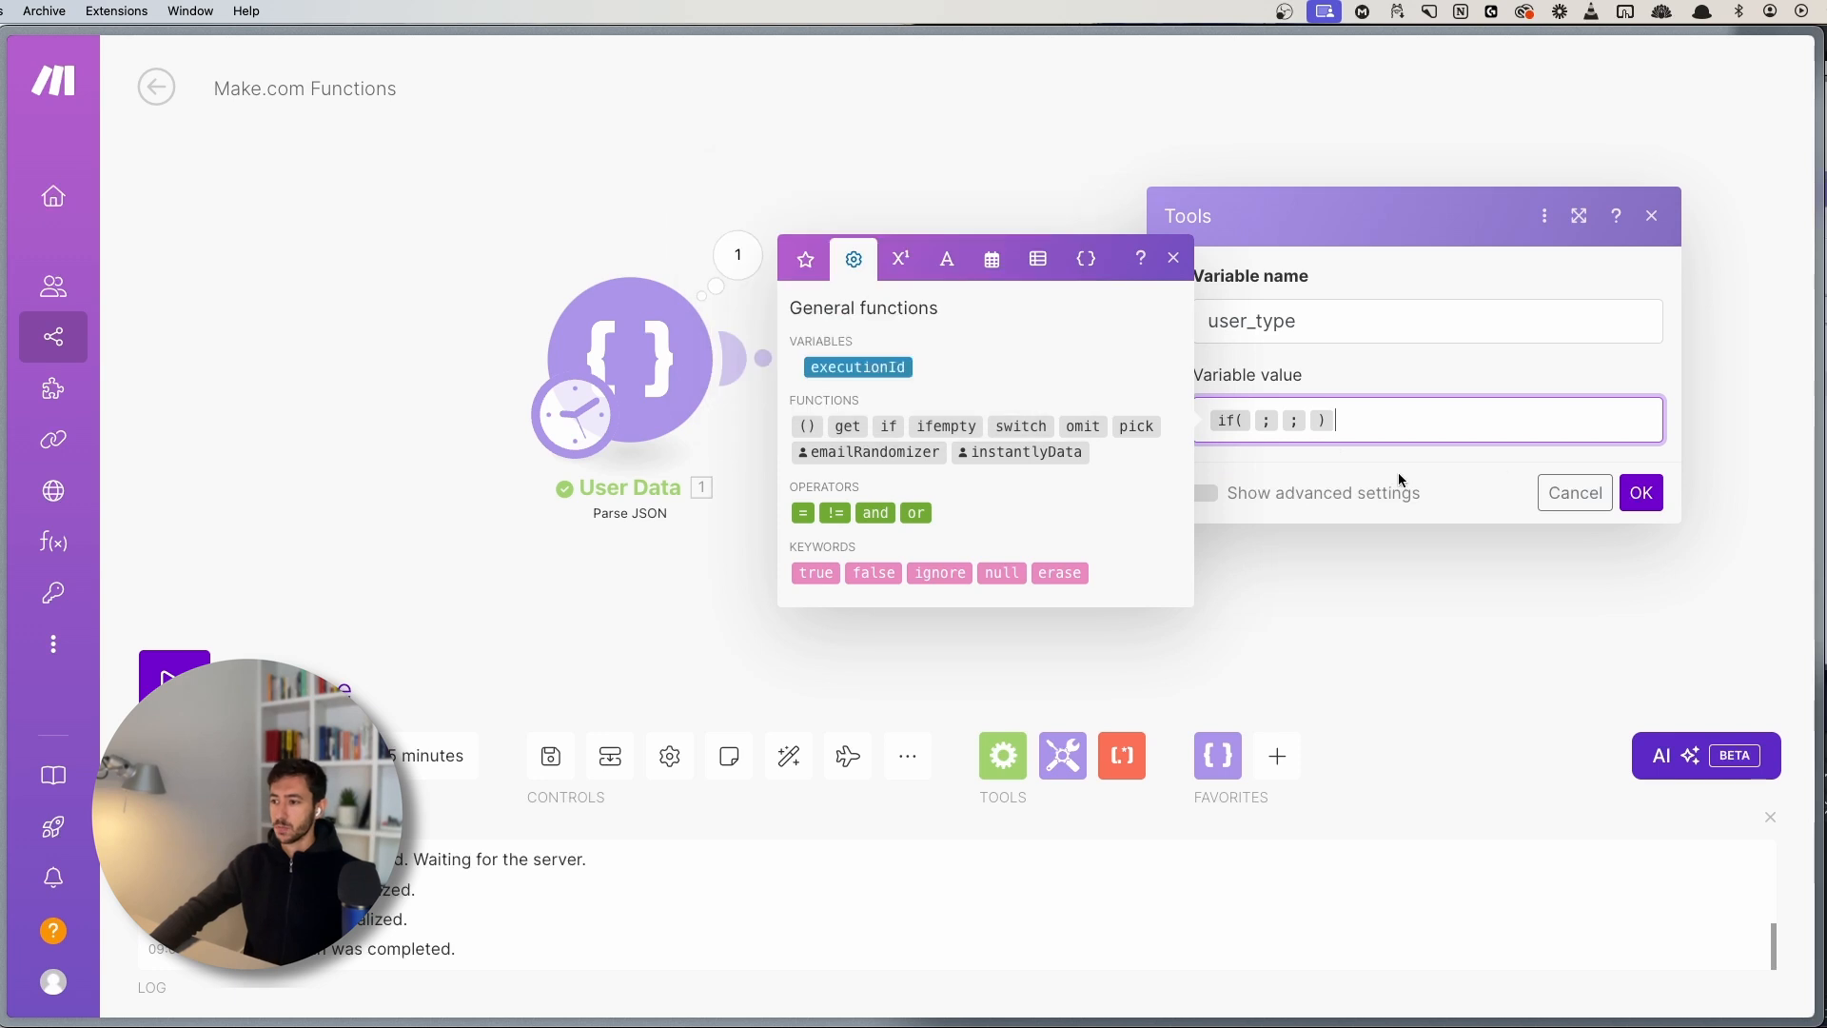
pyautogui.moveTo(1237, 418)
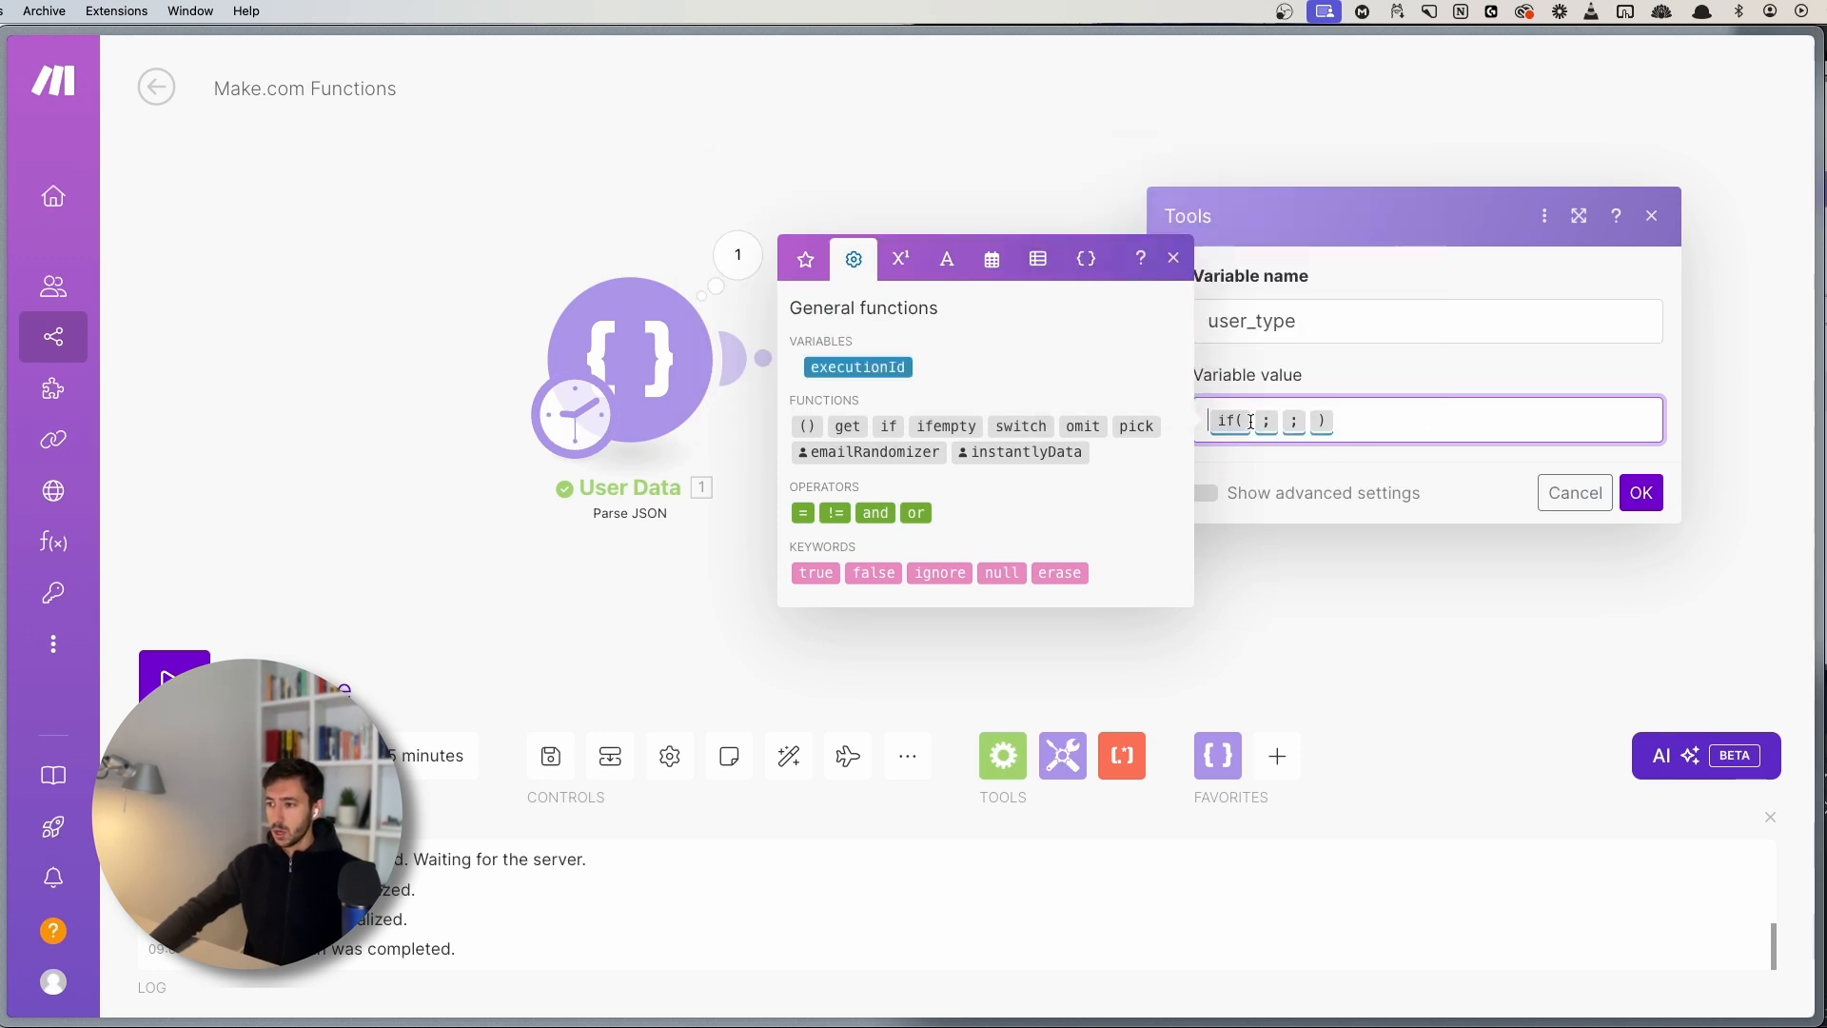
pyautogui.click(805, 259)
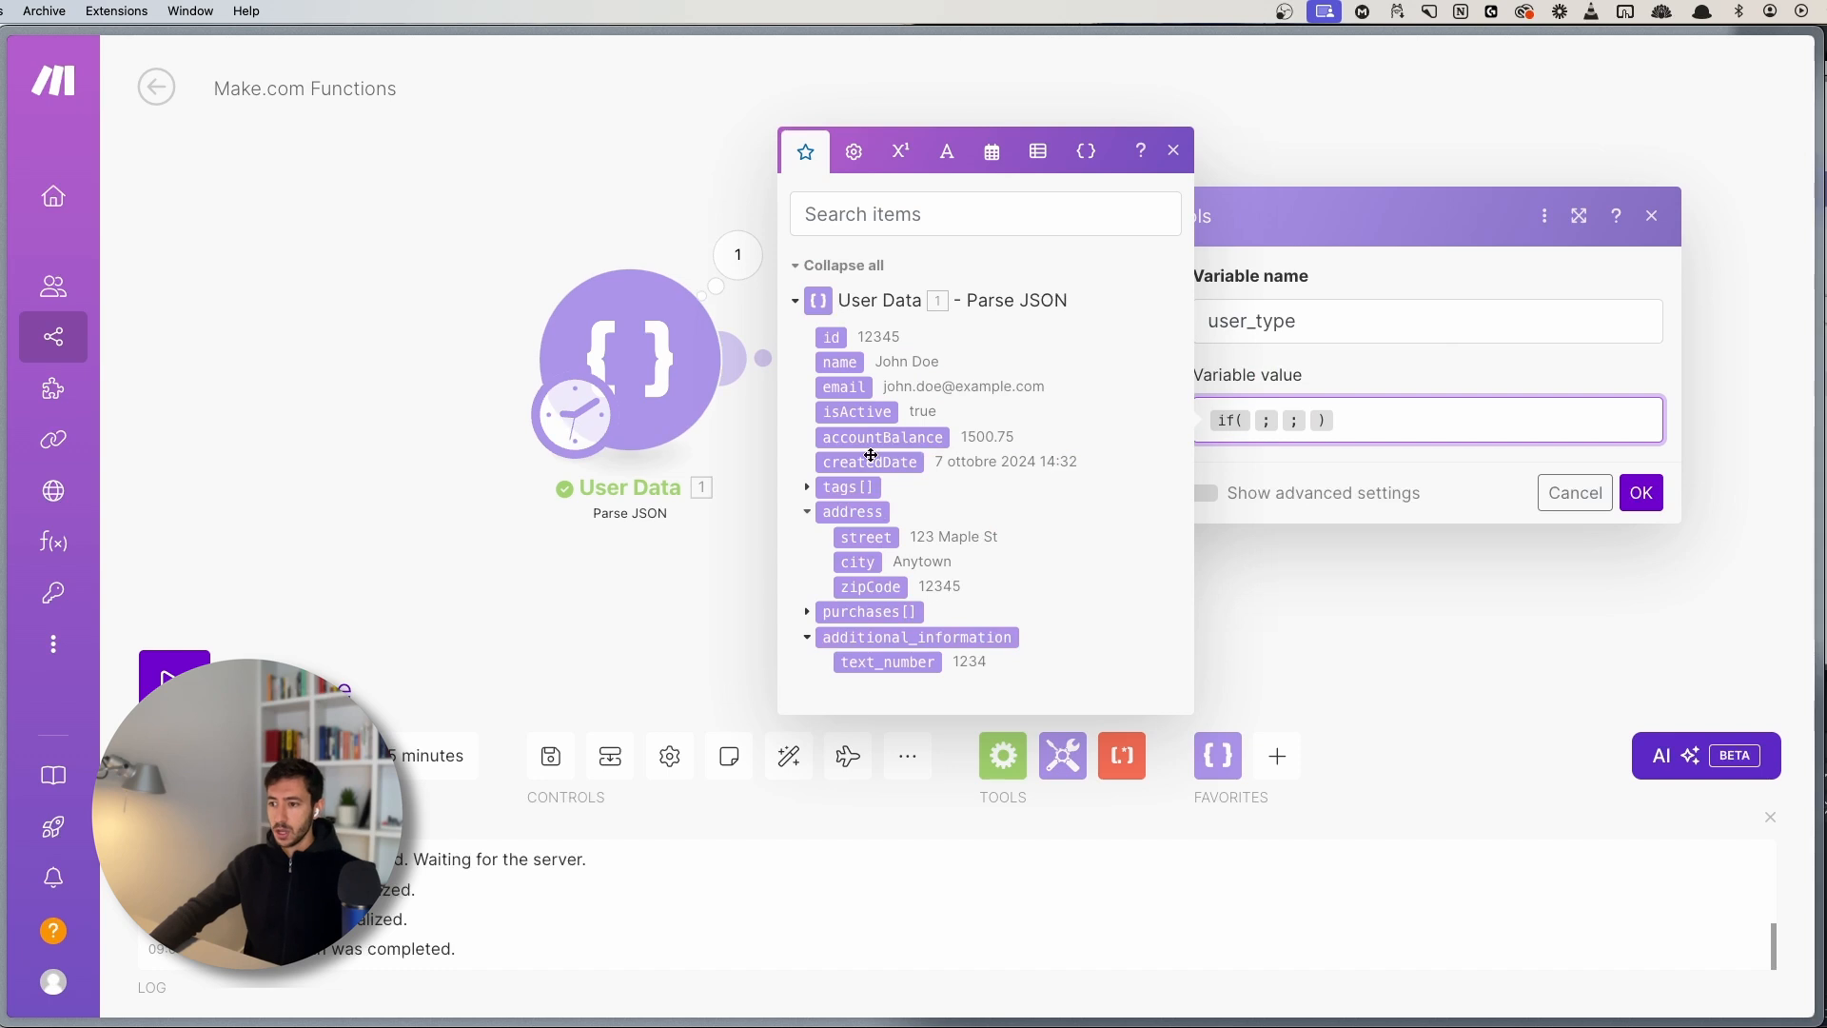
pyautogui.click(904, 438)
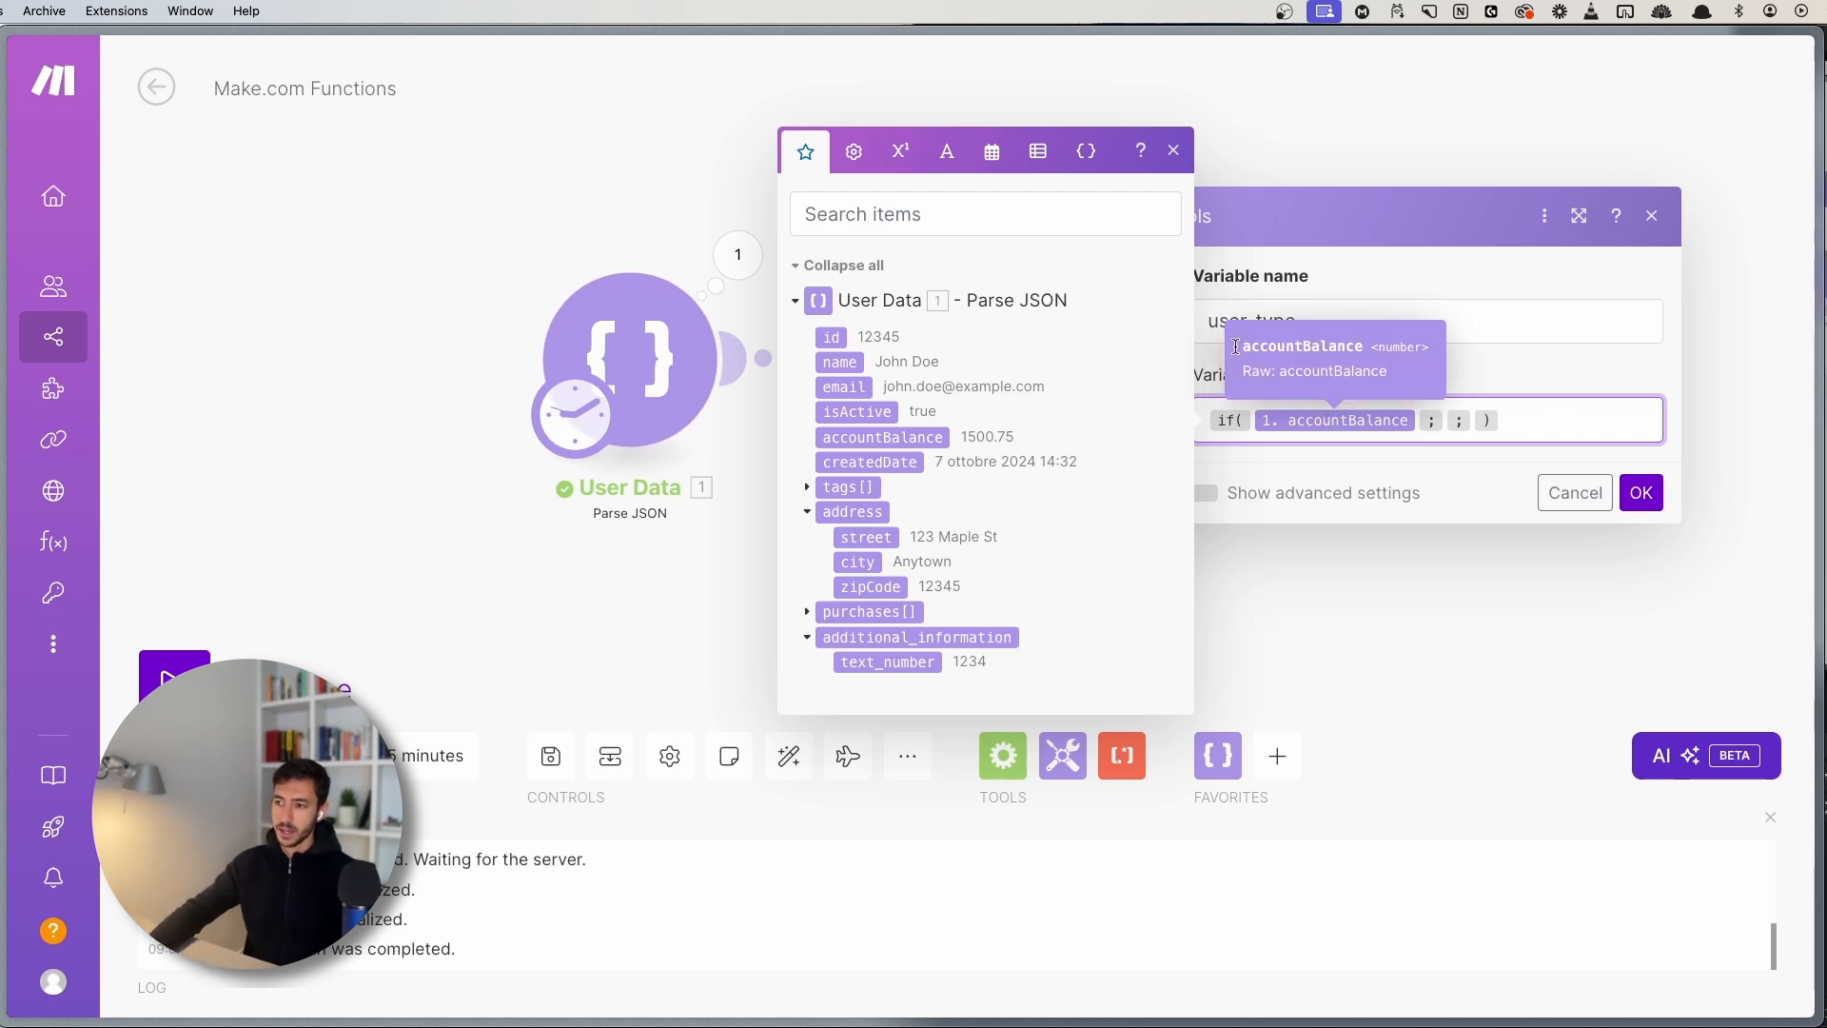
pyautogui.click(900, 151)
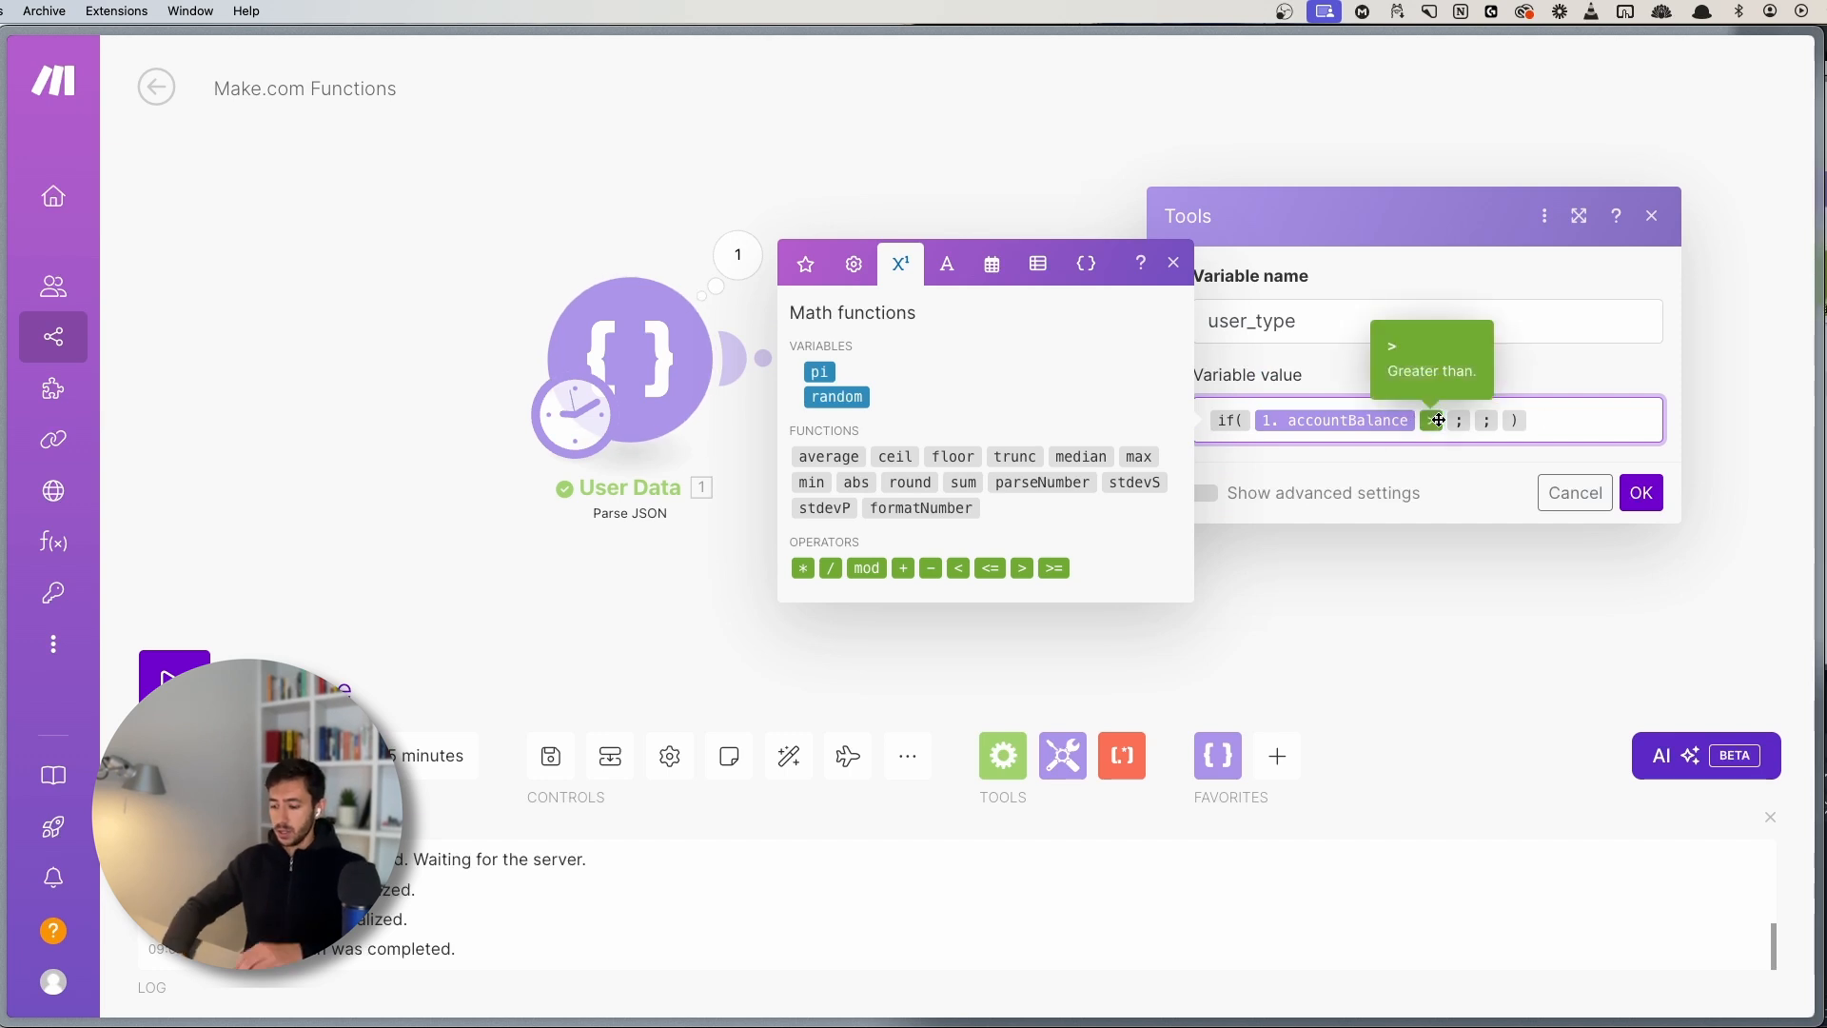
pyautogui.click(1438, 420)
# - Complete the if with 1000, premium and standard, then close the panels
pyautogui.write('1000')
pyautogui.press('Right')
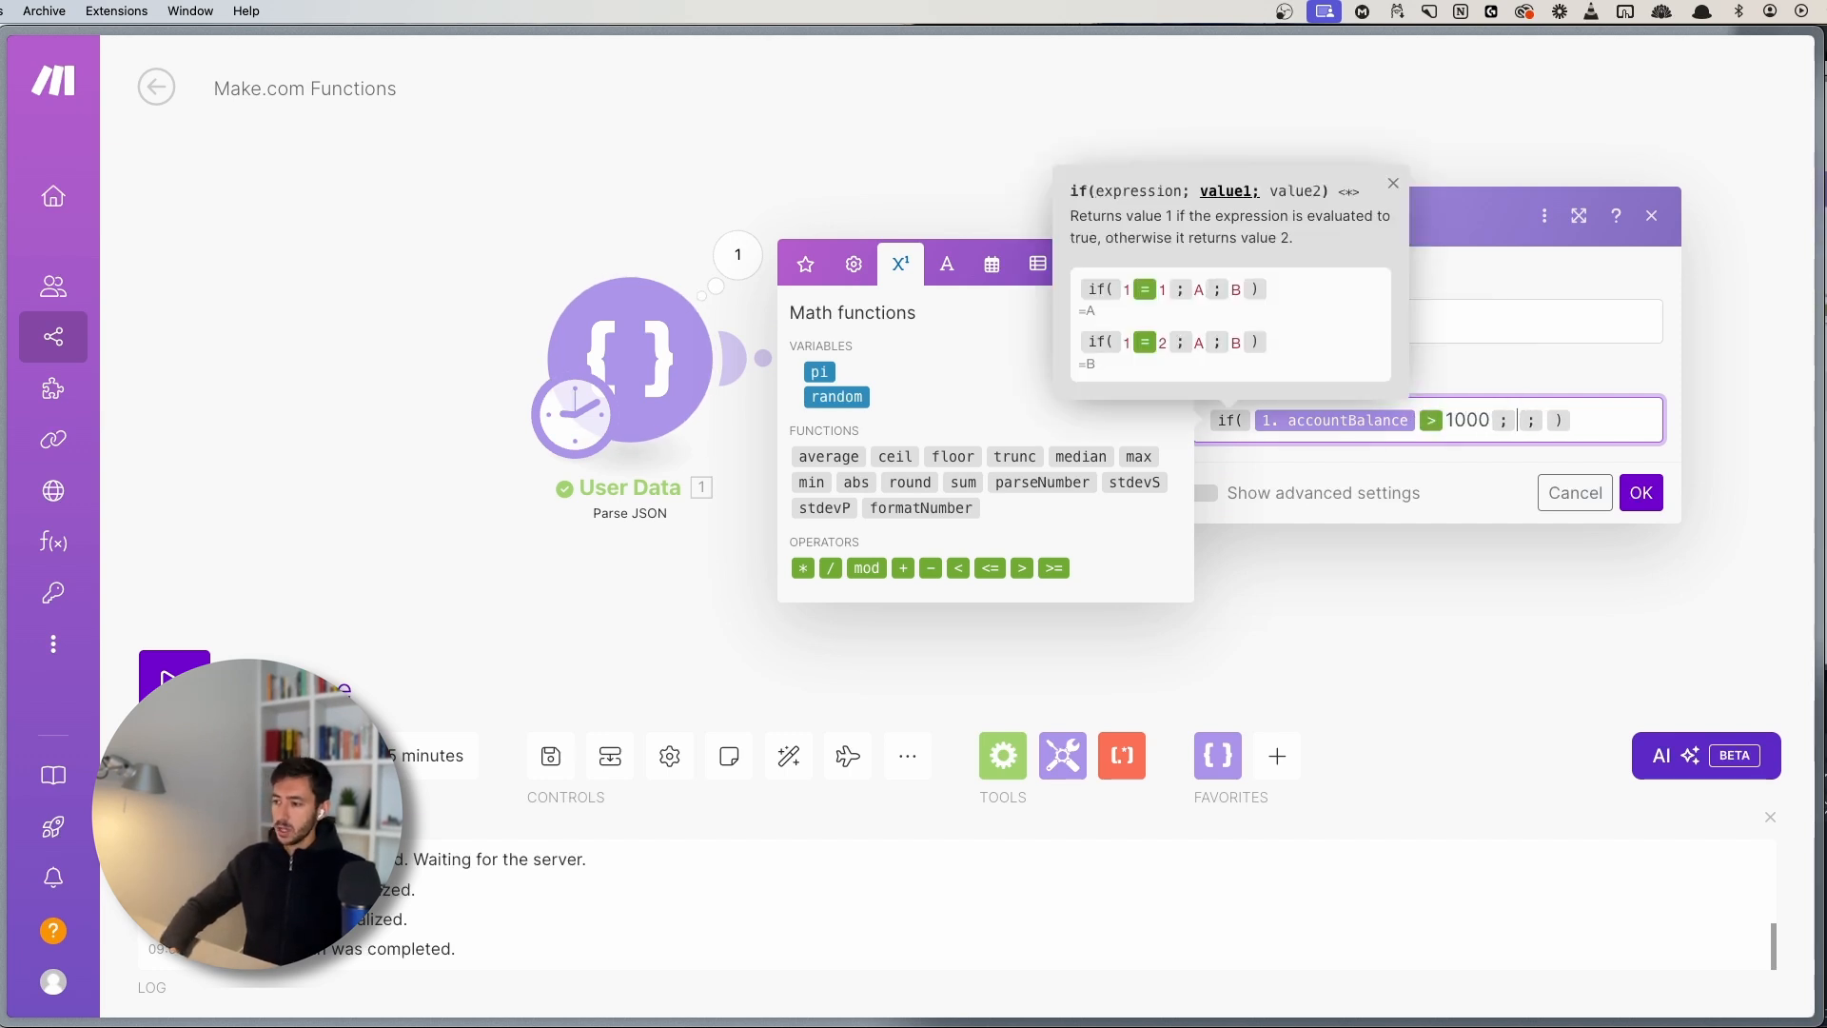
pyautogui.write('premium')
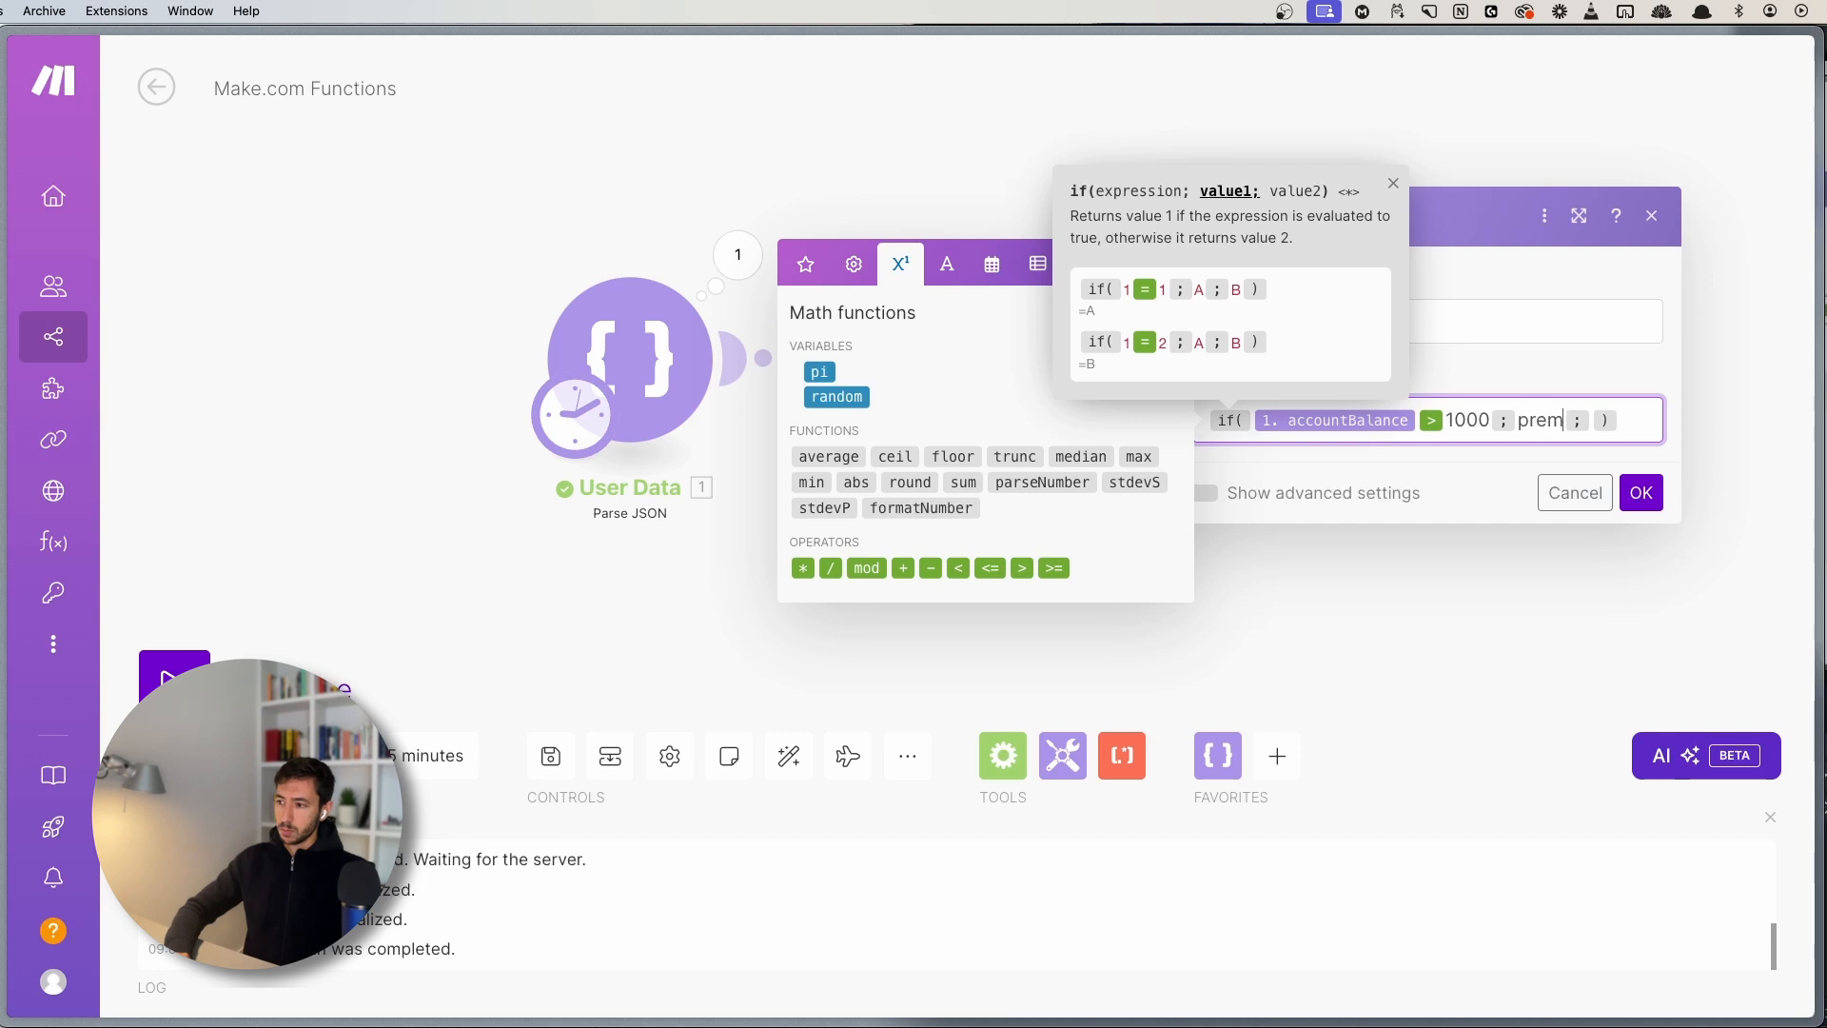
pyautogui.press('Right')
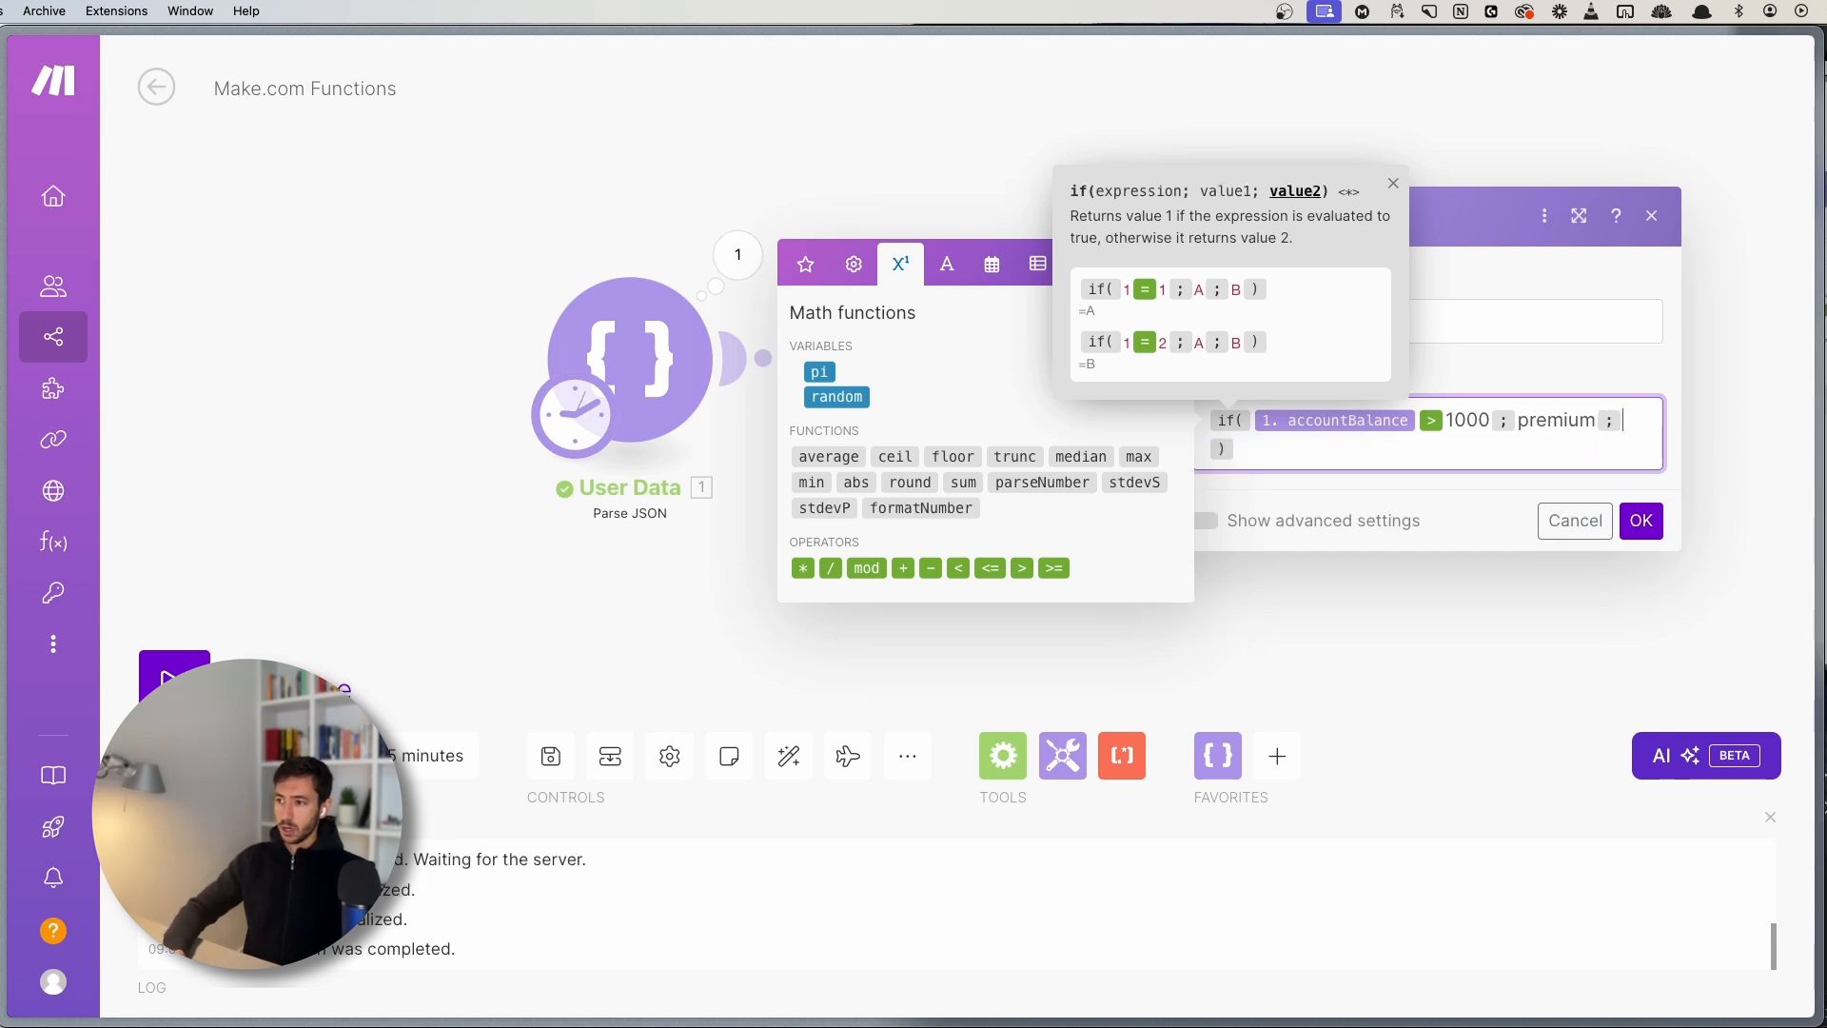
pyautogui.write('standard')
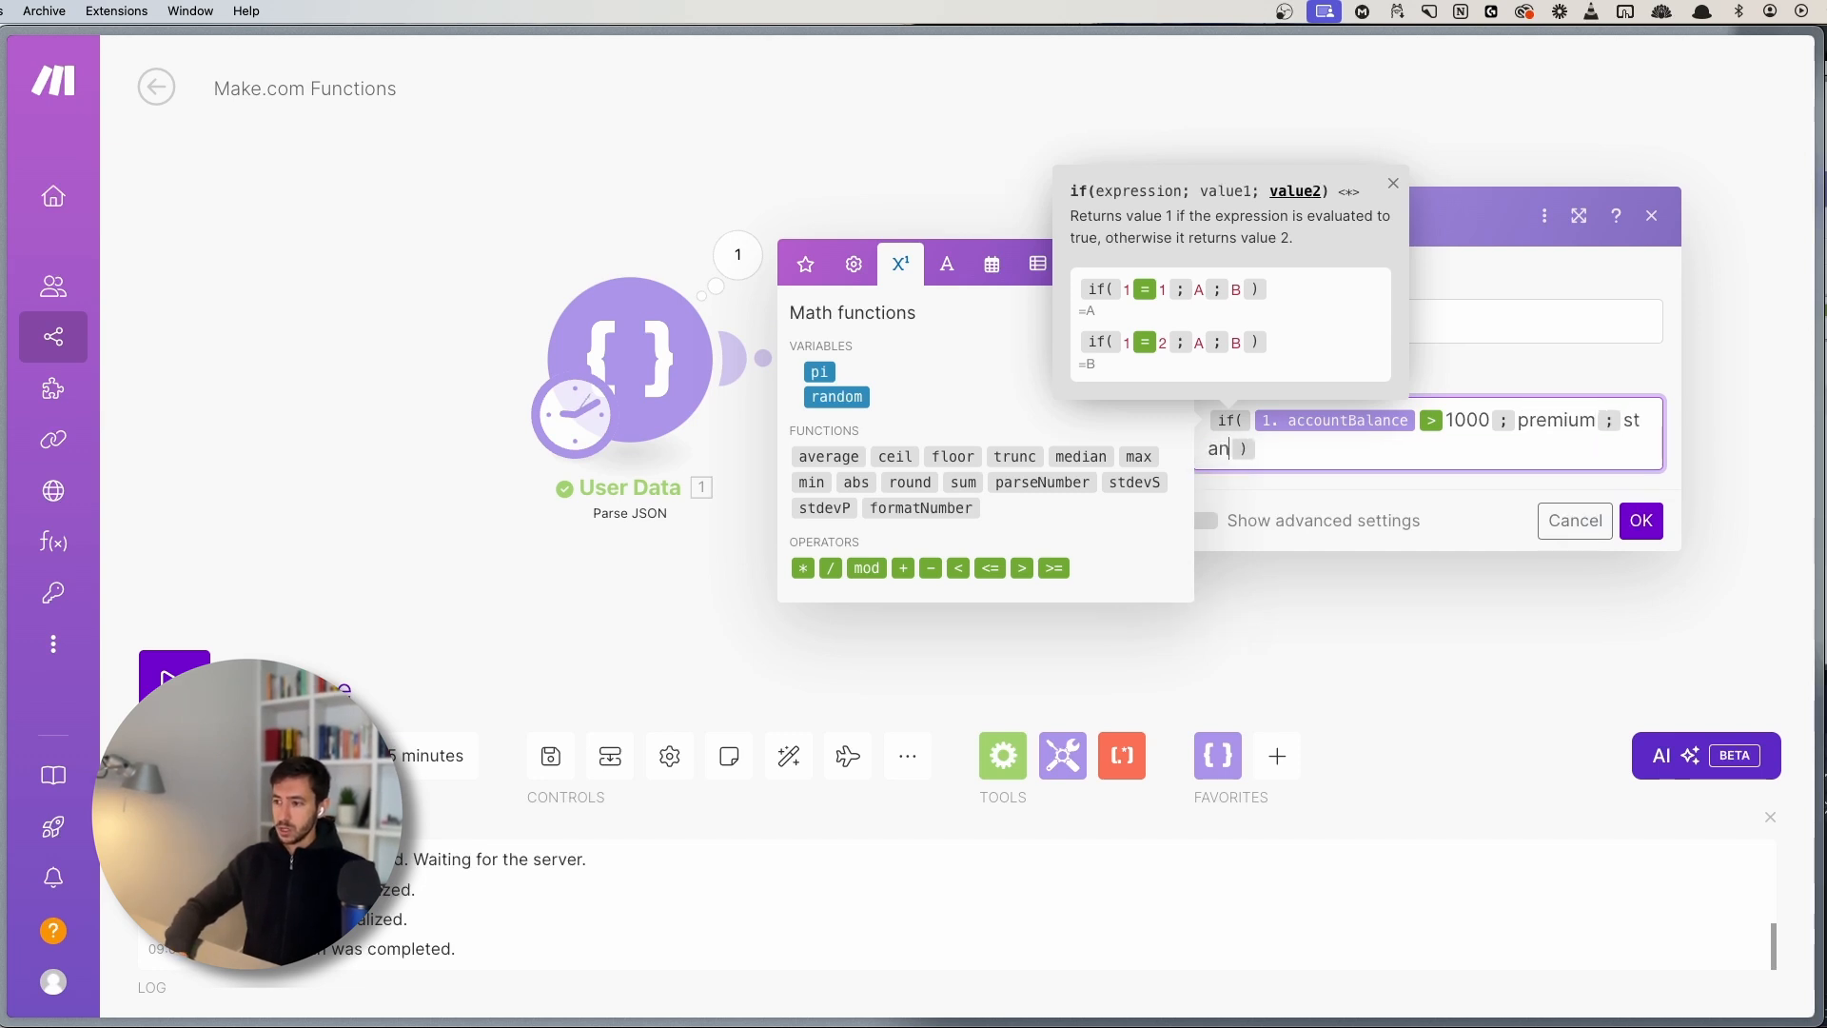
pyautogui.click(1168, 264)
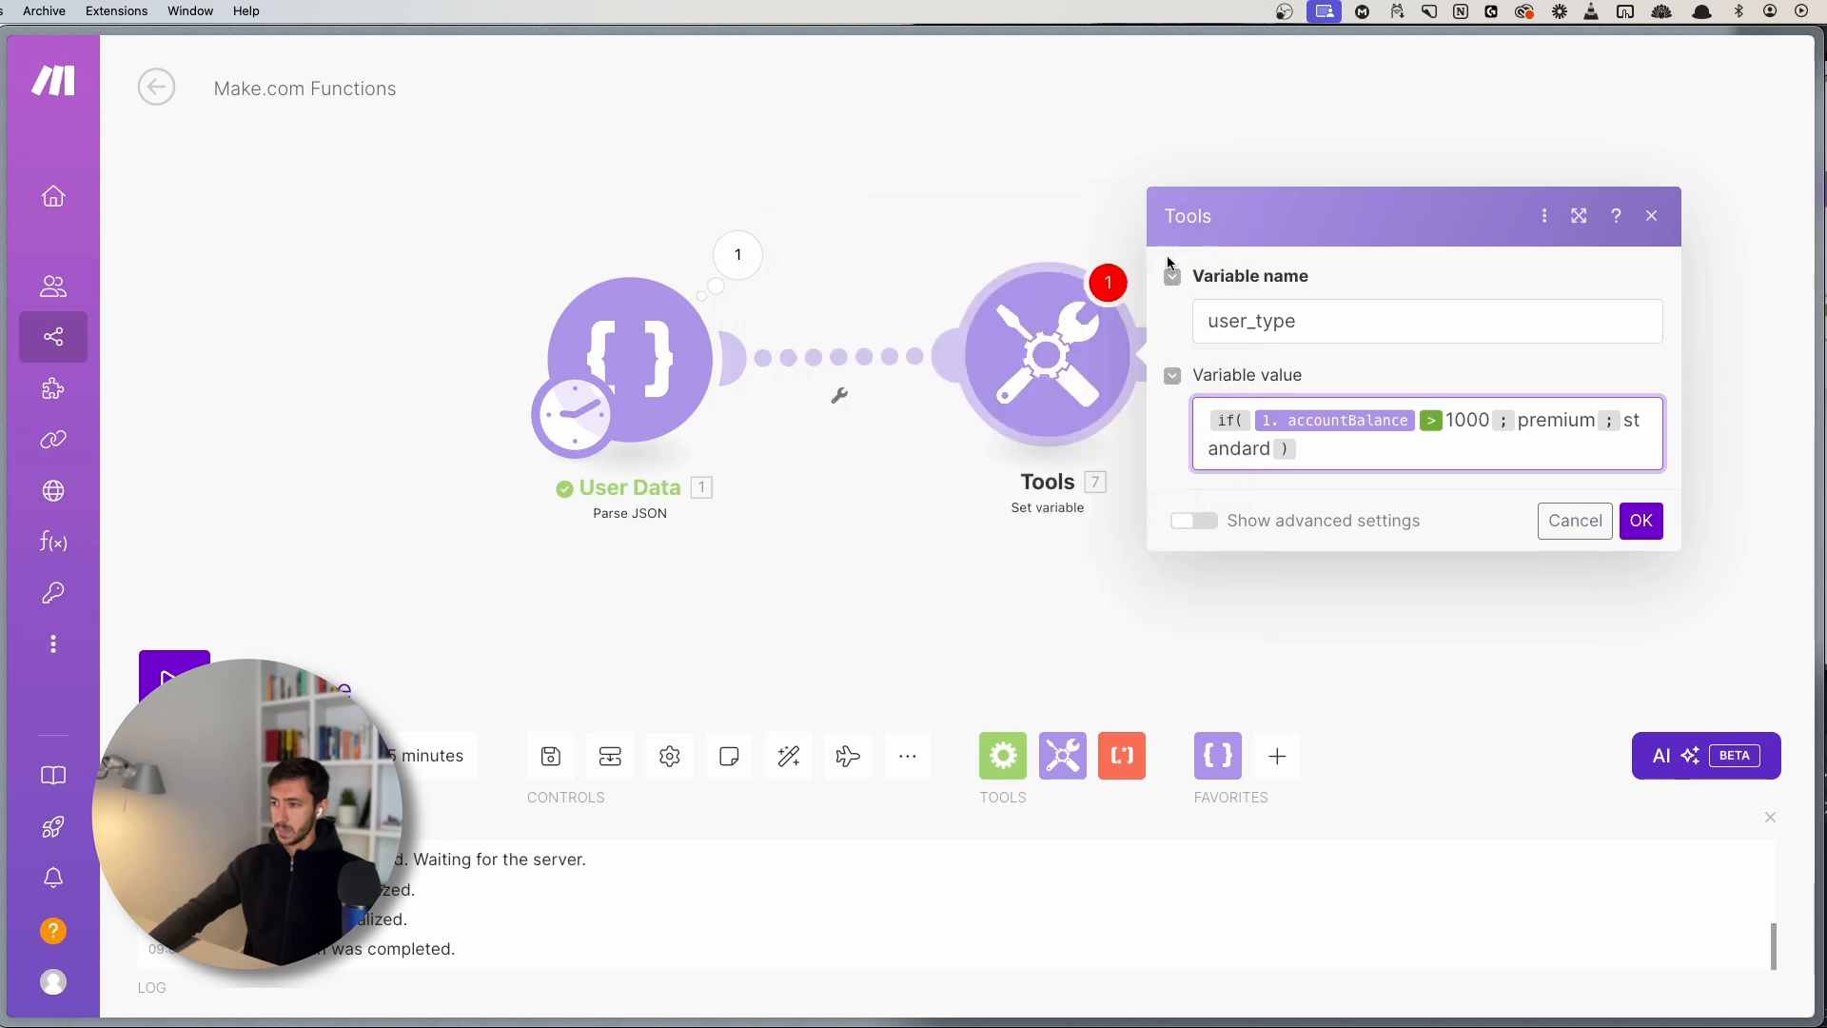
# - Confirm the variable, save the scenario, and check the Tools output reads premium
pyautogui.click(1642, 522)
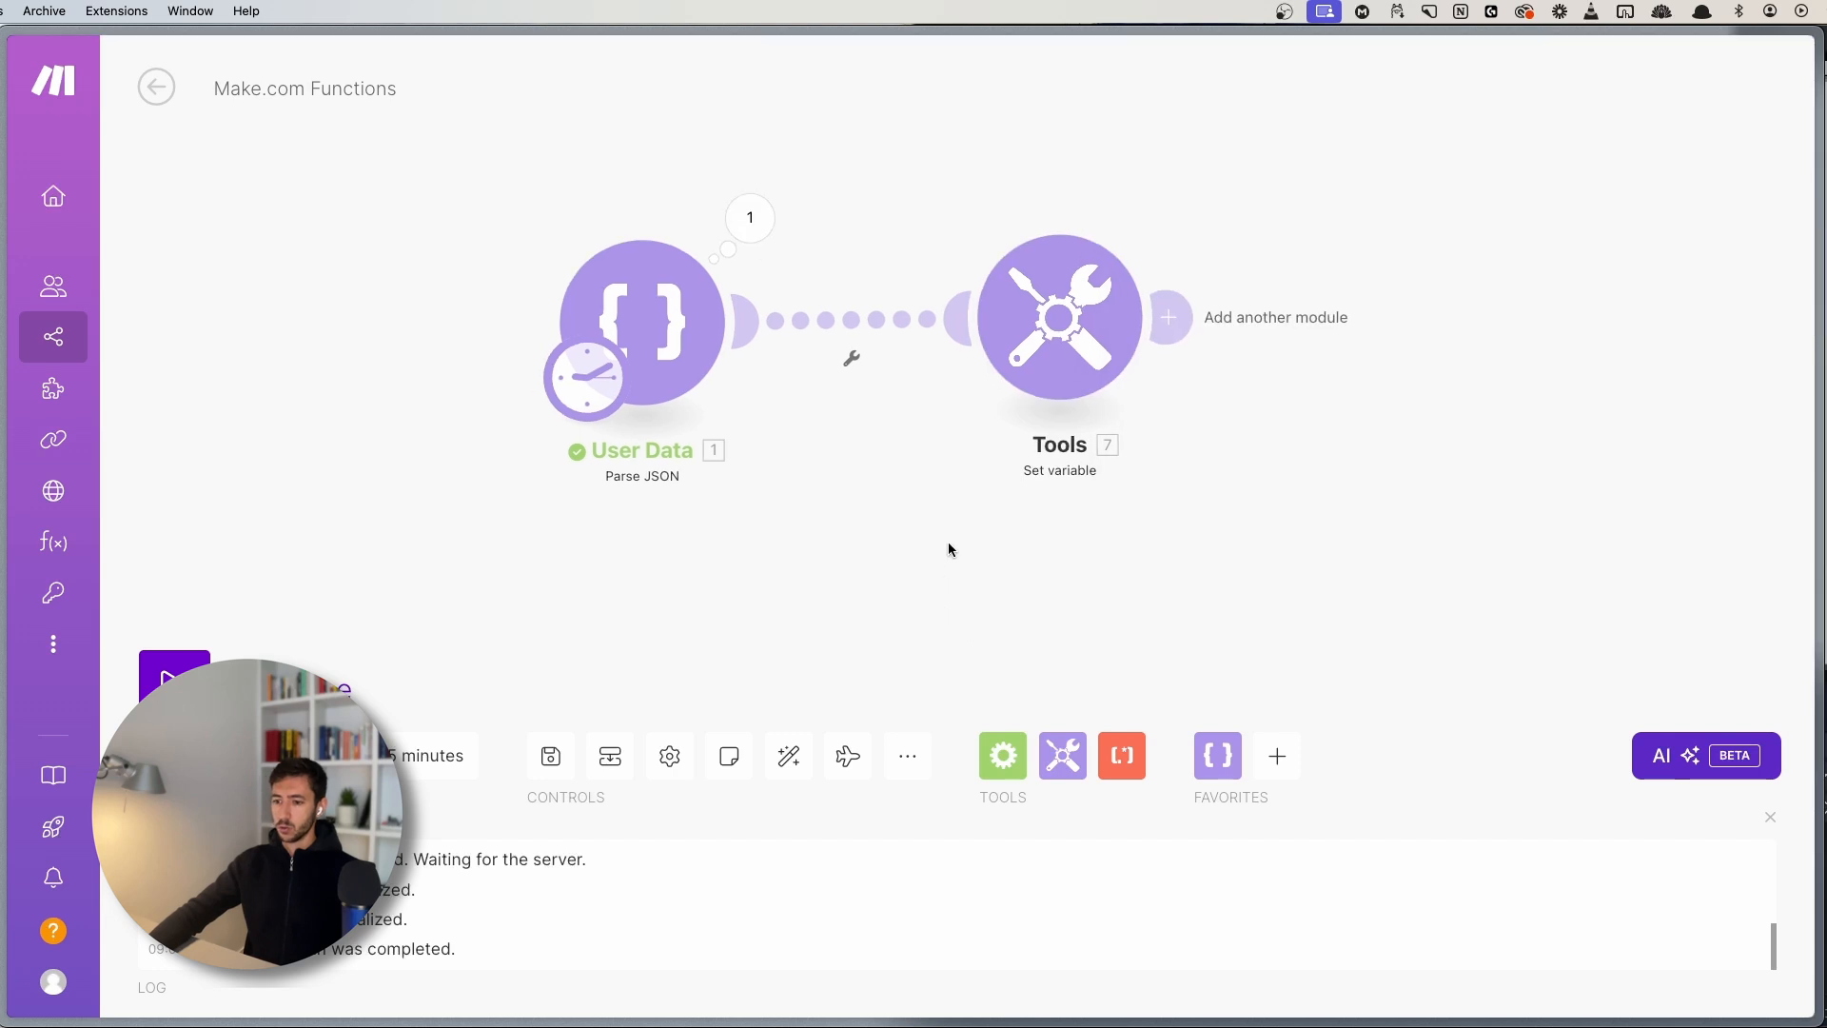
pyautogui.click(551, 756)
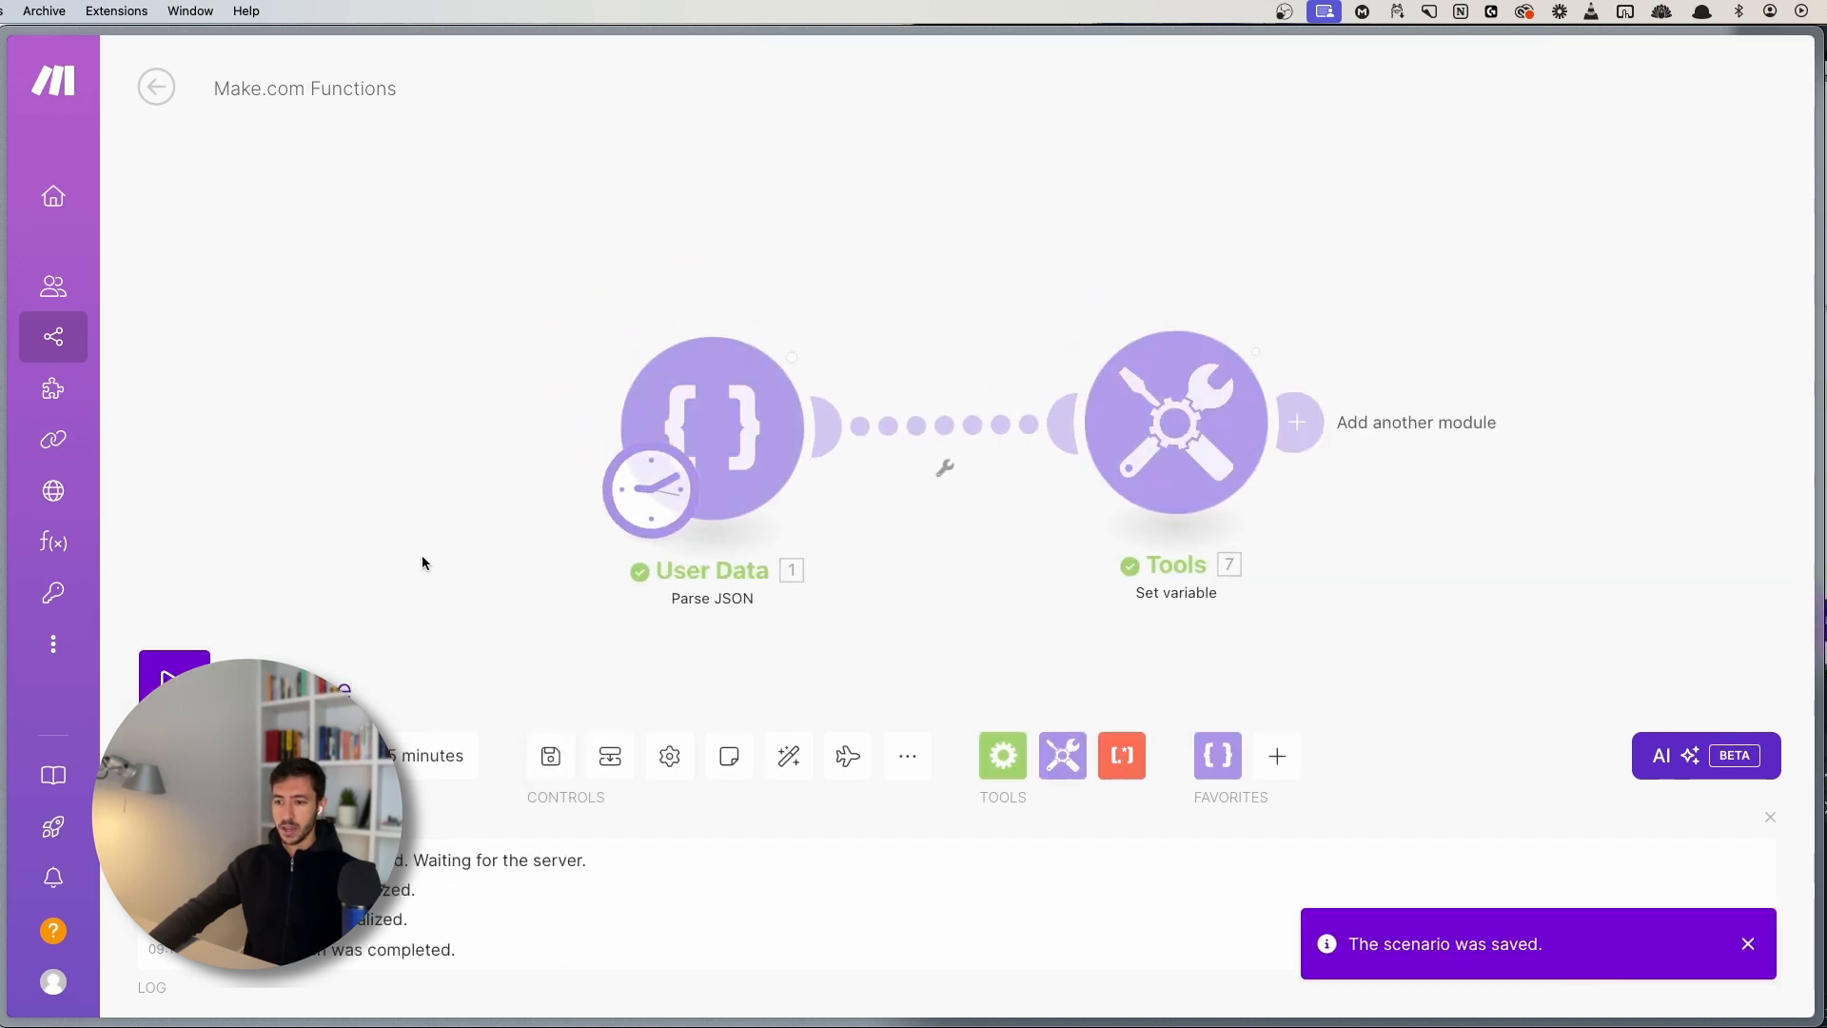
pyautogui.click(1191, 260)
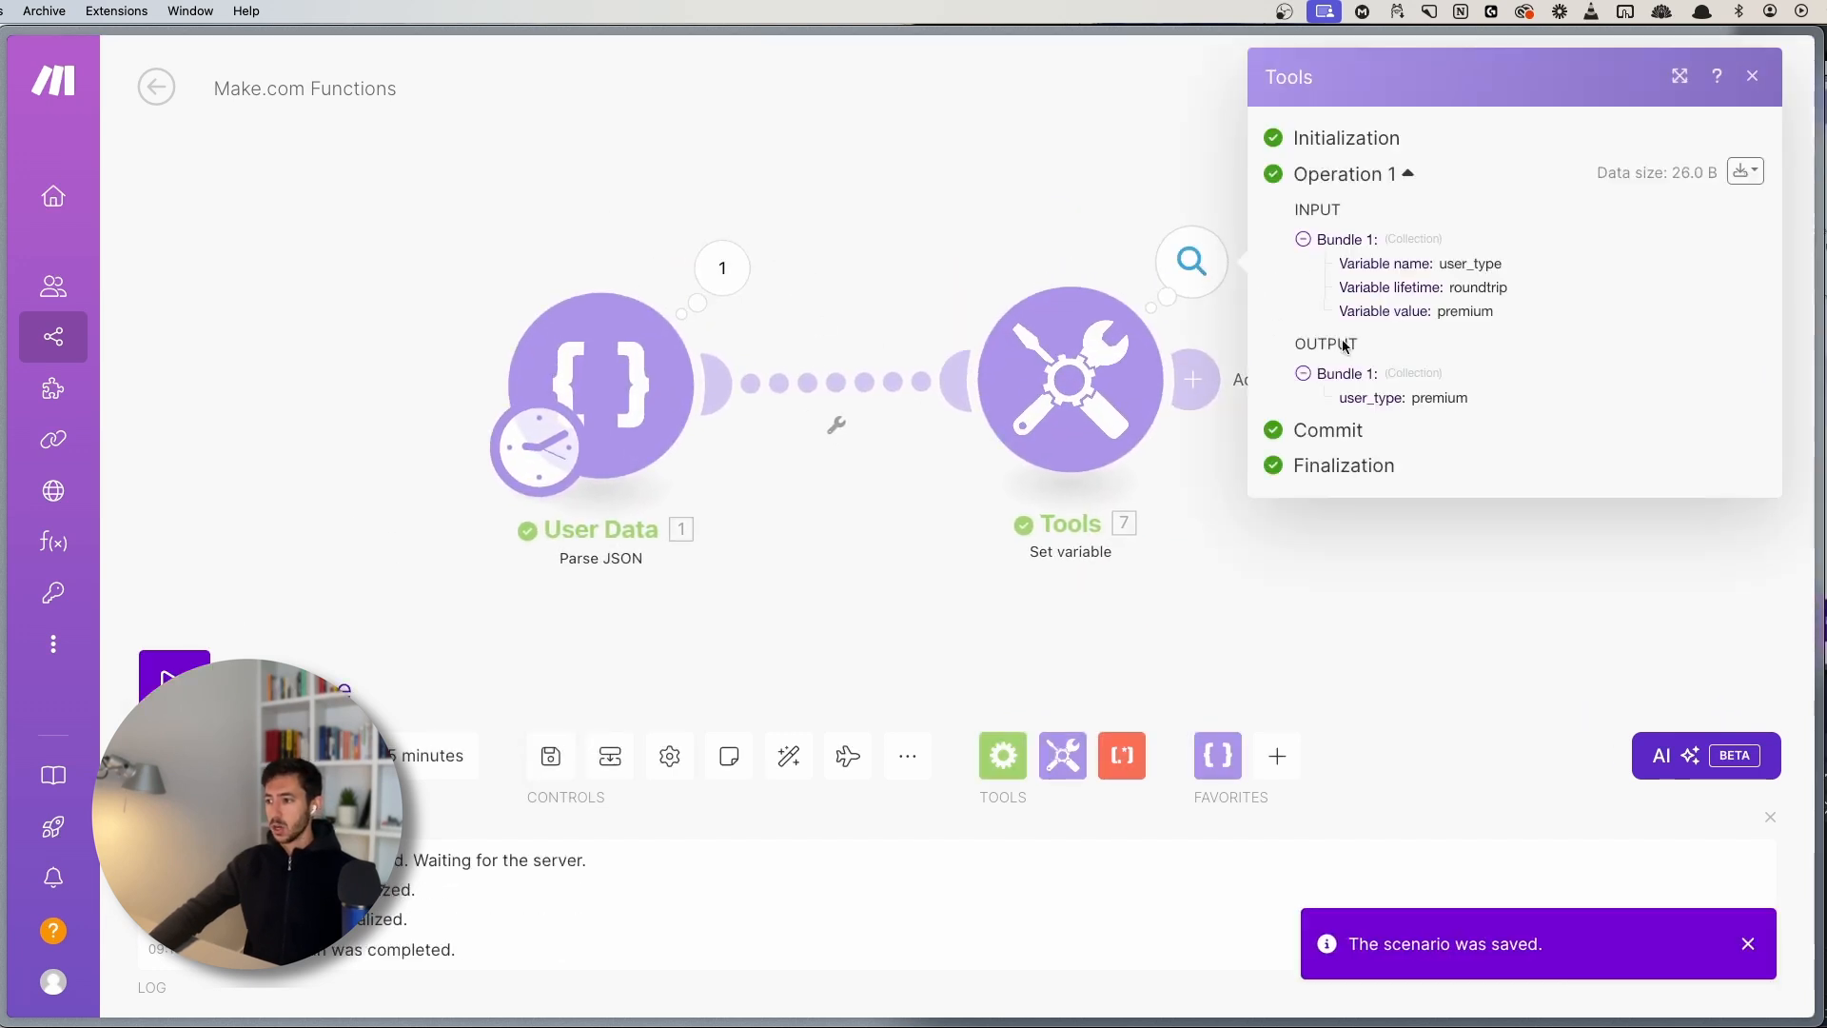
pyautogui.doubleClick(1439, 397)
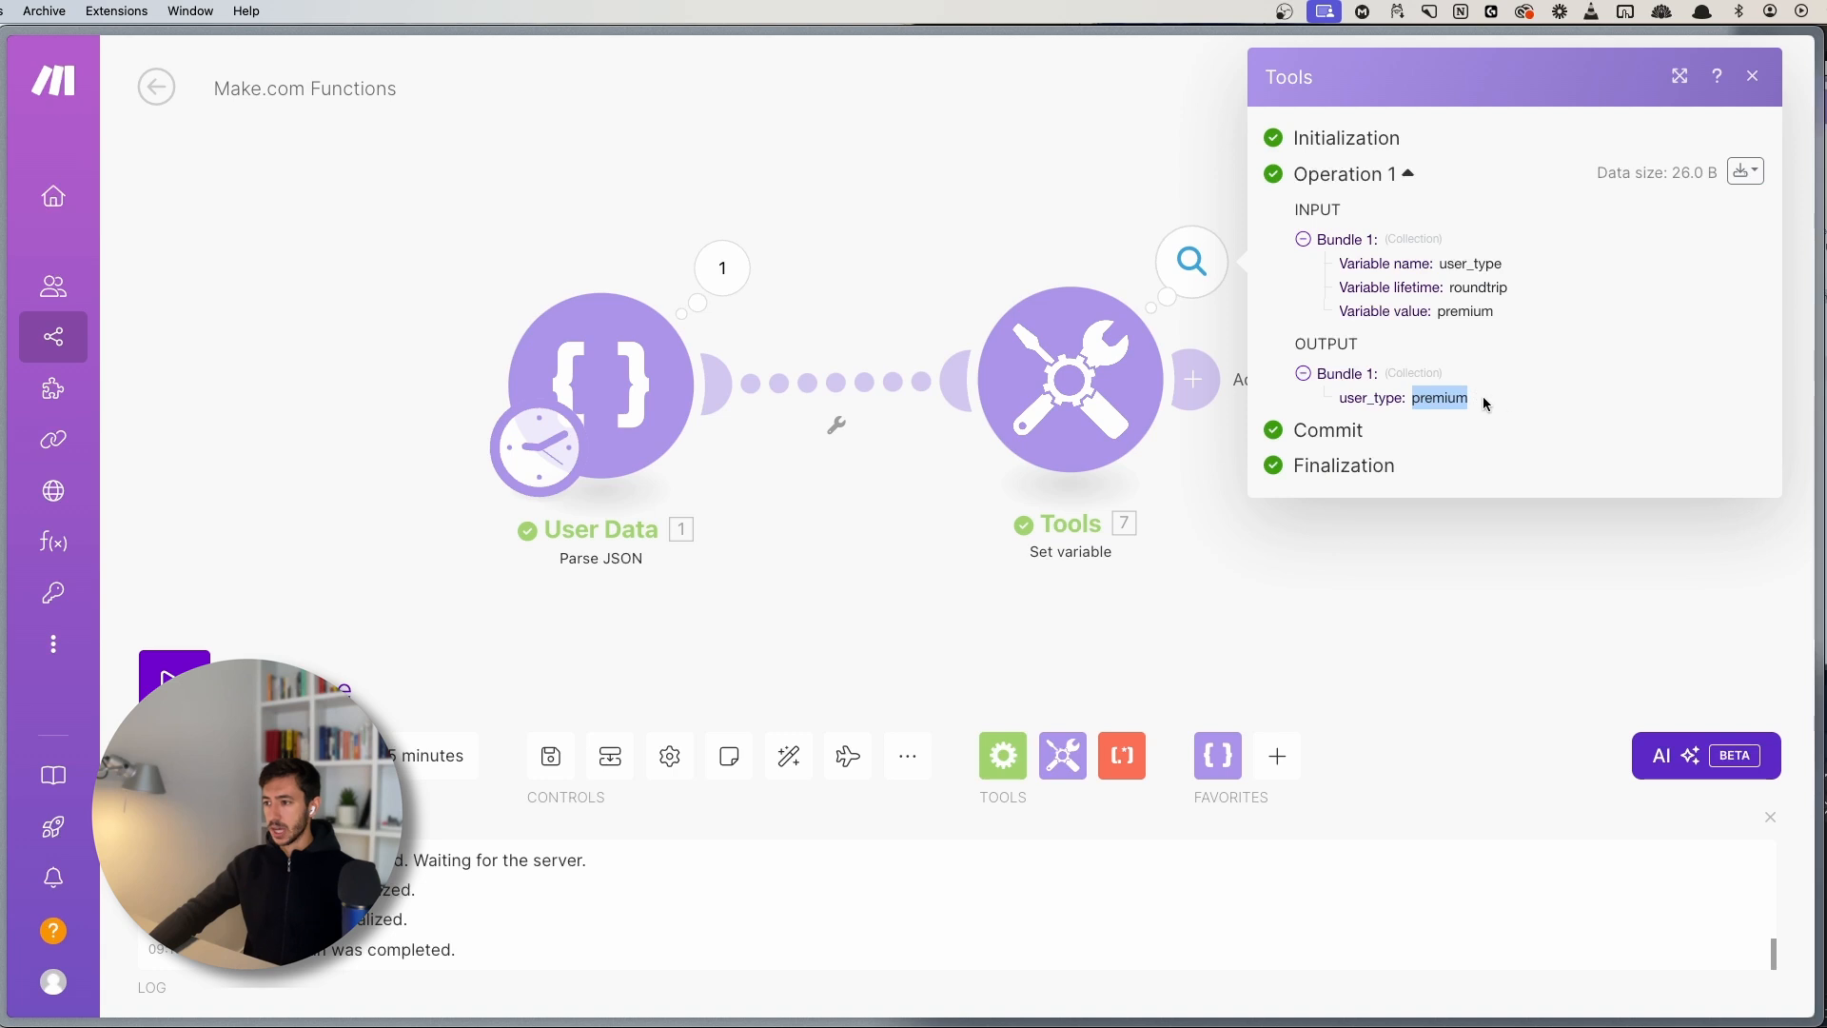
# - Change the User Data JSON accountBalance from 1500.75 to 500.75
pyautogui.click(722, 267)
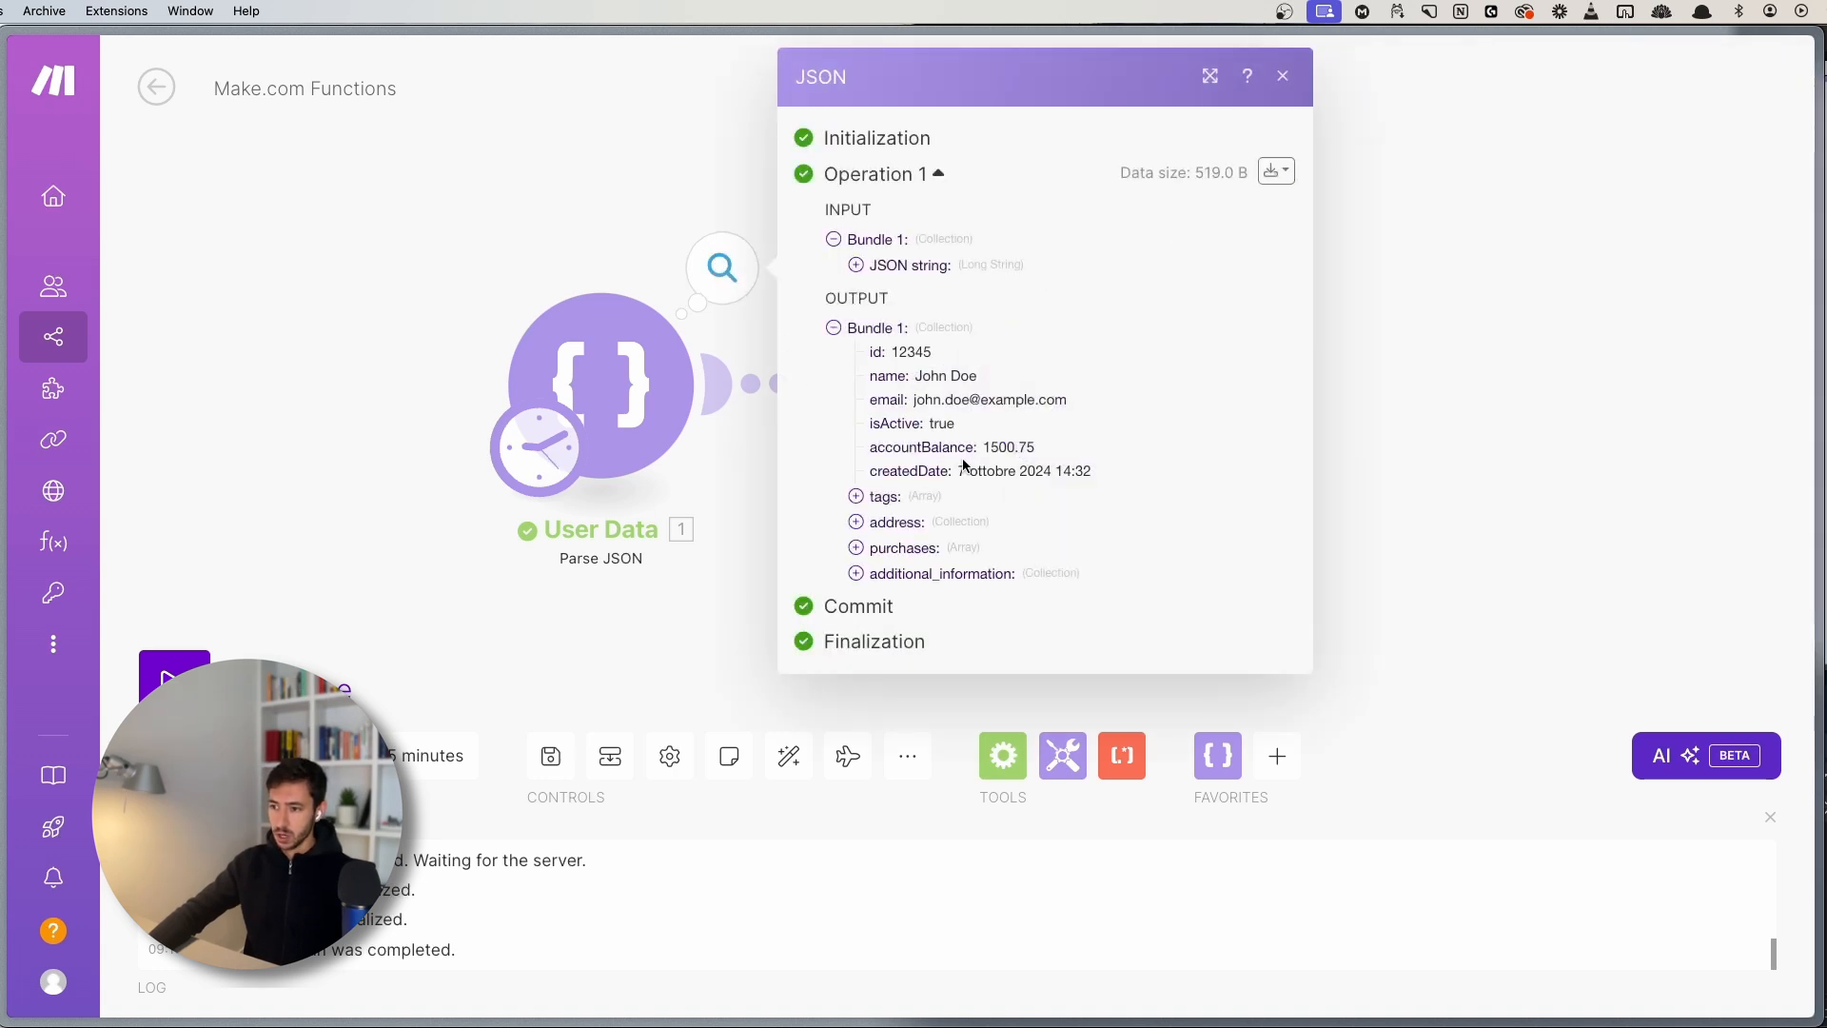
pyautogui.moveTo(984, 446); pyautogui.dragTo(1033, 438)
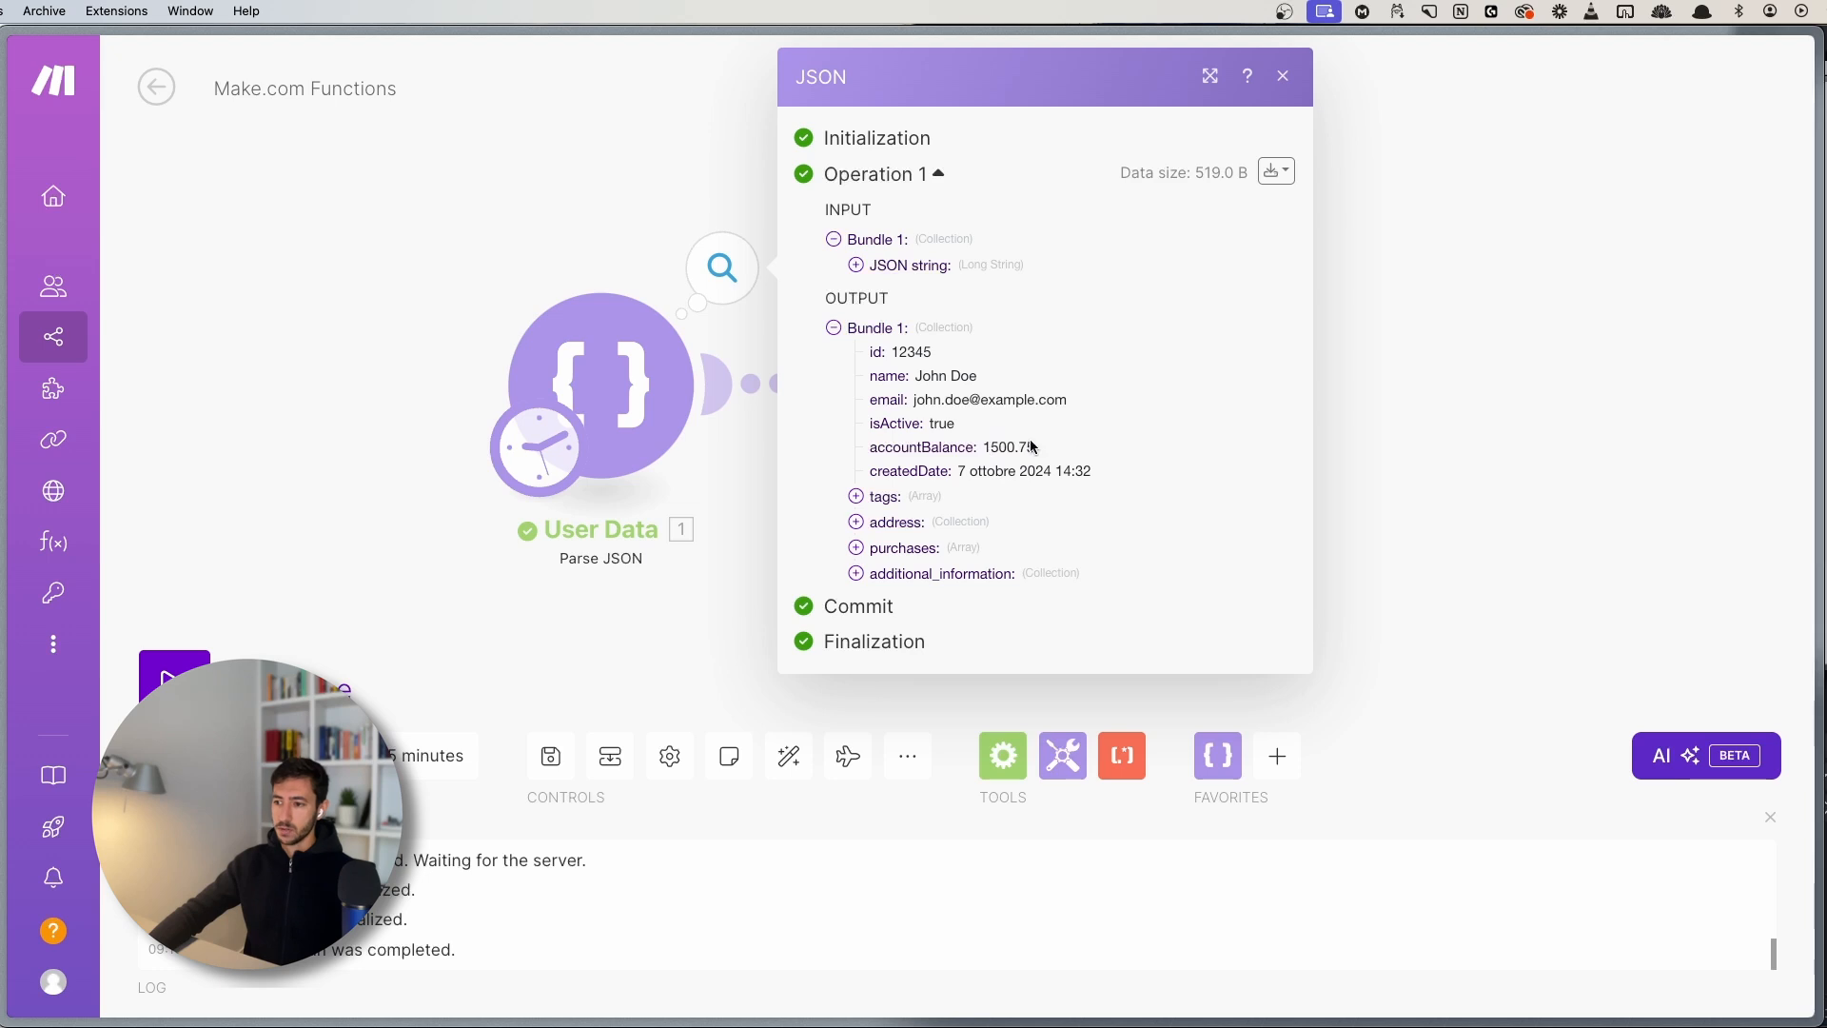
pyautogui.click(590, 394)
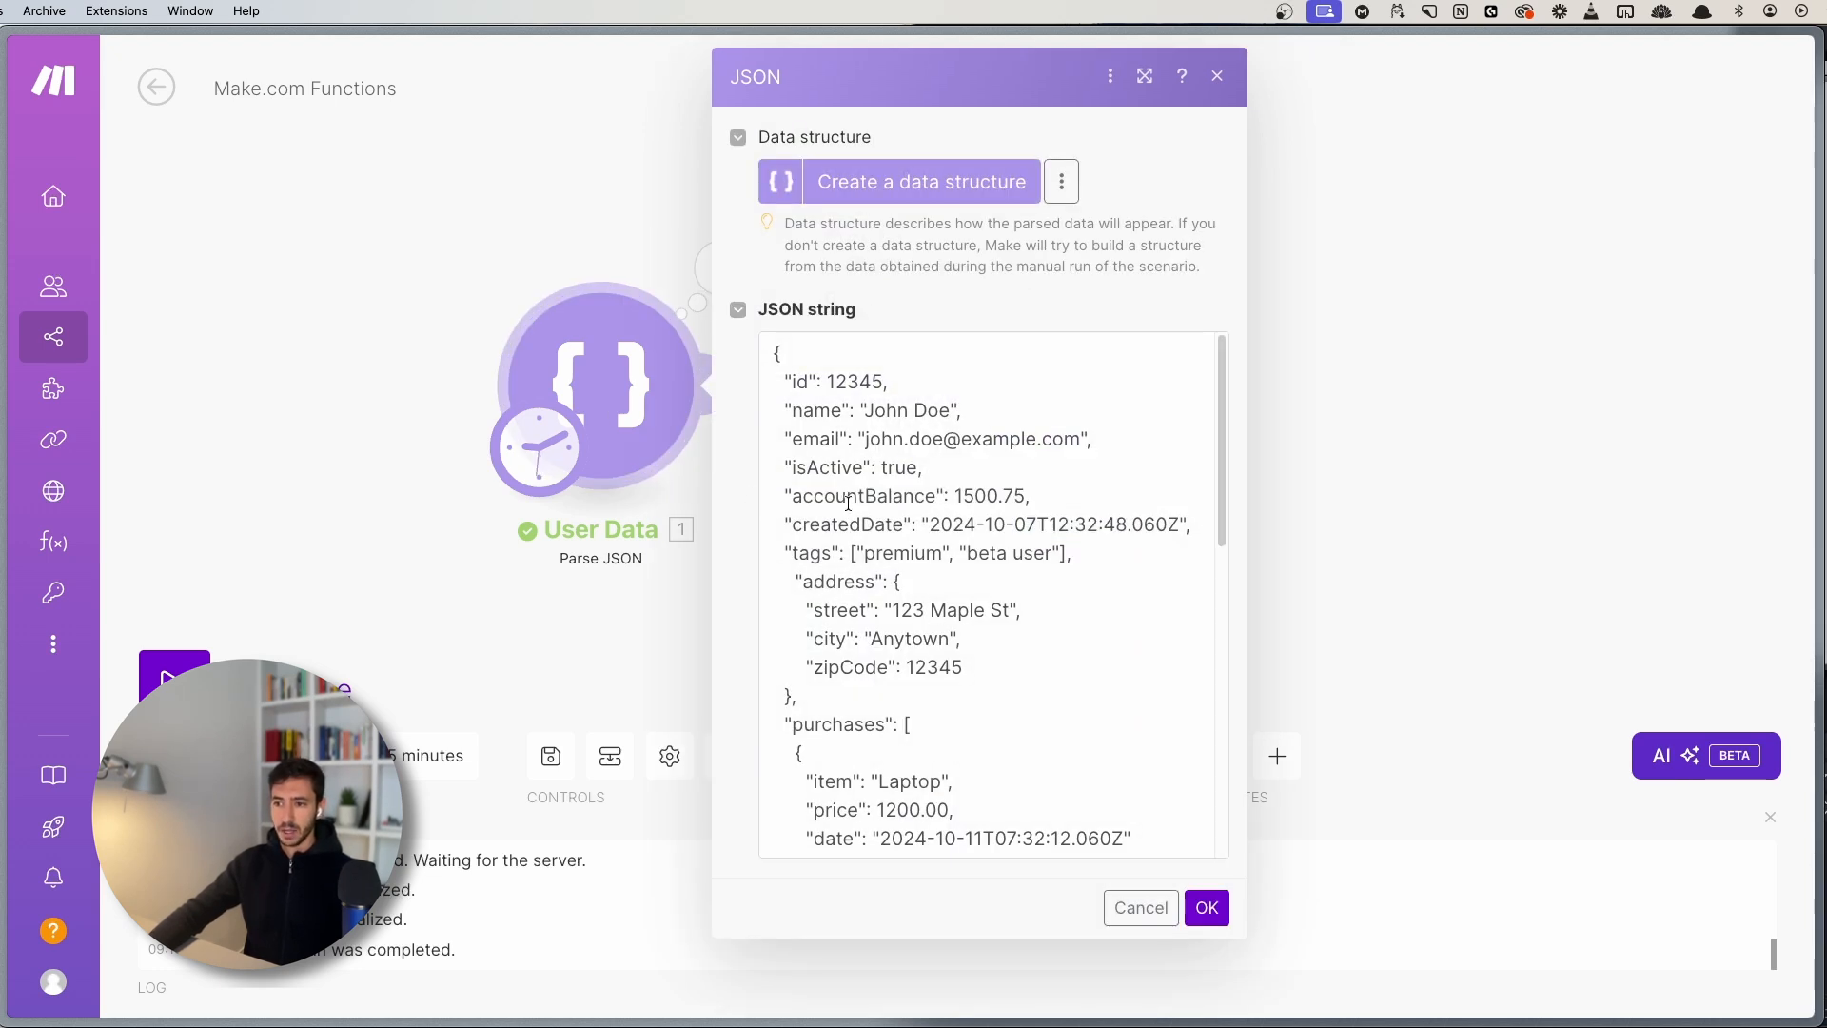
pyautogui.moveTo(955, 496); pyautogui.dragTo(998, 496)
pyautogui.click(961, 497)
pyautogui.press('BackSpace')
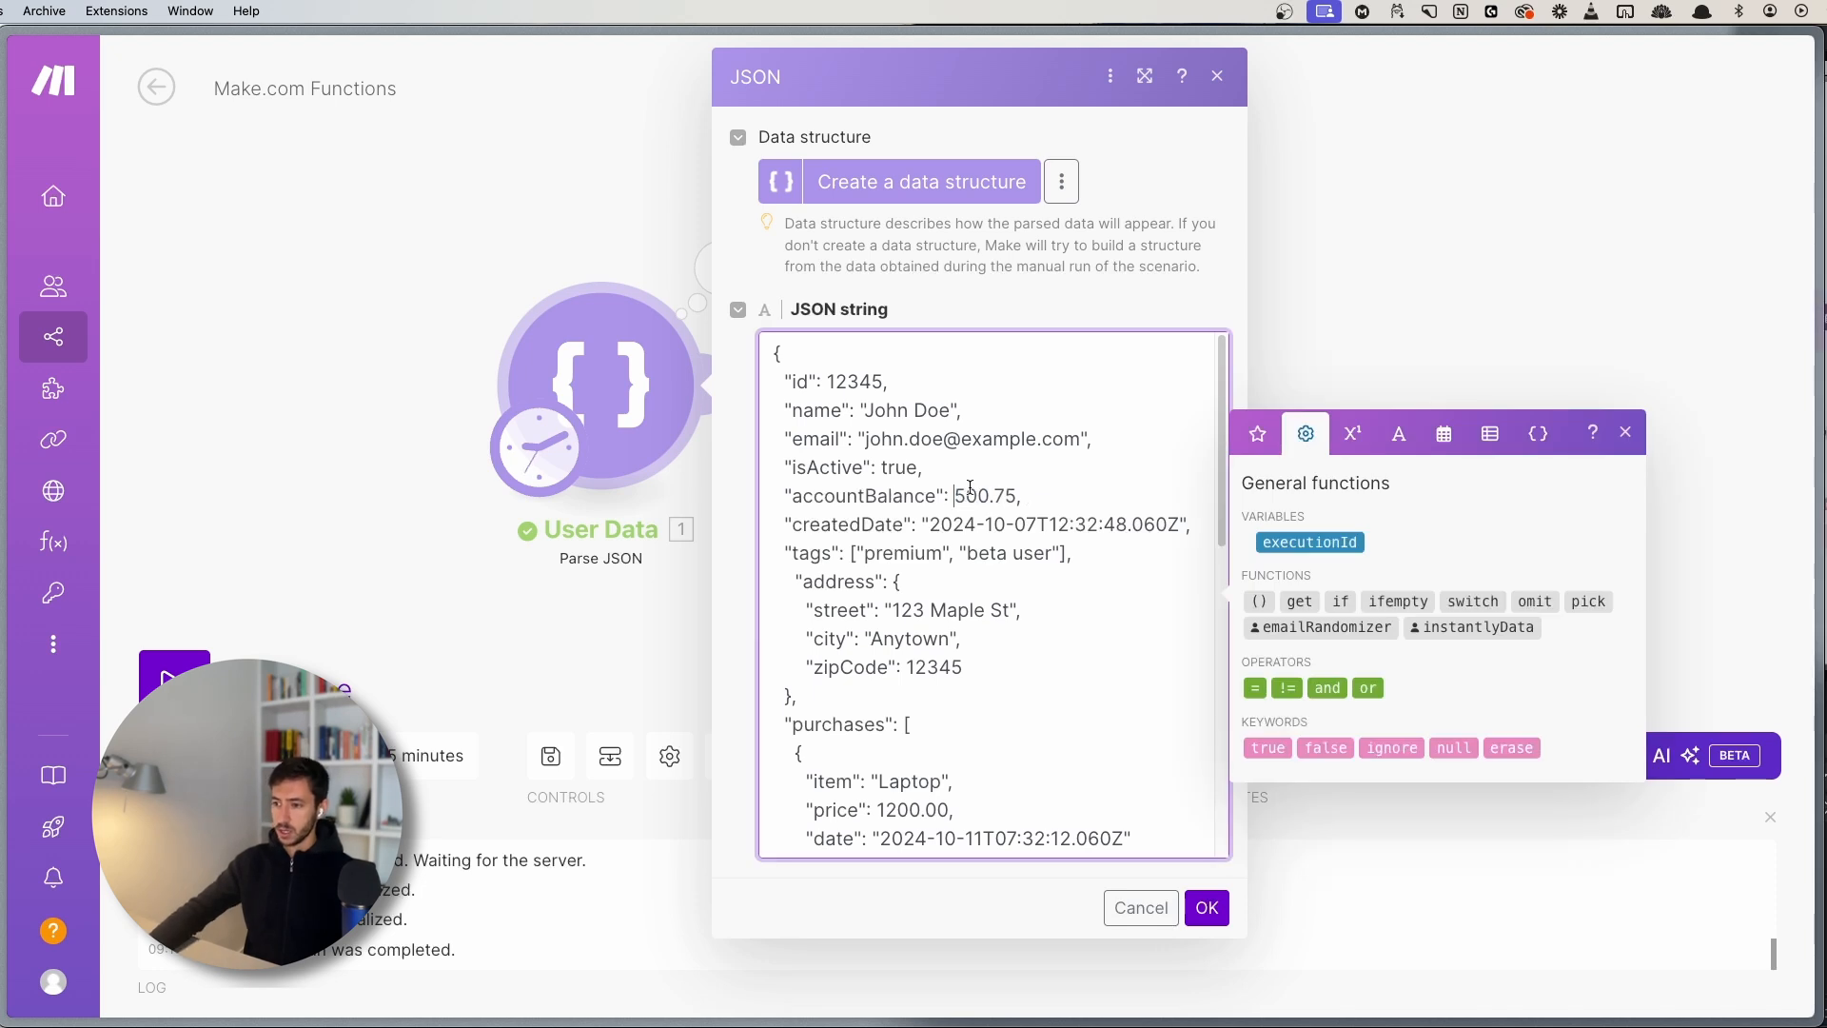
pyautogui.moveTo(970, 495); pyautogui.dragTo(1006, 495)
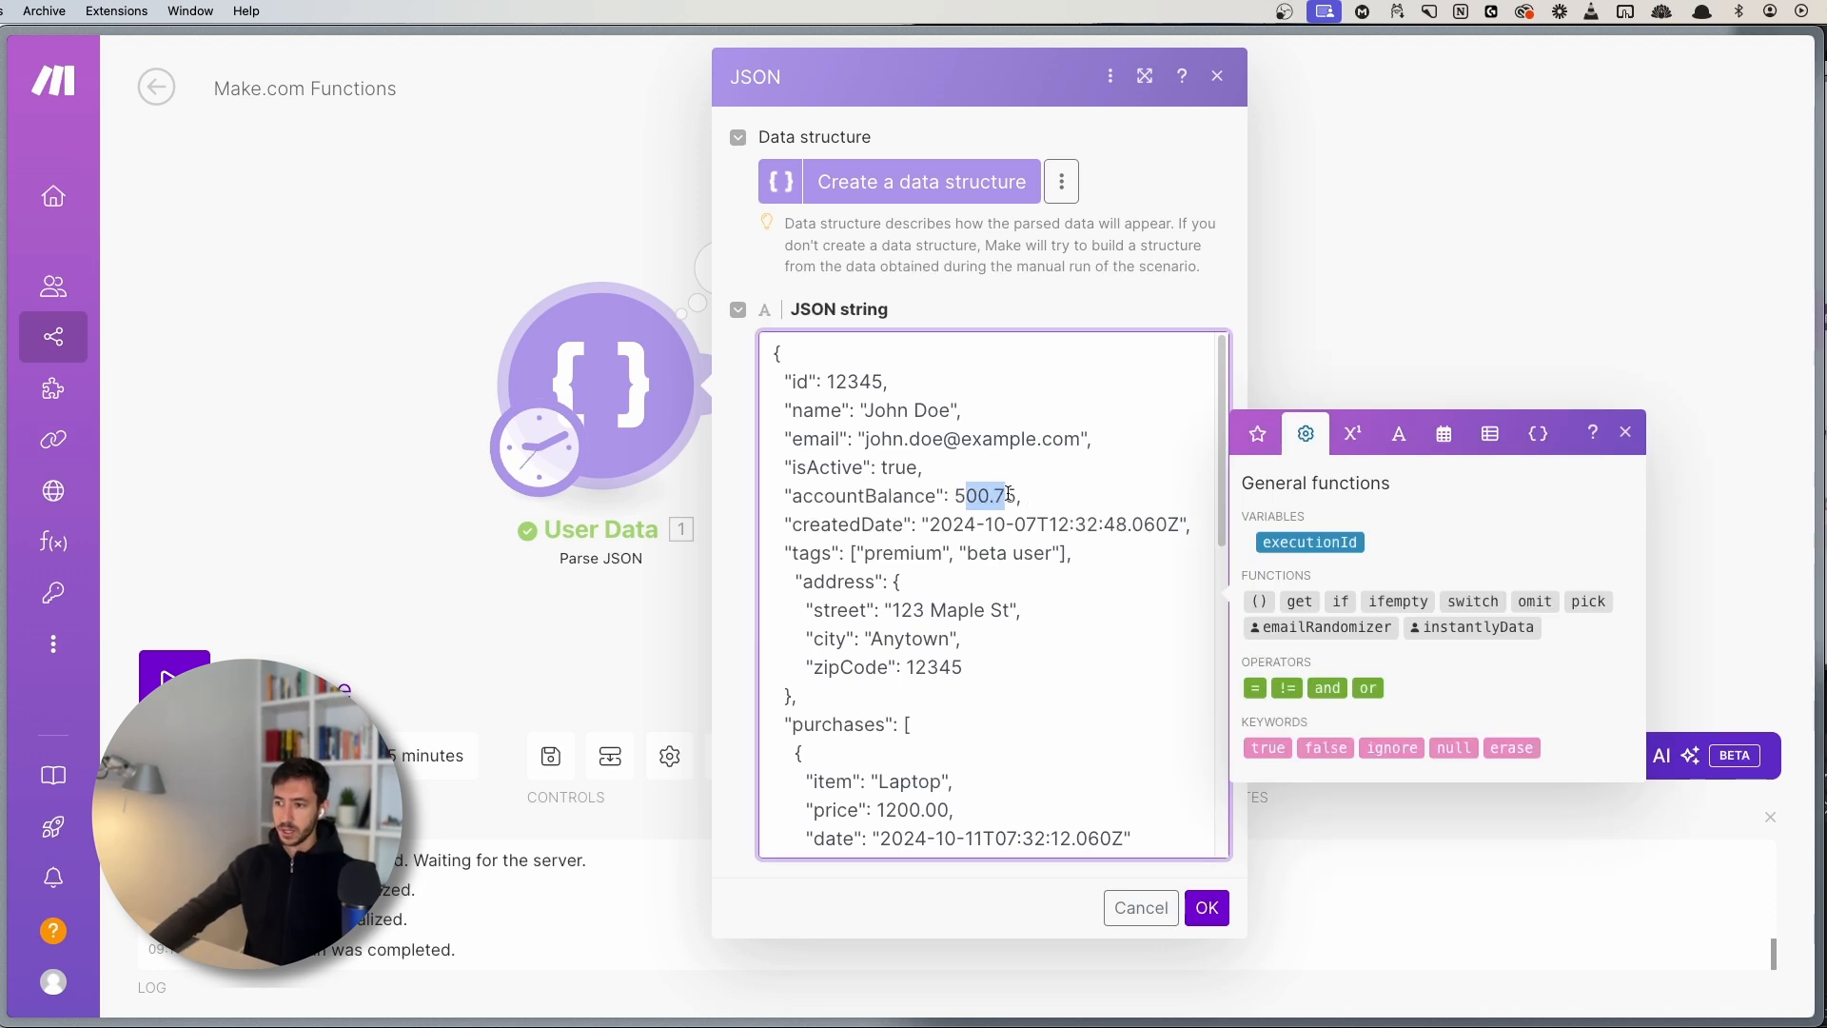
pyautogui.click(1006, 495)
pyautogui.click(1207, 908)
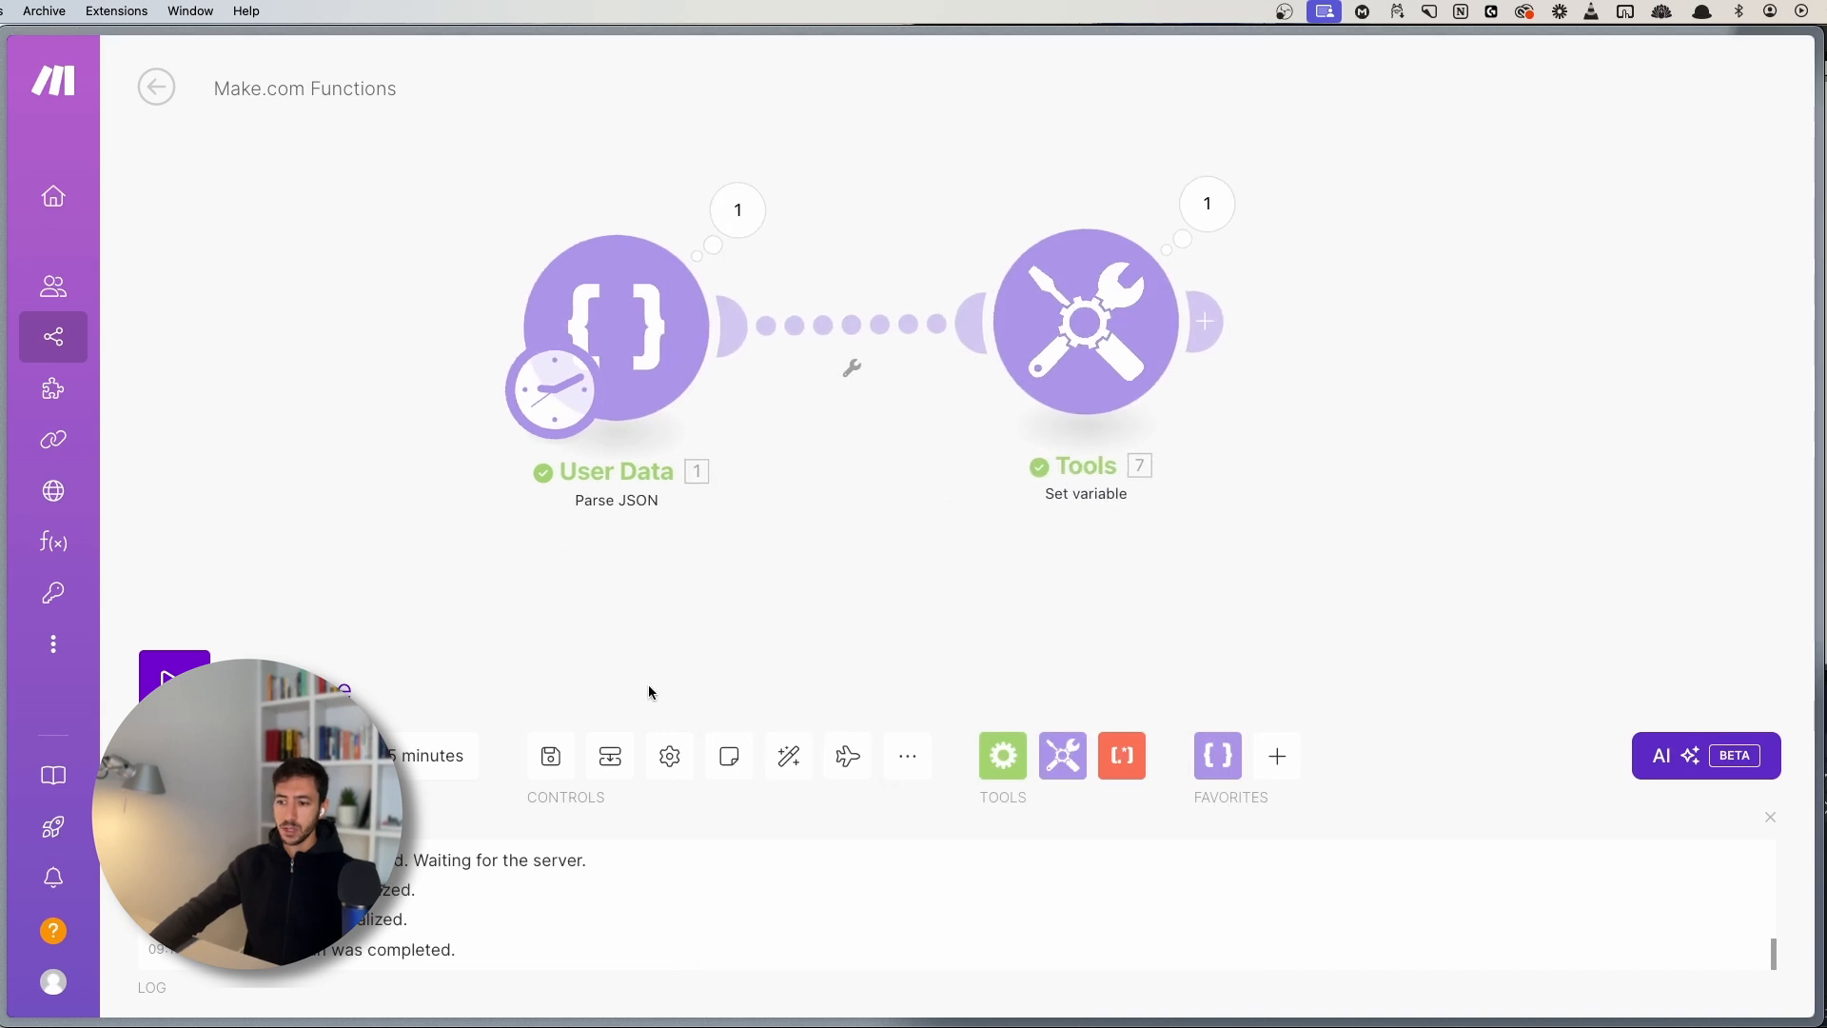
# - Rerun the scenario and verify user_type now outputs standard
pyautogui.click(174, 671)
pyautogui.click(1313, 324)
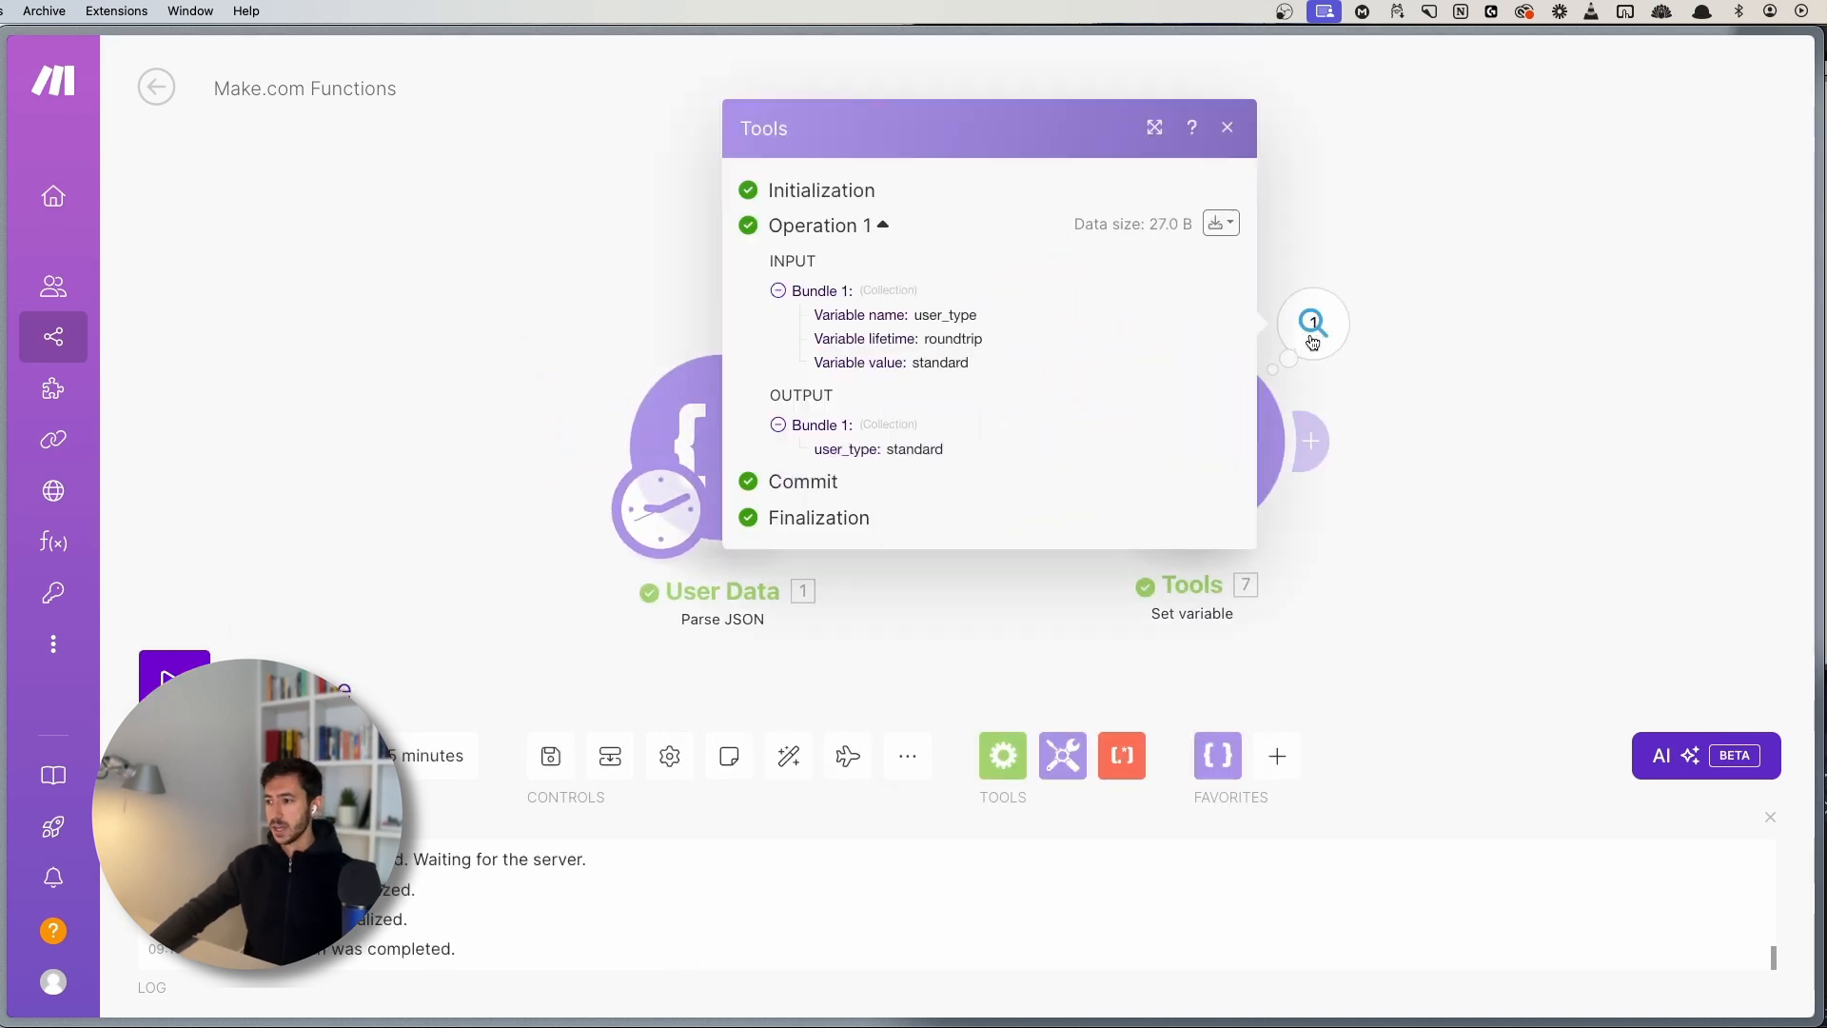
pyautogui.doubleClick(917, 451)
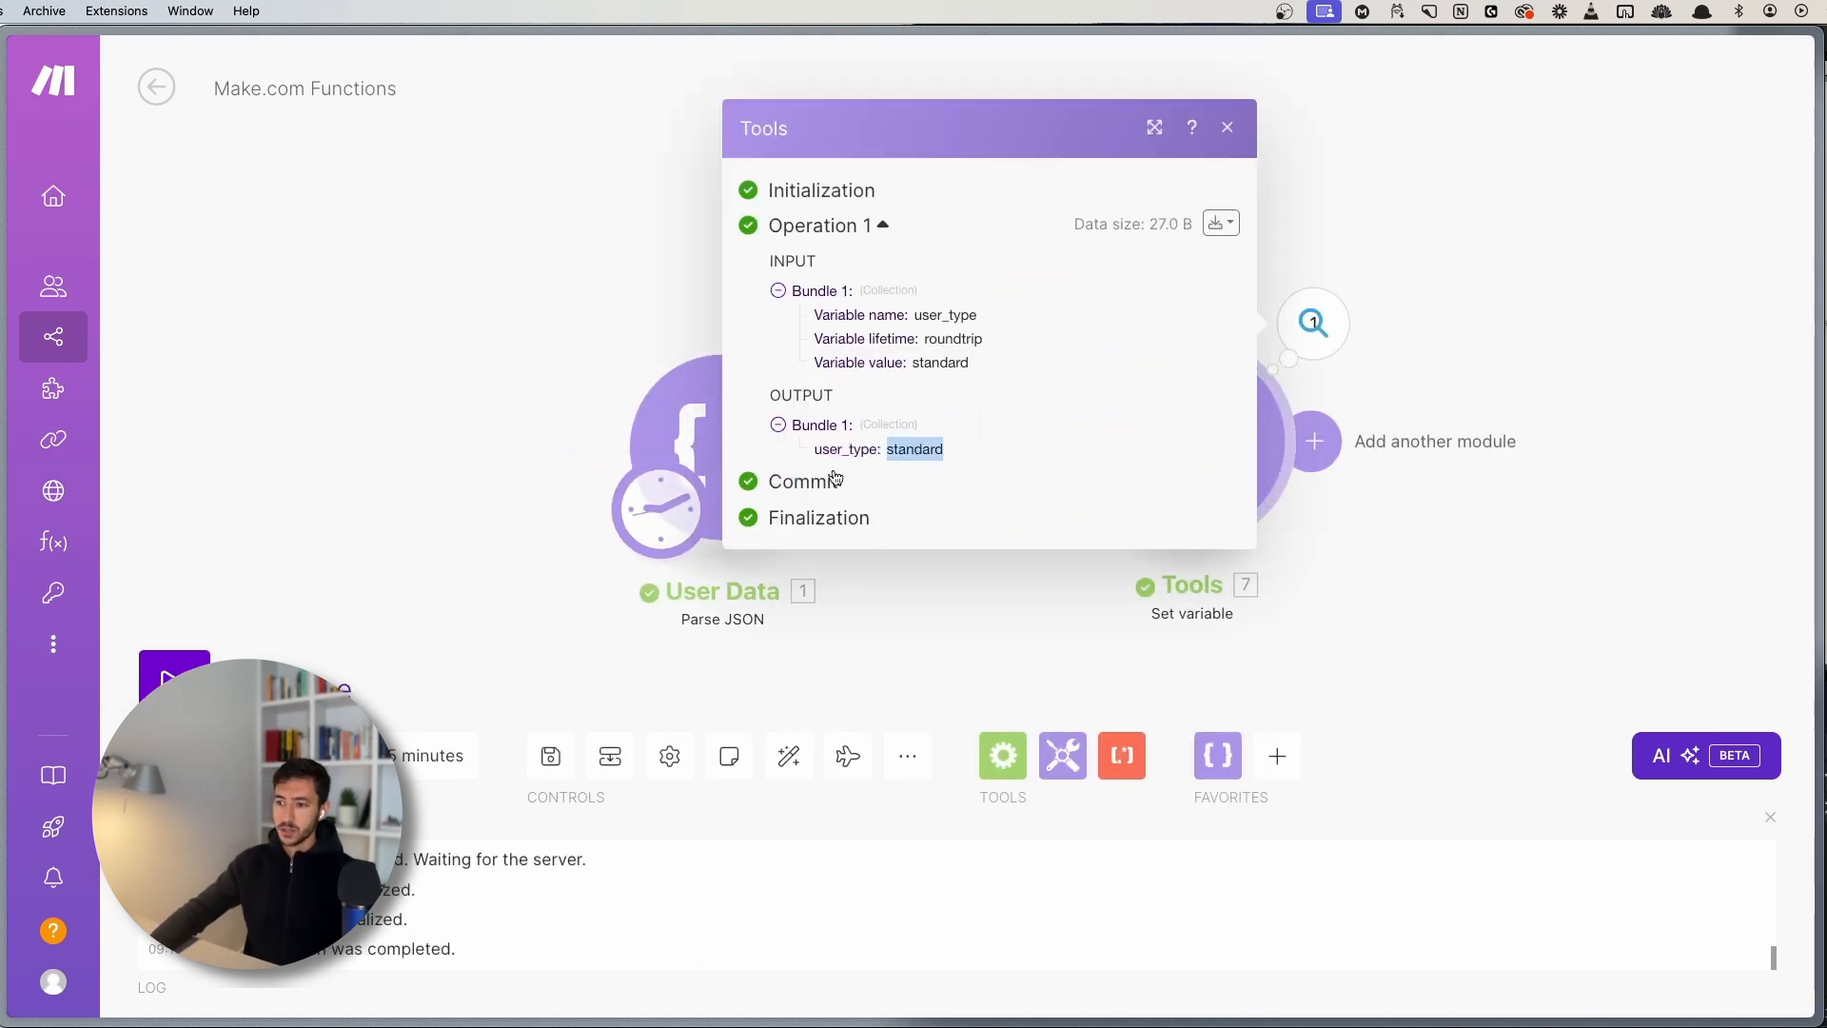
pyautogui.moveTo(816, 449); pyautogui.dragTo(926, 447)
pyautogui.click(927, 447)
pyautogui.click(1448, 444)
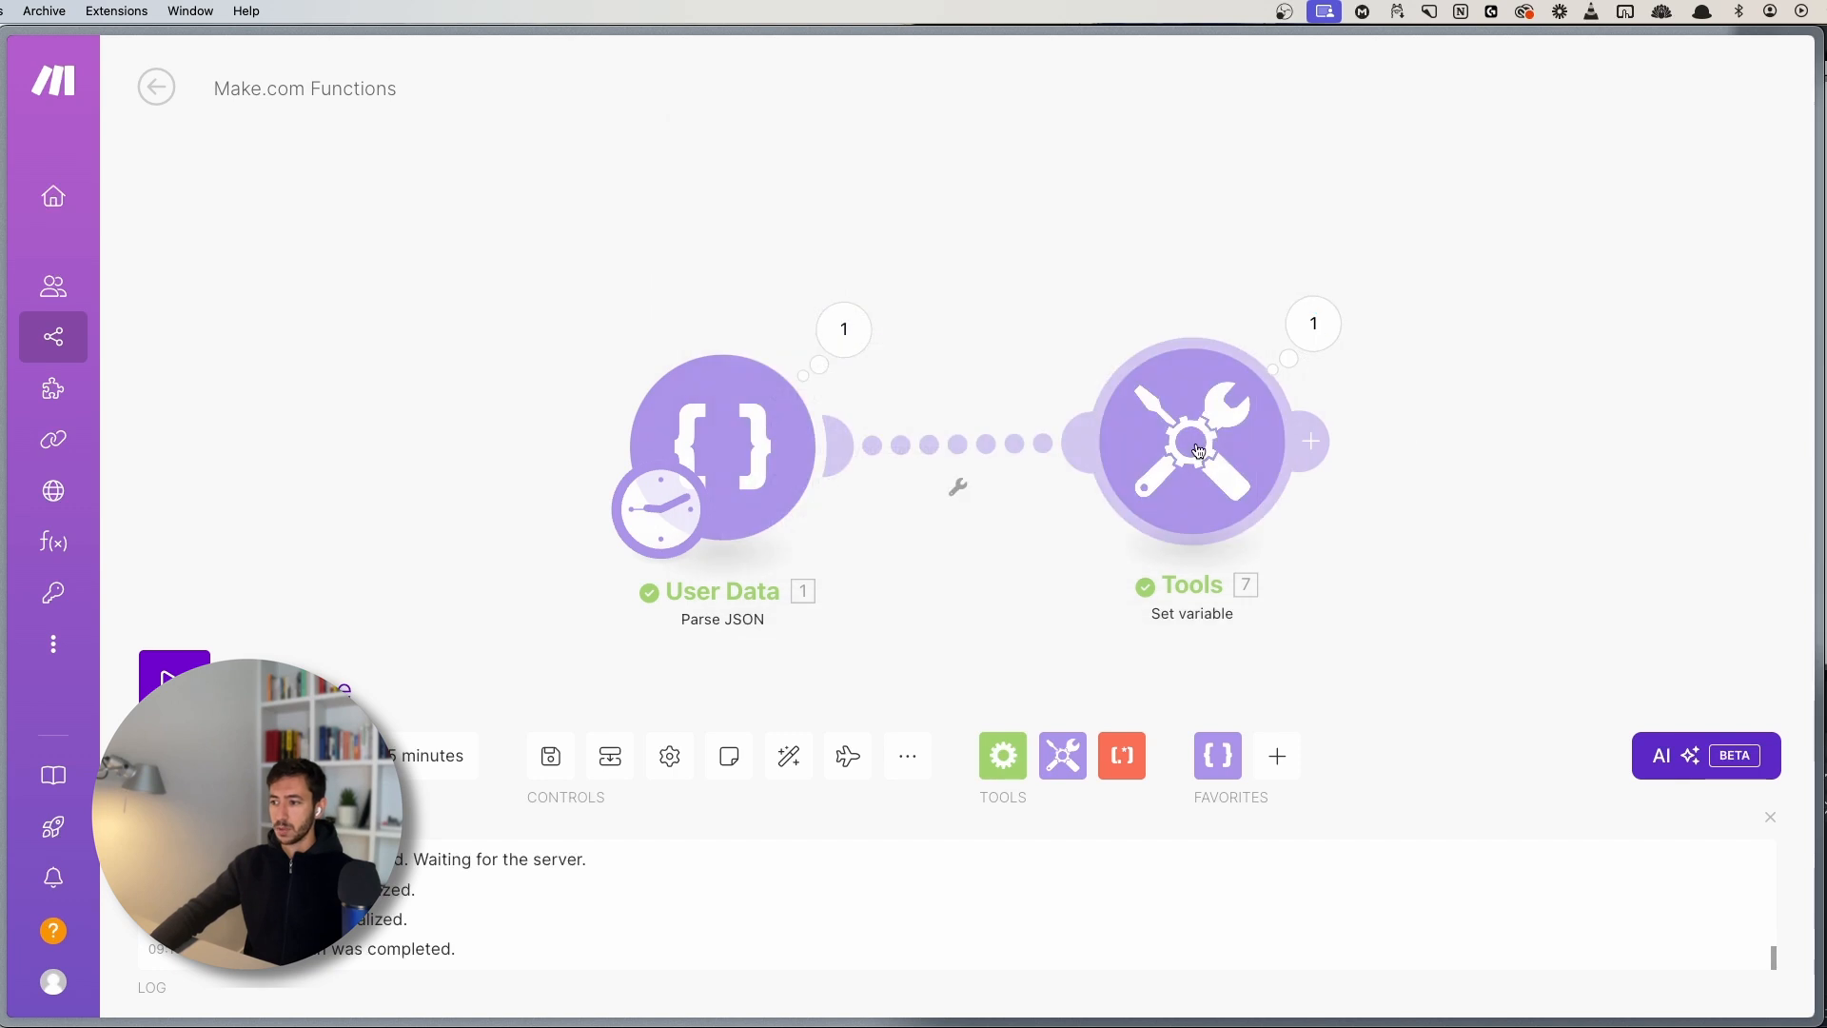
pyautogui.click(1197, 439)
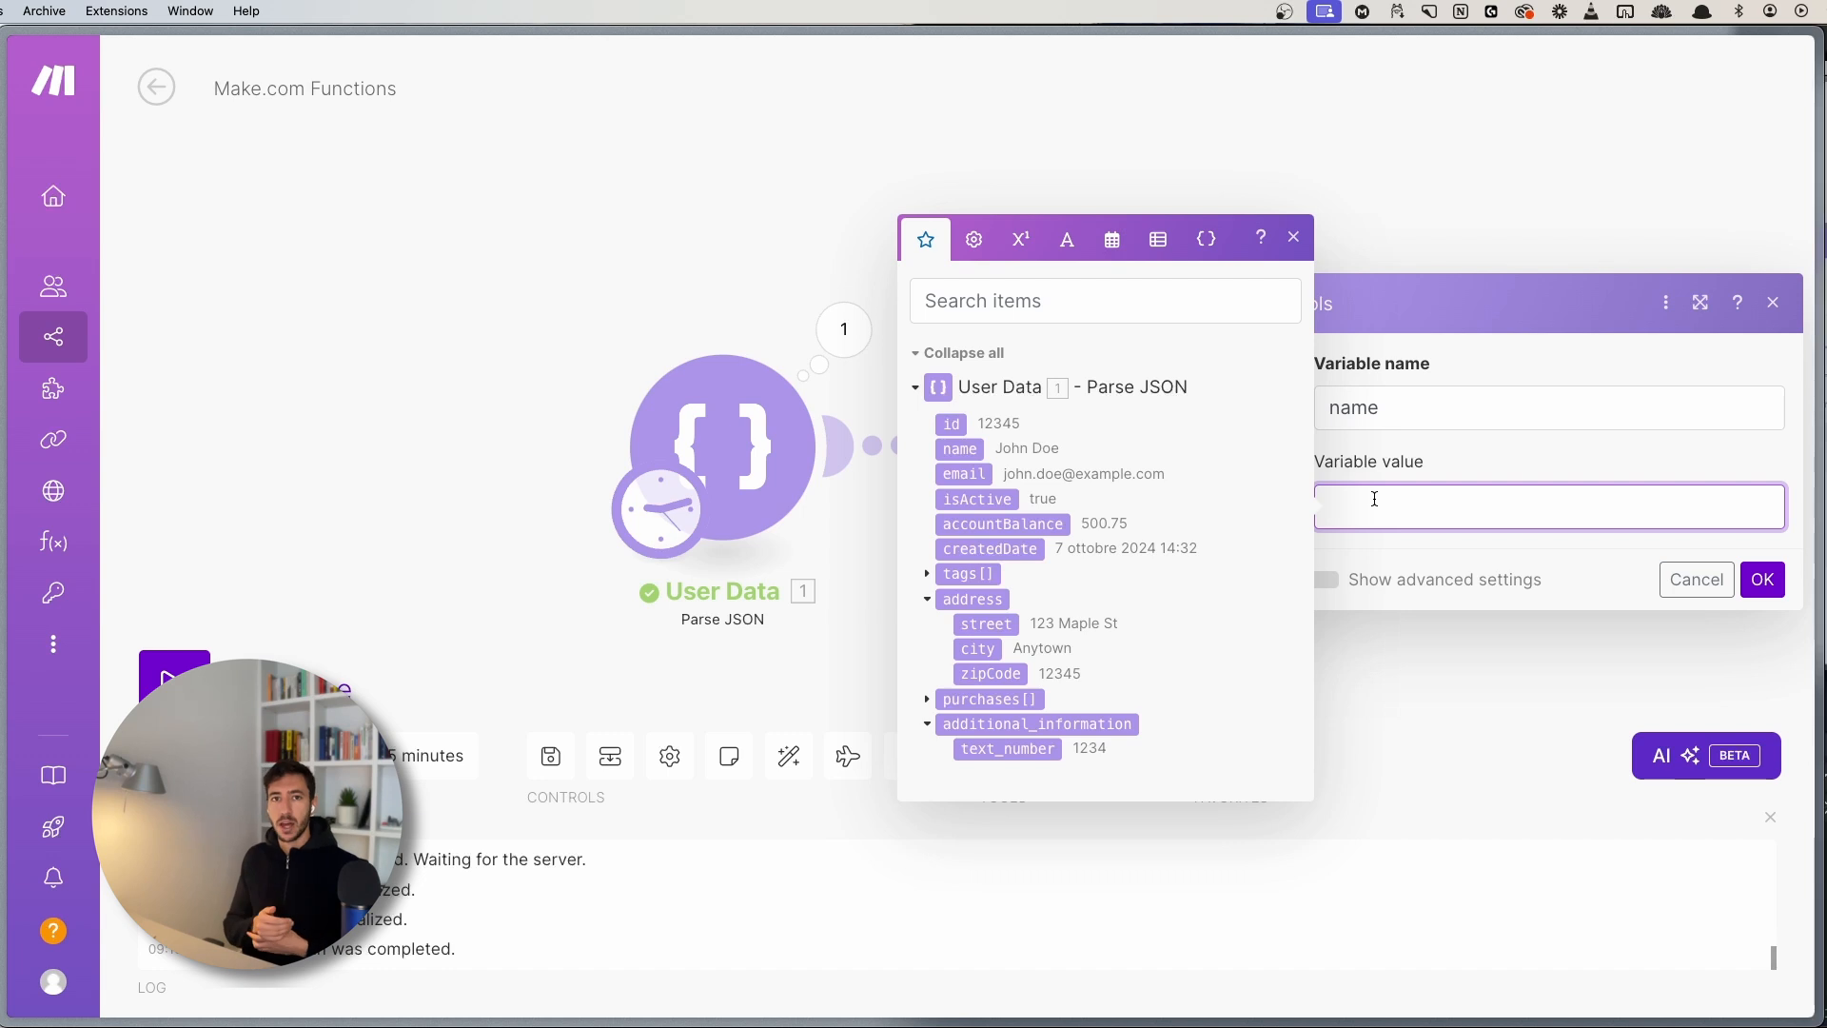
# - Enter ifempty({{1.first_name}}; 1.name) as the variable value and close the mapping panel
pyautogui.click(974, 239)
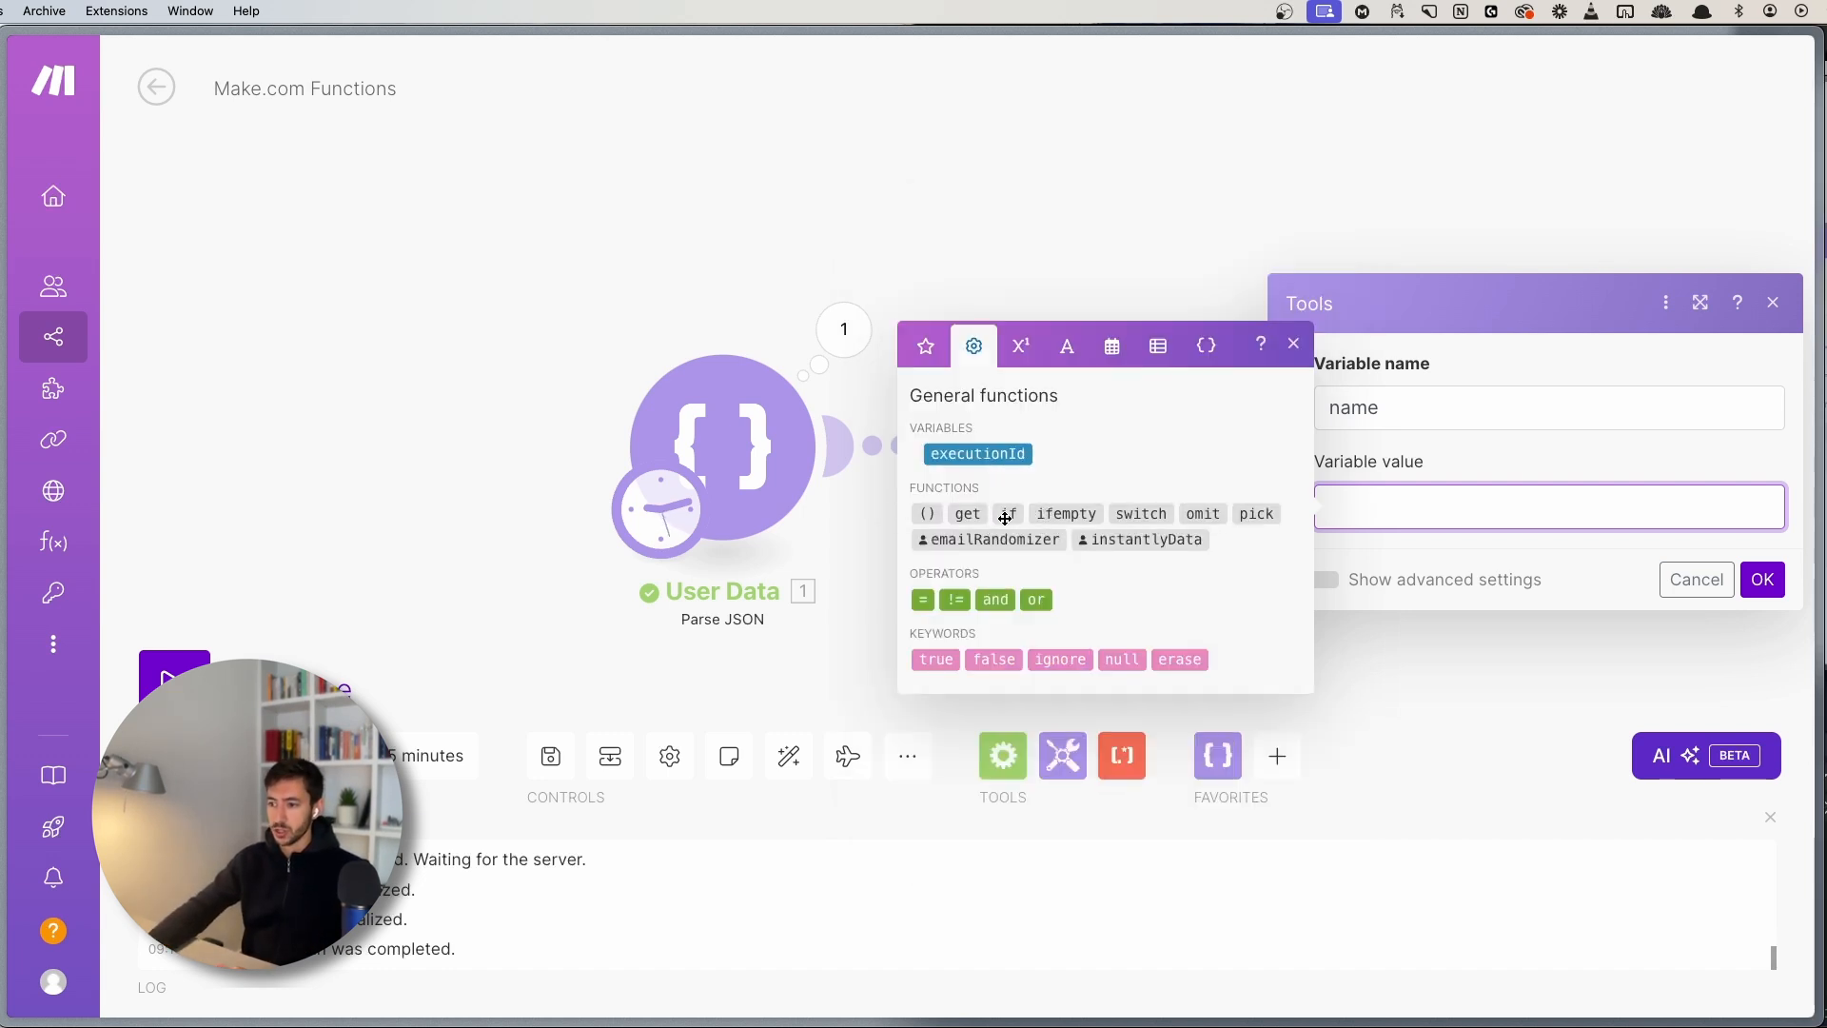
pyautogui.moveTo(1060, 515)
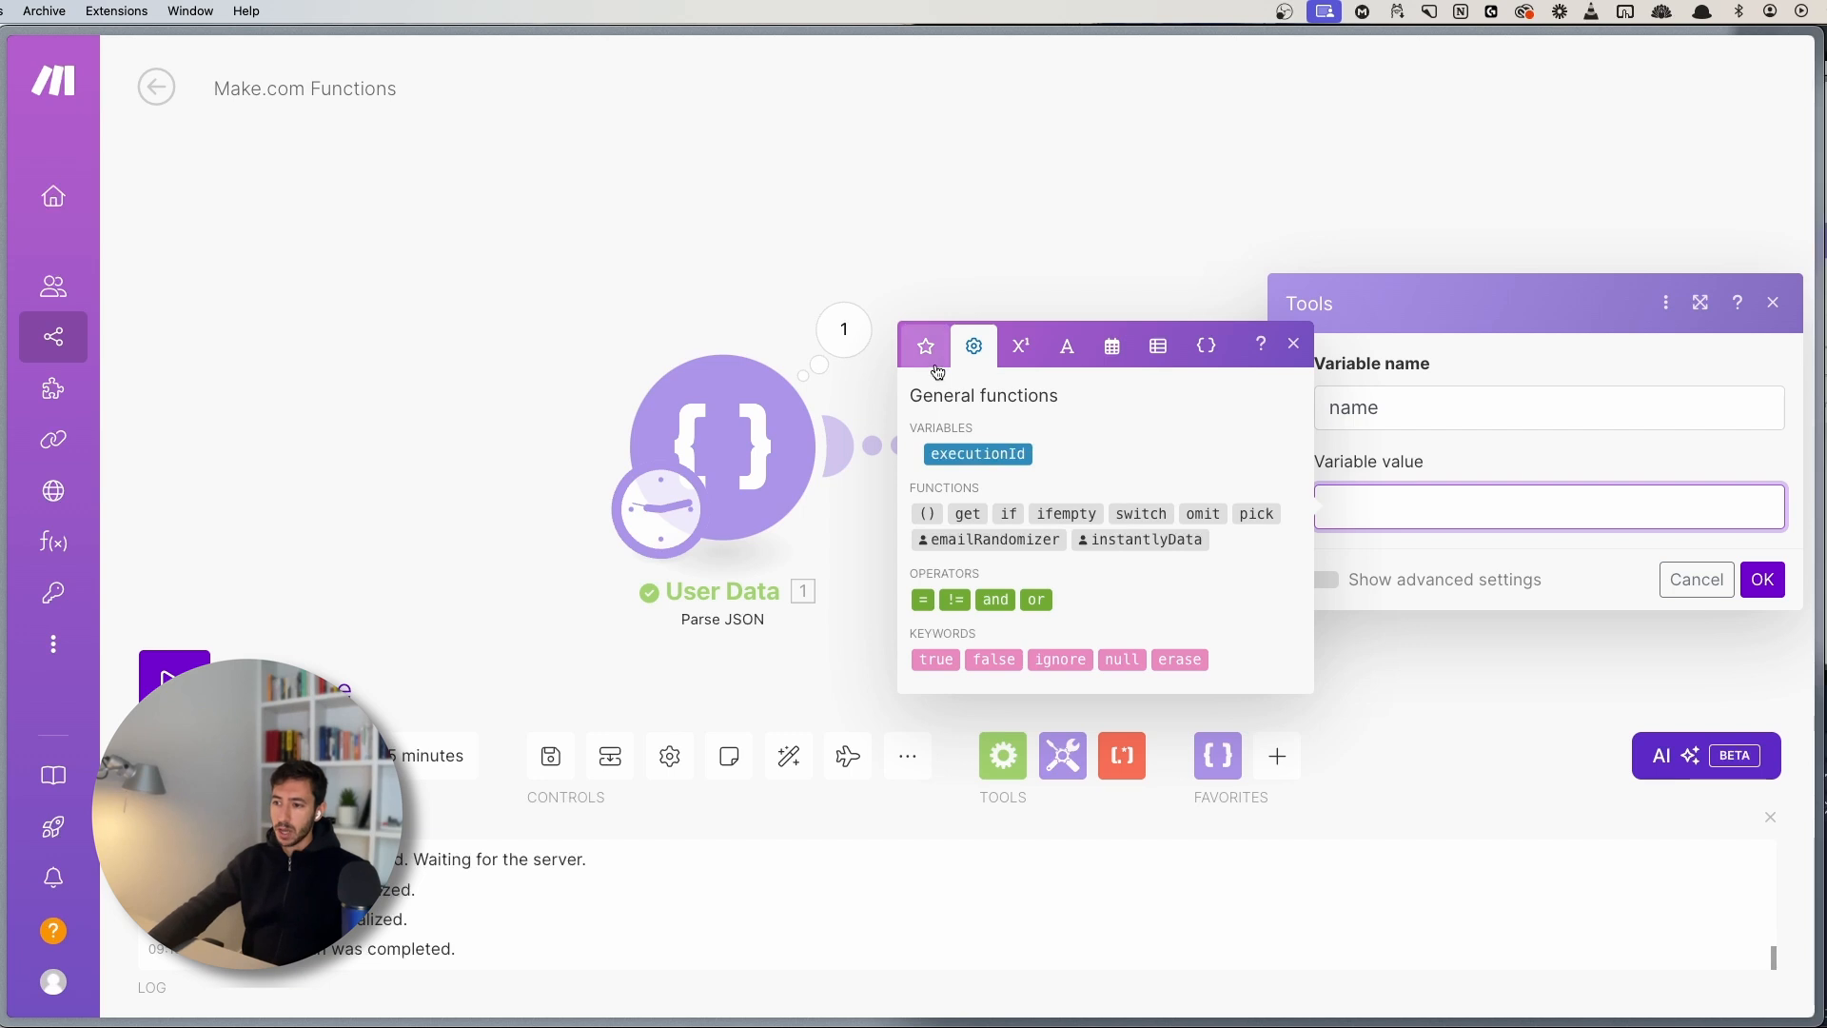
pyautogui.click(926, 344)
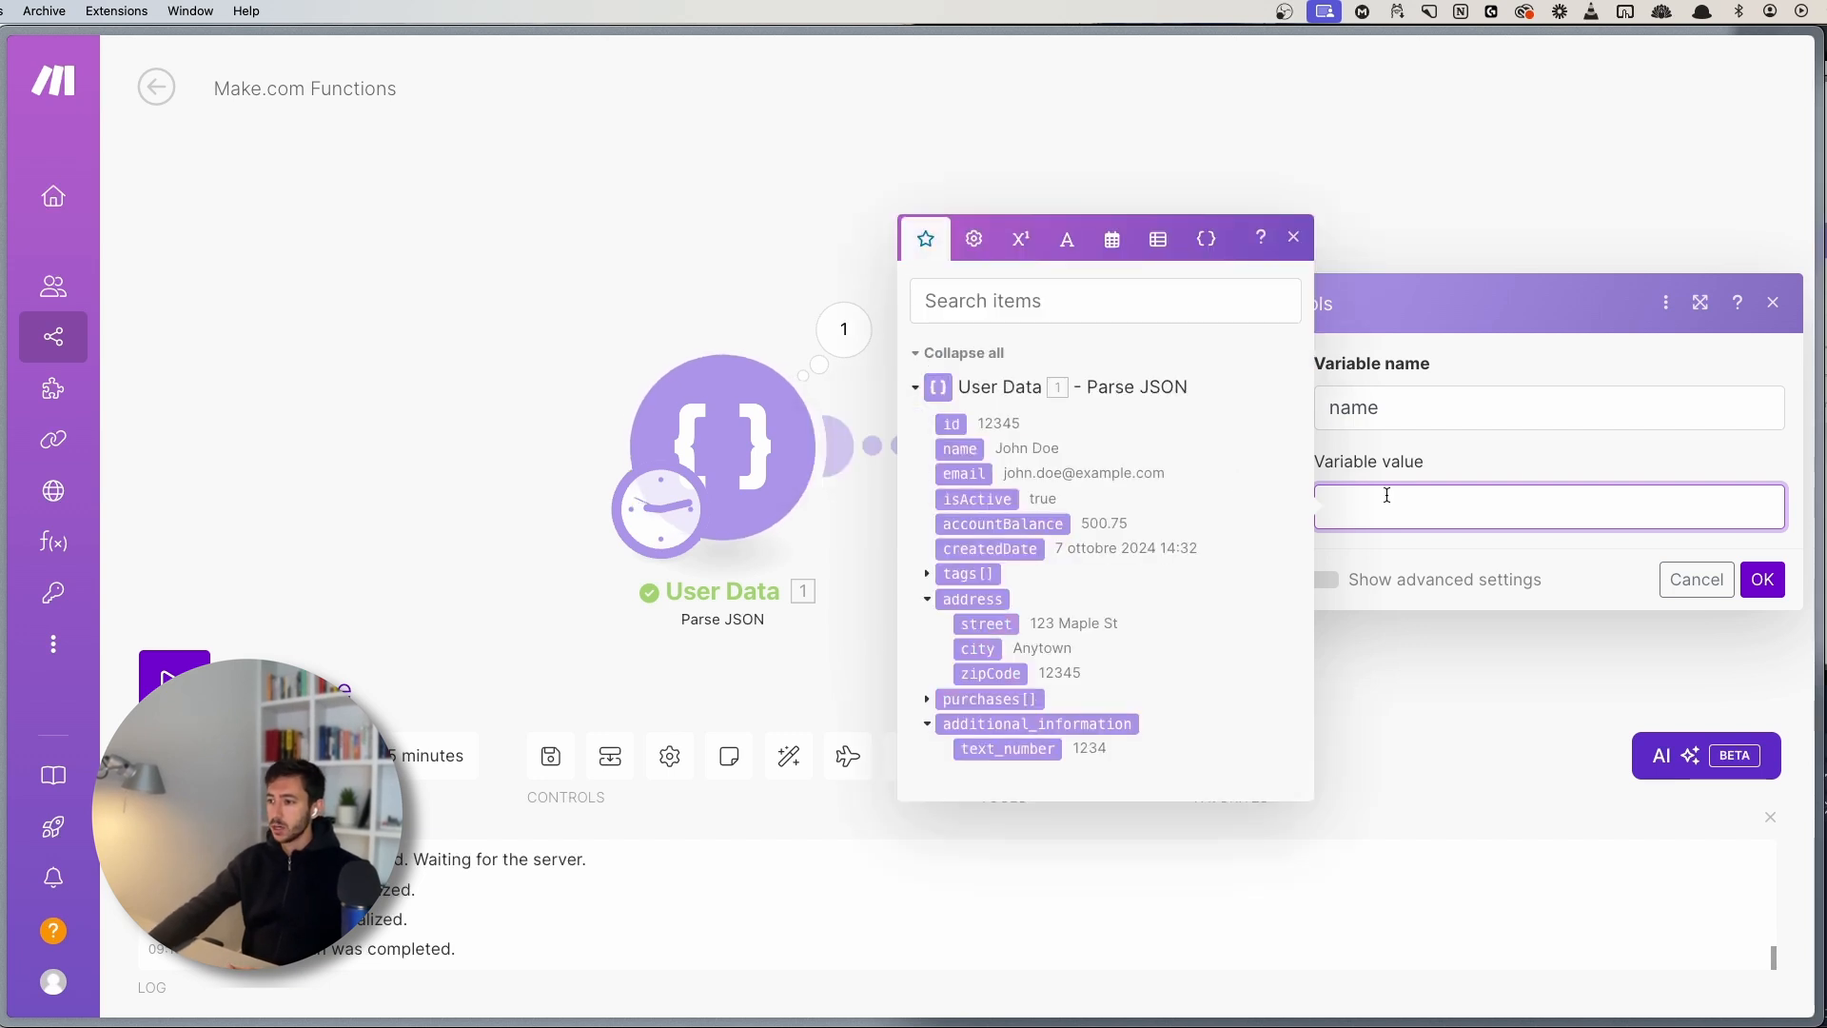
pyautogui.write('ifempty(')
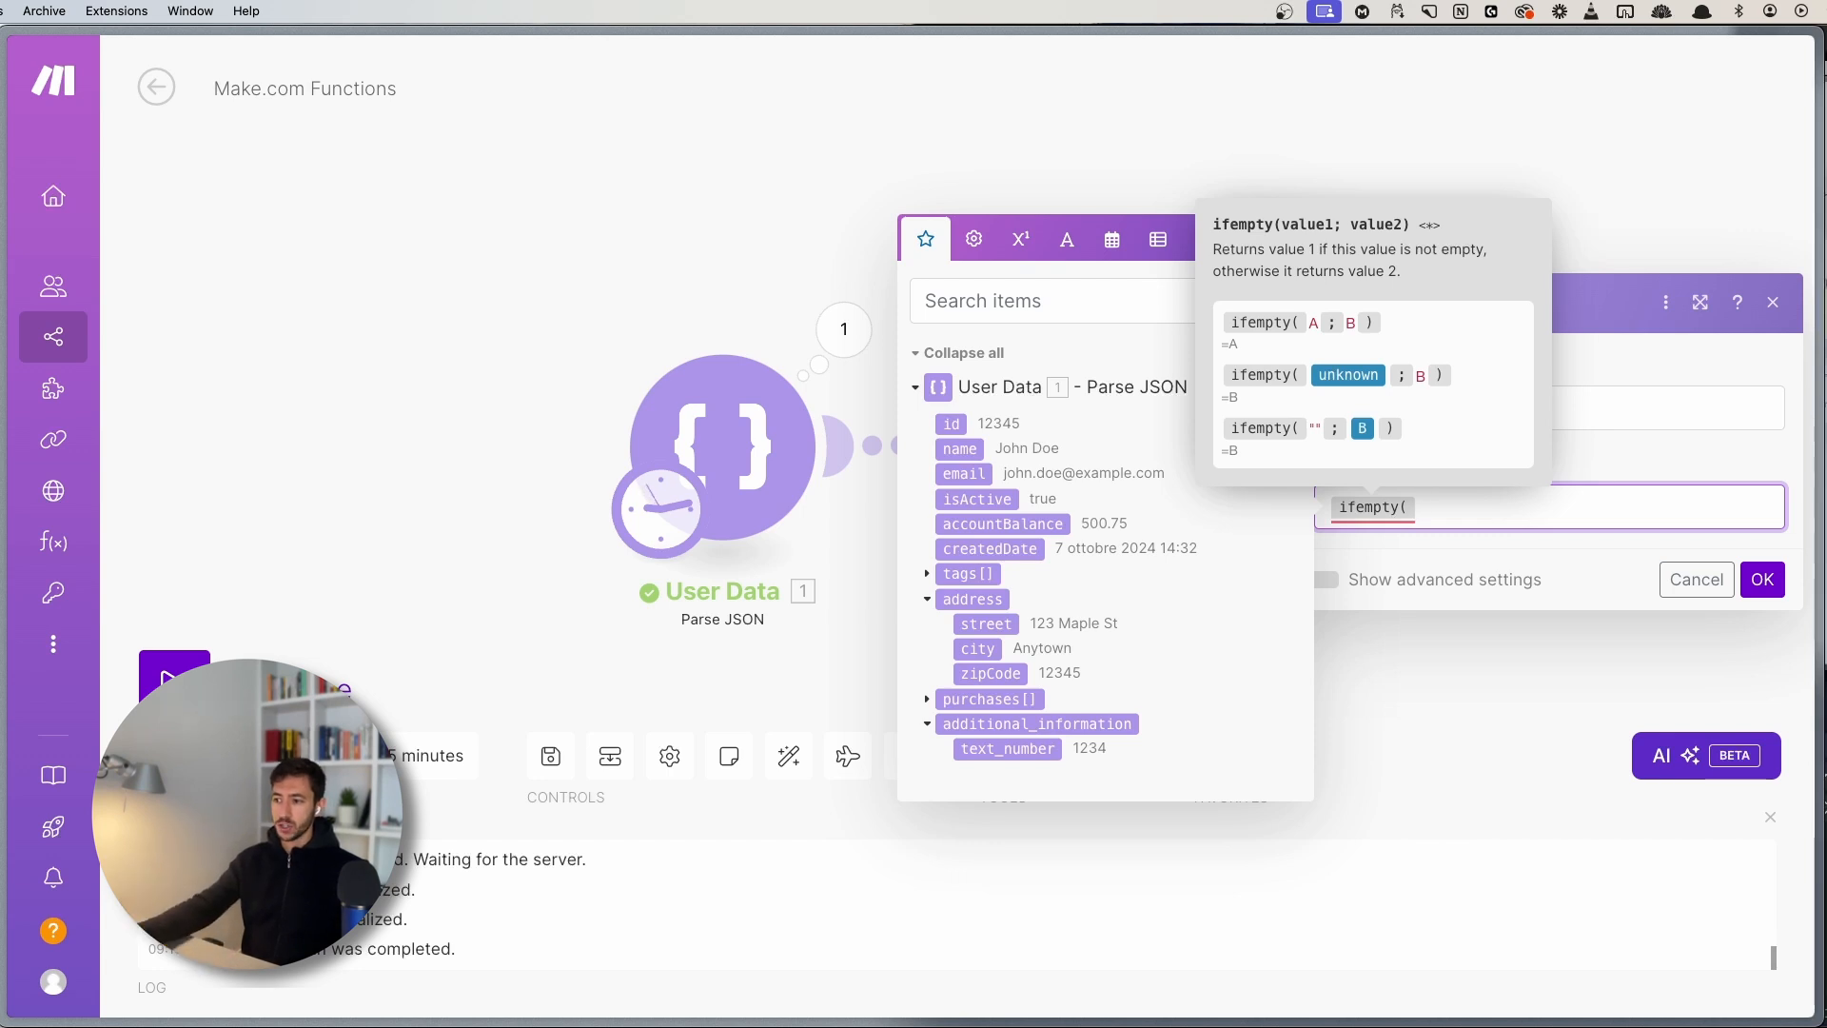
pyautogui.click(1461, 519)
pyautogui.write('{{')
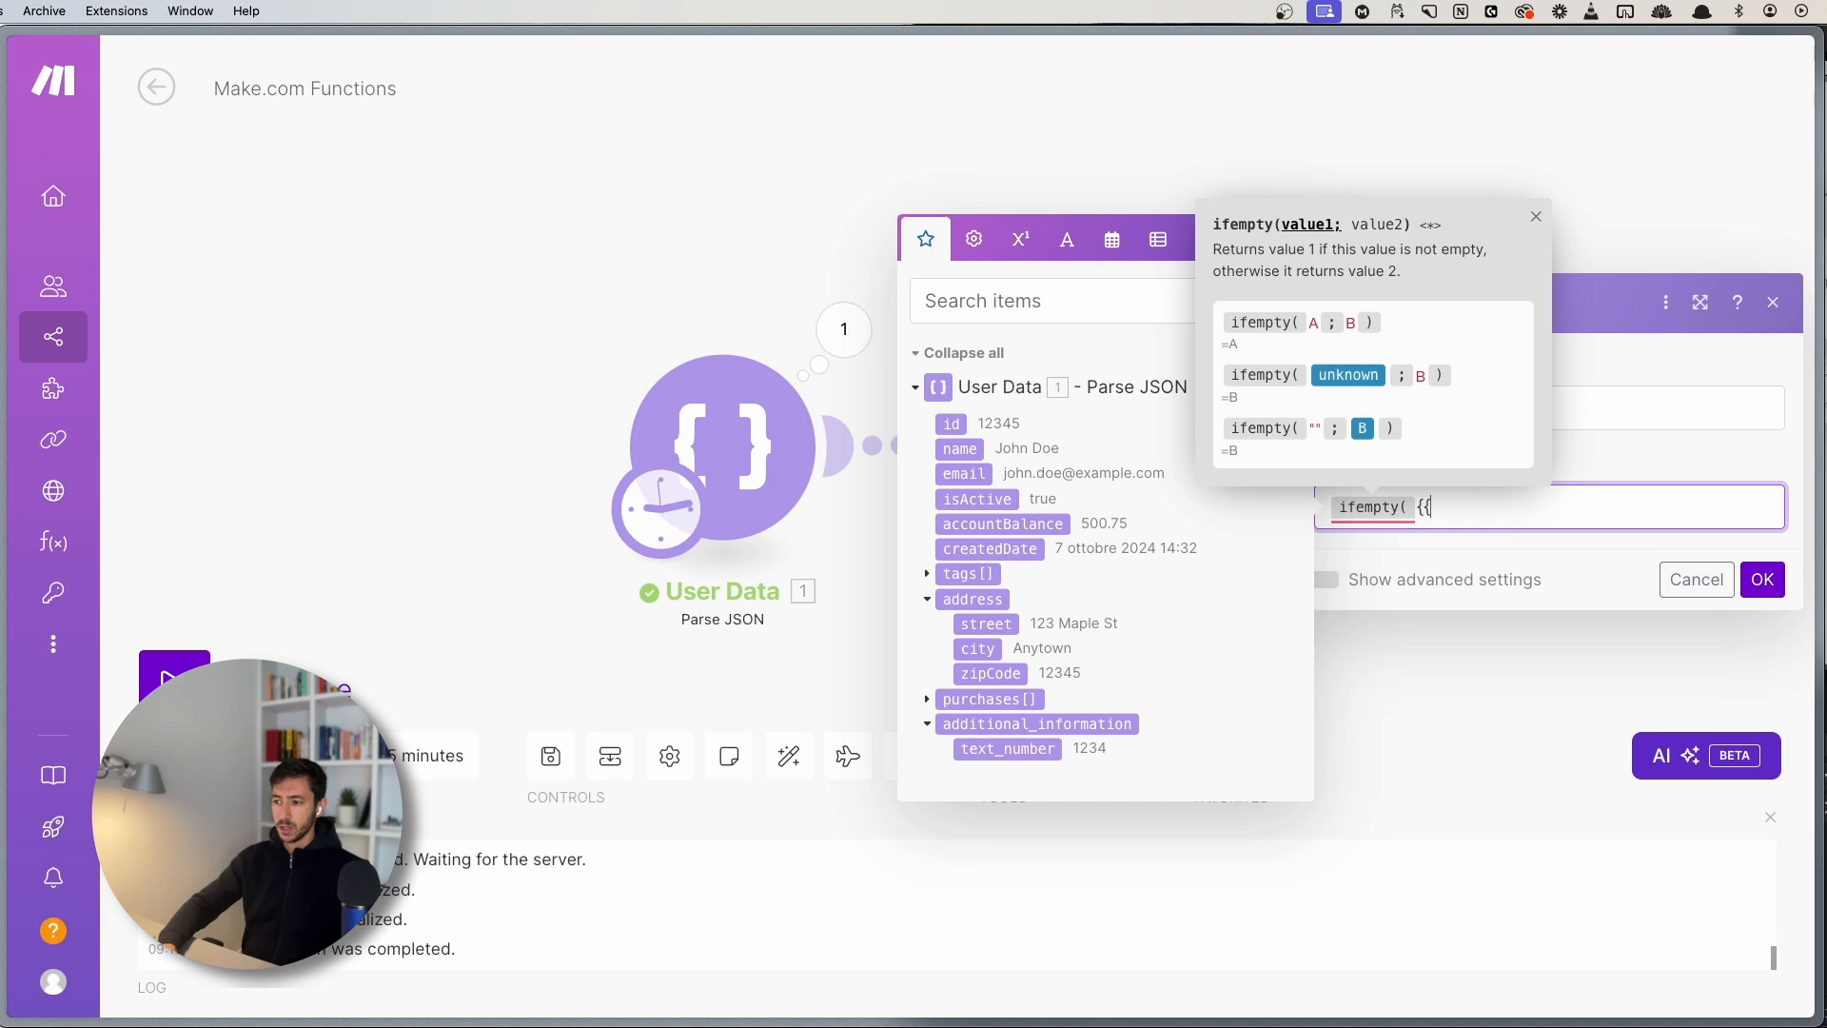
pyautogui.write('1.')
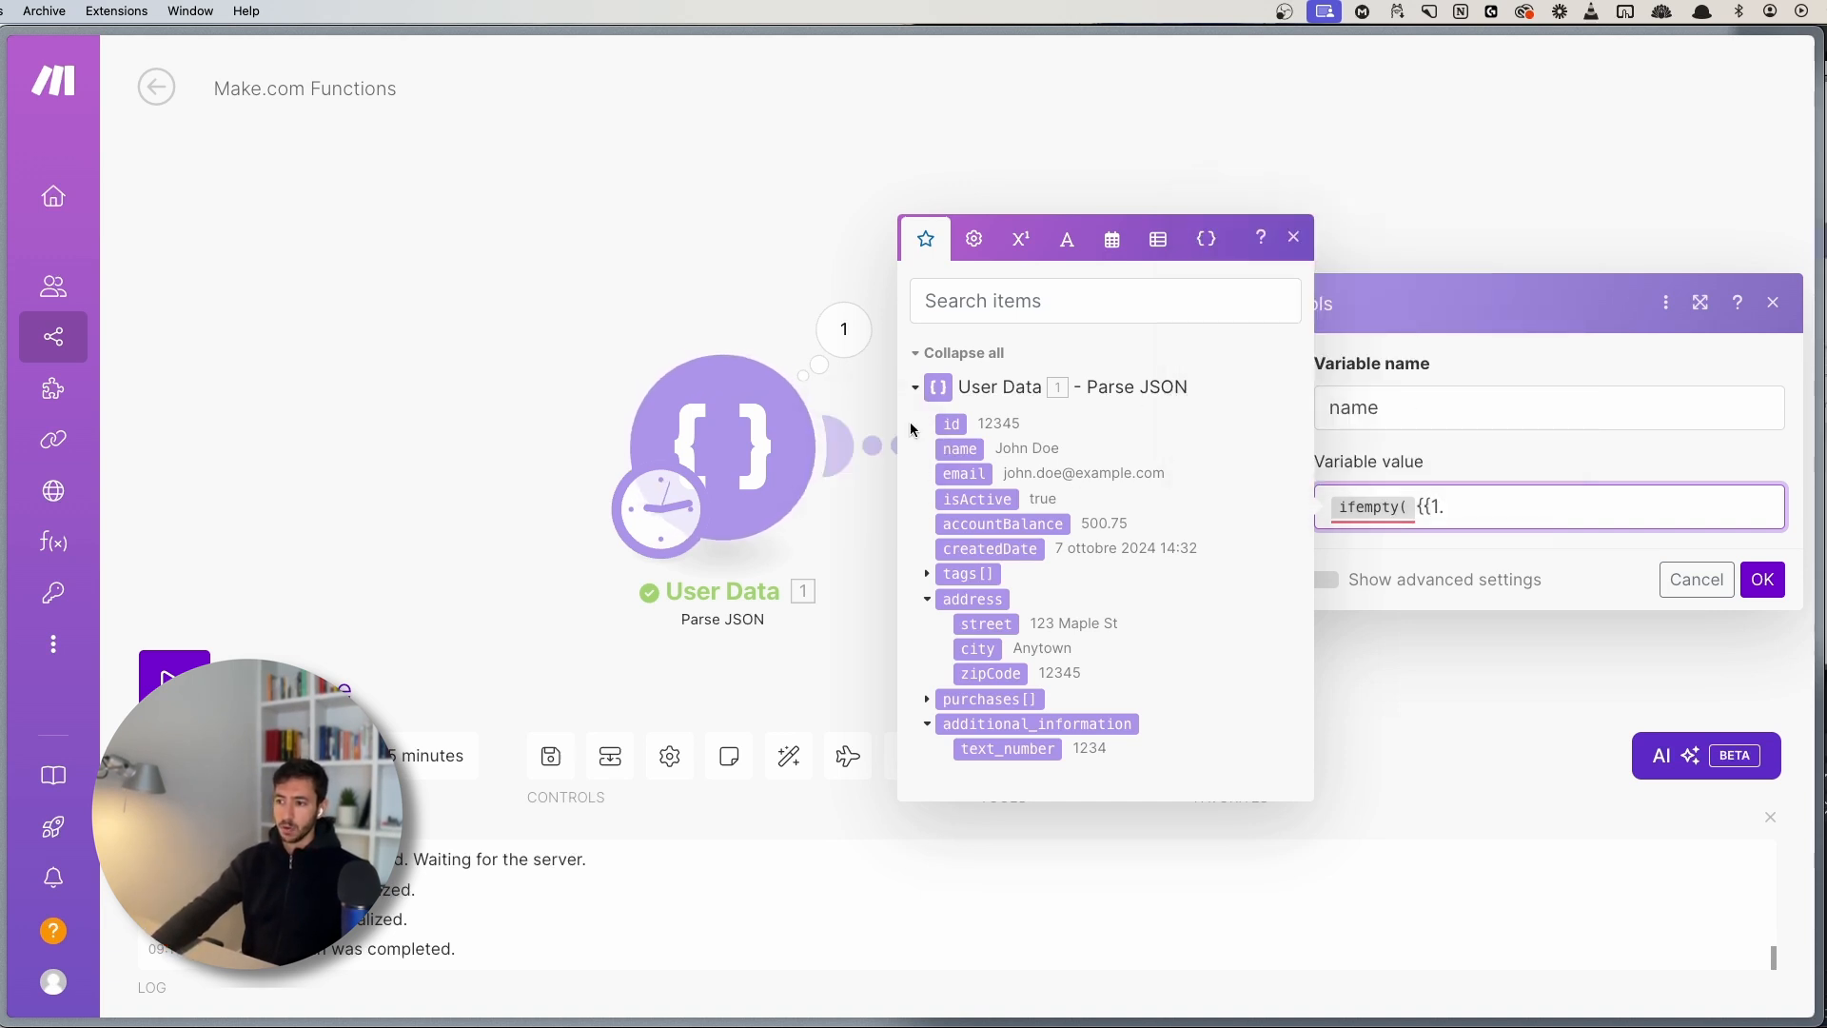
pyautogui.click(1423, 506)
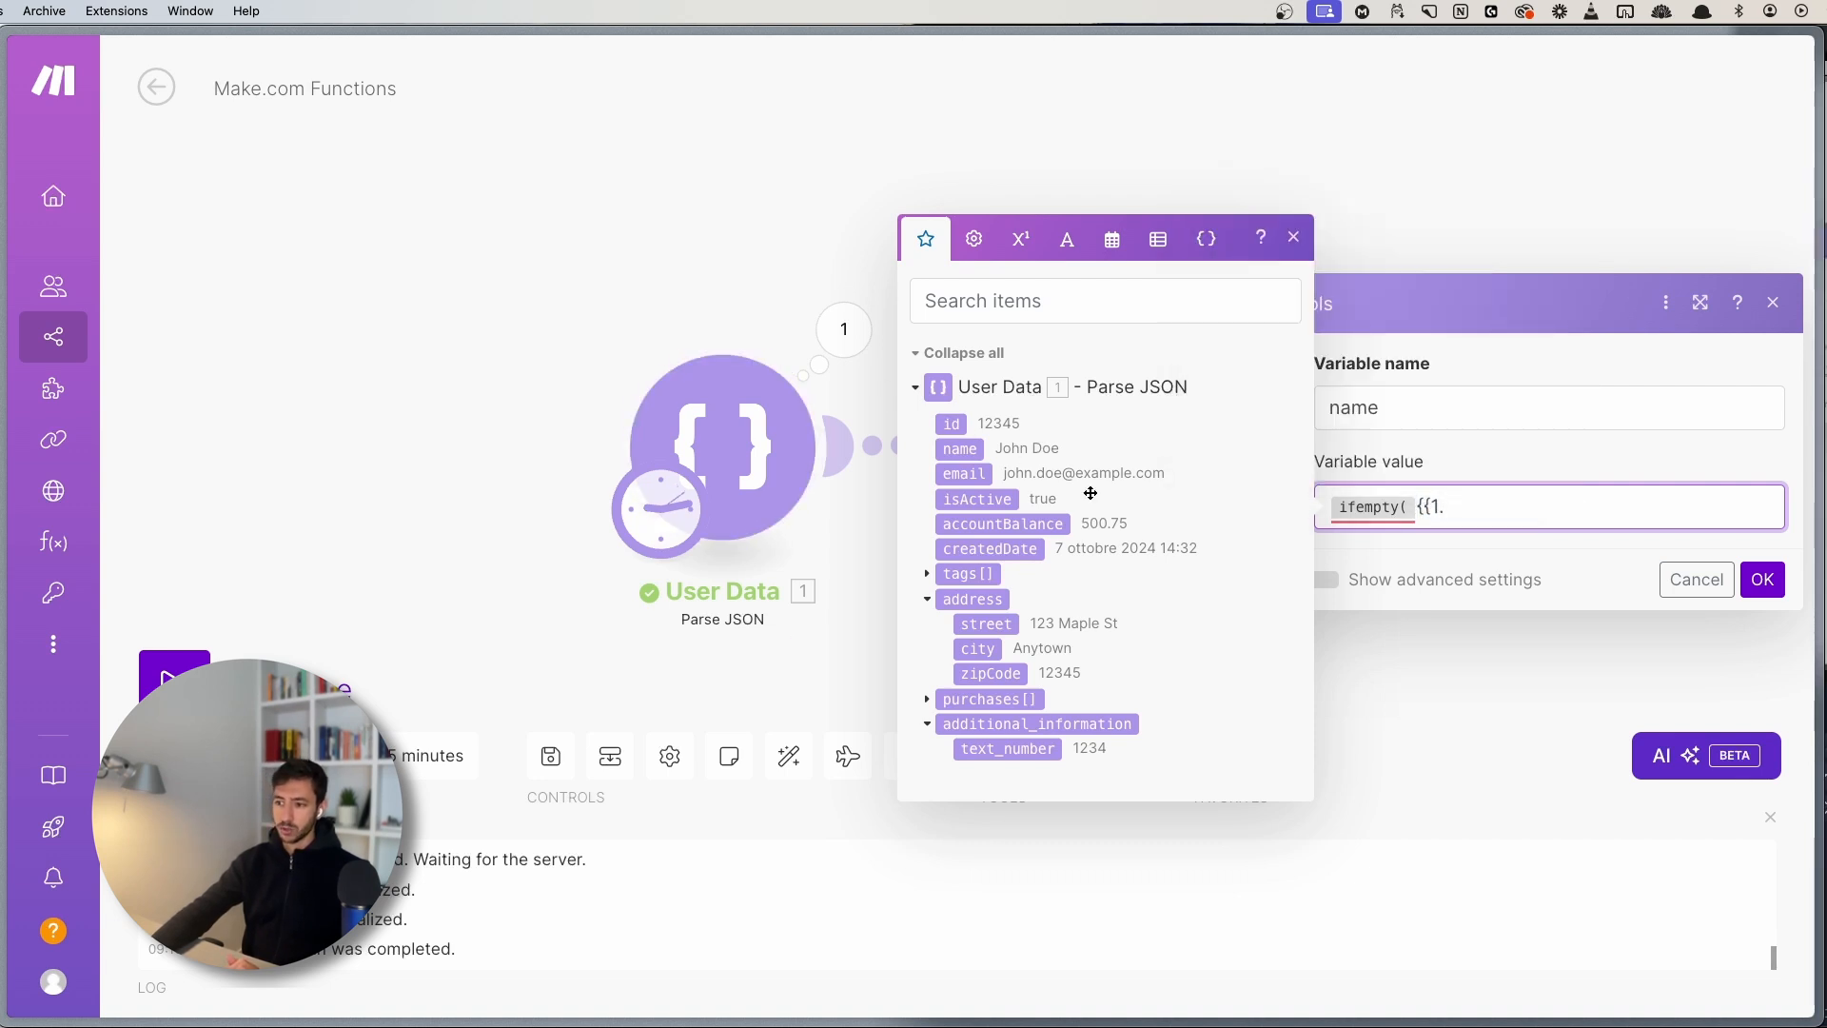
pyautogui.write('first_name}}')
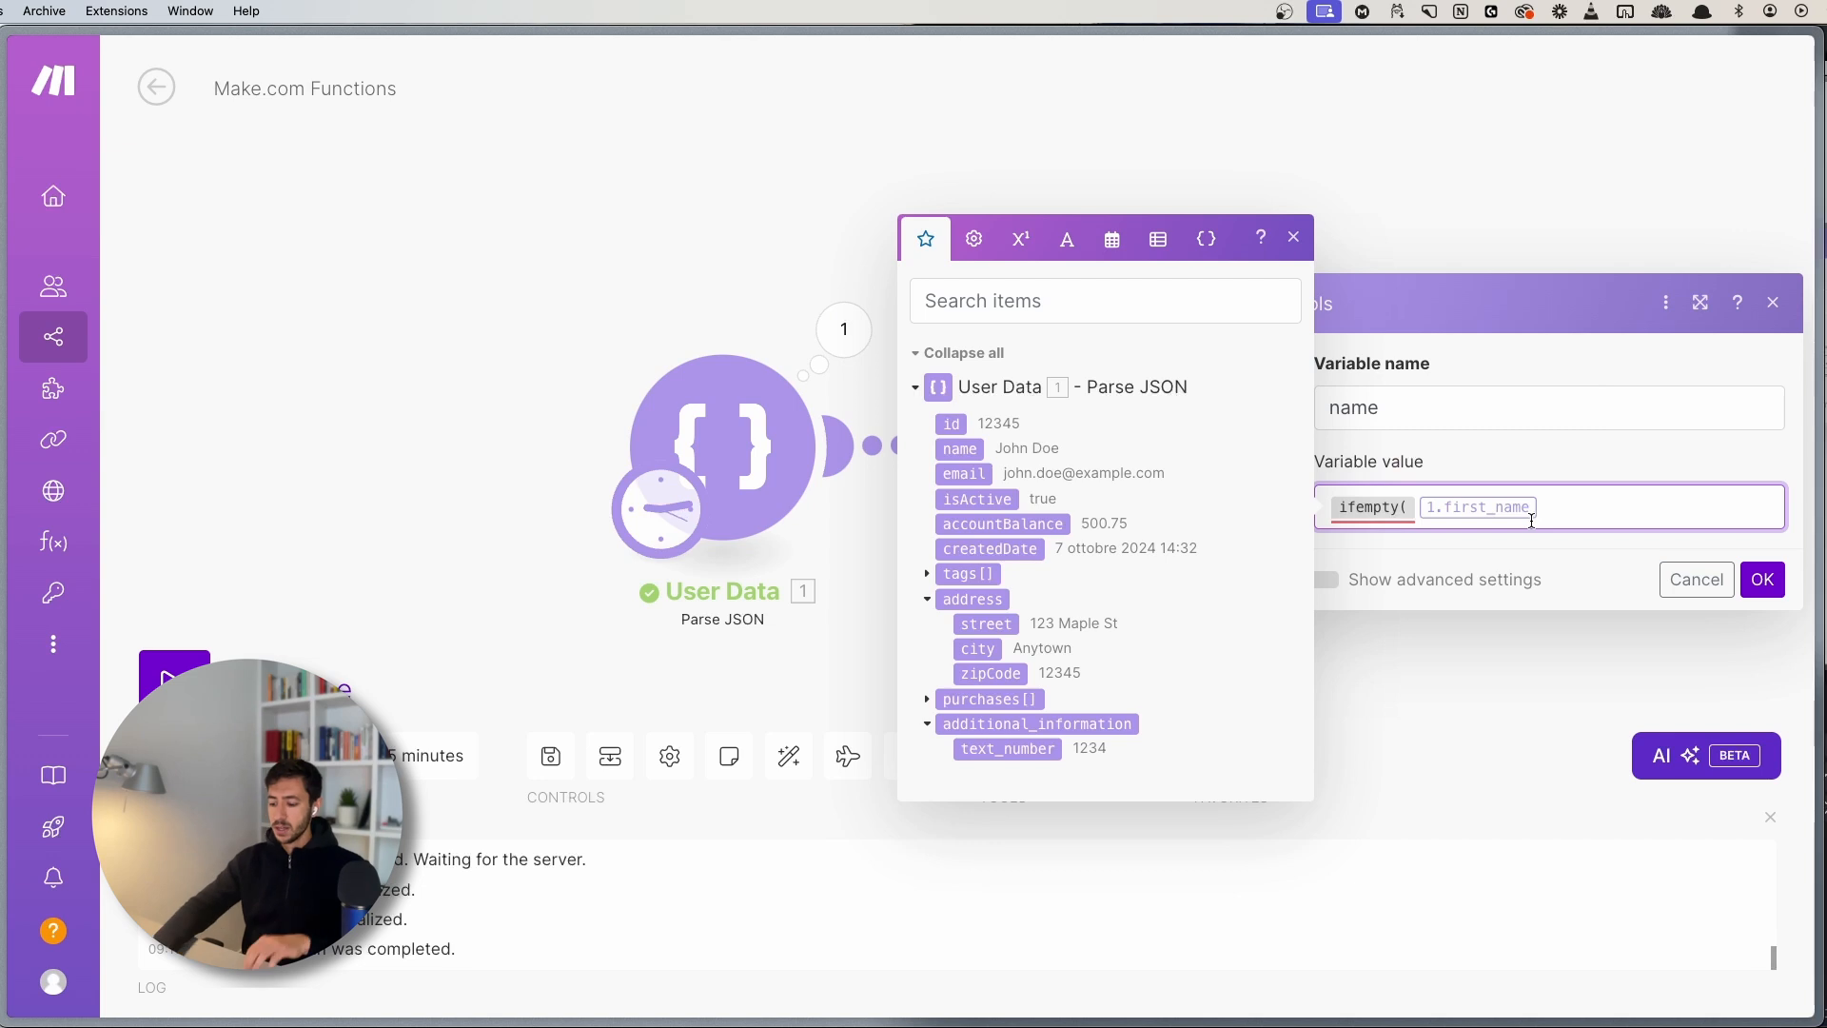
pyautogui.write(';')
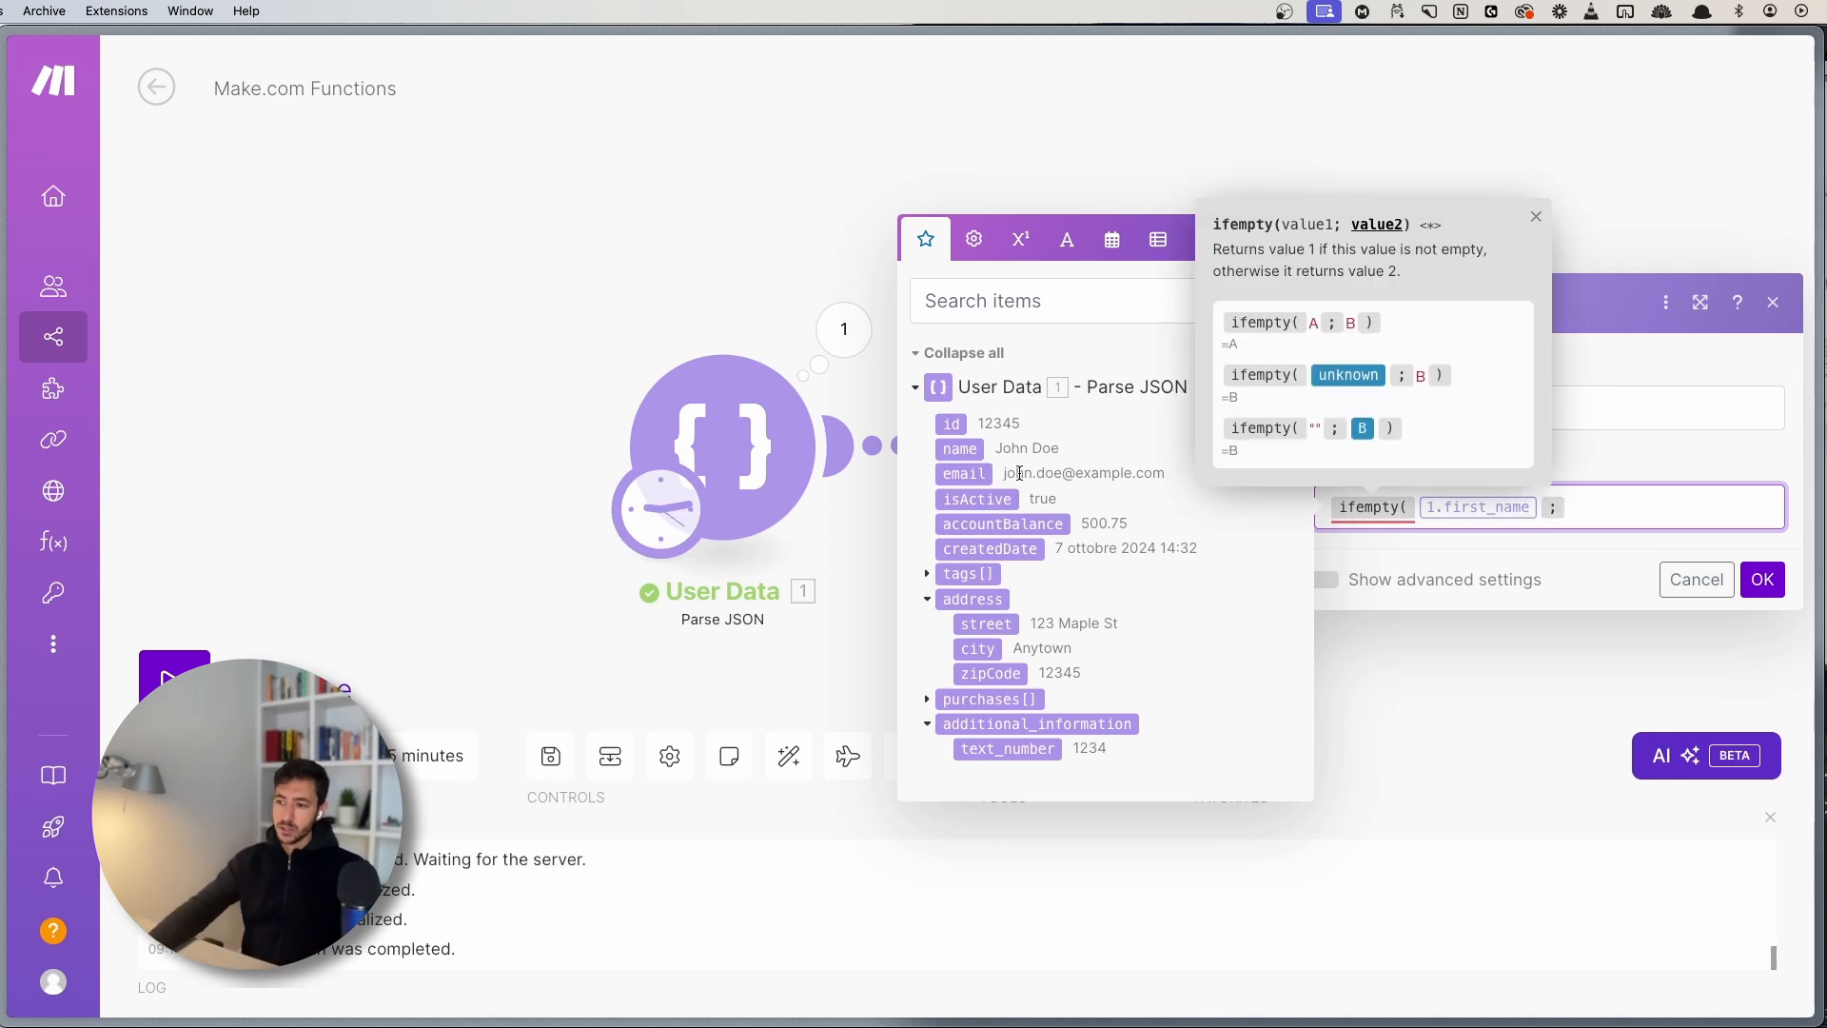
pyautogui.click(938, 452)
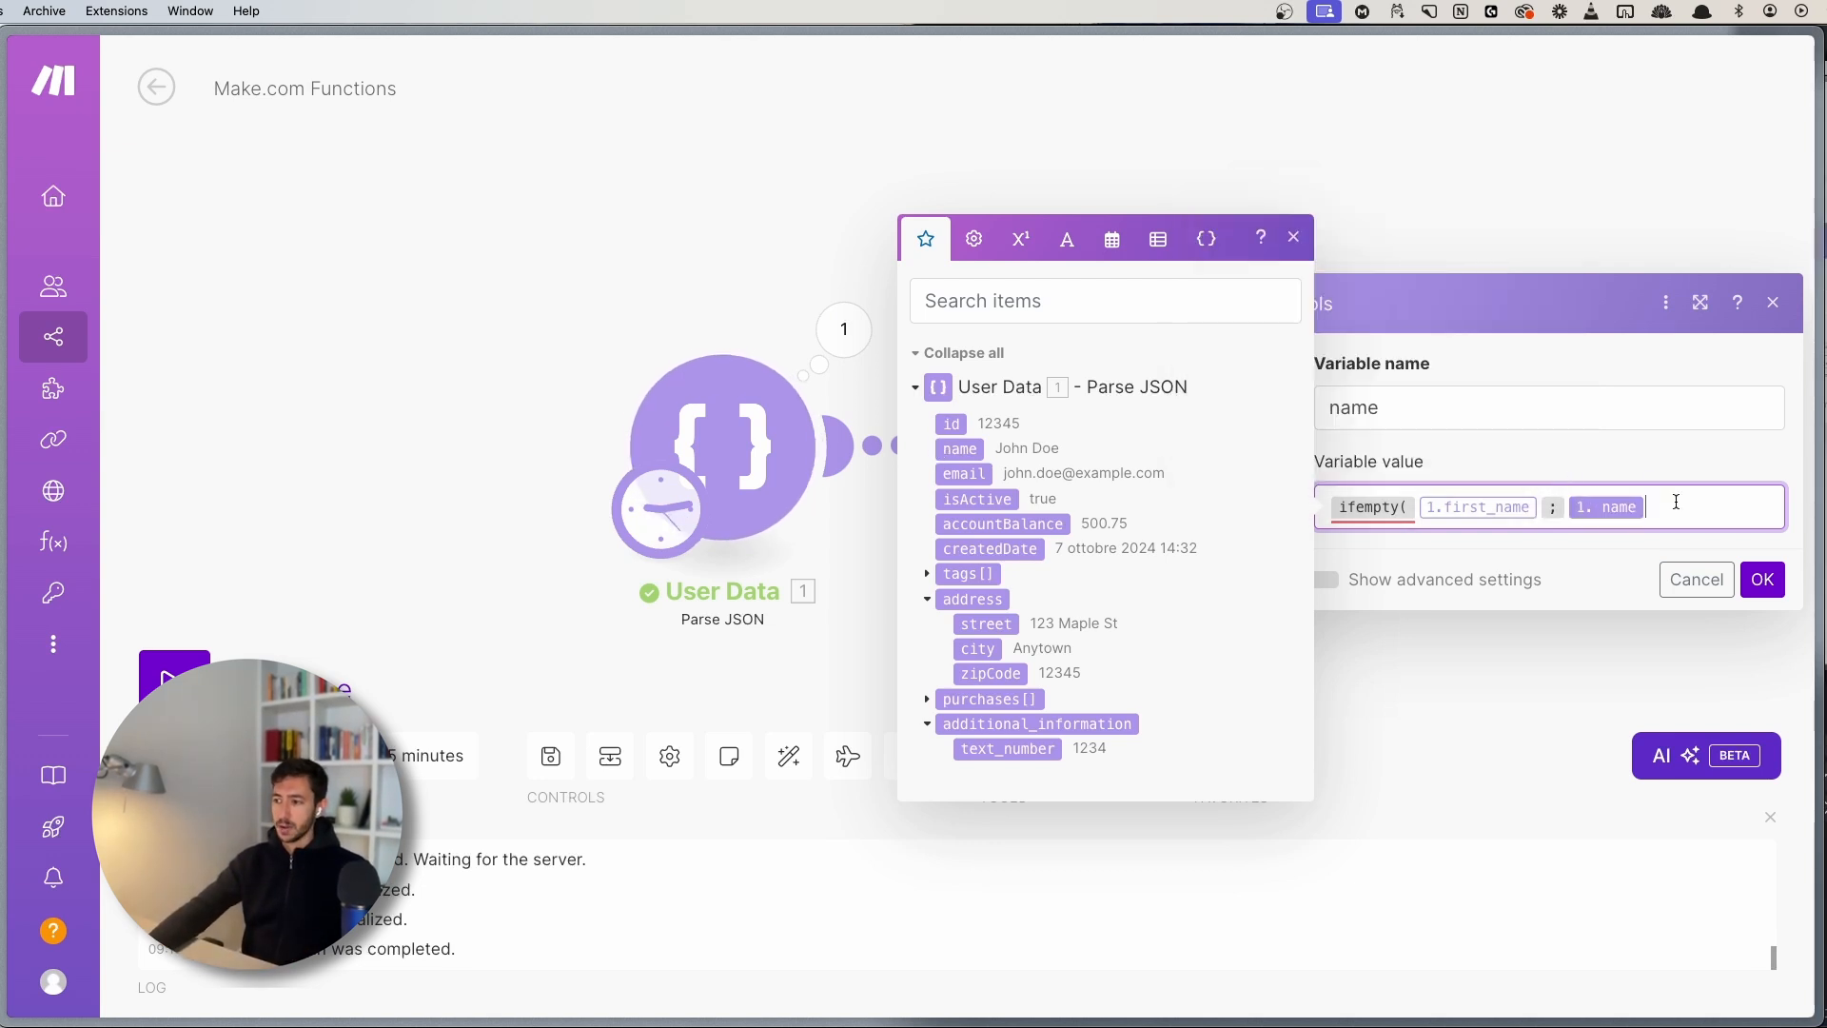
pyautogui.write(')')
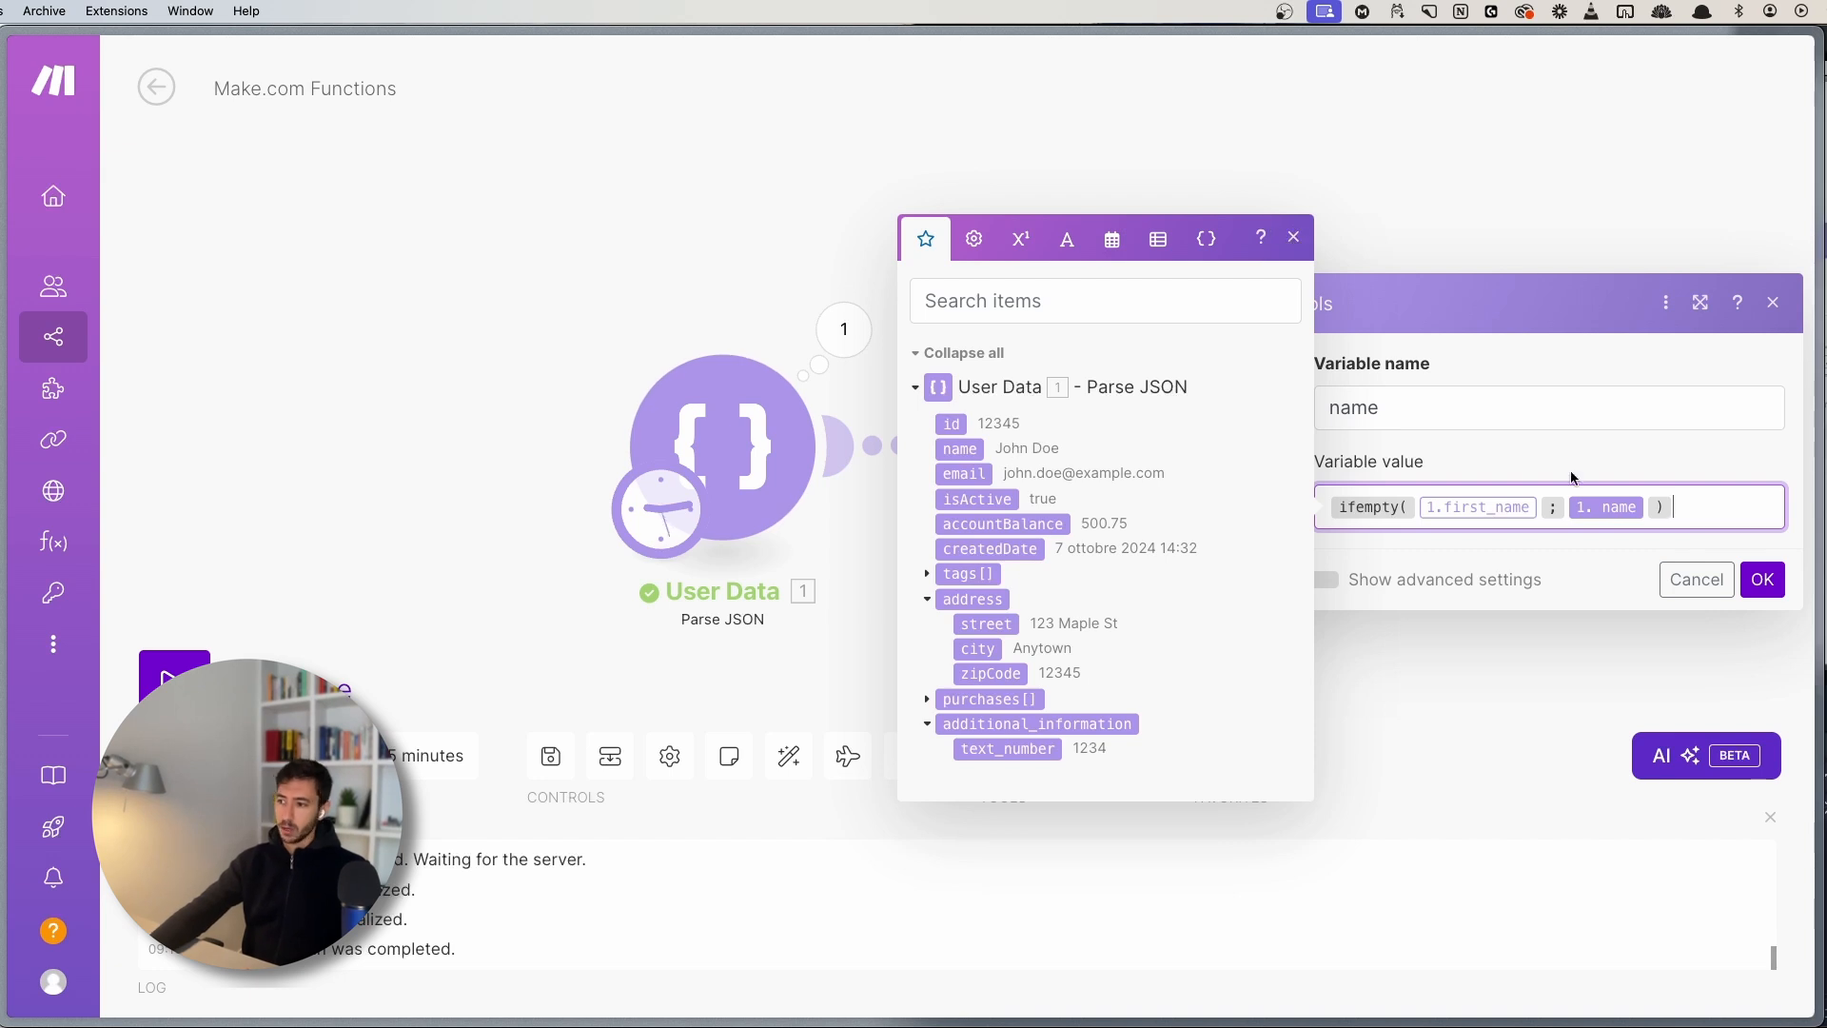
pyautogui.click(1688, 510)
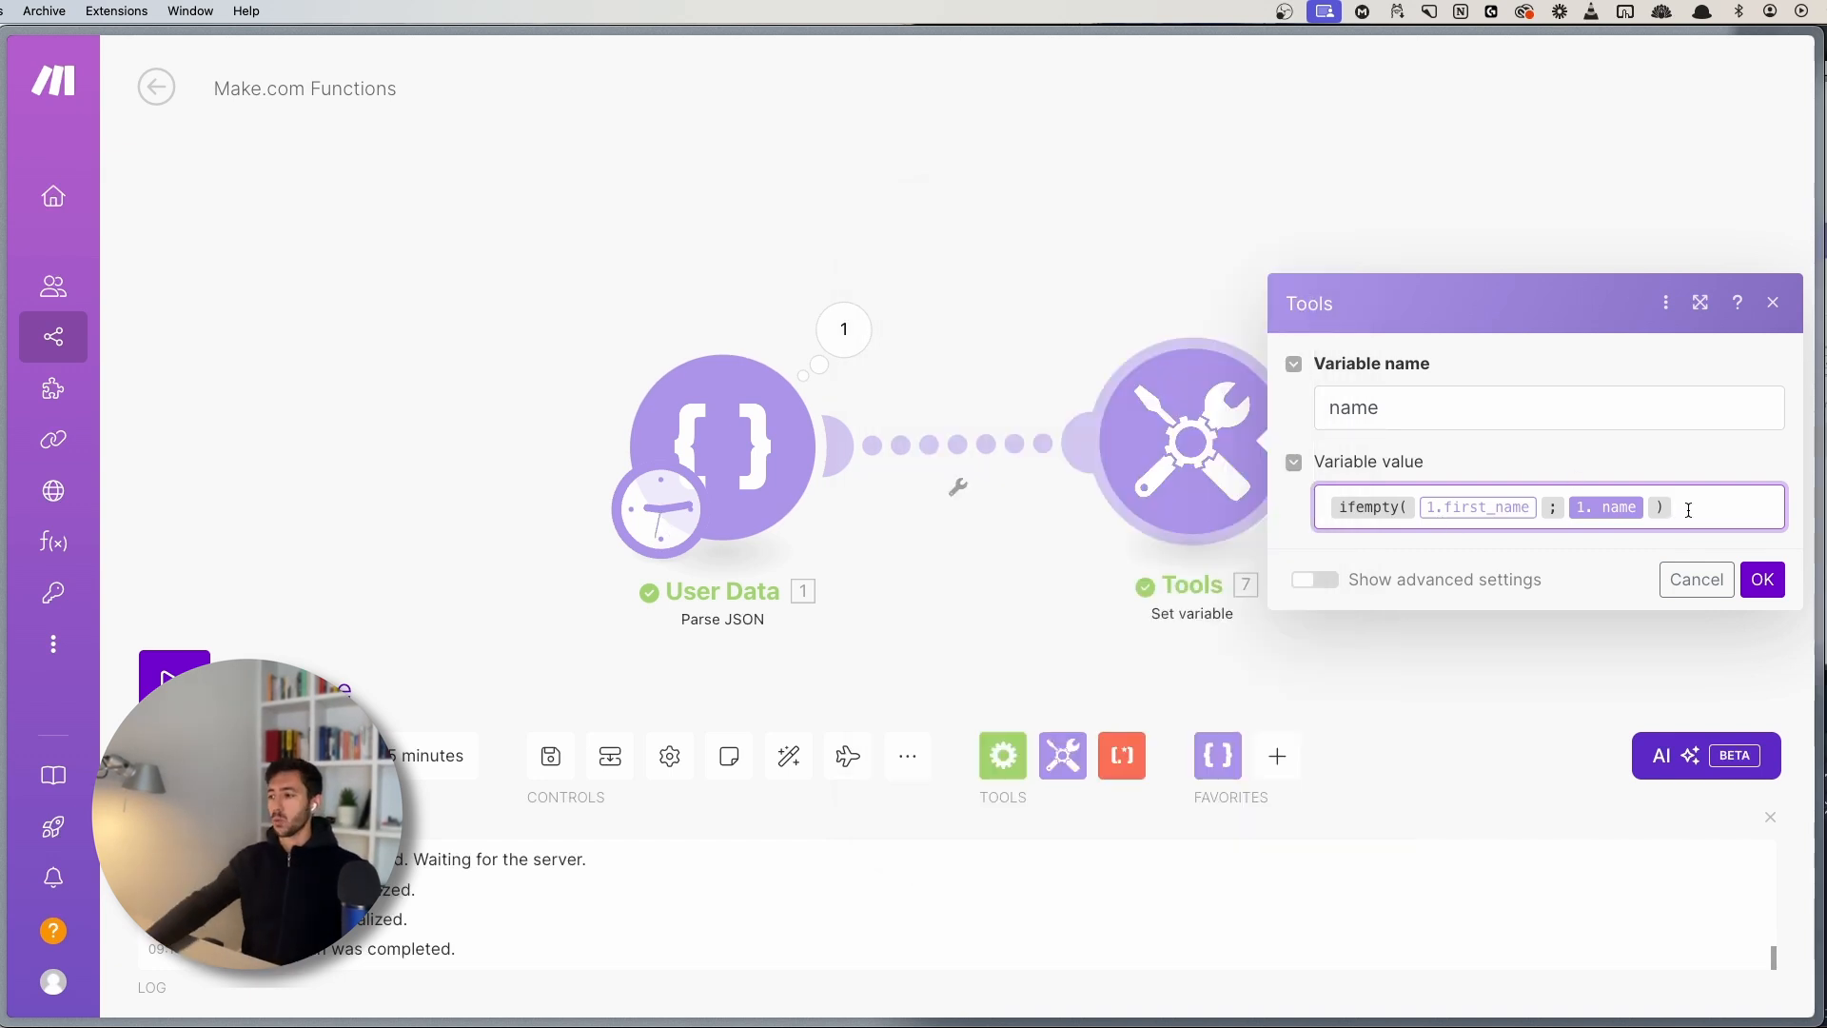
# - Confirm the ifempty settings, run the scenario and check the Tools output
pyautogui.click(1762, 579)
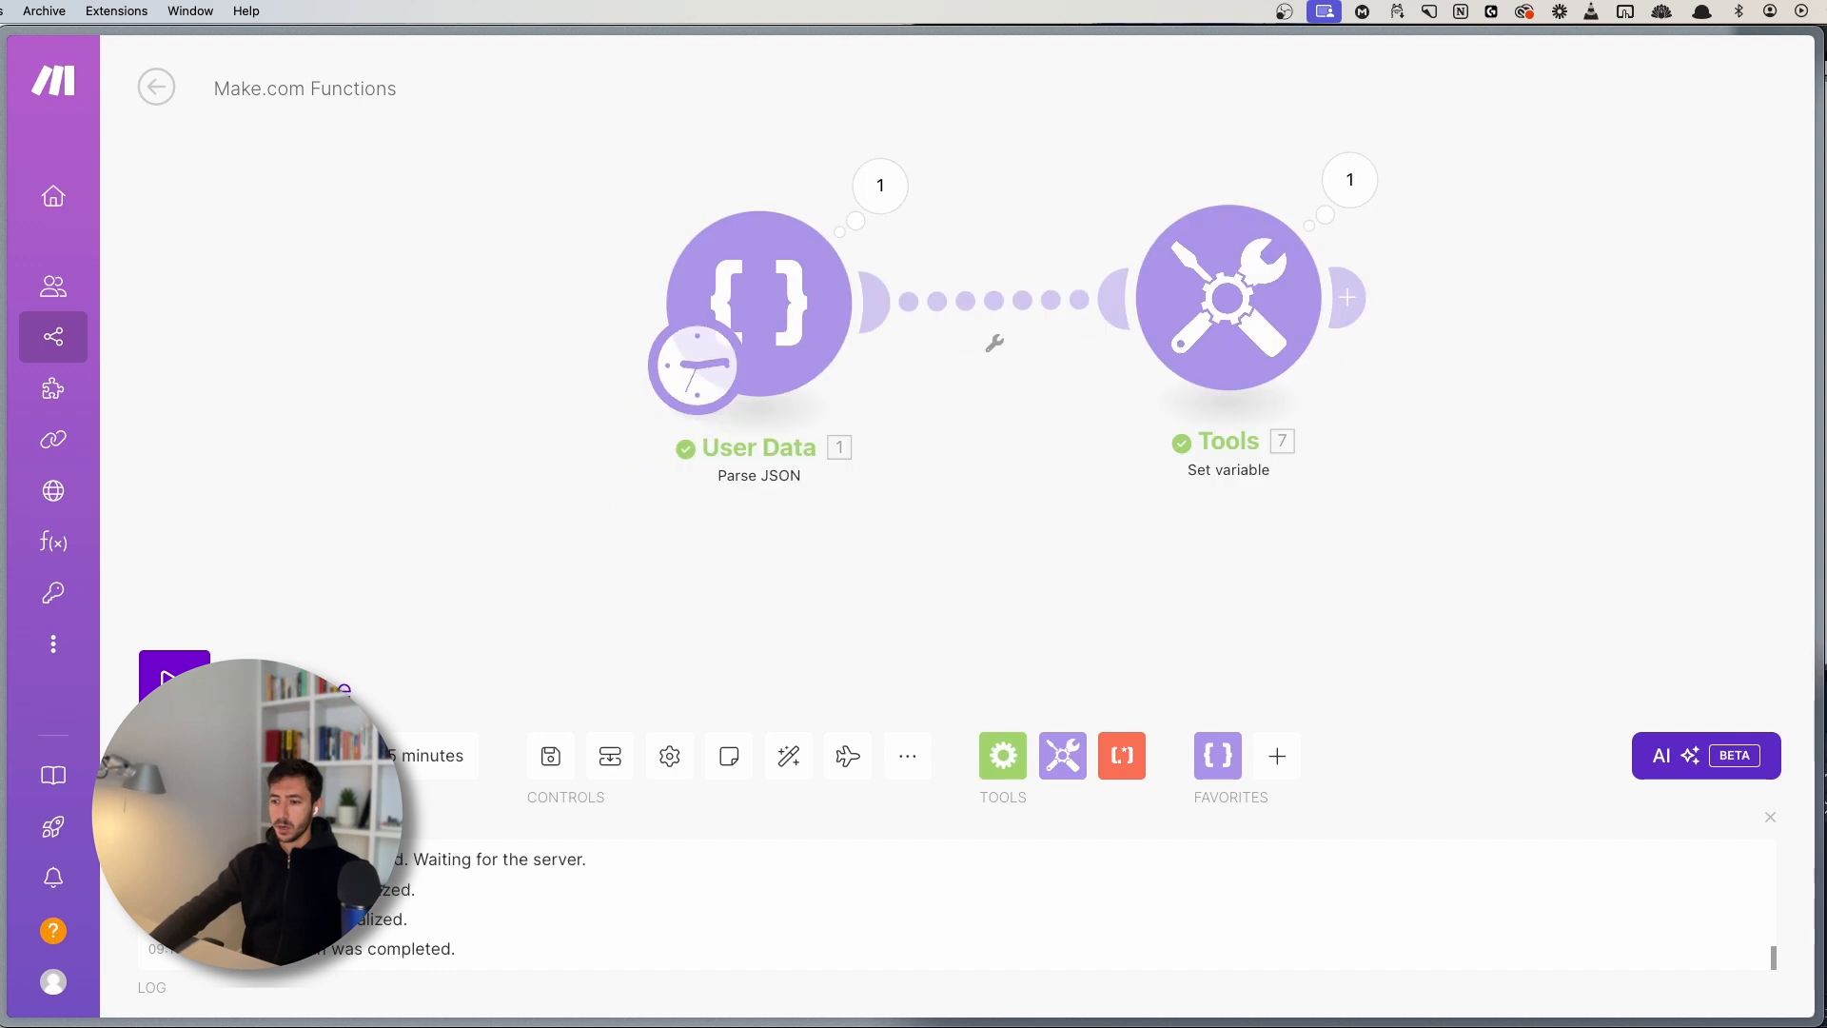
pyautogui.click(173, 678)
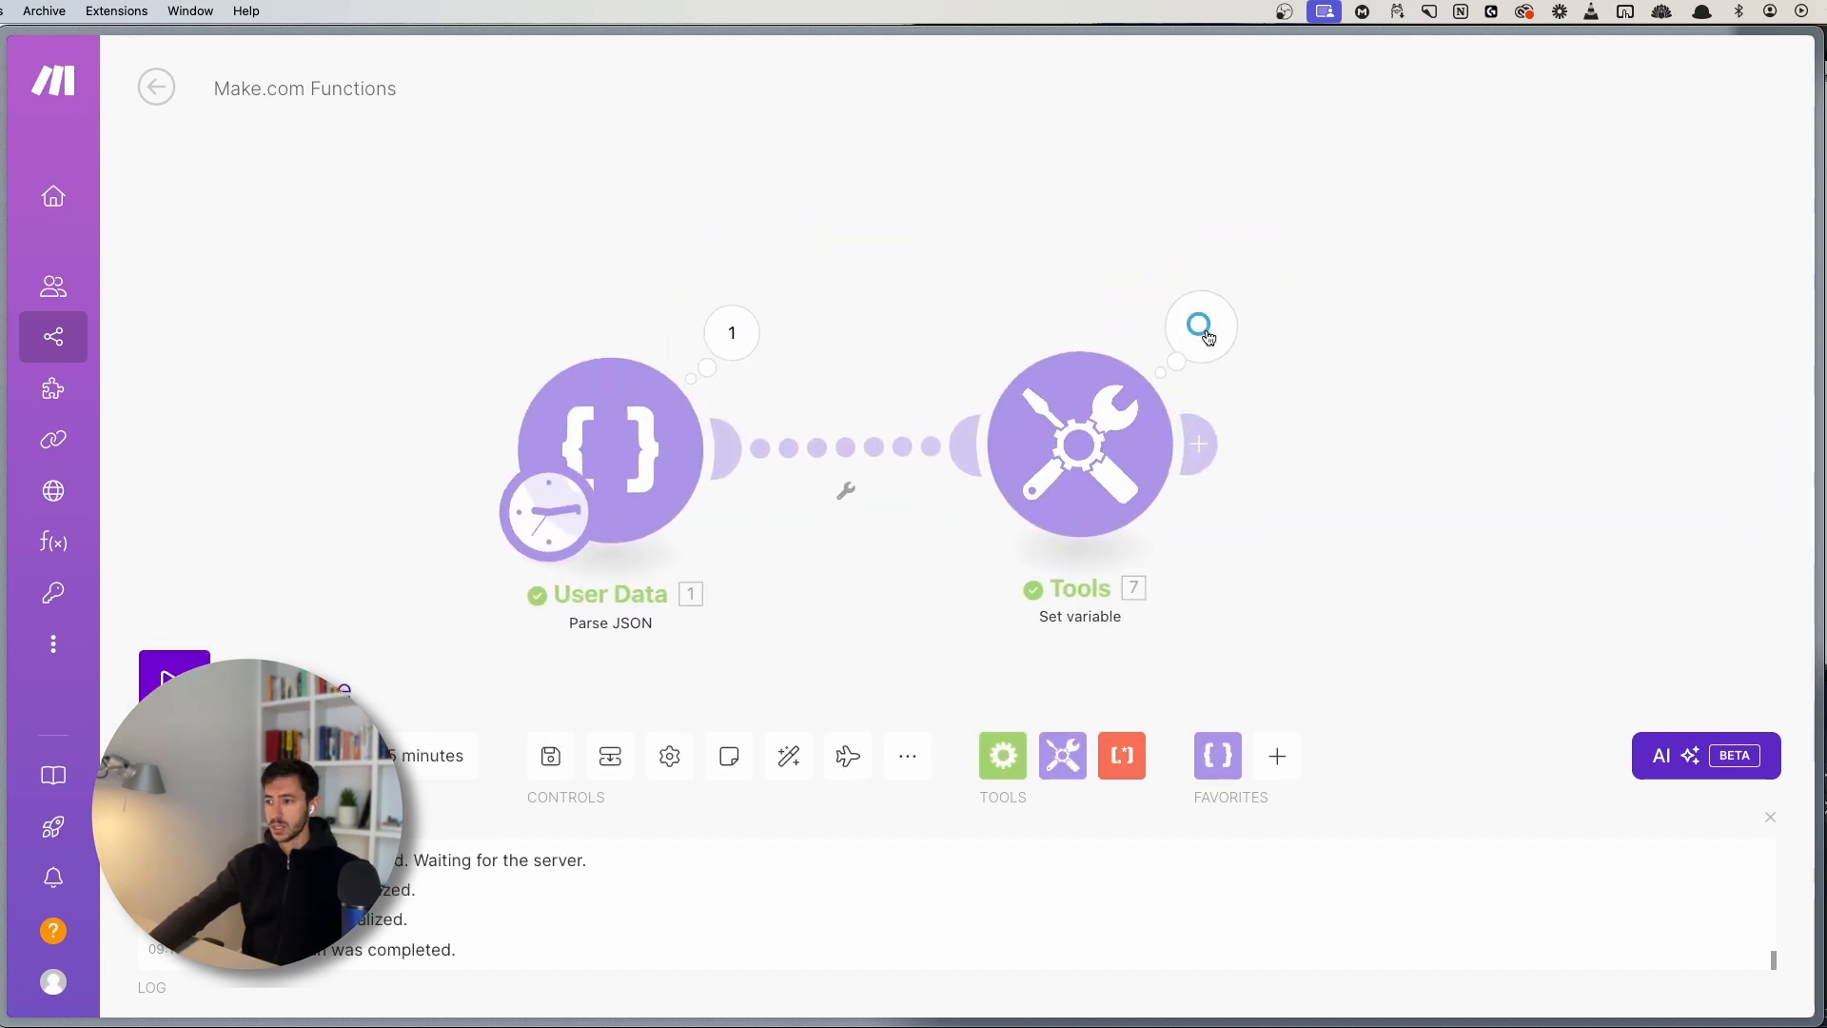
pyautogui.click(1200, 326)
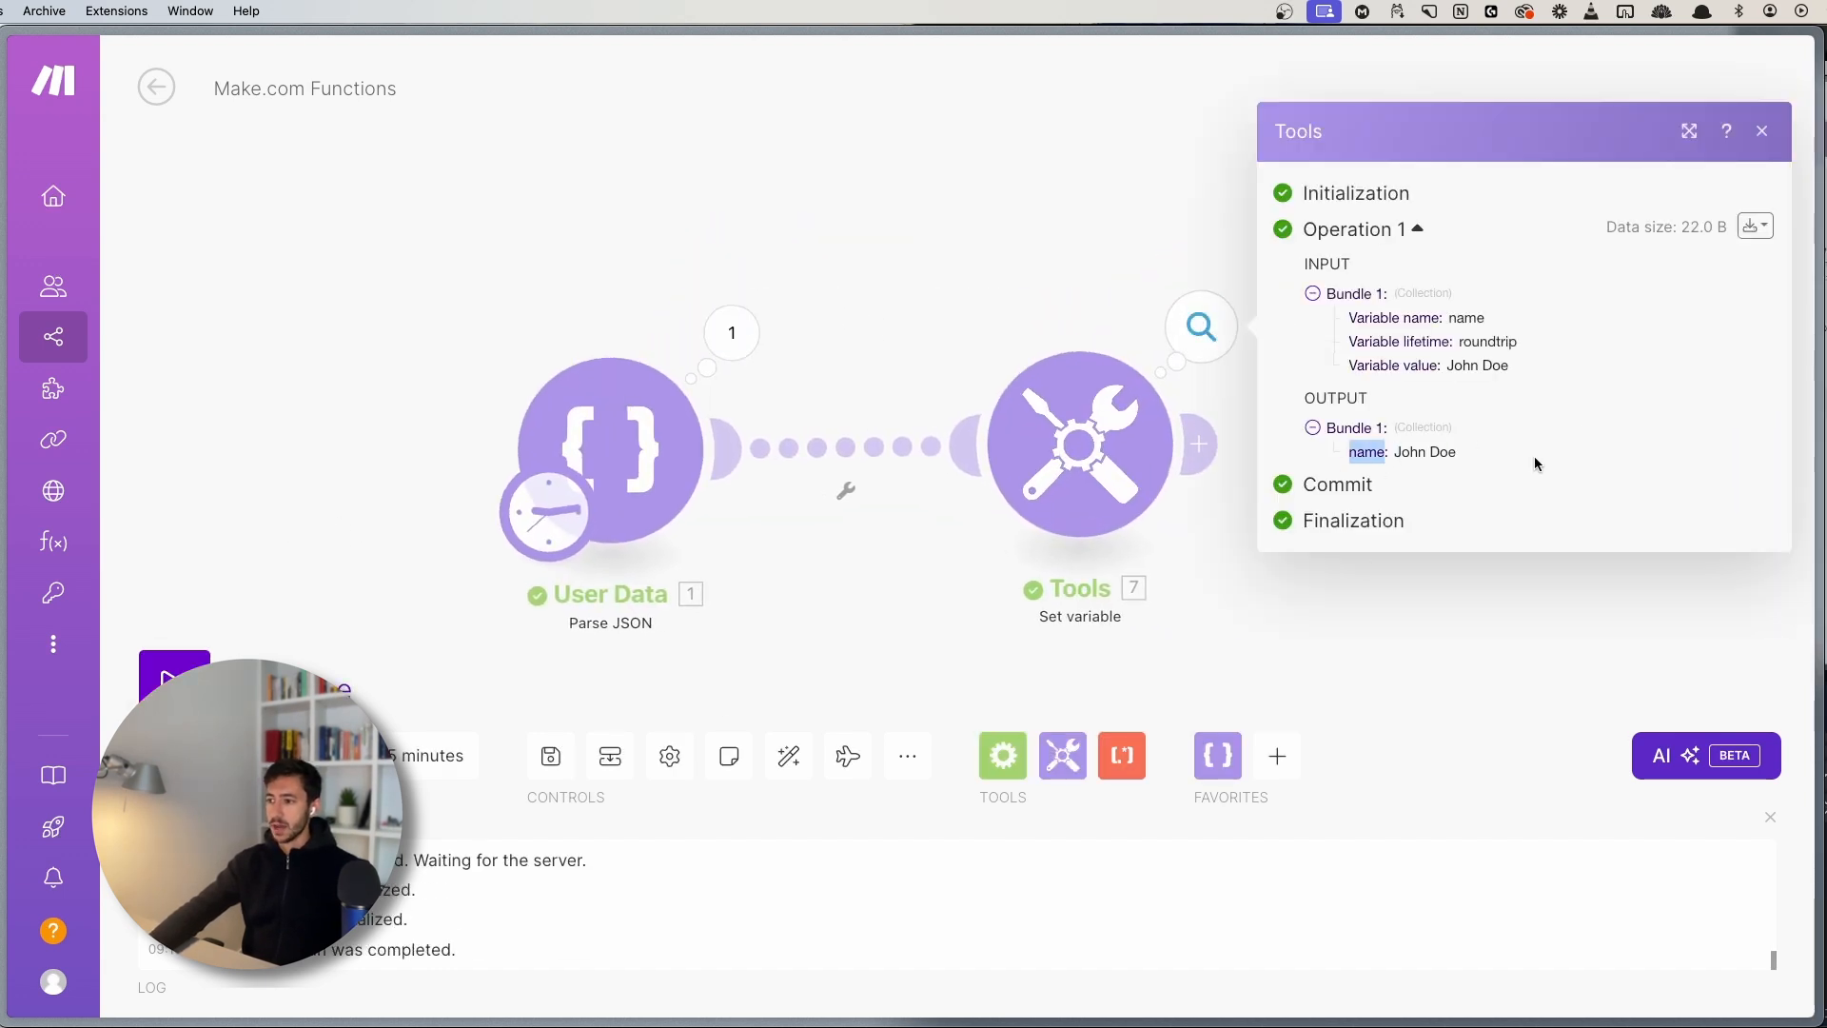
# - Reduce the variable value to just 1.first_name and save the settings
pyautogui.click(1092, 444)
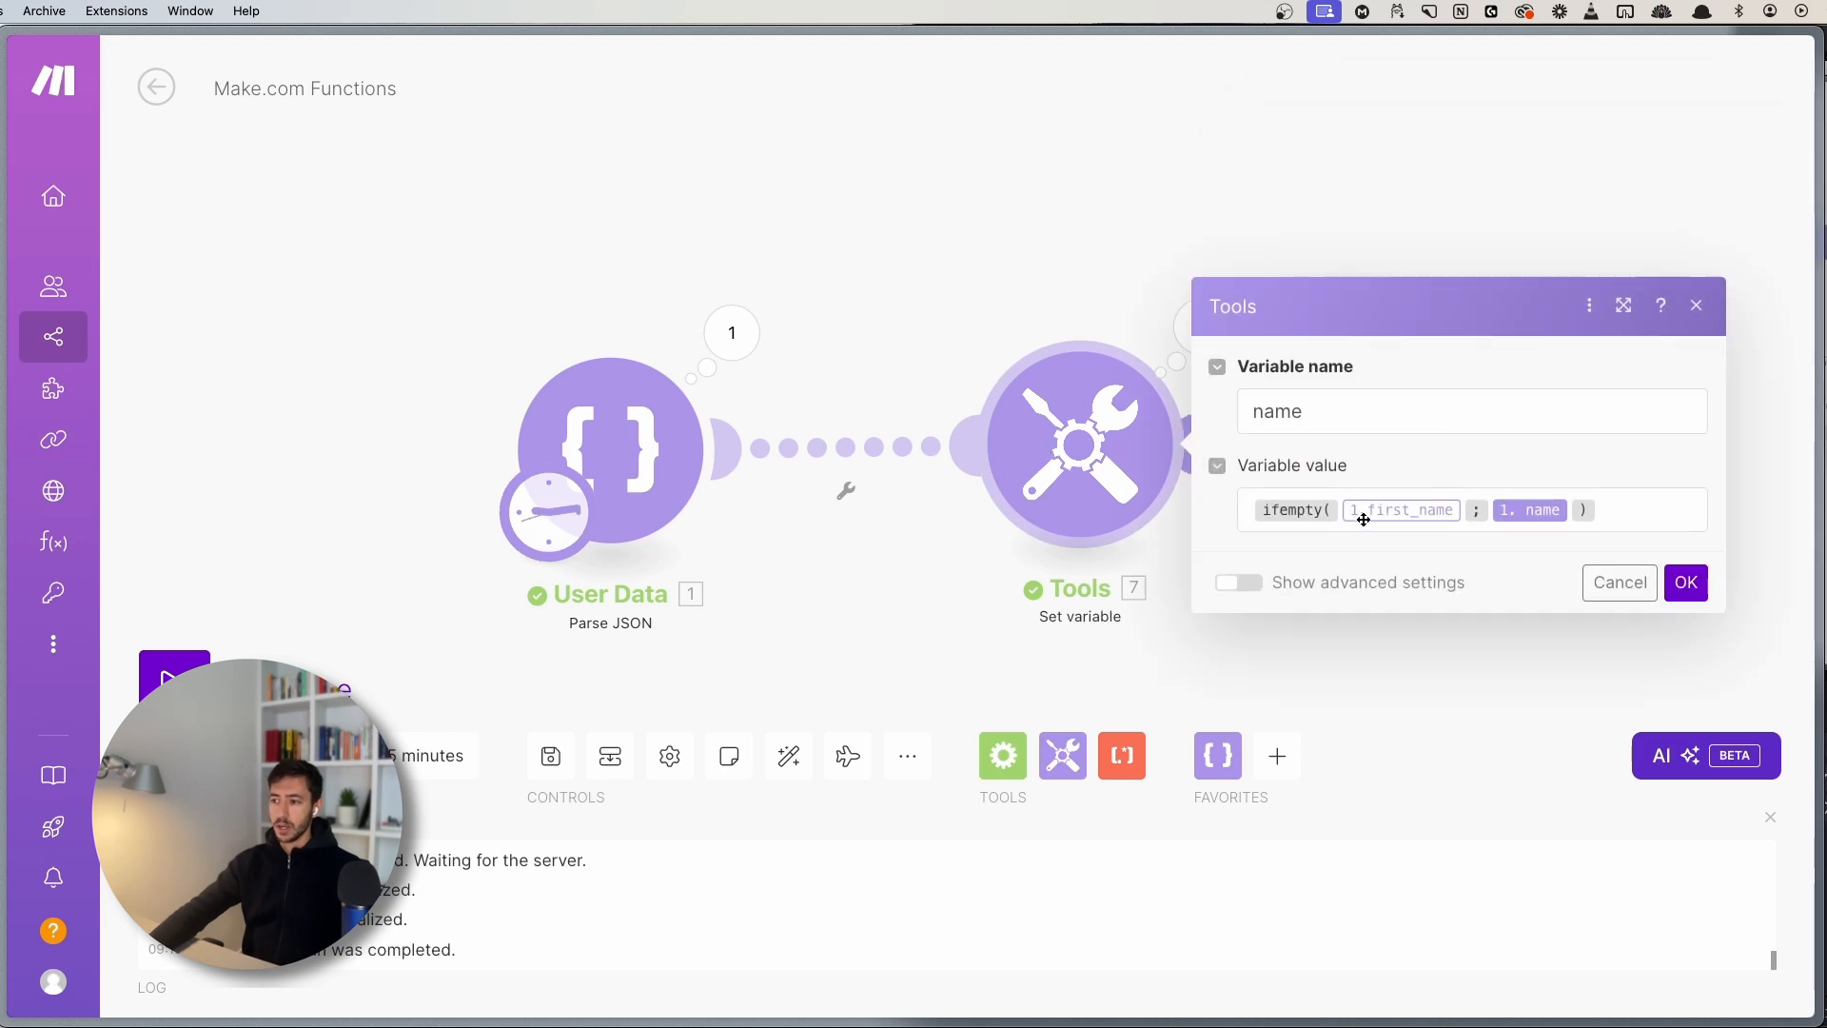
pyautogui.click(1329, 511)
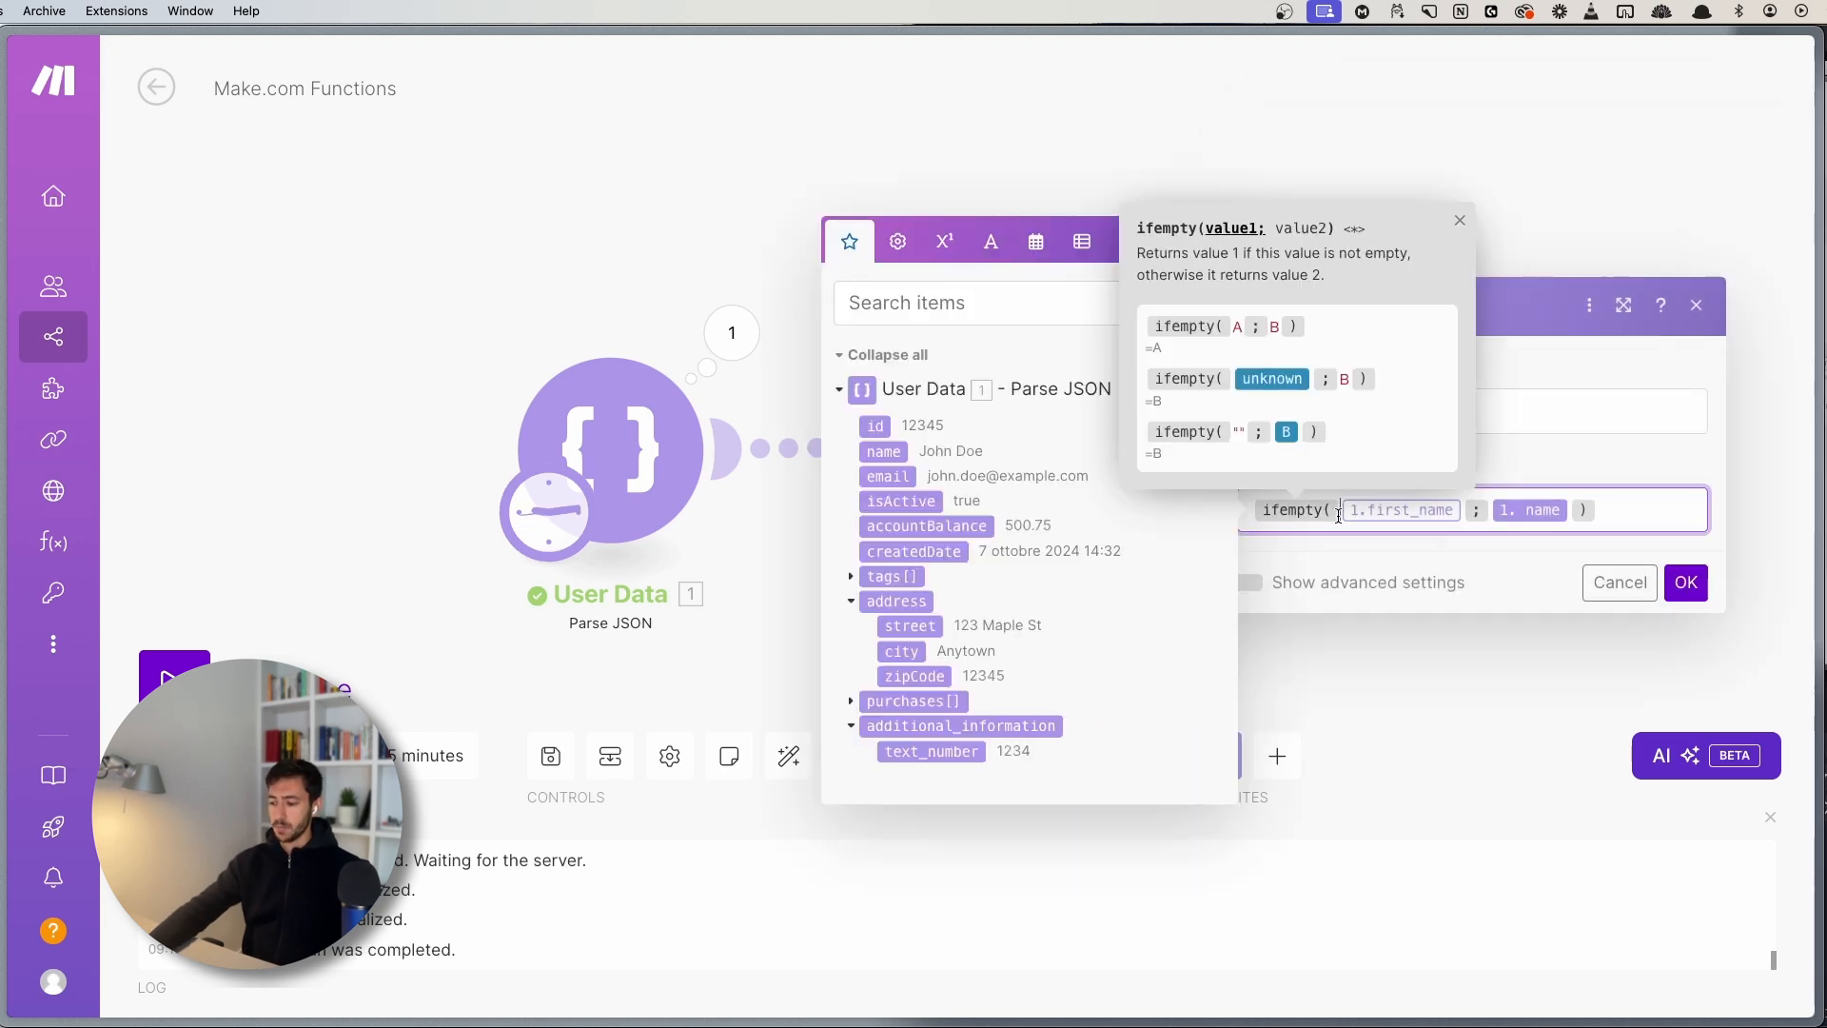
pyautogui.press('BackSpace')
pyautogui.press('Delete')
pyautogui.press('Delete')
pyautogui.press('Delete')
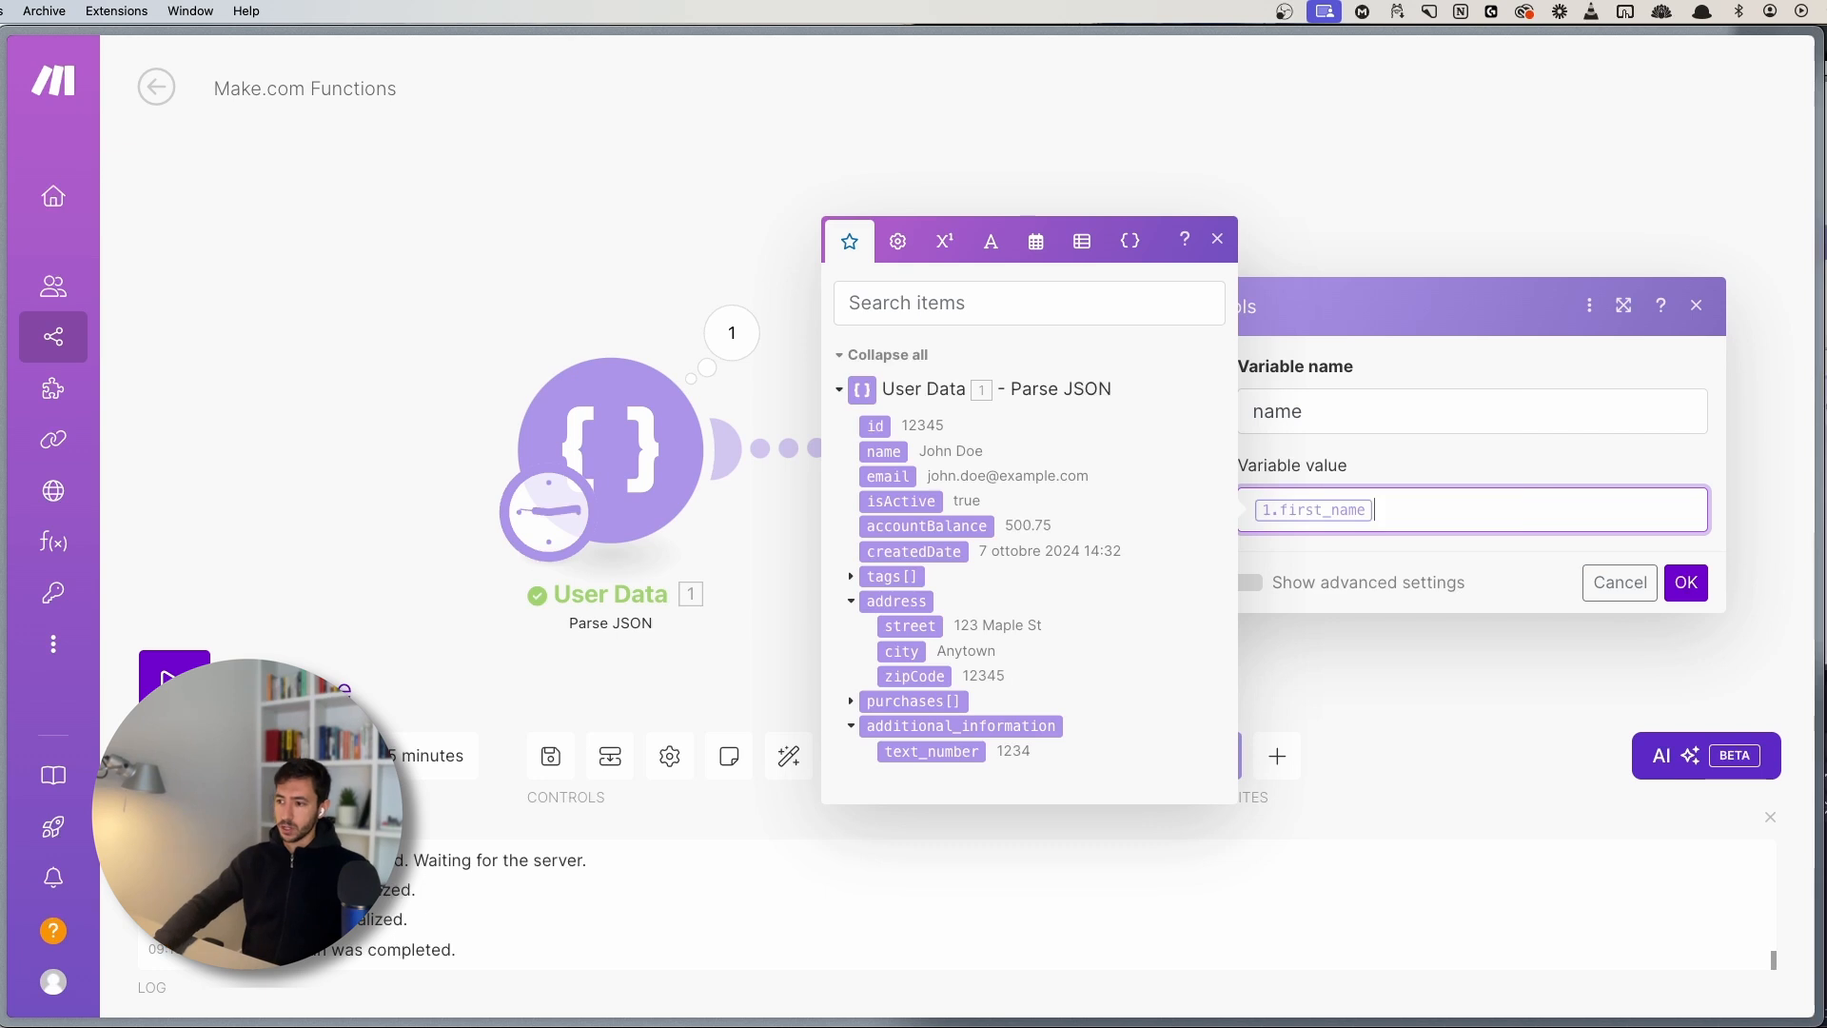
pyautogui.click(1216, 241)
pyautogui.click(1685, 581)
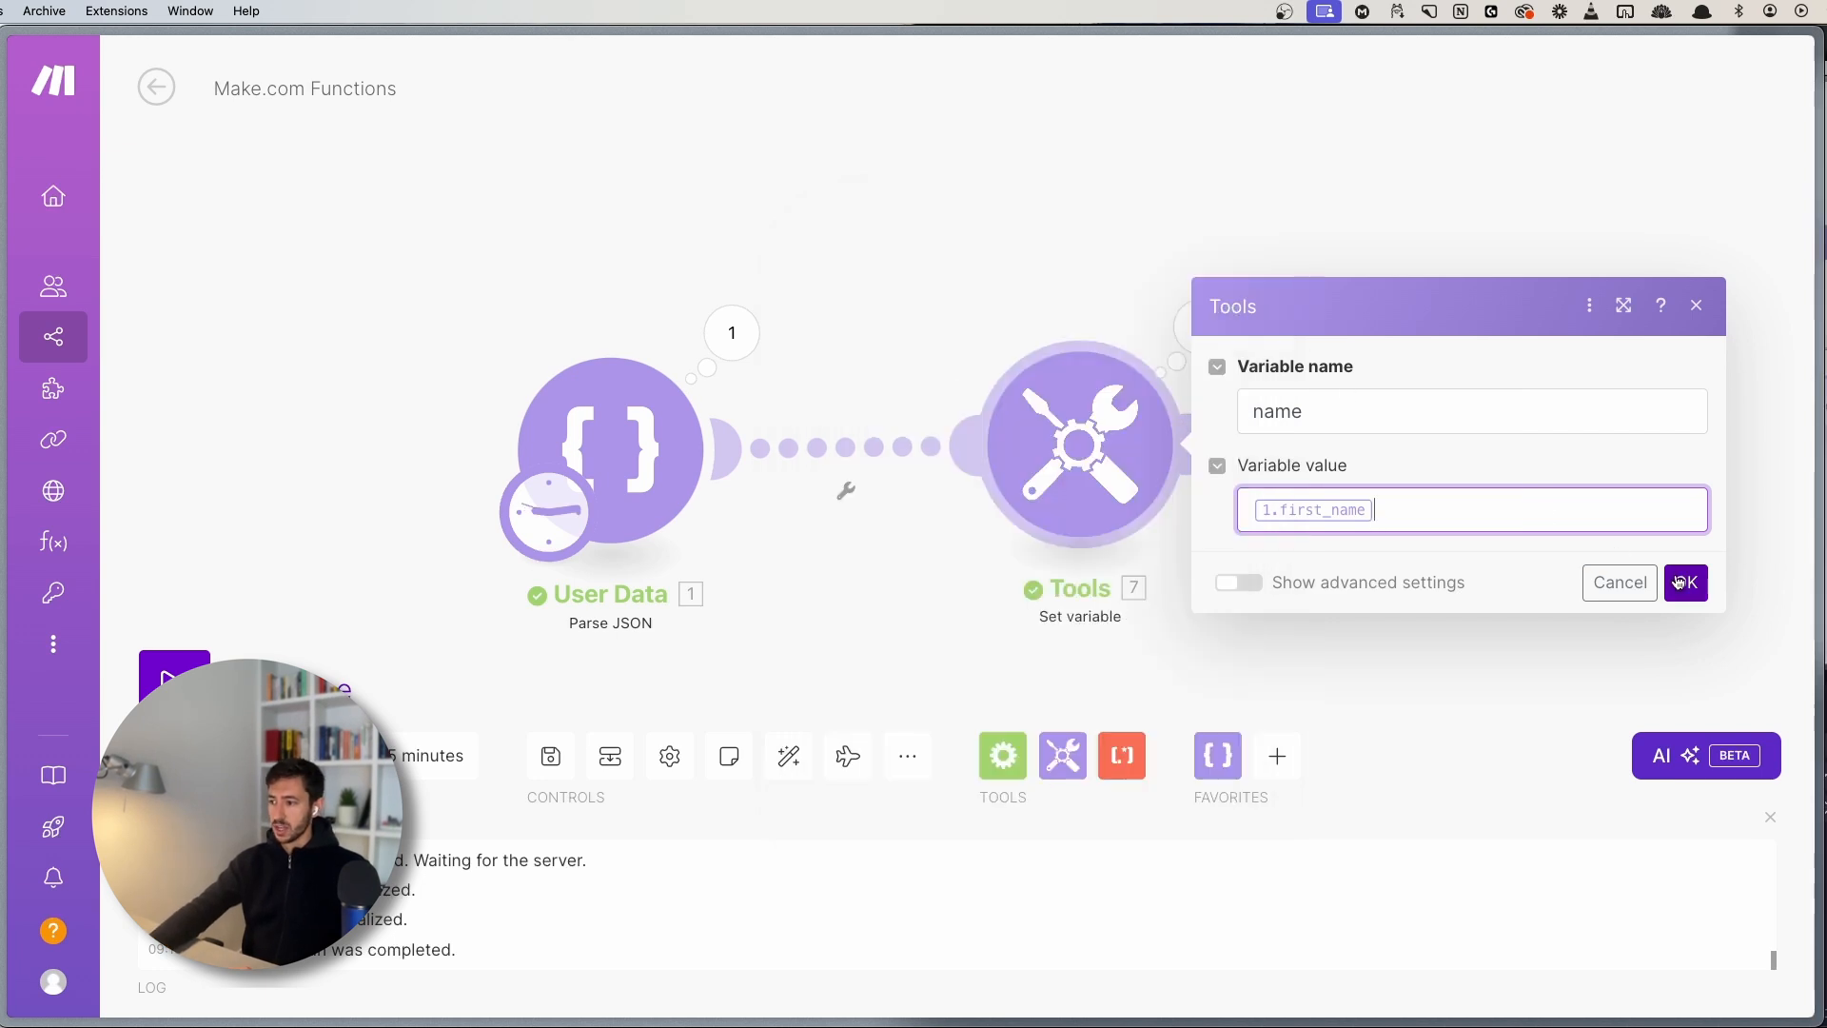
# - Rerun, note the name output comes out empty, and clear the variable value
pyautogui.click(174, 678)
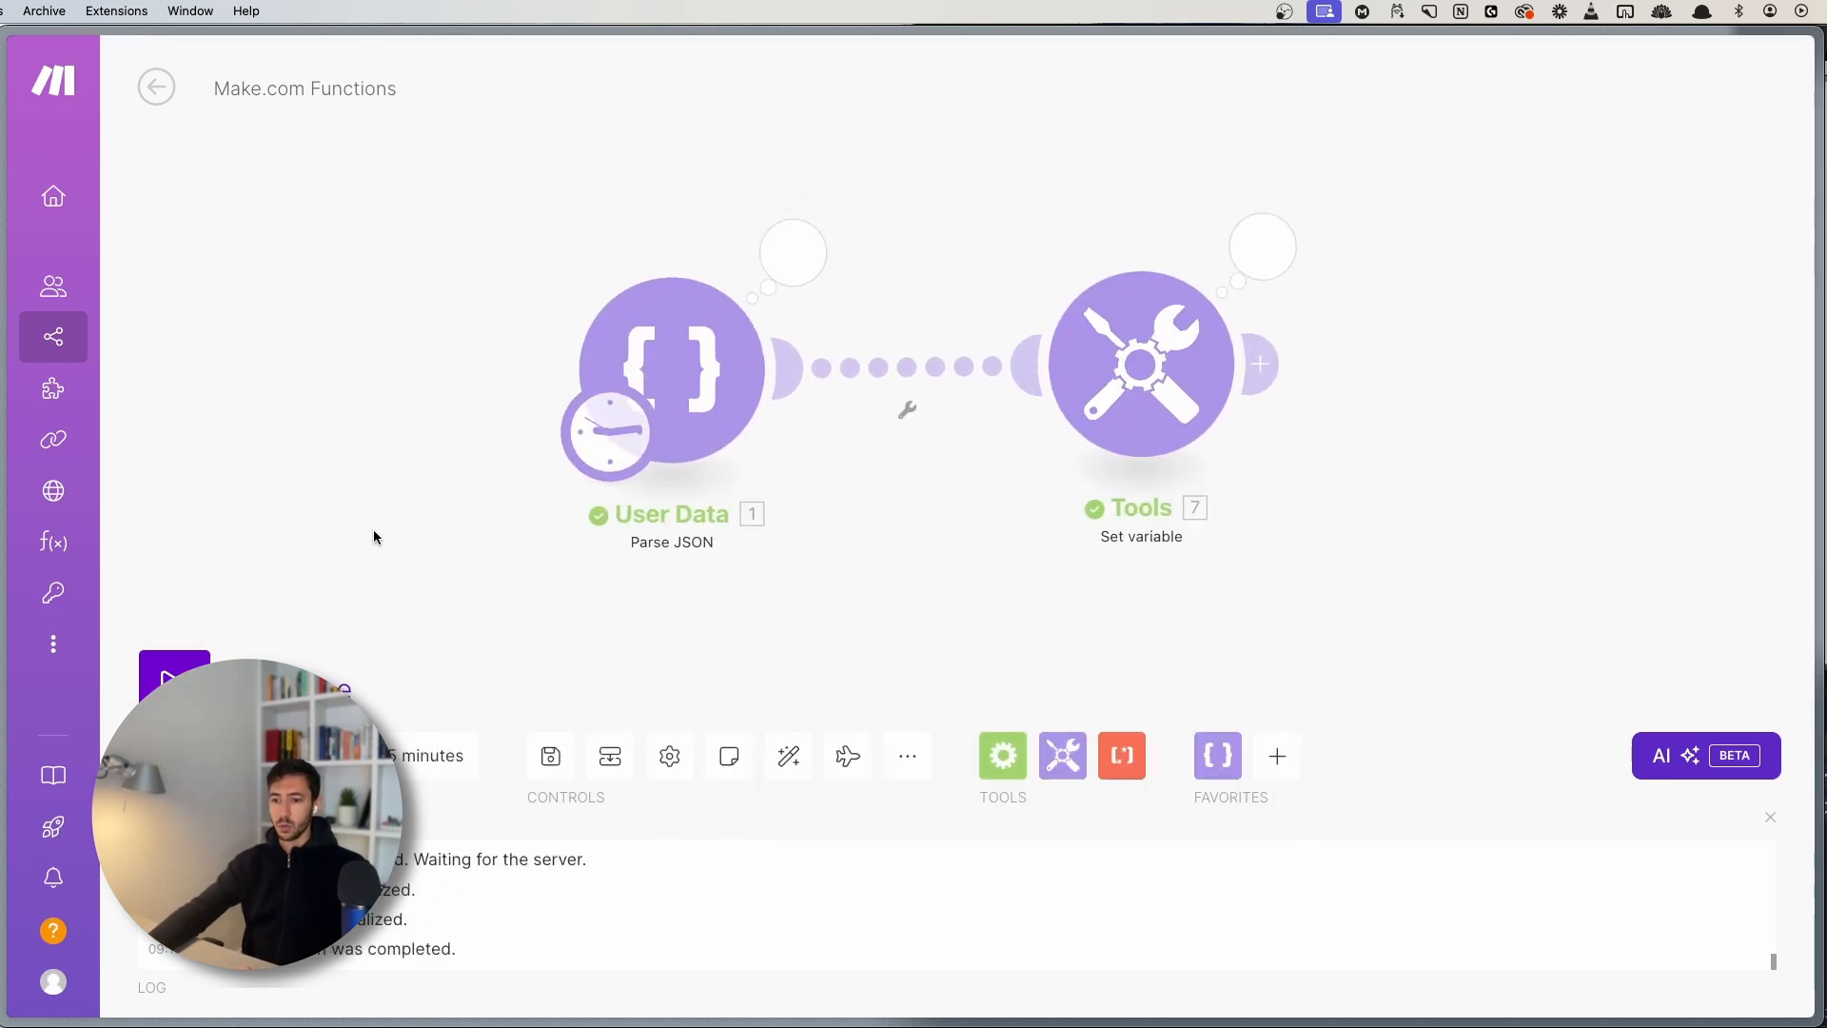
pyautogui.click(1258, 245)
pyautogui.doubleClick(1424, 398)
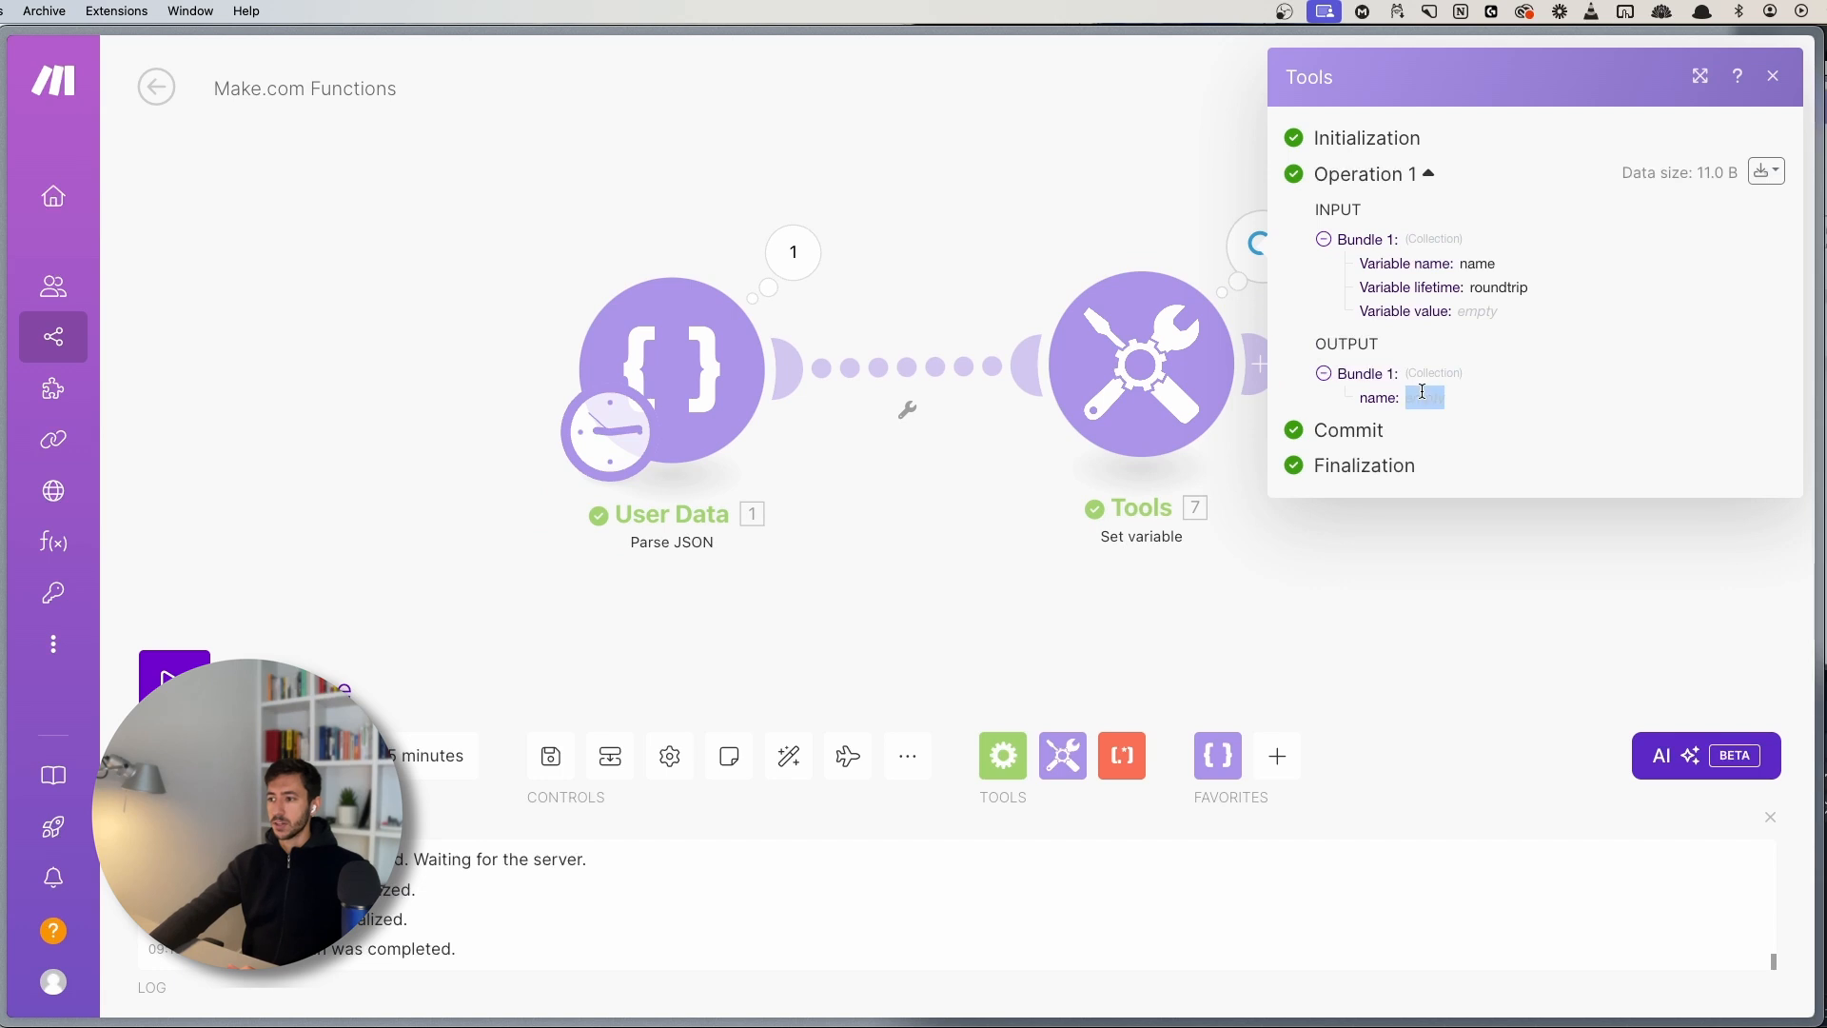
pyautogui.click(1089, 634)
pyautogui.click(1146, 428)
pyautogui.click(1485, 431)
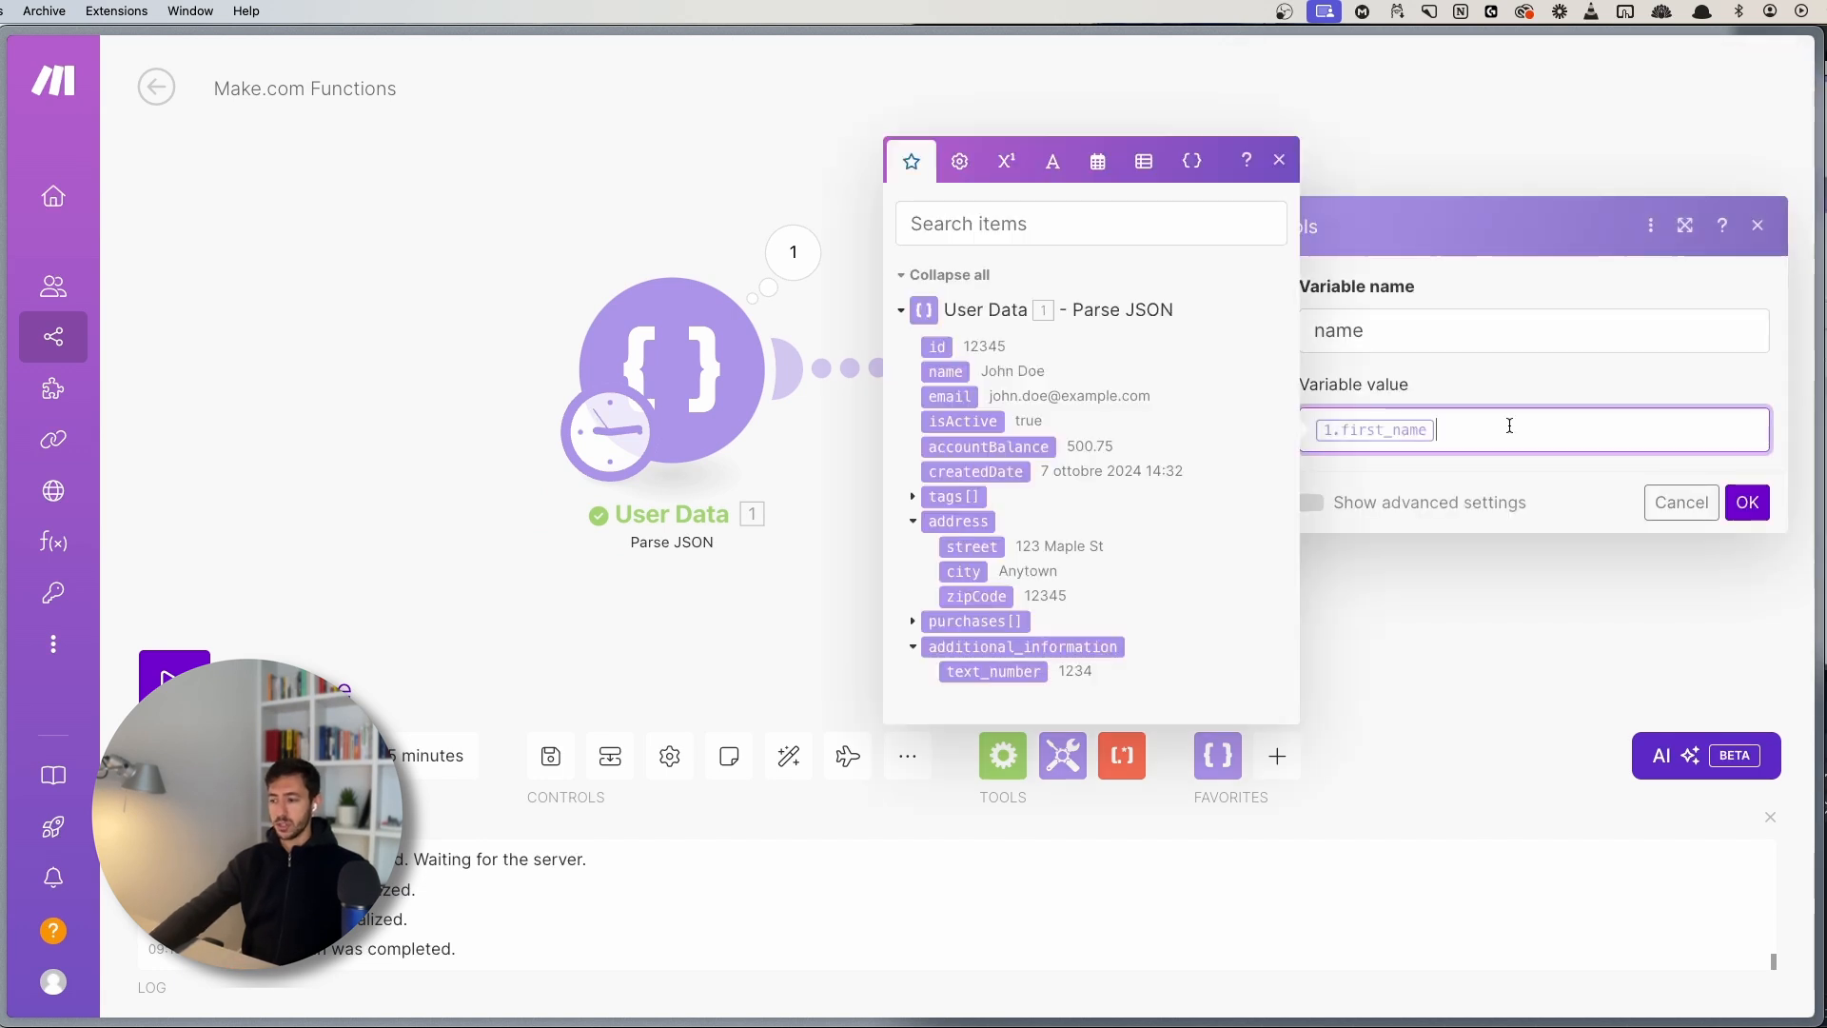
pyautogui.press('BackSpace')
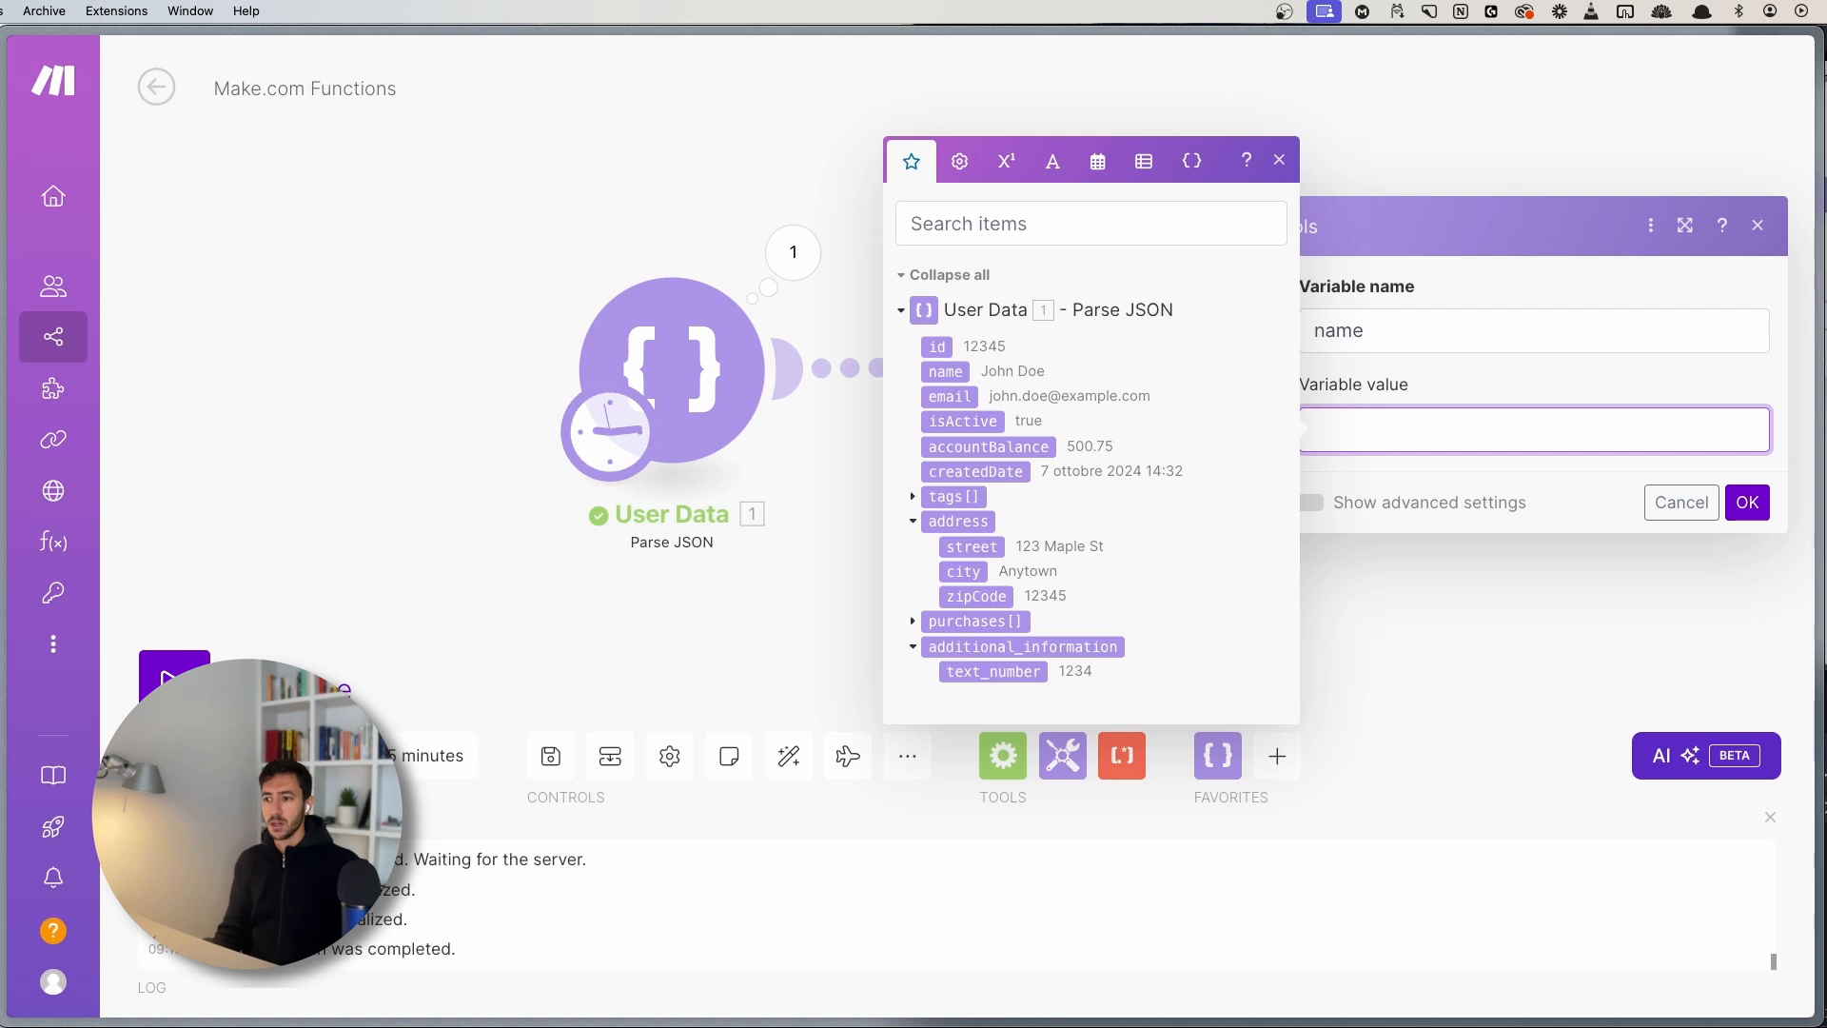
# - Build the value get(1. purchases[]; 1) using the mapped purchases array
pyautogui.click(959, 161)
pyautogui.moveTo(957, 436)
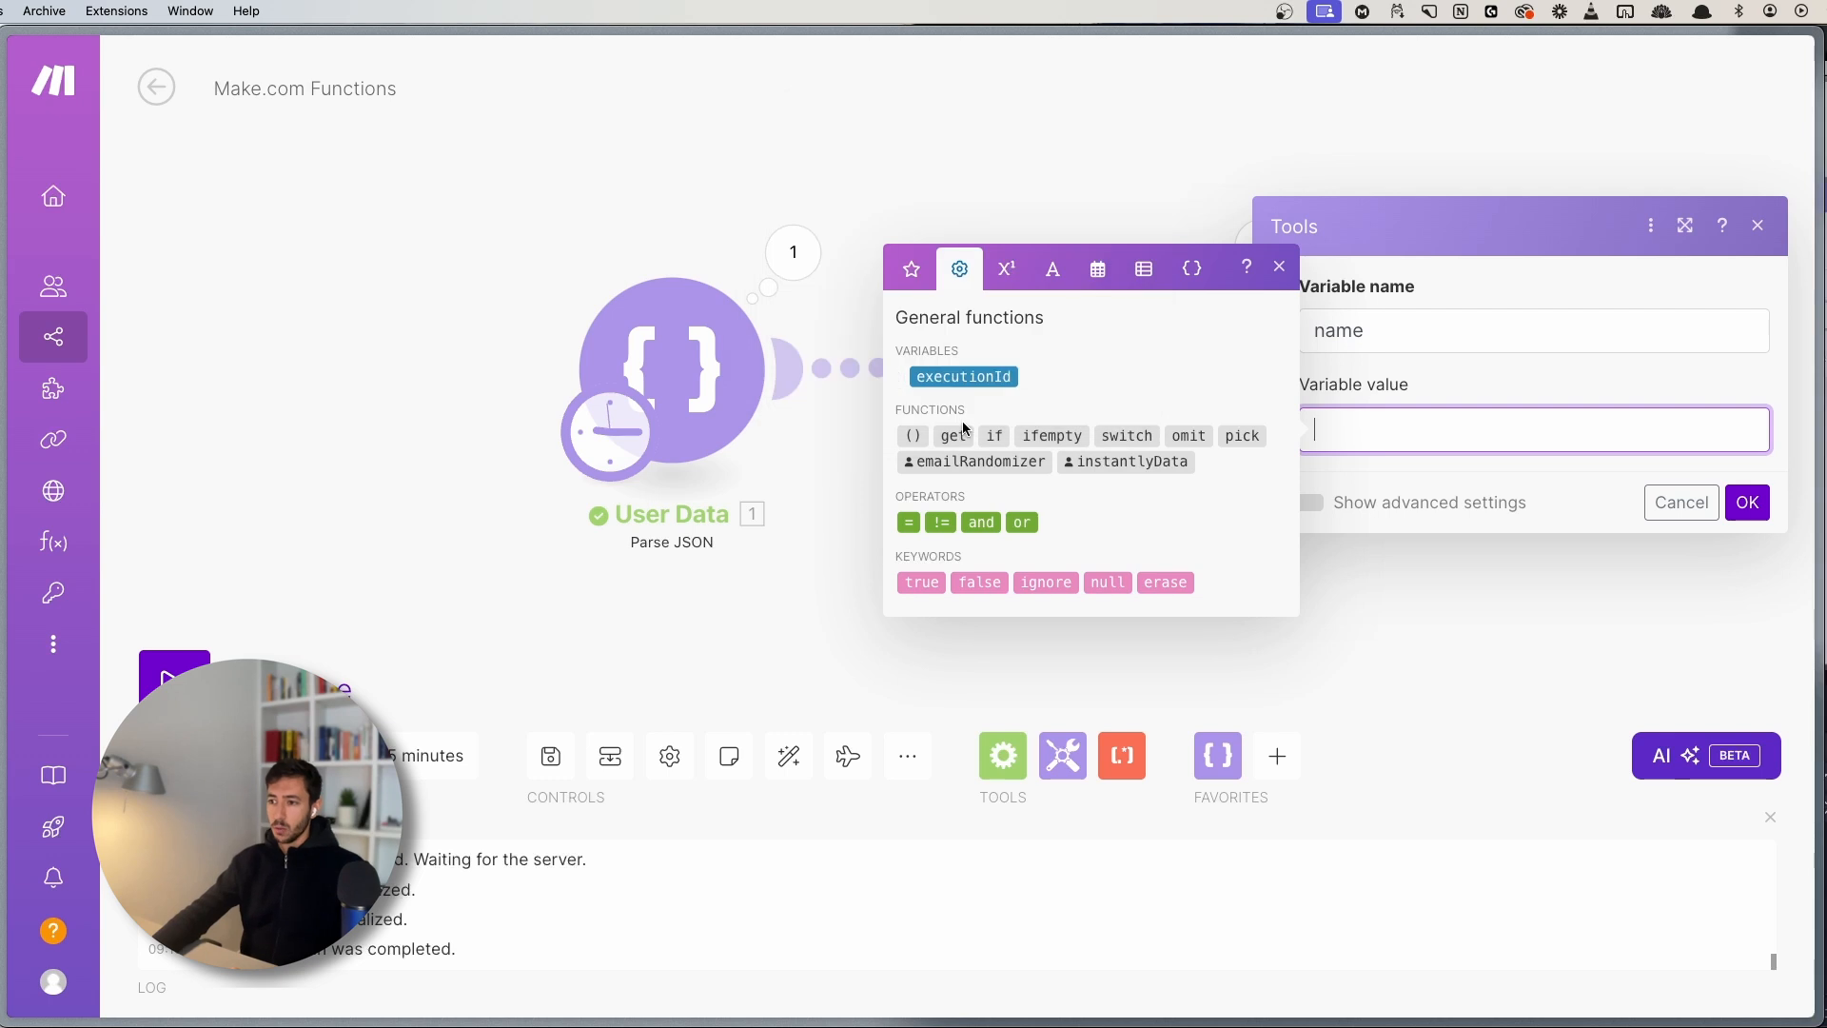
pyautogui.click(911, 270)
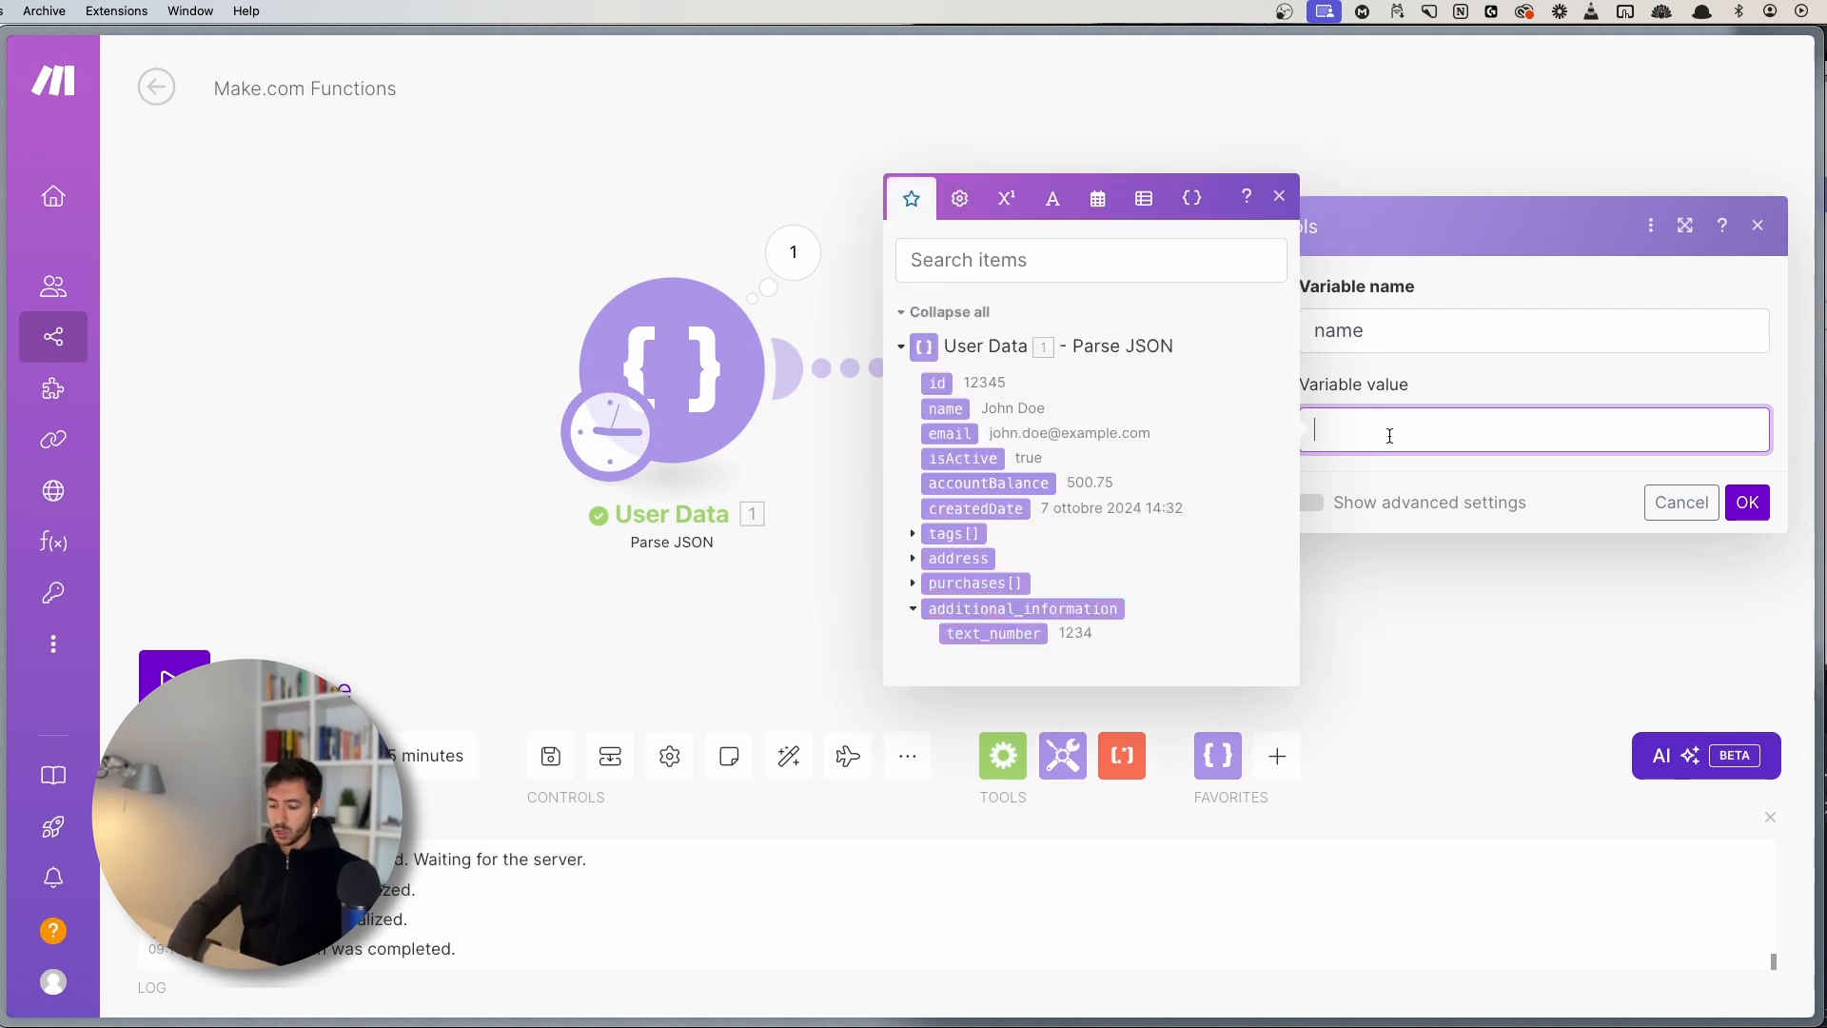
pyautogui.write('get(')
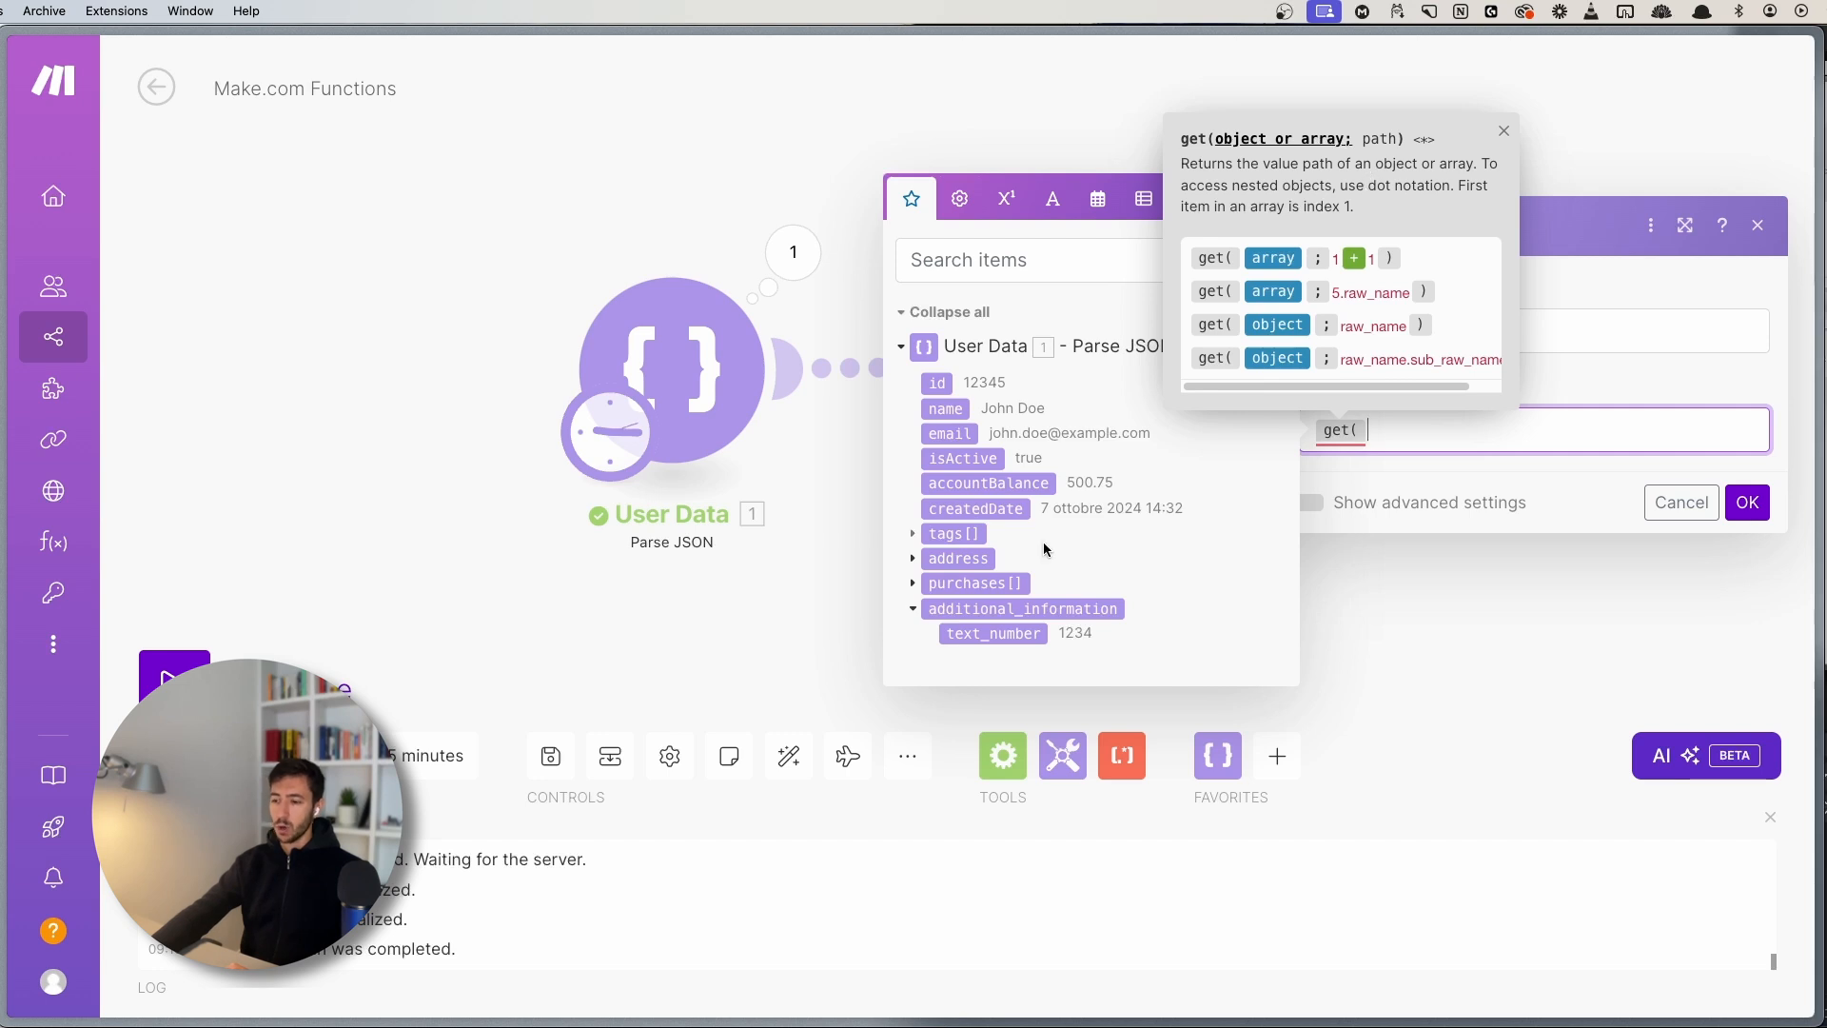
pyautogui.click(911, 583)
pyautogui.click(911, 548)
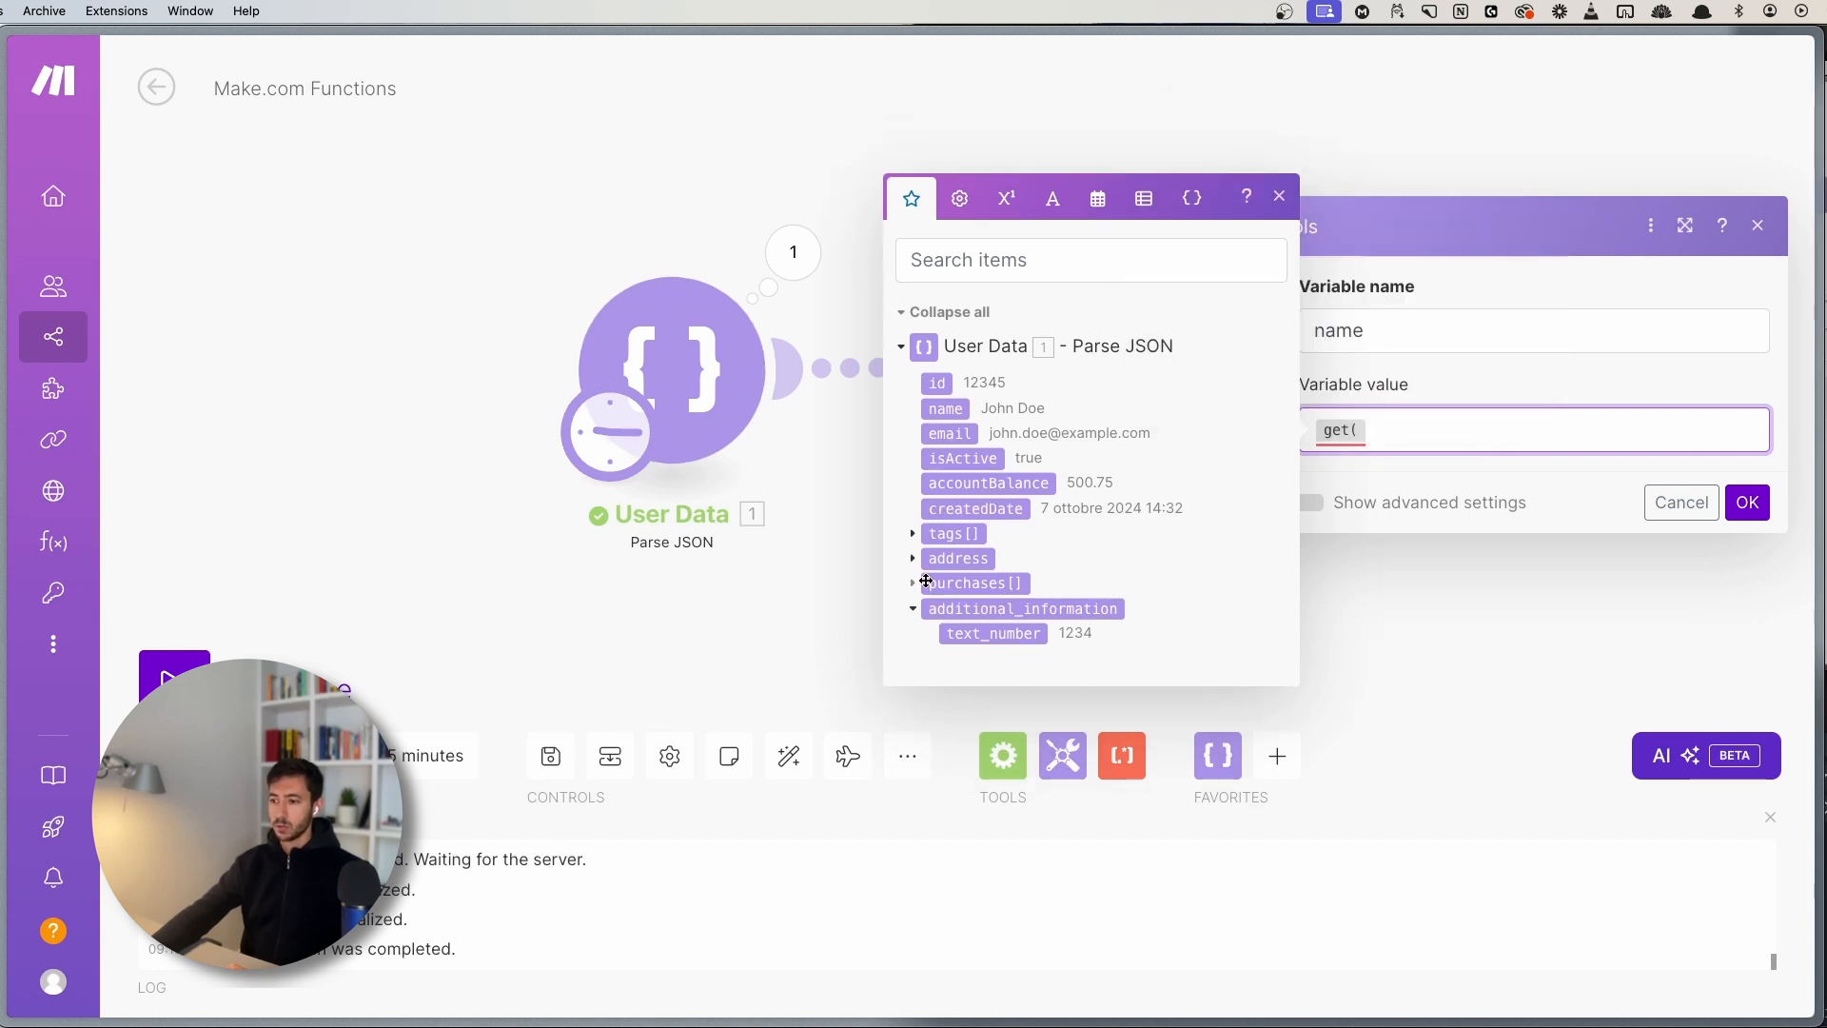
pyautogui.click(973, 583)
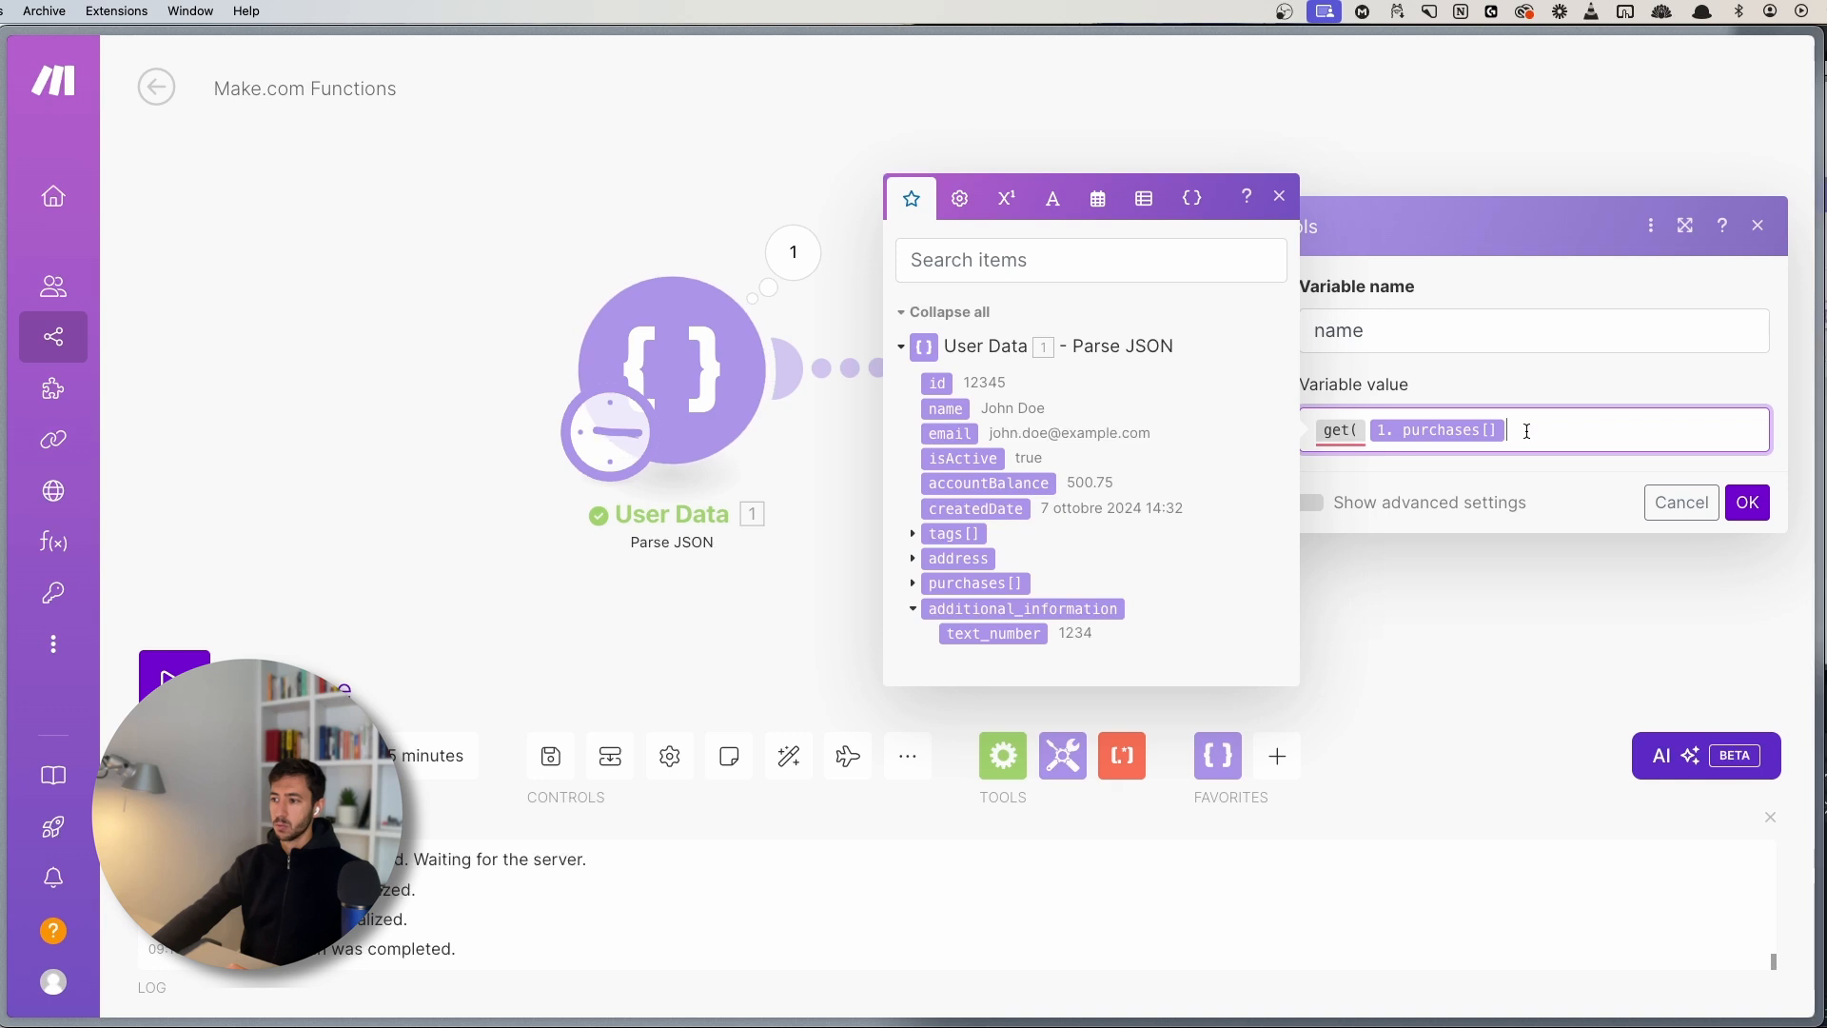
pyautogui.write(';')
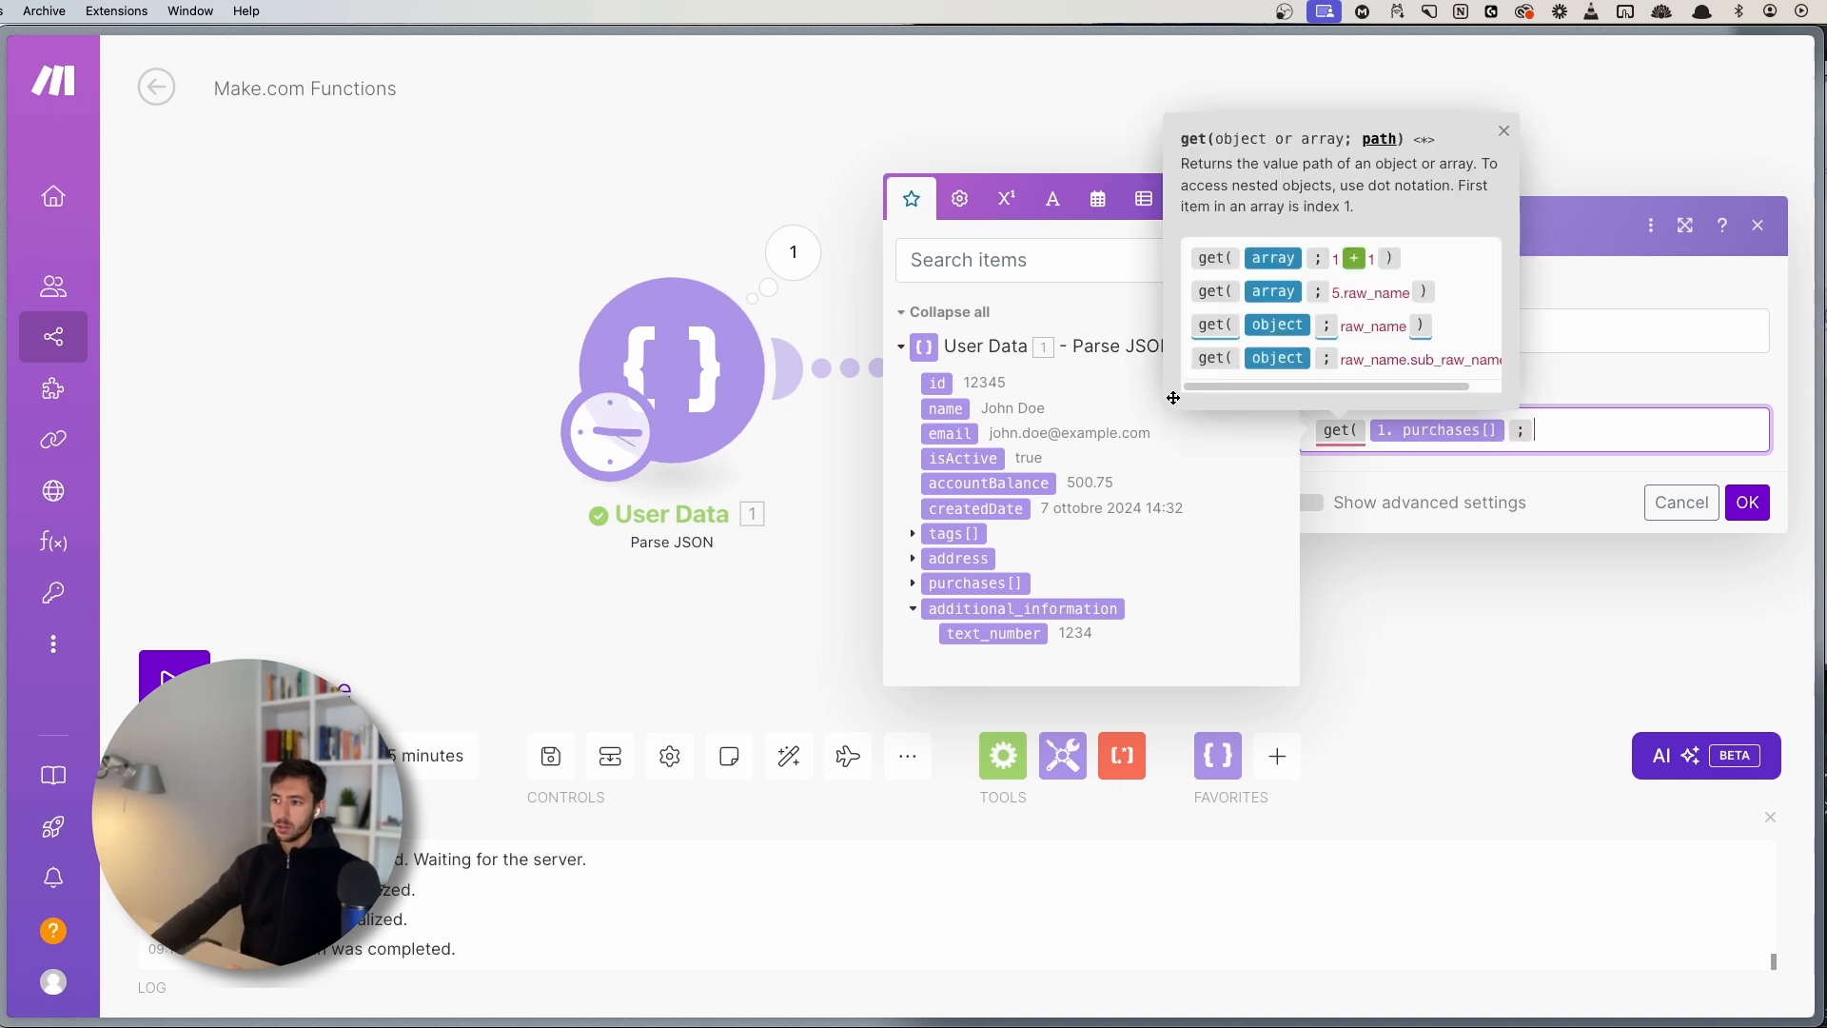
pyautogui.click(912, 582)
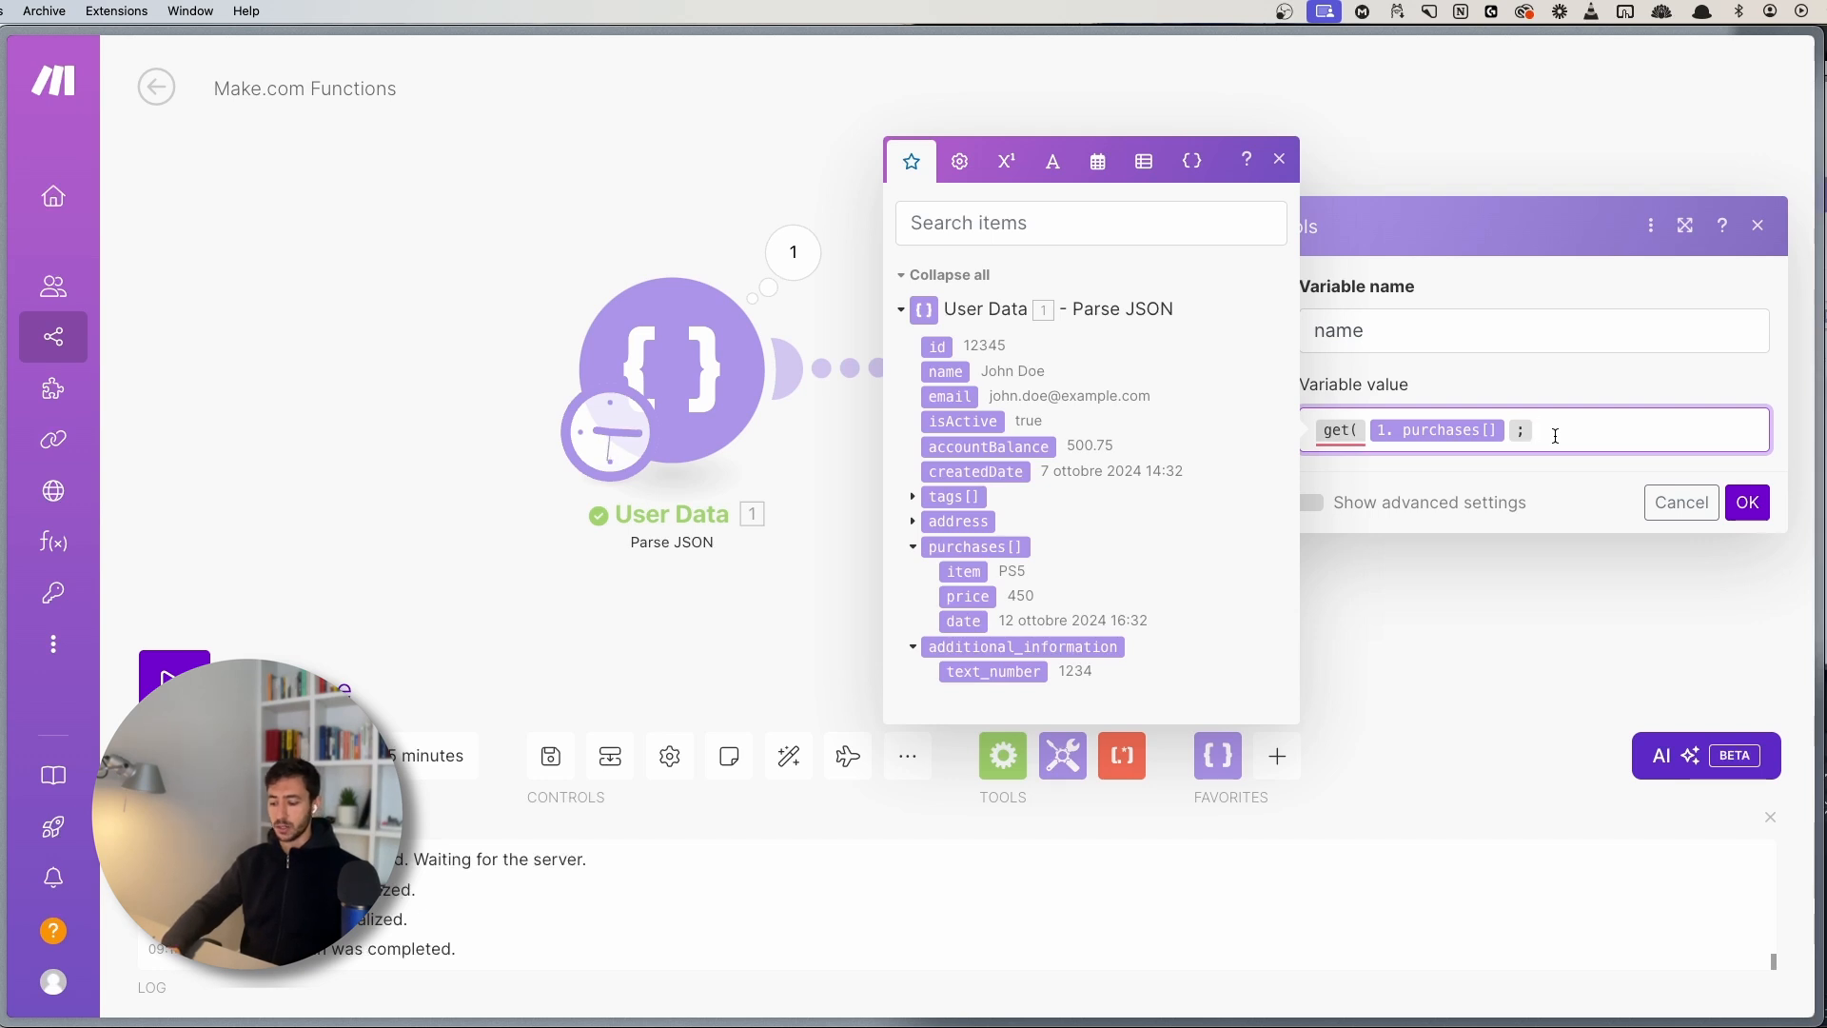
pyautogui.write('1')
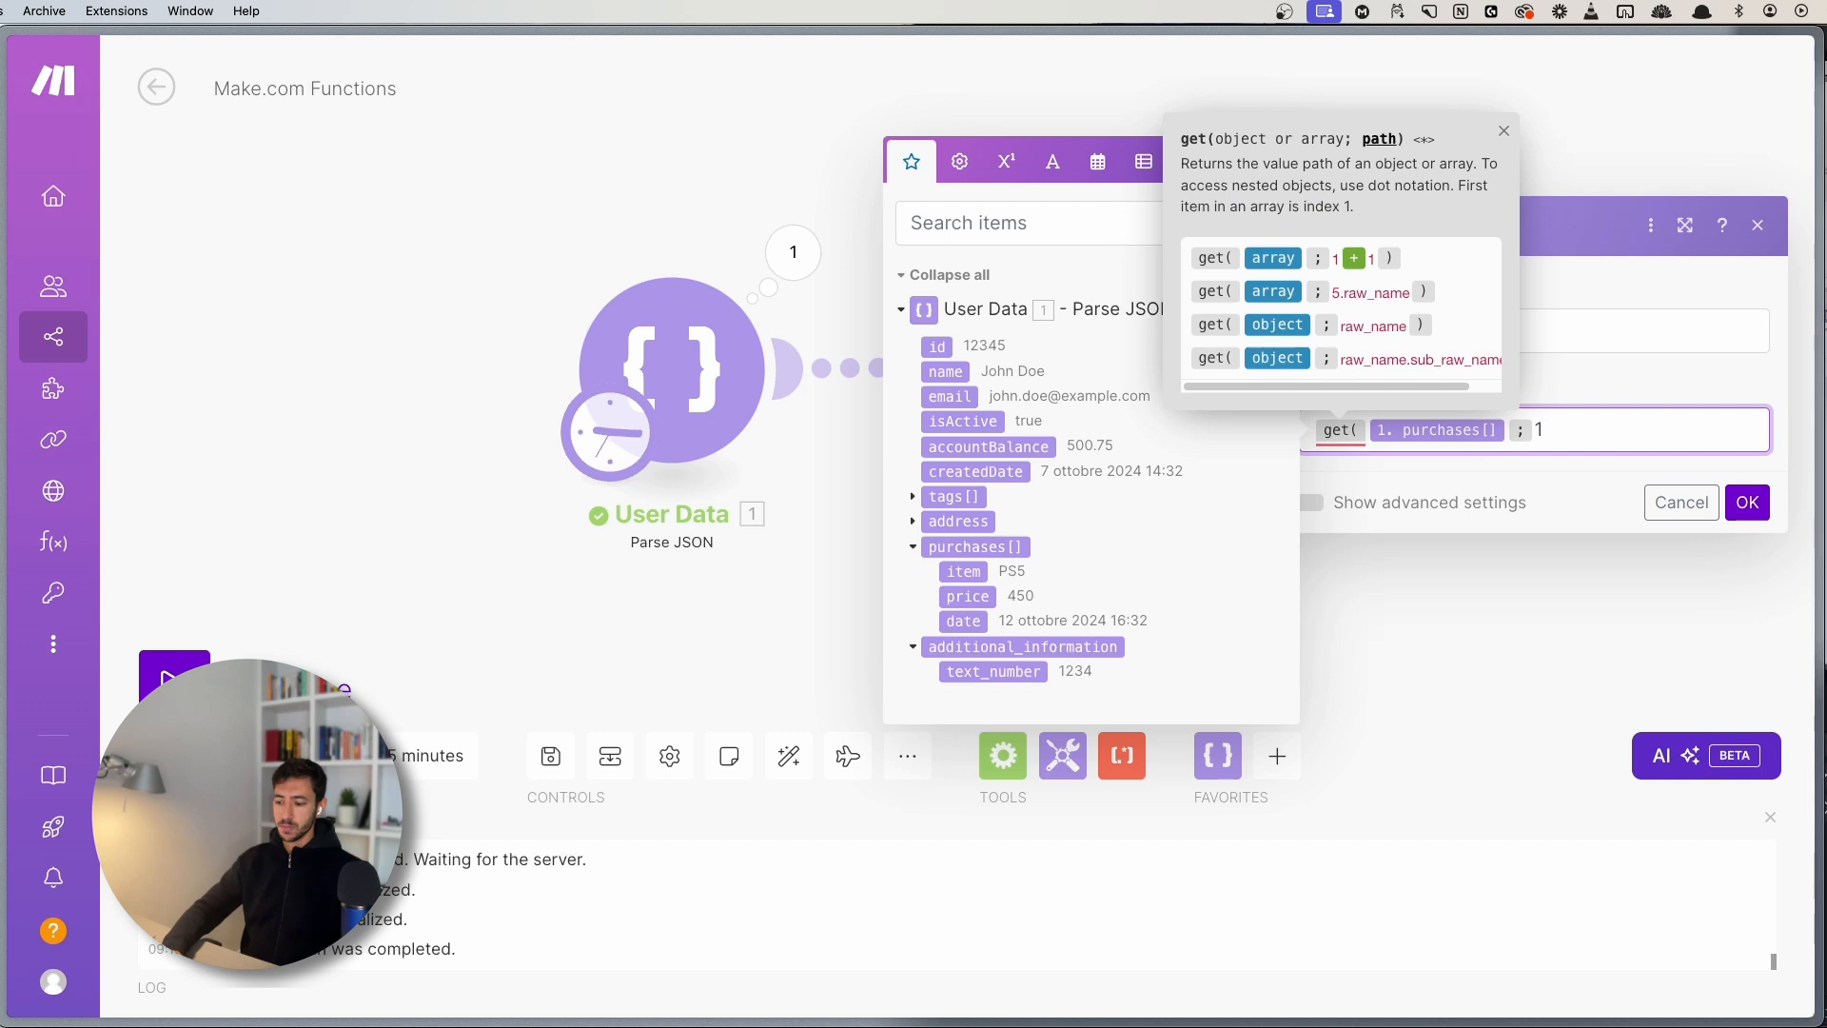
pyautogui.write(')')
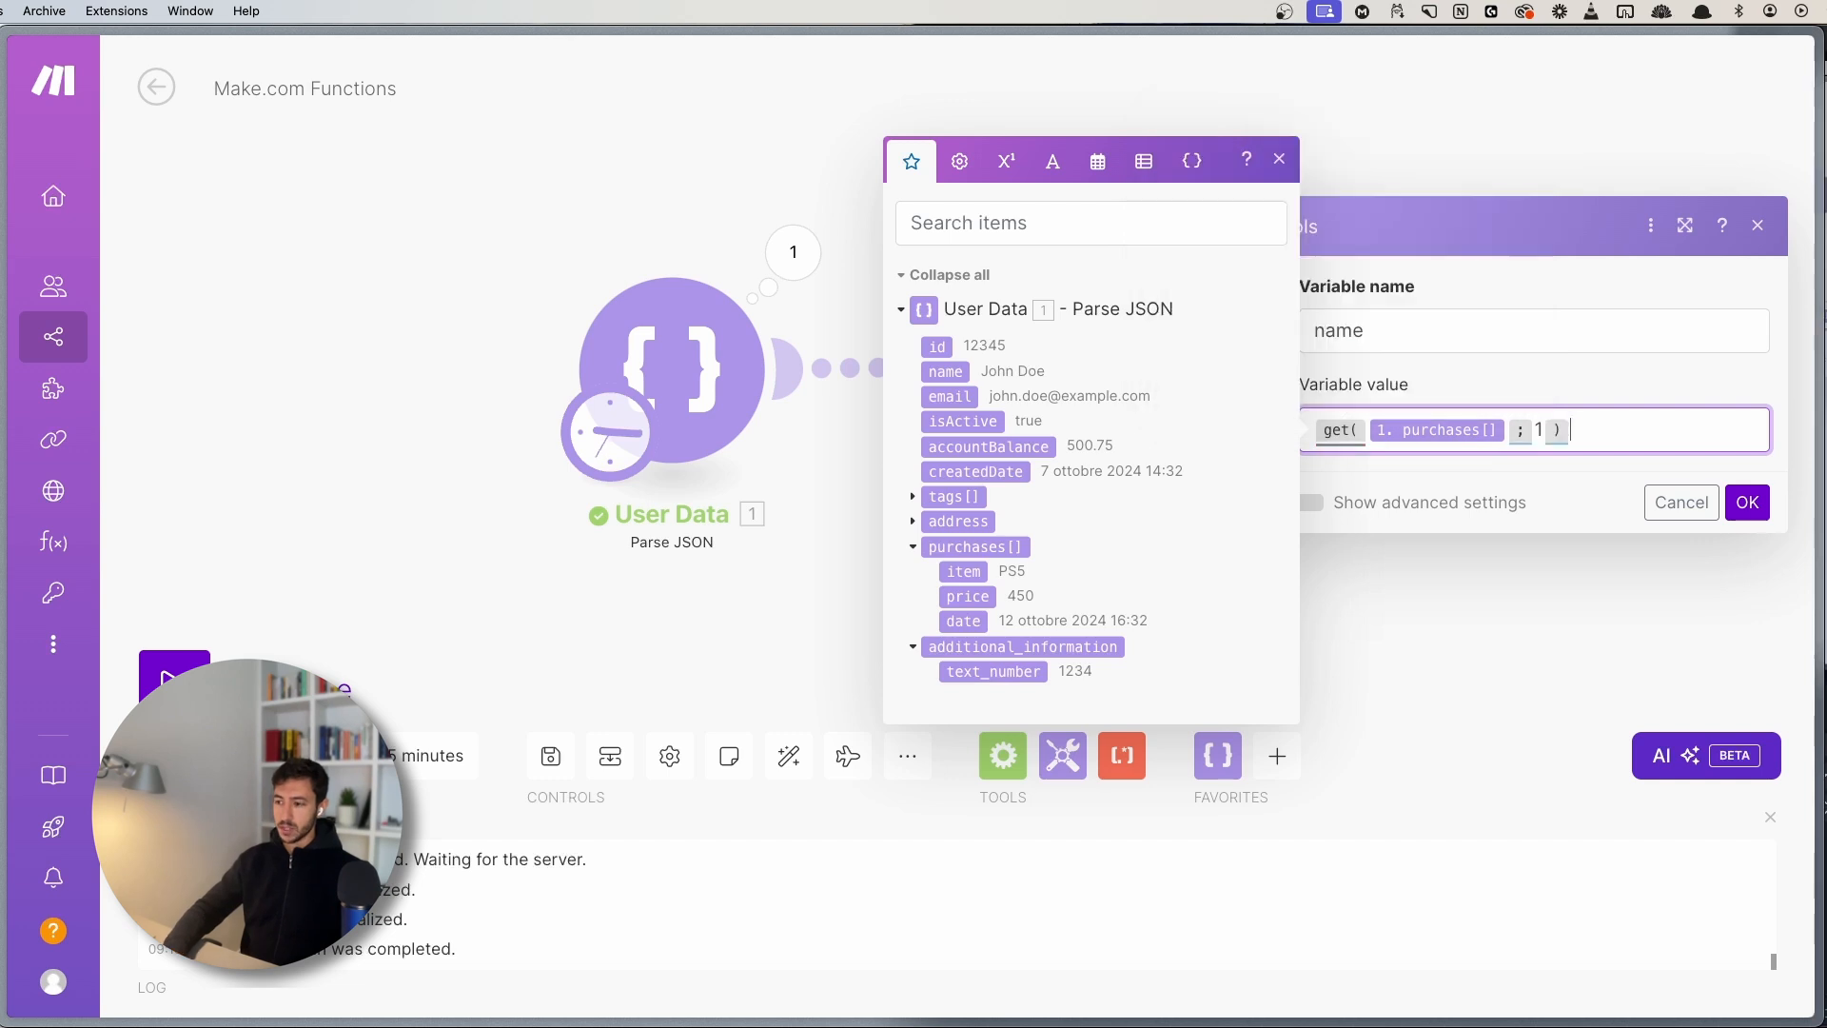
pyautogui.click(1279, 160)
pyautogui.hotkey('shift', 'Tab')
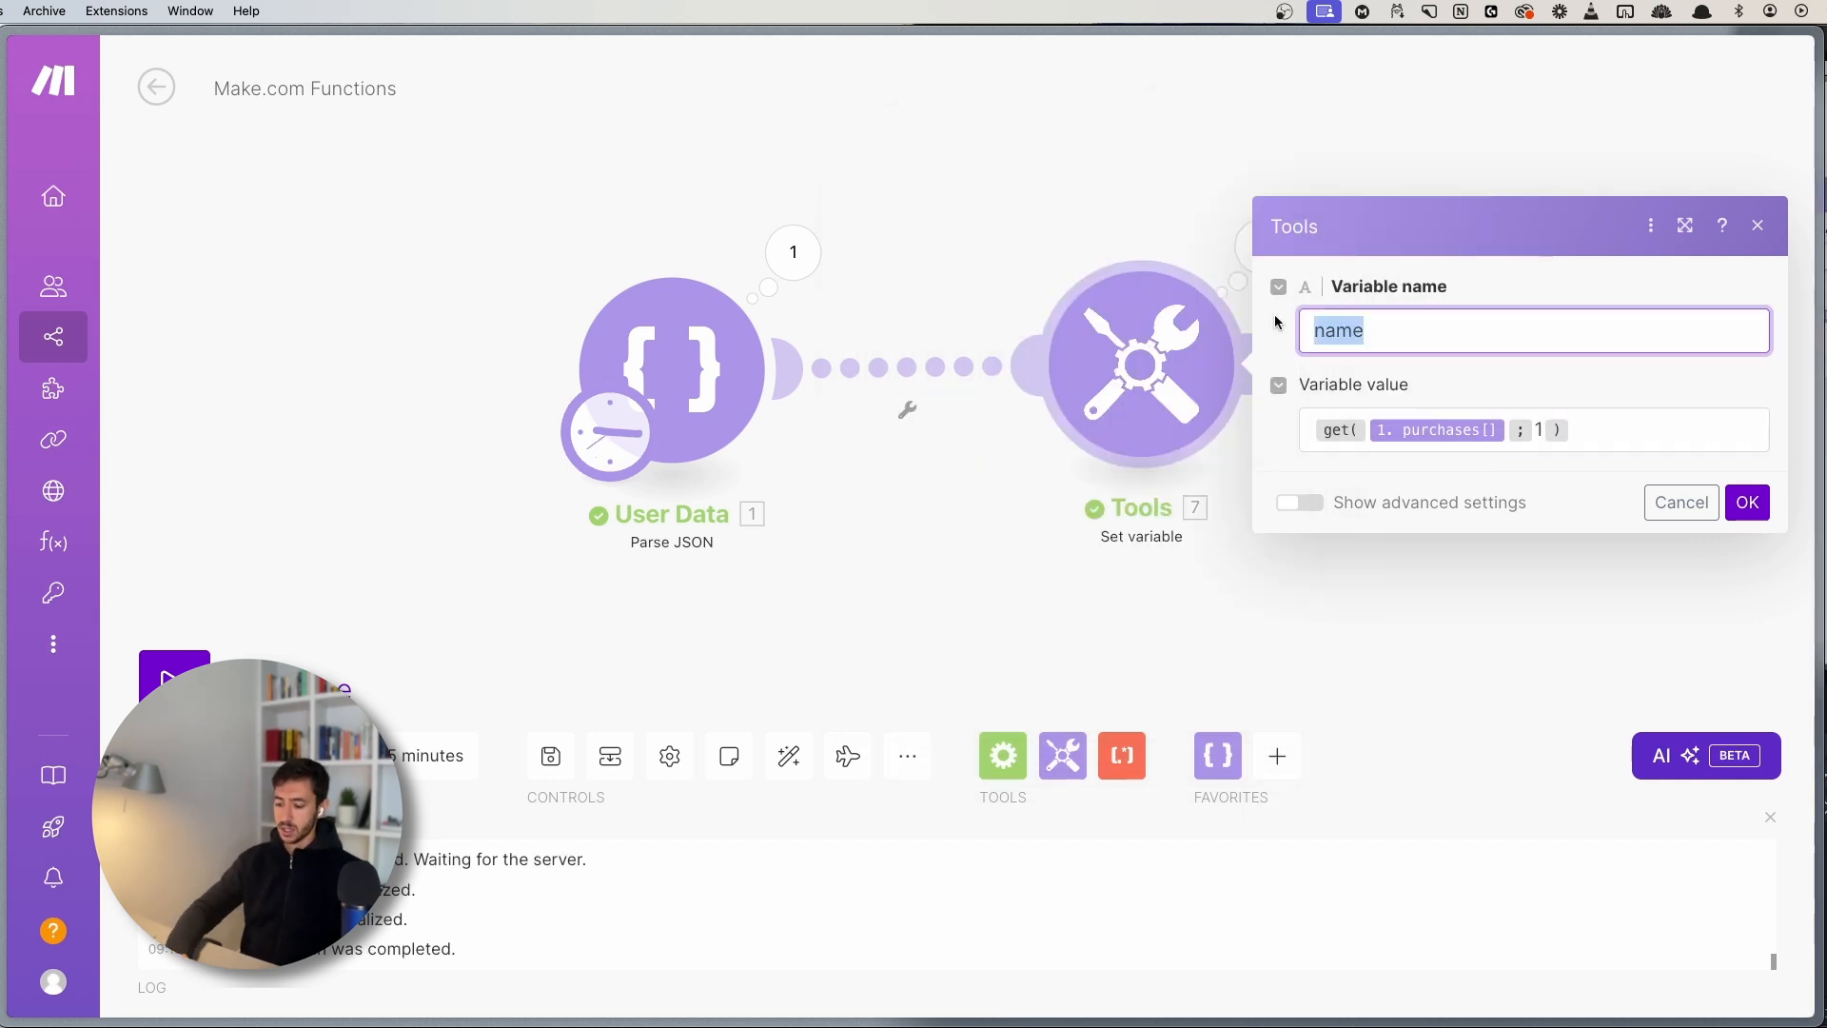
# - Rename the variable to first_element, save, and run to see Laptop, price 1200
pyautogui.write('first_element')
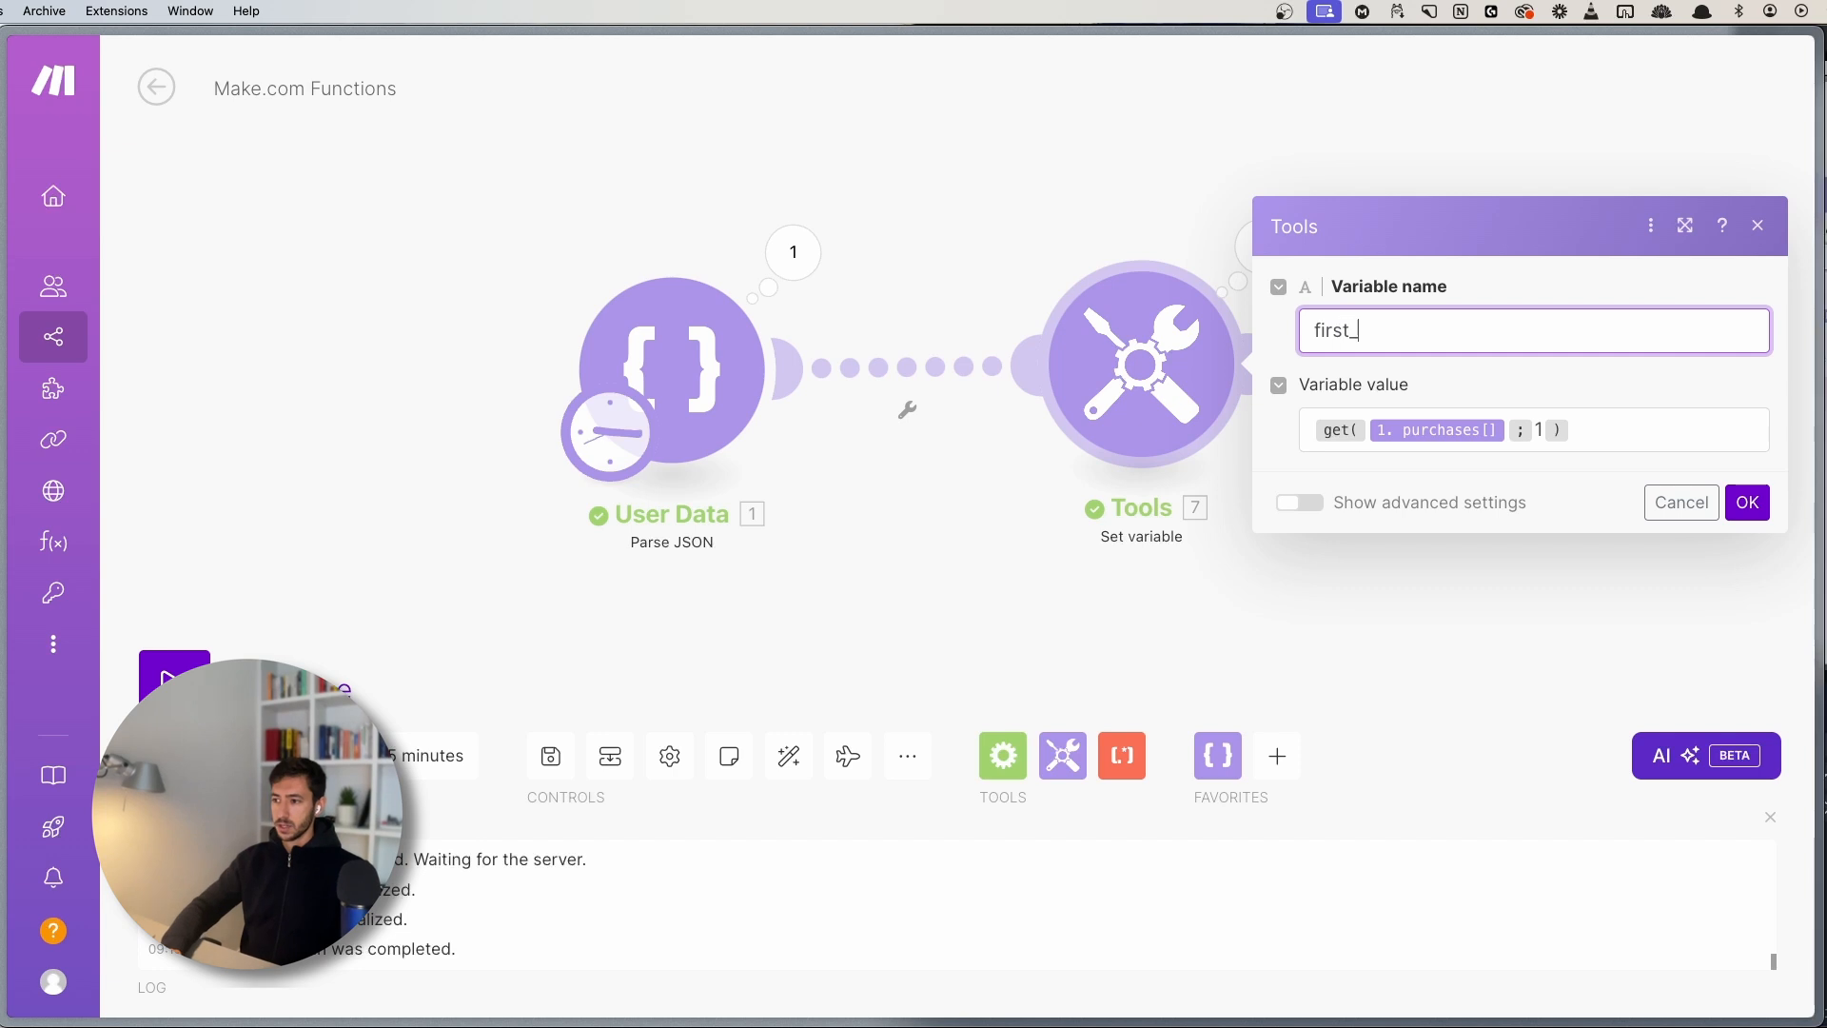
pyautogui.click(1747, 501)
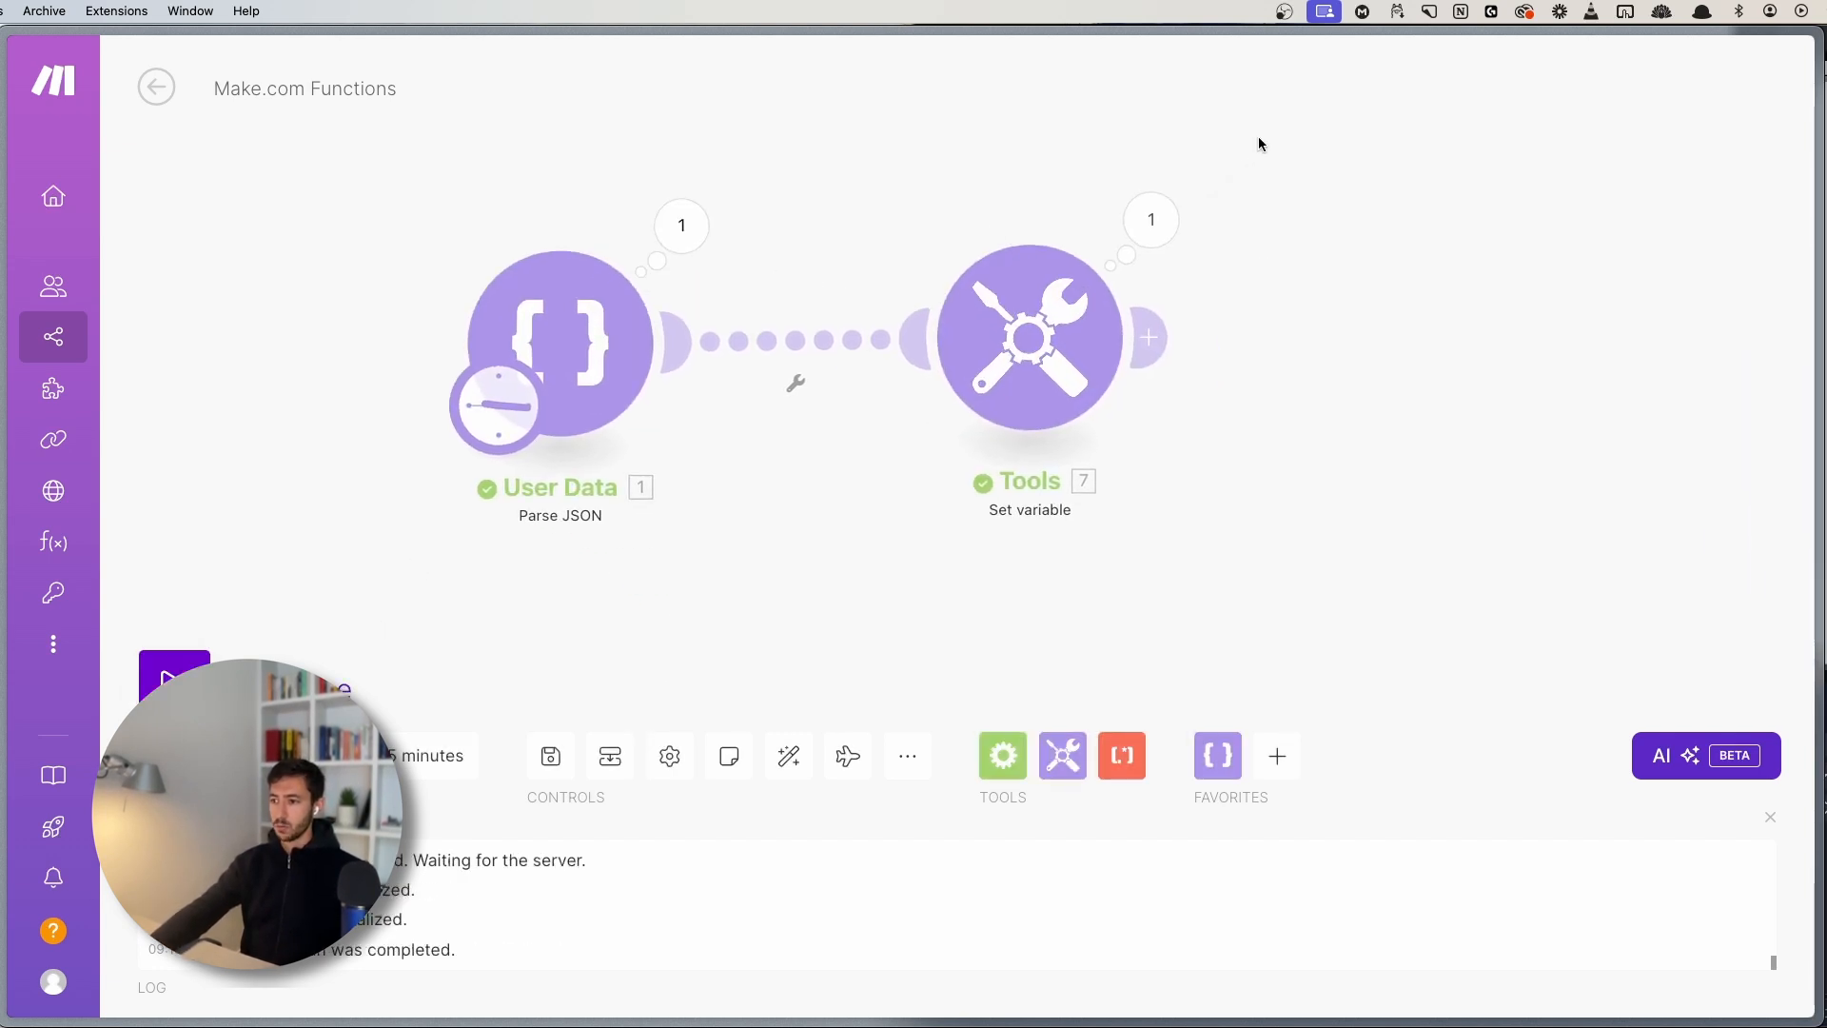
pyautogui.click(1152, 220)
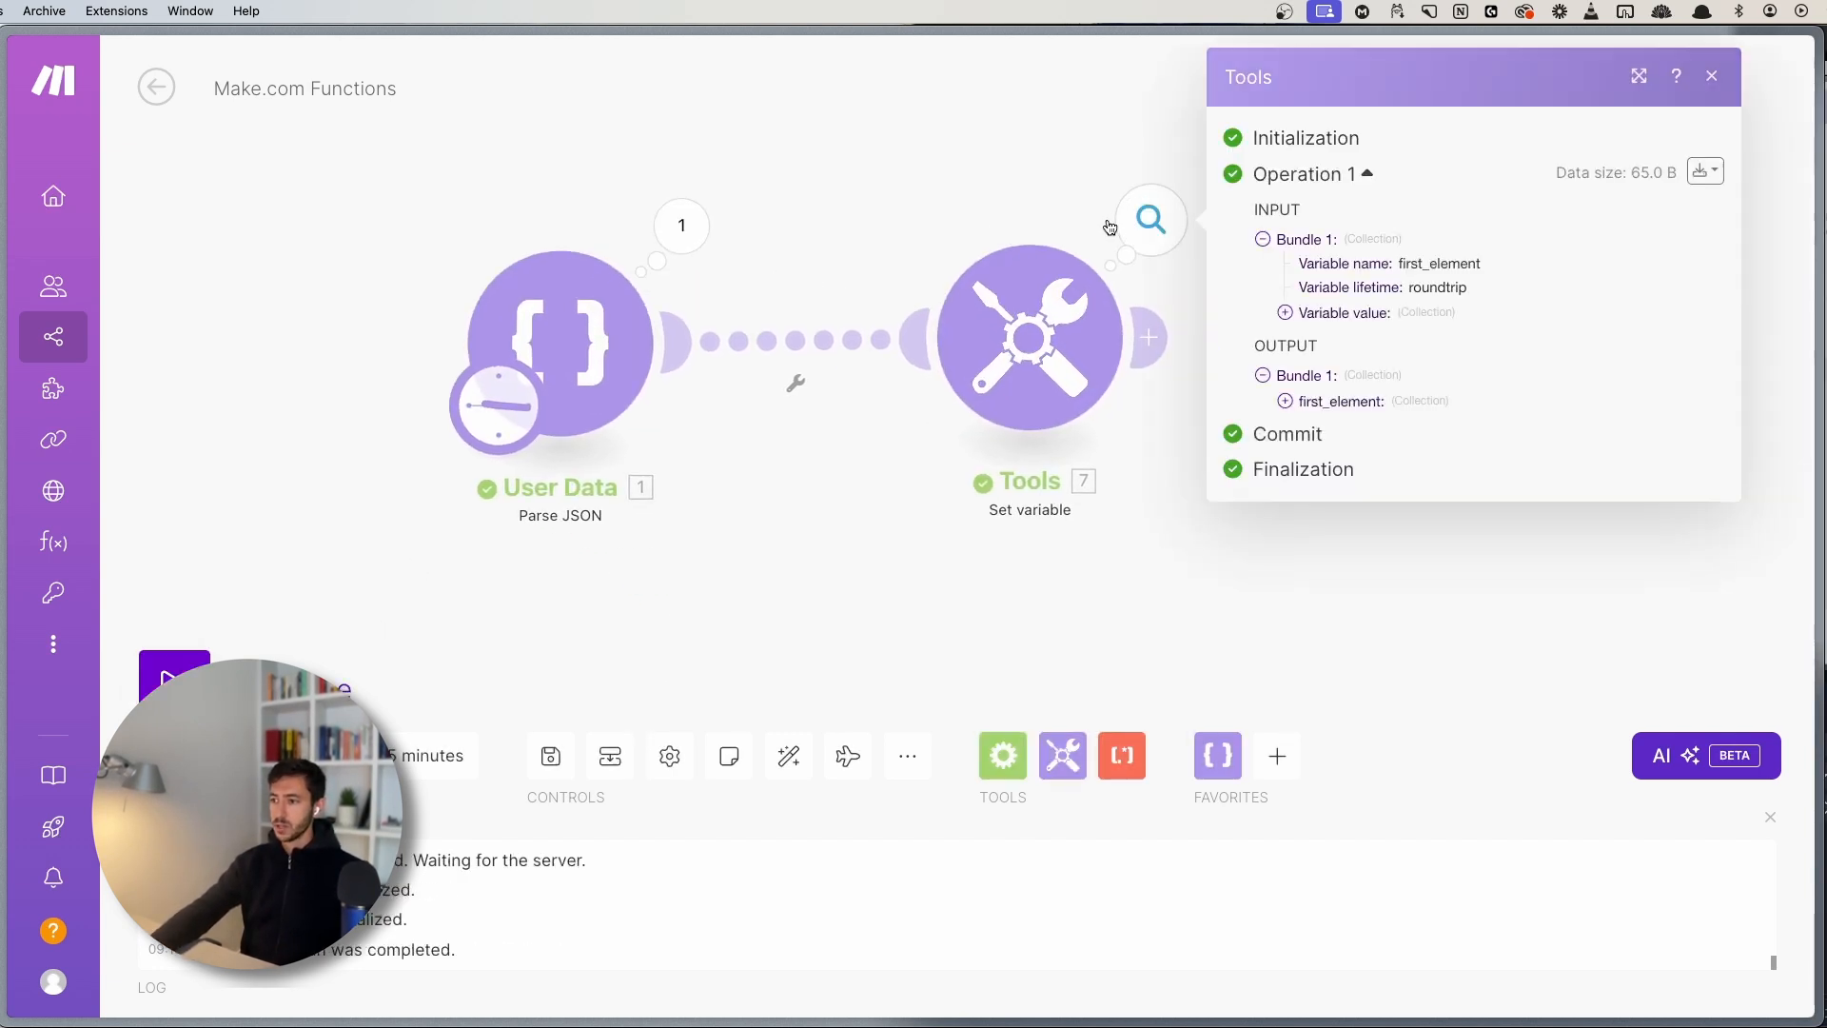
pyautogui.click(1310, 409)
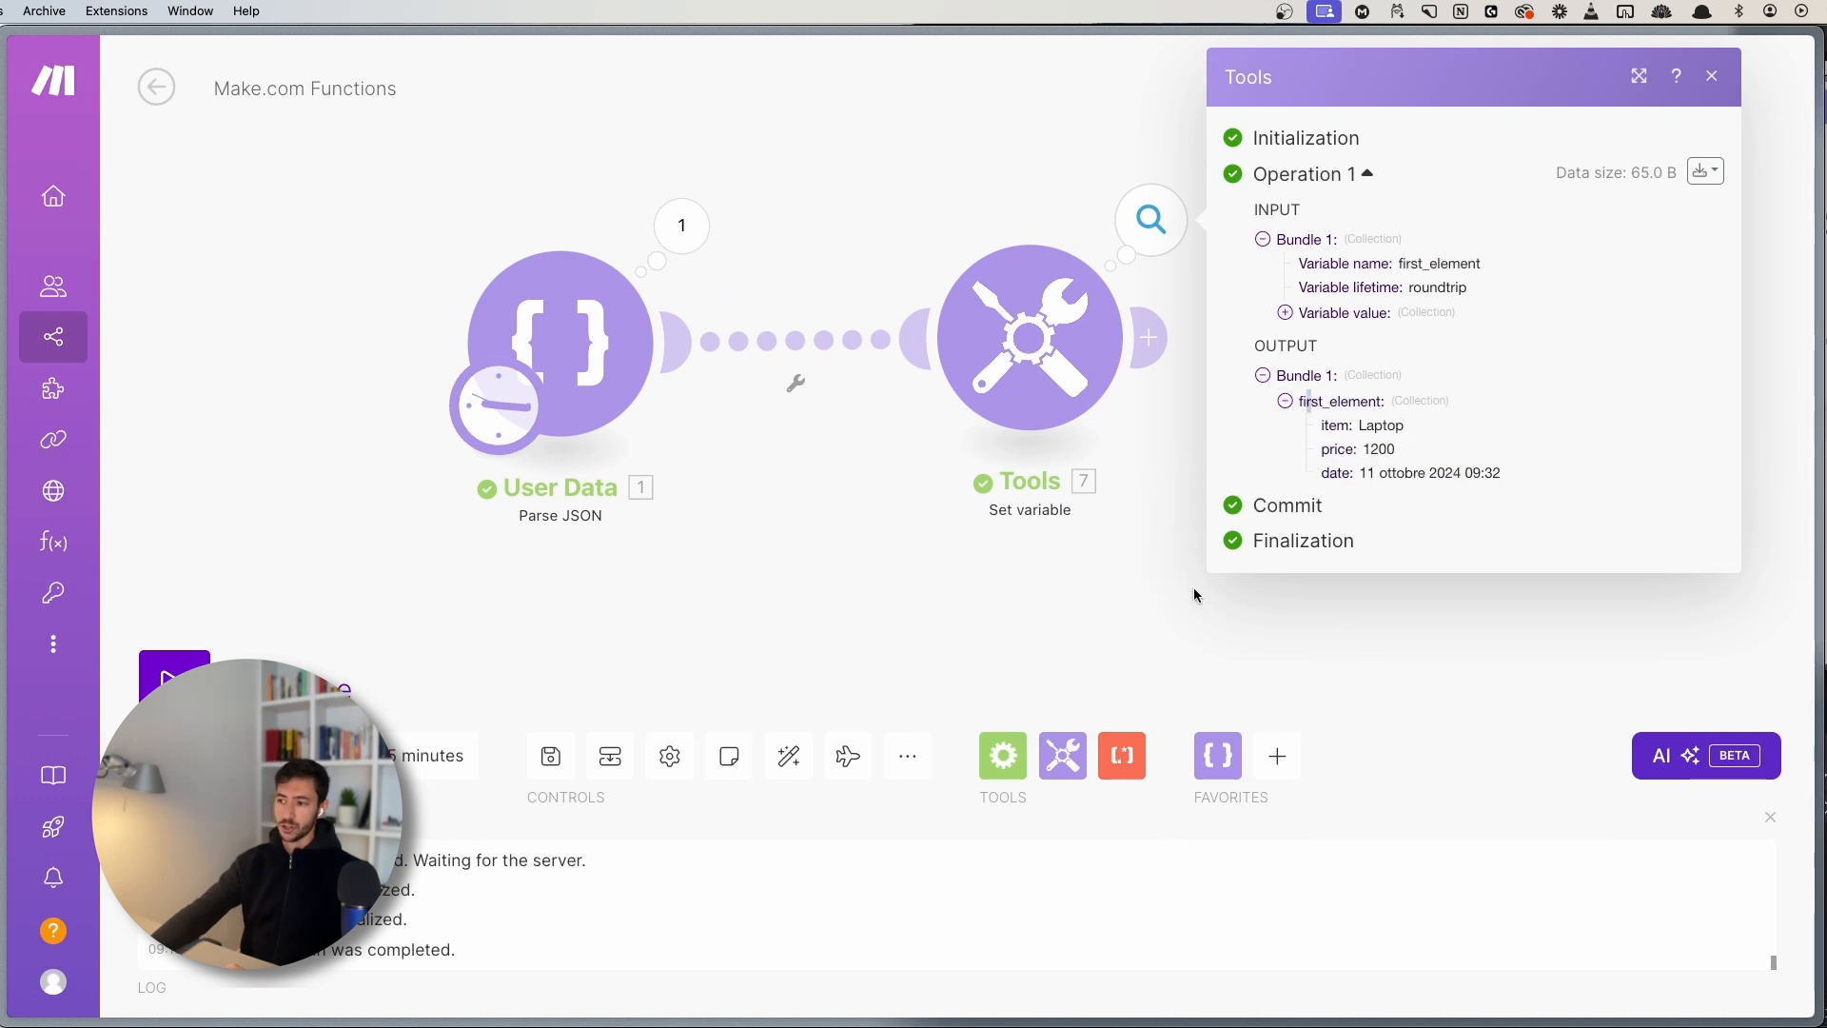
pyautogui.click(1033, 696)
# - Compare against purchase item 1 in the User Data output
pyautogui.click(682, 225)
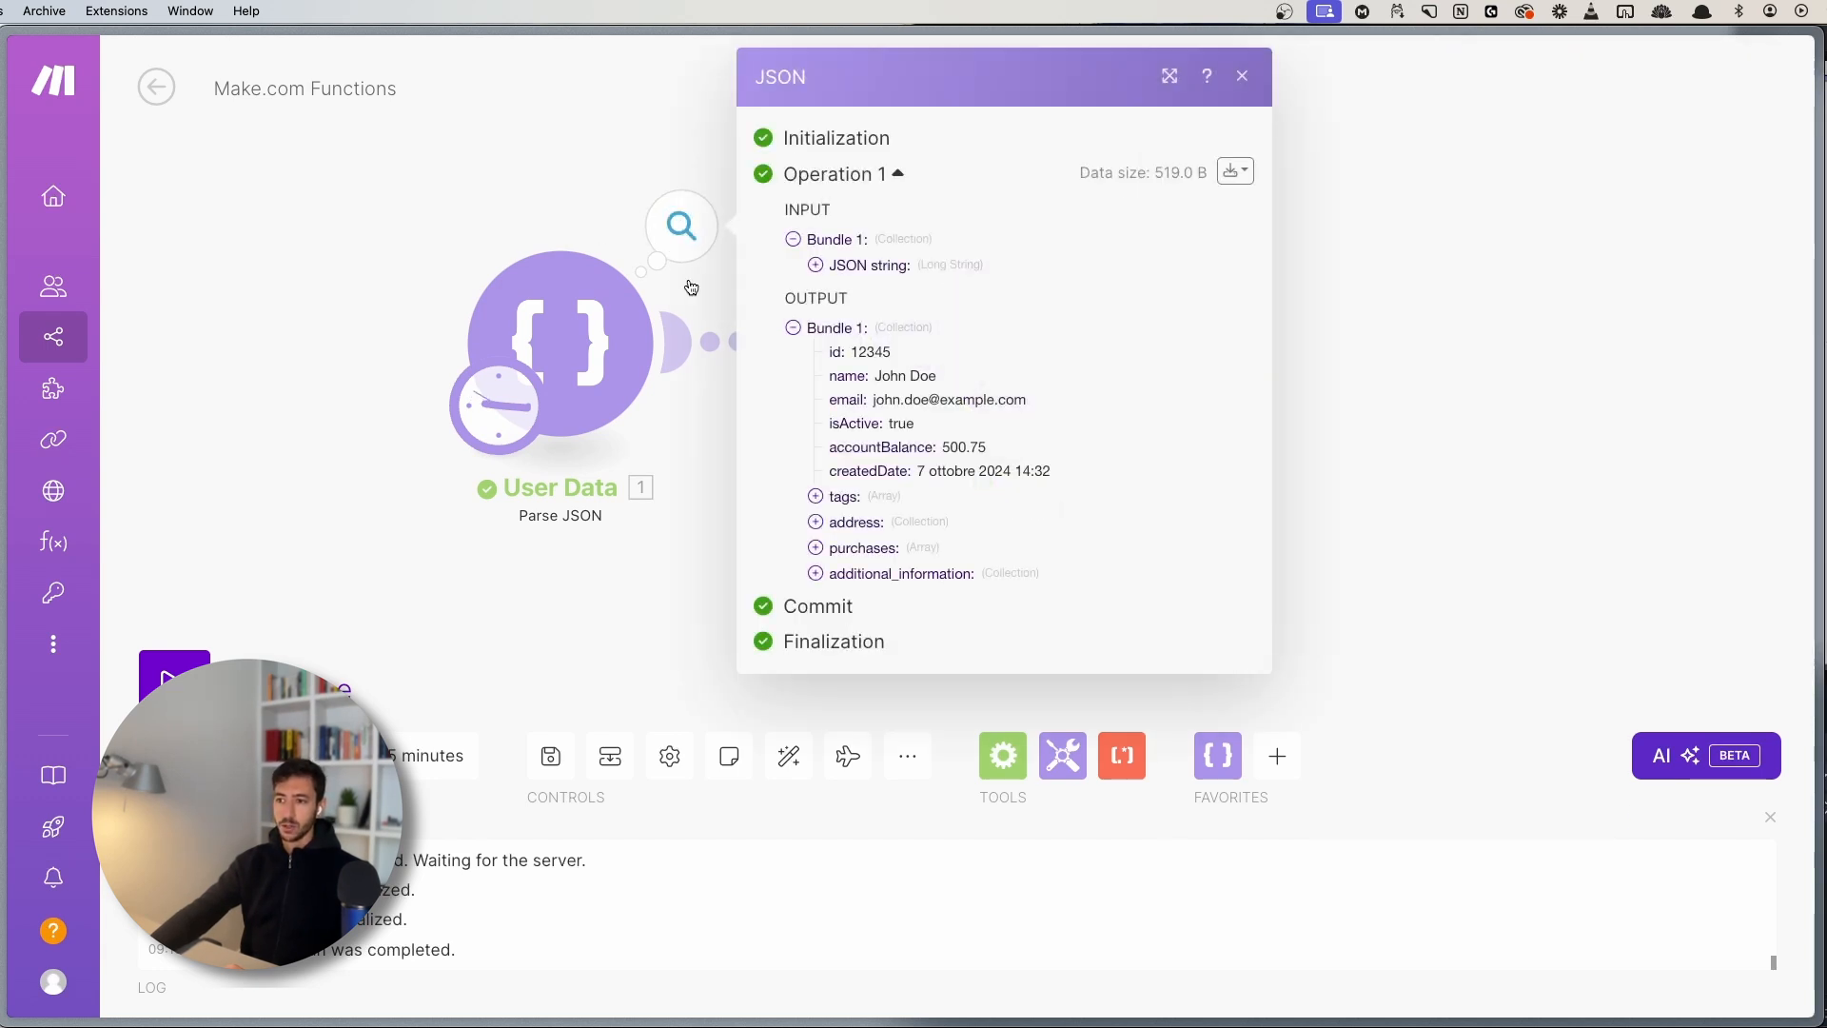
pyautogui.click(856, 552)
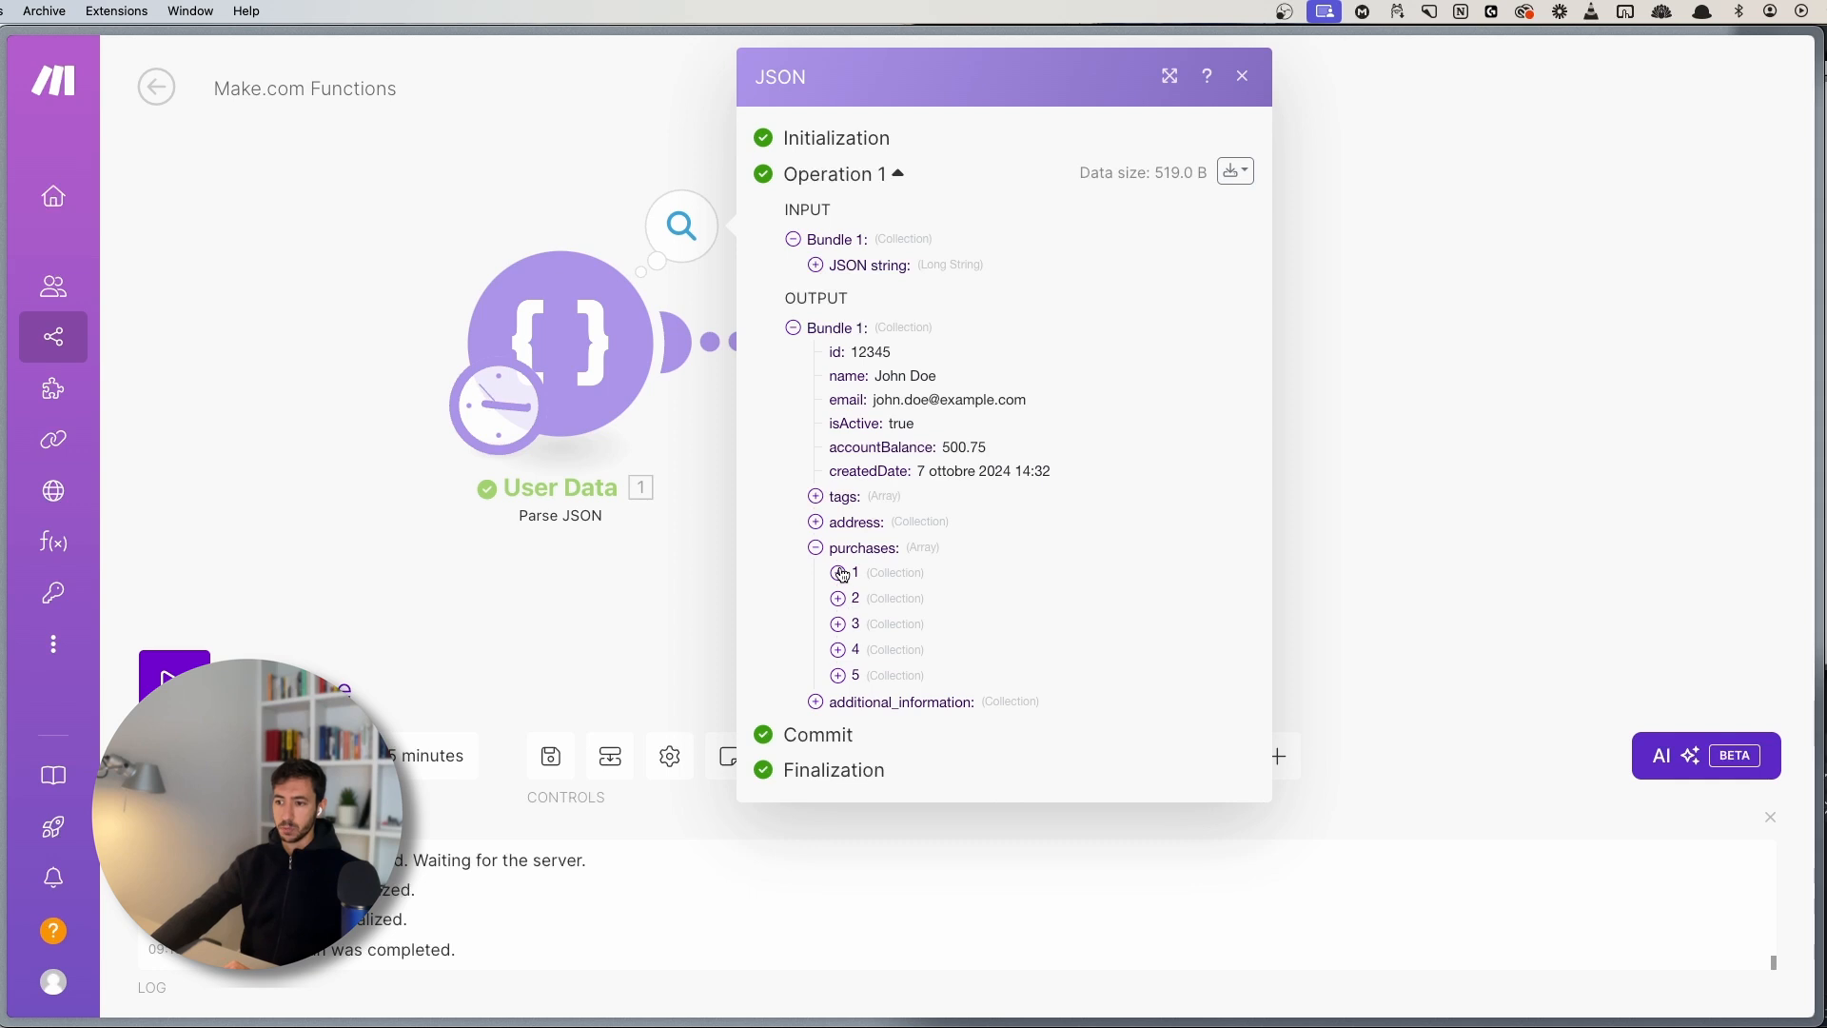
pyautogui.click(840, 572)
pyautogui.click(836, 573)
pyautogui.click(837, 572)
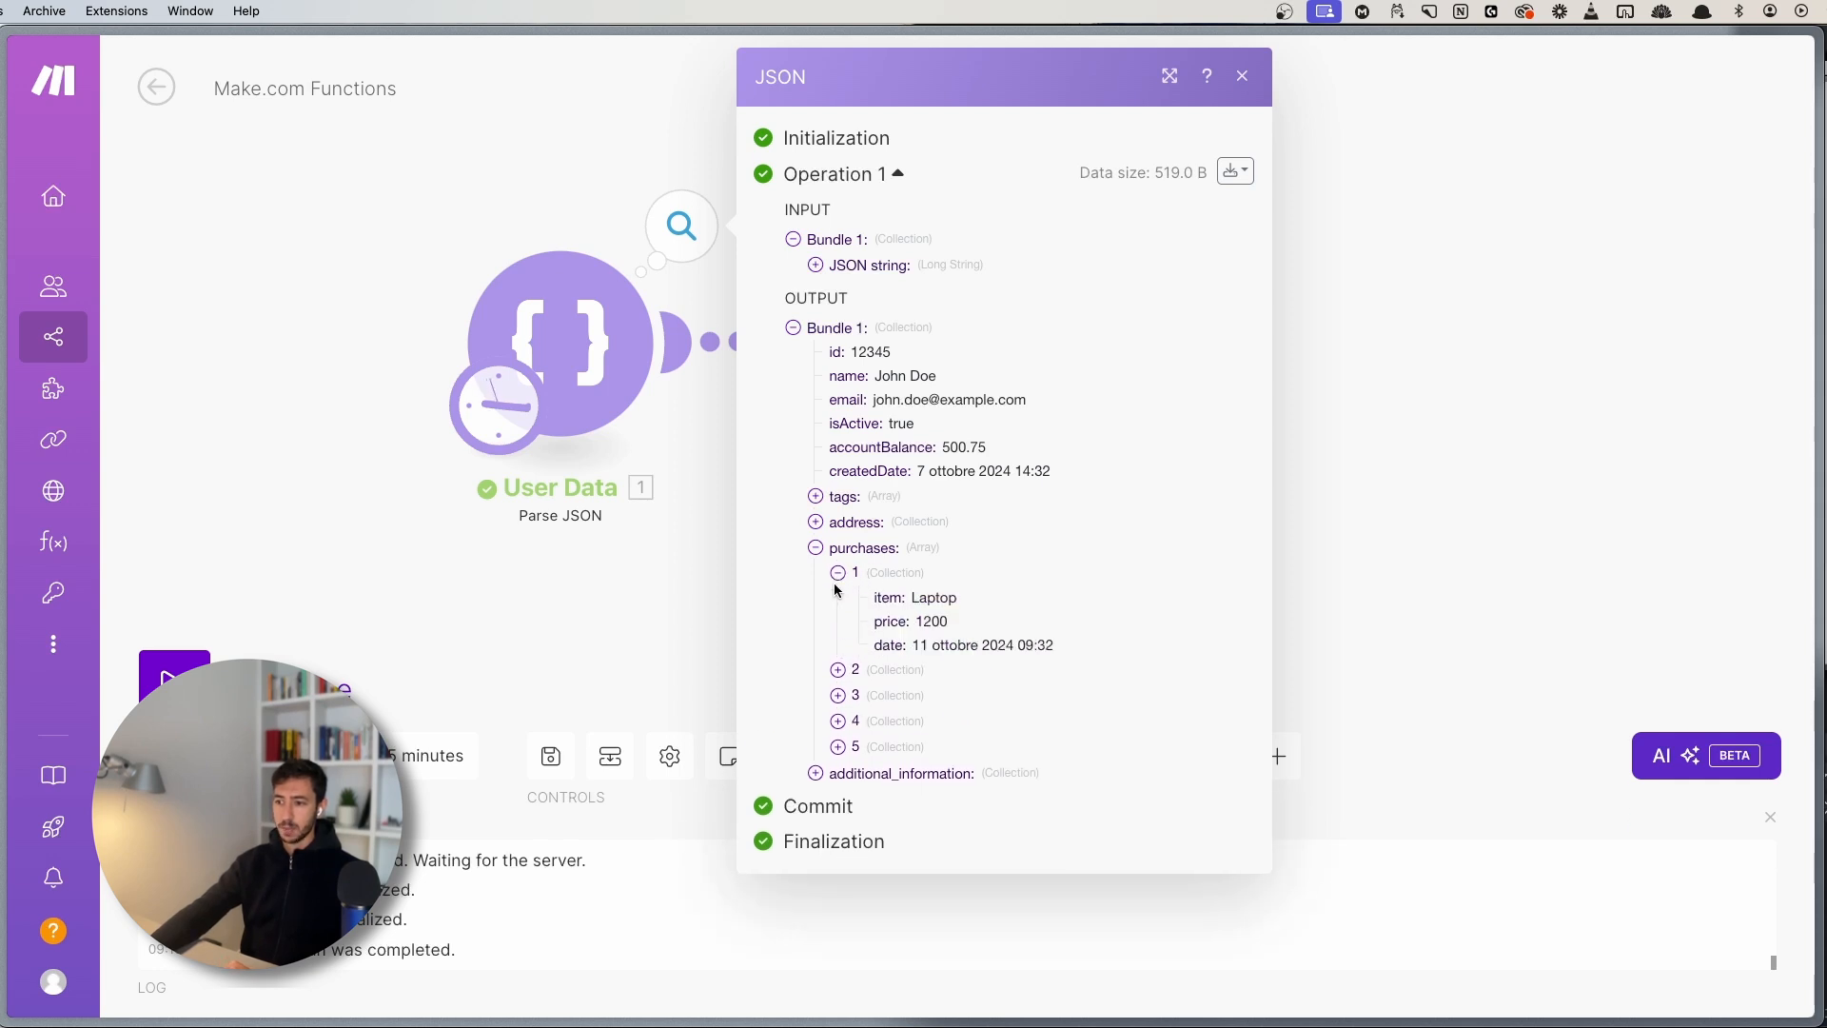
pyautogui.click(837, 585)
pyautogui.click(702, 548)
# - Change the get index from 1 to 3 and save the first_element settings
pyautogui.click(1085, 390)
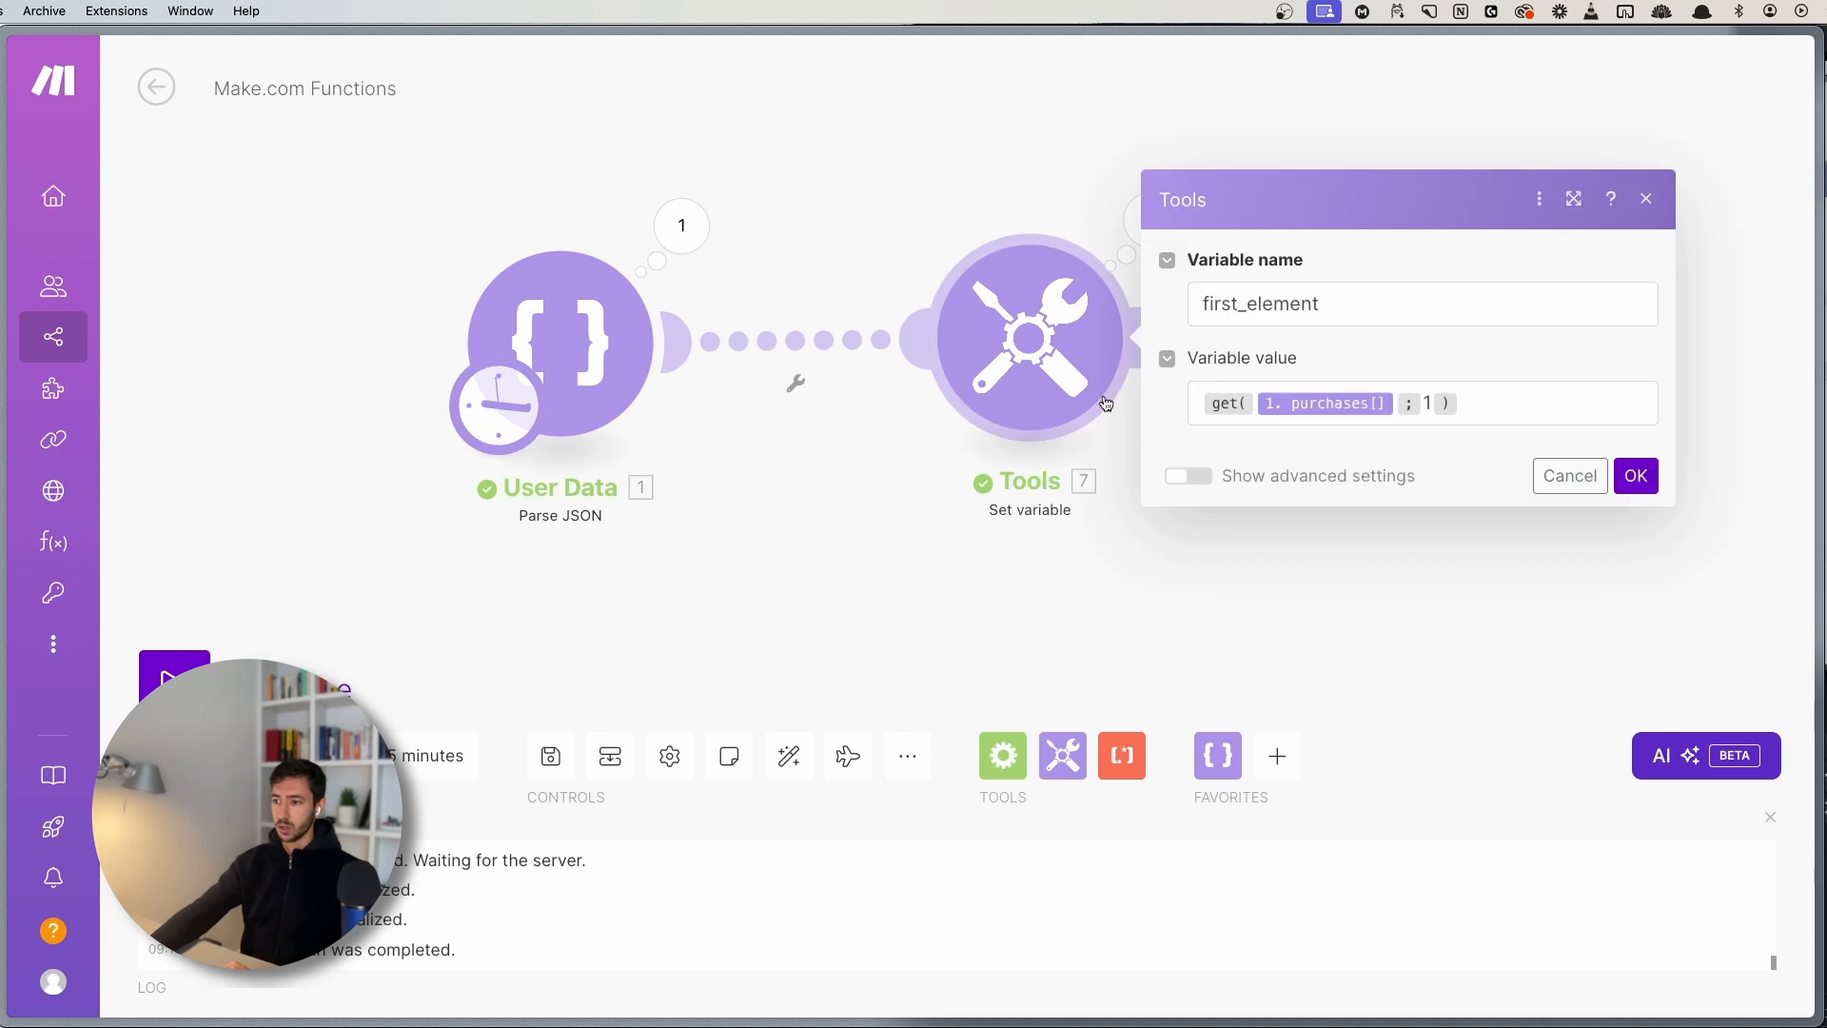
pyautogui.click(1411, 420)
pyautogui.press('BackSpace')
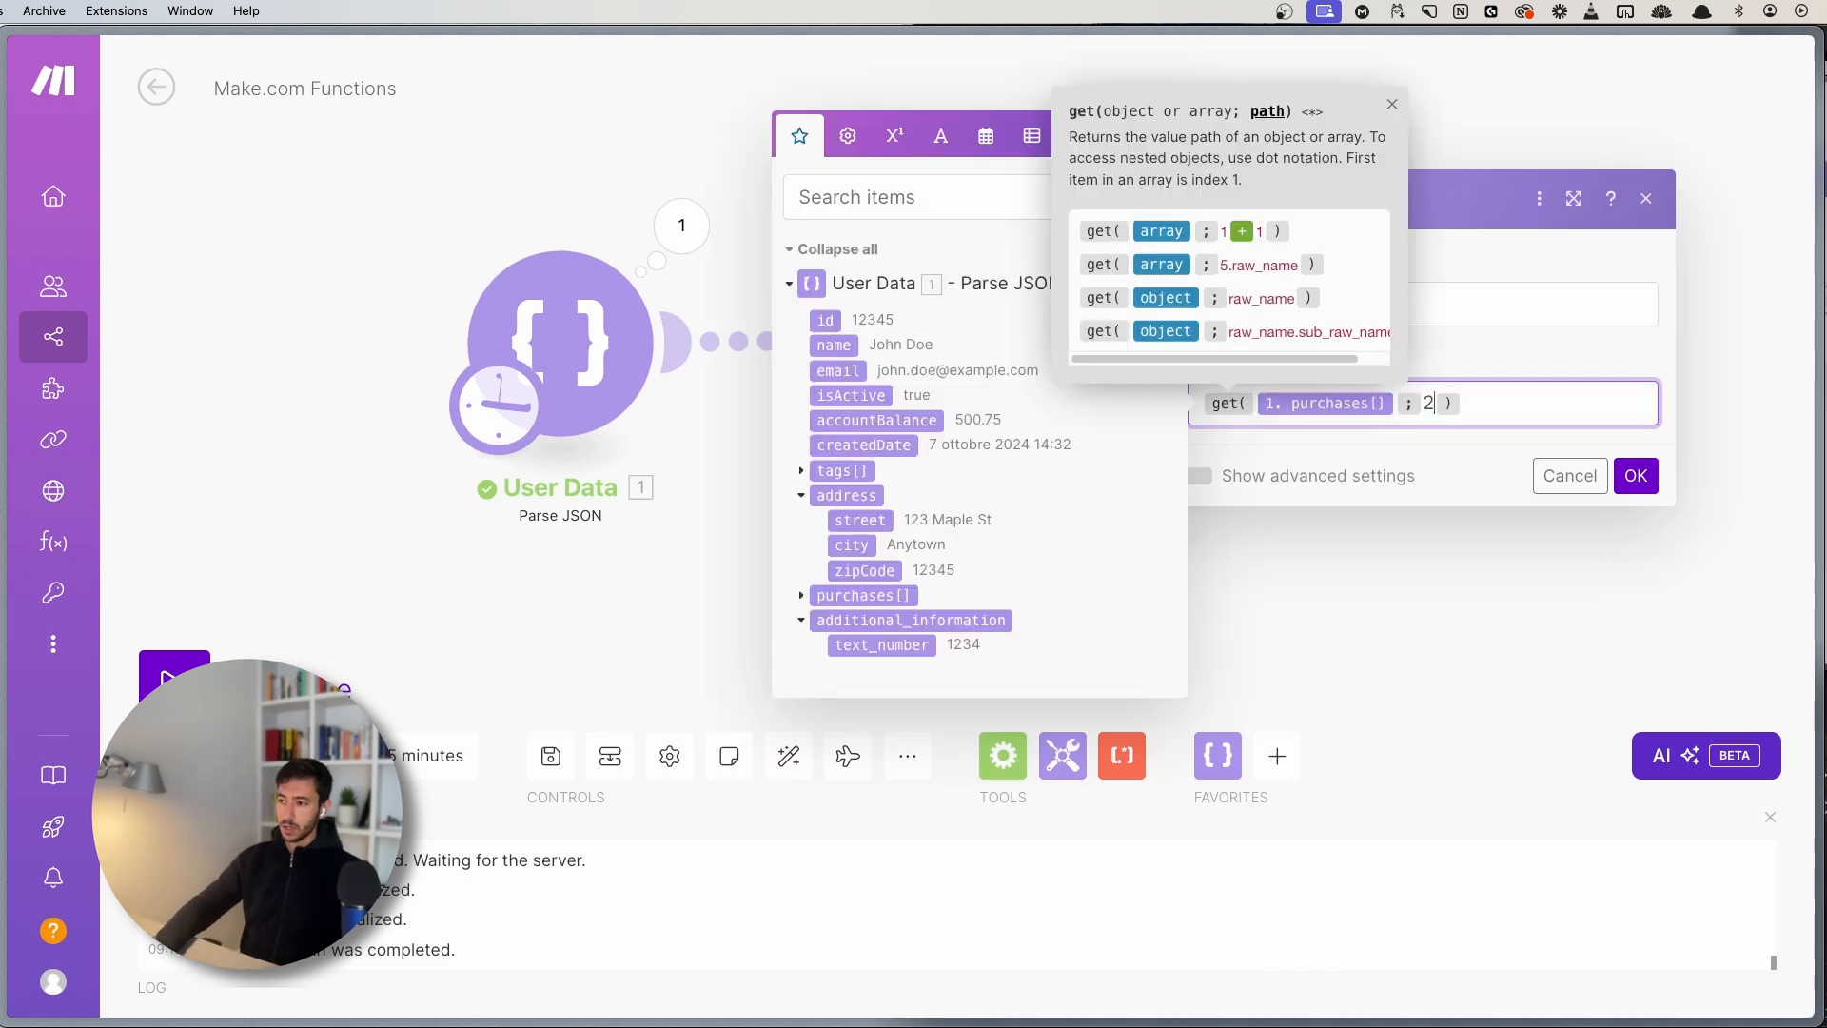
pyautogui.write('3')
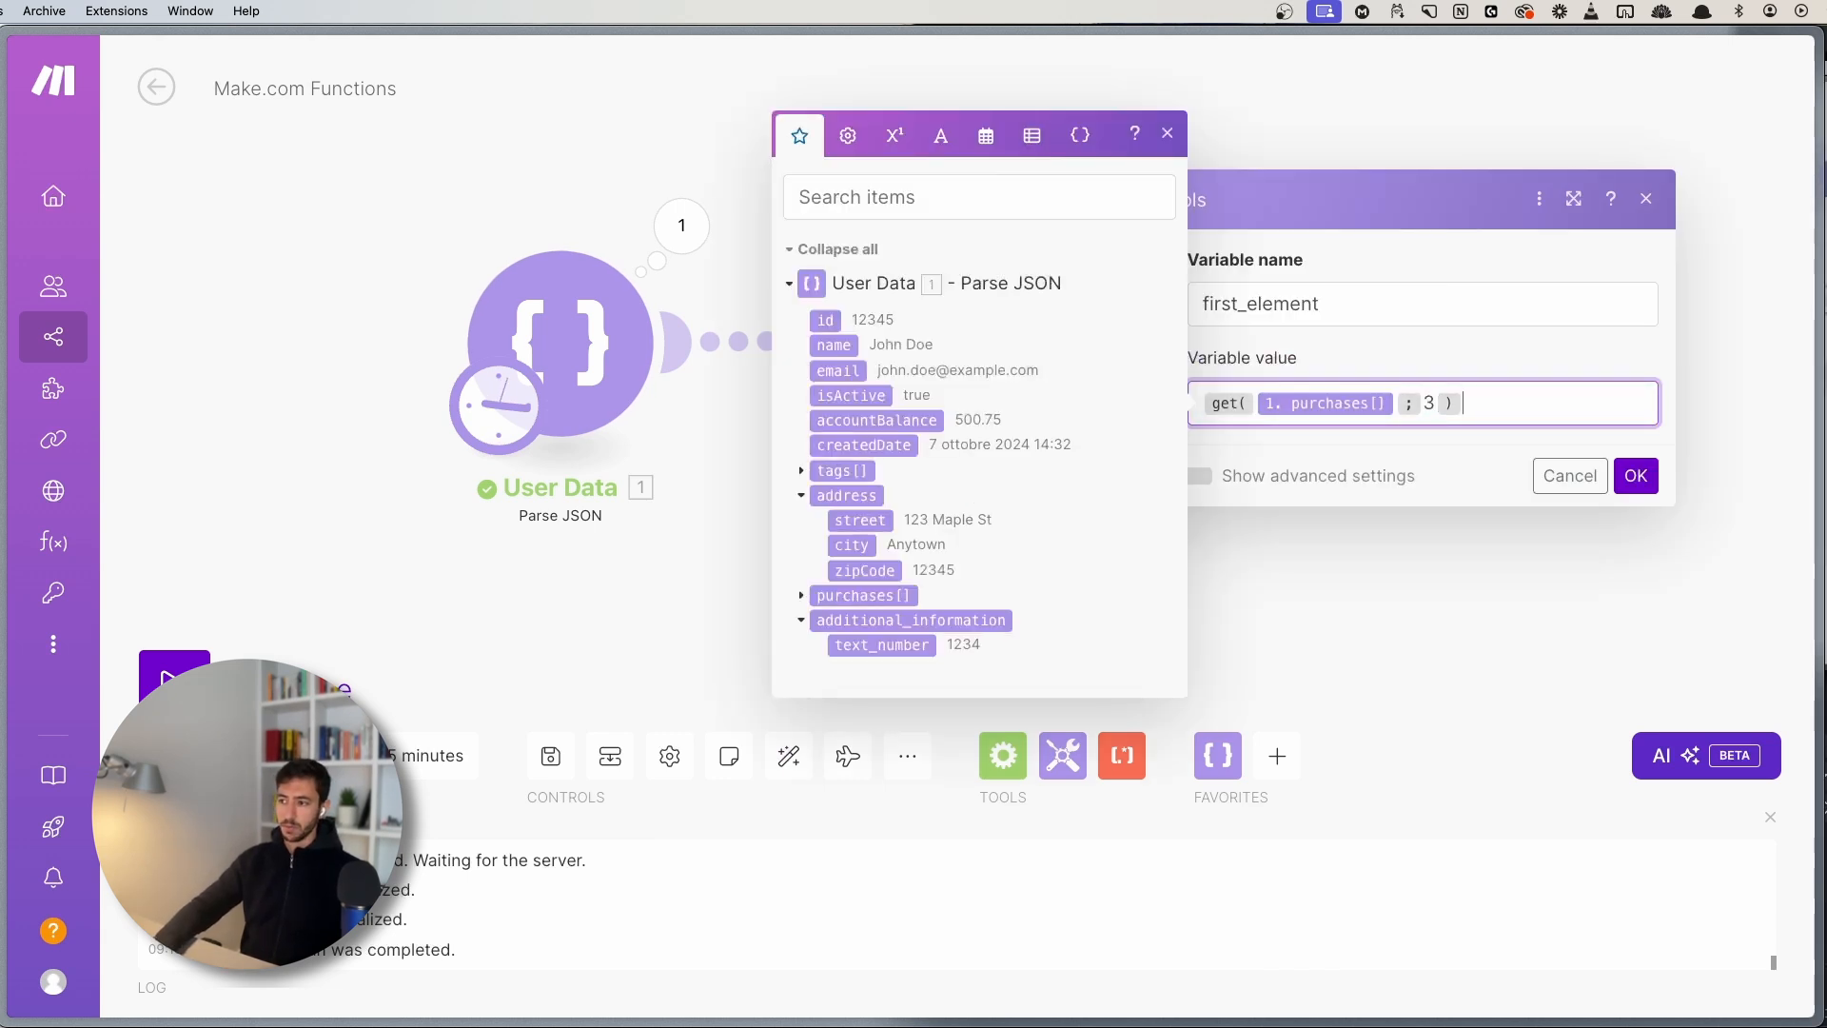
pyautogui.click(1167, 134)
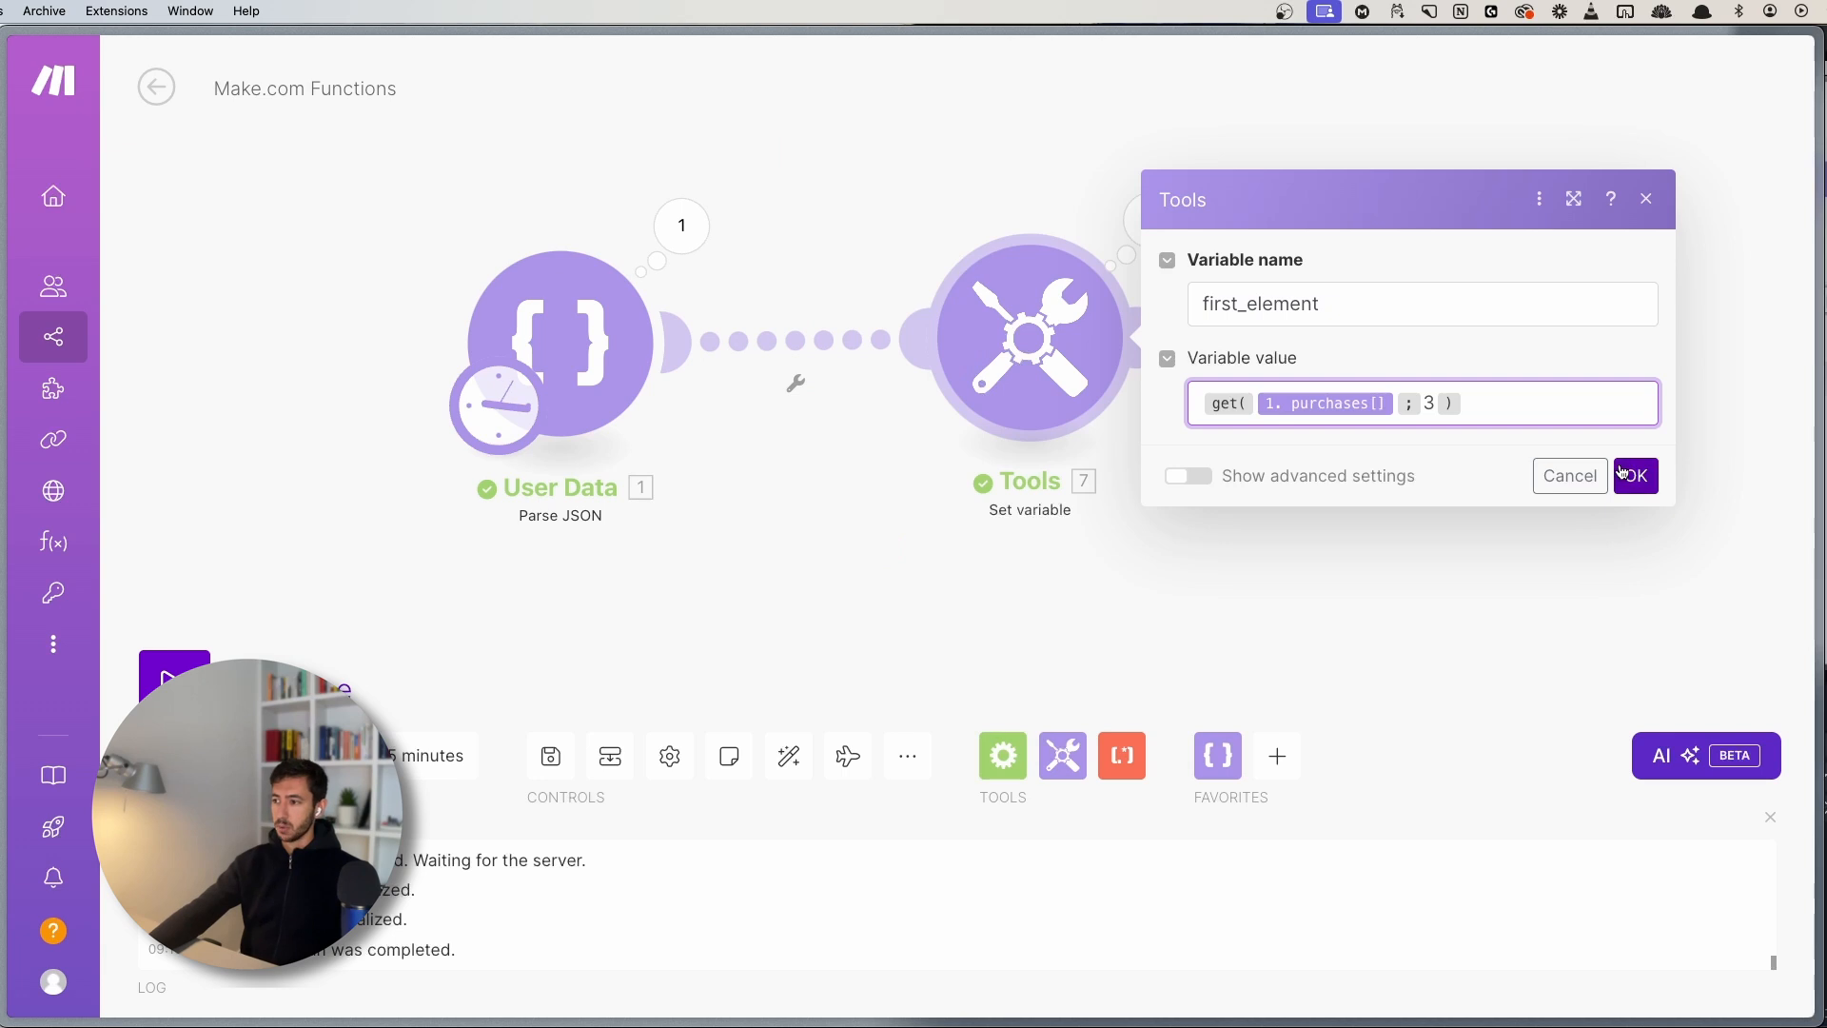
pyautogui.click(1637, 478)
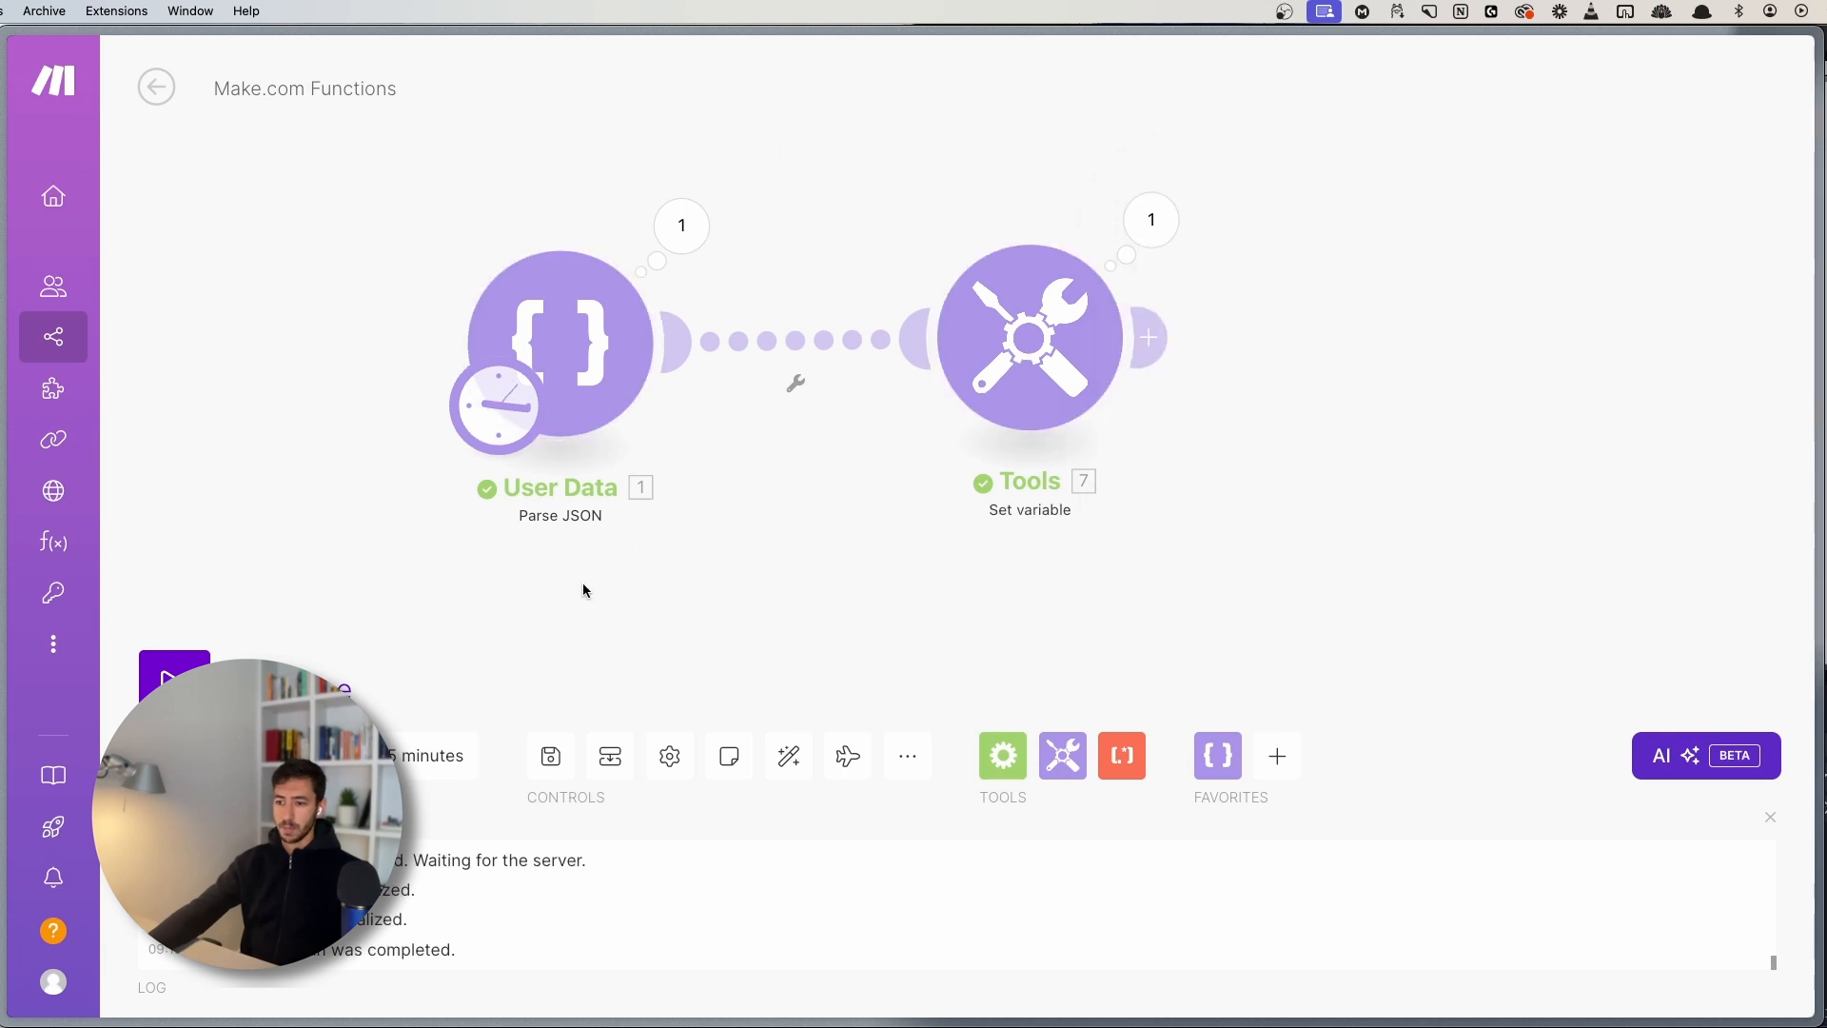
# - Run the scenario and inspect first_element's output: iPhone, price 1600
pyautogui.click(172, 674)
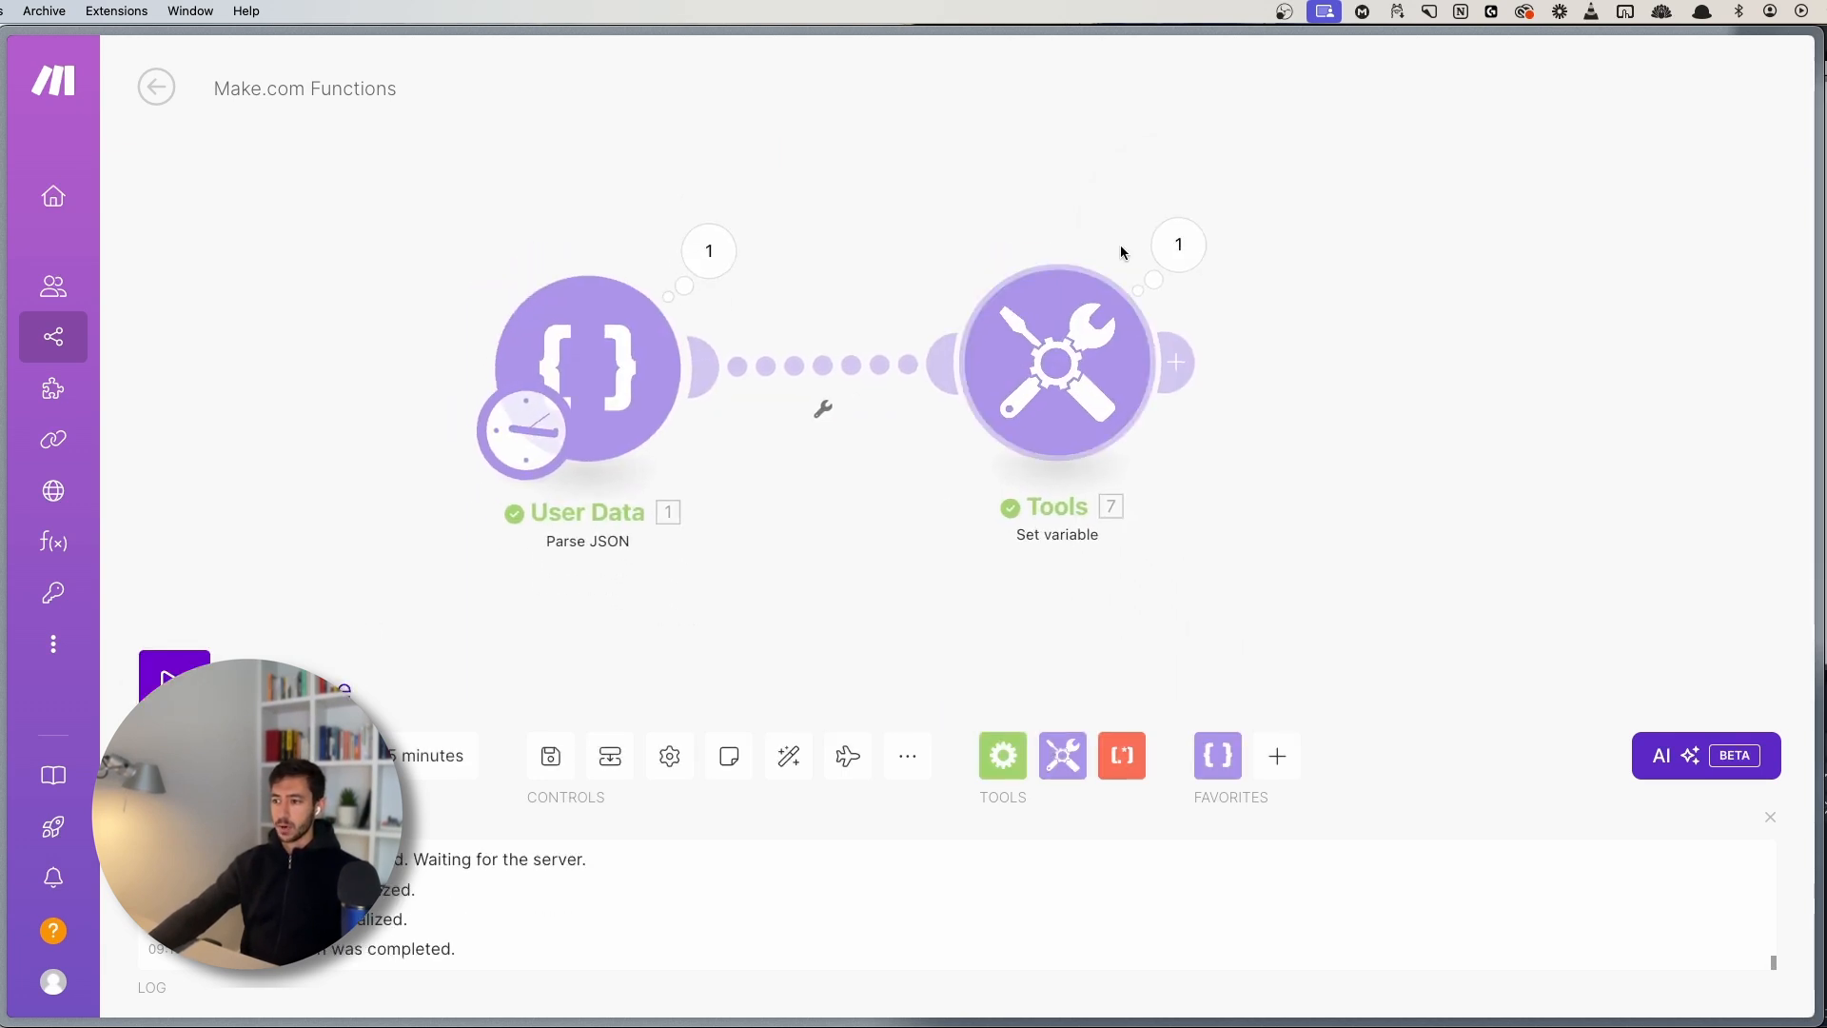
pyautogui.click(1194, 260)
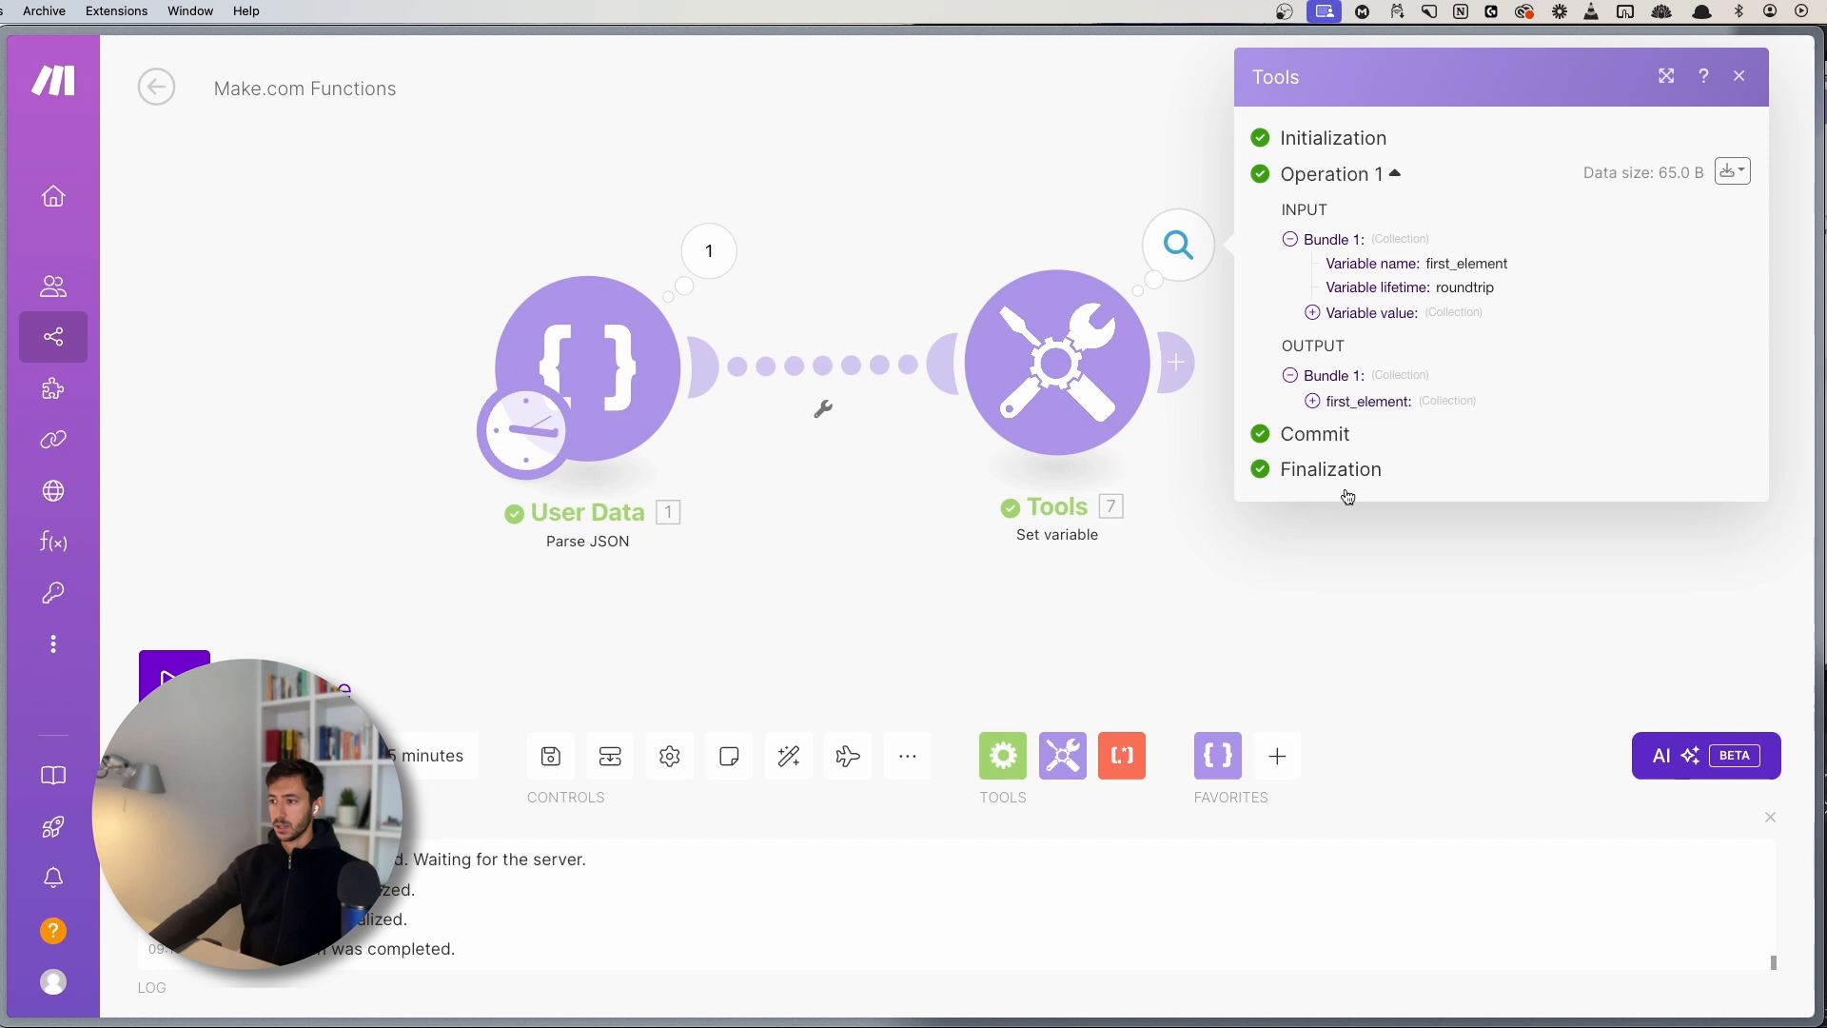
pyautogui.click(1351, 401)
pyautogui.doubleClick(1360, 427)
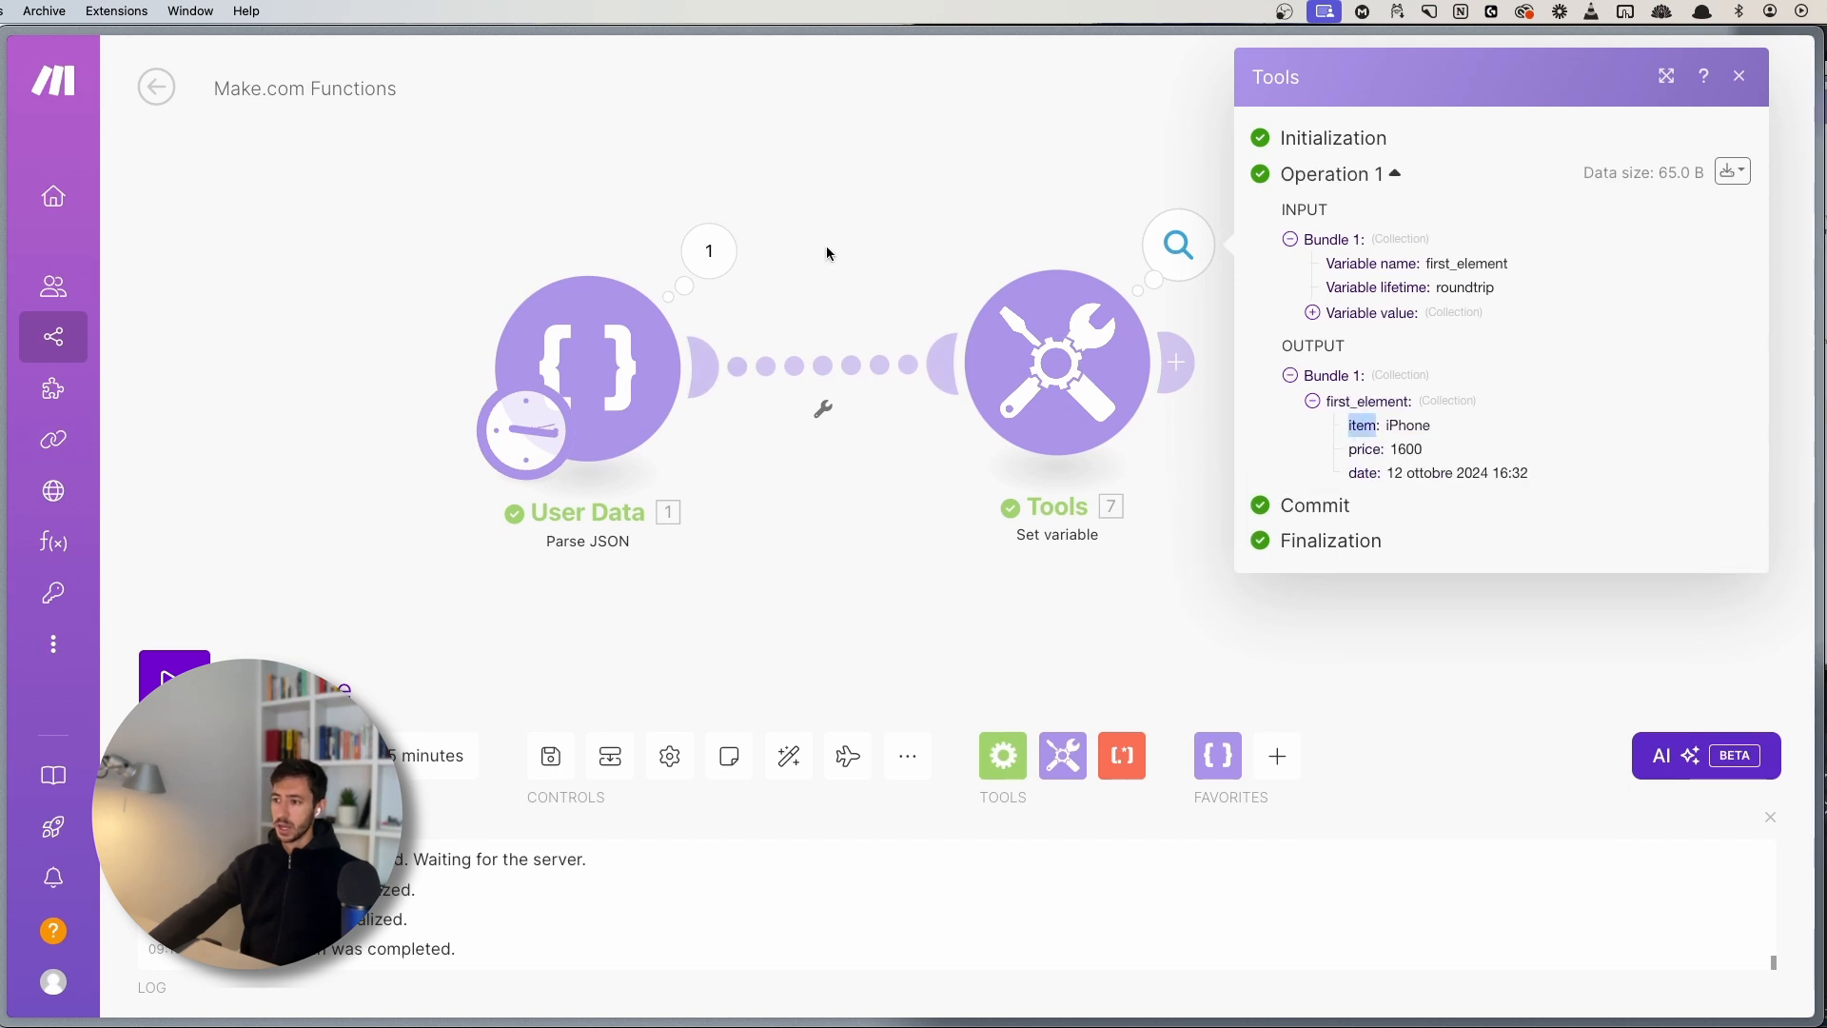
# - Confirm it matches the third purchase in the User Data output
pyautogui.click(709, 250)
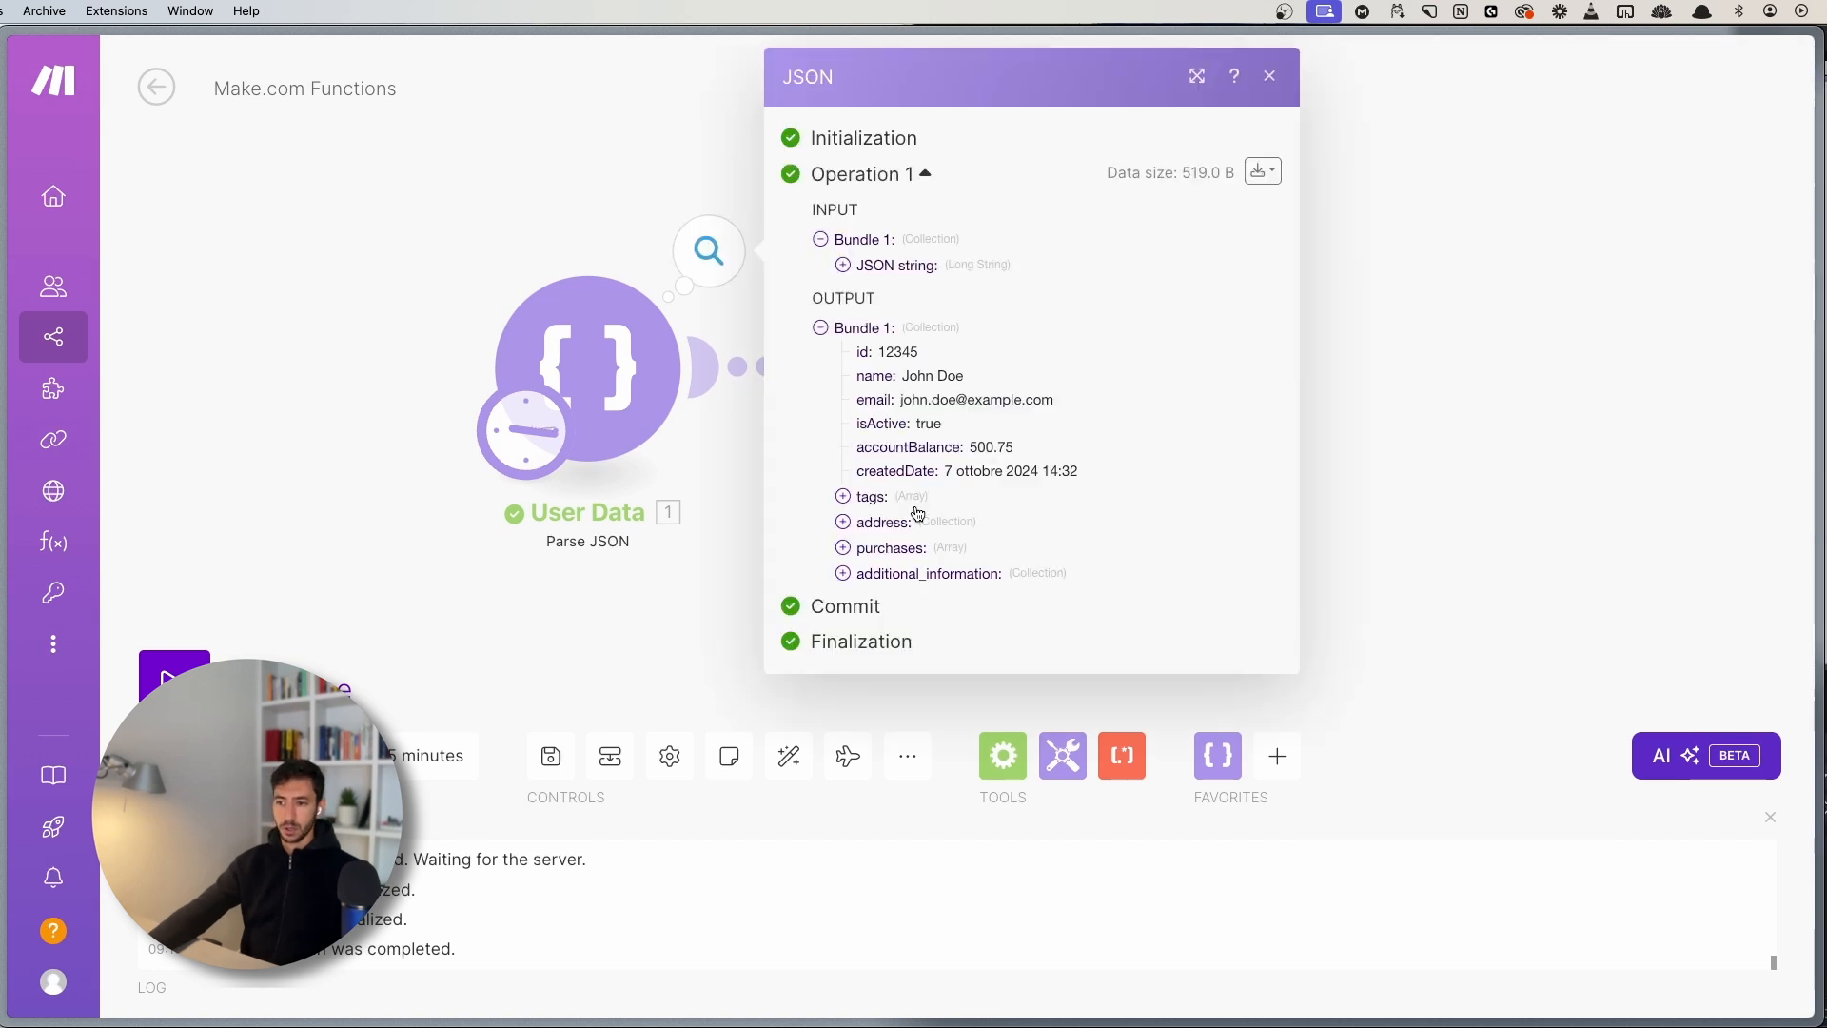
pyautogui.click(881, 548)
pyautogui.click(865, 624)
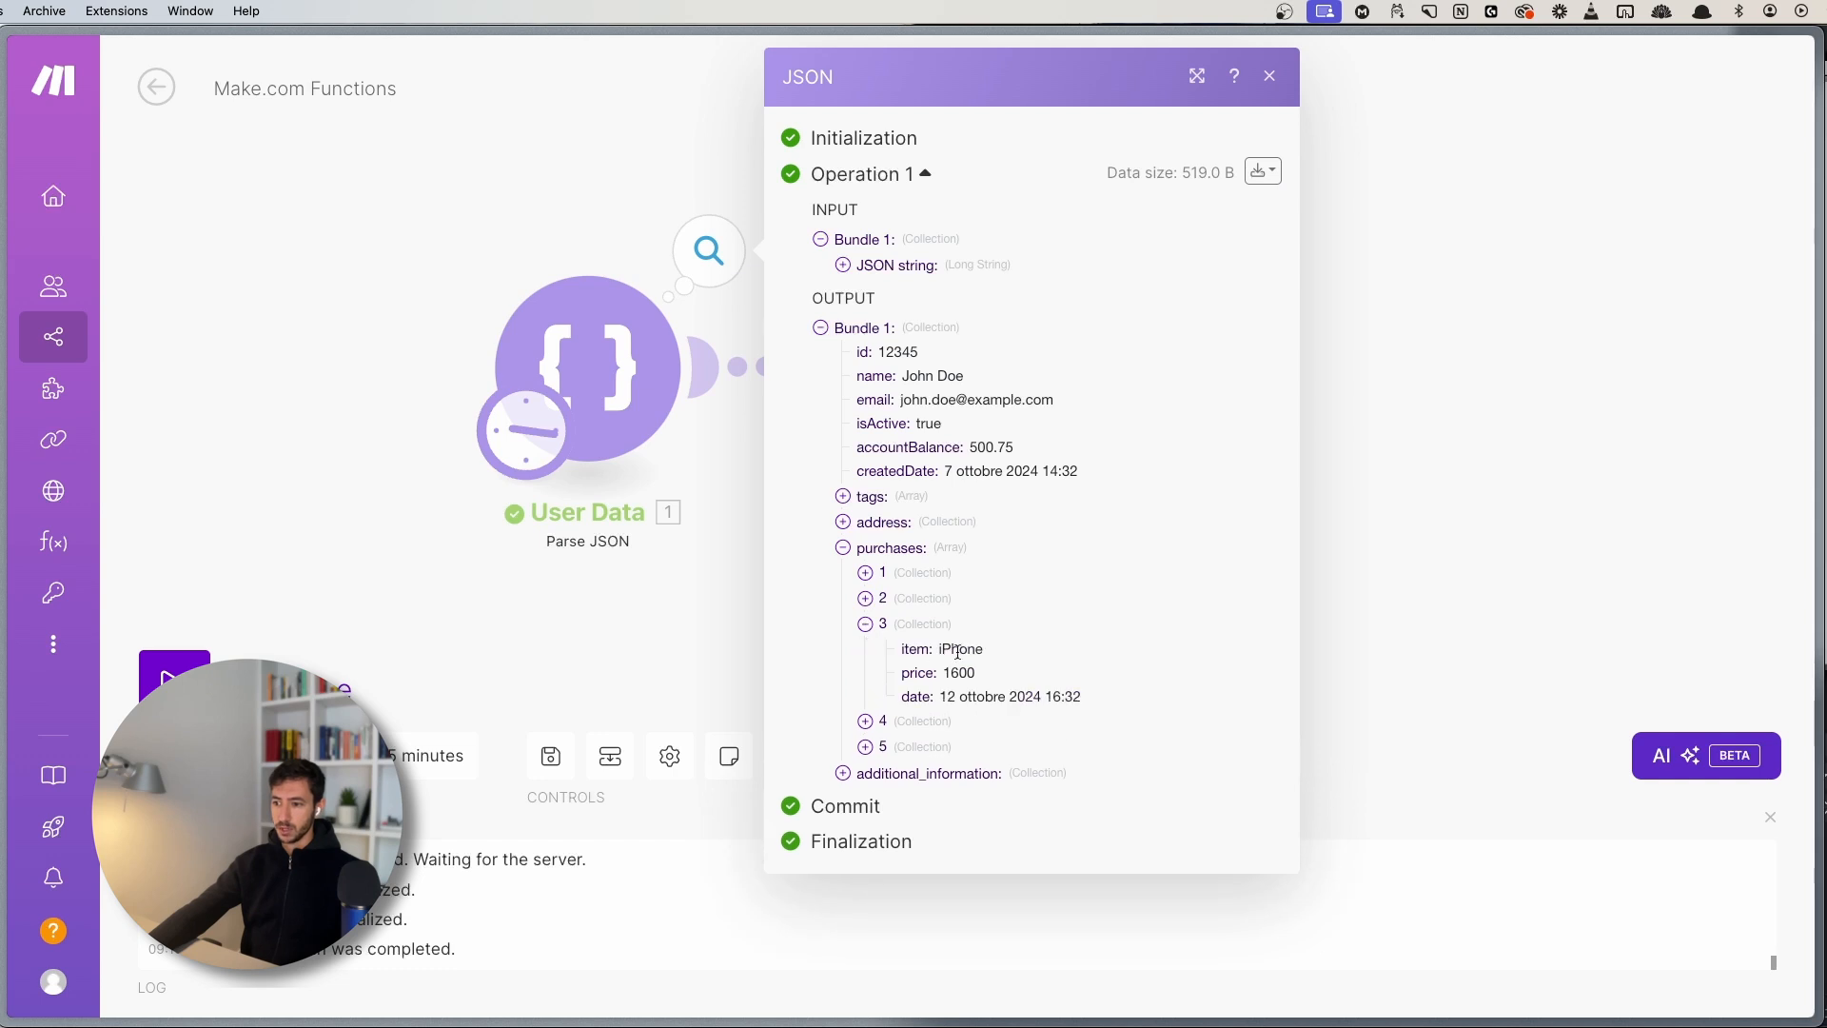
pyautogui.moveTo(898, 649); pyautogui.dragTo(1087, 696)
pyautogui.click(1102, 702)
pyautogui.click(650, 598)
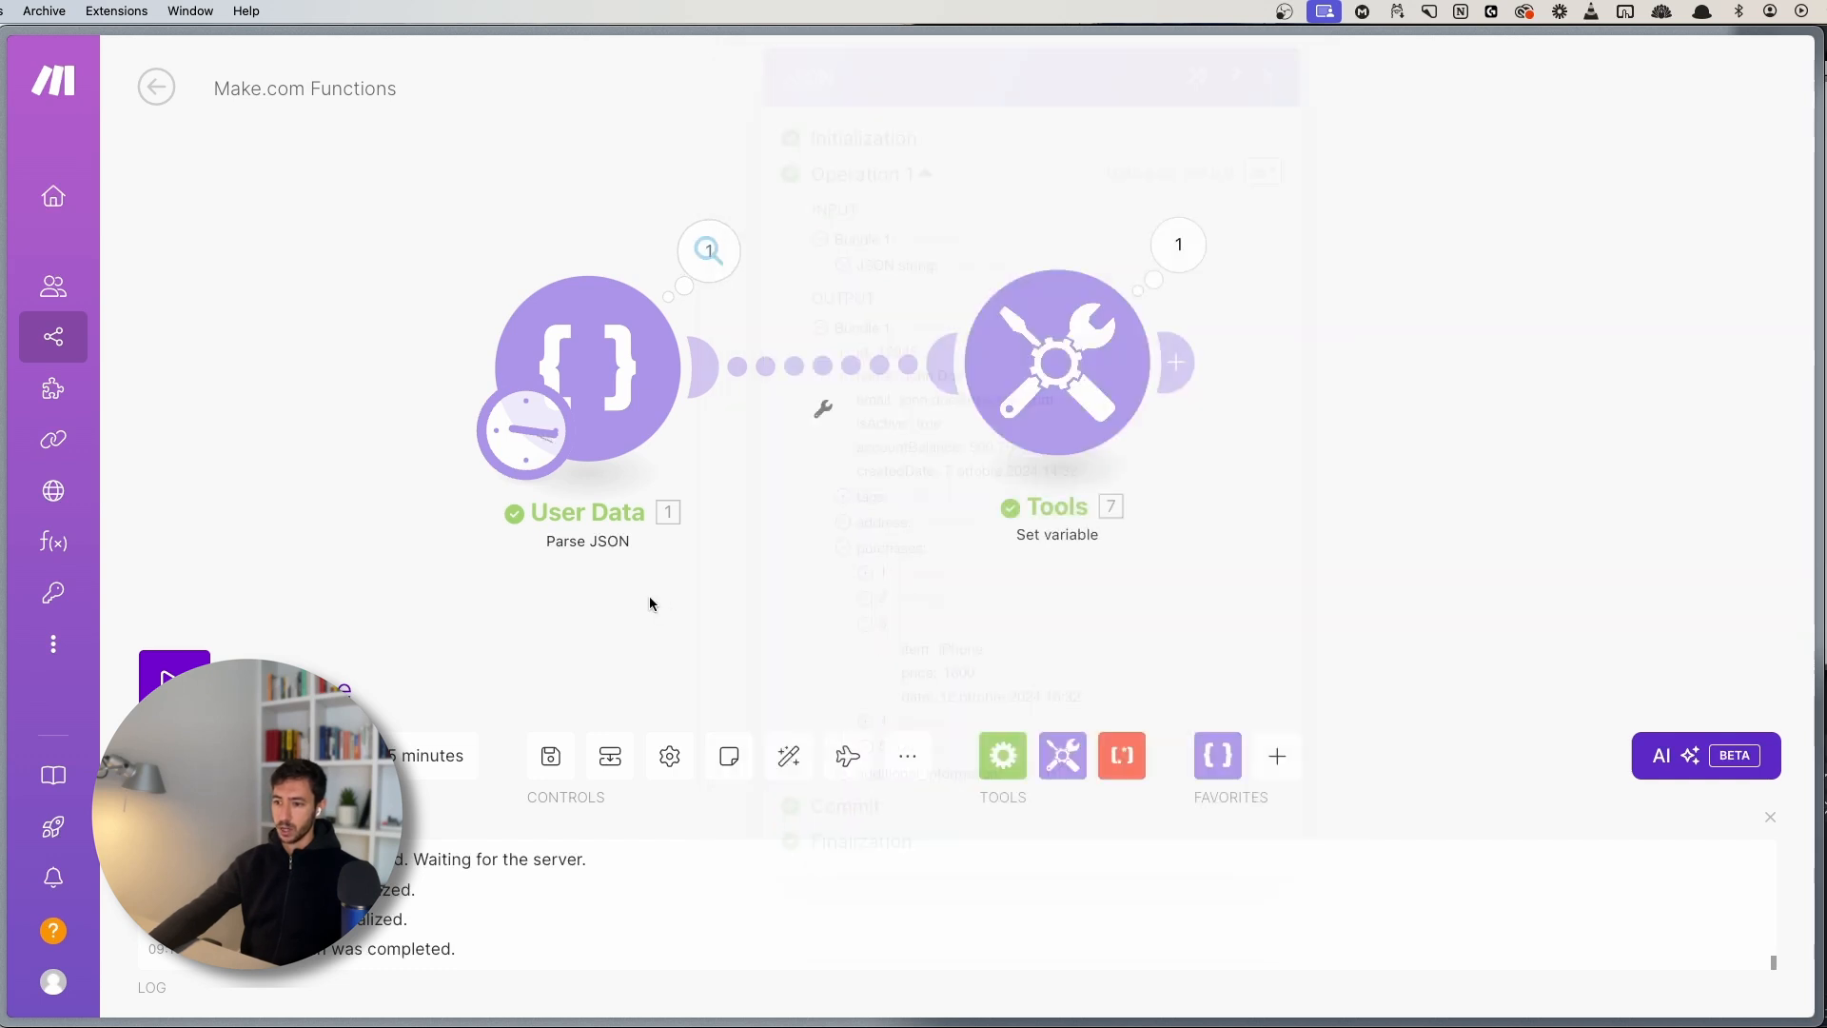
pyautogui.click(1080, 352)
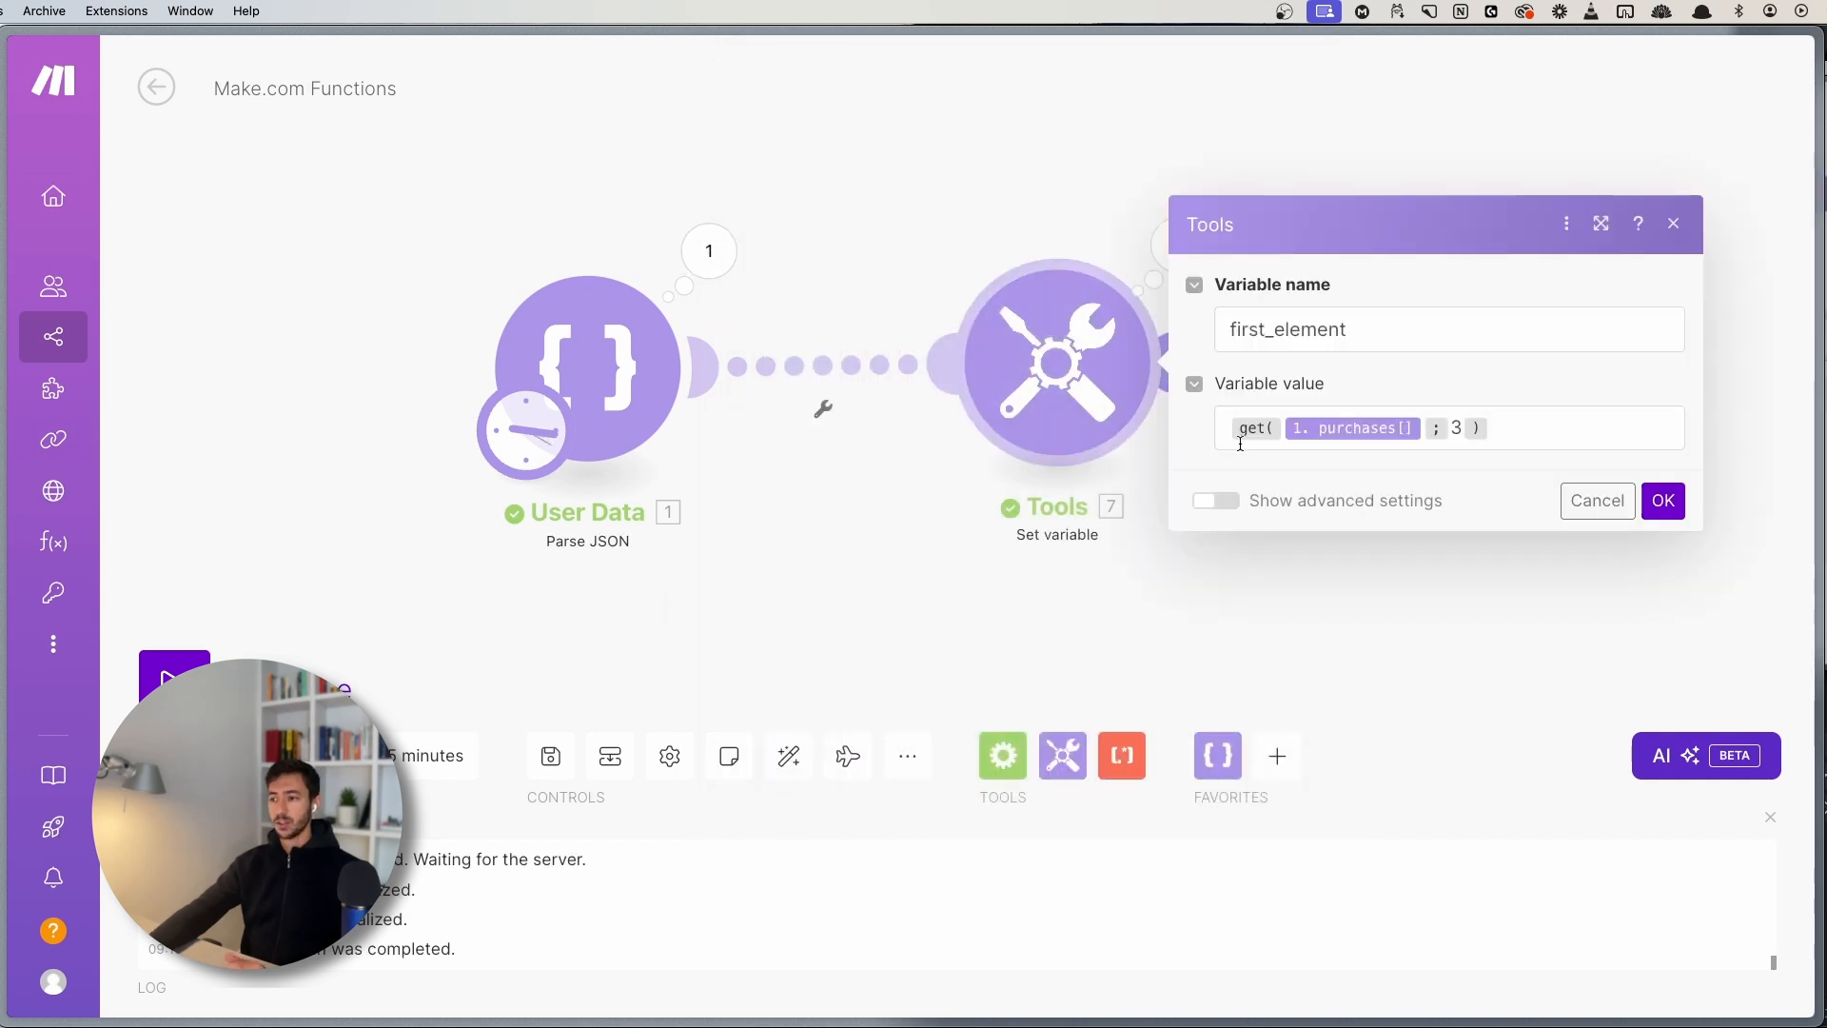
# - Change the first_element value to get(1. purchases[]; 3.item) and confirm the settings
pyautogui.click(1459, 431)
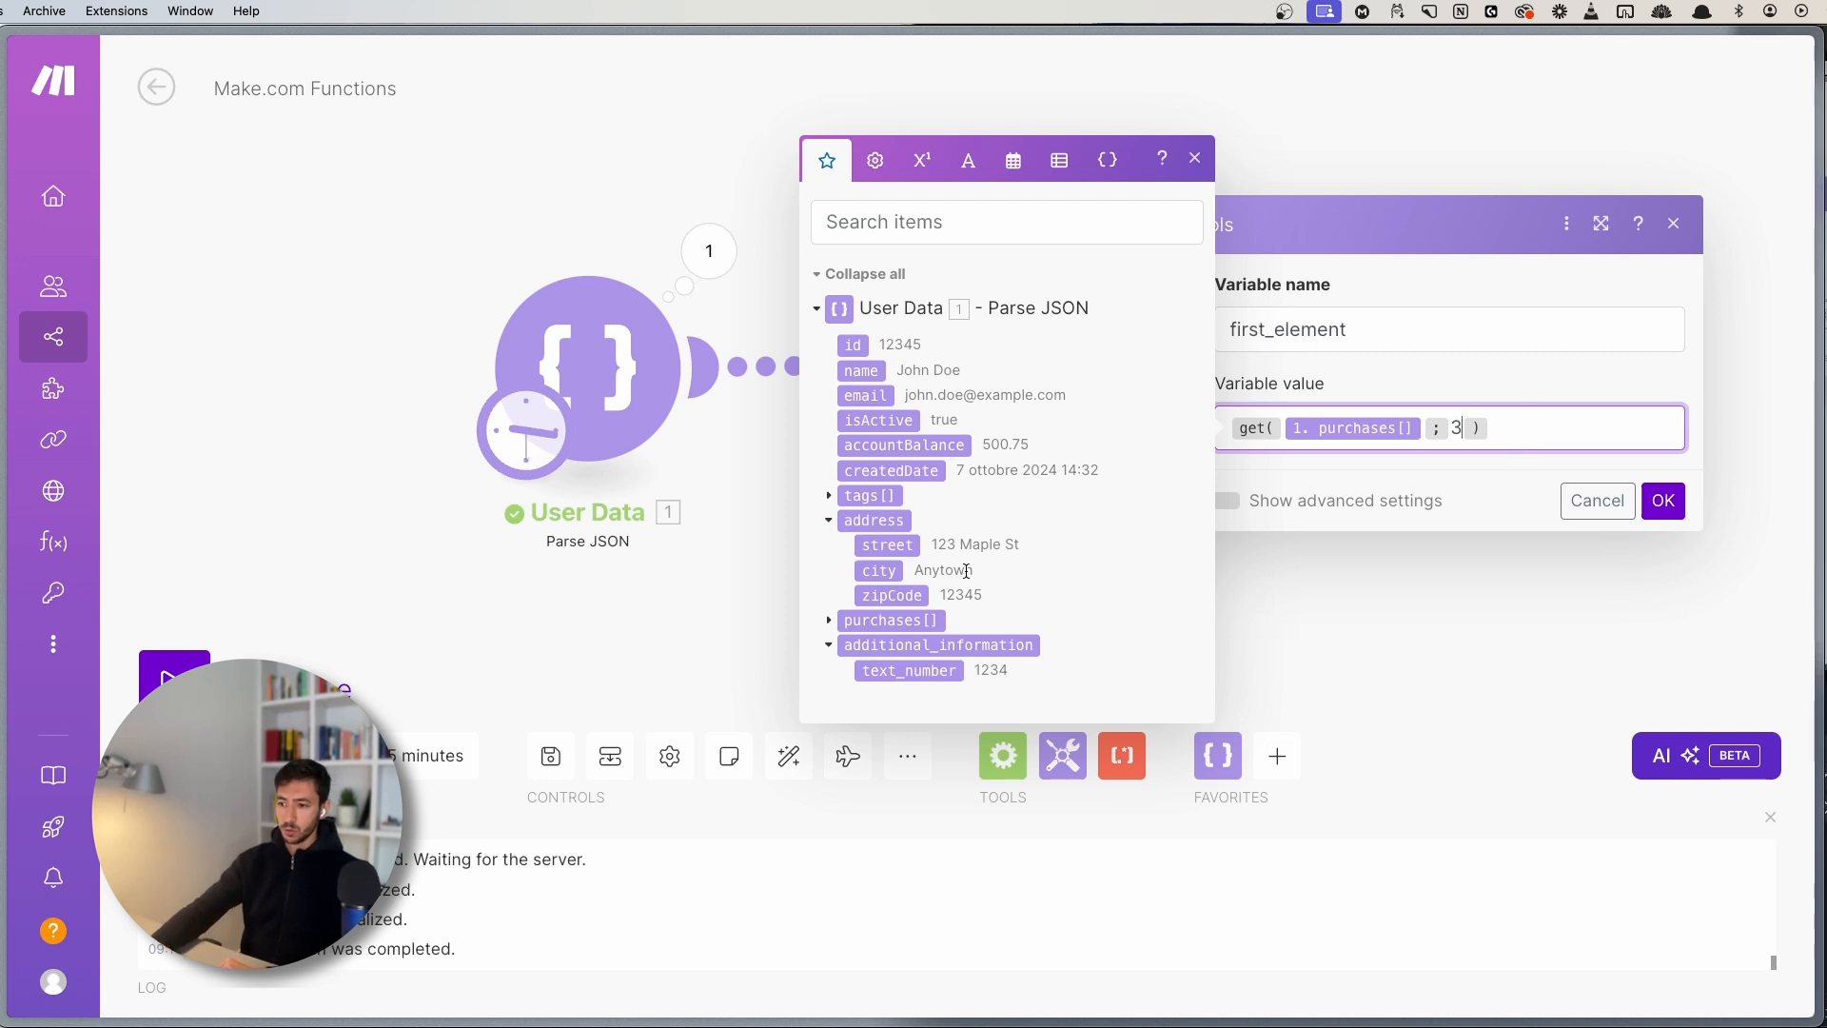
pyautogui.click(829, 620)
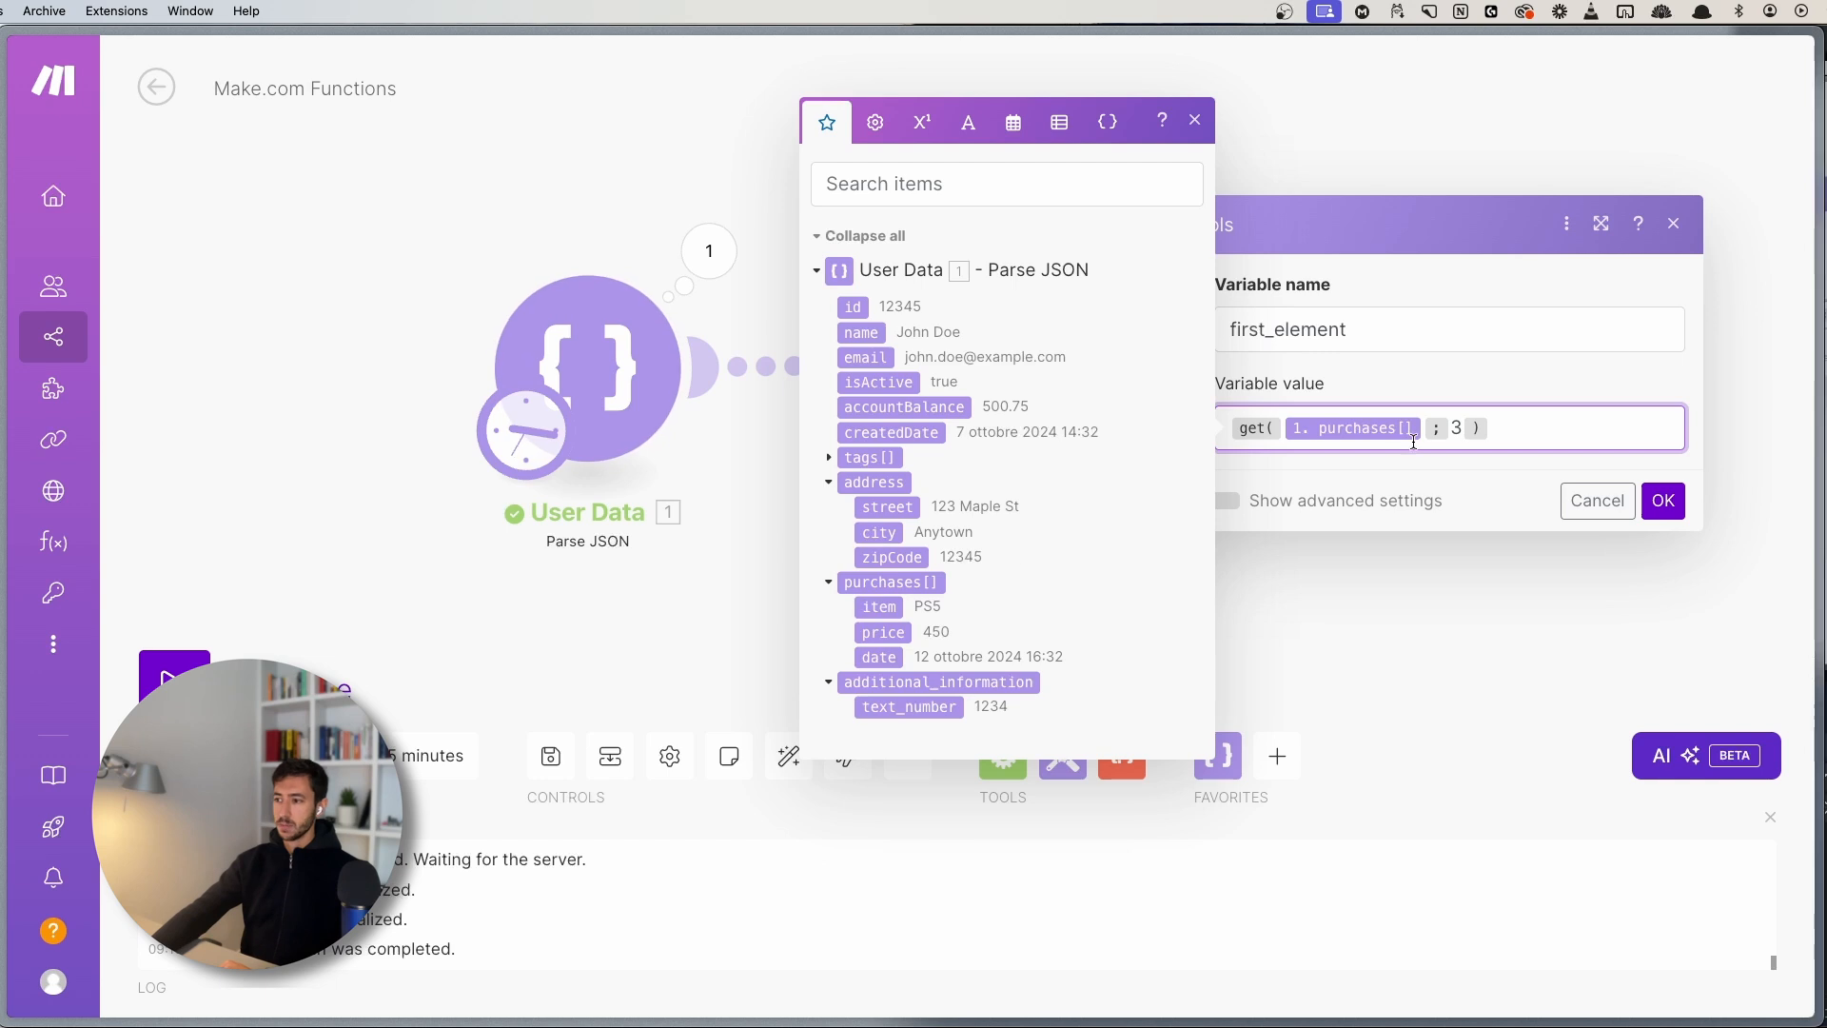
pyautogui.doubleClick(1457, 427)
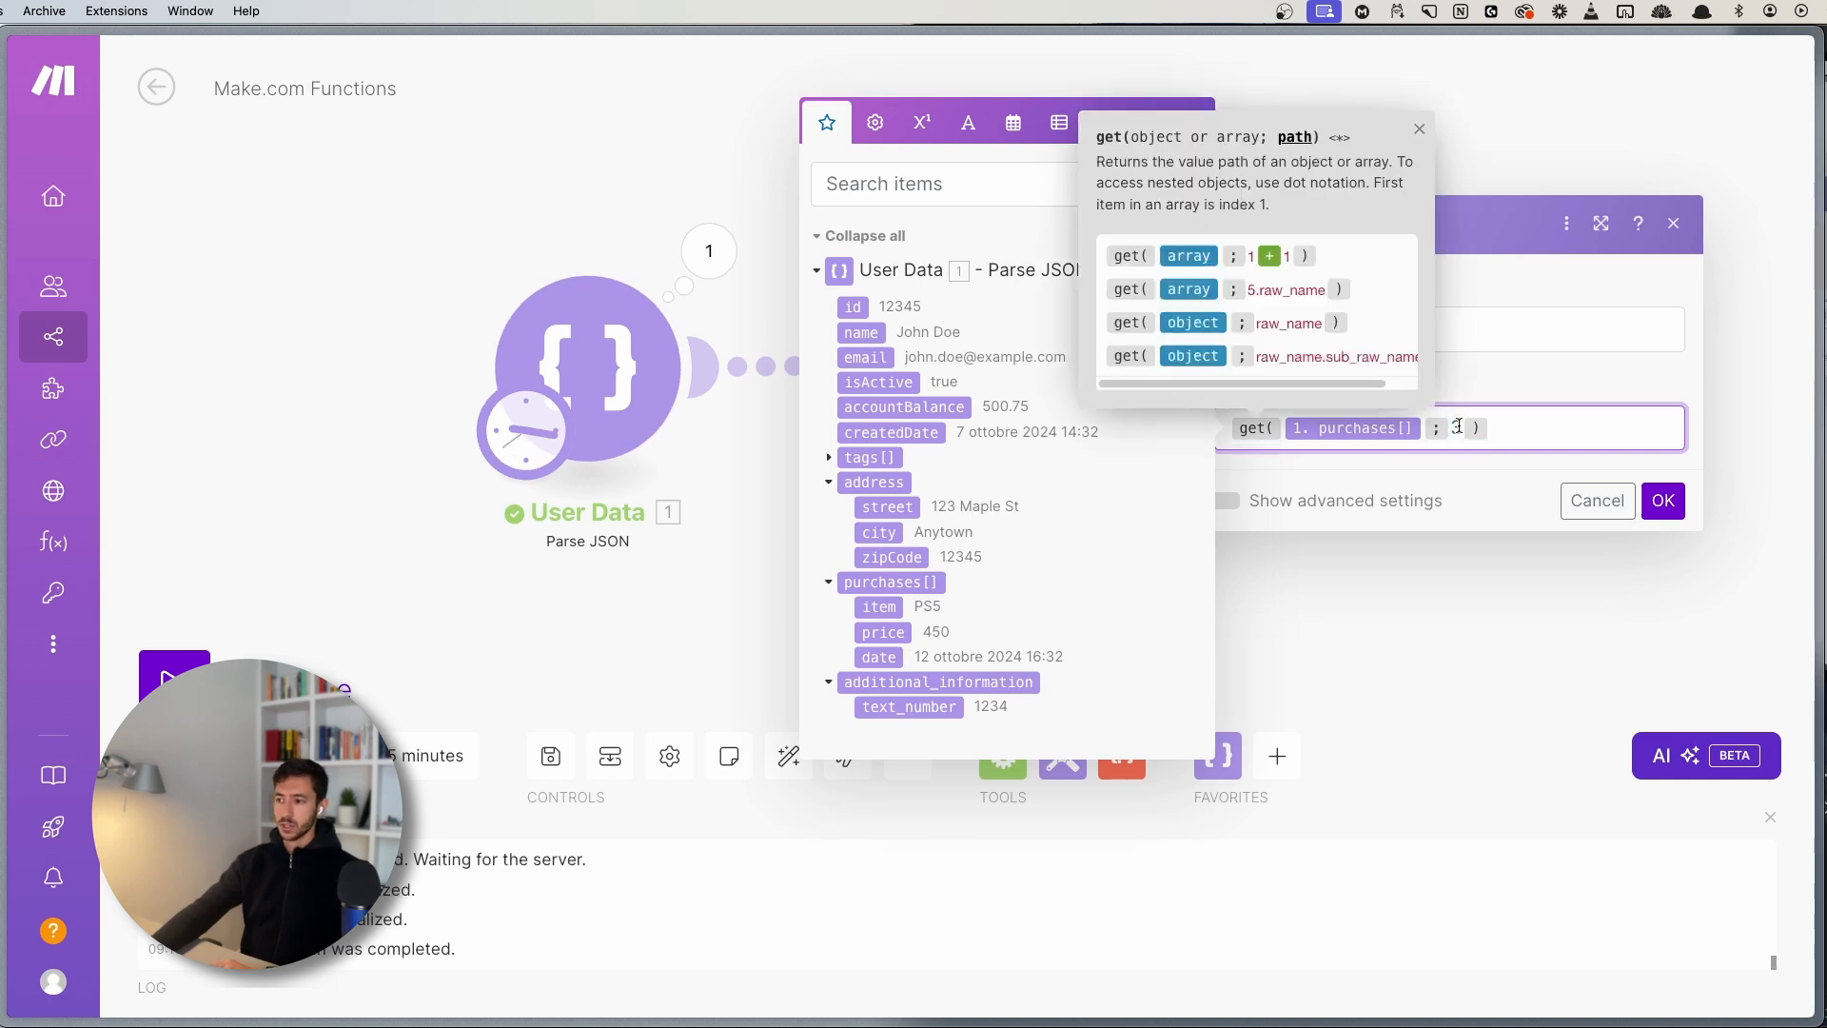
pyautogui.write('3. ')
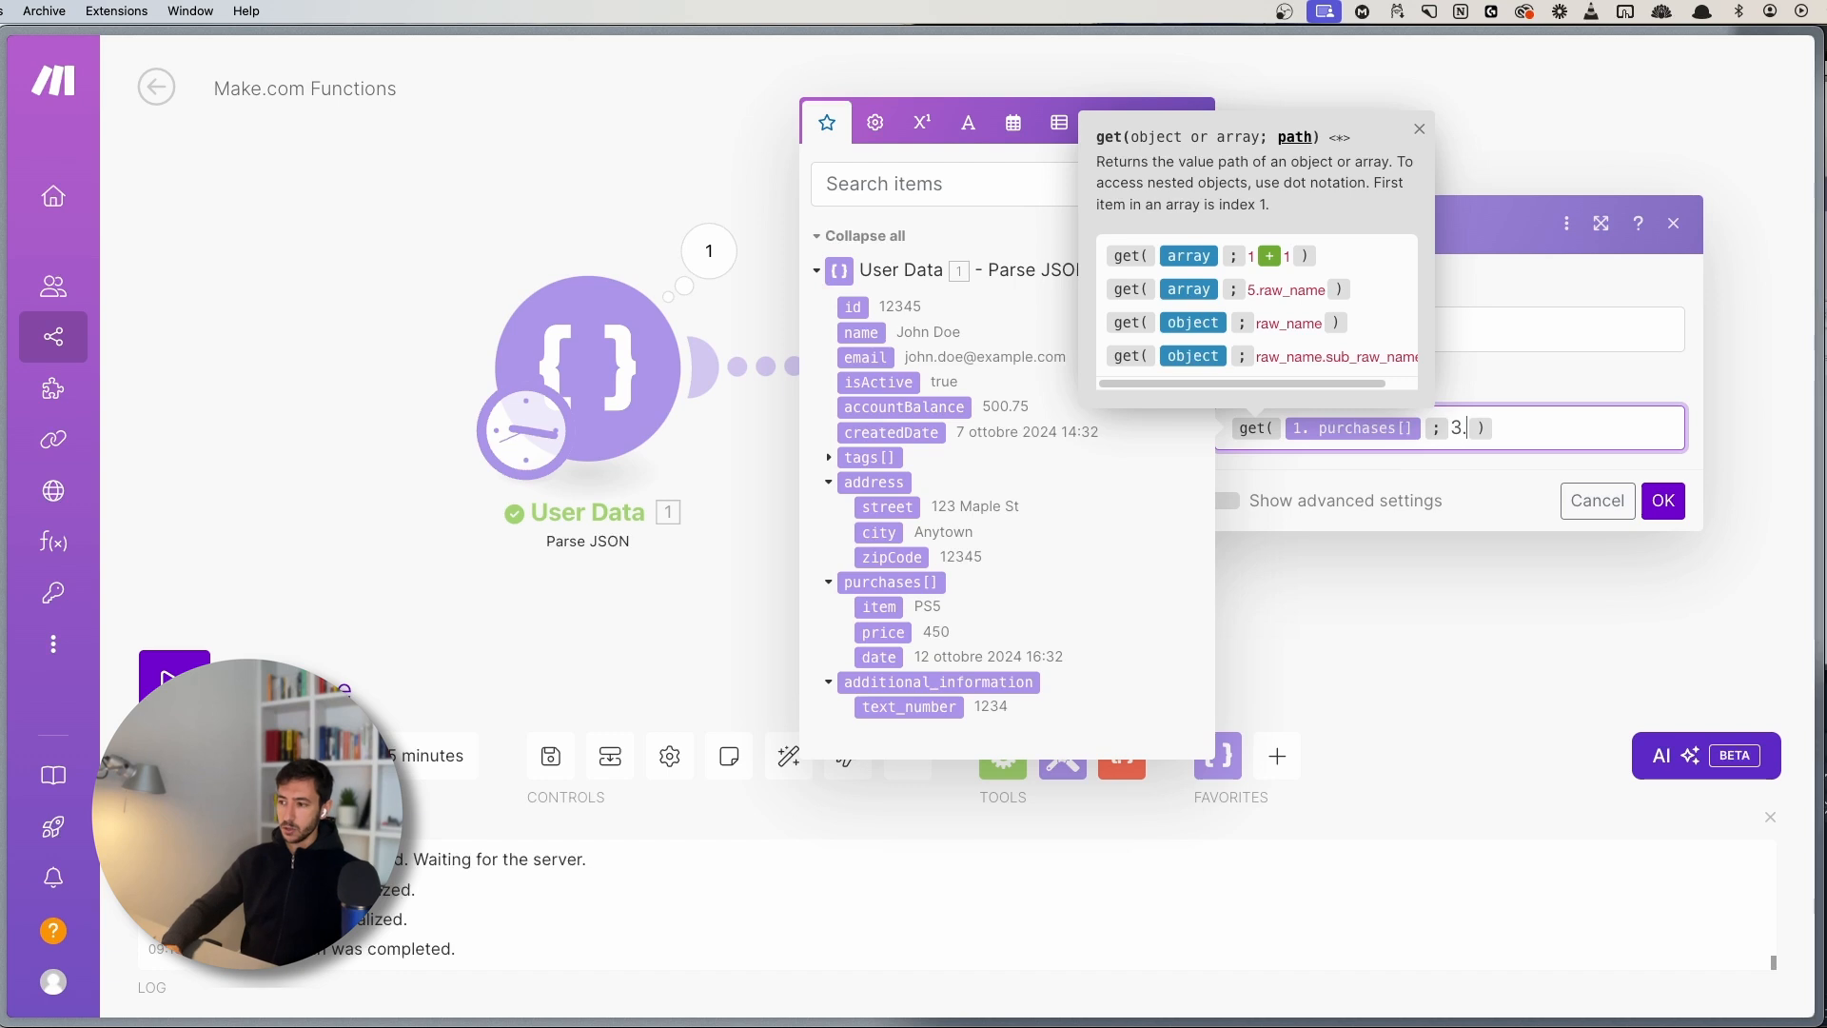
pyautogui.write('it')
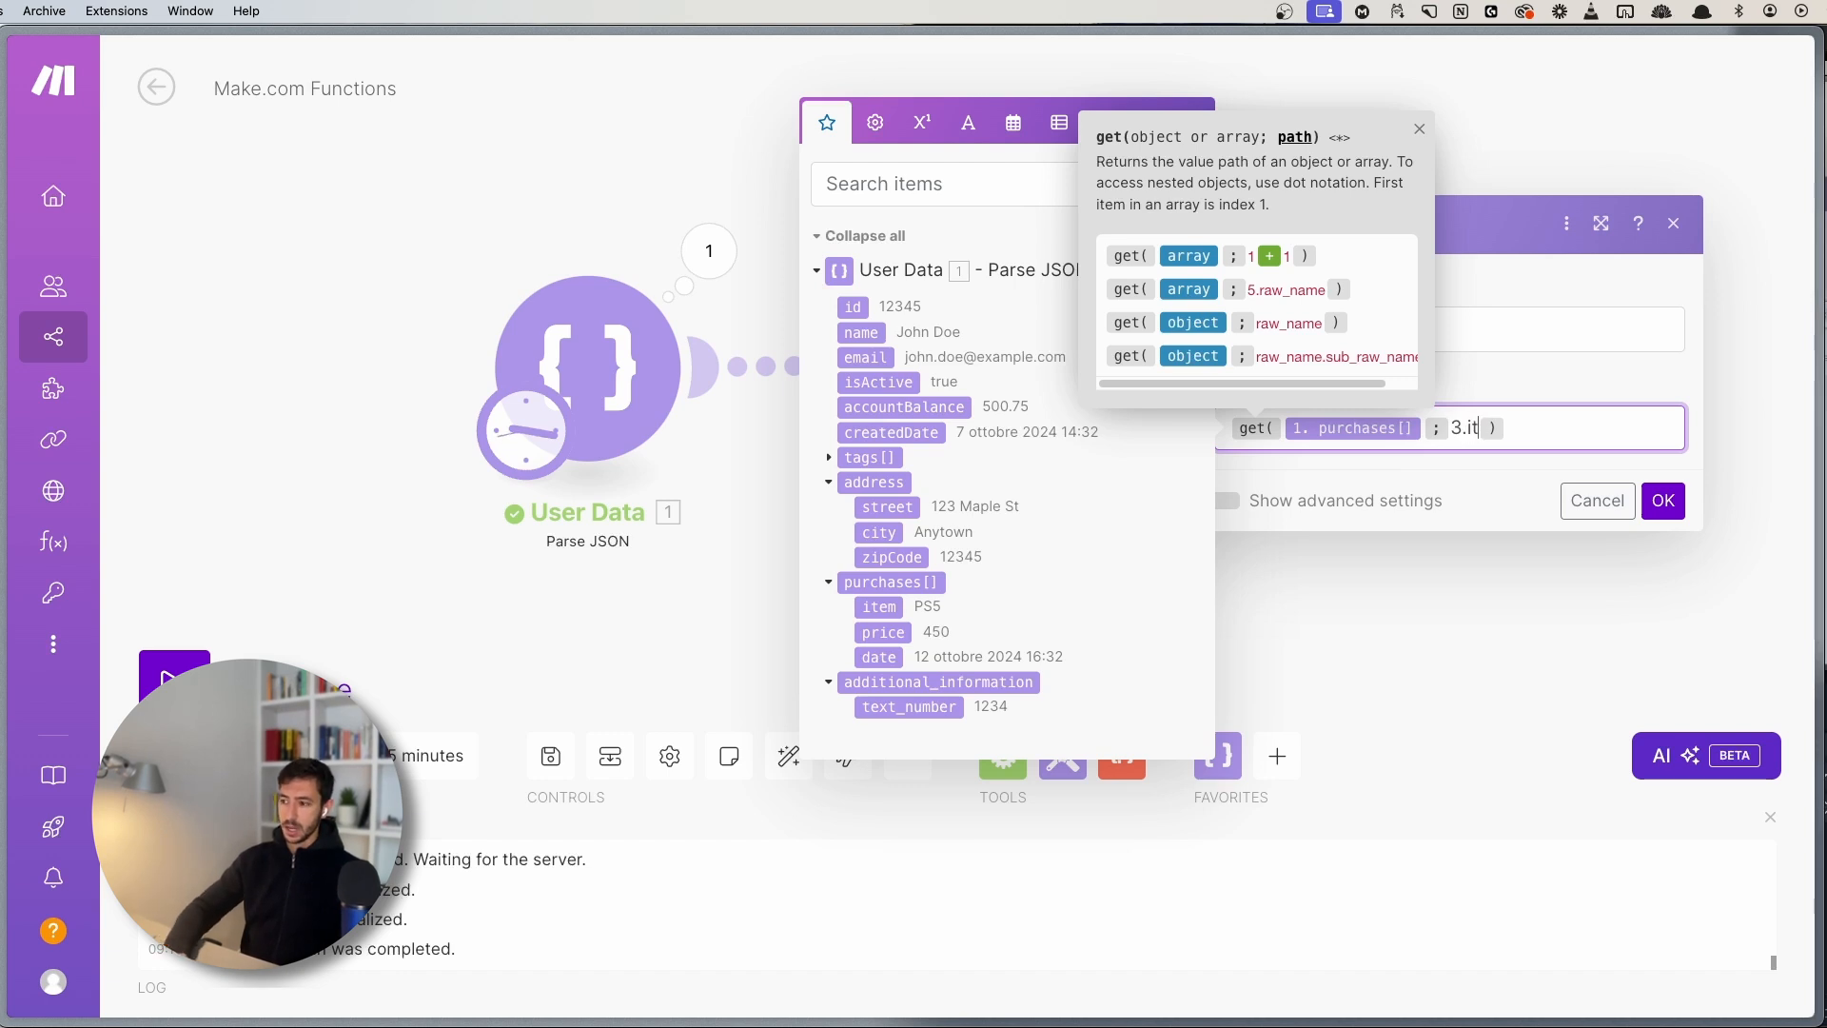
pyautogui.write('em')
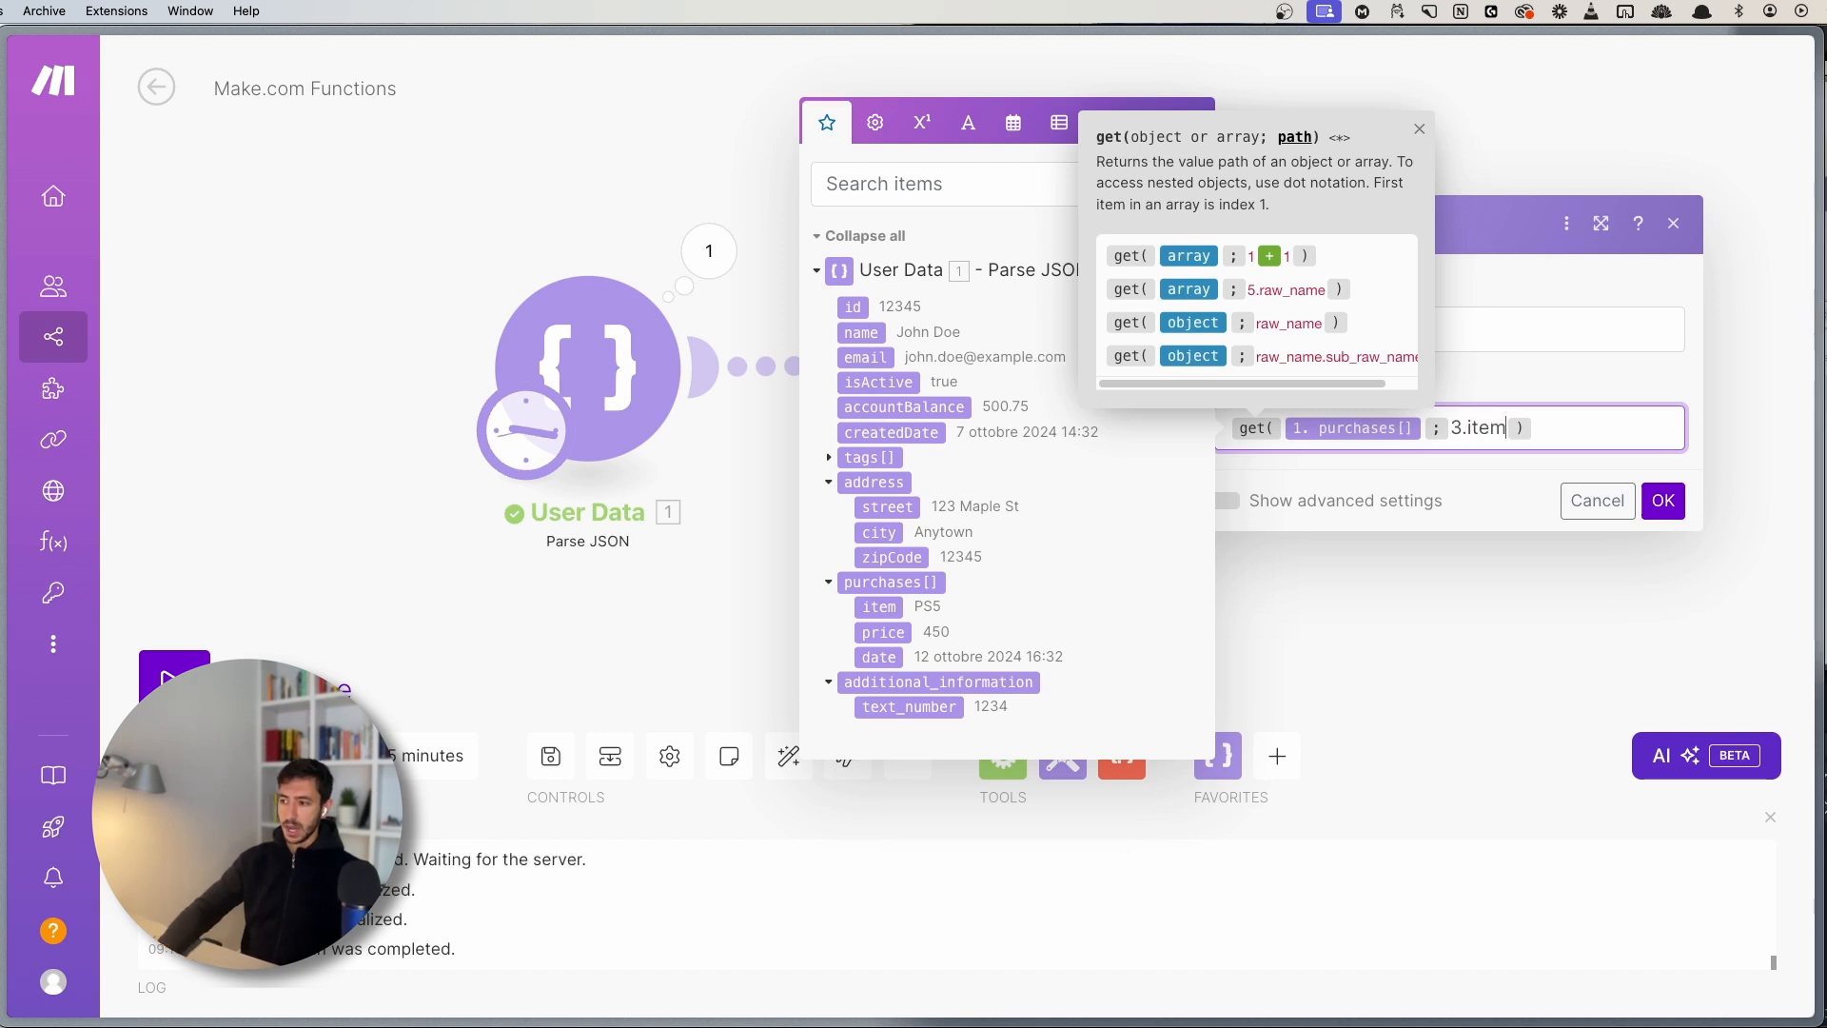
pyautogui.click(1420, 131)
pyautogui.doubleClick(1486, 428)
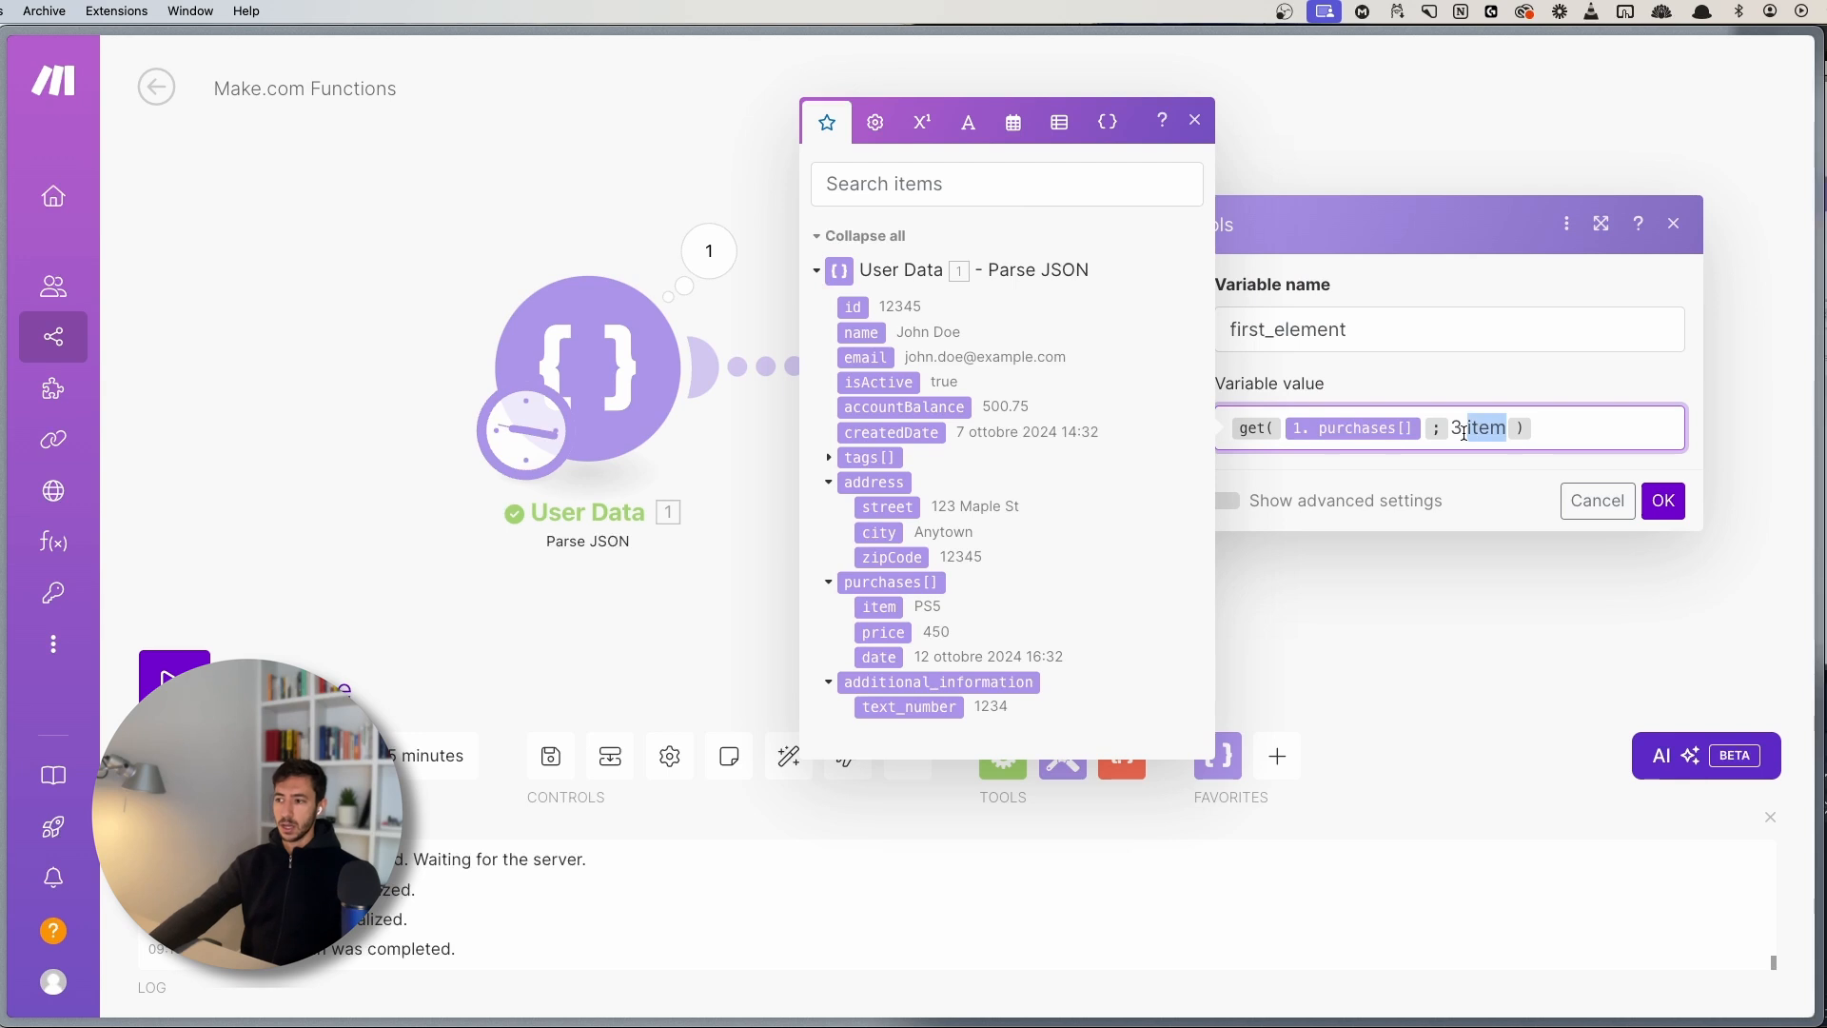
pyautogui.click(1525, 435)
pyautogui.click(1195, 121)
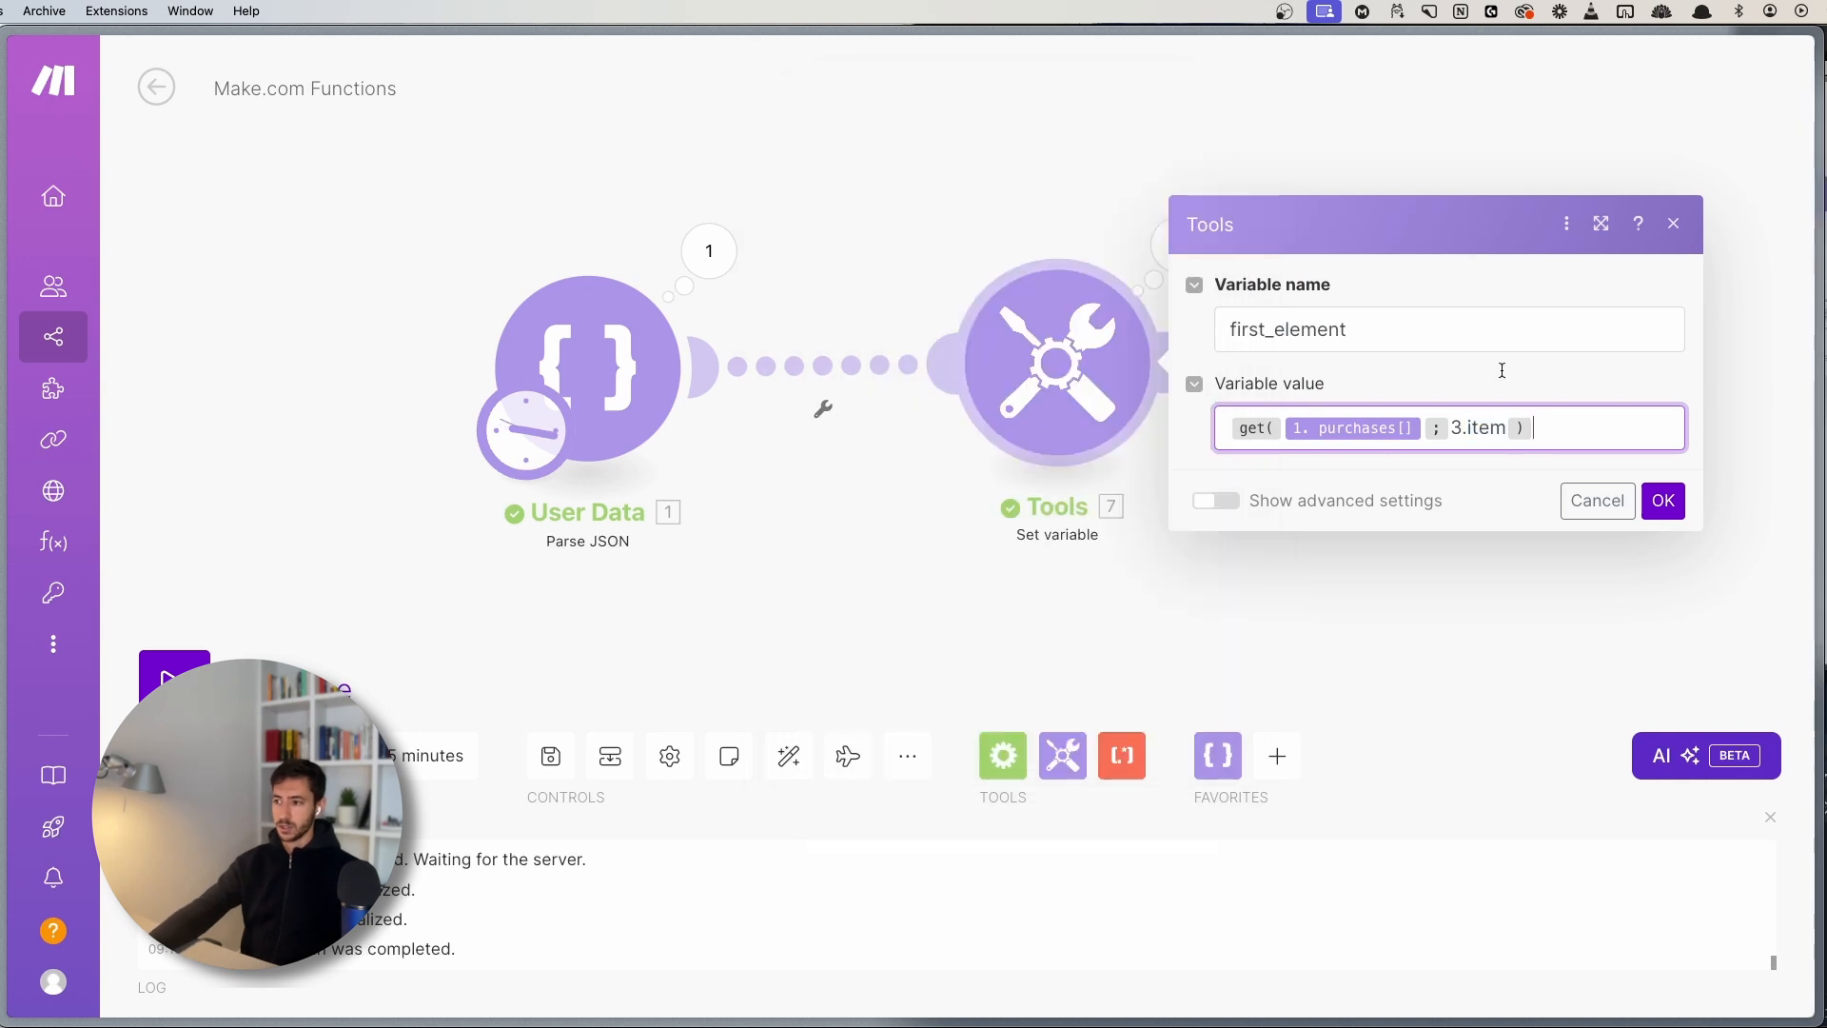
pyautogui.click(1655, 510)
# - Run the scenario once and check that first_element outputs iPhone
pyautogui.click(195, 681)
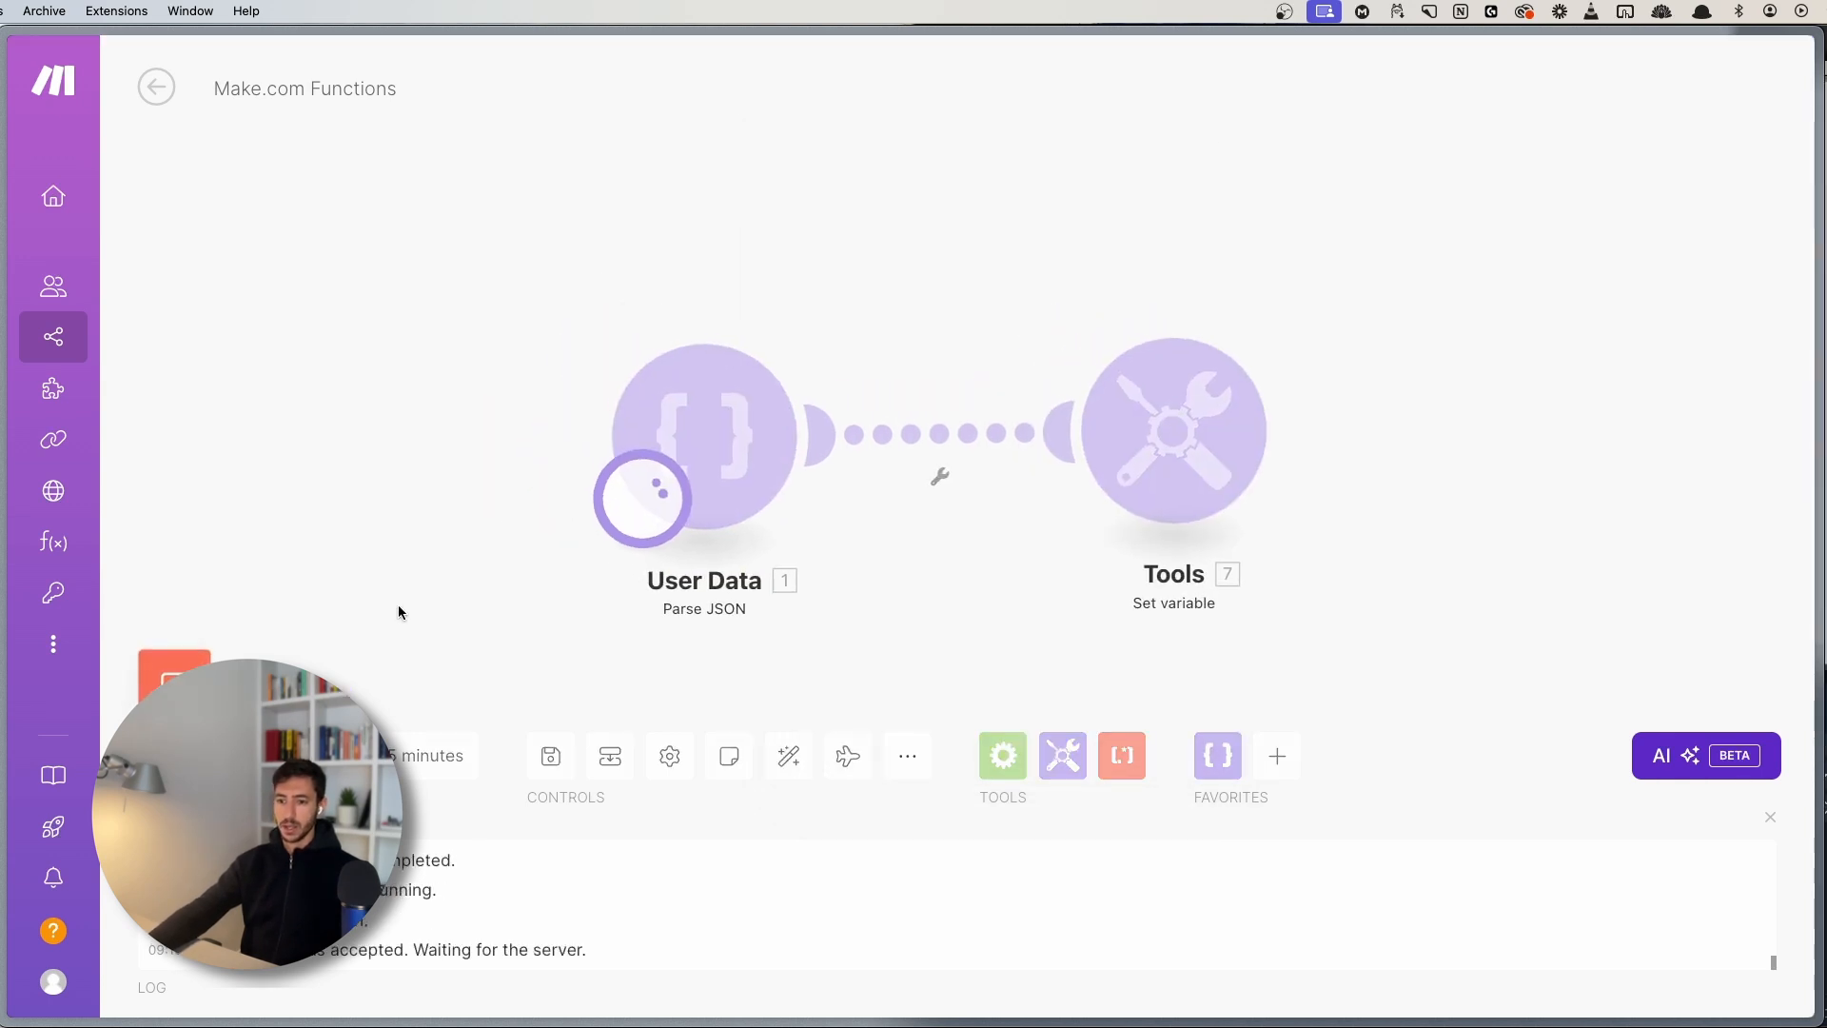
pyautogui.click(1234, 271)
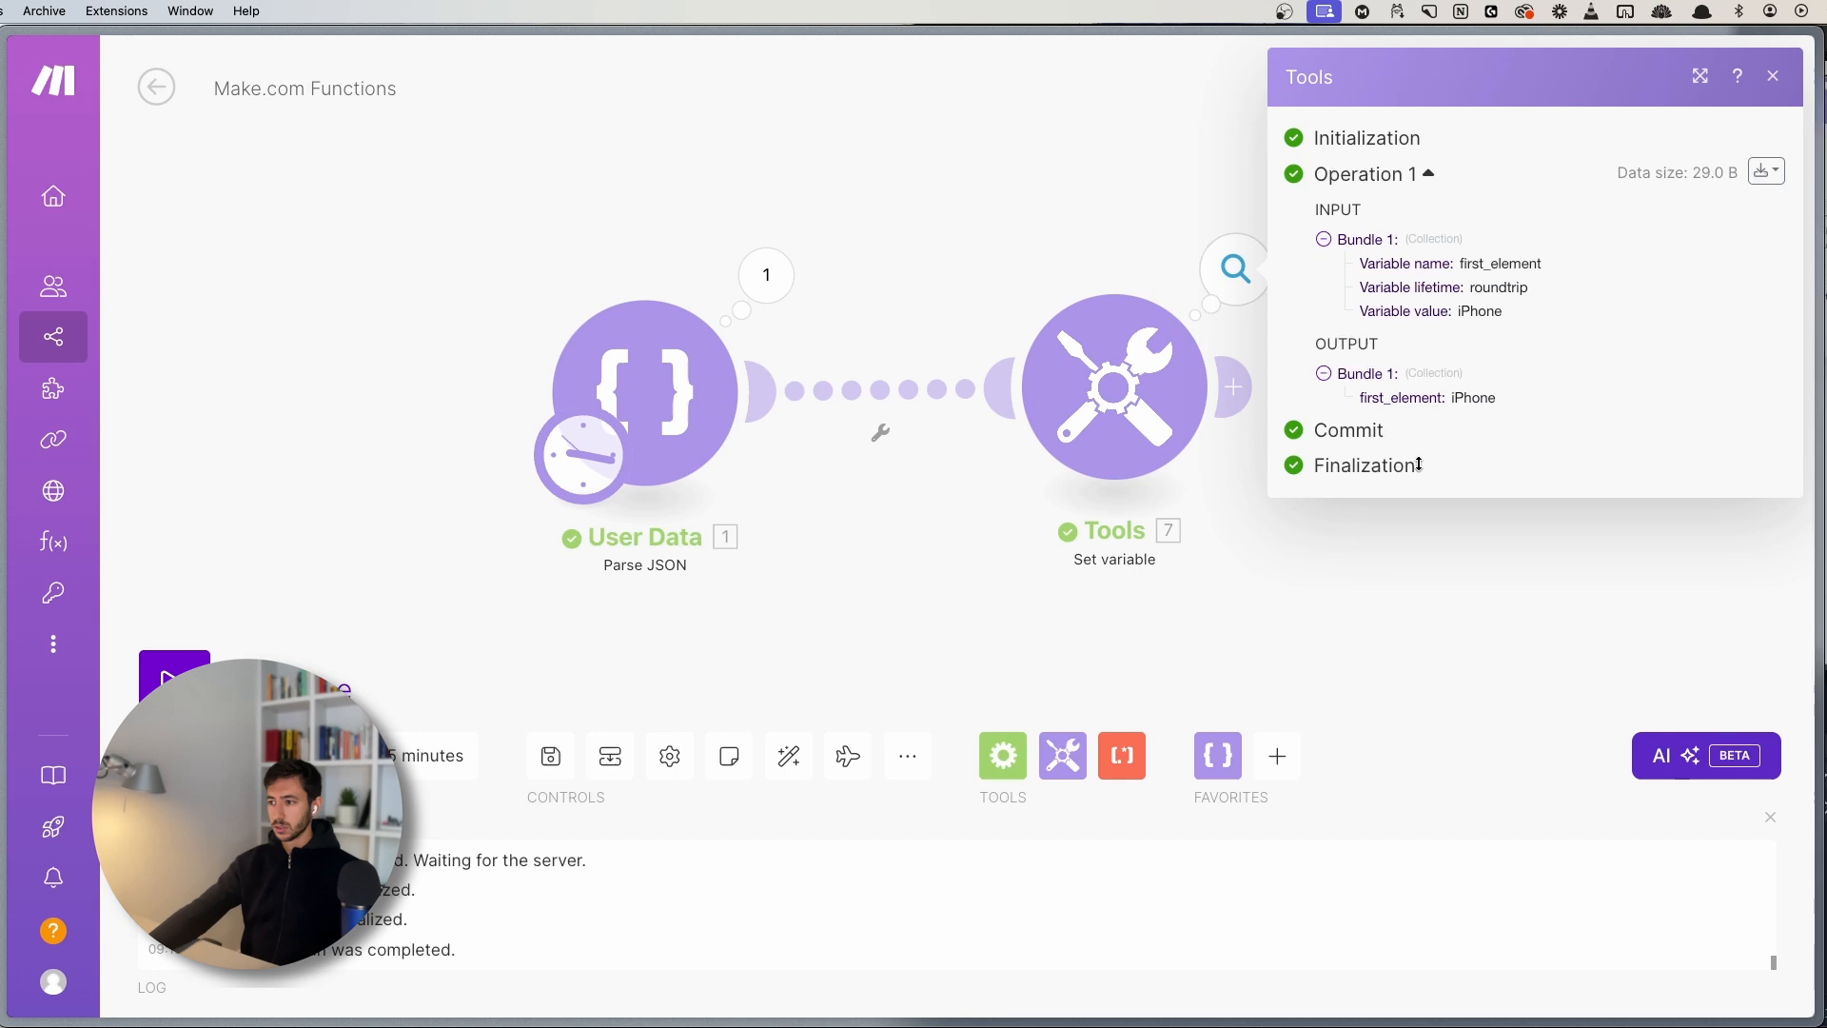
pyautogui.doubleClick(1469, 399)
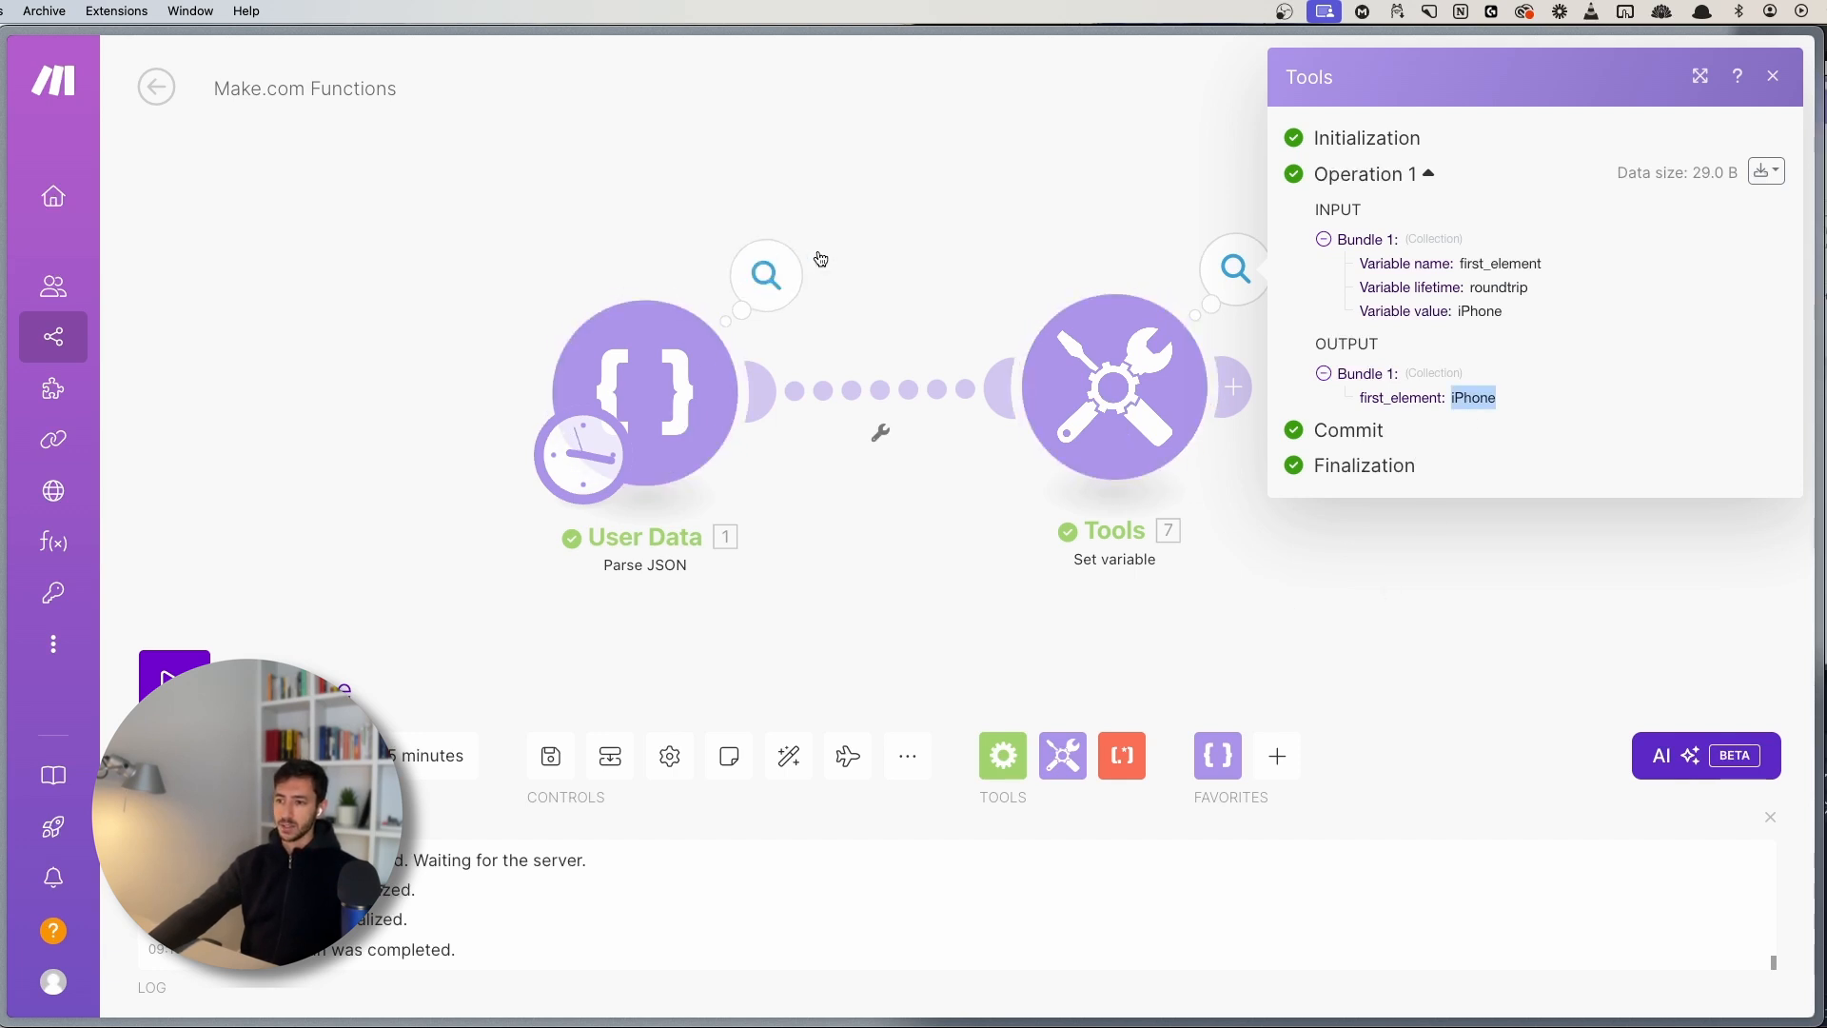
# - Reopen the Set variable settings and start a map() over 1. purchases[]
pyautogui.click(1002, 265)
pyautogui.click(646, 390)
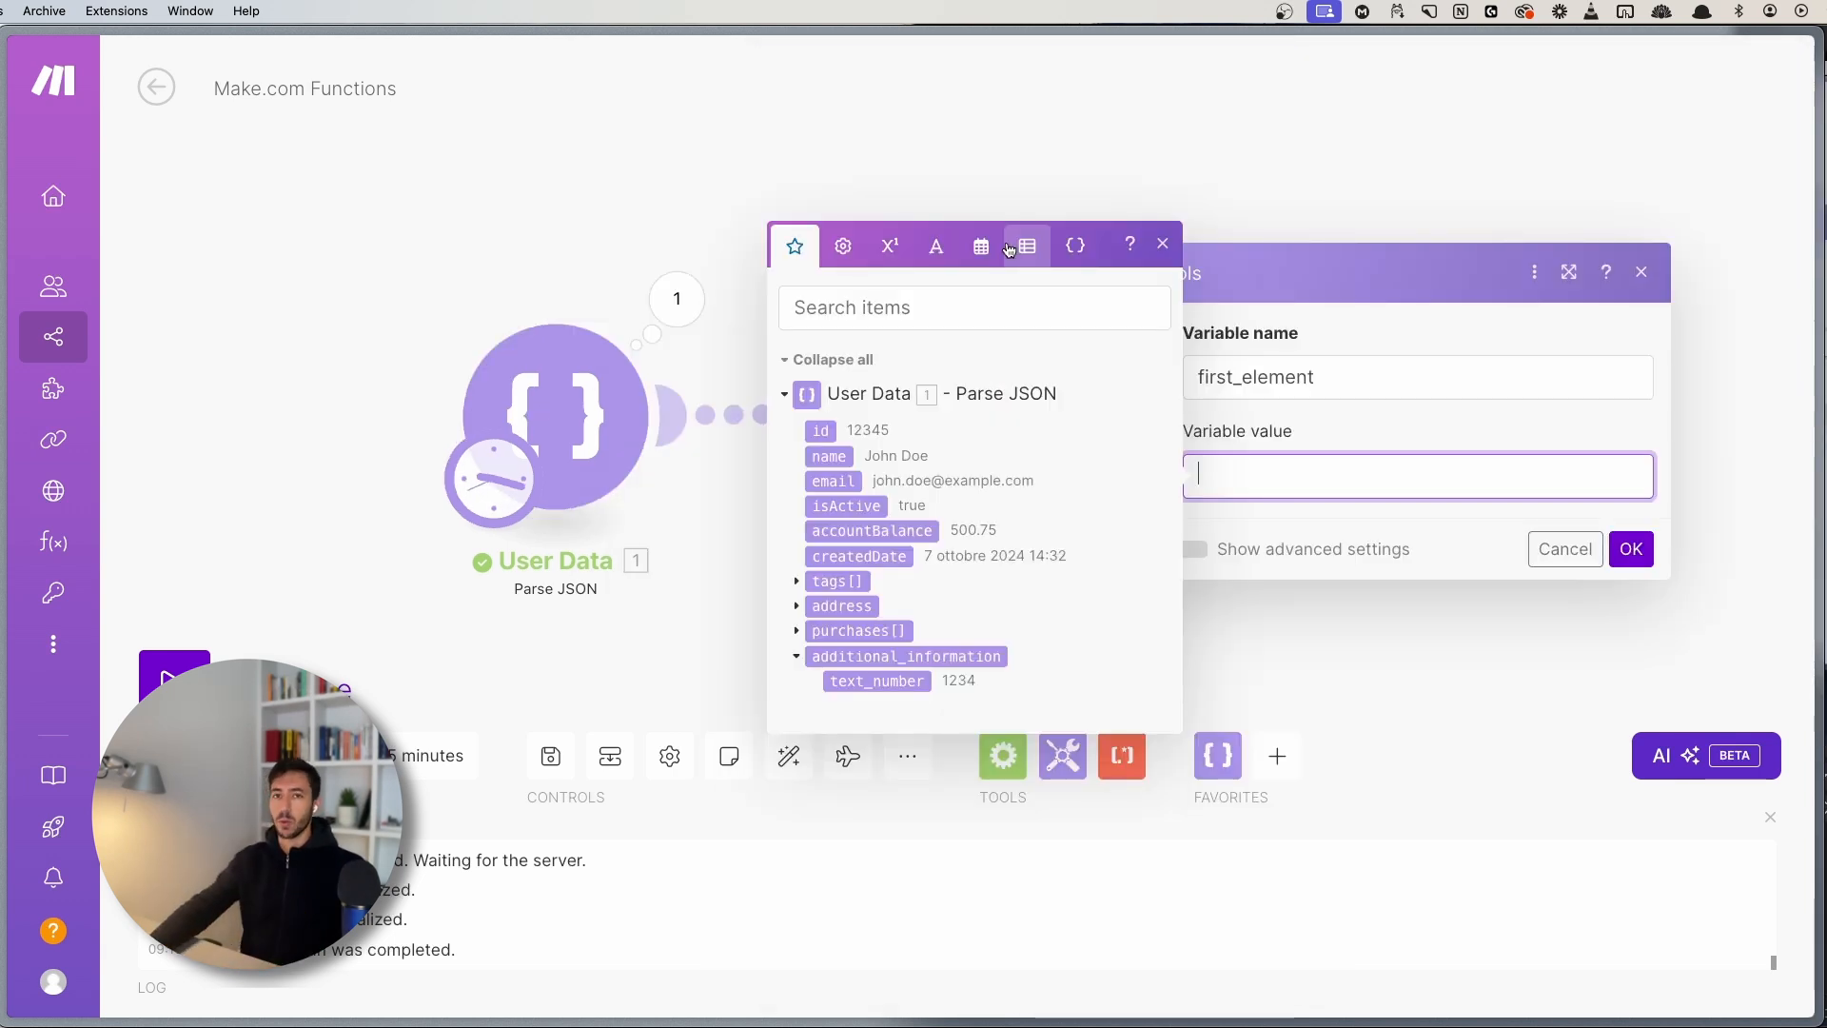
pyautogui.click(1010, 250)
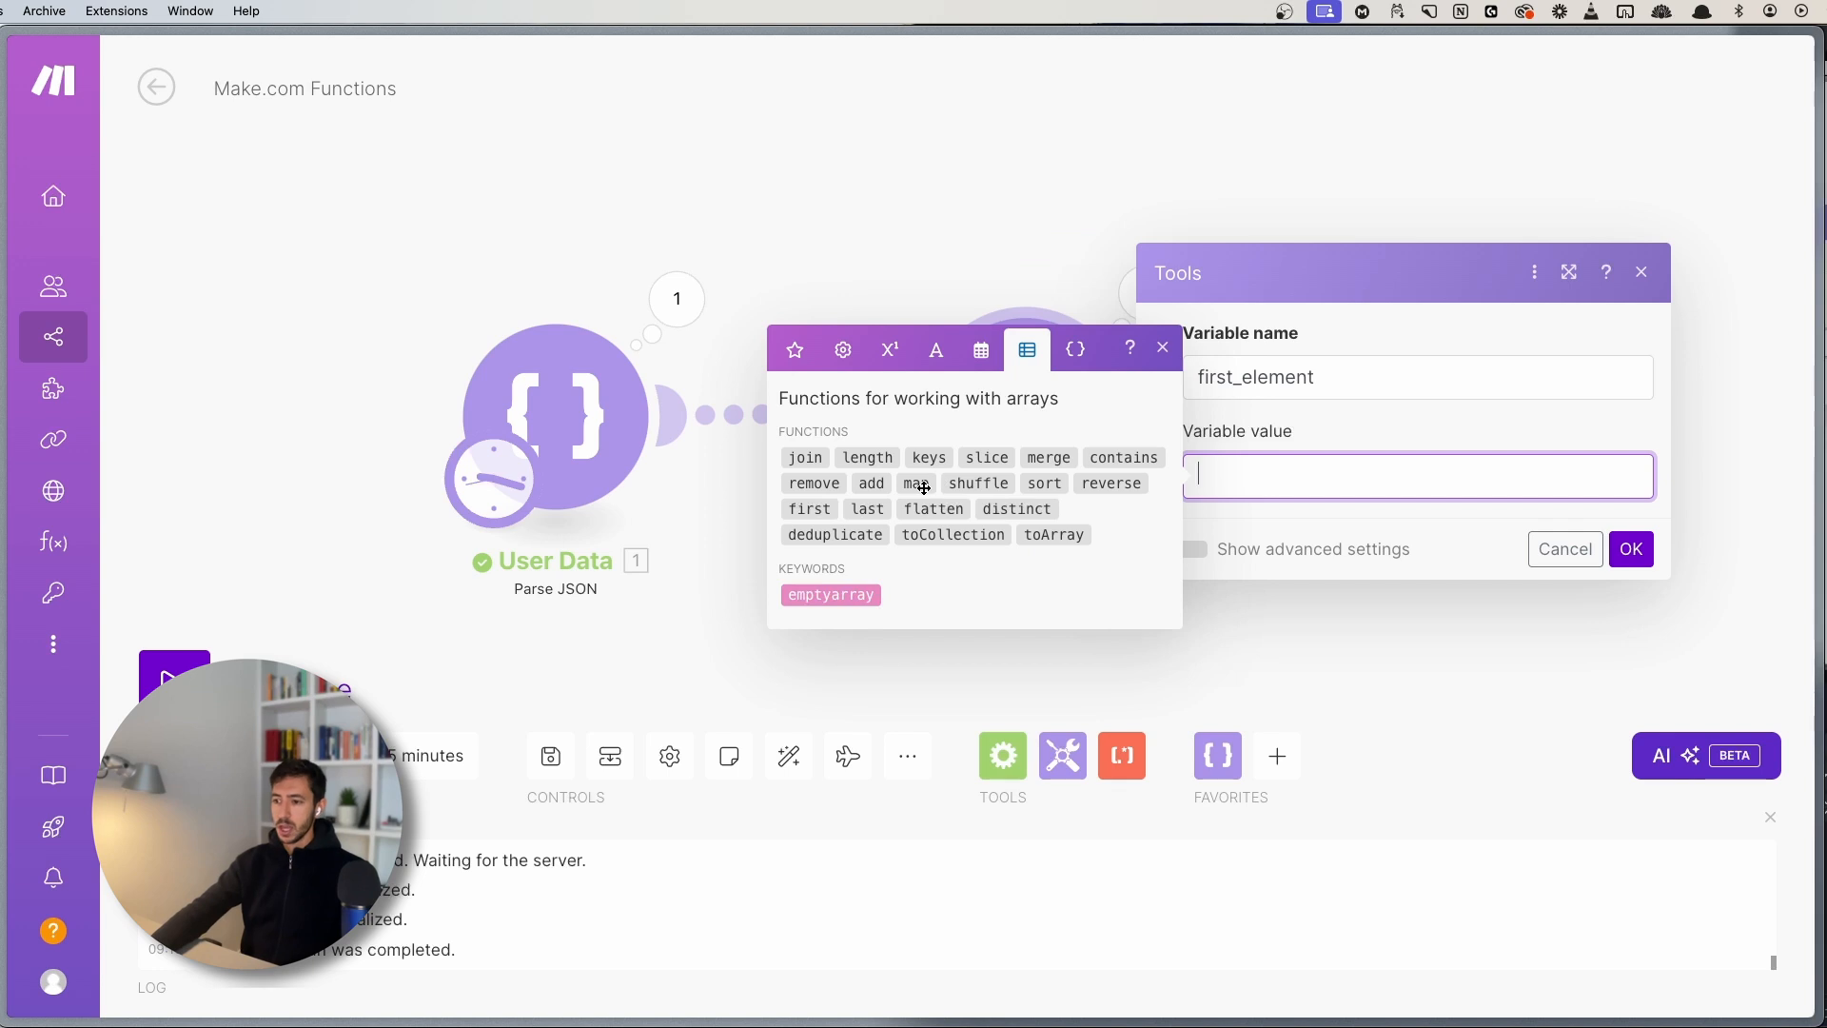
pyautogui.moveTo(923, 488)
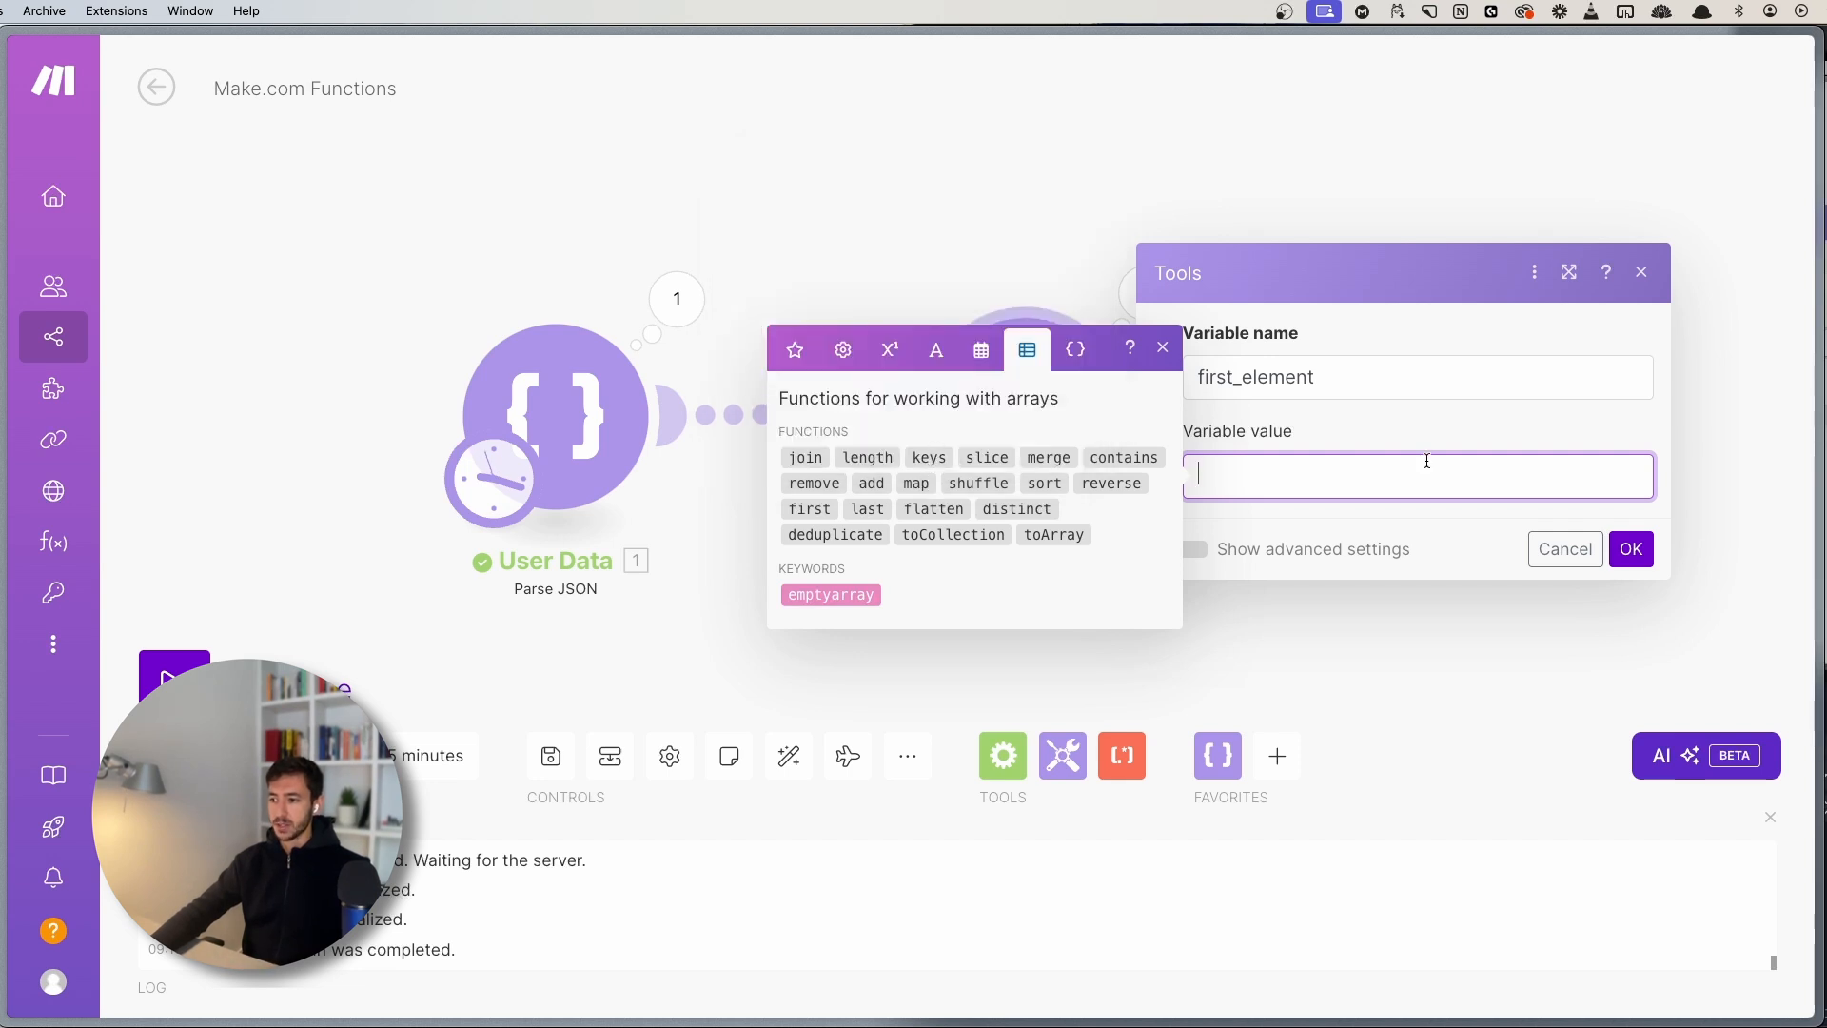
pyautogui.click(794, 353)
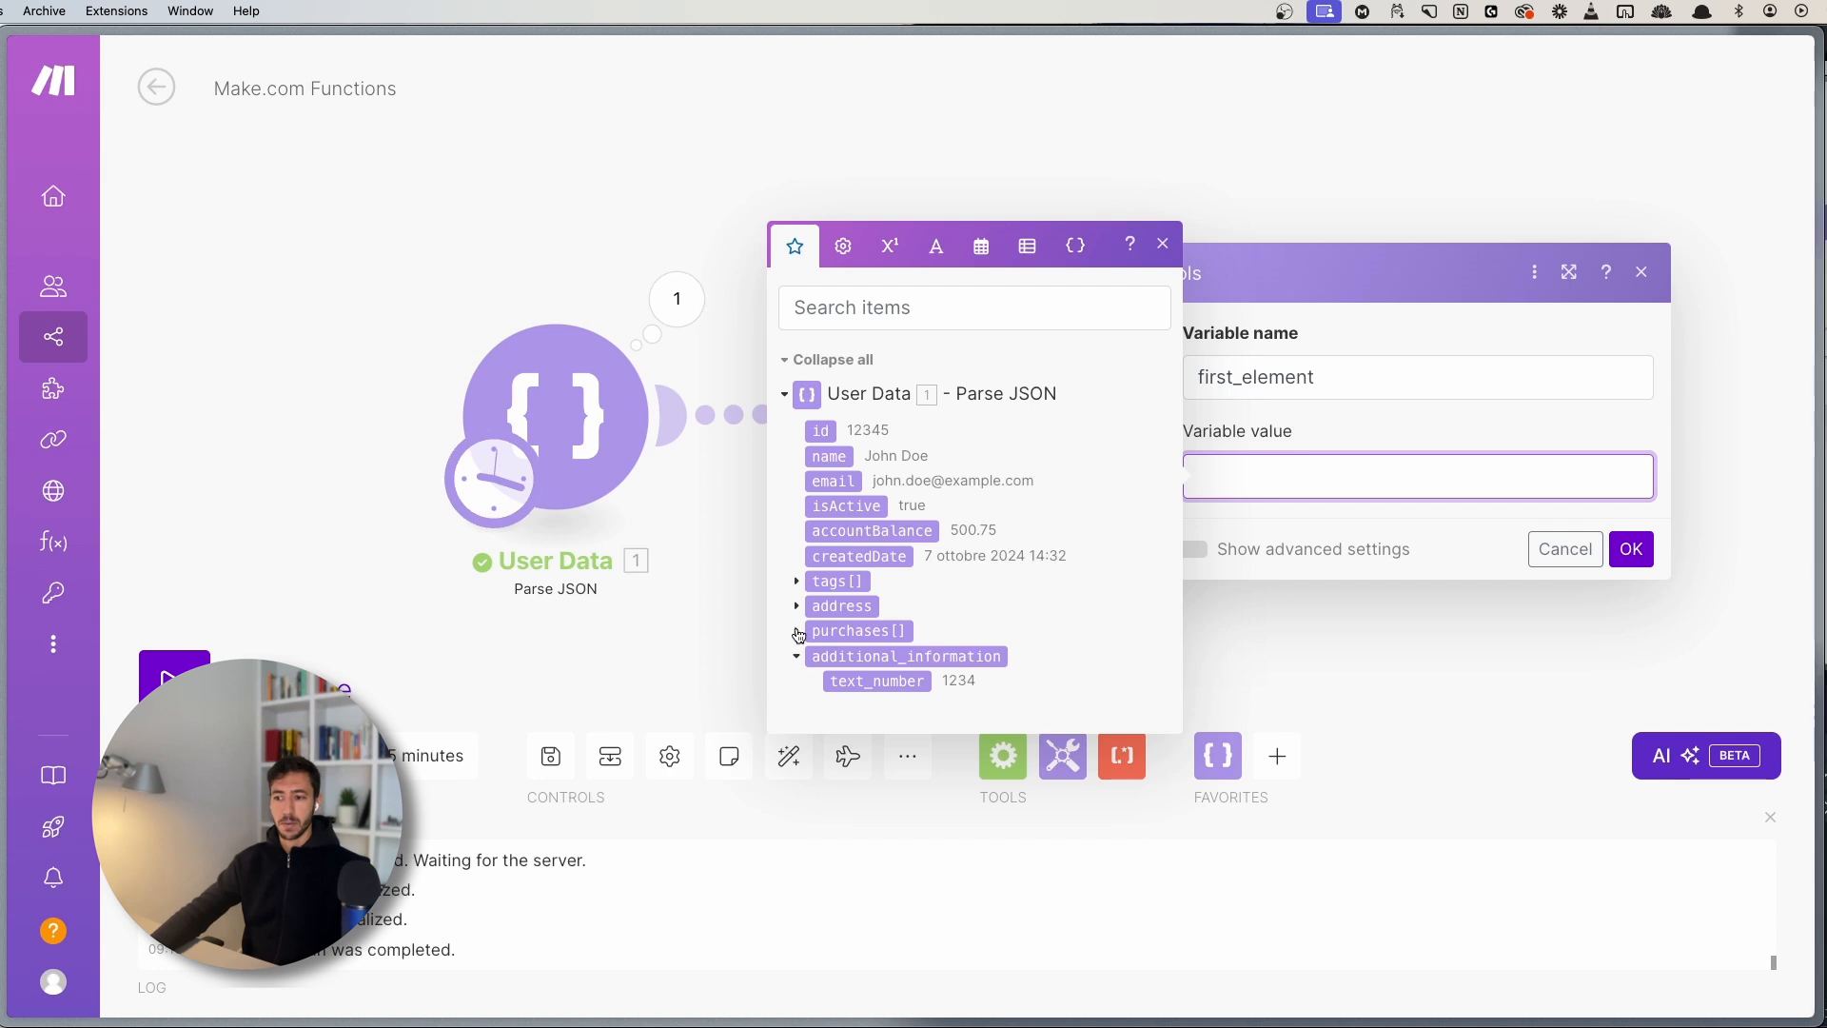
pyautogui.click(797, 631)
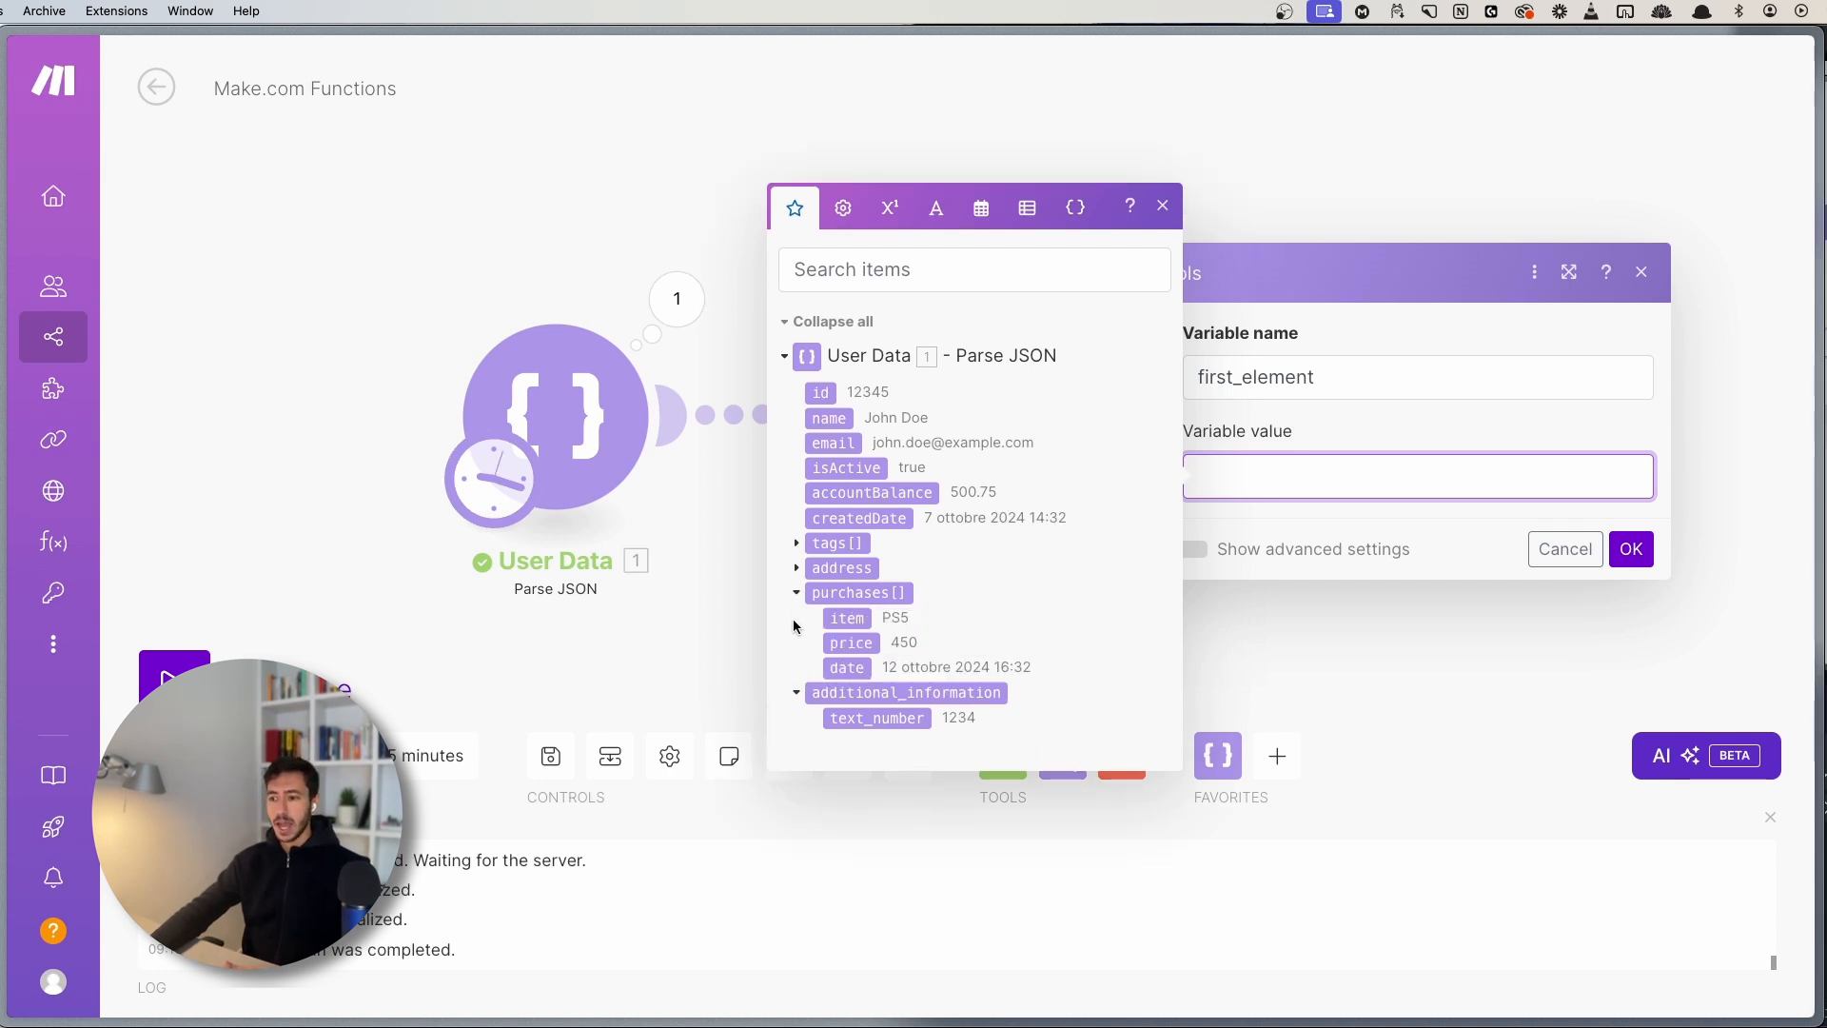
pyautogui.click(796, 593)
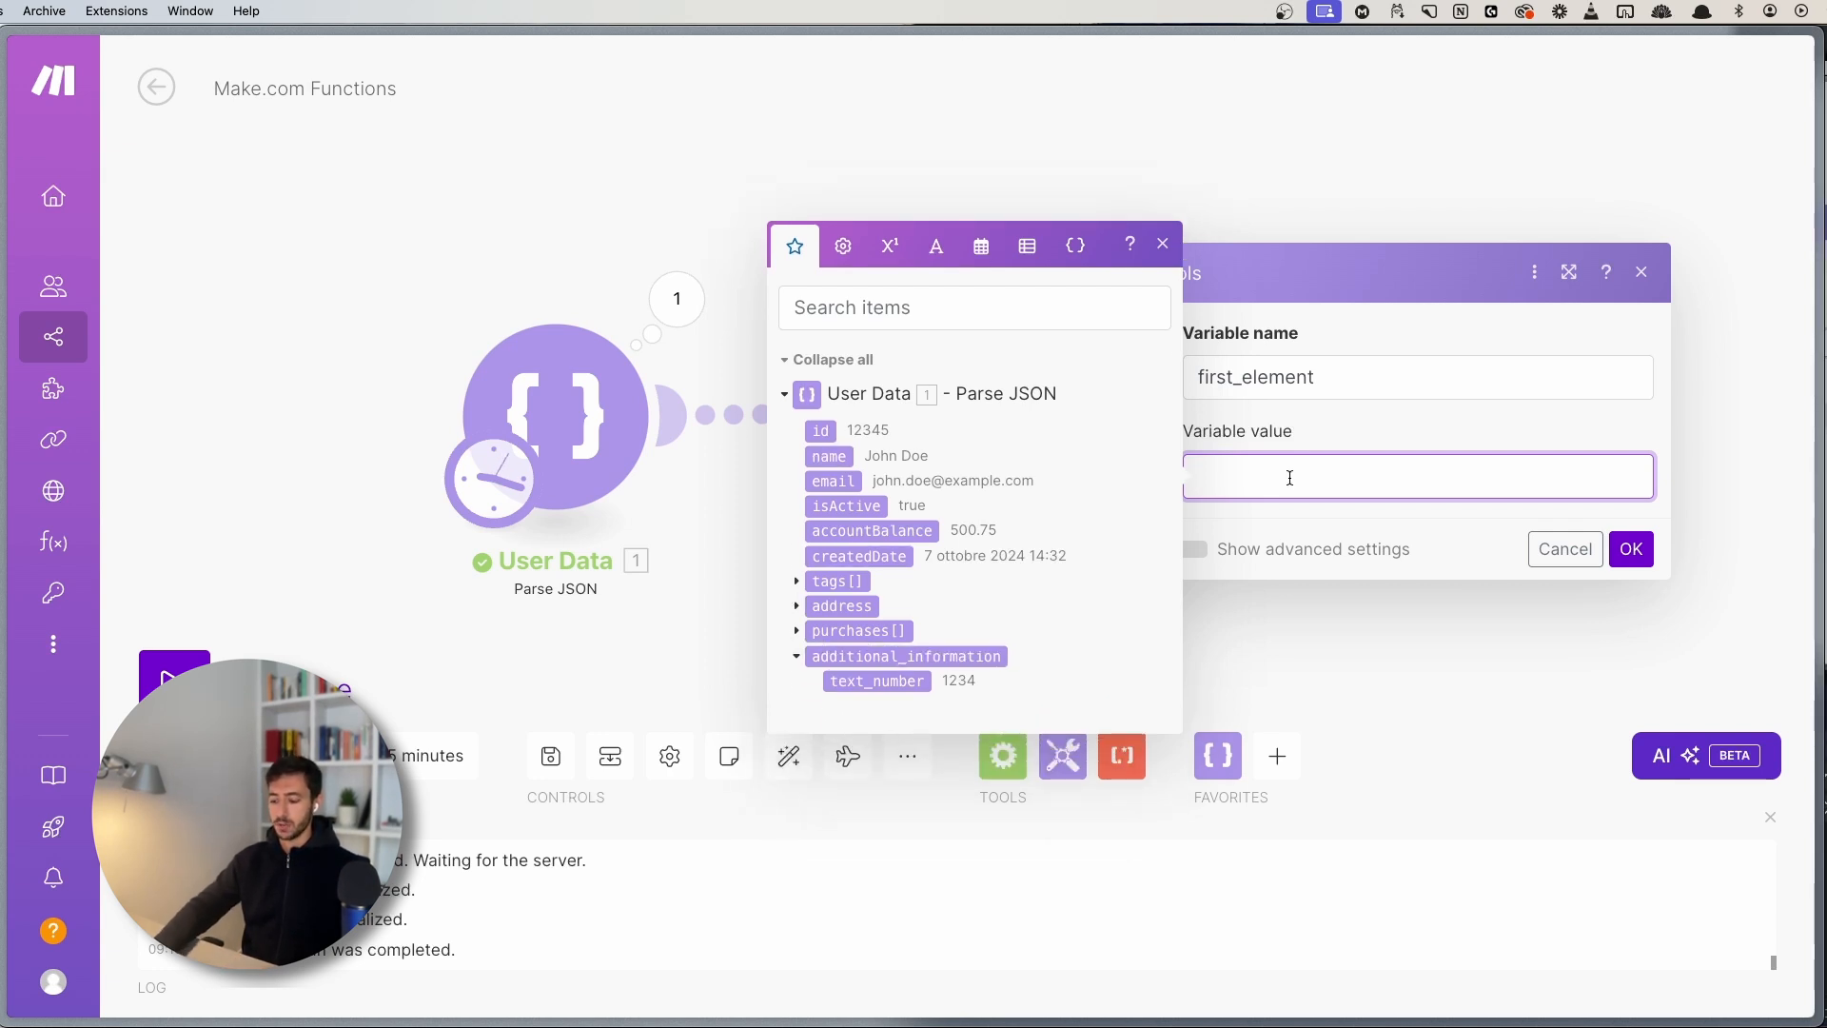
pyautogui.write('p(')
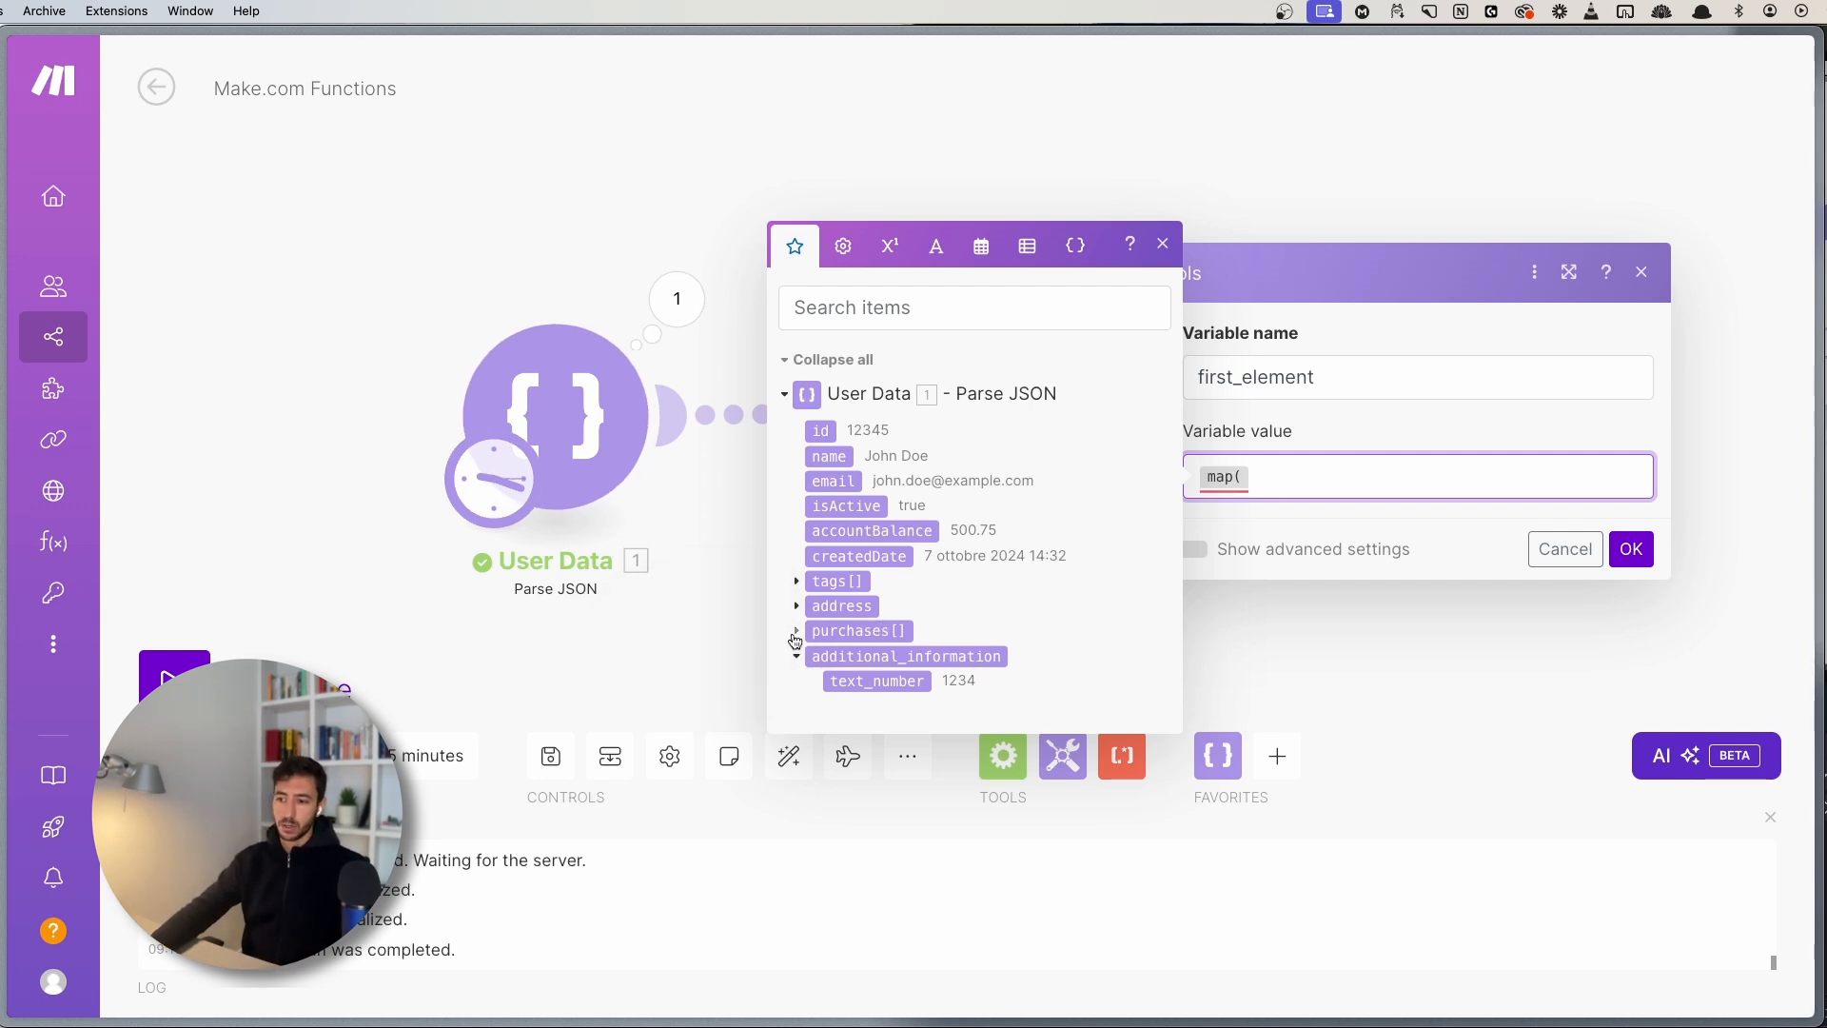
pyautogui.click(796, 634)
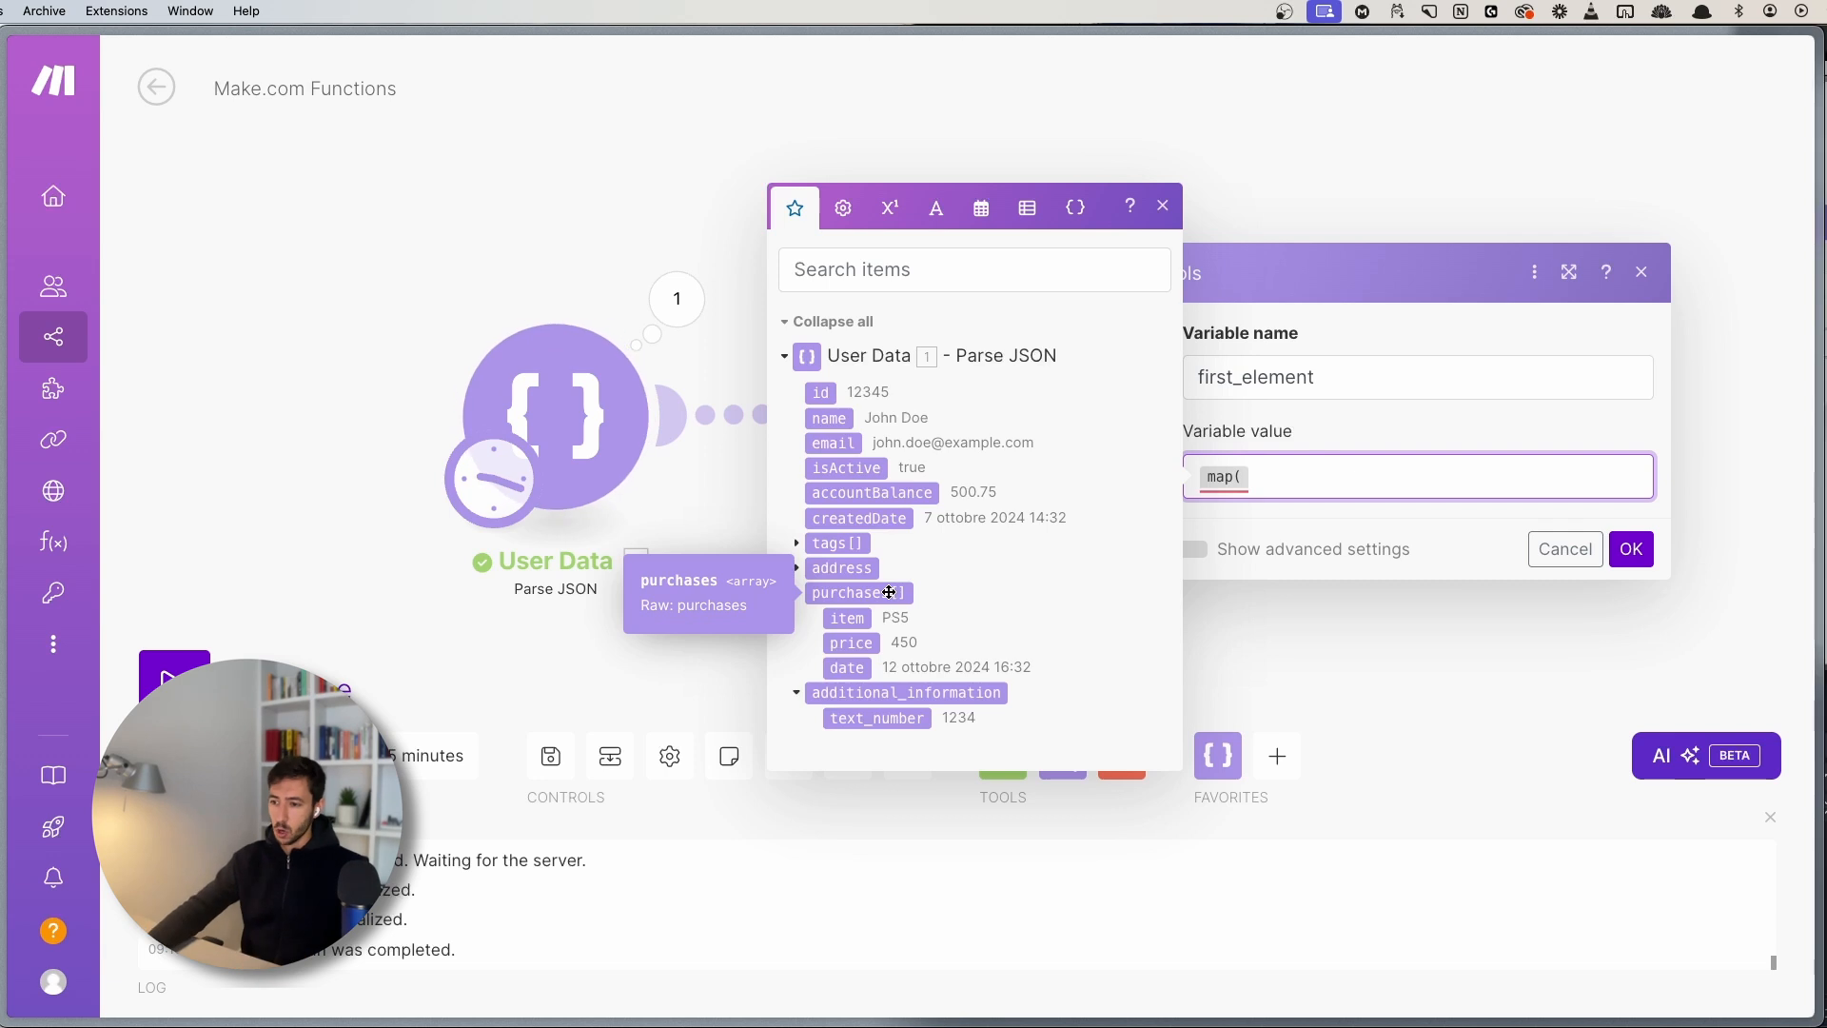
pyautogui.click(889, 592)
# - Complete the variable value as map(1. purchases[]; item)
pyautogui.click(1384, 174)
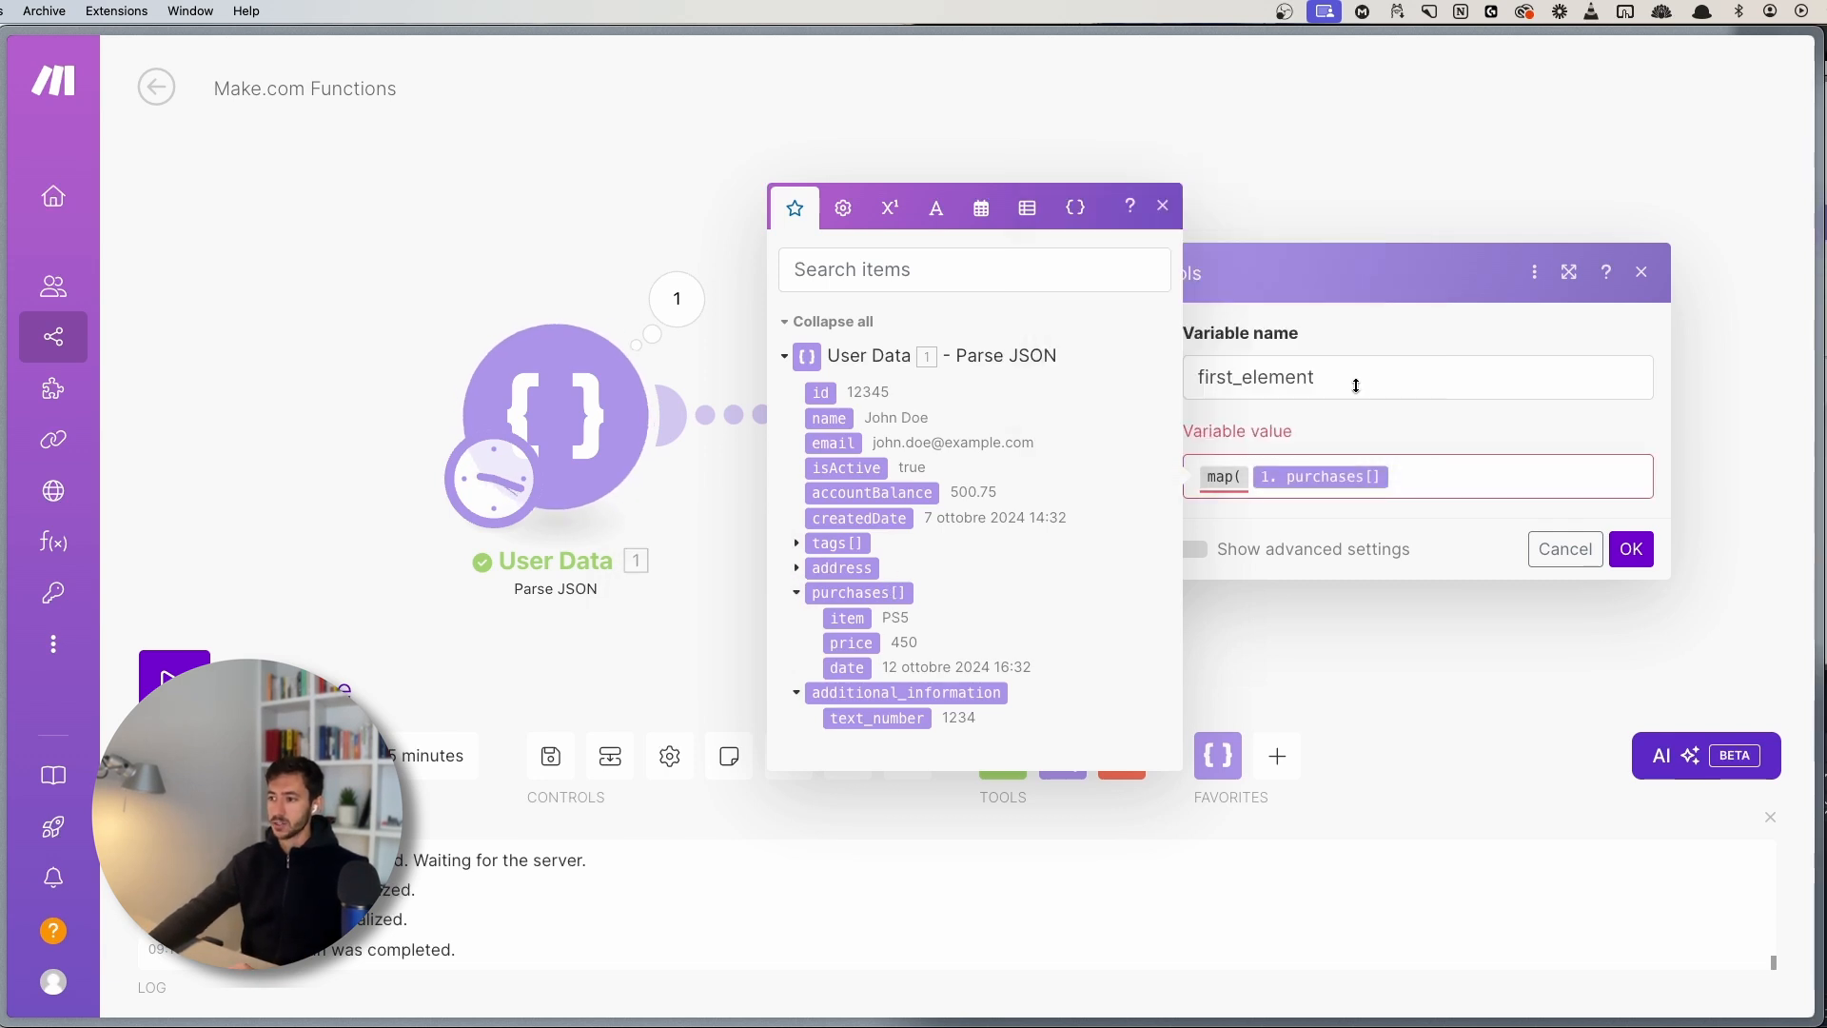
pyautogui.click(1445, 480)
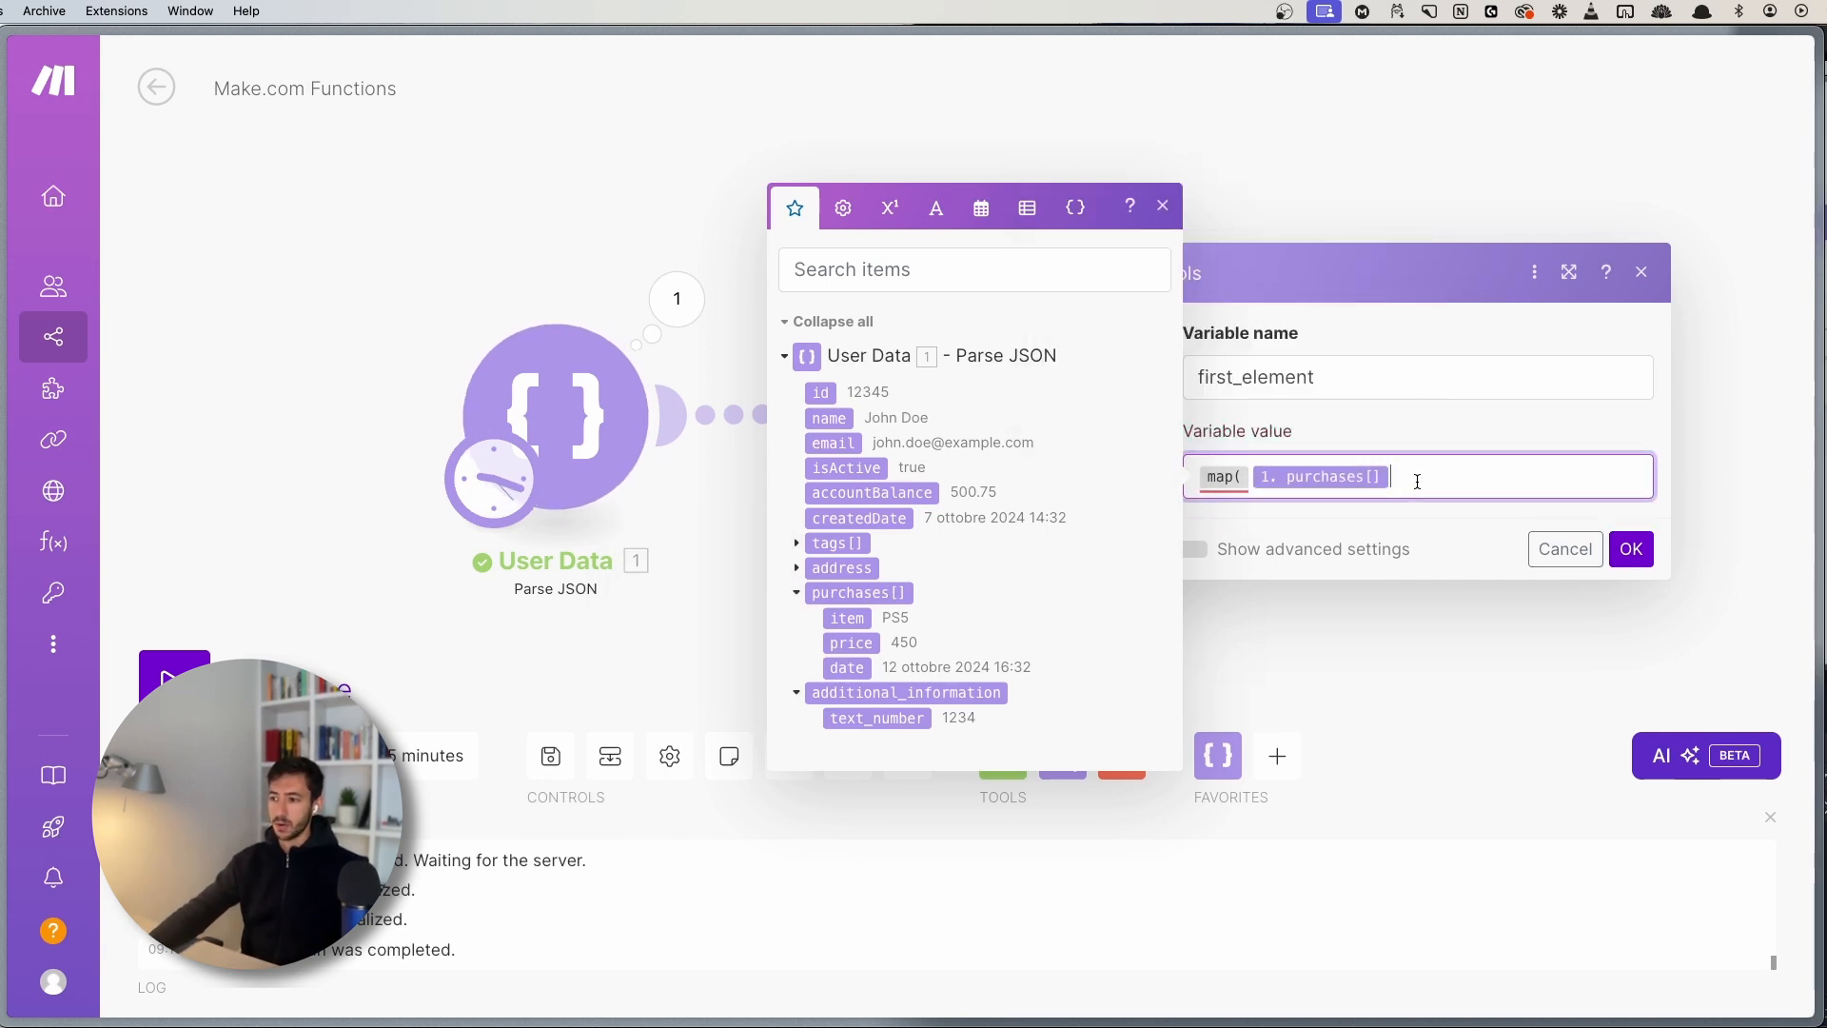
pyautogui.write(';')
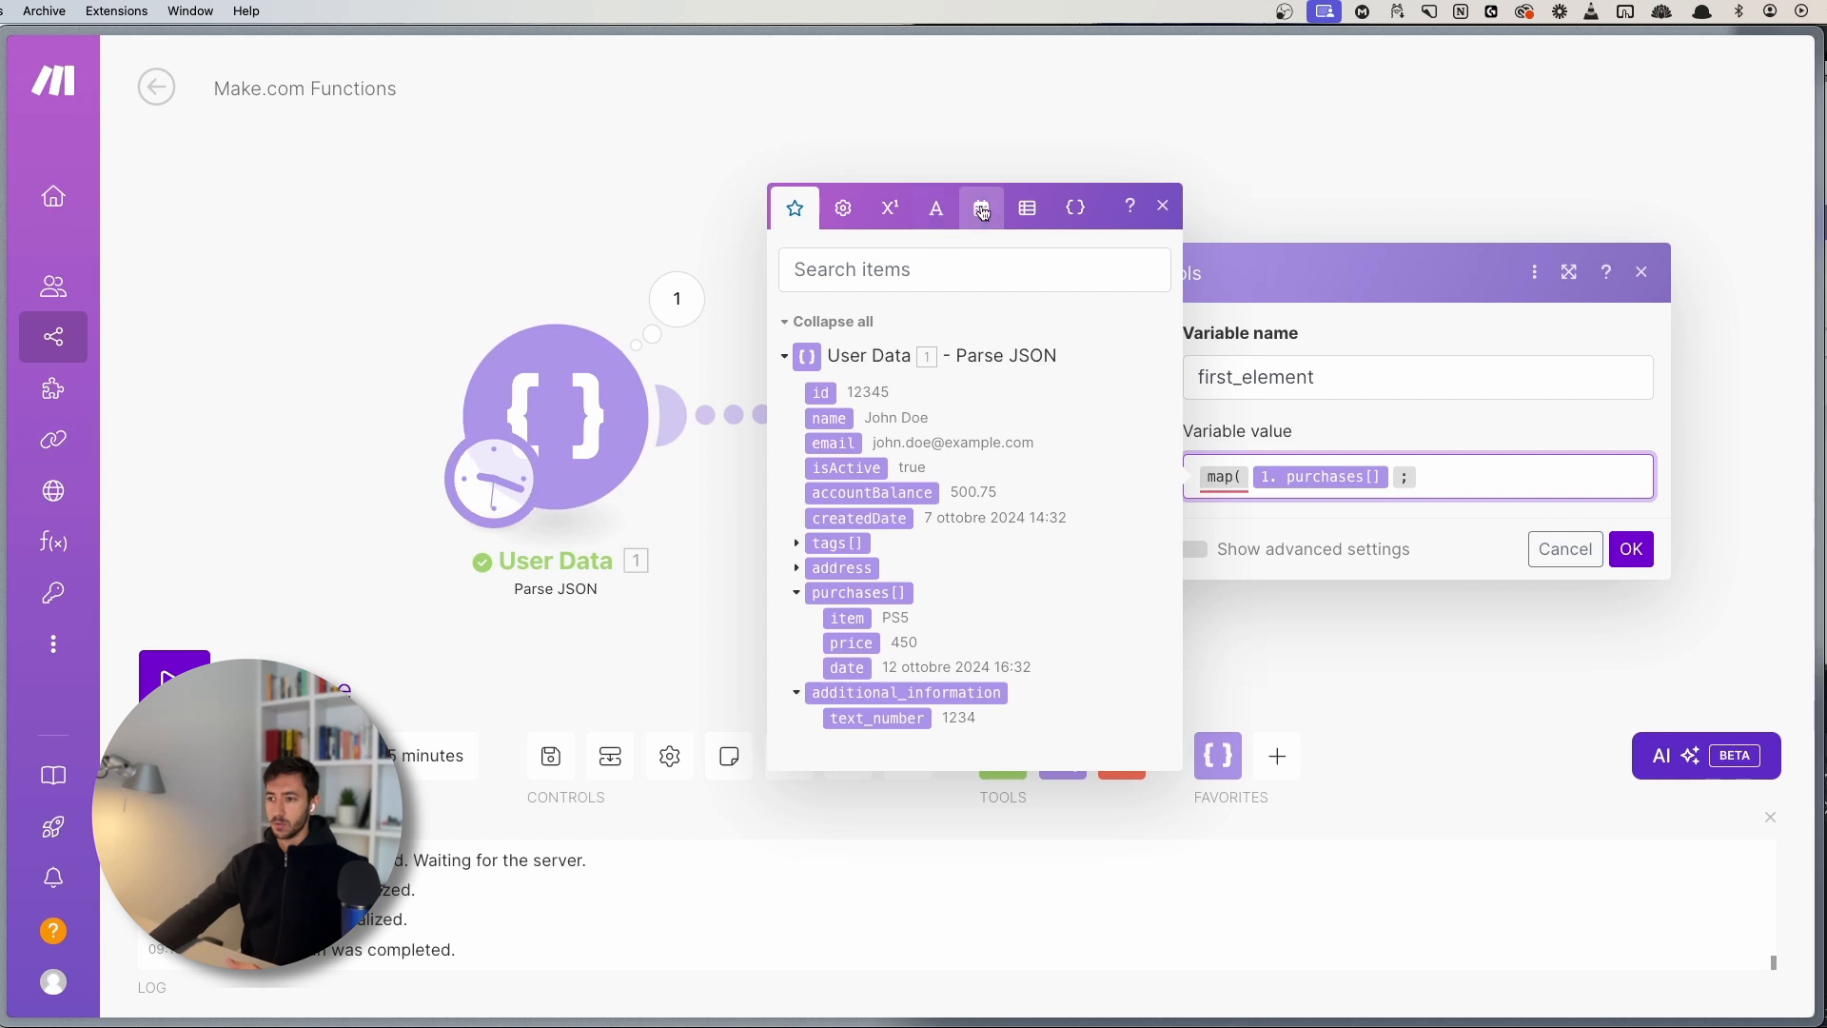
pyautogui.click(1024, 208)
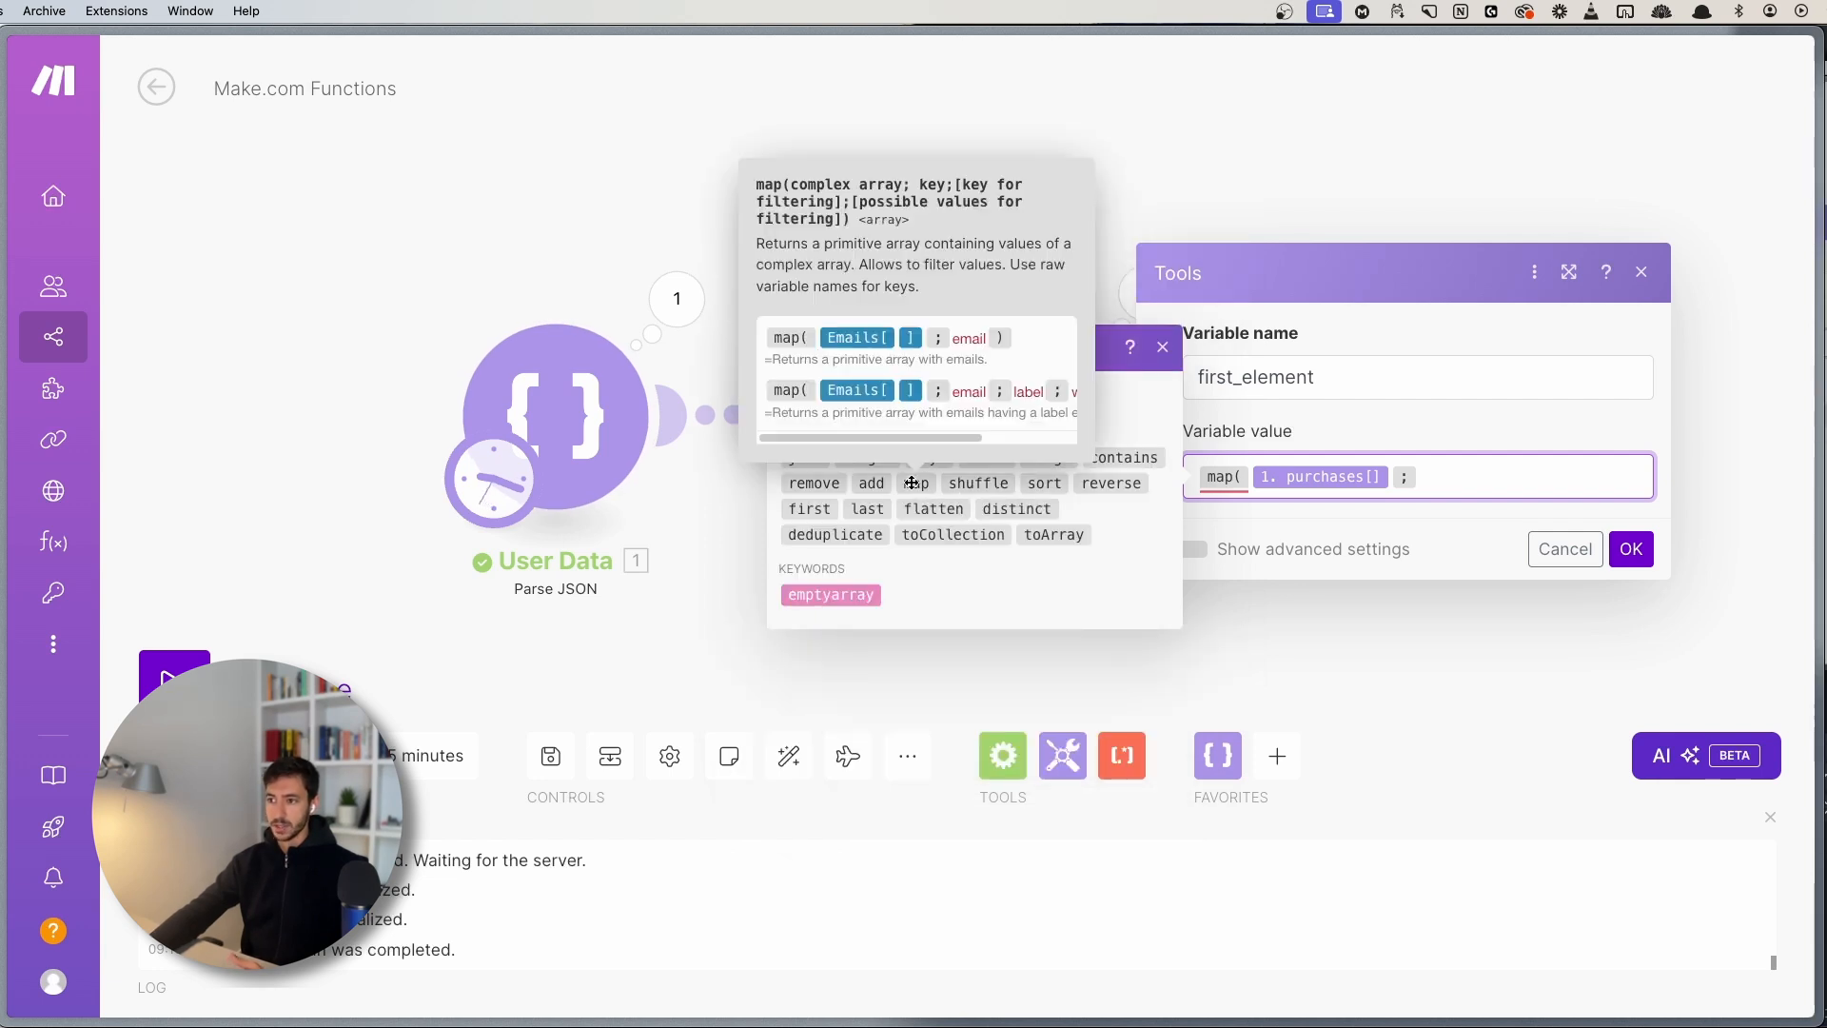
pyautogui.click(795, 348)
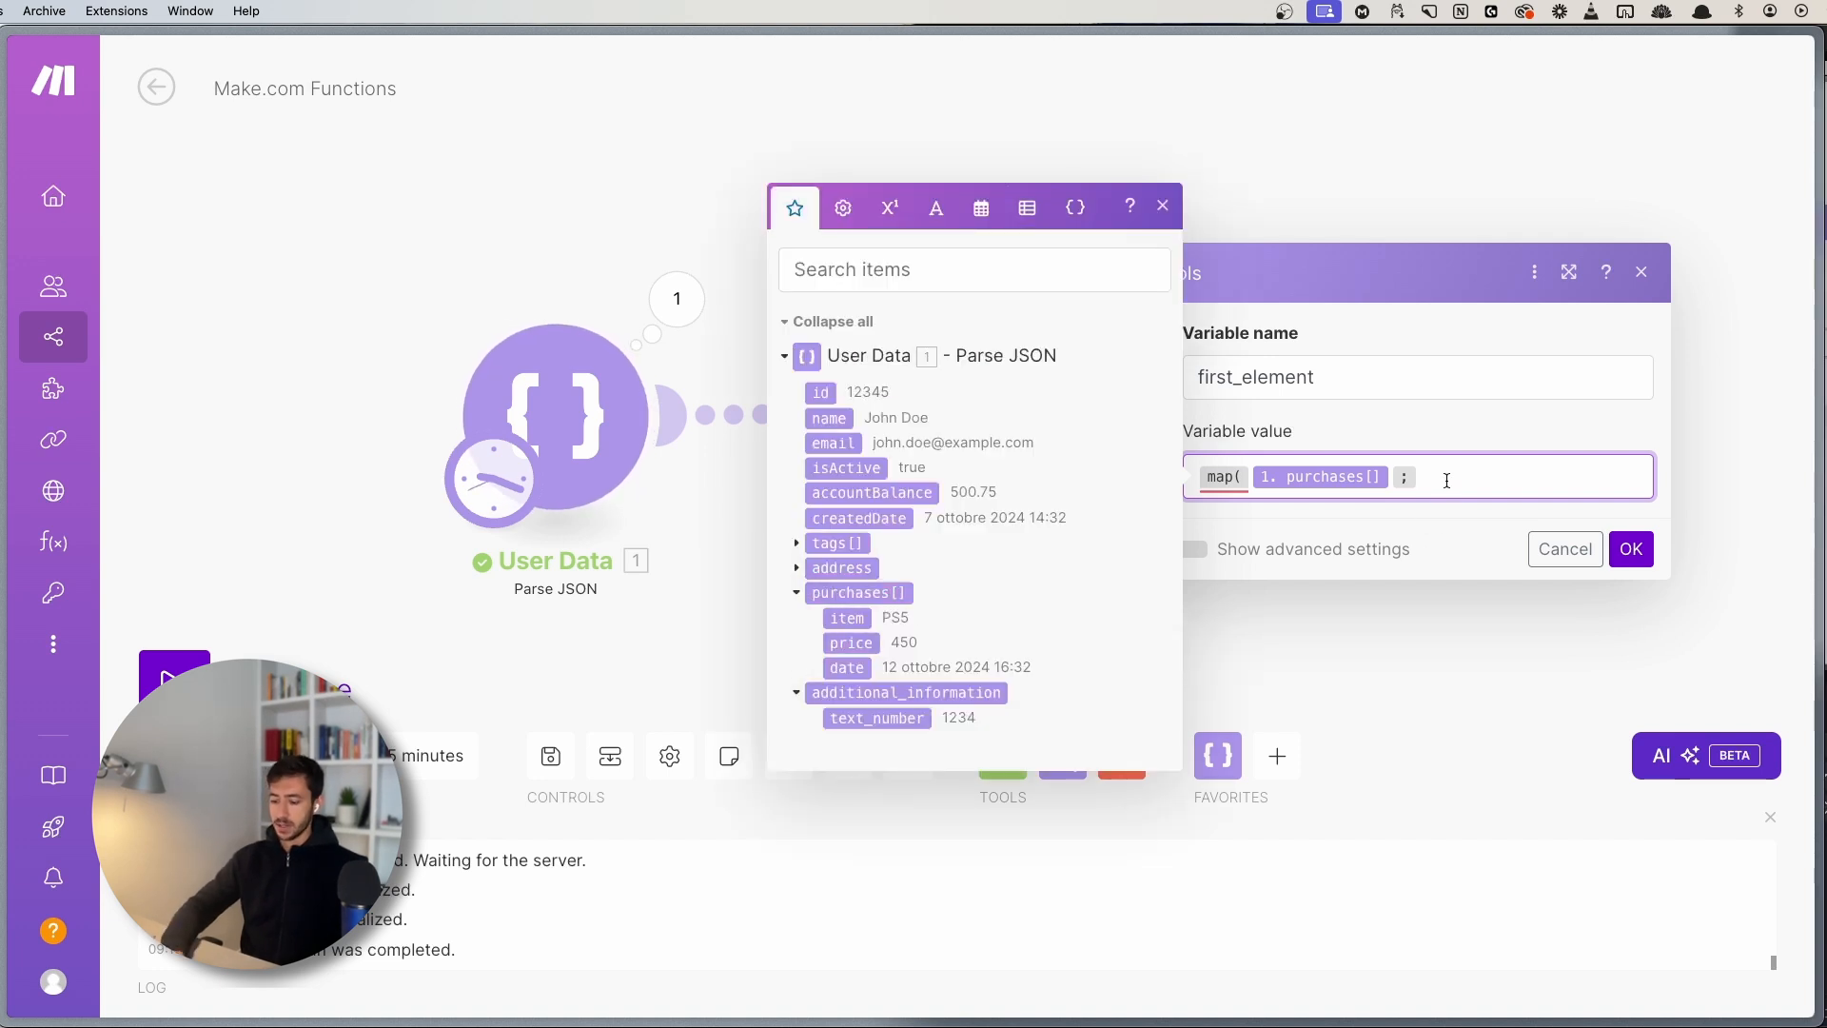
pyautogui.write('item )')
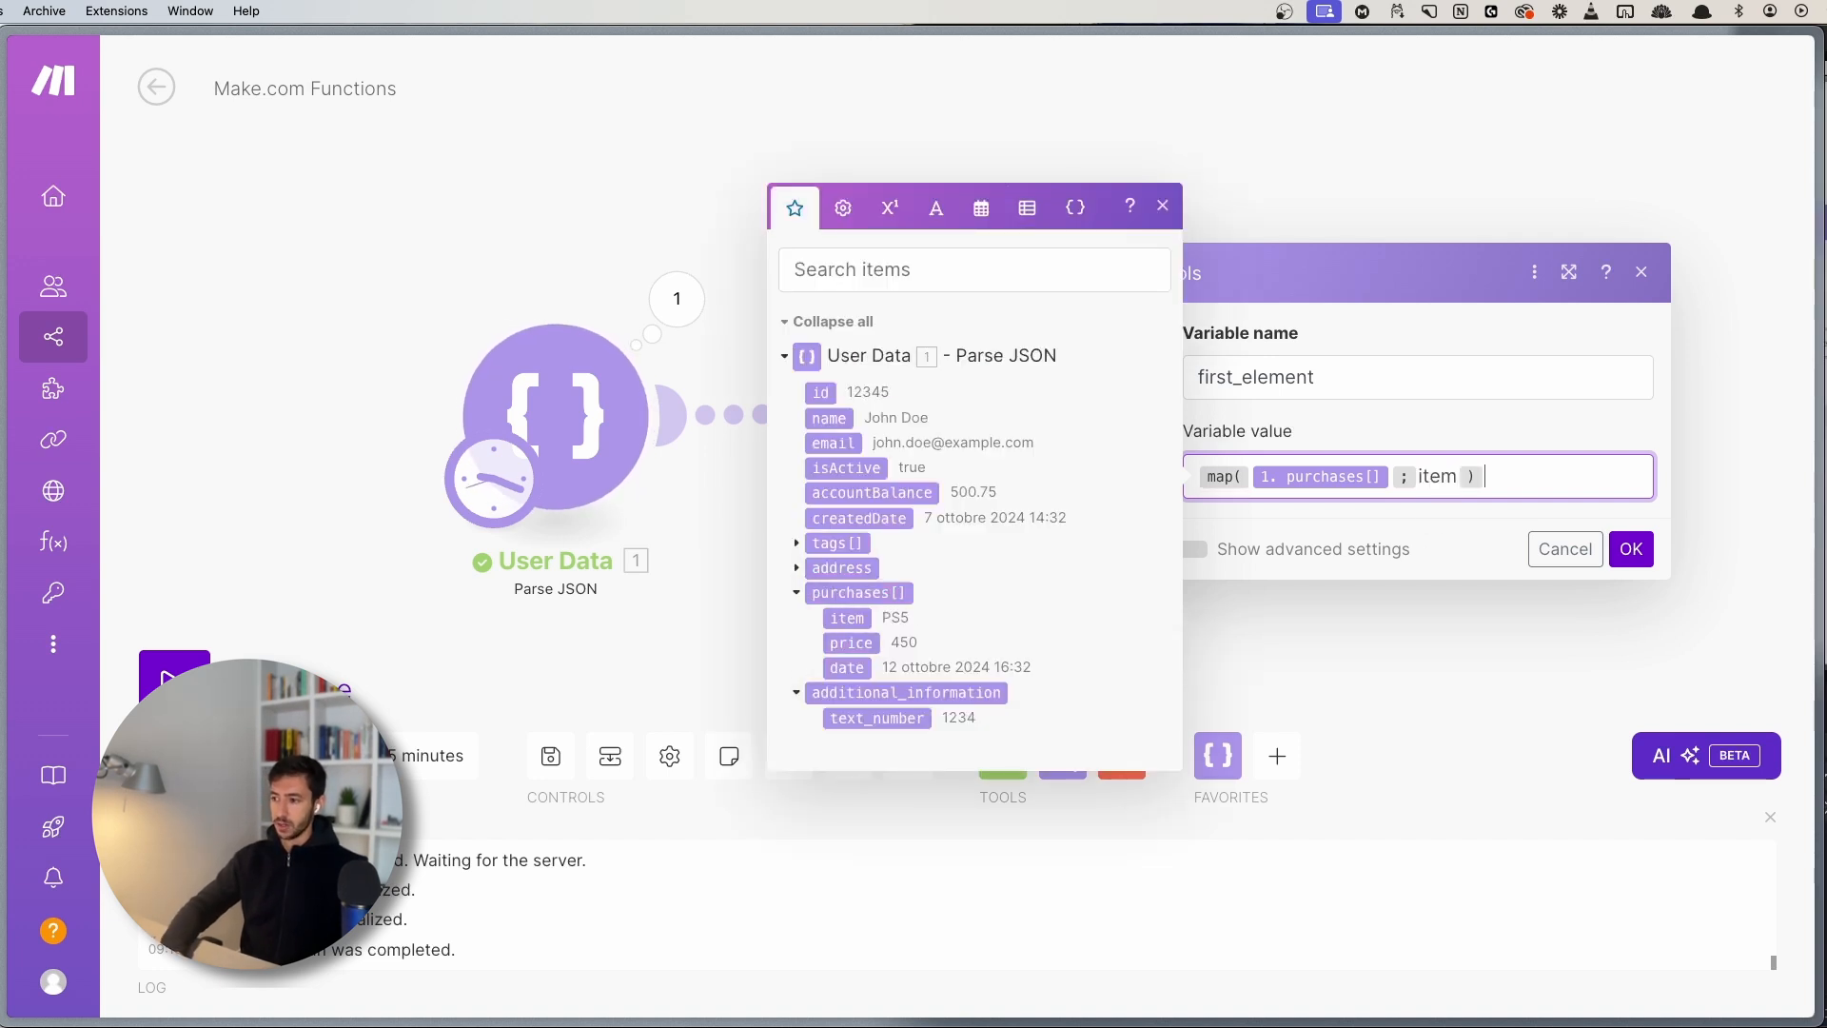
pyautogui.click(1163, 206)
# - Rename the variable from first_element to mapping, confirm, and save the scenario
pyautogui.click(1294, 340)
pyautogui.press('super+a')
pyautogui.write('mapping')
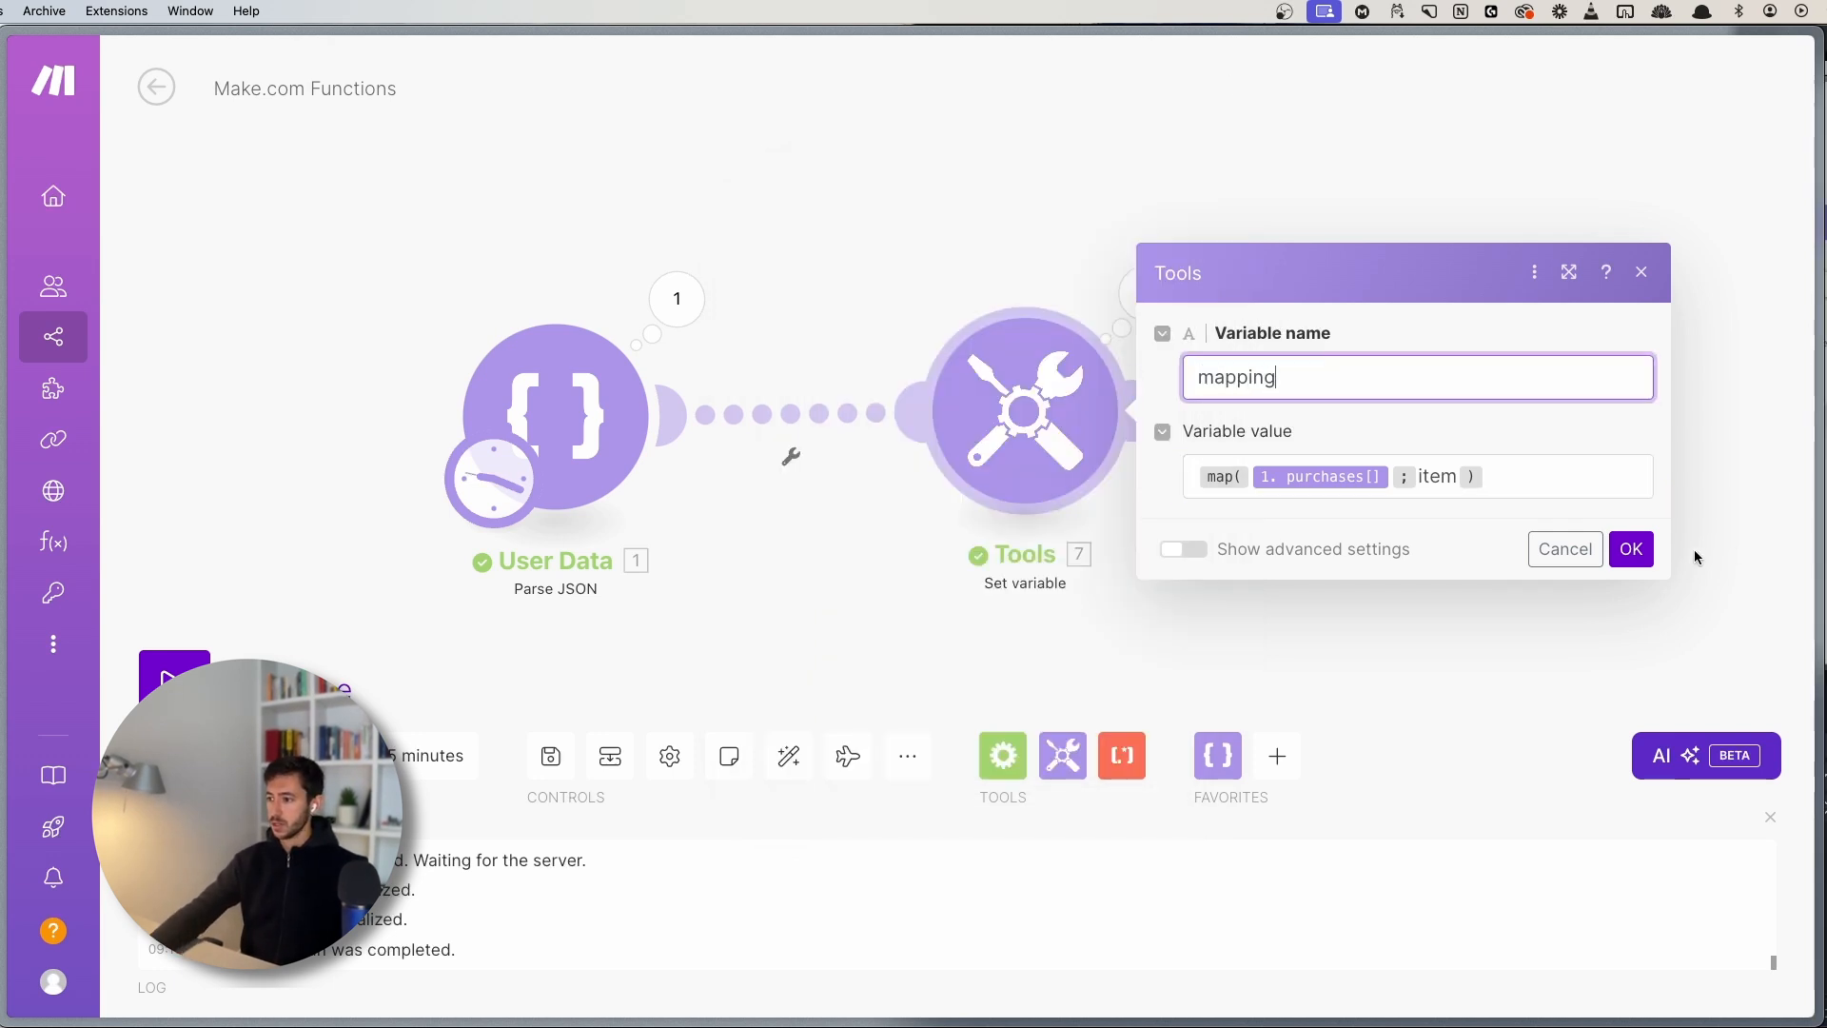
pyautogui.click(1629, 548)
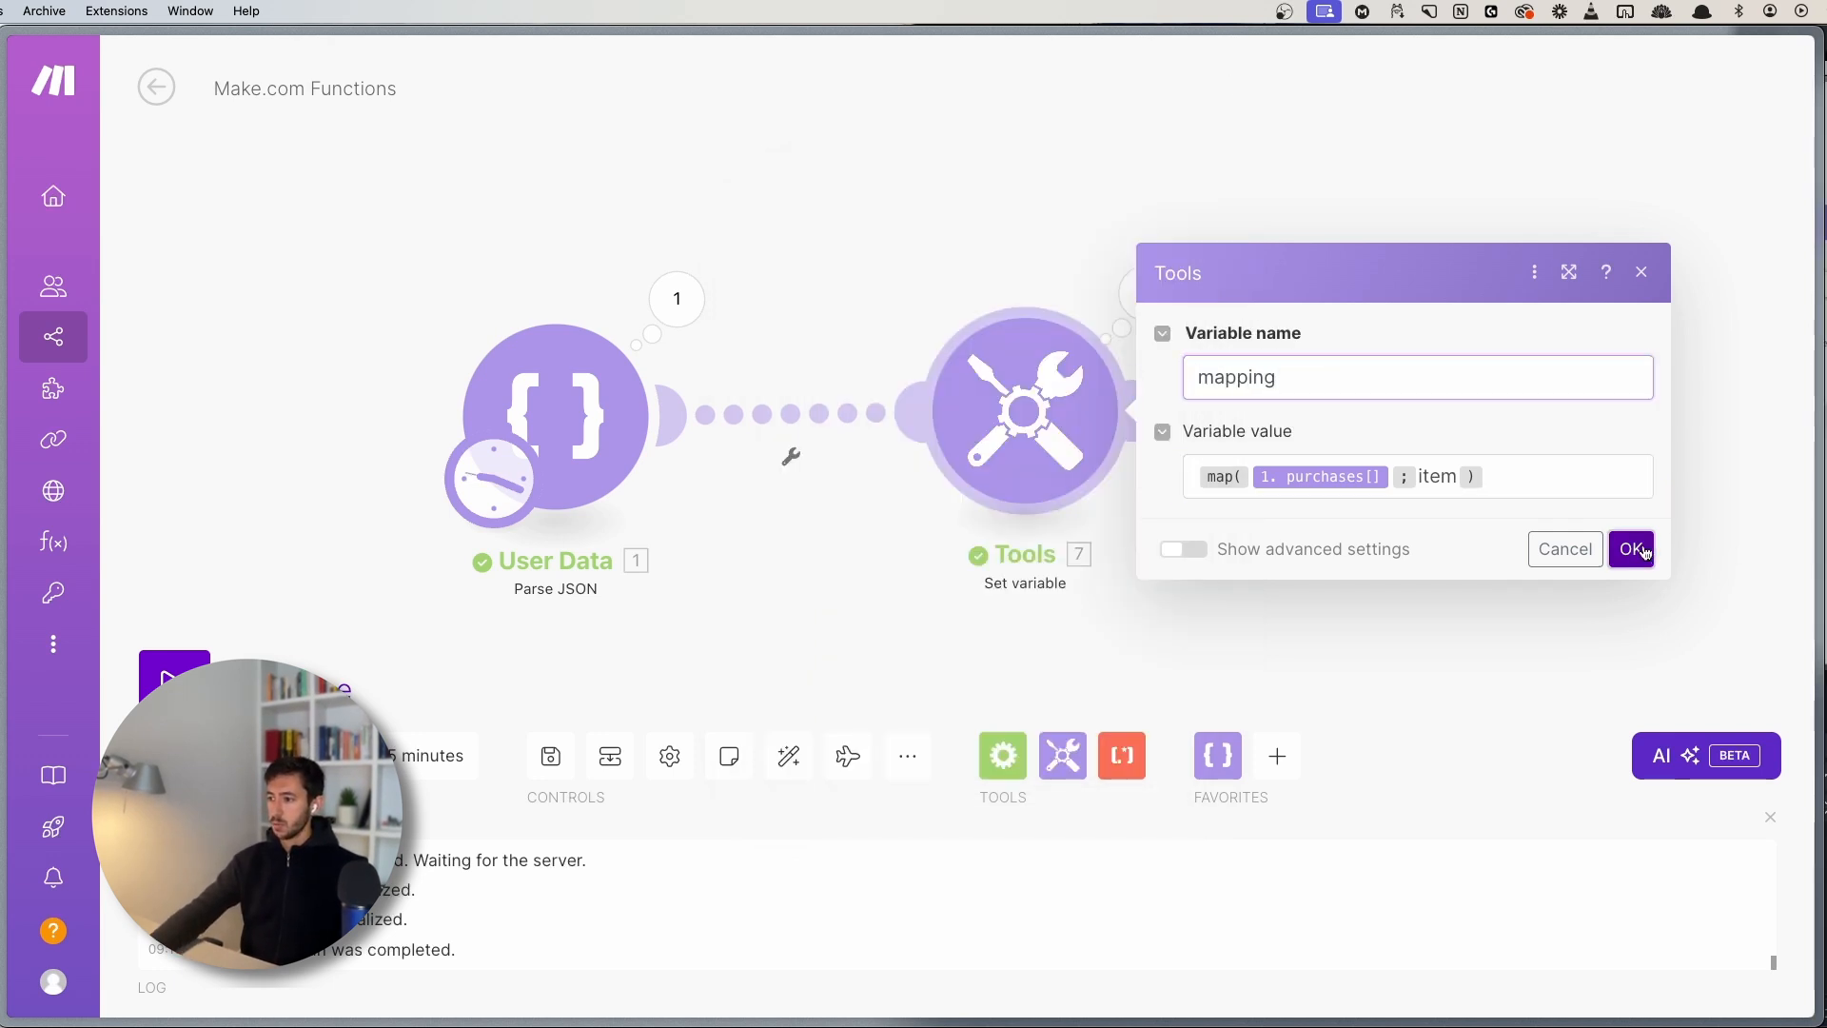
pyautogui.click(550, 757)
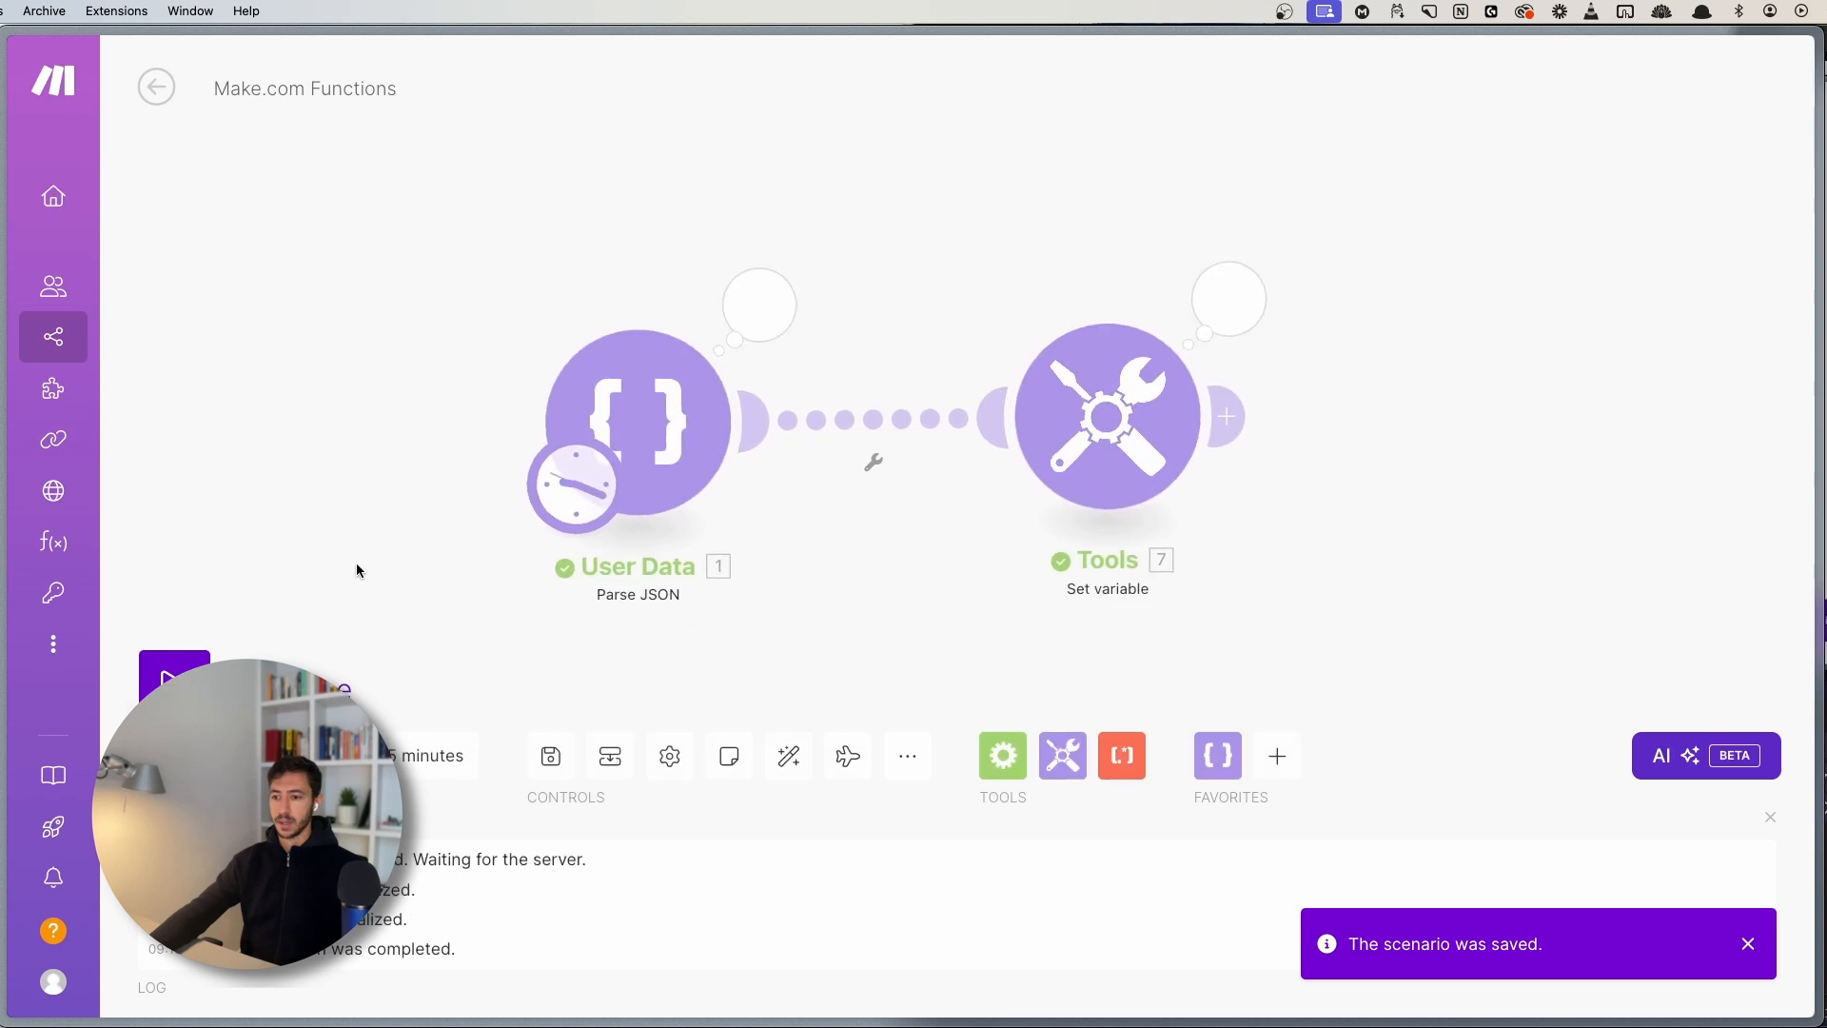
# - Inspect the Tools output's mapping array of five item names
pyautogui.click(1132, 381)
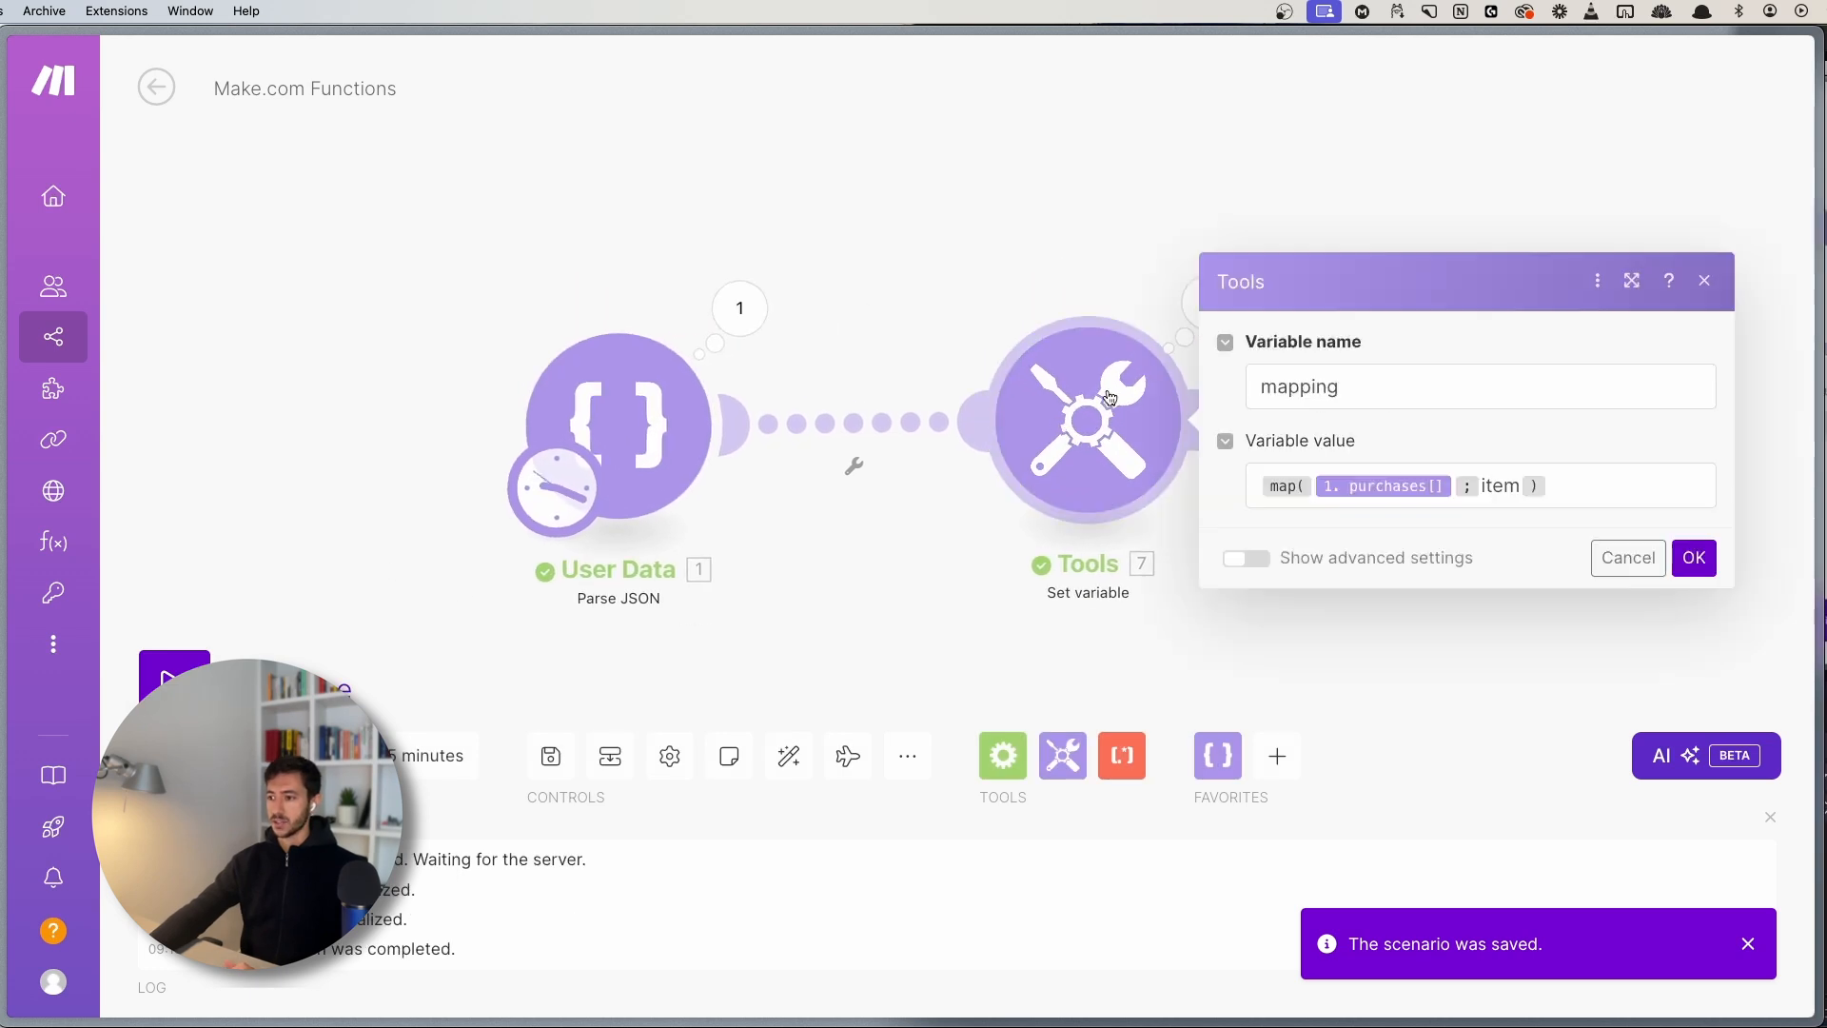
pyautogui.click(1151, 298)
pyautogui.click(1207, 303)
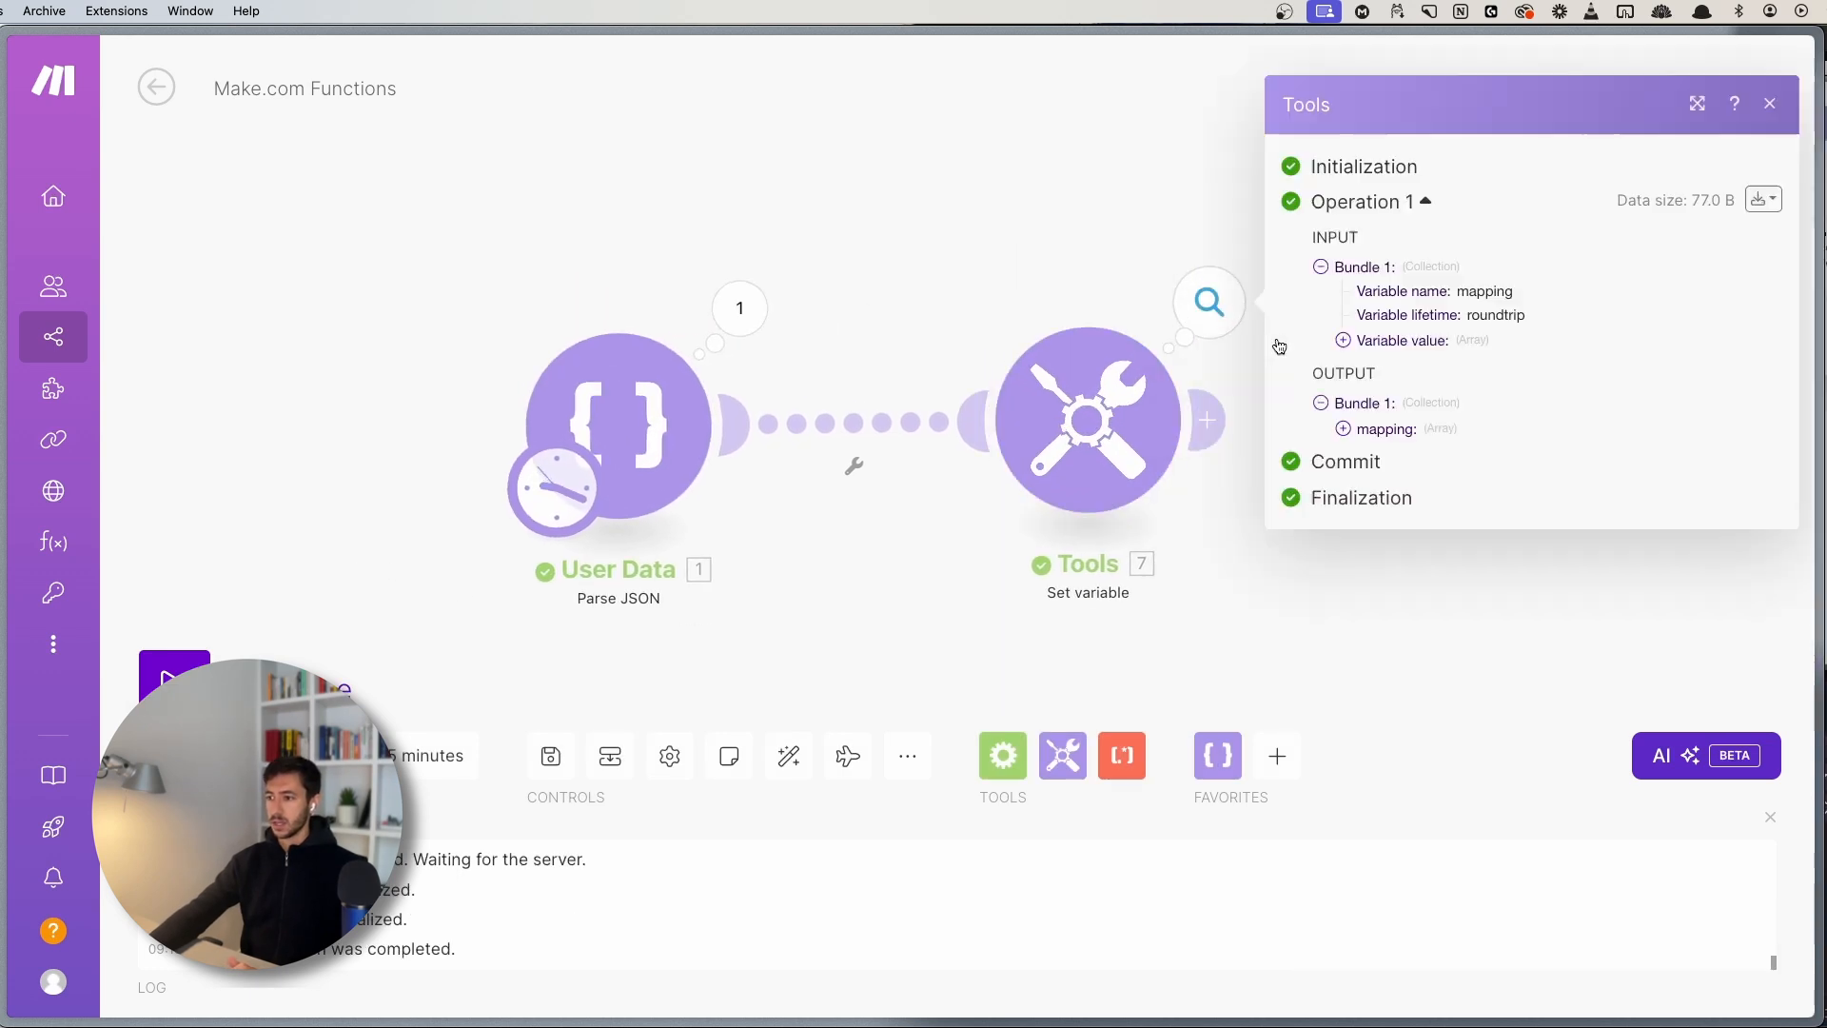
pyautogui.click(1385, 436)
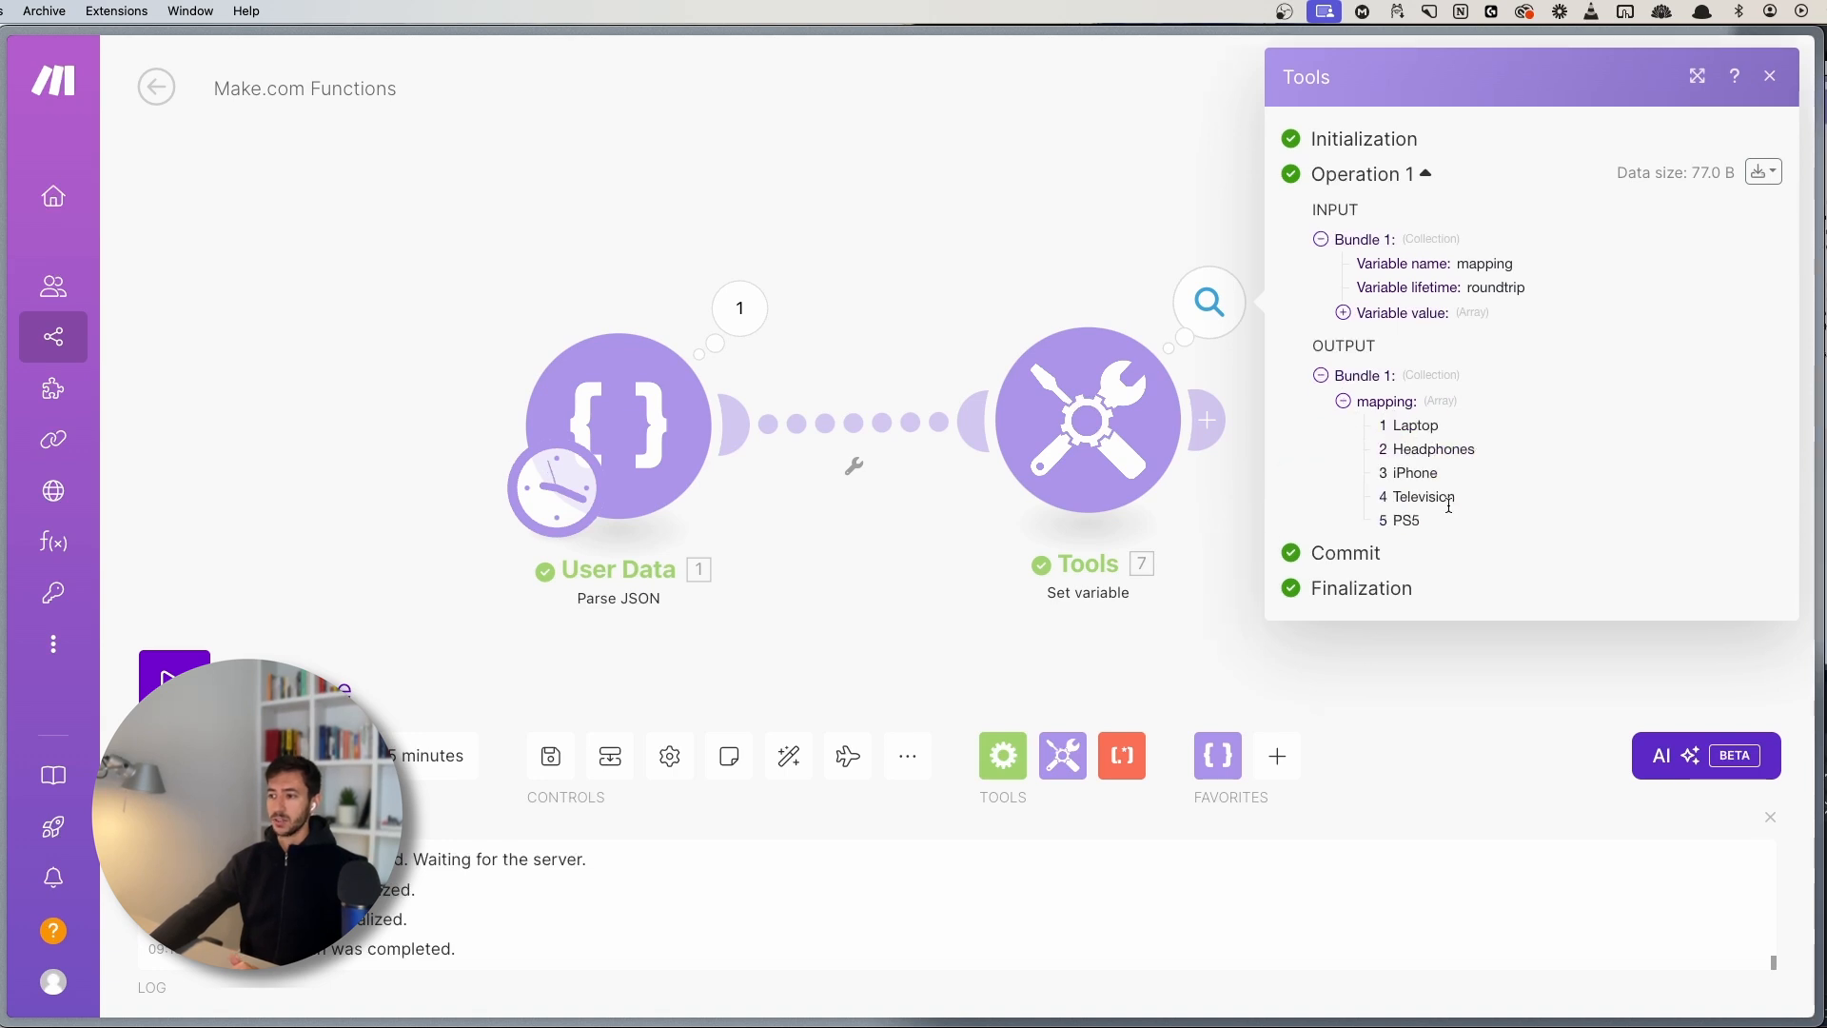
pyautogui.moveTo(1442, 526); pyautogui.dragTo(1392, 434)
pyautogui.click(1396, 428)
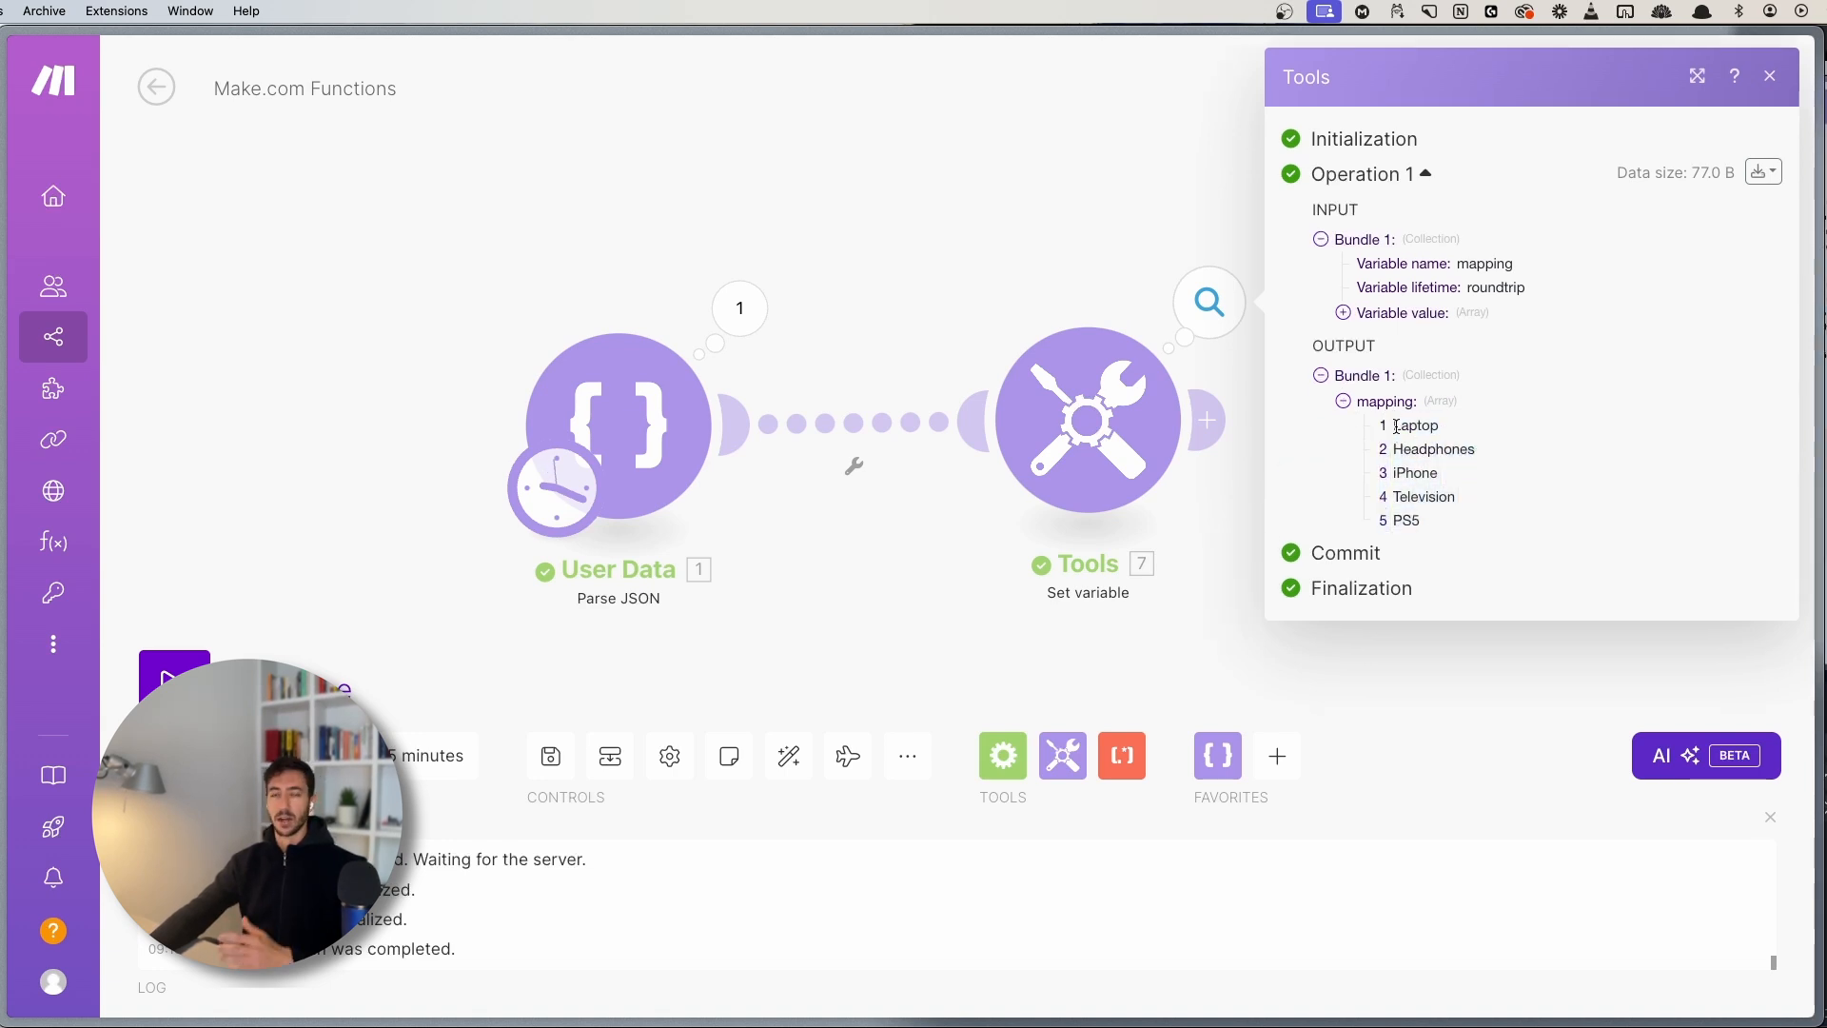
# - Expand the User Data purchases: Laptop, Headphones, iPhone, Television and PS5
pyautogui.click(737, 302)
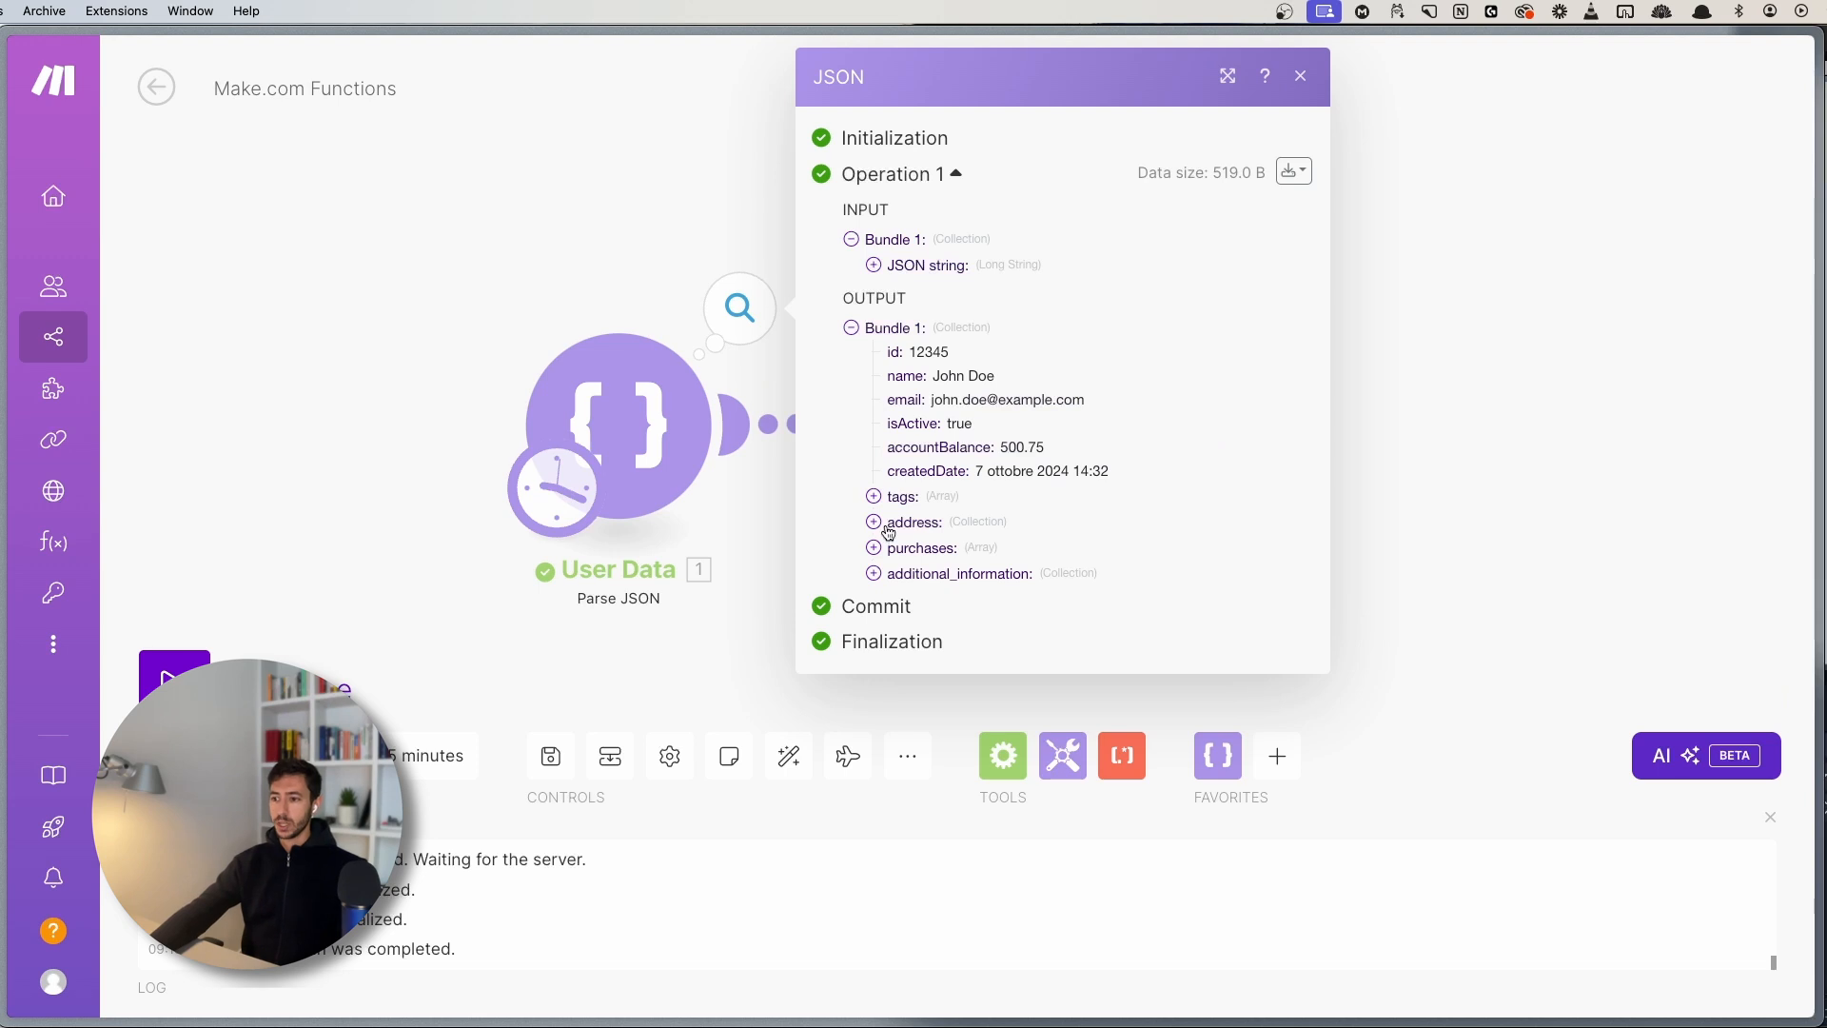
pyautogui.click(921, 549)
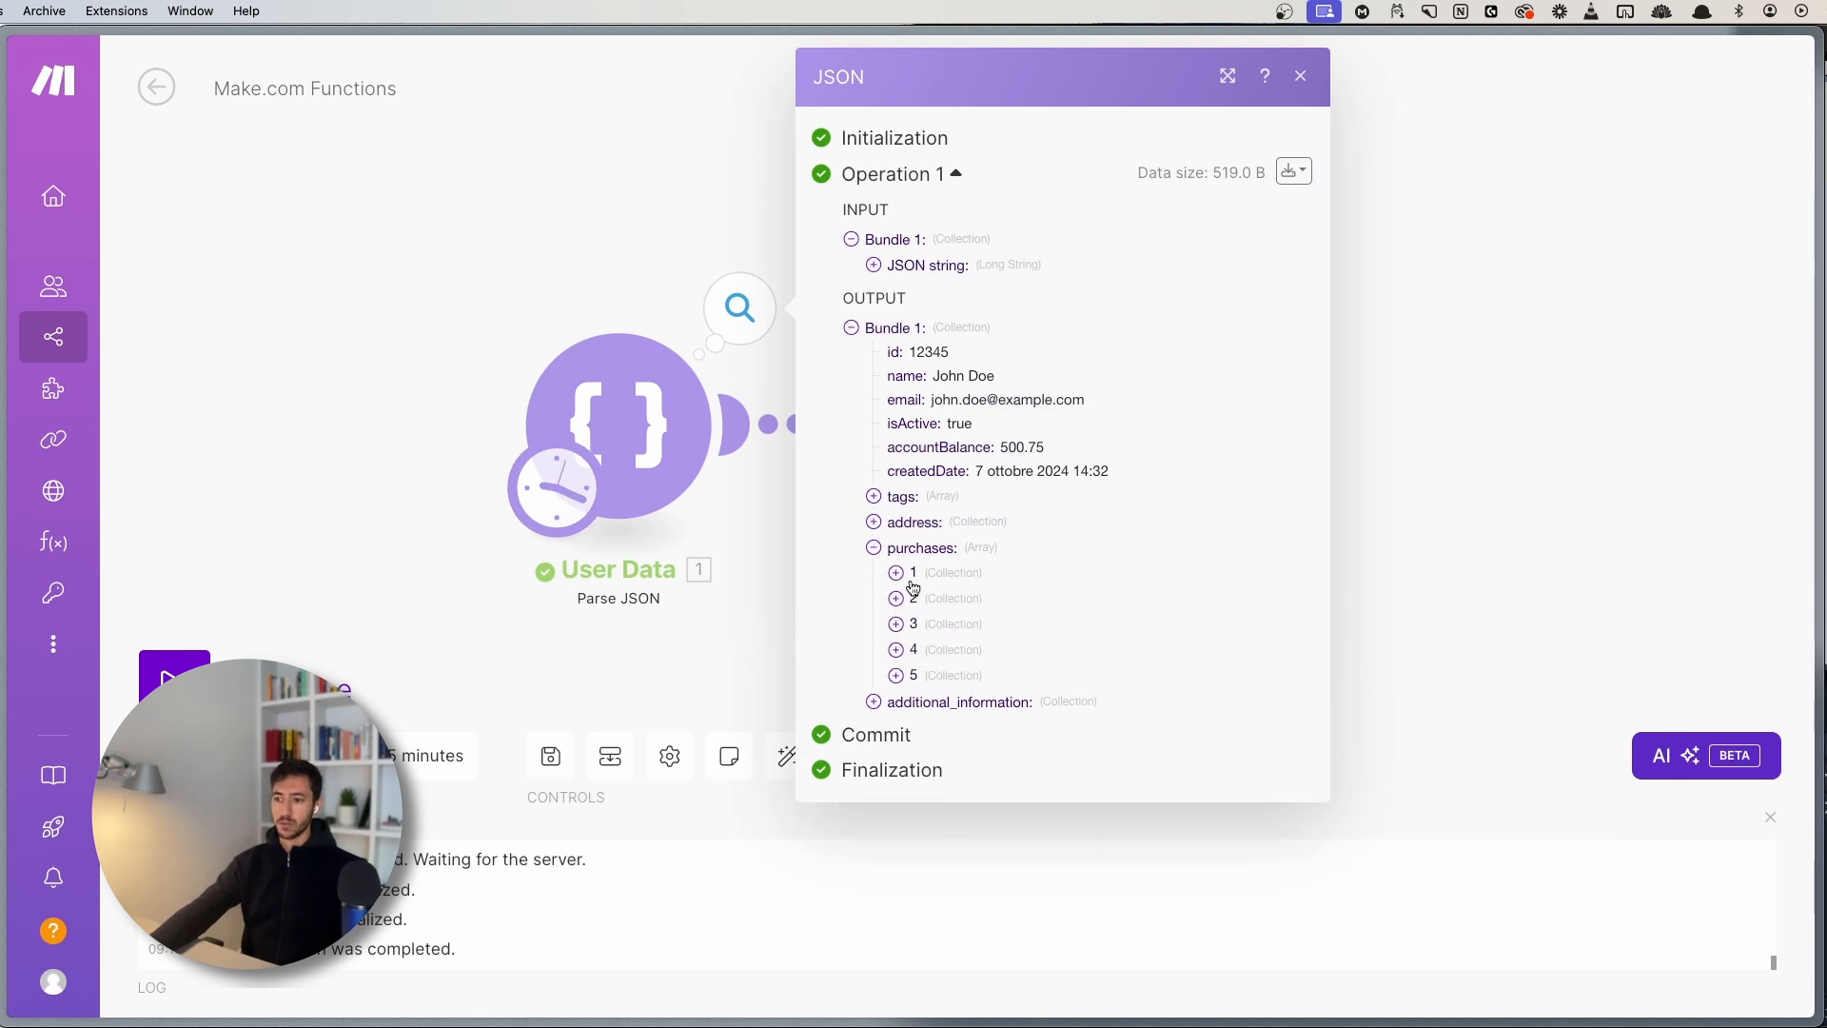
pyautogui.click(912, 575)
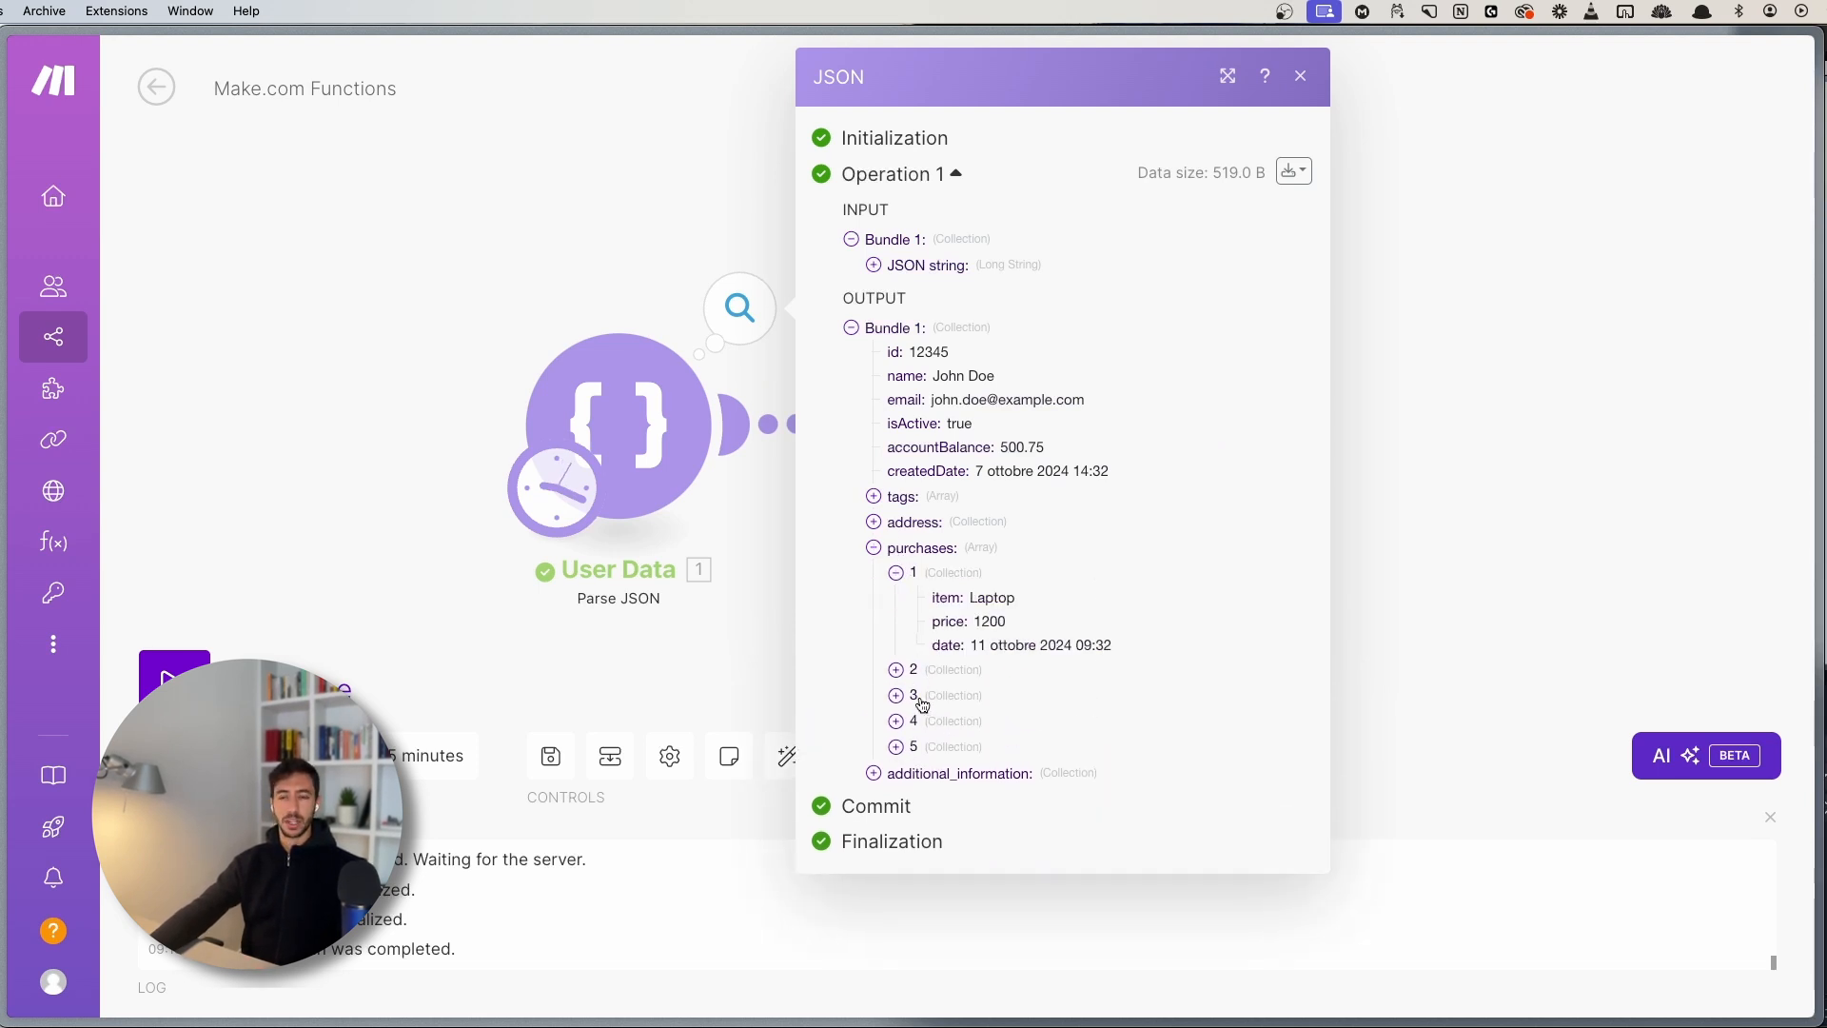
pyautogui.click(904, 672)
pyautogui.click(900, 766)
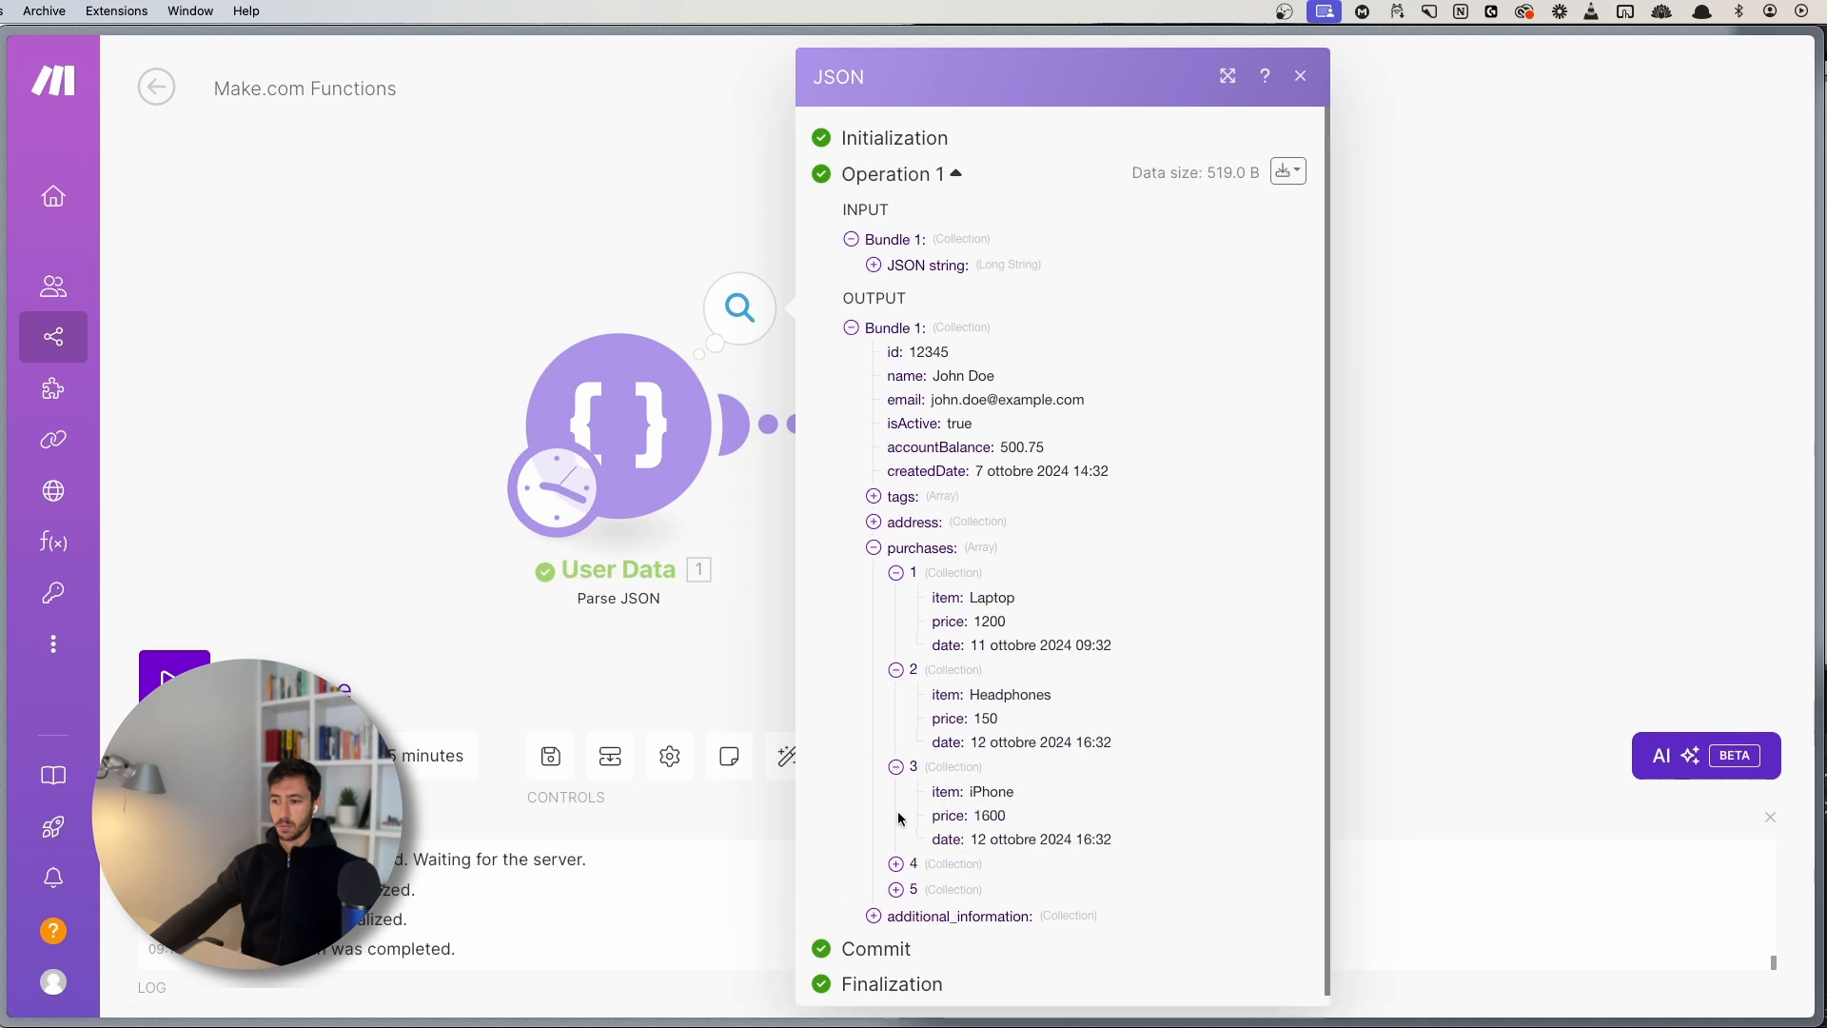
pyautogui.click(897, 853)
pyautogui.scroll(-1, 899, 885)
pyautogui.click(897, 879)
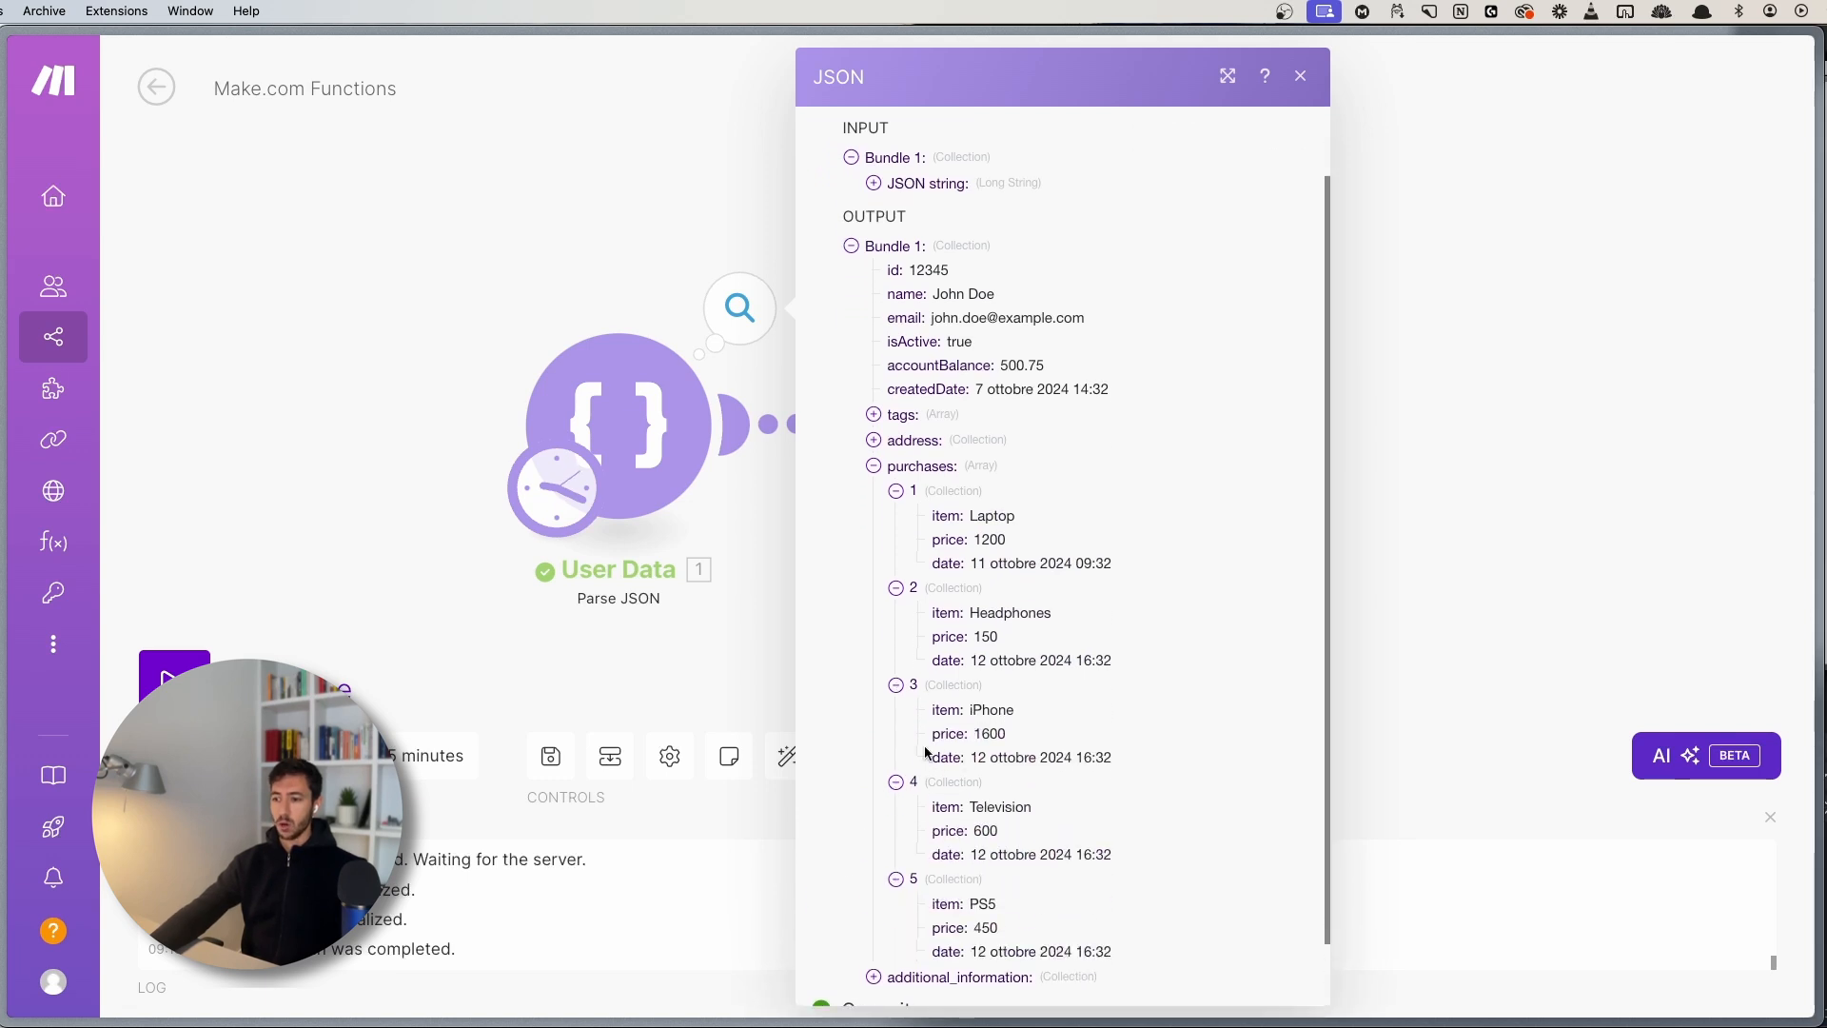
pyautogui.doubleClick(938, 806)
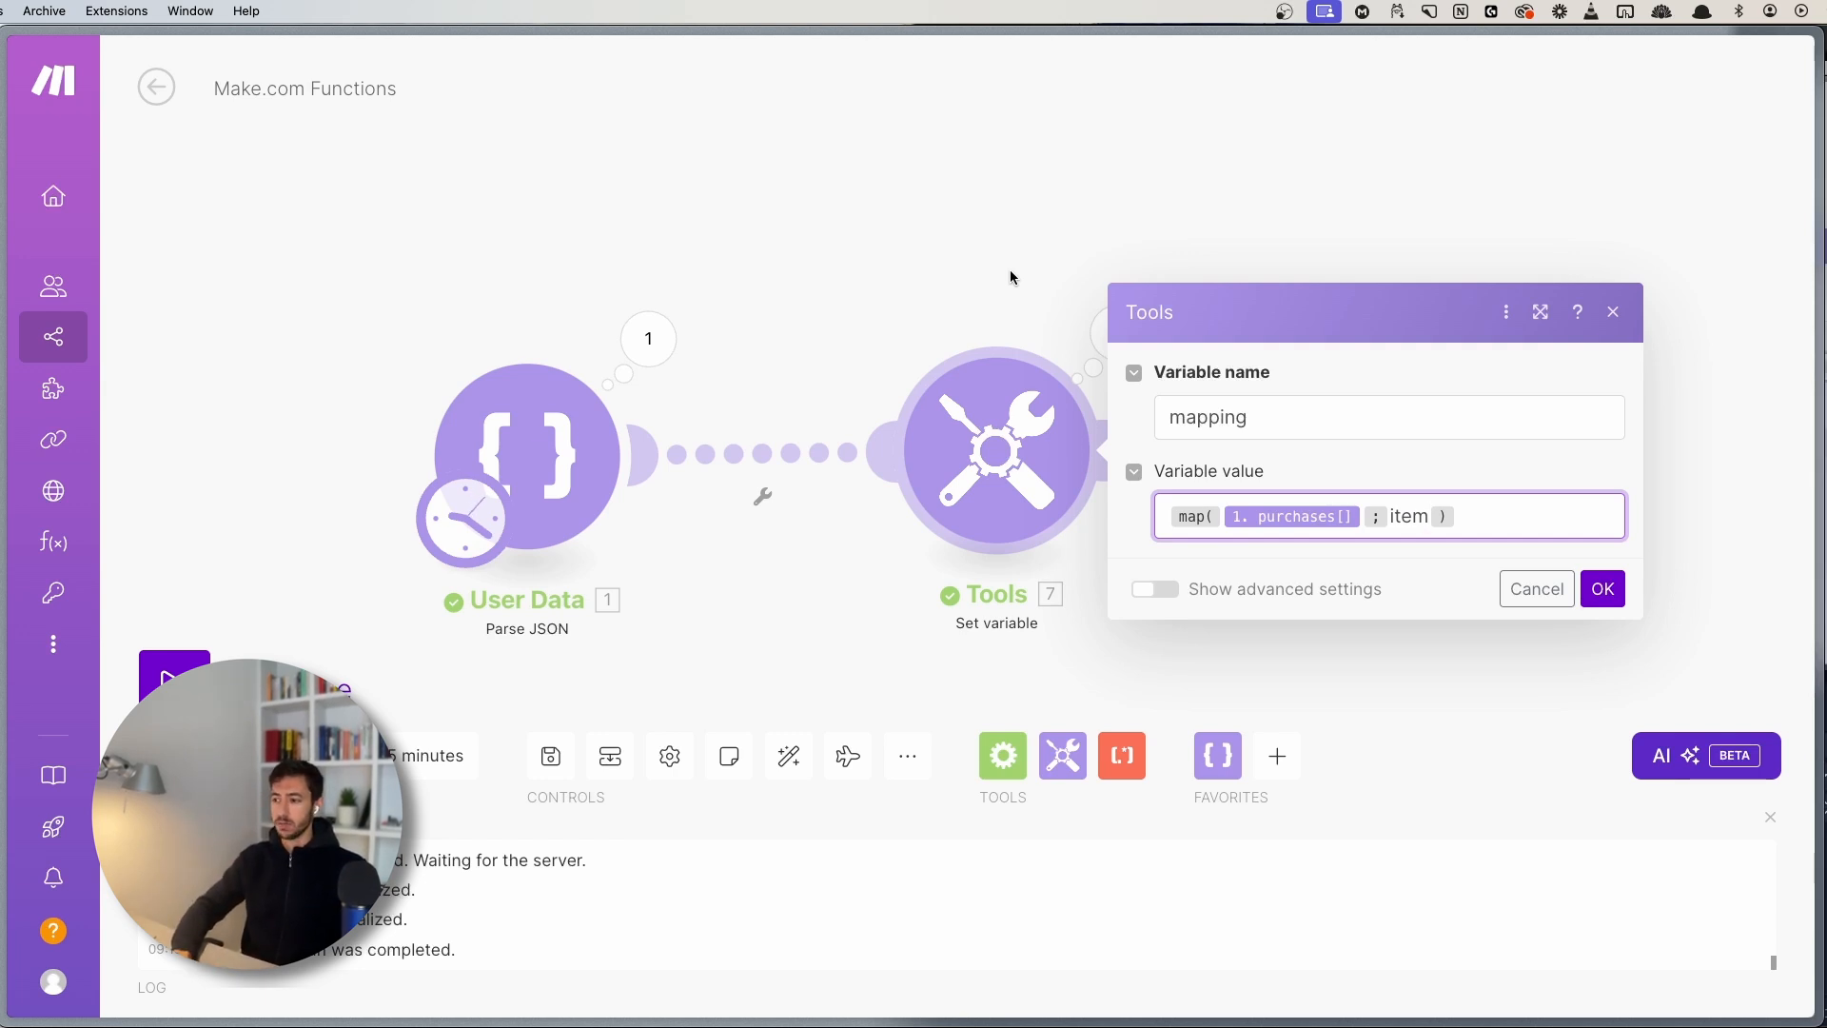
# - Add the item key argument to map(), giving map(1. purchases[]; item; item;)
pyautogui.write(';')
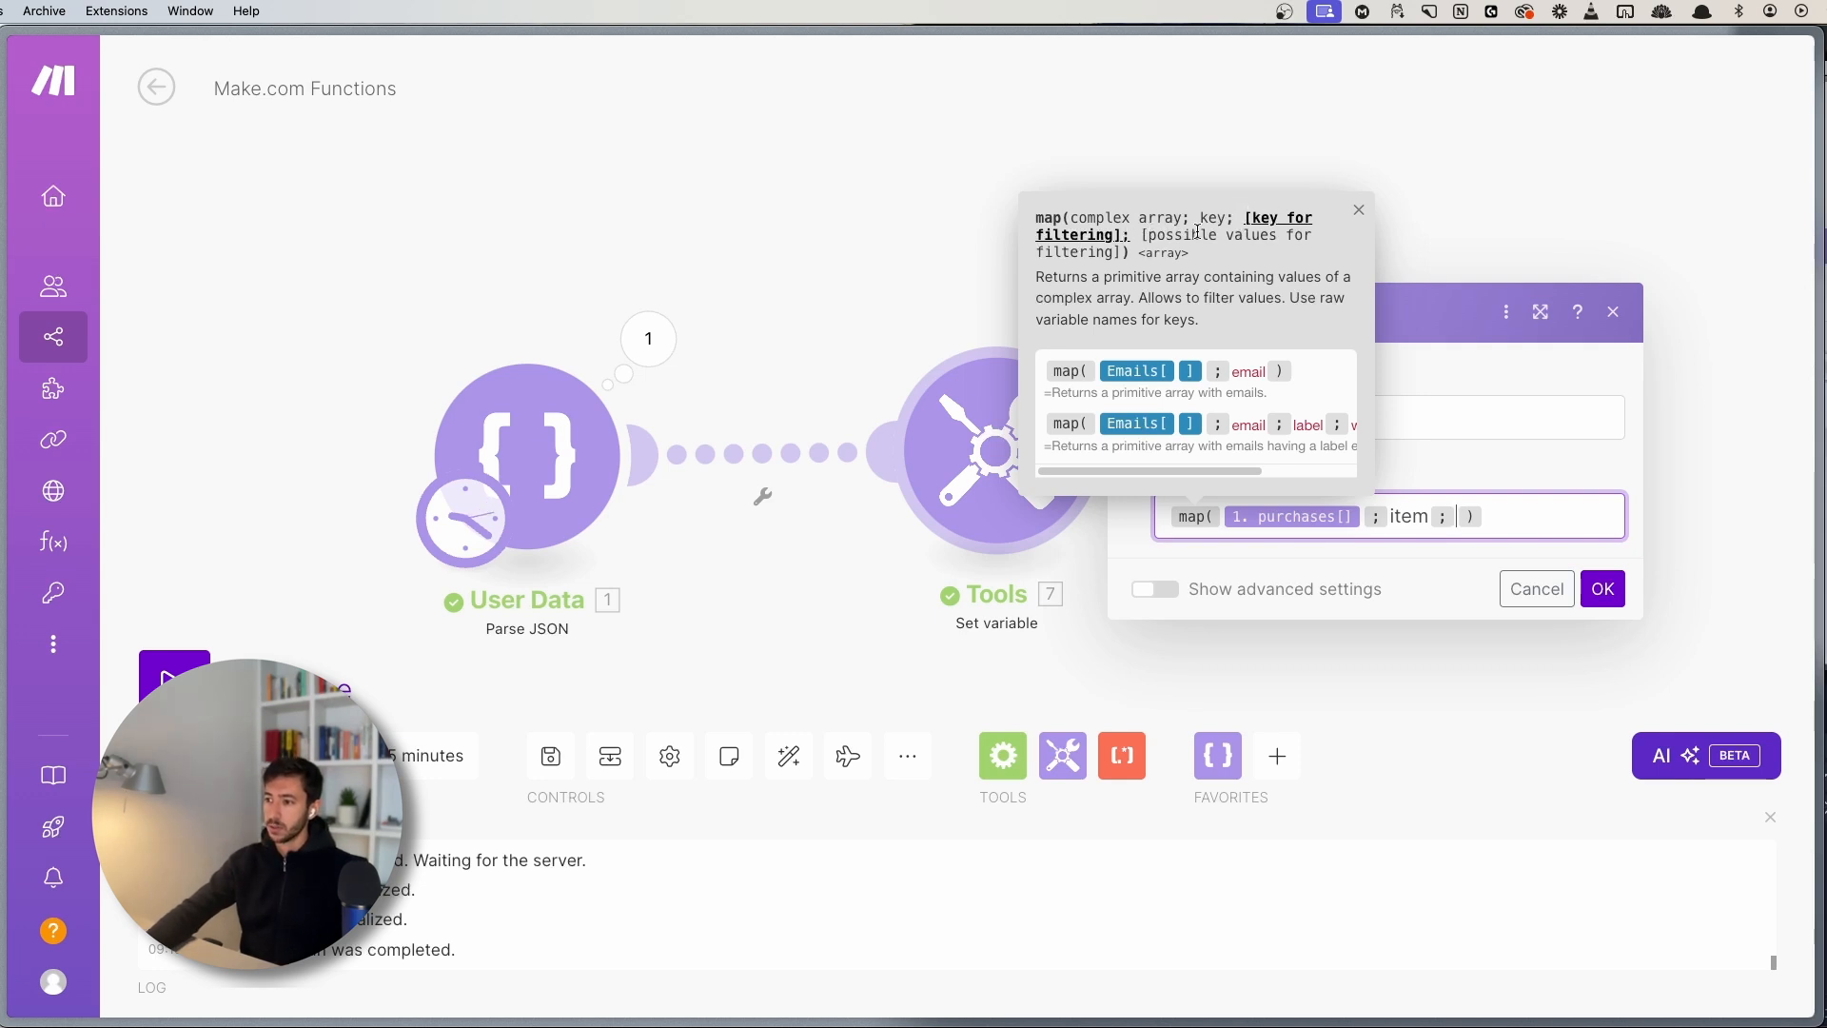
pyautogui.moveTo(1184, 473)
pyautogui.mouseDown()
pyautogui.moveTo(1294, 469)
pyautogui.moveTo(1192, 471)
pyautogui.mouseUp()
pyautogui.click(1463, 529)
pyautogui.write('item')
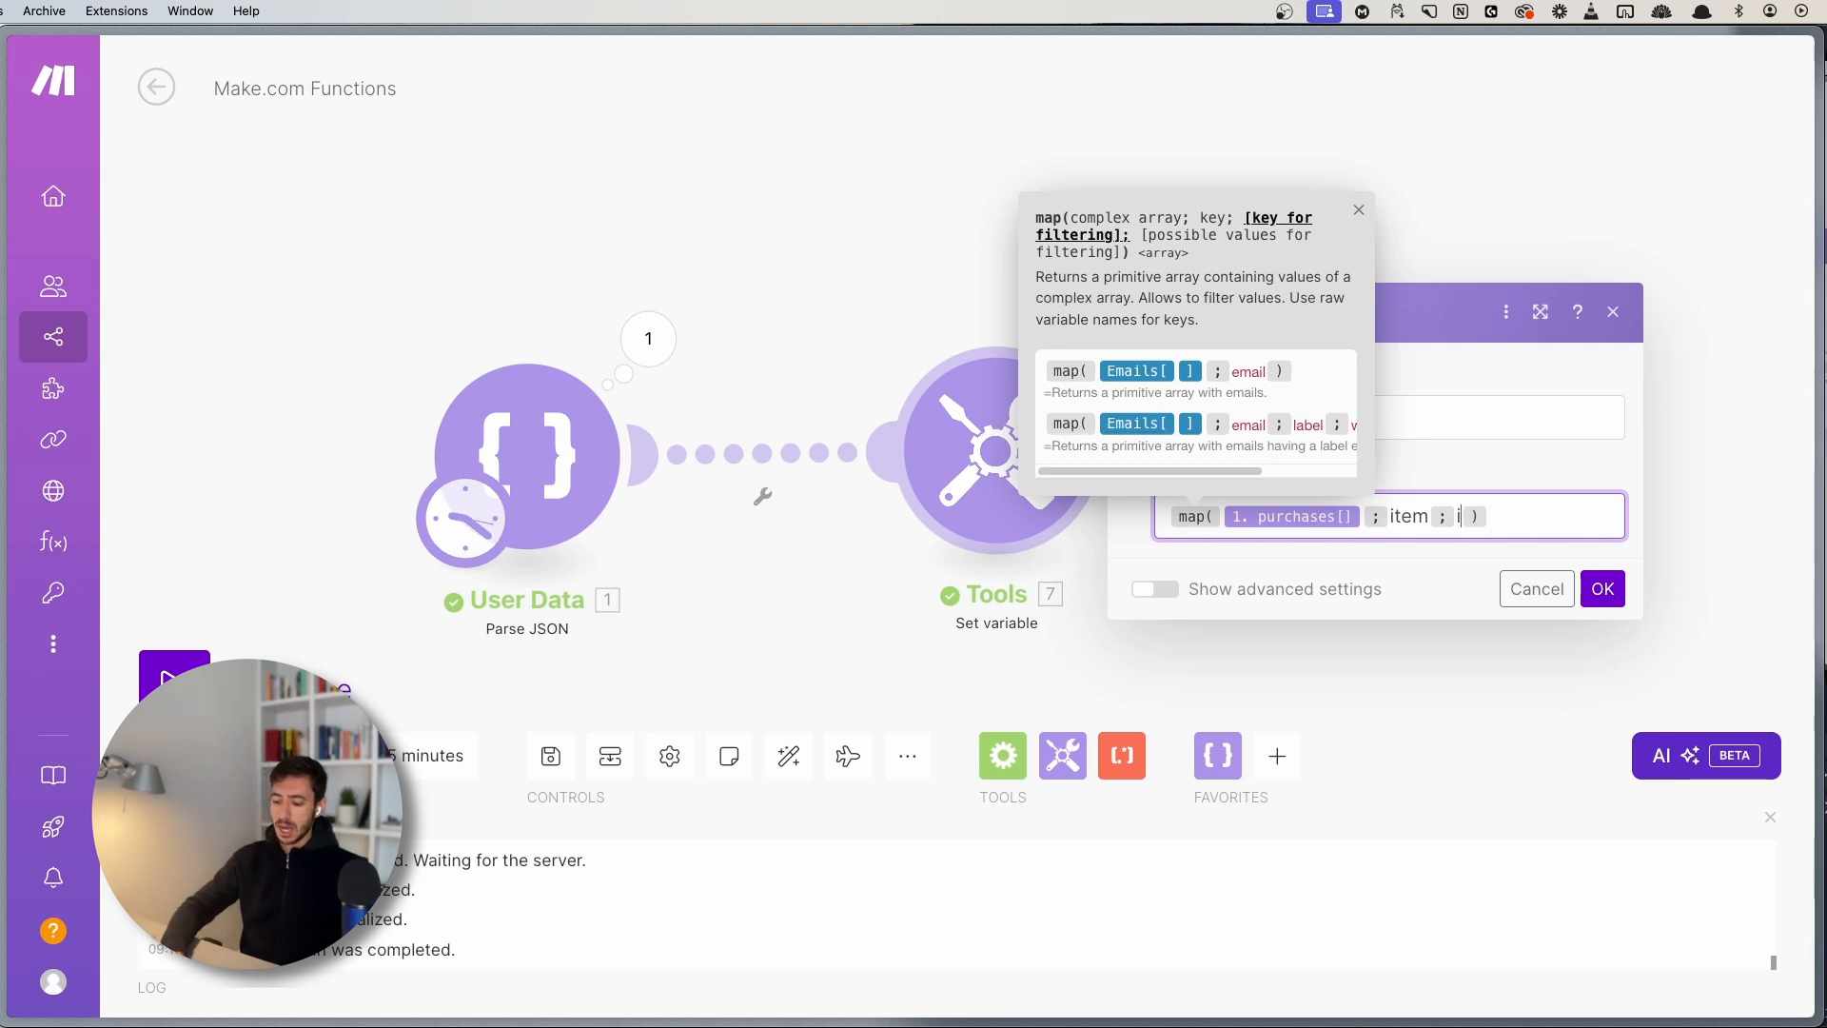
pyautogui.write(';')
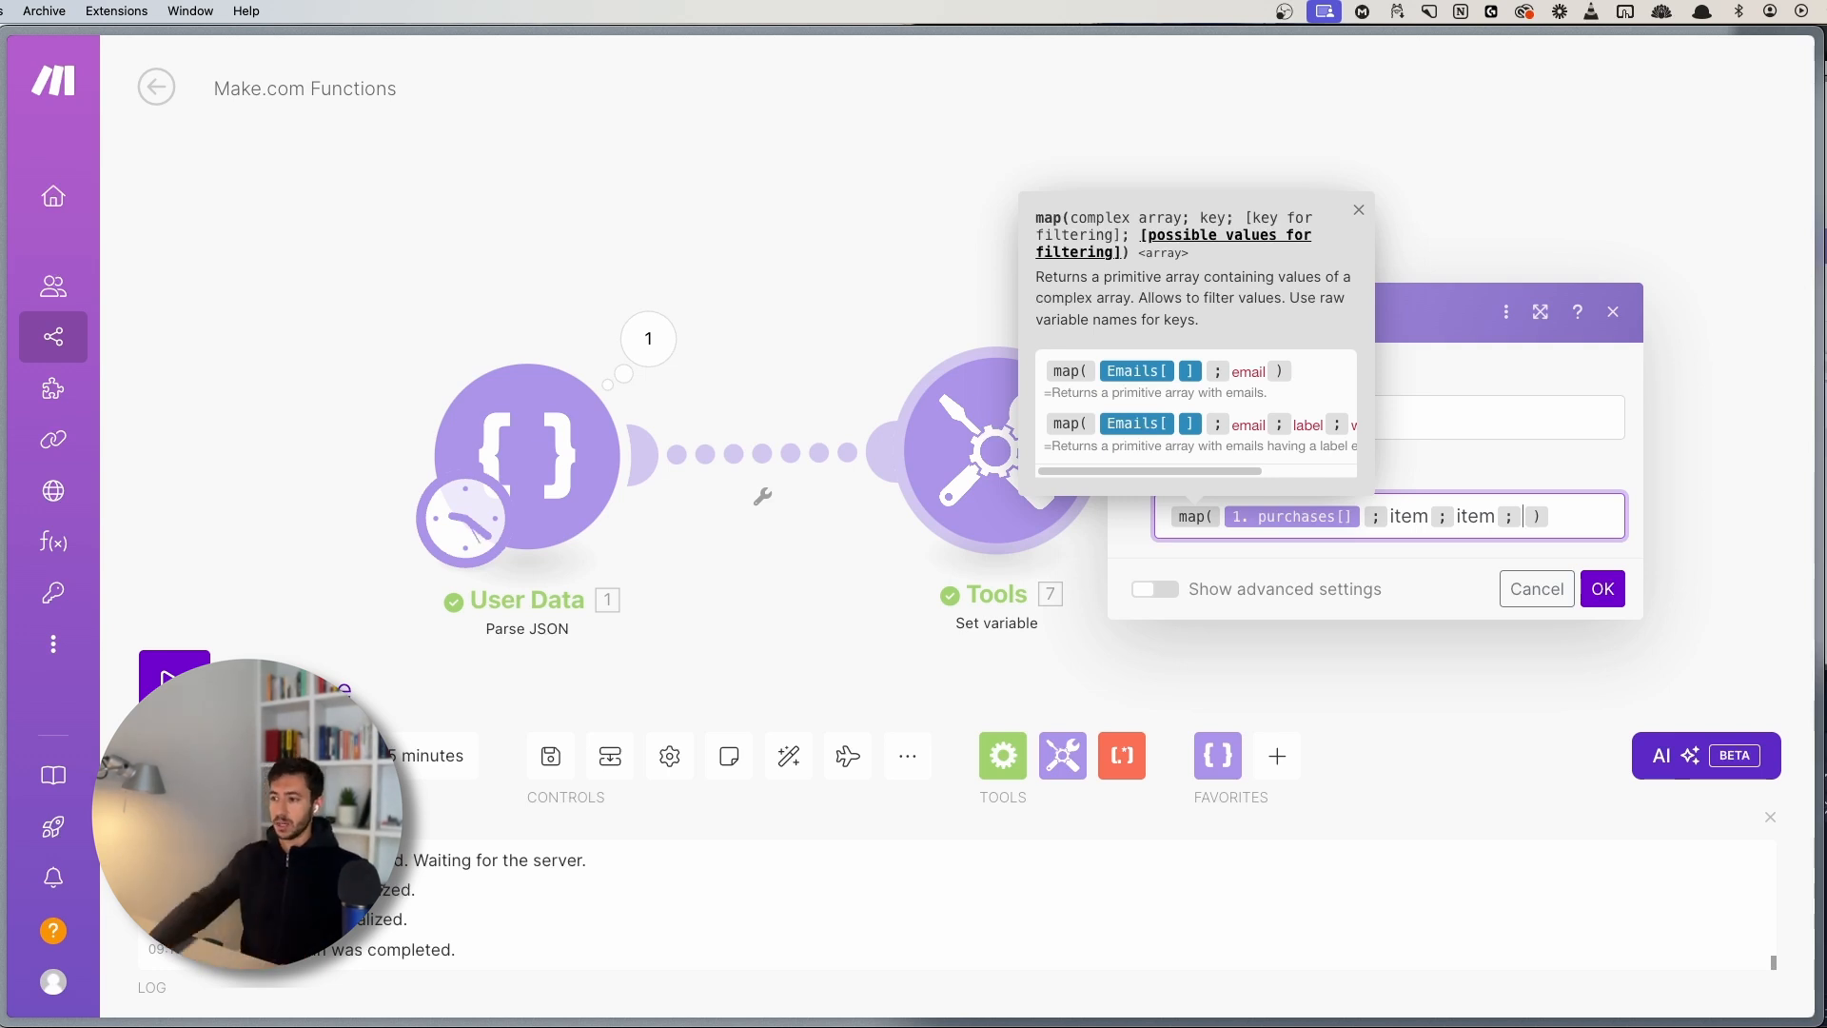
# - Review the User Data purchase items, then reopen the Set variable settings
pyautogui.click(648, 338)
pyautogui.click(805, 550)
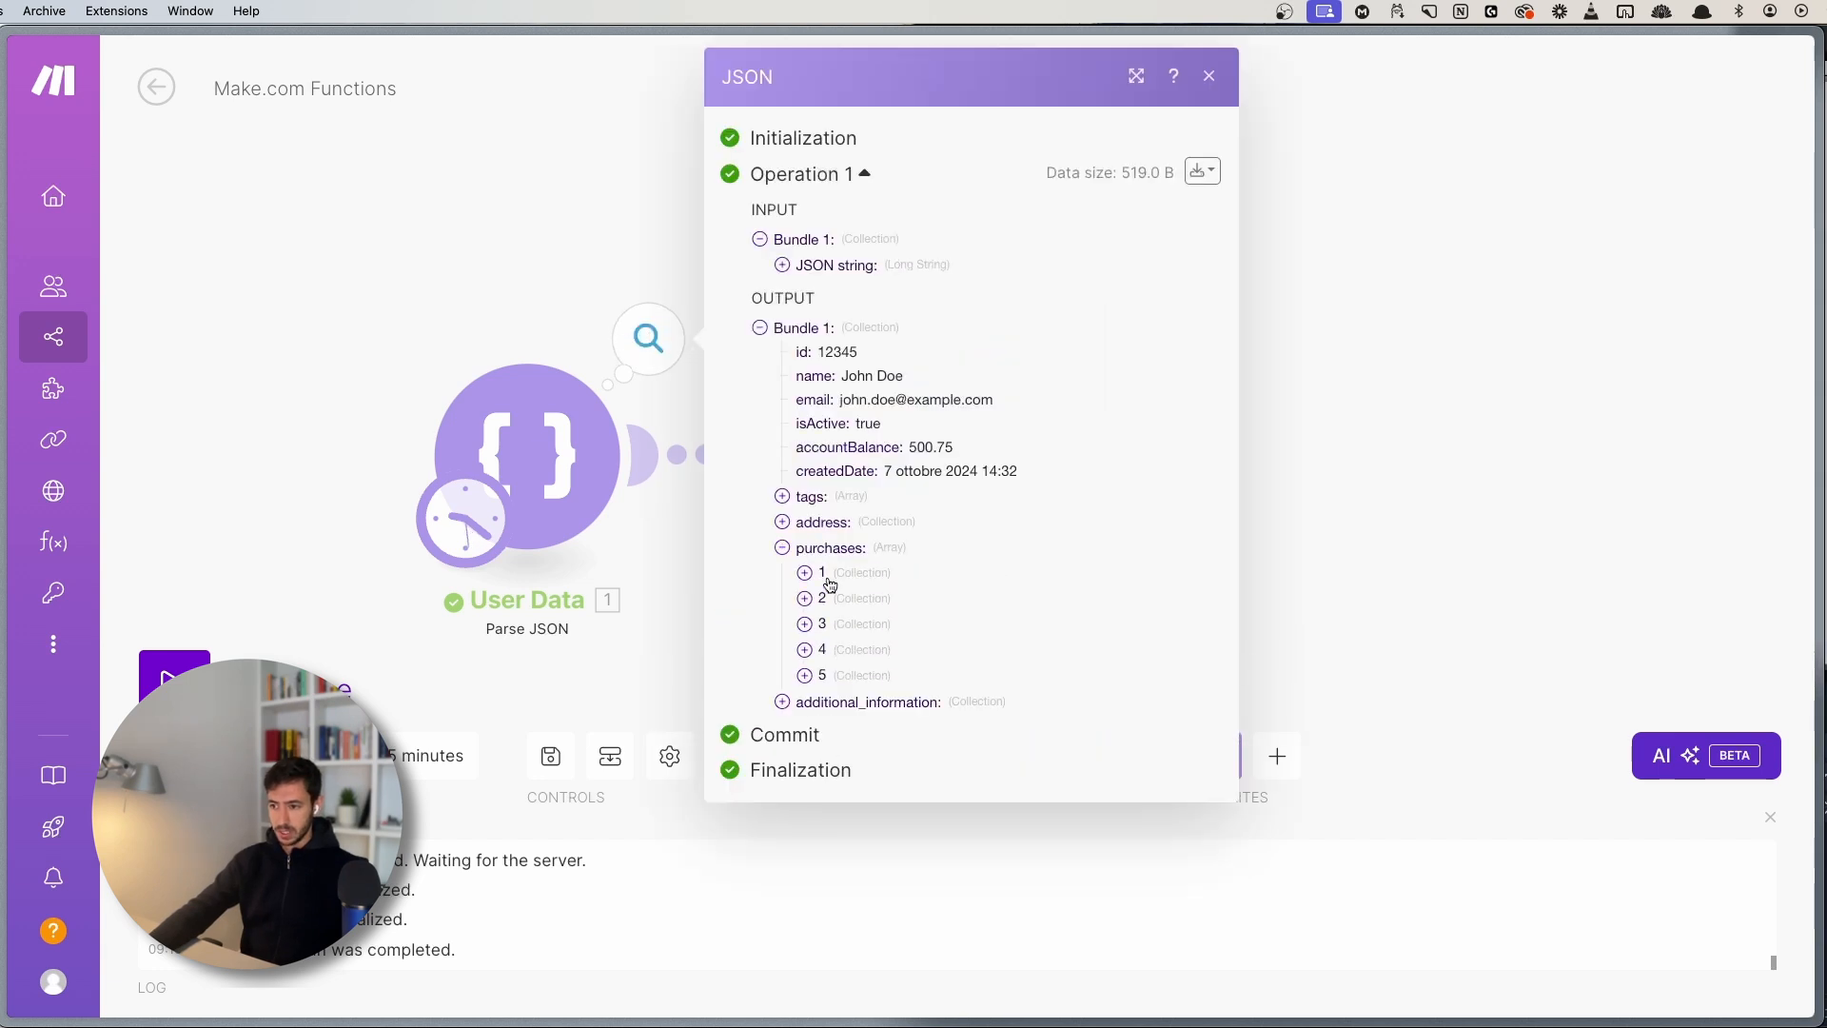
pyautogui.click(821, 573)
pyautogui.click(822, 669)
pyautogui.click(807, 767)
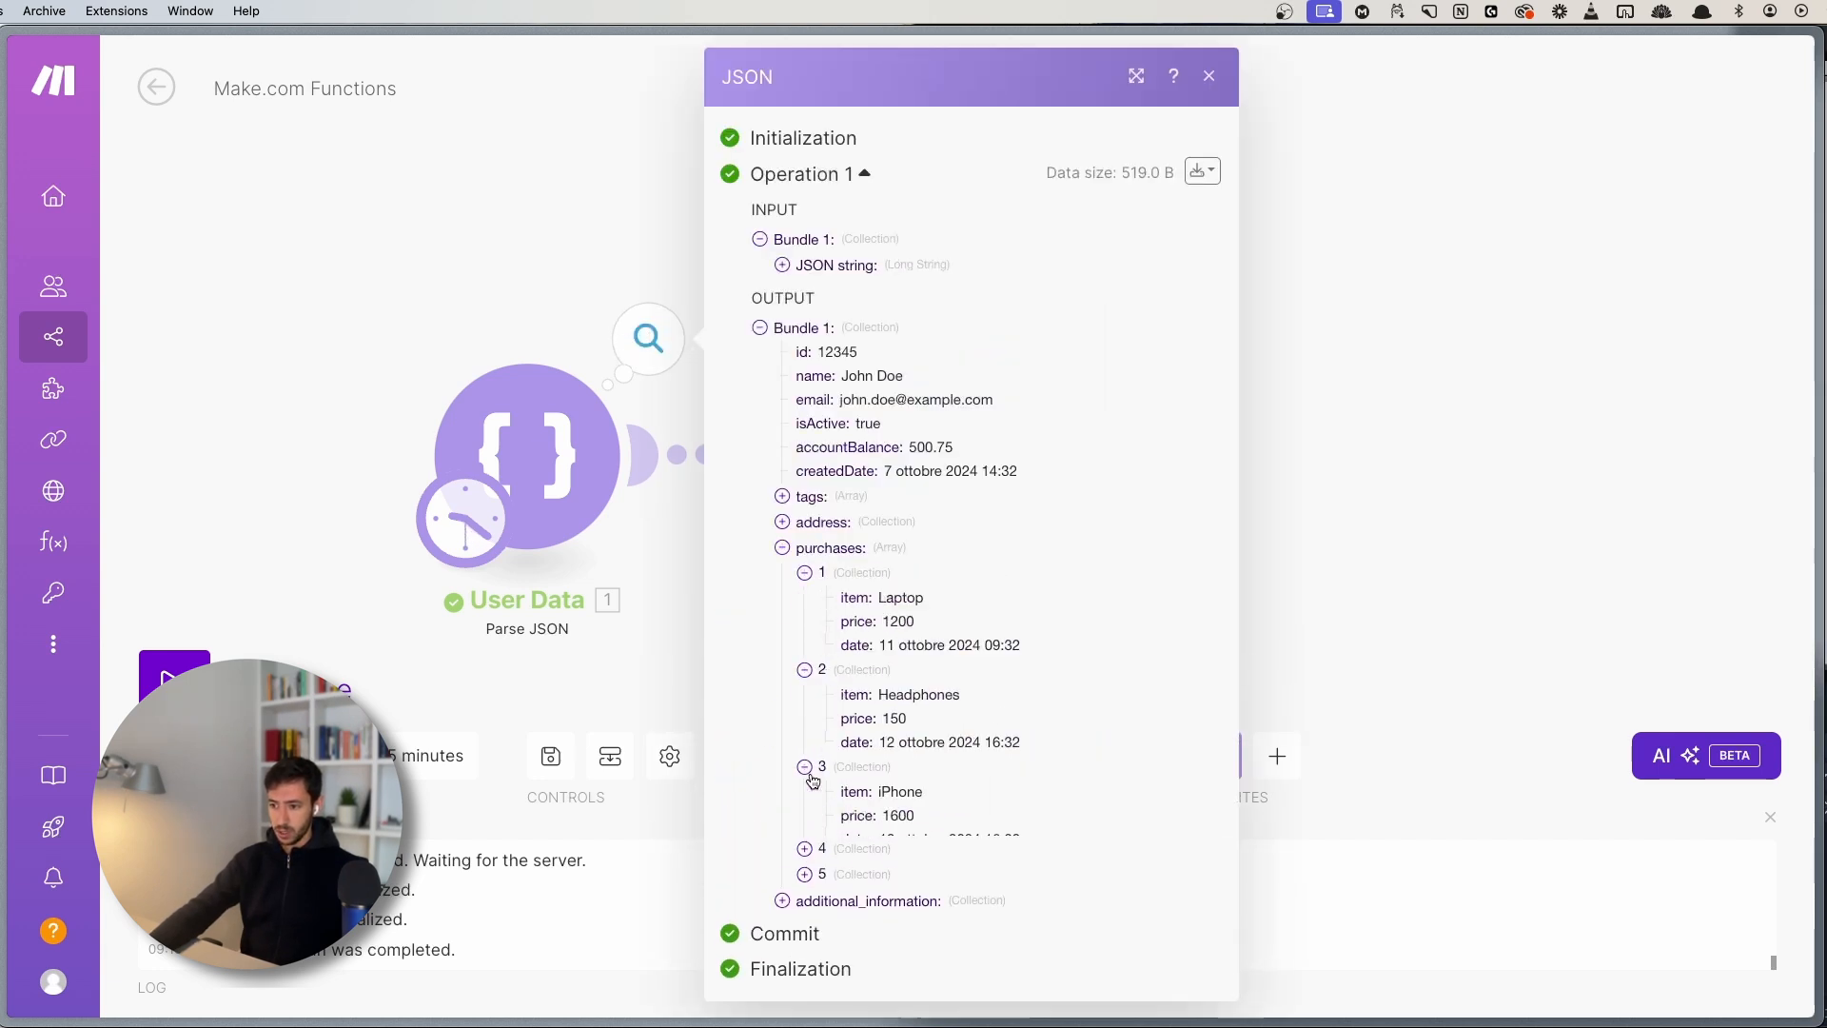
pyautogui.click(804, 863)
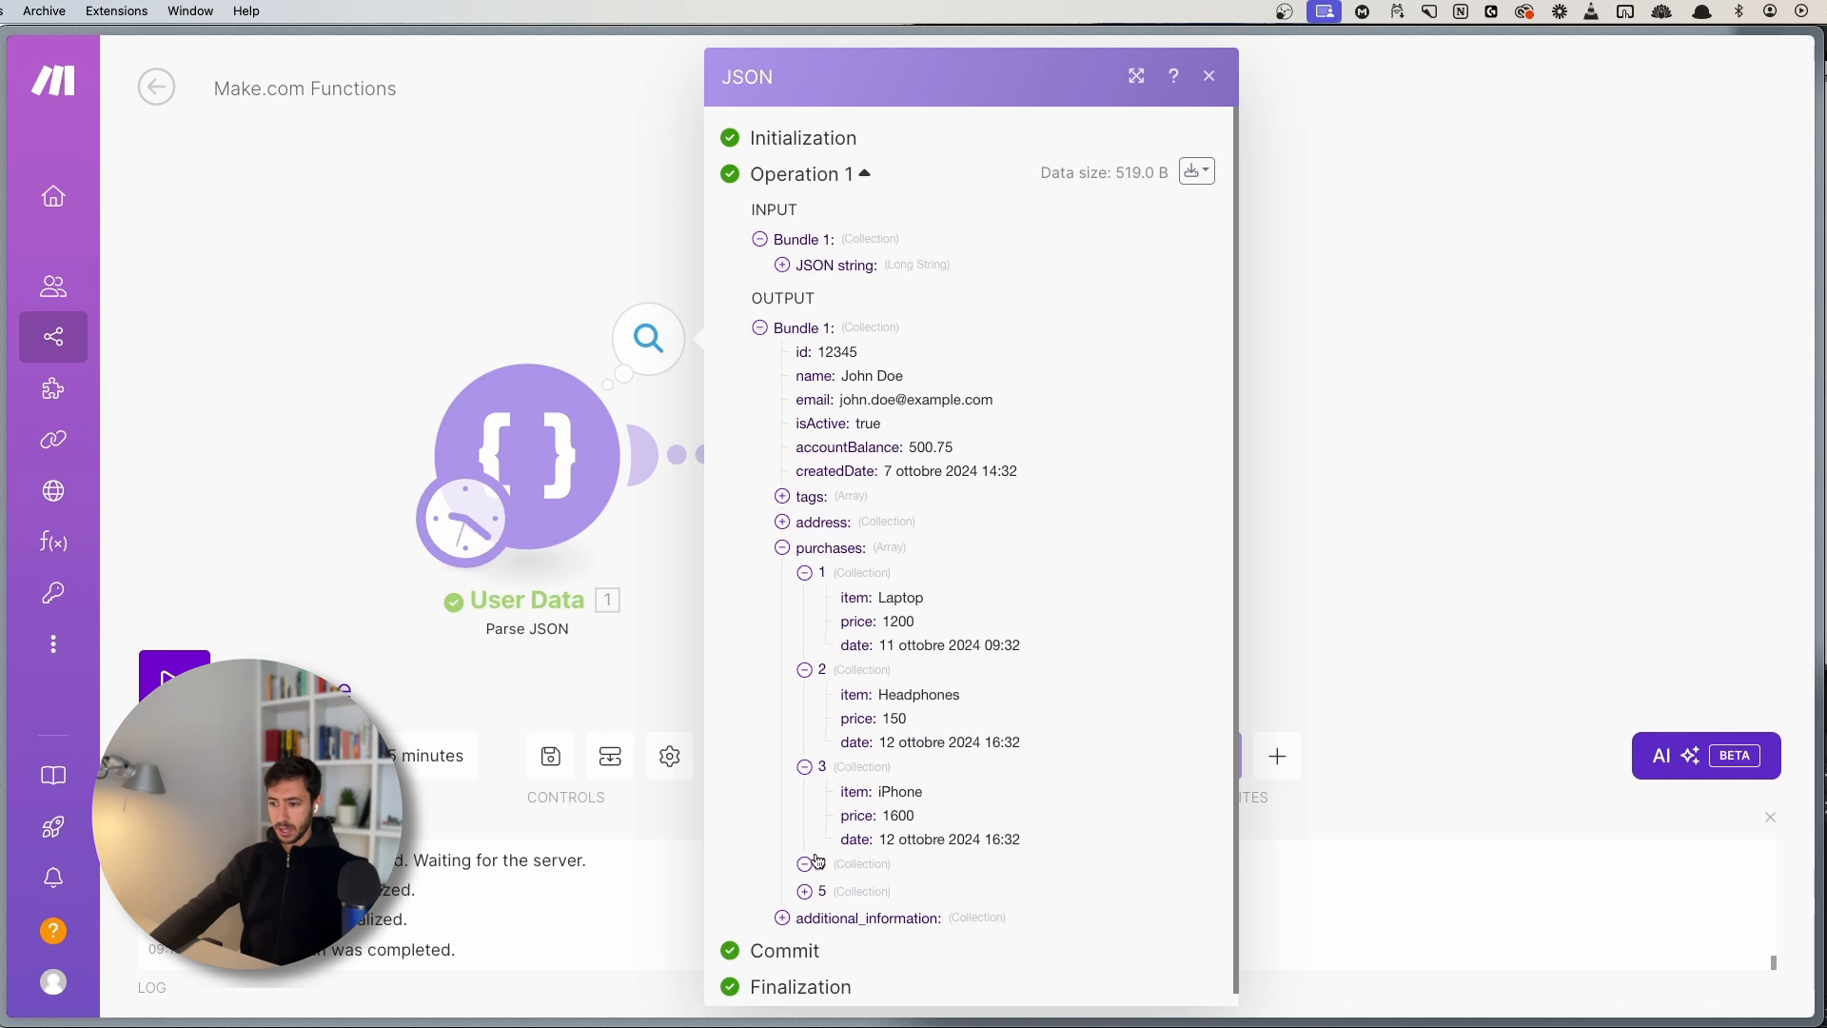
pyautogui.click(805, 863)
pyautogui.click(529, 202)
pyautogui.click(996, 450)
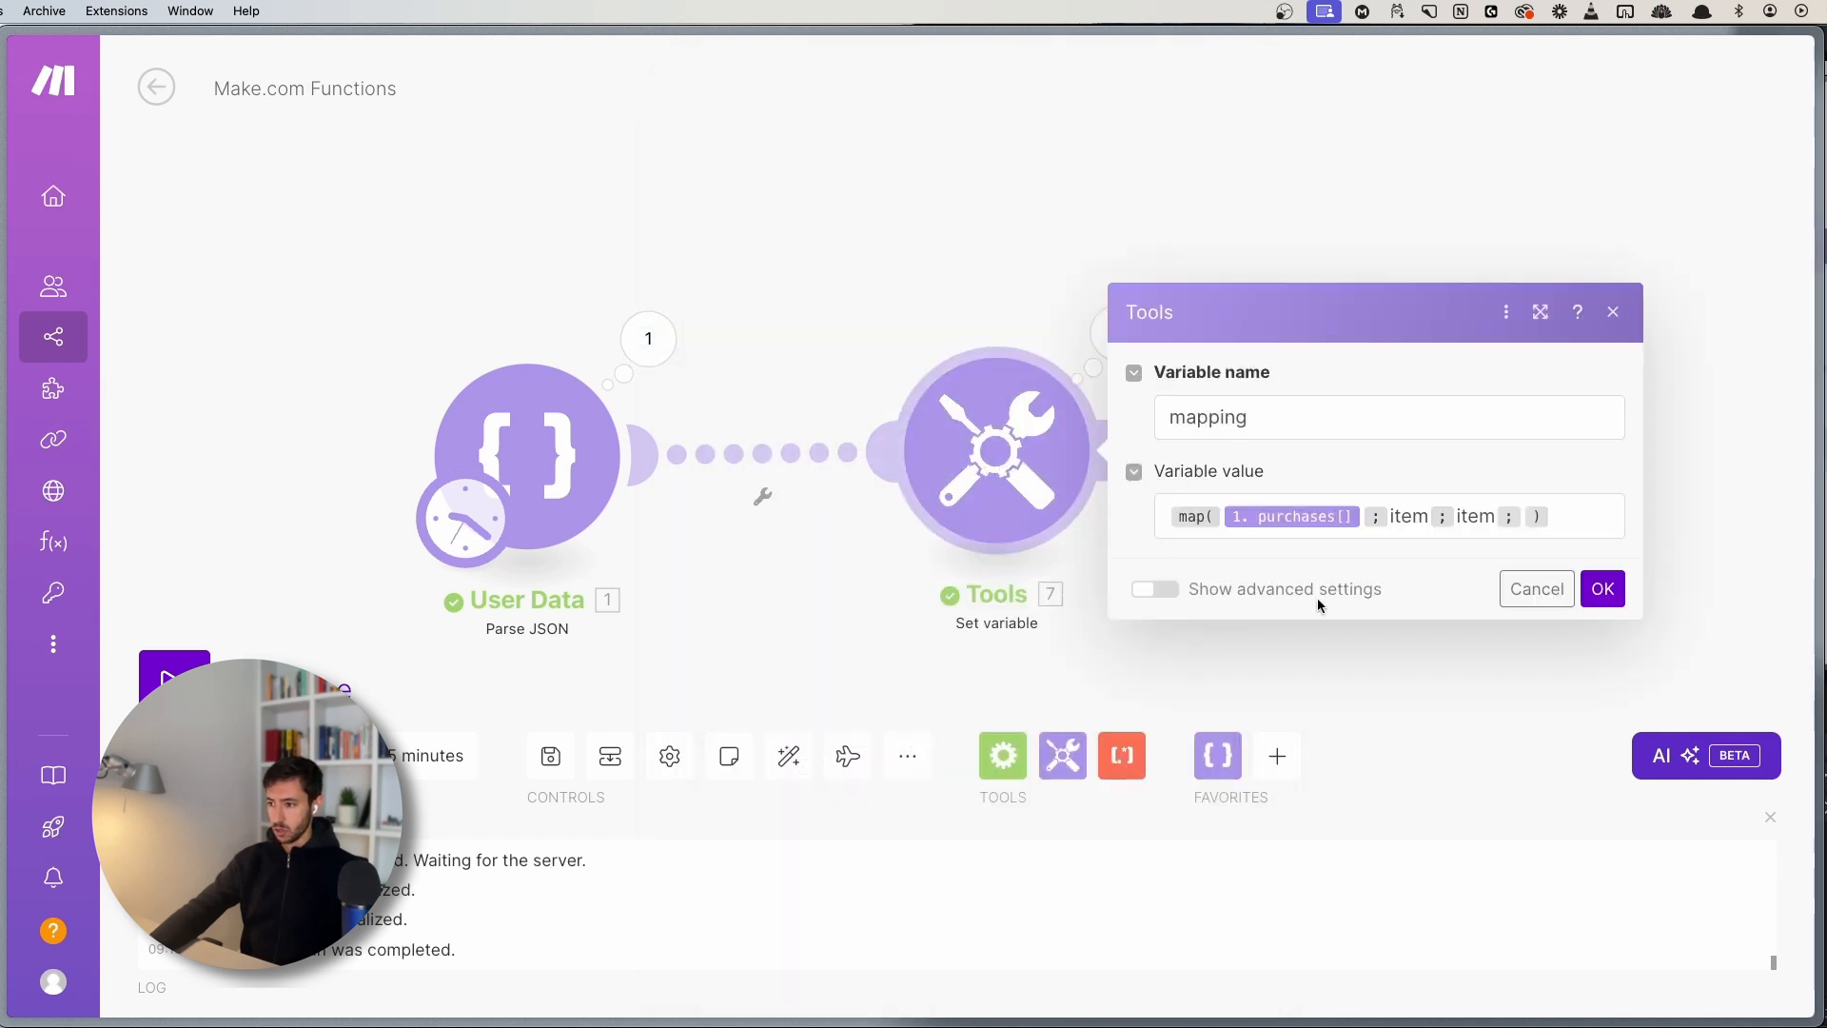
# - Enter iPhone,Television as the map() filter values
pyautogui.click(1526, 523)
pyautogui.write('iPhone,Television')
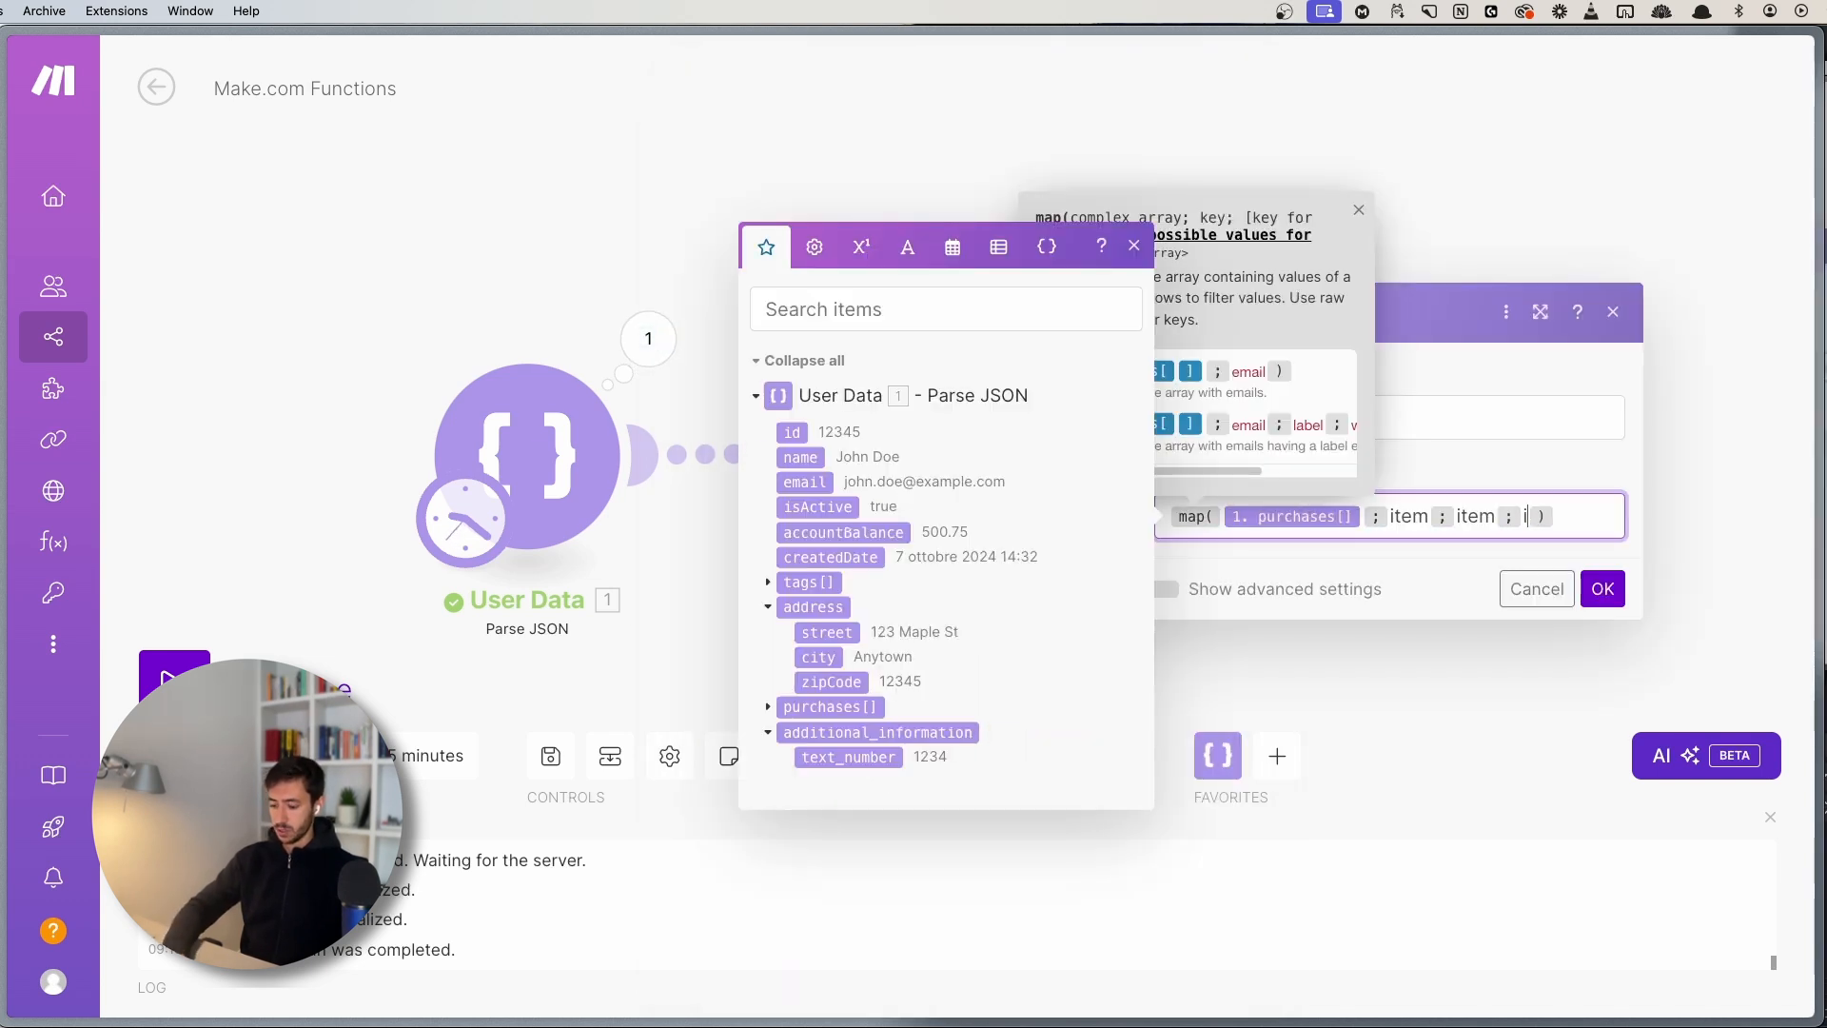
pyautogui.click(1294, 542)
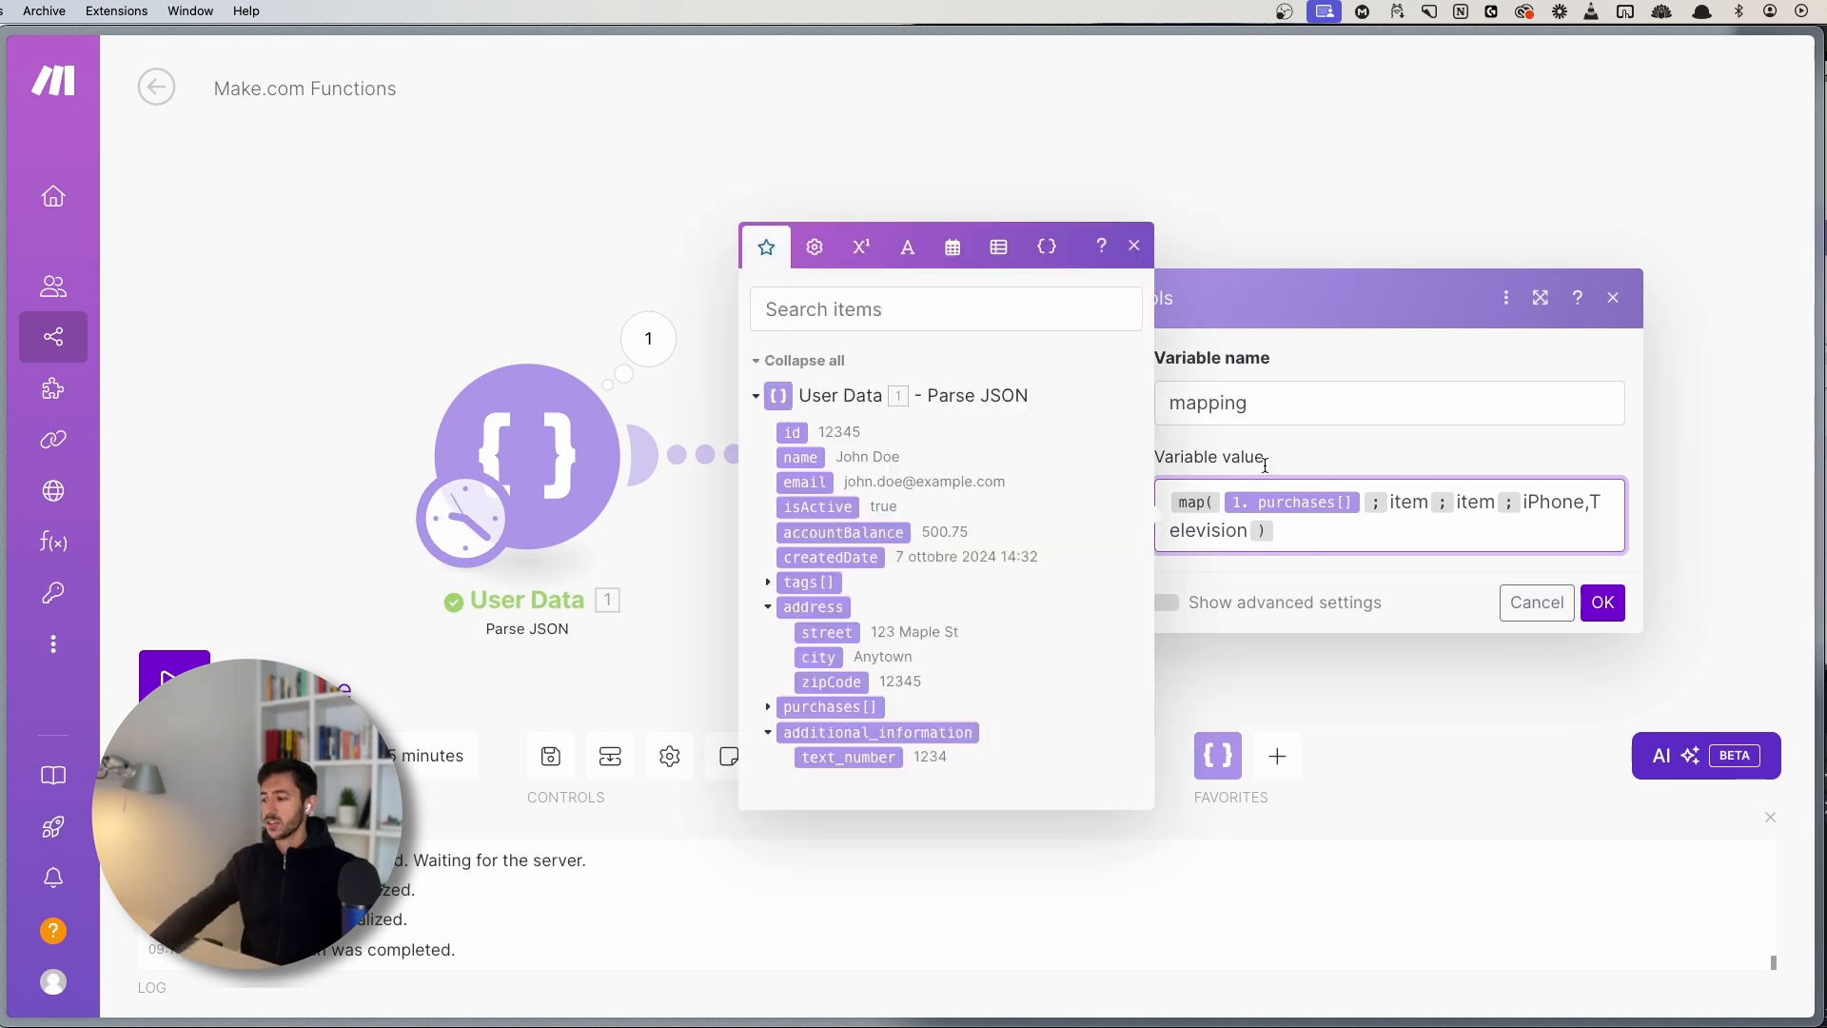
pyautogui.click(1133, 246)
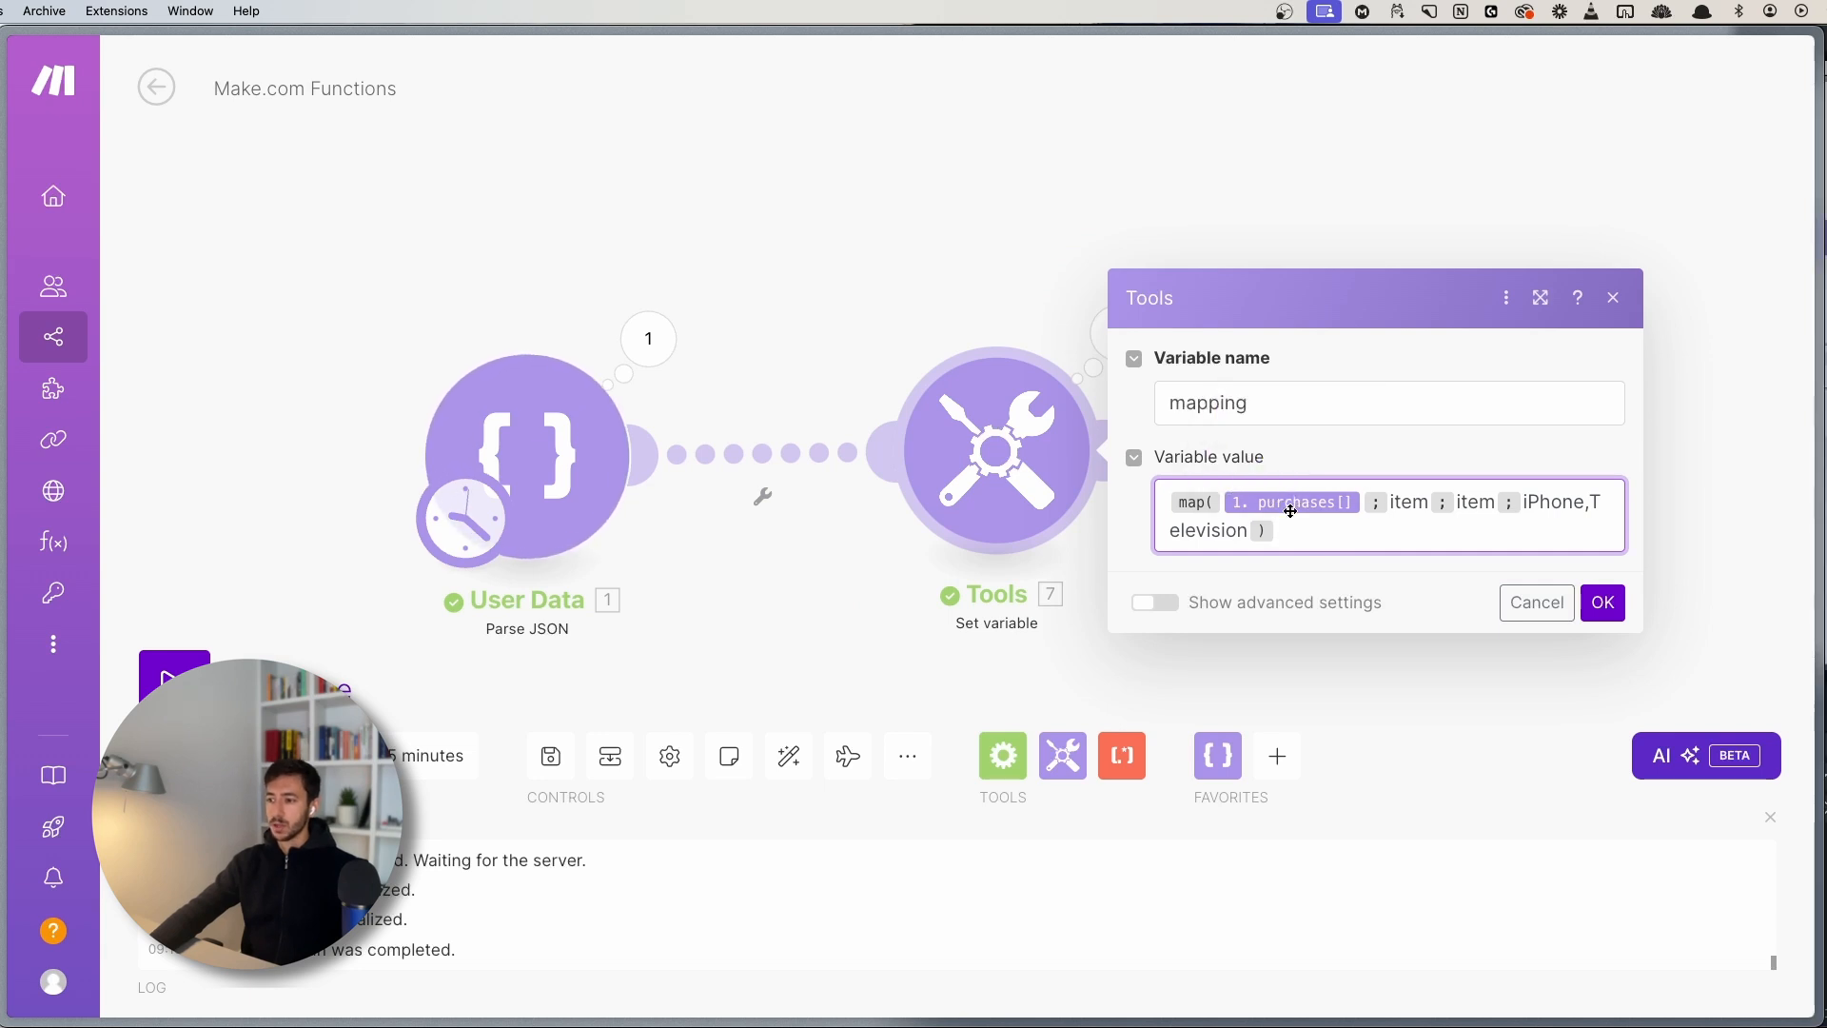
# - Review the map() arguments and confirm map(1. purchases[]; item; item; iPhone,Television)
pyautogui.doubleClick(1411, 499)
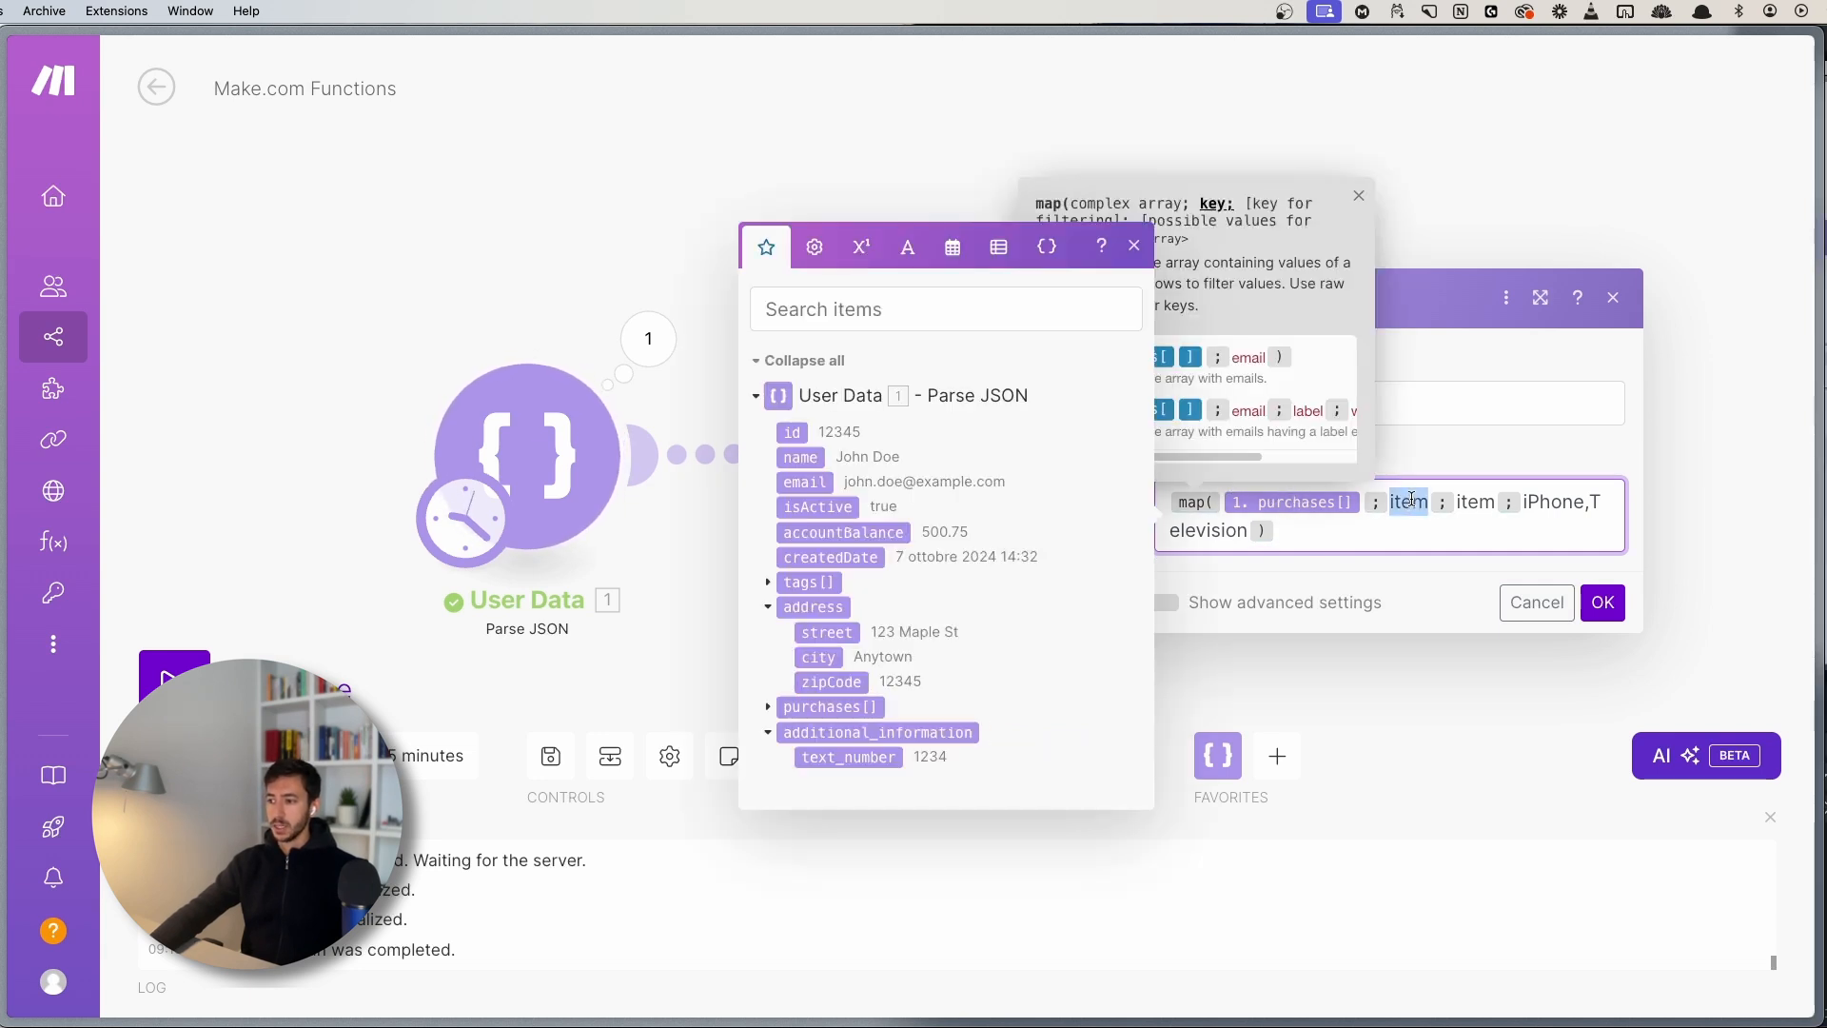
pyautogui.click(1404, 522)
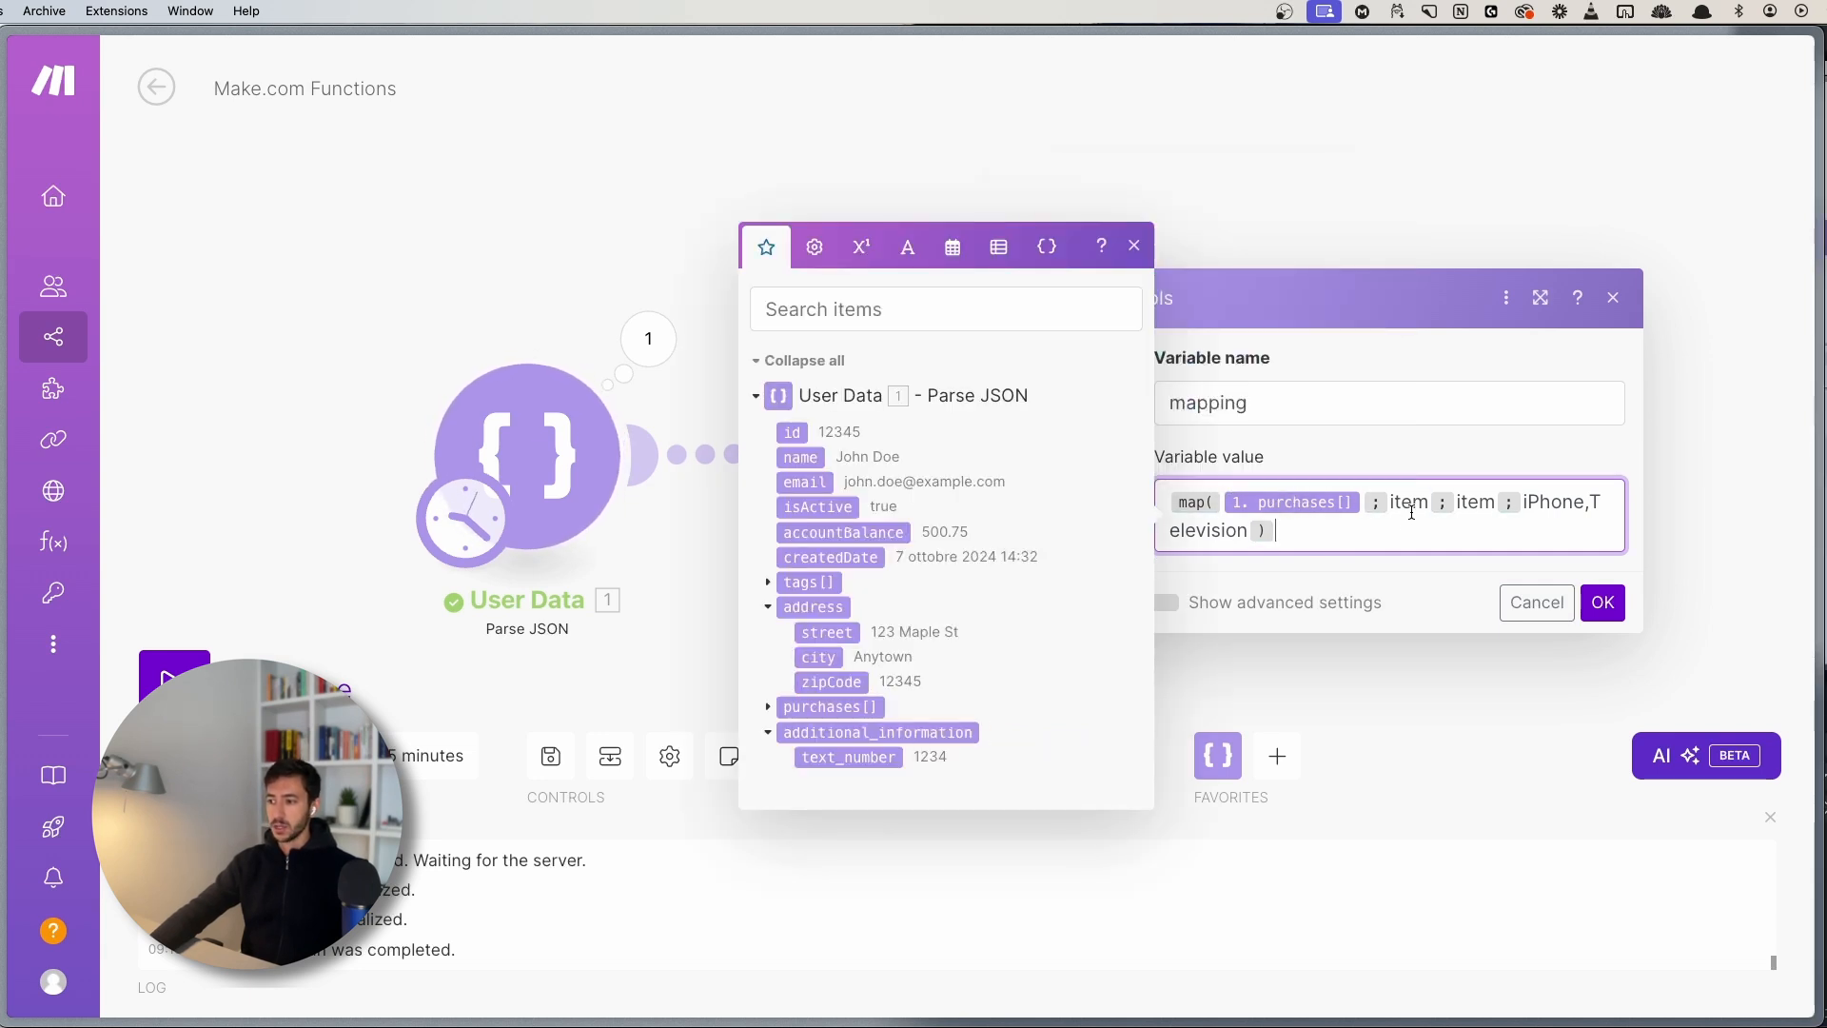
pyautogui.click(1134, 245)
pyautogui.click(1471, 503)
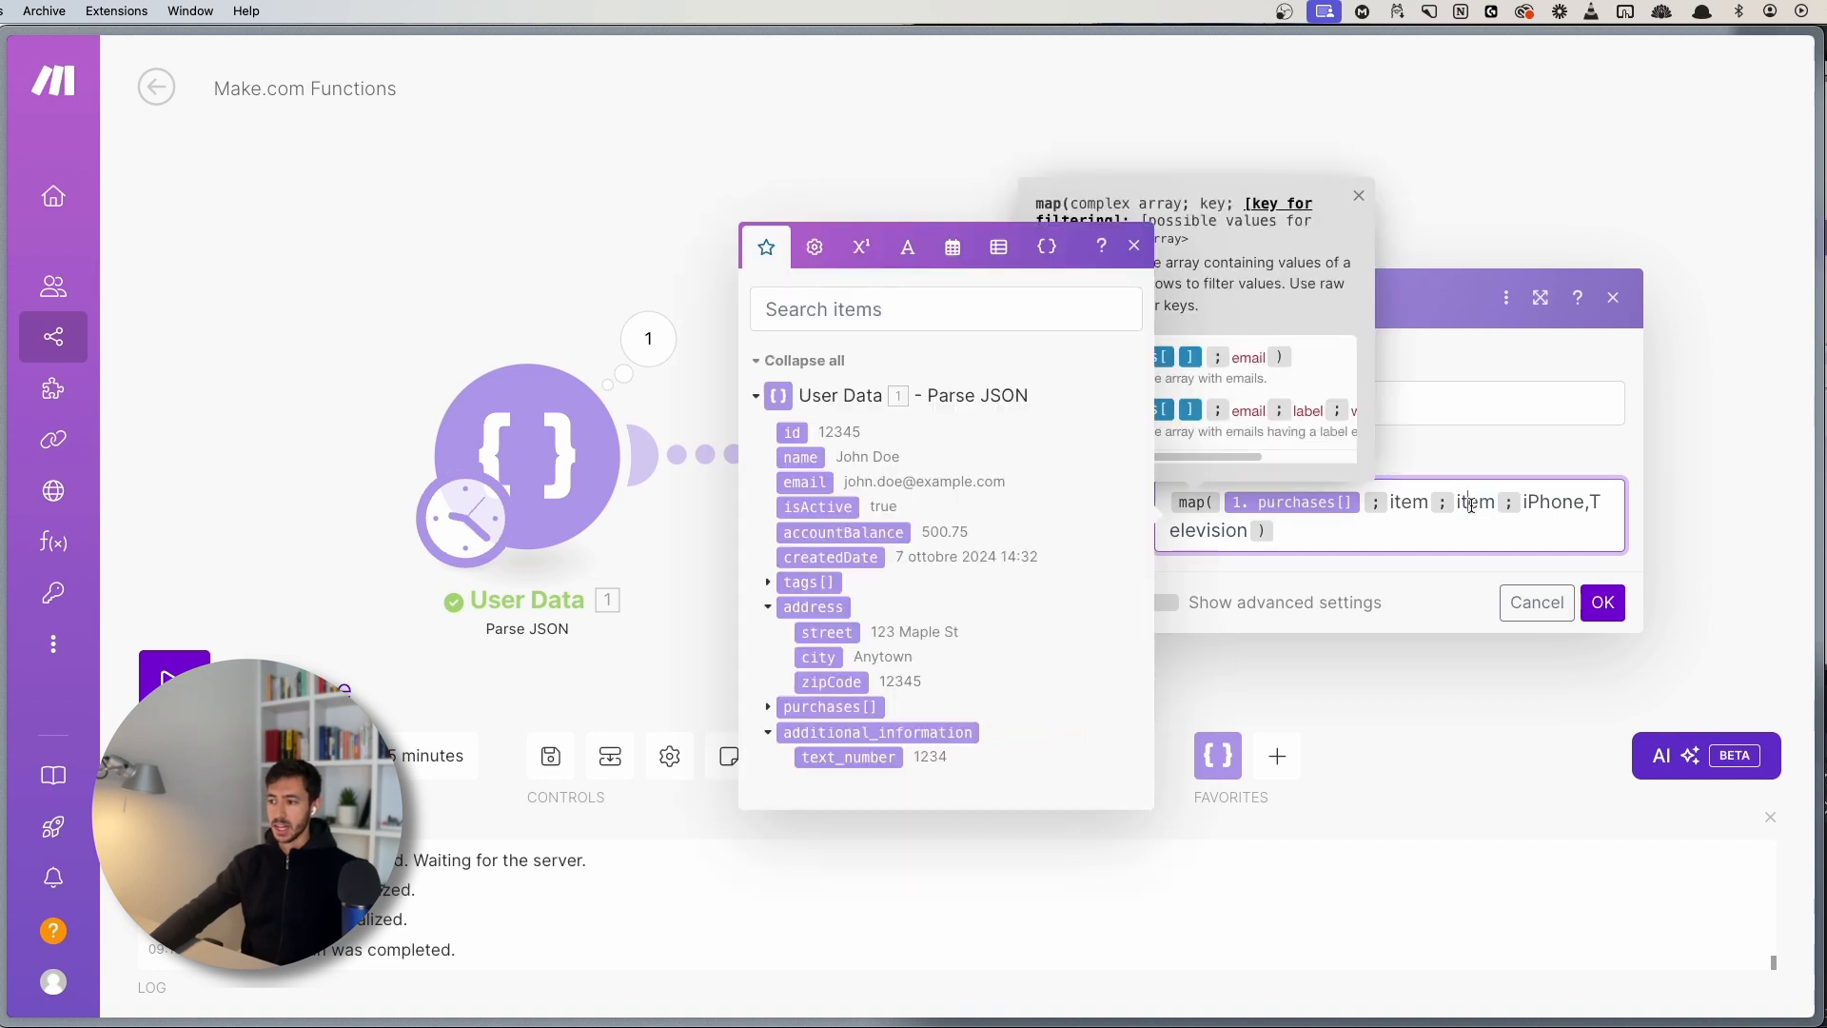
pyautogui.doubleClick(1543, 501)
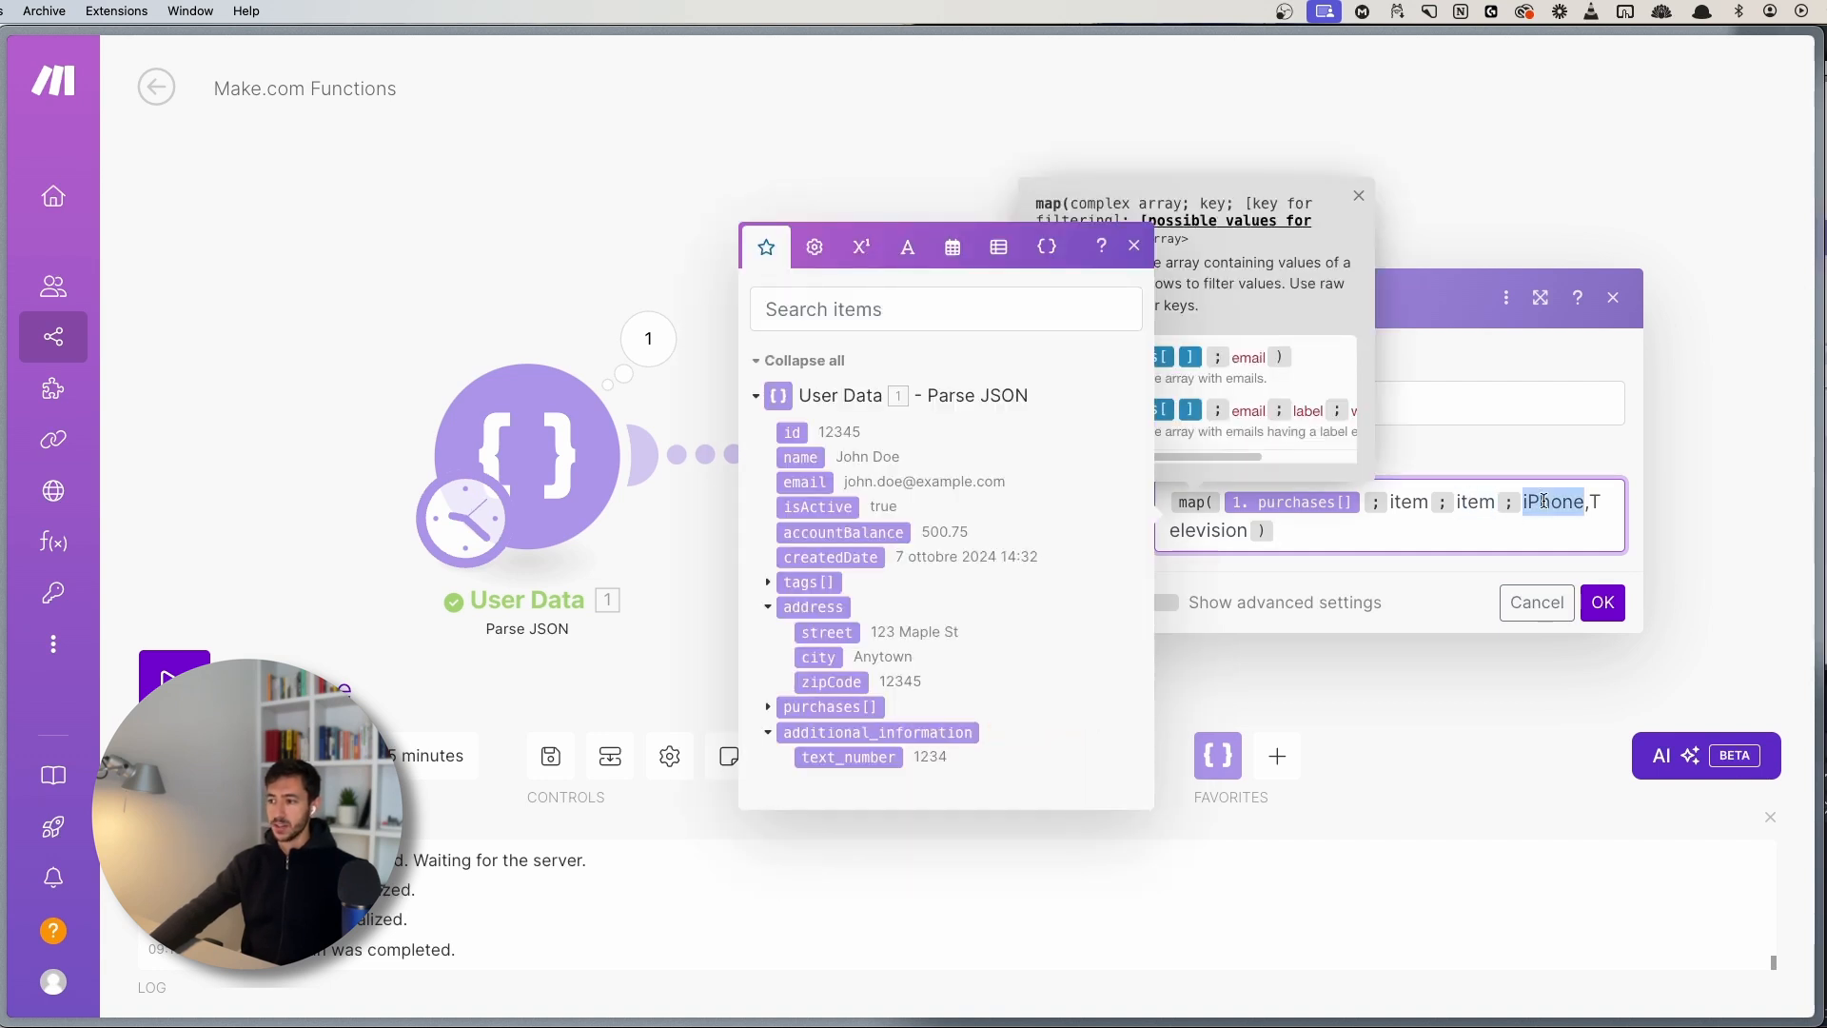
pyautogui.doubleClick(1199, 531)
pyautogui.click(1329, 541)
pyautogui.click(1137, 249)
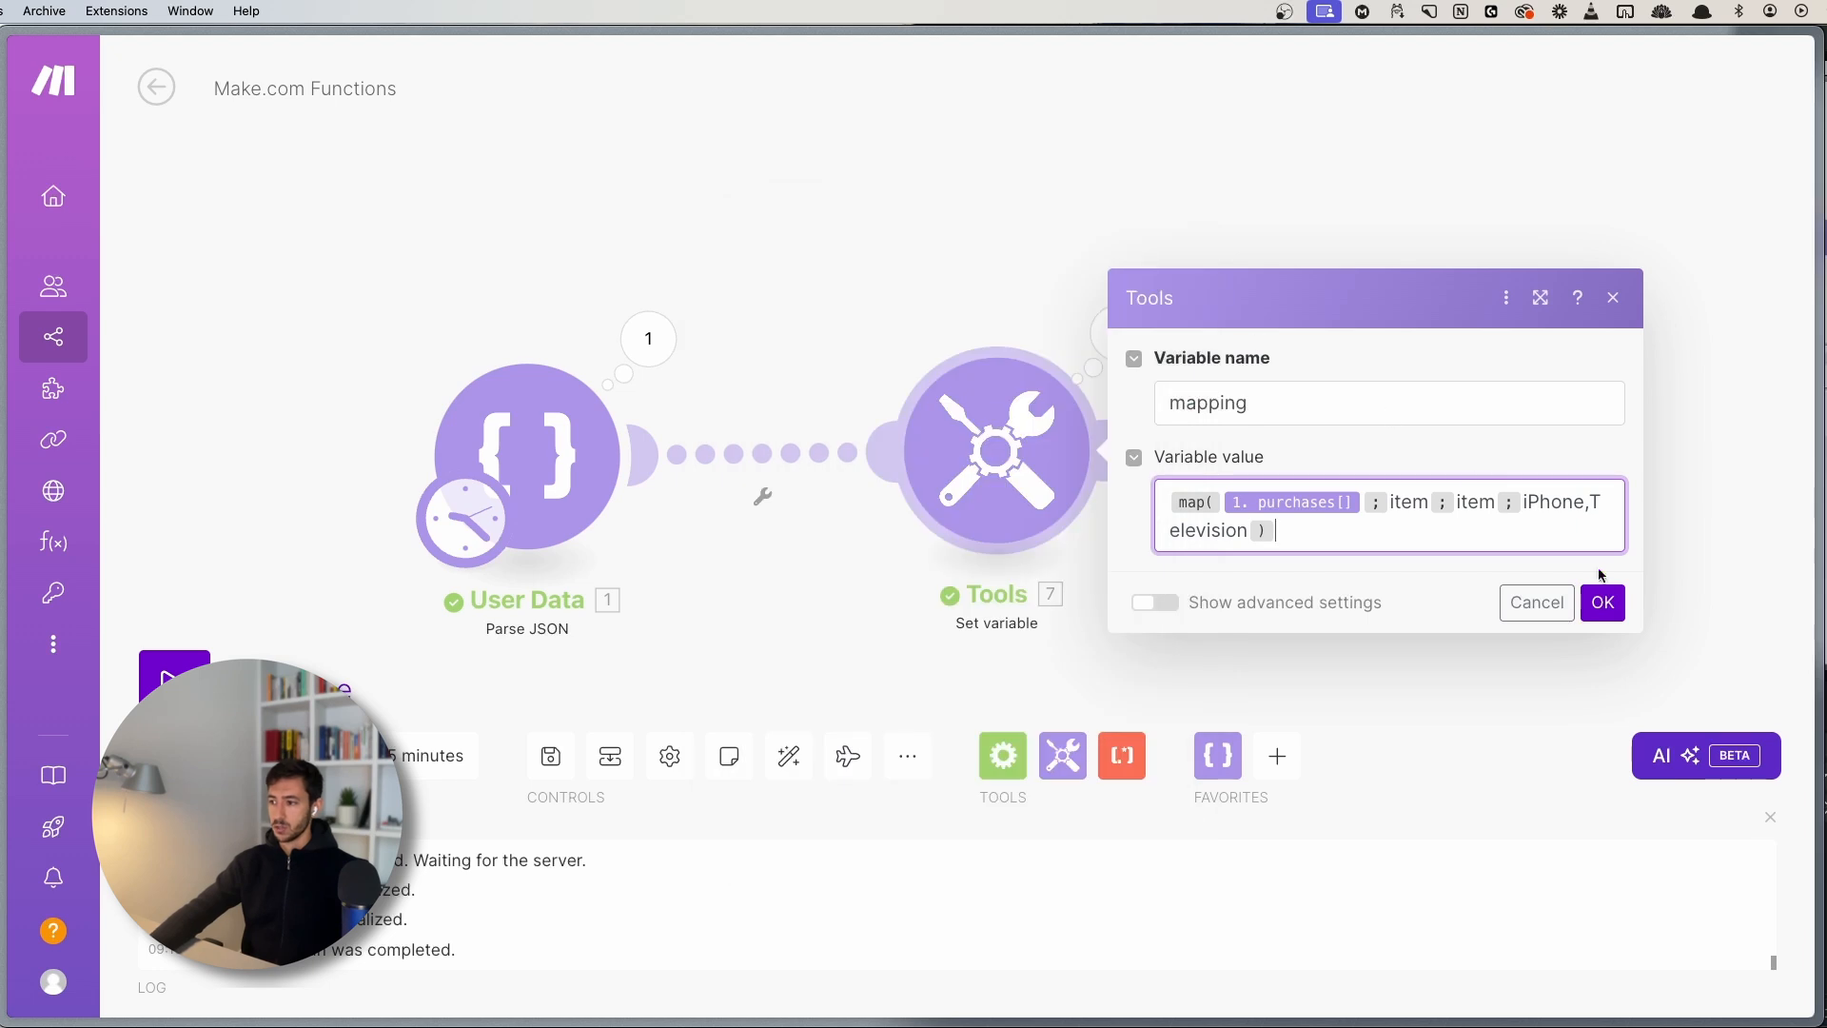
pyautogui.click(1602, 601)
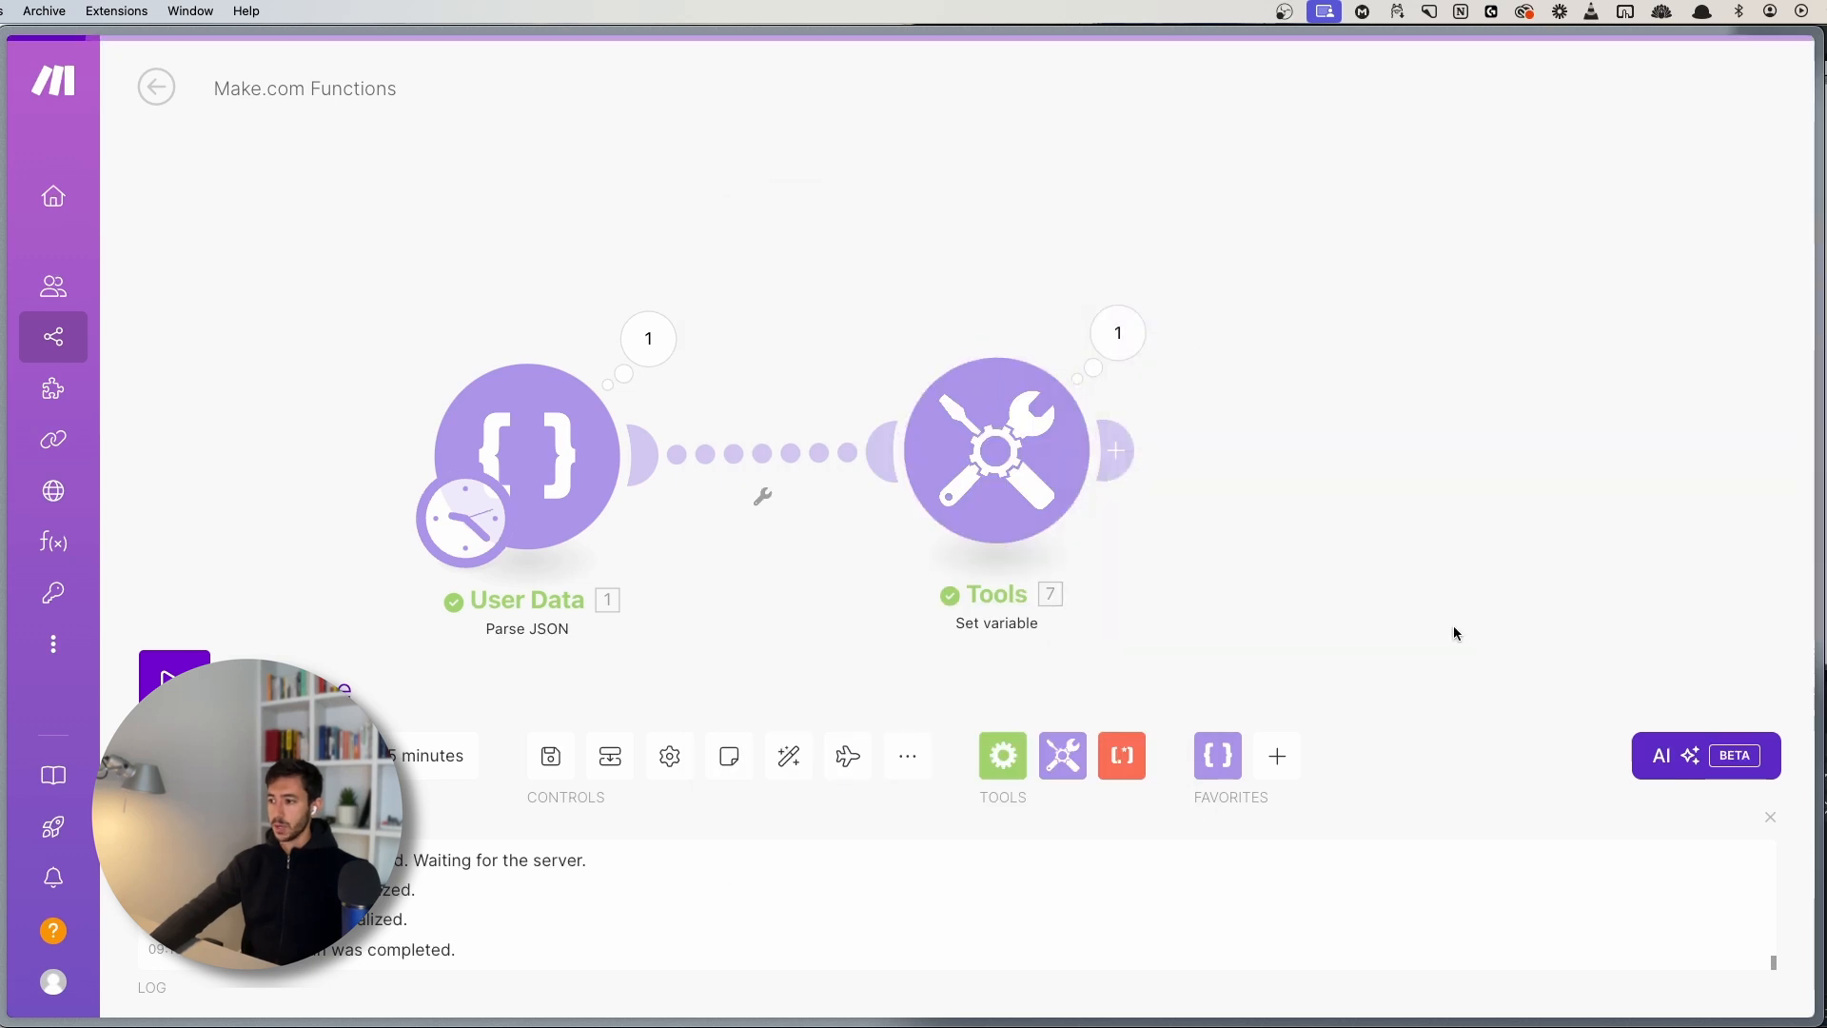
# - Save and run the scenario, checking that mapping outputs iPhone and Television
pyautogui.click(552, 752)
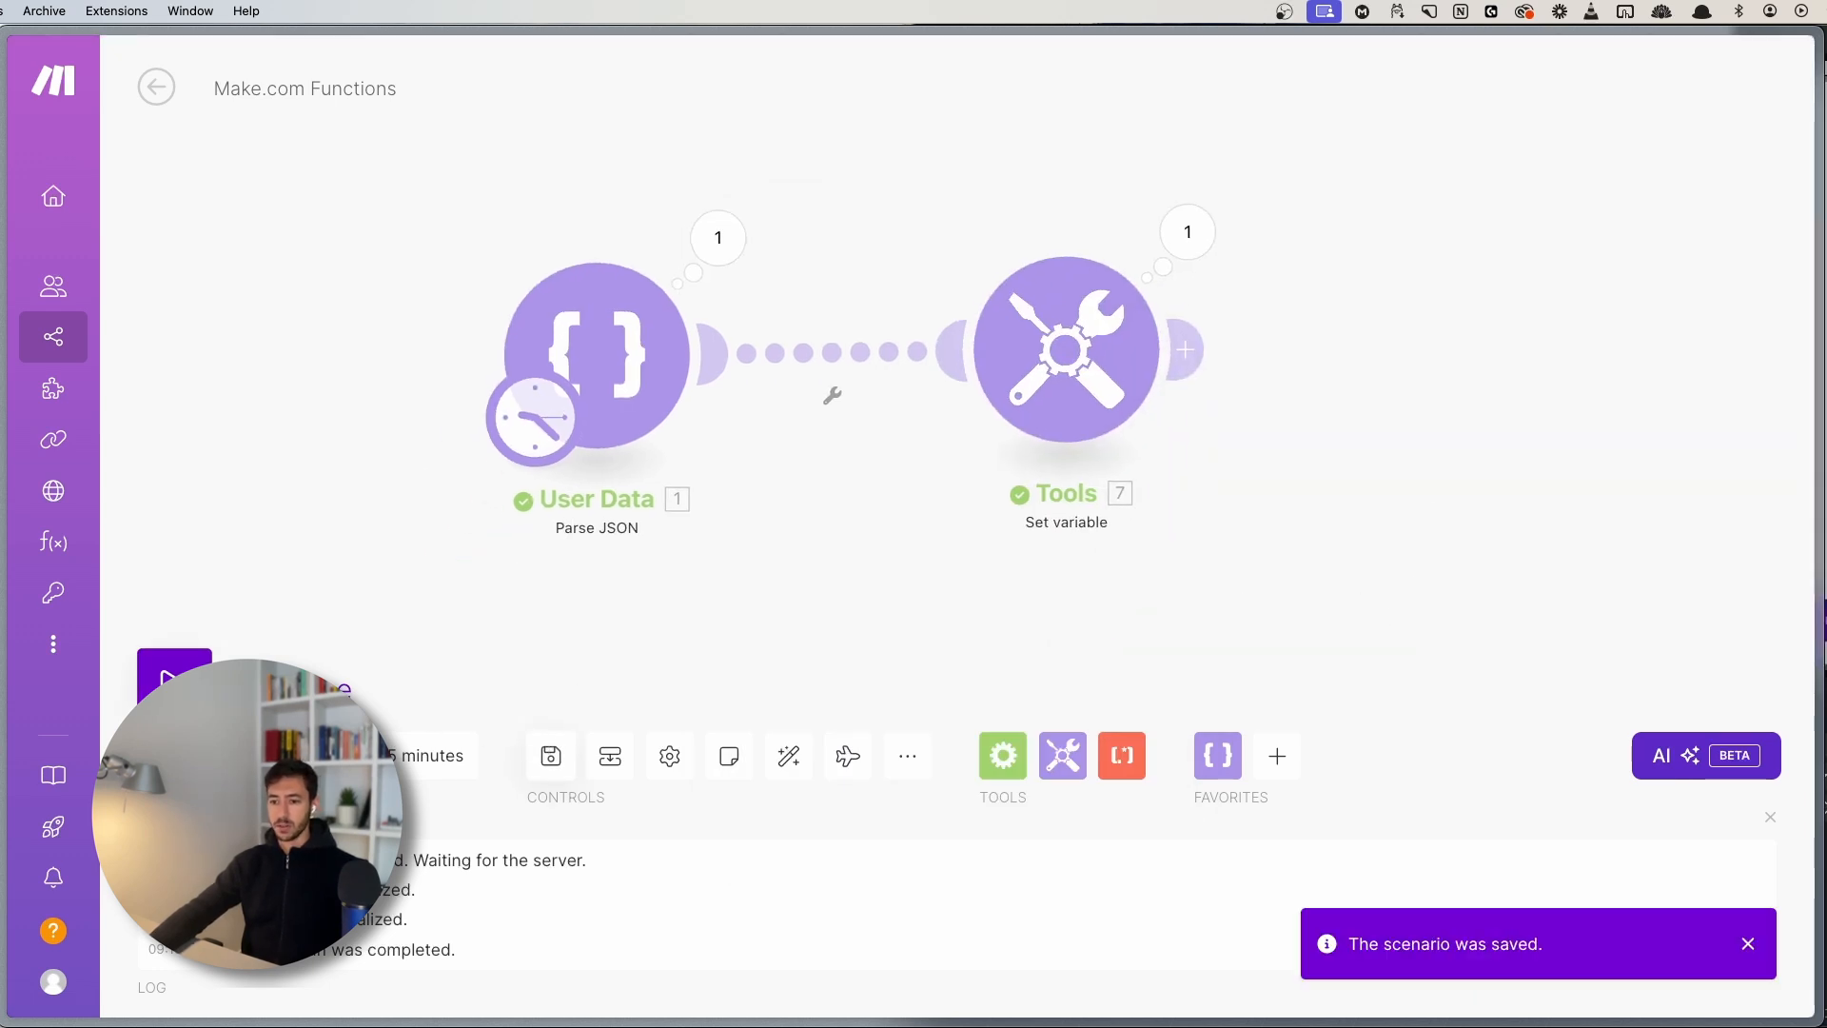
pyautogui.click(229, 691)
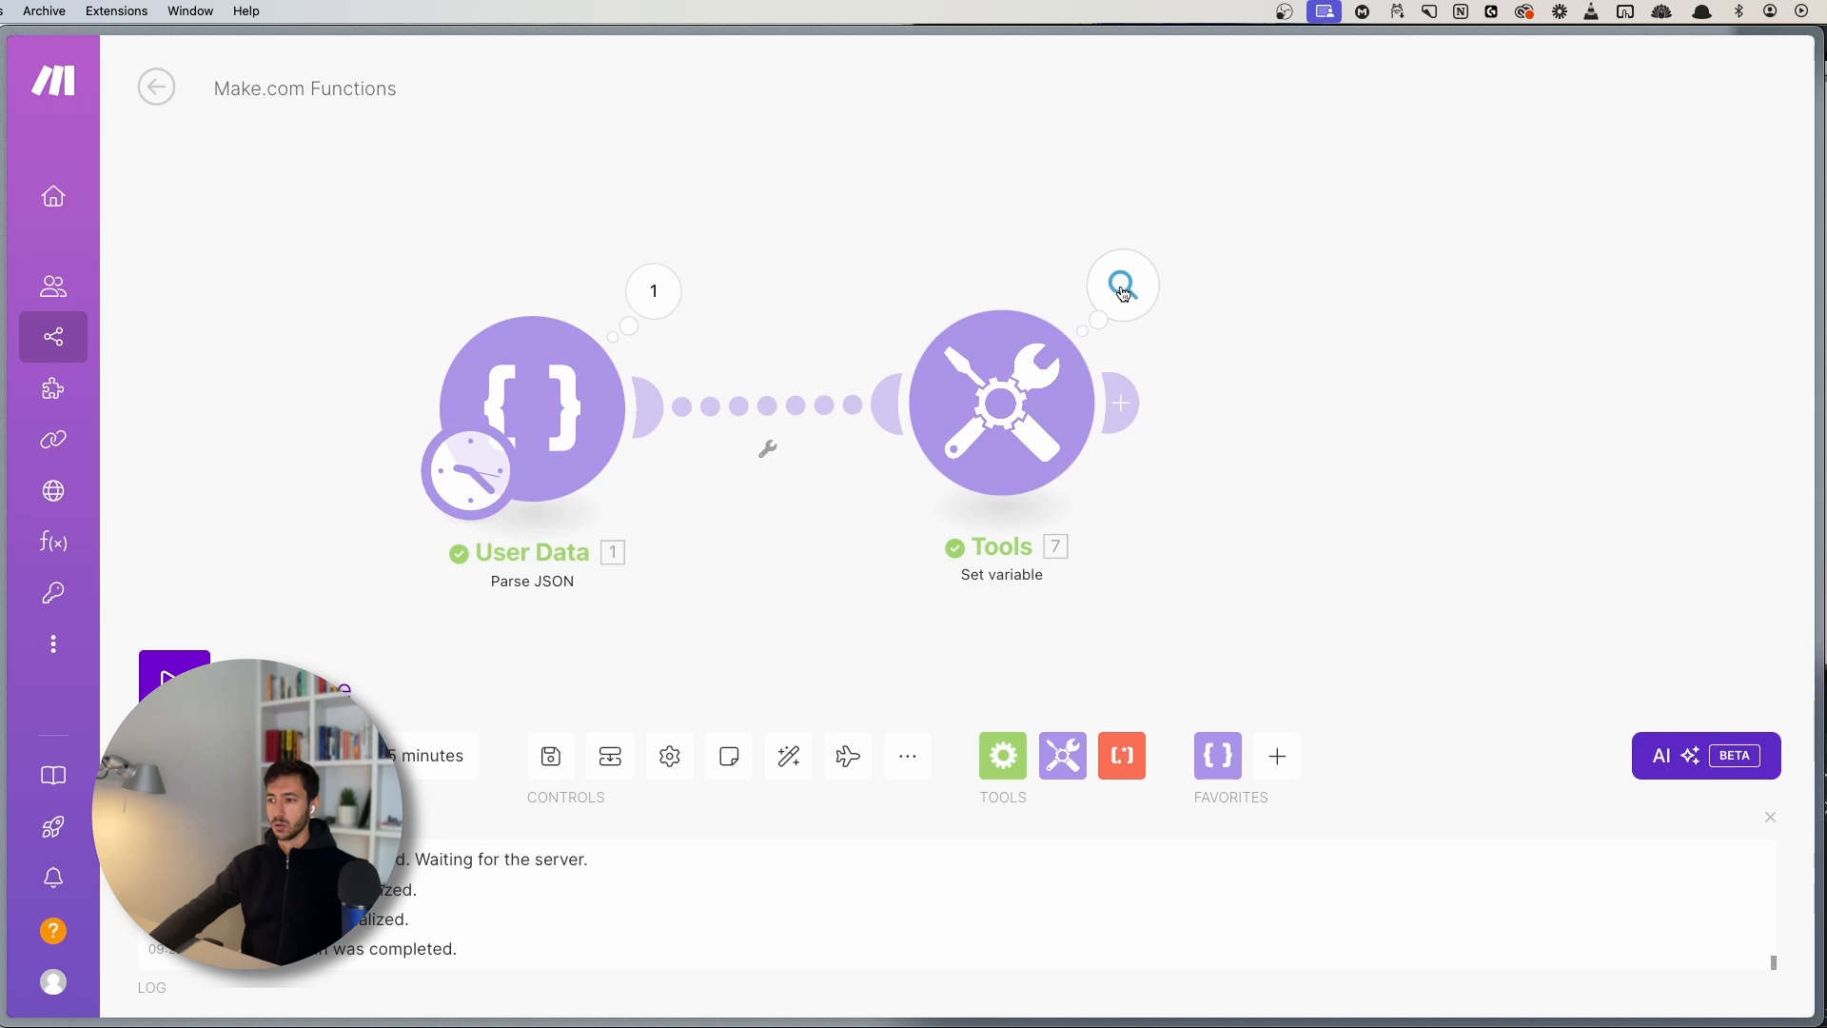
pyautogui.click(1123, 289)
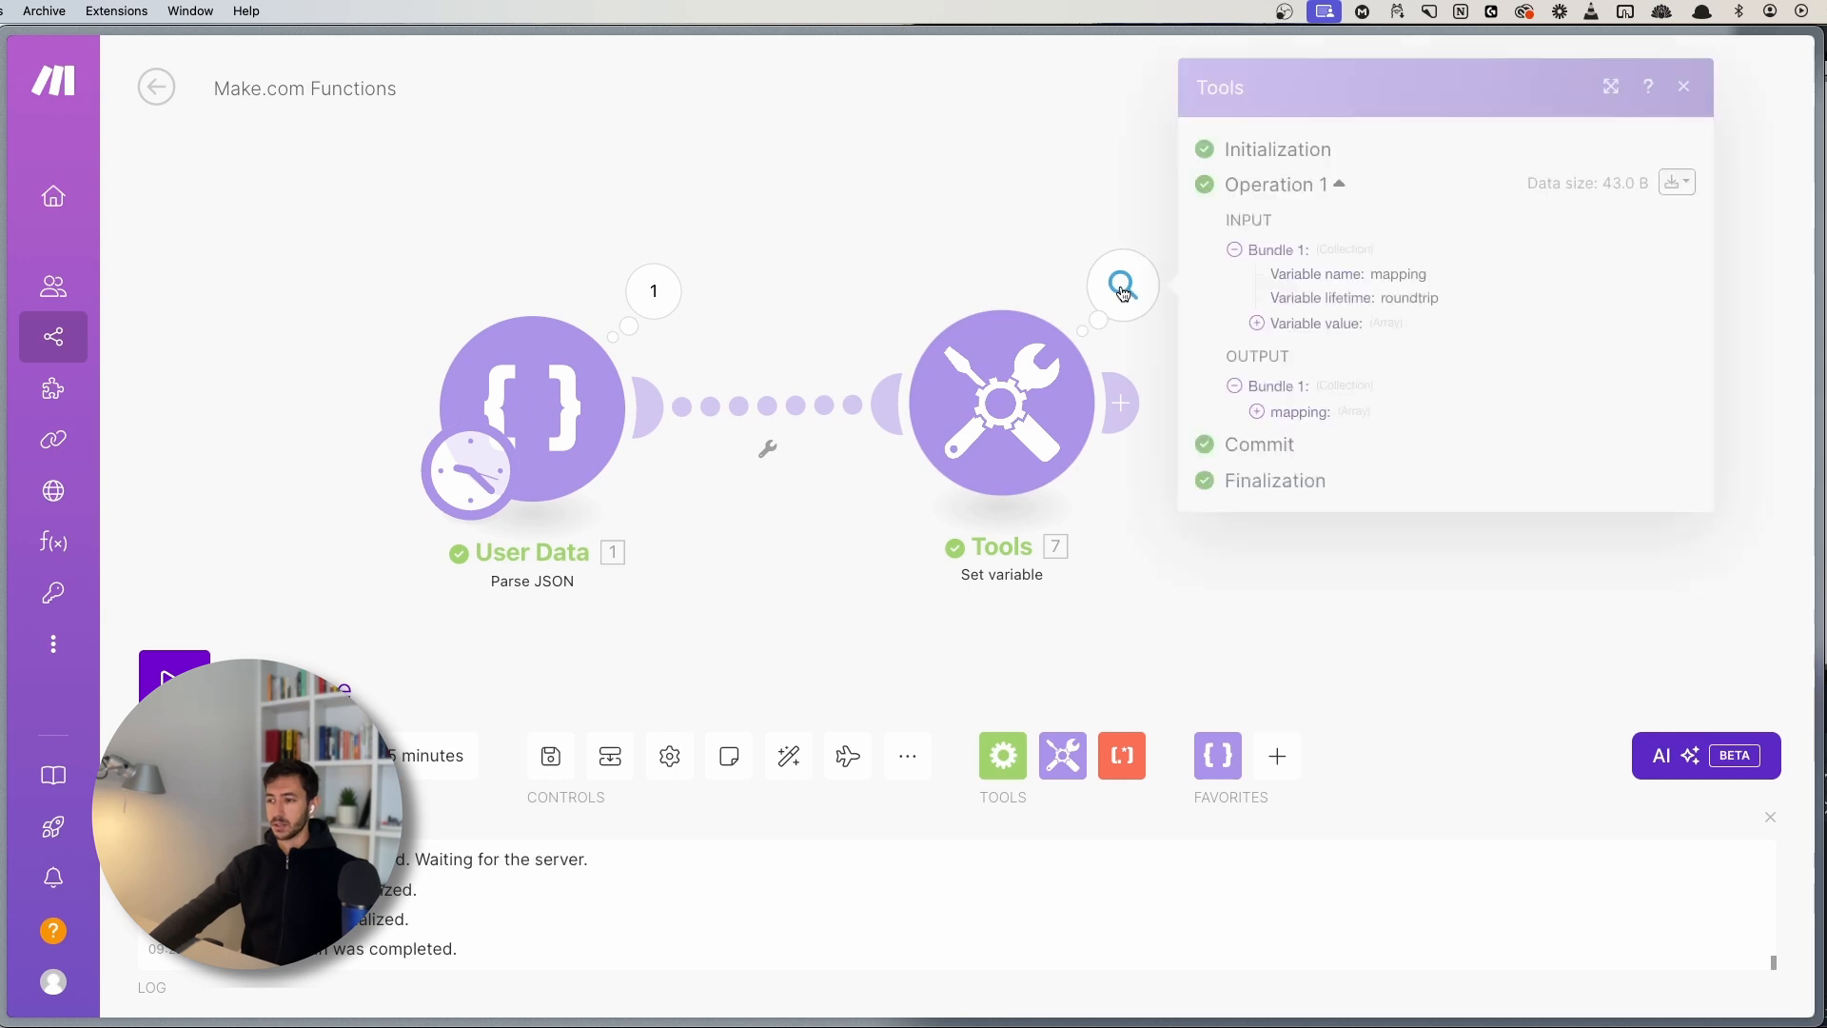
pyautogui.click(1294, 412)
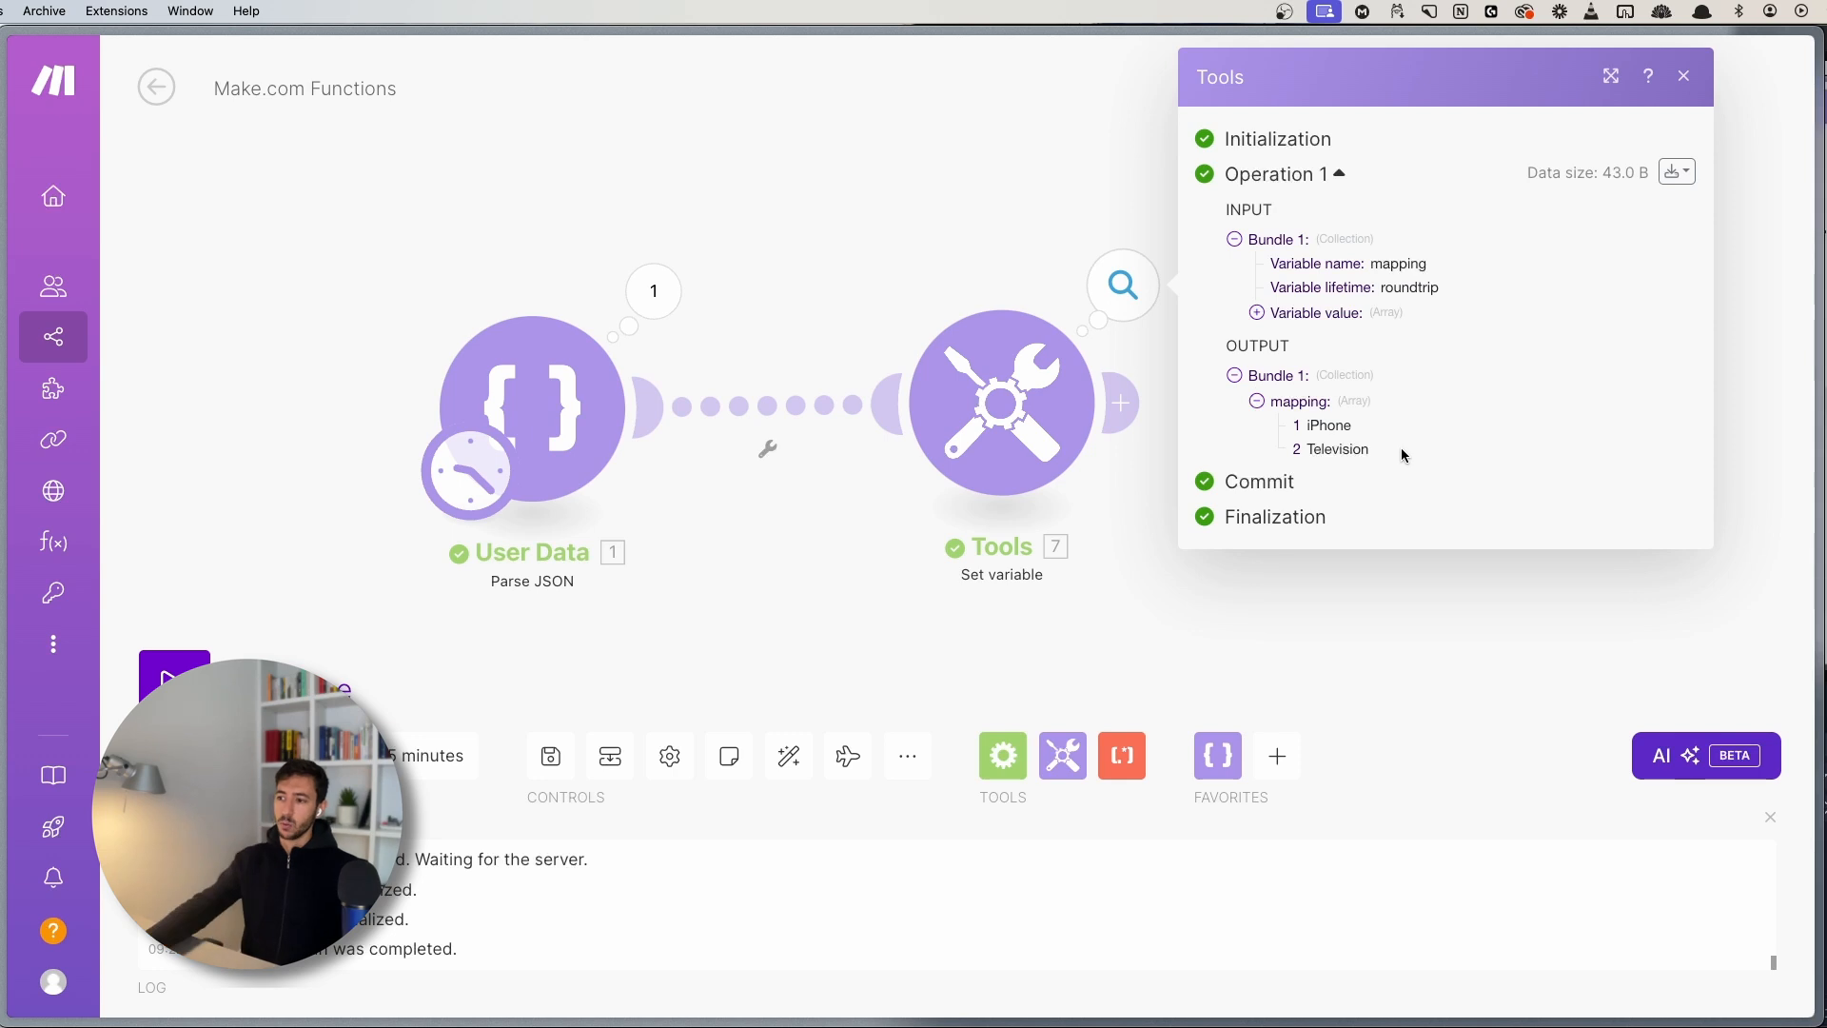
pyautogui.doubleClick(1339, 448)
# - Remove Television from the map() filter so only iPhone remains
pyautogui.click(1001, 401)
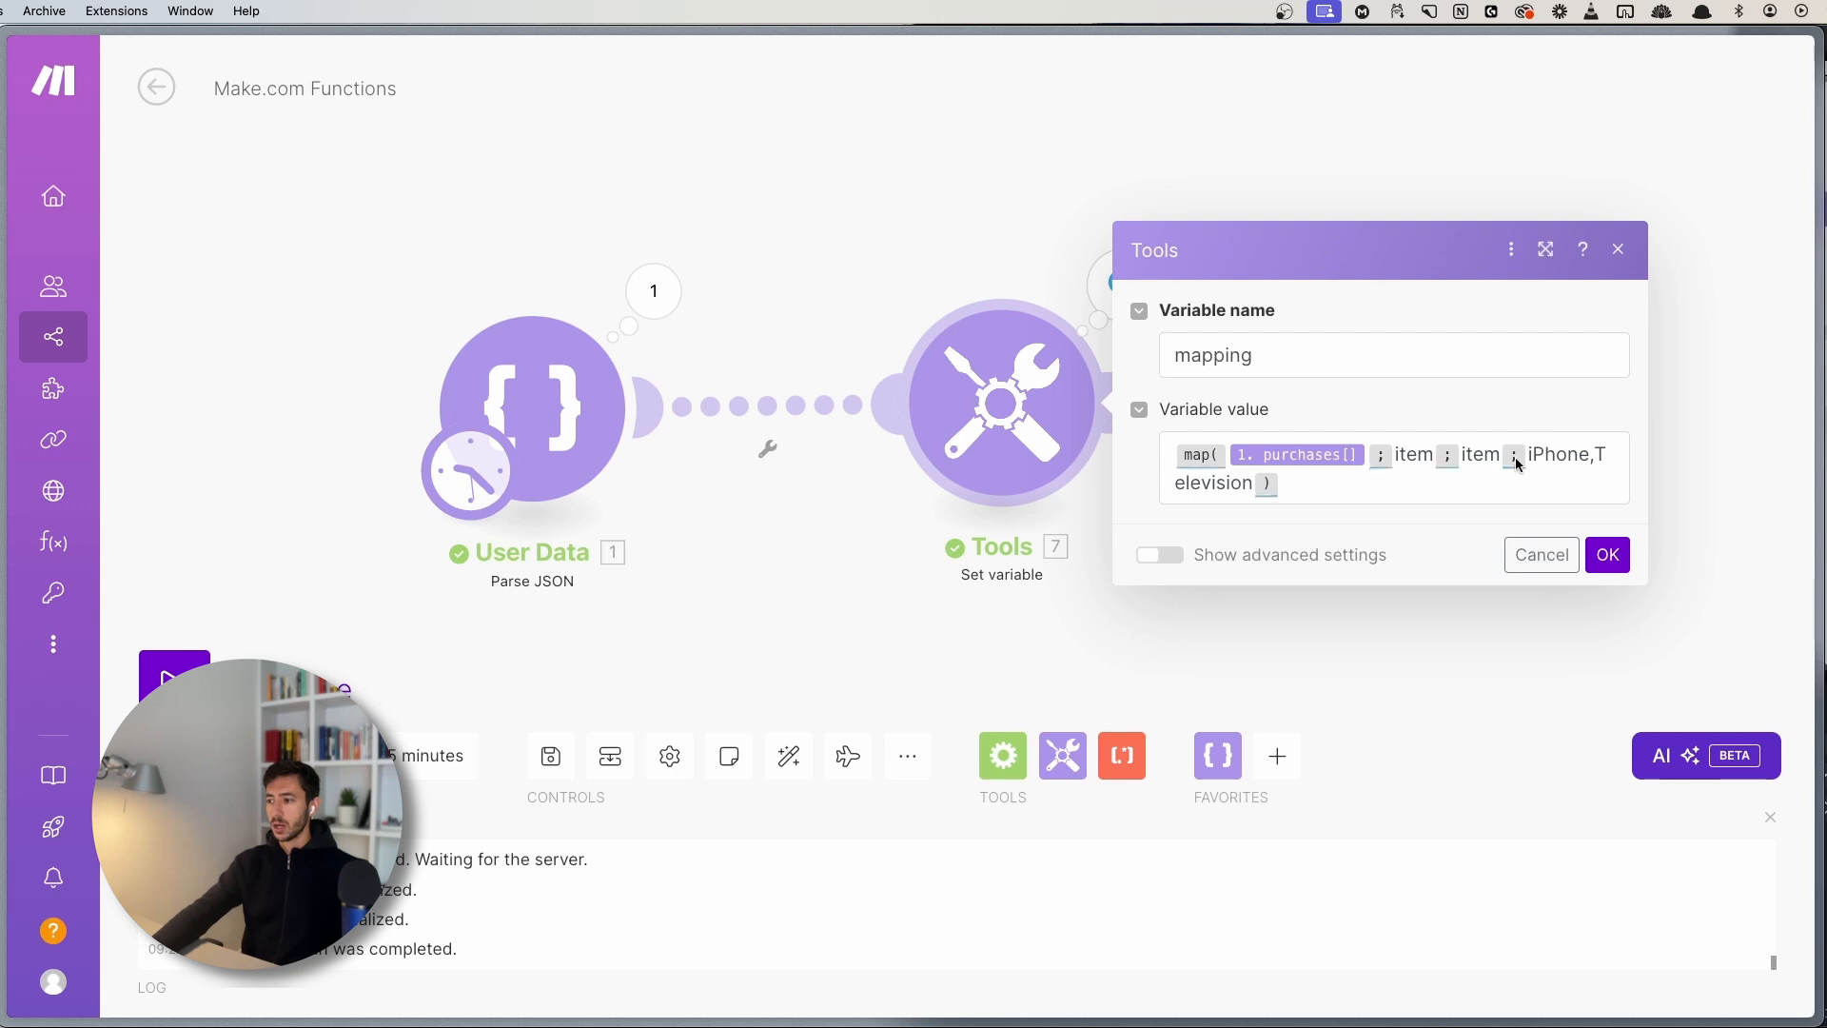
pyautogui.click(1590, 454)
pyautogui.write(',')
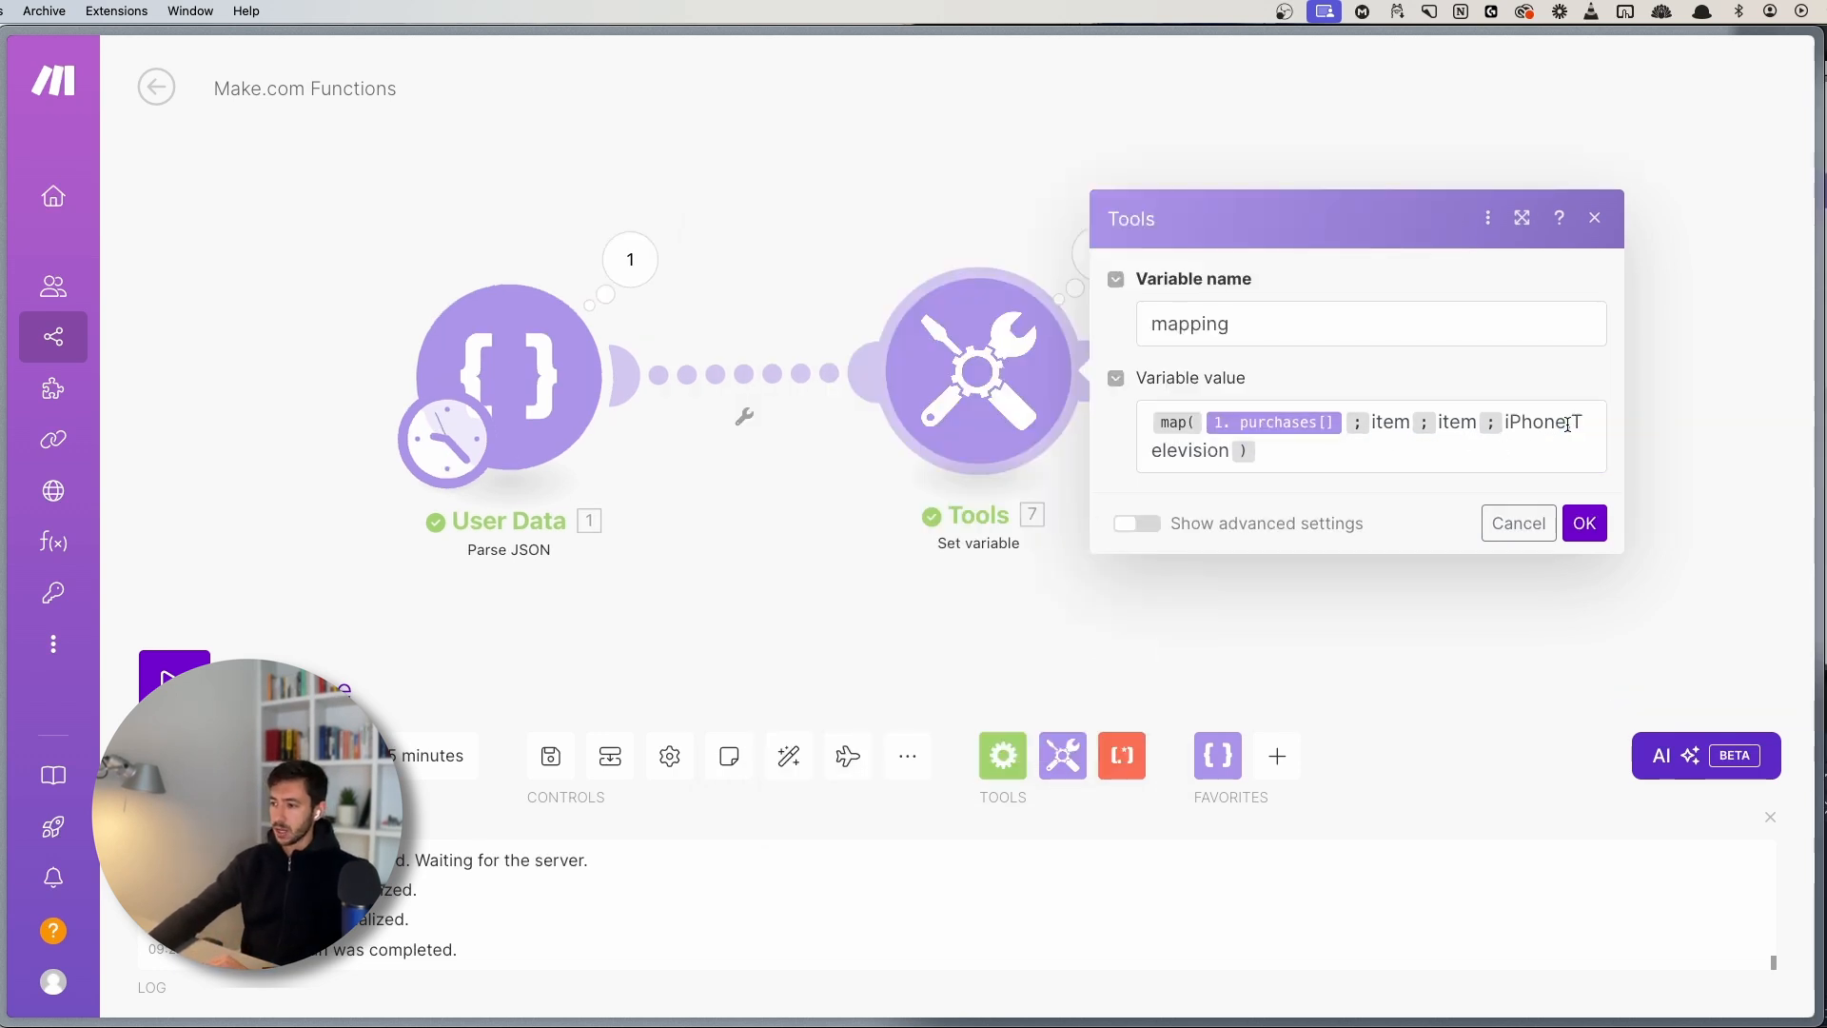
pyautogui.moveTo(1567, 425); pyautogui.dragTo(1244, 453)
pyautogui.press('BackSpace')
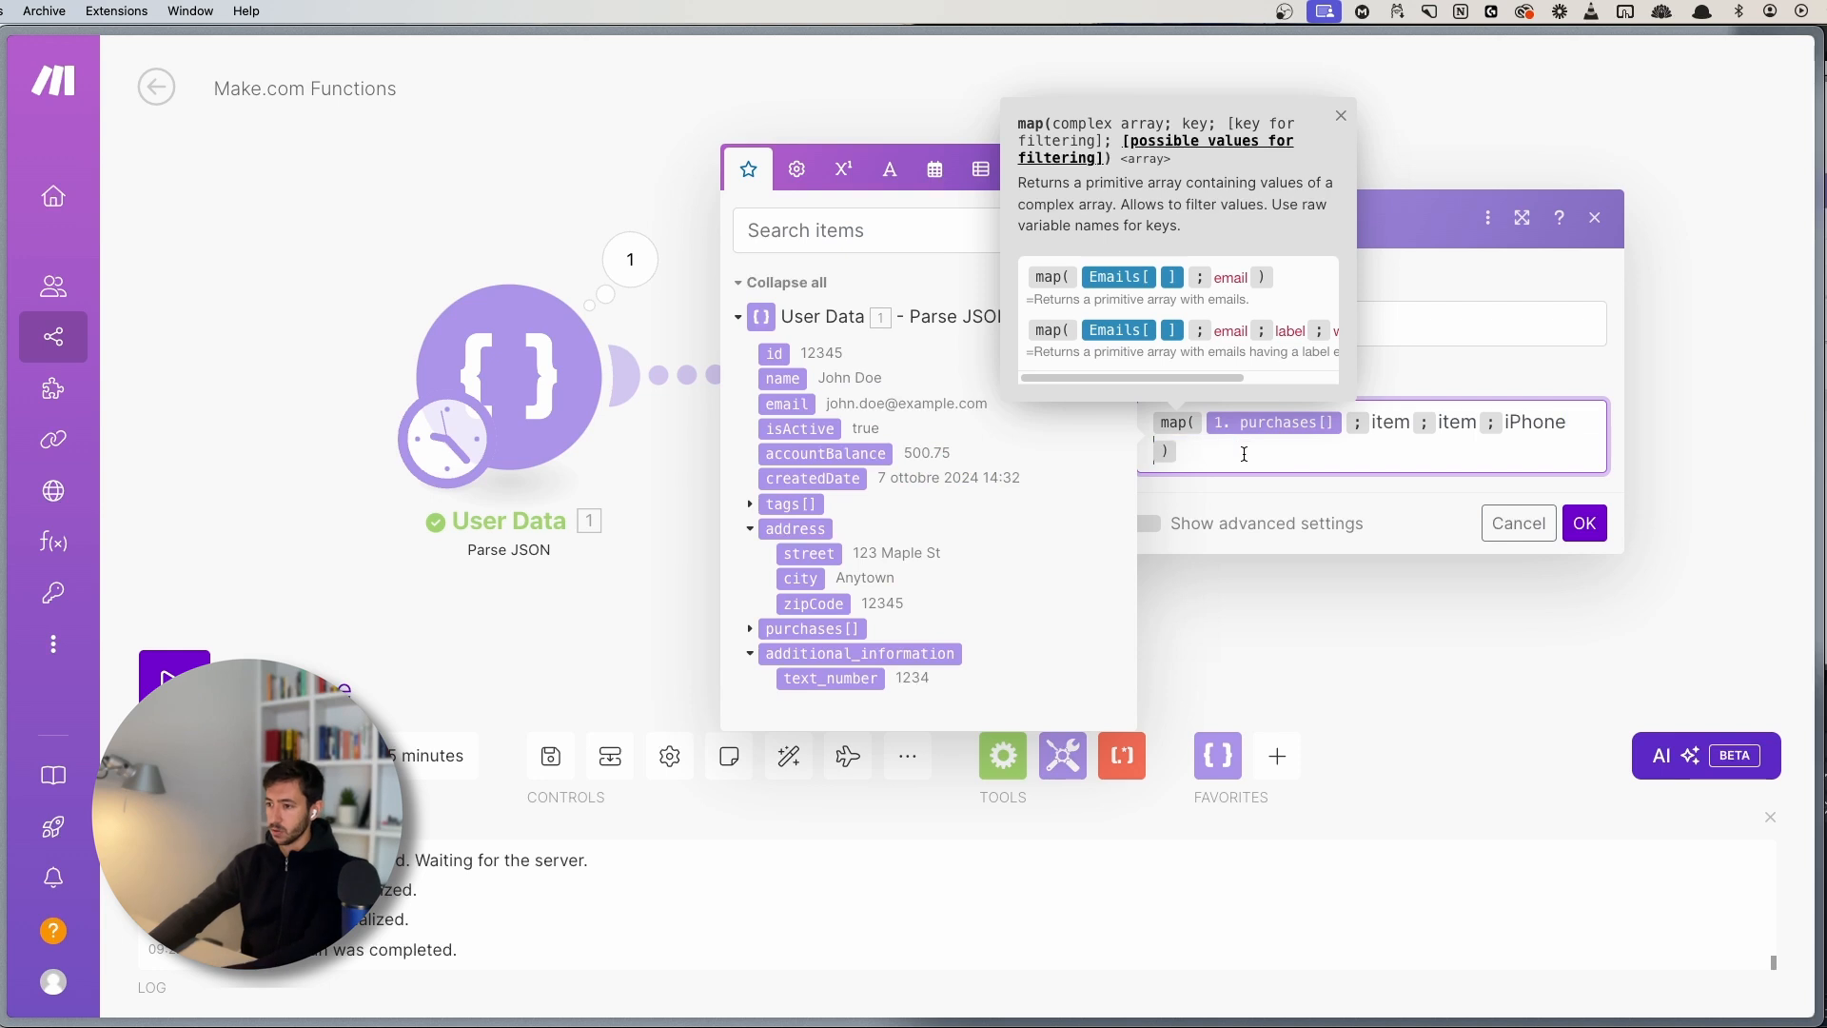
pyautogui.click(1584, 522)
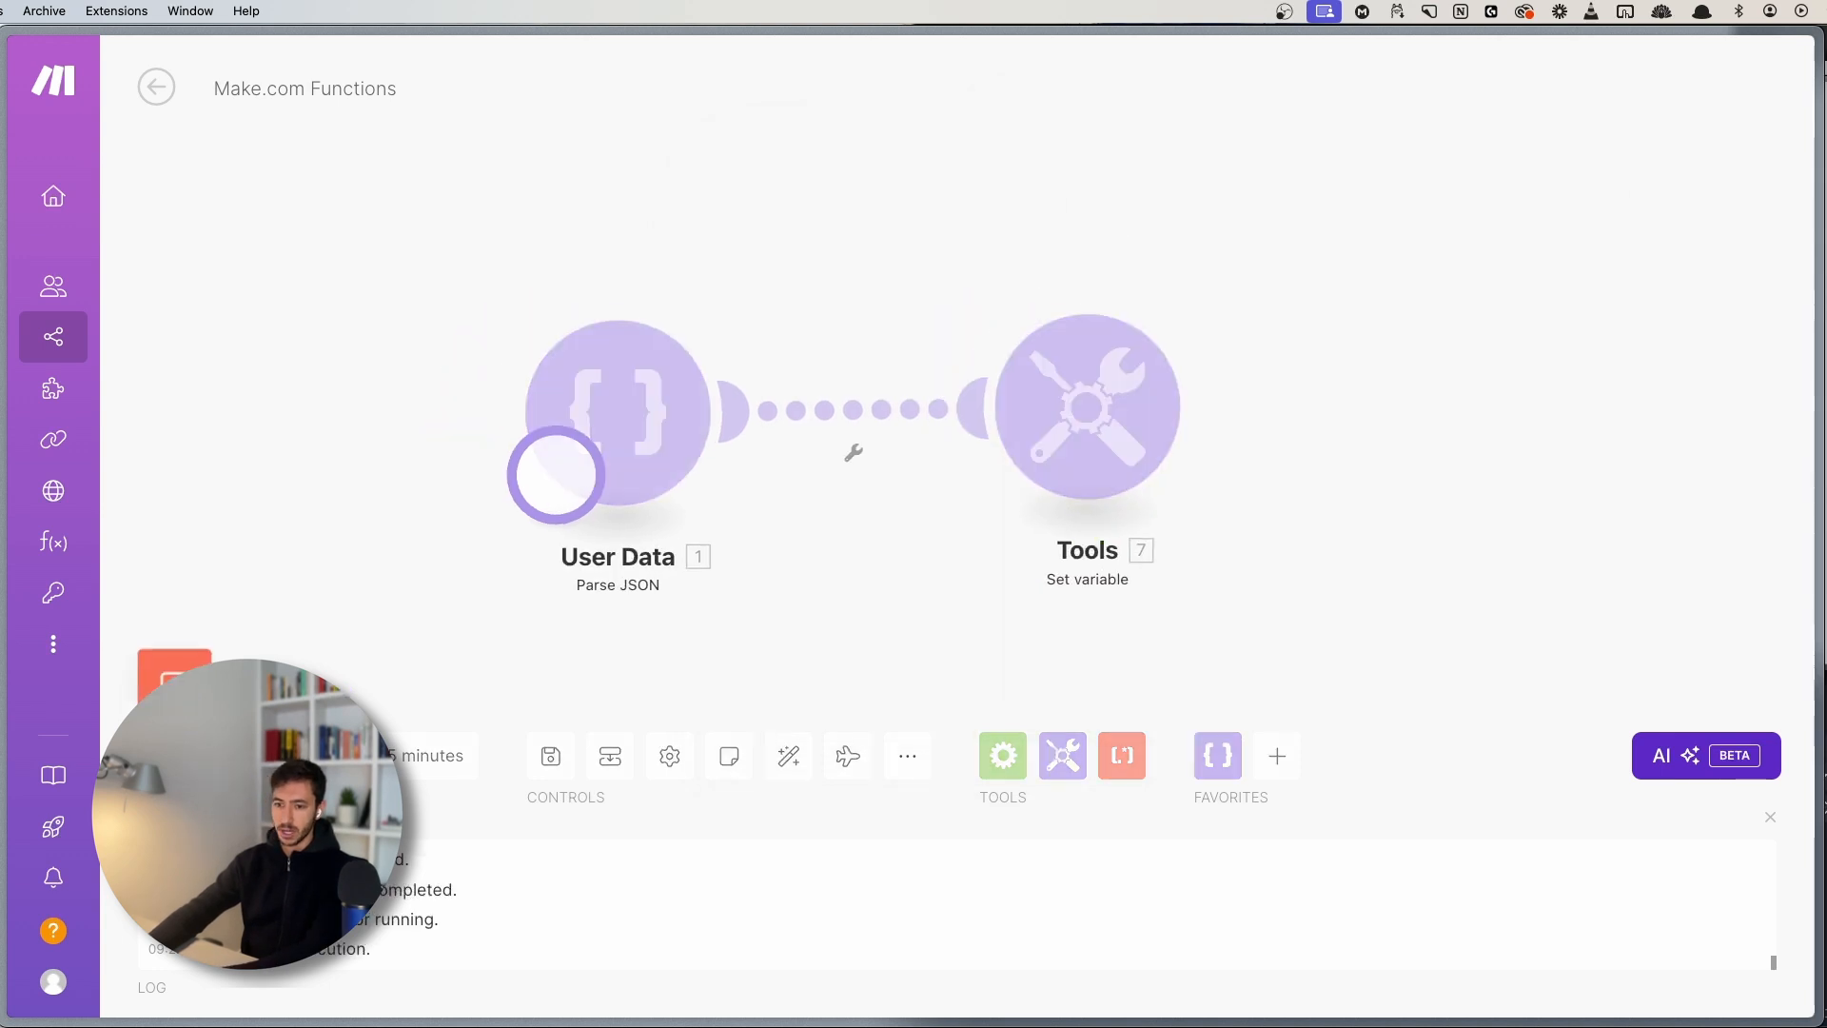
# - Run again and confirm the mapping array now holds only iPhone
pyautogui.click(1311, 324)
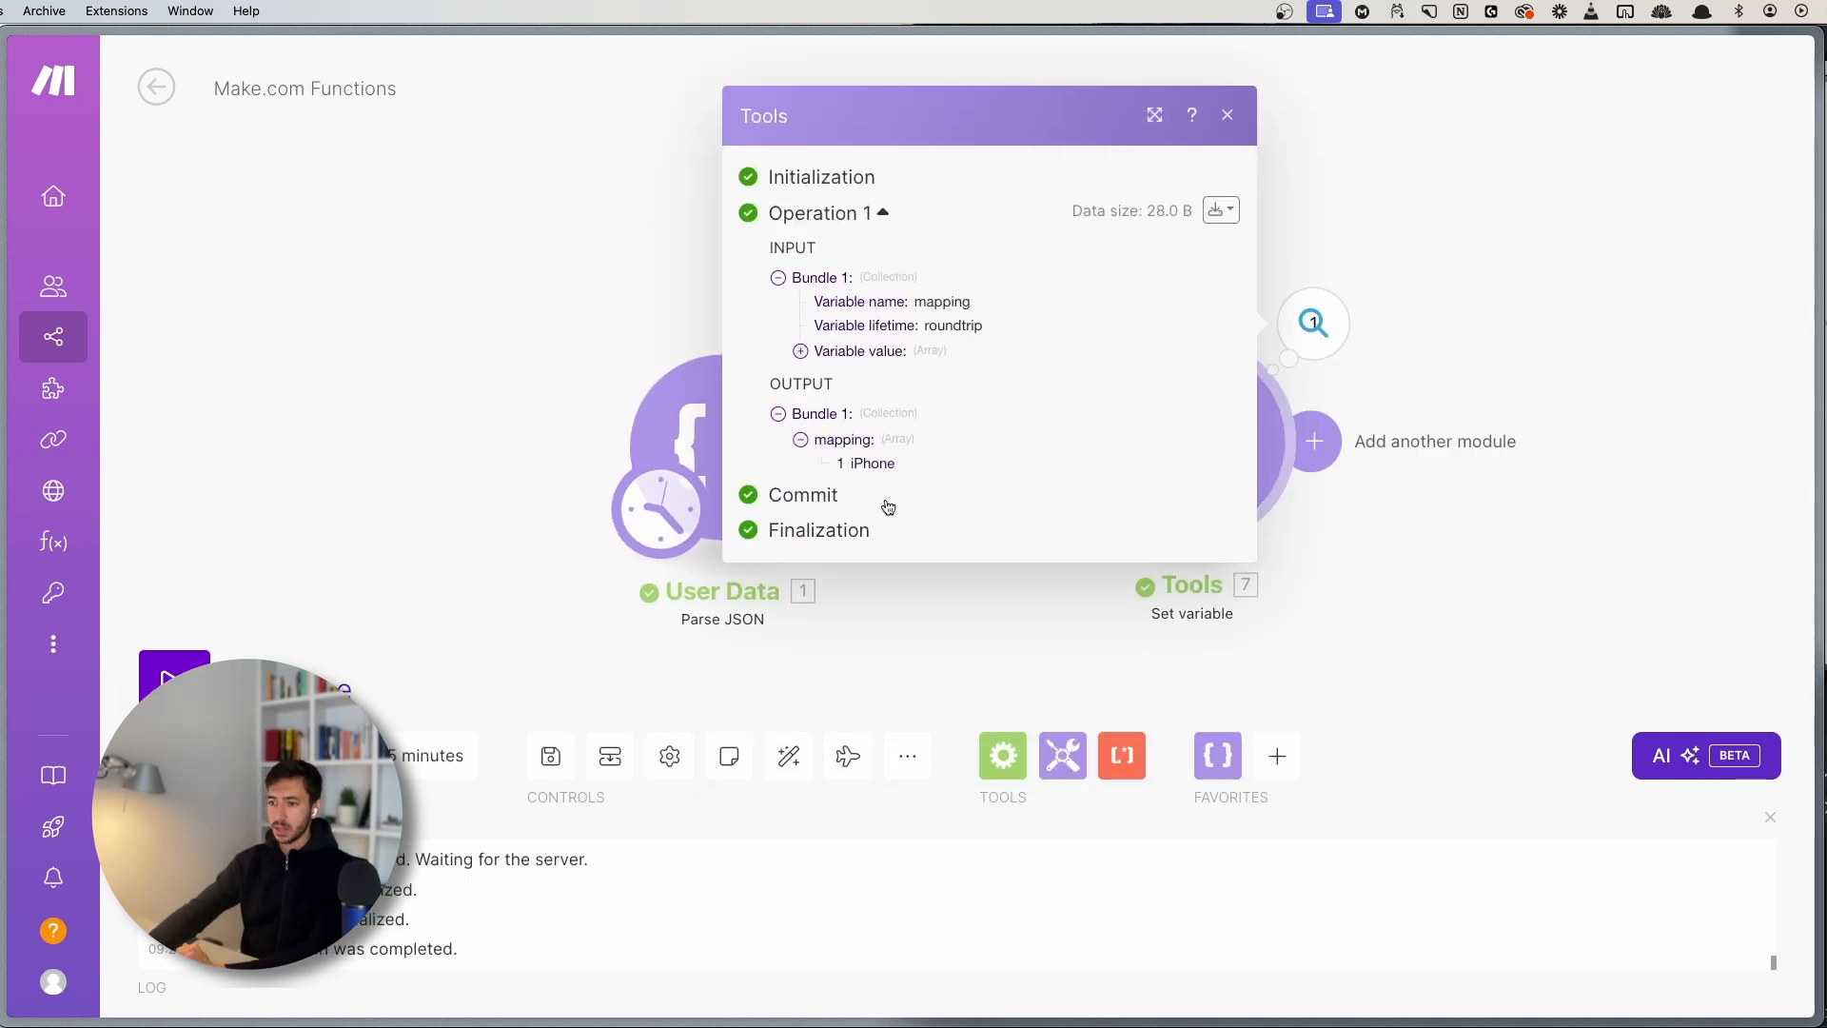
pyautogui.doubleClick(873, 463)
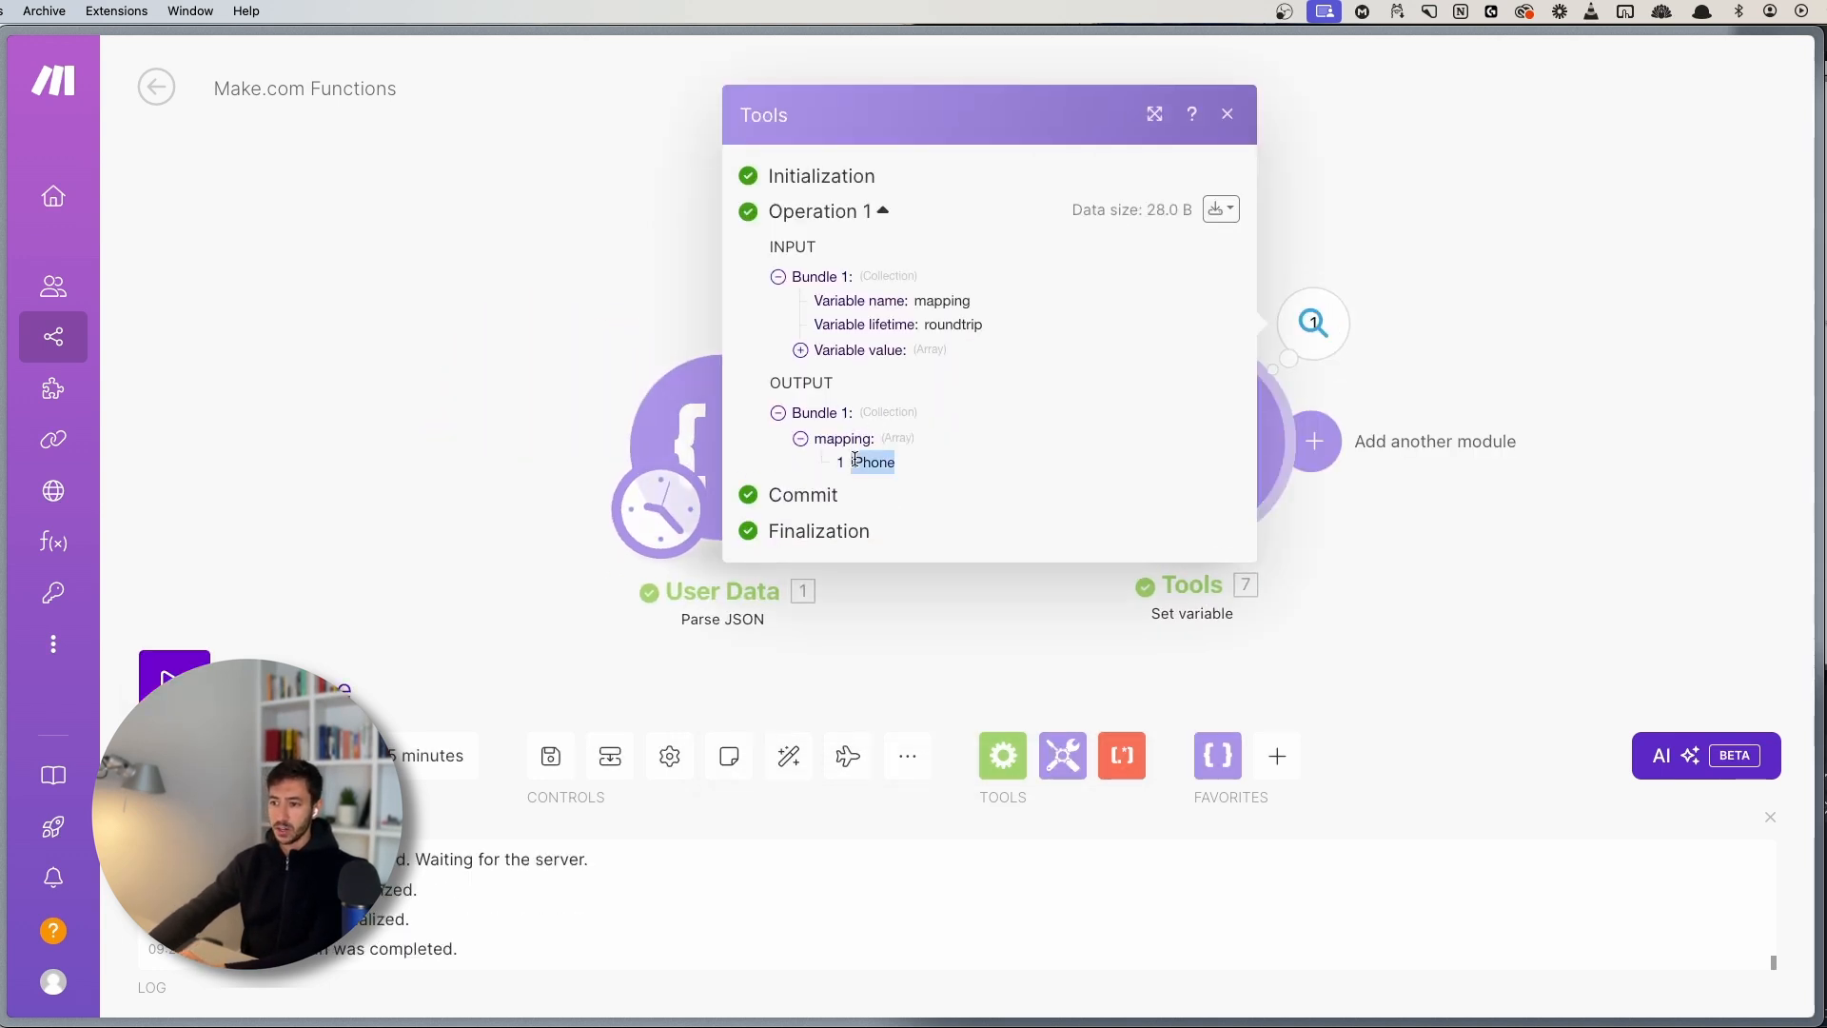
pyautogui.click(1518, 552)
pyautogui.click(1204, 228)
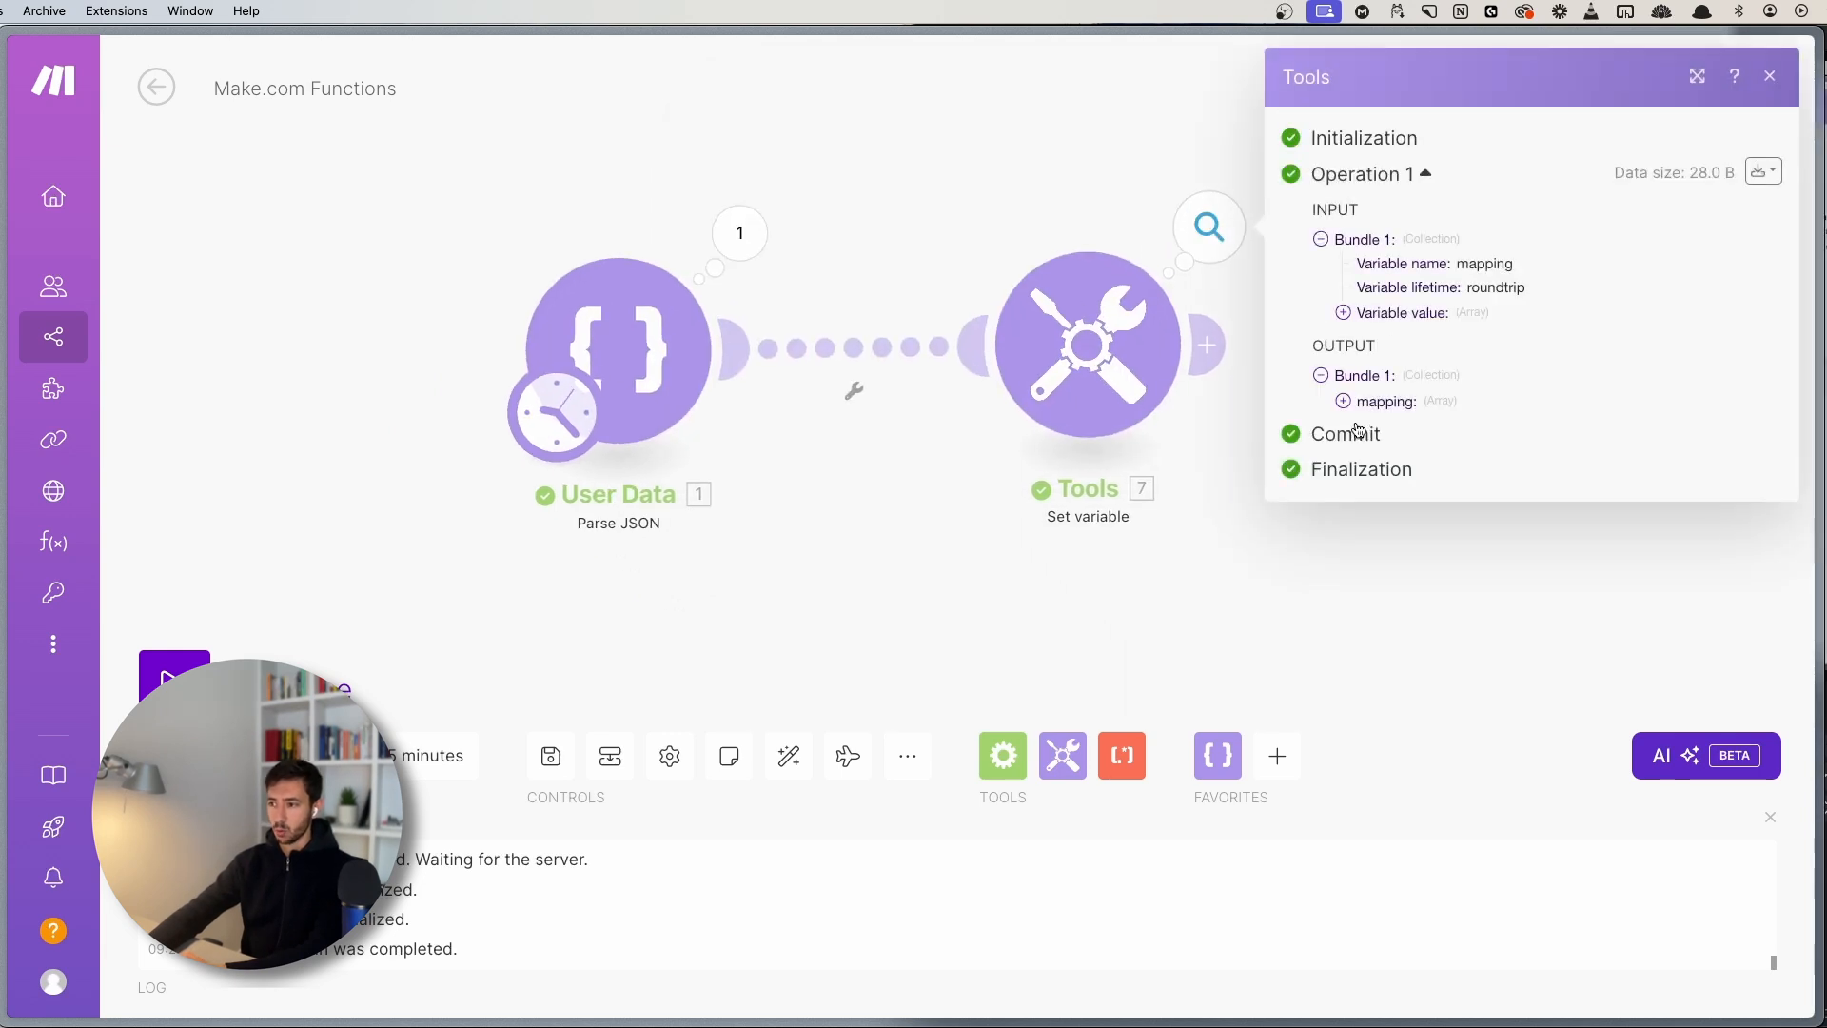
pyautogui.click(1386, 400)
pyautogui.click(1087, 409)
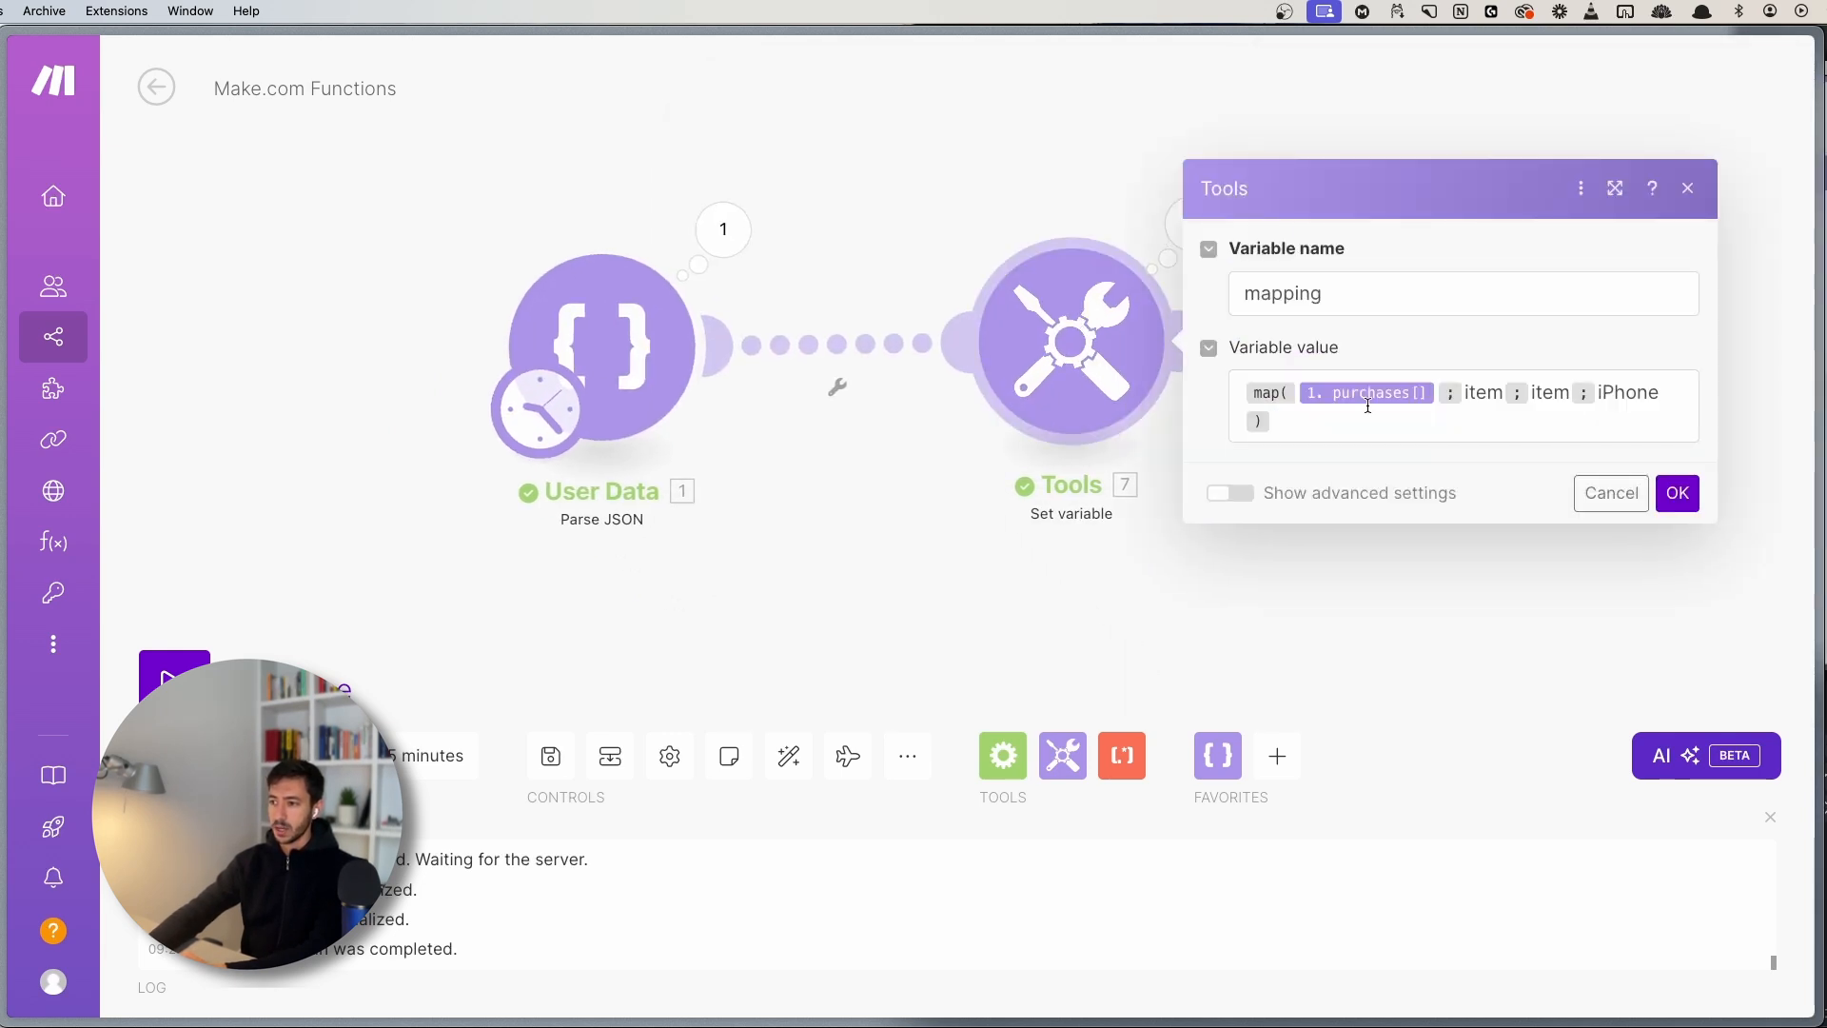
# - Wrap the value as get(map(1. purchases[]; item; item; iPhone); 1) and confirm
pyautogui.click(1367, 405)
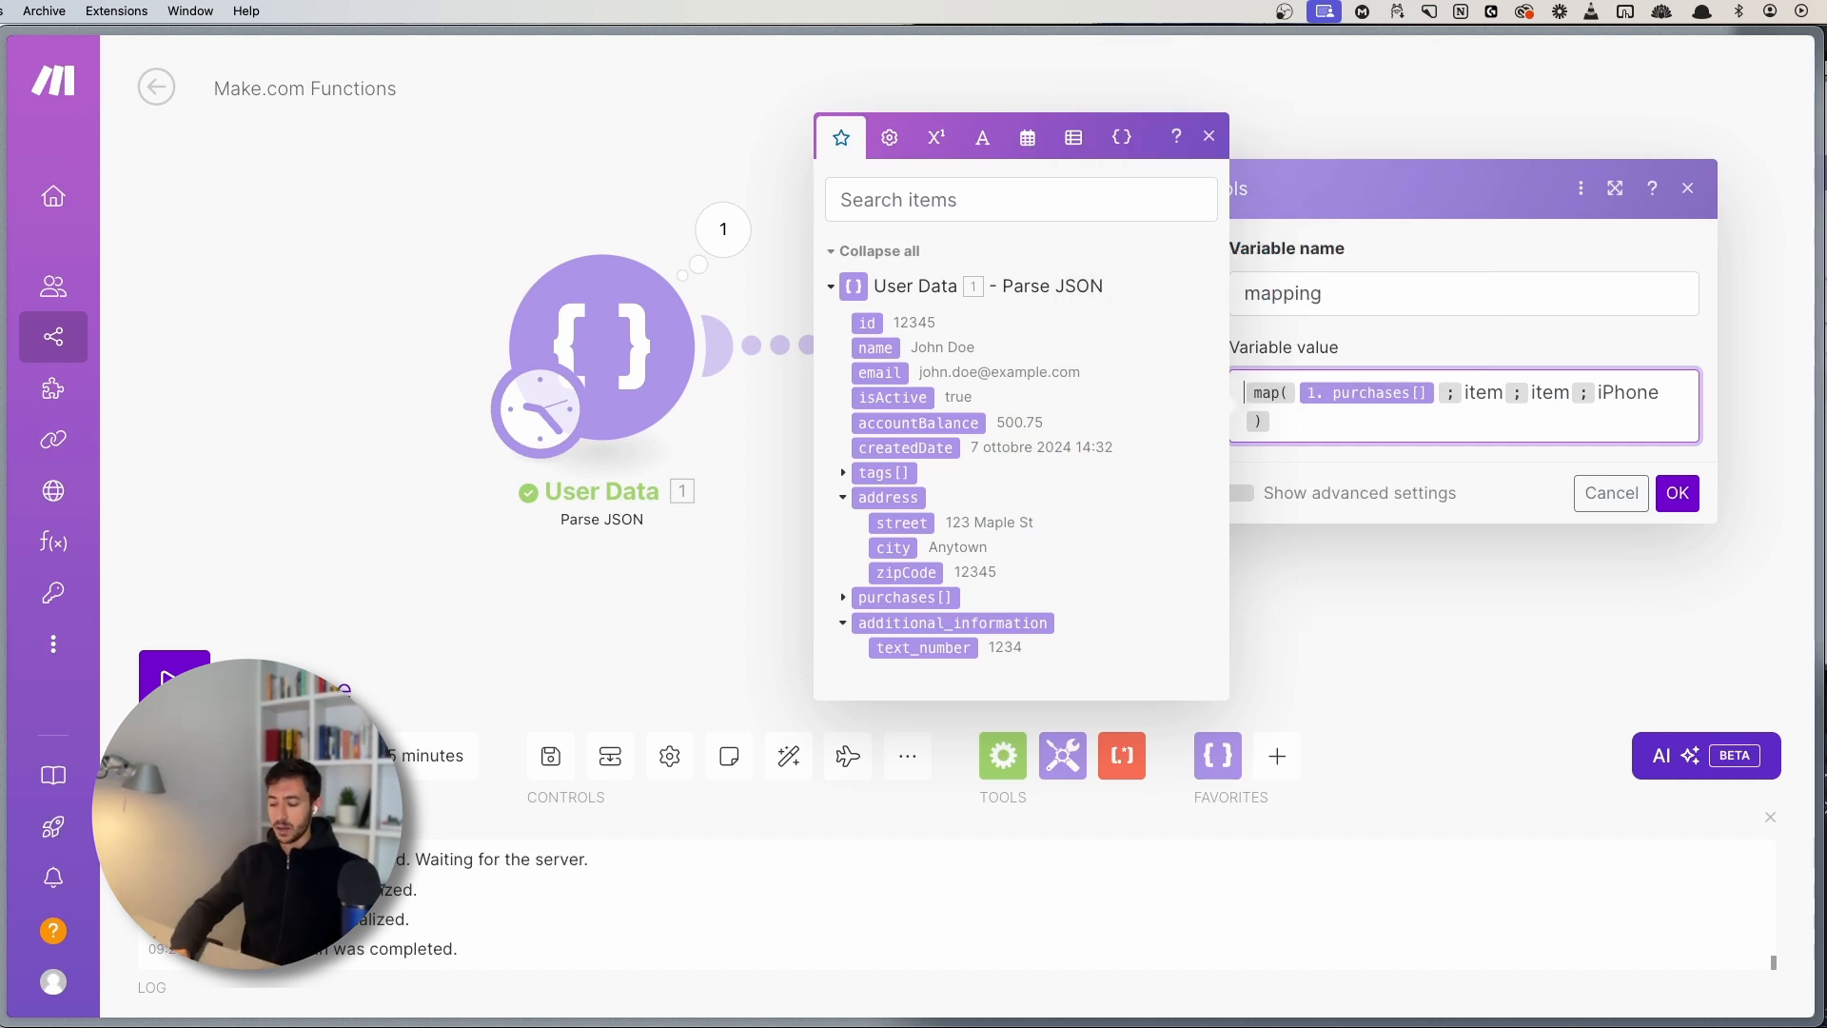
pyautogui.write('get( ')
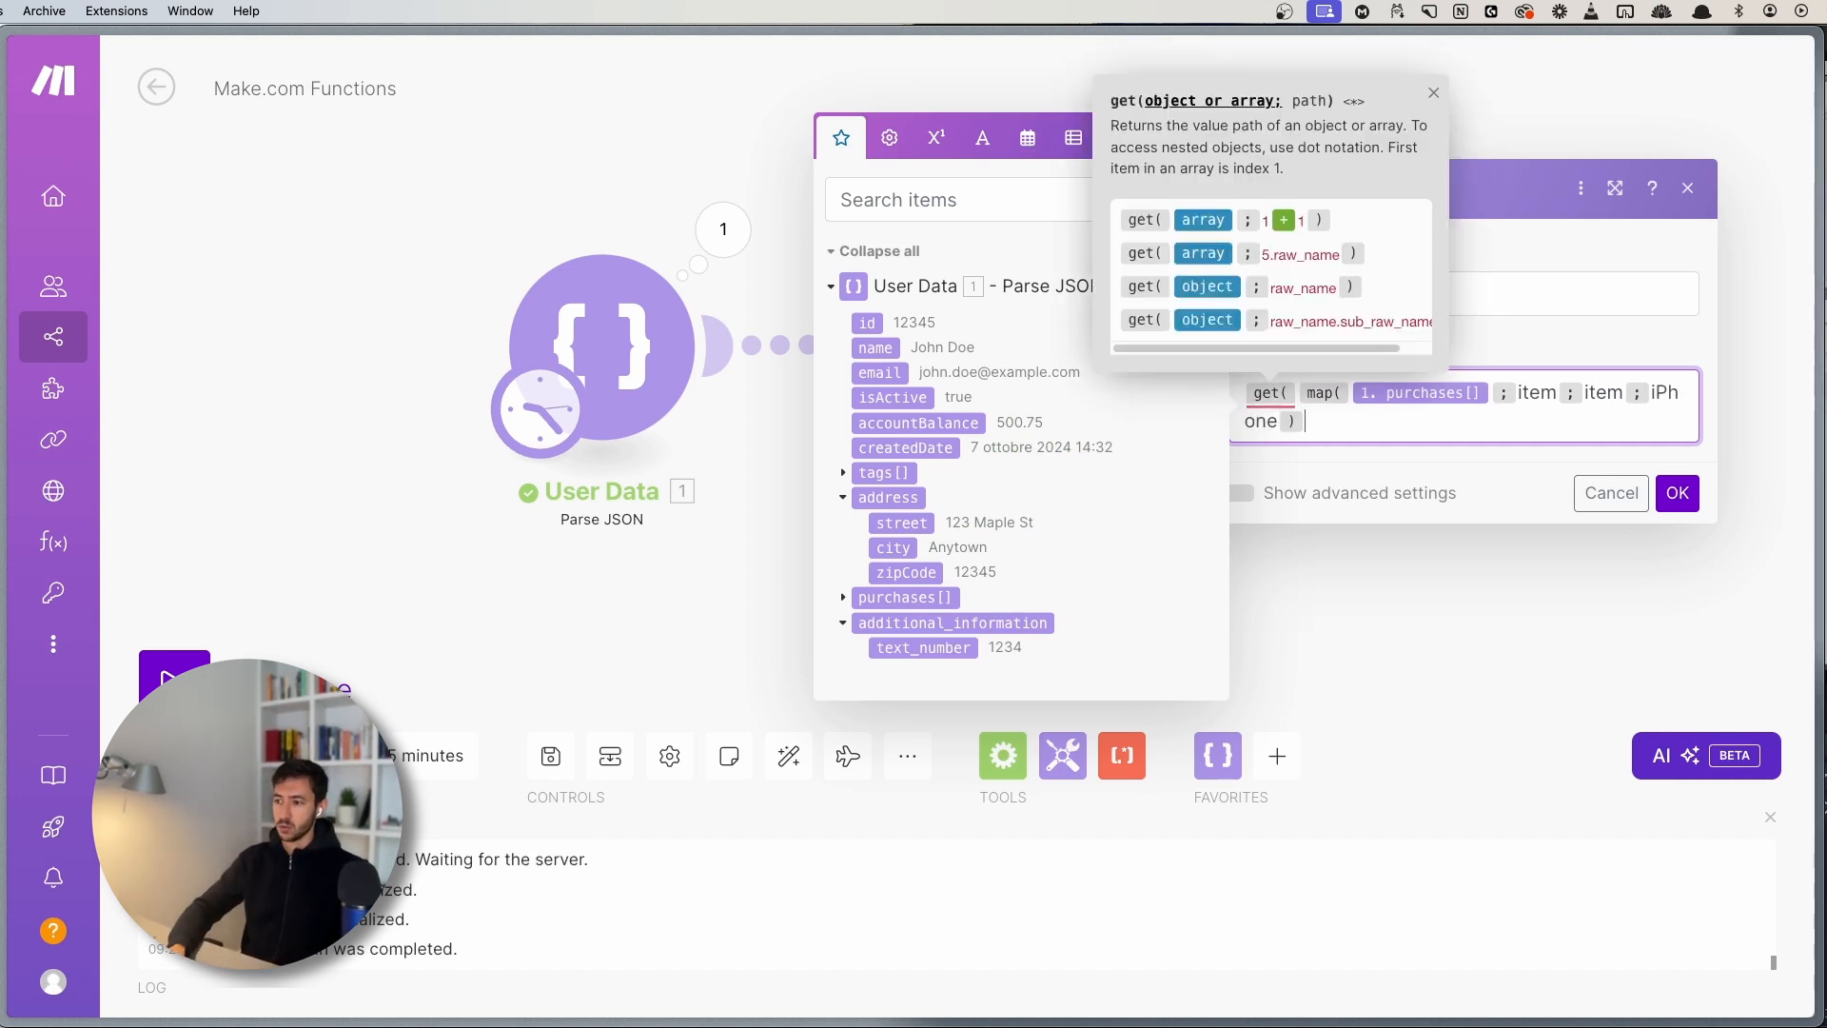
pyautogui.write(';')
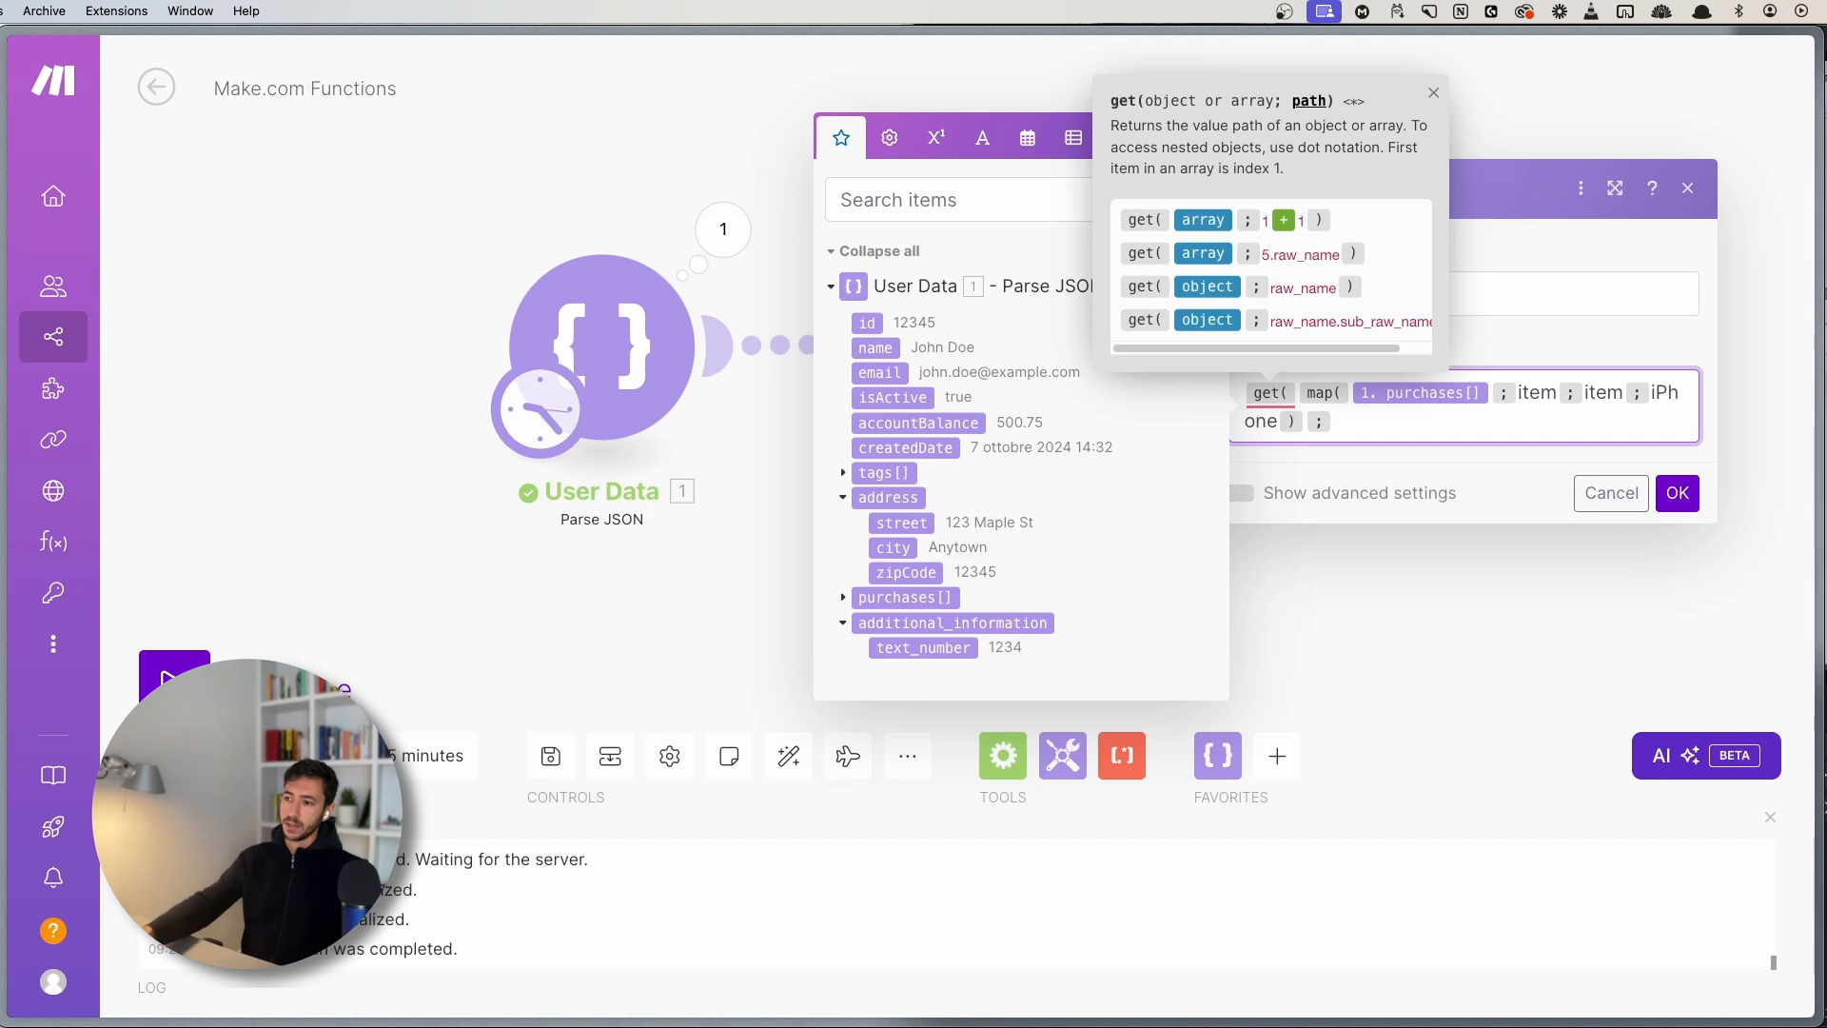
pyautogui.moveTo(1320, 392)
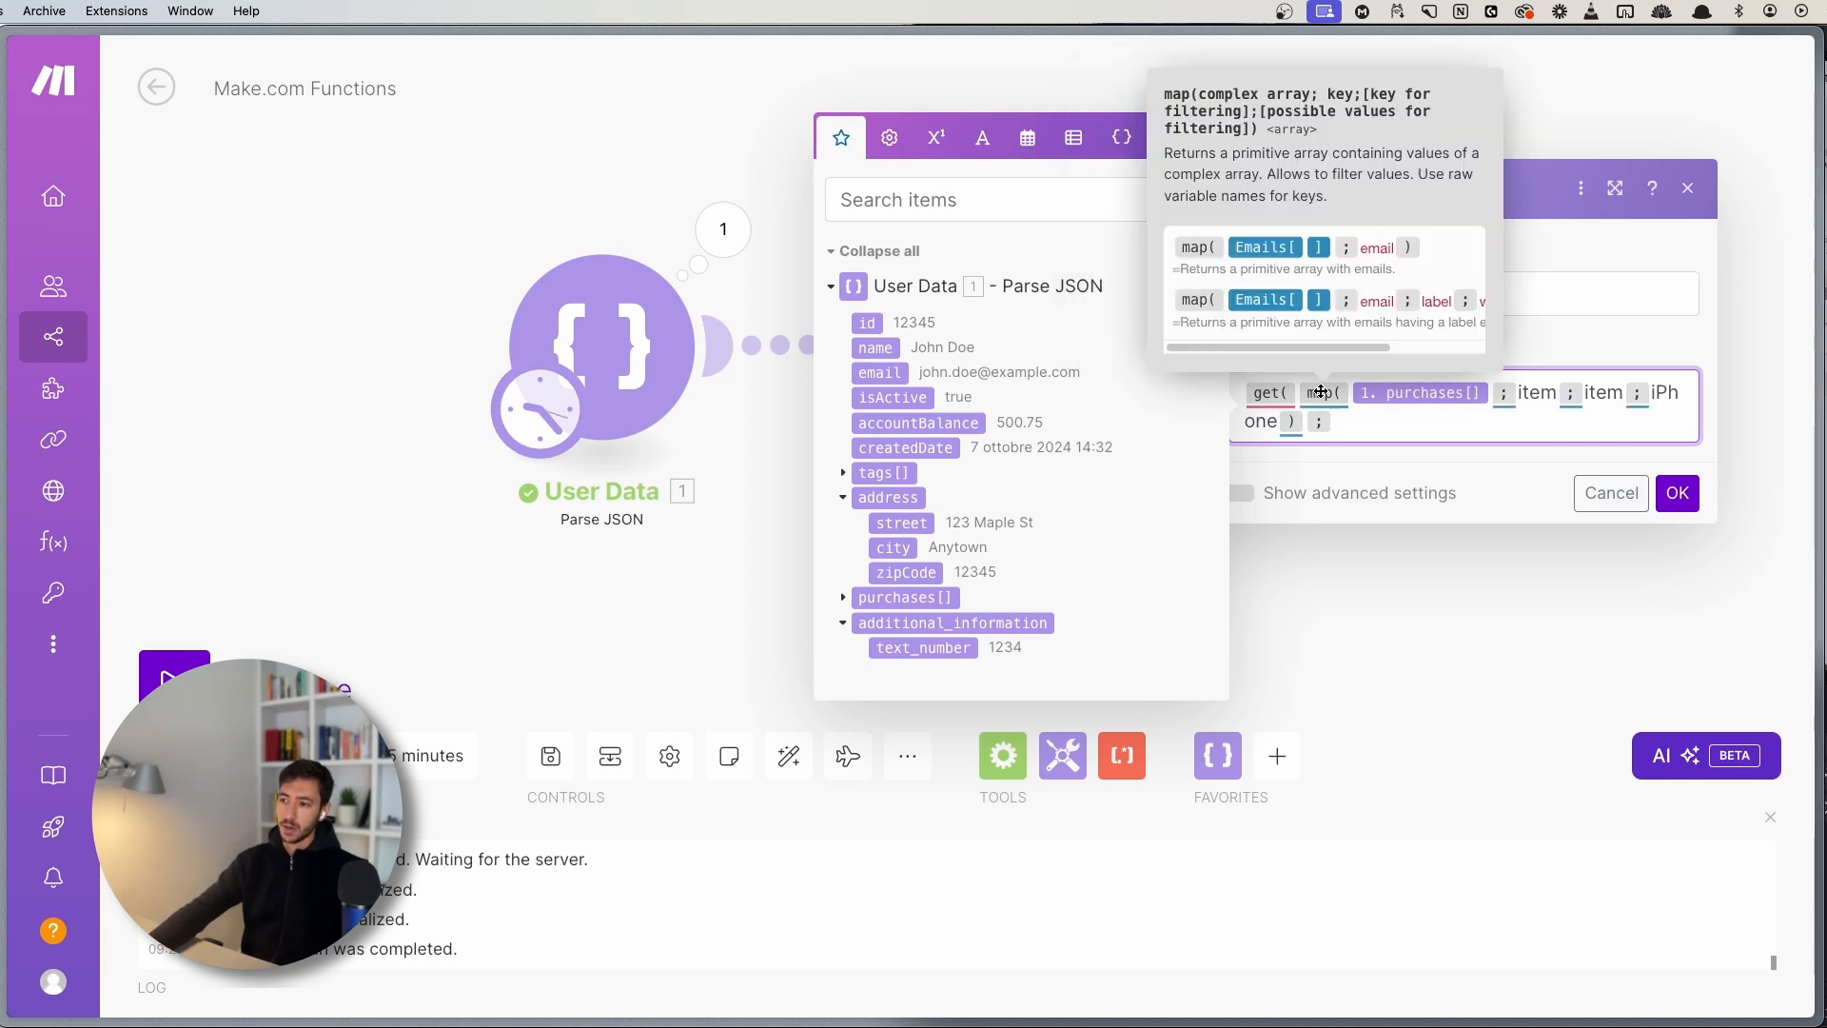
pyautogui.write('1 ')
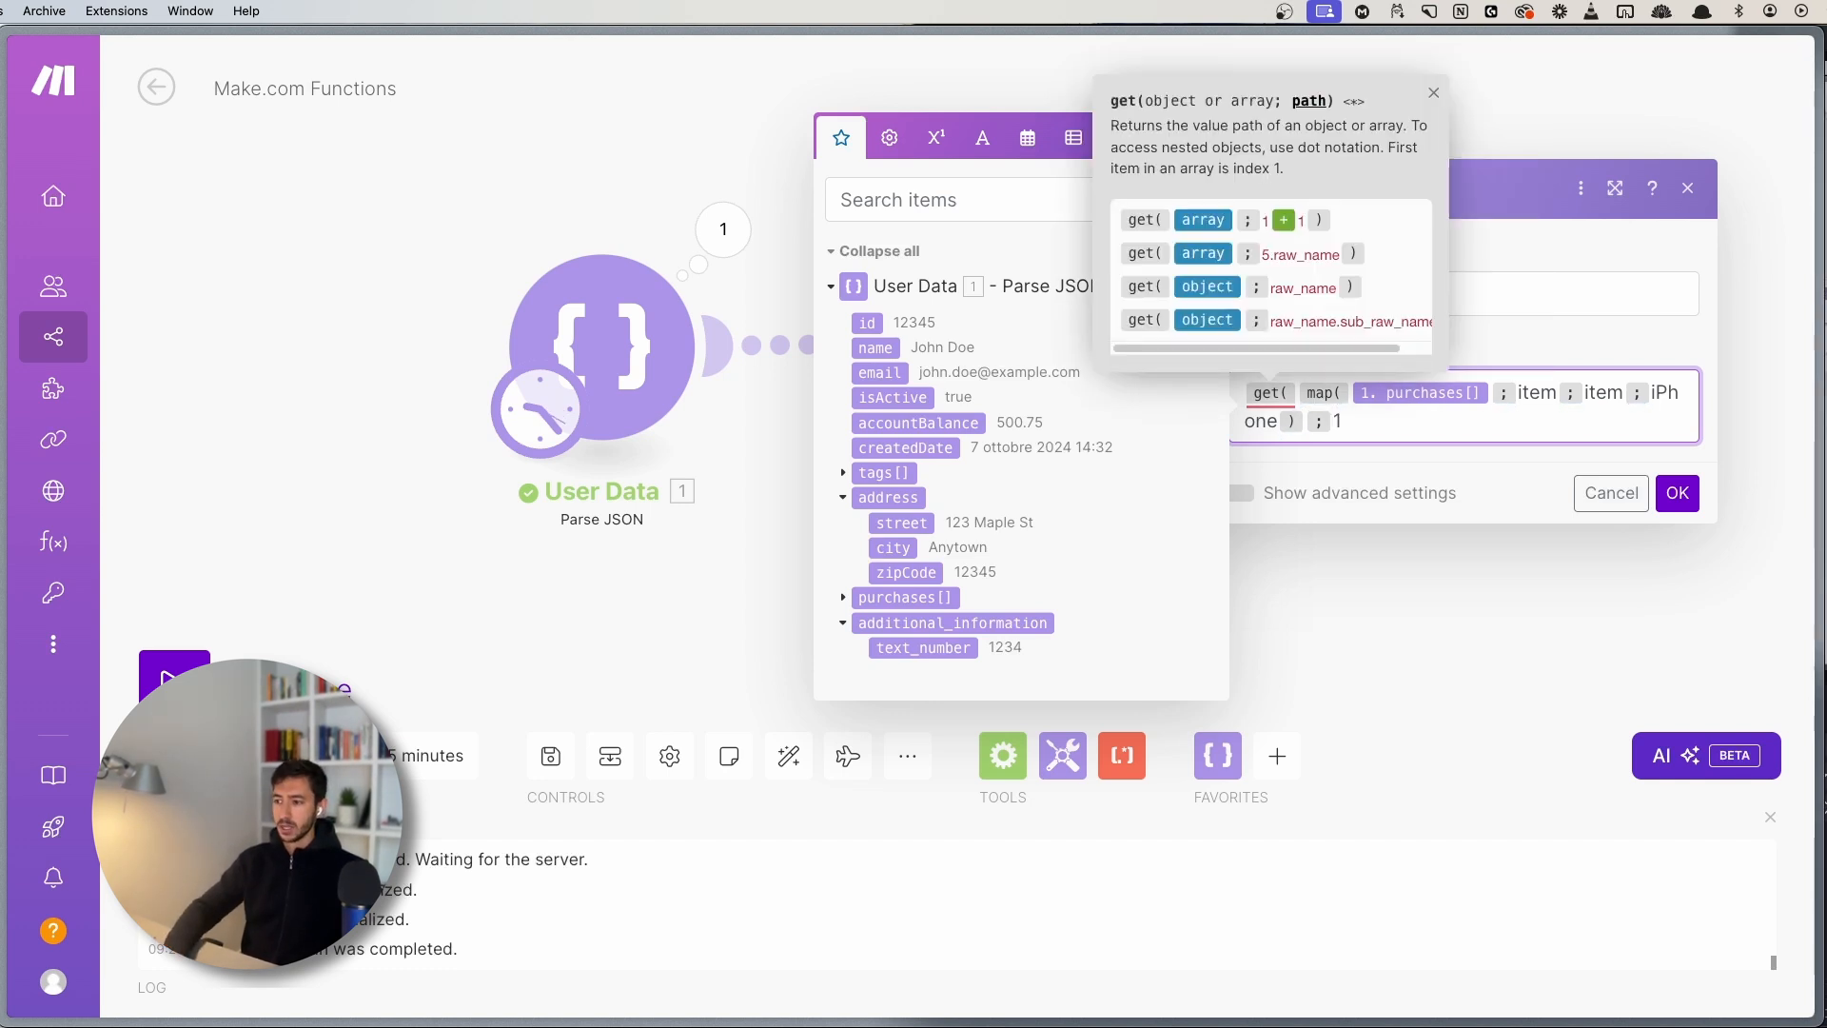
pyautogui.write(')')
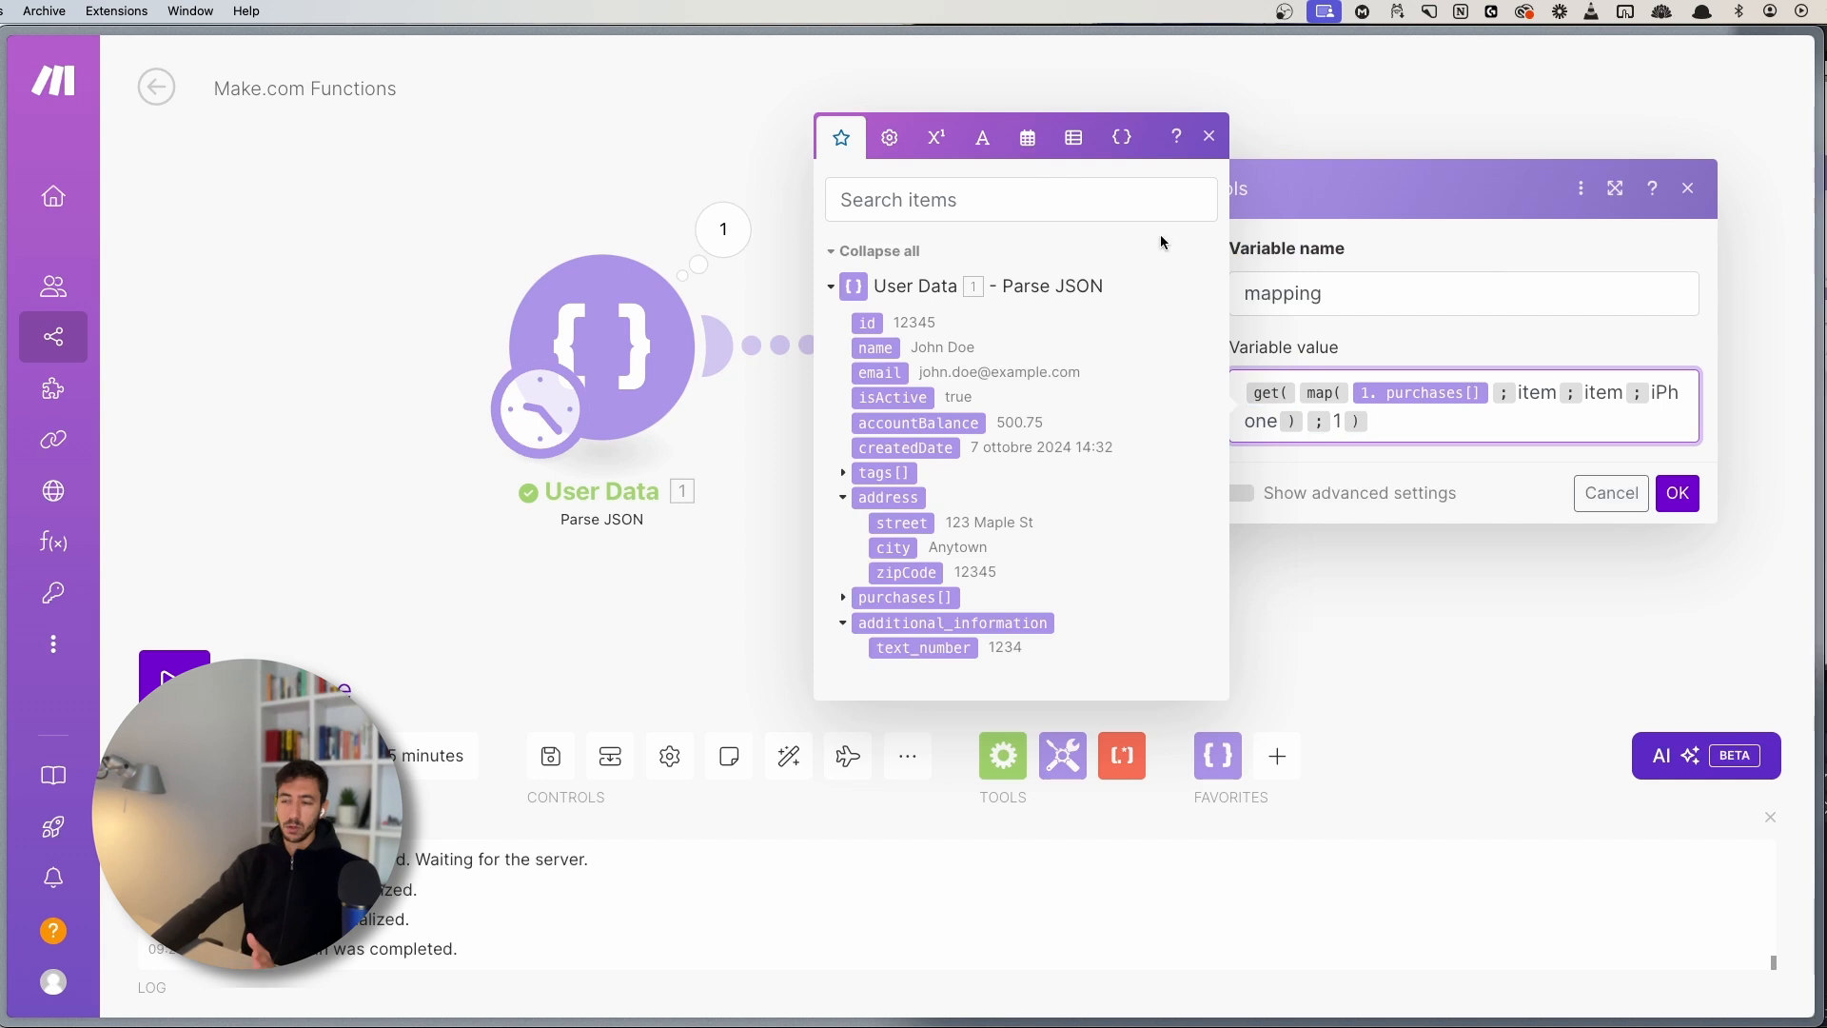
pyautogui.click(1208, 141)
pyautogui.click(1495, 434)
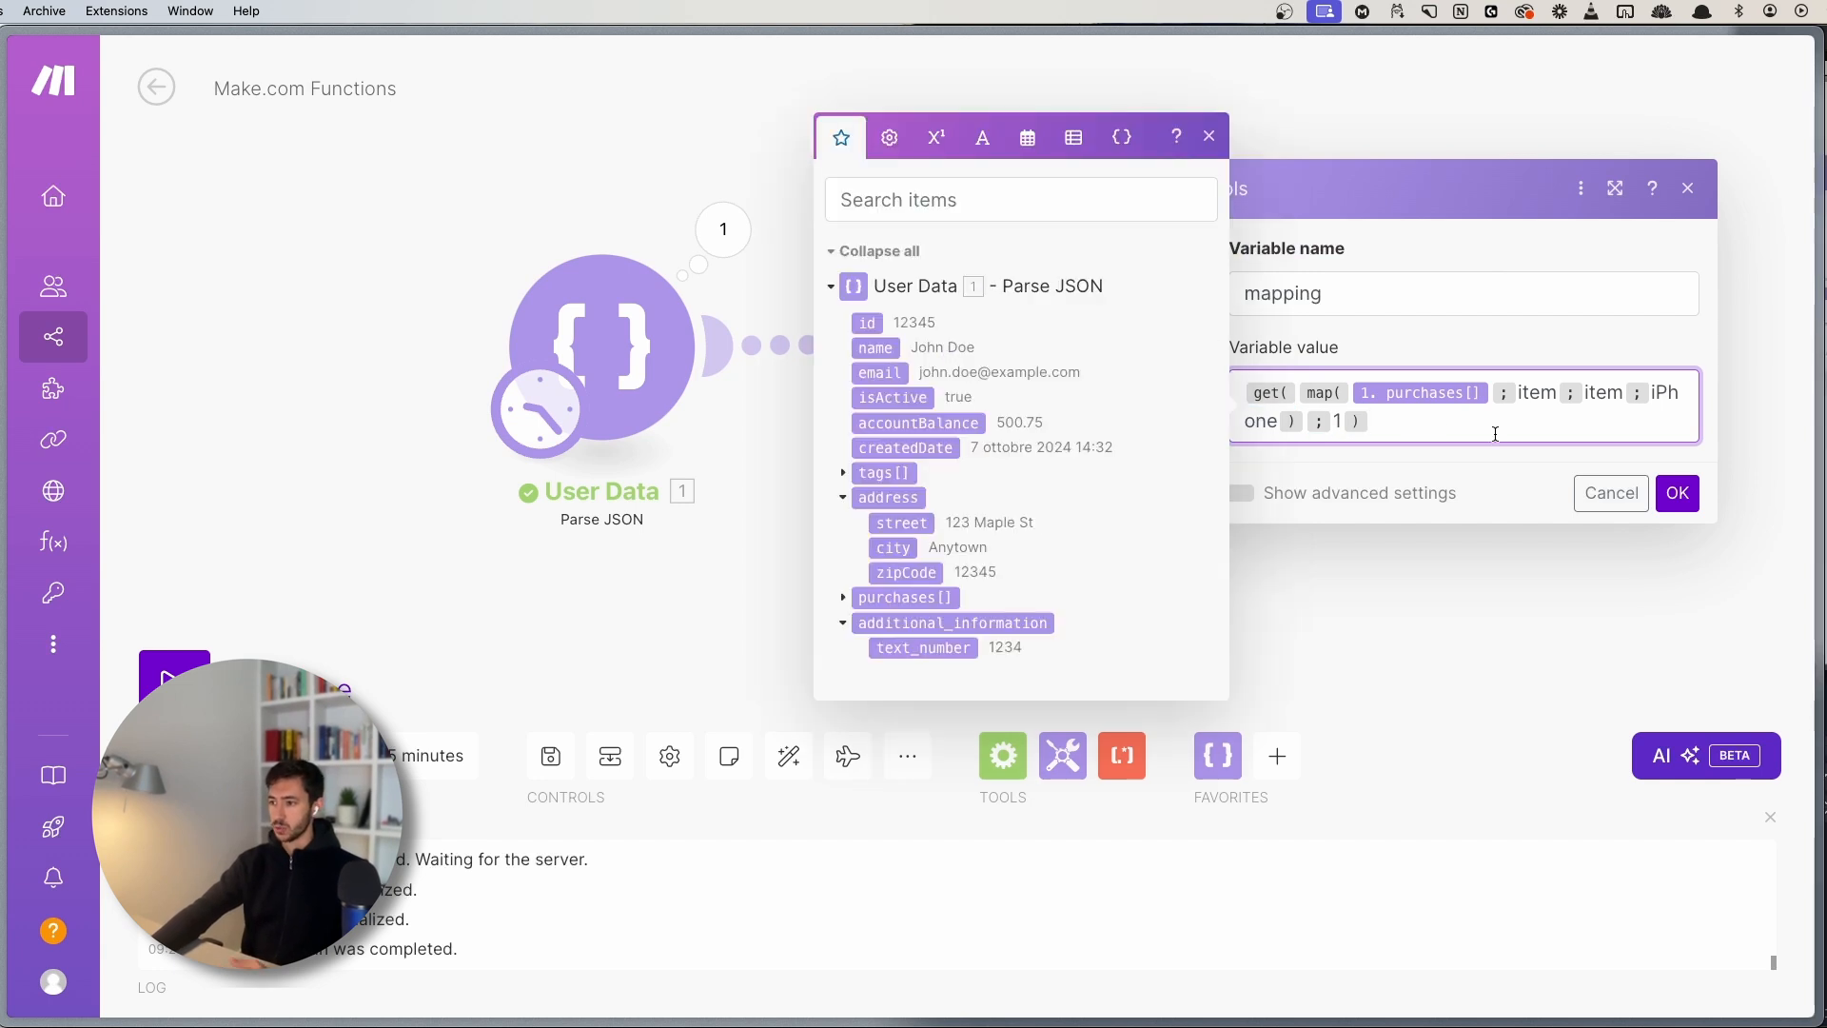
pyautogui.click(1212, 138)
pyautogui.click(1677, 491)
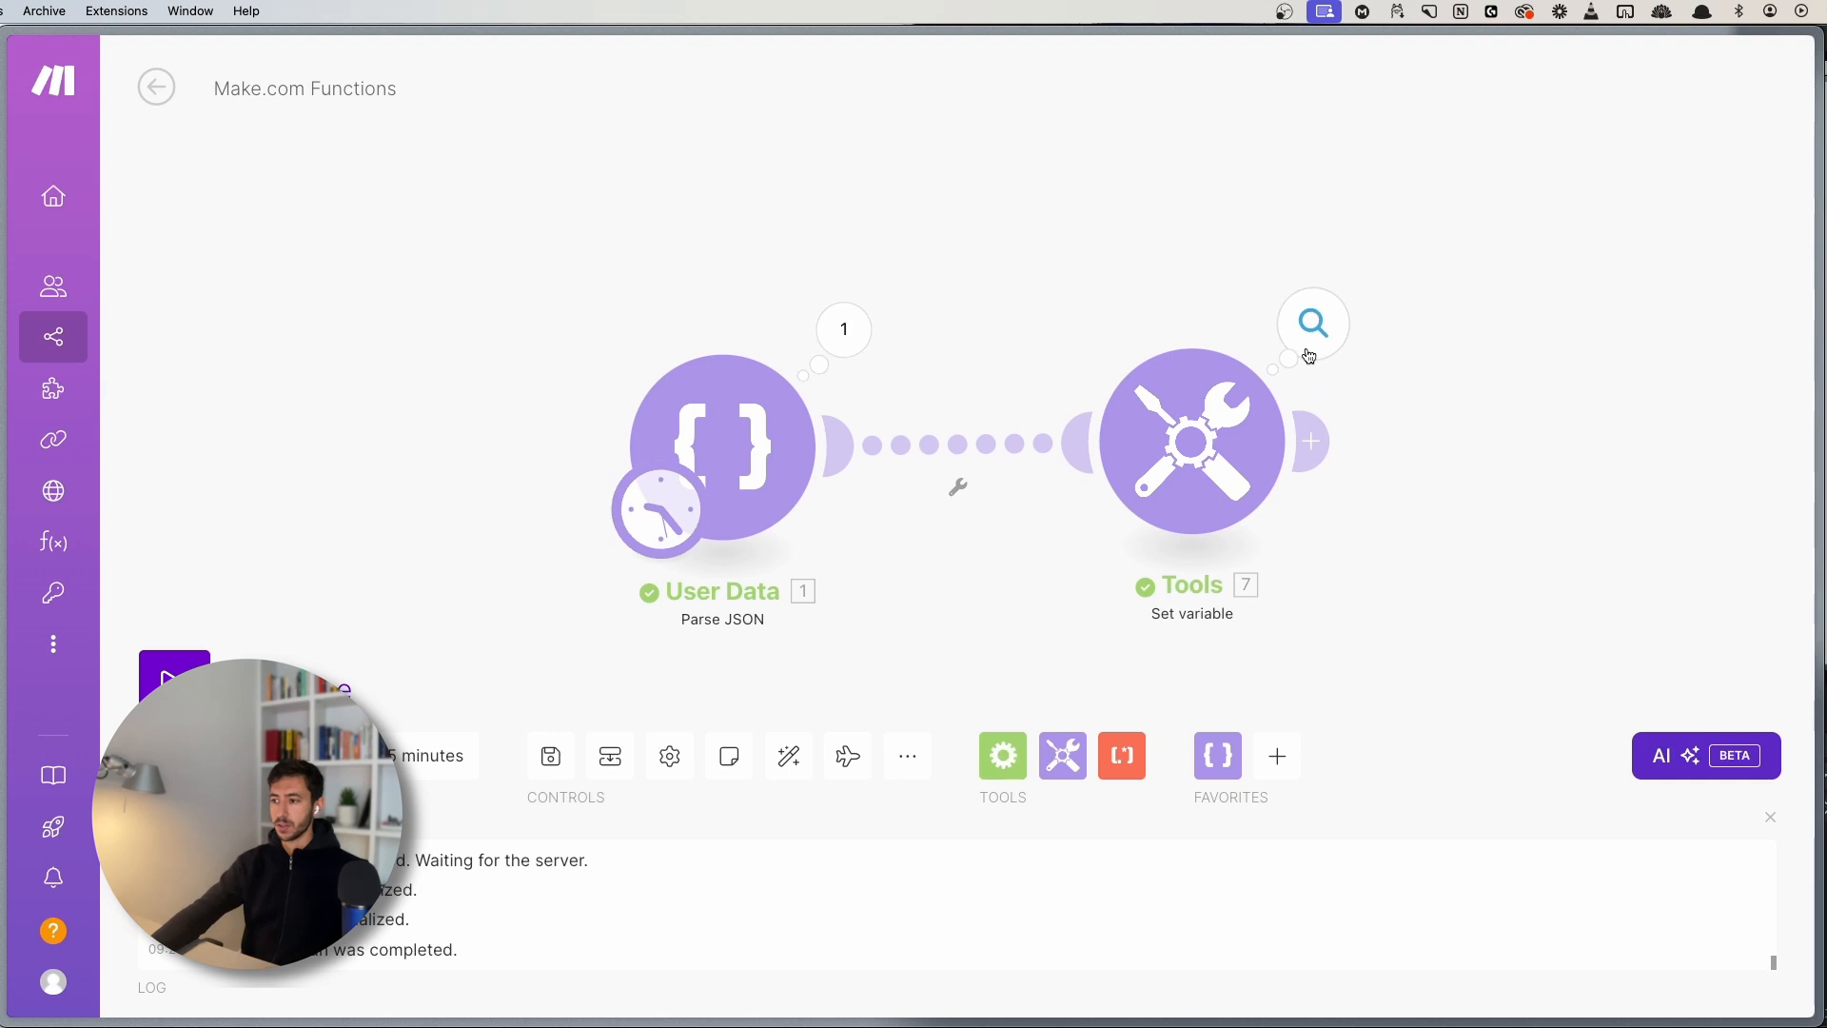
# - Check the iPhone result in the Tools output and recentre the scenario view
pyautogui.click(1313, 328)
pyautogui.doubleClick(894, 449)
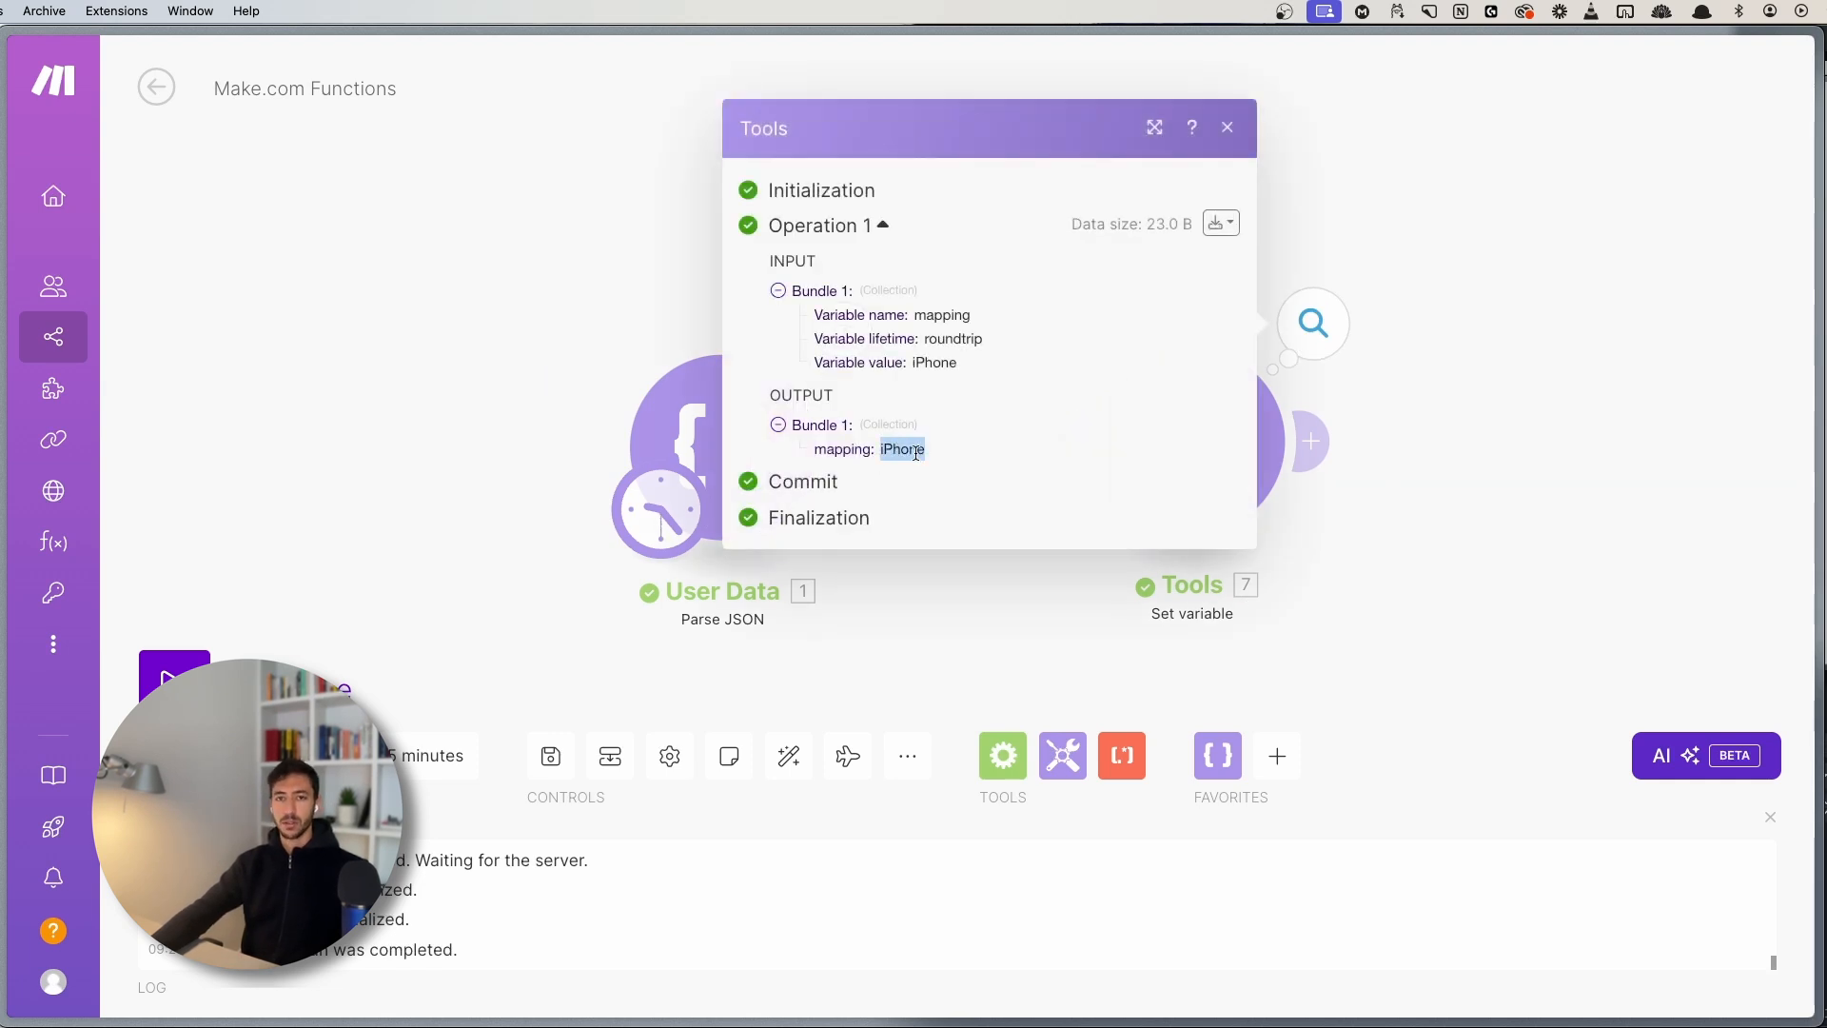
pyautogui.click(1451, 487)
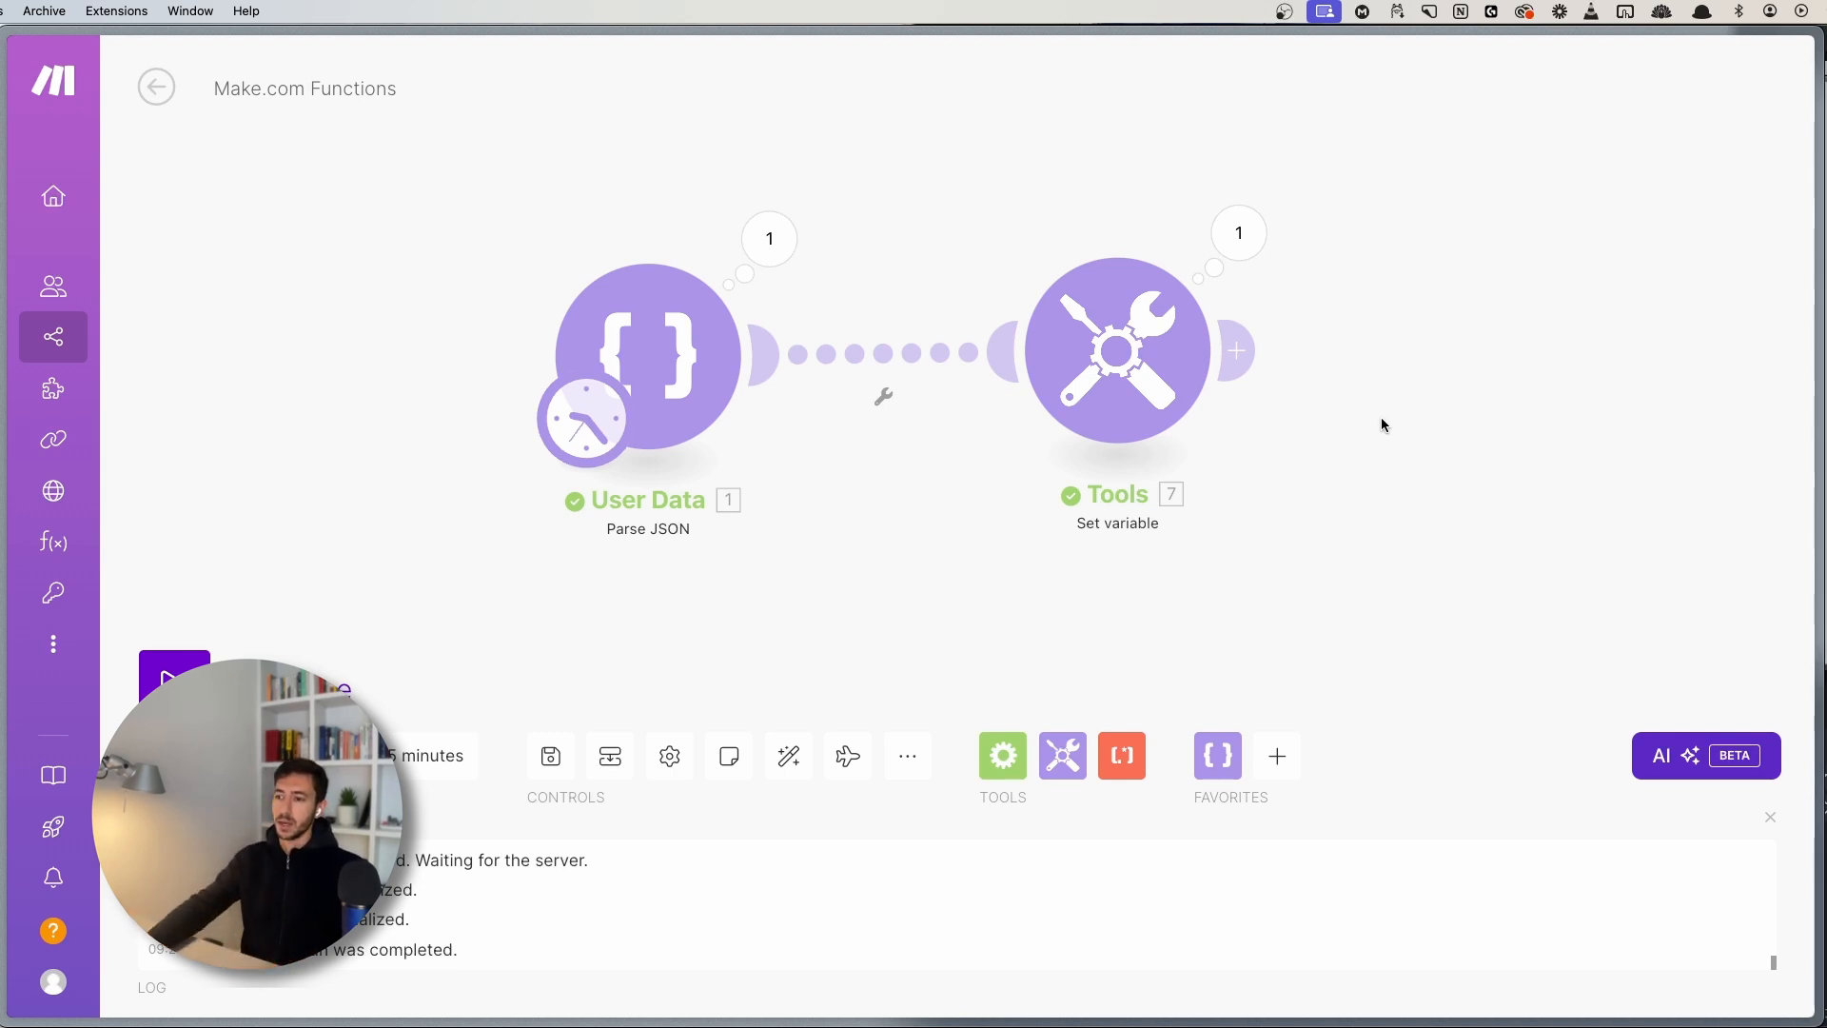
pyautogui.scroll(-3, 1232, 529)
pyautogui.moveTo(1168, 534); pyautogui.dragTo(1004, 525)
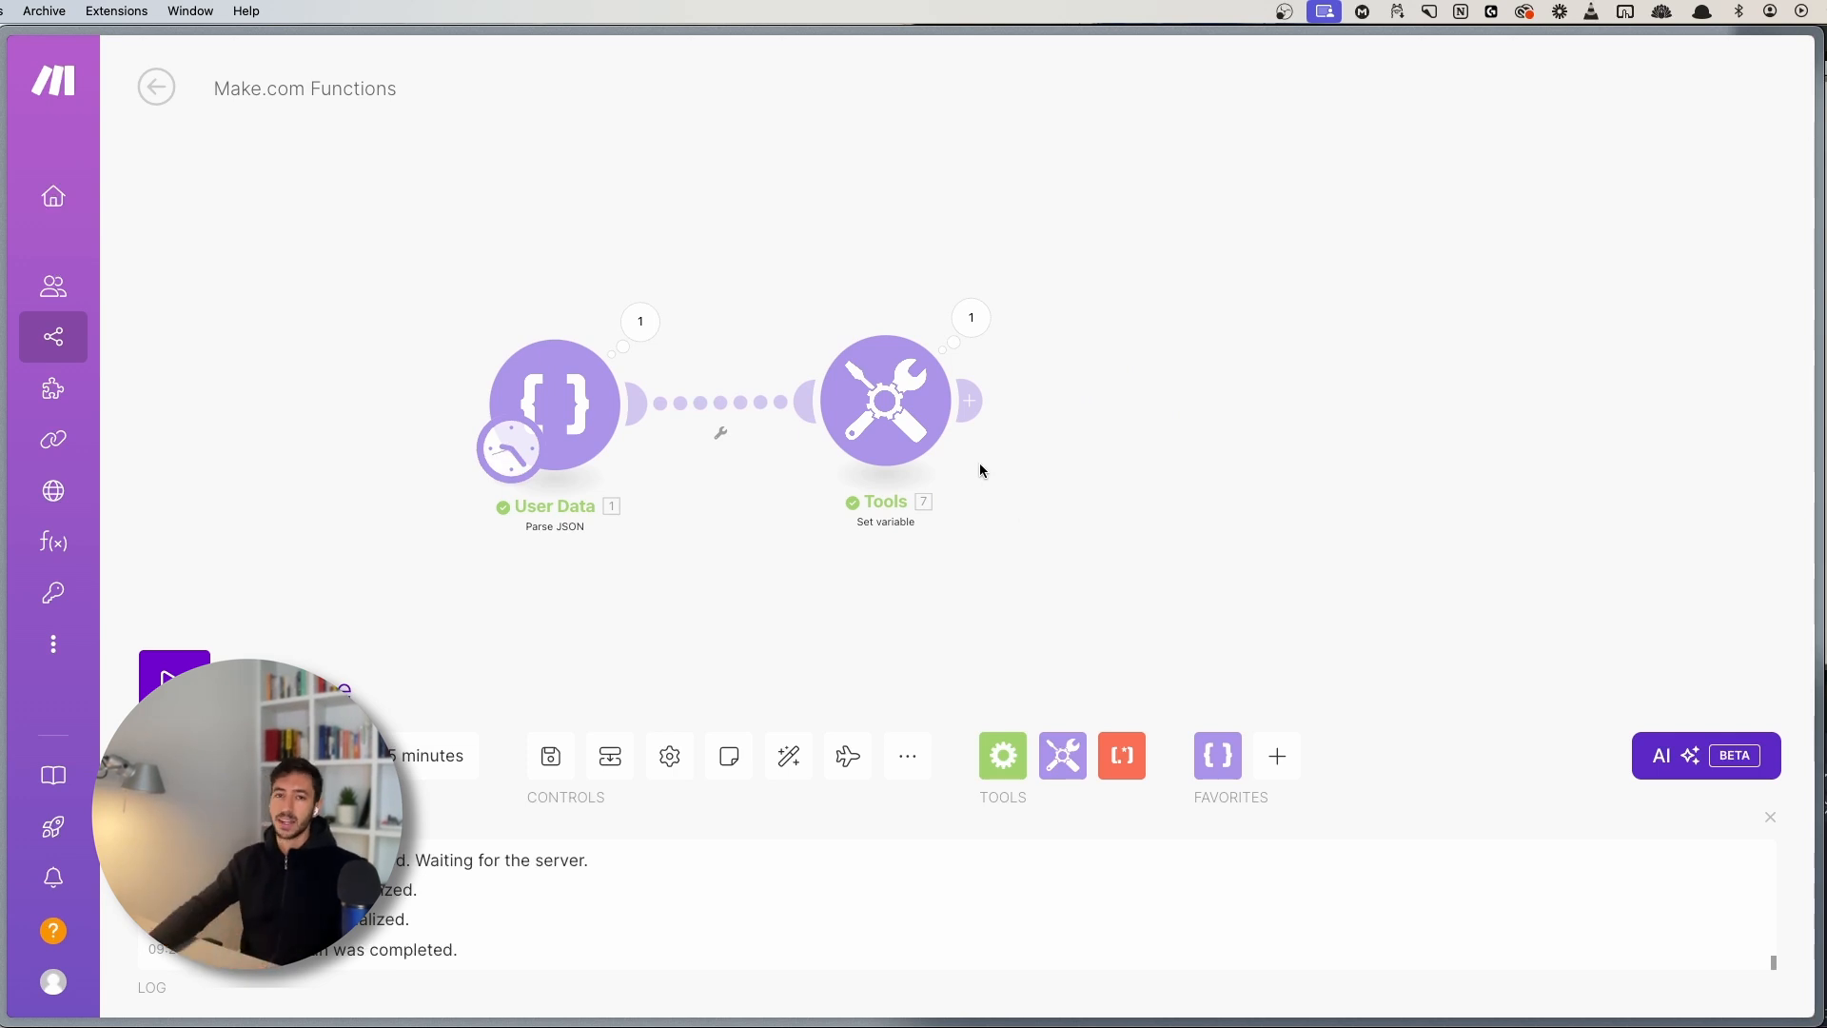
# - Inspect the mapping output listing Laptop through PS5, then add a module after Tools
pyautogui.click(899, 418)
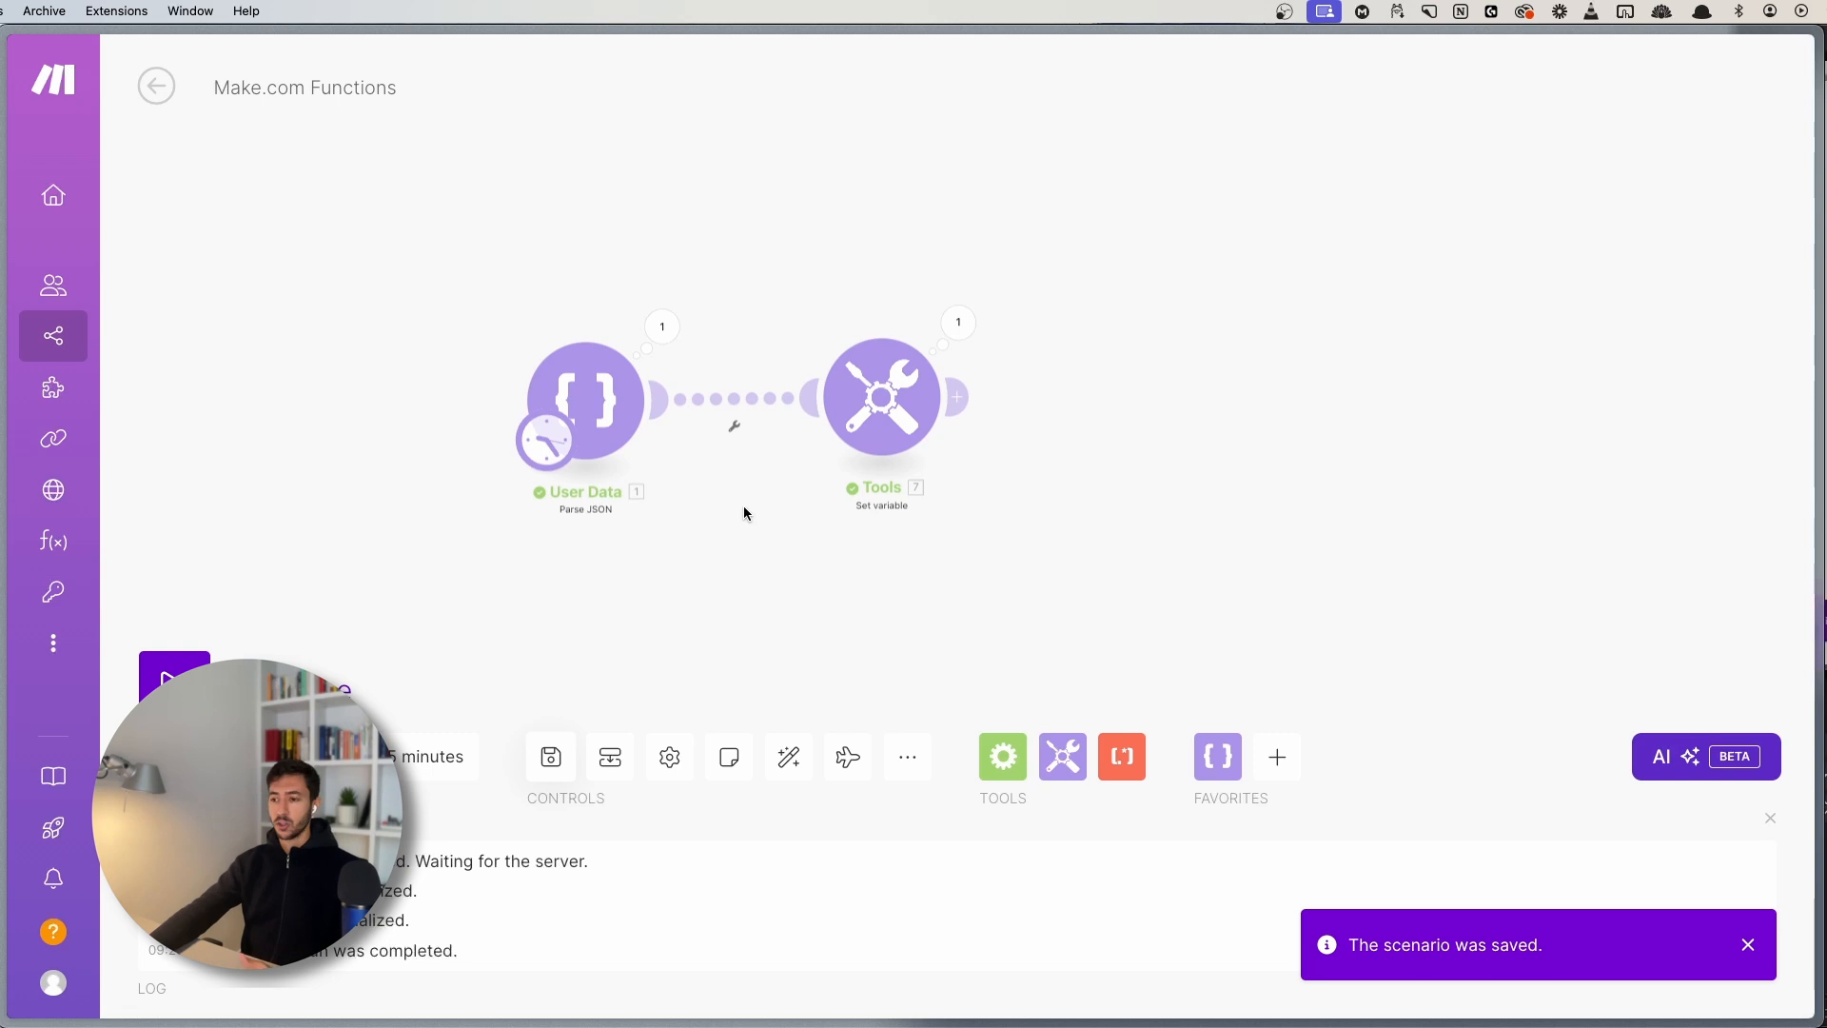
pyautogui.scroll(3, 818, 571)
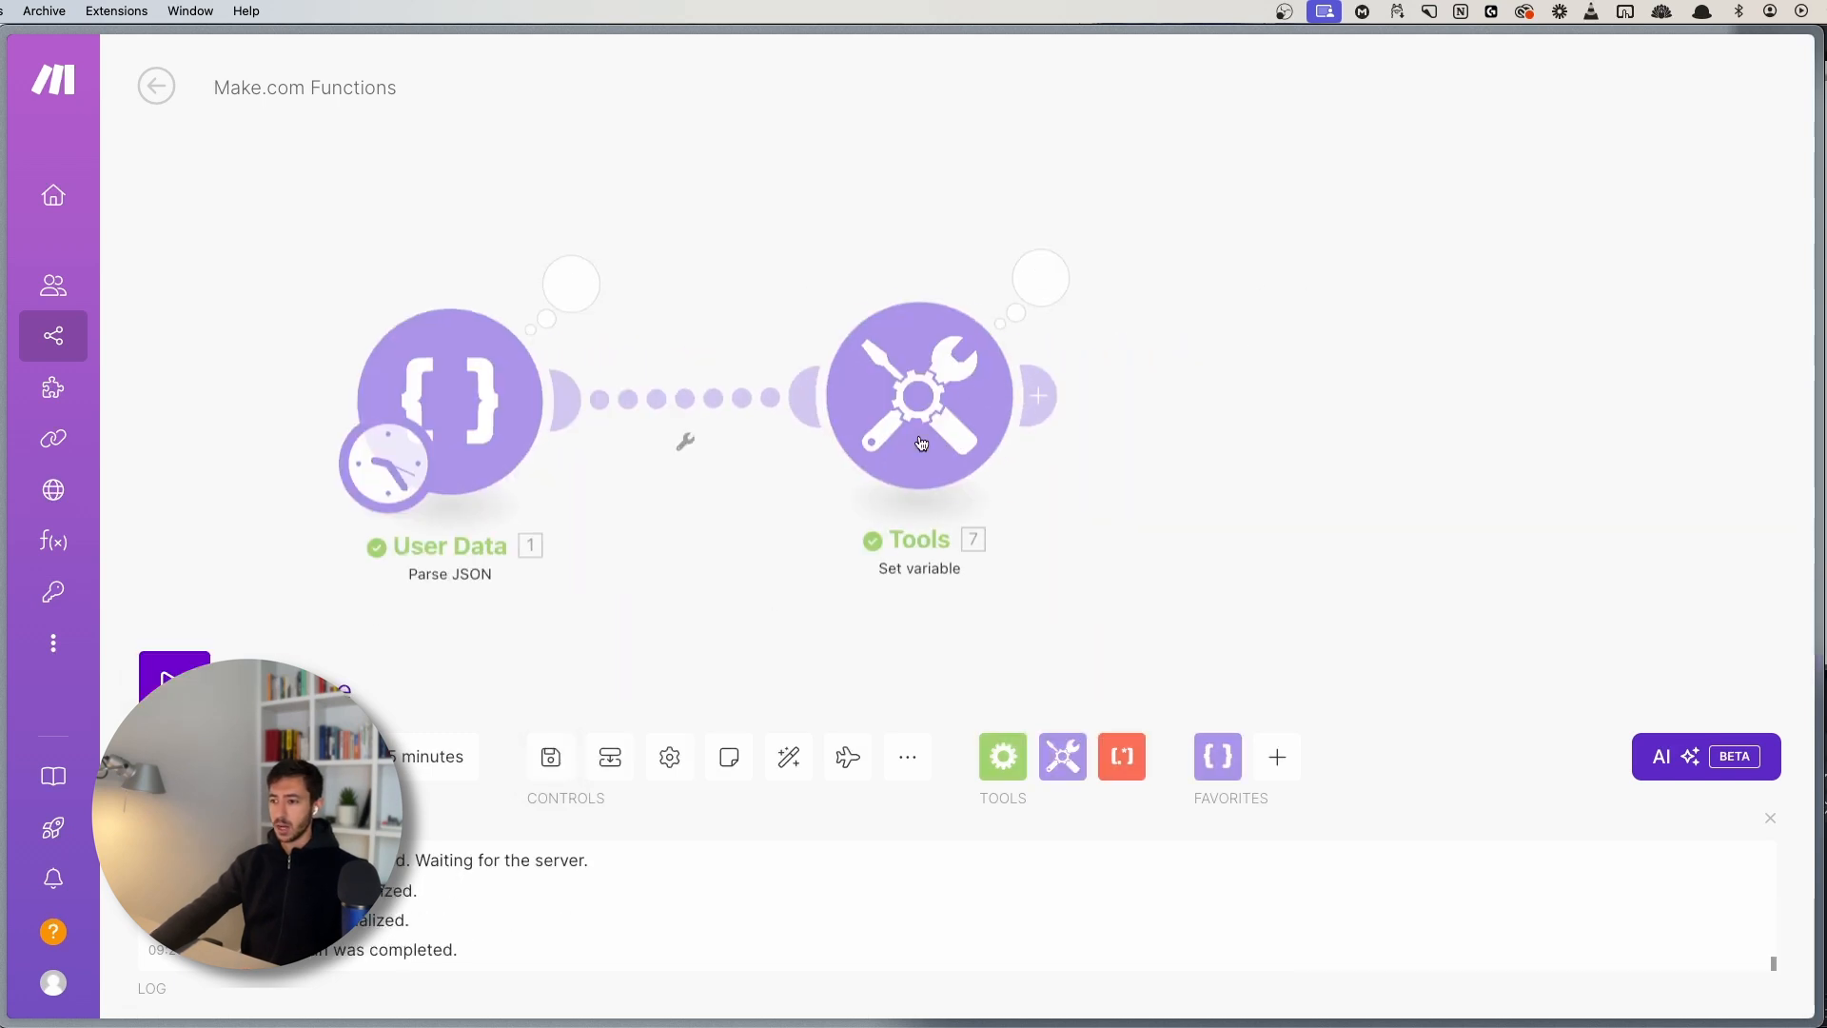
pyautogui.click(1041, 276)
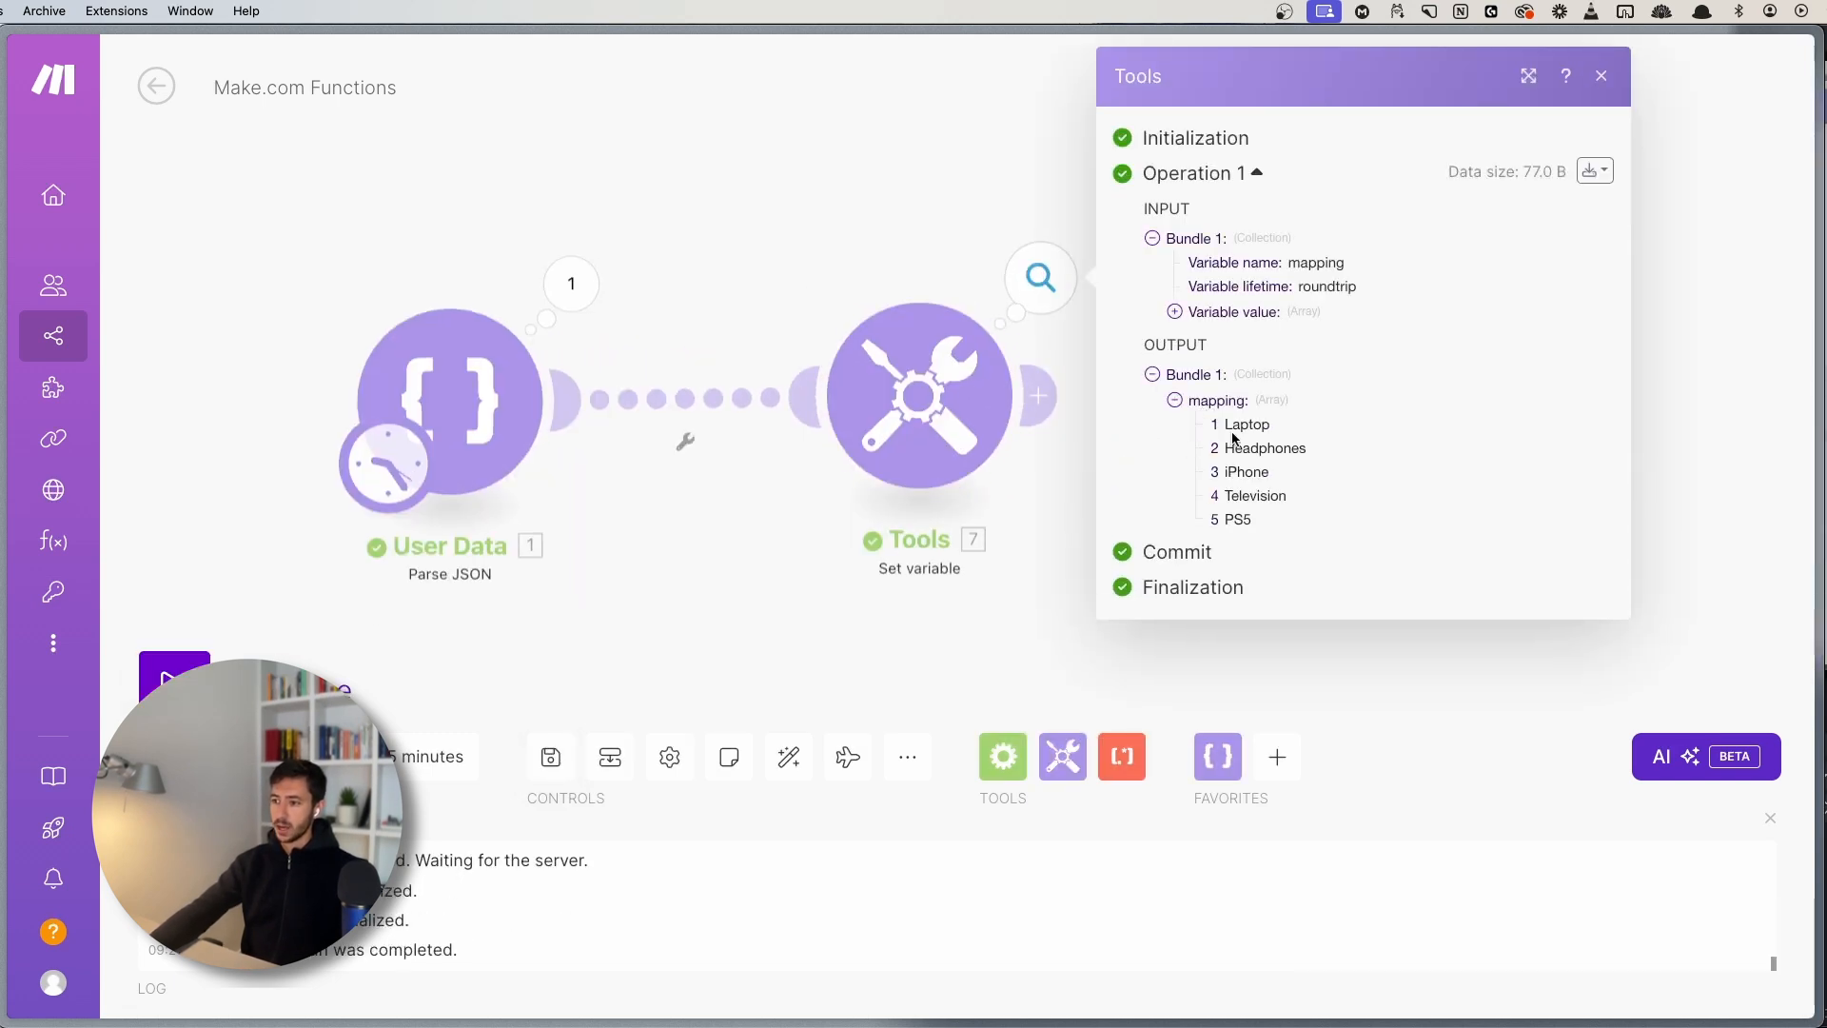
pyautogui.moveTo(1224, 425)
pyautogui.mouseDown()
pyautogui.moveTo(1275, 526)
pyautogui.moveTo(1229, 427)
pyautogui.mouseUp()
pyautogui.click(1277, 524)
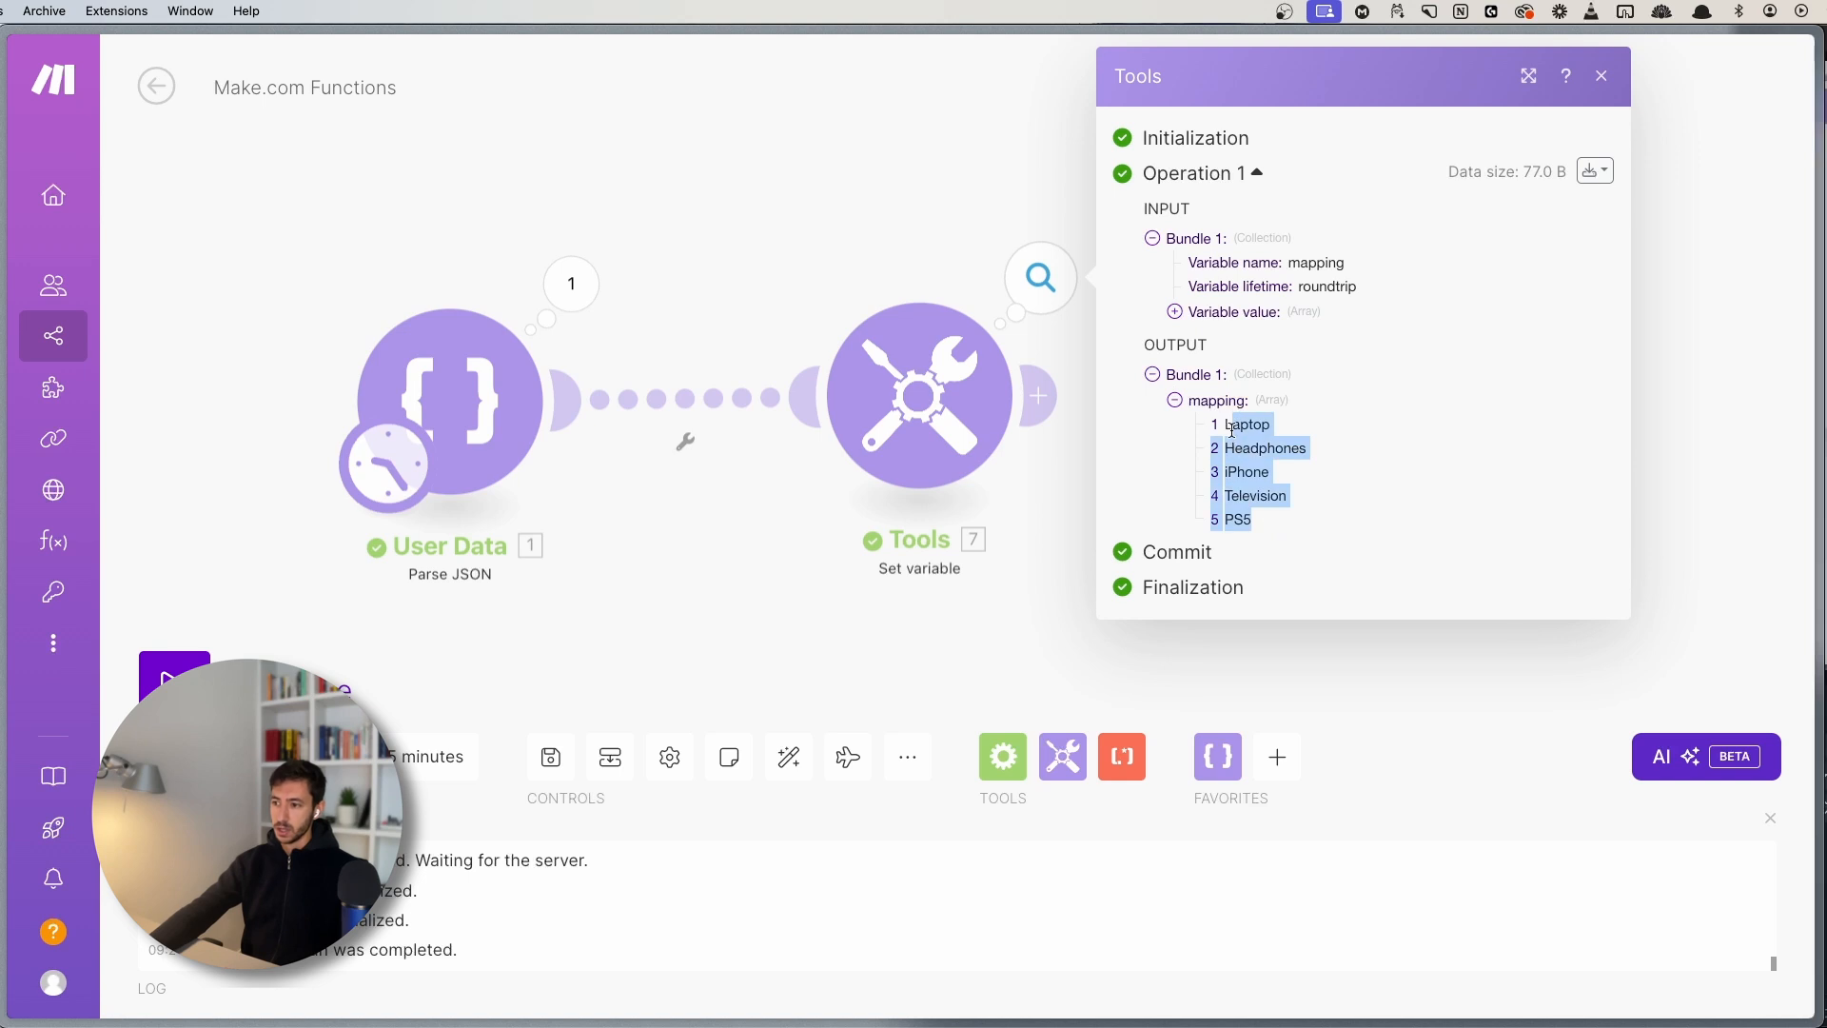
pyautogui.click(1228, 430)
pyautogui.click(853, 183)
pyautogui.click(1038, 396)
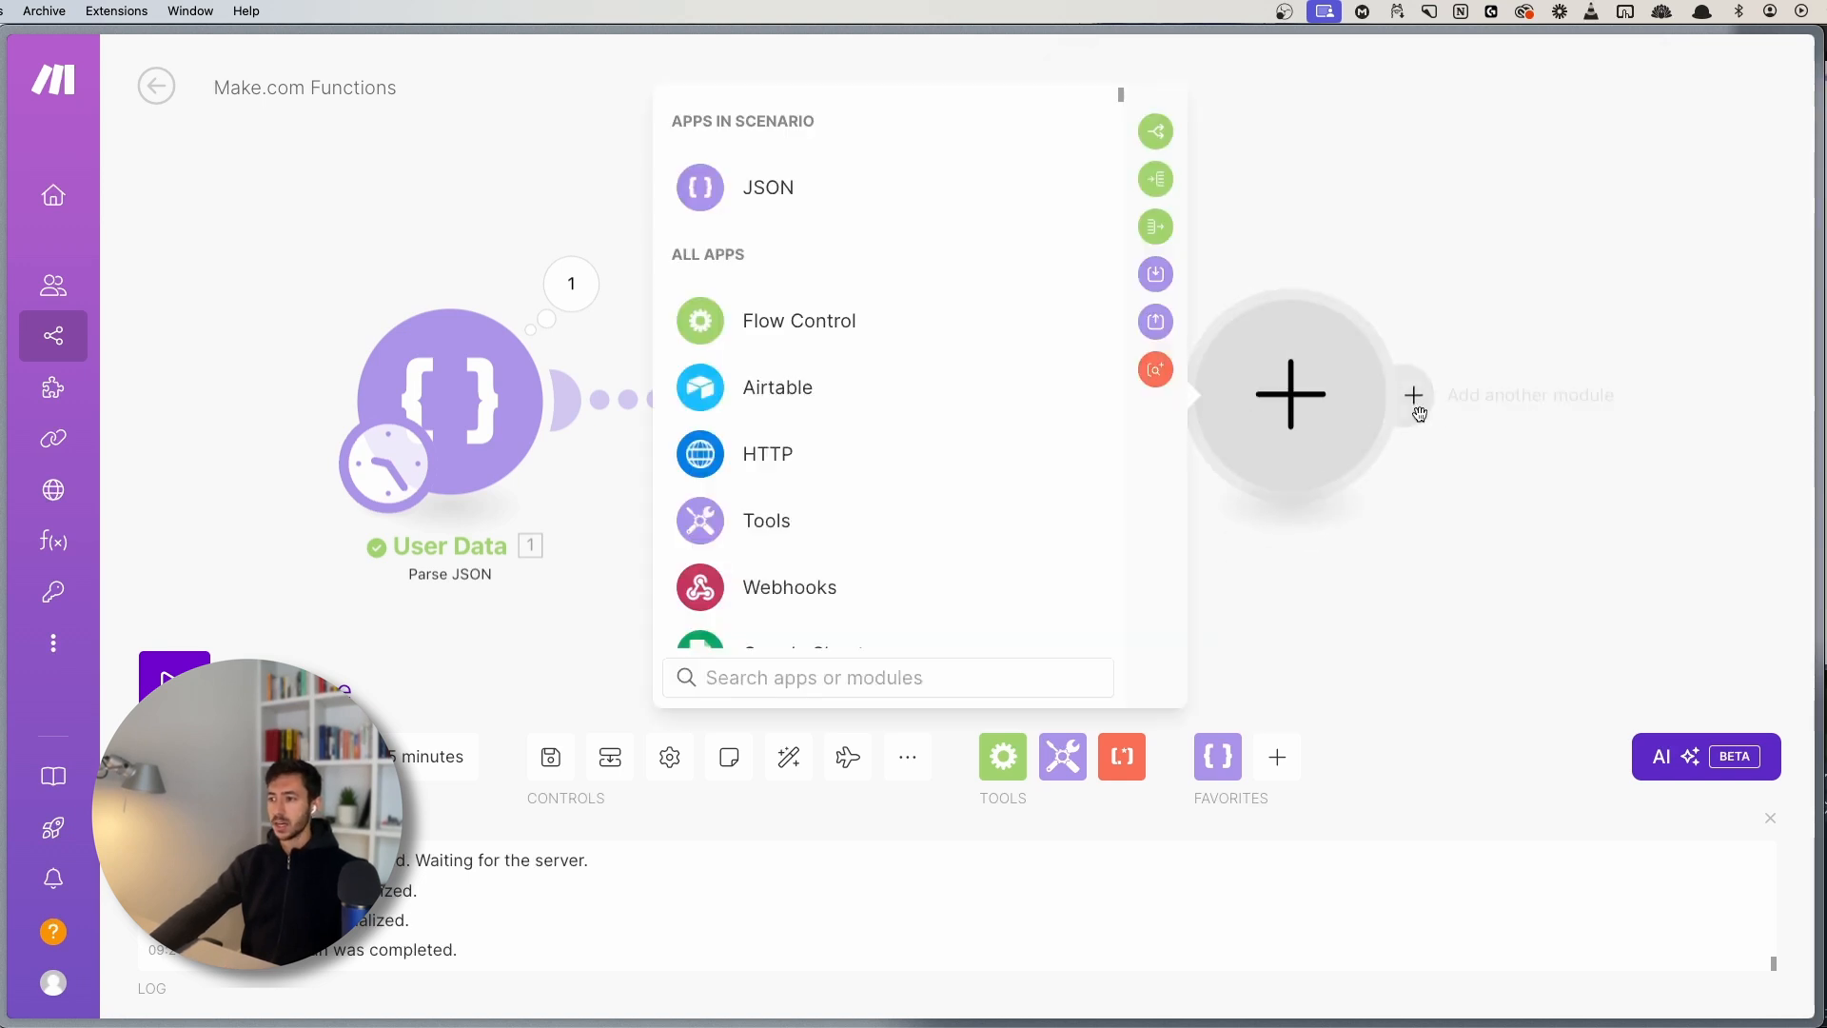
# - Make the new module a Tools Set variable named join_function
pyautogui.click(899, 524)
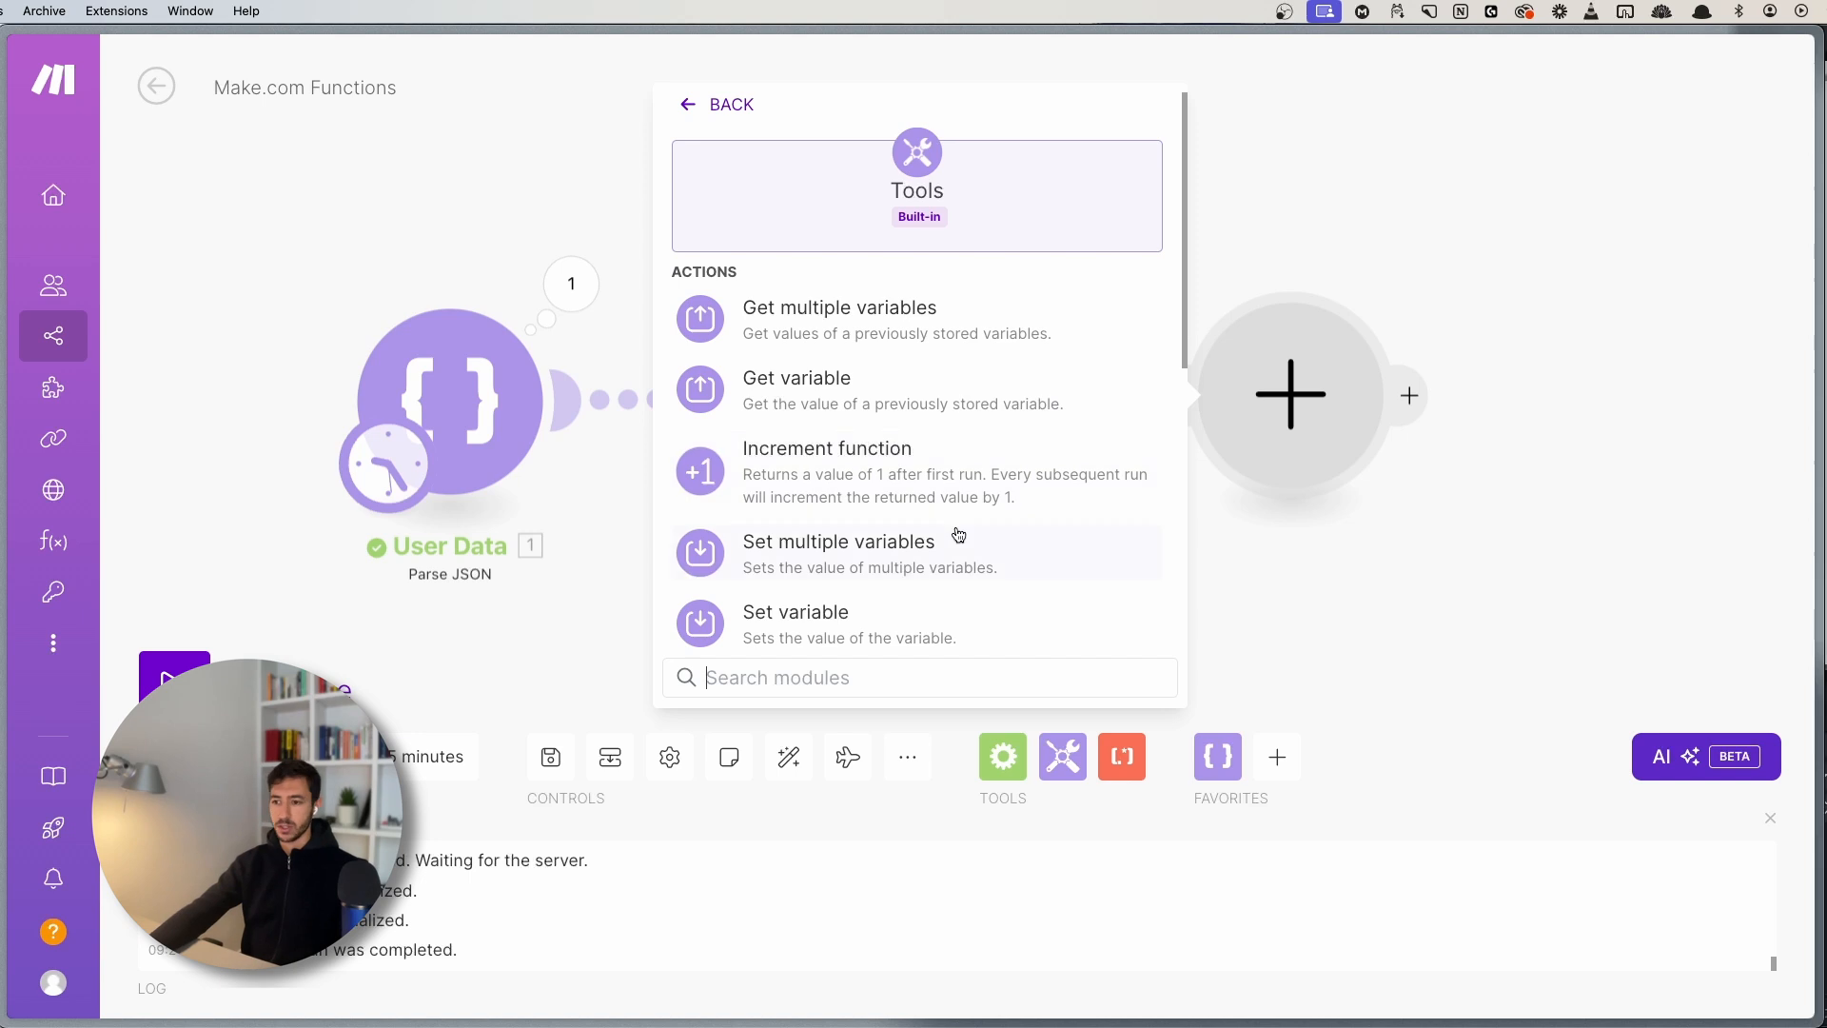
pyautogui.scroll(-3, 963, 543)
pyautogui.scroll(-2, 969, 558)
pyautogui.scroll(1, 909, 357)
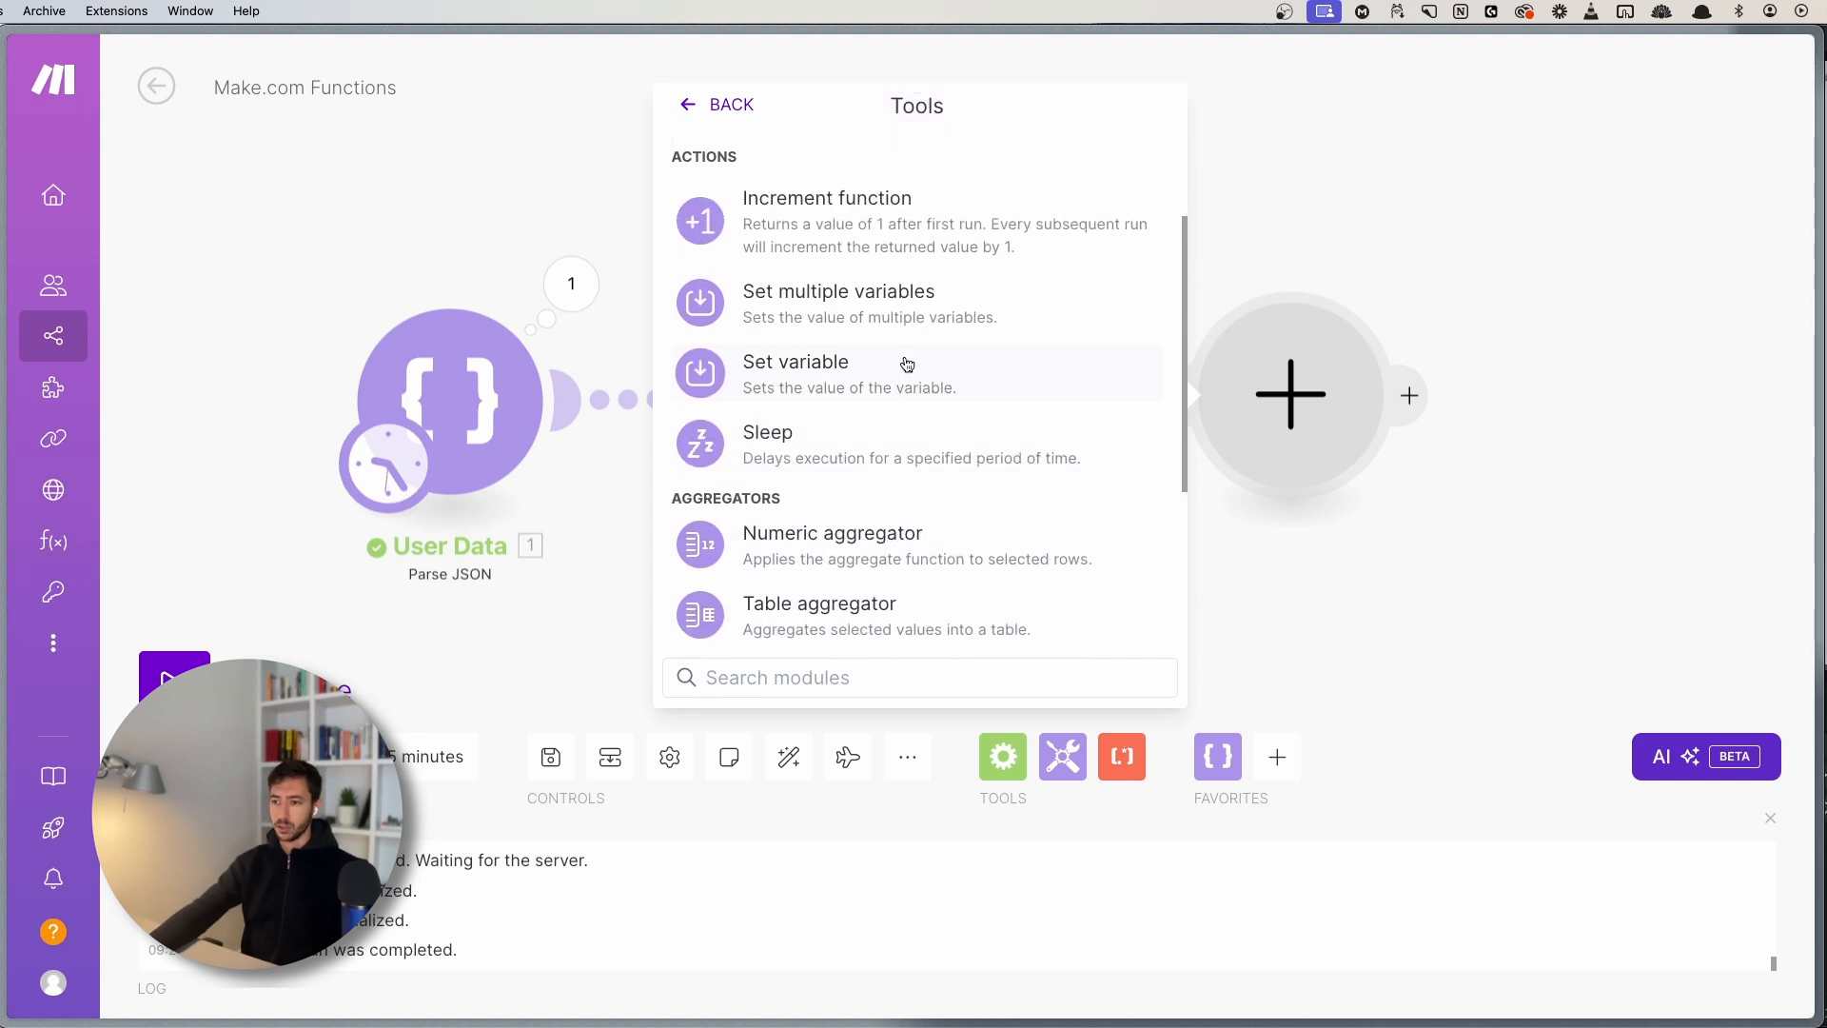
pyautogui.click(906, 363)
pyautogui.click(1037, 354)
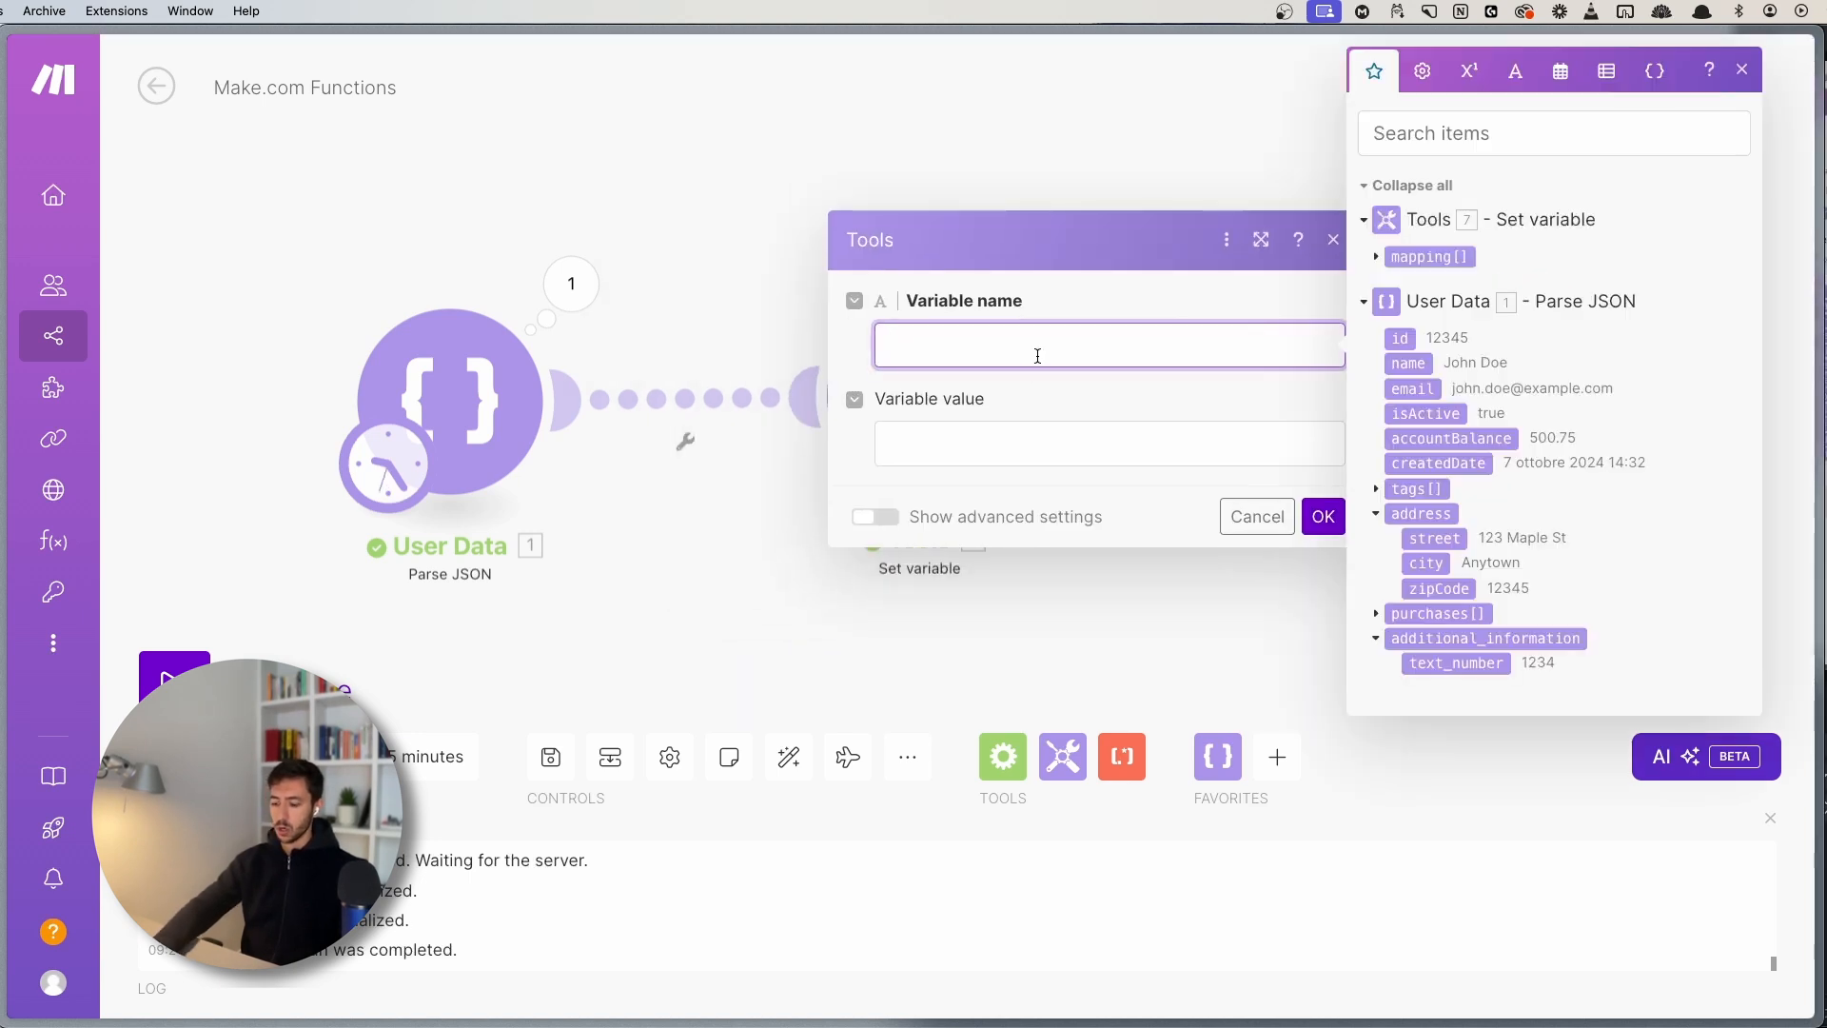
pyautogui.write('join_func')
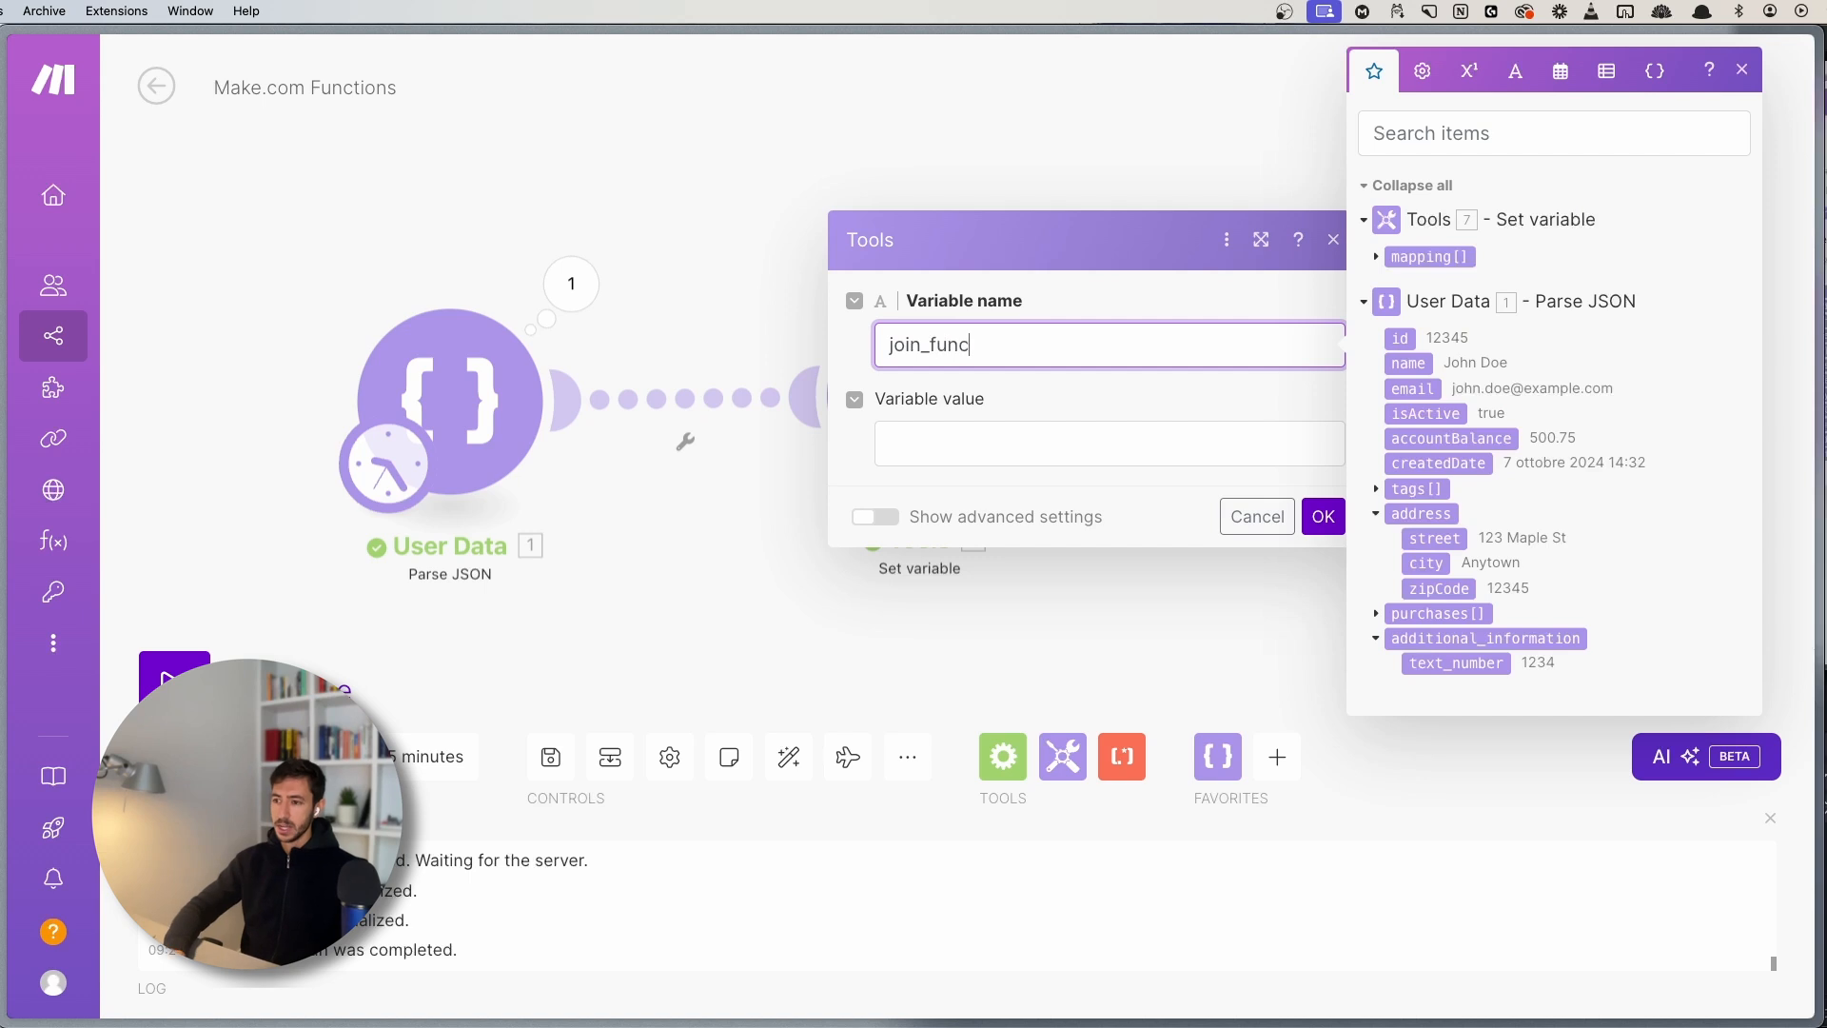
pyautogui.write('tion')
# - Set its value to join(7. mapping[]; ,) to comma-join the mapped items
pyautogui.click(950, 442)
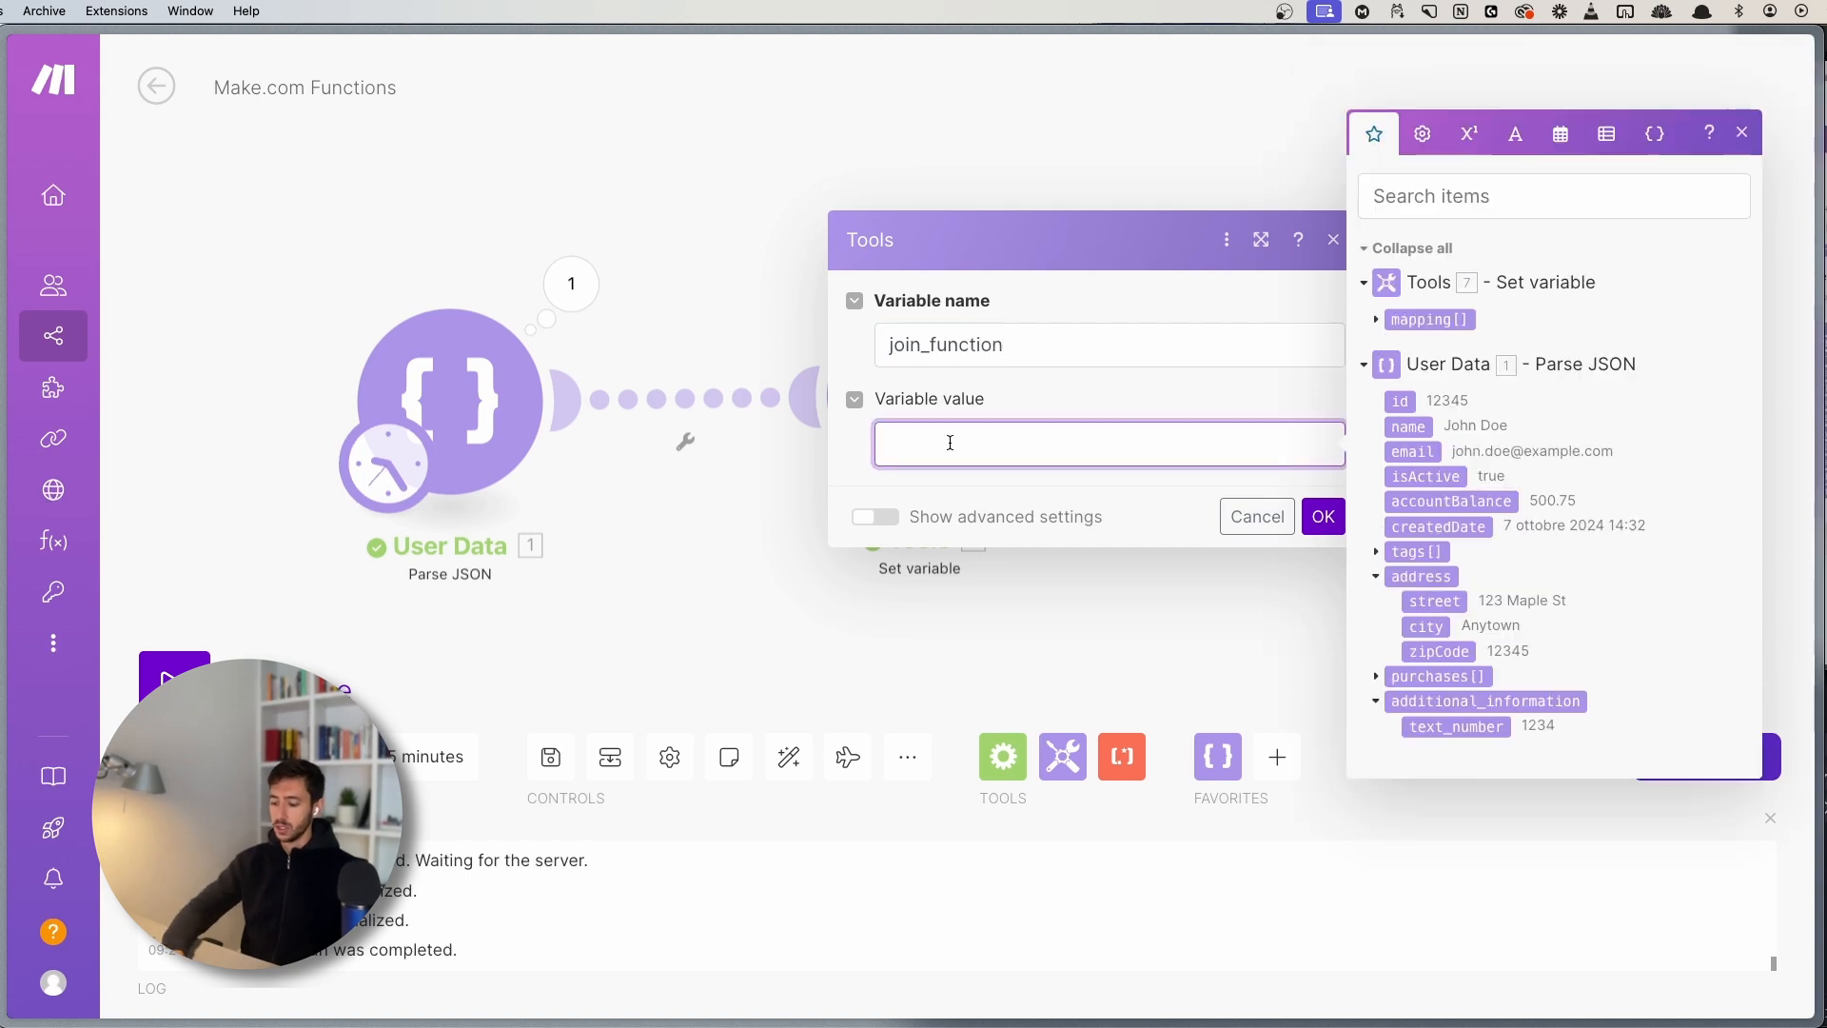
pyautogui.write('join(')
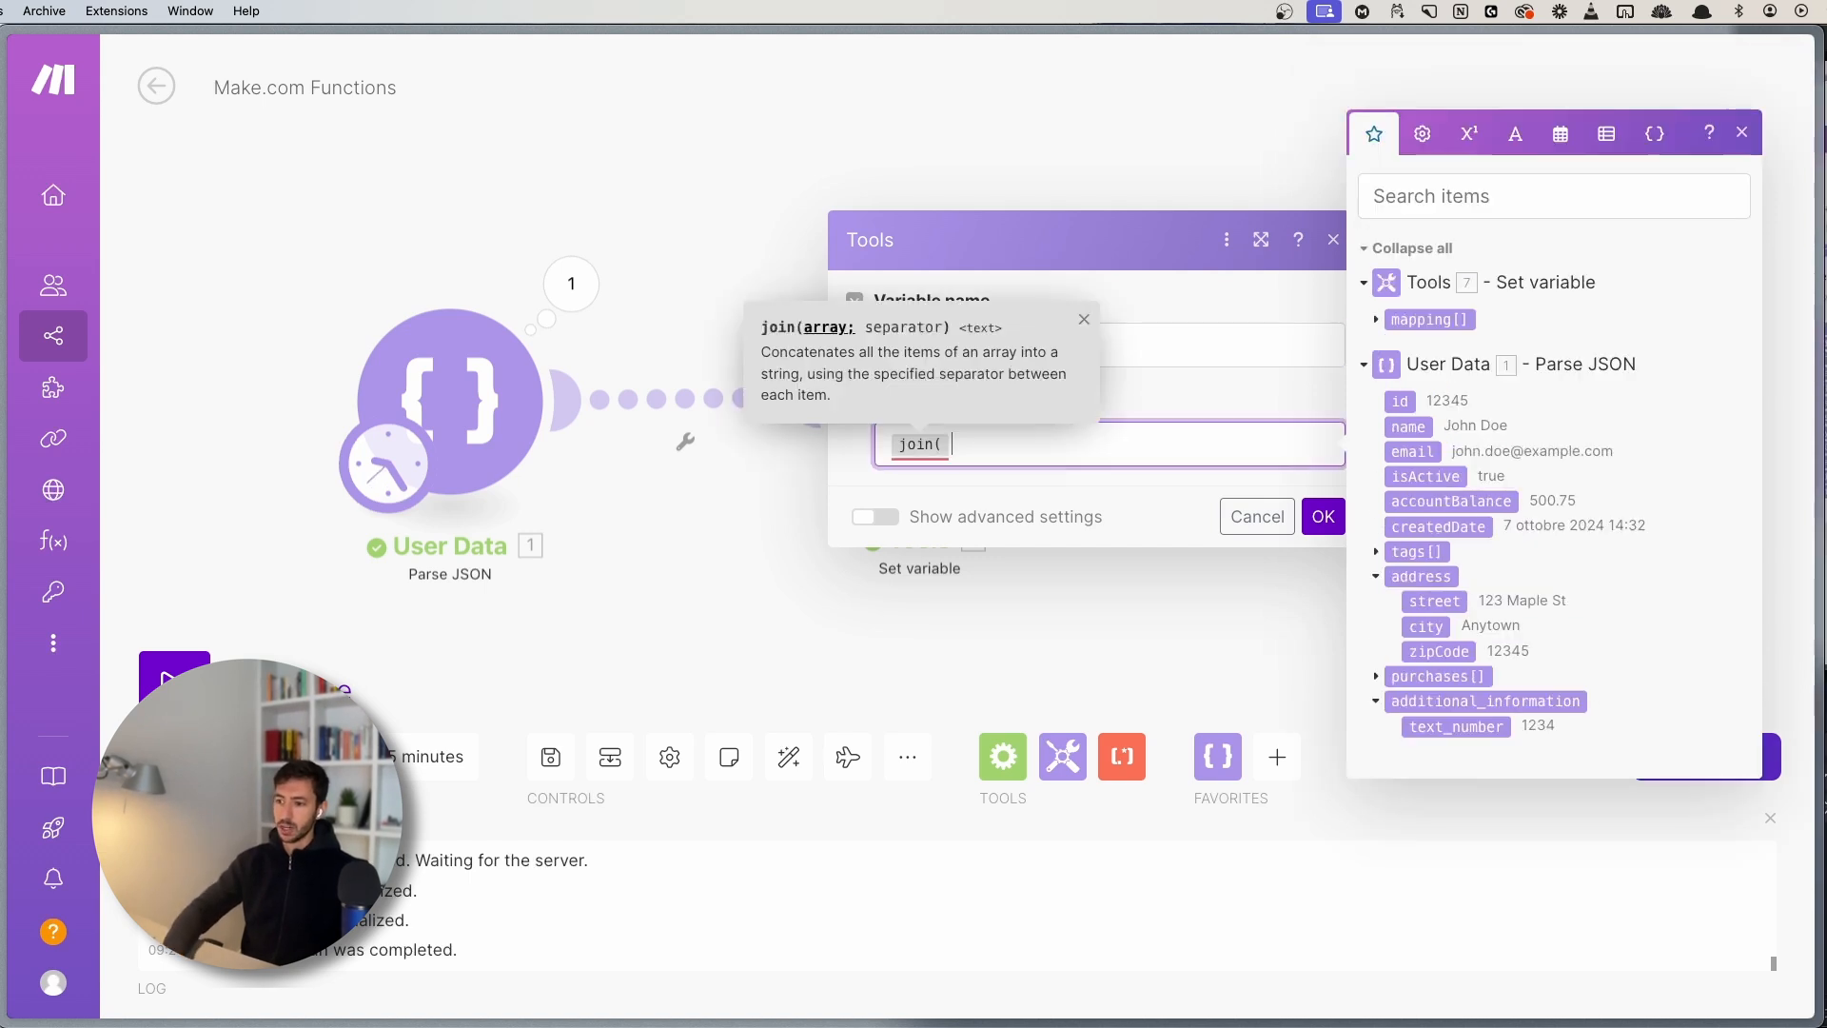
pyautogui.click(805, 327)
pyautogui.click(972, 447)
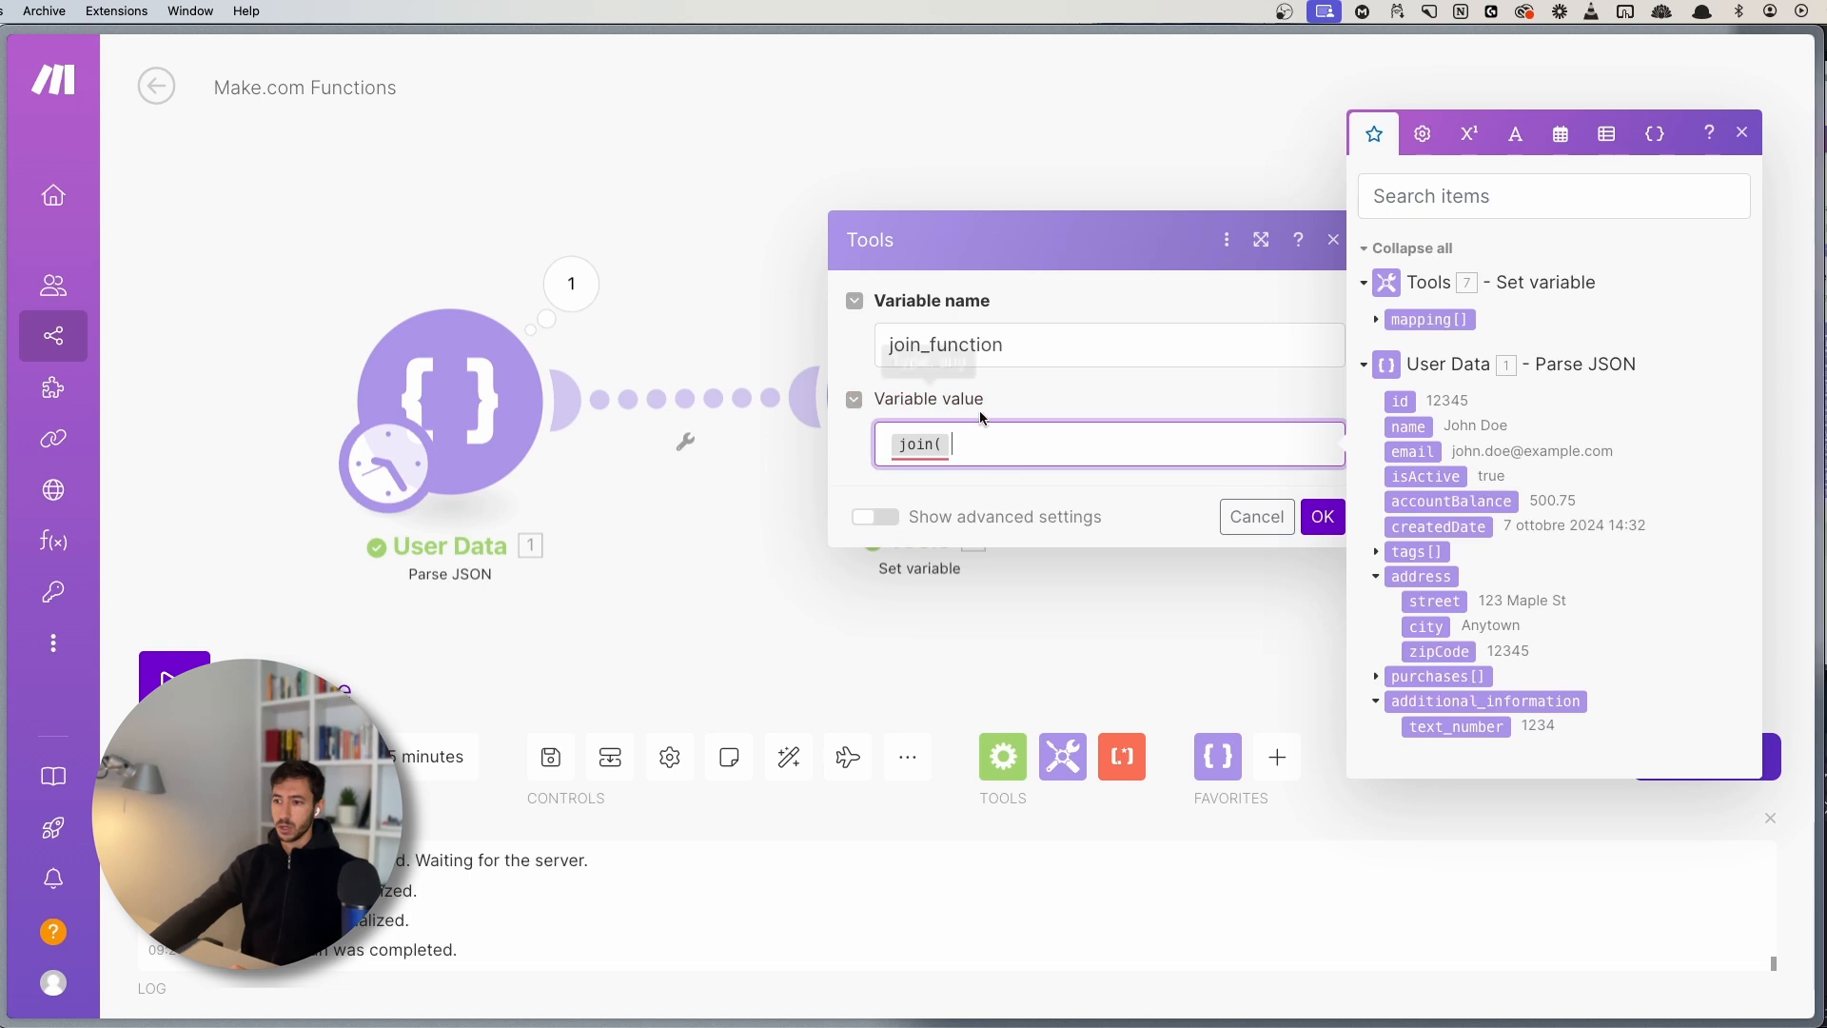
pyautogui.click(1391, 321)
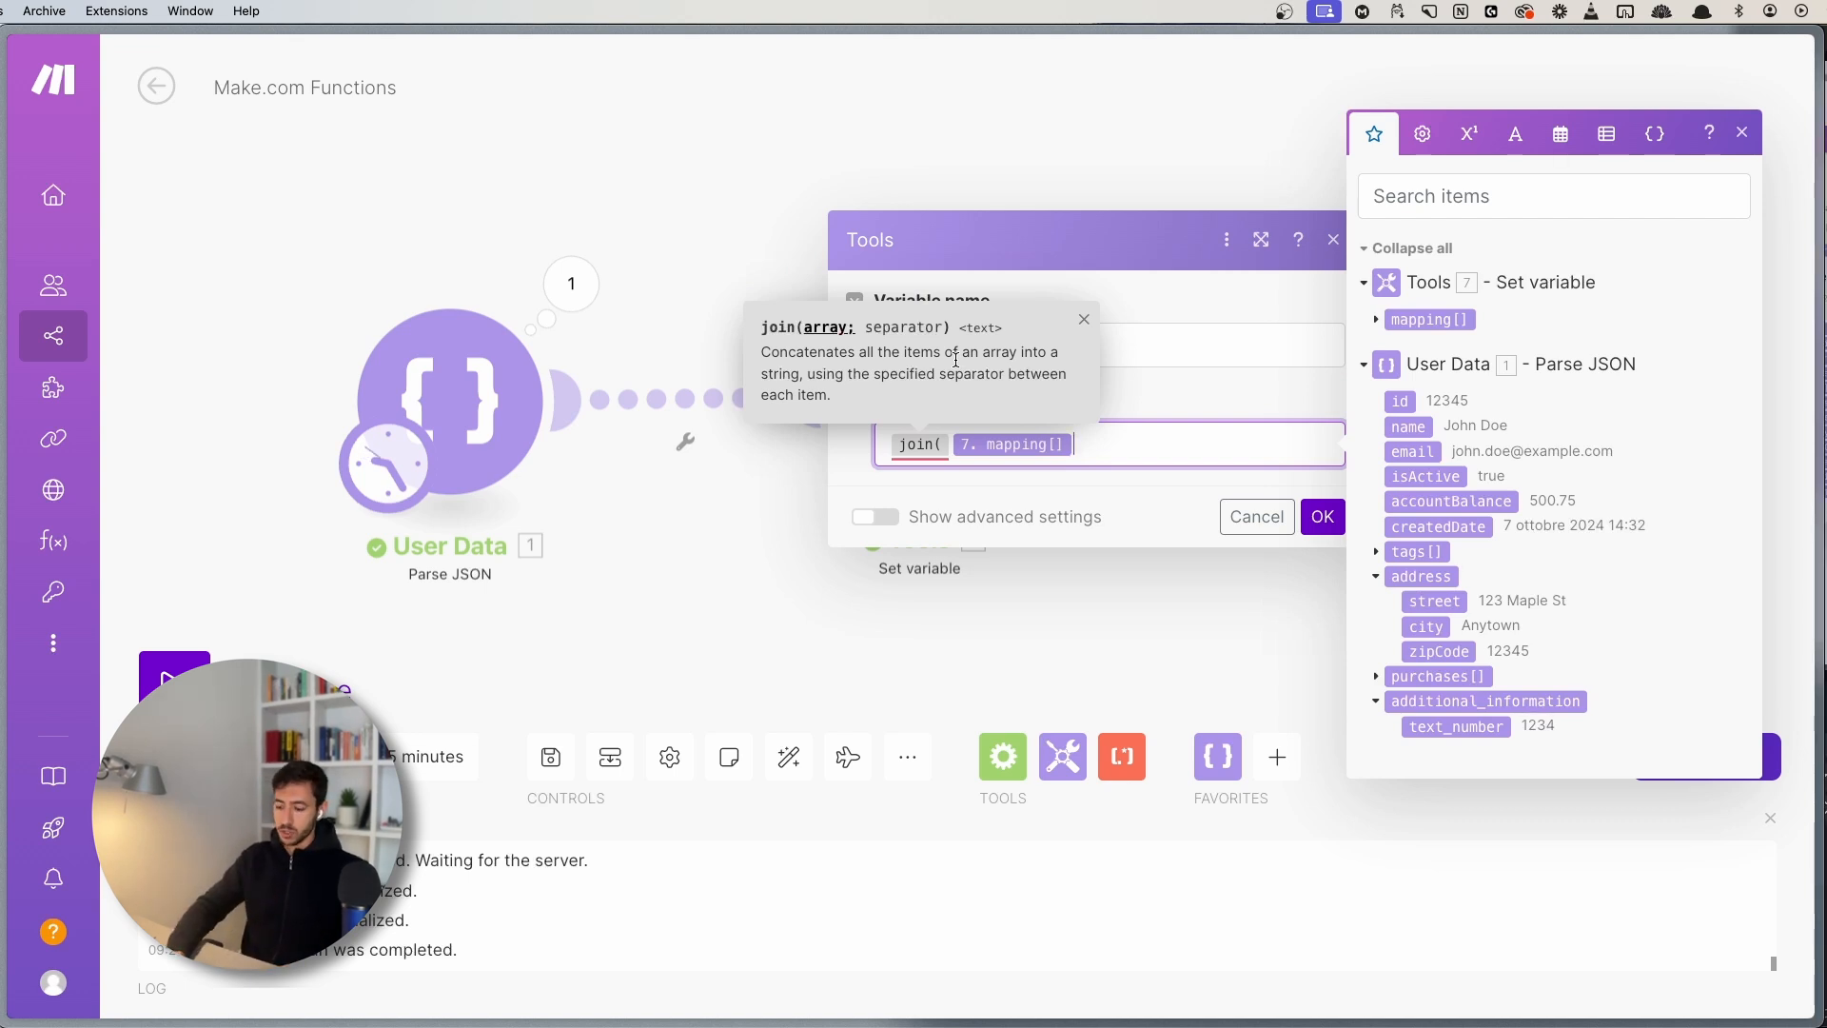
pyautogui.write(';')
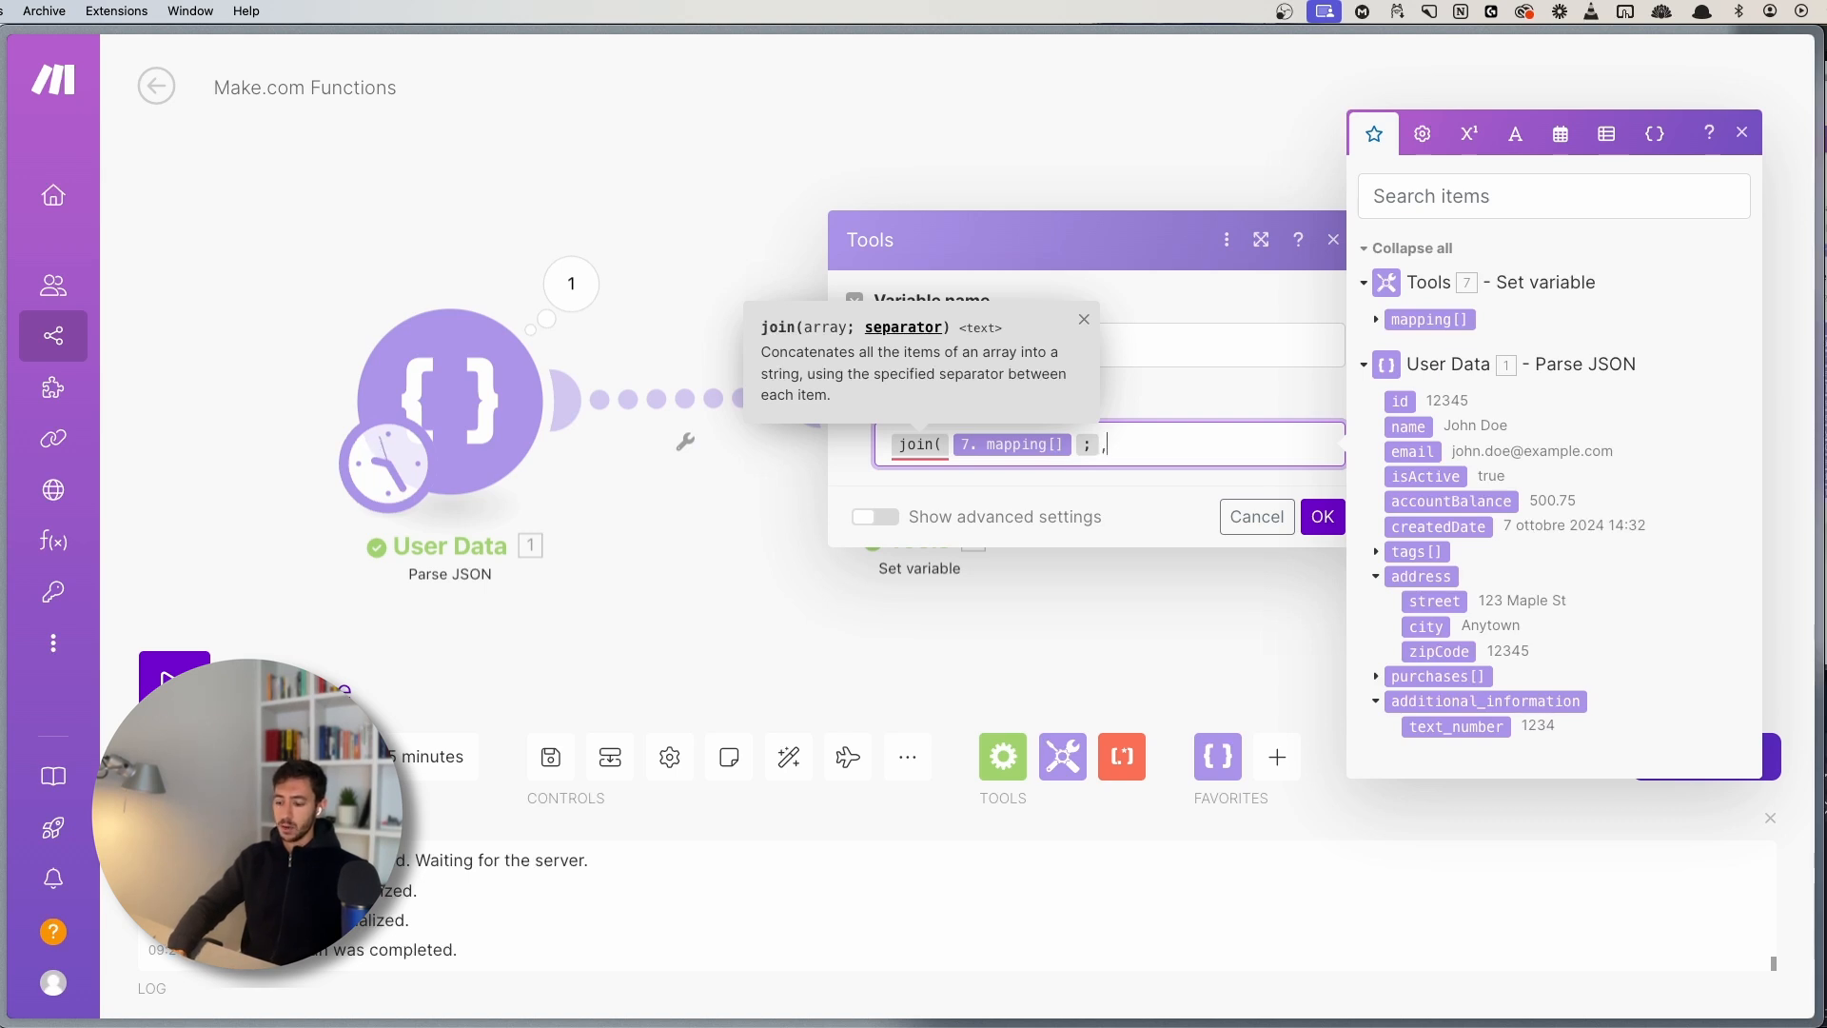
pyautogui.write(',)')
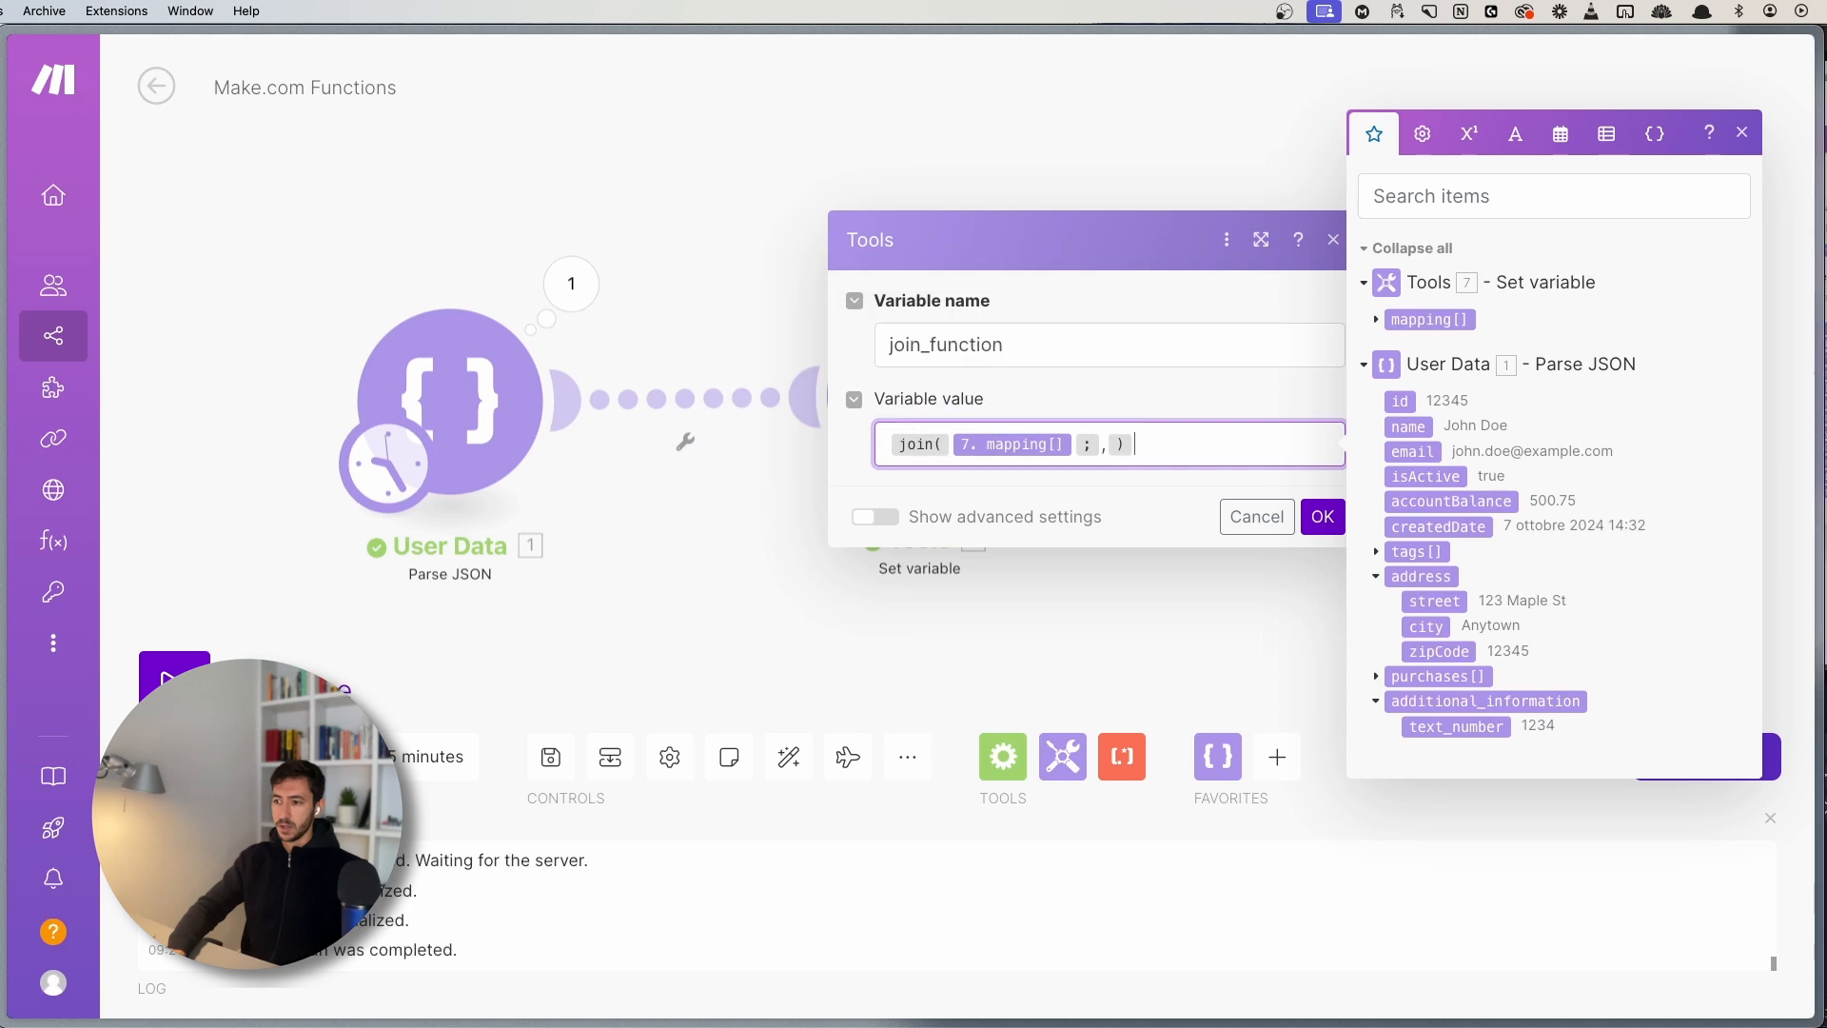
# - Save the join_function module and run once, checking the output Laptop,Headphones,iPhone,Television,PS5
pyautogui.click(1322, 517)
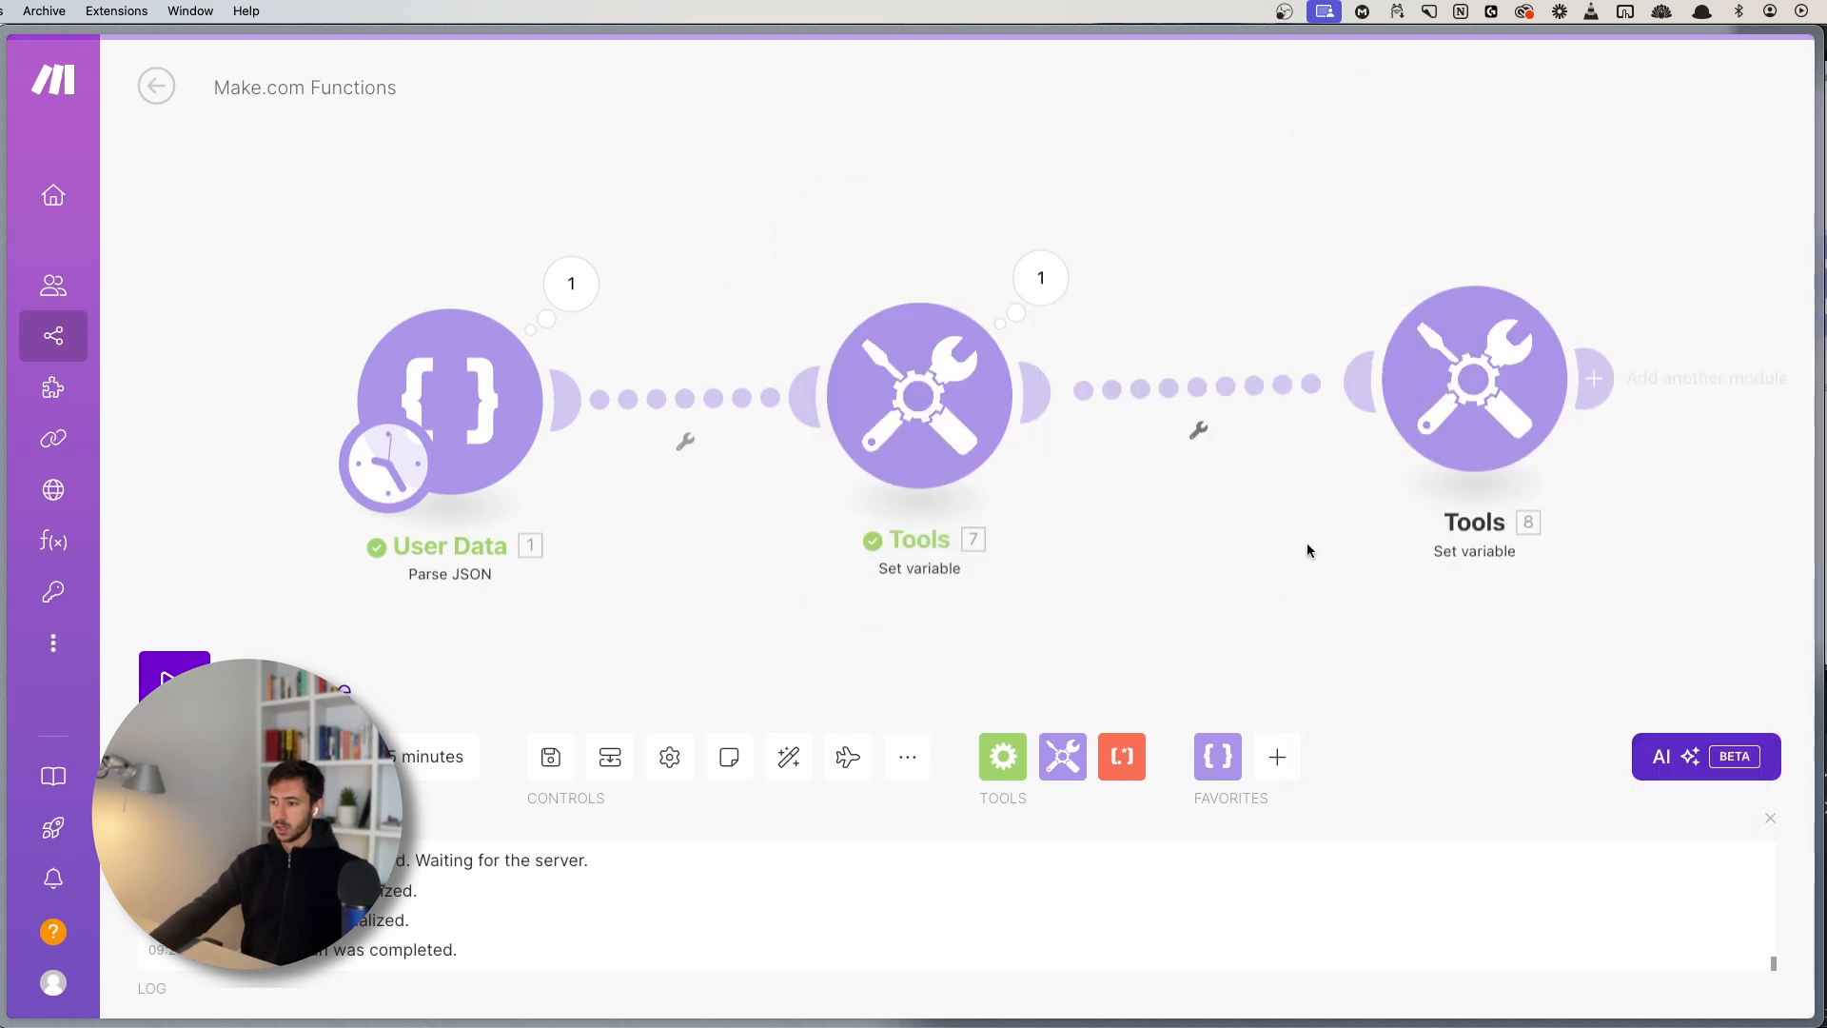
pyautogui.click(174, 677)
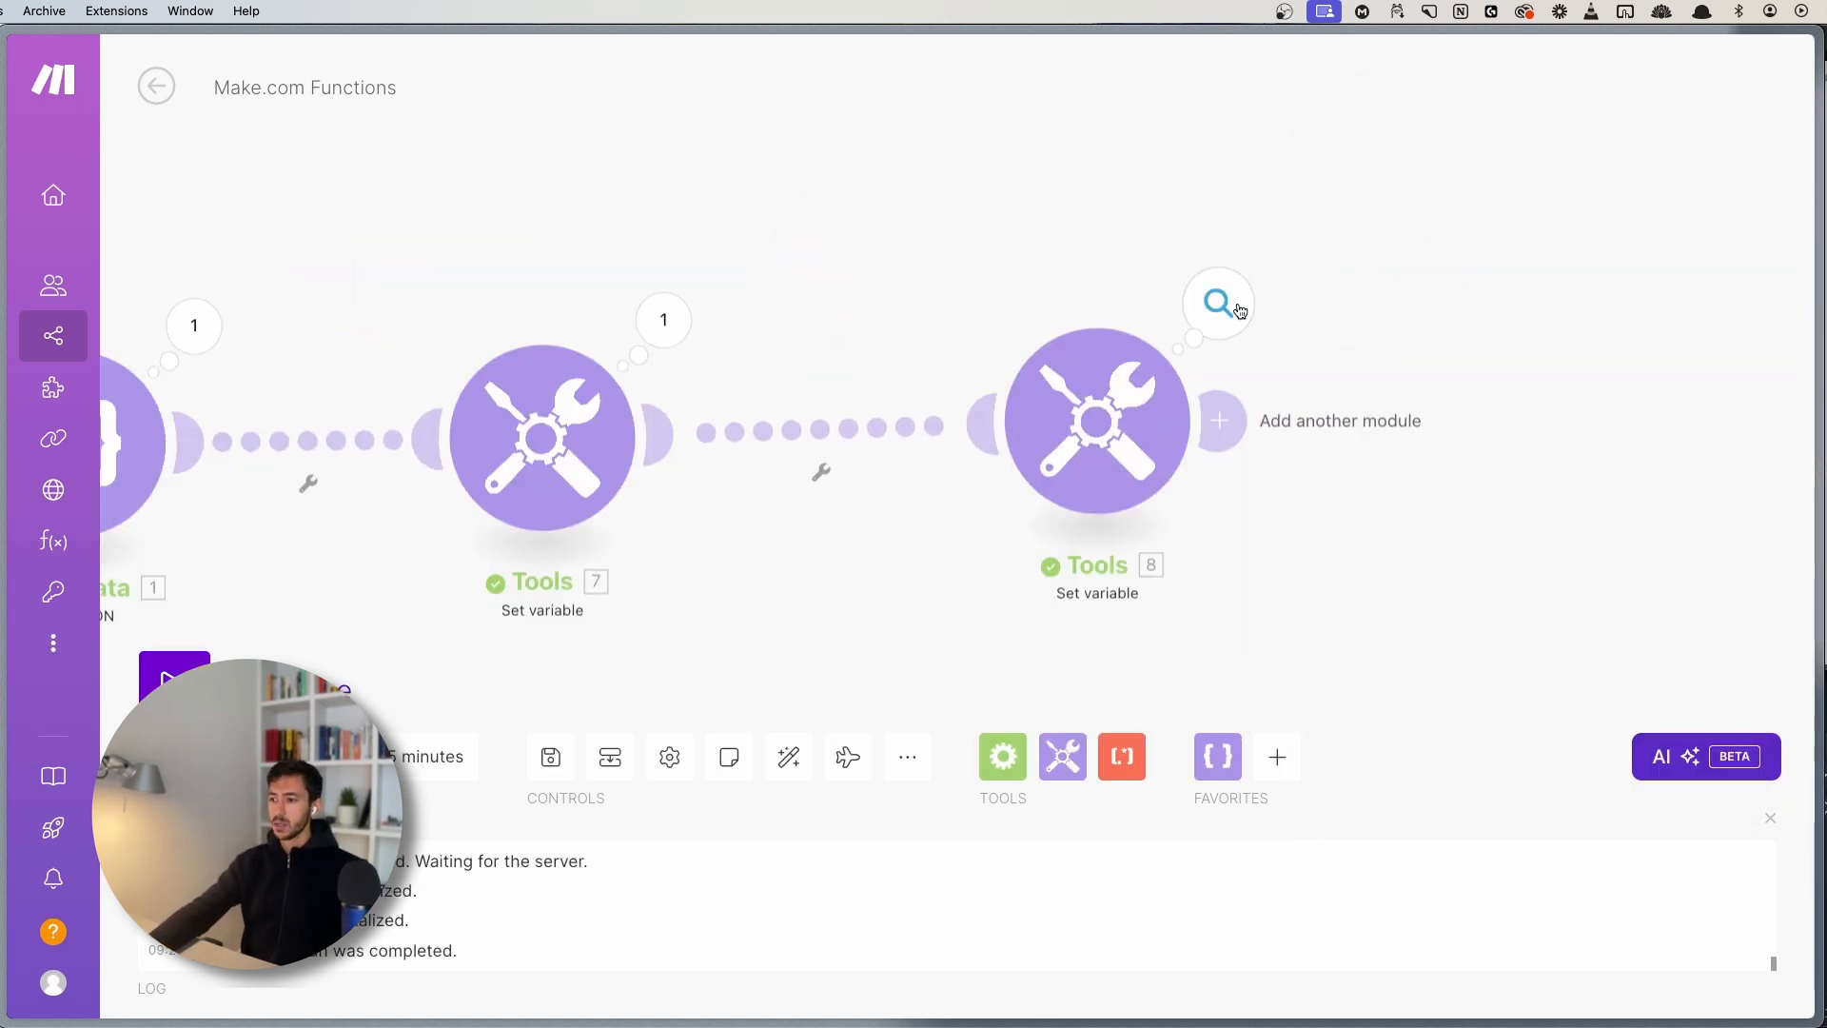
pyautogui.click(1218, 304)
pyautogui.moveTo(1453, 430); pyautogui.dragTo(1611, 430)
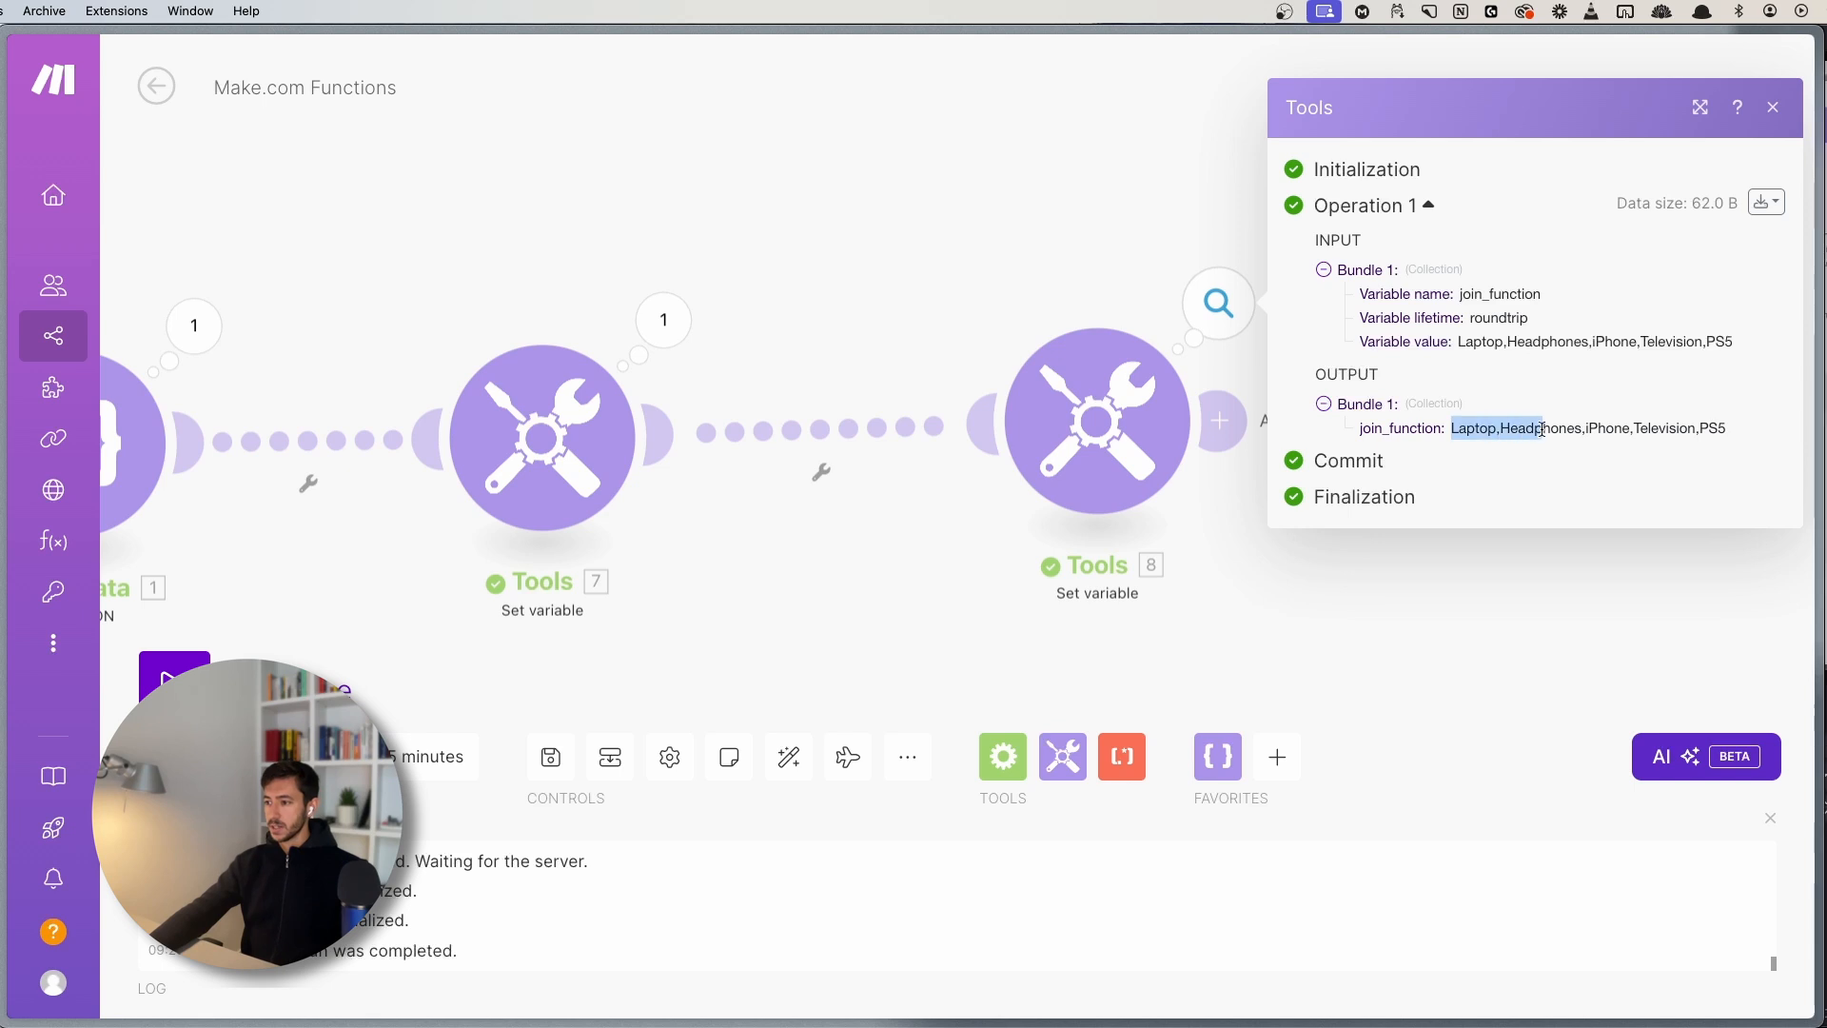
pyautogui.click(518, 360)
# - Compare Tools 7's output and Tools 8's settings, then recheck the joined product list
pyautogui.click(656, 319)
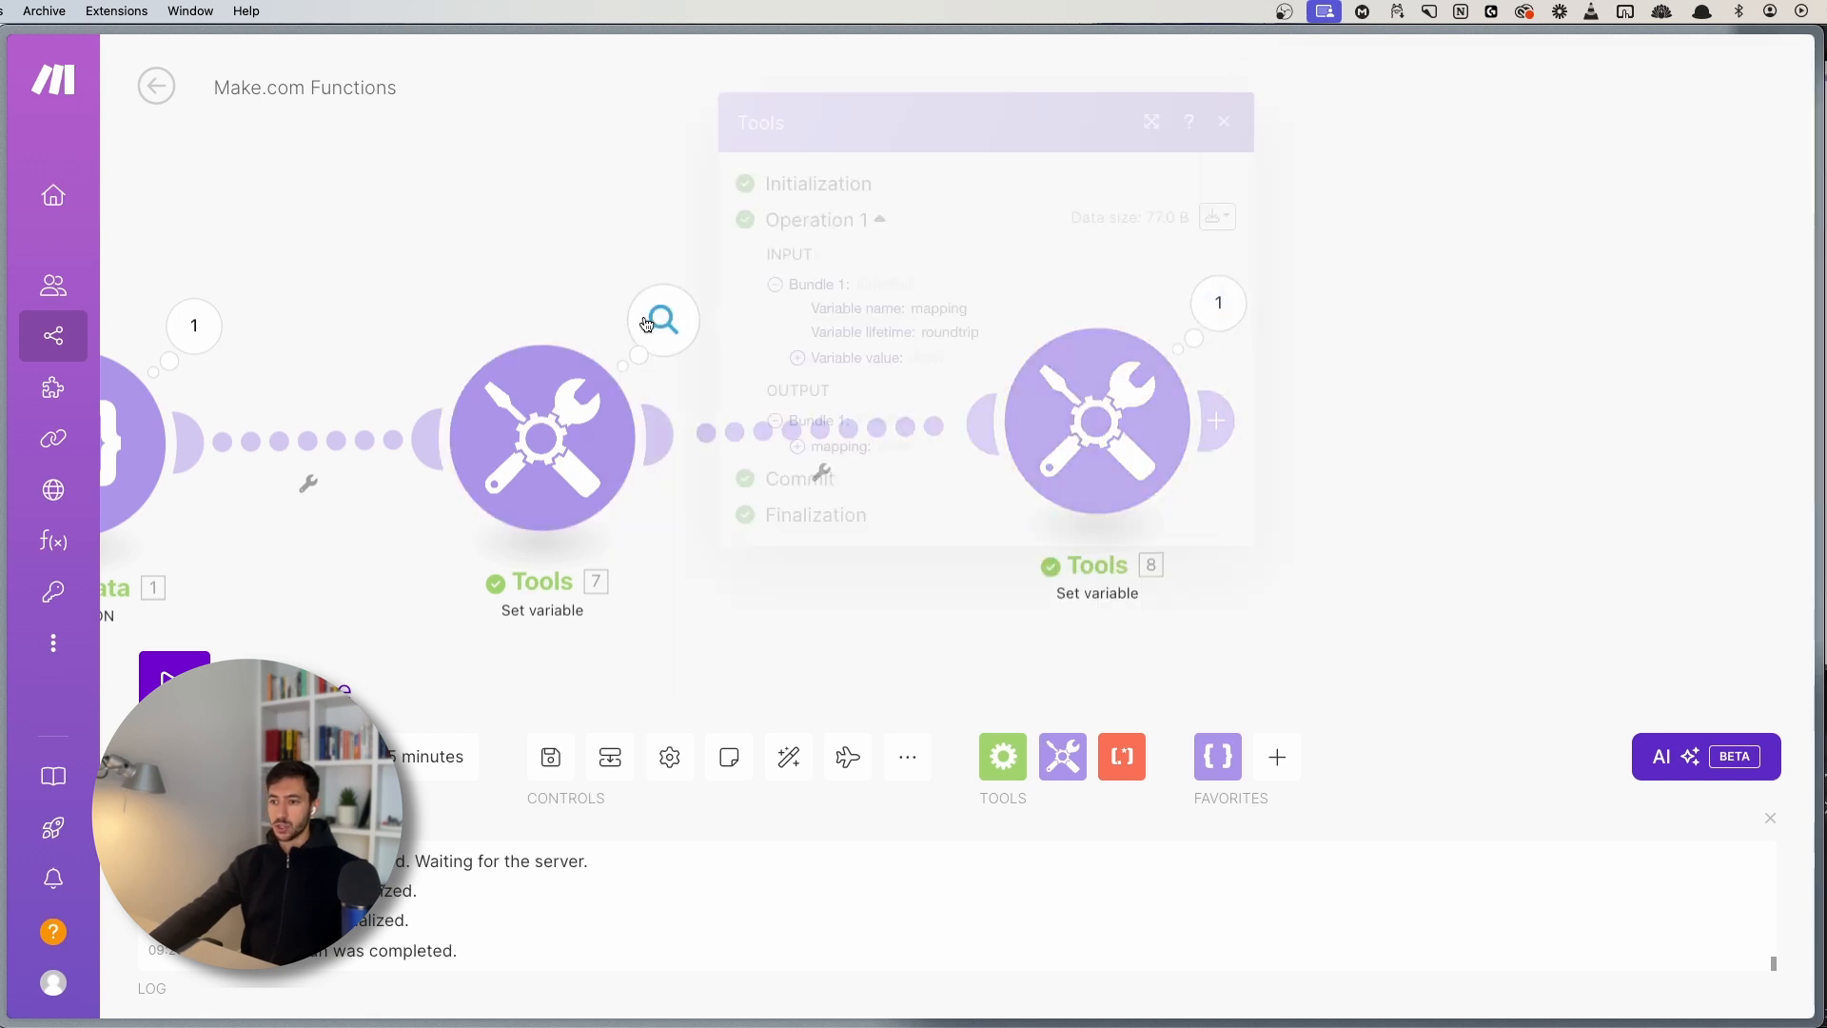
pyautogui.press('Escape')
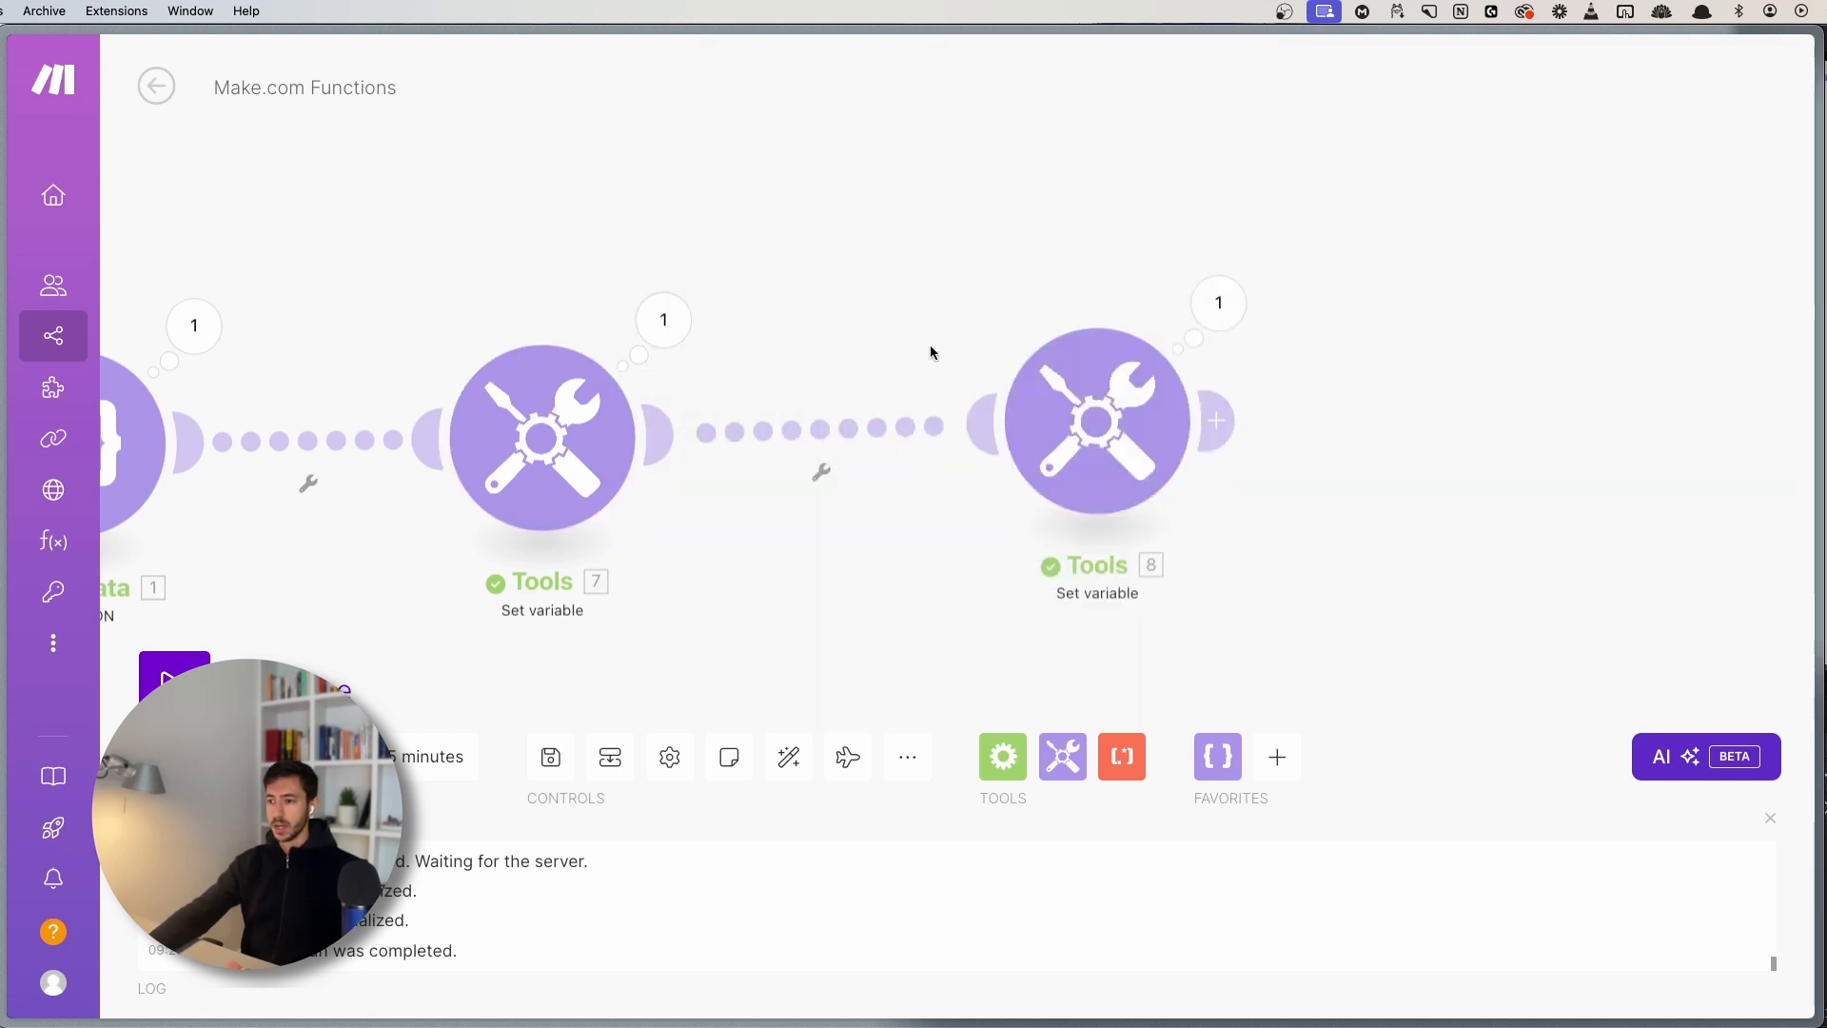
pyautogui.click(1094, 435)
pyautogui.press('Escape')
pyautogui.click(1218, 304)
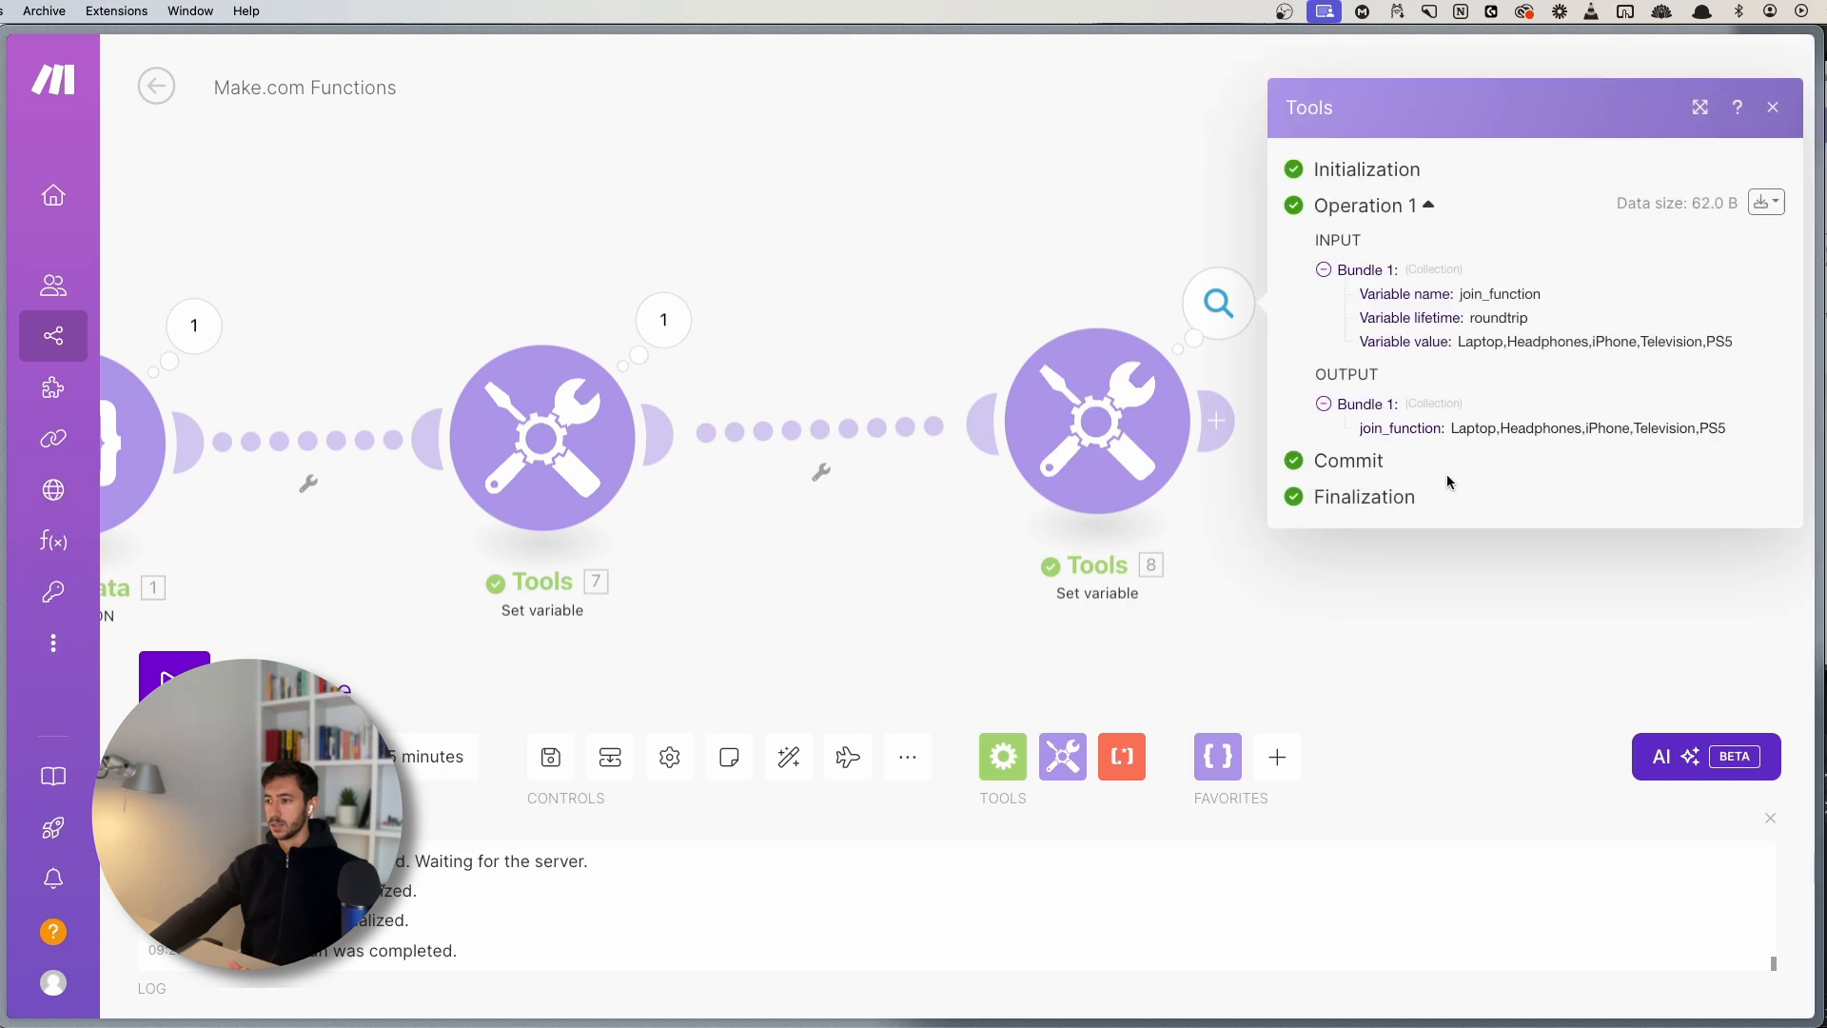
pyautogui.moveTo(1450, 437); pyautogui.dragTo(1749, 438)
pyautogui.click(1749, 437)
# - Review the join formula in Tools 8's settings without changes and reopen its output
pyautogui.click(1102, 416)
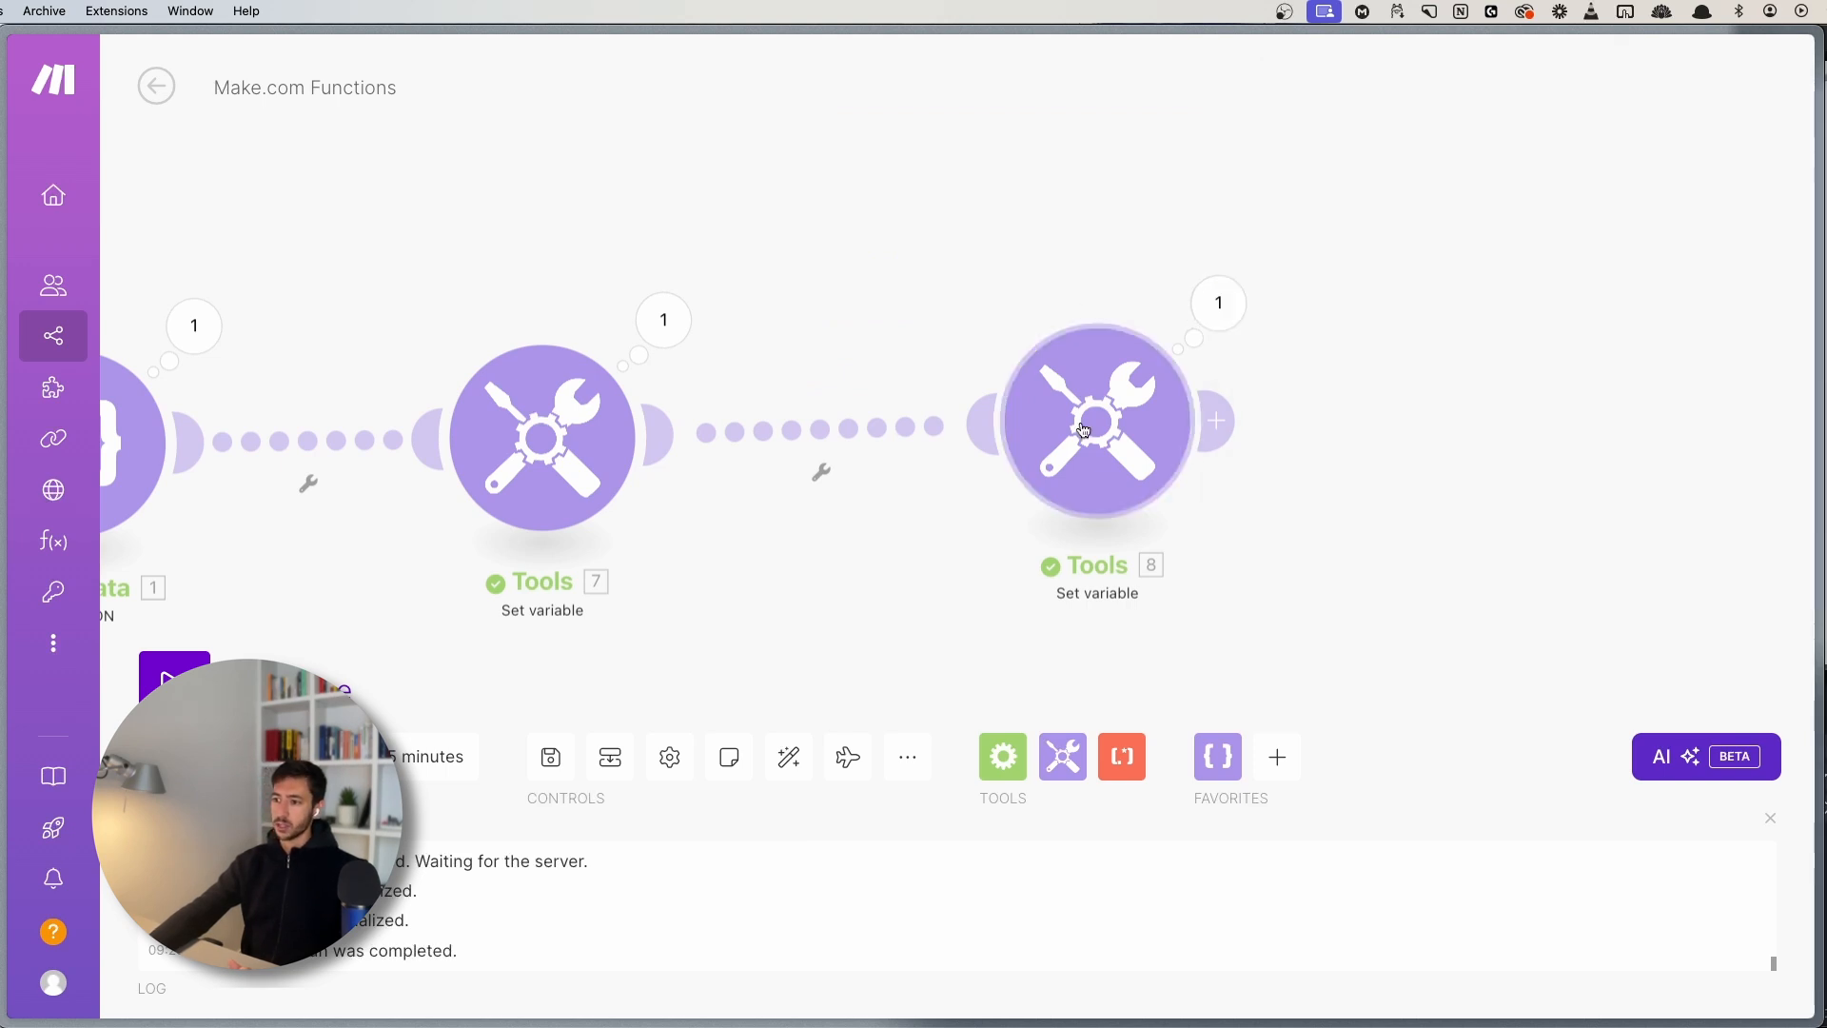
pyautogui.click(1486, 488)
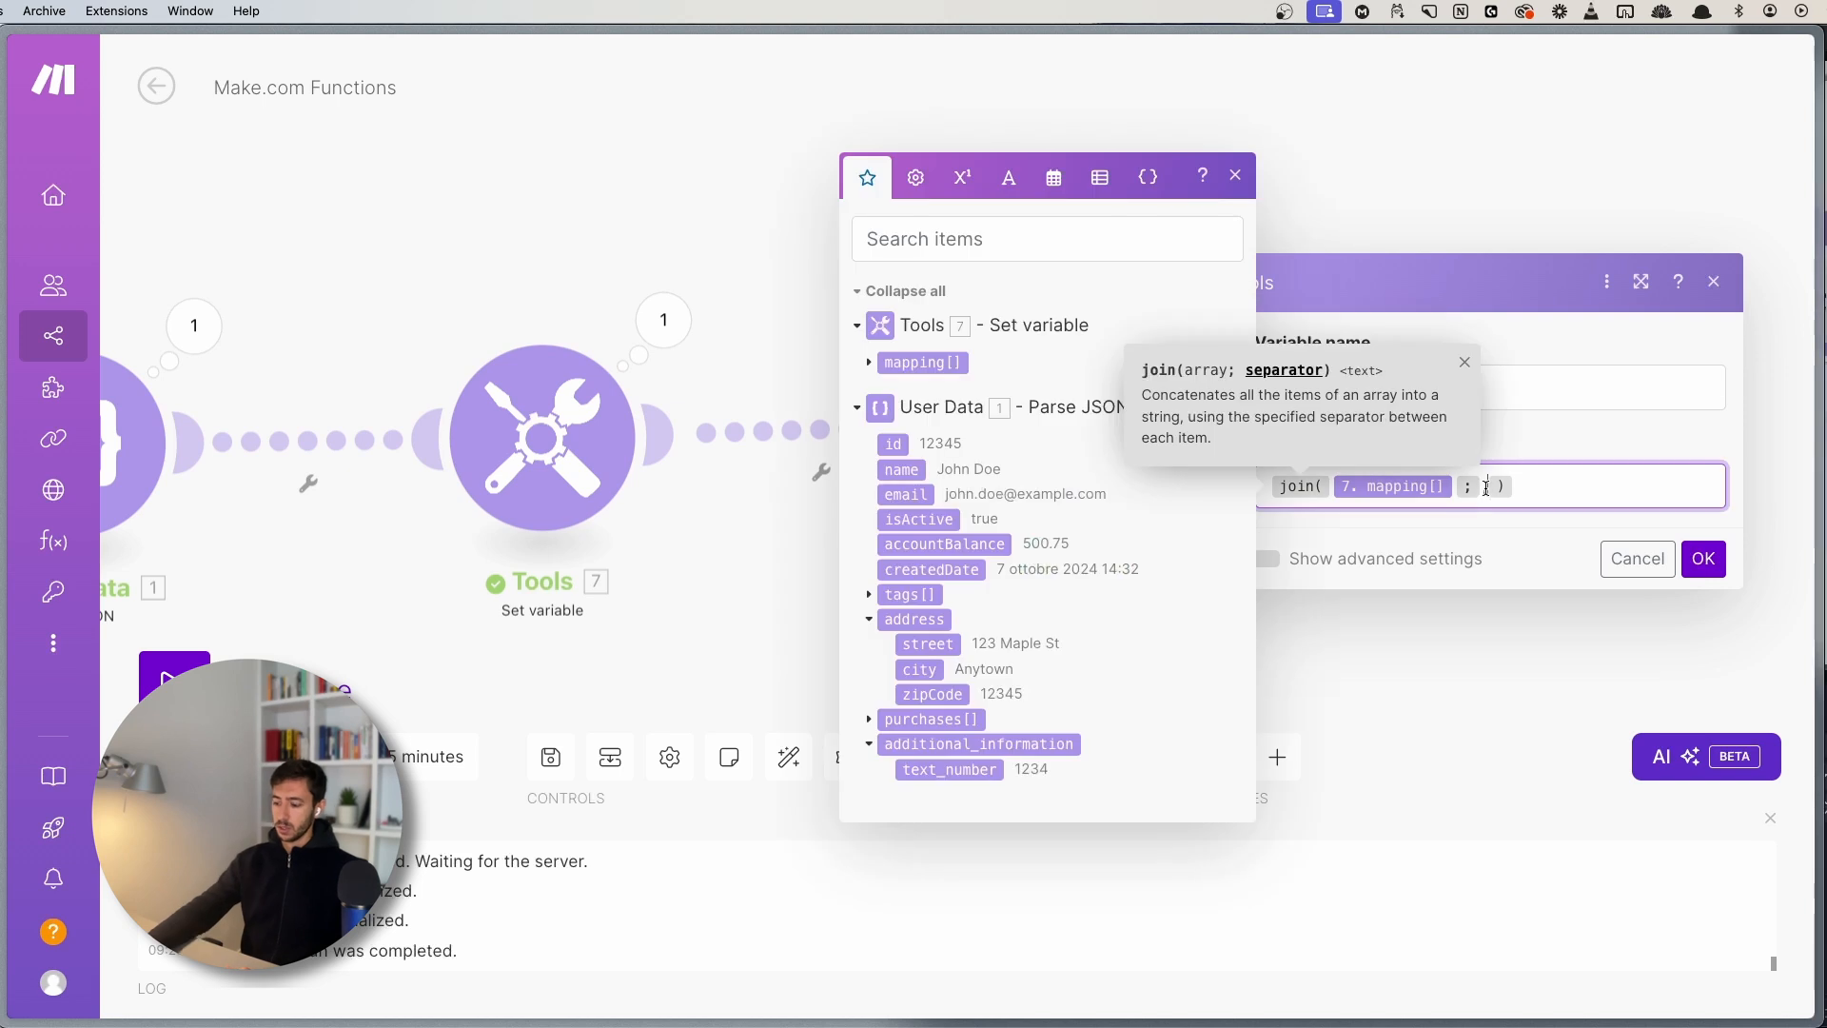
pyautogui.click(1697, 560)
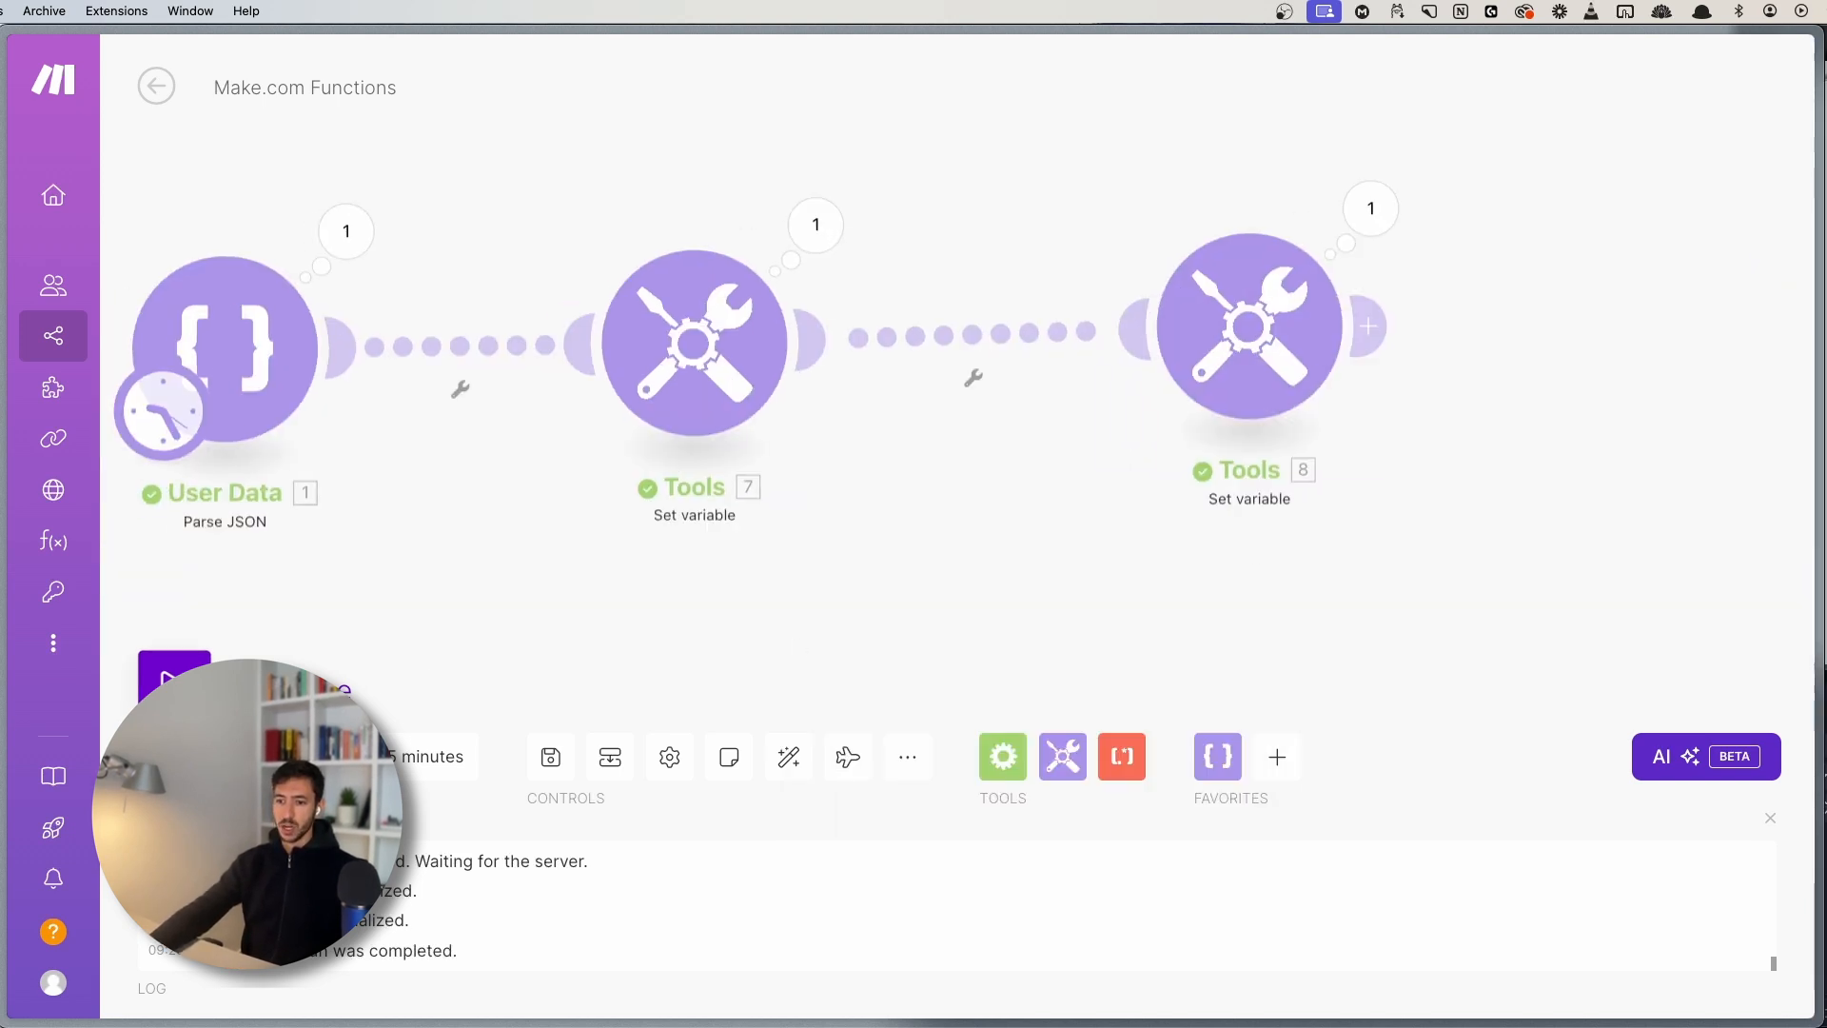
pyautogui.moveTo(1052, 525); pyautogui.dragTo(697, 649)
pyautogui.click(1037, 341)
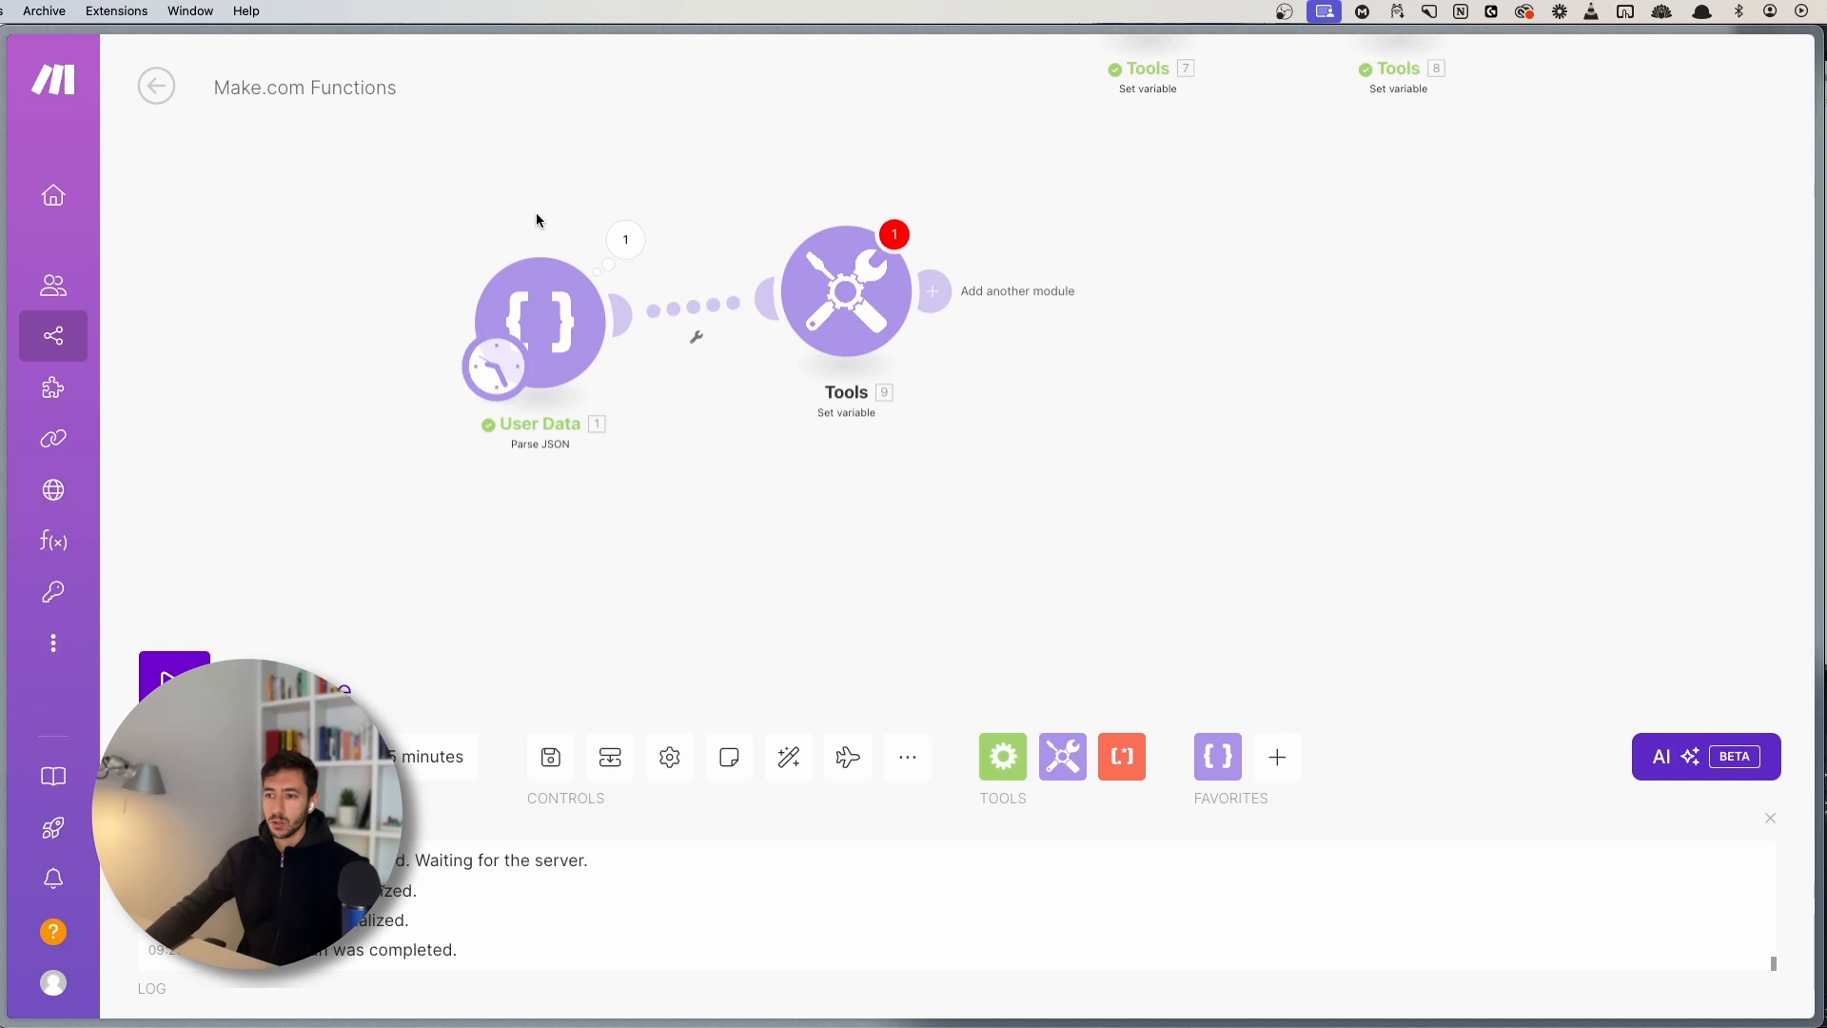
# - Inspect User Data's parsed JSON output, noting the domain part of the email
pyautogui.click(624, 238)
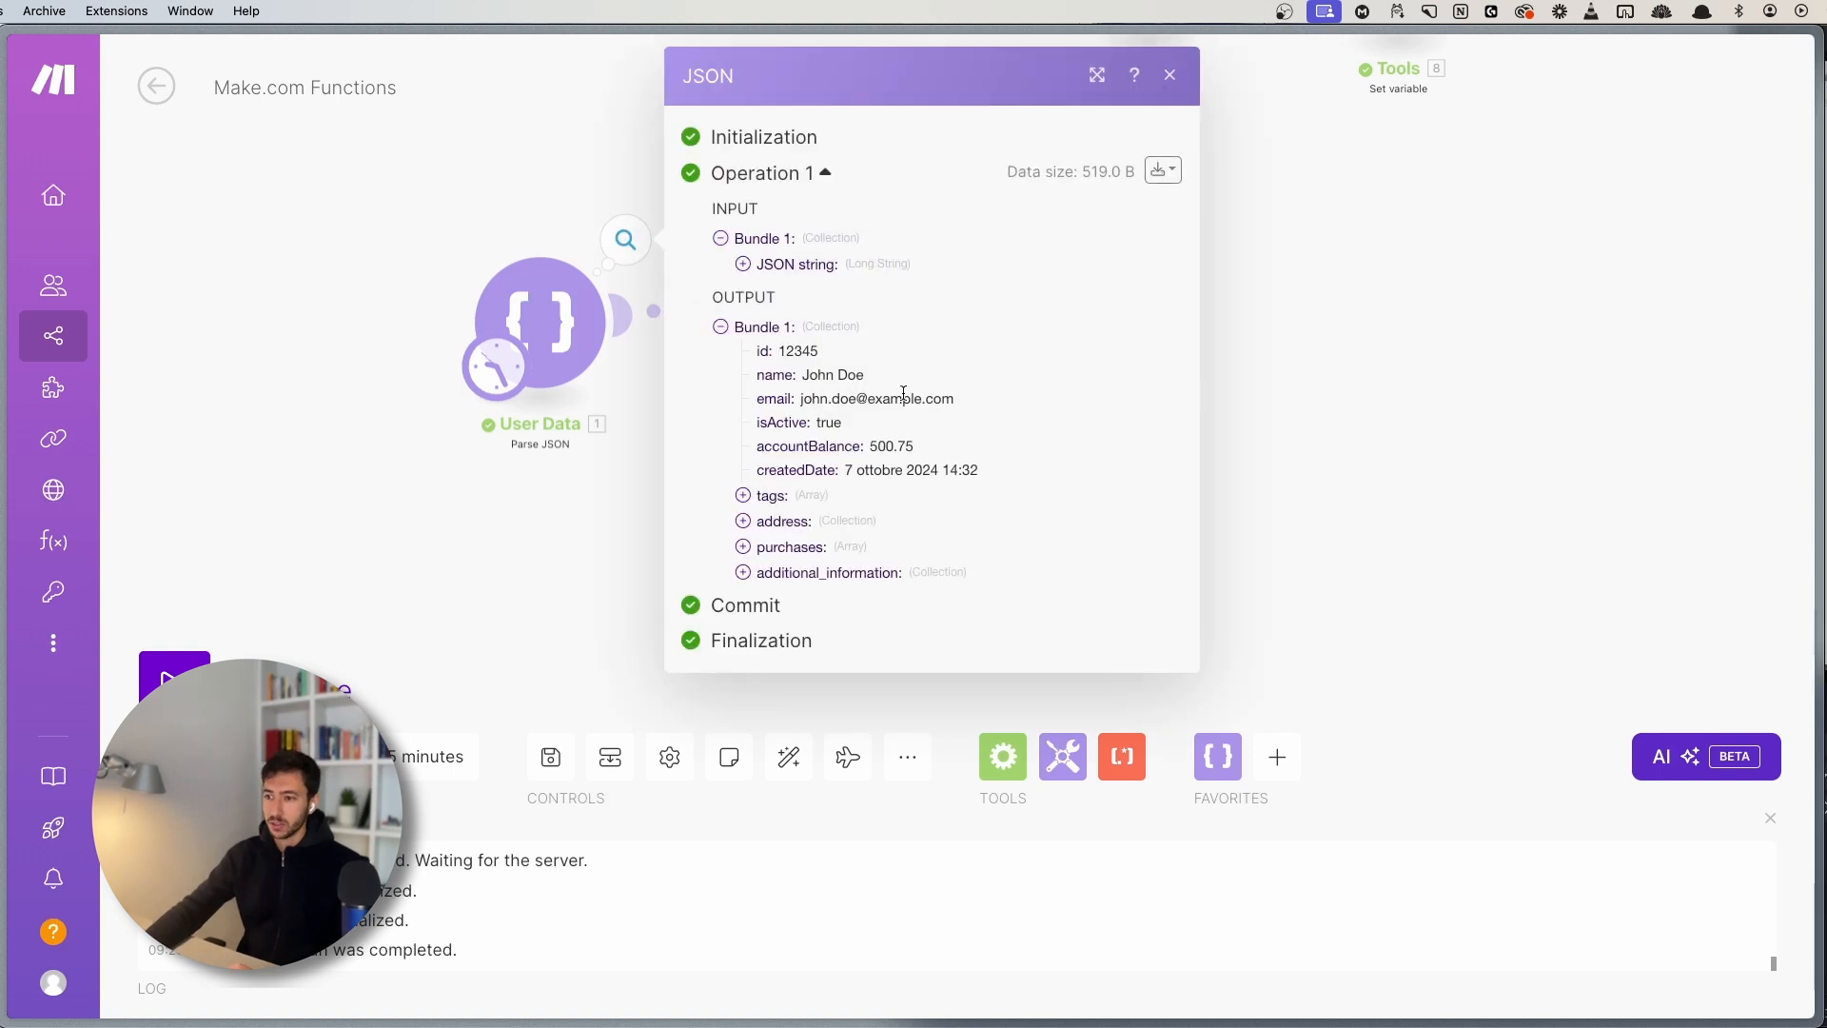
pyautogui.moveTo(963, 409); pyautogui.dragTo(880, 396)
pyautogui.click(870, 398)
pyautogui.click(865, 398)
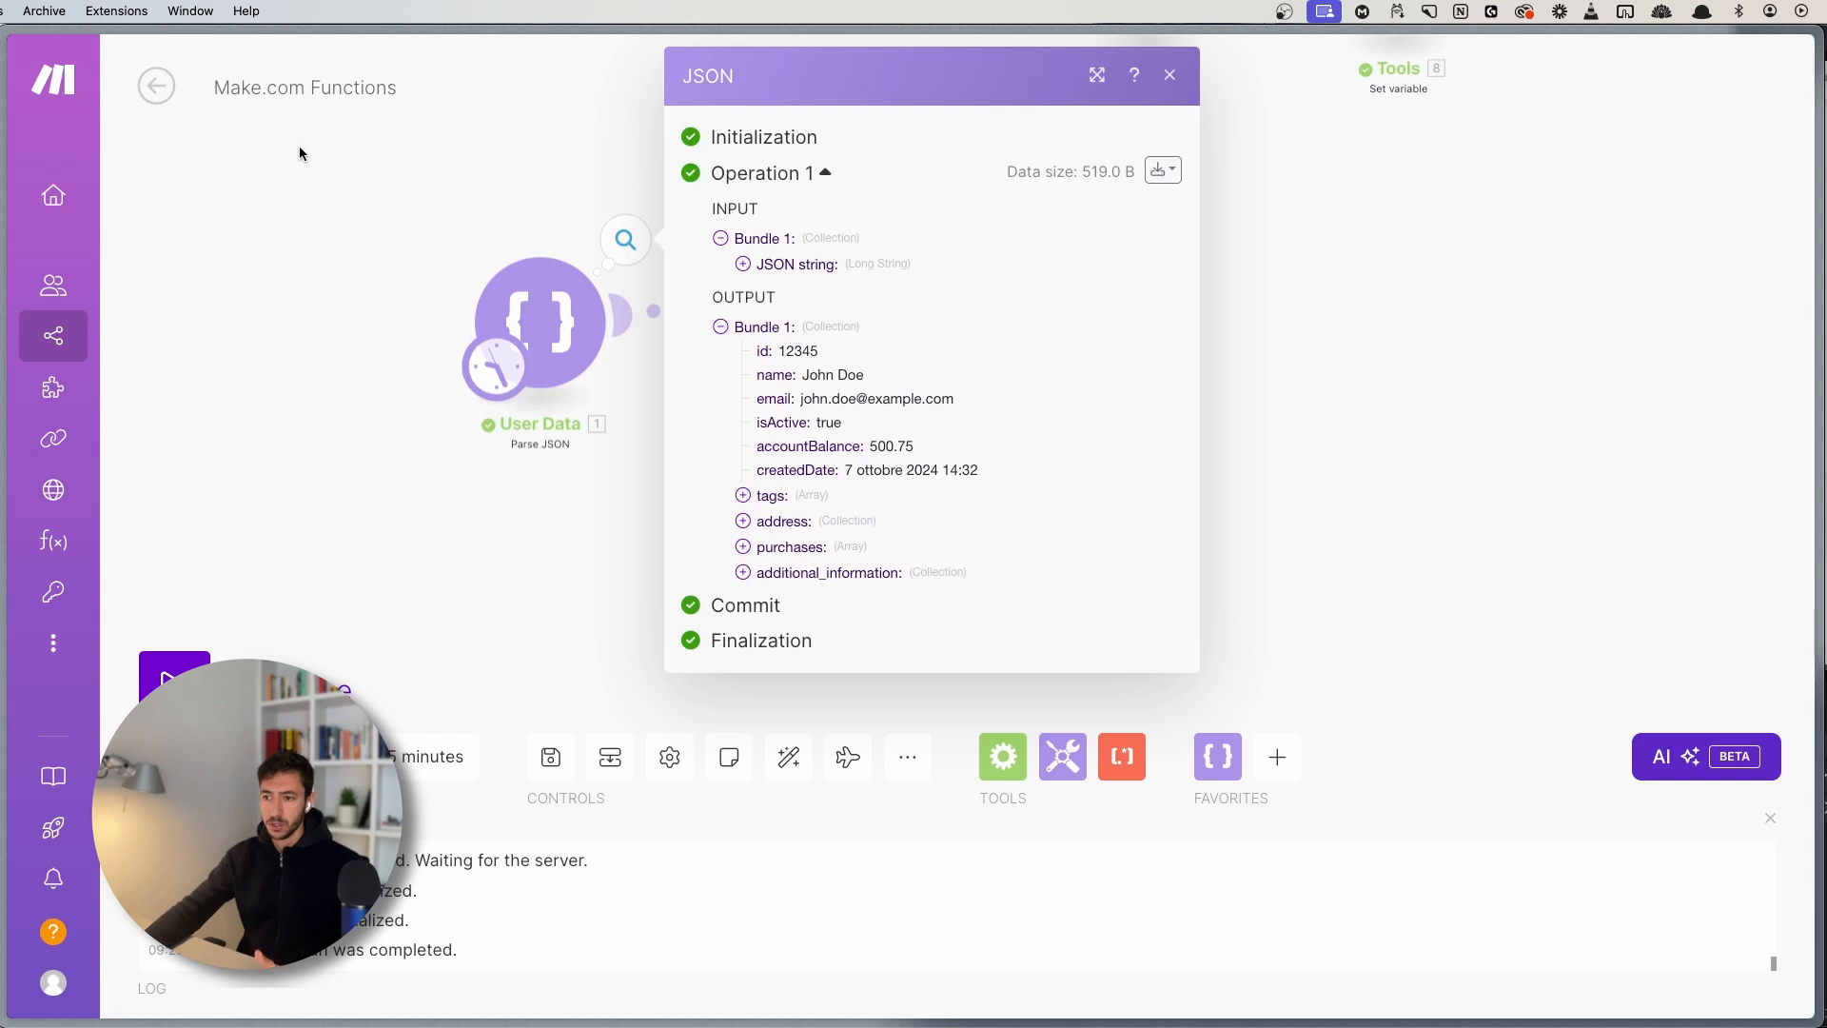
pyautogui.click(329, 343)
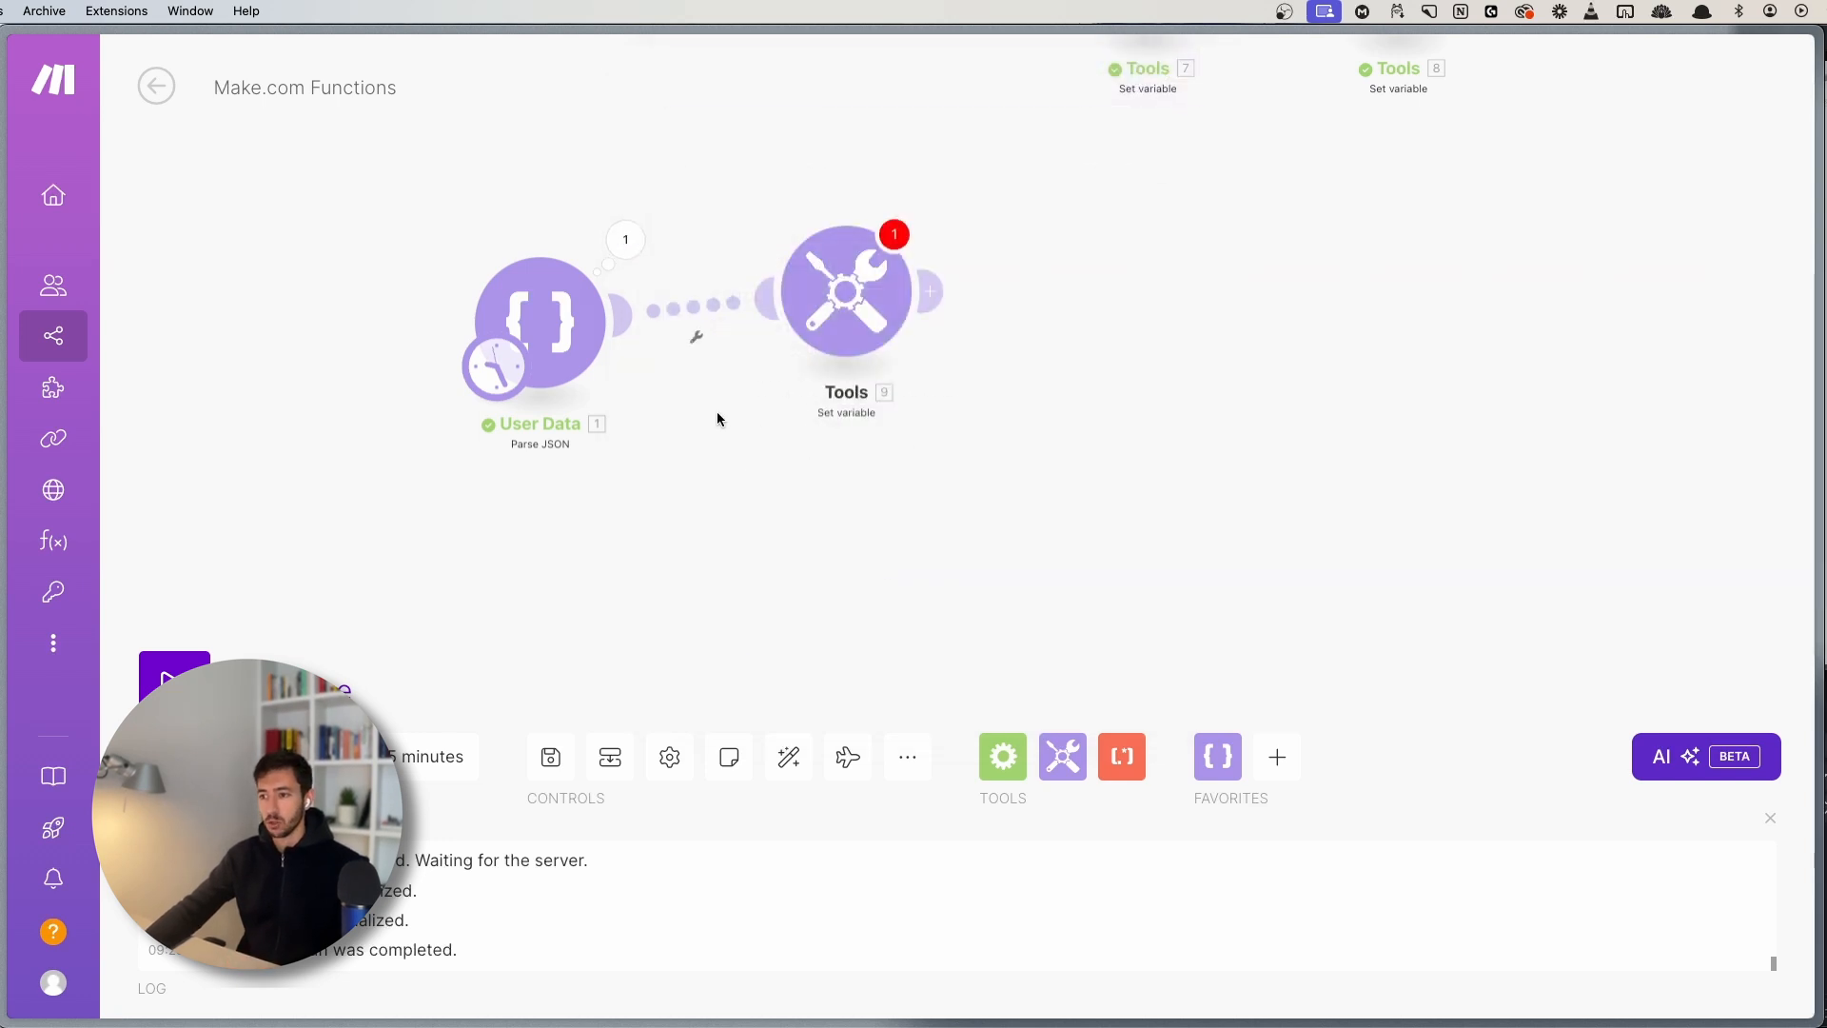
# - Name the new Tools 9 variable 'domain'
pyautogui.click(834, 380)
pyautogui.click(1085, 350)
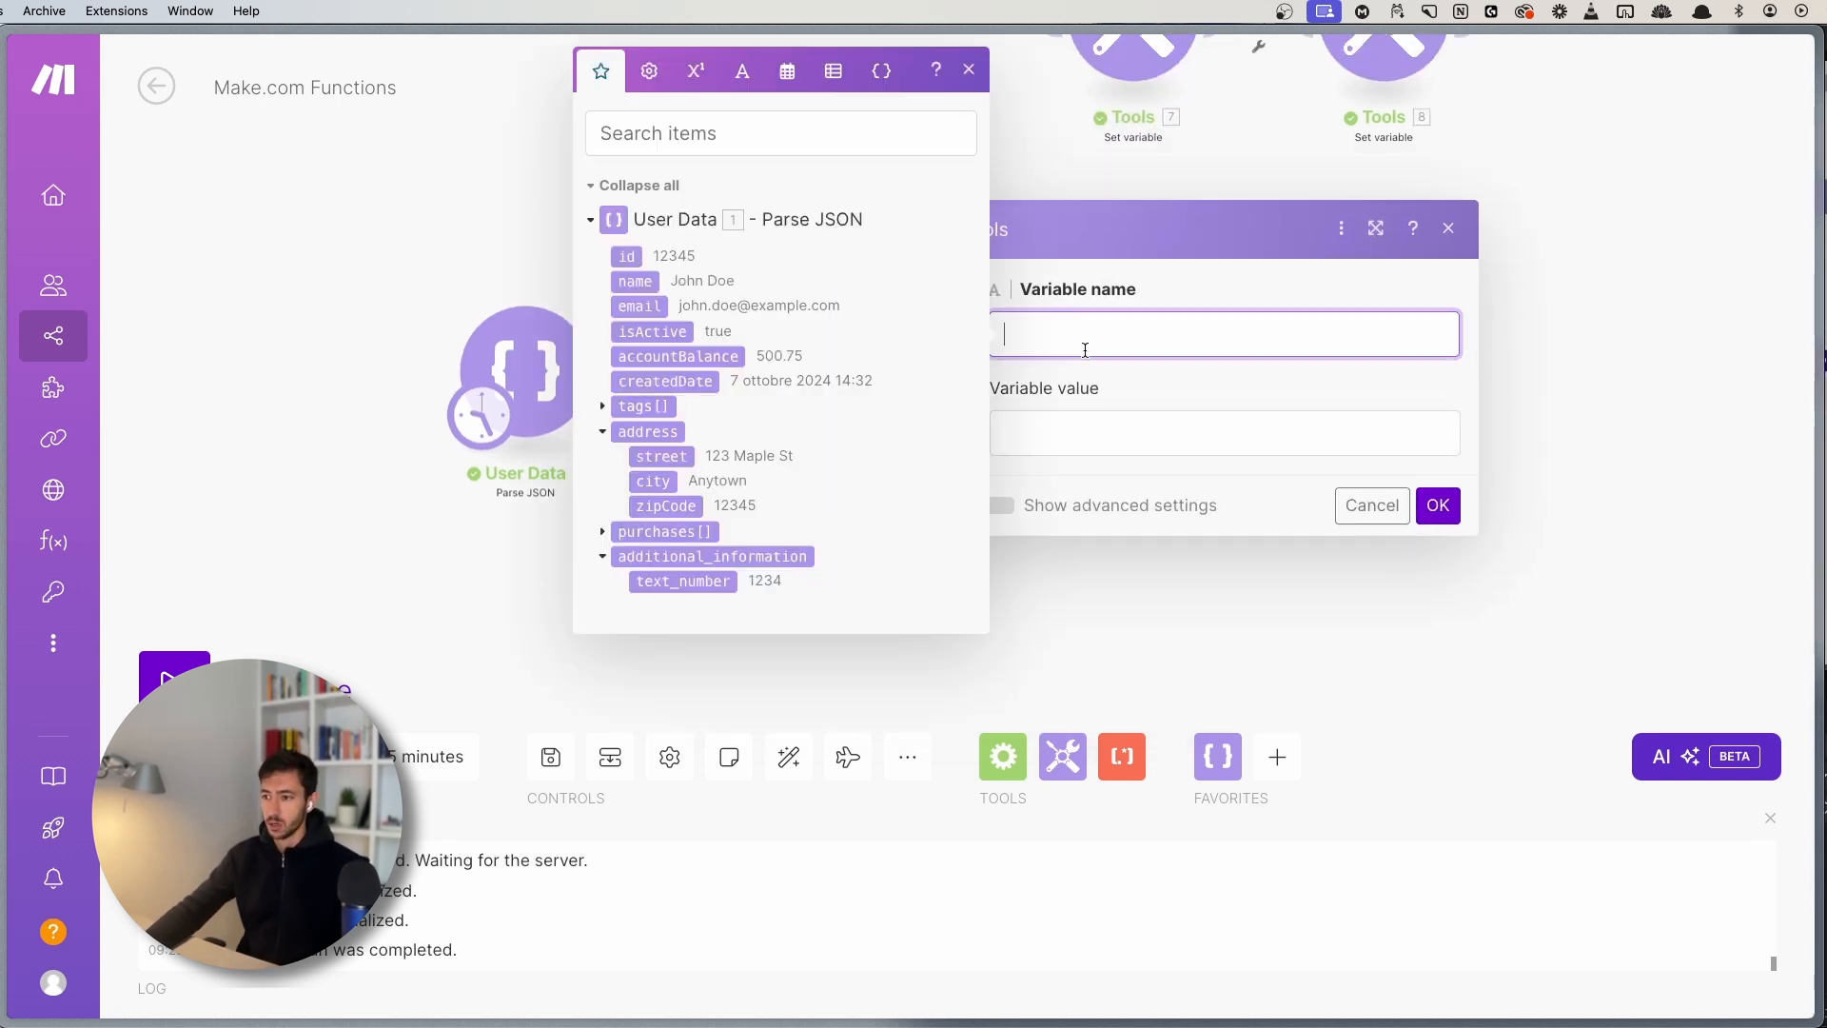
pyautogui.write('domain')
pyautogui.press('Tab')
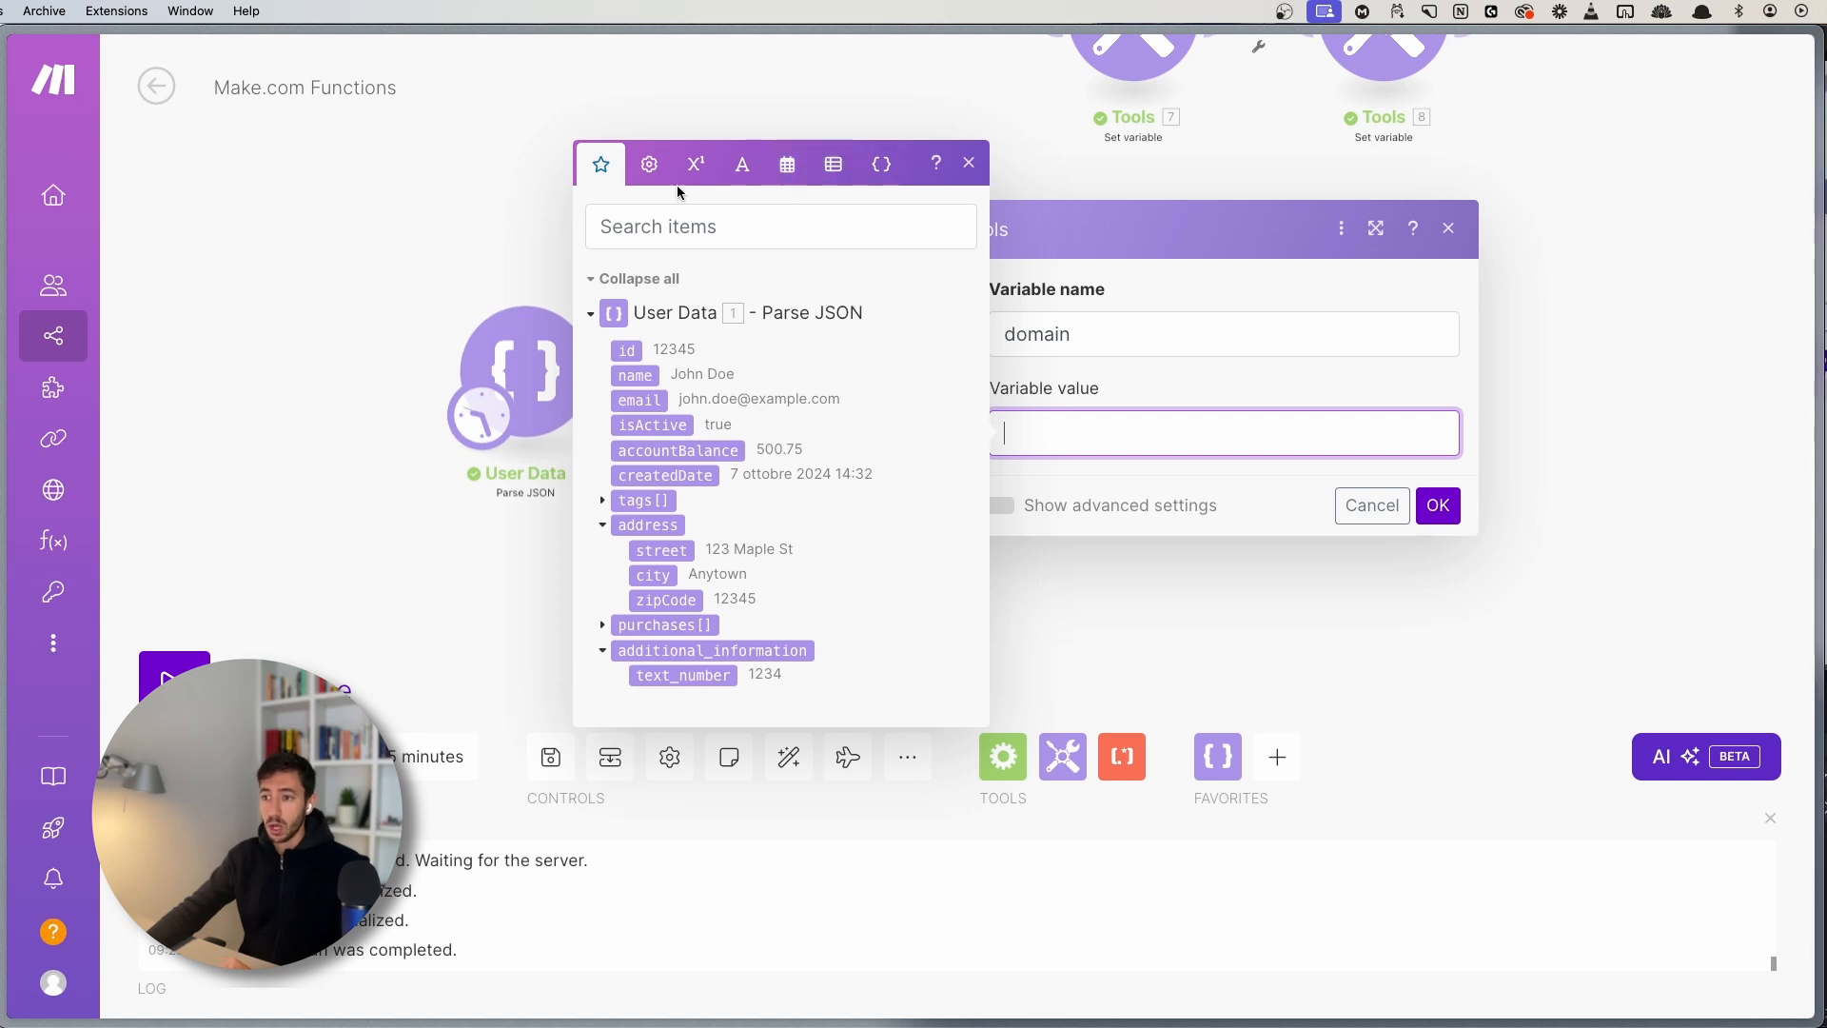
# - Set the domain value to split(1. email; @) using the Text functions split
pyautogui.click(744, 171)
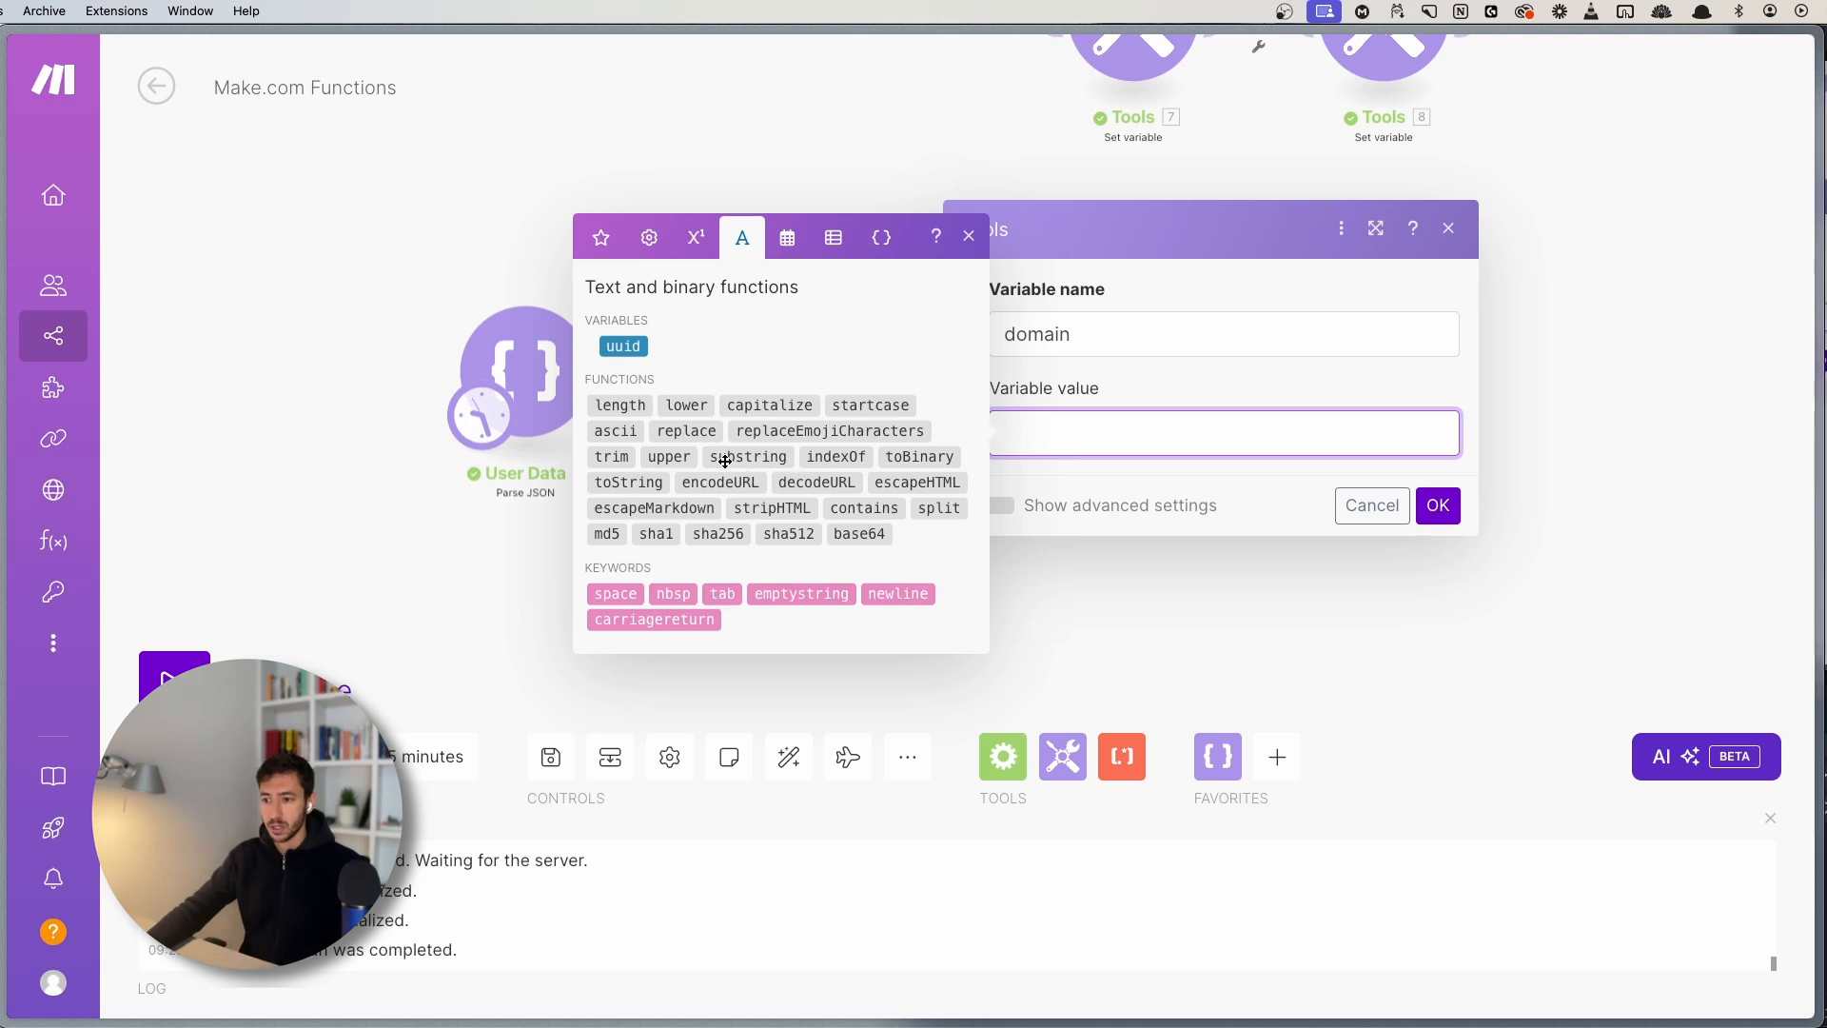
pyautogui.click(939, 507)
pyautogui.moveTo(1030, 437)
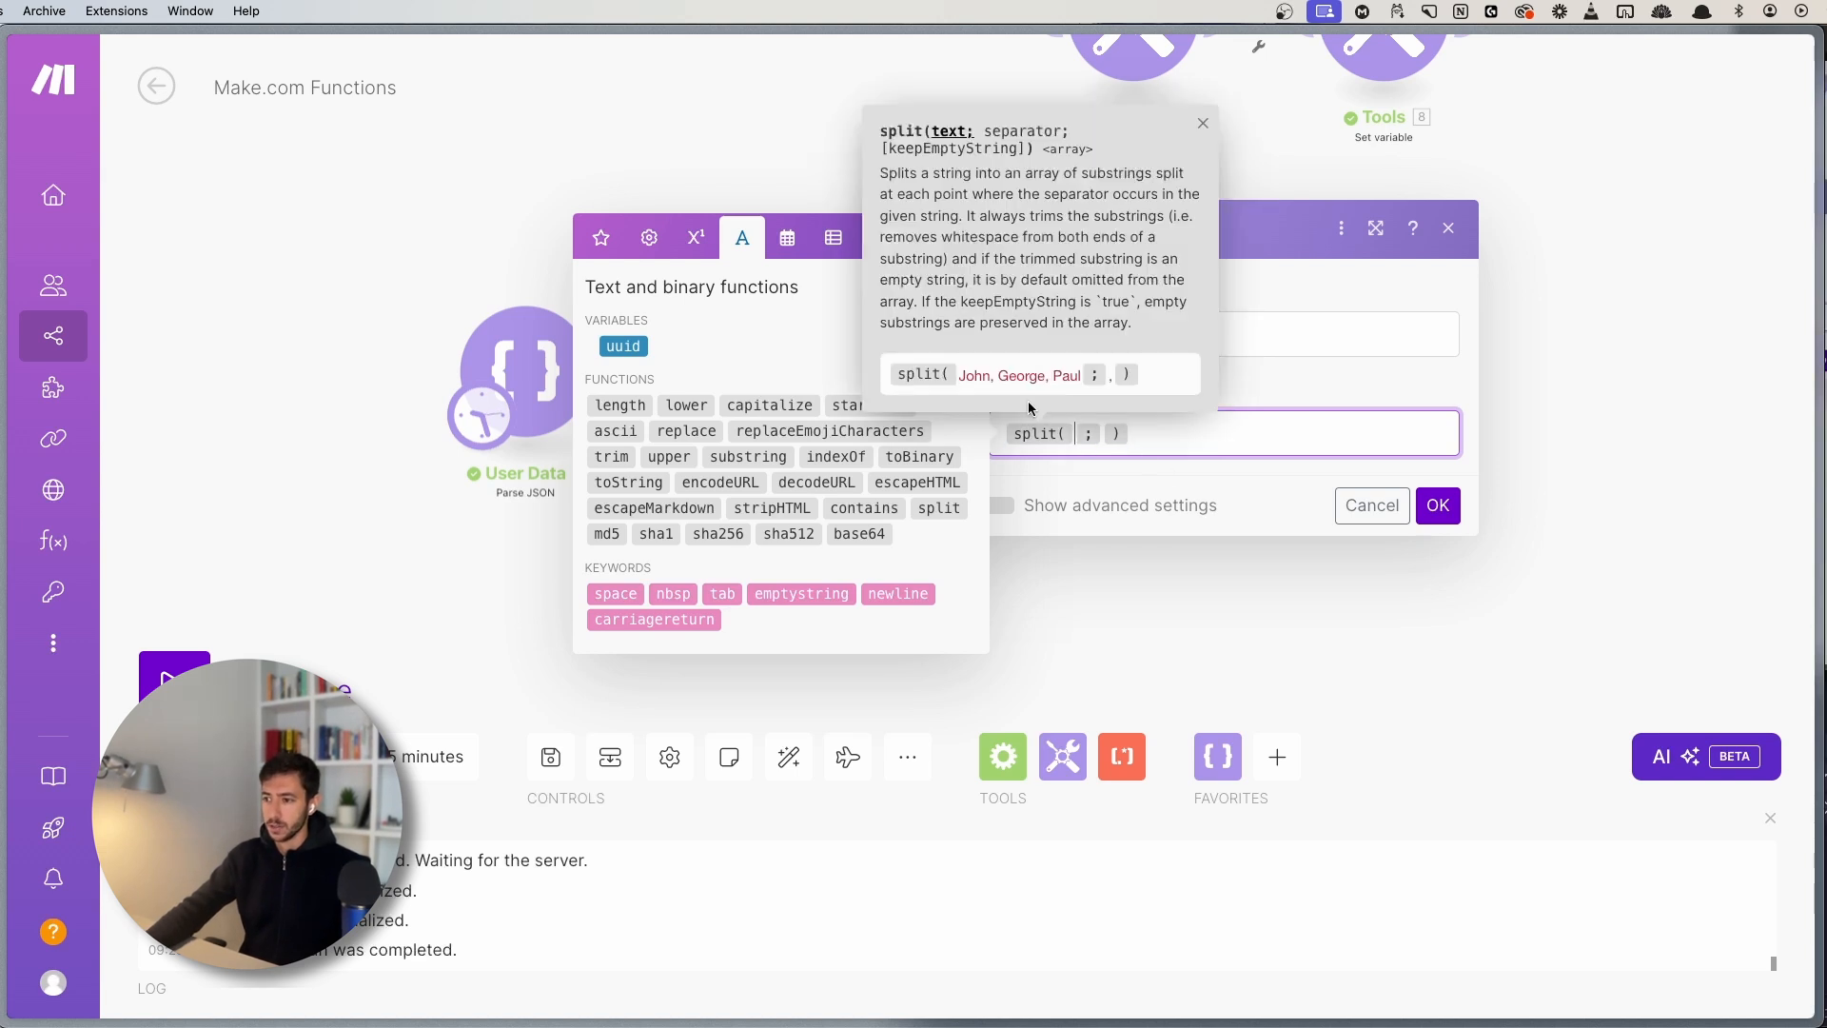
pyautogui.click(1075, 434)
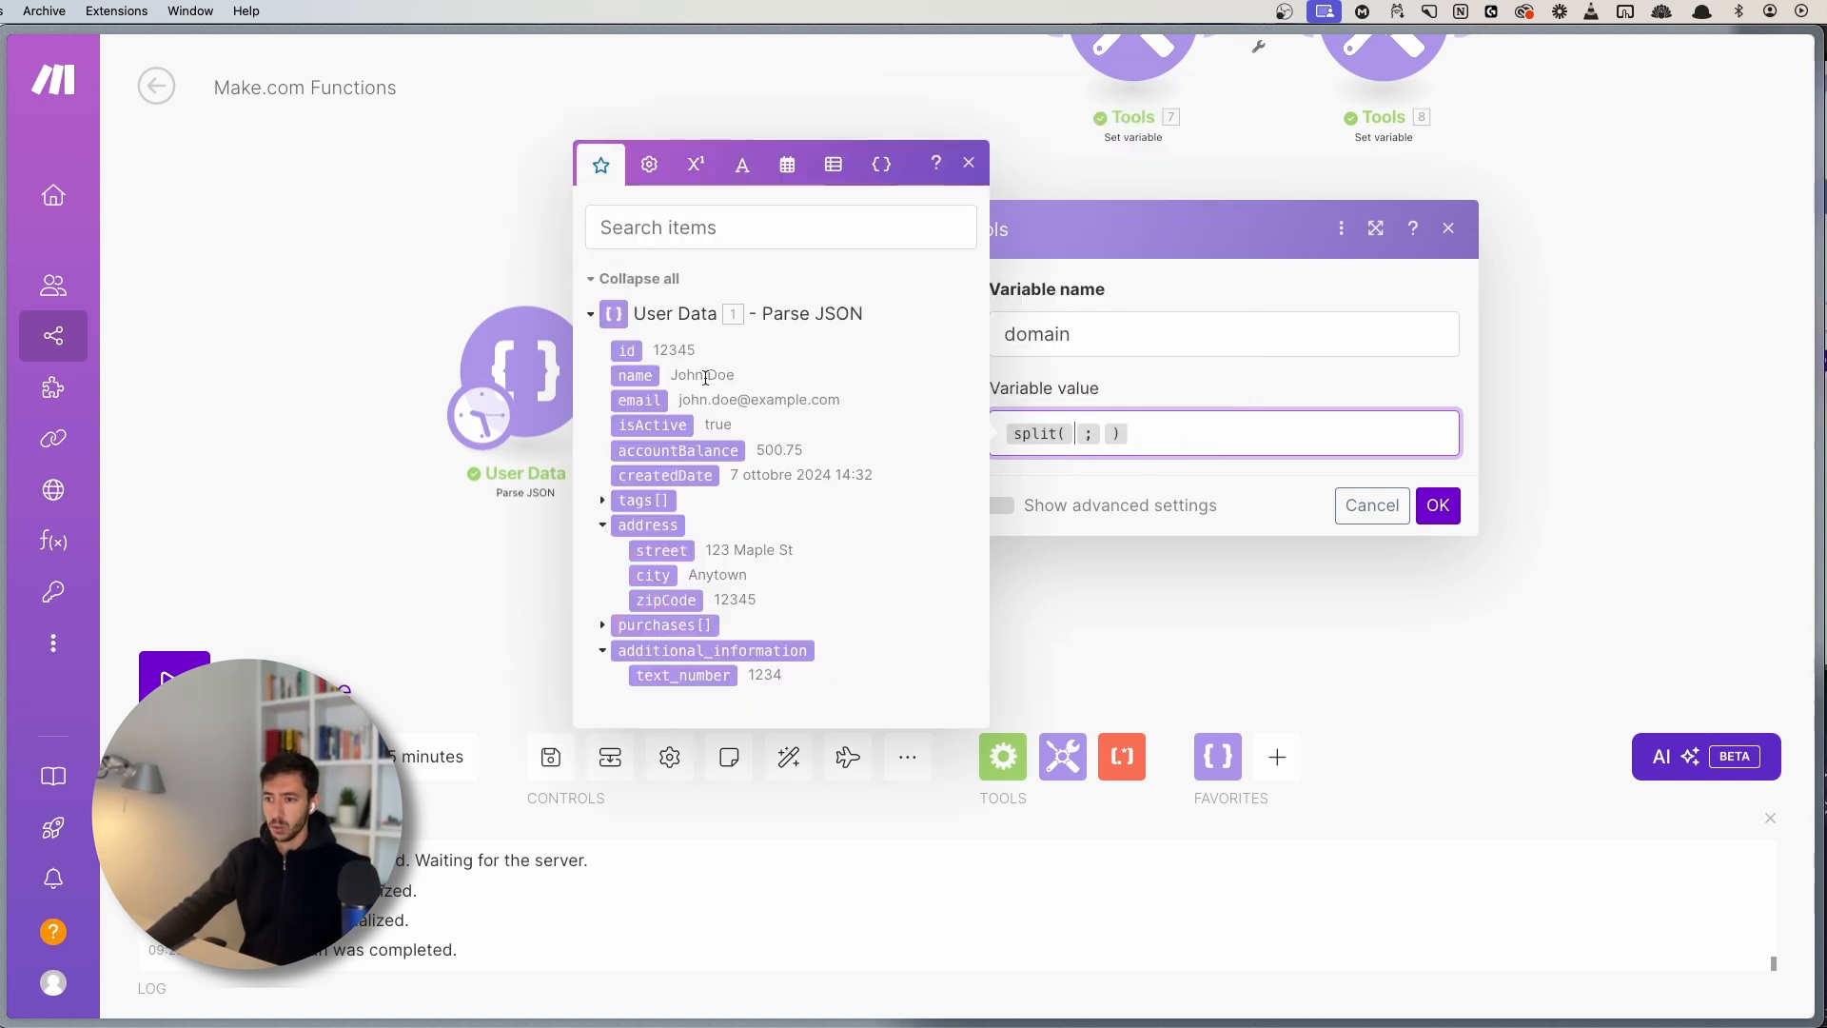
pyautogui.click(638, 400)
pyautogui.click(1170, 448)
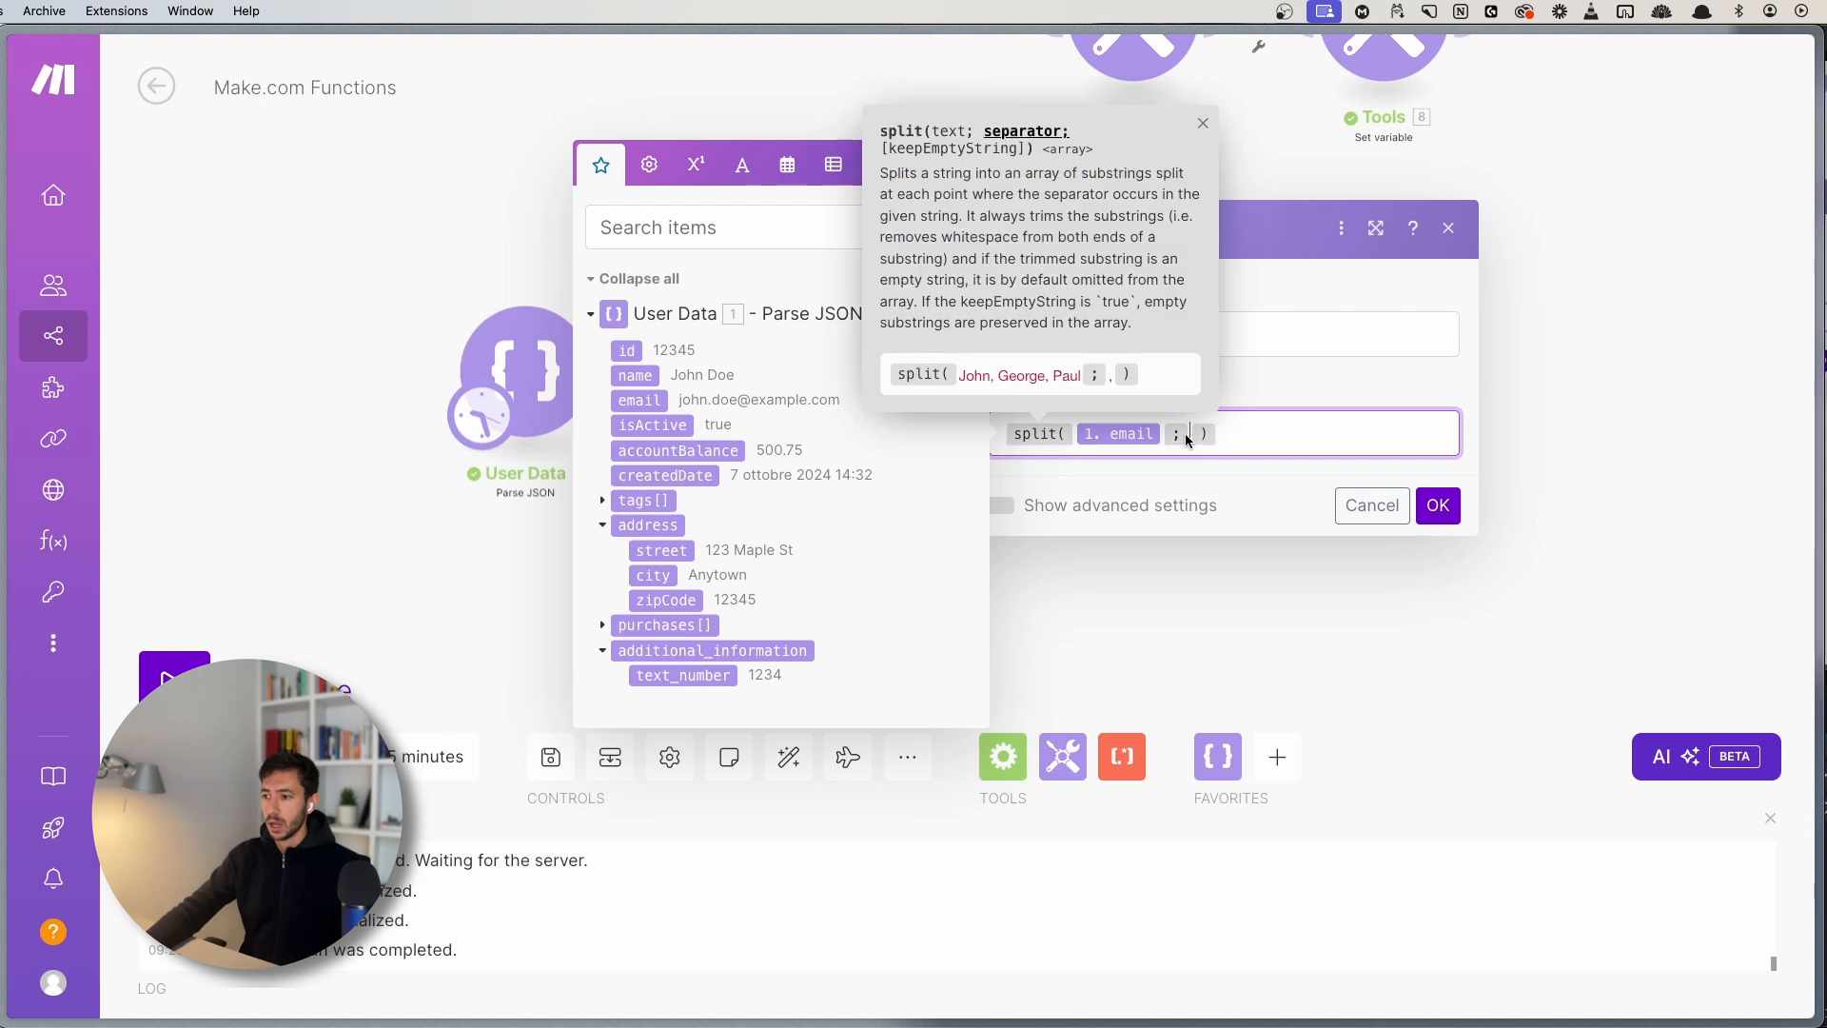
pyautogui.write('@')
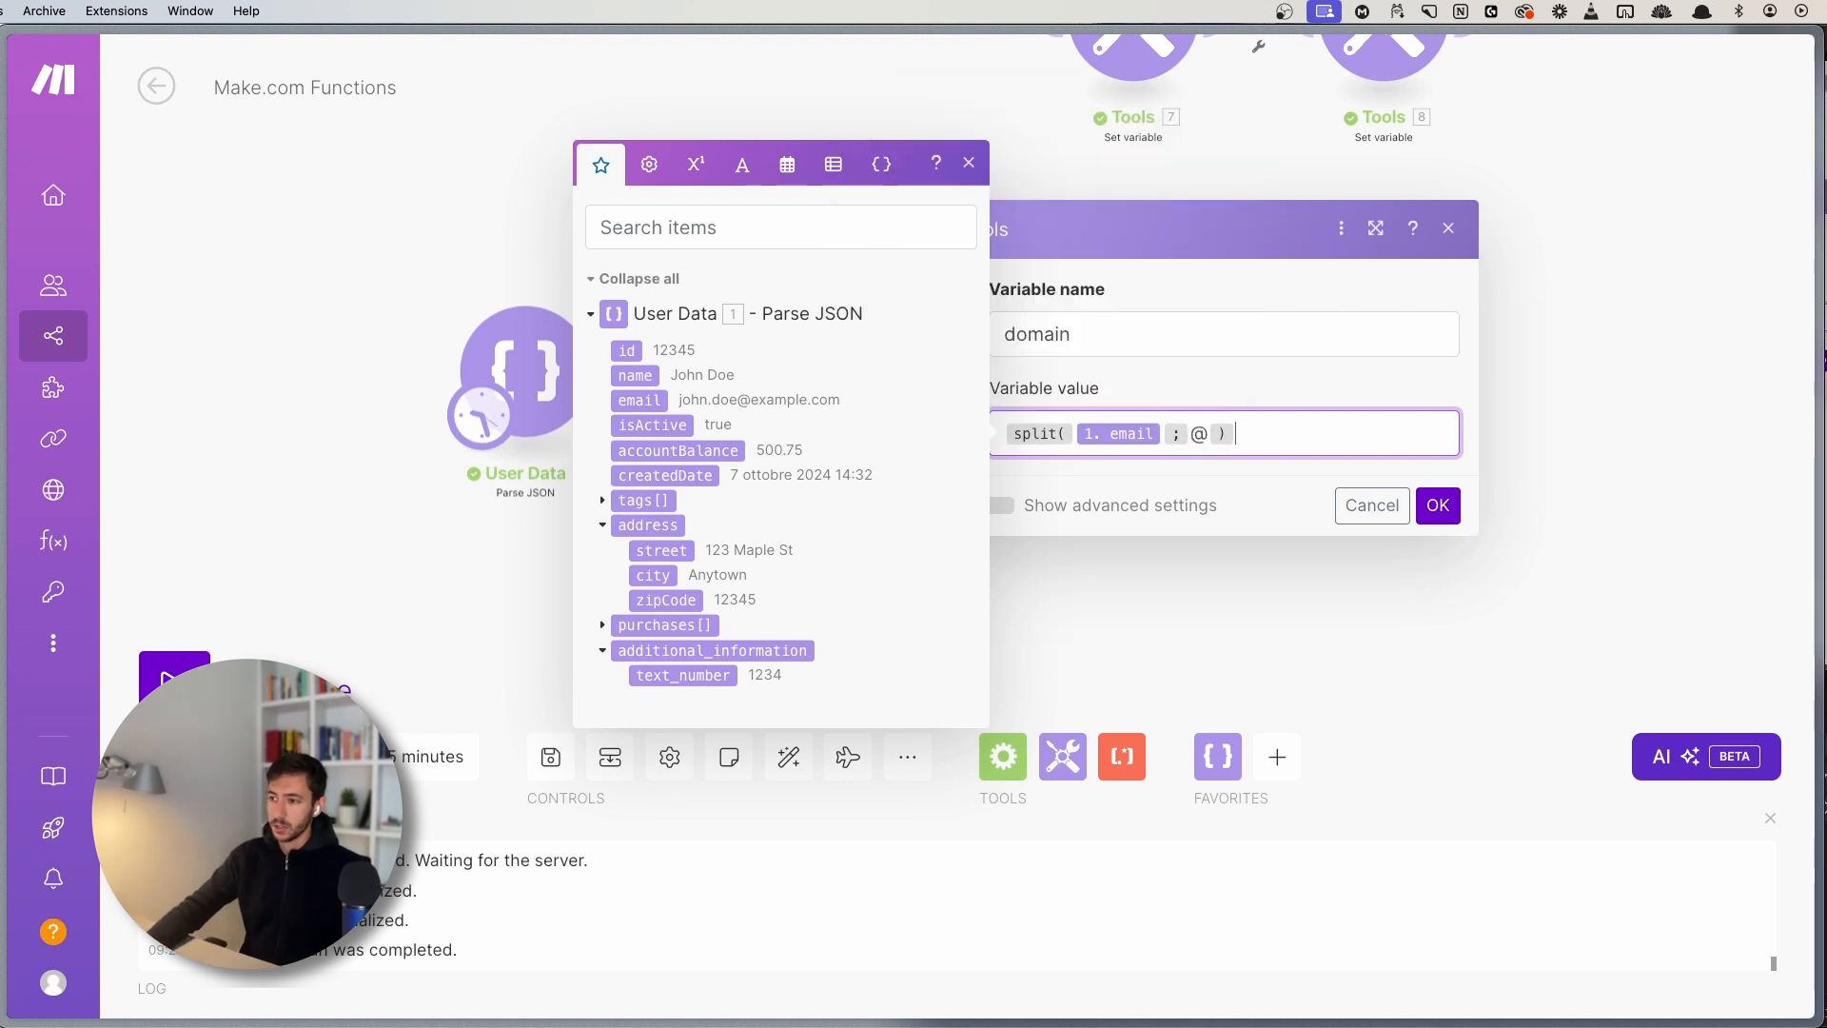
pyautogui.click(969, 167)
# - Save the domain module settings and run the scenario once
pyautogui.click(1115, 343)
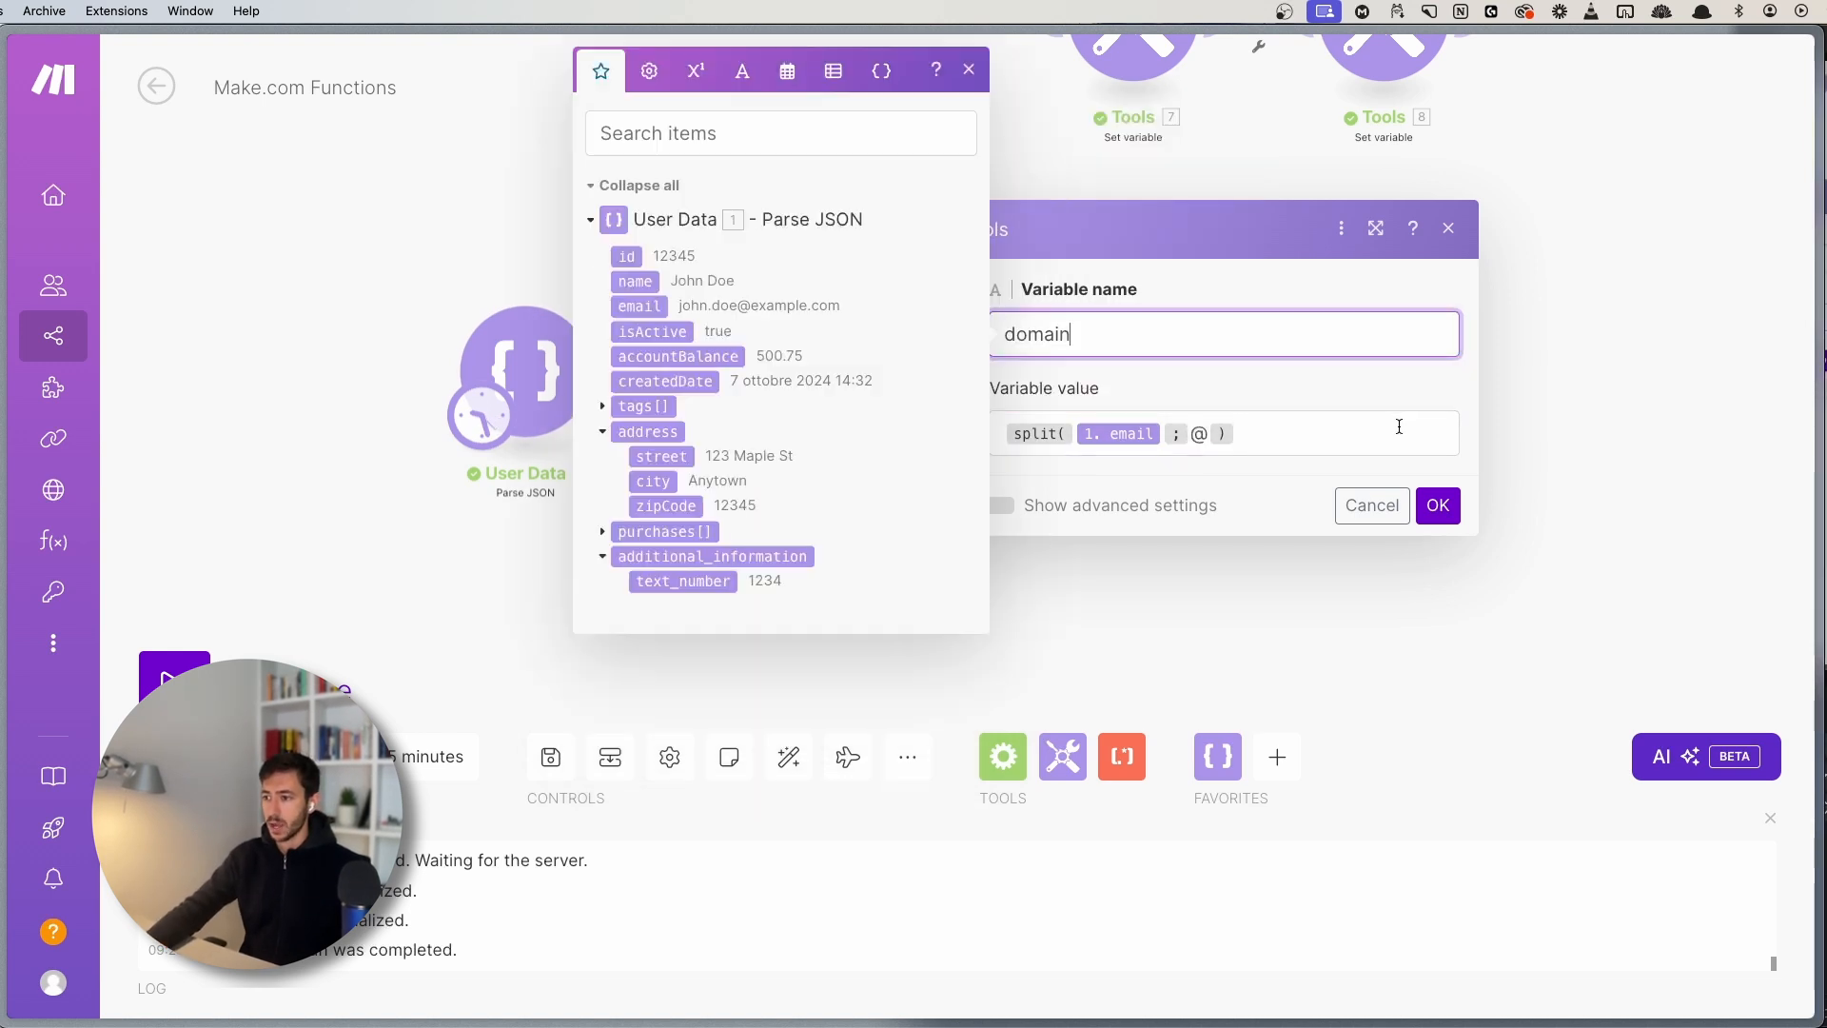
pyautogui.click(1398, 426)
pyautogui.click(1435, 507)
pyautogui.click(150, 693)
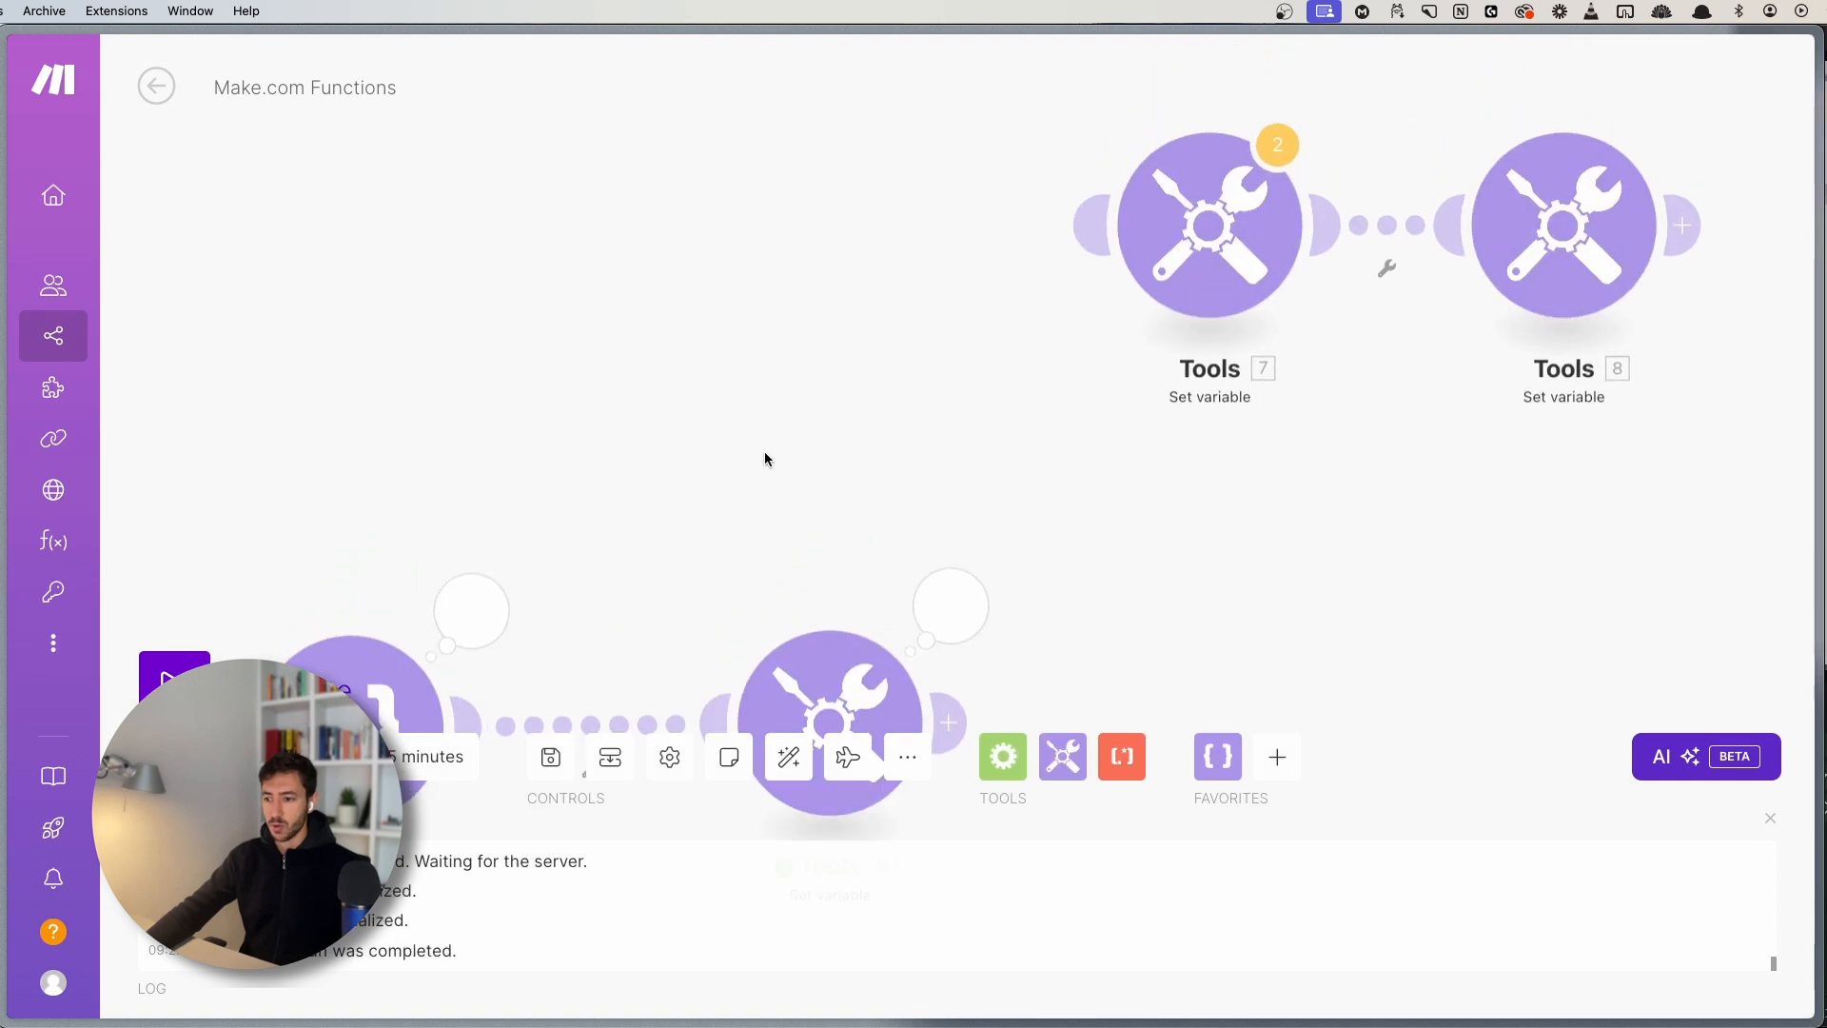
# - Inspect Tools 9's domain array output containing the username and domain parts
pyautogui.click(894, 179)
pyautogui.click(1072, 404)
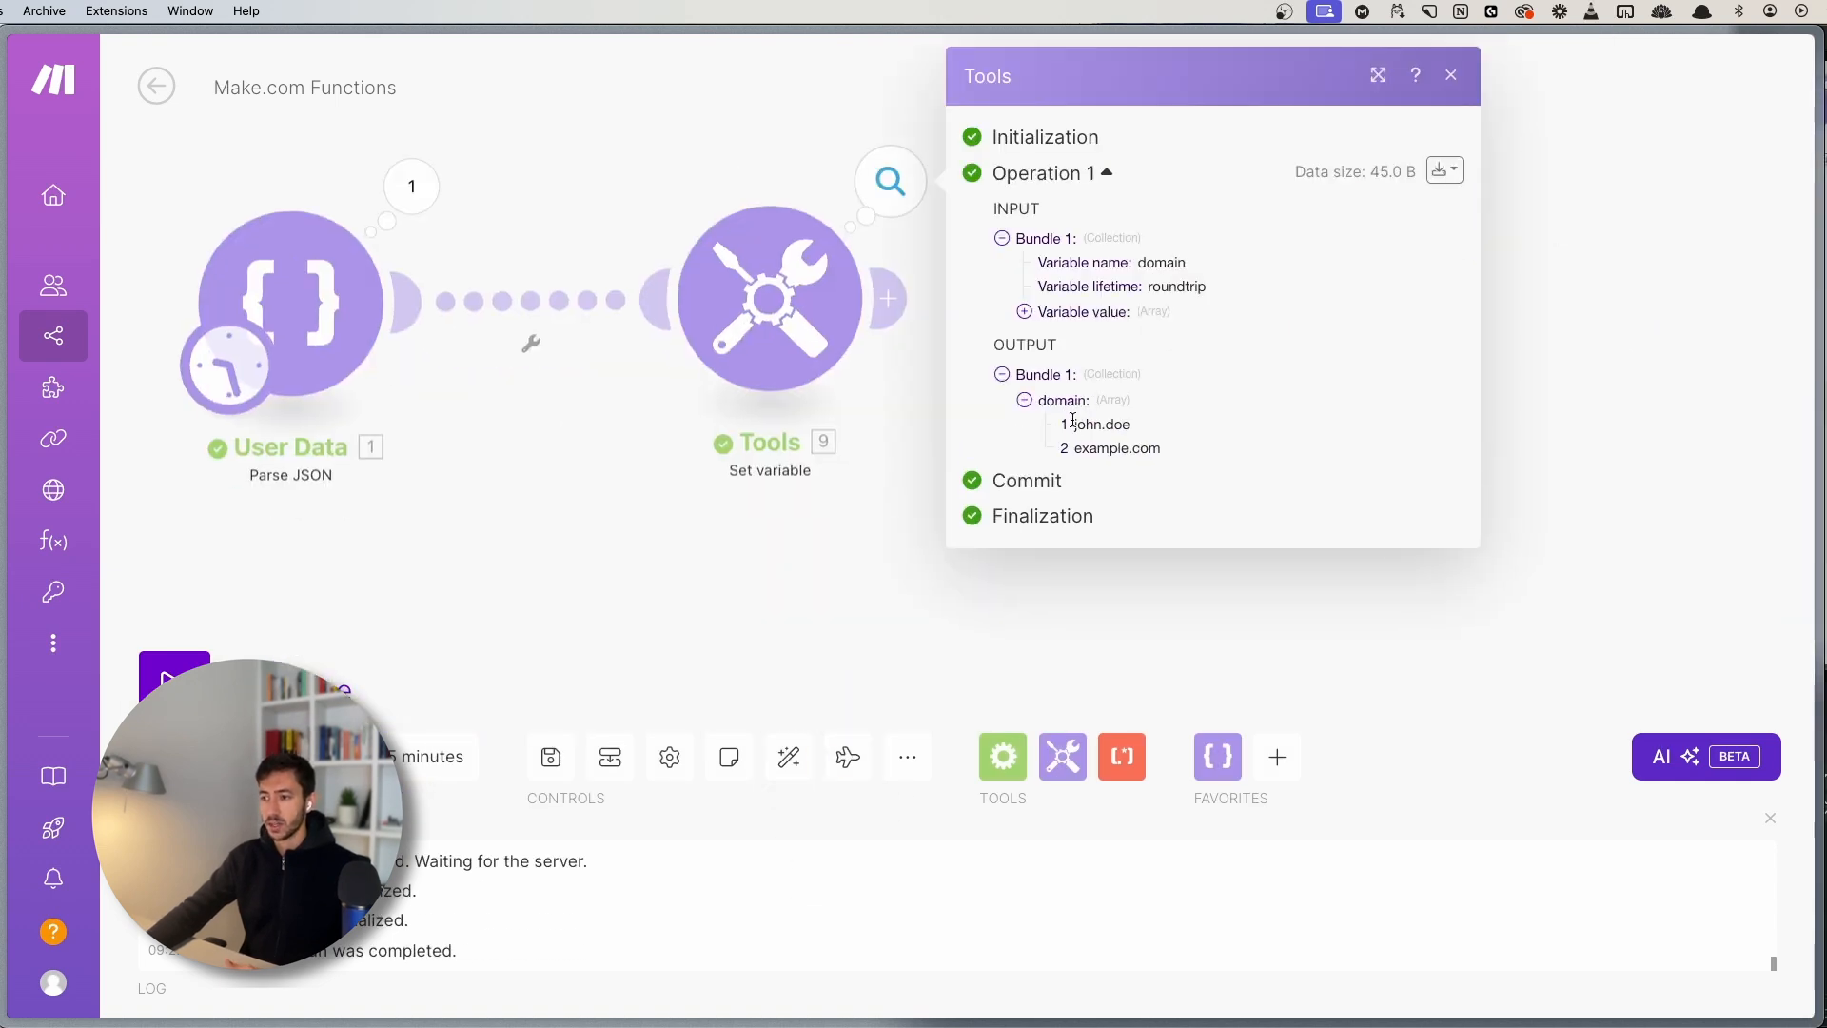
pyautogui.moveTo(1073, 424); pyautogui.dragTo(1147, 428)
pyautogui.click(1142, 427)
pyautogui.click(1078, 441)
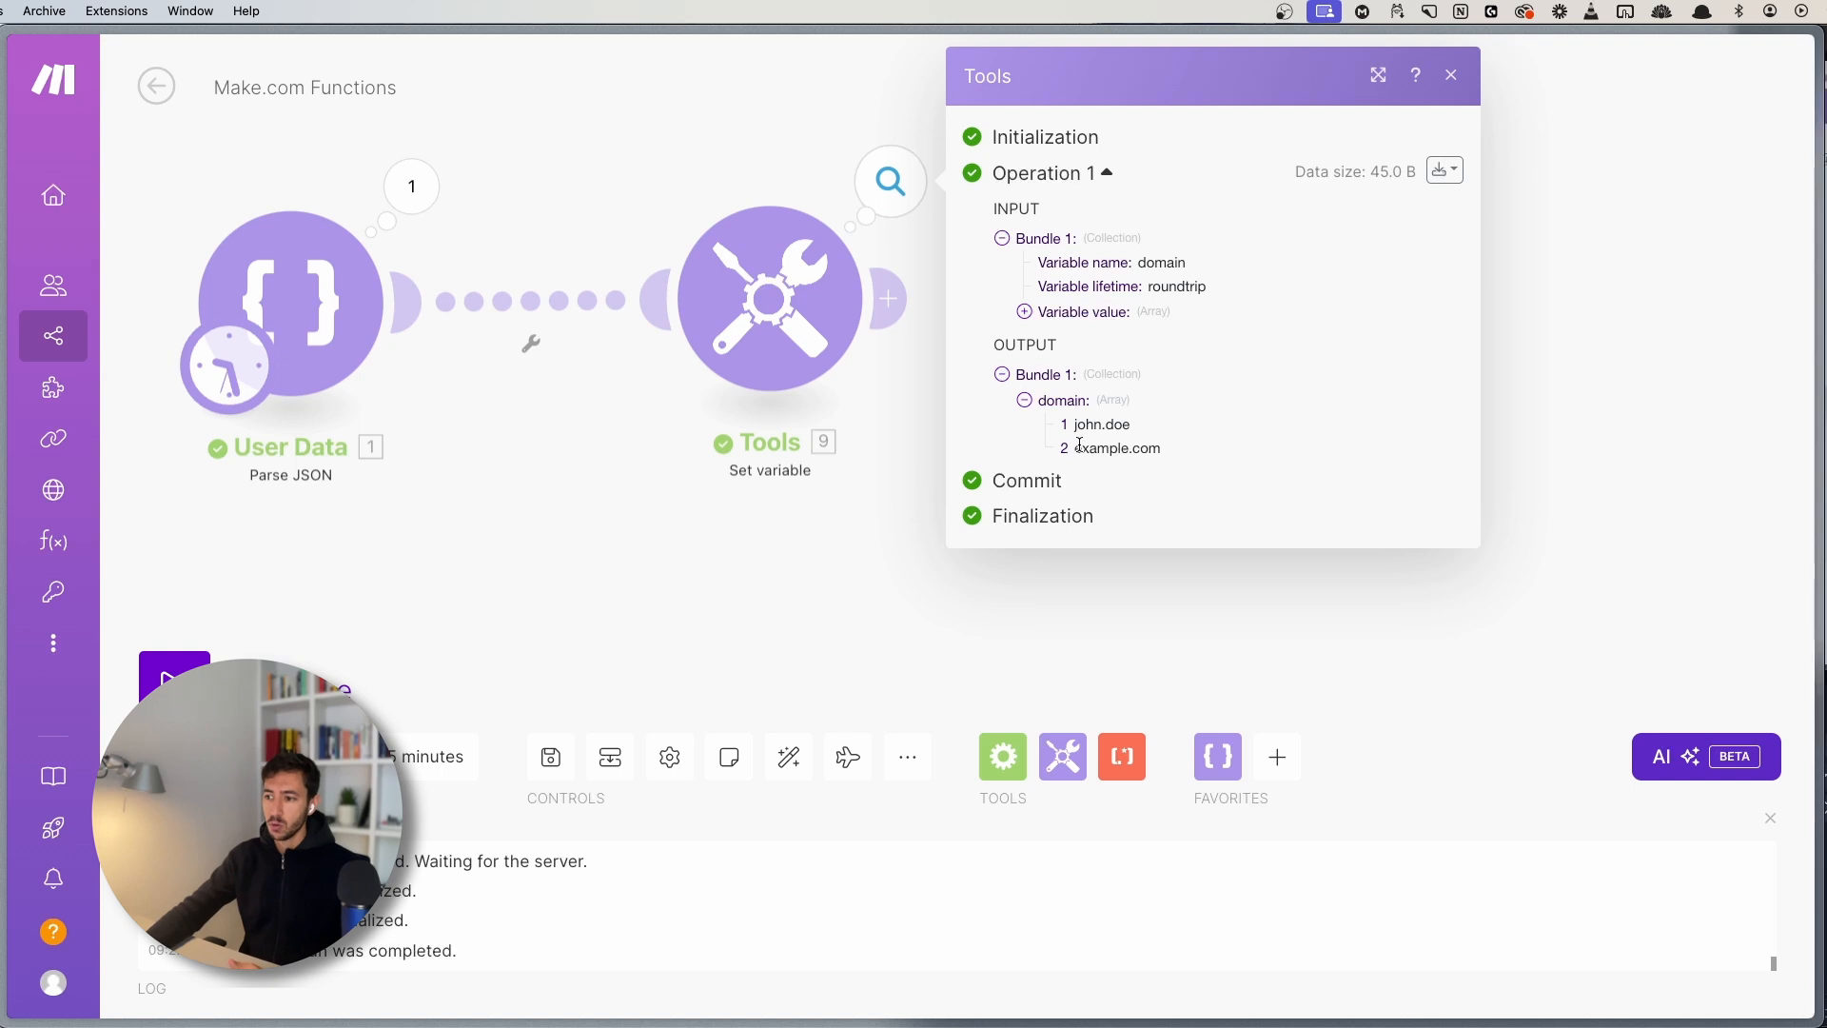
pyautogui.click(710, 529)
# - Wrap the domain value in last() so it reads last(split(1. email; @))
pyautogui.click(767, 314)
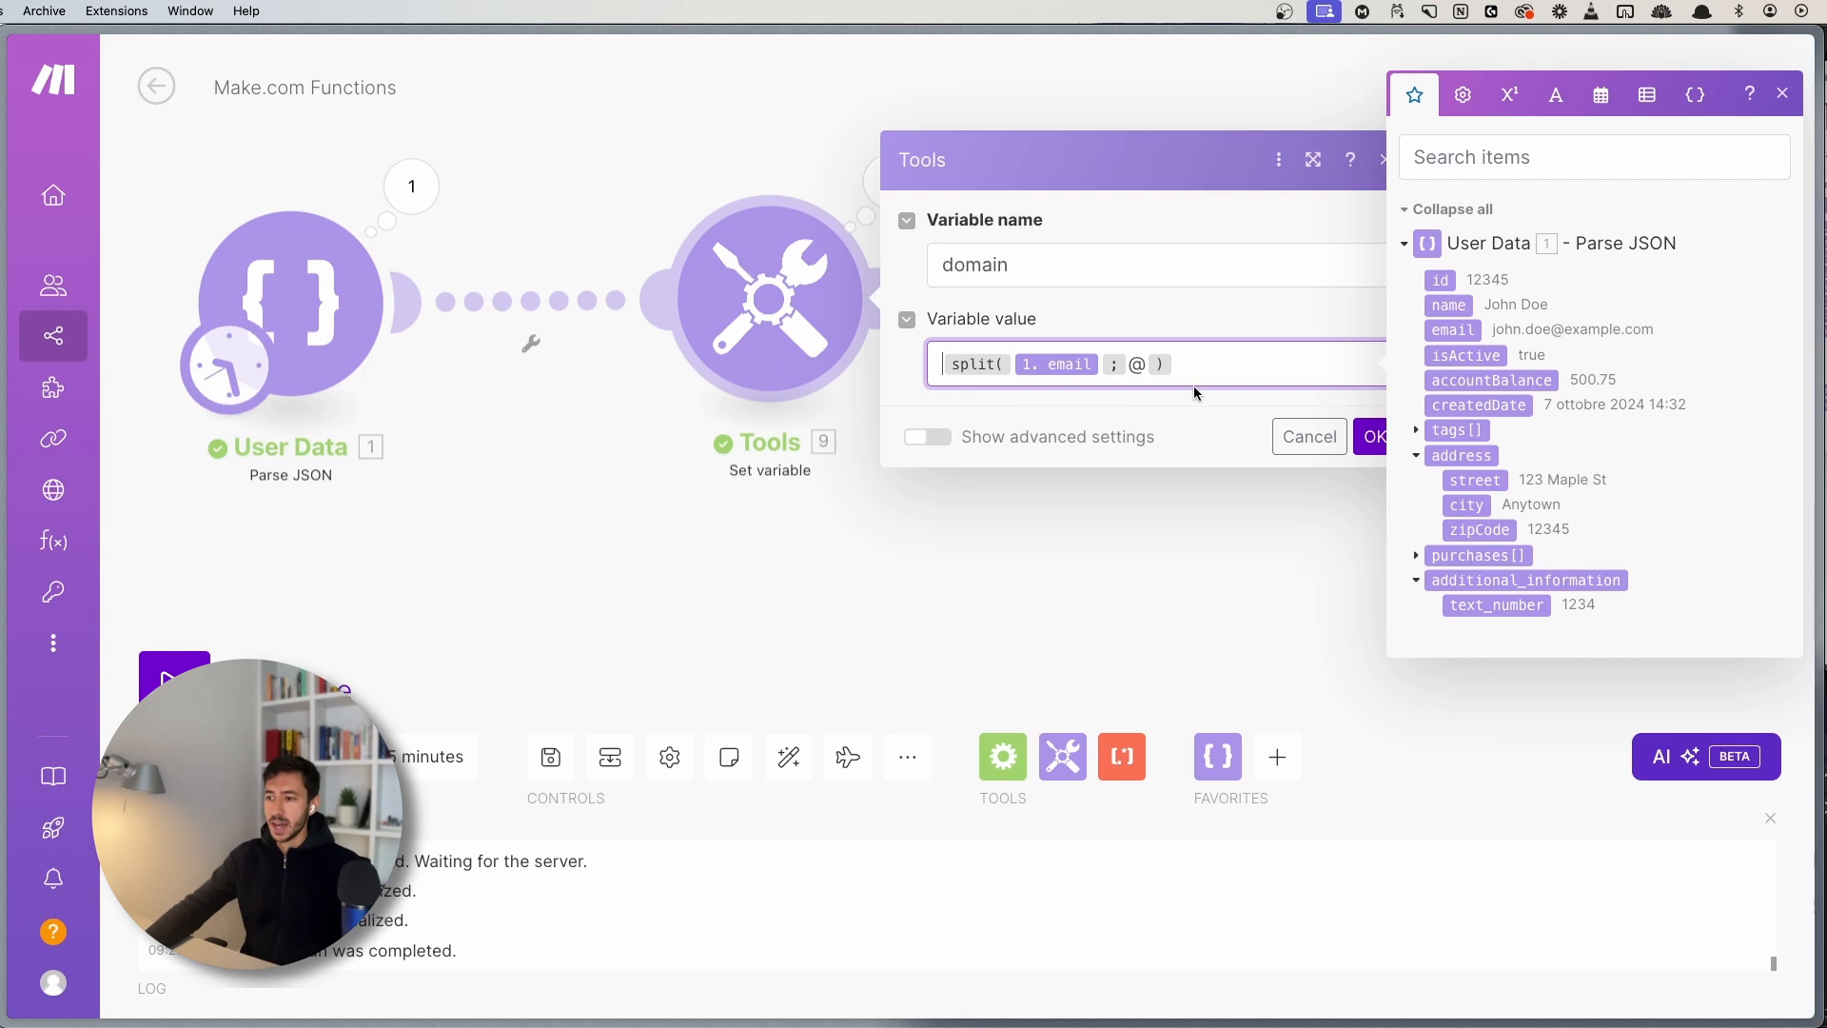
pyautogui.moveTo(1196, 385); pyautogui.dragTo(959, 355)
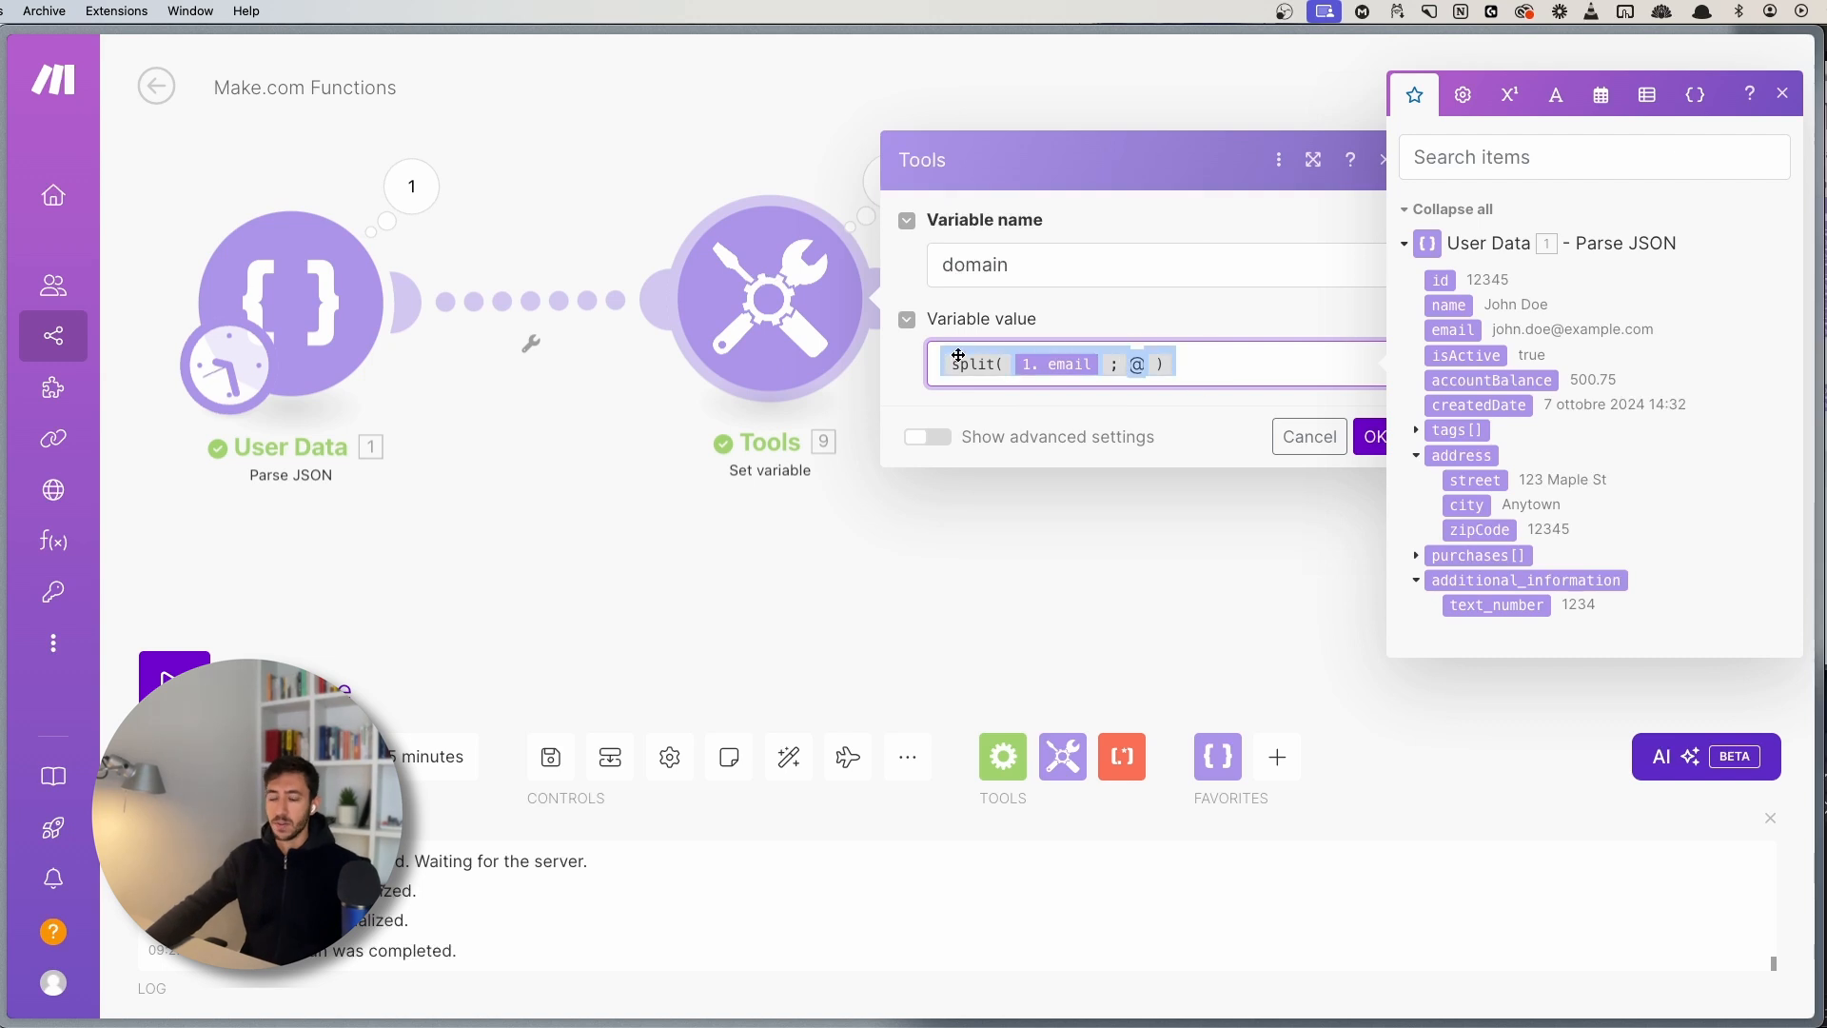
pyautogui.click(1163, 364)
pyautogui.click(1647, 95)
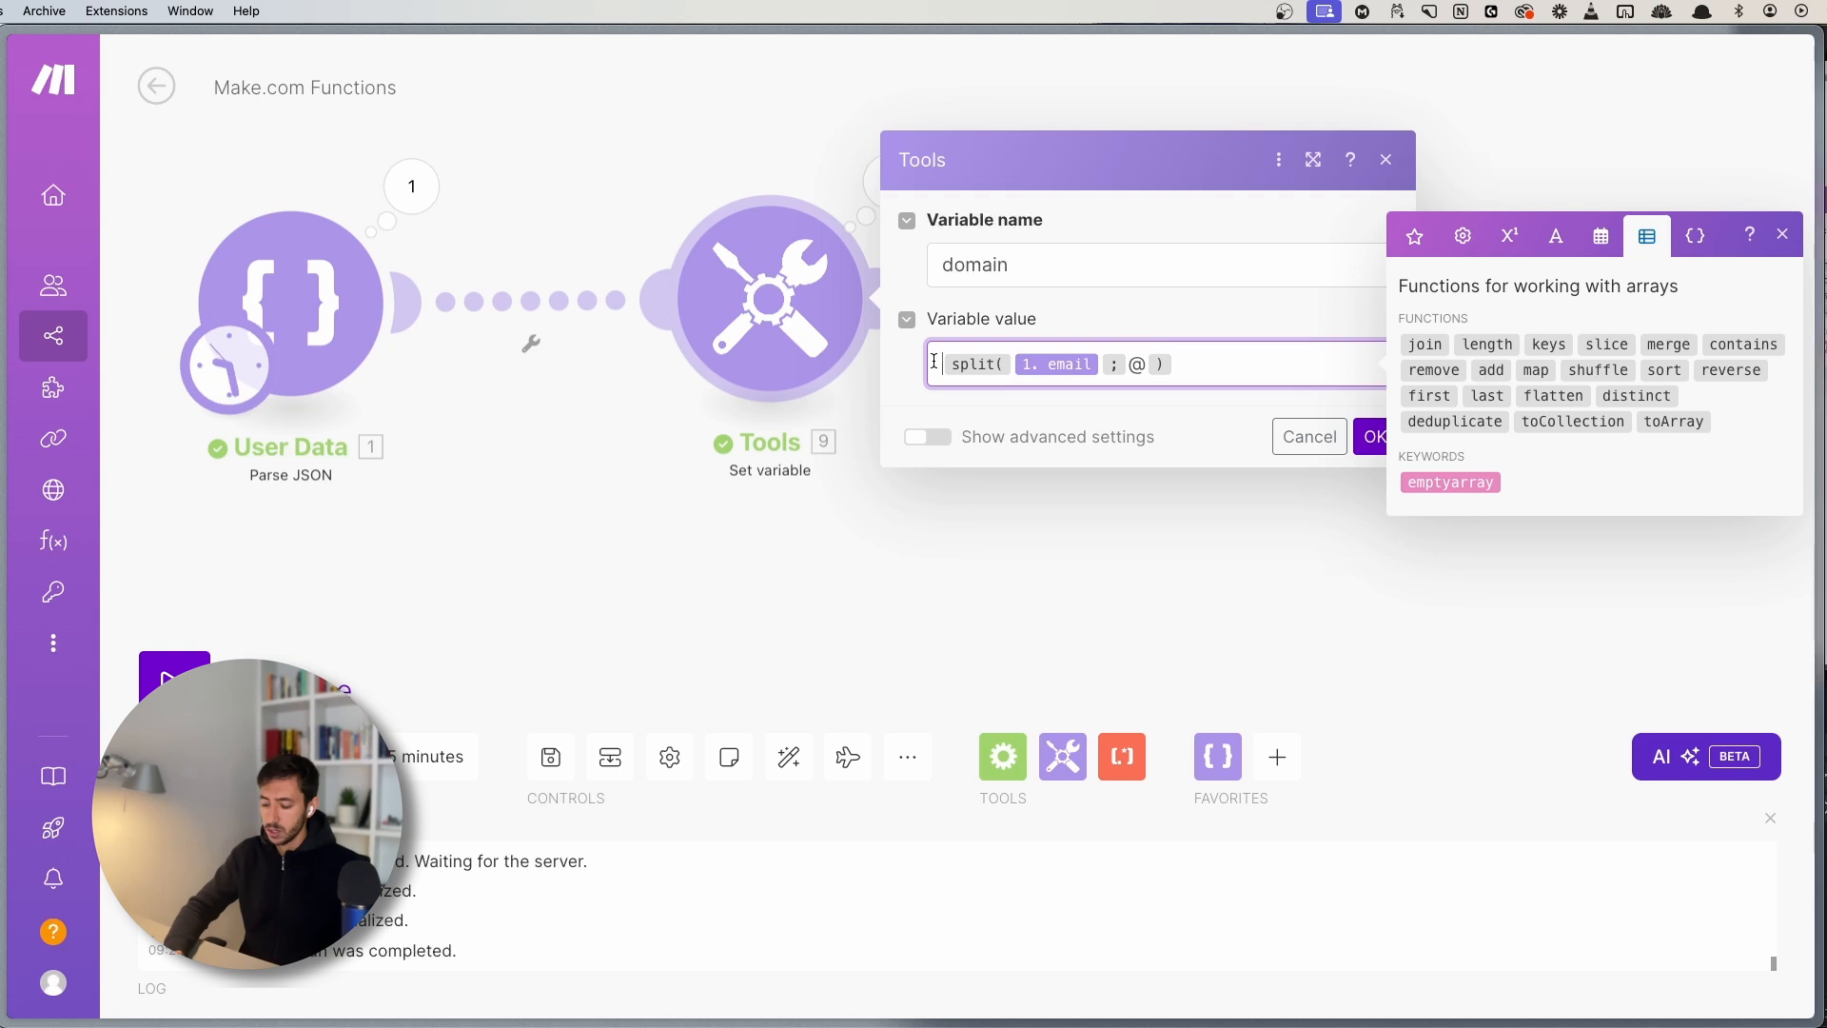
pyautogui.write('last')
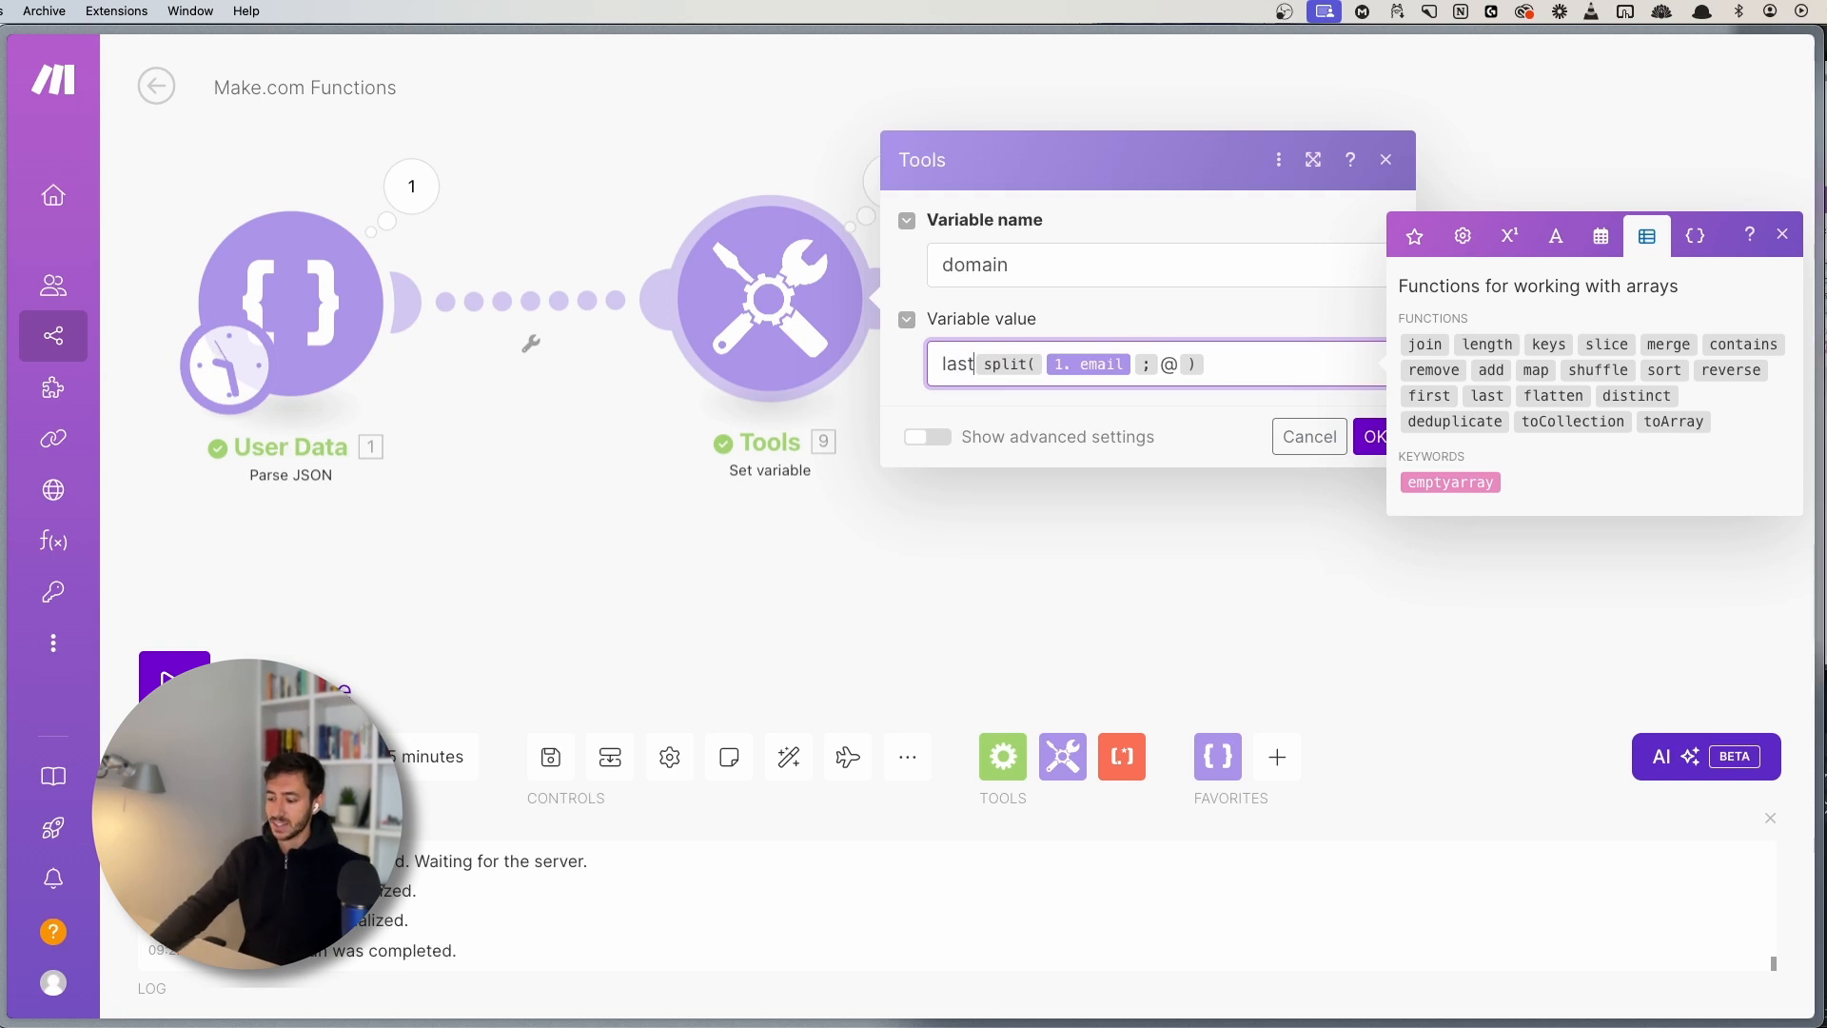
pyautogui.hotkey('shift', 'Home')
pyautogui.press('BackSpace')
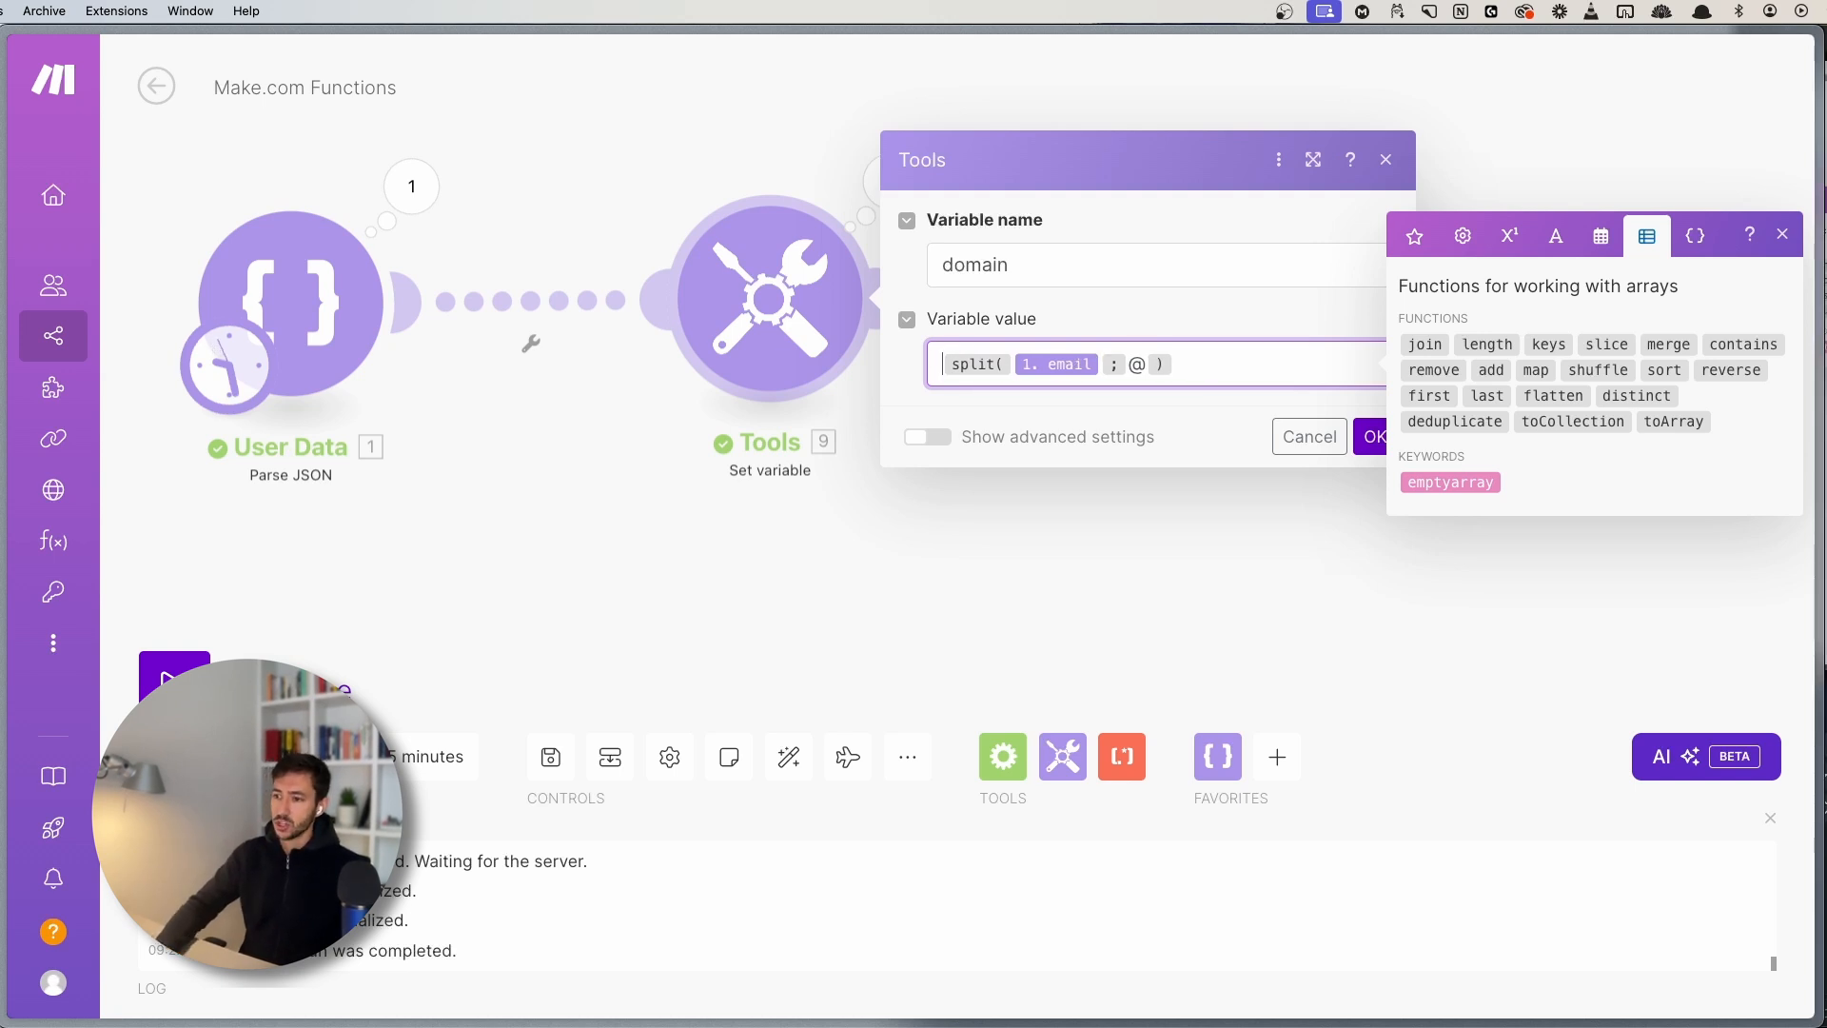
pyautogui.click(1487, 397)
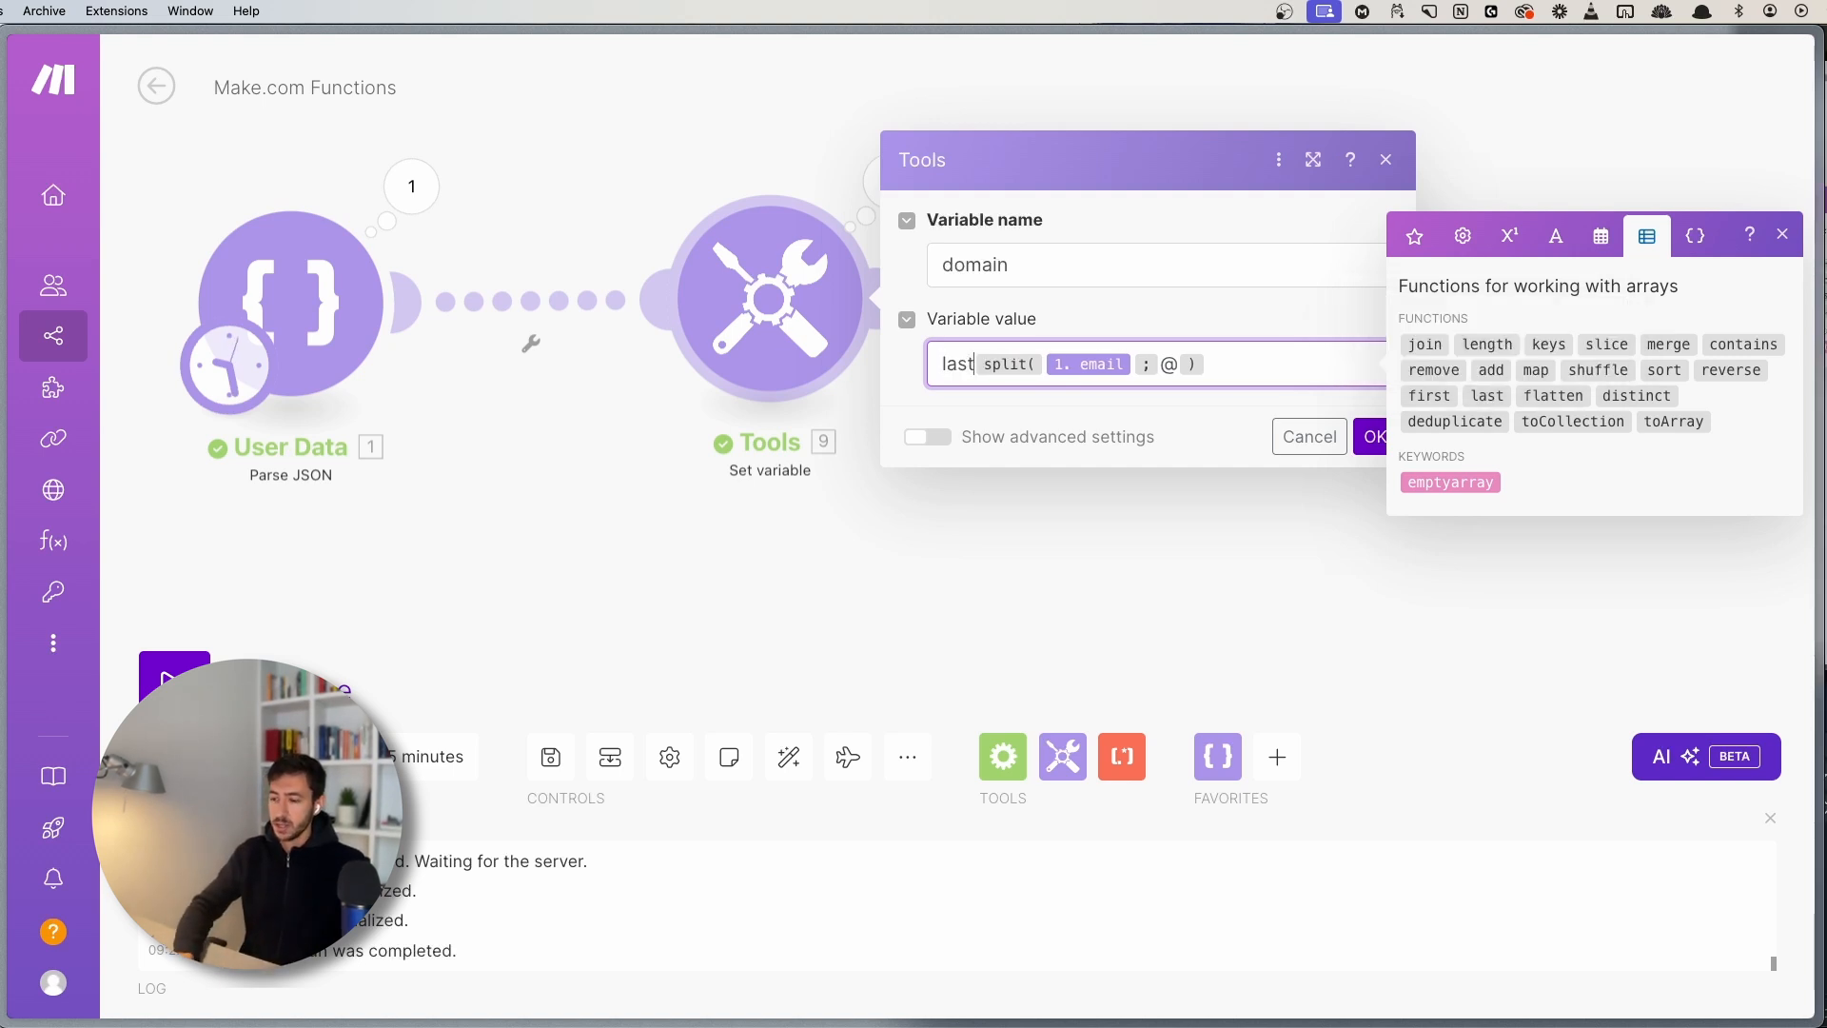
pyautogui.click(1201, 364)
pyautogui.press('Right')
pyautogui.write(')')
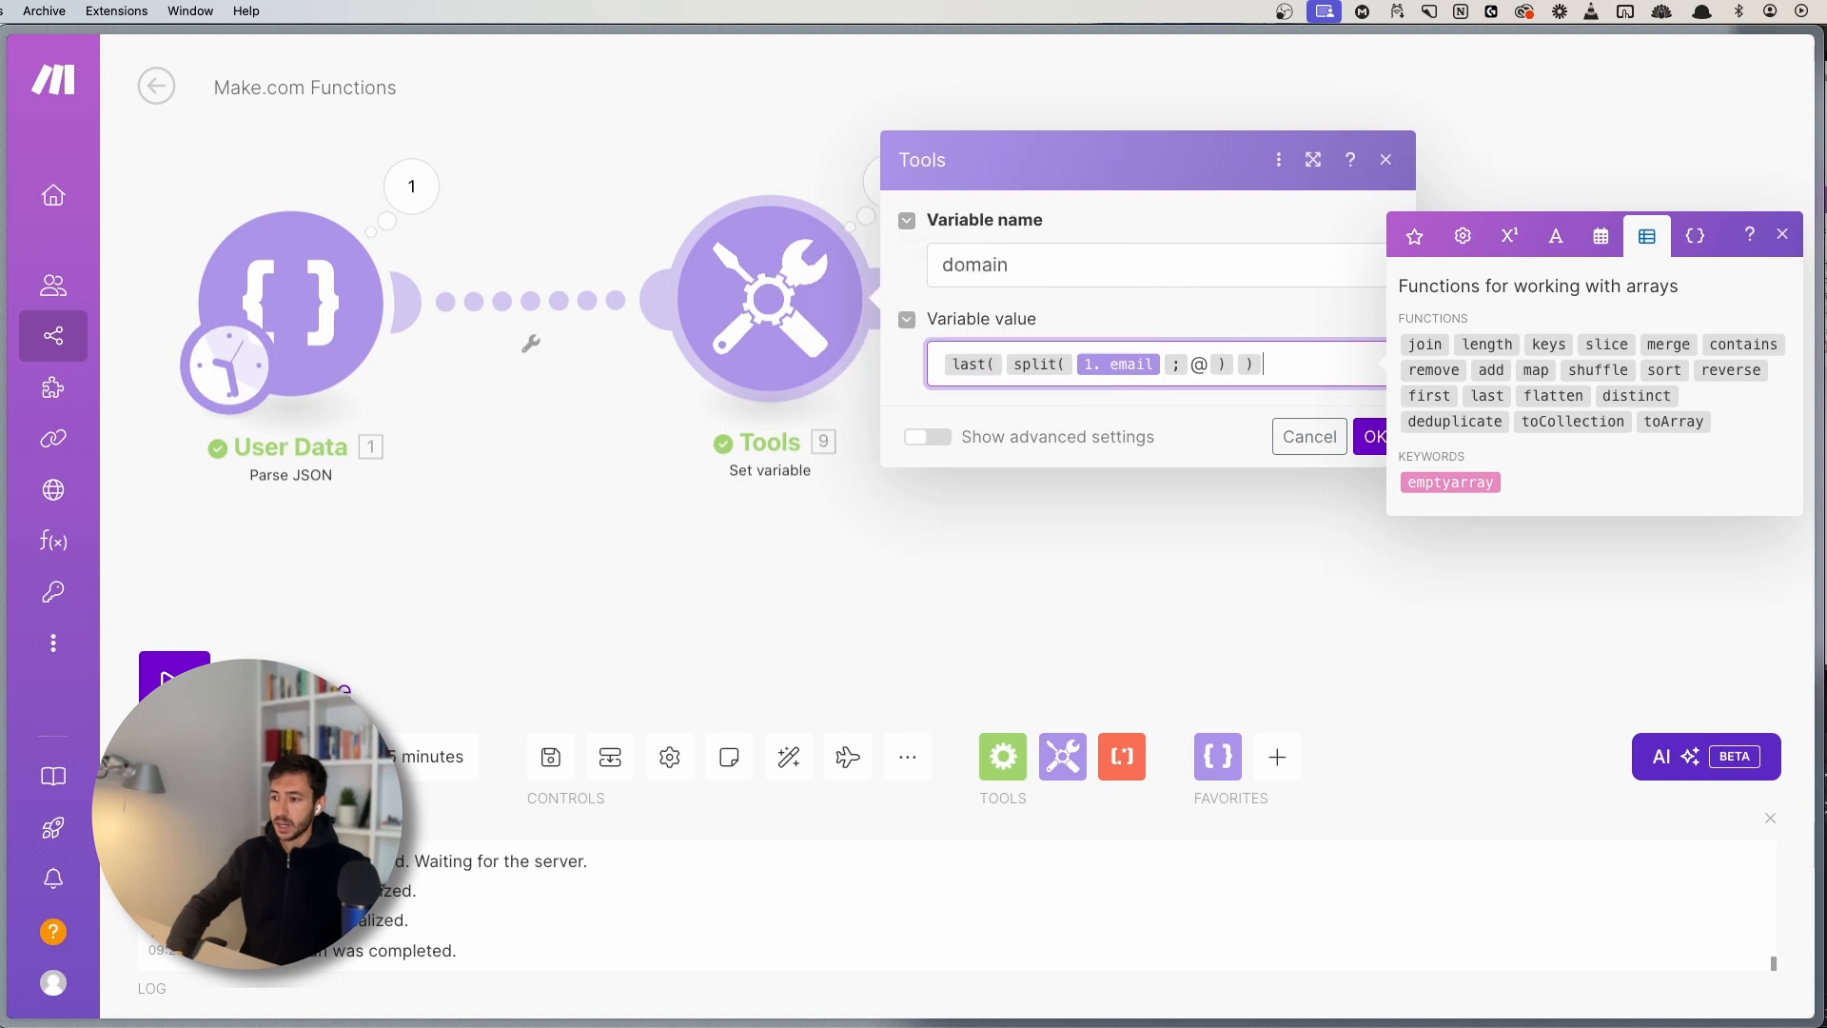
pyautogui.click(1369, 449)
# - Save and run, confirming Tools 9 now outputs only example.com
pyautogui.click(551, 757)
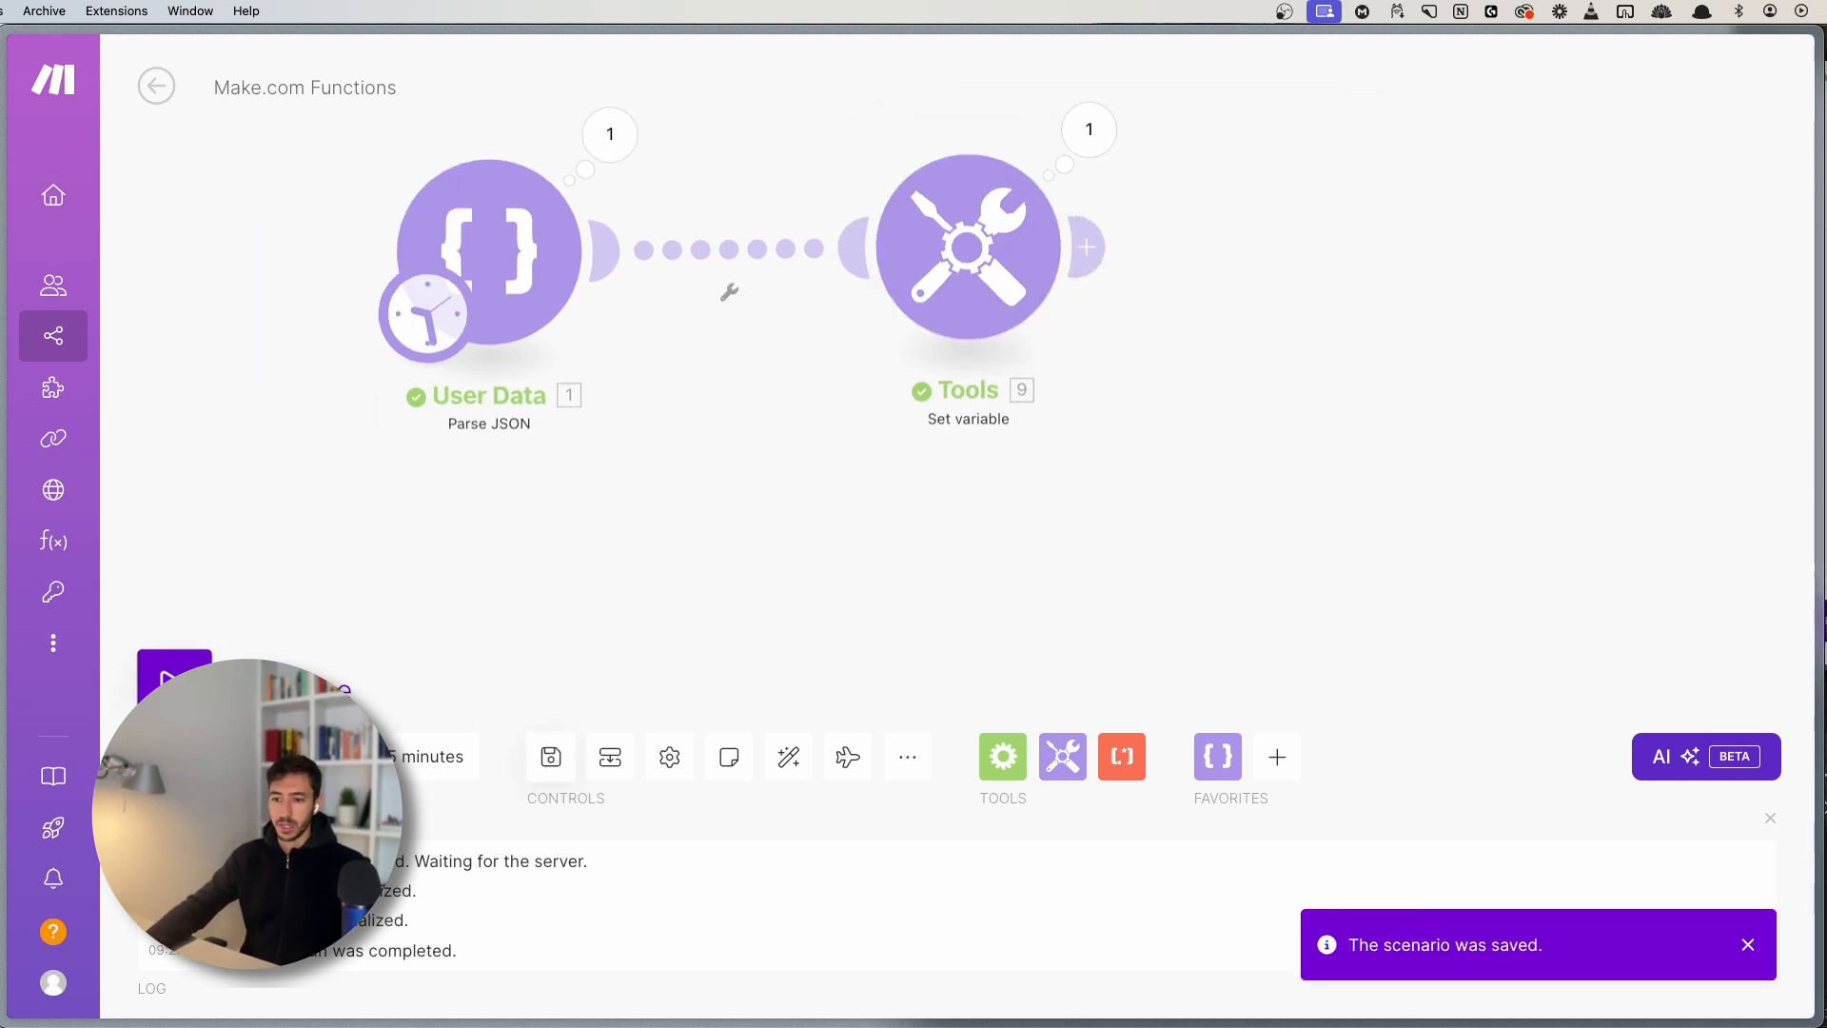
pyautogui.scroll(5, 837, 511)
pyautogui.scroll(-3, 838, 511)
pyautogui.click(809, 325)
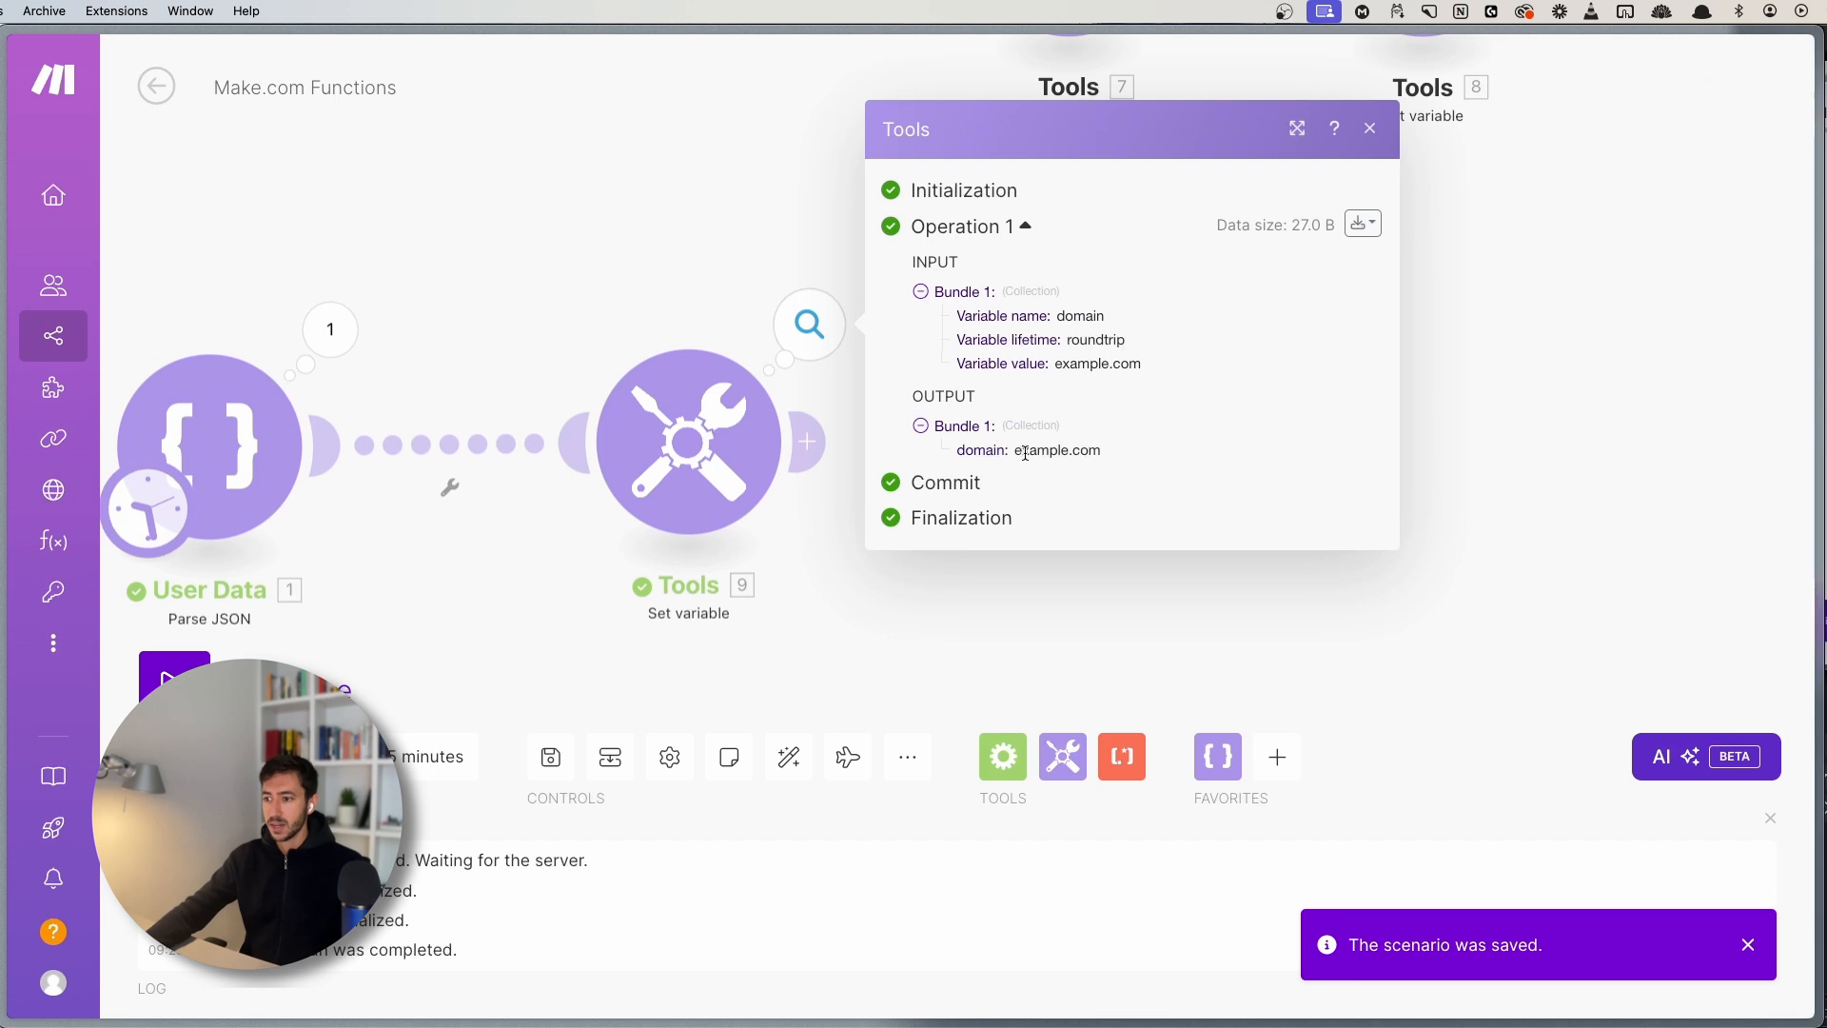
pyautogui.moveTo(1016, 451); pyautogui.dragTo(1117, 455)
pyautogui.click(734, 314)
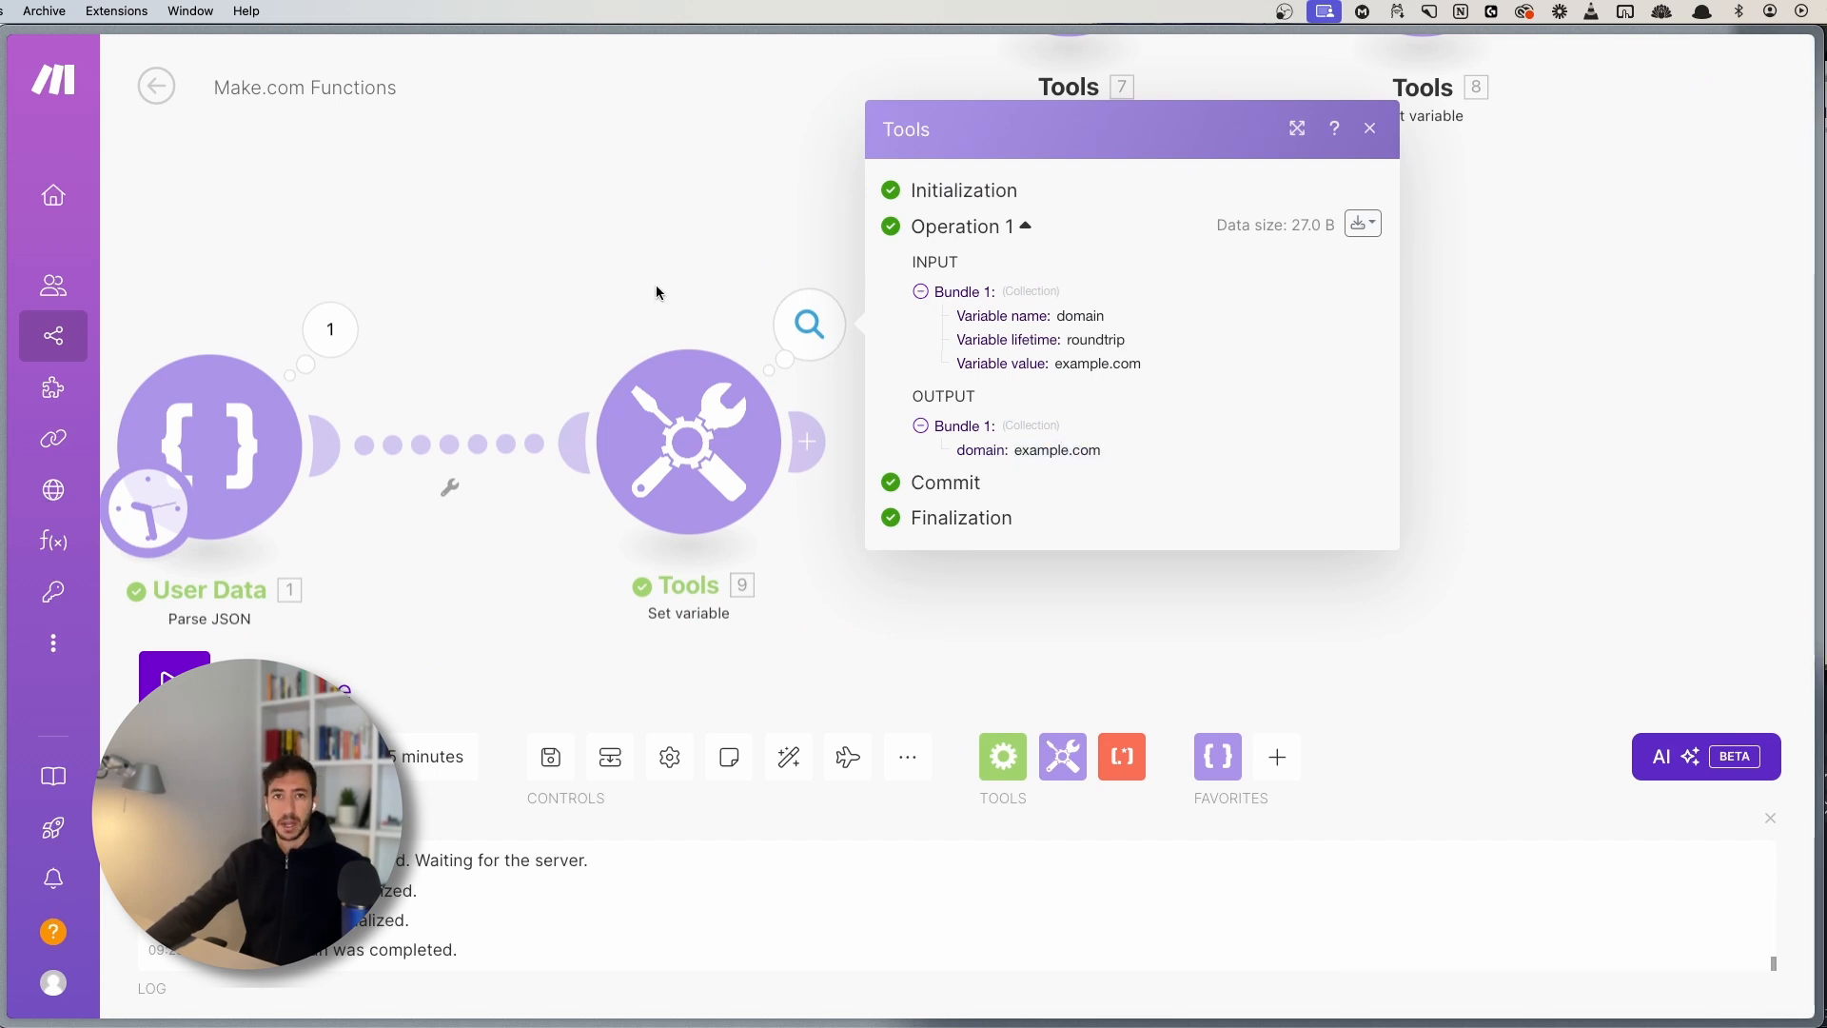
pyautogui.click(687, 442)
# - Set the functions variable value to lower(Hello) from the Text functions
pyautogui.click(1210, 509)
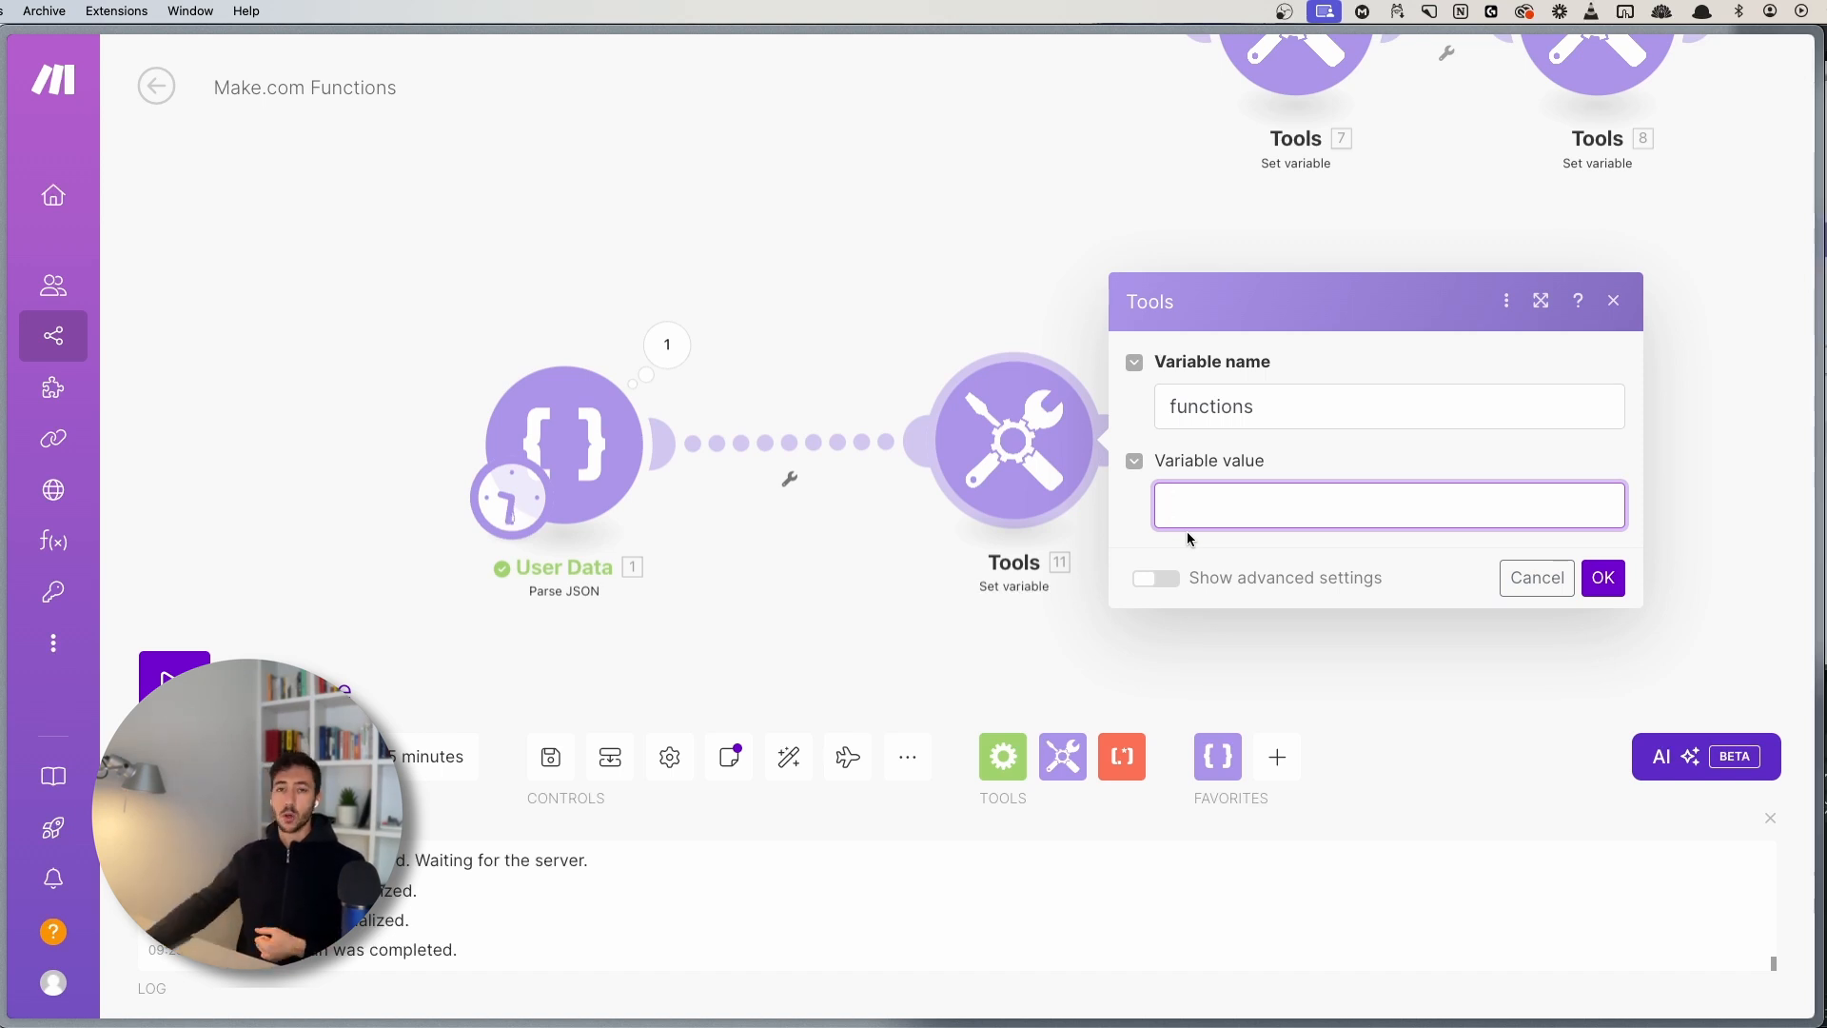
pyautogui.click(1196, 502)
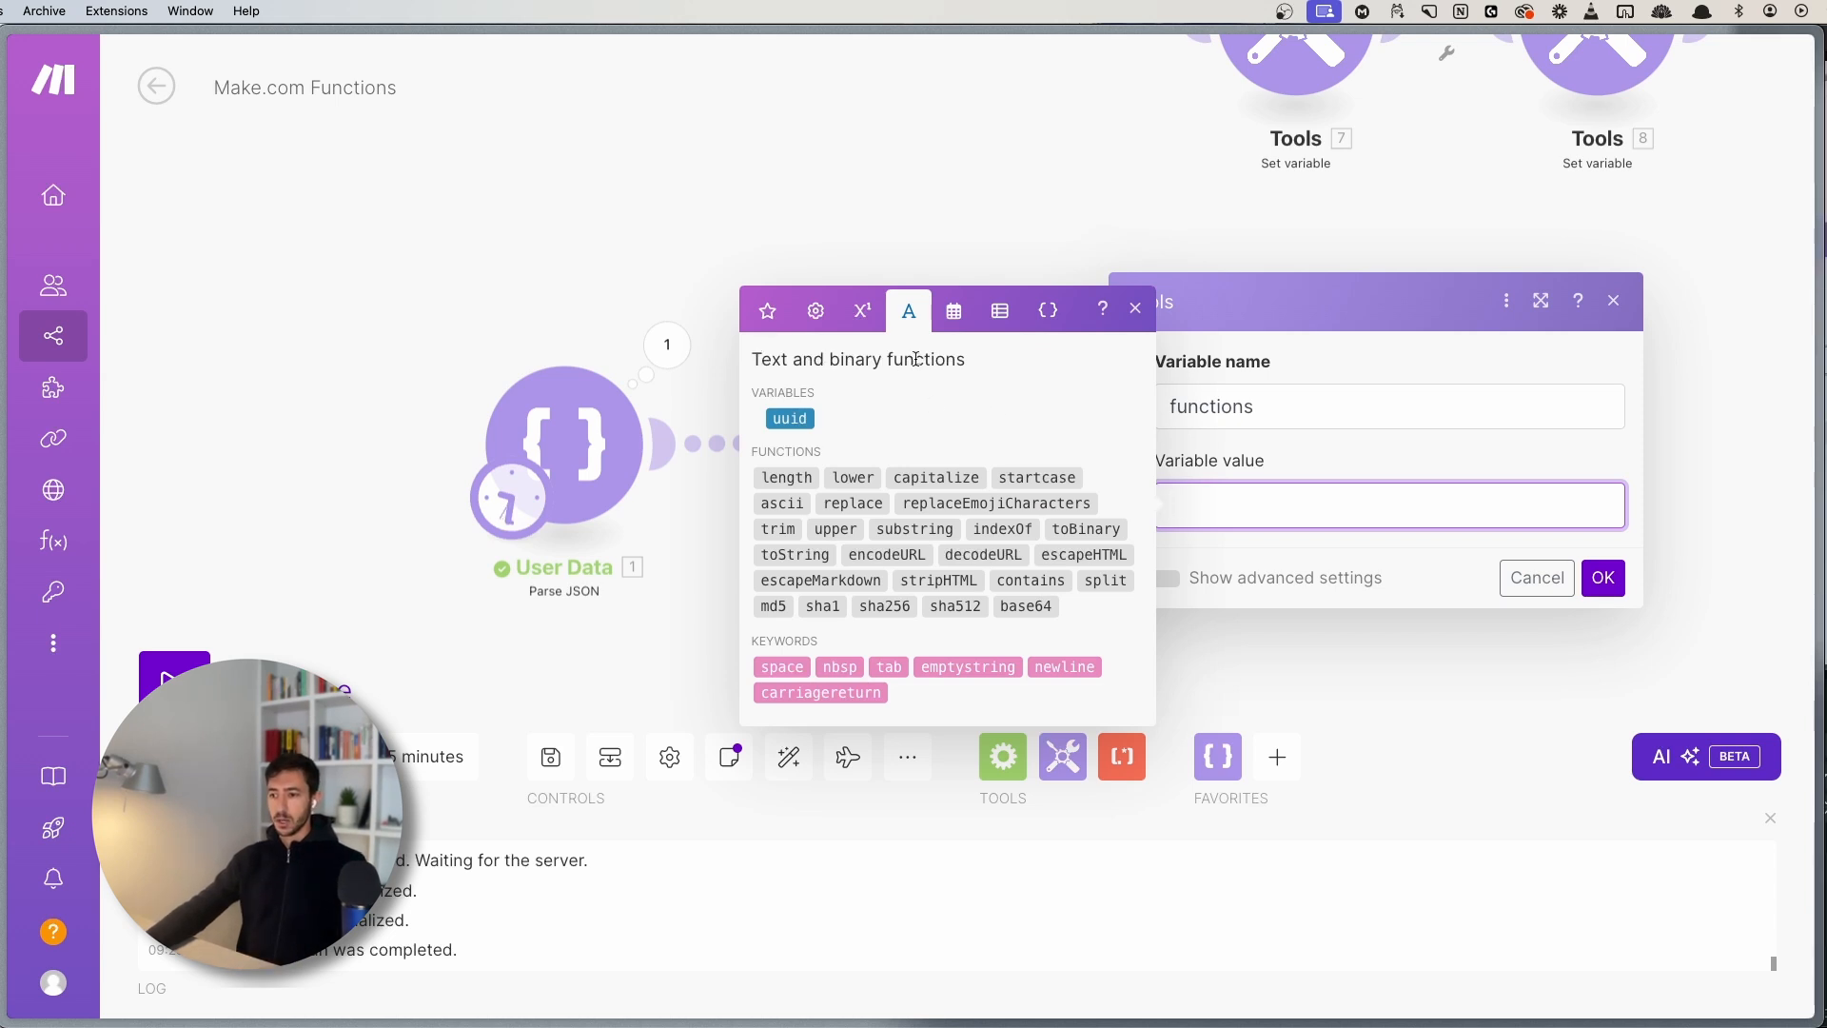
pyautogui.click(852, 478)
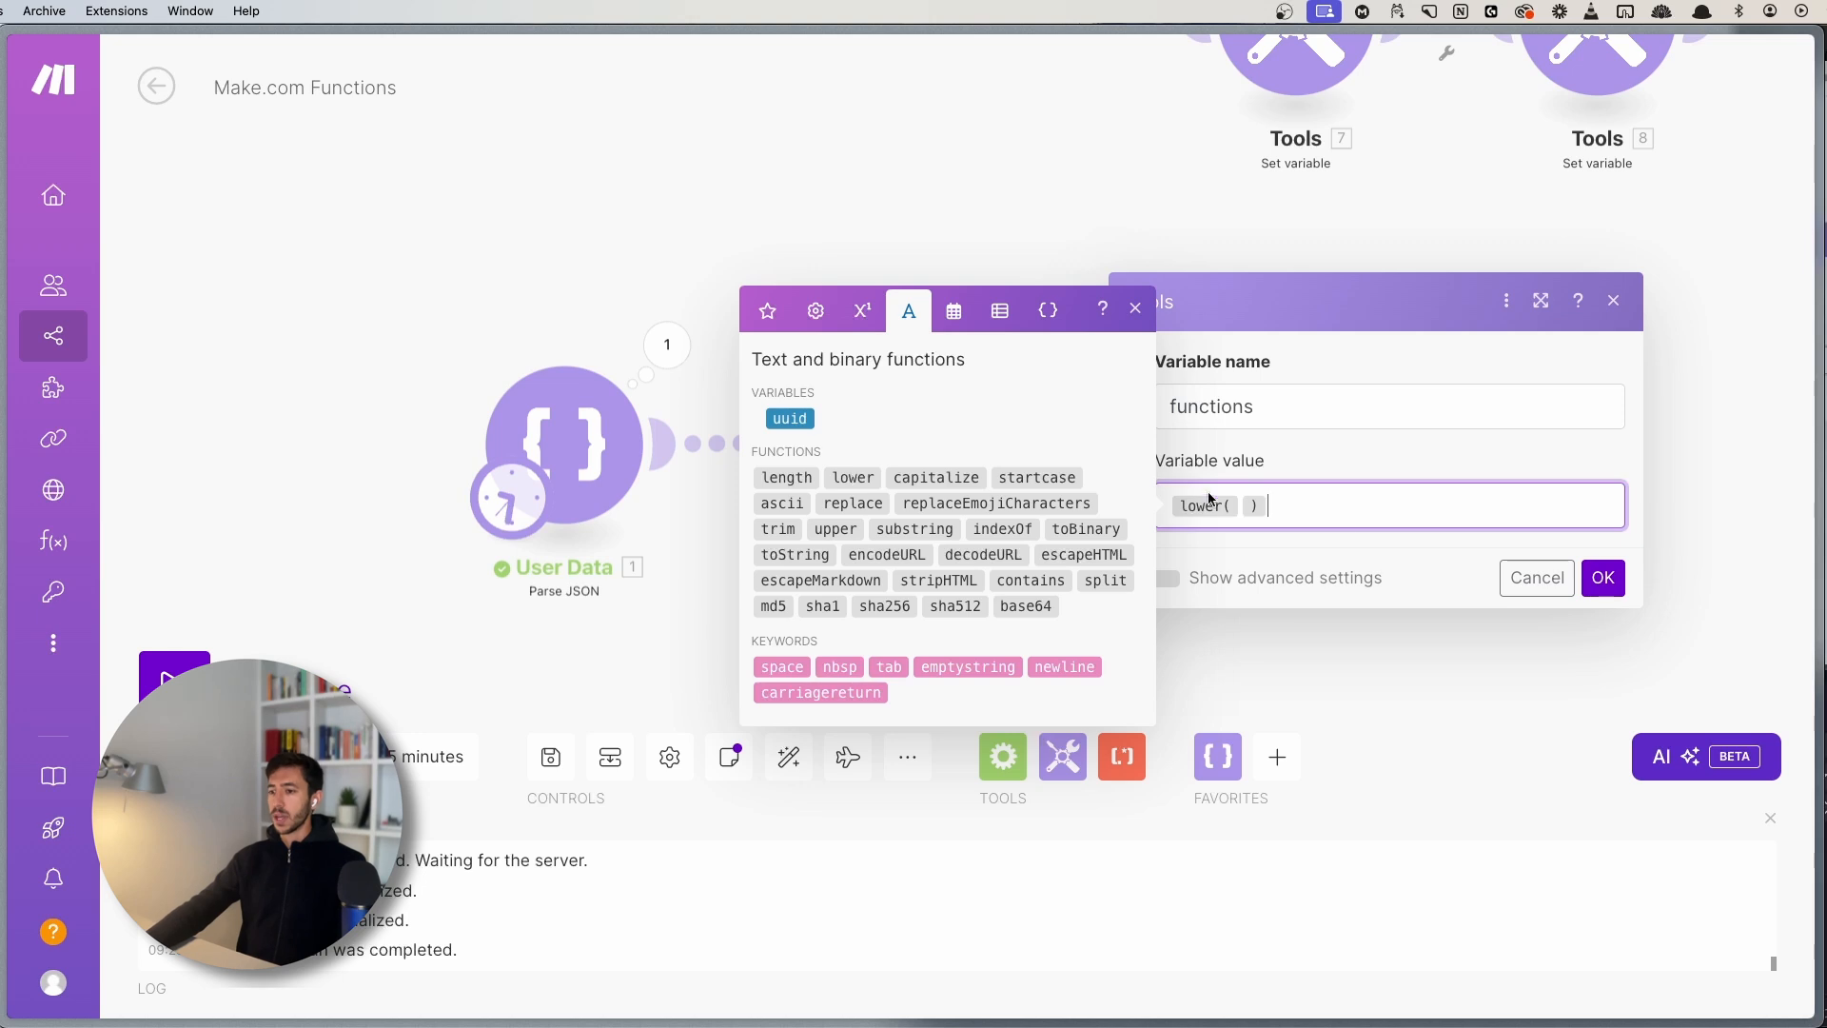
pyautogui.click(1240, 505)
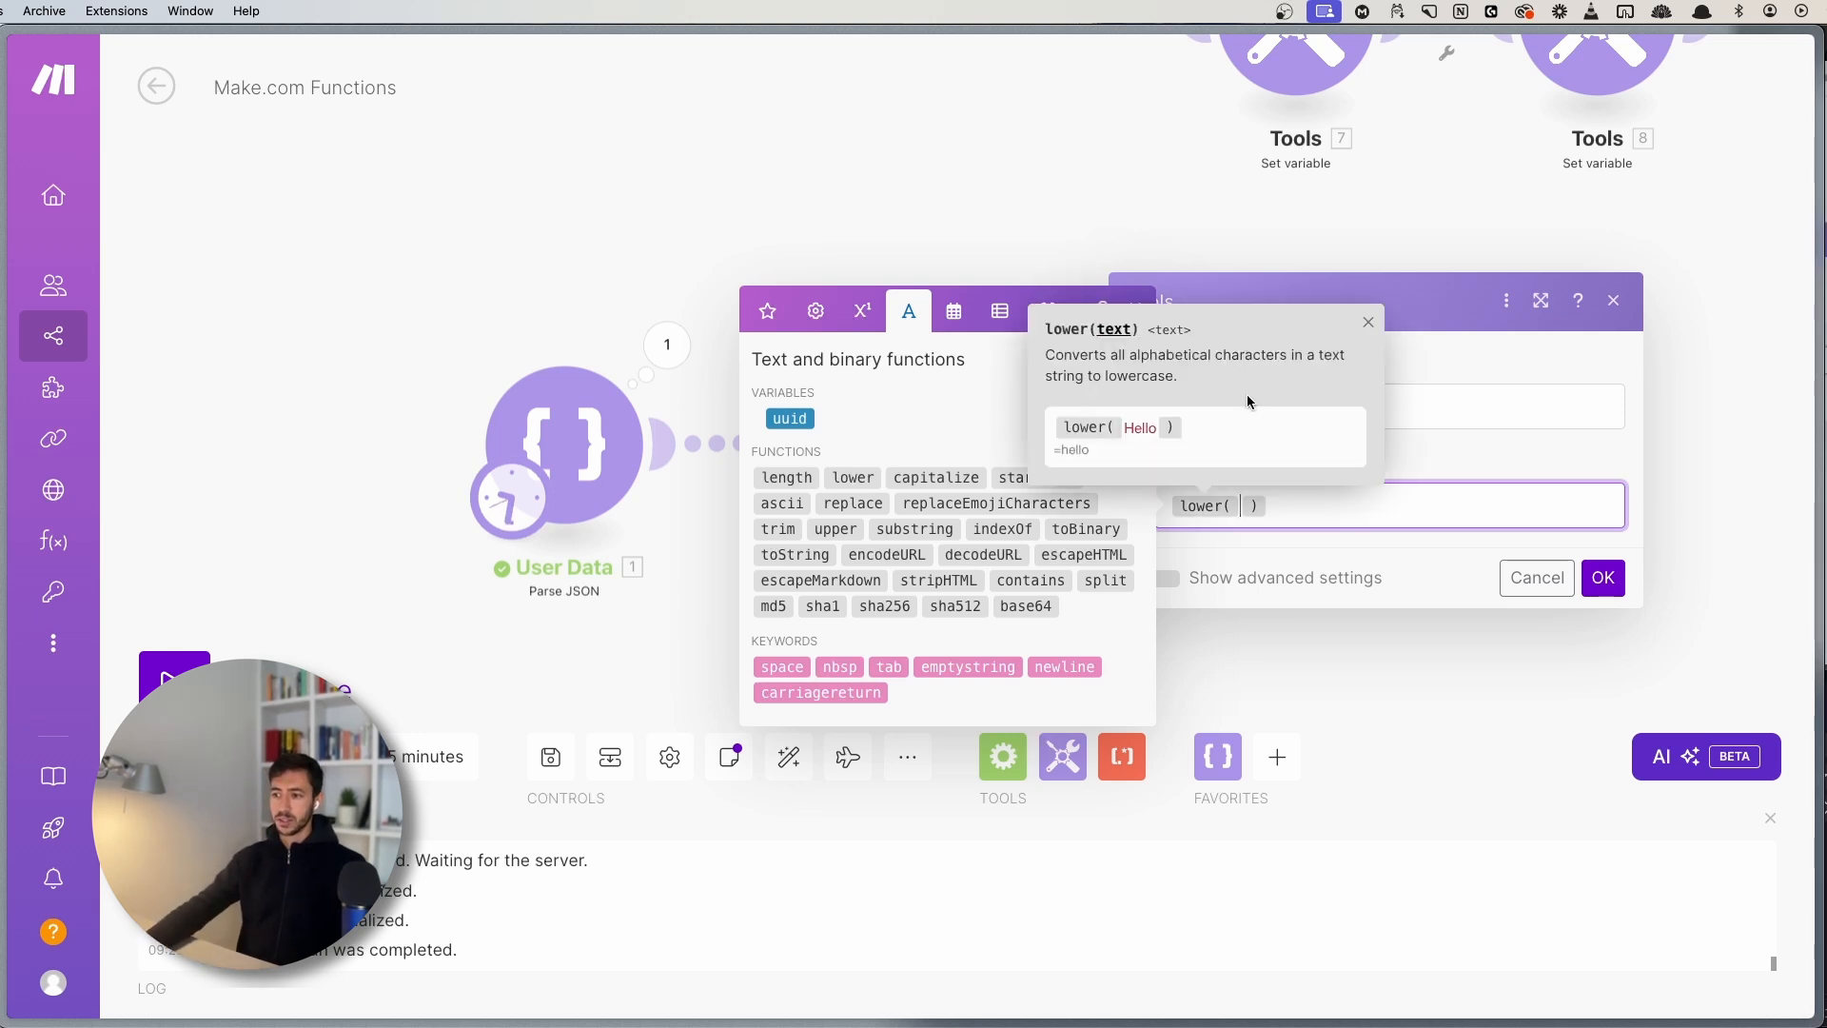
pyautogui.write('H ')
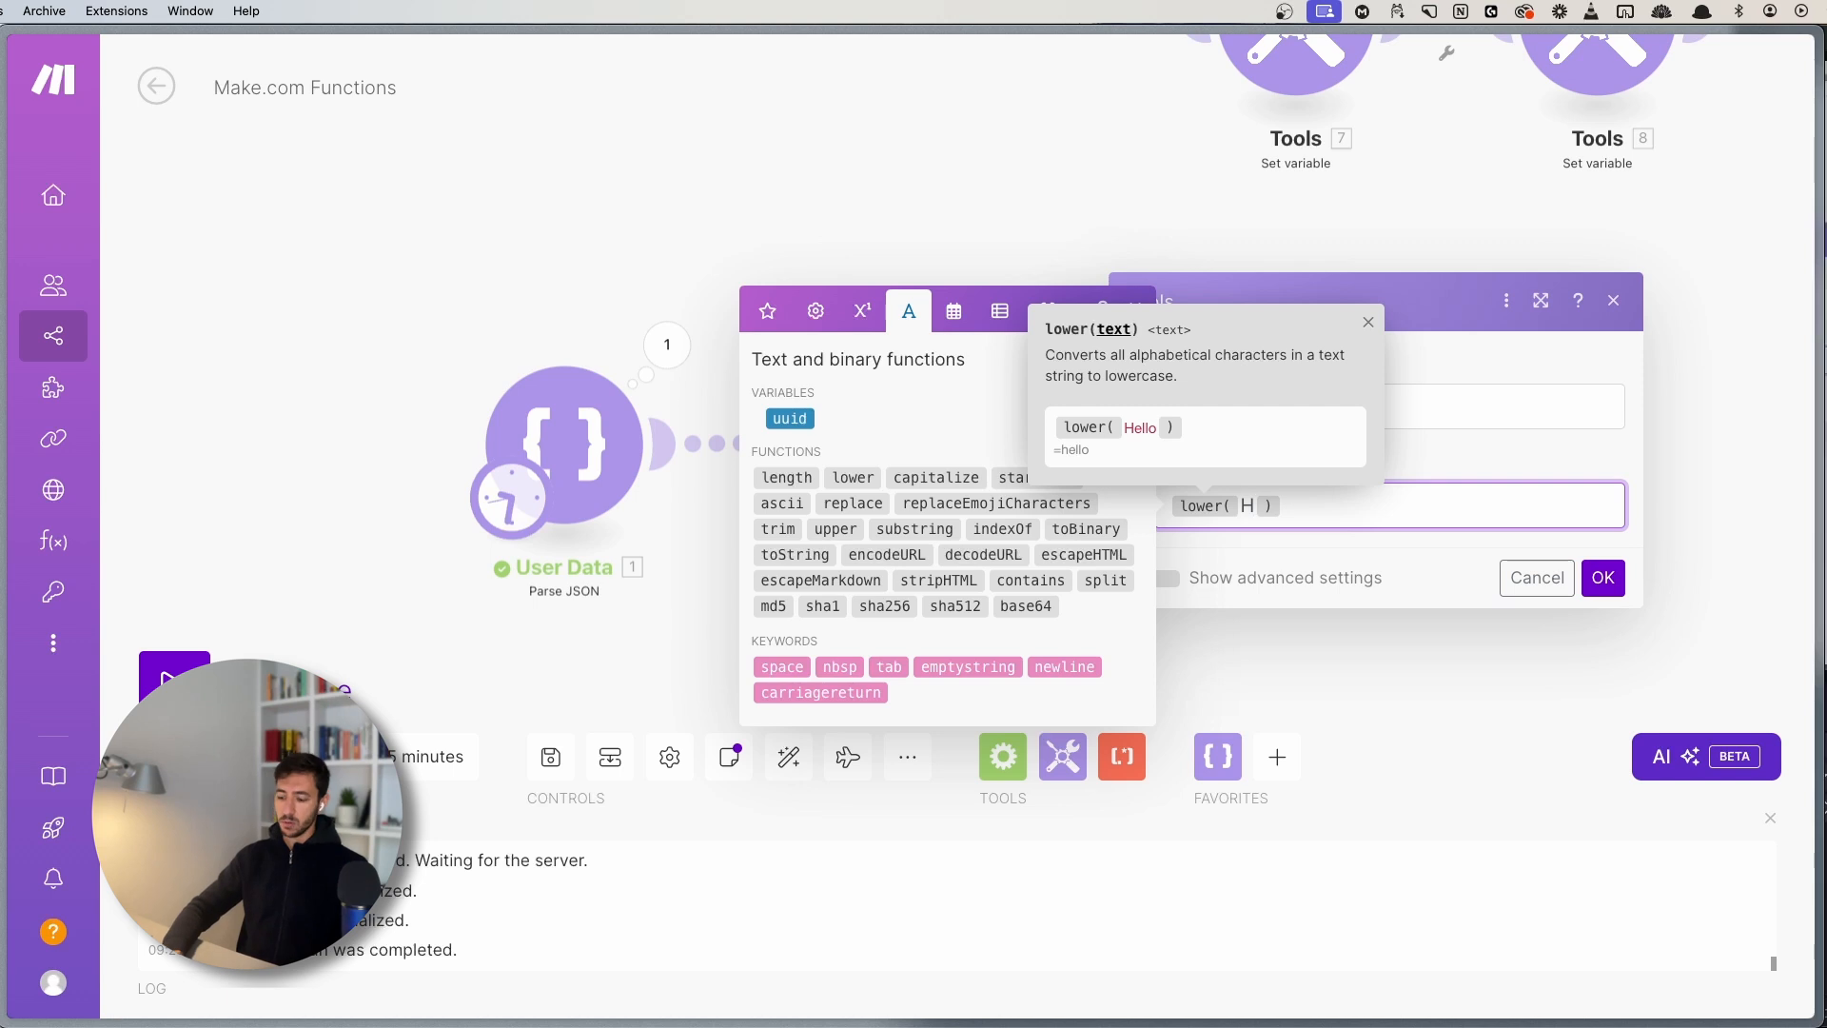
pyautogui.write('ello')
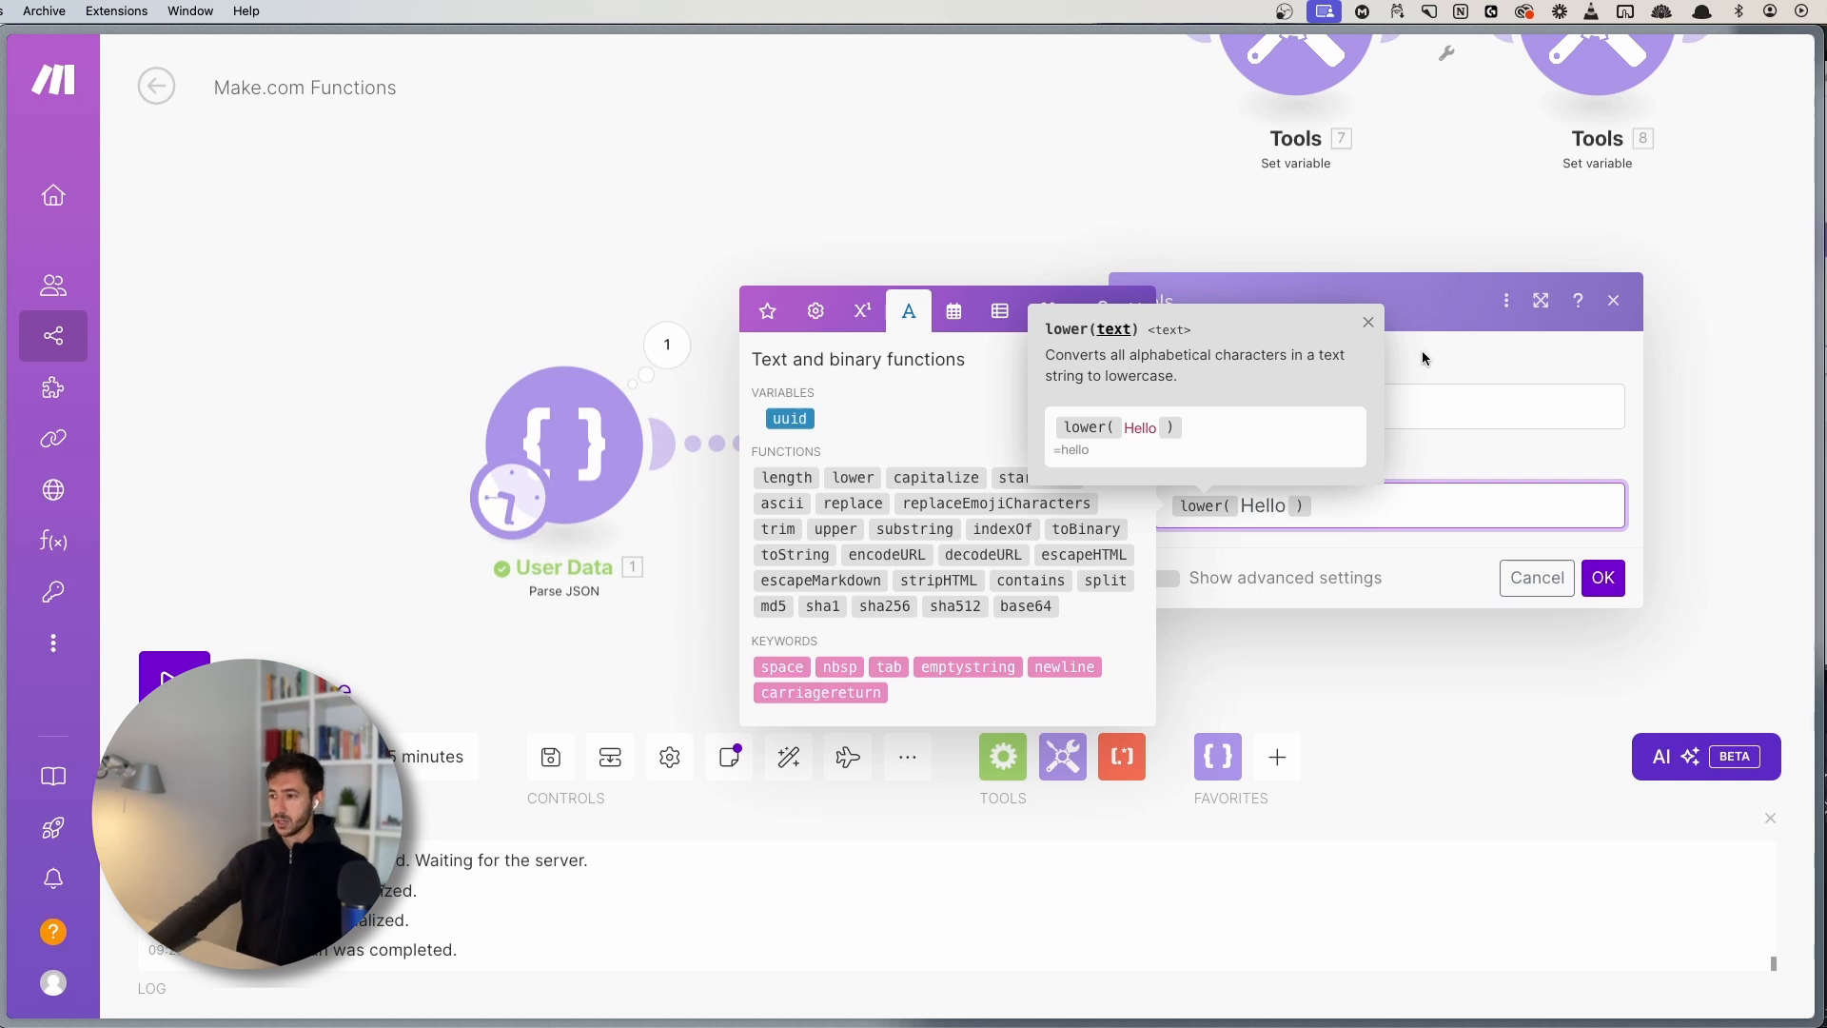
pyautogui.click(1368, 323)
pyautogui.click(1243, 480)
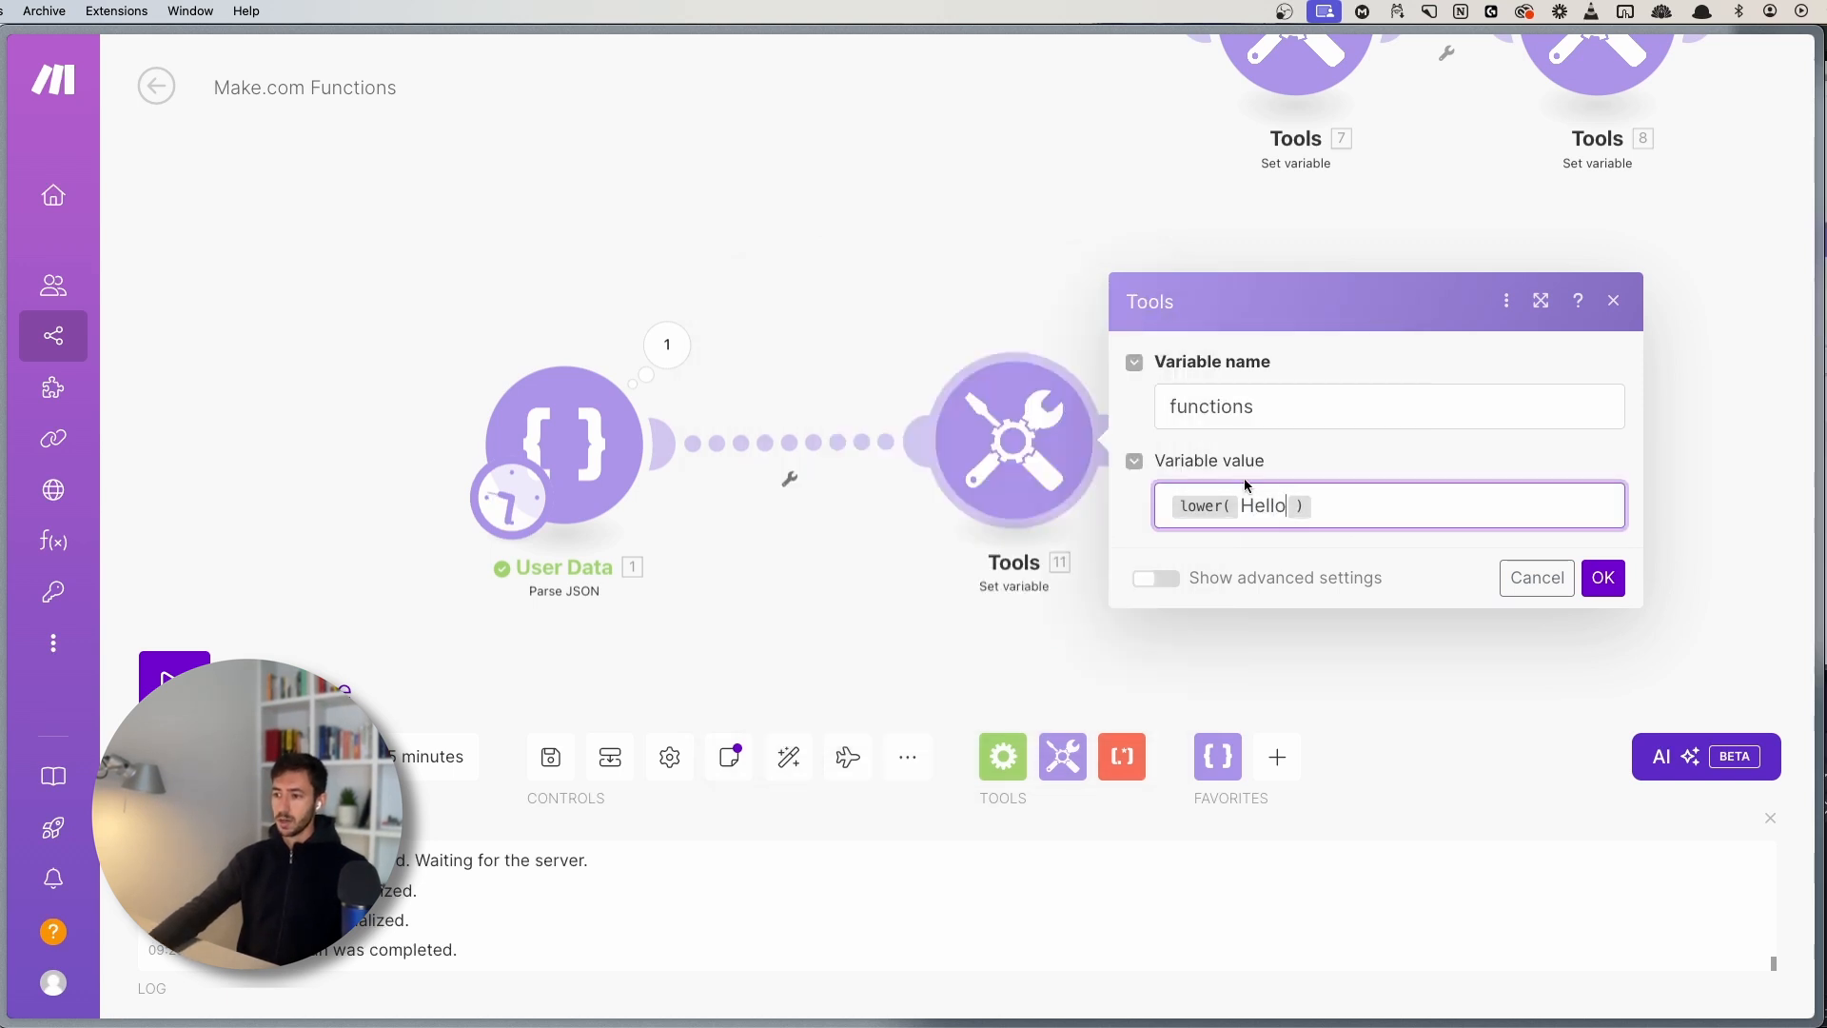
pyautogui.click(1386, 512)
pyautogui.click(1604, 579)
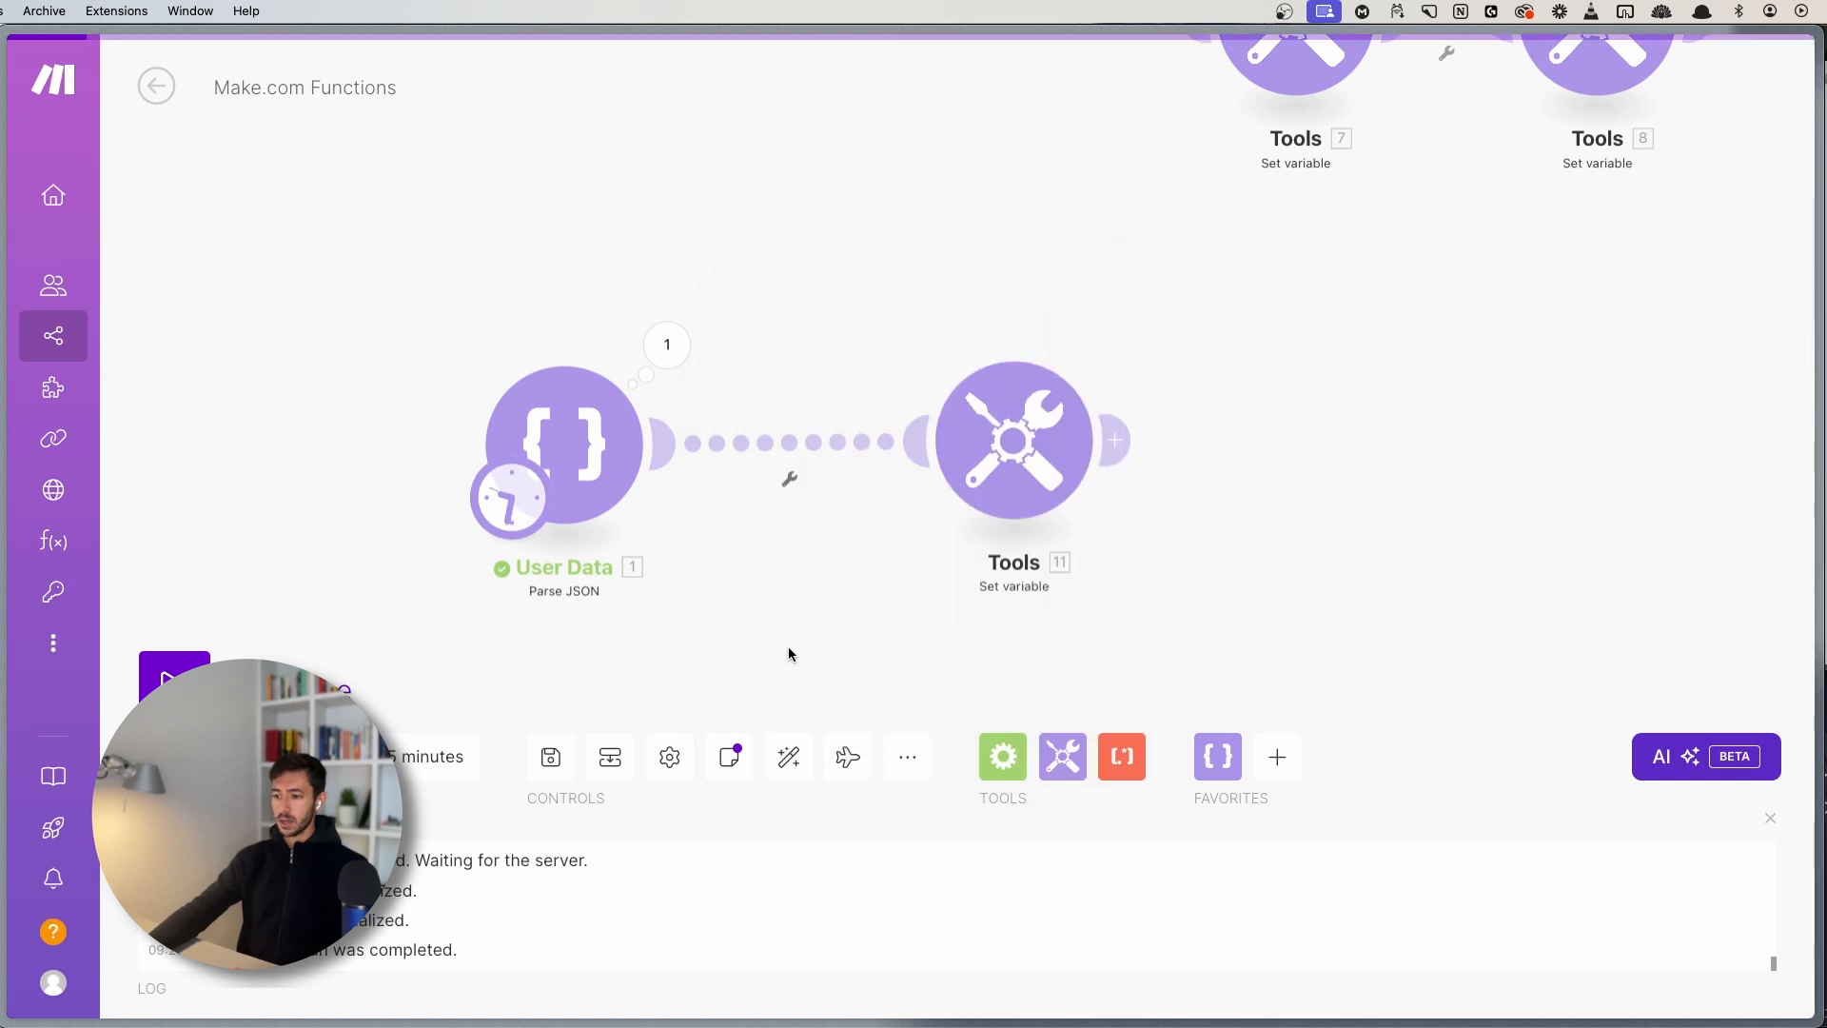
# - Run the scenario once and check Tools 11 outputs hello
pyautogui.click(174, 677)
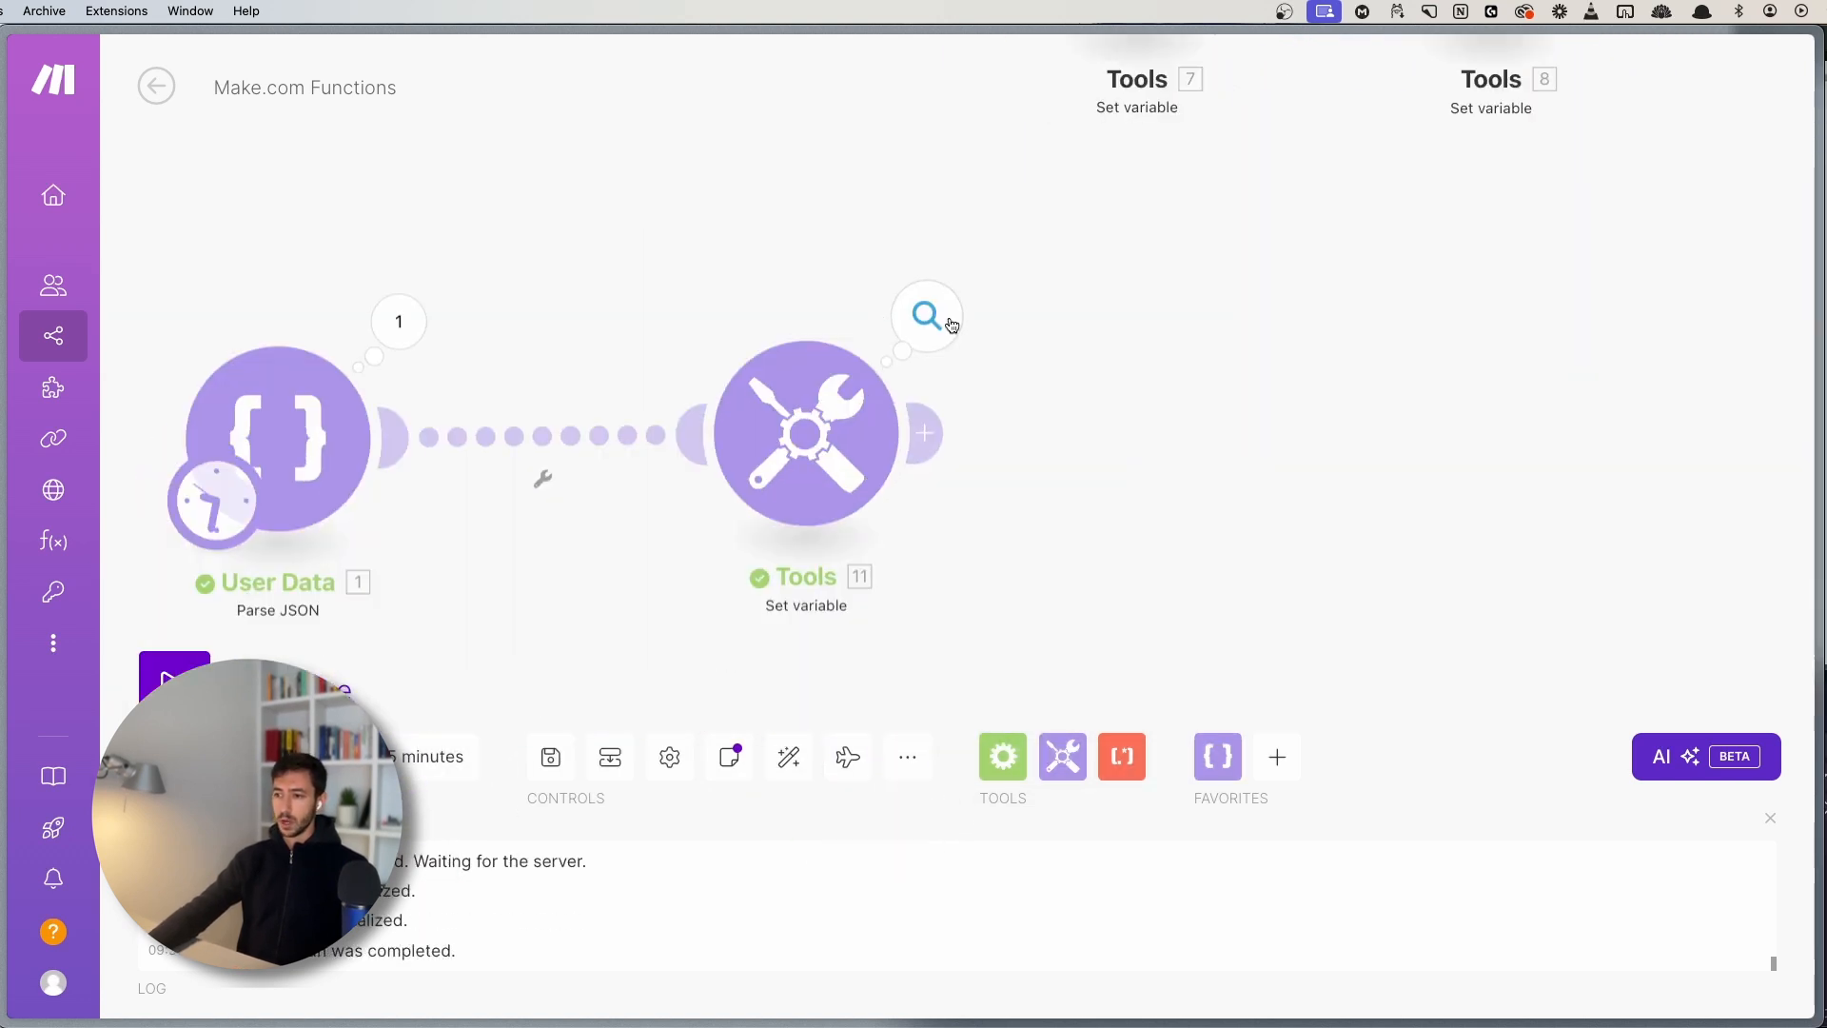
pyautogui.click(927, 315)
pyautogui.doubleClick(1157, 441)
pyautogui.click(915, 451)
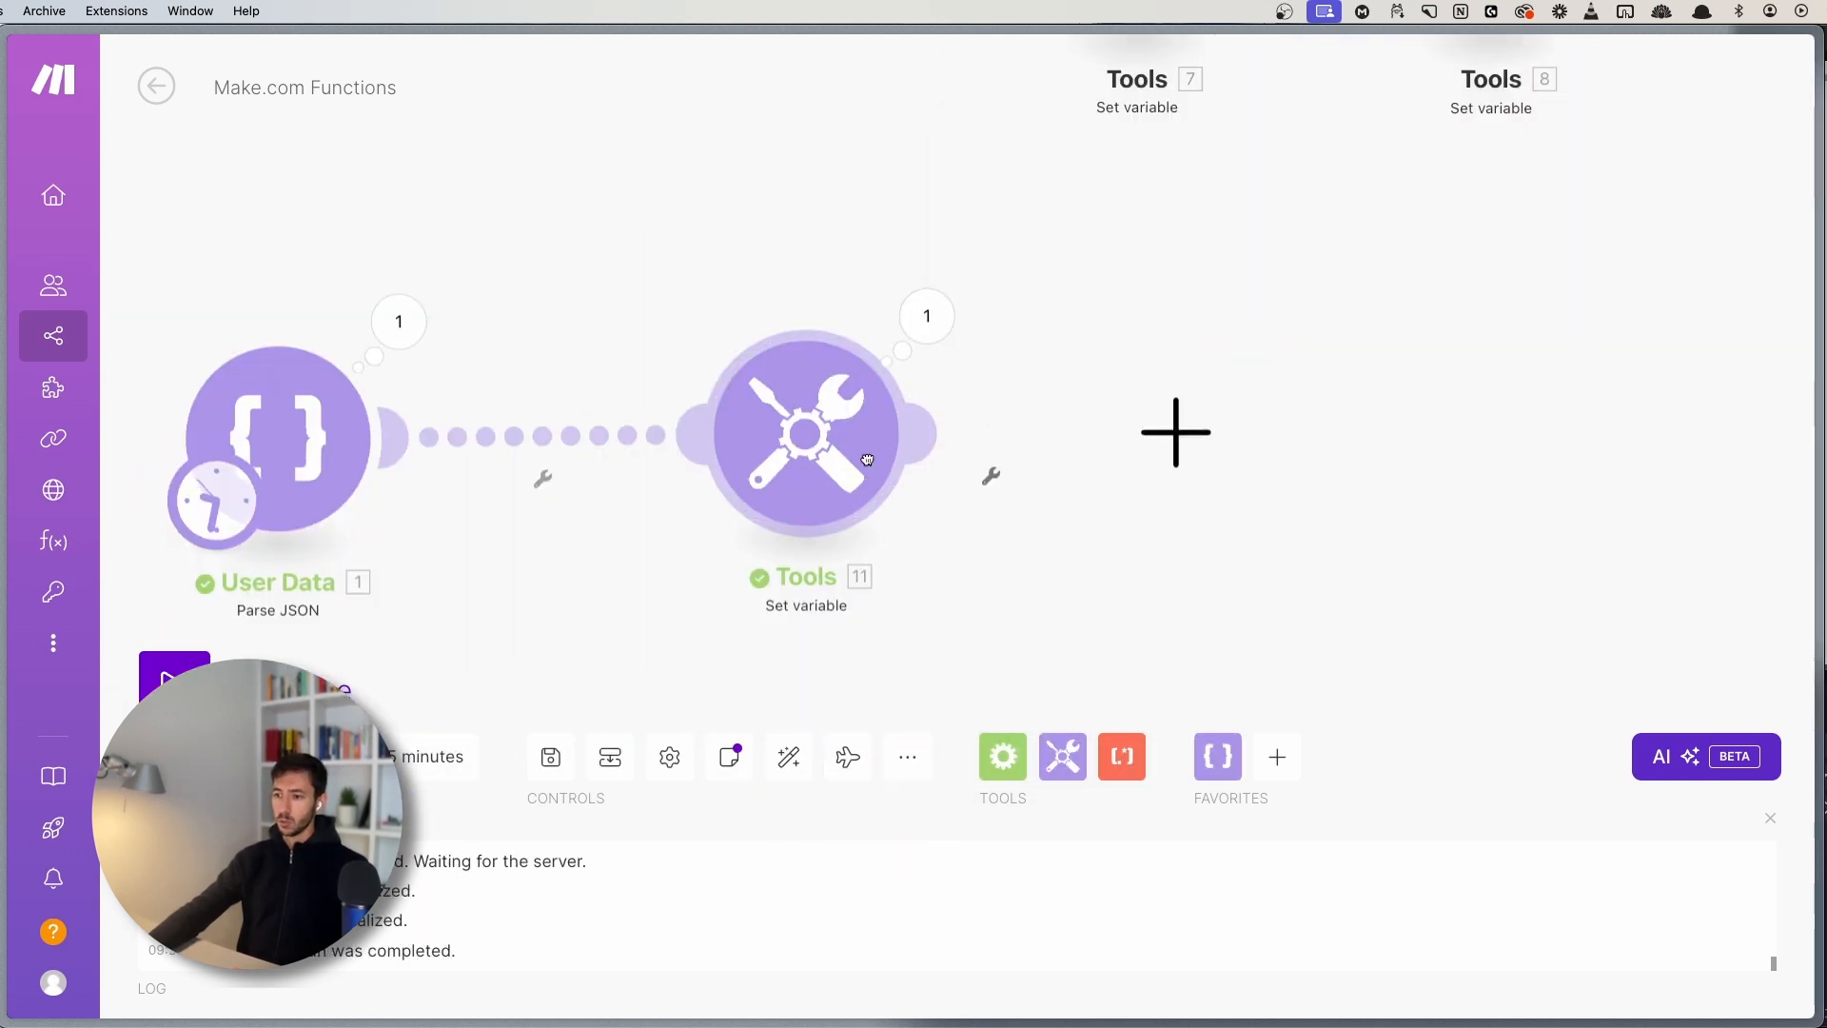
# - Replace the functions value with upper(hello) and run the scenario
pyautogui.click(771, 493)
pyautogui.click(1093, 521)
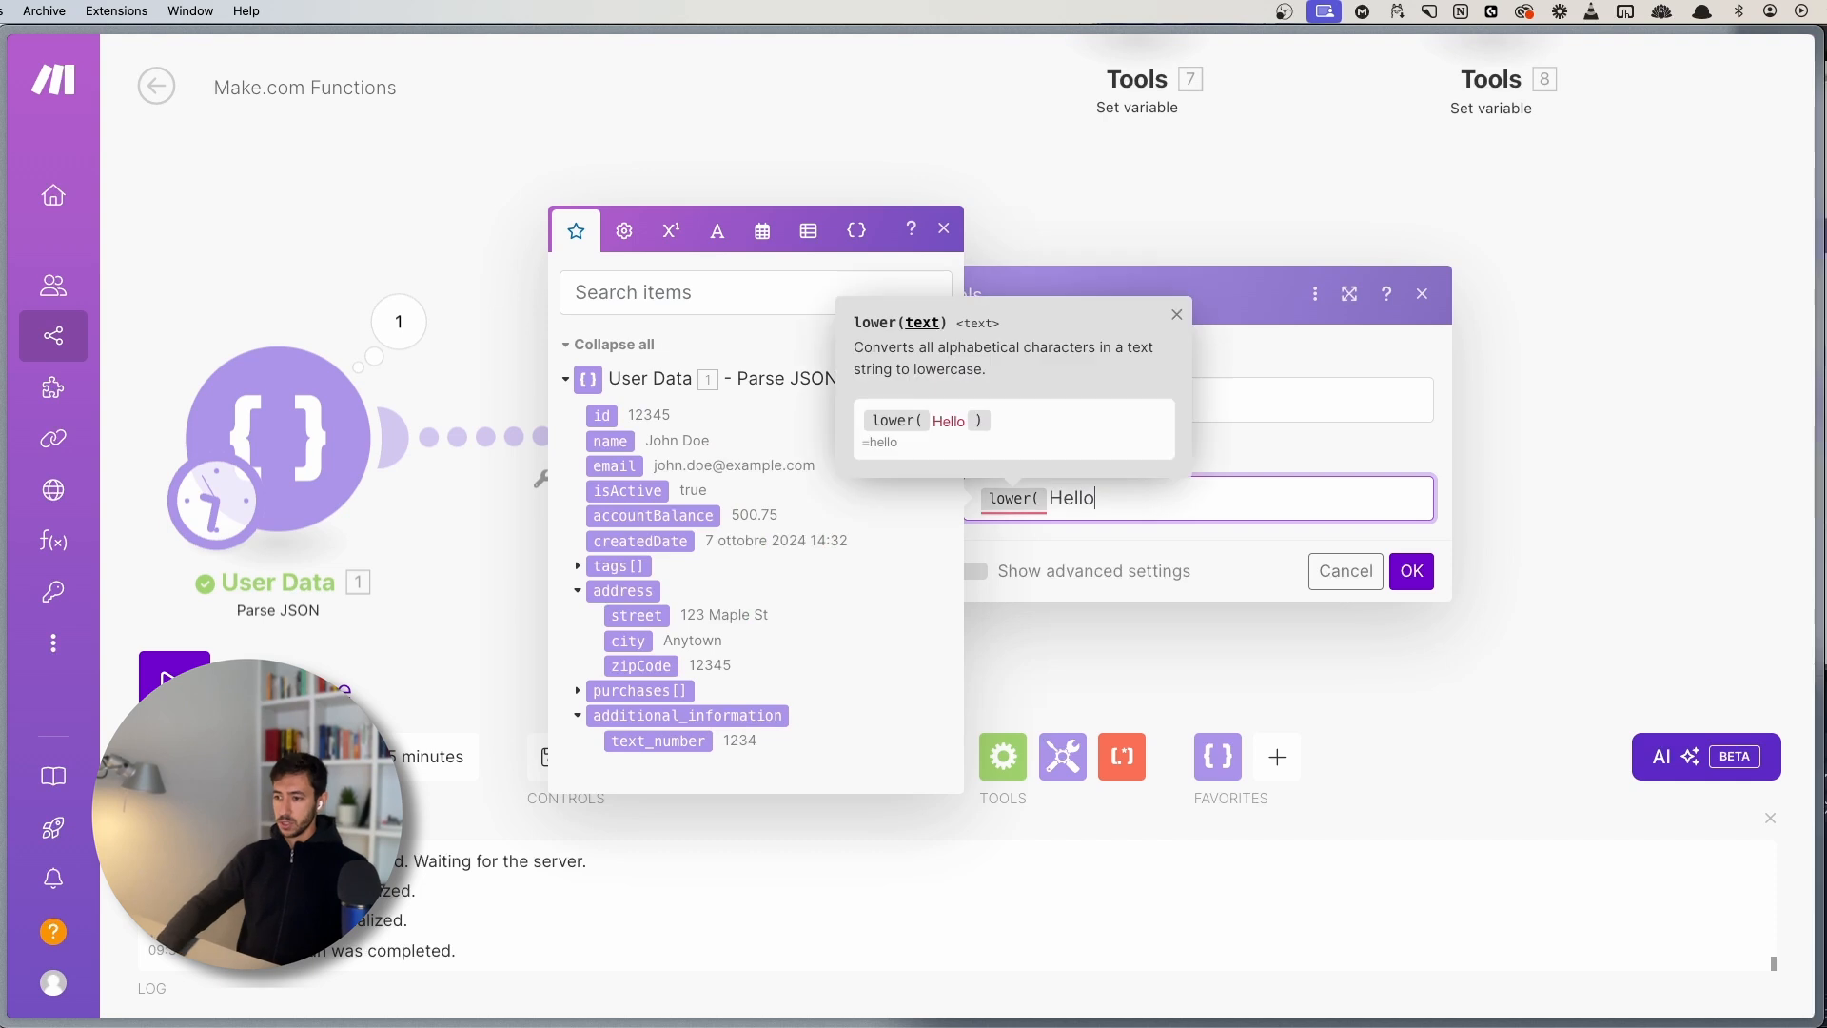
pyautogui.press('BackSpace')
pyautogui.press('BackSpace')
pyautogui.press('BackSpace')
pyautogui.press('BackSpace')
pyautogui.press('BackSpace')
pyautogui.press('BackSpace')
pyautogui.press('BackSpace')
pyautogui.write('uppe')
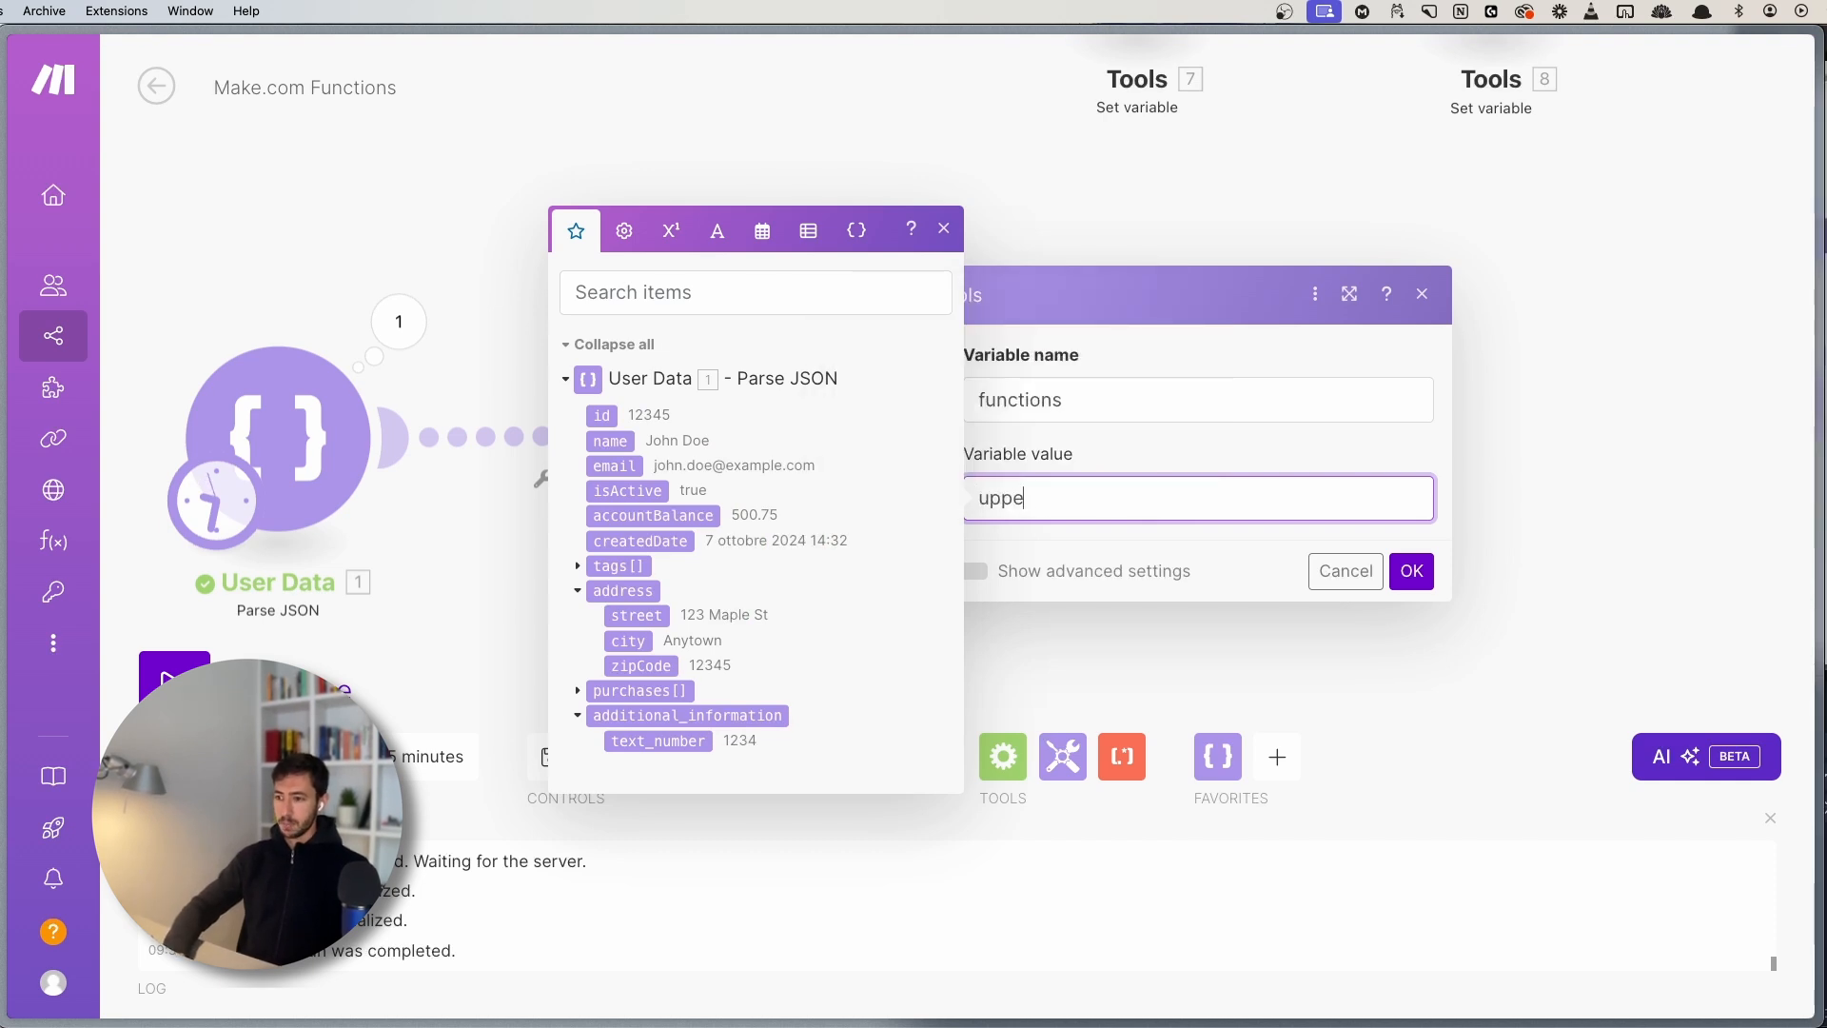
pyautogui.write('r(Hel')
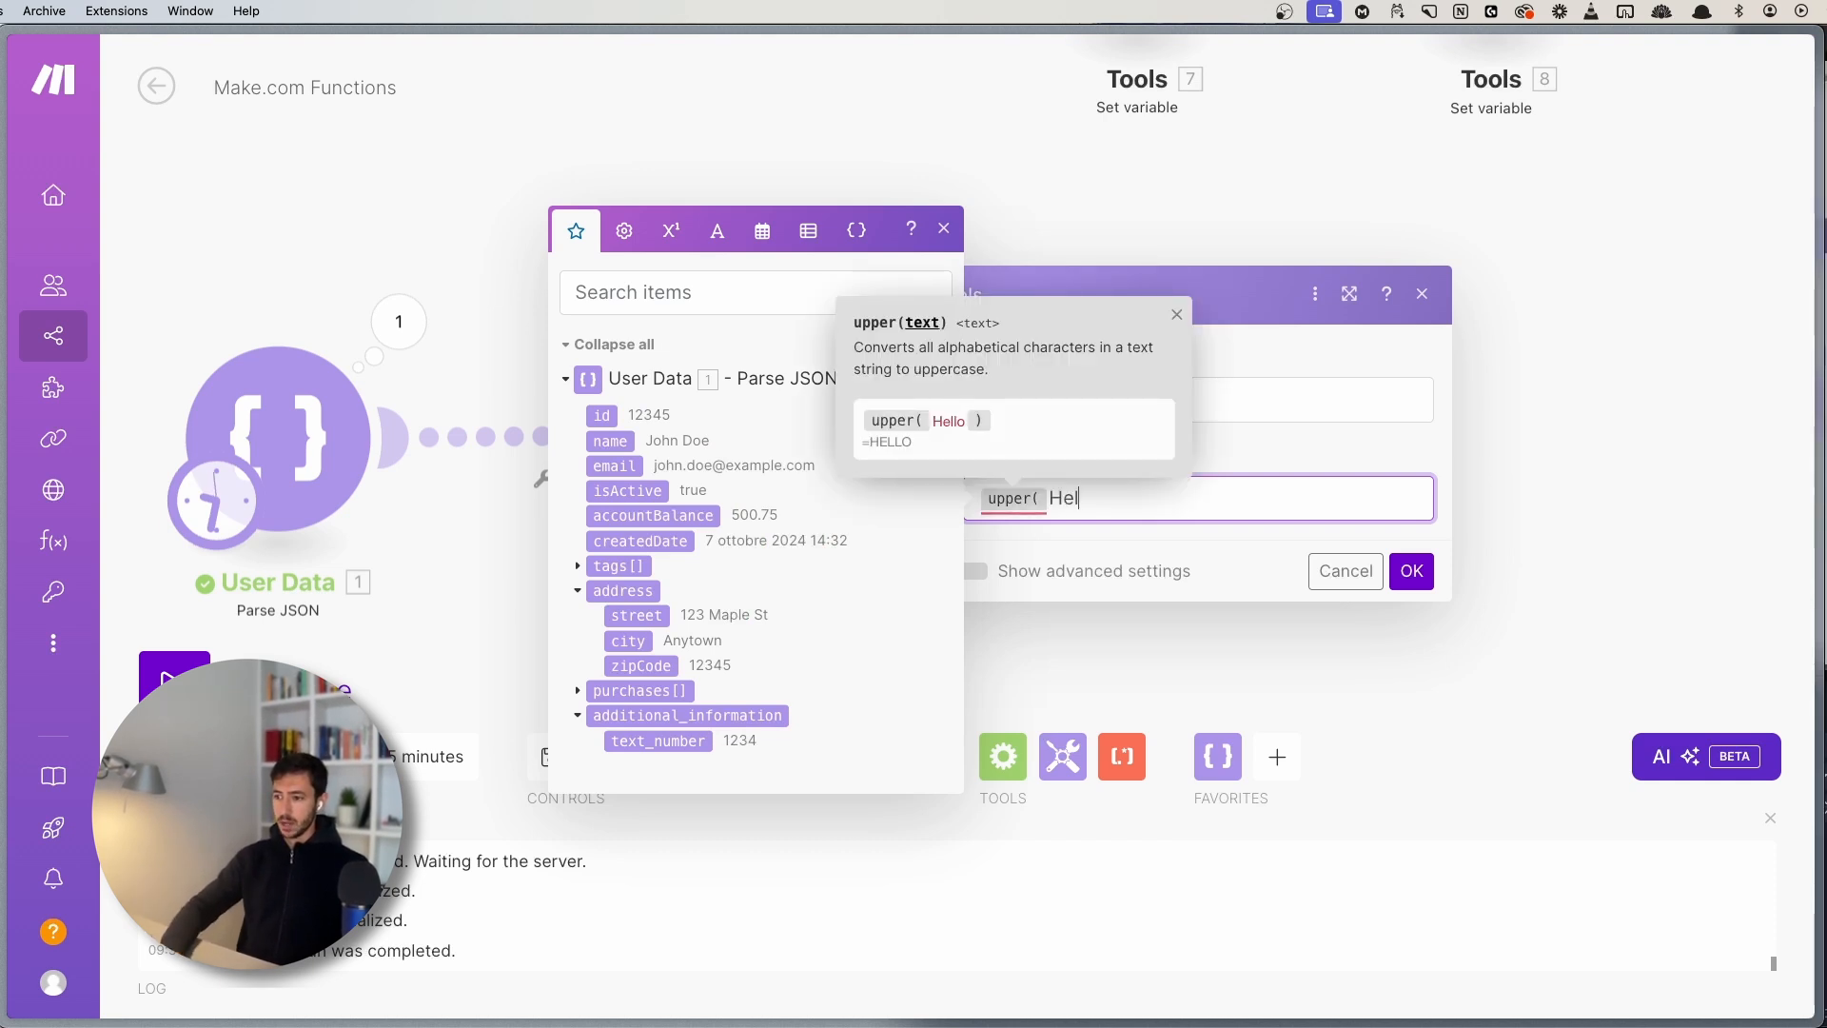
pyautogui.press('BackSpace')
pyautogui.press('BackSpace')
pyautogui.press('BackSpace')
pyautogui.write('hello')
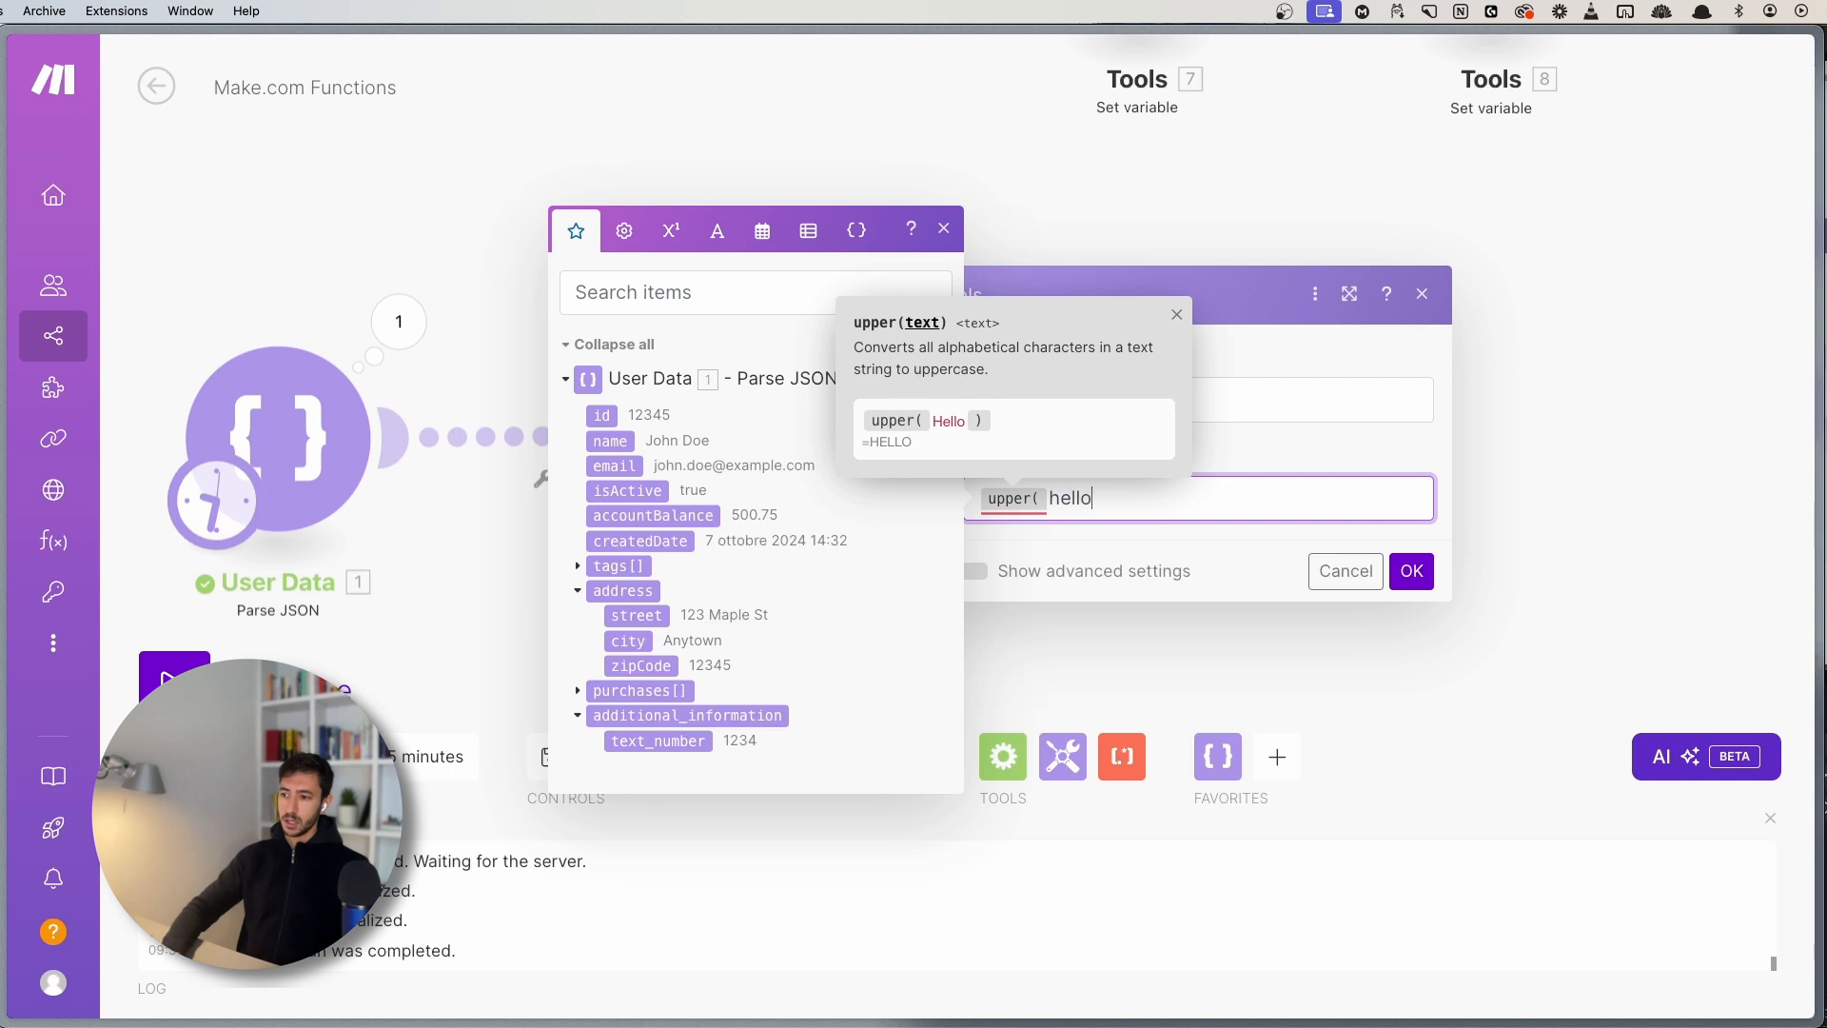
pyautogui.write(')')
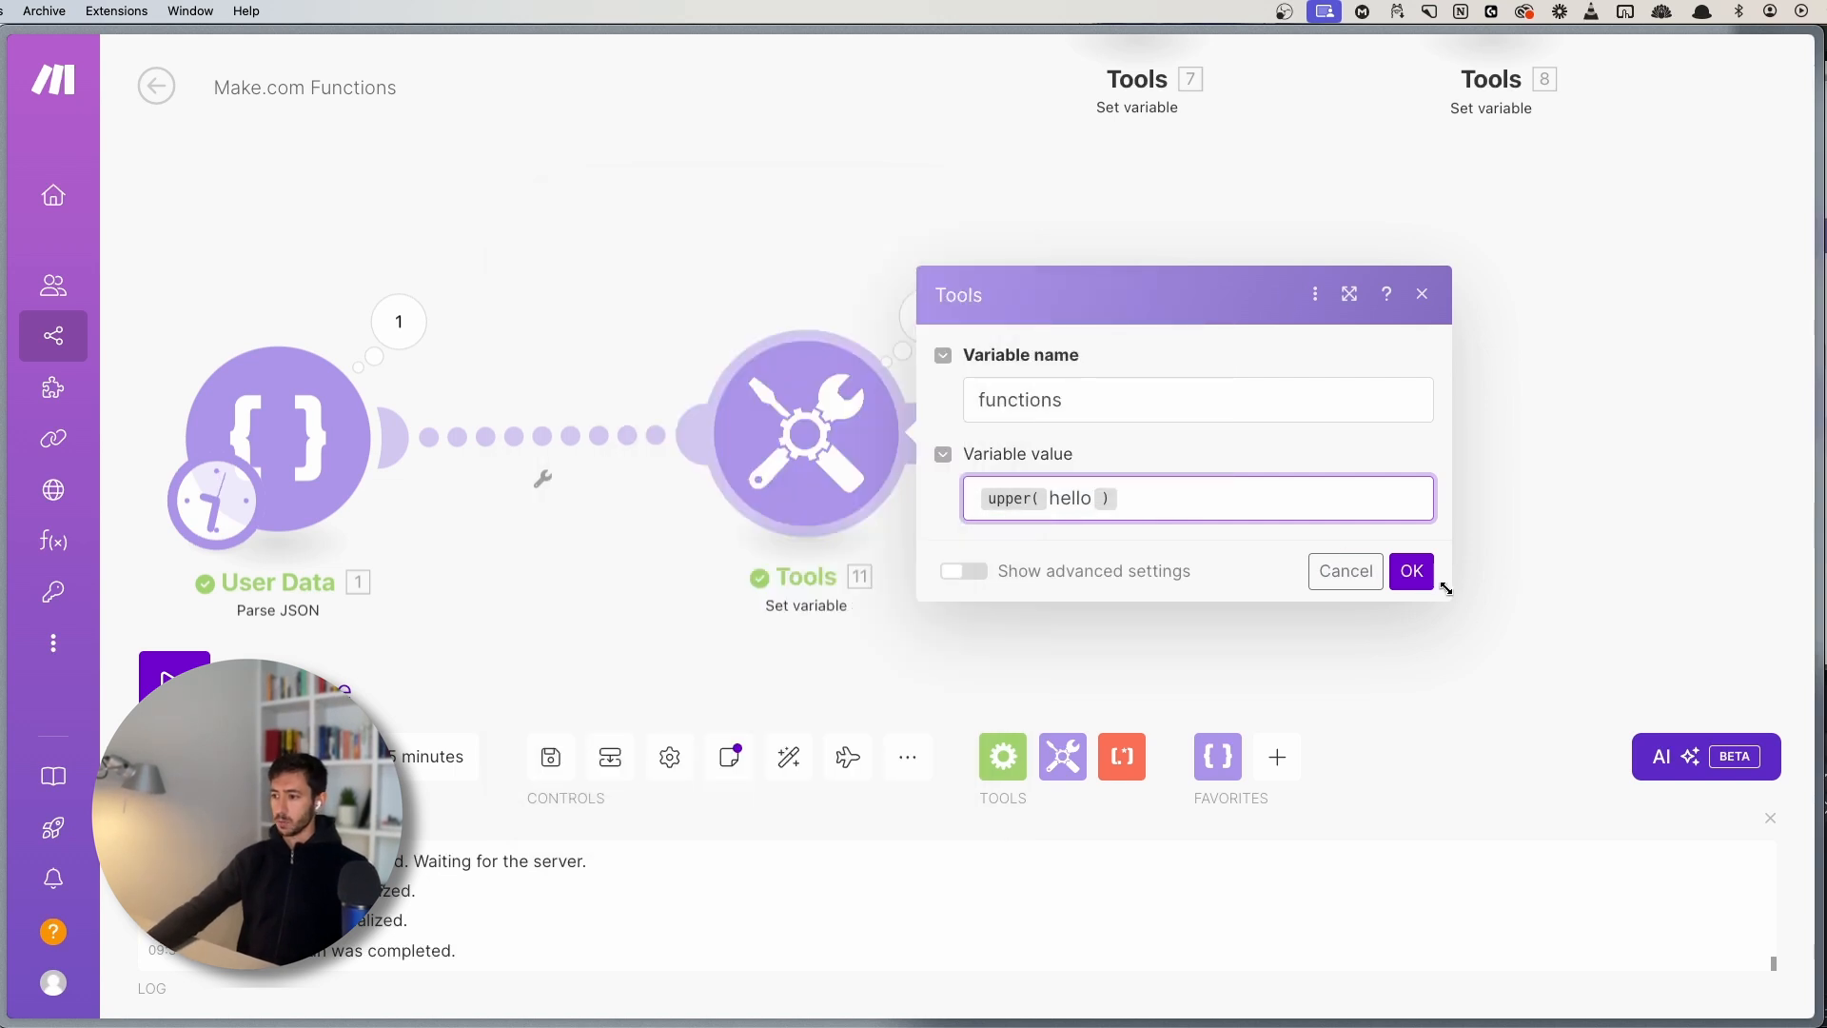
pyautogui.click(1411, 571)
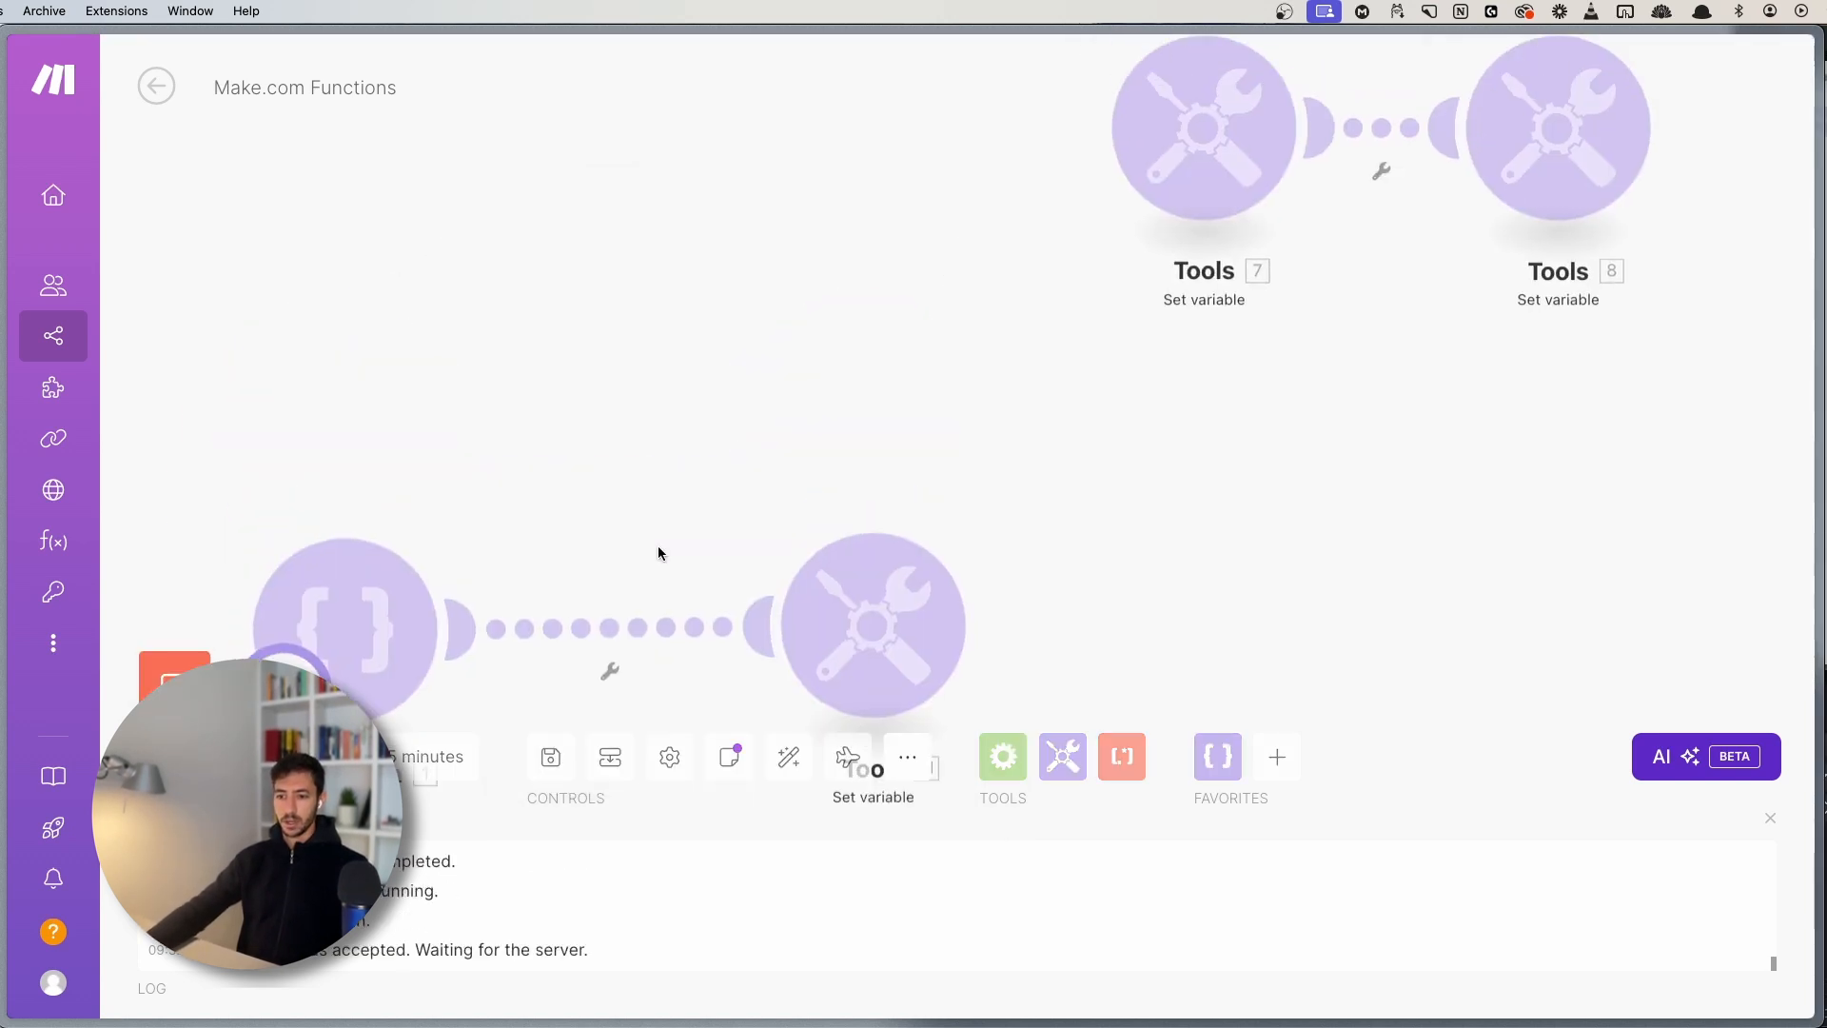
# - Confirm the Tools 11 run result reads HELLO
pyautogui.click(900, 436)
pyautogui.doubleClick(1154, 558)
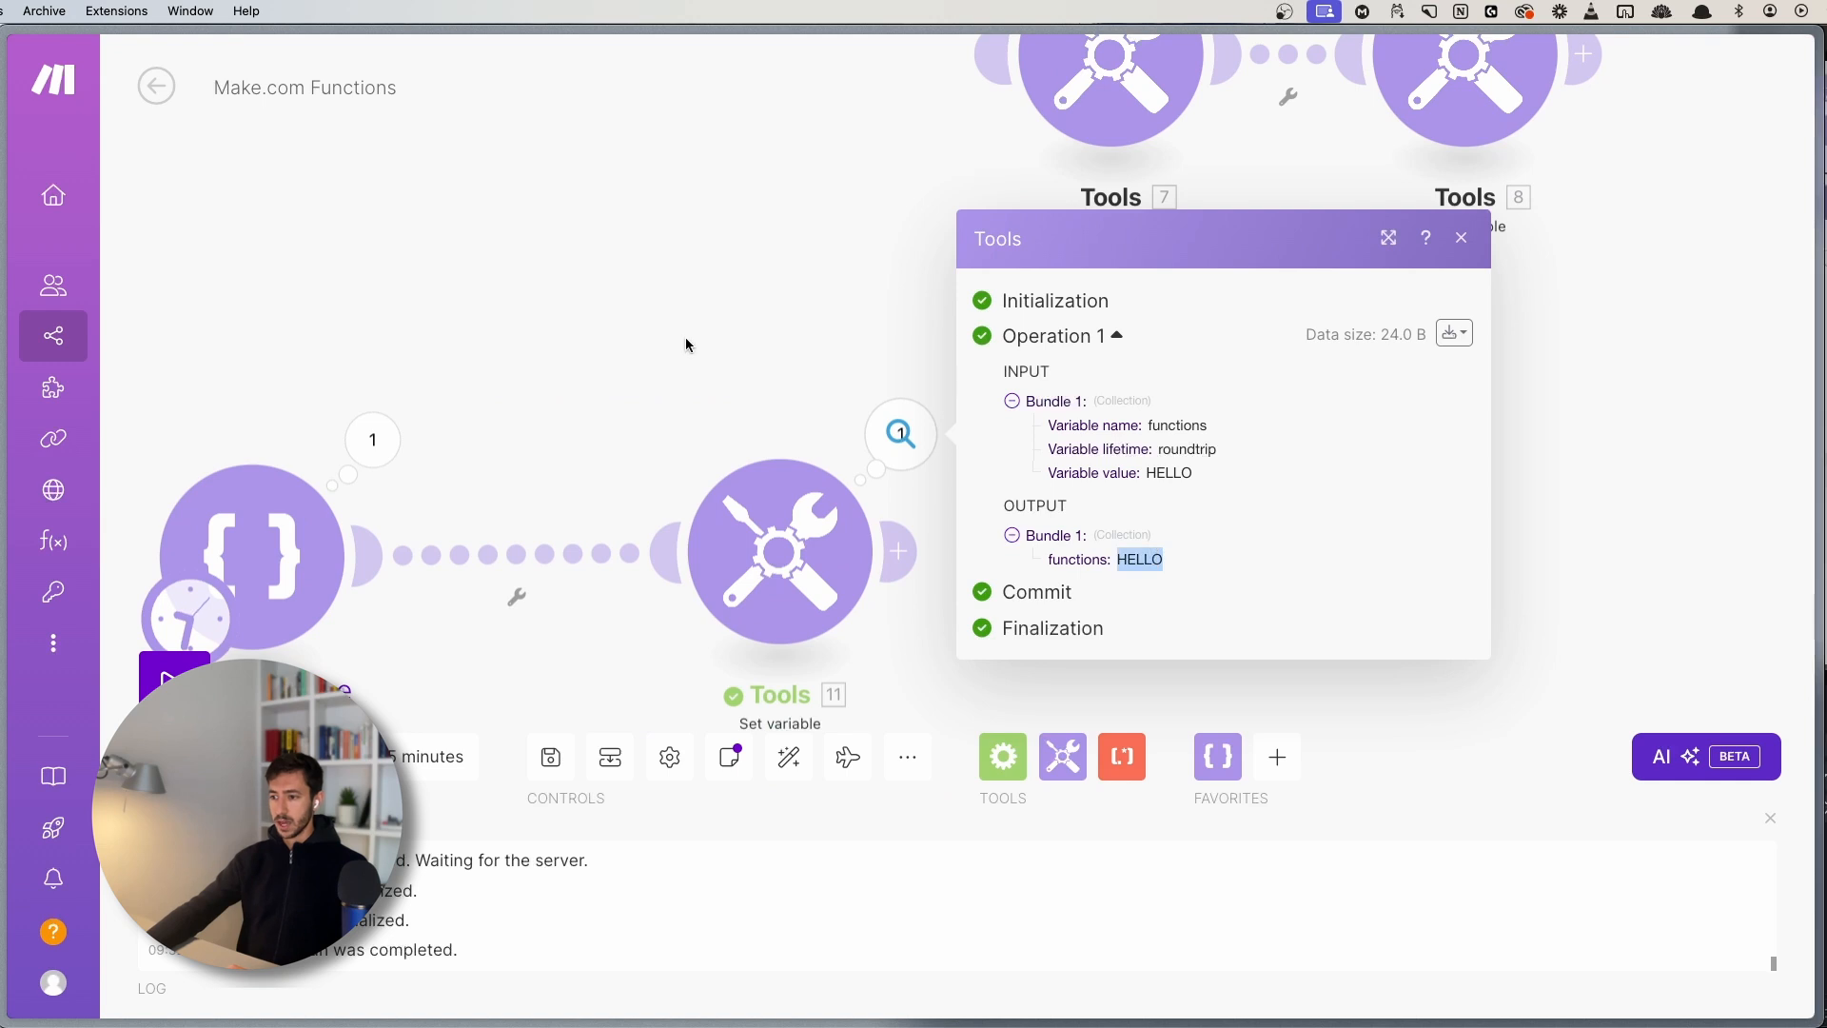
pyautogui.moveTo(685, 342); pyautogui.dragTo(699, 234)
pyautogui.click(819, 445)
pyautogui.click(1186, 512)
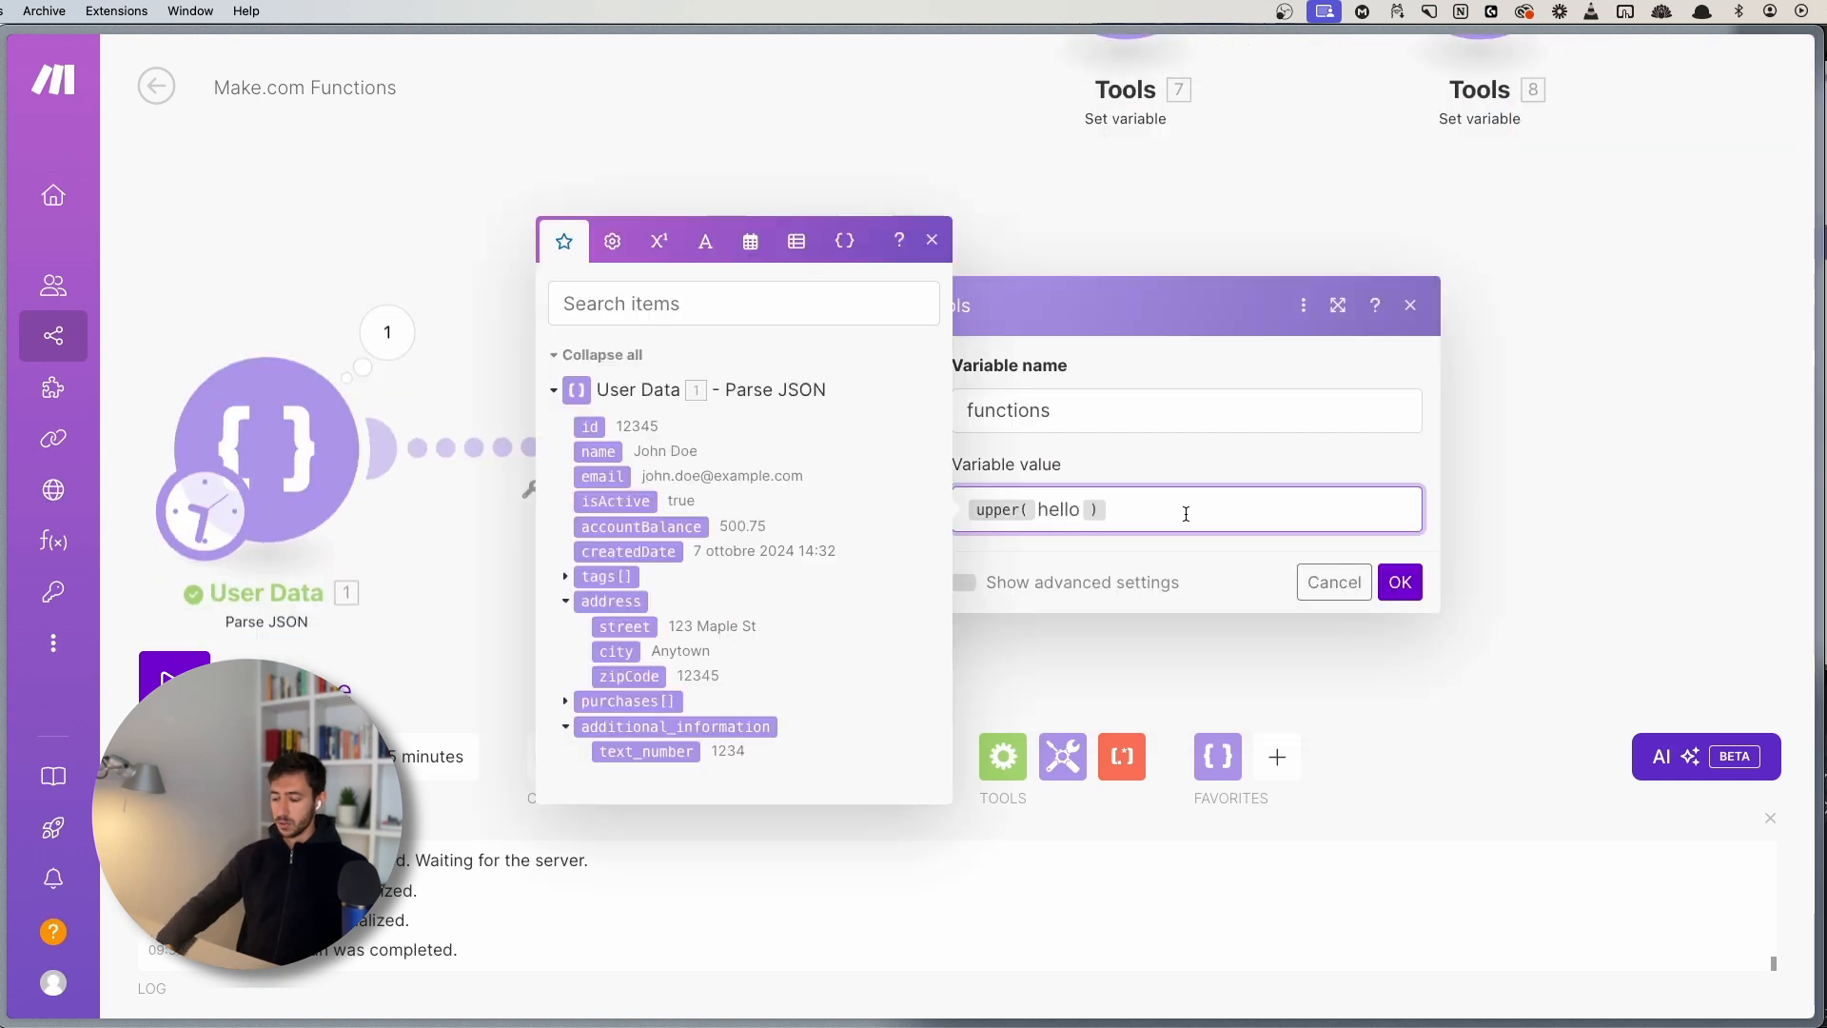
# - Change the functions value to capitalize(hello world) and save it
pyautogui.press('Left')
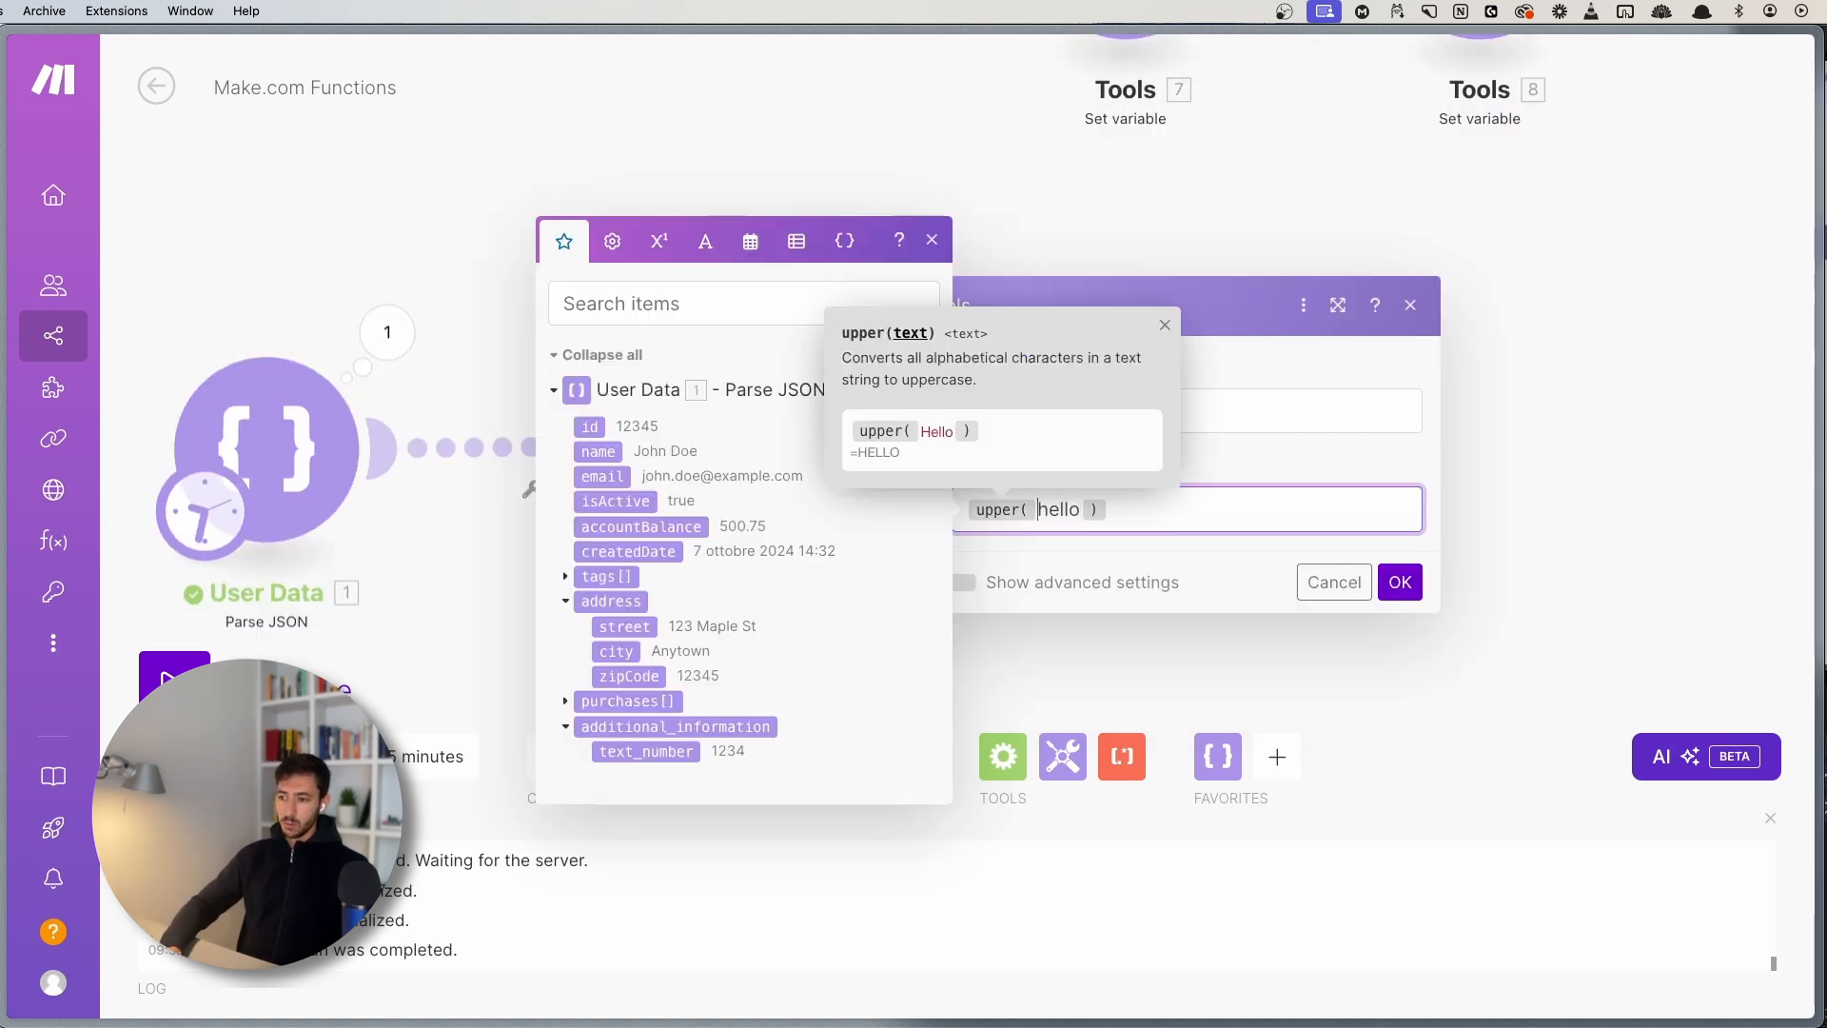
pyautogui.press('BackSpace')
pyautogui.write('ca')
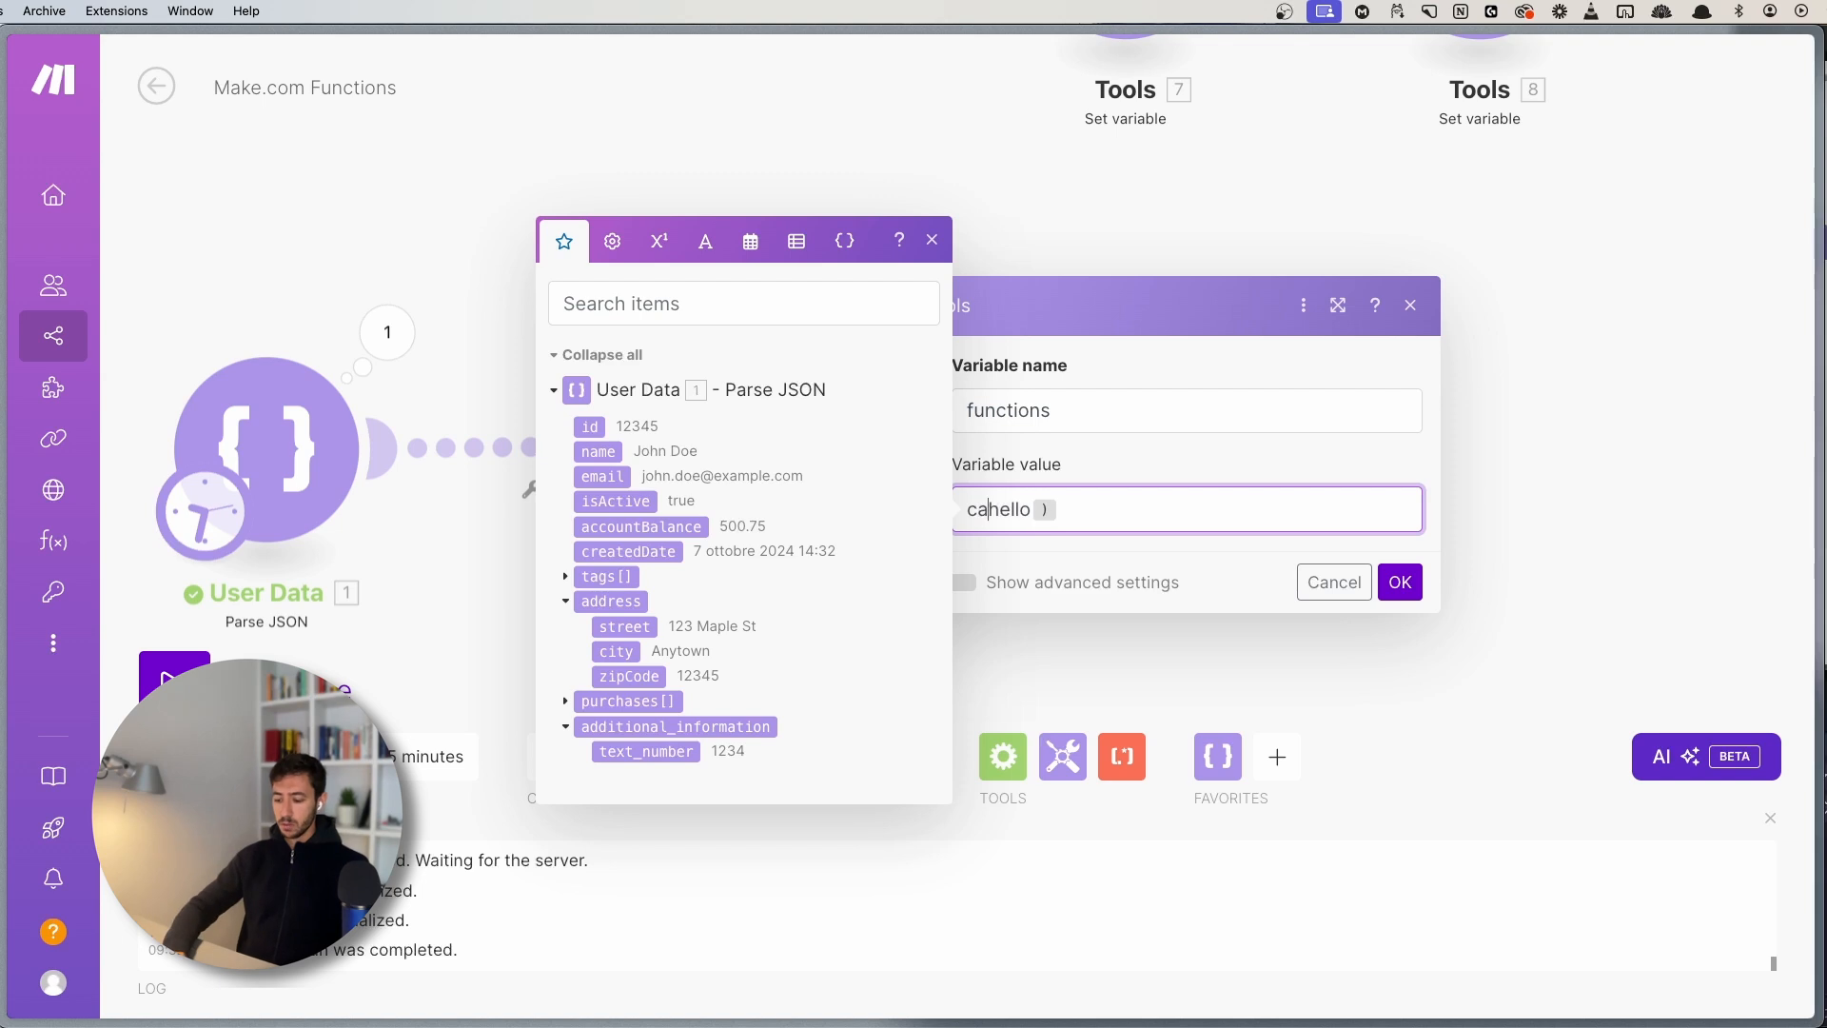
pyautogui.write('pitalize')
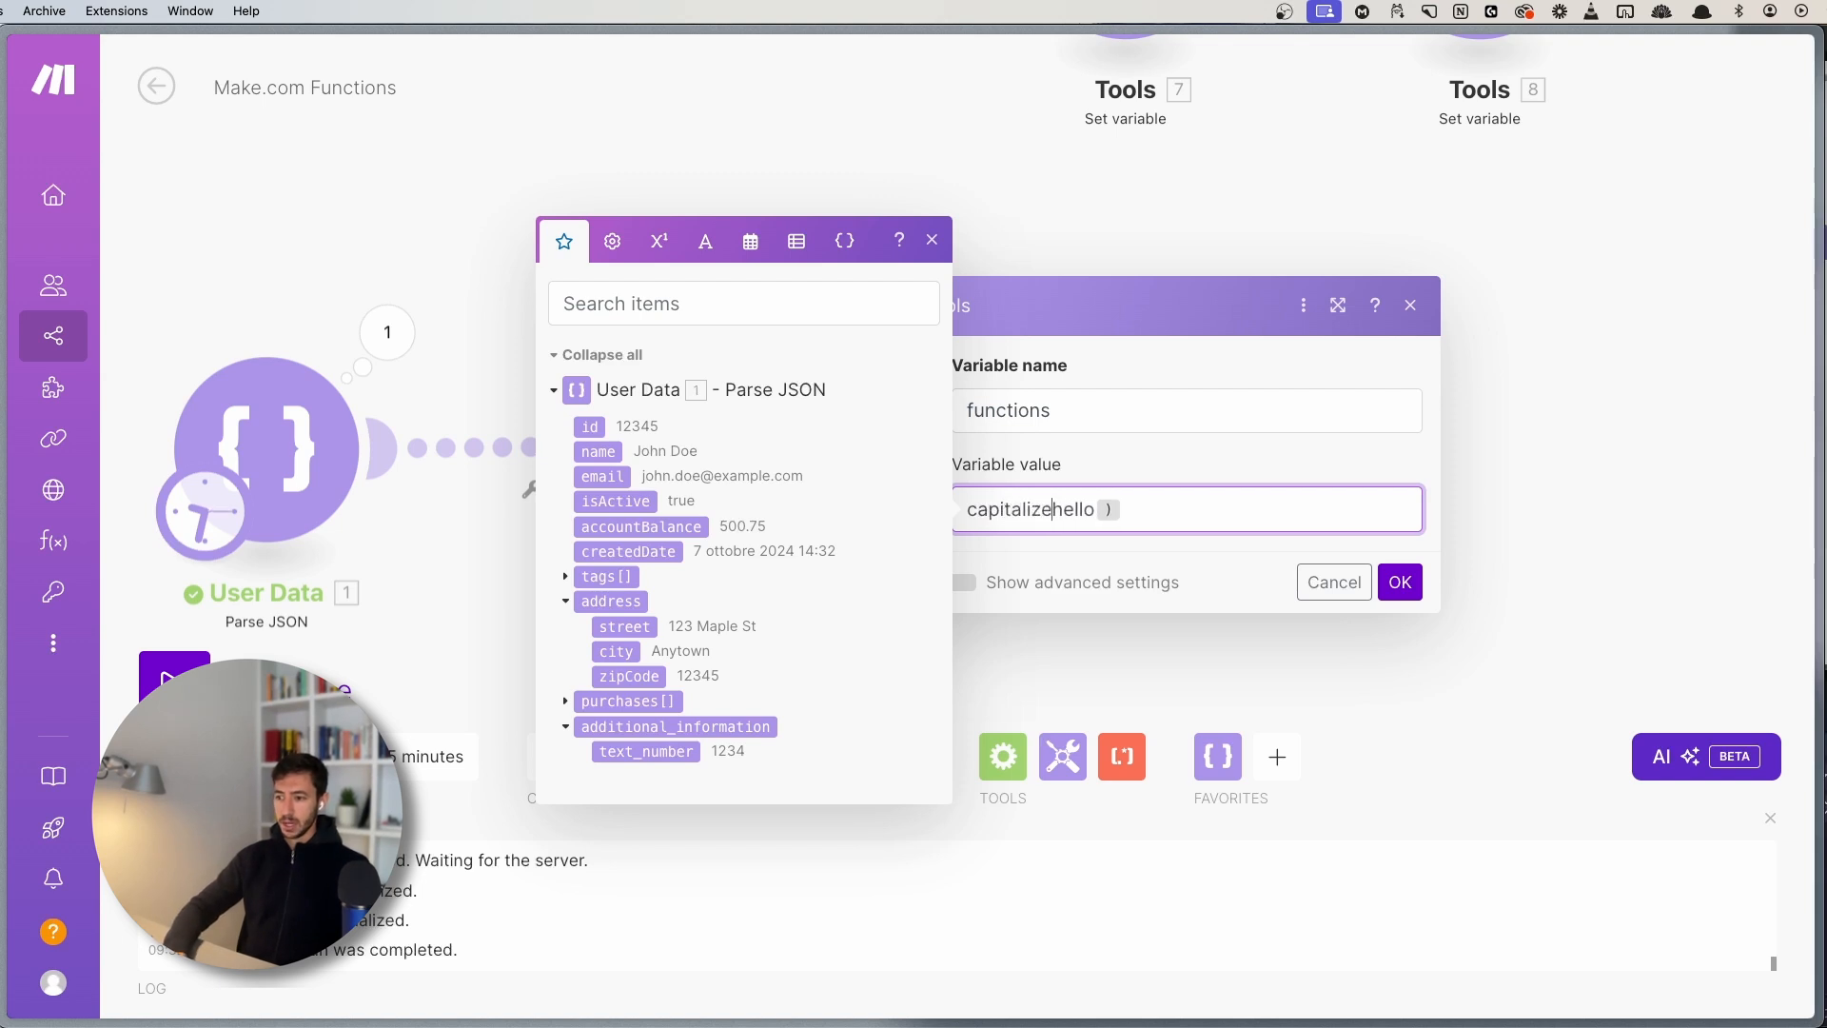
pyautogui.write('(')
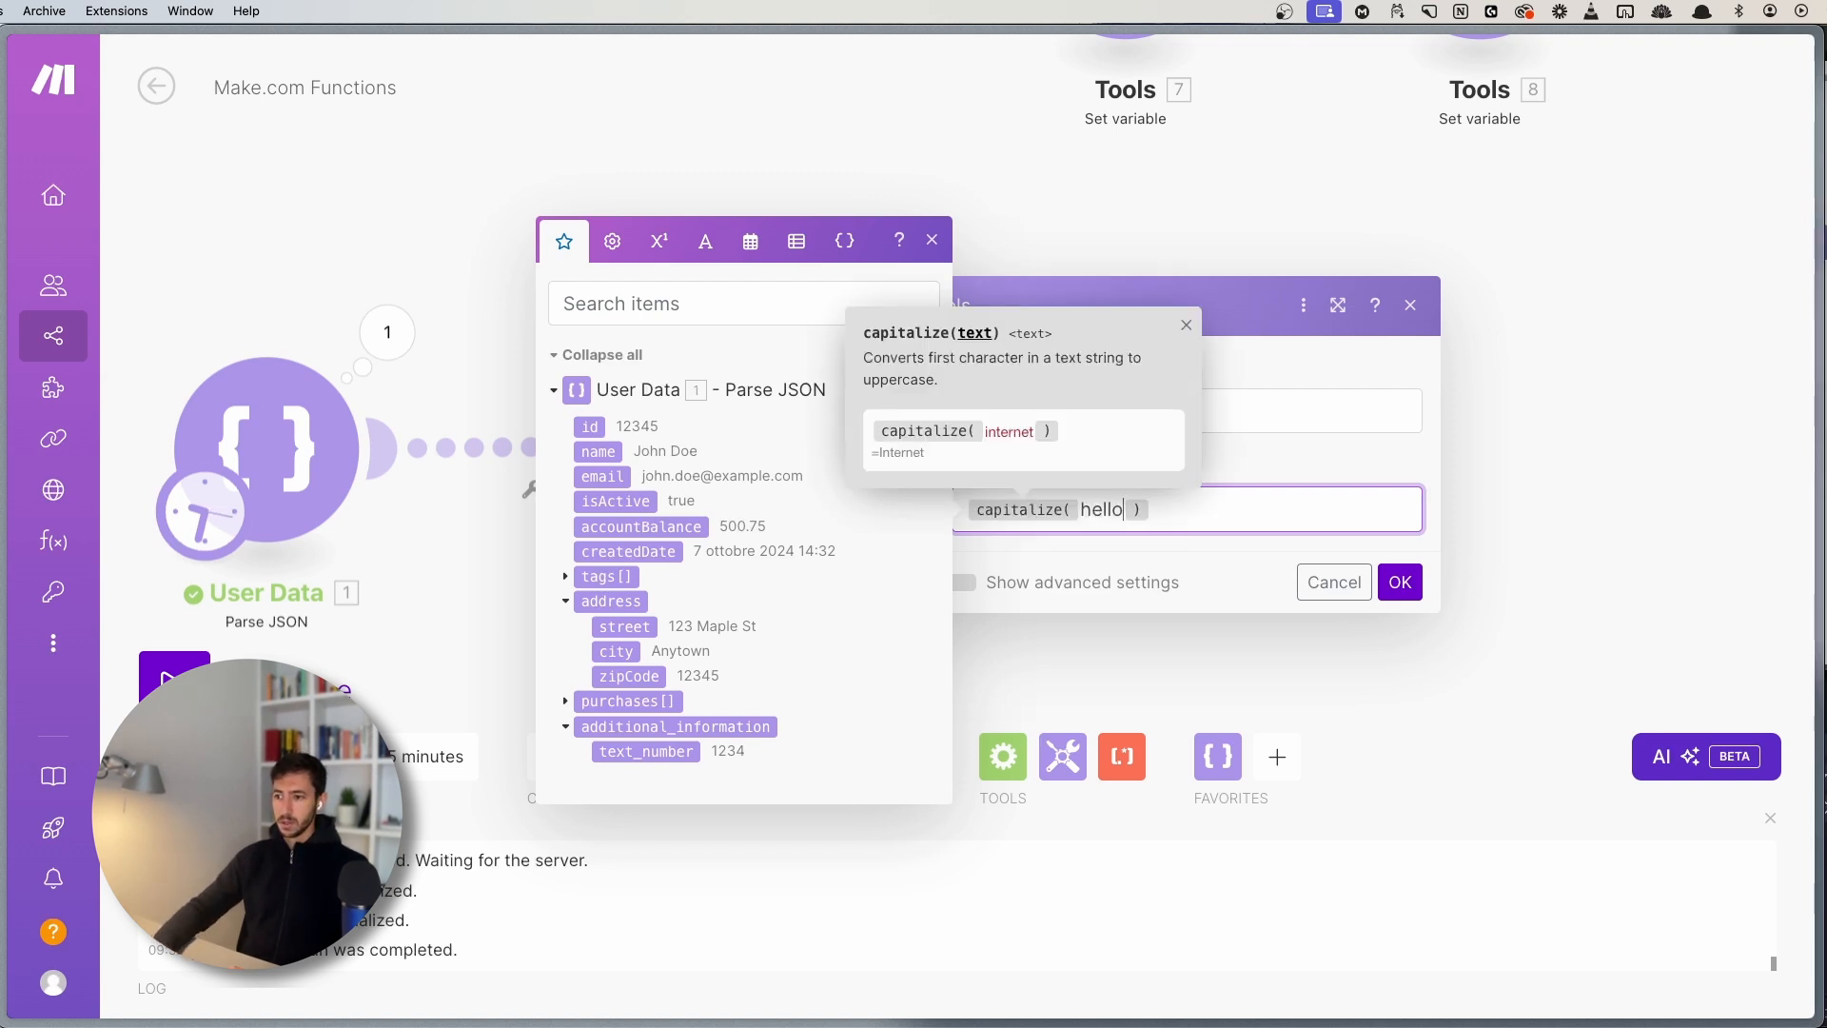
pyautogui.press('Right')
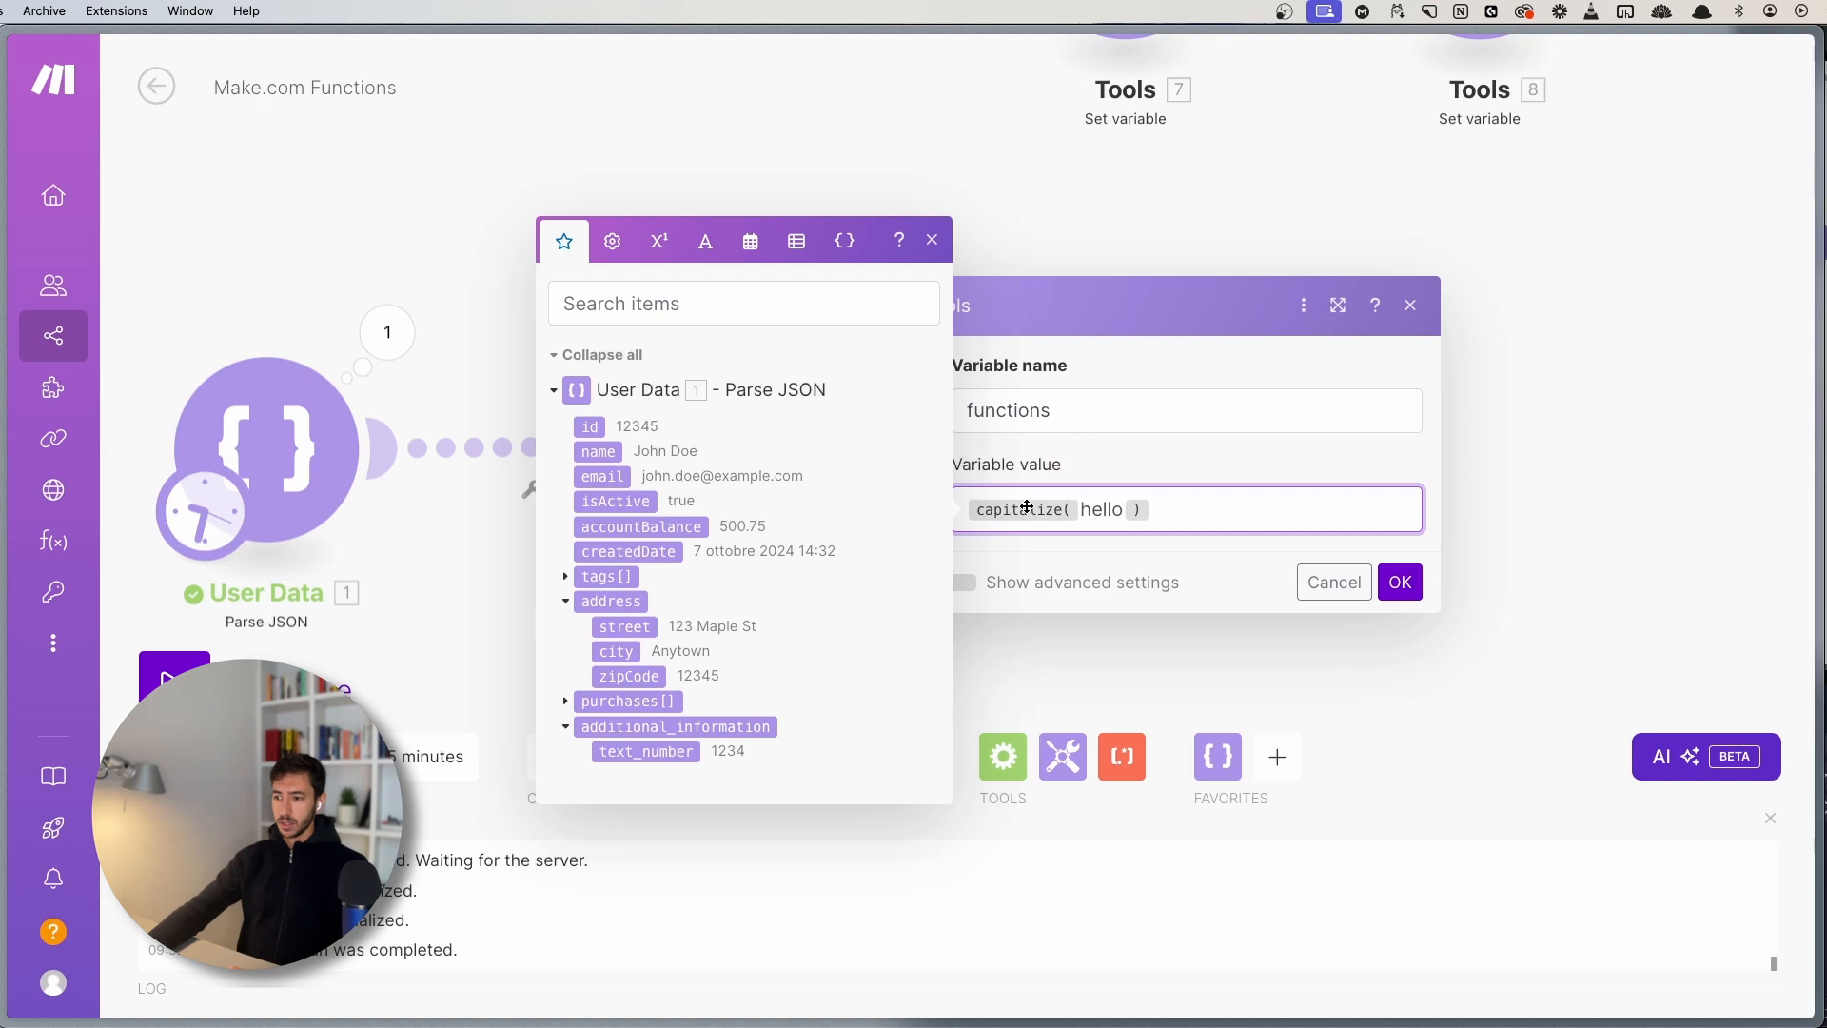
pyautogui.moveTo(1027, 507)
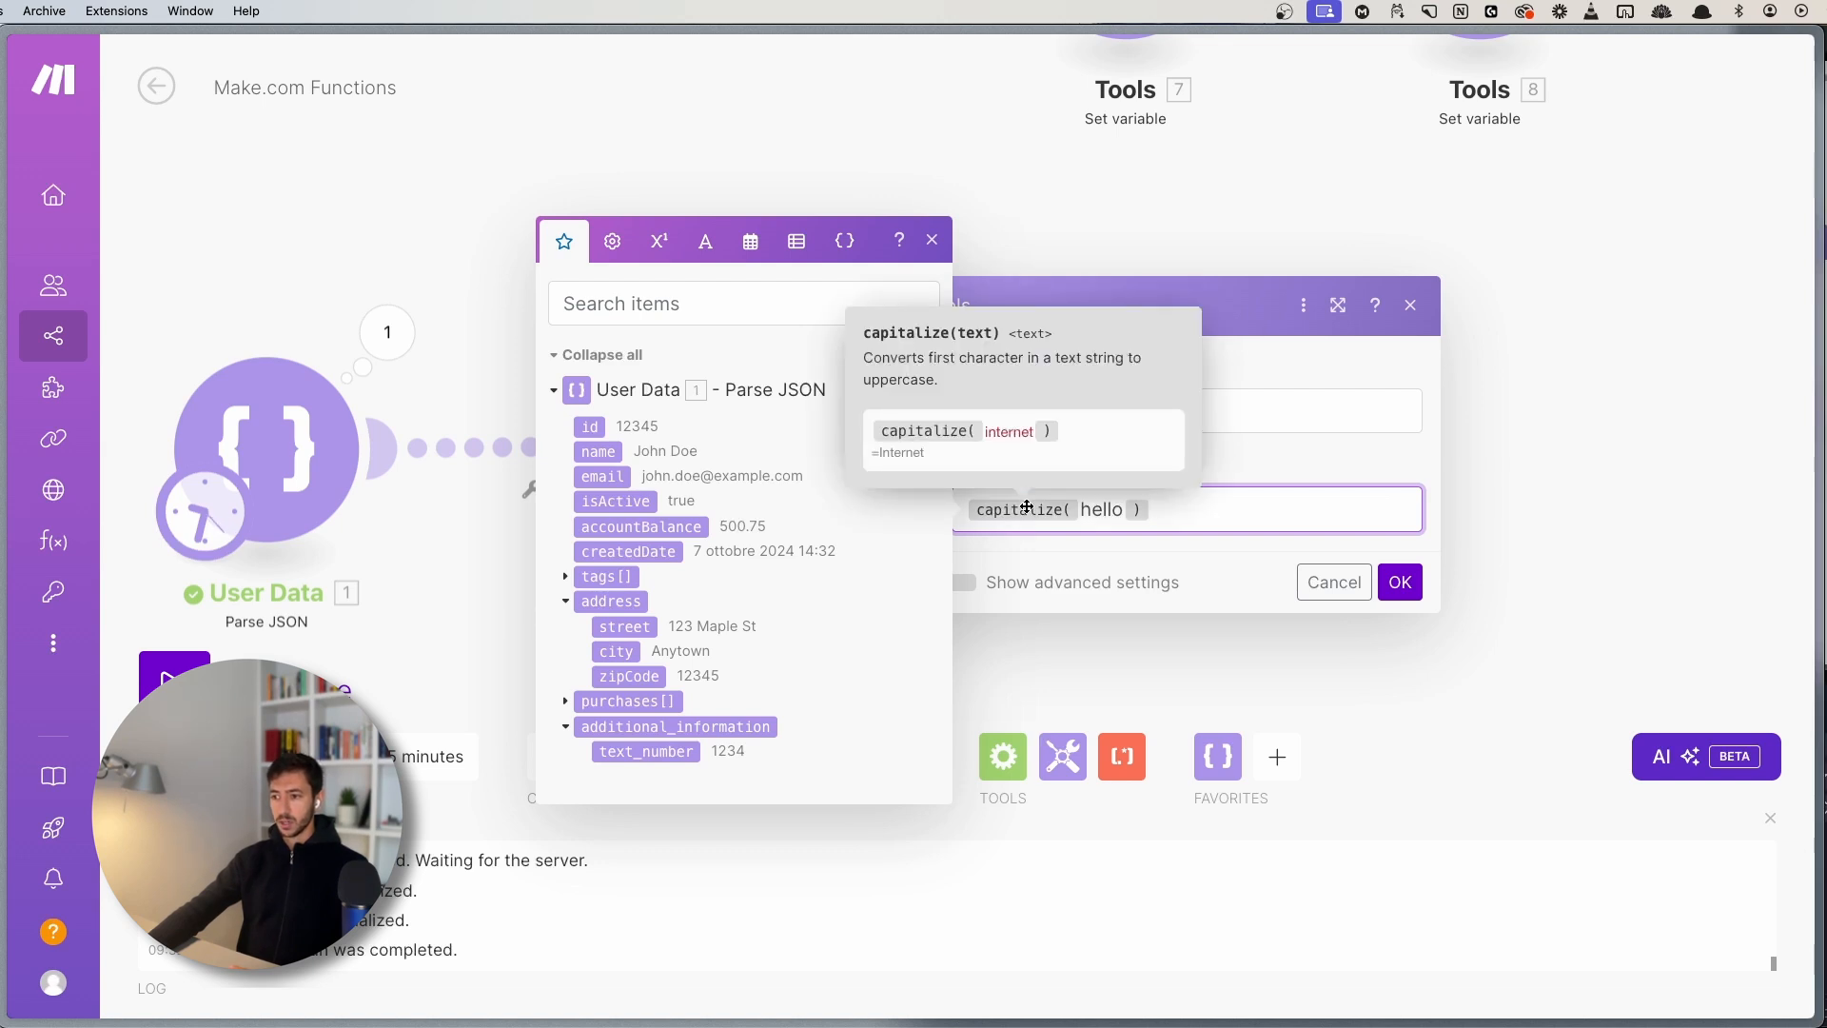
pyautogui.press('Left')
pyautogui.write('wor')
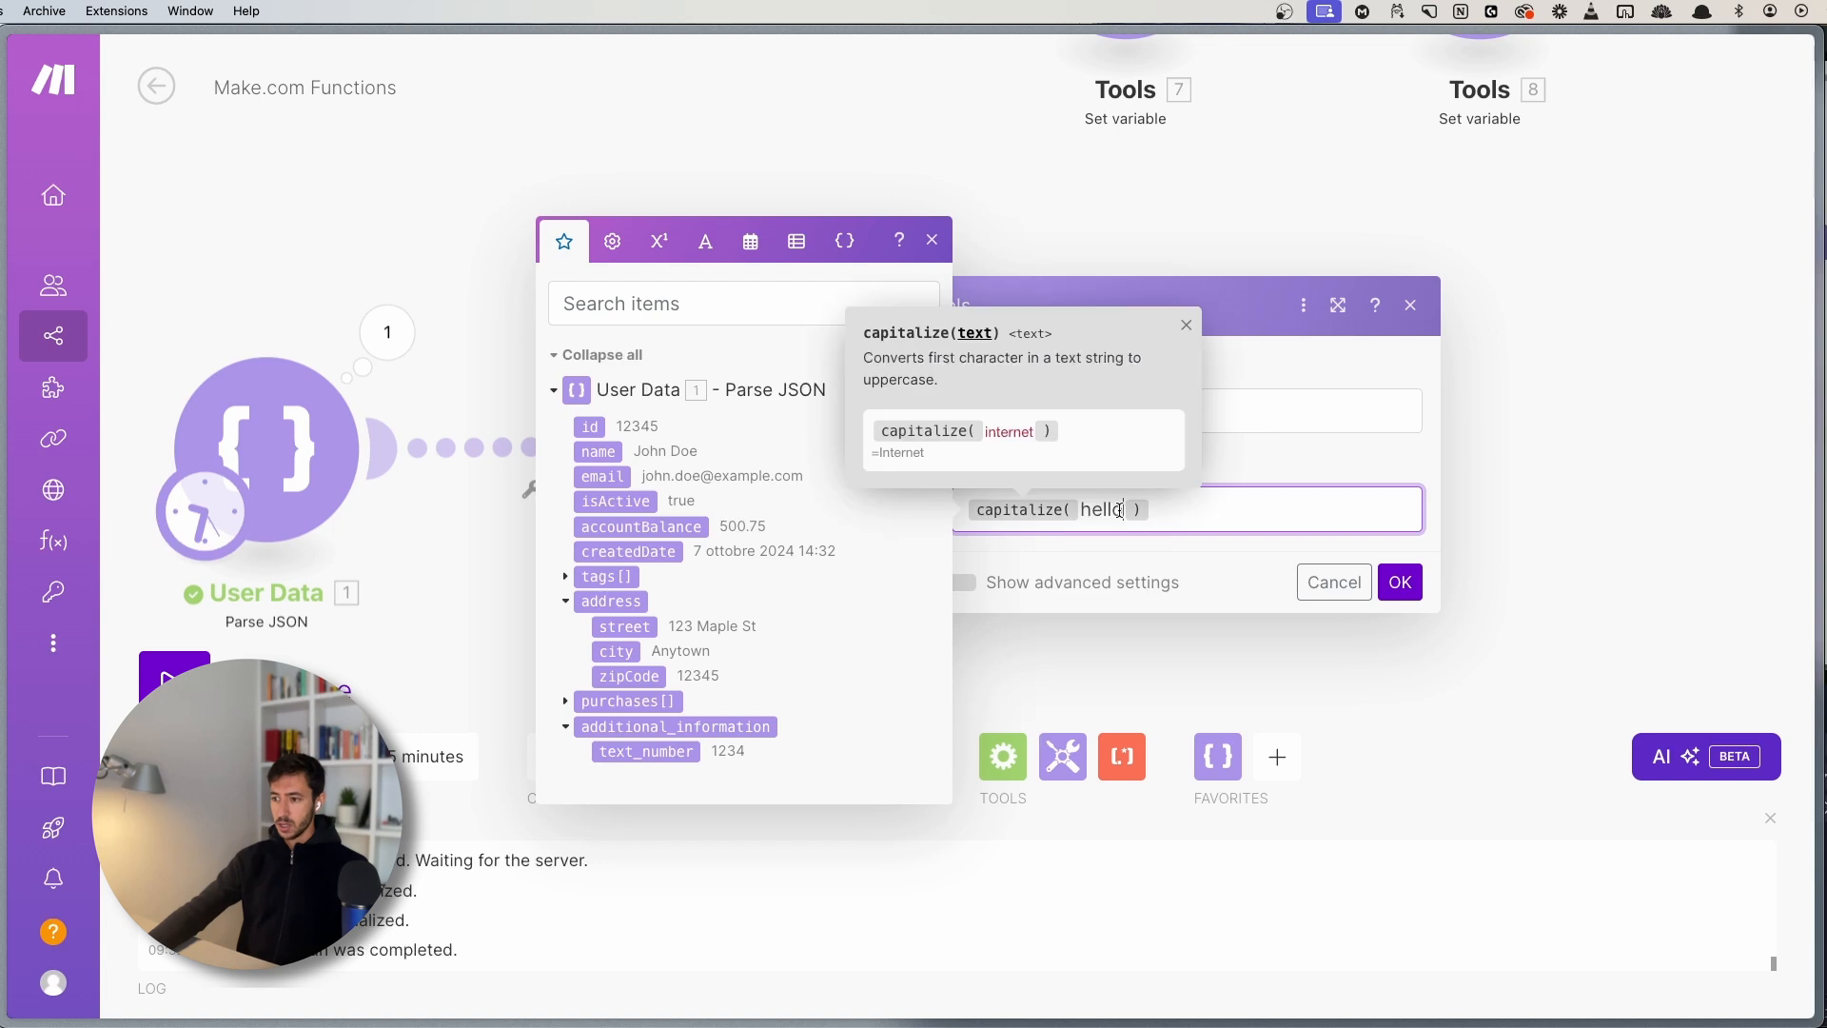
pyautogui.write('ld')
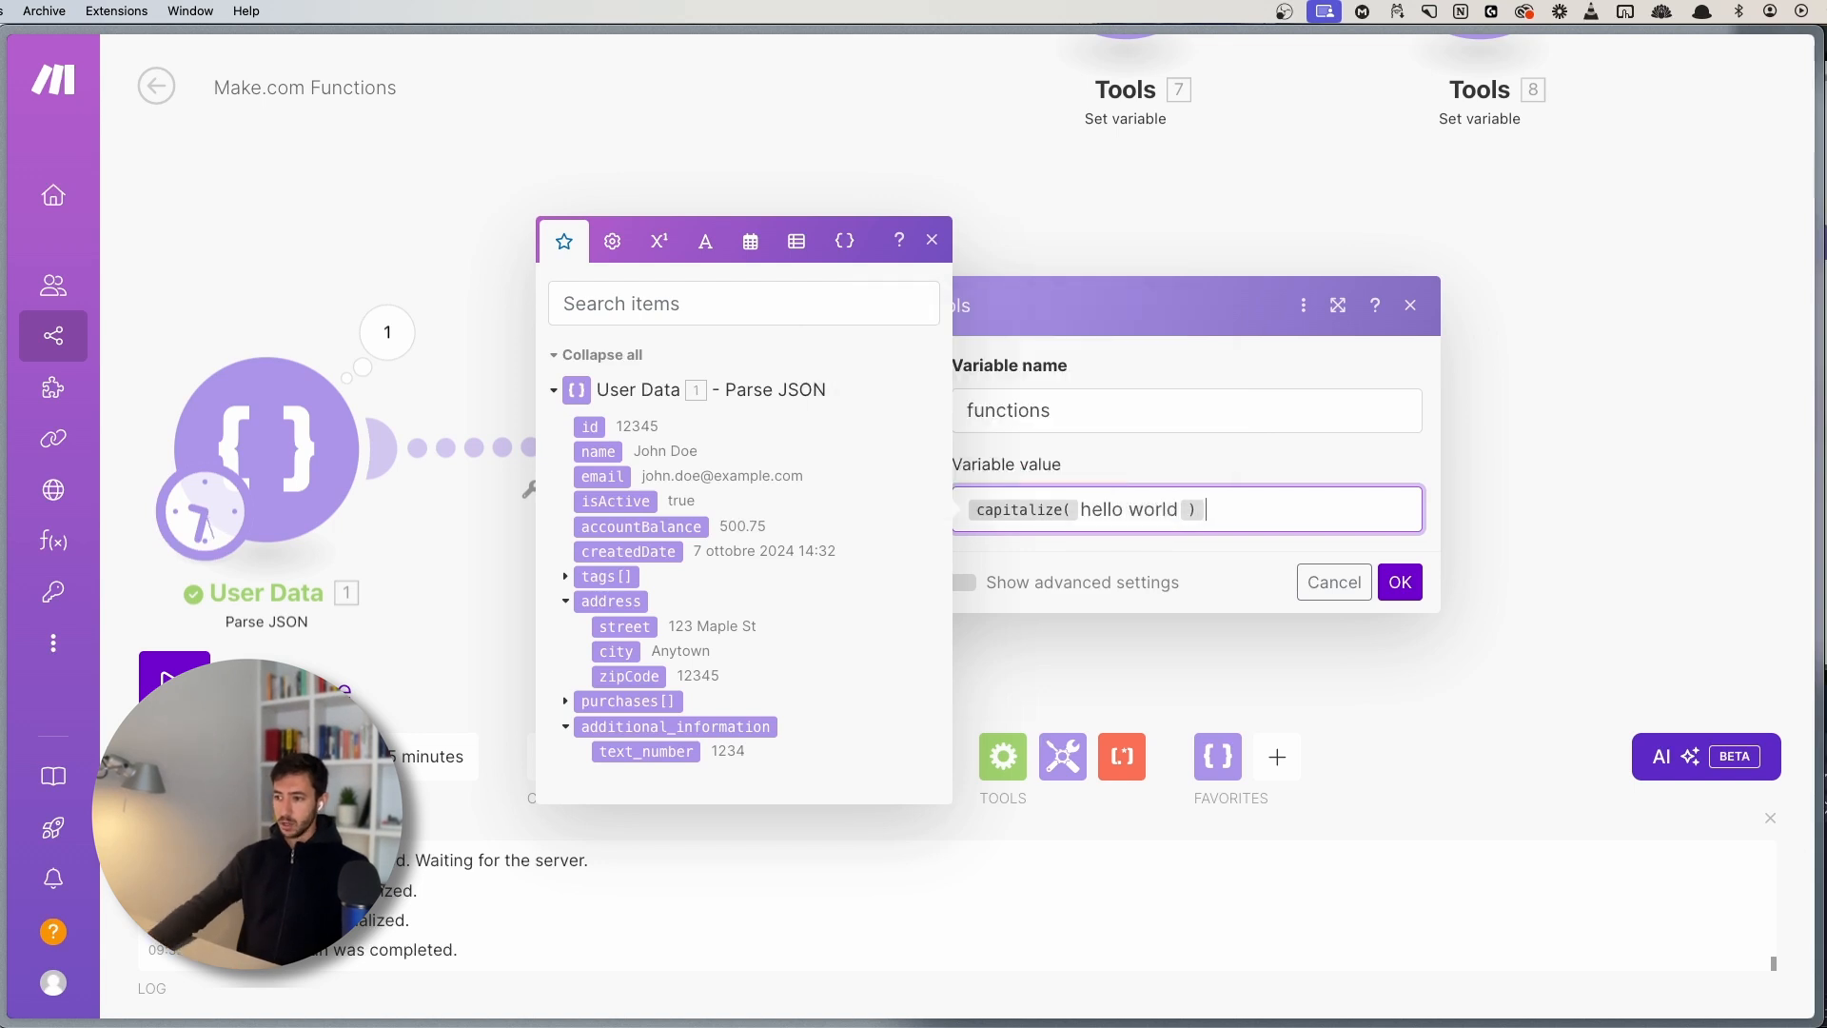
pyautogui.click(1402, 590)
# - Run the scenario once and check the output reads Hello world
pyautogui.hscroll(-1, 1221, 561)
pyautogui.click(312, 679)
pyautogui.scroll(3, 489, 630)
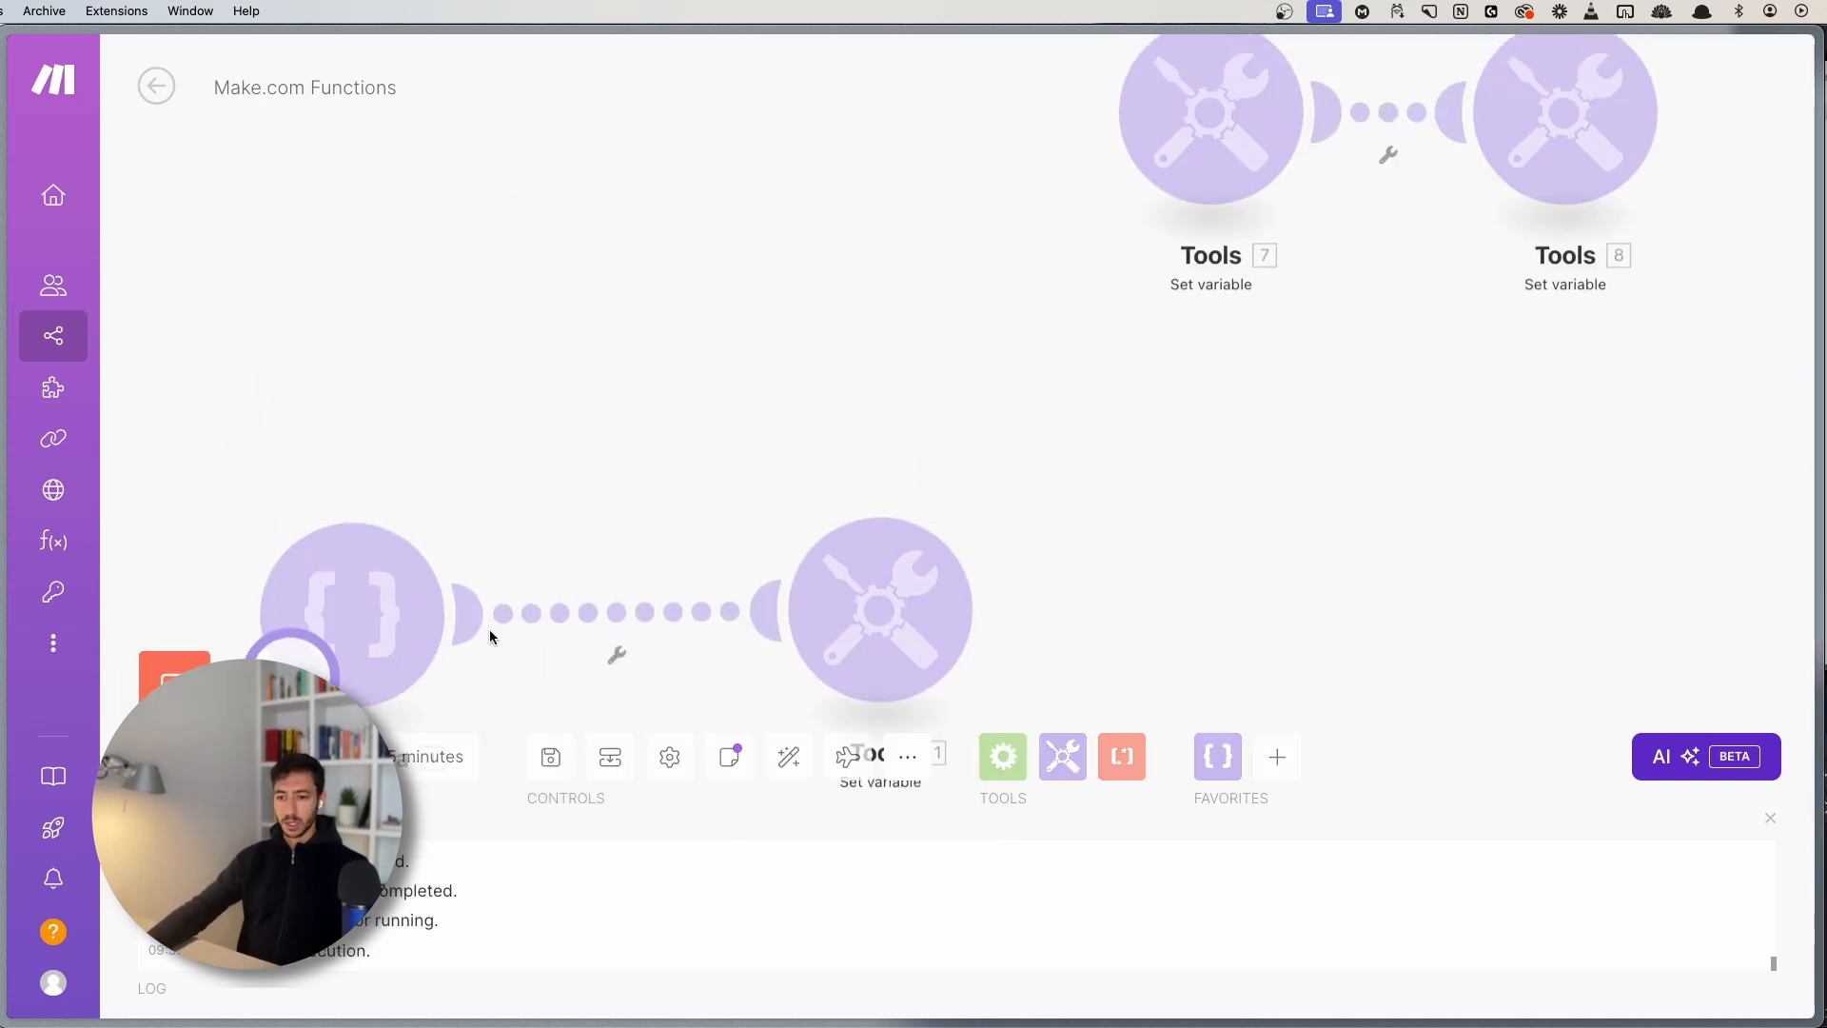
pyautogui.scroll(-2, 666, 400)
pyautogui.click(927, 328)
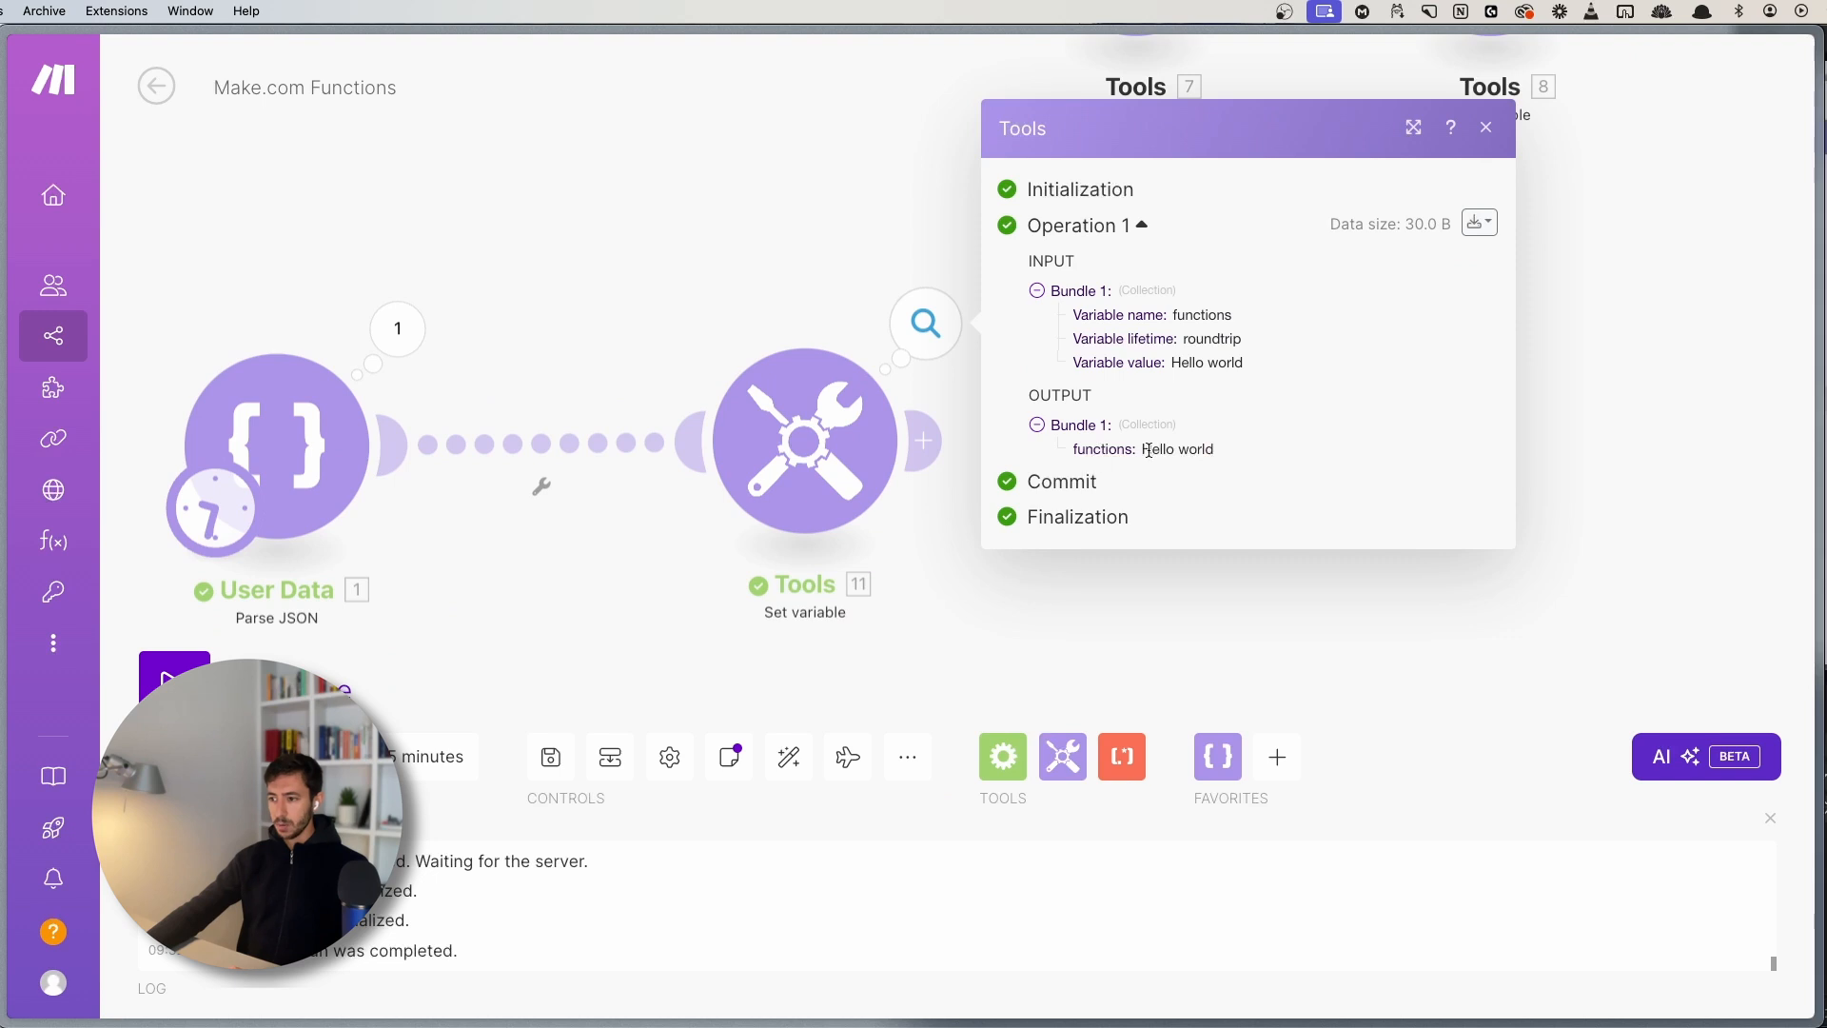
pyautogui.moveTo(1139, 452); pyautogui.dragTo(1225, 451)
pyautogui.click(1225, 451)
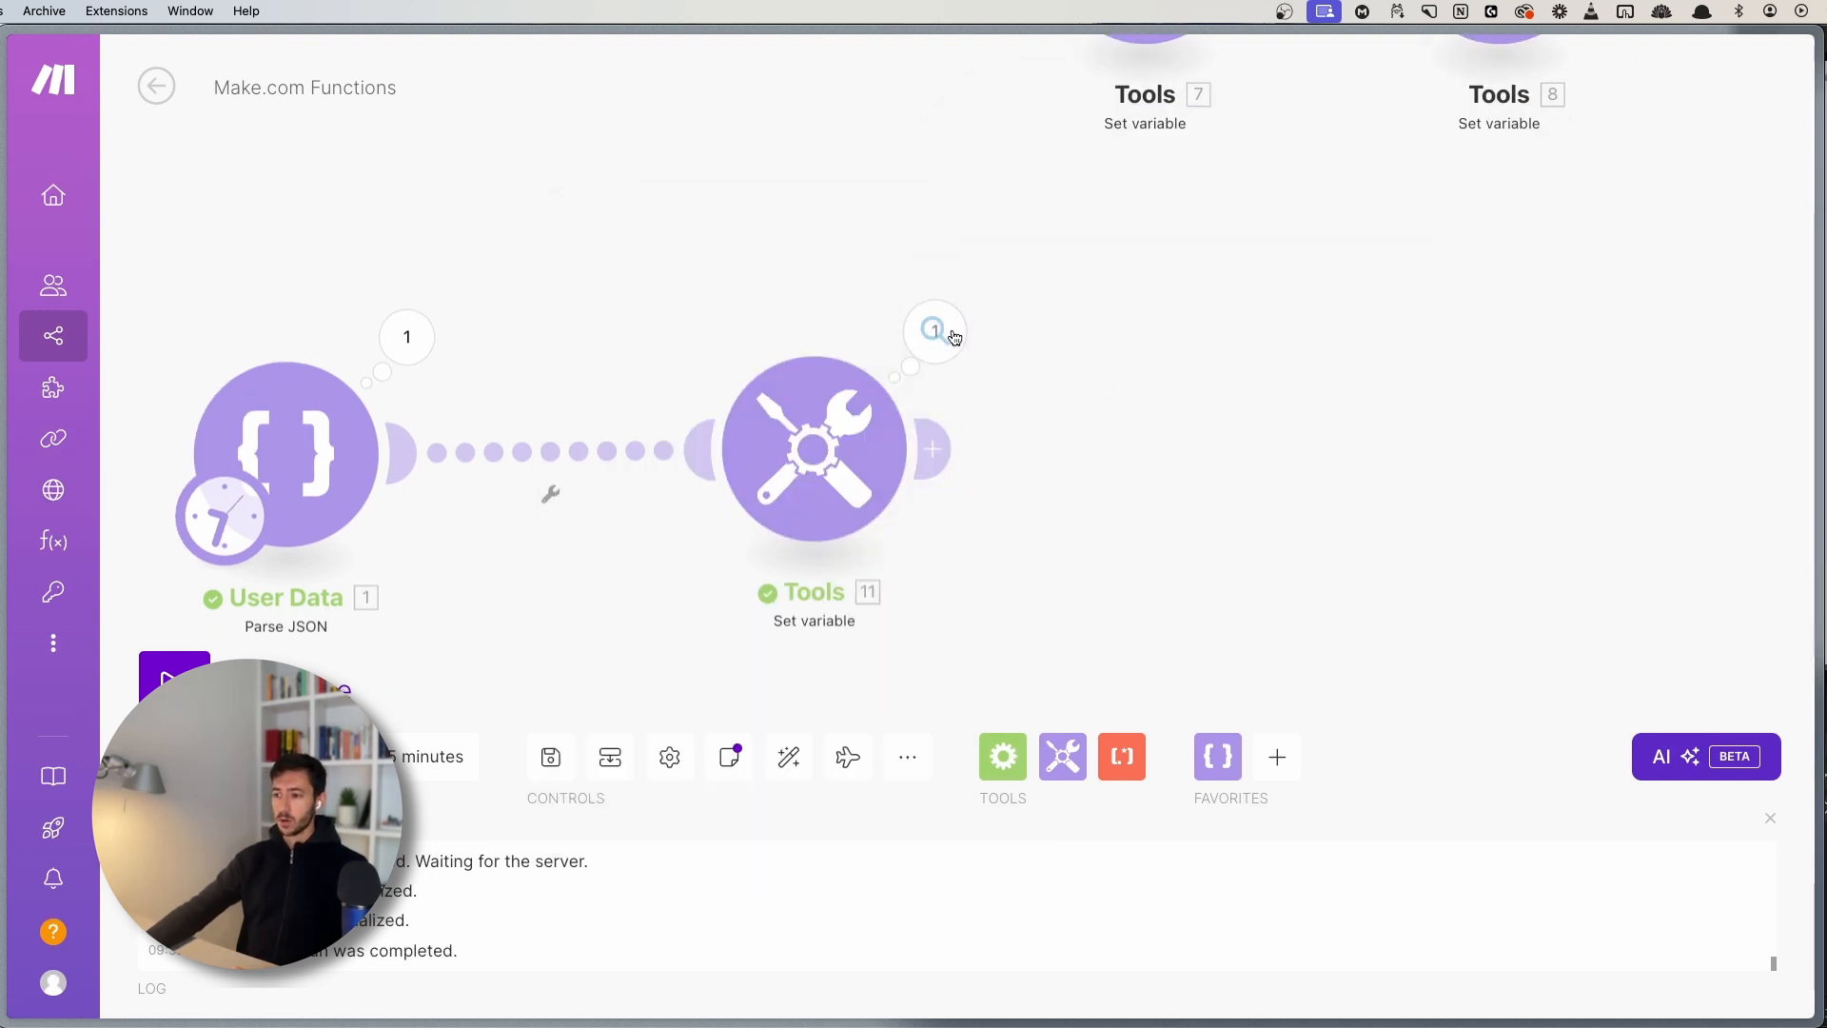
# - Re-examine the Hello world output, comparing capitalized Hello with lowercase world
pyautogui.click(938, 328)
pyautogui.moveTo(1152, 455); pyautogui.dragTo(1234, 460)
pyautogui.click(1186, 454)
pyautogui.click(1233, 459)
pyautogui.click(1189, 455)
pyautogui.click(1163, 456)
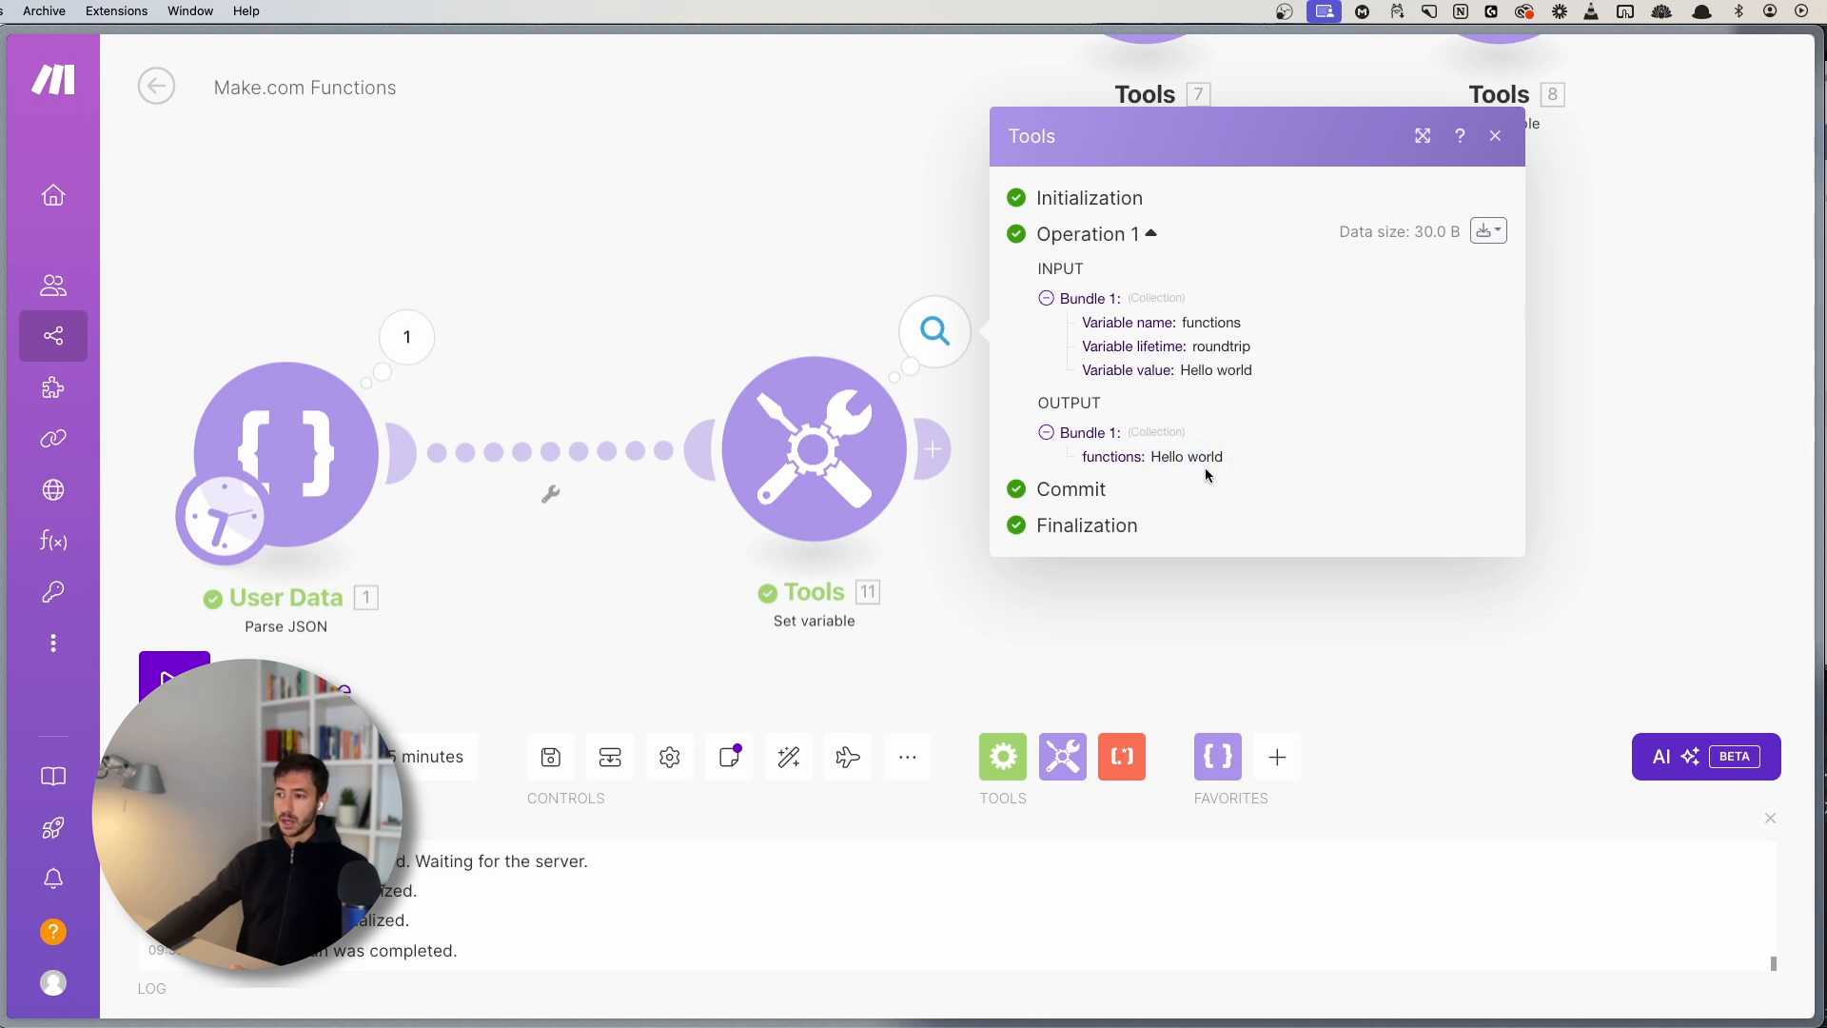
pyautogui.click(813, 448)
# - Swap capitalize for startcase, giving startcase(hello world), then run to see Hello World
pyautogui.click(1267, 519)
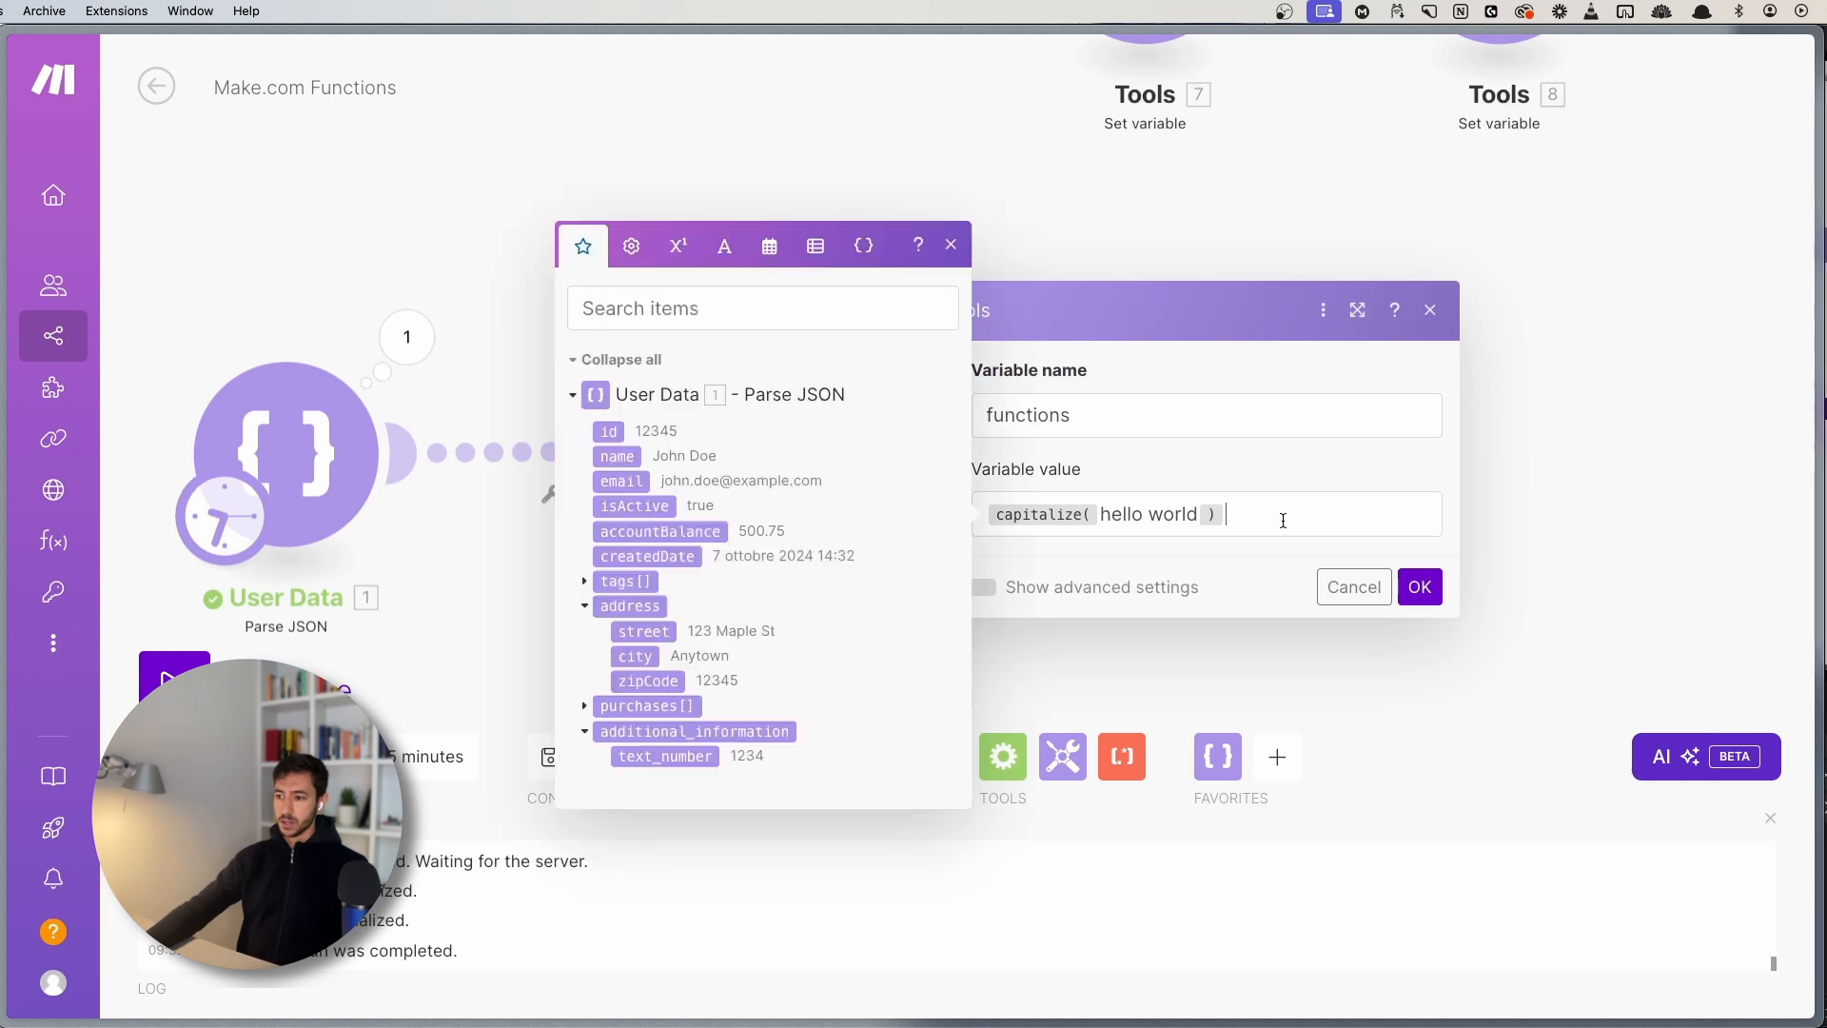
pyautogui.click(1110, 514)
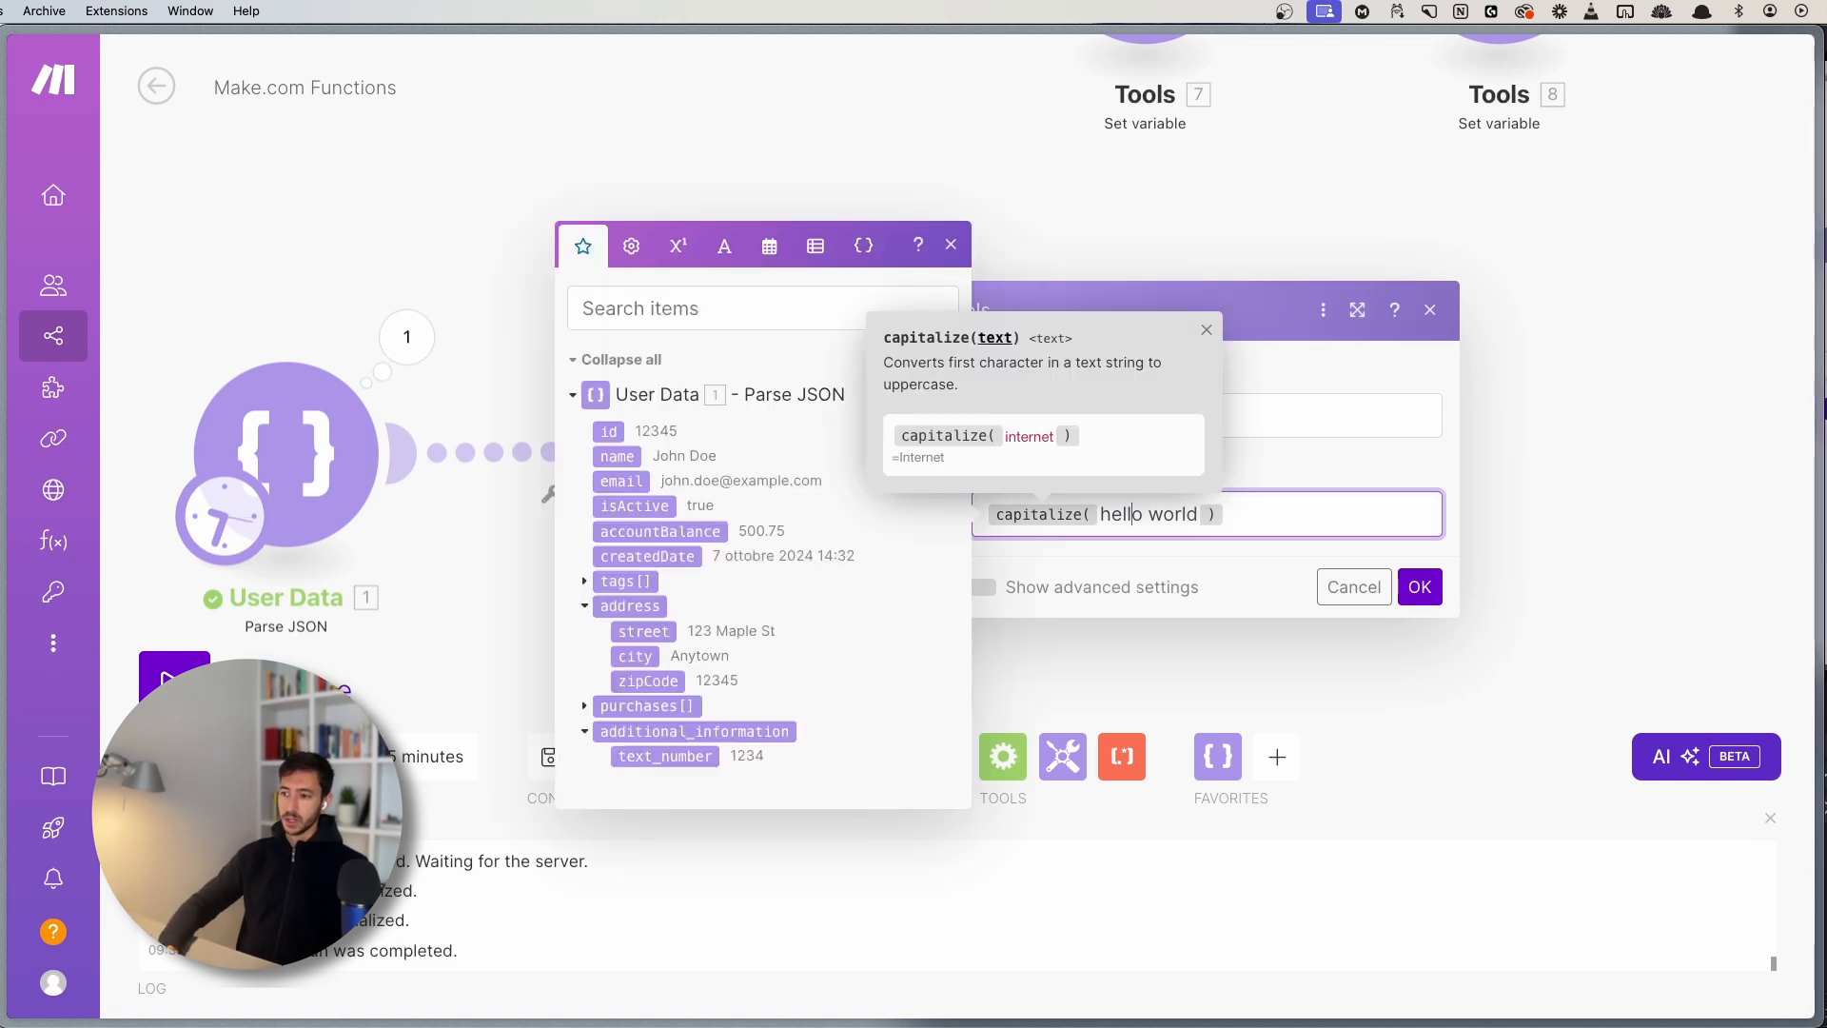
pyautogui.press('BackSpace')
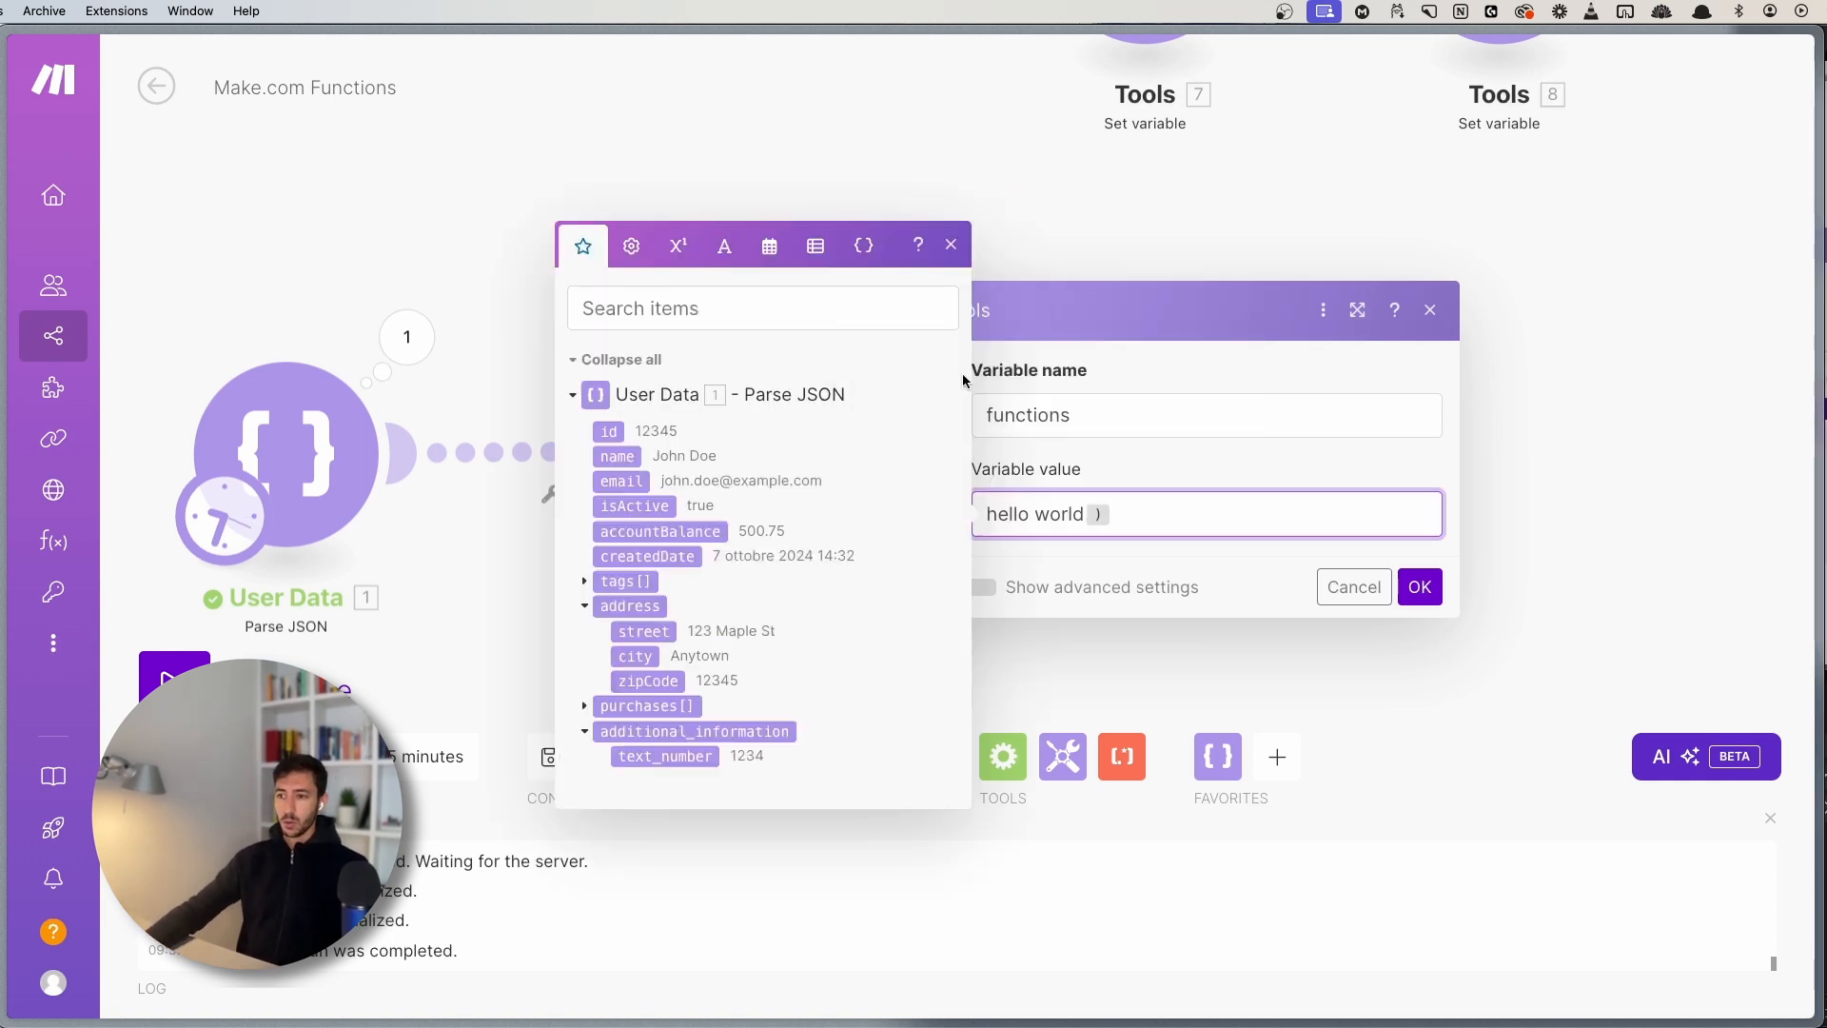
pyautogui.click(724, 246)
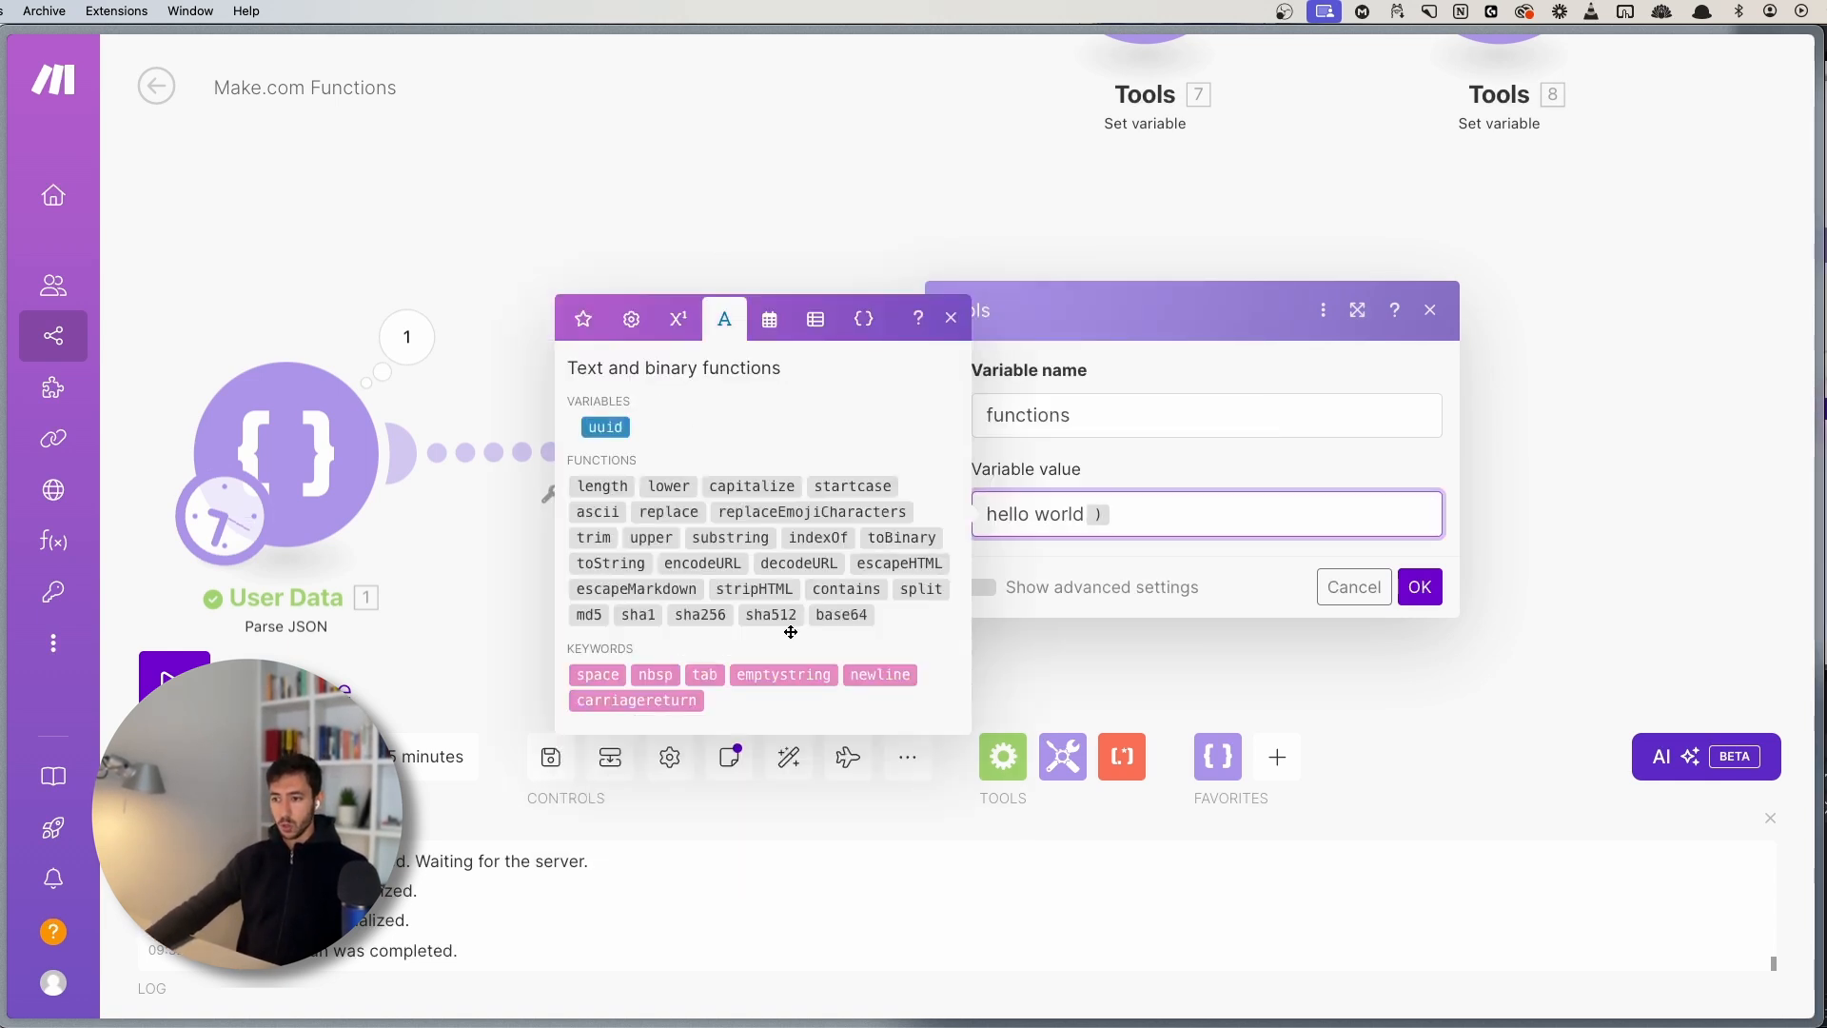
pyautogui.click(853, 485)
pyautogui.press('Delete')
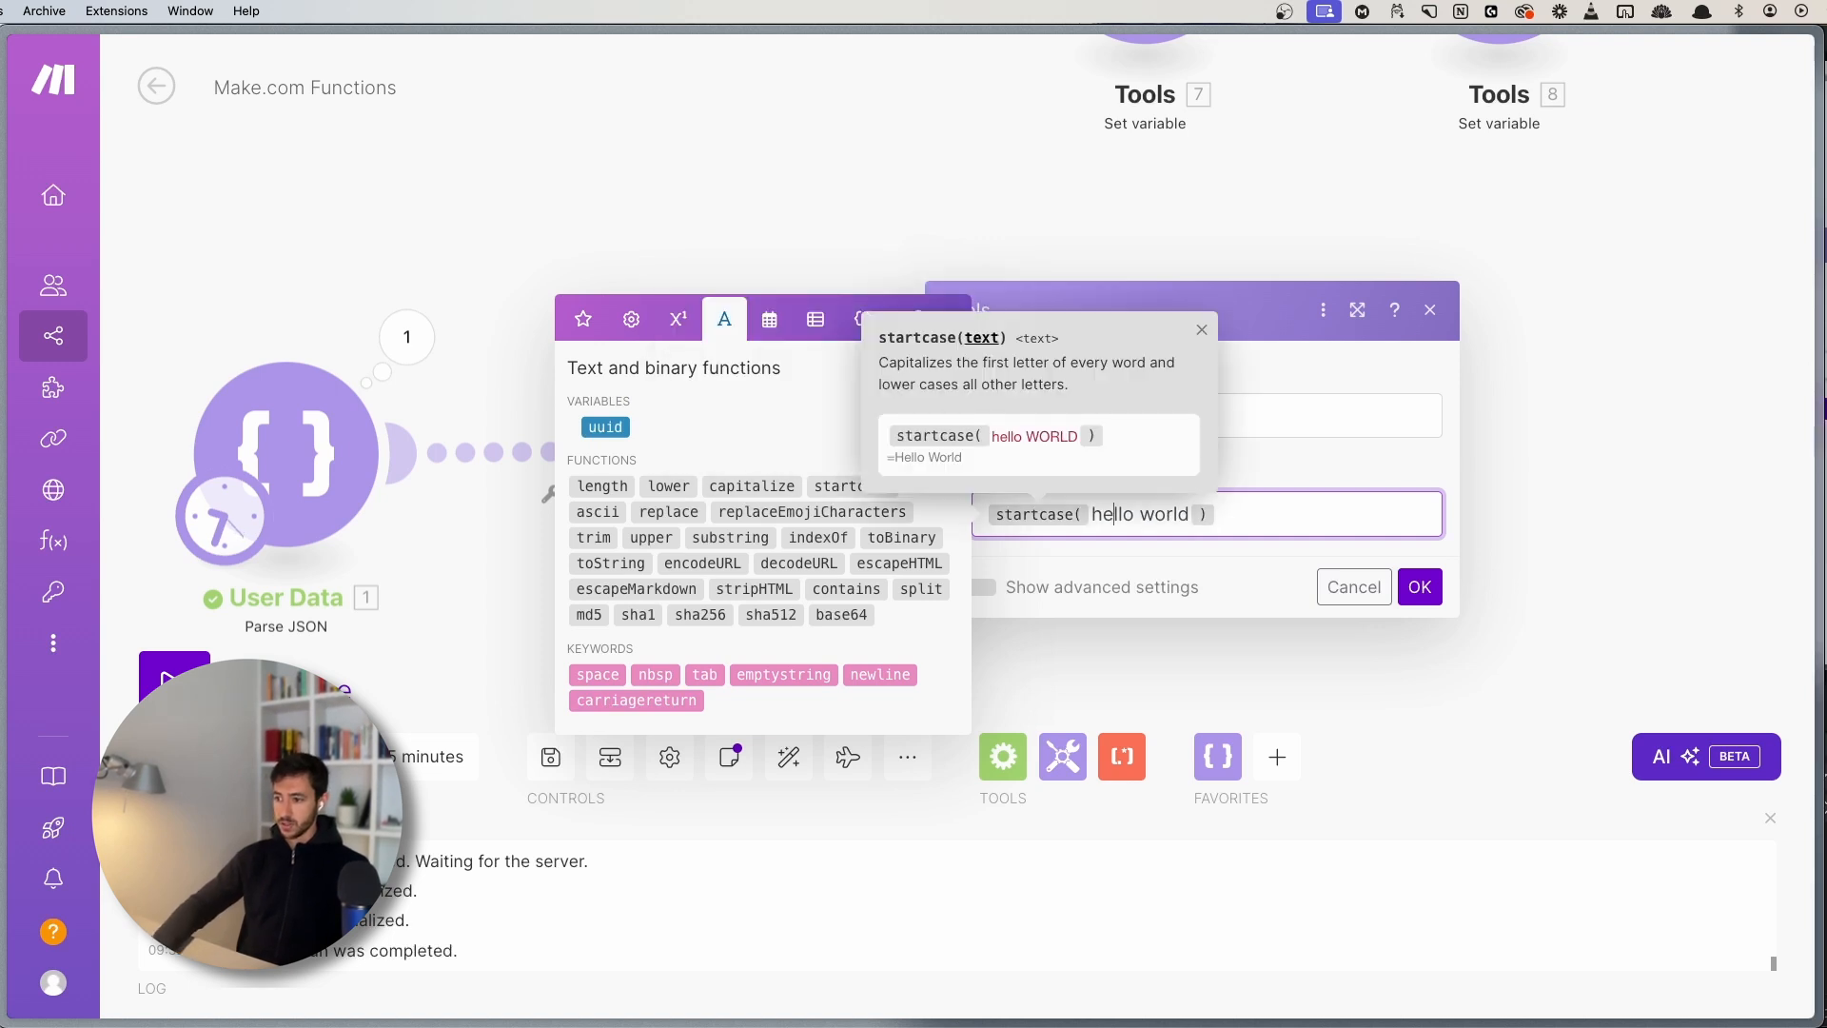
pyautogui.click(1251, 508)
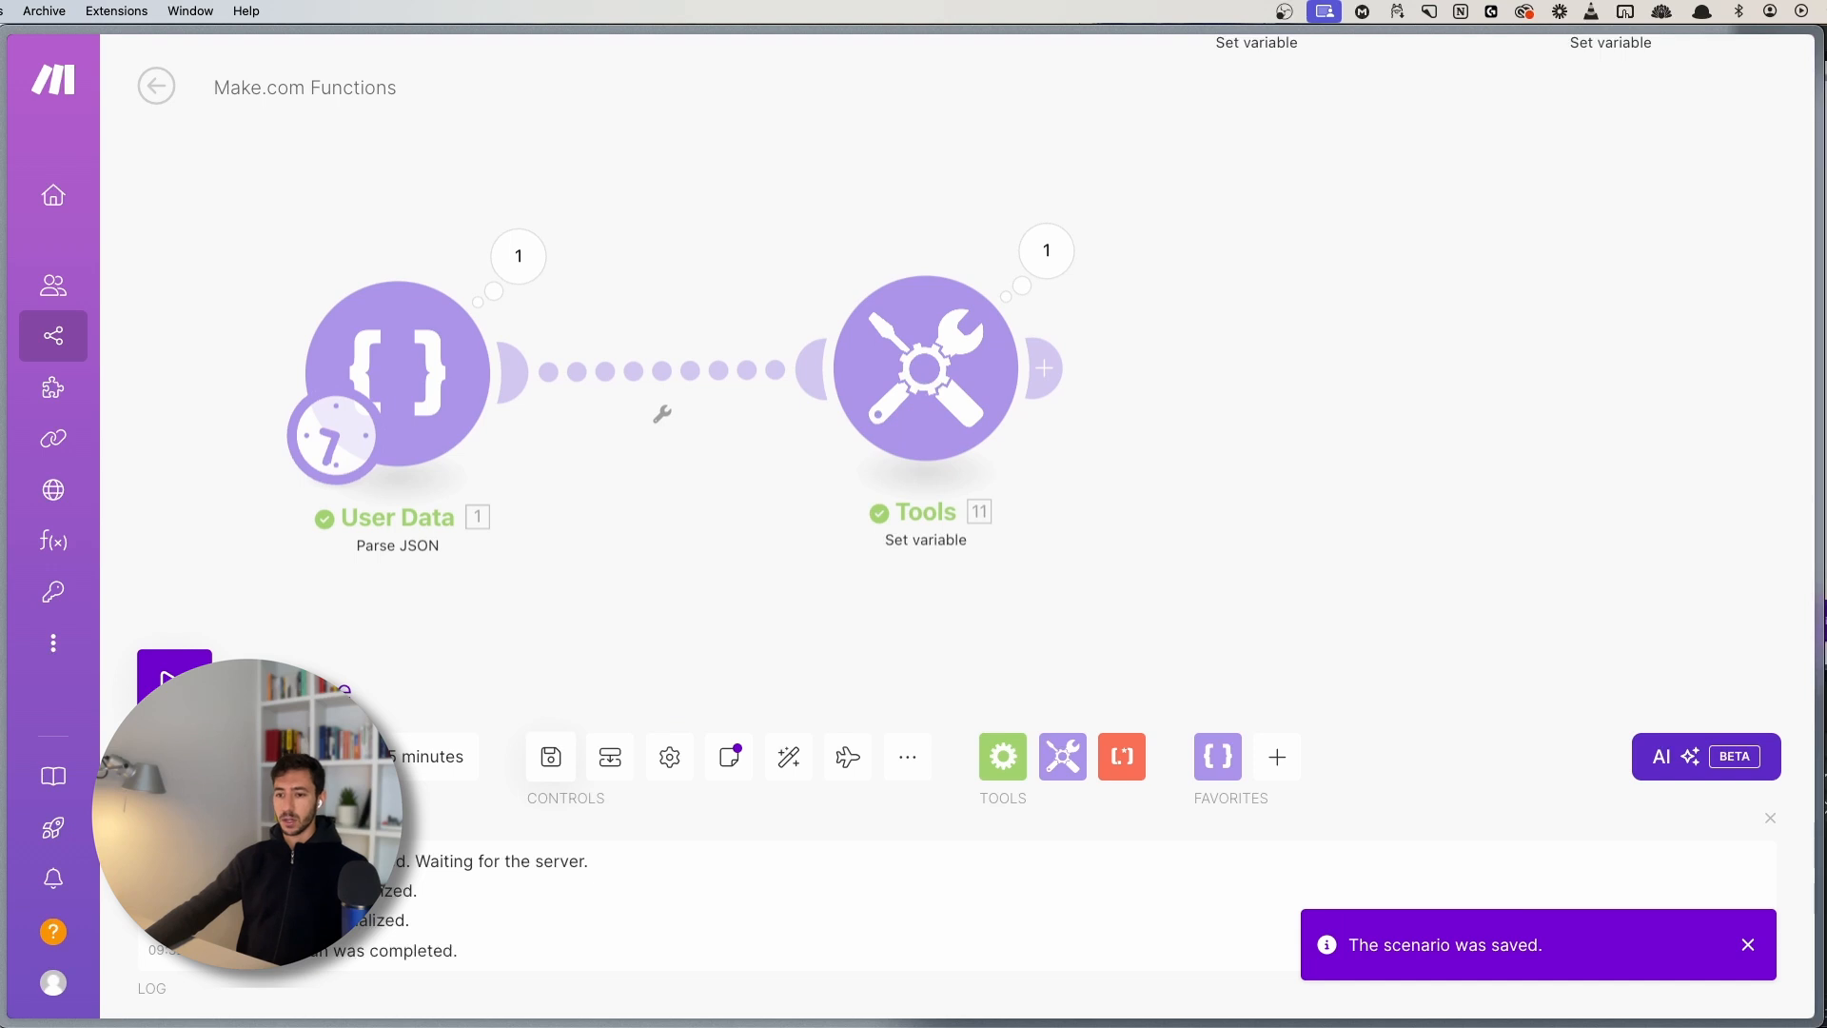
pyautogui.click(180, 687)
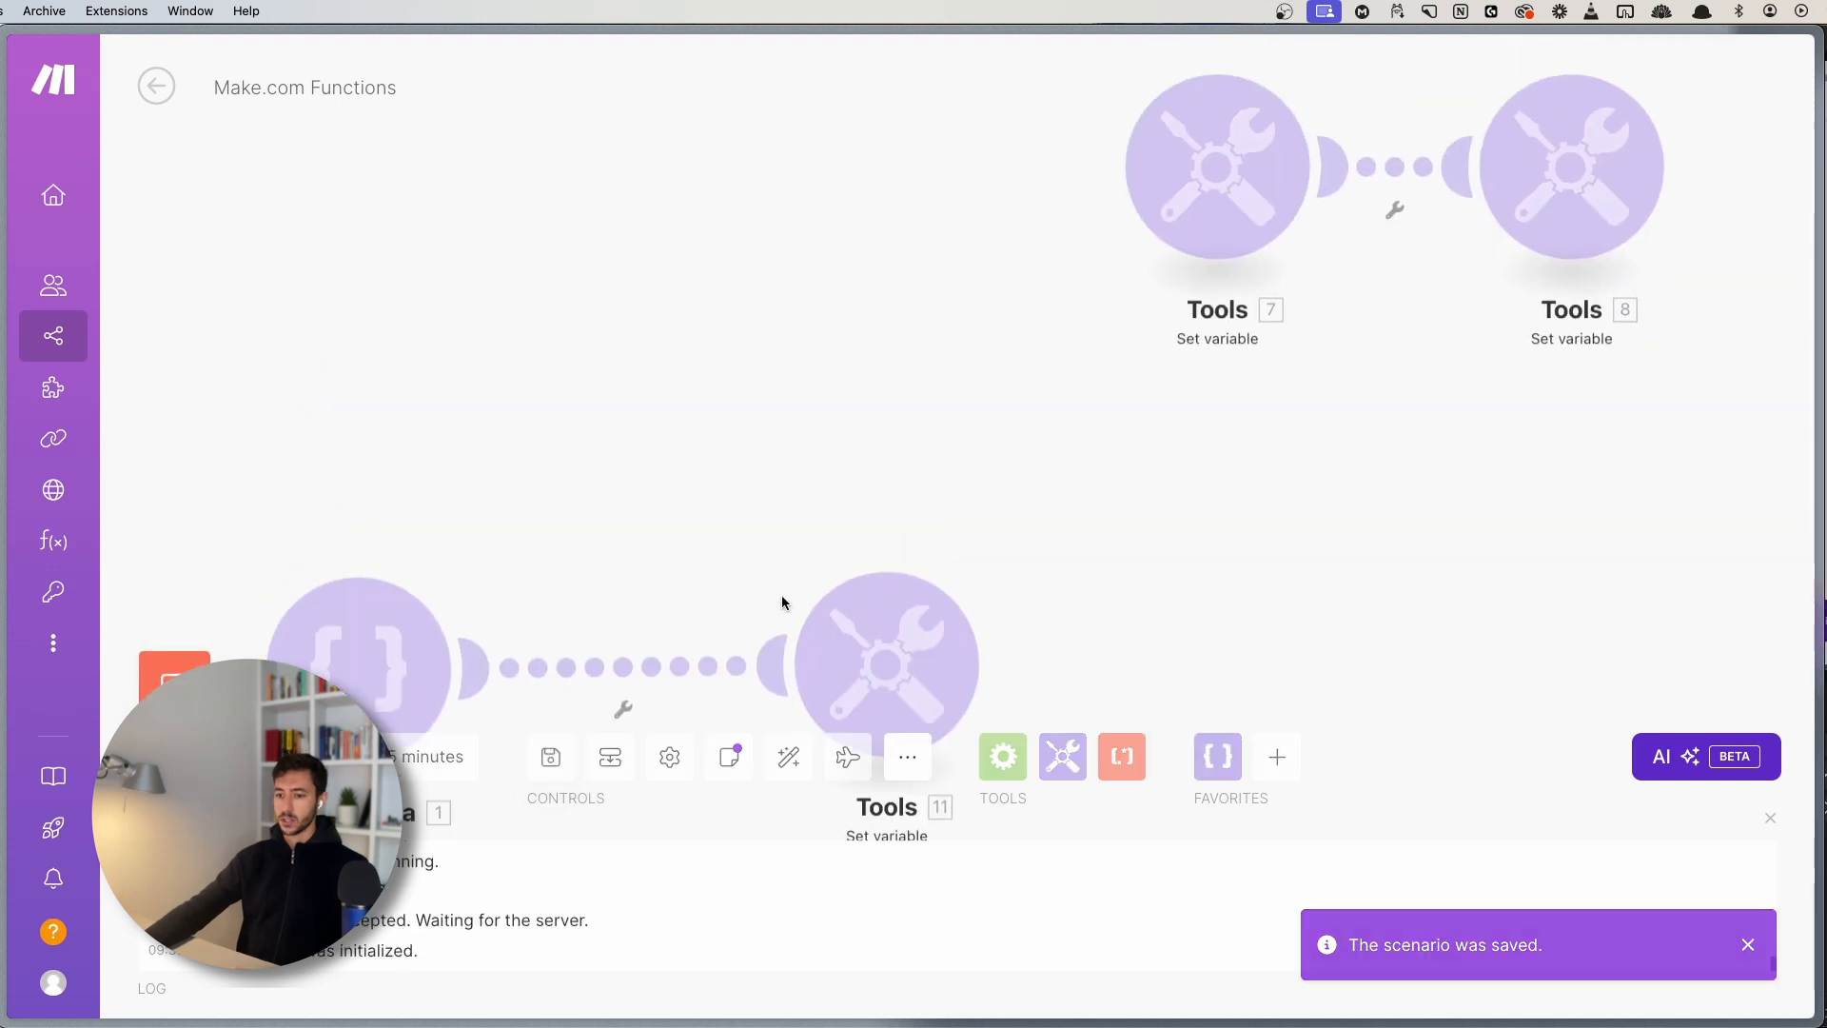
pyautogui.moveTo(918, 400); pyautogui.dragTo(727, 209)
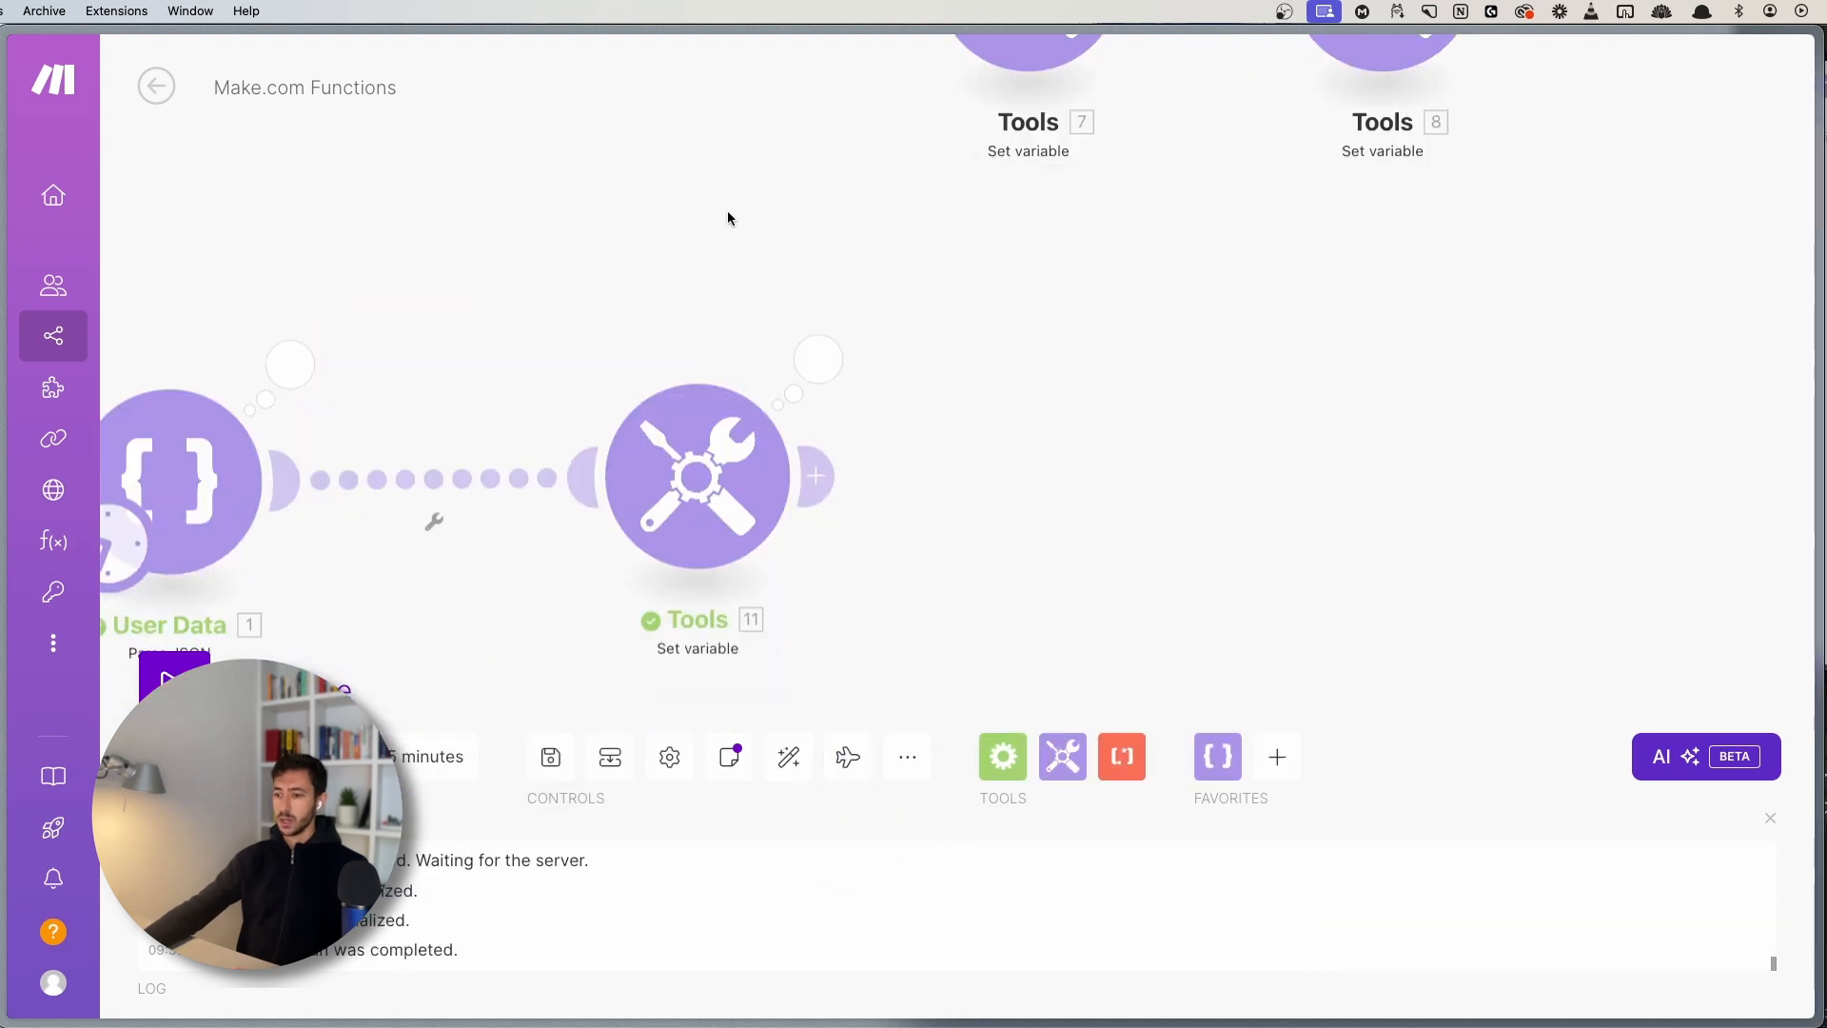
pyautogui.click(824, 365)
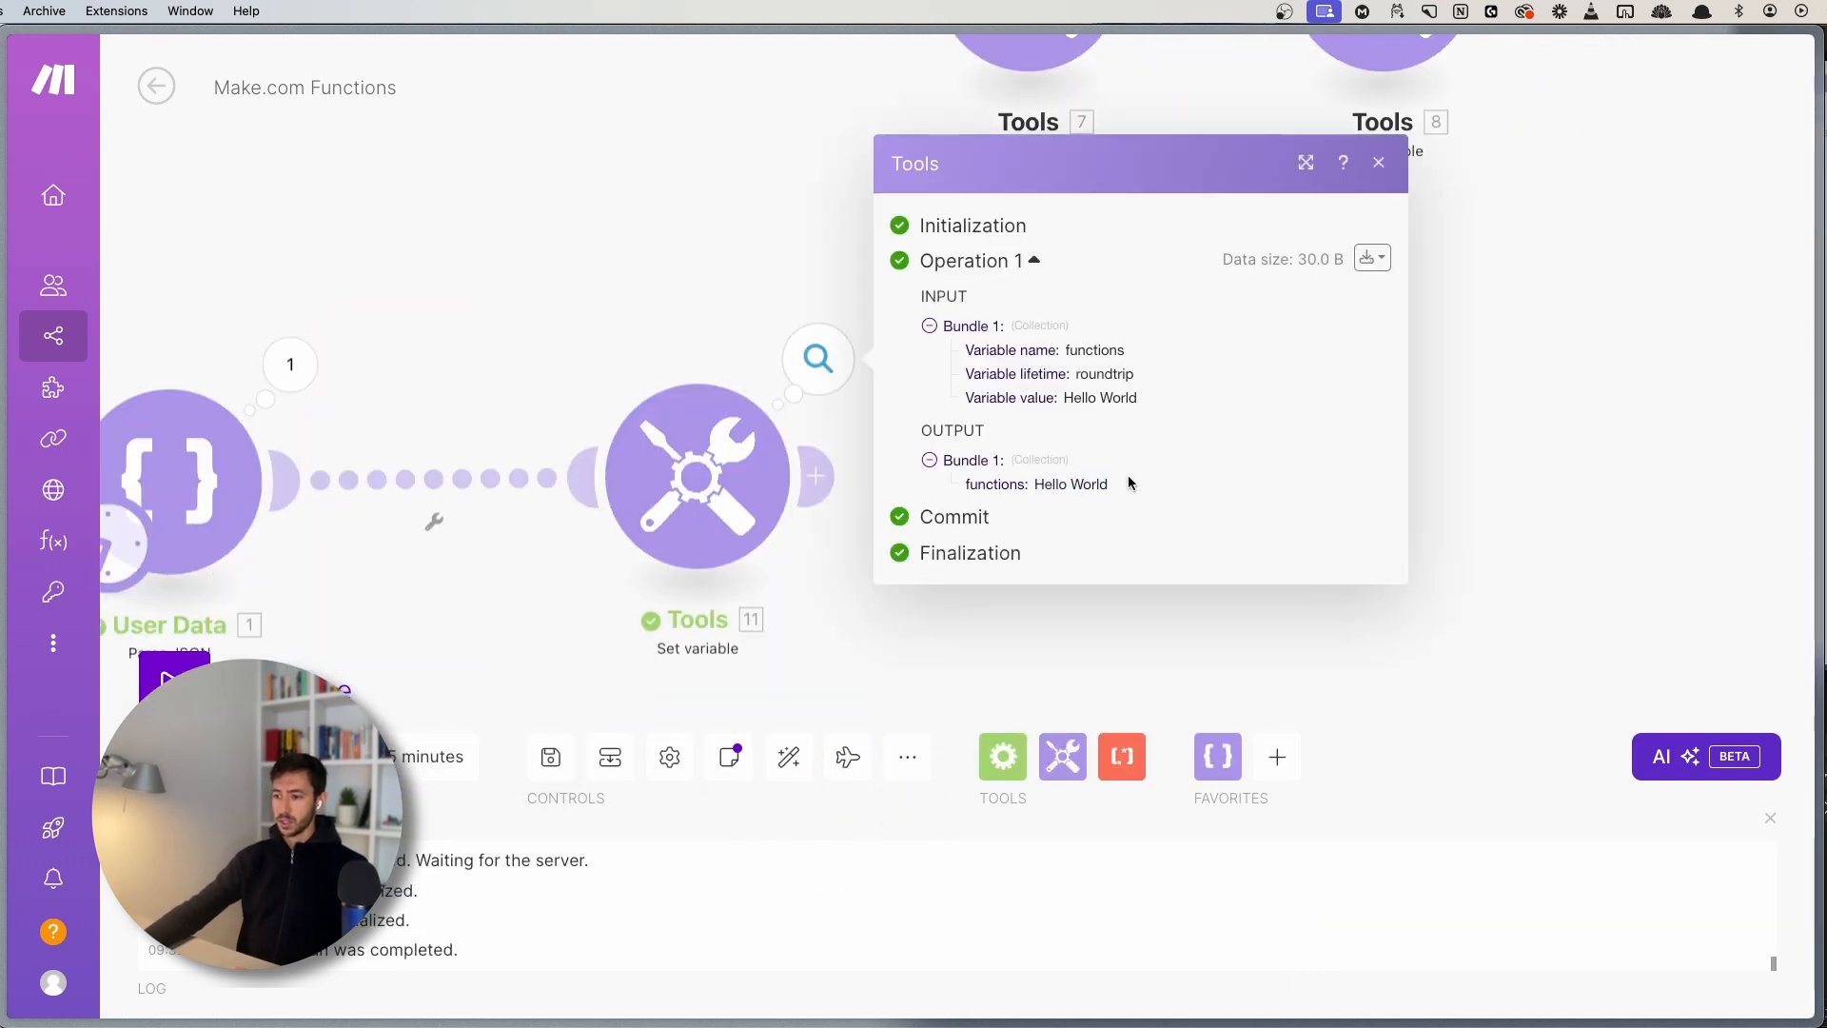
# - Begin the value as replace( hello world ; with the remaining arguments pending
pyautogui.click(652, 466)
pyautogui.click(1081, 533)
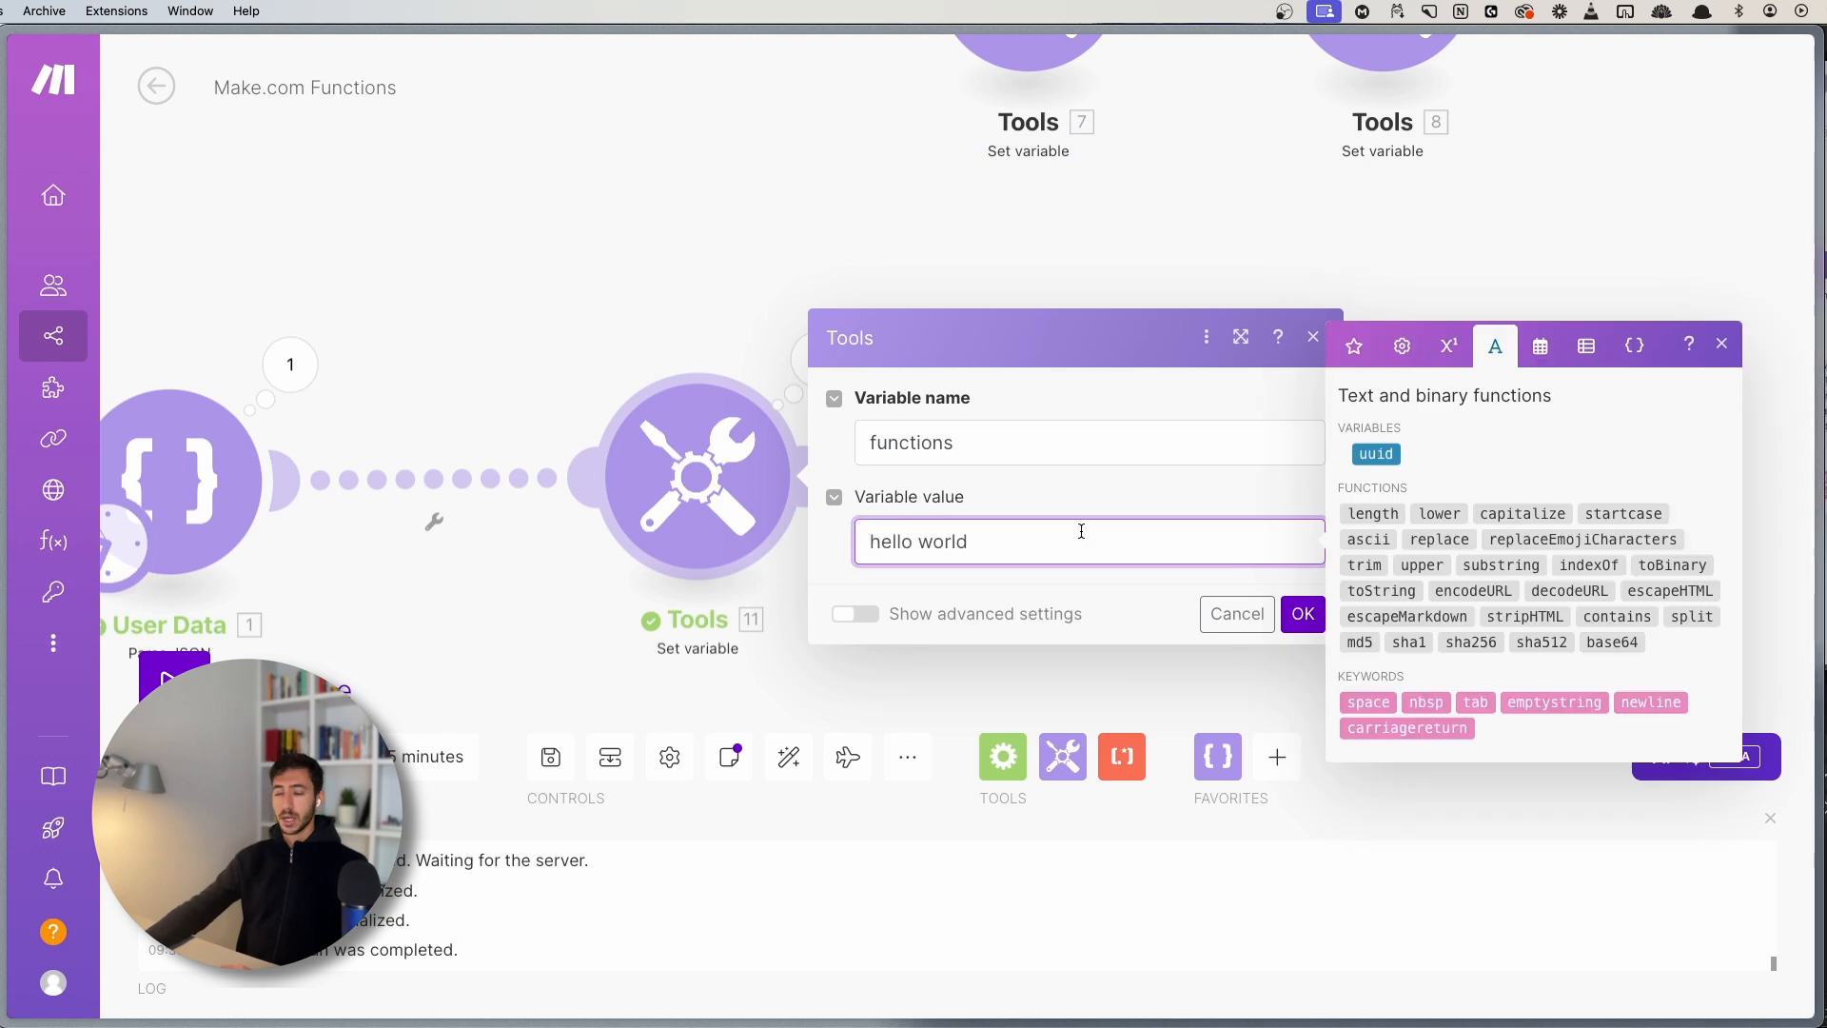
pyautogui.write('replace')
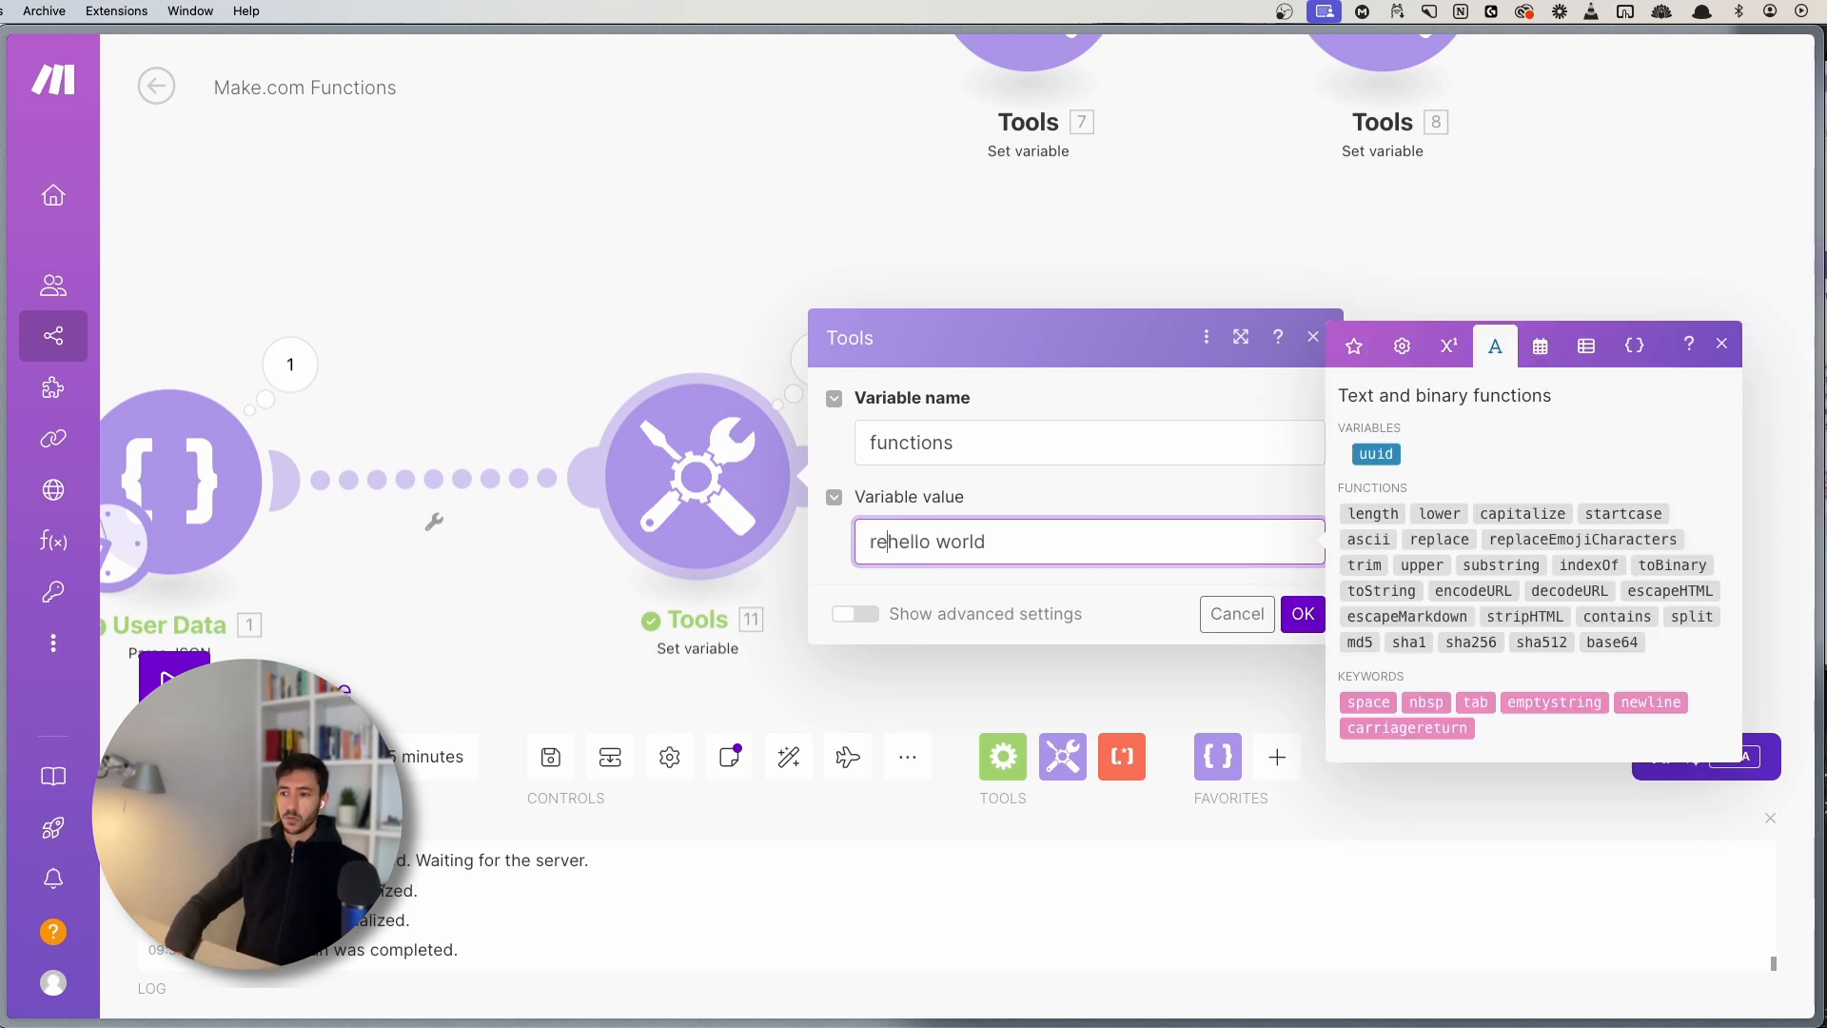
pyautogui.write('(')
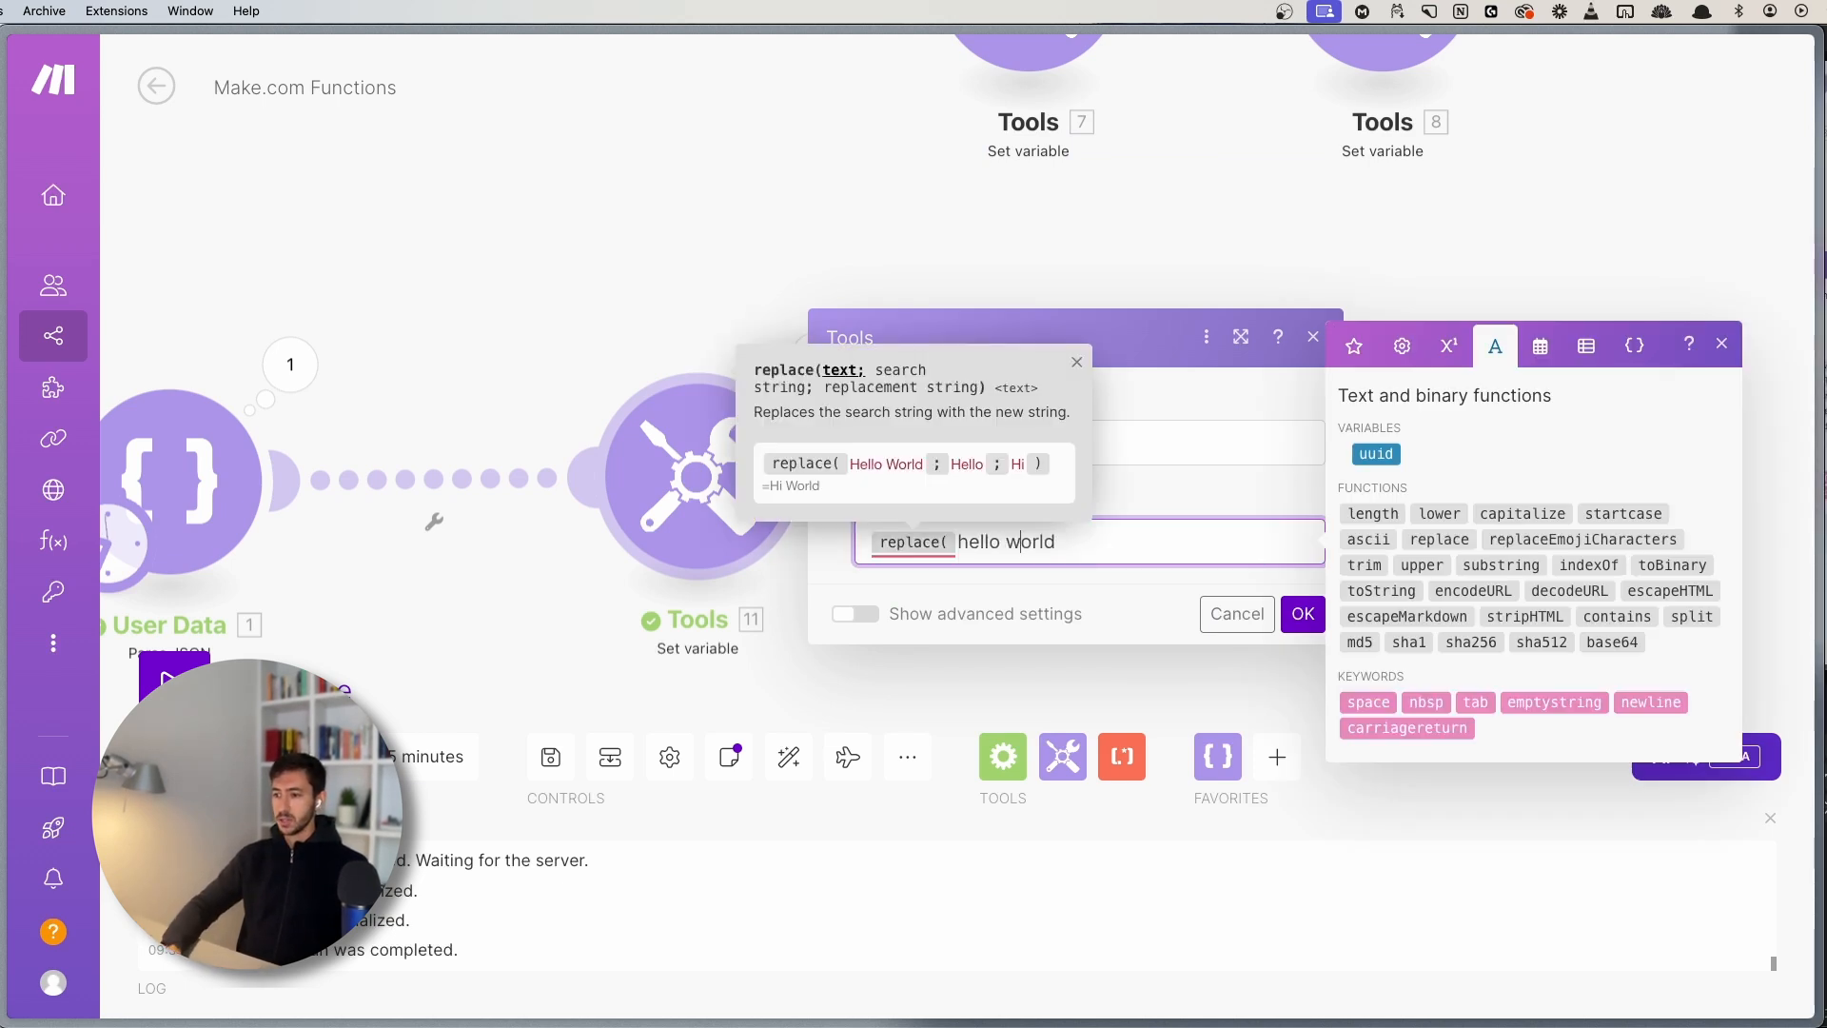
pyautogui.press('Right')
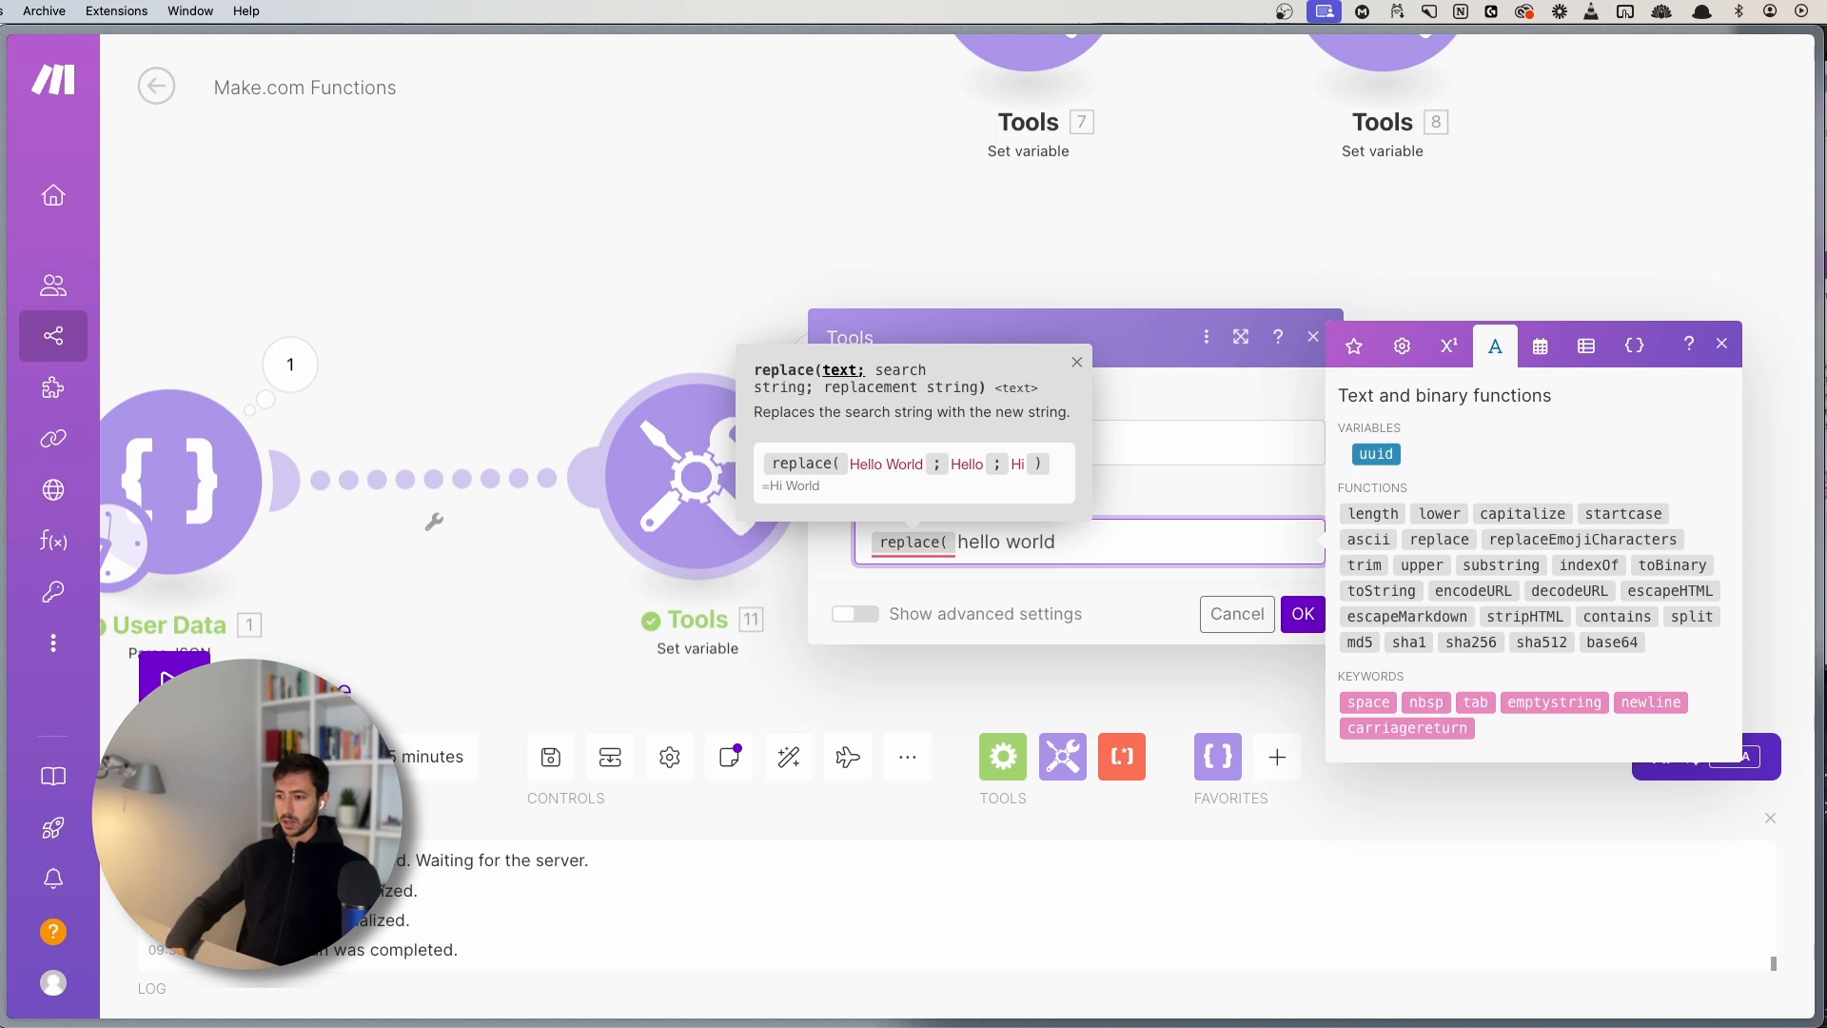
pyautogui.write('; world ; friends')
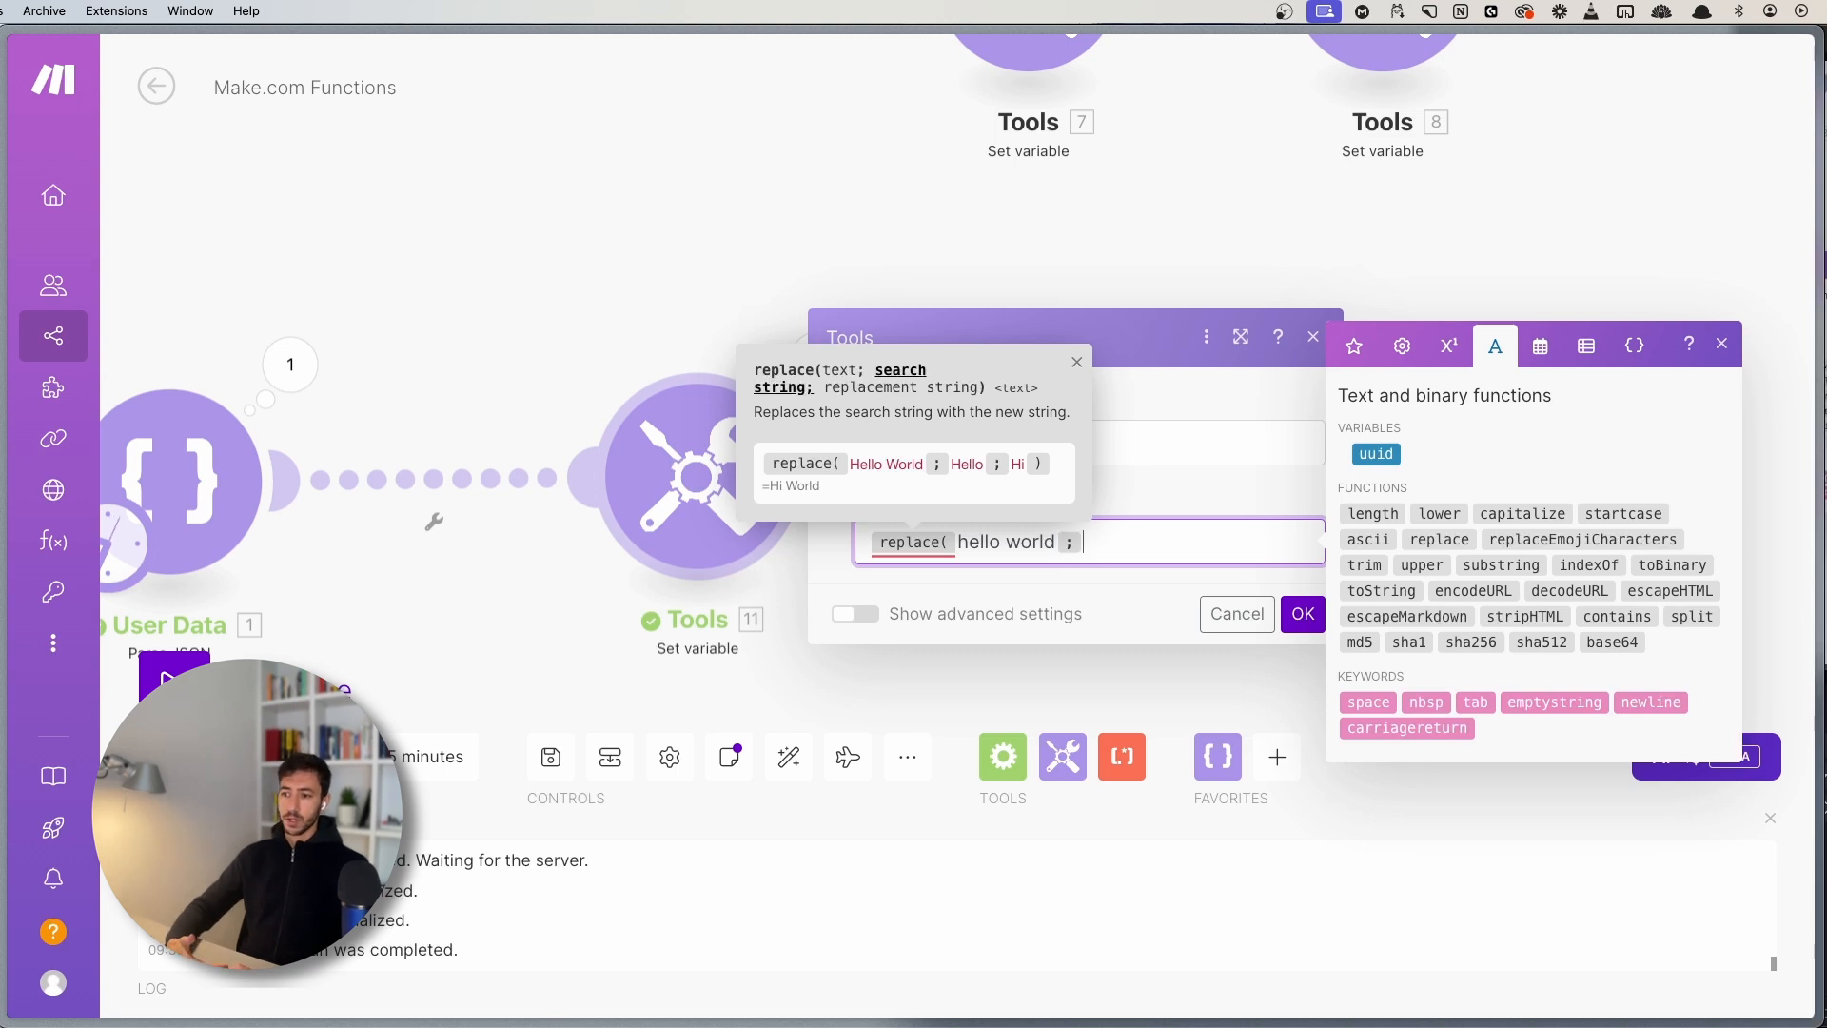
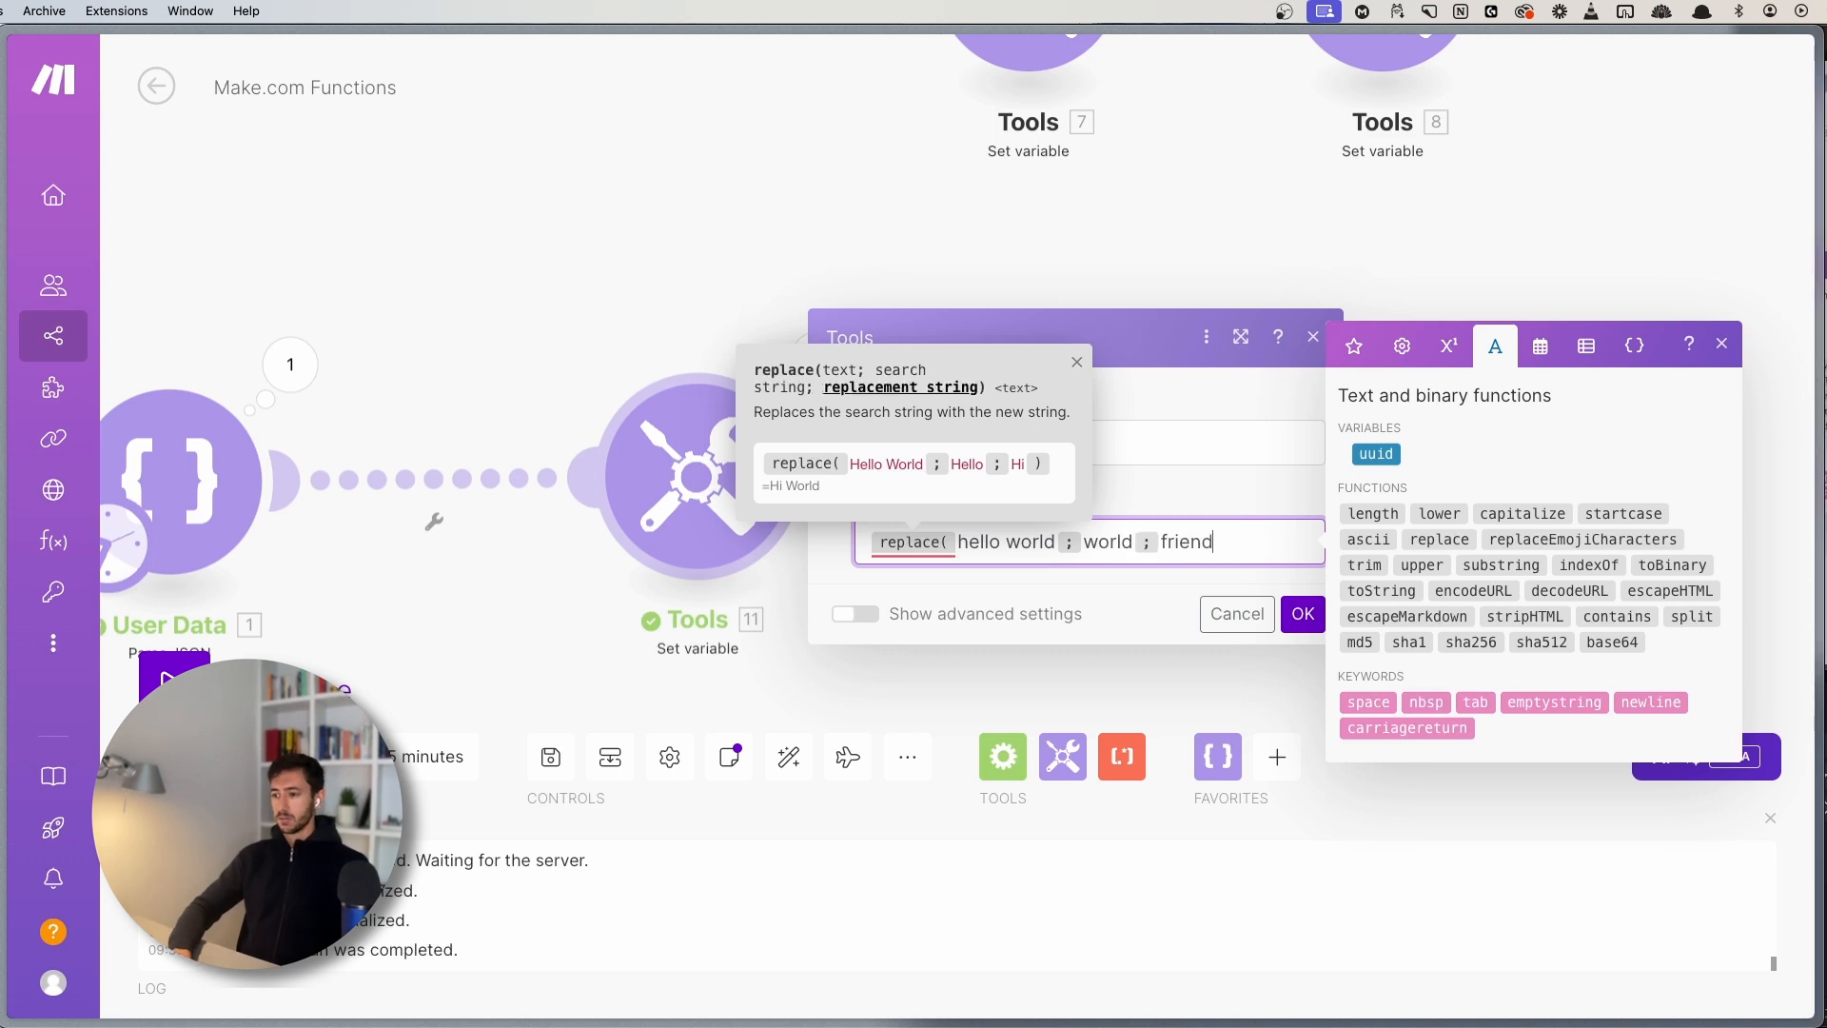
# - Complete the formula as replace(hello world; world; friends), confirm it, and save the scenario
pyautogui.write('s)')
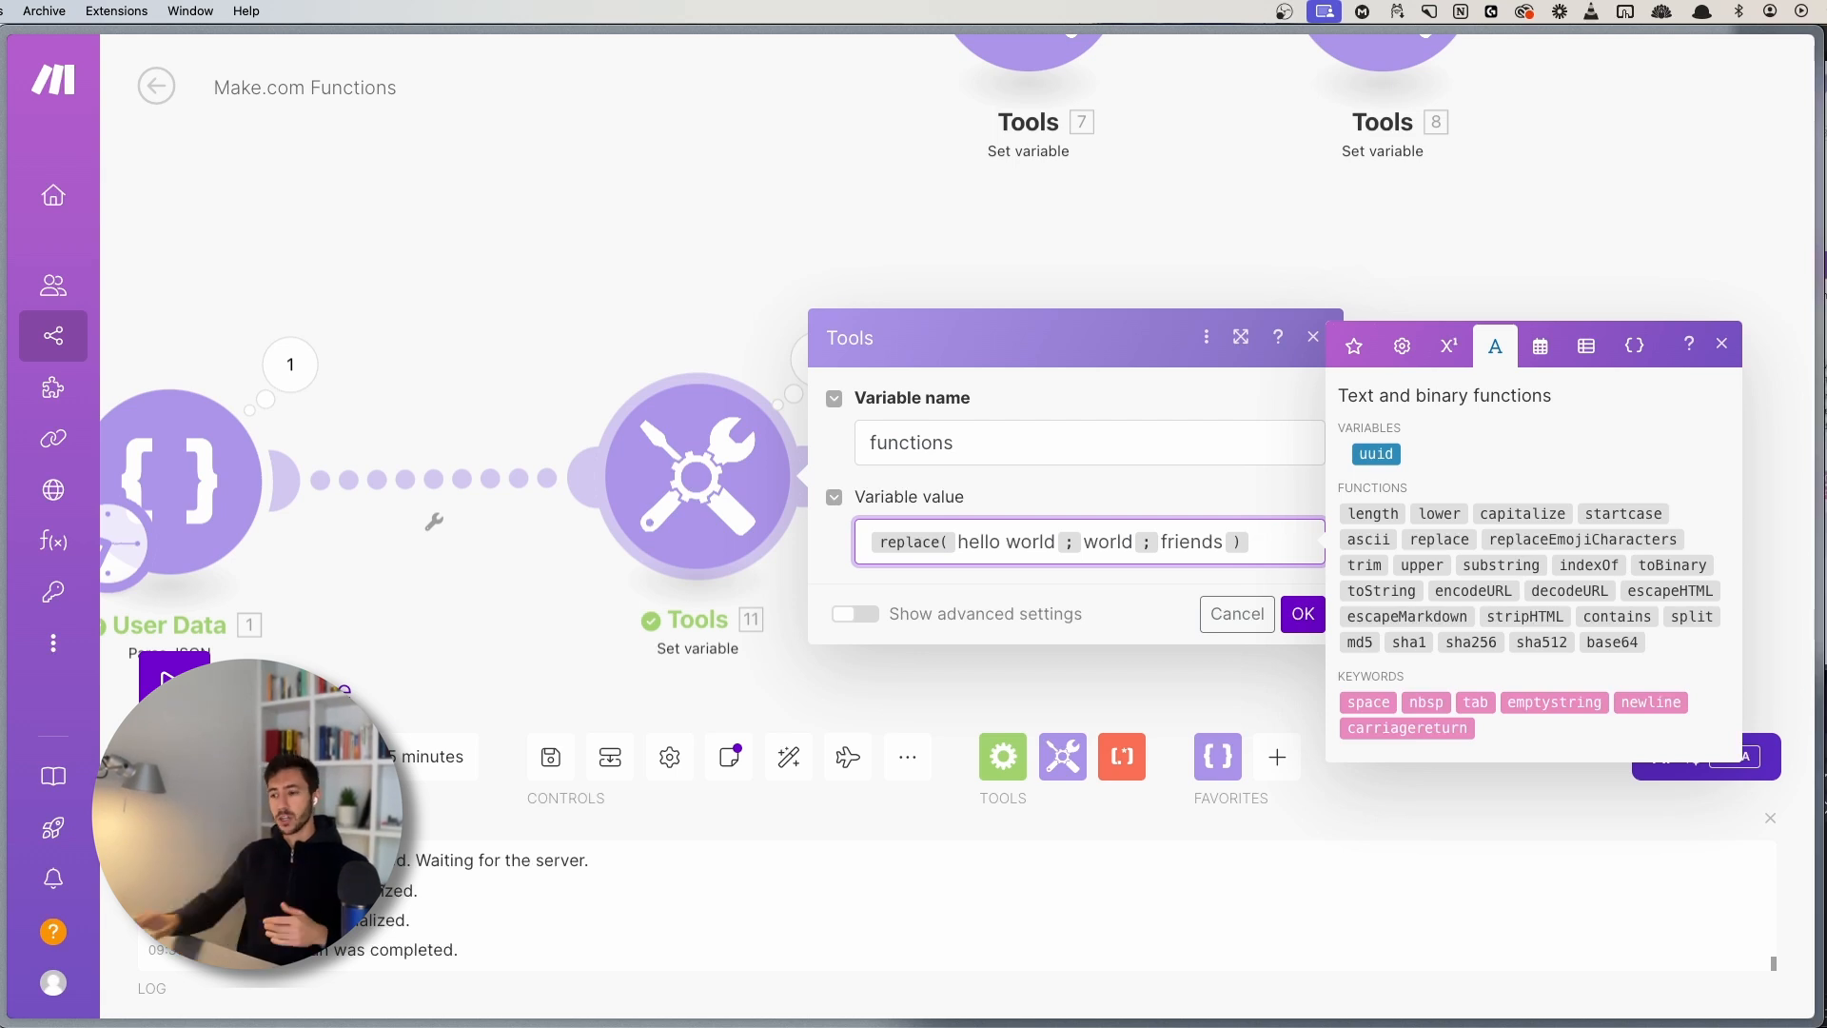
pyautogui.moveTo(958, 542); pyautogui.dragTo(1073, 548)
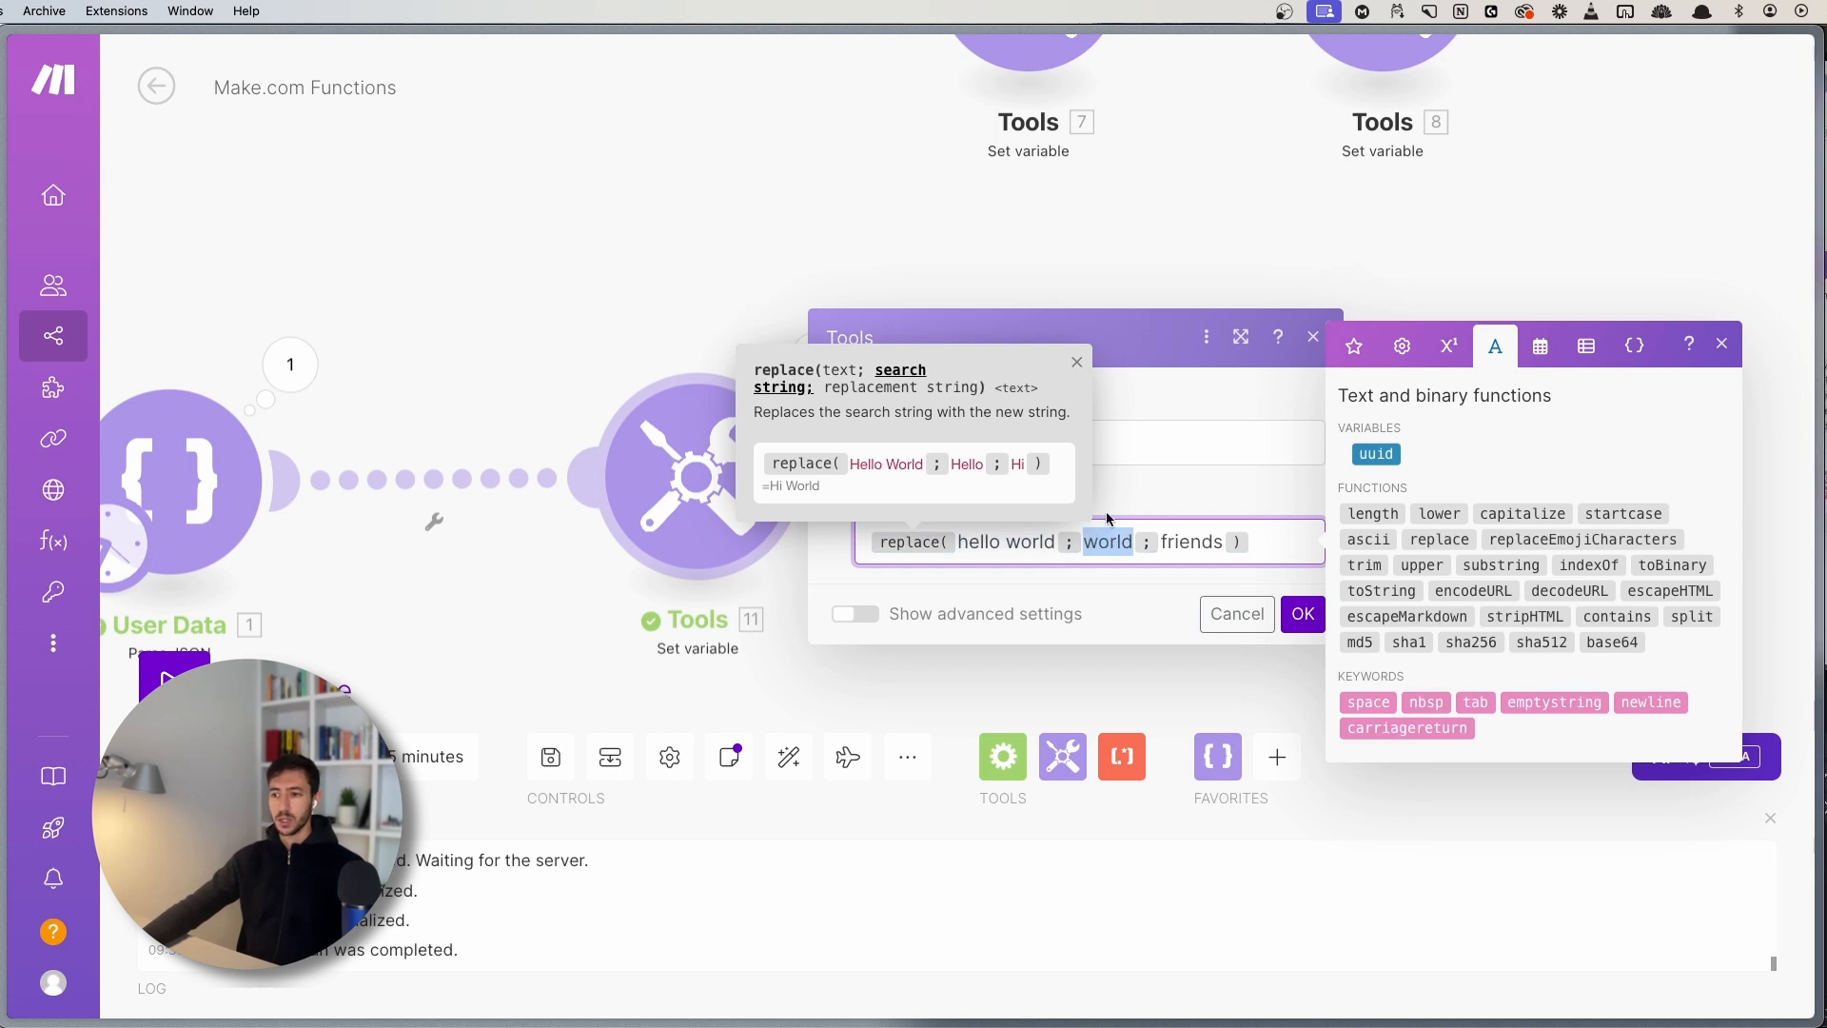
pyautogui.doubleClick(1178, 544)
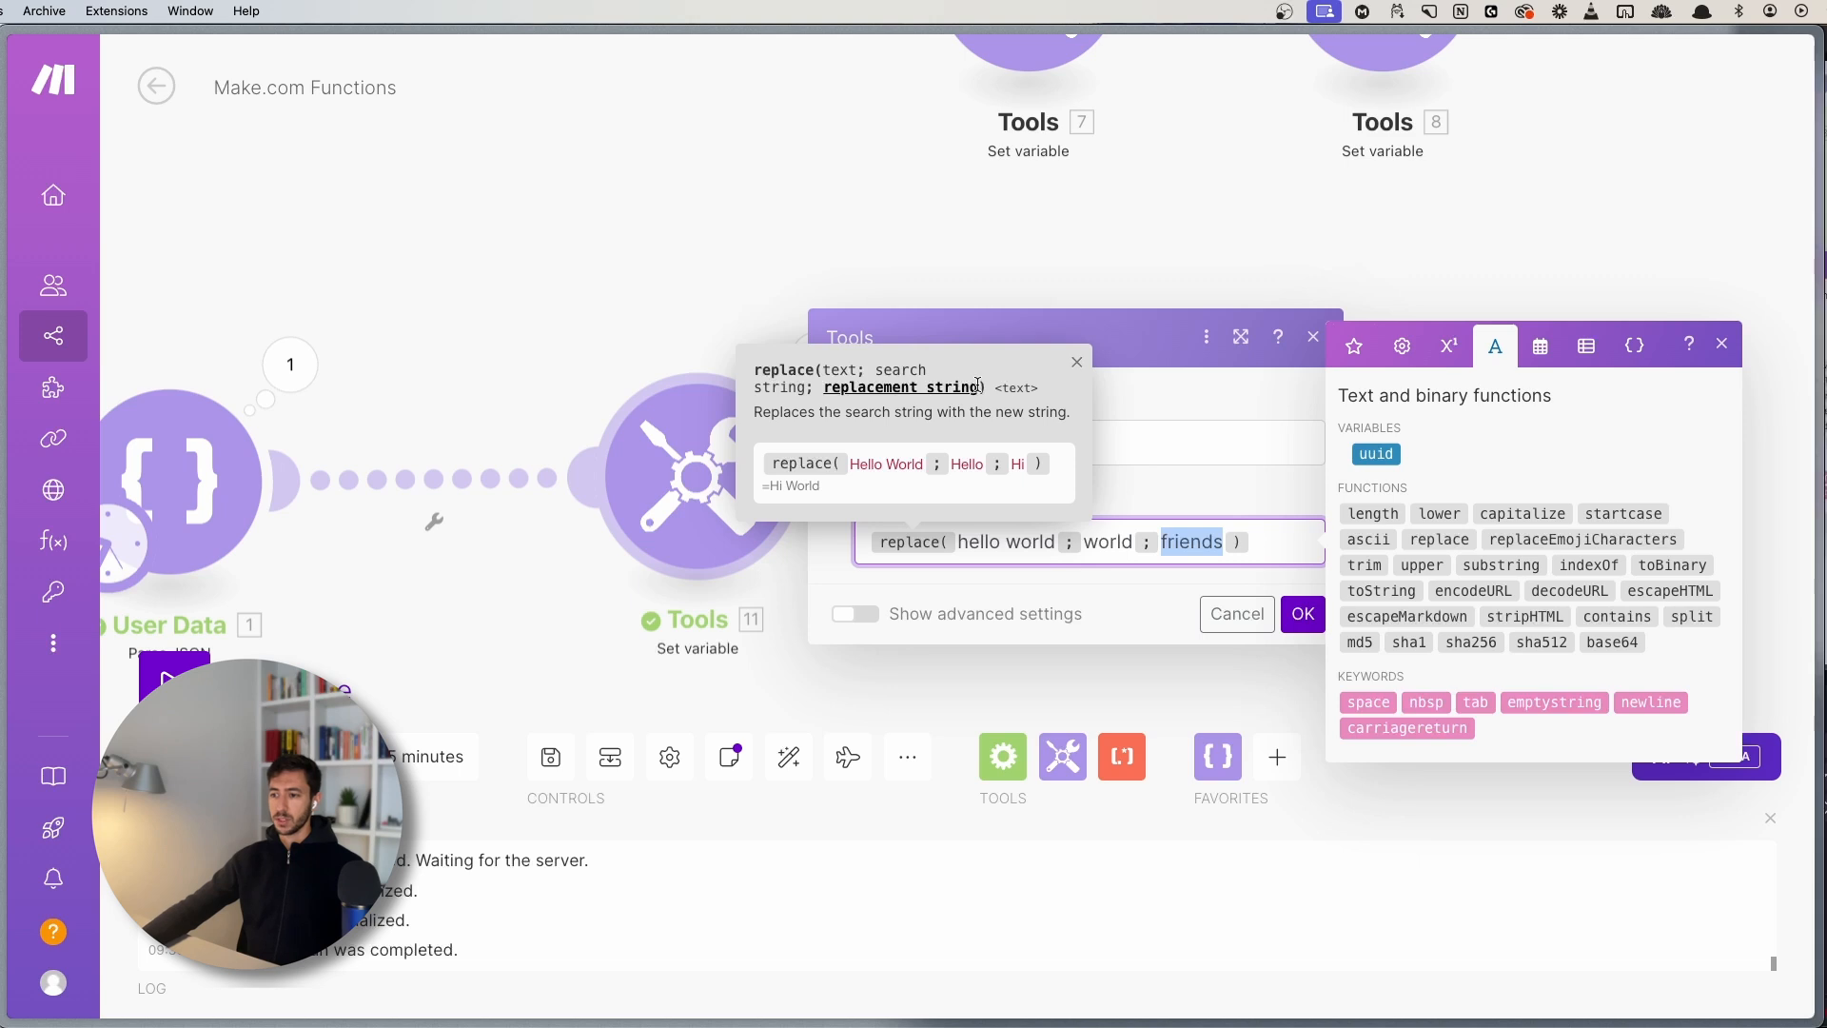
pyautogui.click(1072, 371)
pyautogui.click(1275, 543)
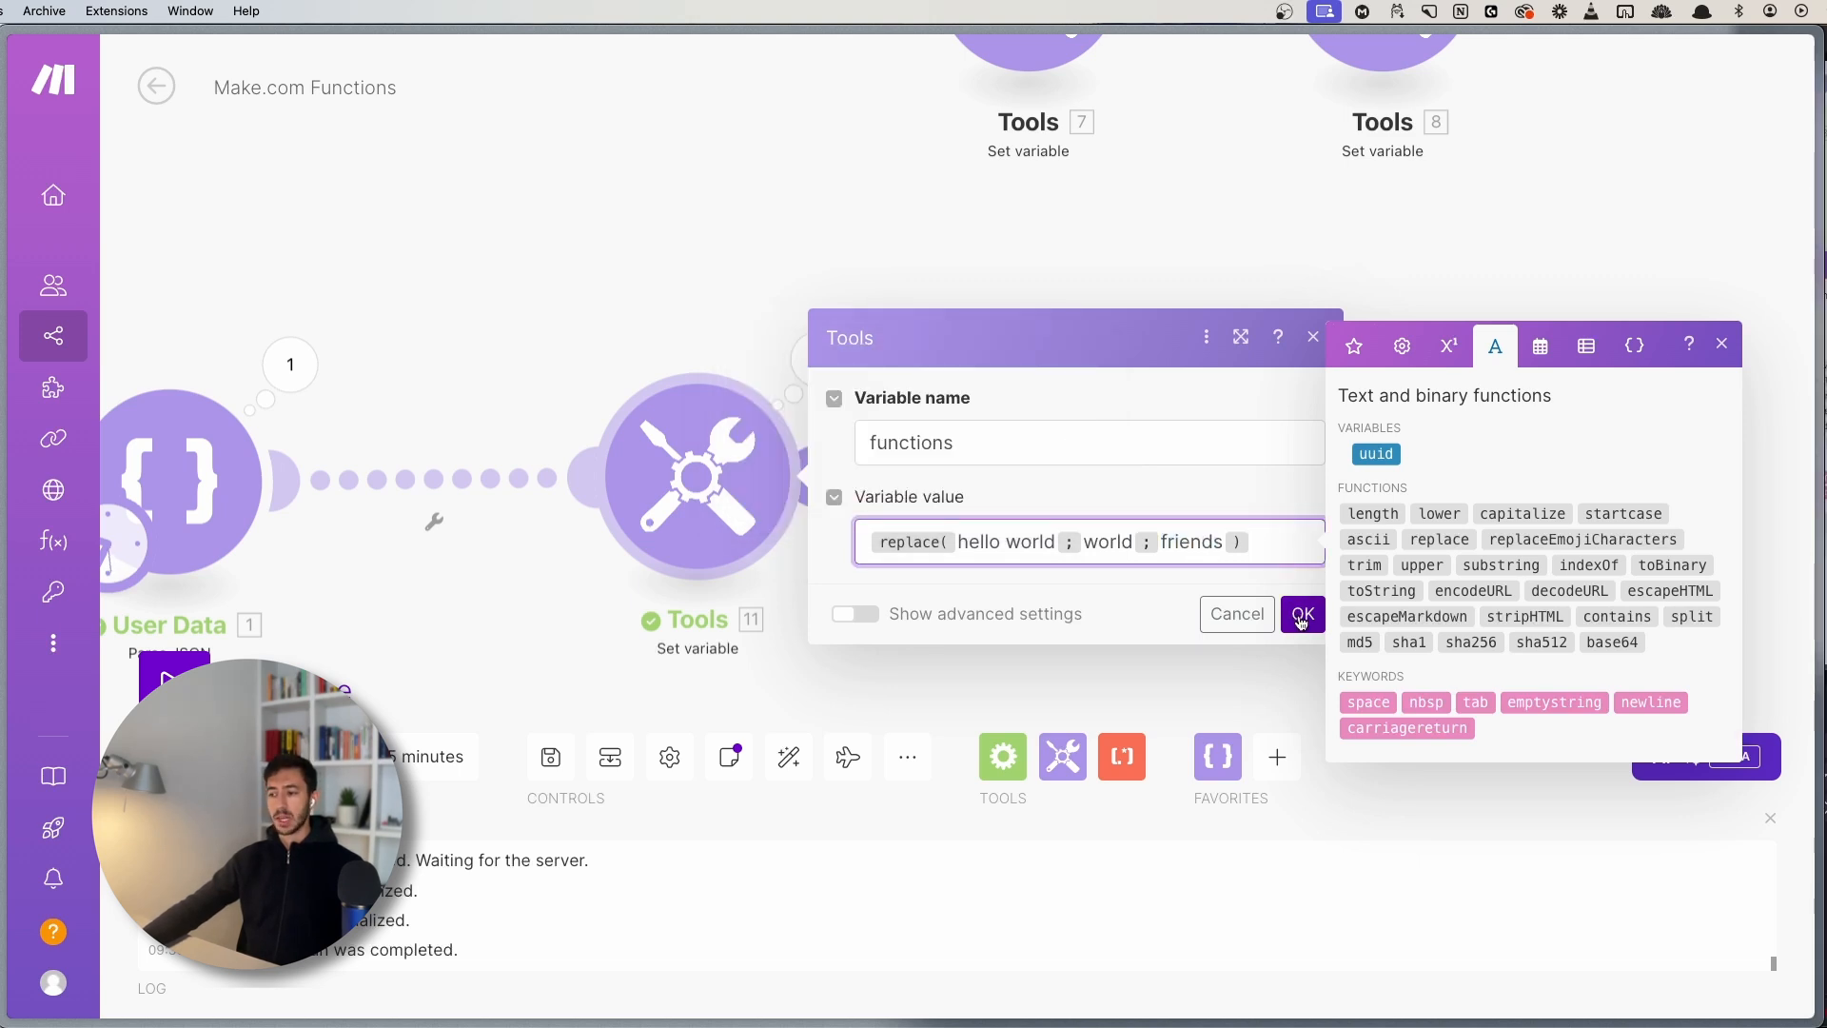
pyautogui.click(1300, 617)
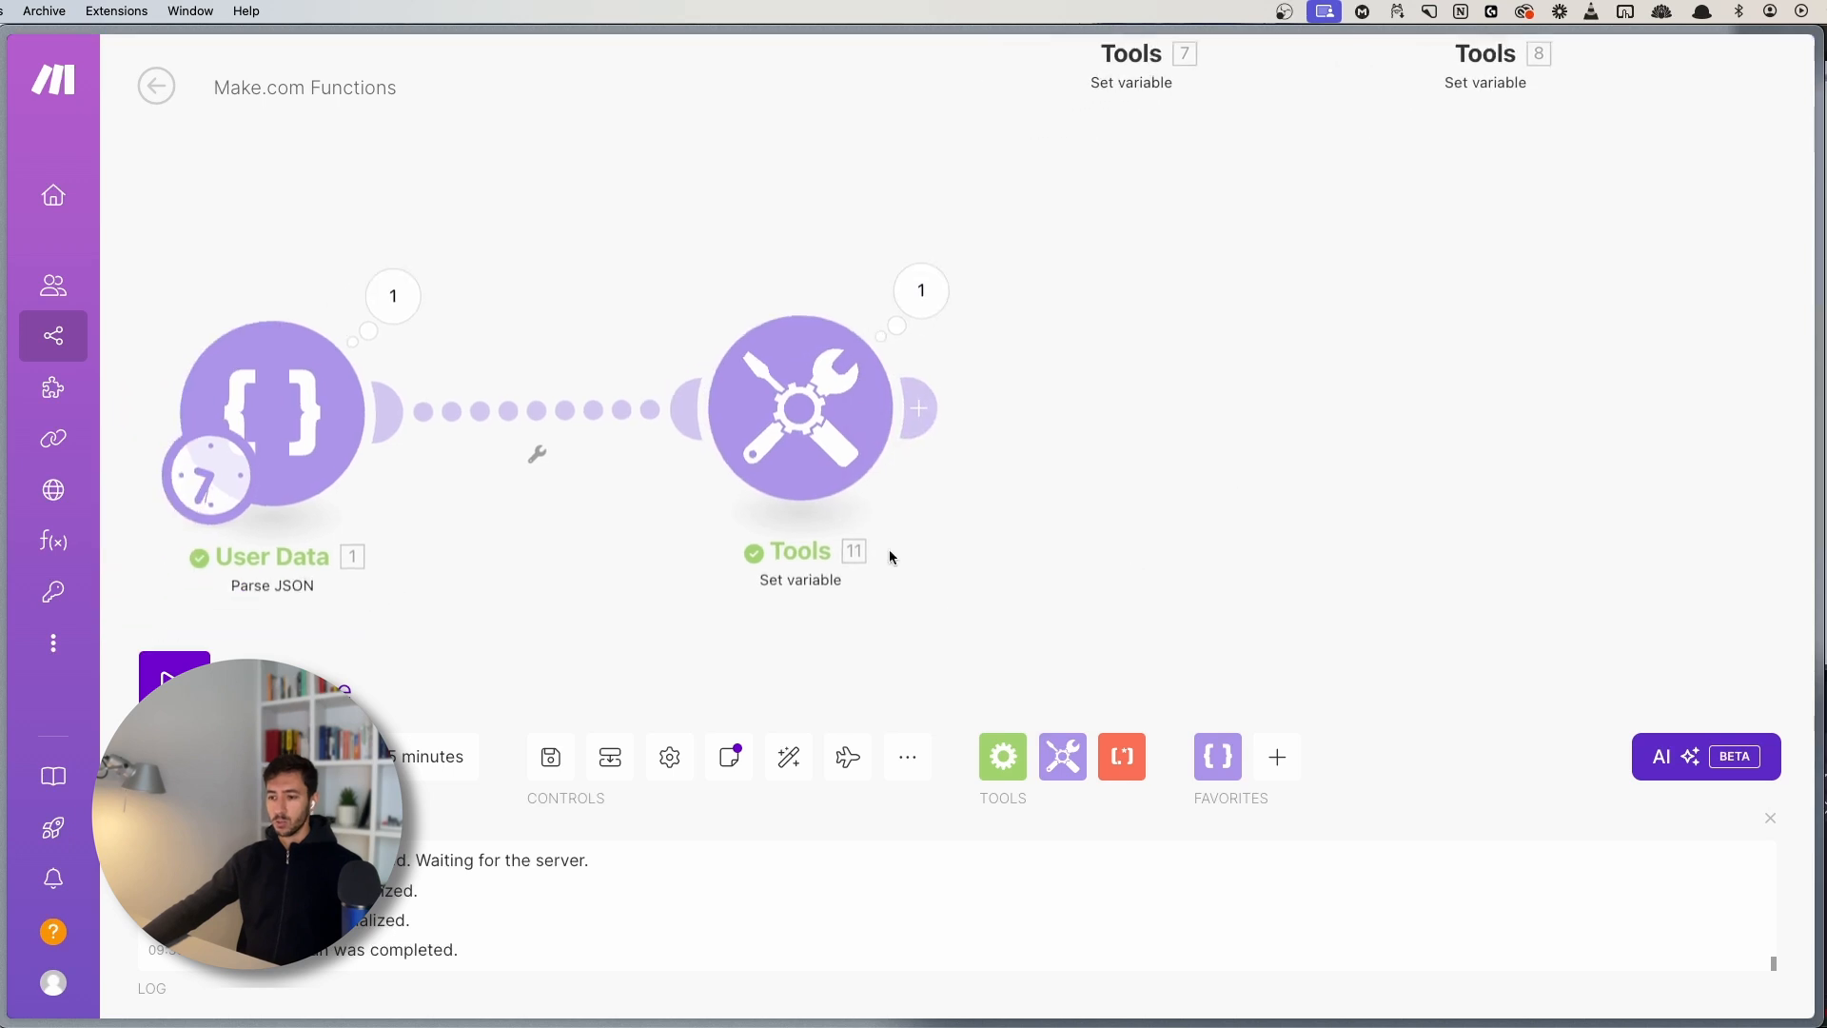
pyautogui.click(550, 757)
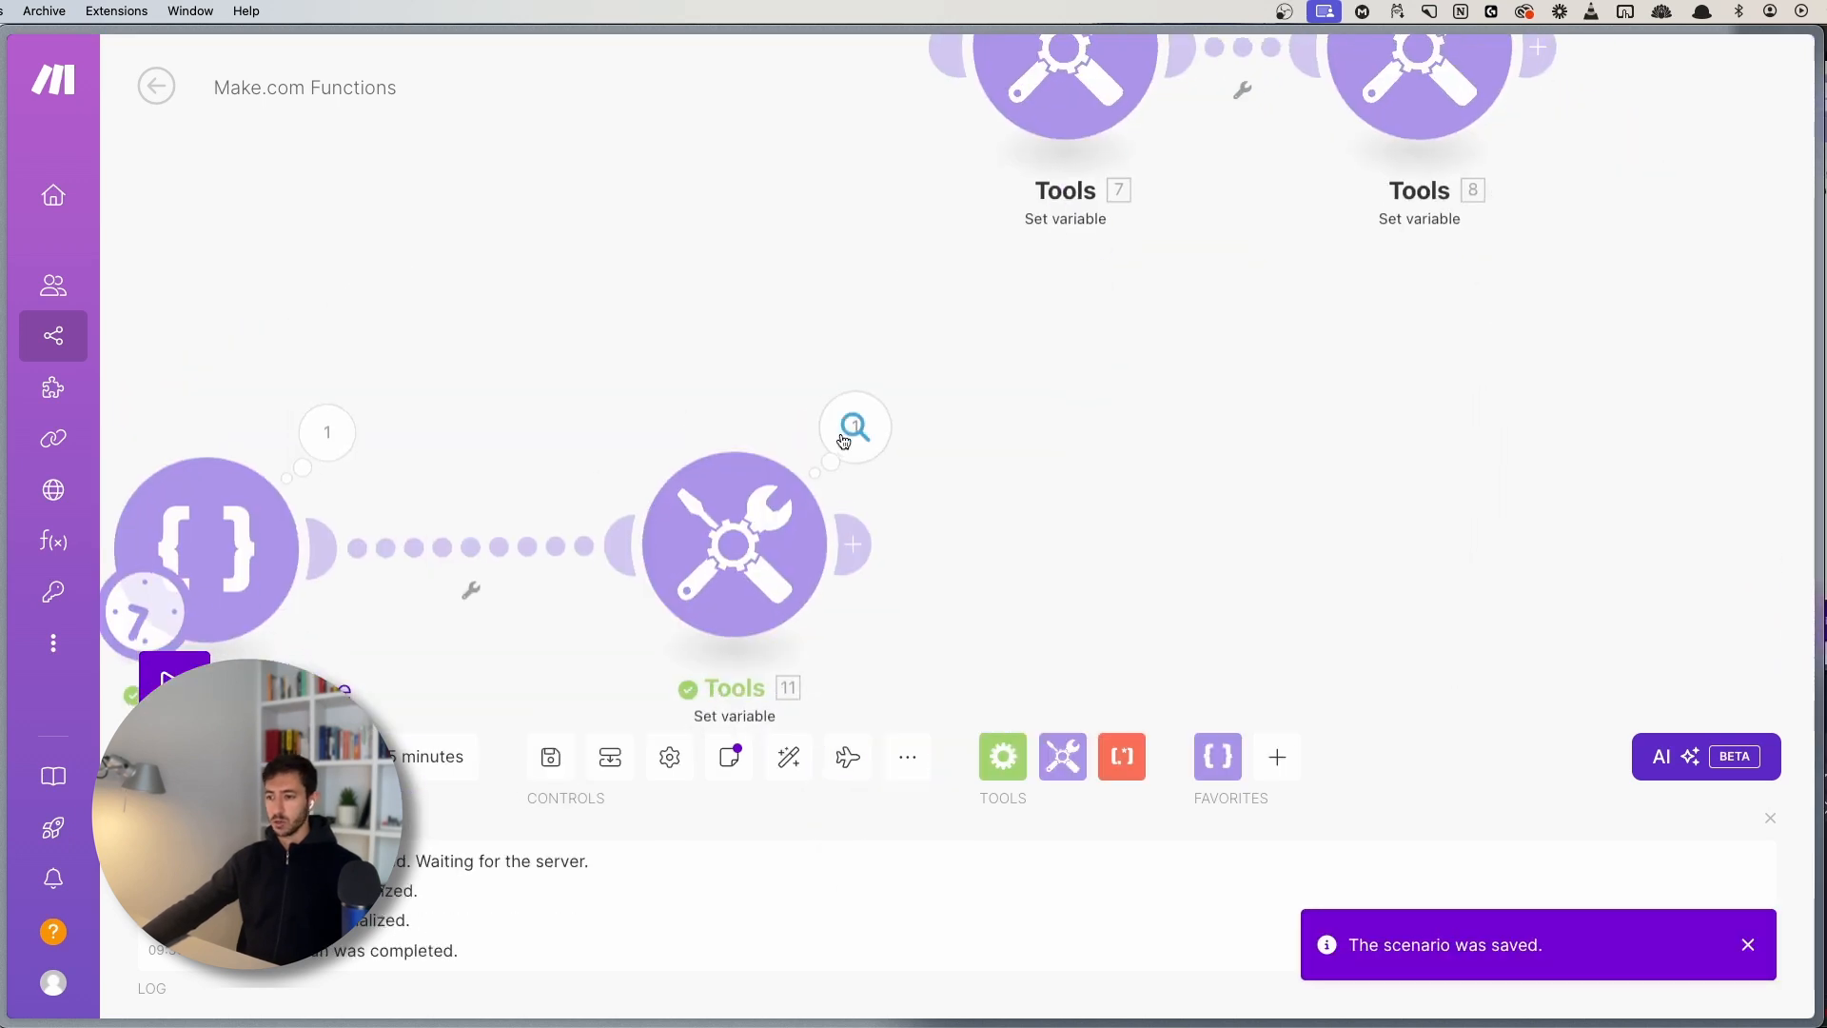
# - Replace the value with ceil(4.1), correcting the typed 4.4 to 4.1, and confirm
pyautogui.click(854, 426)
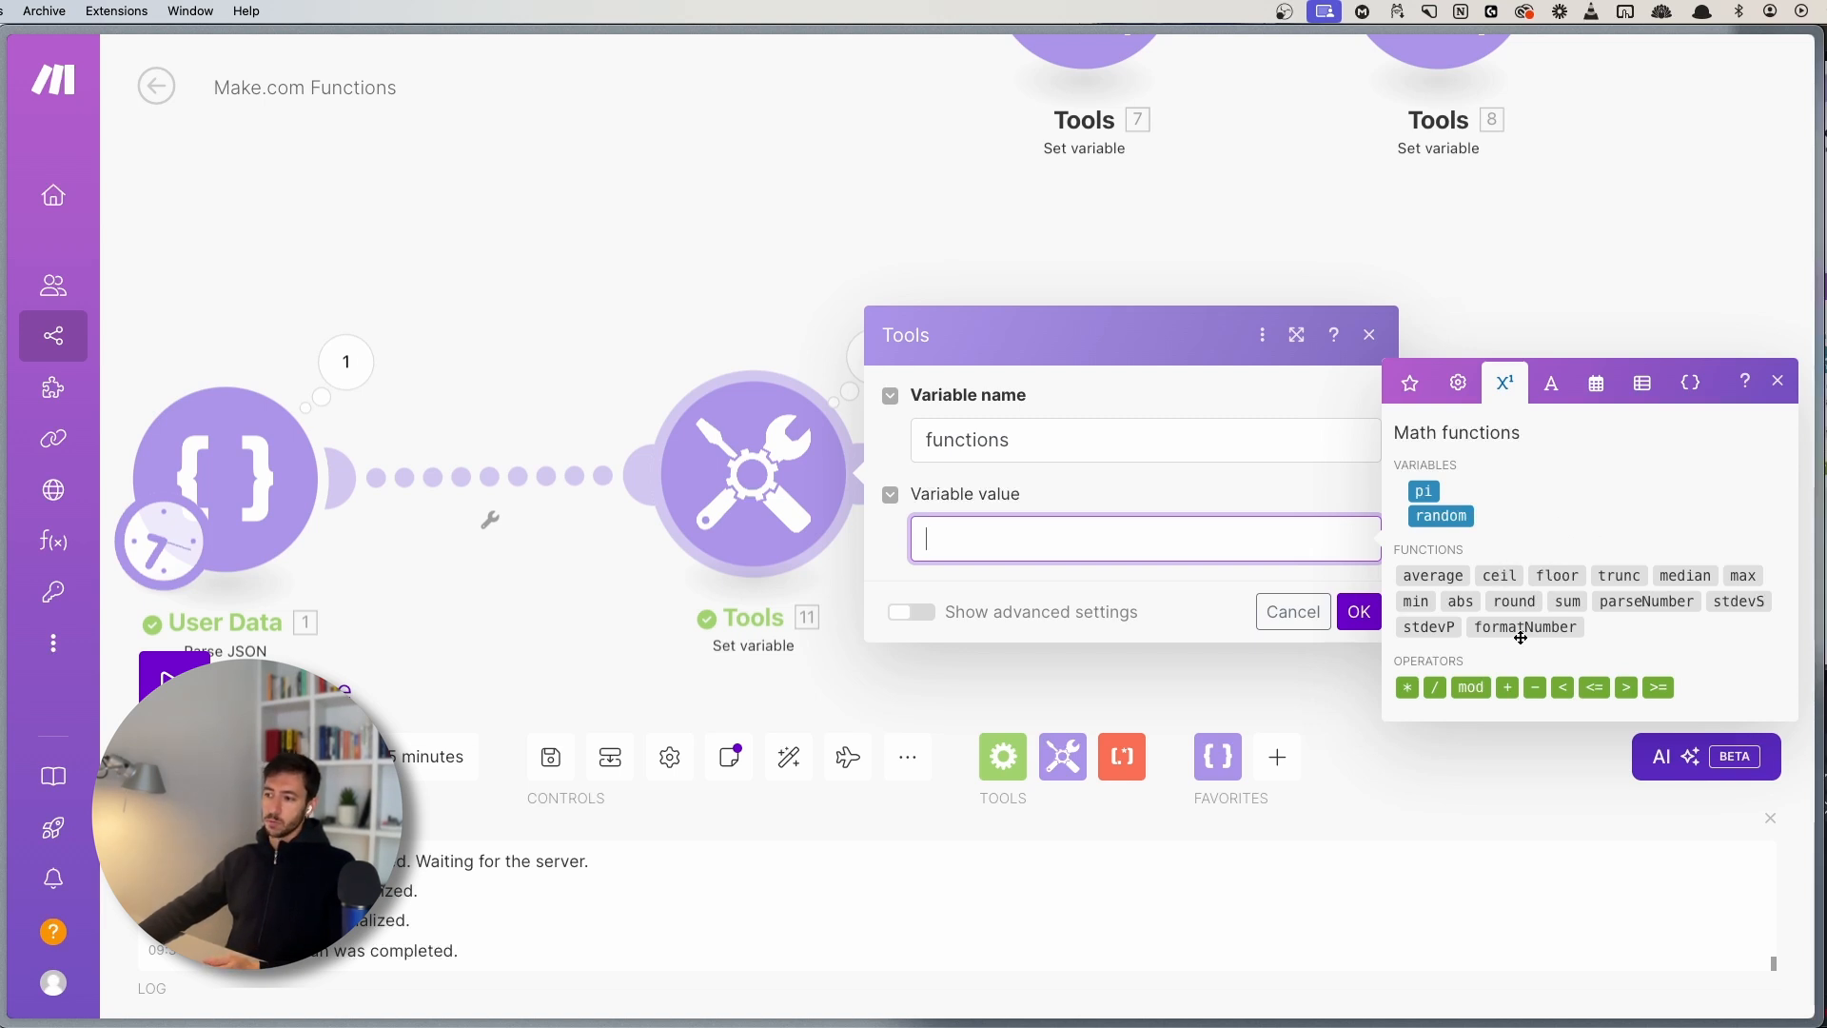
pyautogui.click(1501, 575)
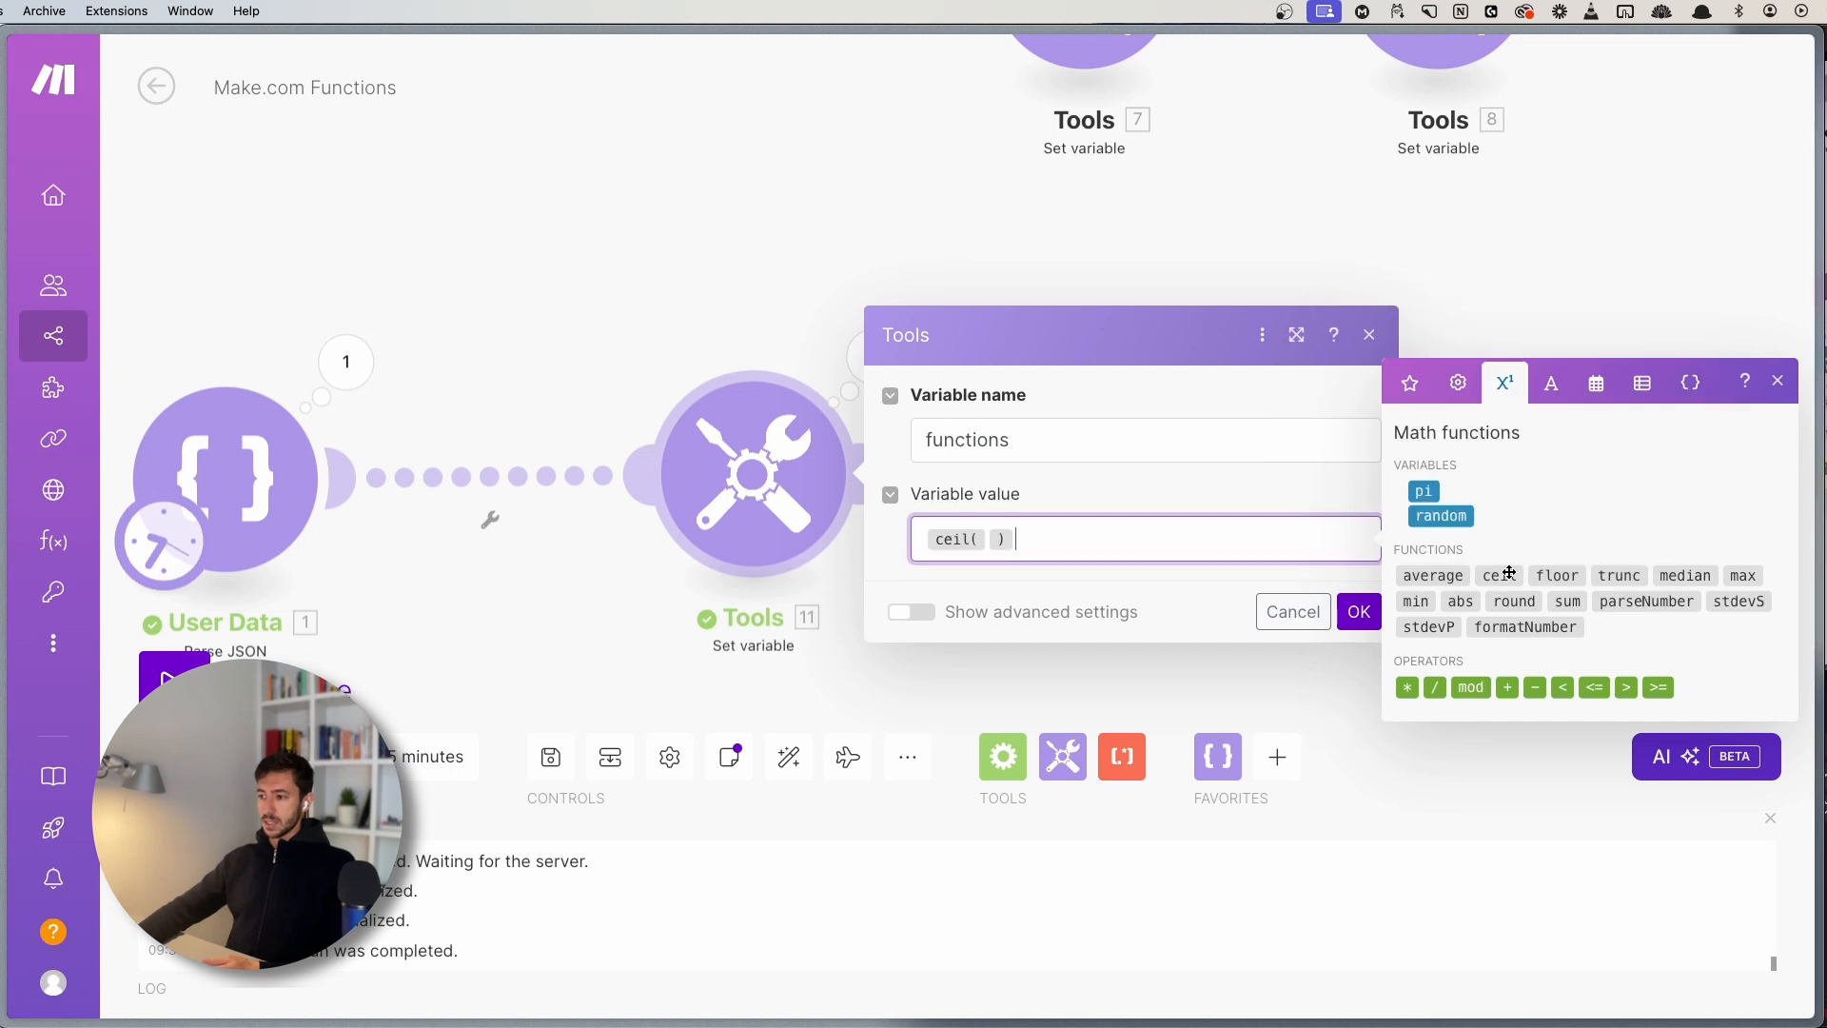
pyautogui.press('Left')
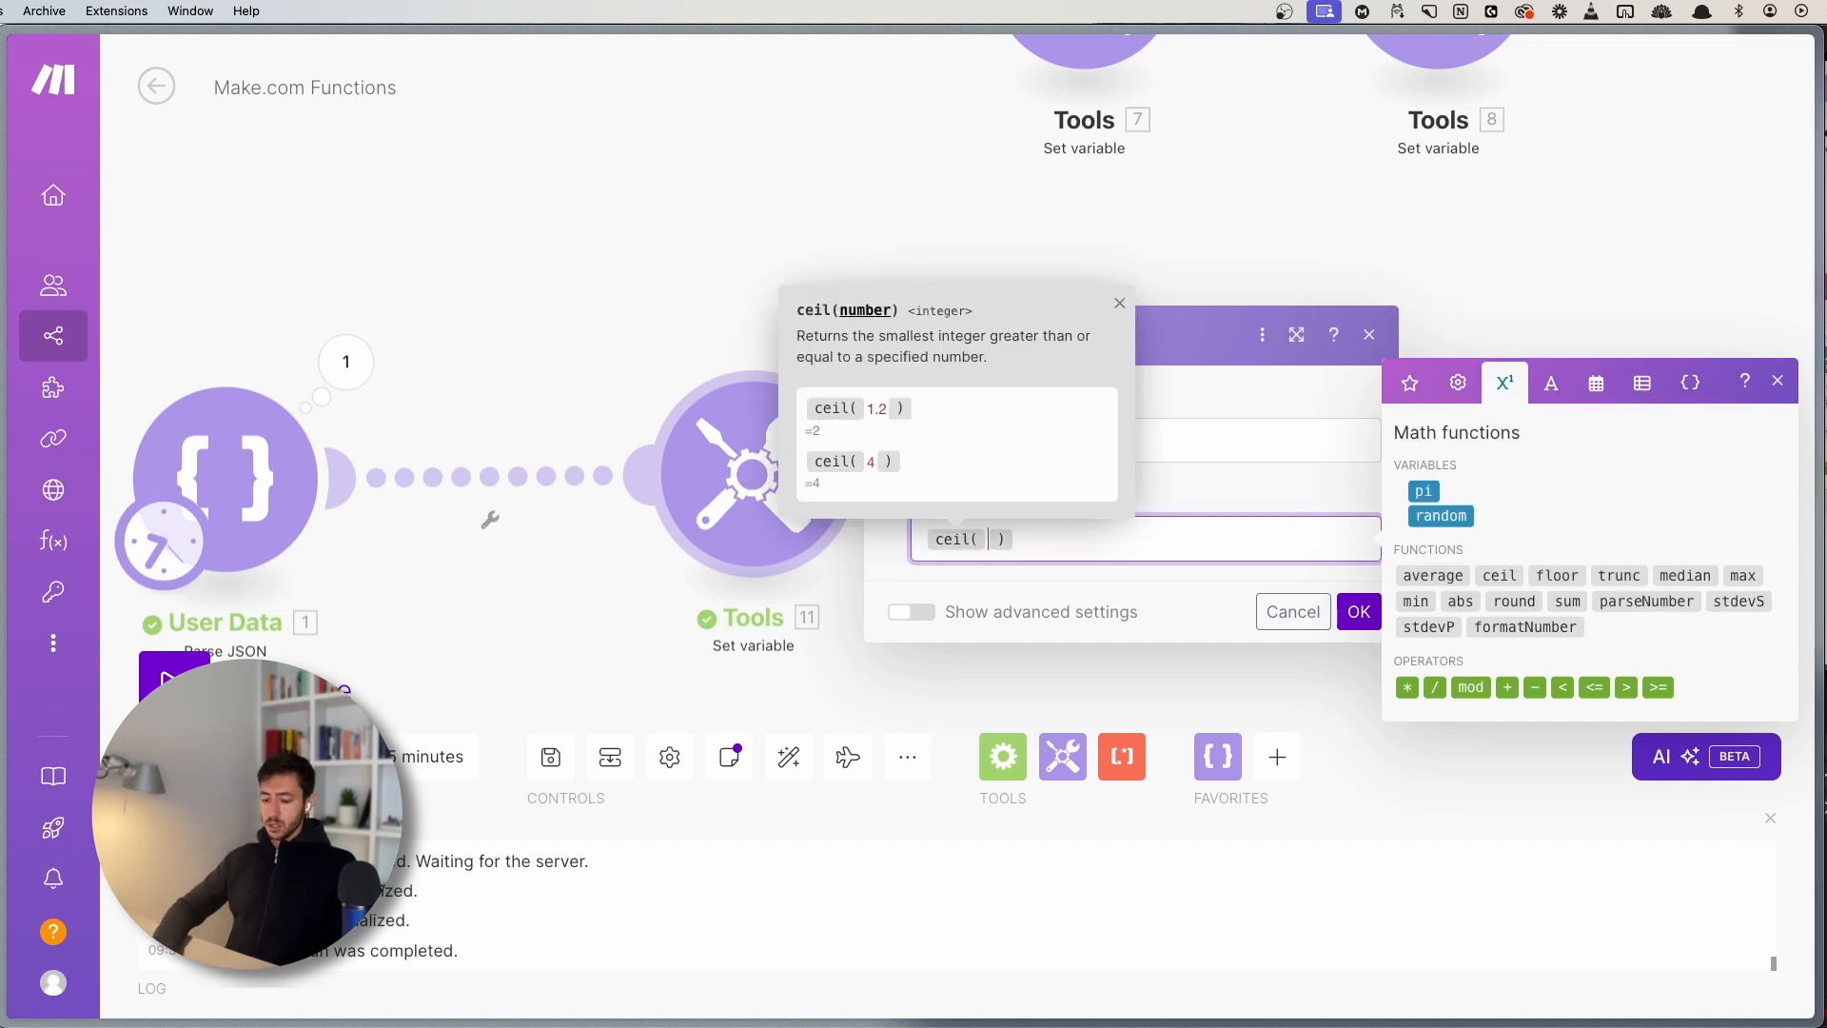
pyautogui.write('4.4')
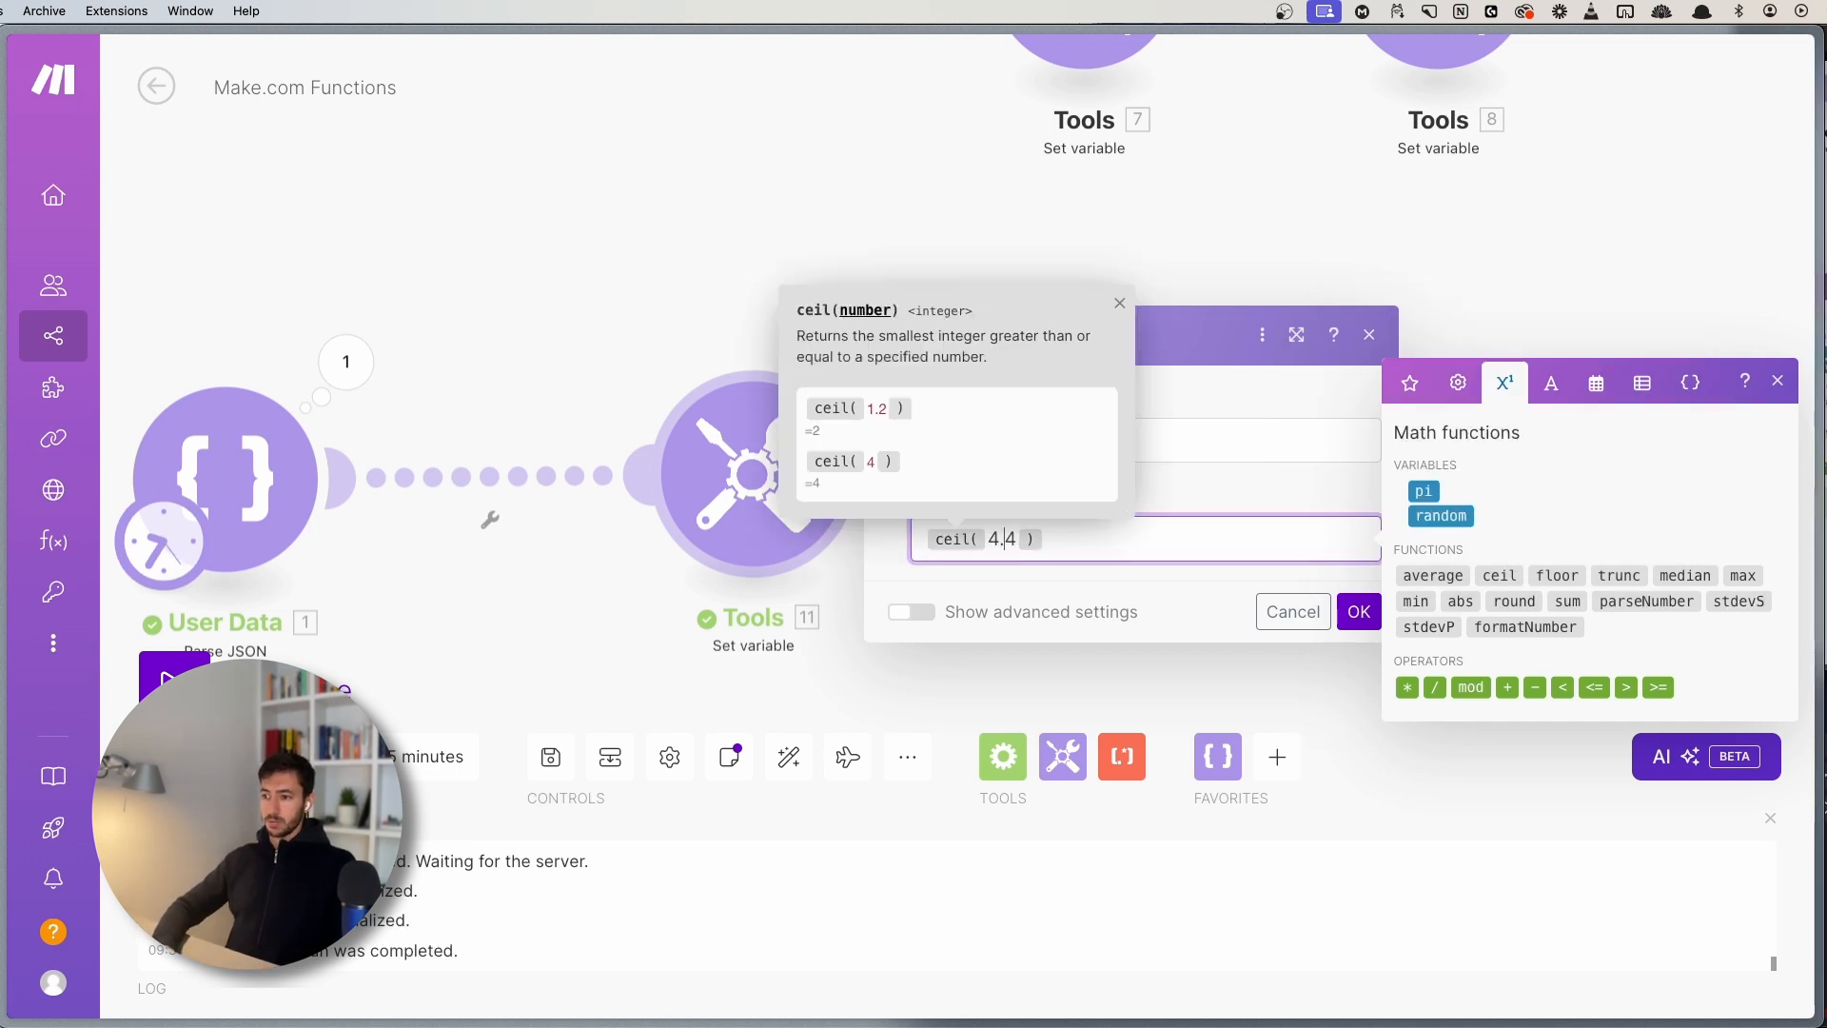
pyautogui.press('Left')
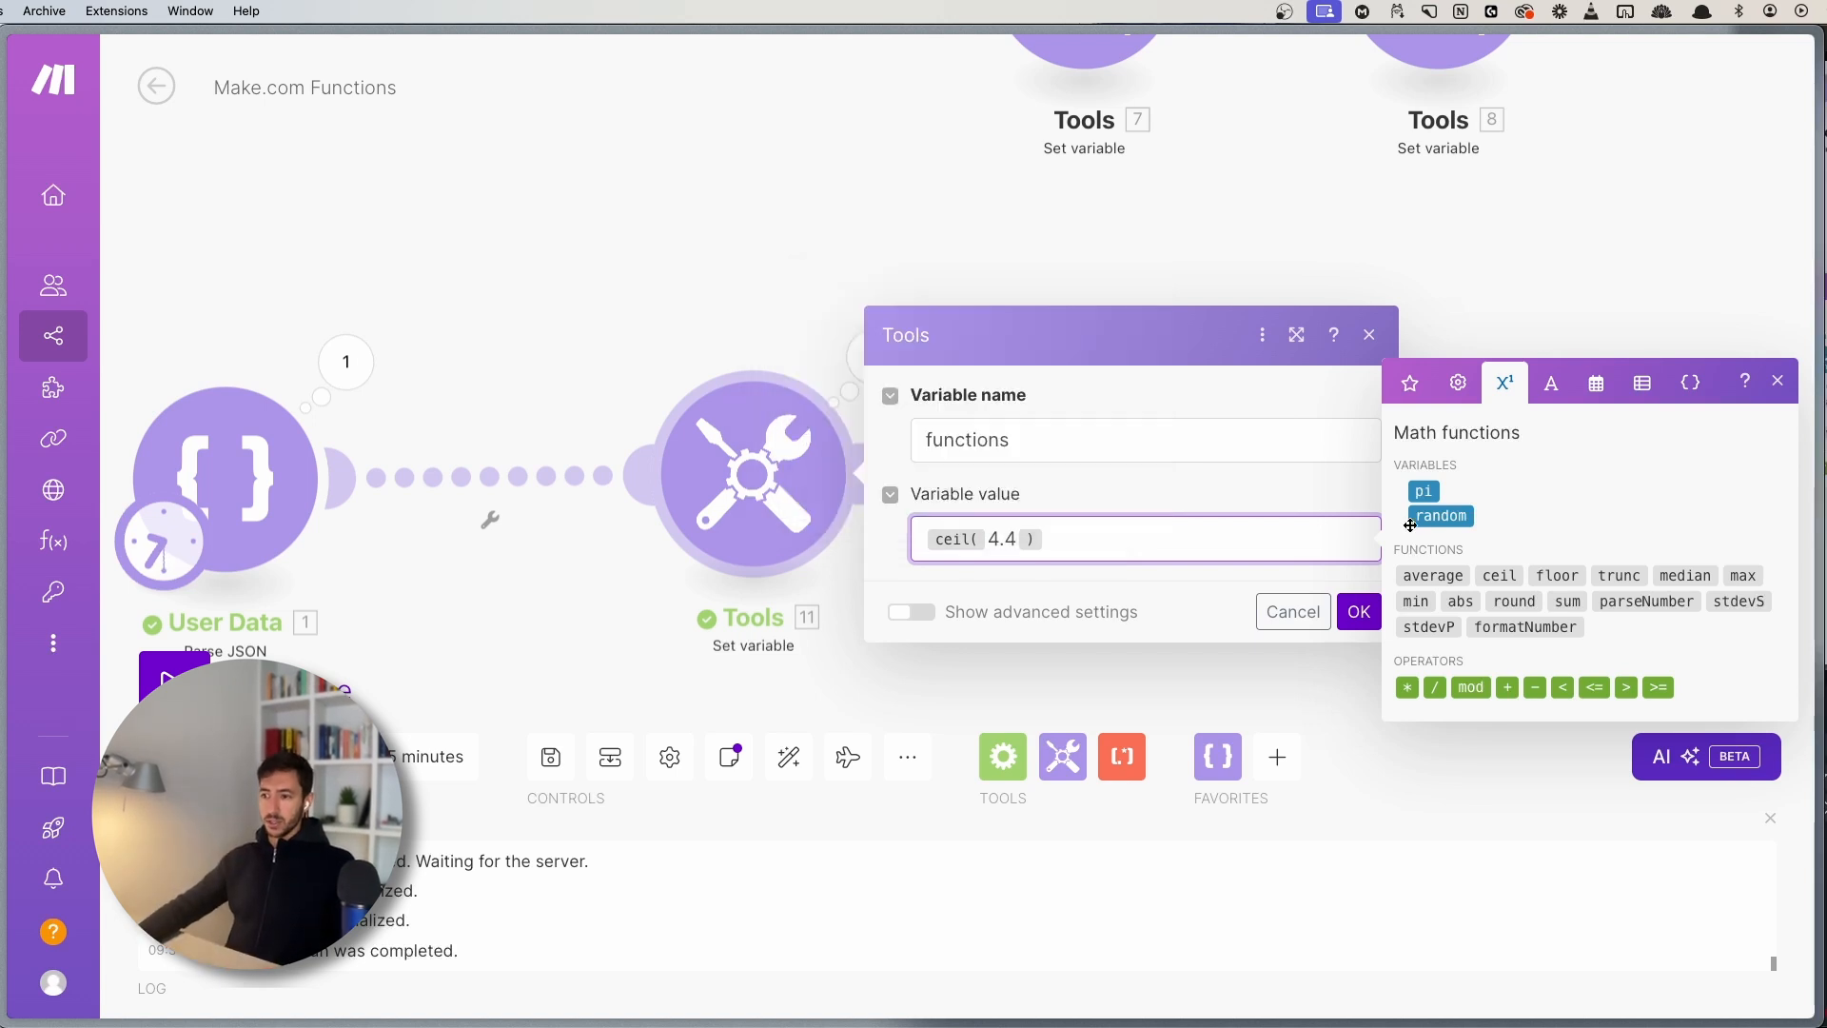
pyautogui.moveTo(988, 547); pyautogui.dragTo(996, 539)
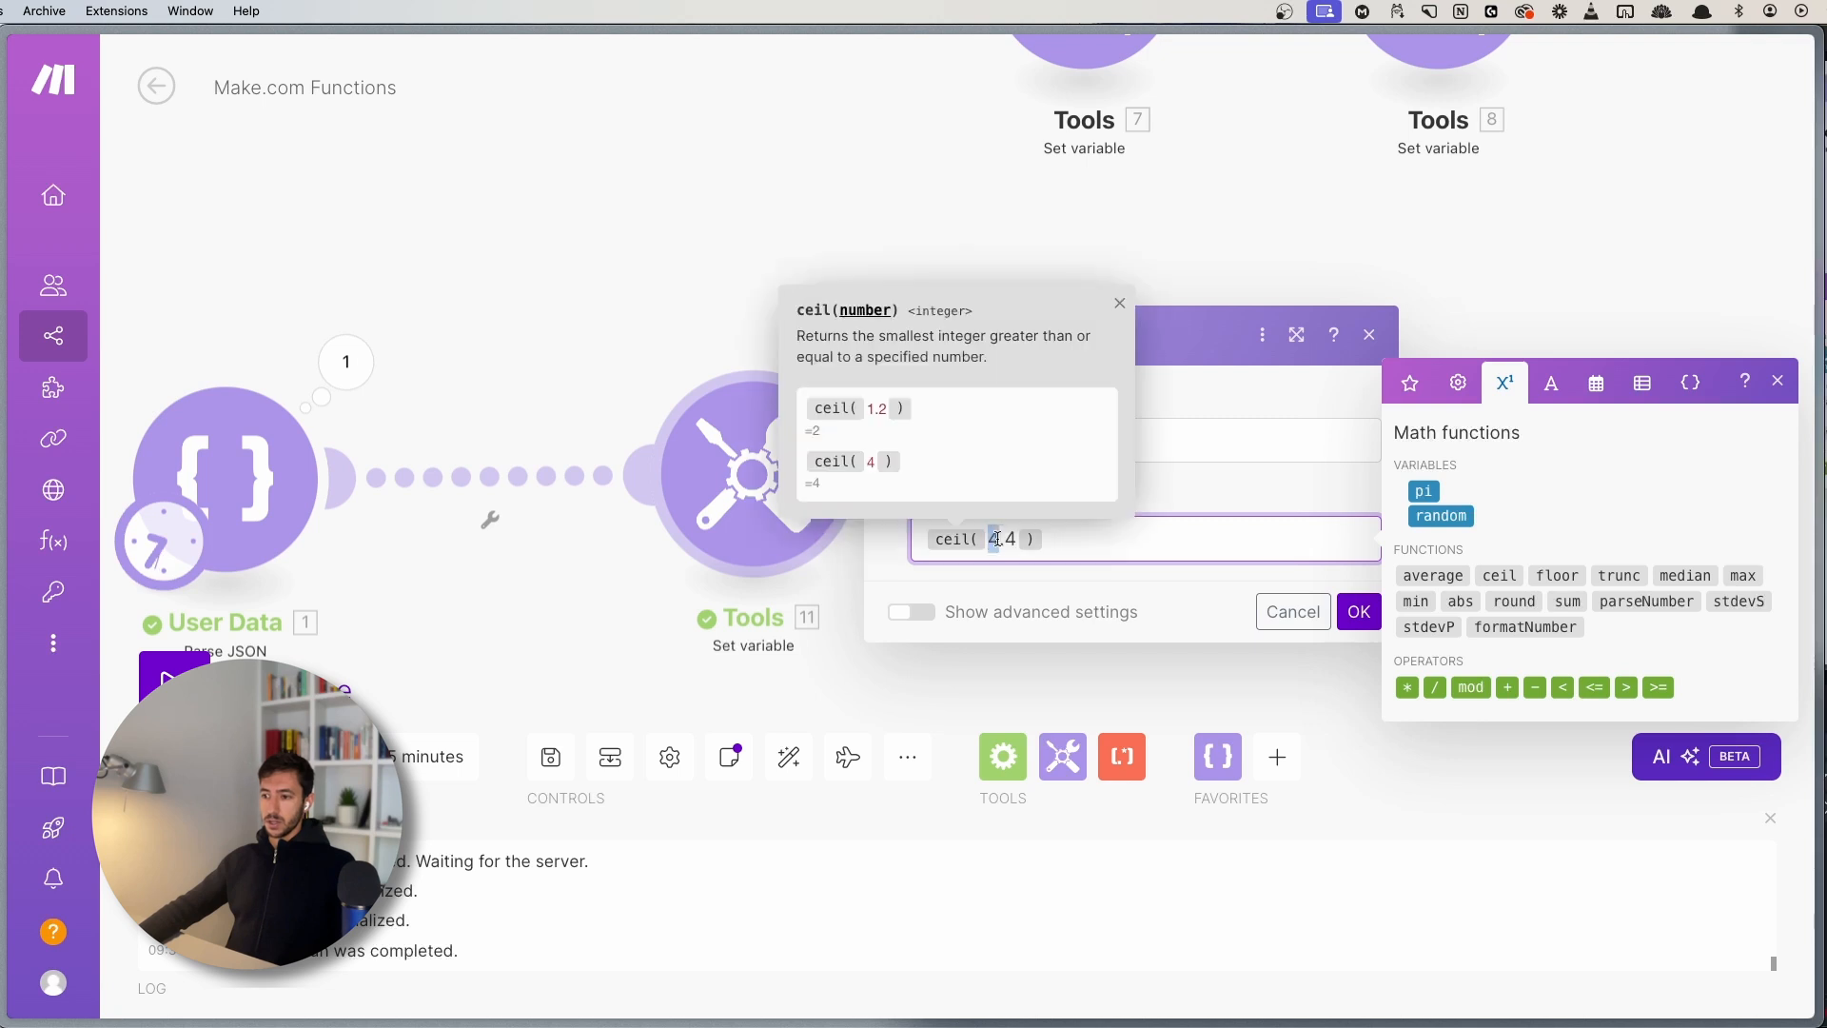
pyautogui.click(1088, 529)
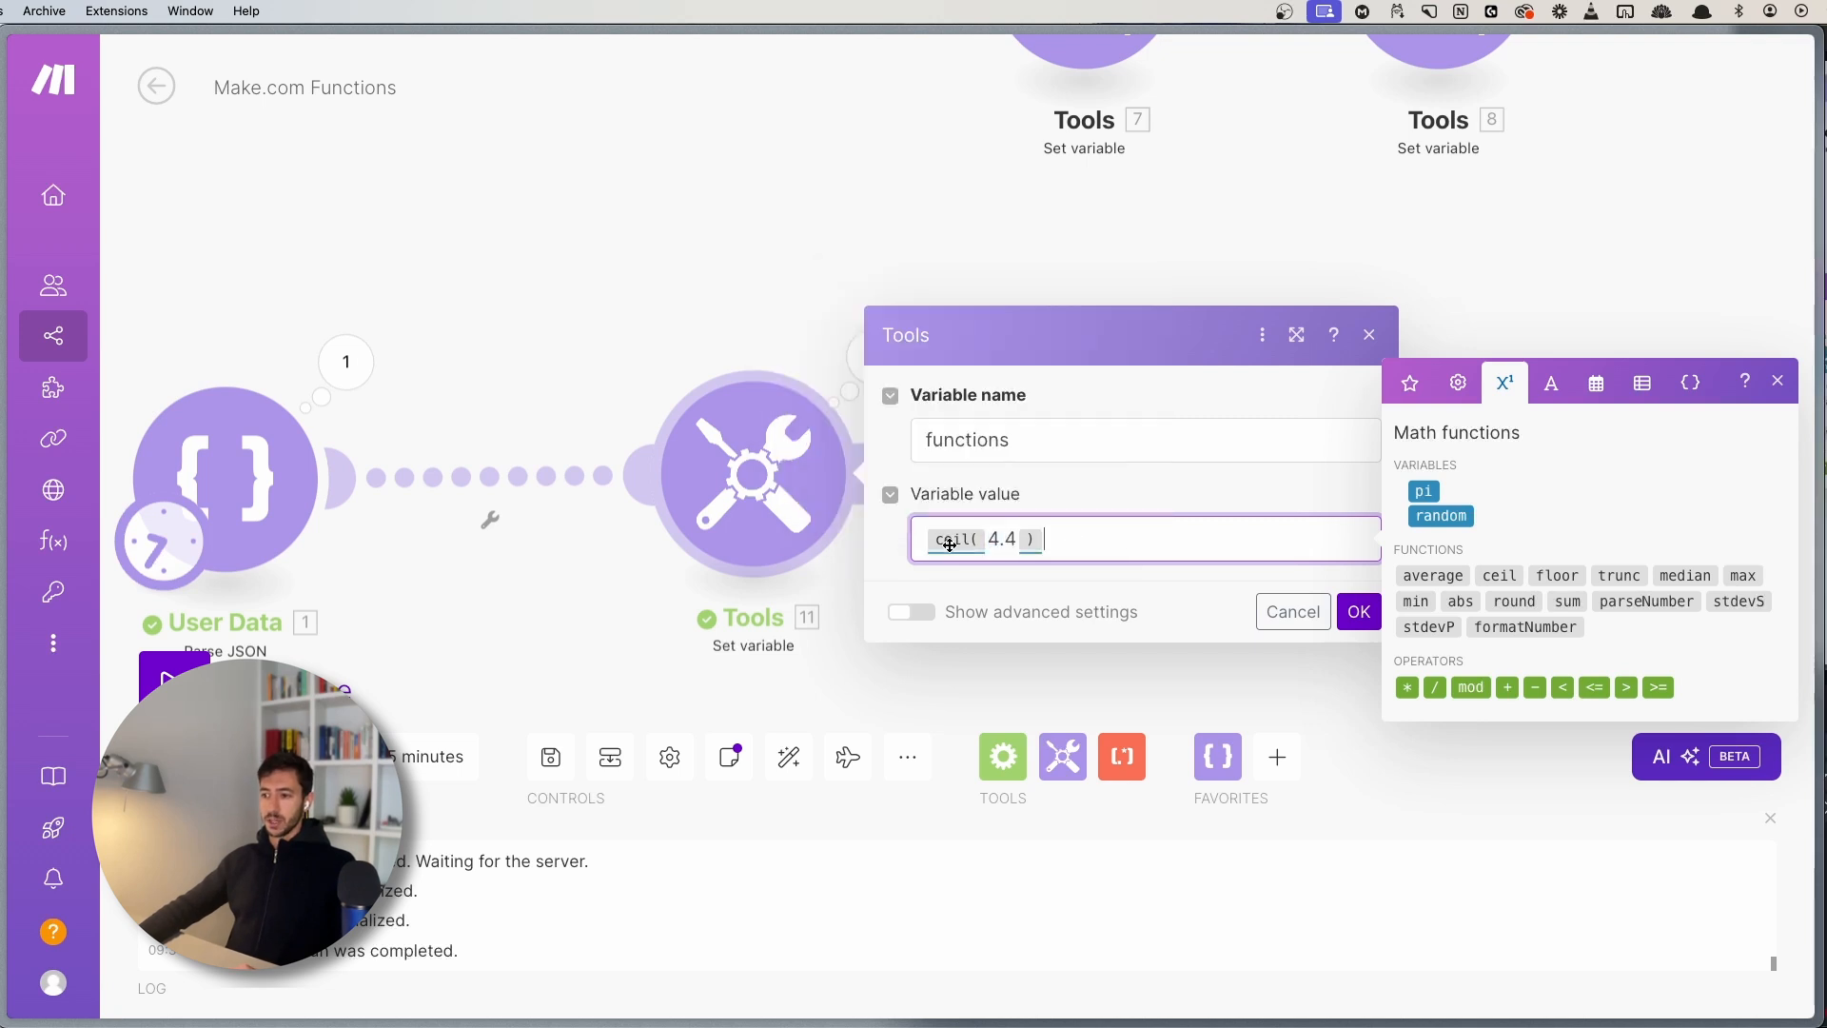
pyautogui.click(1016, 545)
pyautogui.press('BackSpace')
pyautogui.write('1')
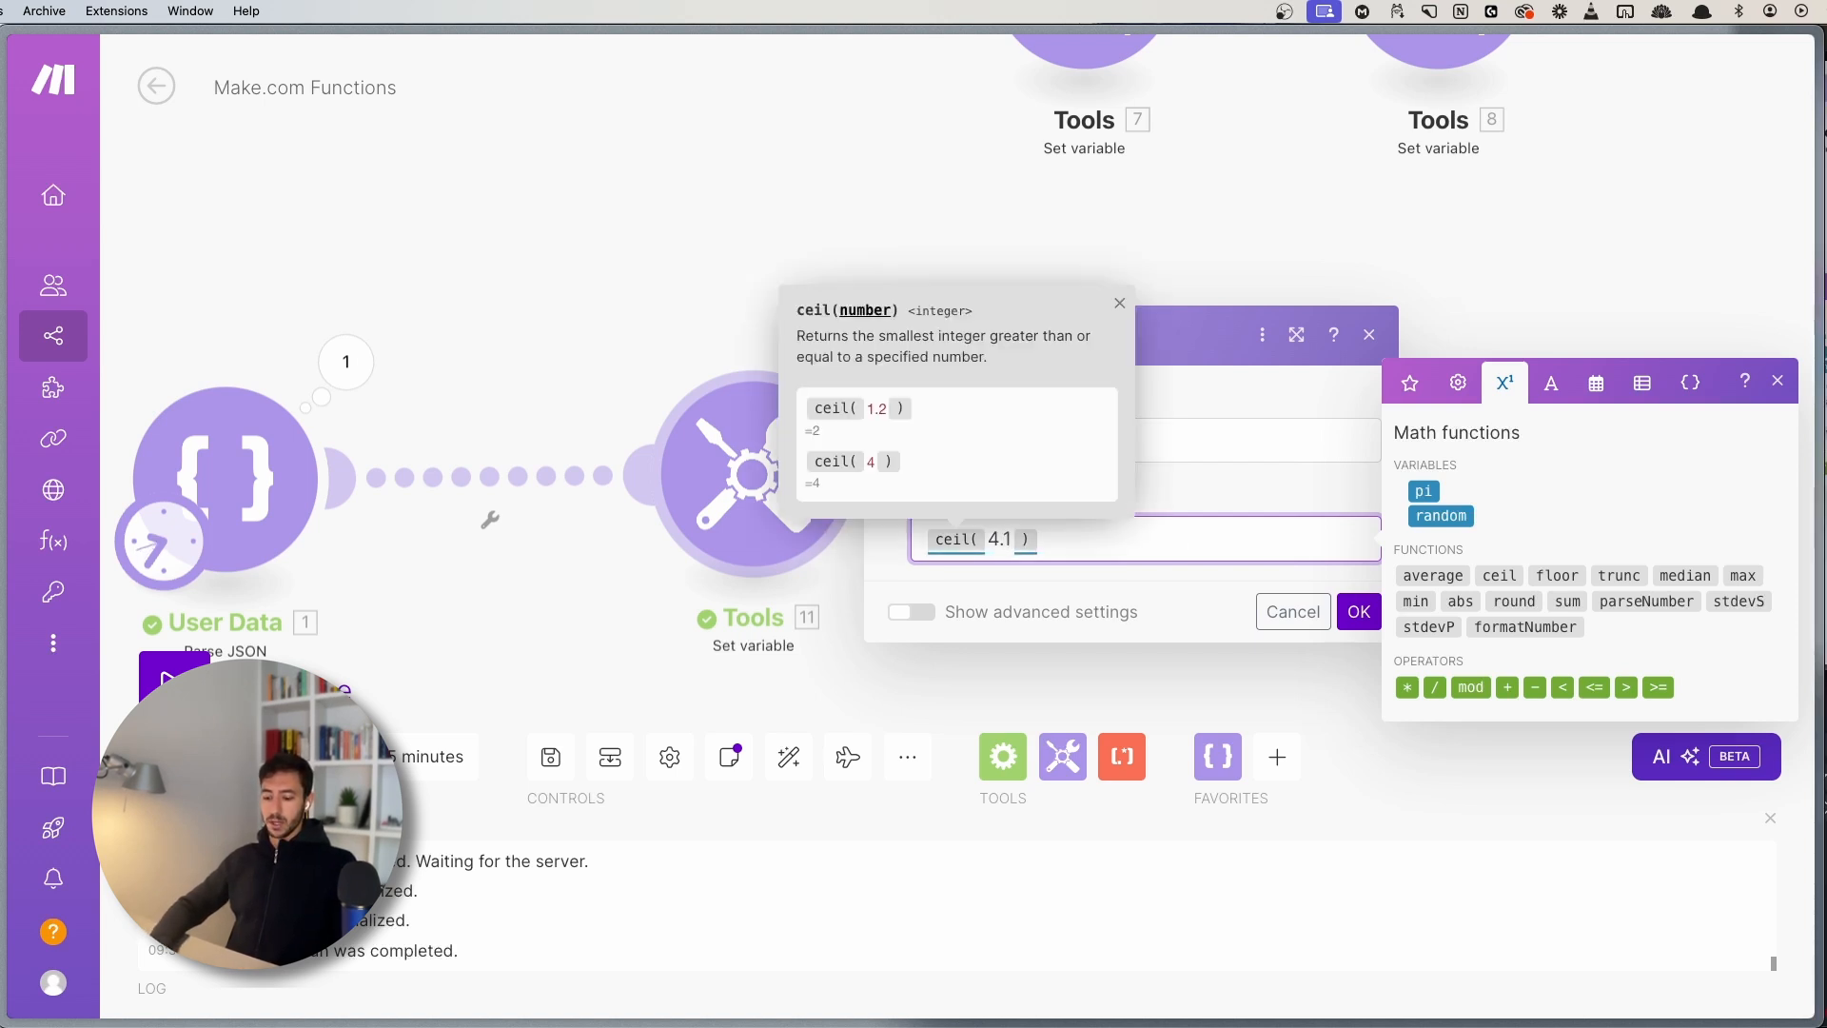
pyautogui.click(1041, 540)
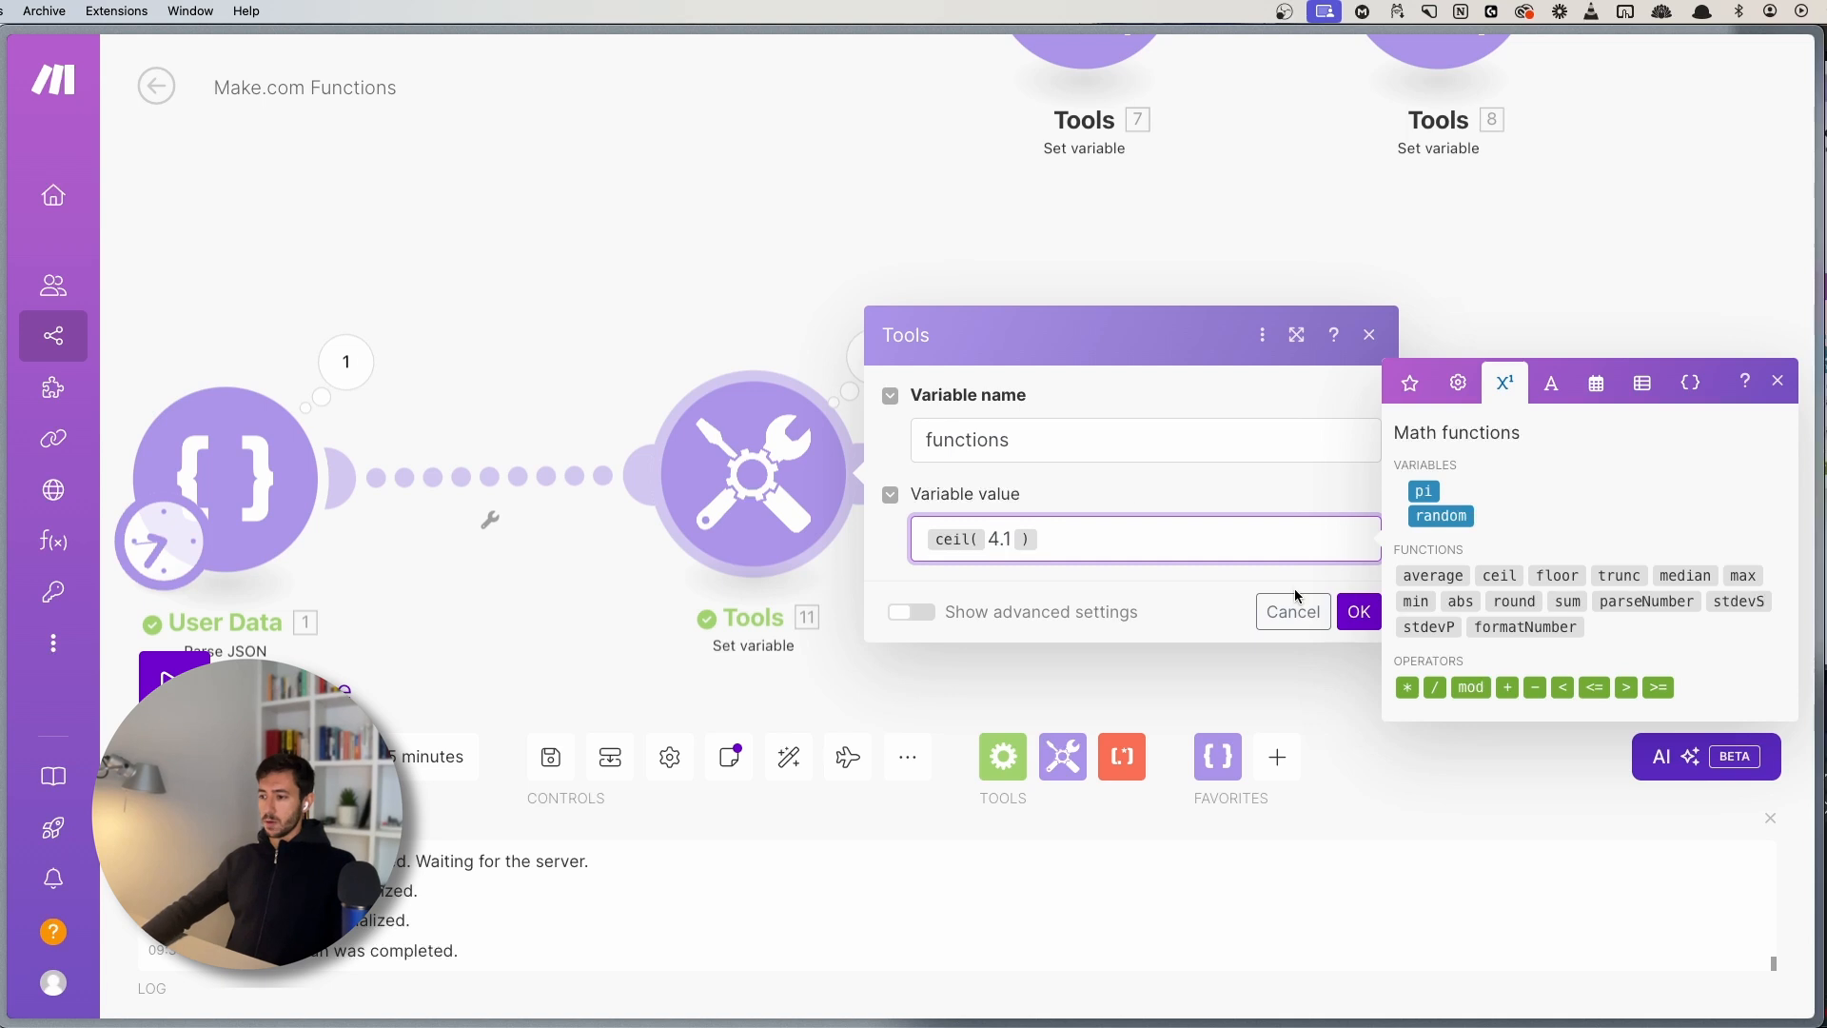
pyautogui.click(1358, 611)
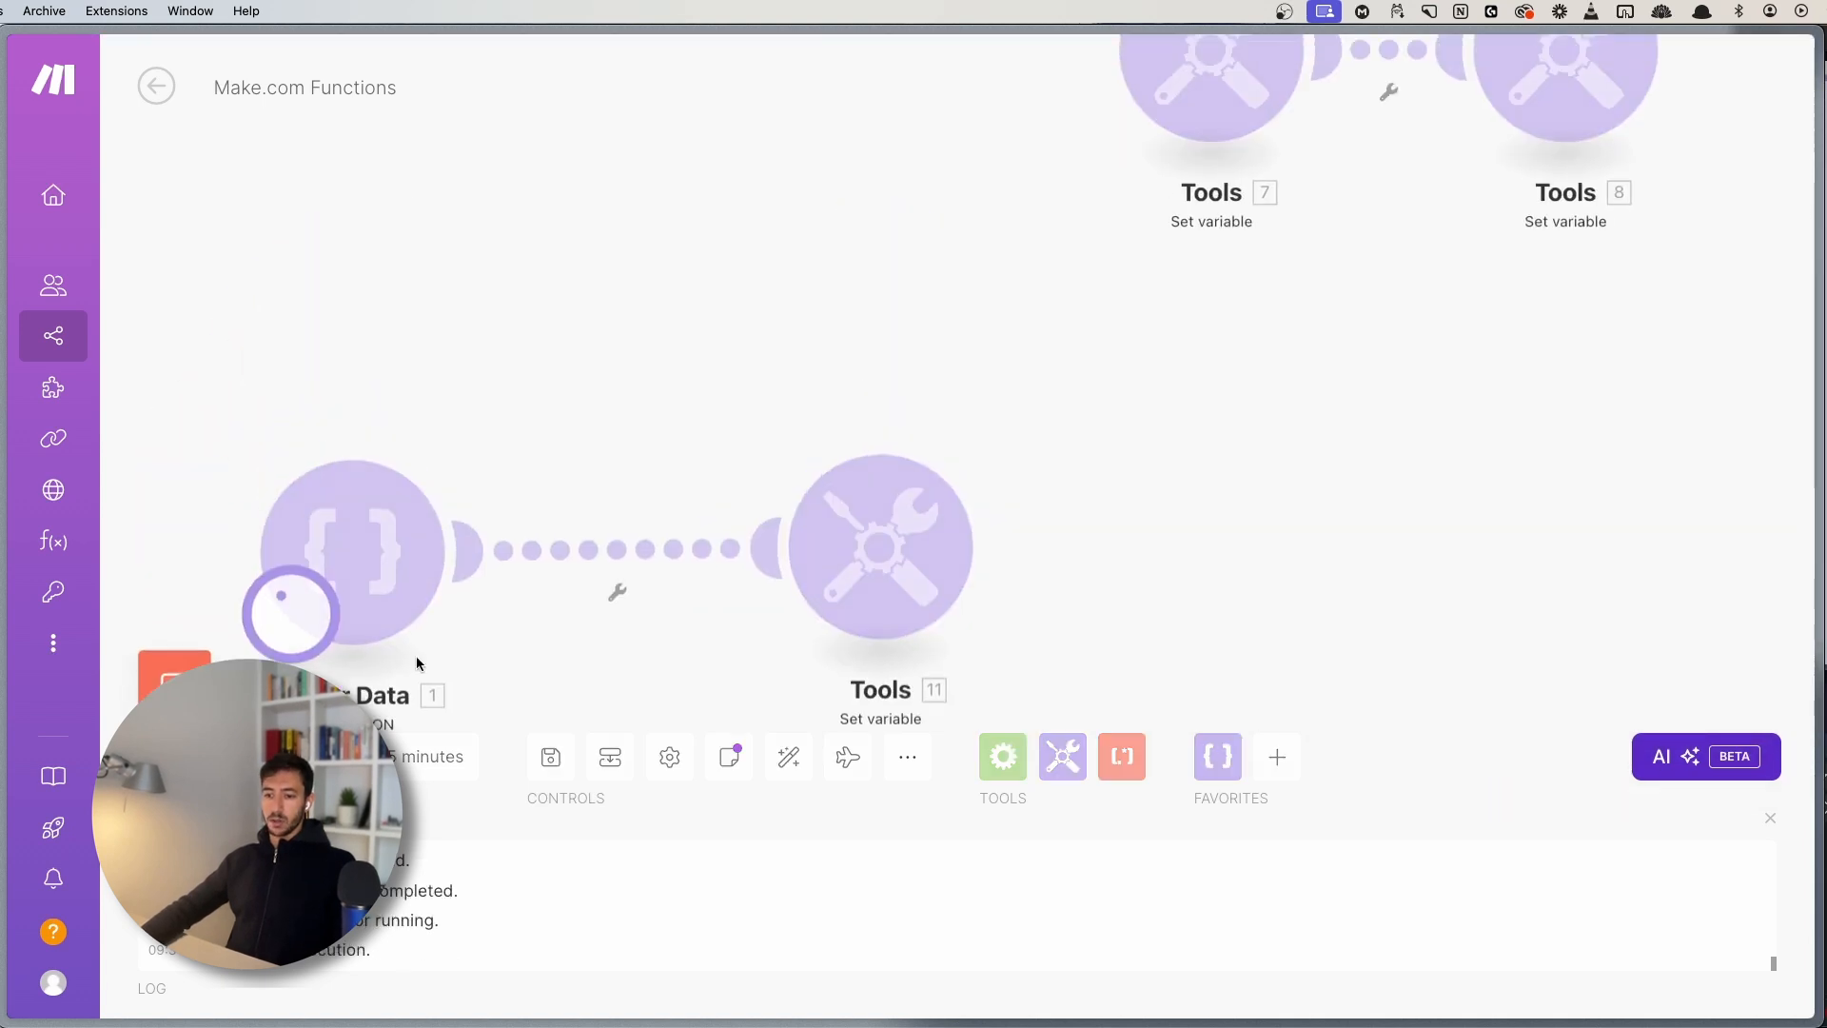
# - Check the ceil result, then rewrite the value as floor(4.1) and confirm it
pyautogui.click(994, 609)
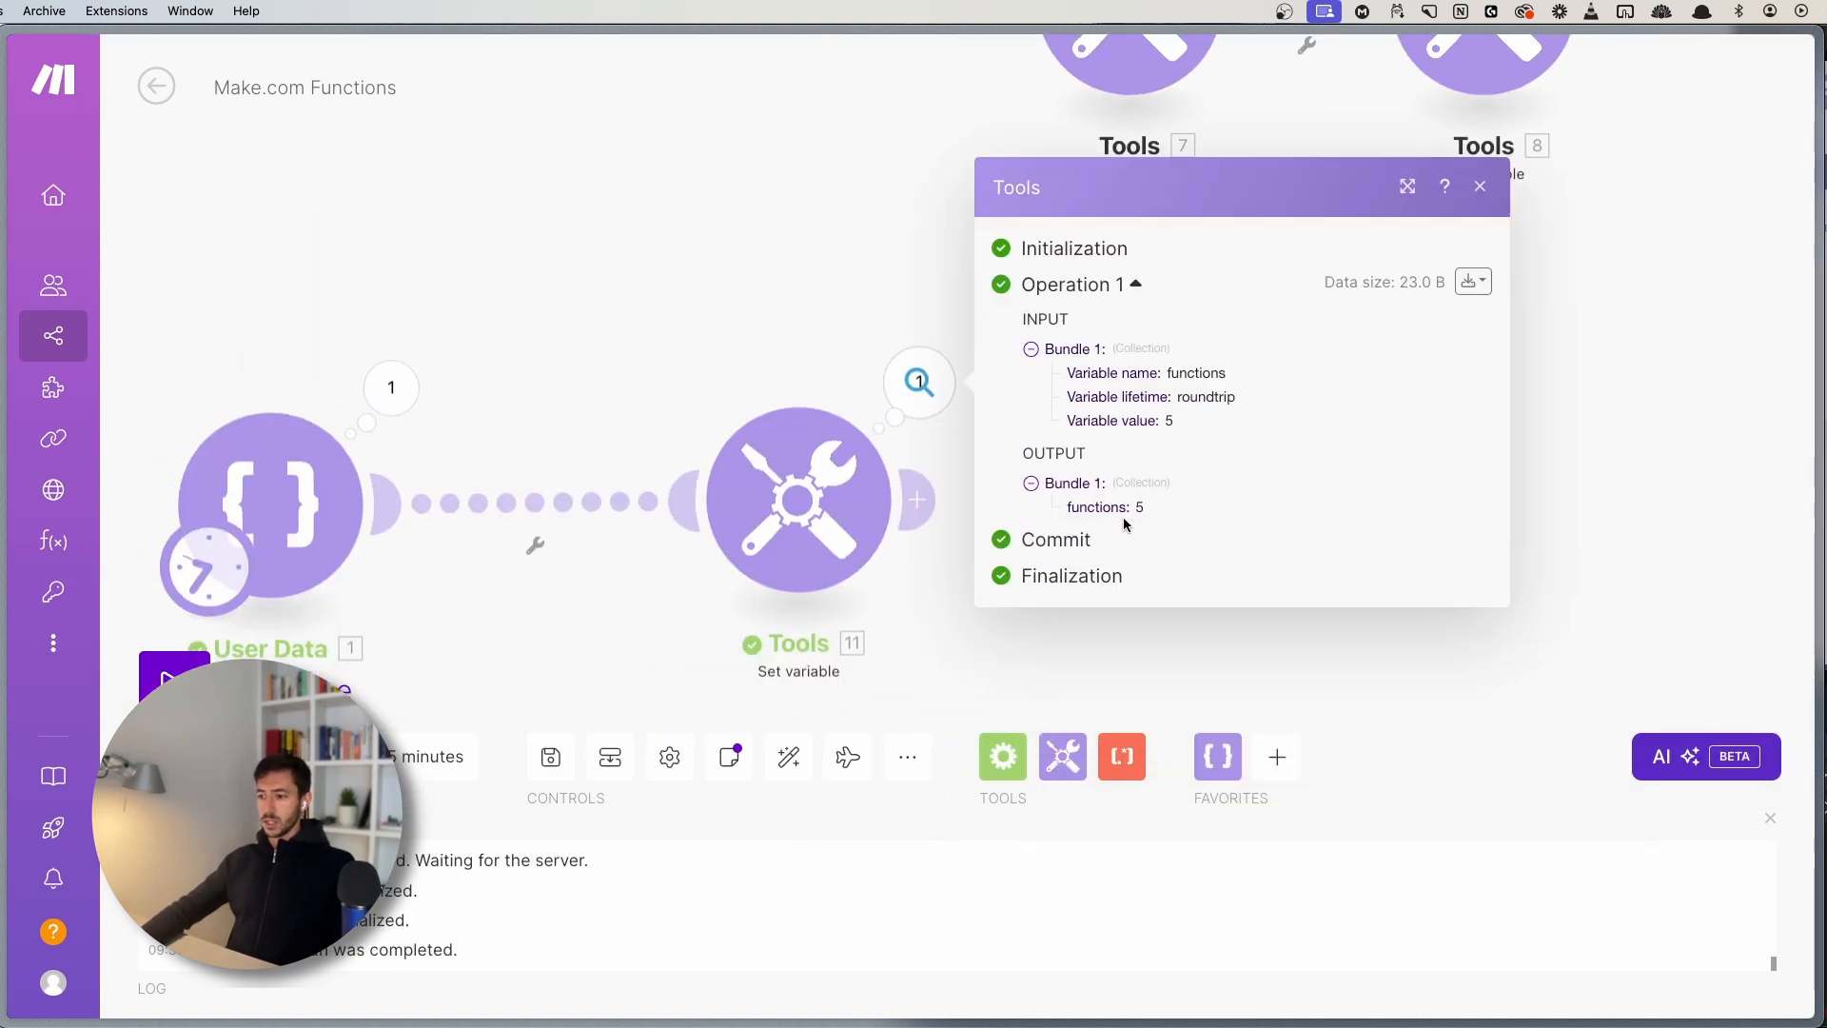
pyautogui.click(798, 499)
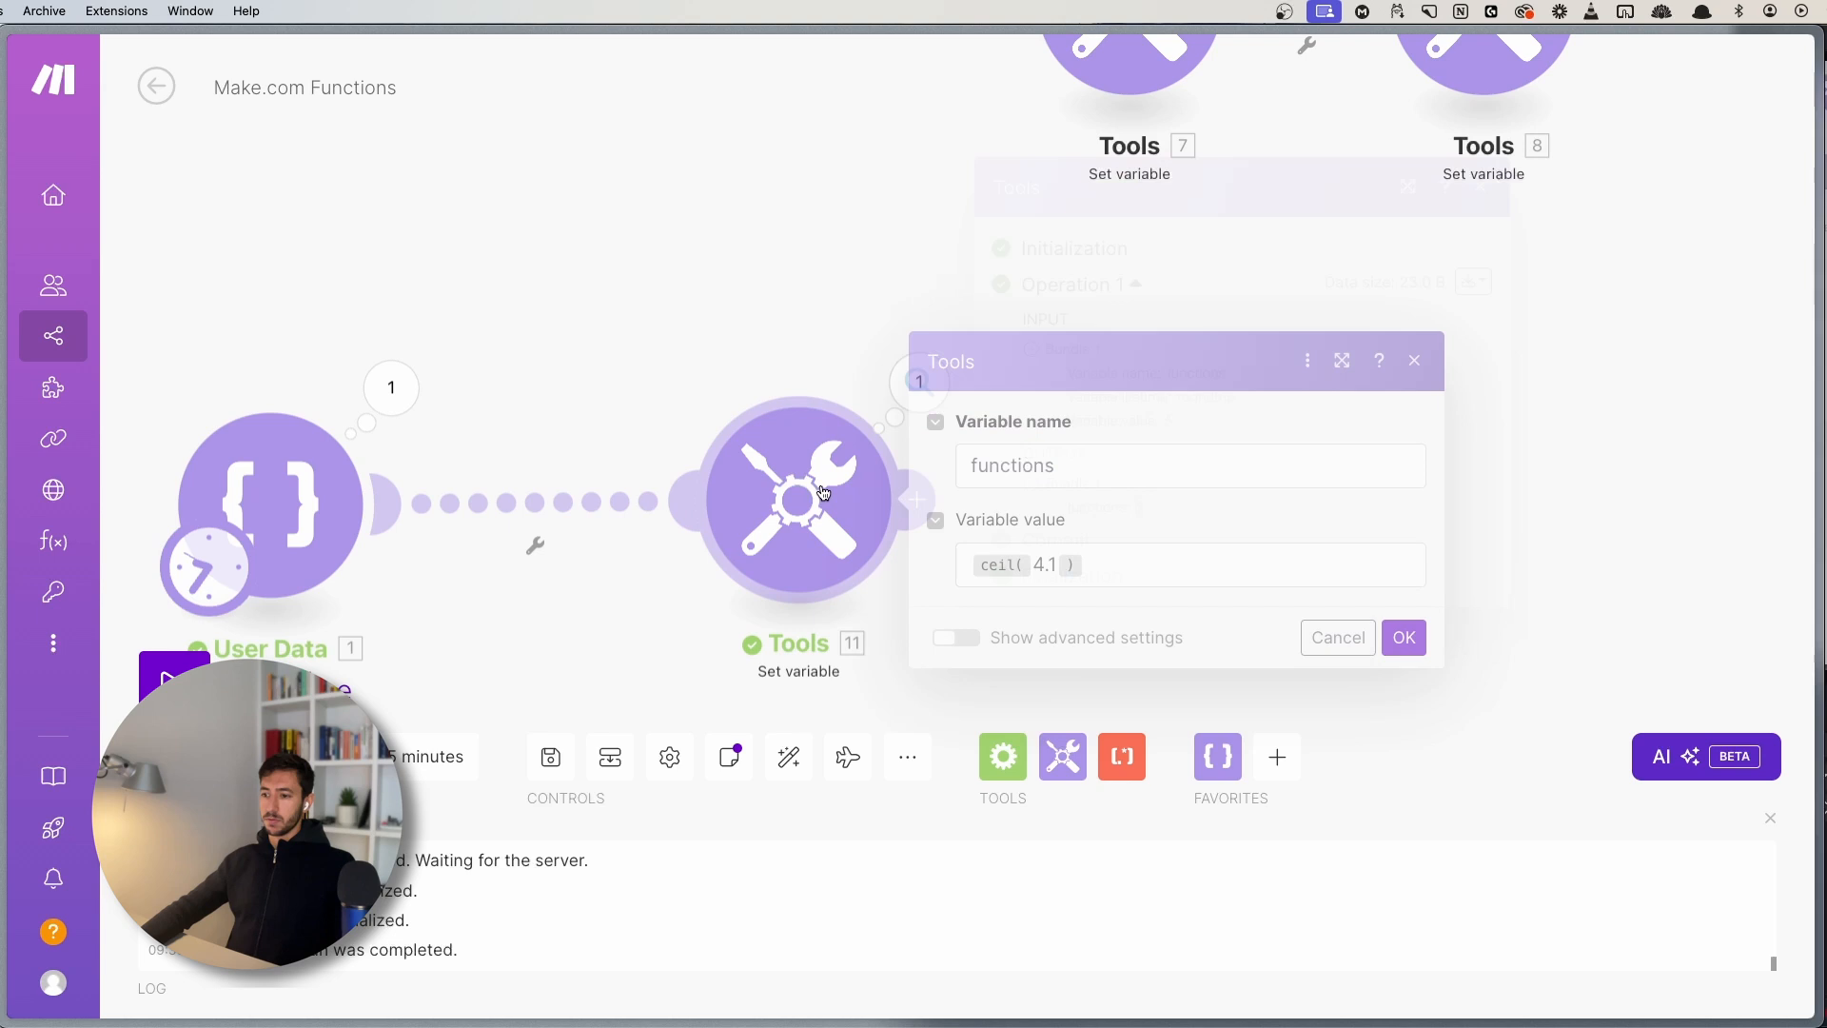
pyautogui.click(1102, 571)
pyautogui.click(1028, 567)
pyautogui.press('BackSpace')
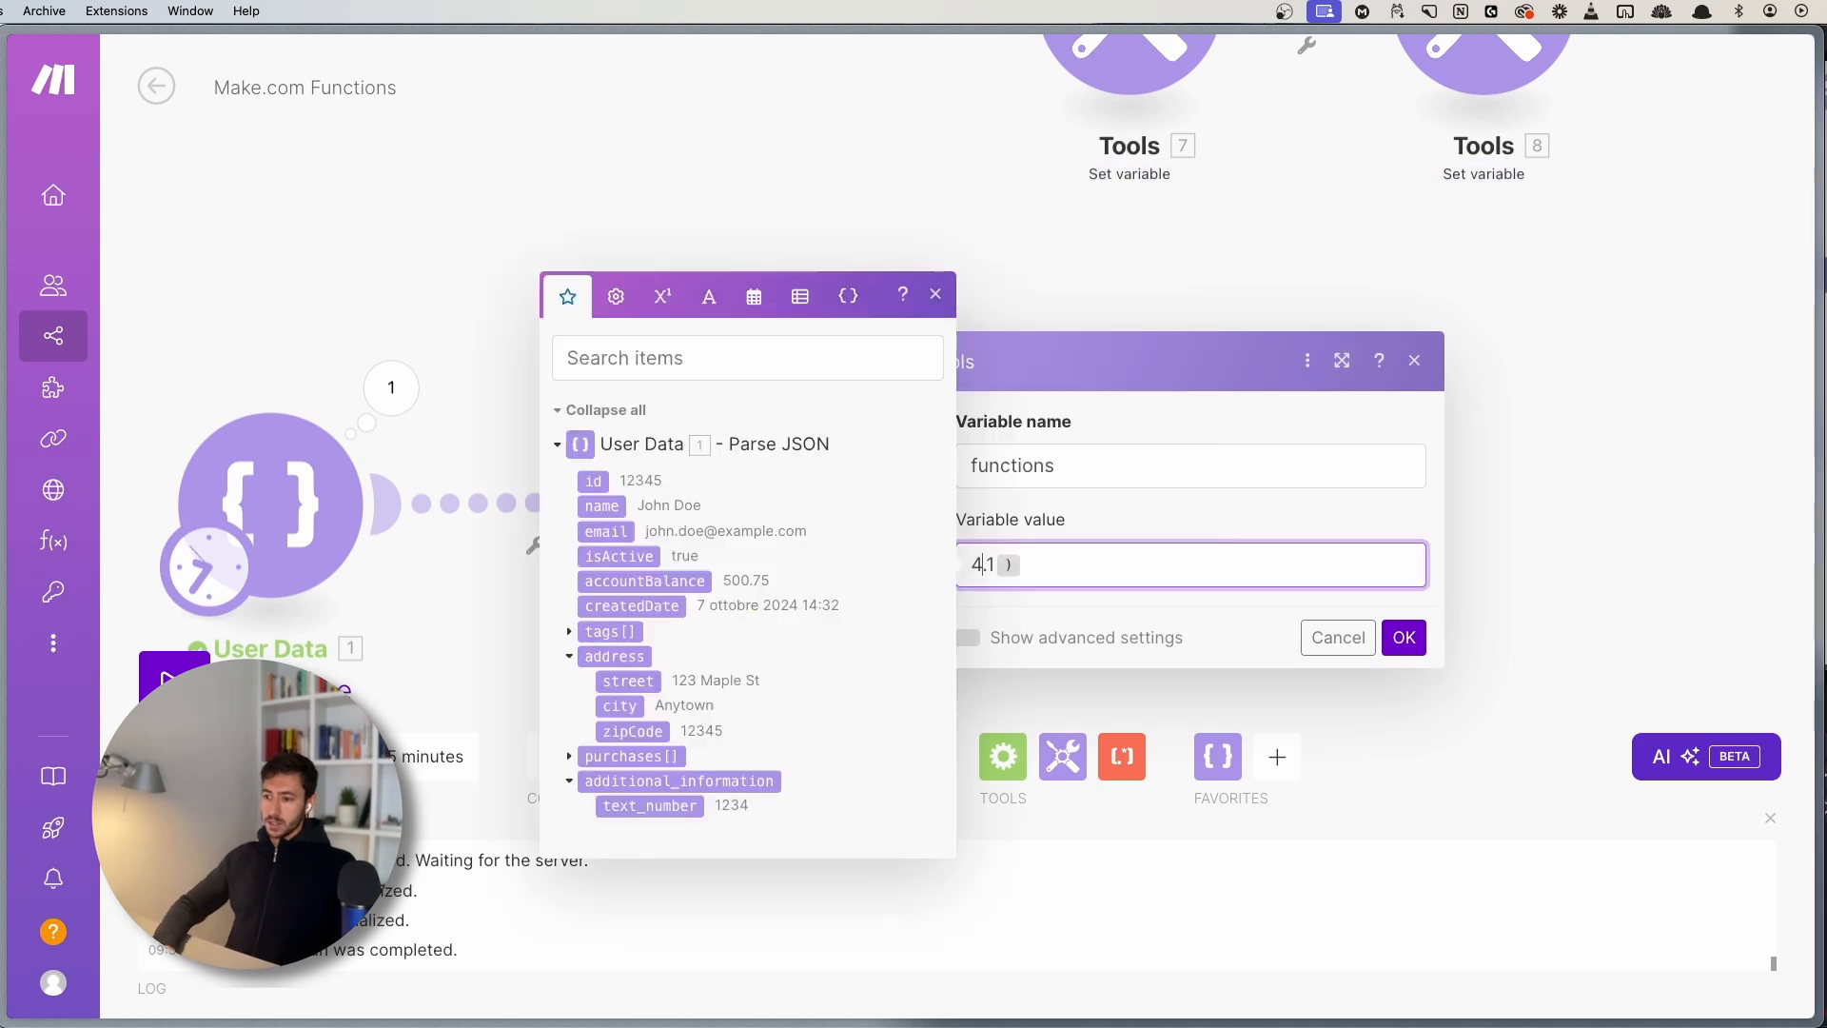
pyautogui.press('BackSpace')
pyautogui.press('Left')
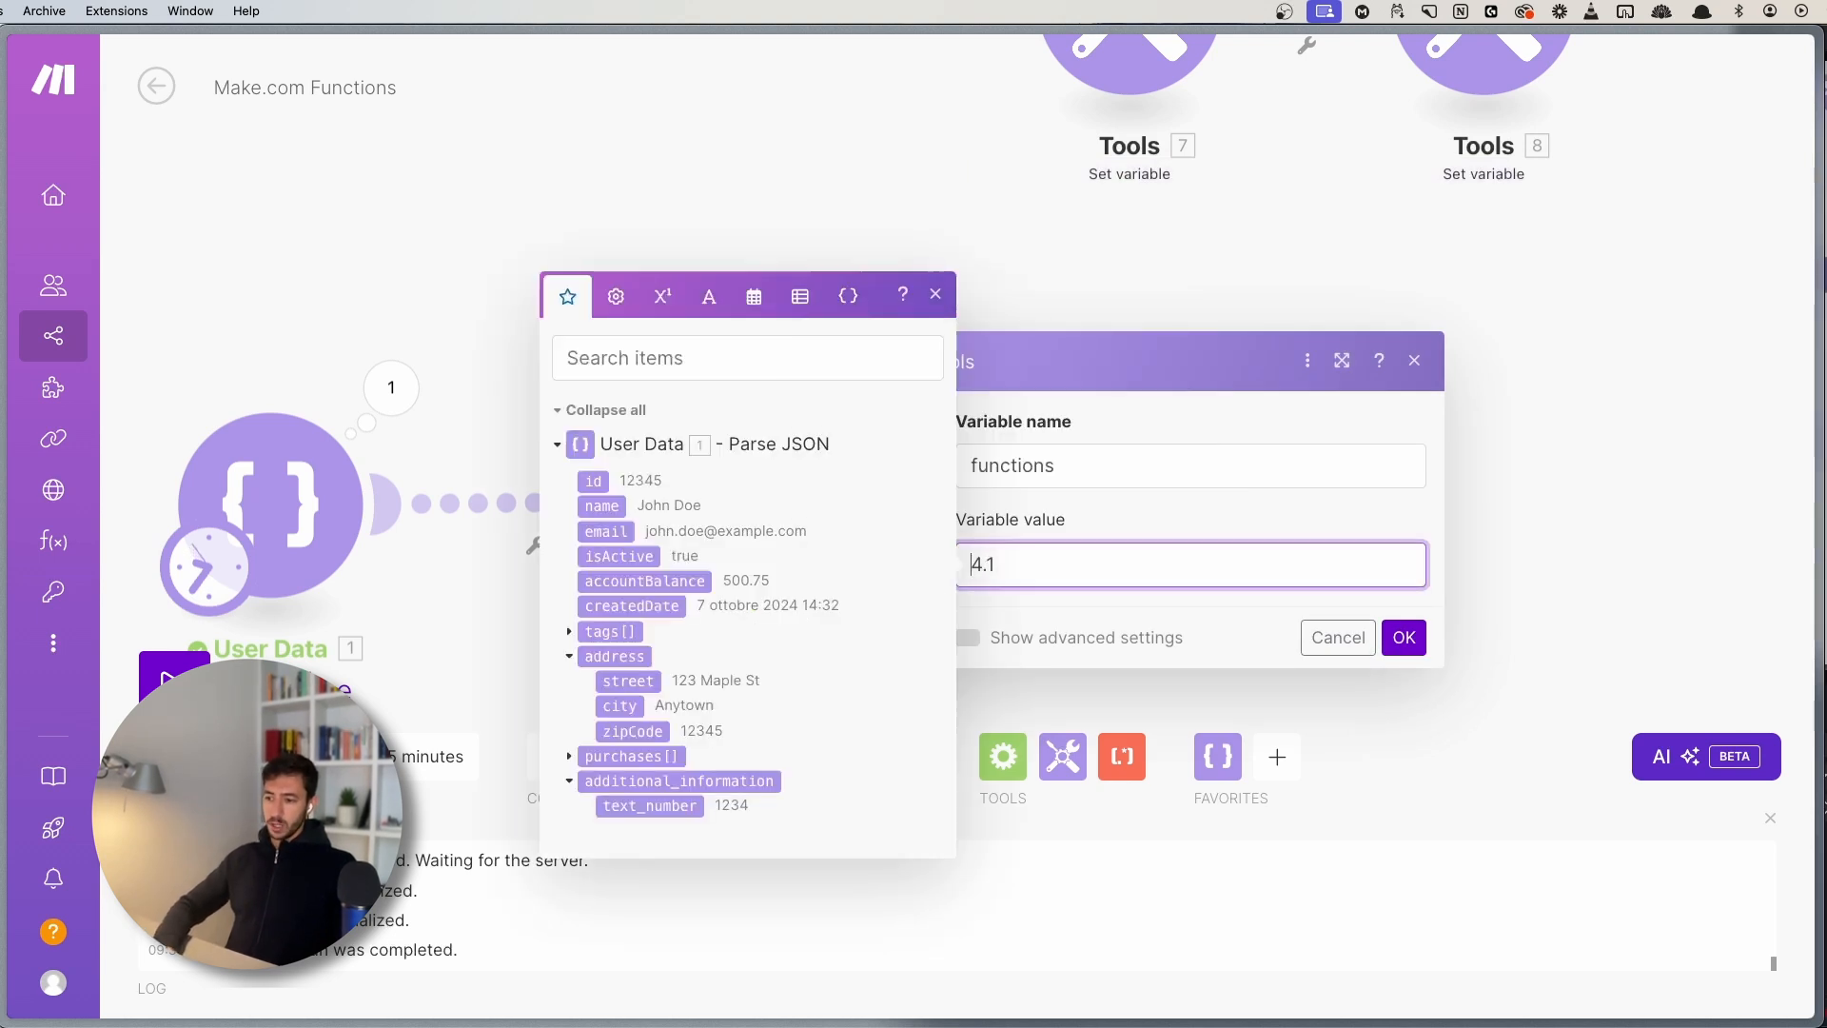
pyautogui.write('floor( 4.1 ')
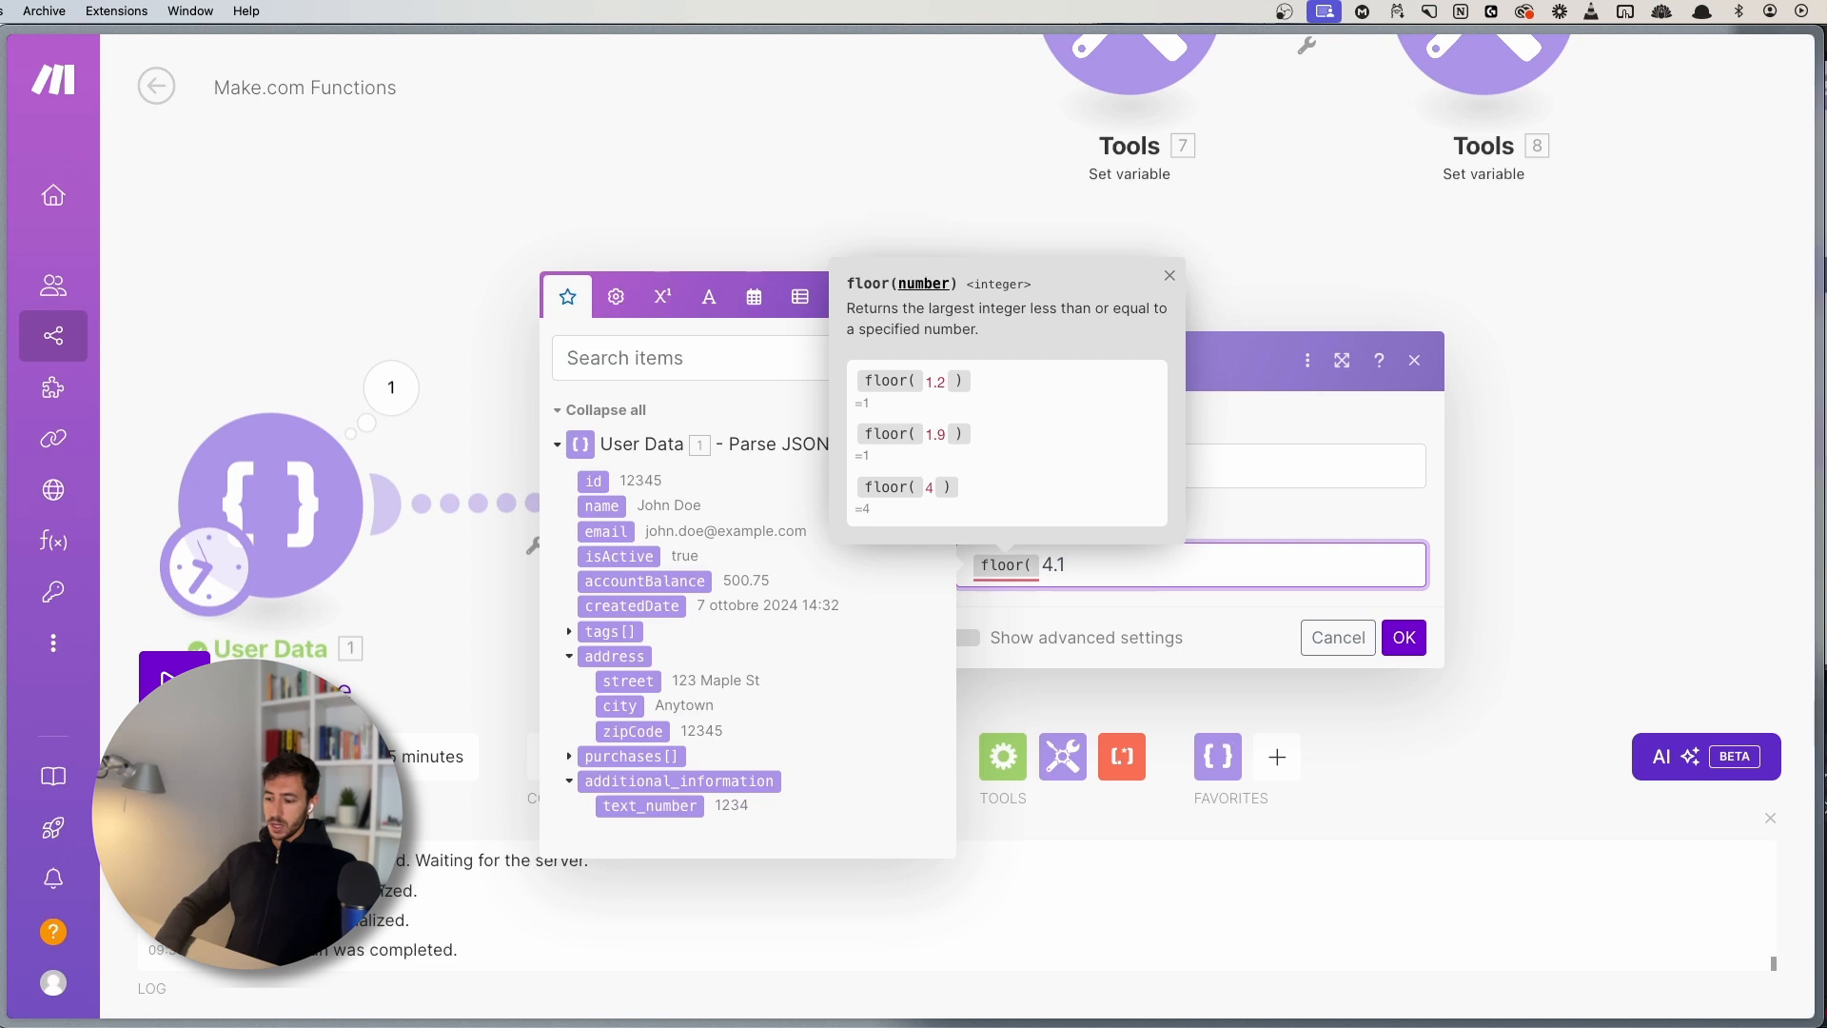
pyautogui.write(')')
pyautogui.click(932, 292)
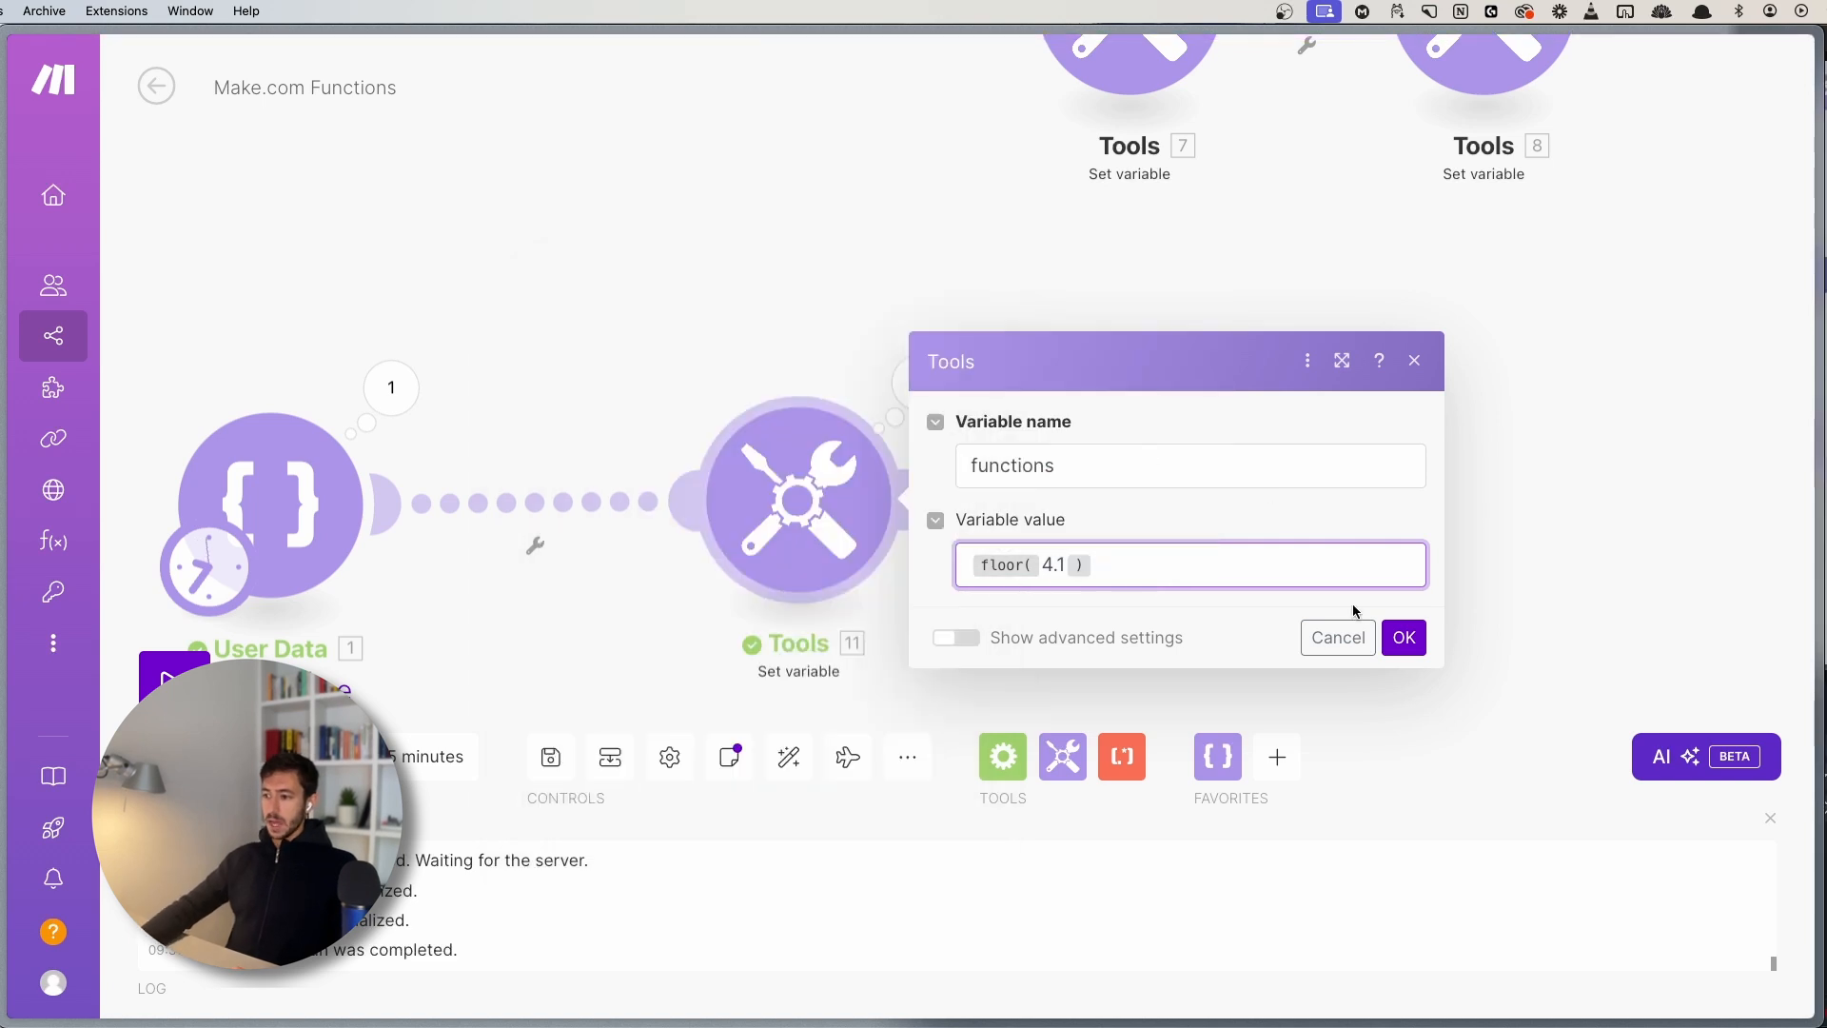
pyautogui.click(1402, 637)
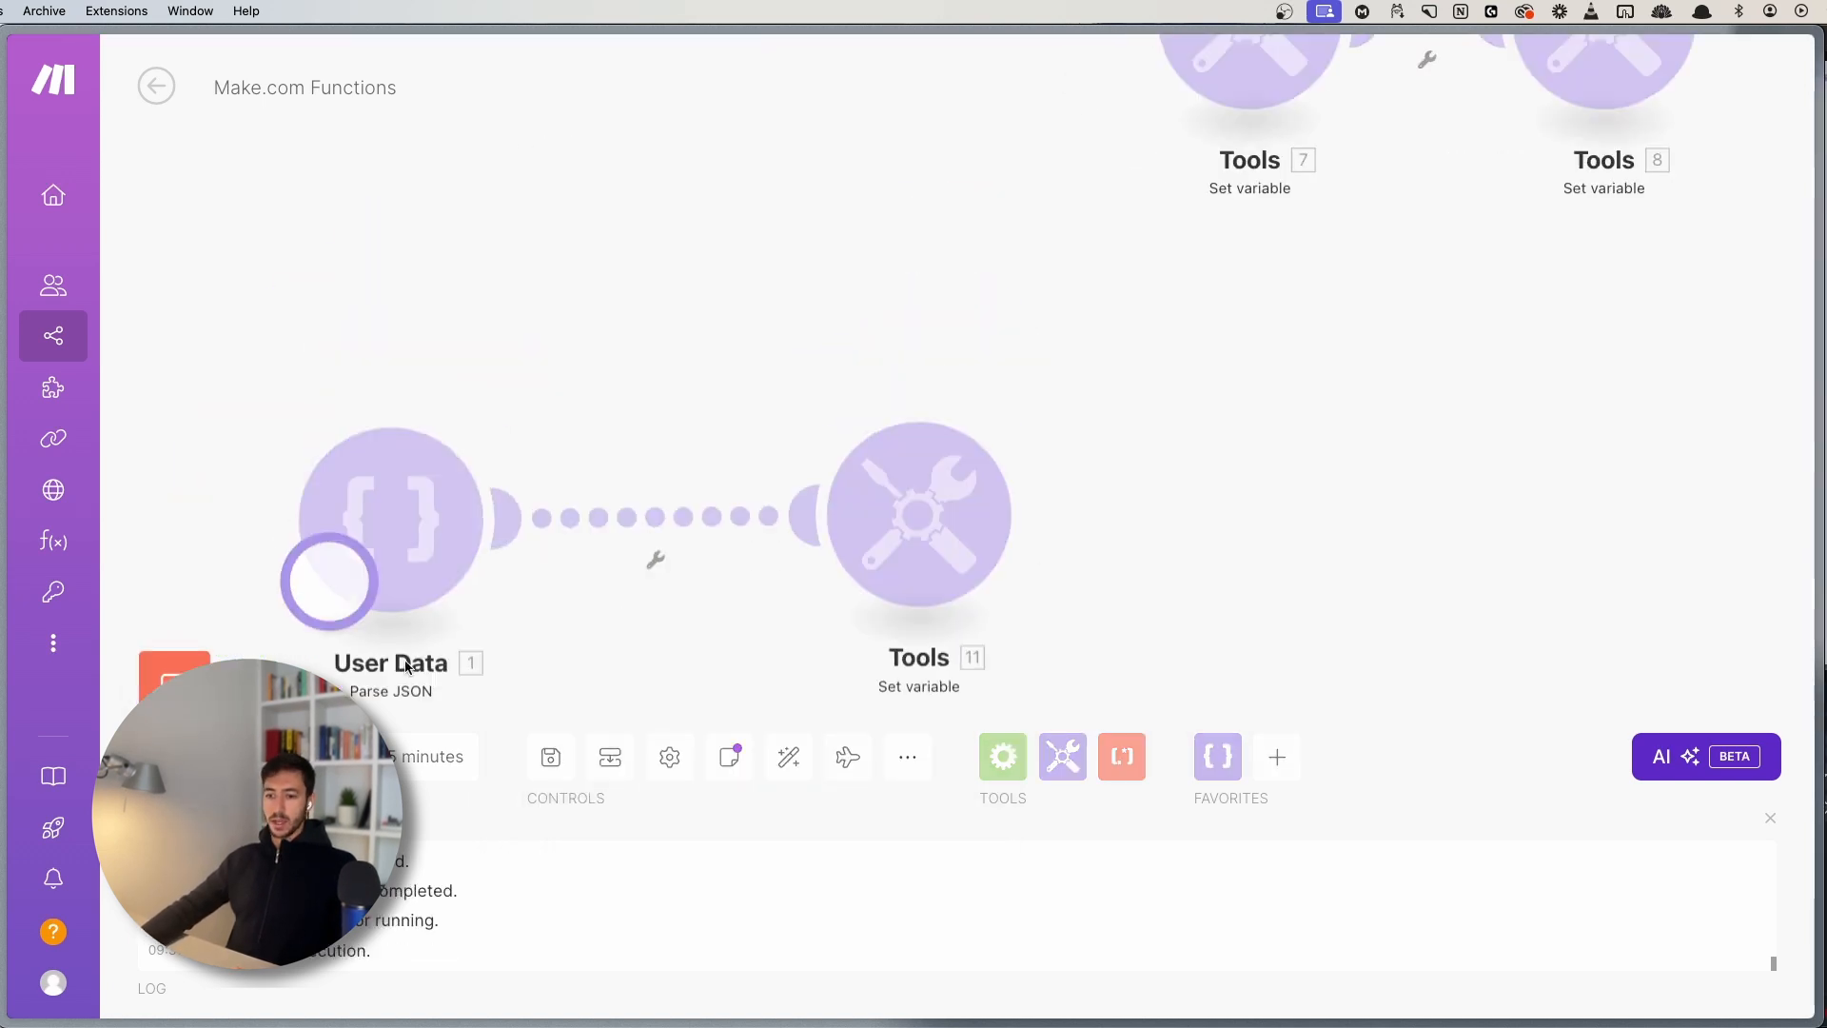
# - Inspect the floor(4.1) output of 4, then change the formula to floor(4.9)
pyautogui.click(993, 344)
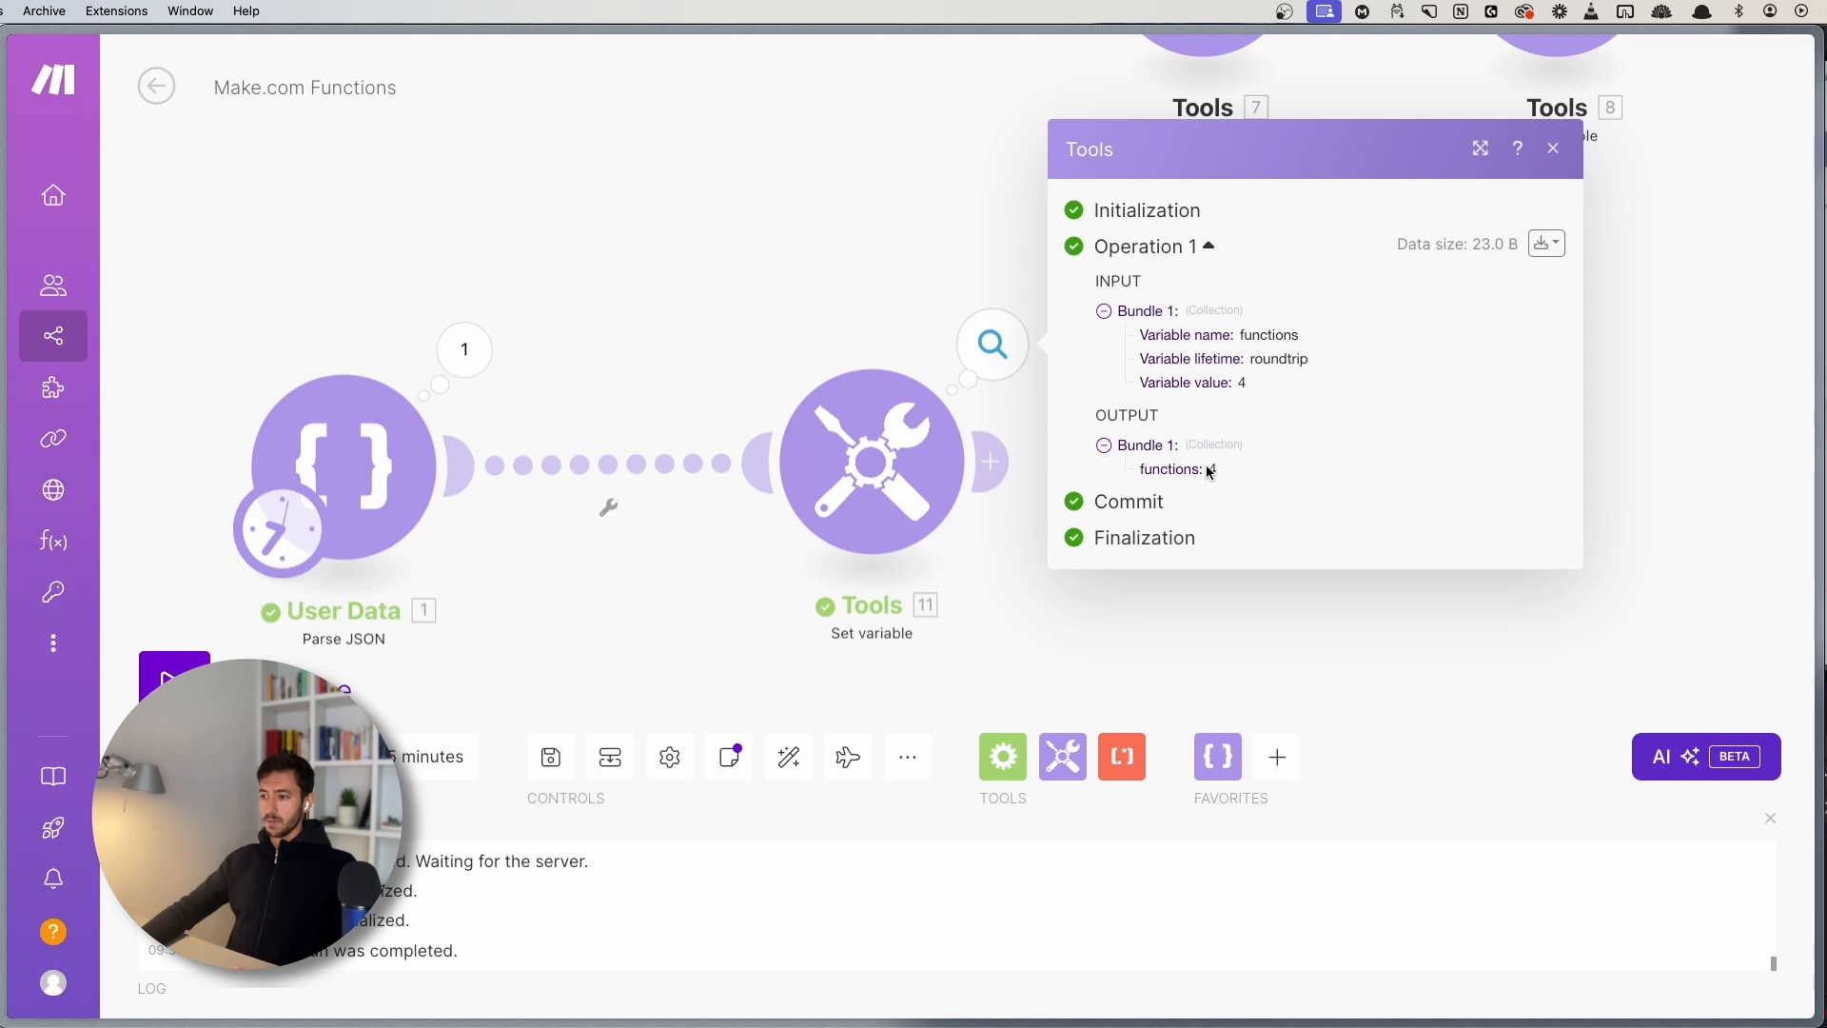
pyautogui.moveTo(1209, 473); pyautogui.dragTo(1271, 469)
pyautogui.click(852, 465)
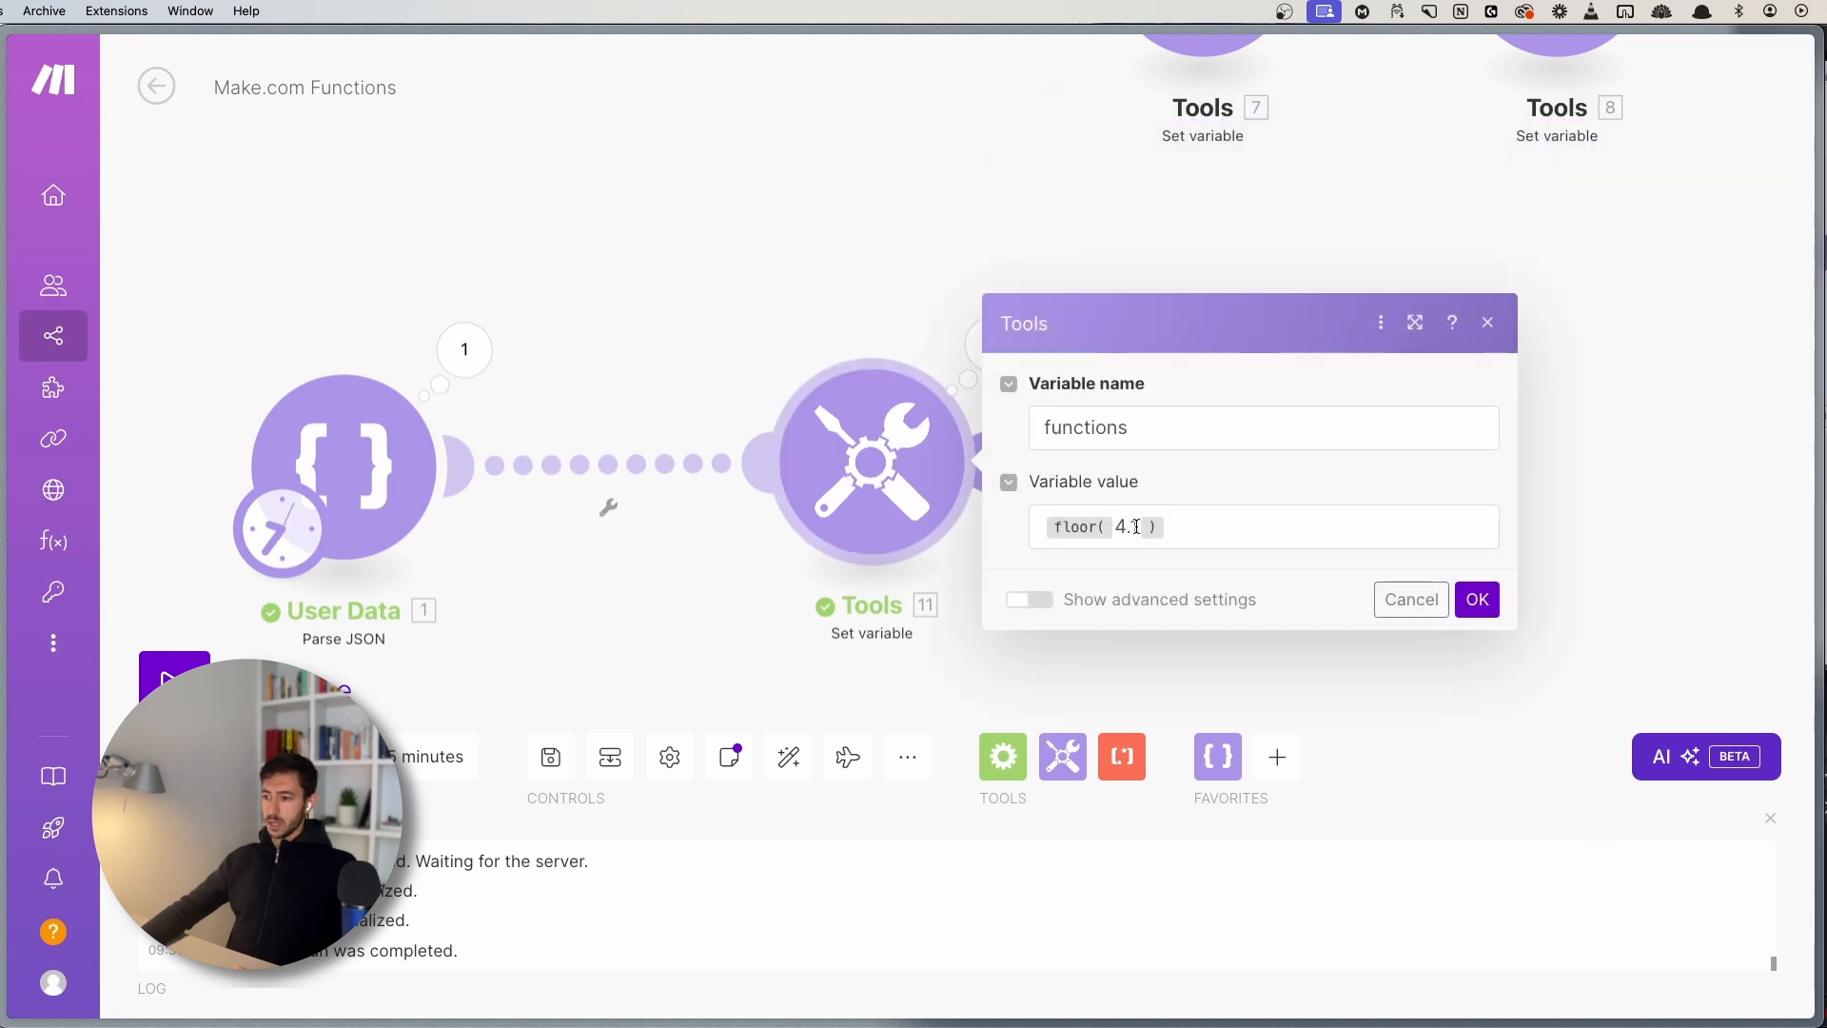
pyautogui.click(1136, 526)
pyautogui.press('BackSpace')
pyautogui.write('9')
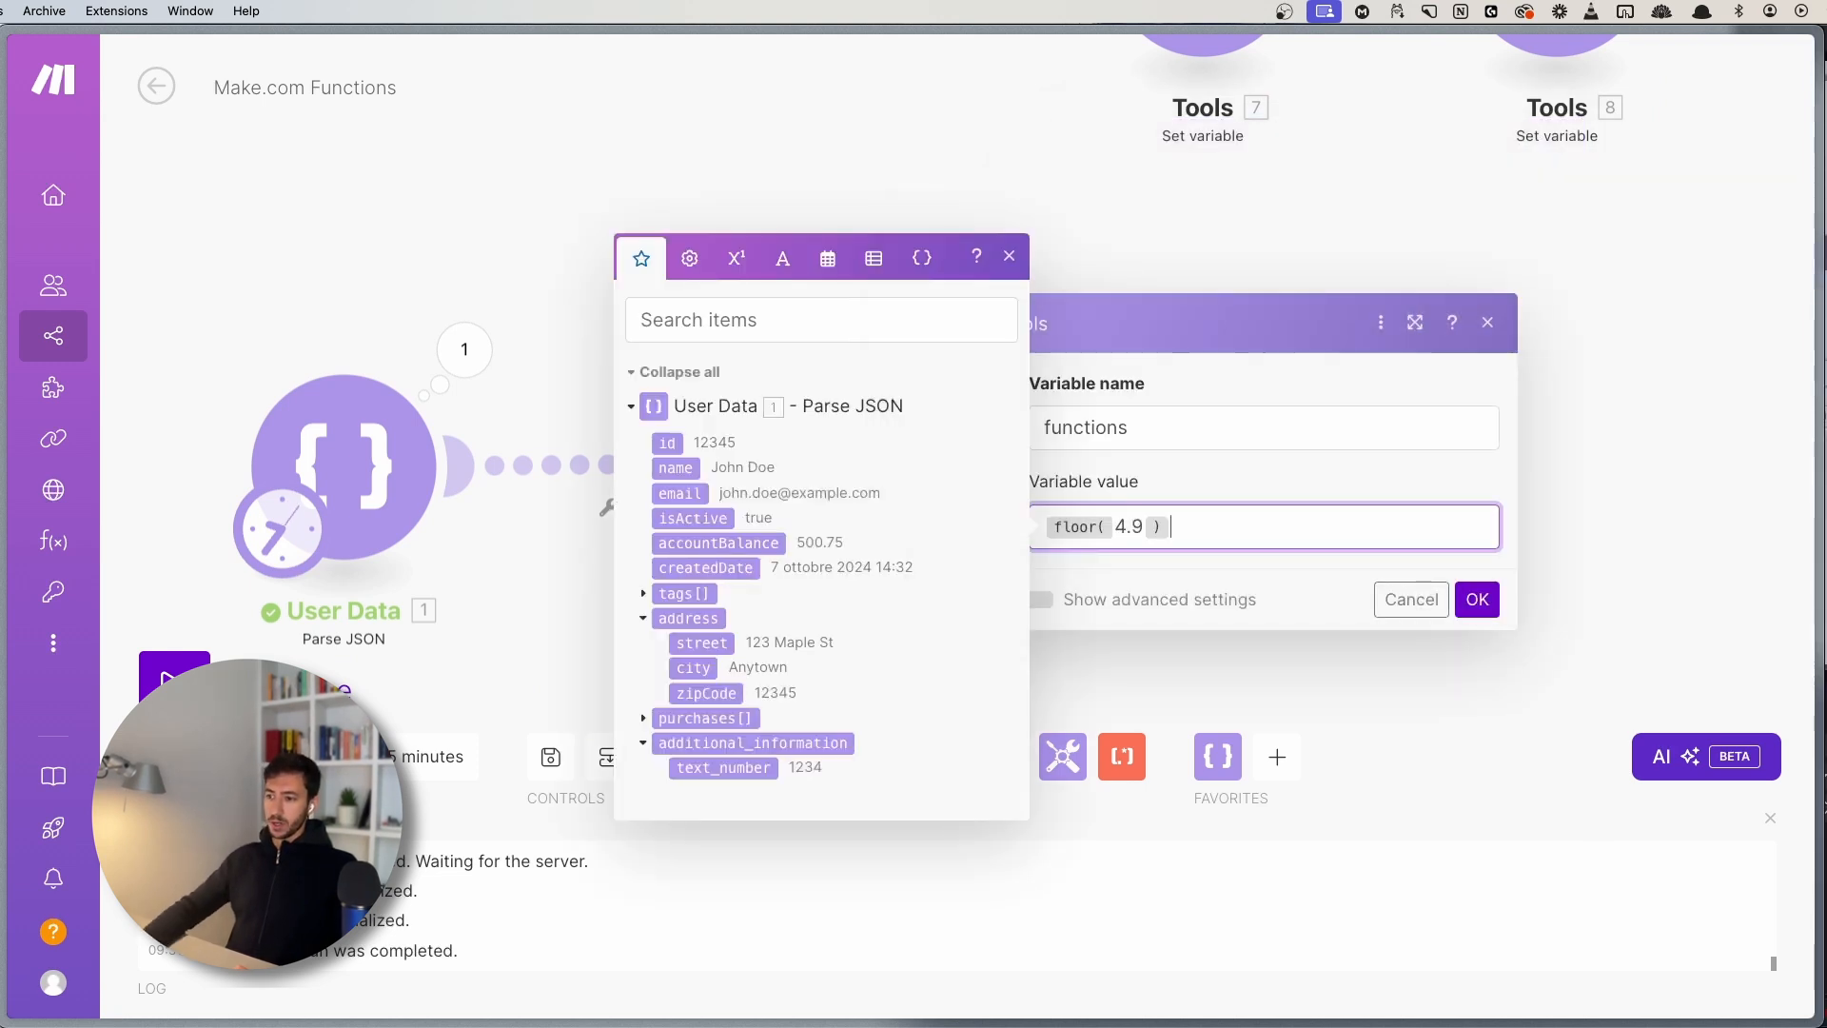
pyautogui.click(1478, 601)
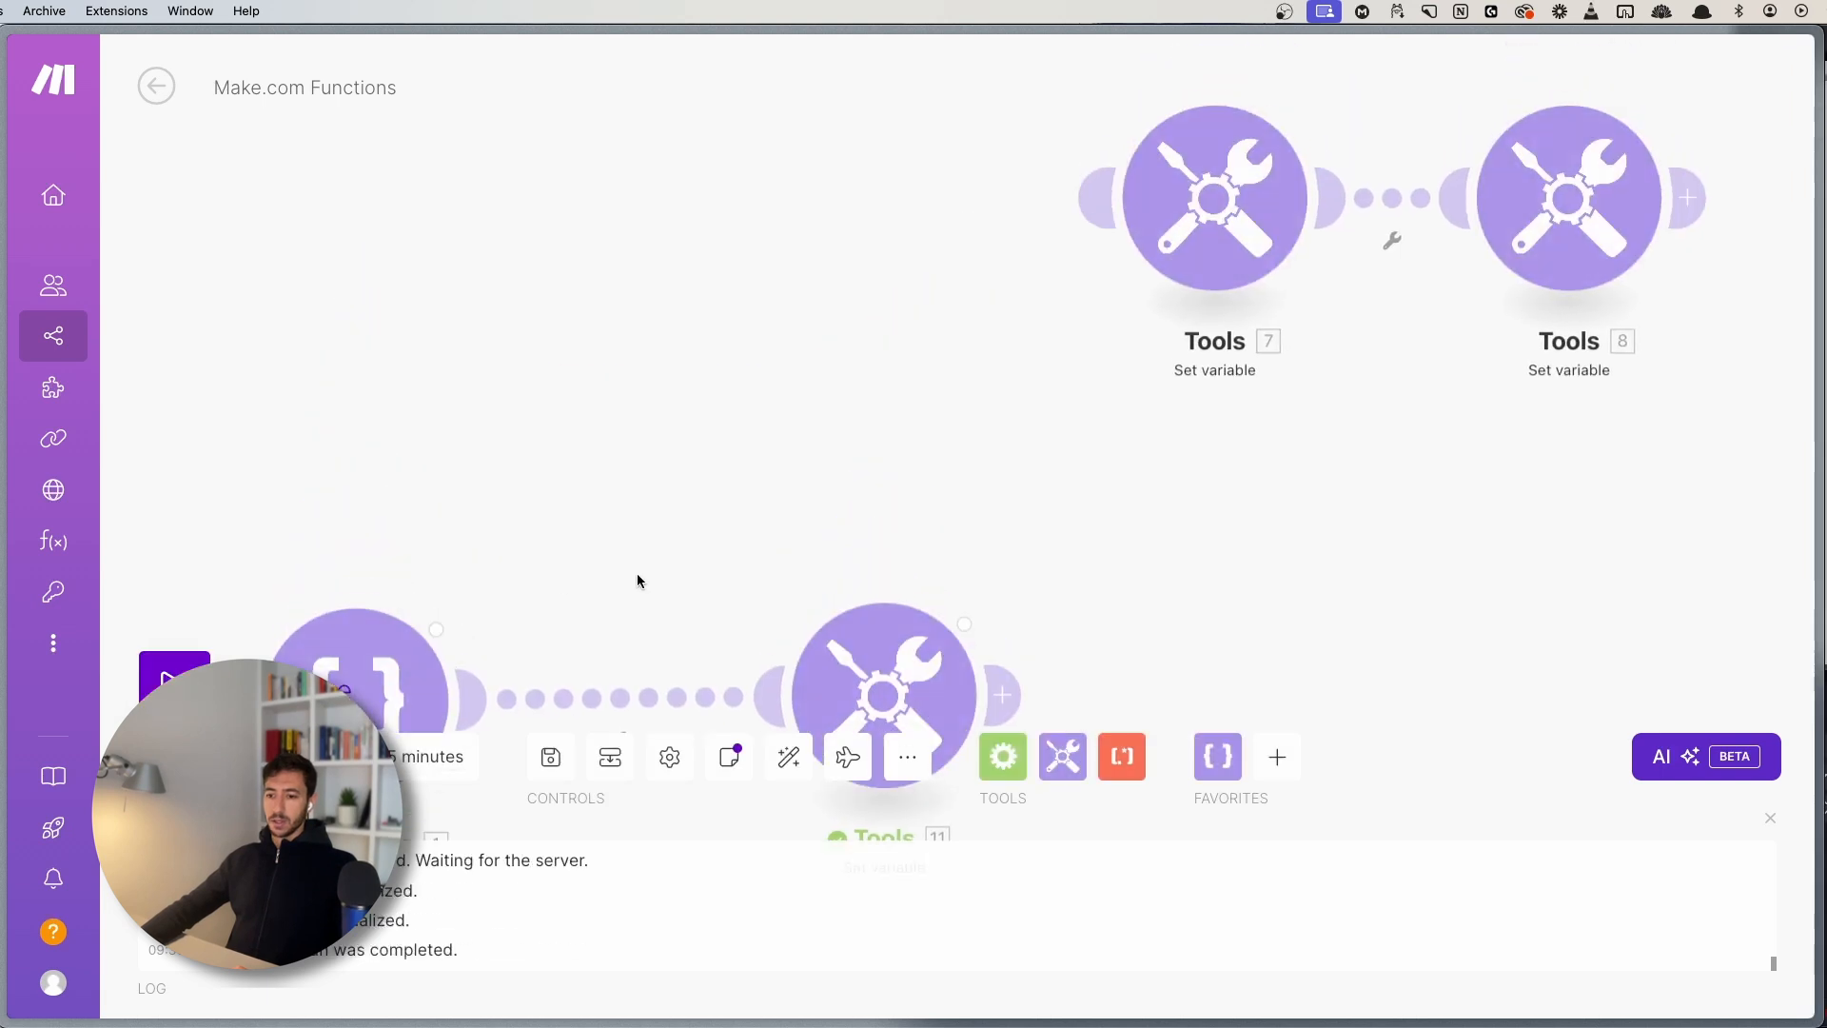
# - Check that floor(4.9) also returns 4, then clear the formula from the value
pyautogui.click(912, 396)
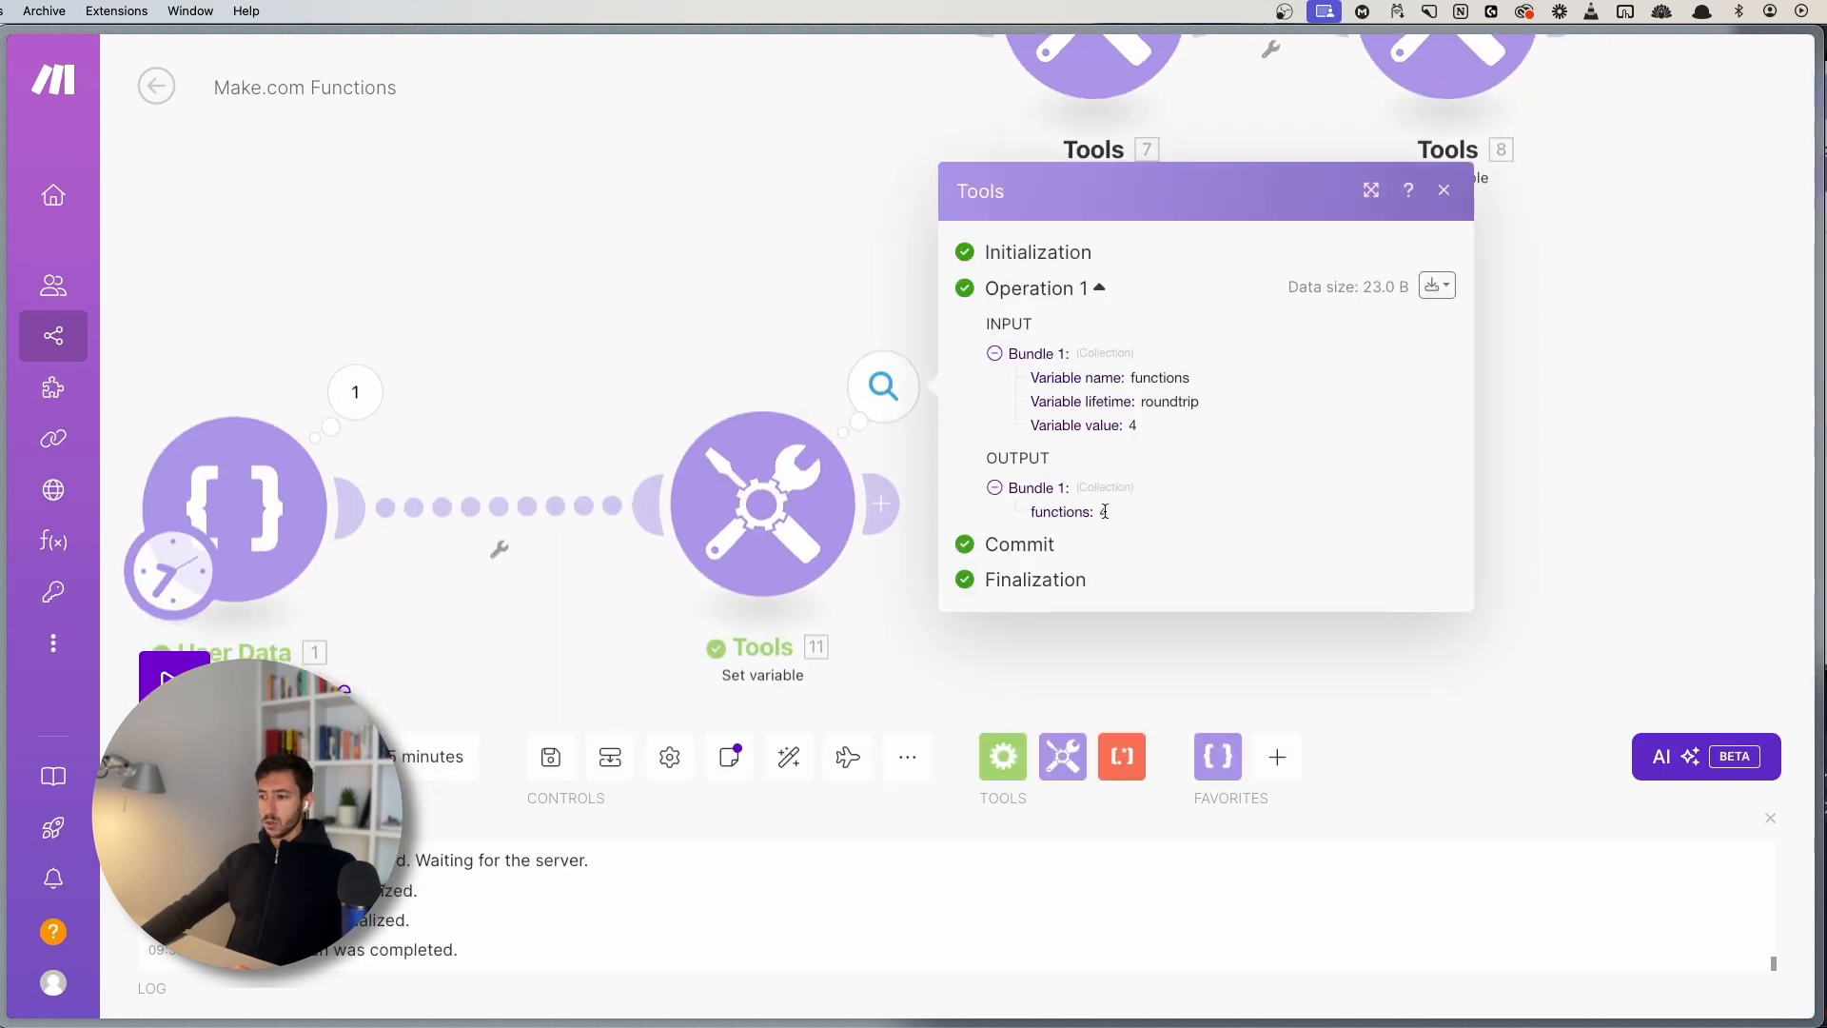
pyautogui.click(762, 504)
pyautogui.click(1103, 565)
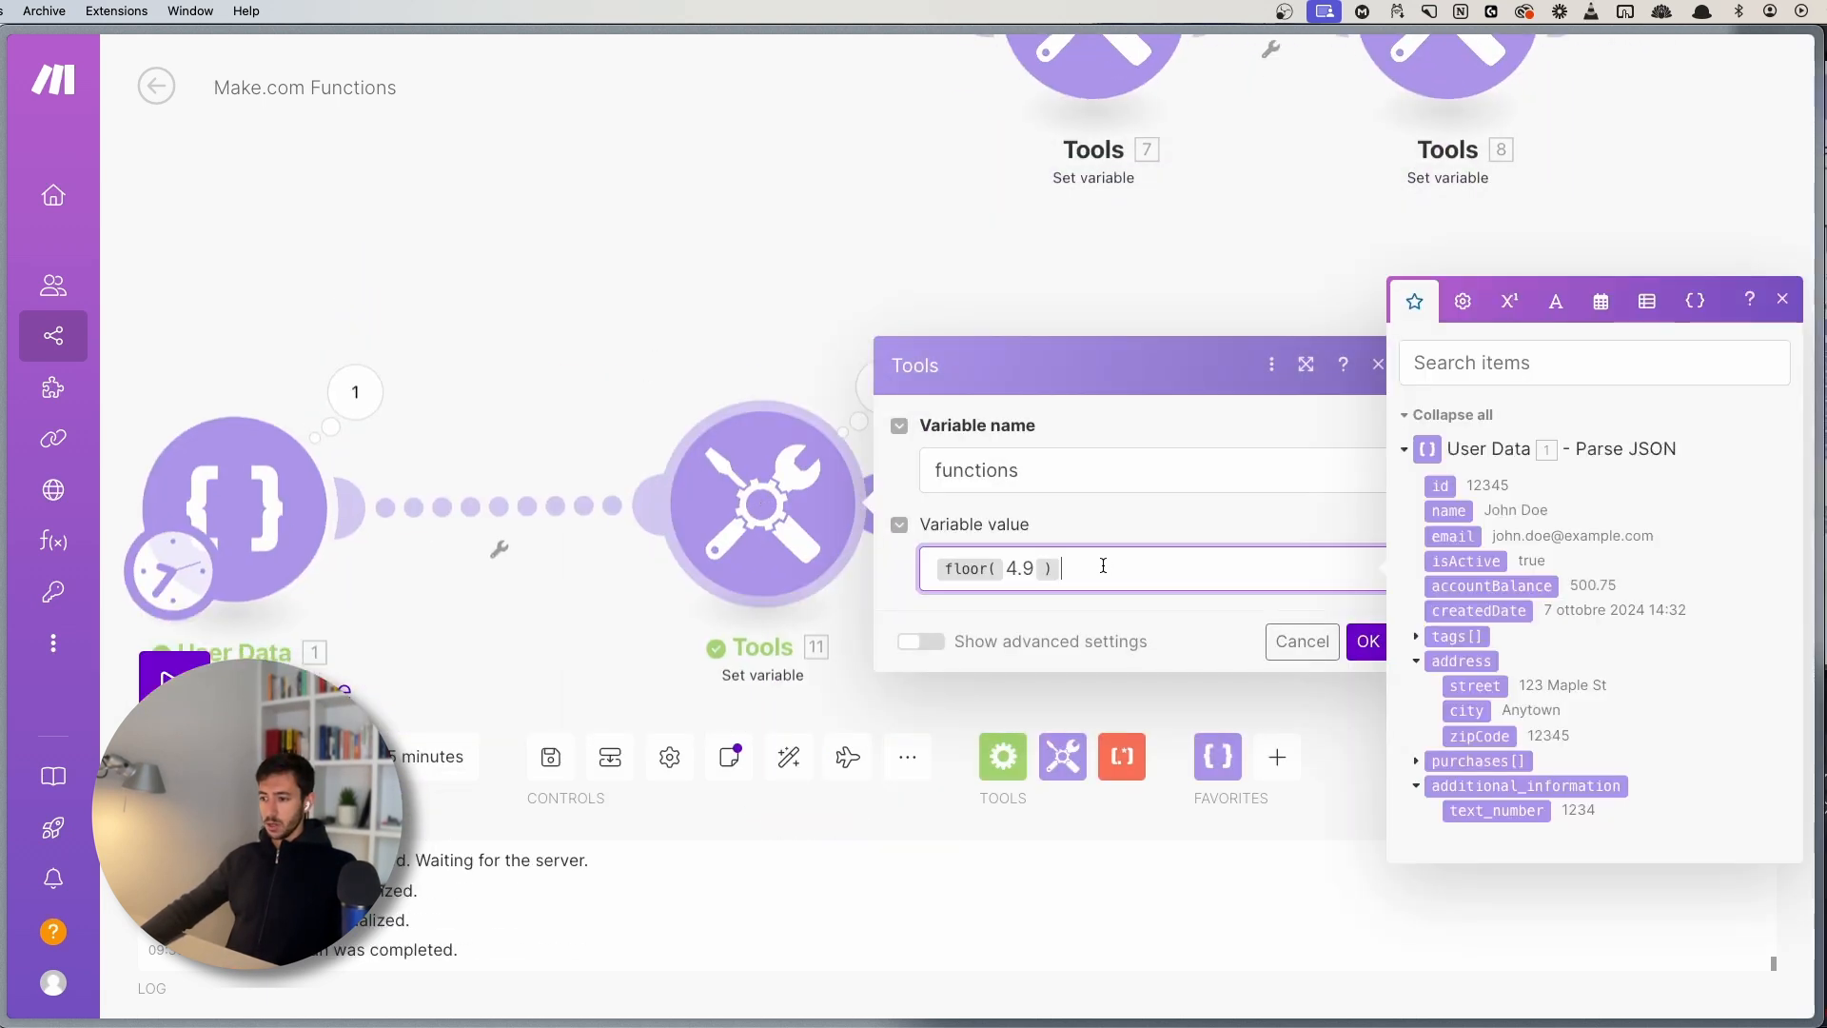
pyautogui.press('BackSpace')
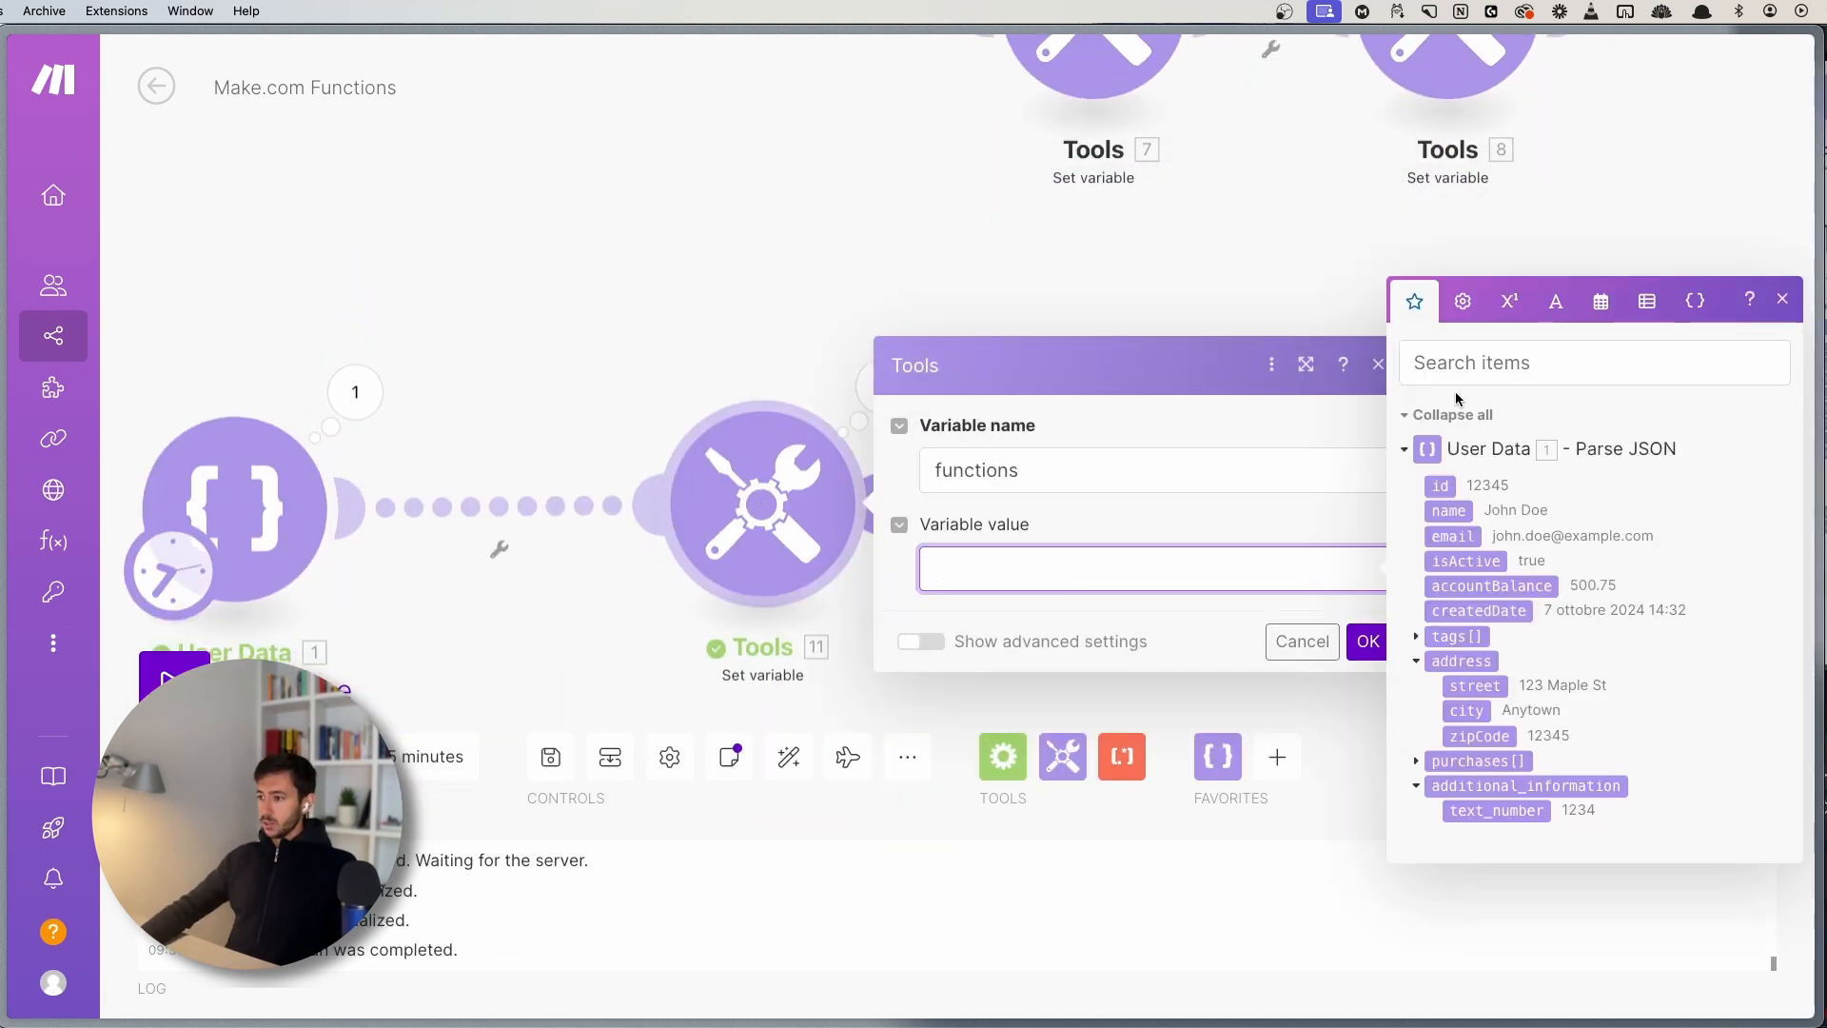
# - Insert an empty parseNumber( ; ) function into the functions variable value
pyautogui.click(1509, 300)
pyautogui.moveTo(1637, 632)
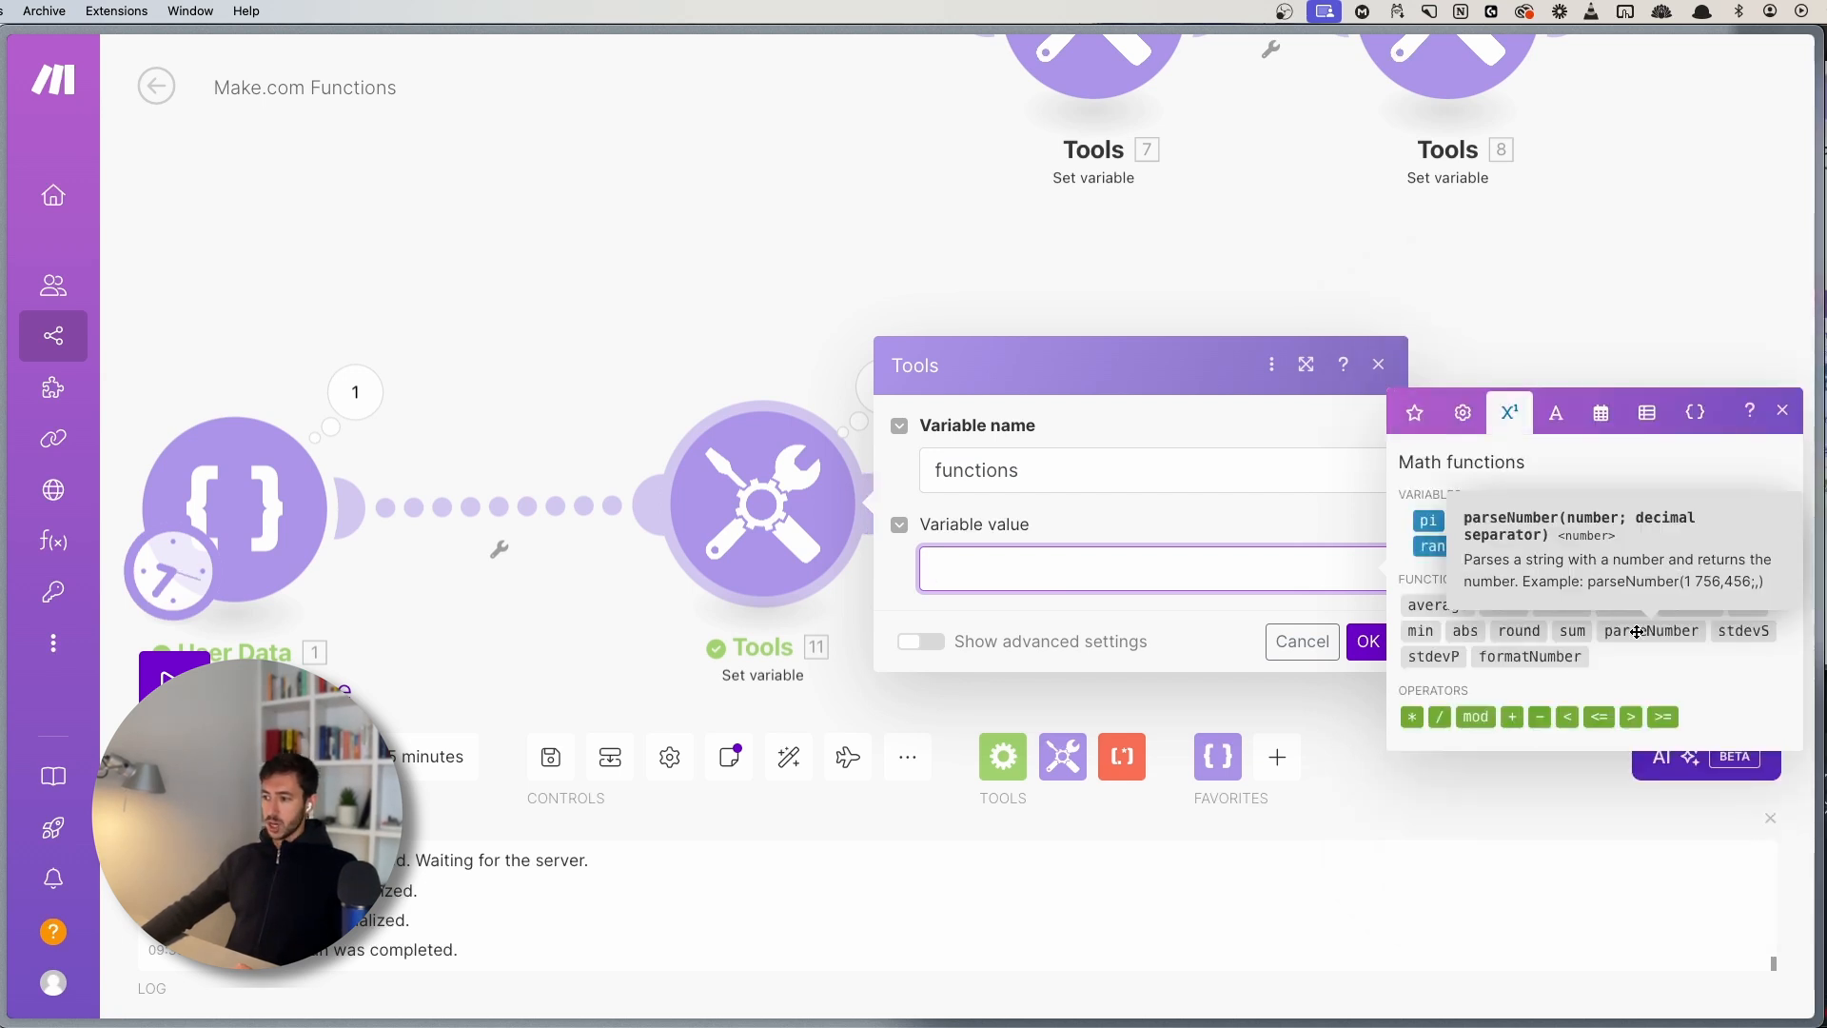
pyautogui.click(1637, 631)
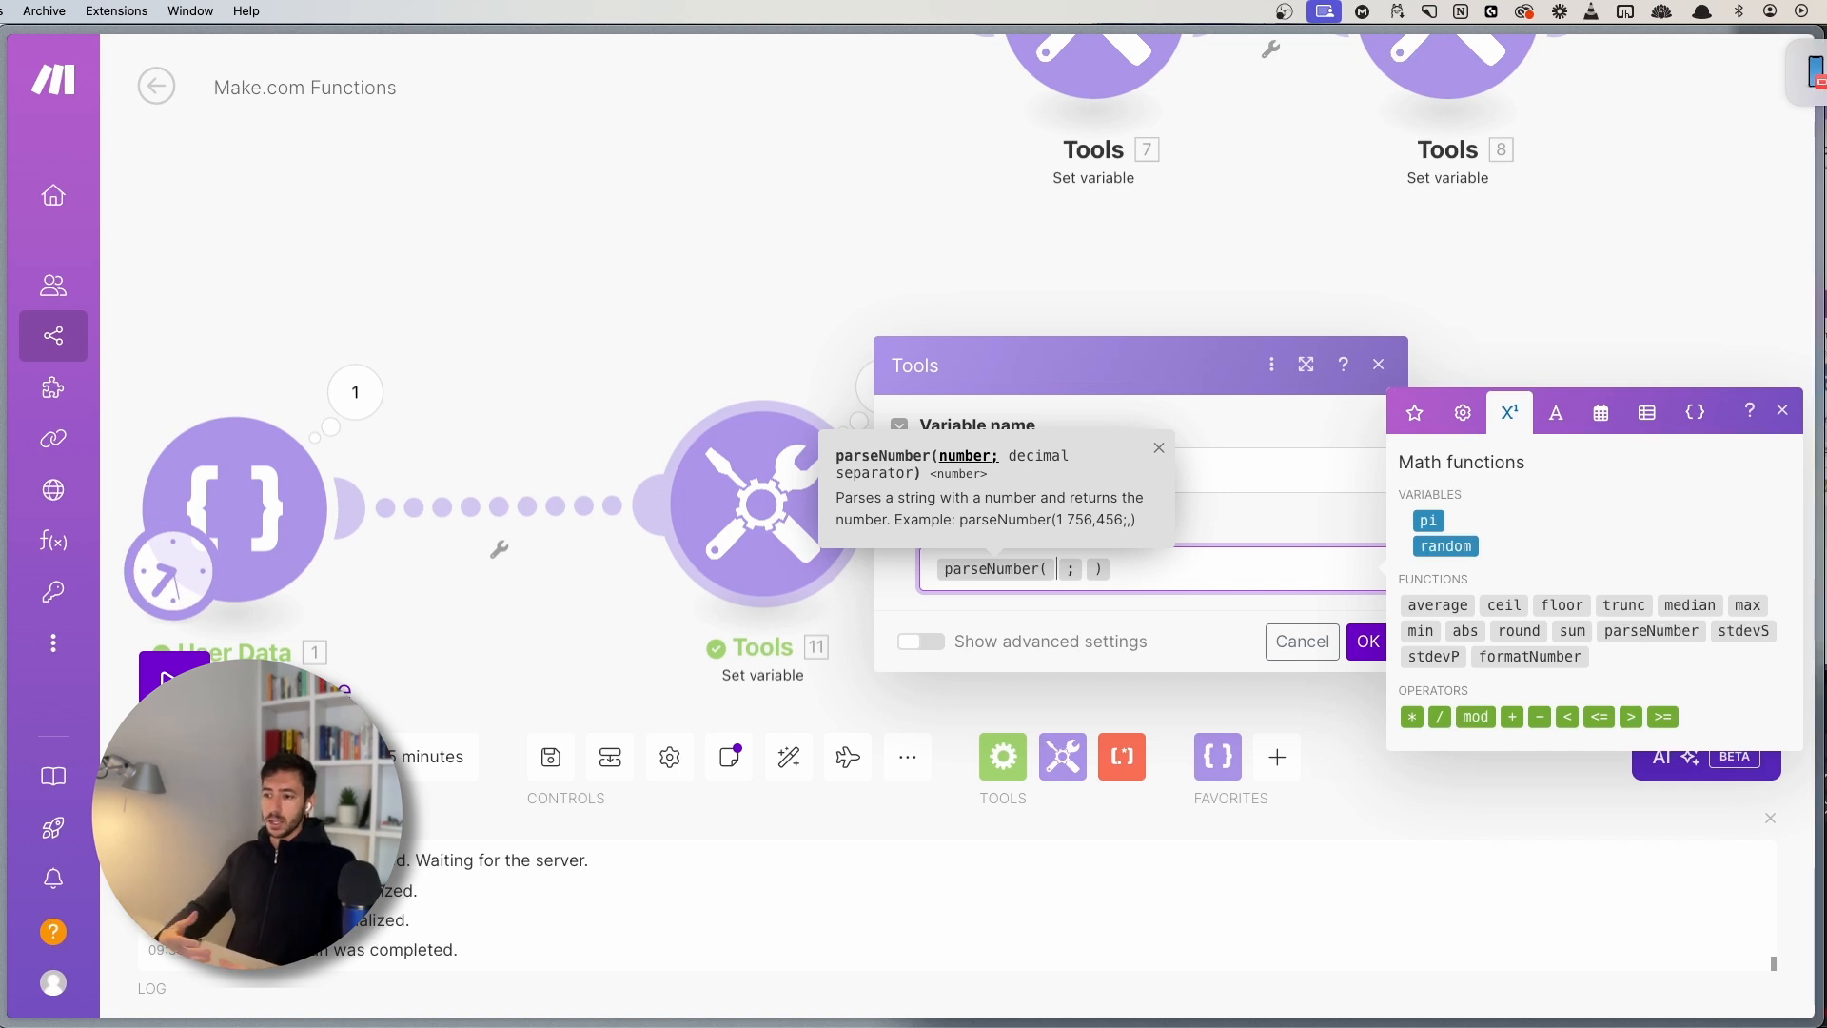
pyautogui.click(1414, 412)
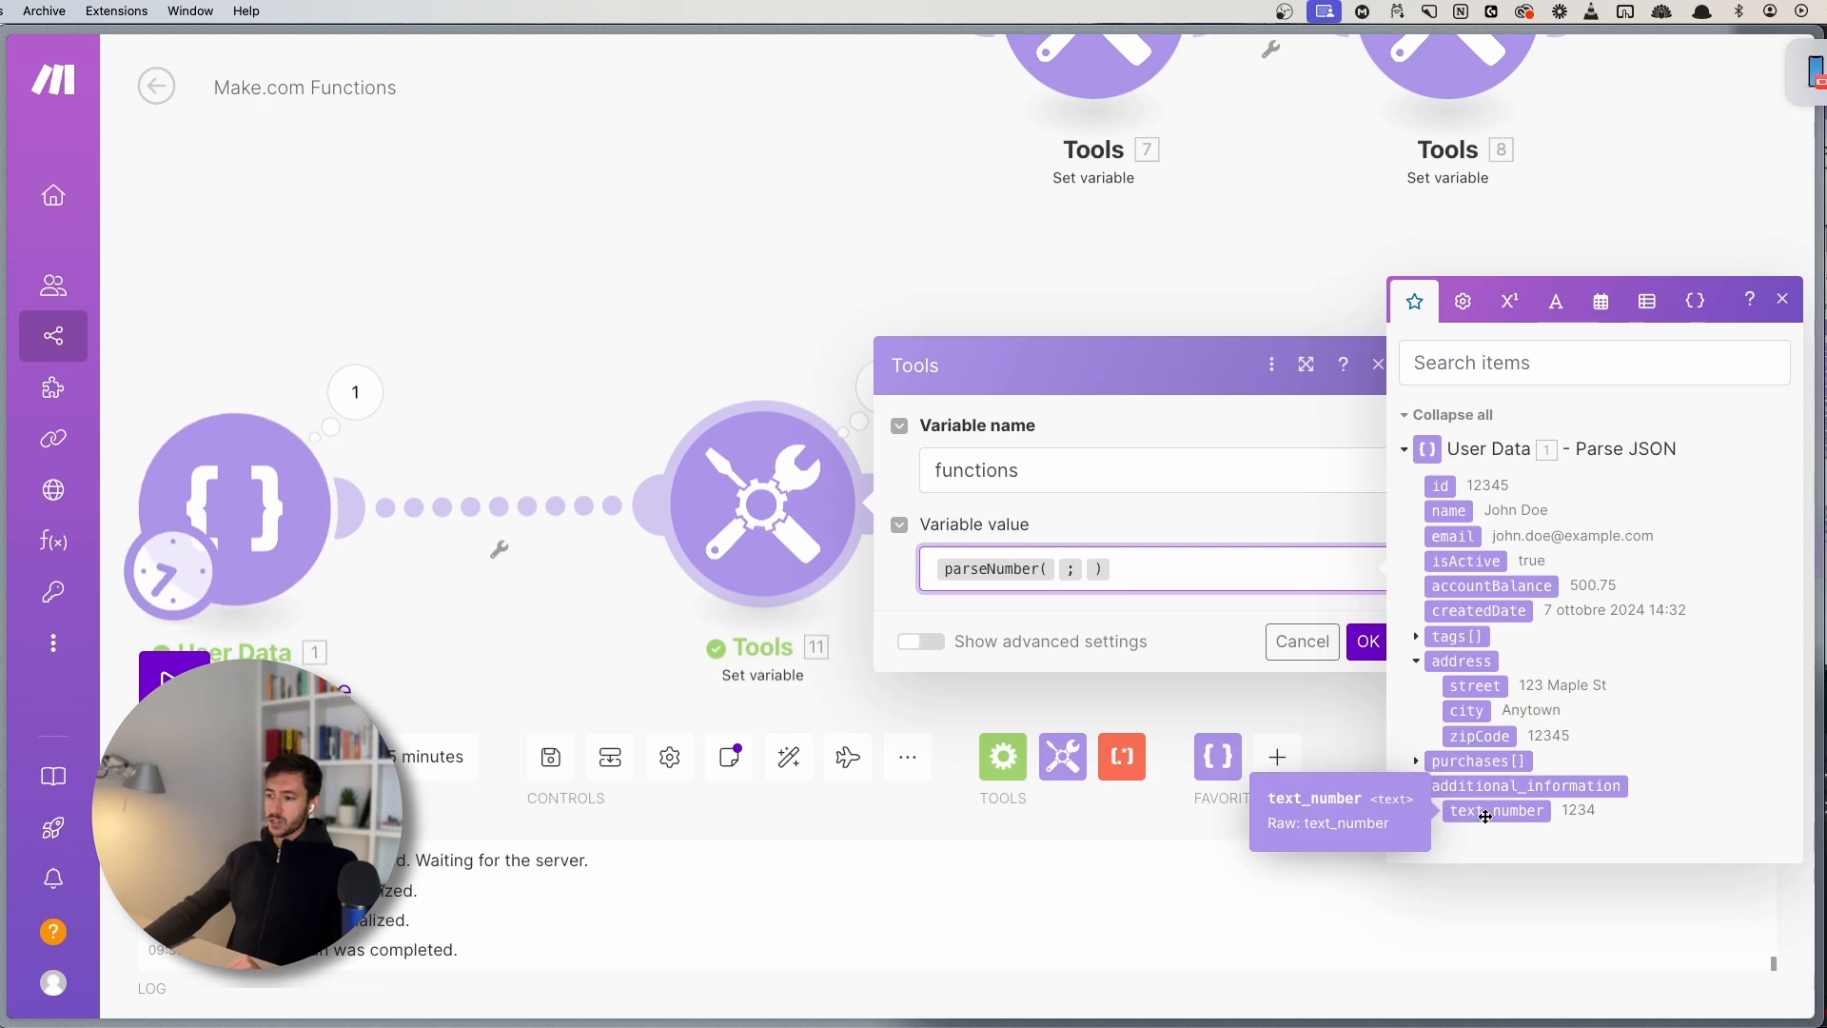
# - Inspect the User Data output, where text_number holds the quoted string "1234" in raw JSON
pyautogui.click(355, 391)
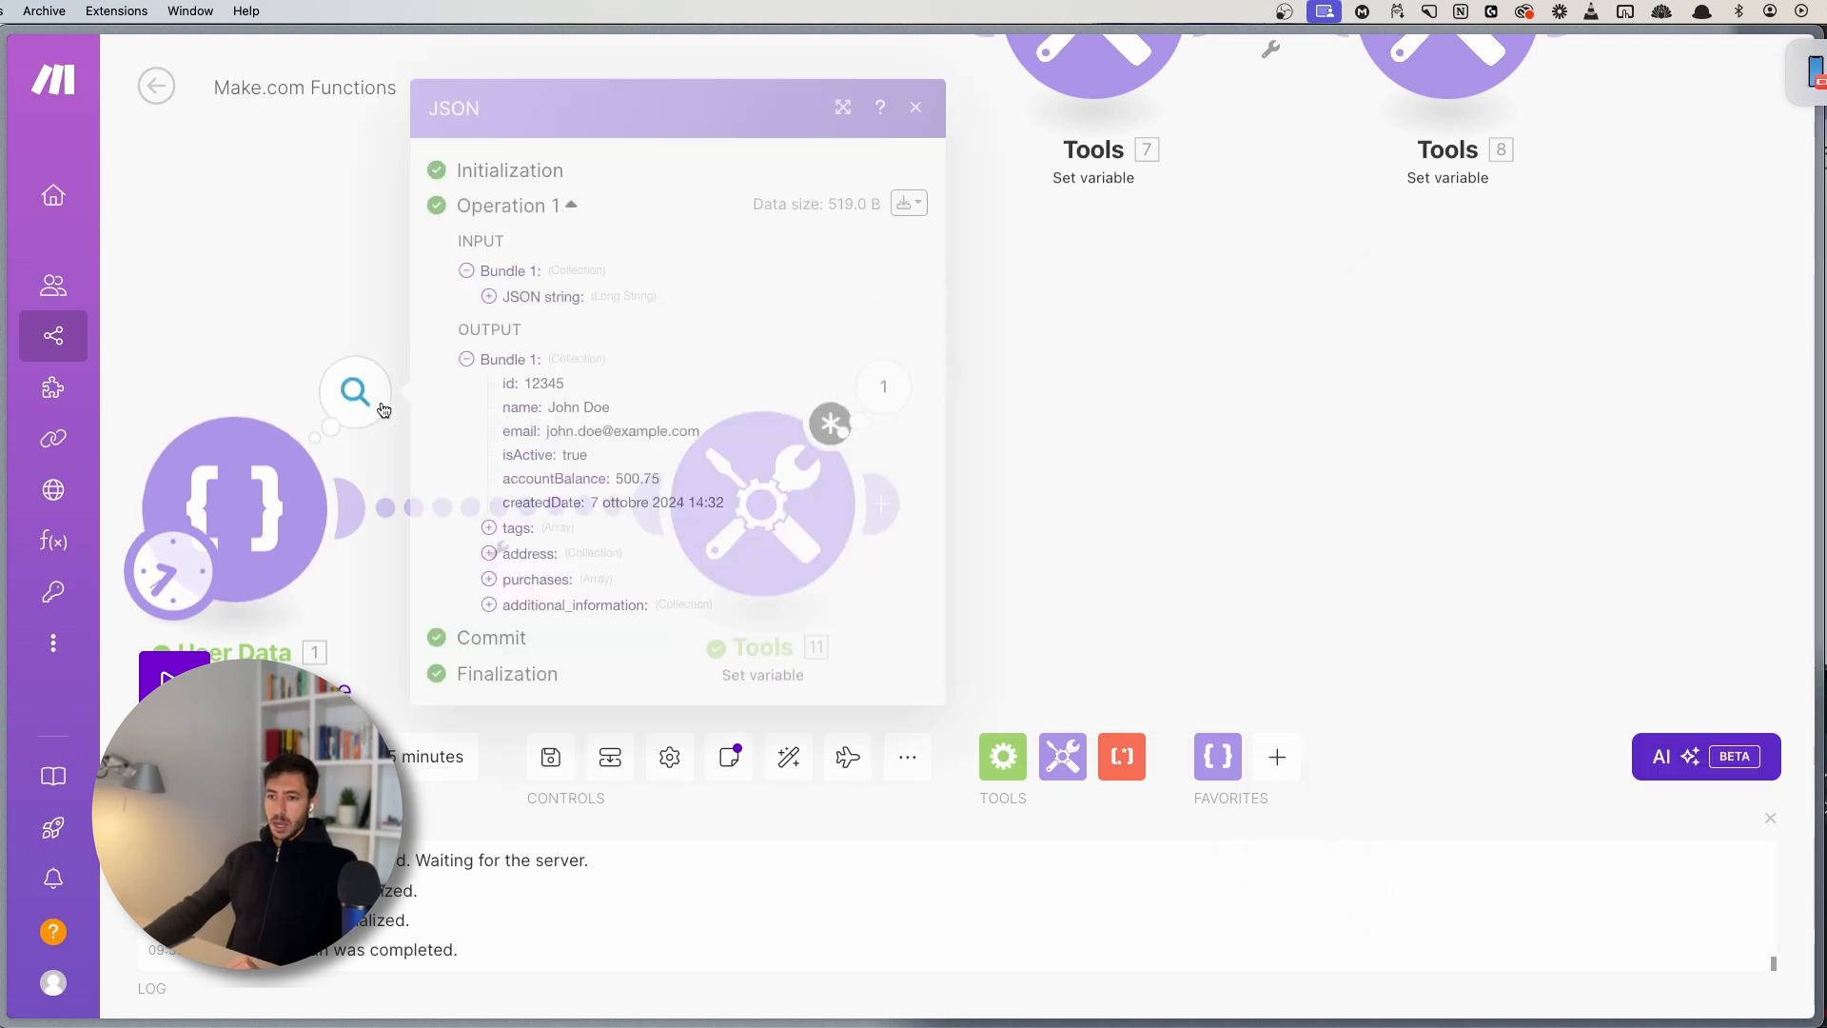
pyautogui.click(521, 607)
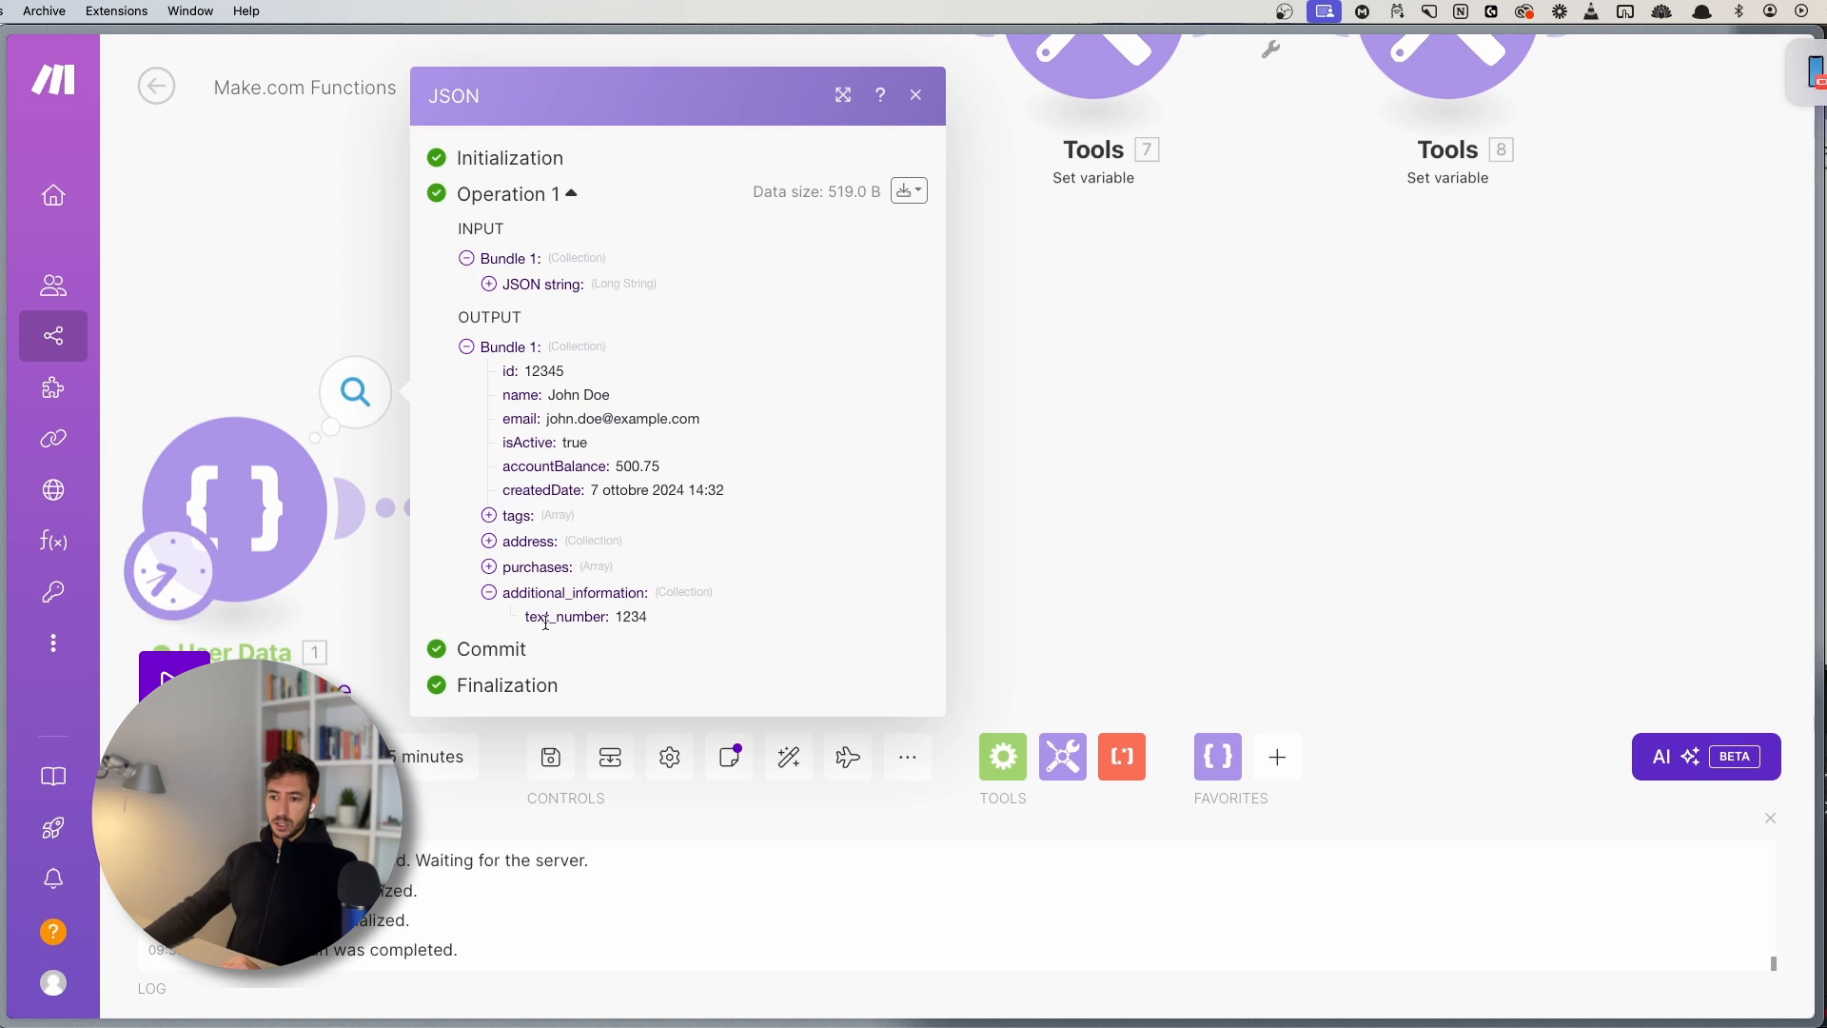
pyautogui.moveTo(528, 620); pyautogui.dragTo(594, 612)
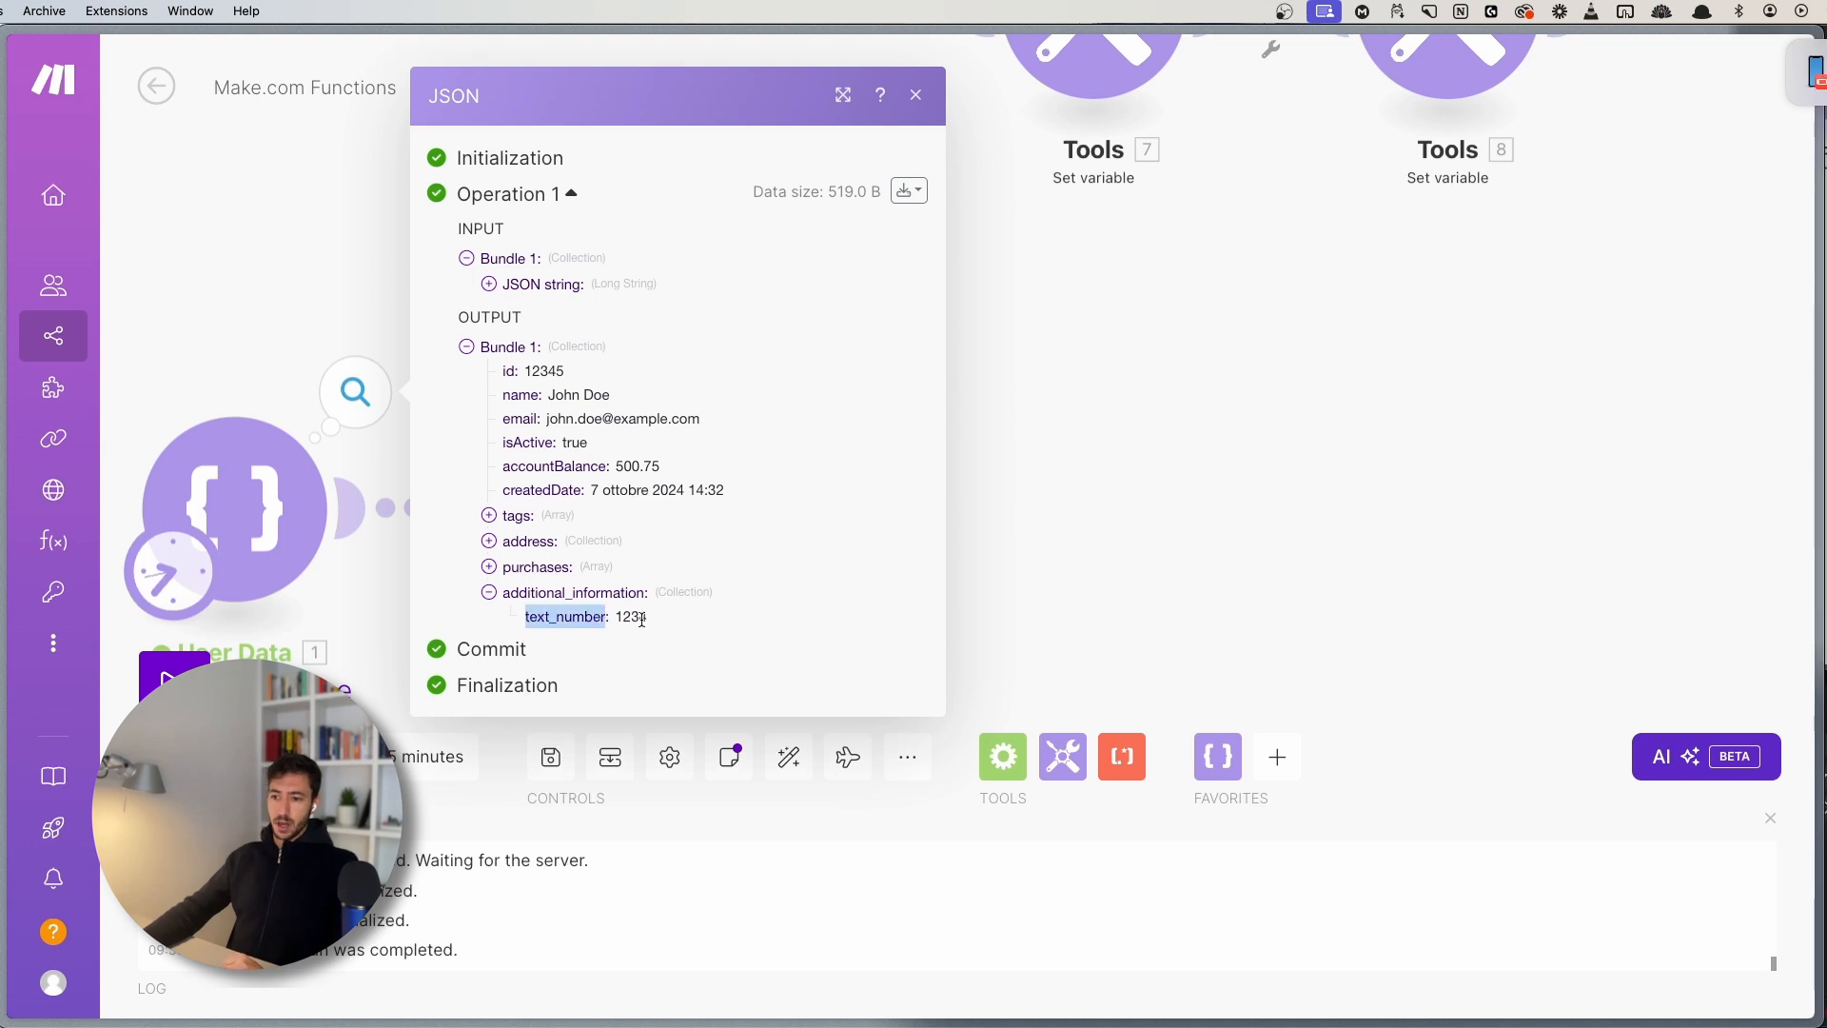
pyautogui.doubleClick(639, 618)
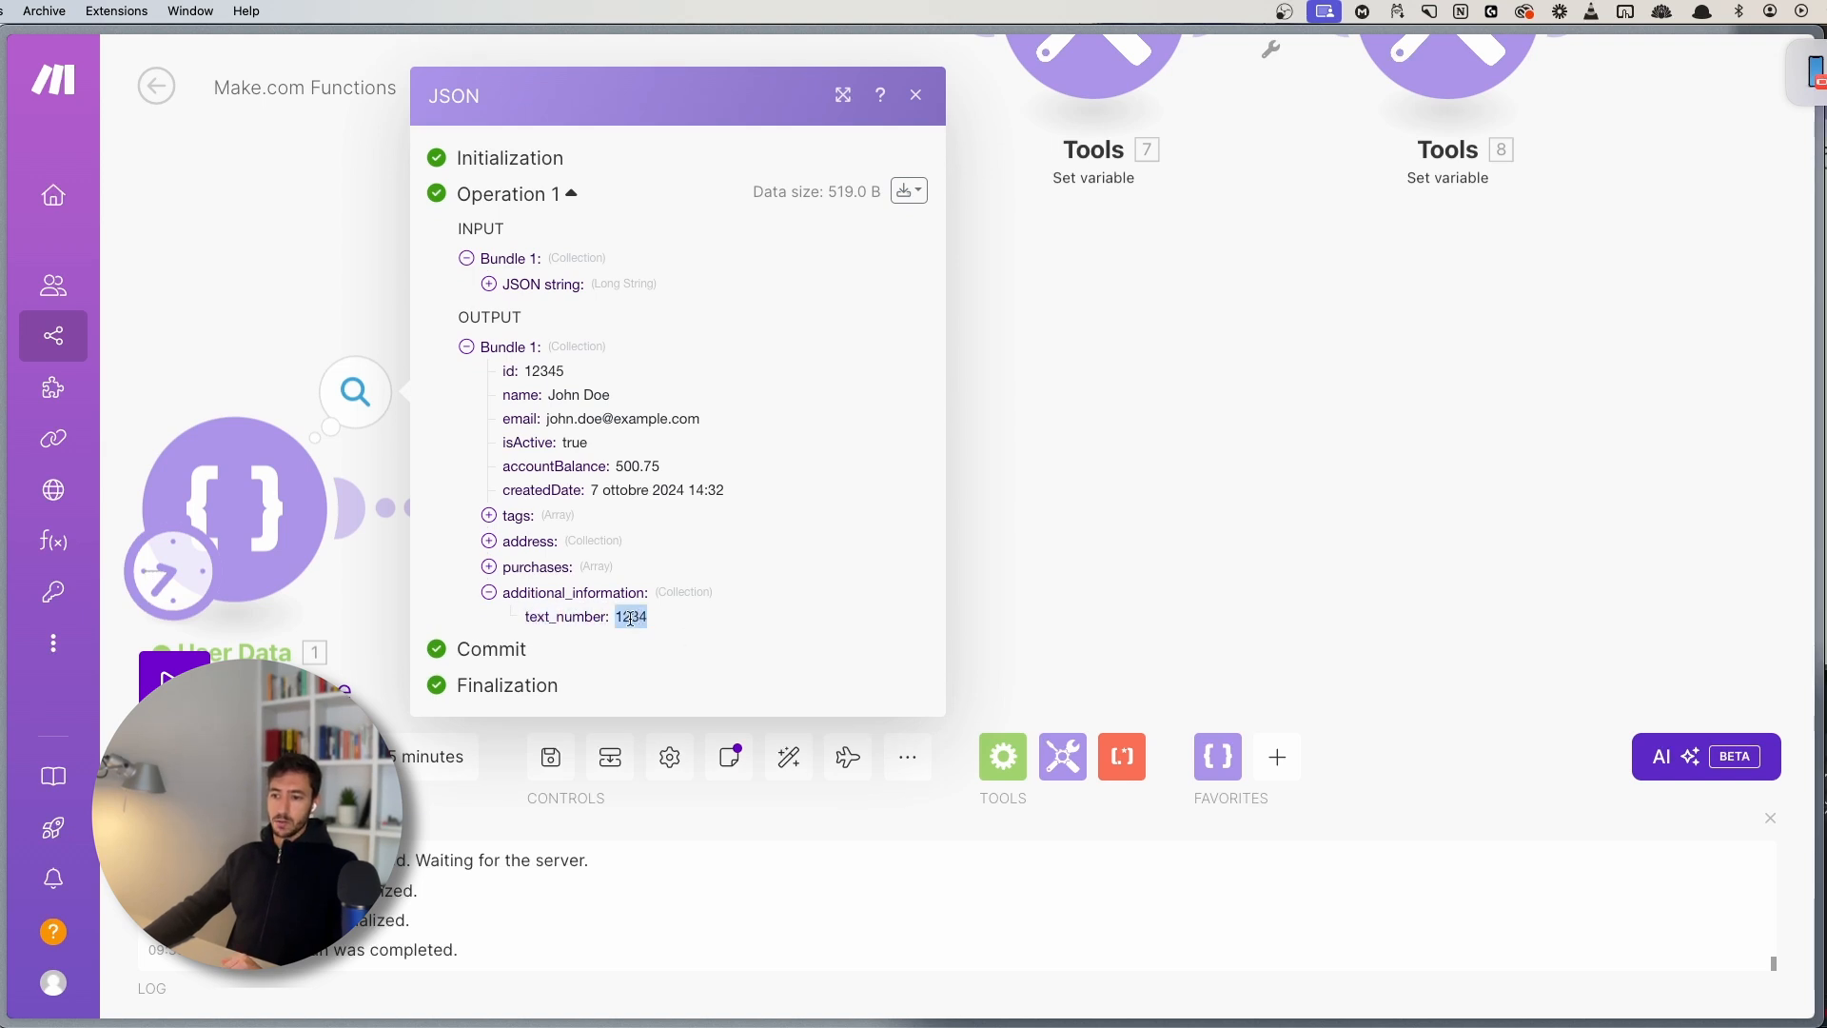
pyautogui.click(841, 317)
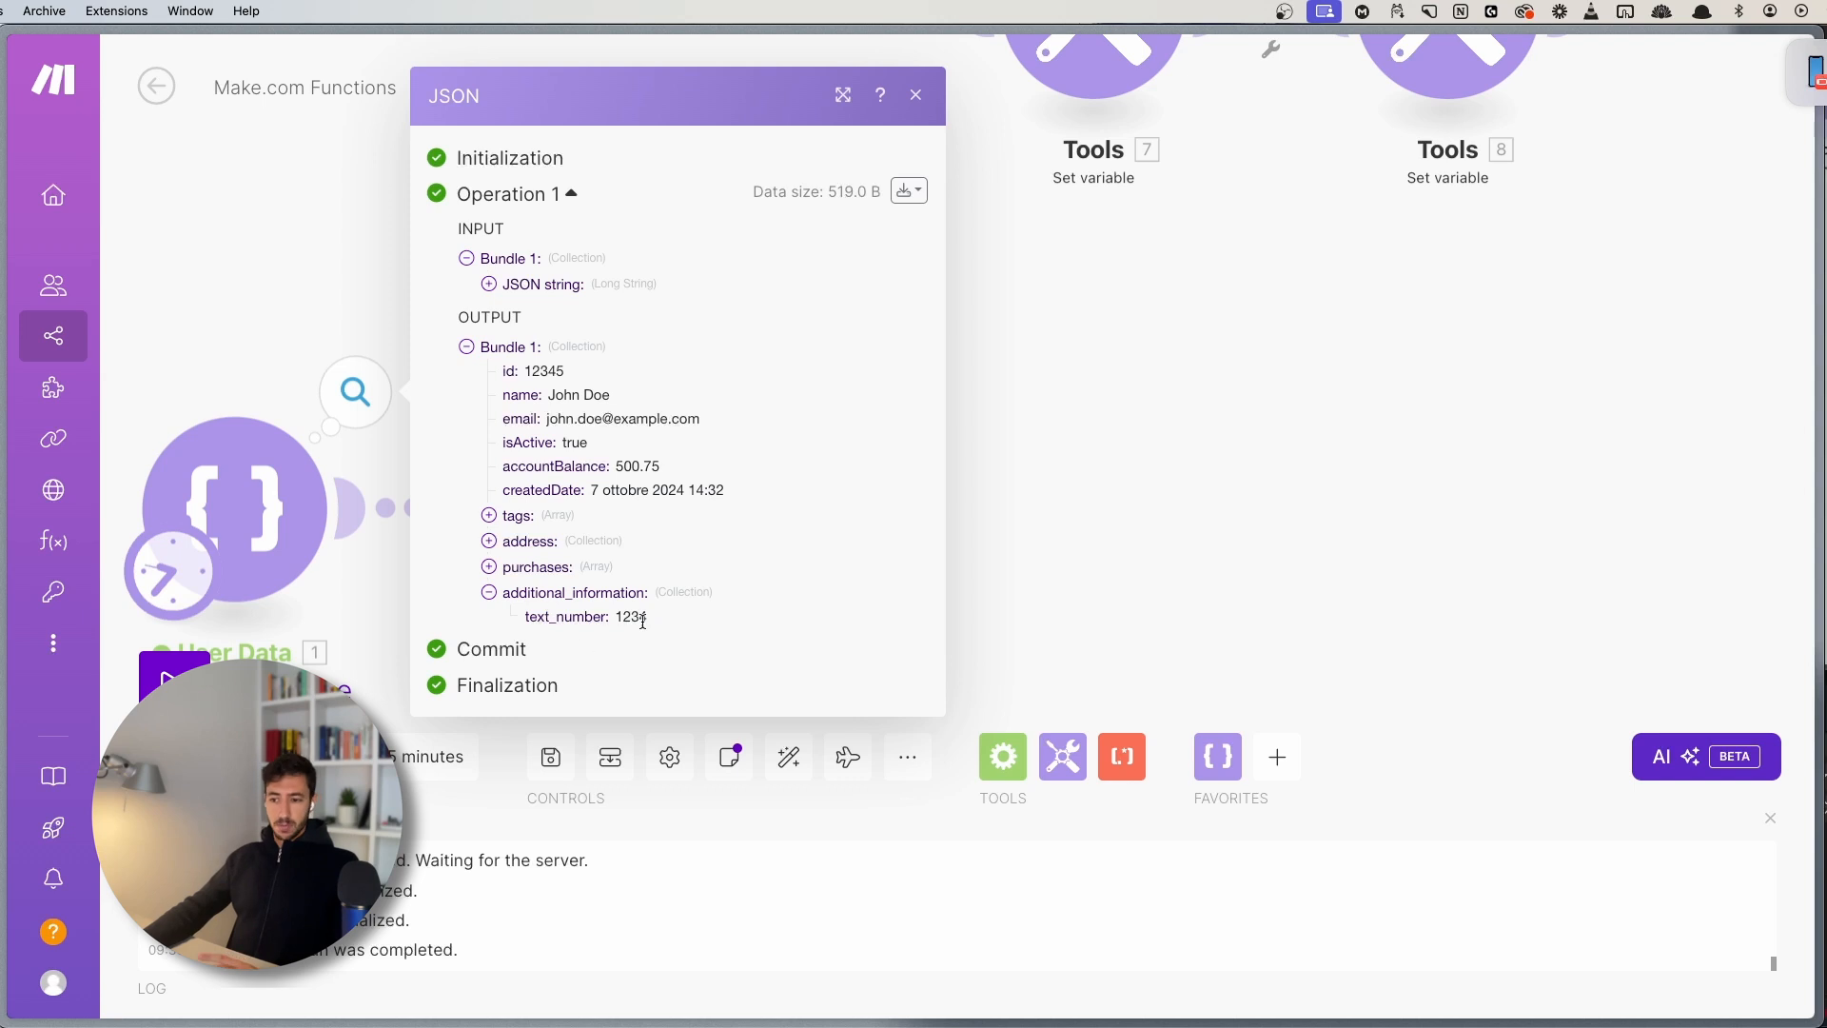
pyautogui.click(909, 191)
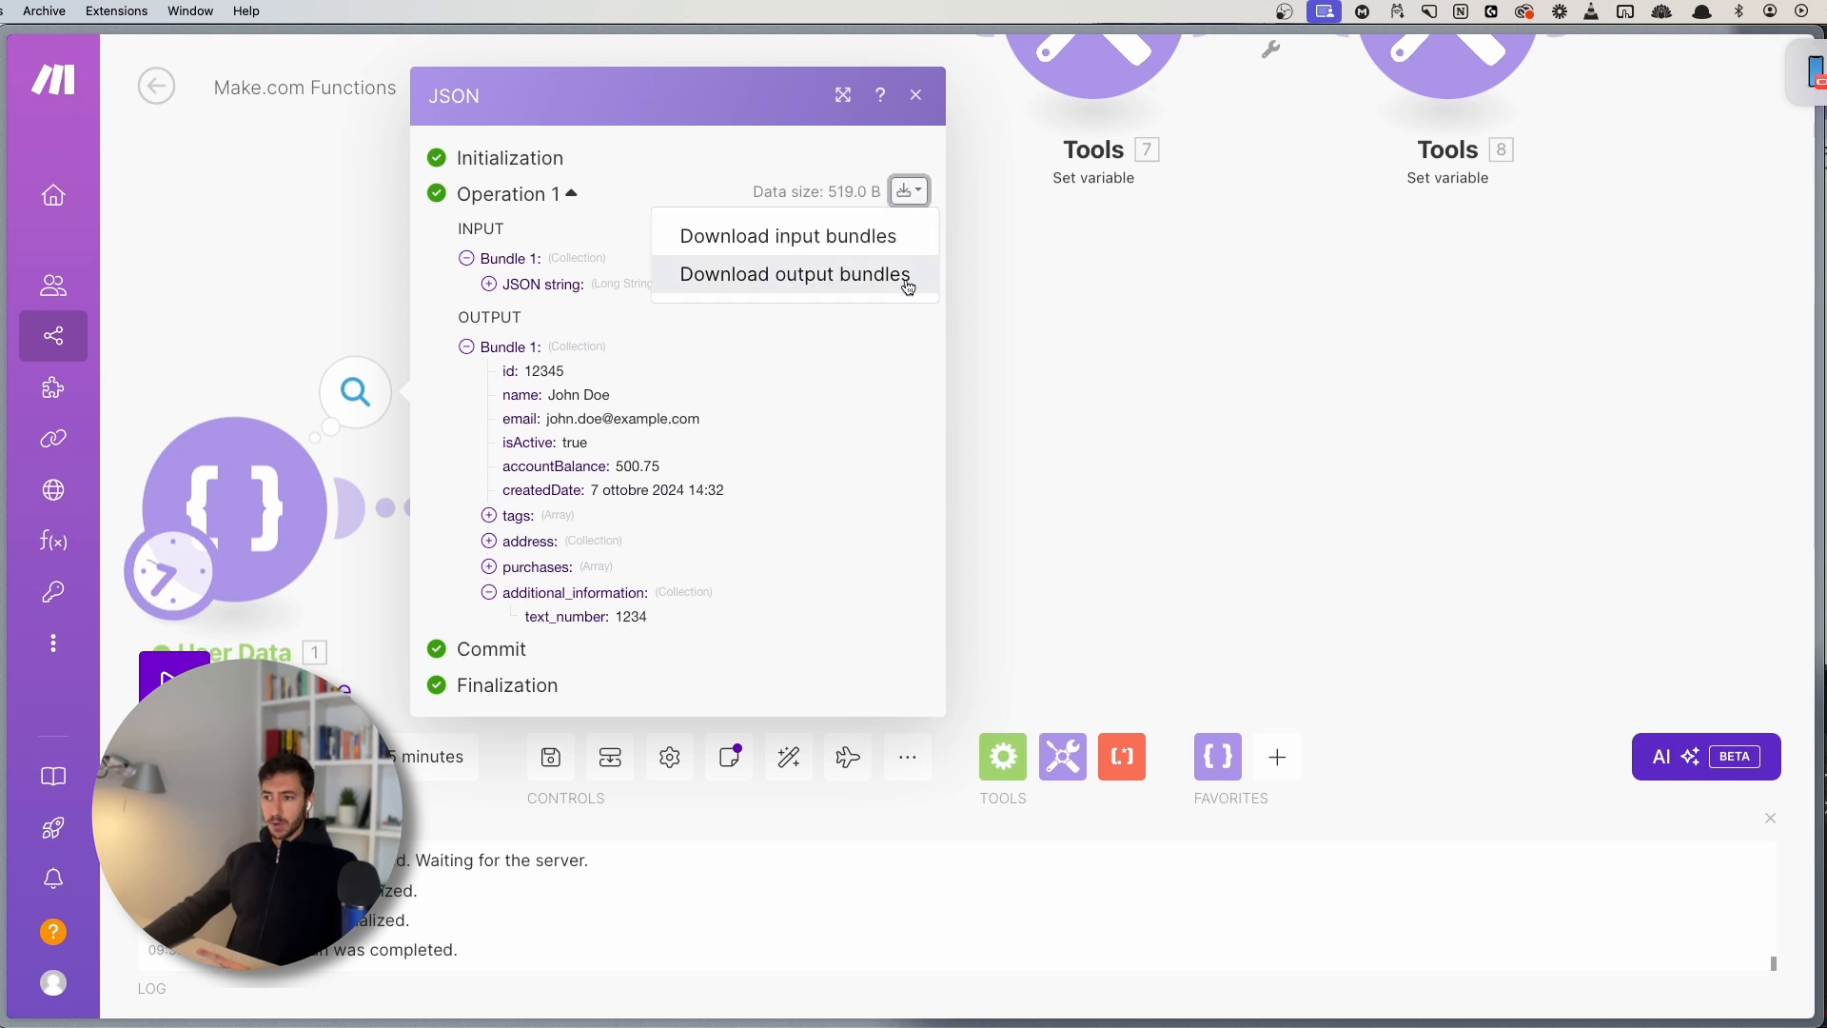
pyautogui.click(870, 285)
pyautogui.scroll(-10, 530, 853)
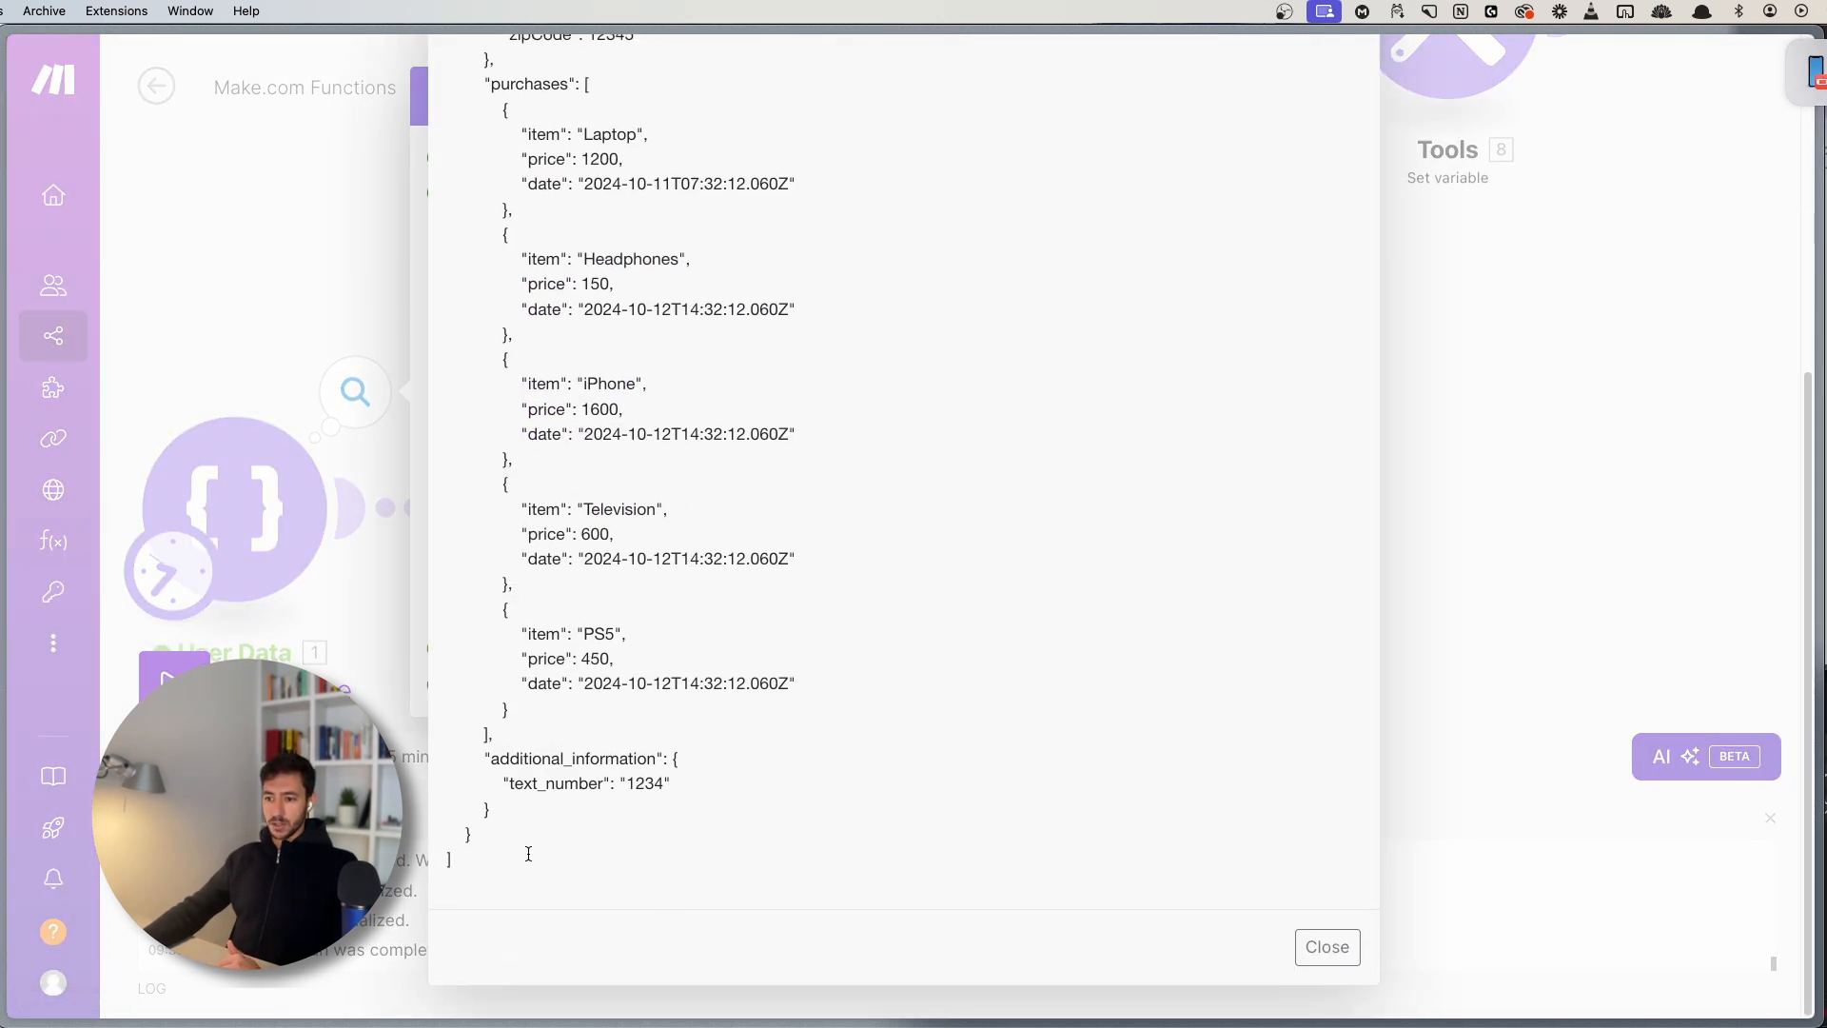
pyautogui.scroll(10, 488, 152)
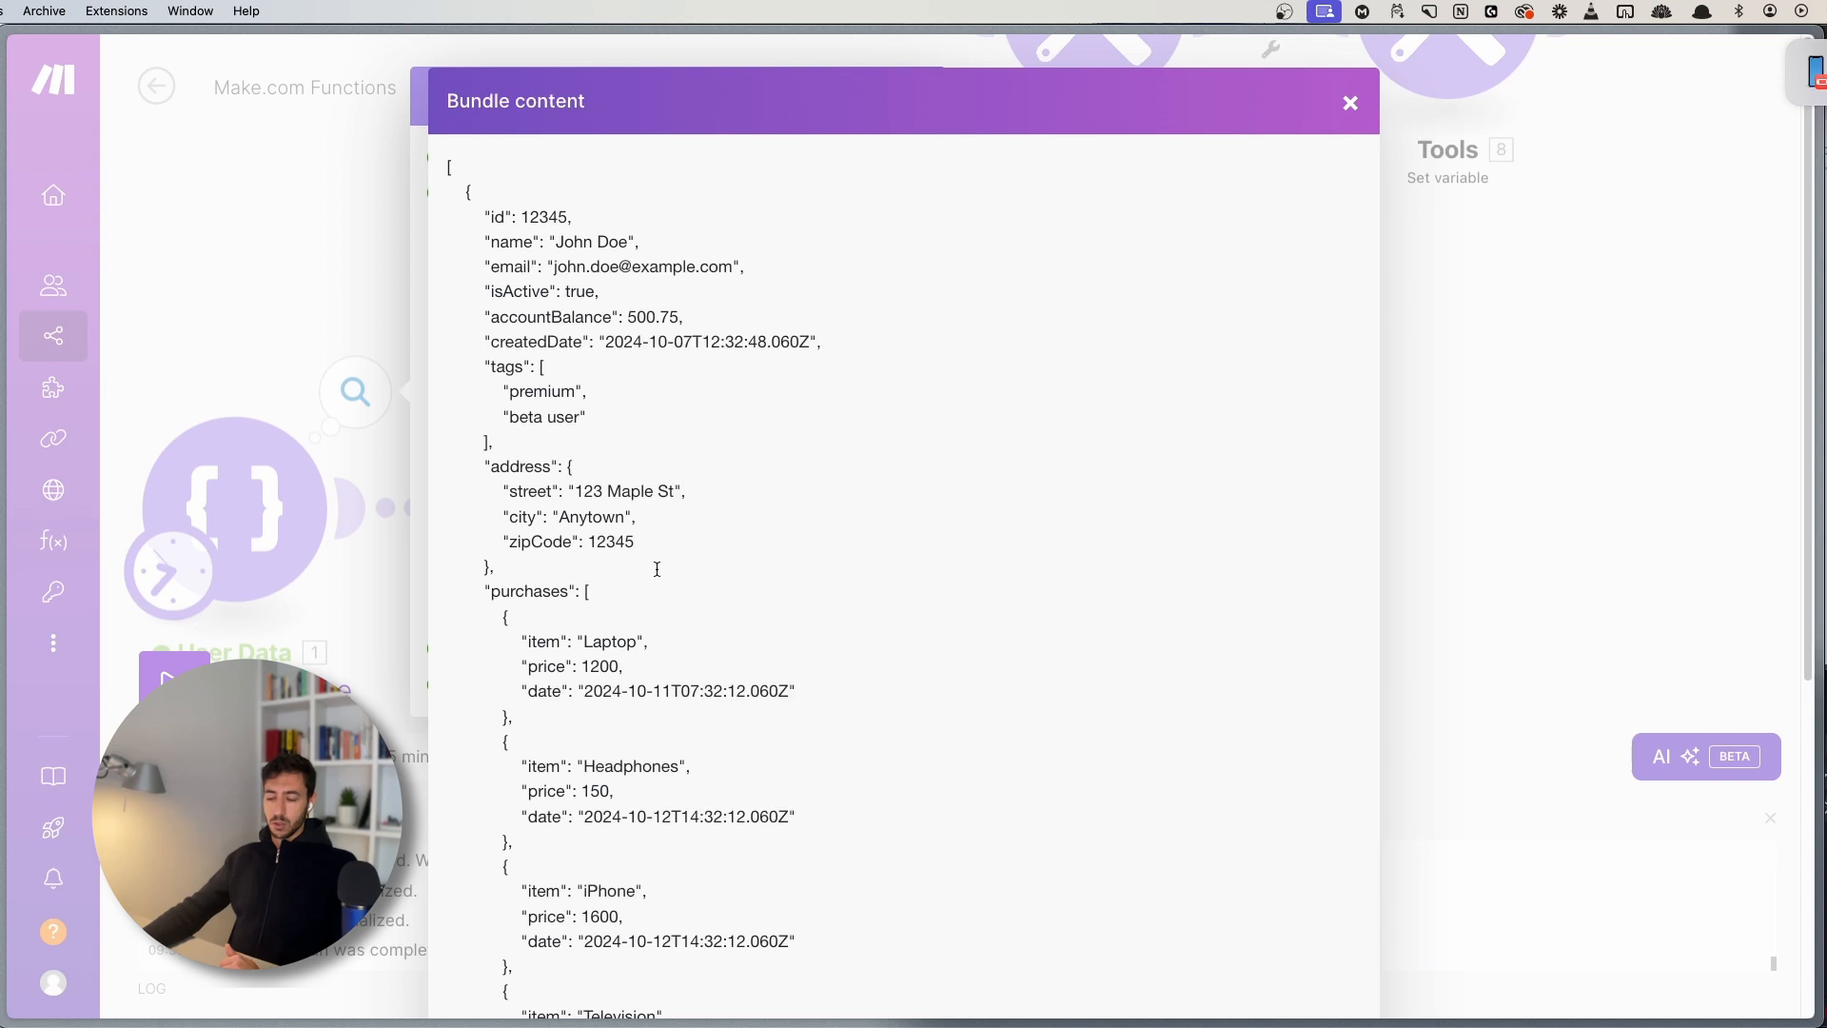
pyautogui.scroll(-10, 668, 711)
pyautogui.moveTo(620, 785); pyautogui.dragTo(685, 786)
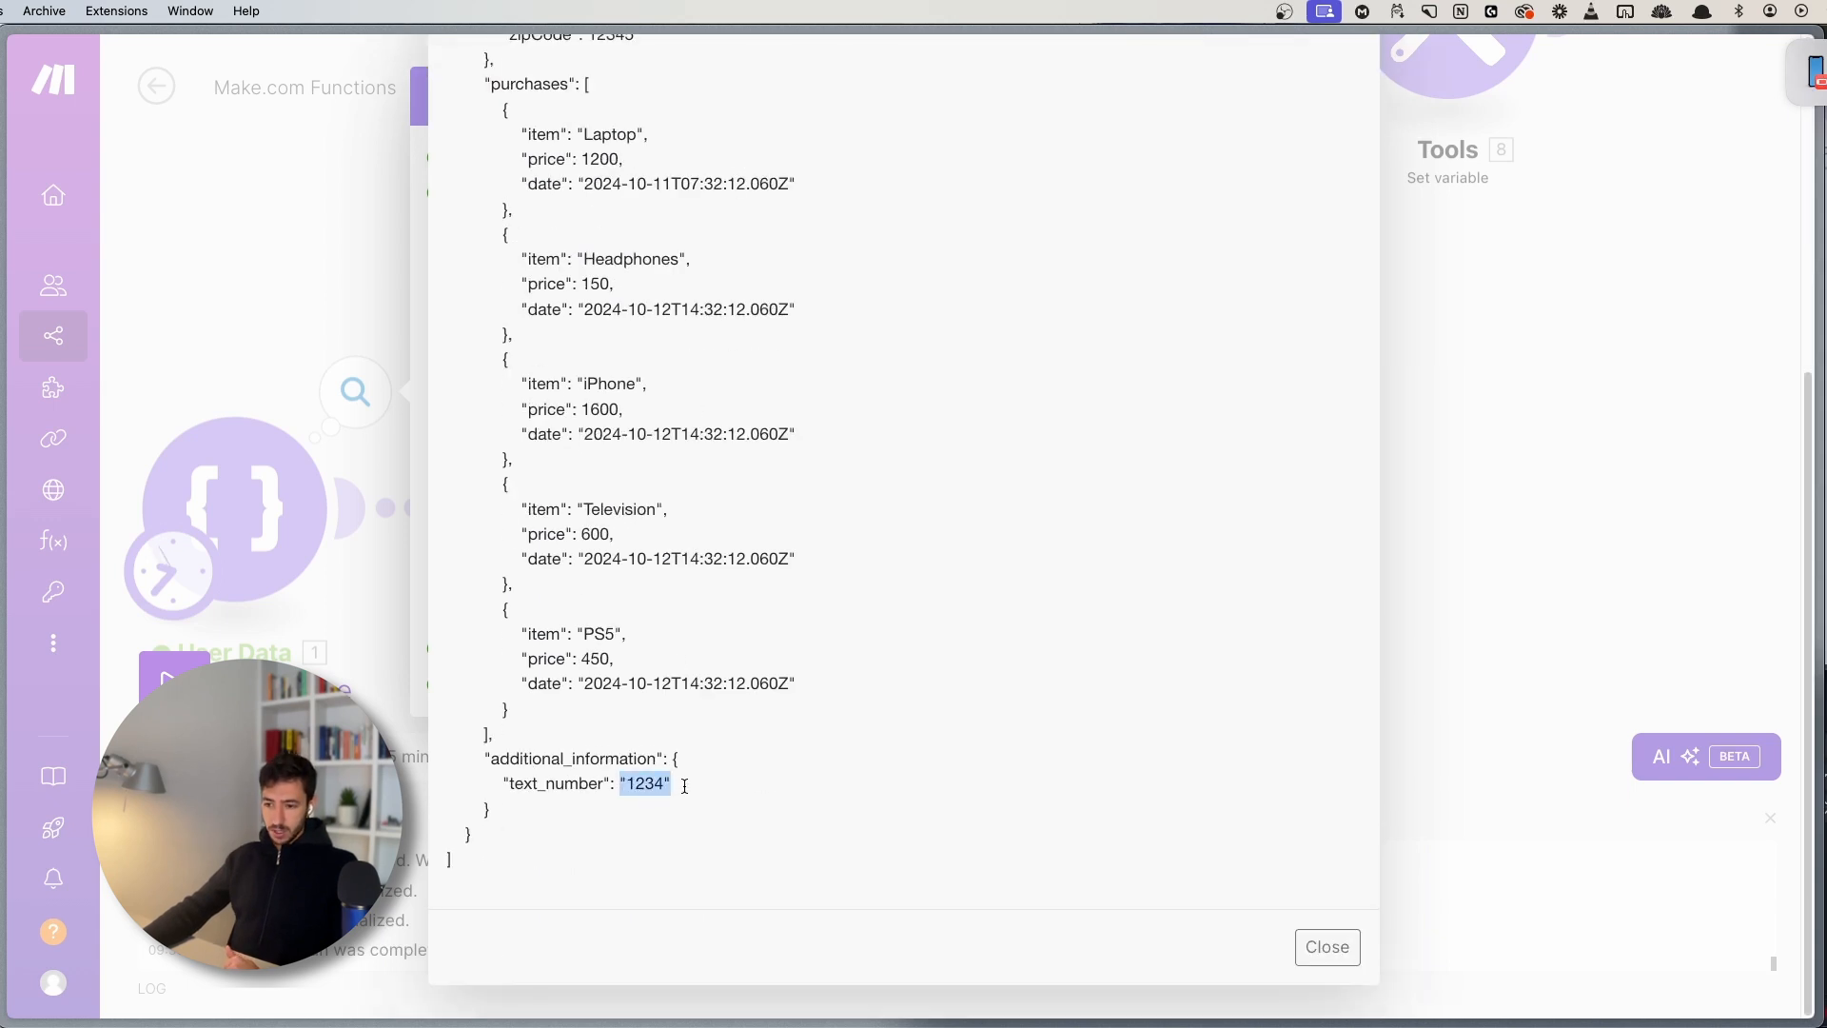
pyautogui.click(683, 785)
pyautogui.scroll(10, 1186, 355)
pyautogui.click(1340, 101)
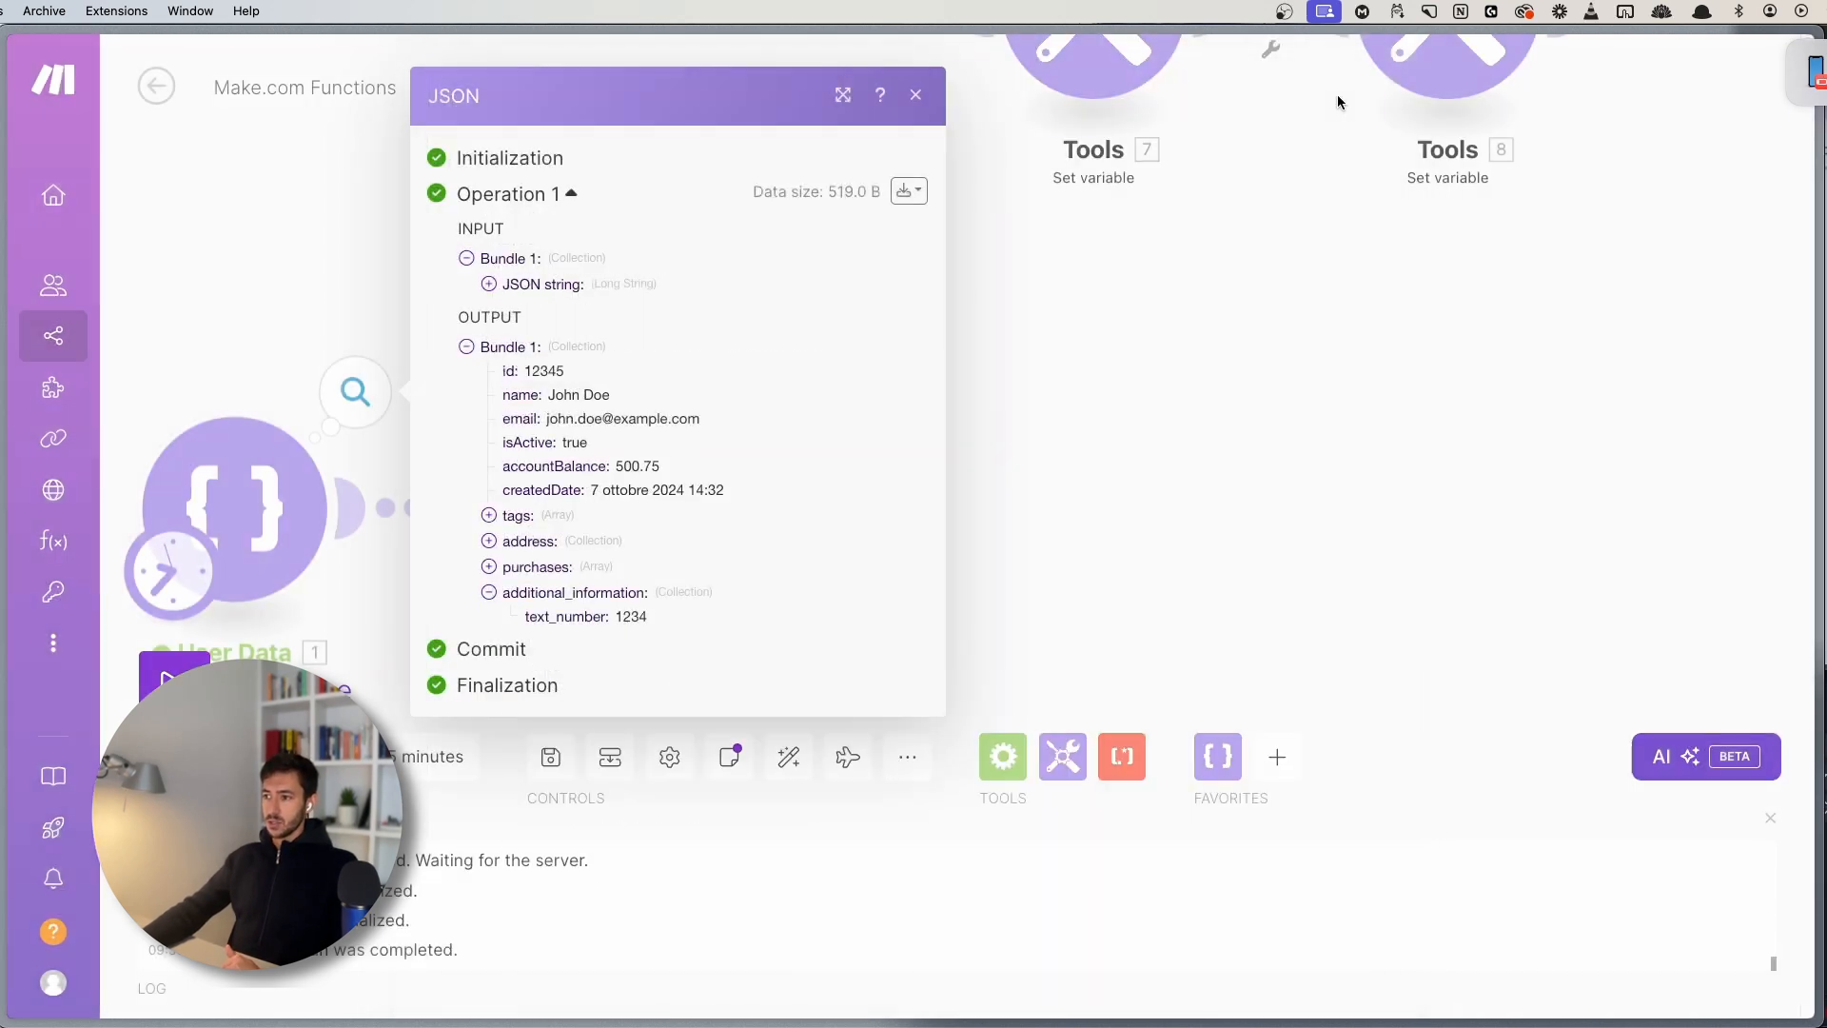
pyautogui.click(1044, 537)
# - Map additional_information: text_number into parseNumber's first argument and confirm the settings
pyautogui.click(938, 347)
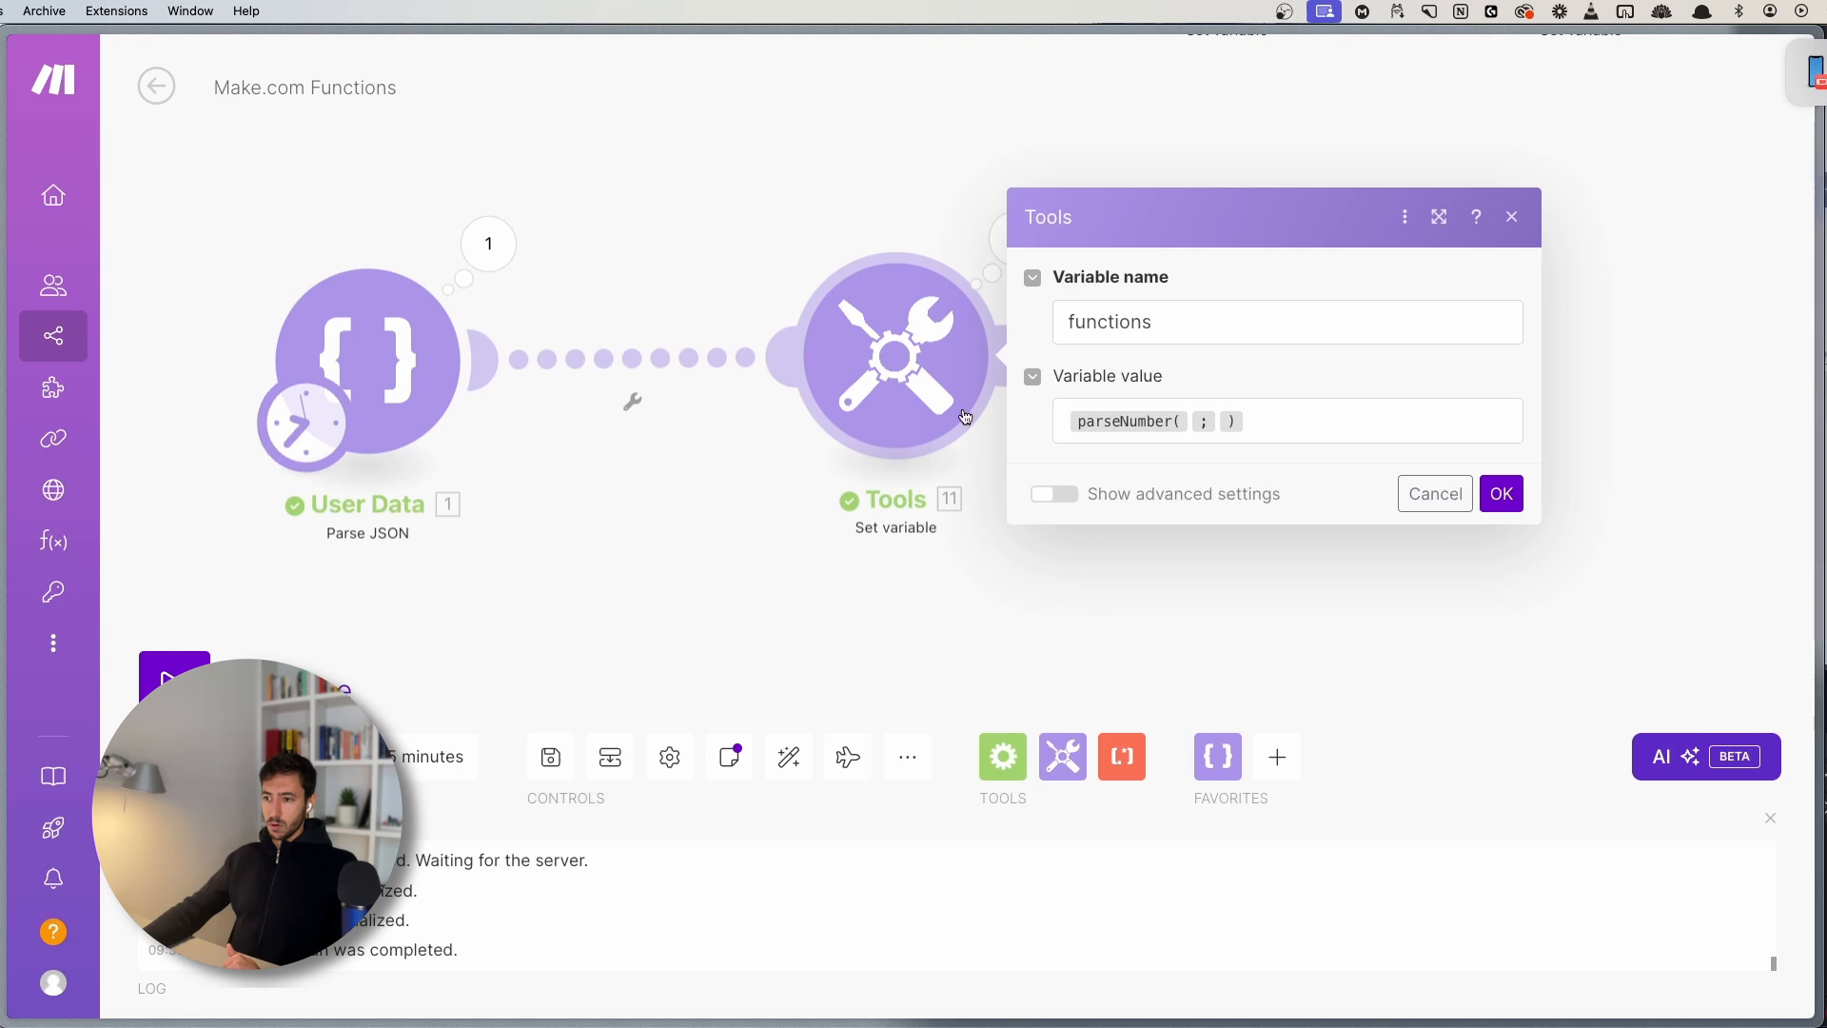
pyautogui.click(1256, 426)
pyautogui.click(1189, 423)
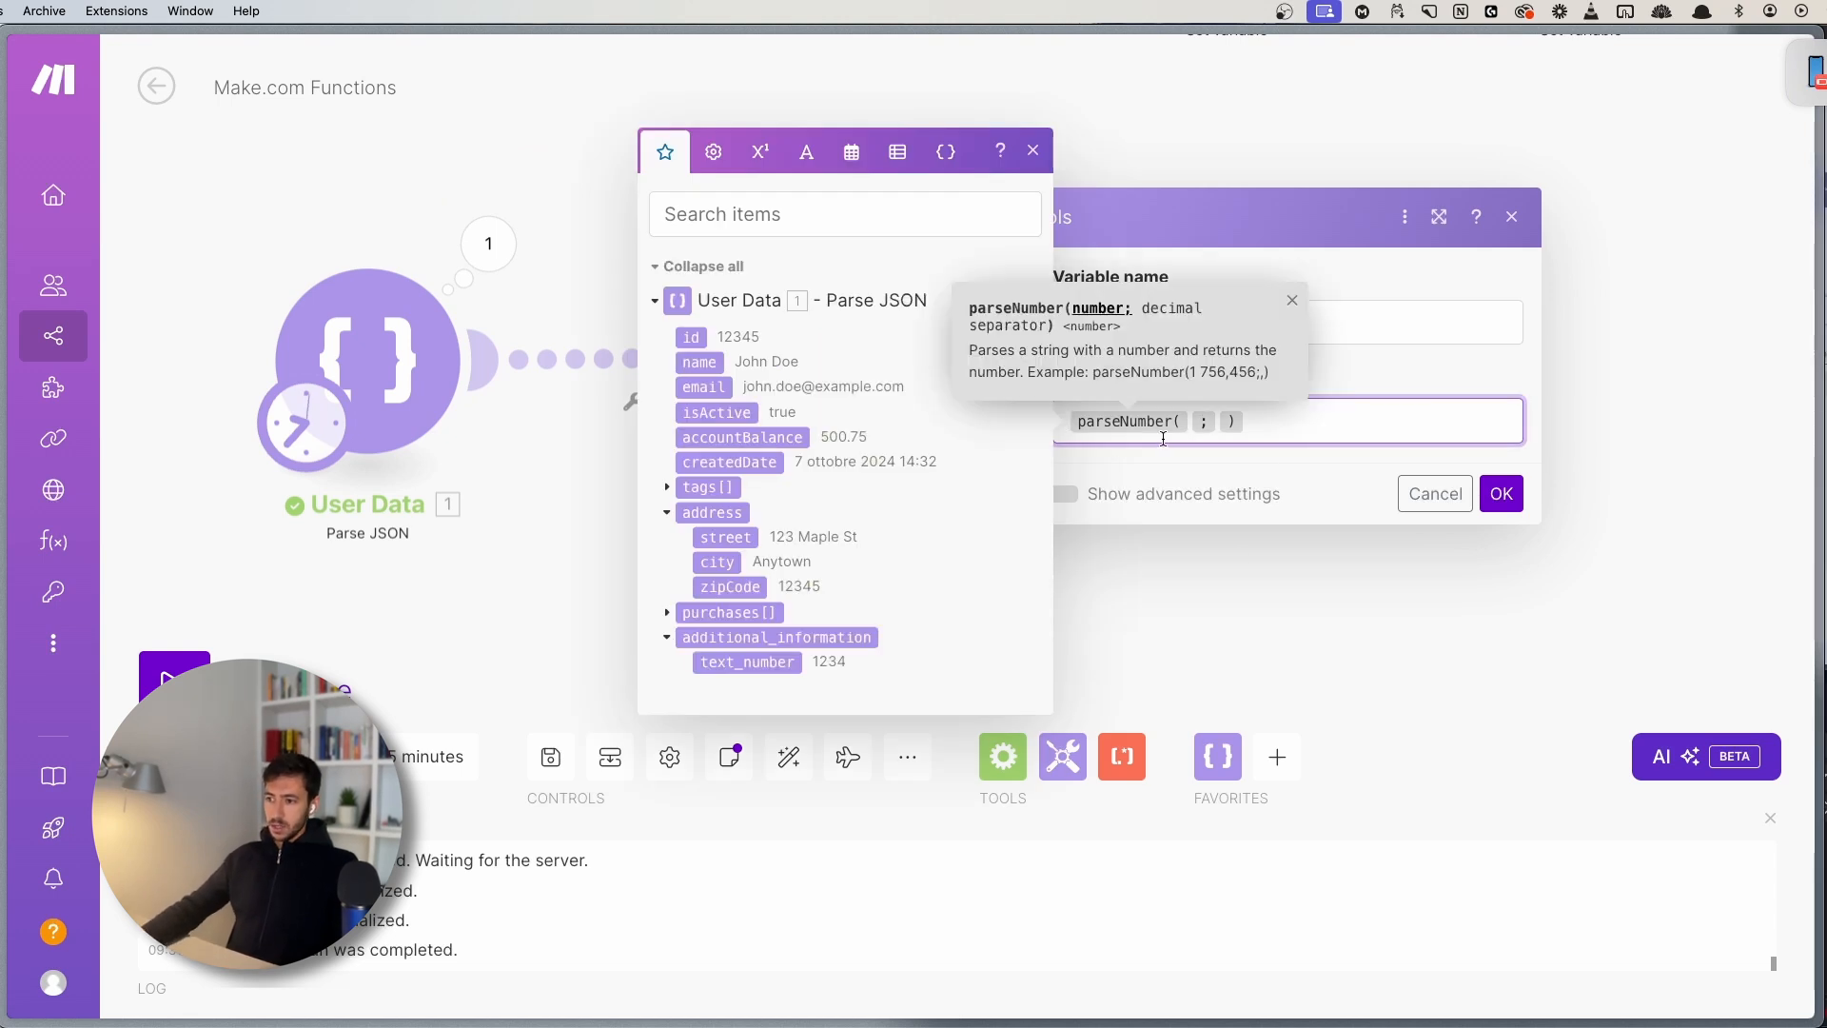
pyautogui.click(747, 662)
pyautogui.click(1435, 438)
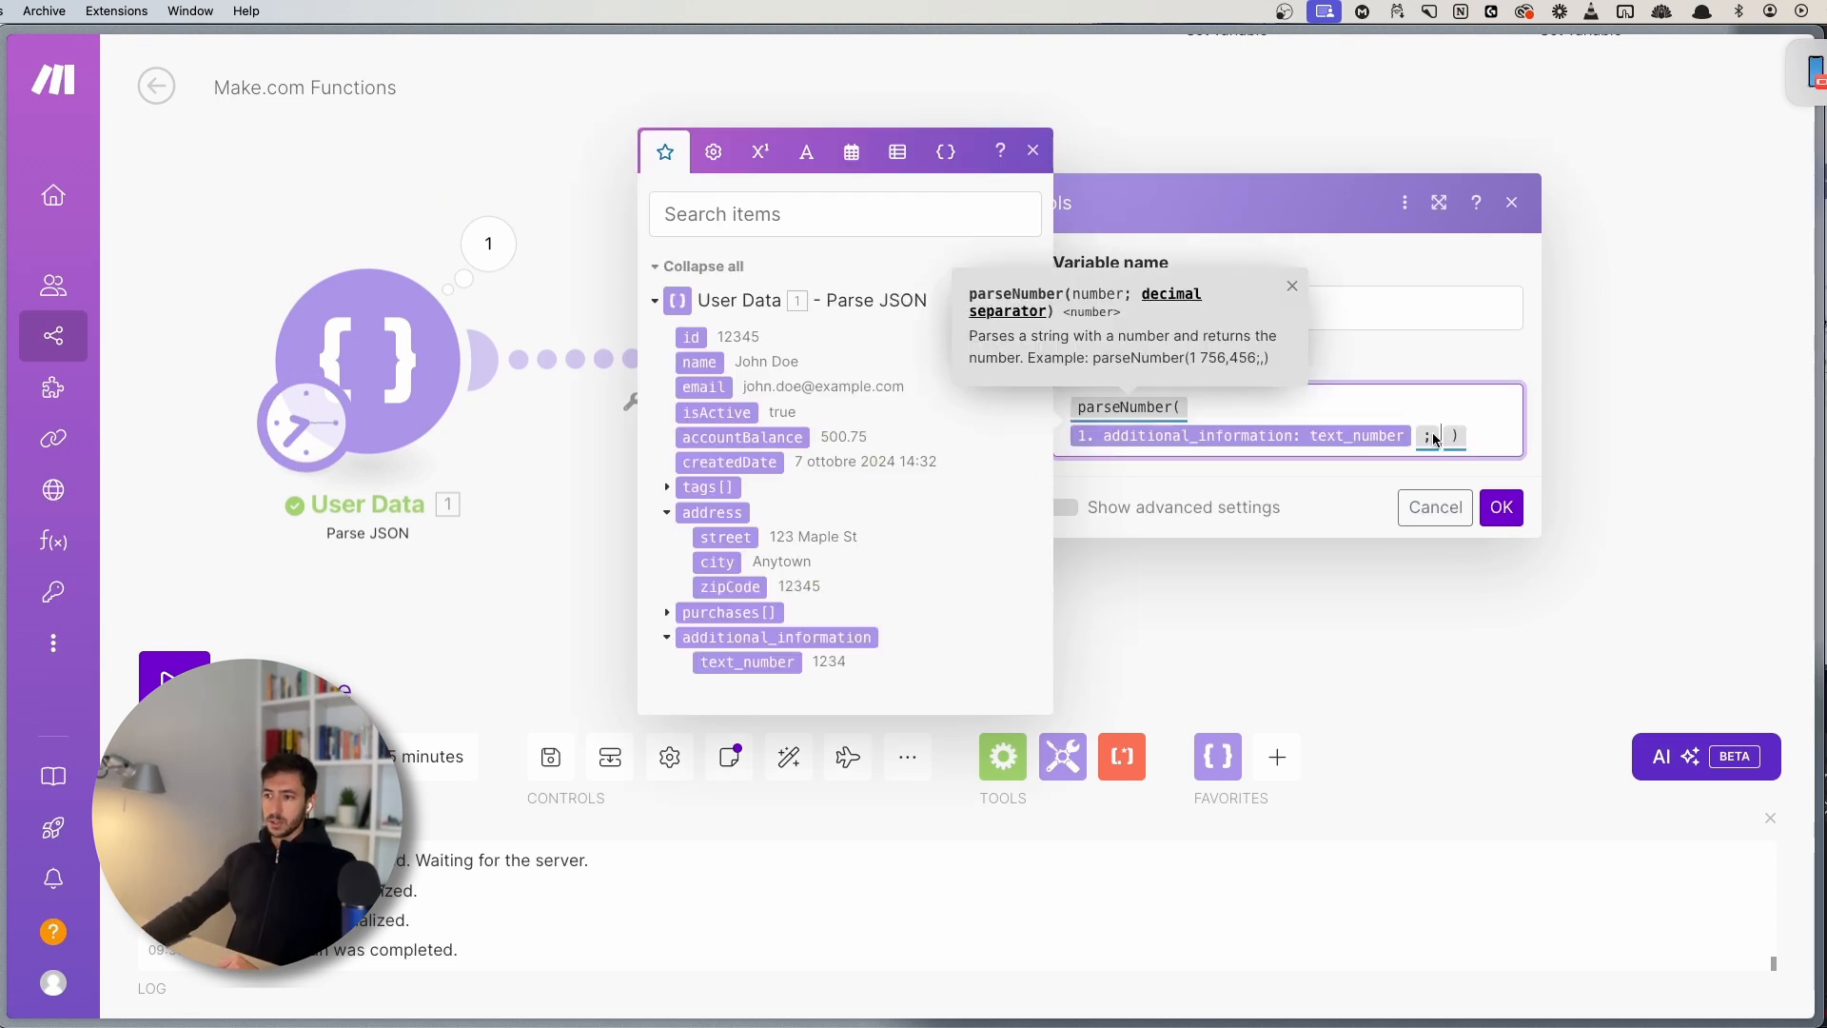
pyautogui.click(1489, 440)
pyautogui.click(1501, 507)
# - Save the scenario and check that the Tools output shows functions as 1234
pyautogui.hscroll(-3, 558, 689)
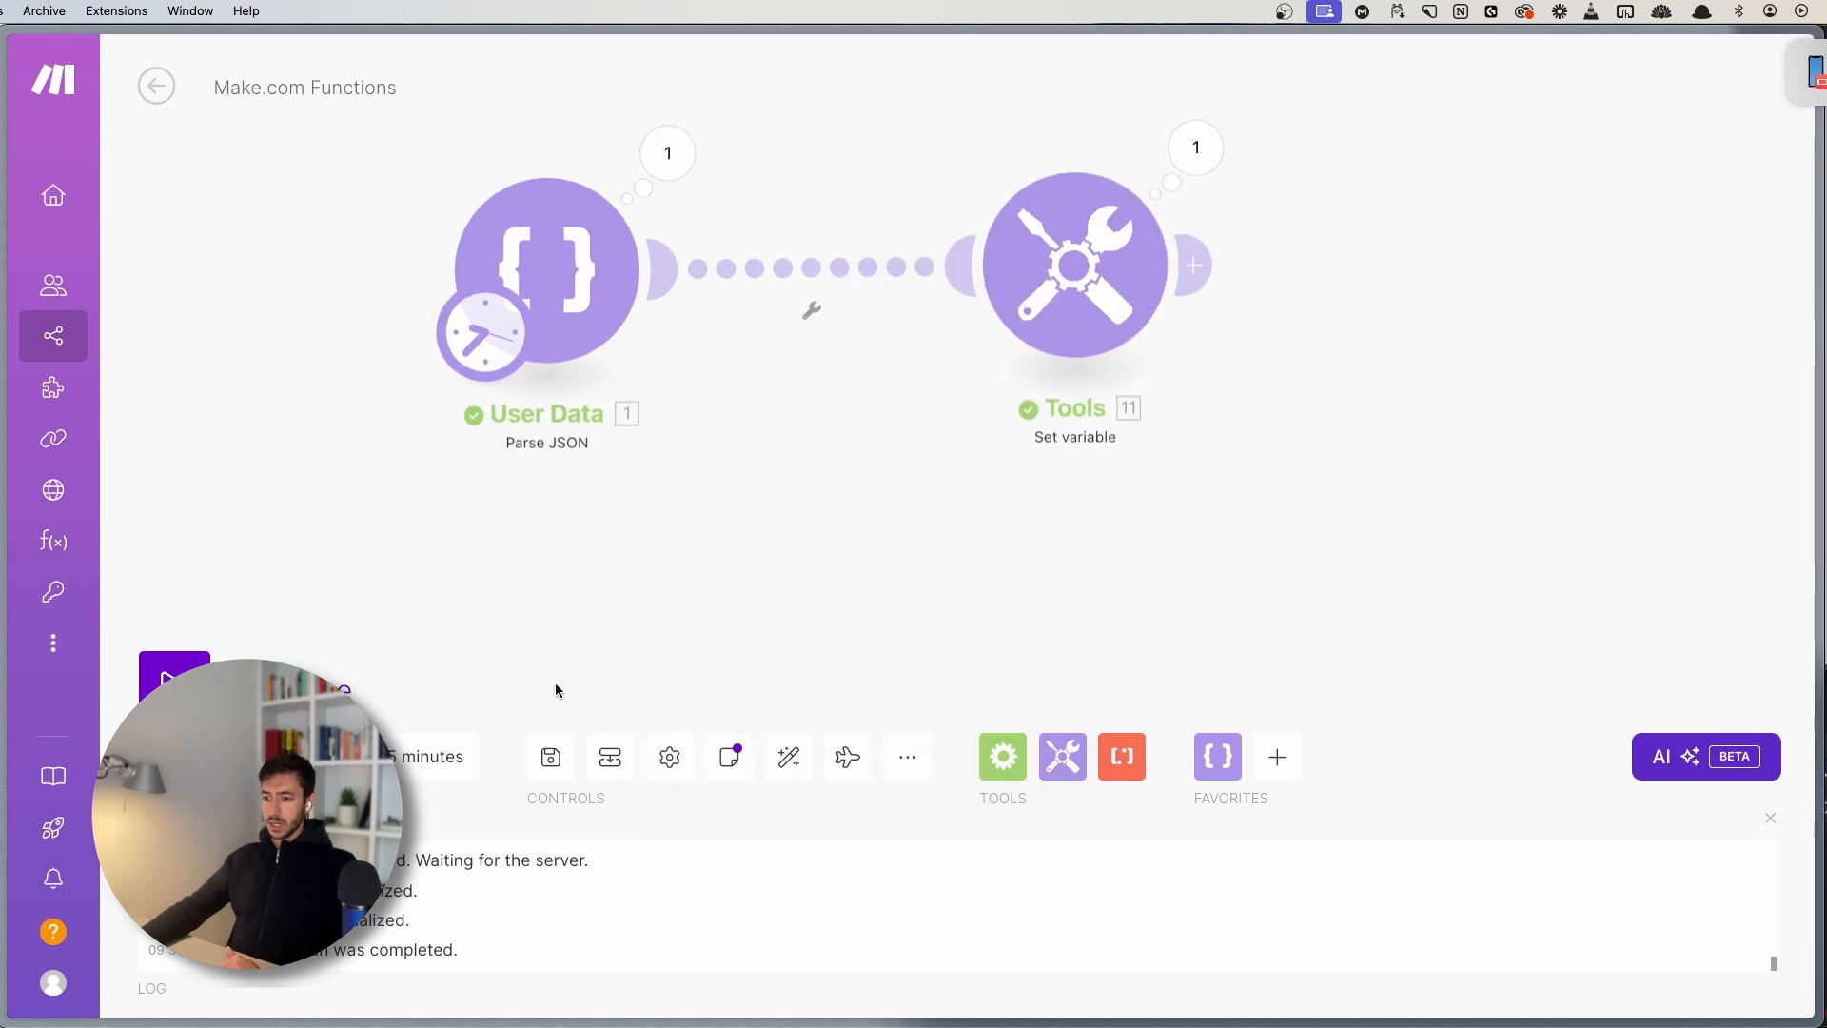
pyautogui.click(551, 756)
pyautogui.scroll(5, 346, 641)
pyautogui.hscroll(2, 774, 266)
pyautogui.scroll(-3, 774, 266)
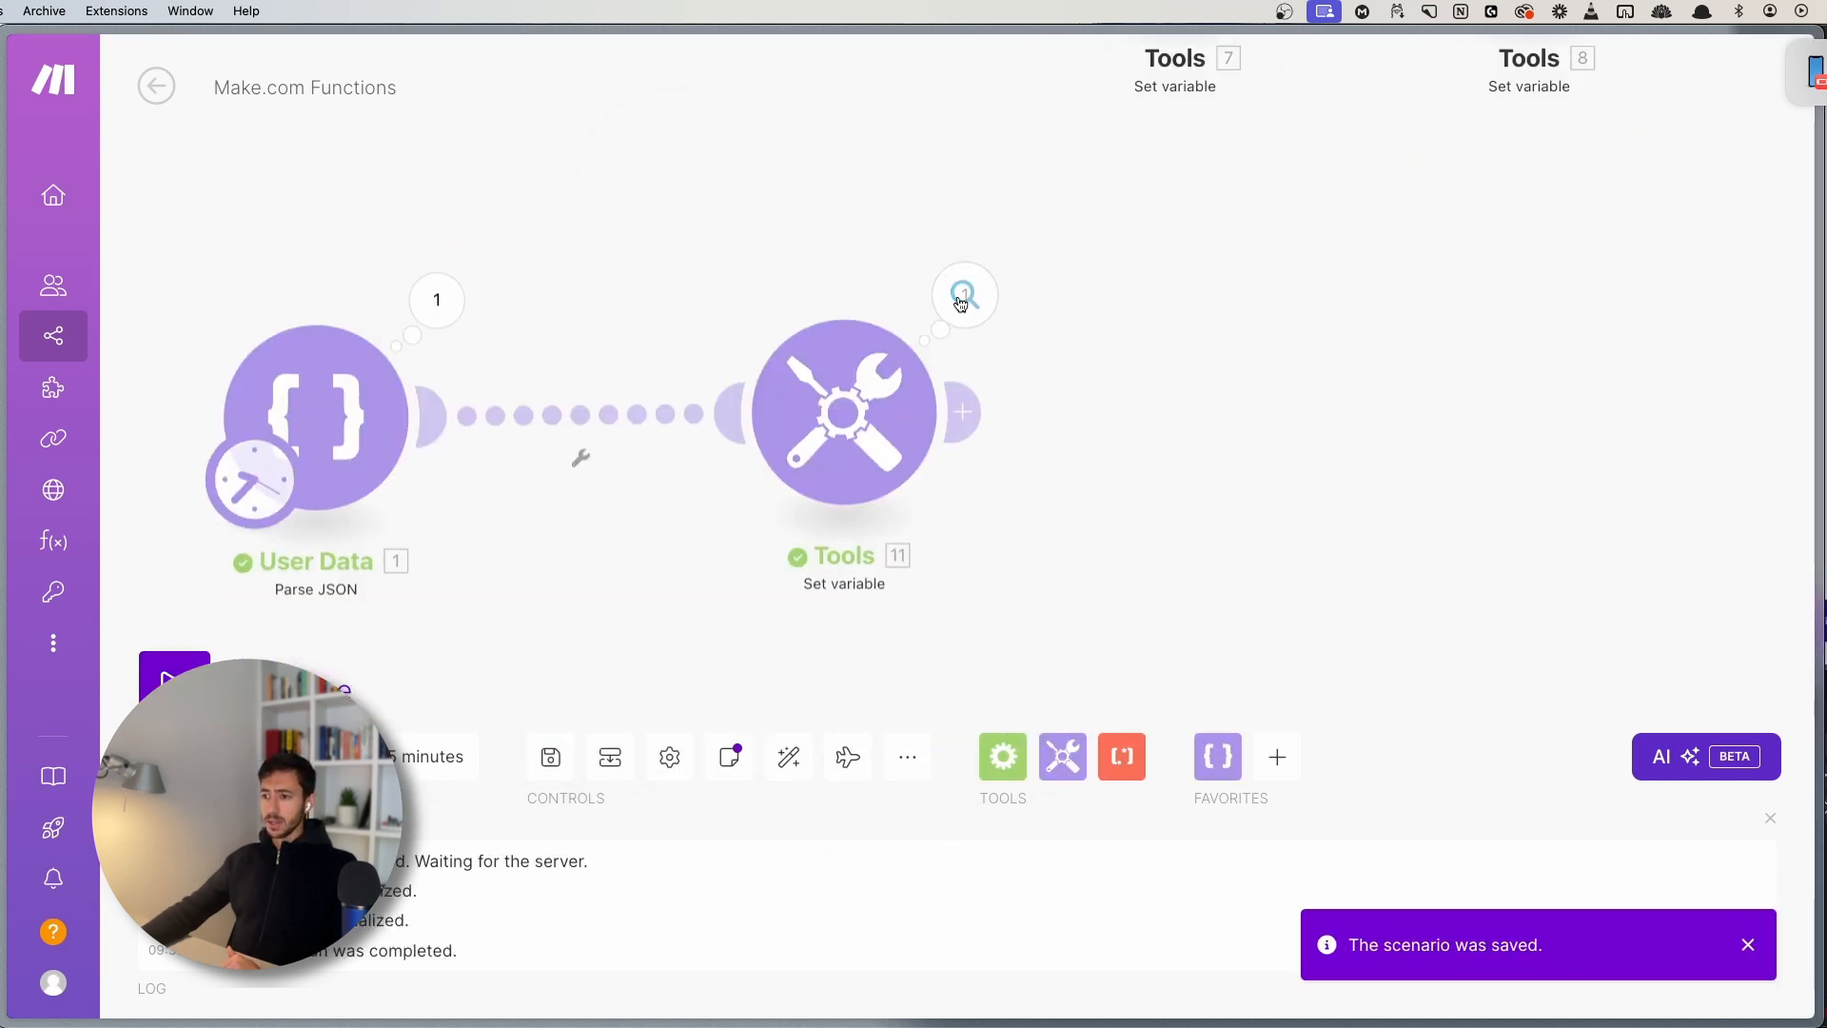
pyautogui.click(963, 296)
pyautogui.doubleClick(1192, 420)
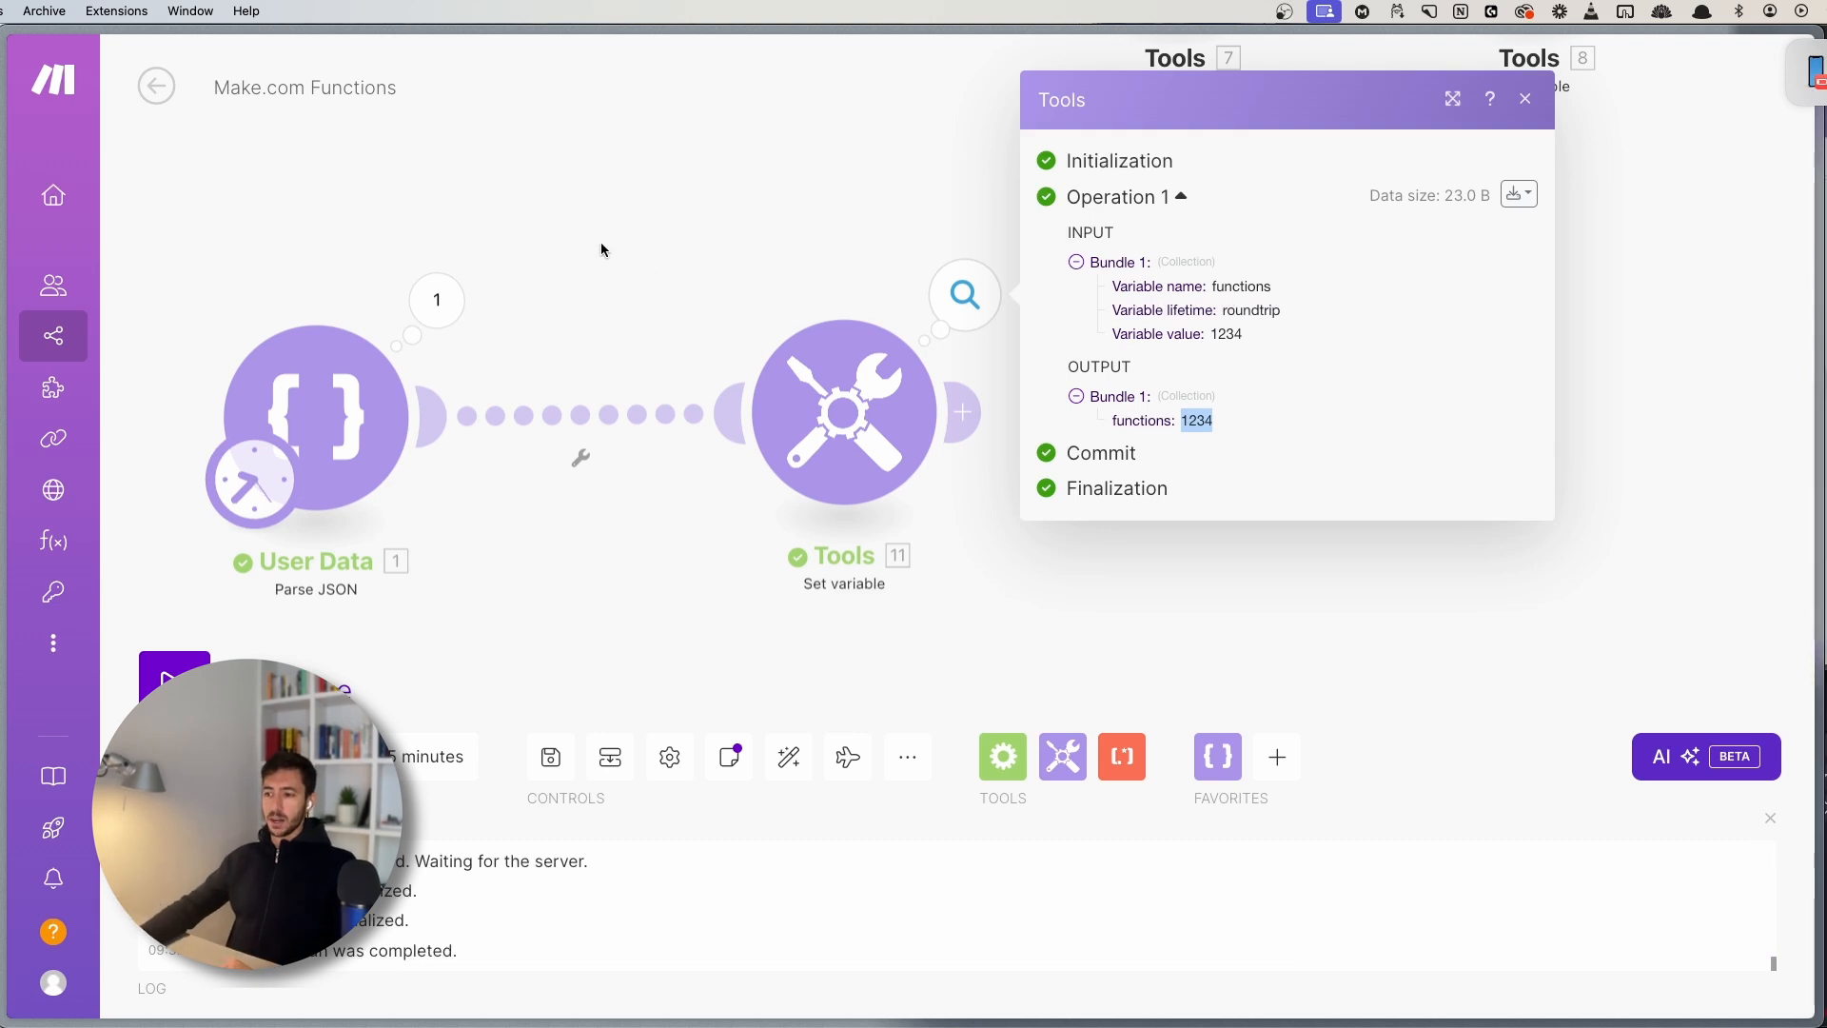
# - Compare with the User Data raw JSON, where text_number is the string "1234"
pyautogui.click(432, 300)
pyautogui.click(628, 576)
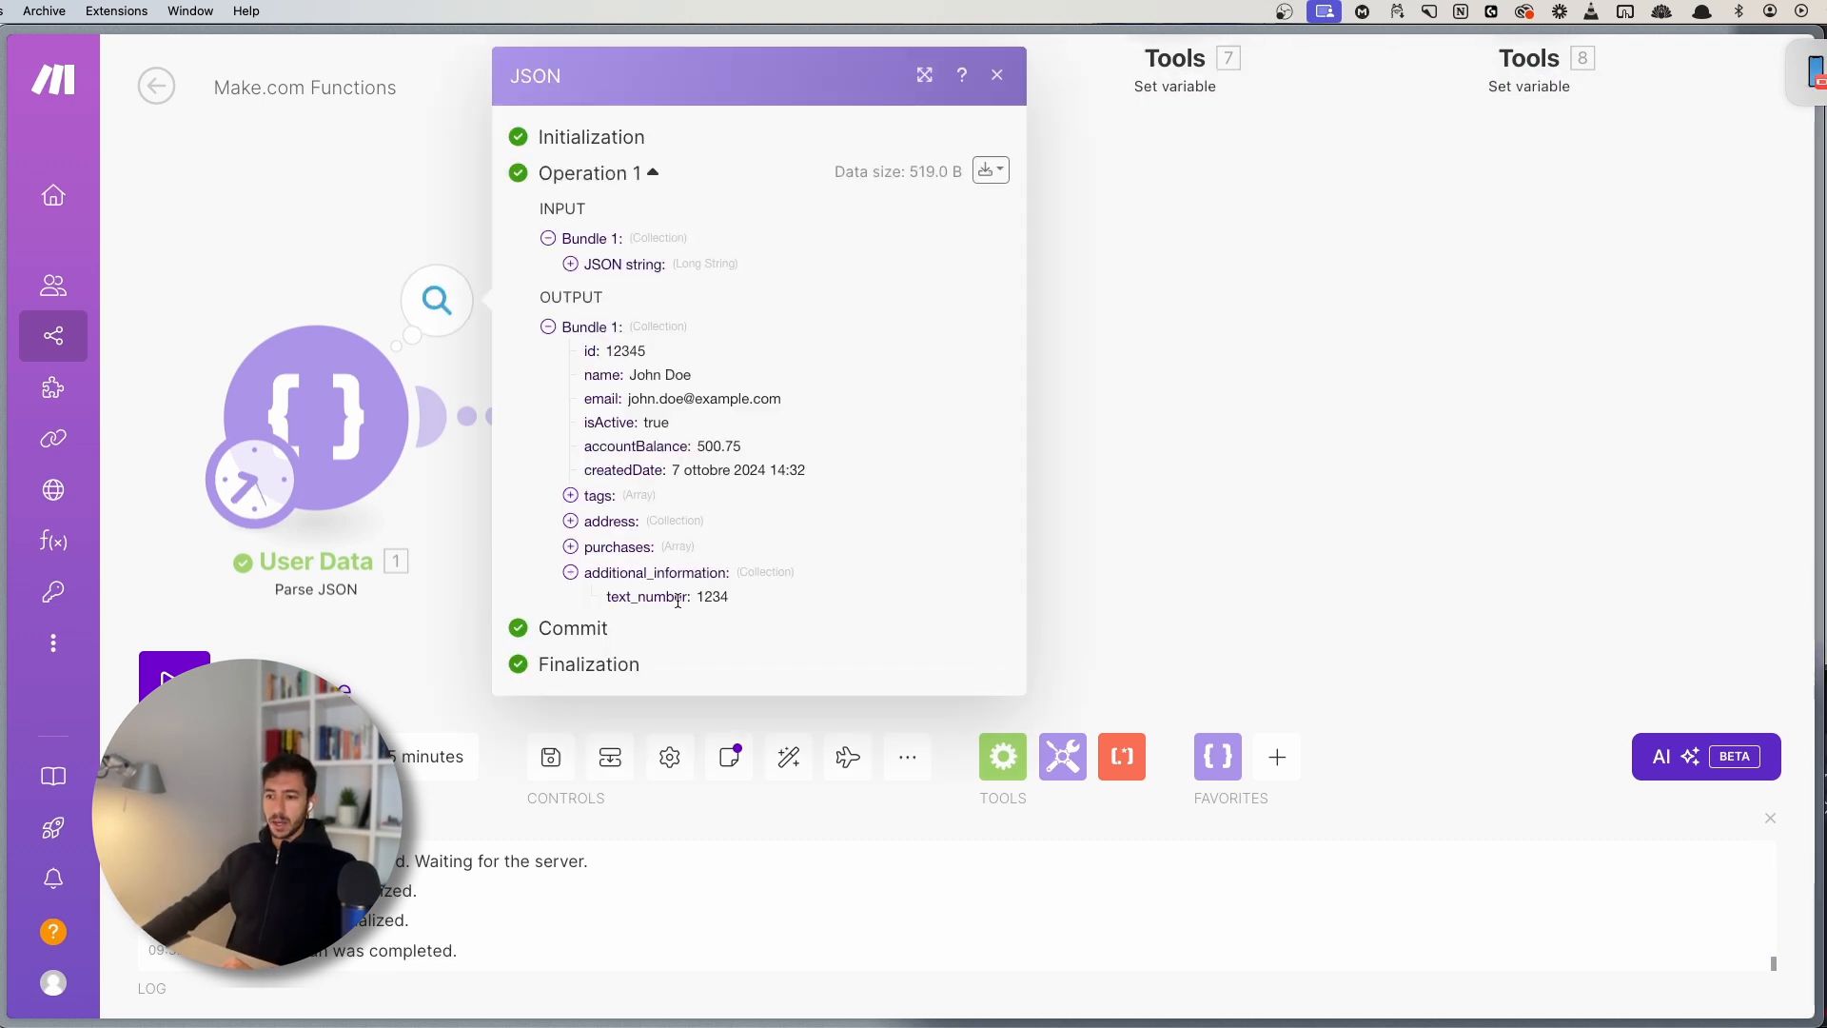
pyautogui.click(990, 173)
pyautogui.click(930, 257)
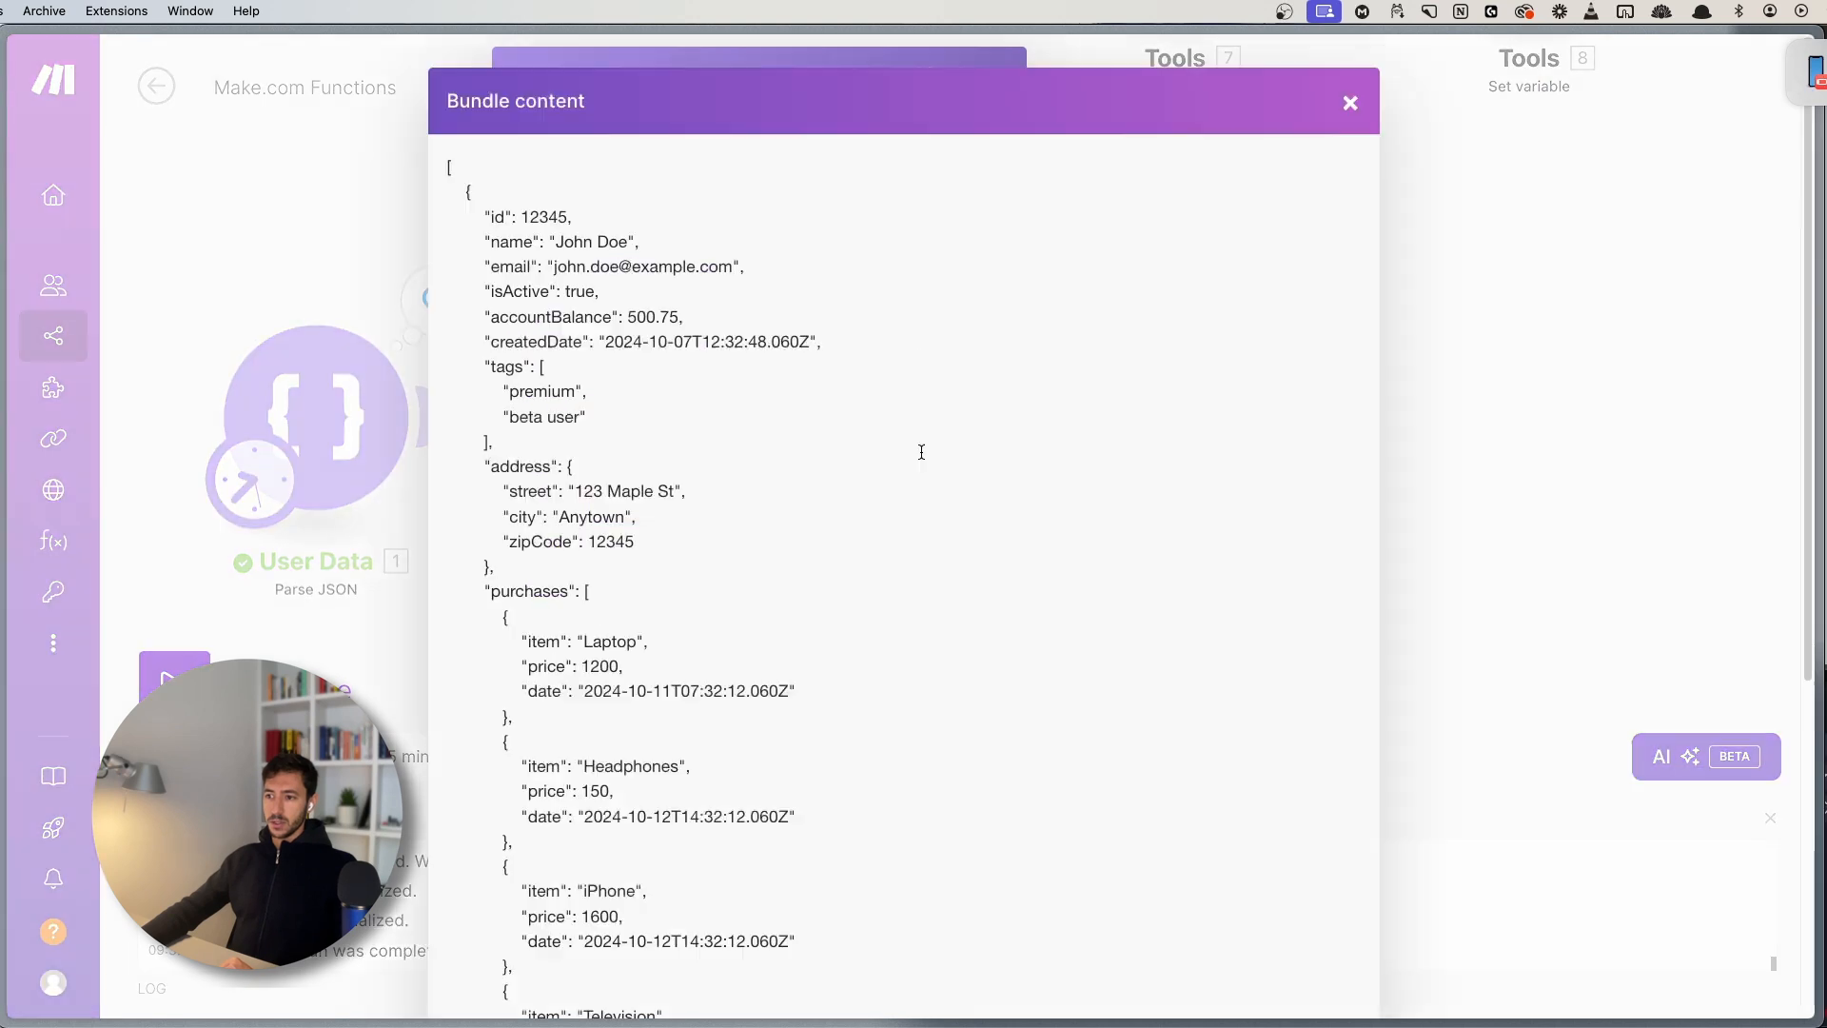
pyautogui.scroll(-10, 695, 754)
pyautogui.moveTo(619, 785); pyautogui.dragTo(705, 783)
pyautogui.click(704, 784)
pyautogui.click(327, 249)
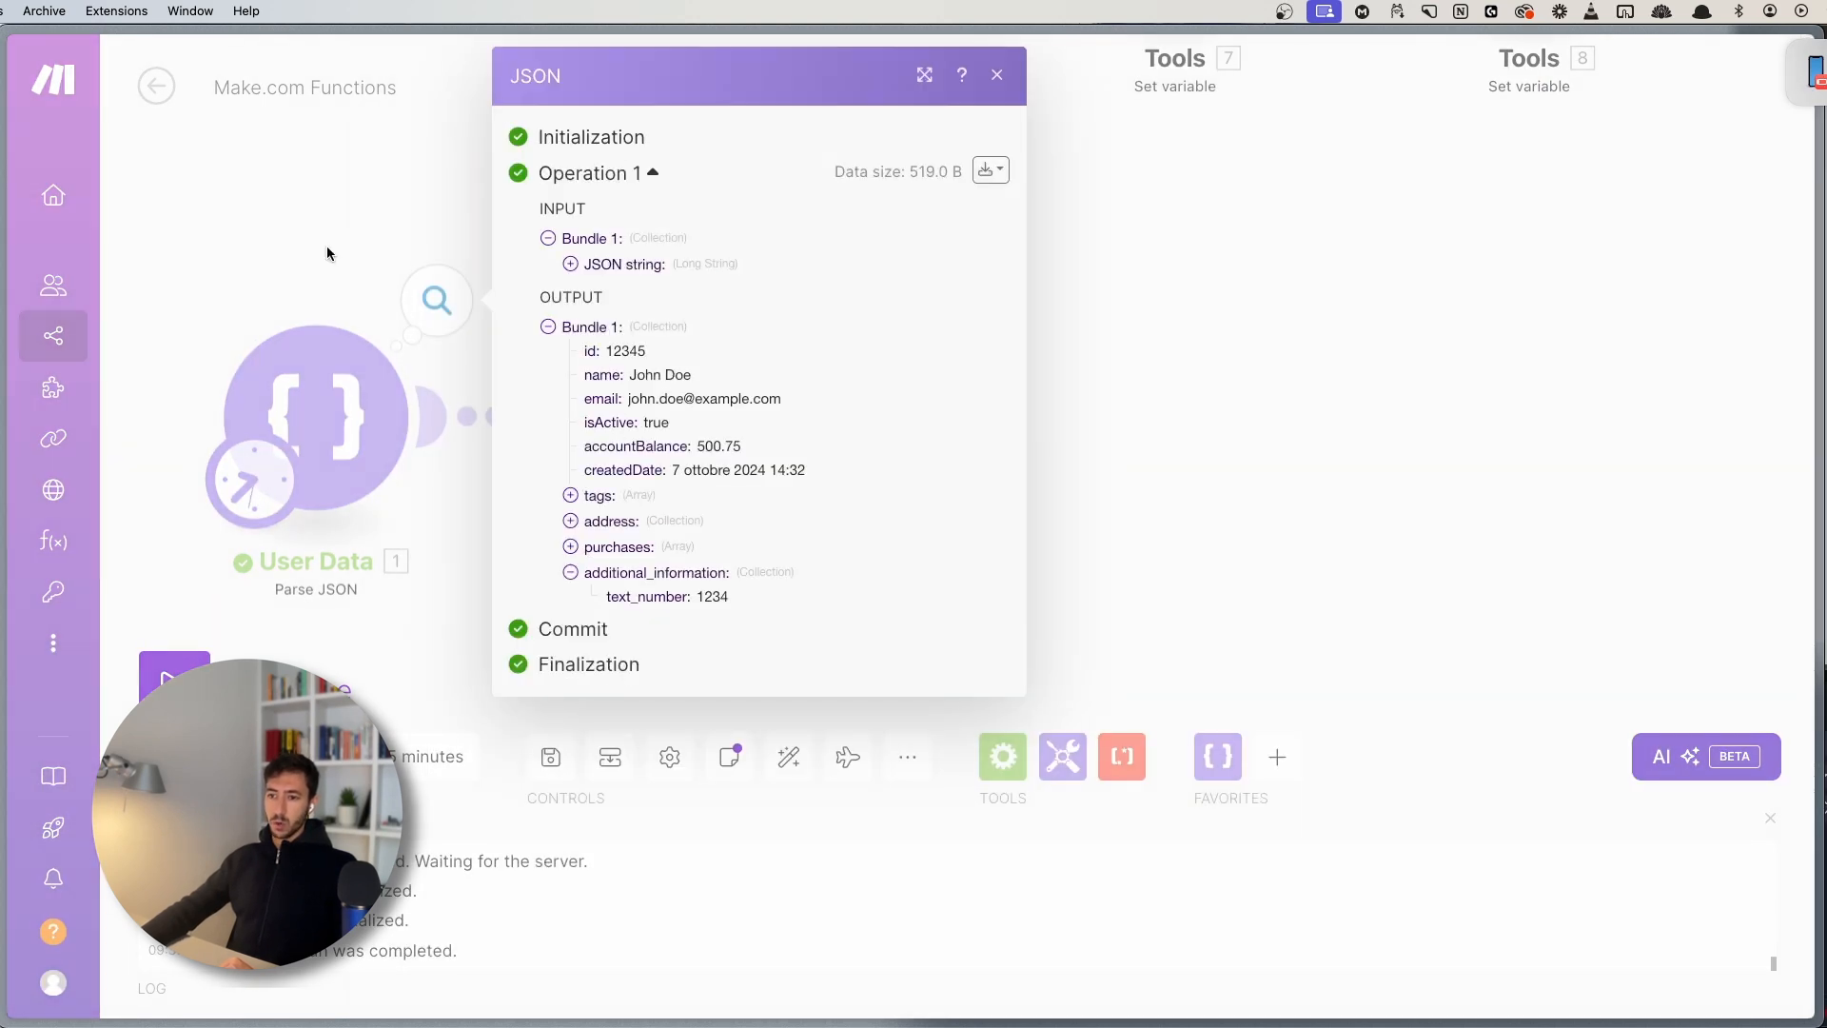
pyautogui.click(326, 175)
# - View the Tools output bundle as raw JSON, showing 1234 as an unquoted number
pyautogui.moveTo(711, 270); pyautogui.dragTo(579, 198)
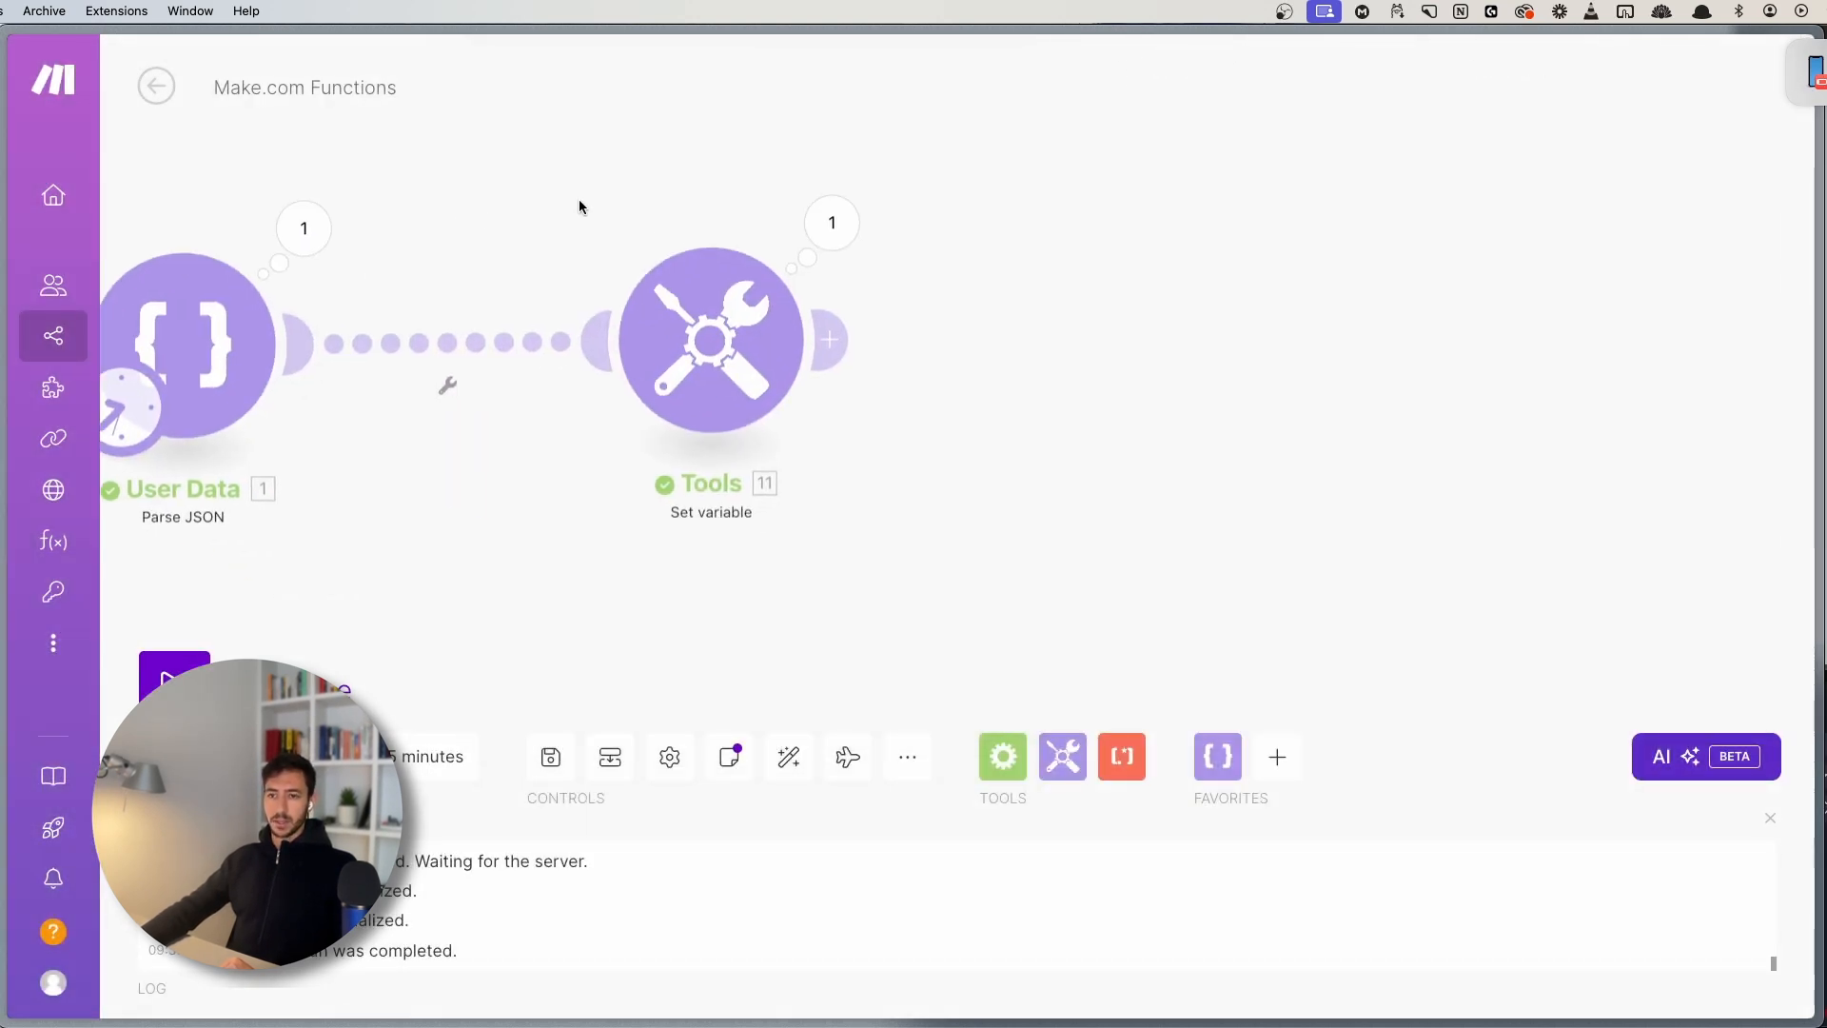
pyautogui.click(832, 223)
pyautogui.click(1385, 170)
pyautogui.click(1338, 246)
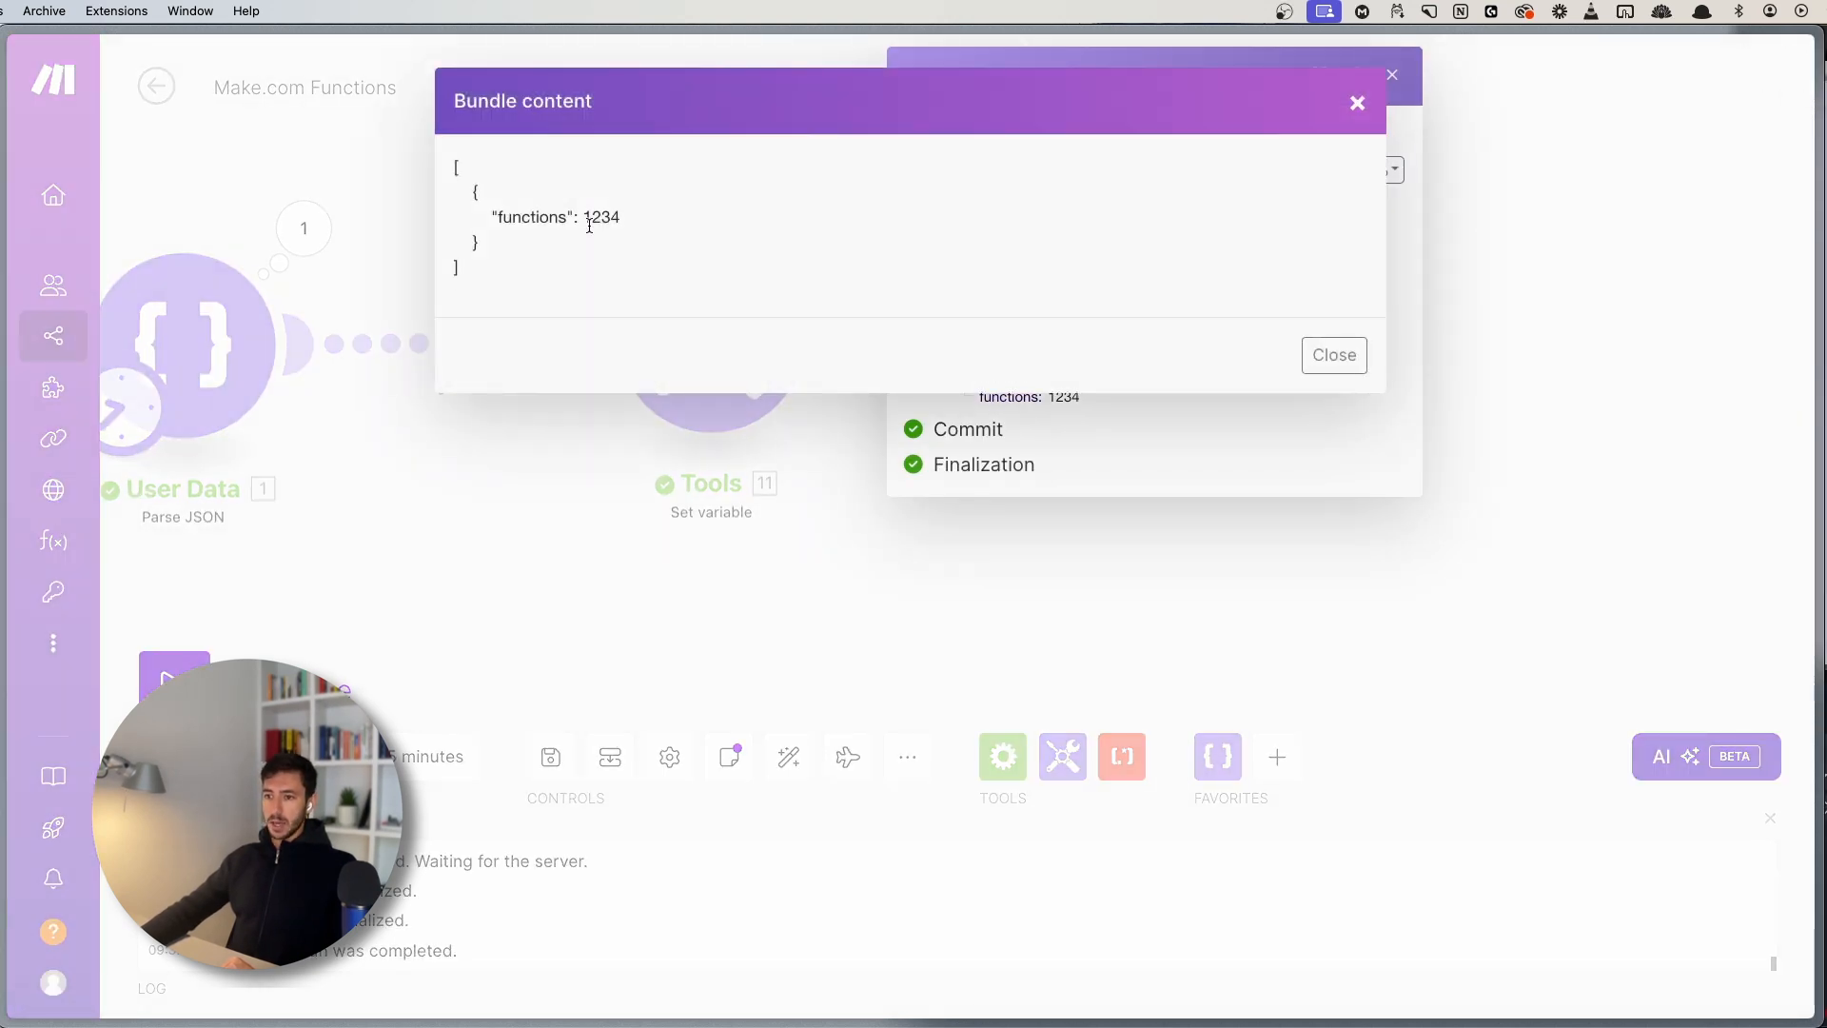
pyautogui.doubleClick(596, 217)
pyautogui.click(1357, 102)
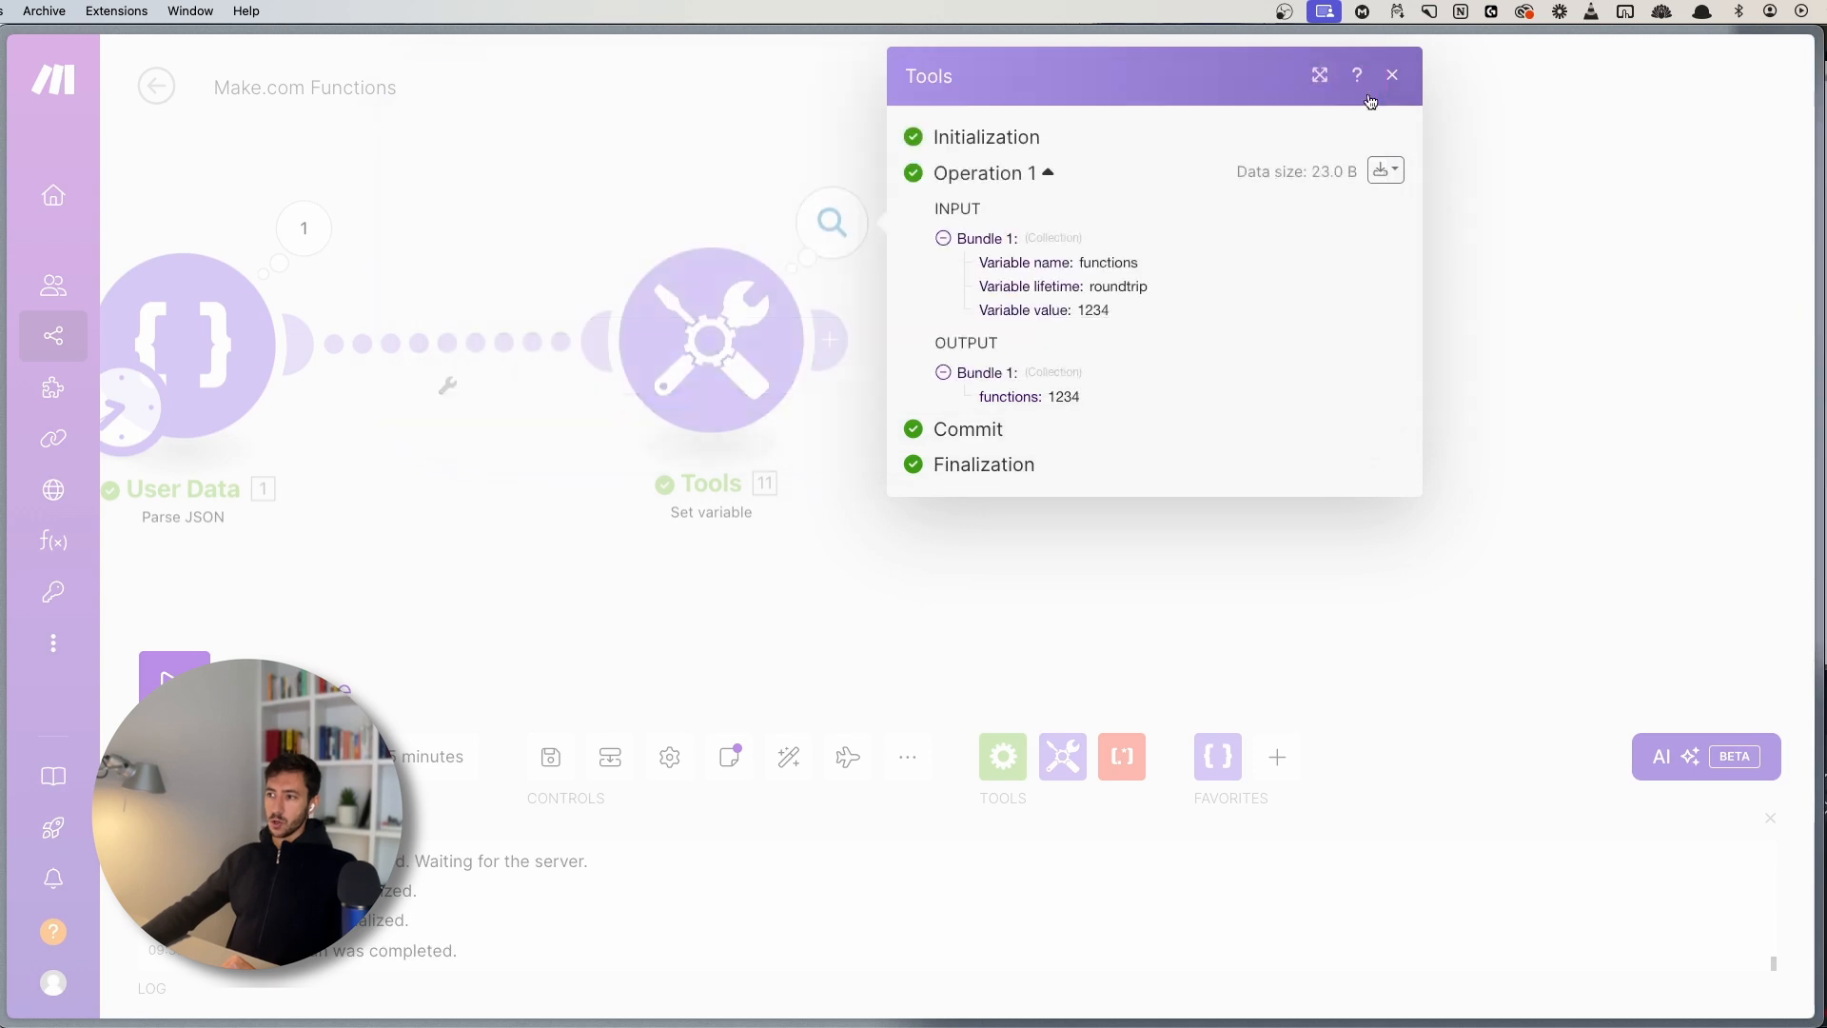
pyautogui.click(1392, 74)
pyautogui.scroll(-4, 995, 505)
pyautogui.moveTo(1008, 502); pyautogui.dragTo(978, 453)
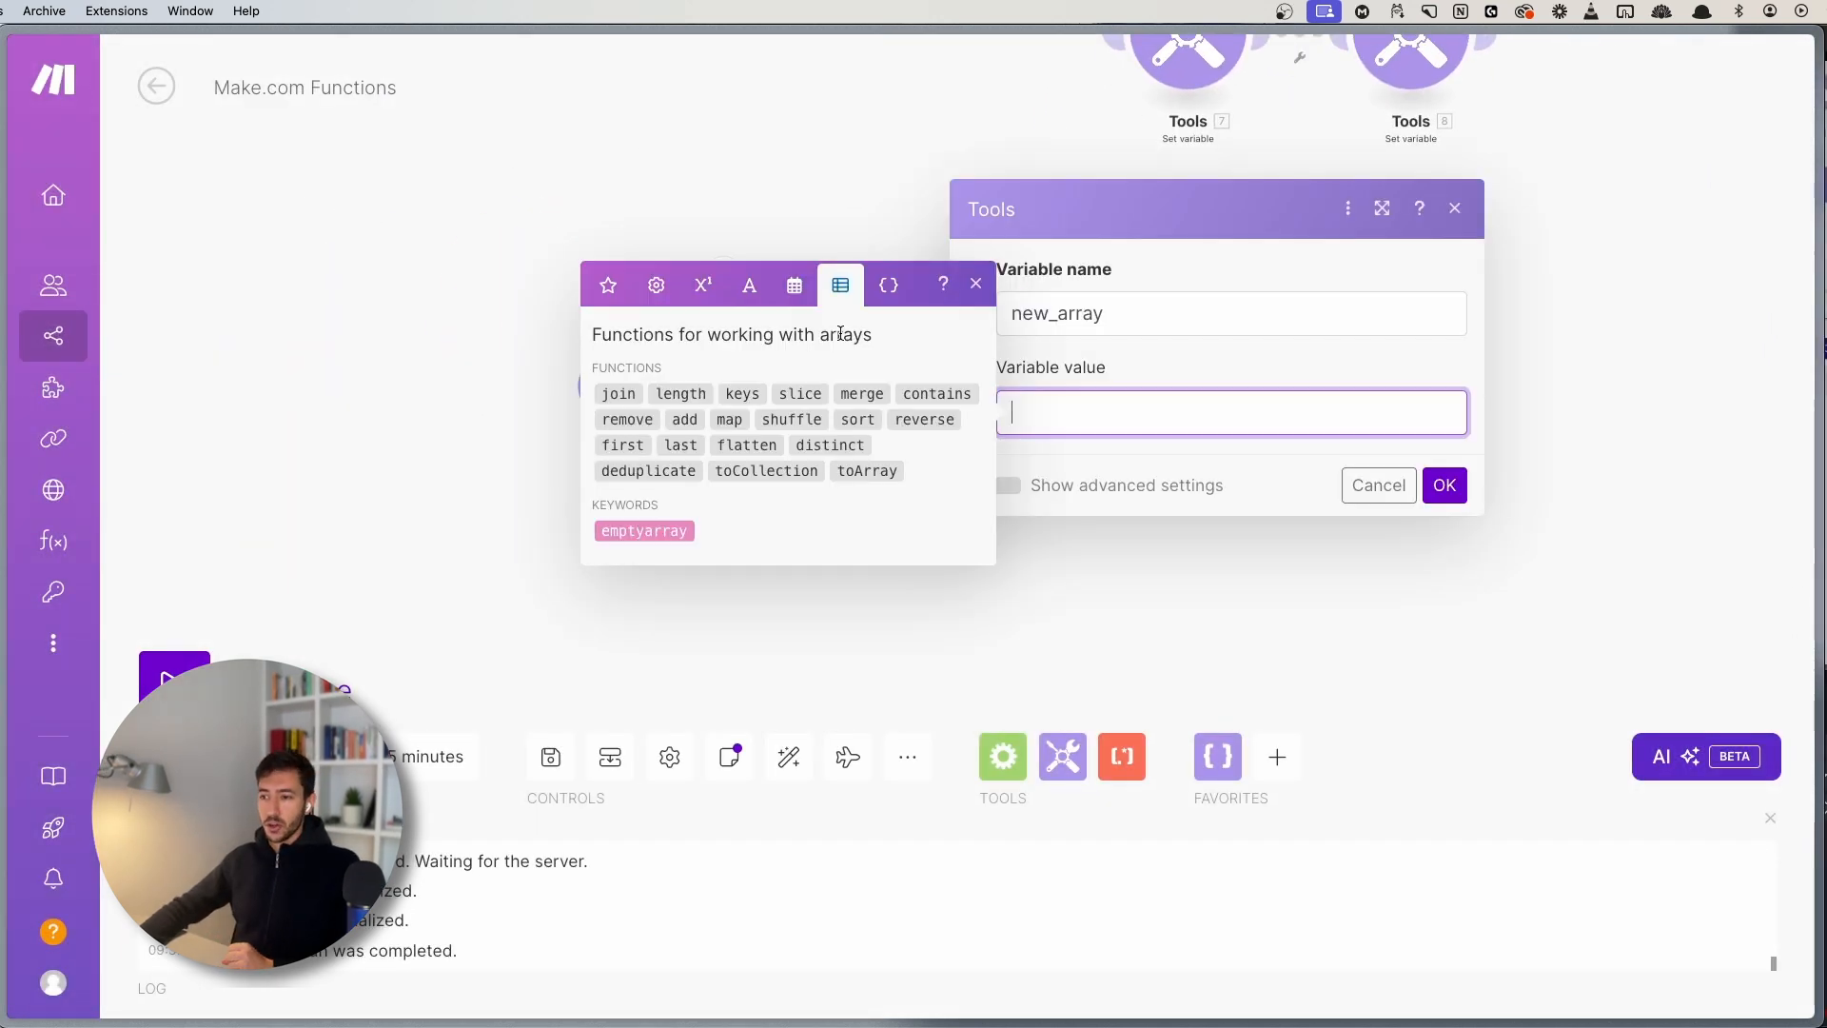
# - Set new_array to length( 1. purchases[] ) using the User Data purchases array and confirm
pyautogui.click(677, 393)
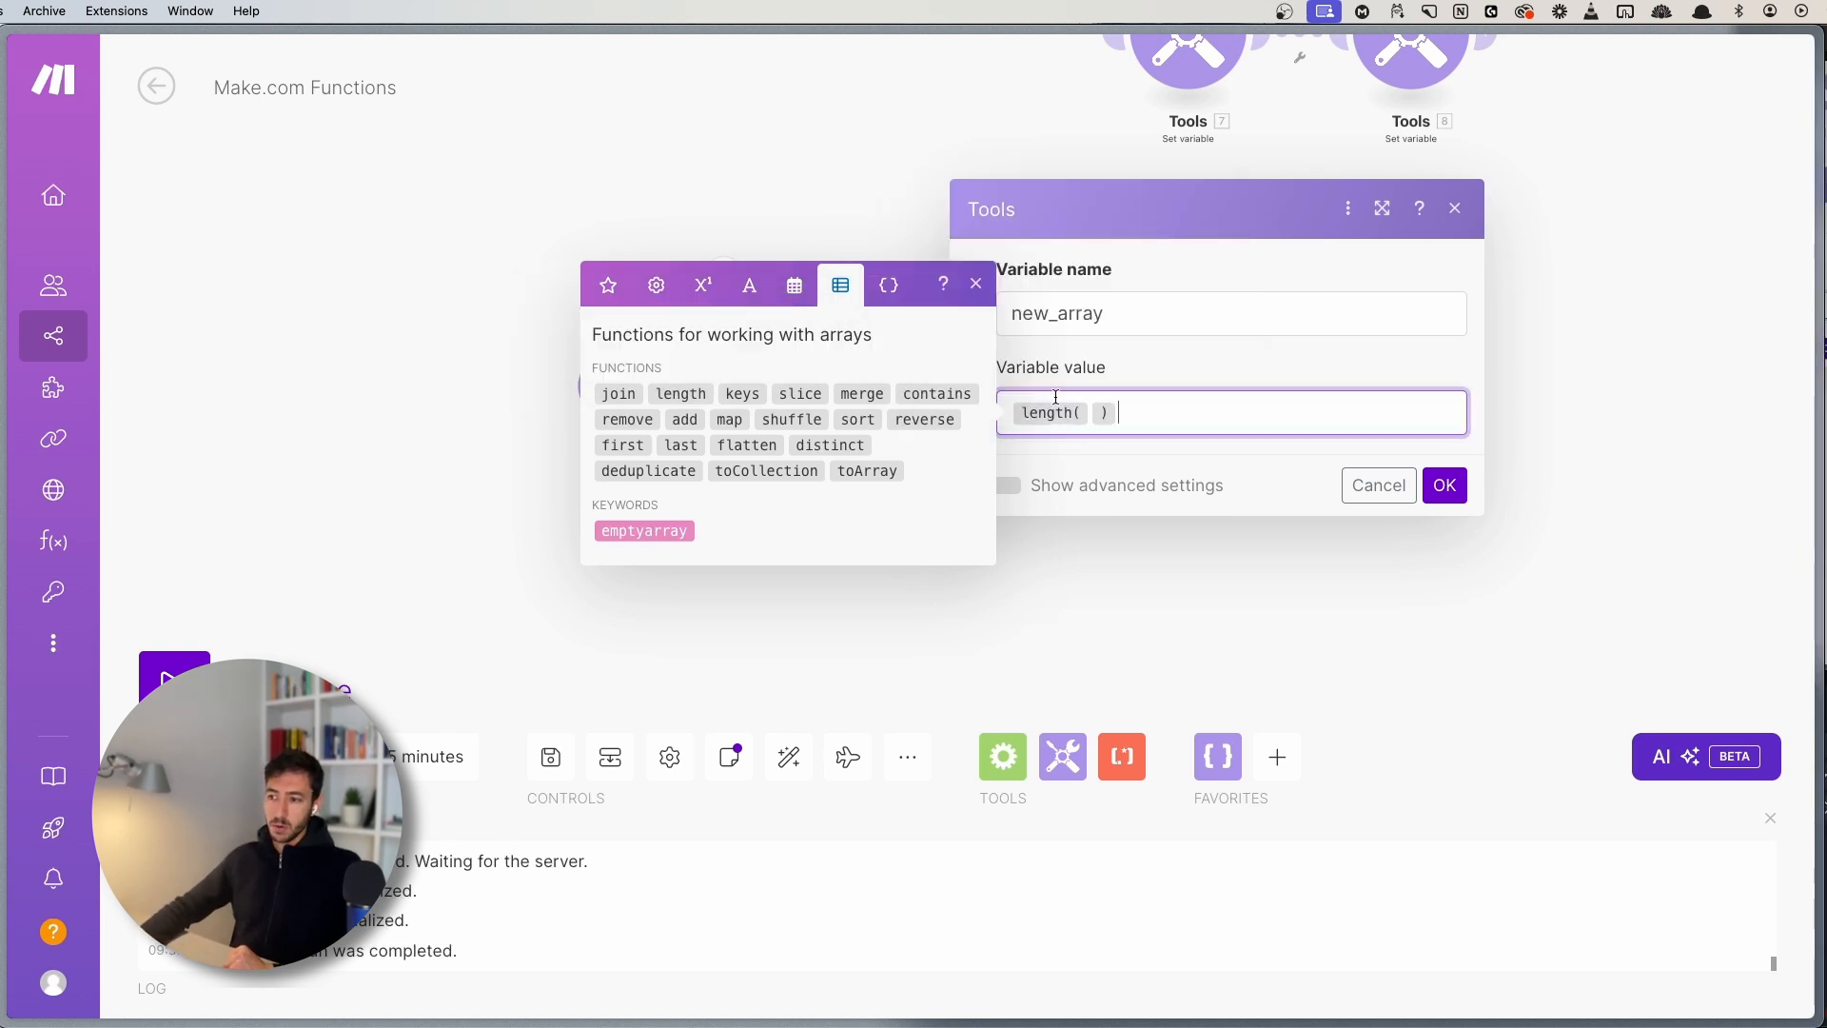
pyautogui.click(626, 298)
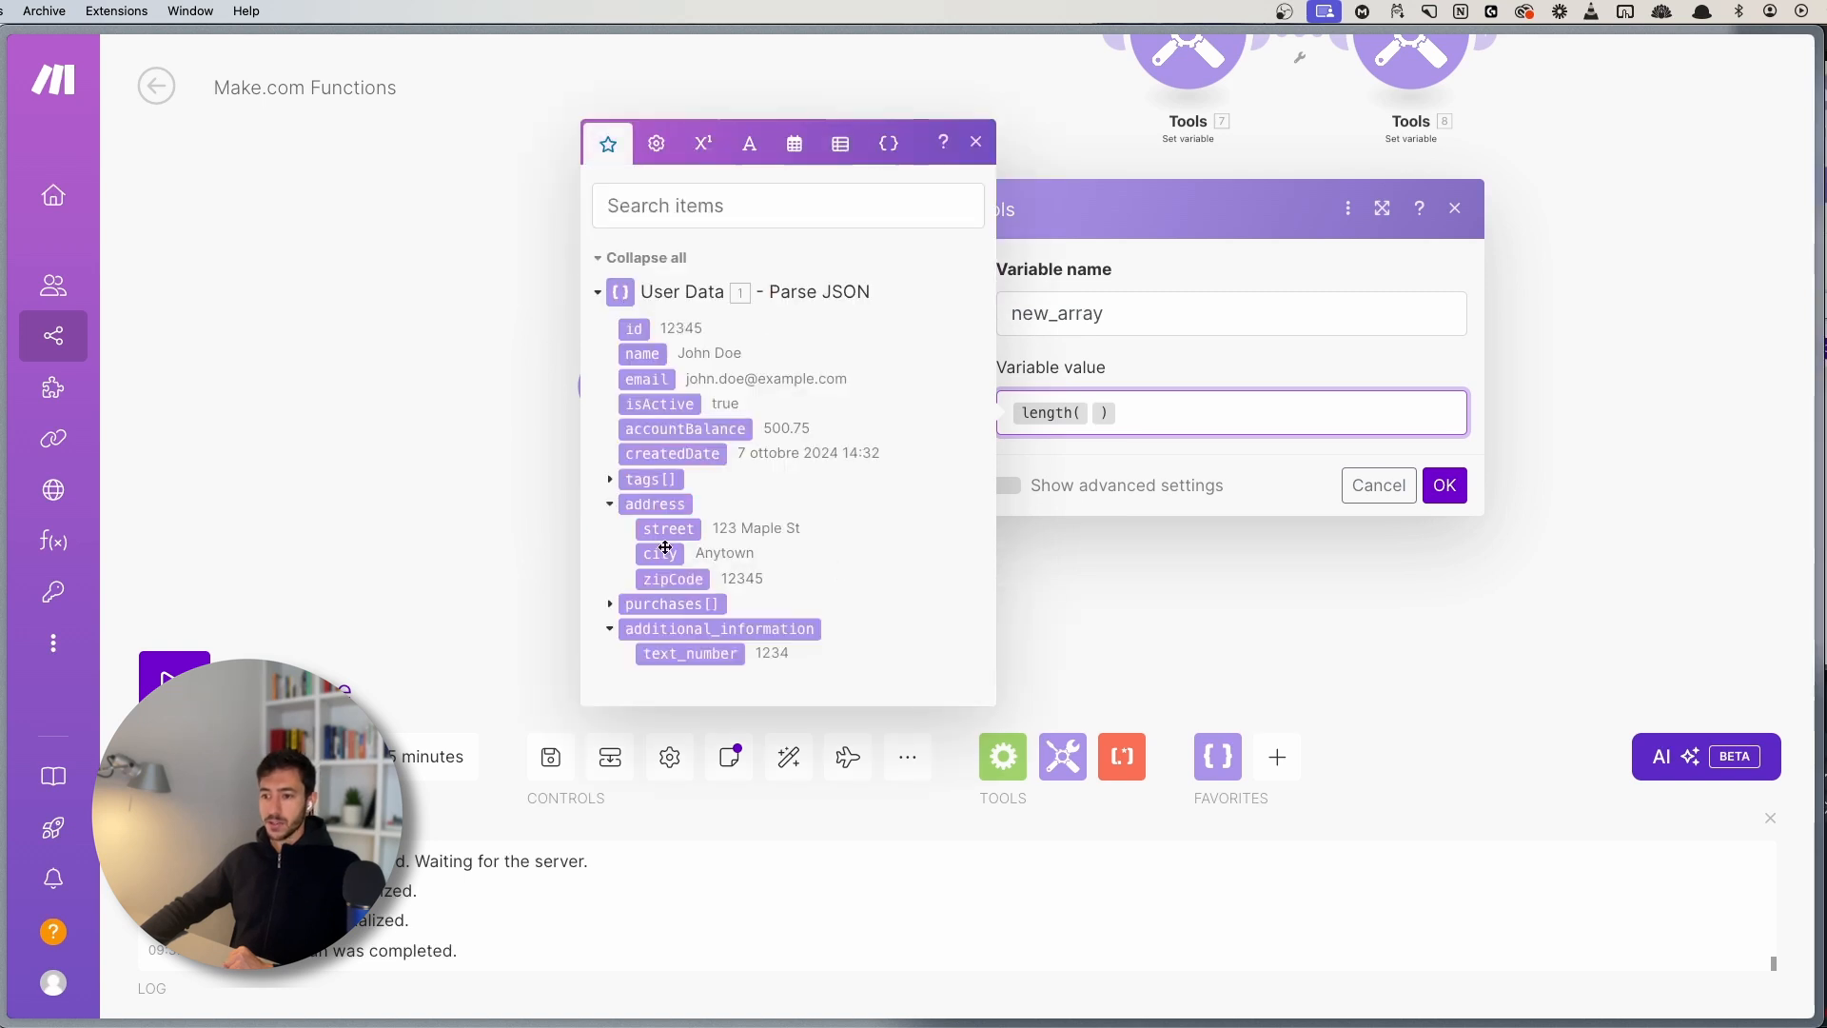
pyautogui.click(671, 604)
pyautogui.click(972, 144)
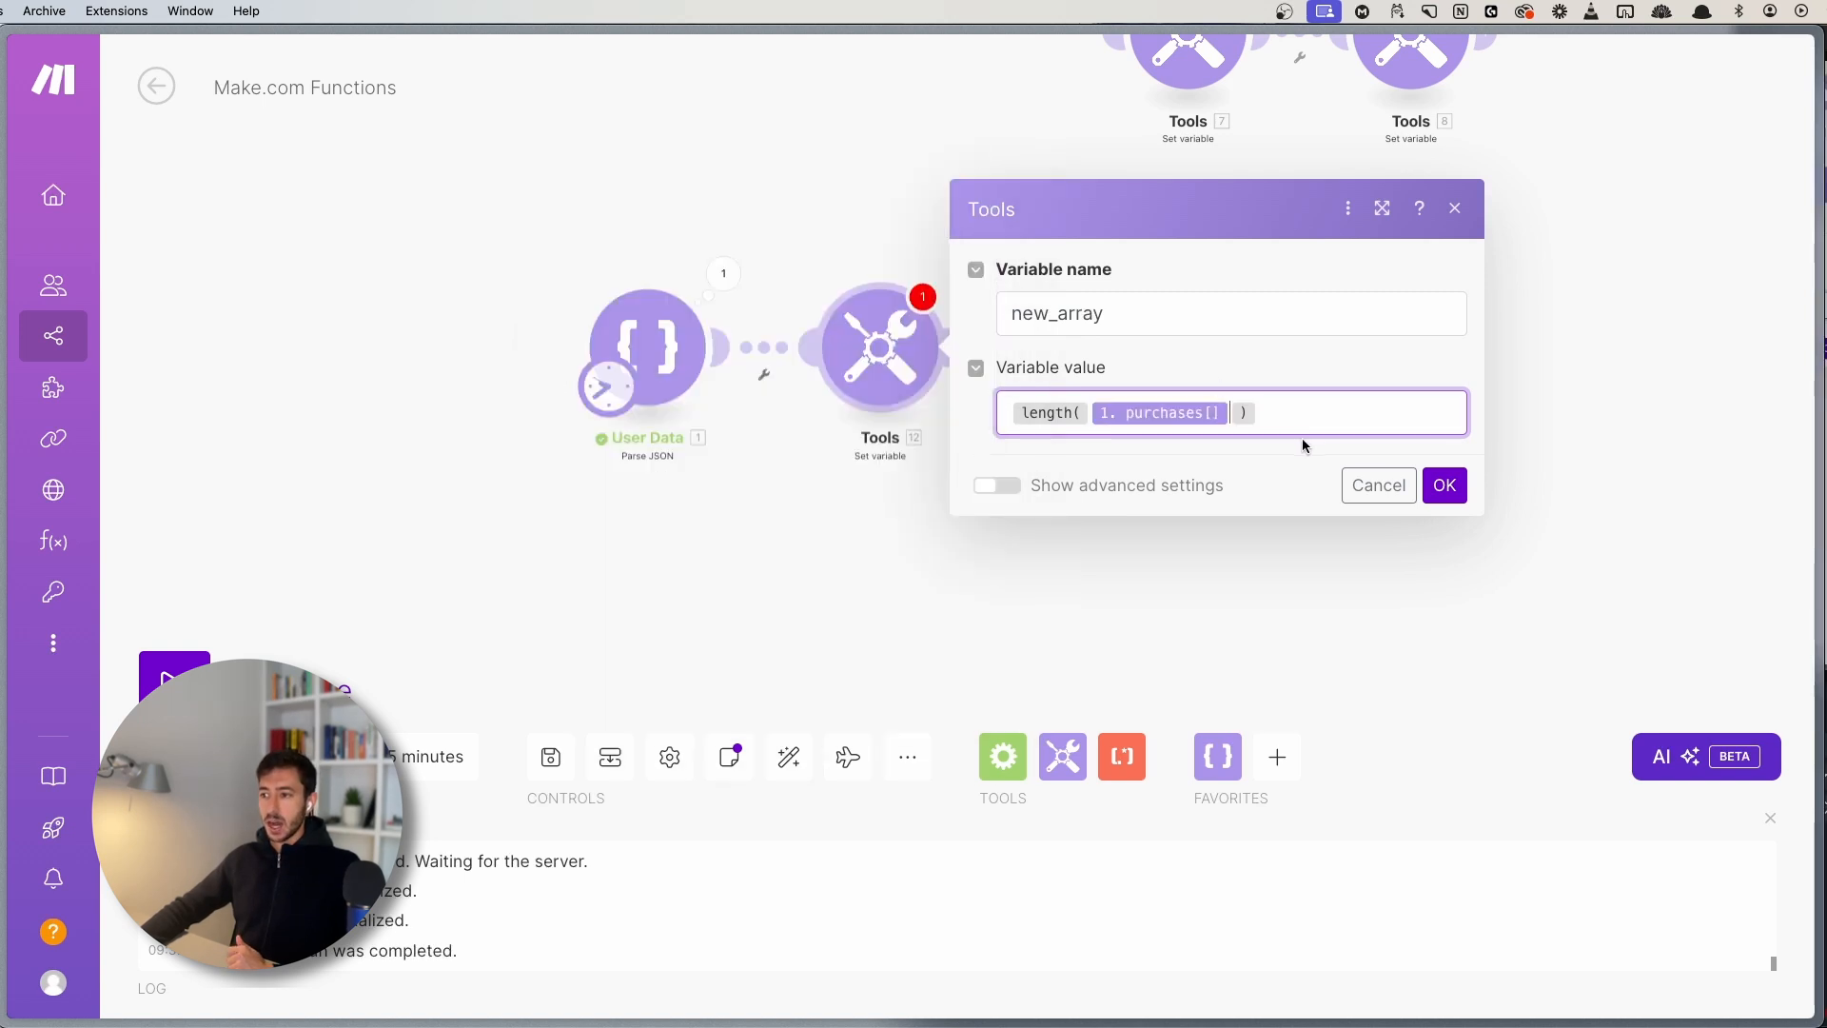
pyautogui.click(1304, 425)
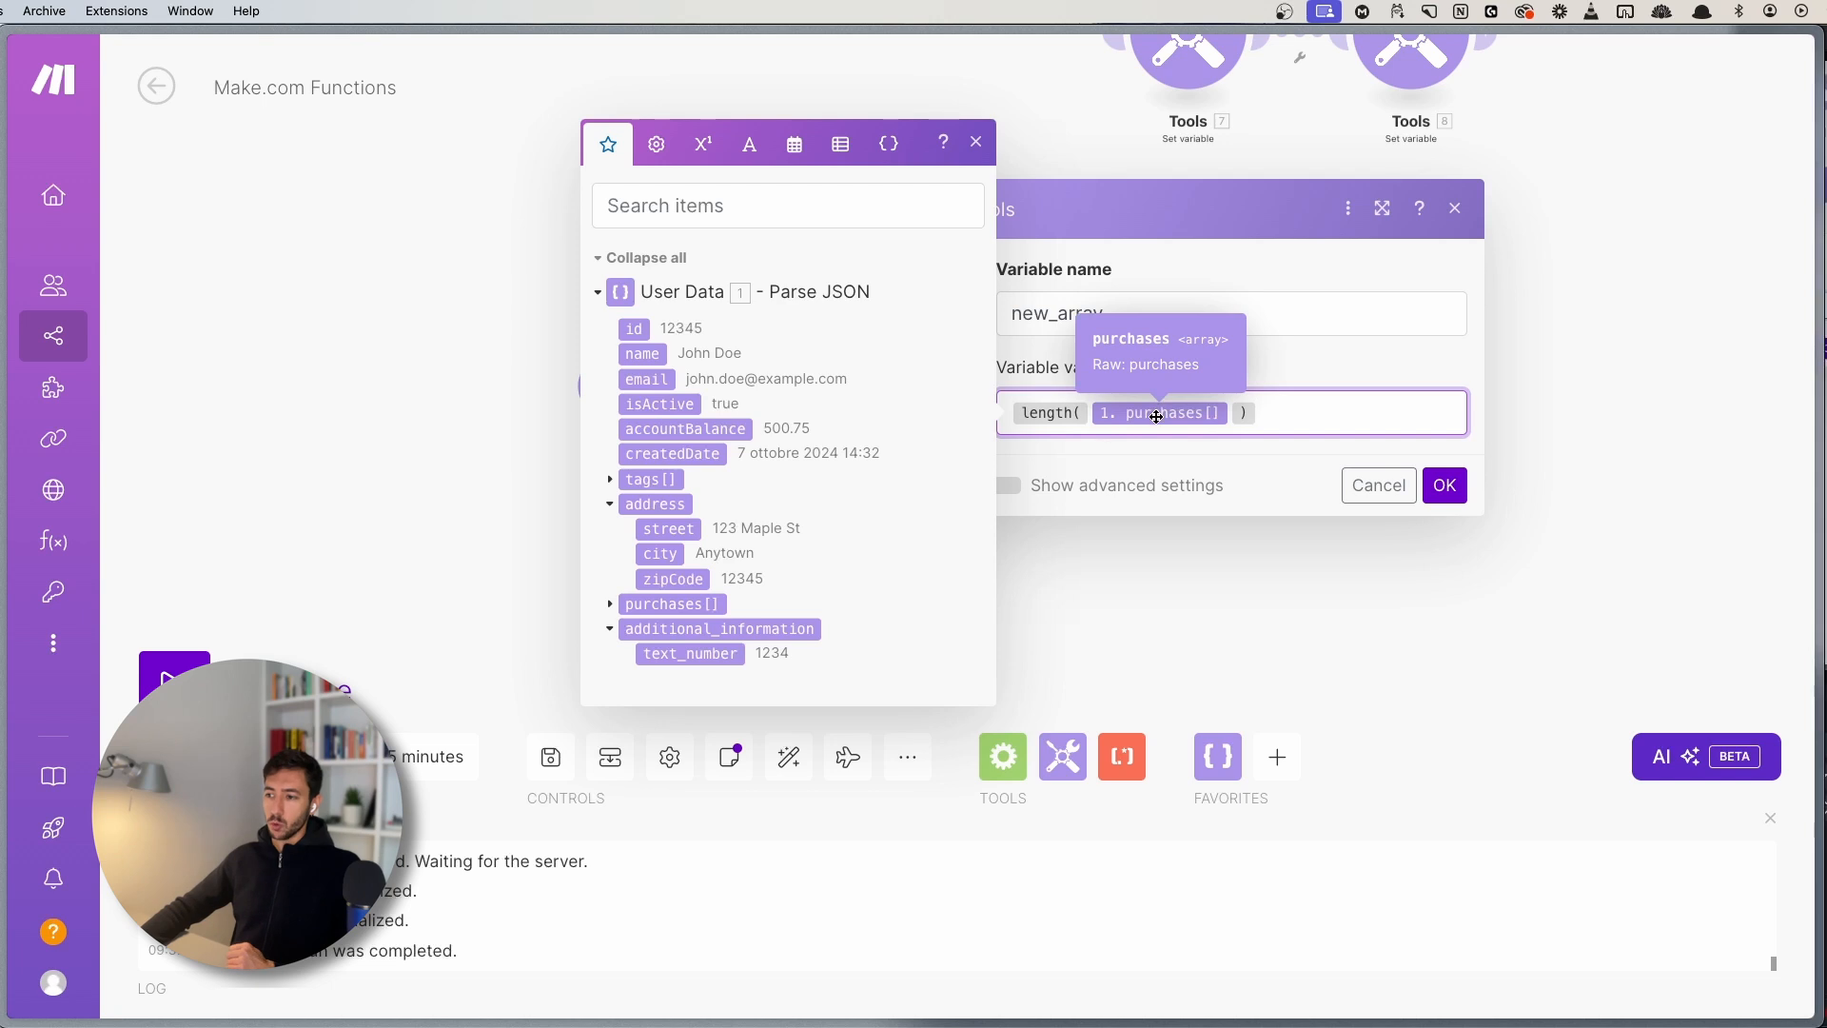
pyautogui.click(976, 142)
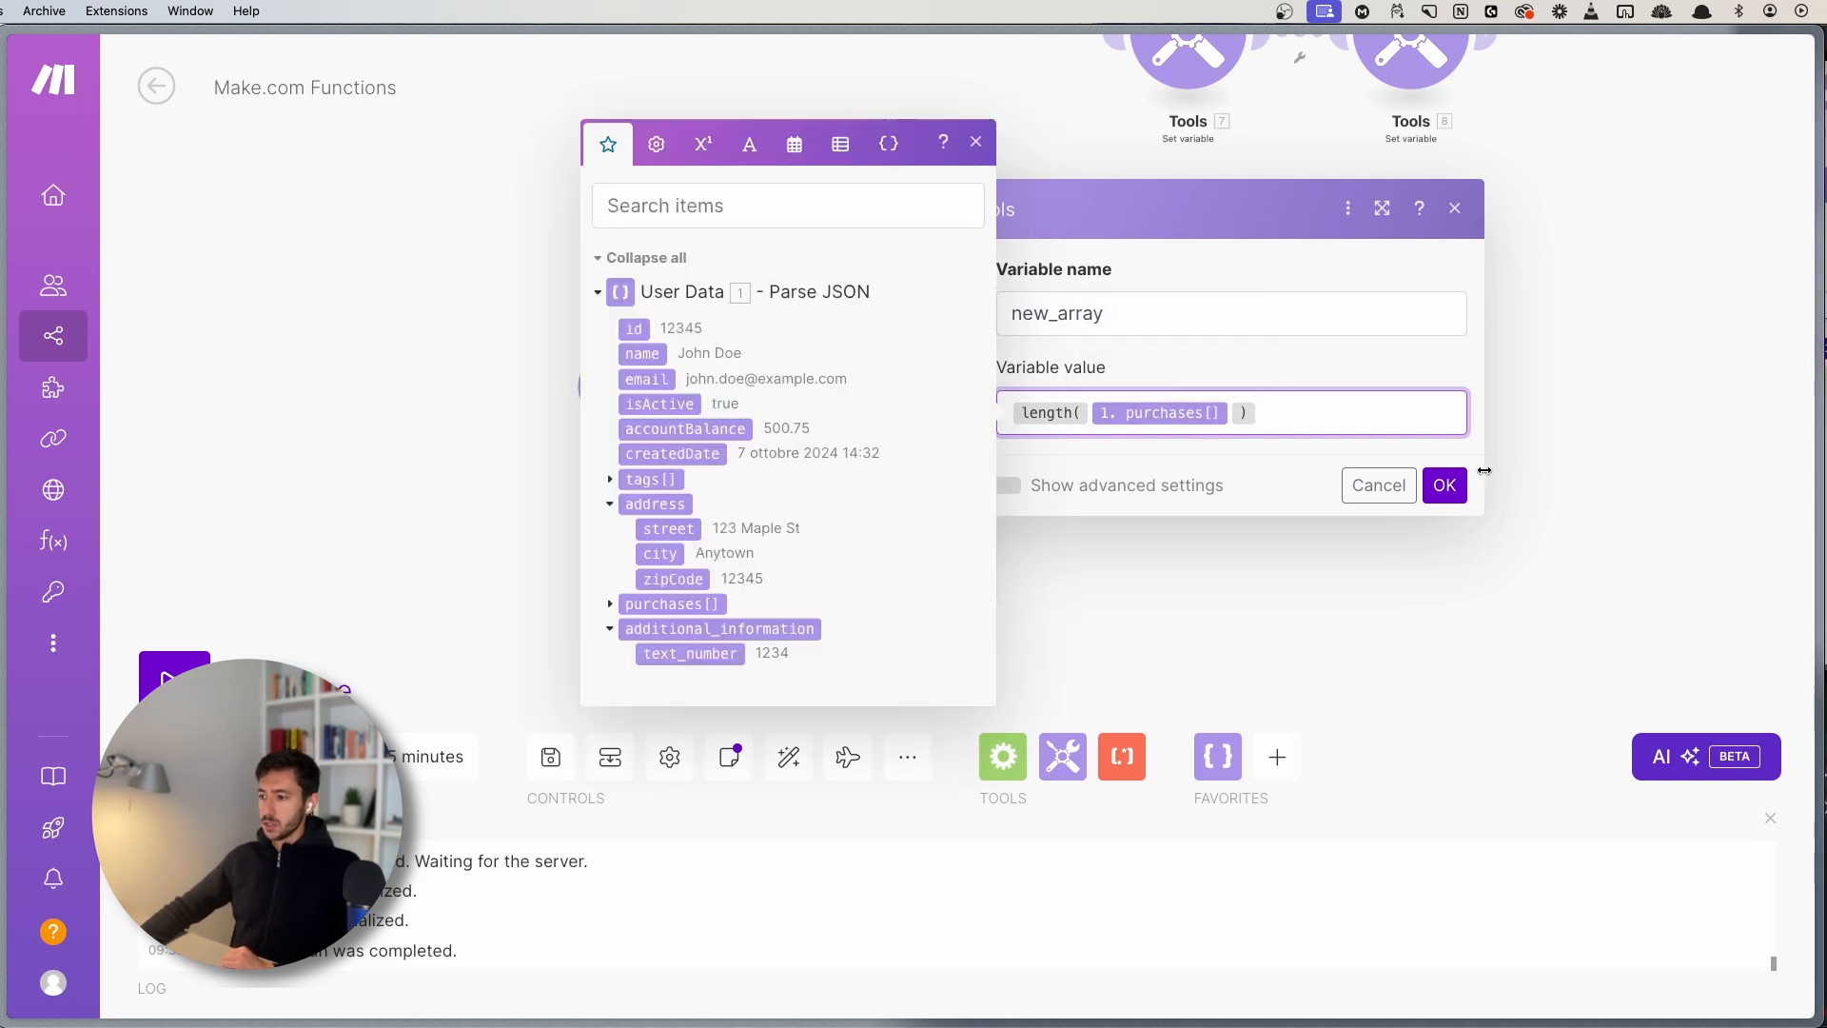
pyautogui.click(1444, 485)
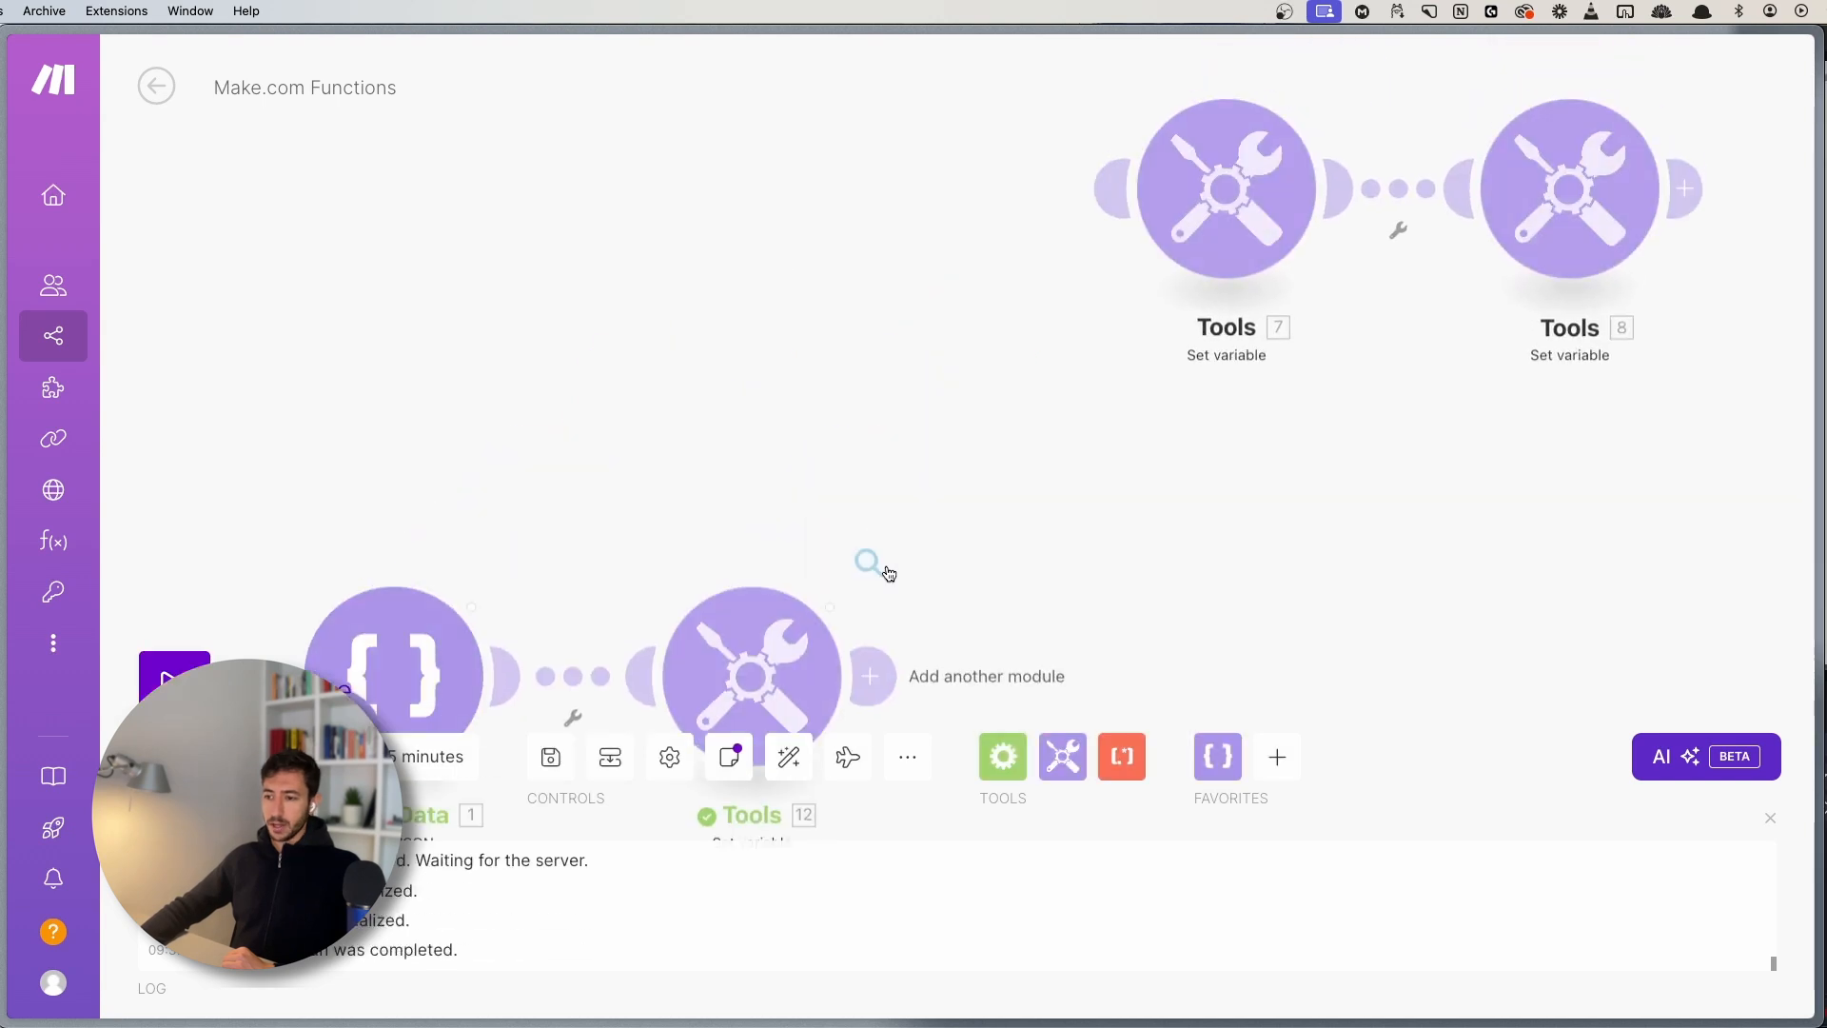
# - Review the run outputs, expanding the User Data purchases array in the parsed JSON
pyautogui.click(840, 610)
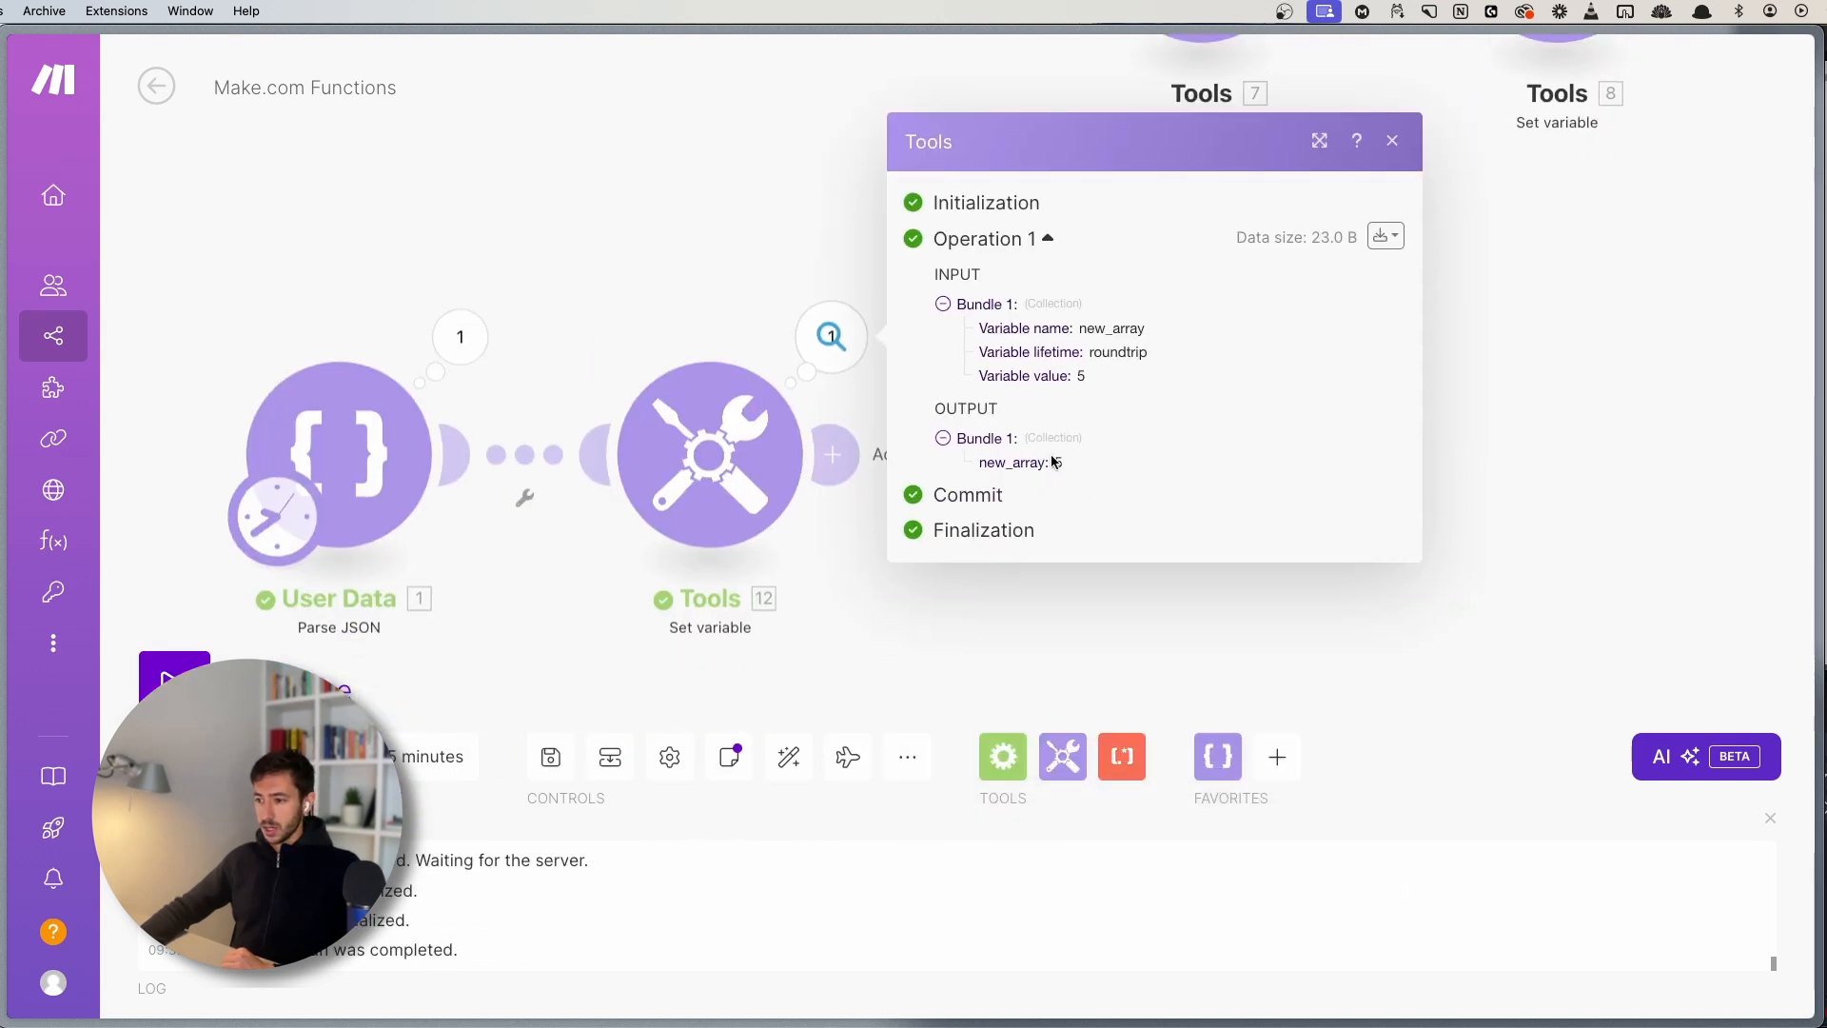
pyautogui.click(461, 336)
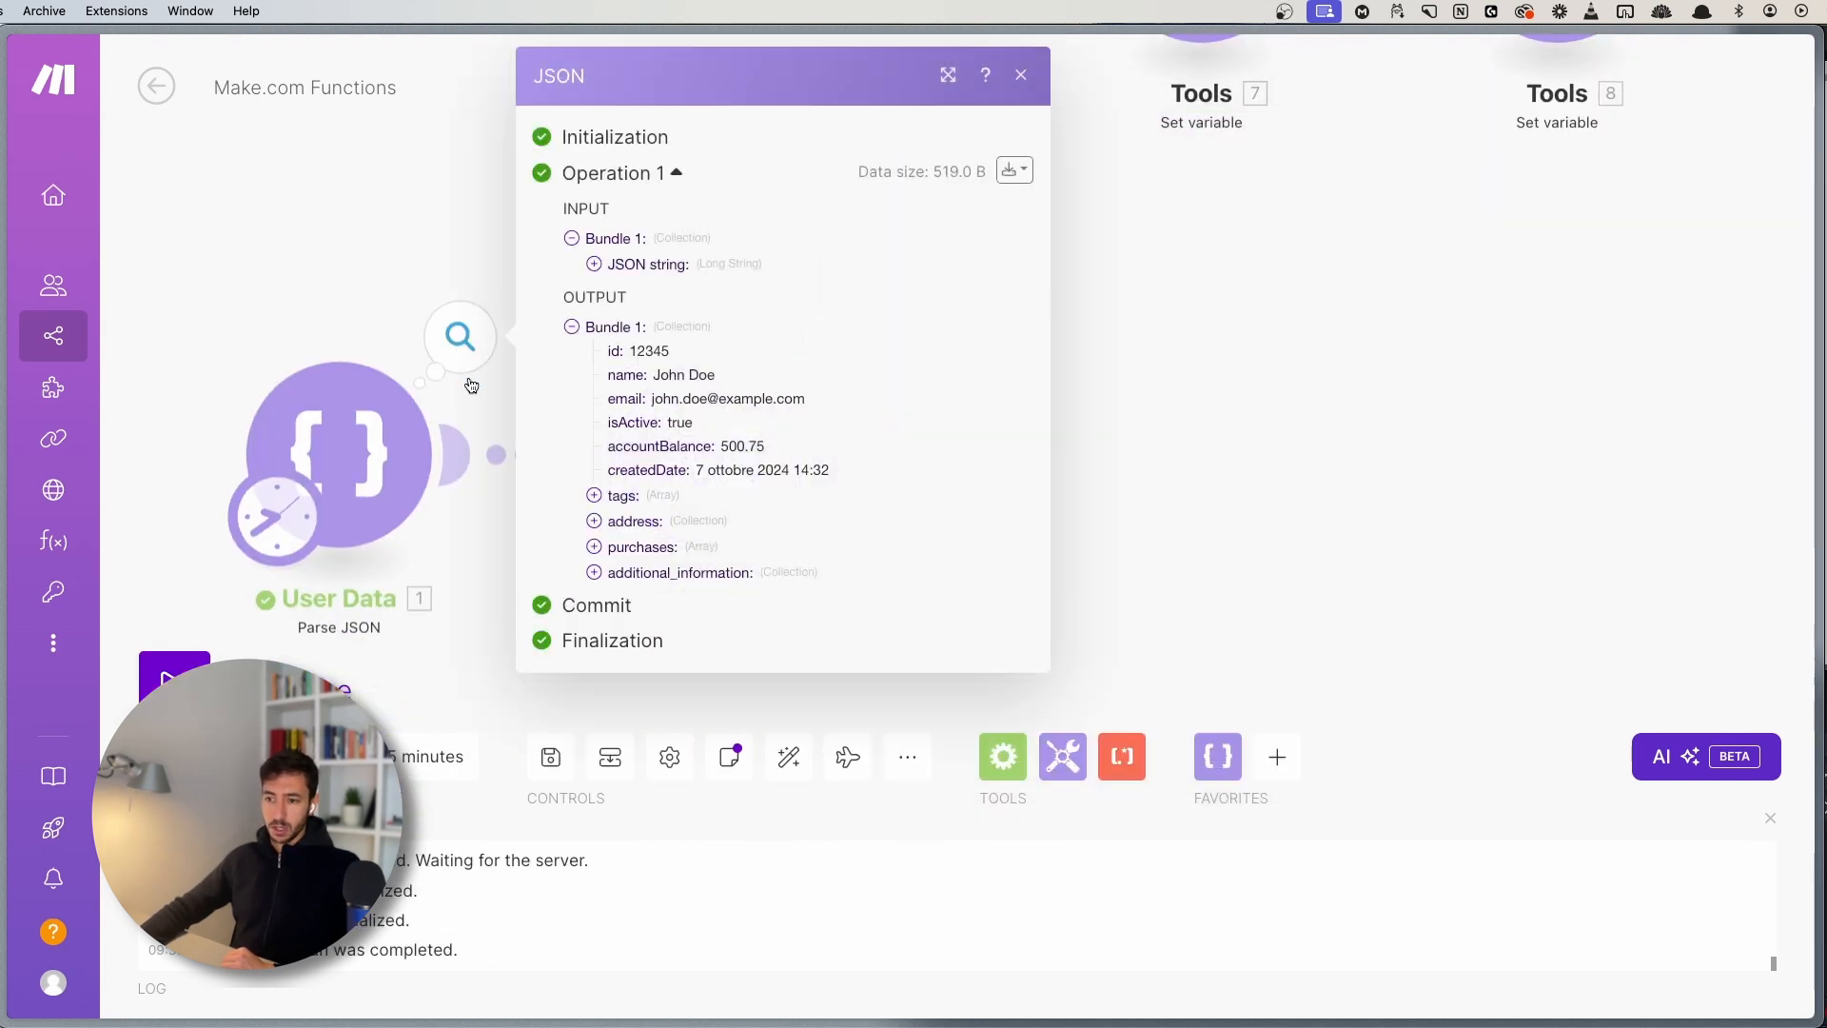
pyautogui.click(633, 548)
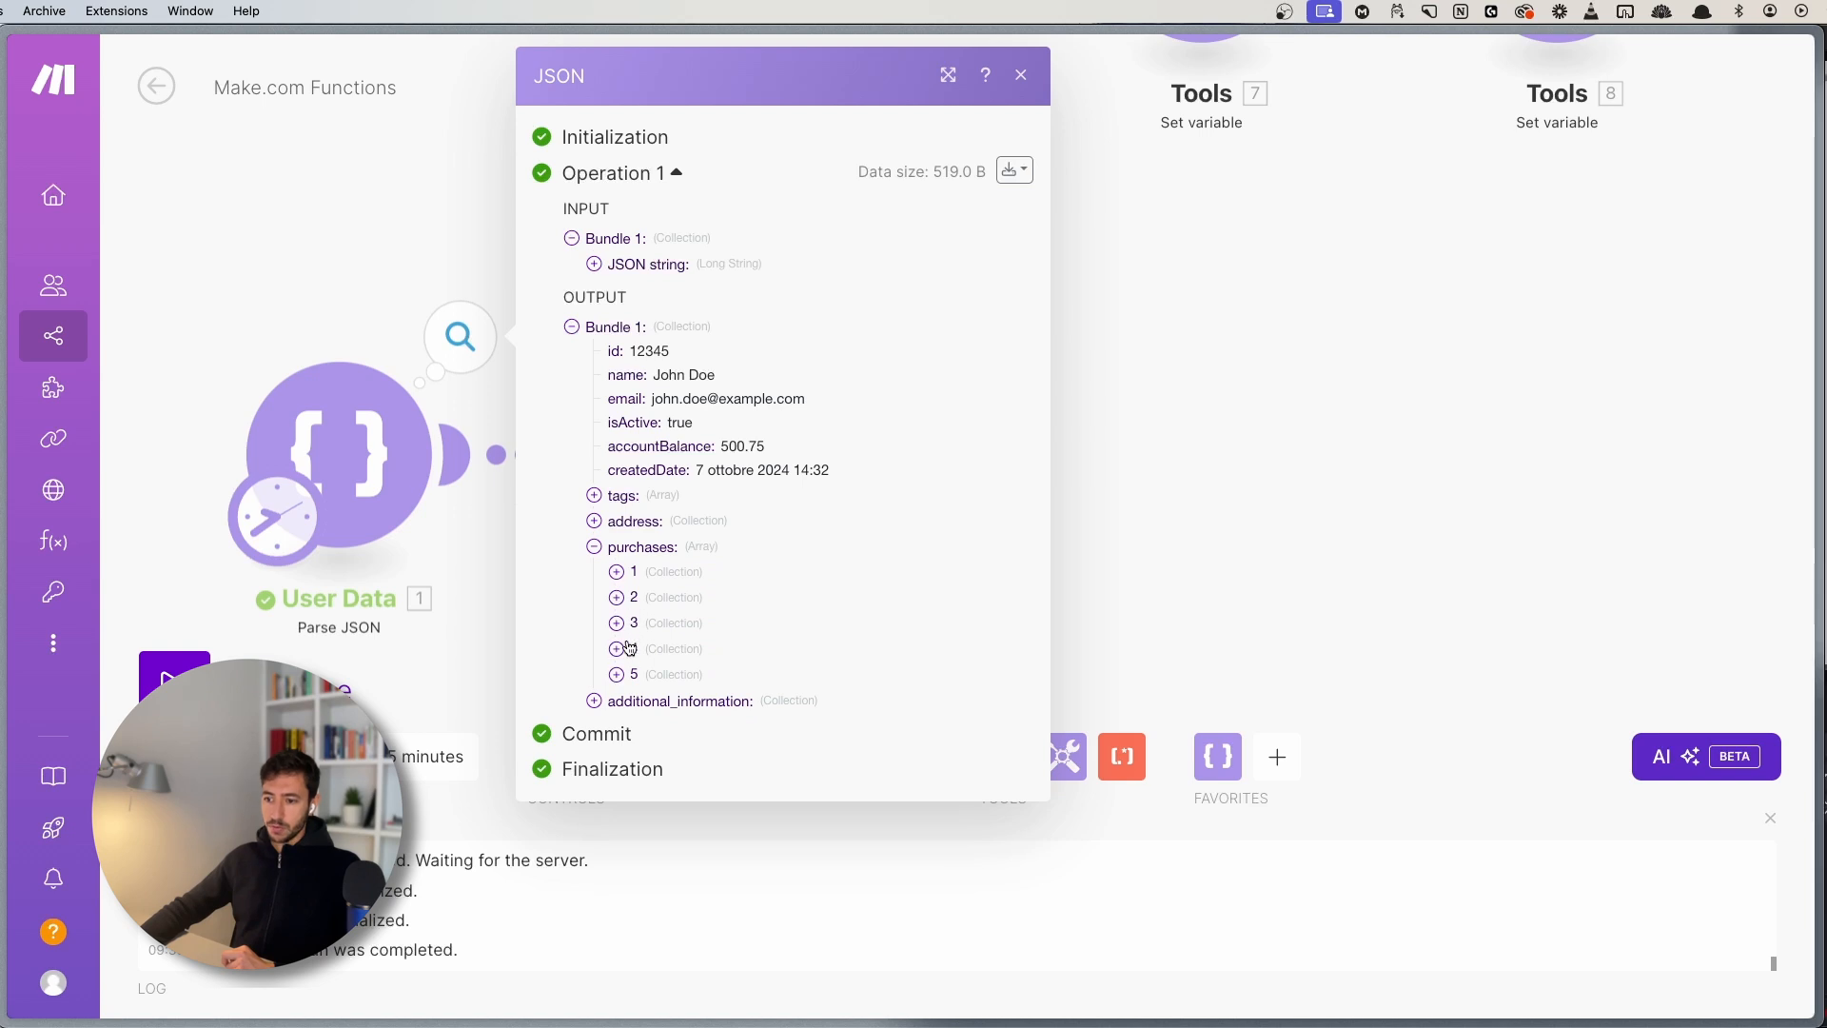
pyautogui.click(354, 317)
pyautogui.click(790, 409)
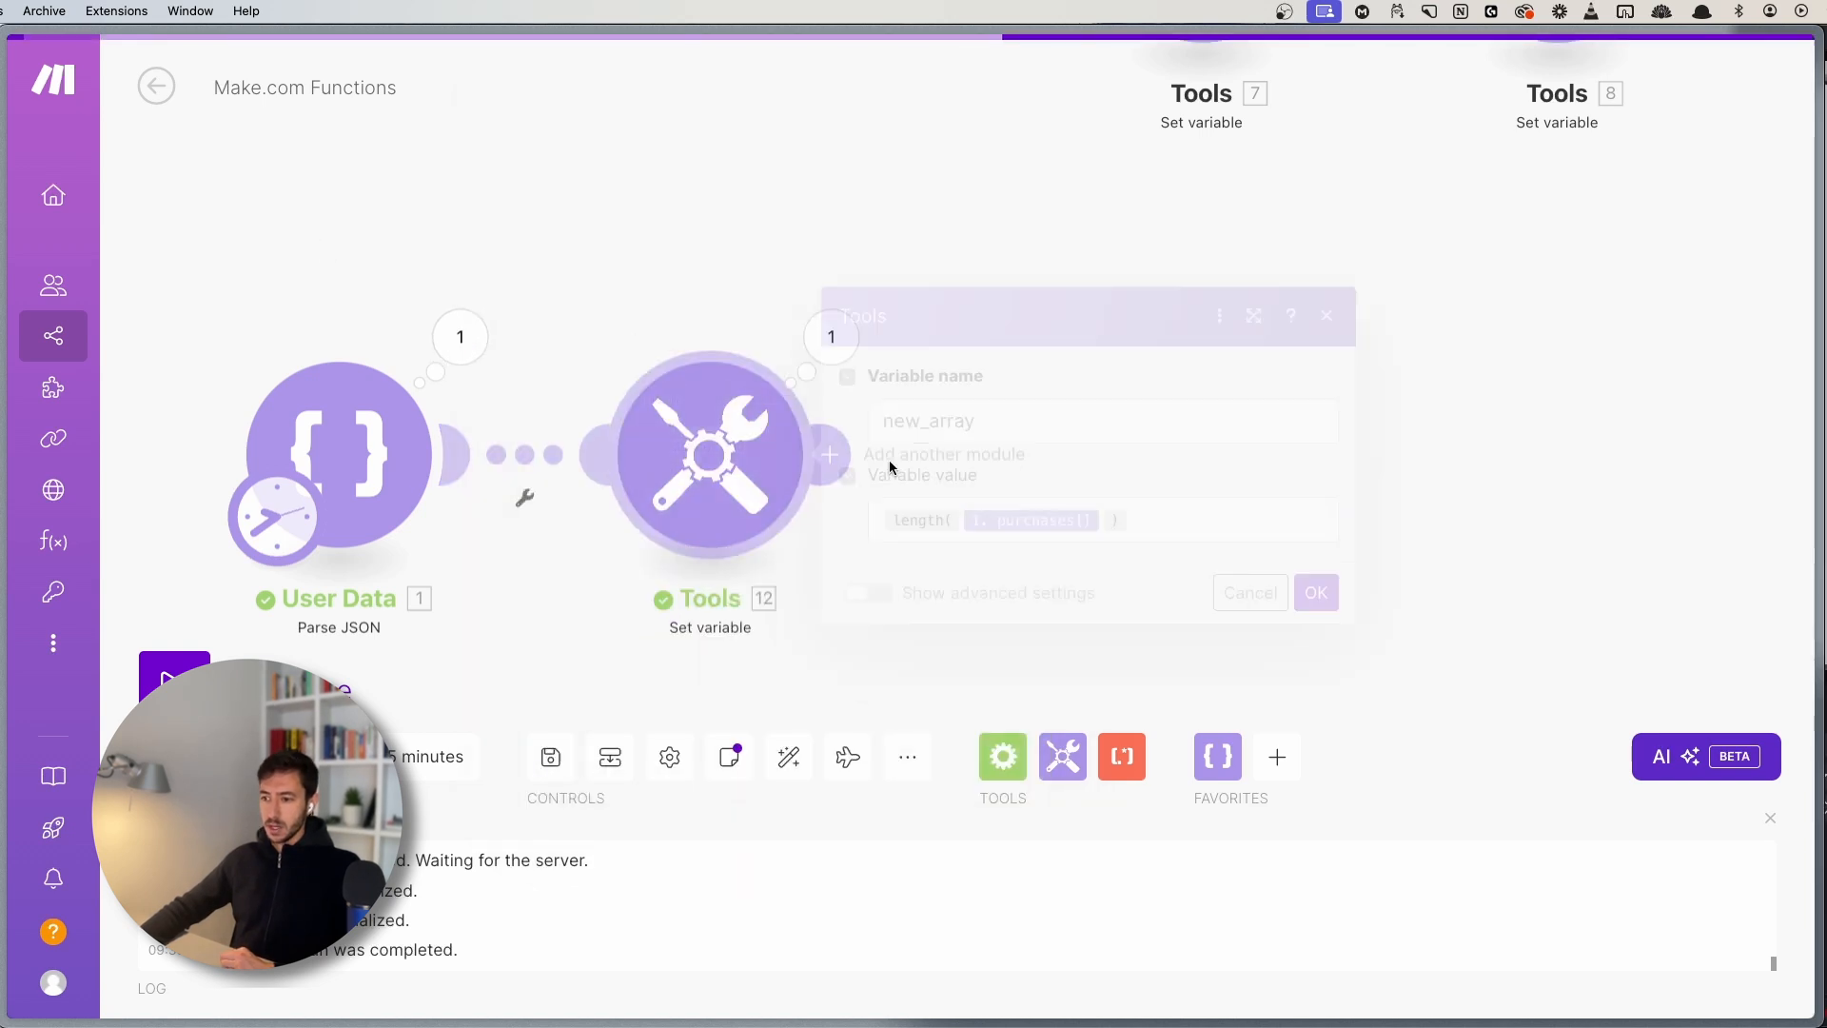
# - Clear the length formula and start add() with the User Data tags array as first argument
pyautogui.click(1165, 536)
pyautogui.press('BackSpace')
pyautogui.press('BackSpace')
pyautogui.press('BackSpace')
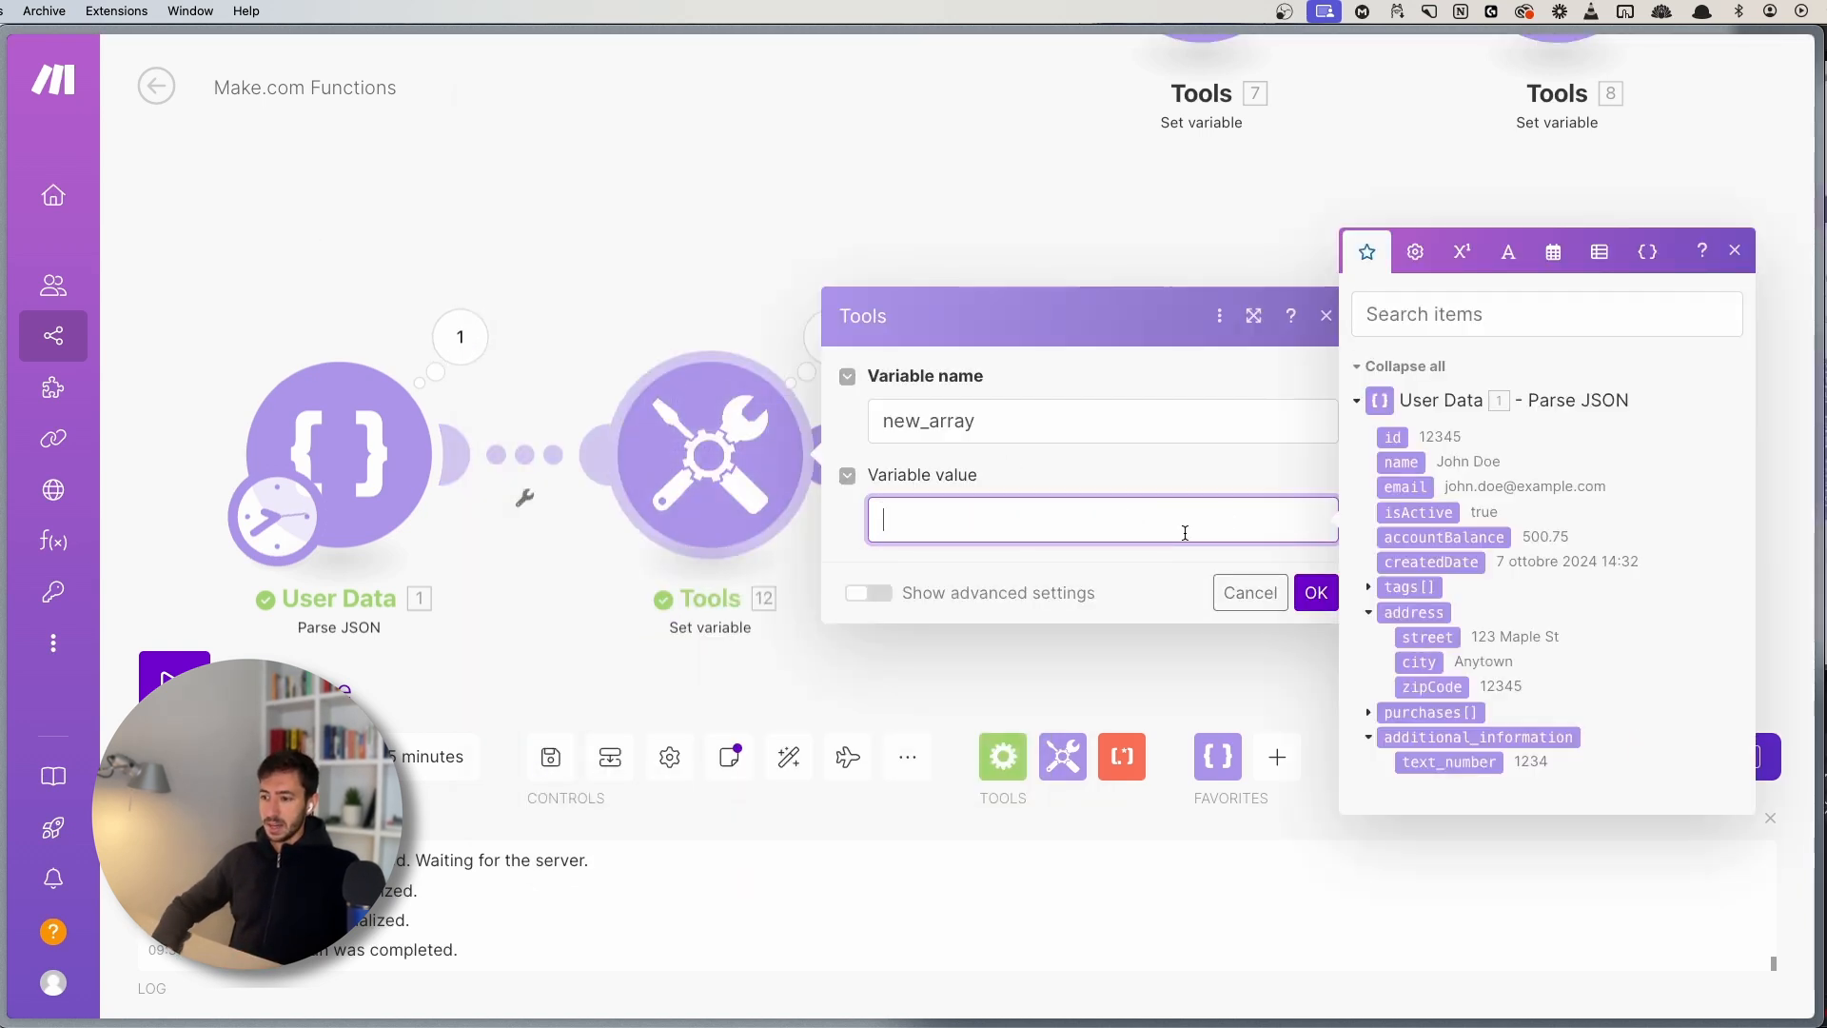
pyautogui.click(1602, 252)
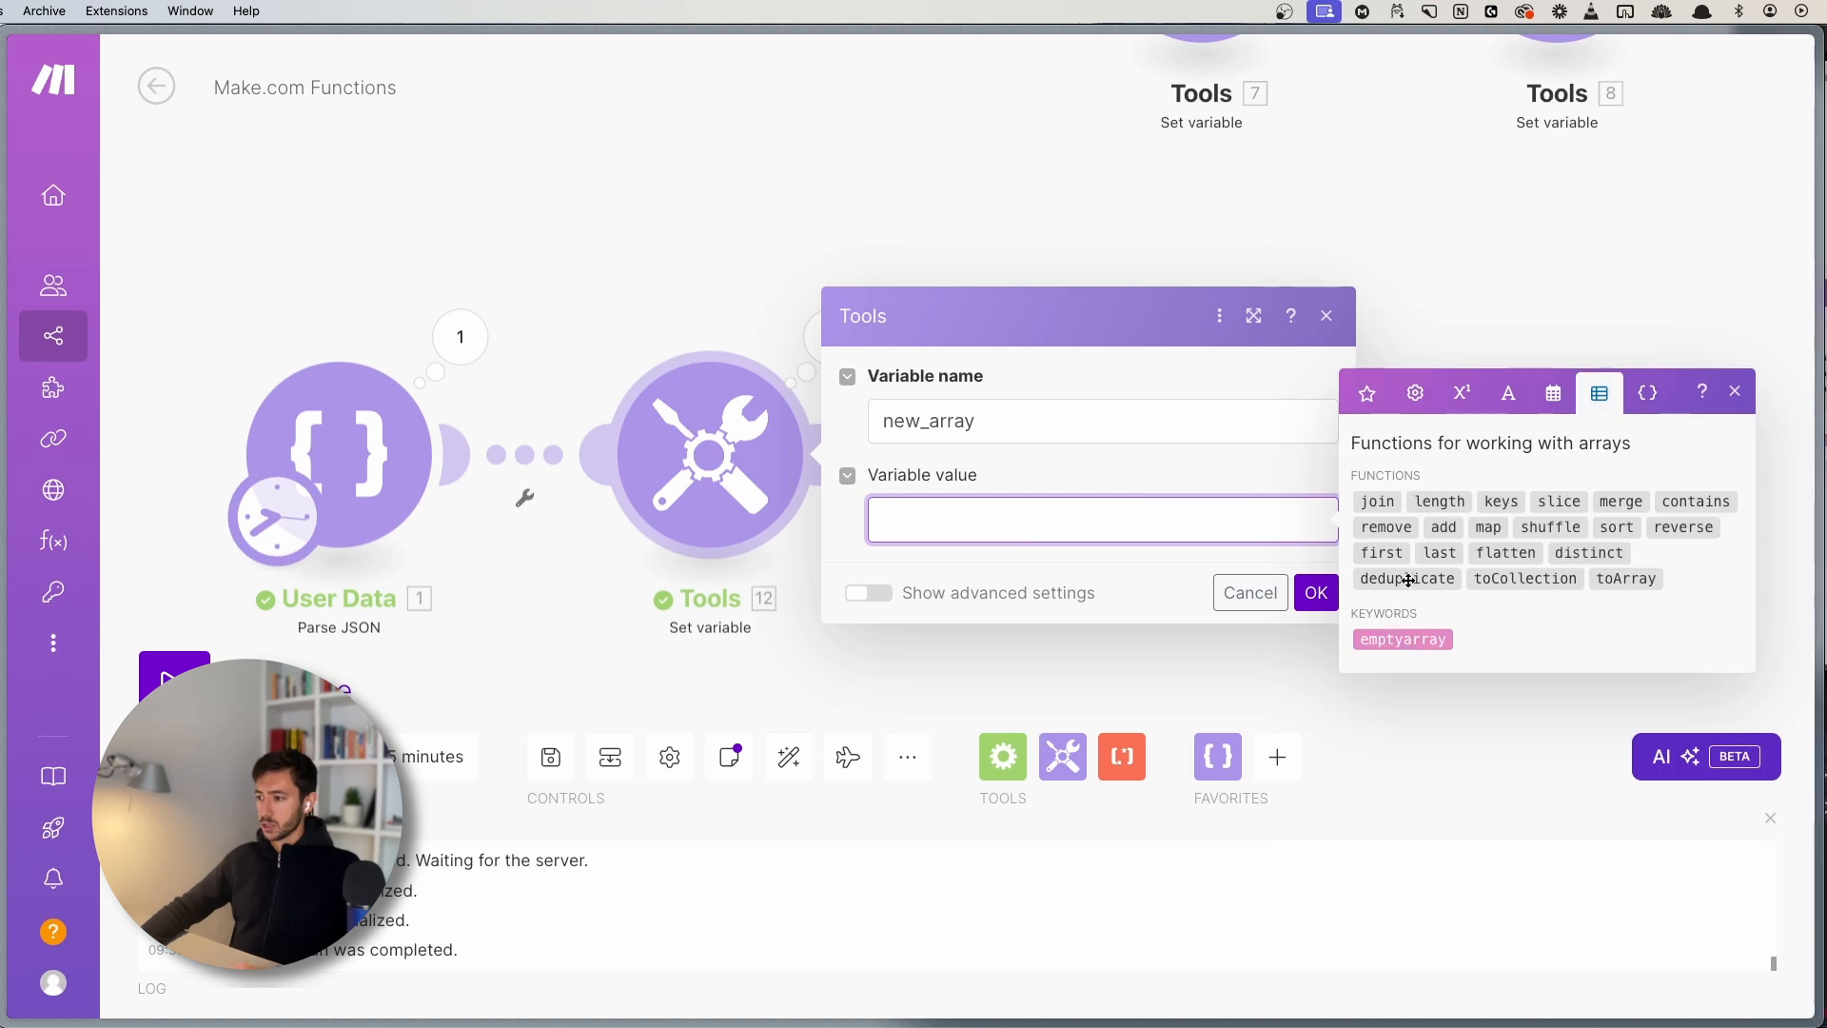
pyautogui.click(1443, 527)
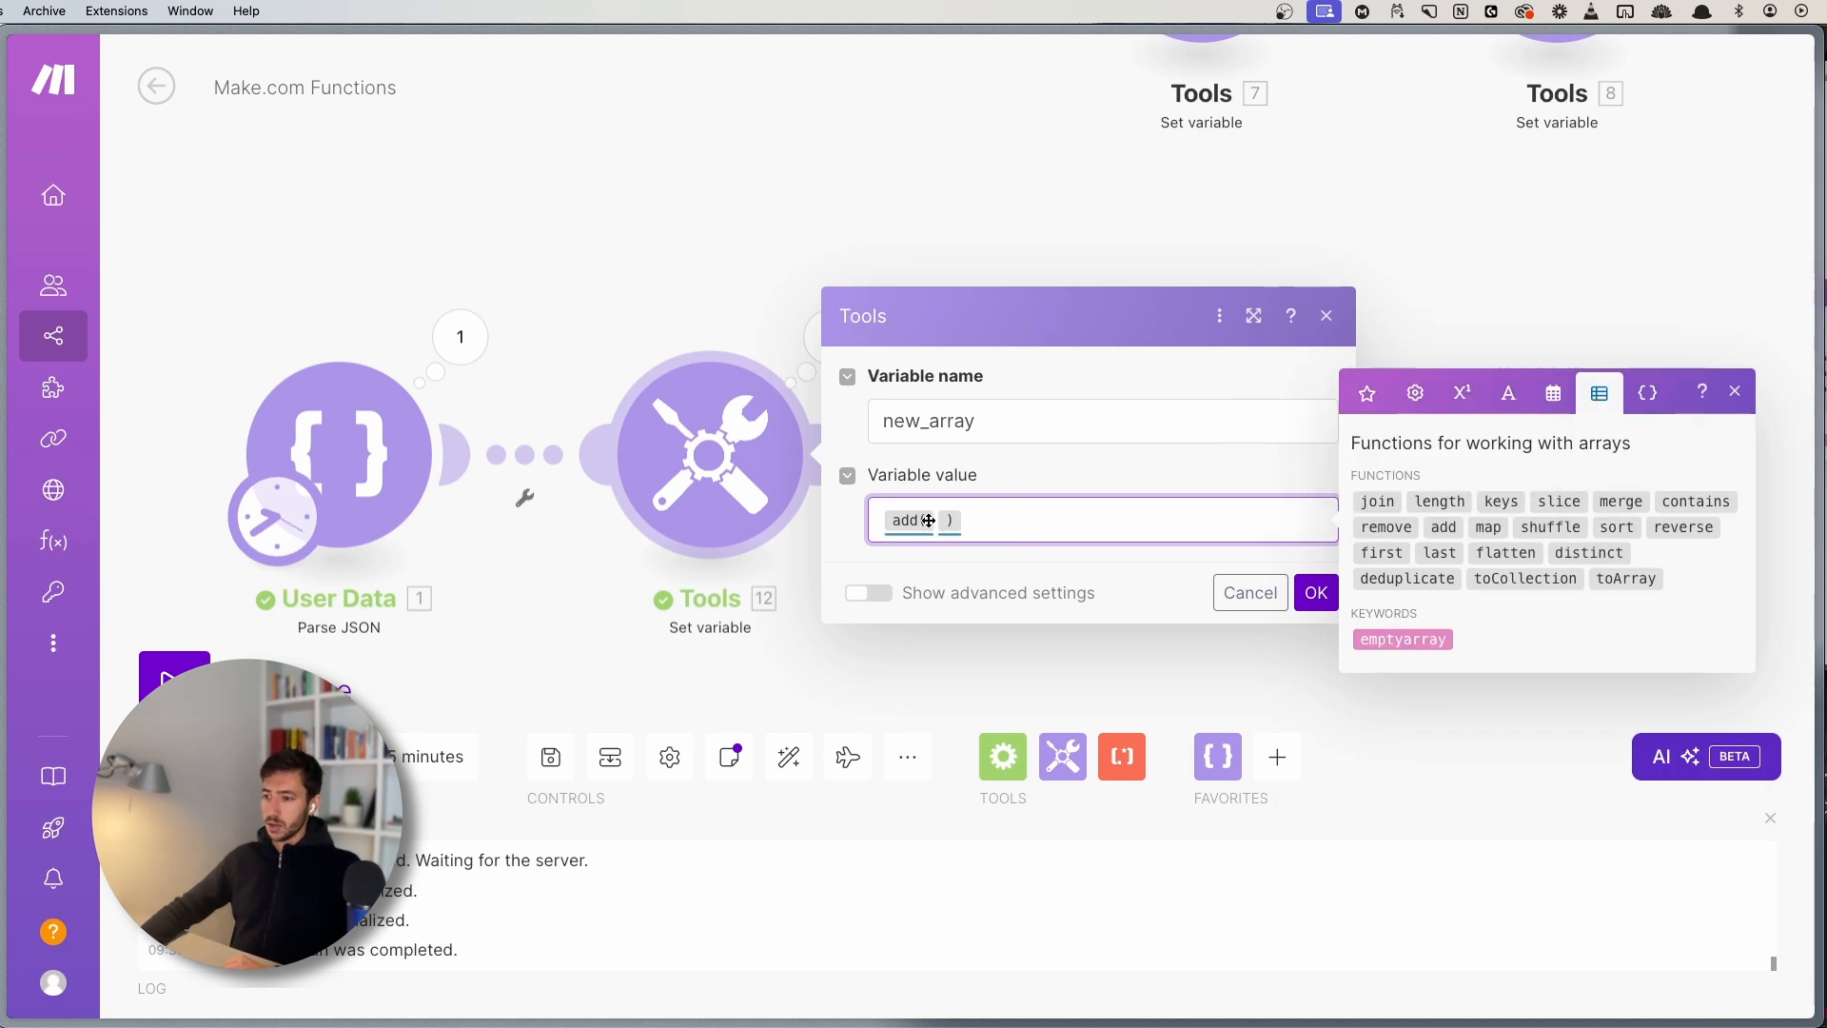
pyautogui.click(935, 519)
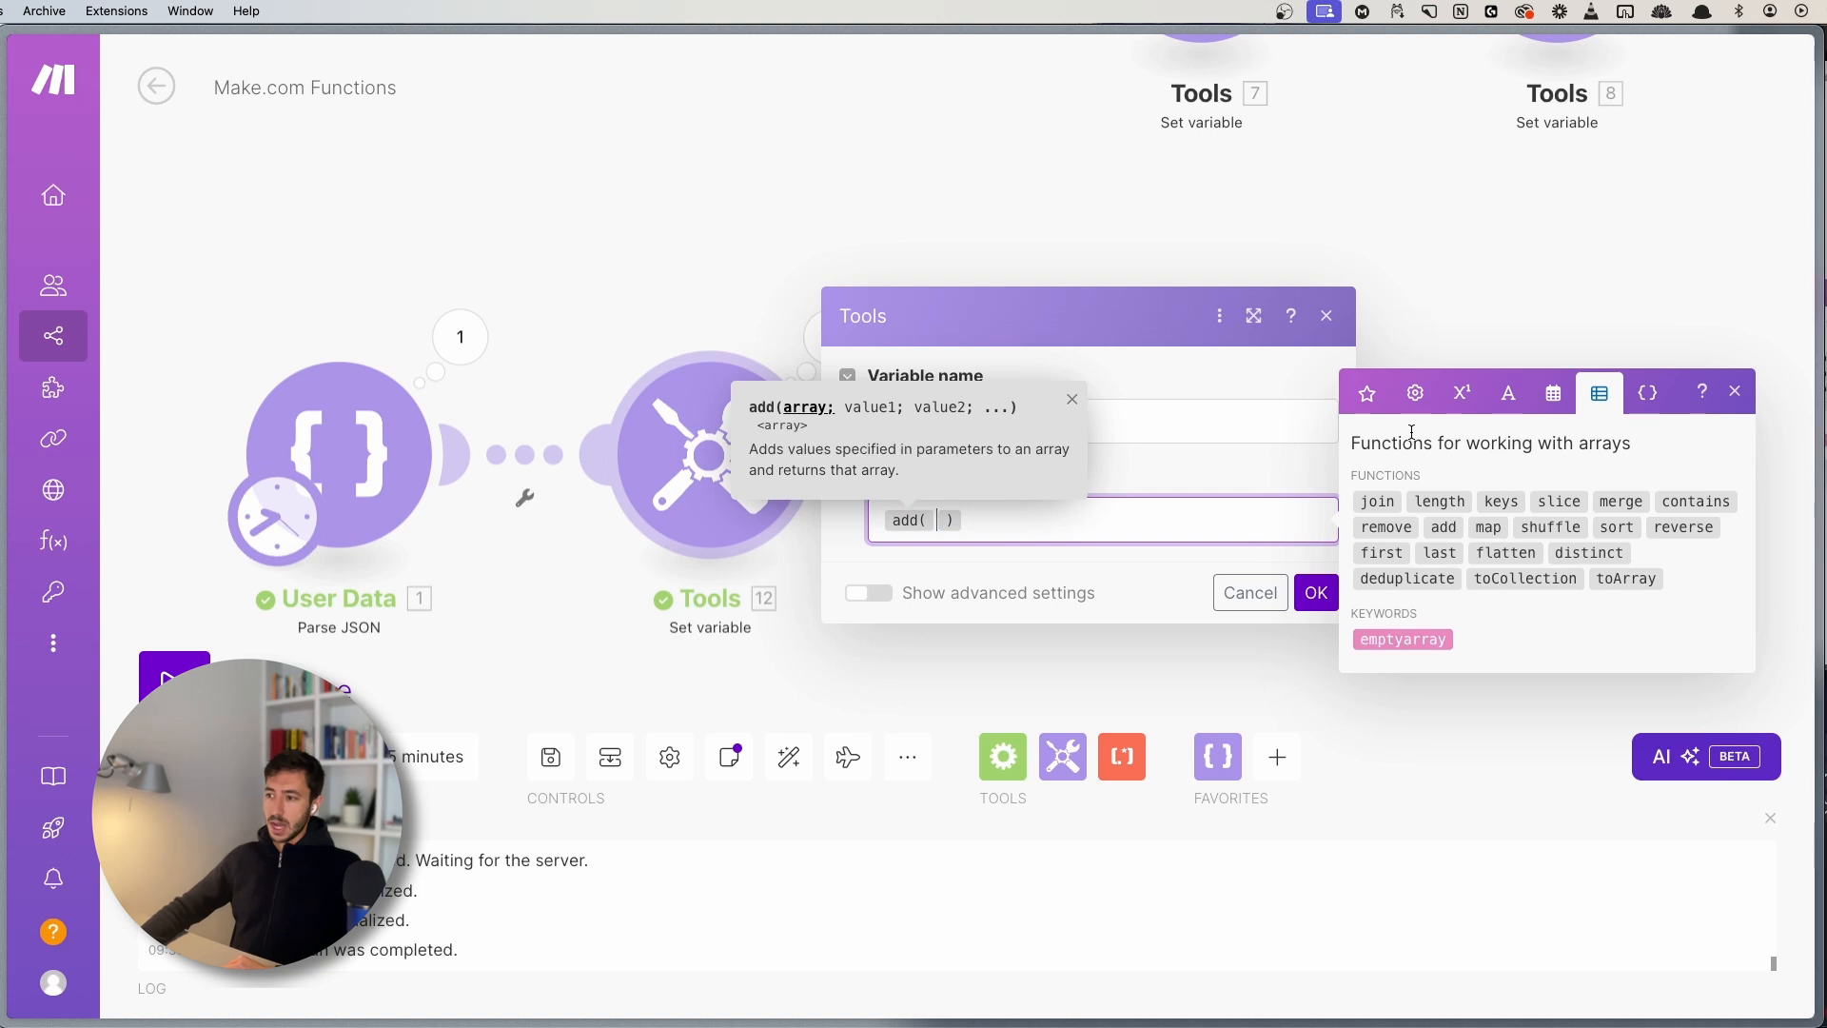
pyautogui.click(1367, 393)
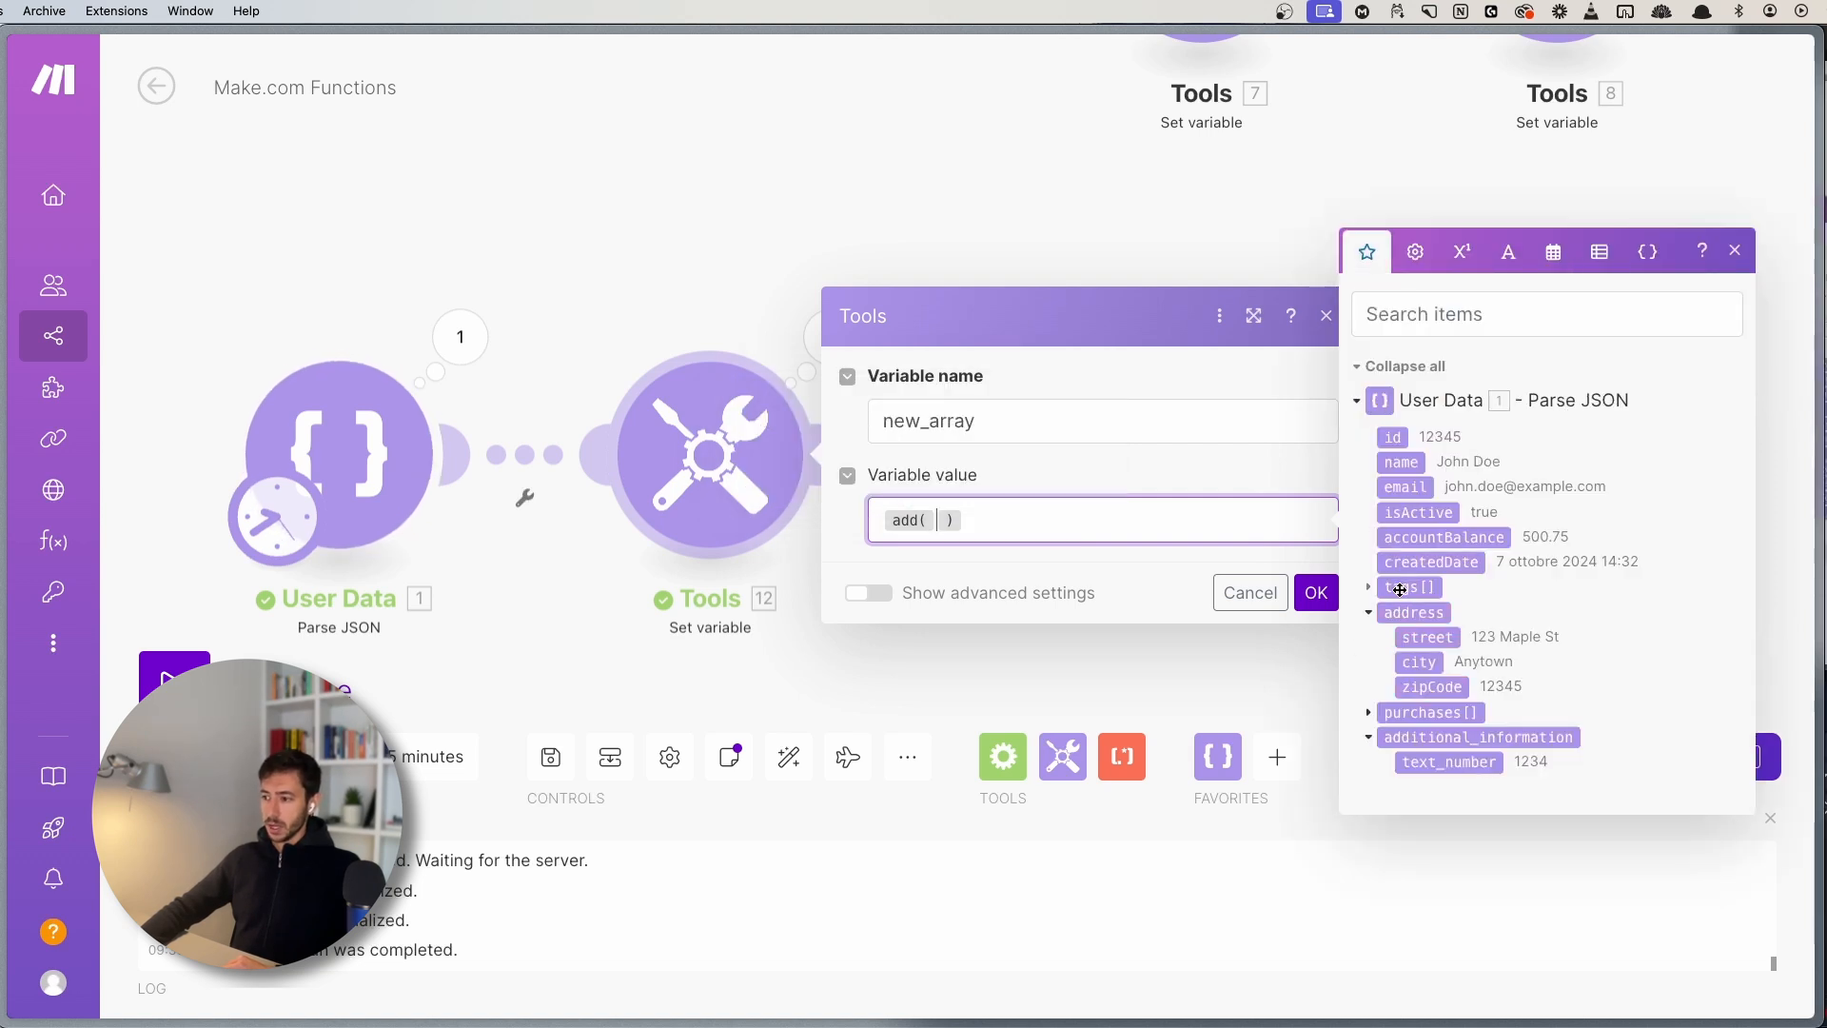
pyautogui.moveTo(1406, 586); pyautogui.dragTo(1197, 578)
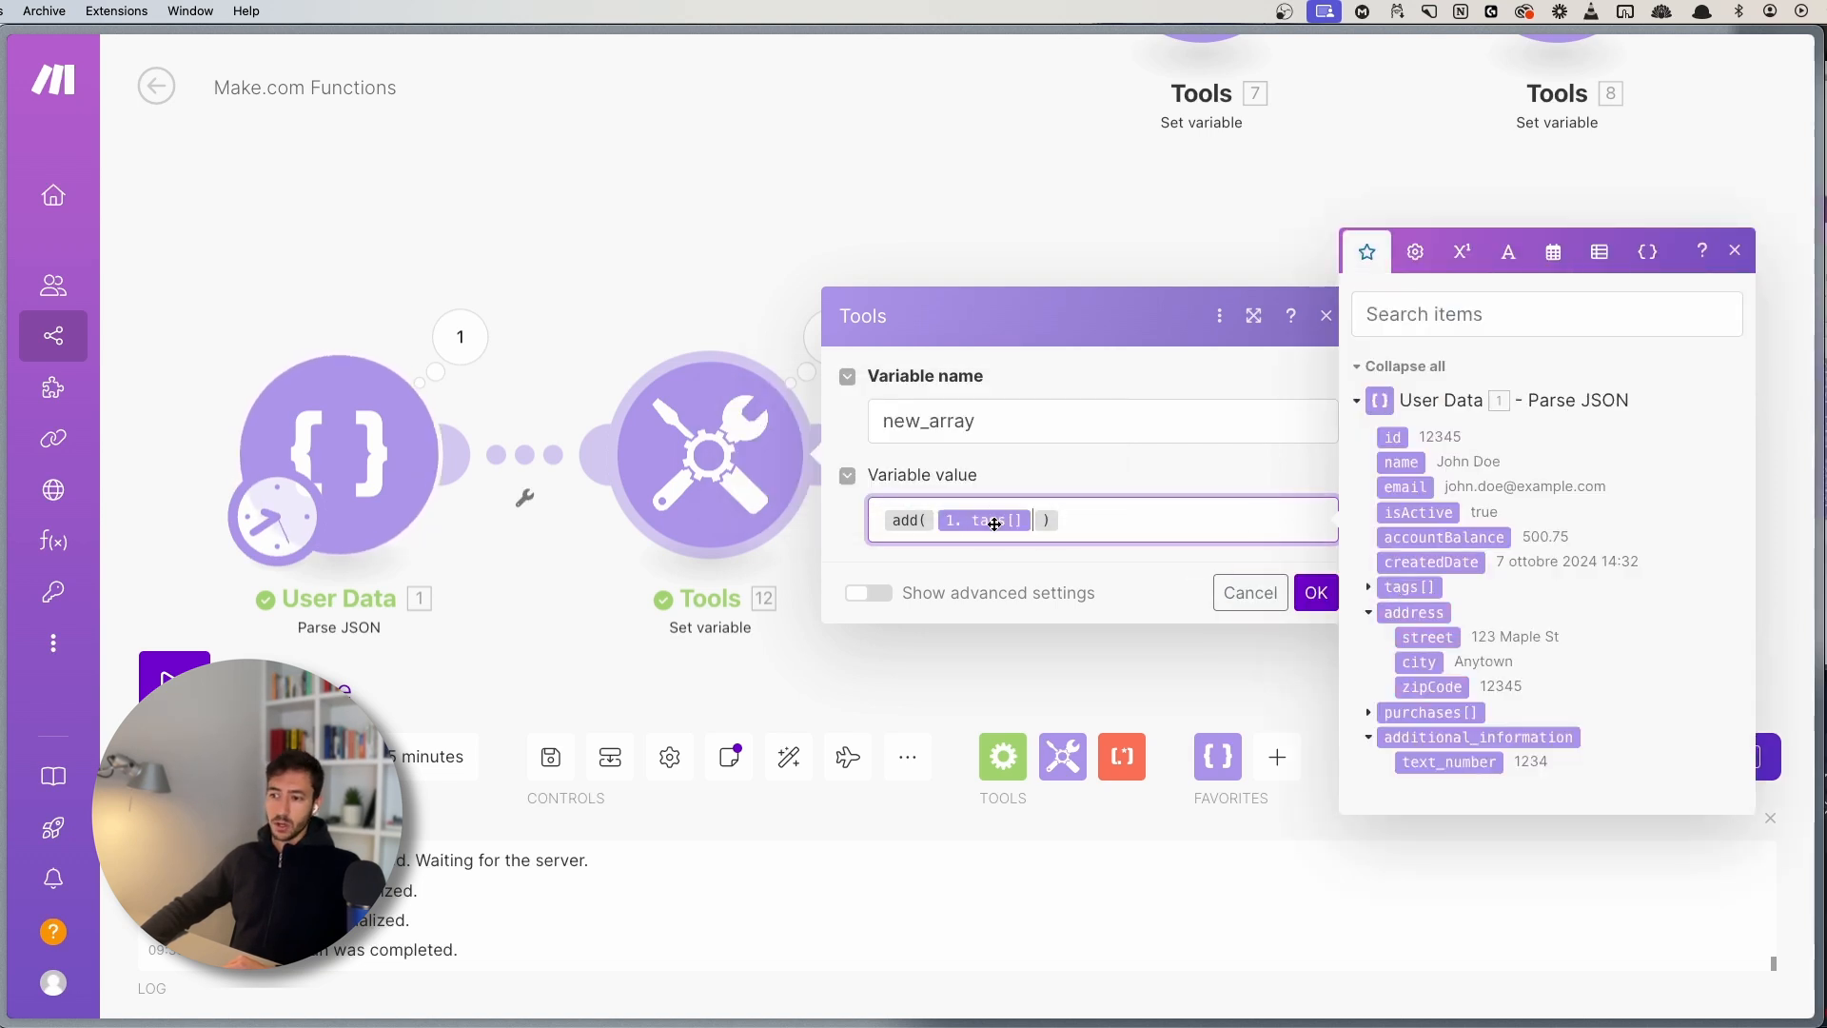
# - Append value1, value2 and value3 as further add arguments and confirm the formula
pyautogui.write('; ')
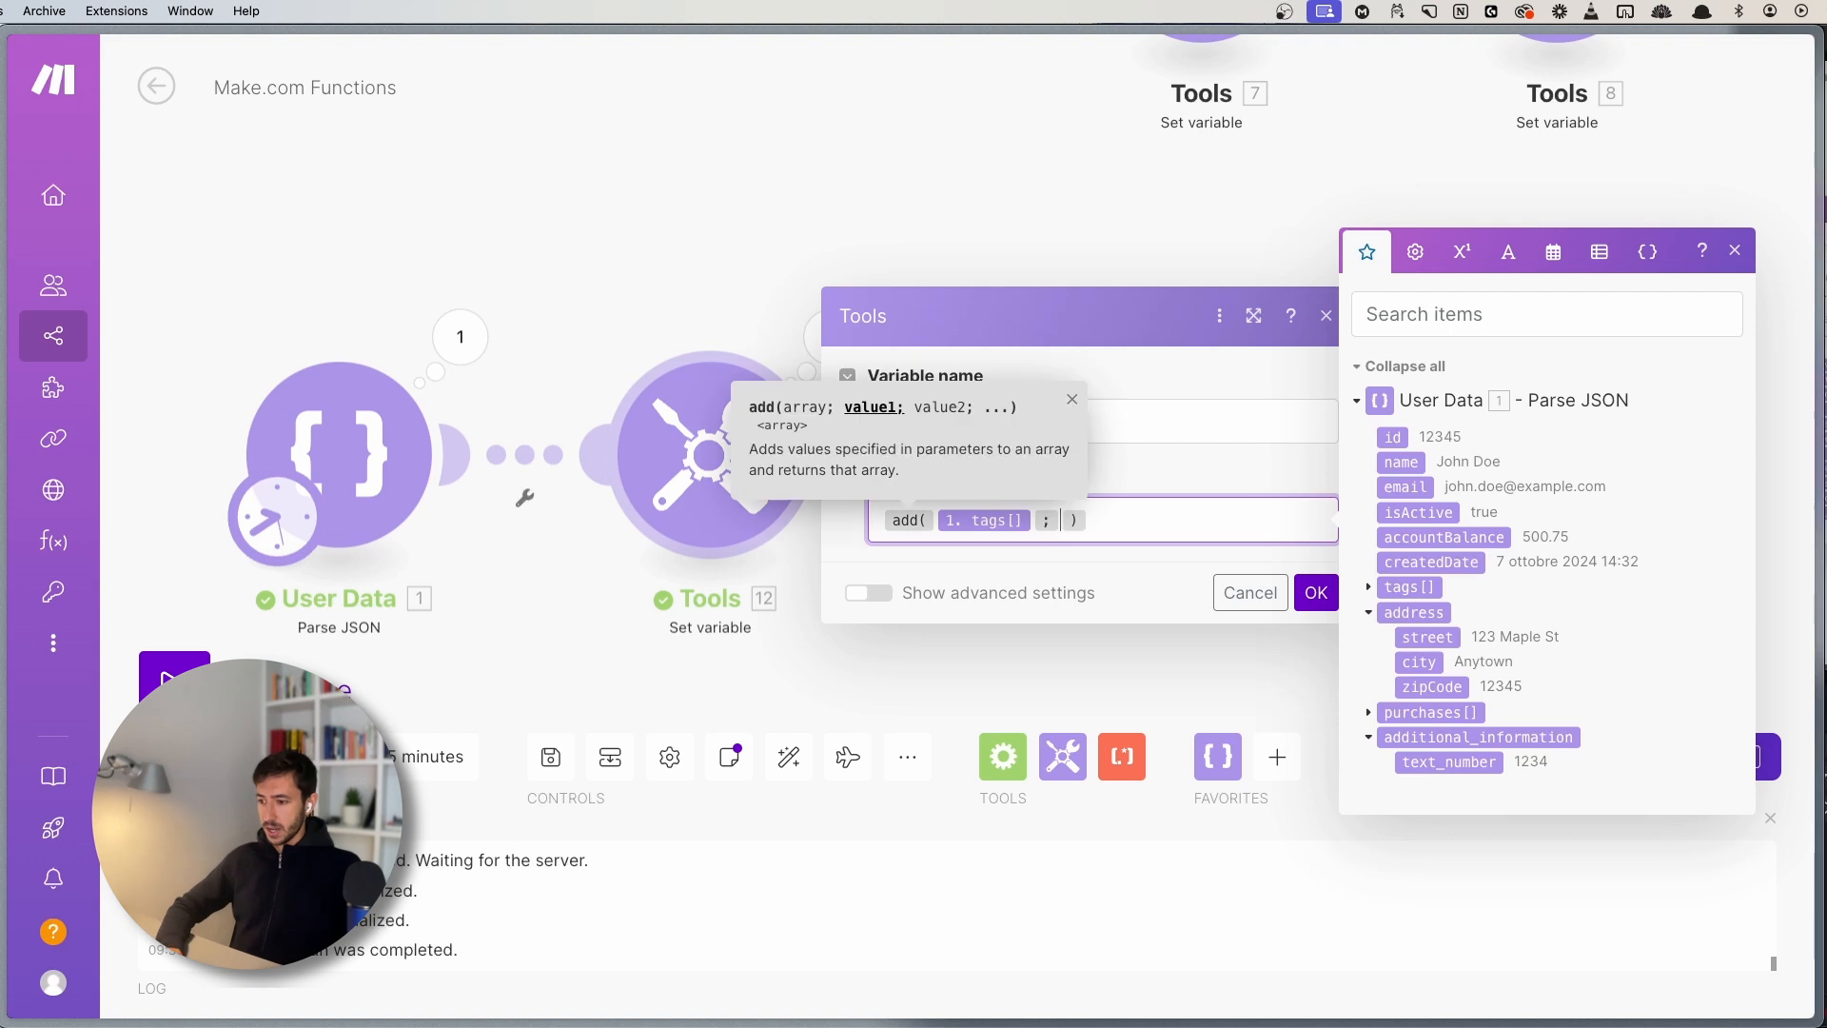
pyautogui.write('value1 ')
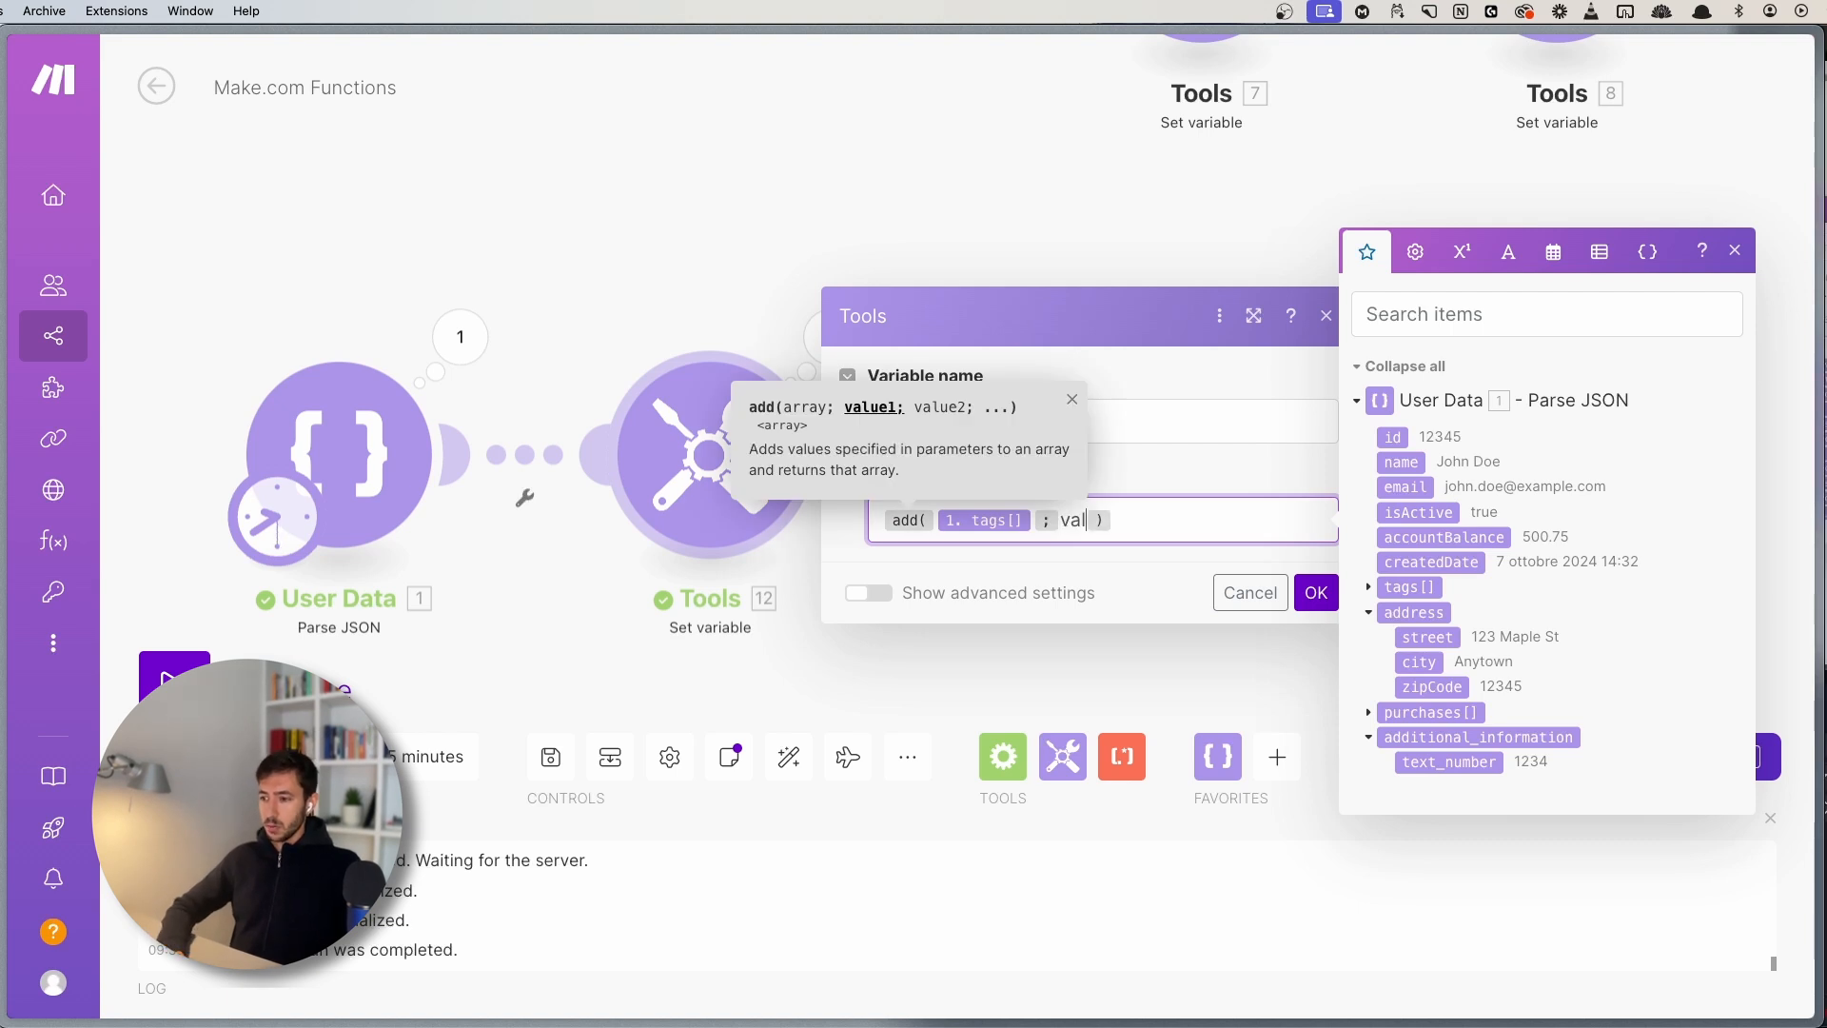
pyautogui.write('; values2')
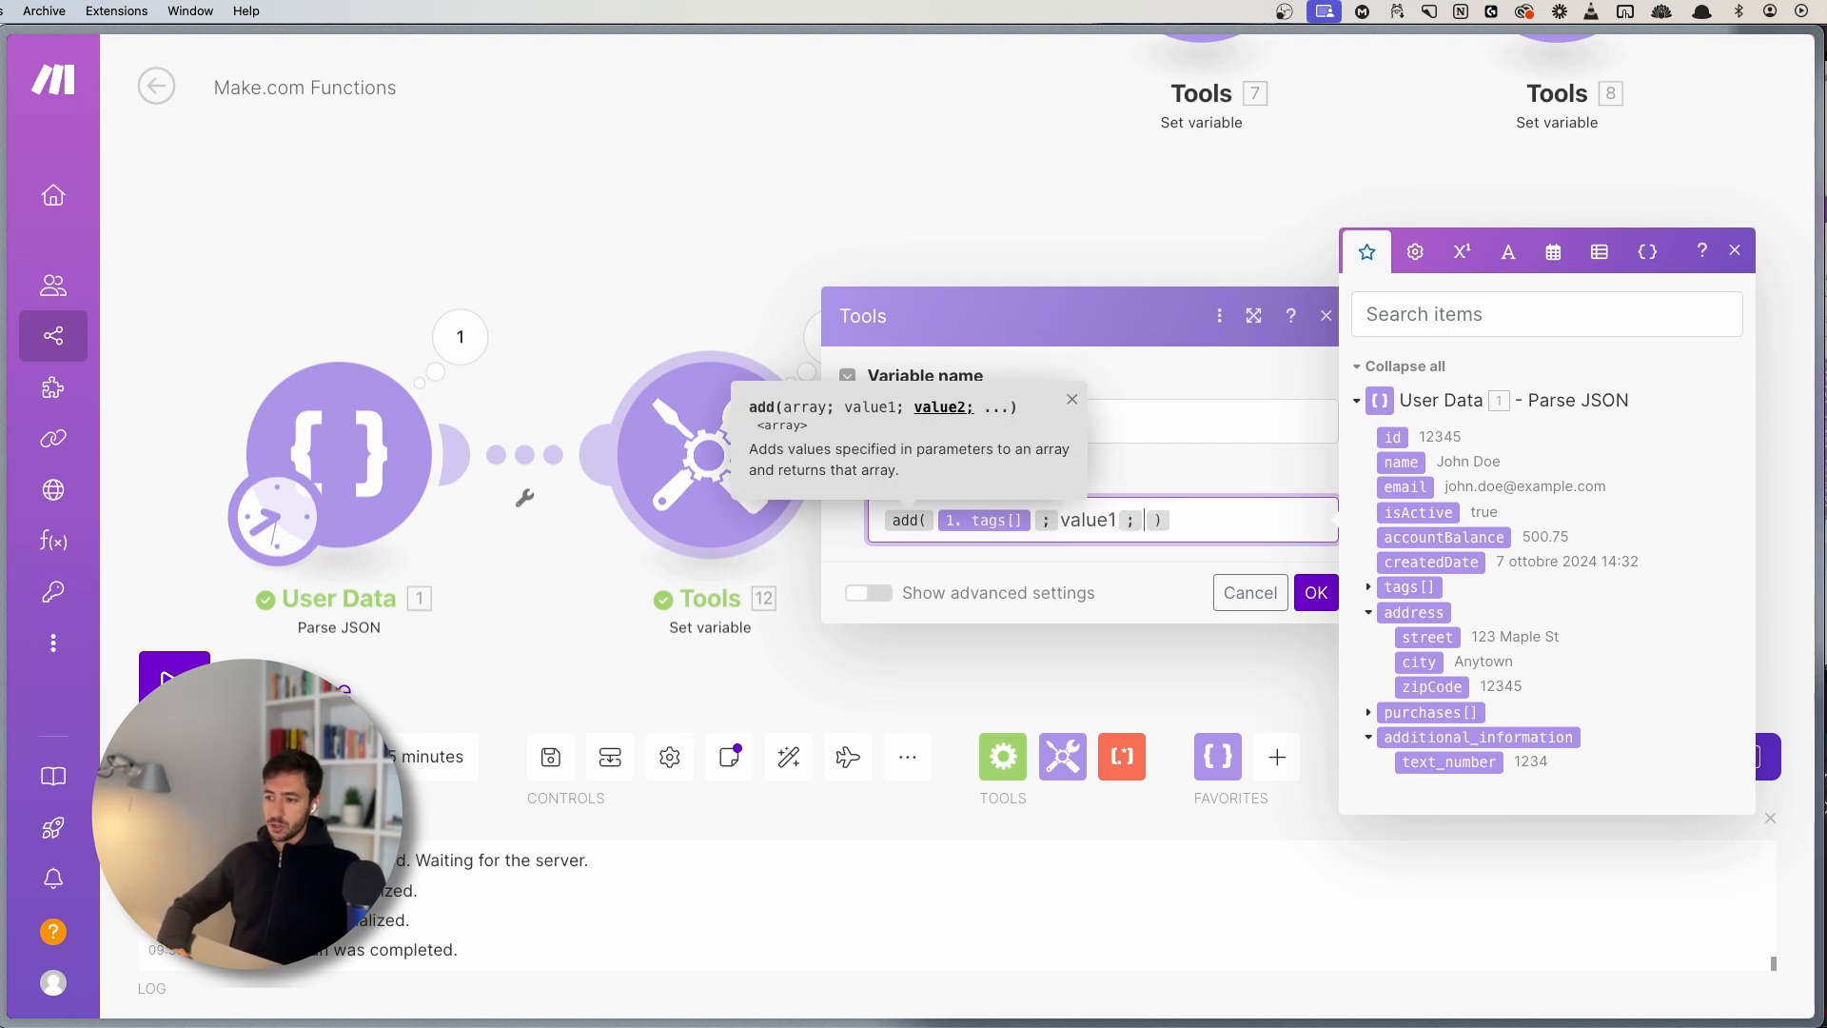
pyautogui.press('BackSpace')
pyautogui.press('BackSpace')
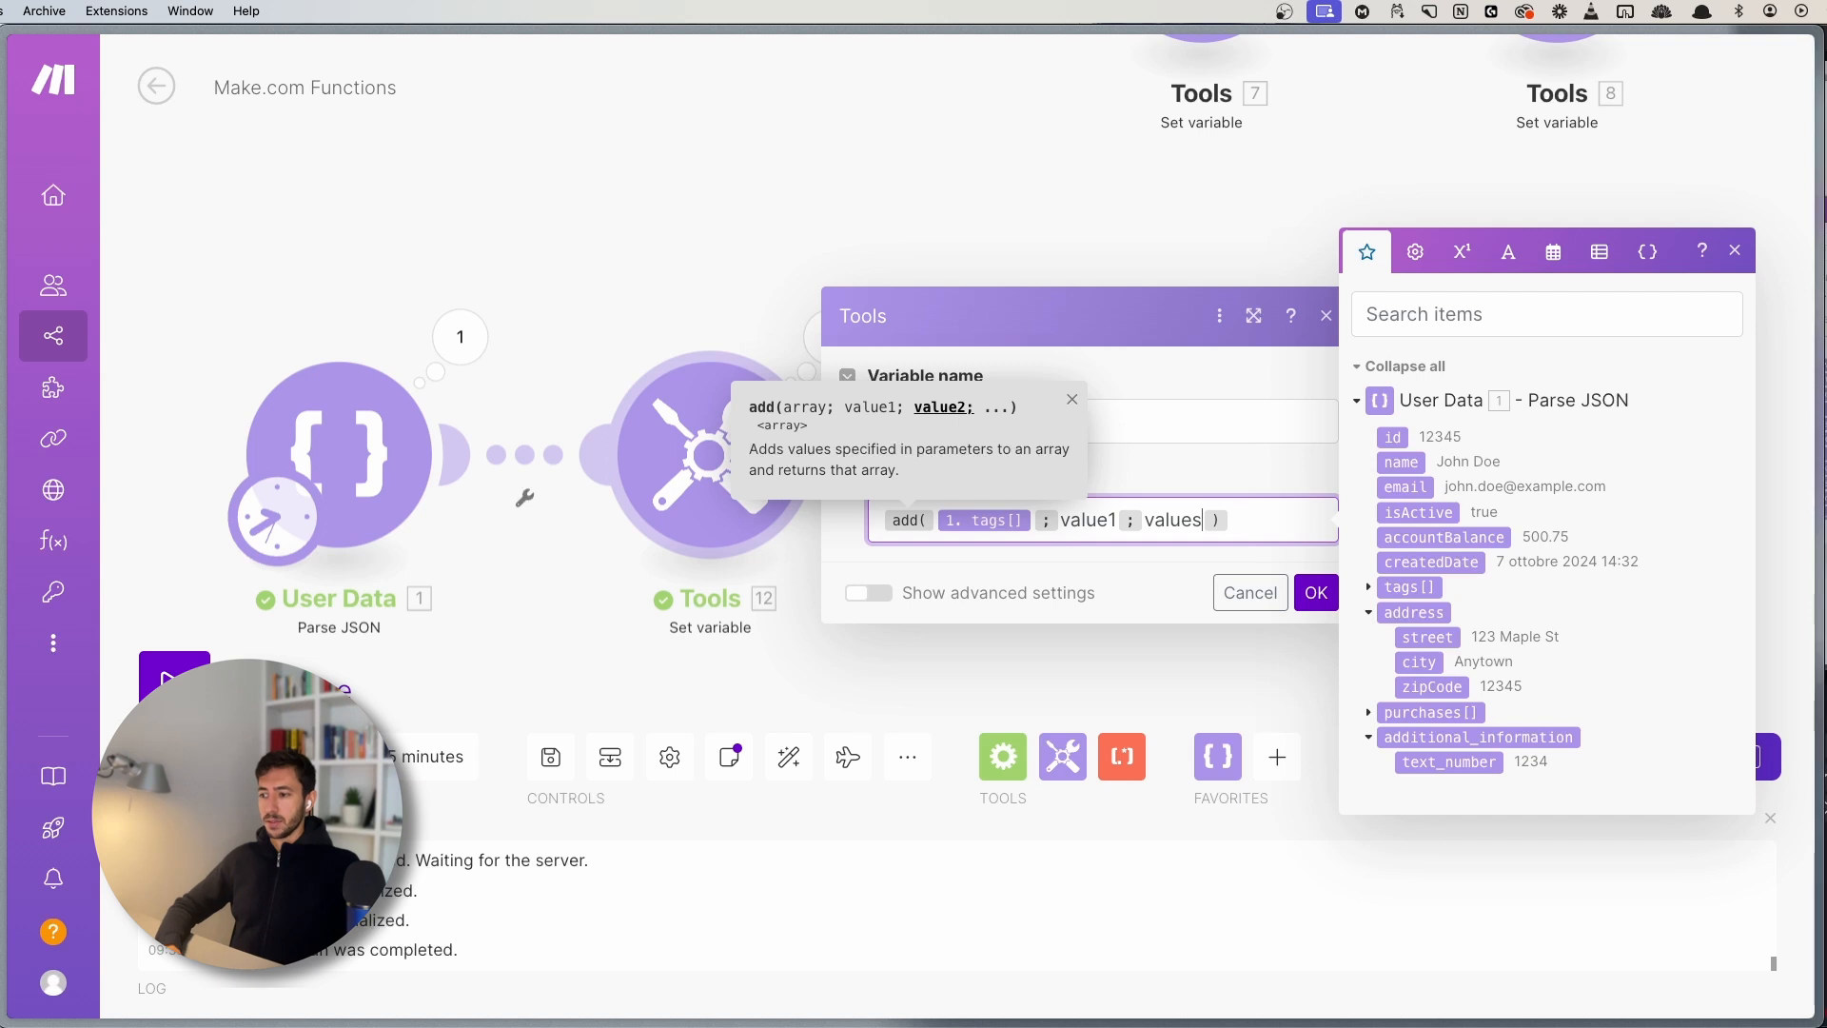
pyautogui.write('2')
pyautogui.press('Right')
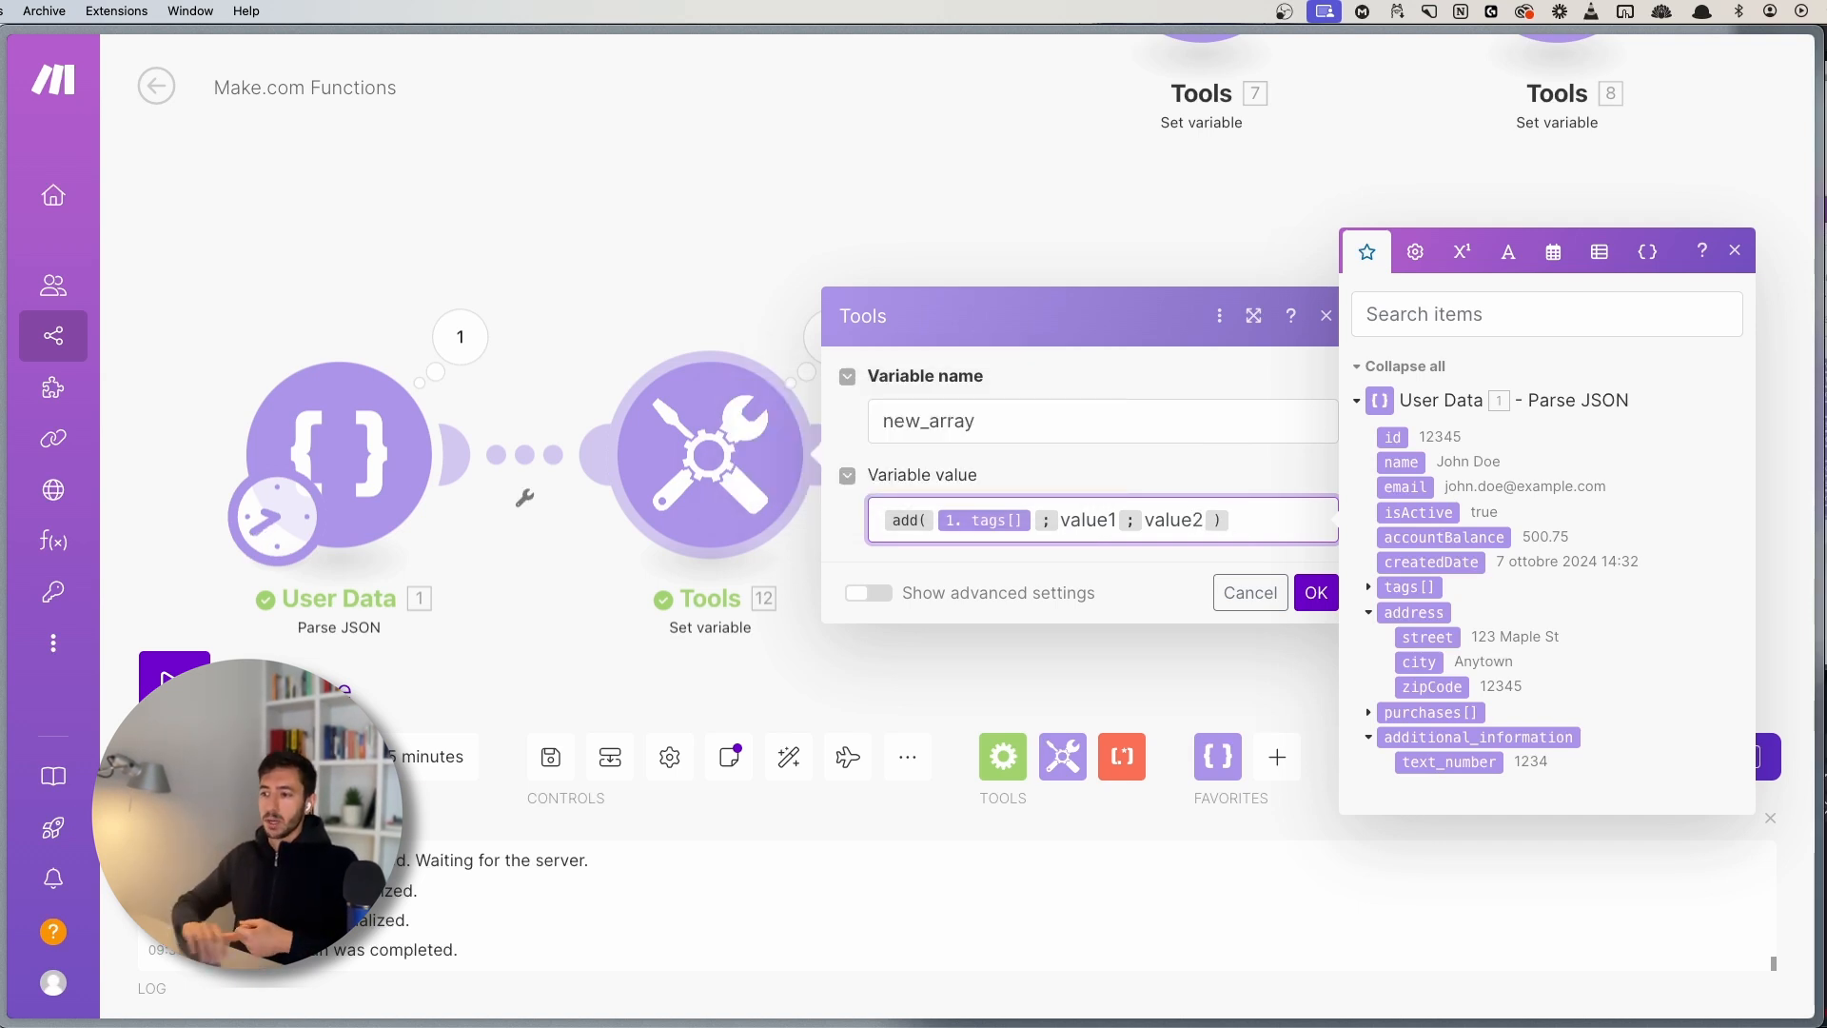
pyautogui.press('Left')
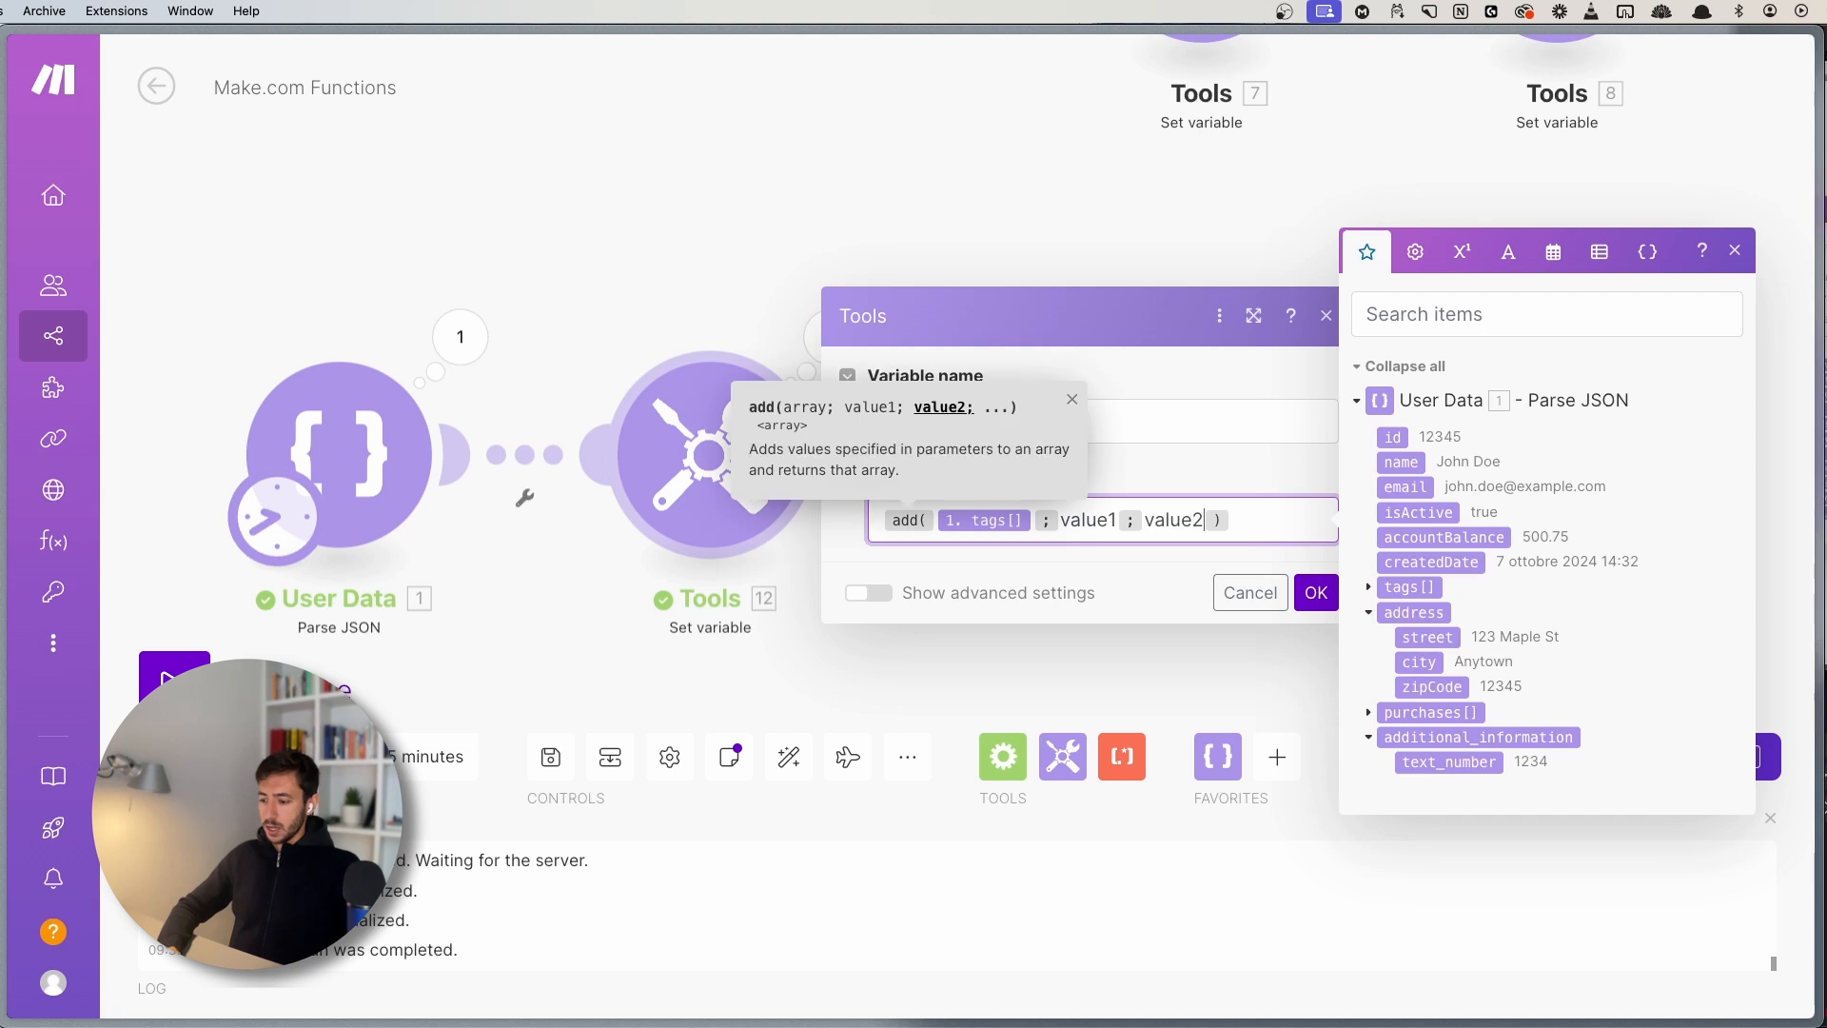
pyautogui.write(';value3')
pyautogui.press('Right')
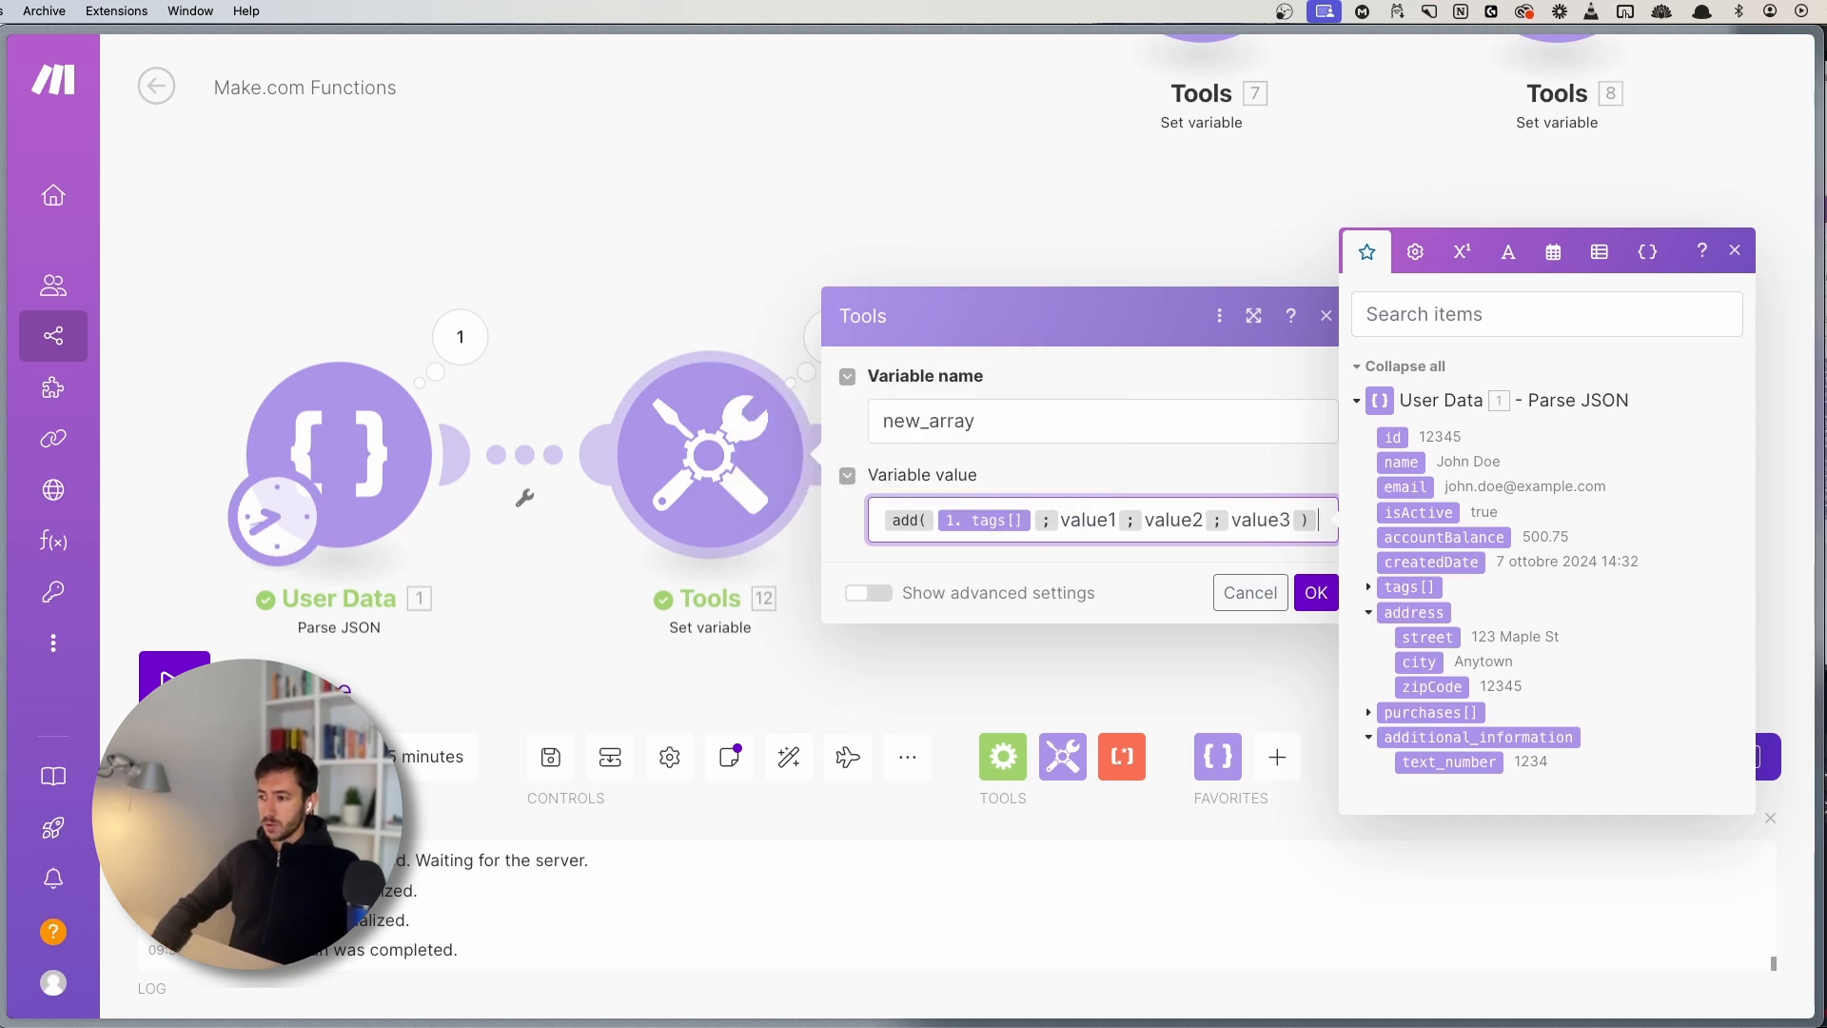
pyautogui.click(1313, 594)
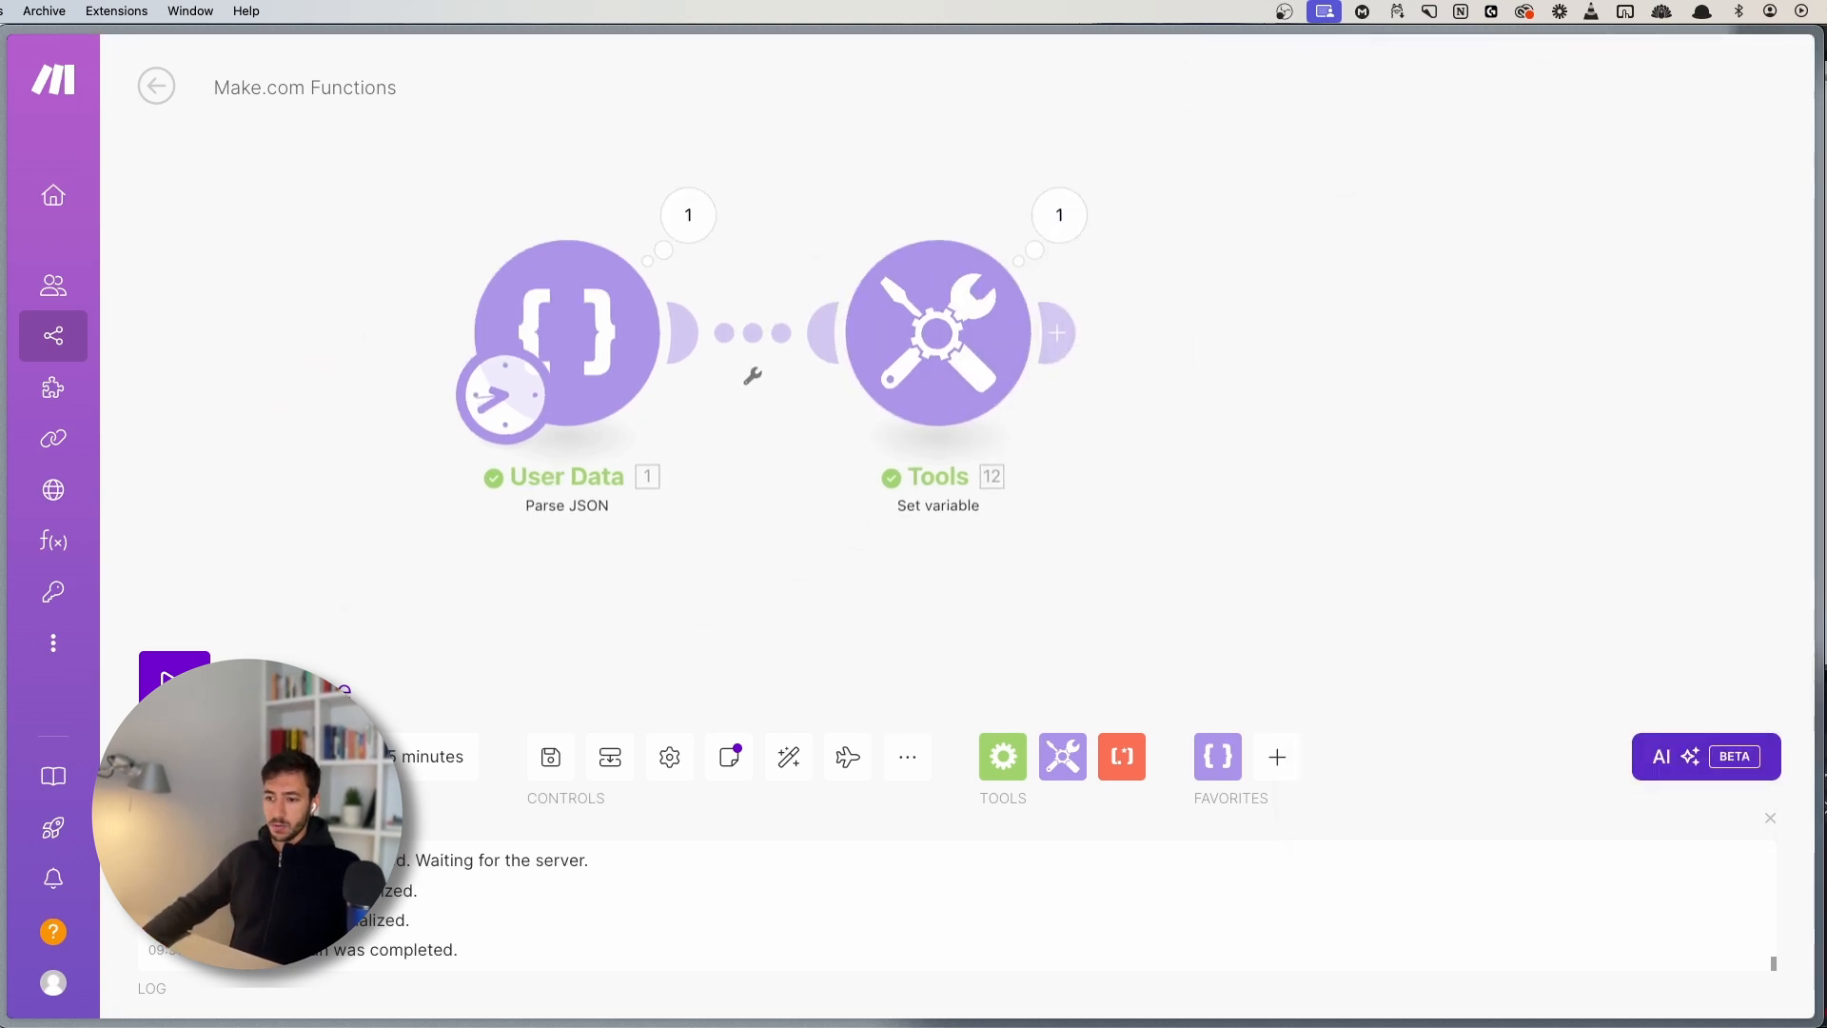
# - Save and inspect new_array's output, beginning with the original items premium and beta user
pyautogui.click(553, 758)
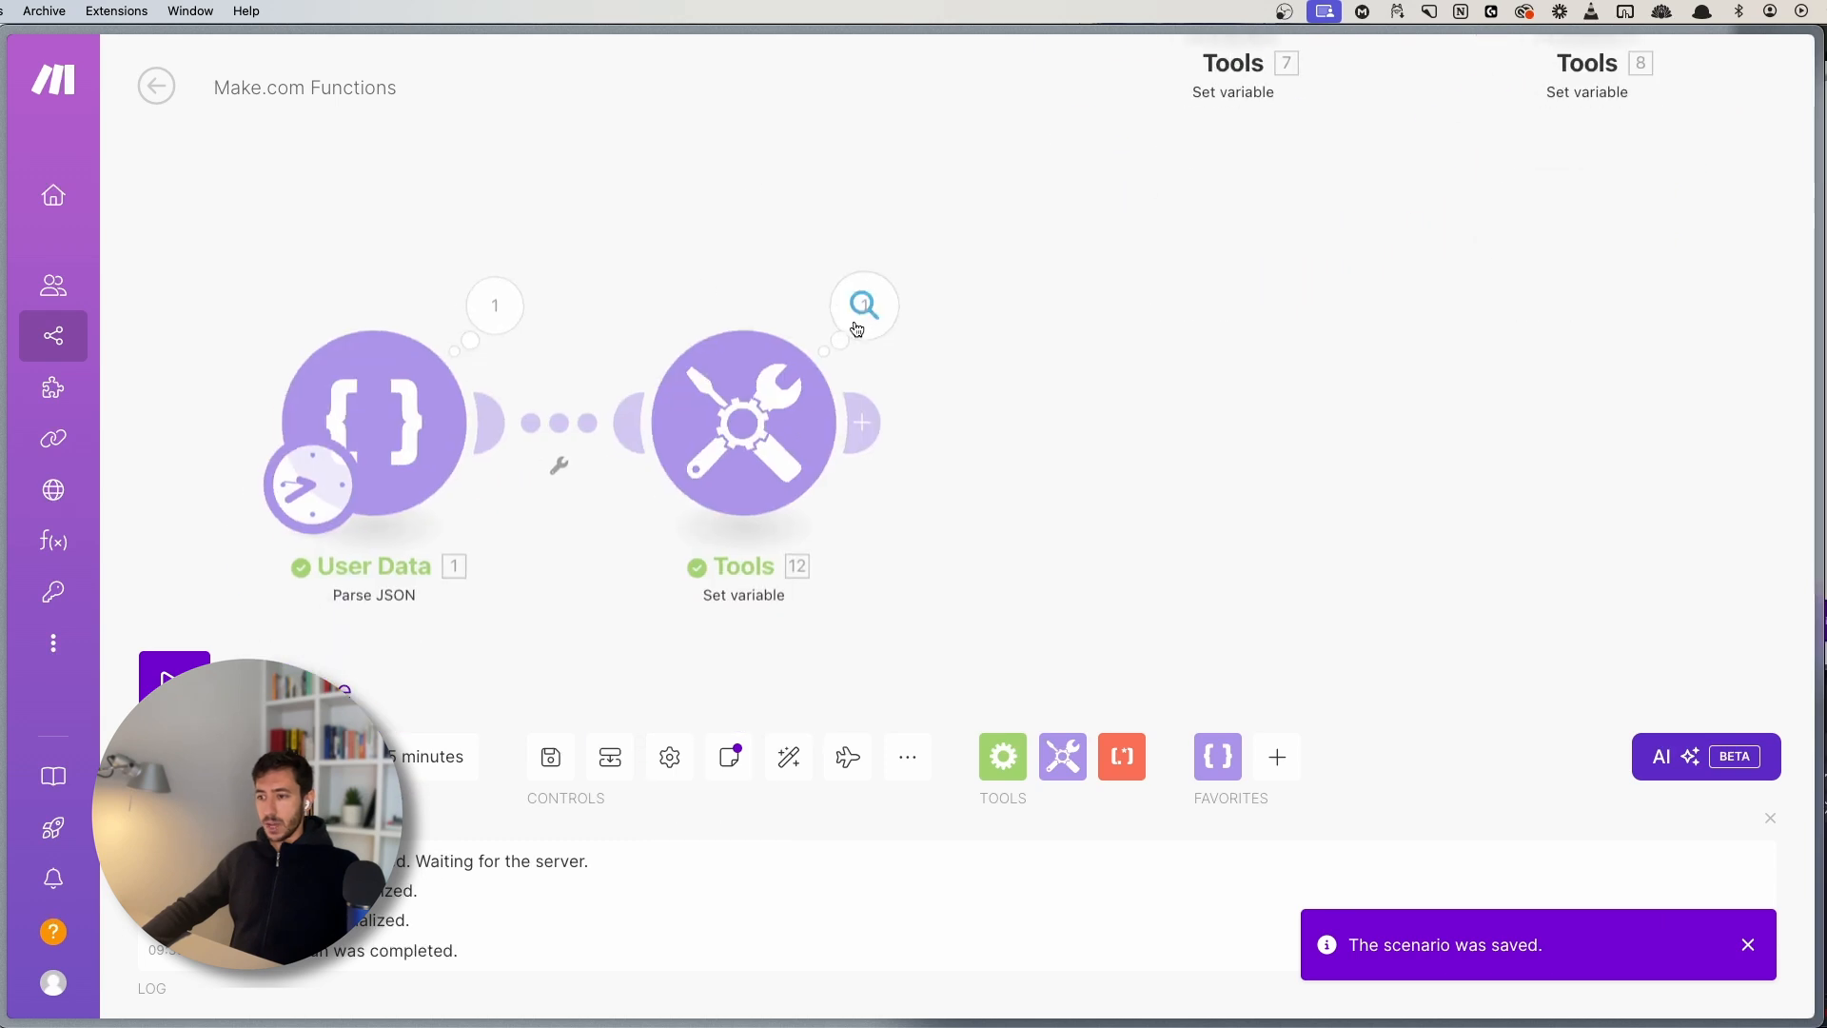
pyautogui.click(862, 304)
pyautogui.click(1056, 434)
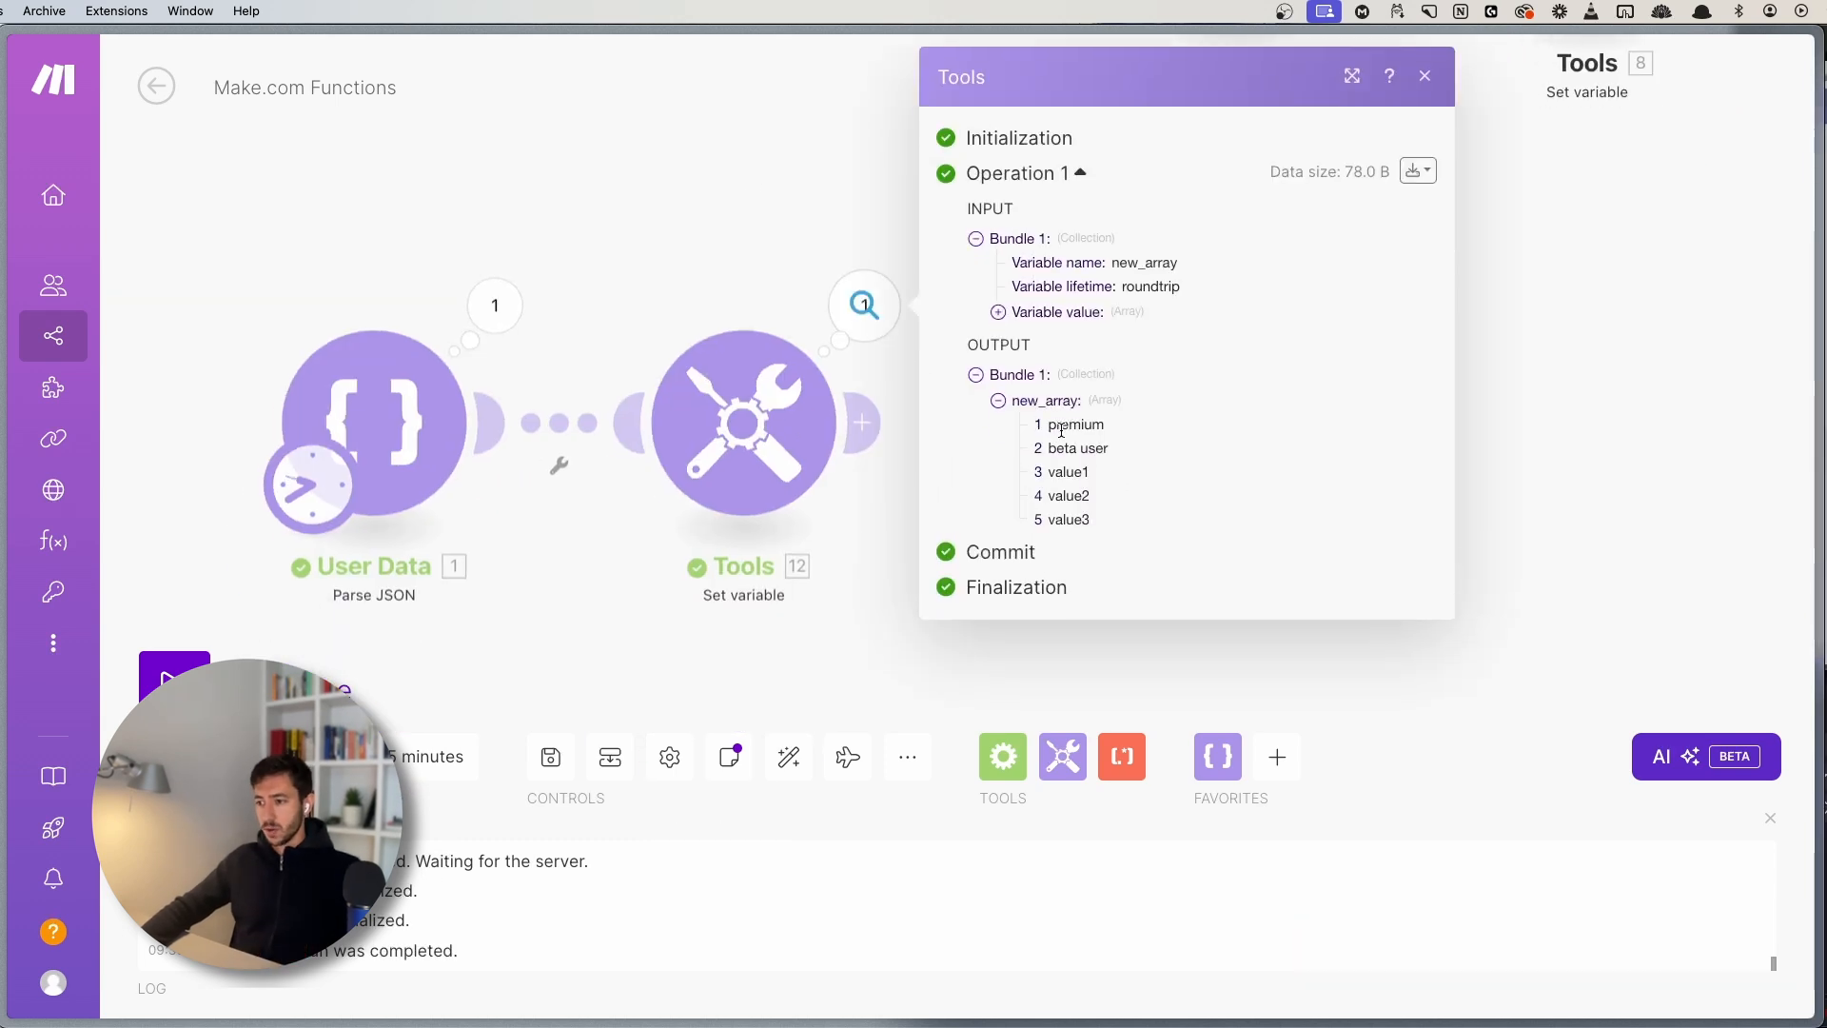
pyautogui.moveTo(1052, 427); pyautogui.dragTo(1158, 448)
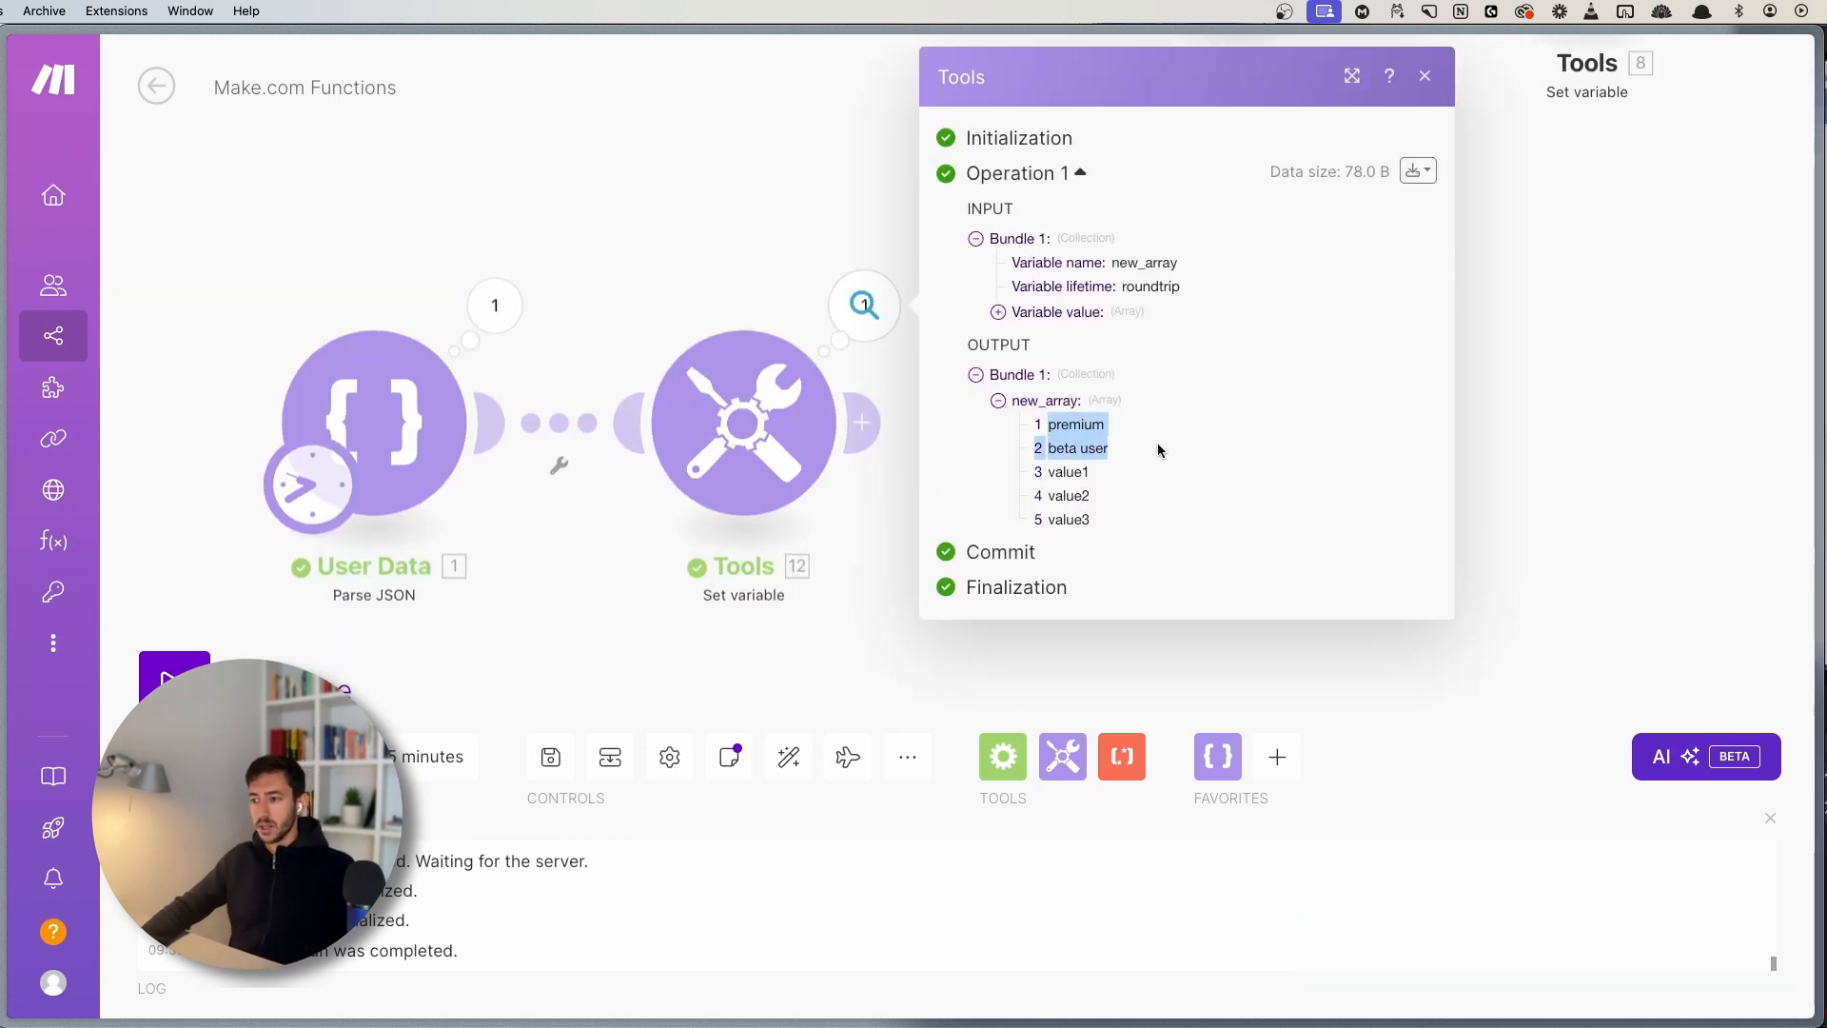
# - Compare against the User Data tags array, confirming value1, value2 and value3 were appended
pyautogui.click(495, 305)
pyautogui.click(655, 496)
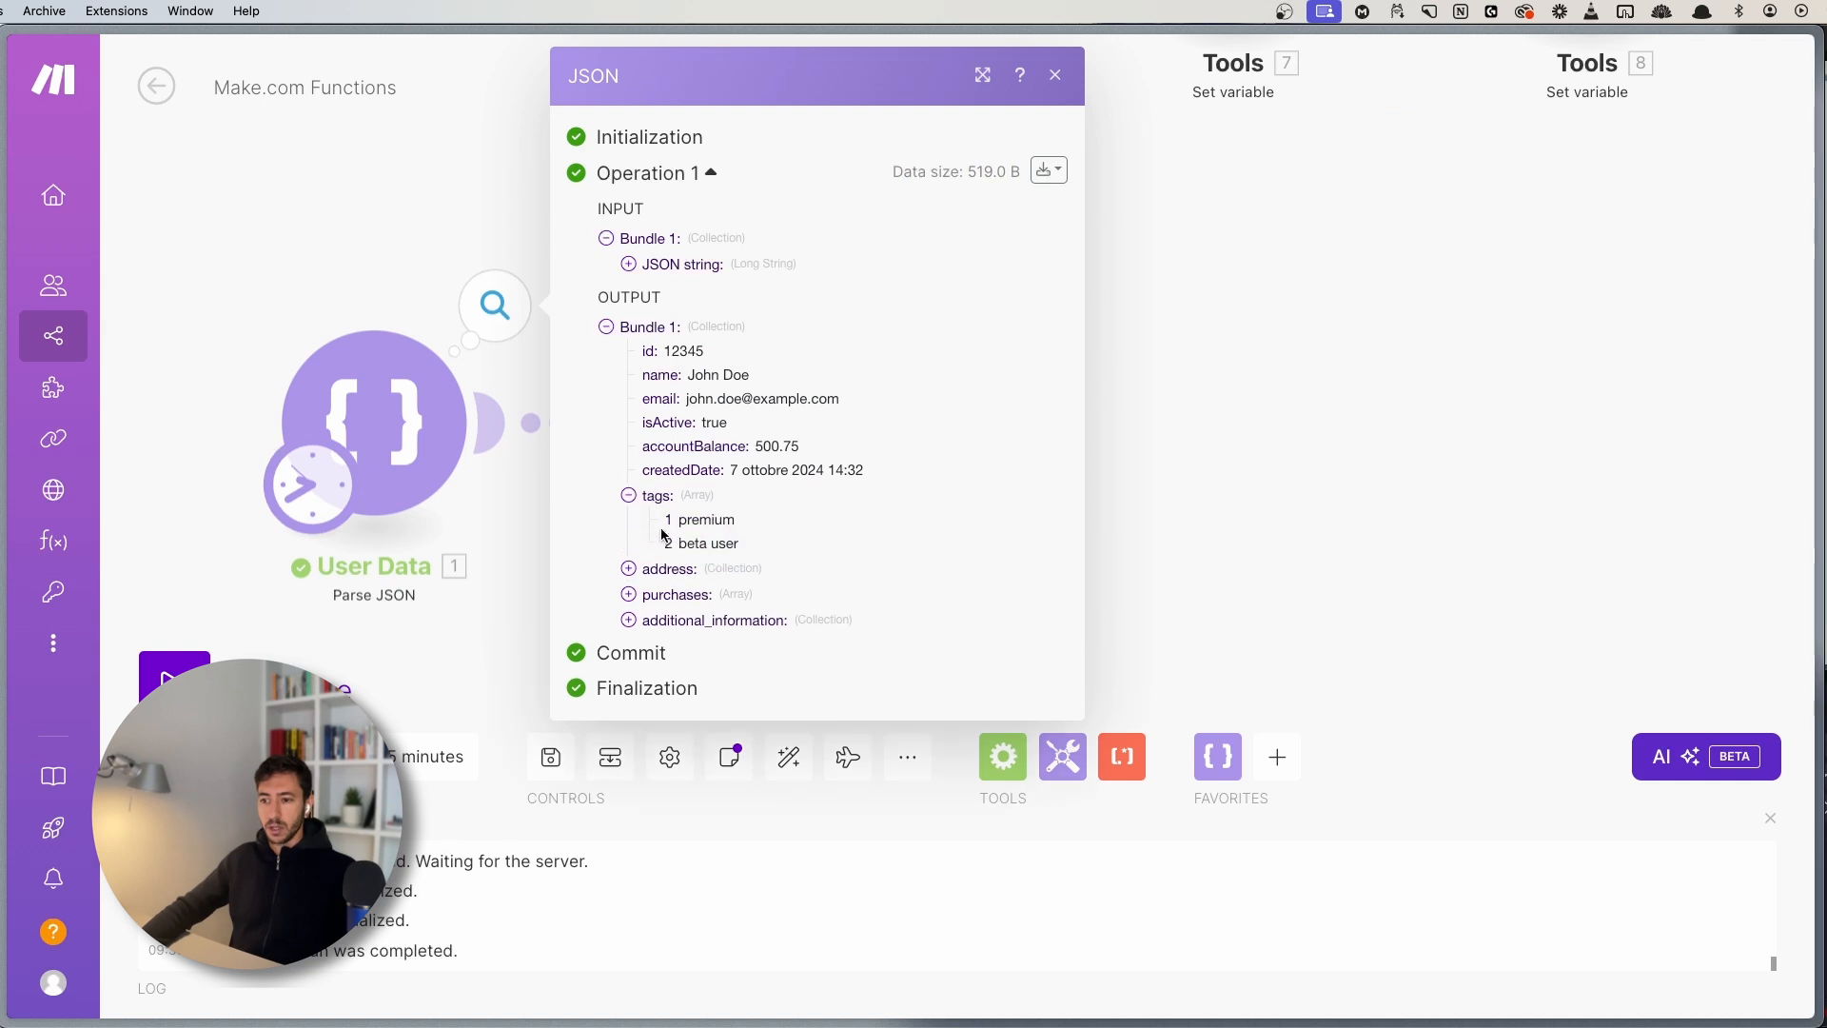
pyautogui.moveTo(672, 518); pyautogui.dragTo(771, 543)
pyautogui.click(1196, 449)
pyautogui.click(864, 306)
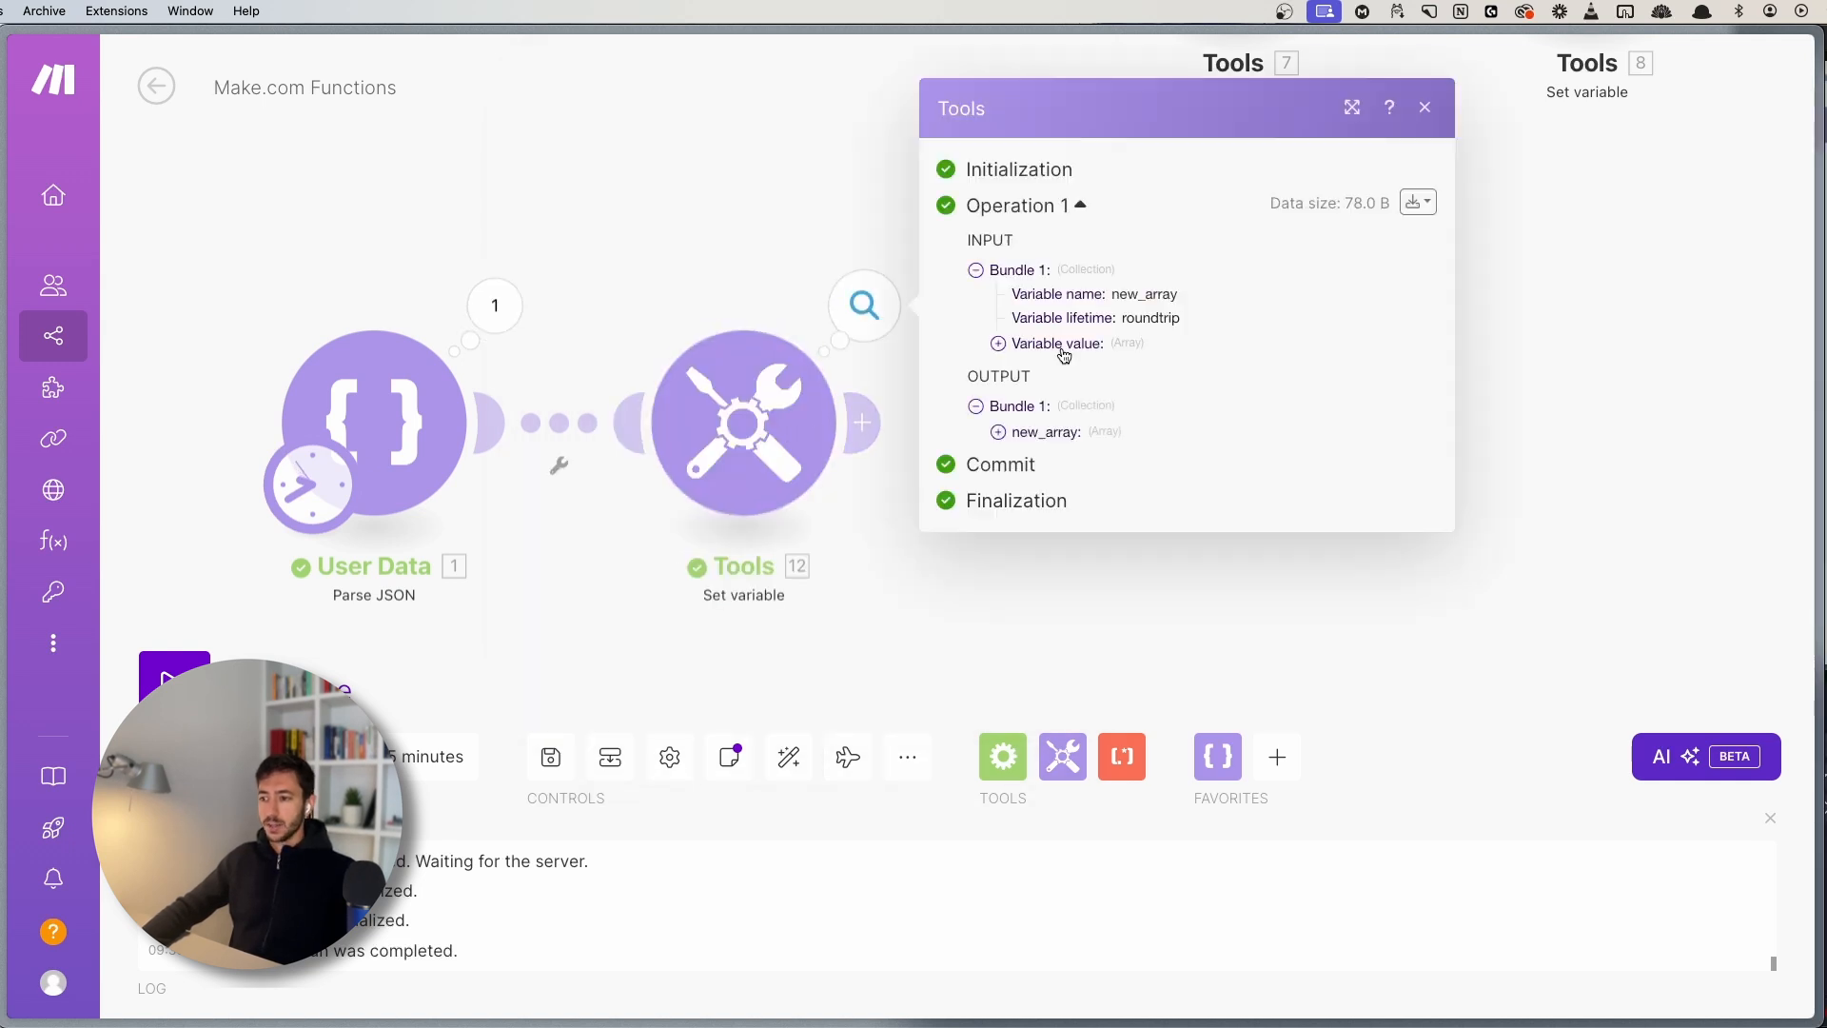
pyautogui.click(1037, 434)
pyautogui.moveTo(1047, 476); pyautogui.dragTo(1085, 517)
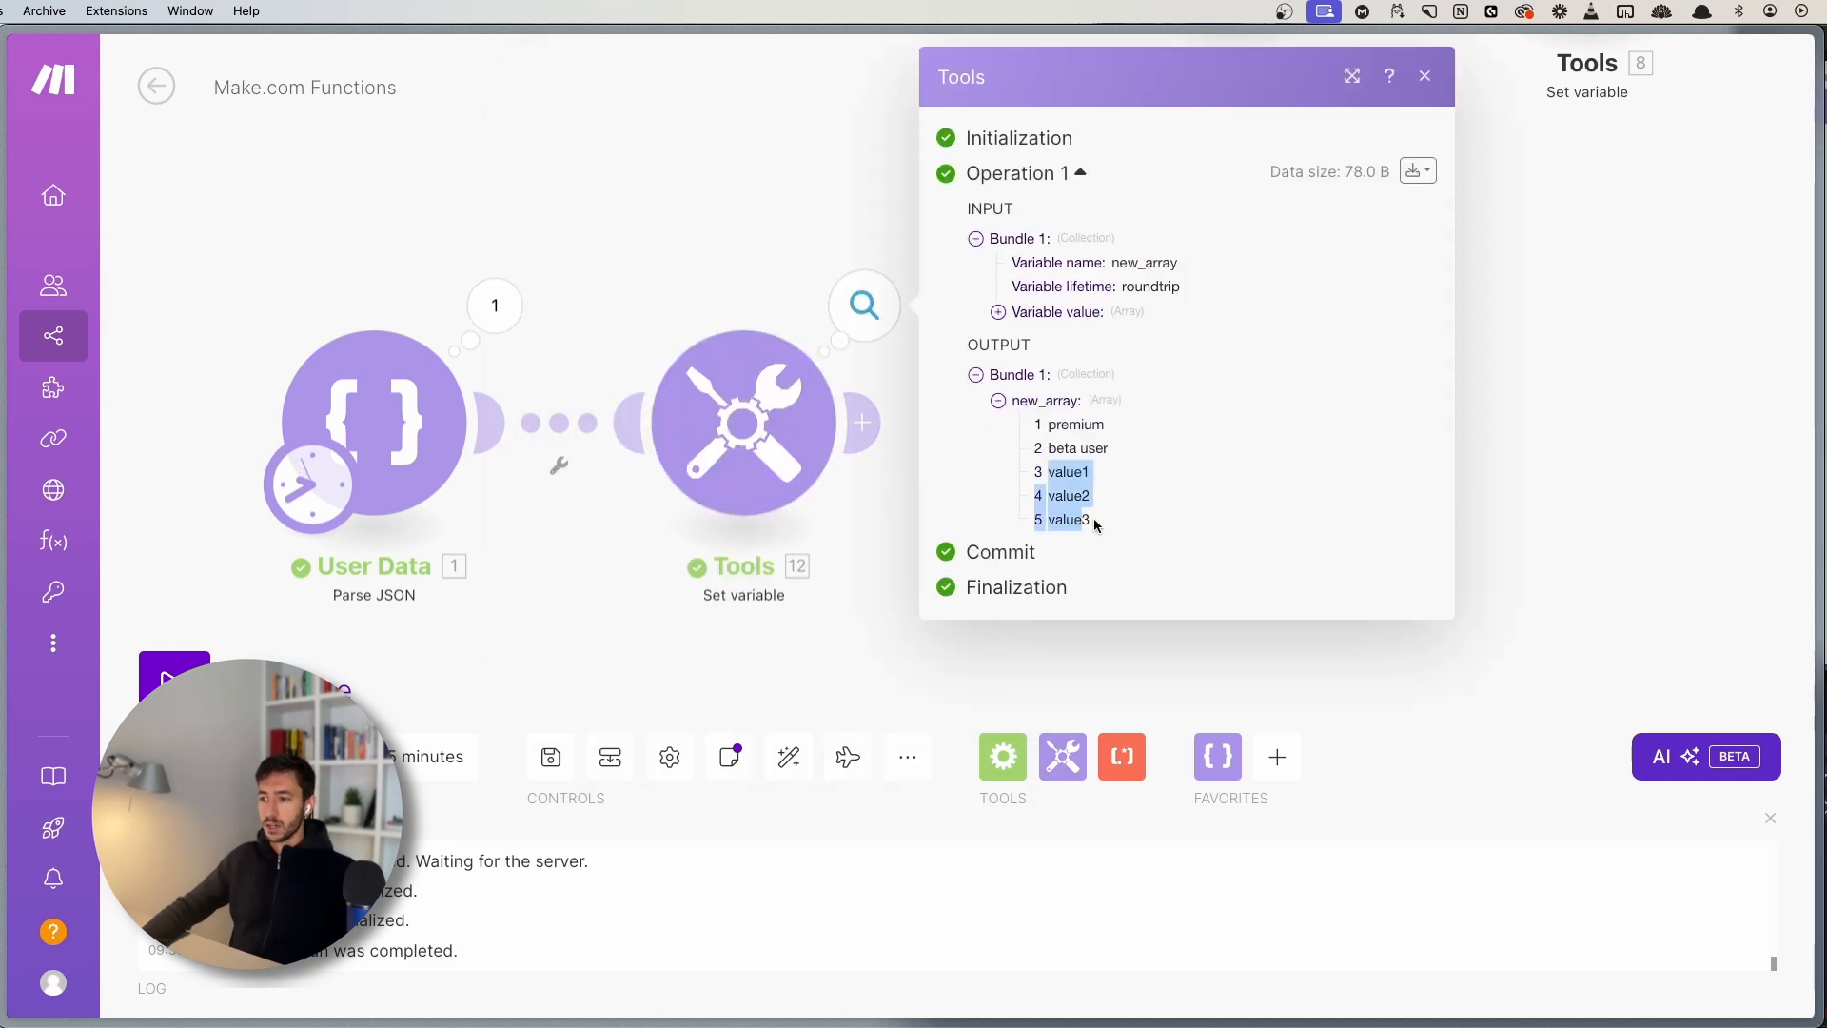
pyautogui.click(1094, 522)
pyautogui.click(701, 437)
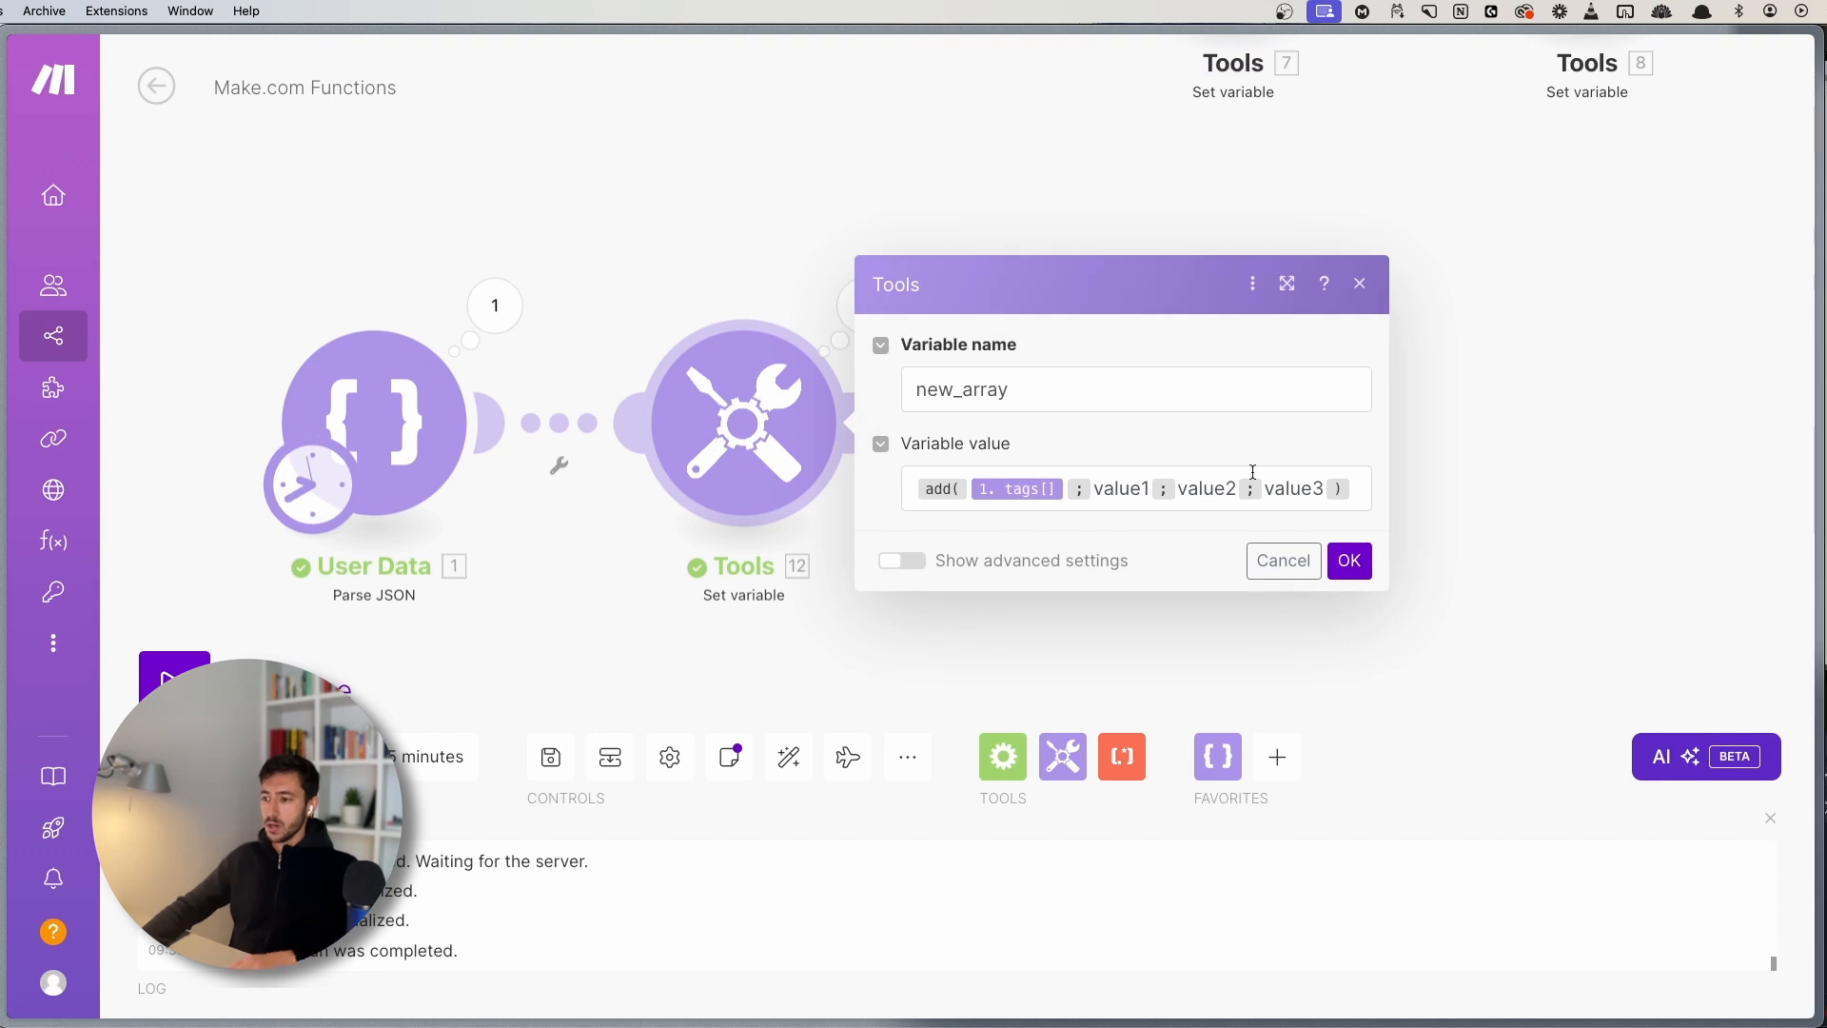
# - Replace the new_array formula with remove( 1. tags[] ; premium )
pyautogui.click(1361, 486)
pyautogui.press('super+a')
pyautogui.write('remove(')
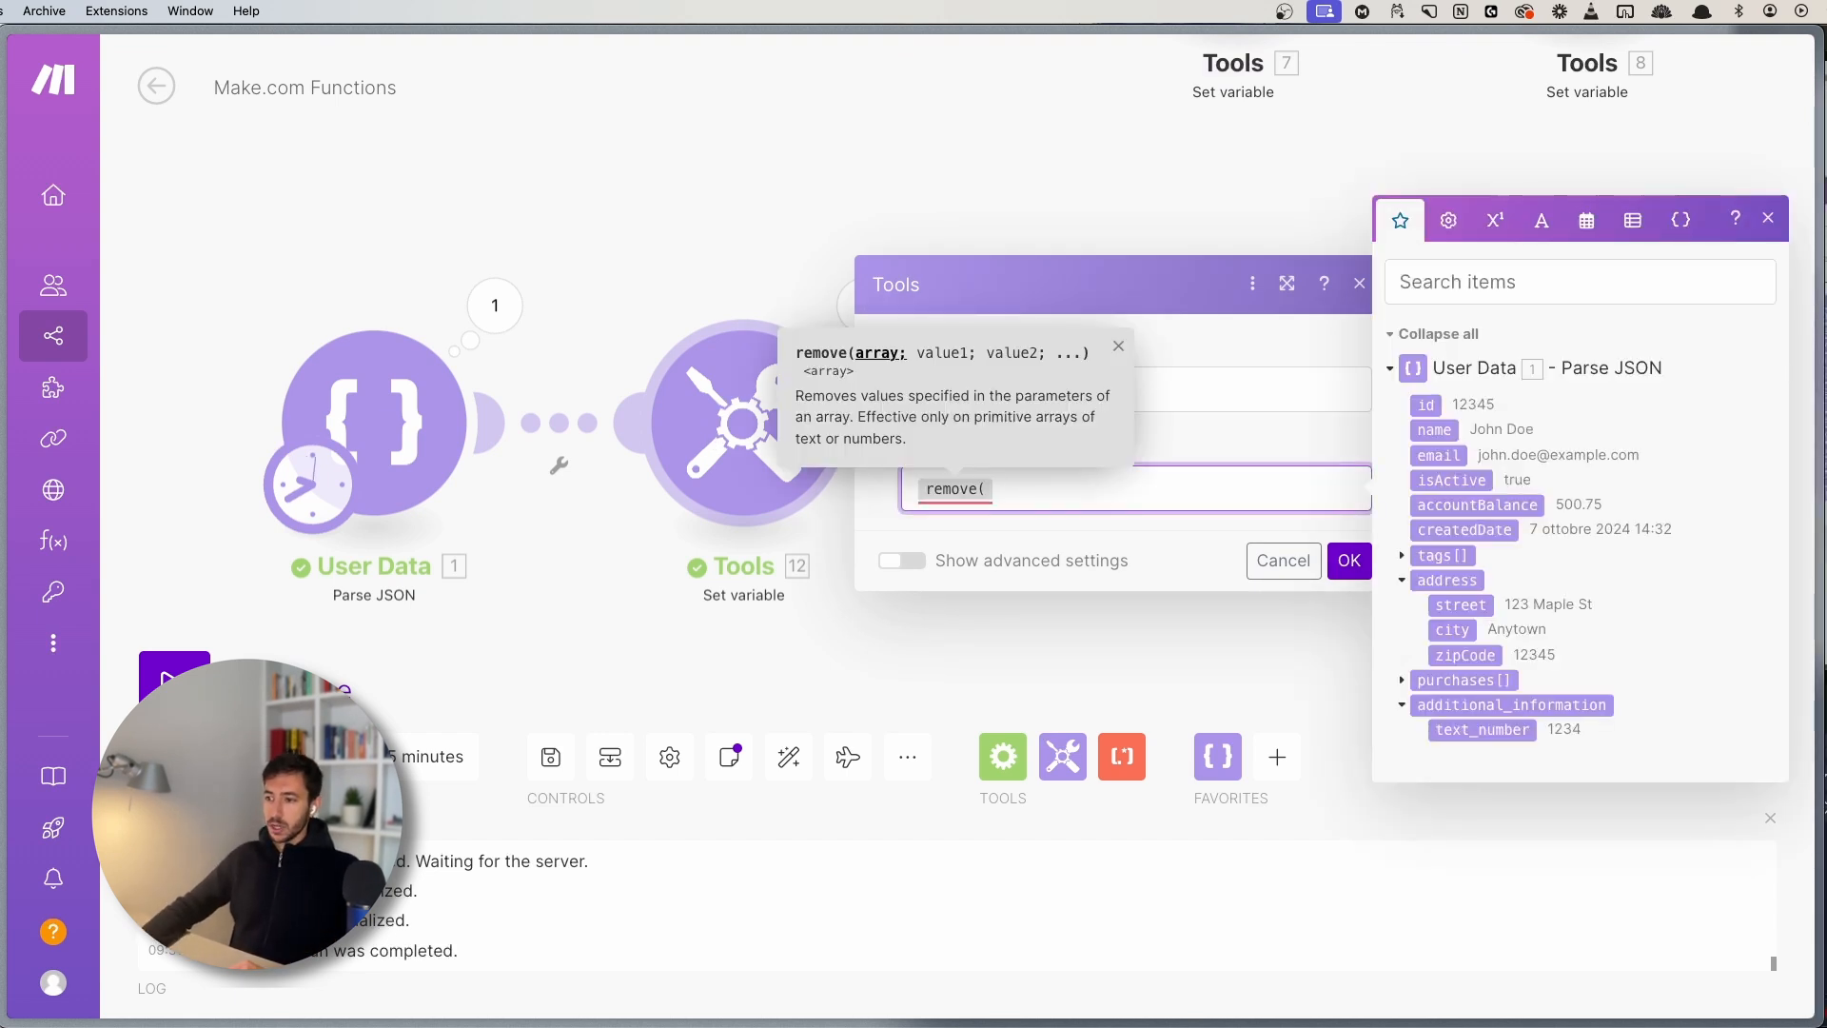
pyautogui.click(1432, 556)
pyautogui.write(';')
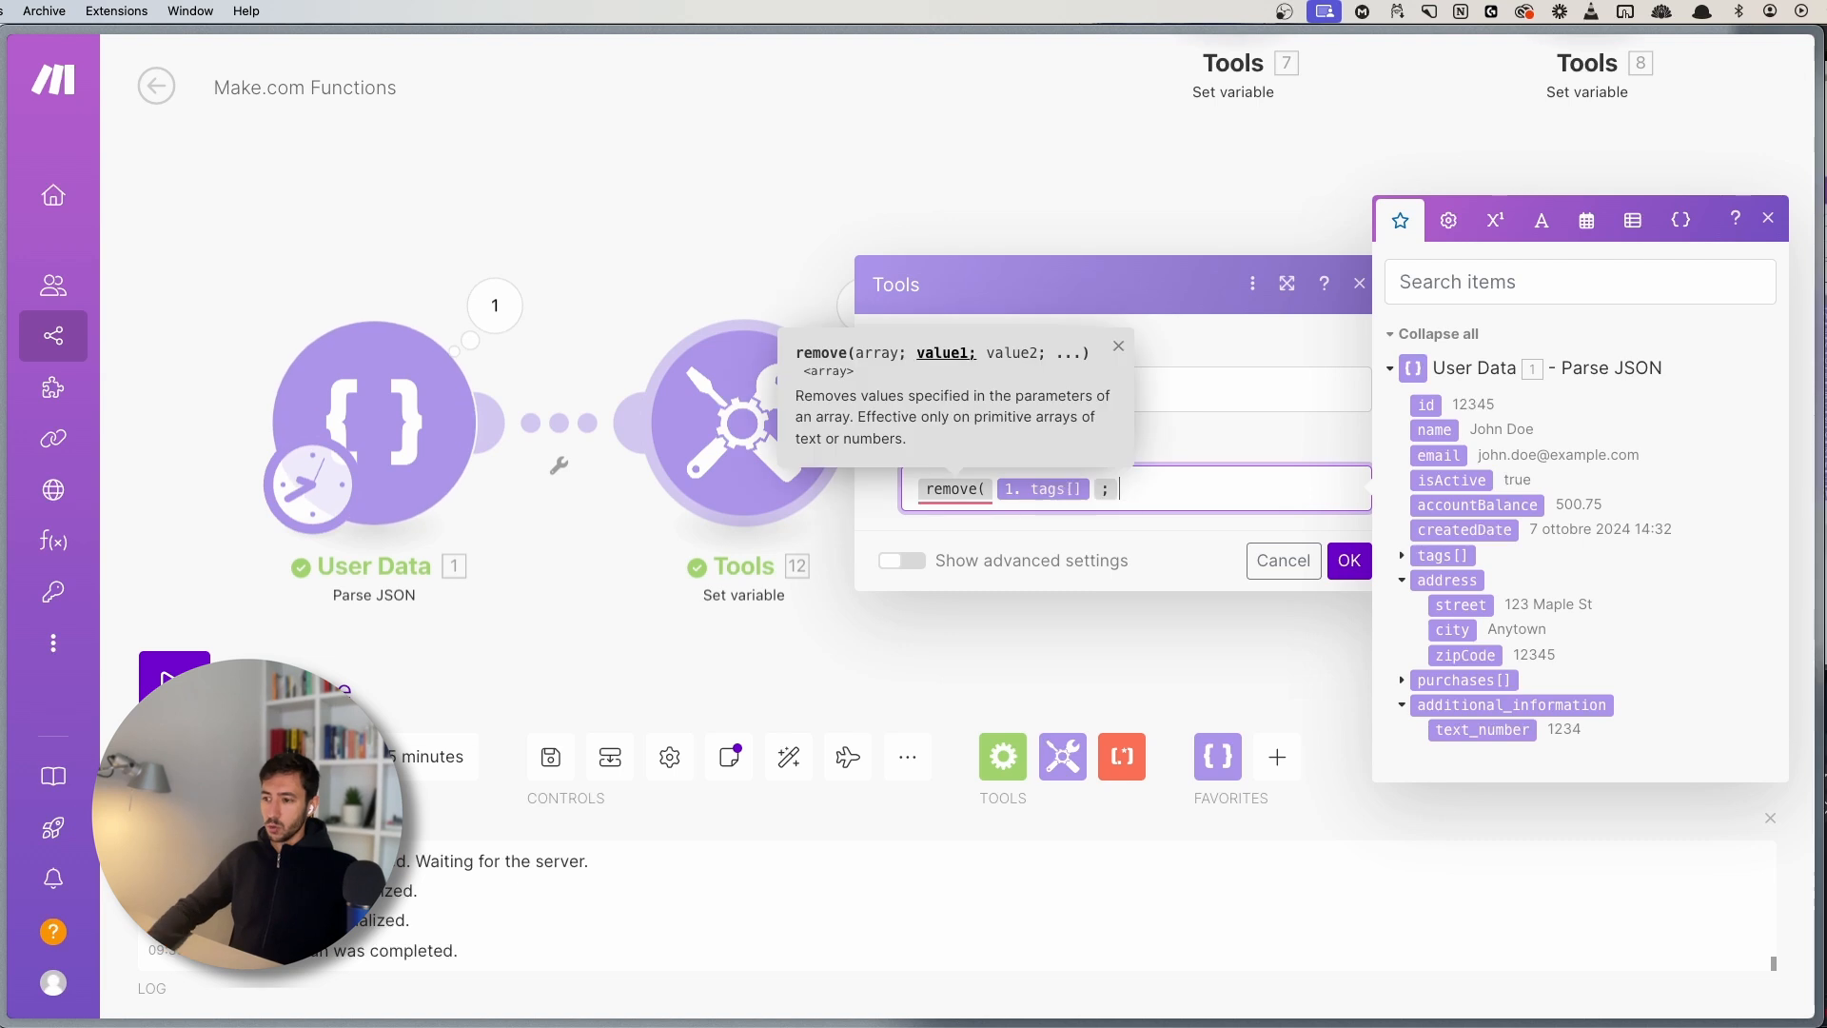
pyautogui.click(1401, 556)
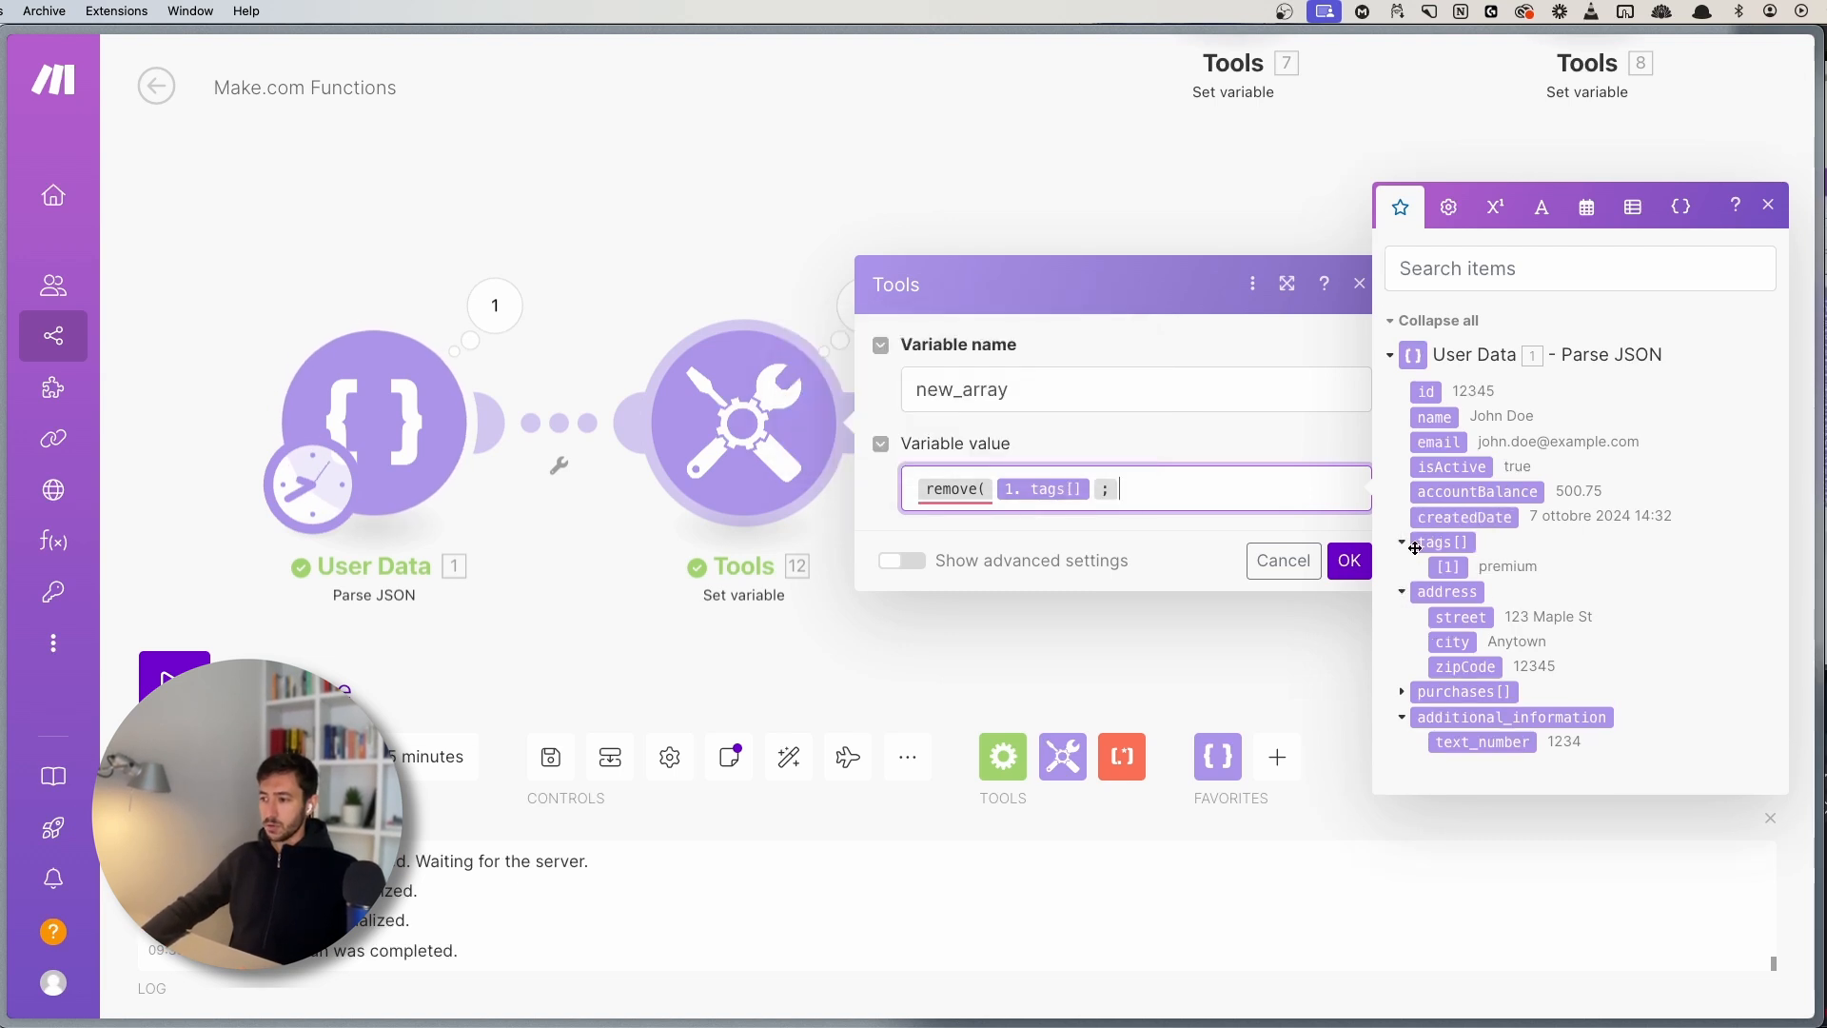
pyautogui.write('premium ')
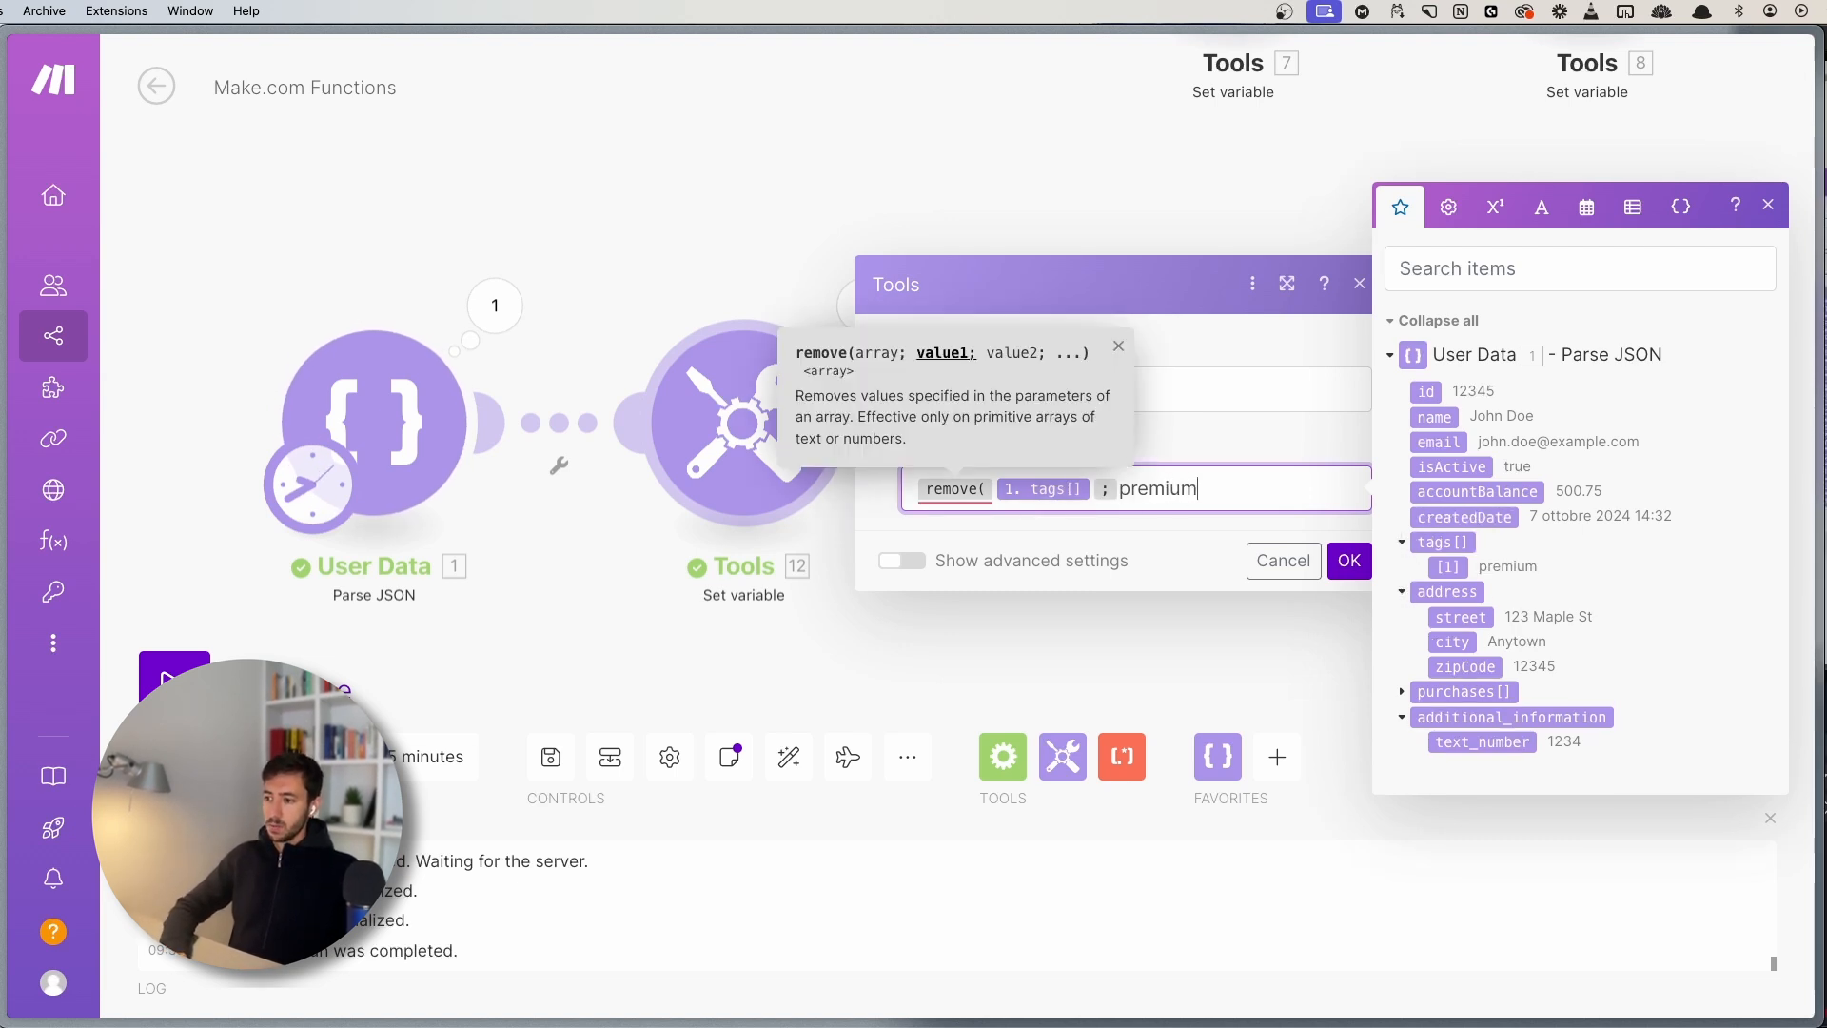
pyautogui.write(')')
pyautogui.click(1349, 560)
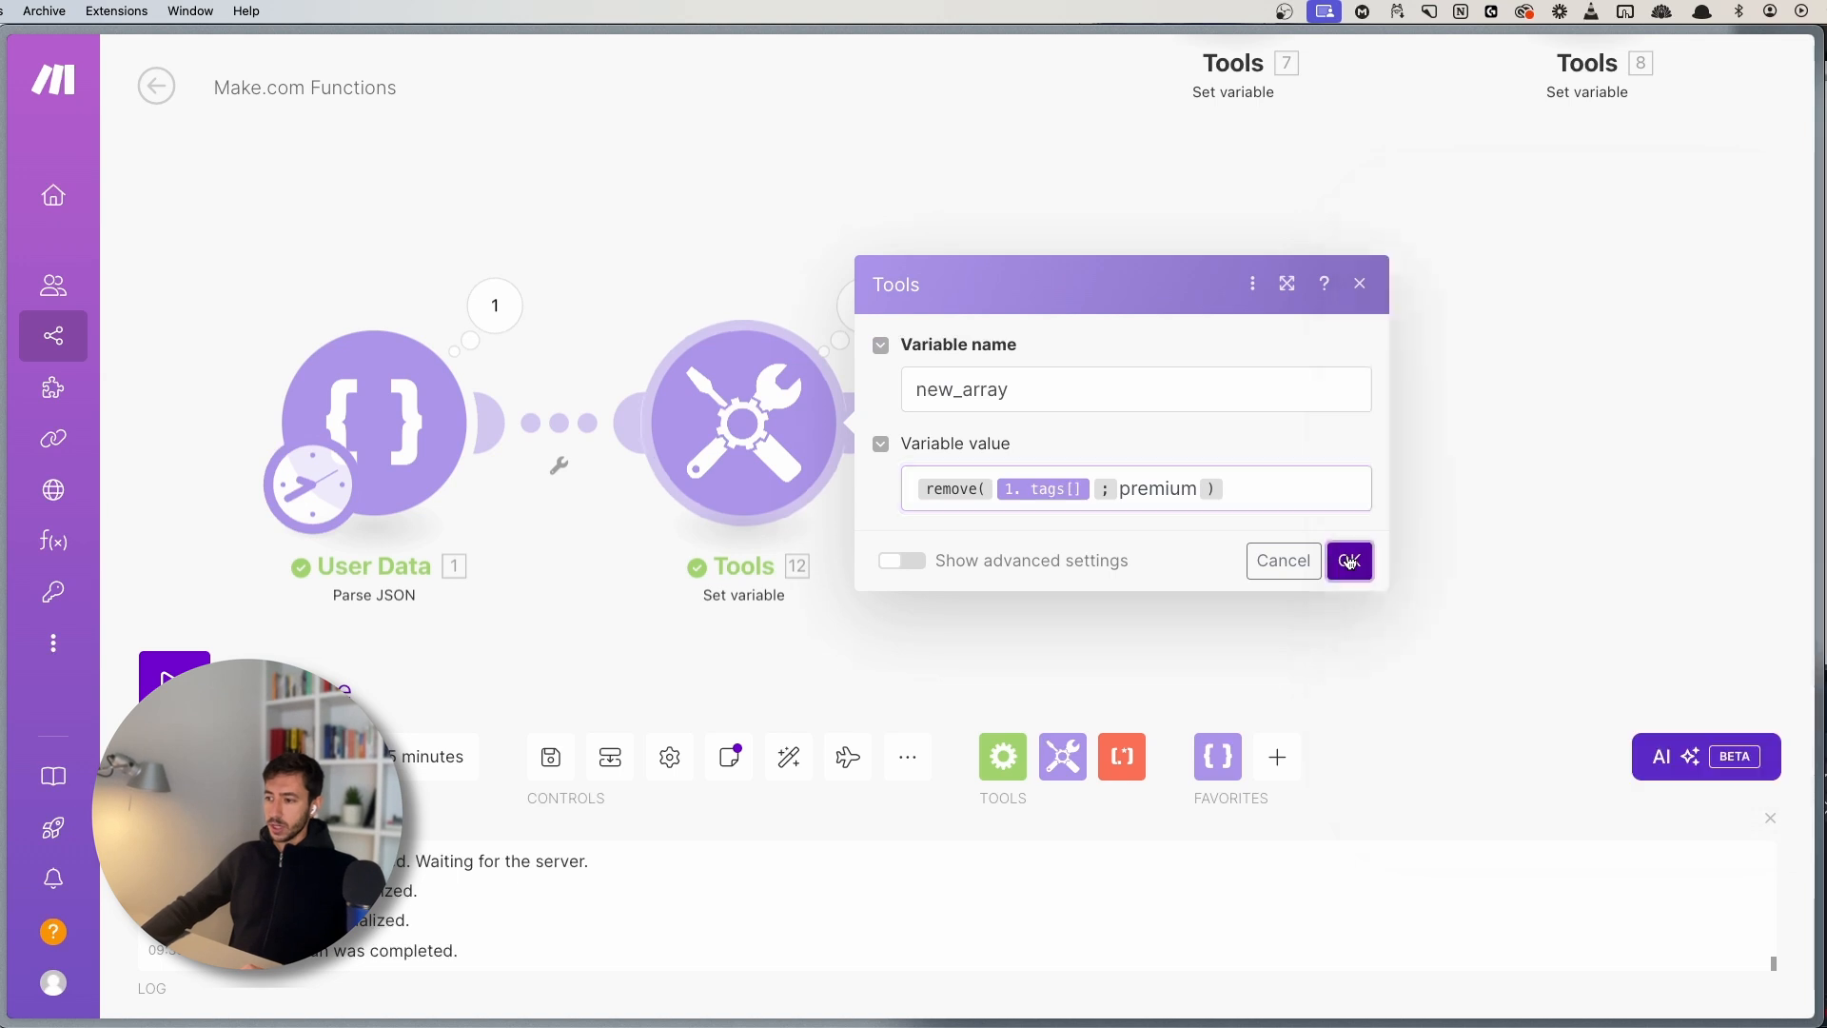
# - Check the Set variable output, which now leaves only the beta user
pyautogui.scroll(3, 894, 428)
pyautogui.scroll(-3, 897, 419)
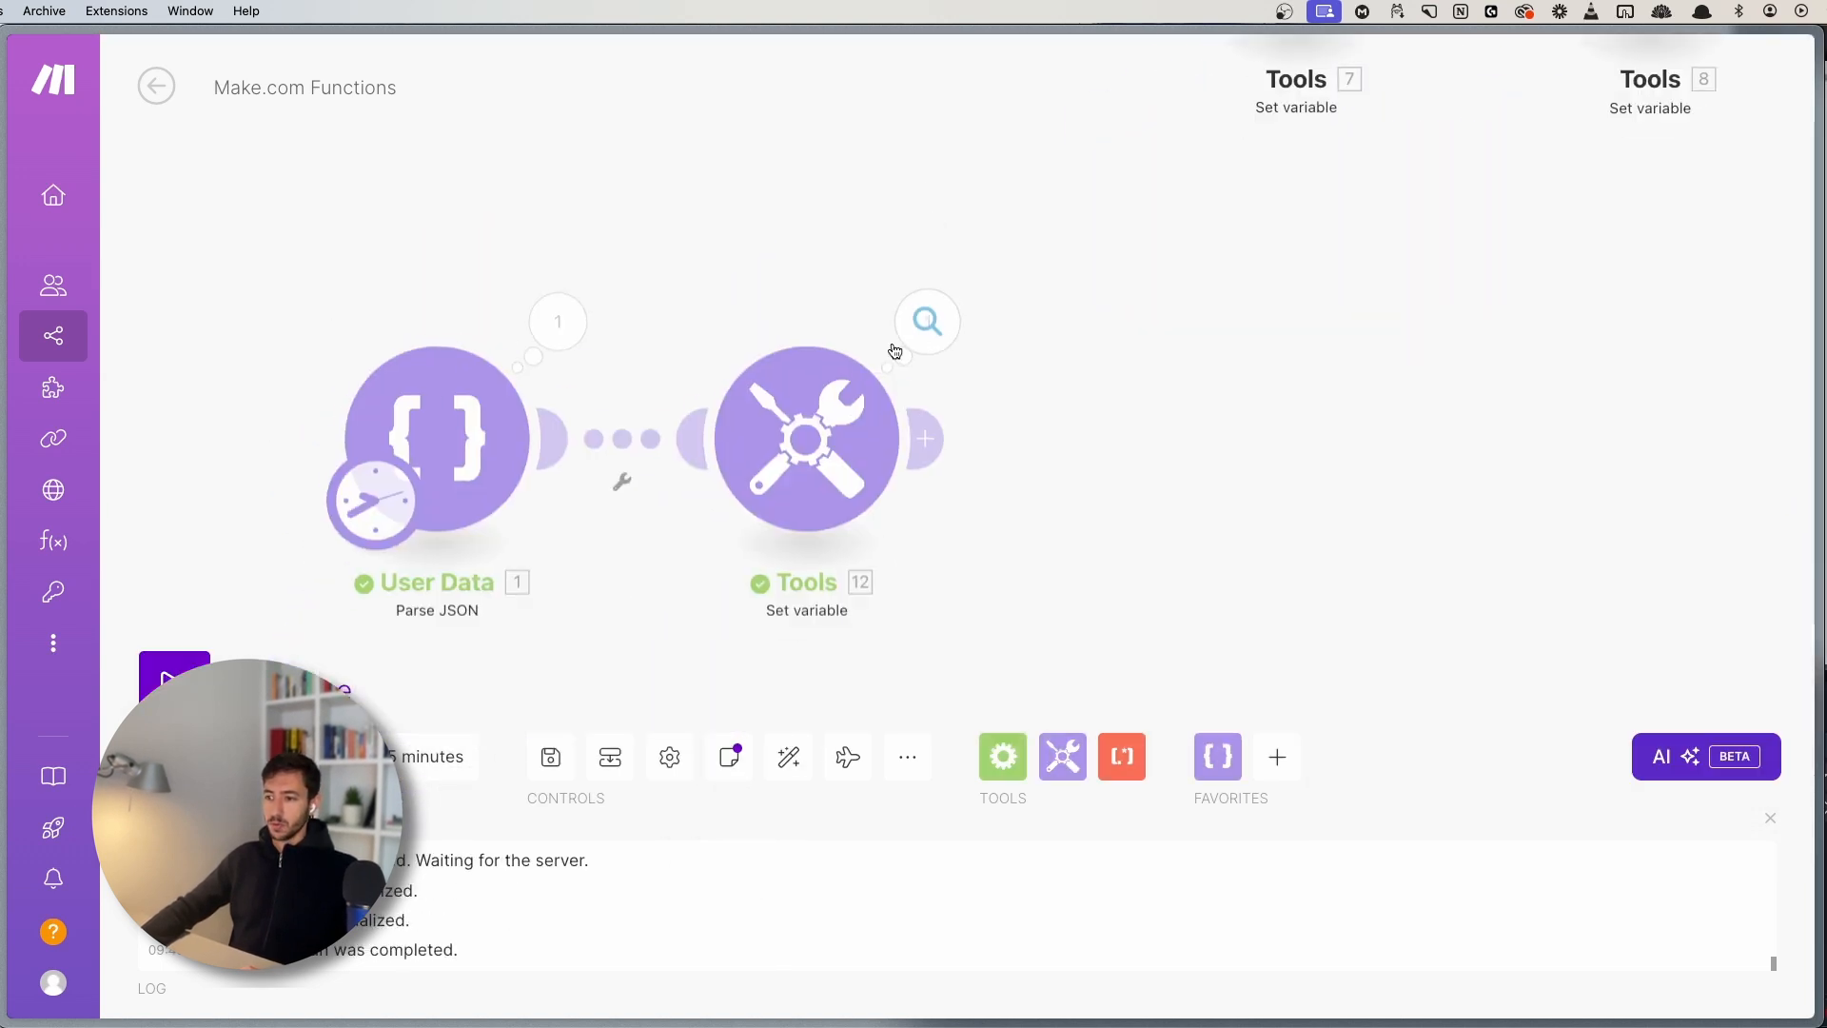
pyautogui.click(928, 321)
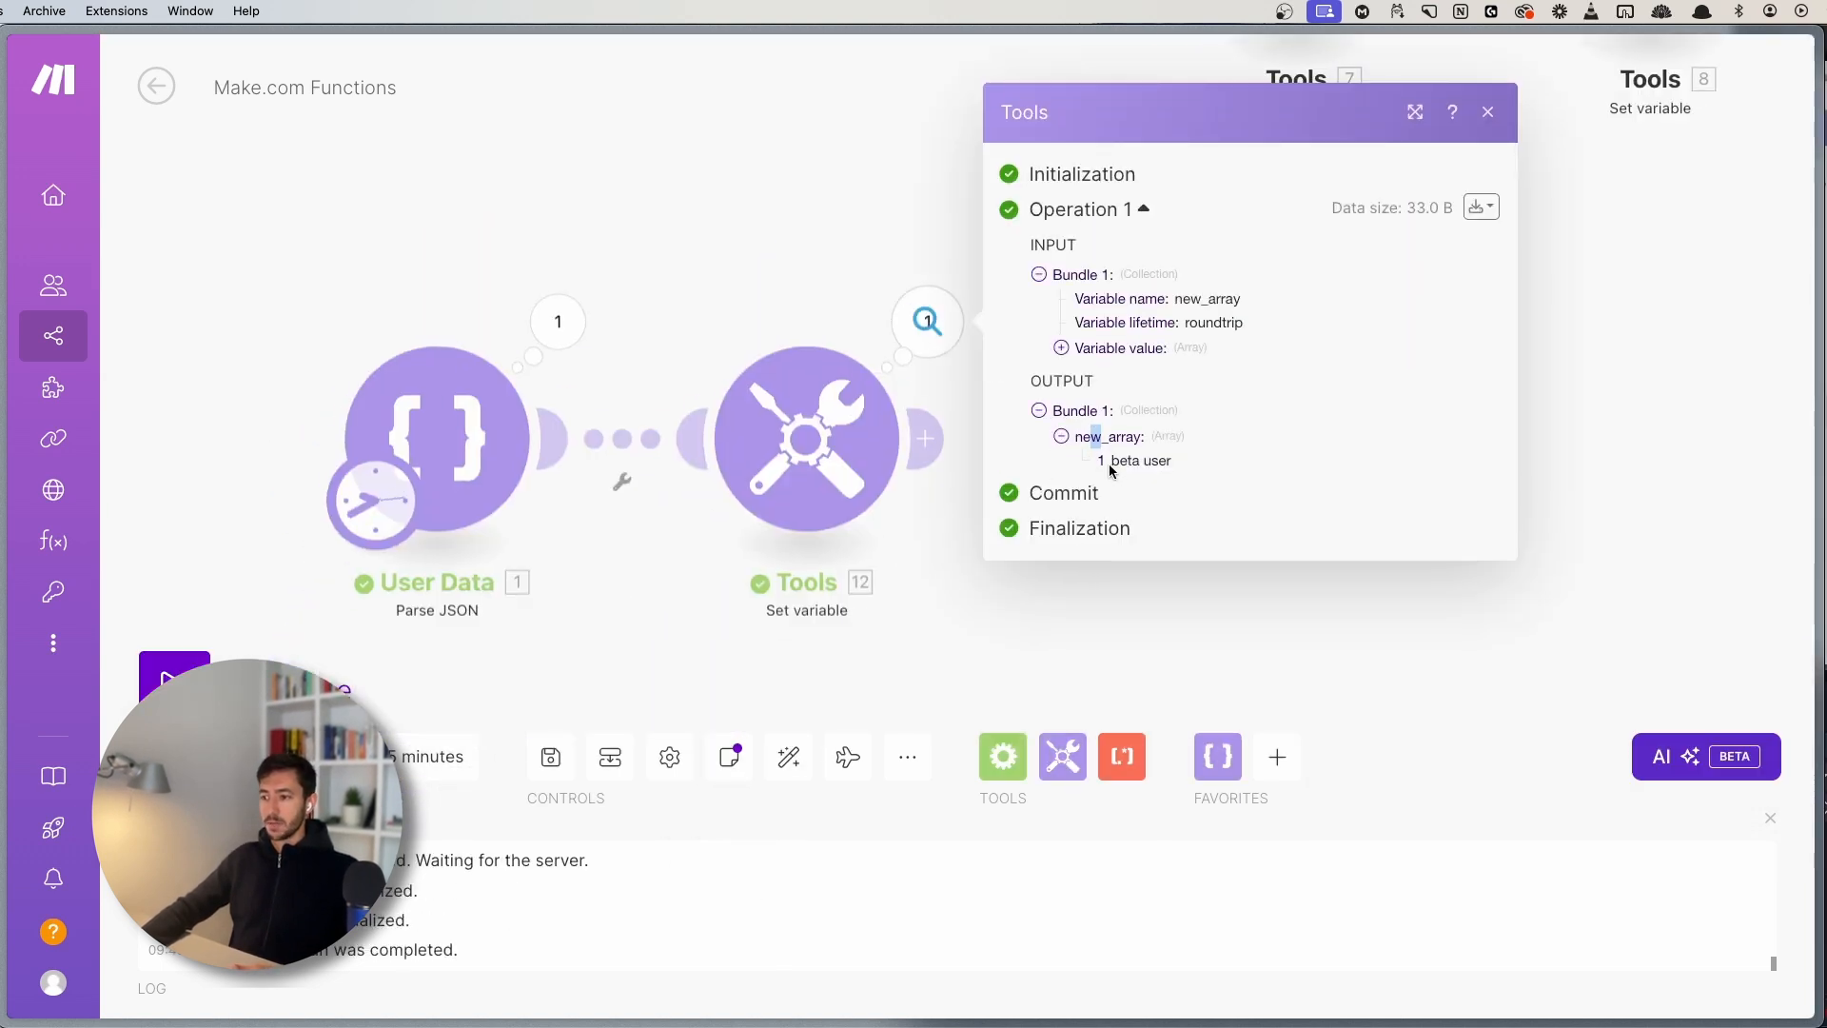
pyautogui.moveTo(1110, 464)
pyautogui.mouseDown()
pyautogui.moveTo(1211, 456)
pyautogui.moveTo(1117, 462)
pyautogui.mouseUp()
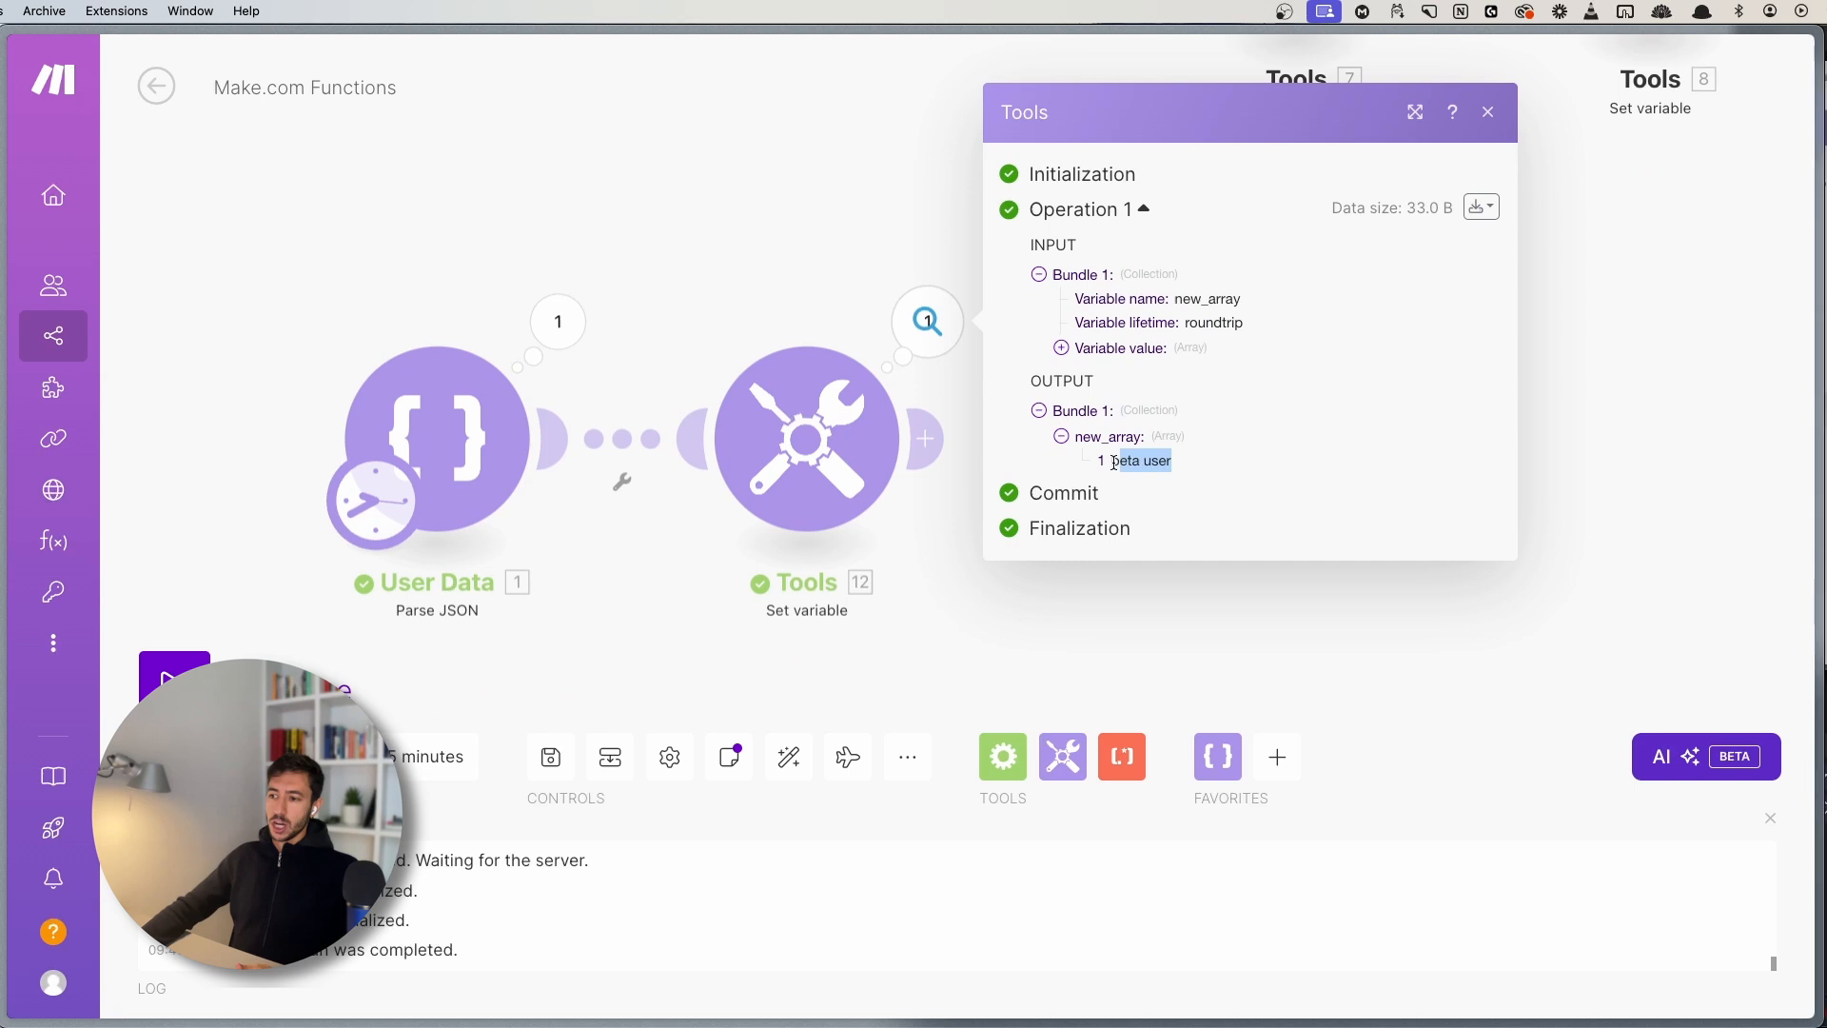
pyautogui.click(753, 251)
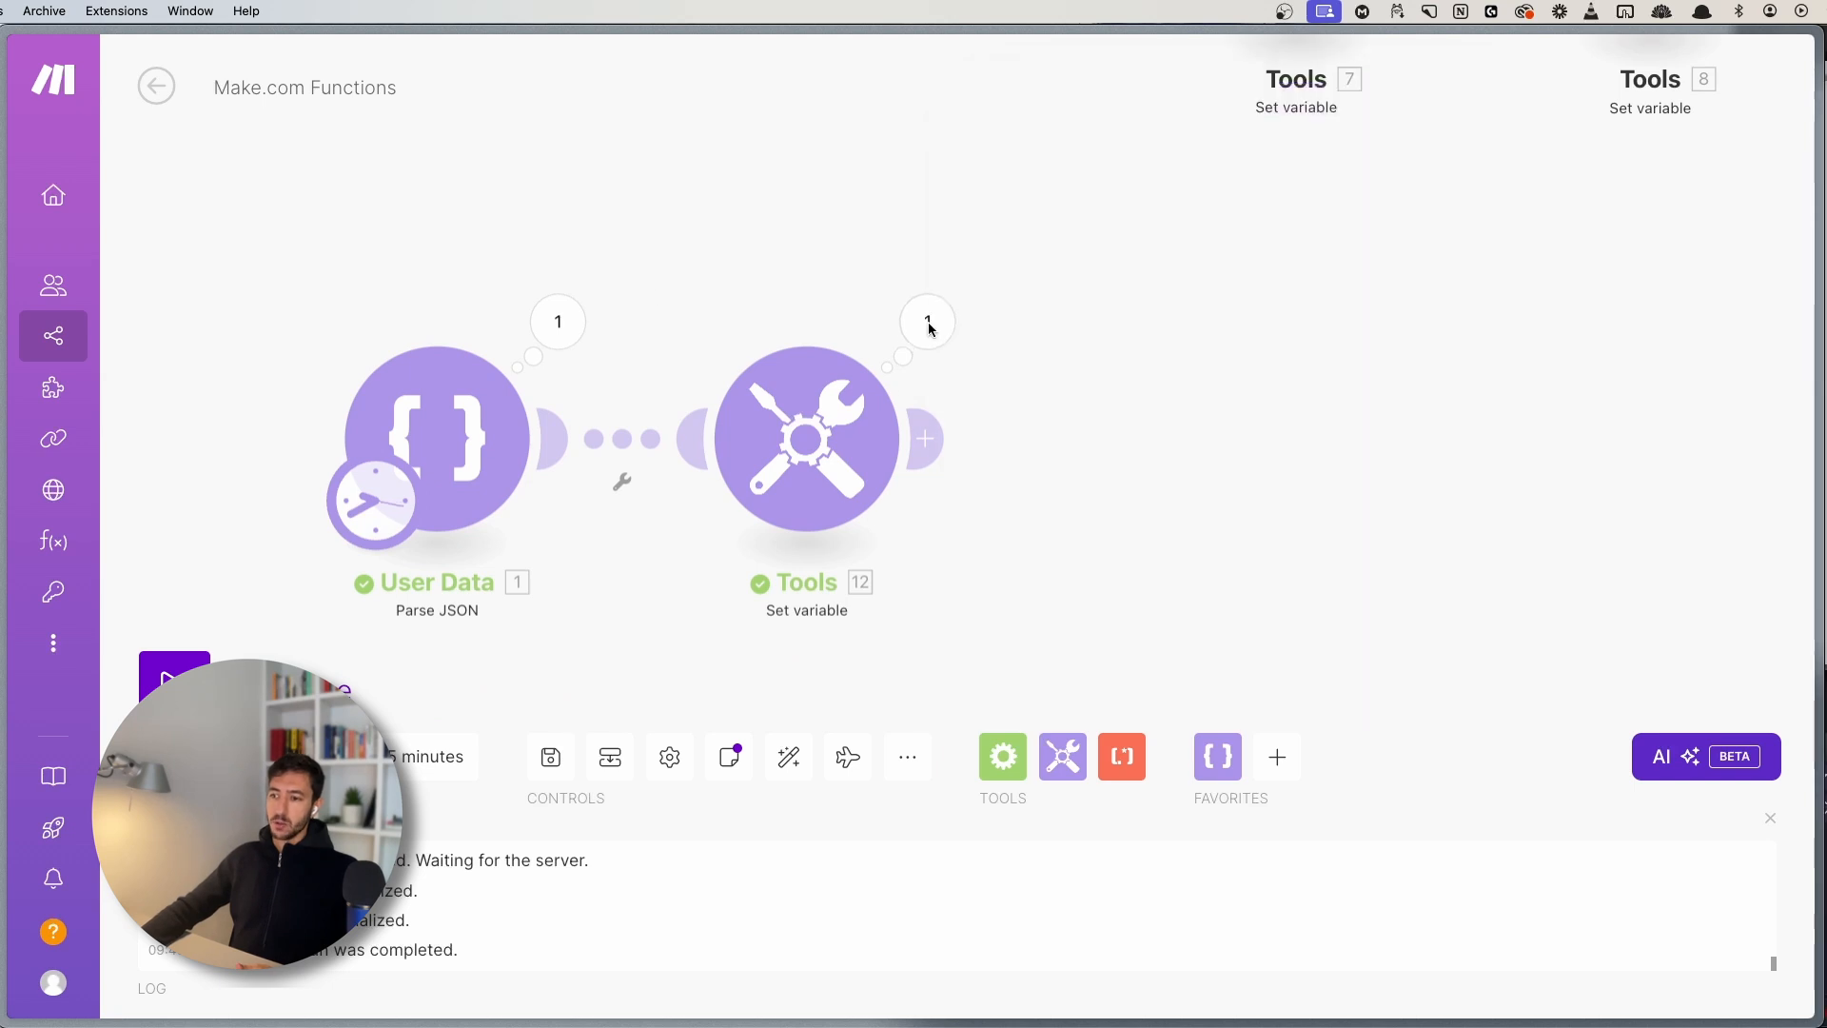
# - Open the Tools variable settings, then move to the Make Date Handling scenario
pyautogui.click(824, 458)
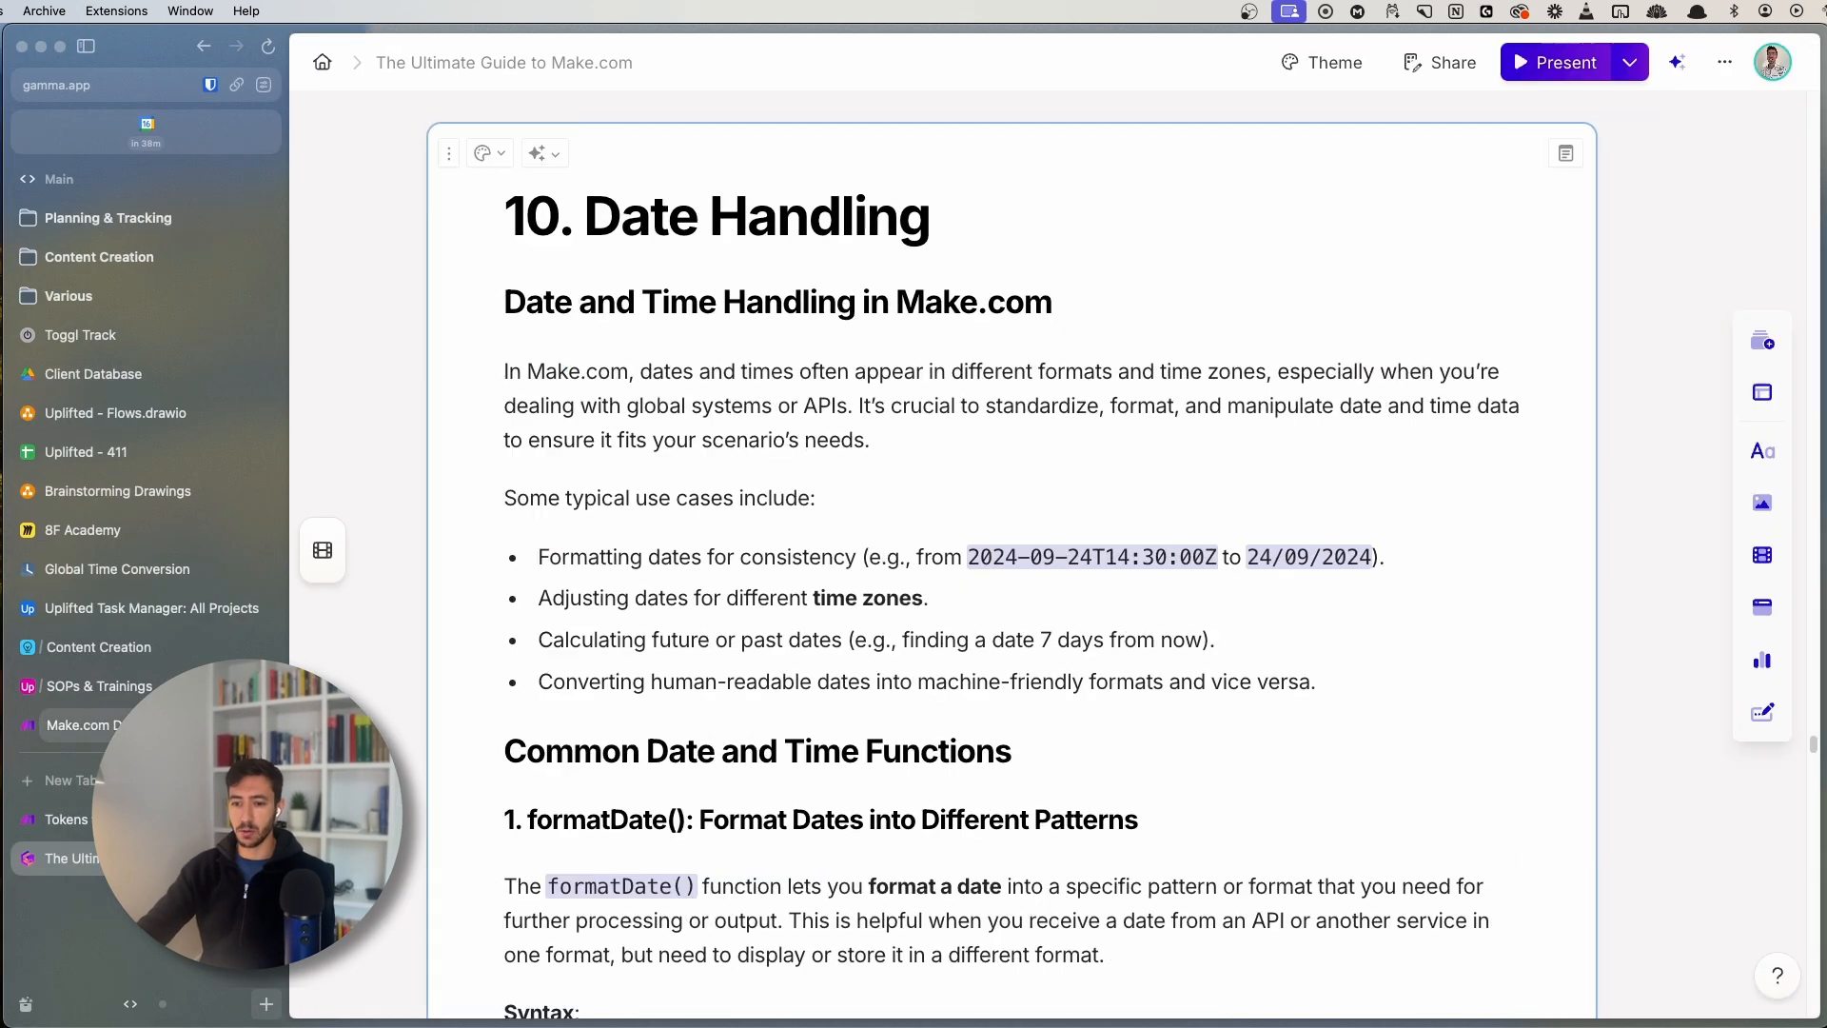
pyautogui.click(76, 724)
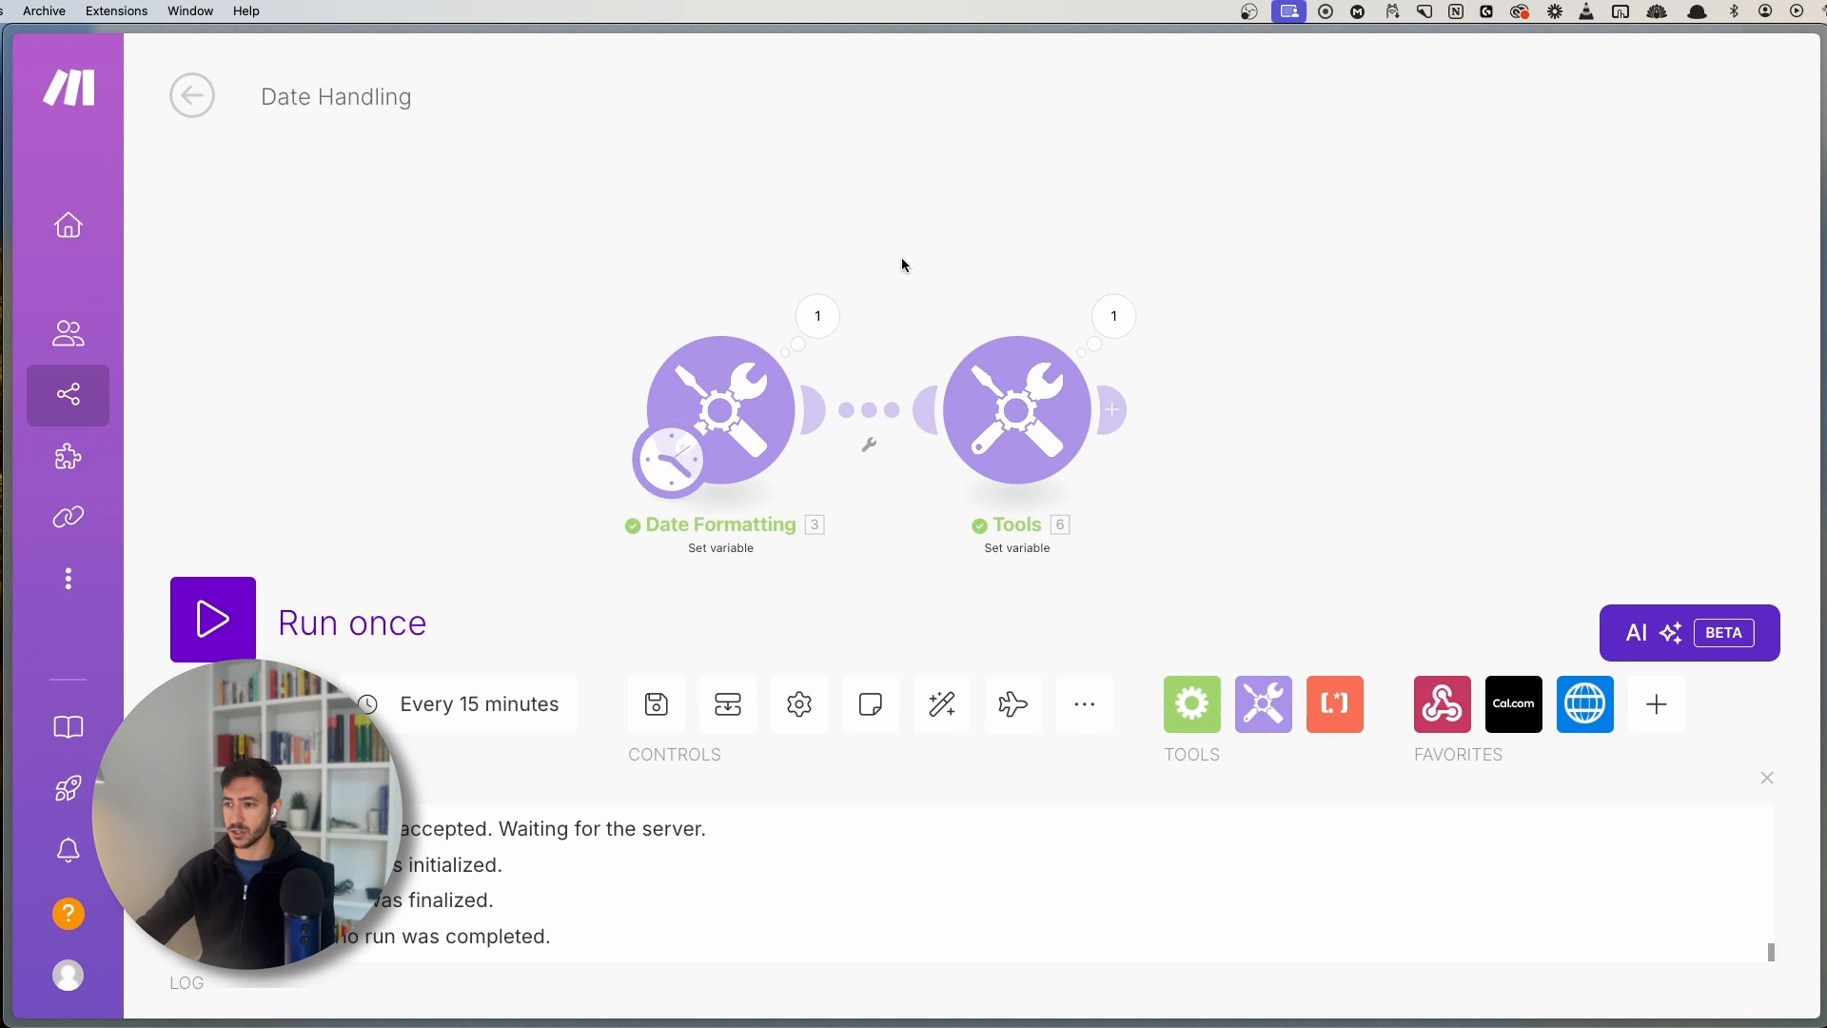
# - Delete the second Tools module from the scenario
pyautogui.rightClick(995, 411)
pyautogui.rightClick(986, 406)
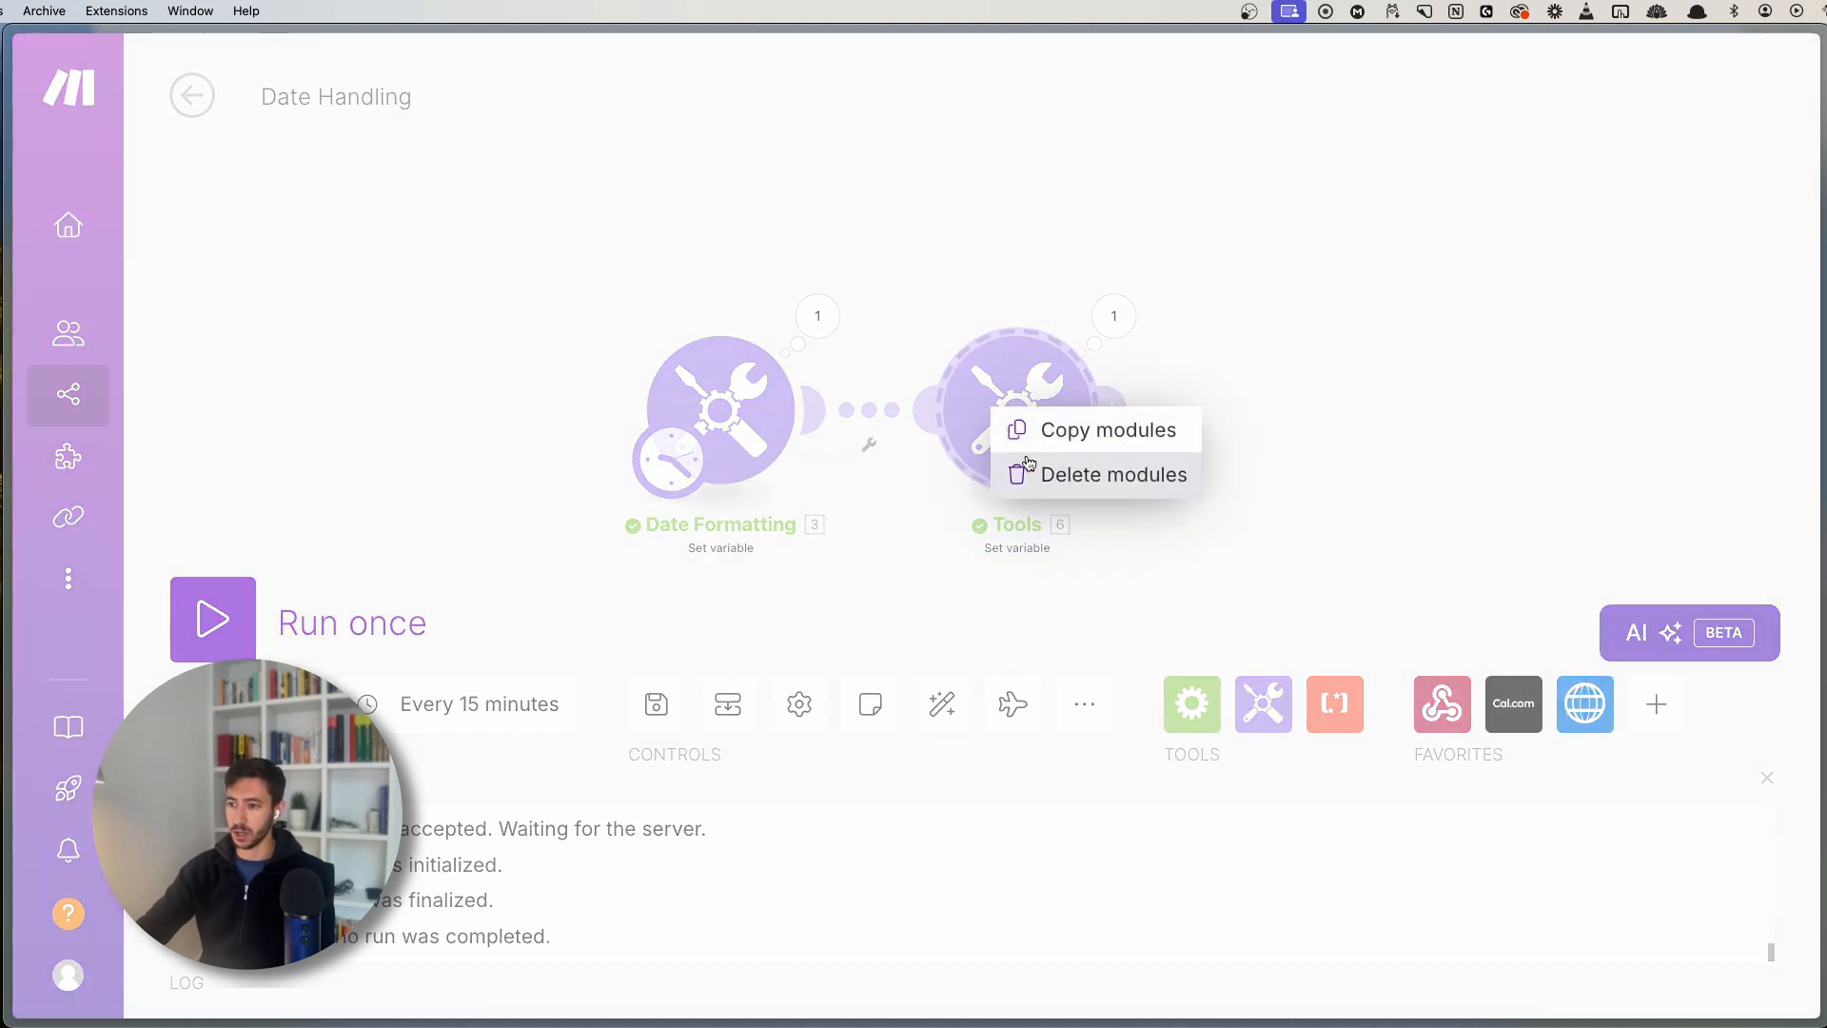
pyautogui.click(716, 367)
# - Rename the Date Formatting variable from dates to date and set its value to now
pyautogui.click(999, 389)
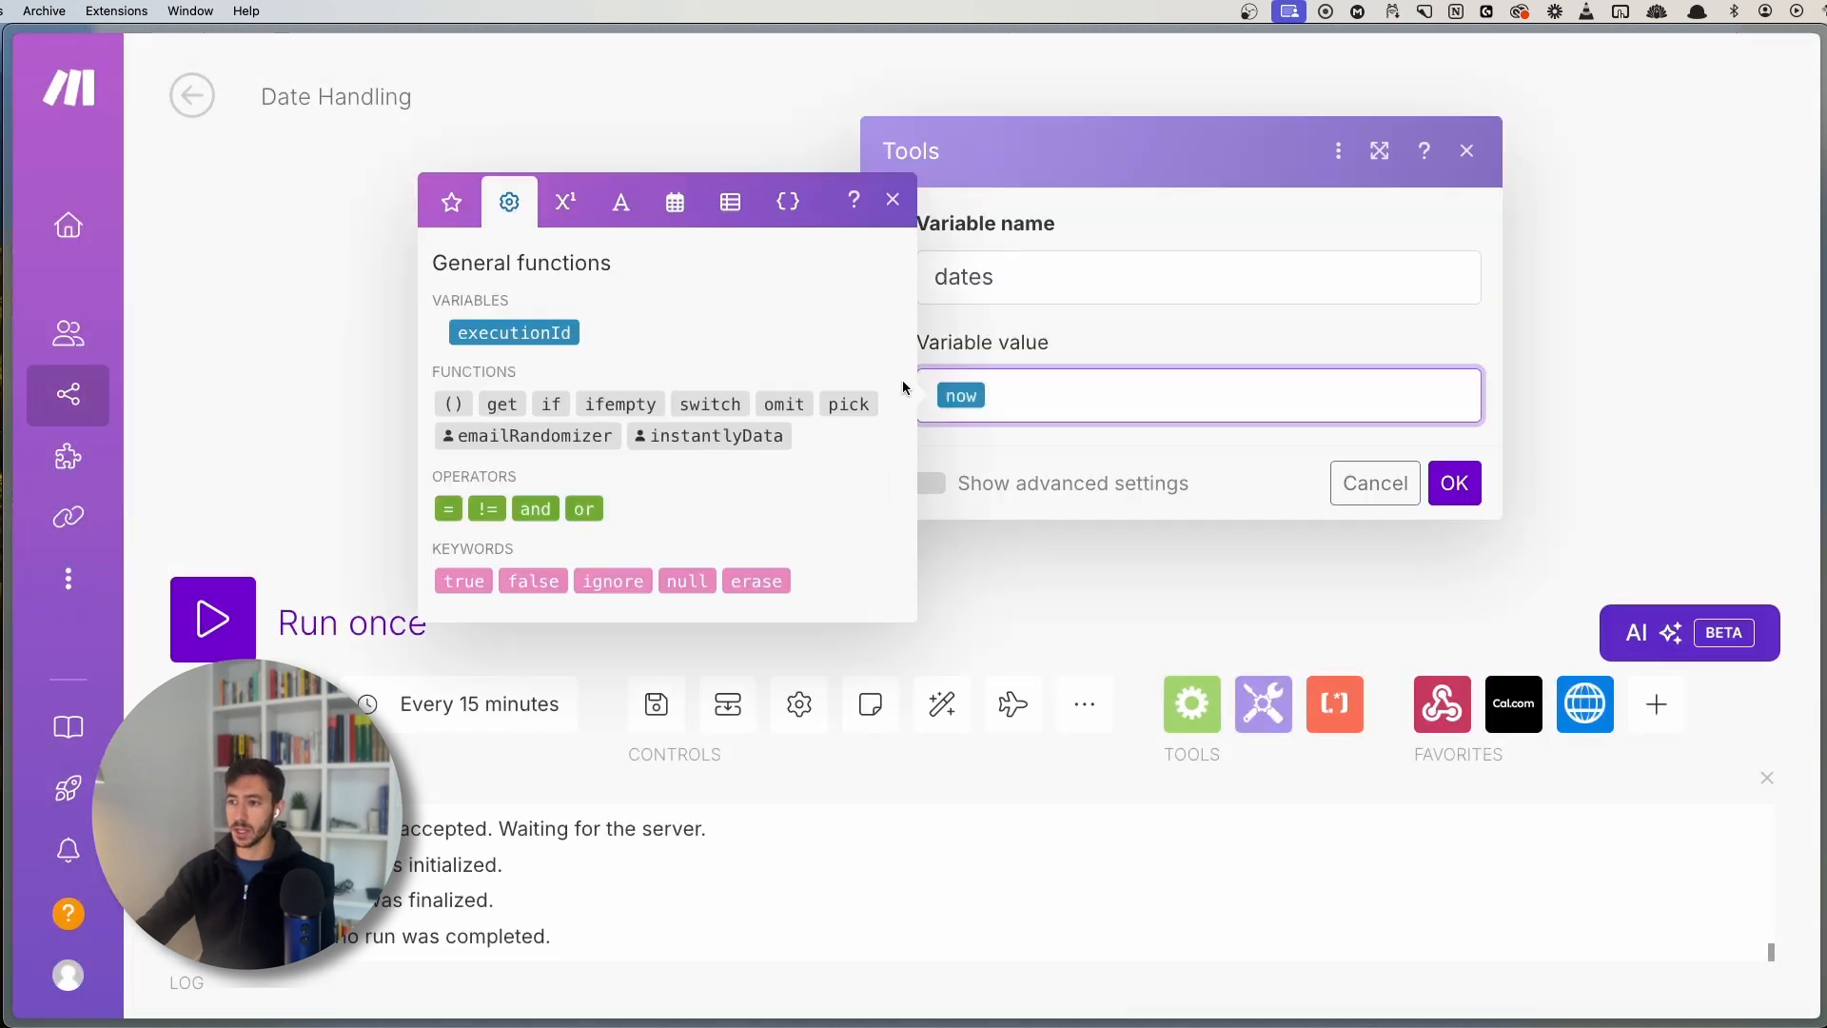
pyautogui.click(990, 274)
pyautogui.press('BackSpace')
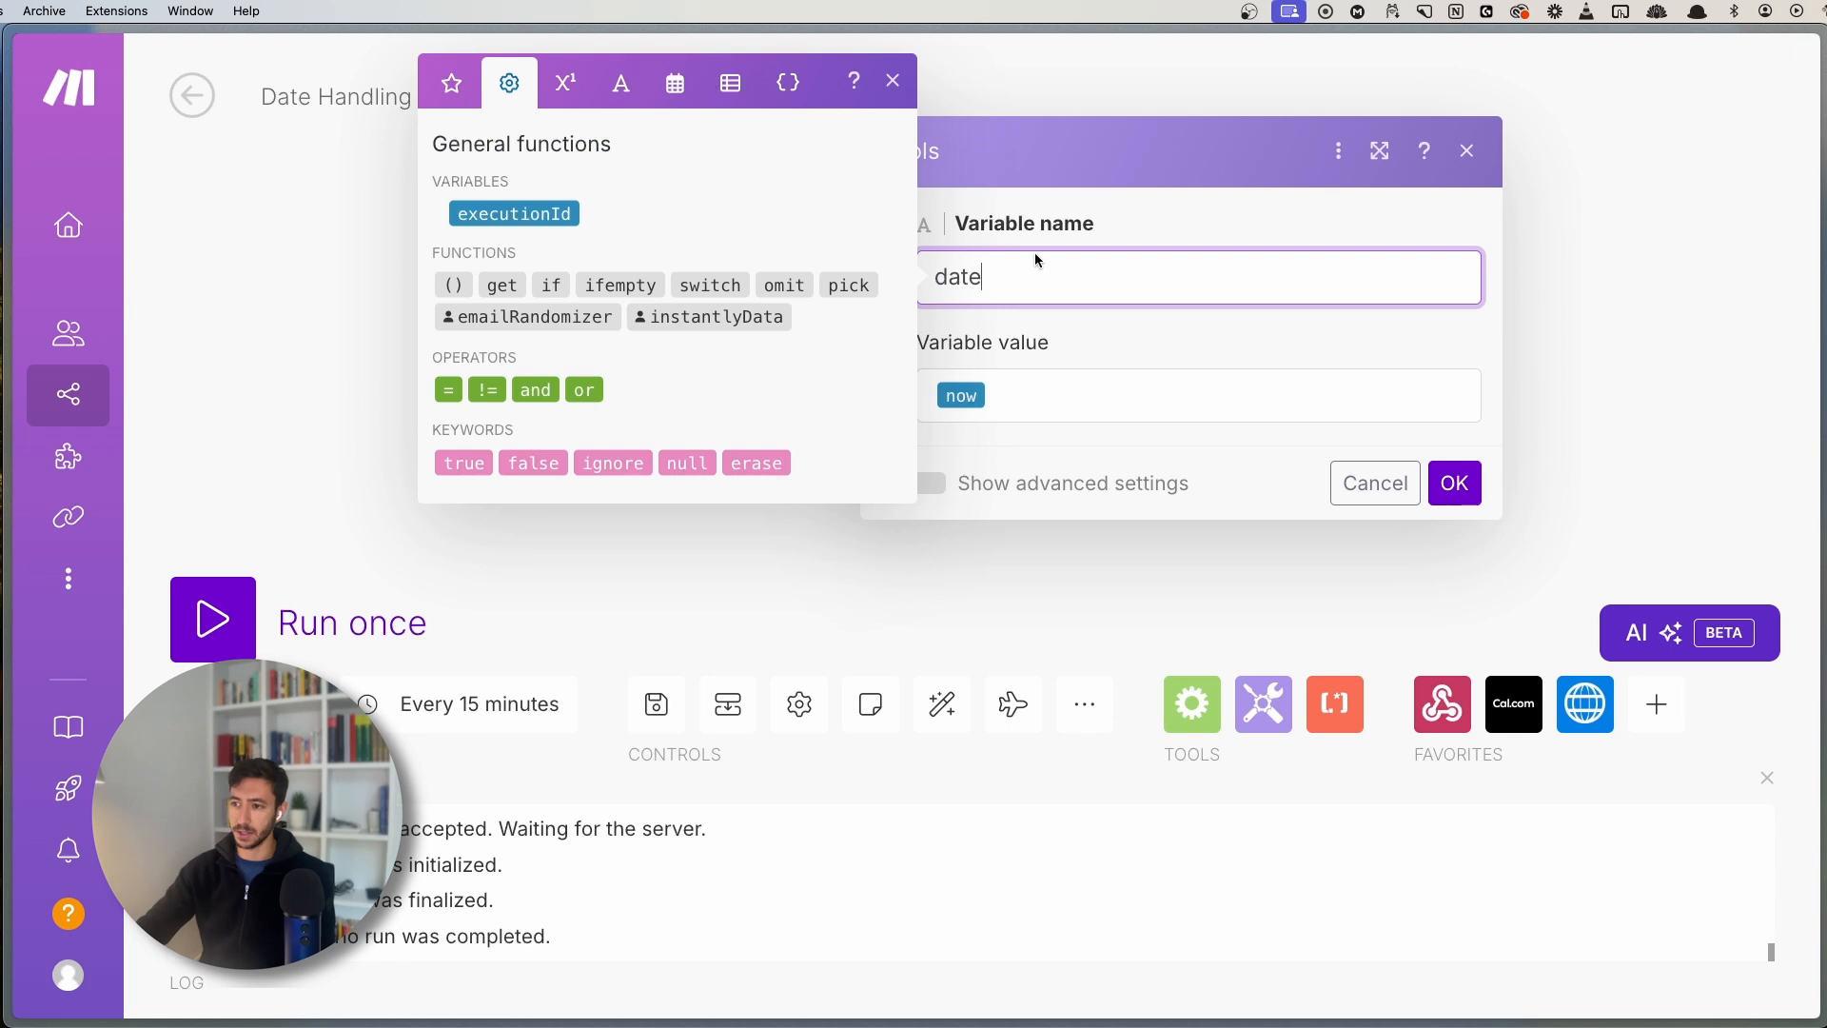
pyautogui.click(1020, 373)
pyautogui.press('super+a')
pyautogui.press('BackSpace')
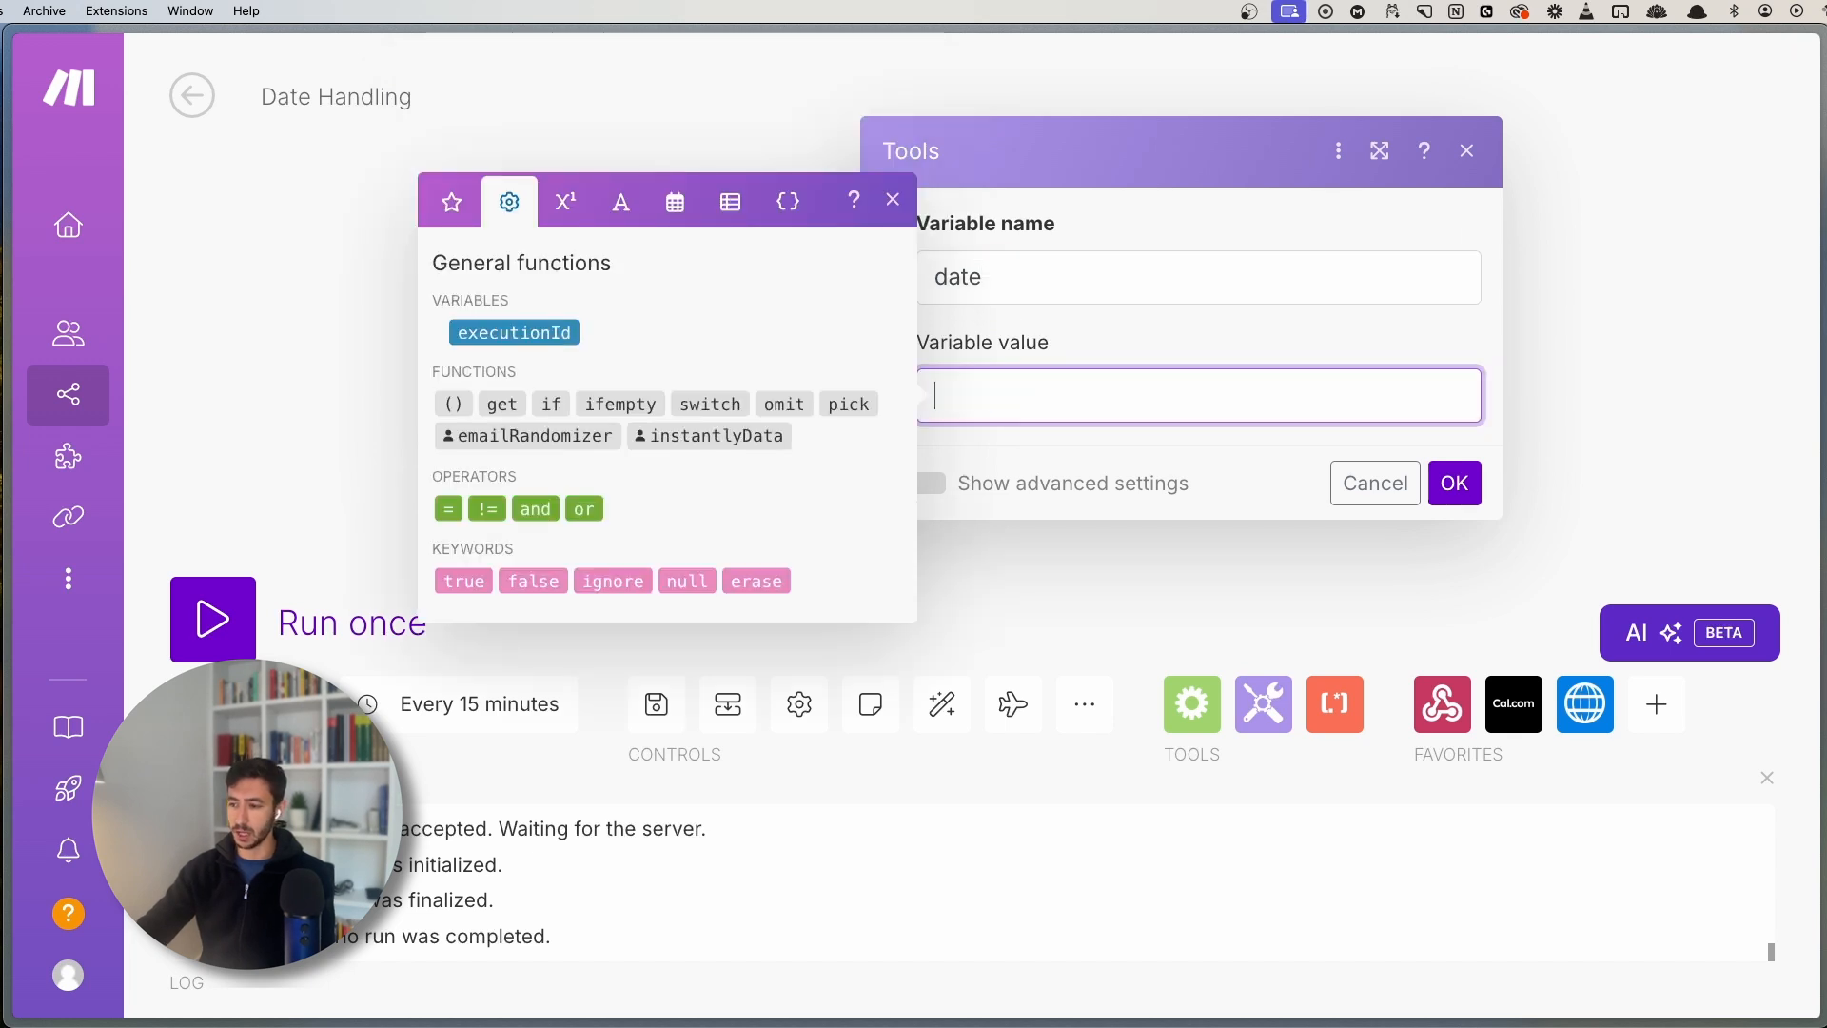
pyautogui.click(729, 217)
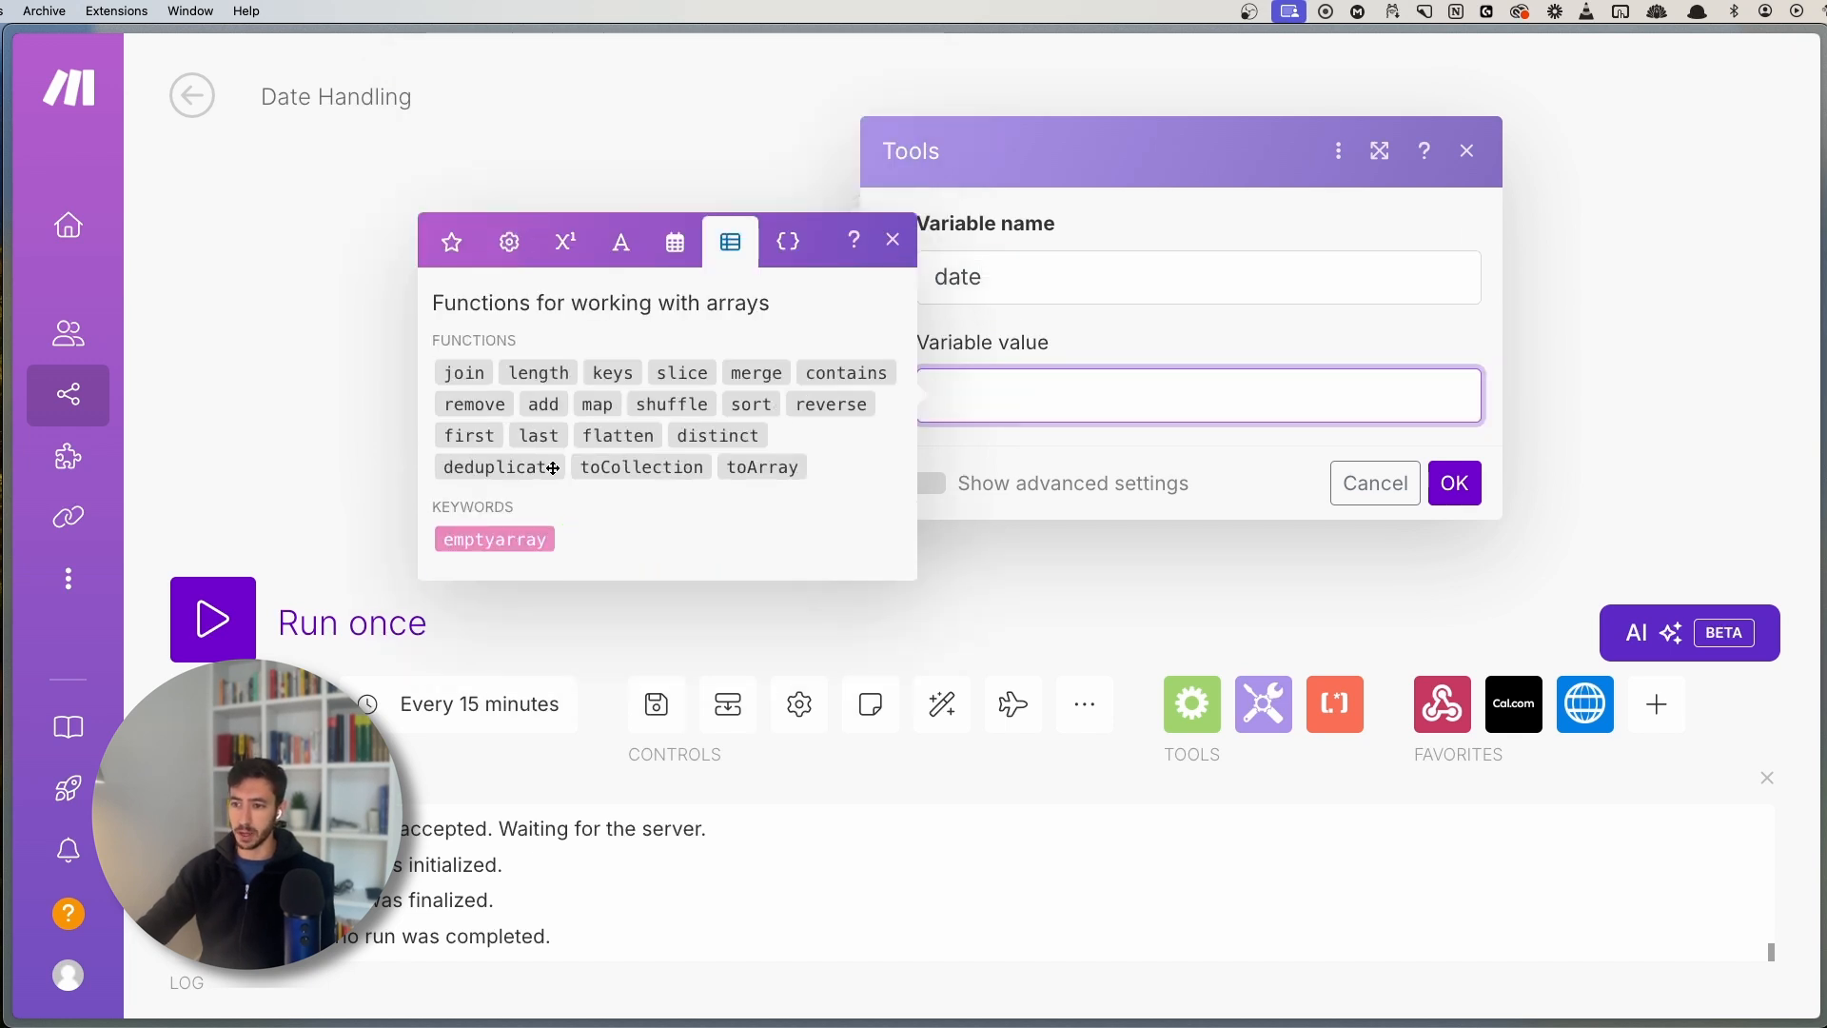
pyautogui.click(671, 221)
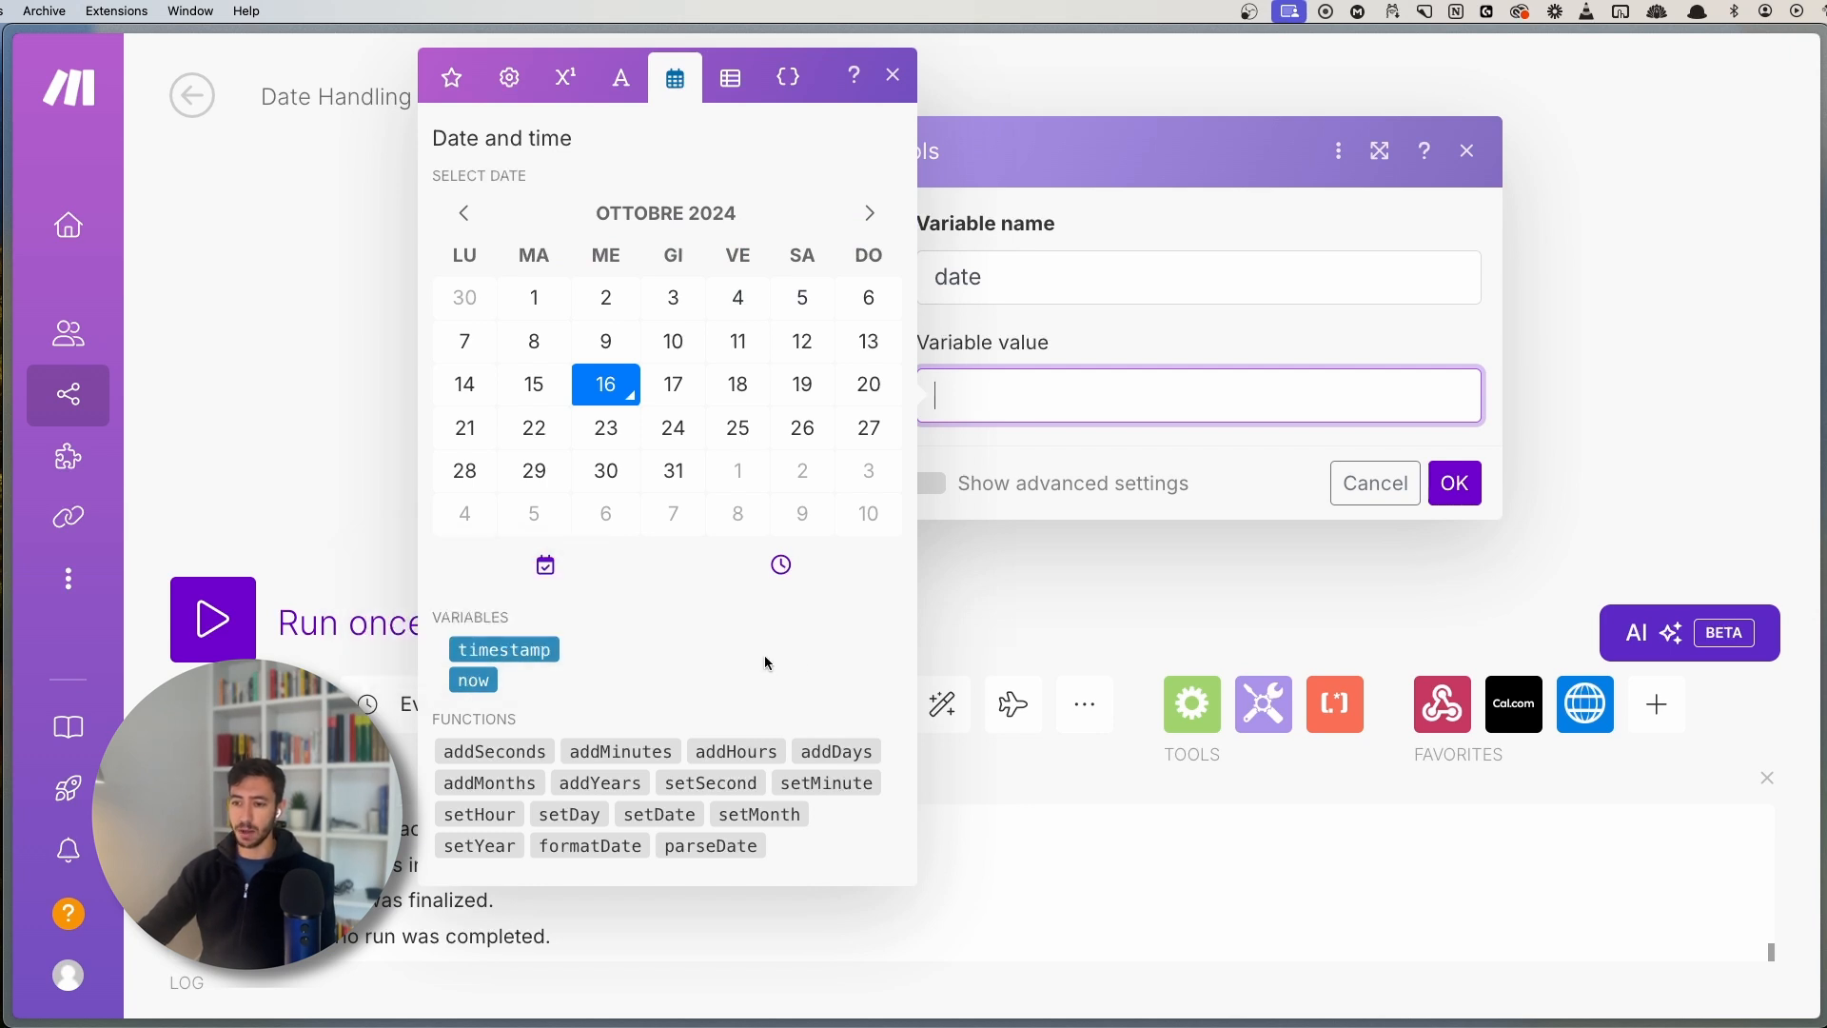
pyautogui.click(468, 682)
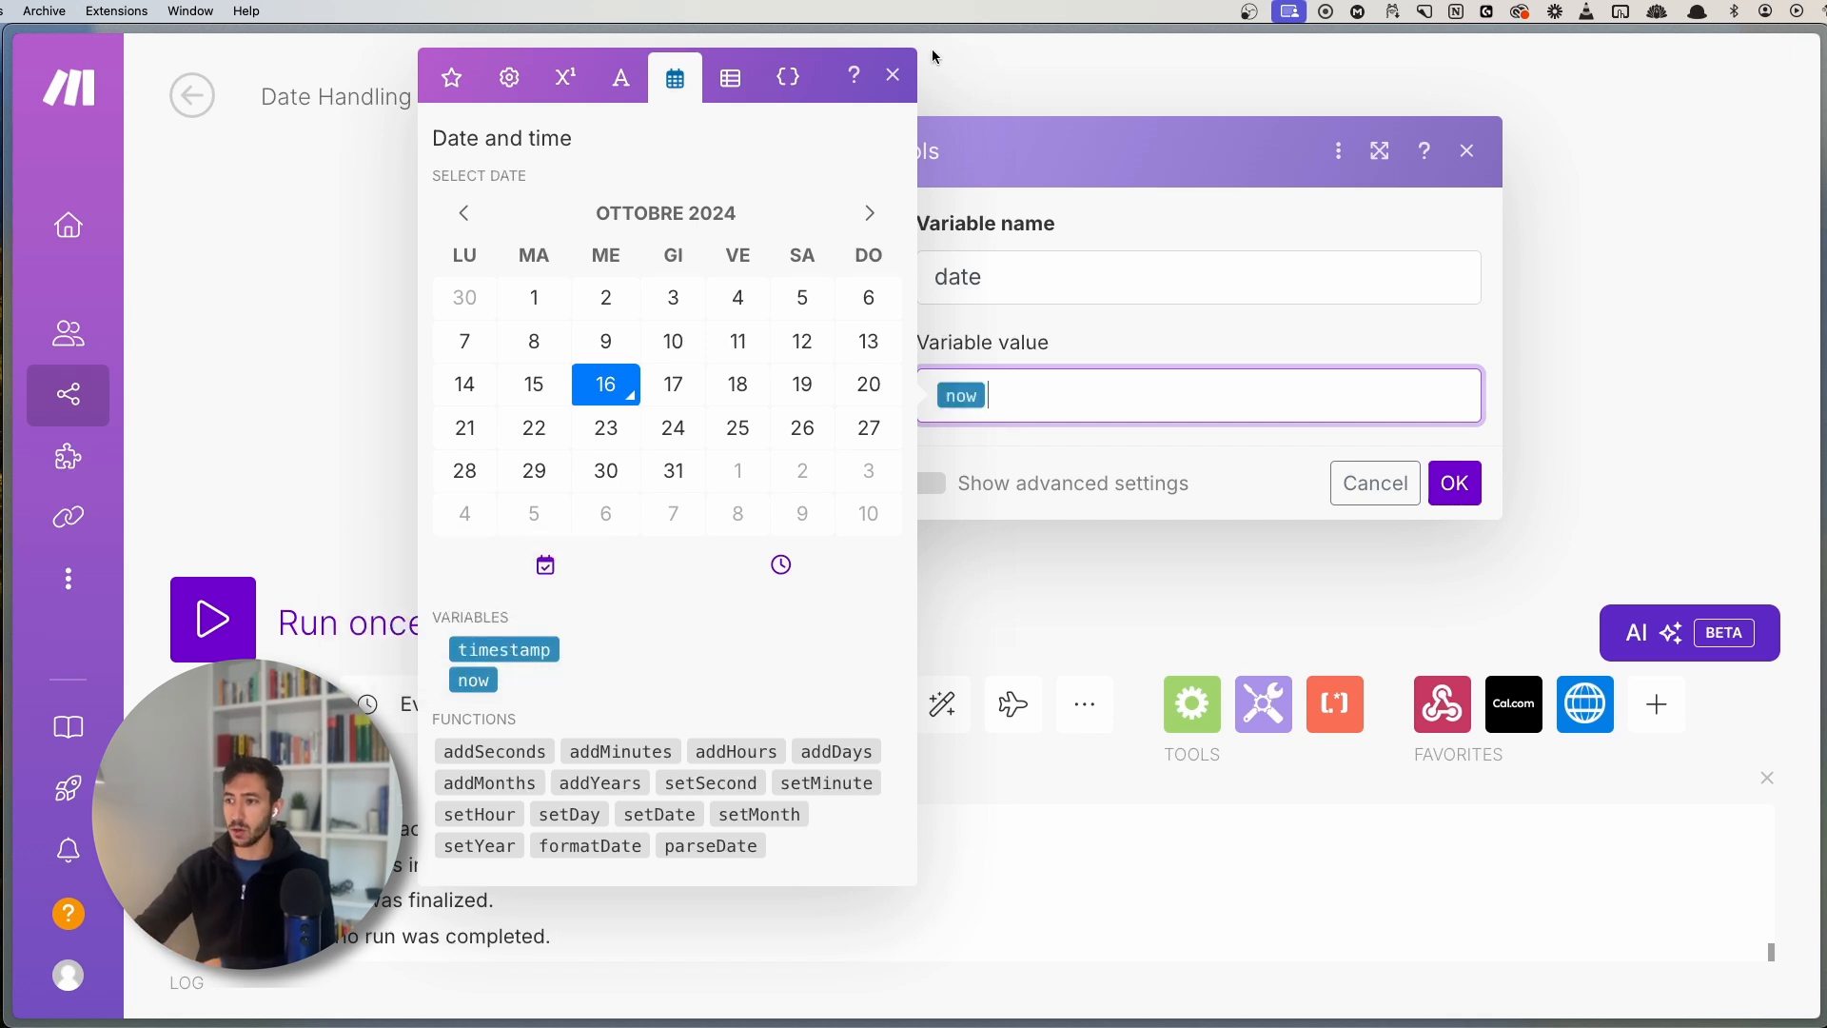
# - Save the Date Formatting settings, run once, and check the output 16 ottobre 2024 09:22
pyautogui.click(1456, 483)
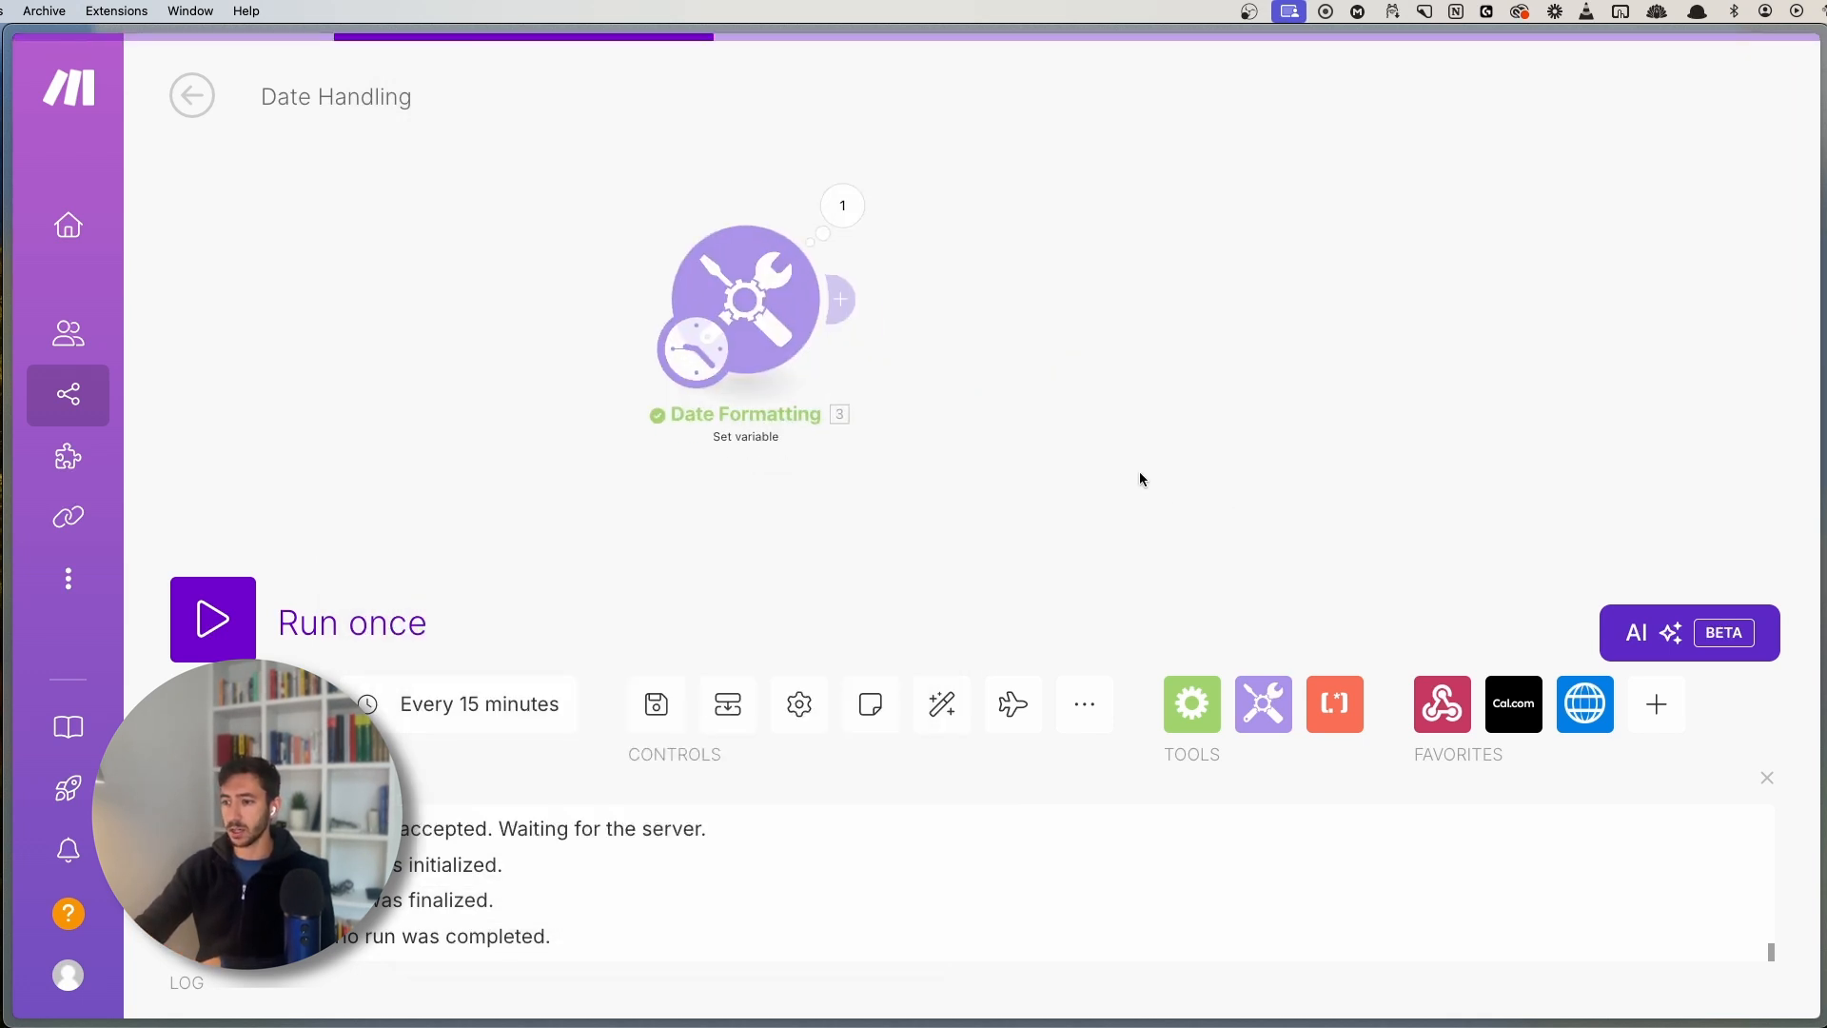
pyautogui.click(385, 609)
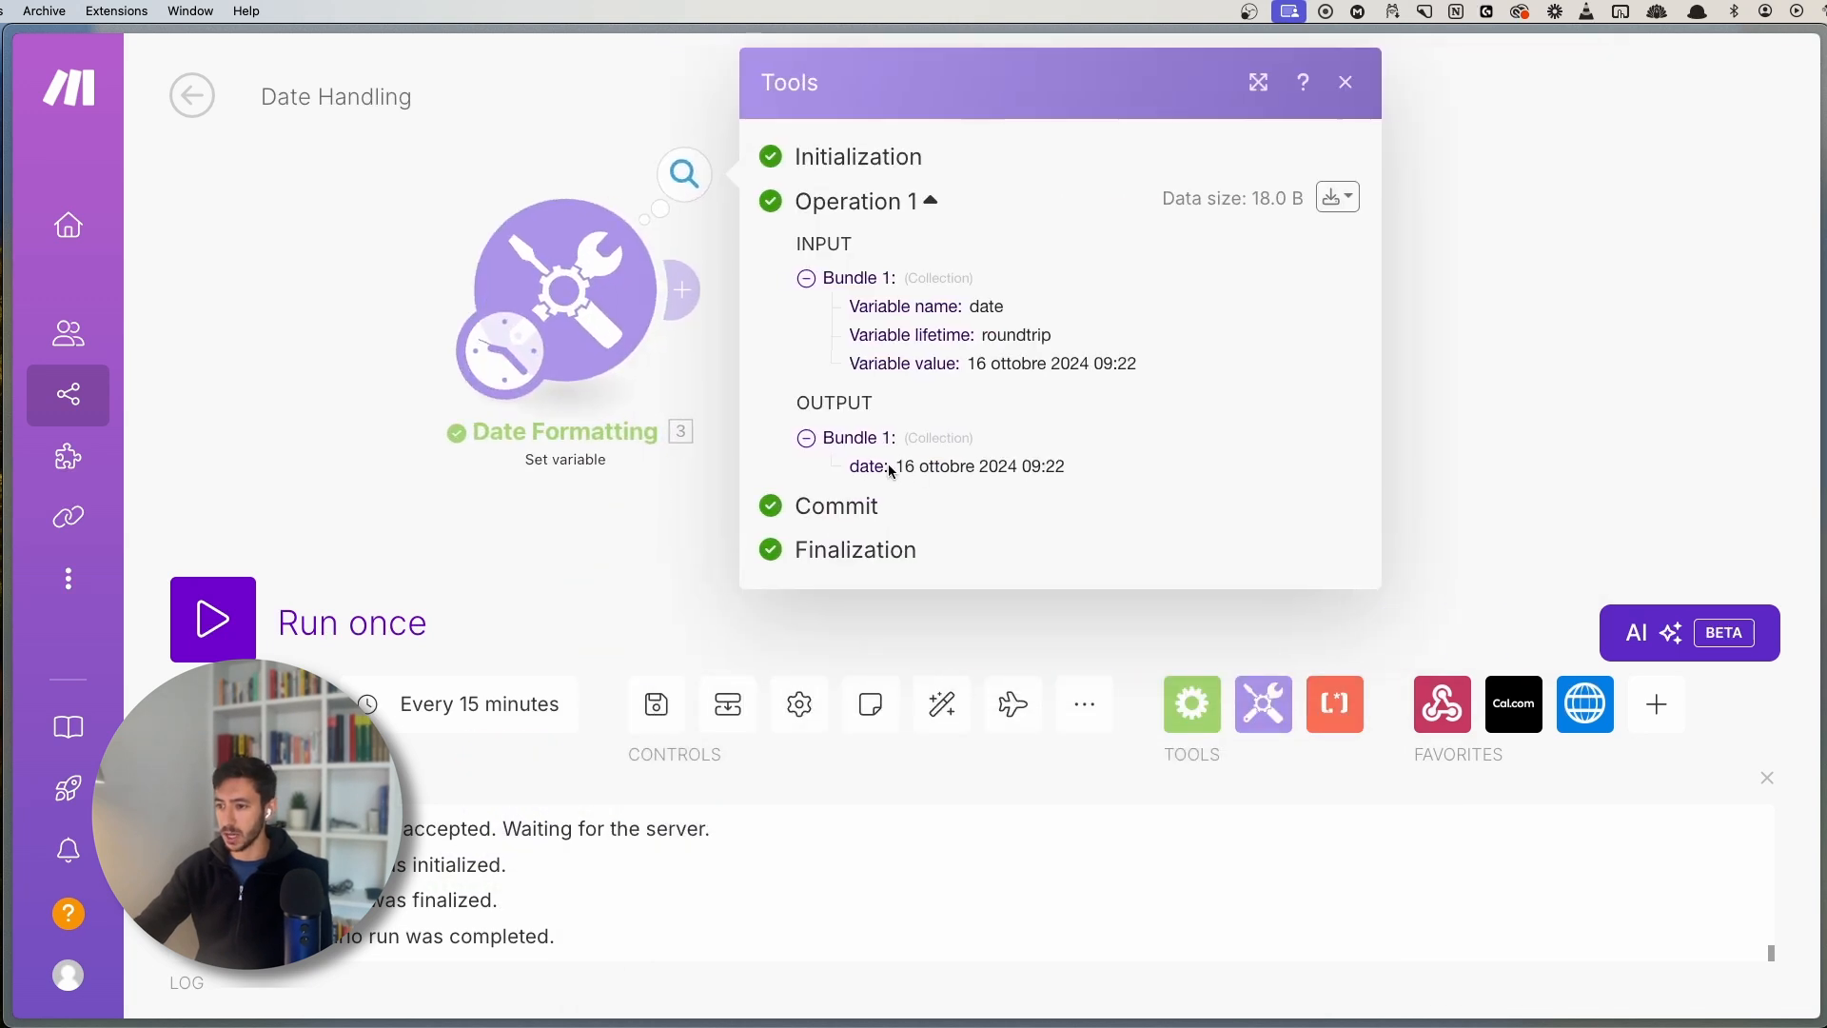
pyautogui.moveTo(895, 465); pyautogui.dragTo(1067, 470)
pyautogui.click(901, 469)
pyautogui.click(1067, 470)
pyautogui.doubleClick(943, 465)
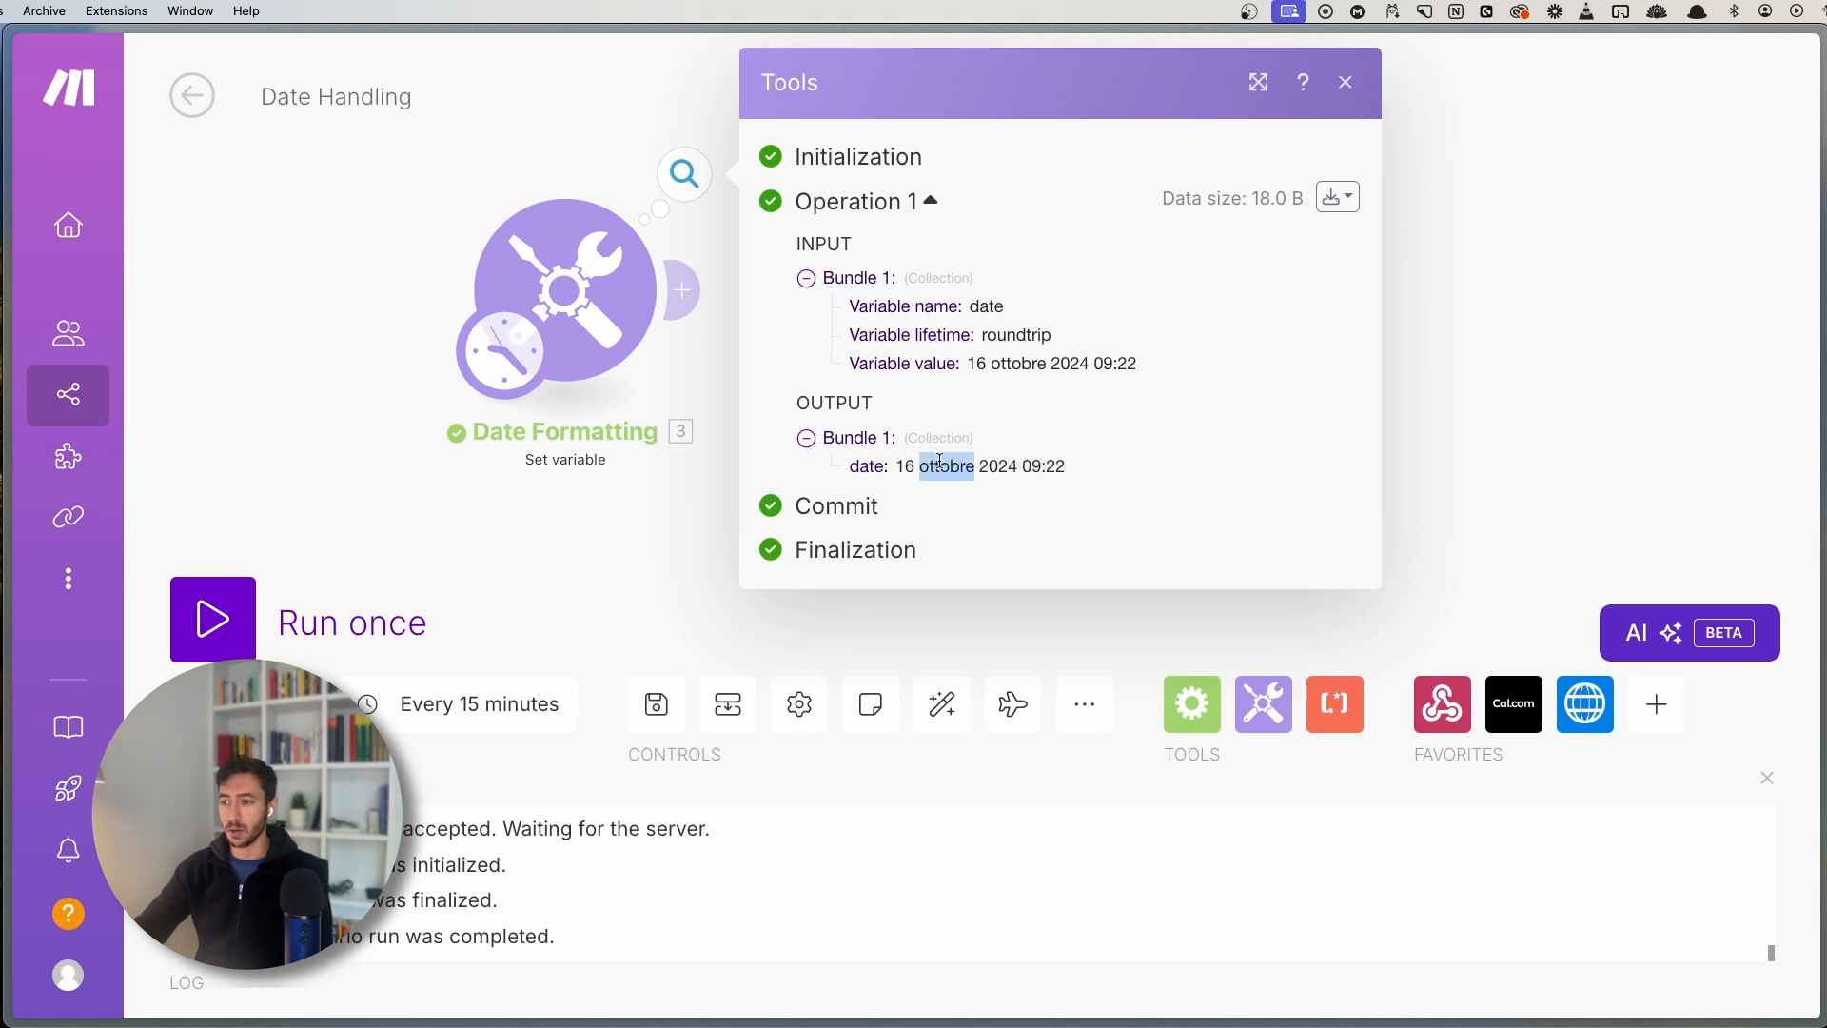
pyautogui.click(935, 465)
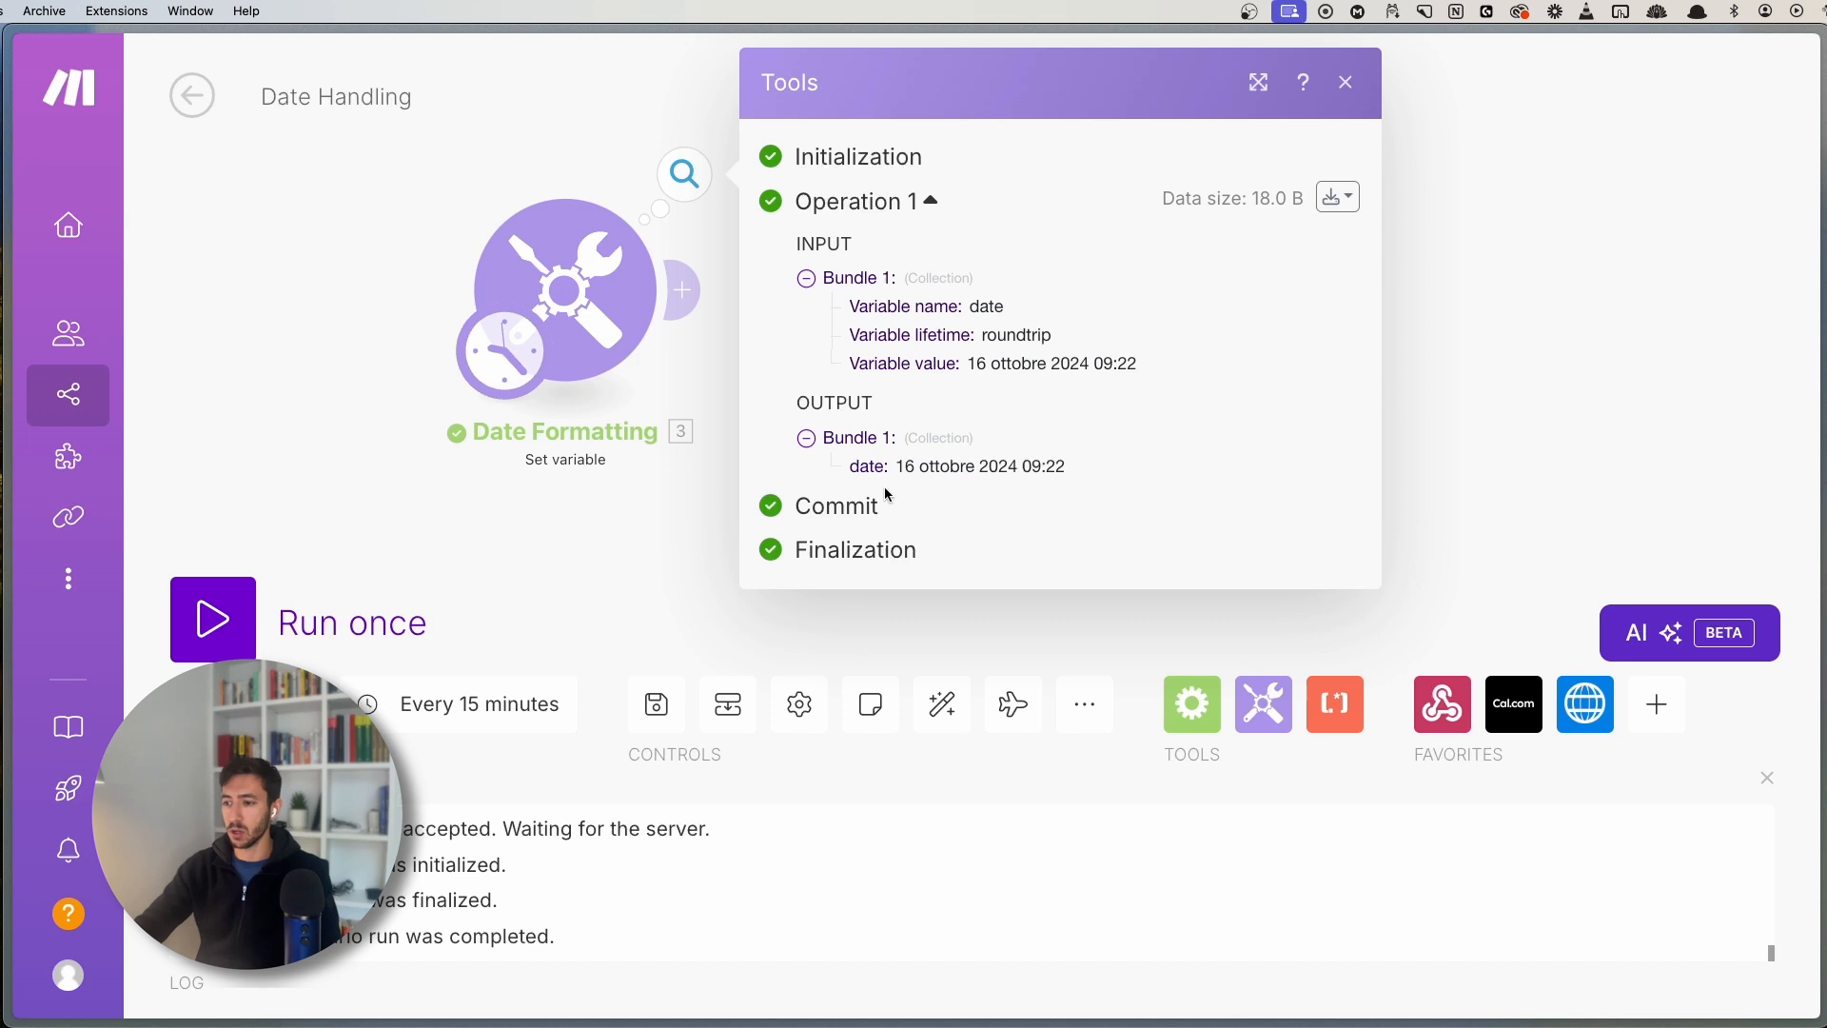
pyautogui.moveTo(899, 464); pyautogui.dragTo(940, 466)
pyautogui.click(1082, 470)
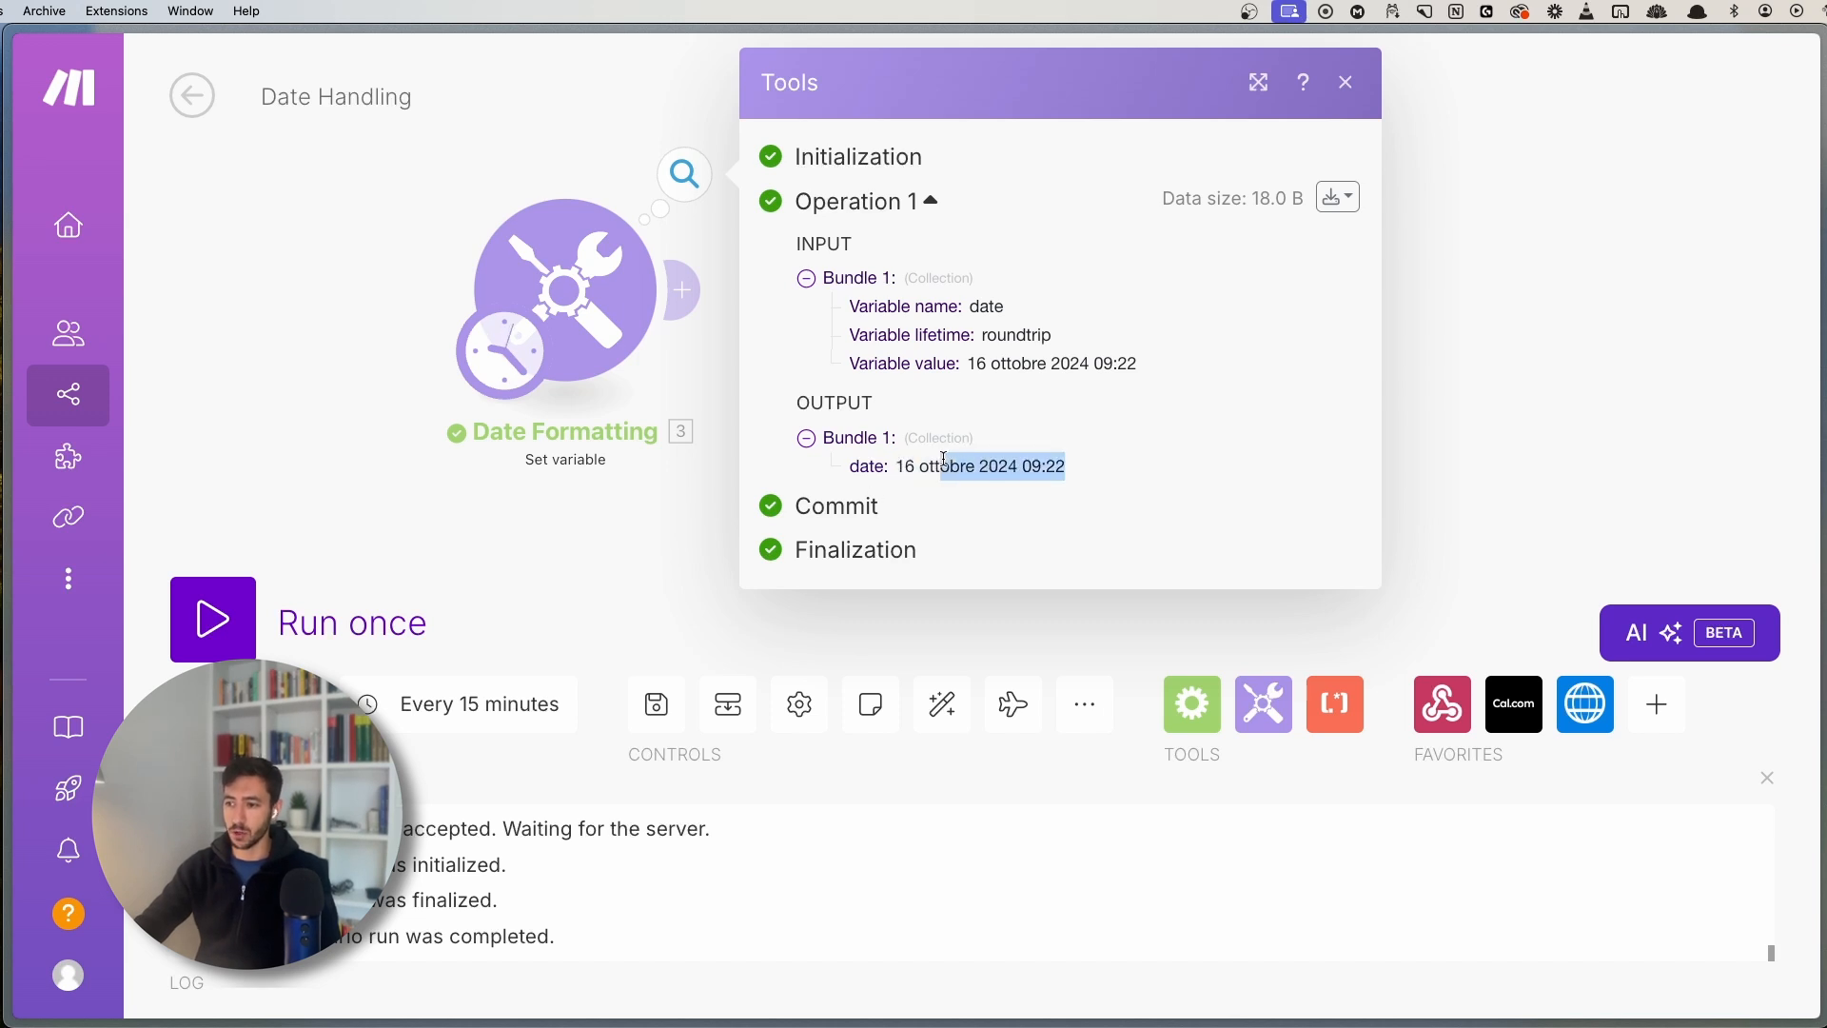
# - Examine the output's day 16, month ottobre and time 09:22
pyautogui.click(921, 462)
pyautogui.doubleClick(900, 464)
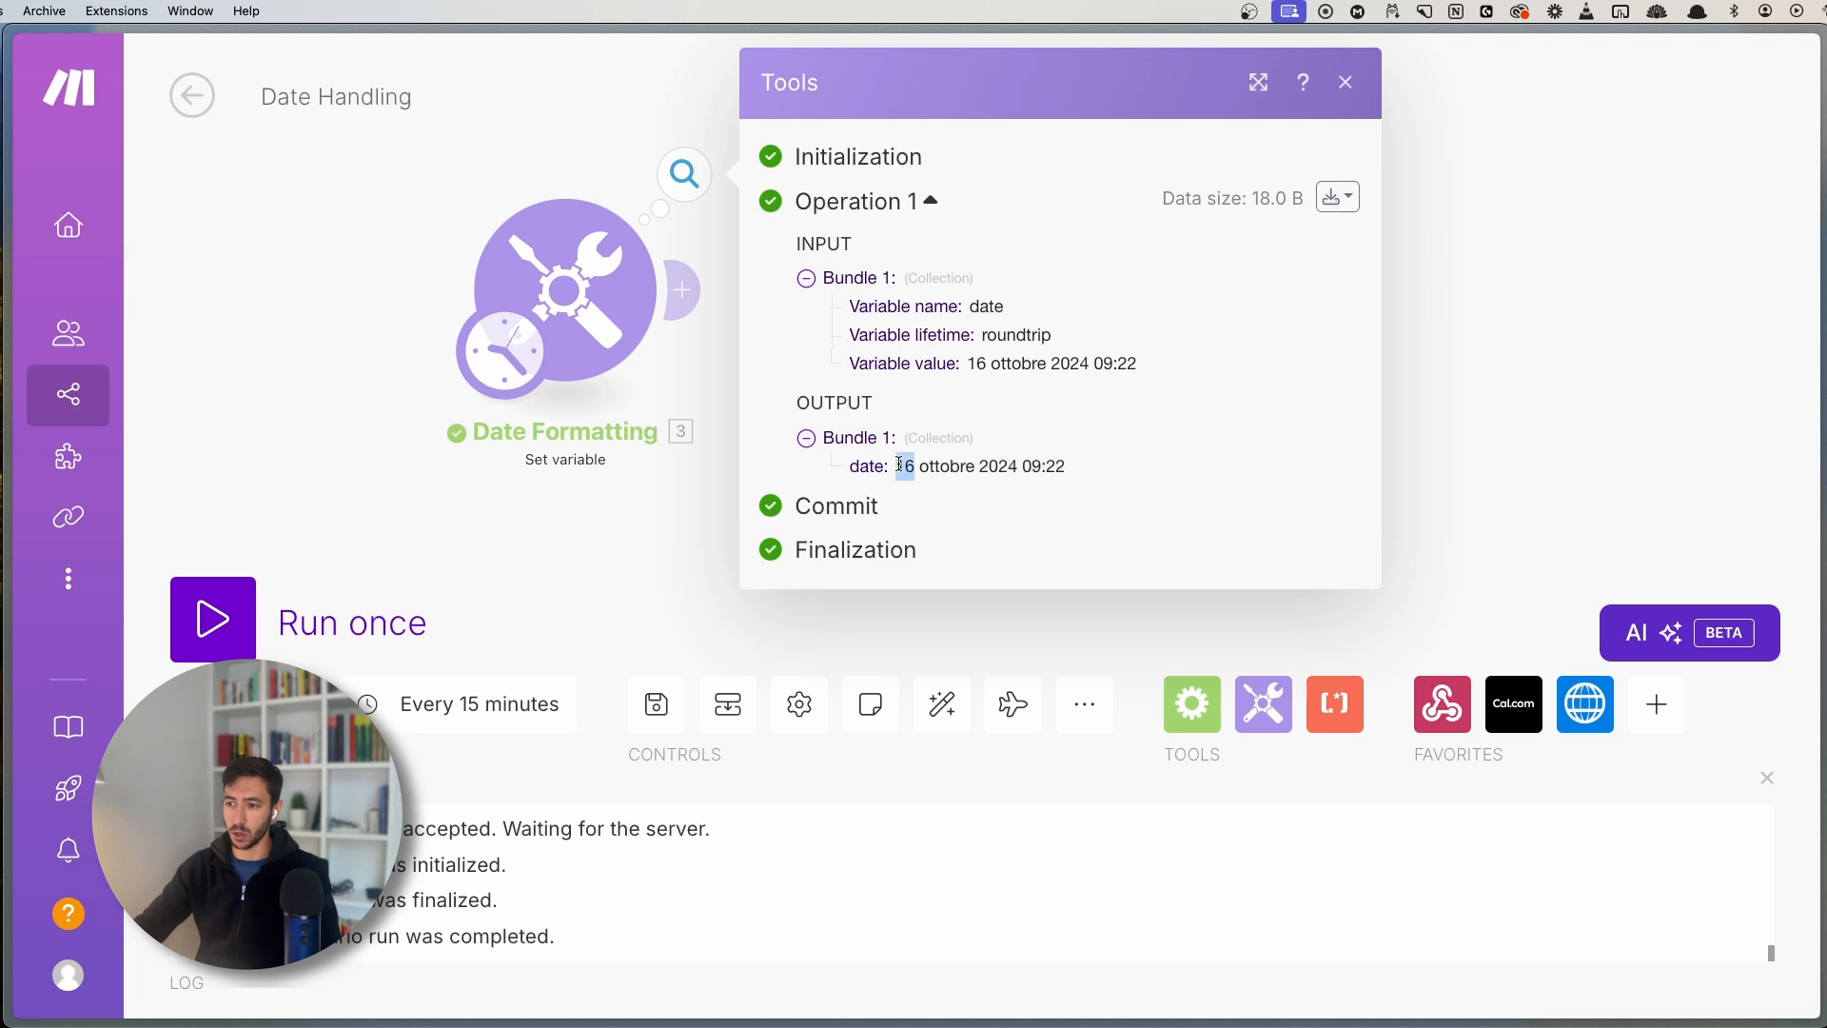
pyautogui.click(944, 465)
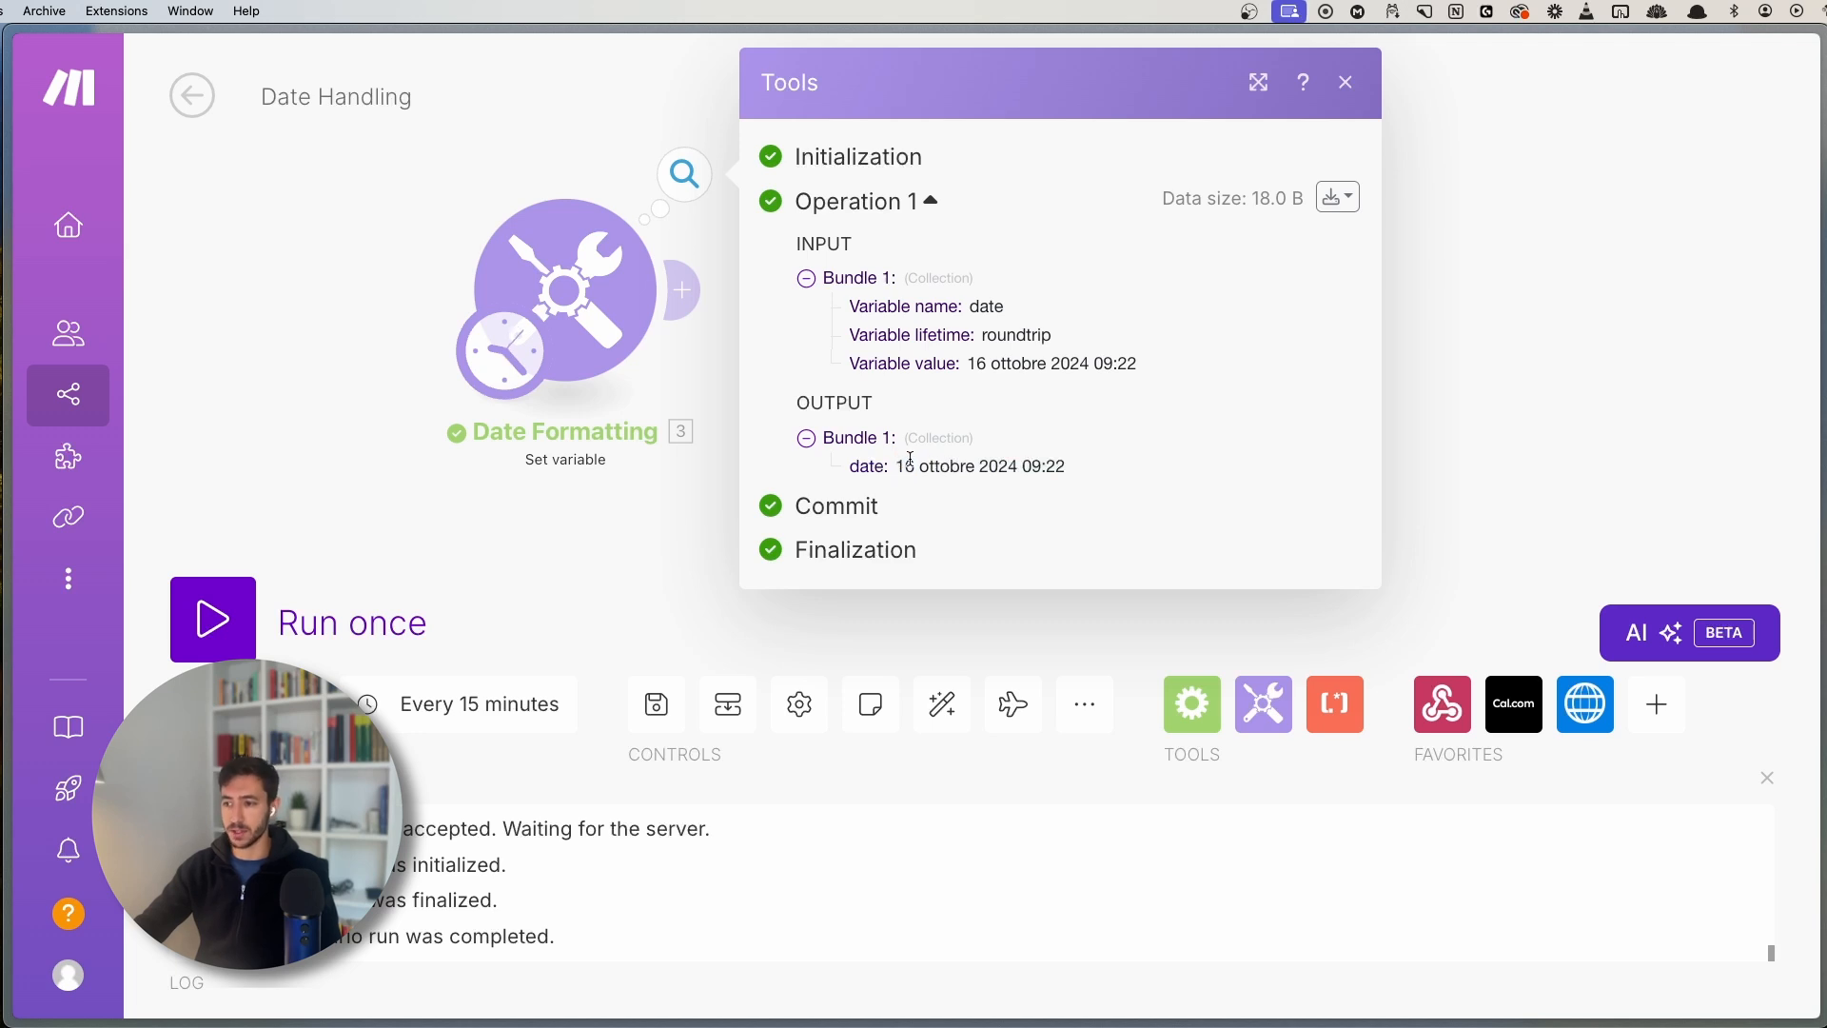
pyautogui.doubleClick(940, 466)
pyautogui.click(1003, 463)
pyautogui.tripleClick(1002, 463)
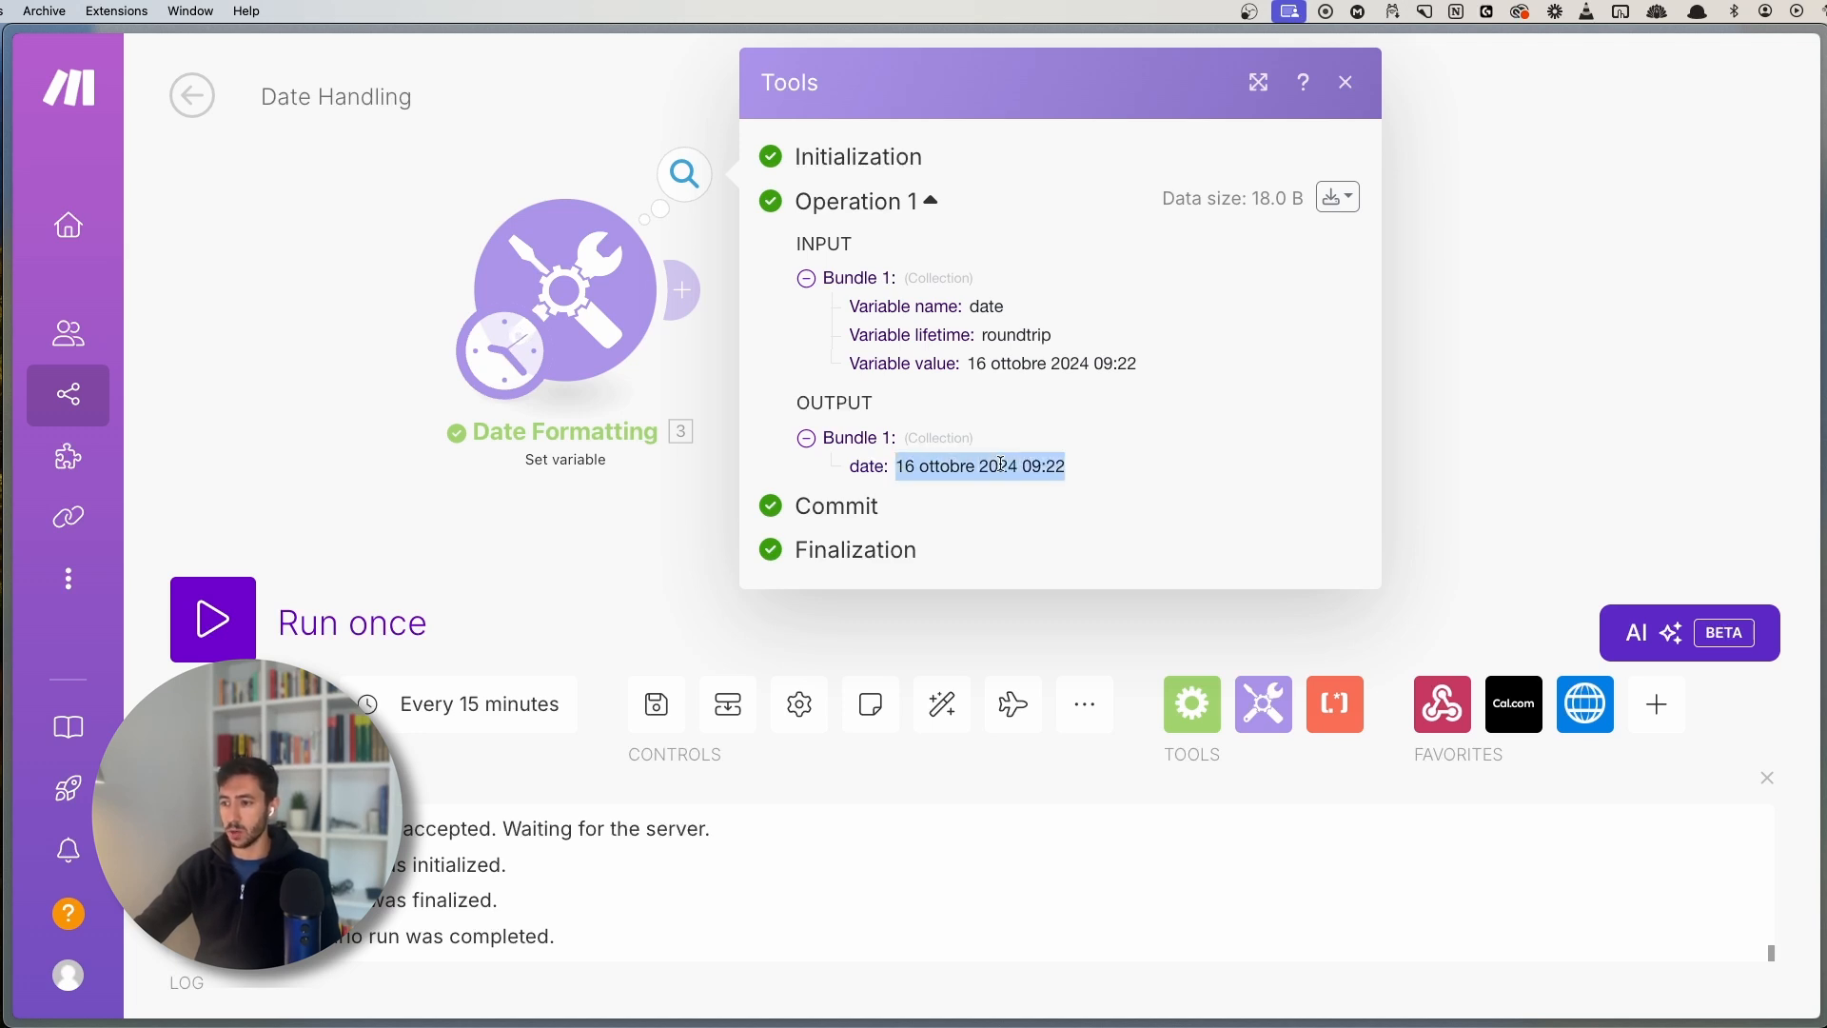
pyautogui.click(1031, 463)
pyautogui.moveTo(1025, 463)
pyautogui.mouseDown()
pyautogui.moveTo(1086, 468)
pyautogui.moveTo(1026, 466)
pyautogui.mouseUp()
pyautogui.click(1083, 469)
pyautogui.click(1026, 466)
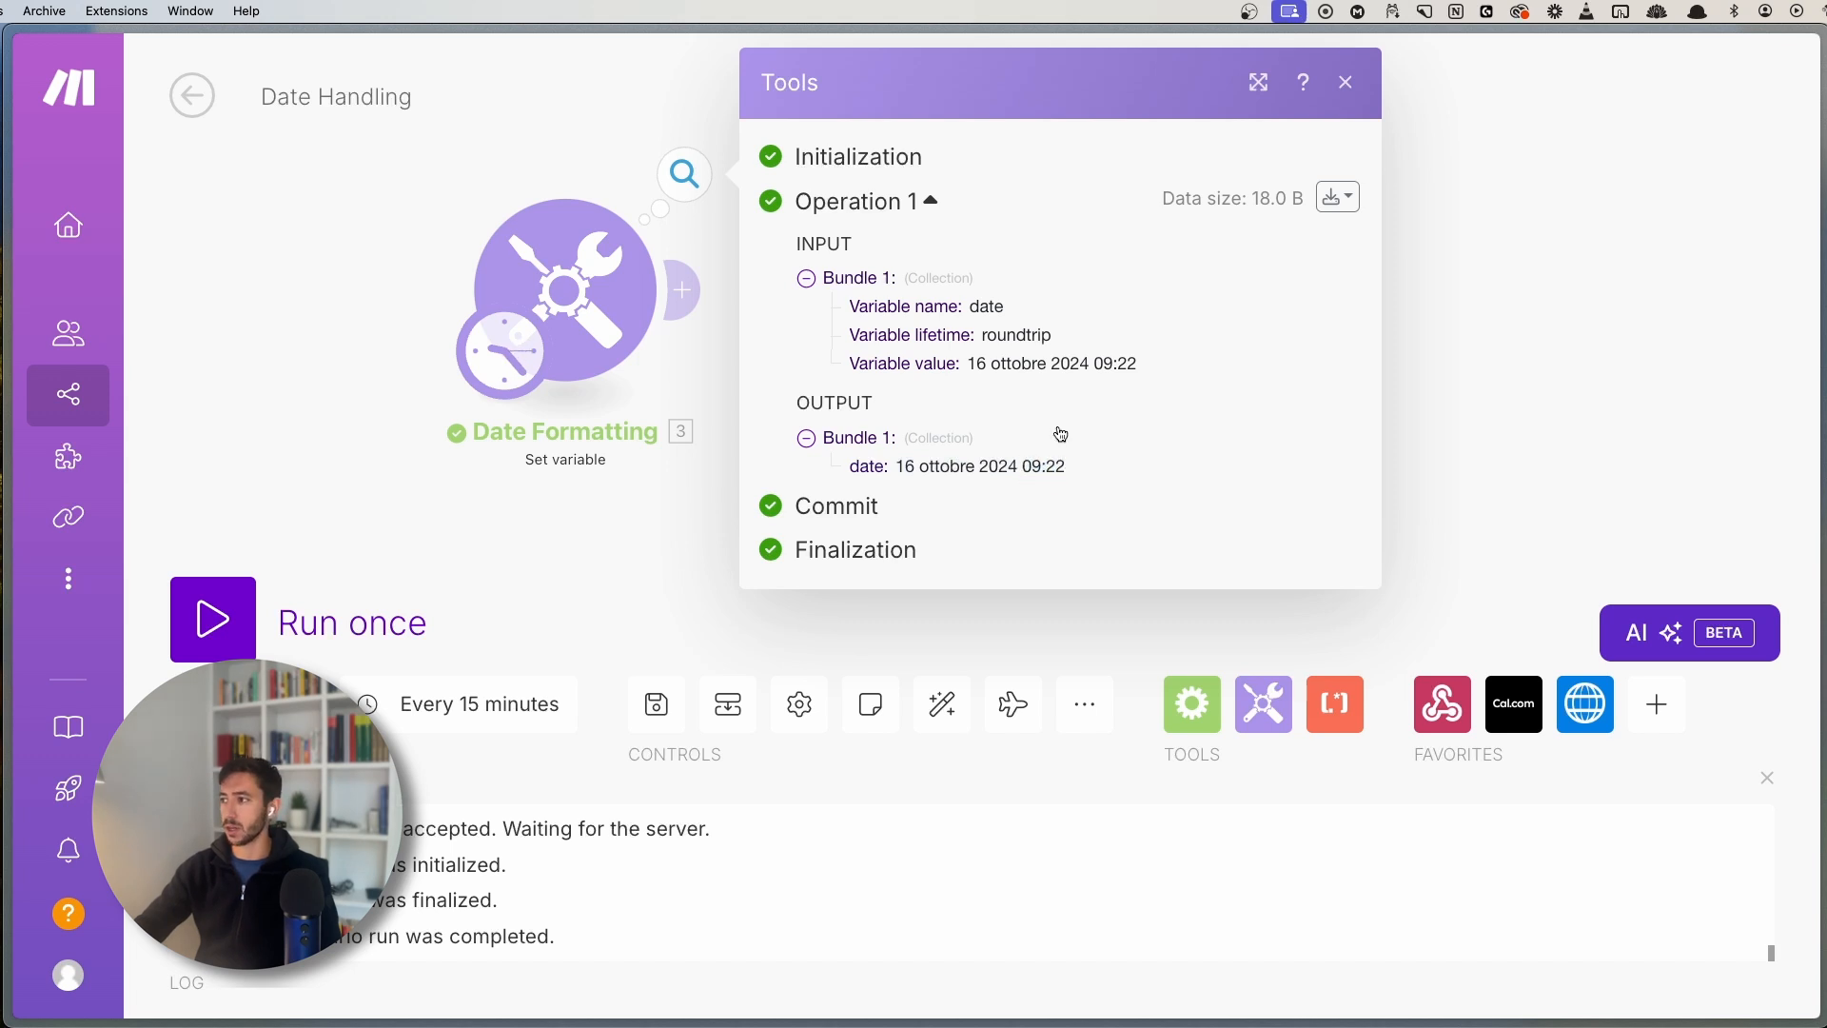
# - Add a new module after Date Formatting
pyautogui.moveTo(578, 517); pyautogui.dragTo(628, 553)
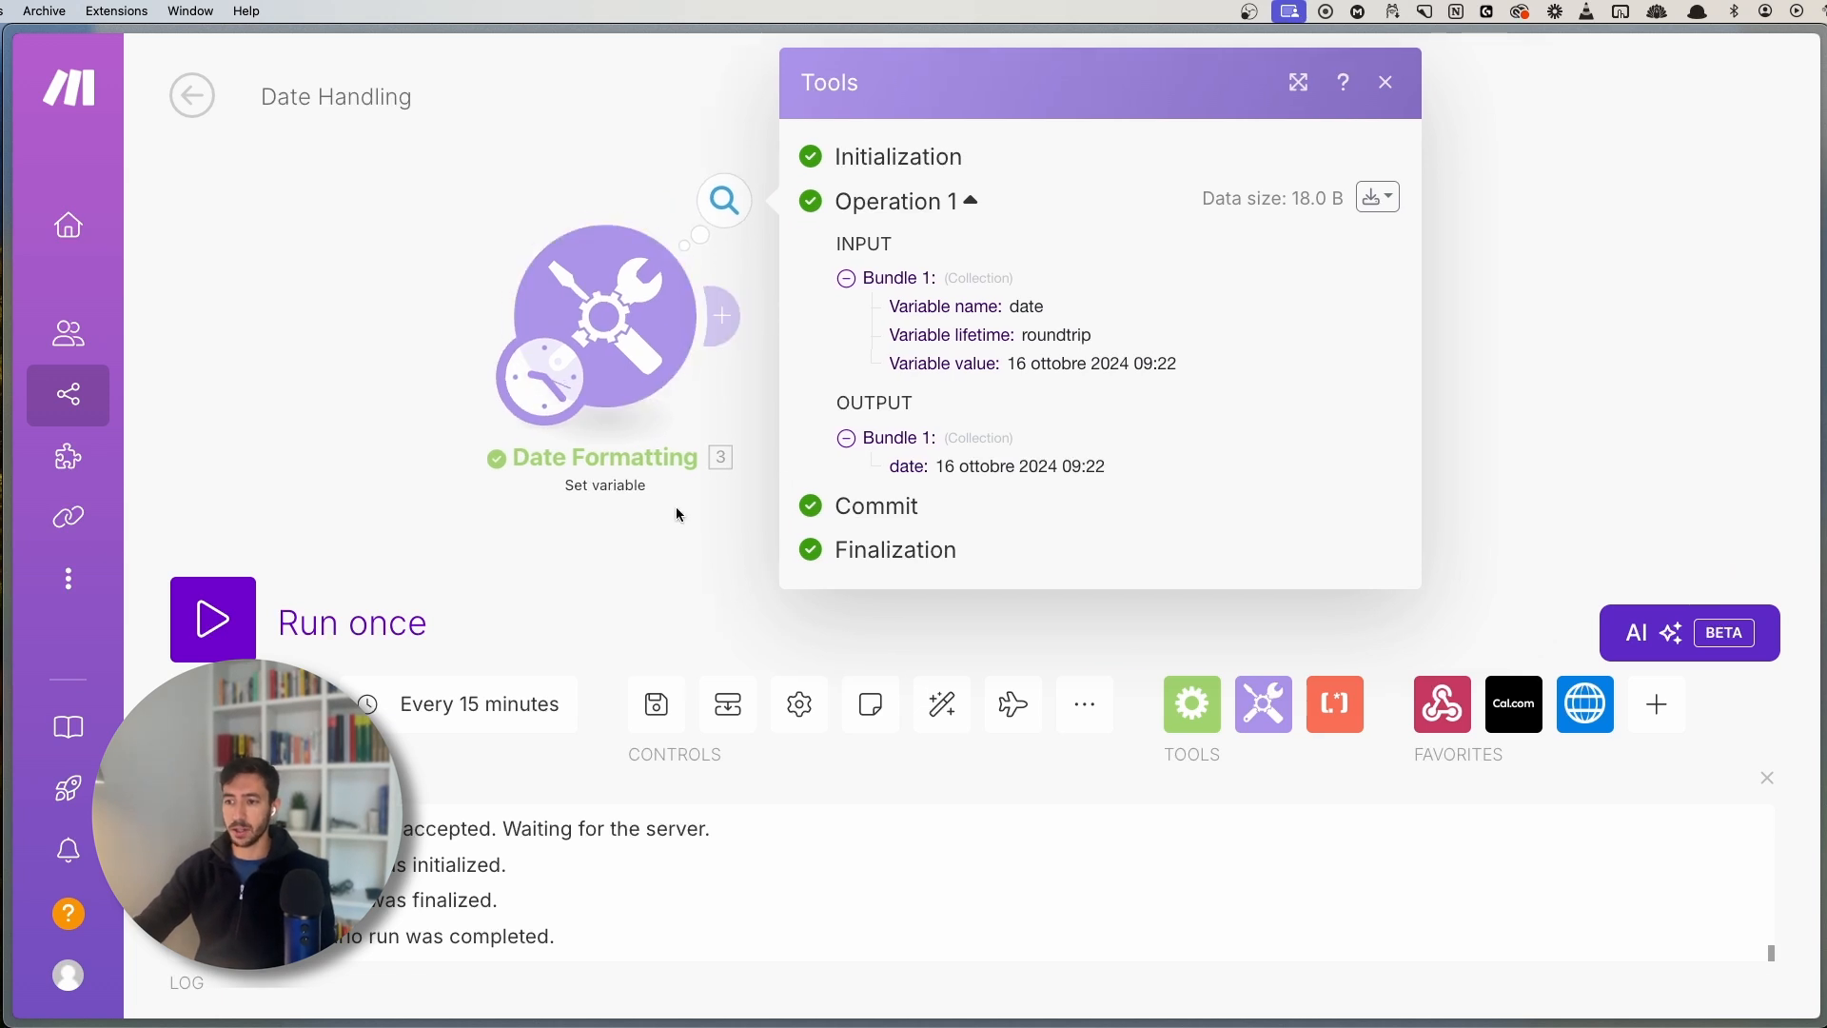
pyautogui.click(678, 513)
pyautogui.click(723, 315)
# - Add a Tools Set variable module with the variable named date_formatting
pyautogui.write('s')
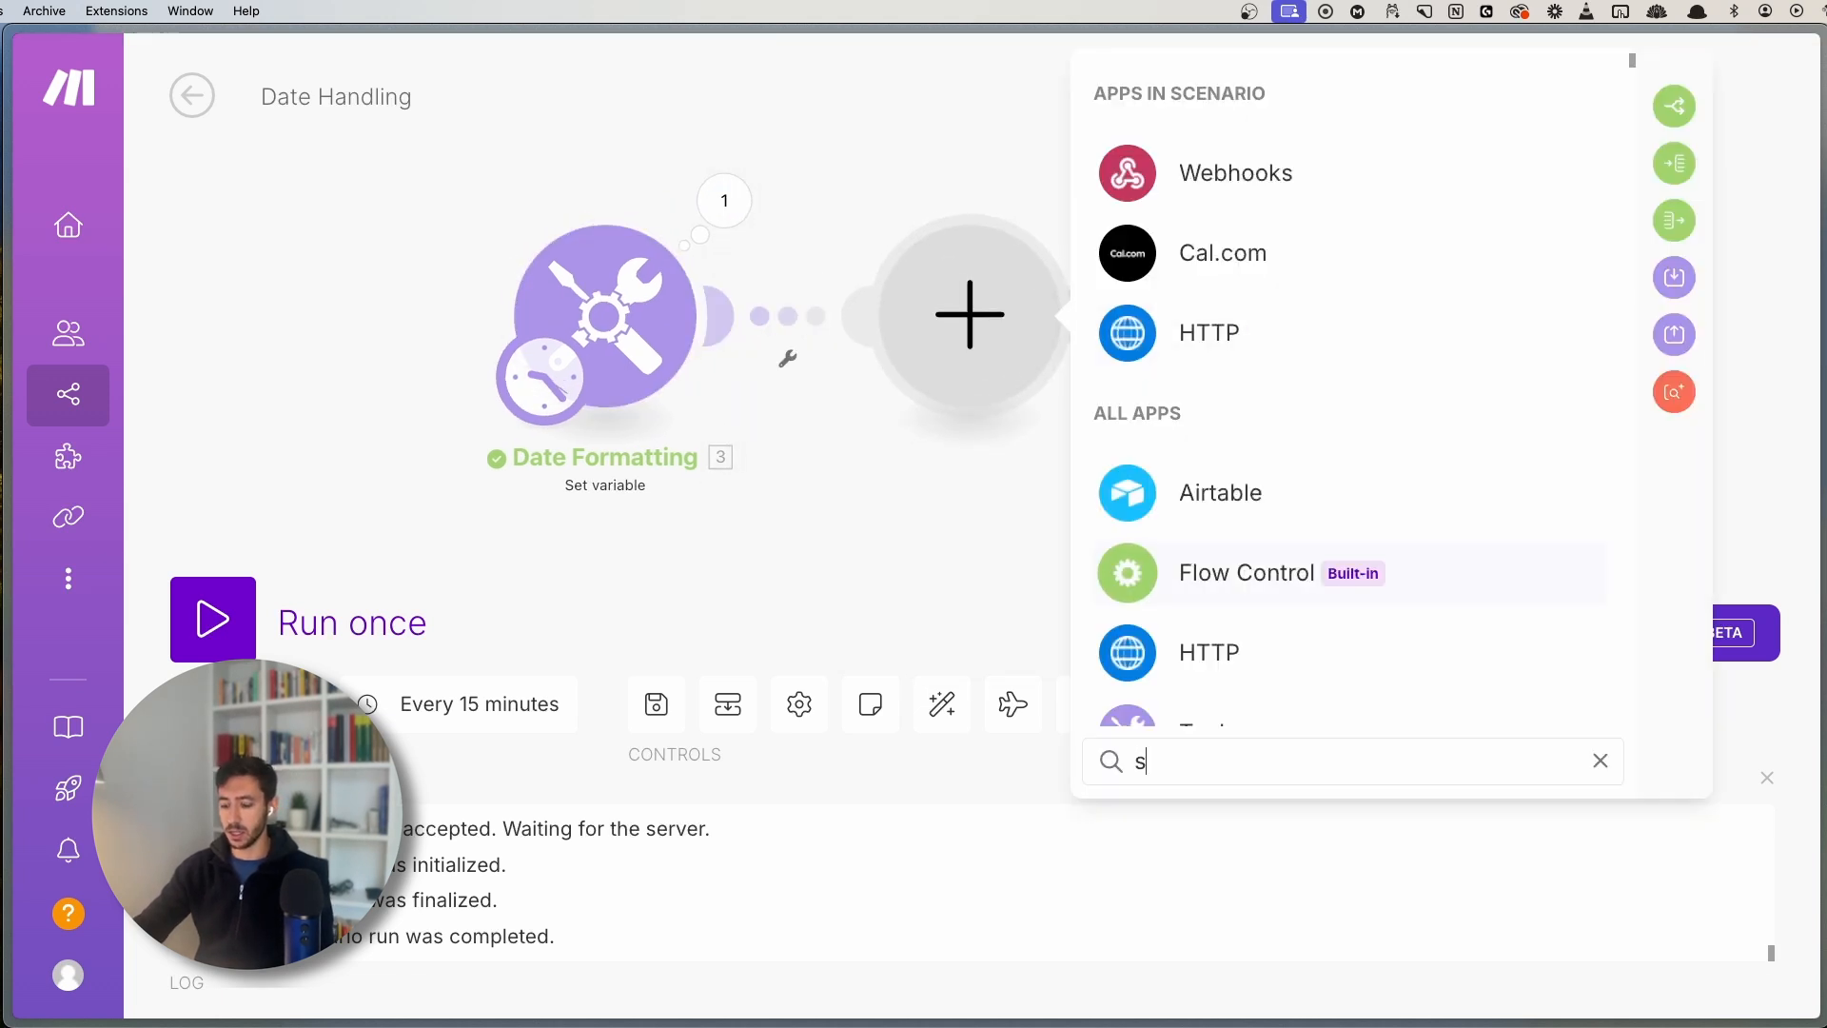
pyautogui.write('et')
pyautogui.click(1265, 163)
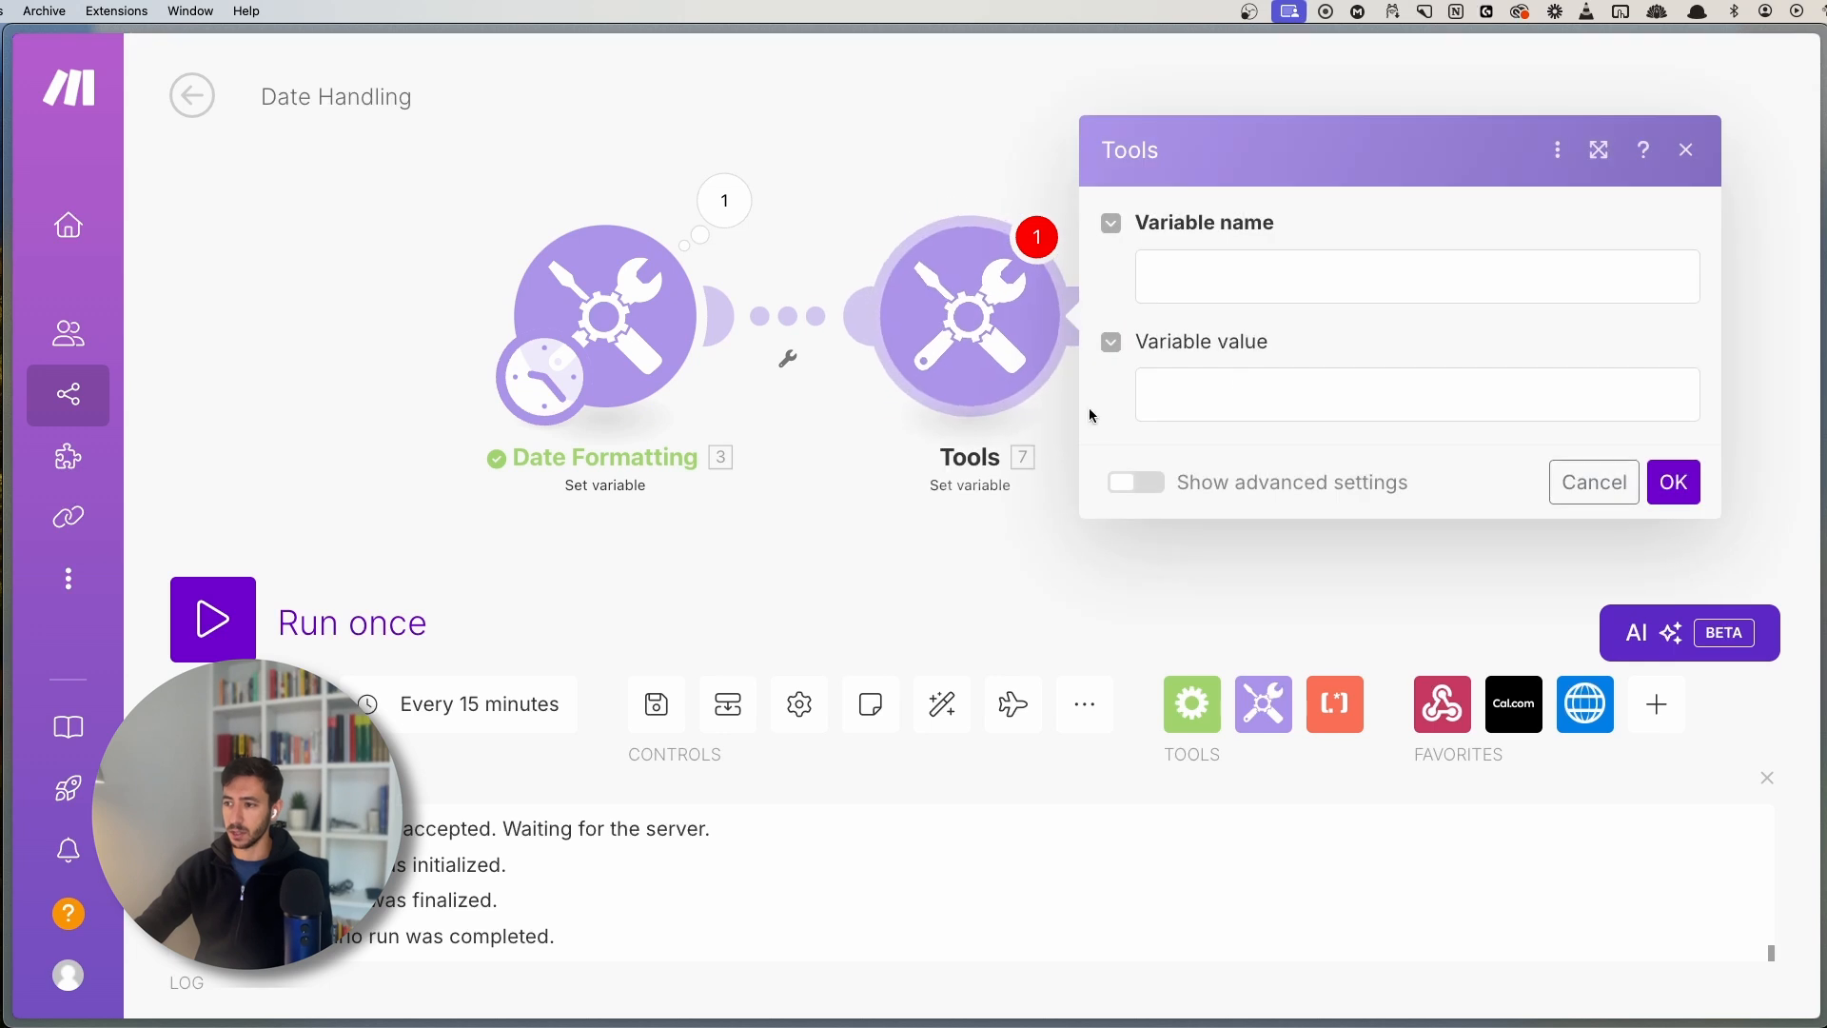
pyautogui.click(1222, 280)
pyautogui.write('dat')
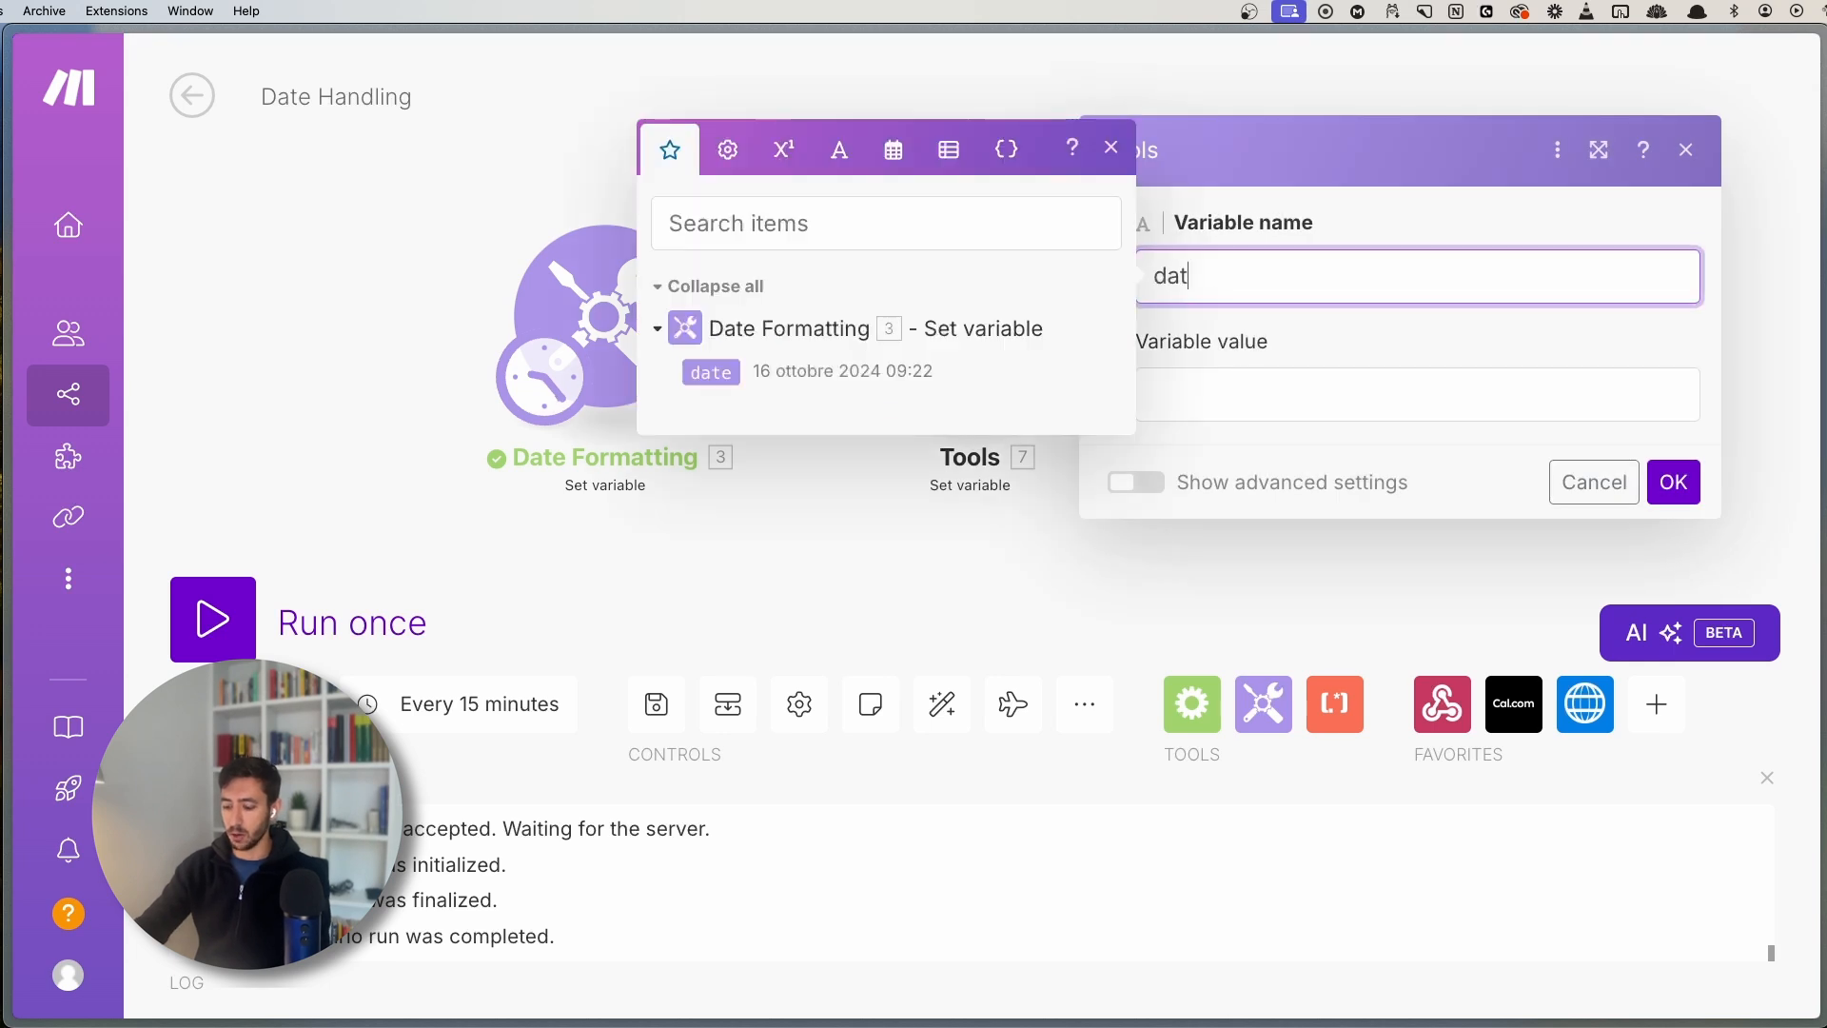
pyautogui.write('a_formatting')
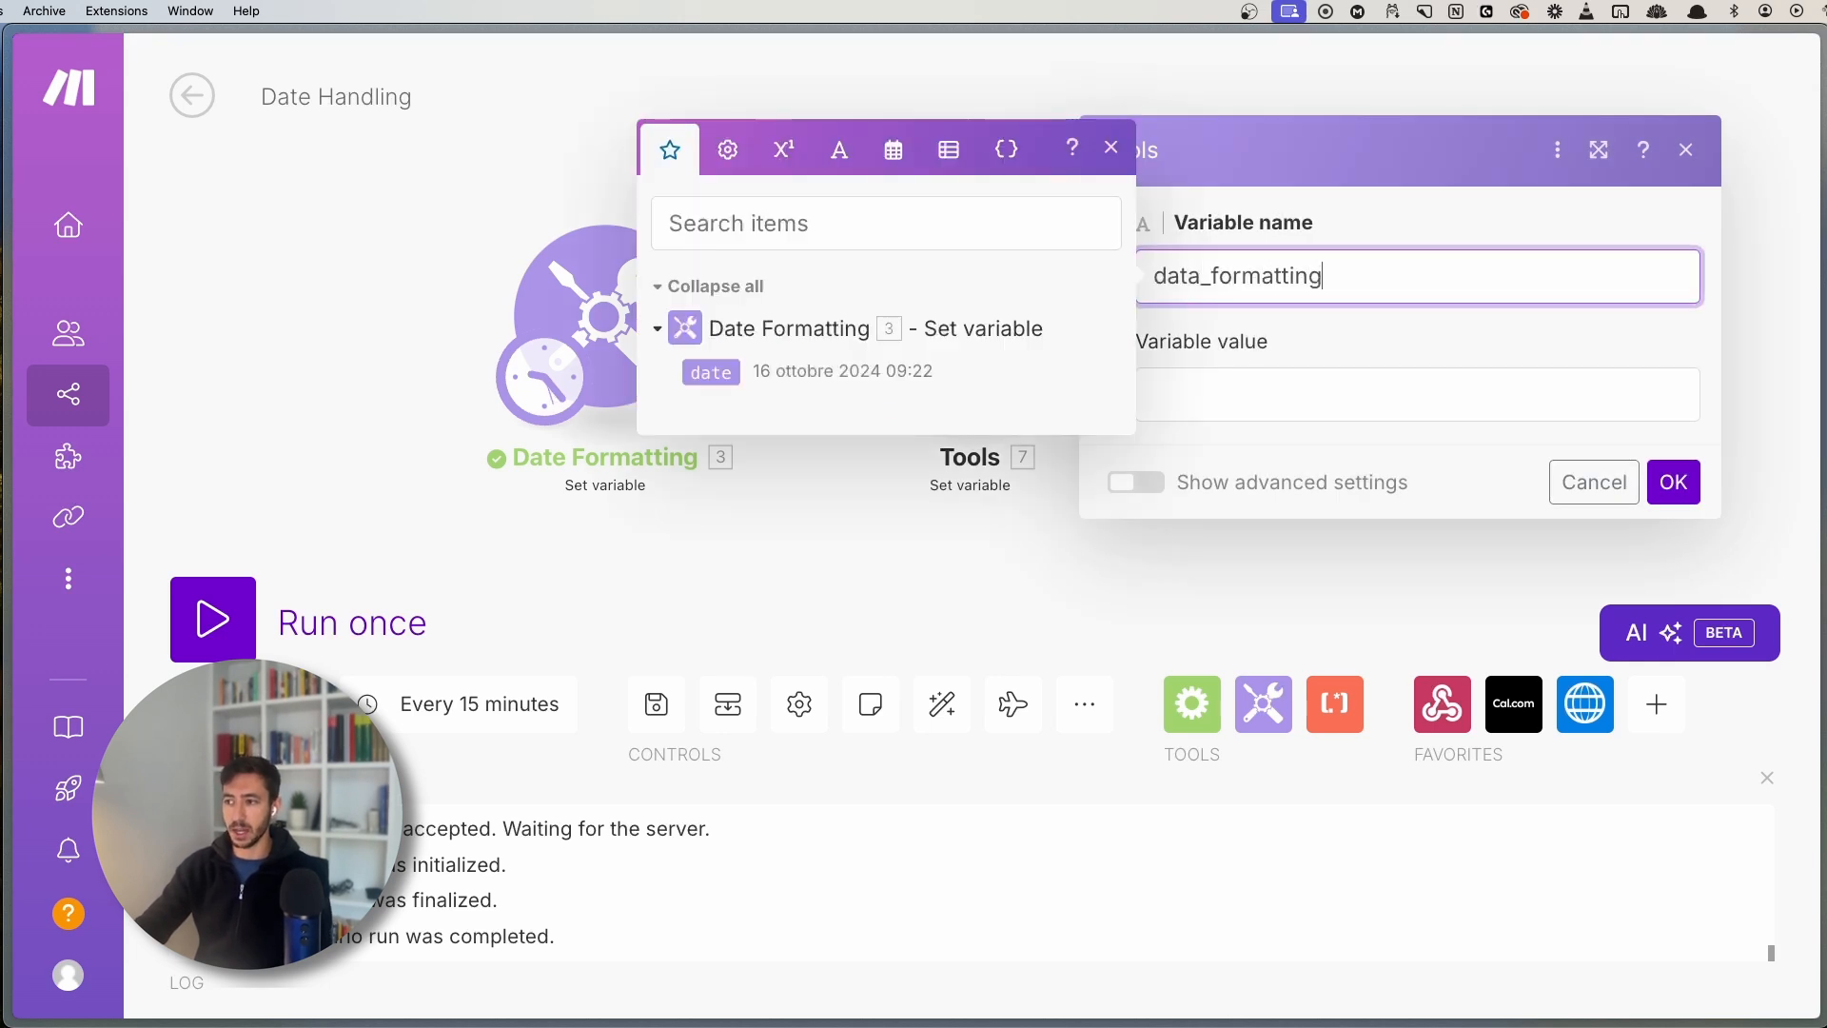
pyautogui.press('Tab')
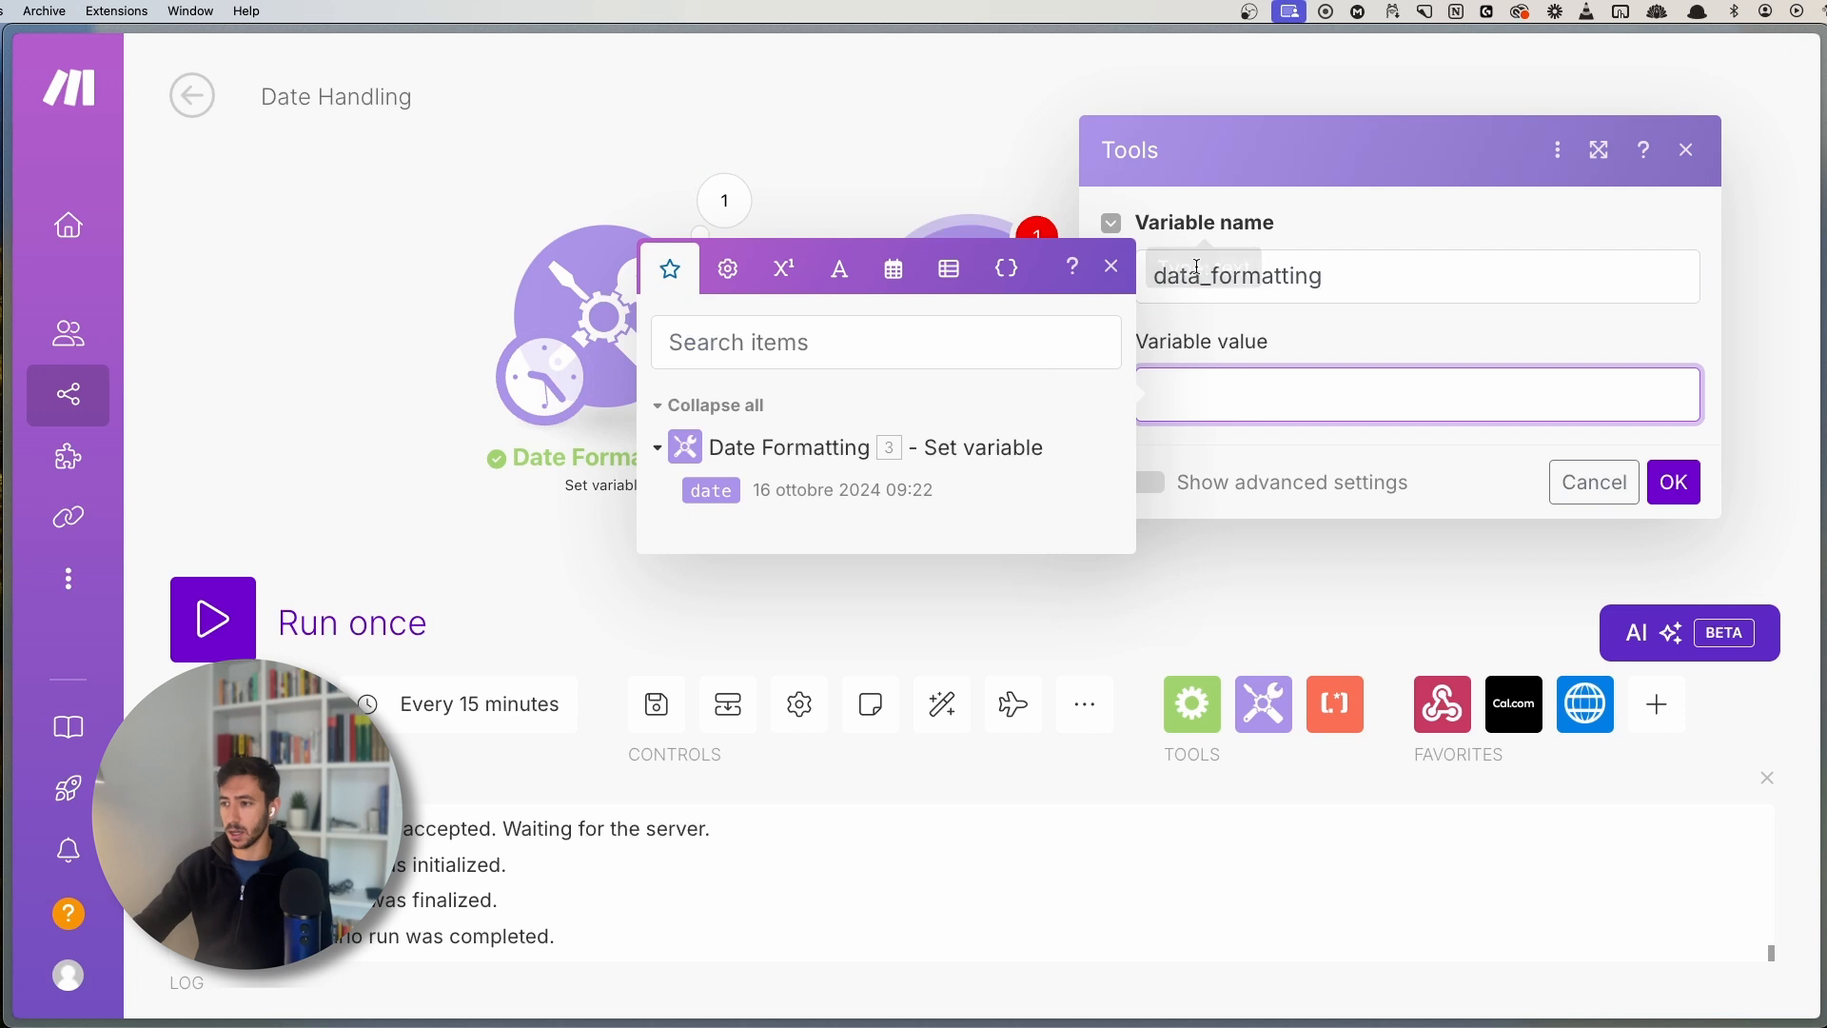
pyautogui.moveTo(1188, 277); pyautogui.dragTo(1195, 283)
pyautogui.write('e')
pyautogui.press('Tab')
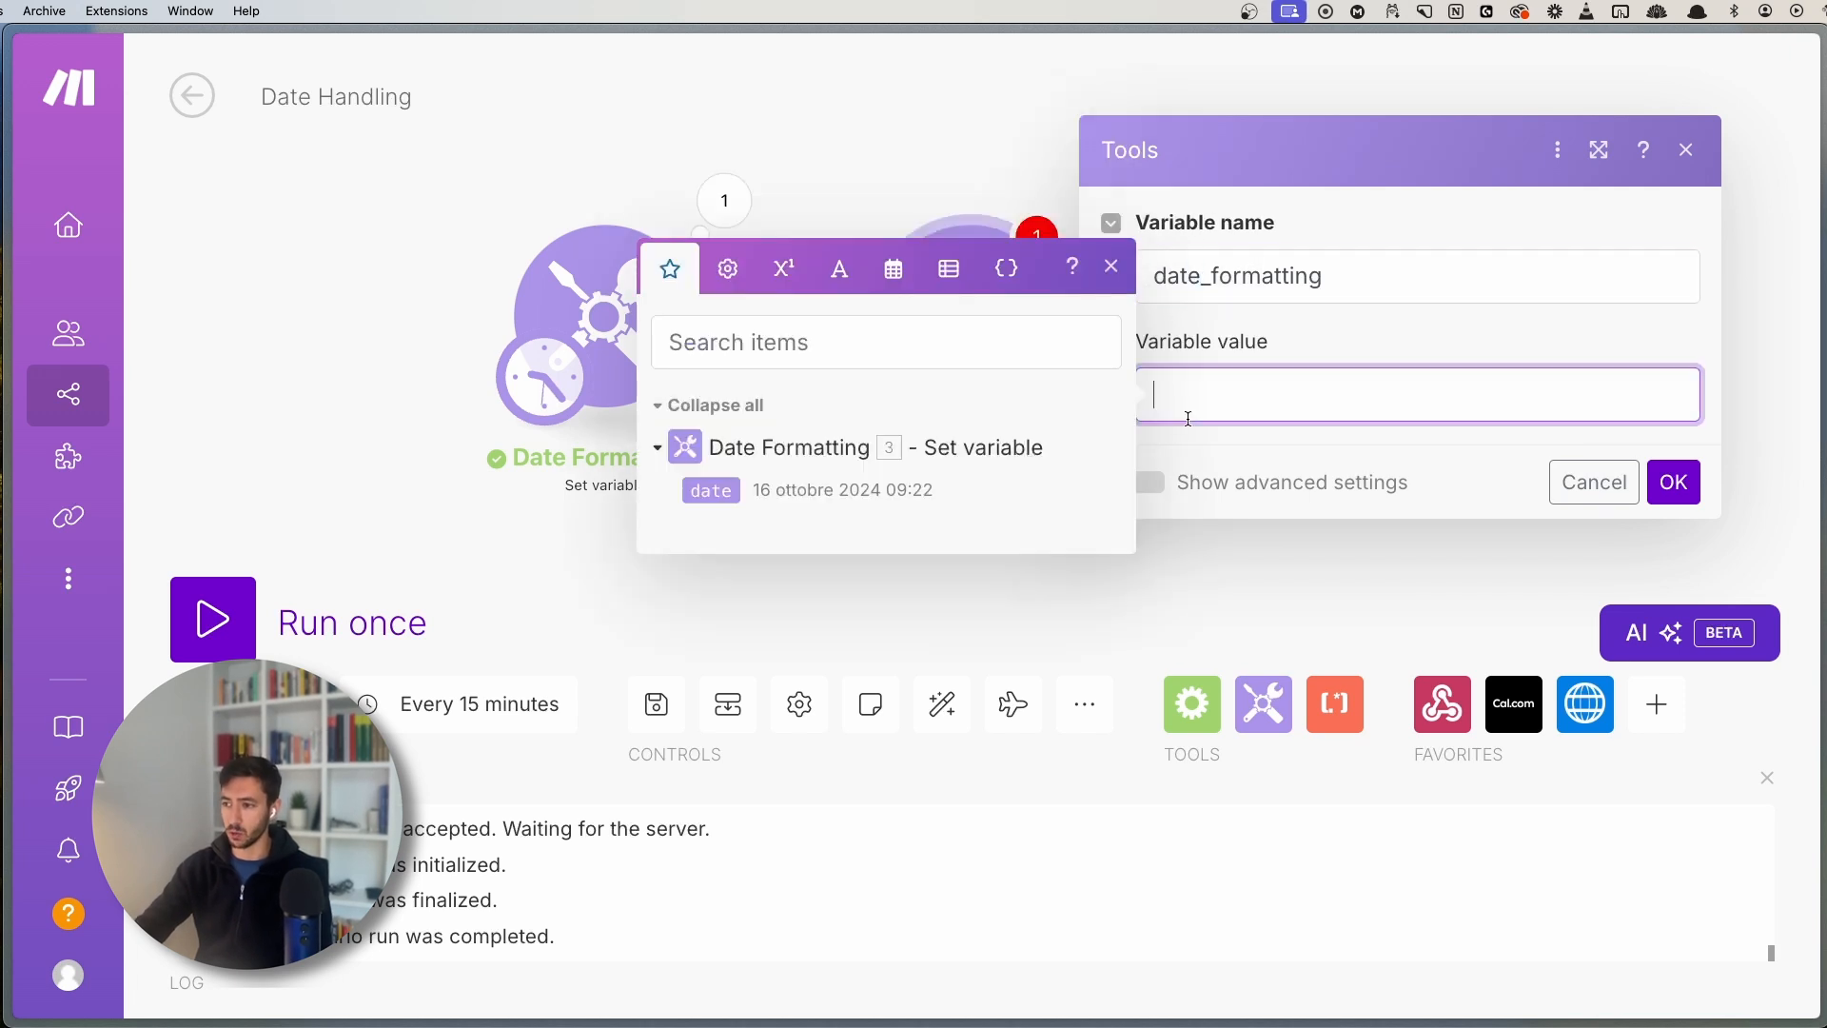
# - Review the Date Formatting output date's year 2024, month ottobre and day 16
pyautogui.click(515, 98)
pyautogui.click(645, 304)
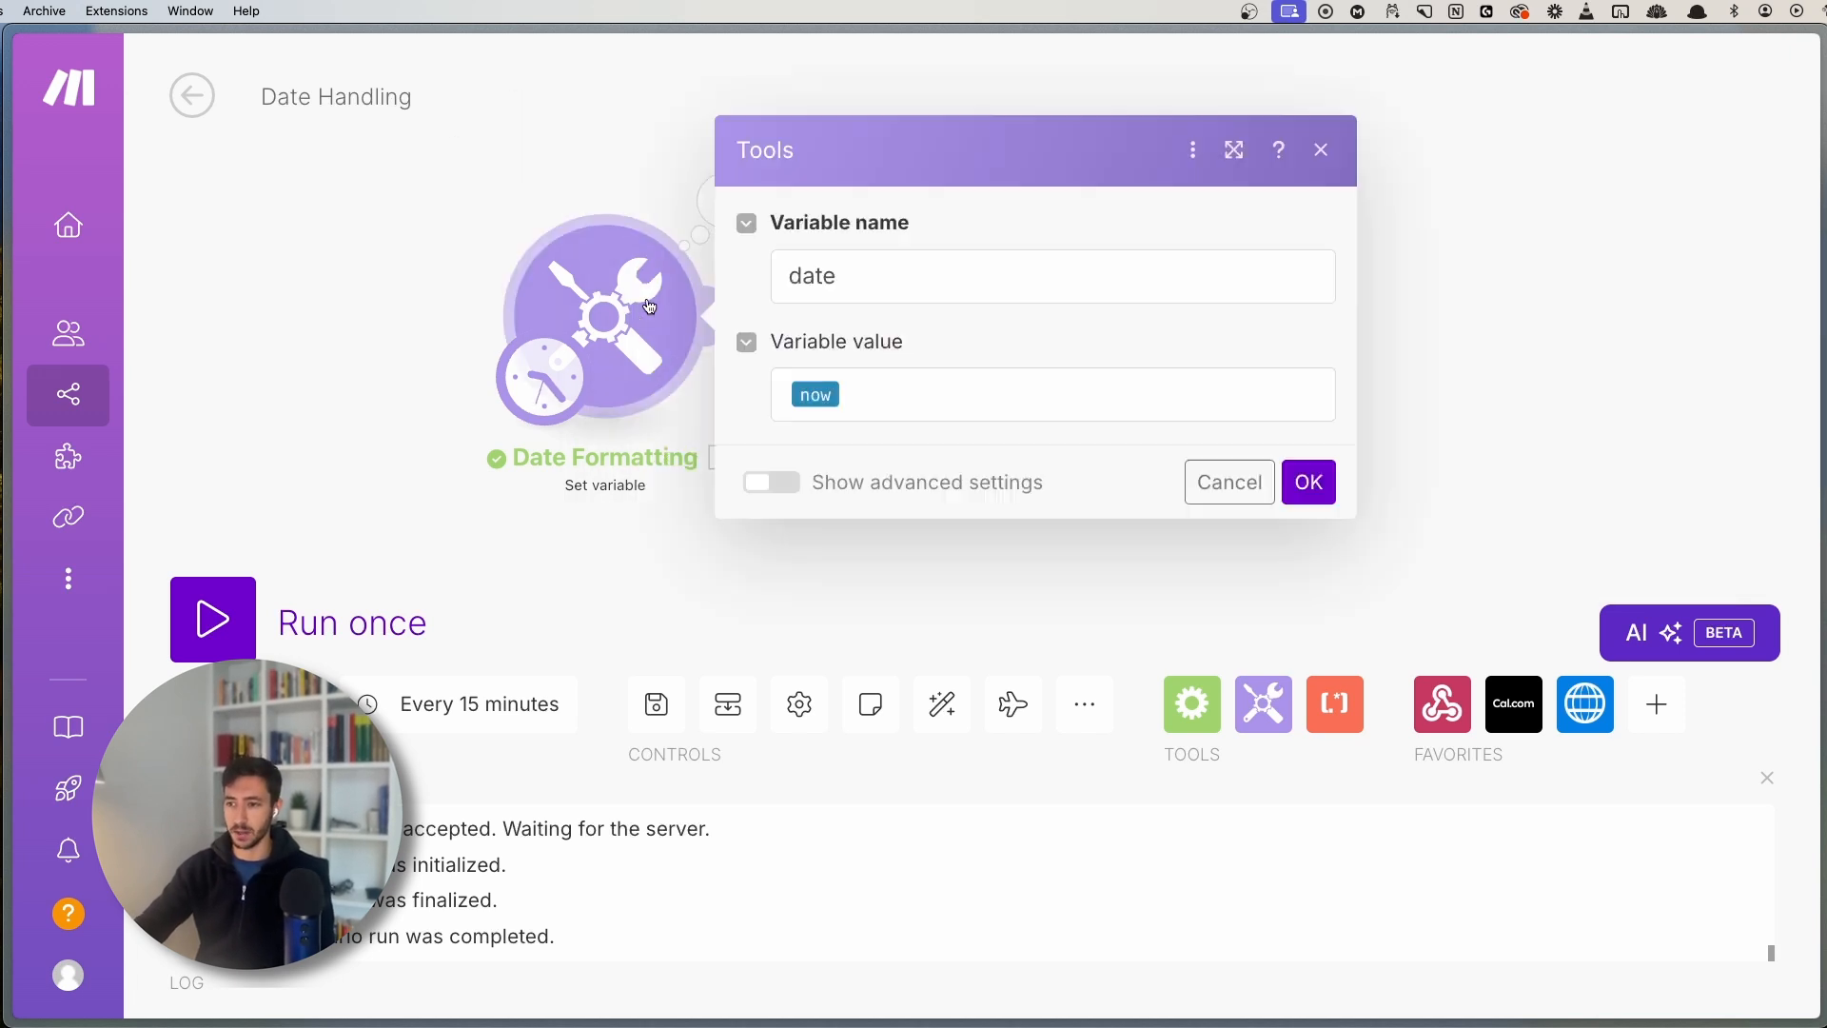
pyautogui.click(541, 180)
pyautogui.click(725, 204)
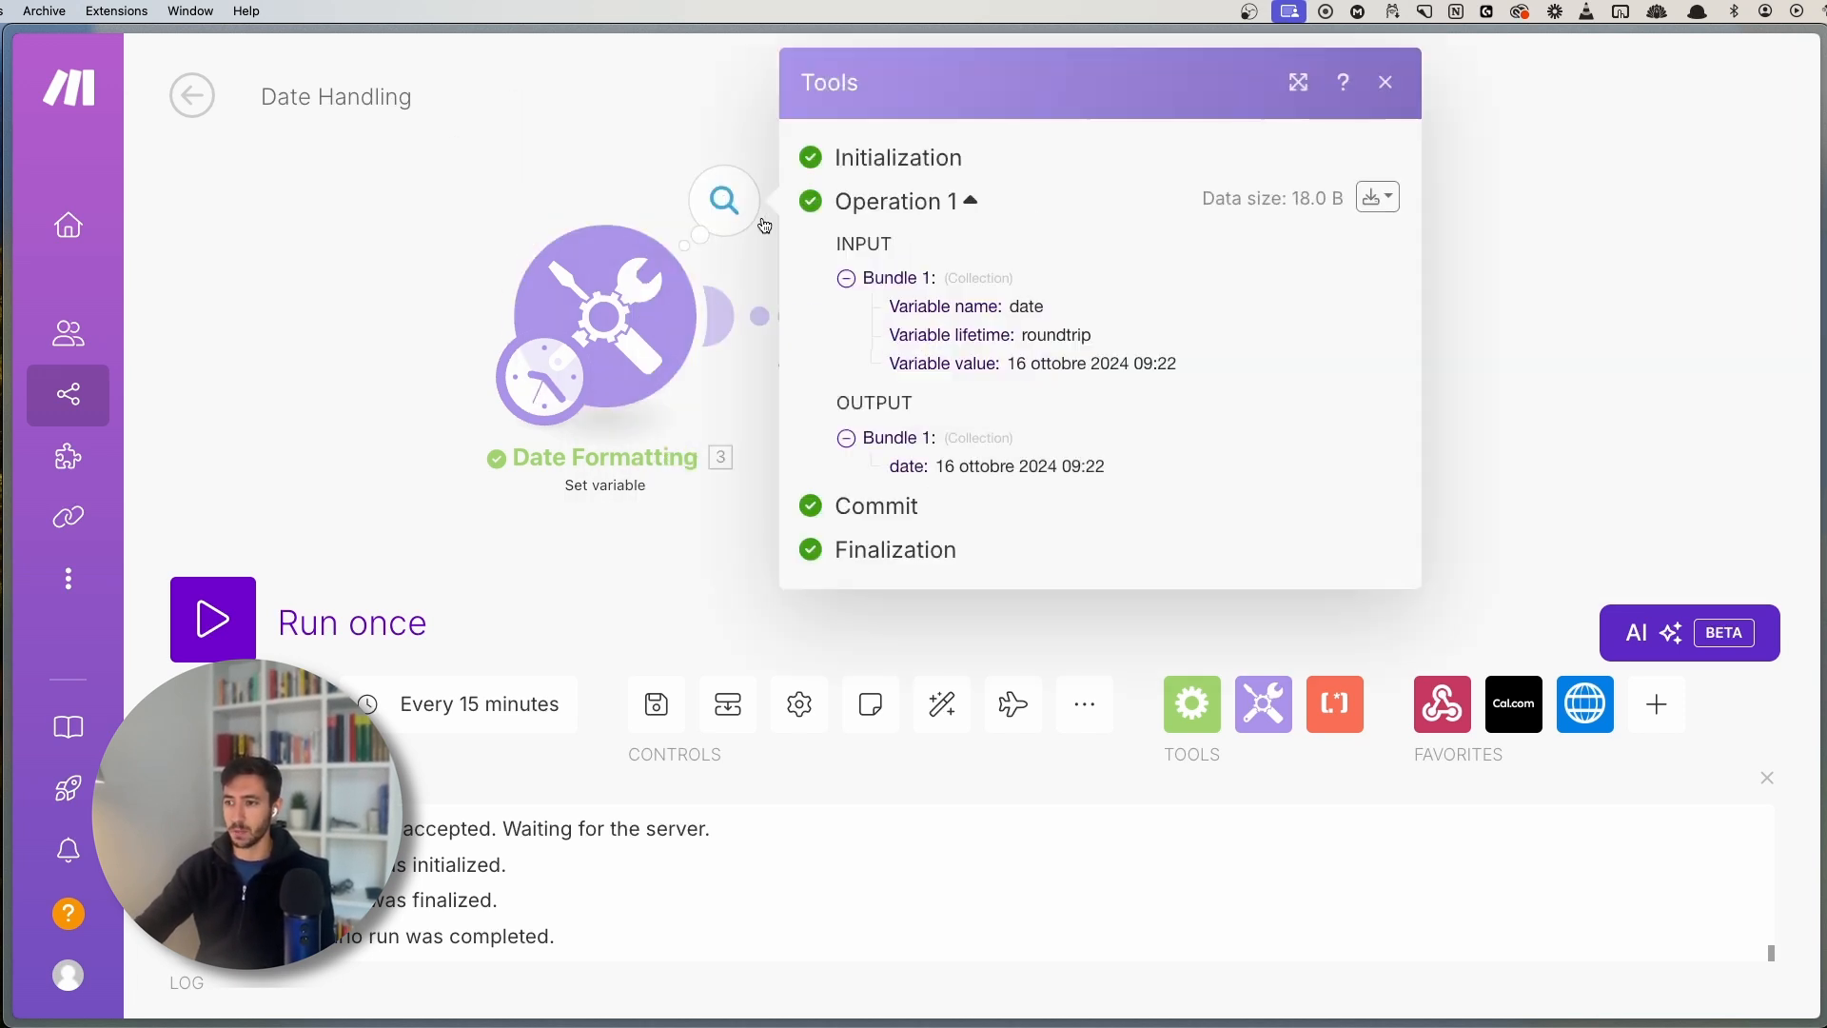
pyautogui.doubleClick(1037, 465)
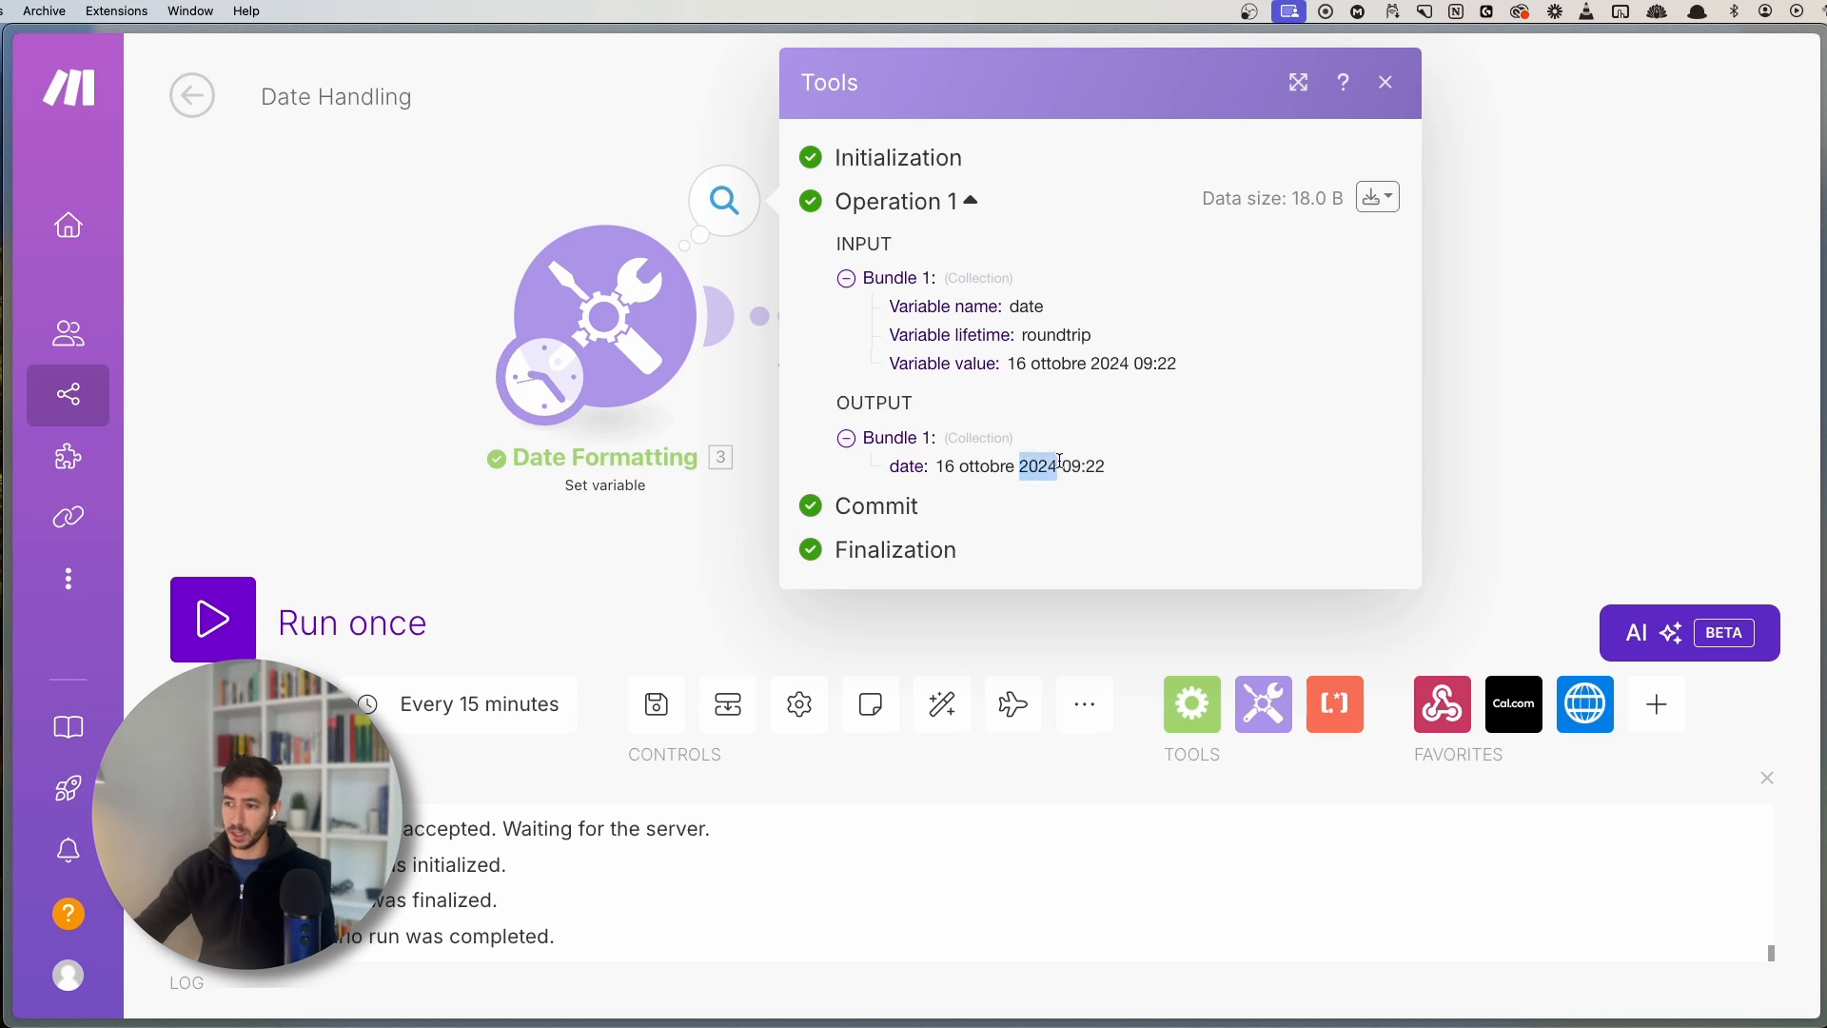
pyautogui.doubleClick(967, 470)
pyautogui.doubleClick(947, 468)
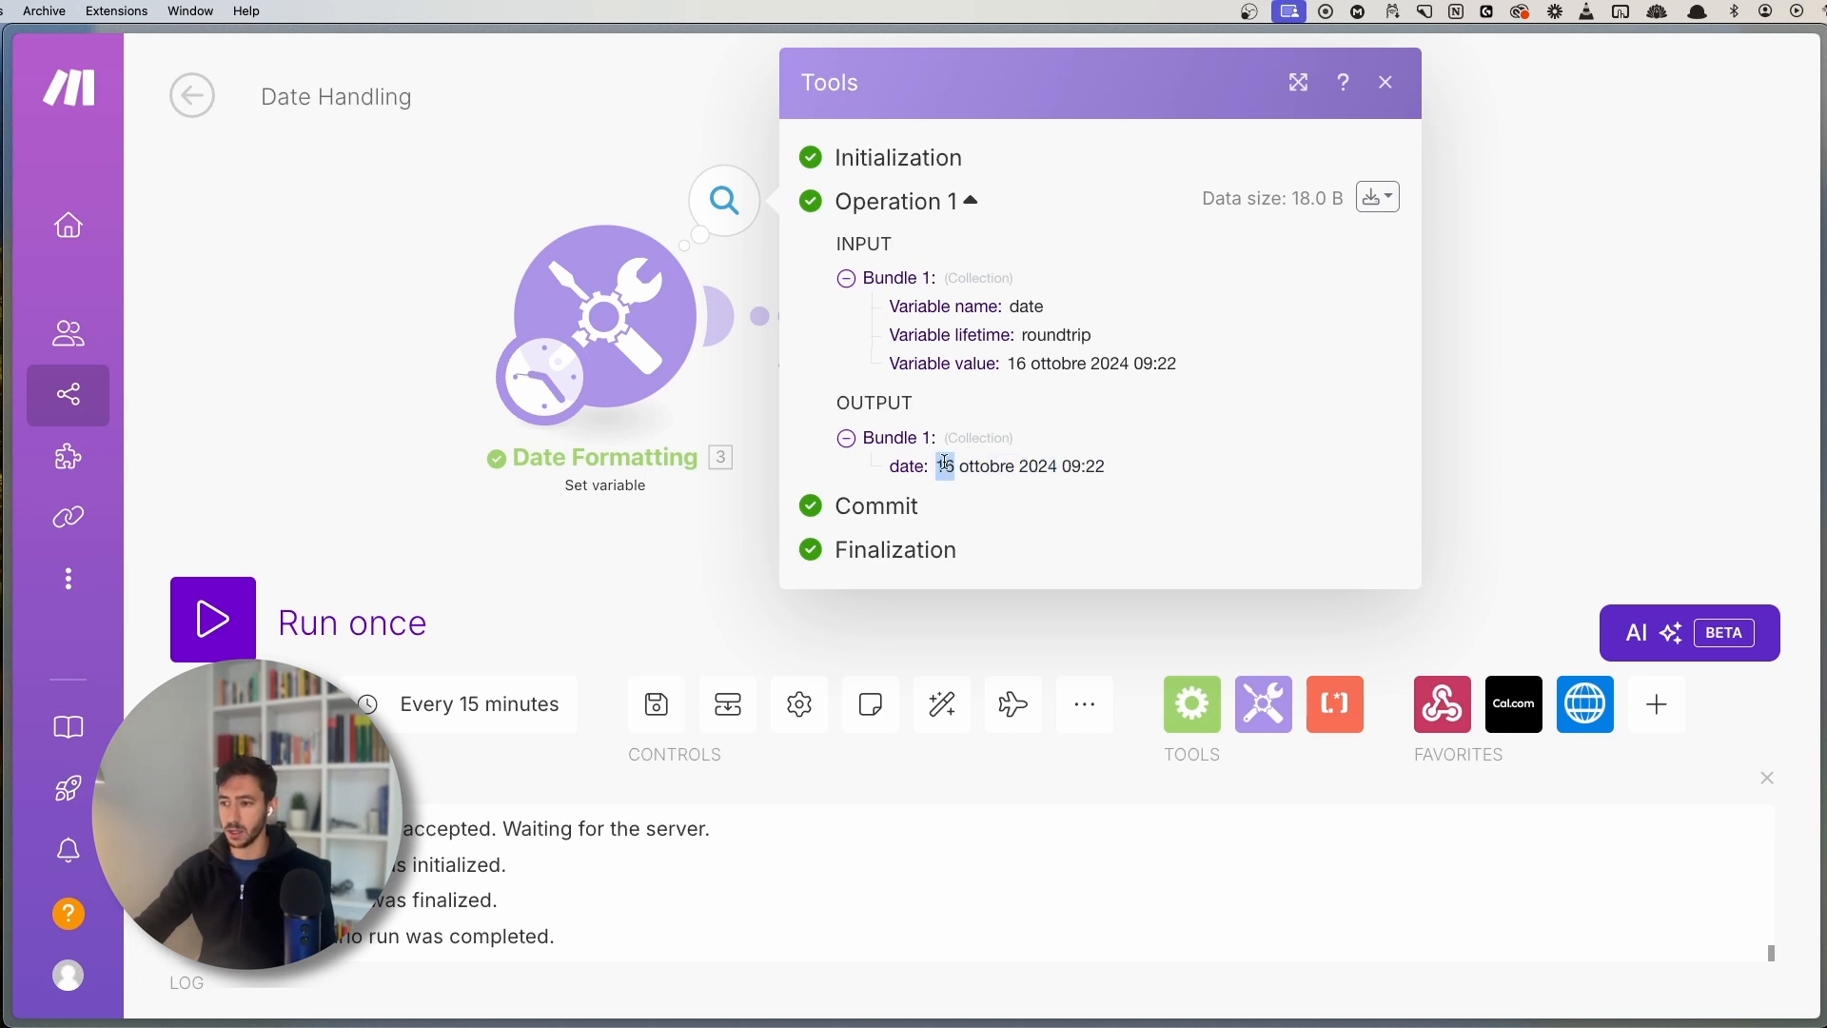
# - Set the value to formatDate with the Date Formatting date as first argument
pyautogui.click(612, 485)
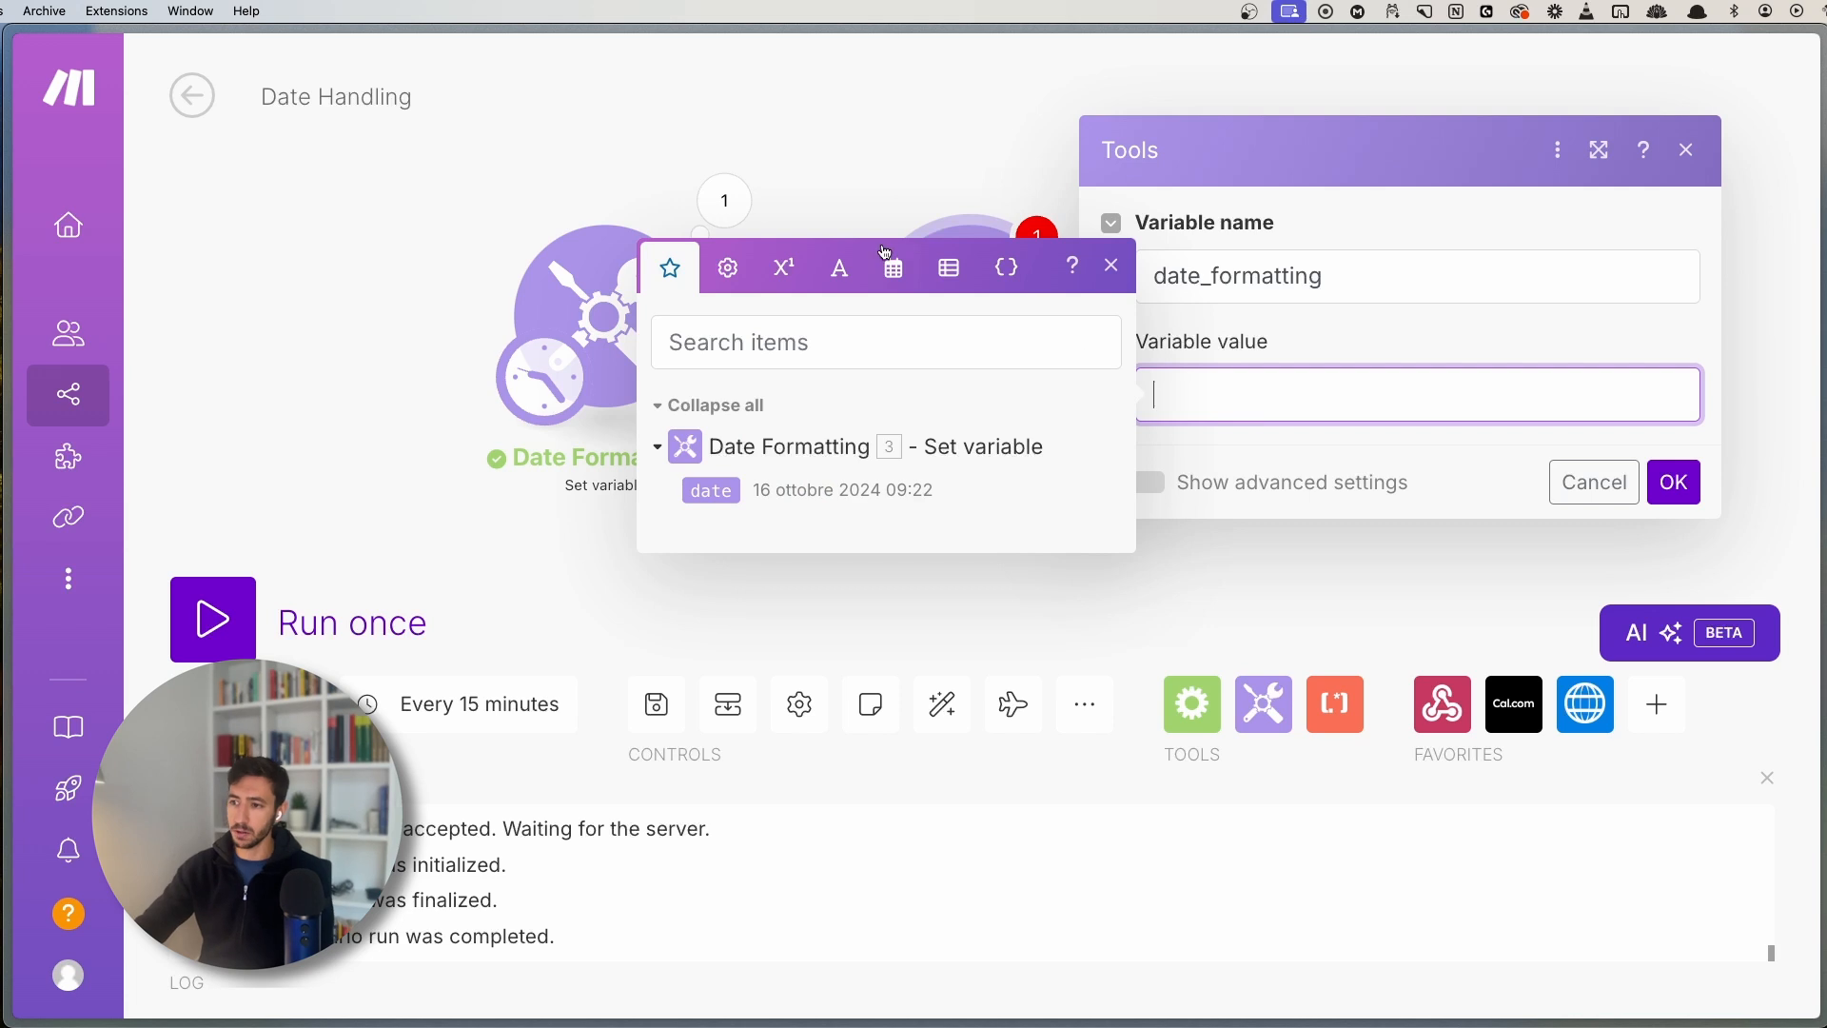
pyautogui.click(948, 268)
pyautogui.click(893, 268)
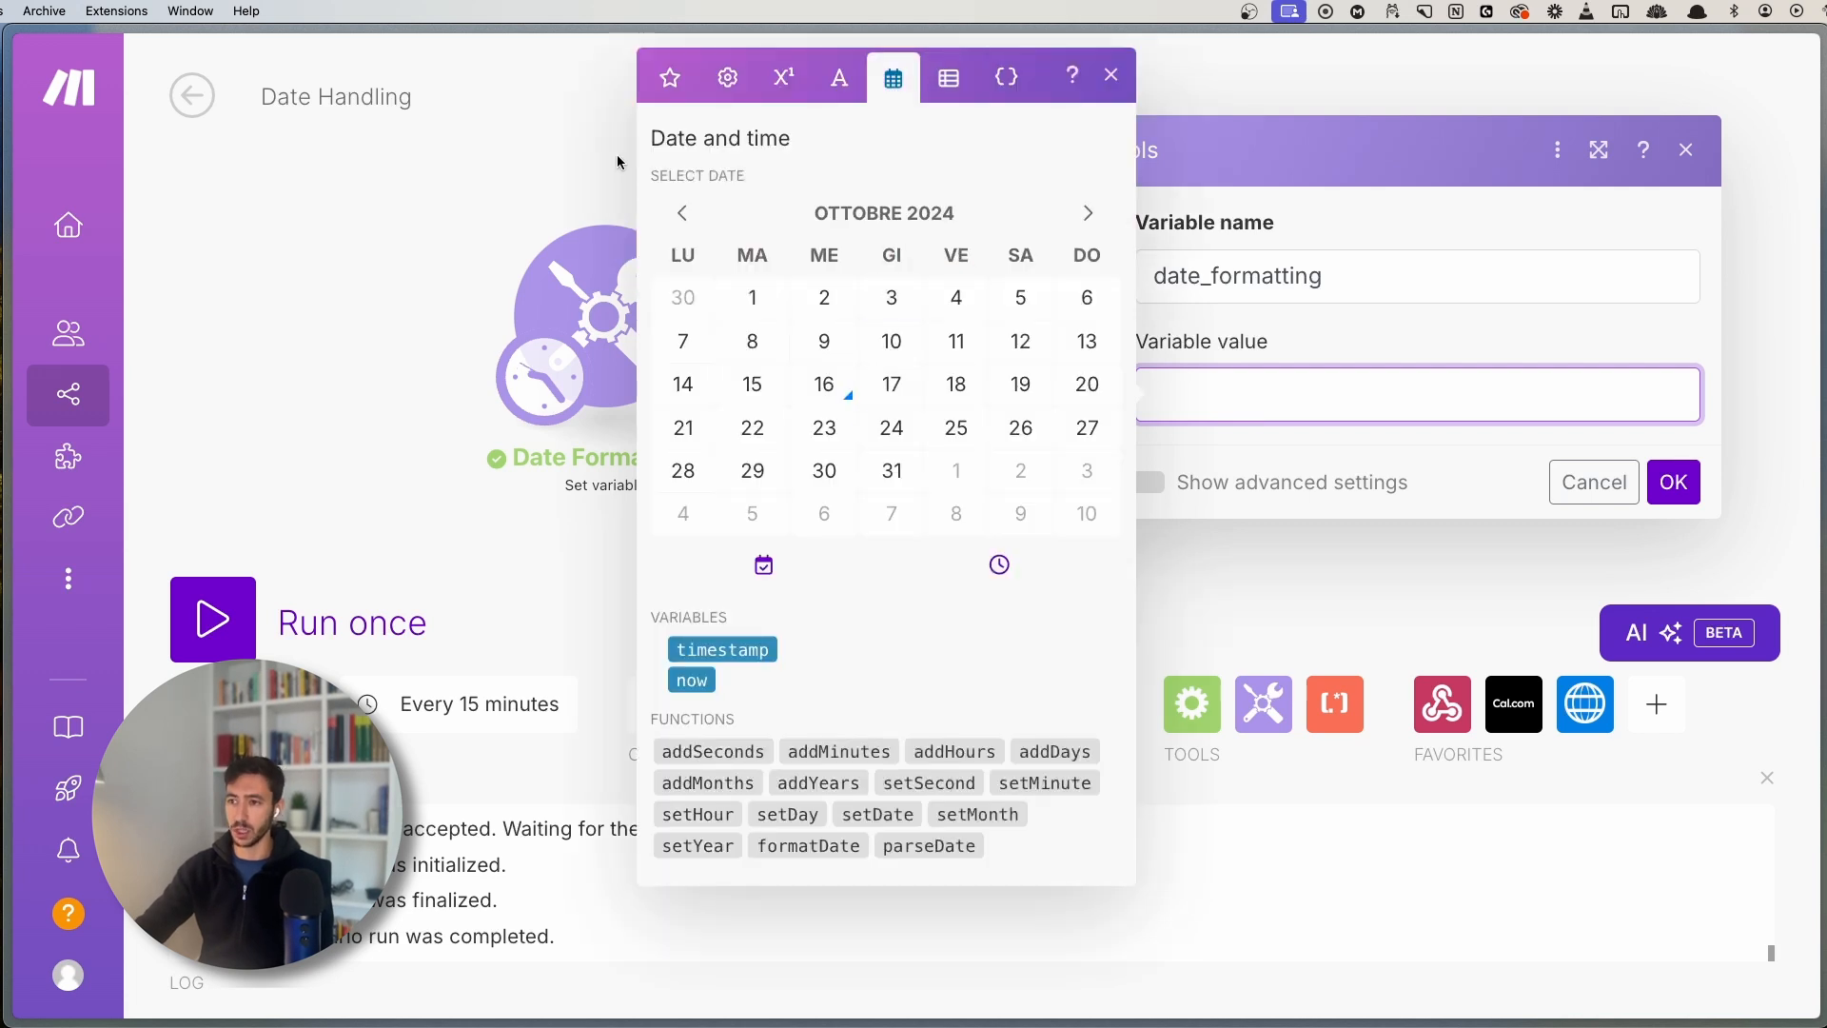
pyautogui.moveTo(782, 847)
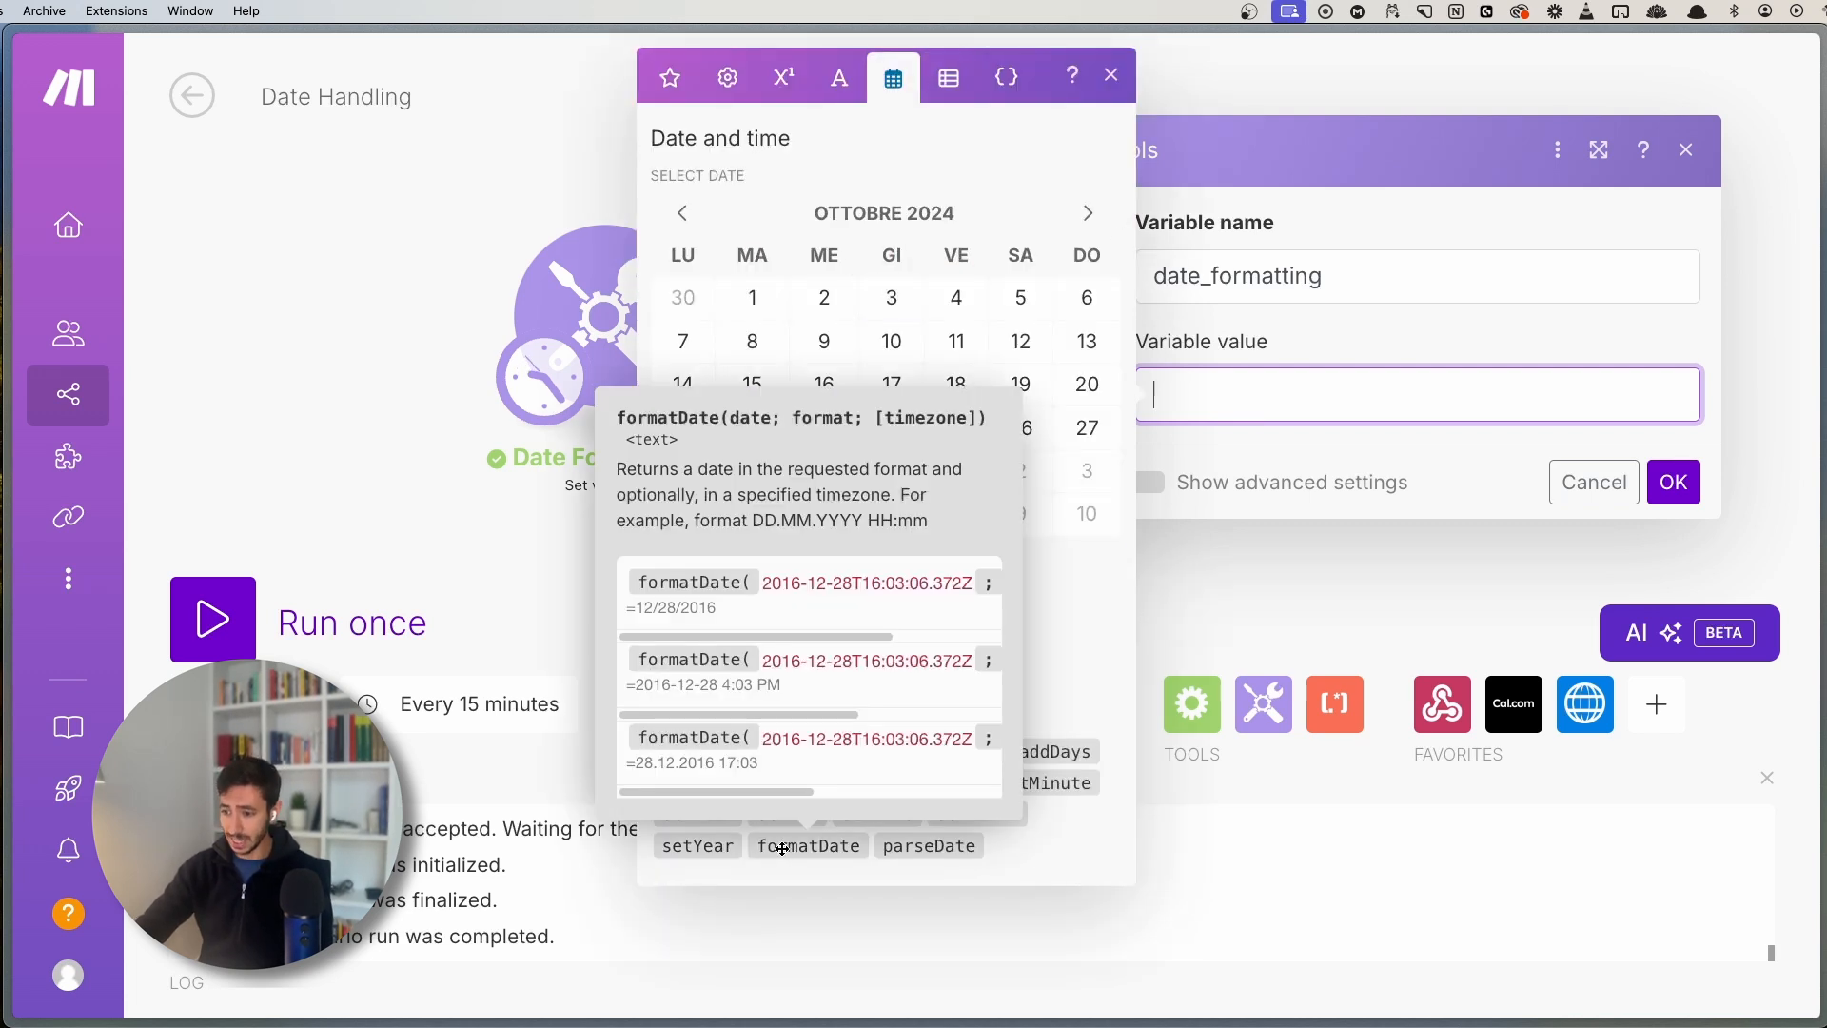
pyautogui.click(789, 847)
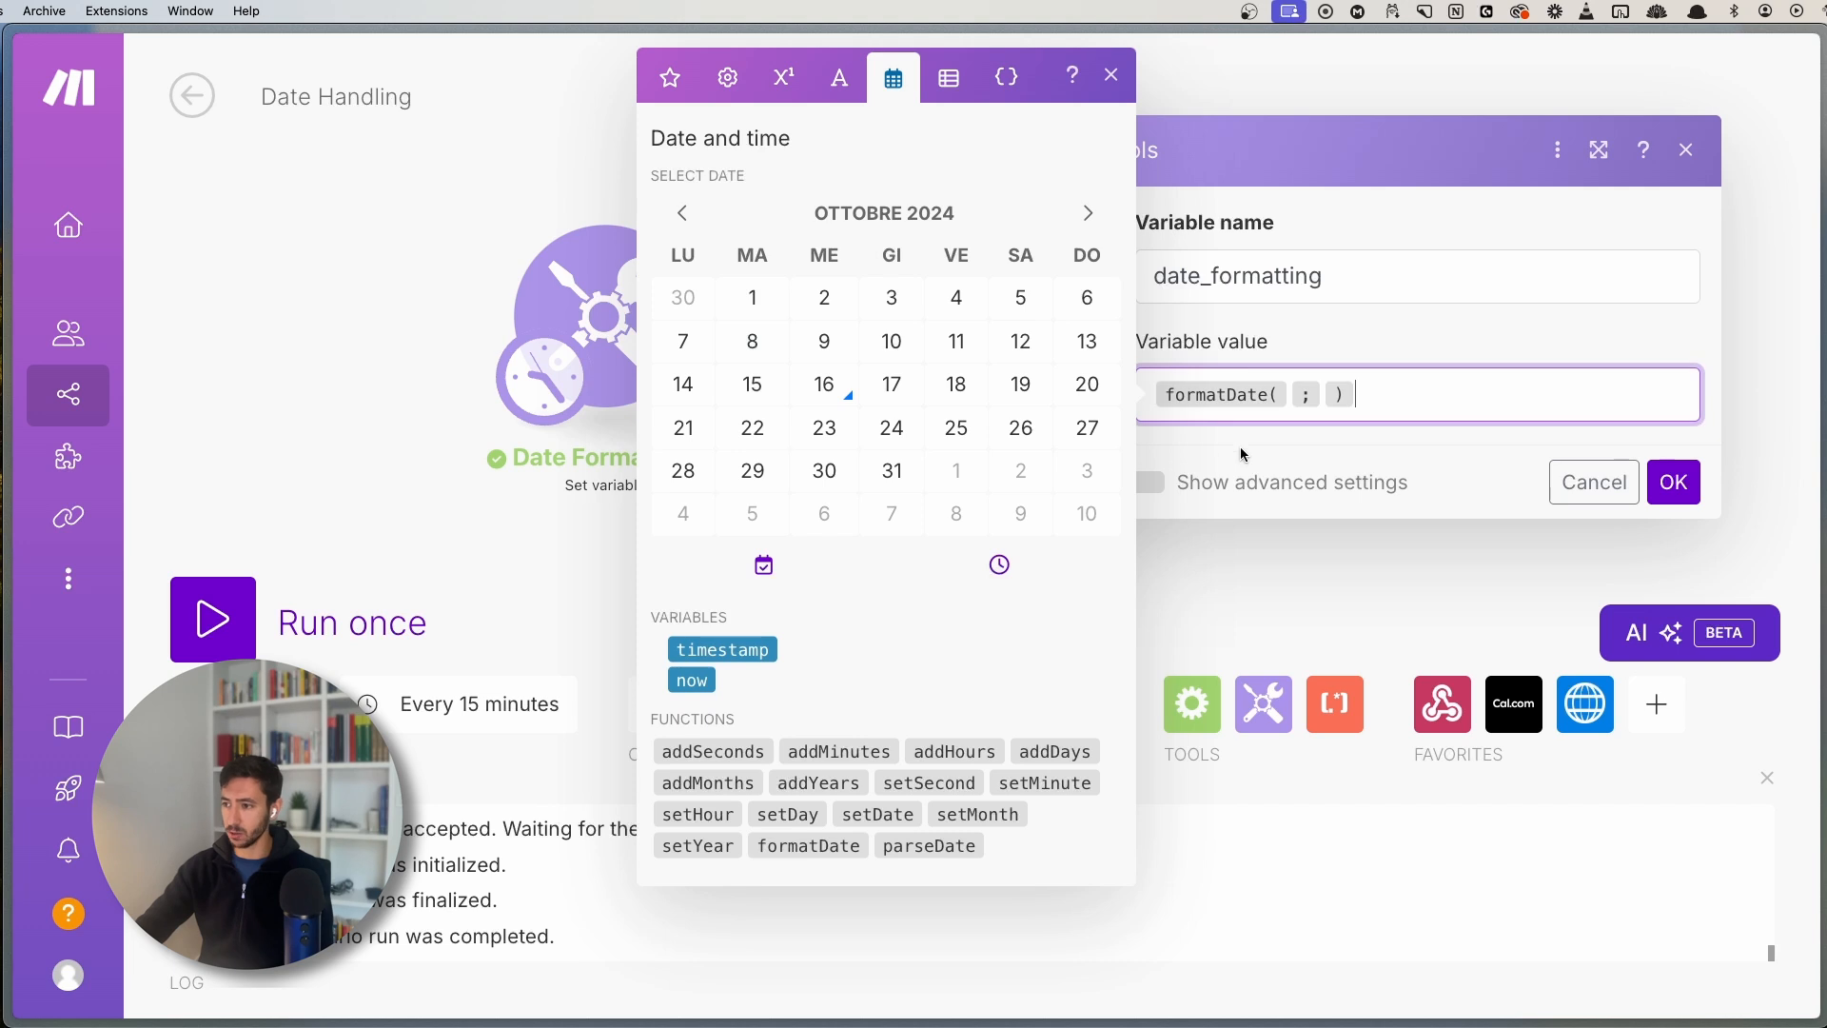
pyautogui.click(1290, 393)
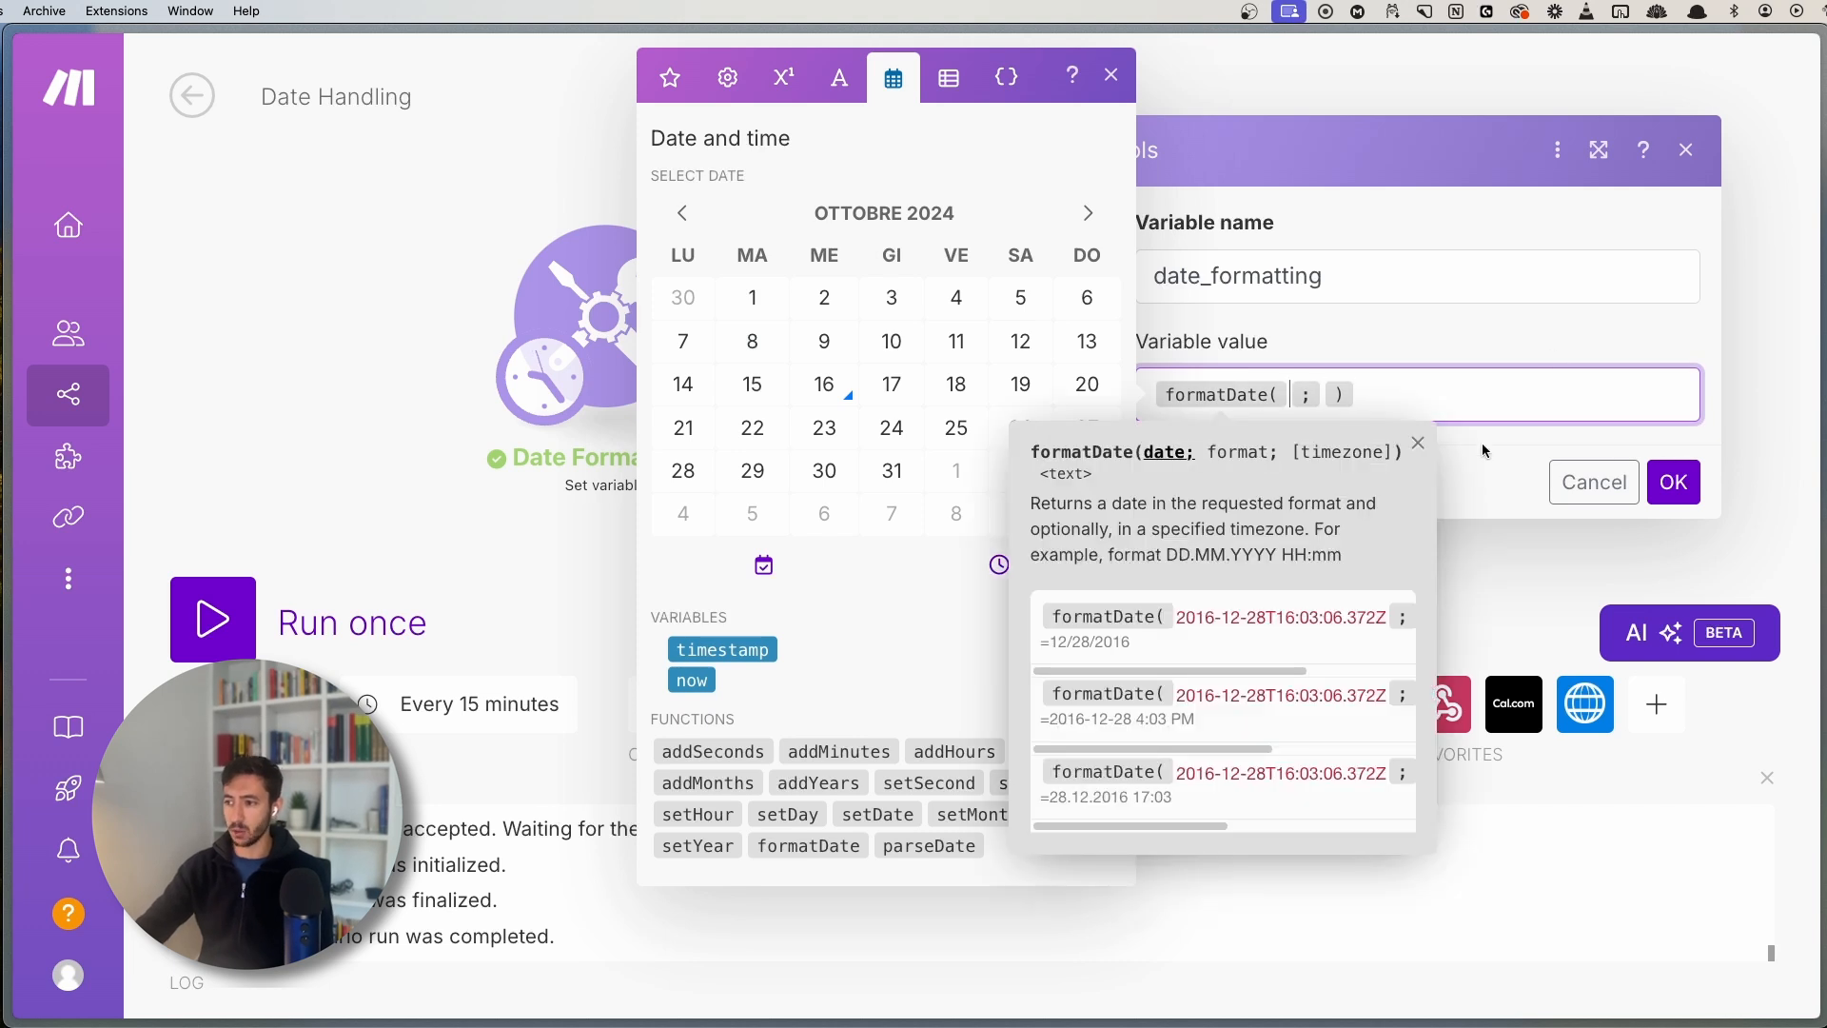
pyautogui.click(1417, 443)
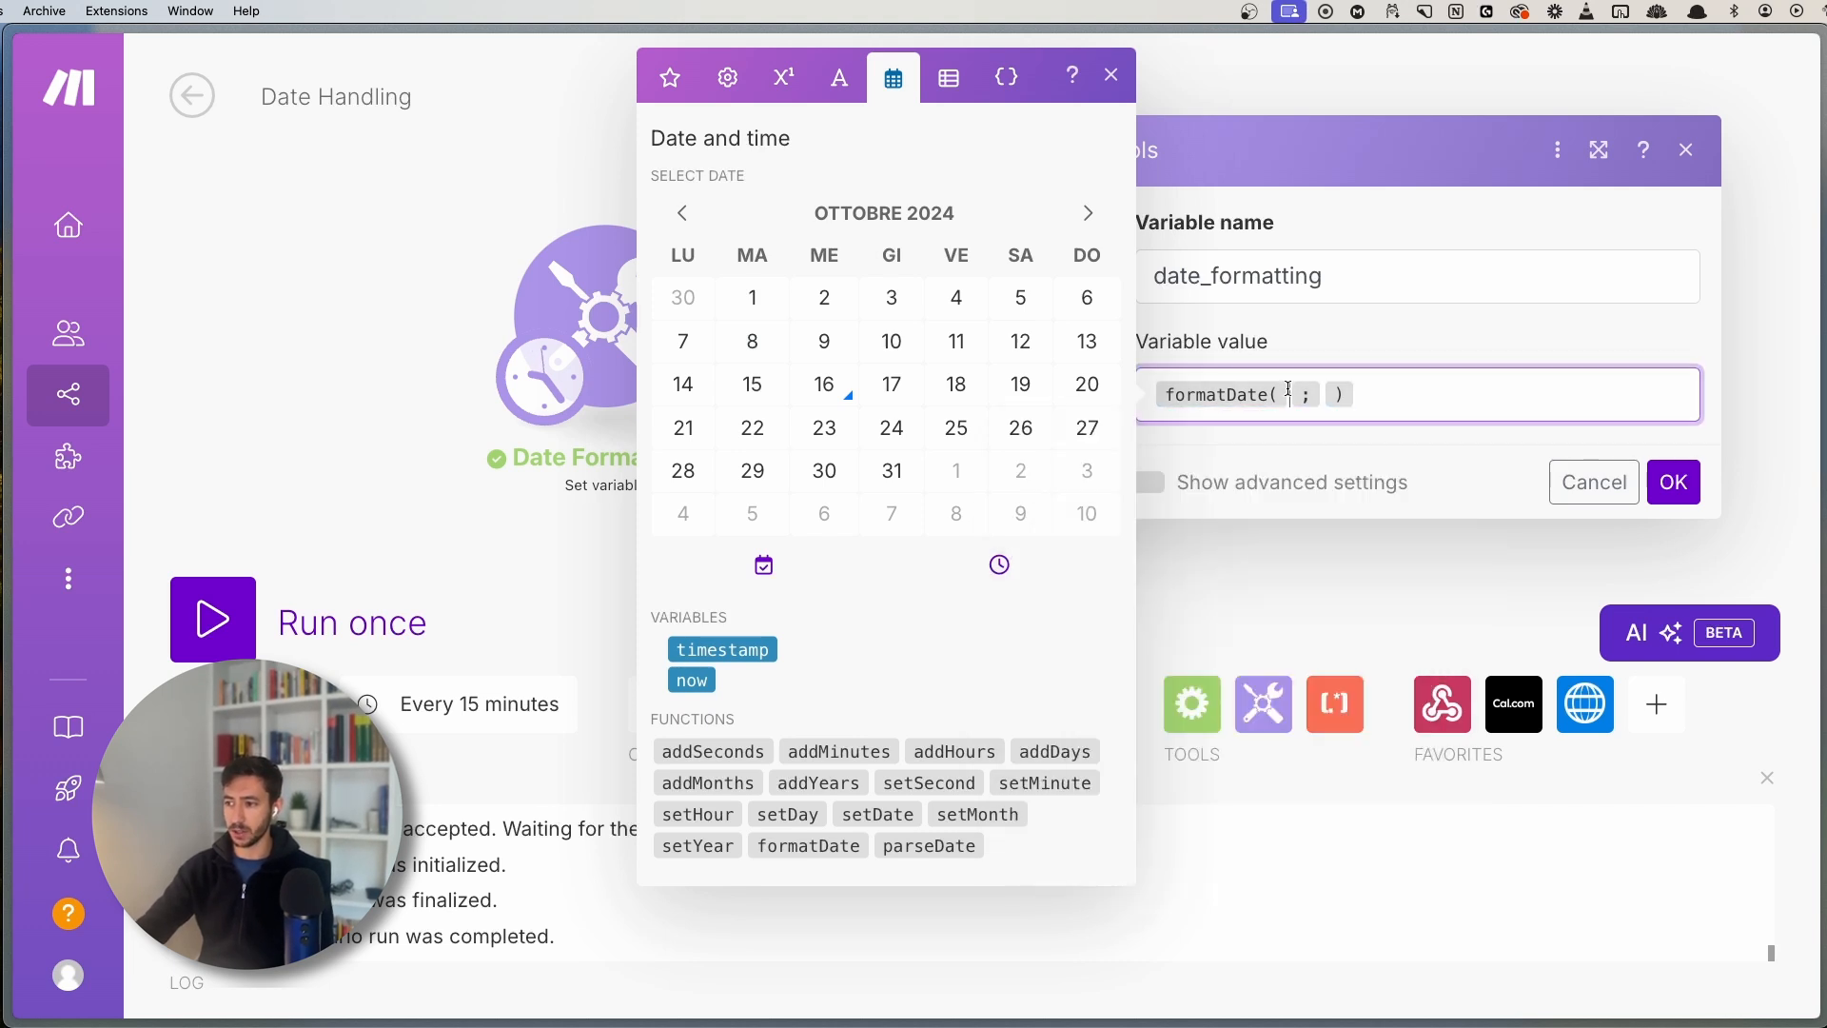
pyautogui.click(669, 77)
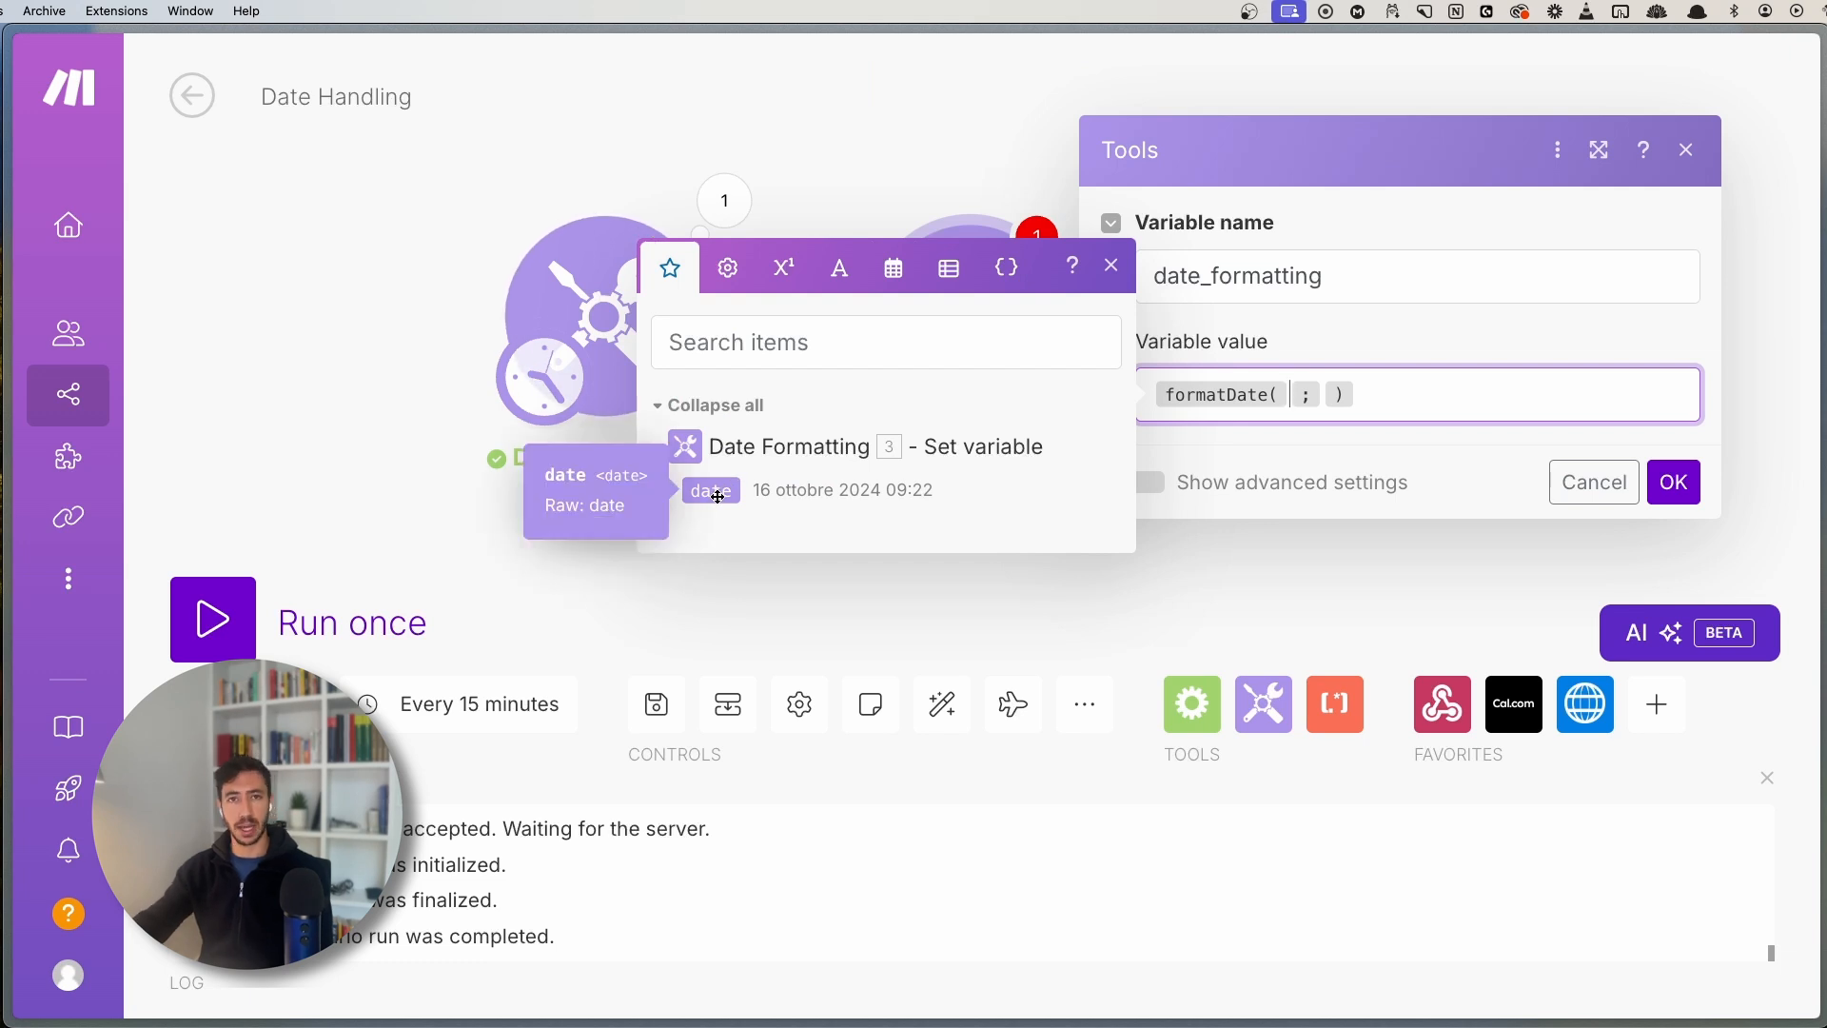
pyautogui.click(714, 491)
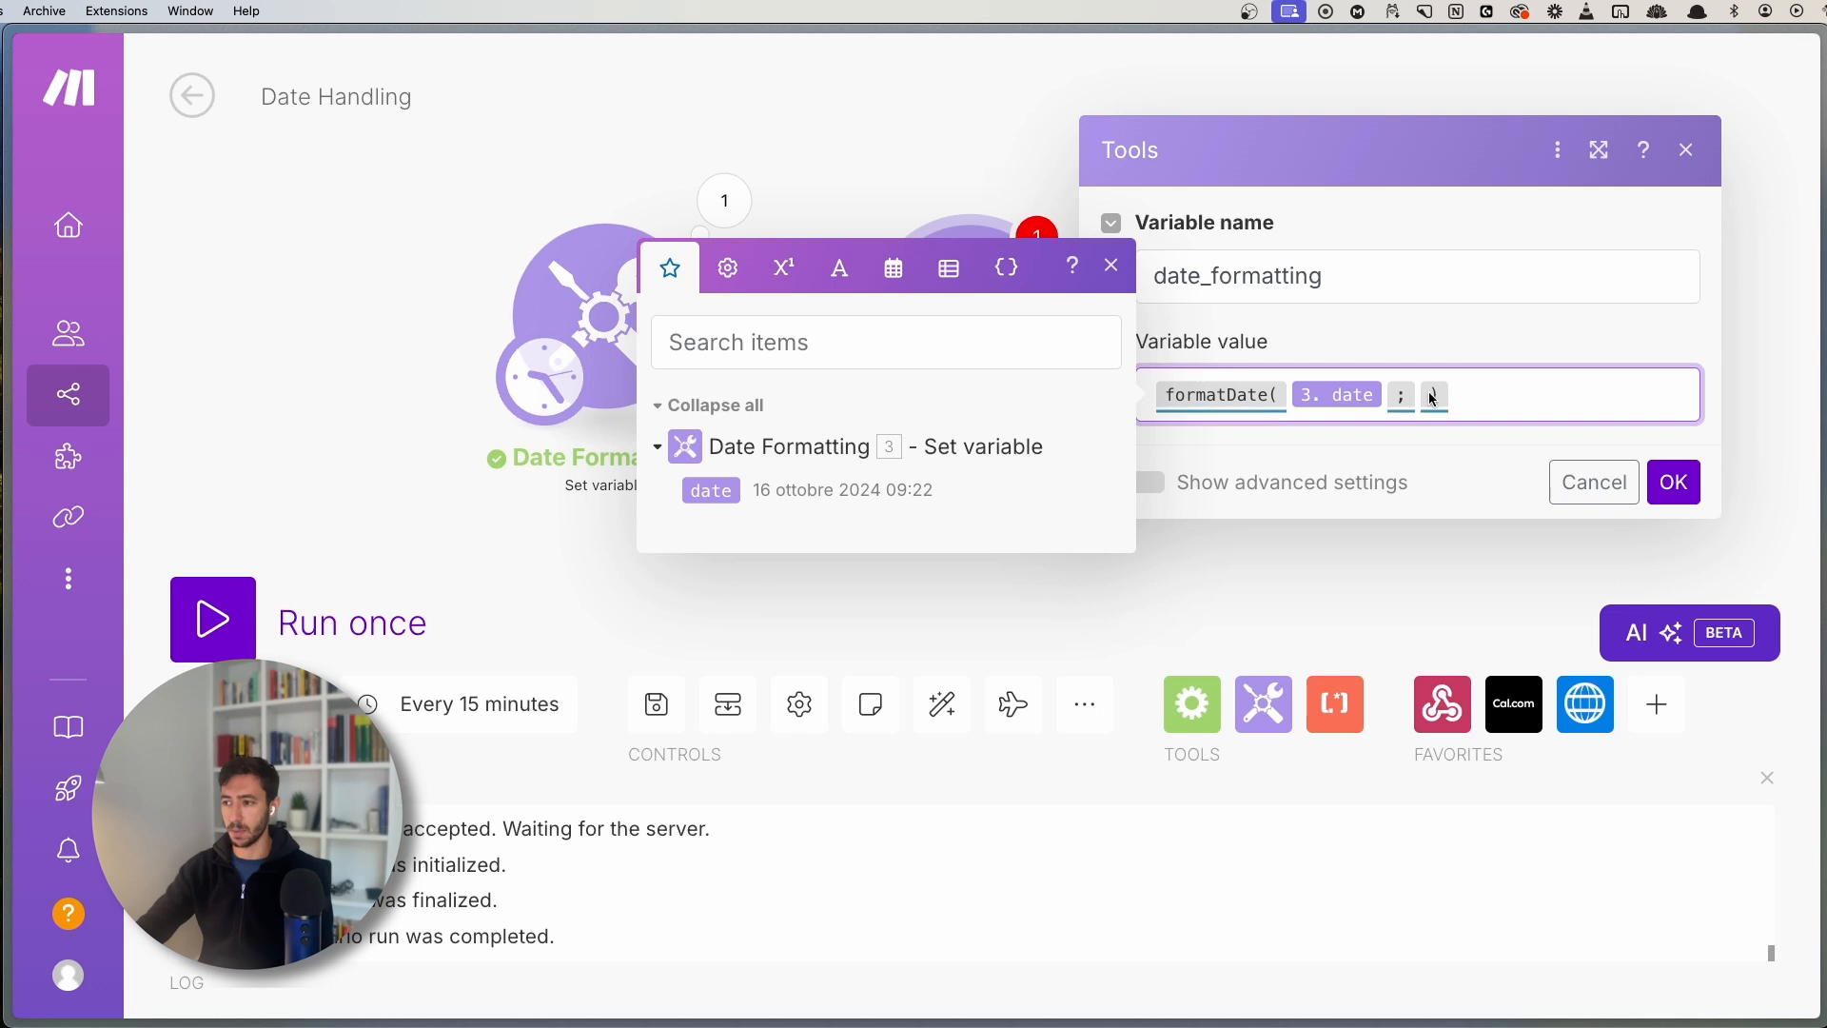
pyautogui.press('super+s')
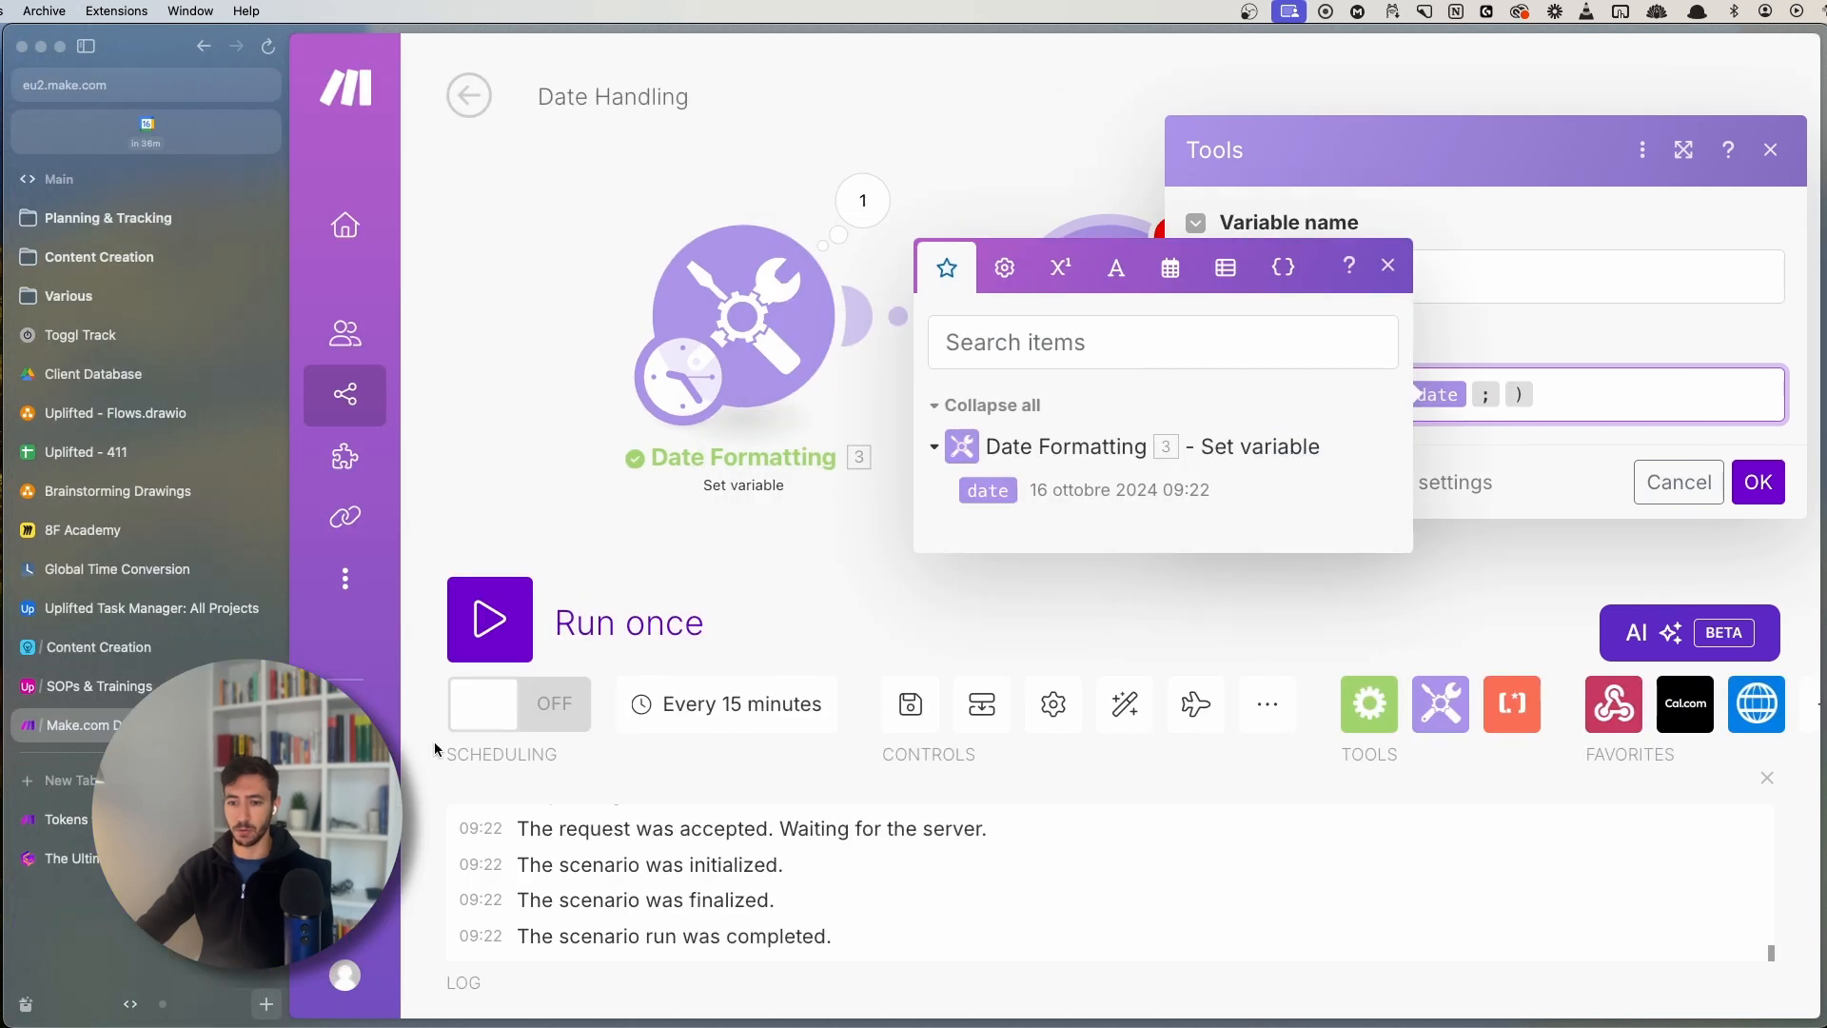
pyautogui.click(162, 819)
pyautogui.press('super+s')
pyautogui.scroll(8, 826, 354)
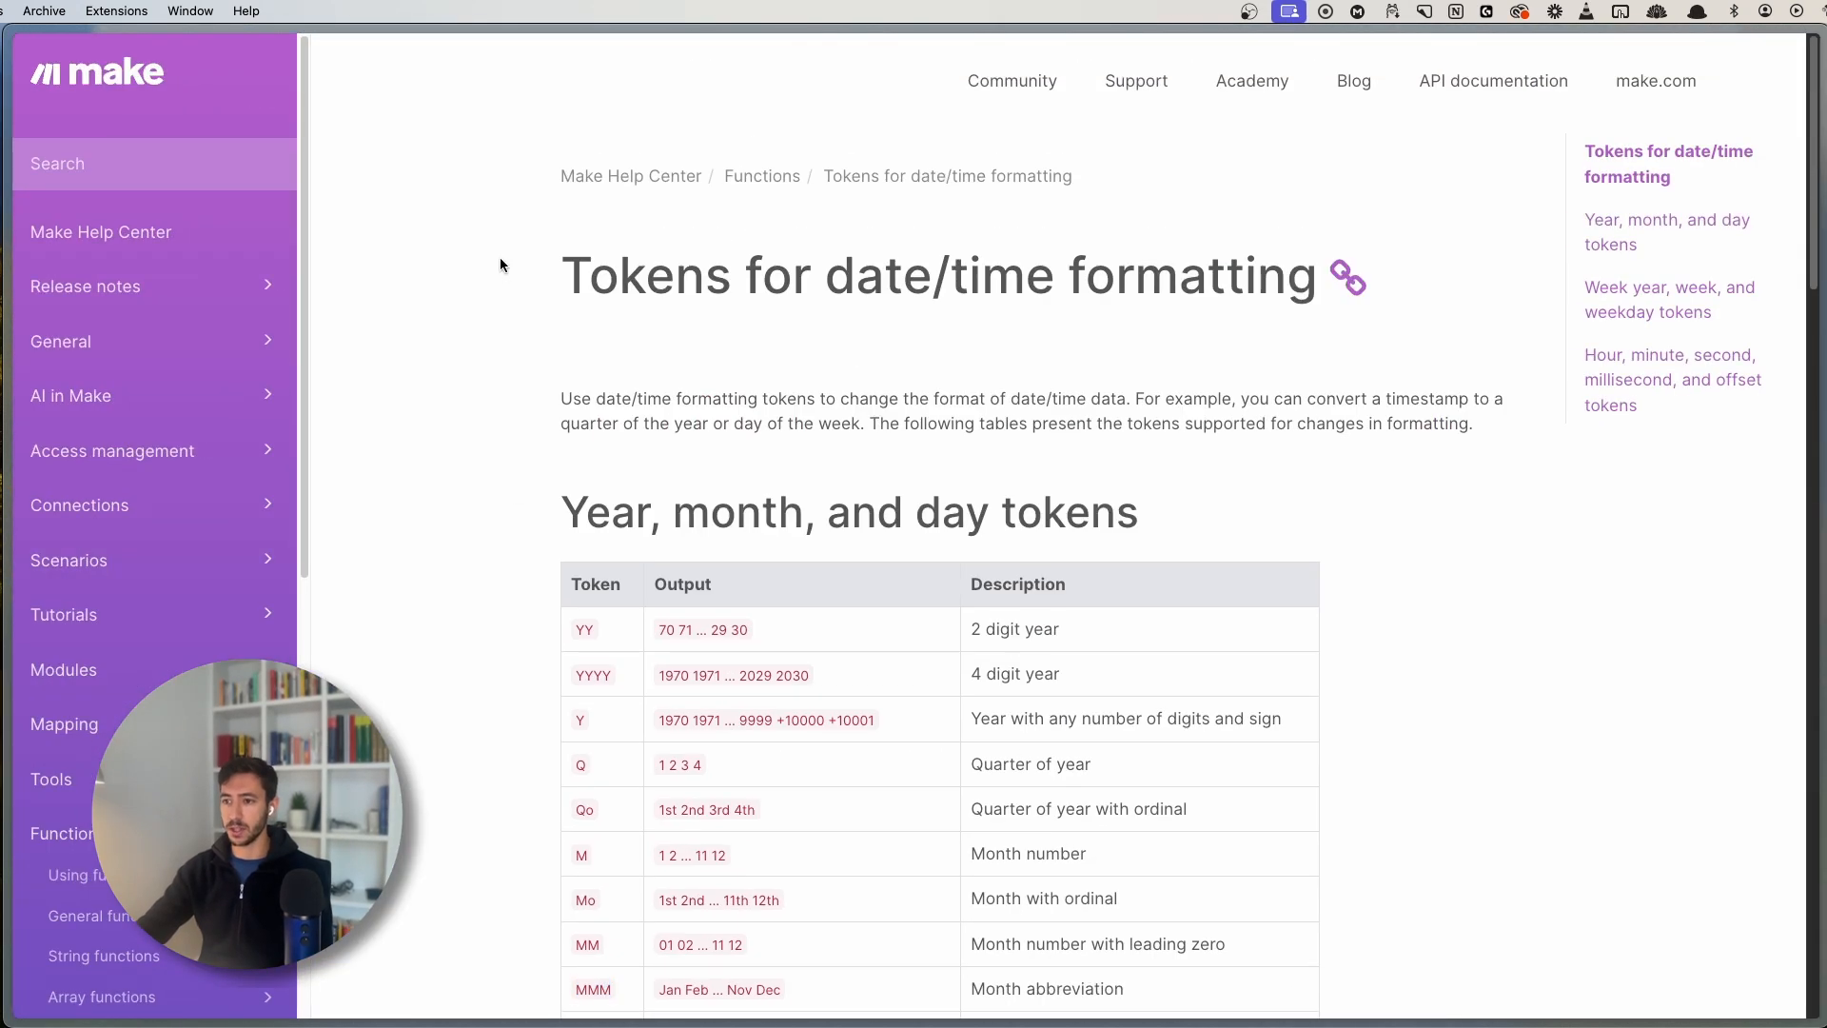
pyautogui.moveTo(500, 261); pyautogui.dragTo(1180, 276)
pyautogui.click(545, 422)
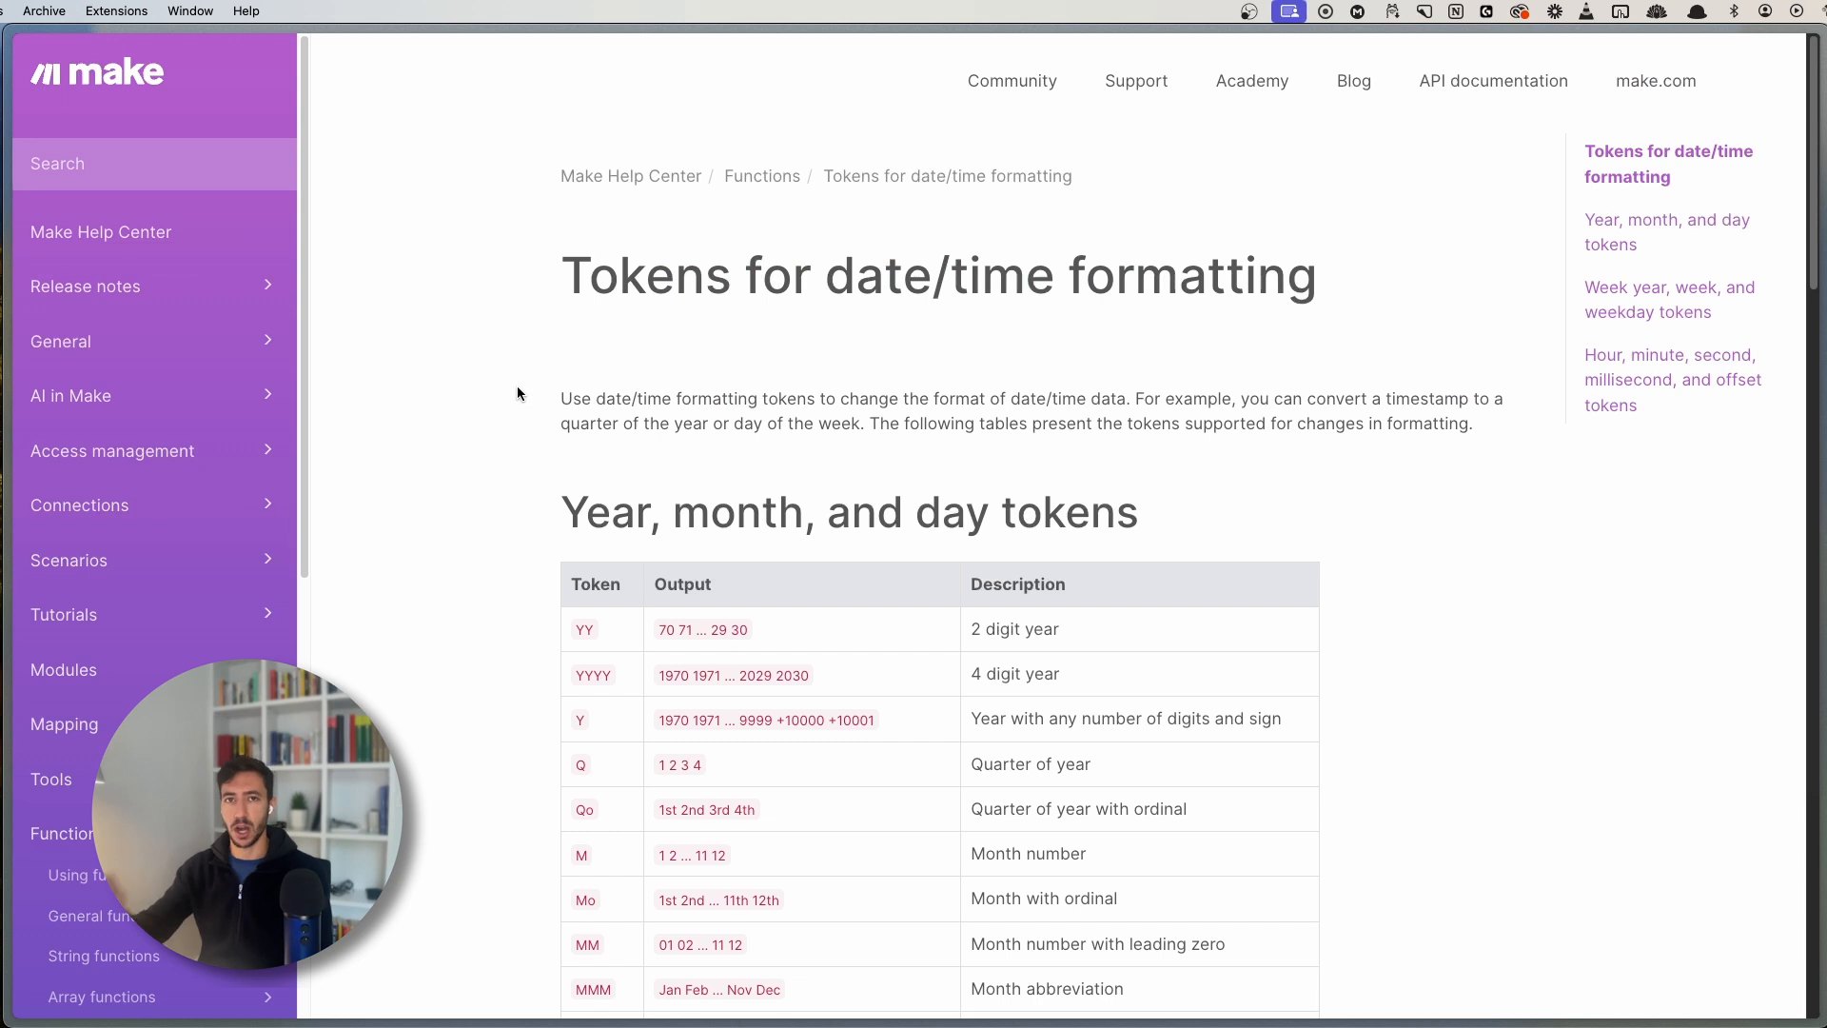
pyautogui.moveTo(561, 400); pyautogui.dragTo(844, 426)
pyautogui.moveTo(588, 278); pyautogui.dragTo(1077, 302)
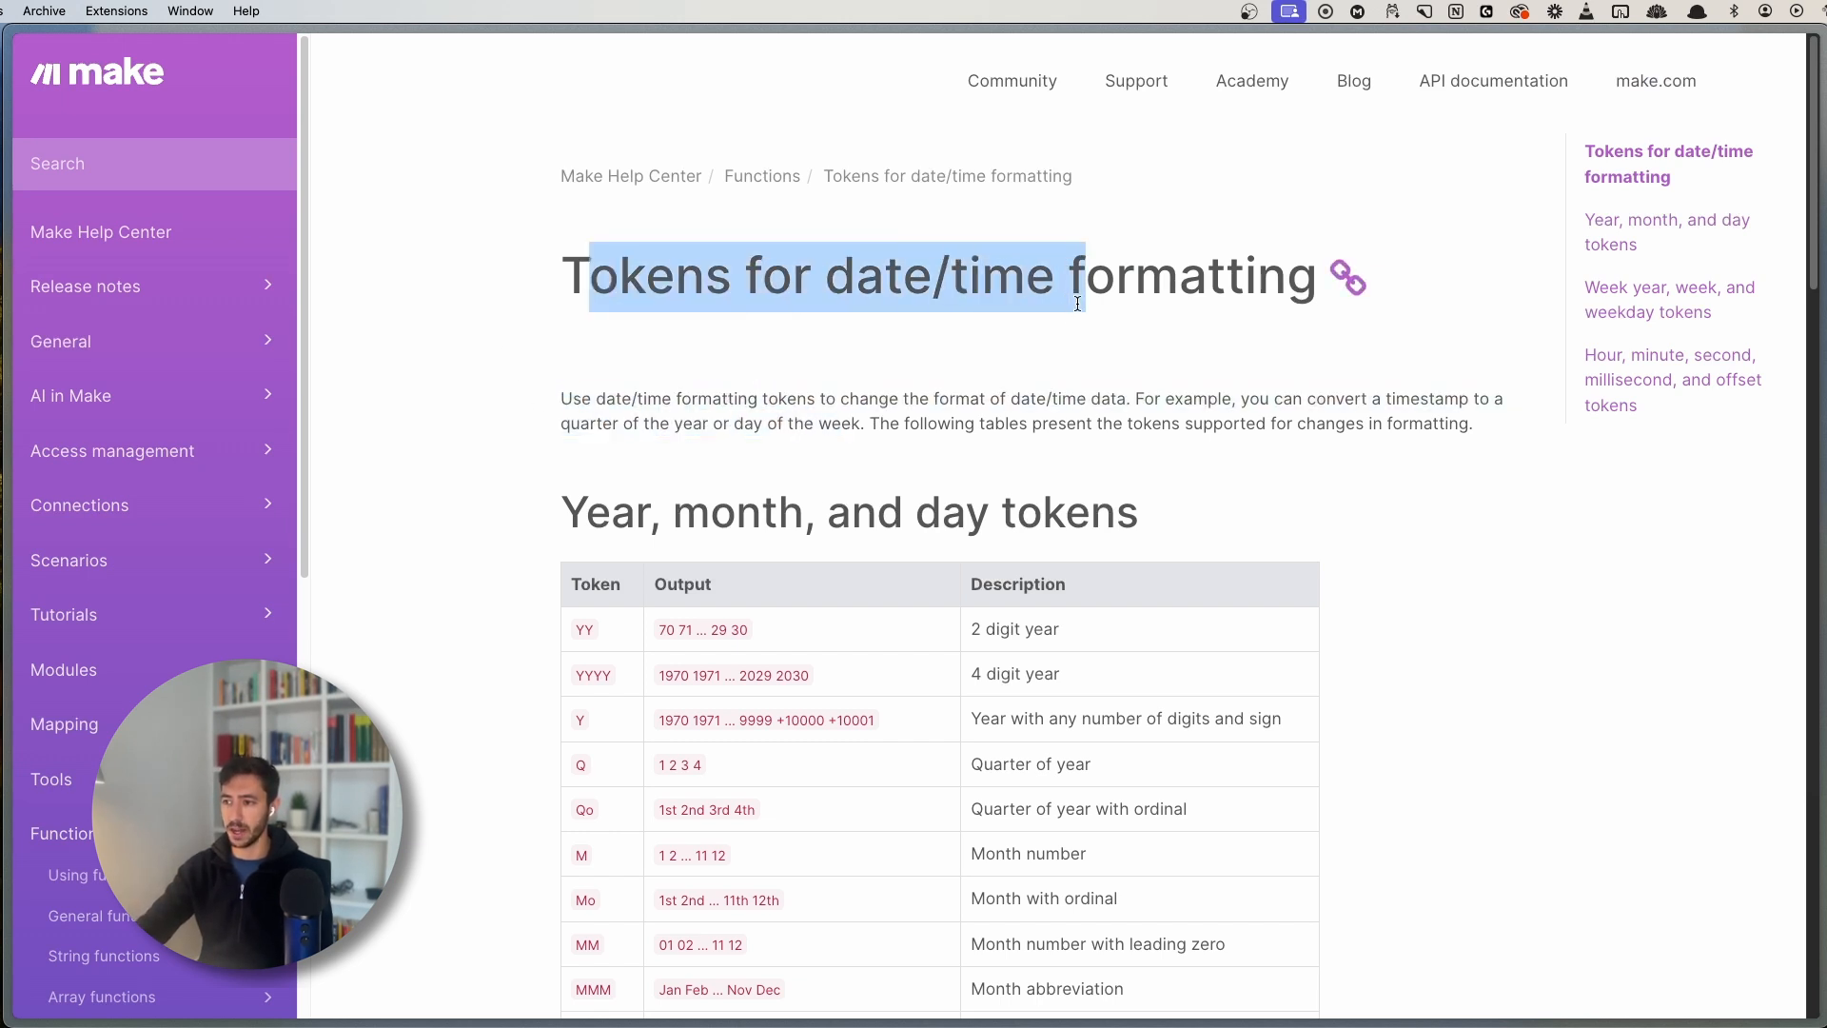
pyautogui.click(1023, 421)
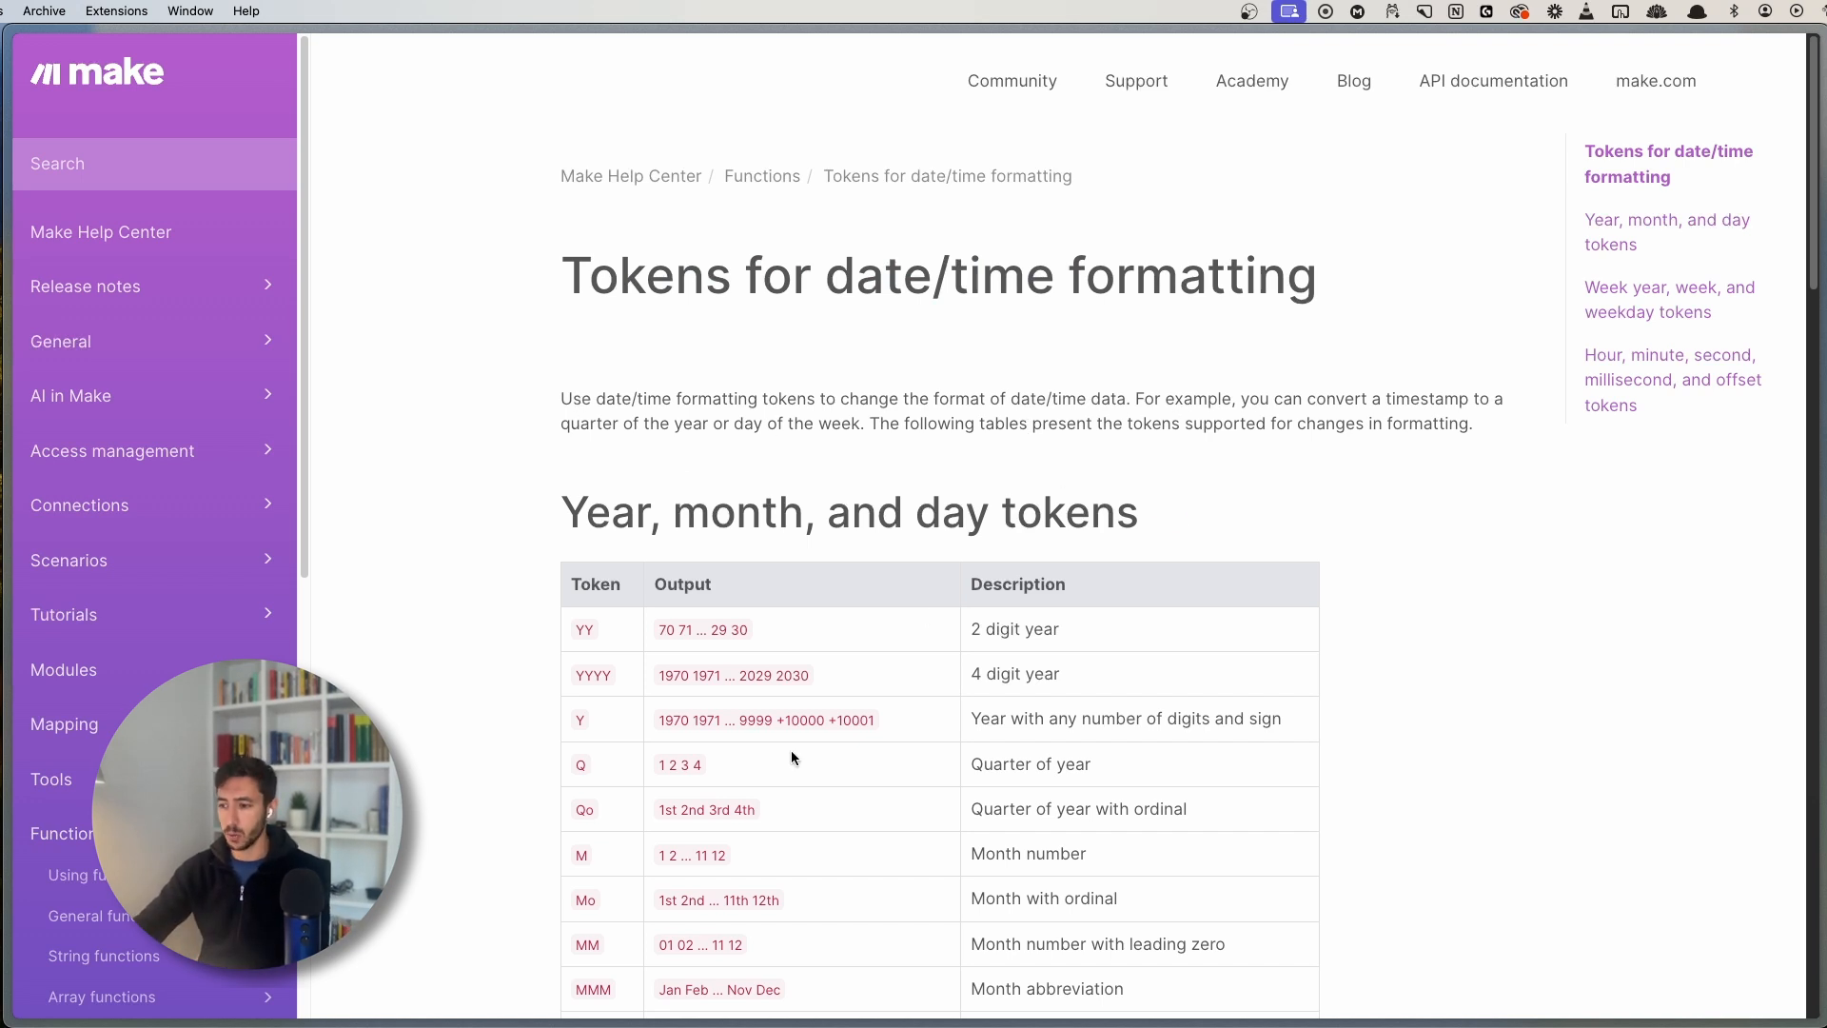
pyautogui.scroll(-5, 791, 749)
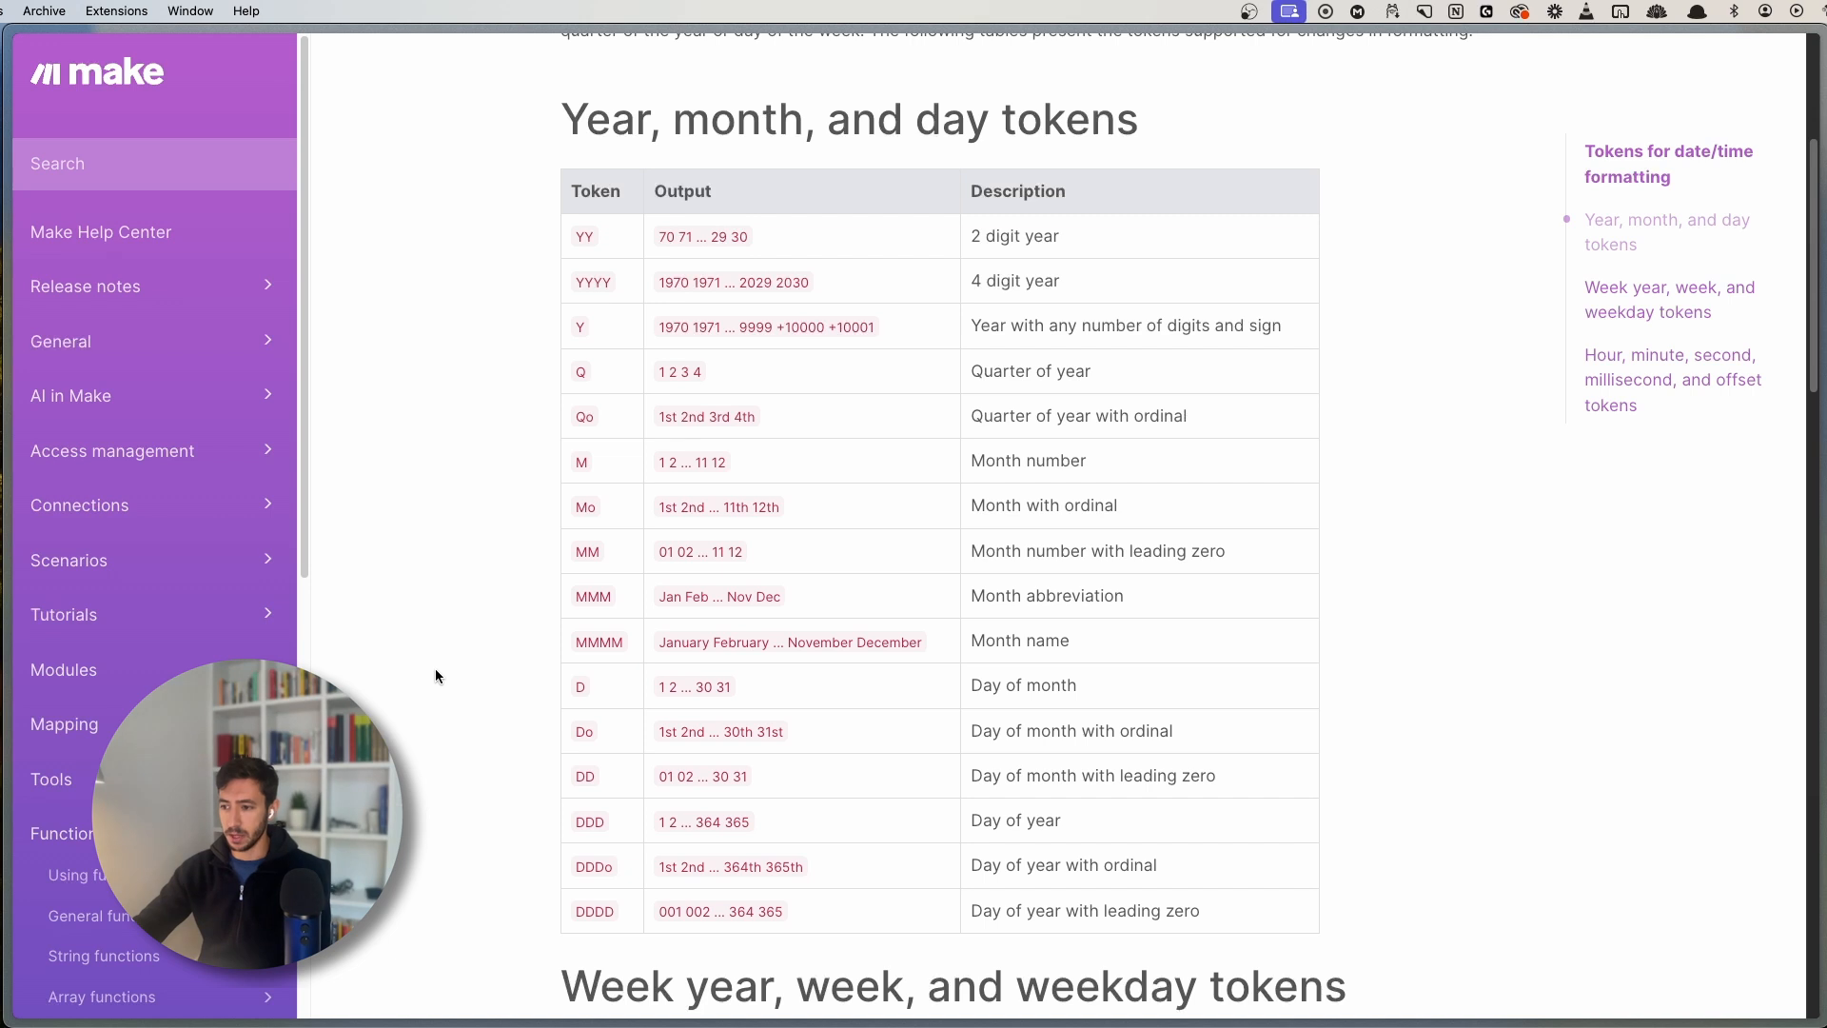
pyautogui.press('super+s')
pyautogui.press('super+s')
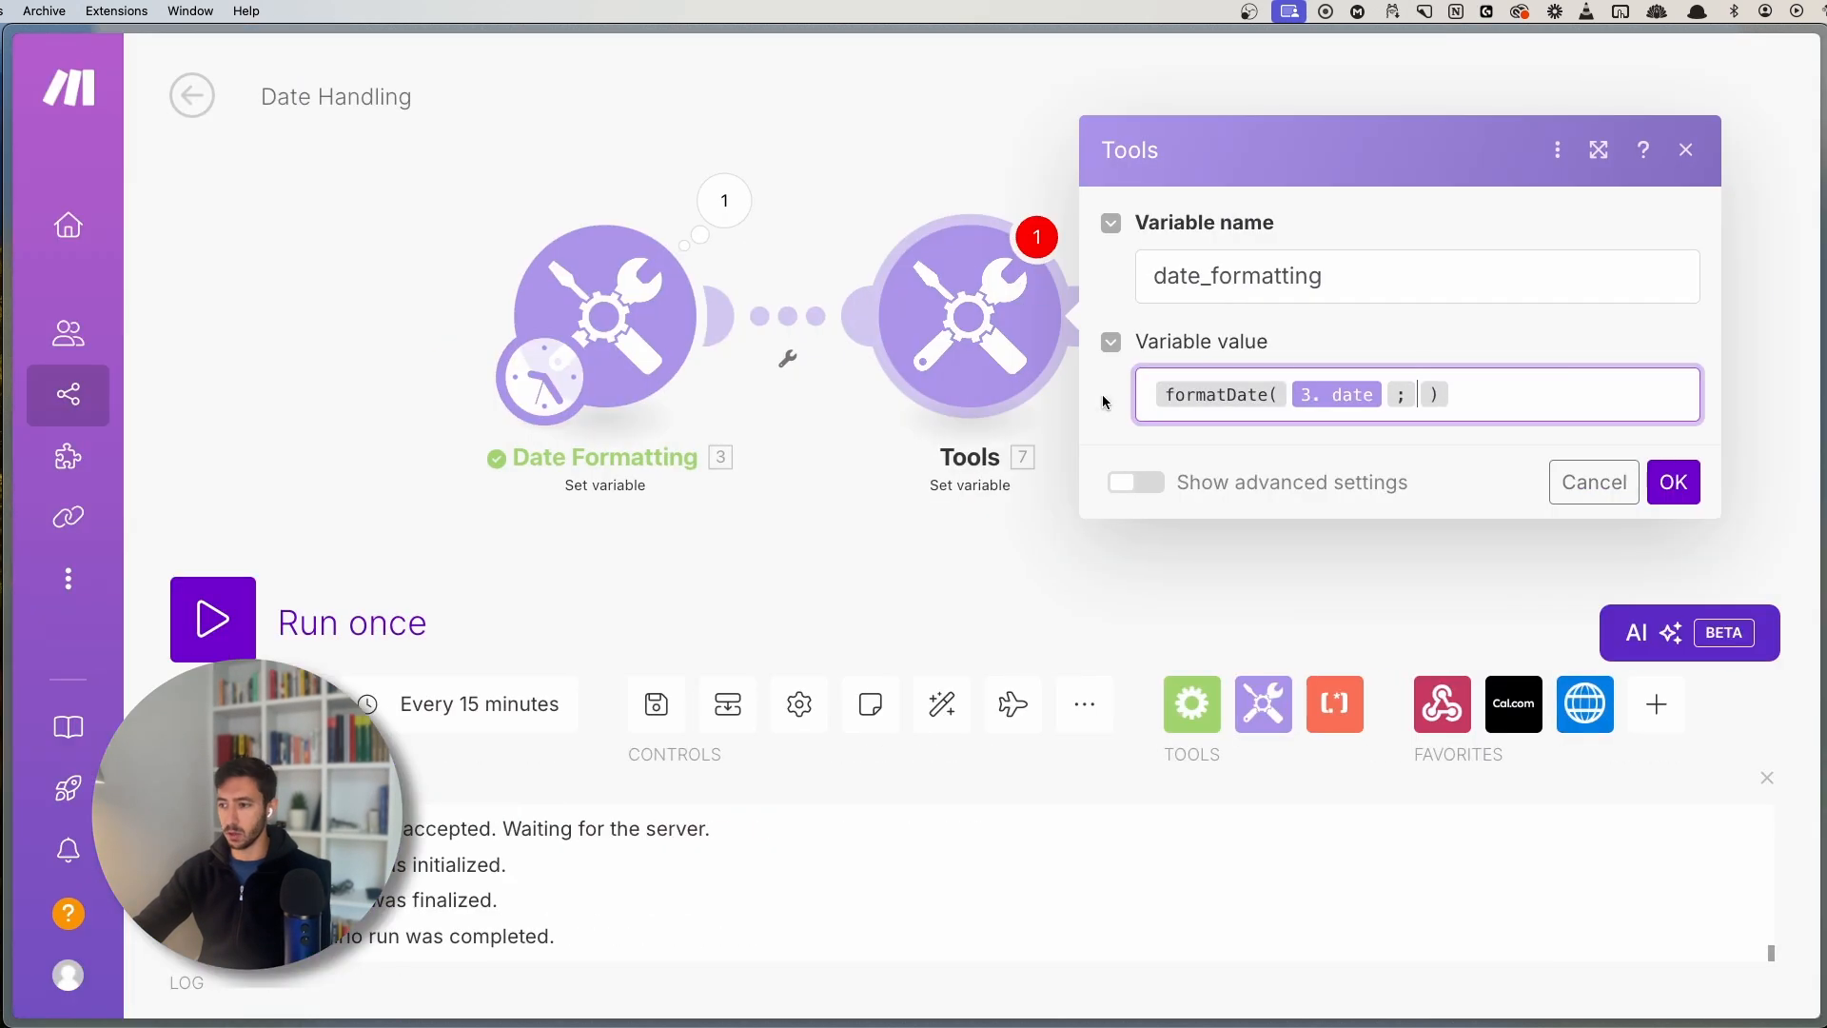
# - Enter YYYY-MM-DD as the formatDate format, save, and run the scenario once
pyautogui.click(1416, 387)
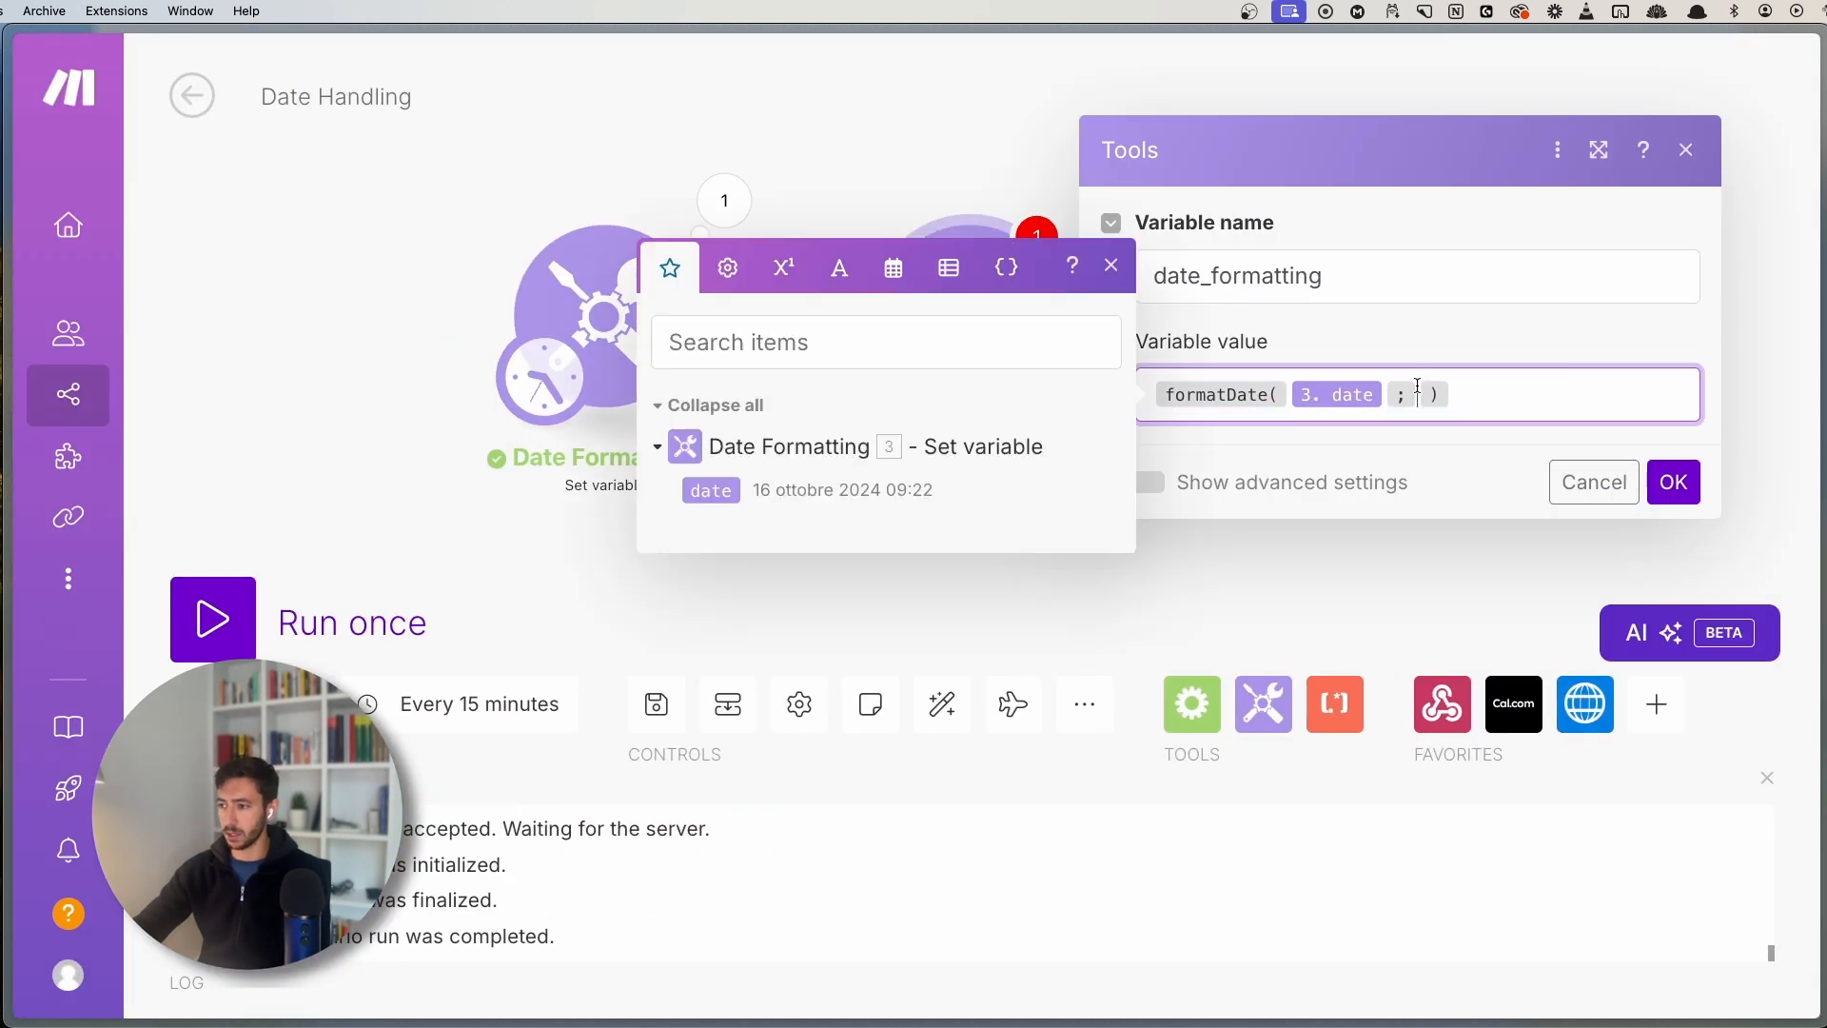
pyautogui.write('YY')
pyautogui.write('YY-M')
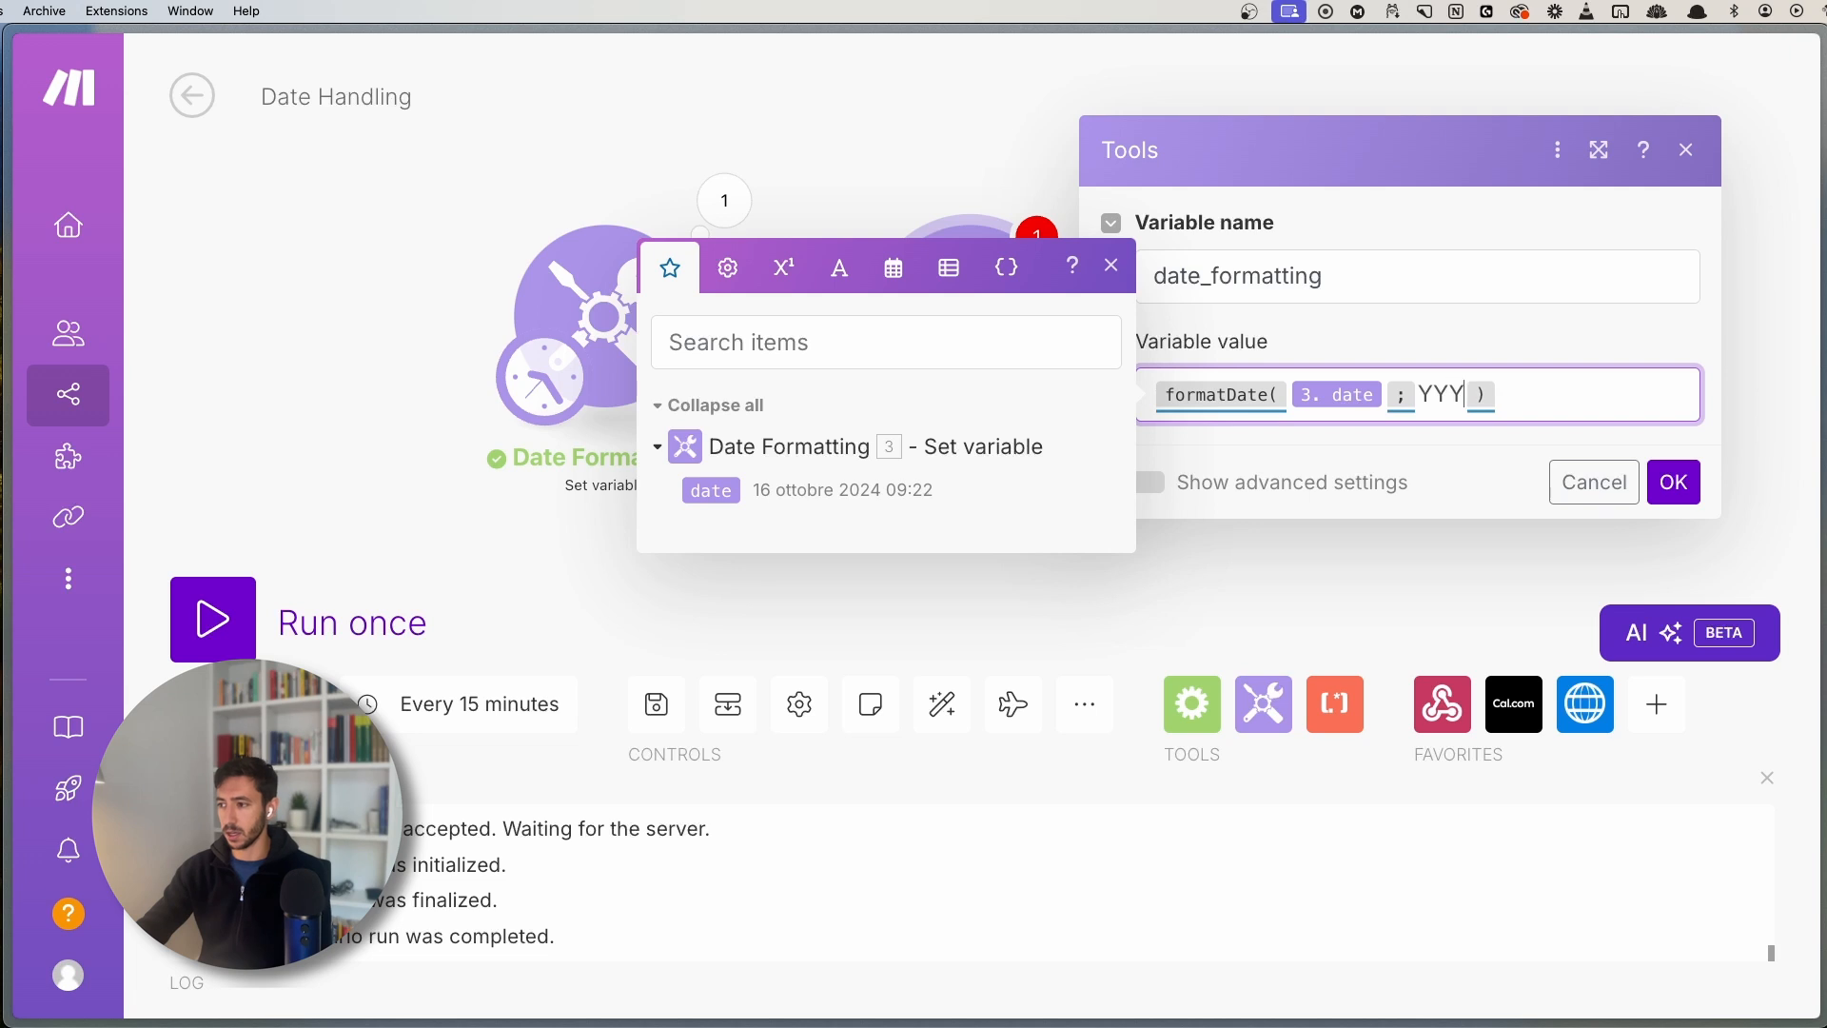
pyautogui.write('M')
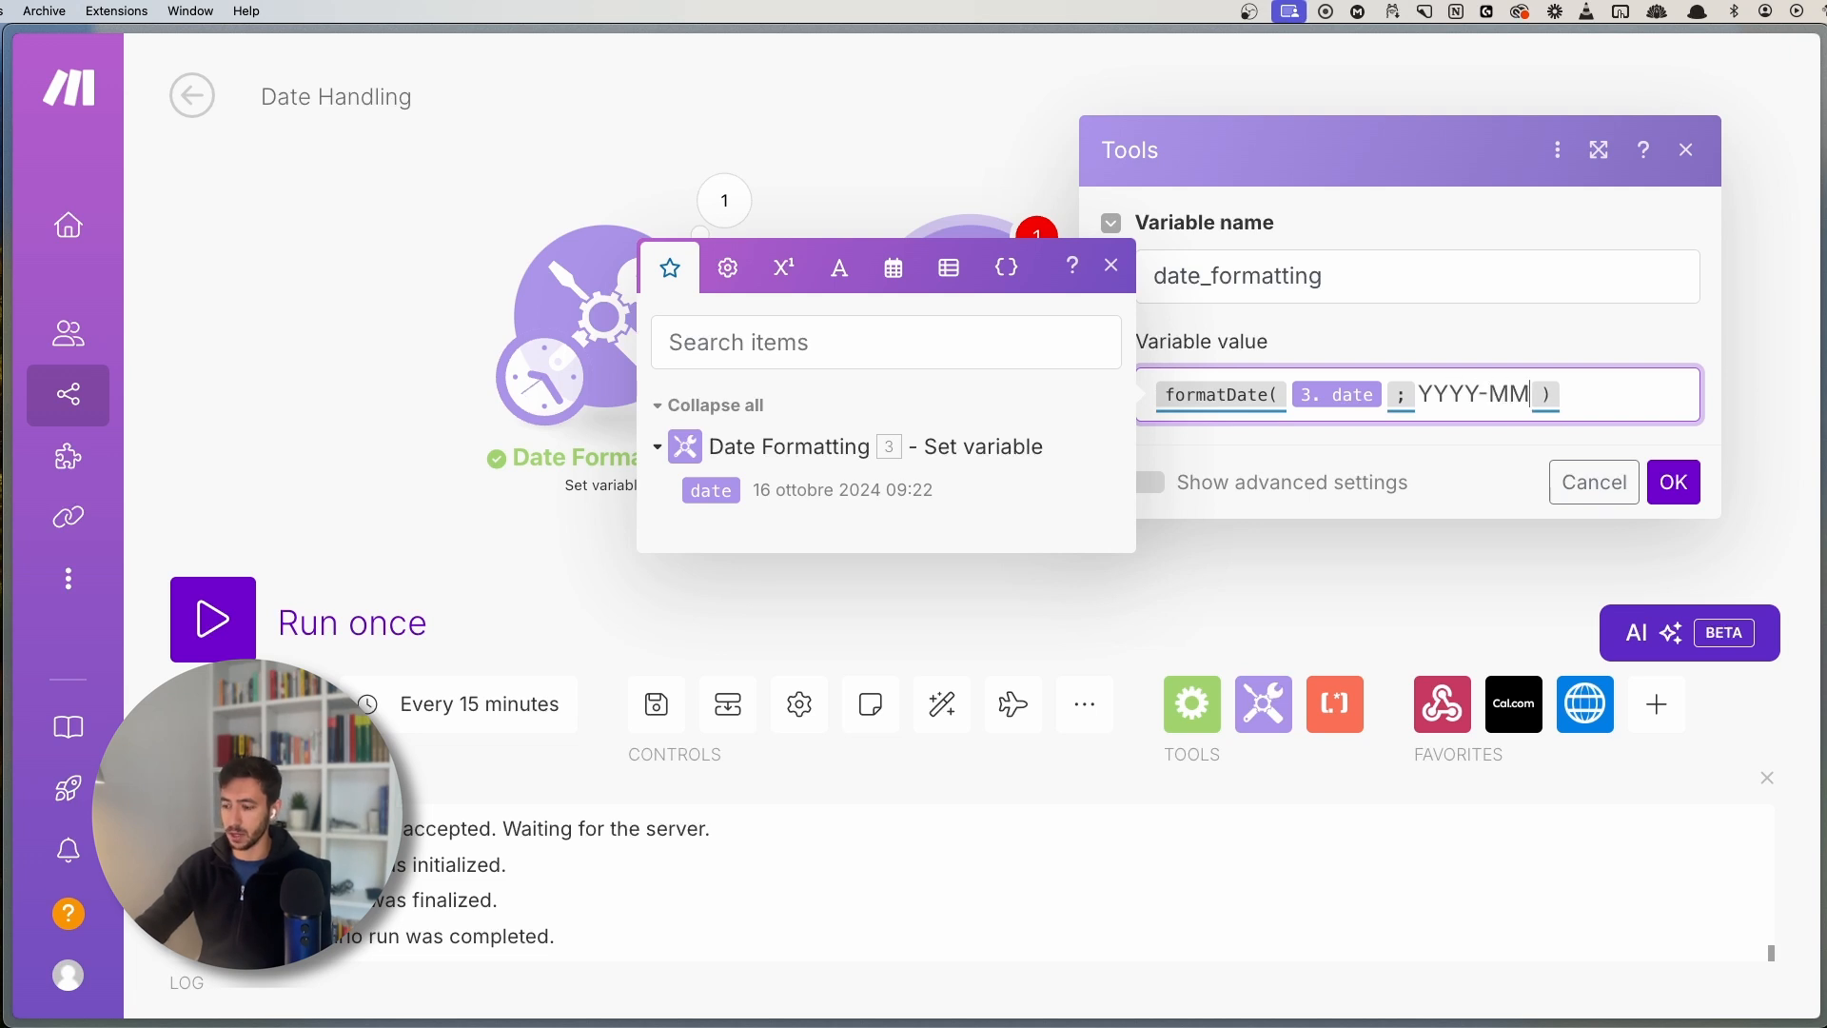
pyautogui.write('-DD')
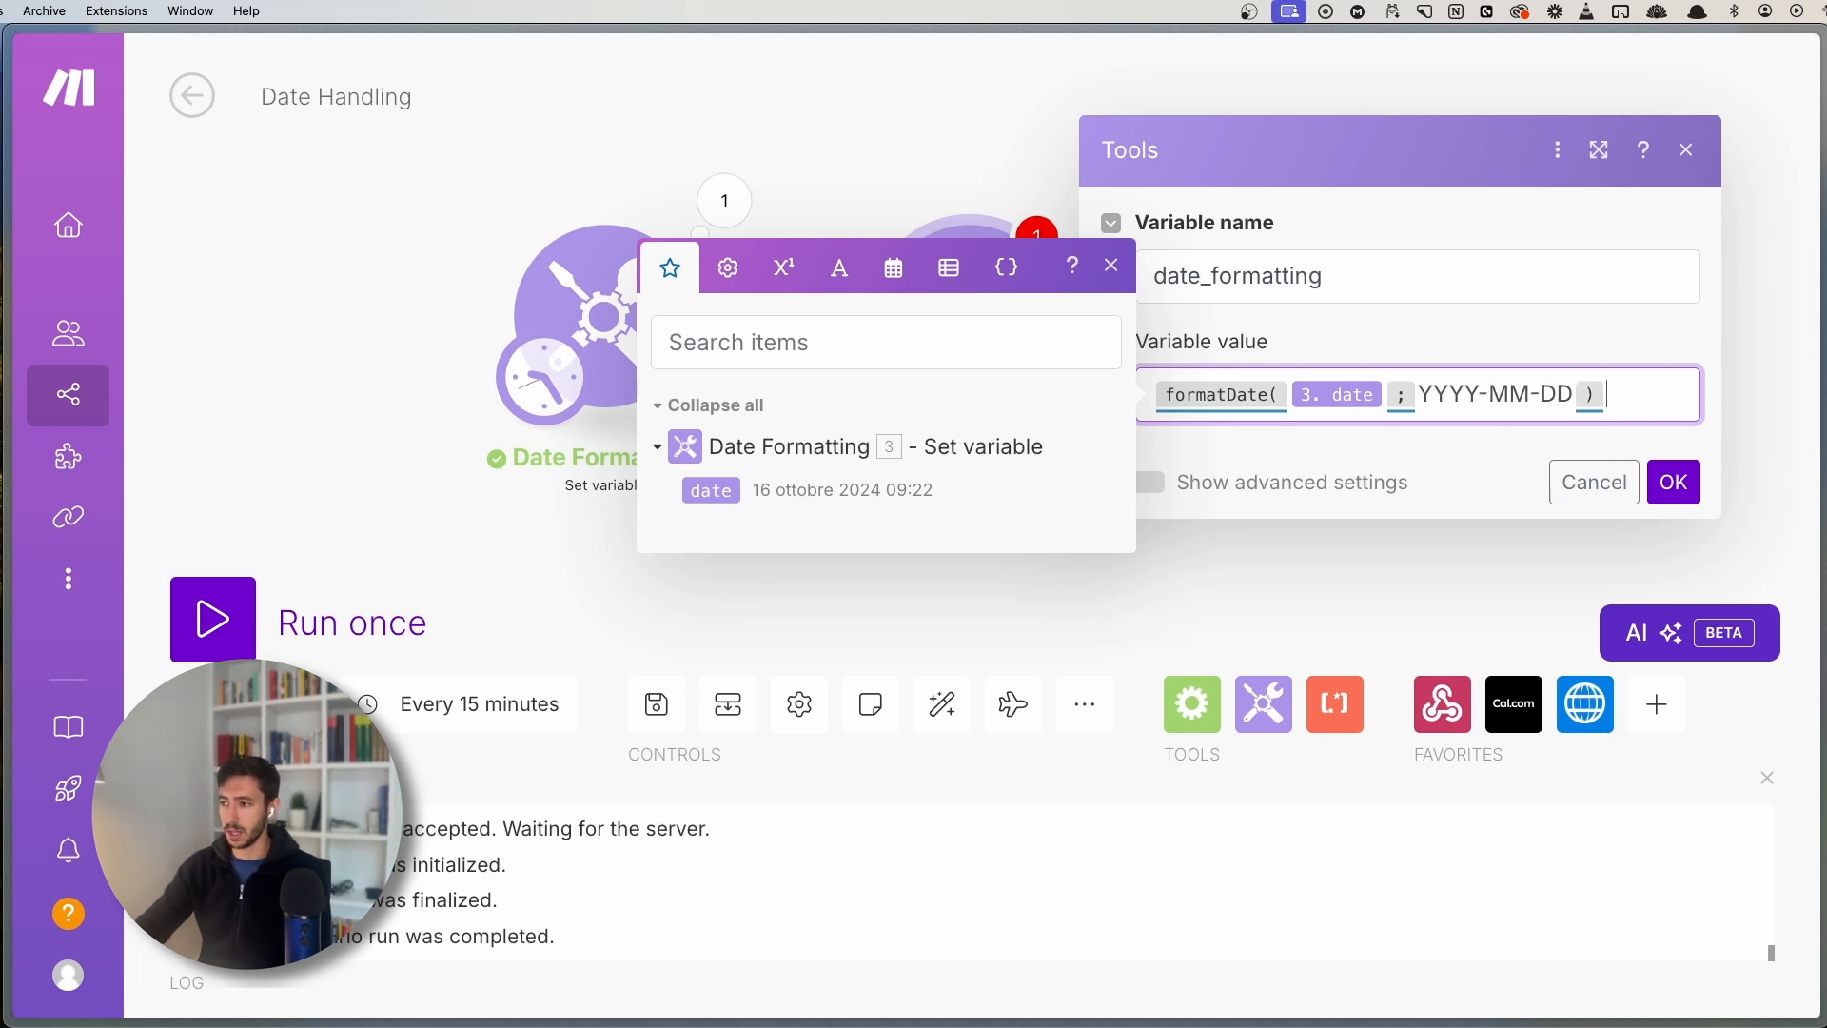
pyautogui.click(1674, 482)
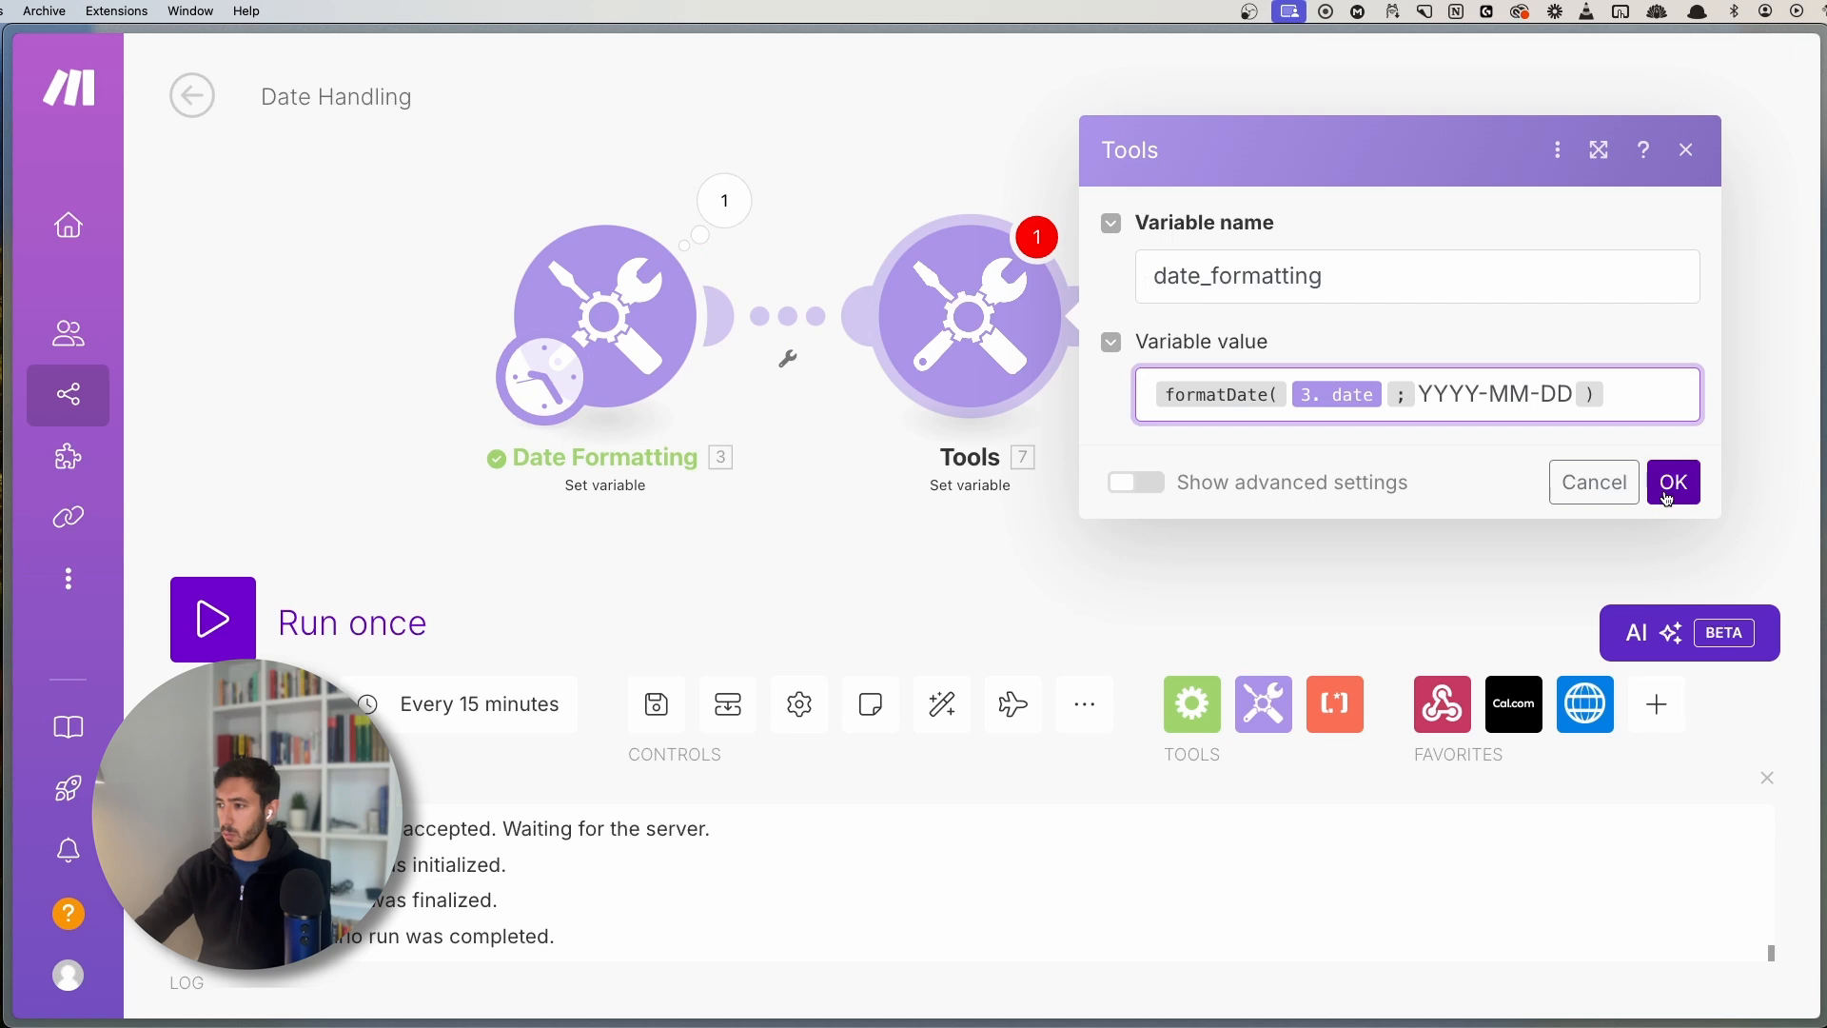
pyautogui.click(212, 619)
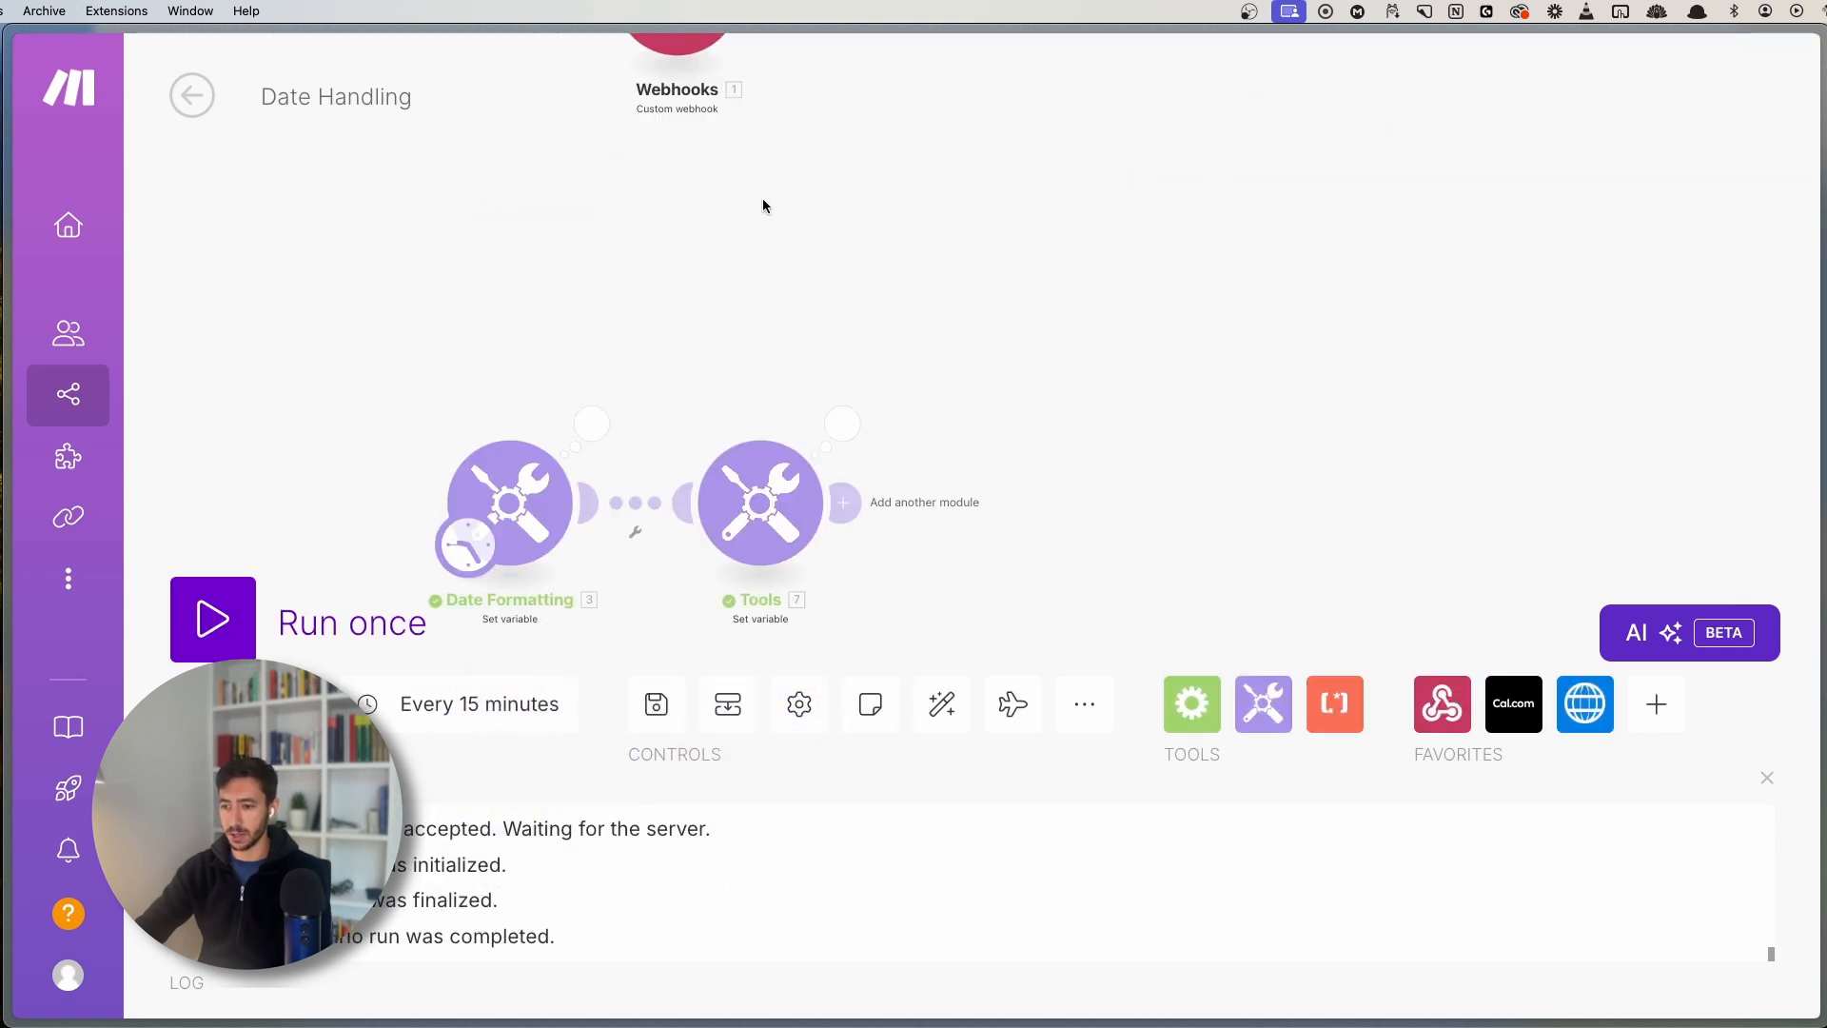
# - Inspect the Tools output showing date_formatting as 2024-10-16
pyautogui.click(846, 270)
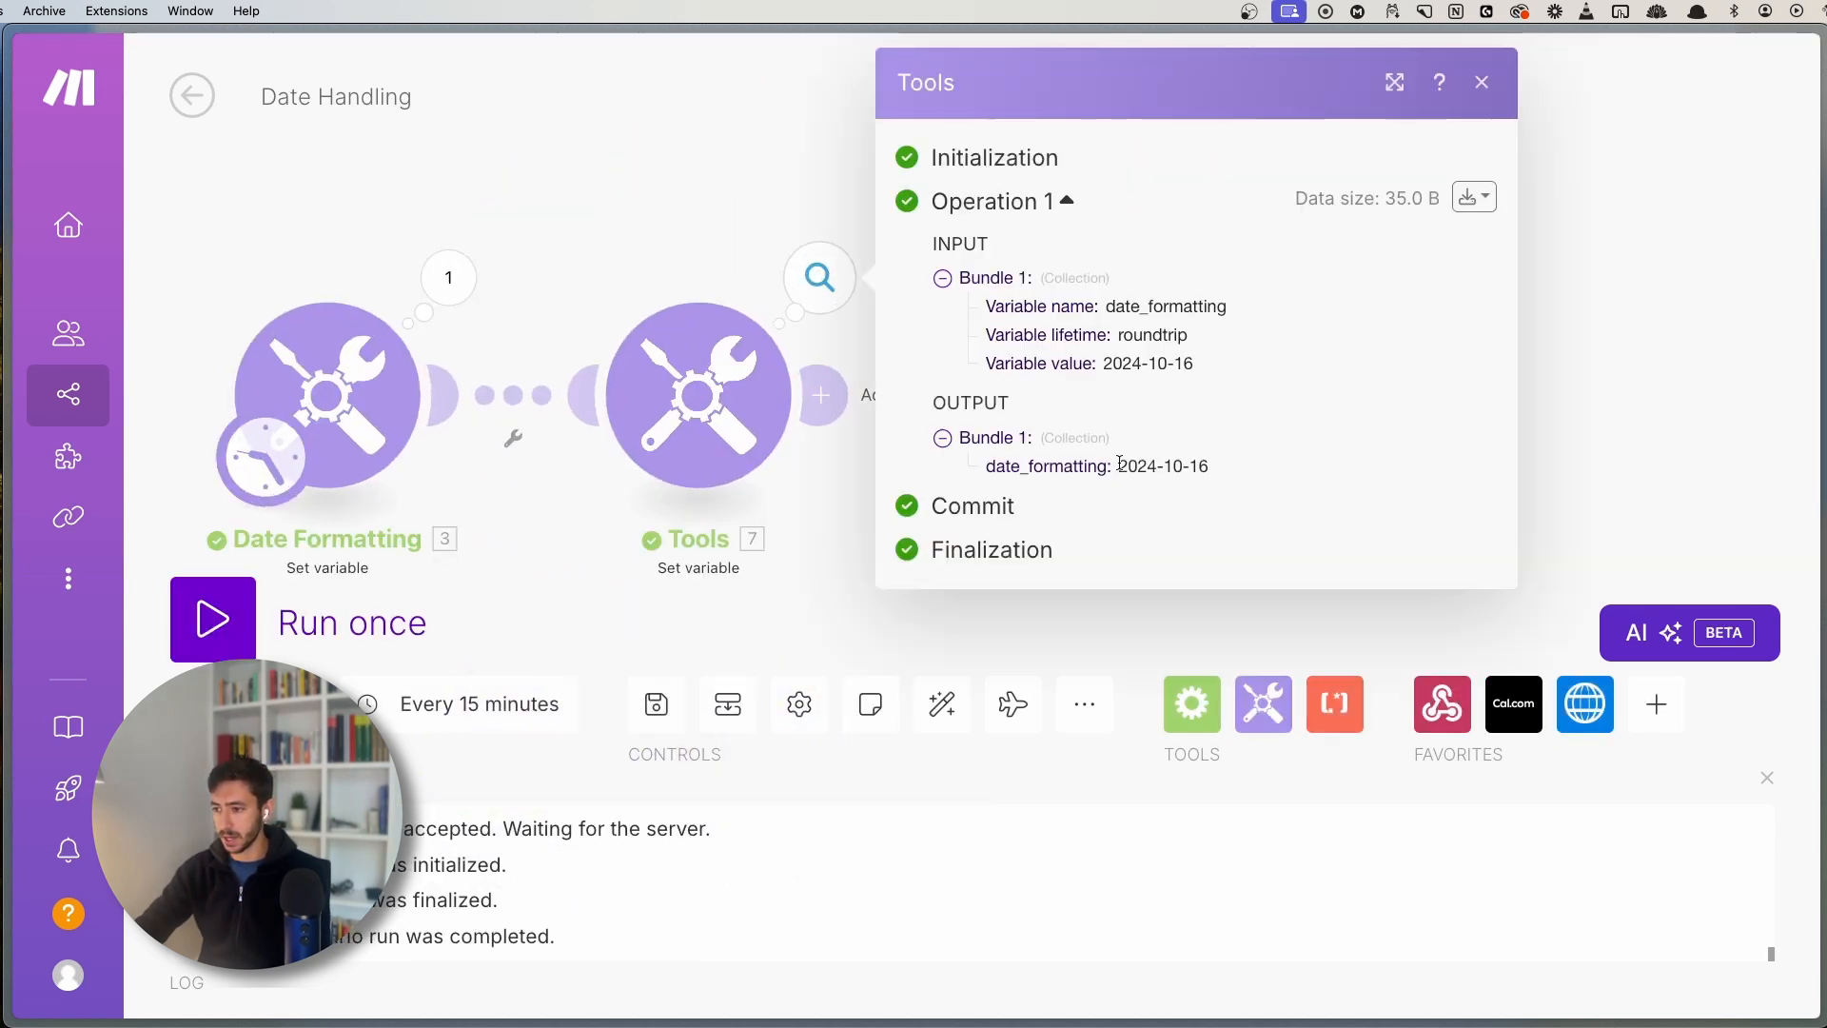
pyautogui.moveTo(1120, 464); pyautogui.dragTo(1219, 465)
pyautogui.click(1219, 465)
pyautogui.click(1219, 465)
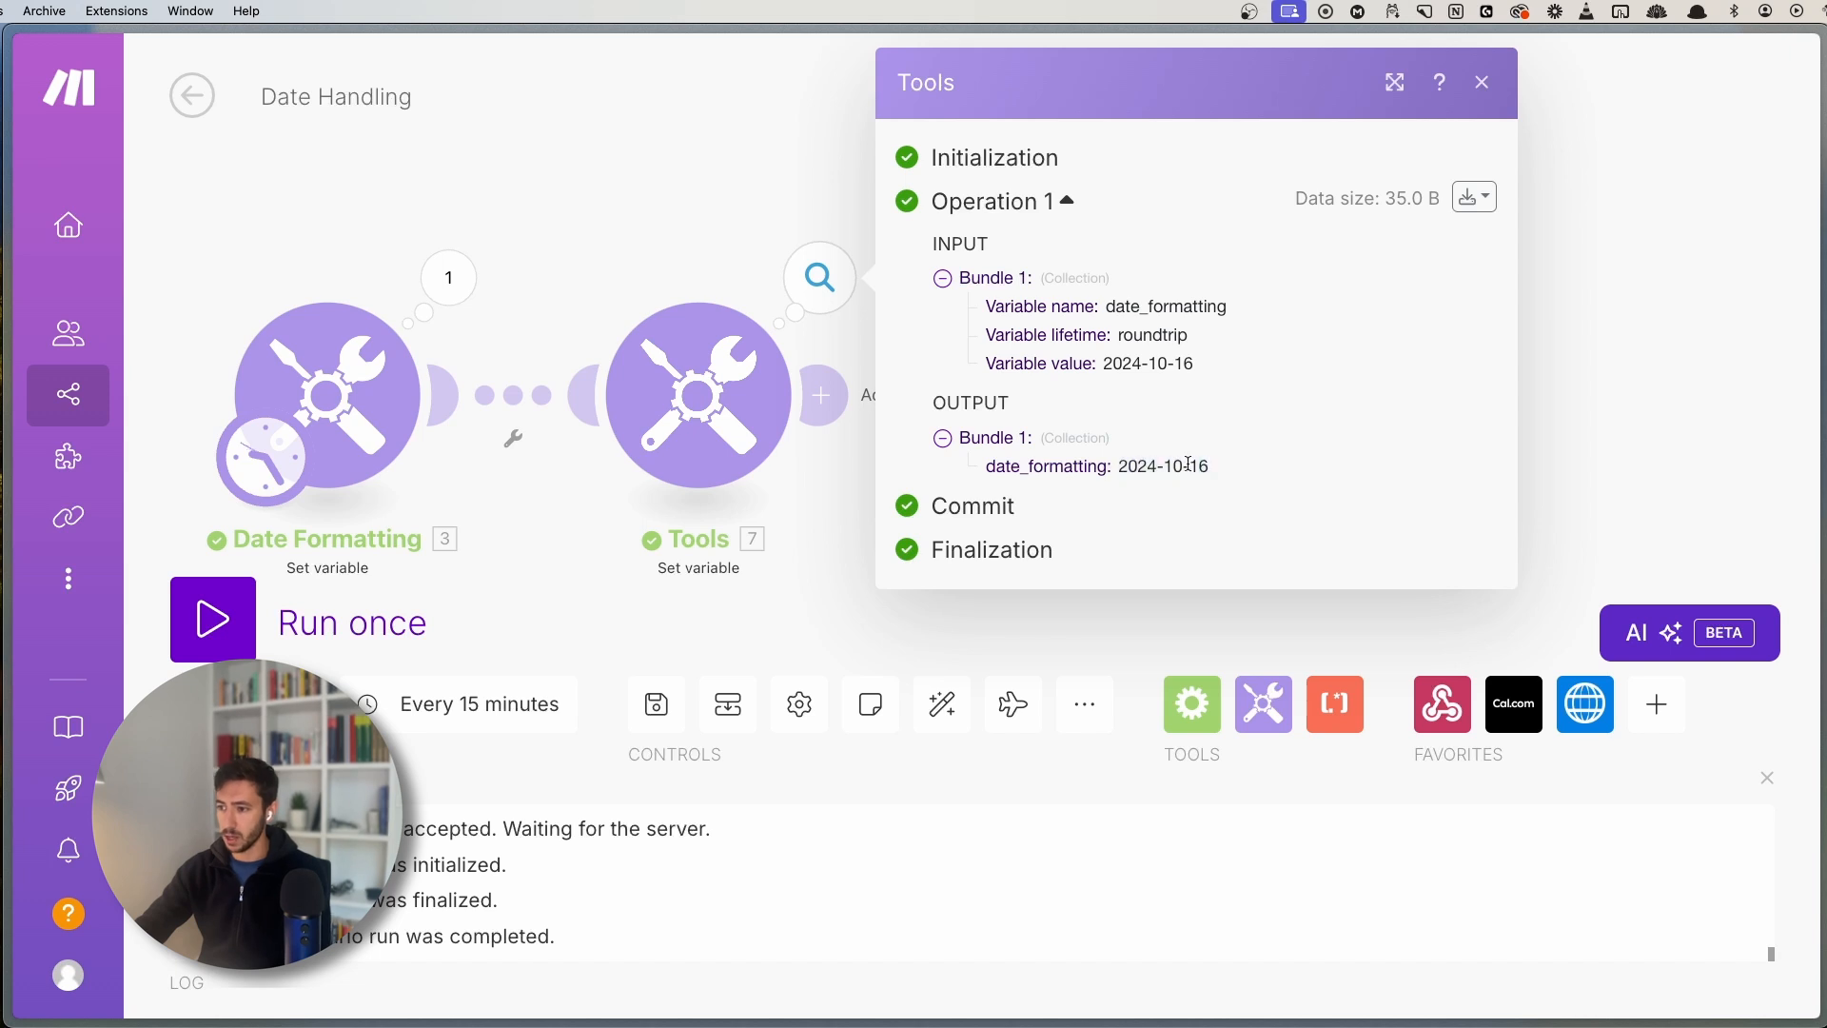
pyautogui.click(839, 279)
pyautogui.click(849, 279)
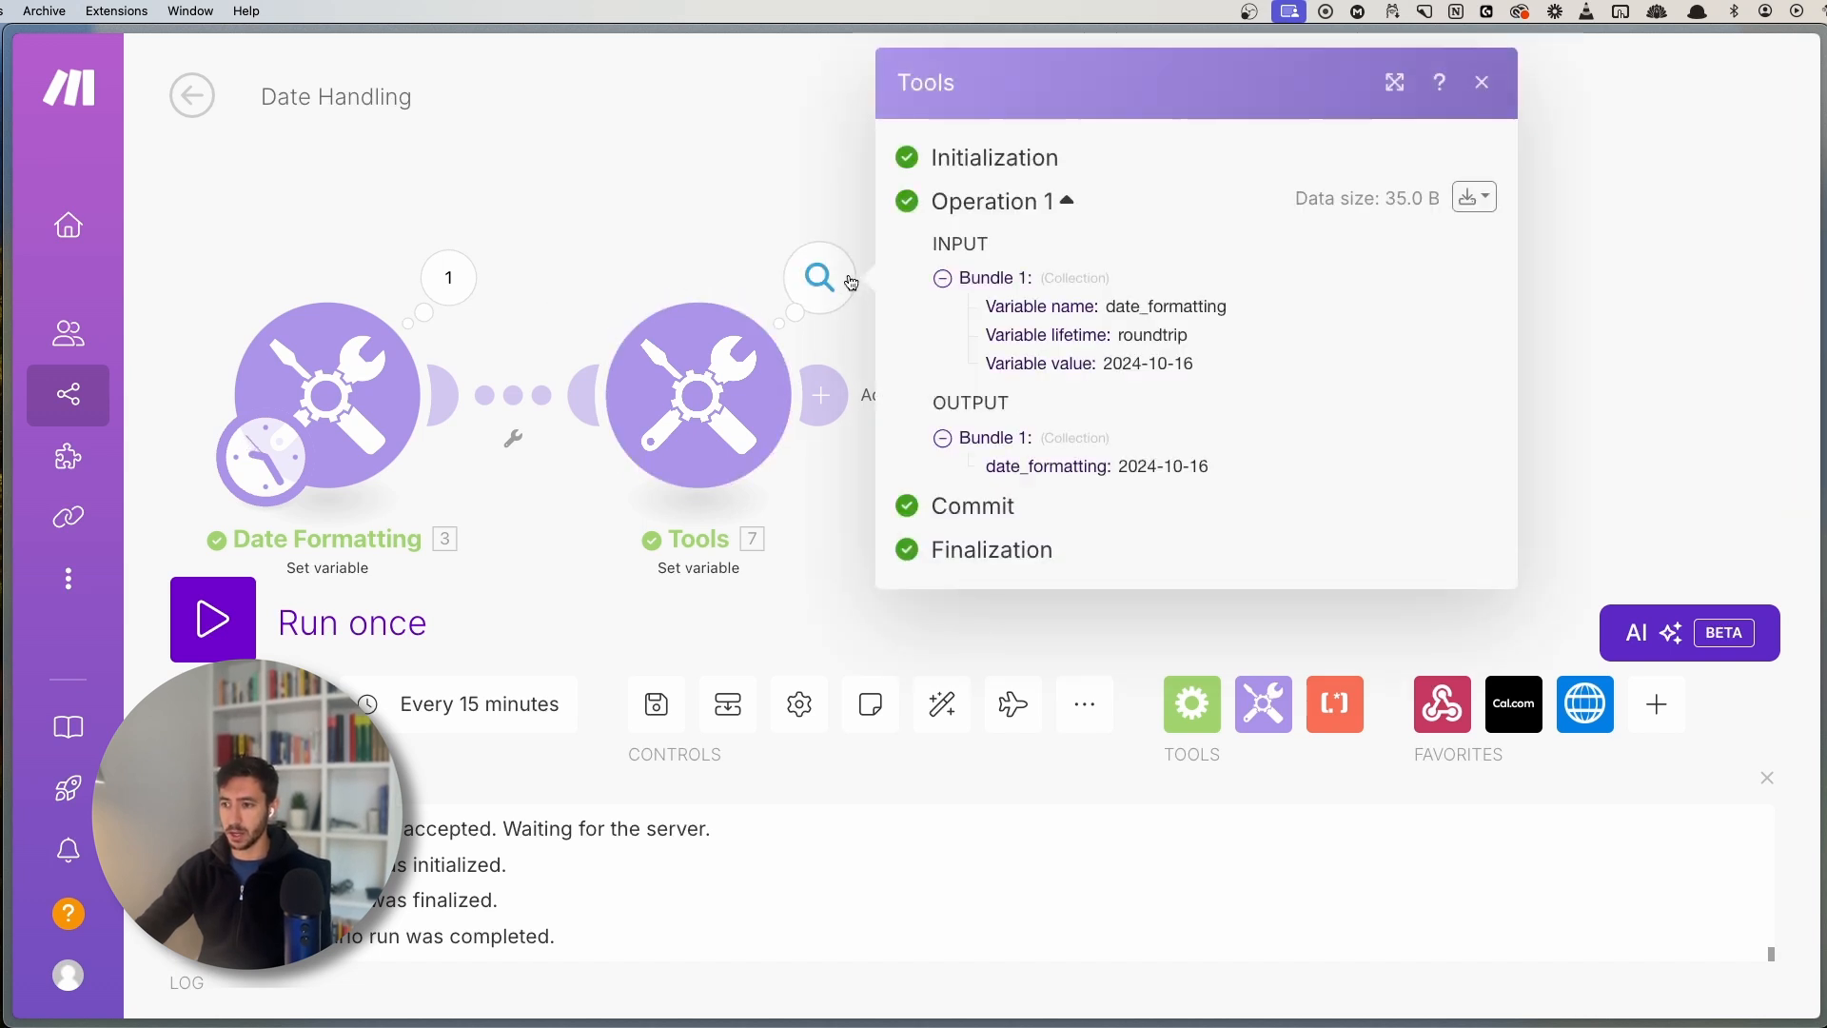
# - Review the formatDate formula, then recheck the 2024-10-16 output
pyautogui.click(746, 424)
pyautogui.moveTo(961, 481)
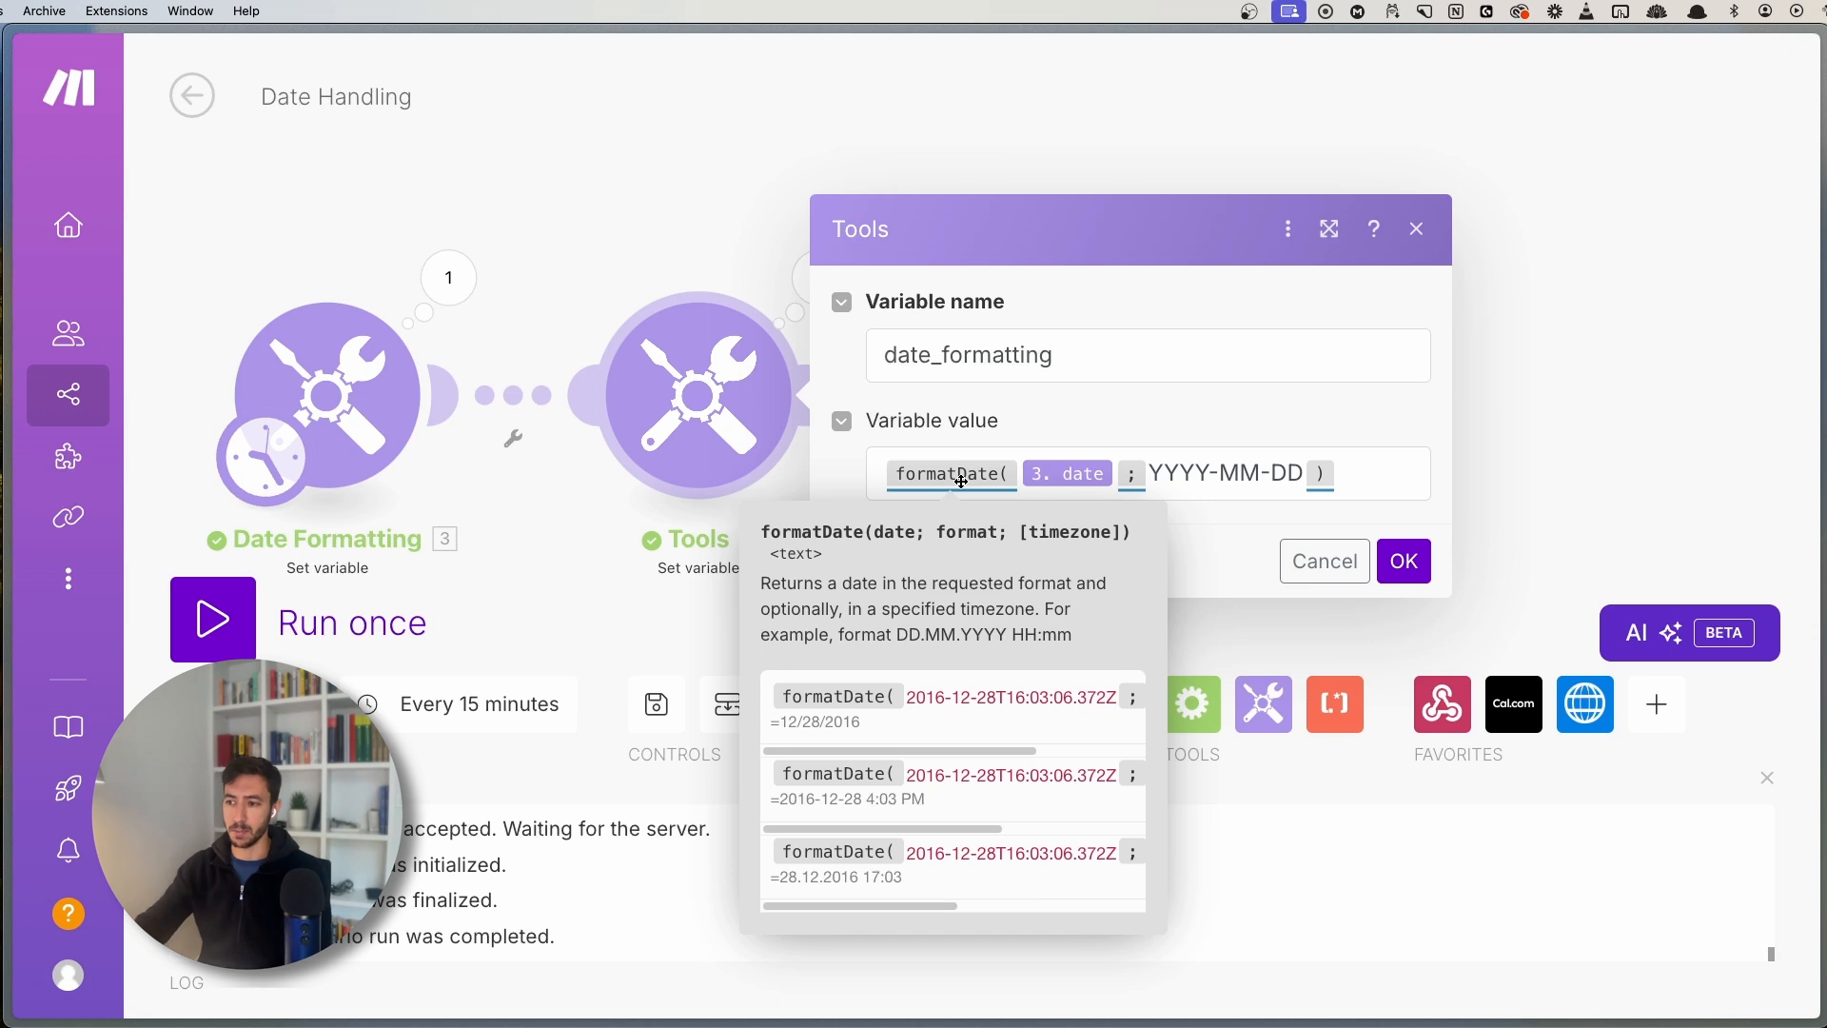
pyautogui.click(737, 239)
pyautogui.click(819, 277)
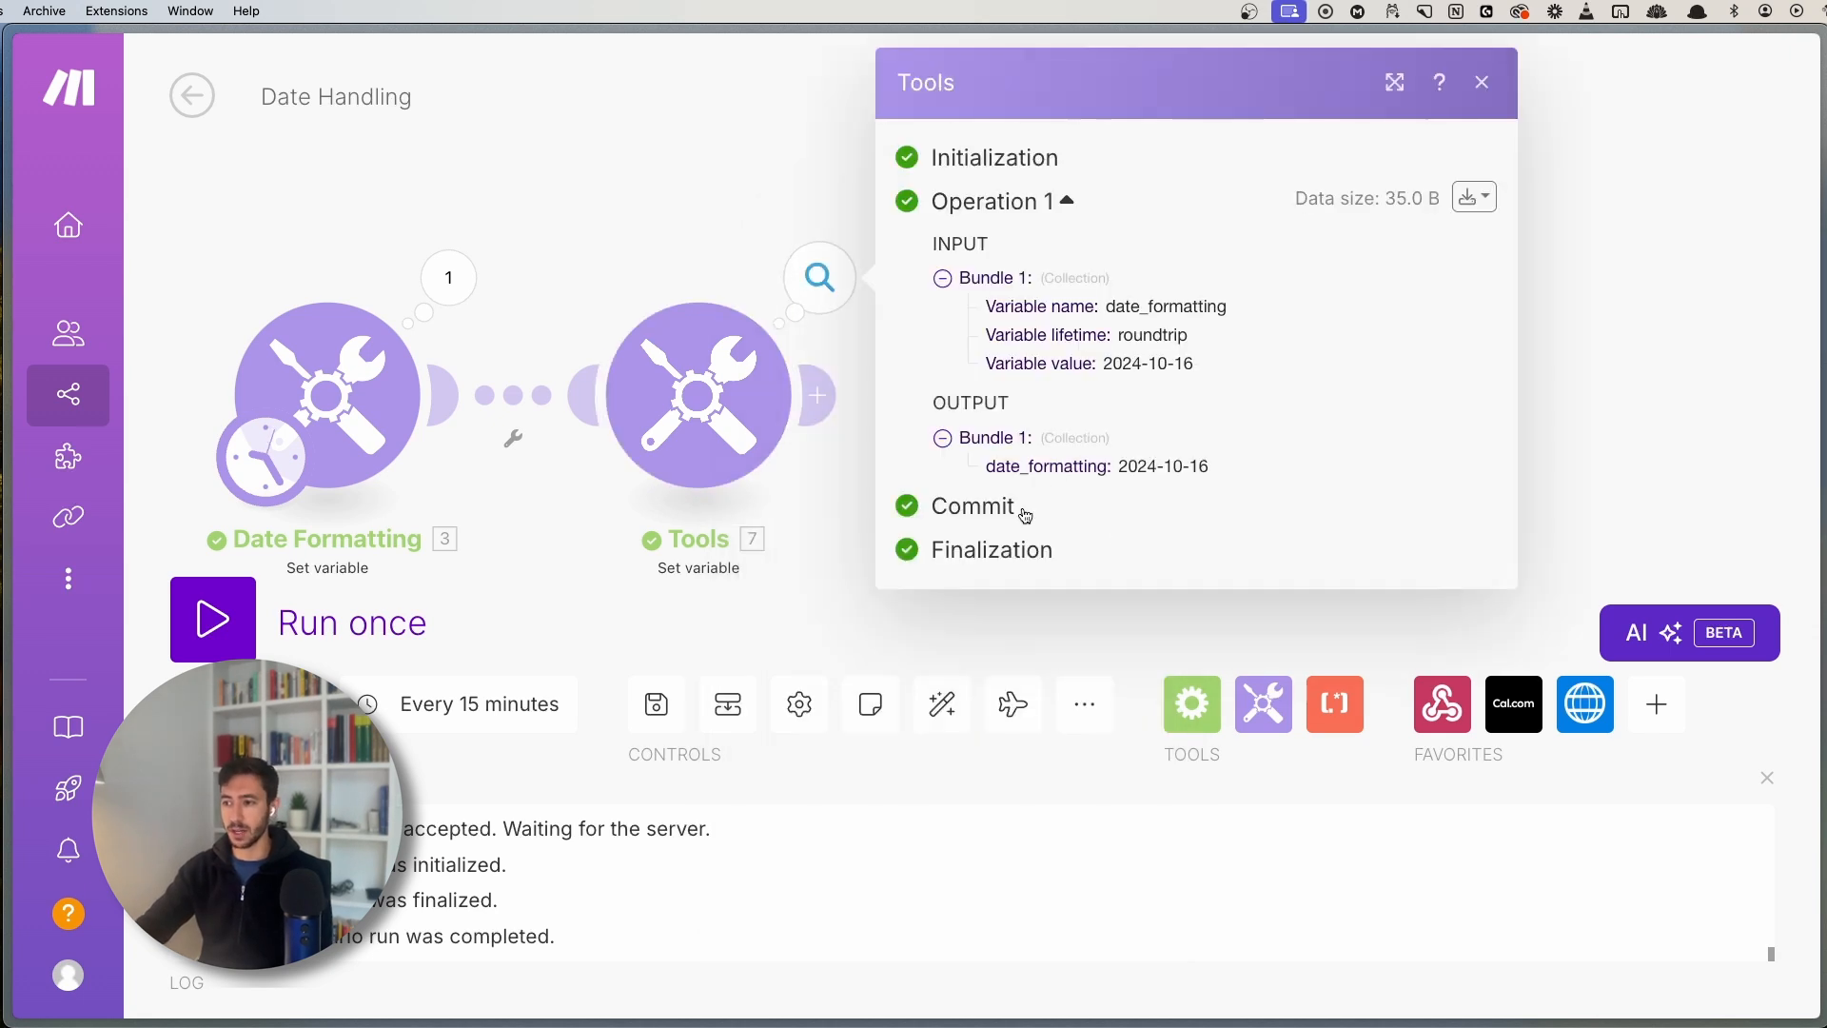
pyautogui.moveTo(1212, 467)
pyautogui.mouseDown()
pyautogui.moveTo(1120, 467)
pyautogui.moveTo(1237, 467)
pyautogui.mouseUp()
pyautogui.click(1121, 468)
pyautogui.click(1237, 468)
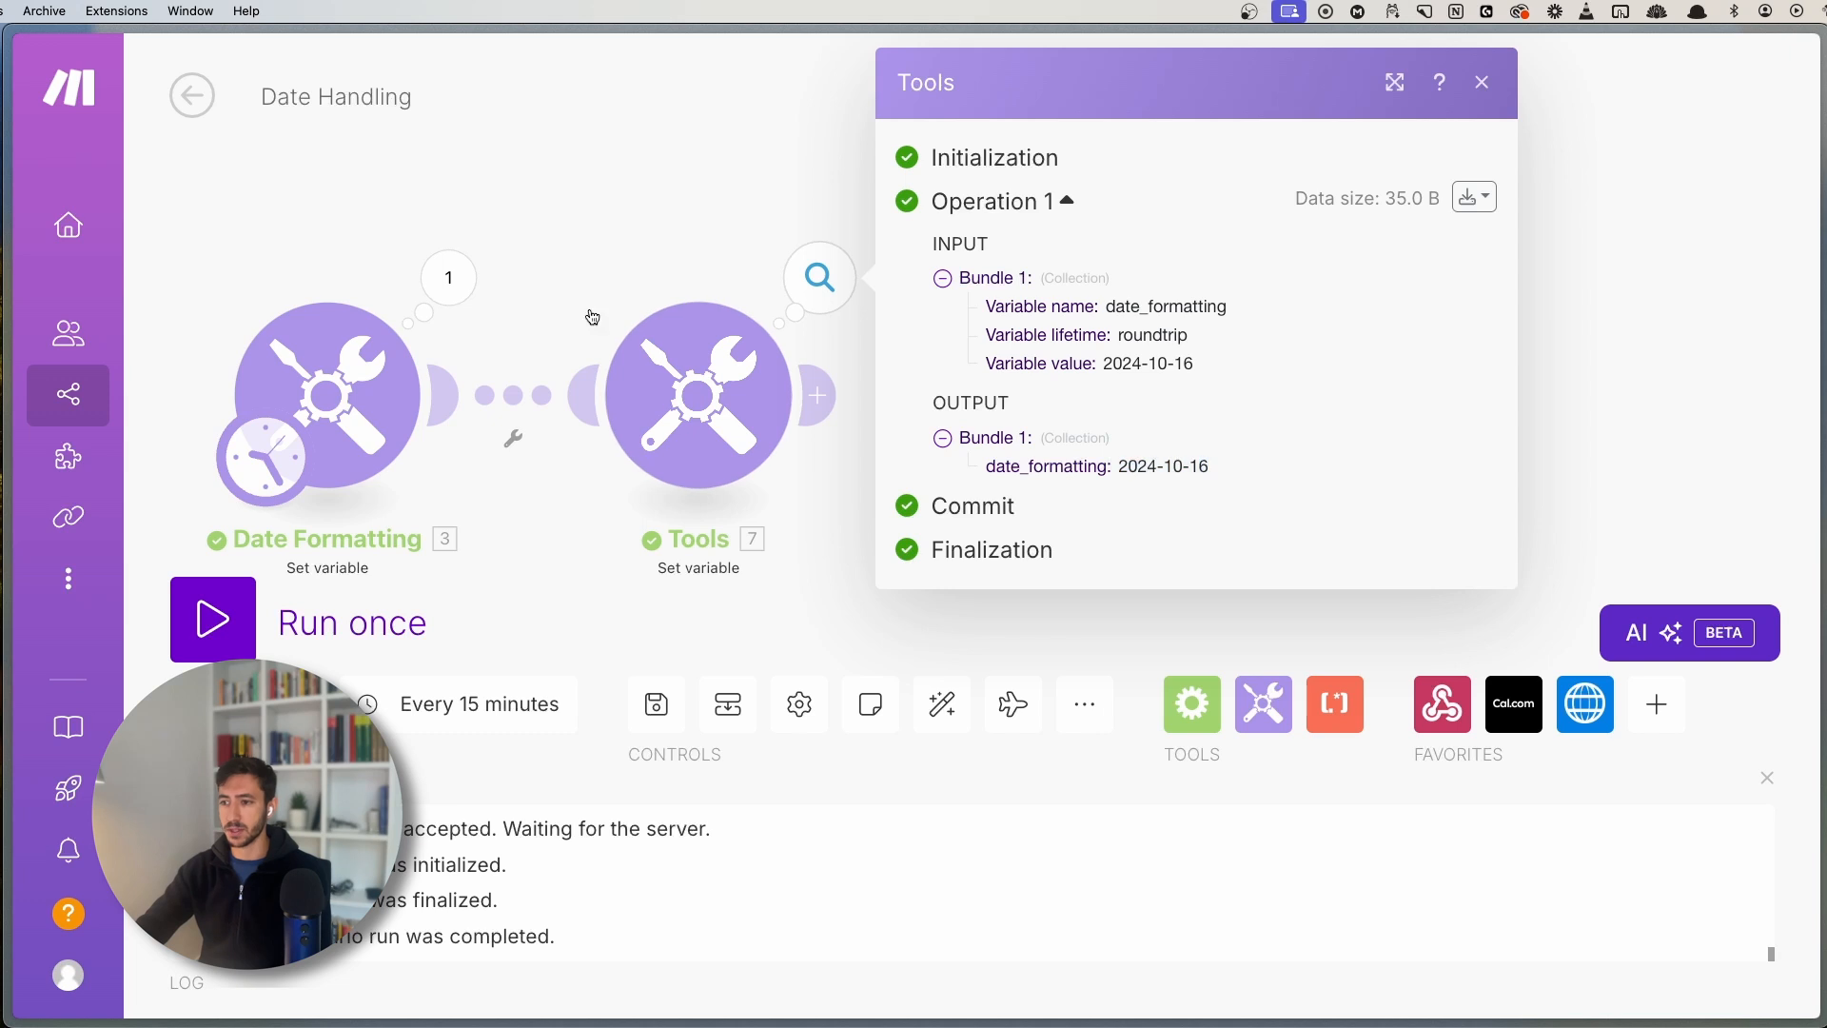
pyautogui.moveTo(639, 218); pyautogui.dragTo(658, 175)
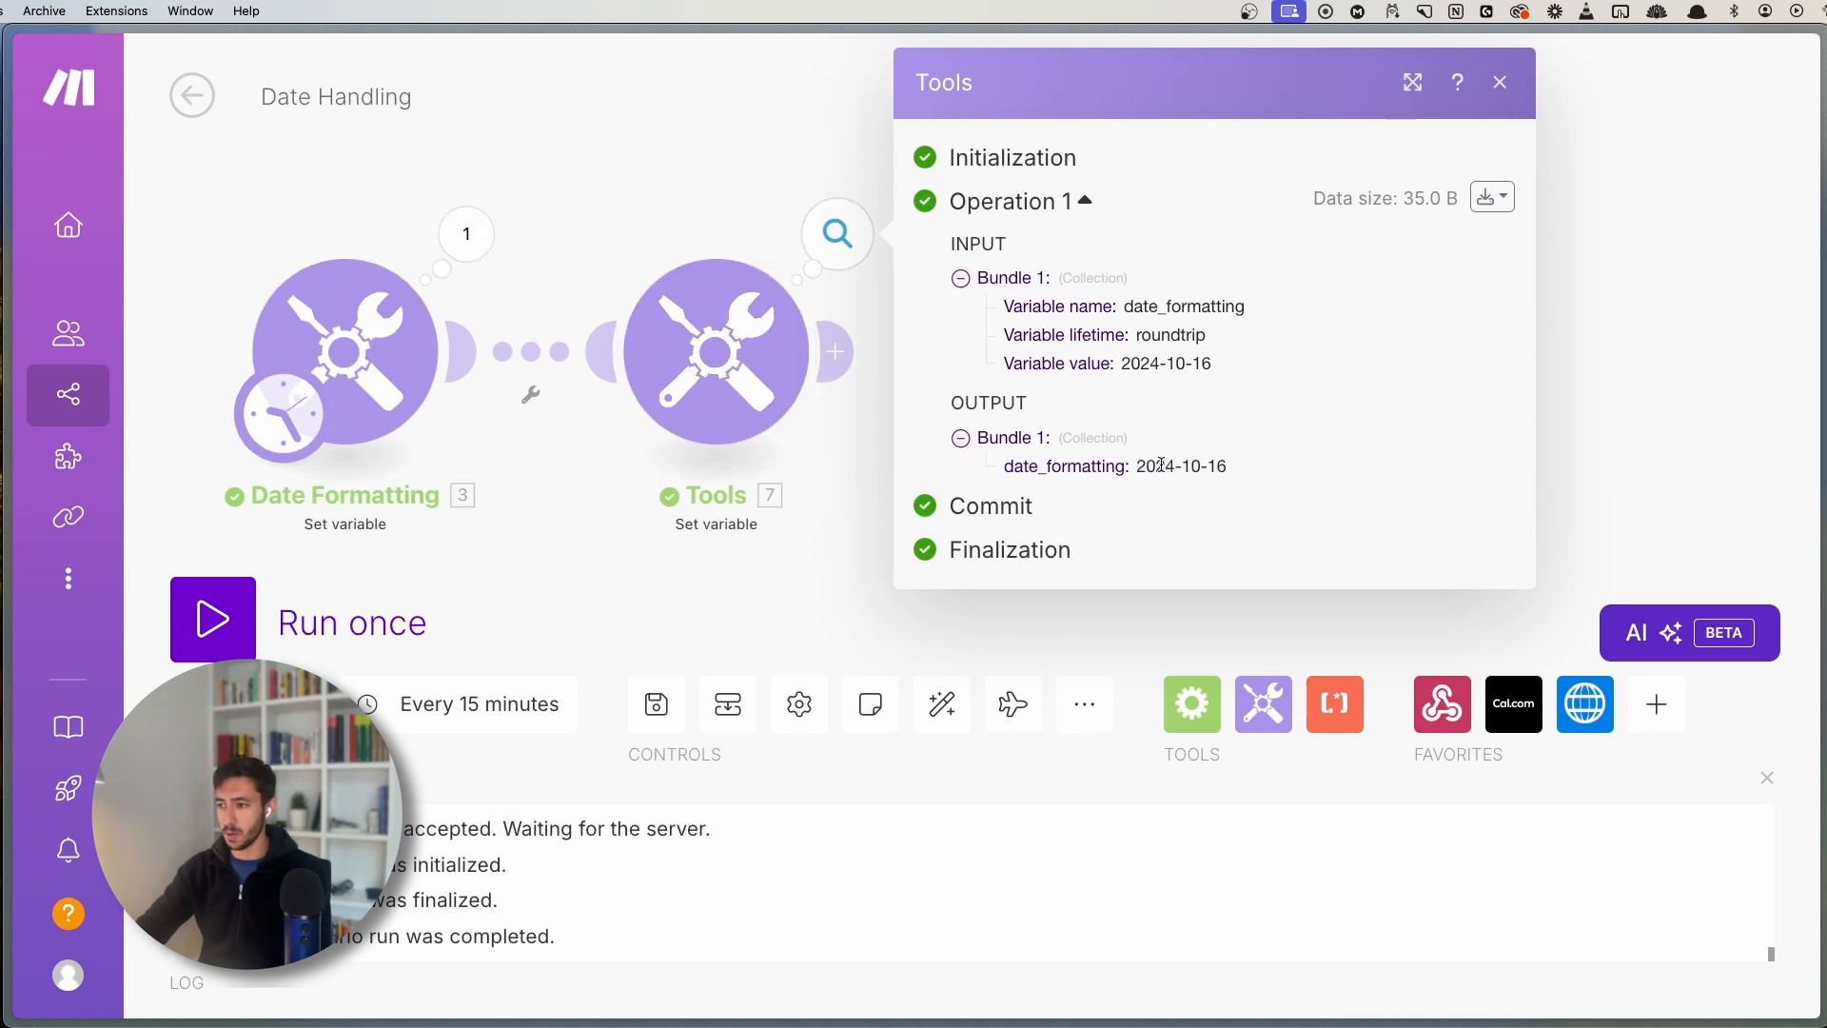
# - Open the date_formatting settings and the formatDate format tokens documentation
pyautogui.click(752, 388)
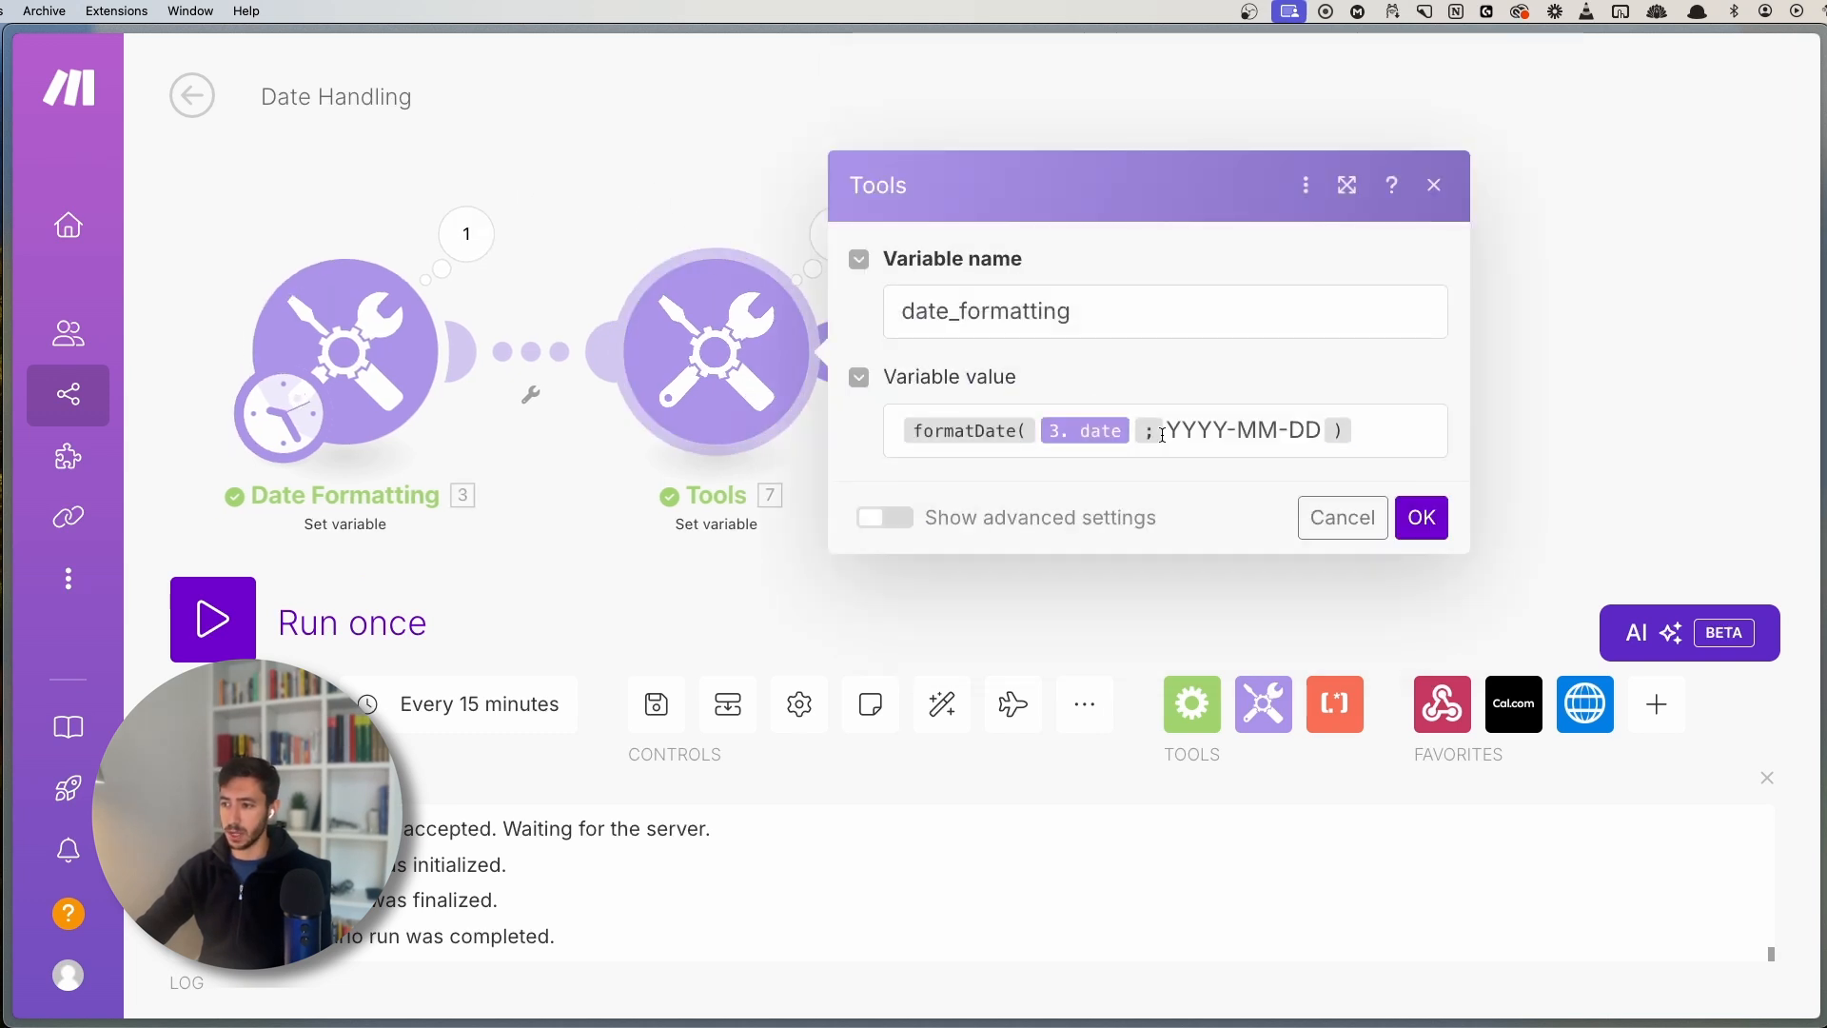
pyautogui.moveTo(1169, 430); pyautogui.dragTo(1323, 430)
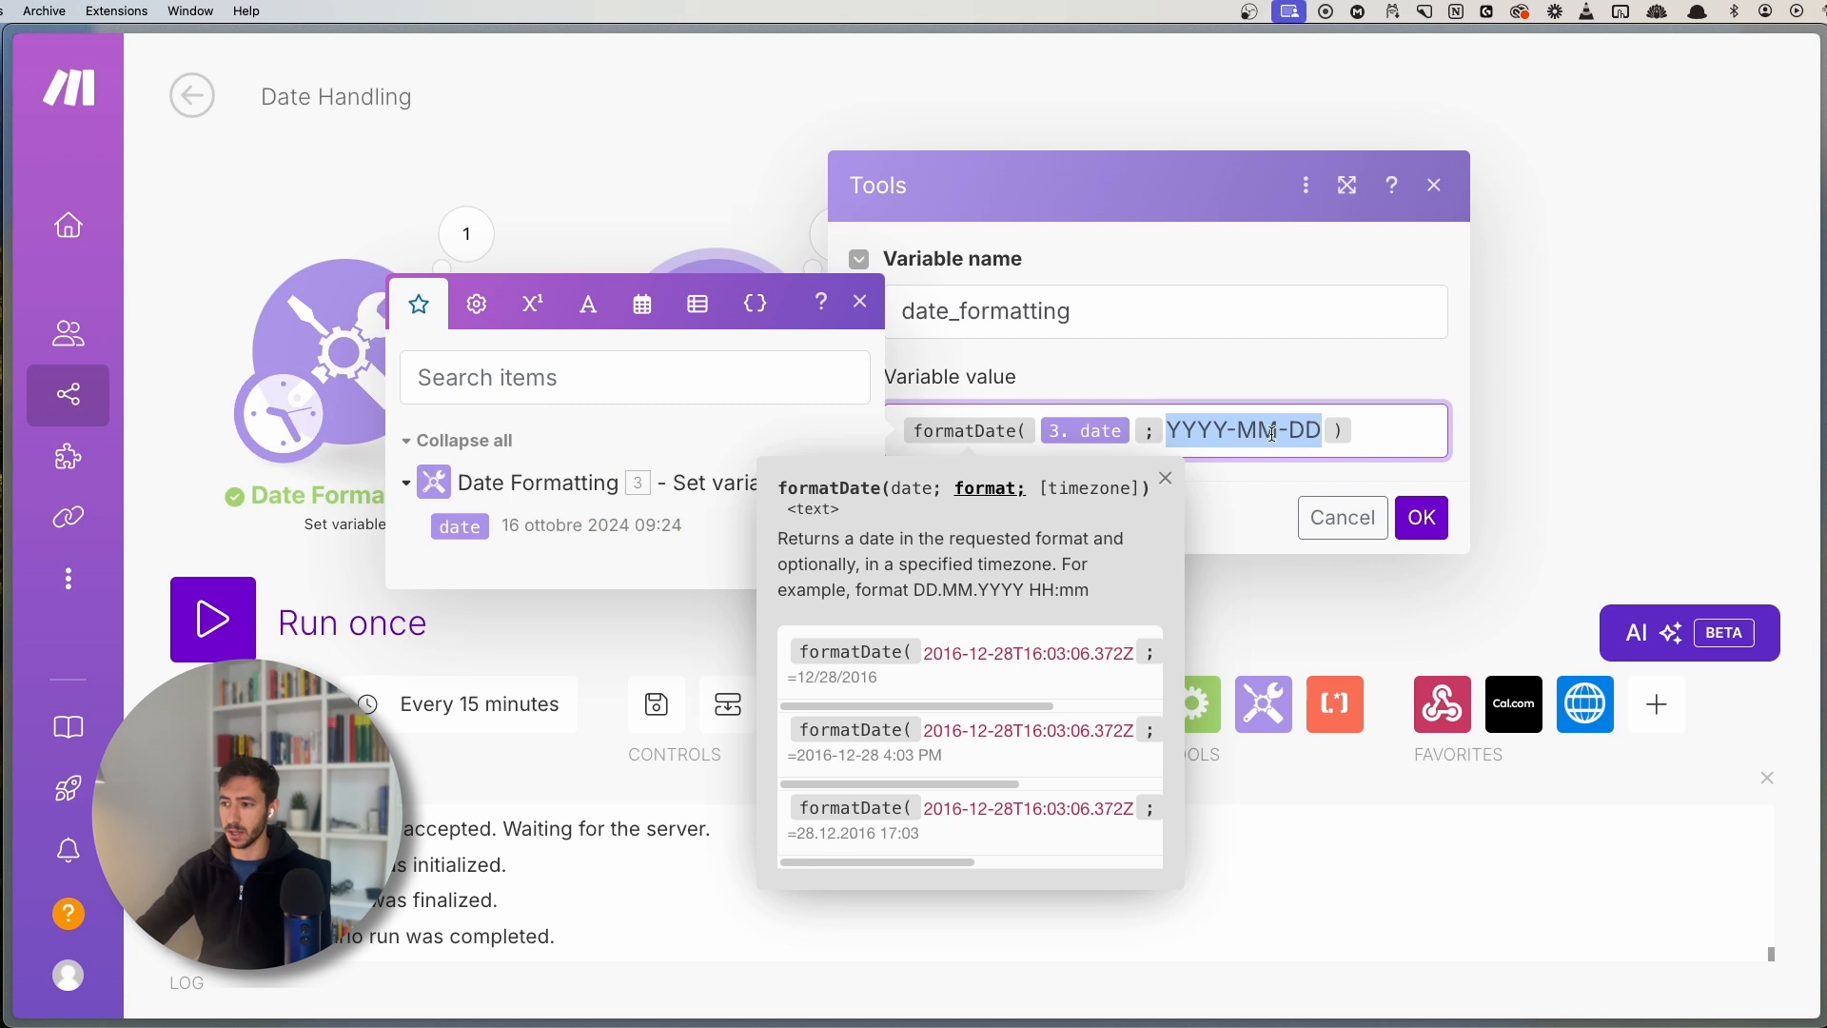
pyautogui.click(1009, 485)
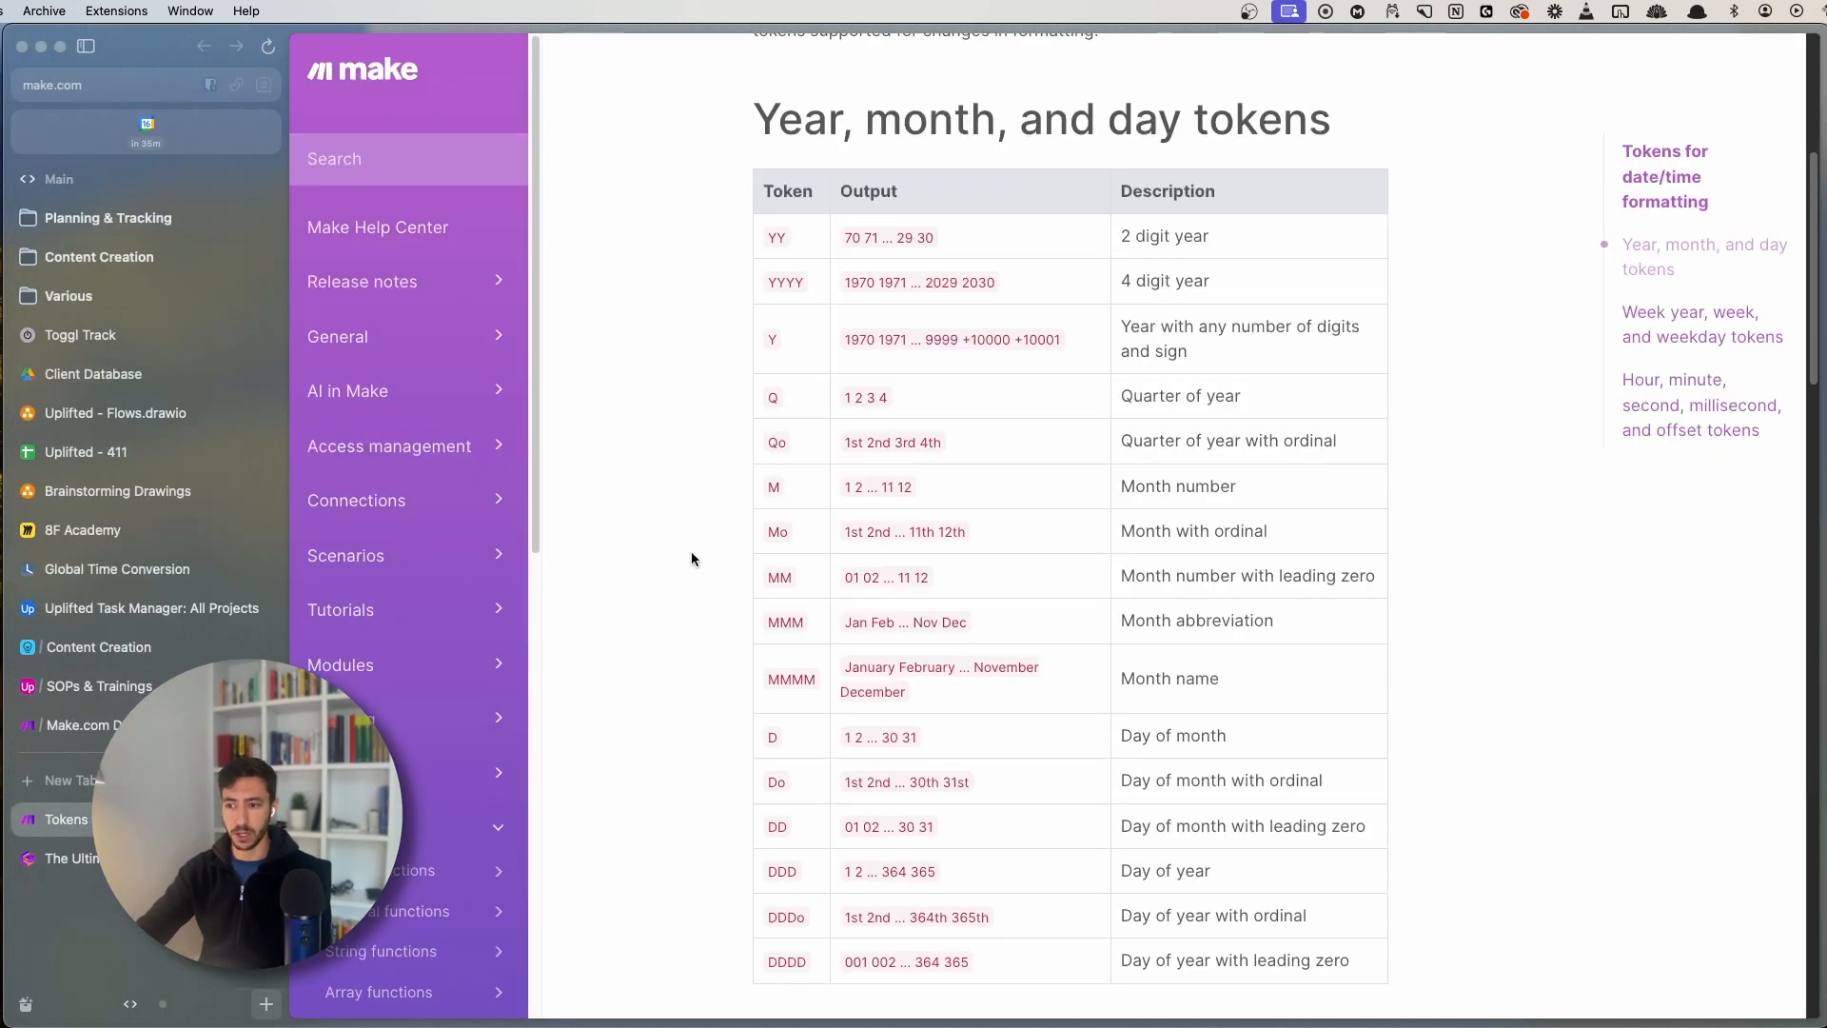
pyautogui.press('super+s')
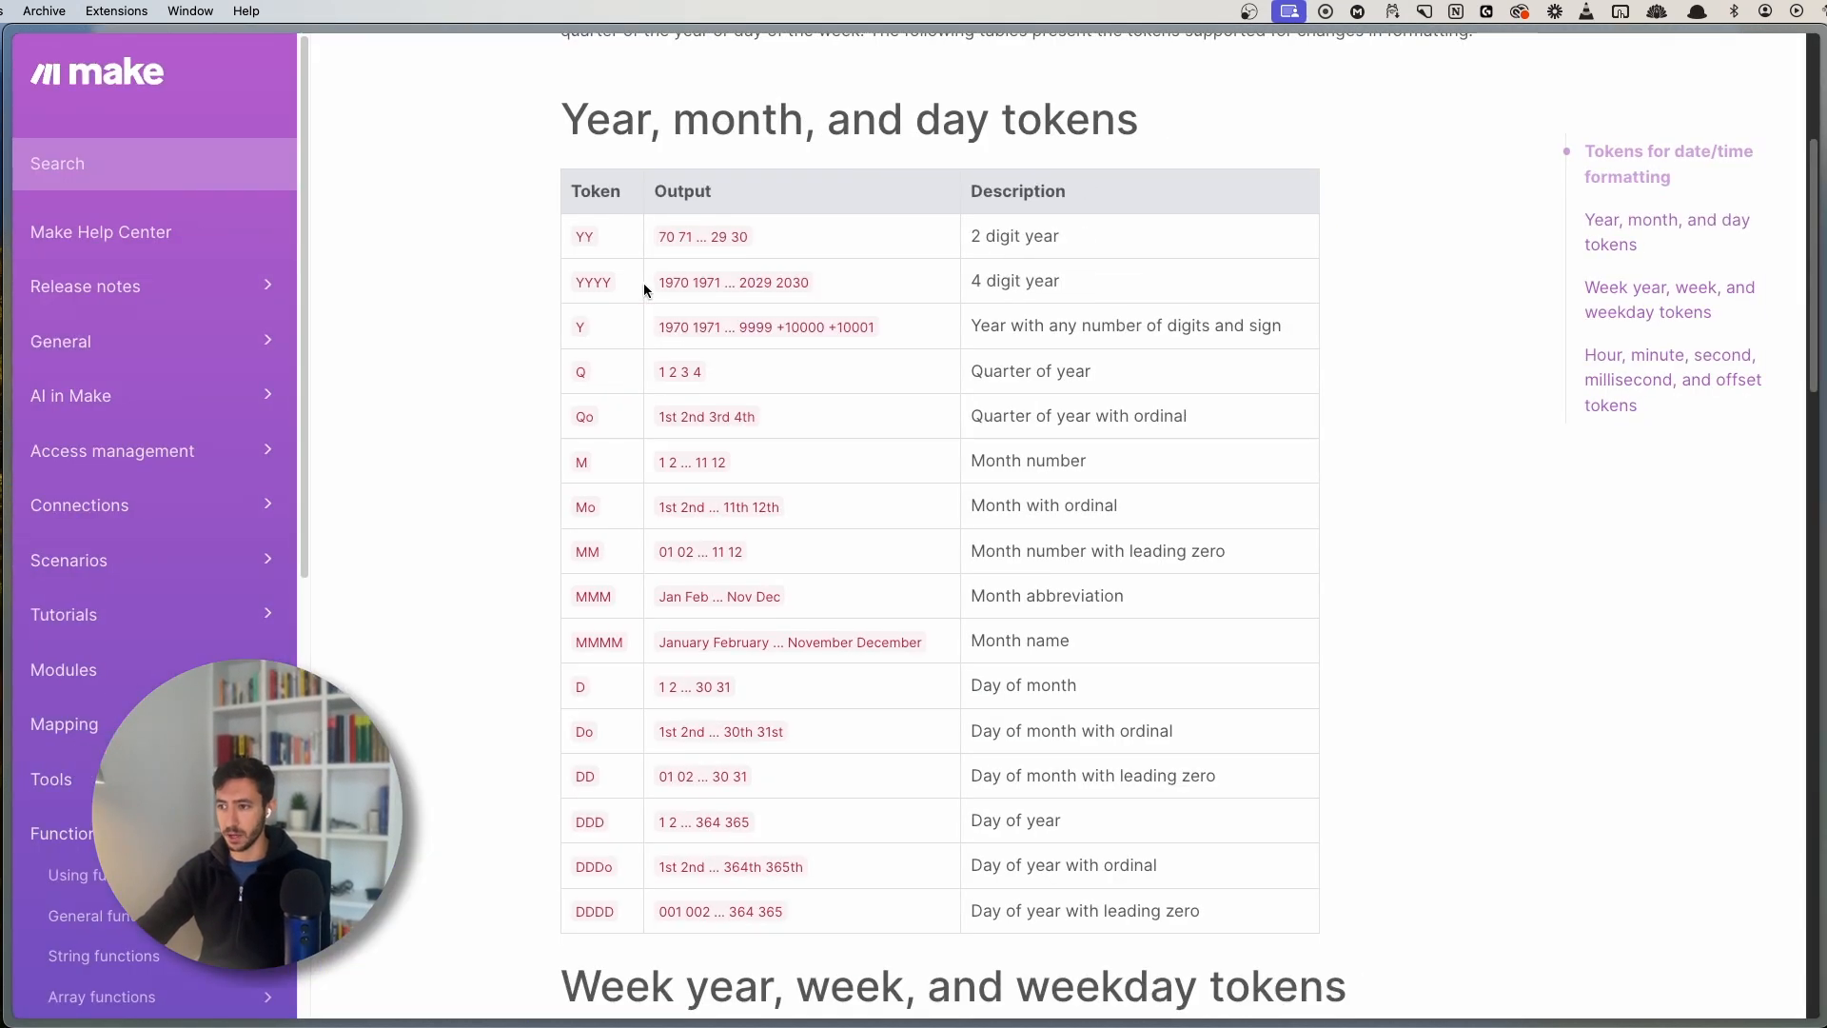
# - Review the YYYY, MM and DD token descriptions in the tokens table
pyautogui.doubleClick(579, 281)
pyautogui.click(599, 312)
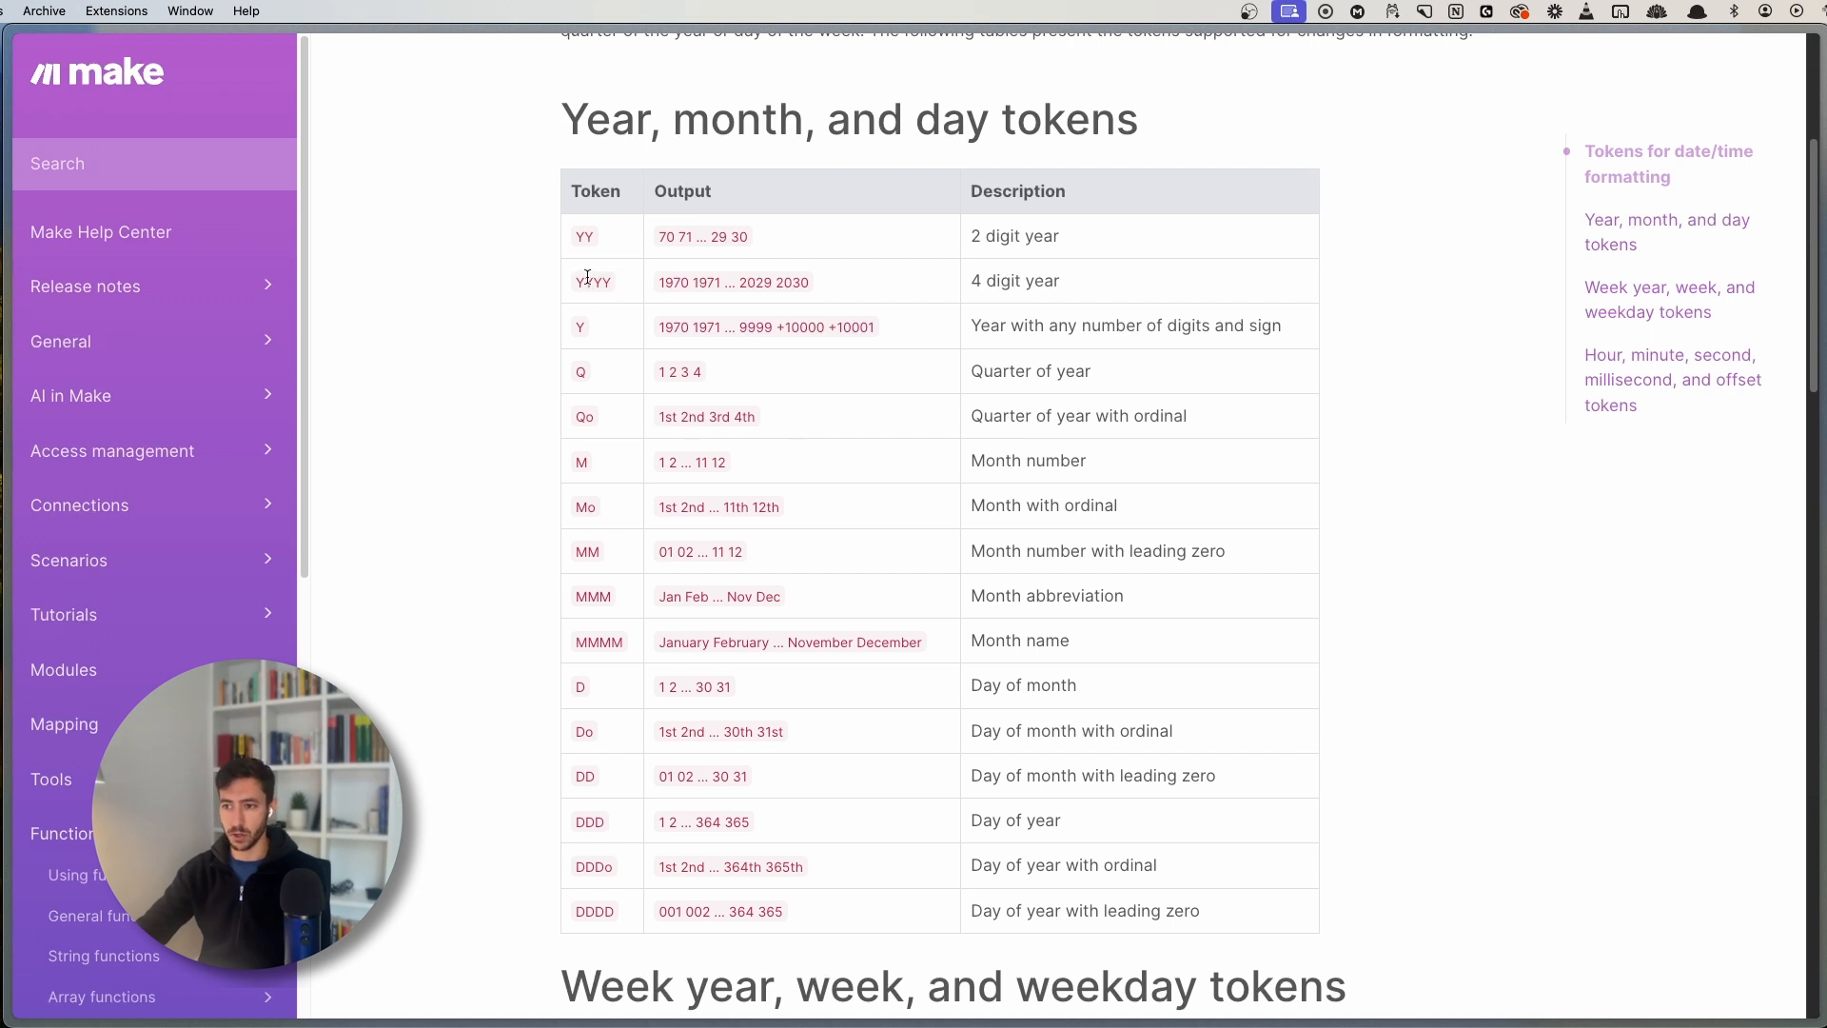
pyautogui.doubleClick(587, 277)
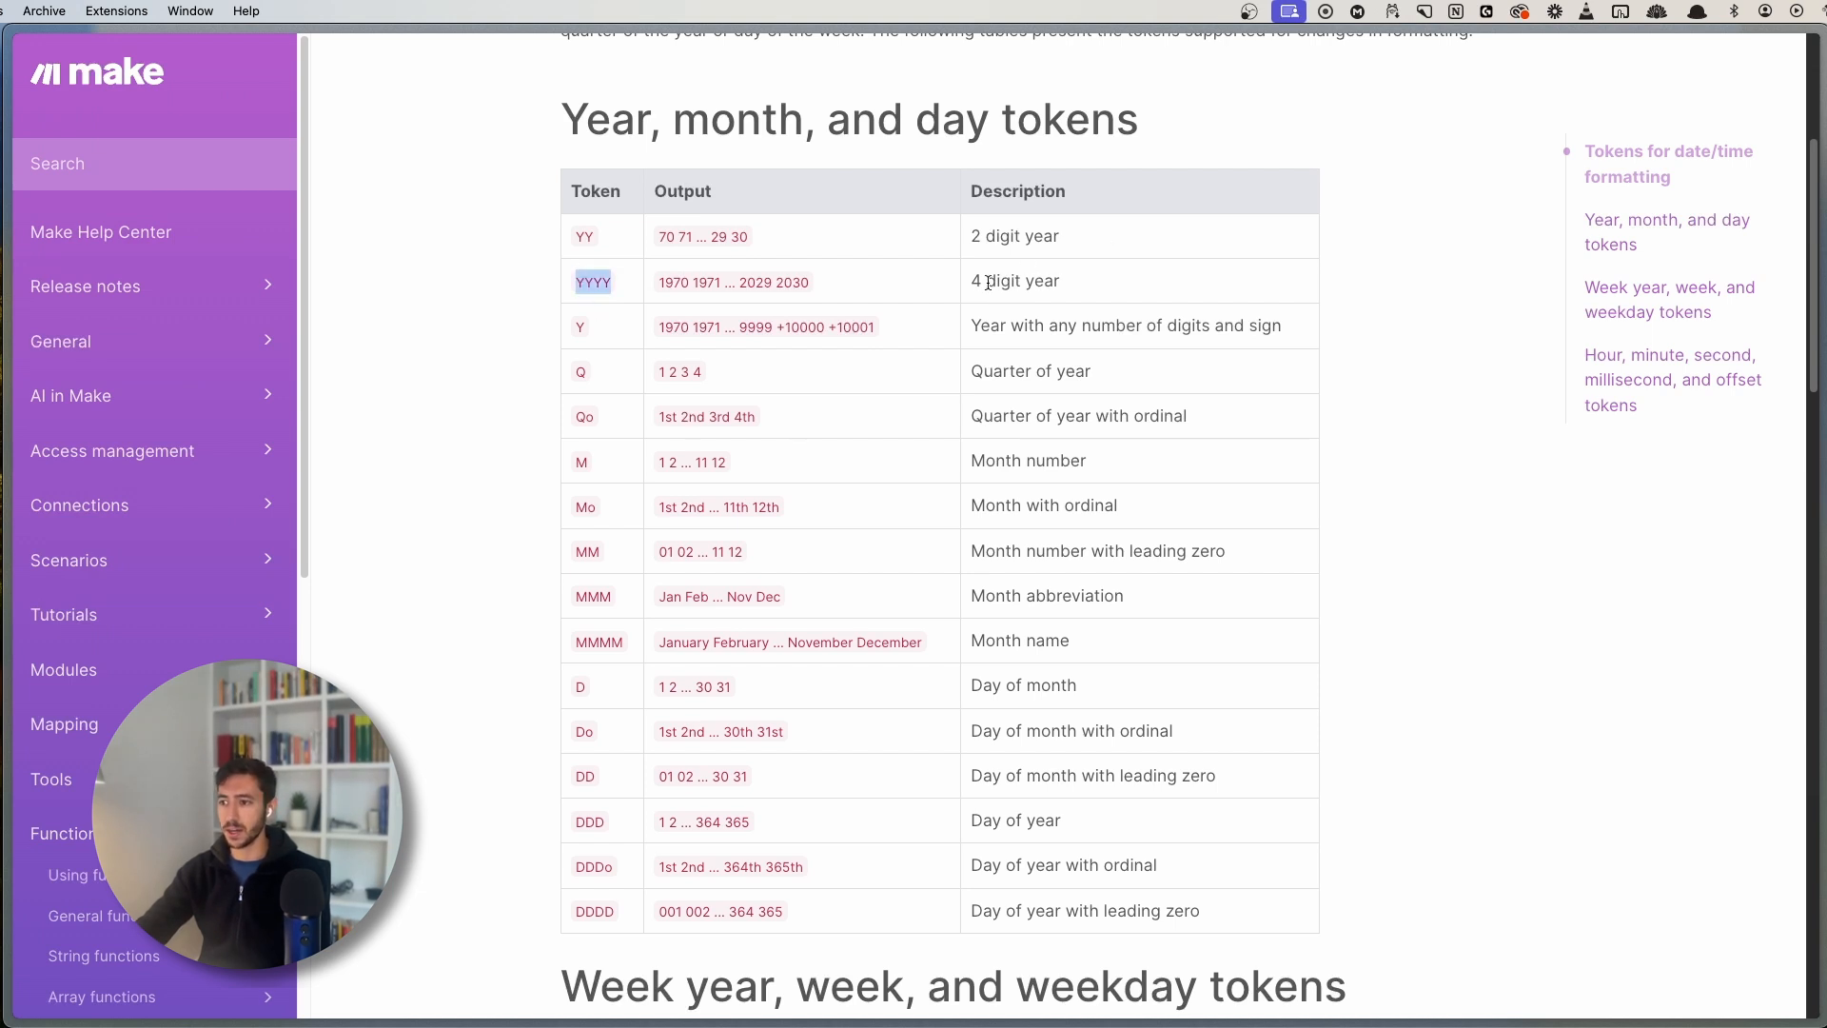
pyautogui.moveTo(972, 278); pyautogui.dragTo(1079, 280)
pyautogui.click(1079, 280)
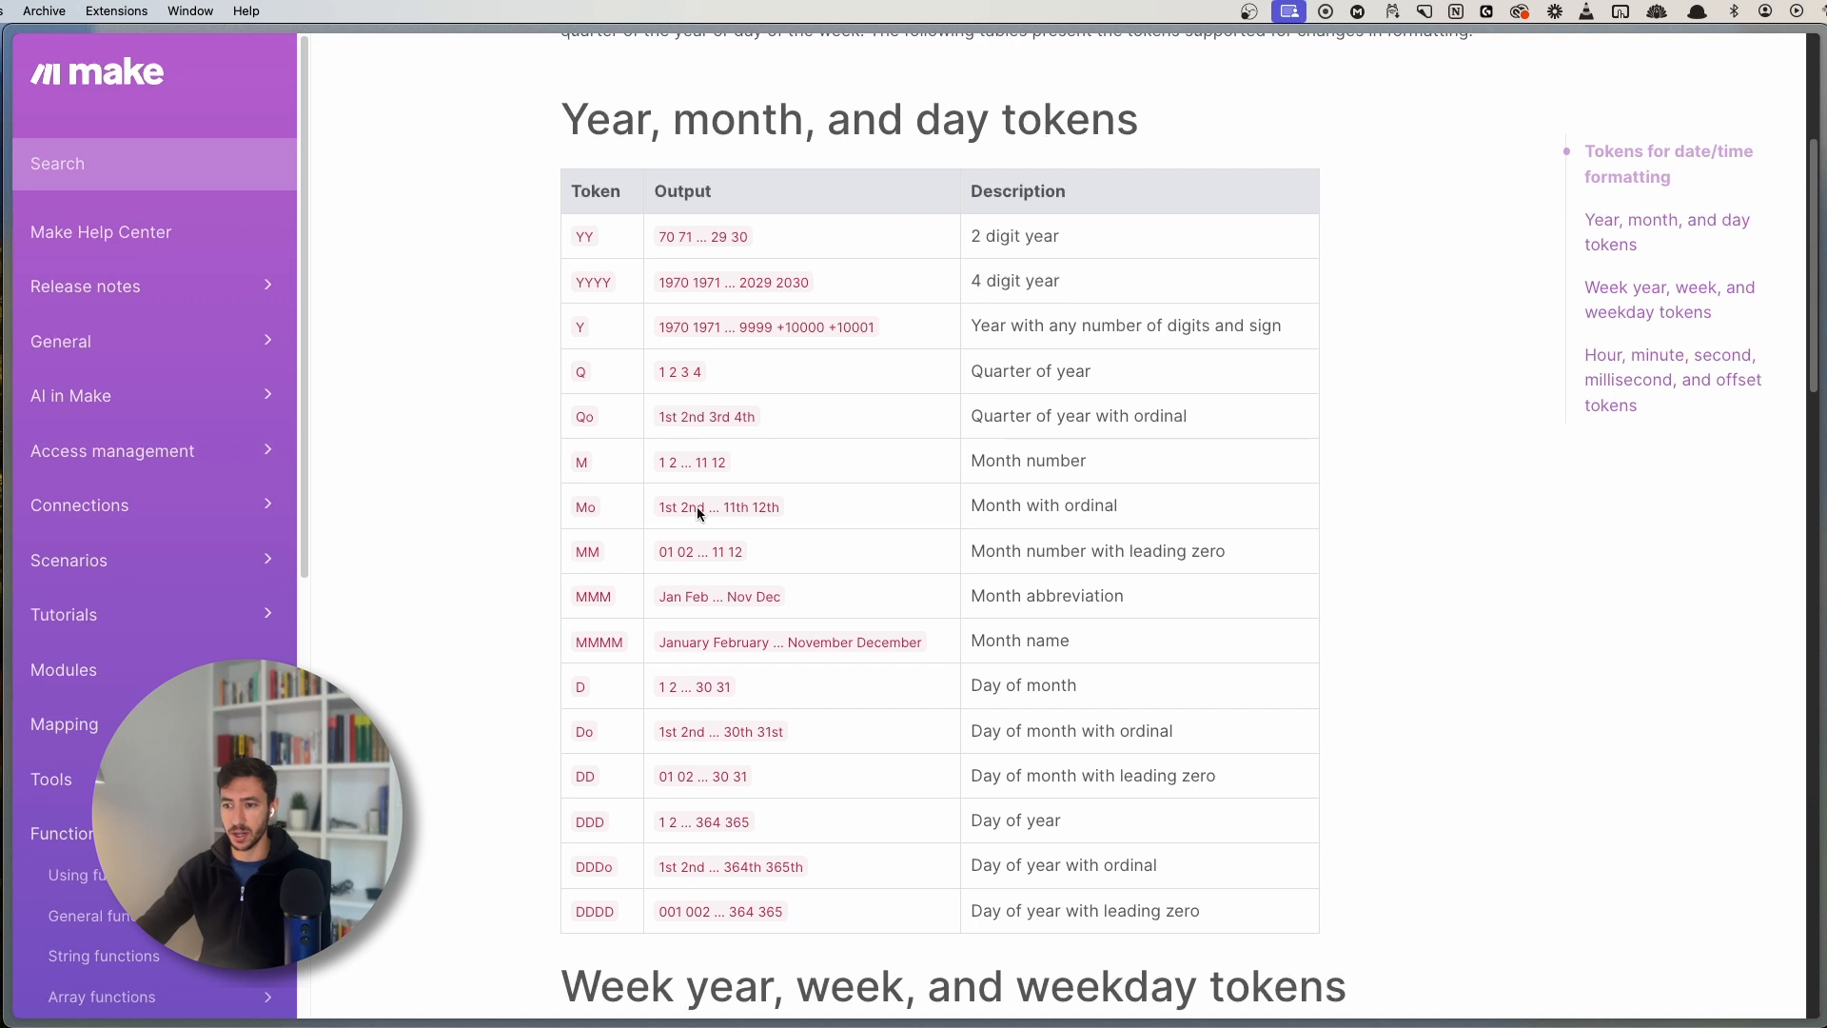
pyautogui.doubleClick(590, 553)
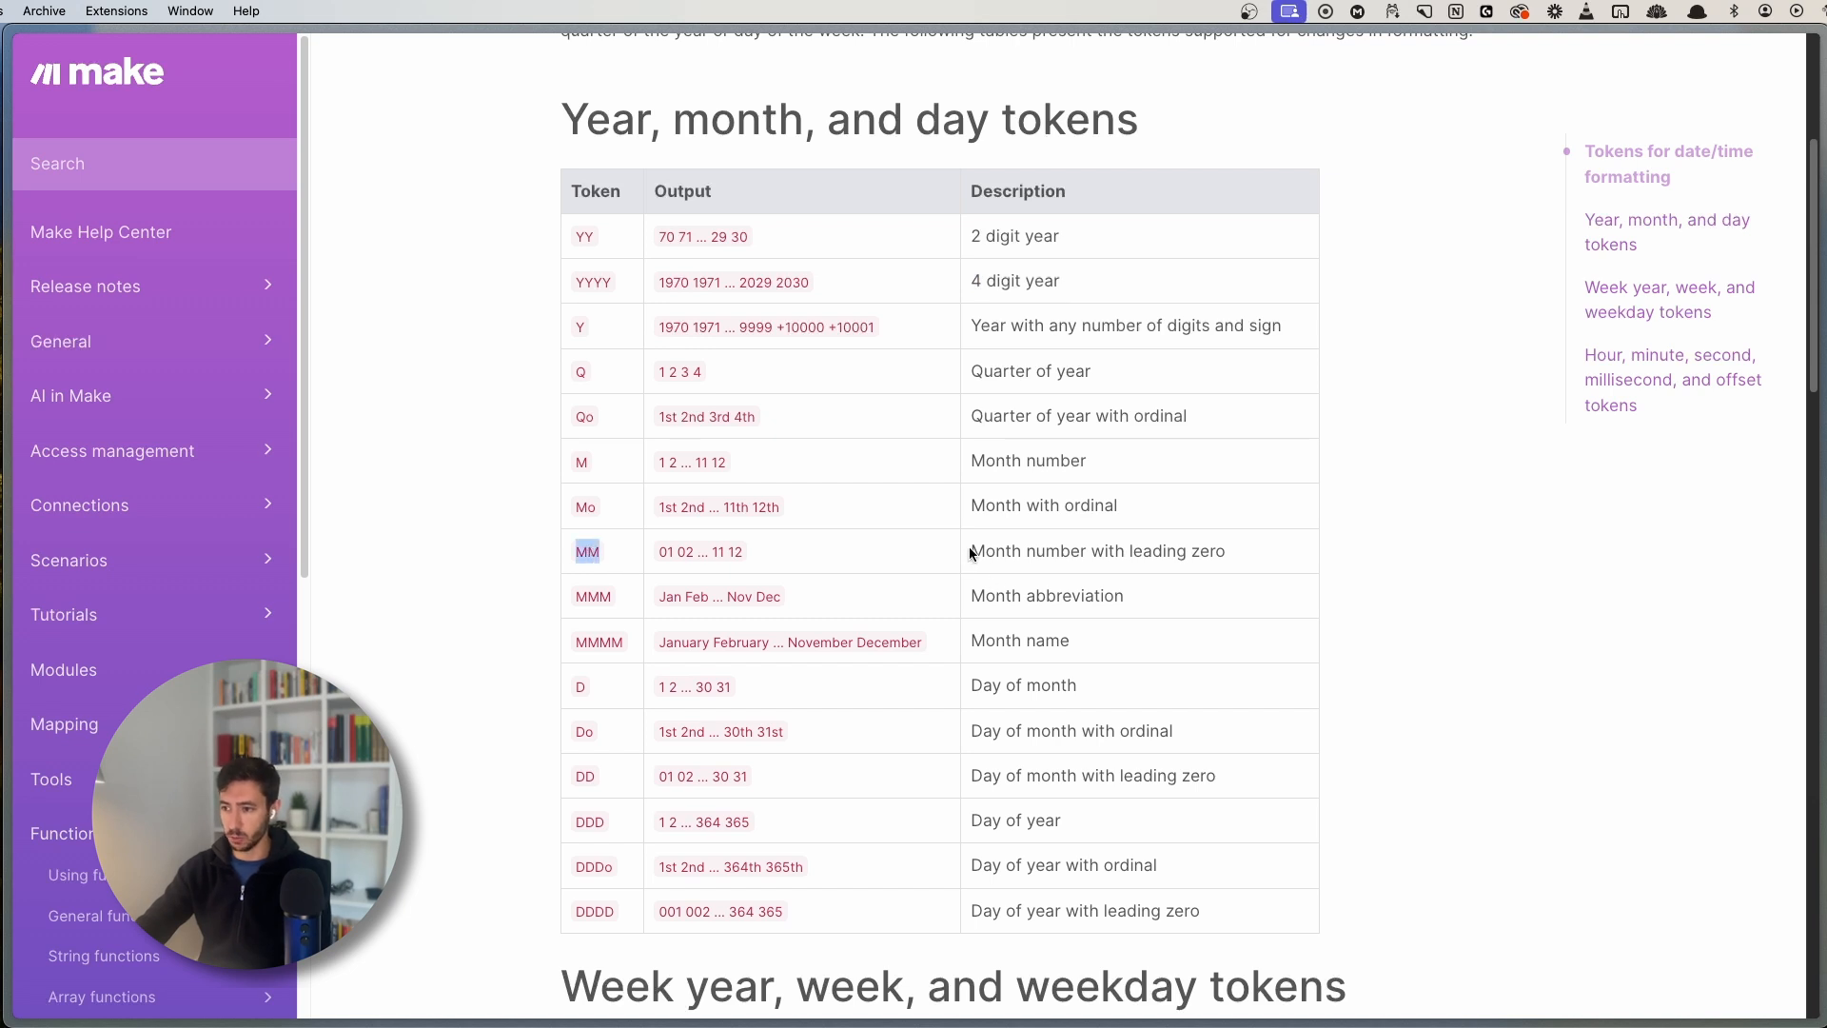
pyautogui.moveTo(970, 553); pyautogui.dragTo(1229, 550)
pyautogui.click(1230, 552)
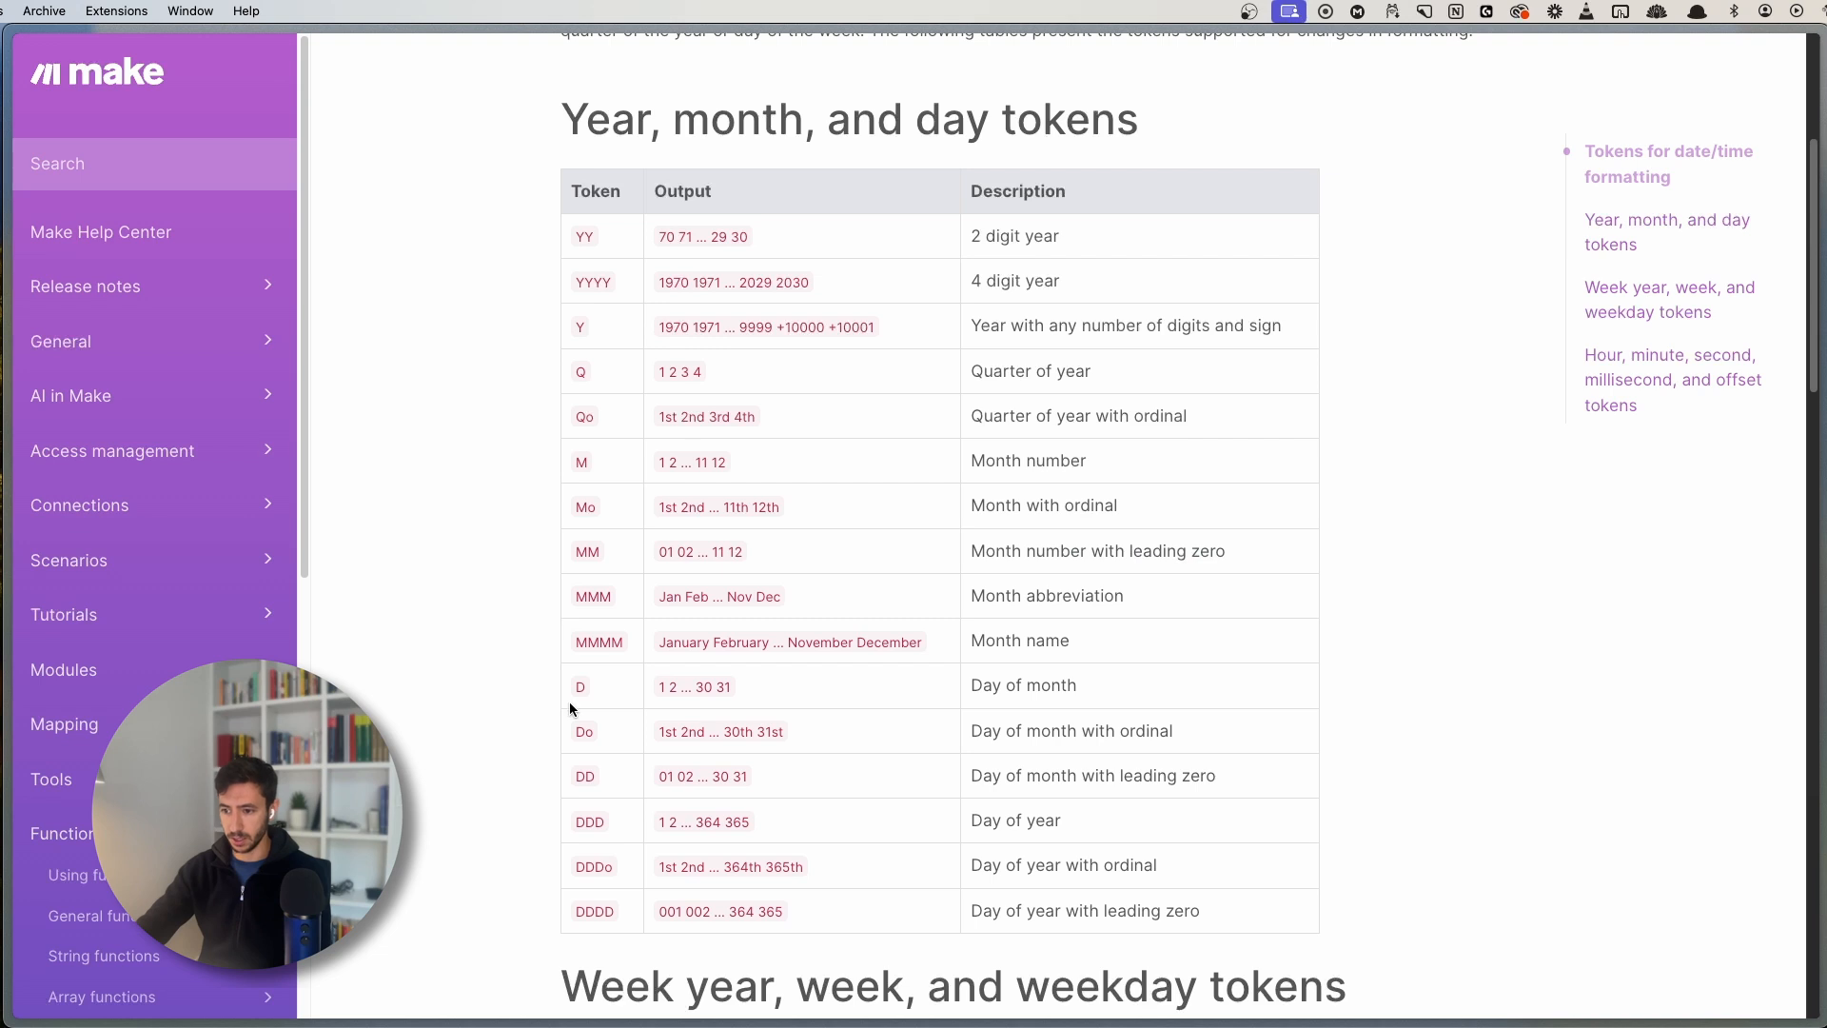
pyautogui.scroll(-5, 571, 708)
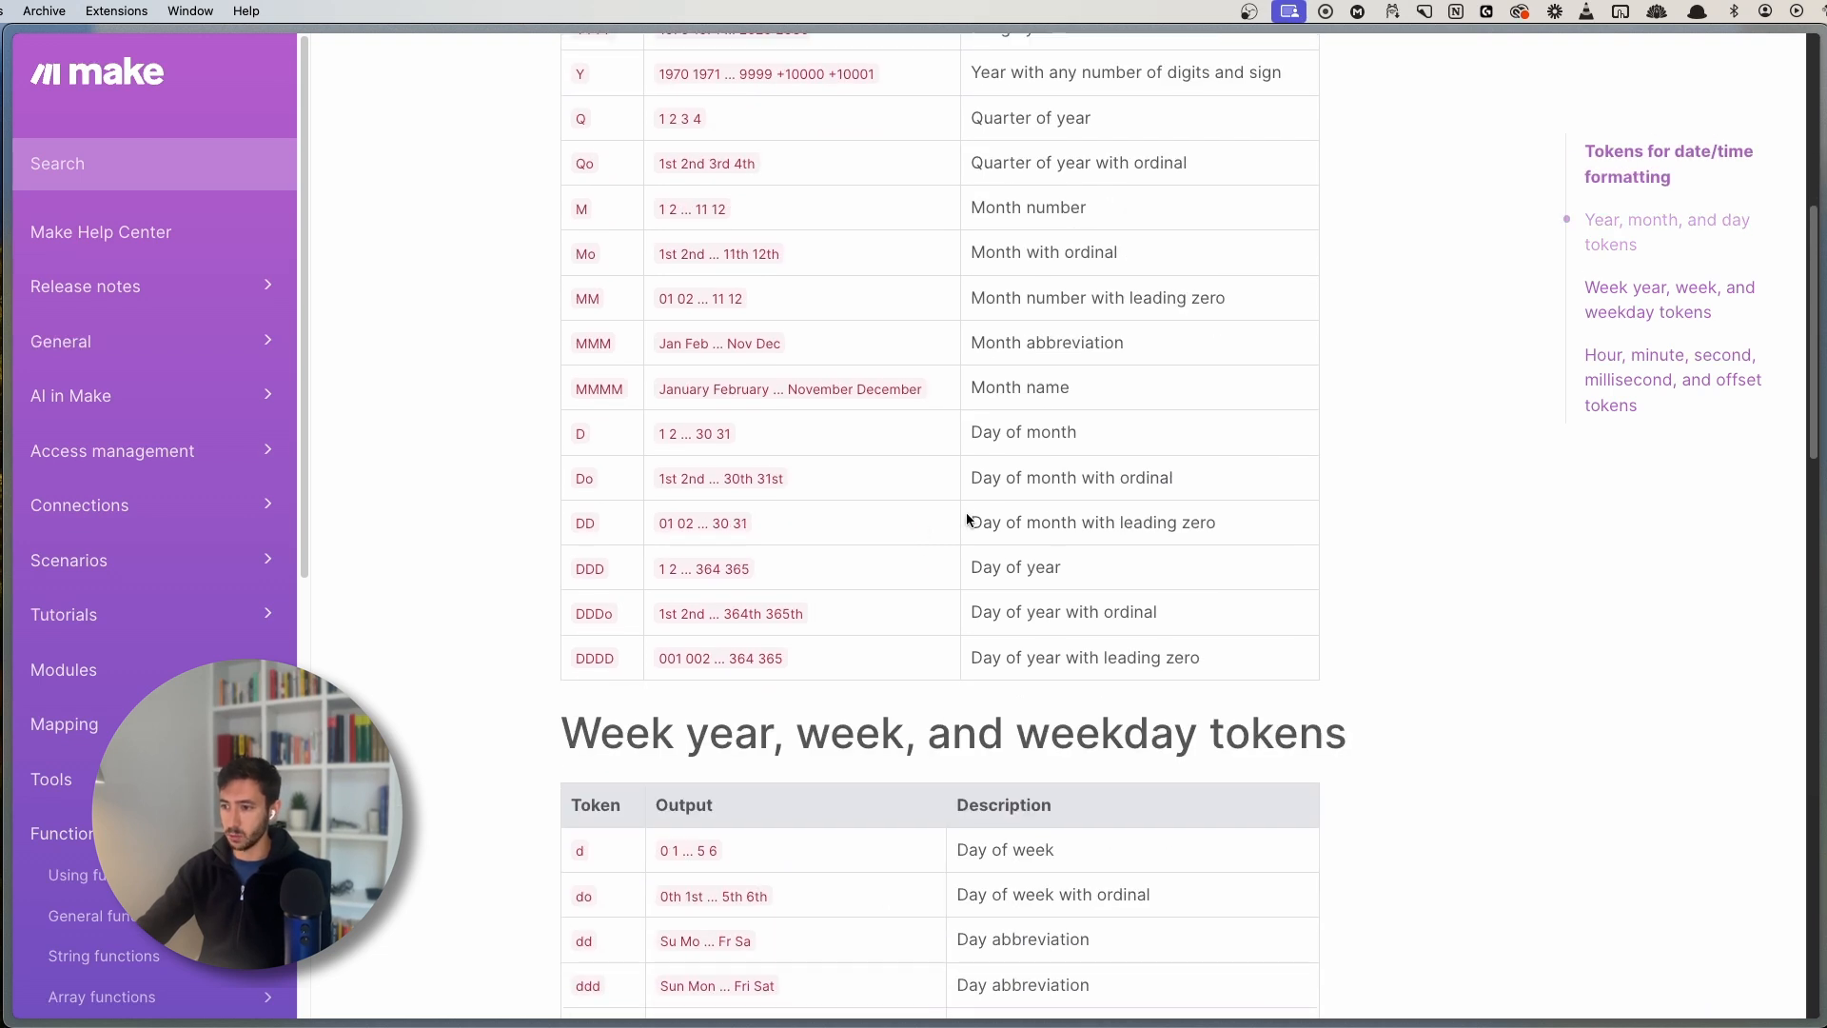
pyautogui.moveTo(966, 519); pyautogui.dragTo(1199, 519)
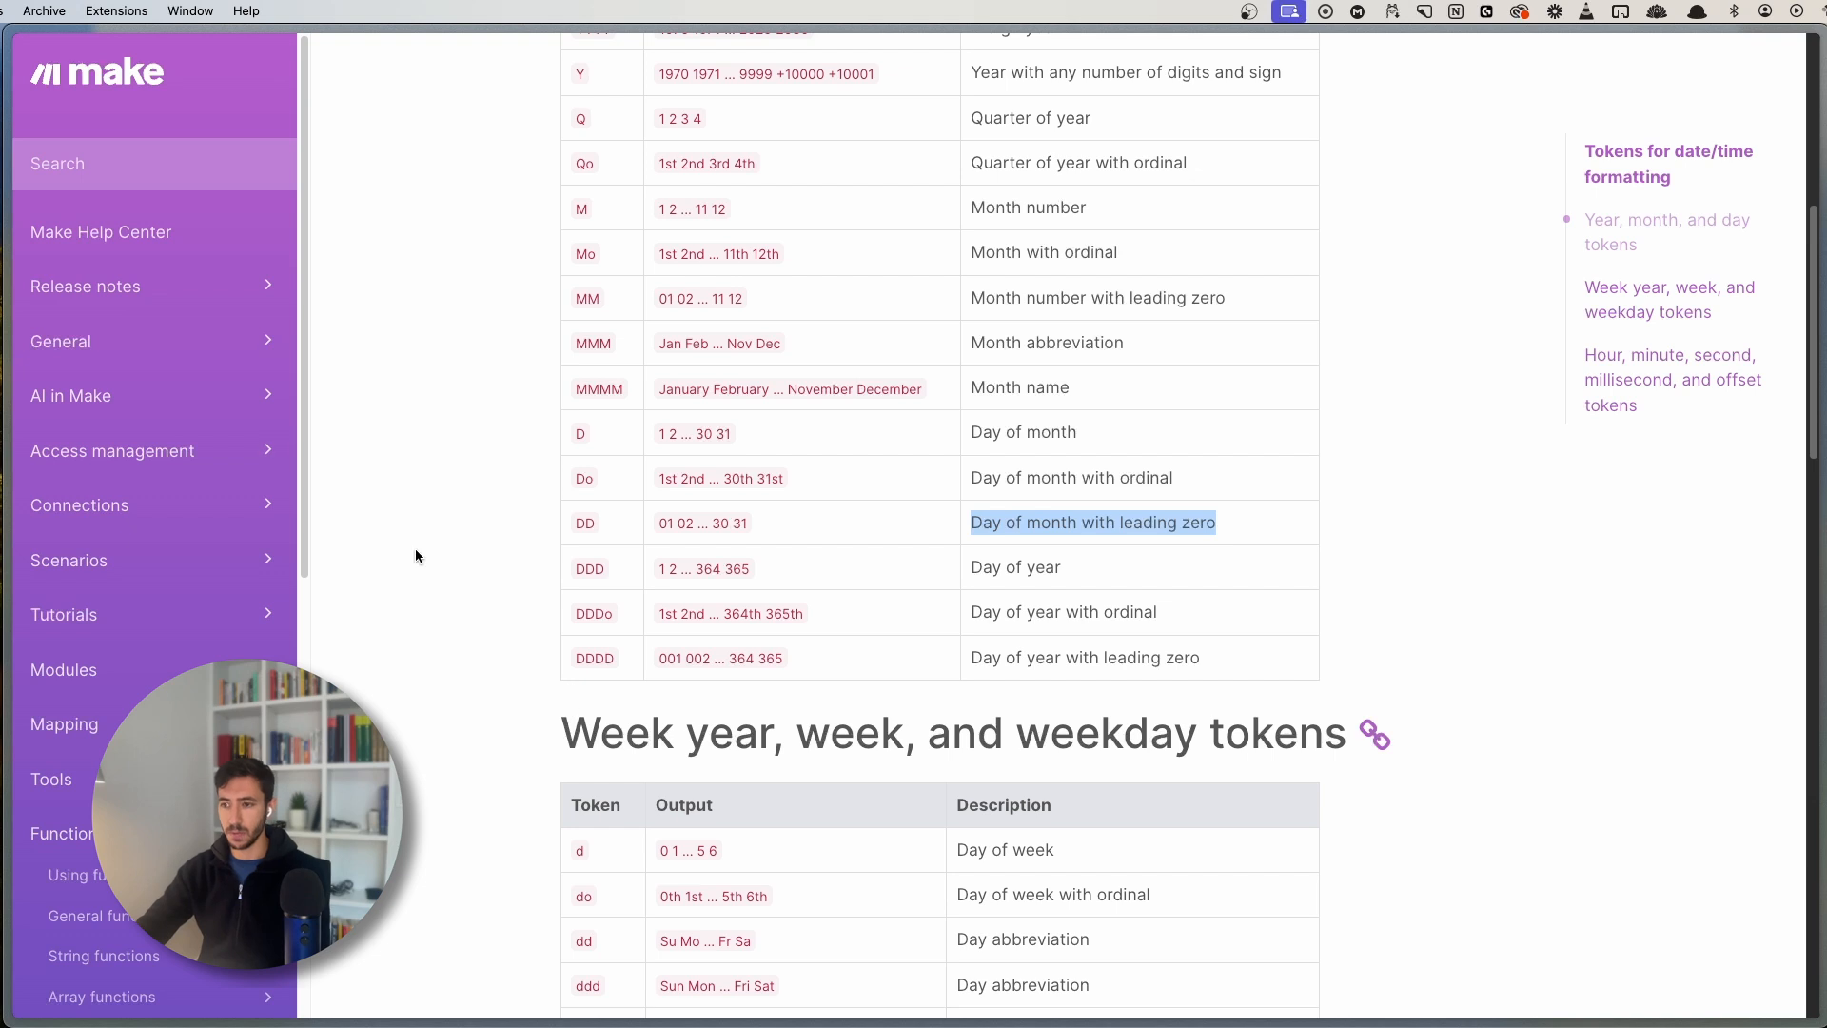
# - Look up the MMM month abbreviation token, then return to the Make scenario
pyautogui.press('super+s')
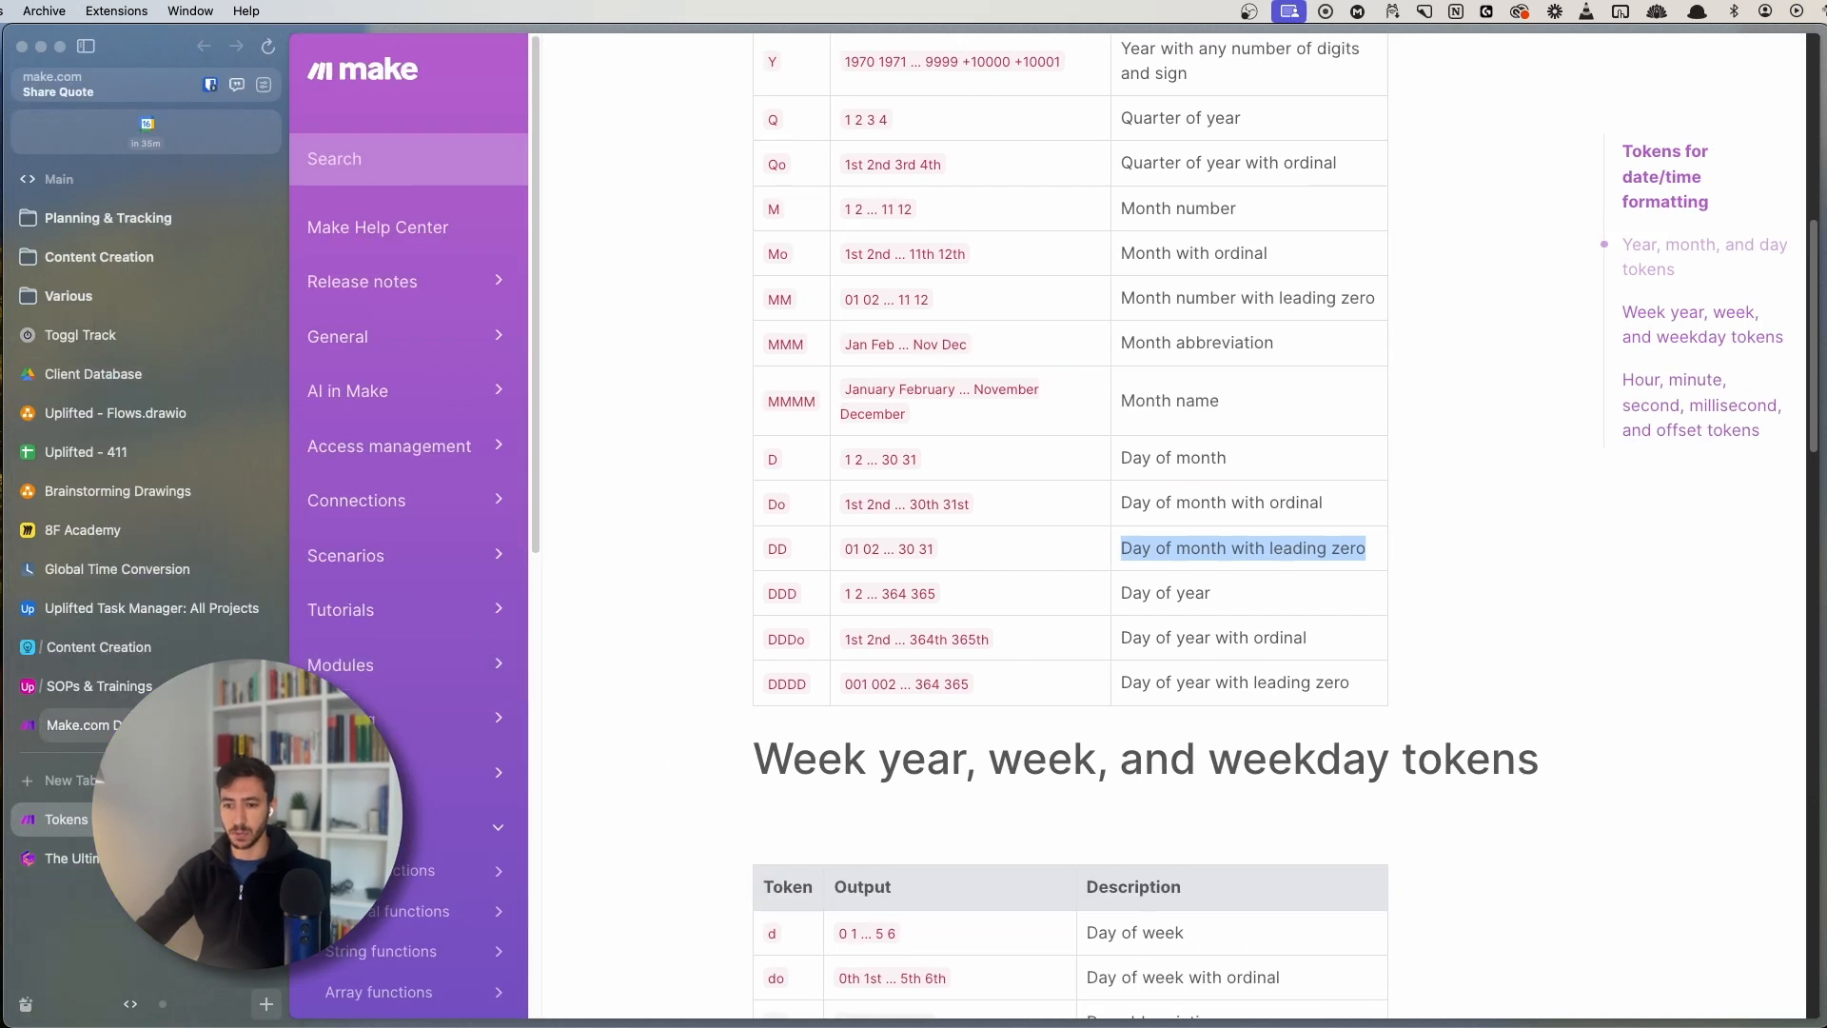
pyautogui.scroll(2, 666, 495)
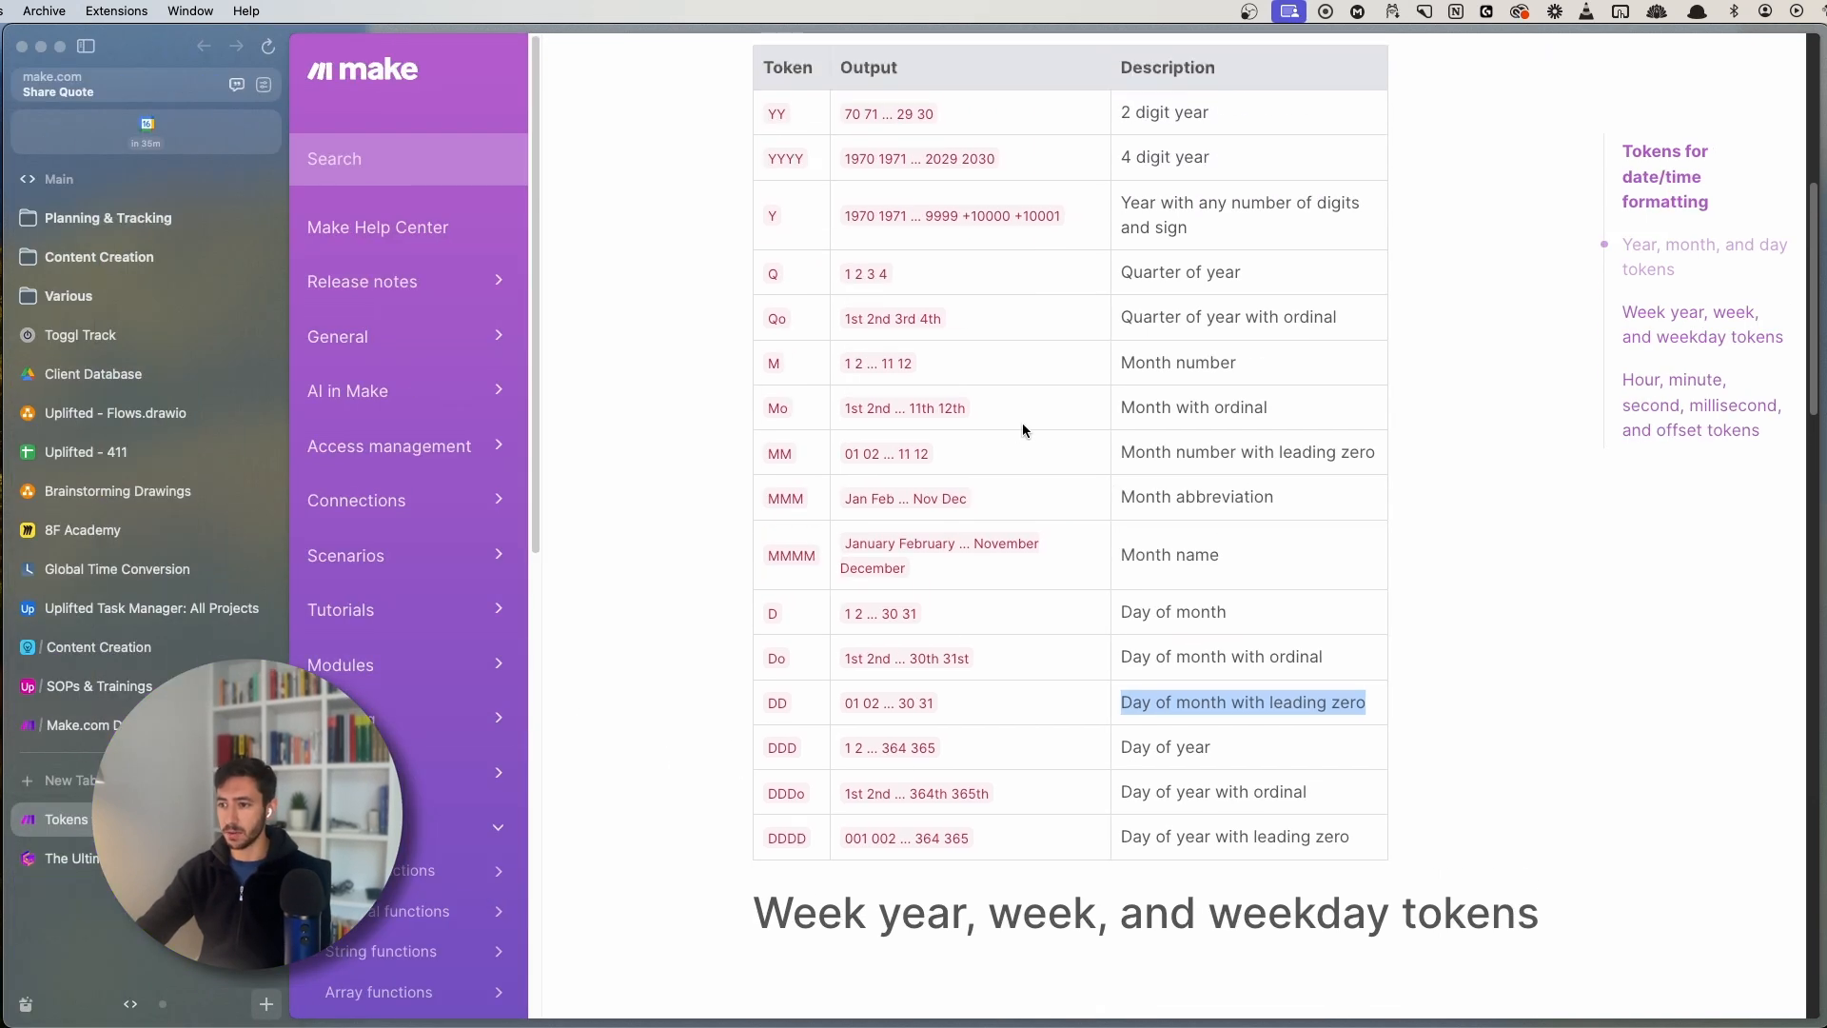
pyautogui.click(786, 489)
pyautogui.doubleClick(786, 489)
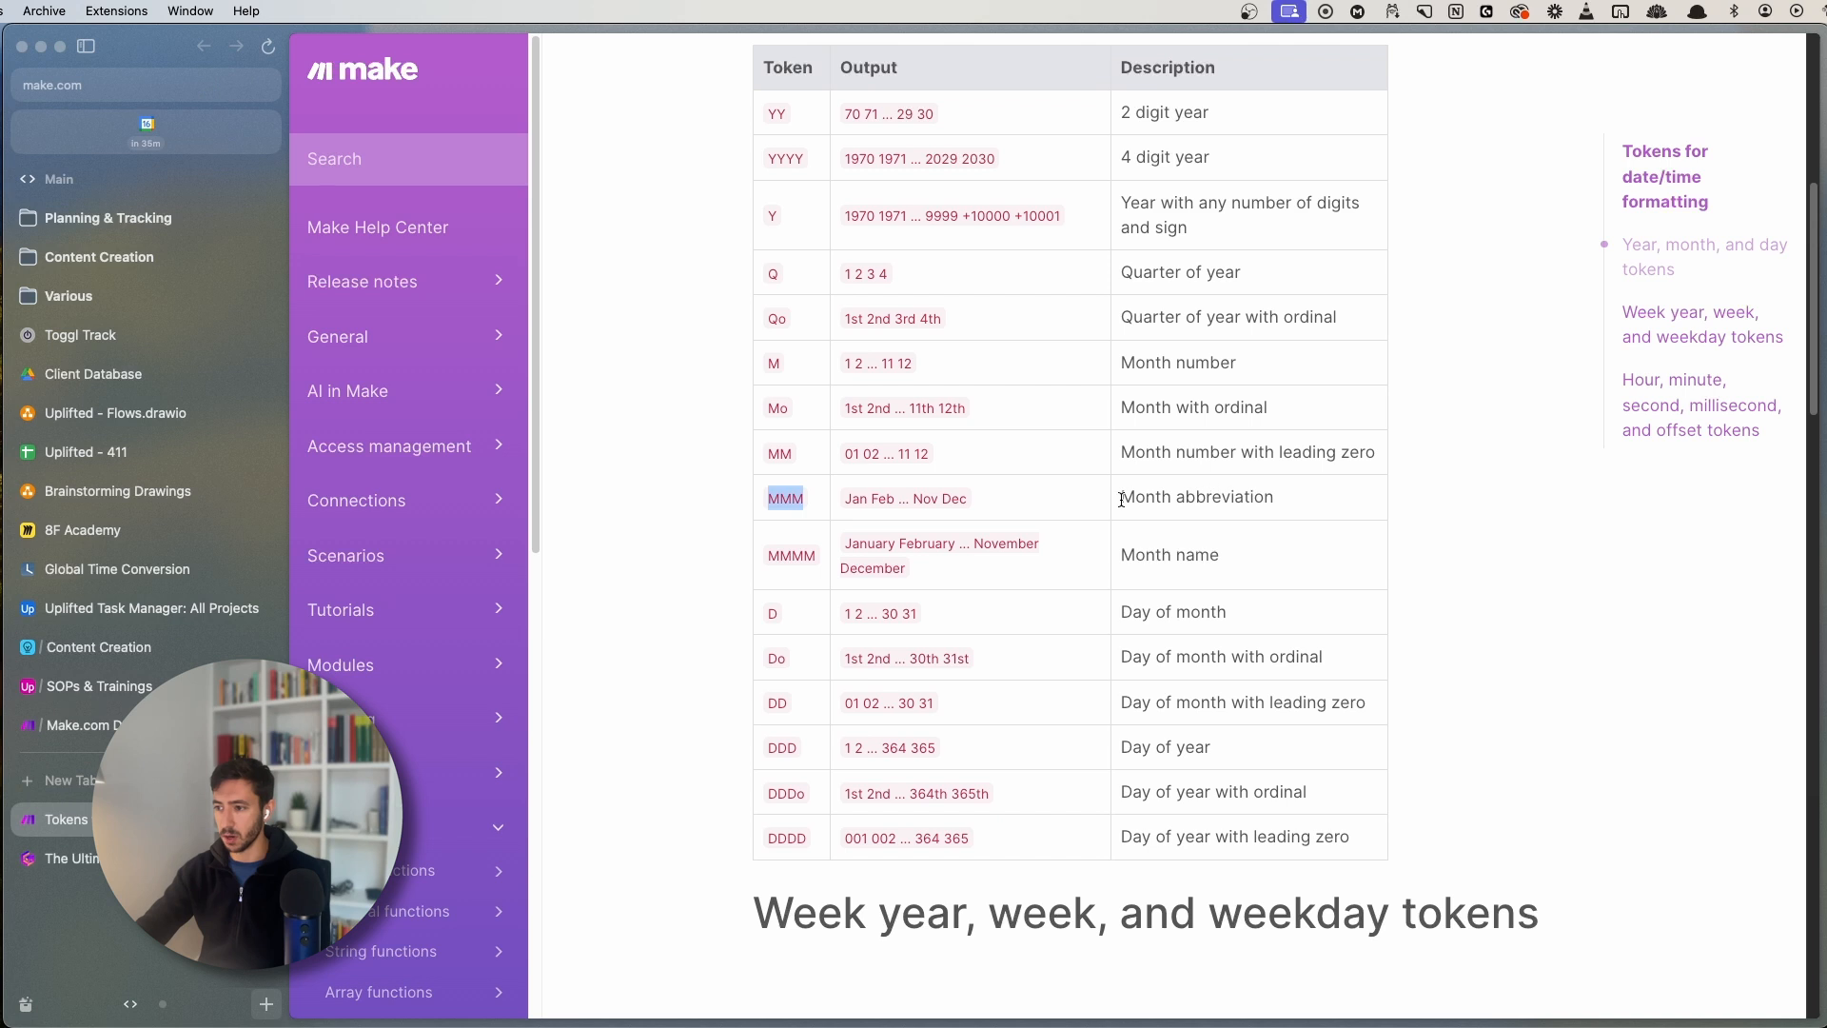
pyautogui.moveTo(1121, 499); pyautogui.dragTo(1321, 493)
pyautogui.click(84, 725)
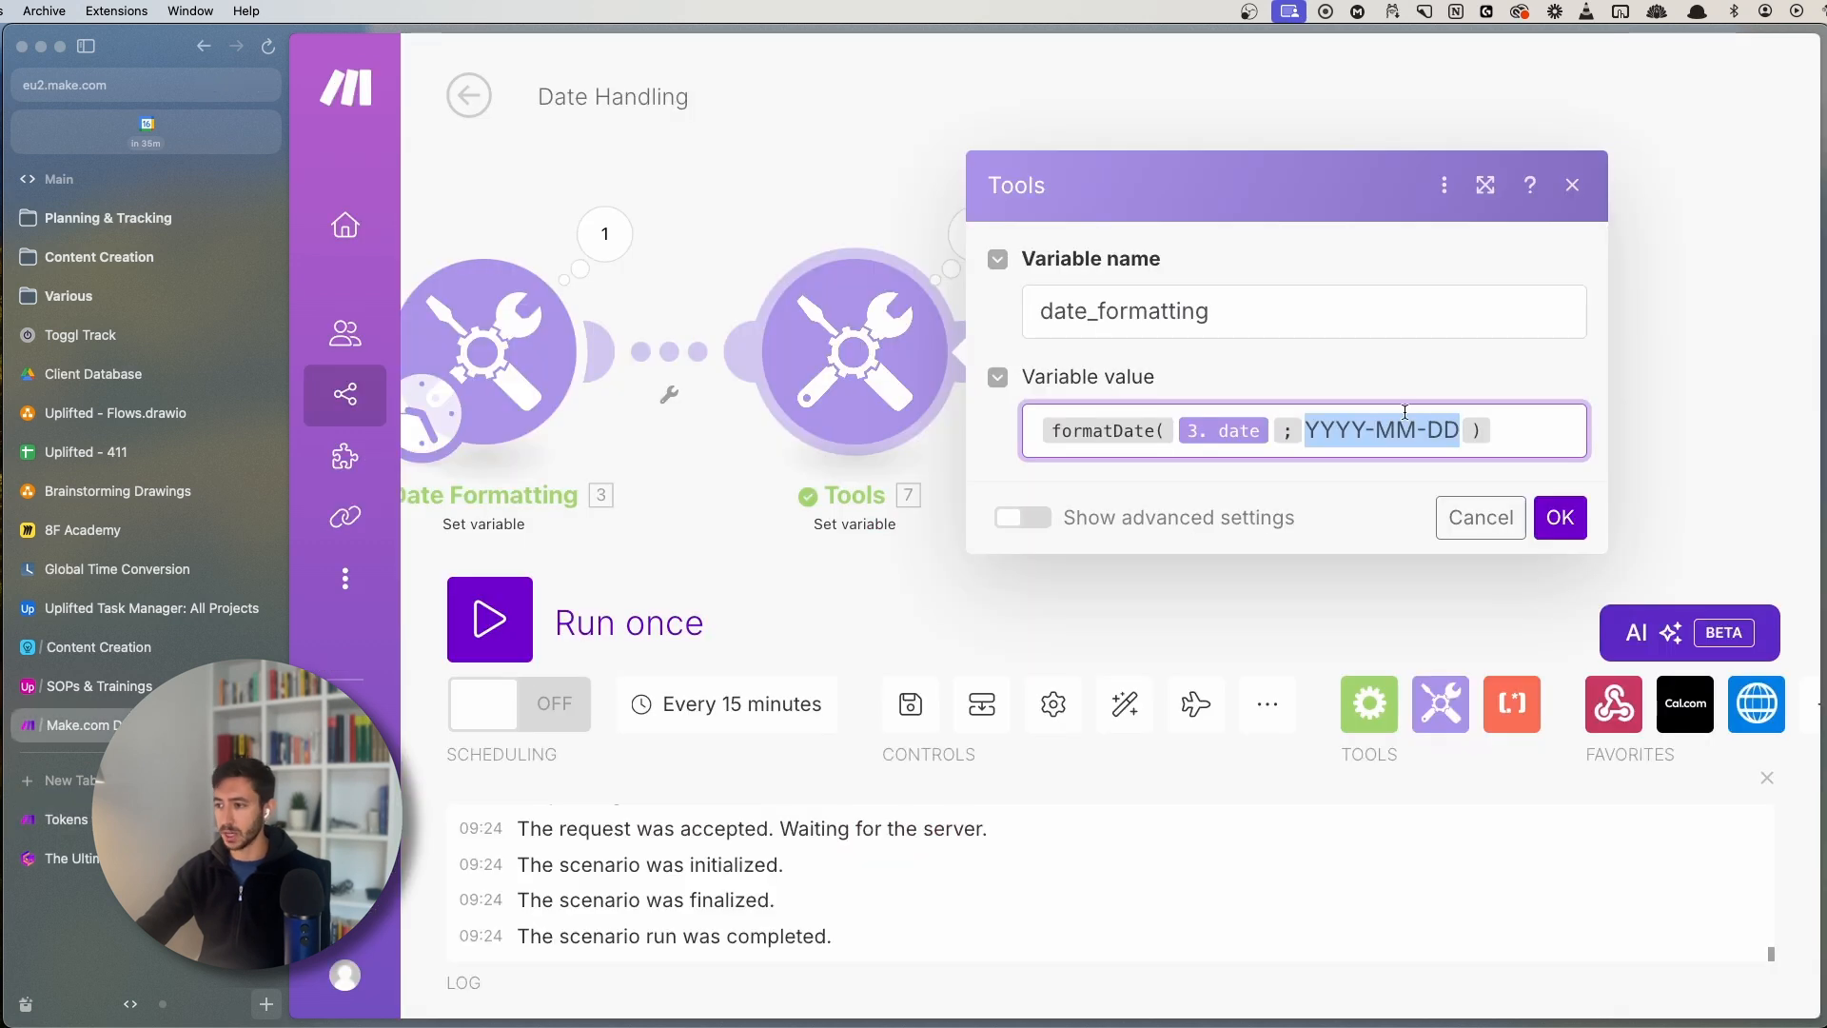
# - Change the formatDate format from YYYY-MM-DD to YYYY MMM DD and save
pyautogui.click(1379, 430)
pyautogui.press('BackSpace')
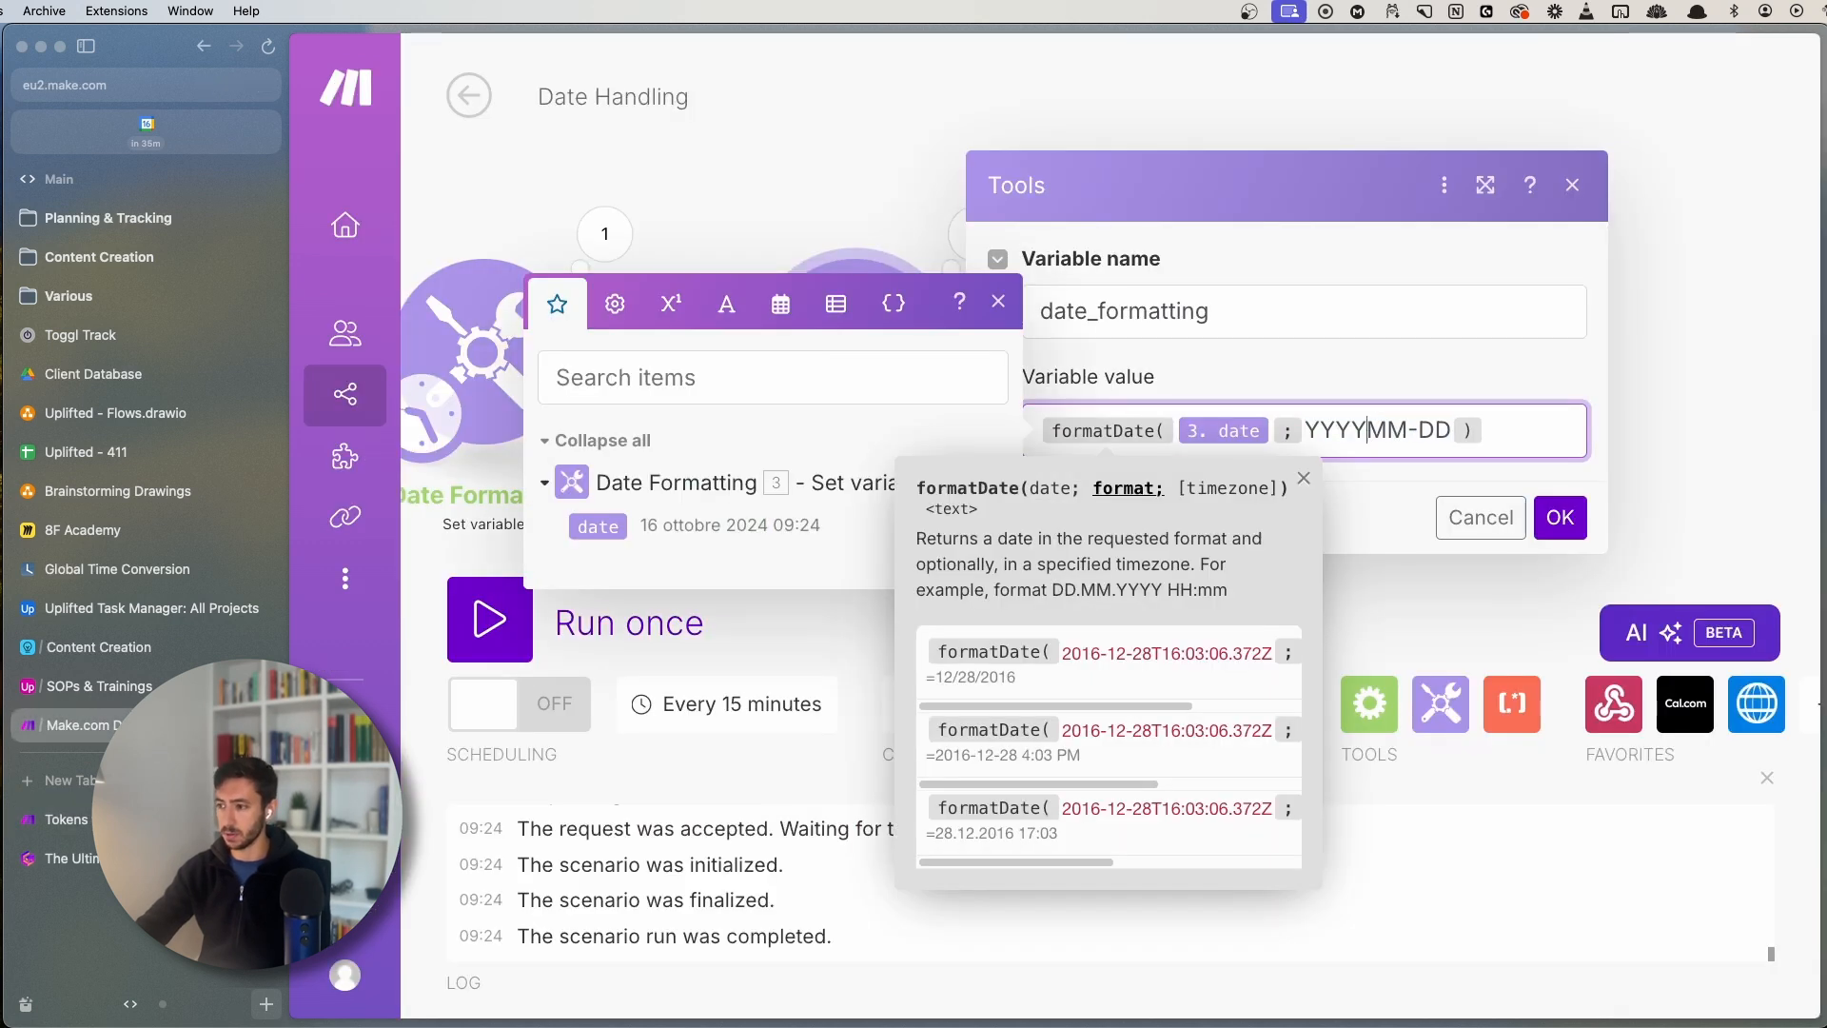
pyautogui.click(1430, 434)
pyautogui.press('BackSpace')
pyautogui.write('M')
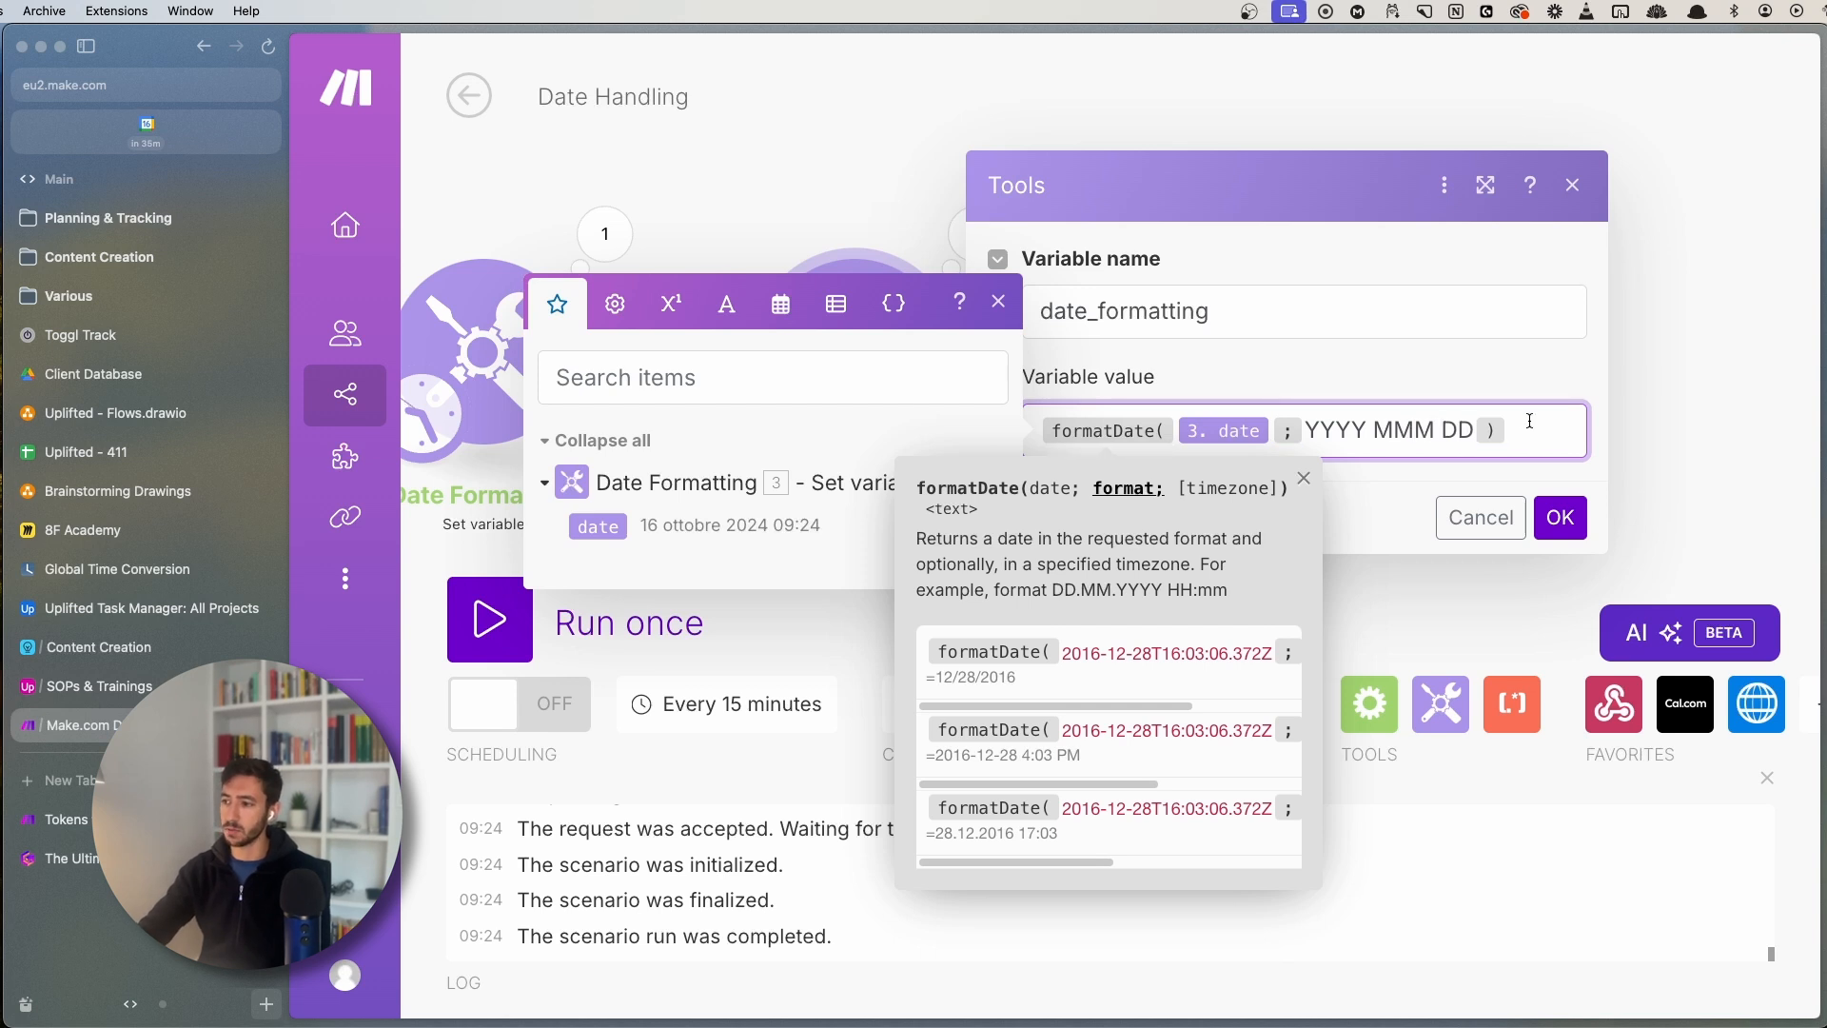
pyautogui.click(1001, 299)
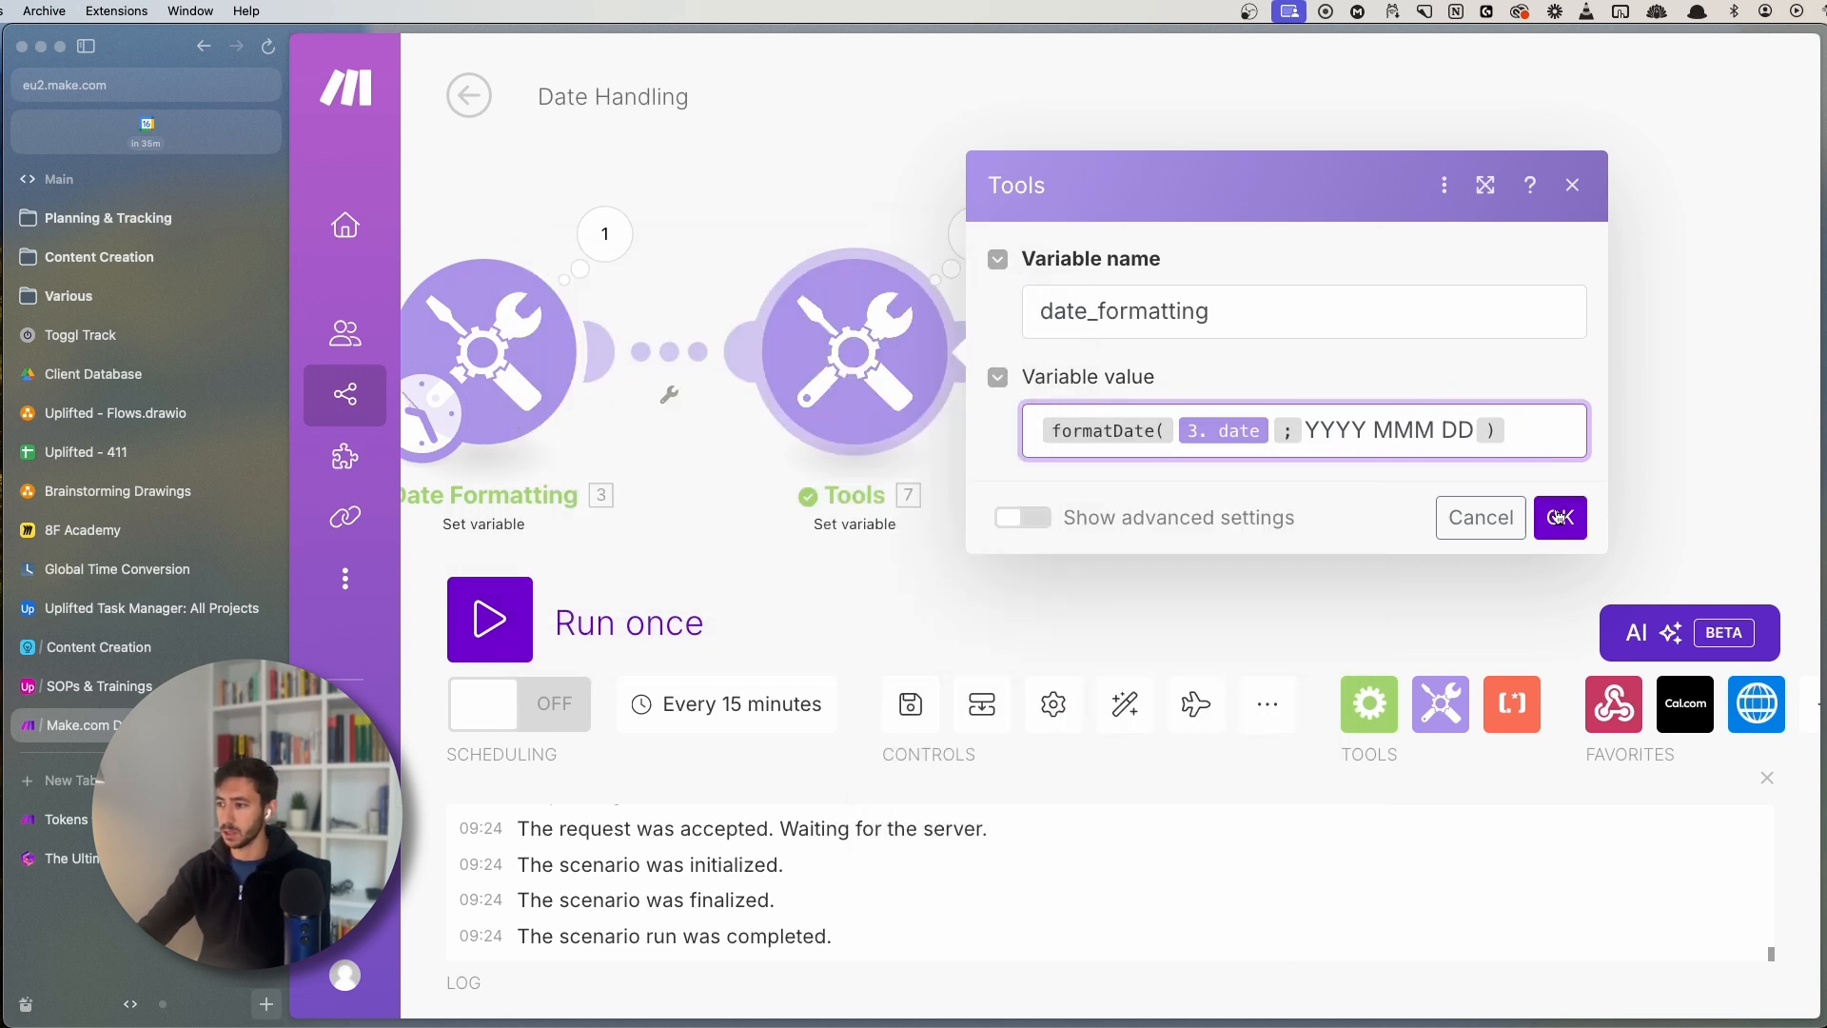
pyautogui.click(1557, 517)
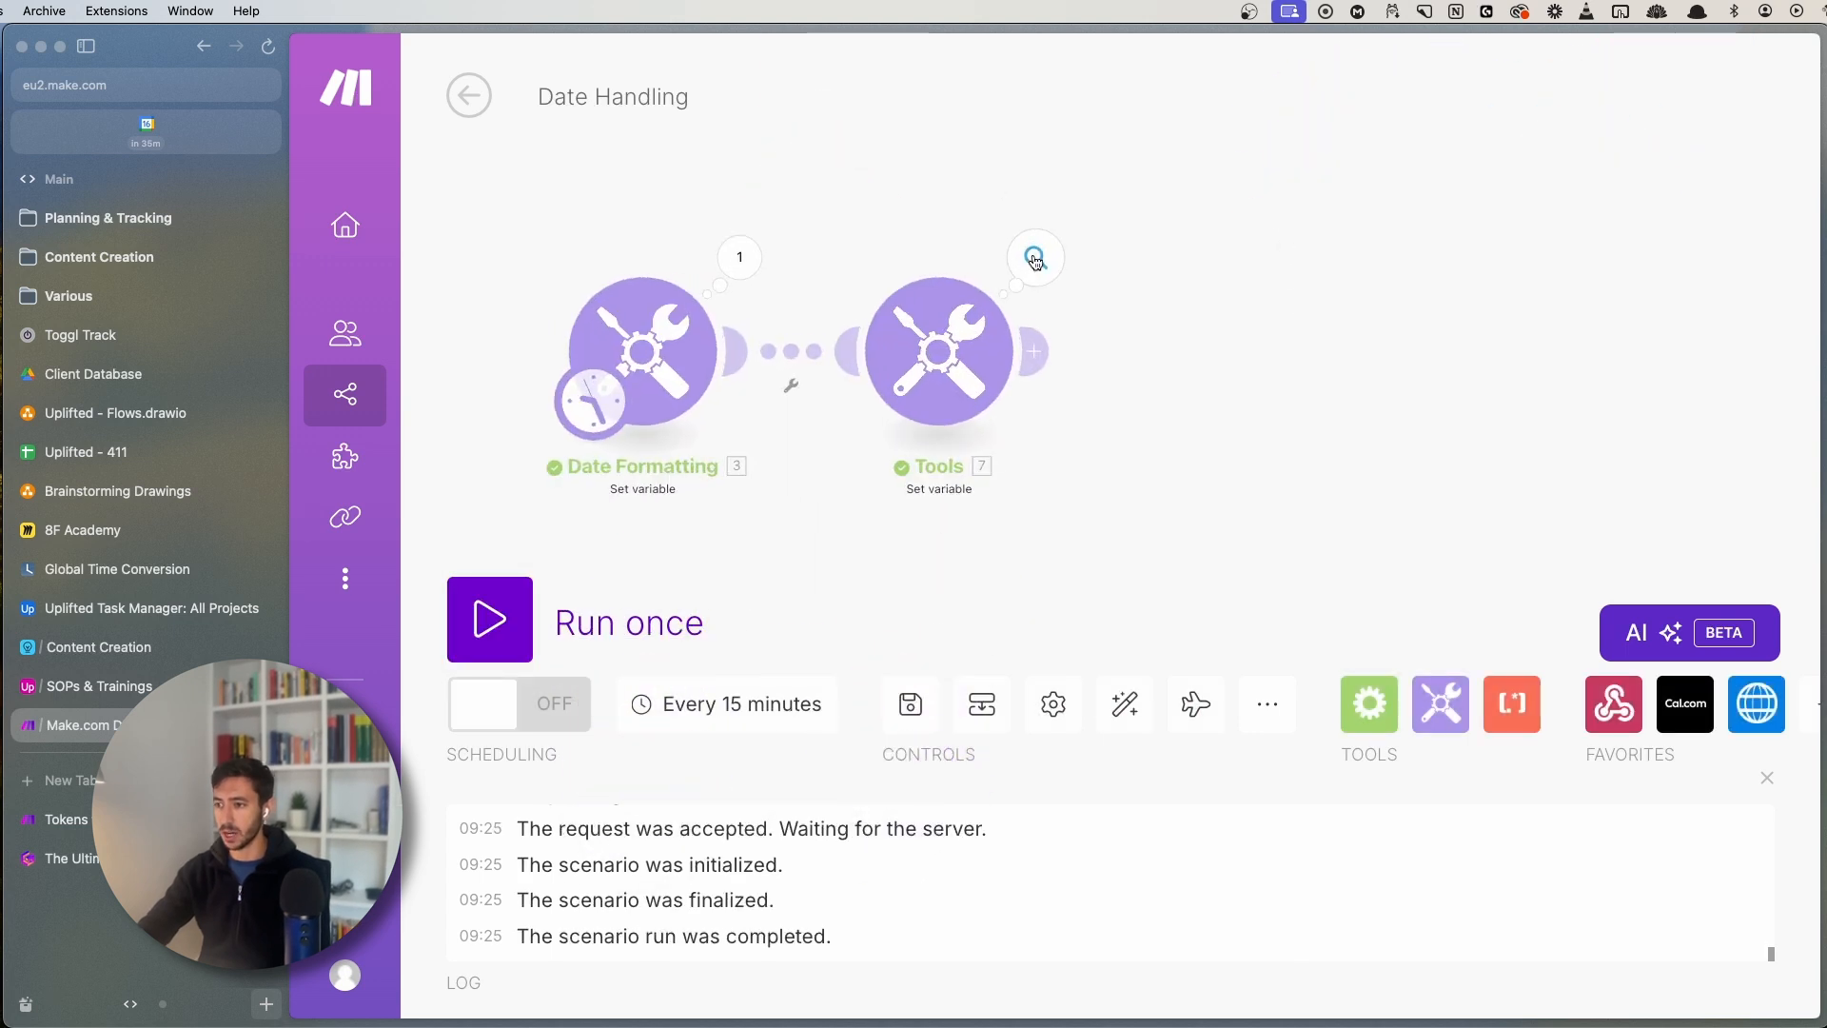
# - Check the Tools output, now showing 2024 Oct 16
pyautogui.click(1035, 257)
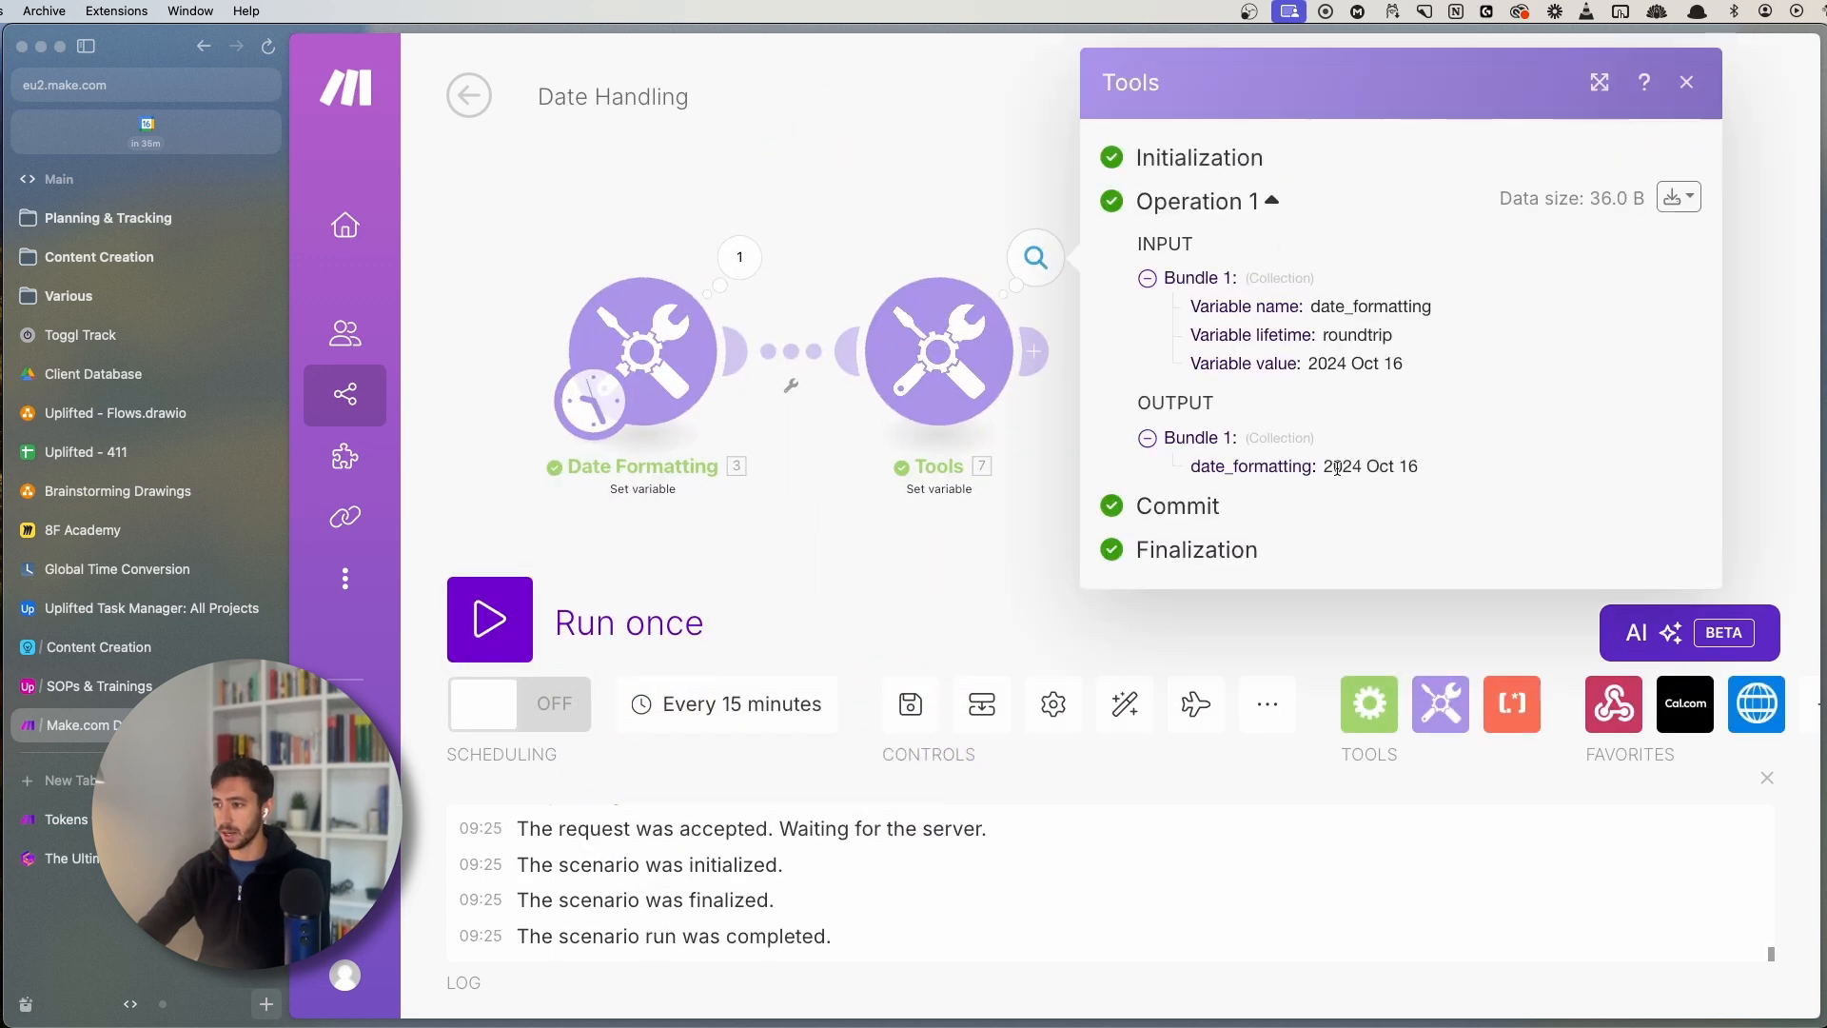
pyautogui.moveTo(1328, 467); pyautogui.dragTo(1416, 465)
pyautogui.click(1400, 465)
pyautogui.doubleClick(1381, 466)
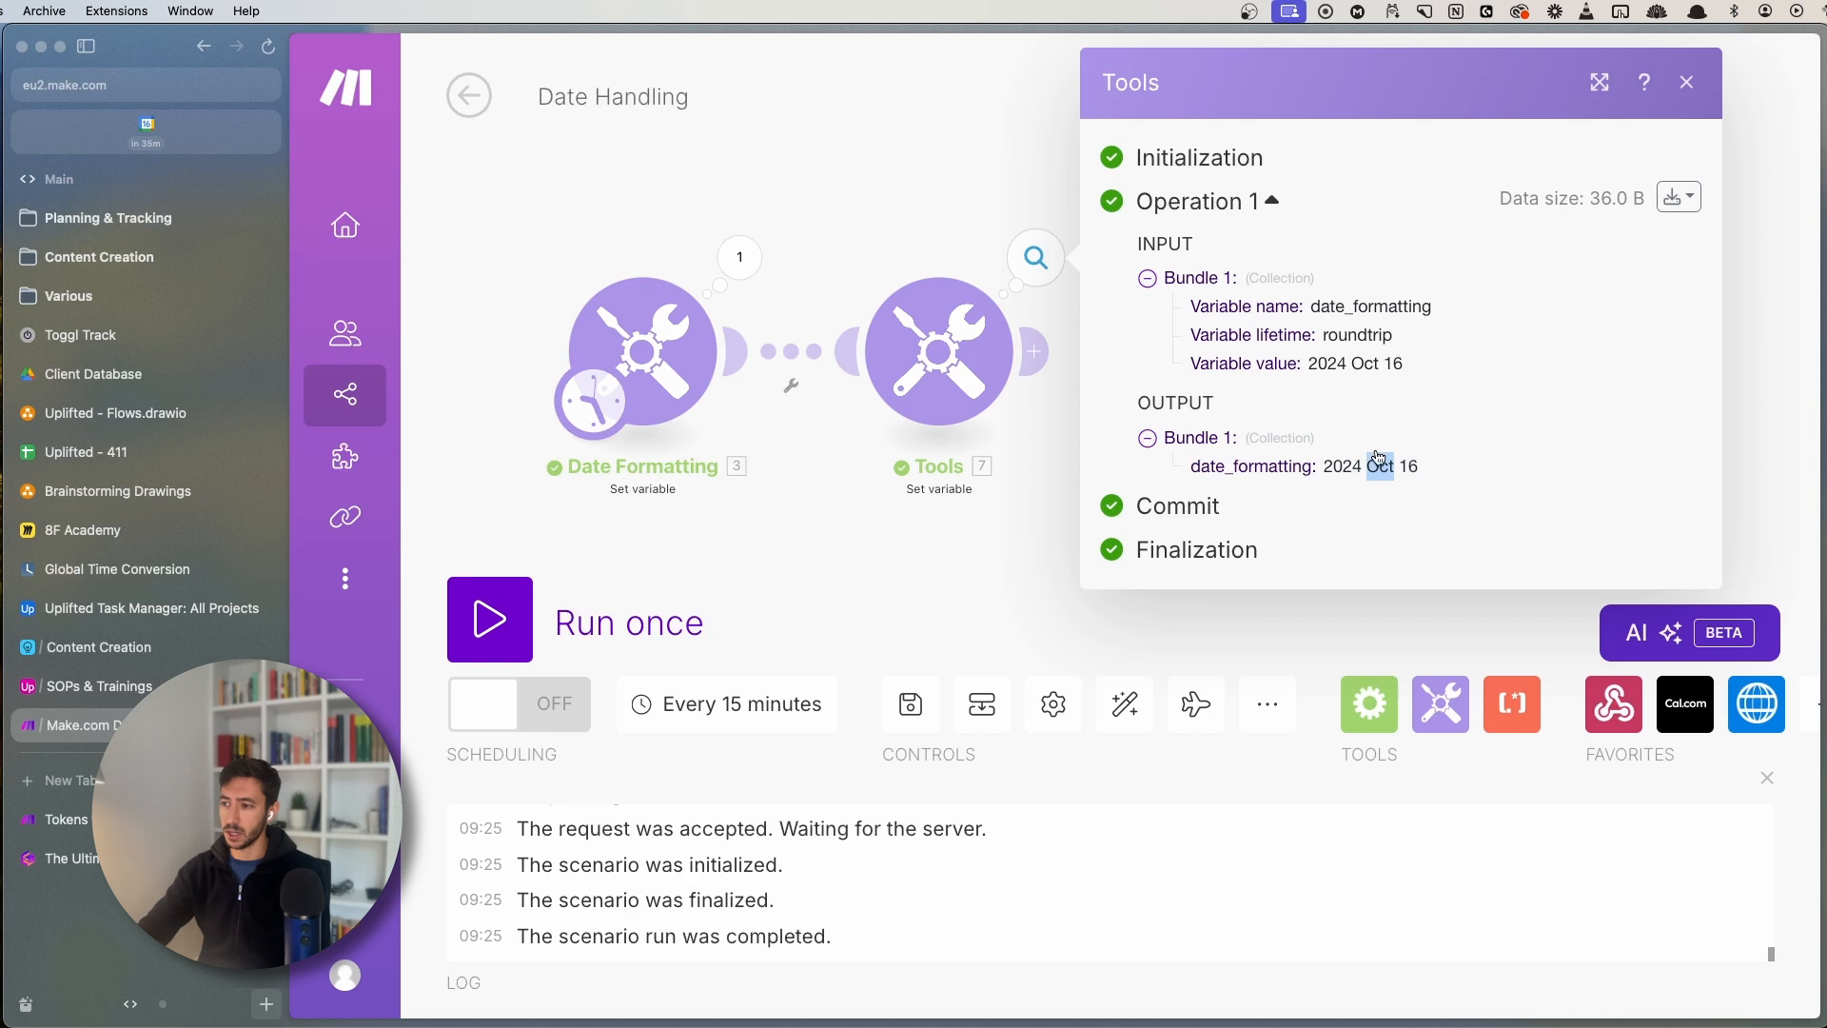
pyautogui.click(1373, 466)
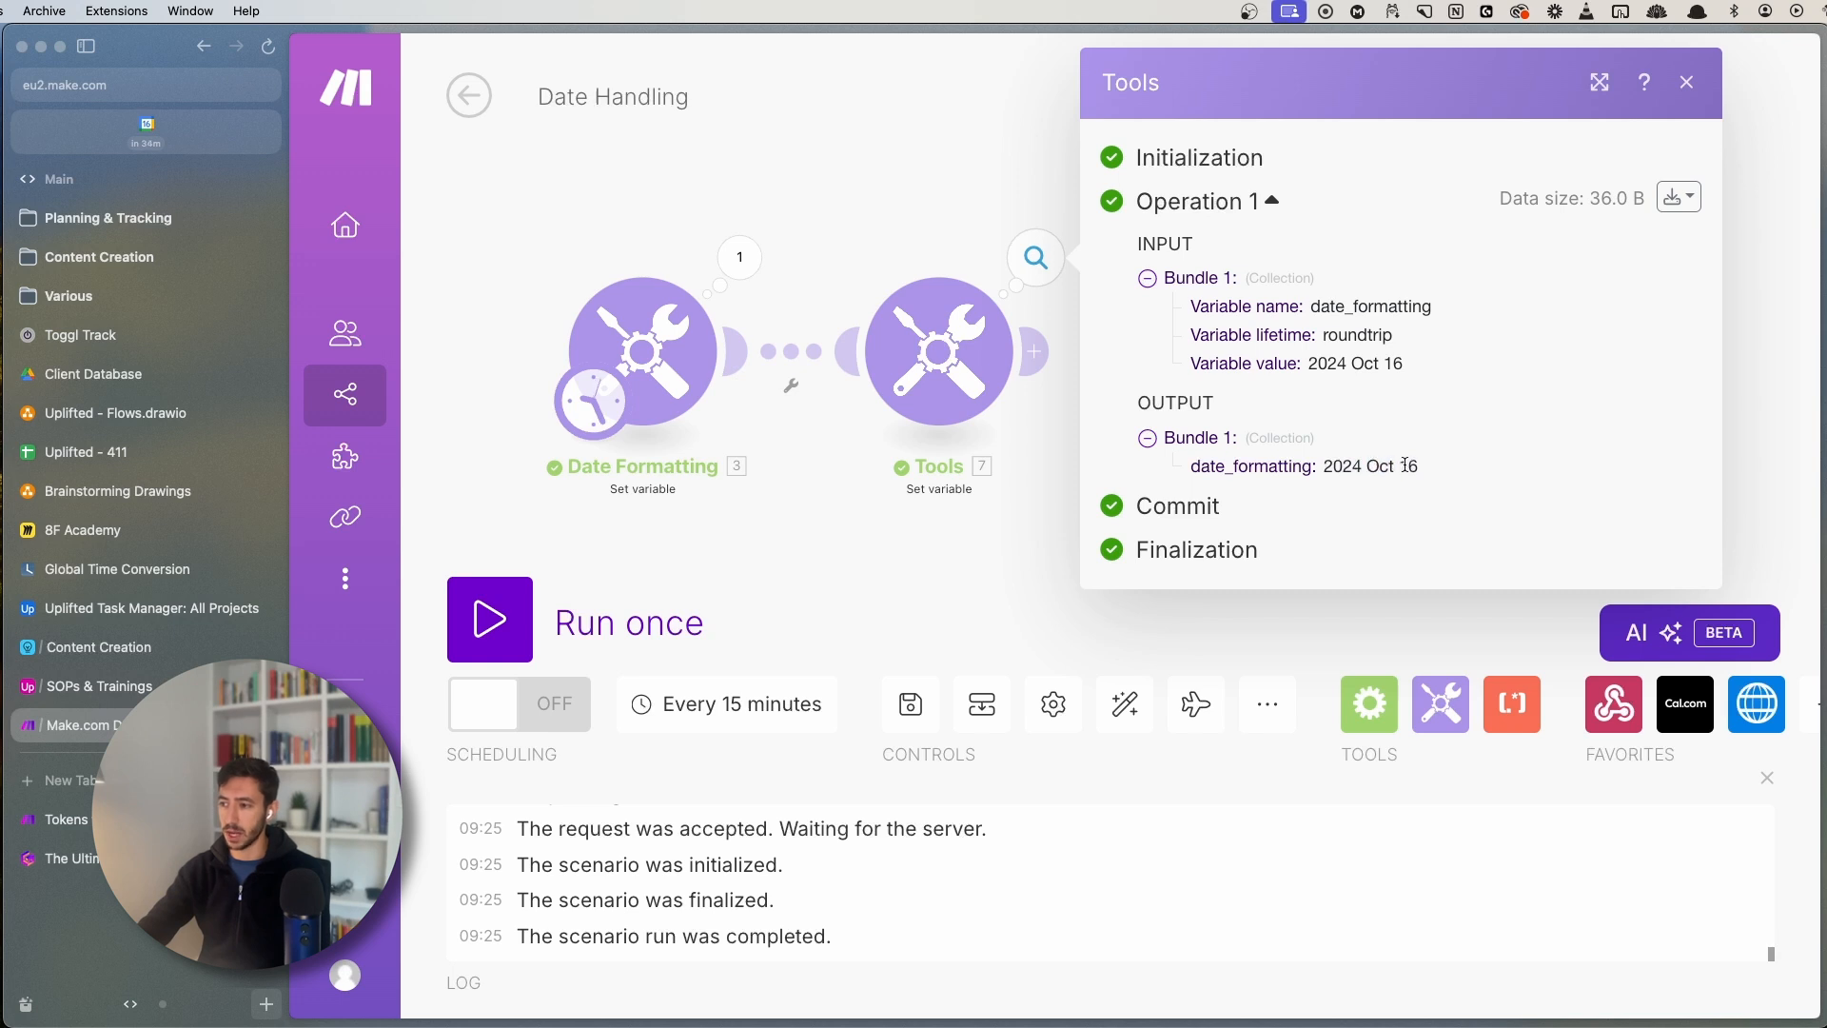
pyautogui.click(687, 537)
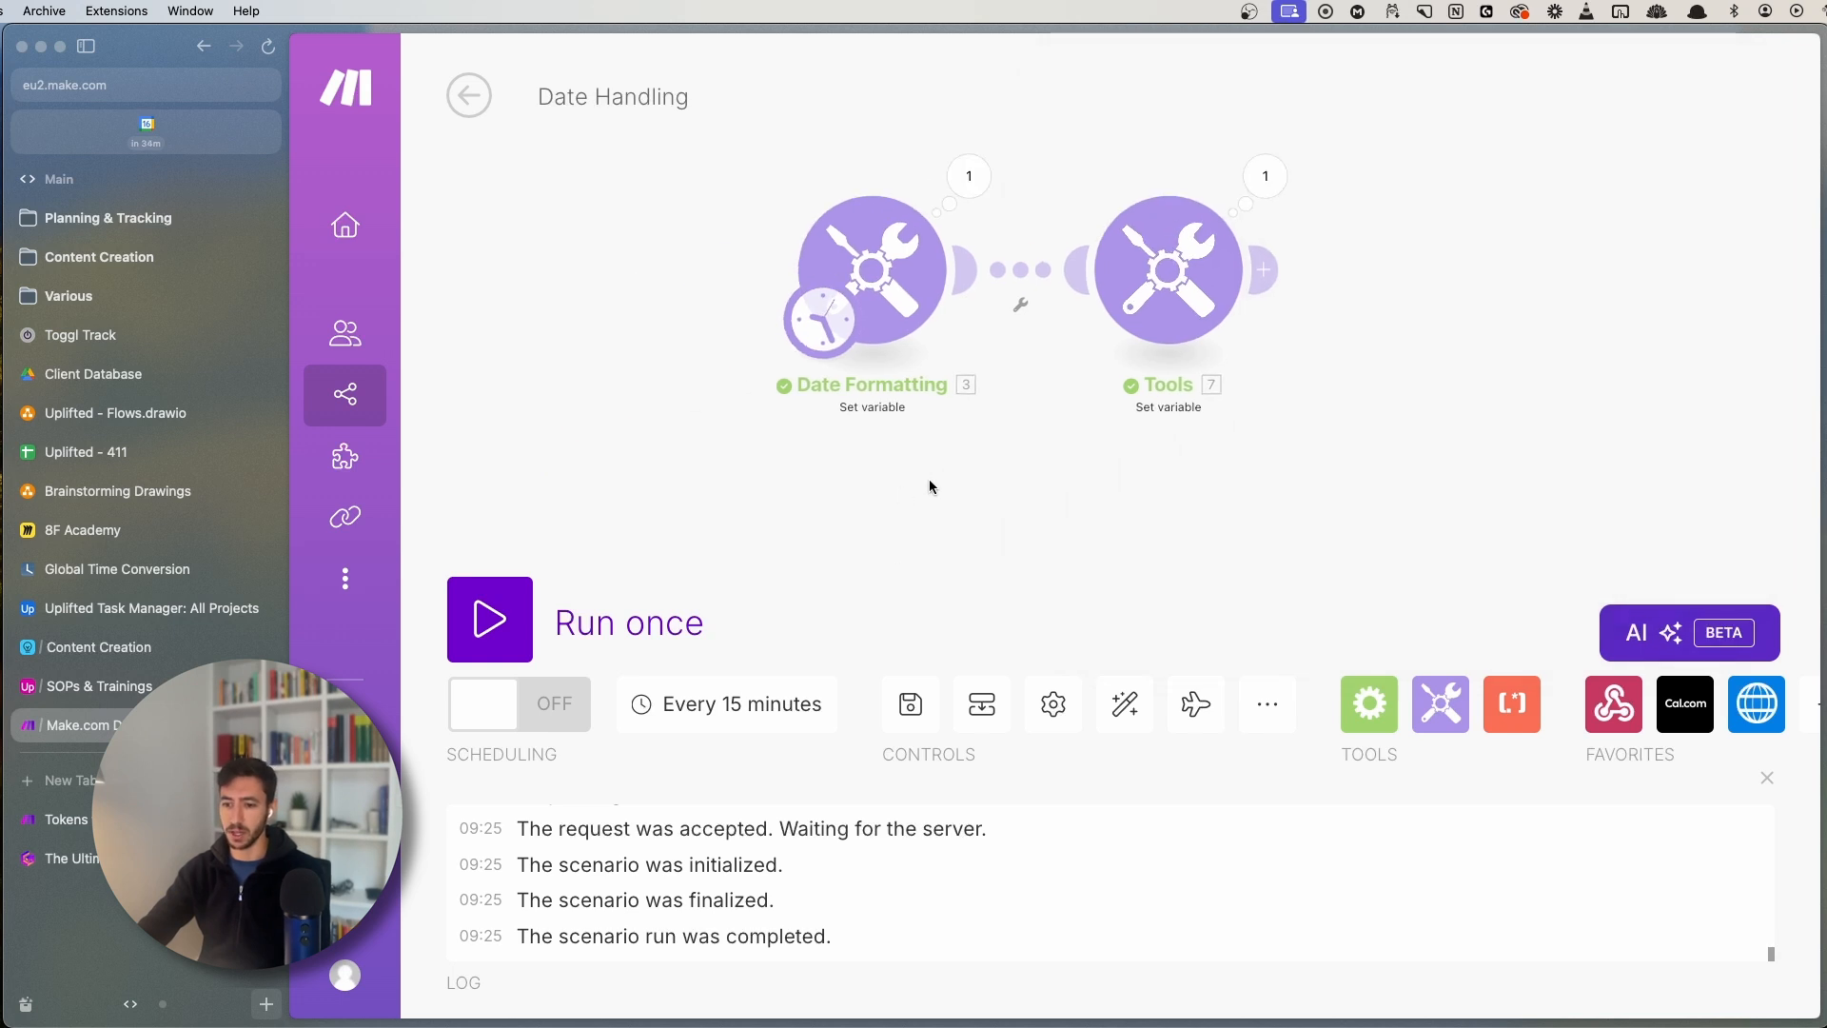
# - Set the date_add value to addDays( 3. date ; 2 ) using the Date Formatting date
pyautogui.click(1169, 269)
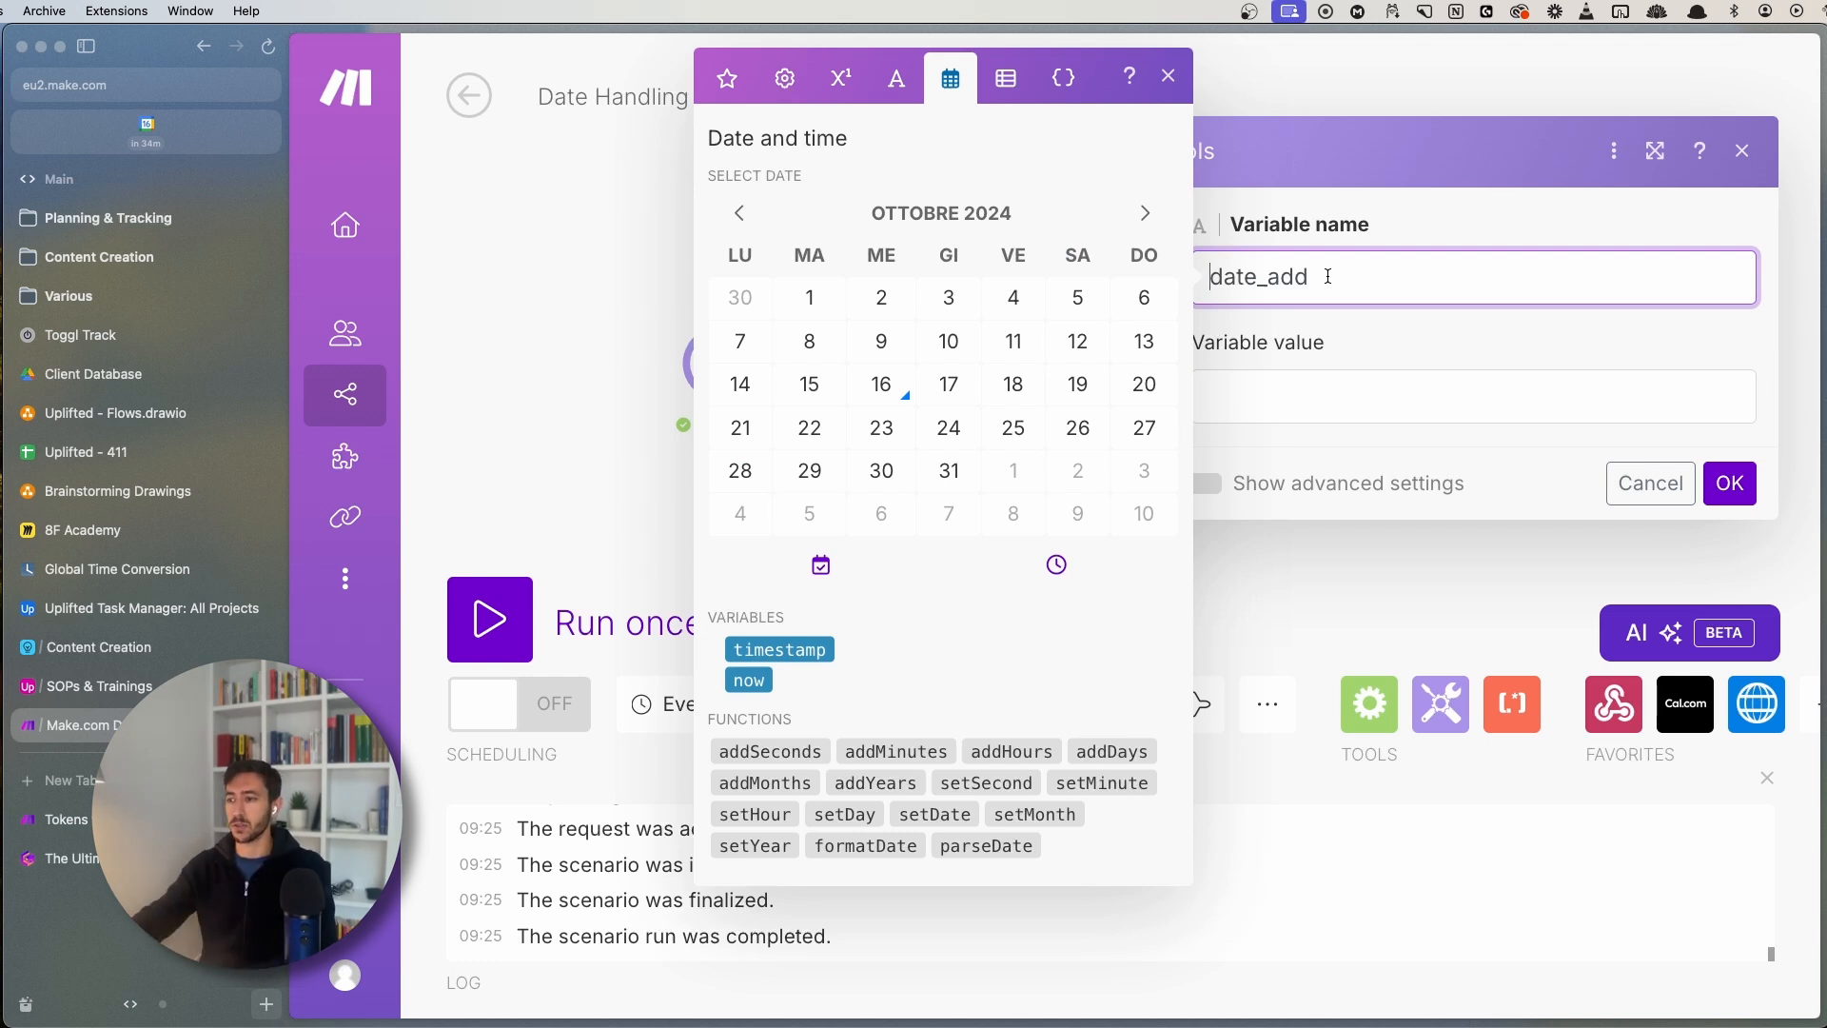
pyautogui.click(1232, 387)
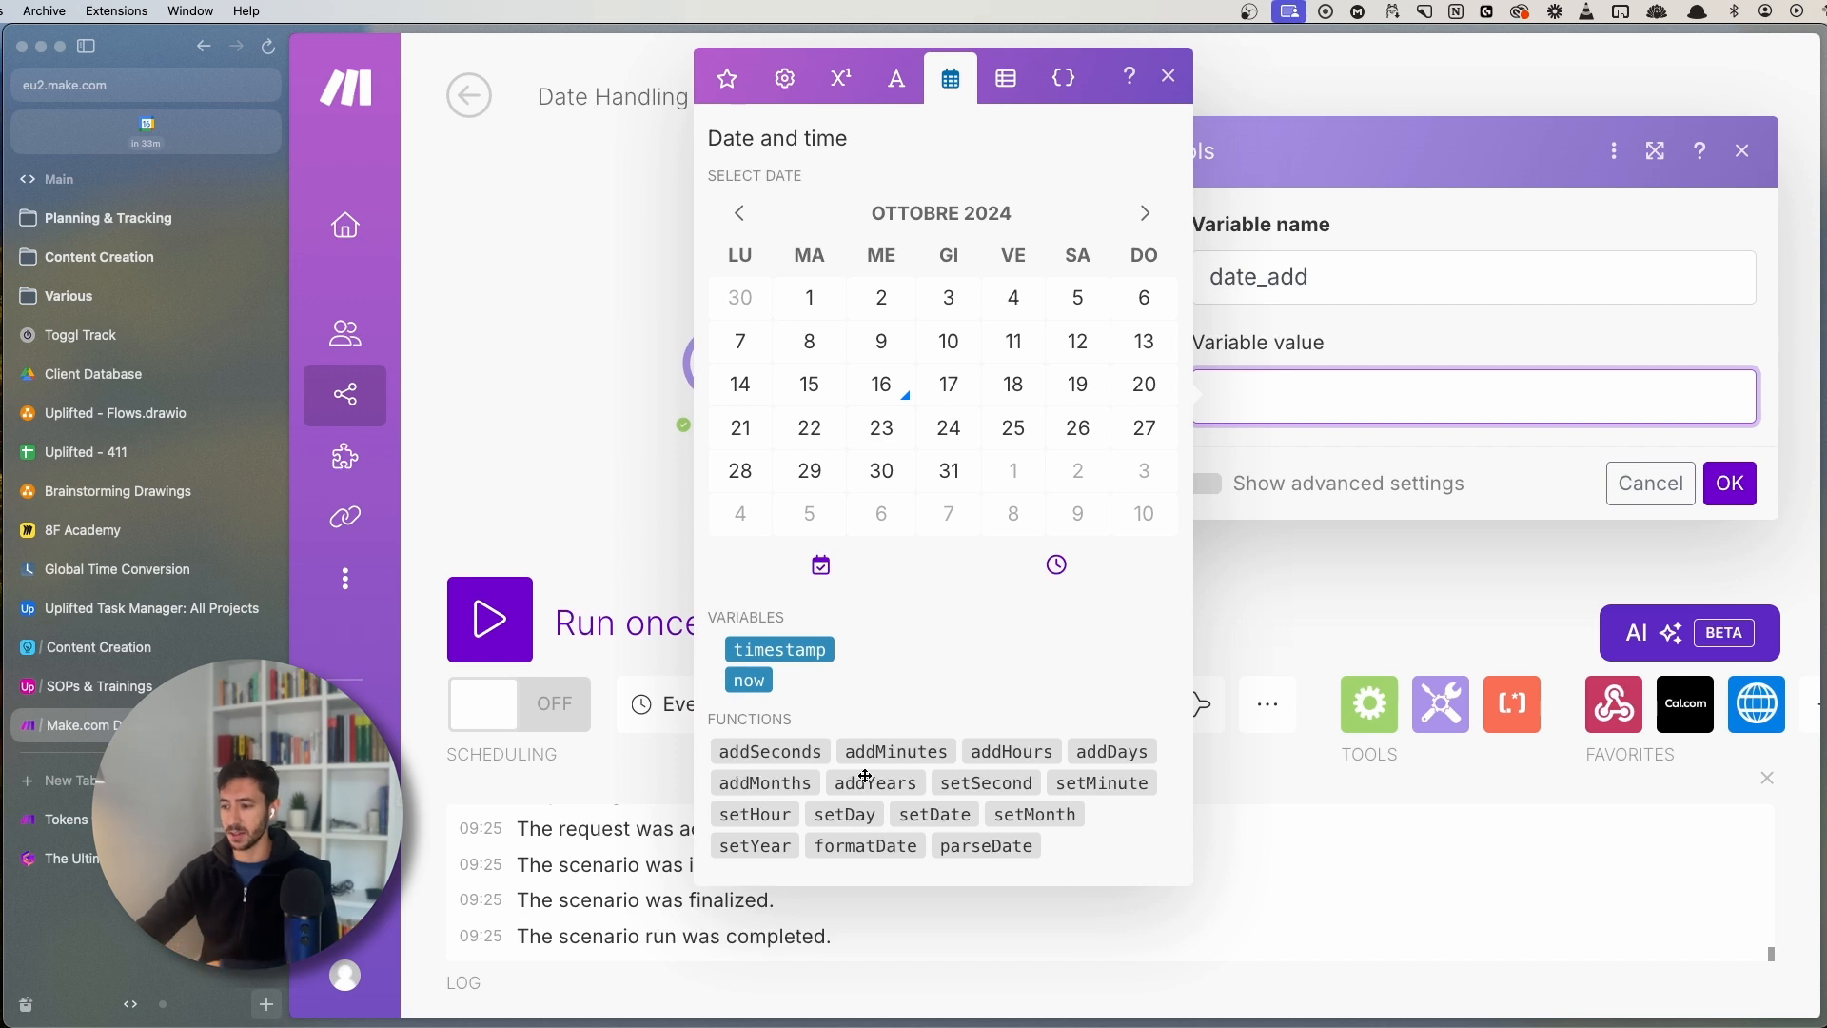
pyautogui.moveTo(858, 786)
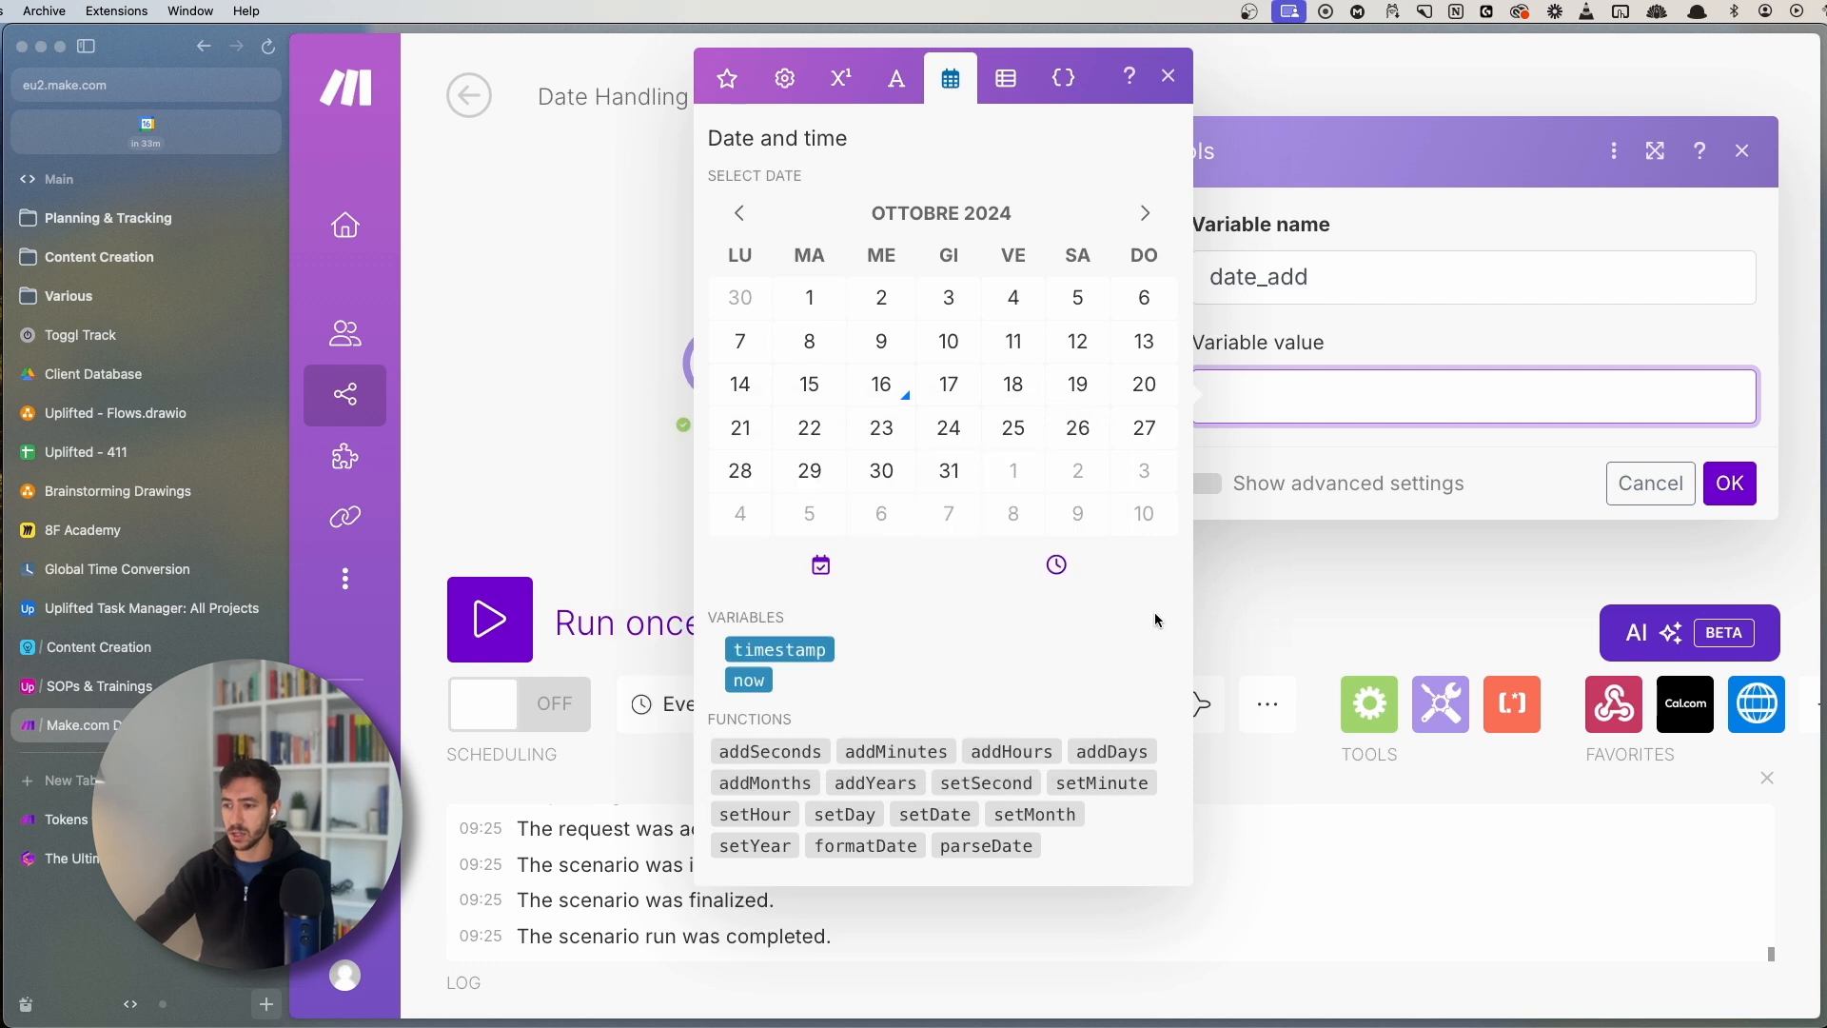
pyautogui.moveTo(936, 753)
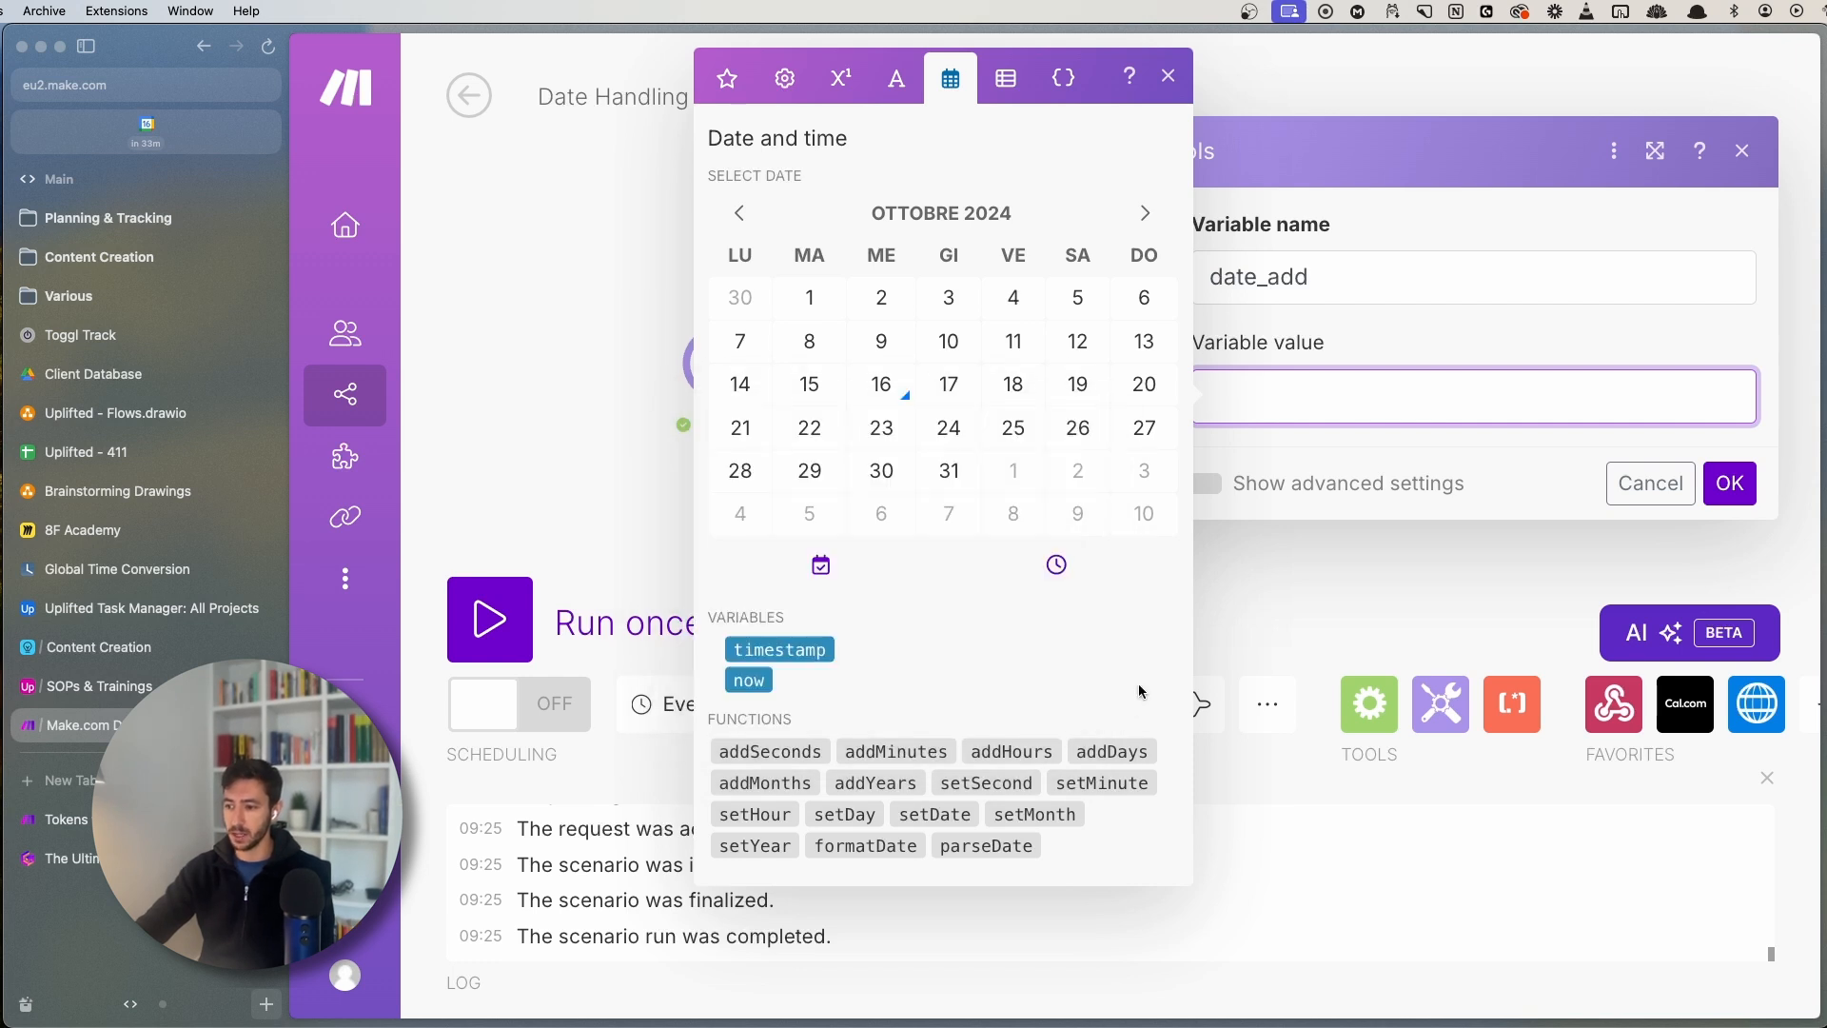
pyautogui.click(1112, 753)
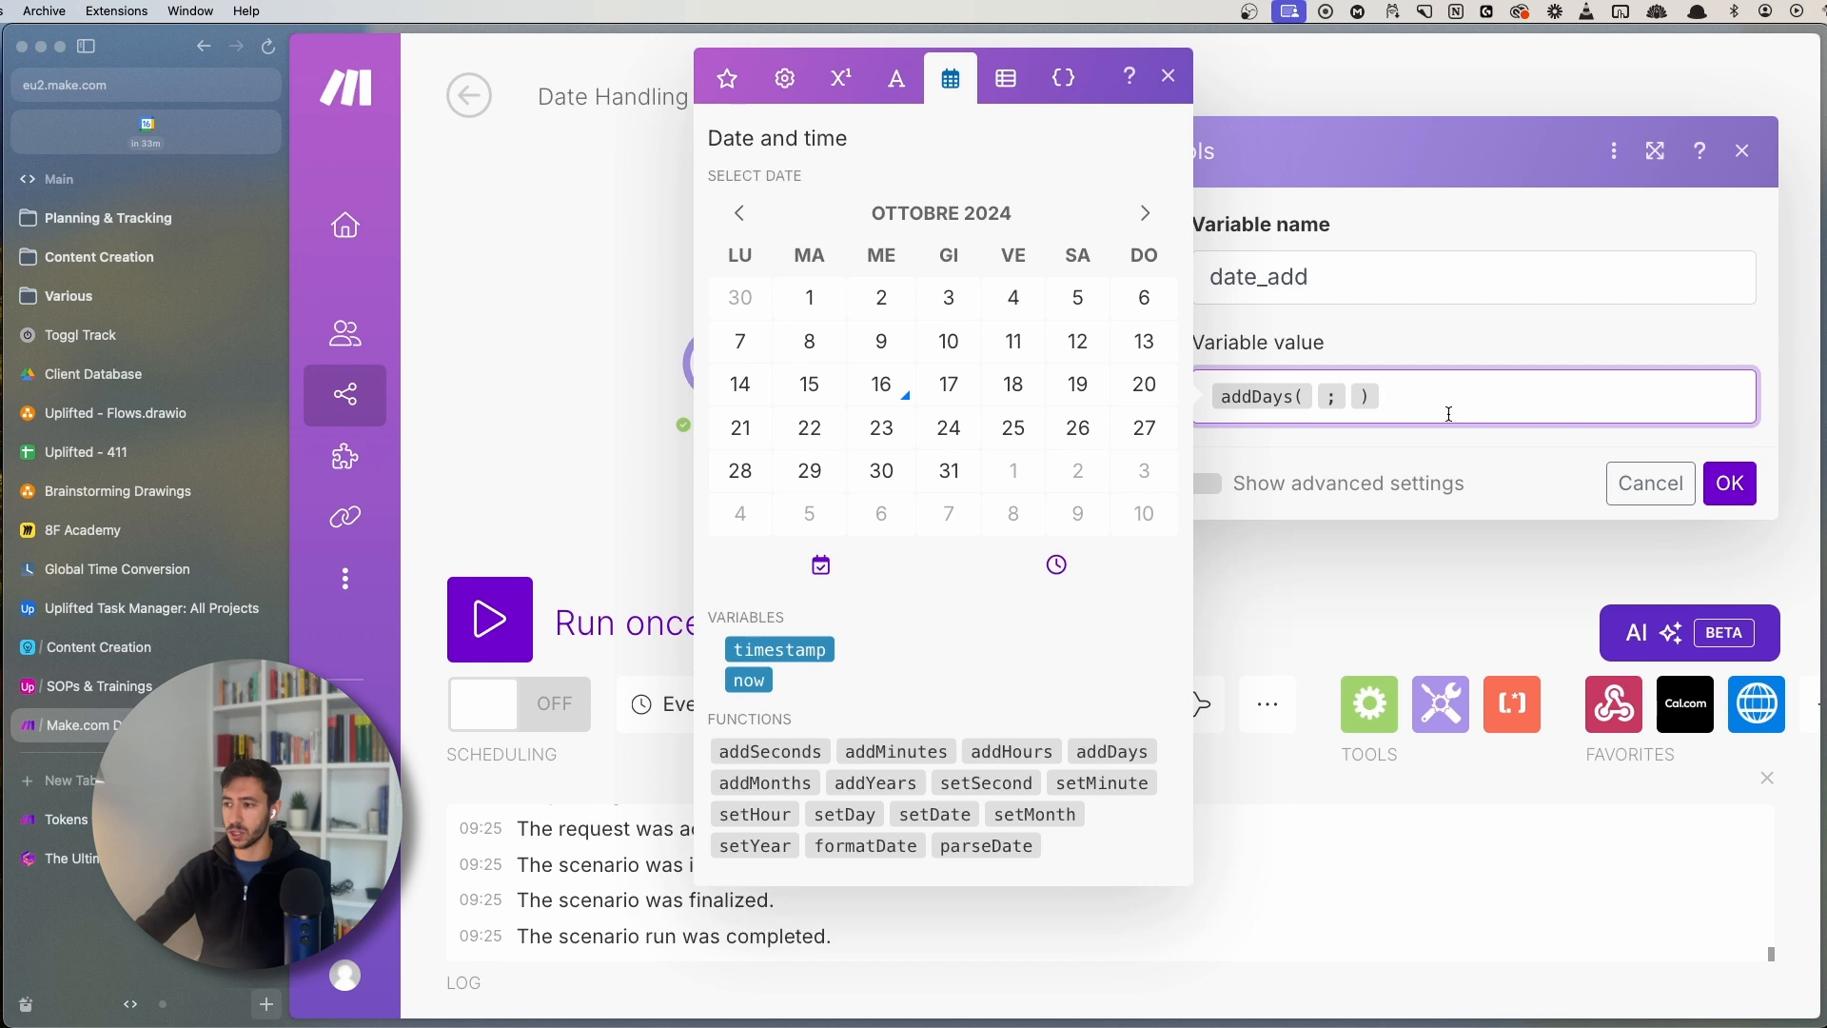
pyautogui.press('Left')
pyautogui.press('Left')
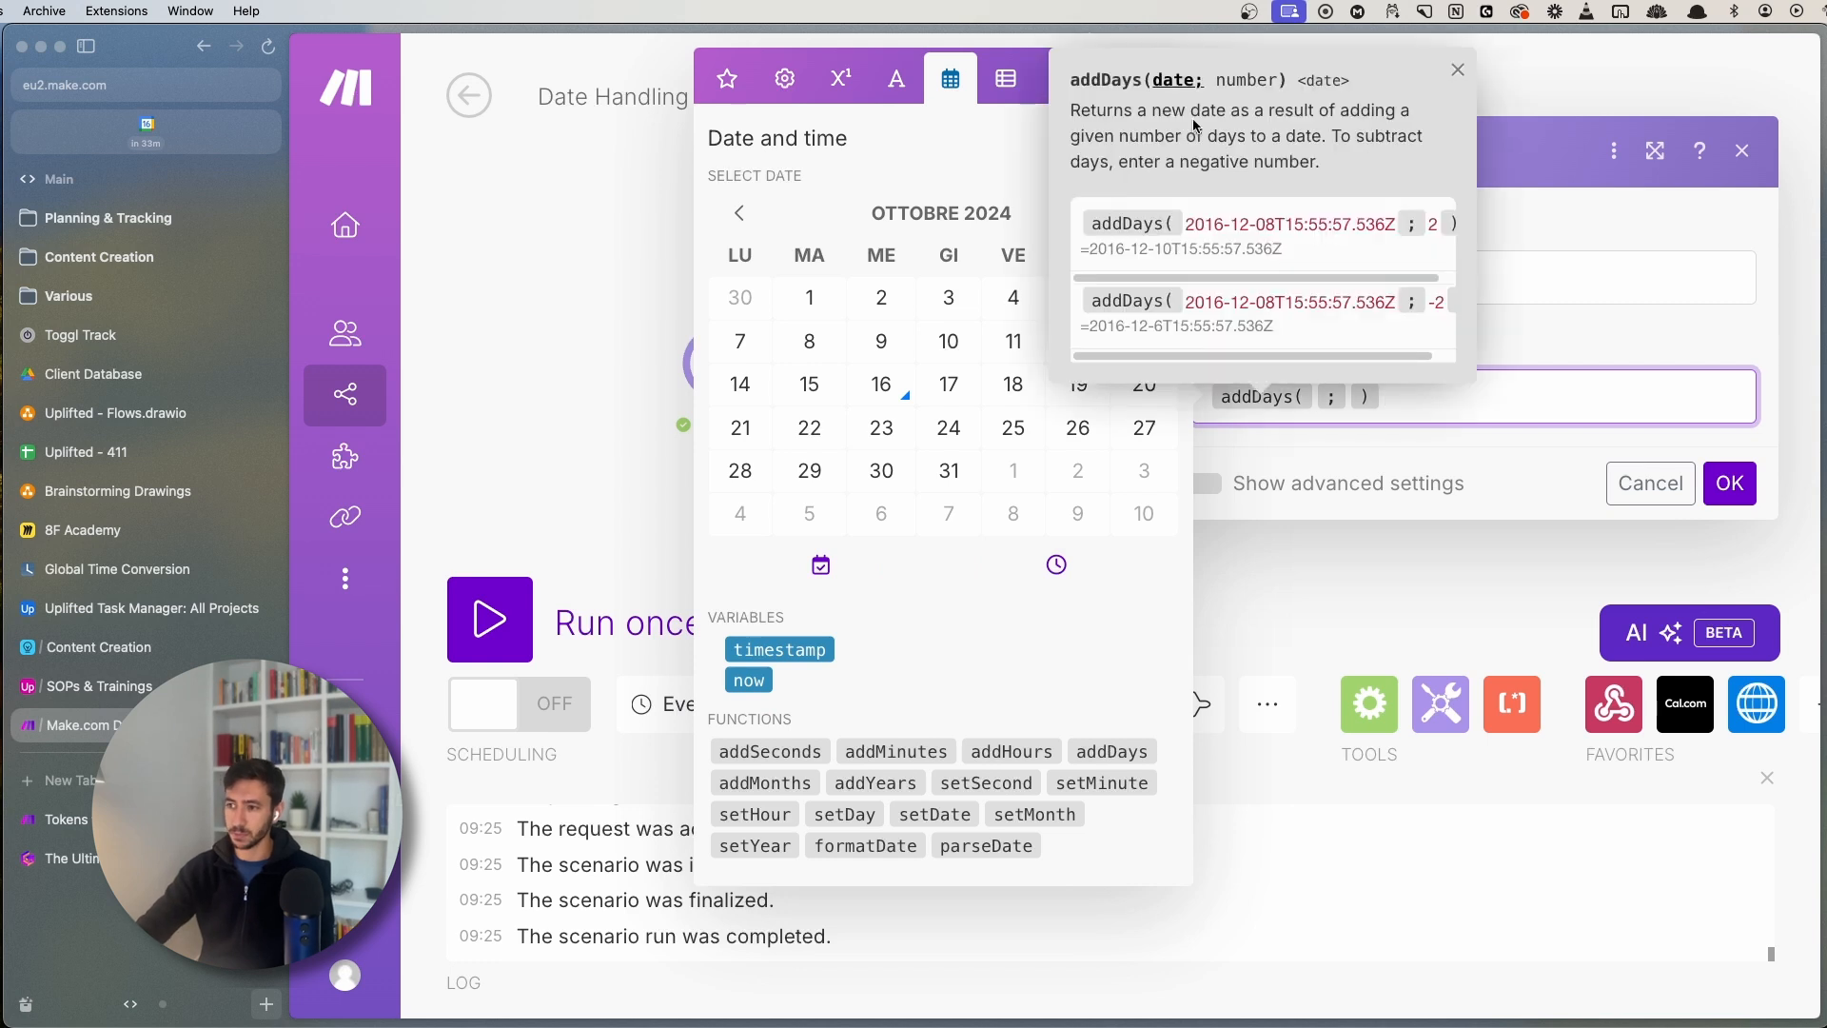
pyautogui.click(728, 79)
pyautogui.click(783, 494)
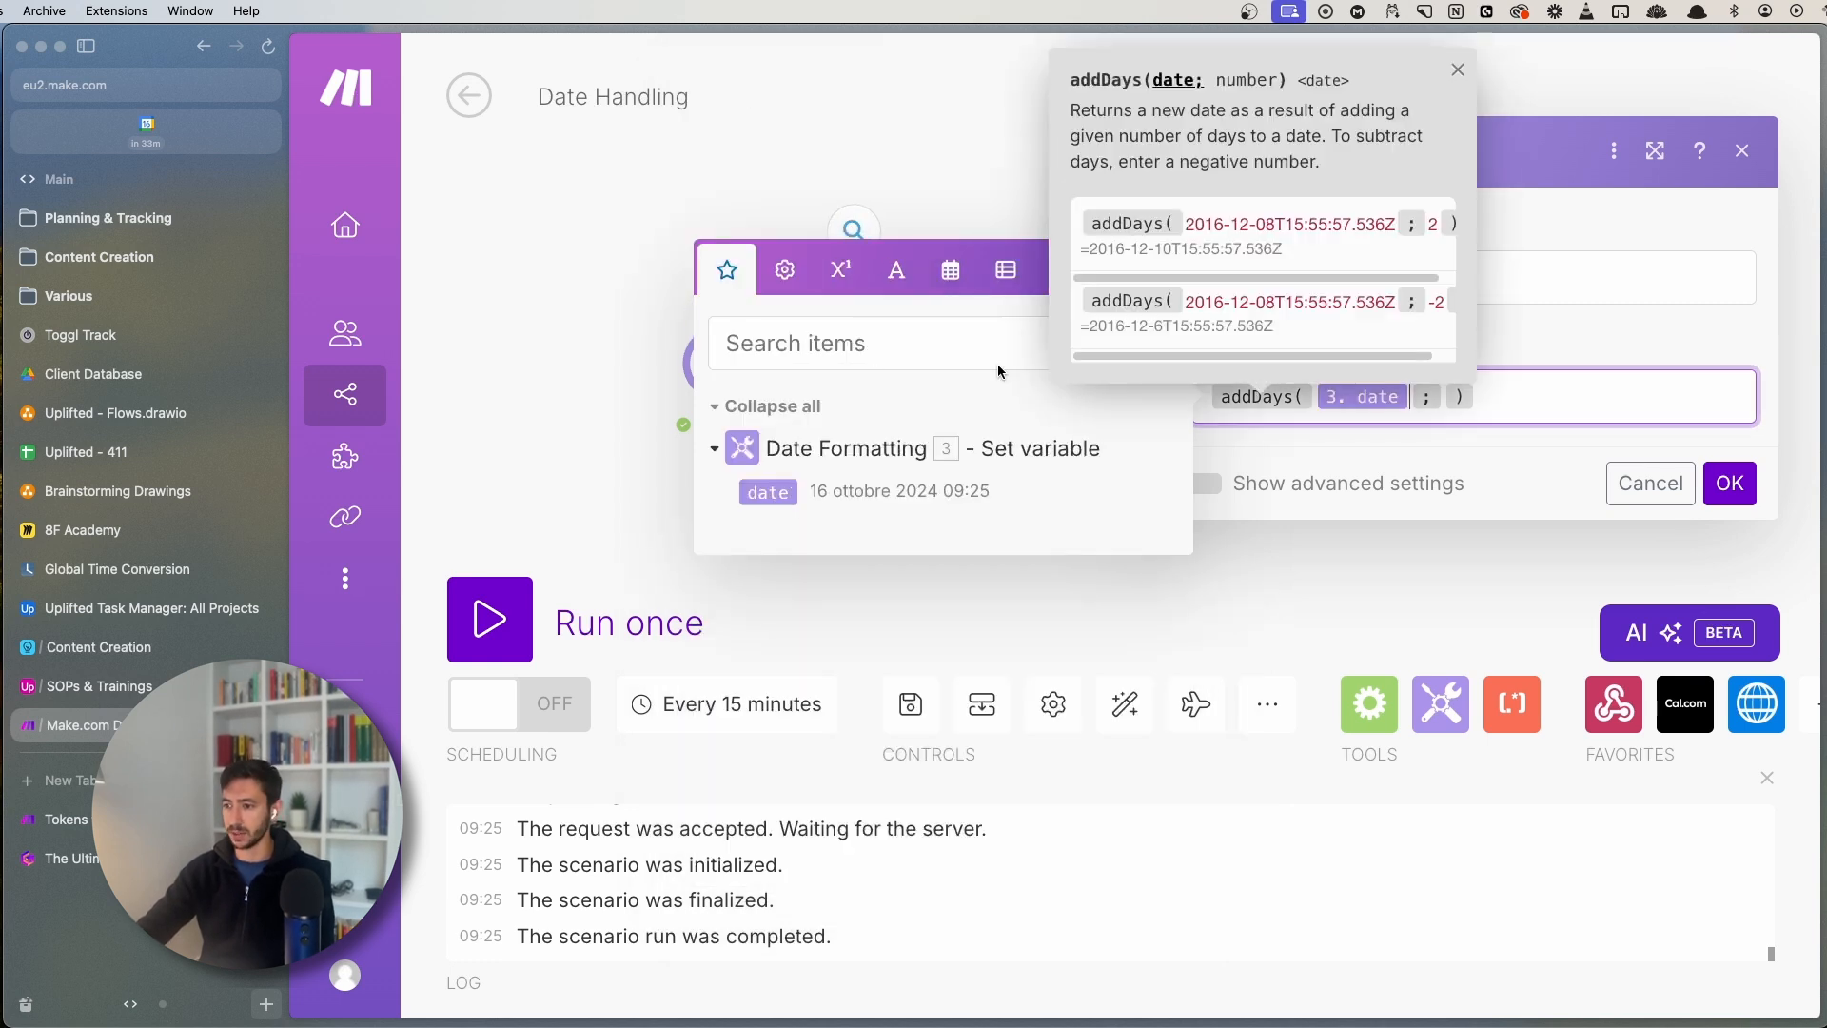
pyautogui.click(1456, 69)
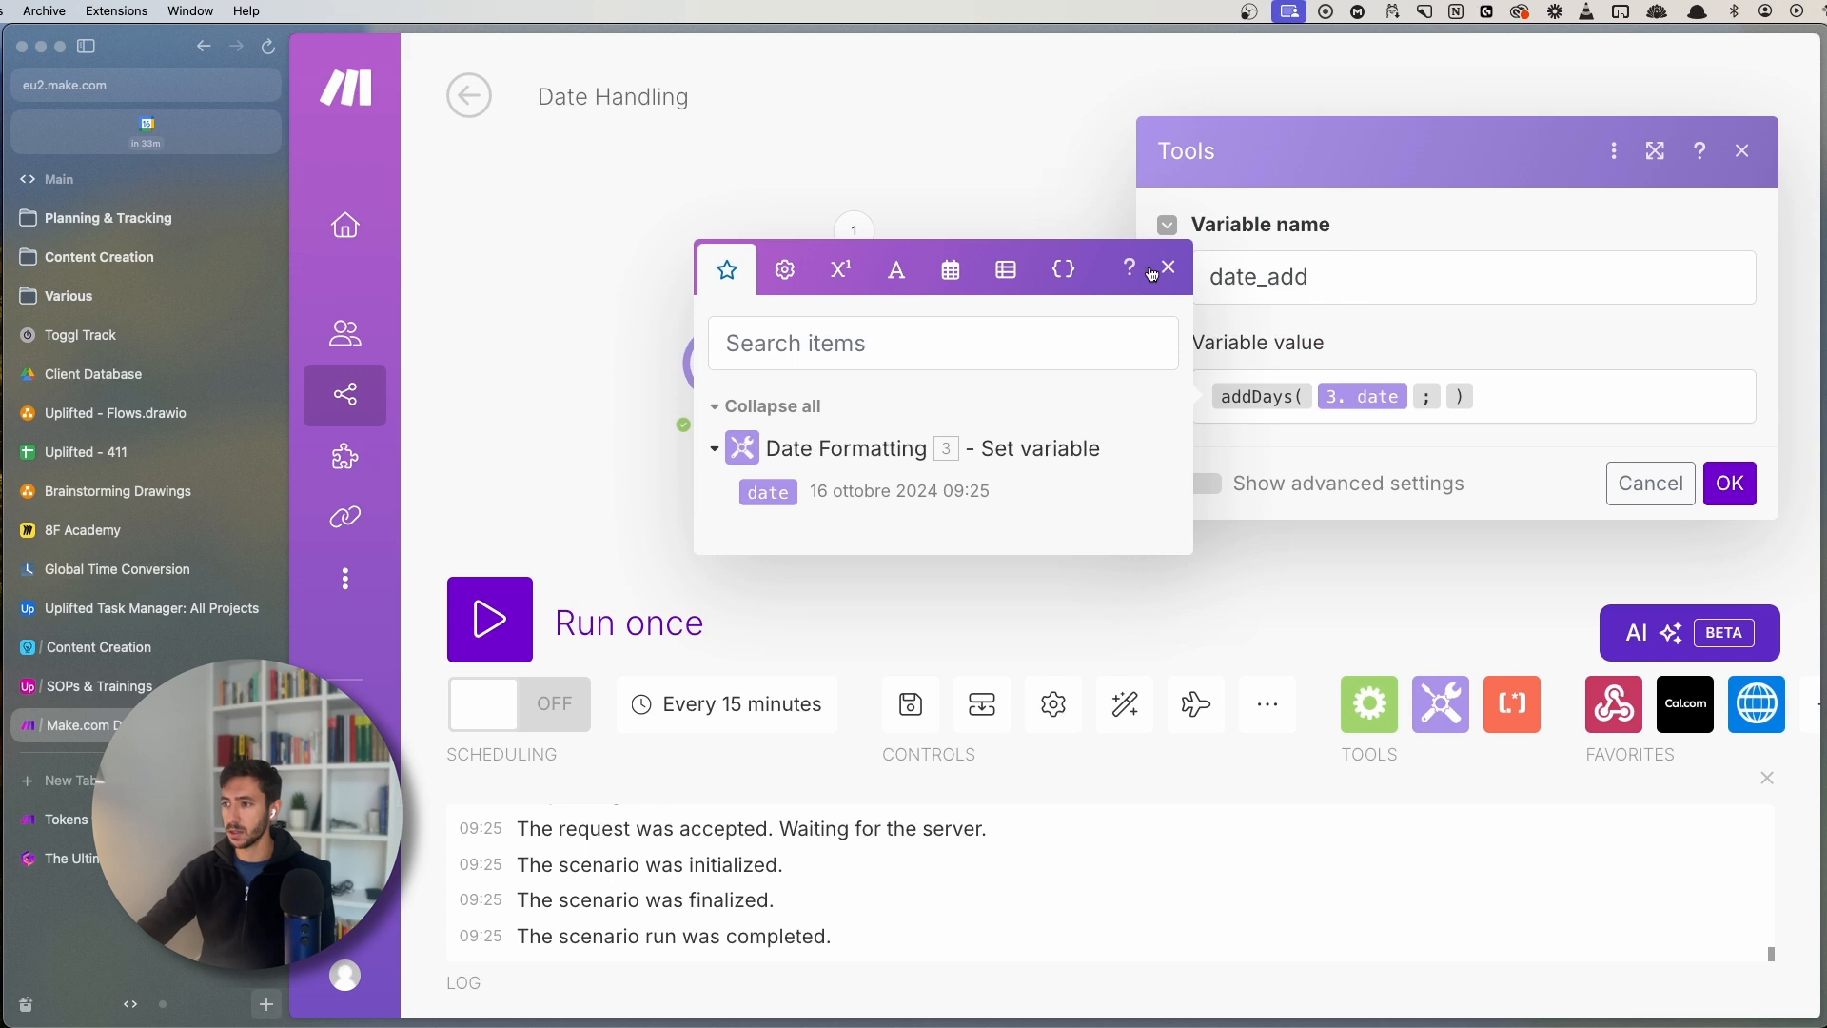
pyautogui.click(1452, 410)
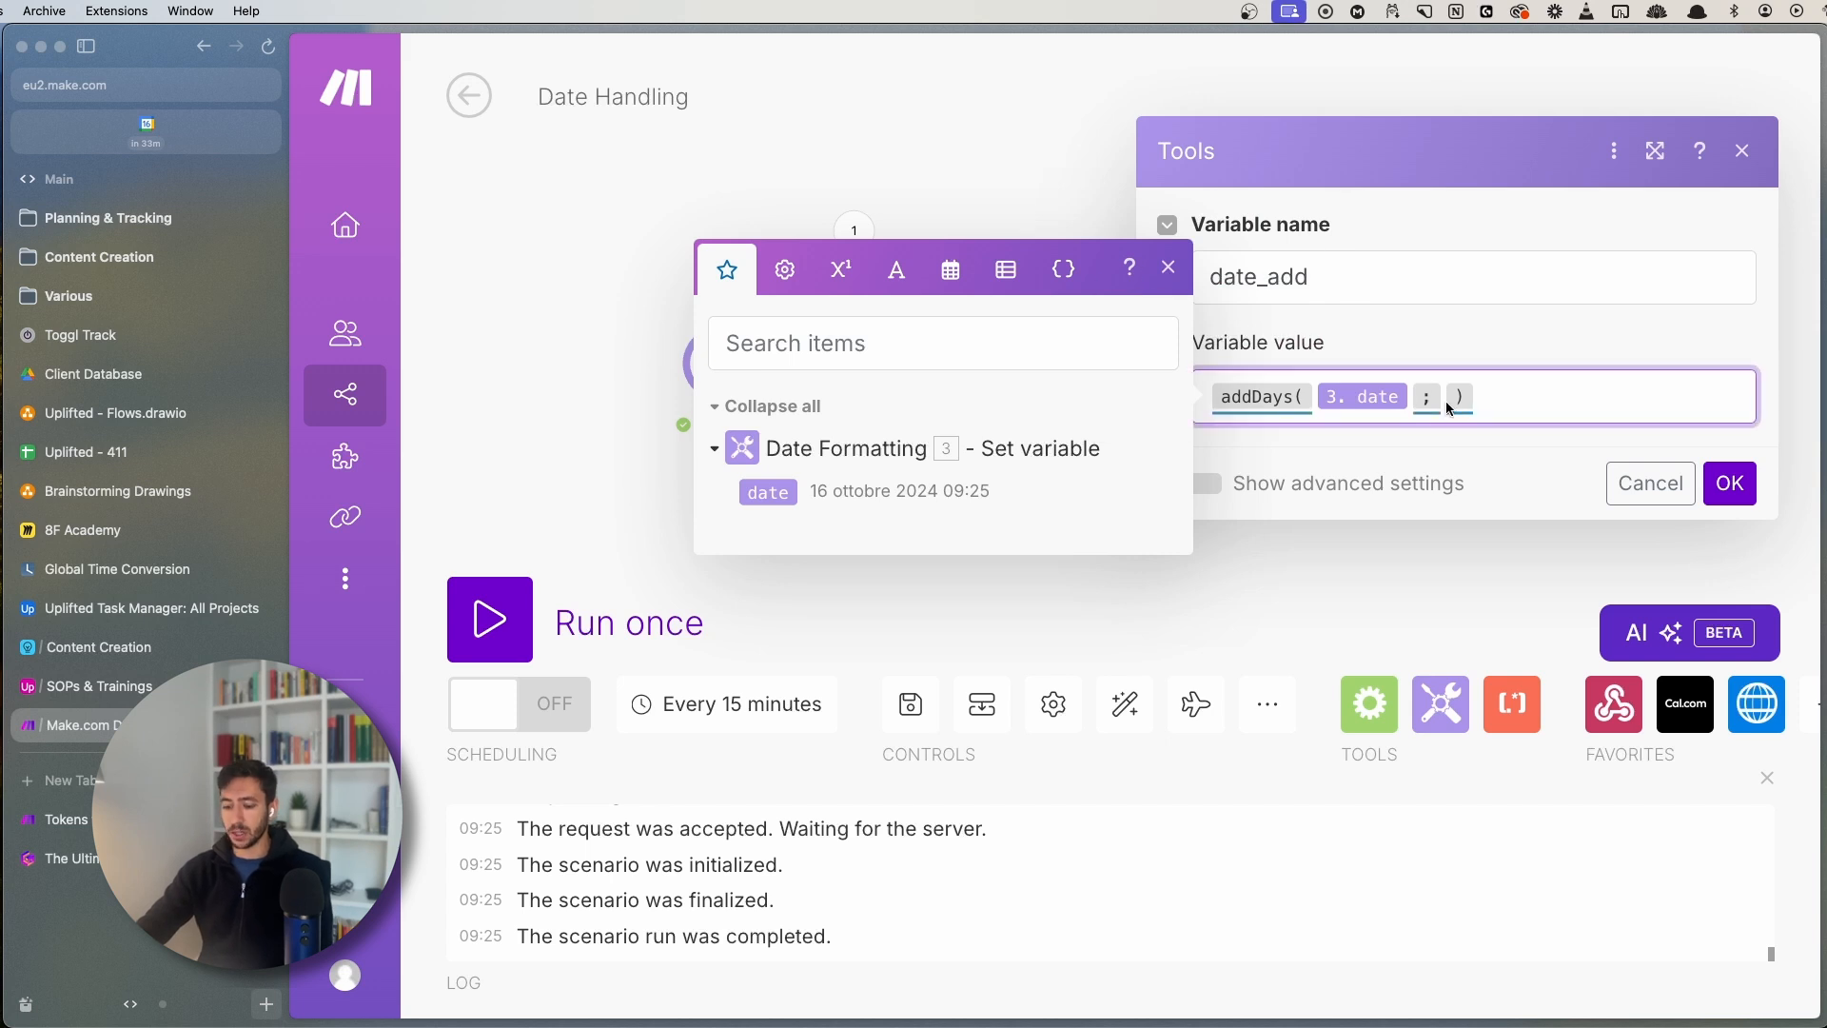
pyautogui.write('2')
pyautogui.click(1171, 269)
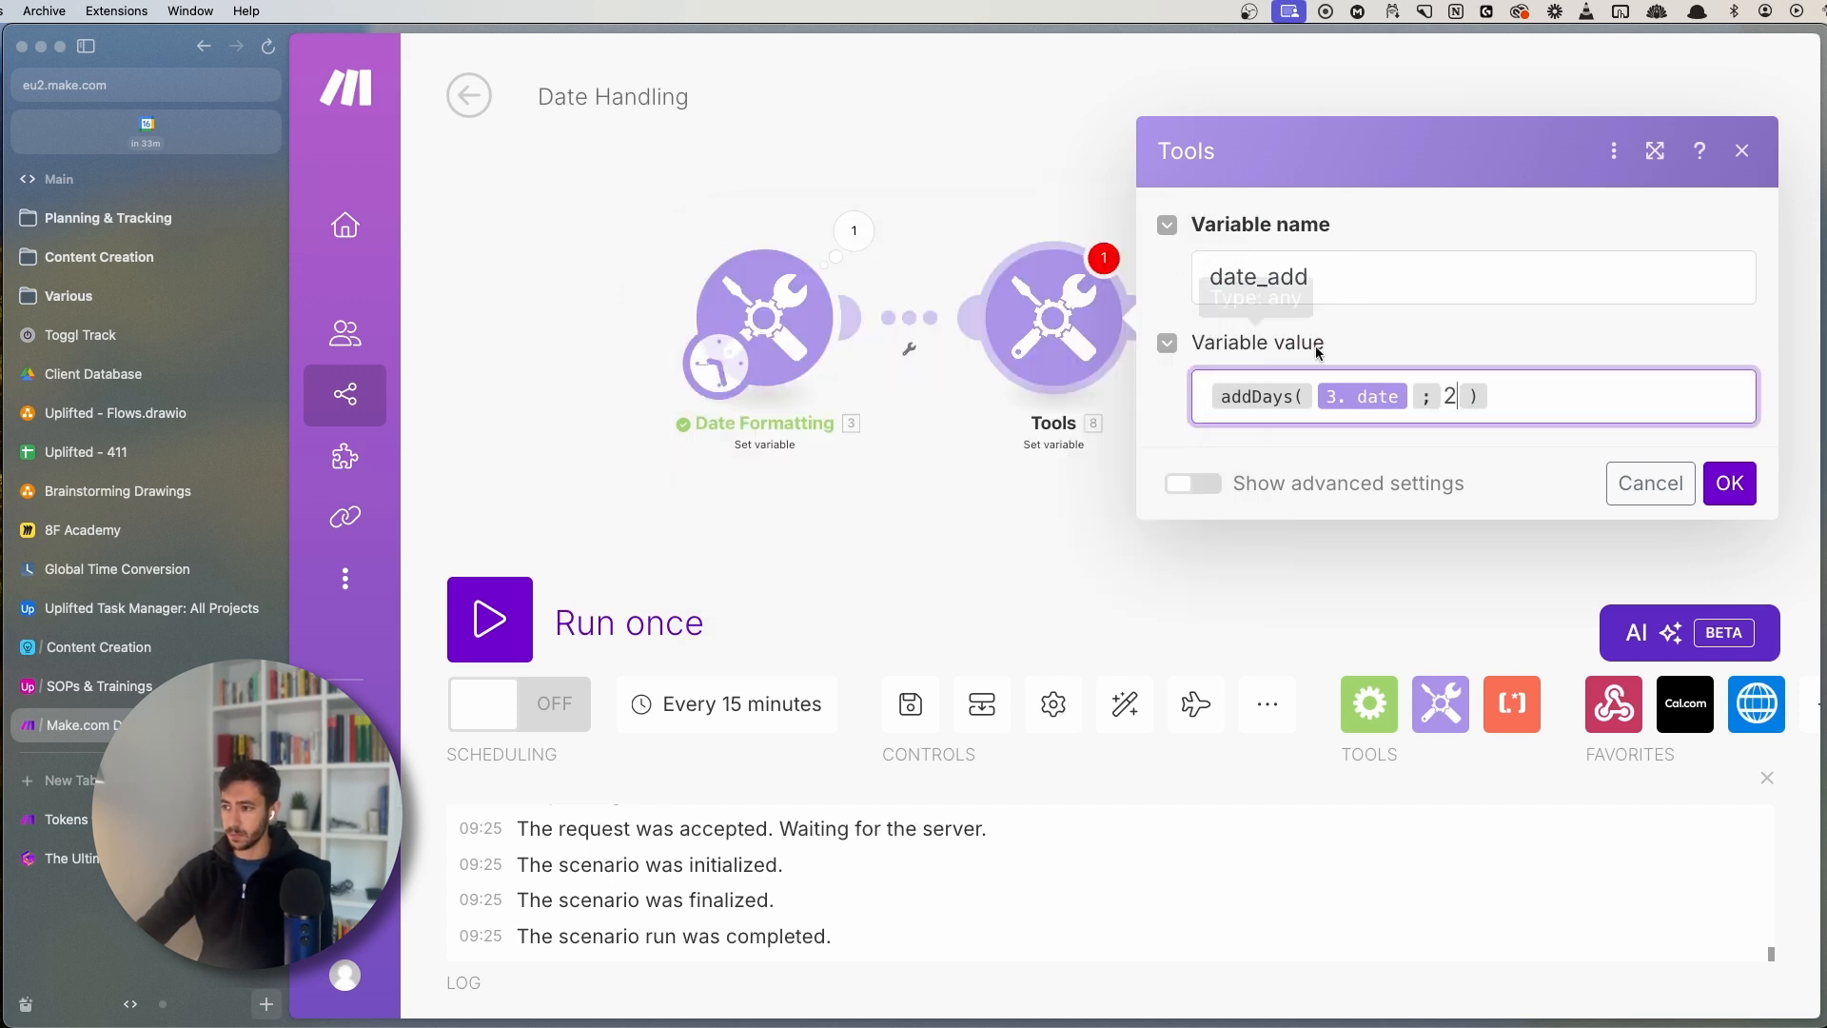
pyautogui.click(1328, 398)
pyautogui.click(1730, 483)
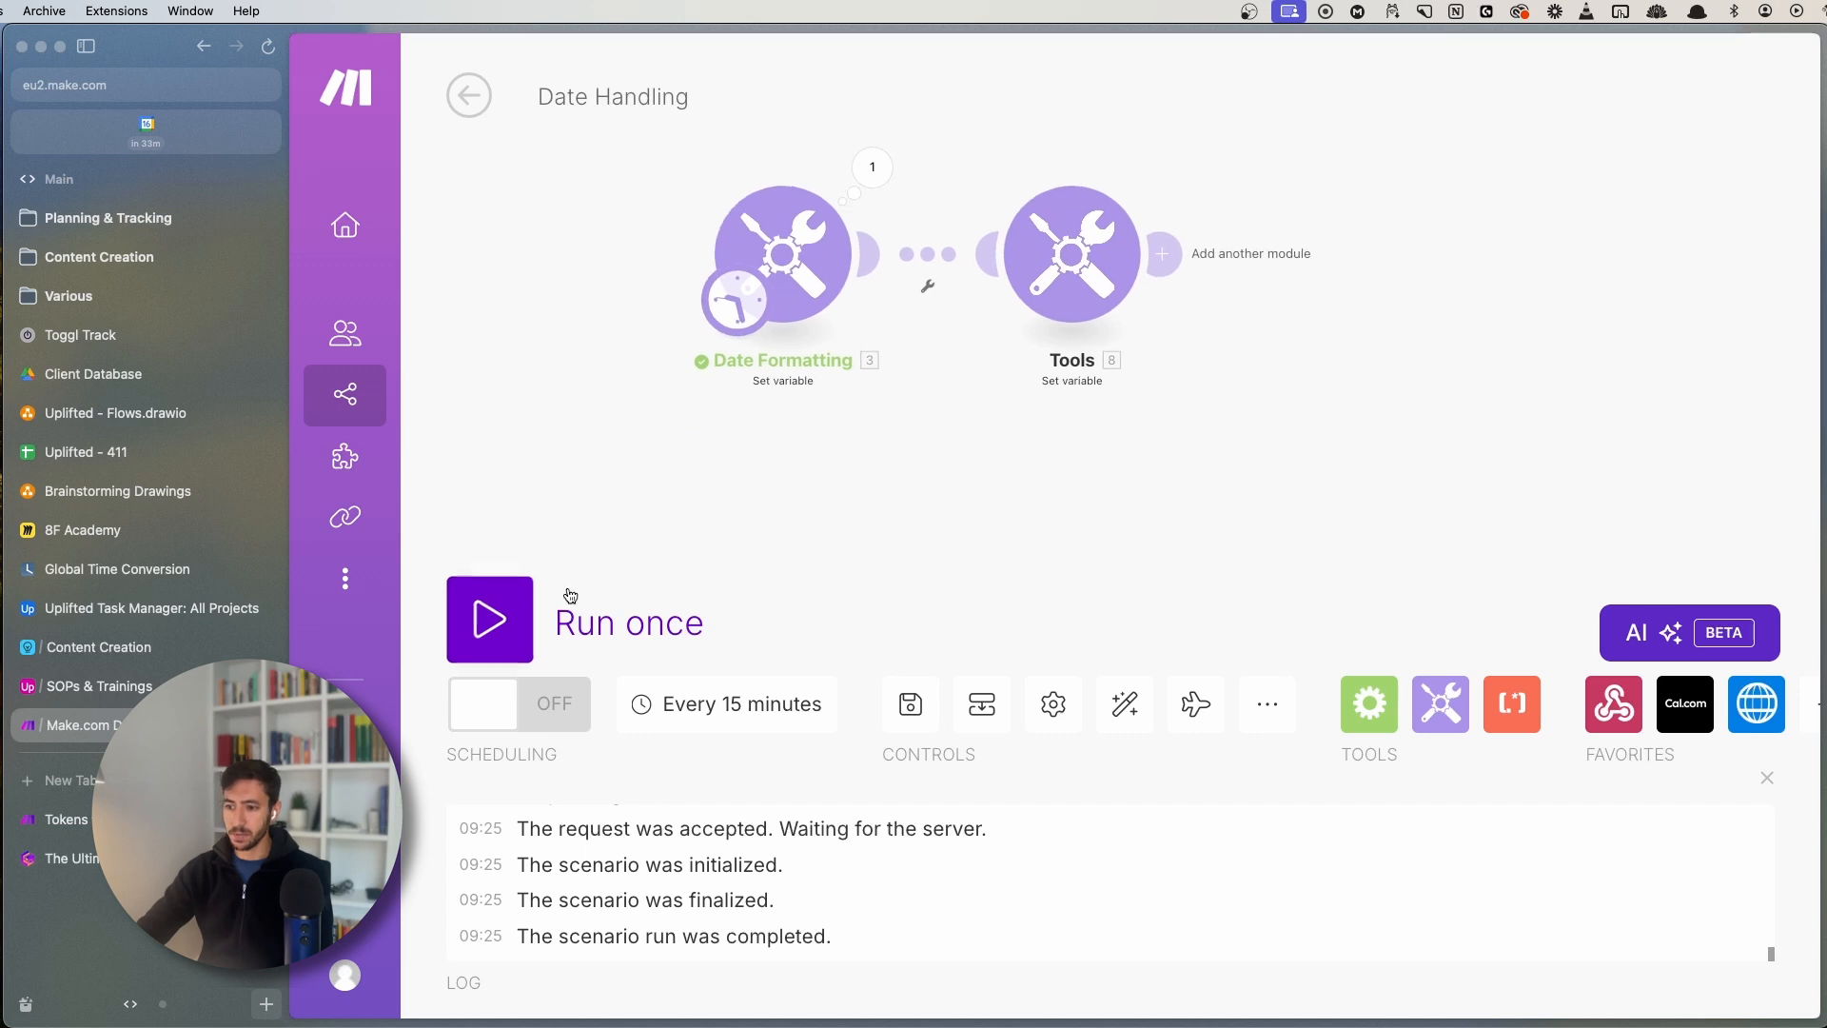
# - Run once and compare date_add's 18 ottobre 2024 09:27 with the Date Formatting date
pyautogui.click(490, 620)
pyautogui.click(901, 286)
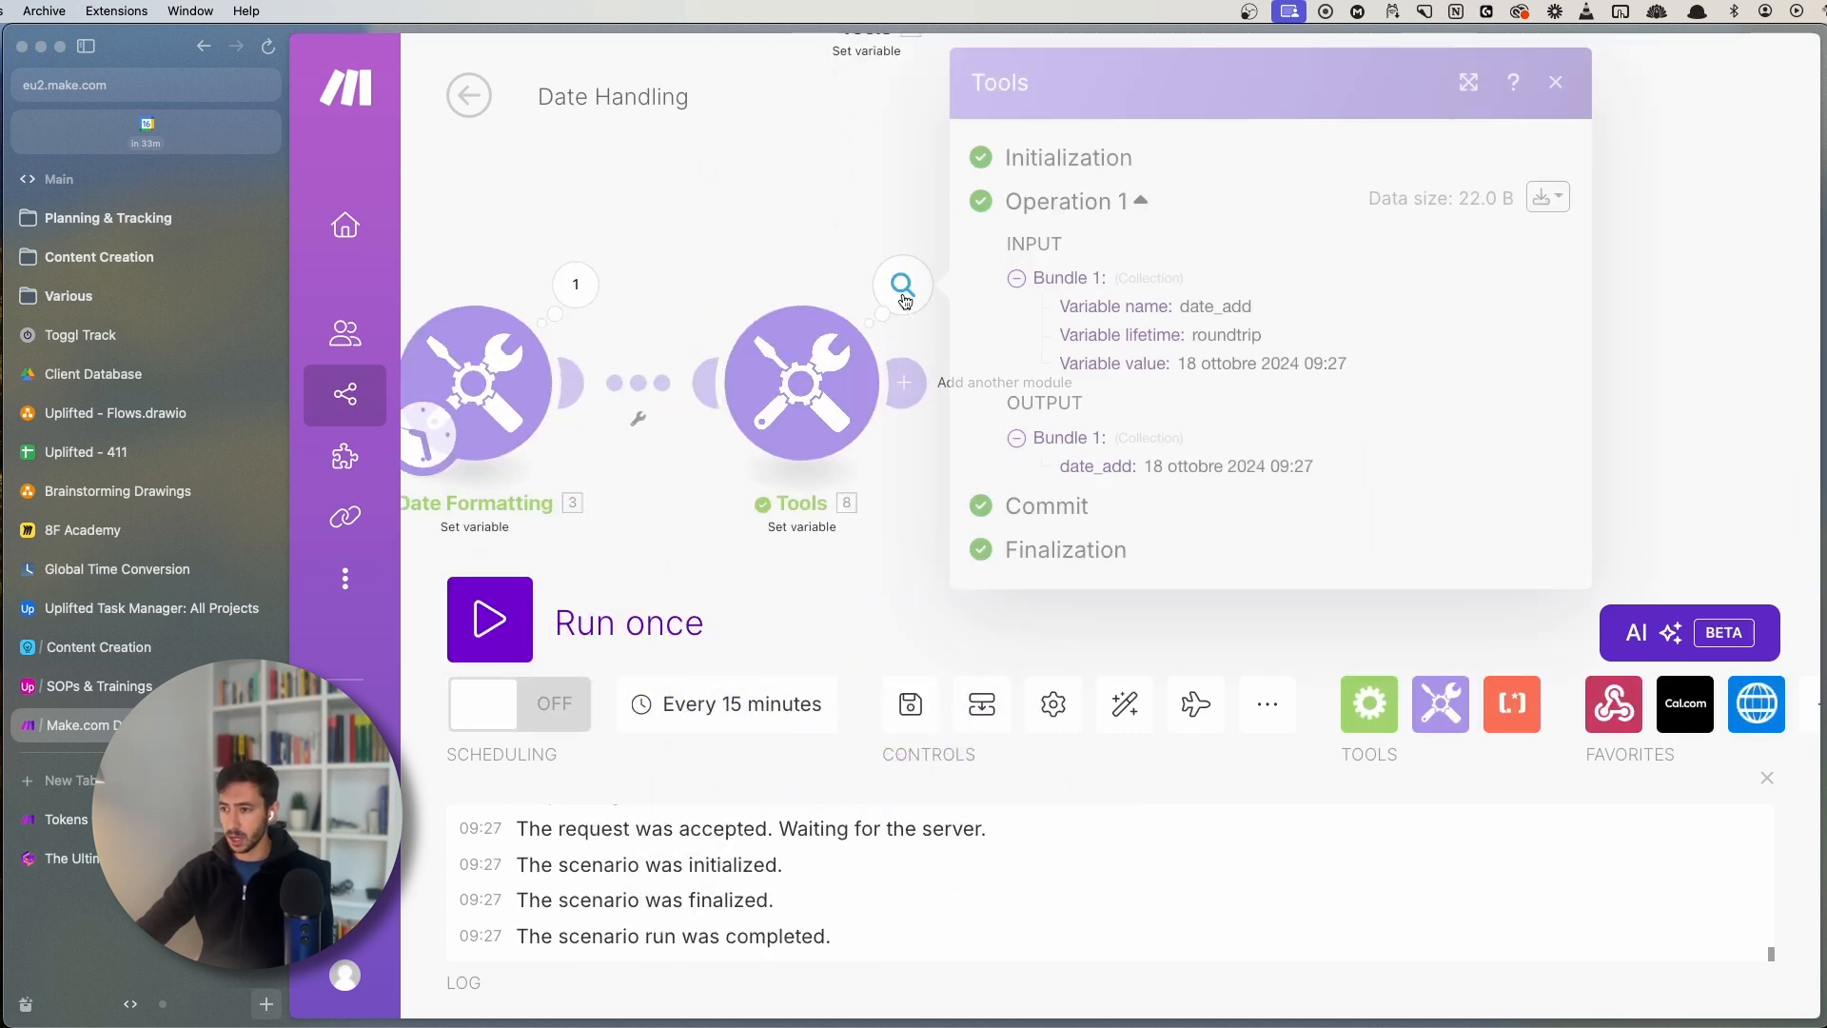
pyautogui.moveTo(1145, 466); pyautogui.dragTo(1162, 467)
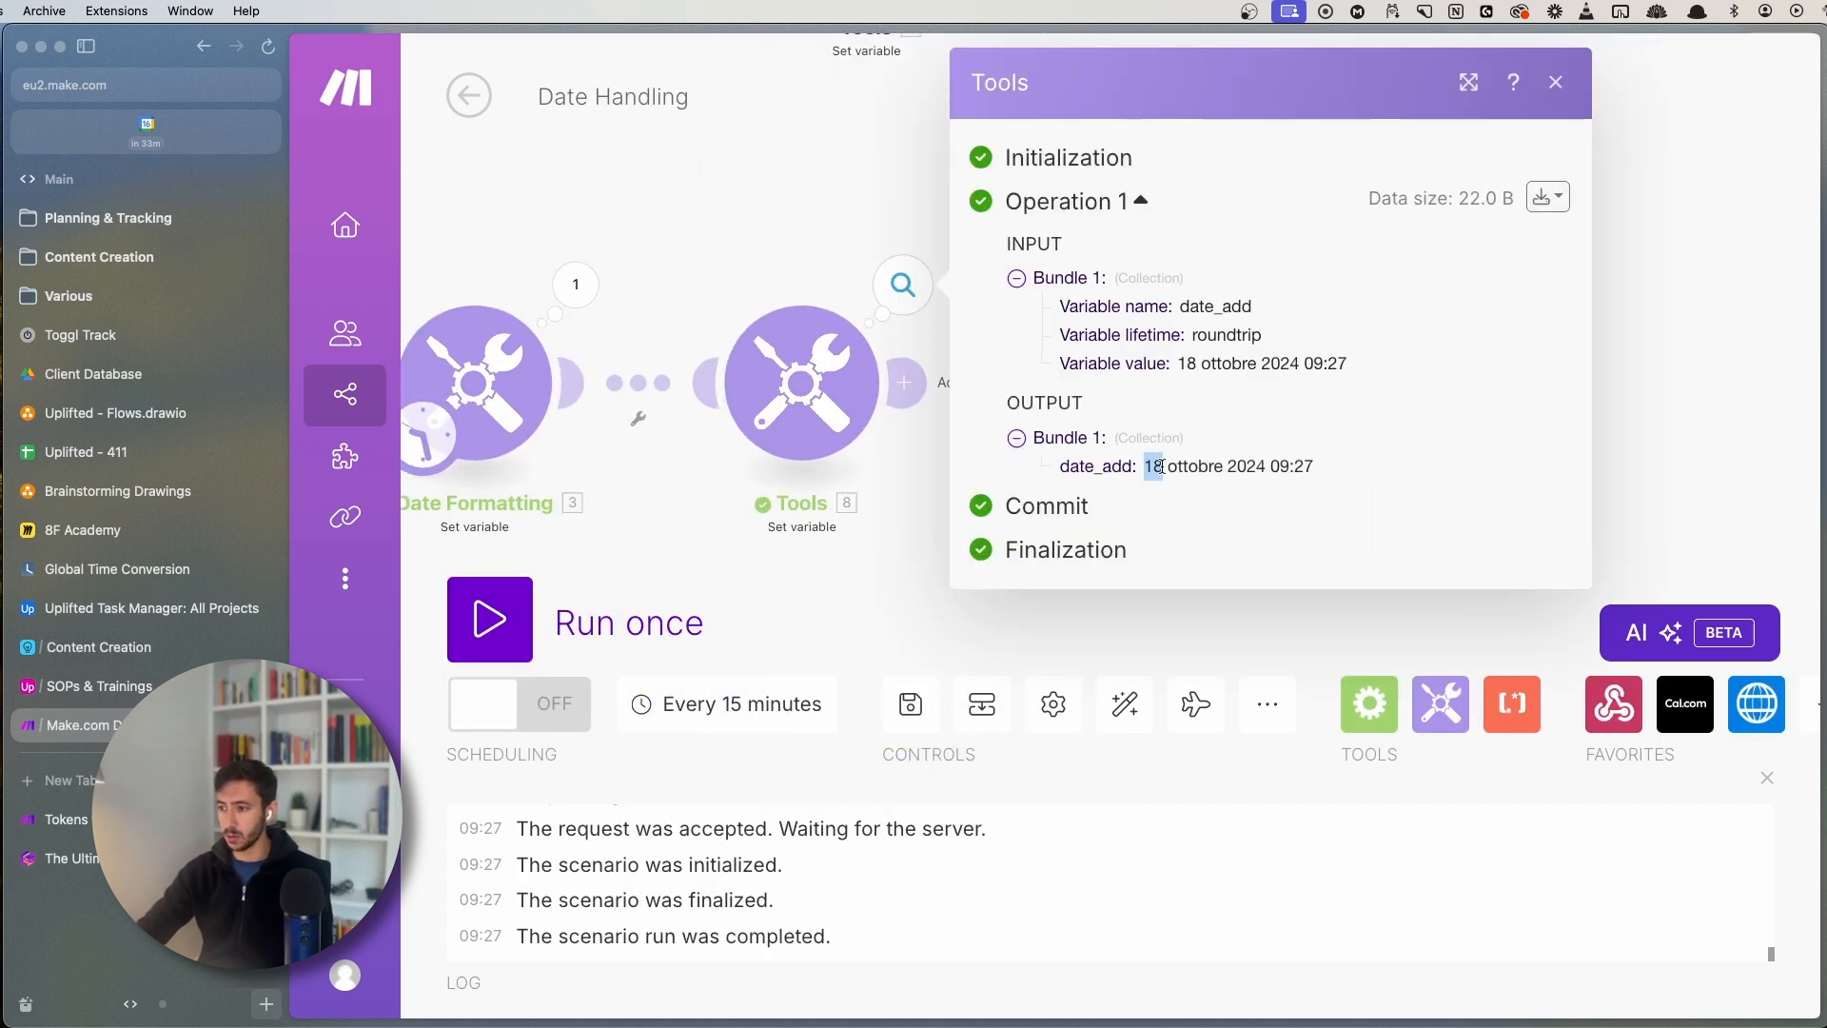
pyautogui.doubleClick(1194, 467)
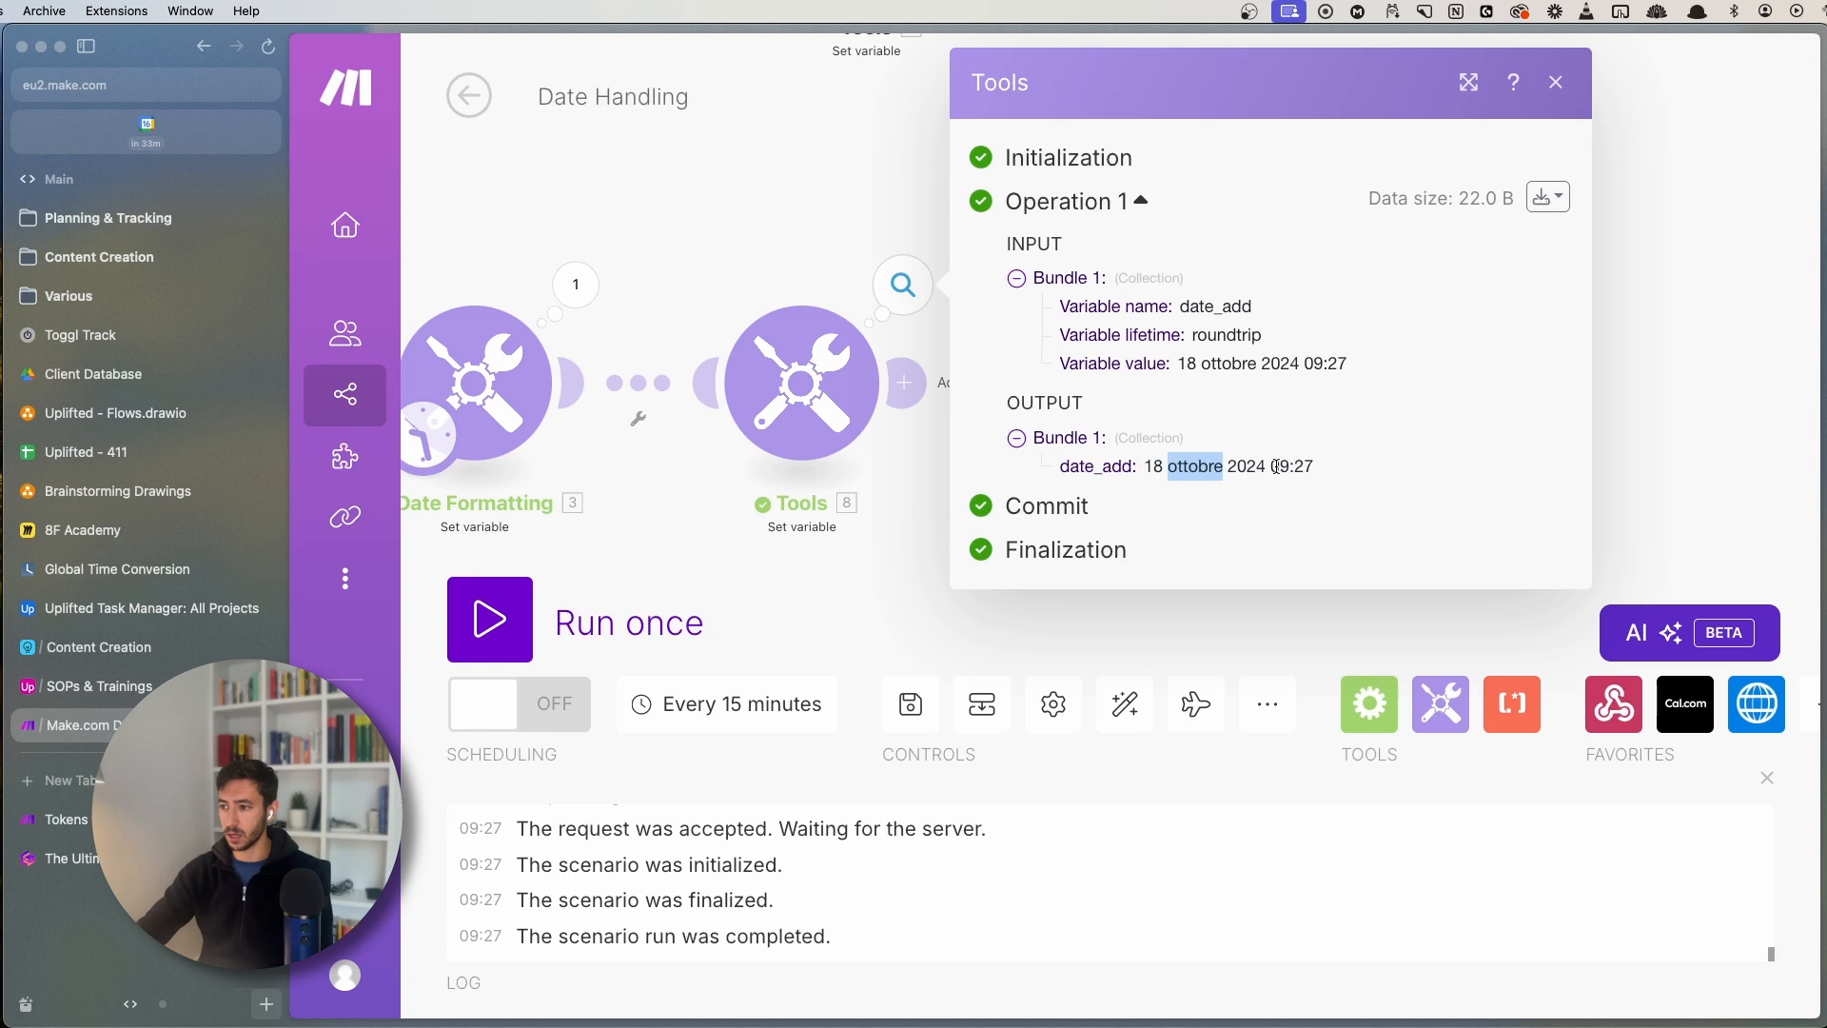
pyautogui.moveTo(1277, 466); pyautogui.dragTo(1337, 468)
pyautogui.click(1336, 468)
pyautogui.click(575, 284)
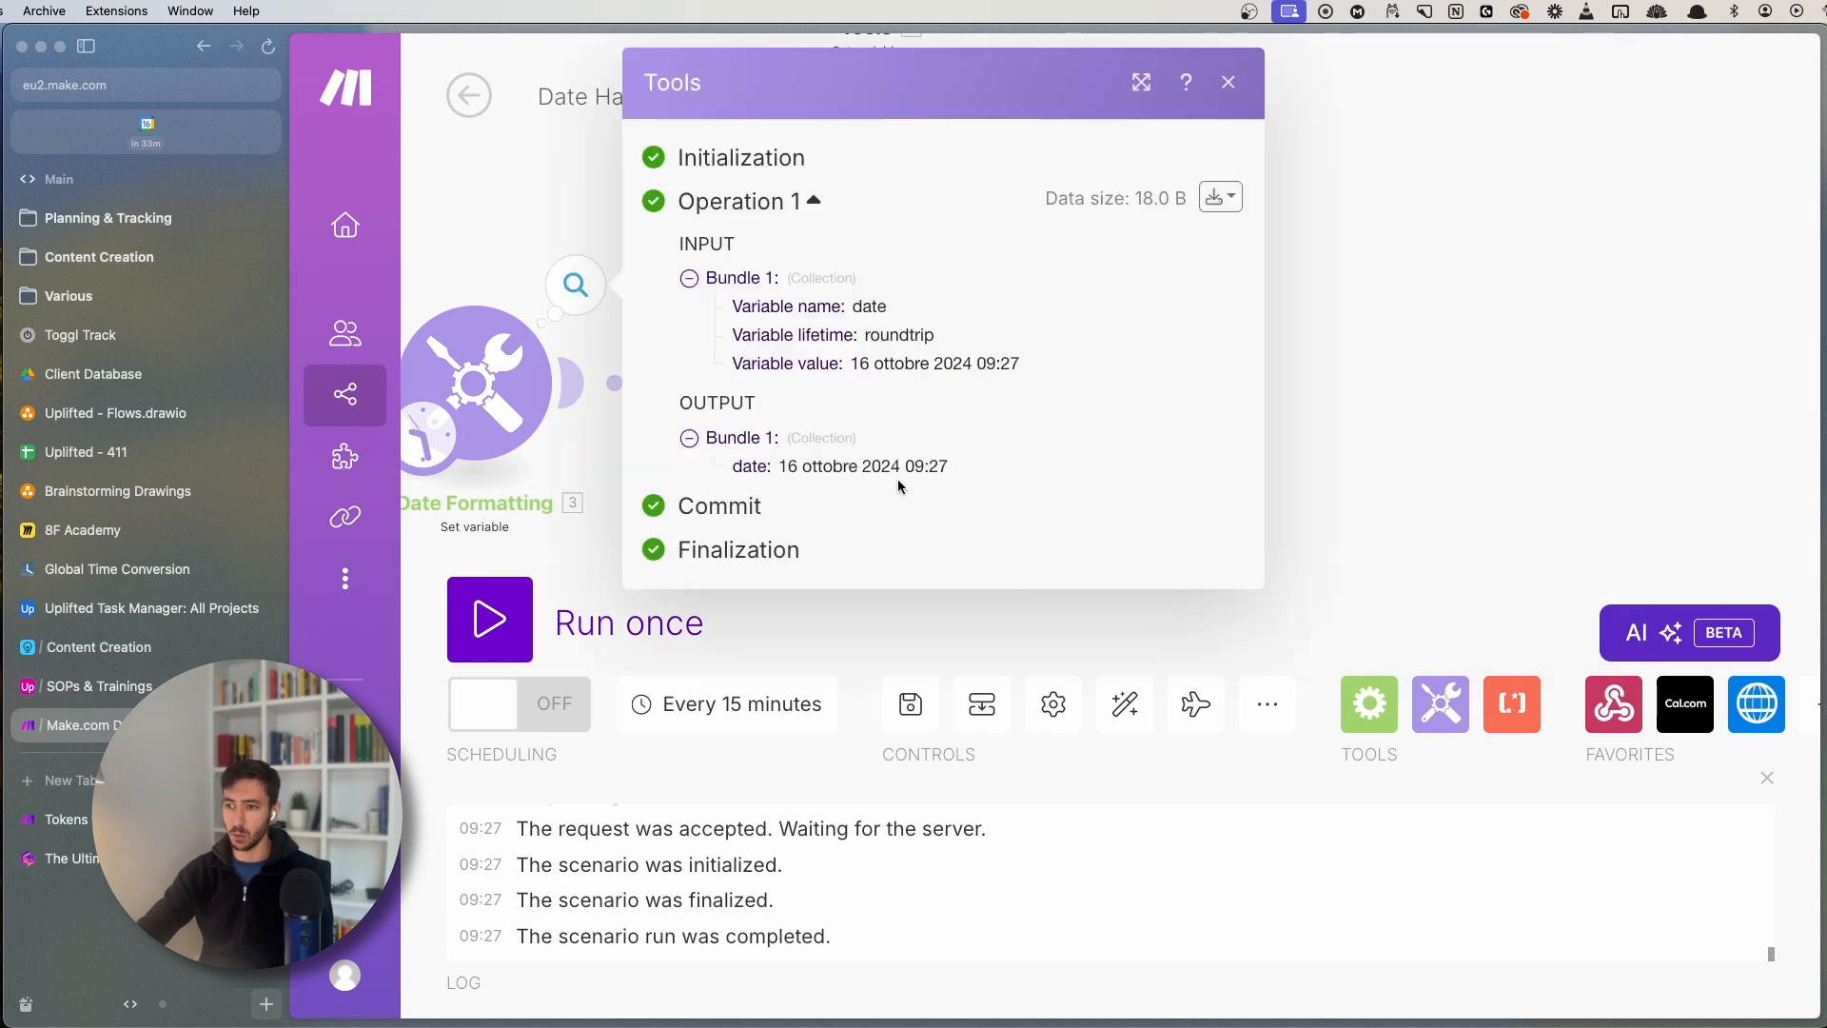
pyautogui.moveTo(780, 468); pyautogui.dragTo(983, 465)
pyautogui.click(983, 466)
# - Change the addDays day count from 2 to -1 in the date_add value
pyautogui.click(521, 186)
pyautogui.click(801, 382)
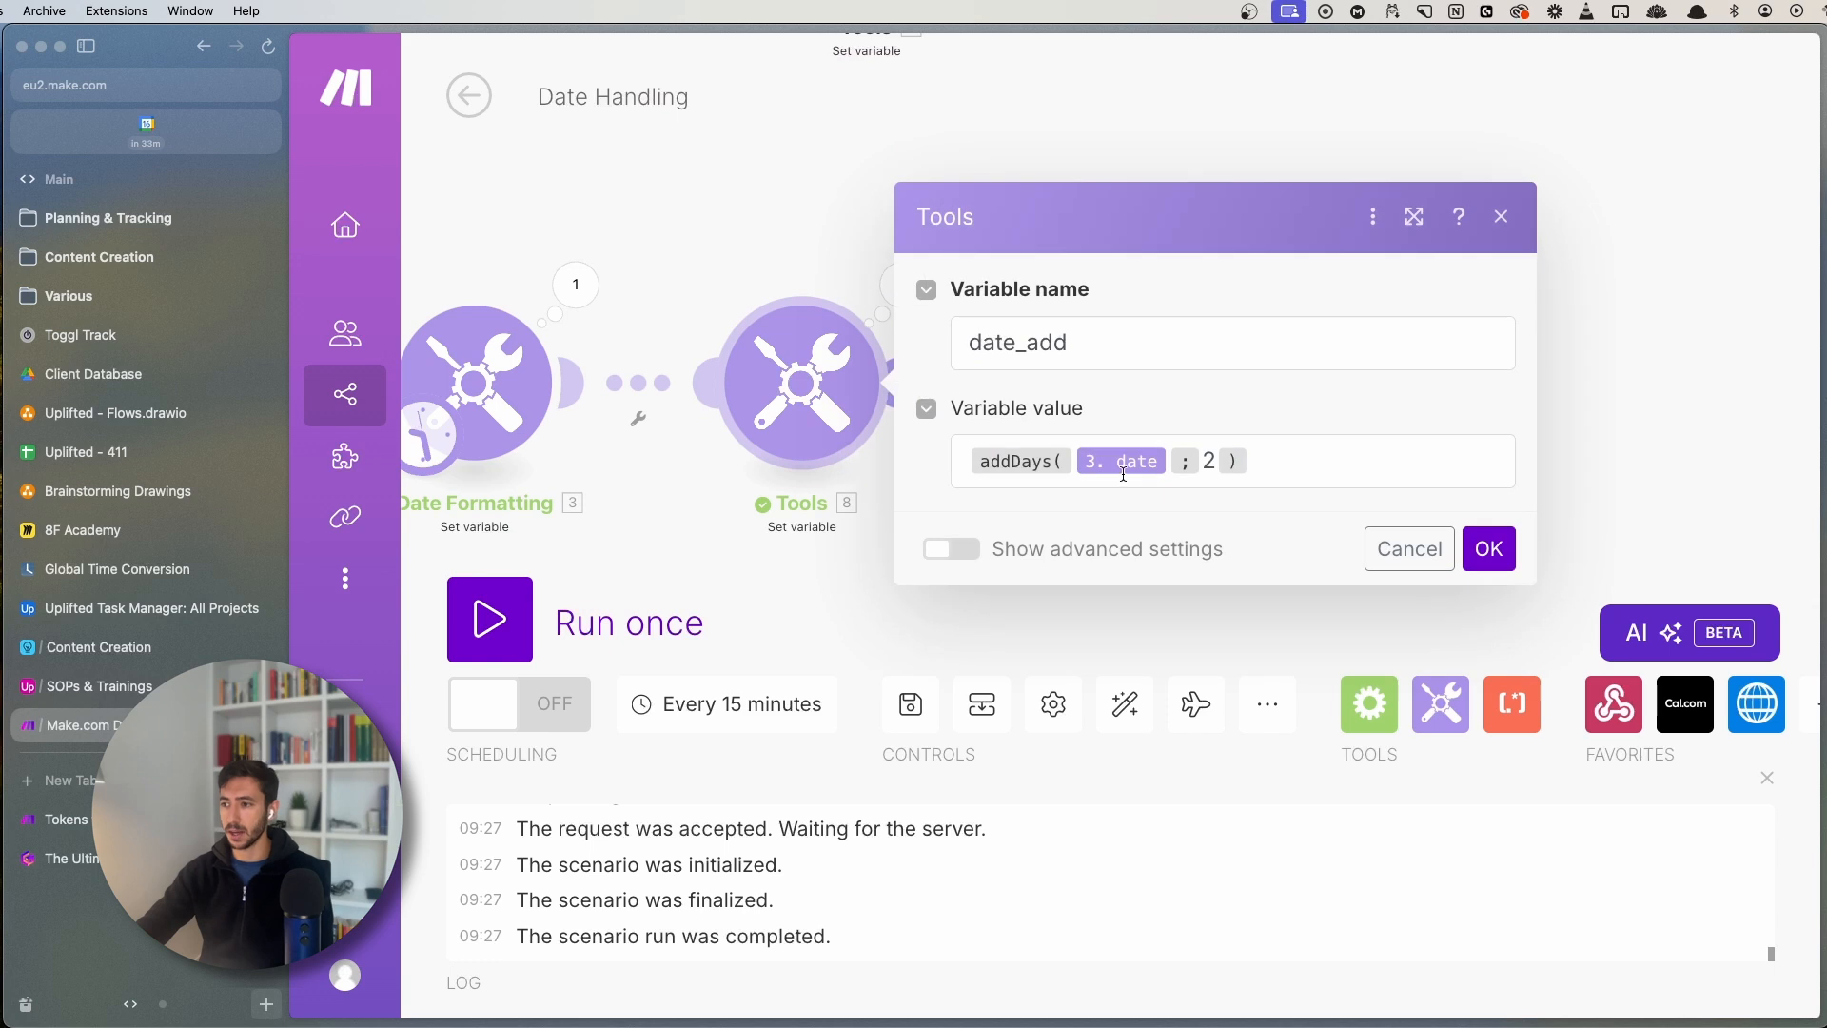
pyautogui.click(1207, 462)
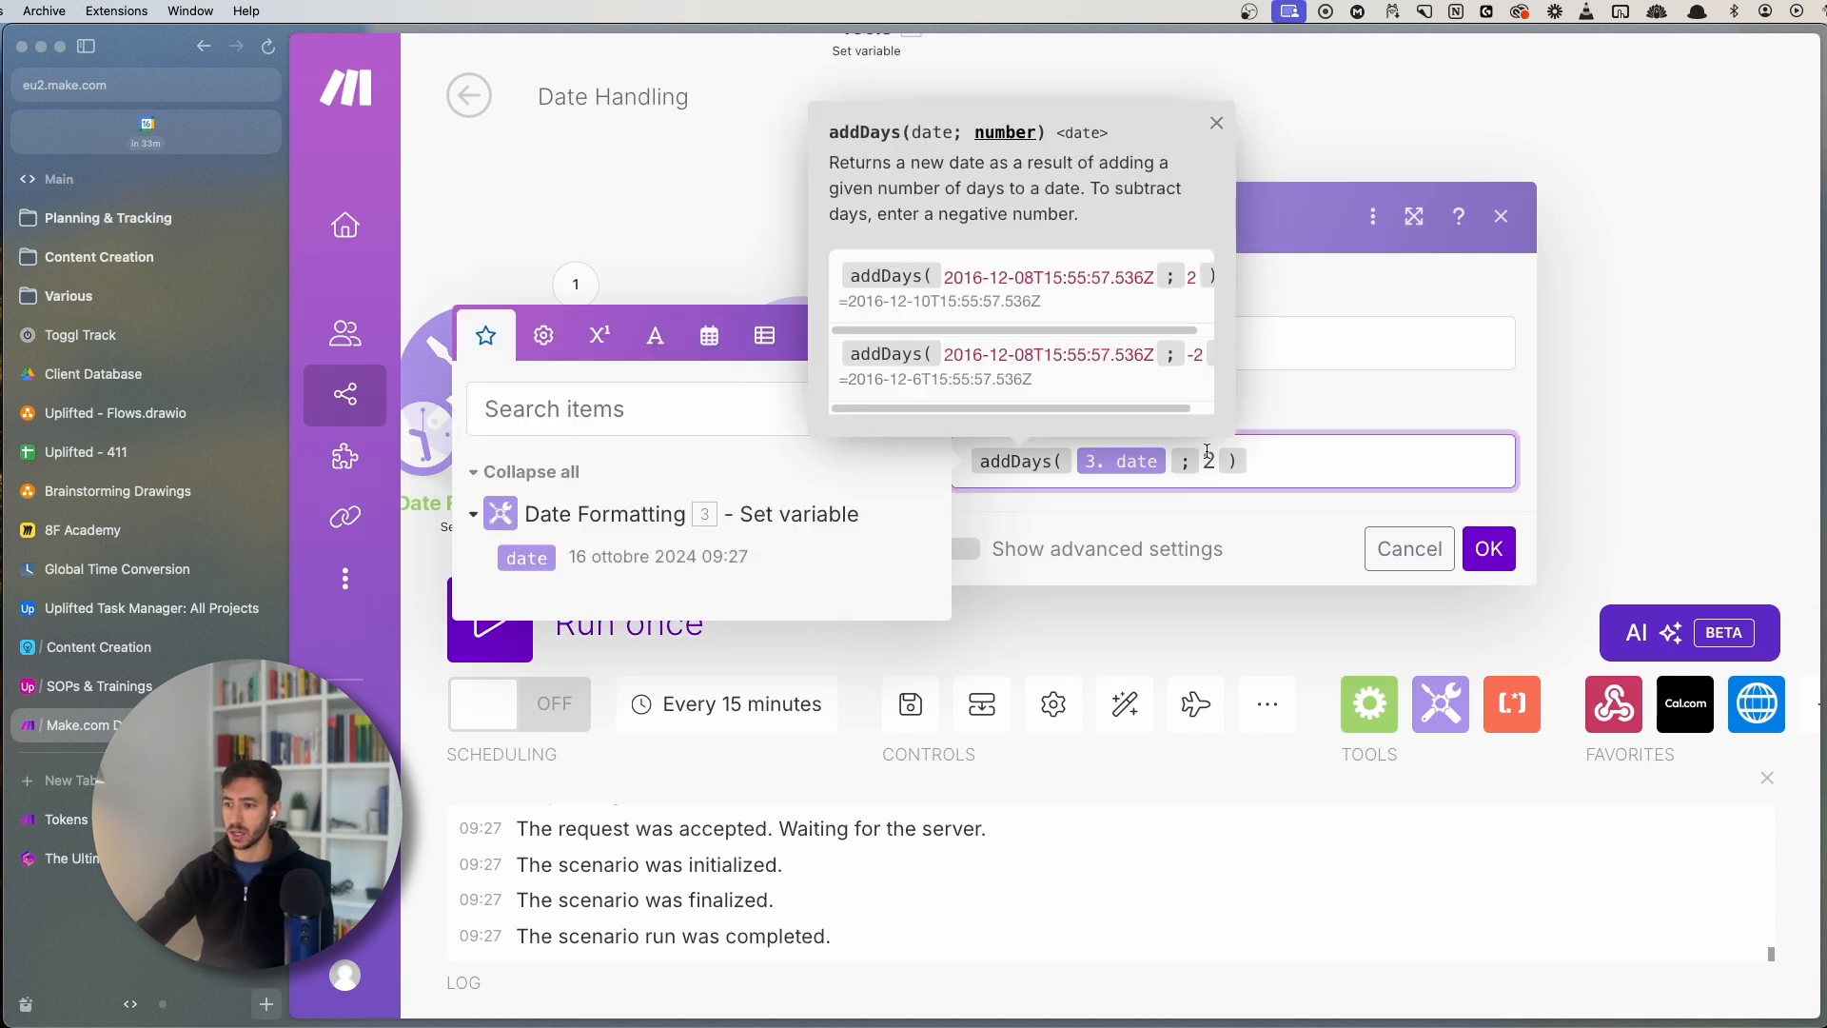
pyautogui.click(1214, 121)
pyautogui.click(1215, 468)
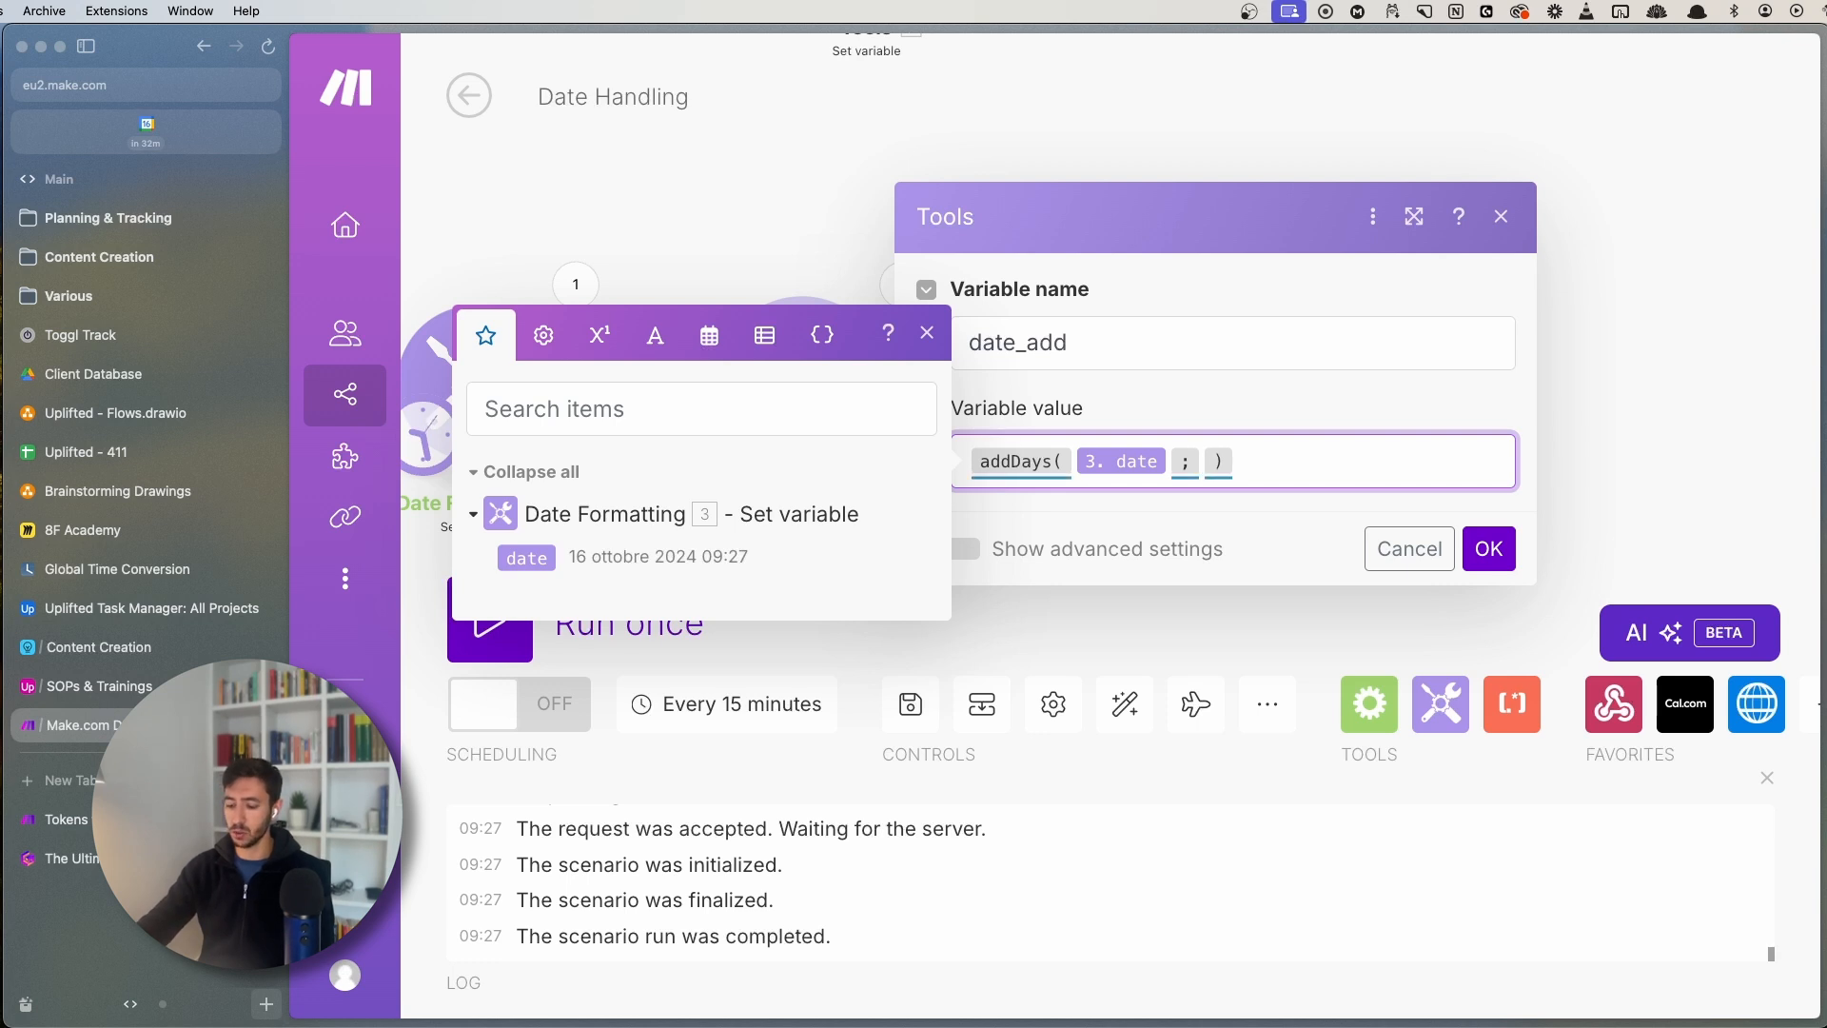
pyautogui.write('- ')
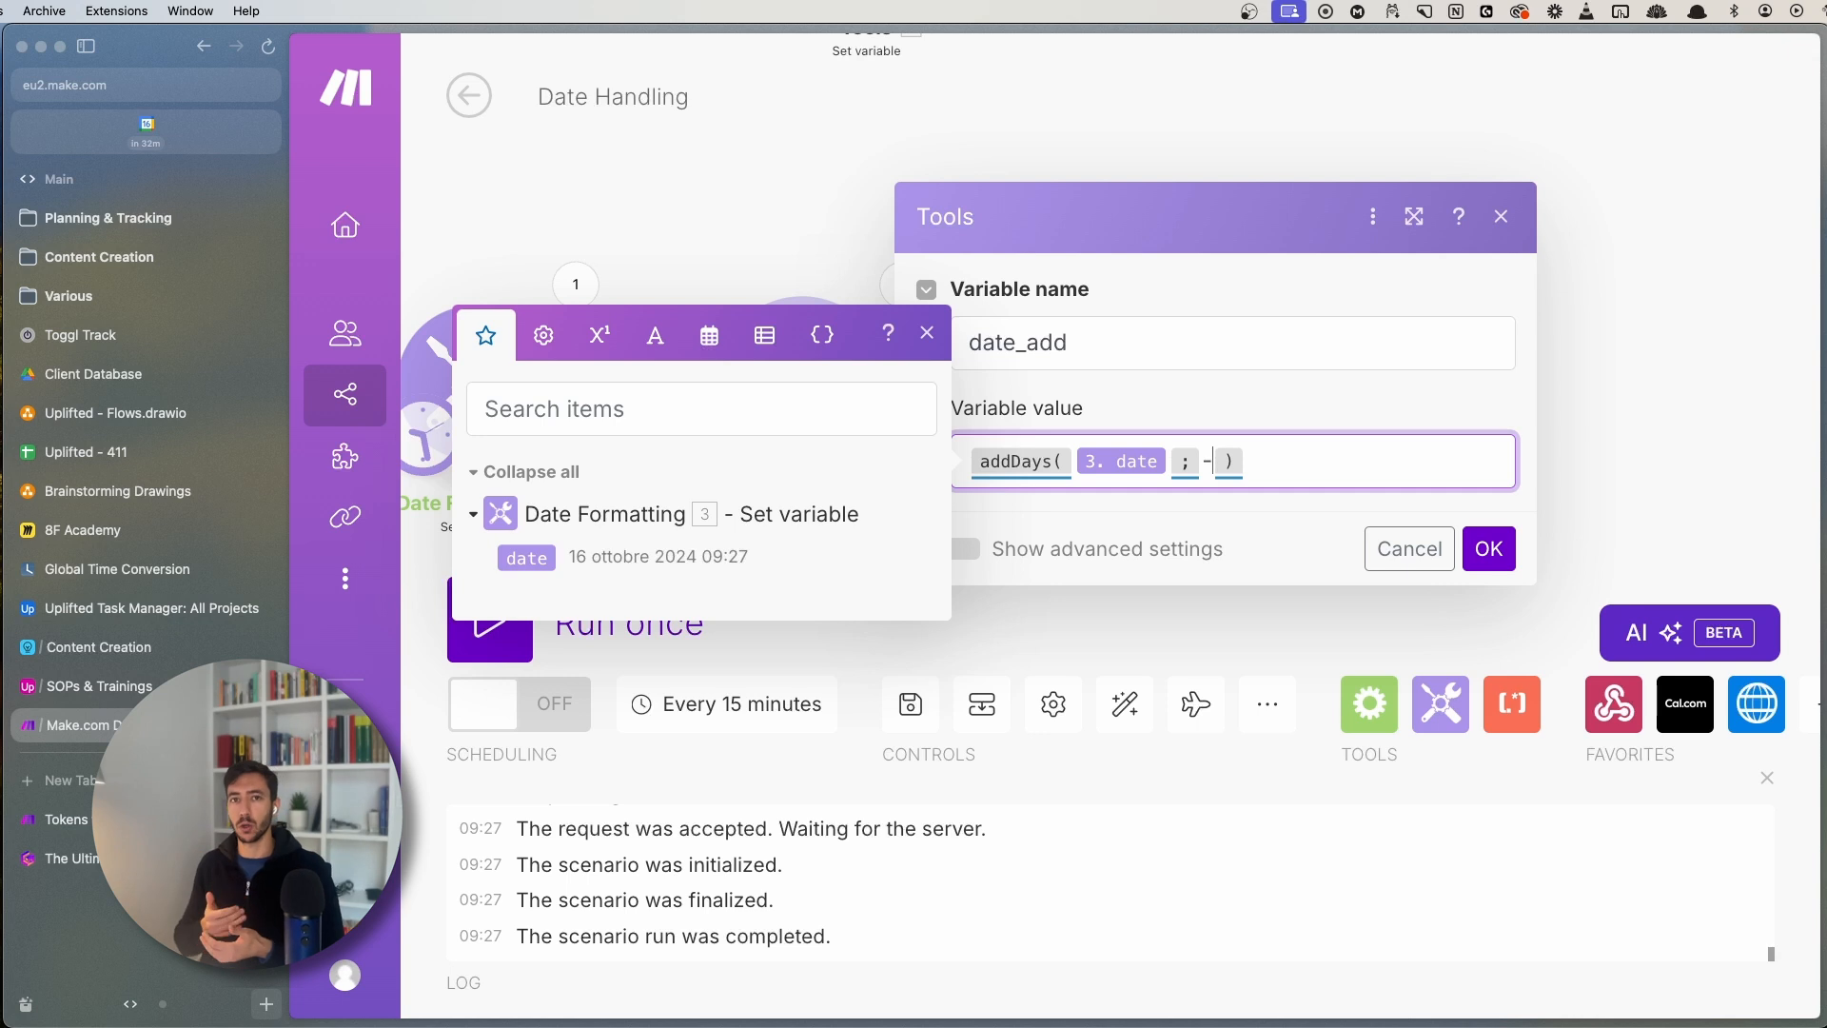
pyautogui.write('1')
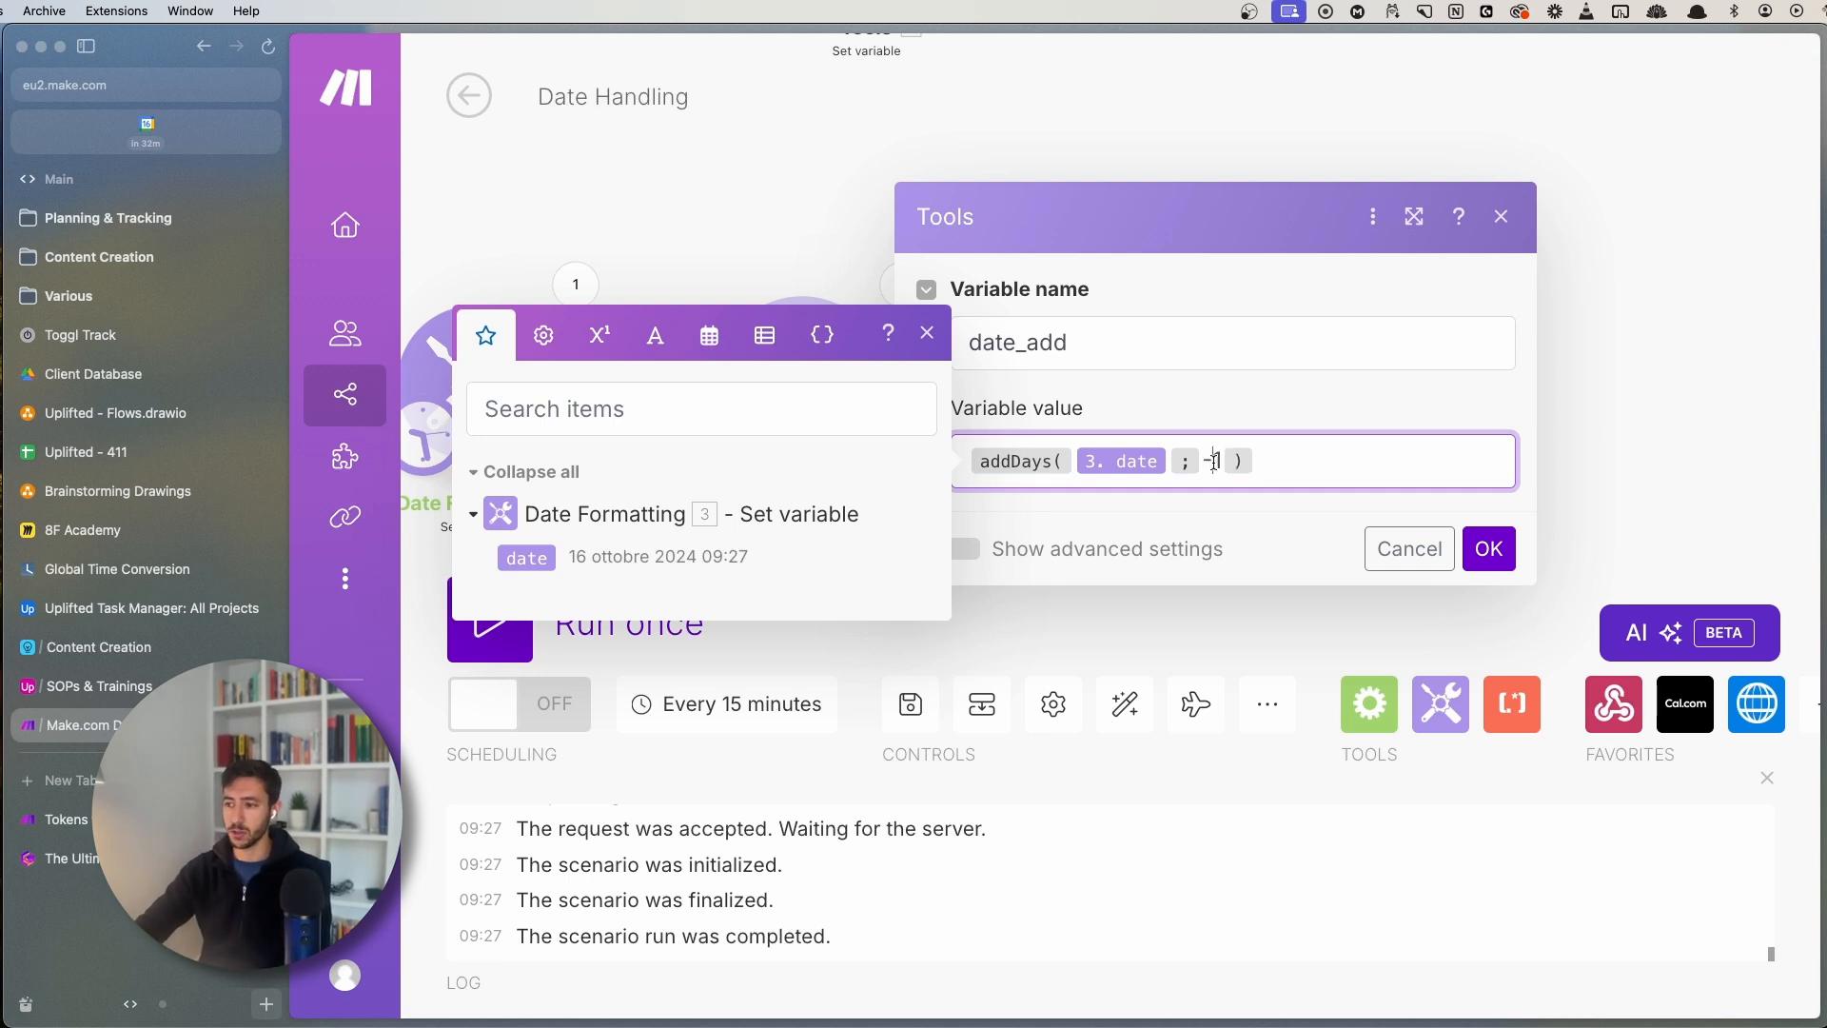
pyautogui.moveTo(1213, 462); pyautogui.dragTo(1227, 463)
pyautogui.click(1293, 463)
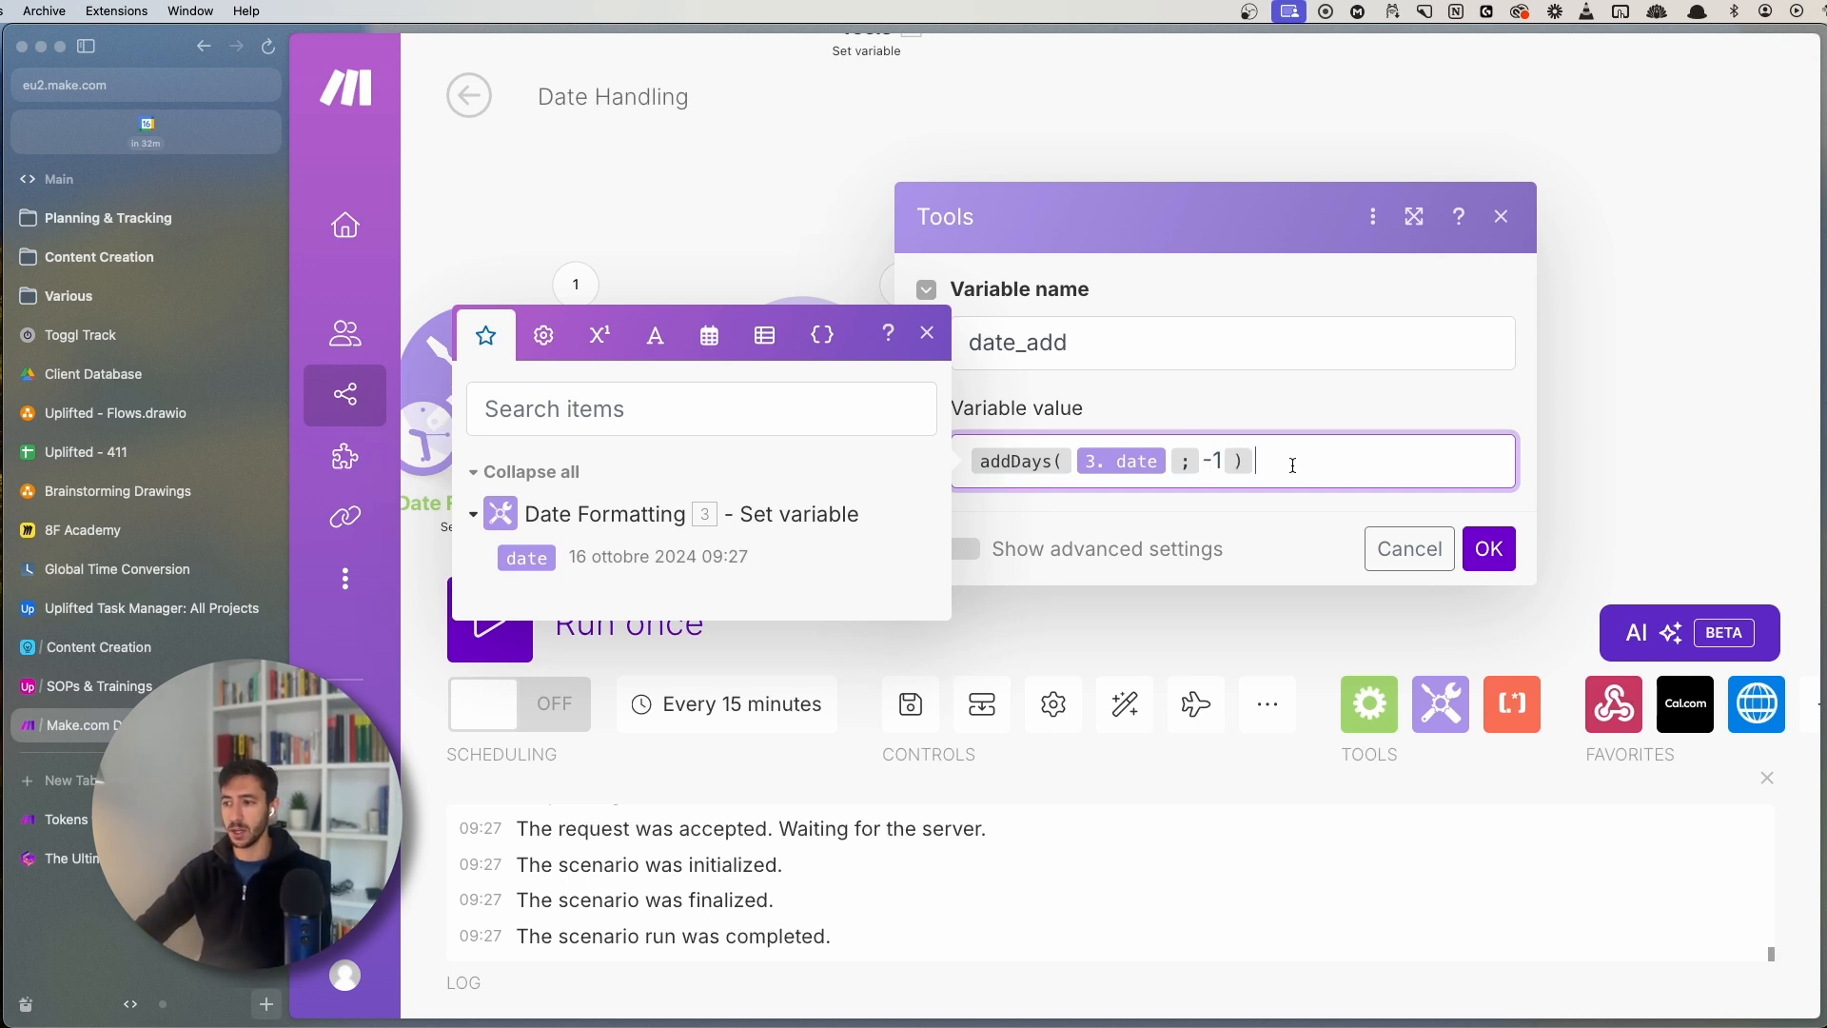
pyautogui.click(922, 343)
pyautogui.click(1490, 549)
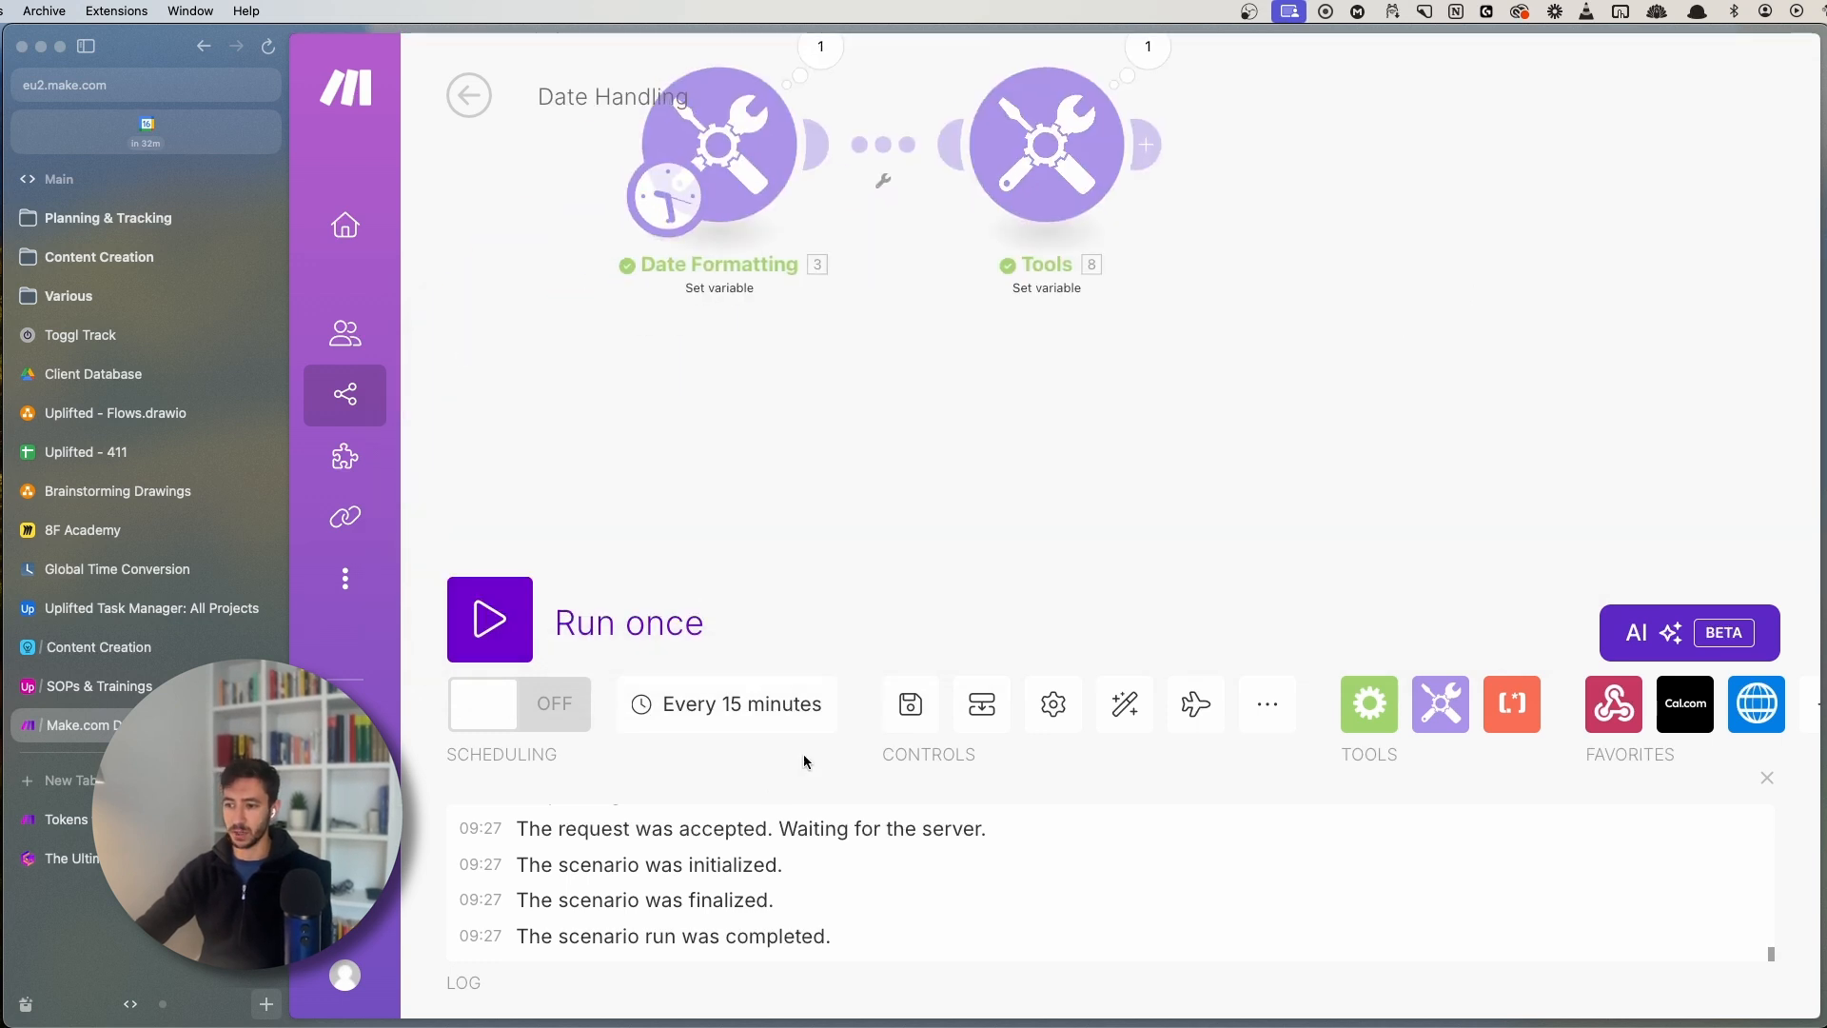
# - Save and run the scenario, confirming date_add outputs 15 ottobre 2024 09:28
pyautogui.click(910, 704)
pyautogui.click(507, 639)
pyautogui.scroll(-3, 736, 601)
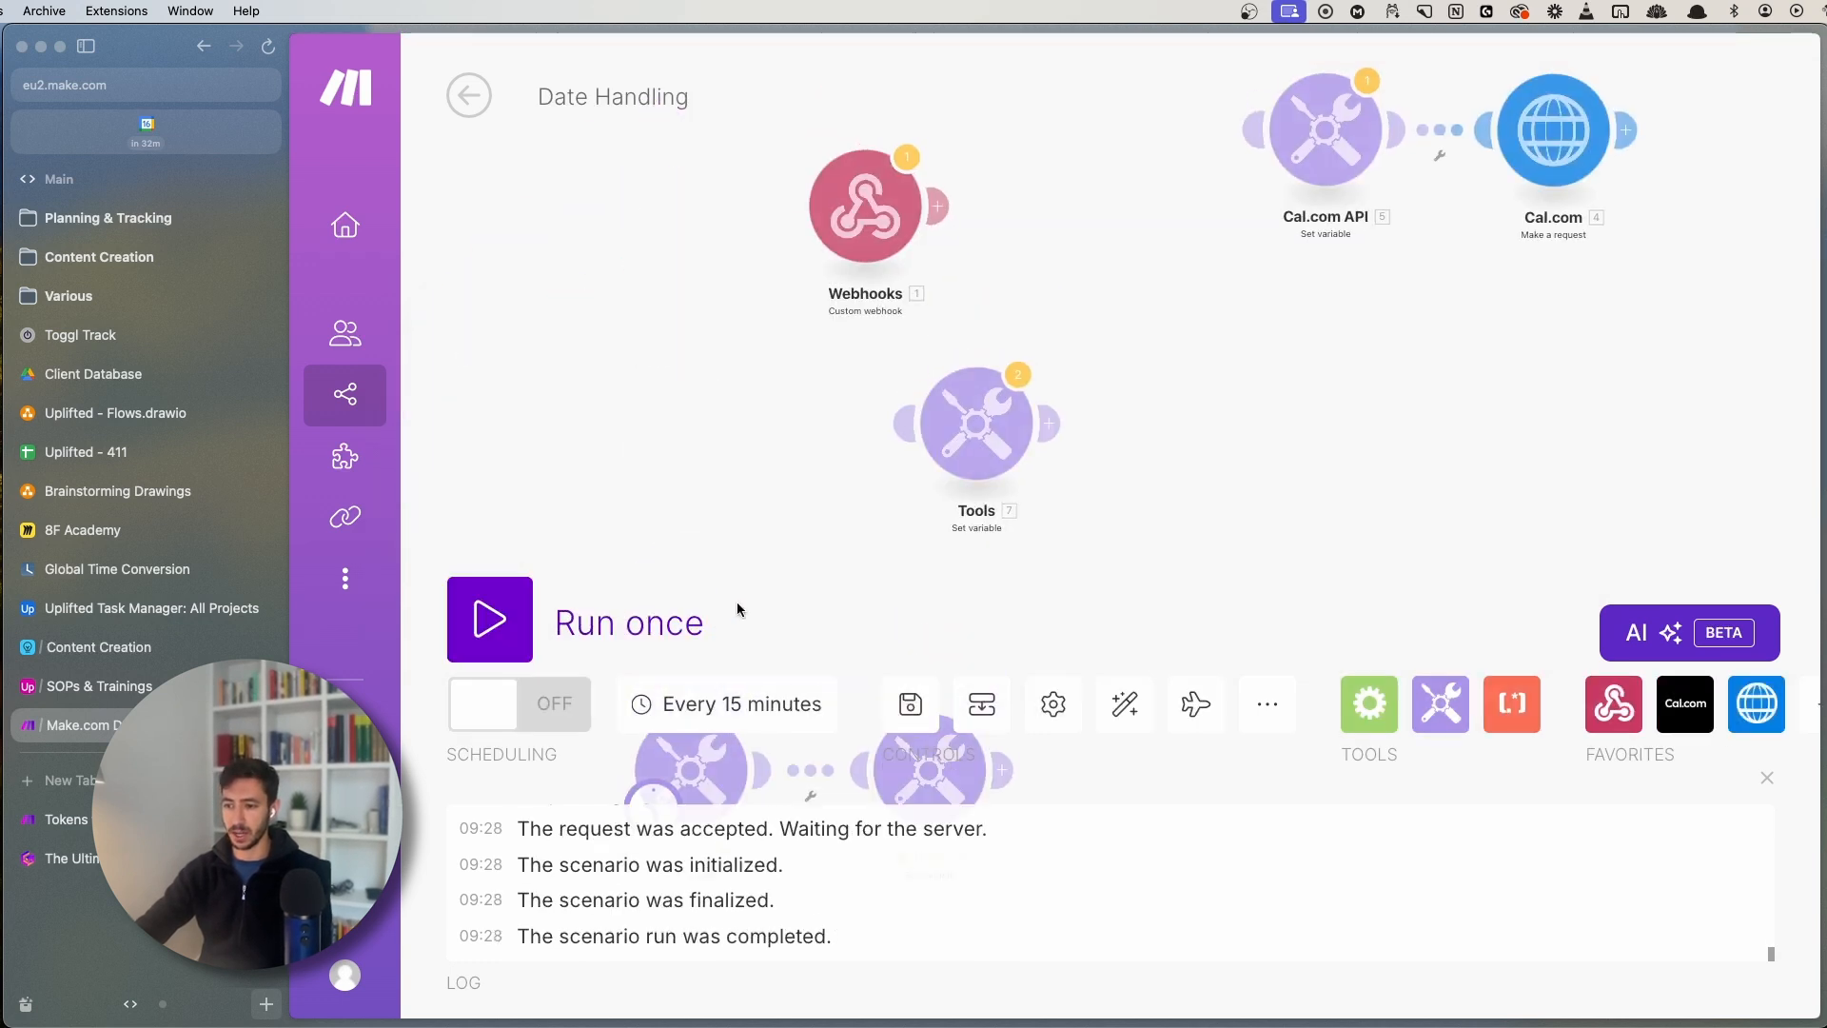
pyautogui.moveTo(736, 601); pyautogui.dragTo(704, 192)
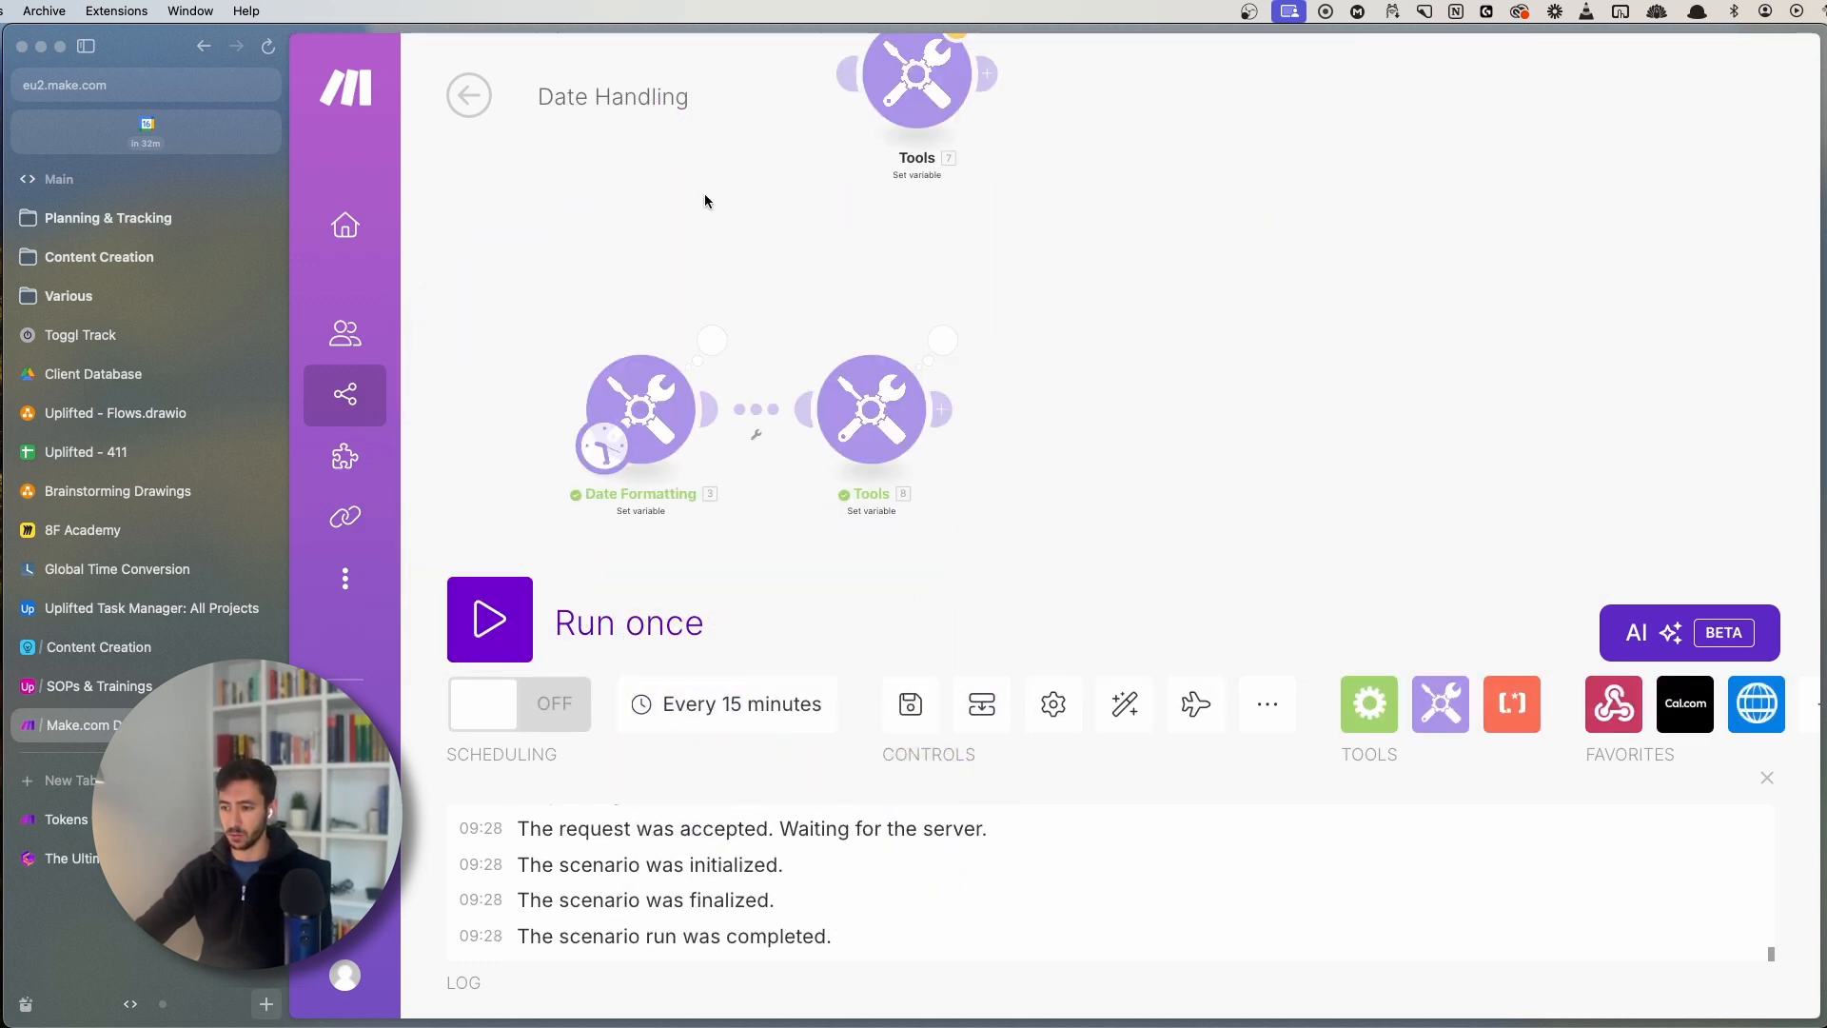
pyautogui.click(940, 343)
pyautogui.moveTo(1173, 492); pyautogui.dragTo(1387, 492)
pyautogui.click(1374, 489)
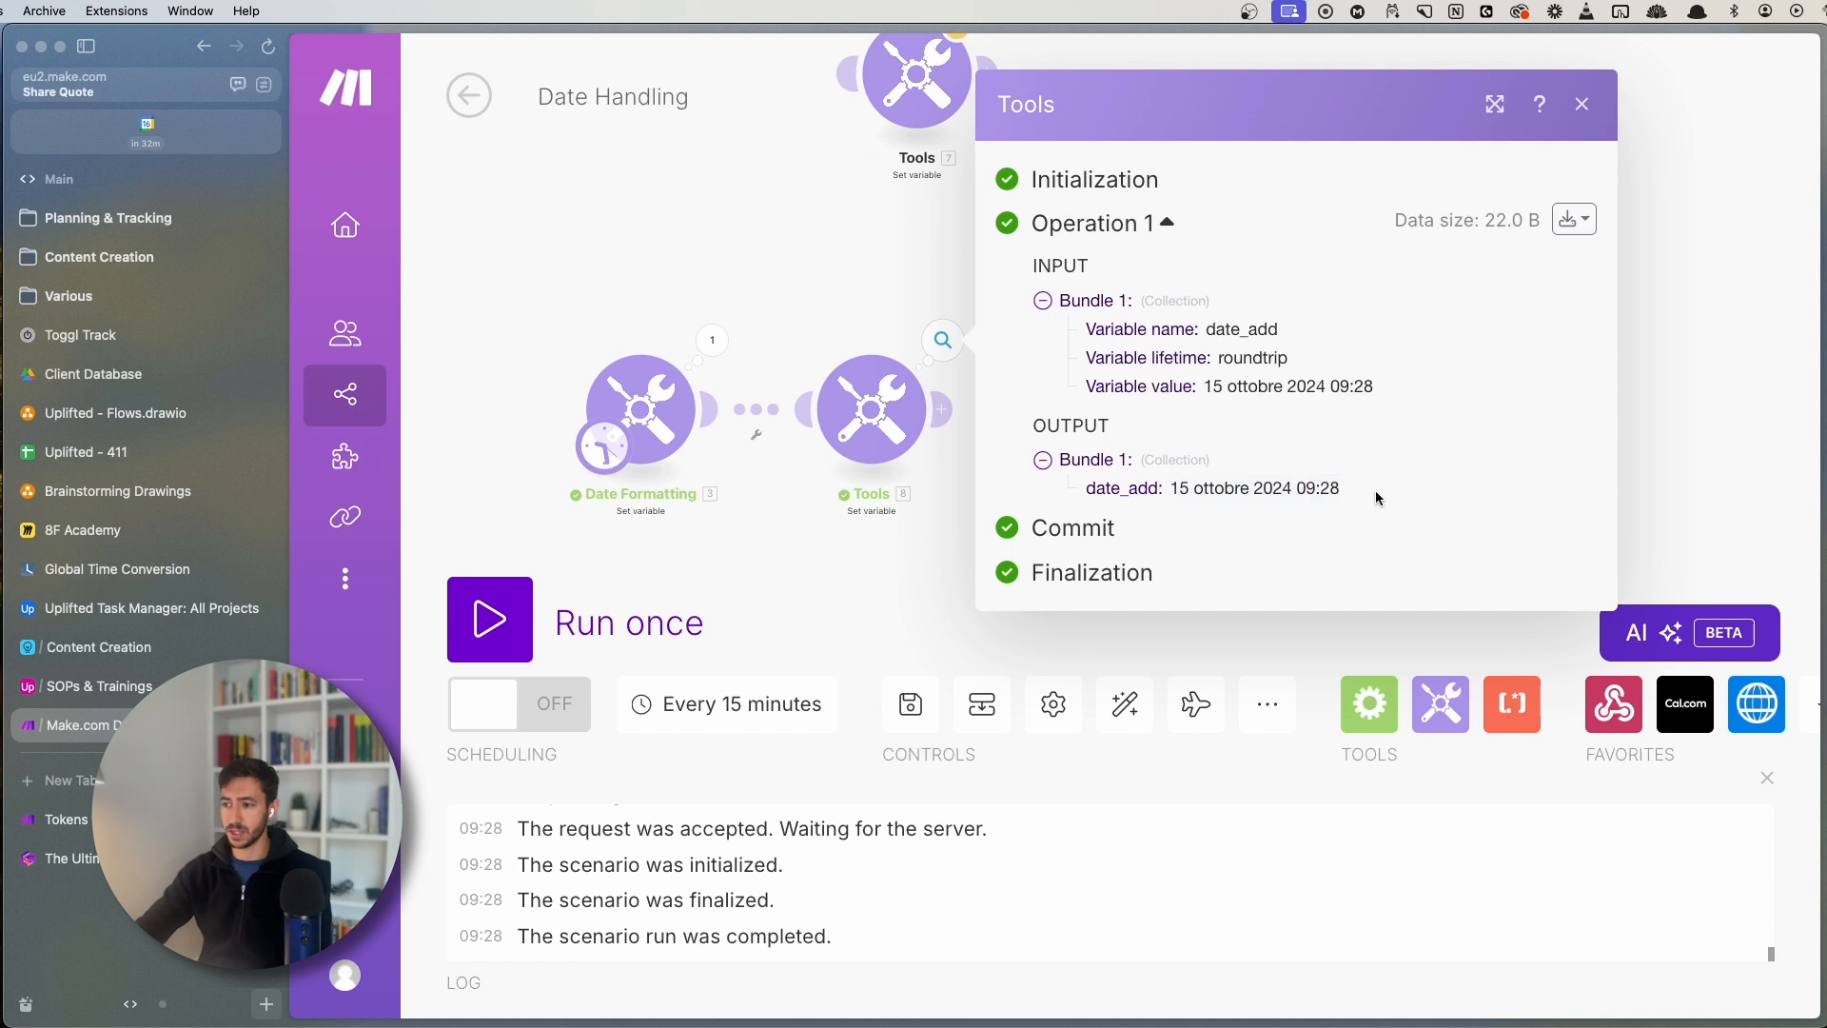
pyautogui.click(866, 416)
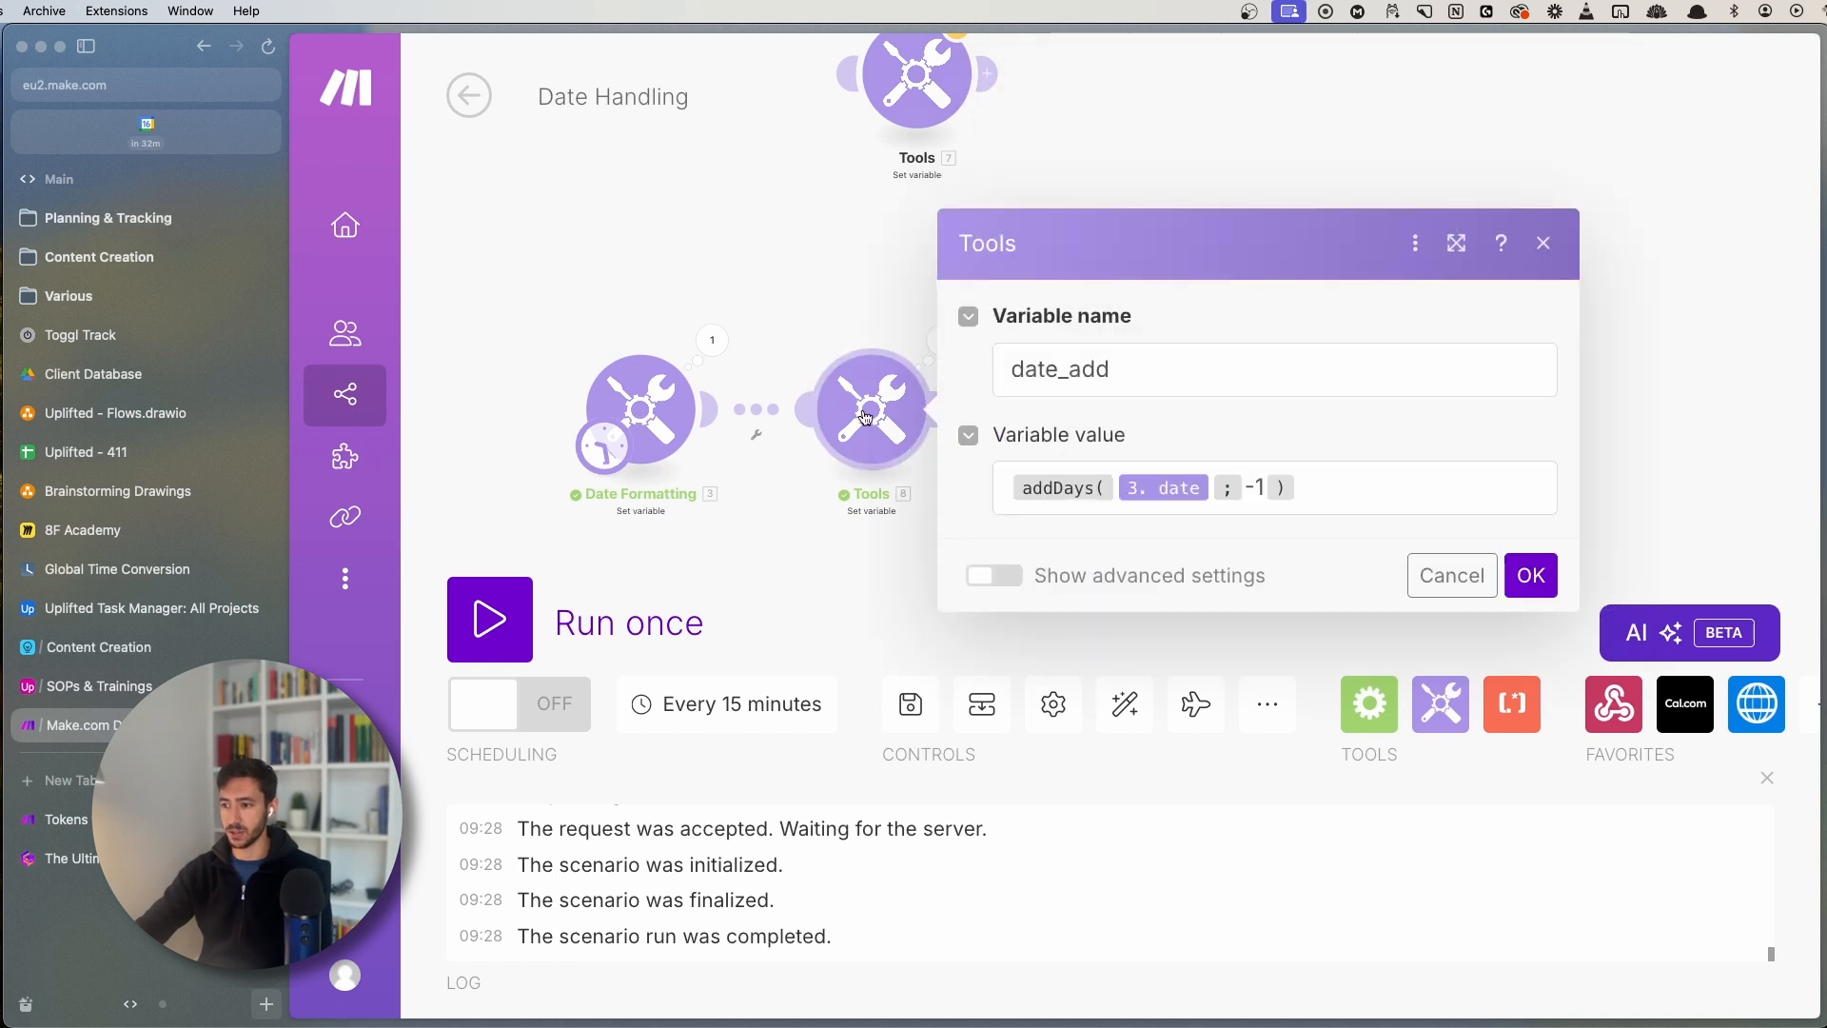
# - Review the addDays( 3. date ; -1 ) formula and browse the date and time functions, leaving it unchanged
pyautogui.click(1310, 493)
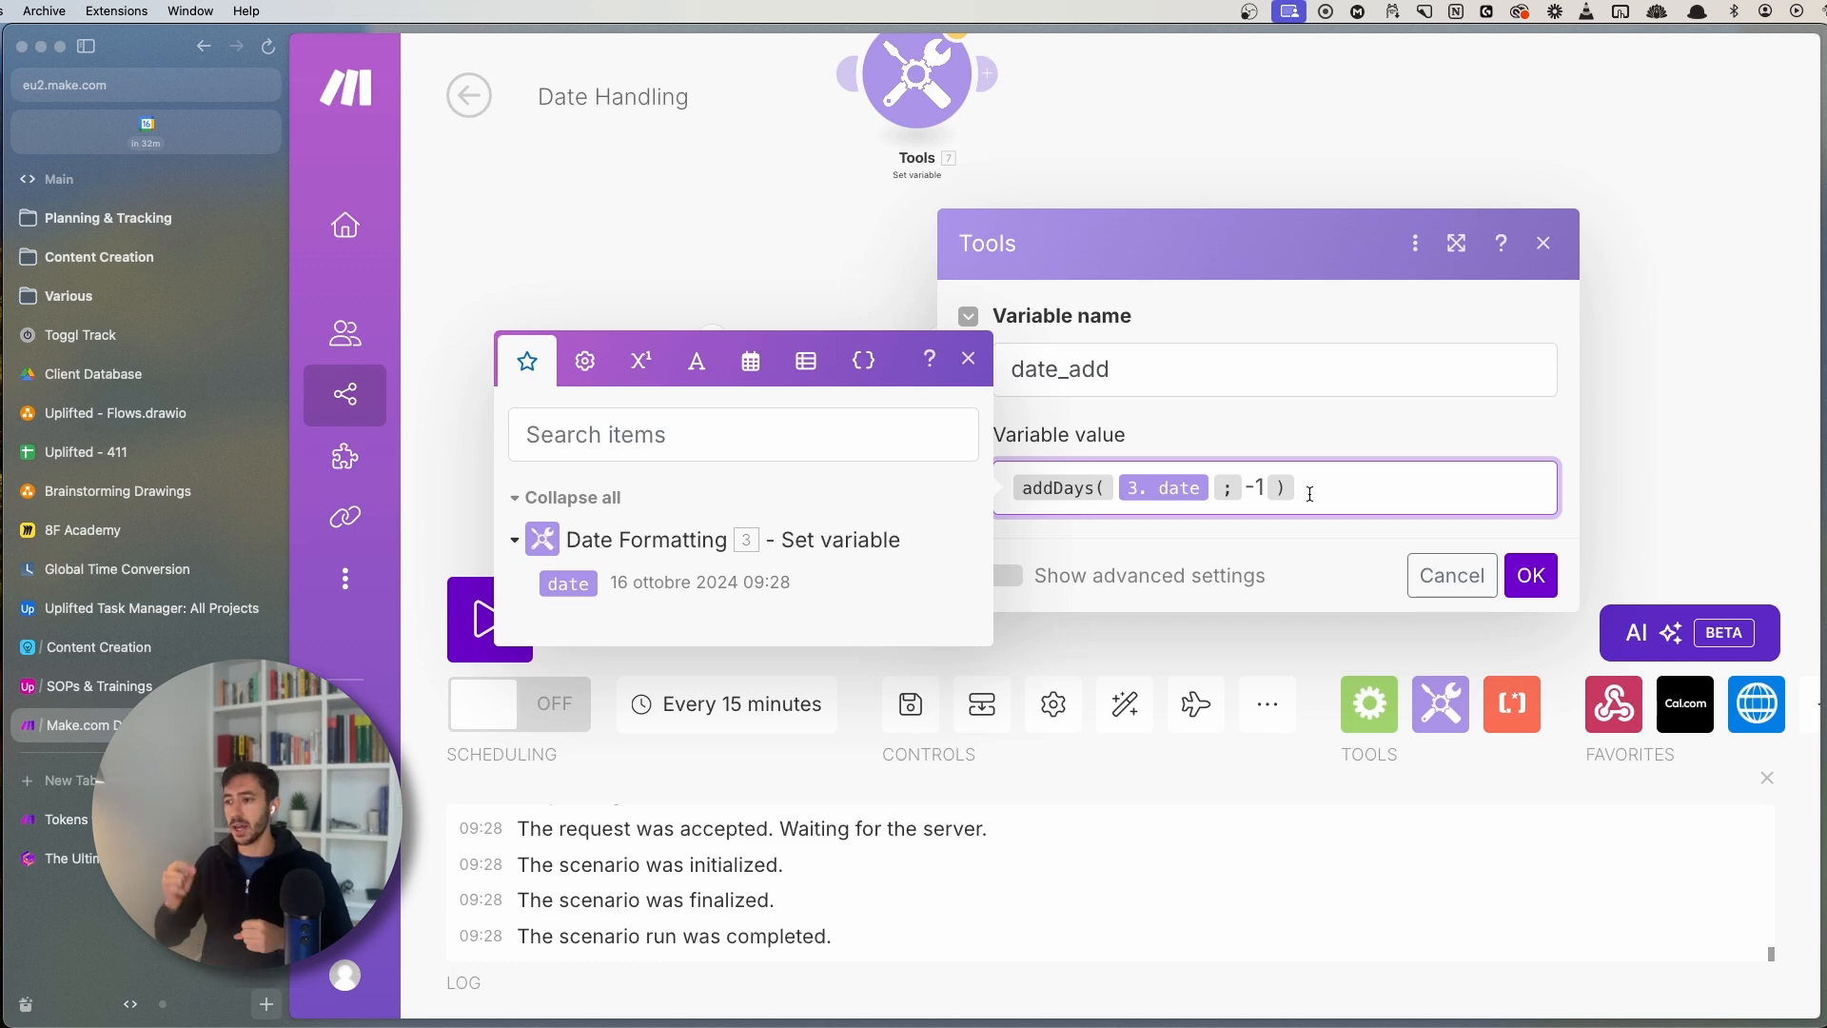
pyautogui.press('Left')
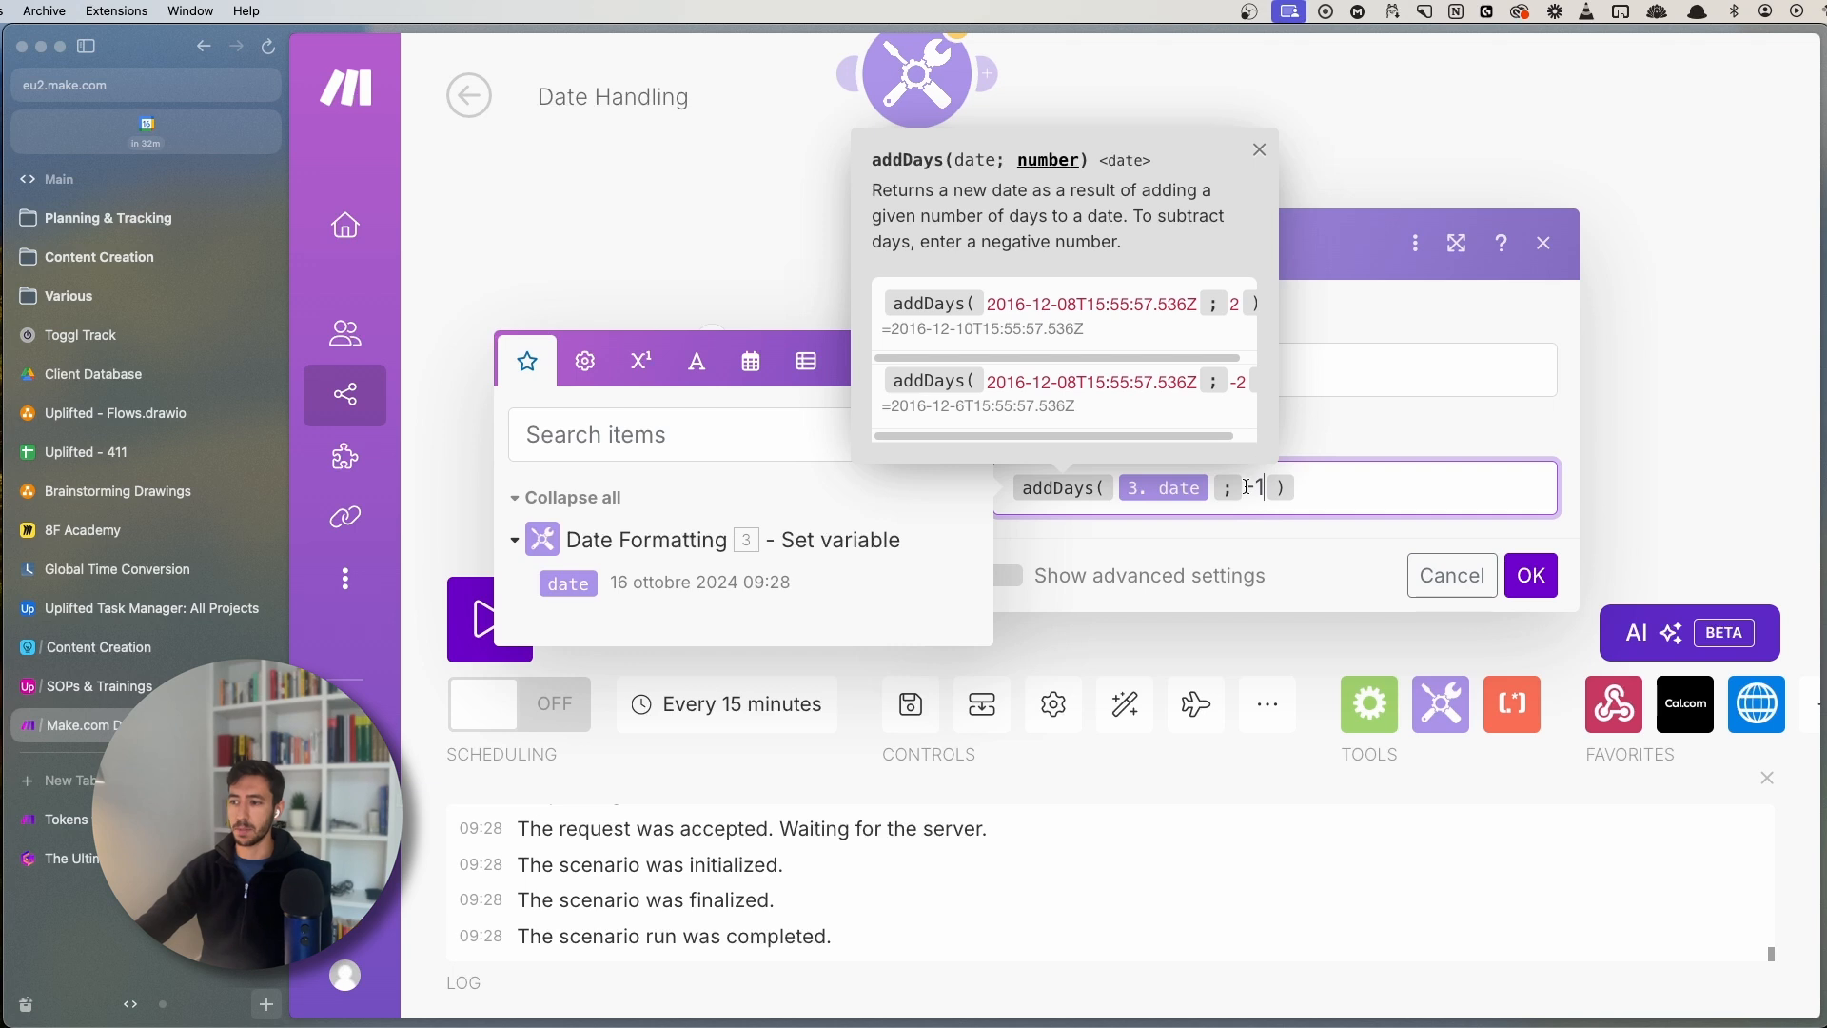
pyautogui.moveTo(1246, 487); pyautogui.dragTo(1263, 487)
pyautogui.click(1313, 471)
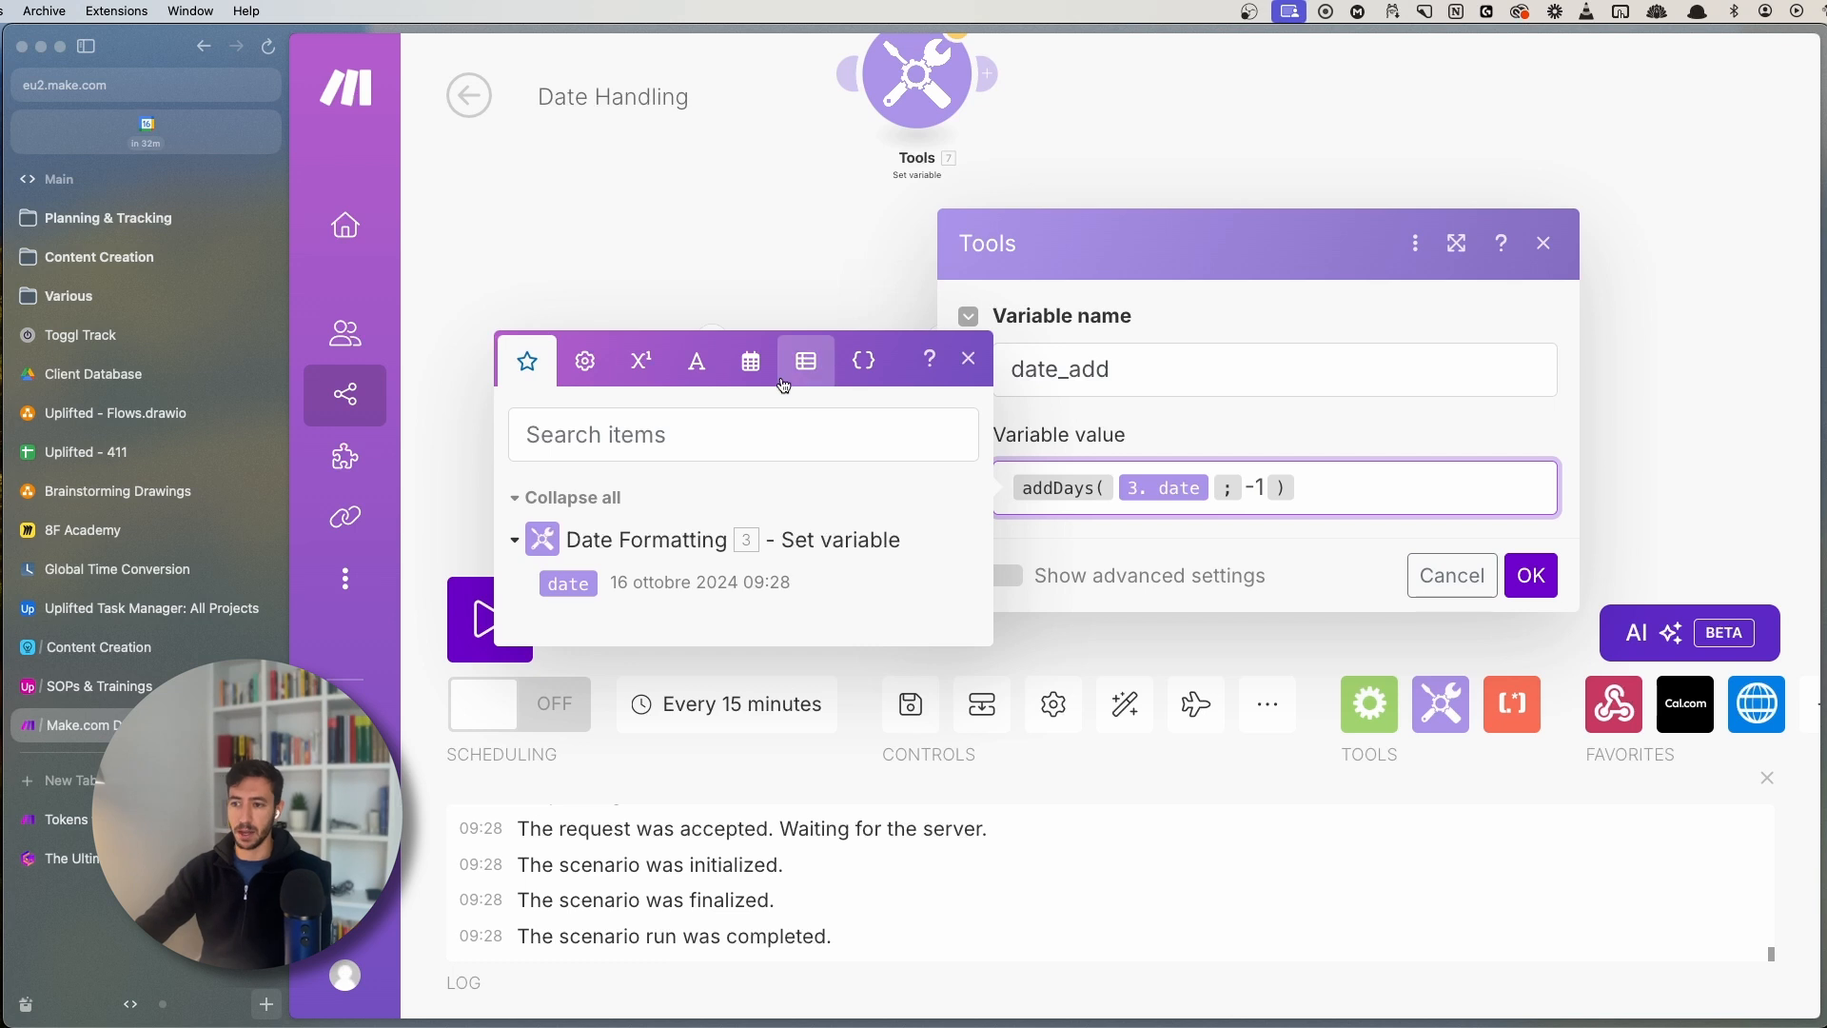
pyautogui.moveTo(1321, 487); pyautogui.dragTo(1008, 466)
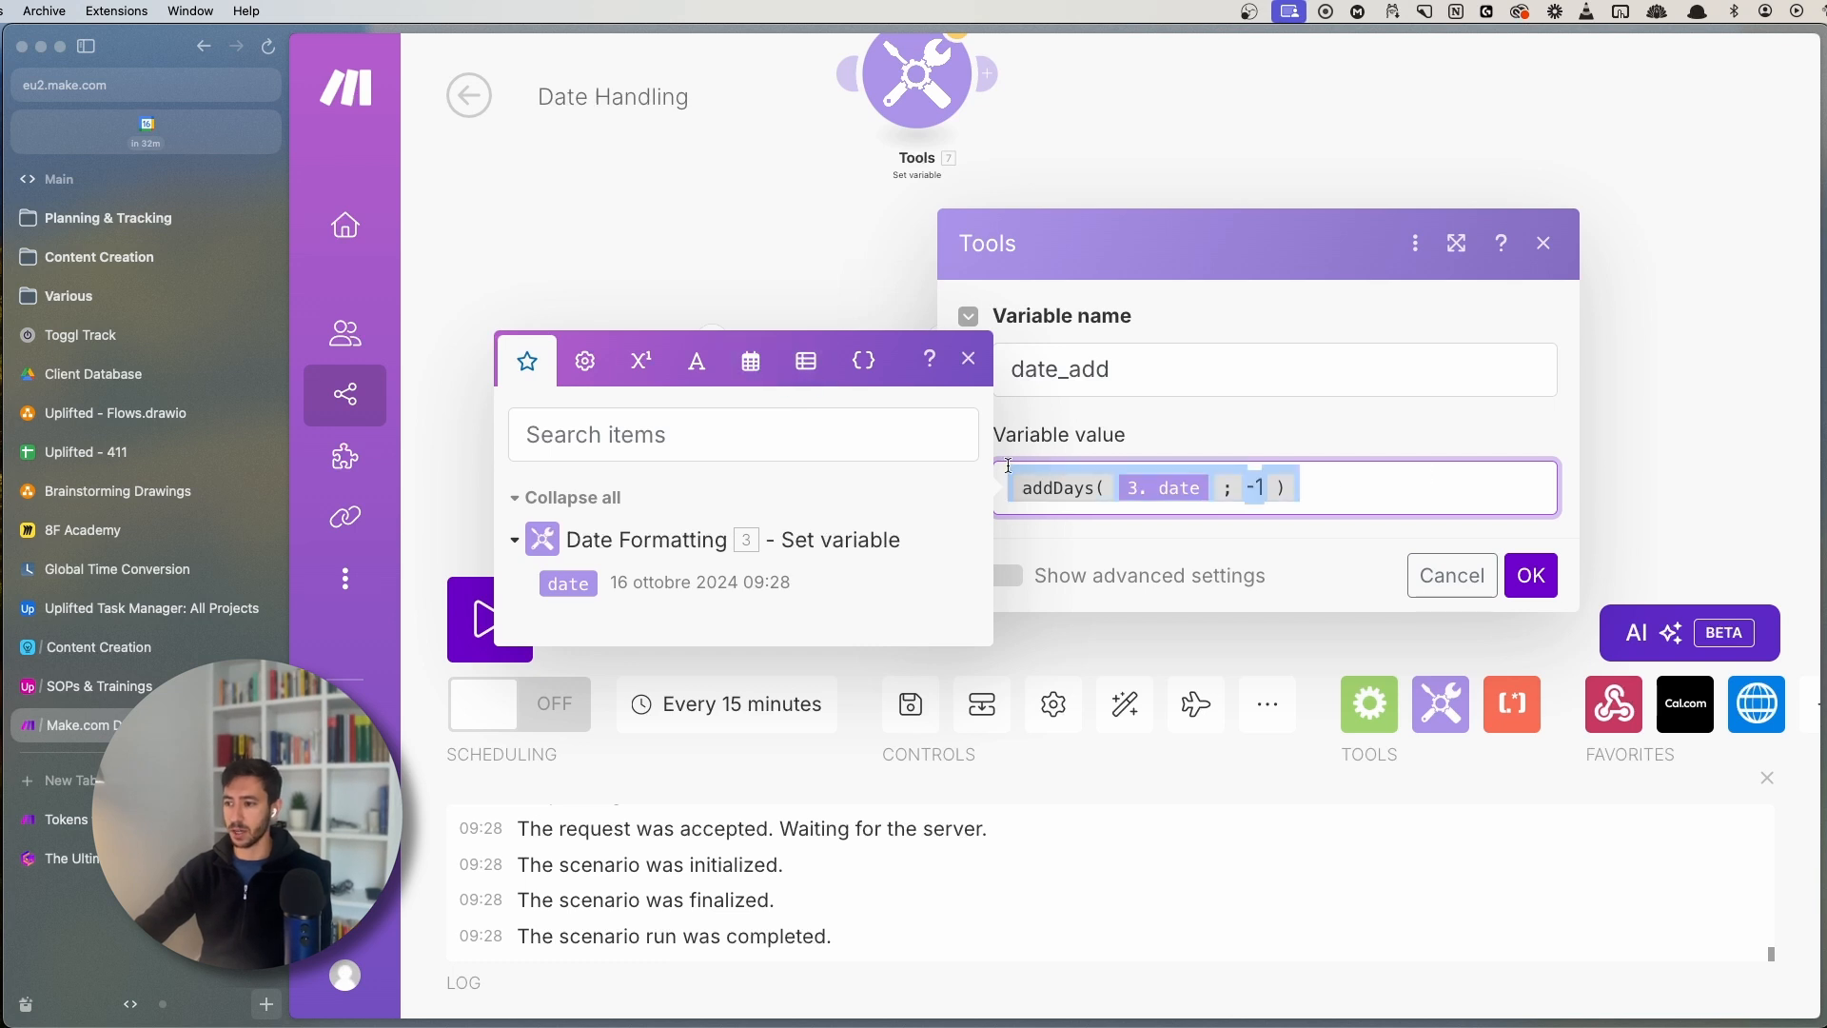
pyautogui.click(751, 360)
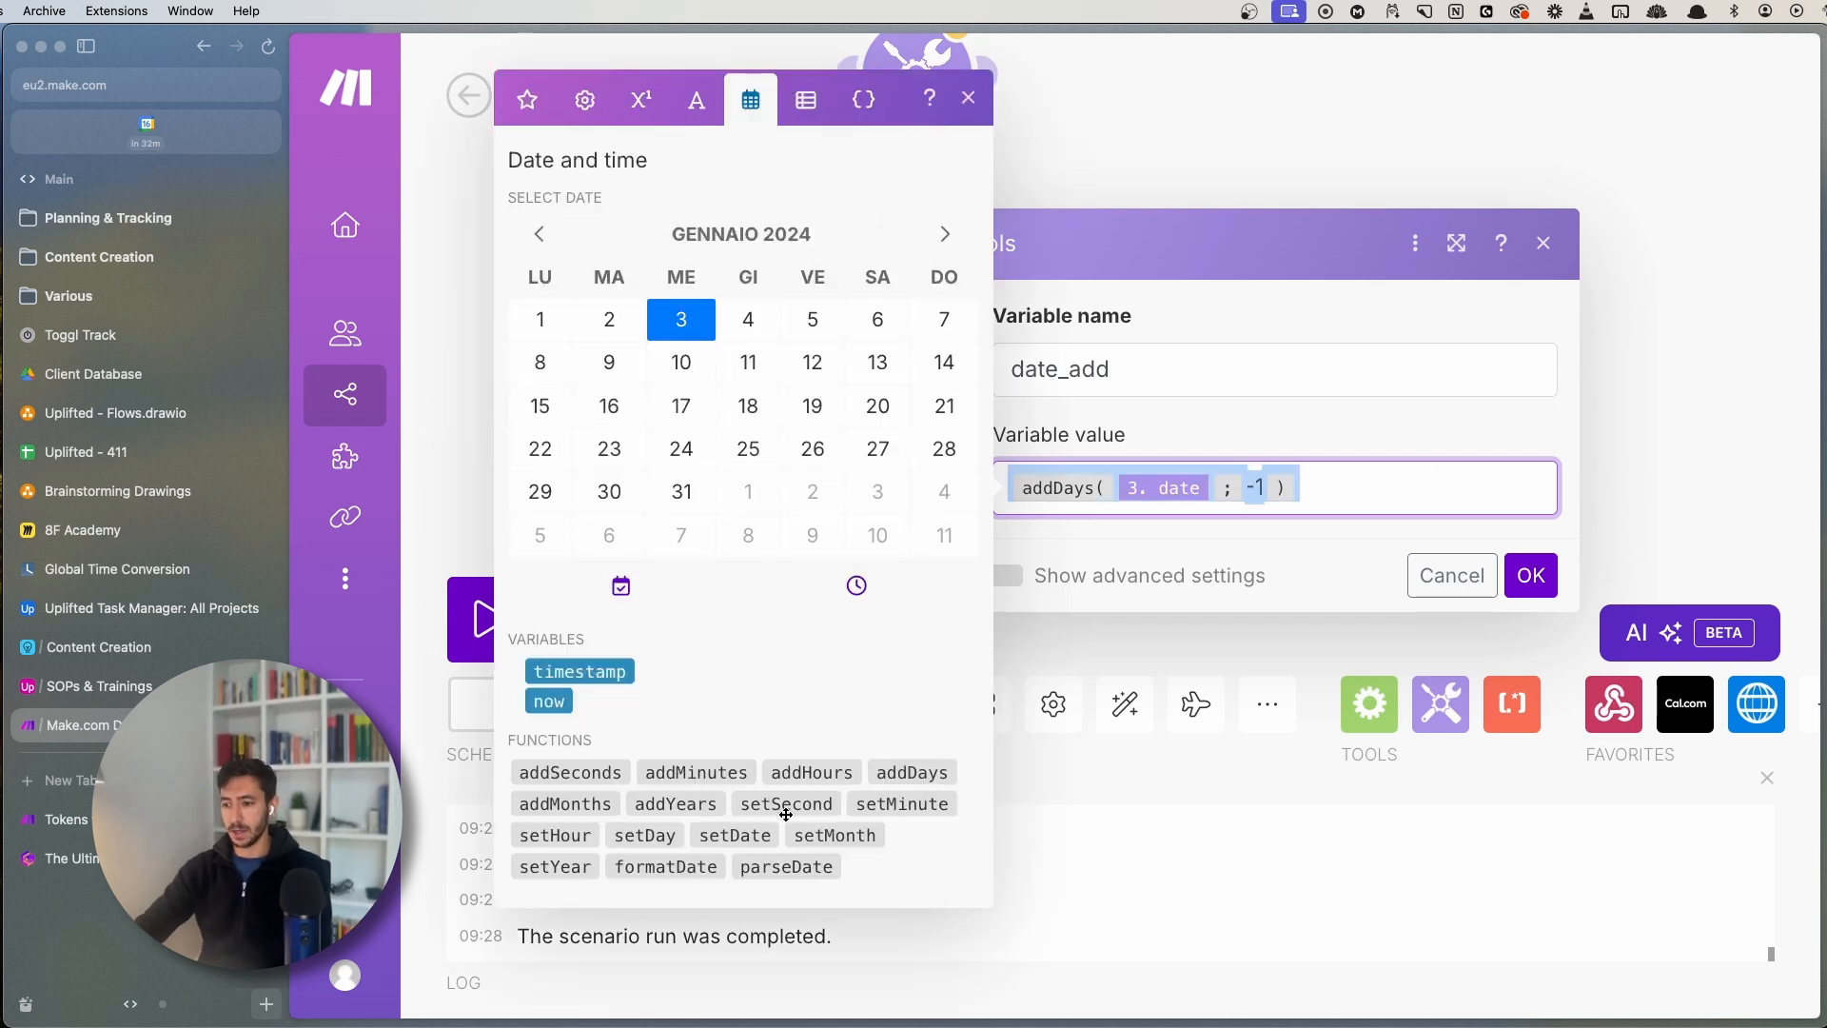
pyautogui.click(1118, 587)
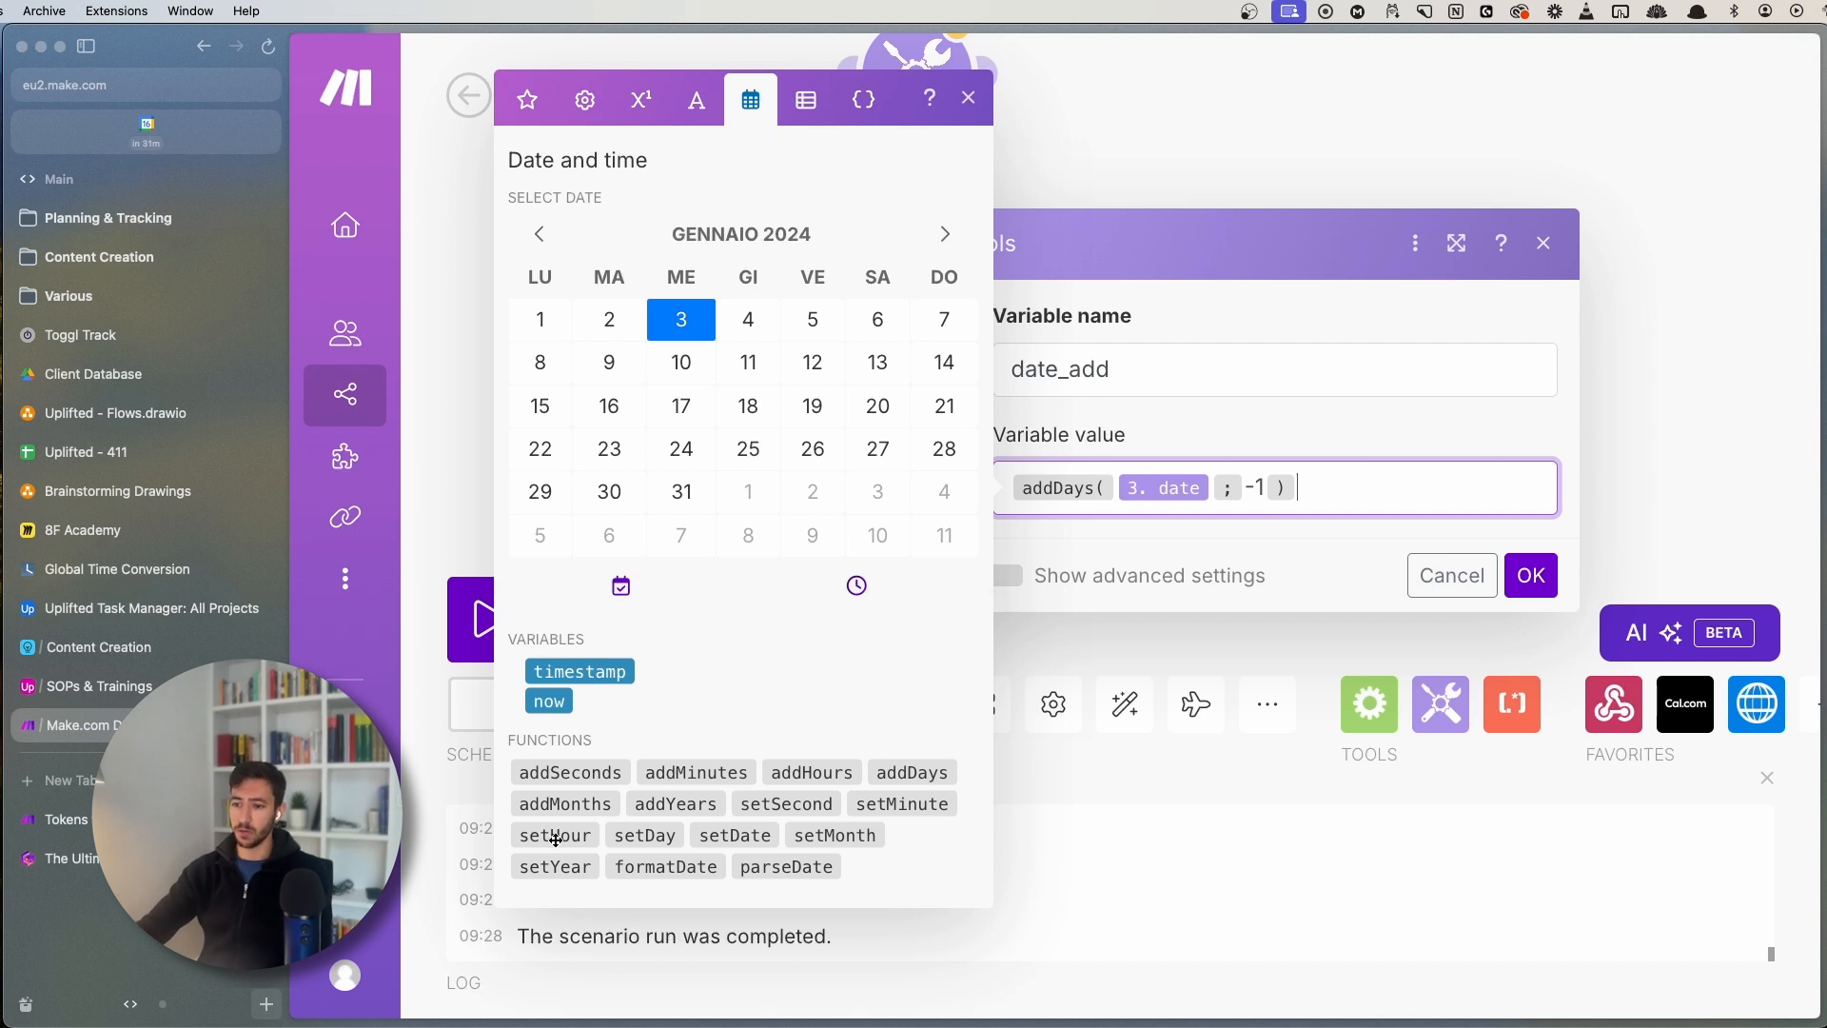
pyautogui.moveTo(561, 838)
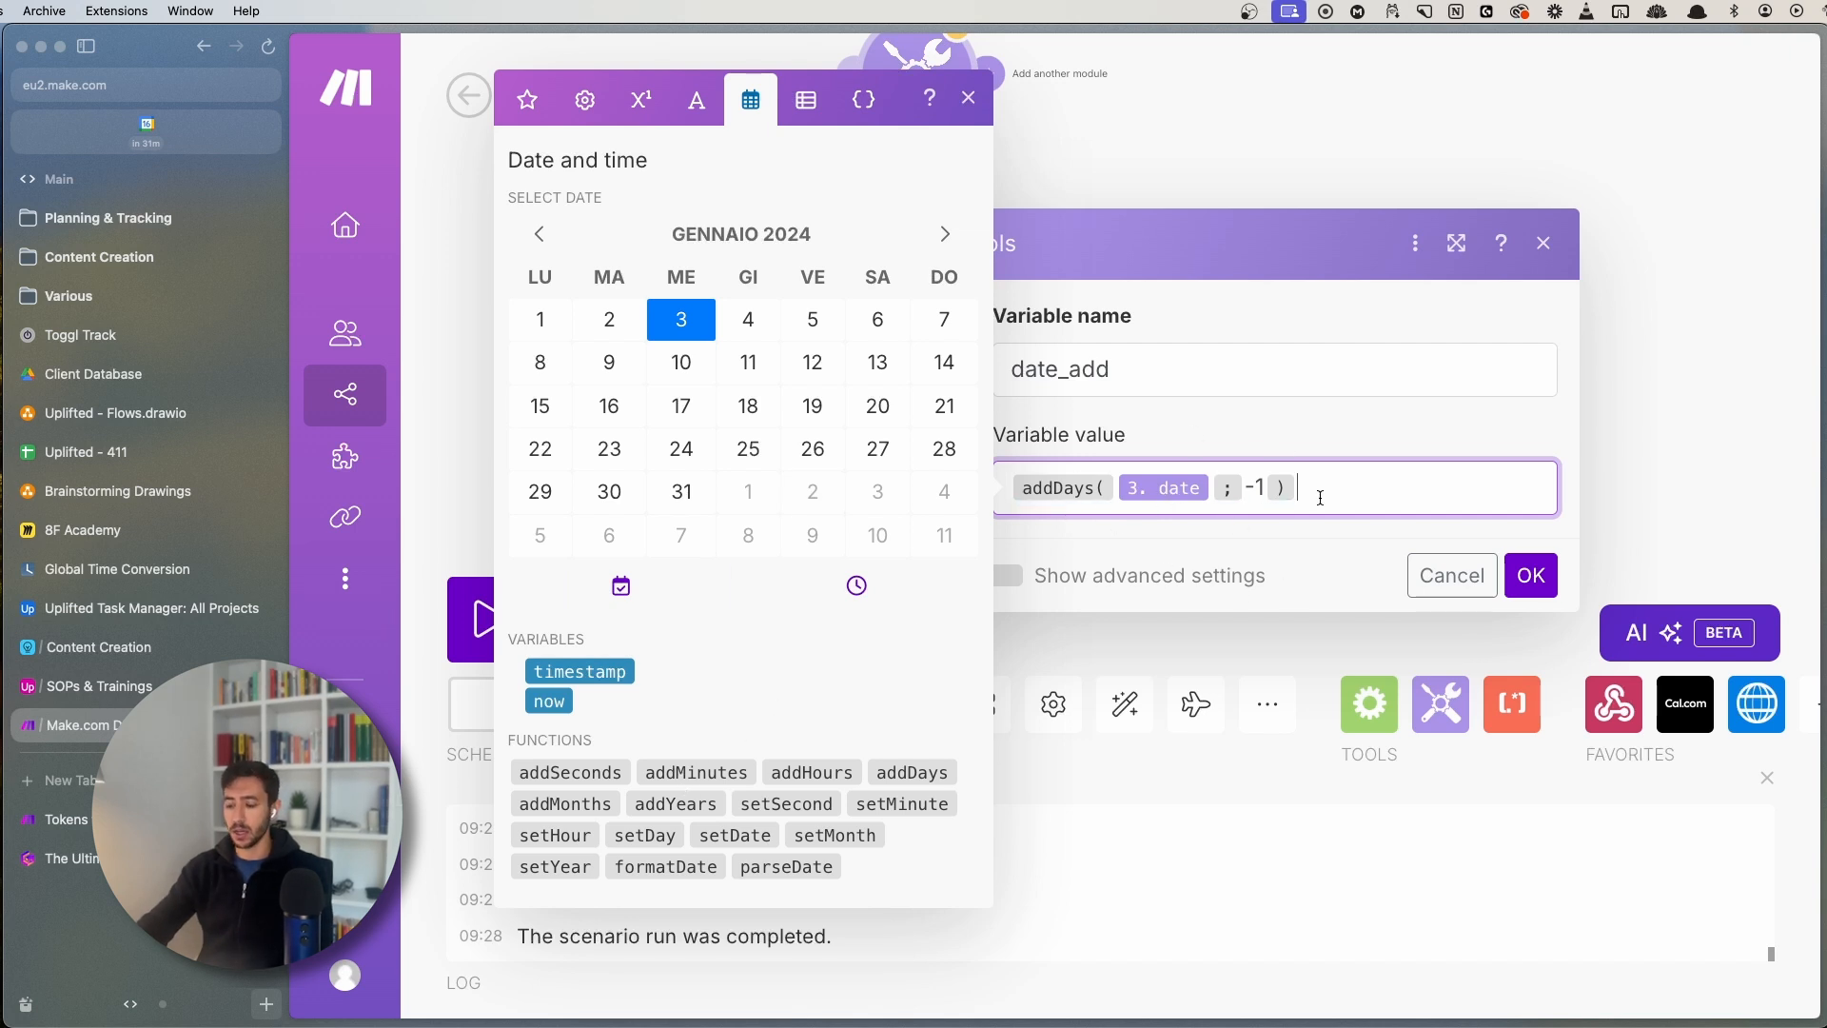
pyautogui.press('Left')
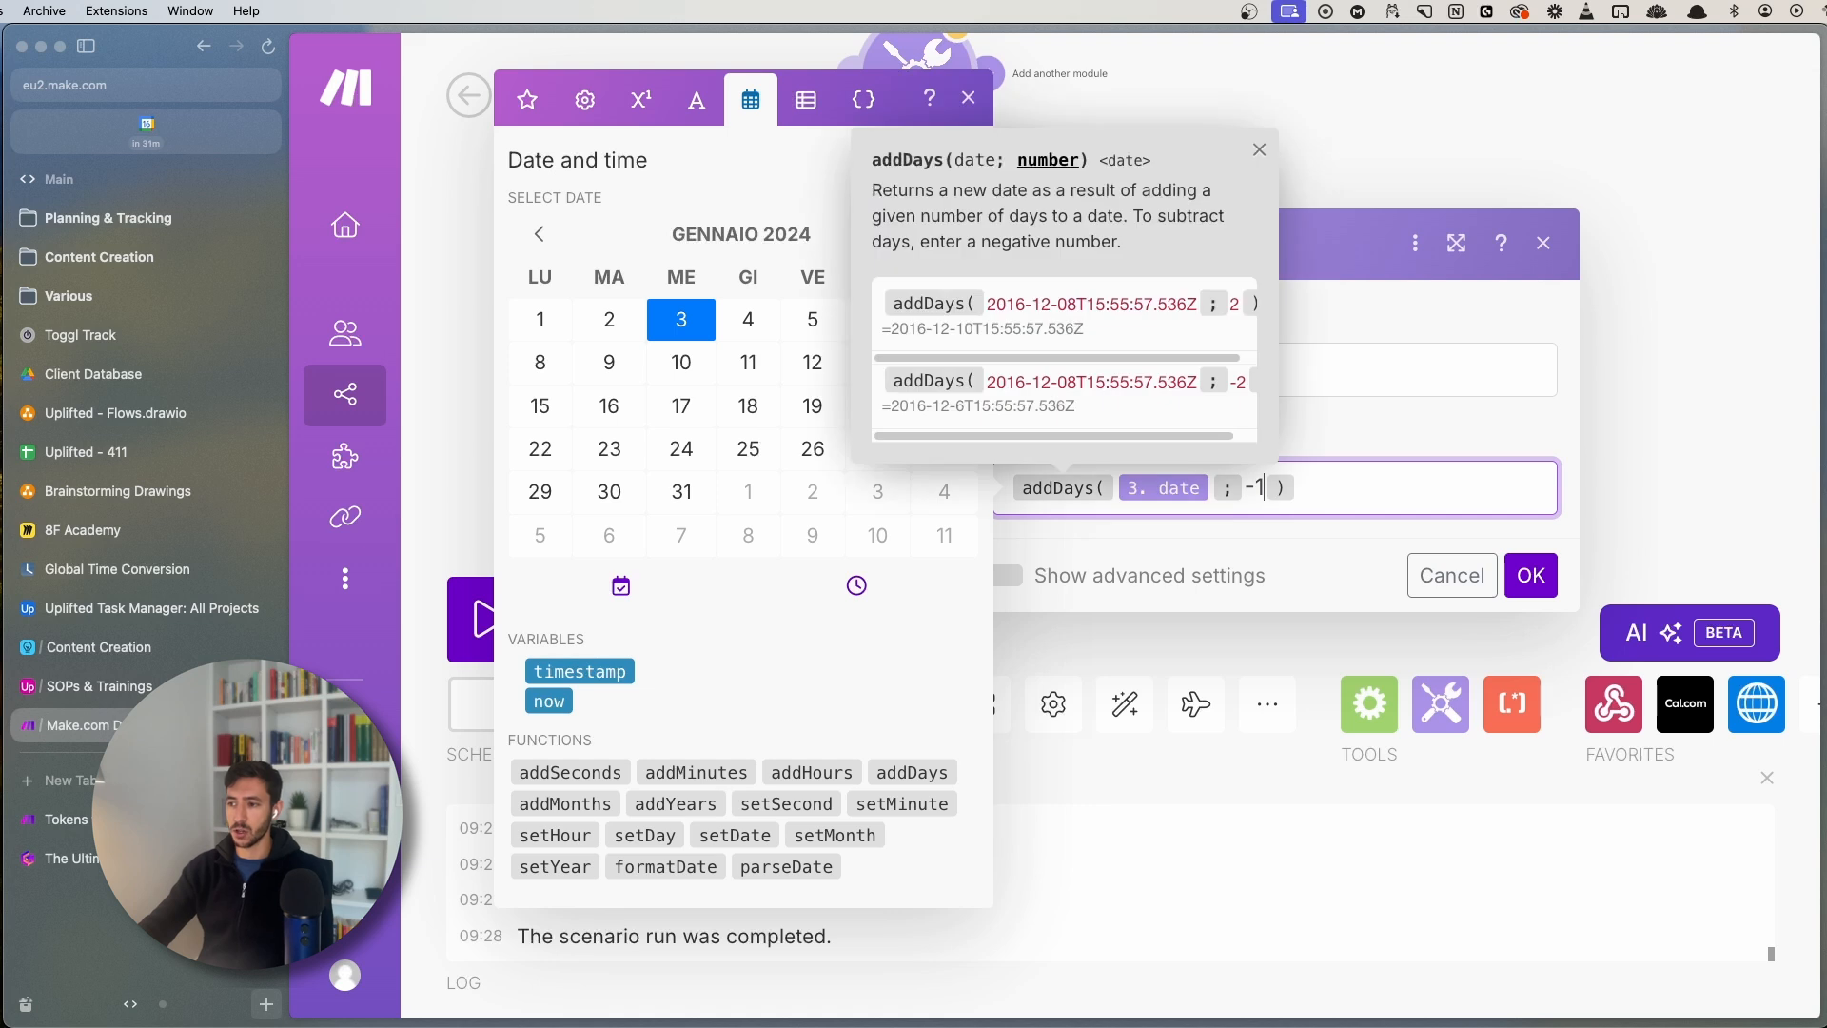
pyautogui.press('Right')
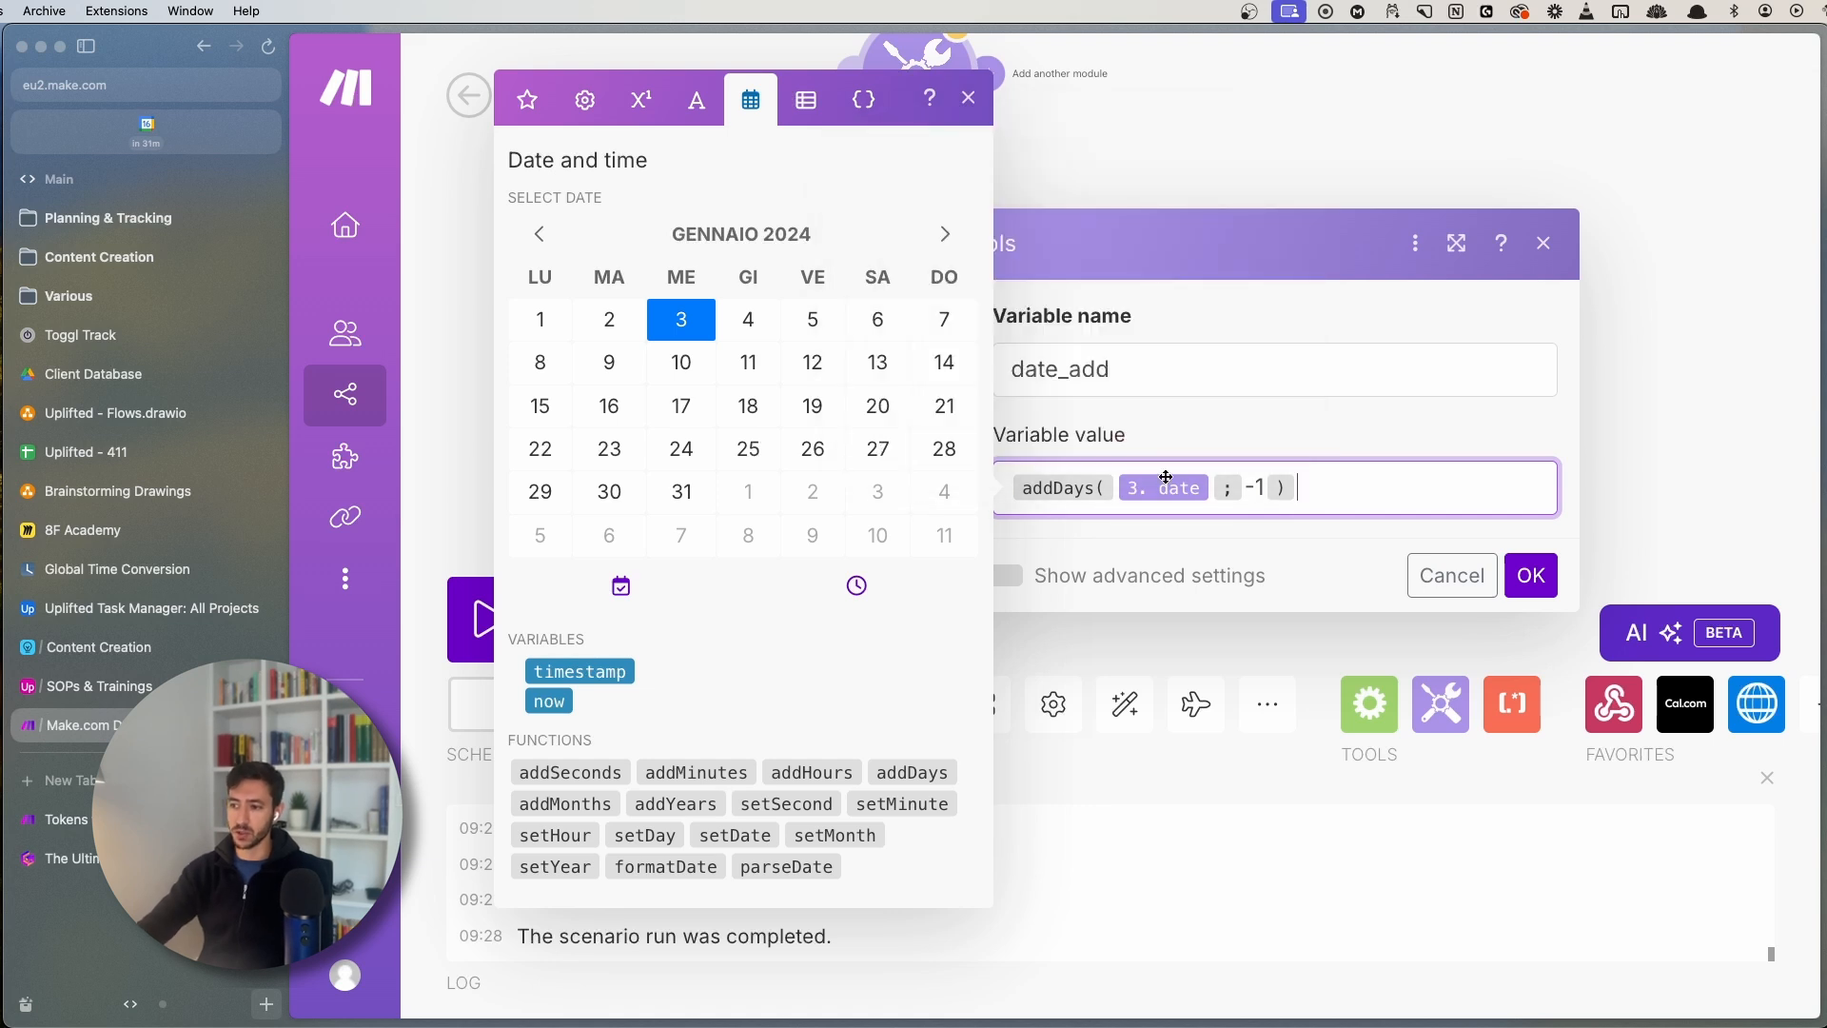
pyautogui.click(968, 97)
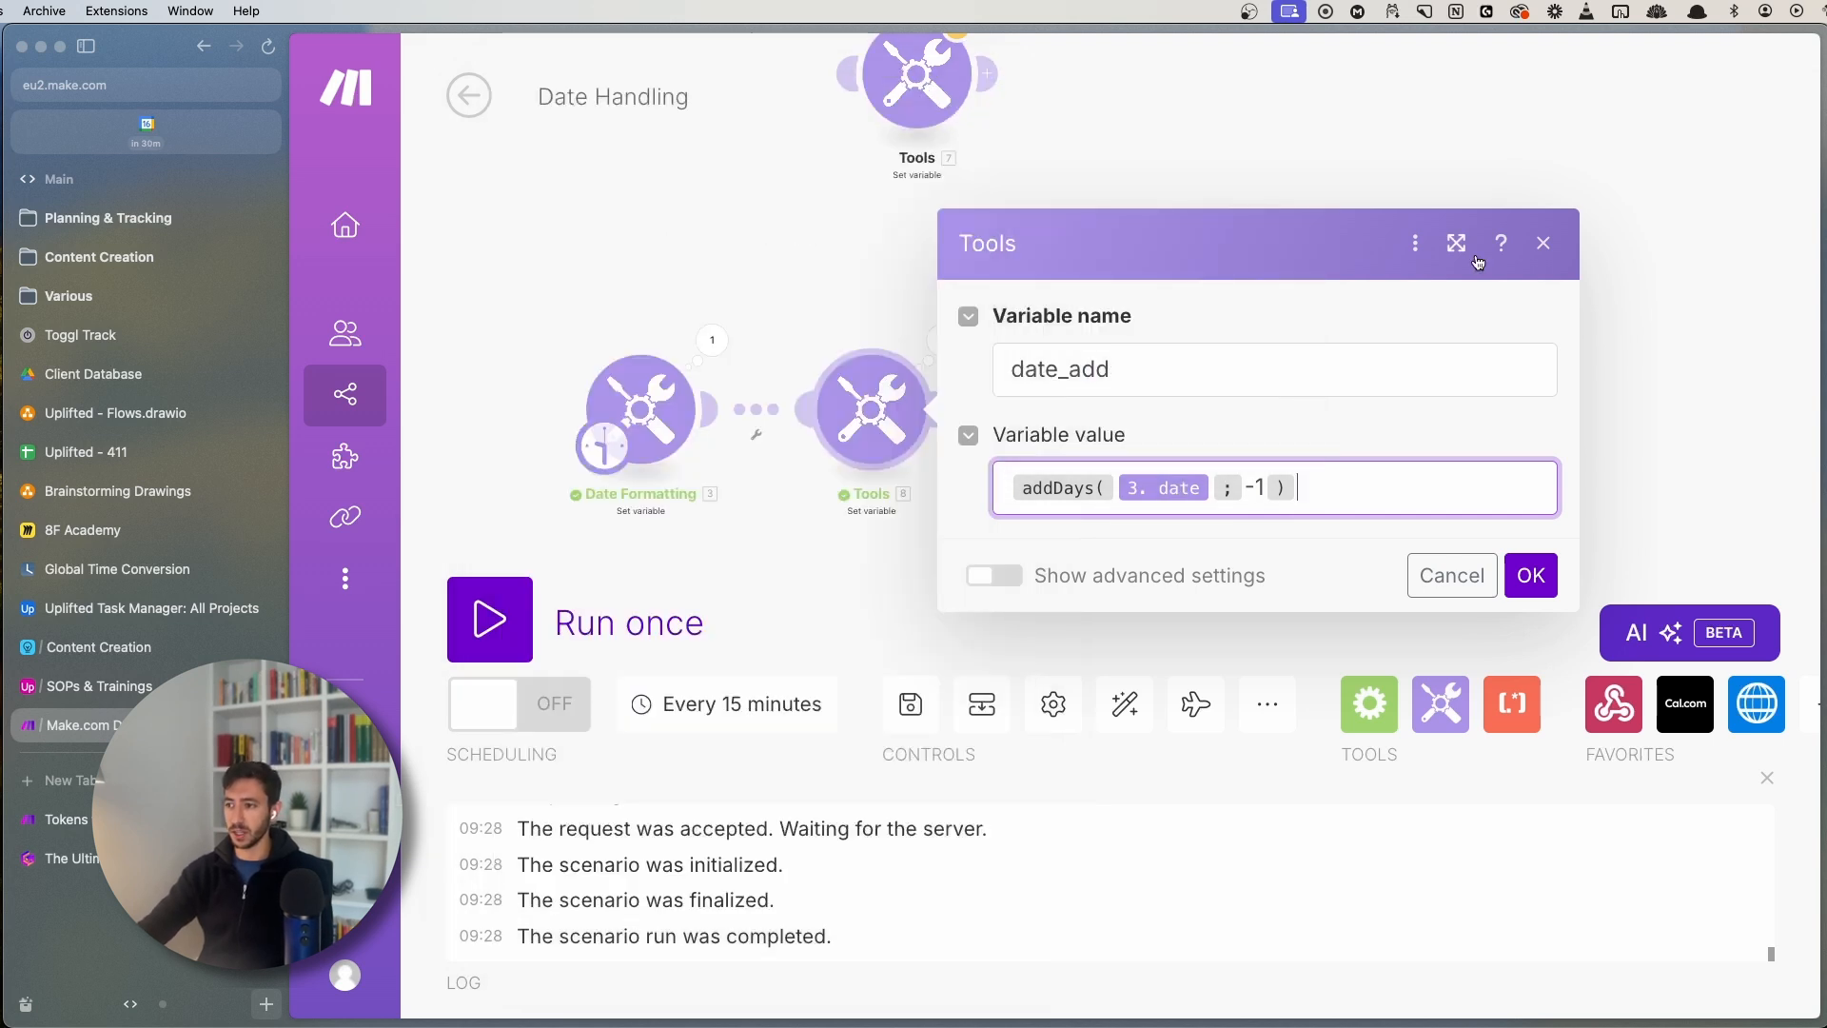
pyautogui.click(1543, 245)
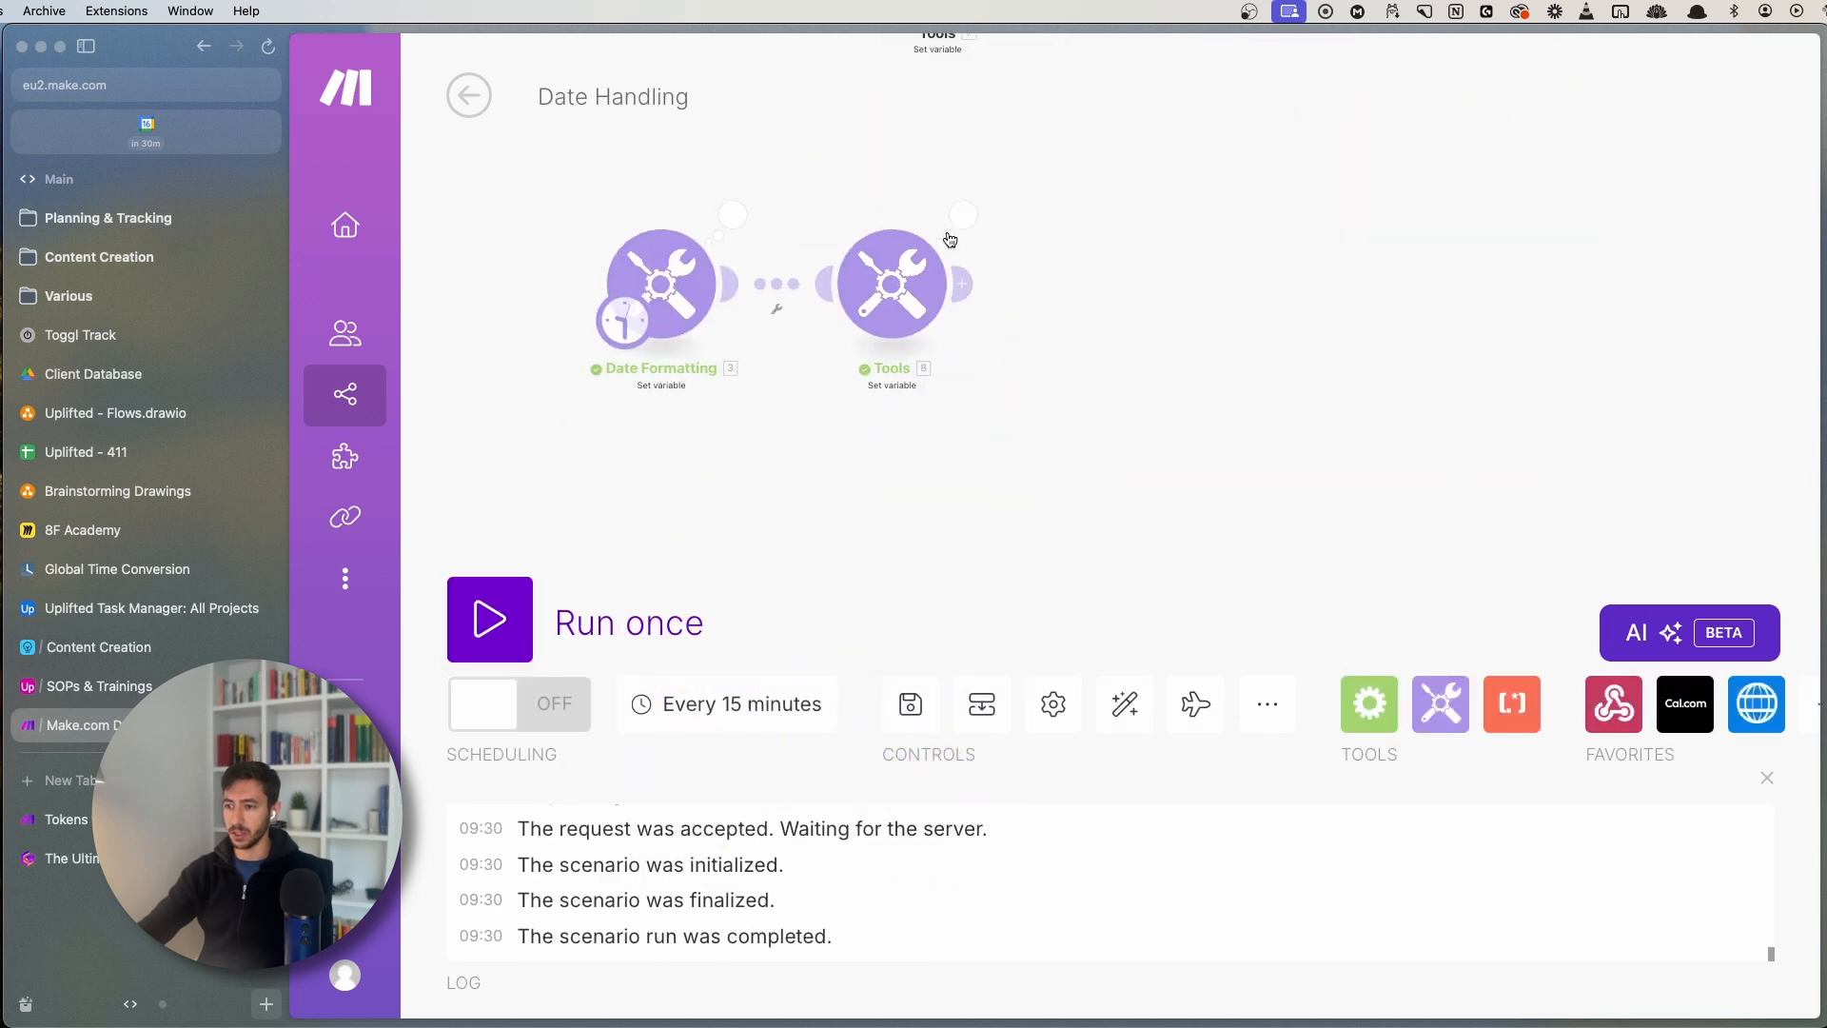
# - Check the latest run's date_add output time of 09:30
pyautogui.click(928, 193)
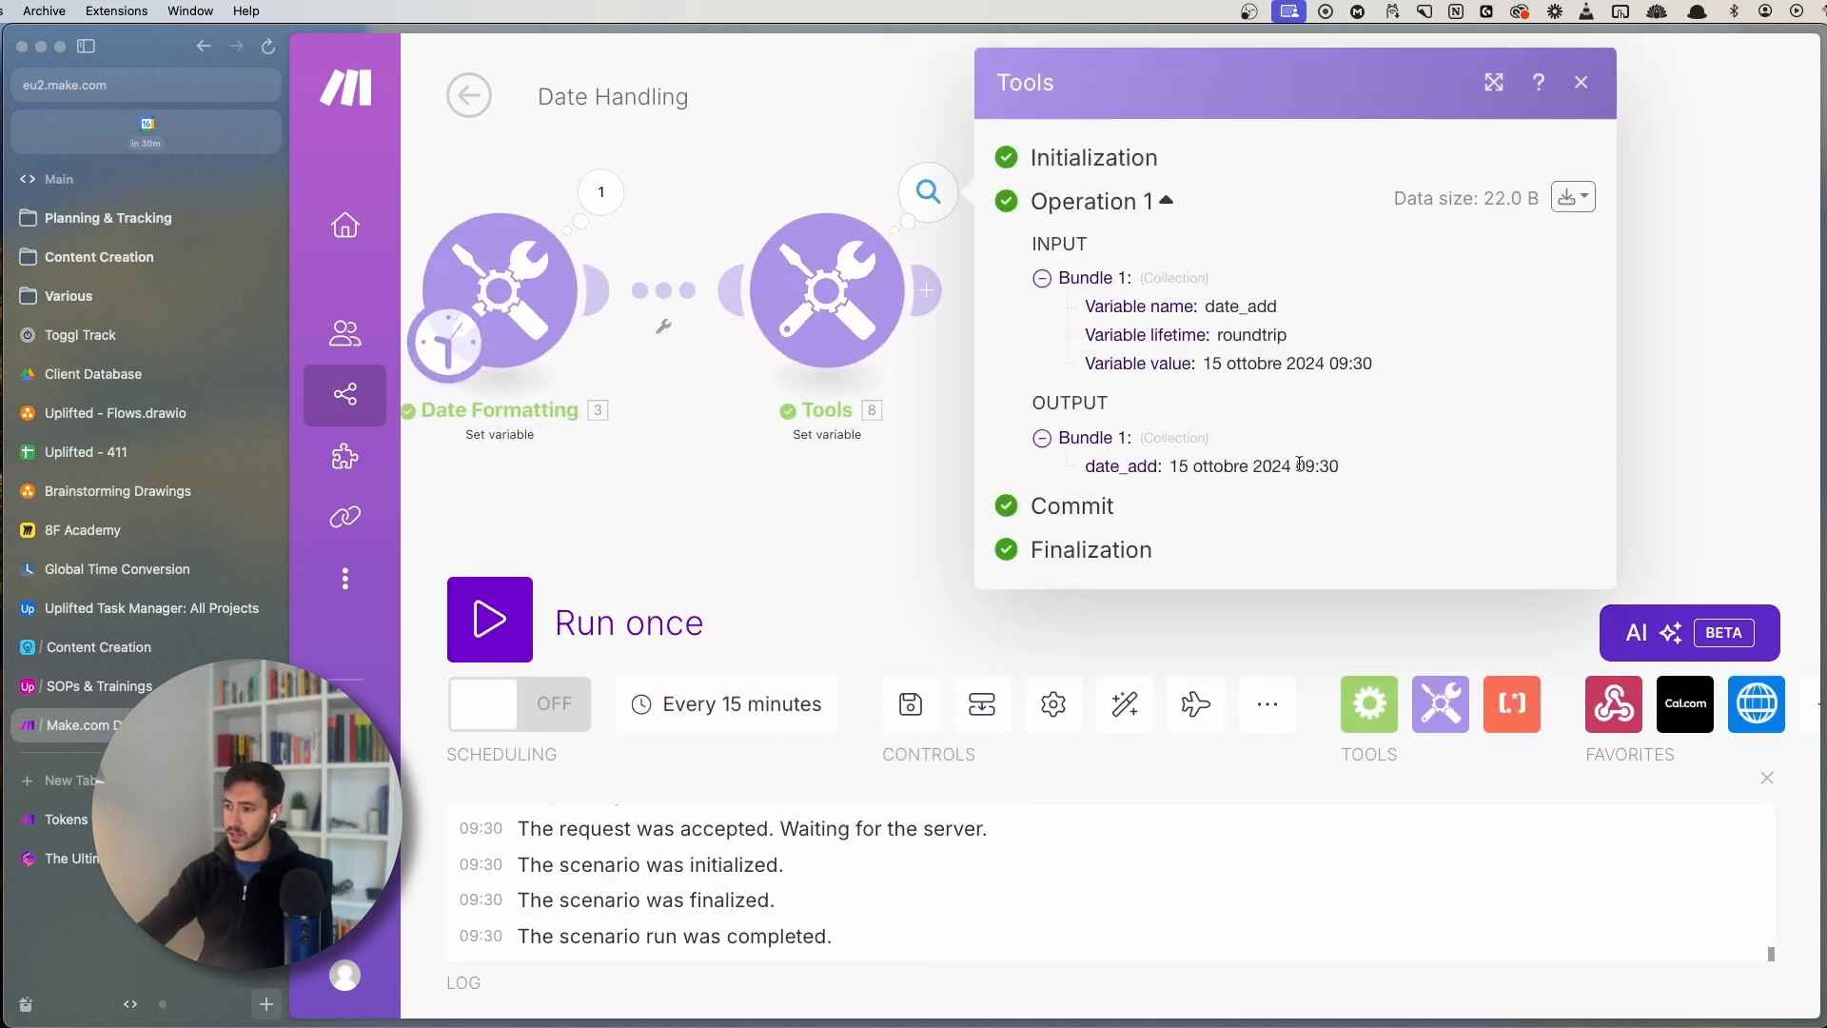
pyautogui.moveTo(1298, 466); pyautogui.dragTo(1351, 466)
pyautogui.click(1355, 470)
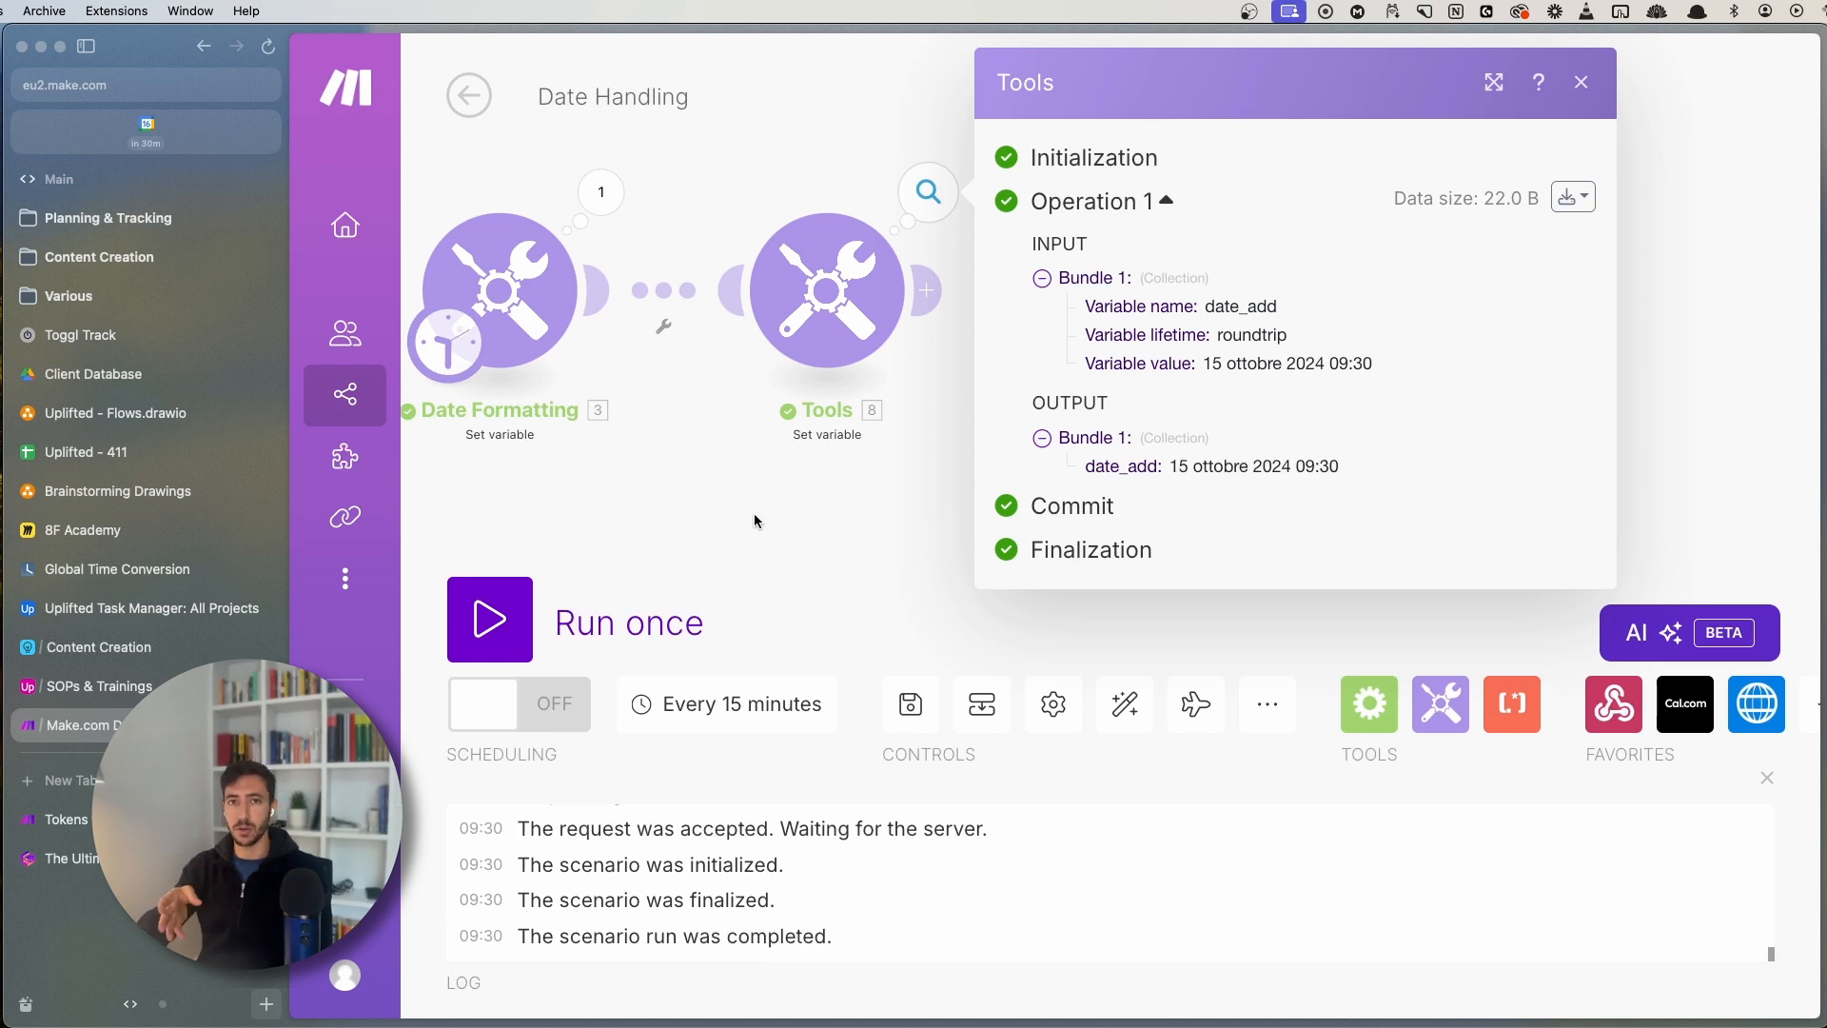
# - Wrap the date_add formula in setHour( addDays( 3. date ; -1 ) ; 0 )
pyautogui.click(849, 354)
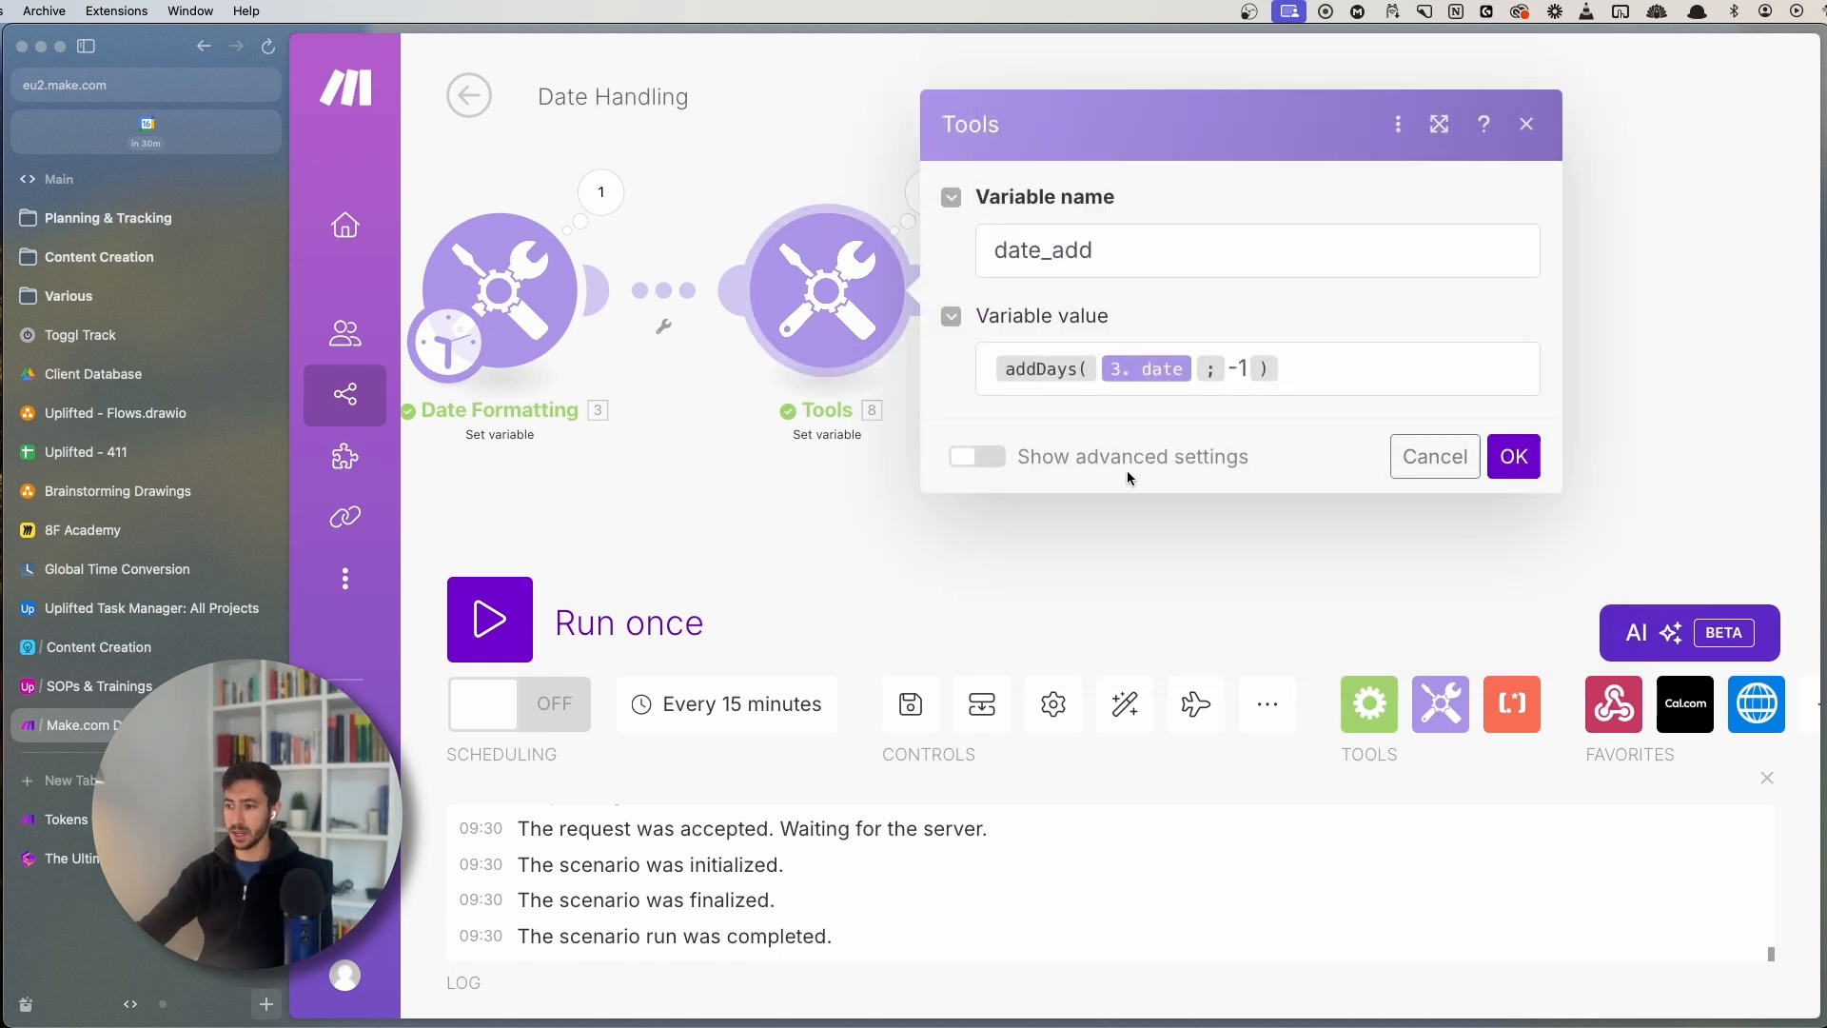
pyautogui.click(1360, 367)
pyautogui.press('Left')
pyautogui.press('Left')
pyautogui.press('Left')
pyautogui.press('Left')
pyautogui.press('Left')
pyautogui.press('Left')
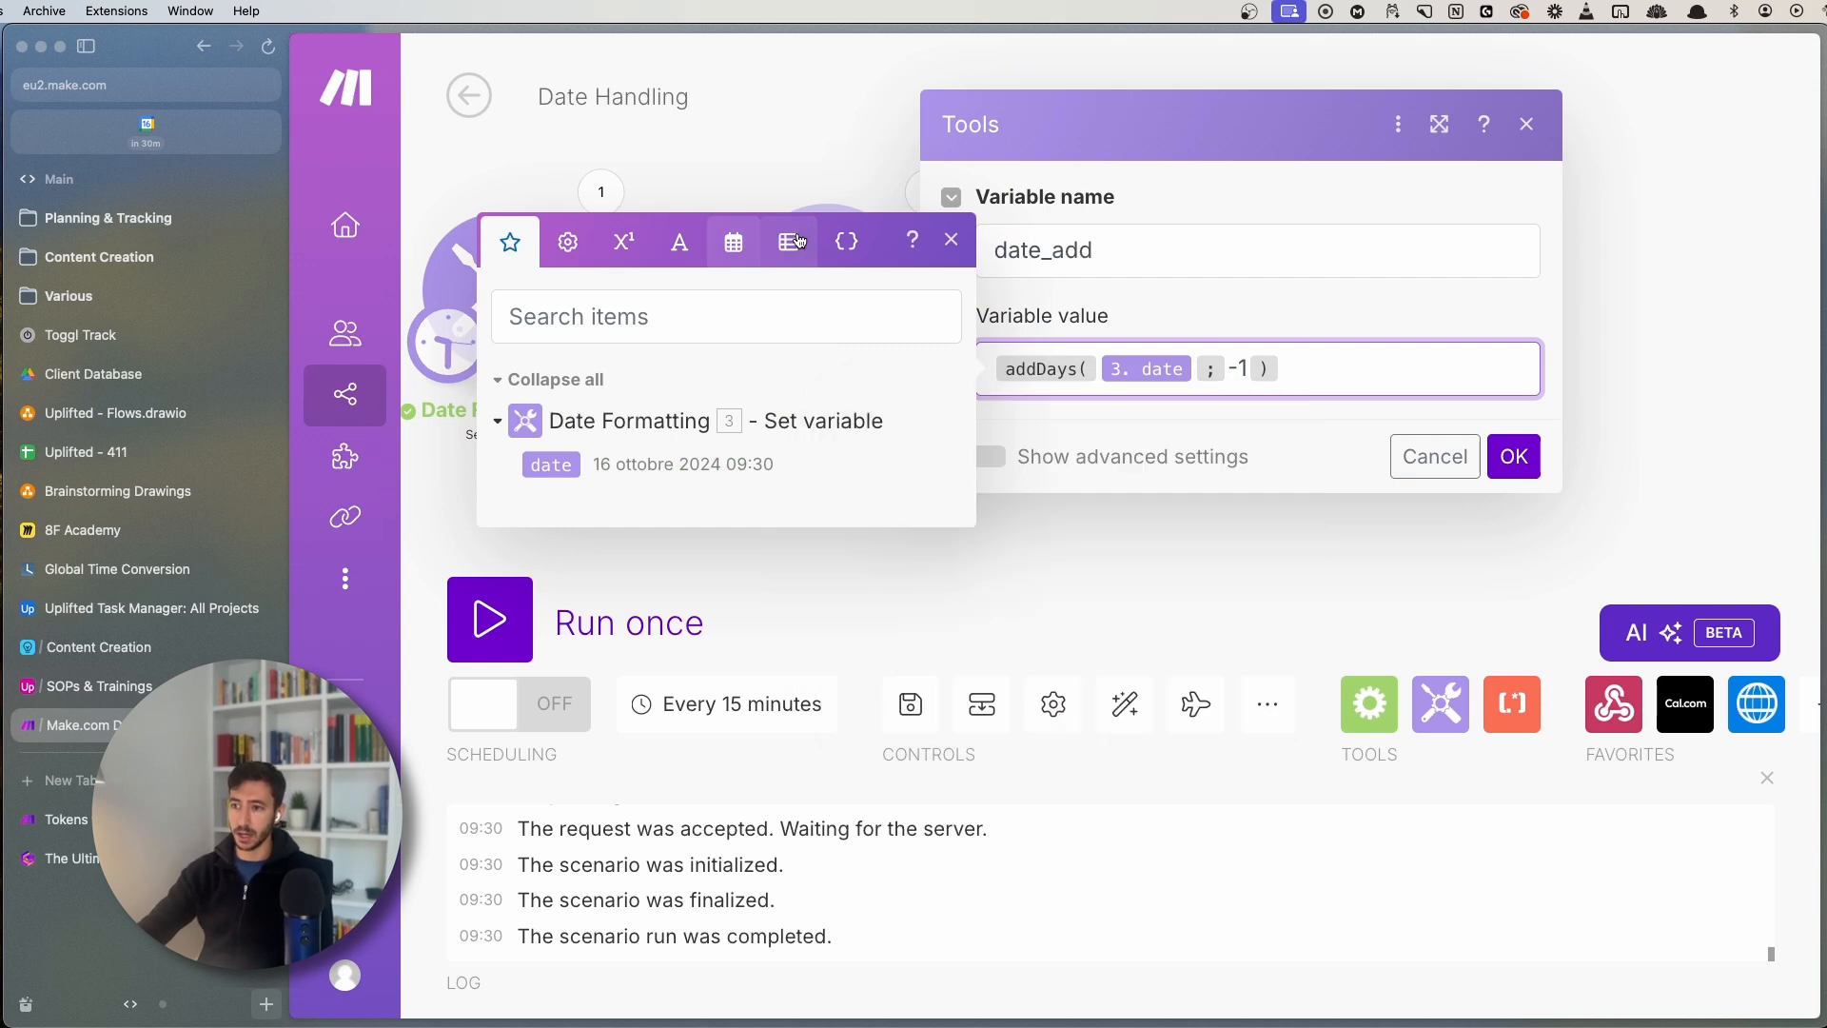
pyautogui.click(733, 242)
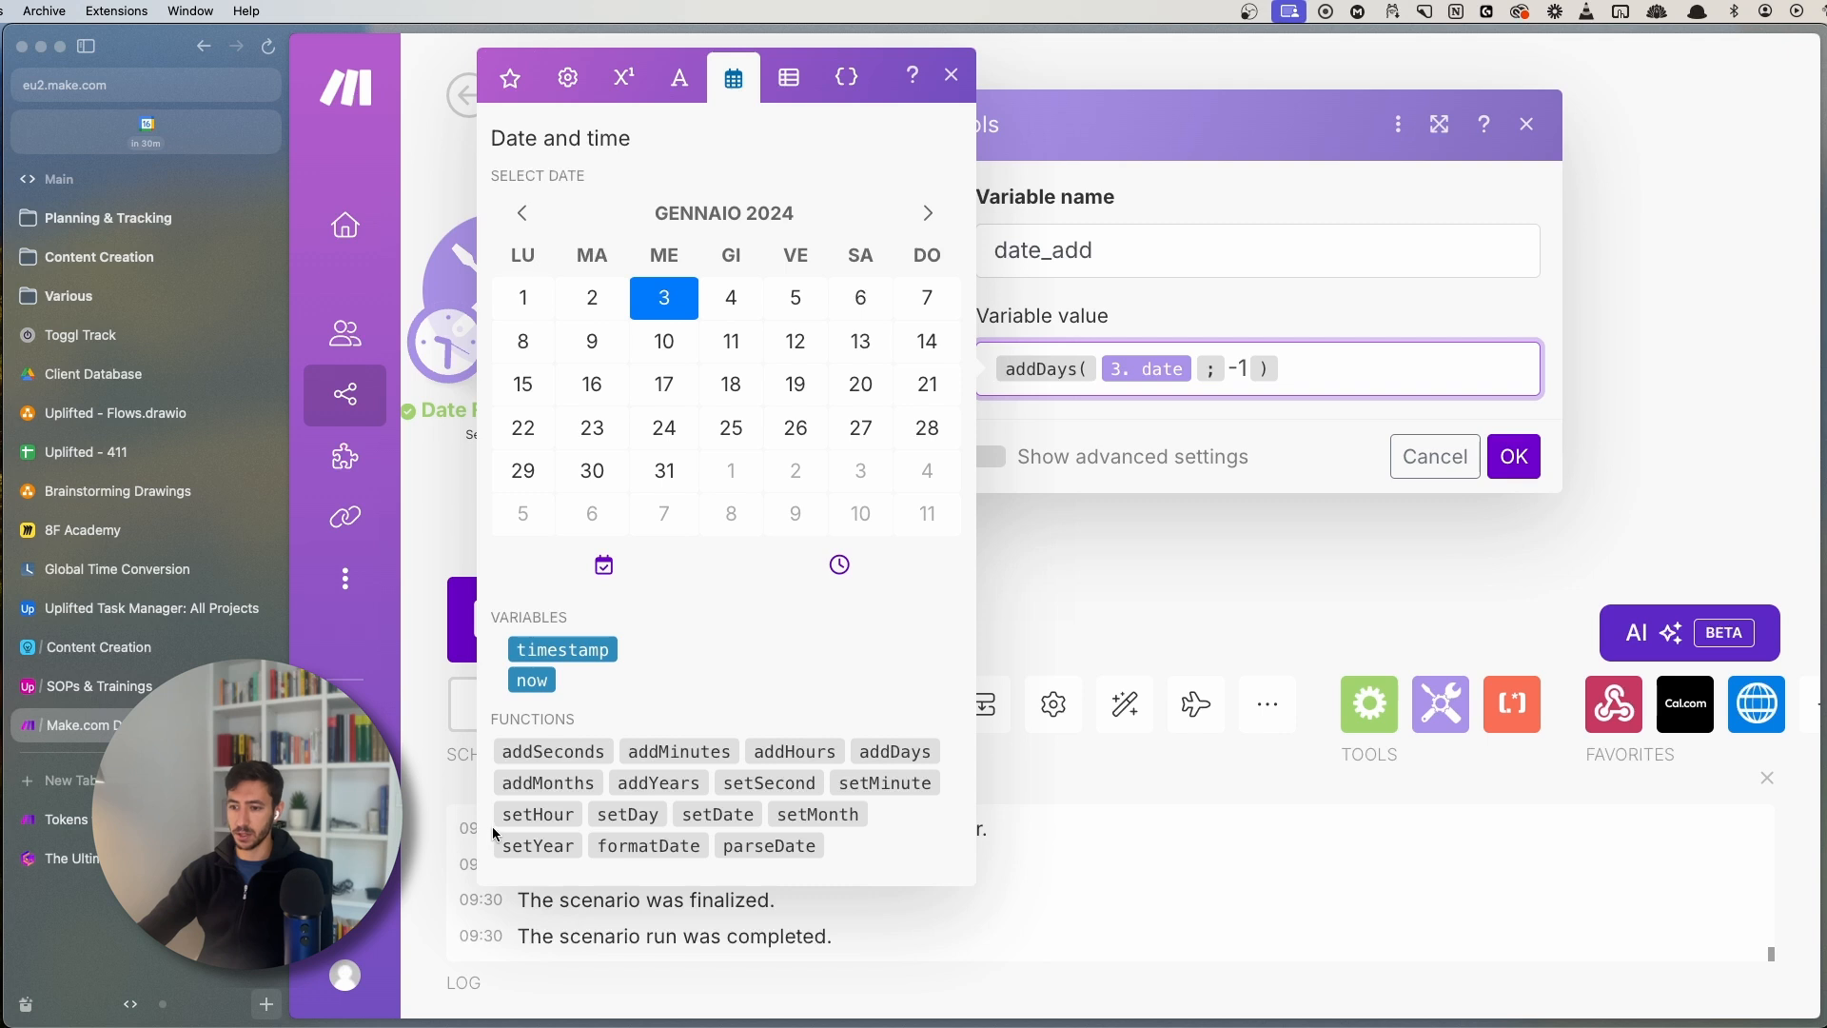
pyautogui.click(537, 814)
pyautogui.press('BackSpace')
pyautogui.press('BackSpace')
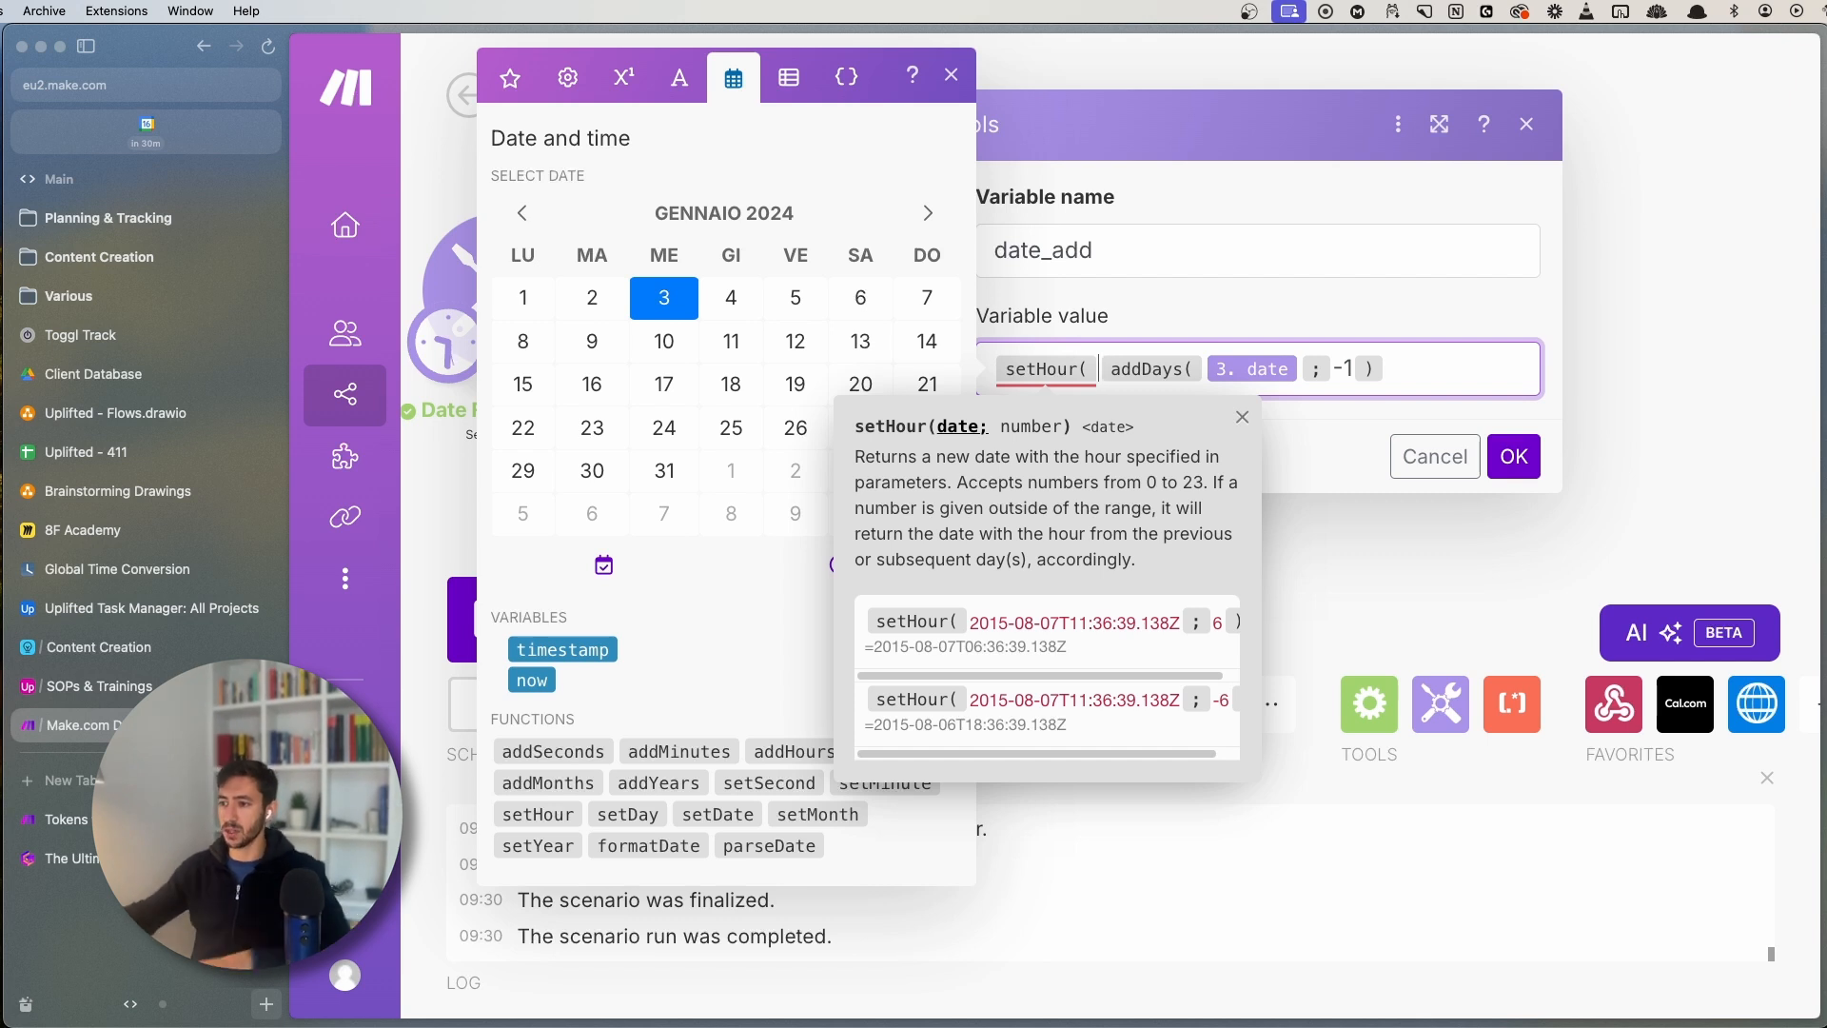
pyautogui.click(1423, 368)
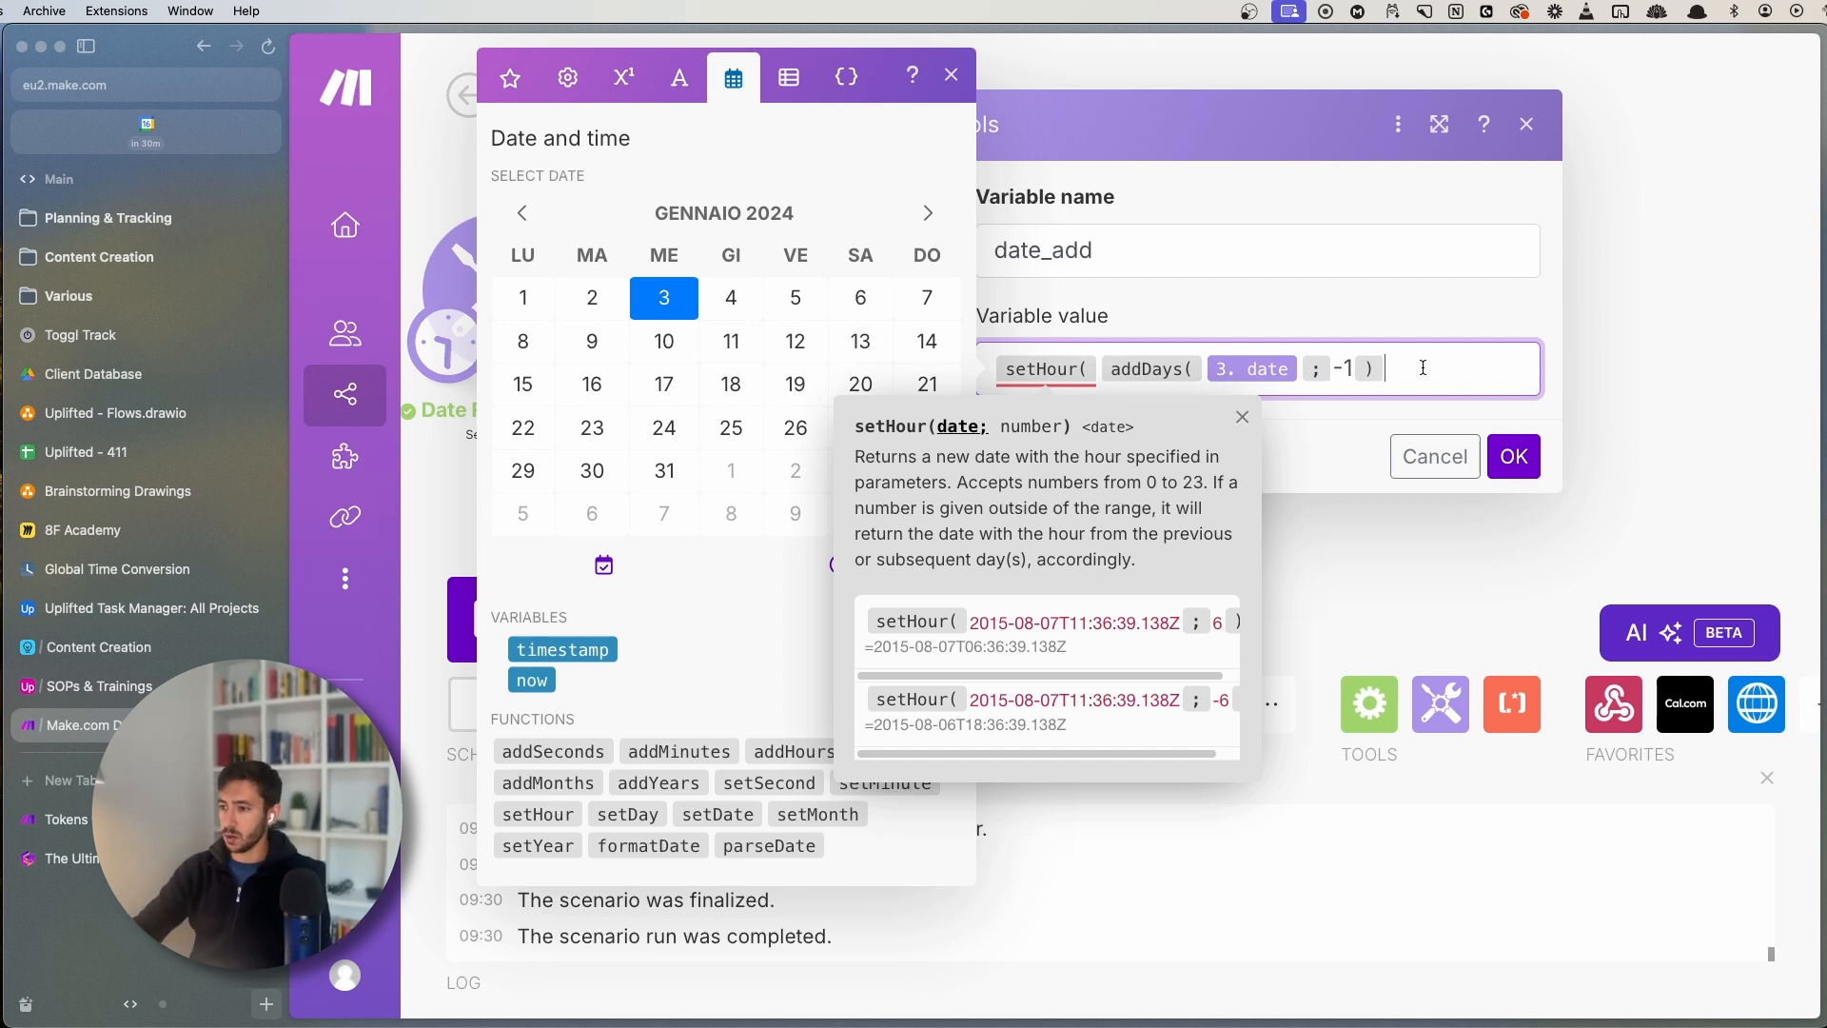
pyautogui.moveTo(1099, 358); pyautogui.dragTo(1481, 377)
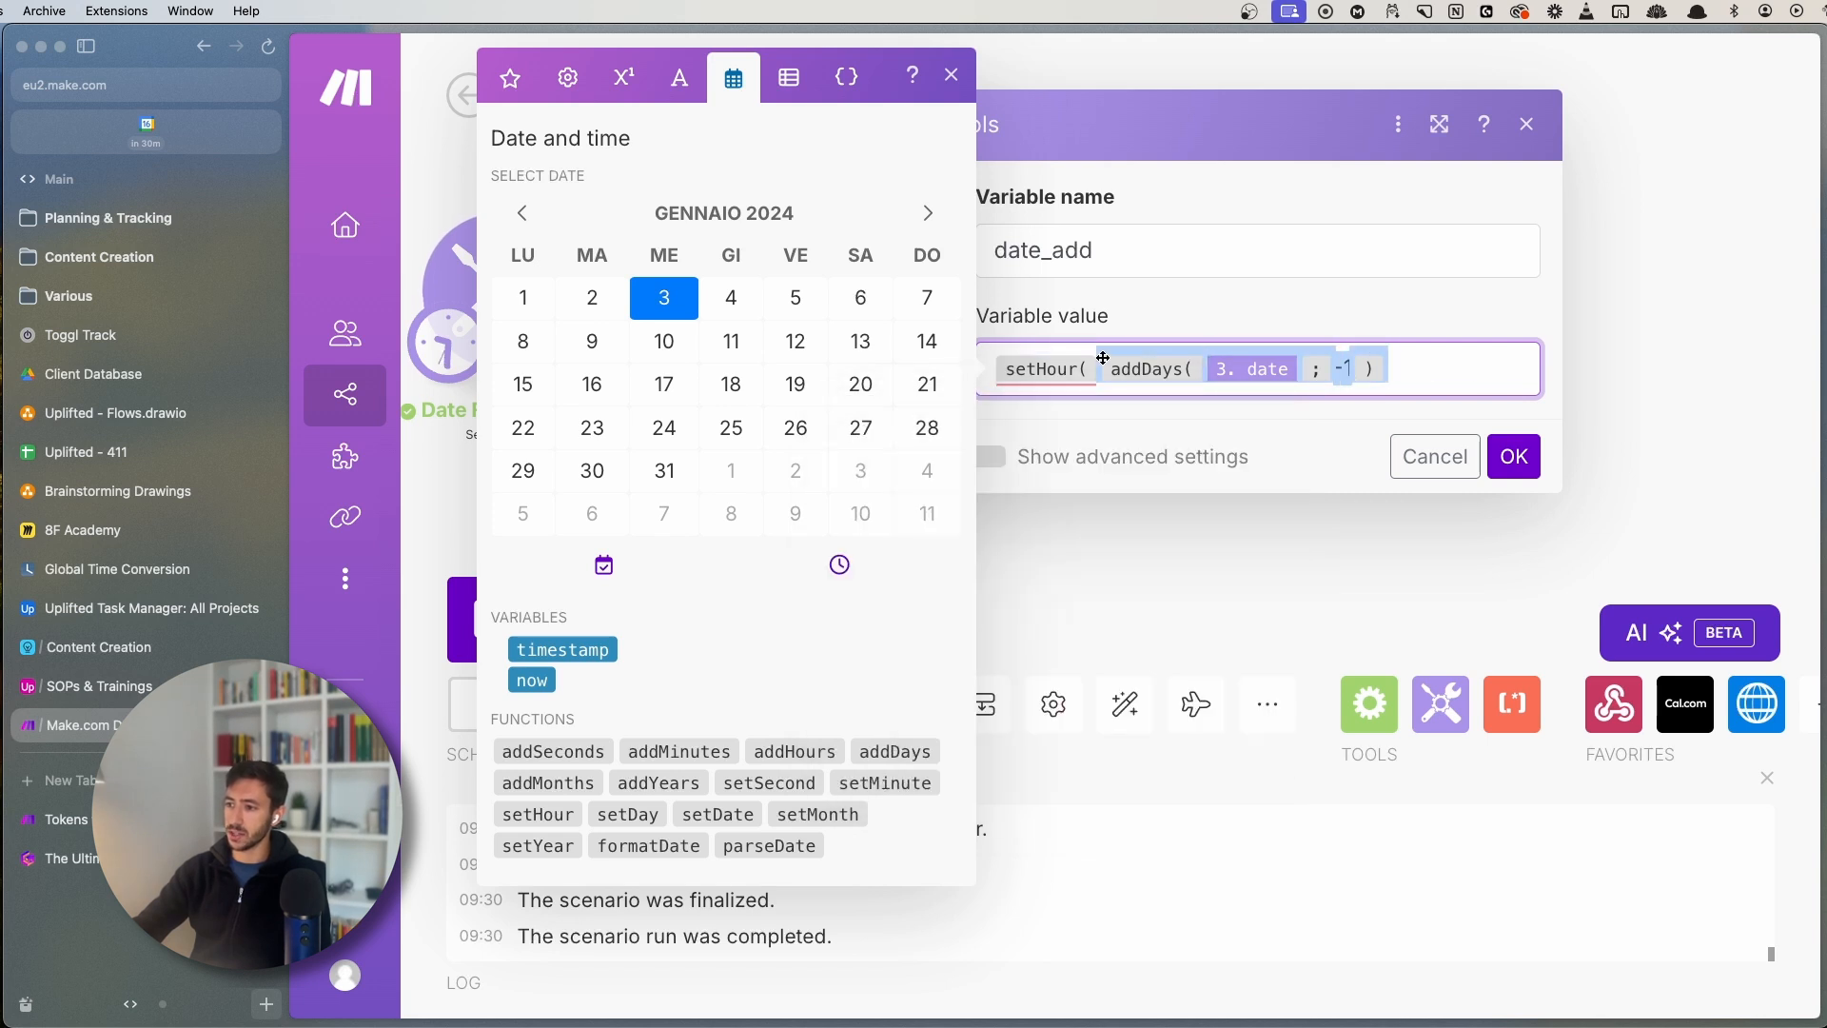
pyautogui.click(1477, 373)
pyautogui.write(';')
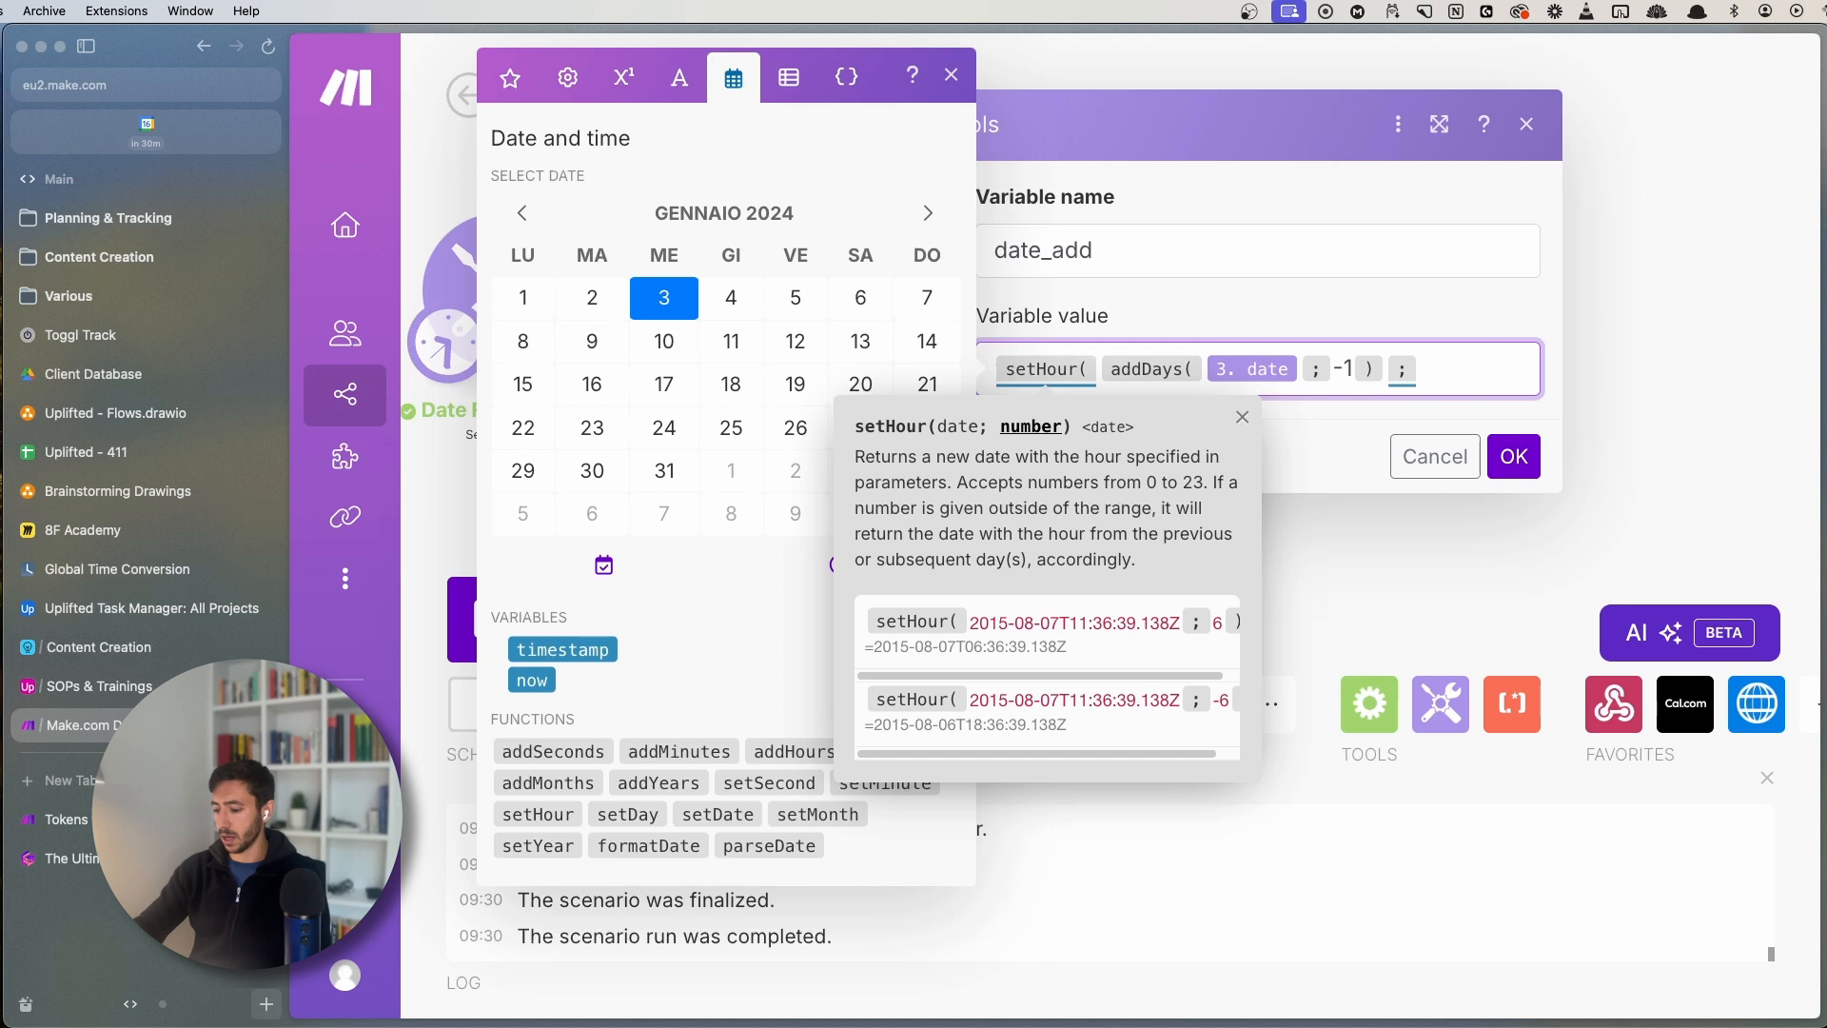
pyautogui.write('0')
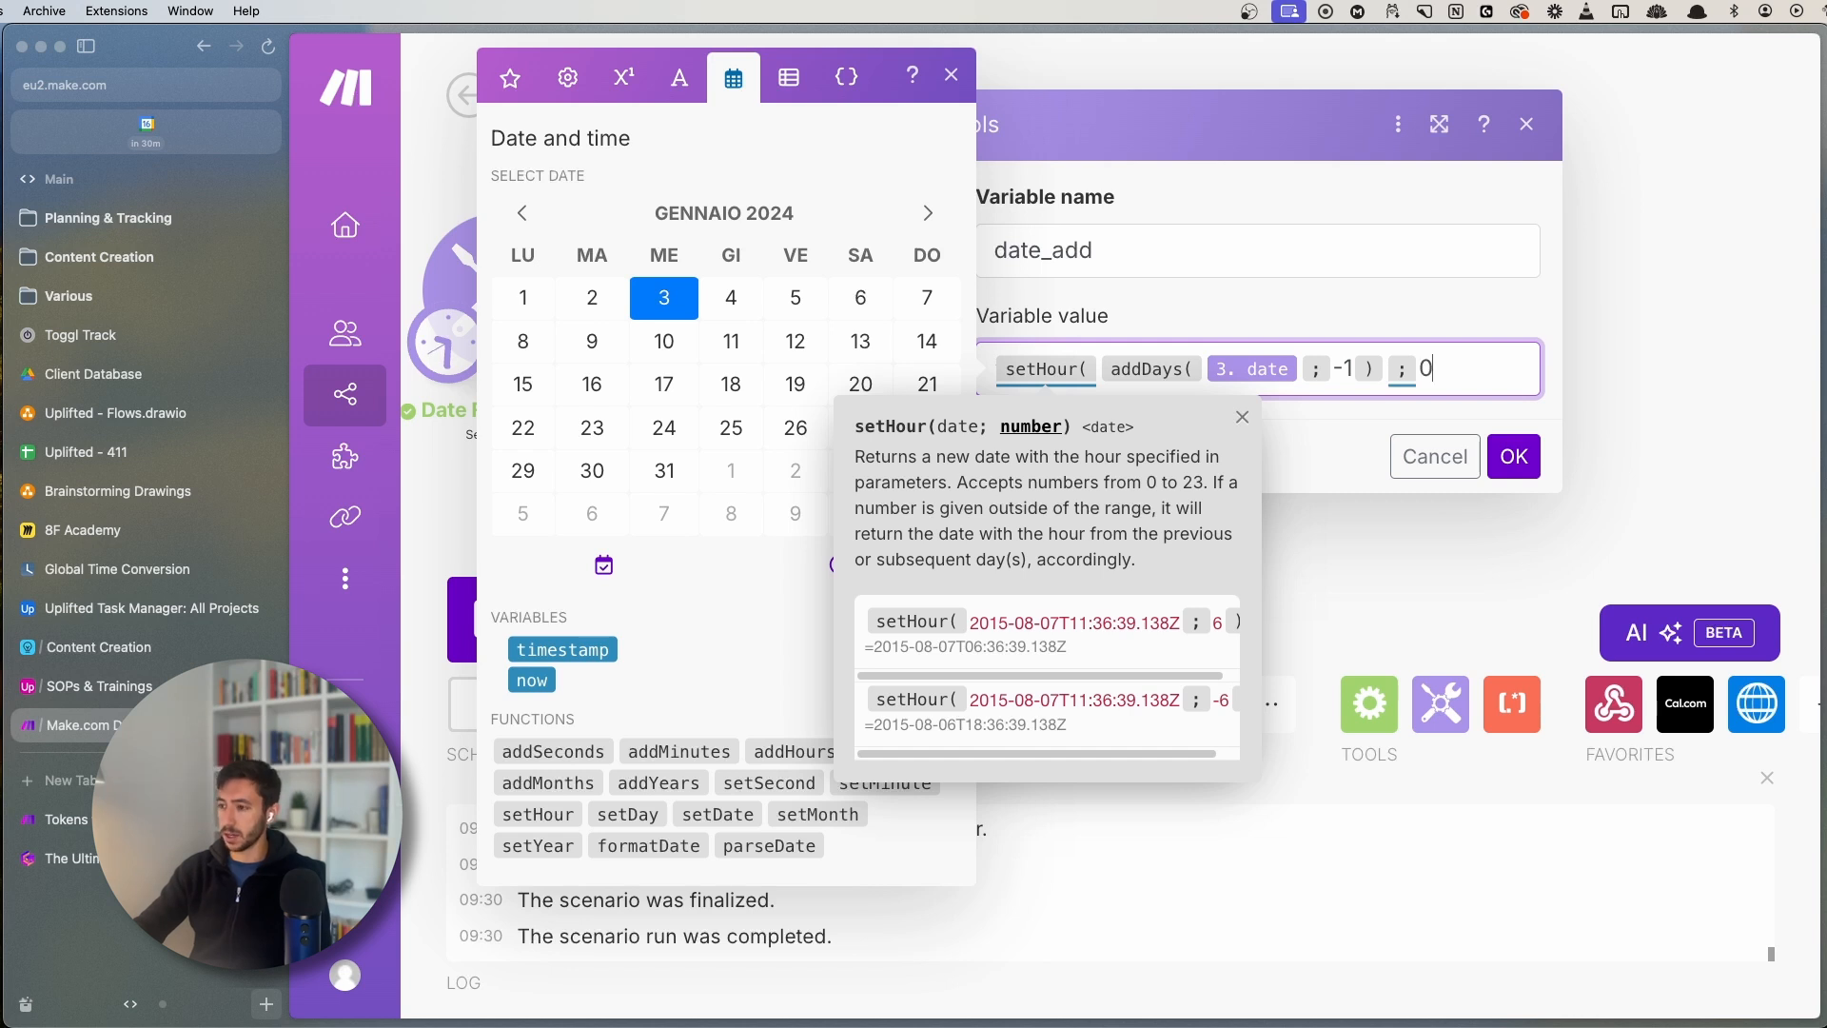
pyautogui.write(')')
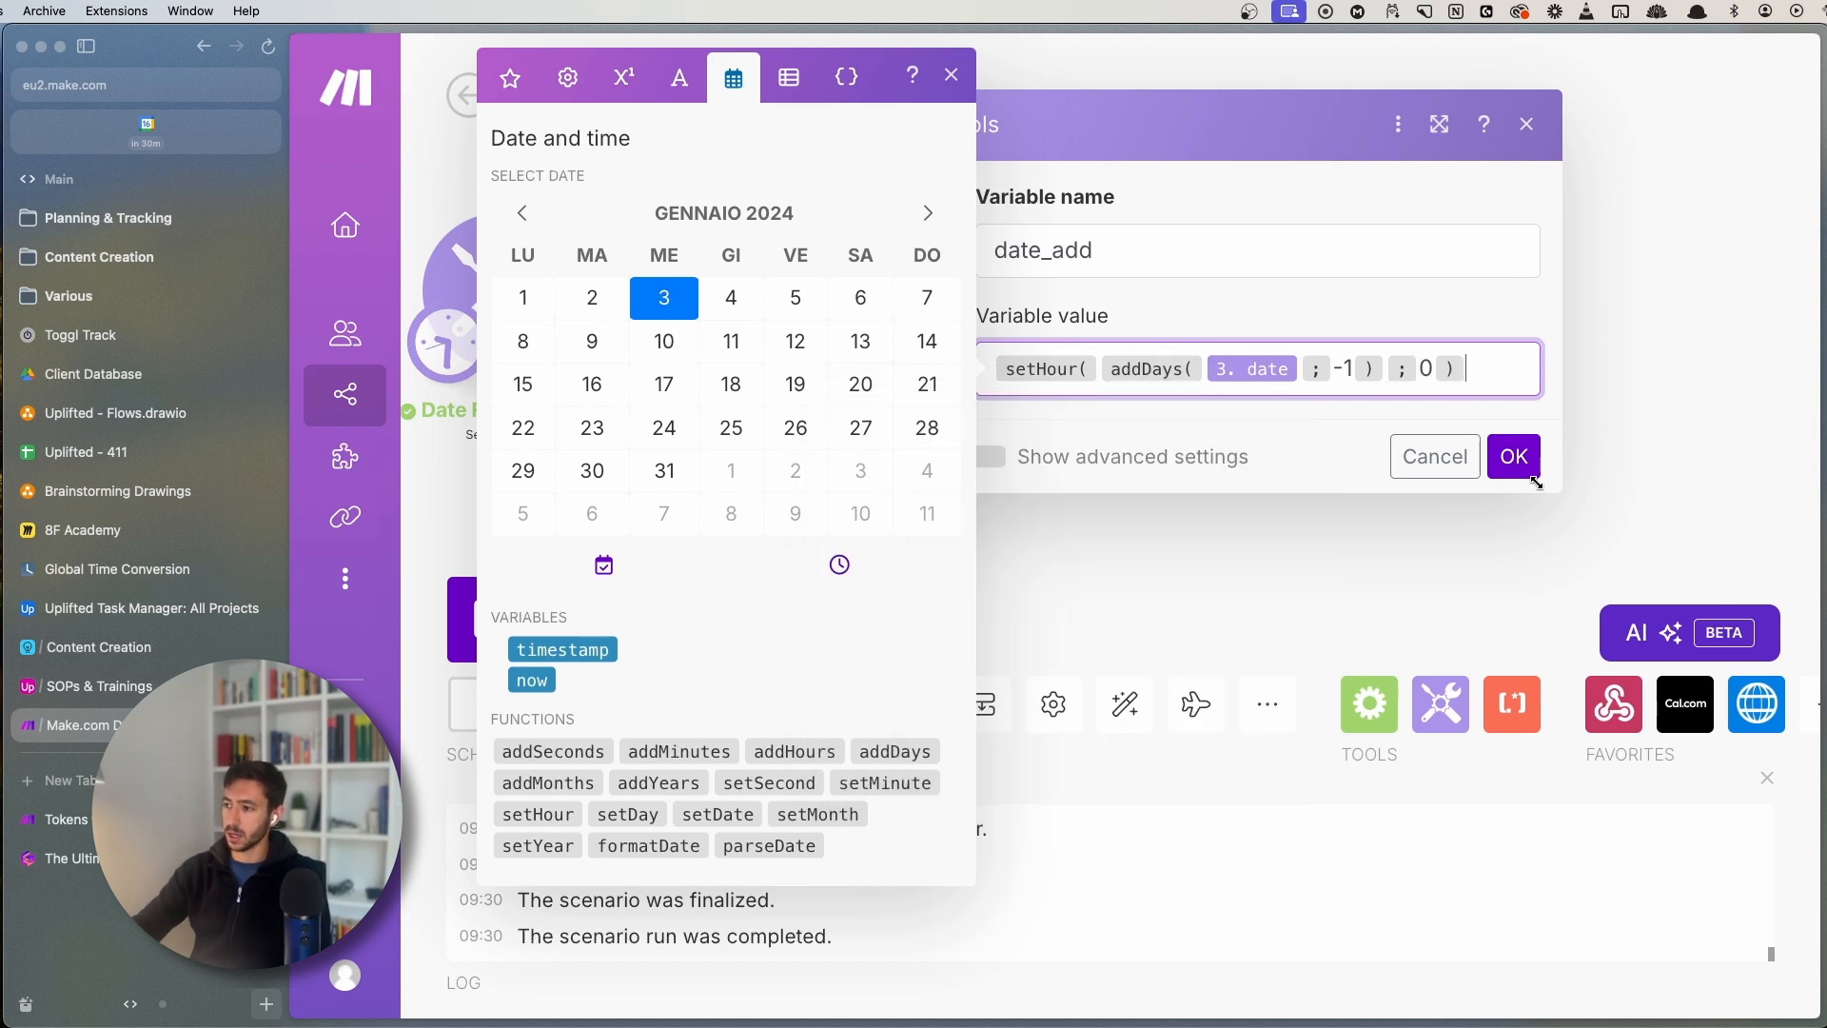
pyautogui.click(1513, 457)
# - Run once to get 15 ottobre 2024 00:30, then reopen the date_add value for editing
pyautogui.click(529, 650)
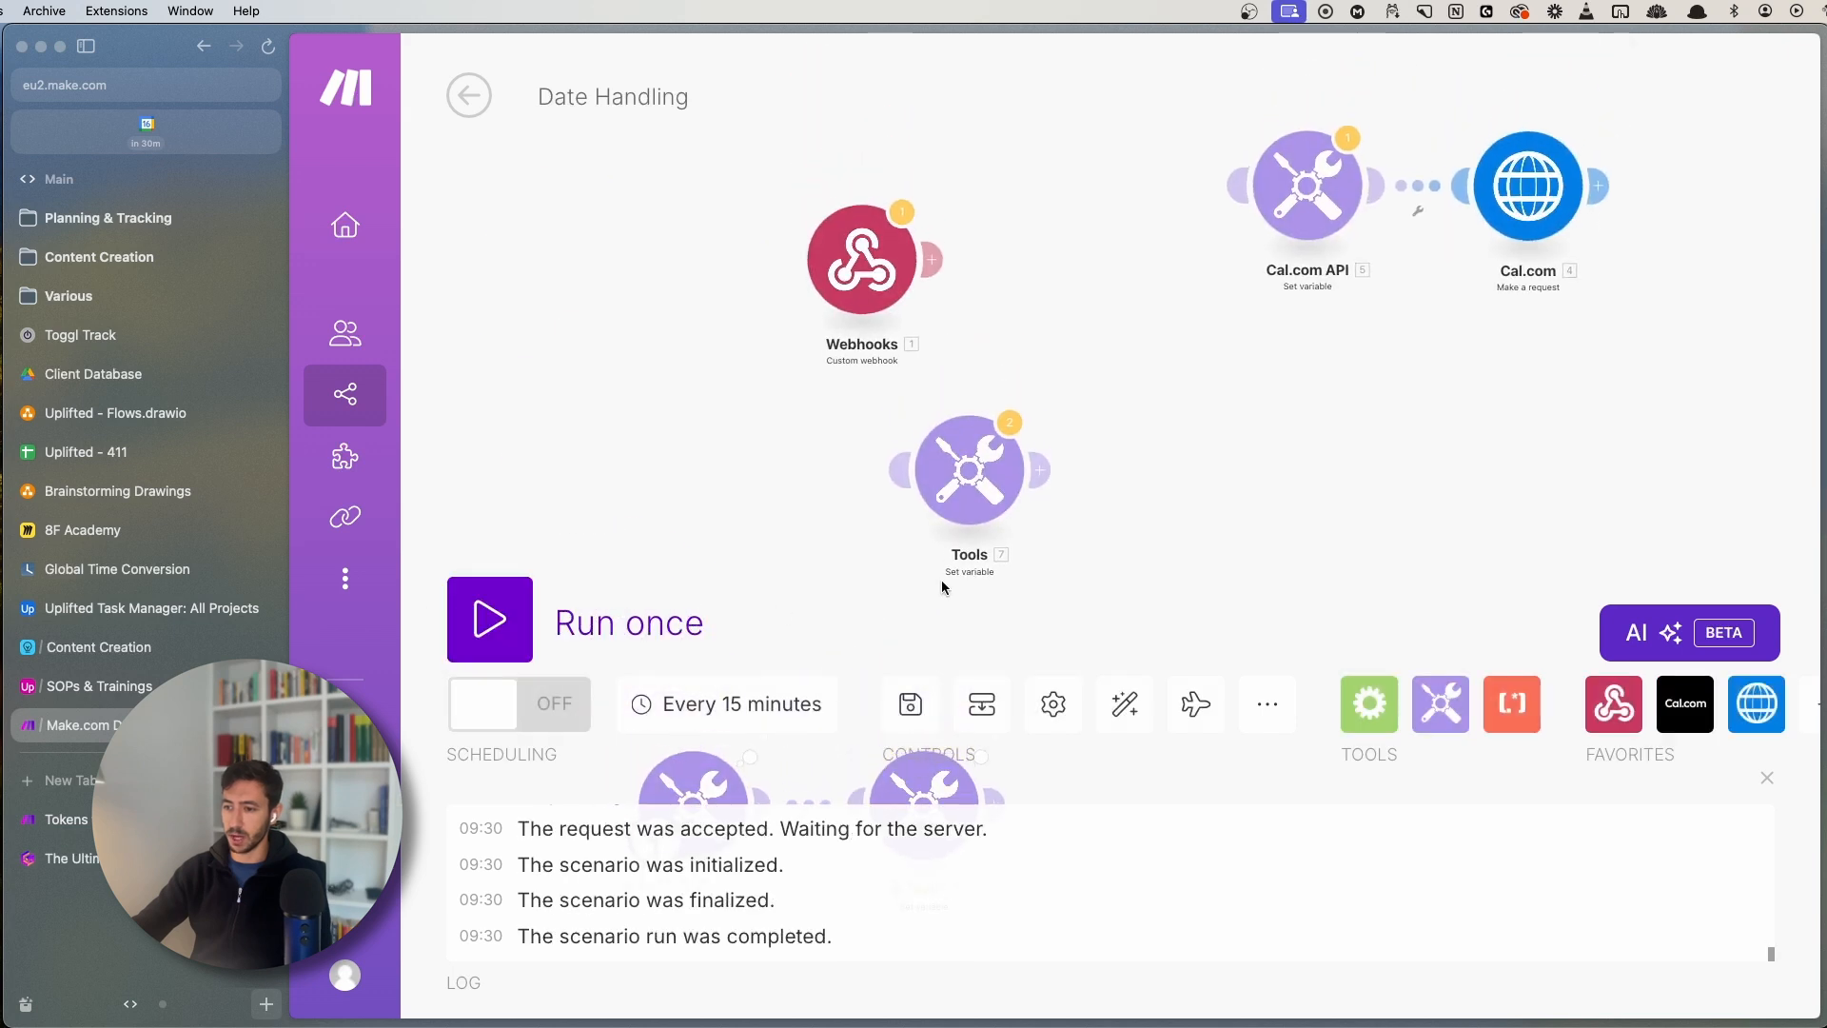
pyautogui.moveTo(940, 580); pyautogui.dragTo(901, 306)
pyautogui.scroll(2, 901, 306)
pyautogui.click(921, 329)
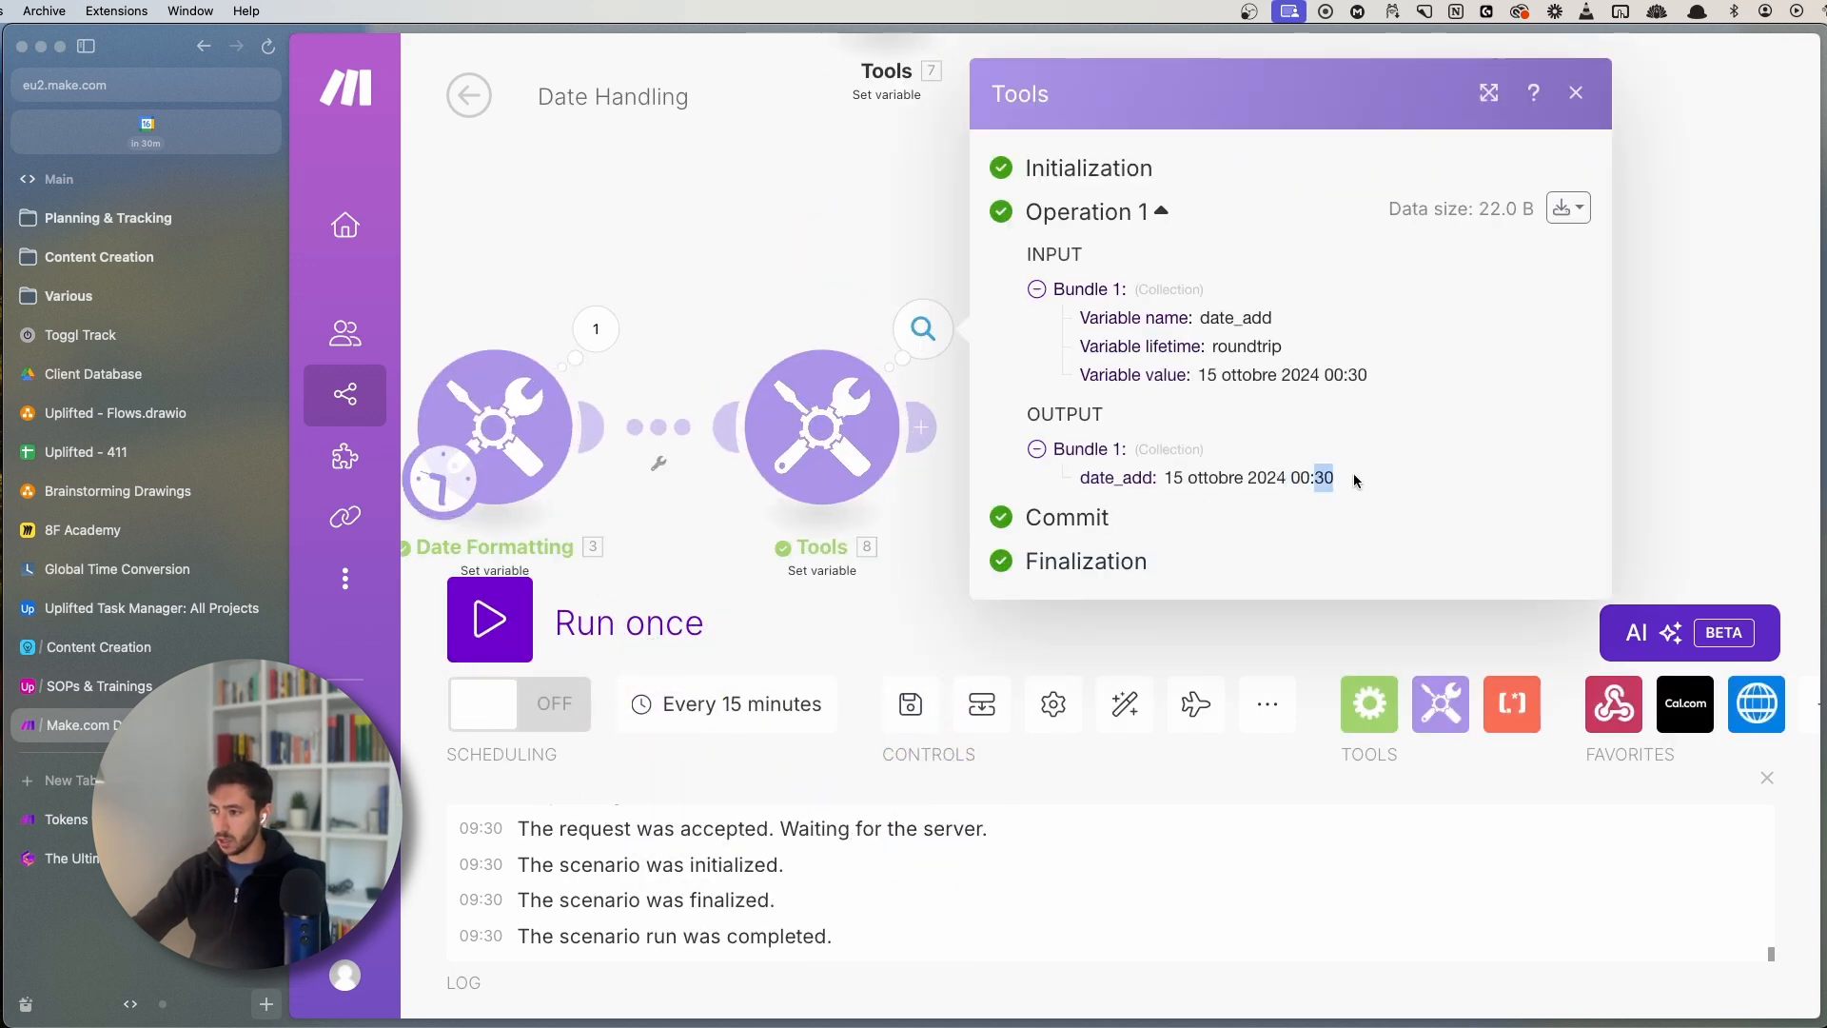
pyautogui.click(835, 428)
pyautogui.click(1189, 521)
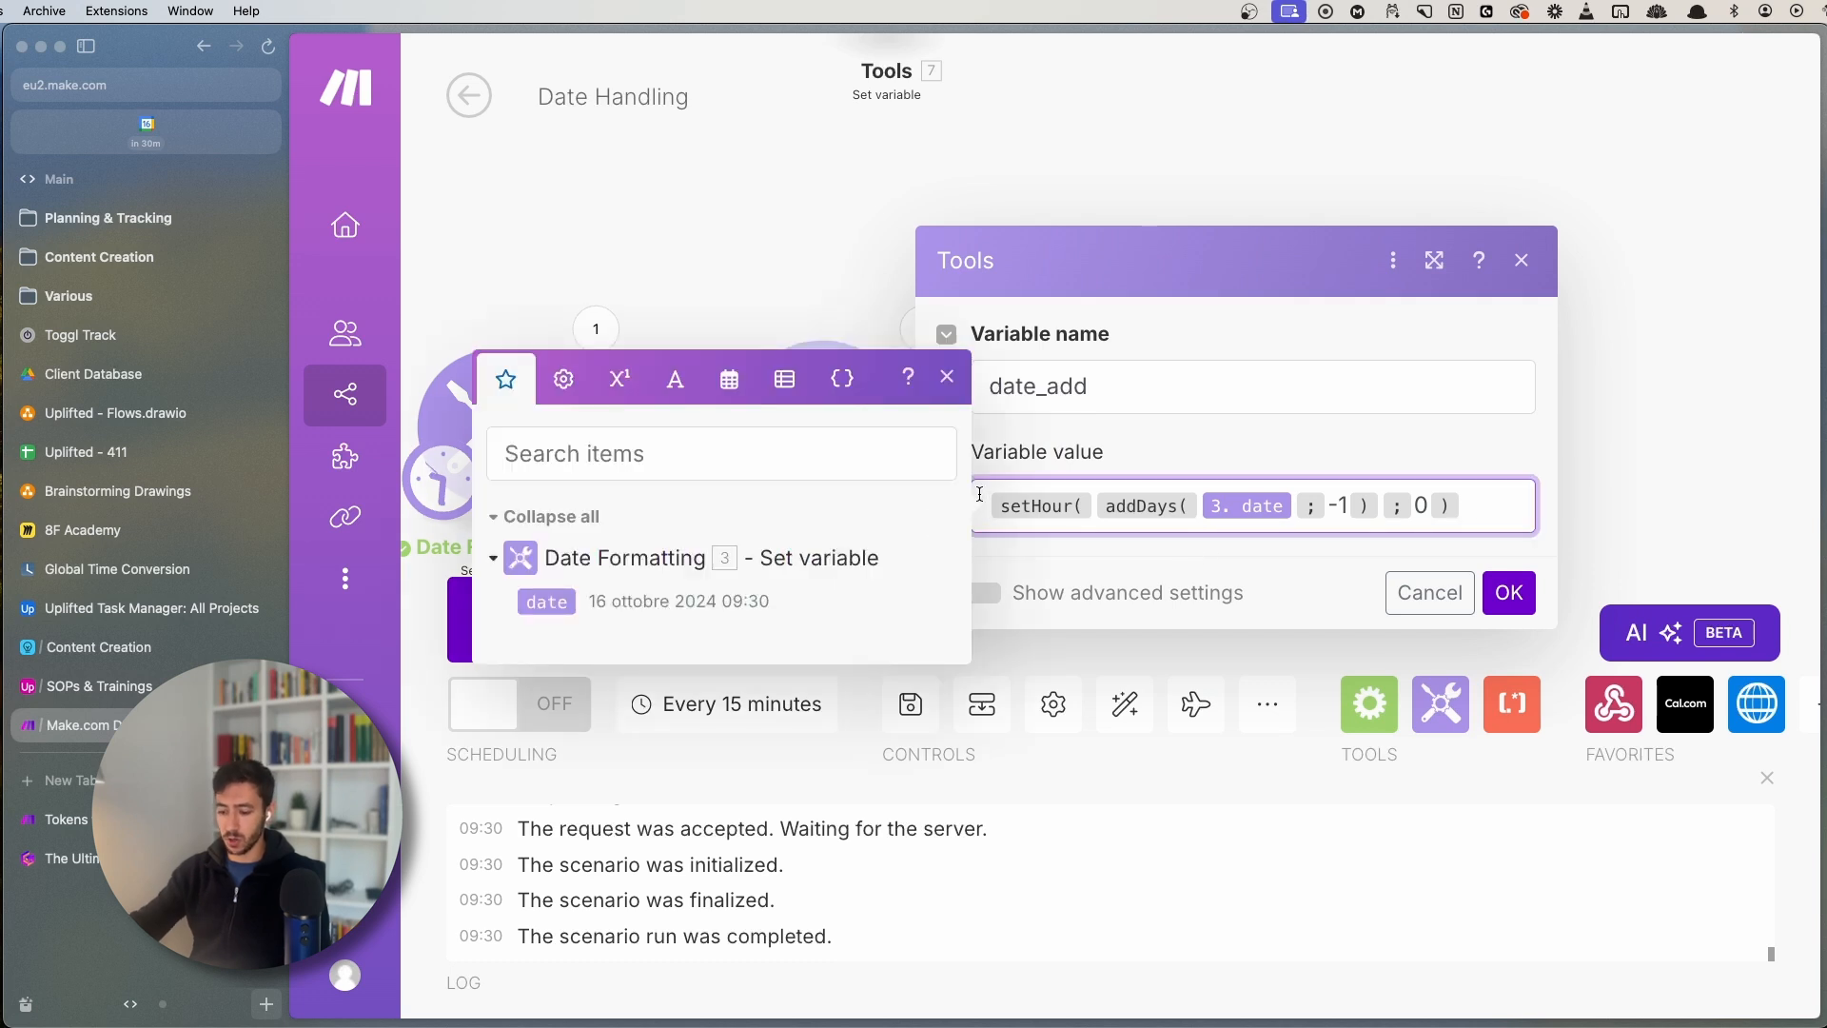
# - Wrap the date_add value in setMinute(…;0) to zero the minutes
pyautogui.write('setMinute( ')
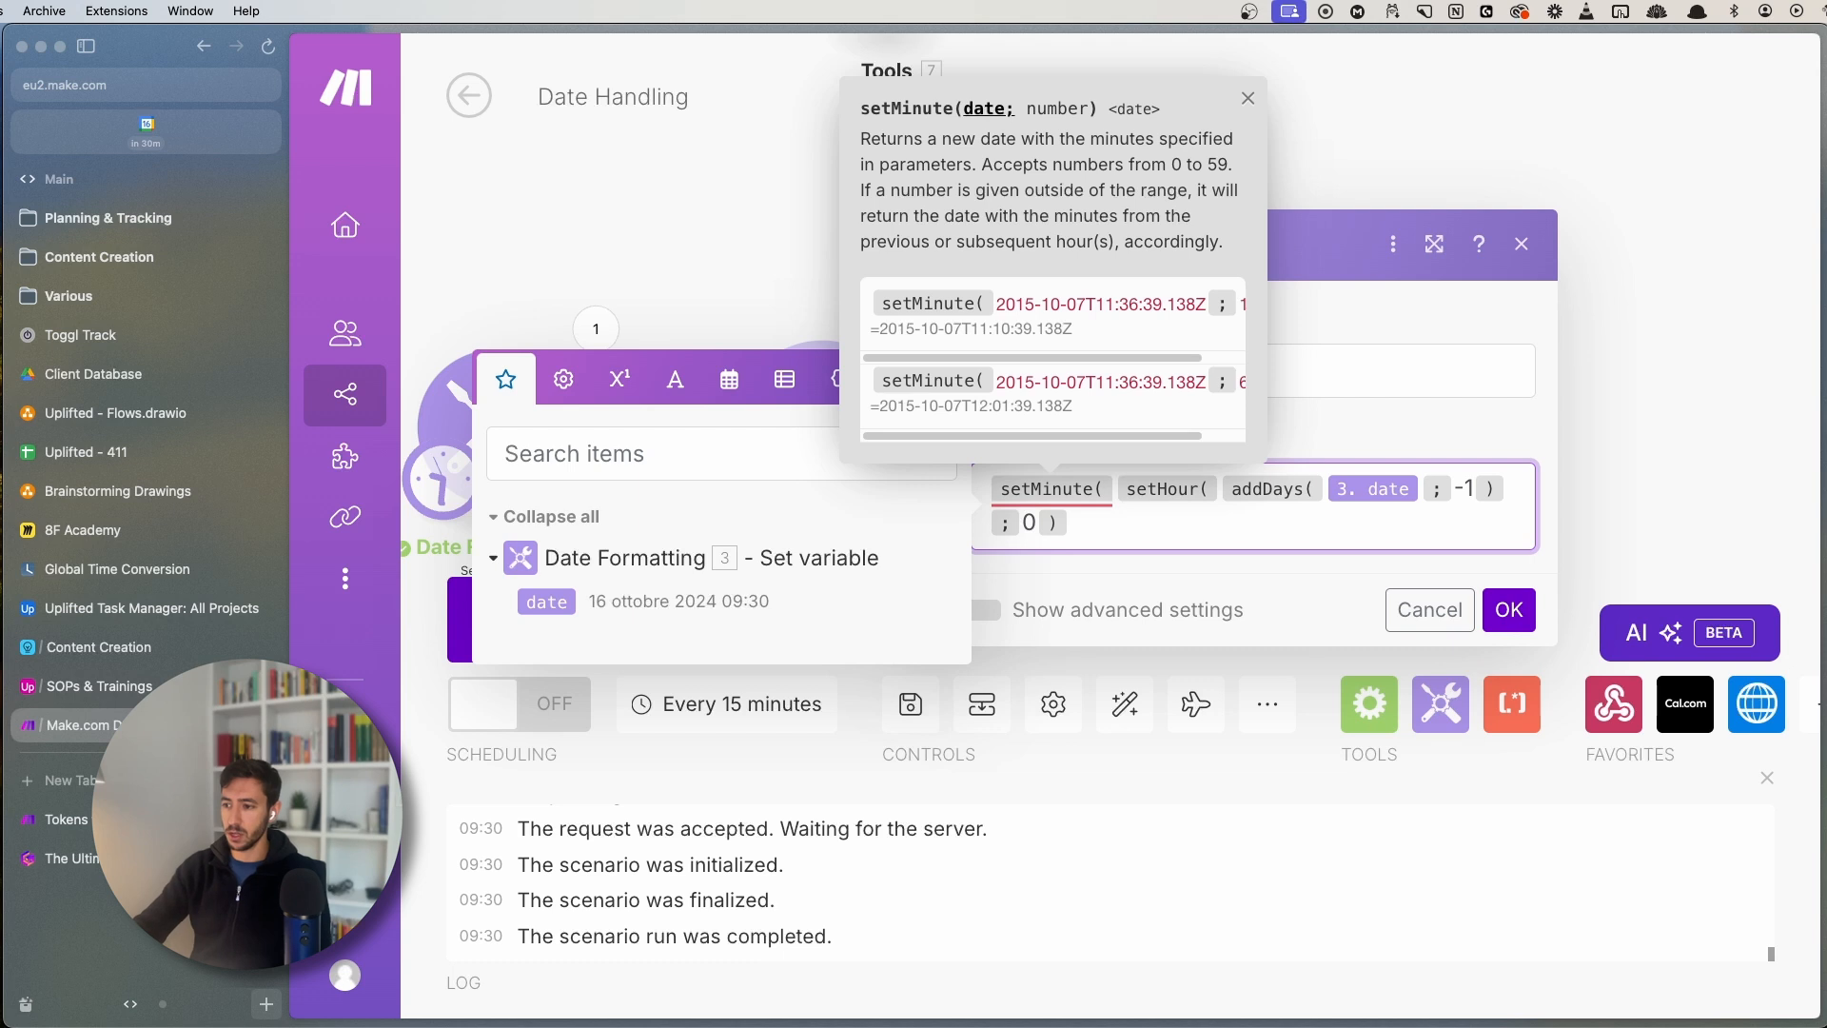
pyautogui.write(';')
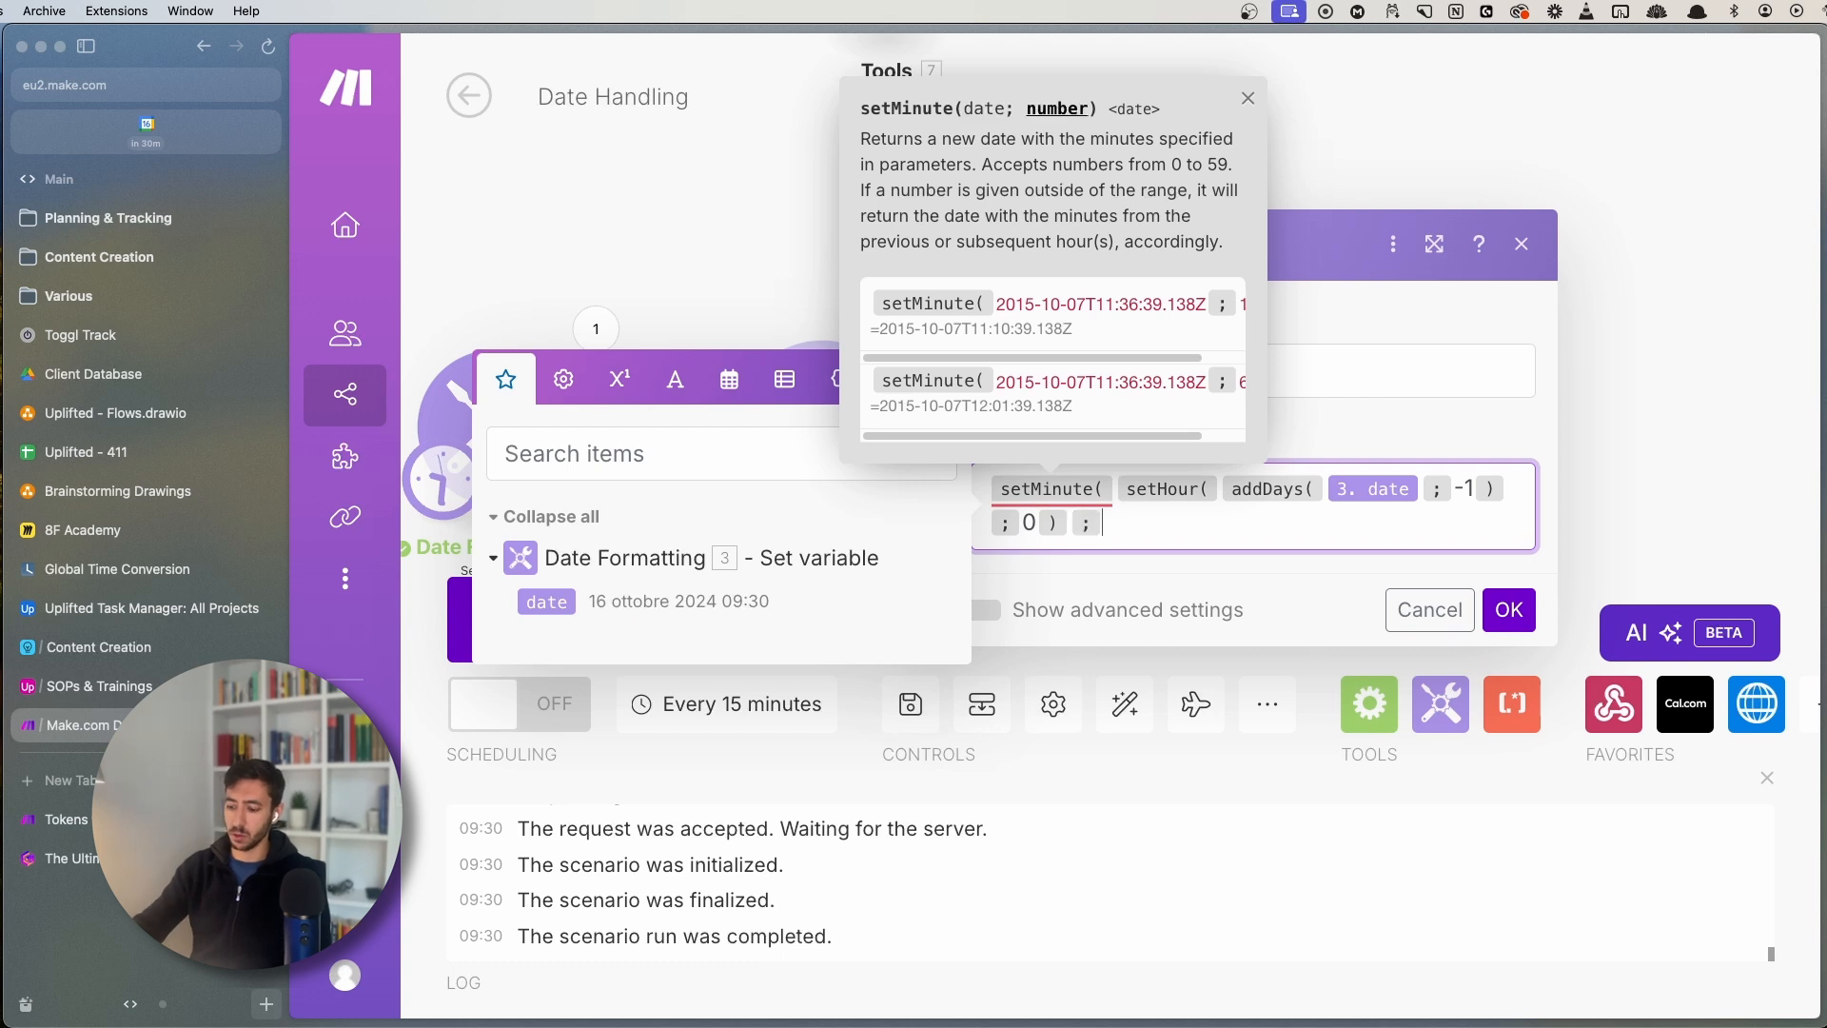
pyautogui.write('0)')
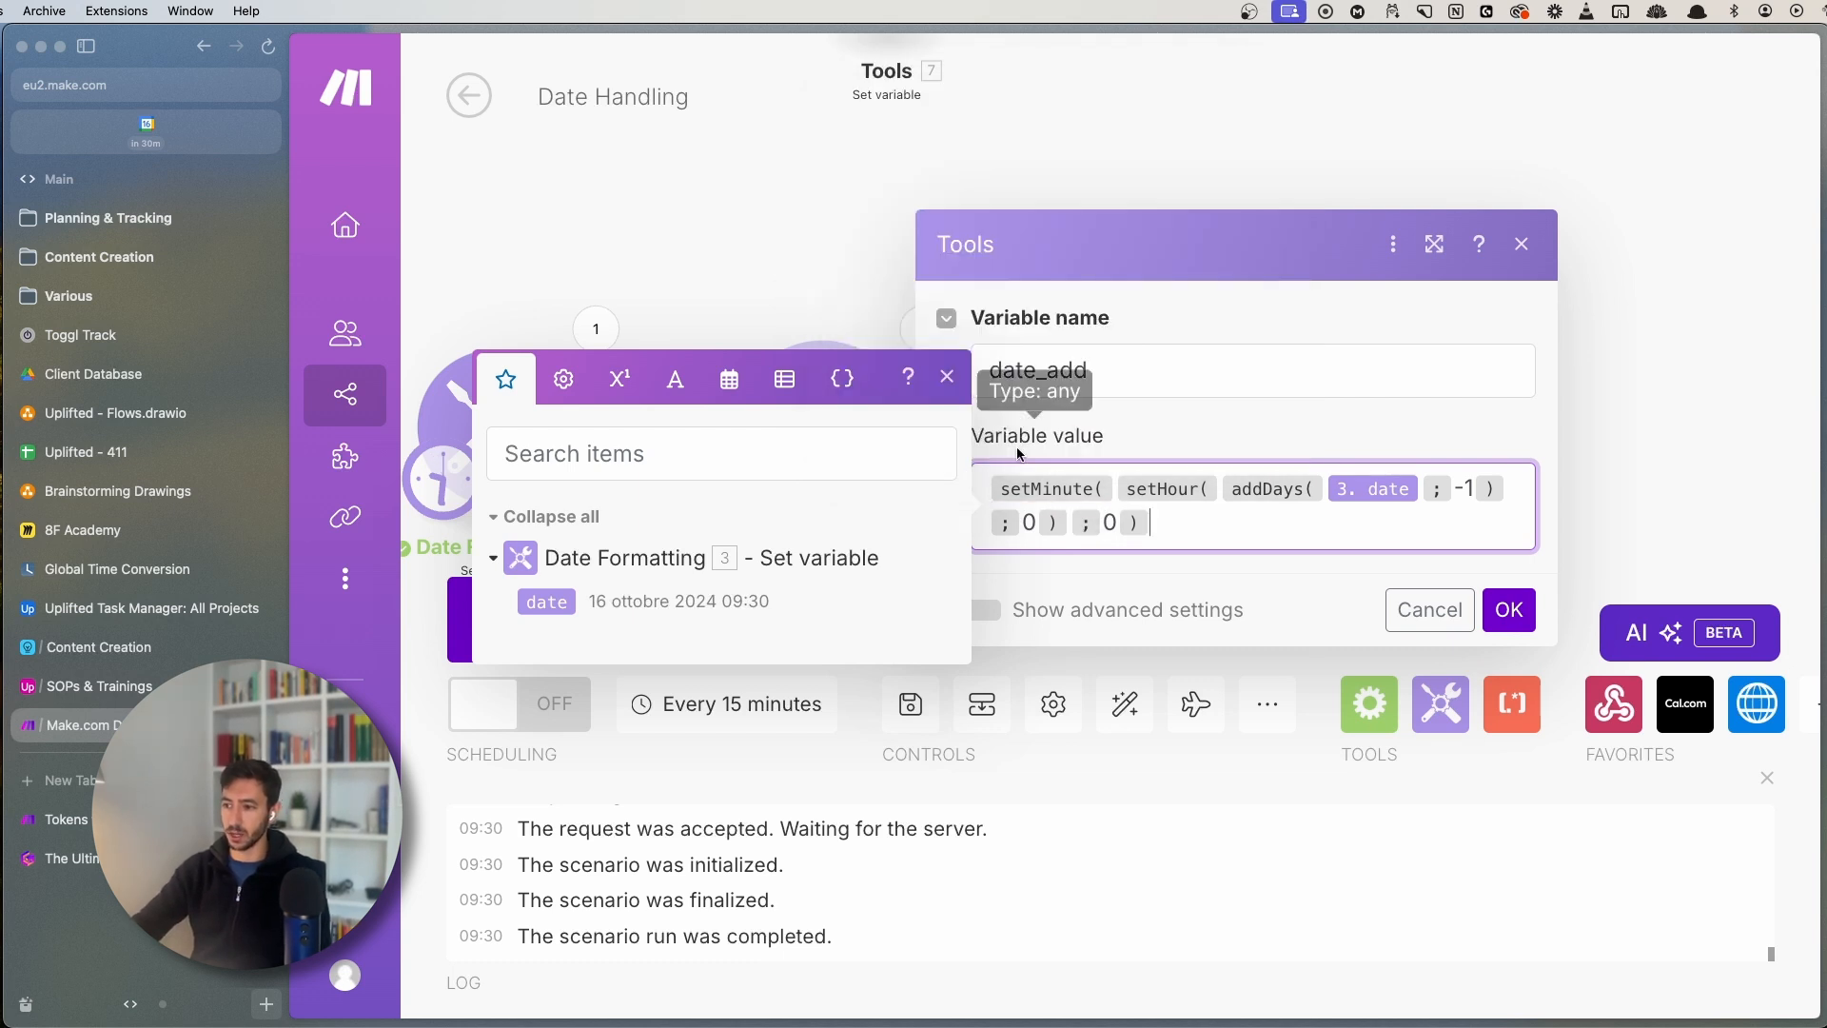
pyautogui.click(1114, 488)
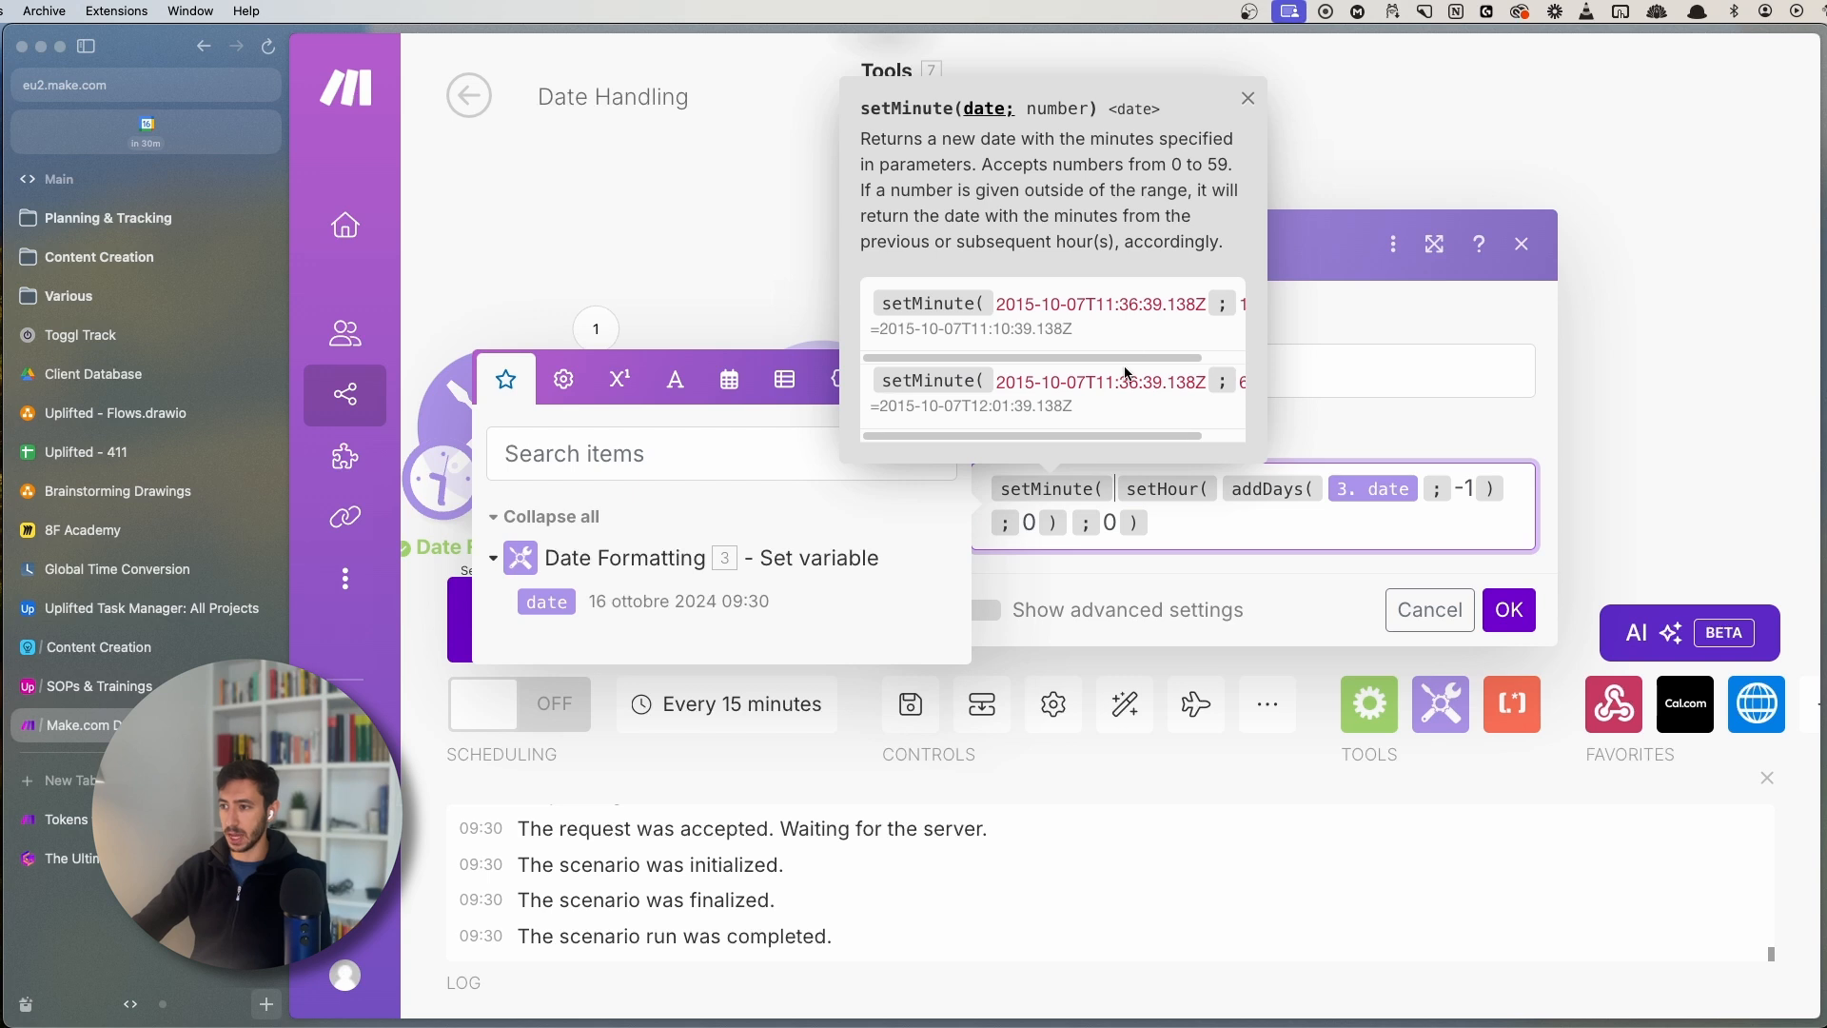
pyautogui.click(1510, 610)
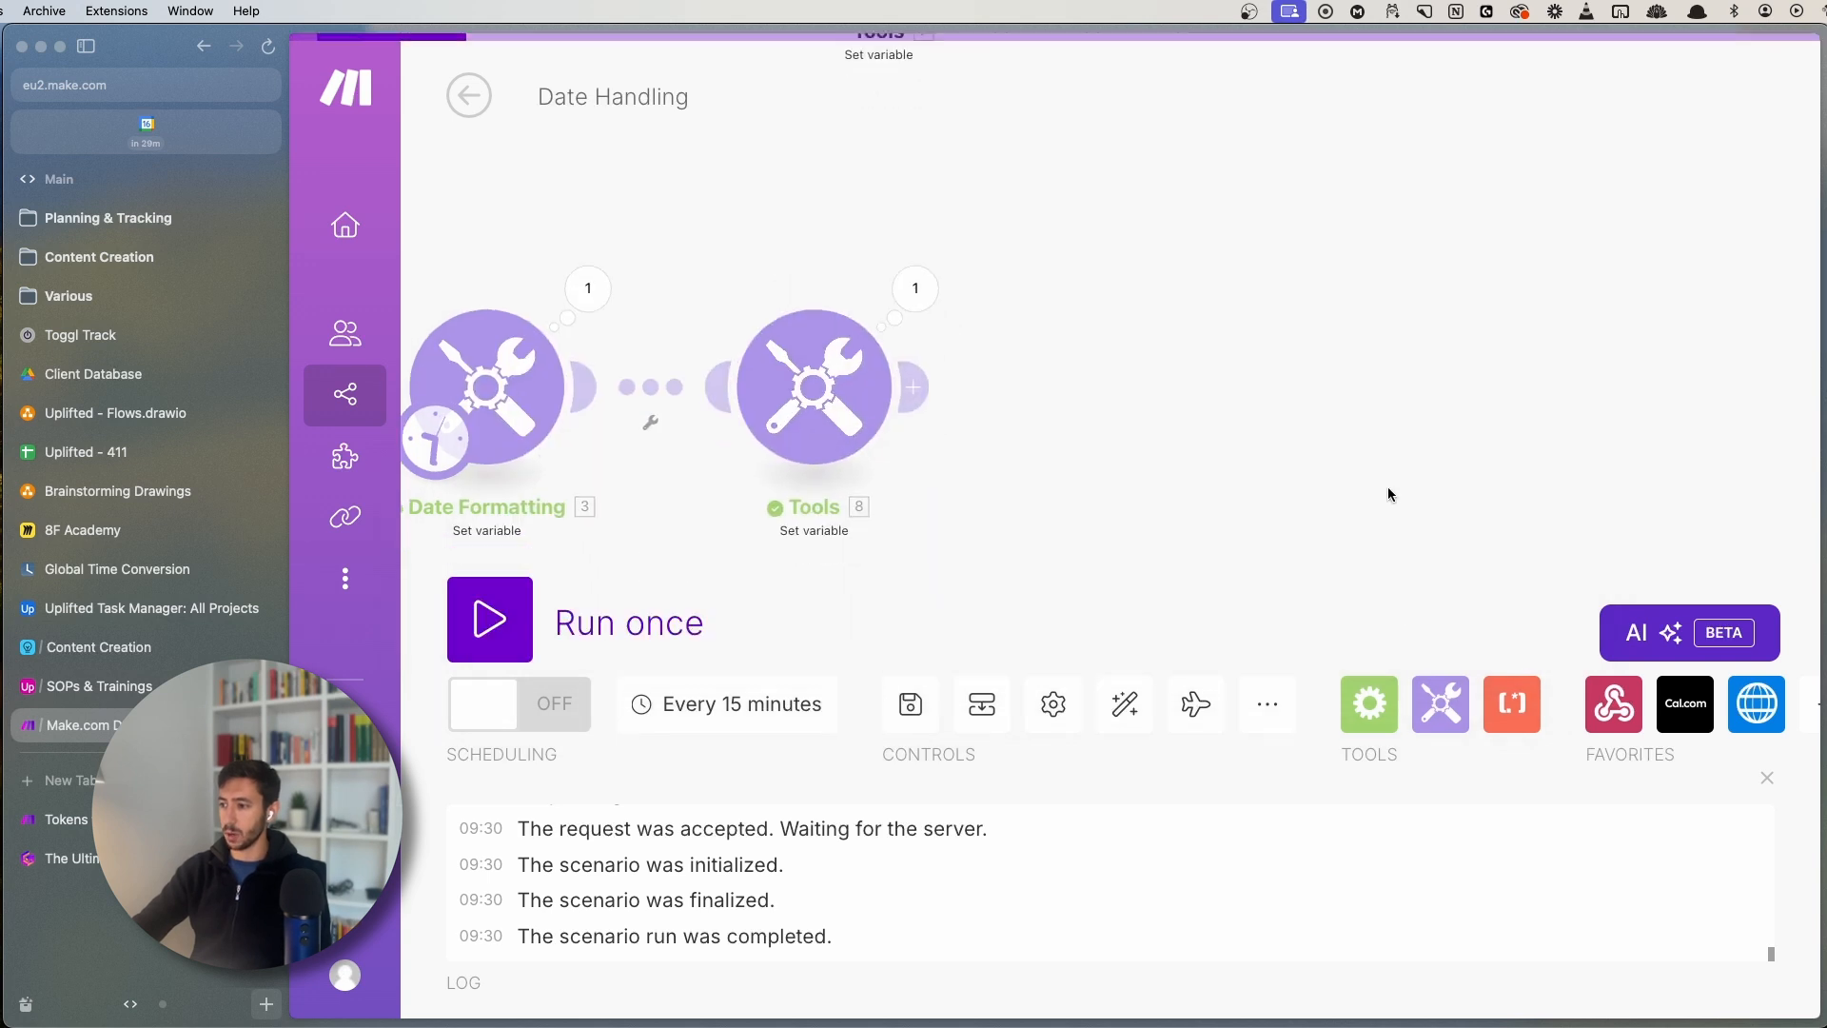
# - Run the scenario and inspect Date Formatting's output date 2024-09-13
pyautogui.click(609, 623)
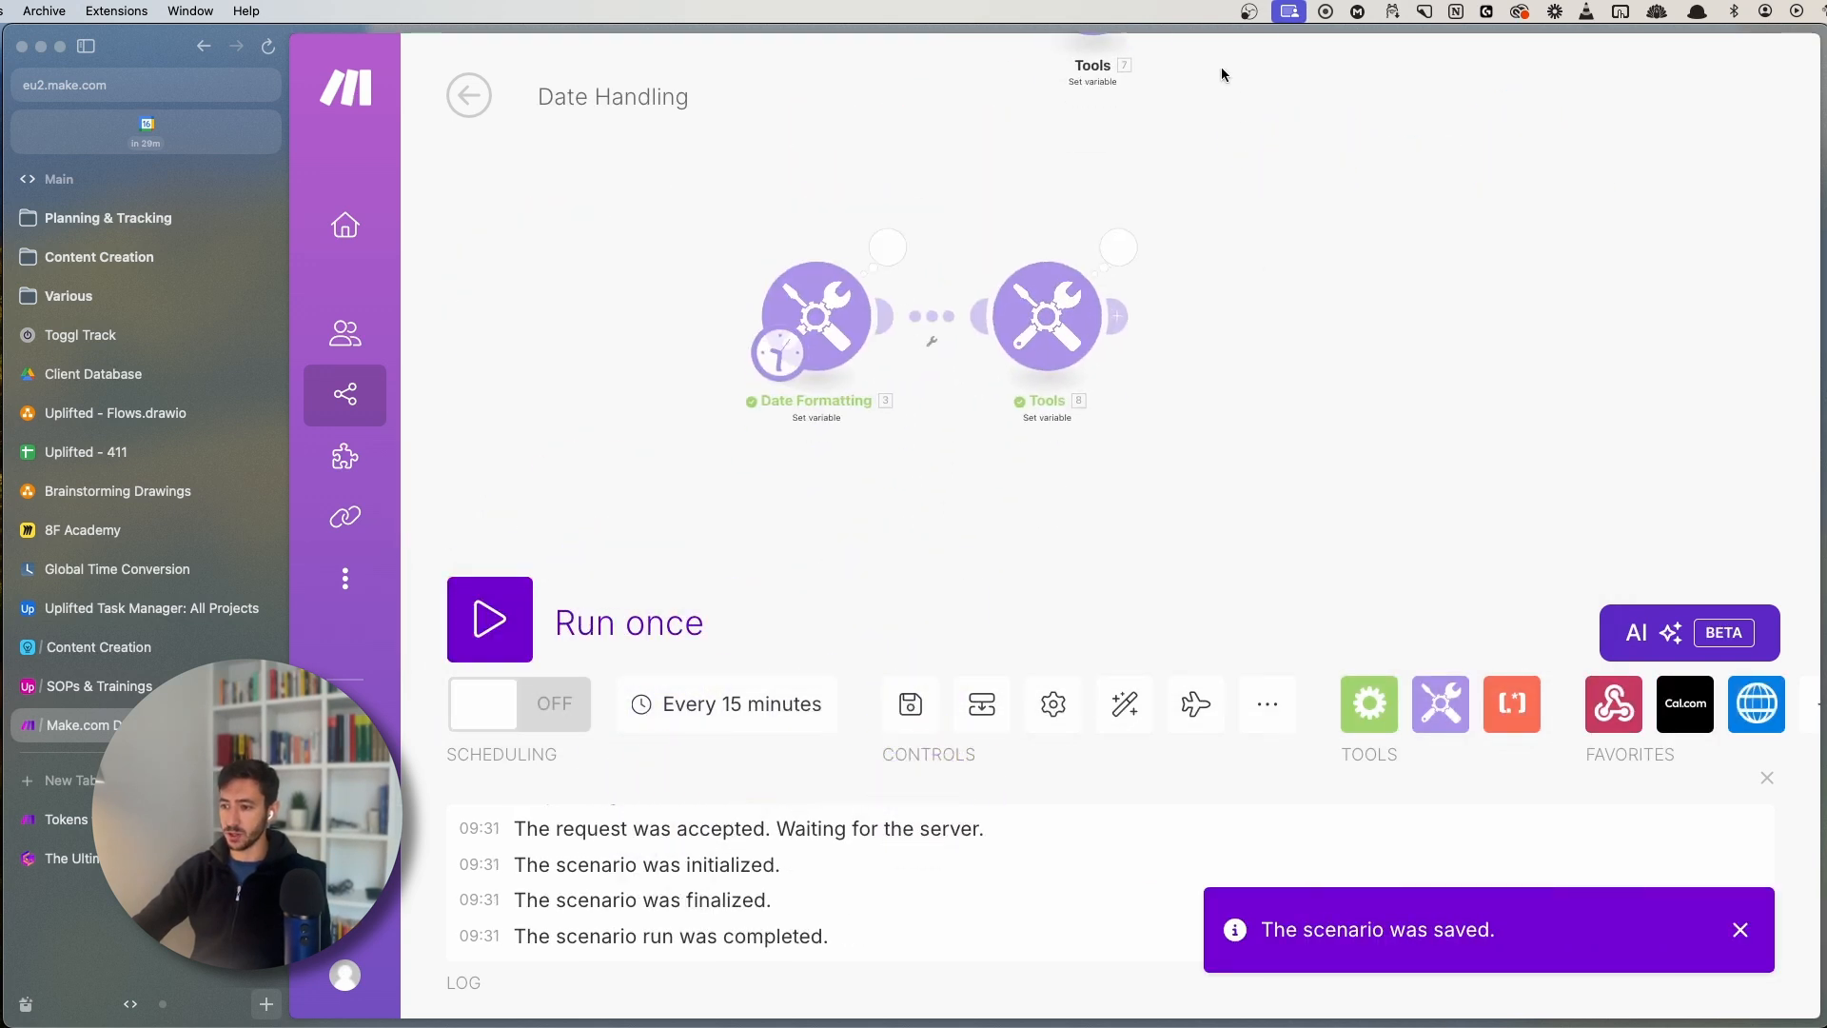
pyautogui.click(1123, 265)
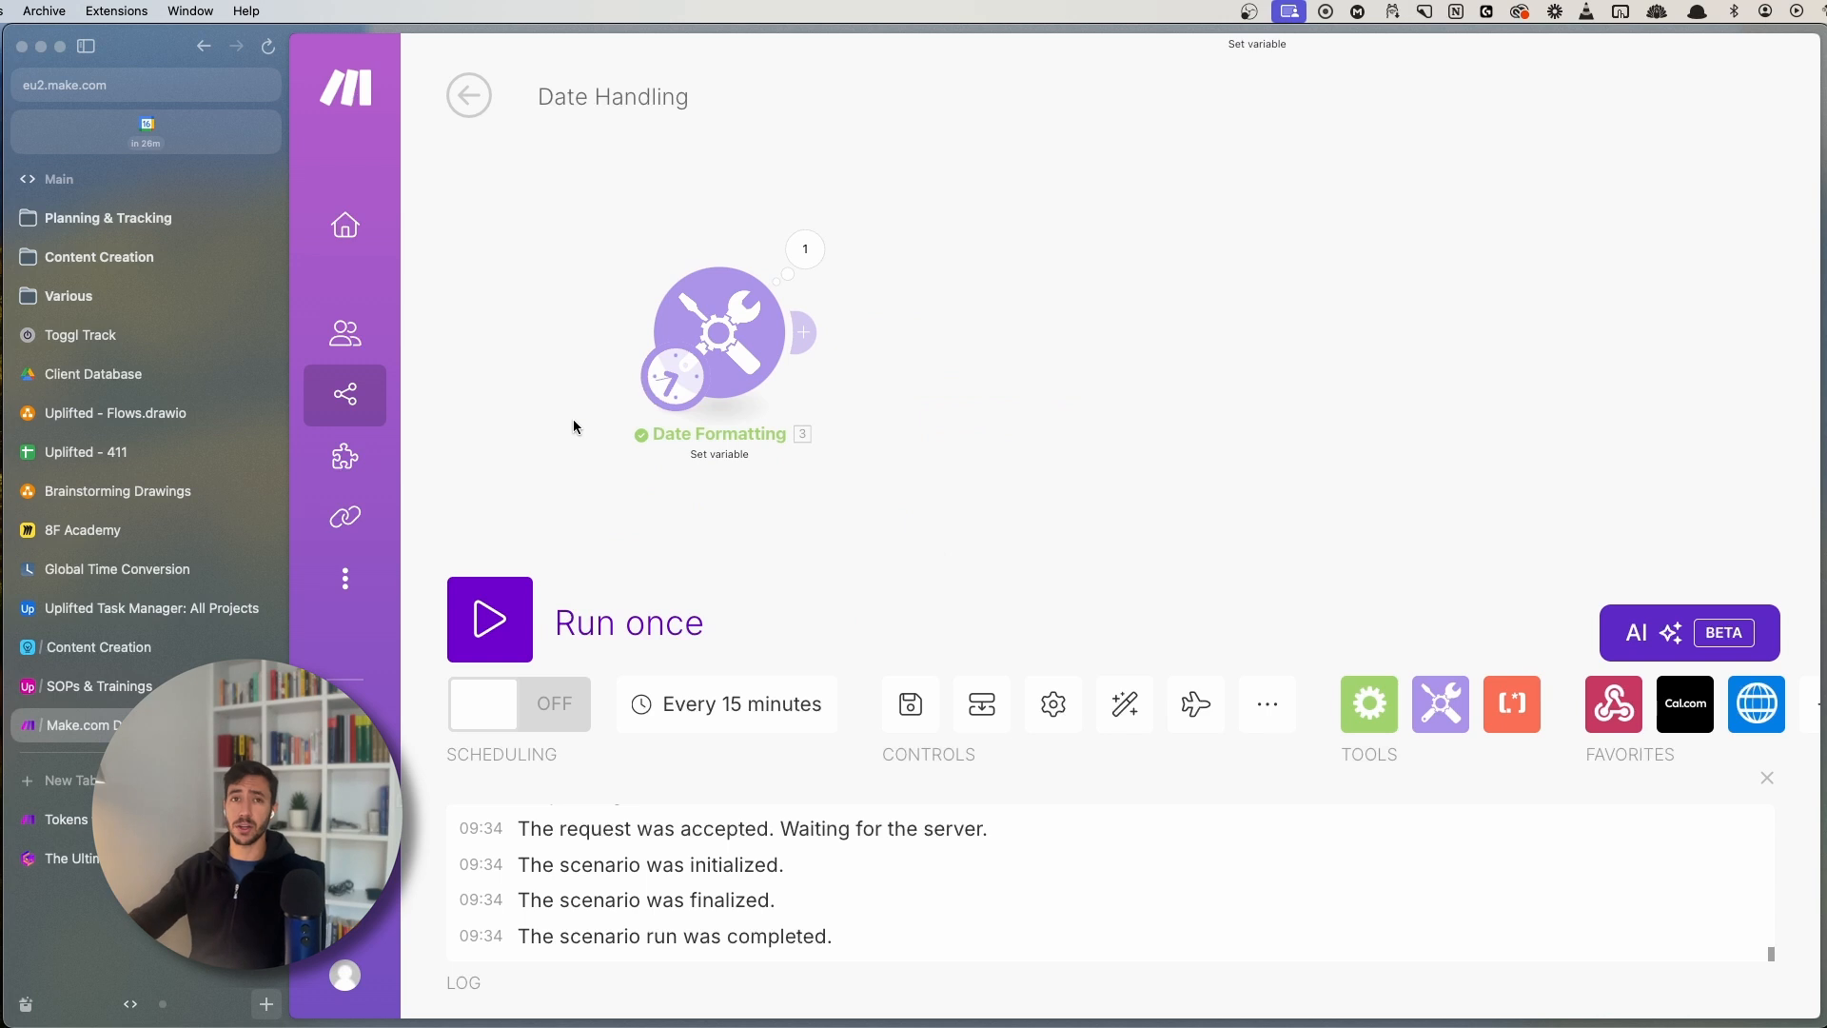
pyautogui.click(790, 255)
pyautogui.click(682, 224)
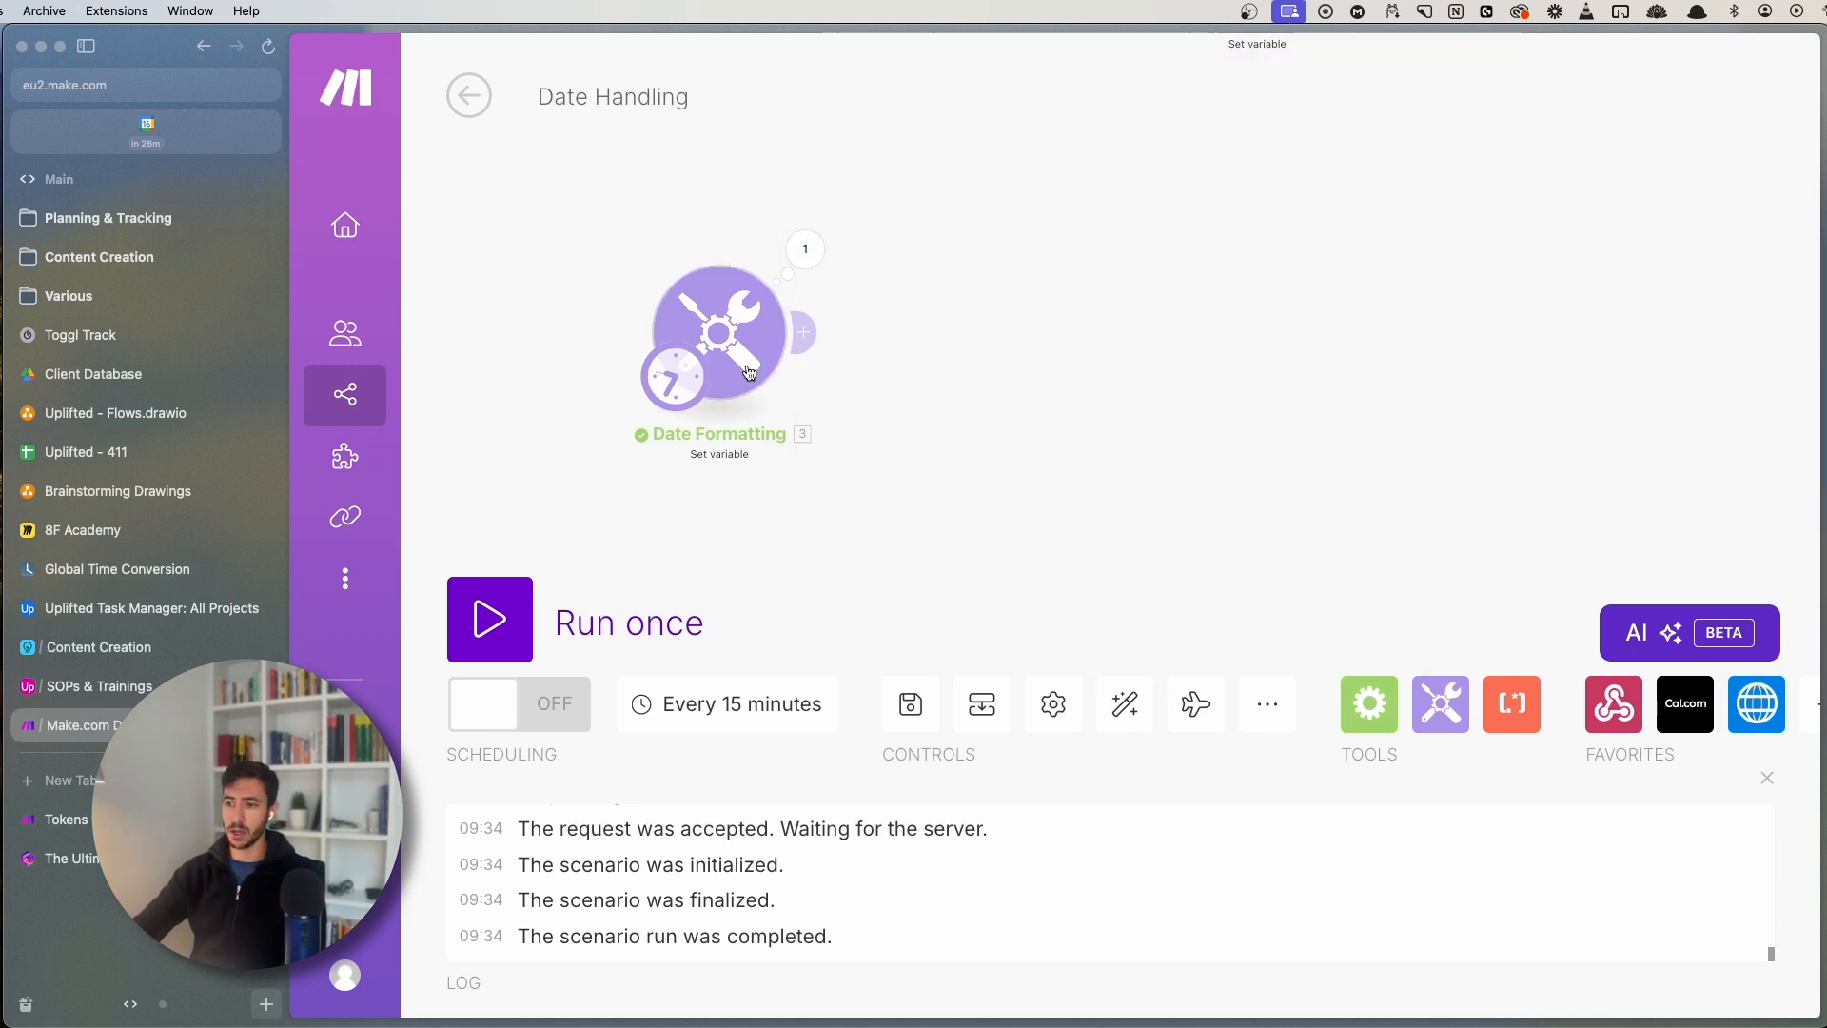
pyautogui.click(787, 253)
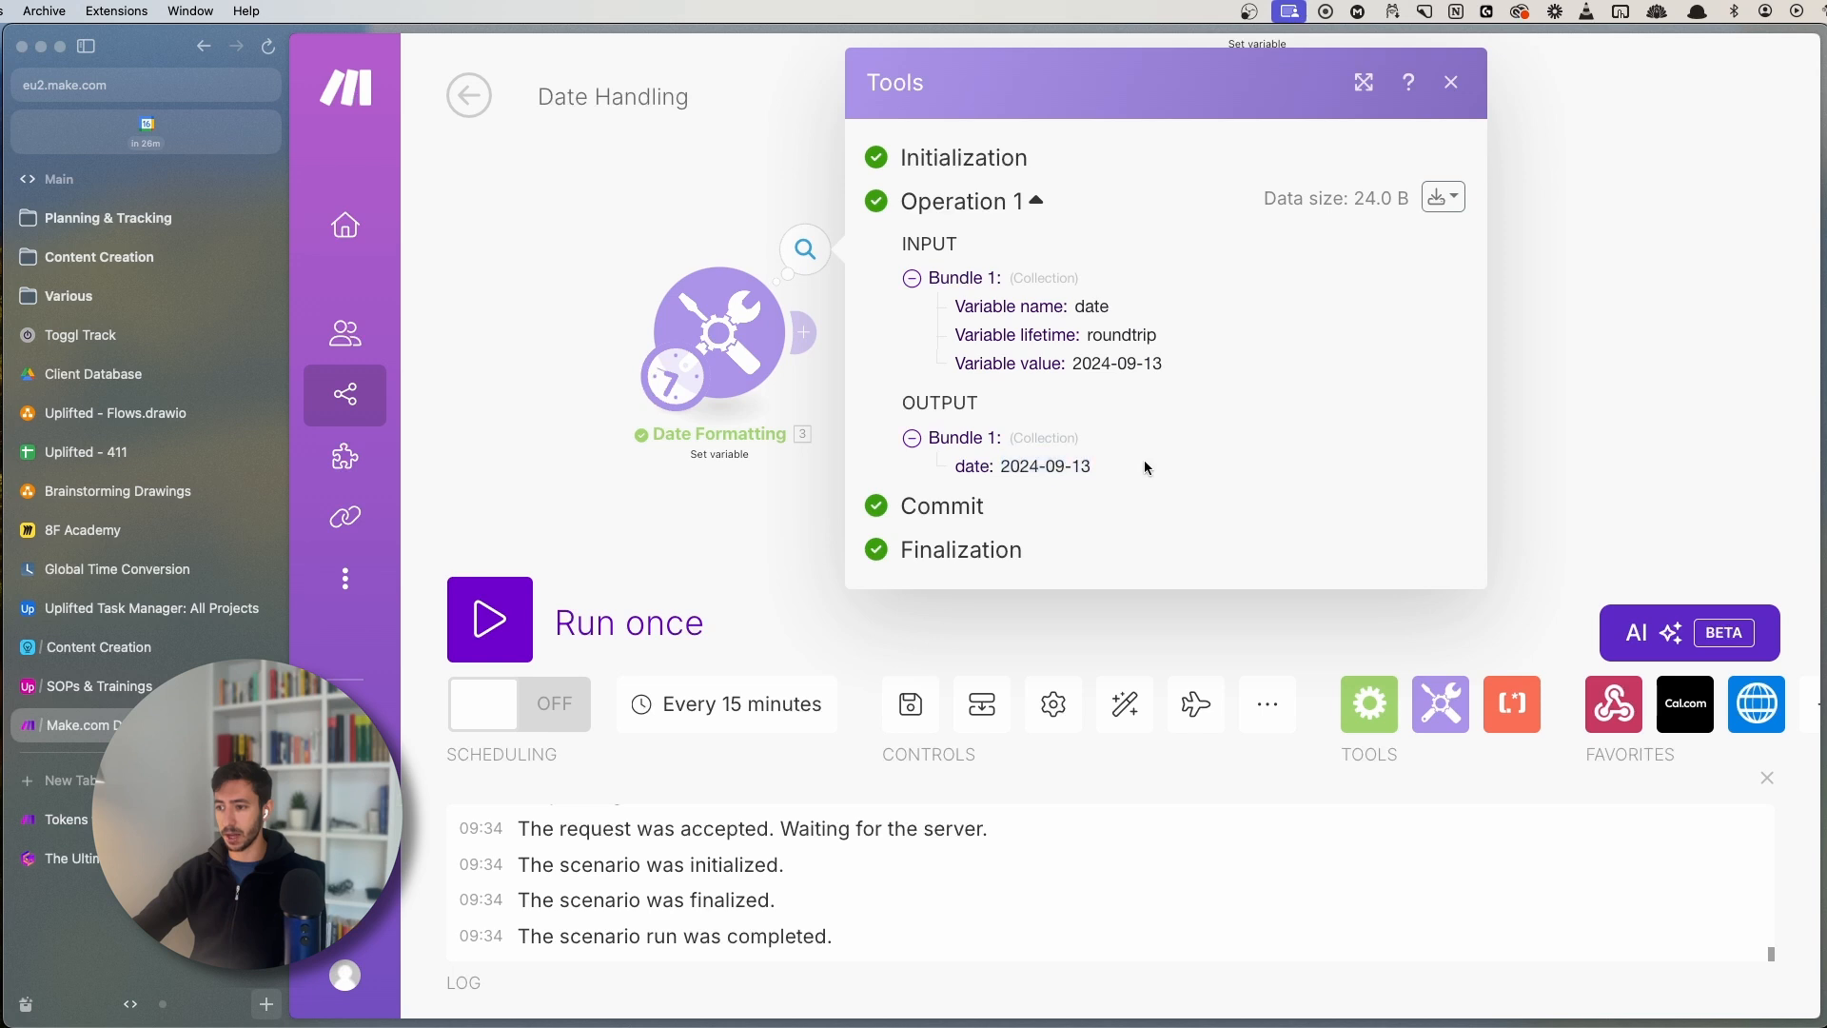
pyautogui.doubleClick(1023, 467)
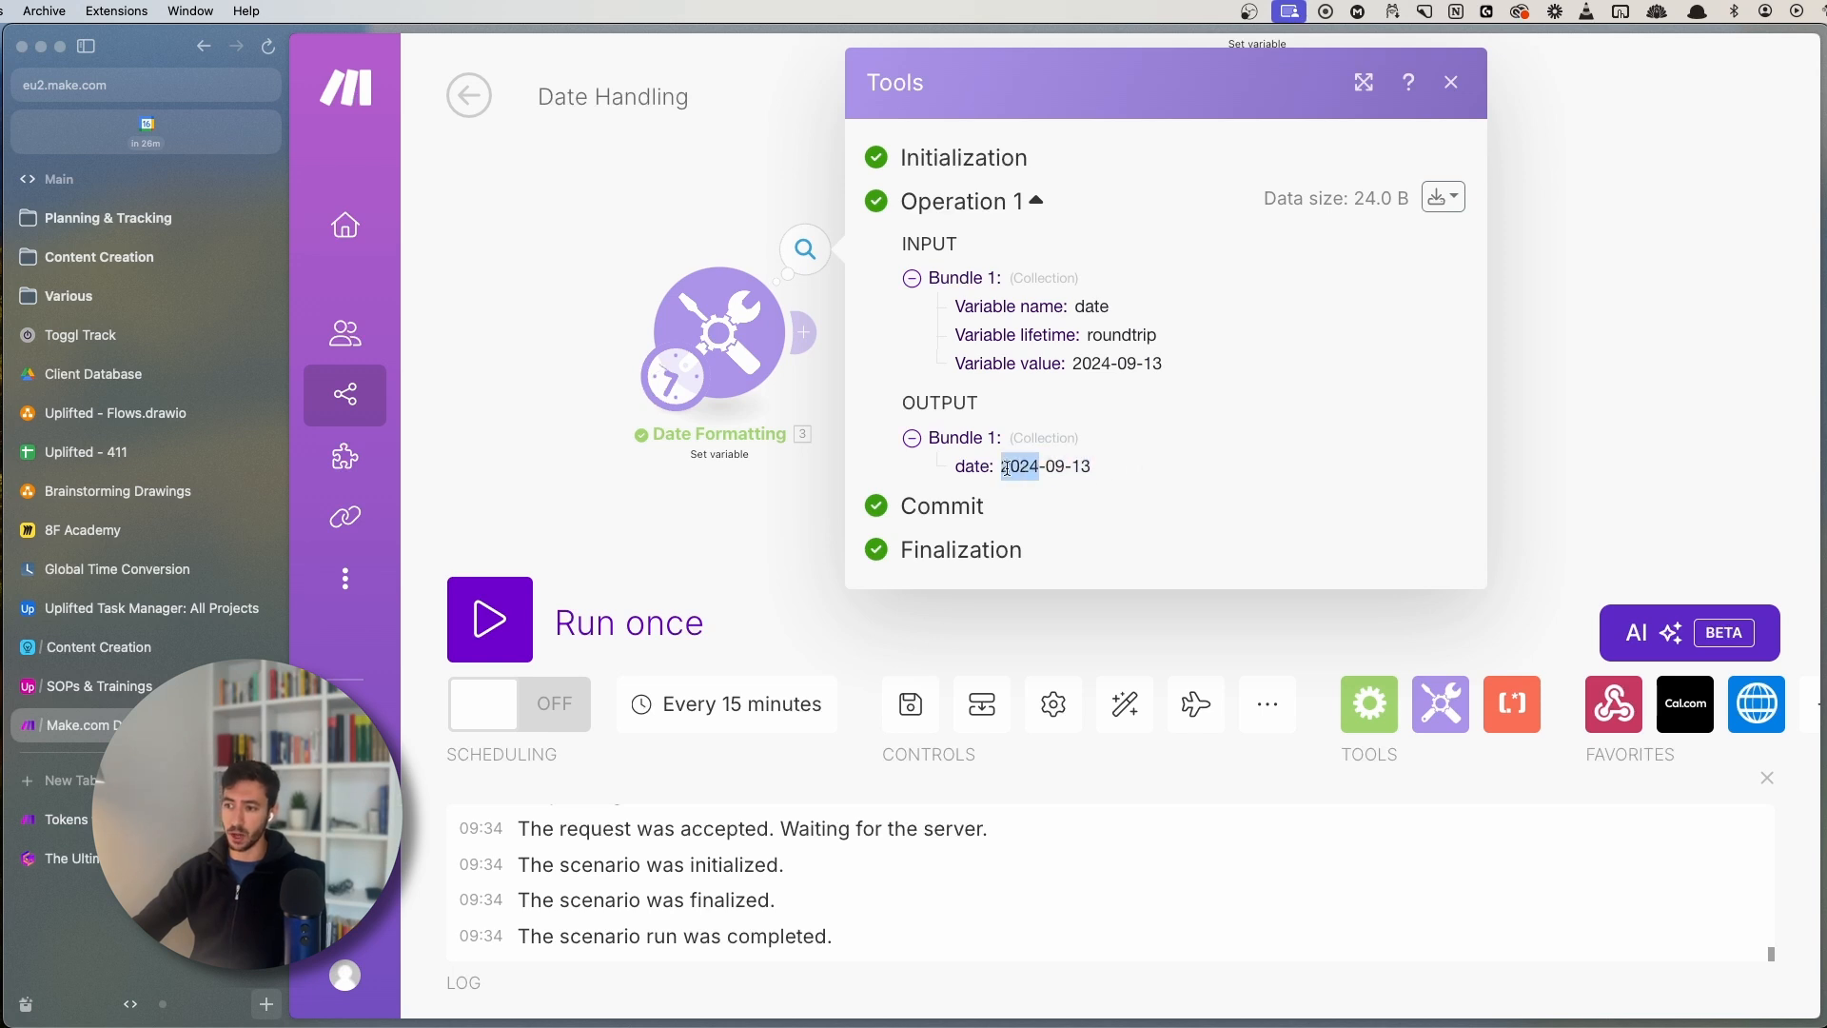
pyautogui.doubleClick(1060, 465)
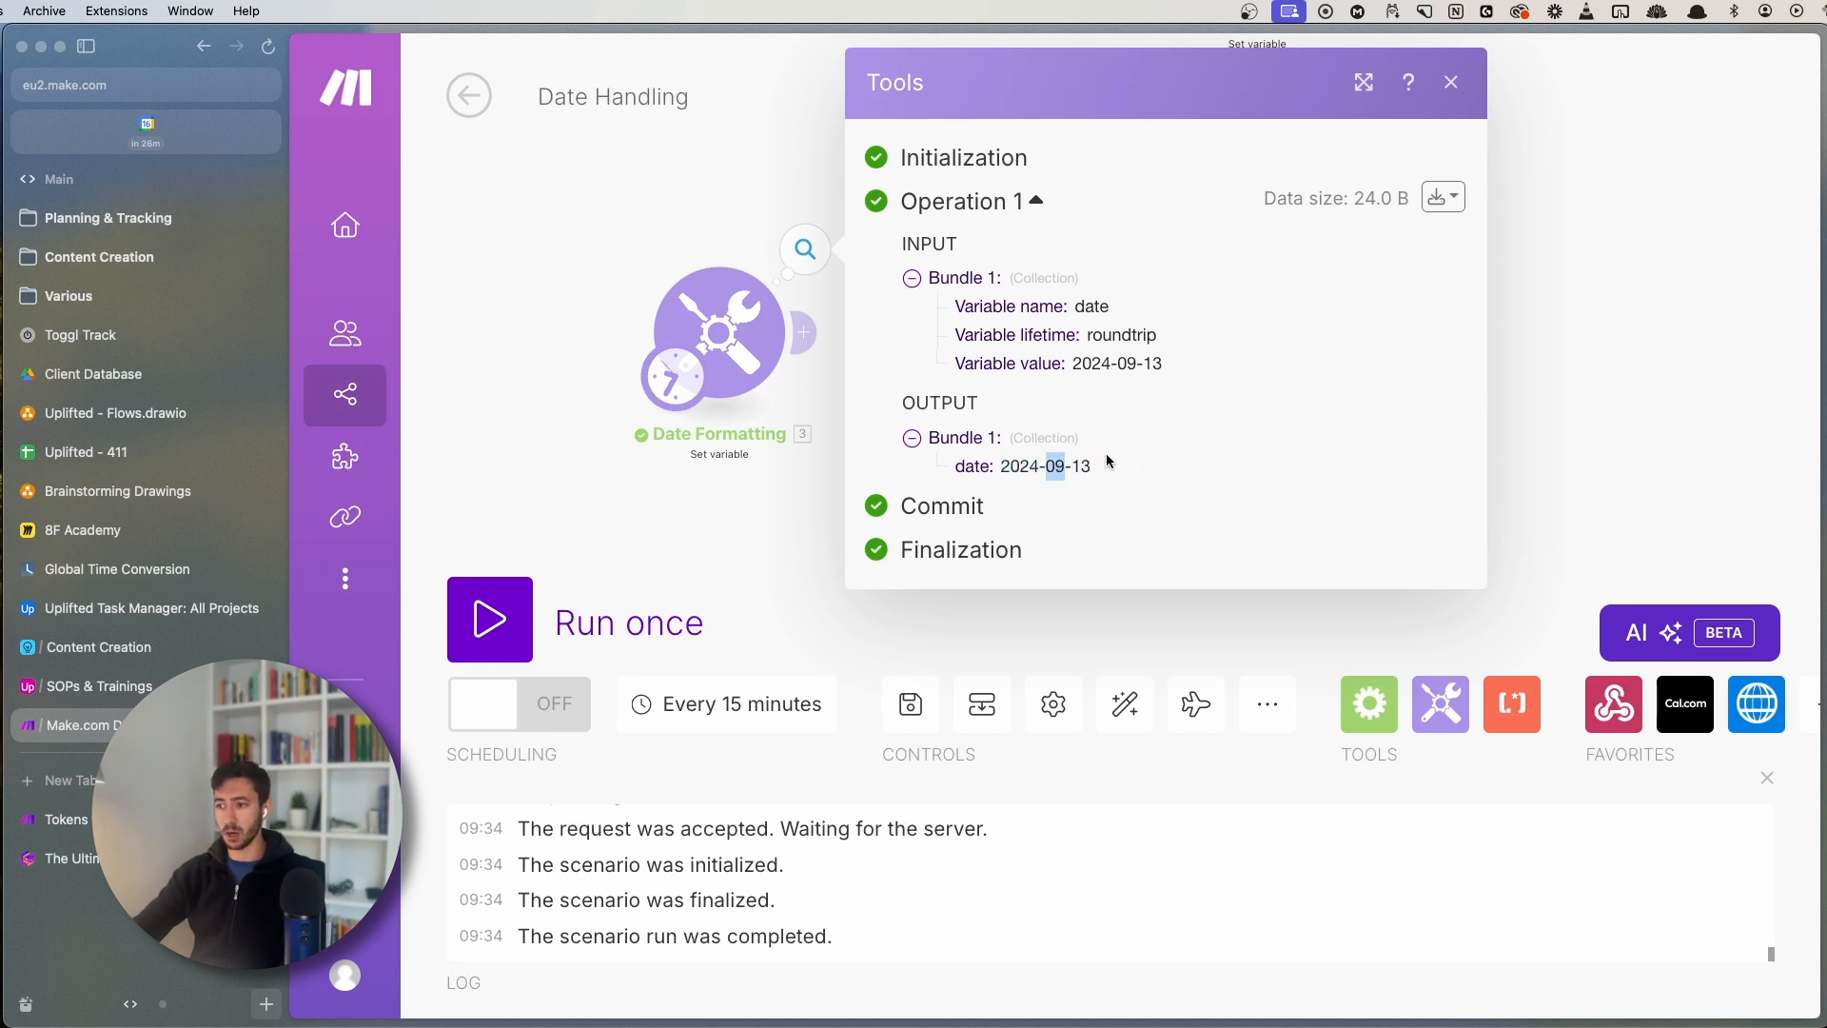
pyautogui.doubleClick(1080, 466)
pyautogui.click(759, 495)
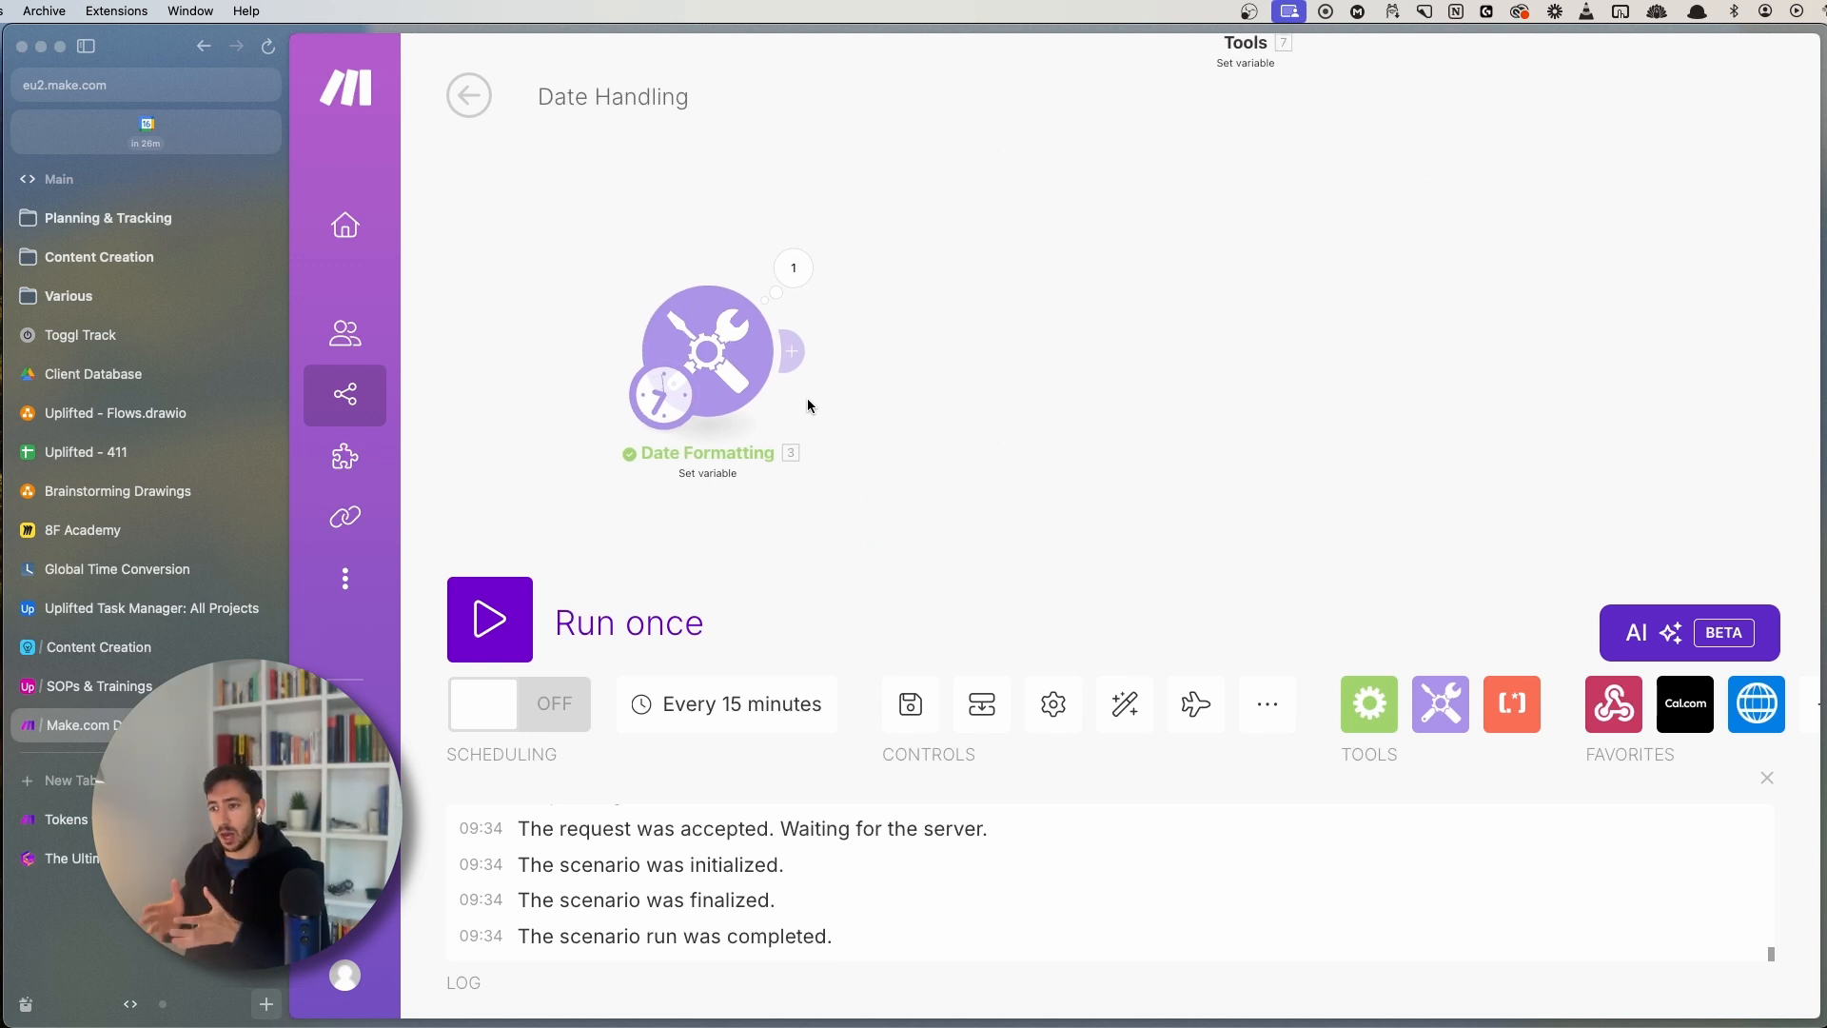
pyautogui.click(795, 271)
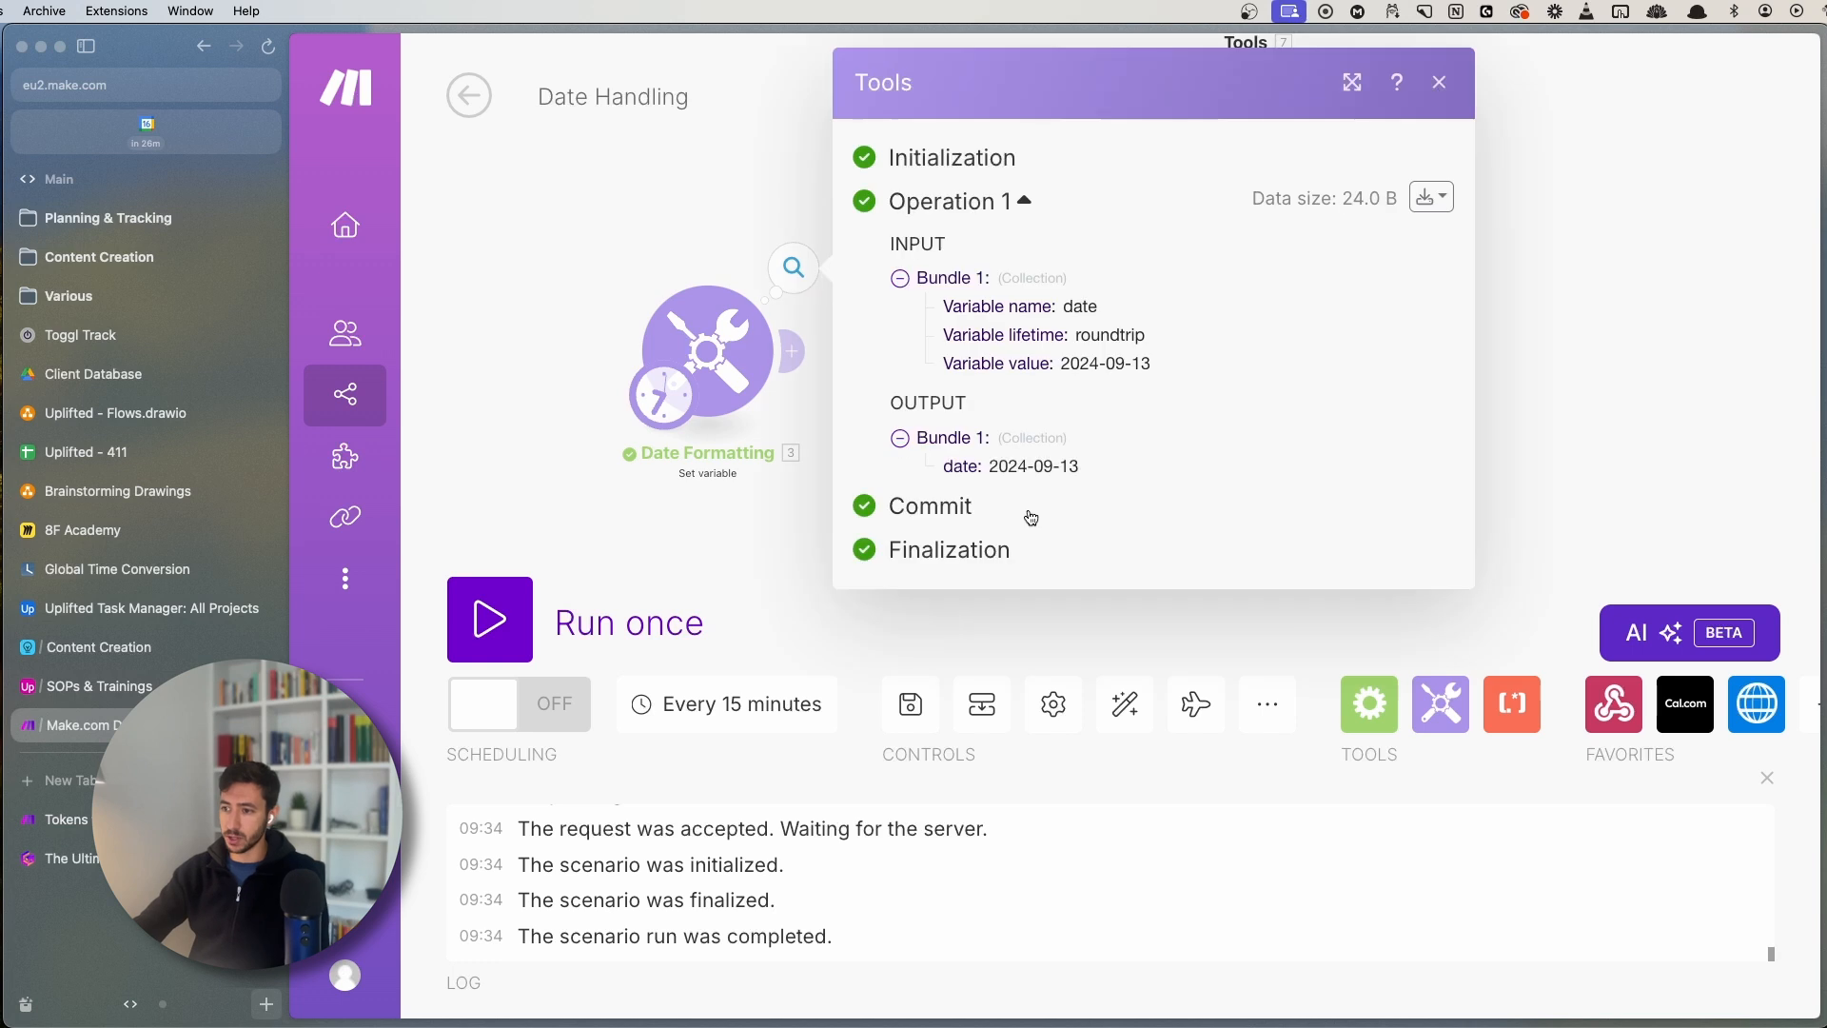
pyautogui.moveTo(990, 466); pyautogui.dragTo(1137, 467)
pyautogui.click(1137, 467)
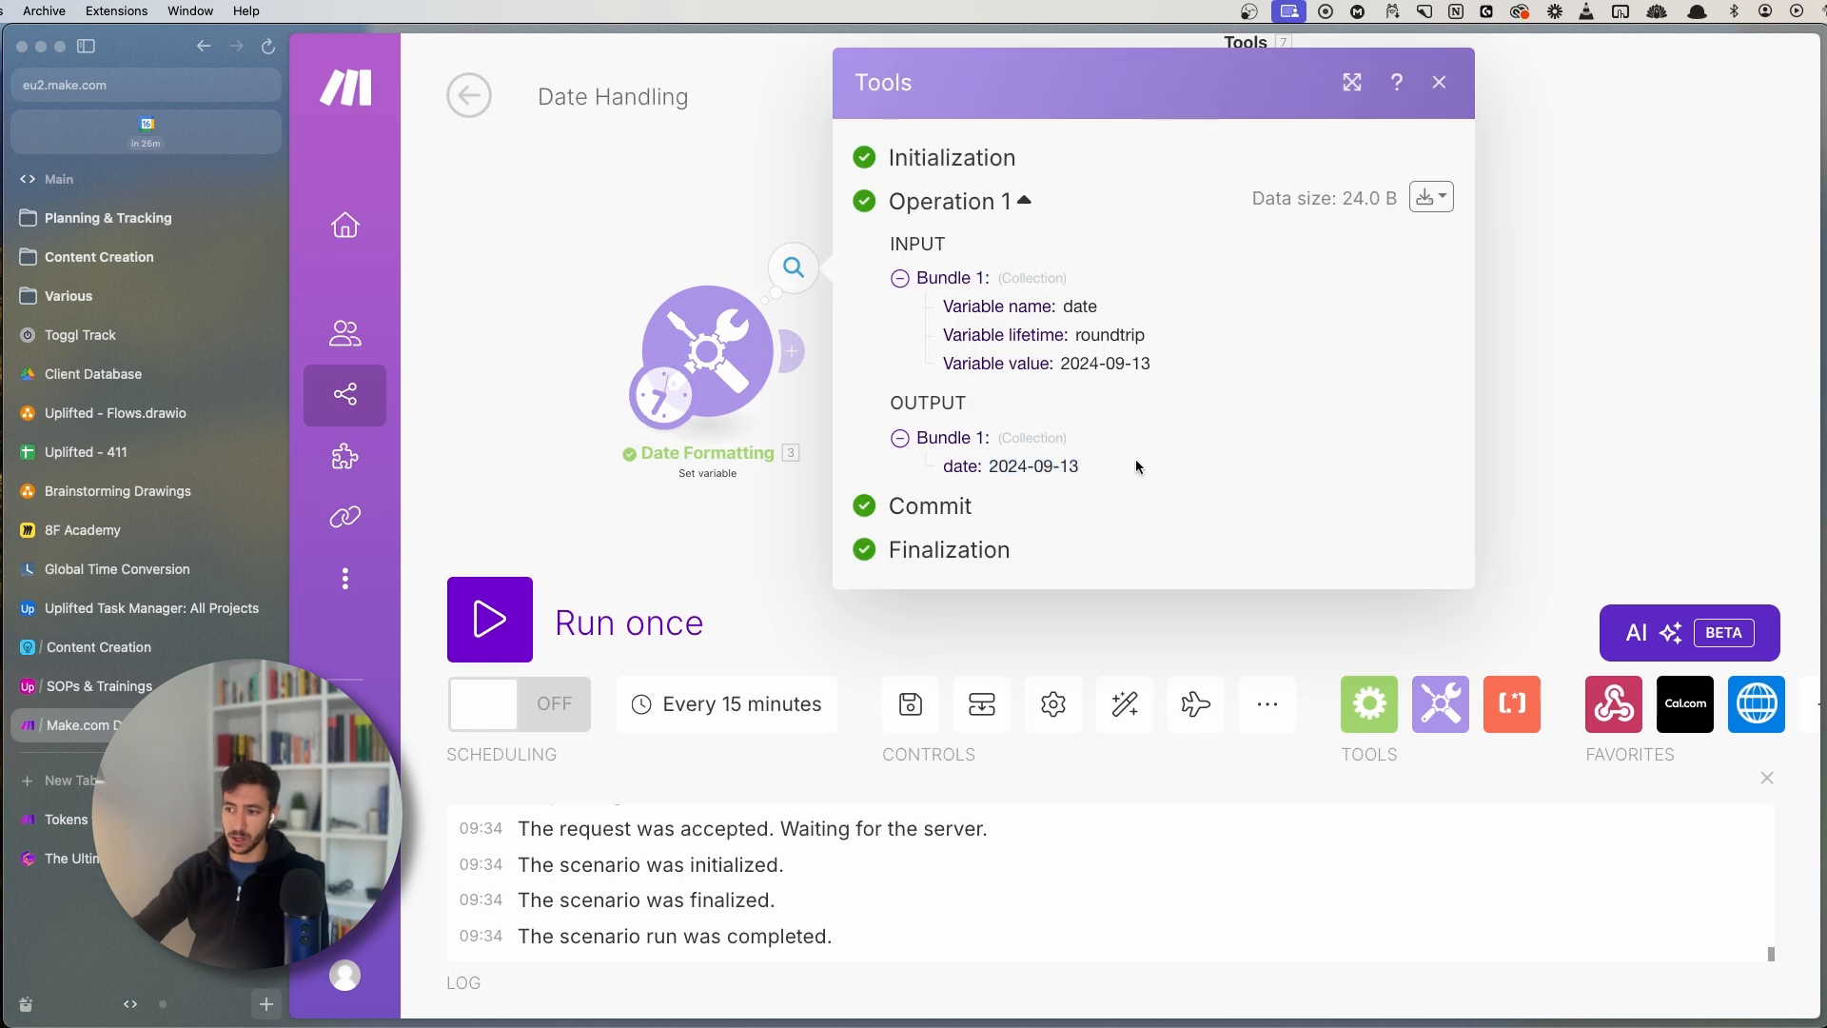
pyautogui.click(666, 225)
# - Add a Tools Set variable module after Date Formatting
pyautogui.click(791, 351)
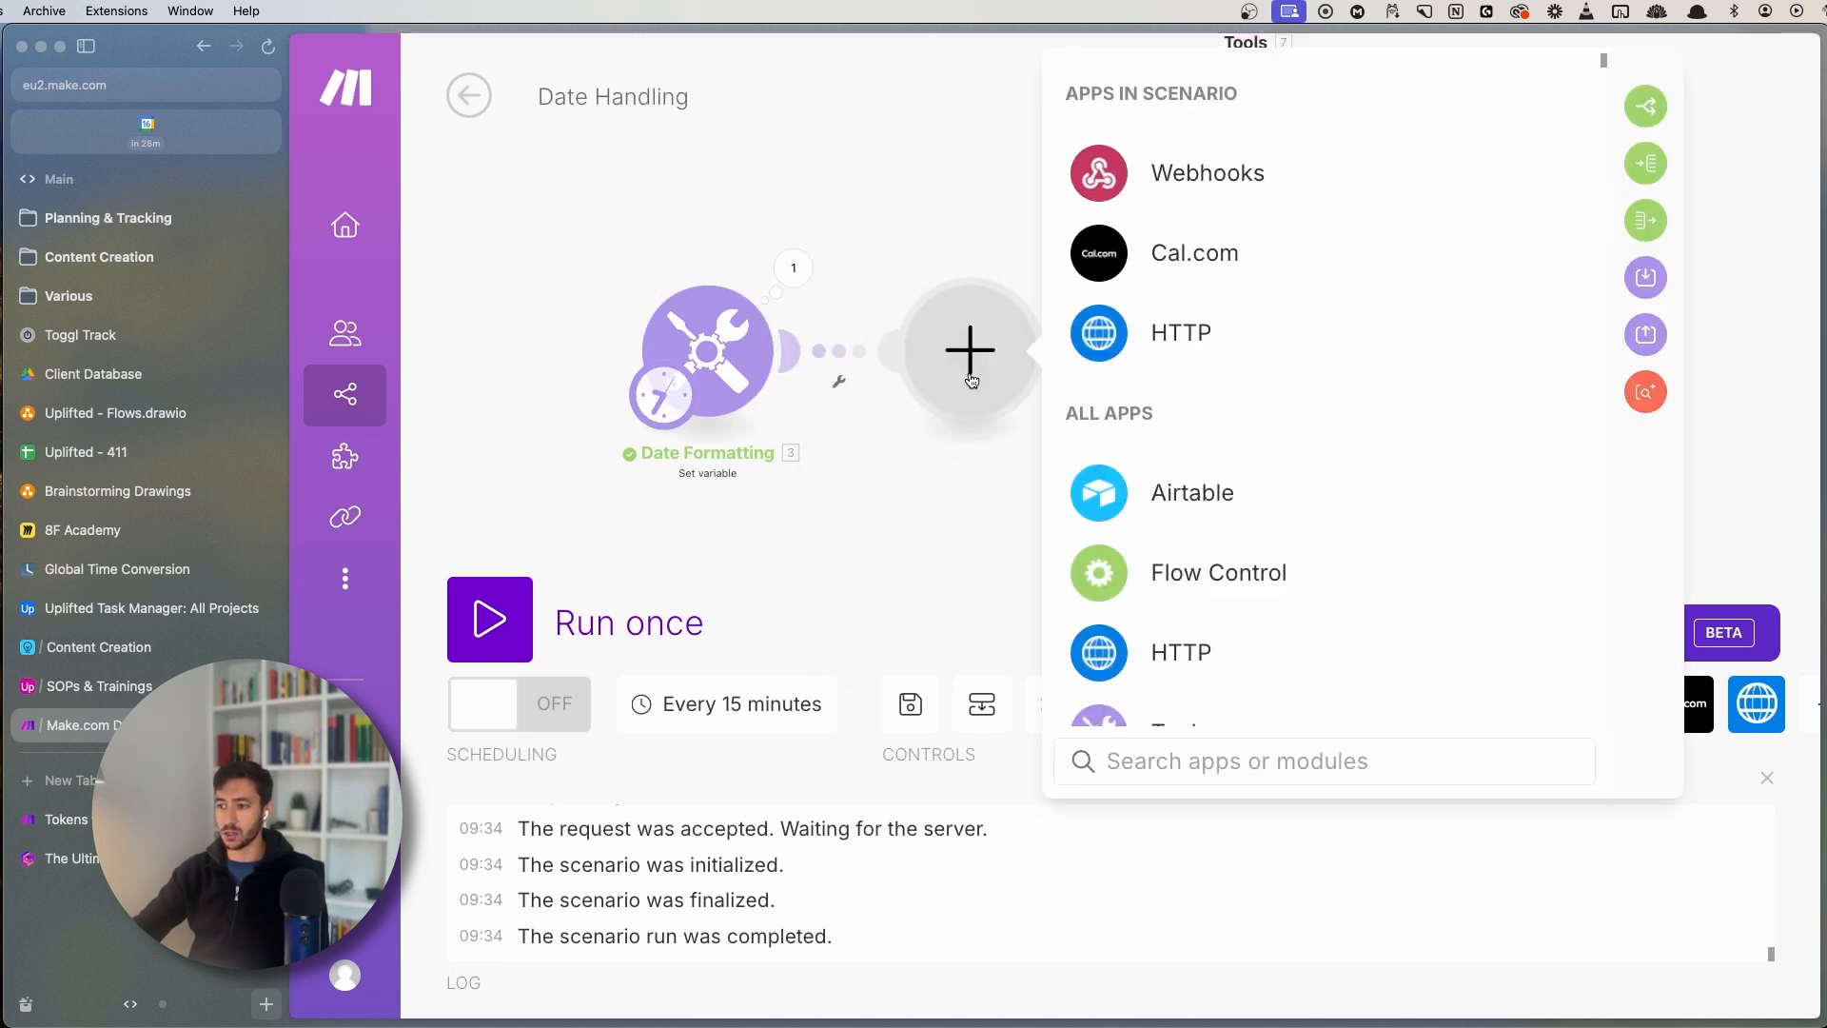
pyautogui.scroll(-1, 1183, 666)
pyautogui.click(1184, 690)
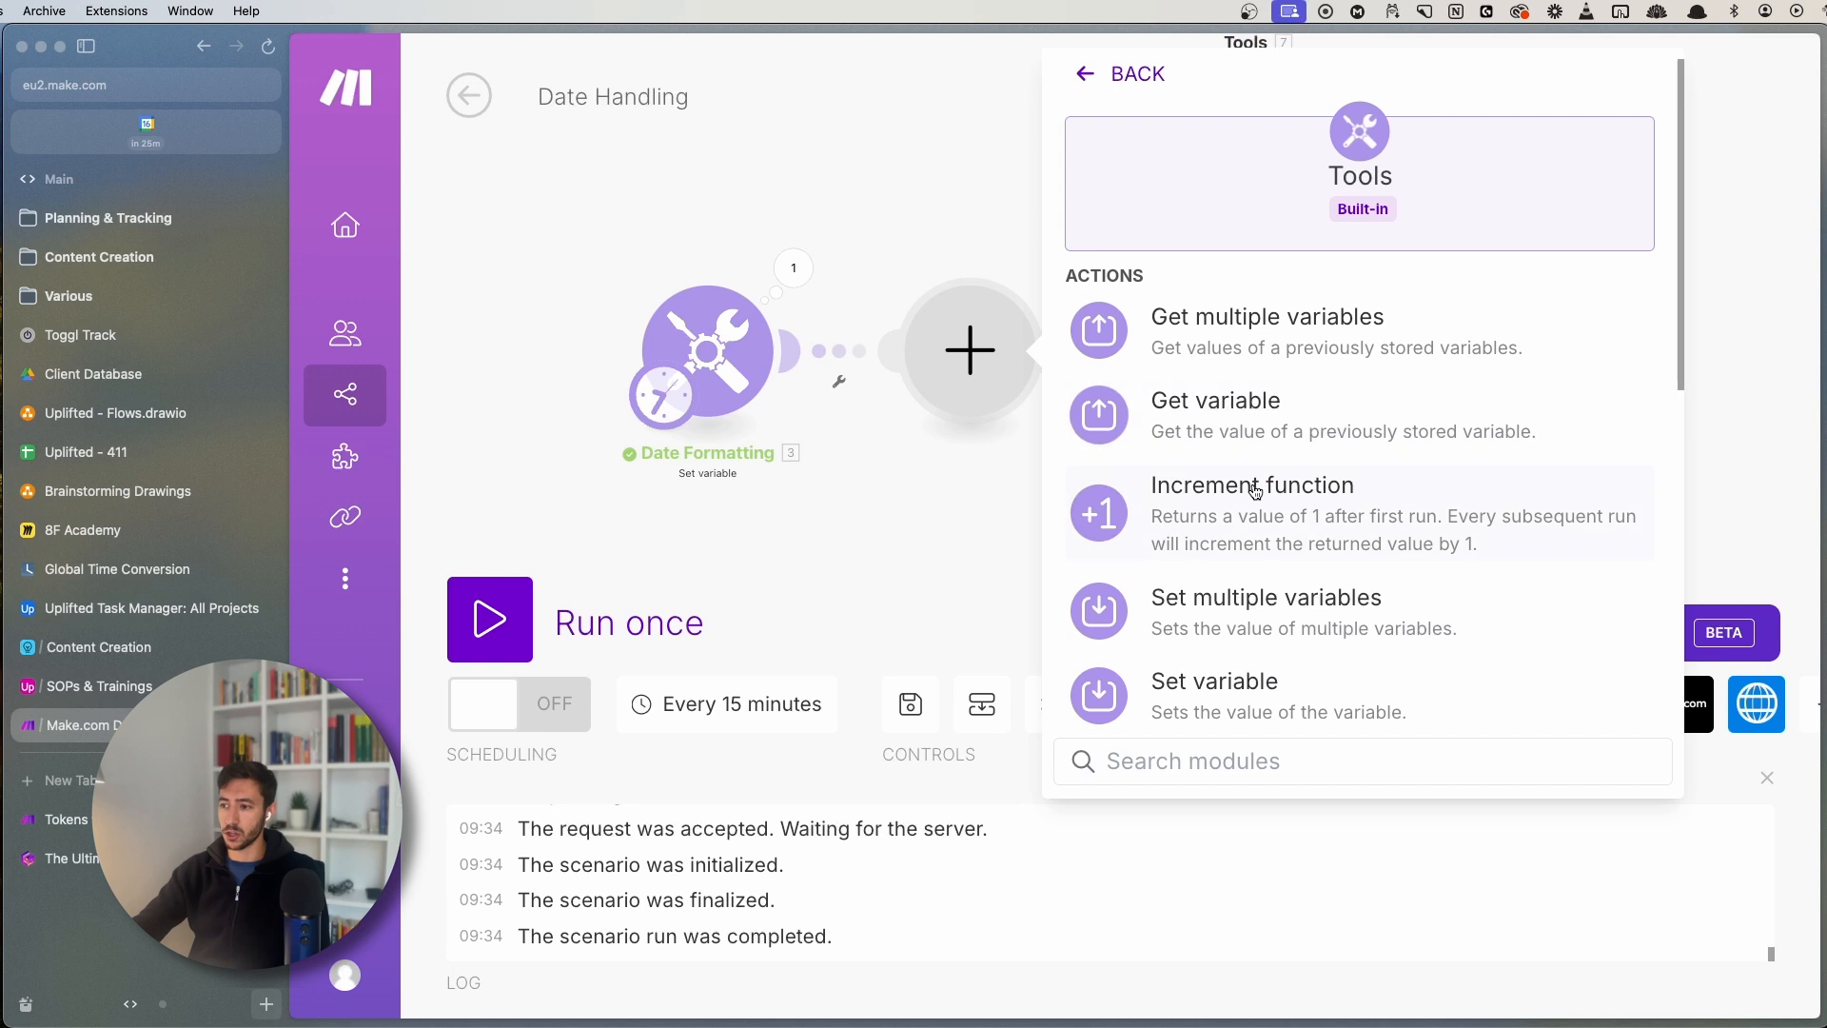
pyautogui.scroll(-1, 1237, 657)
pyautogui.click(1264, 682)
# - Name the variable date_parse with value parseDate( date ; YYYY-MM-DD )
pyautogui.click(1248, 319)
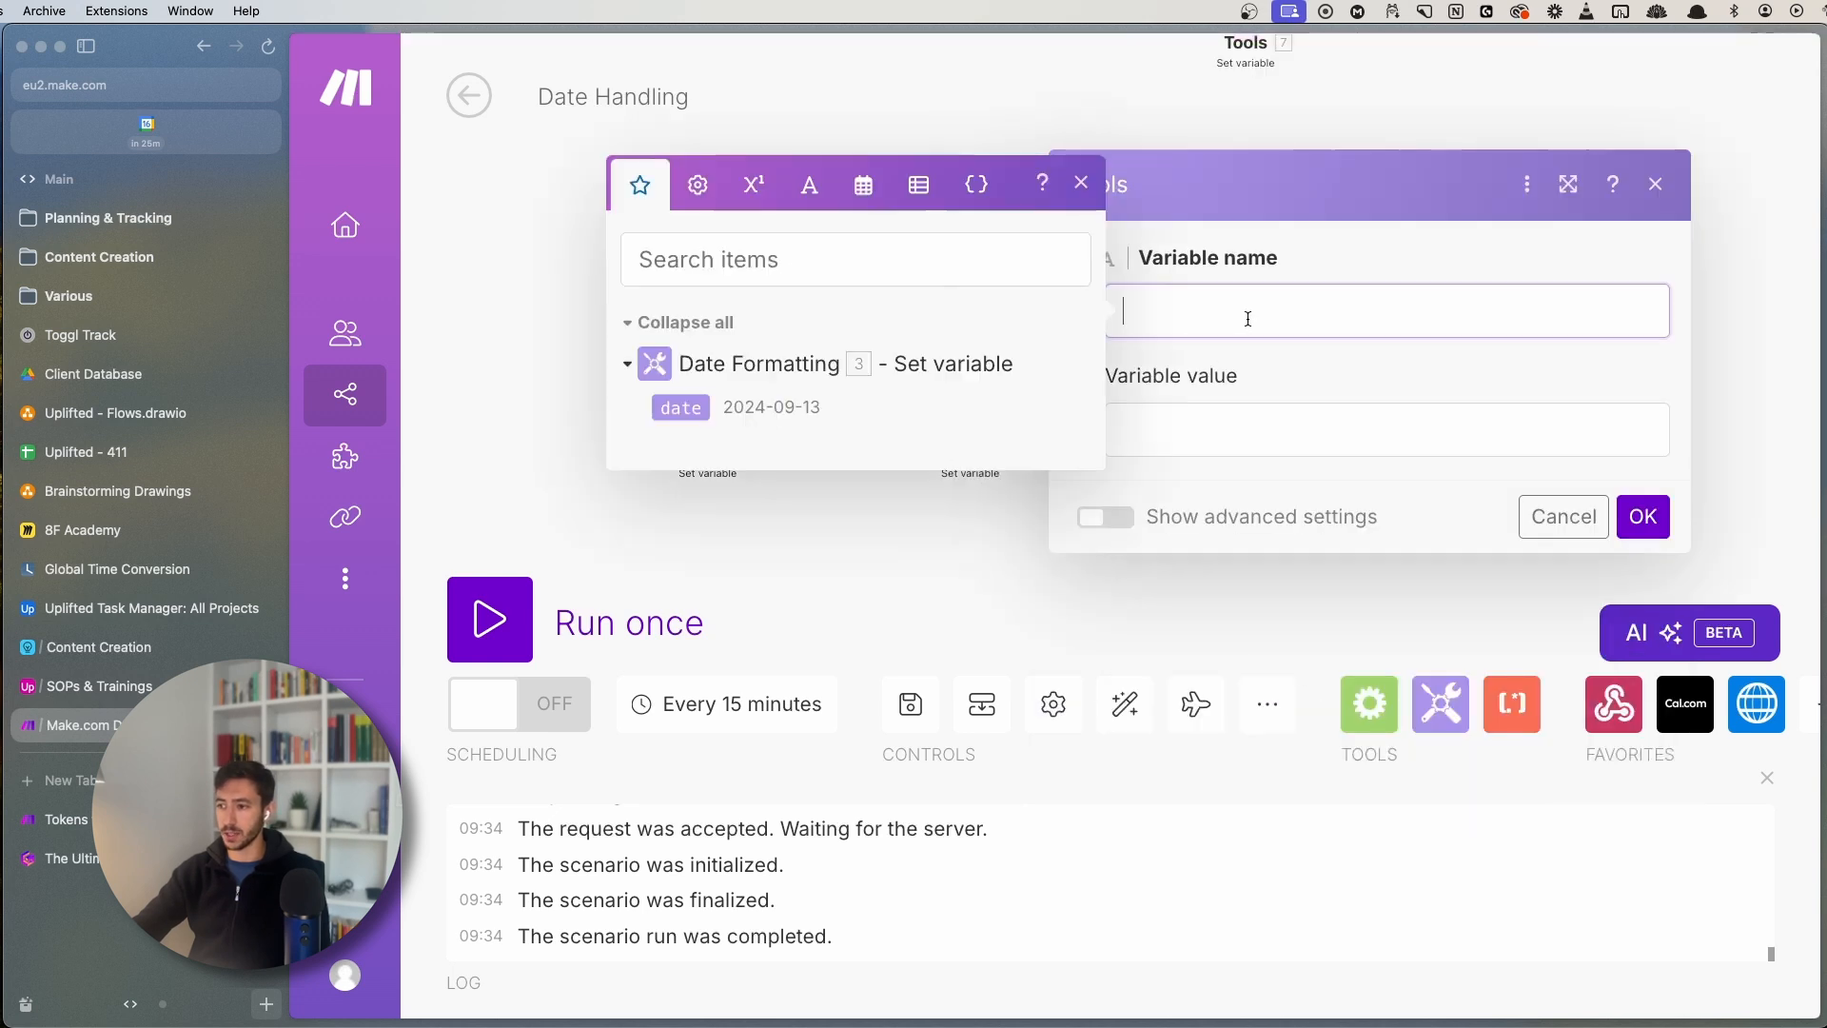
pyautogui.write('date_')
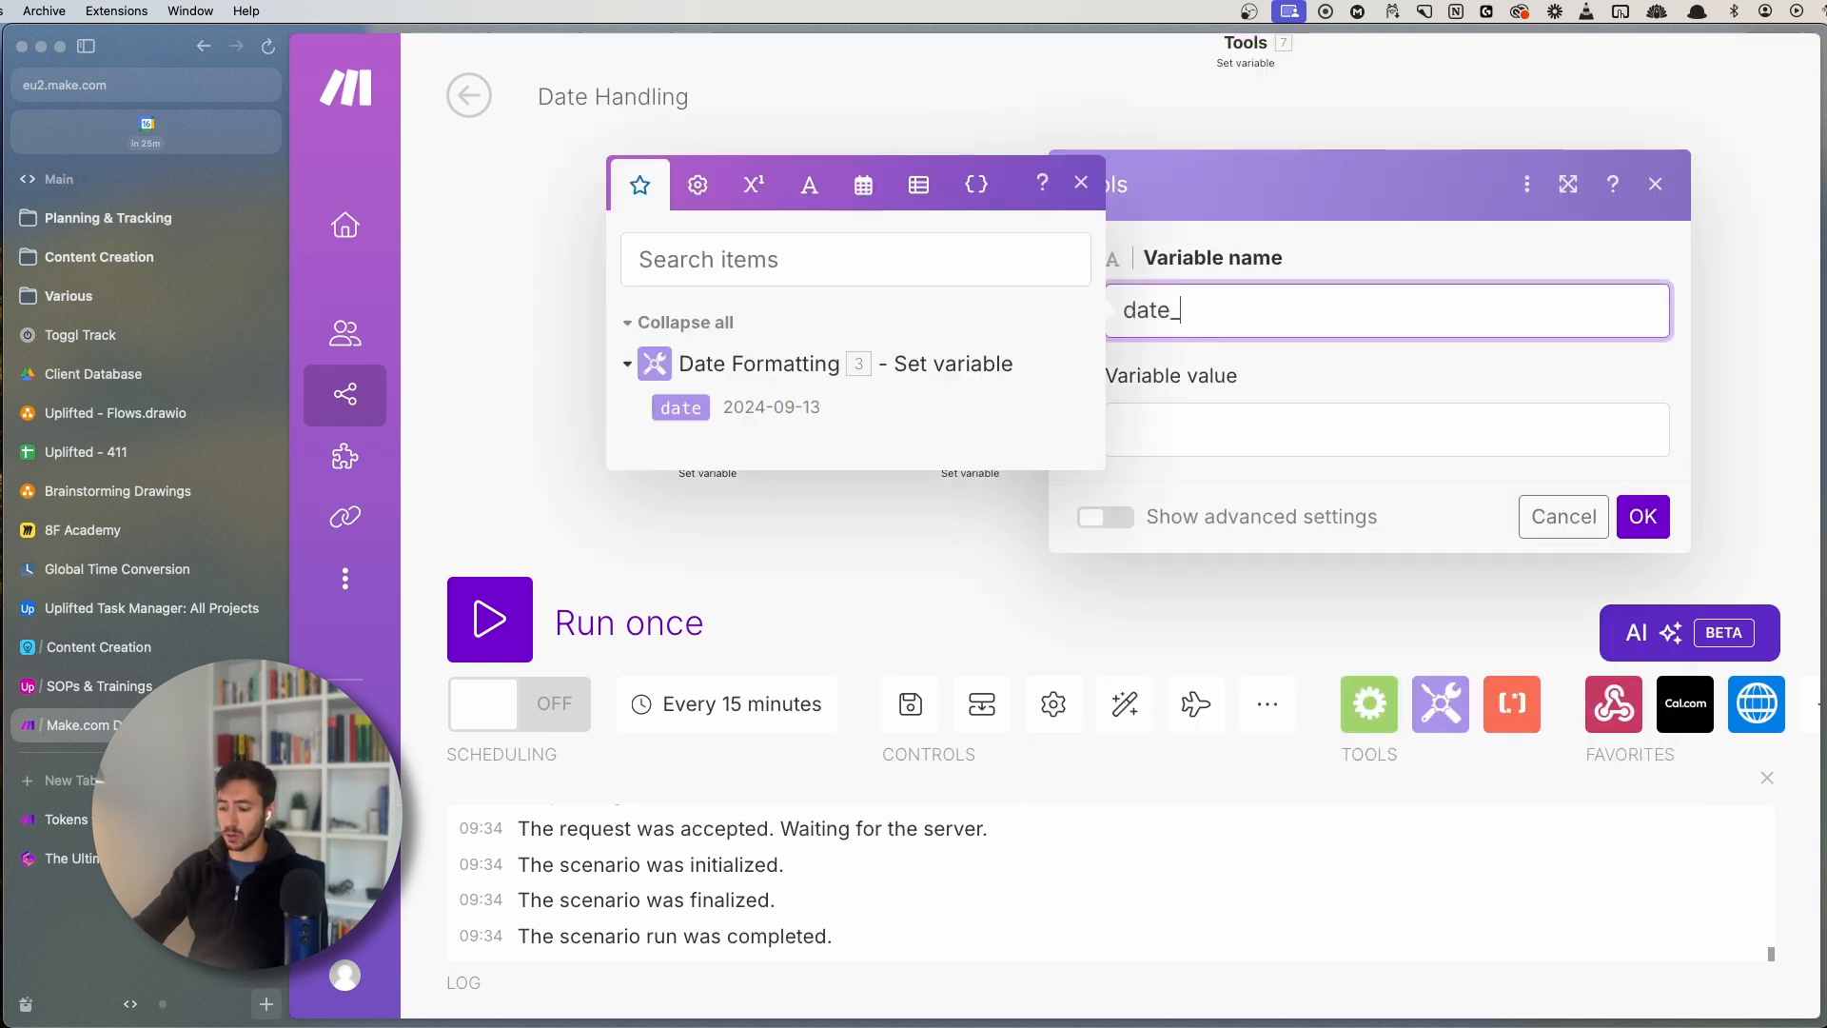
pyautogui.write('parse')
pyautogui.click(1168, 437)
pyautogui.write('p')
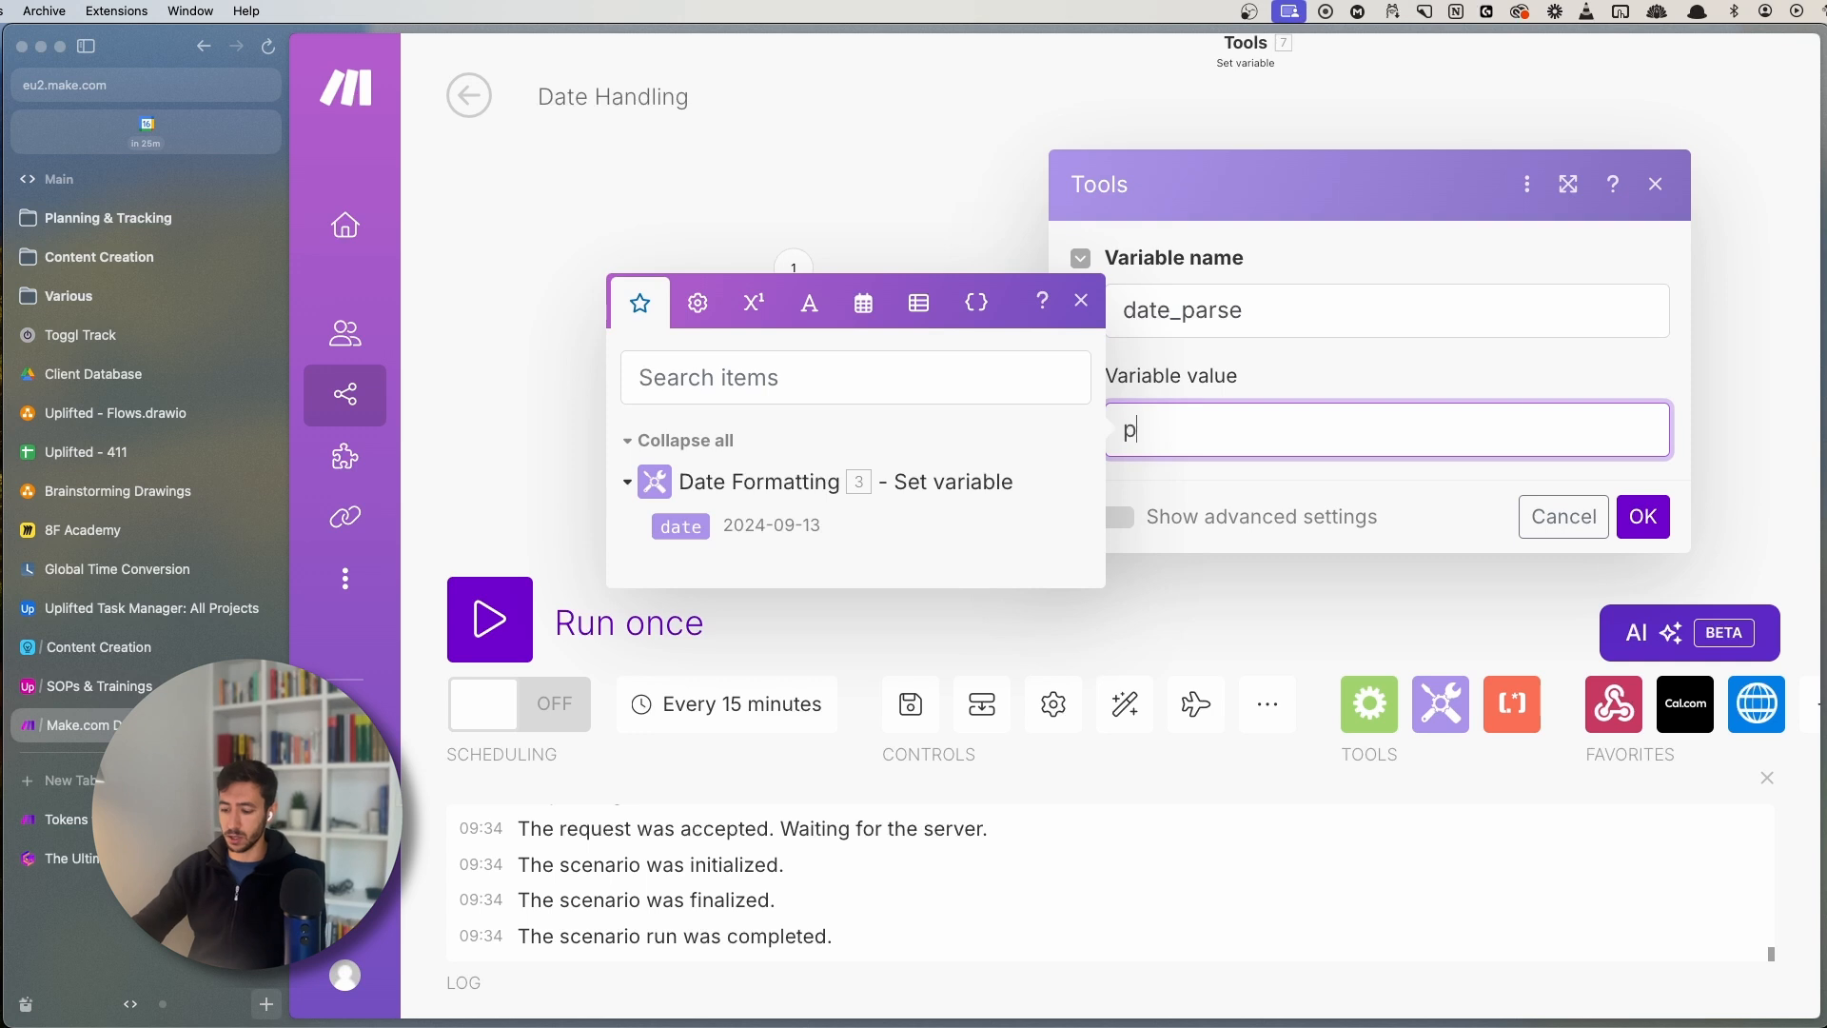
pyautogui.write('arseDate(')
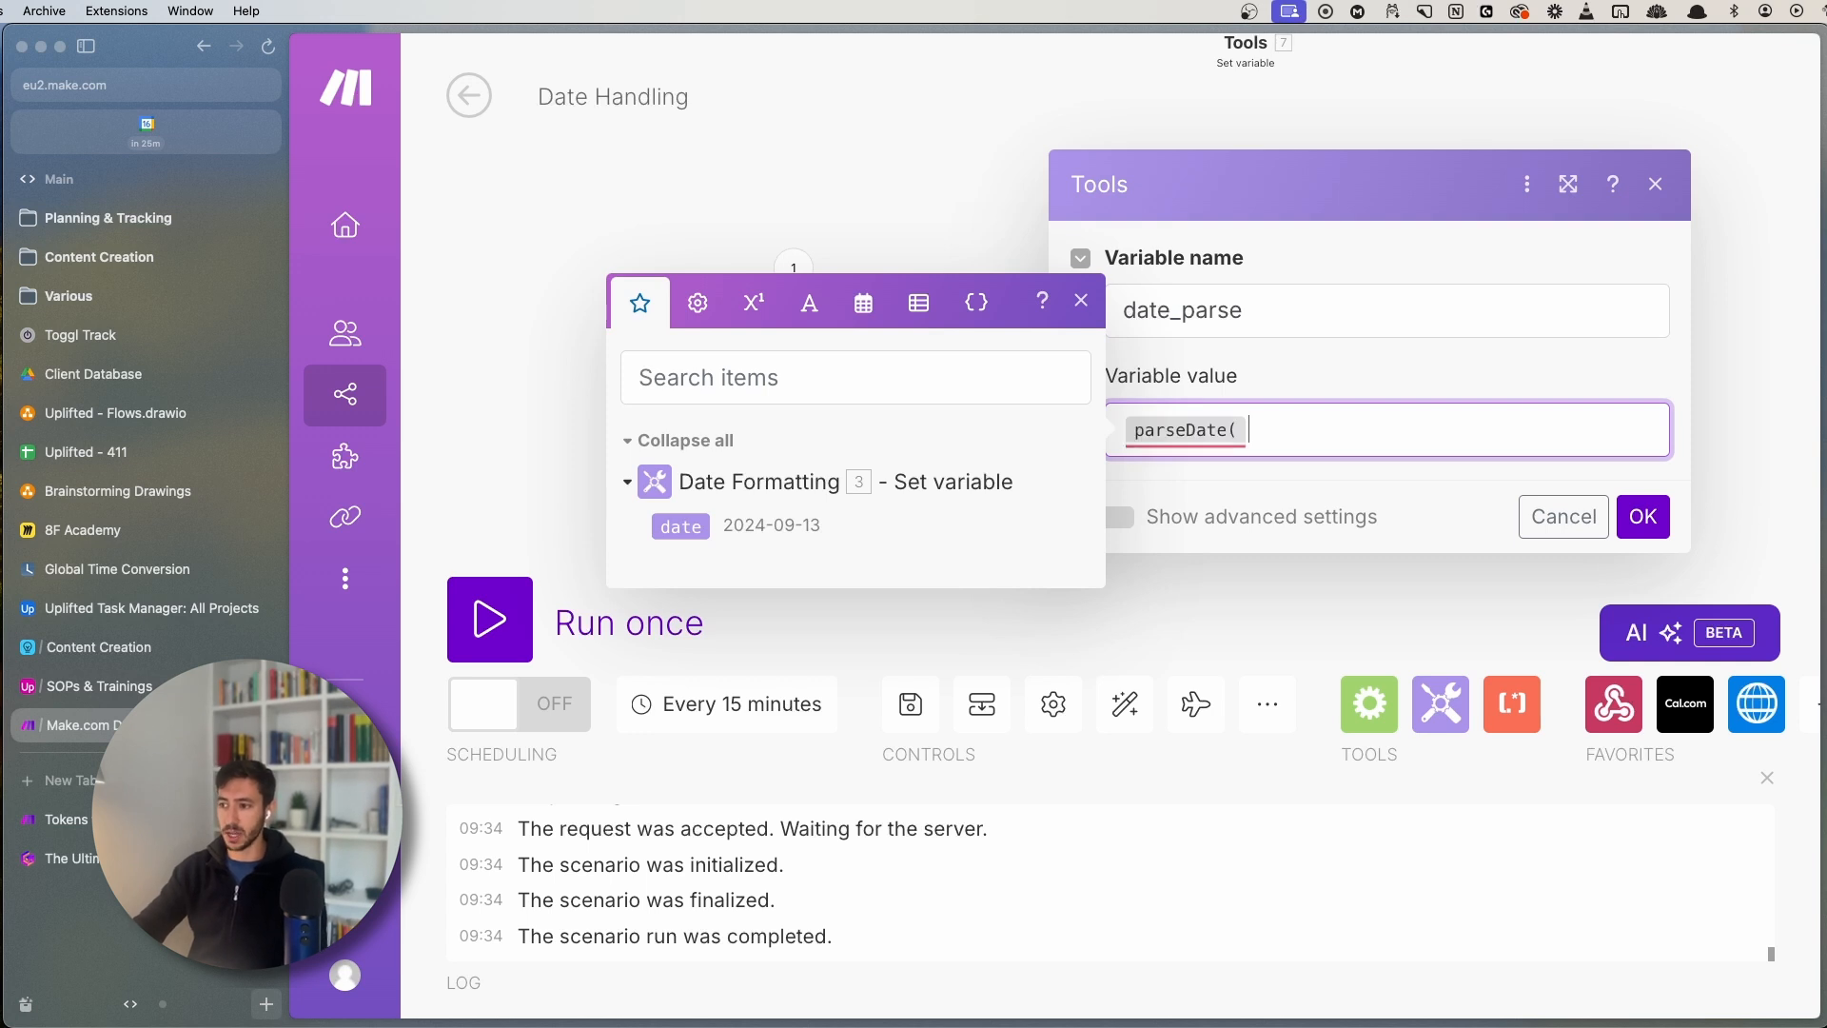
pyautogui.moveTo(1199, 431)
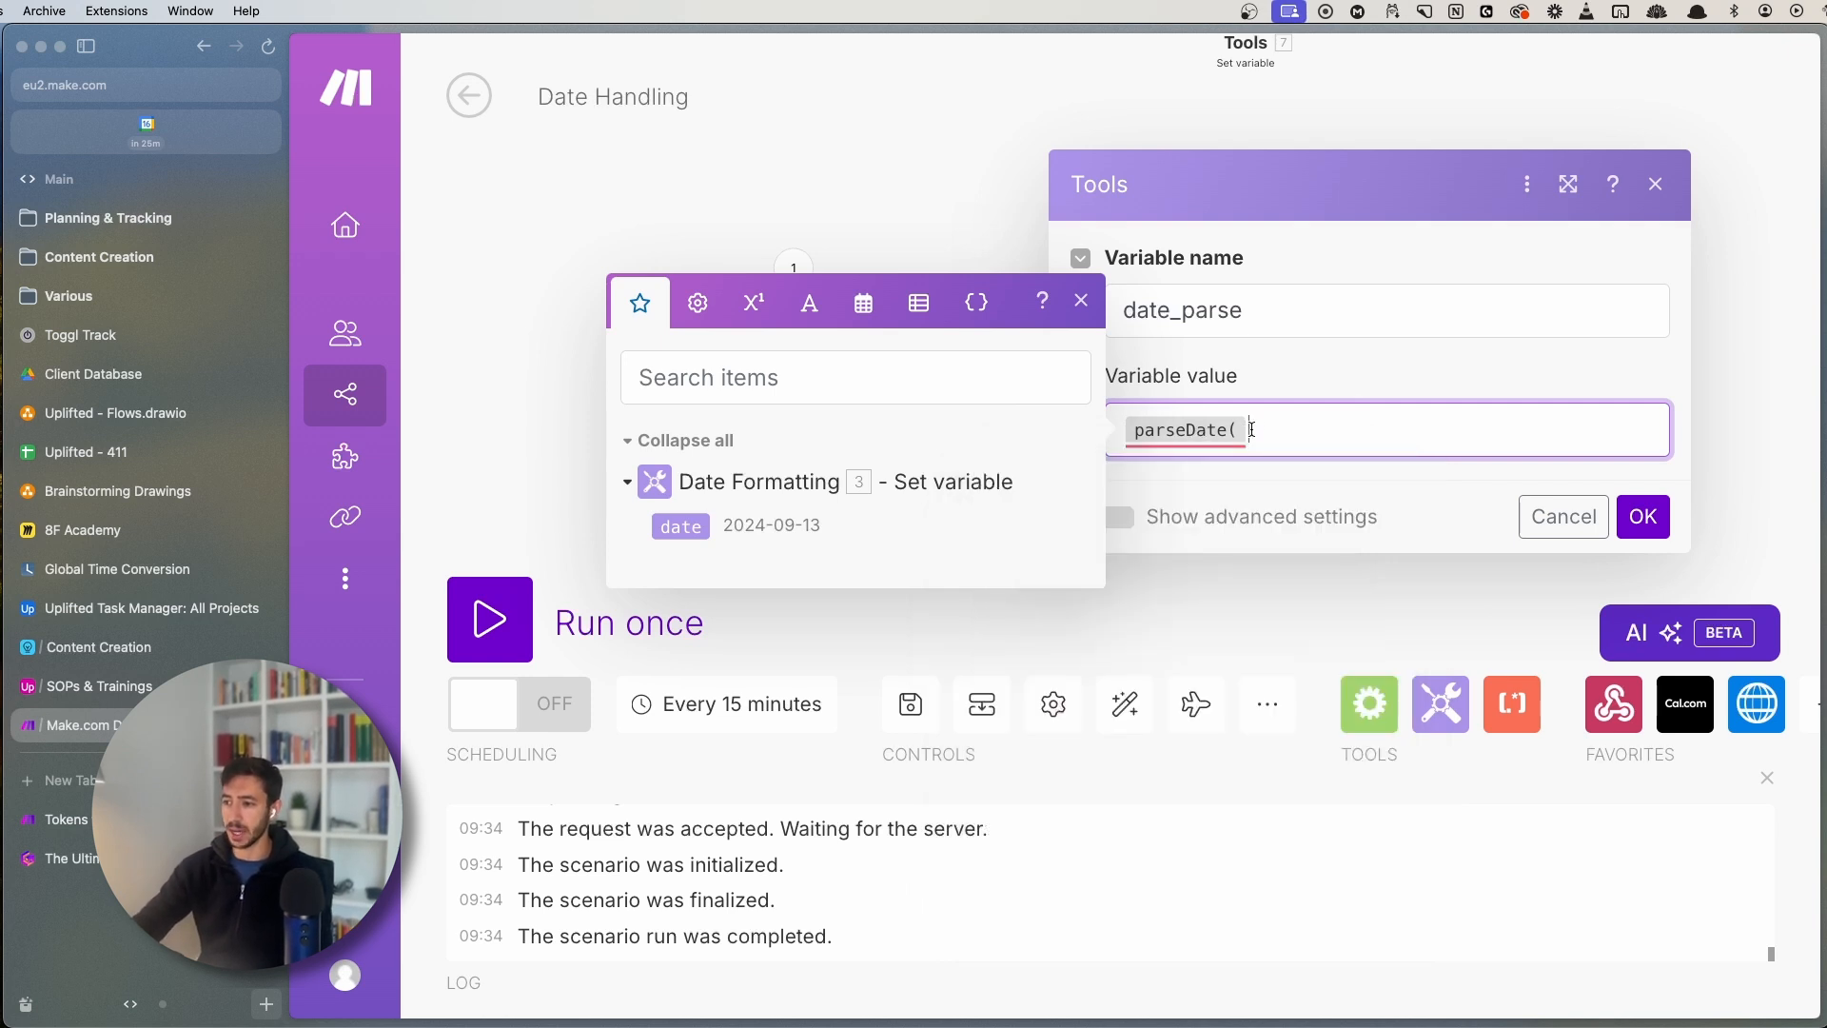
pyautogui.click(679, 526)
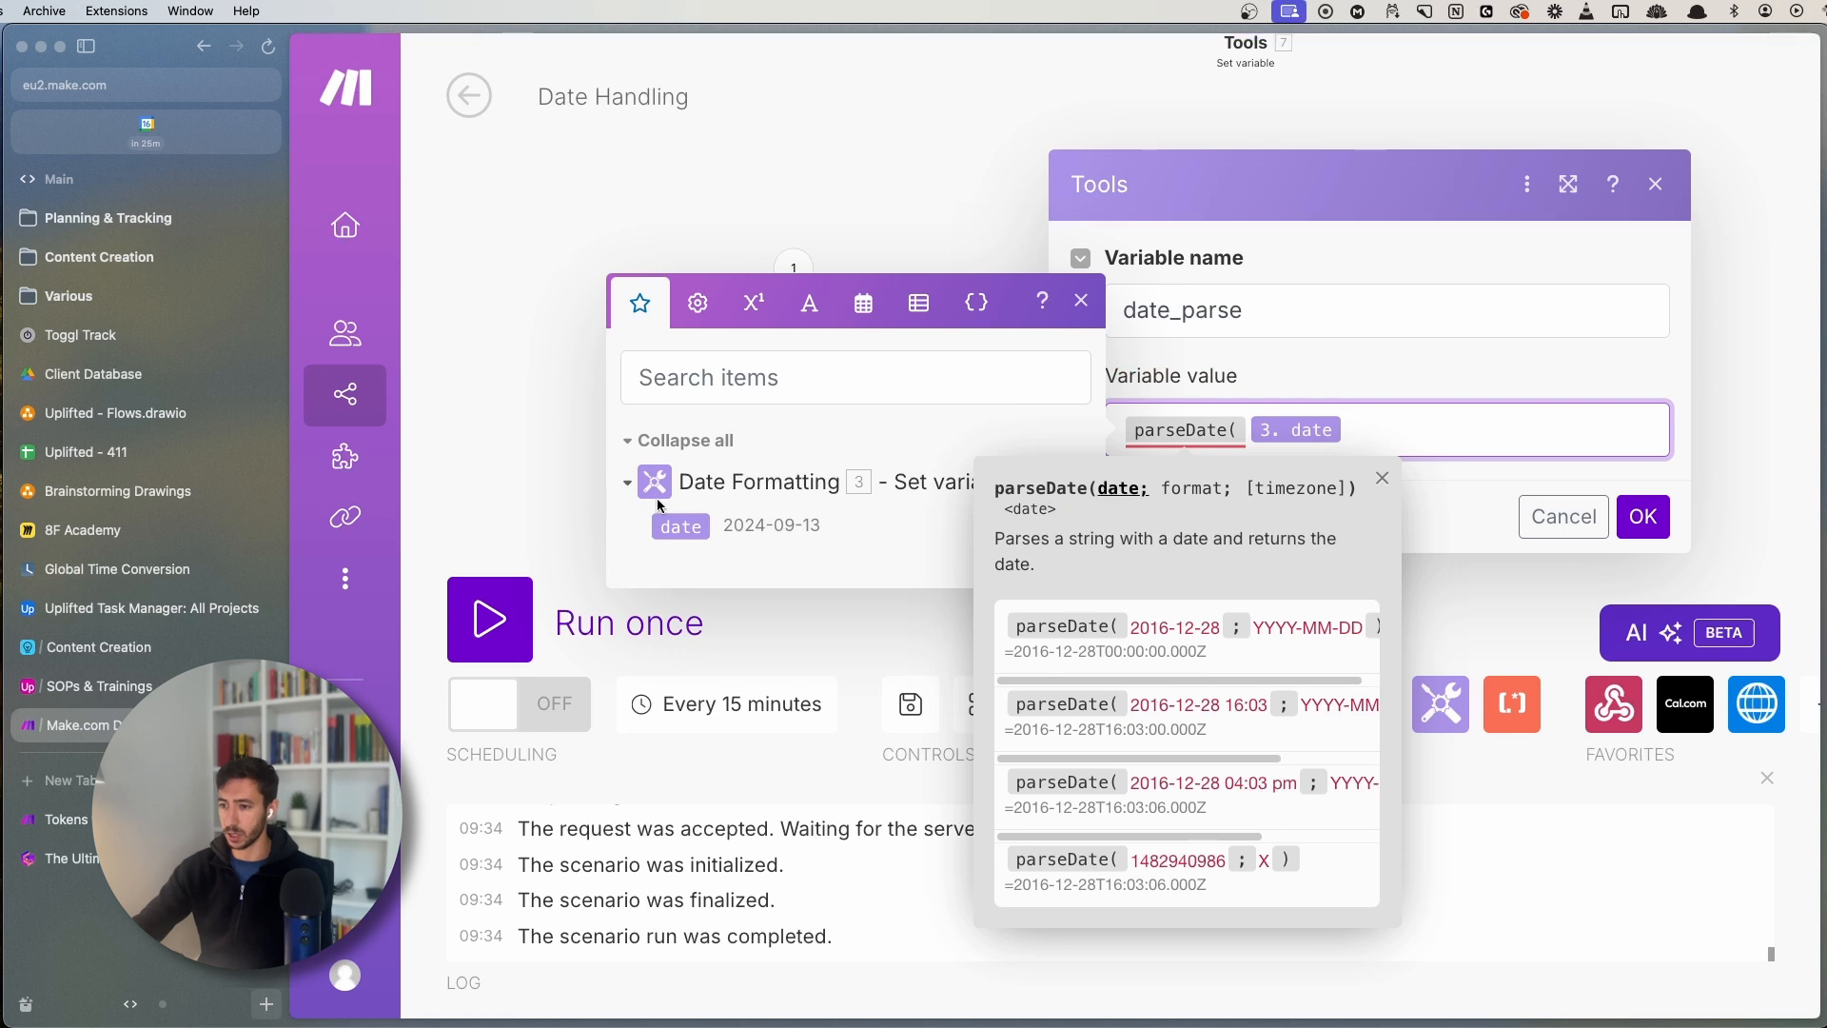
pyautogui.write('; ')
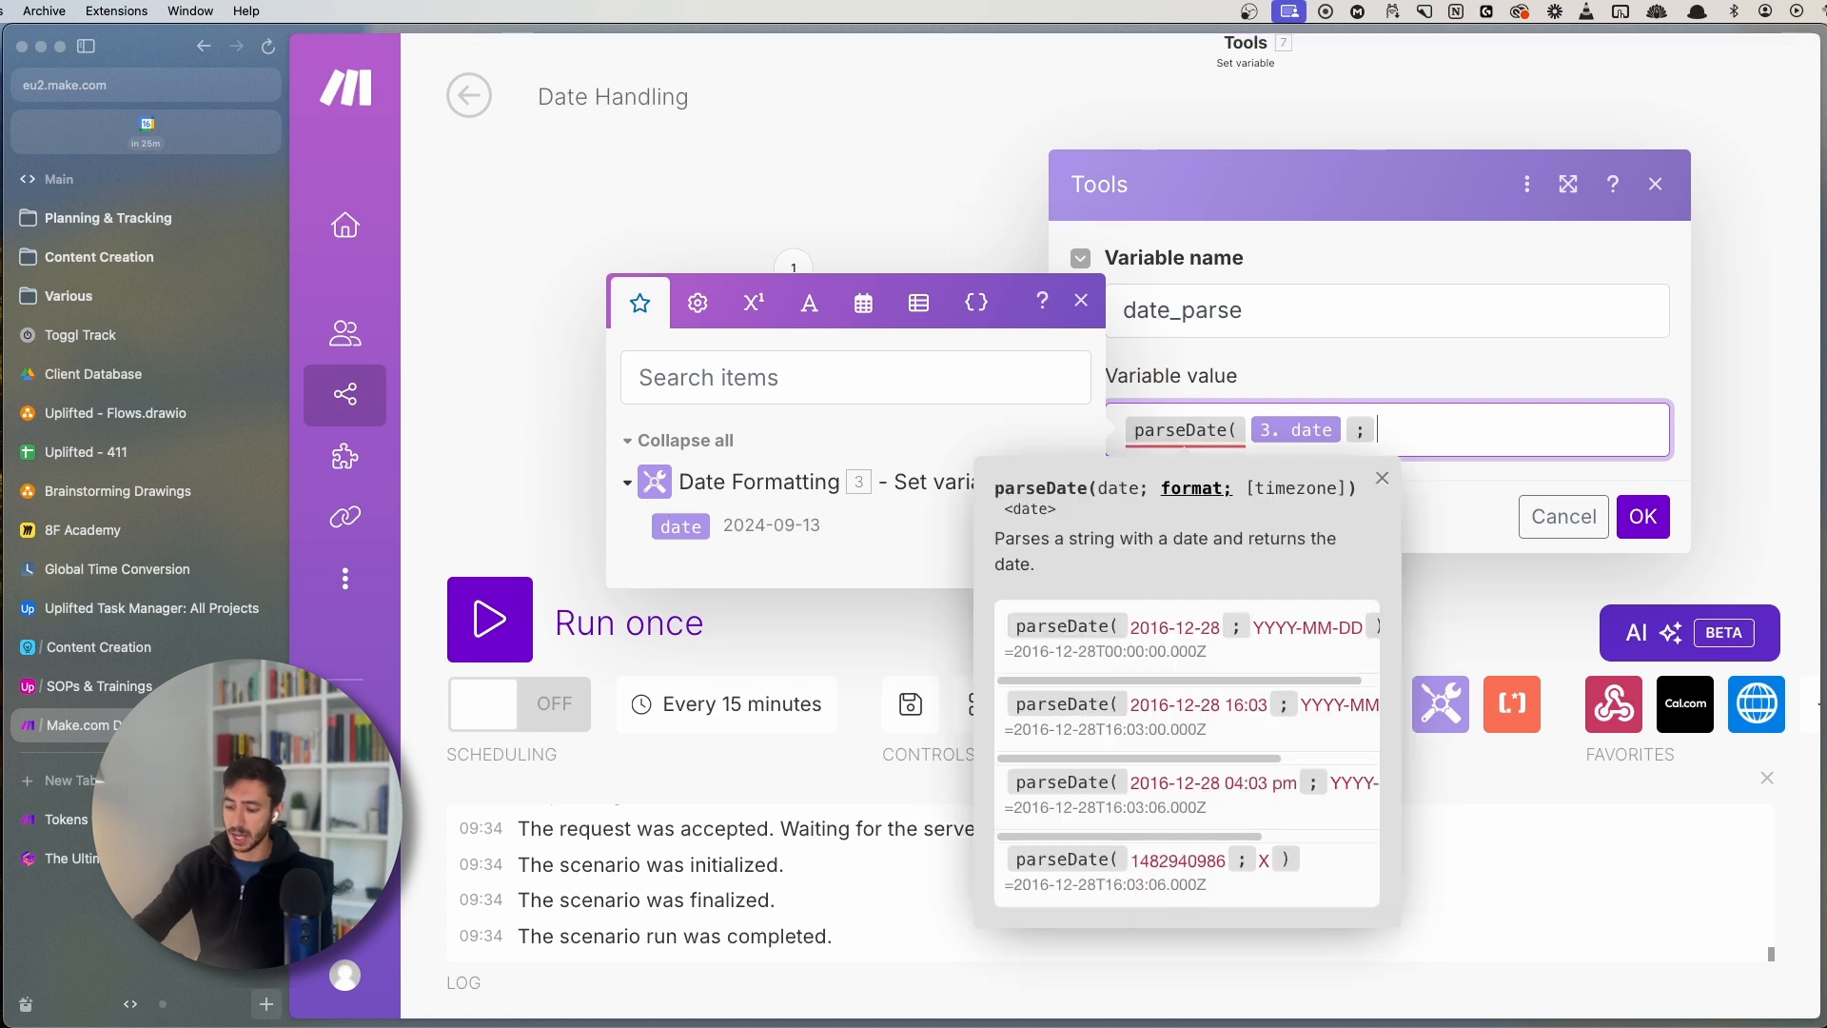
pyautogui.write('YYY')
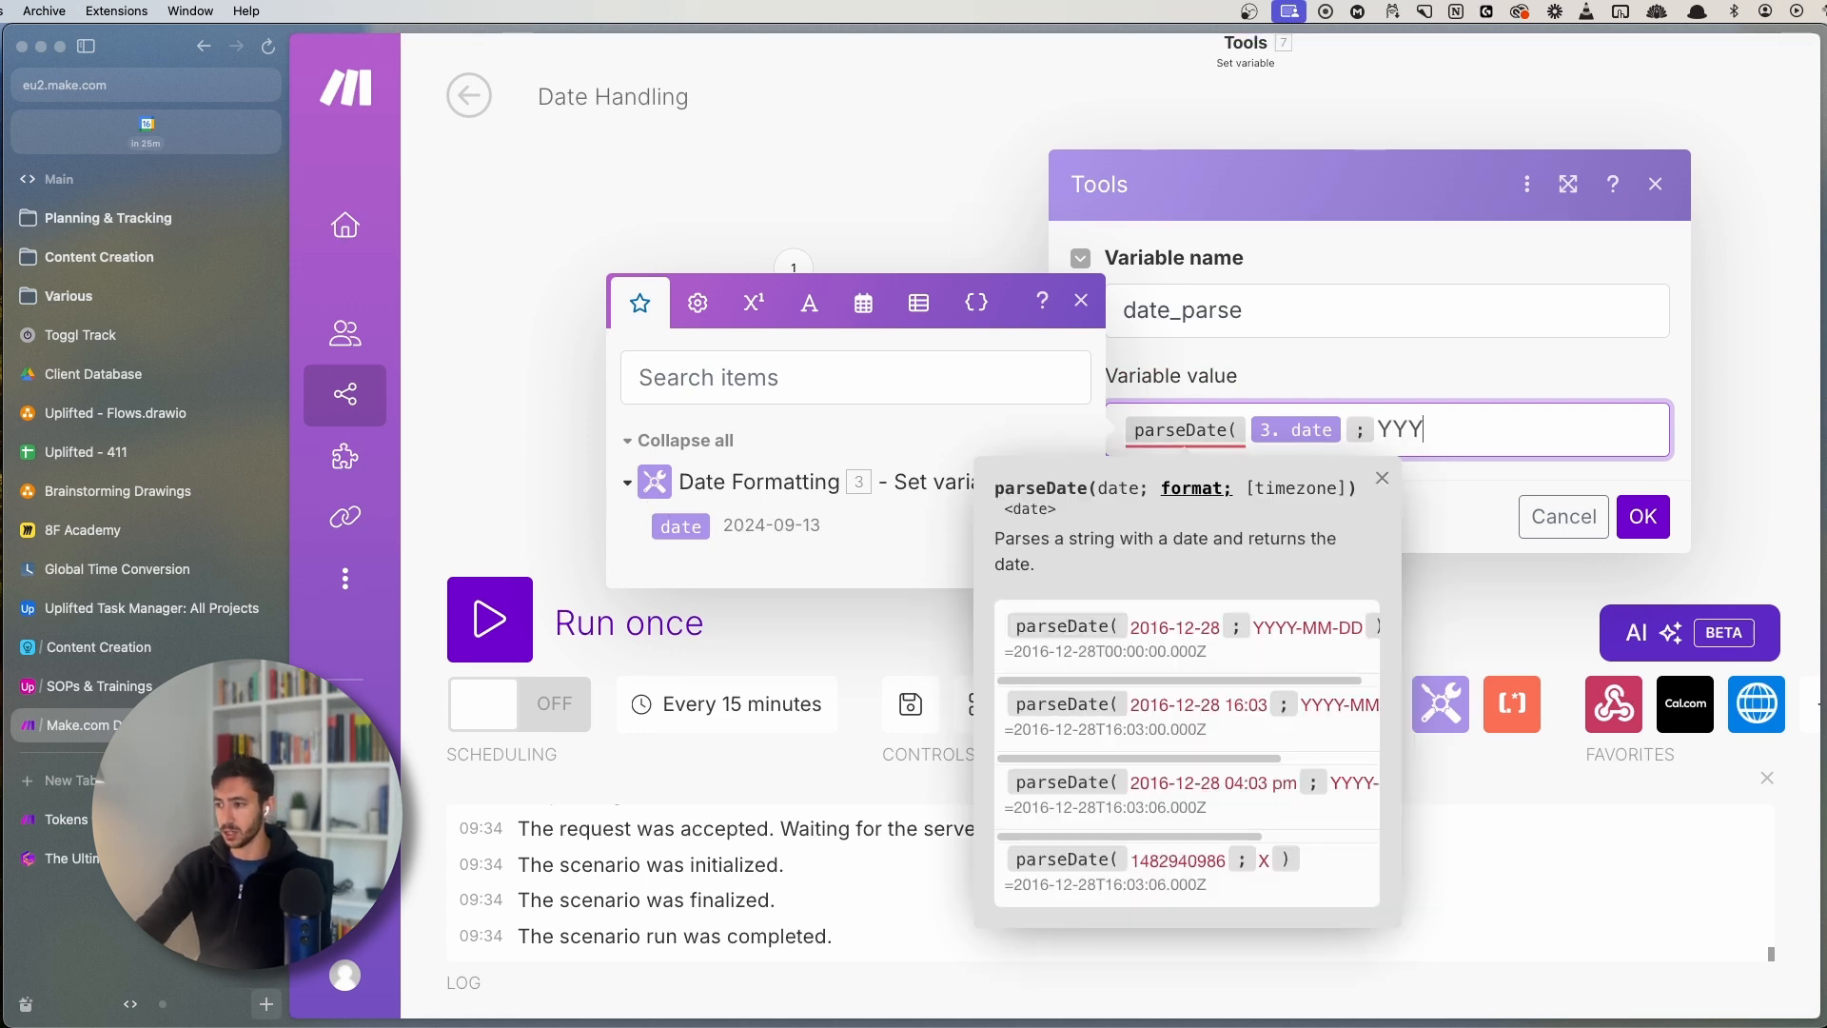
pyautogui.write('Y-MM-')
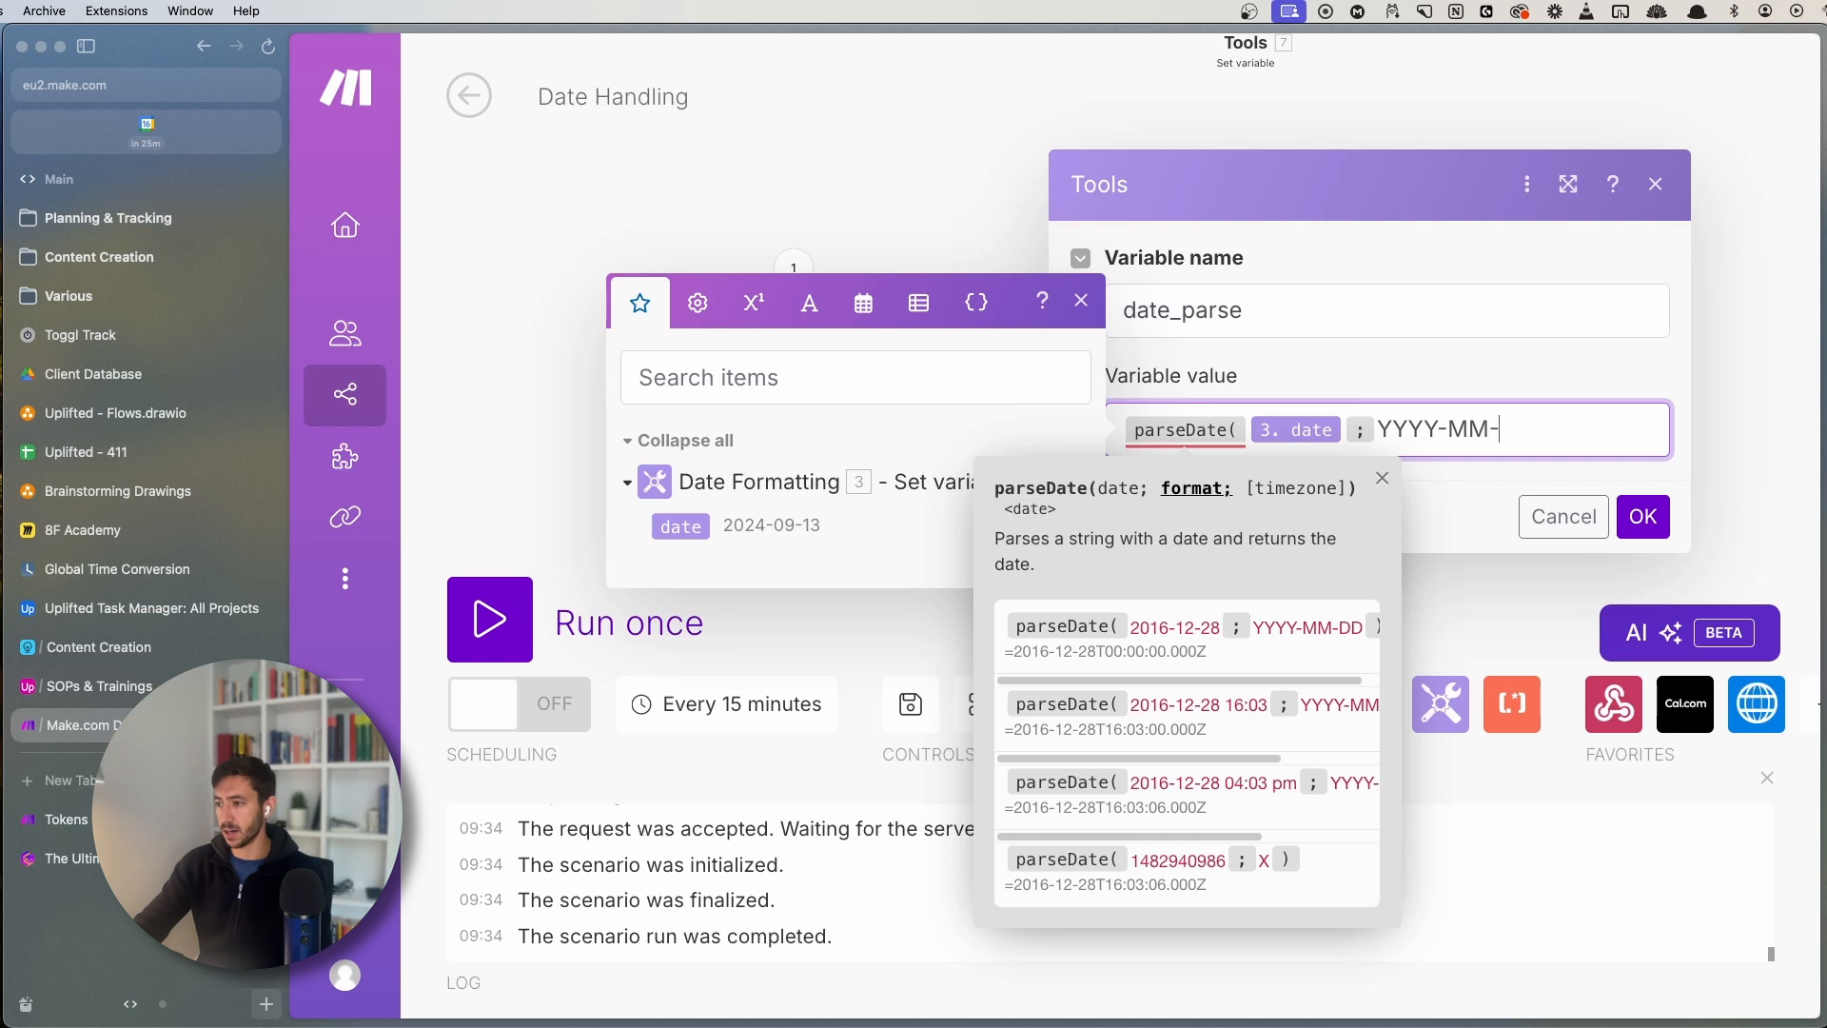
pyautogui.write('DD )')
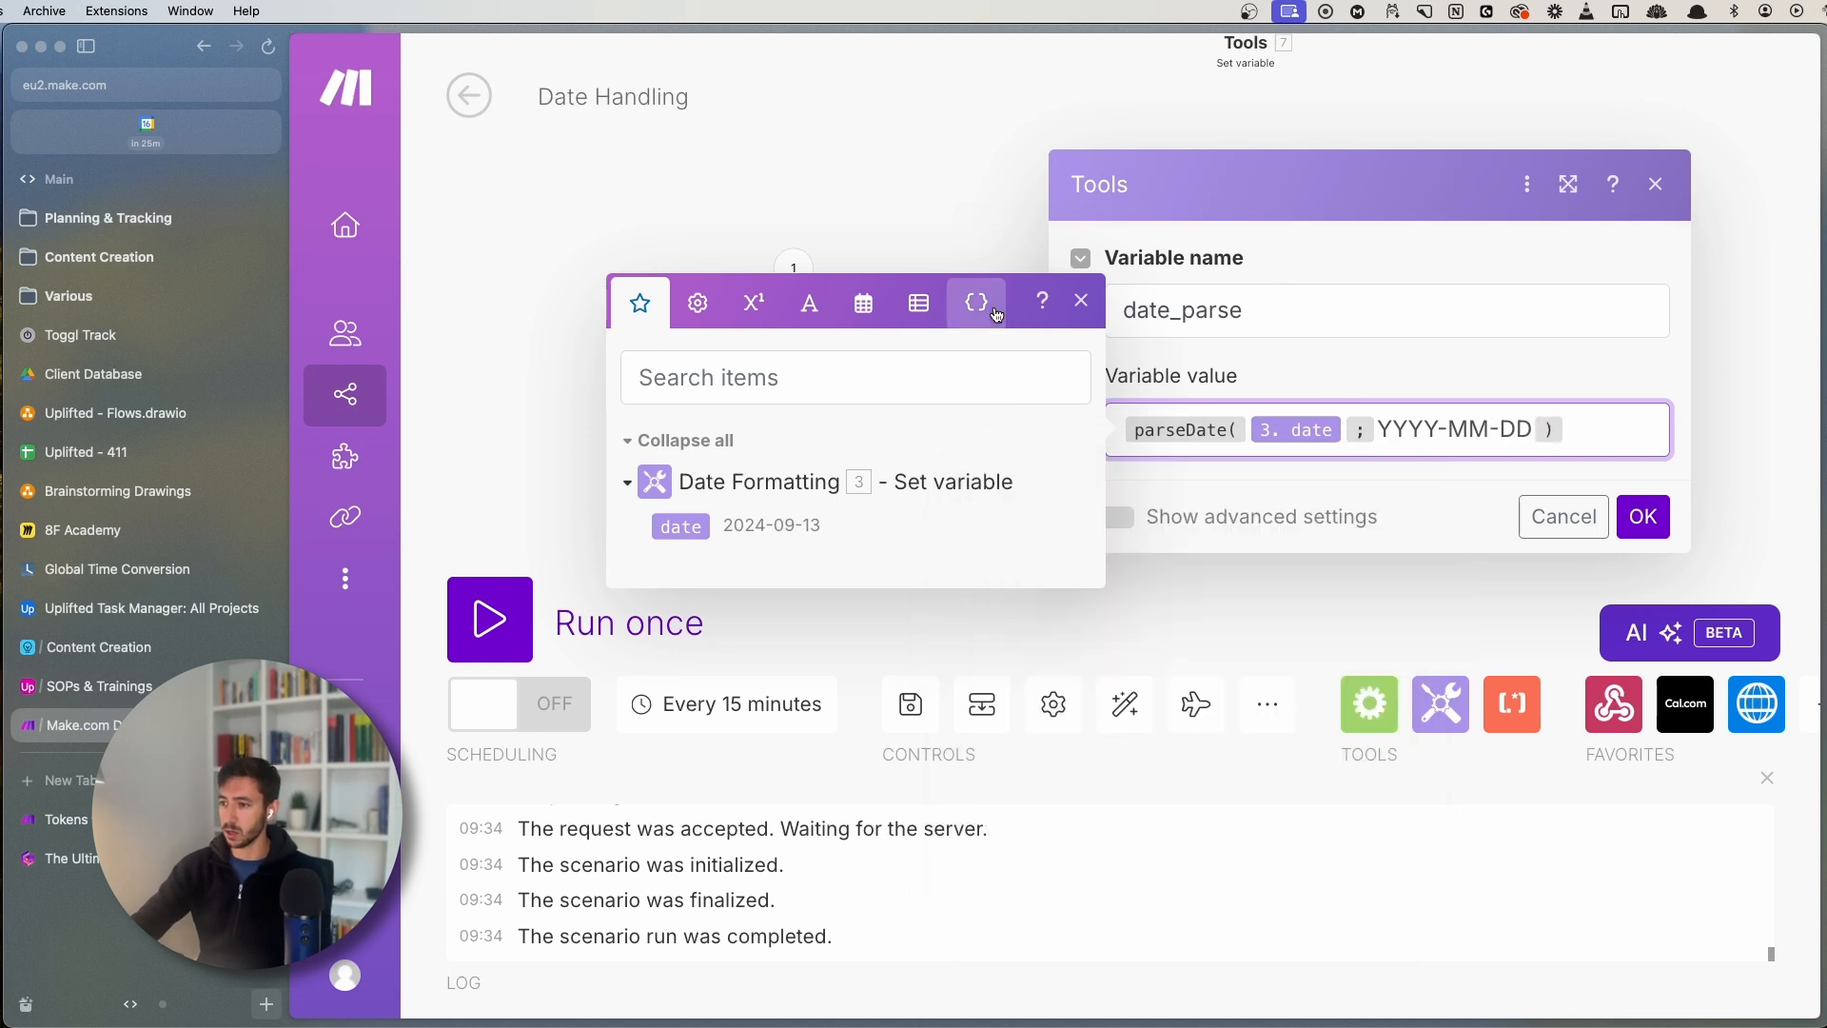
pyautogui.click(1622, 521)
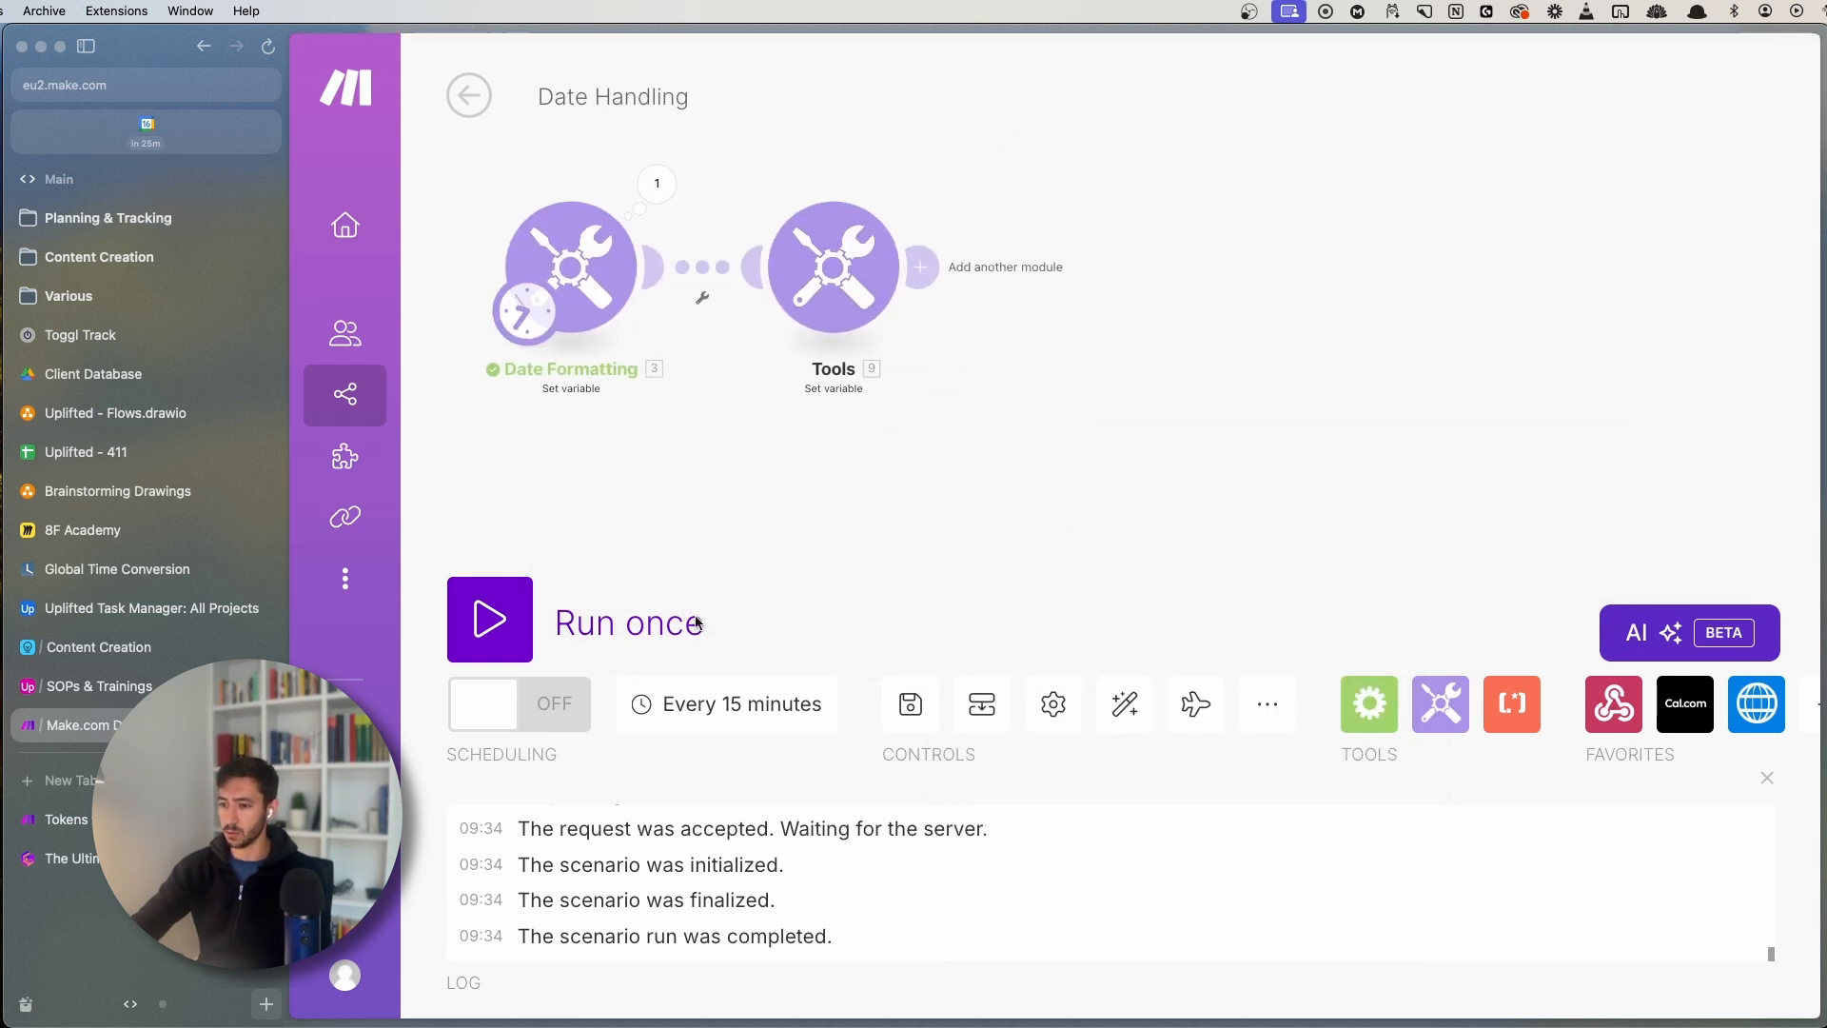
# - Run once and compare date_parse's 13 settembre 2024 00:00 with the Date Formatting date
pyautogui.click(490, 619)
pyautogui.scroll(5, 902, 598)
pyautogui.scroll(-5, 902, 598)
pyautogui.click(882, 258)
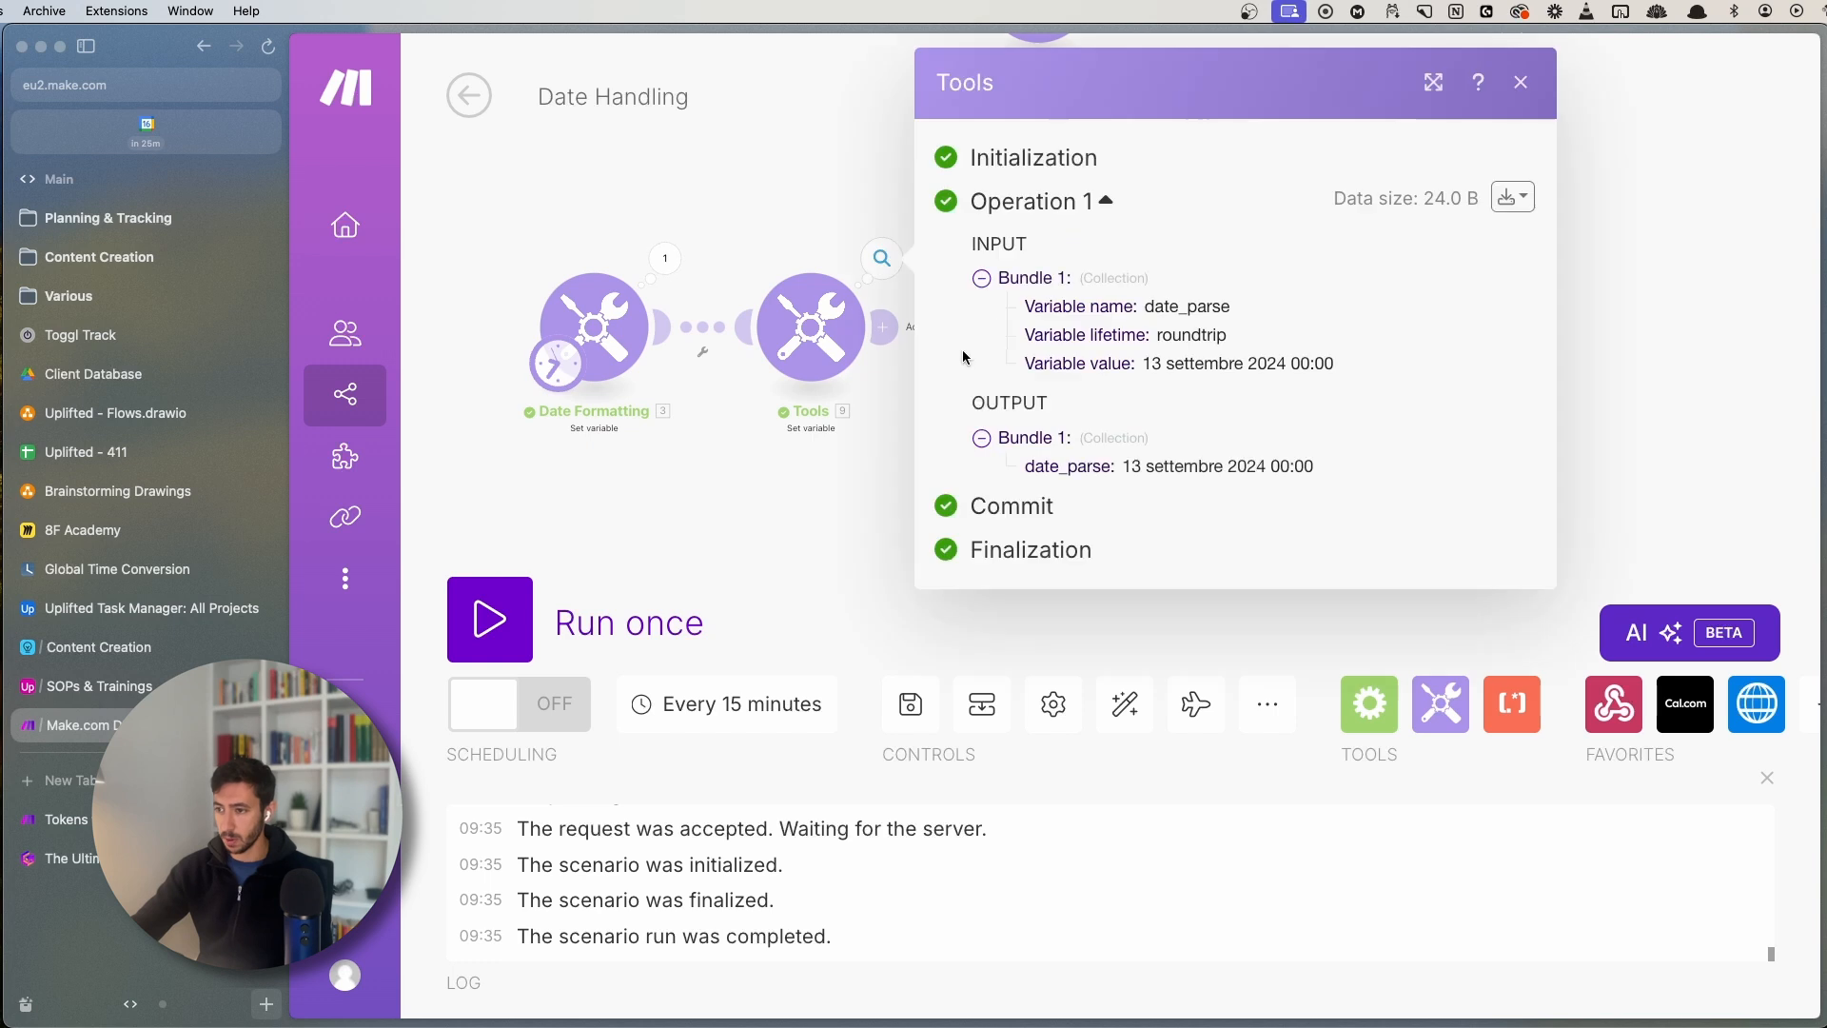
pyautogui.moveTo(1124, 467); pyautogui.dragTo(1139, 466)
pyautogui.click(1150, 467)
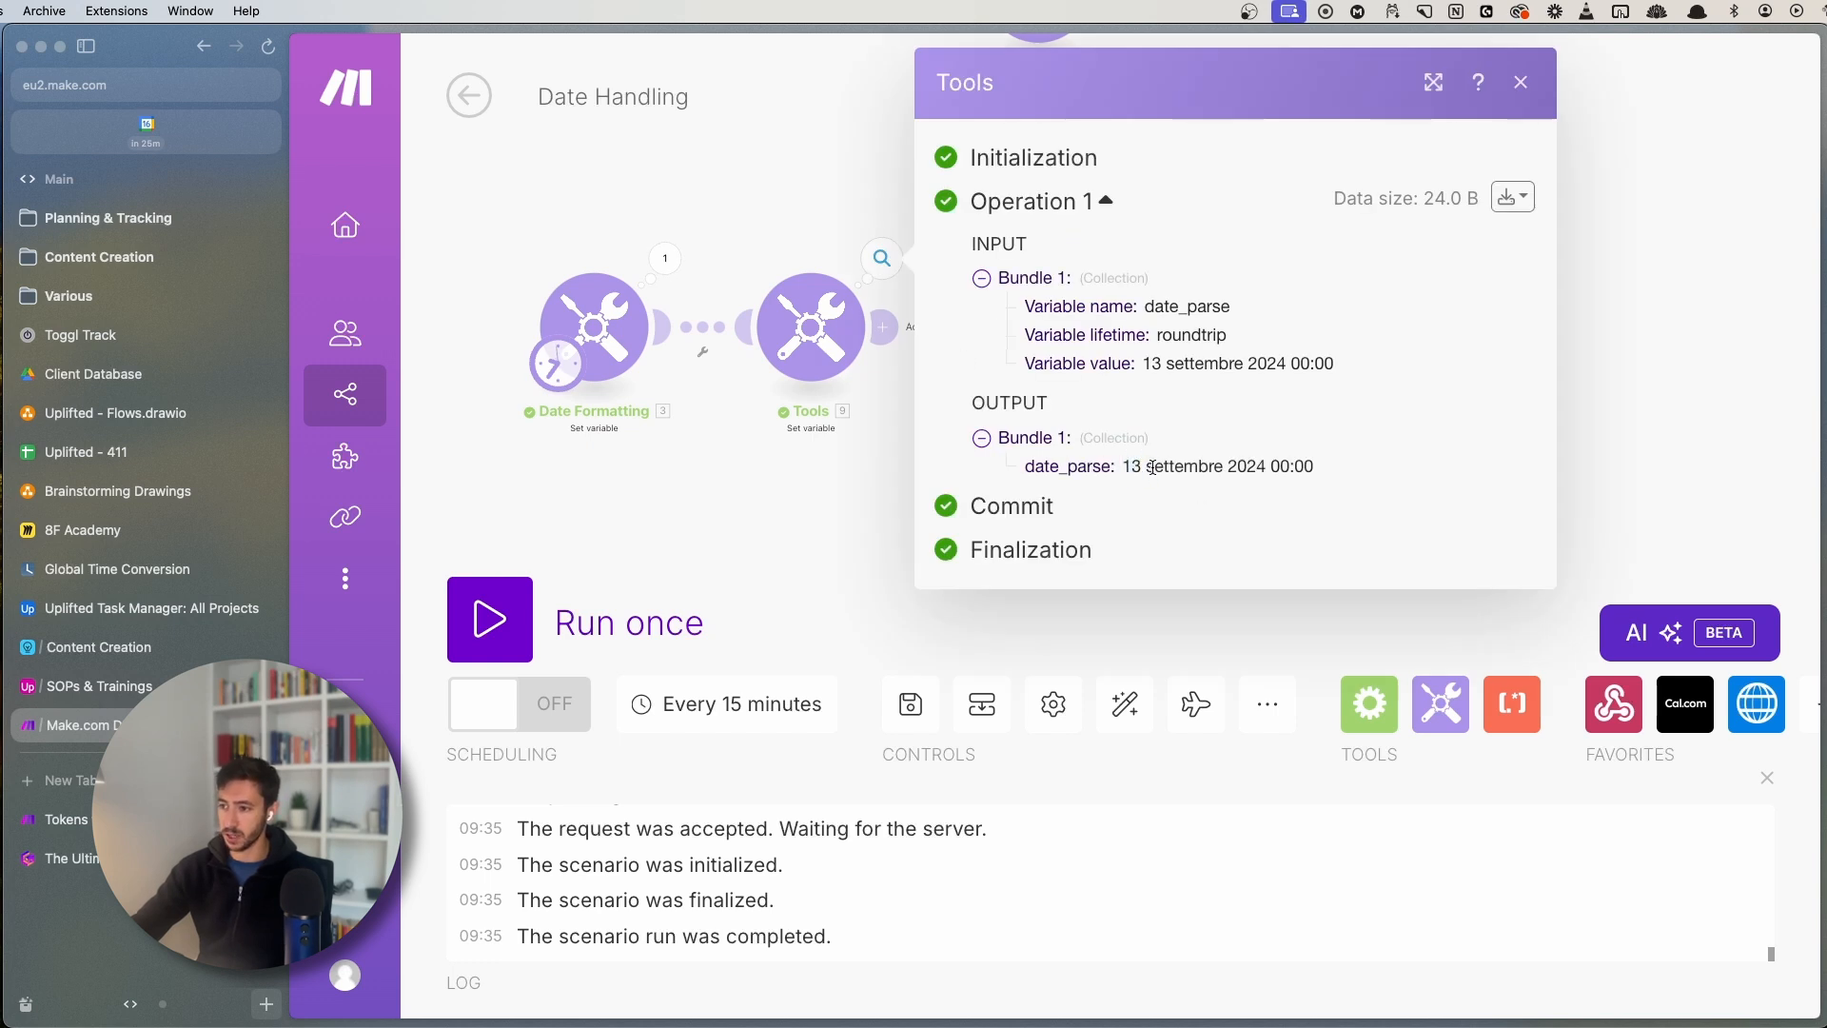
pyautogui.doubleClick(1247, 465)
pyautogui.click(779, 511)
pyautogui.click(649, 259)
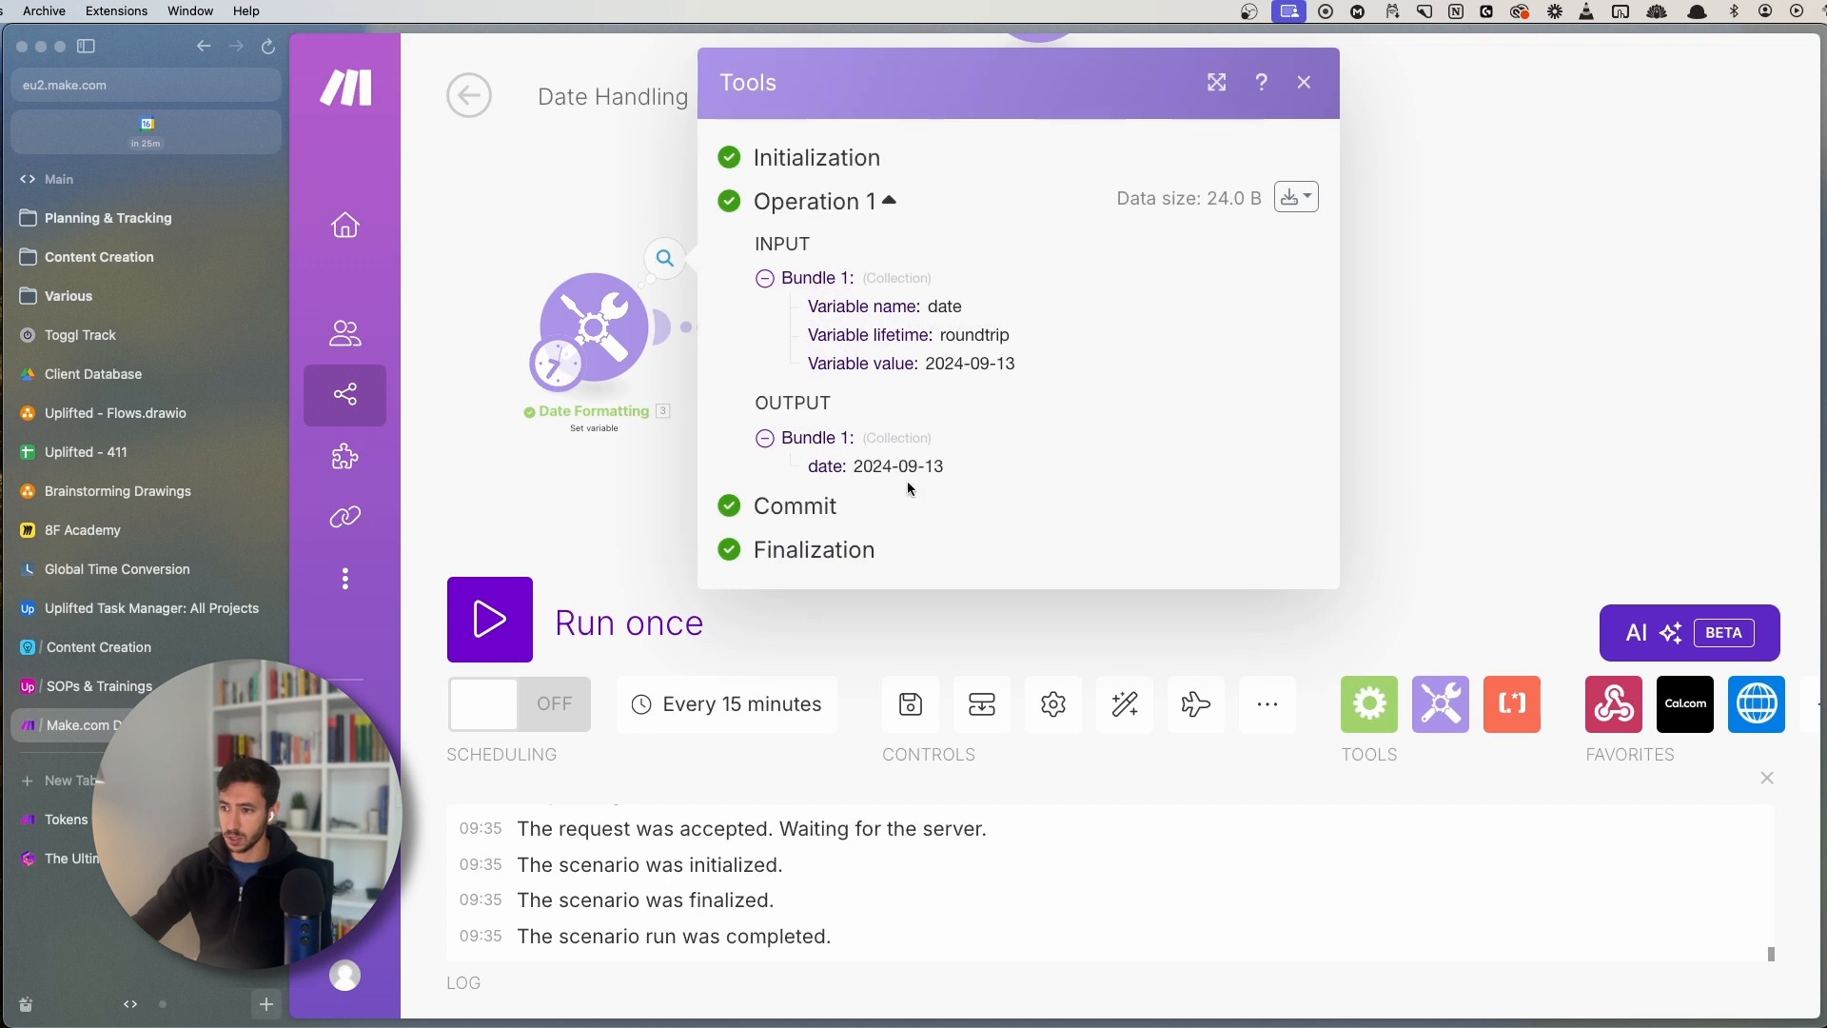
pyautogui.click(599, 459)
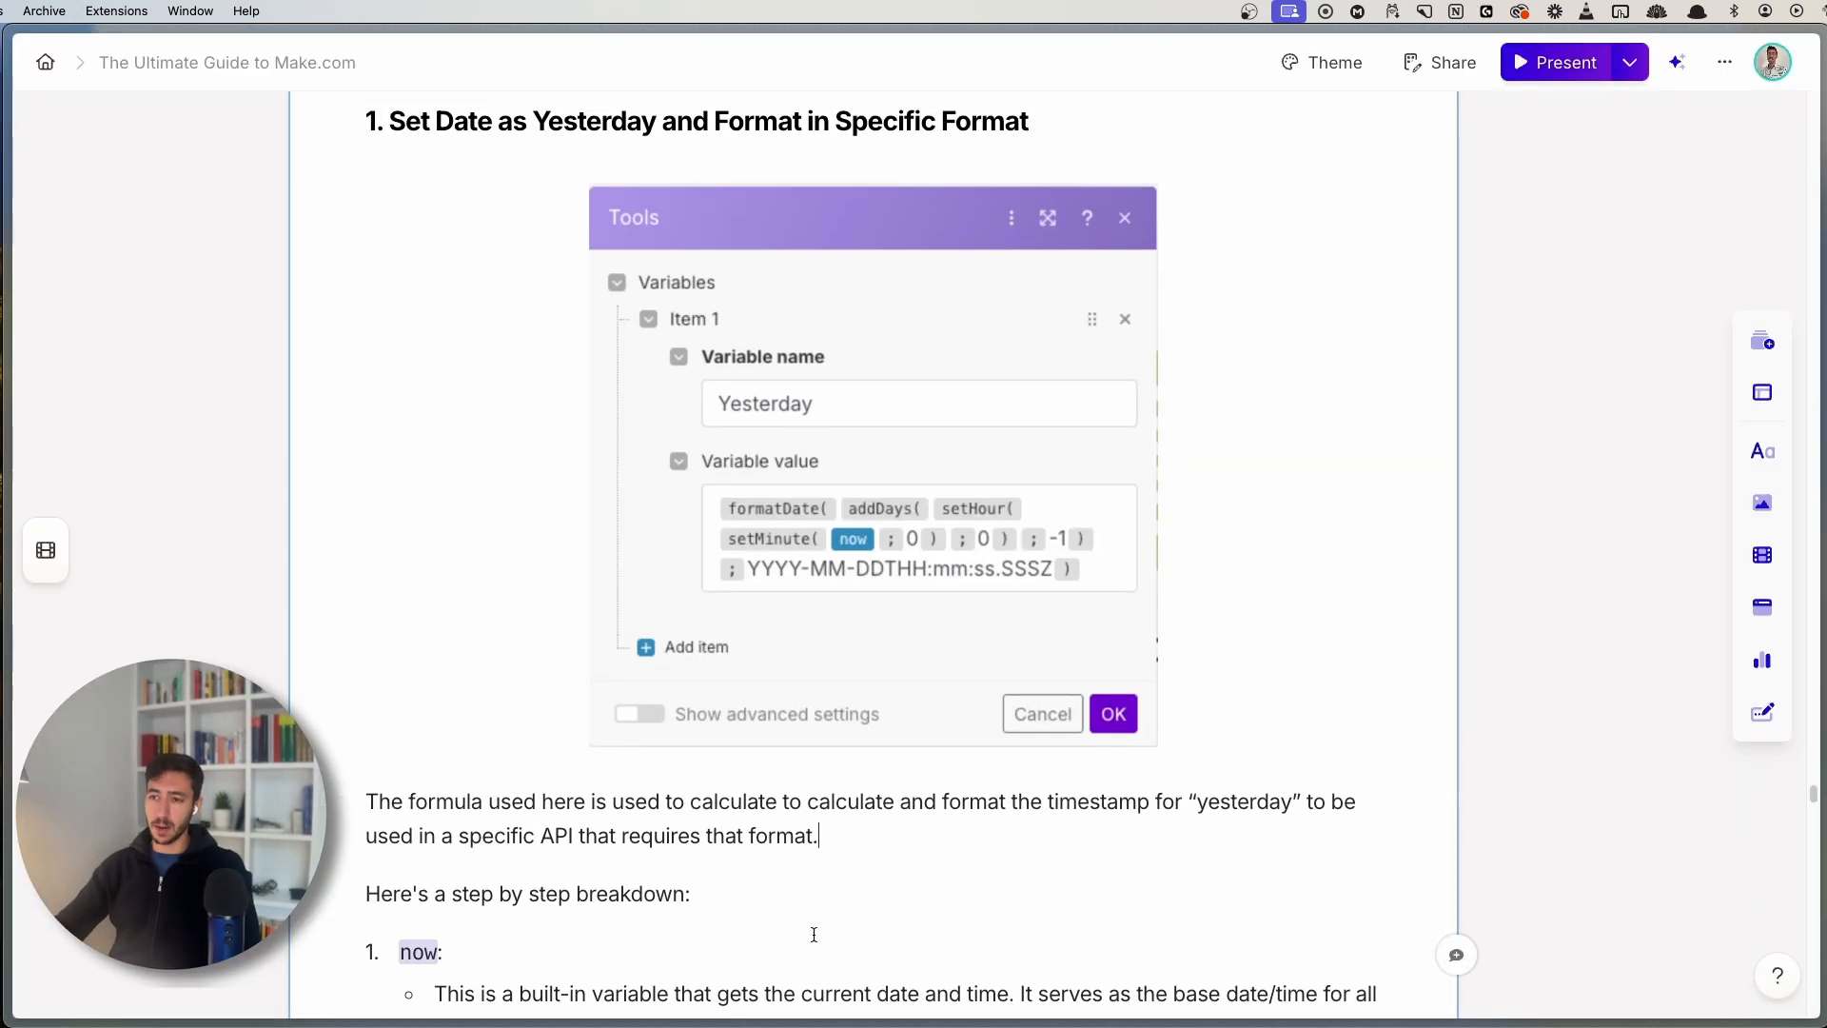
pyautogui.scroll(2, 812, 929)
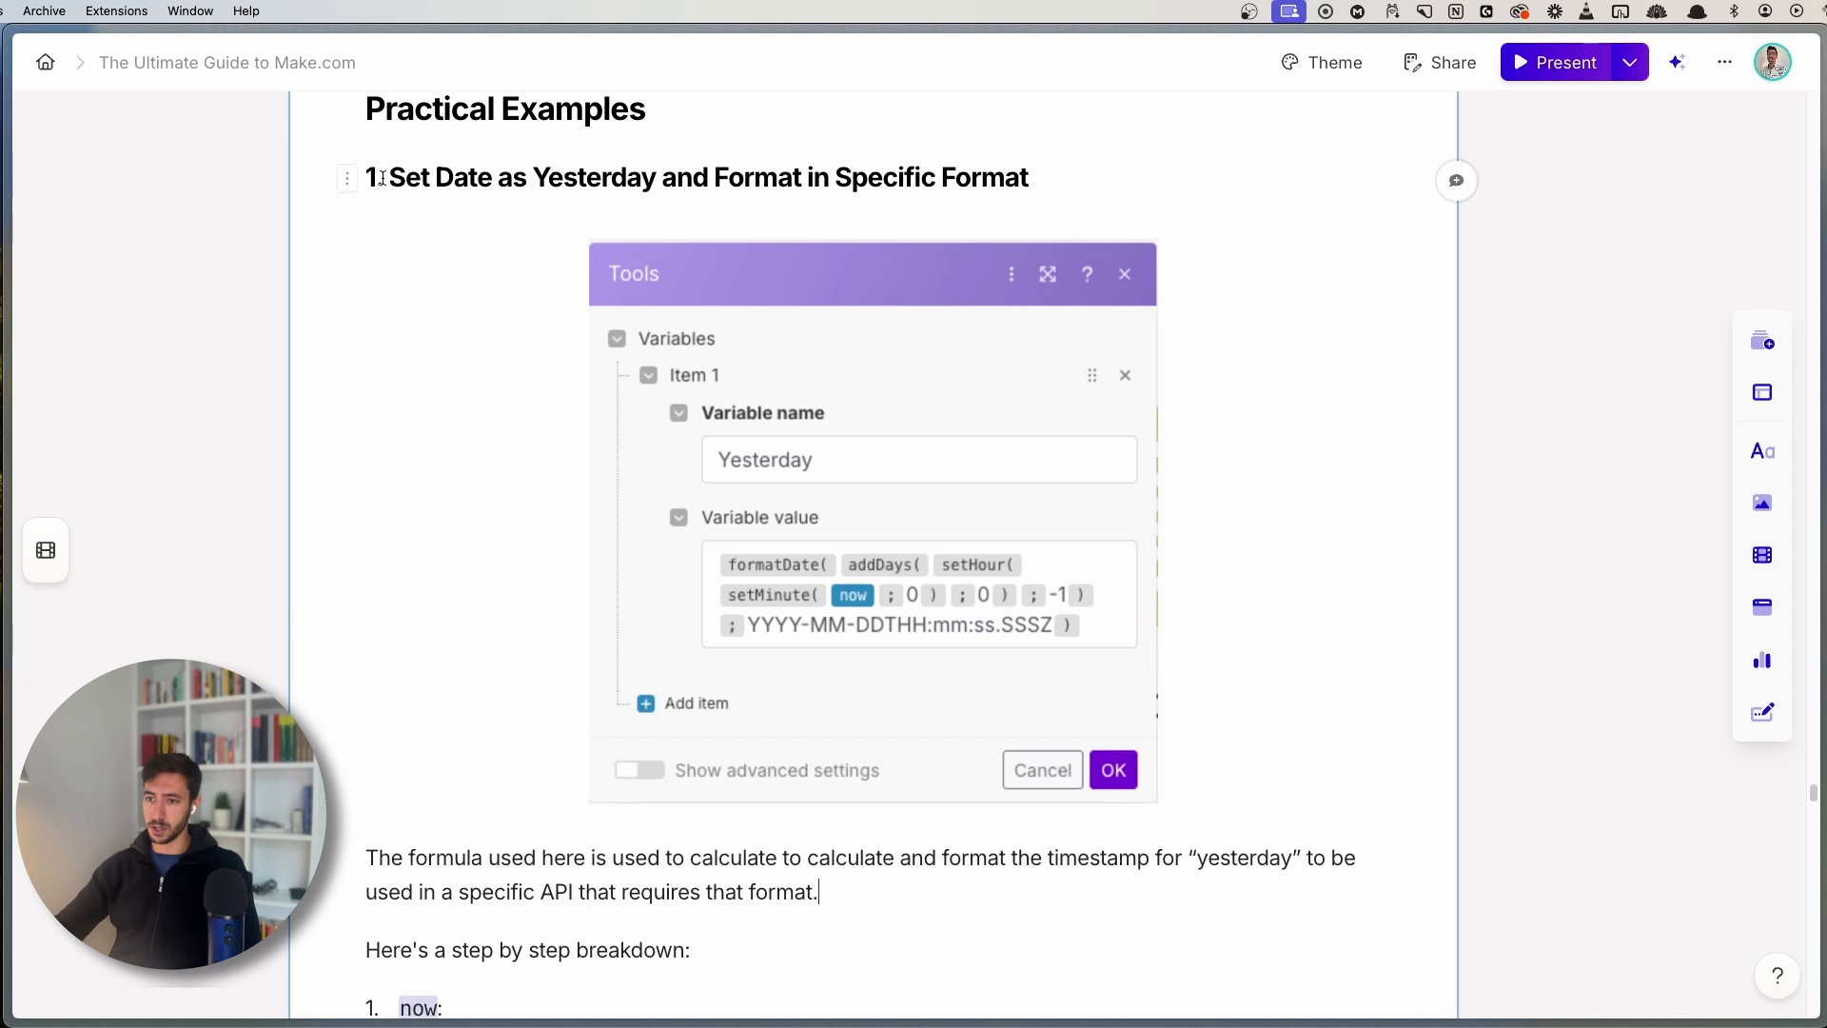
pyautogui.moveTo(390, 172); pyautogui.dragTo(1043, 174)
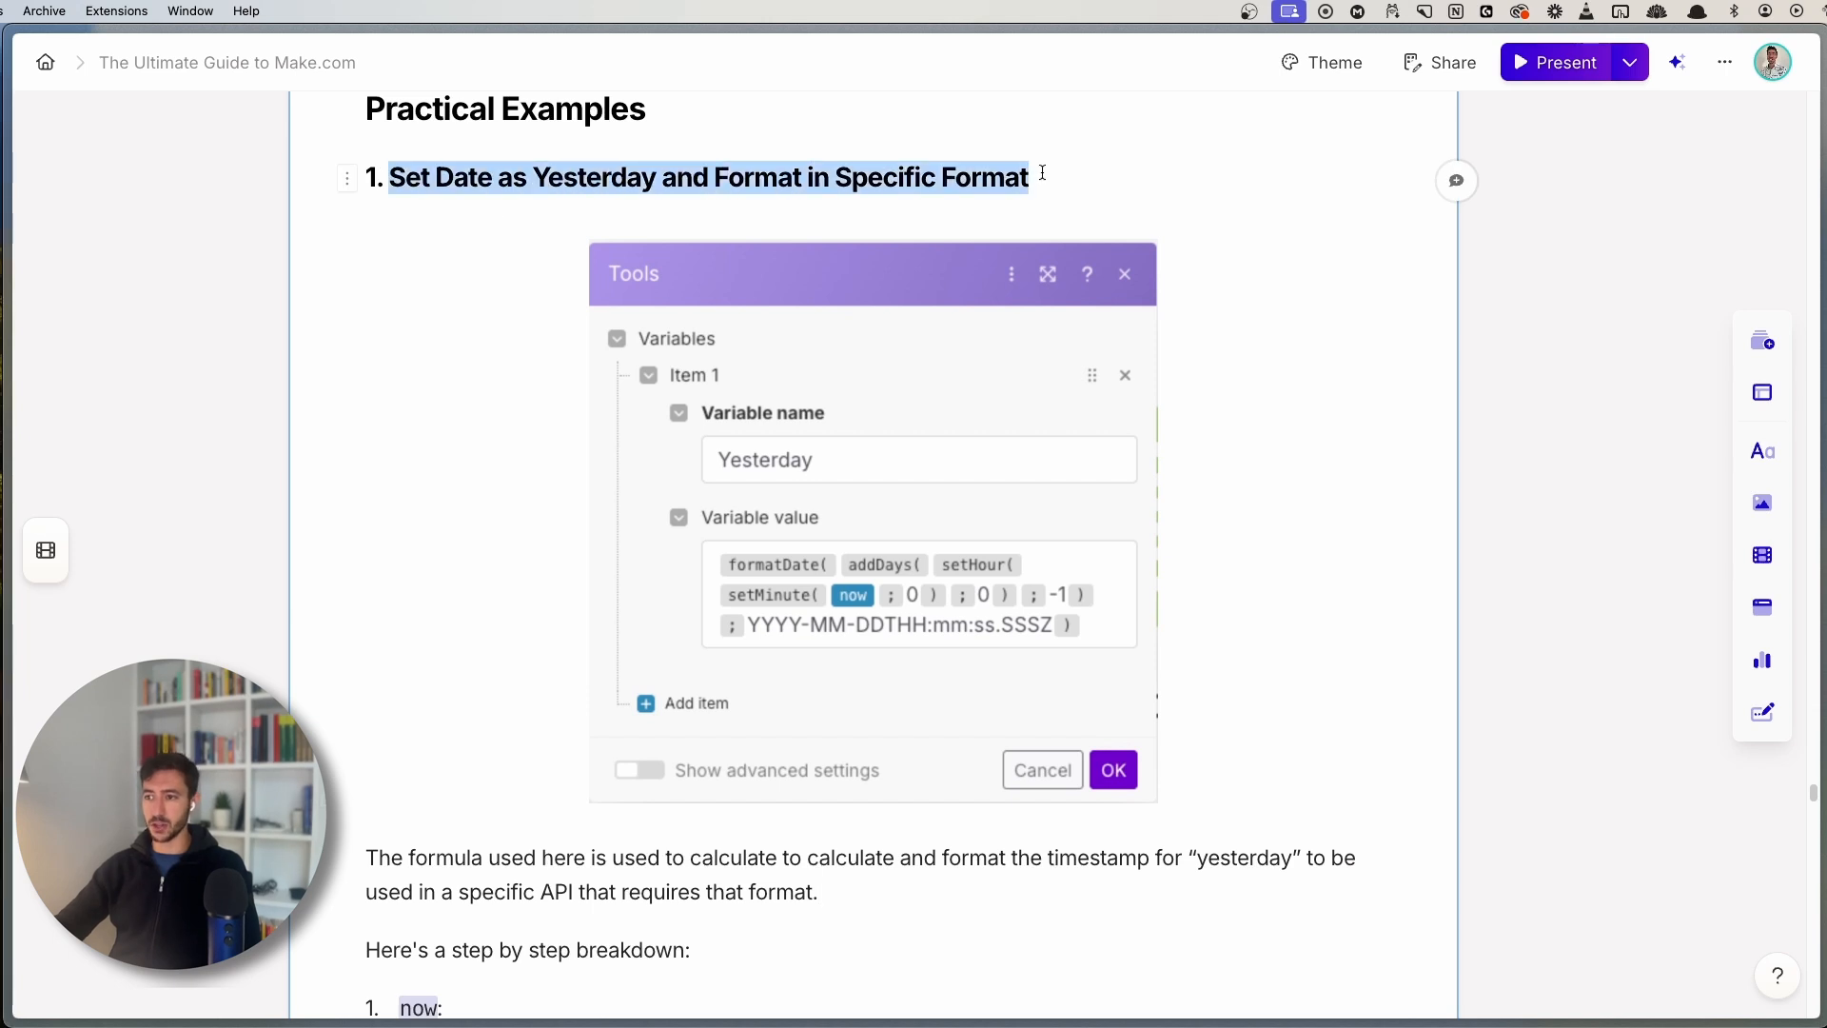
pyautogui.click(1041, 174)
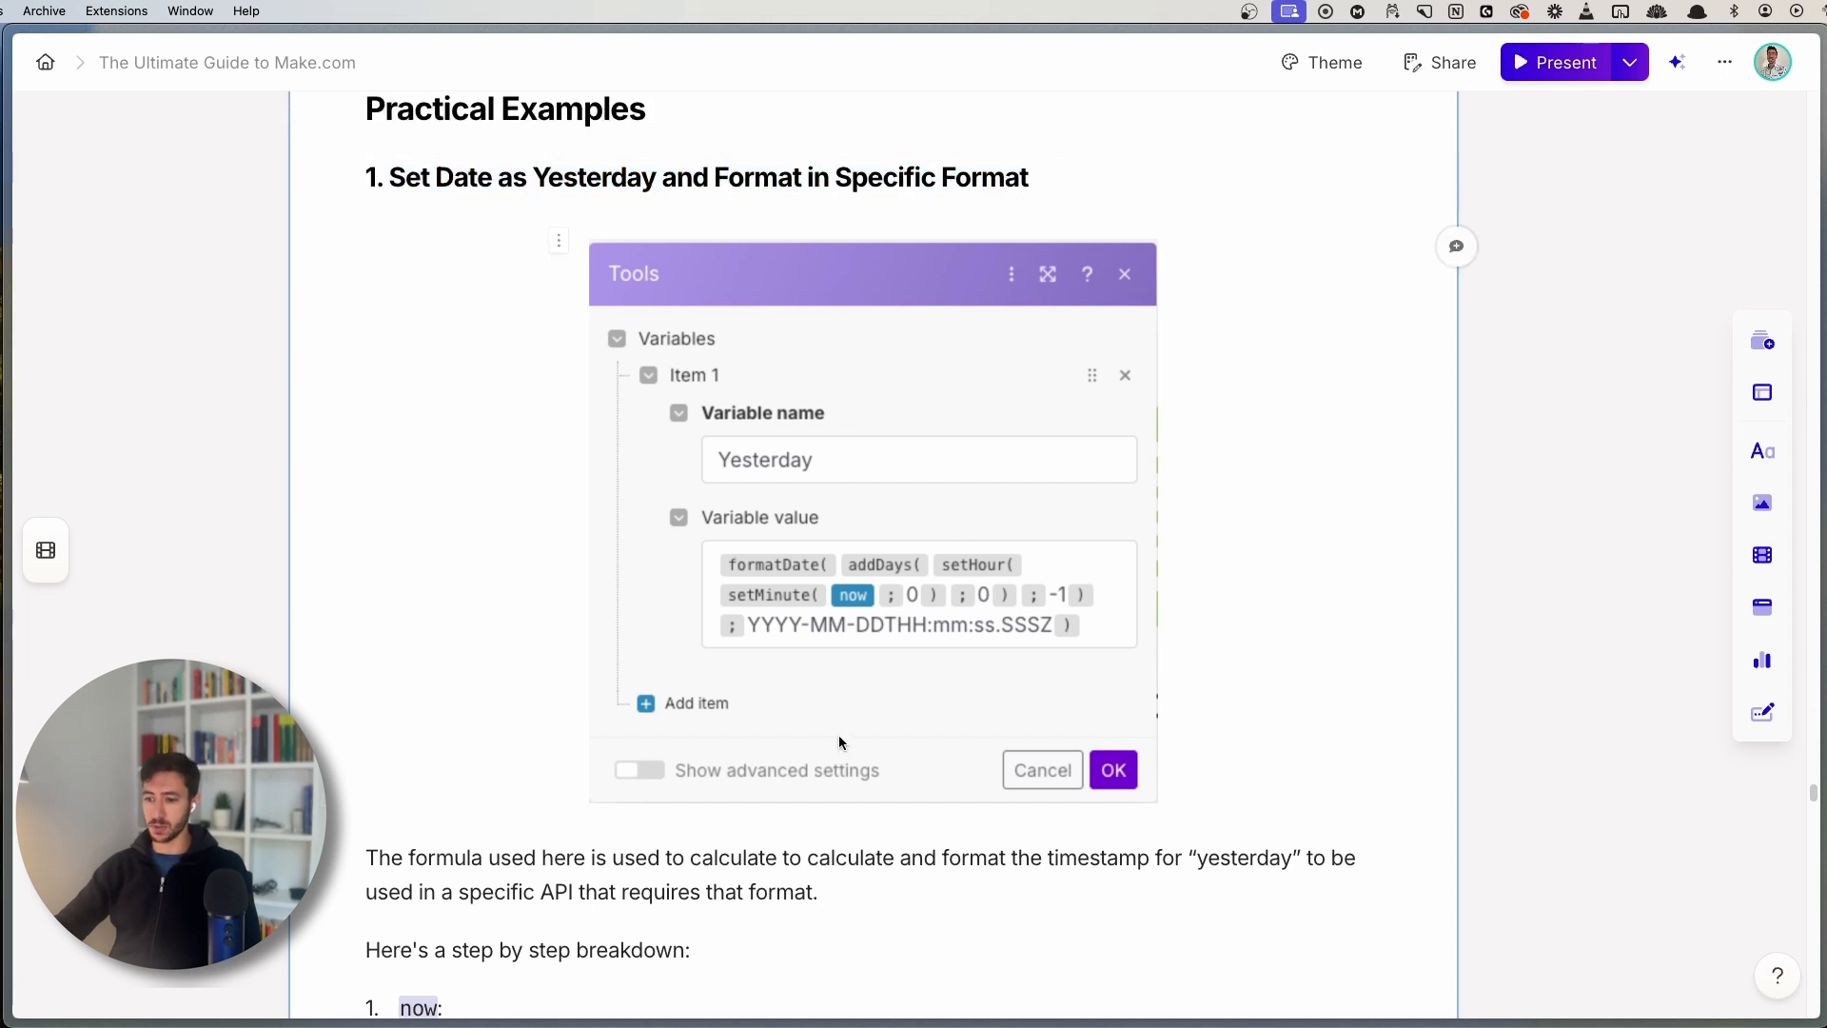
pyautogui.scroll(-3, 839, 737)
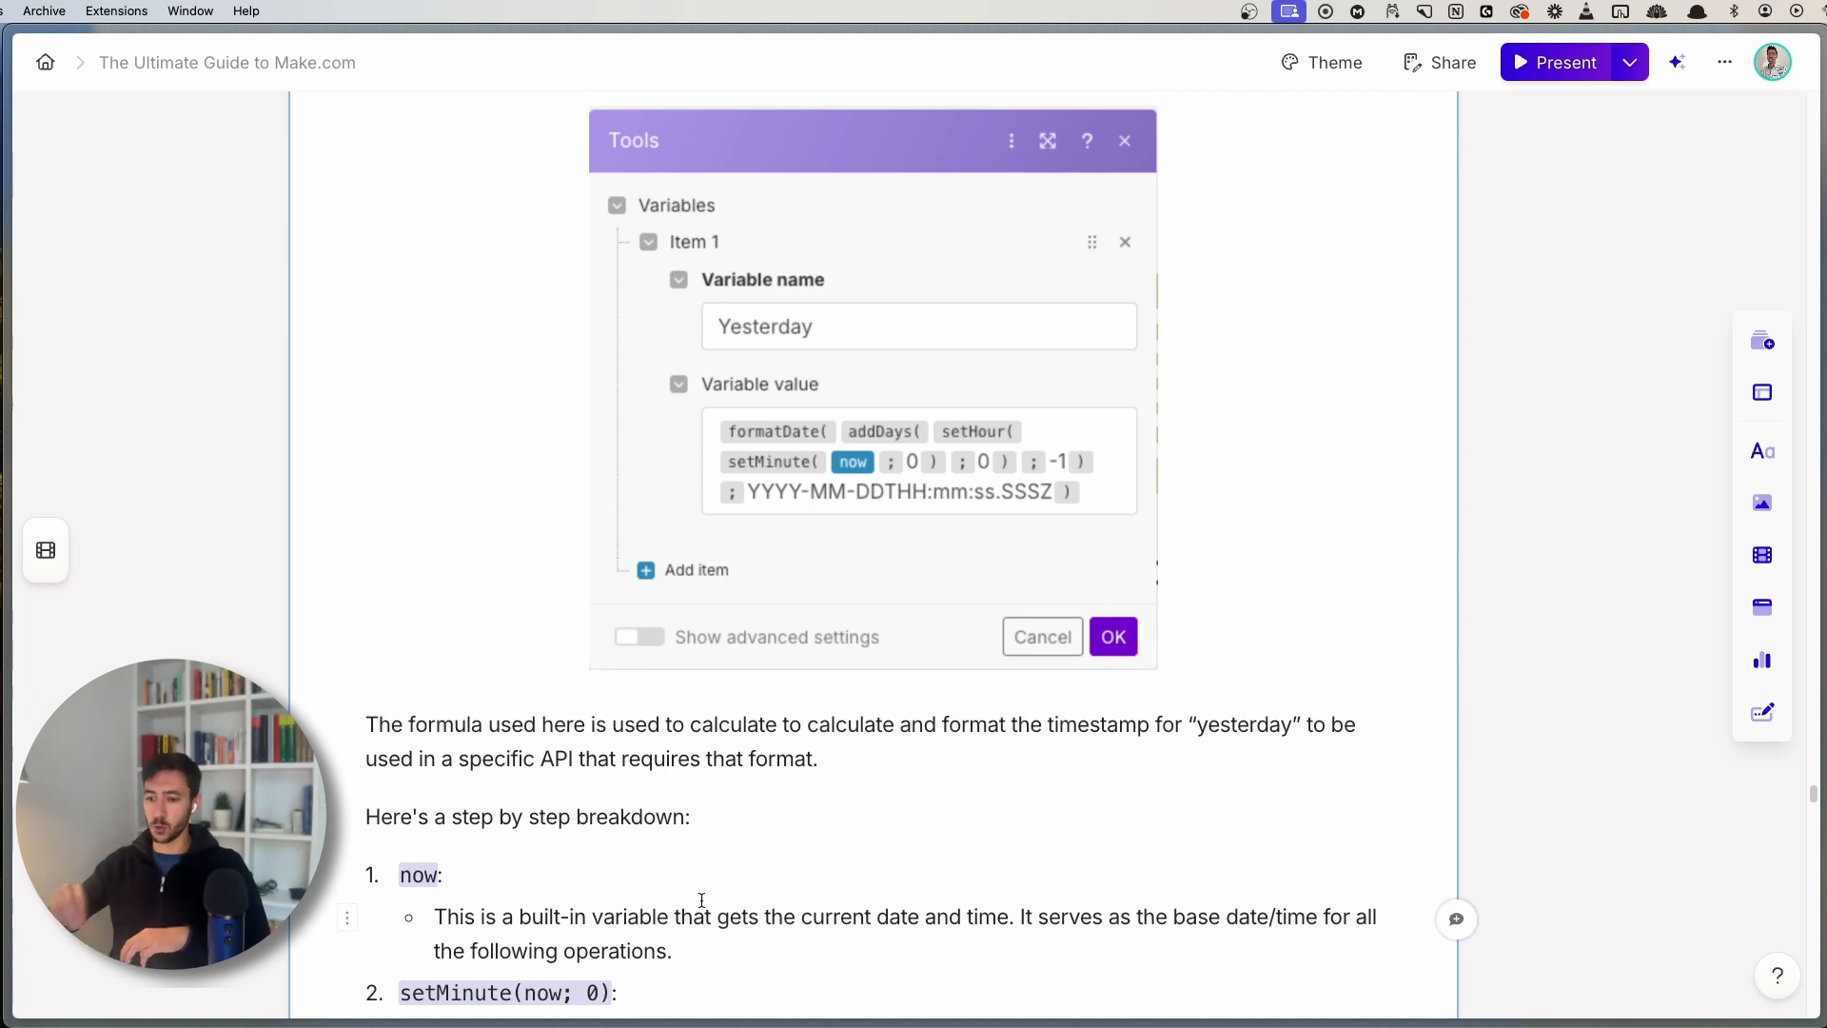
pyautogui.scroll(-7, 618, 846)
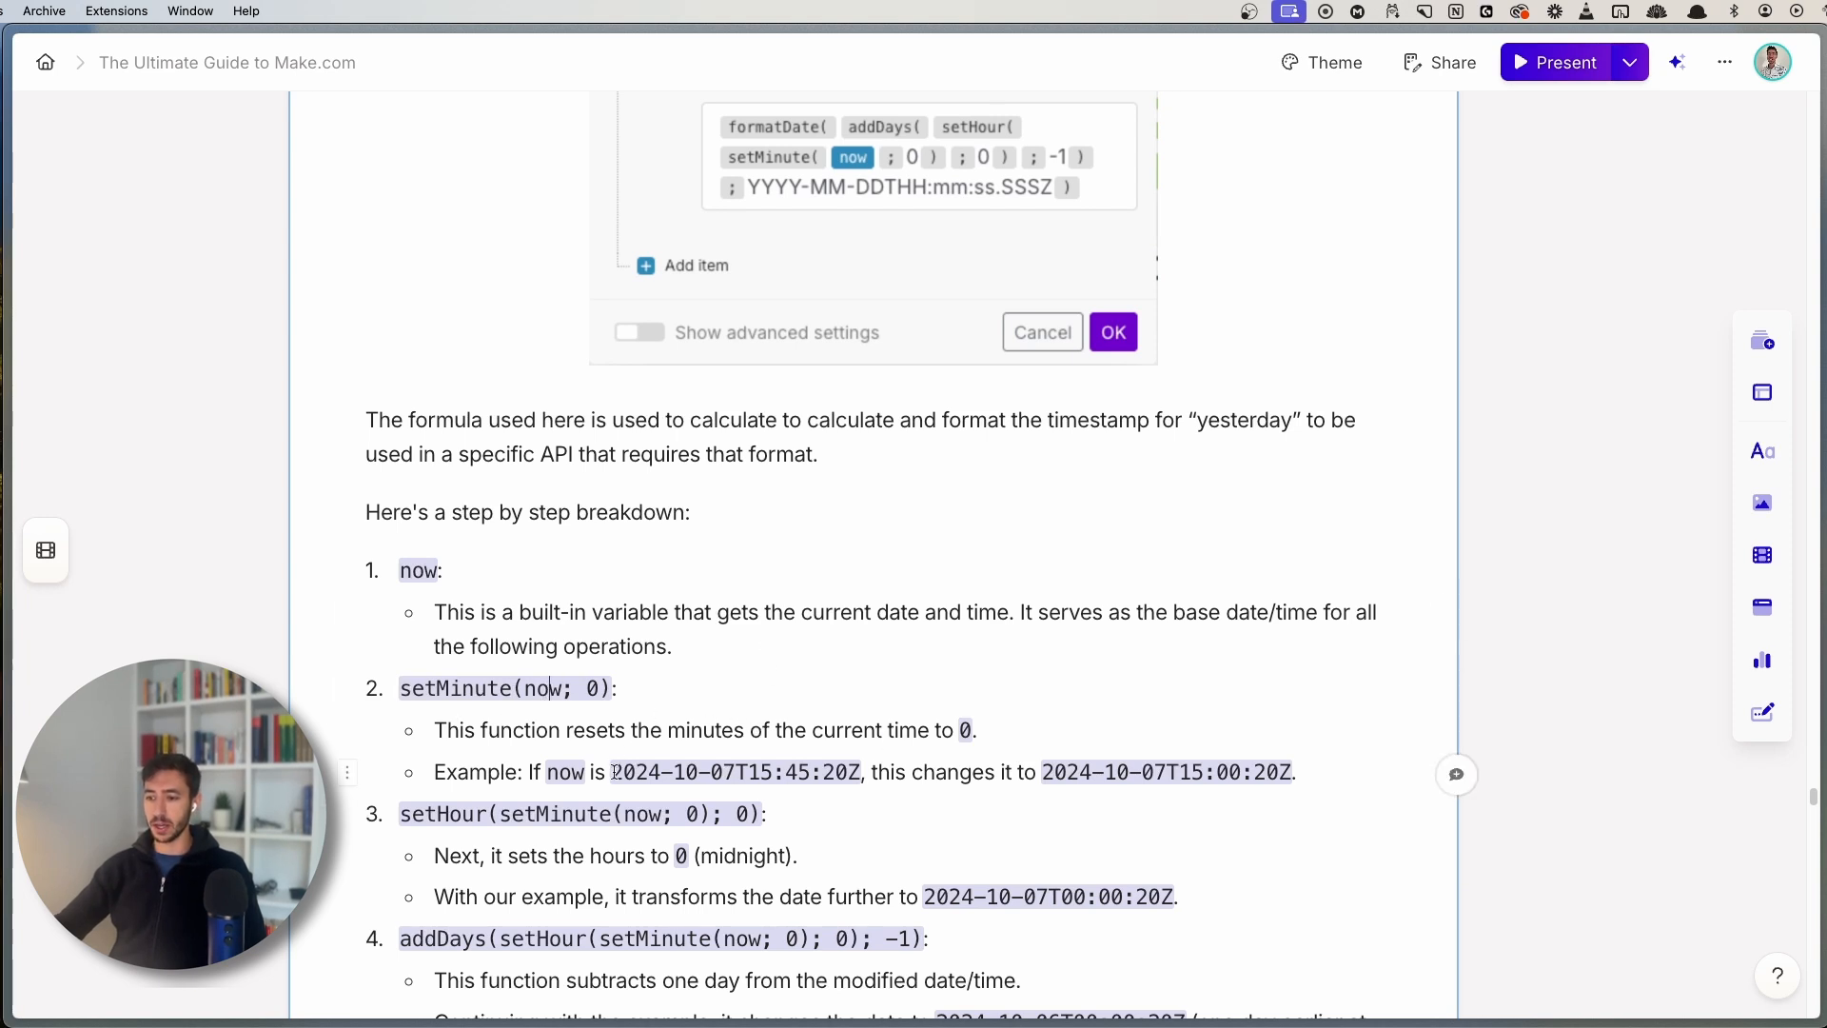
pyautogui.moveTo(614, 771); pyautogui.dragTo(735, 772)
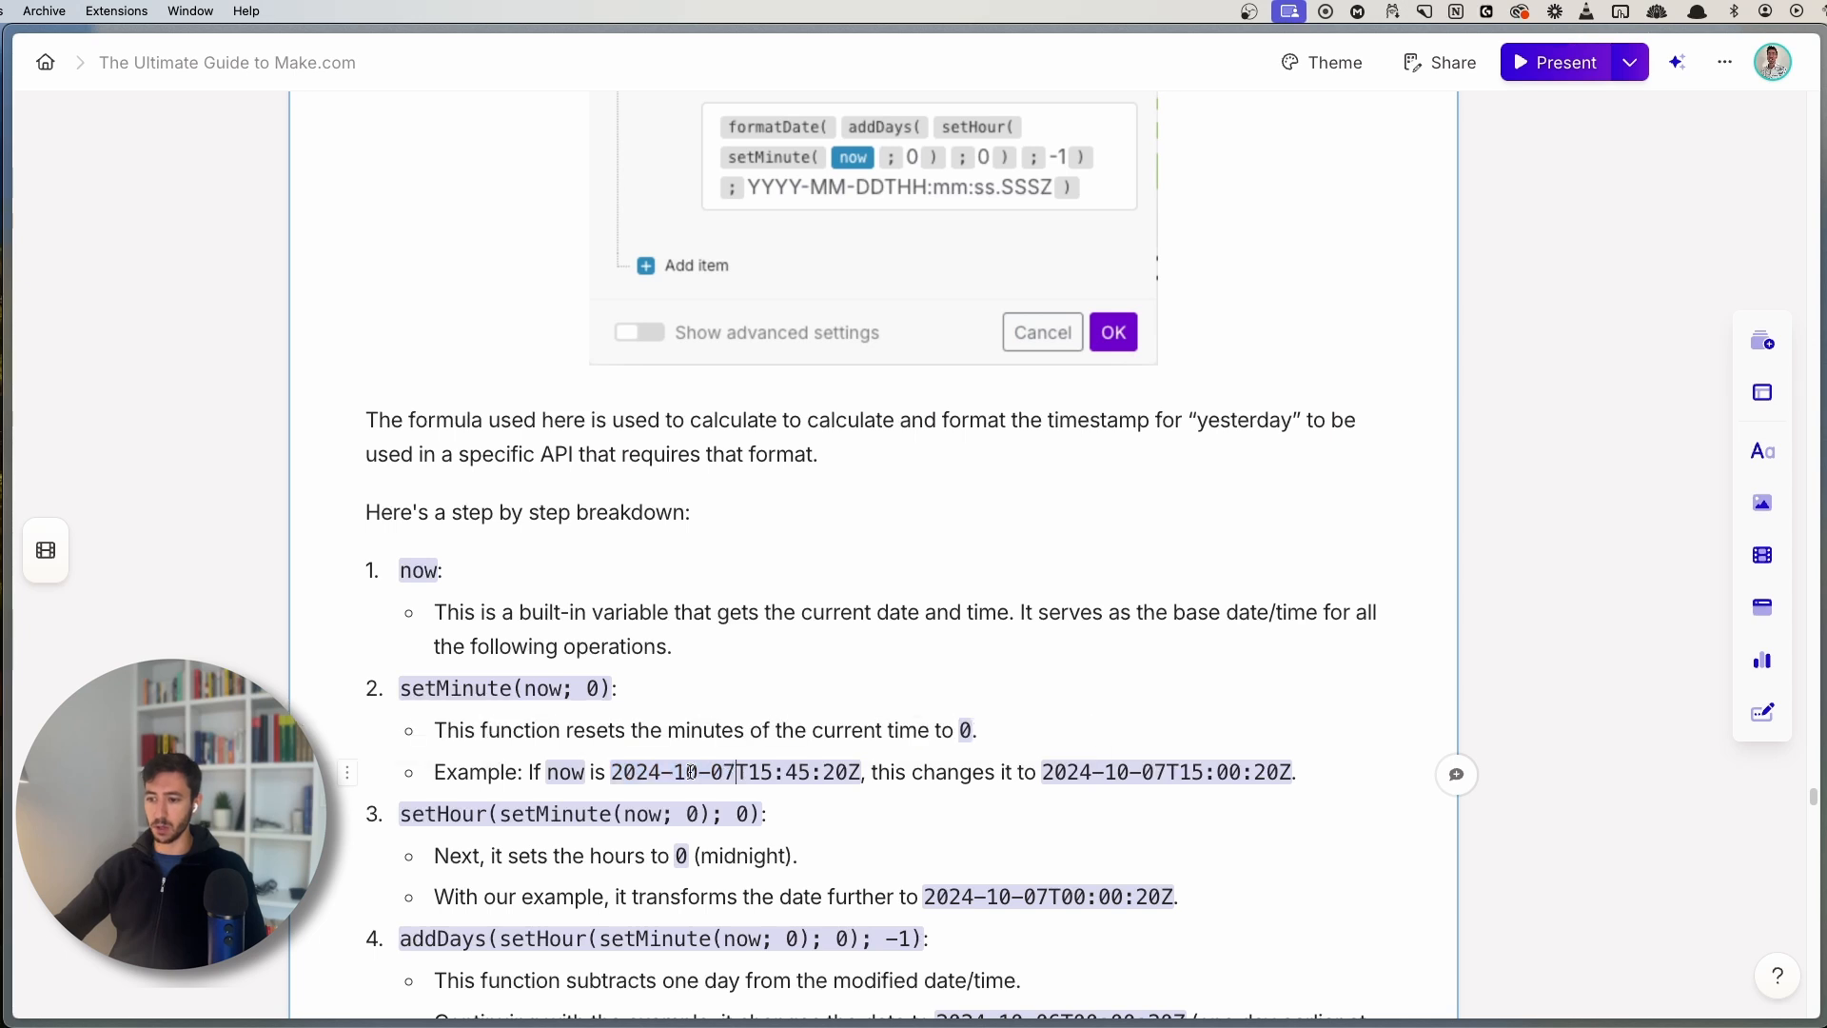
pyautogui.moveTo(613, 772); pyautogui.dragTo(733, 770)
pyautogui.click(735, 771)
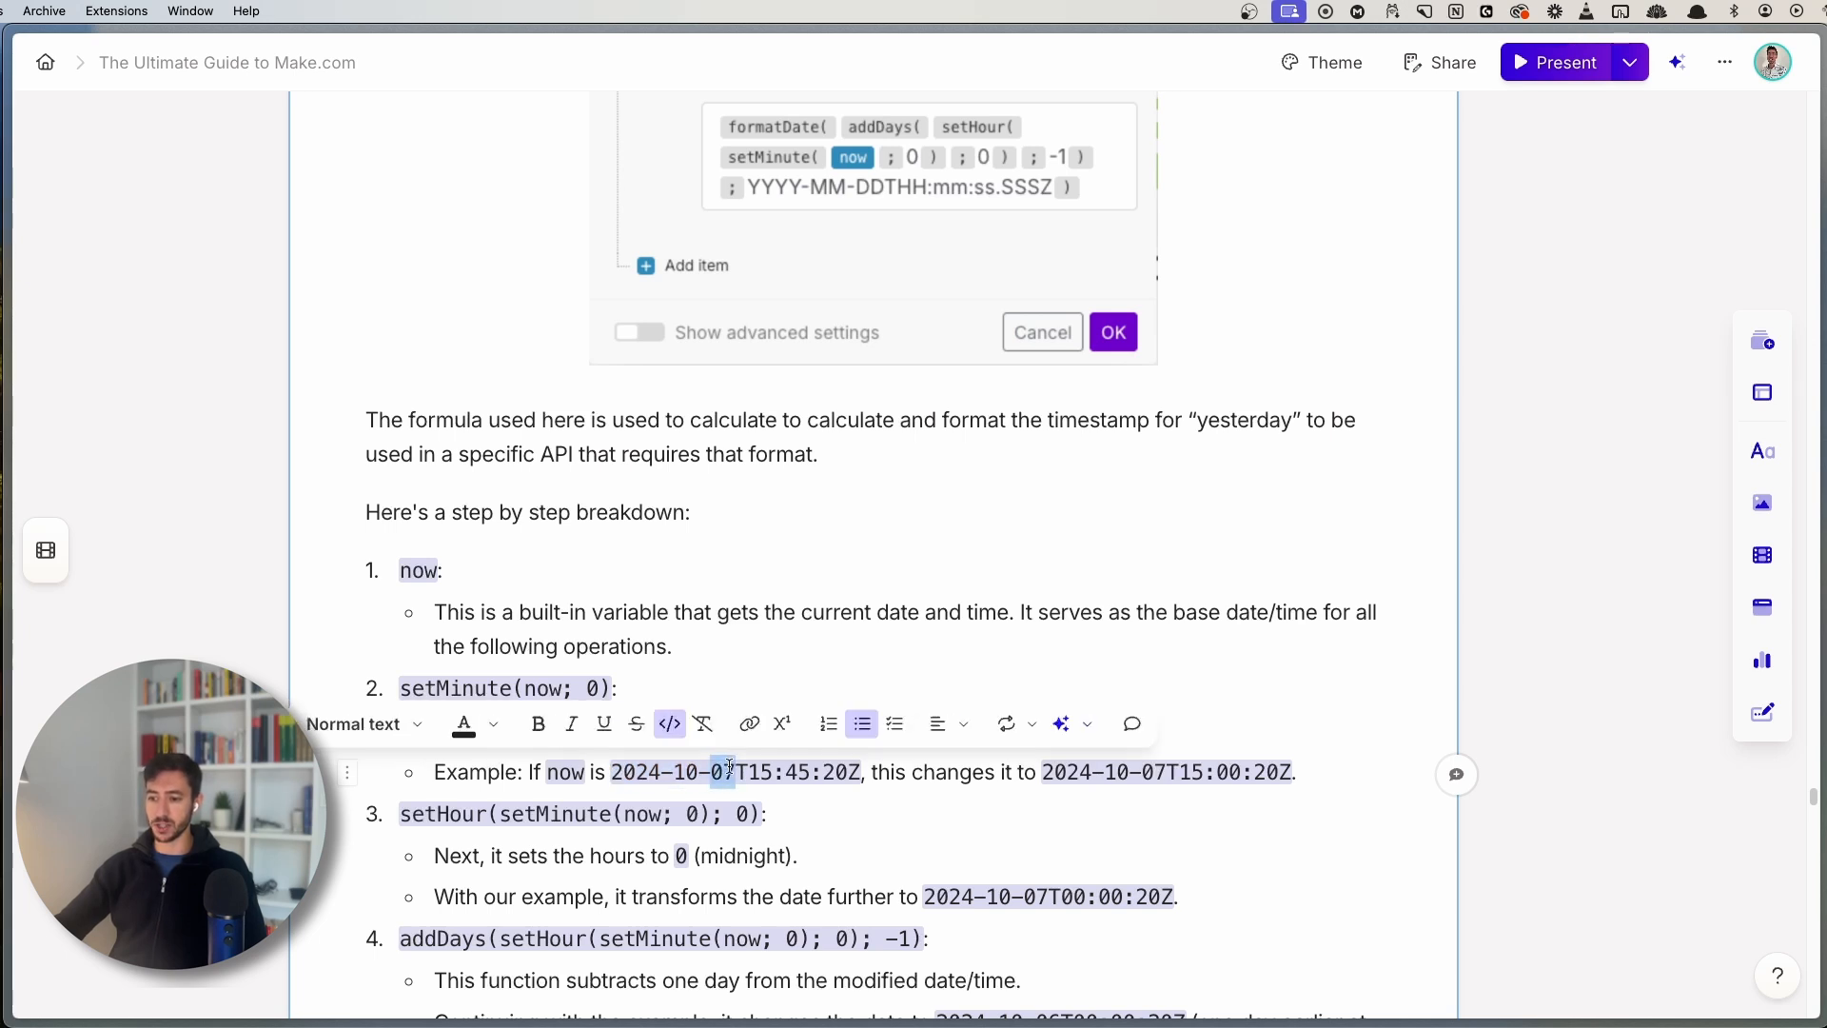
pyautogui.moveTo(1219, 771); pyautogui.dragTo(1242, 771)
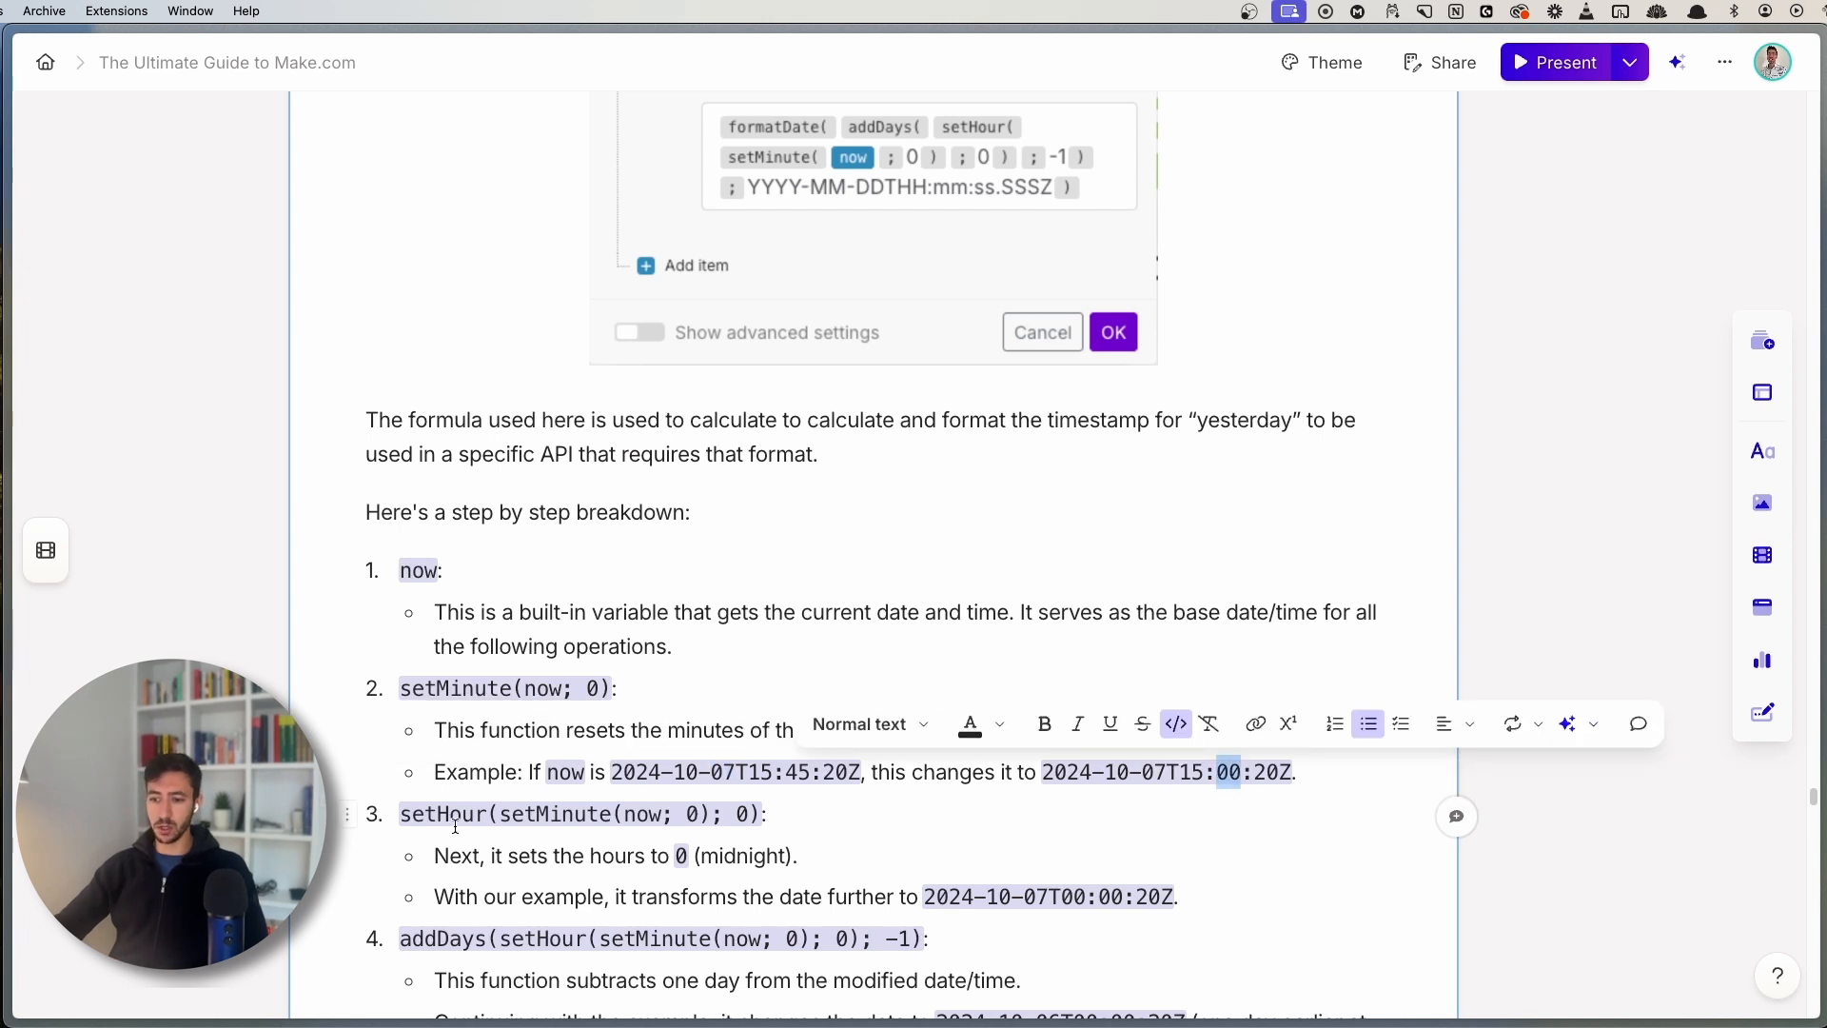
pyautogui.moveTo(411, 814); pyautogui.dragTo(474, 814)
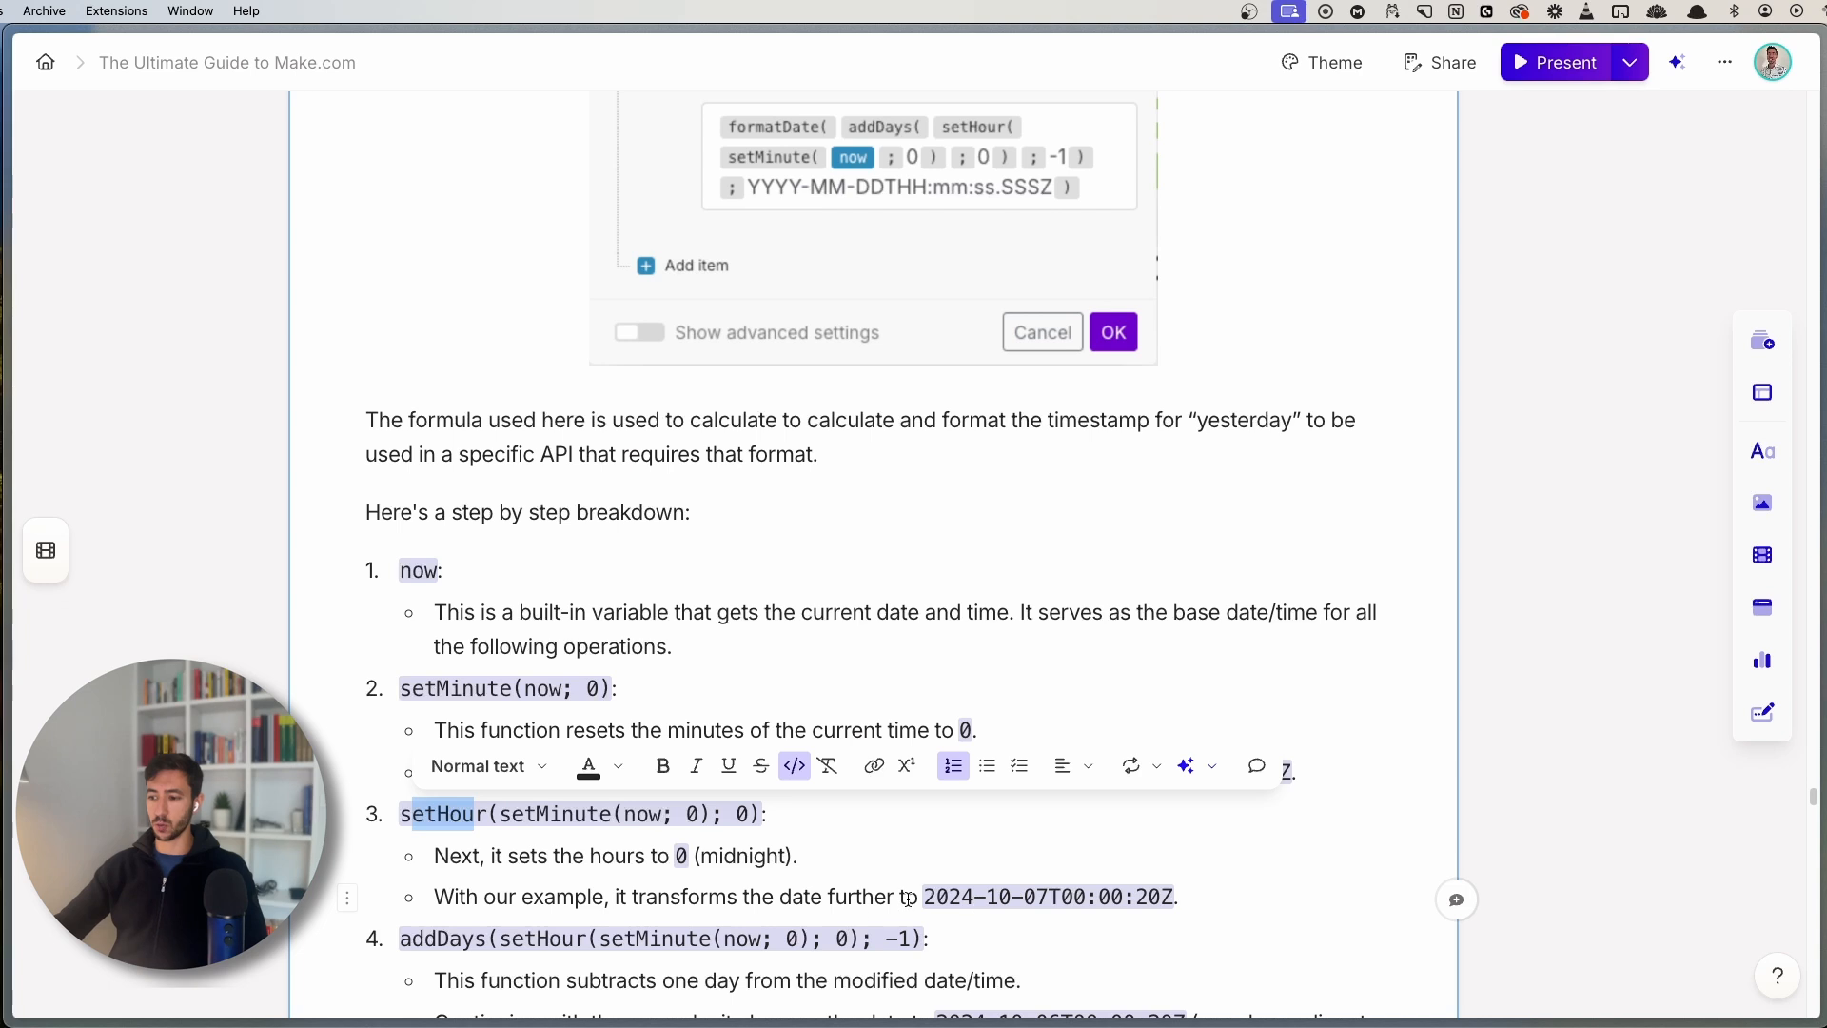
pyautogui.moveTo(925, 896); pyautogui.dragTo(990, 896)
pyautogui.click(991, 895)
pyautogui.scroll(1, 874, 568)
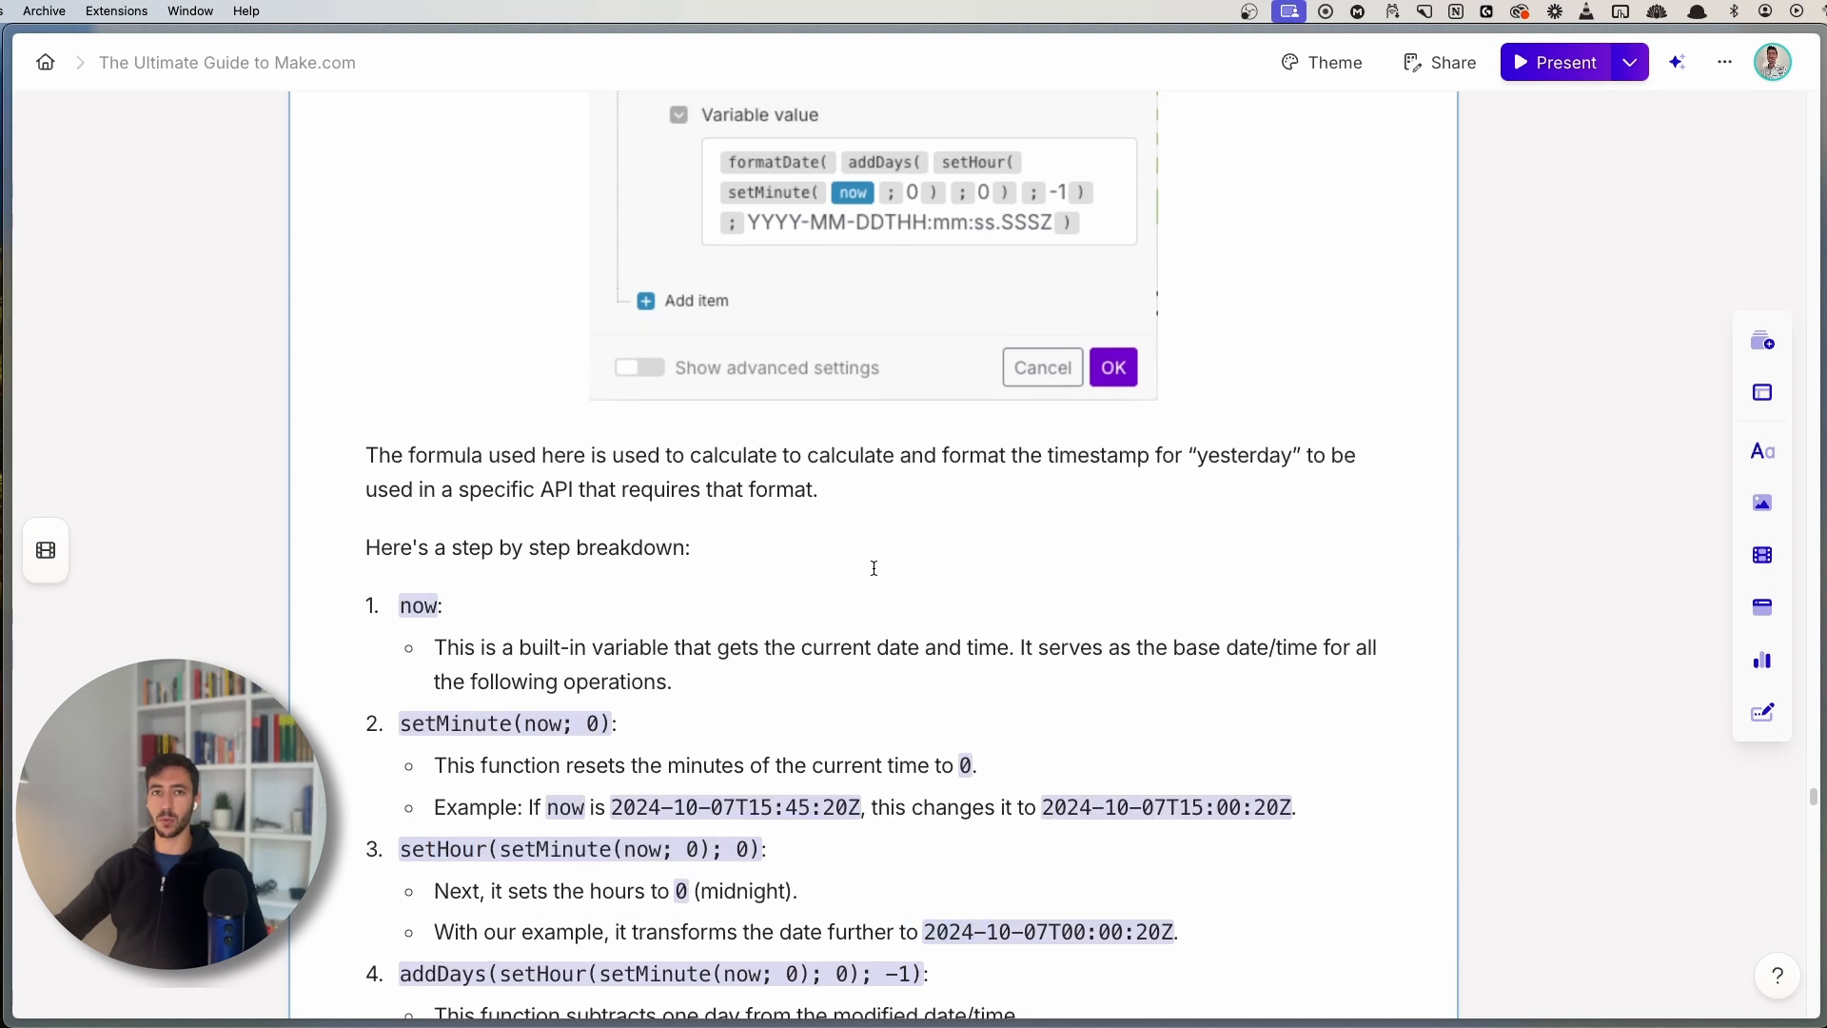
pyautogui.scroll(-1, 933, 705)
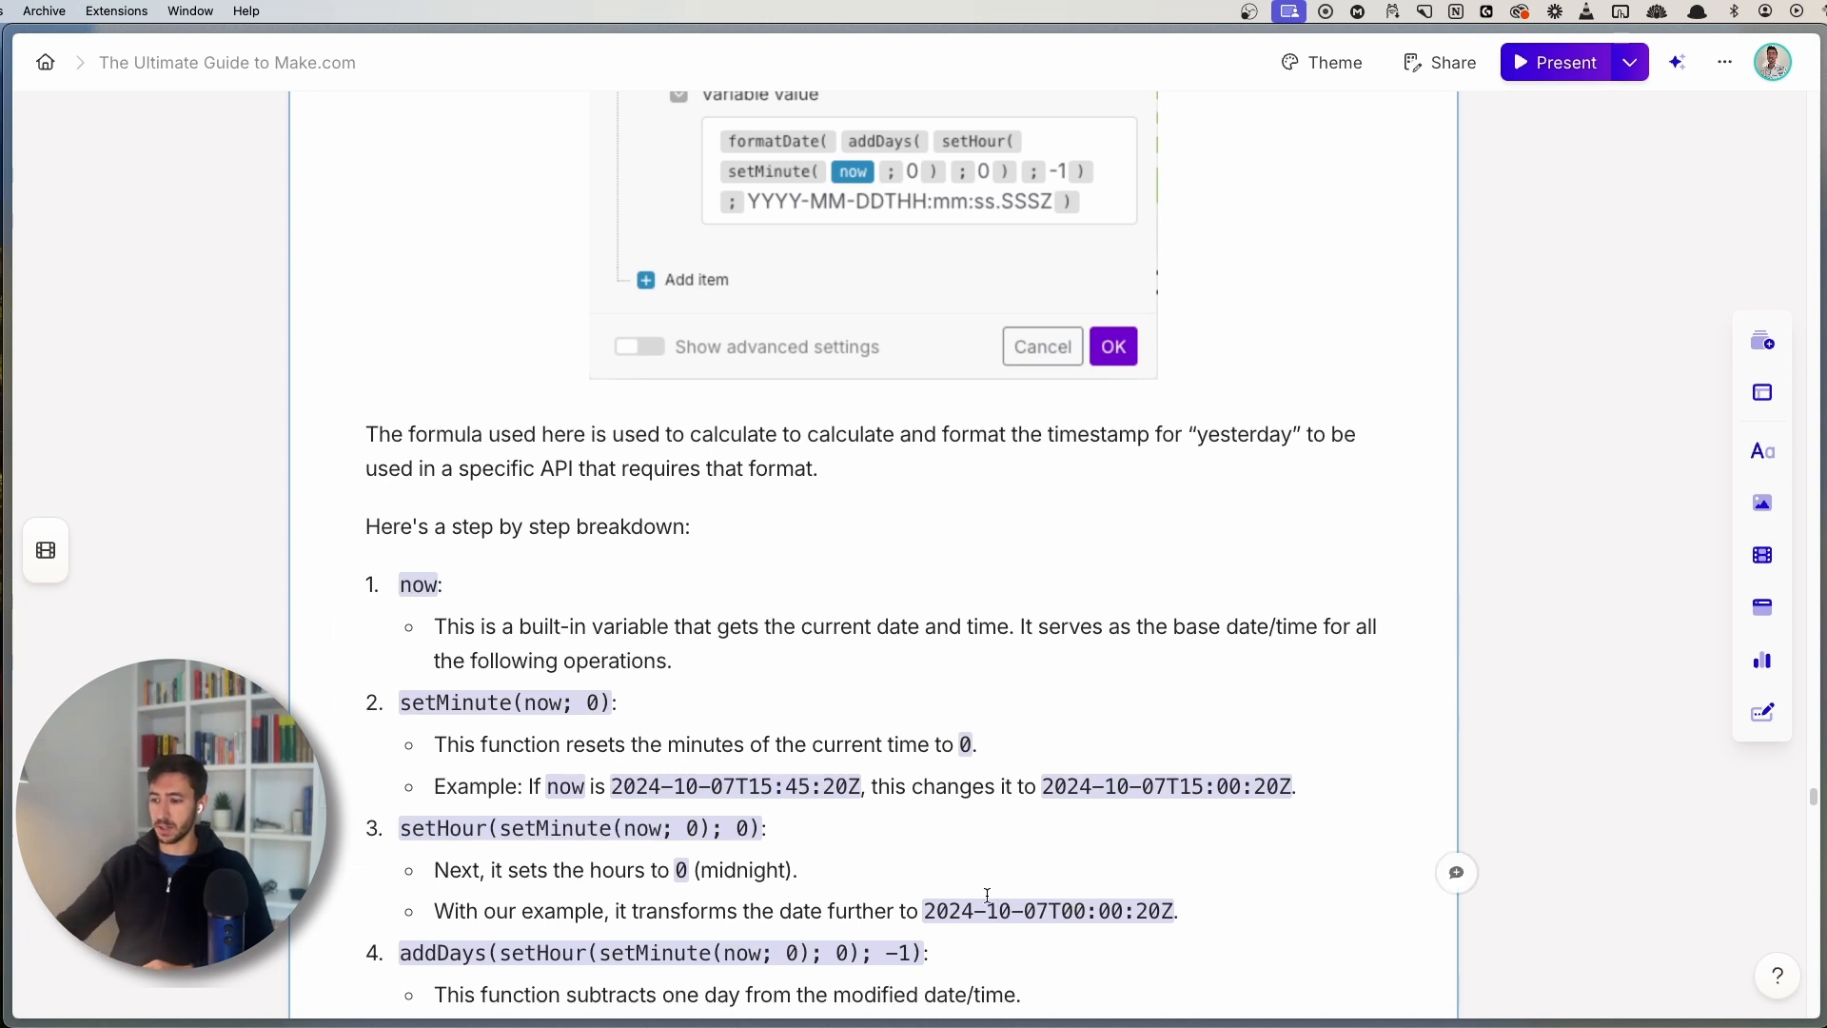
pyautogui.moveTo(1027, 909); pyautogui.dragTo(1053, 911)
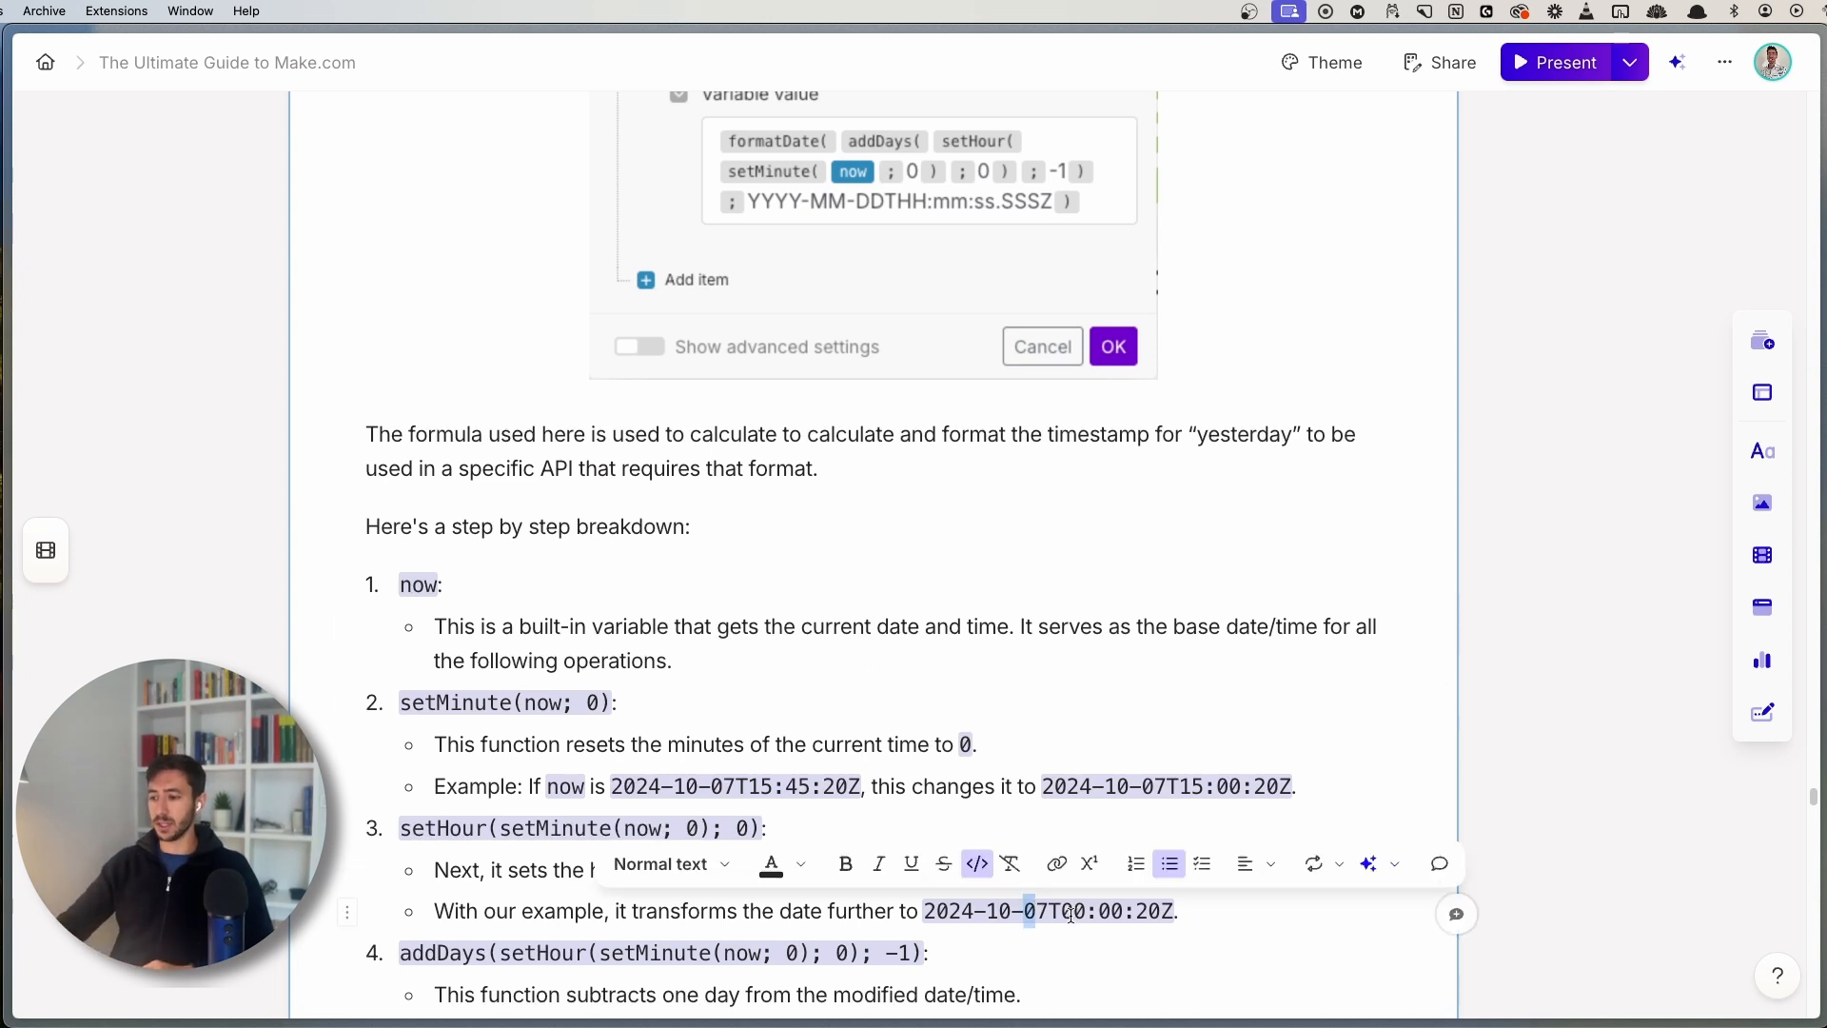
pyautogui.click(1065, 913)
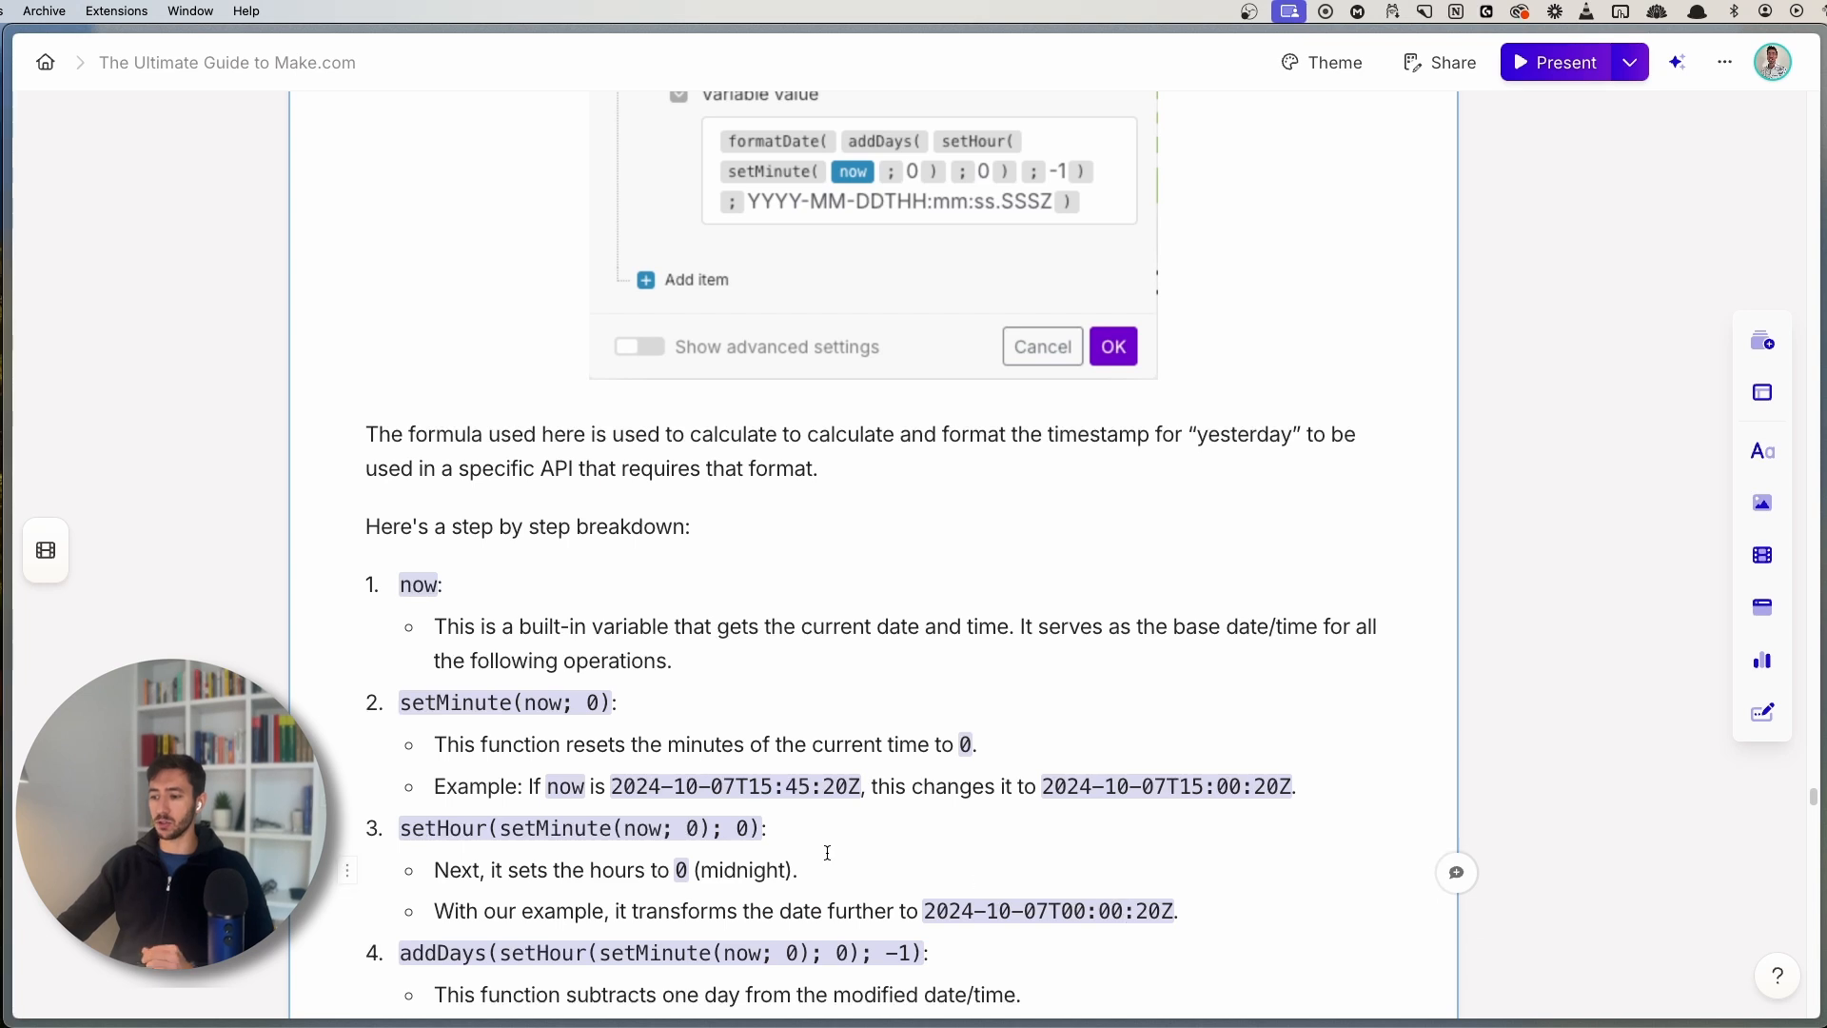
pyautogui.scroll(-1, 827, 852)
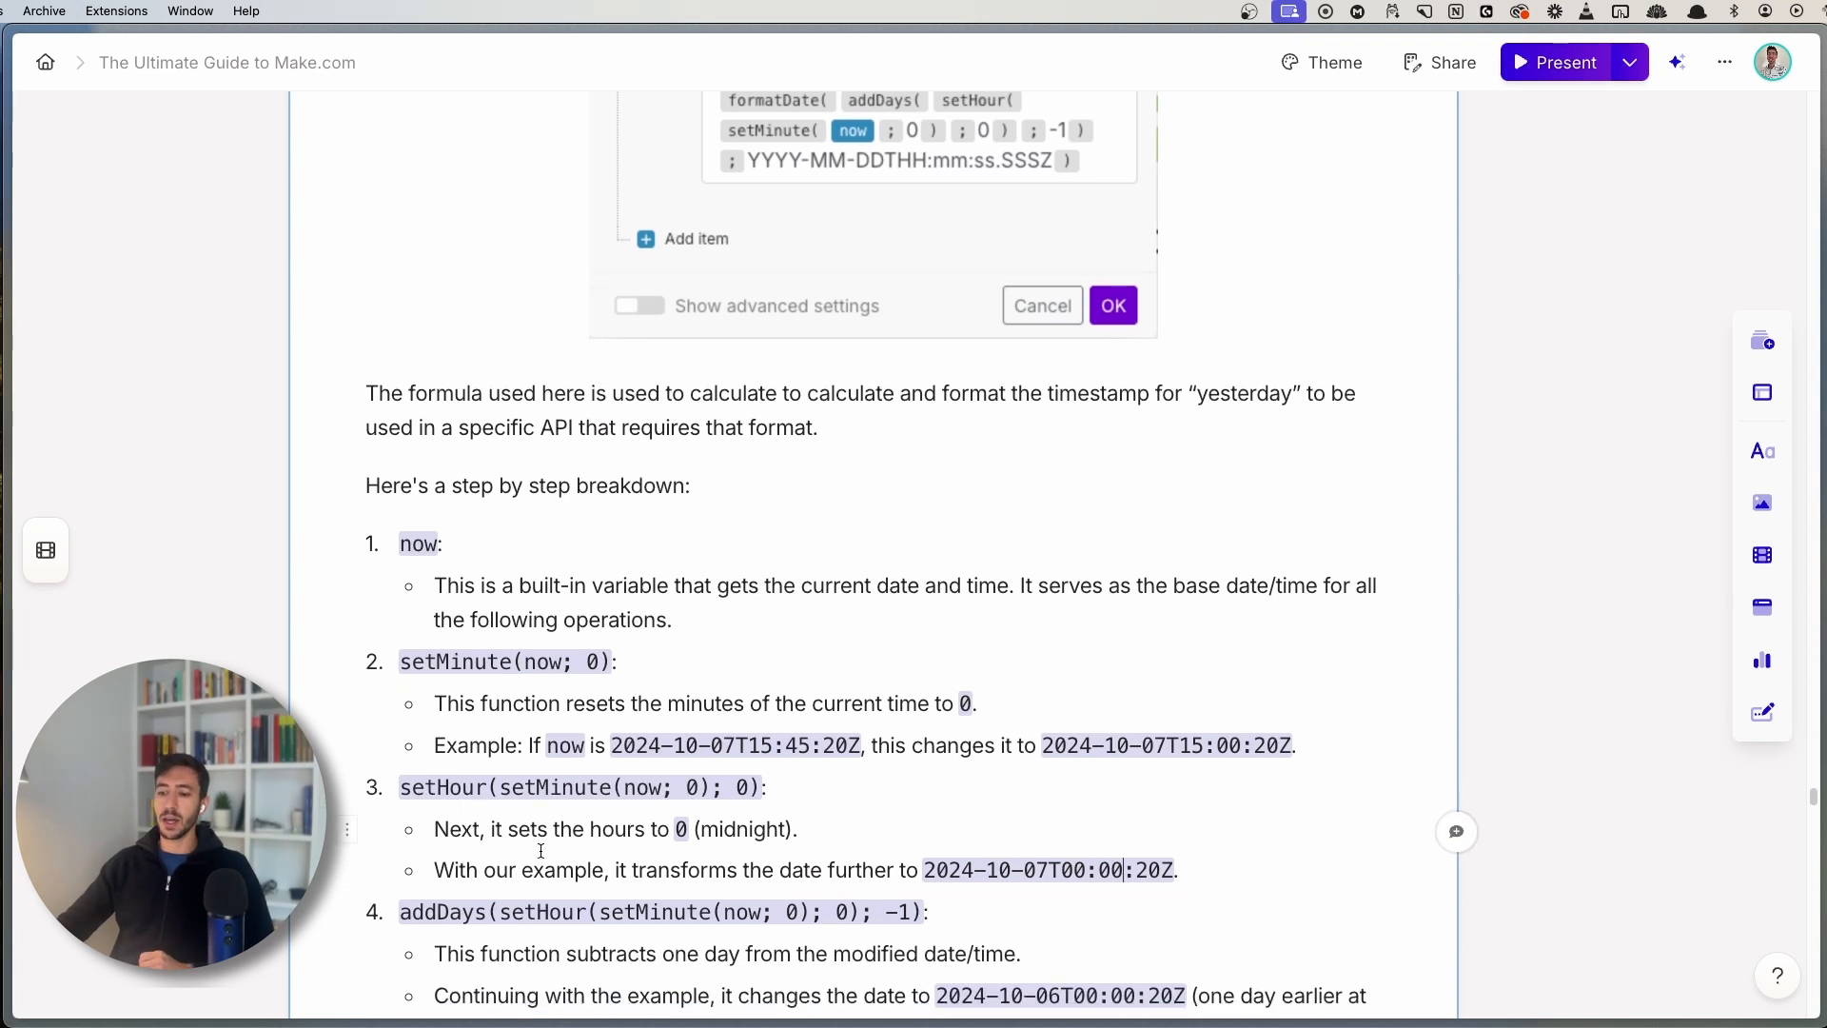
pyautogui.doubleClick(454, 911)
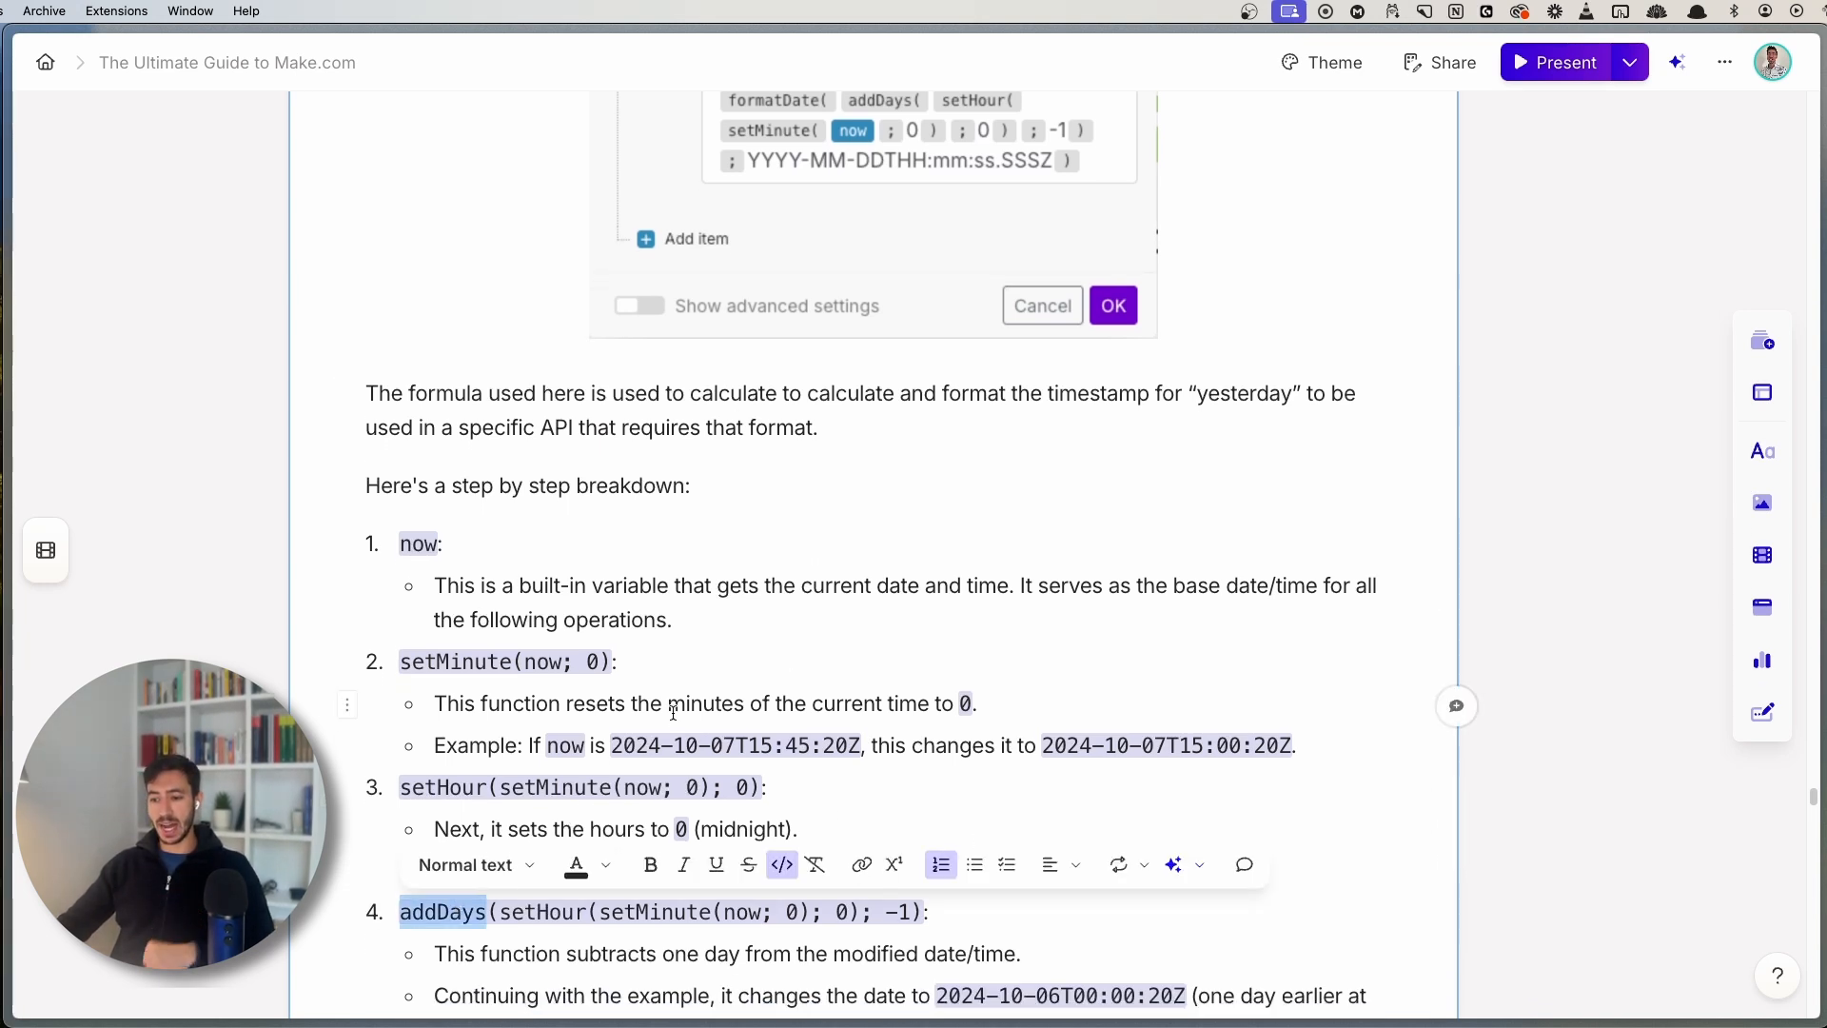
pyautogui.scroll(-1, 672, 711)
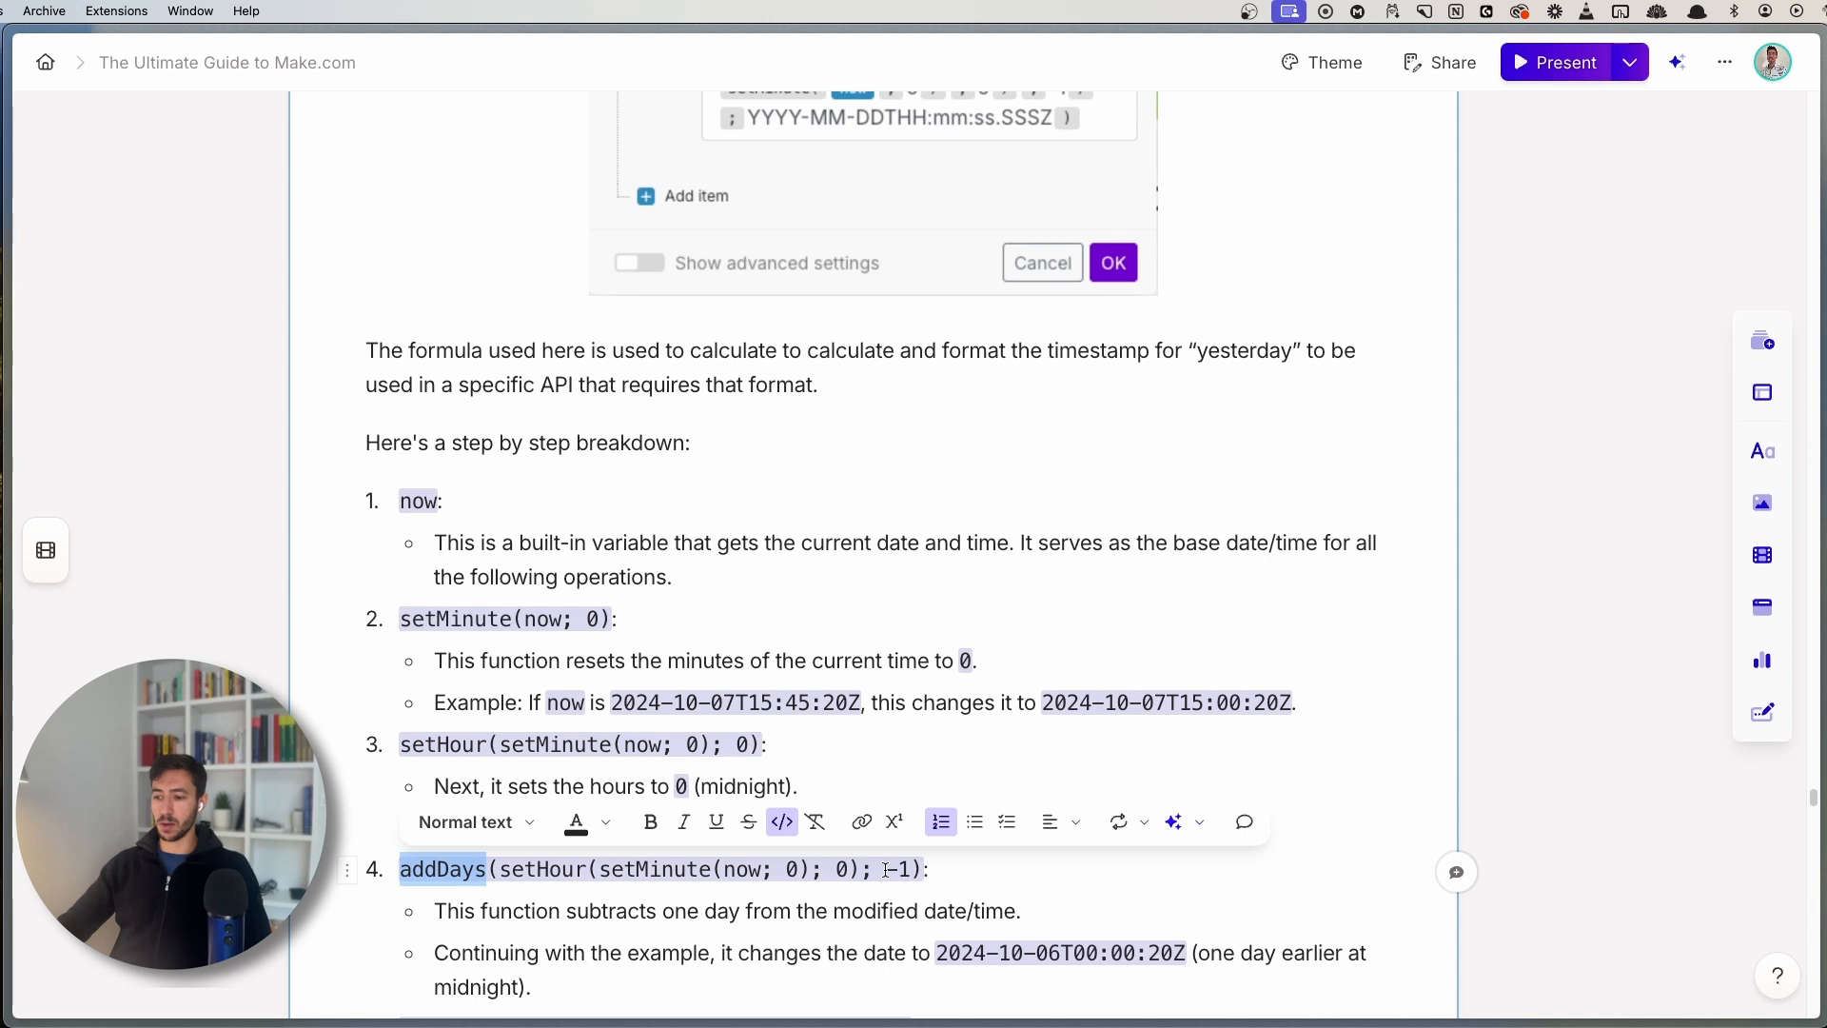
pyautogui.moveTo(886, 868); pyautogui.dragTo(897, 869)
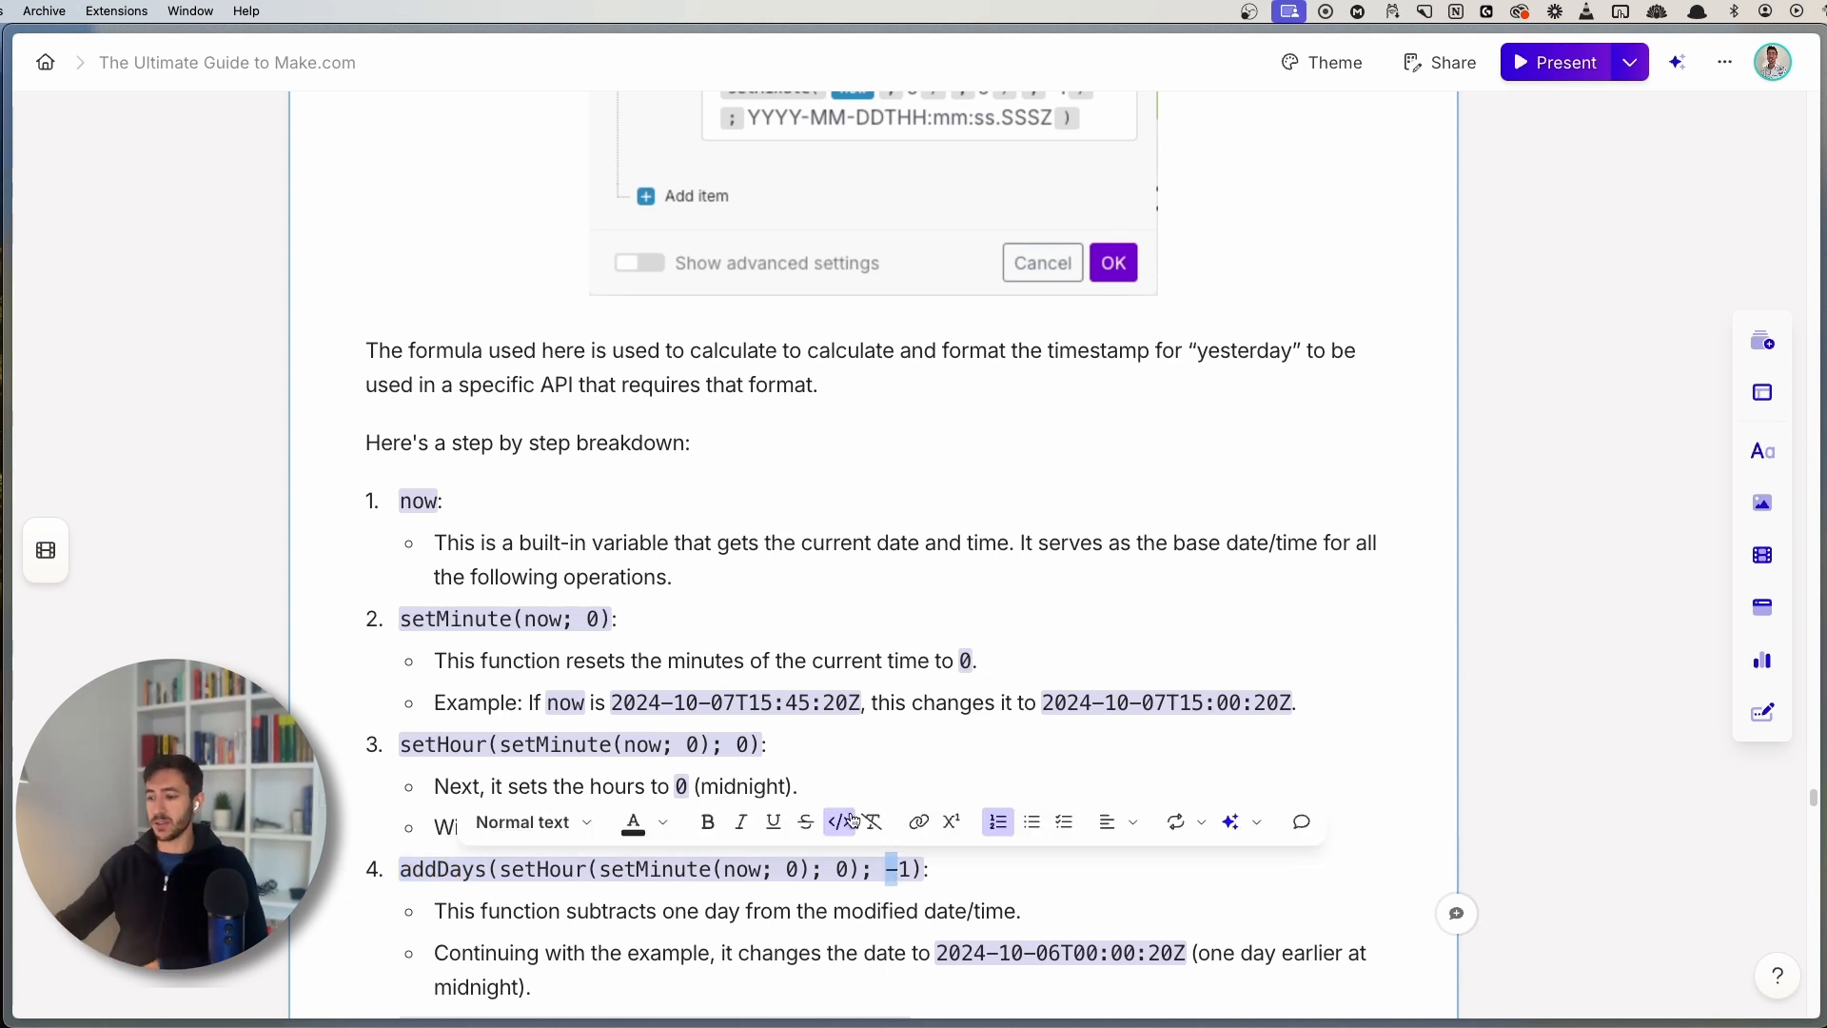
pyautogui.scroll(-1, 713, 942)
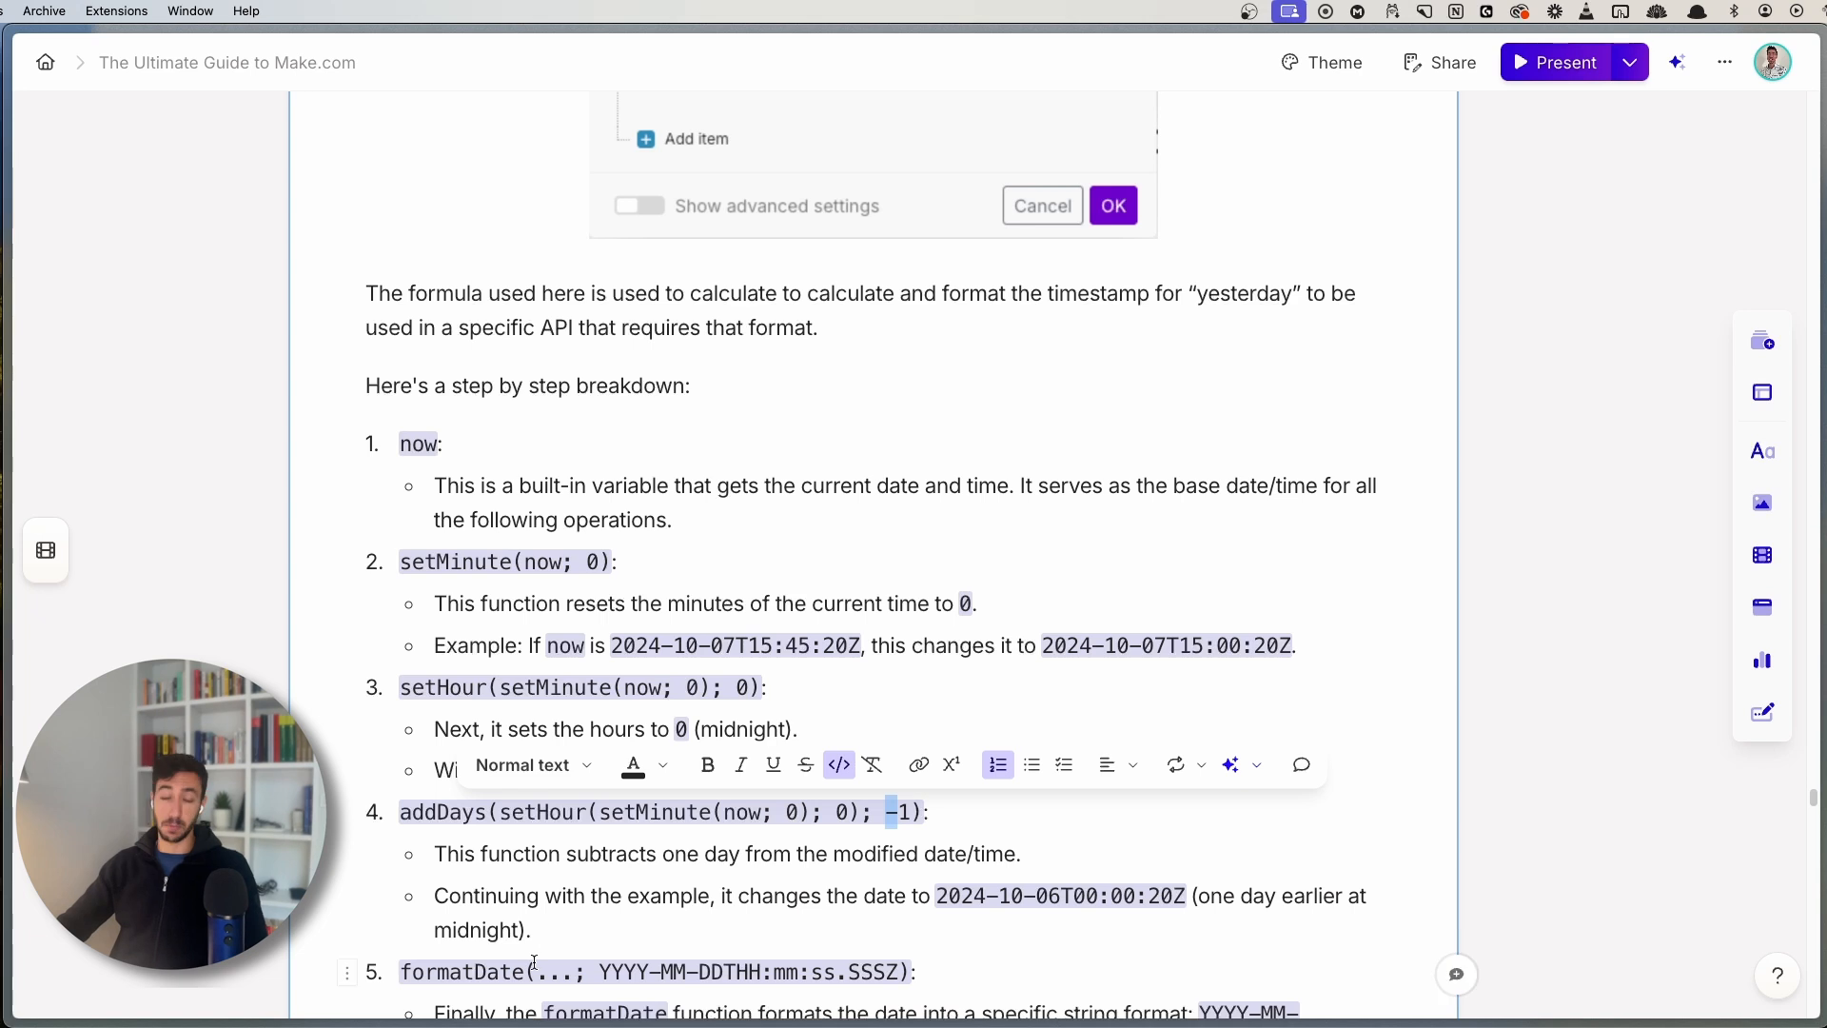
pyautogui.scroll(5, 726, 456)
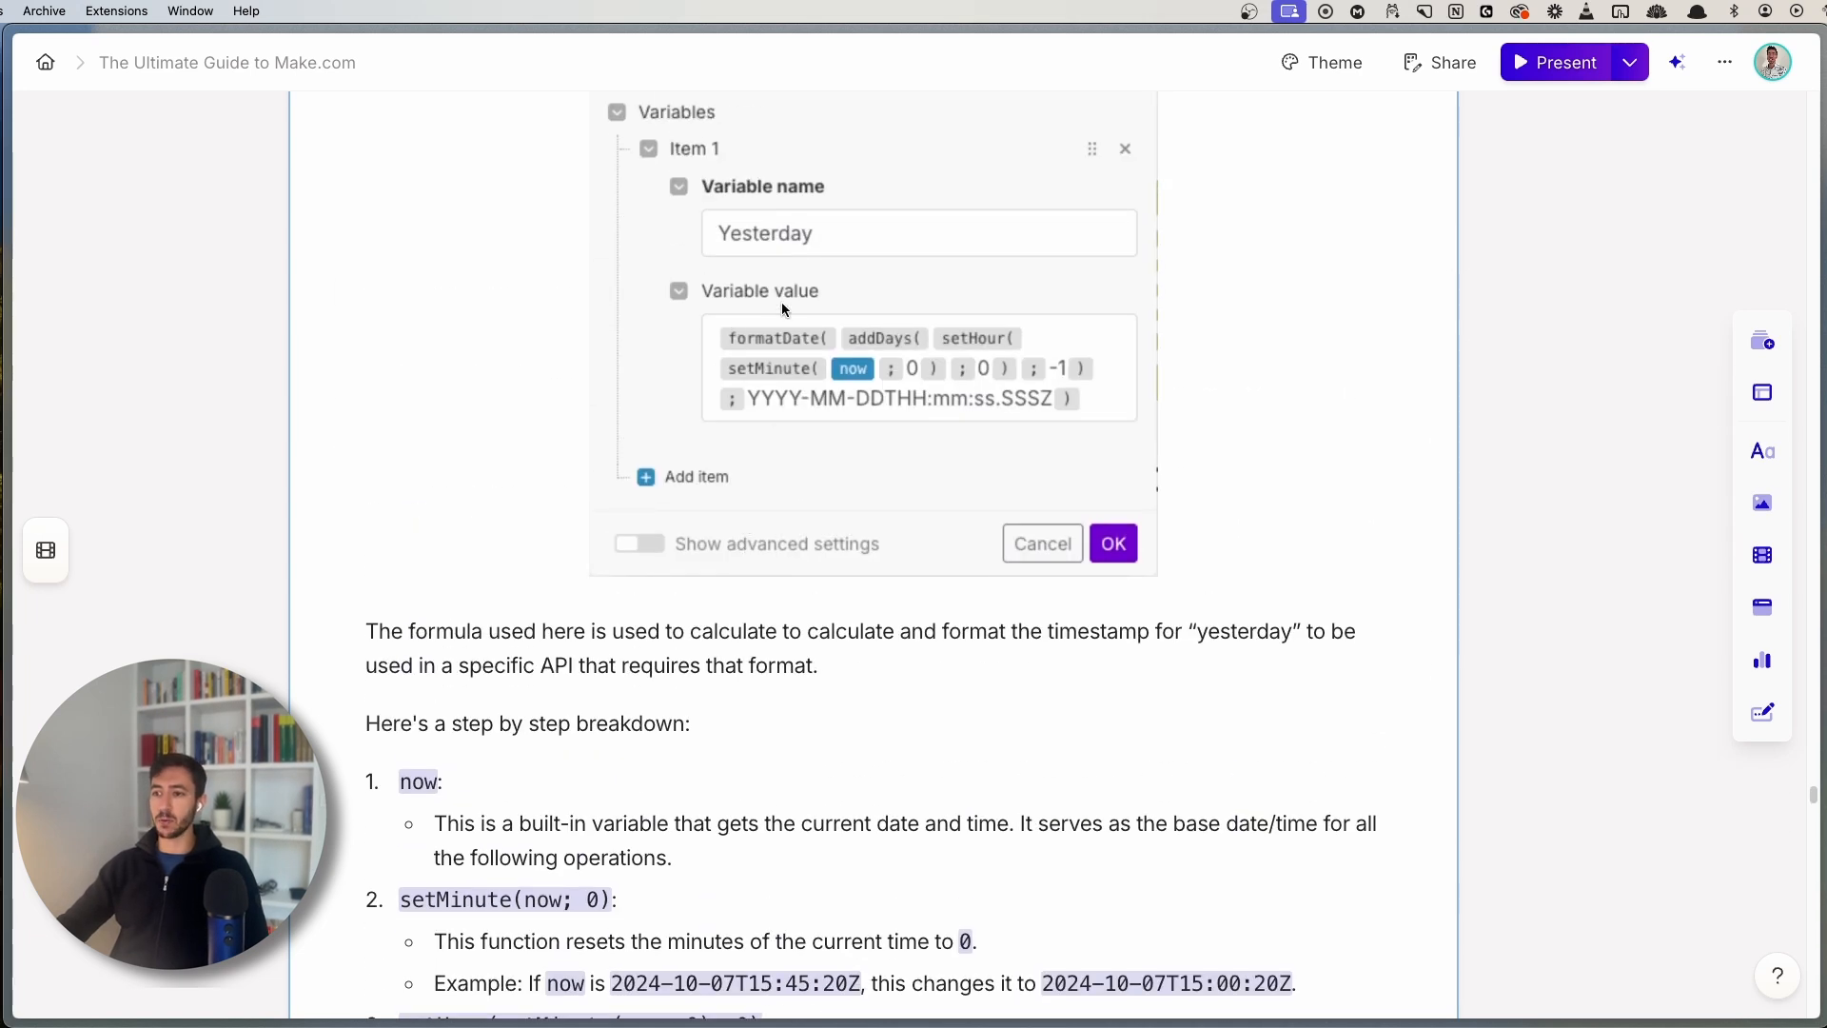
pyautogui.scroll(-8, 762, 644)
pyautogui.doubleClick(462, 749)
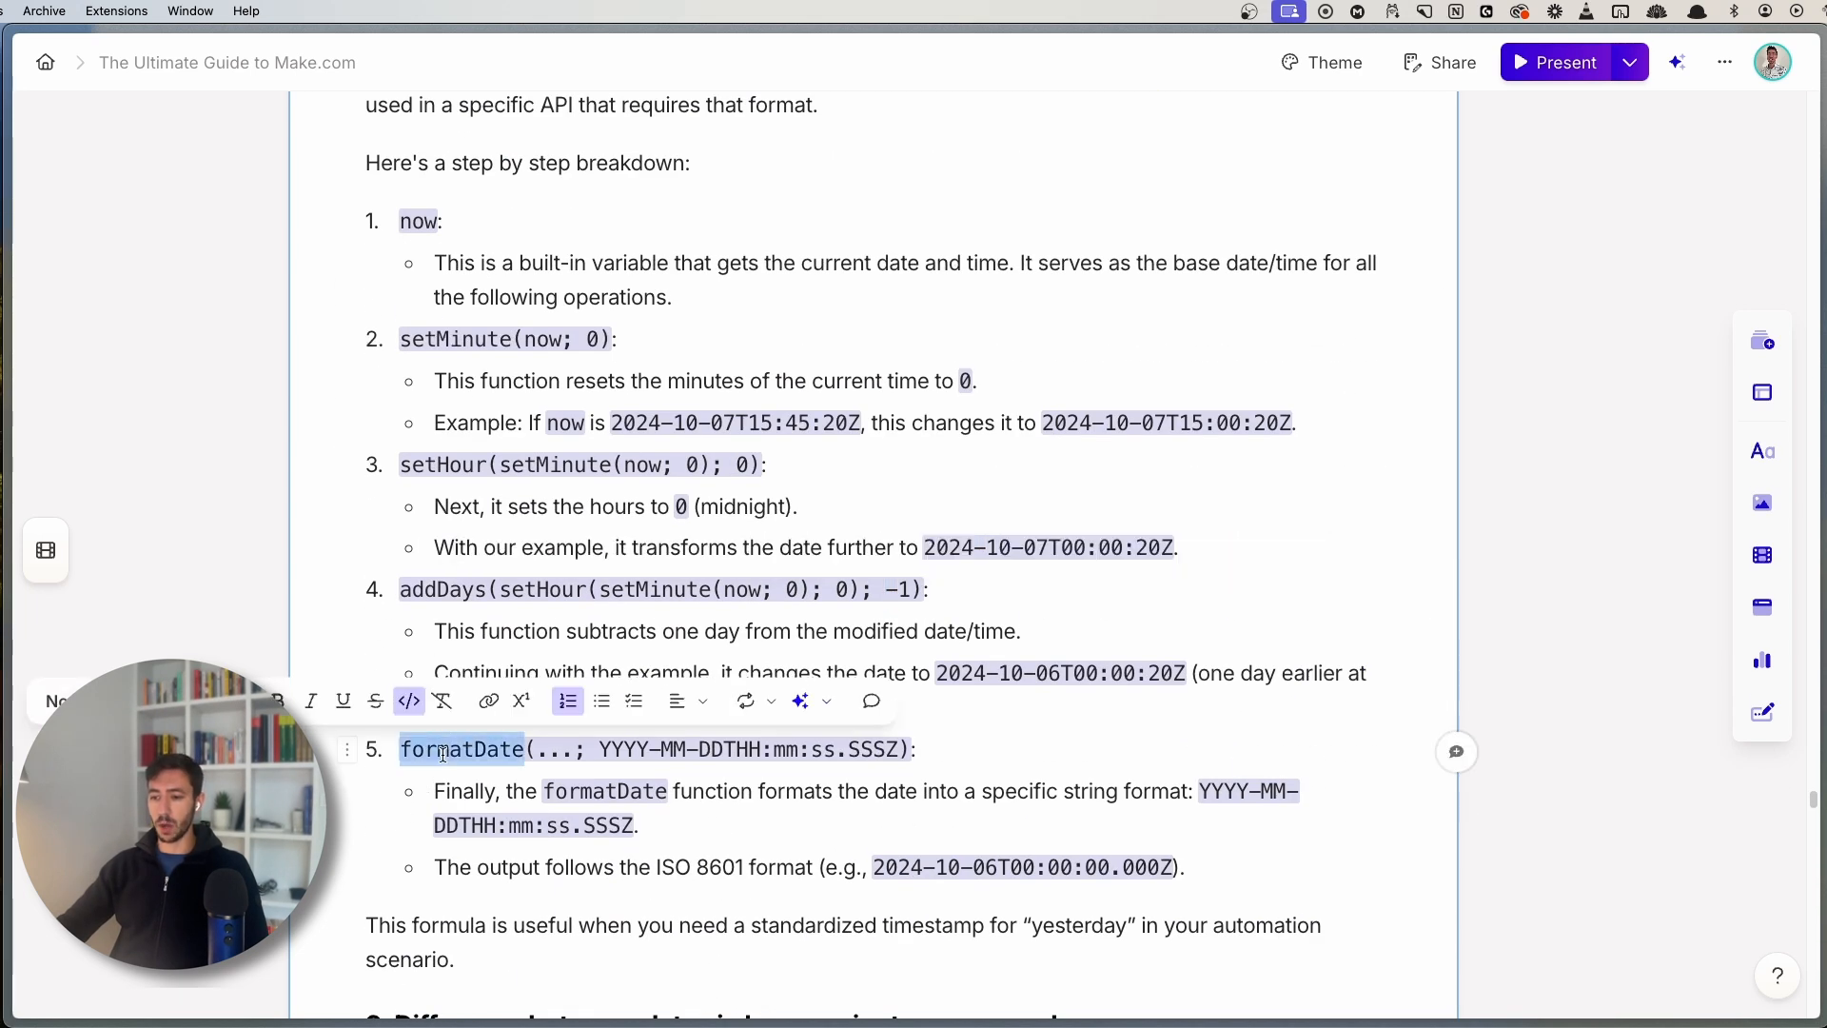
pyautogui.moveTo(598, 749); pyautogui.dragTo(899, 752)
pyautogui.click(717, 791)
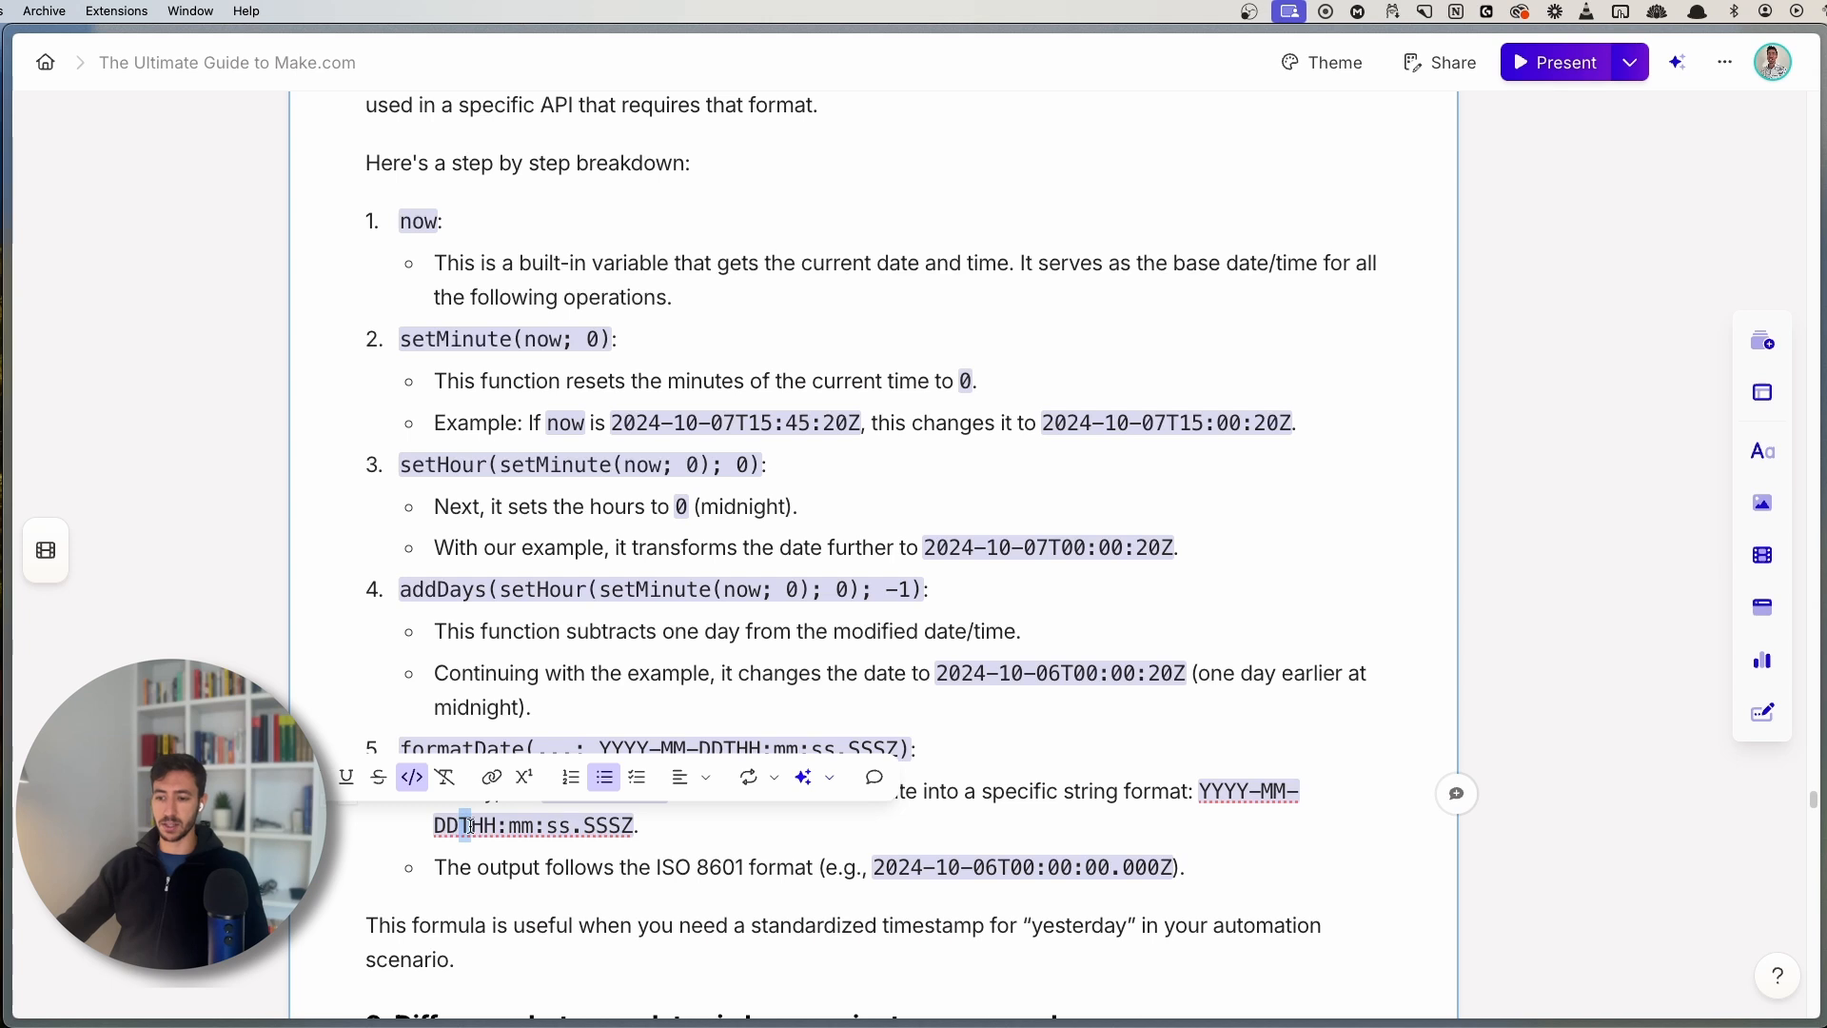
pyautogui.moveTo(472, 825); pyautogui.dragTo(632, 826)
pyautogui.click(681, 825)
pyautogui.scroll(-3, 682, 913)
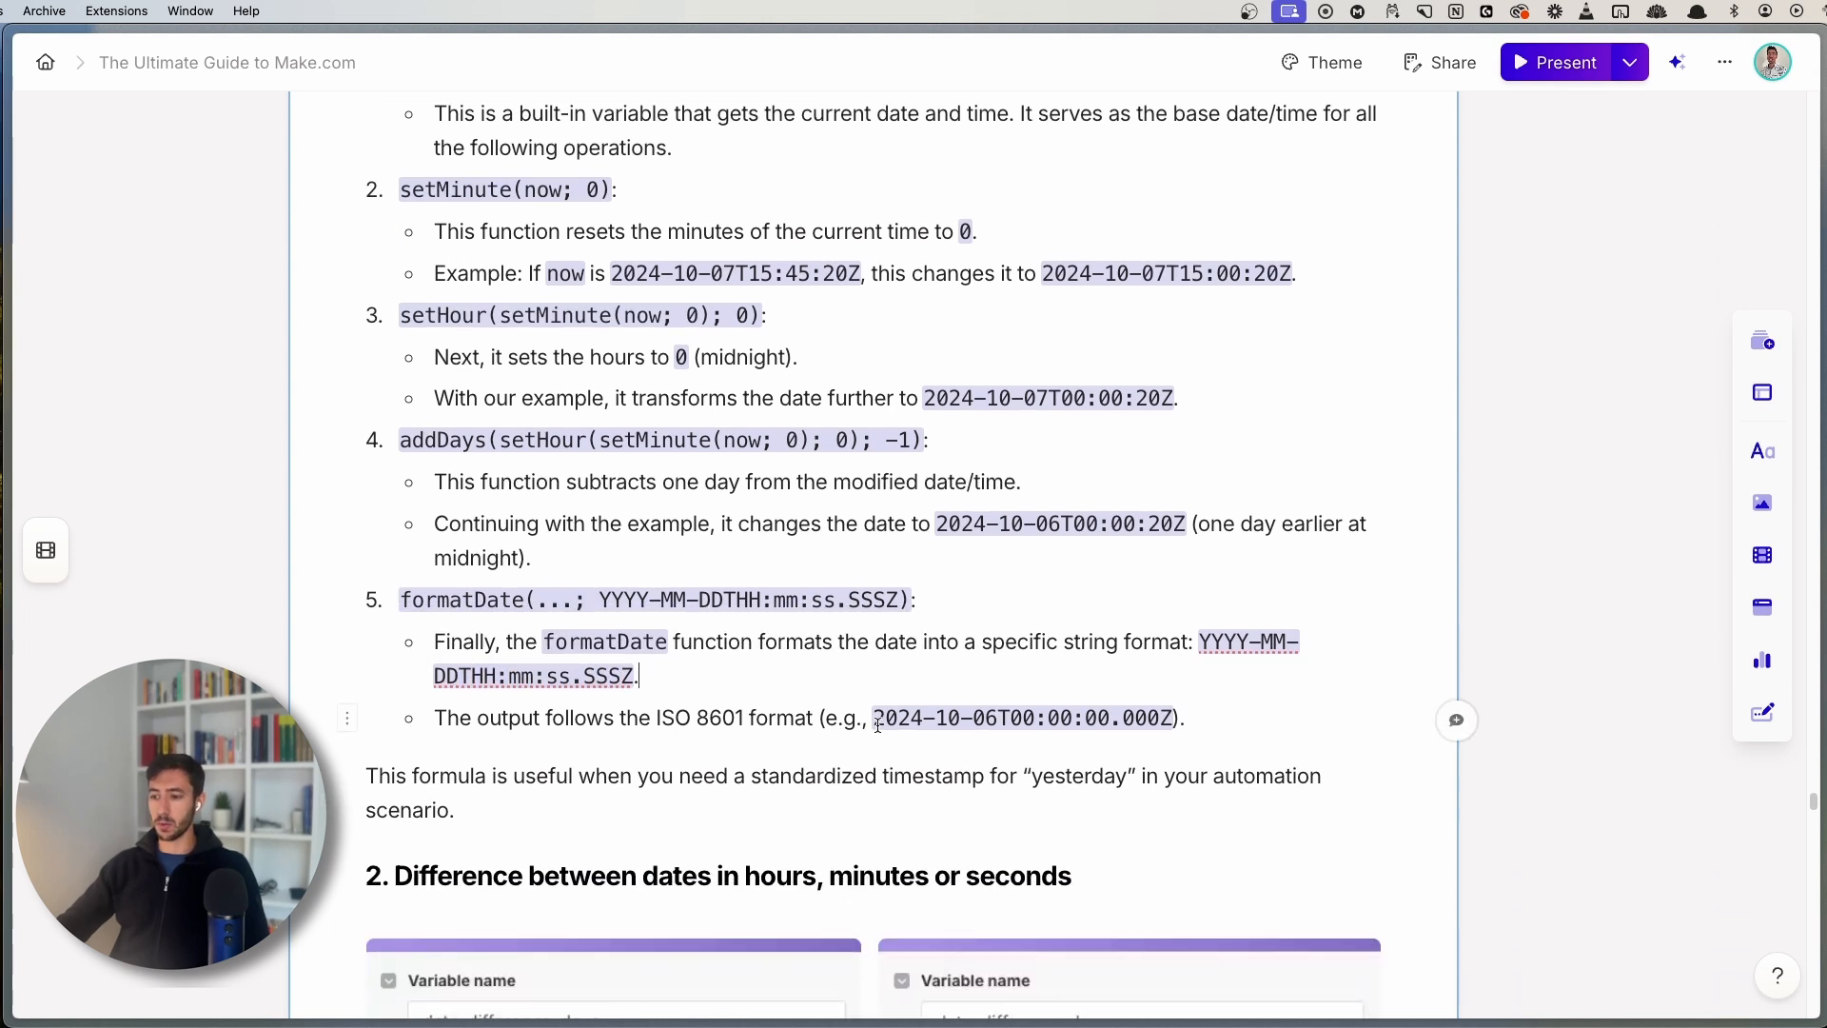
pyautogui.moveTo(873, 718); pyautogui.dragTo(1174, 720)
pyautogui.click(605, 805)
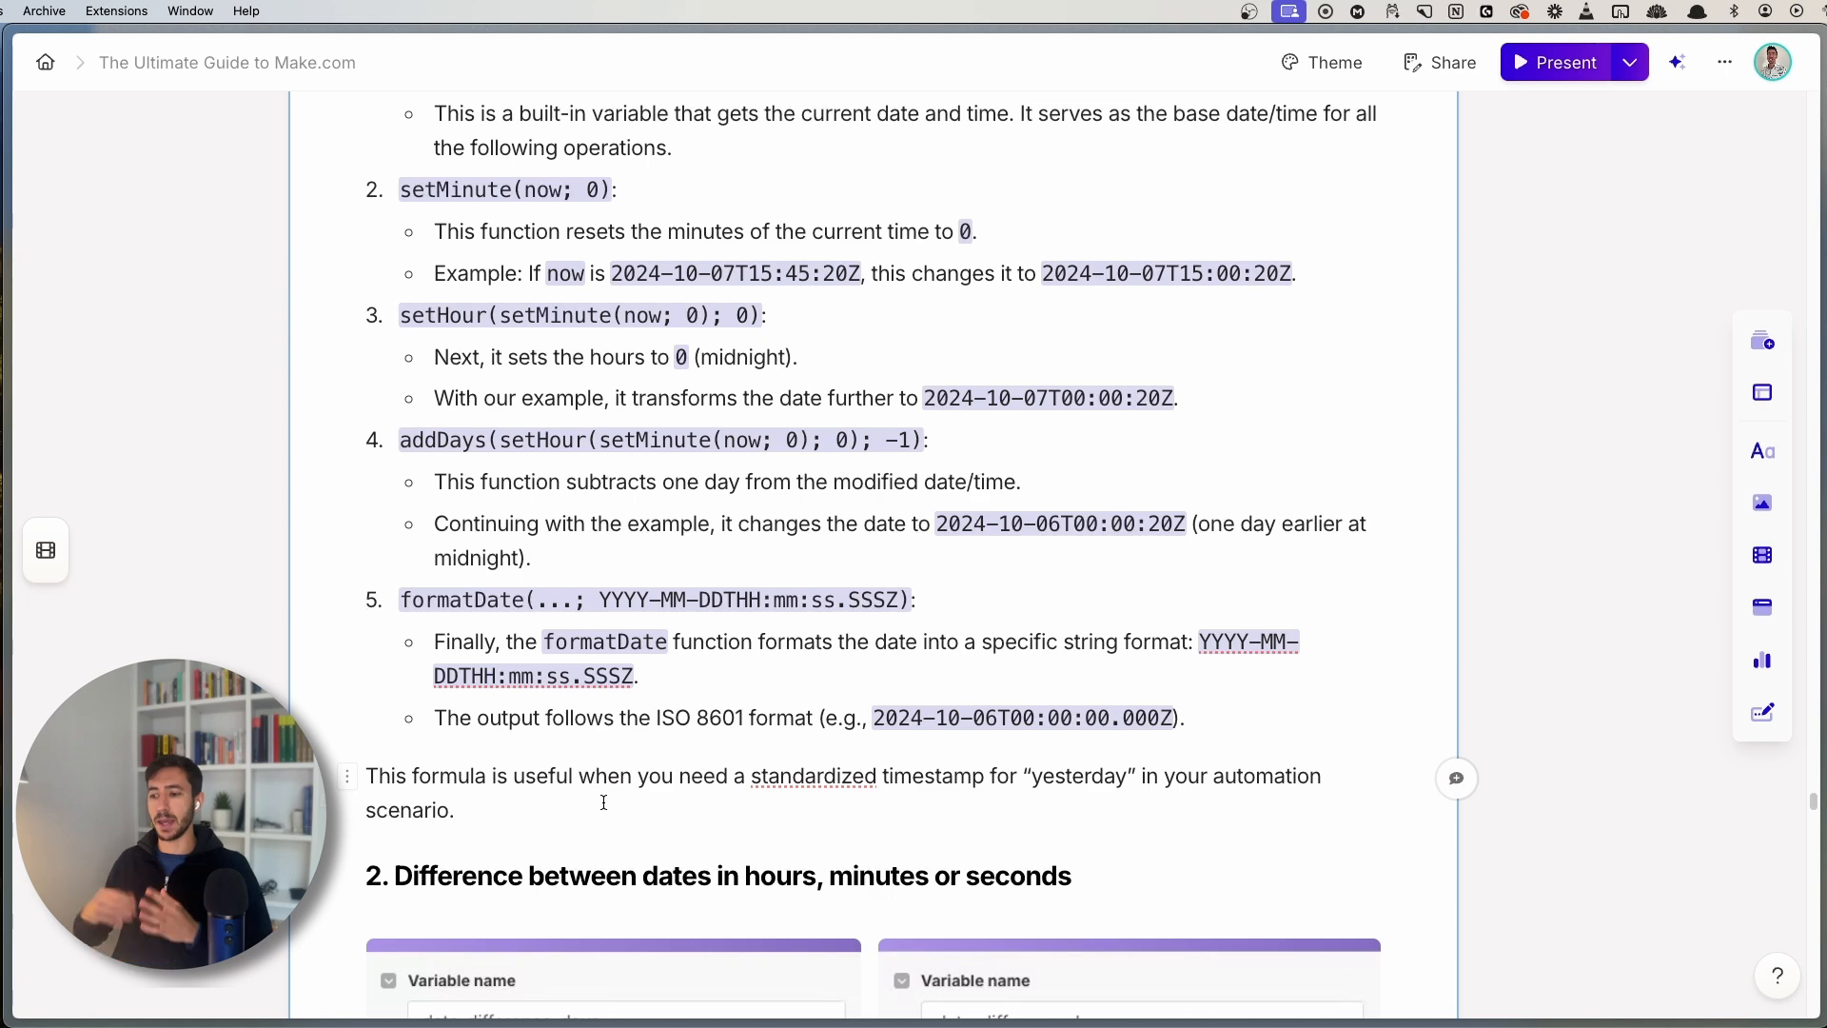
pyautogui.scroll(-3, 604, 802)
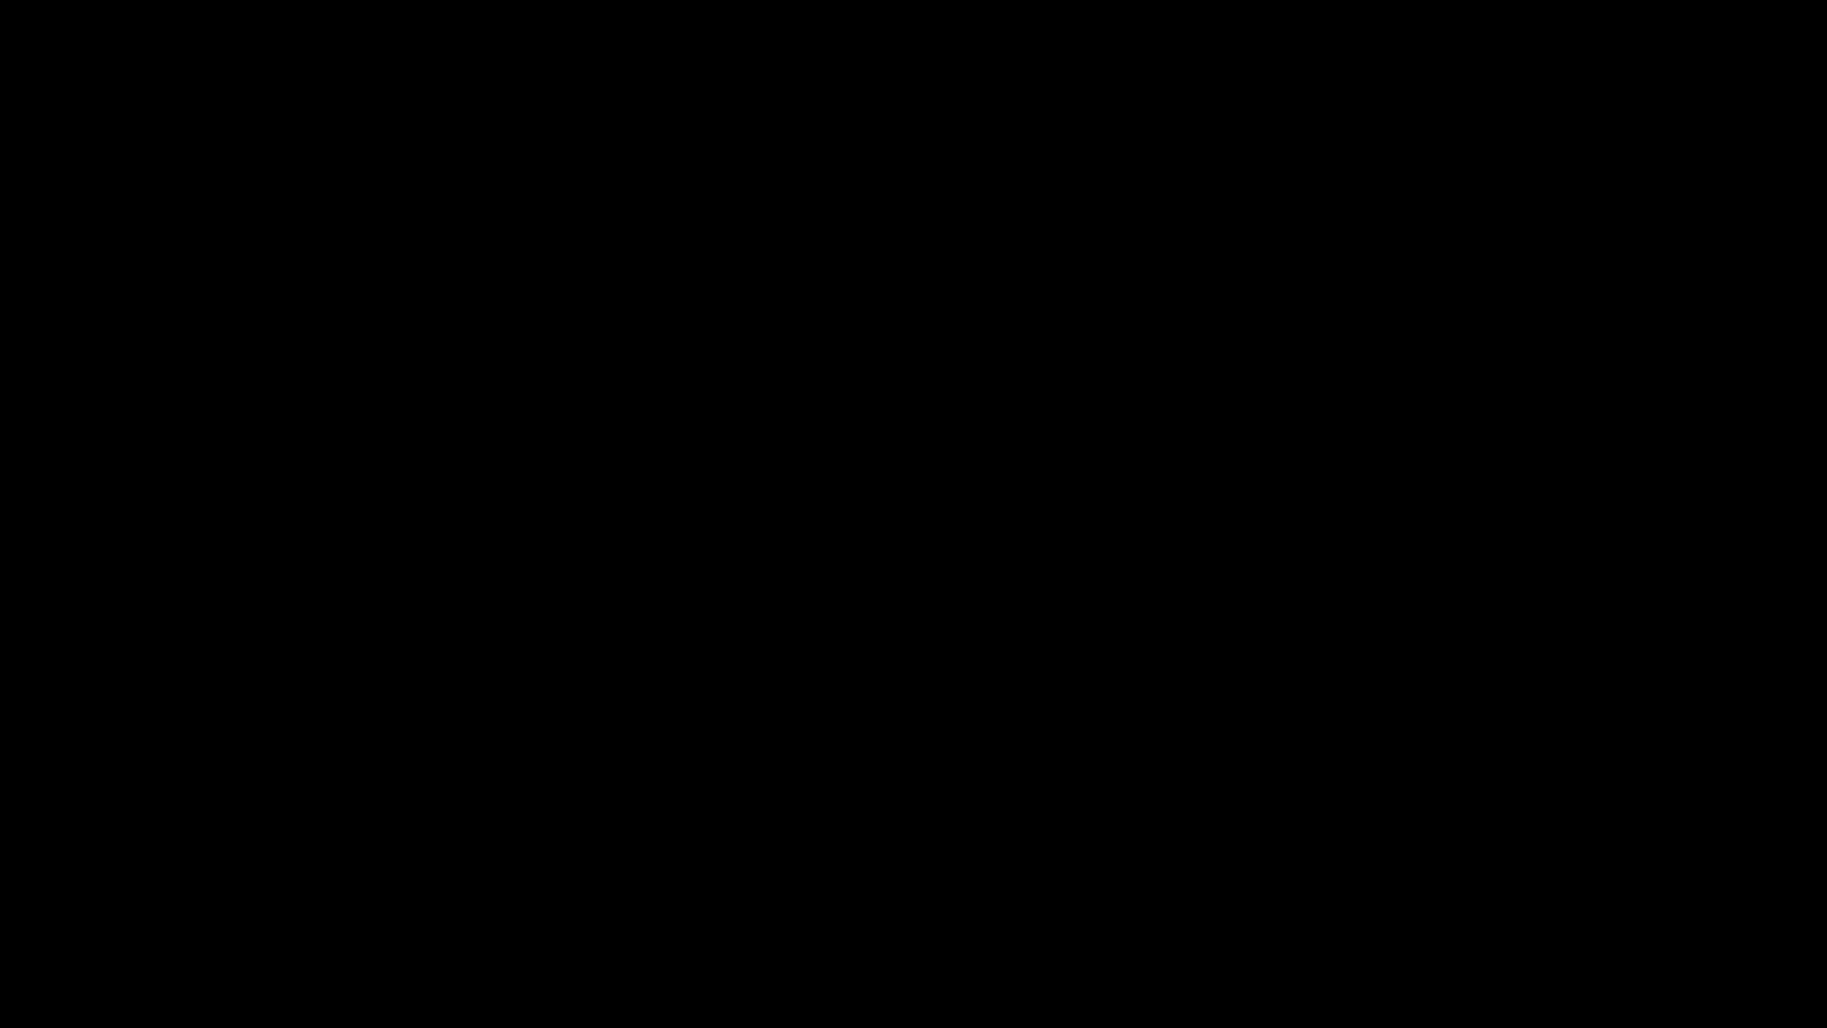
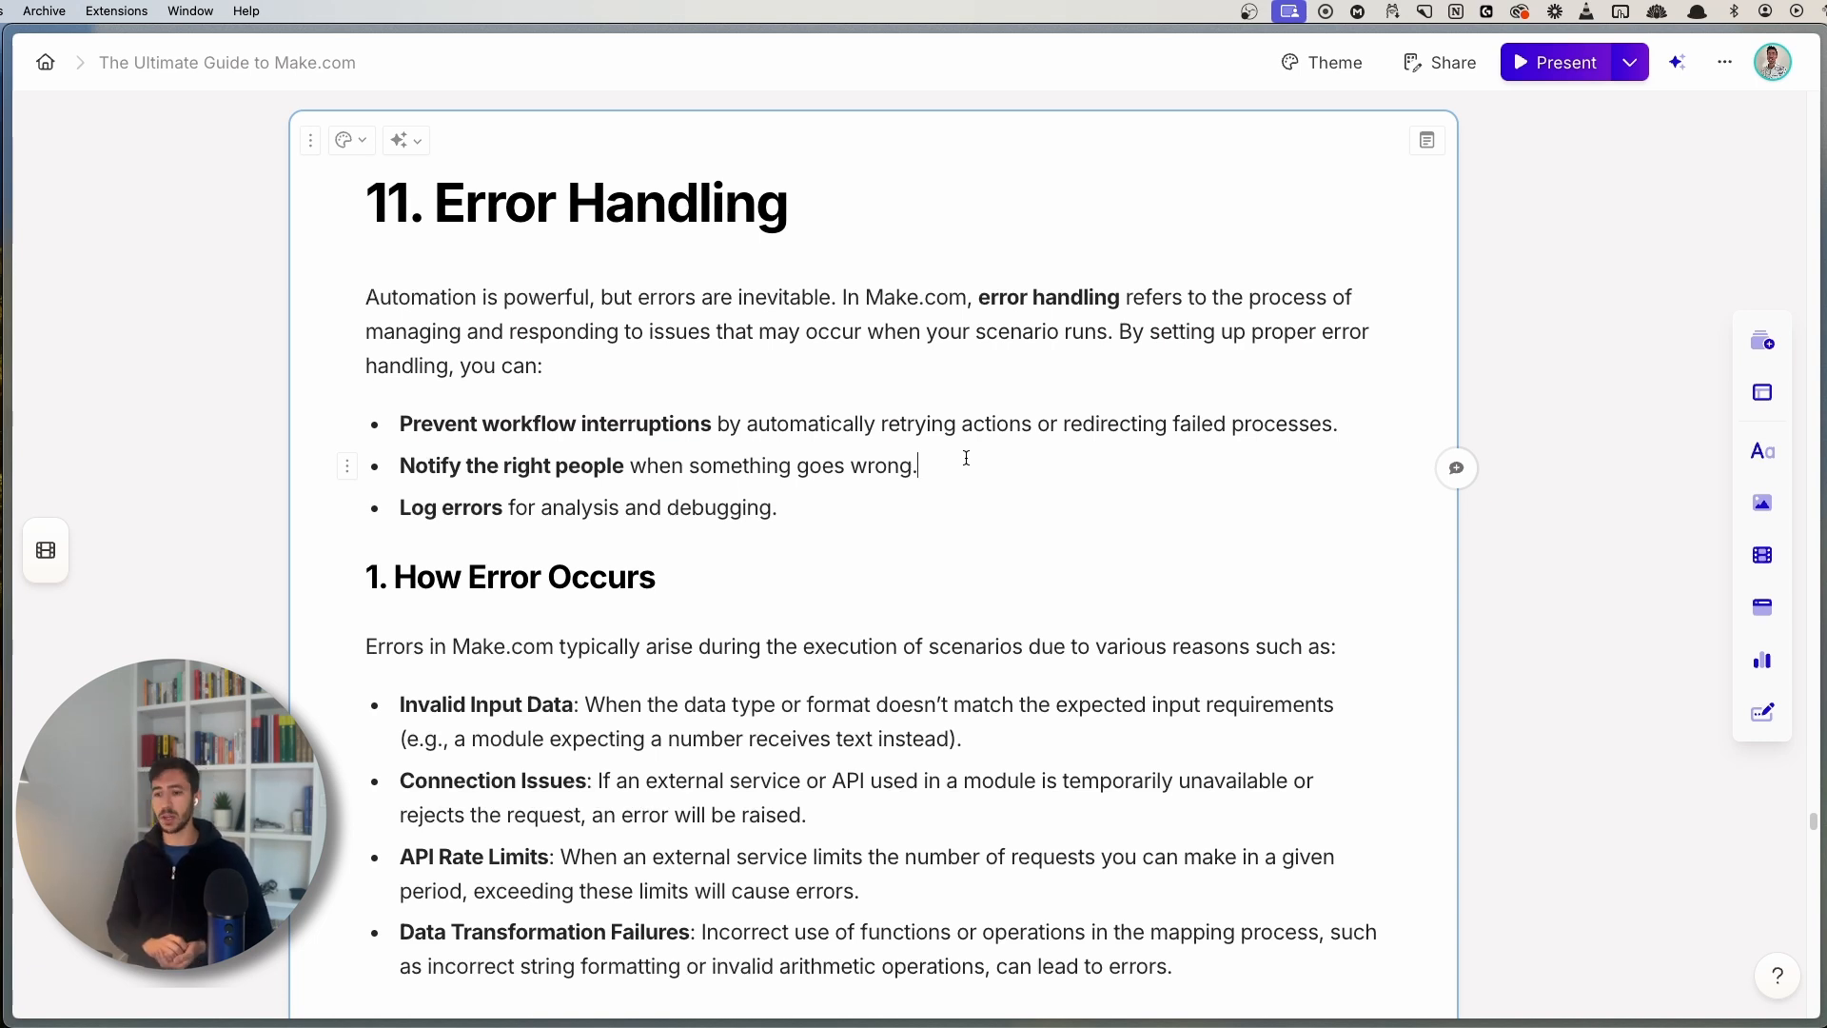
# - Skim the Gamma guide's Error Handling section, then bring up the Make Errors scenario
pyautogui.scroll(-3, 966, 458)
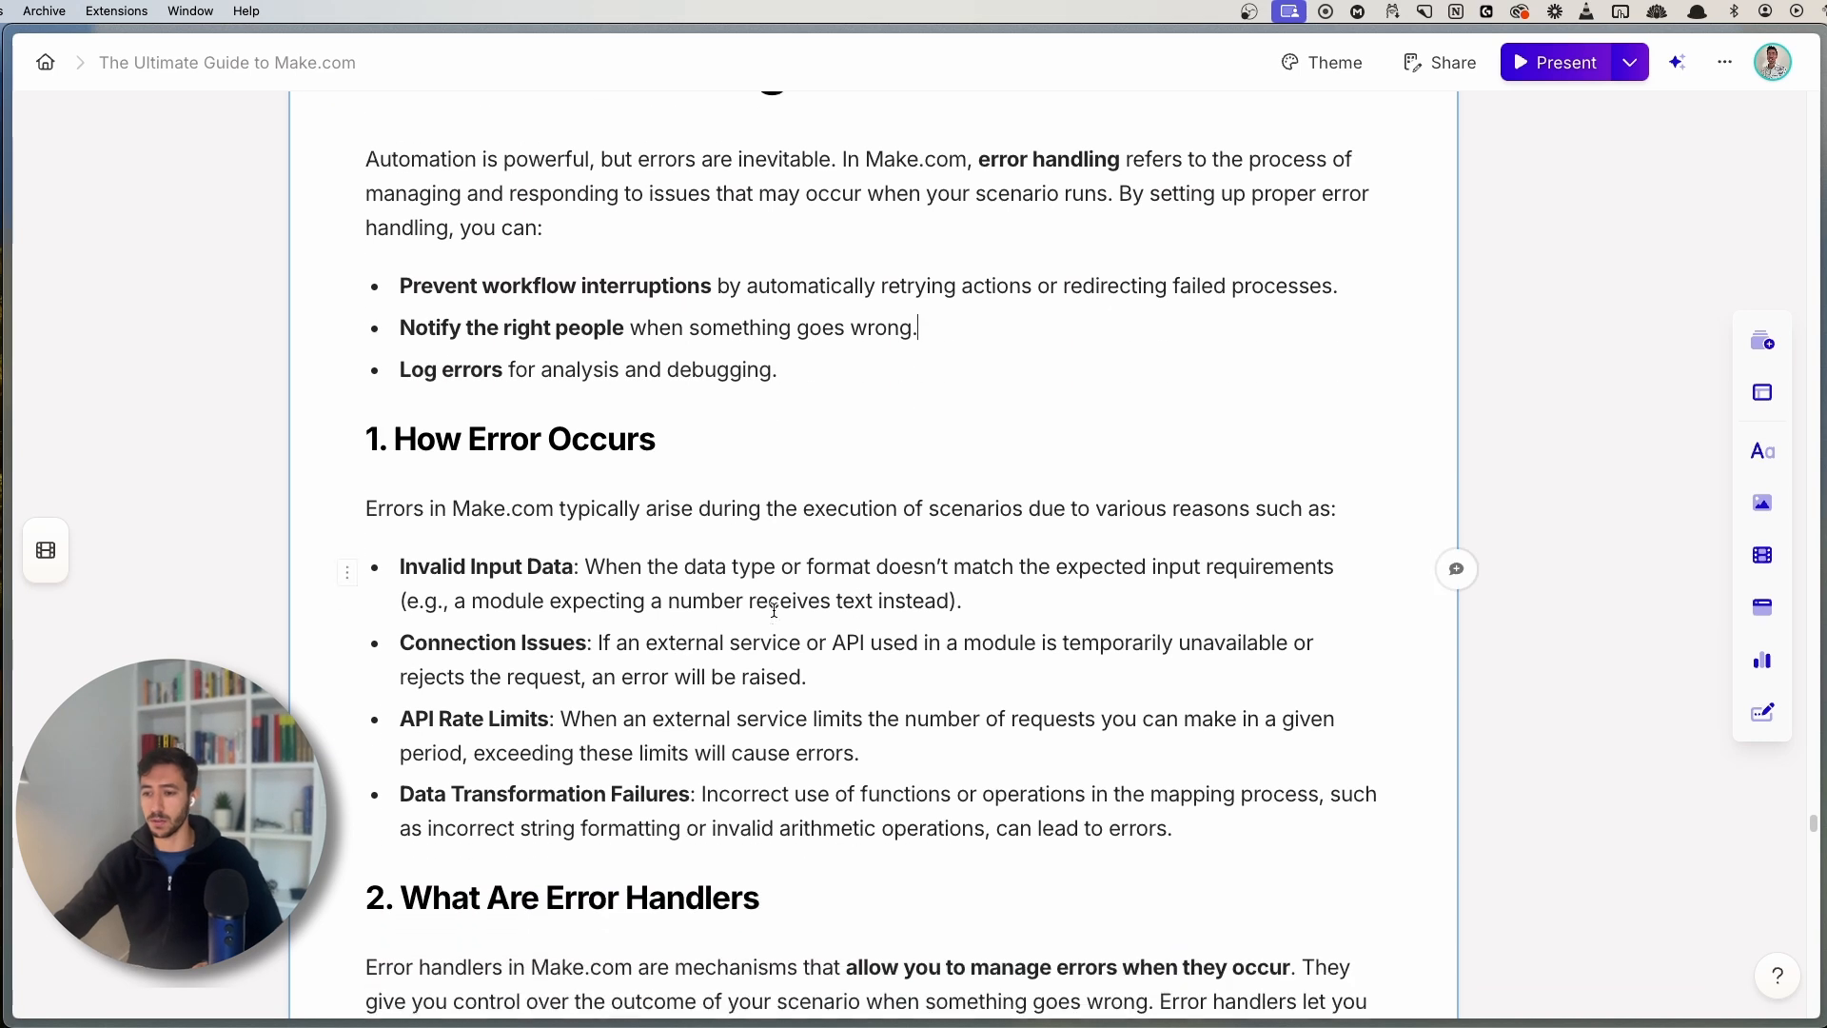
pyautogui.scroll(3, 380, 580)
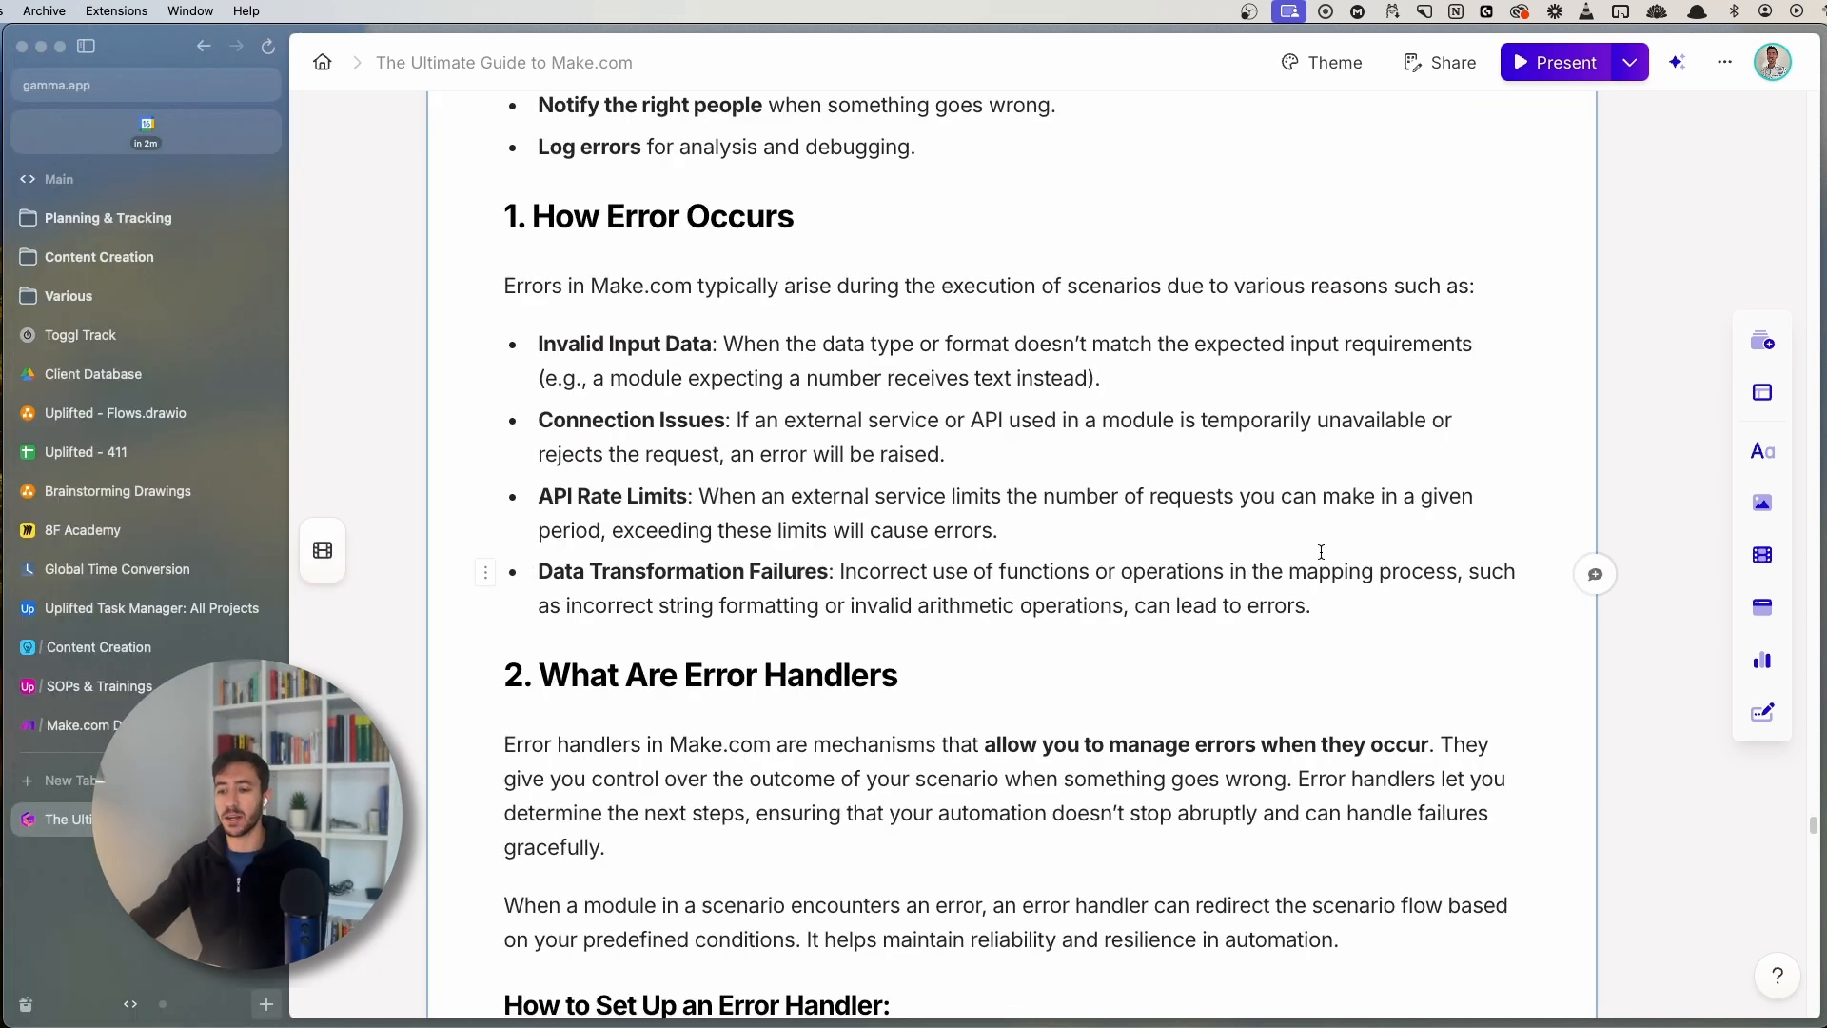
pyautogui.click(71, 725)
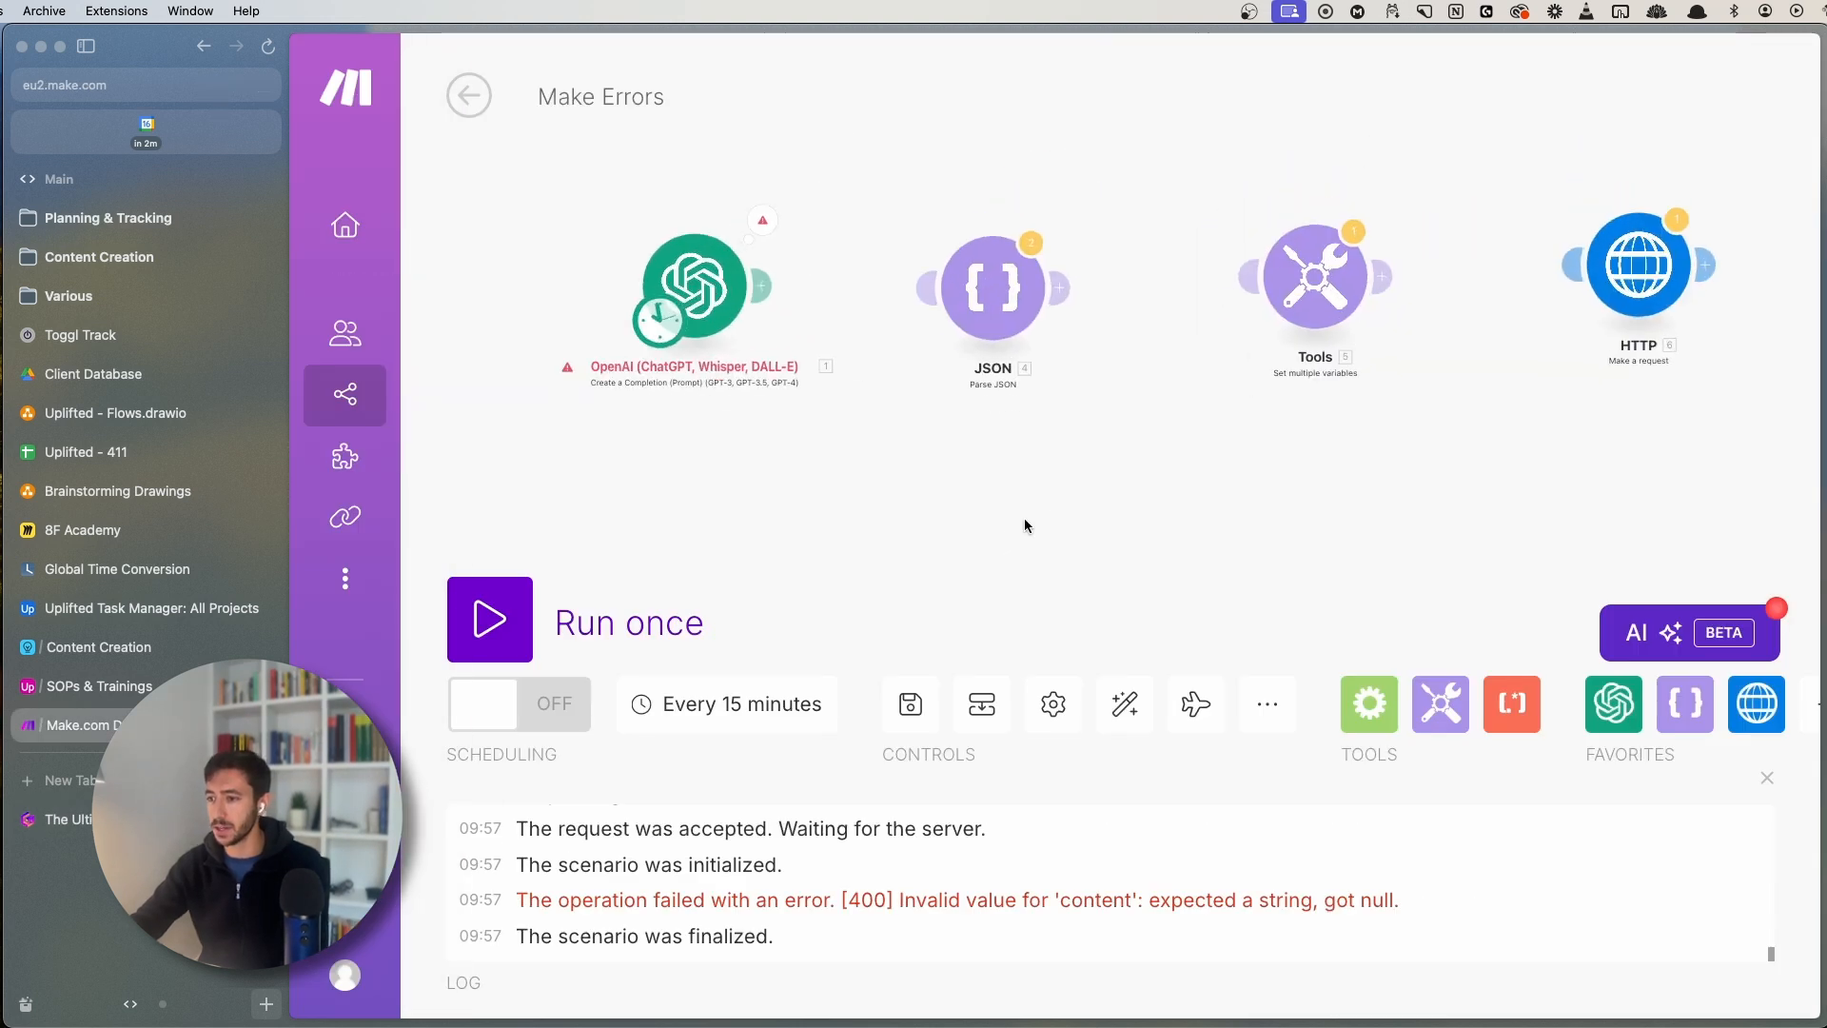
# - Check the OpenAI module's settings, noting the empty message content, and keep them
pyautogui.click(747, 314)
pyautogui.scroll(-5, 1030, 465)
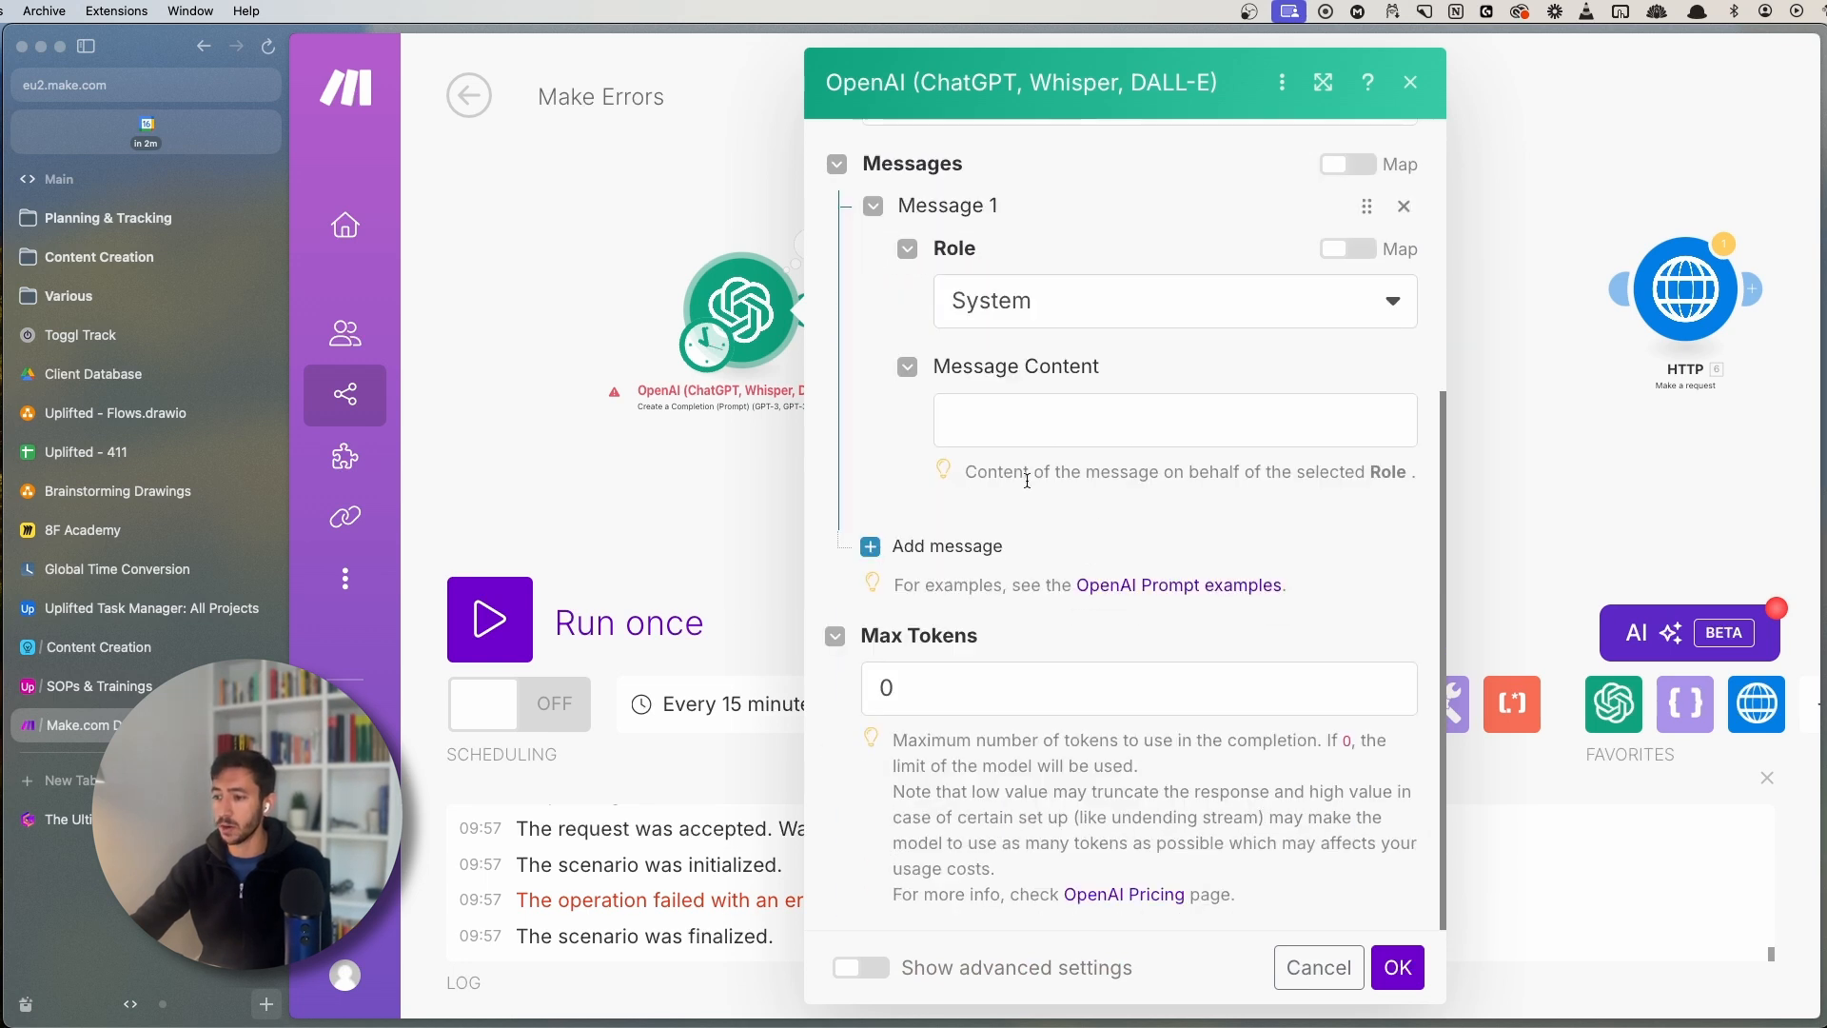
pyautogui.click(1397, 967)
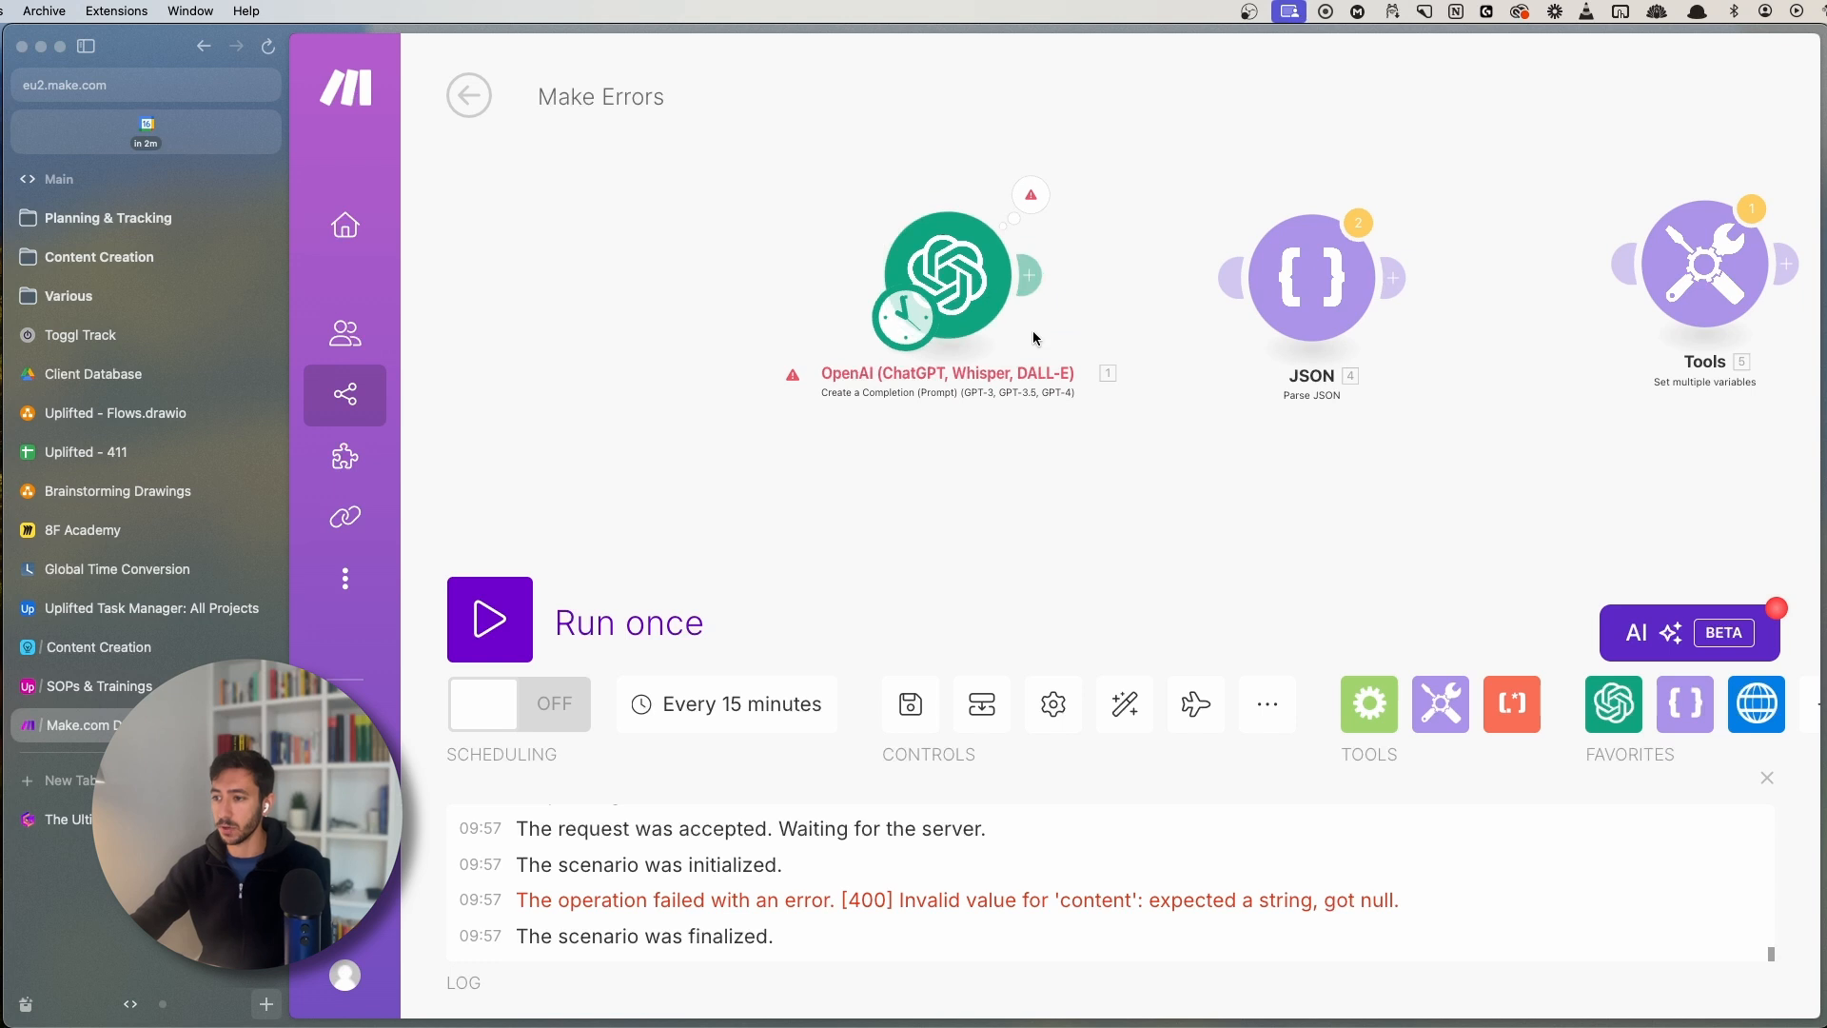
# - Run only the OpenAI module and read the error: invalid value for 'content', expected a string, got null
pyautogui.rightClick(949, 296)
pyautogui.click(1037, 360)
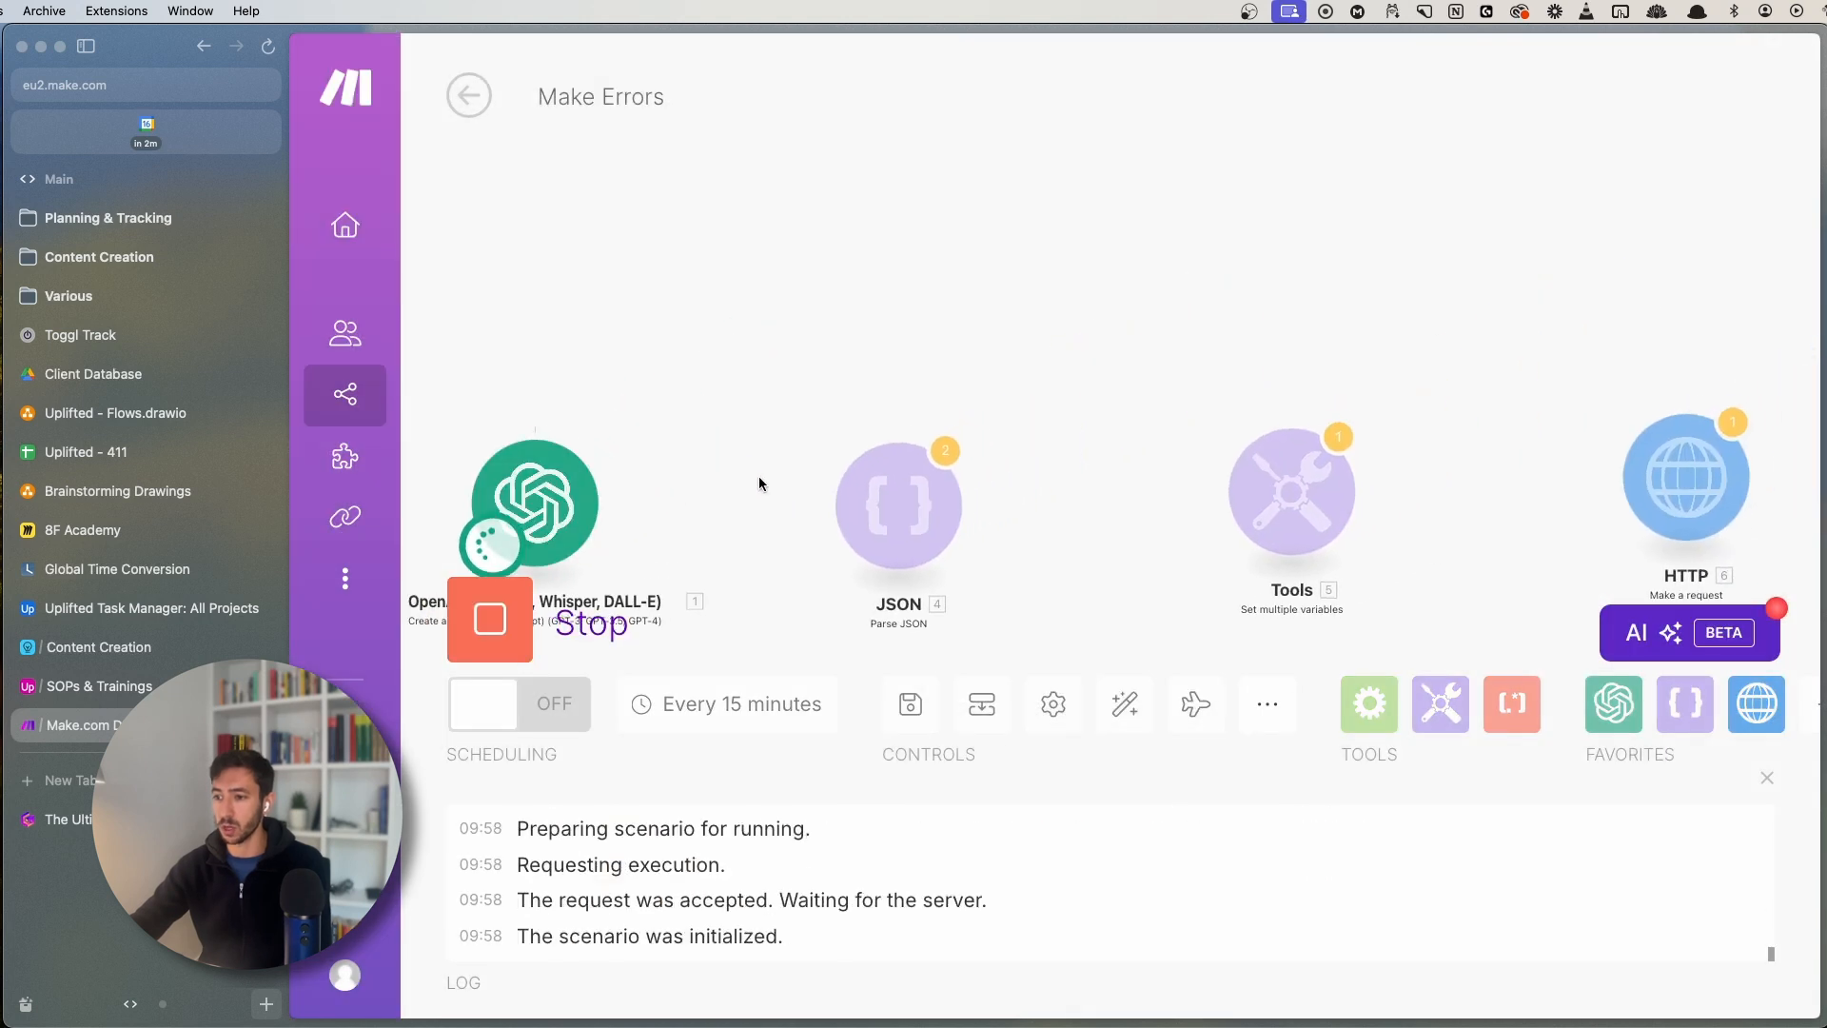
pyautogui.moveTo(731, 261); pyautogui.dragTo(1044, 298)
pyautogui.click(870, 251)
pyautogui.click(1068, 310)
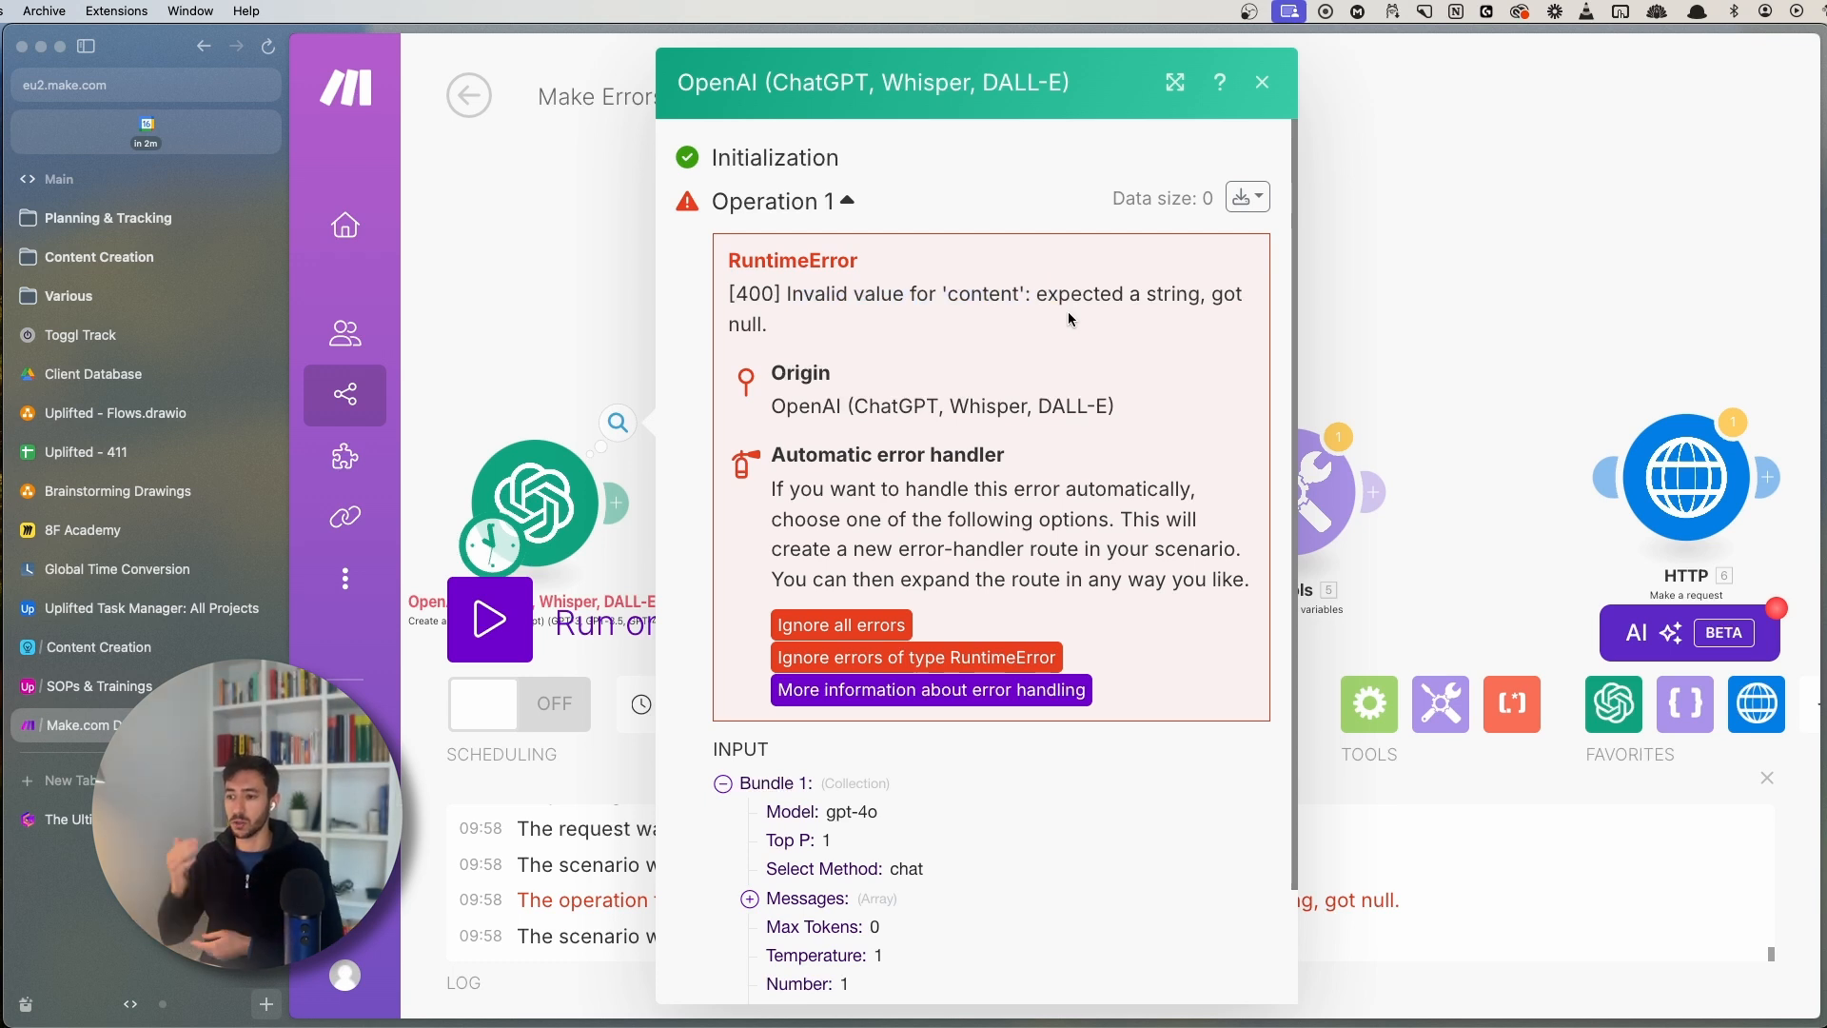
pyautogui.moveTo(789, 298); pyautogui.dragTo(1115, 309)
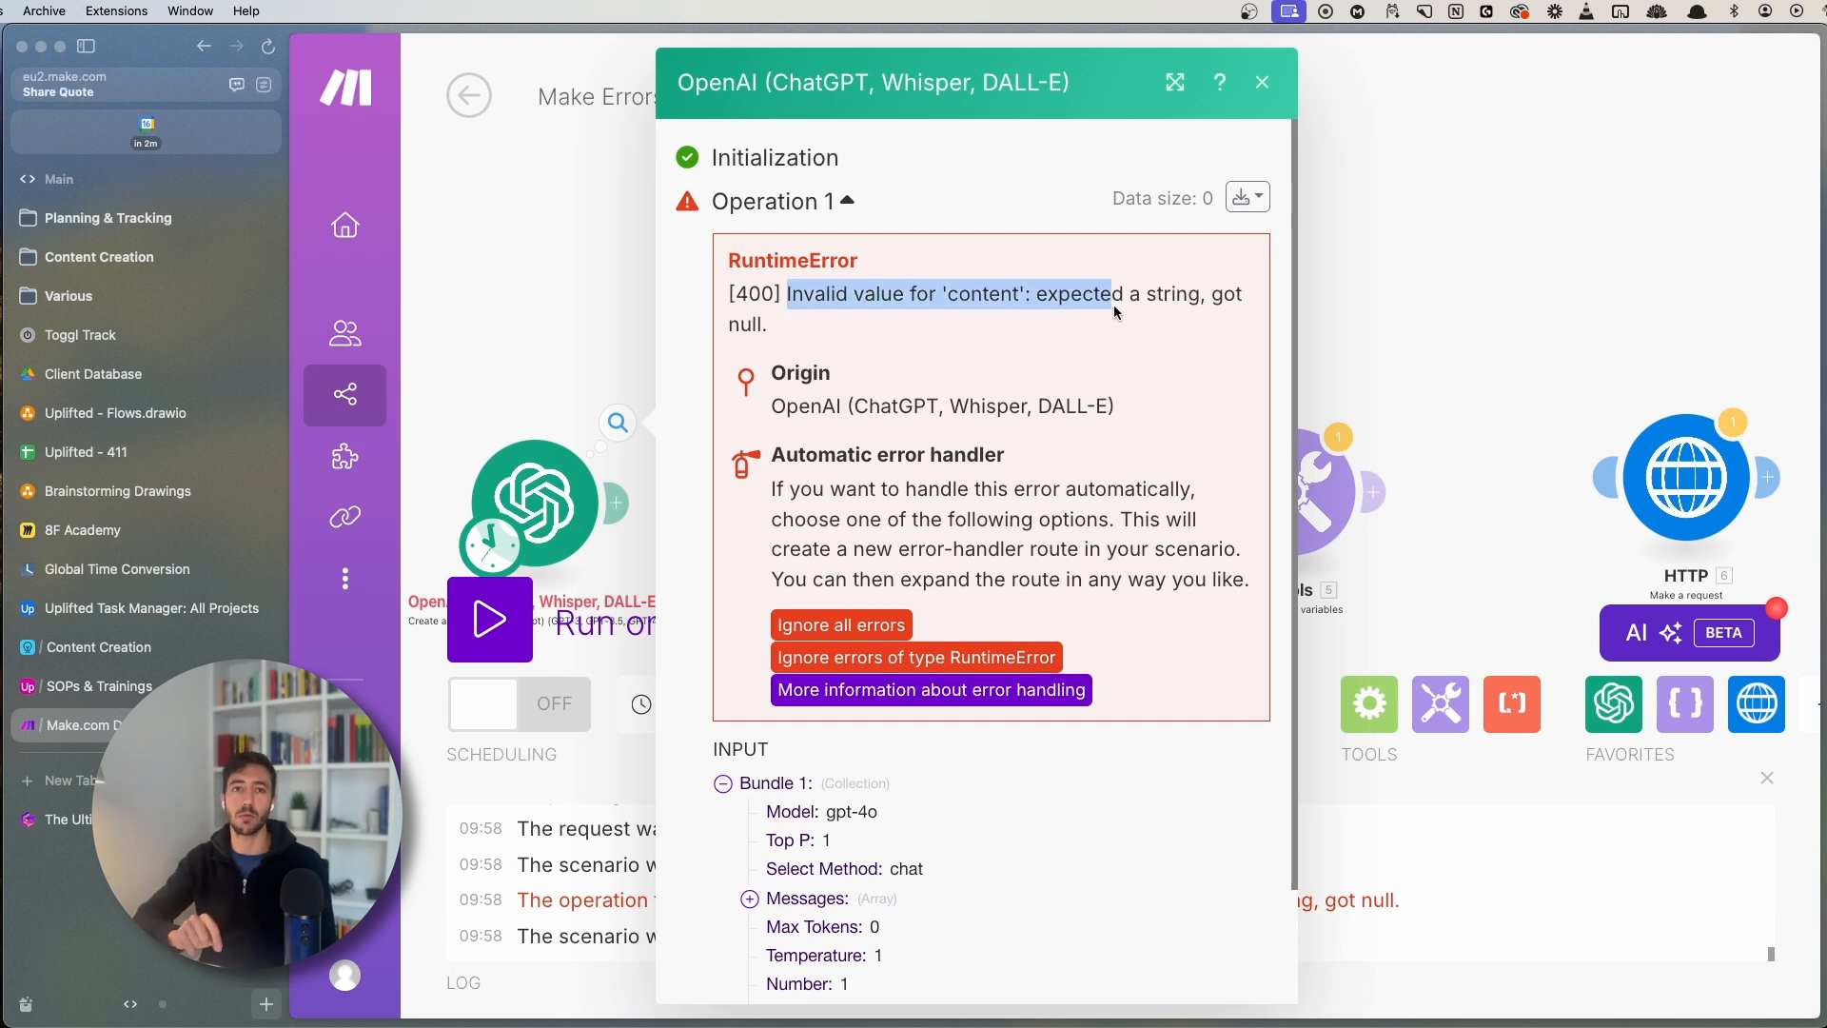
pyautogui.click(1130, 311)
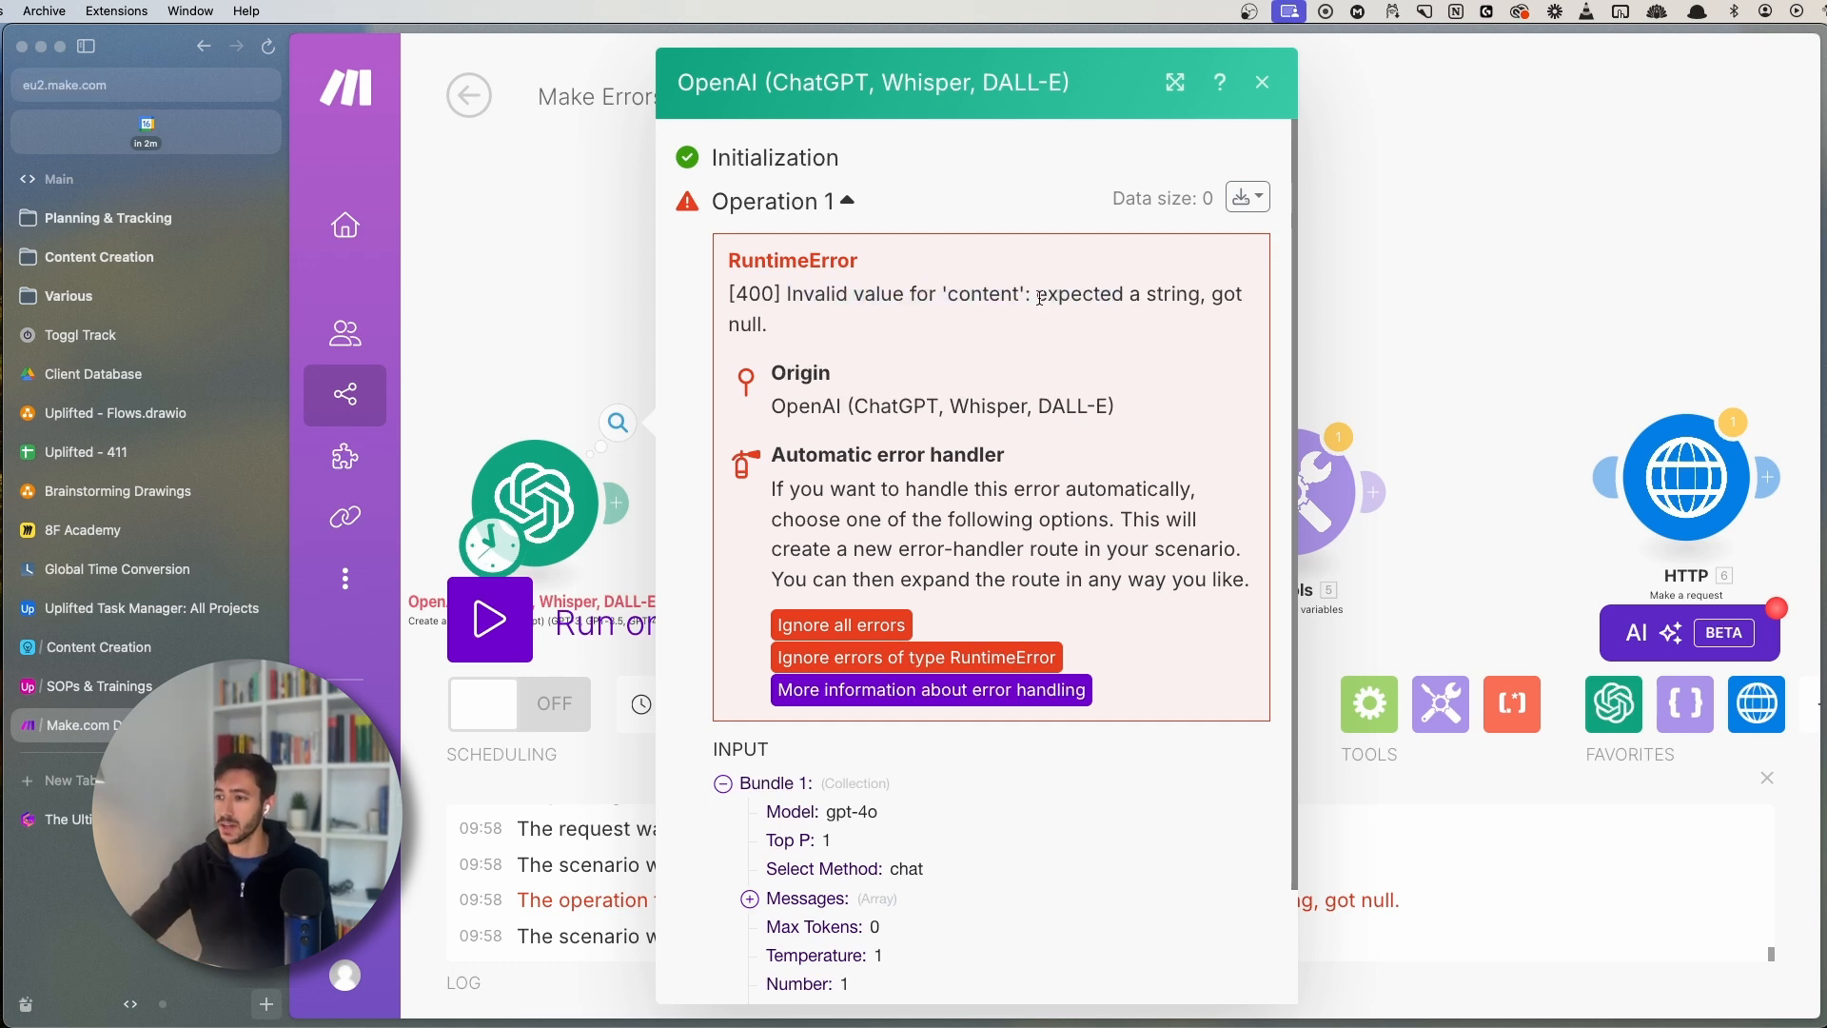
pyautogui.moveTo(1040, 298); pyautogui.dragTo(1189, 298)
pyautogui.doubleClick(1182, 295)
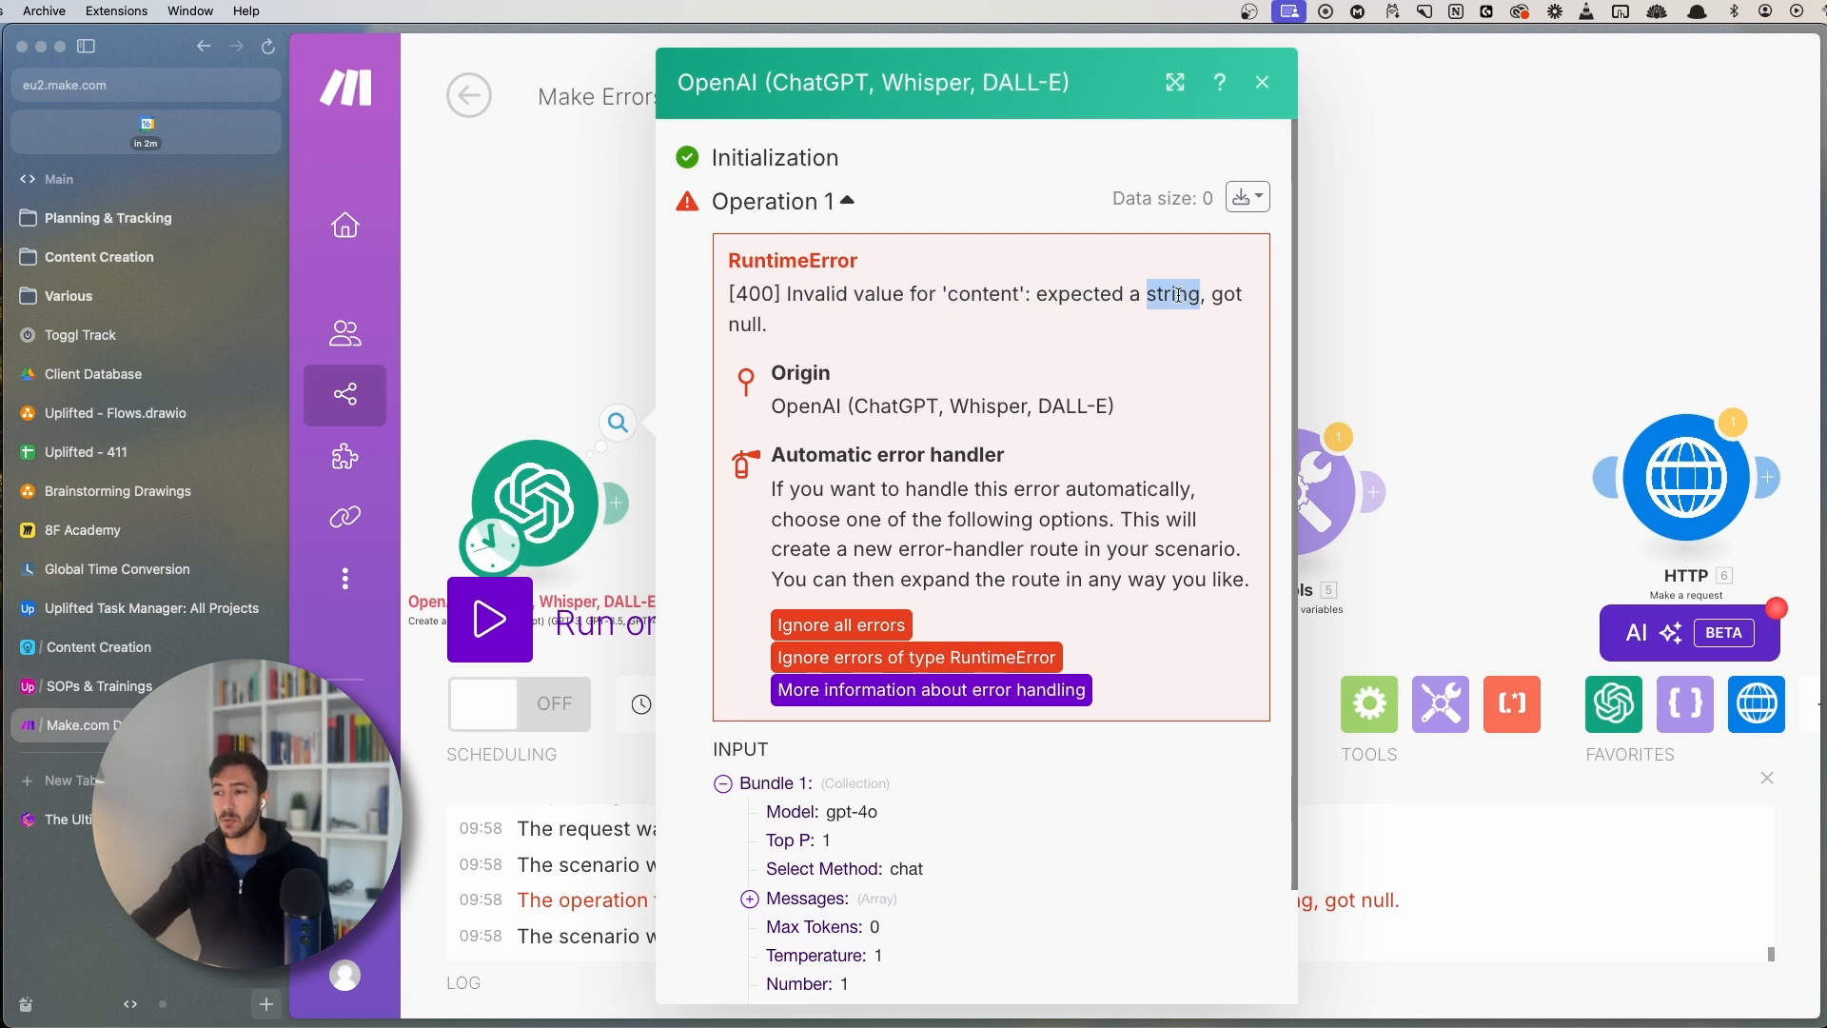
pyautogui.press('Escape')
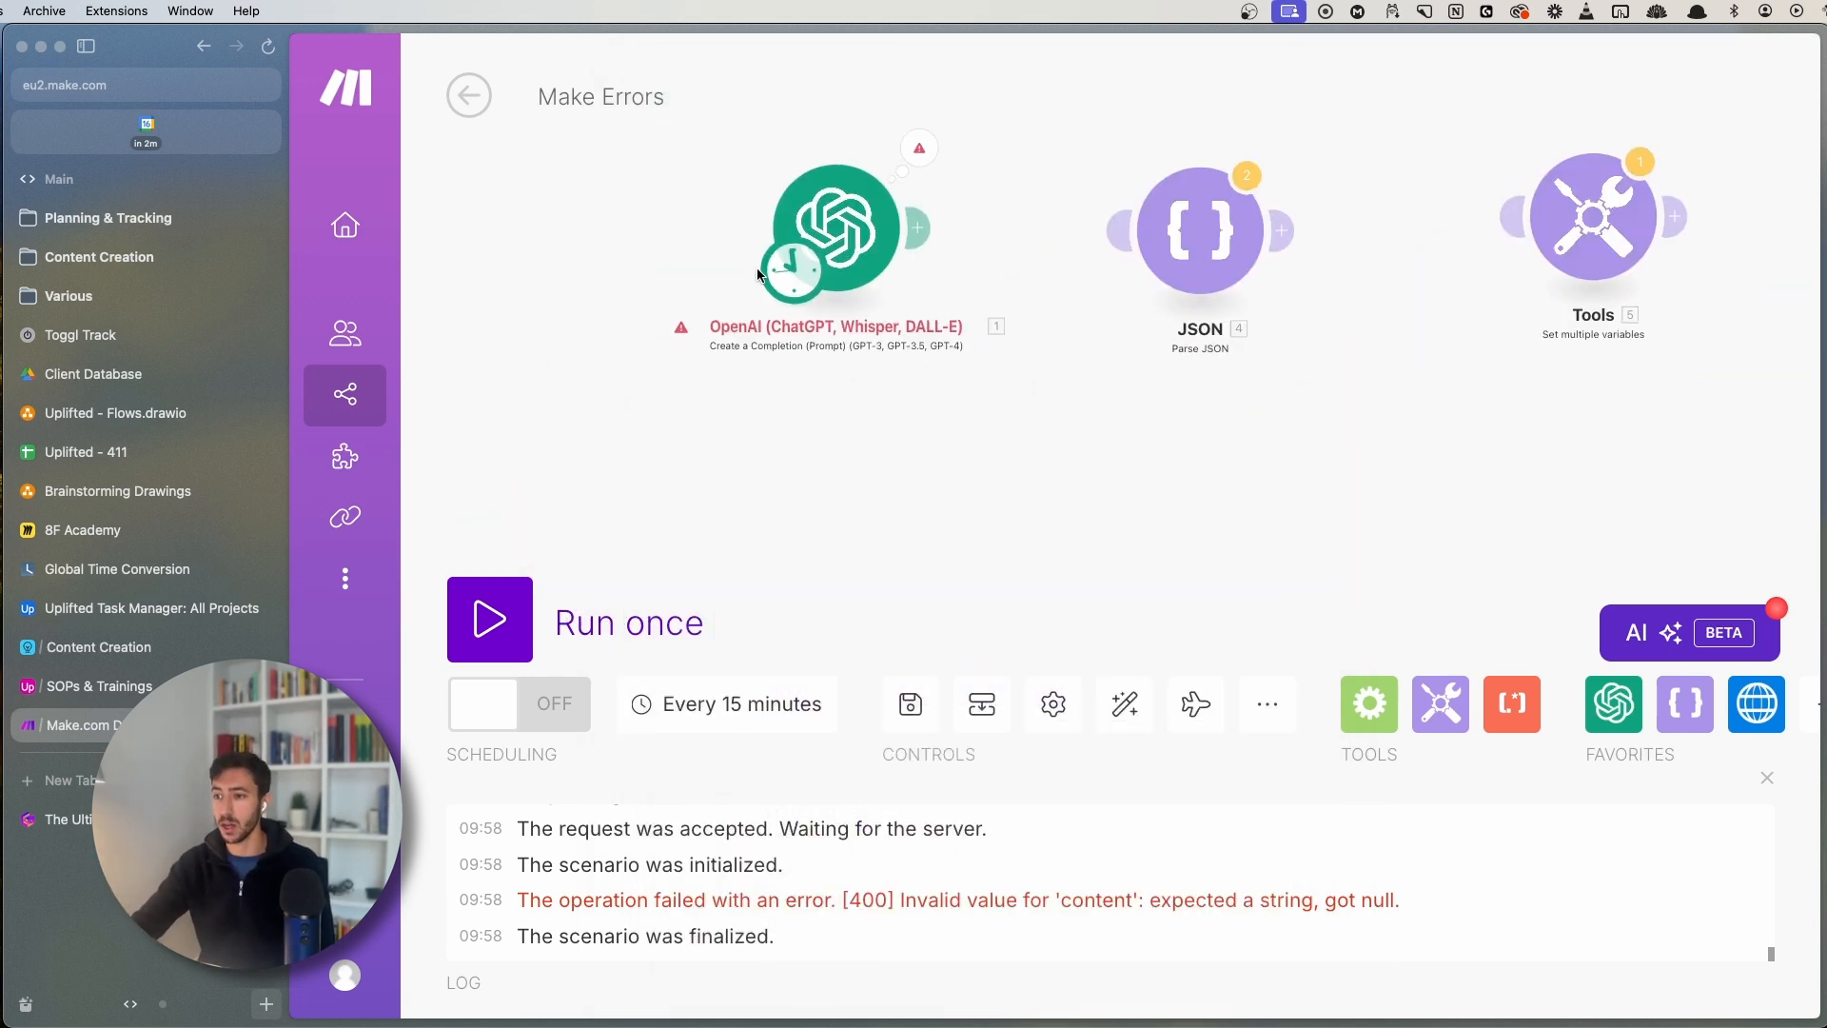
pyautogui.moveTo(758, 274); pyautogui.dragTo(1156, 274)
# - Make the JSON module the scenario start and check its JSON string setting
pyautogui.click(1200, 229)
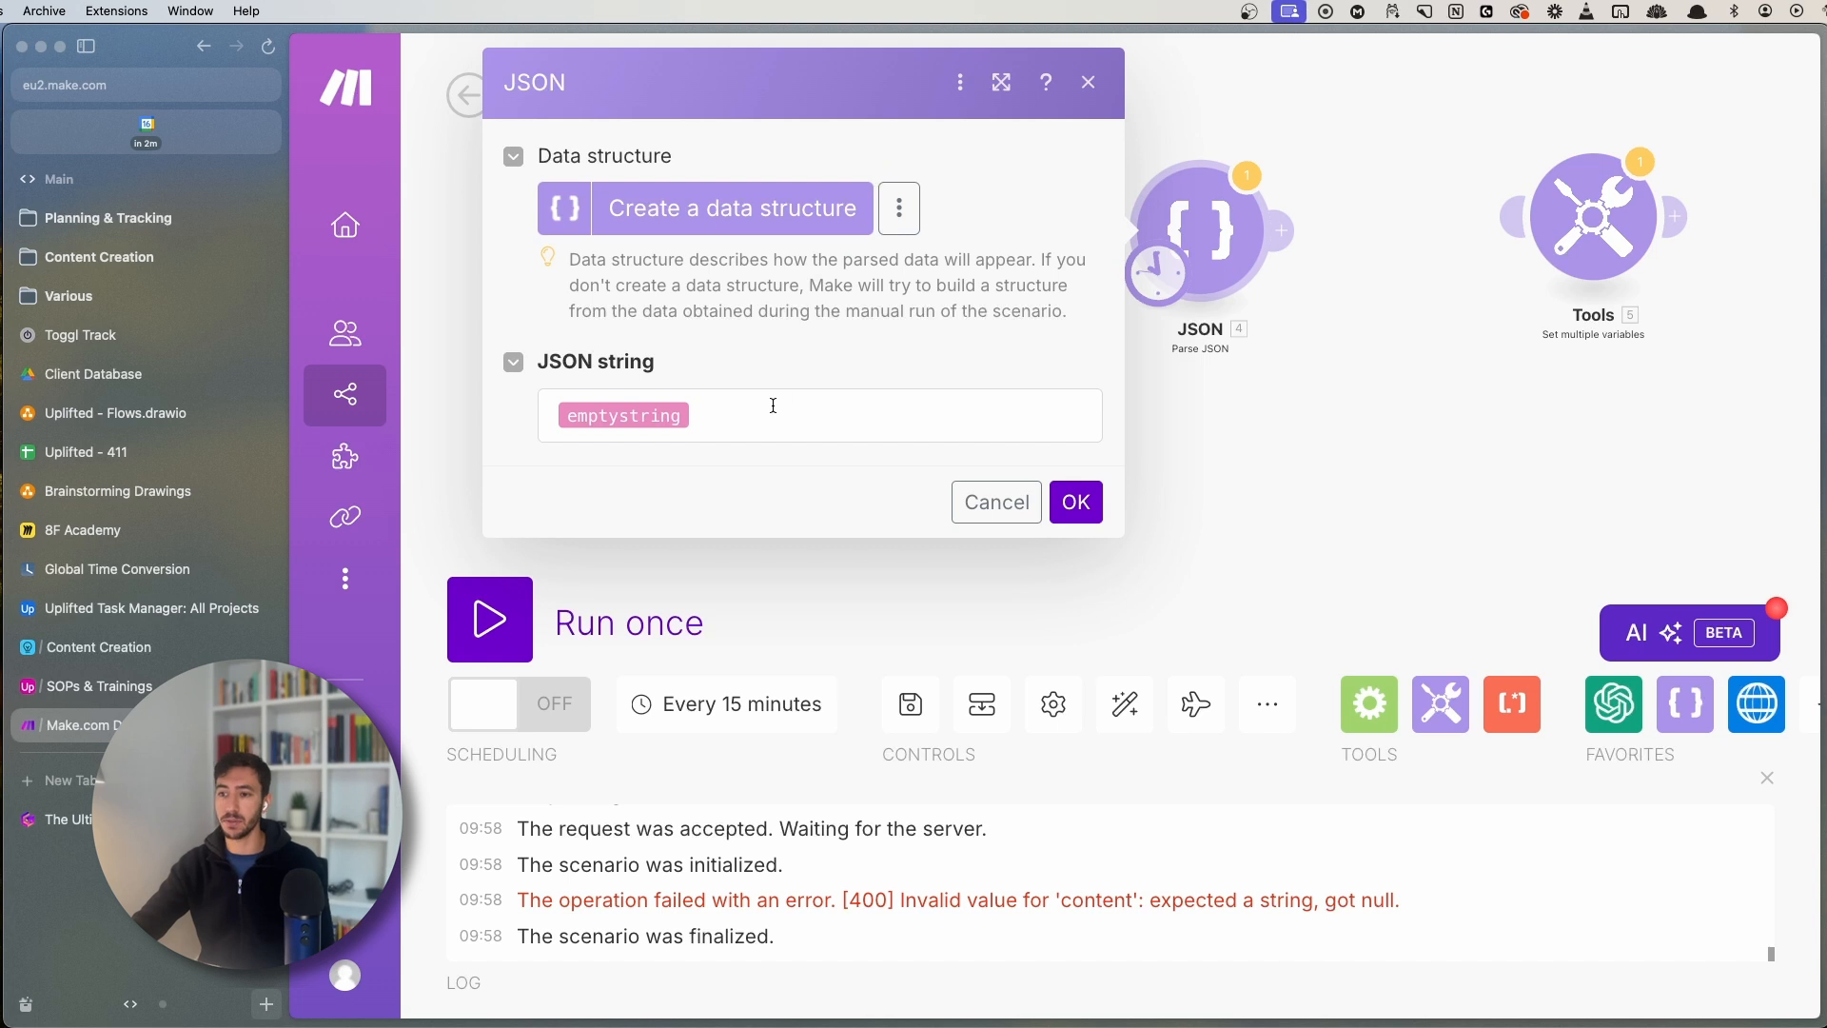
pyautogui.moveTo(1361, 471); pyautogui.dragTo(1208, 494)
pyautogui.moveTo(969, 459); pyautogui.dragTo(824, 488)
pyautogui.click(865, 459)
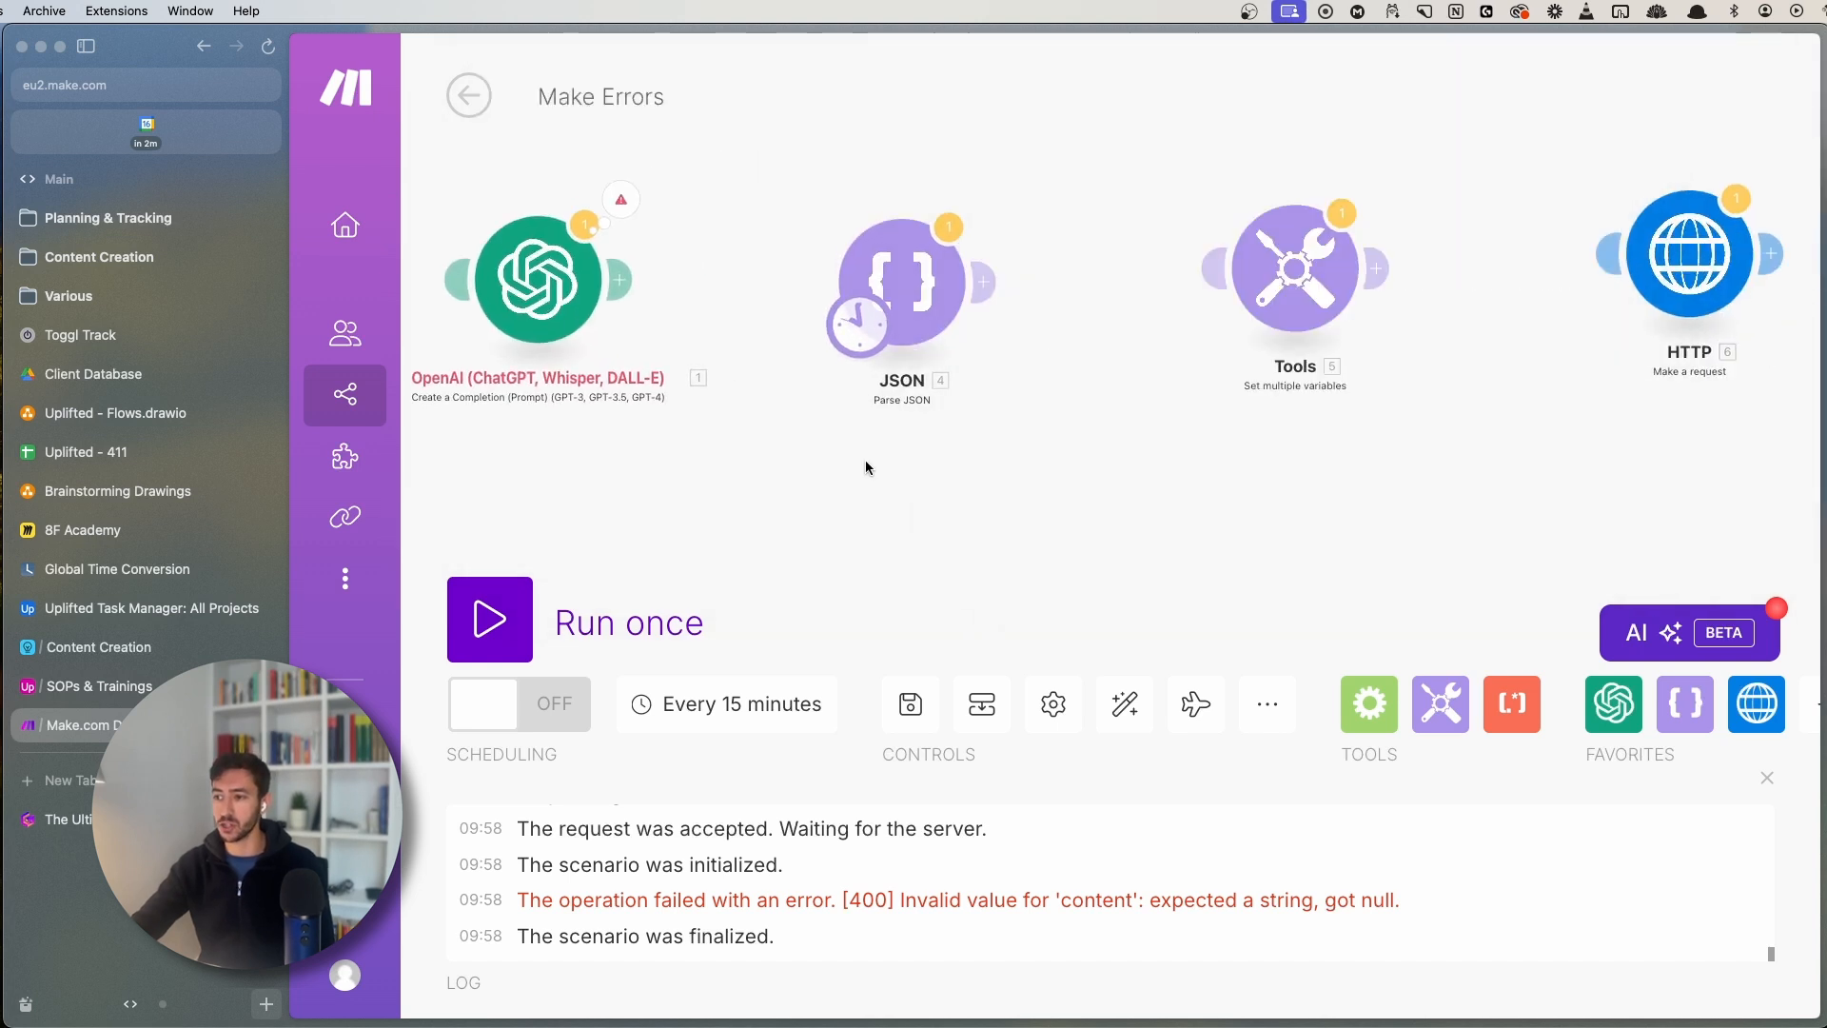
pyautogui.click(913, 281)
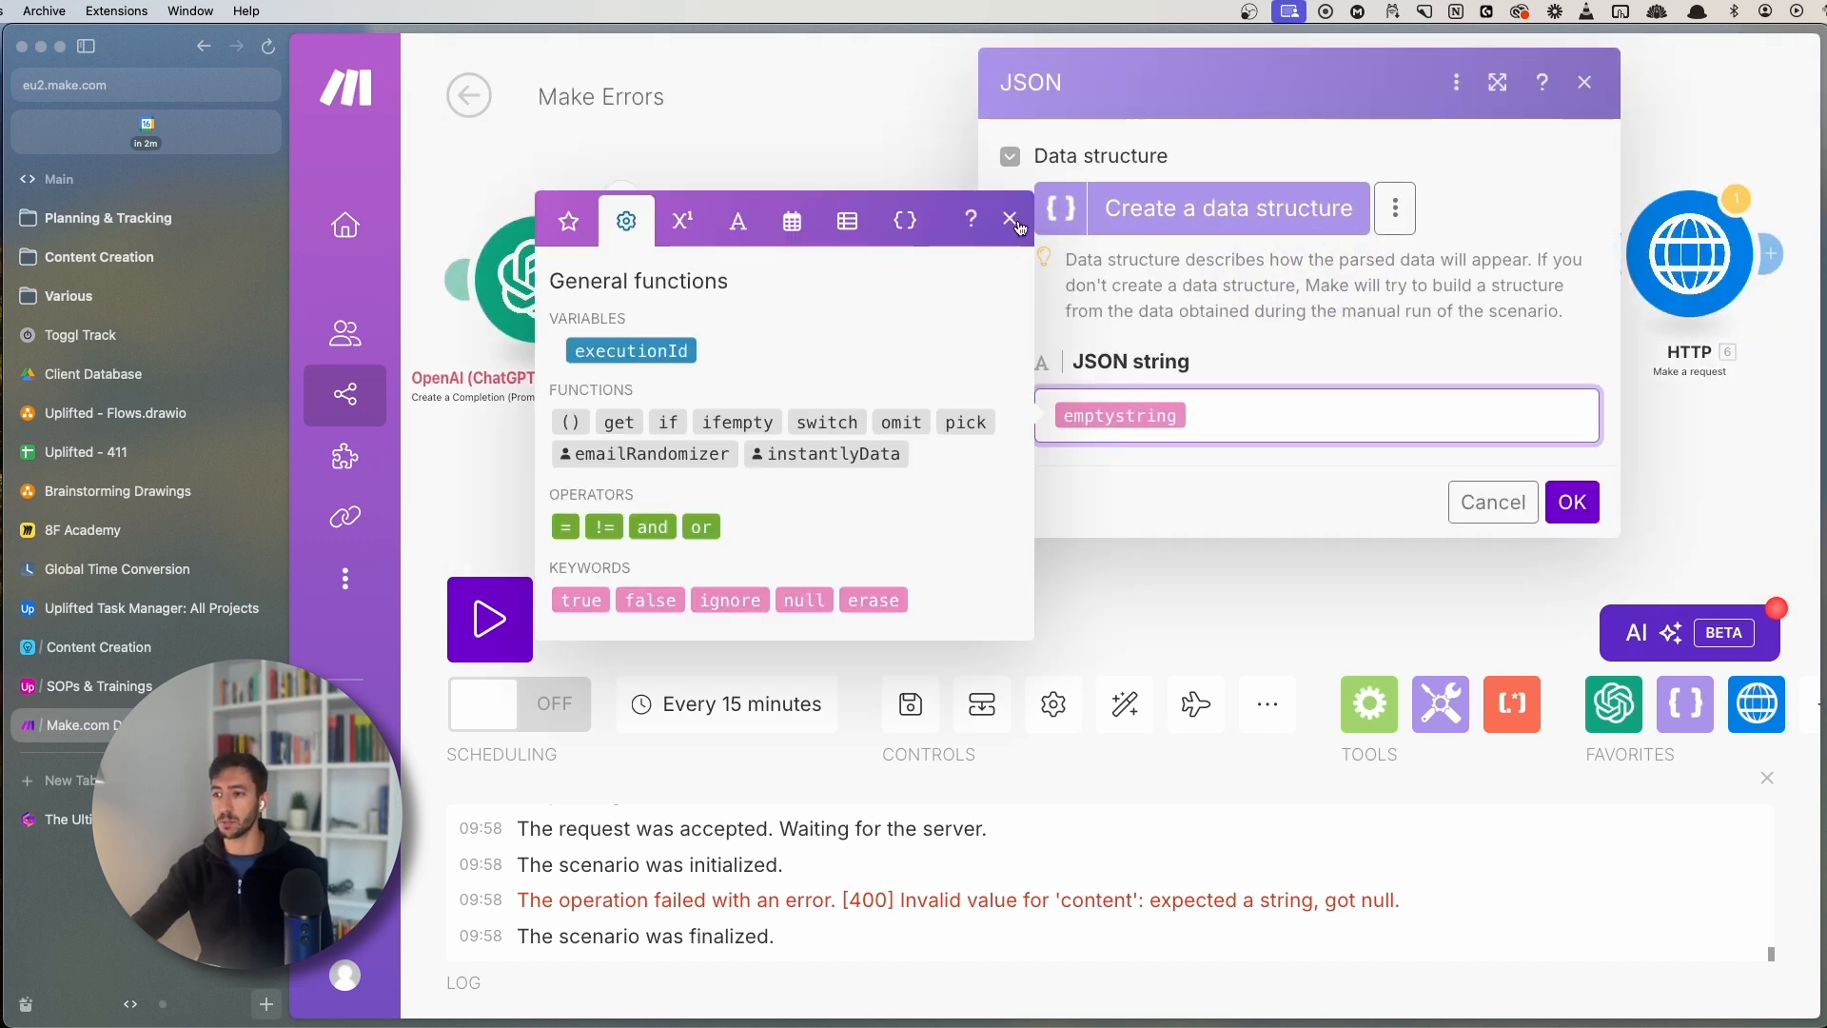
pyautogui.click(1011, 220)
pyautogui.click(1572, 502)
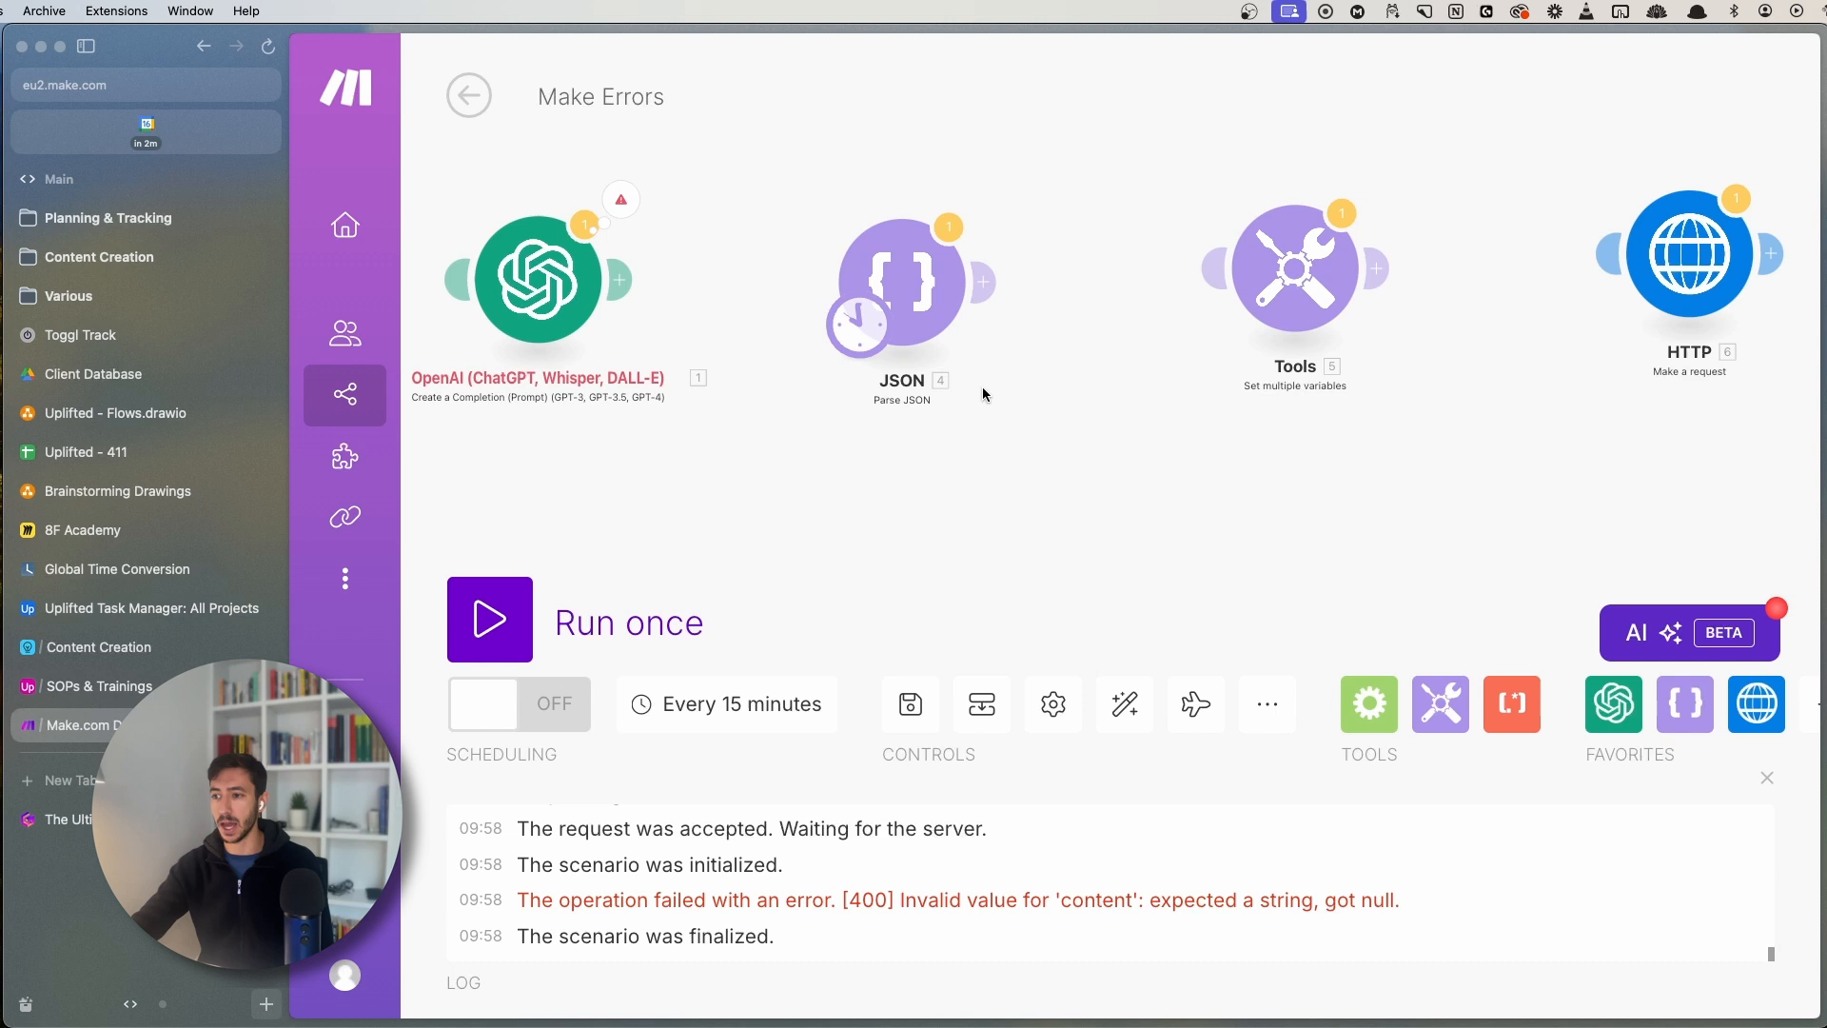
# - Run only the JSON module and read the BundleValidationError for the missing 'json' parameter
pyautogui.rightClick(899, 265)
pyautogui.click(951, 334)
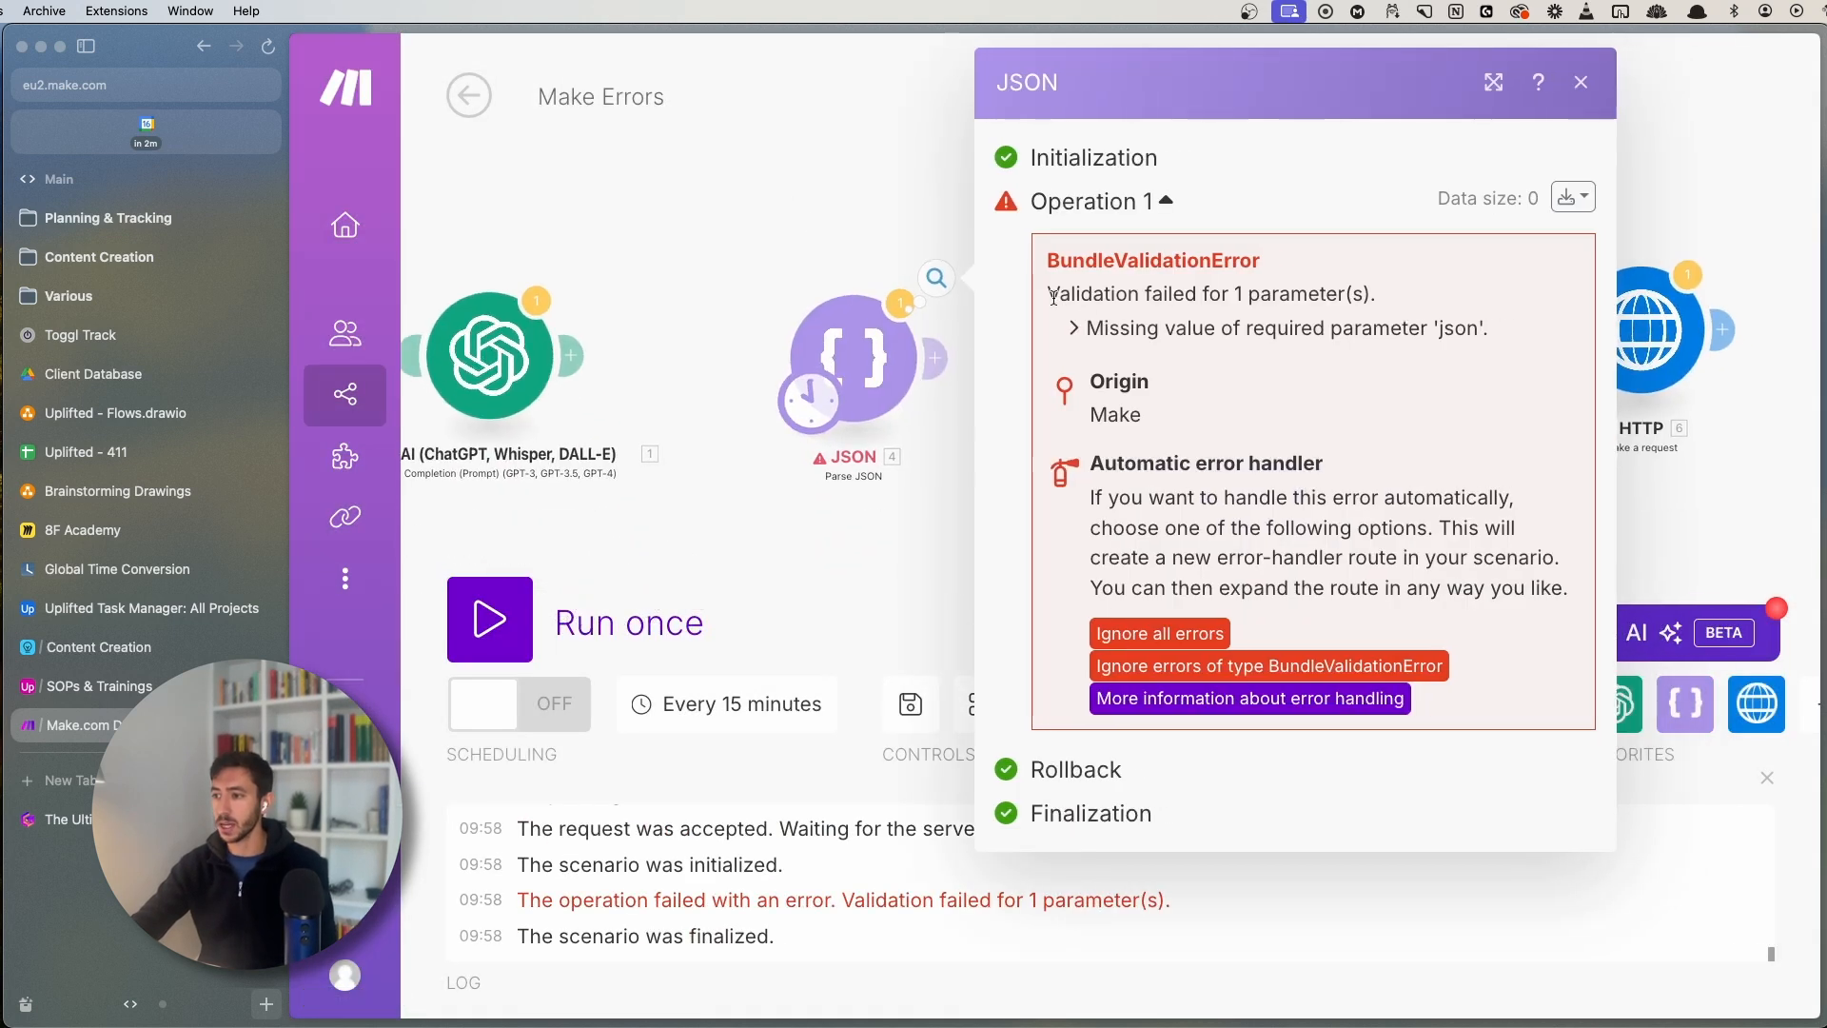
pyautogui.moveTo(1037, 249); pyautogui.dragTo(1336, 270)
pyautogui.click(1336, 264)
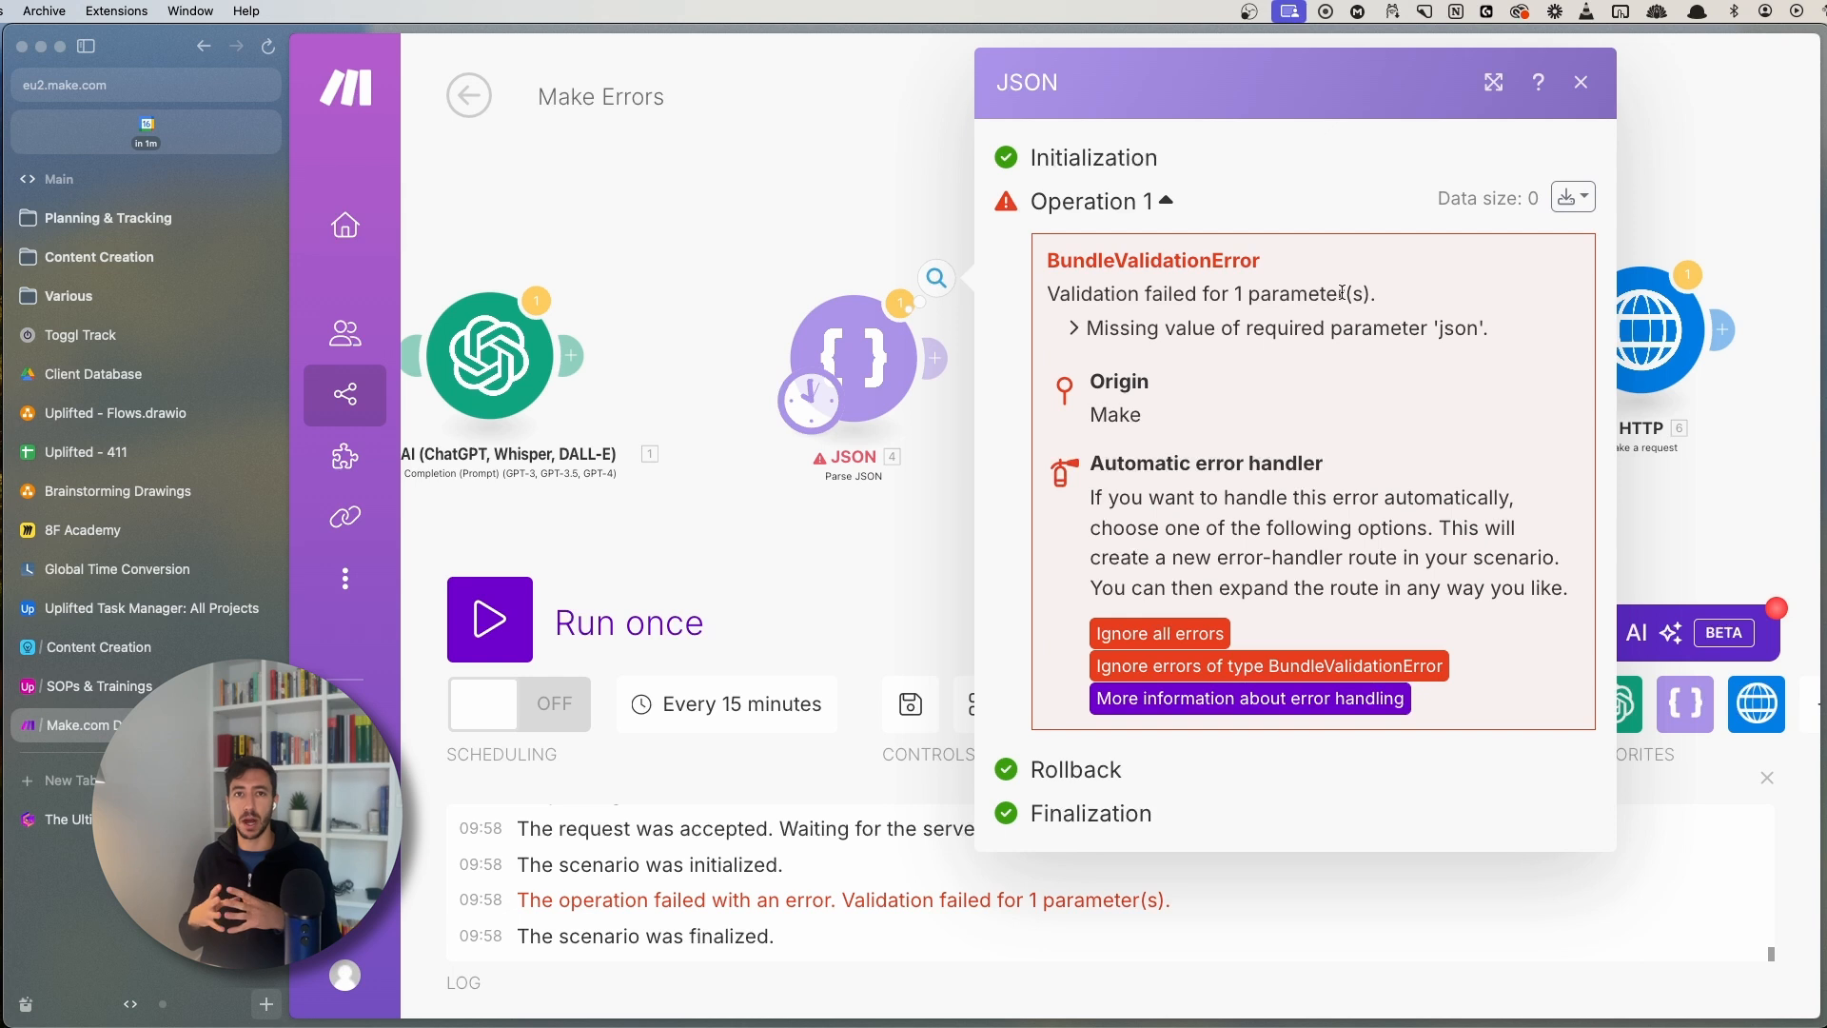
pyautogui.doubleClick(1114, 260)
pyautogui.click(720, 177)
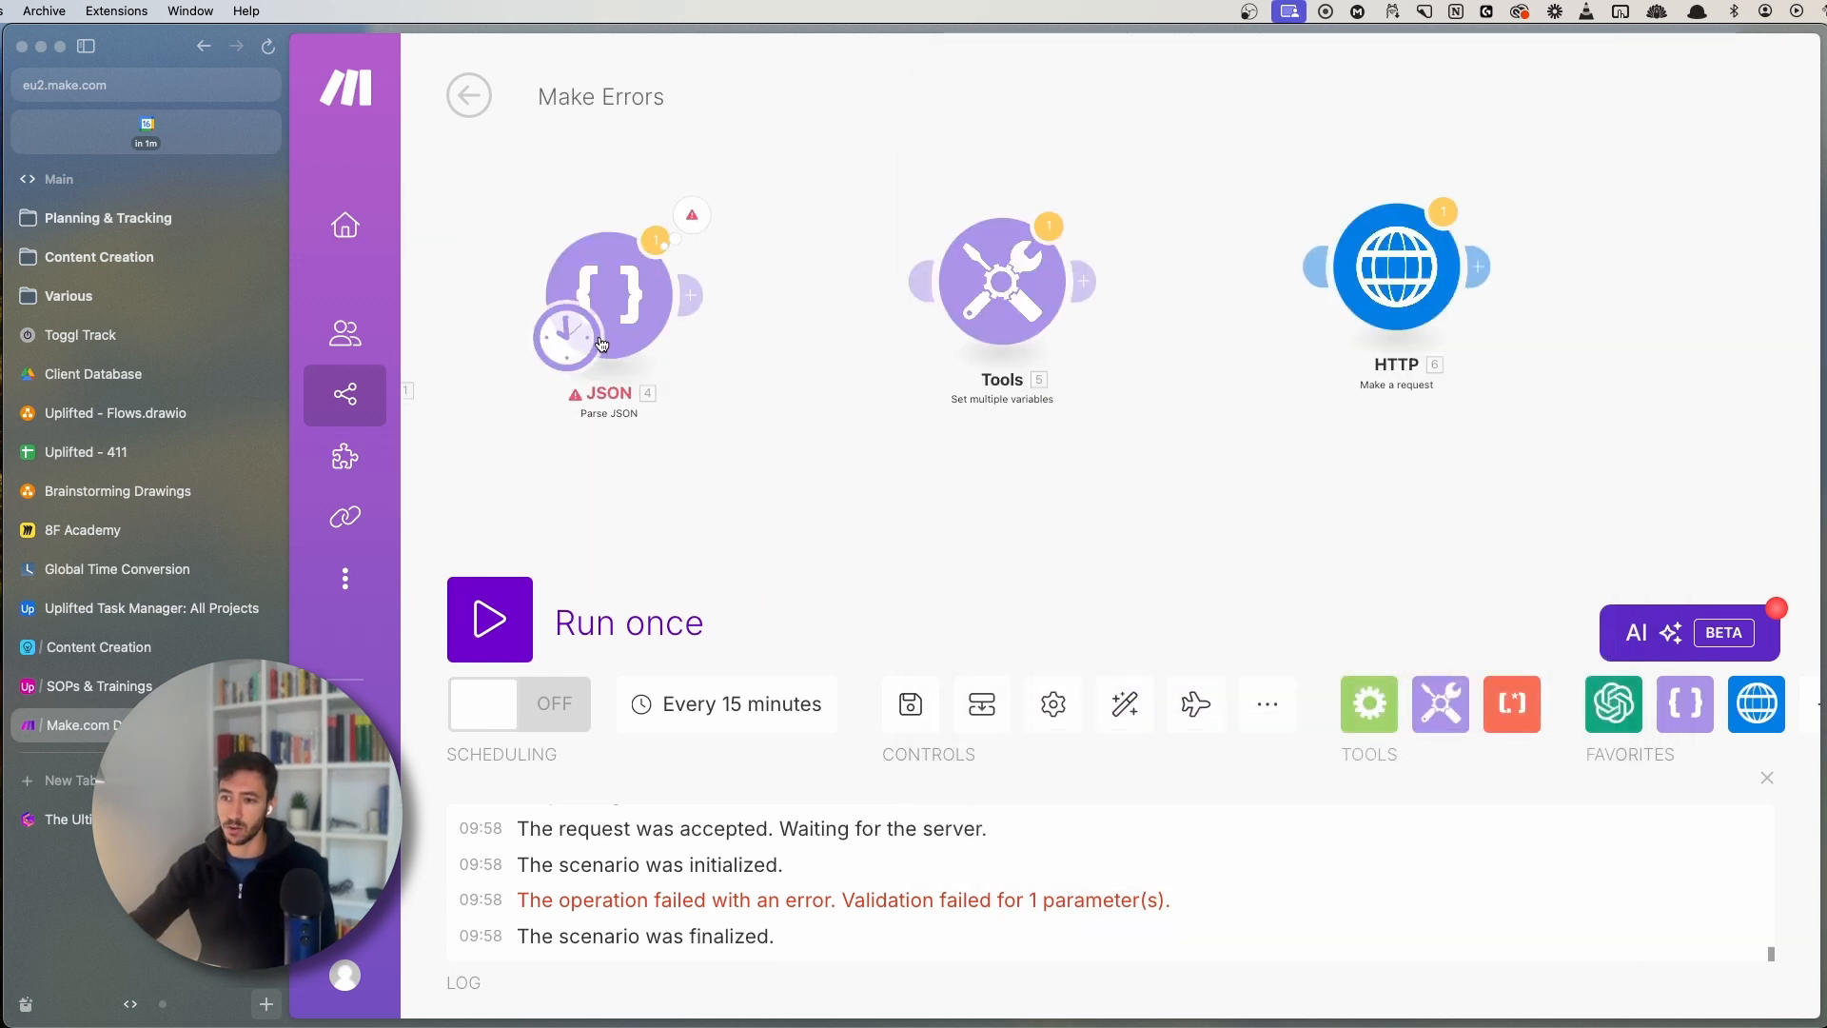
# - Inspect the Tools module's variable 'error' set to parseNumber(hello; )
pyautogui.click(954, 340)
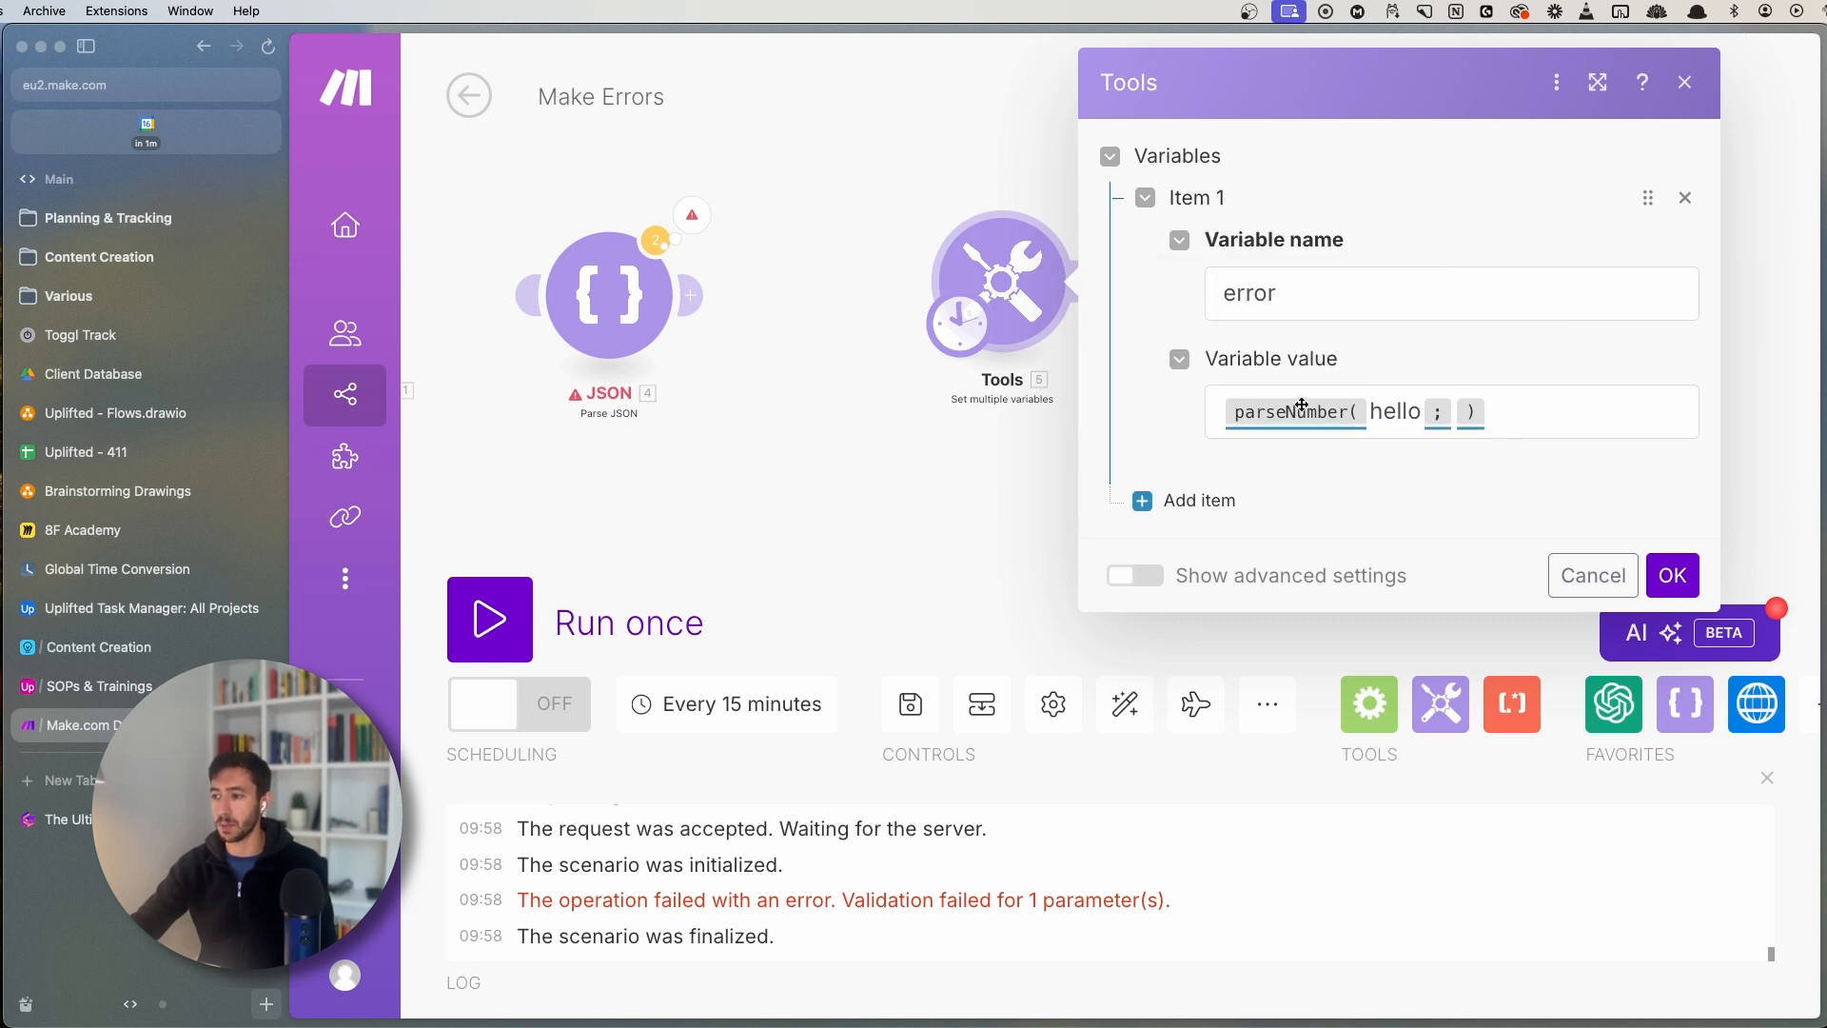
pyautogui.moveTo(1300, 408)
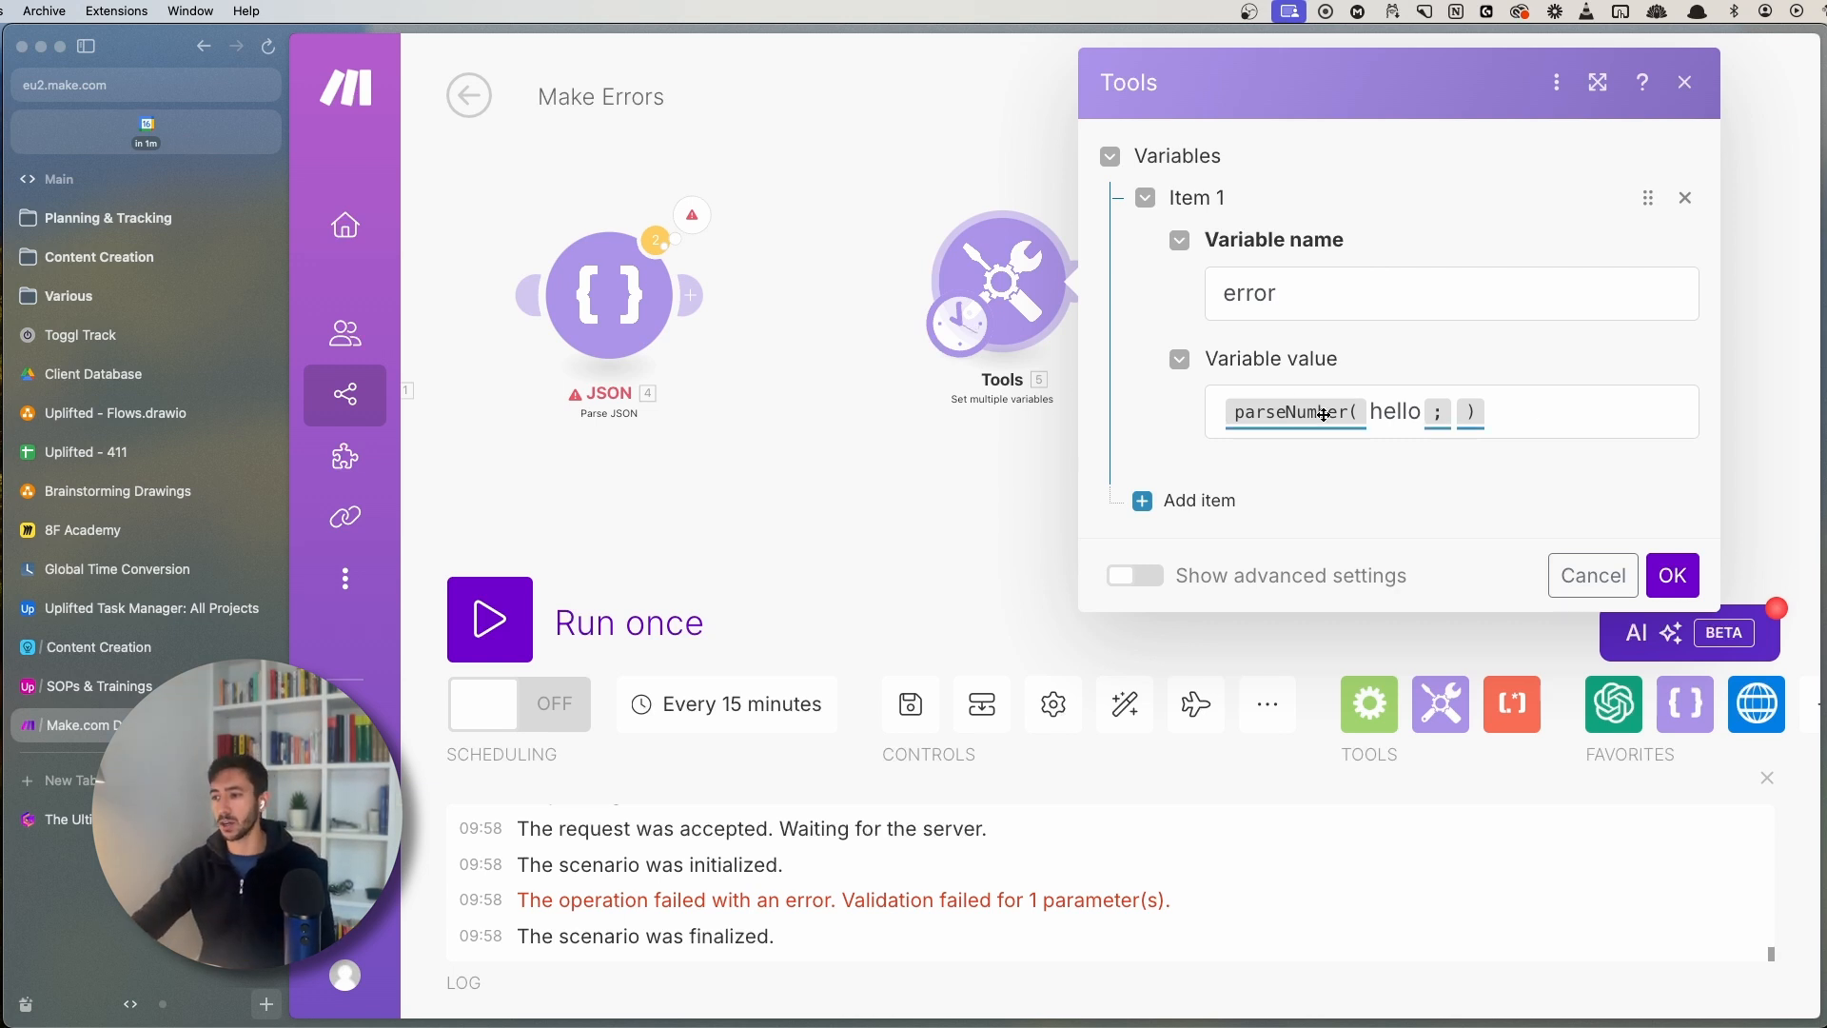
pyautogui.click(1529, 426)
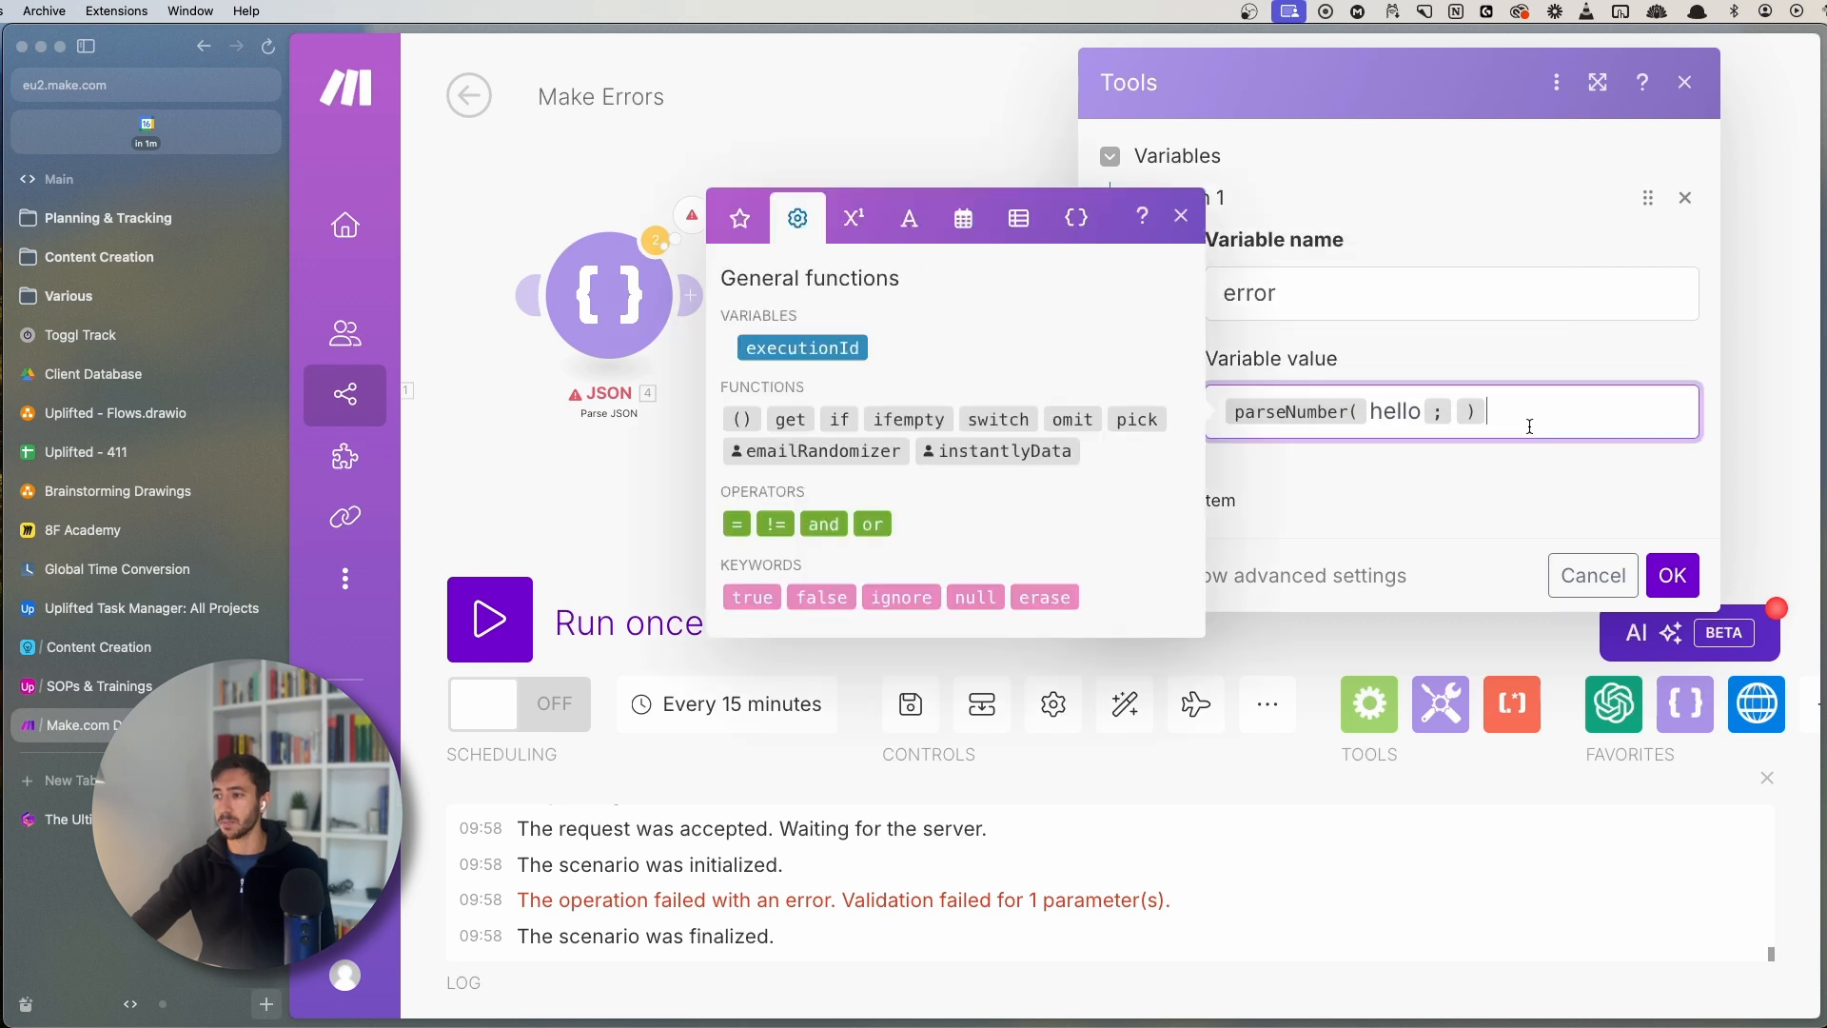
pyautogui.click(1181, 215)
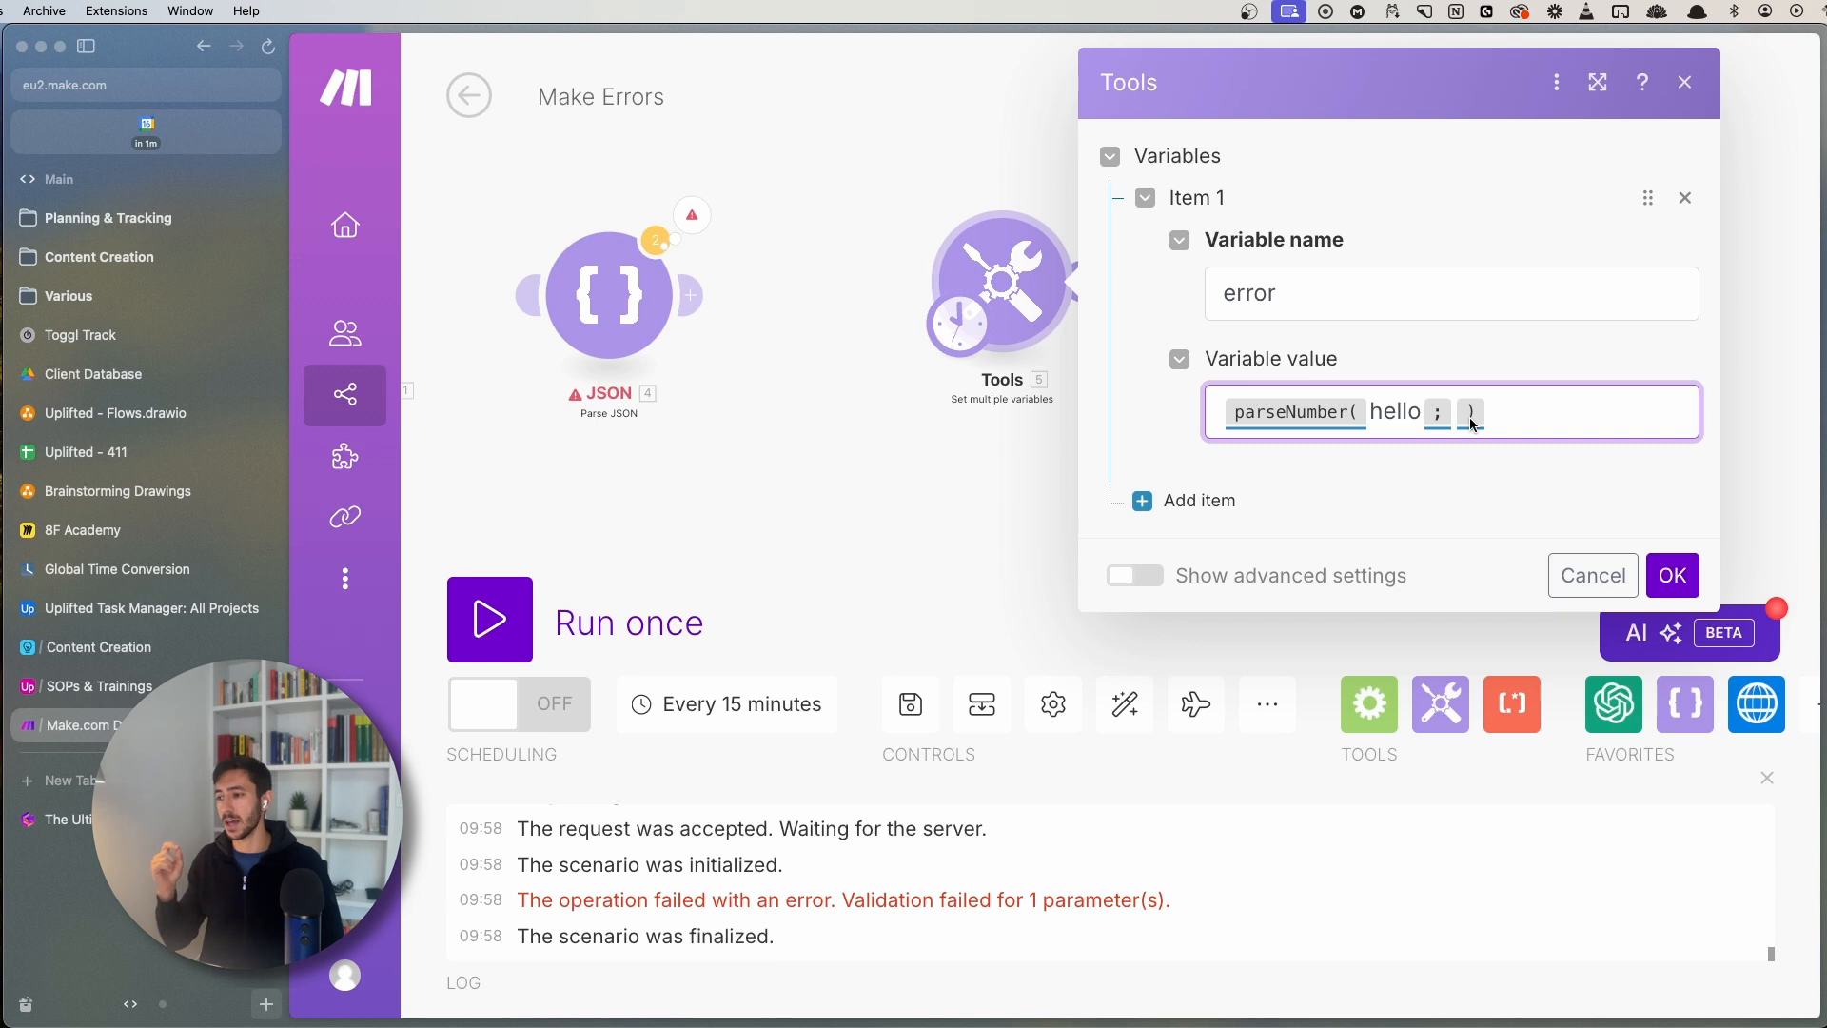
pyautogui.click(1603, 569)
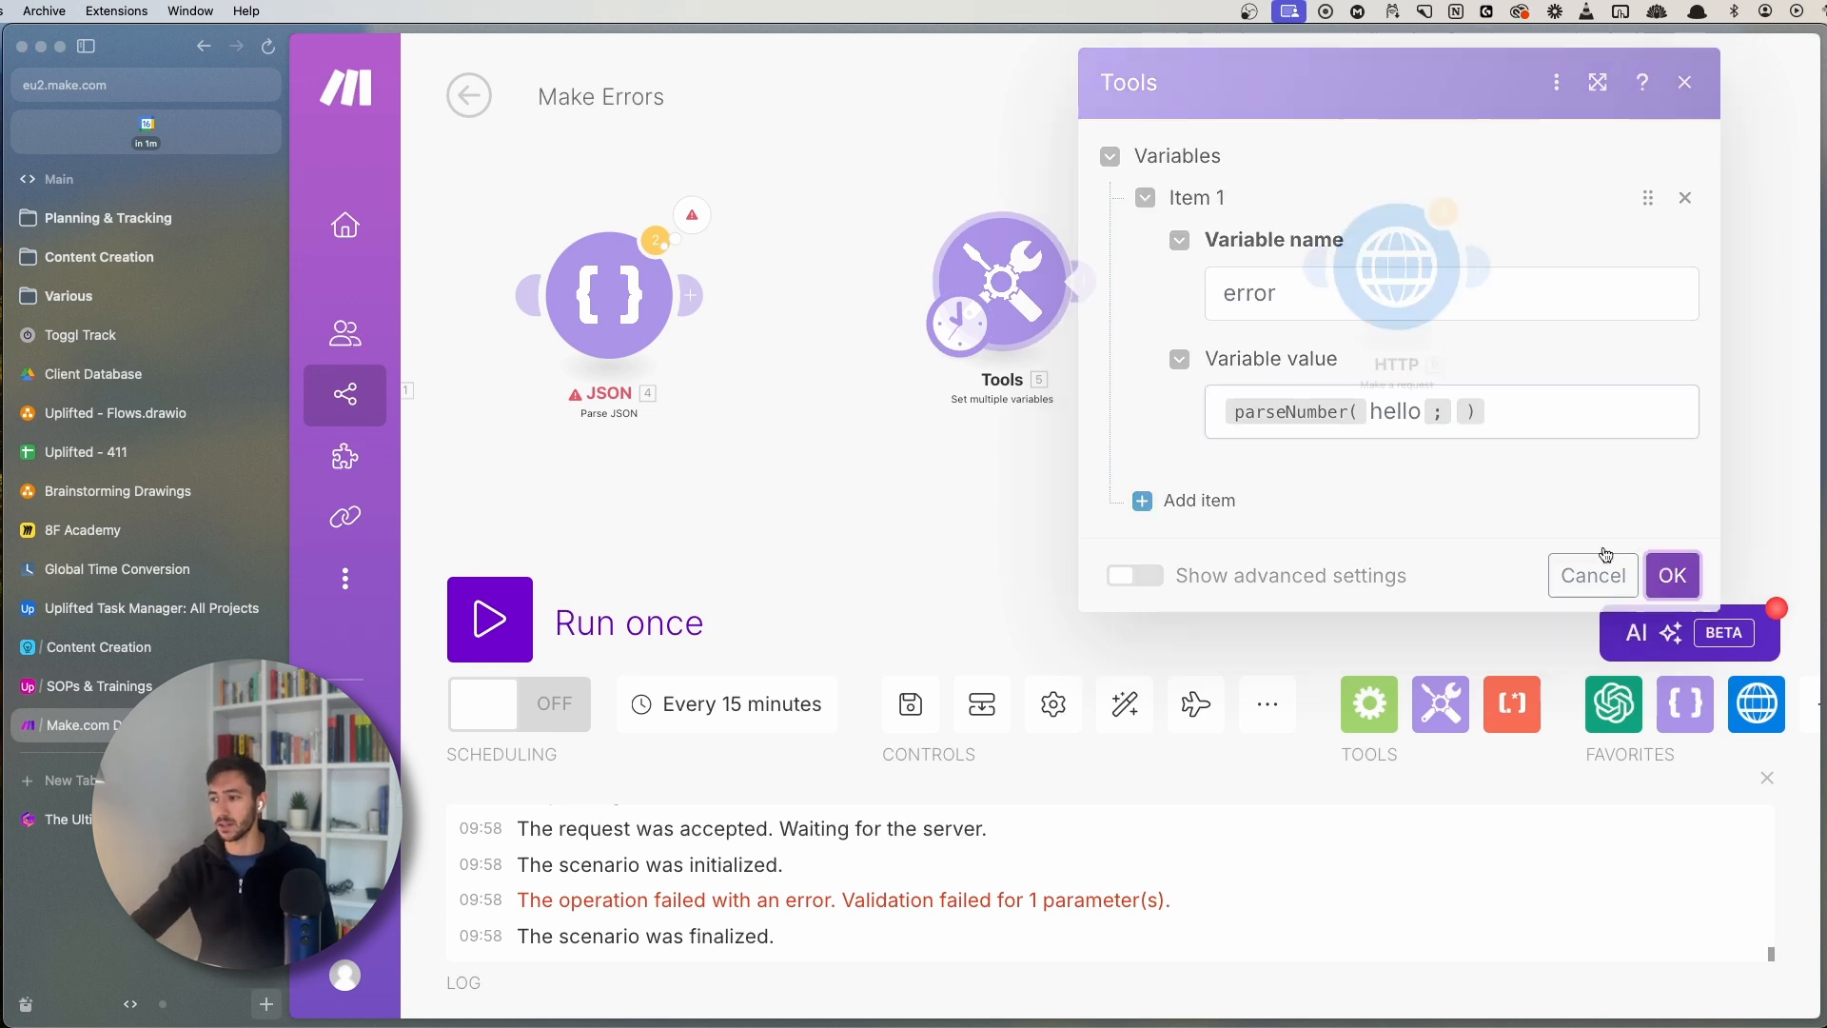
# - Run only the Tools module and read the DataError: 'e' is not a valid number
pyautogui.rightClick(939, 255)
pyautogui.click(1020, 327)
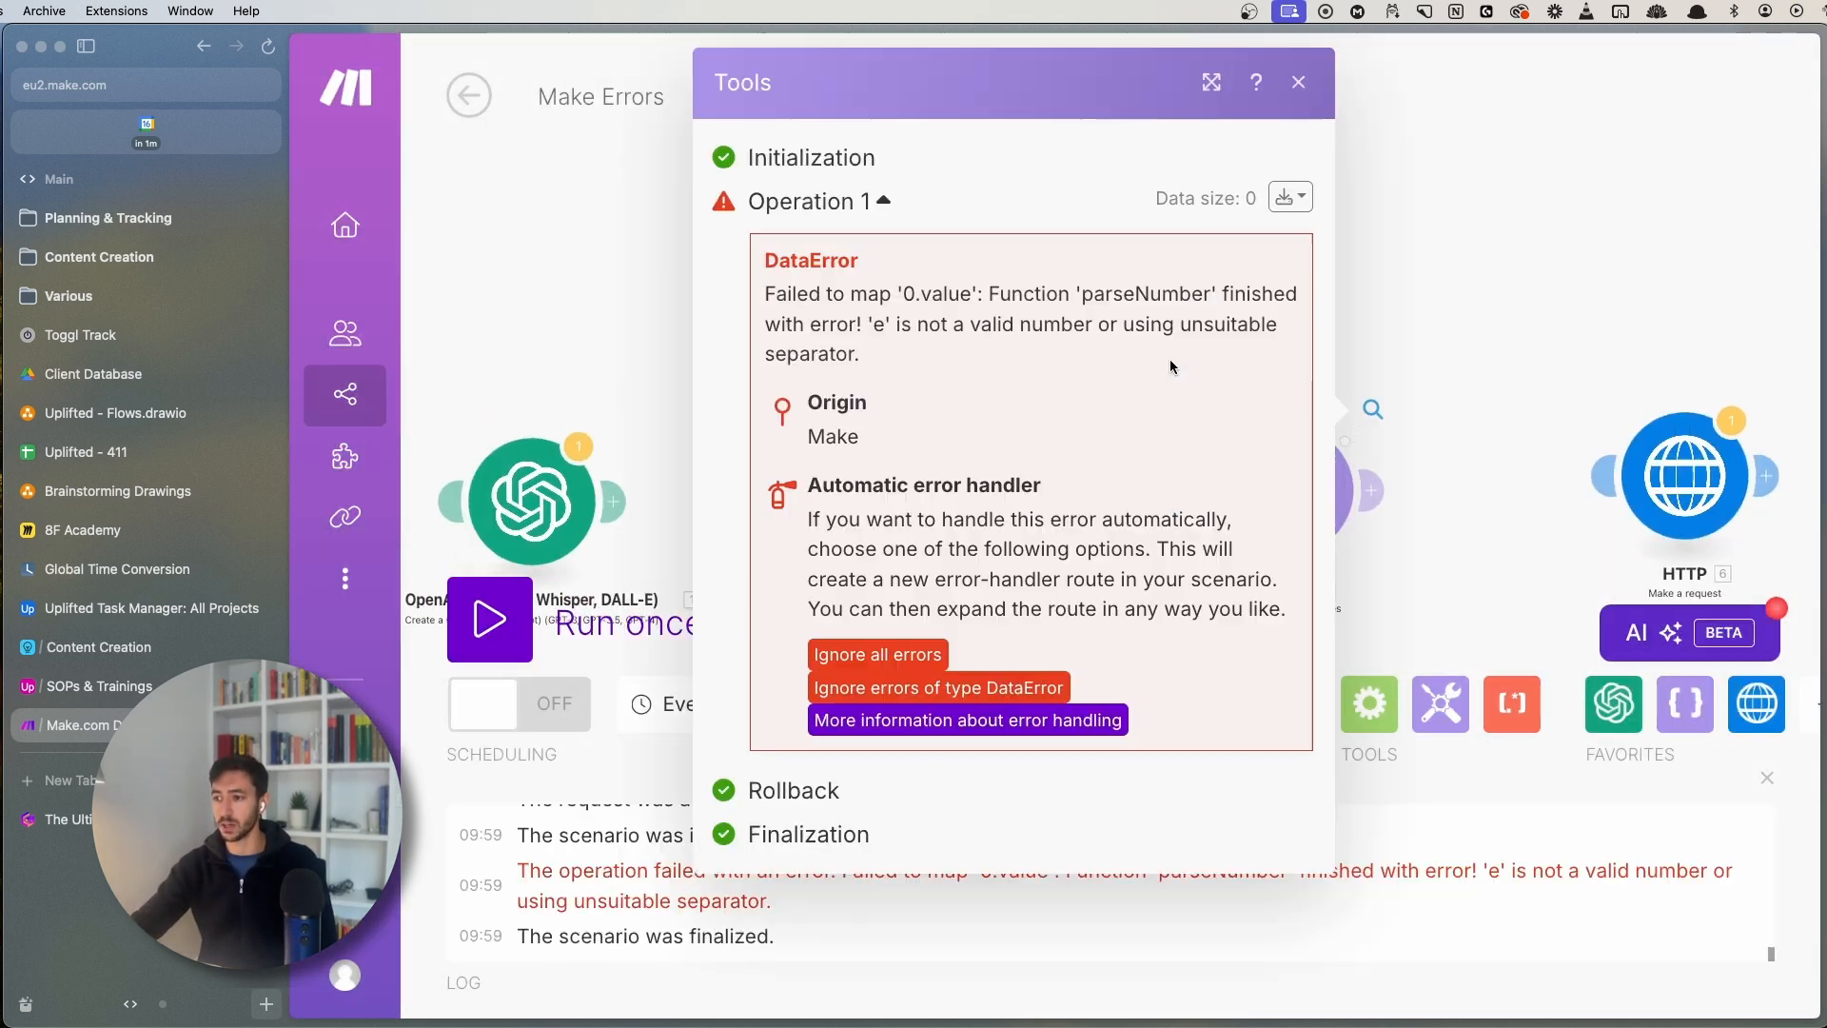
pyautogui.moveTo(1168, 359); pyautogui.dragTo(938, 263)
pyautogui.click(905, 330)
pyautogui.moveTo(752, 261); pyautogui.dragTo(876, 260)
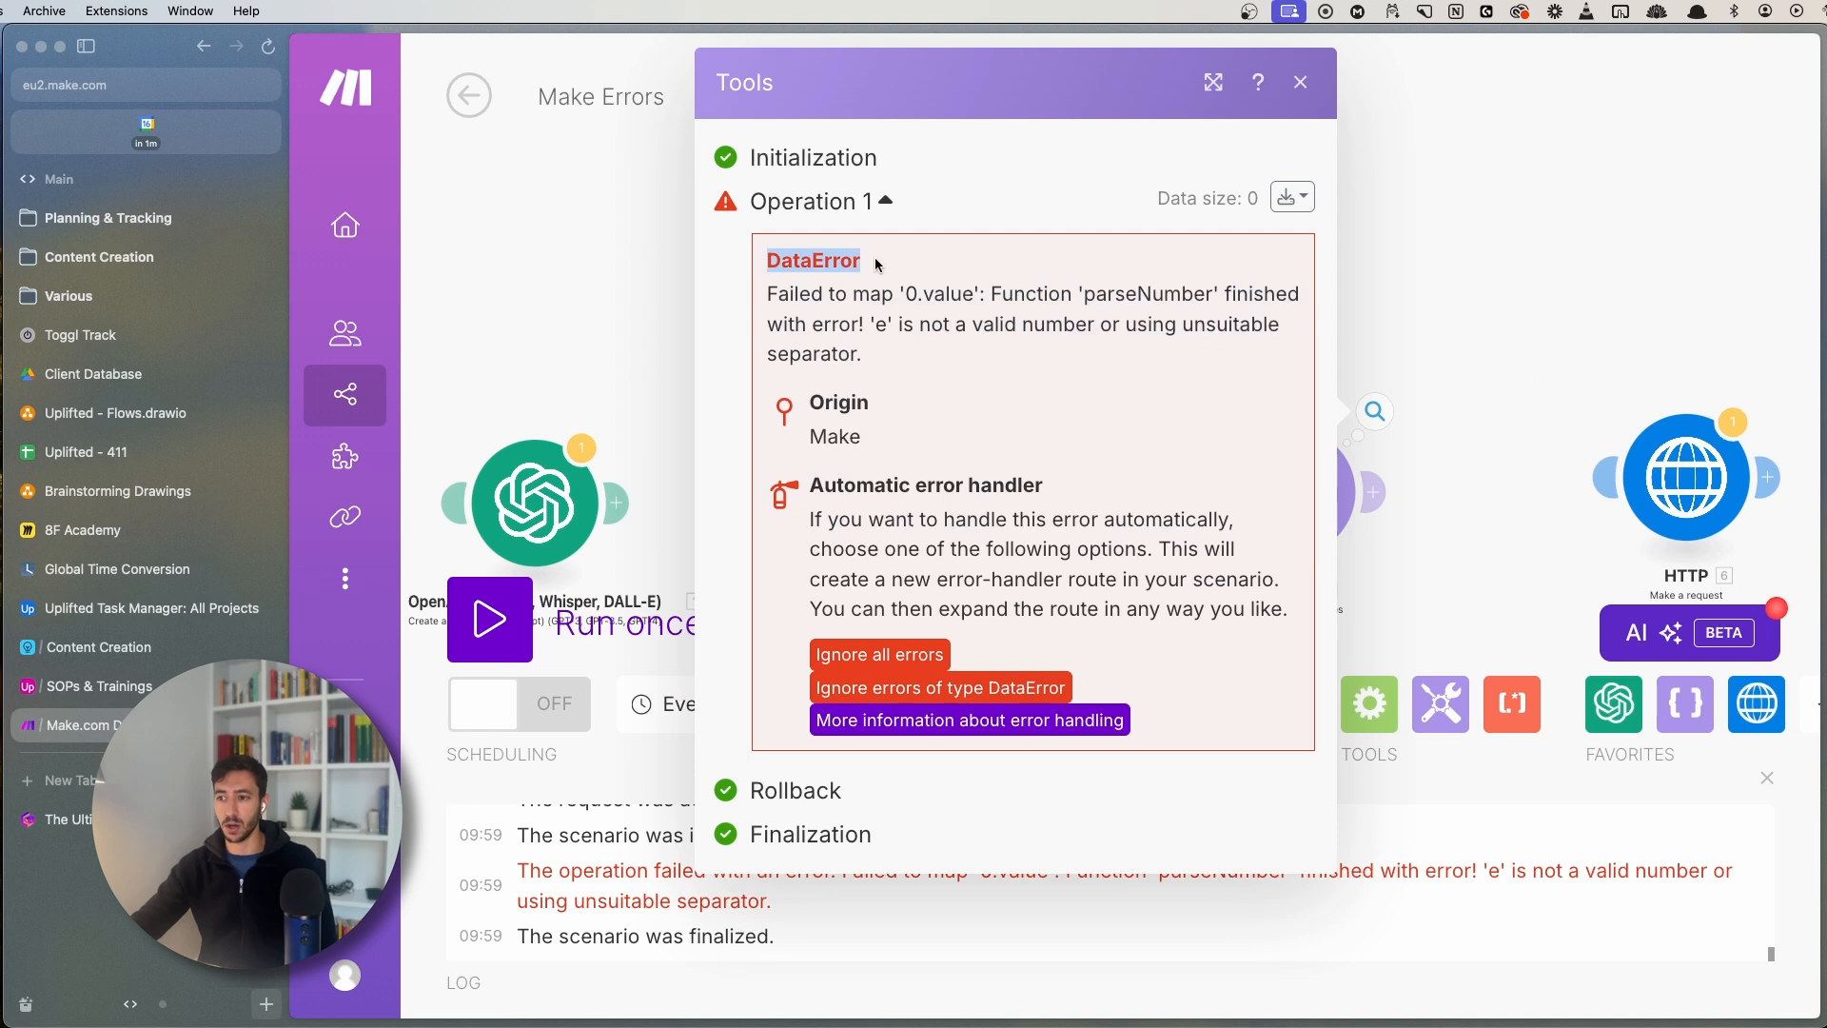
pyautogui.click(891, 262)
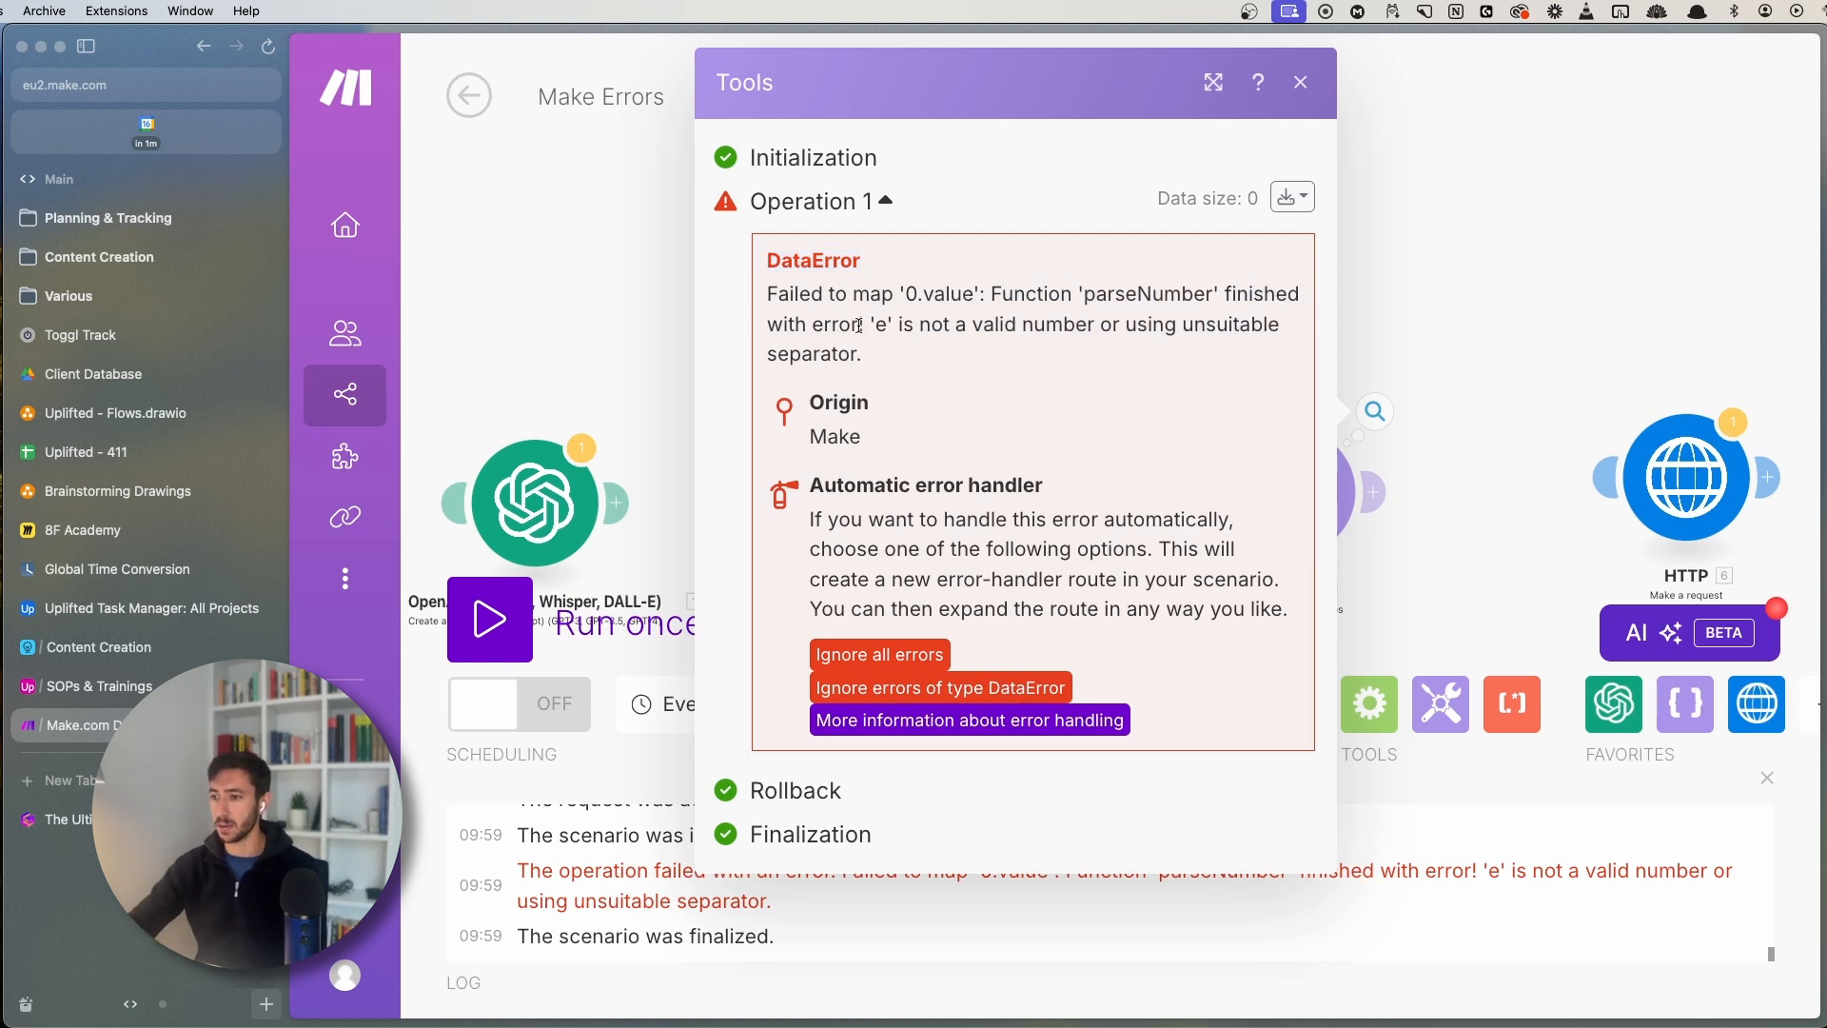
pyautogui.moveTo(883, 323); pyautogui.dragTo(1019, 351)
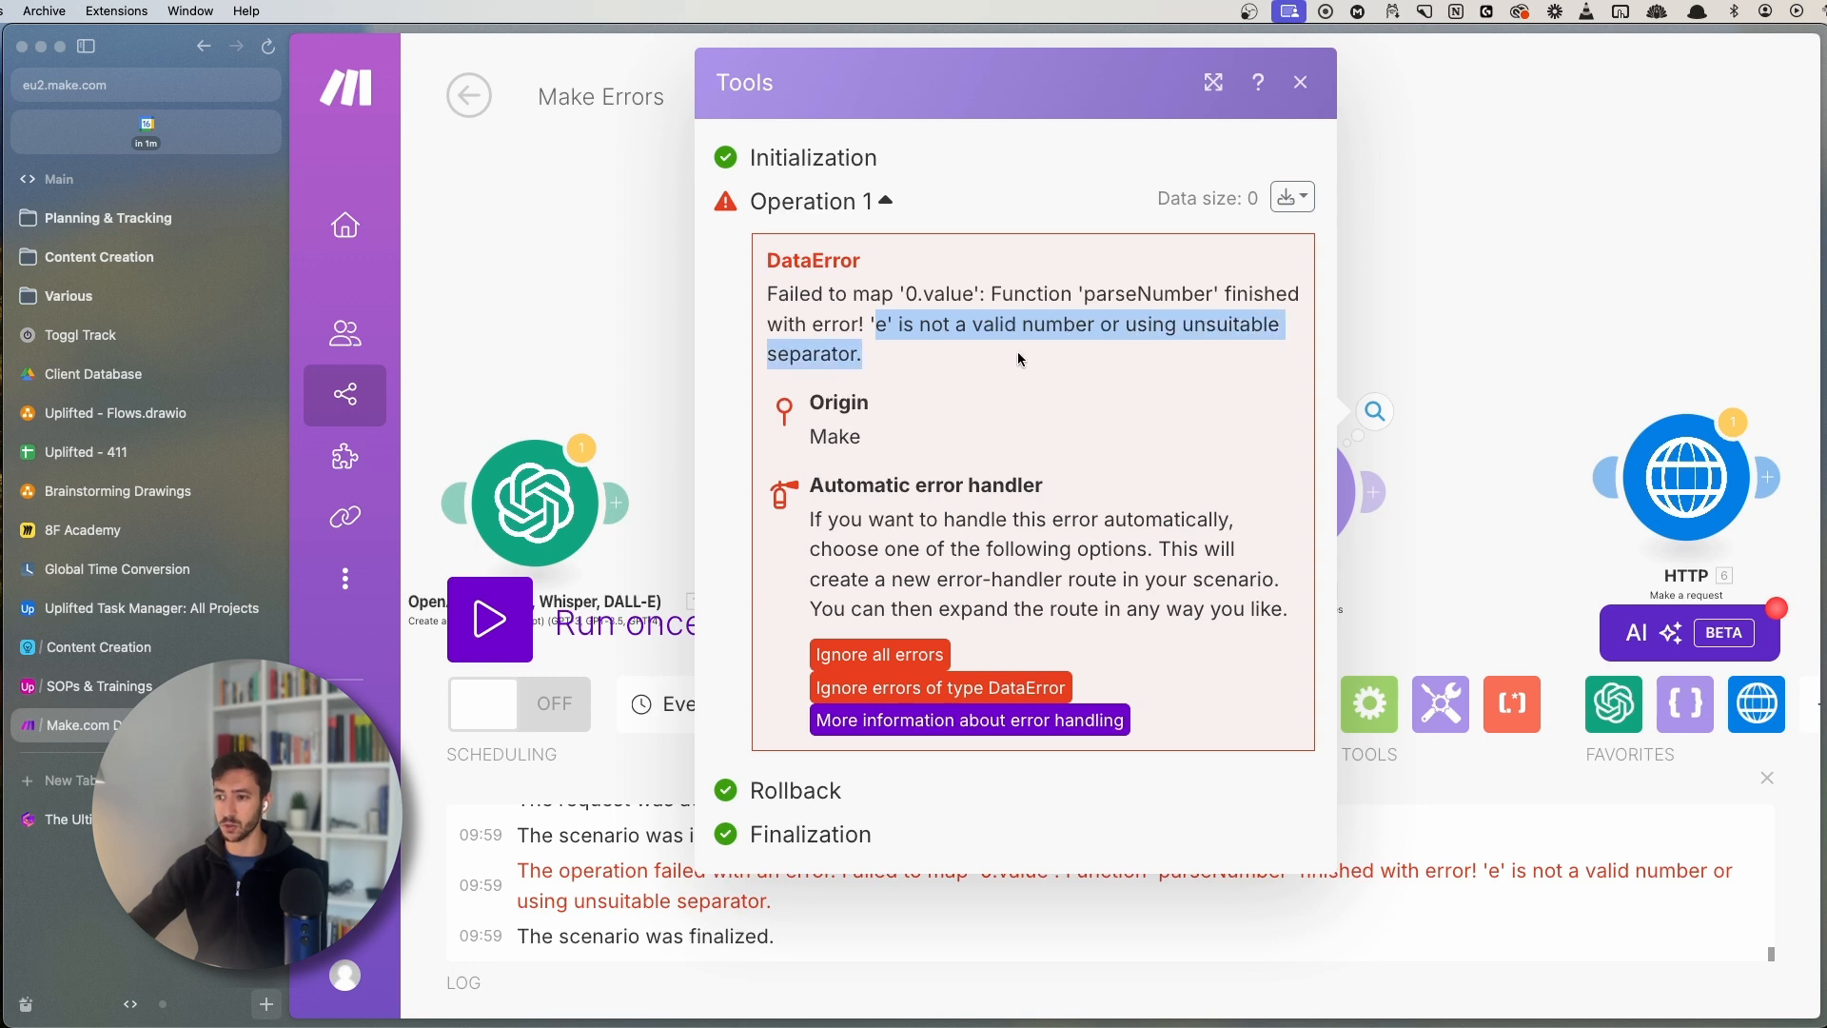
pyautogui.click(1018, 351)
pyautogui.click(1380, 283)
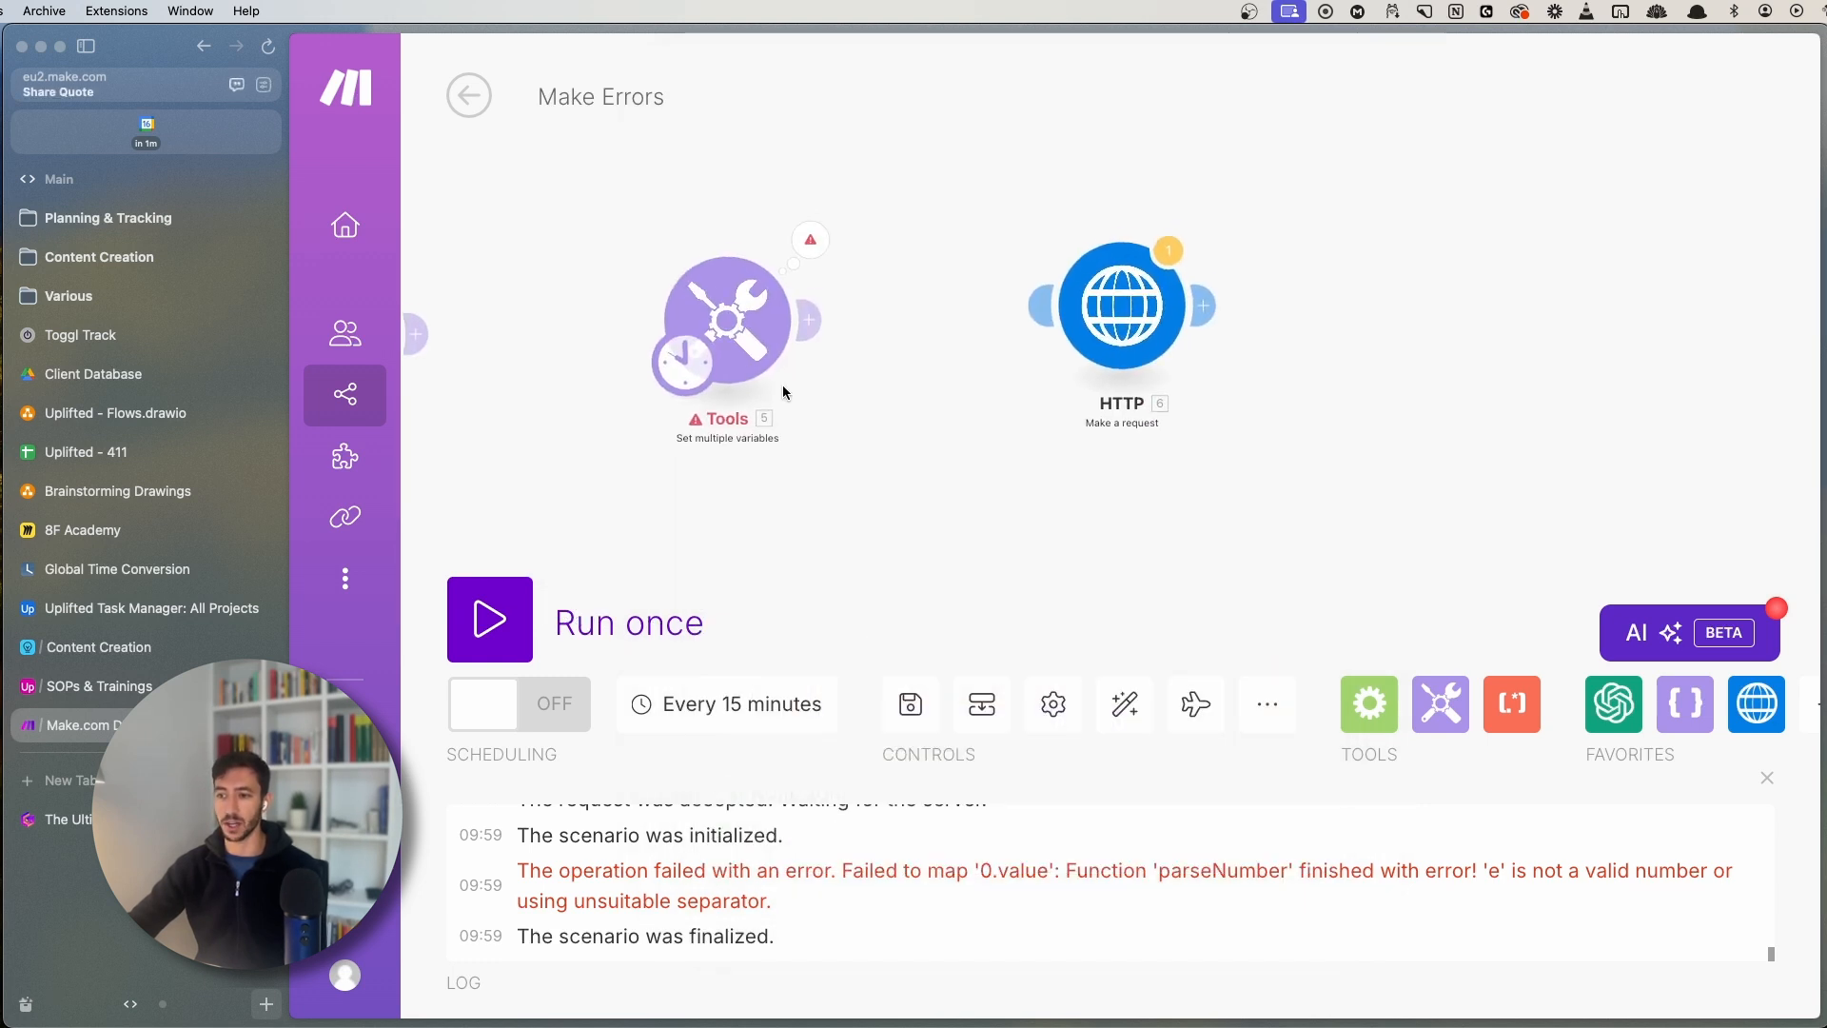
# - Make the HTTP module the scenario start and glance at its request settings
pyautogui.moveTo(673, 372); pyautogui.dragTo(1068, 358)
pyautogui.moveTo(1252, 489); pyautogui.dragTo(1106, 457)
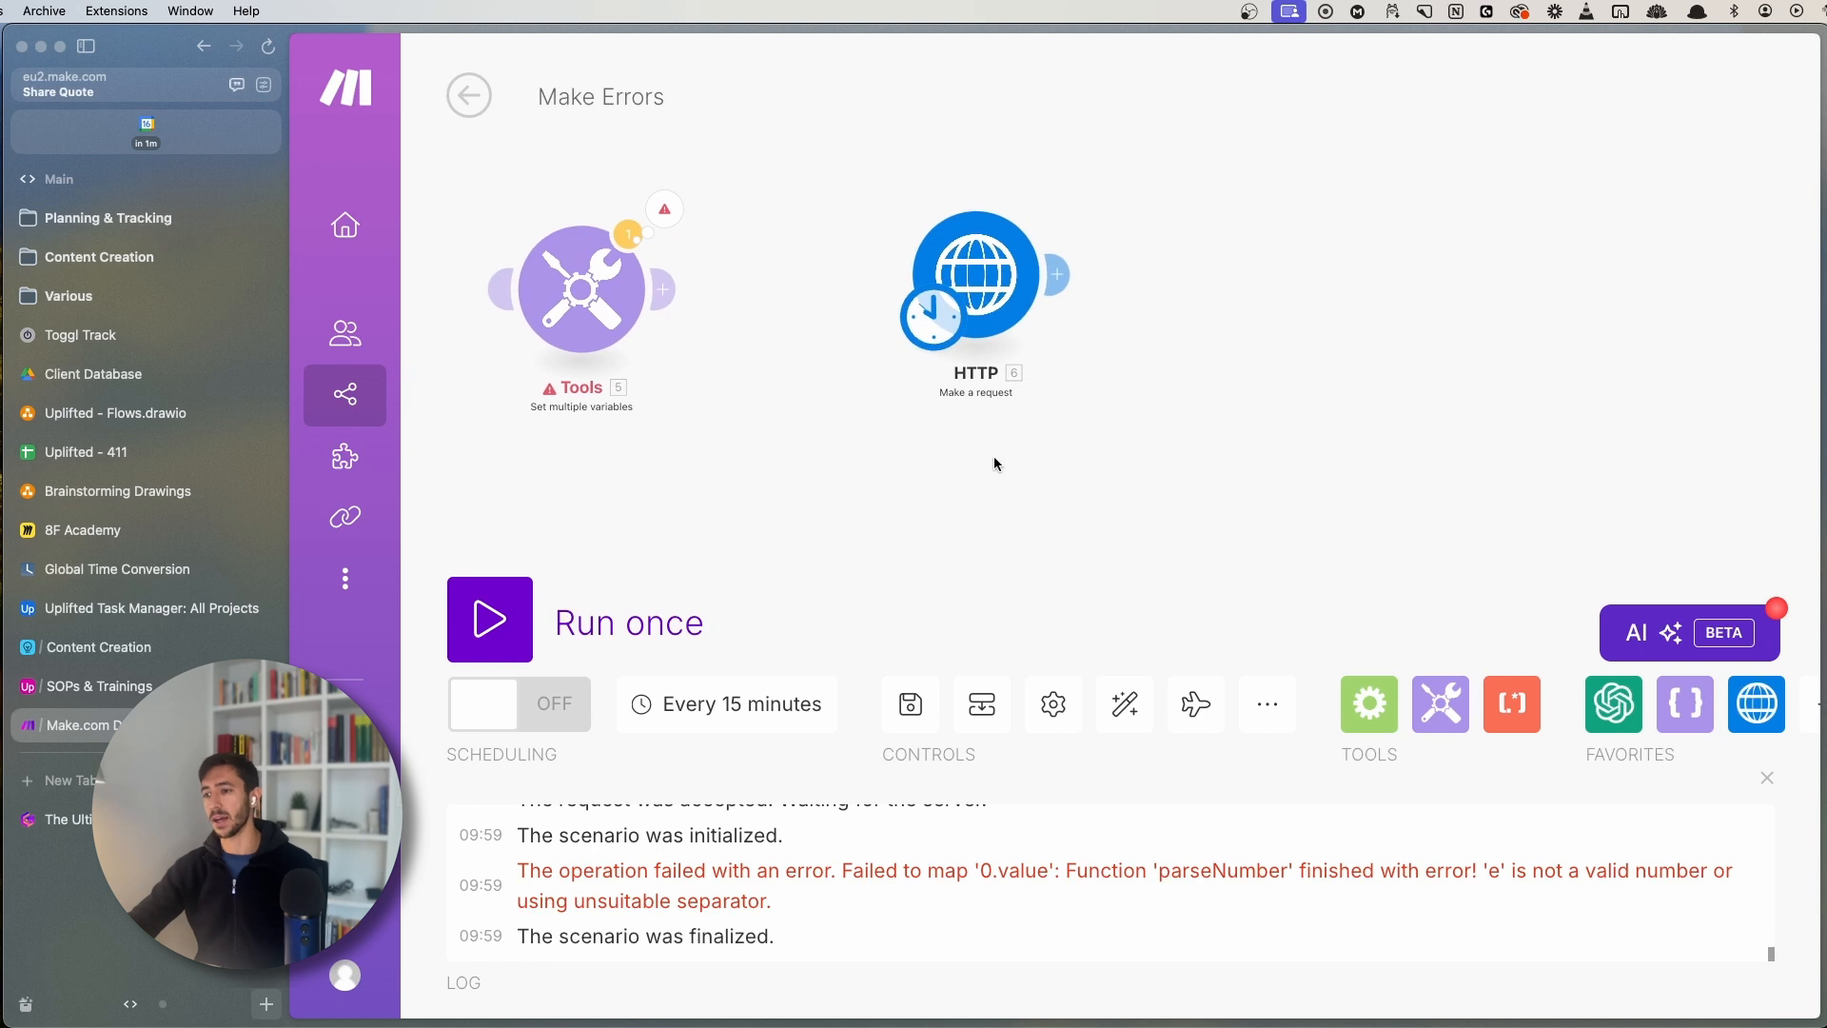
pyautogui.scroll(1, 994, 455)
pyautogui.moveTo(1142, 362); pyautogui.dragTo(986, 442)
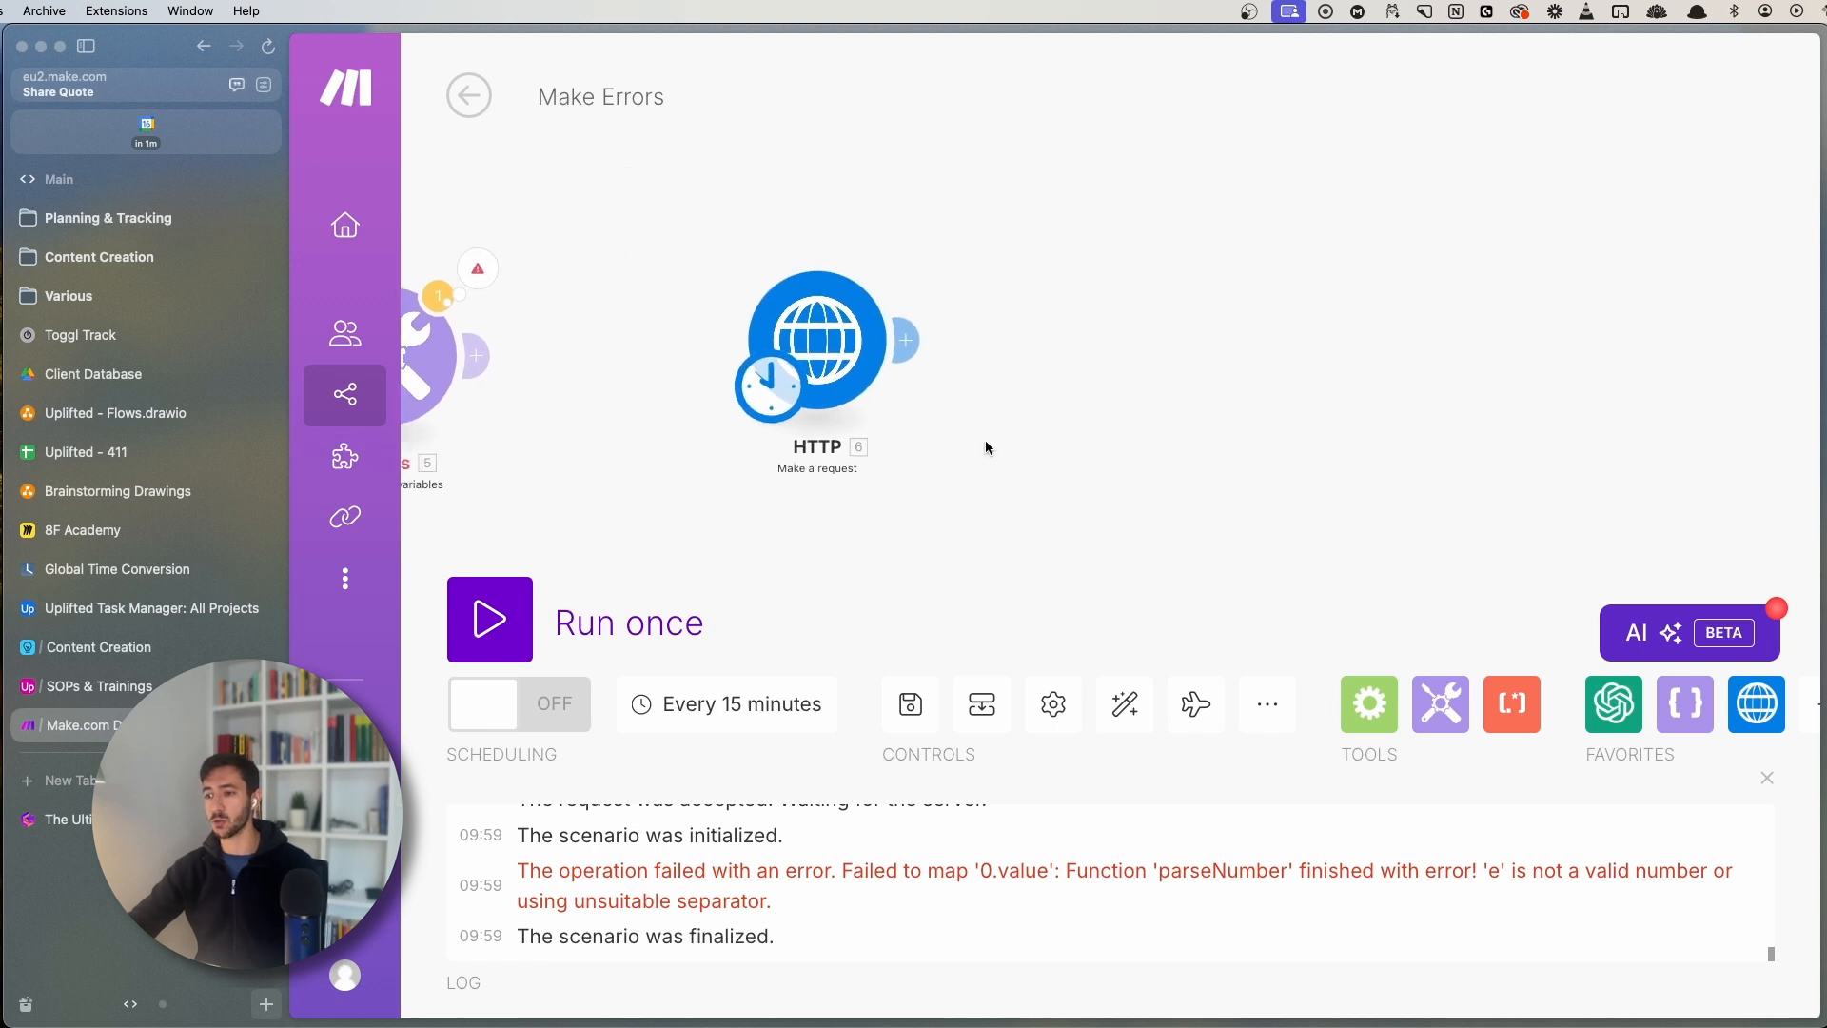
pyautogui.click(845, 338)
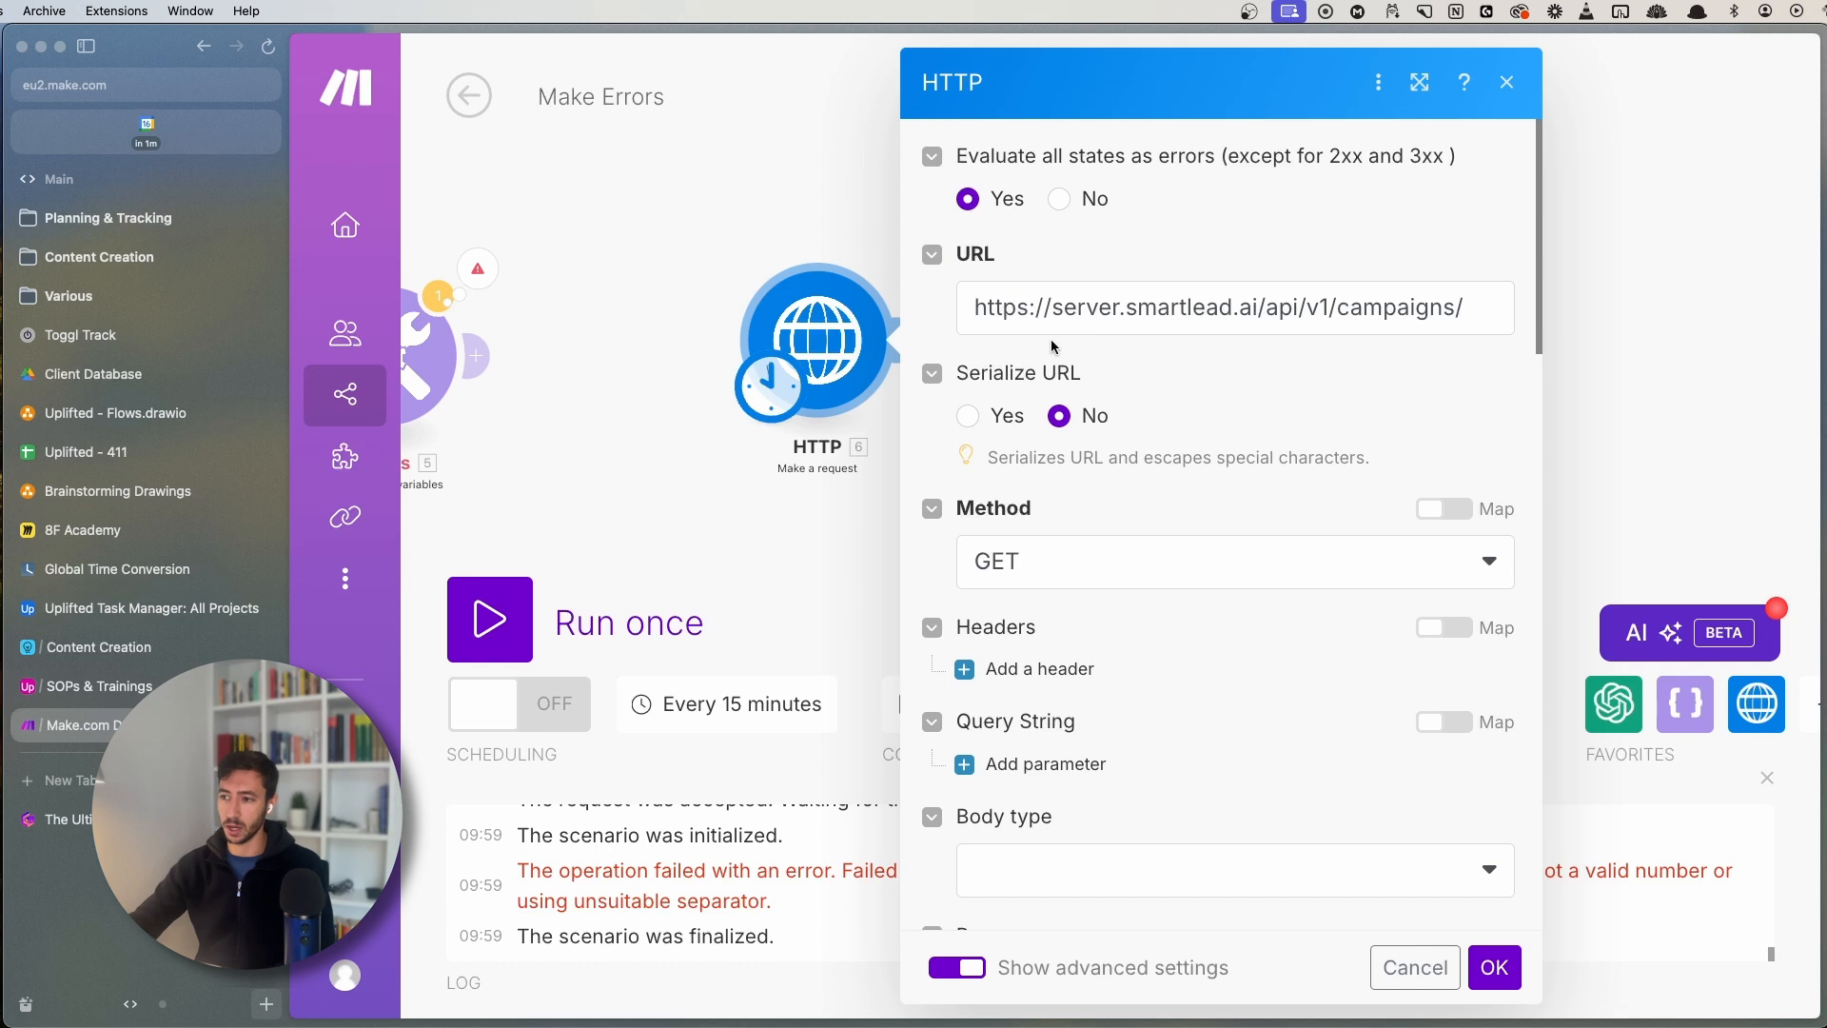
pyautogui.click(752, 219)
# - Run only the HTTP module and review its 401 Unauthorized, API key required error
pyautogui.rightClick(820, 333)
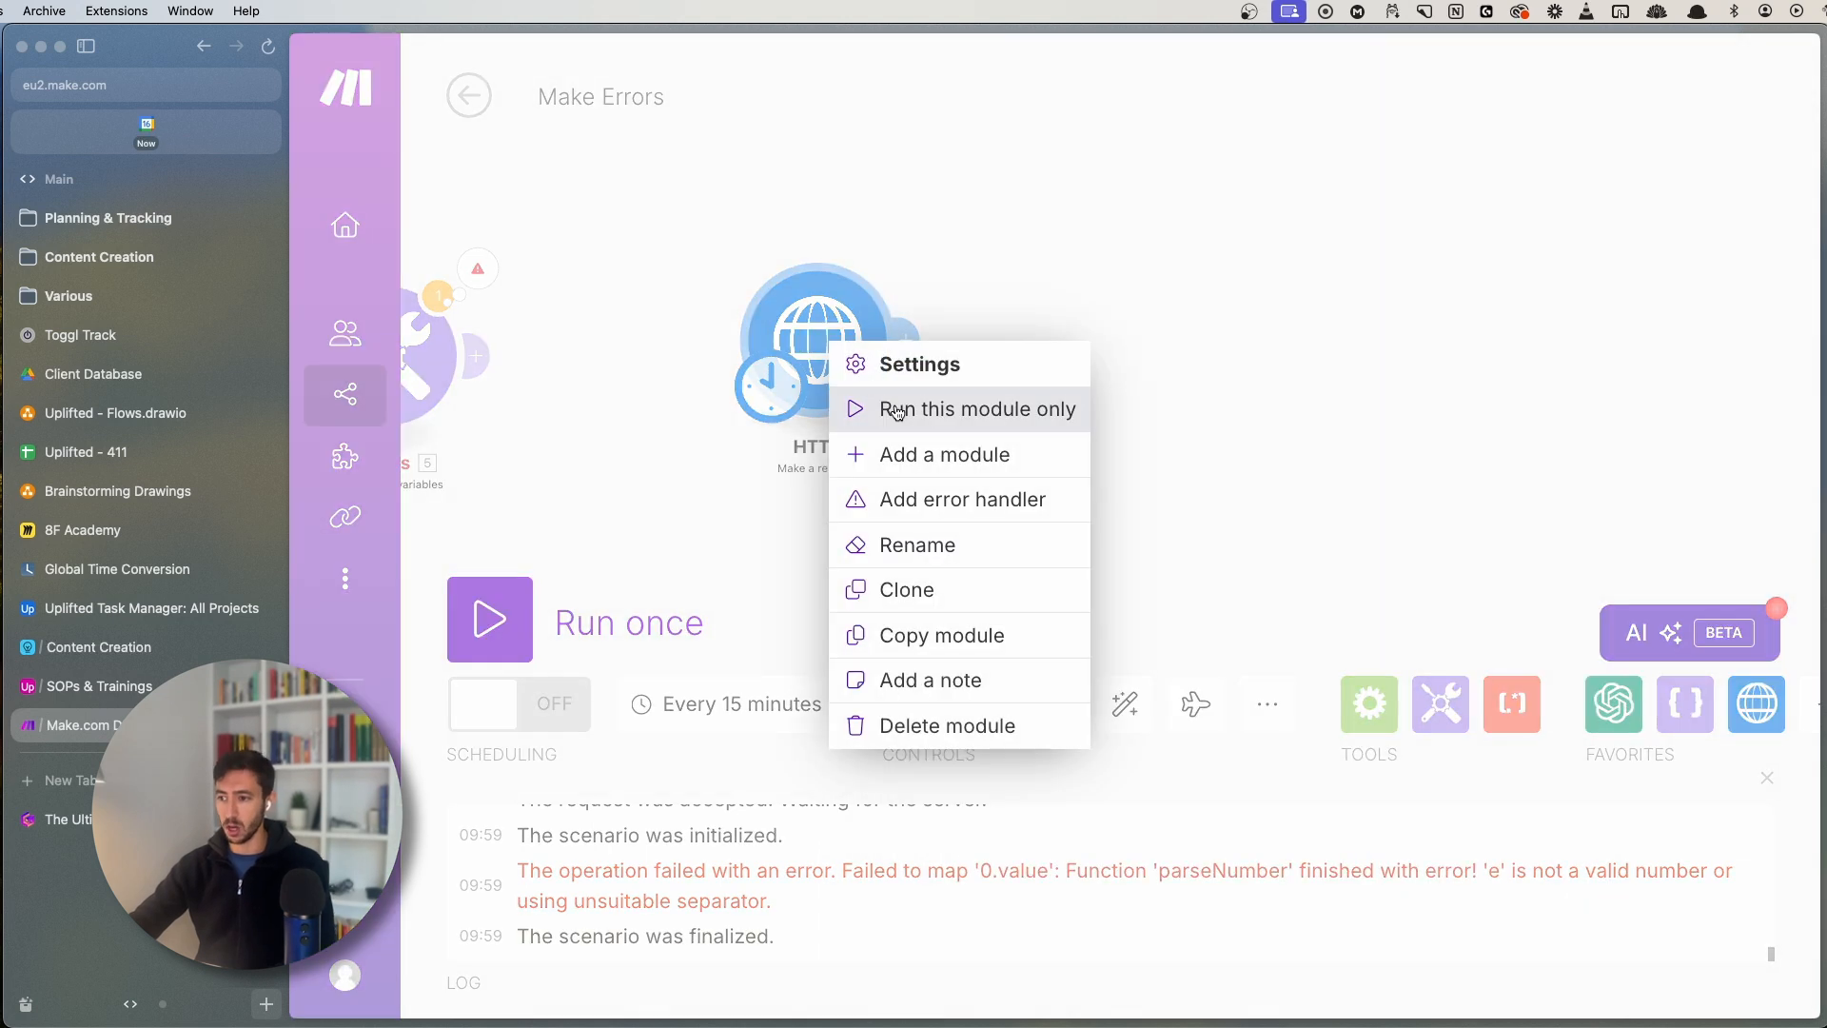
pyautogui.click(955, 407)
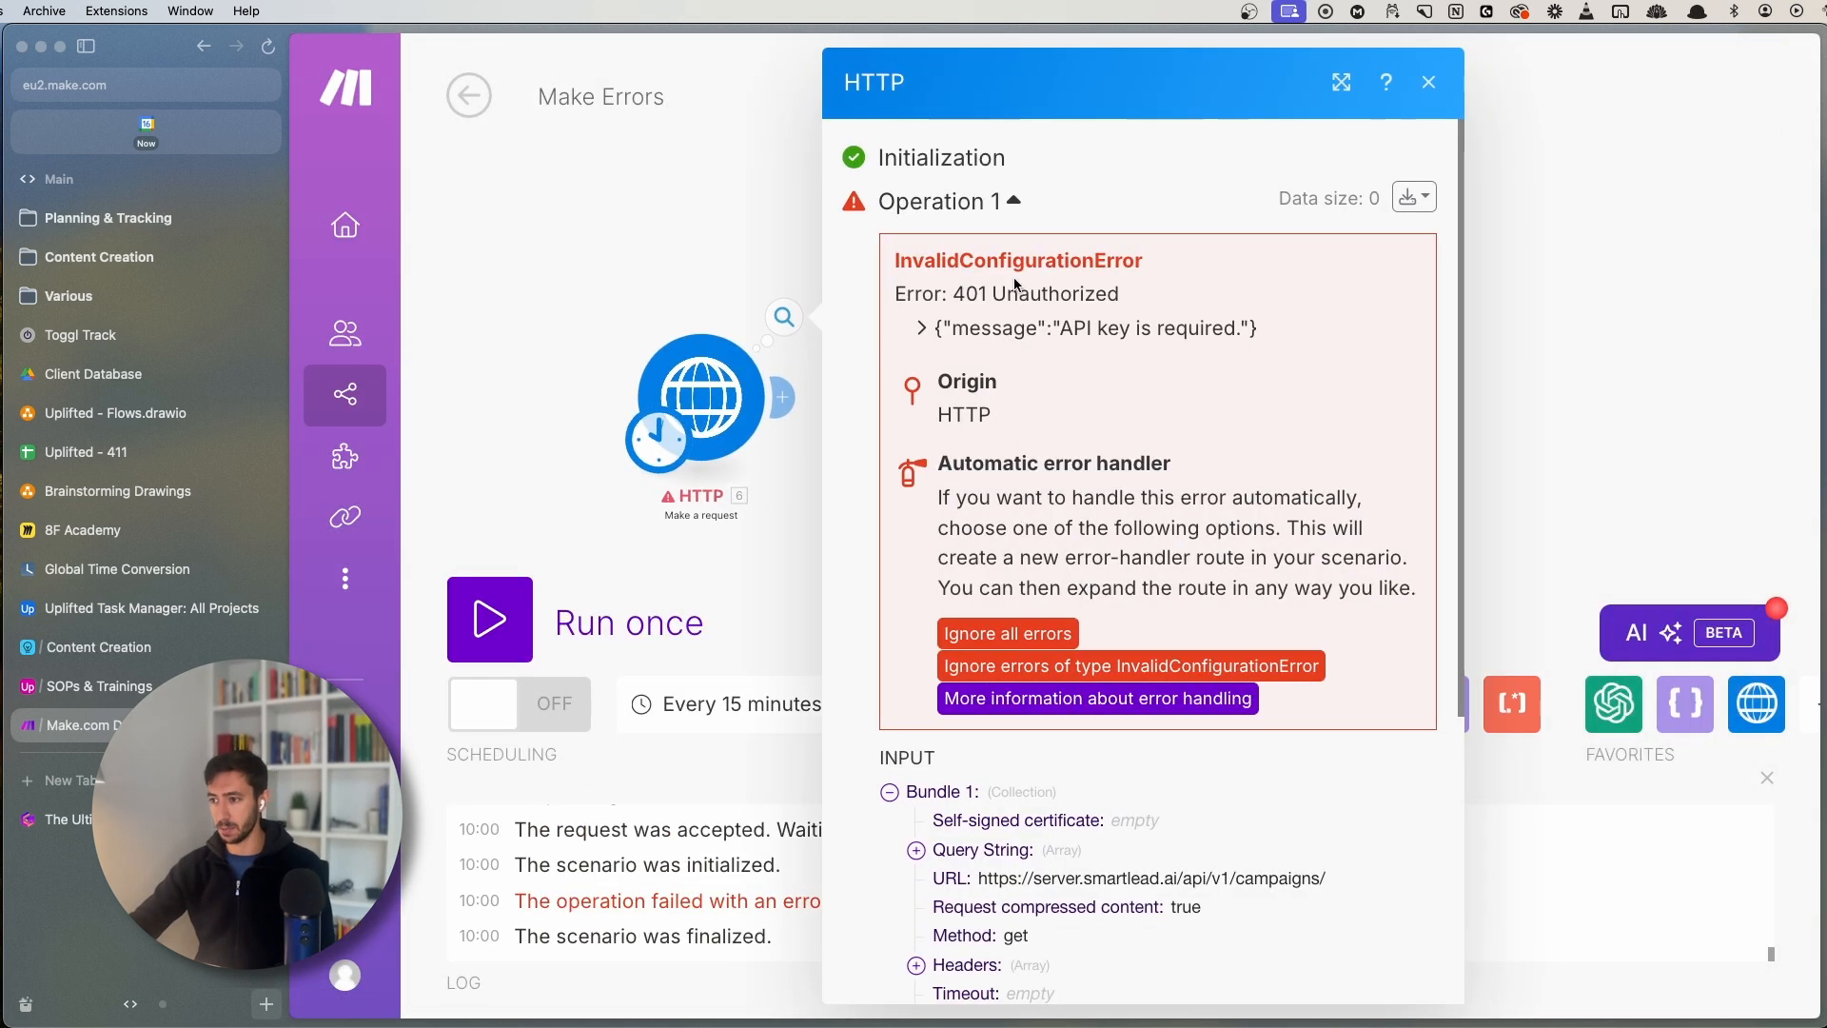
pyautogui.moveTo(889, 259); pyautogui.dragTo(1140, 248)
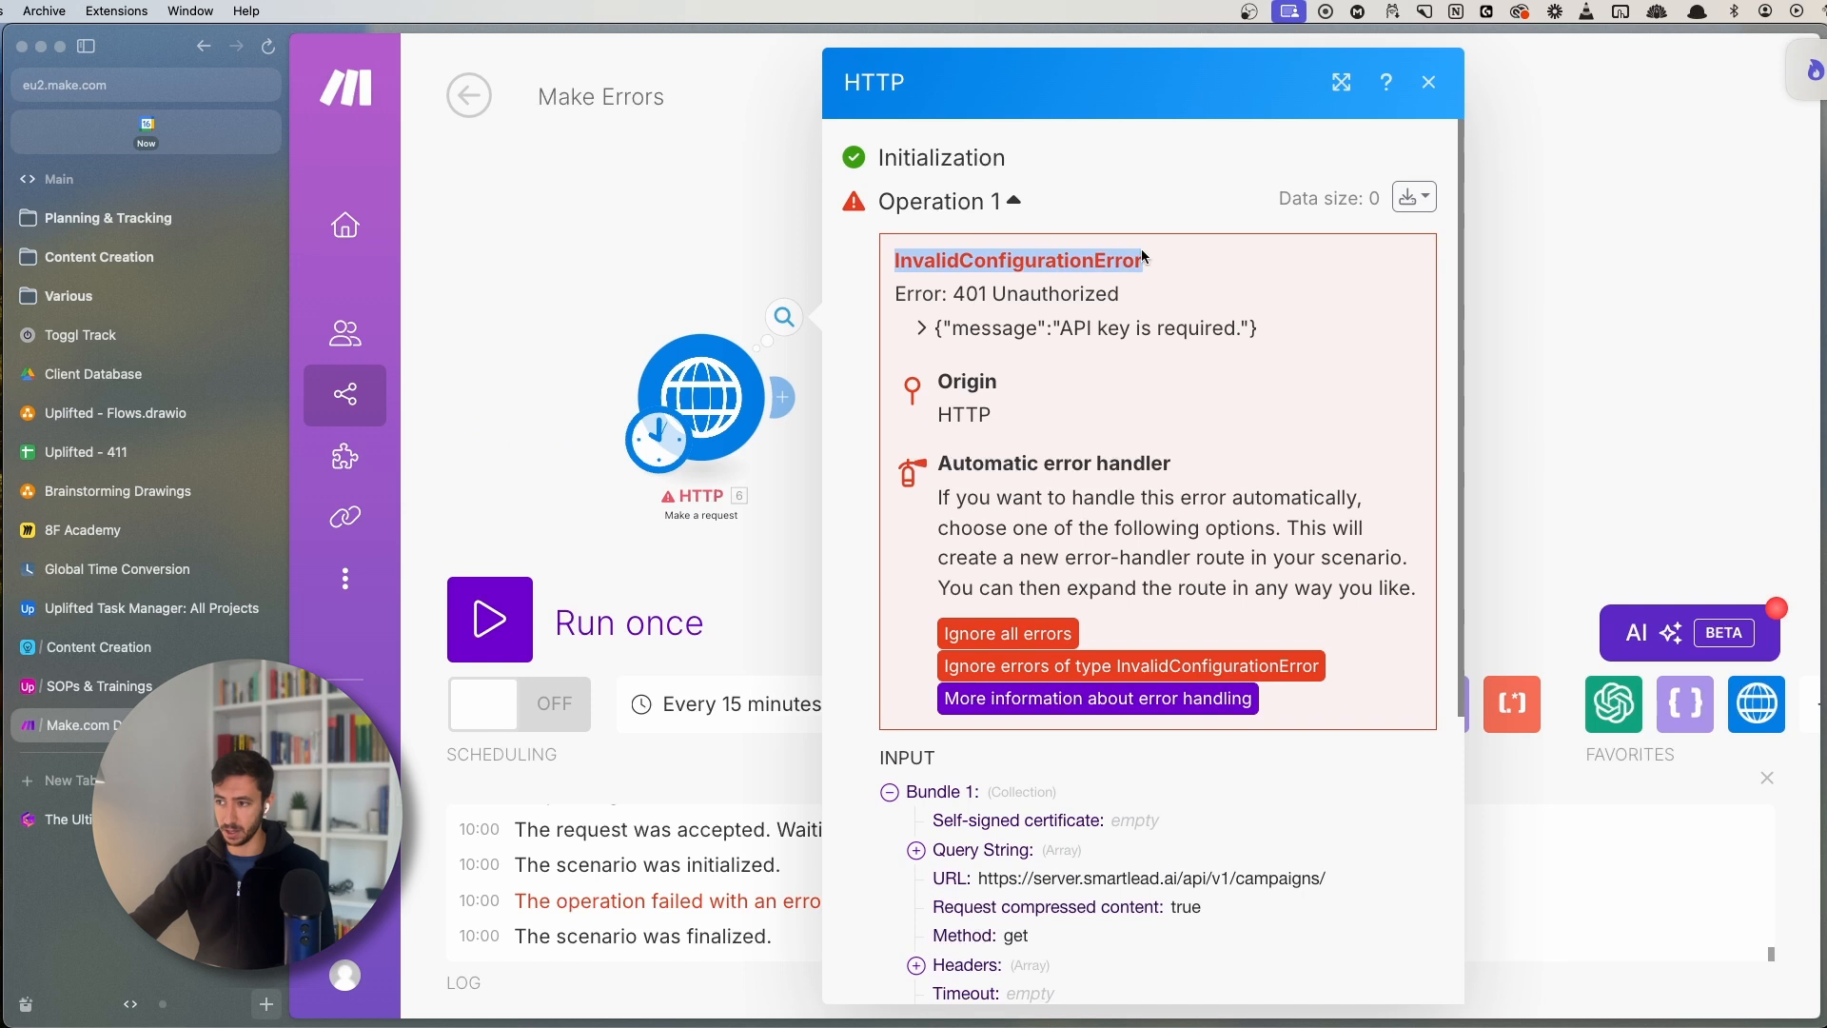
pyautogui.click(1142, 248)
pyautogui.moveTo(893, 289); pyautogui.dragTo(1151, 303)
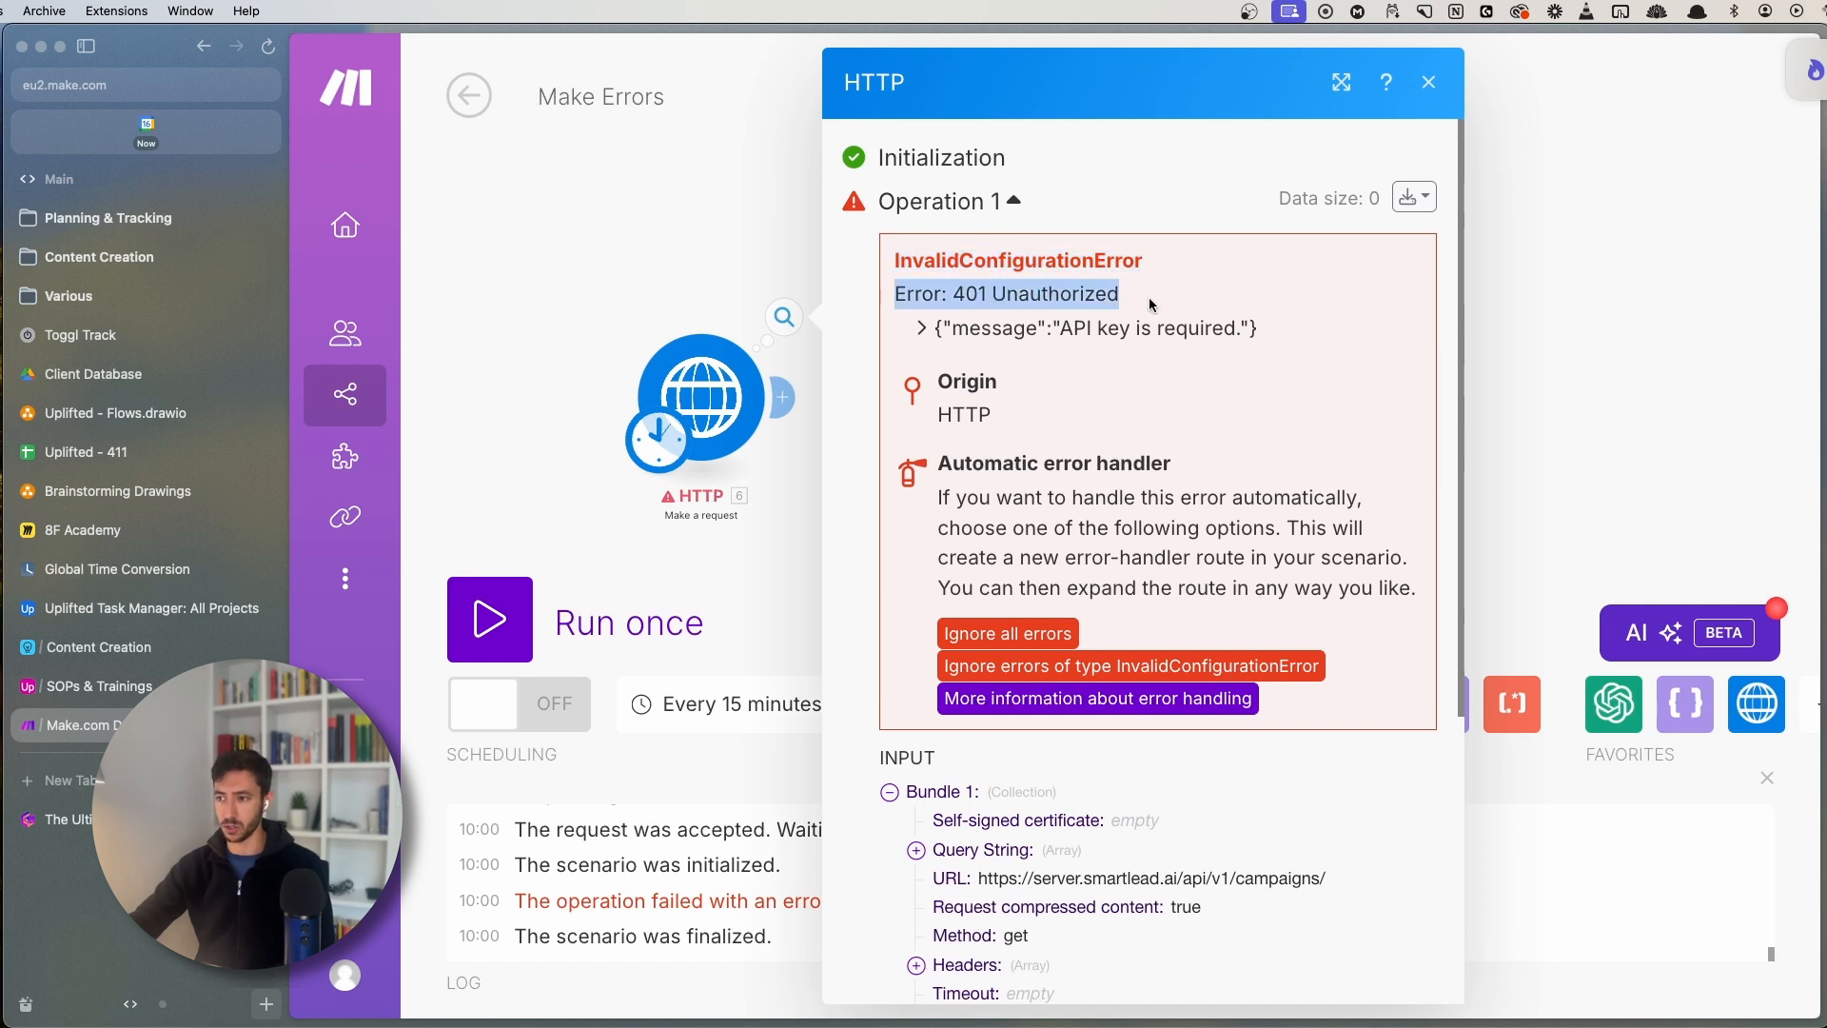
pyautogui.moveTo(944, 329); pyautogui.dragTo(1249, 331)
pyautogui.click(1285, 344)
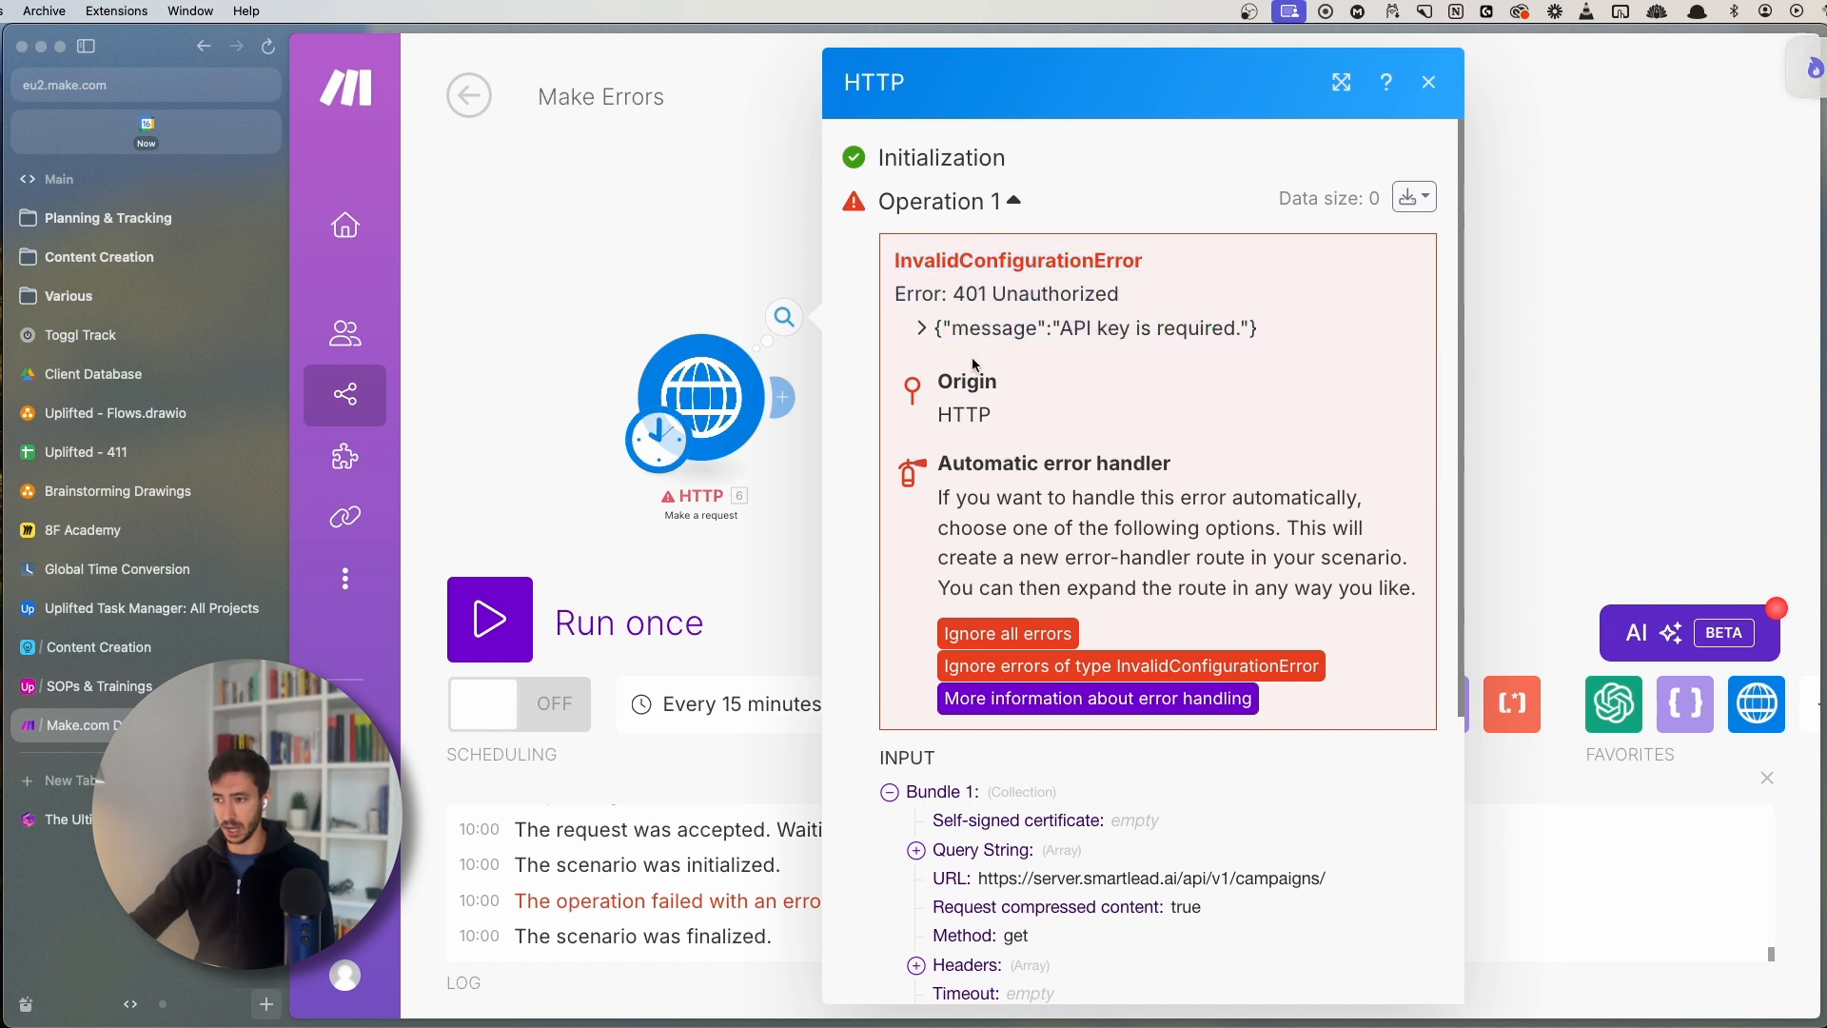
pyautogui.moveTo(1043, 332); pyautogui.dragTo(1256, 333)
pyautogui.click(602, 293)
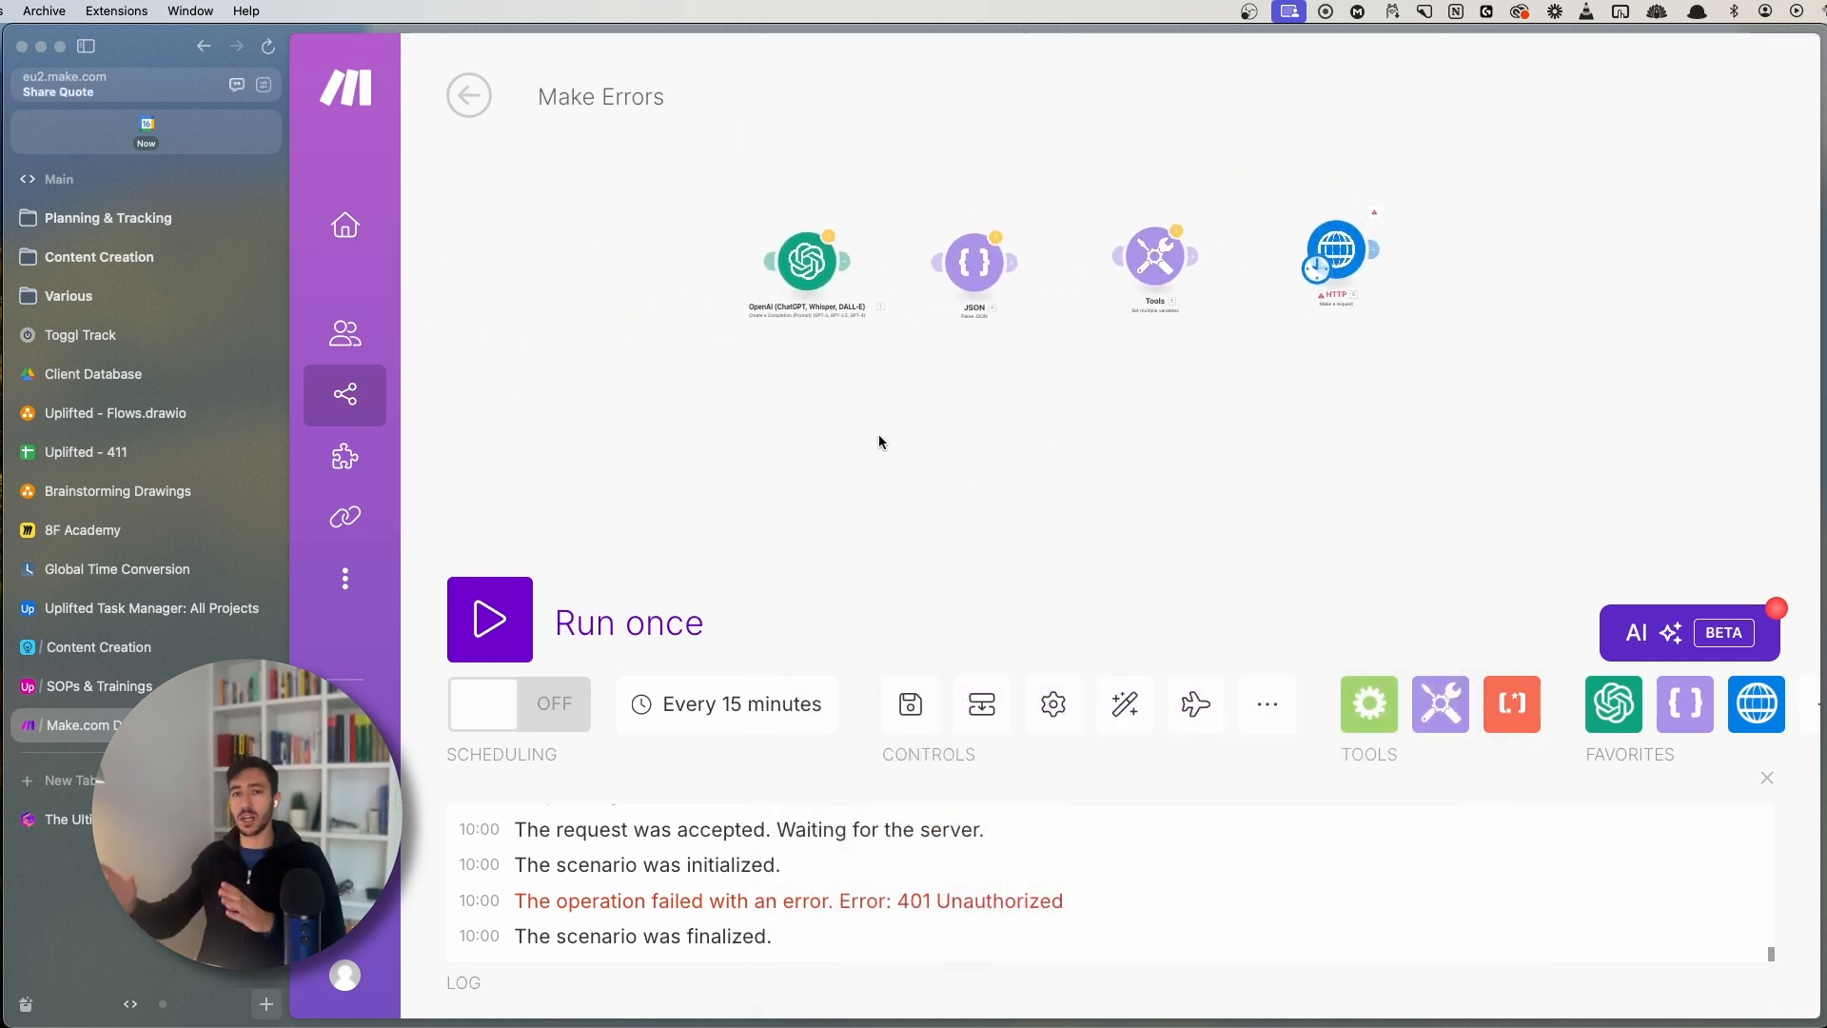
# - Recheck the HTTP module's failed-run details on automatic error handling, then return to the Gamma guide
pyautogui.click(57, 818)
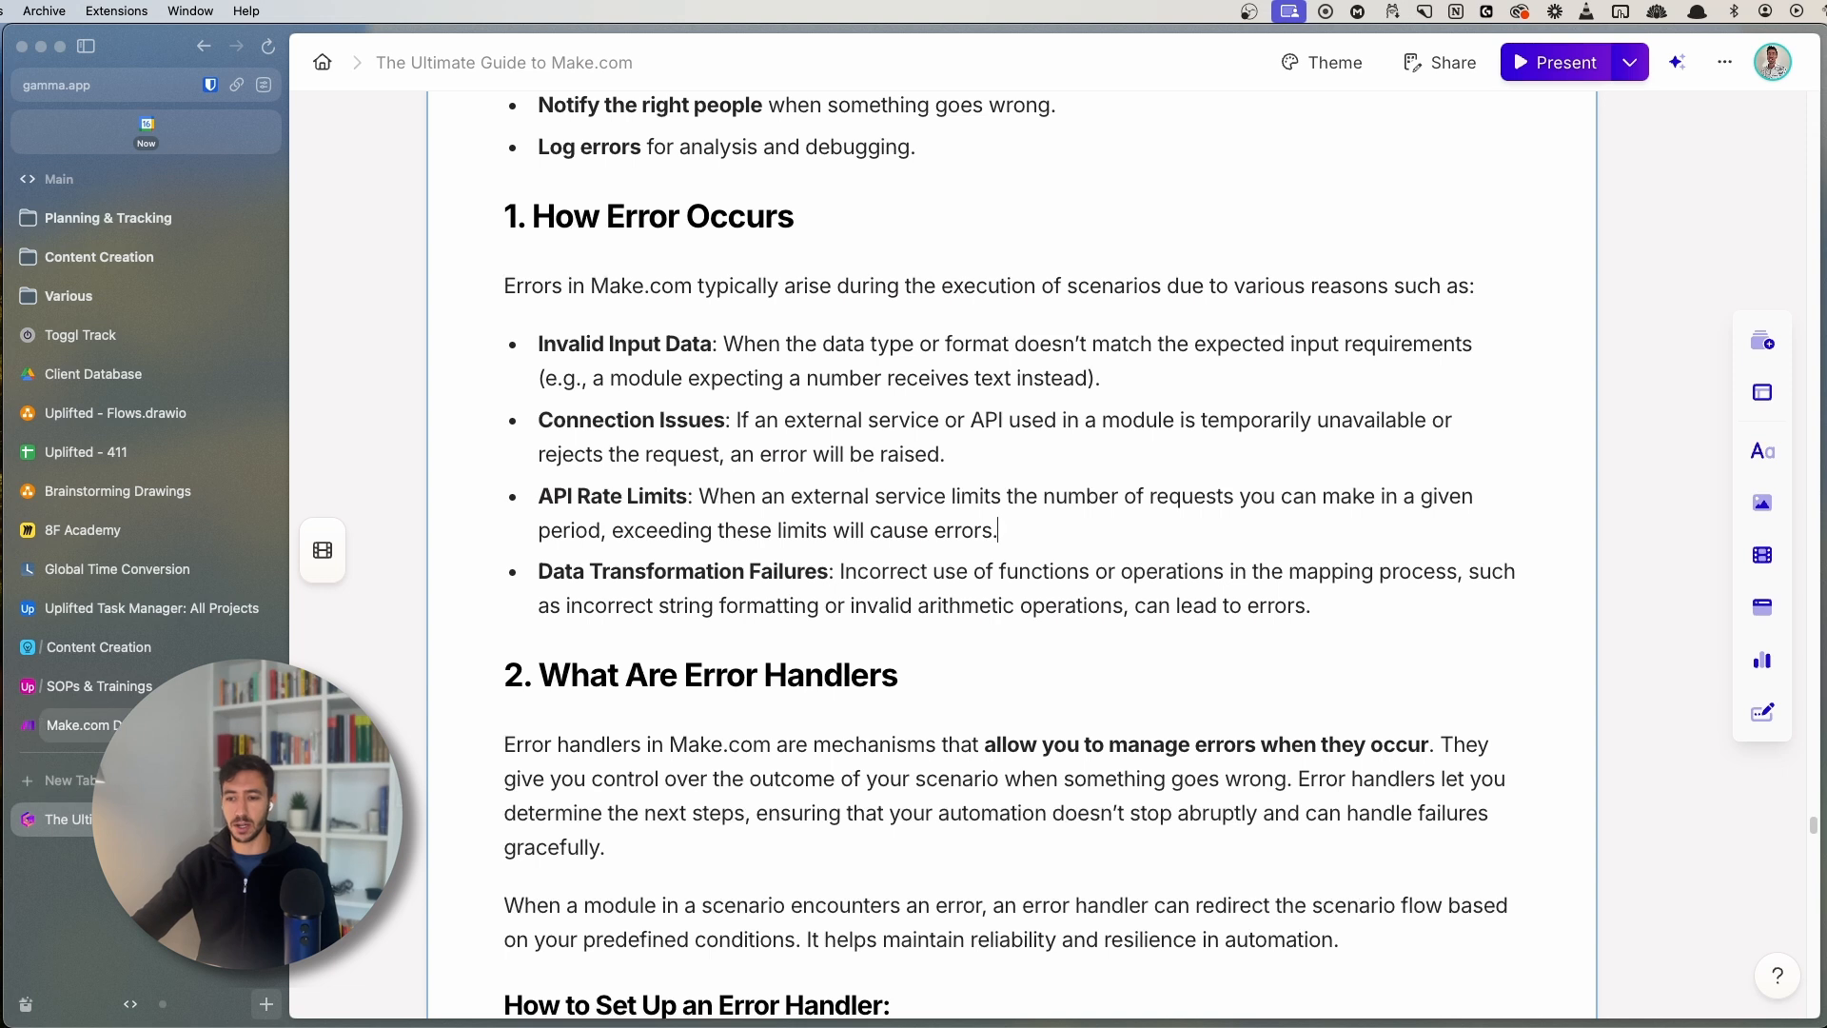
pyautogui.click(162, 725)
pyautogui.moveTo(1193, 305); pyautogui.dragTo(875, 440)
pyautogui.scroll(5, 1041, 361)
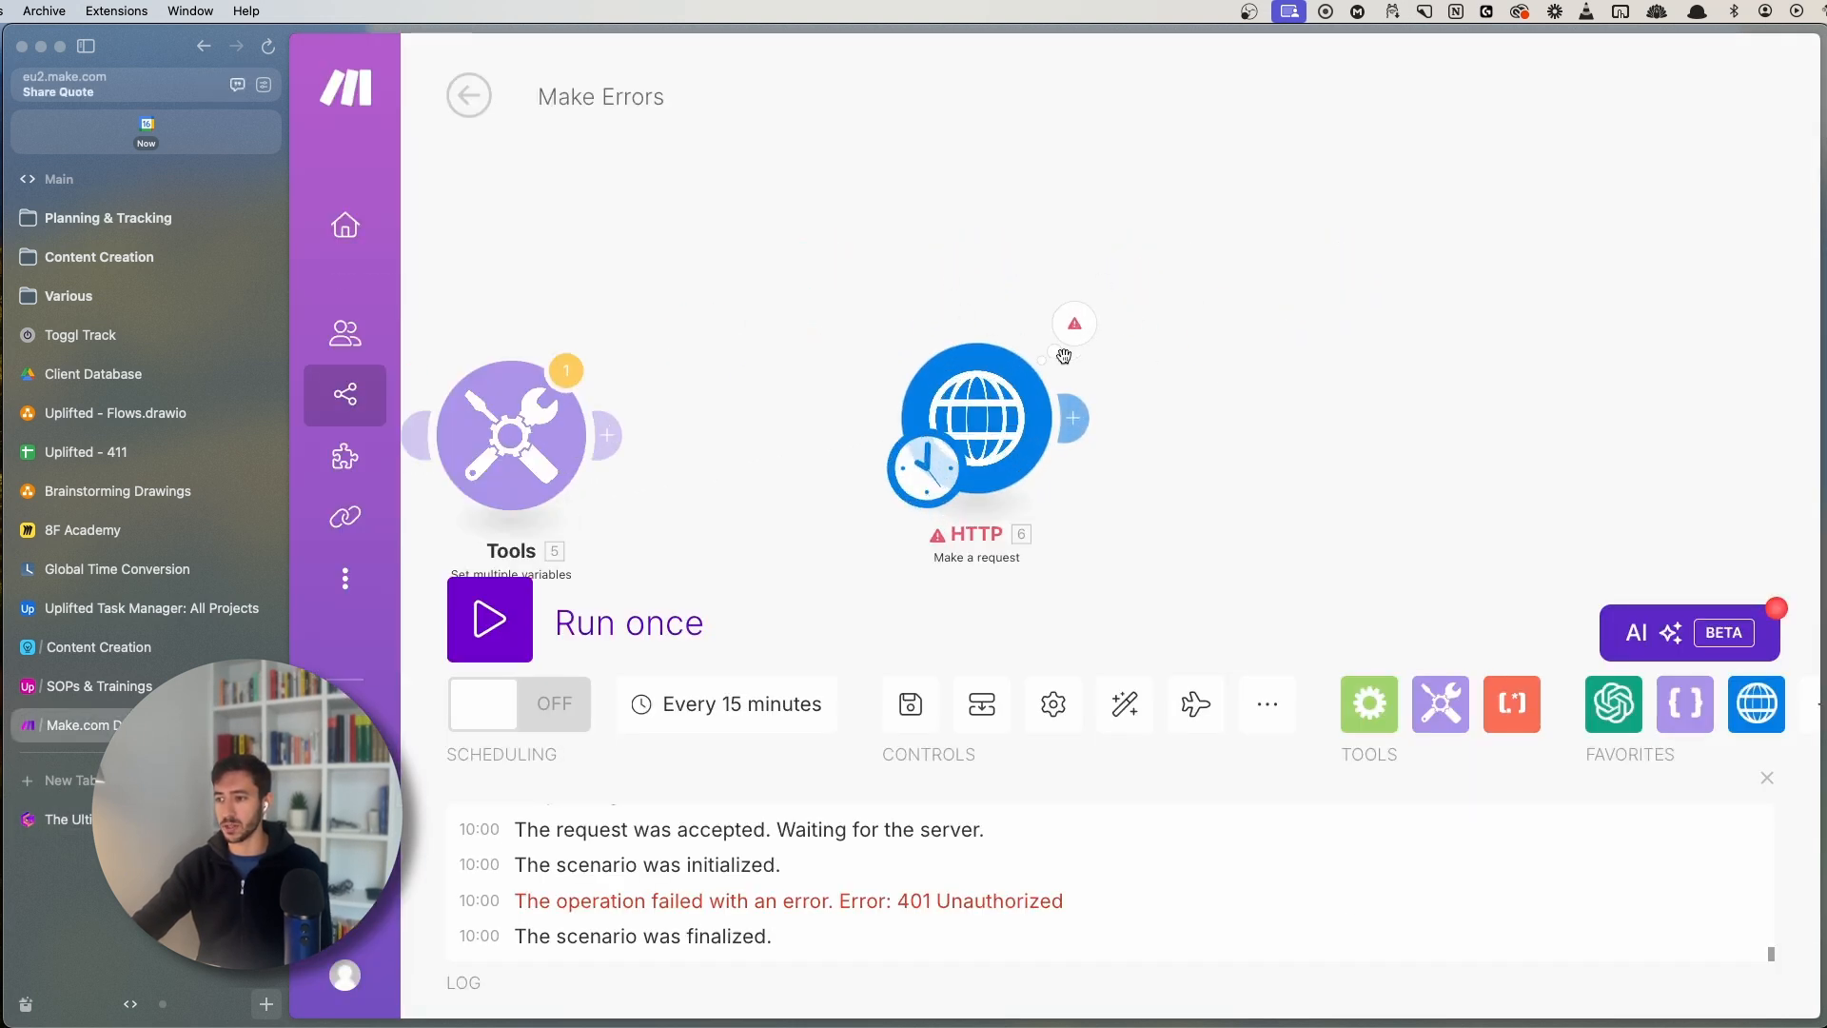
pyautogui.scroll(2, 1066, 360)
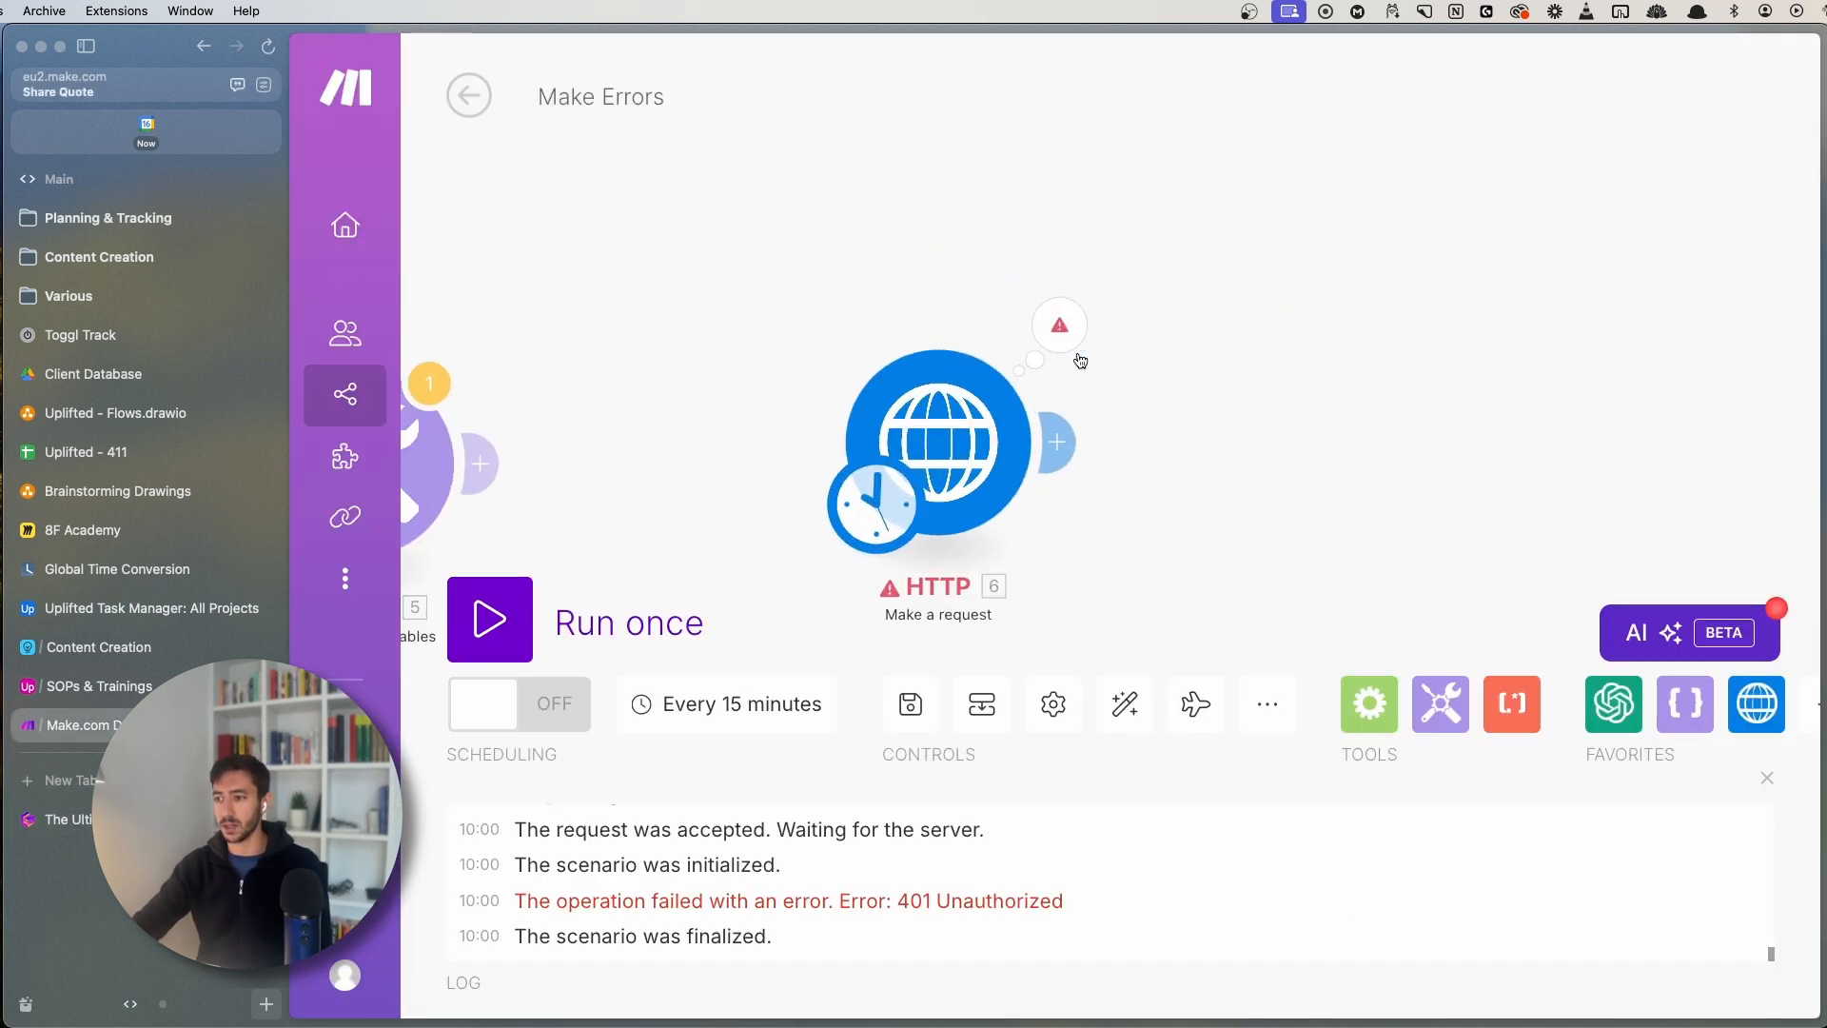
pyautogui.click(1054, 328)
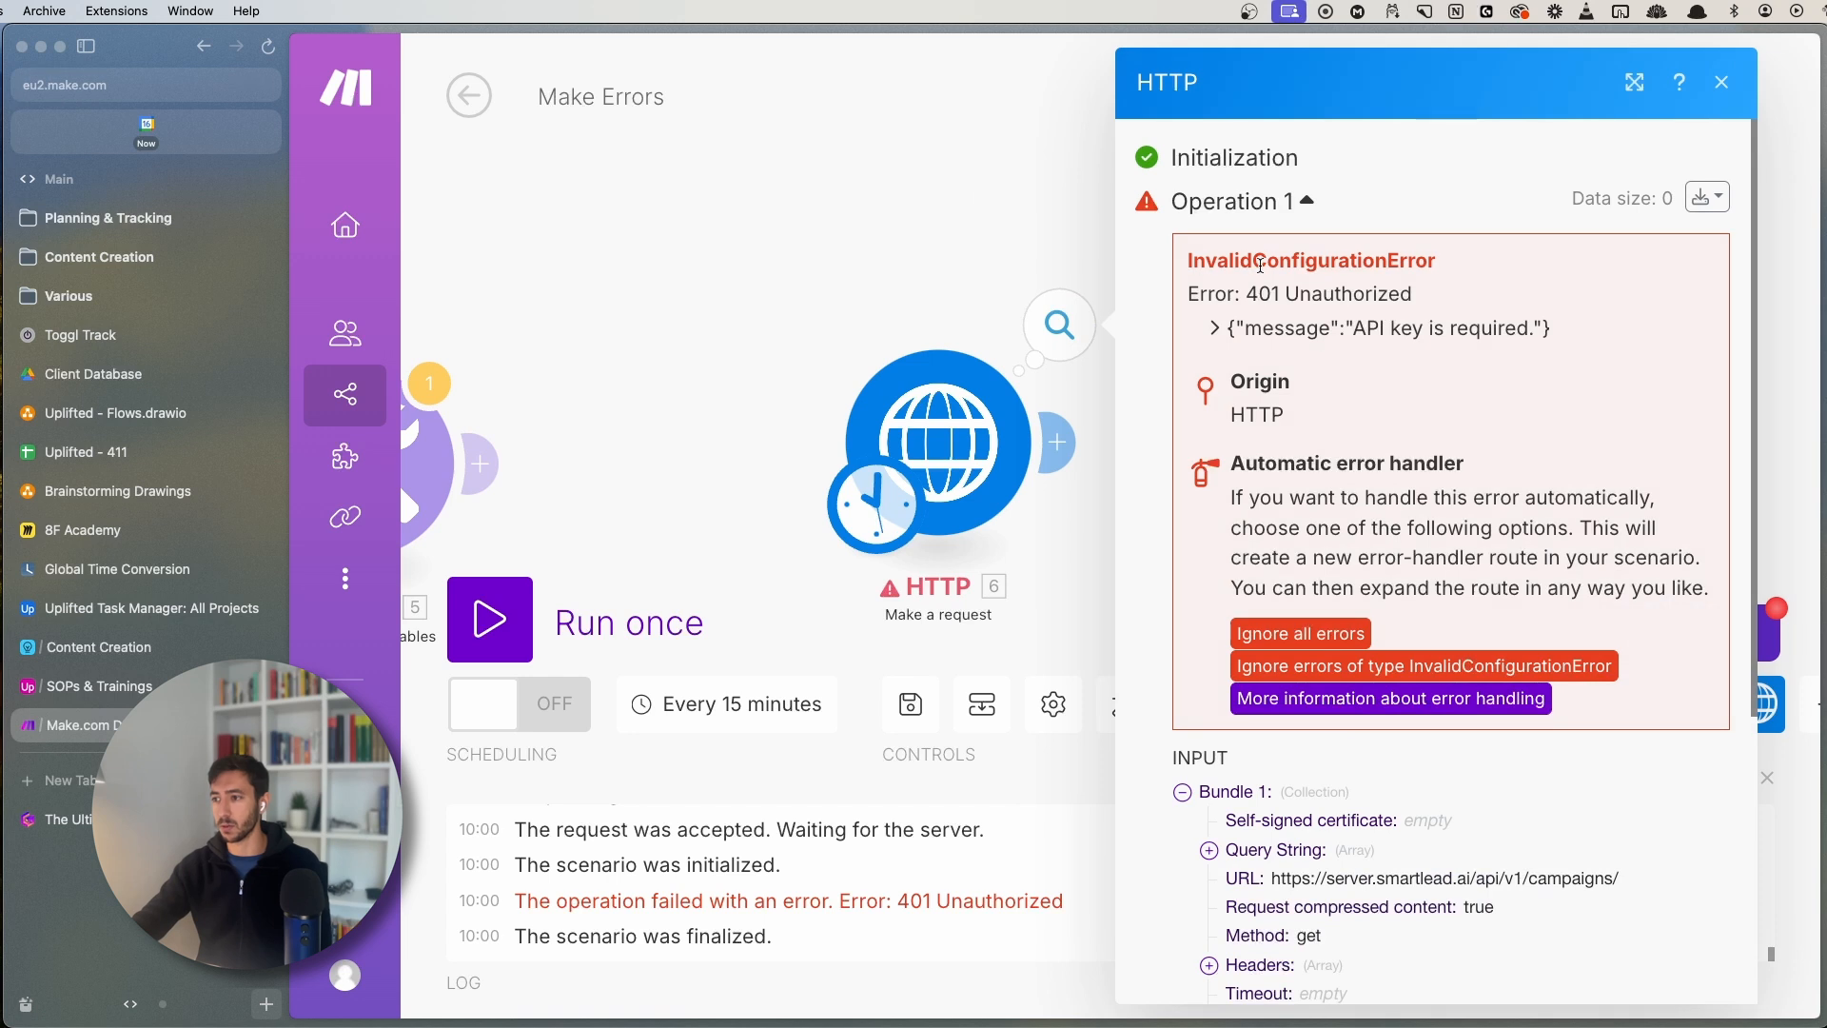
pyautogui.moveTo(1178, 259); pyautogui.dragTo(1601, 600)
pyautogui.click(1566, 593)
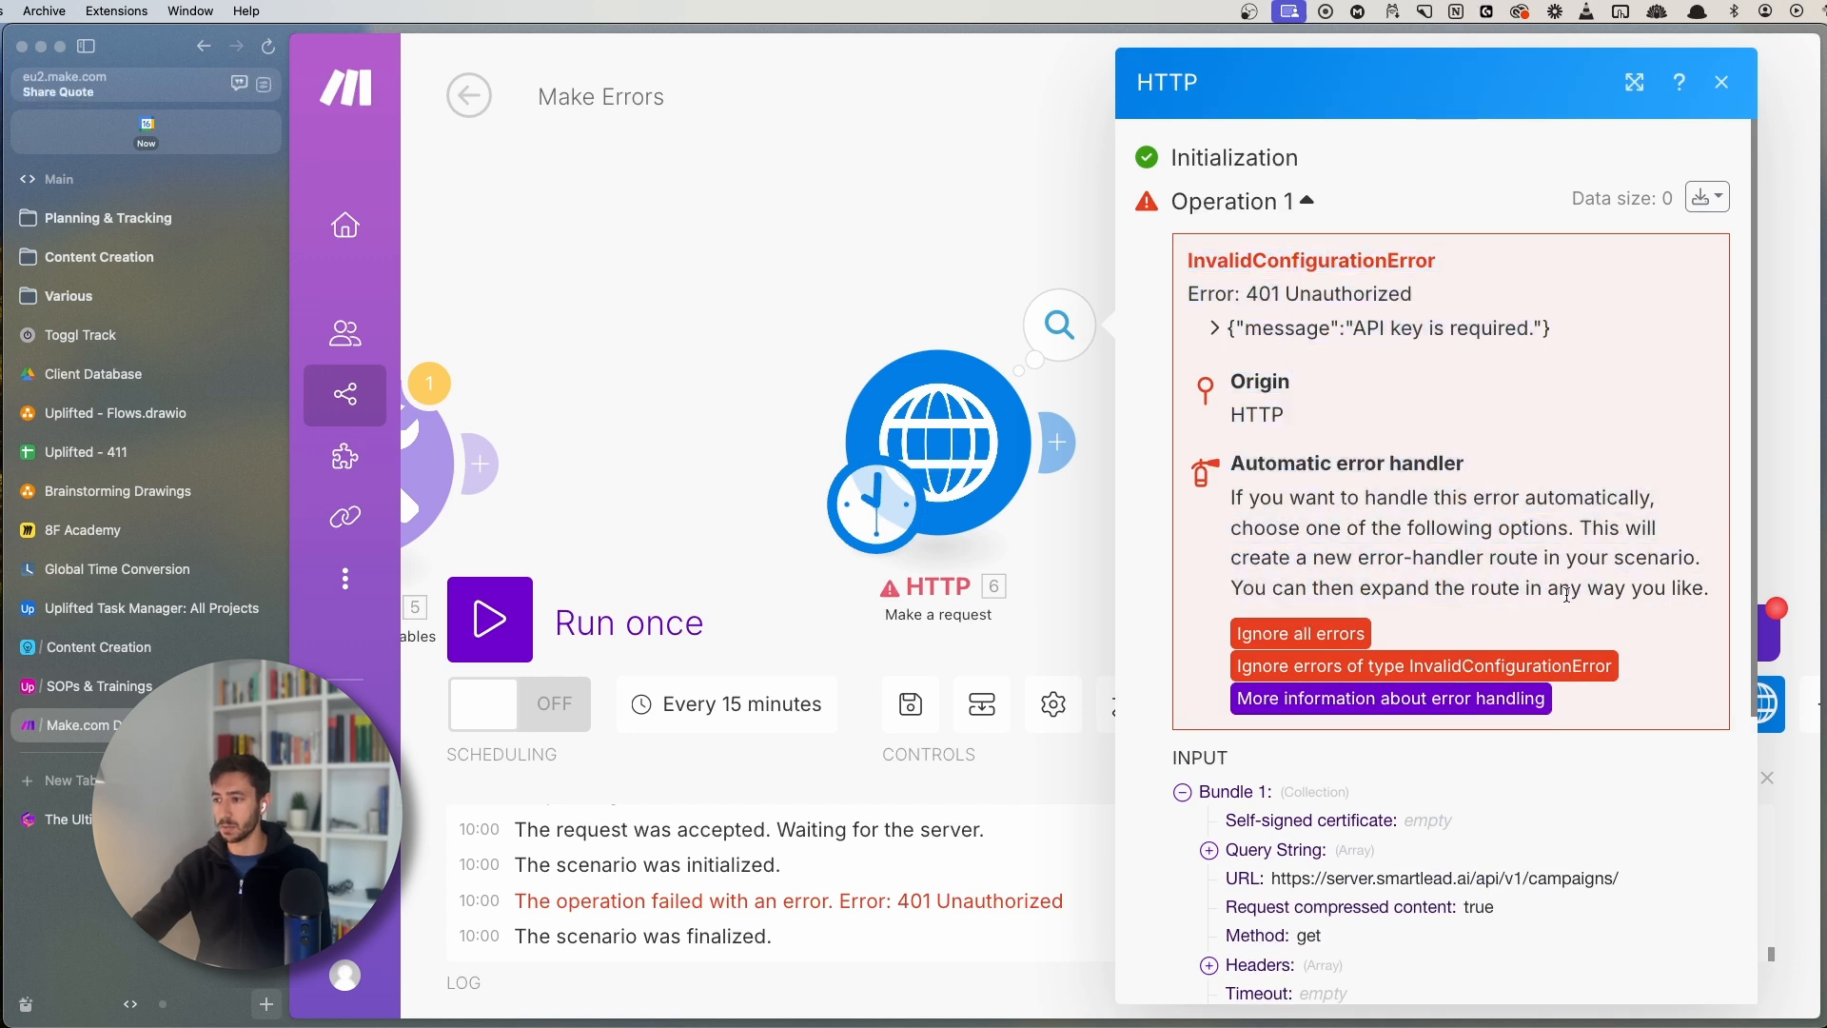
pyautogui.hotkey('ctrl', 'Tab')
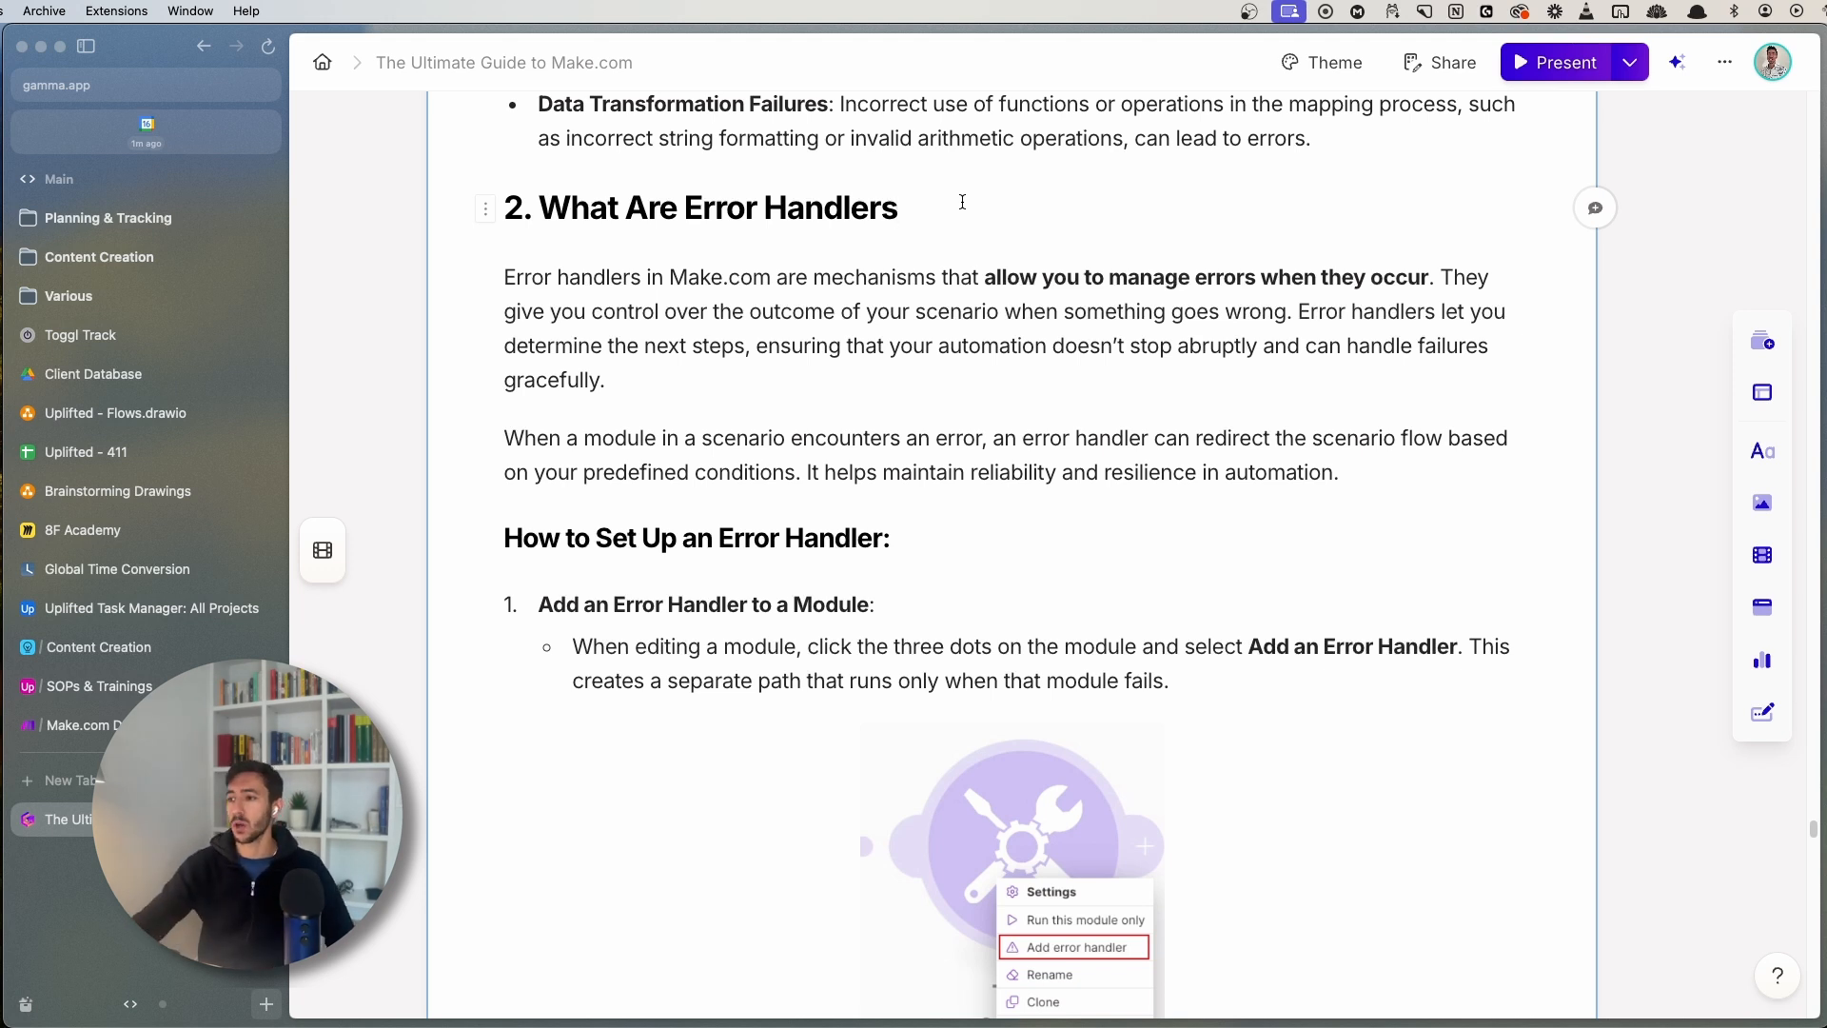
# - View the How to Set Up an Error Handler screenshot enlarged, then return to Make
pyautogui.click(677, 377)
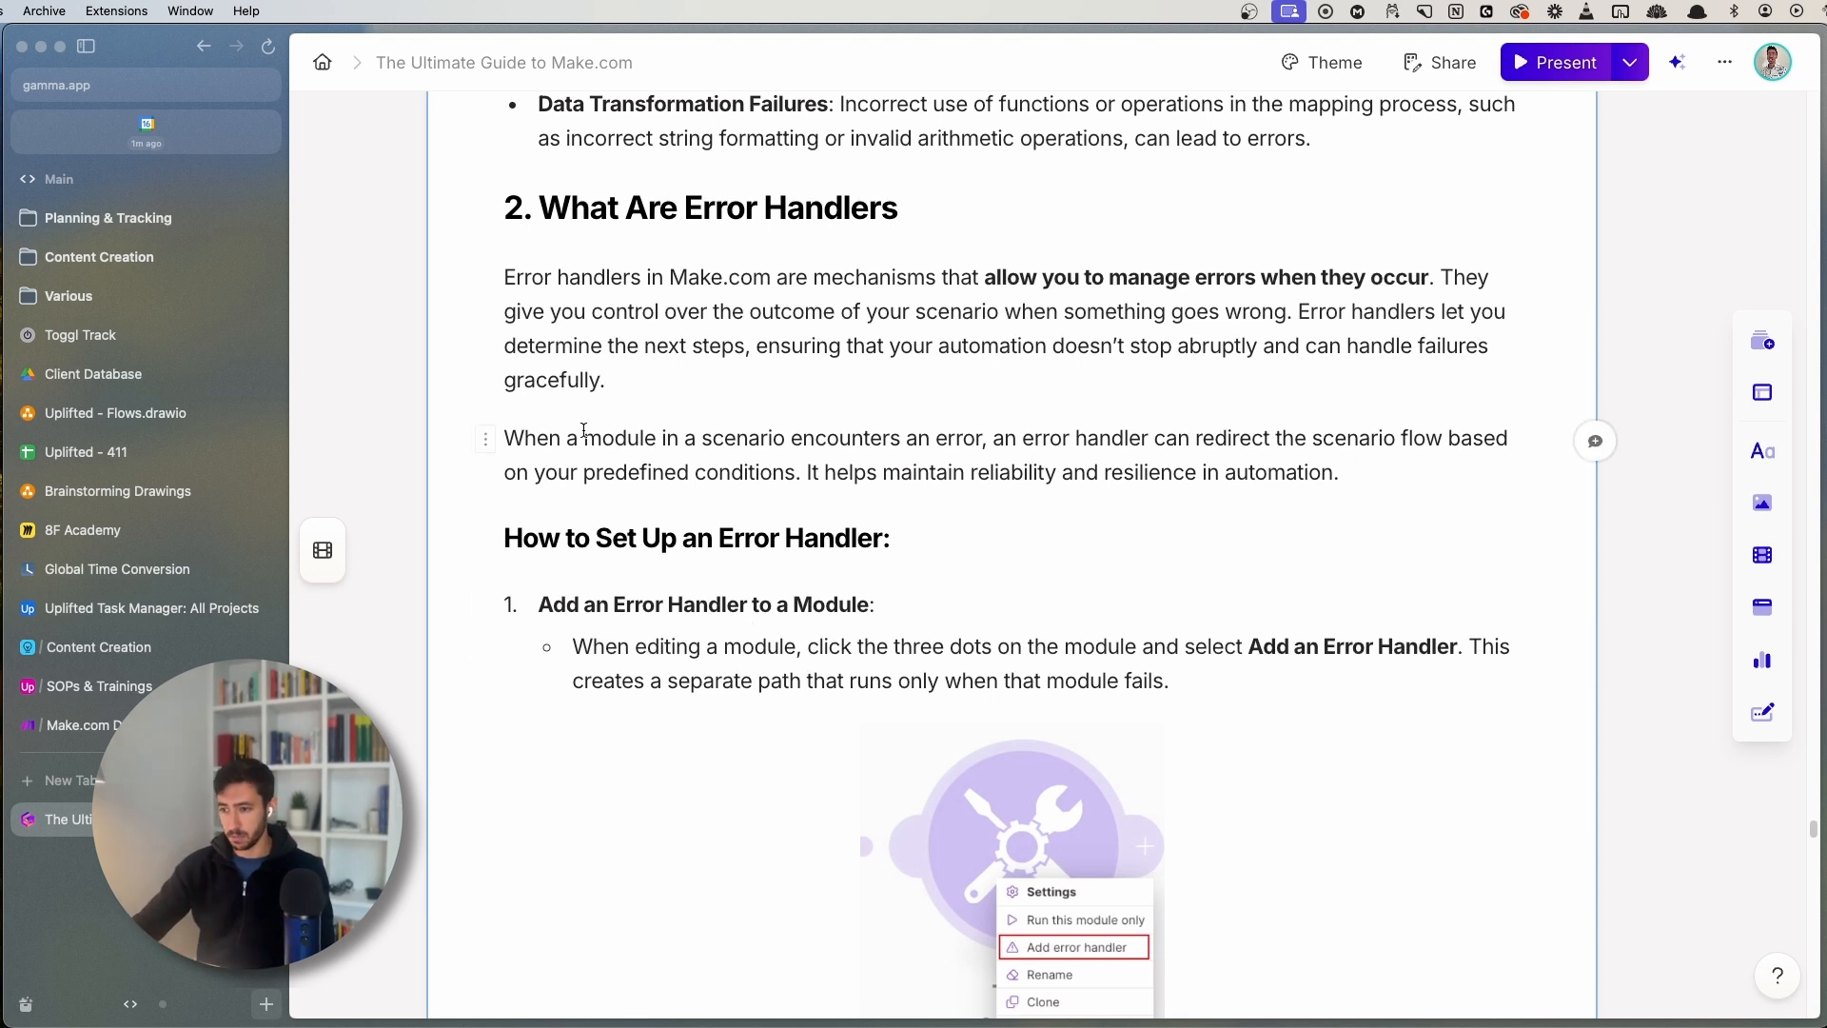
pyautogui.scroll(-5, 584, 430)
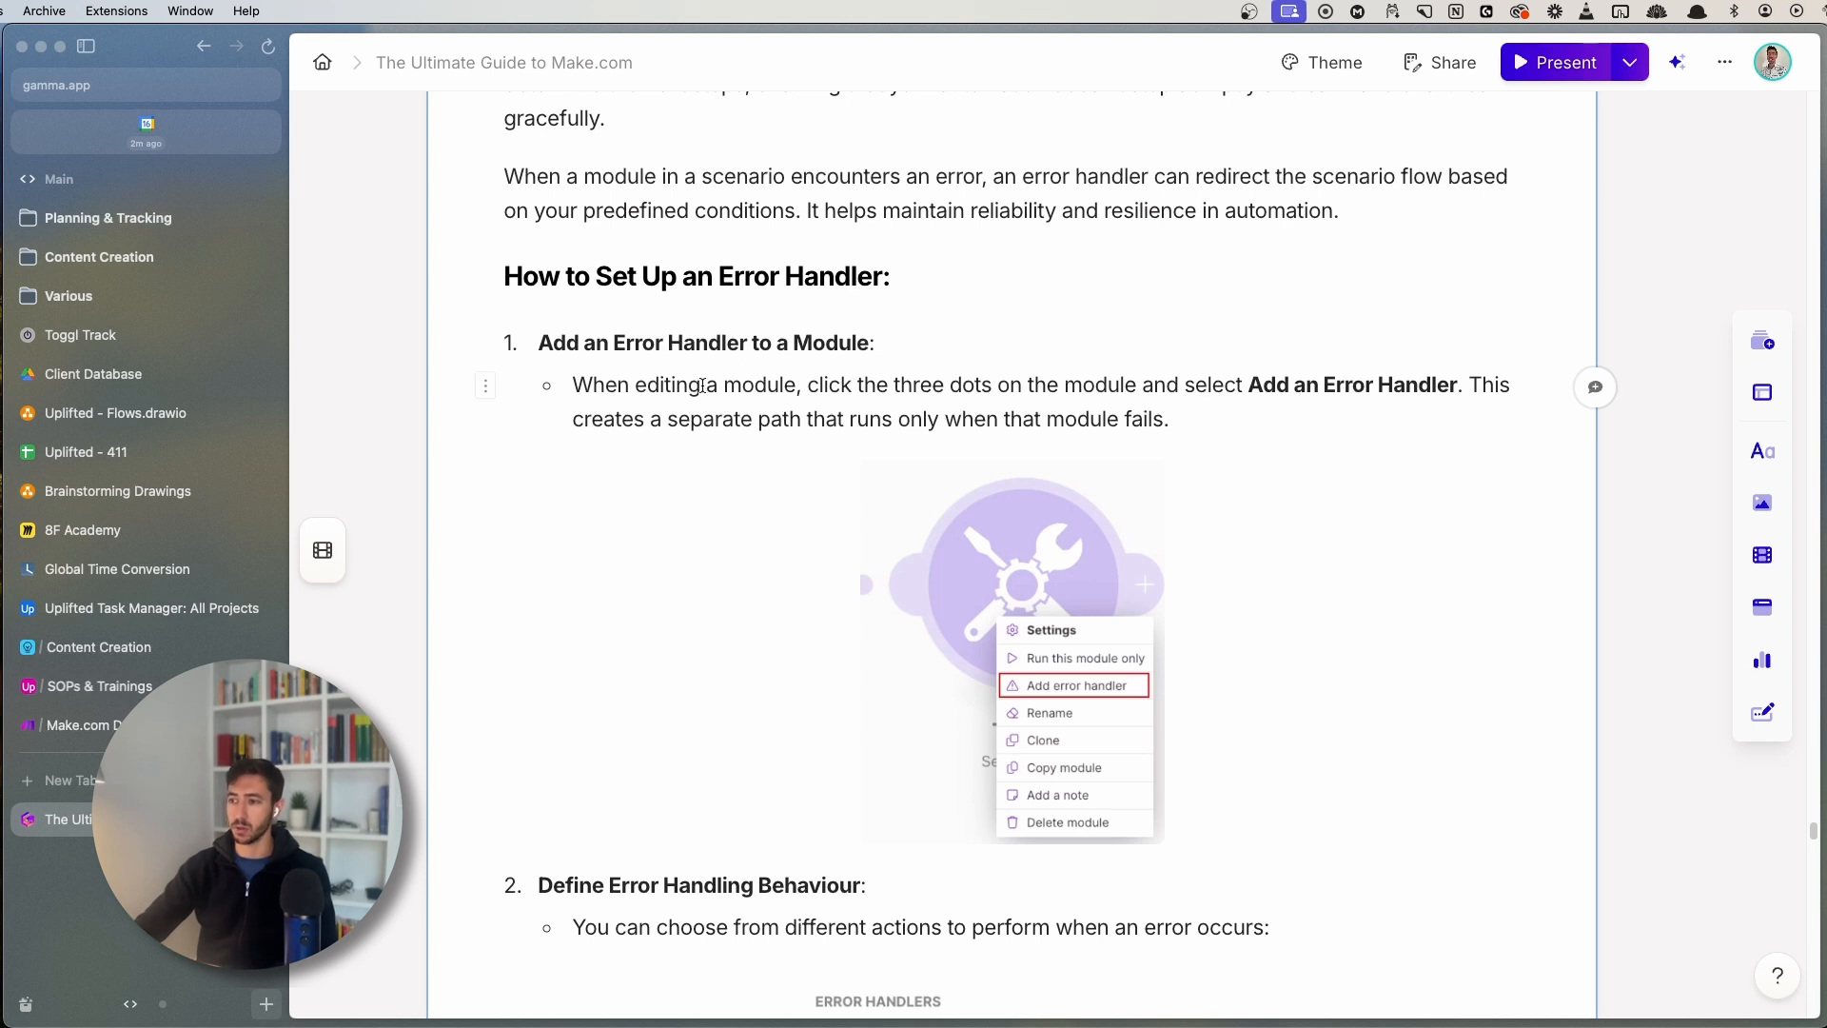
pyautogui.click(1000, 610)
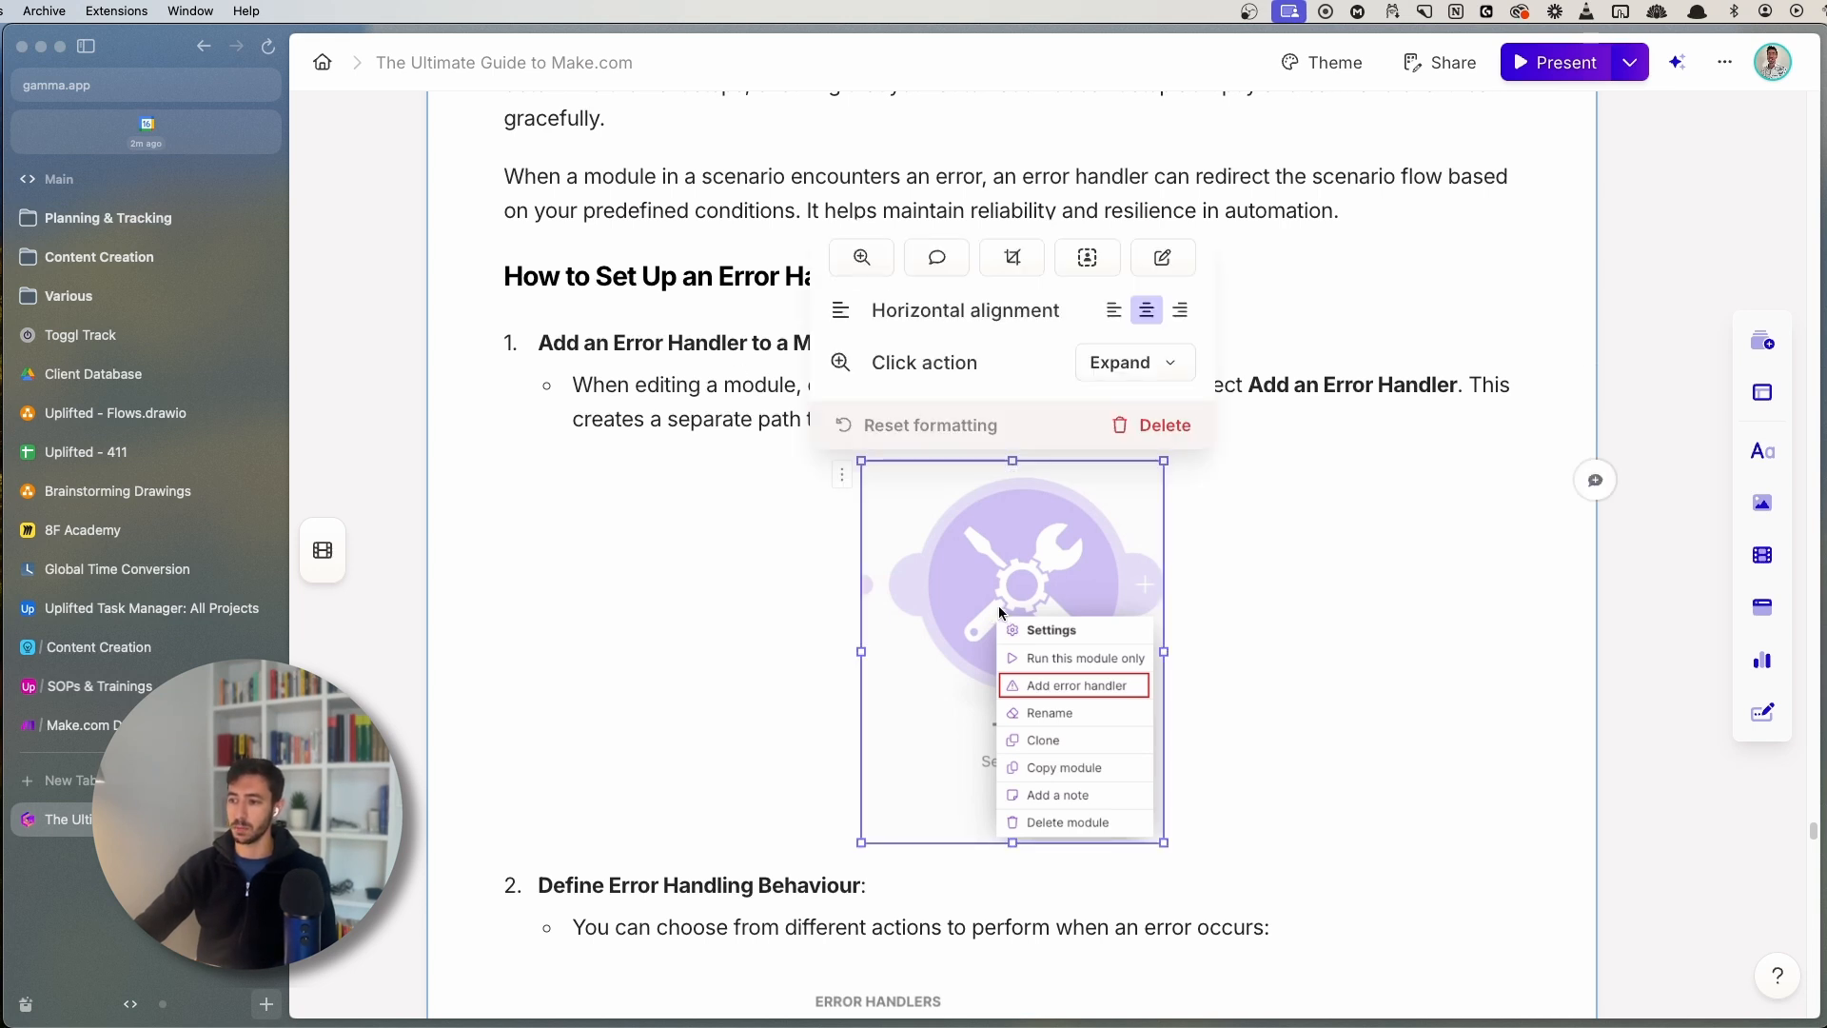
pyautogui.click(989, 614)
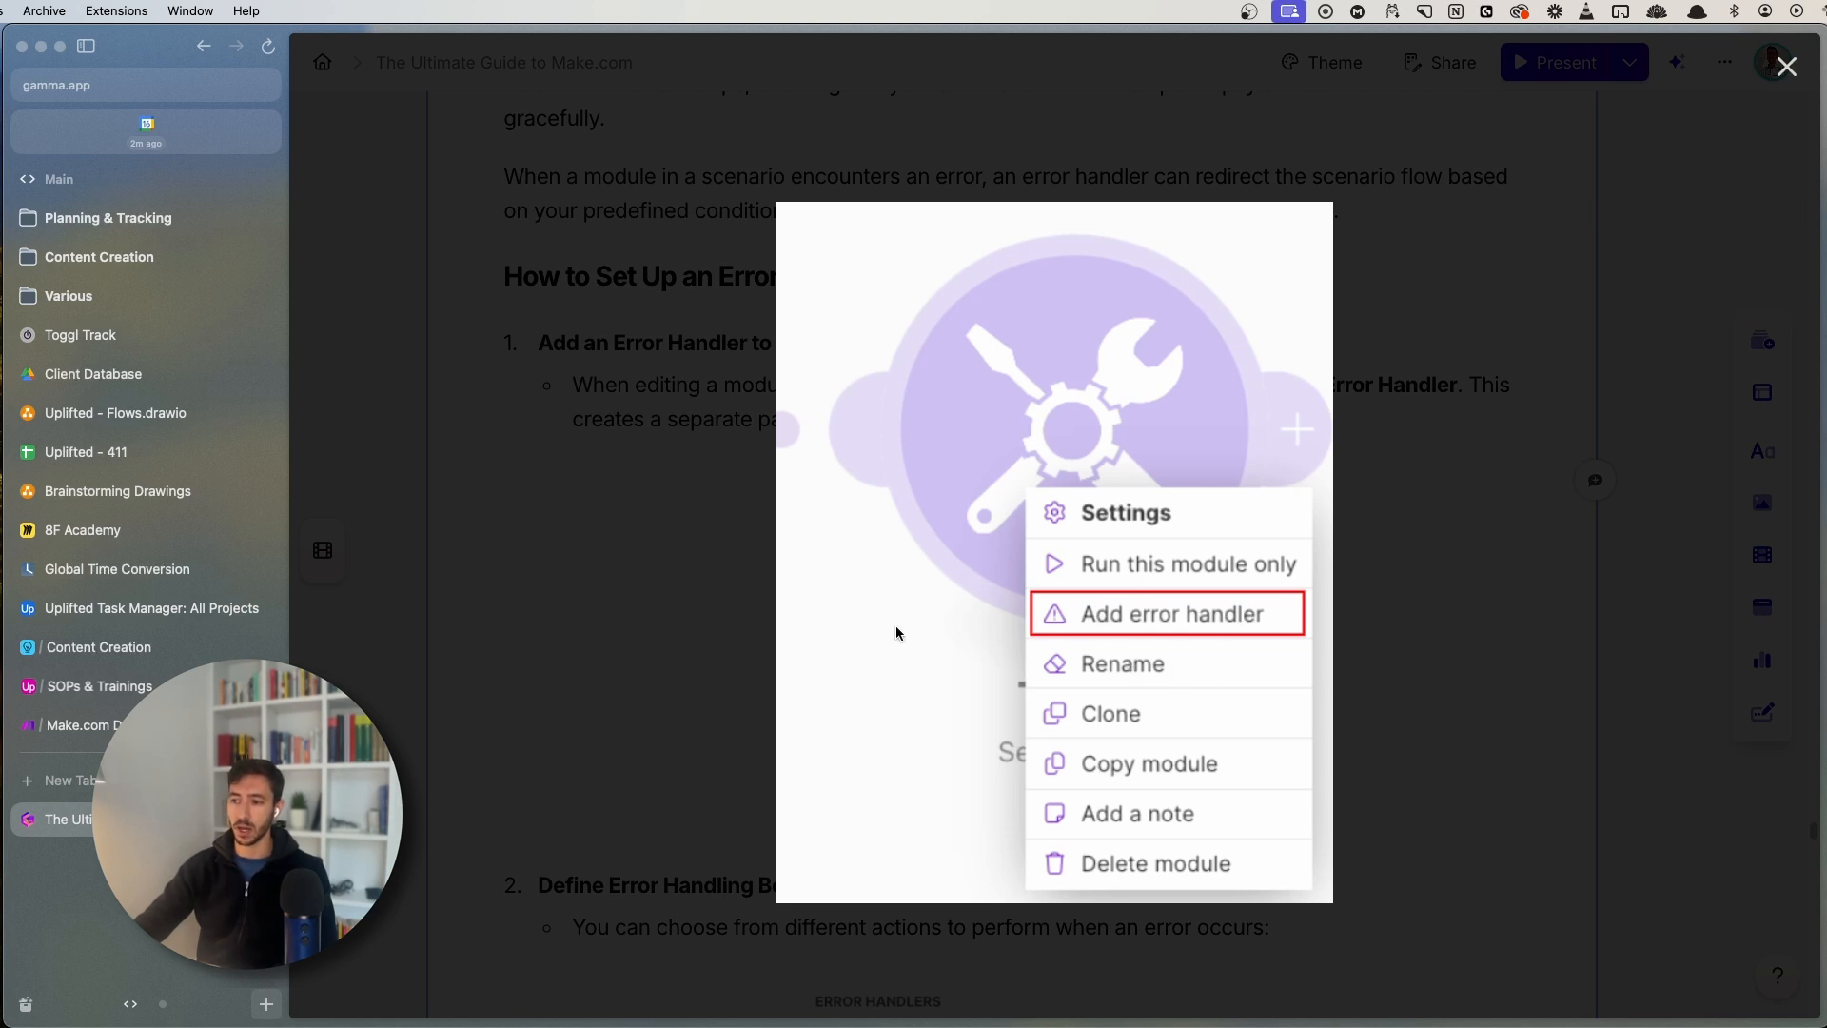
pyautogui.click(67, 724)
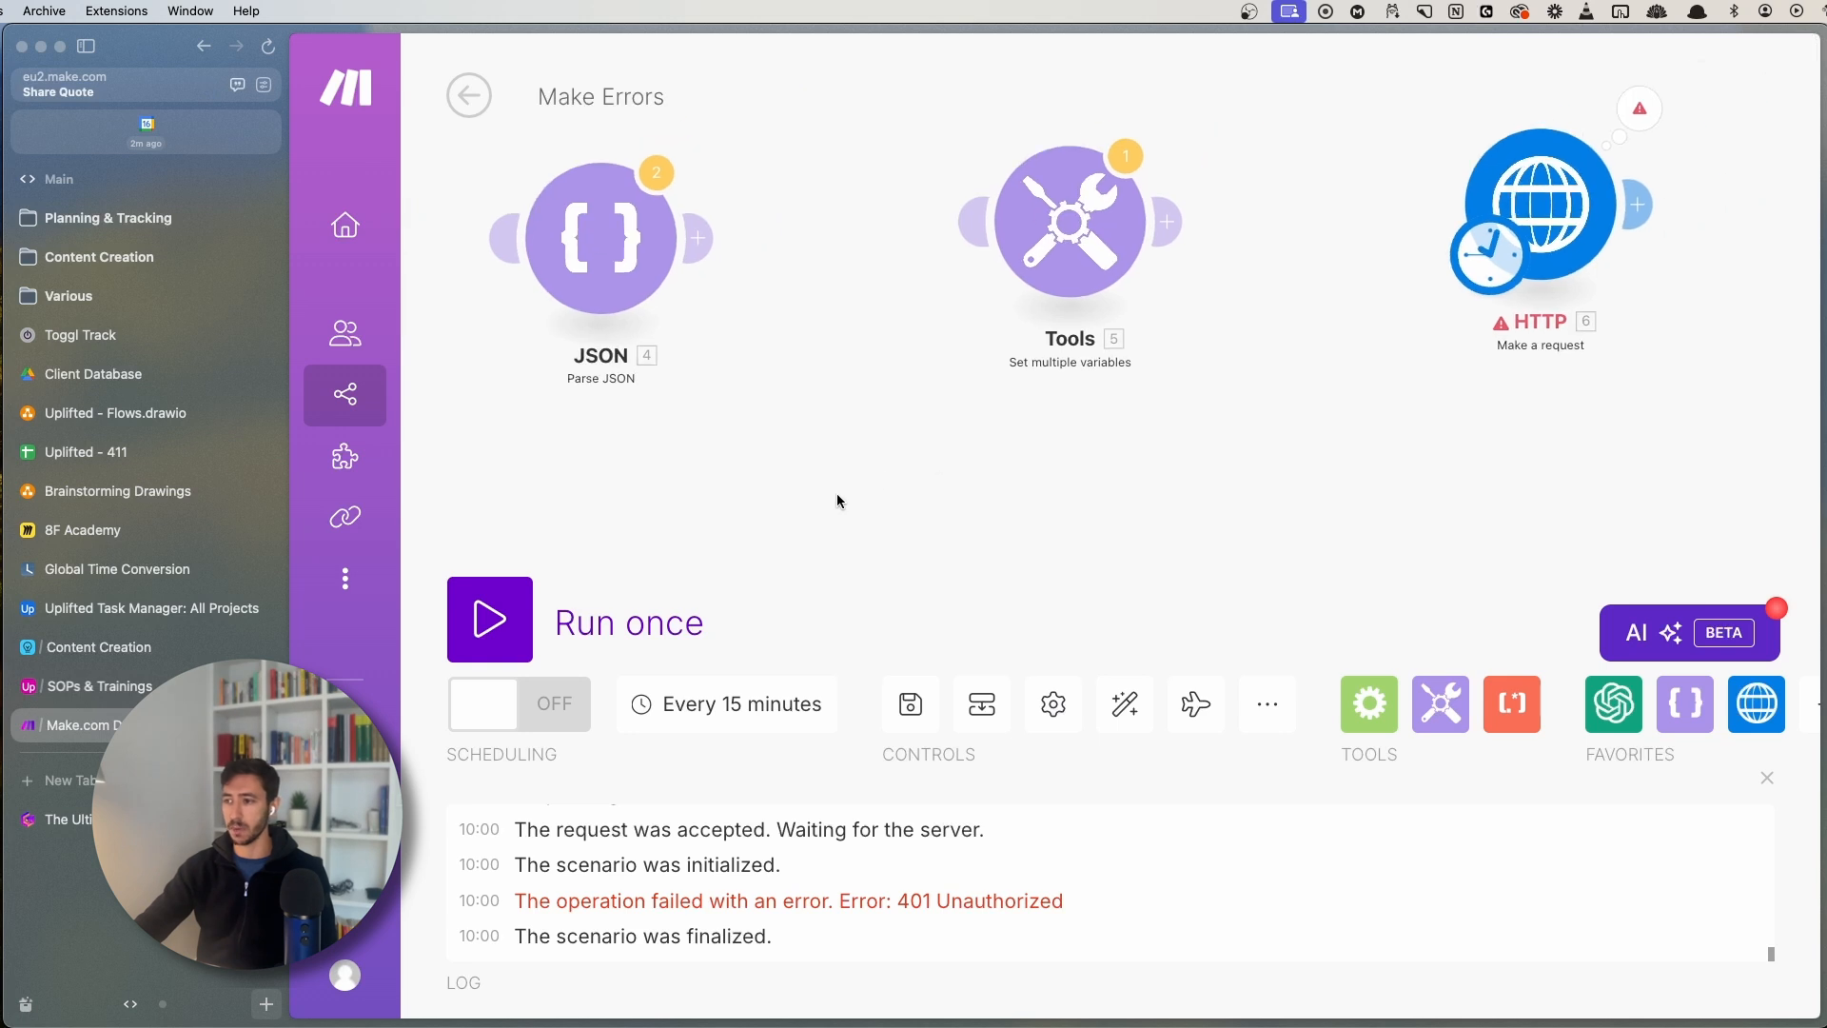
# - Make the Tools module the scenario's starting module and check its variable settings
pyautogui.scroll(-5, 1003, 428)
pyautogui.moveTo(1036, 421); pyautogui.dragTo(1202, 352)
pyautogui.moveTo(1223, 249); pyautogui.dragTo(932, 507)
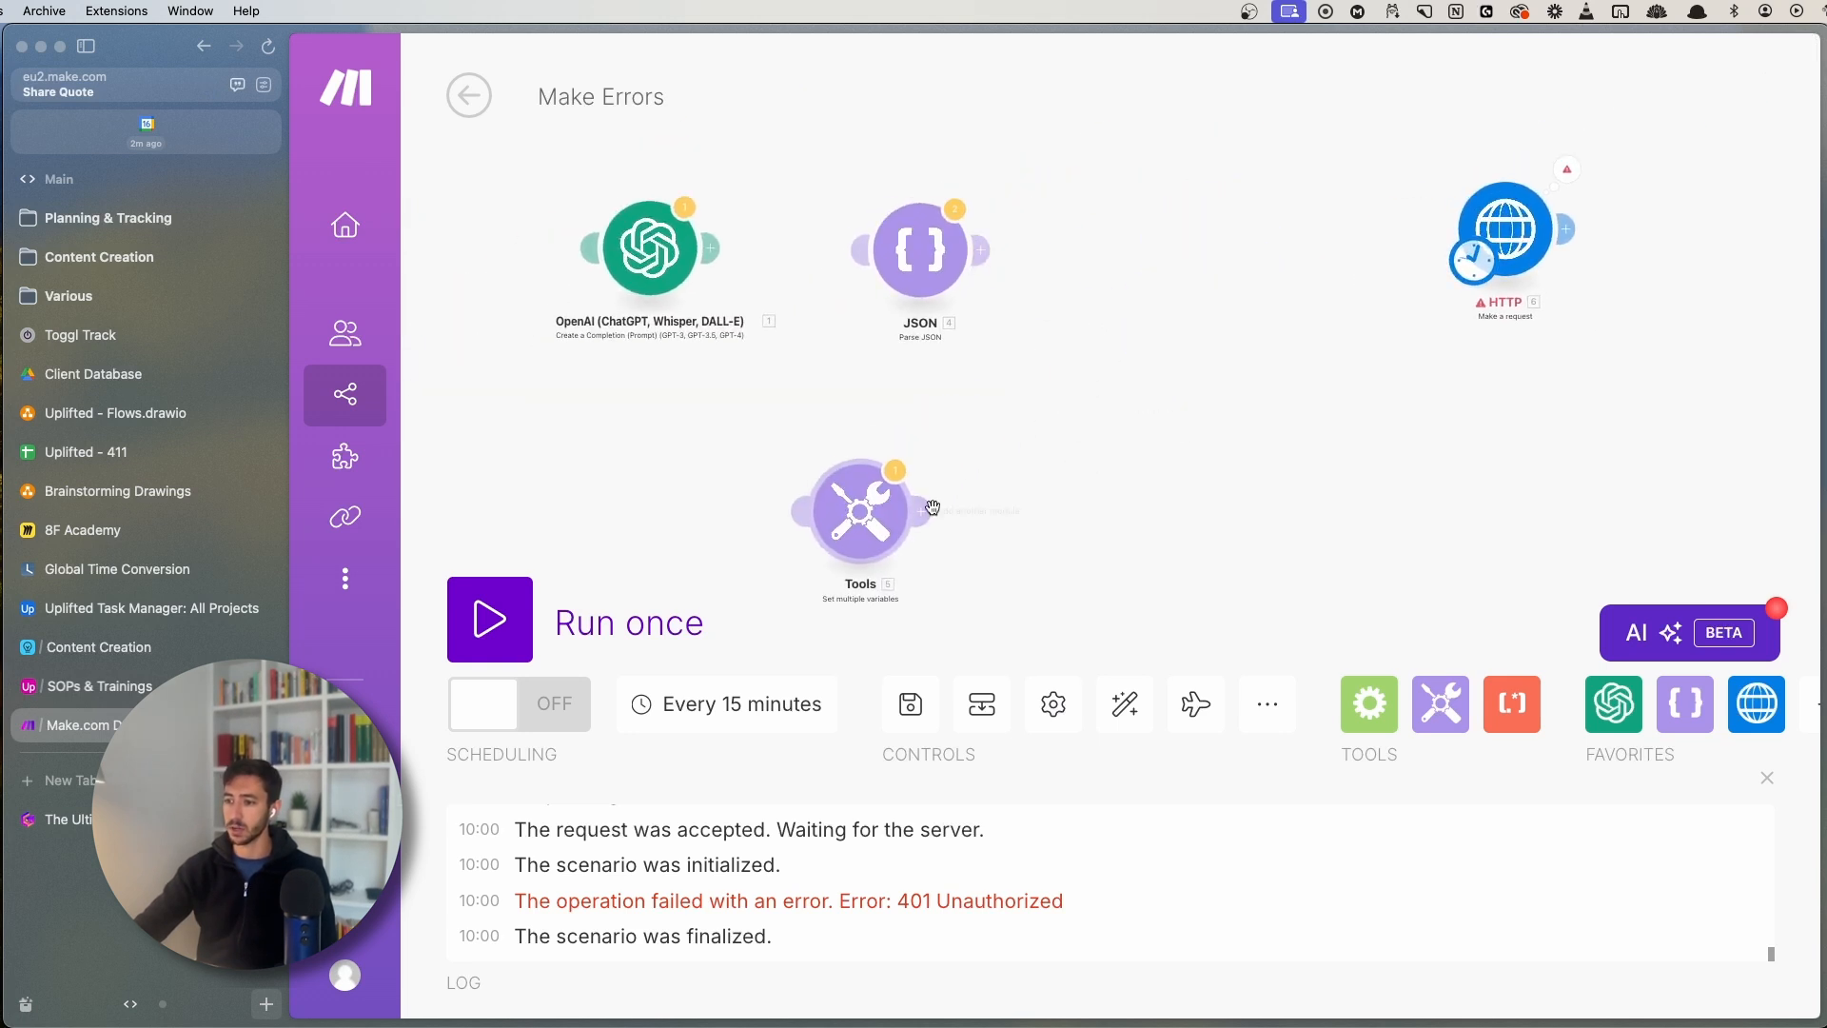
pyautogui.moveTo(1473, 260); pyautogui.dragTo(862, 516)
pyautogui.moveTo(1154, 508); pyautogui.dragTo(1382, 257)
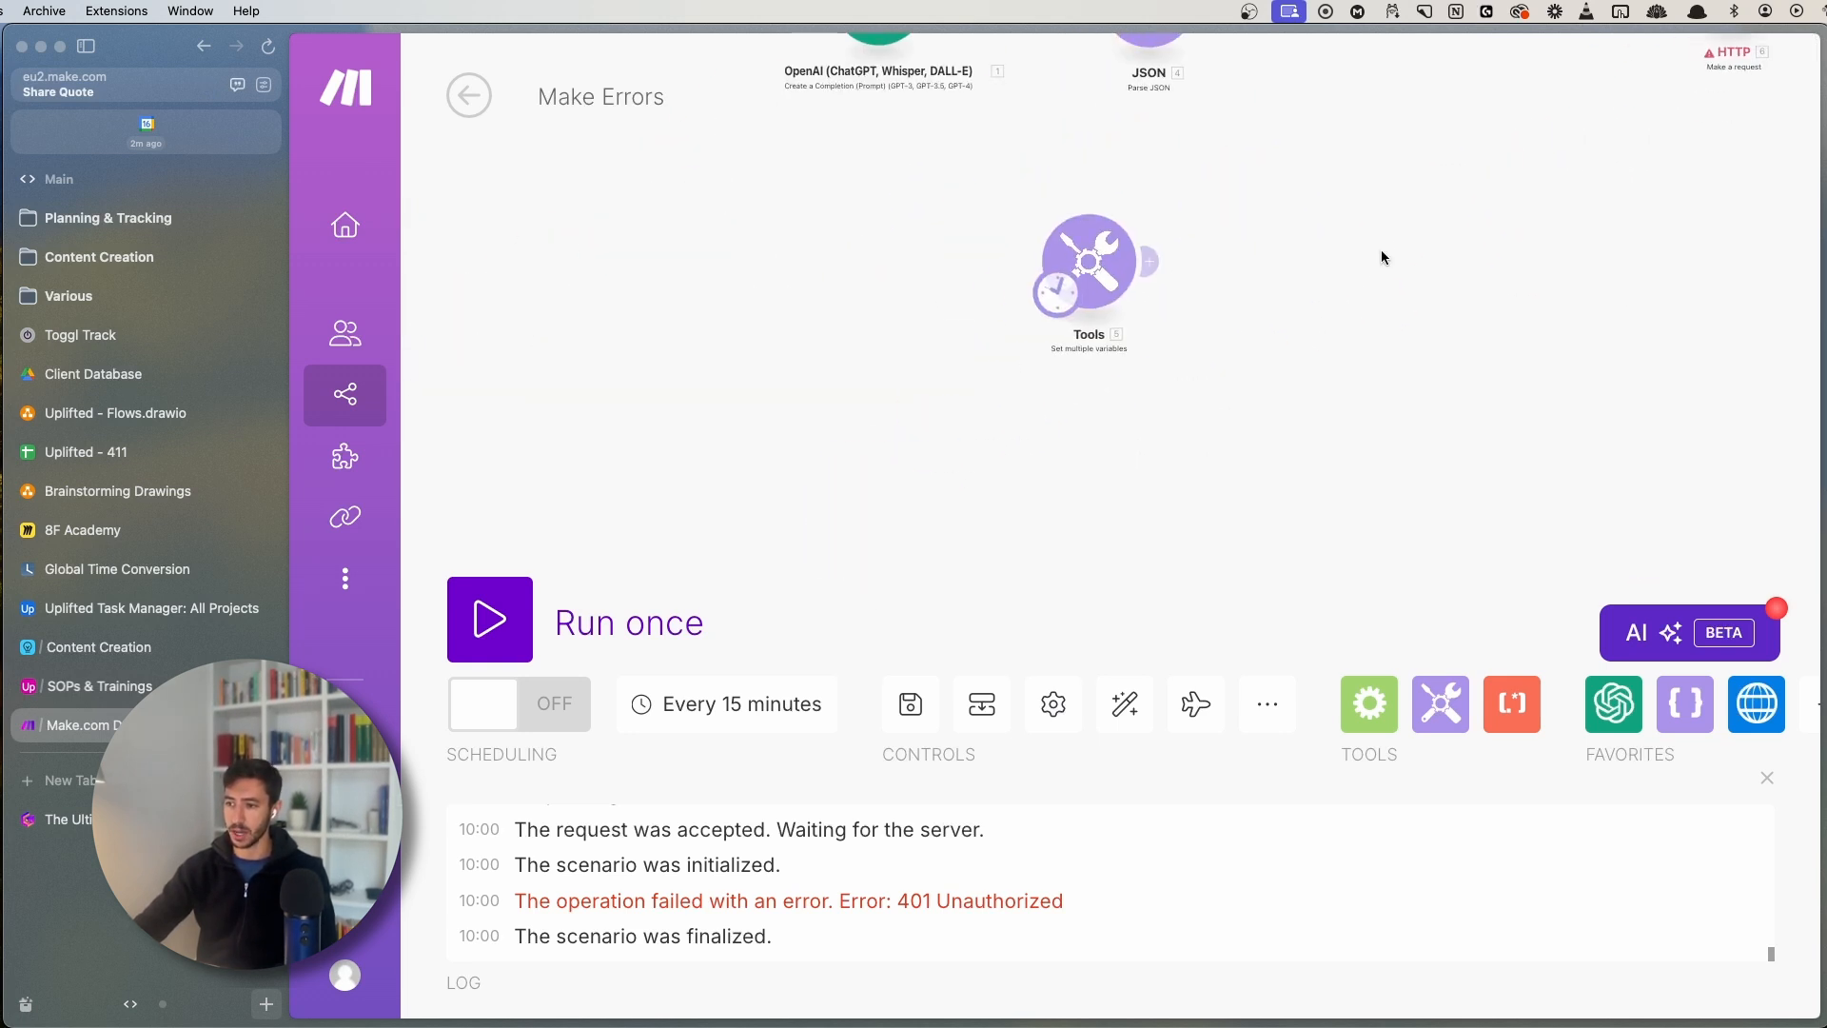
pyautogui.moveTo(1086, 278); pyautogui.dragTo(858, 451)
pyautogui.click(858, 451)
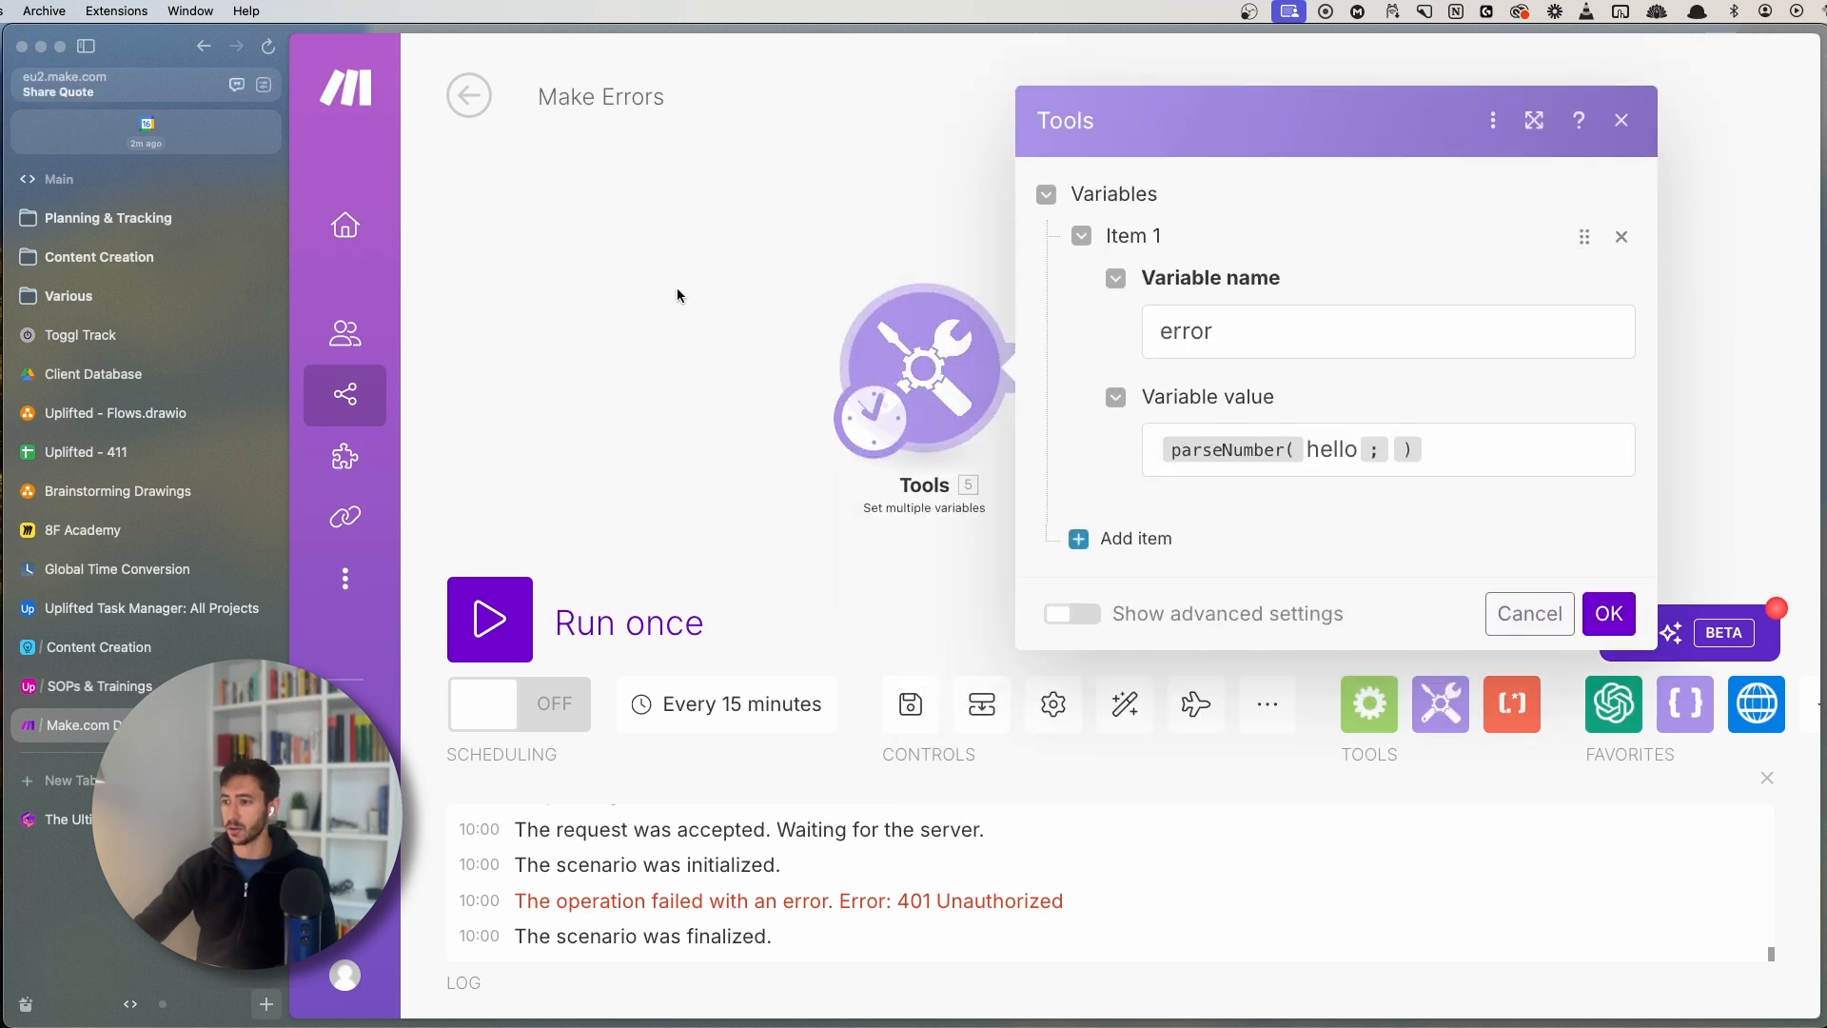
pyautogui.click(693, 314)
# - Add an error-handler route to the Tools module, offering Break, Commit, Ignore, Resume and Rollback
pyautogui.rightClick(914, 338)
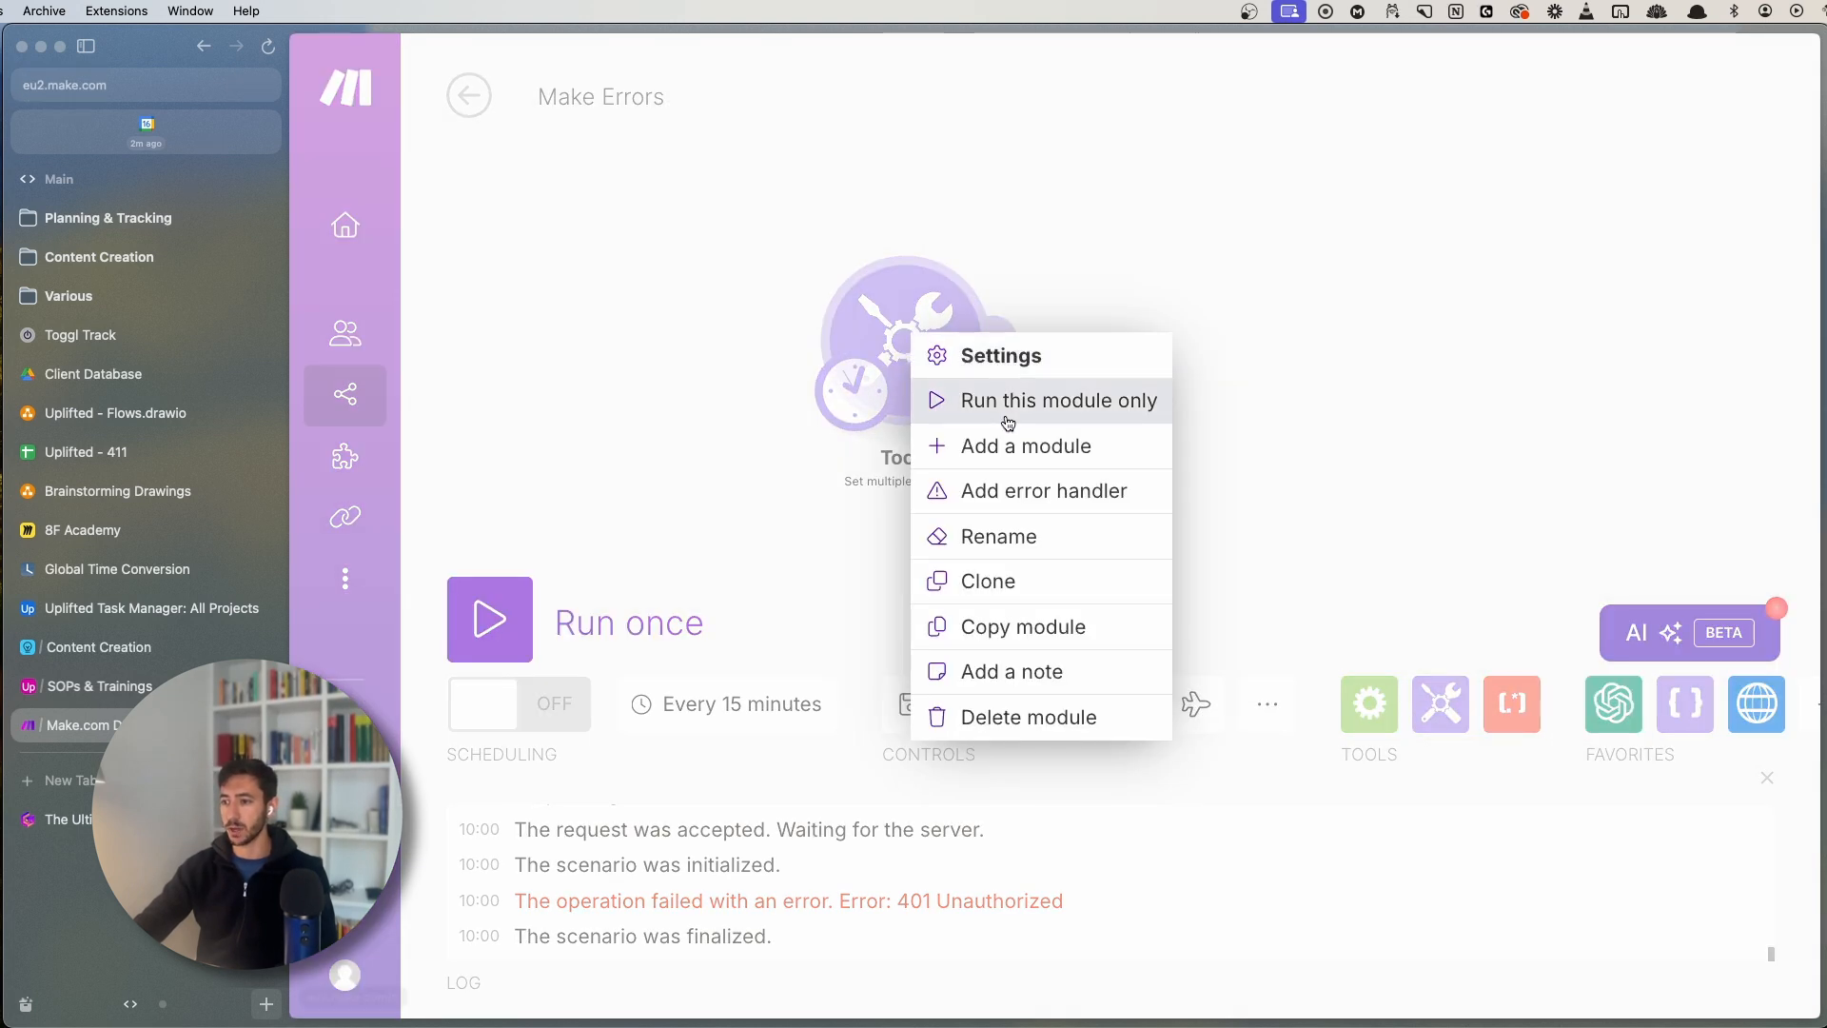
pyautogui.click(991, 505)
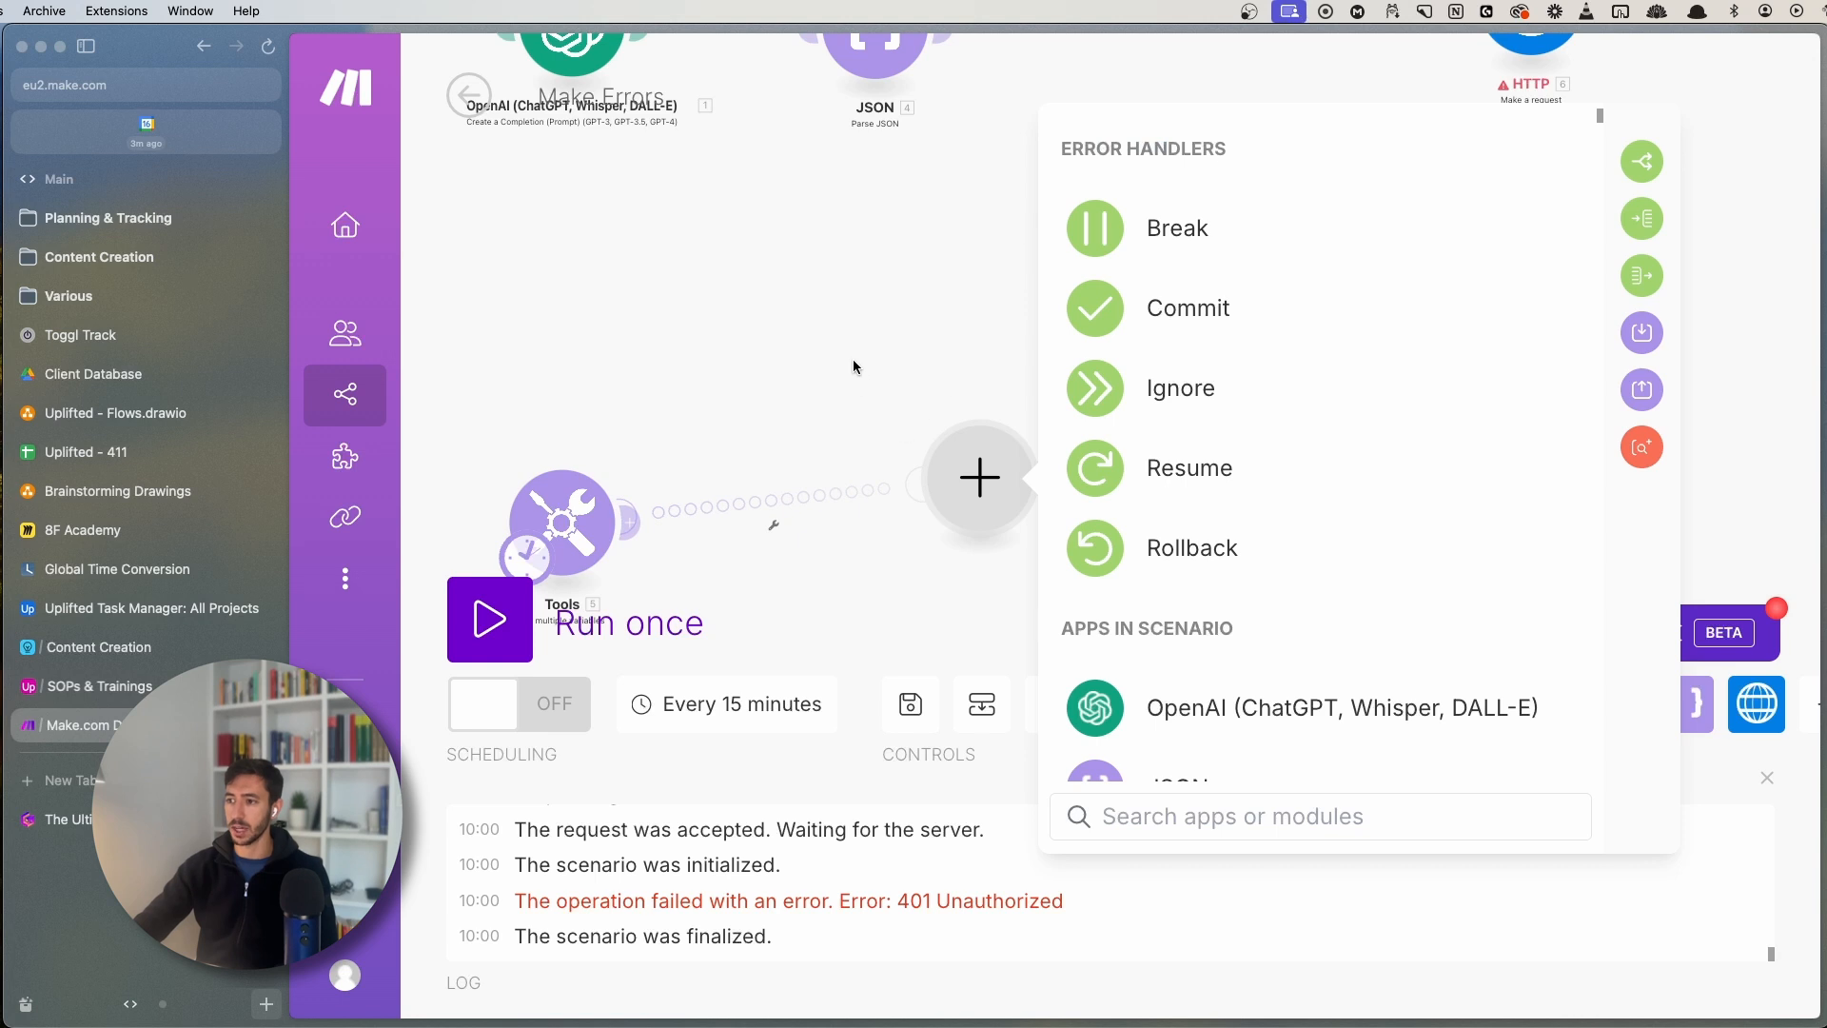
pyautogui.moveTo(855, 363); pyautogui.dragTo(931, 164)
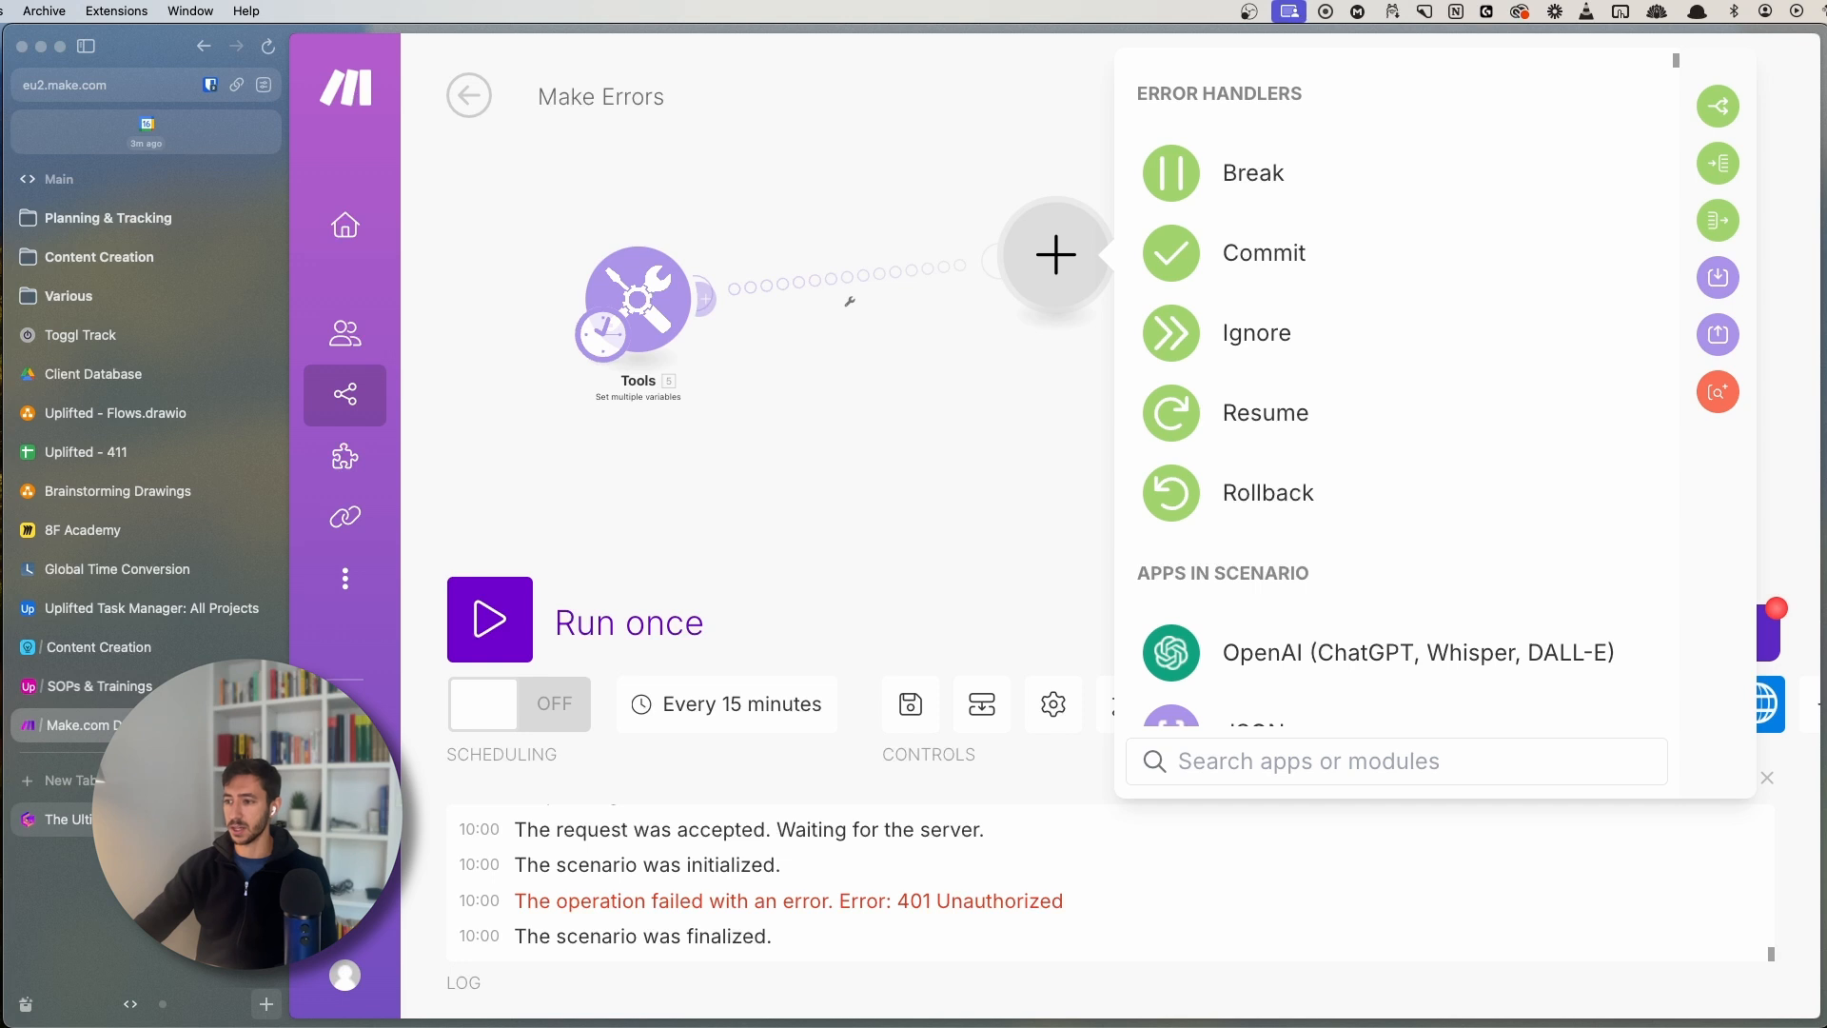
# - Read the Break handler description in the Gamma guide's list of error handlers
pyautogui.click(71, 818)
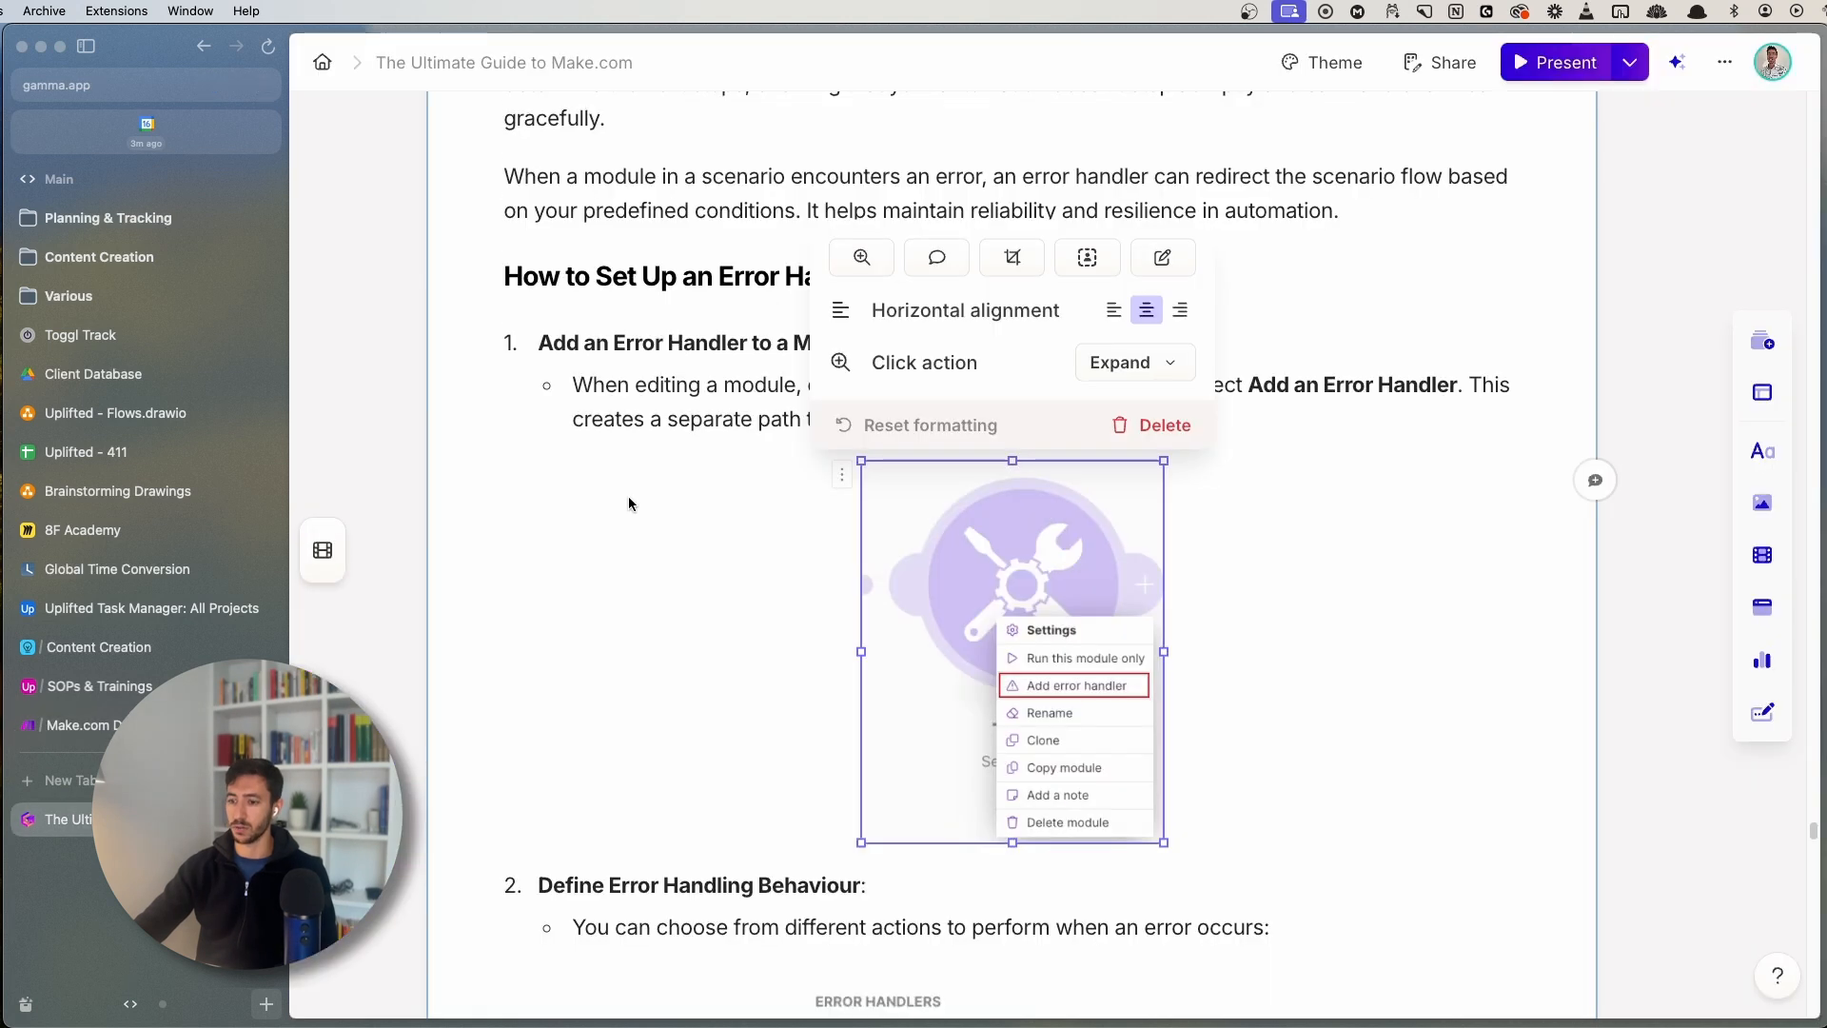
pyautogui.scroll(-6, 647, 521)
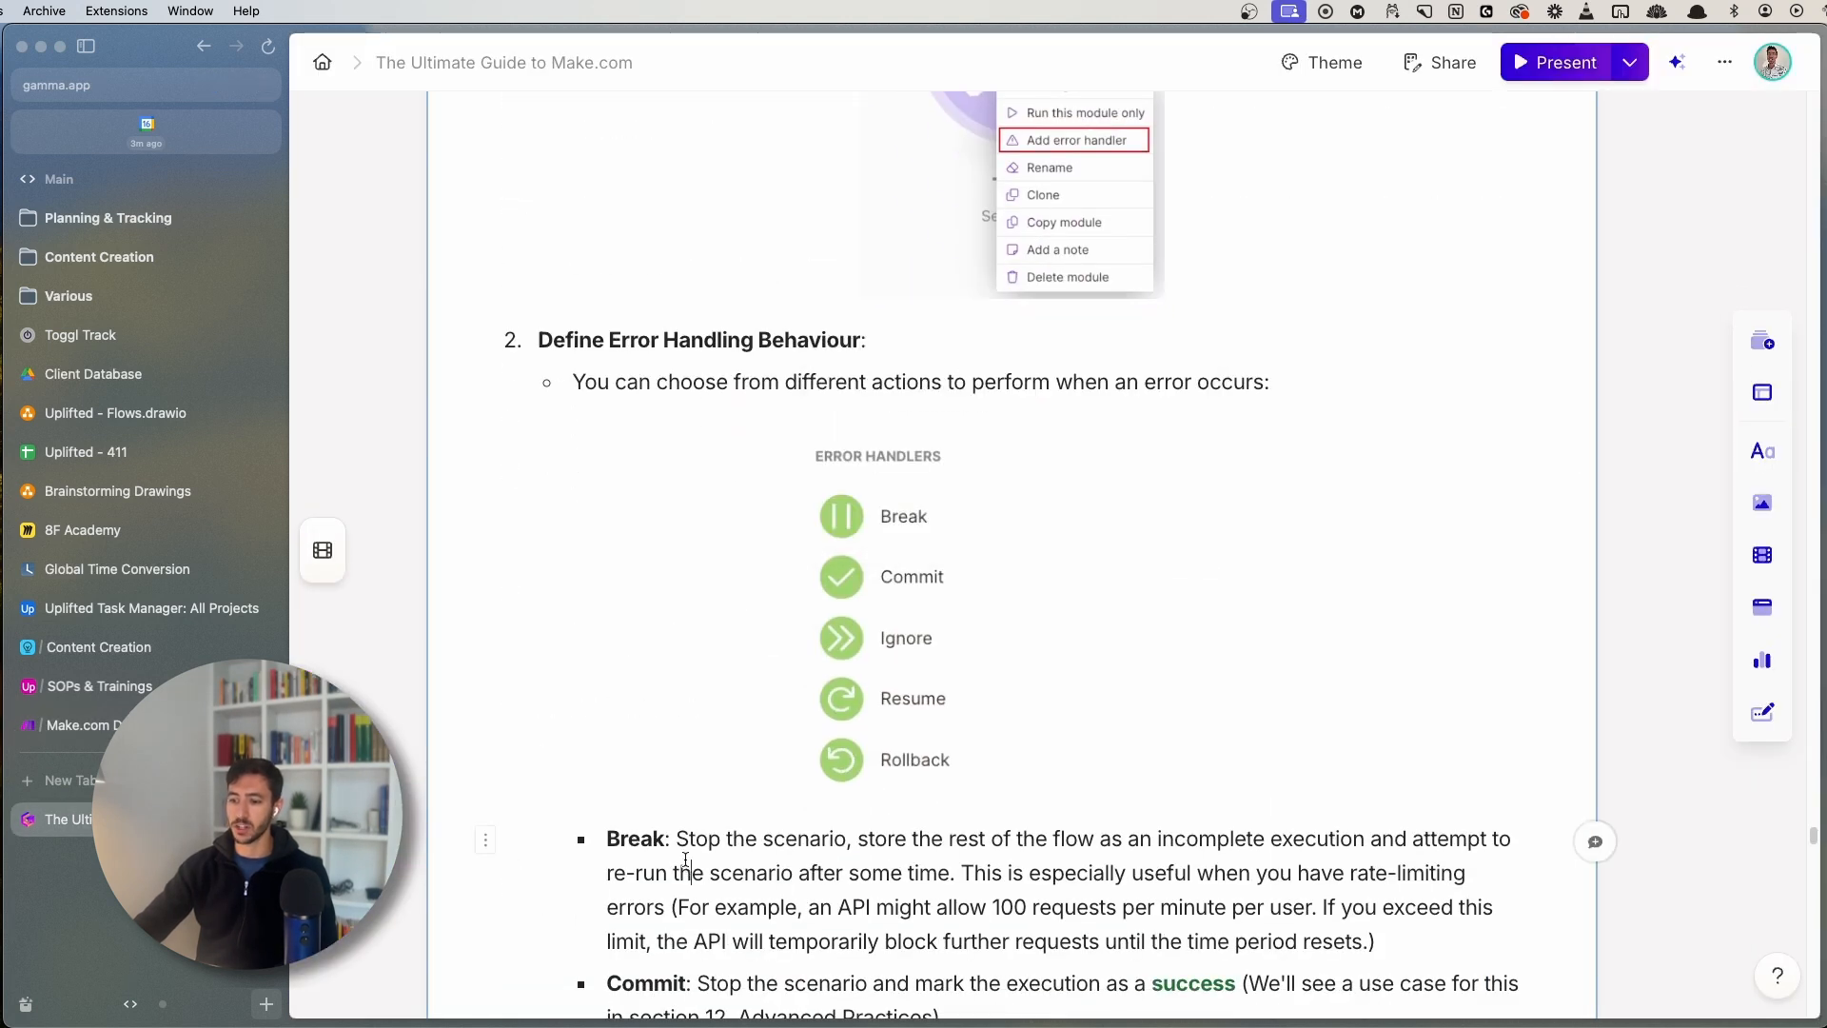
pyautogui.scroll(-4, 685, 859)
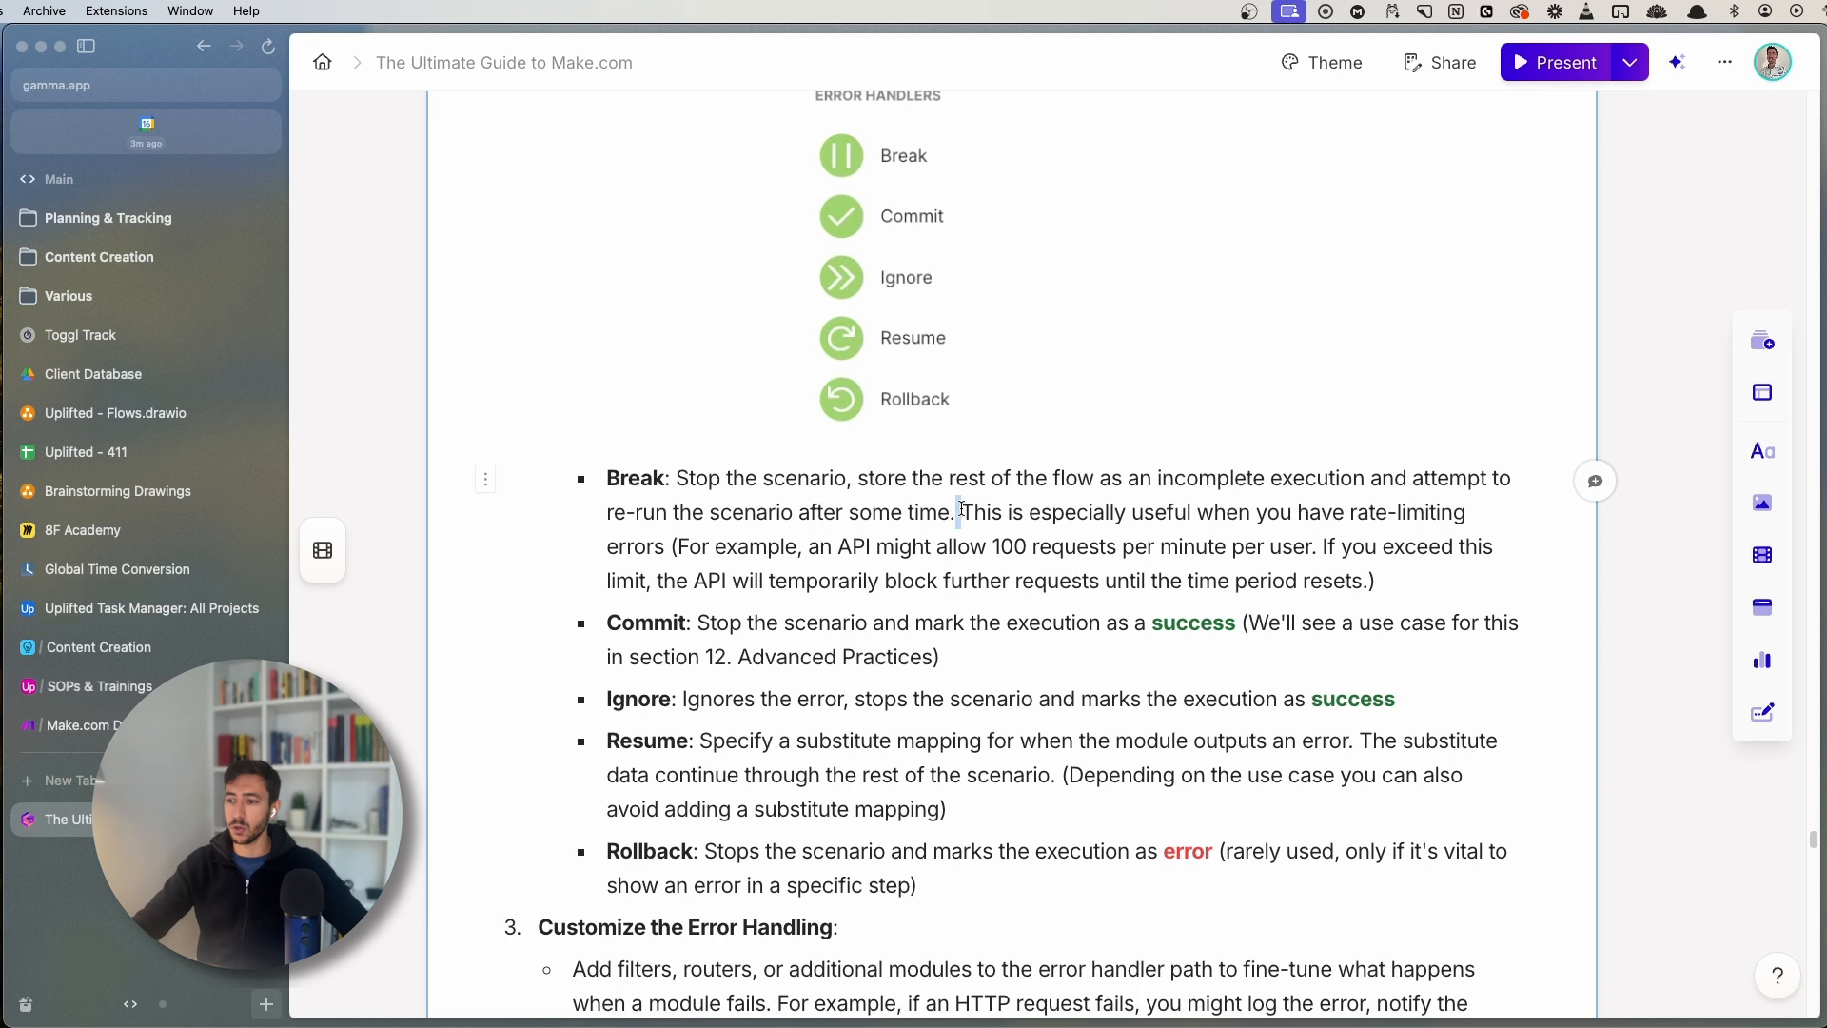
pyautogui.moveTo(961, 512); pyautogui.dragTo(1191, 518)
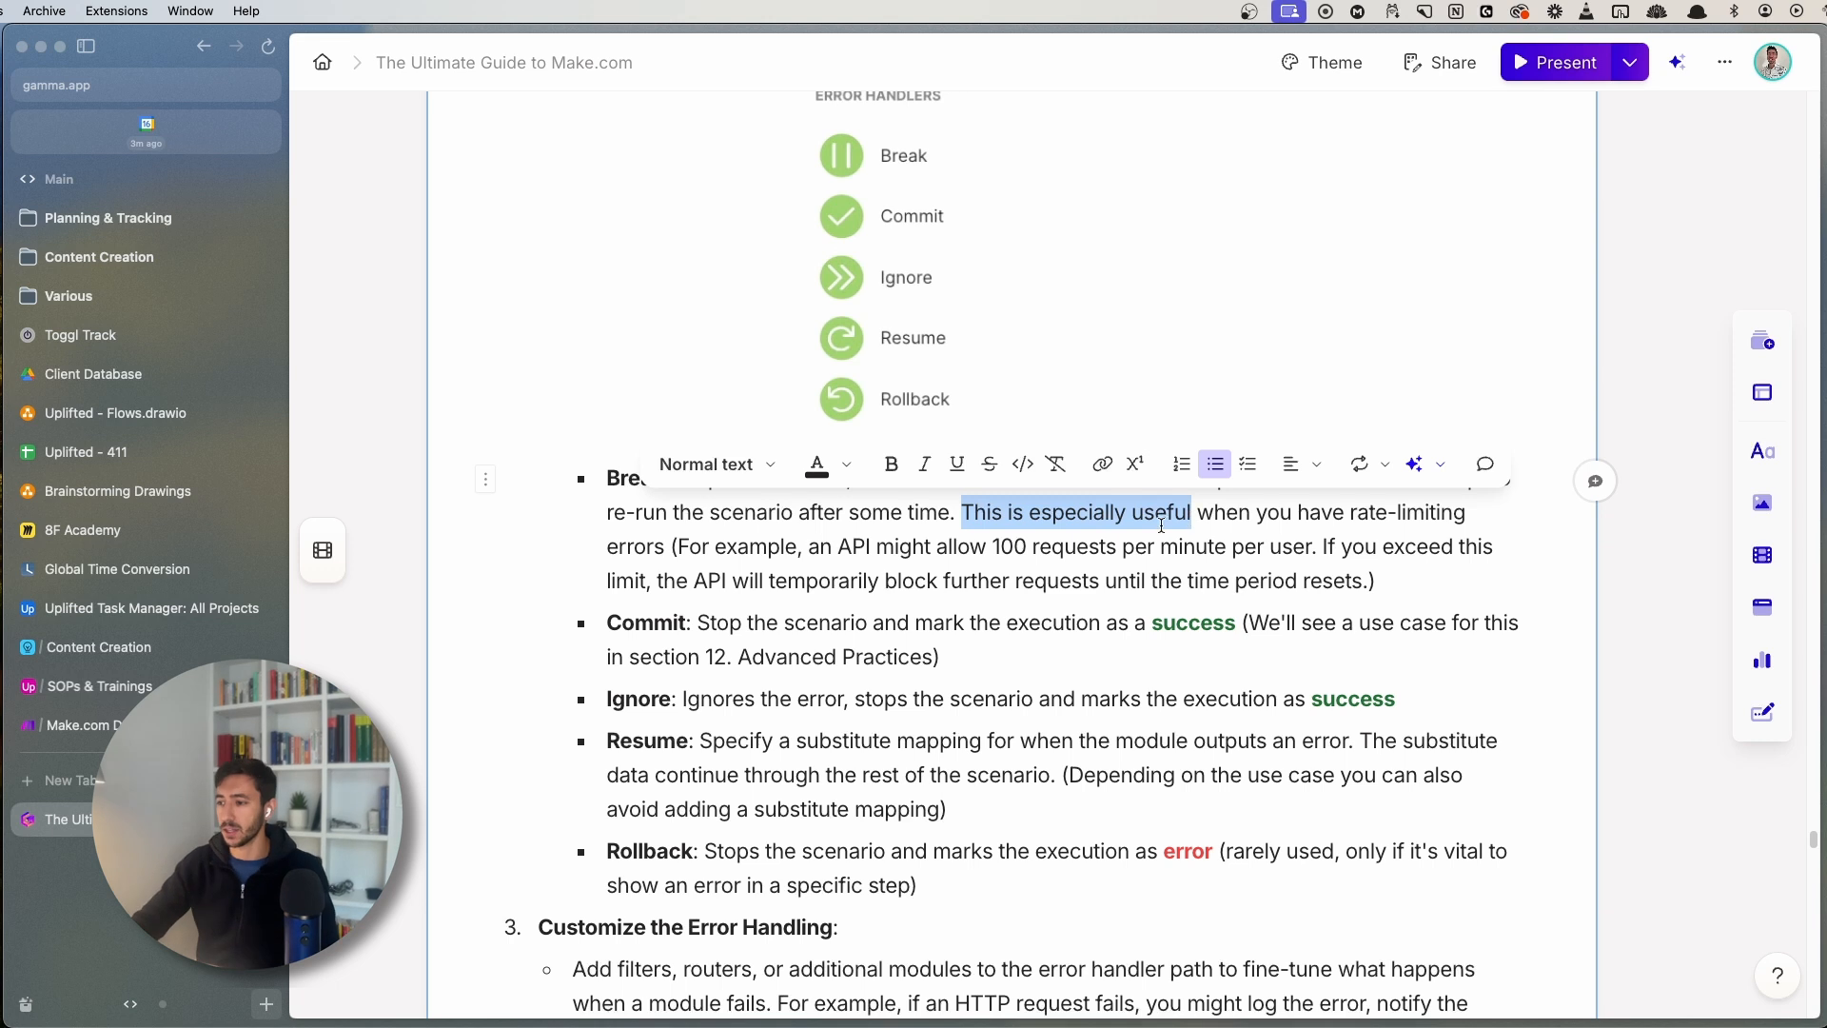
pyautogui.click(646, 579)
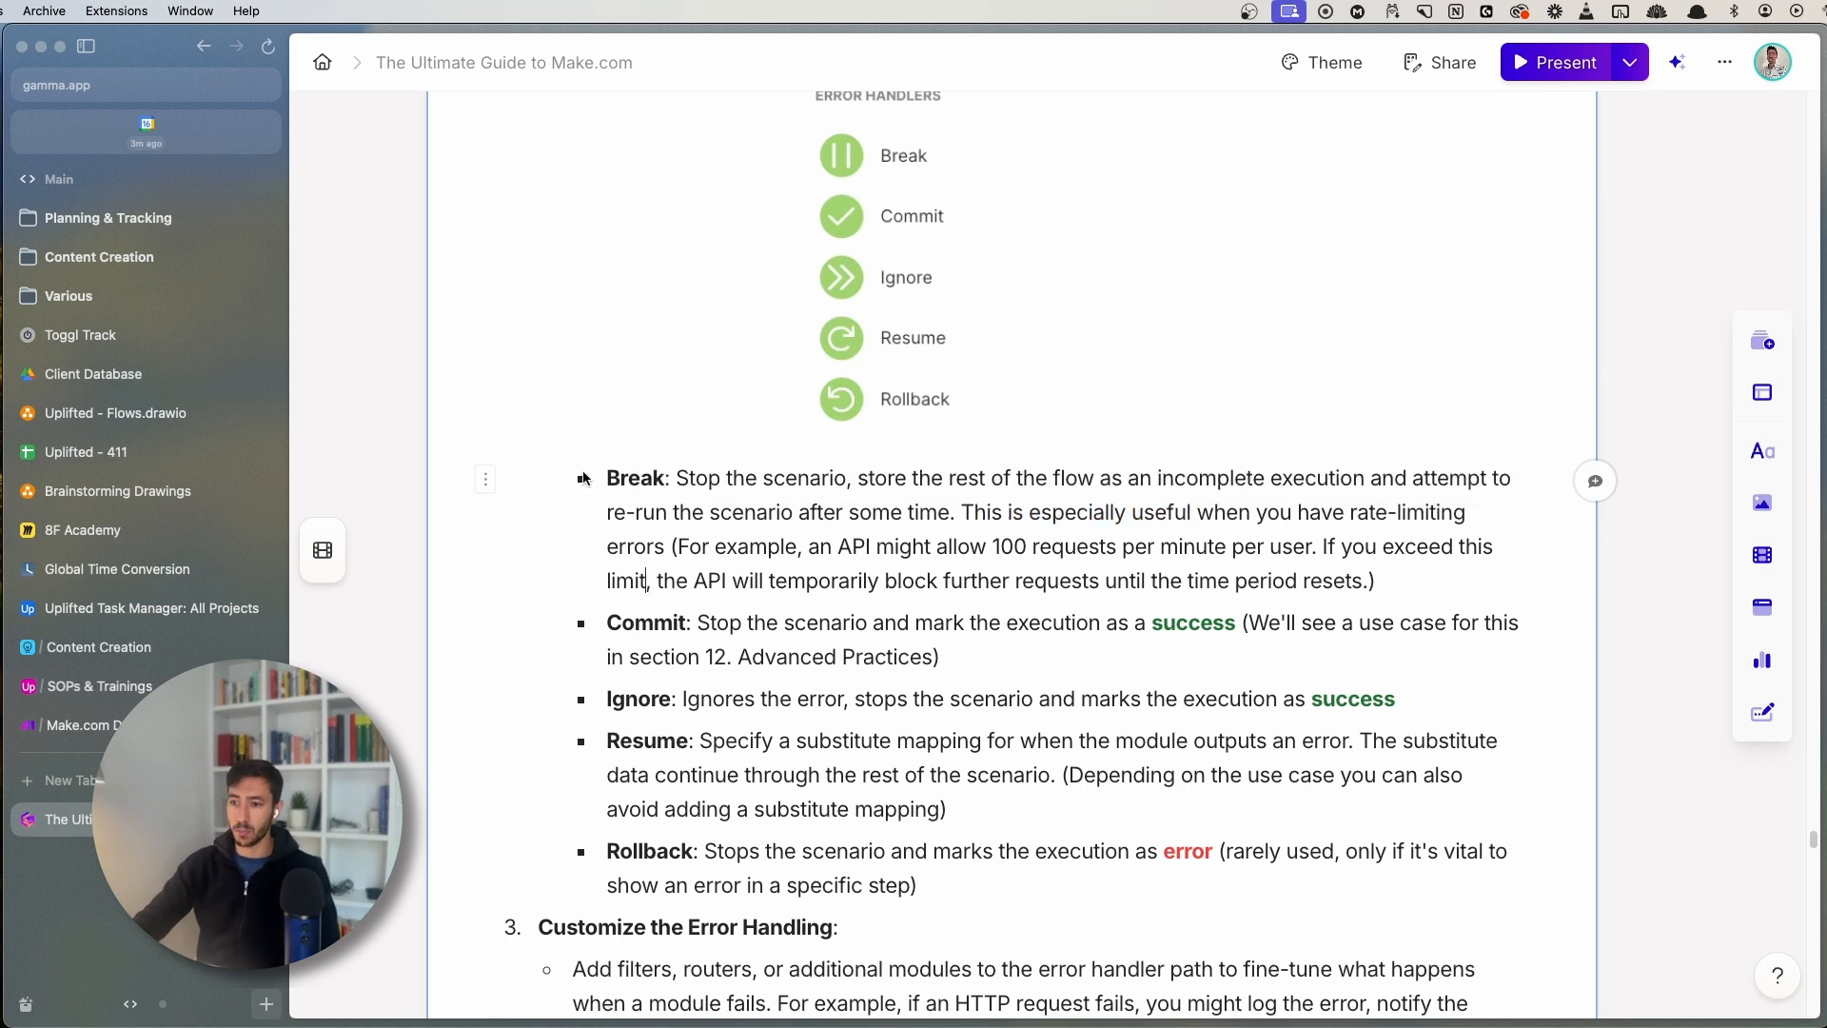
pyautogui.doubleClick(628, 478)
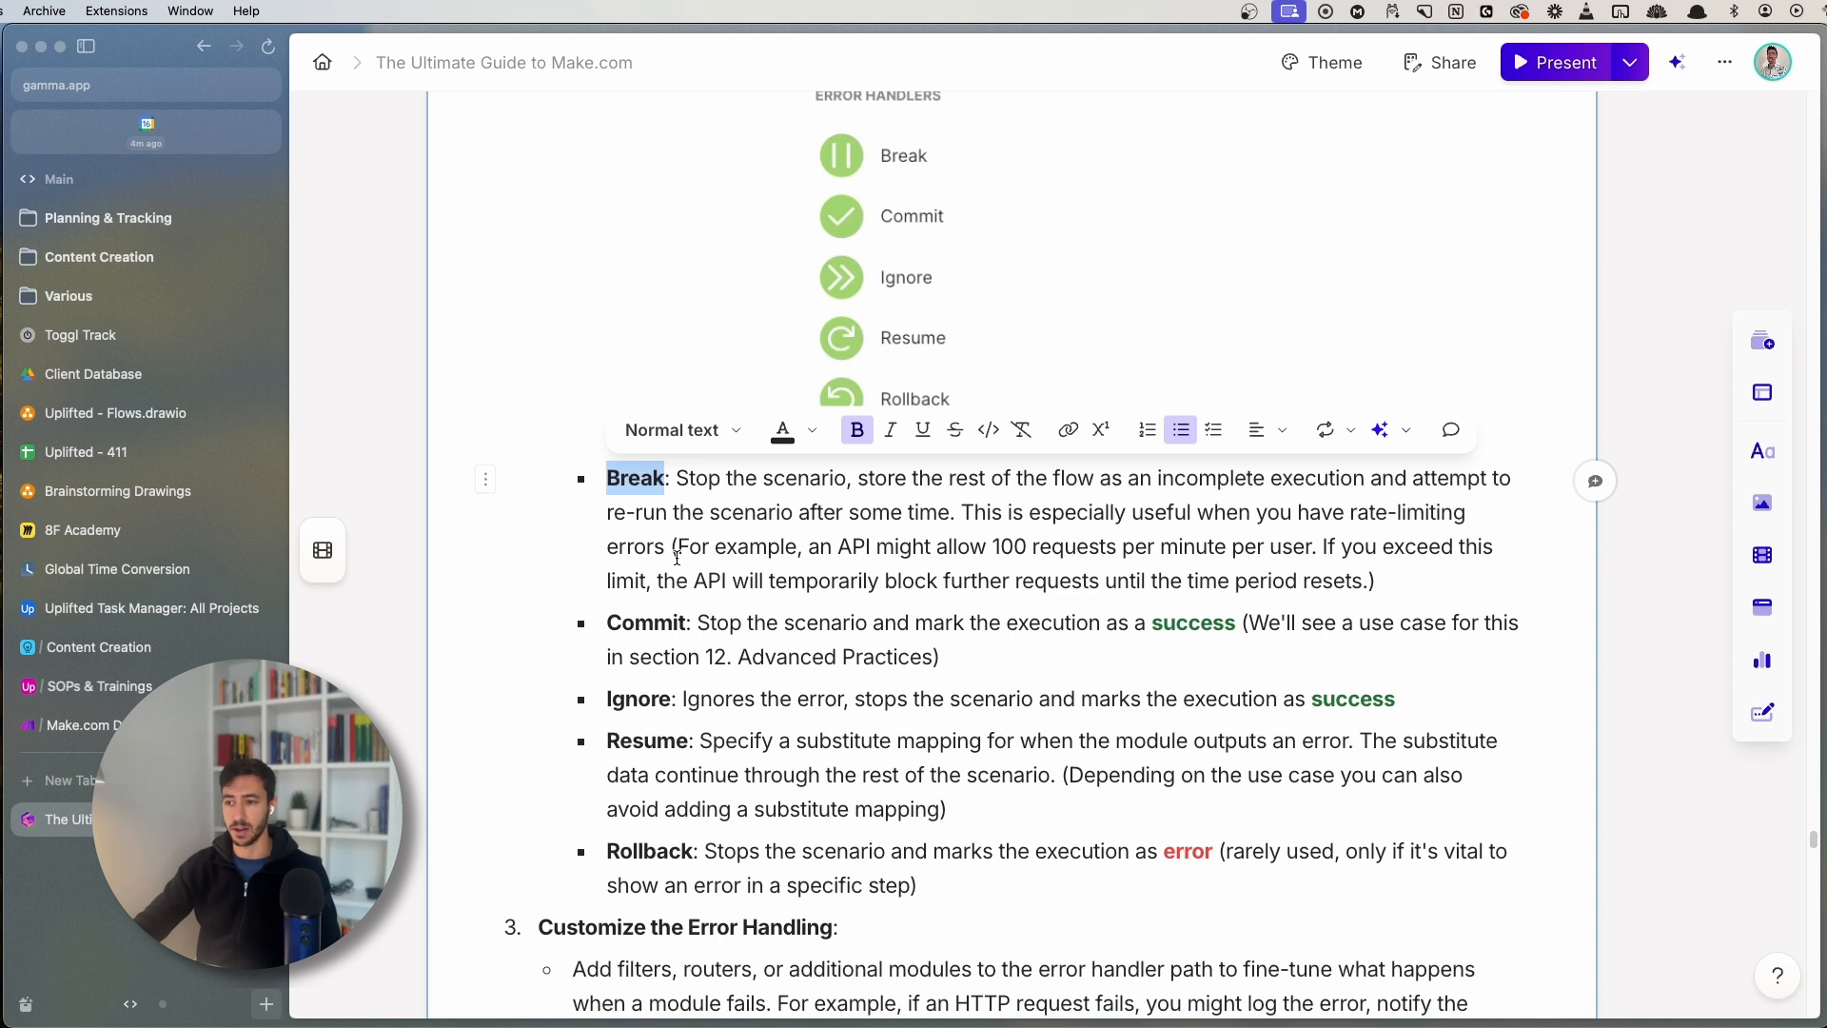
pyautogui.click(971, 656)
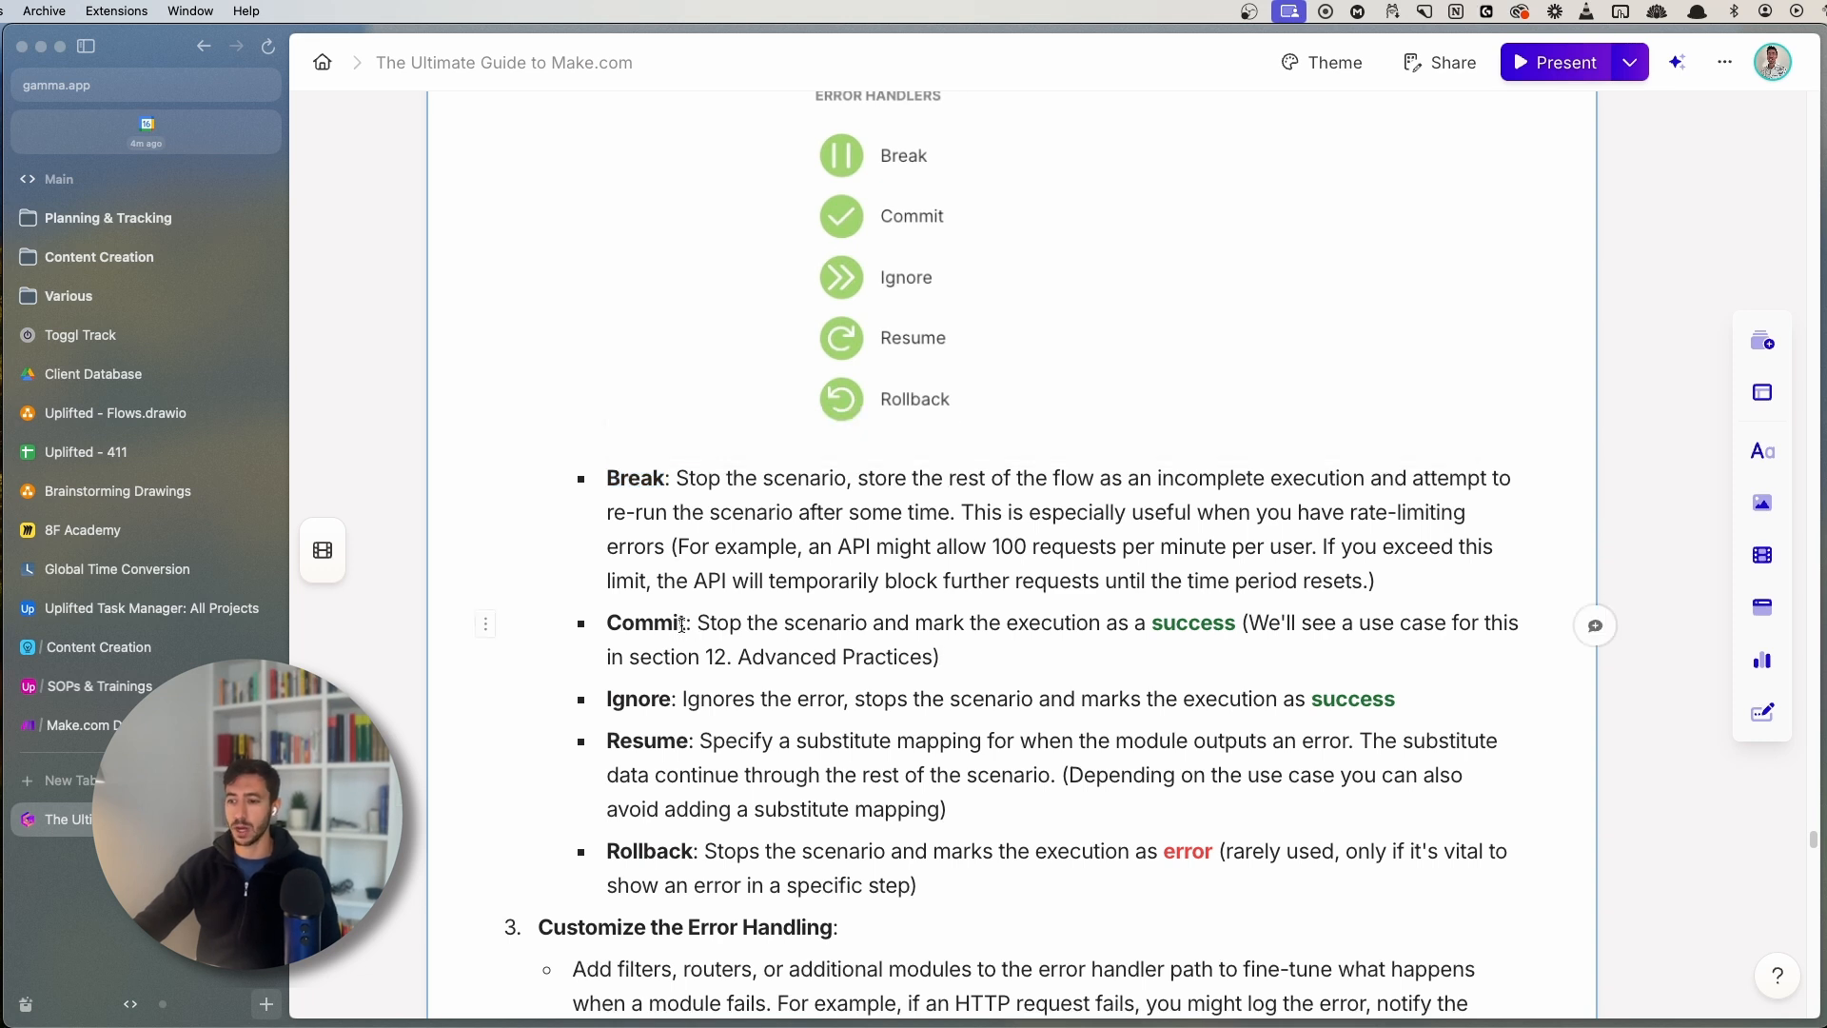
# - Go over the Commit handler's description and its effect on execution
pyautogui.moveTo(709, 612); pyautogui.dragTo(1235, 625)
pyautogui.moveTo(806, 624); pyautogui.dragTo(1235, 624)
pyautogui.click(986, 662)
# - Add a Commit error handler to the Tools module's error route and review its variable settings
pyautogui.click(84, 725)
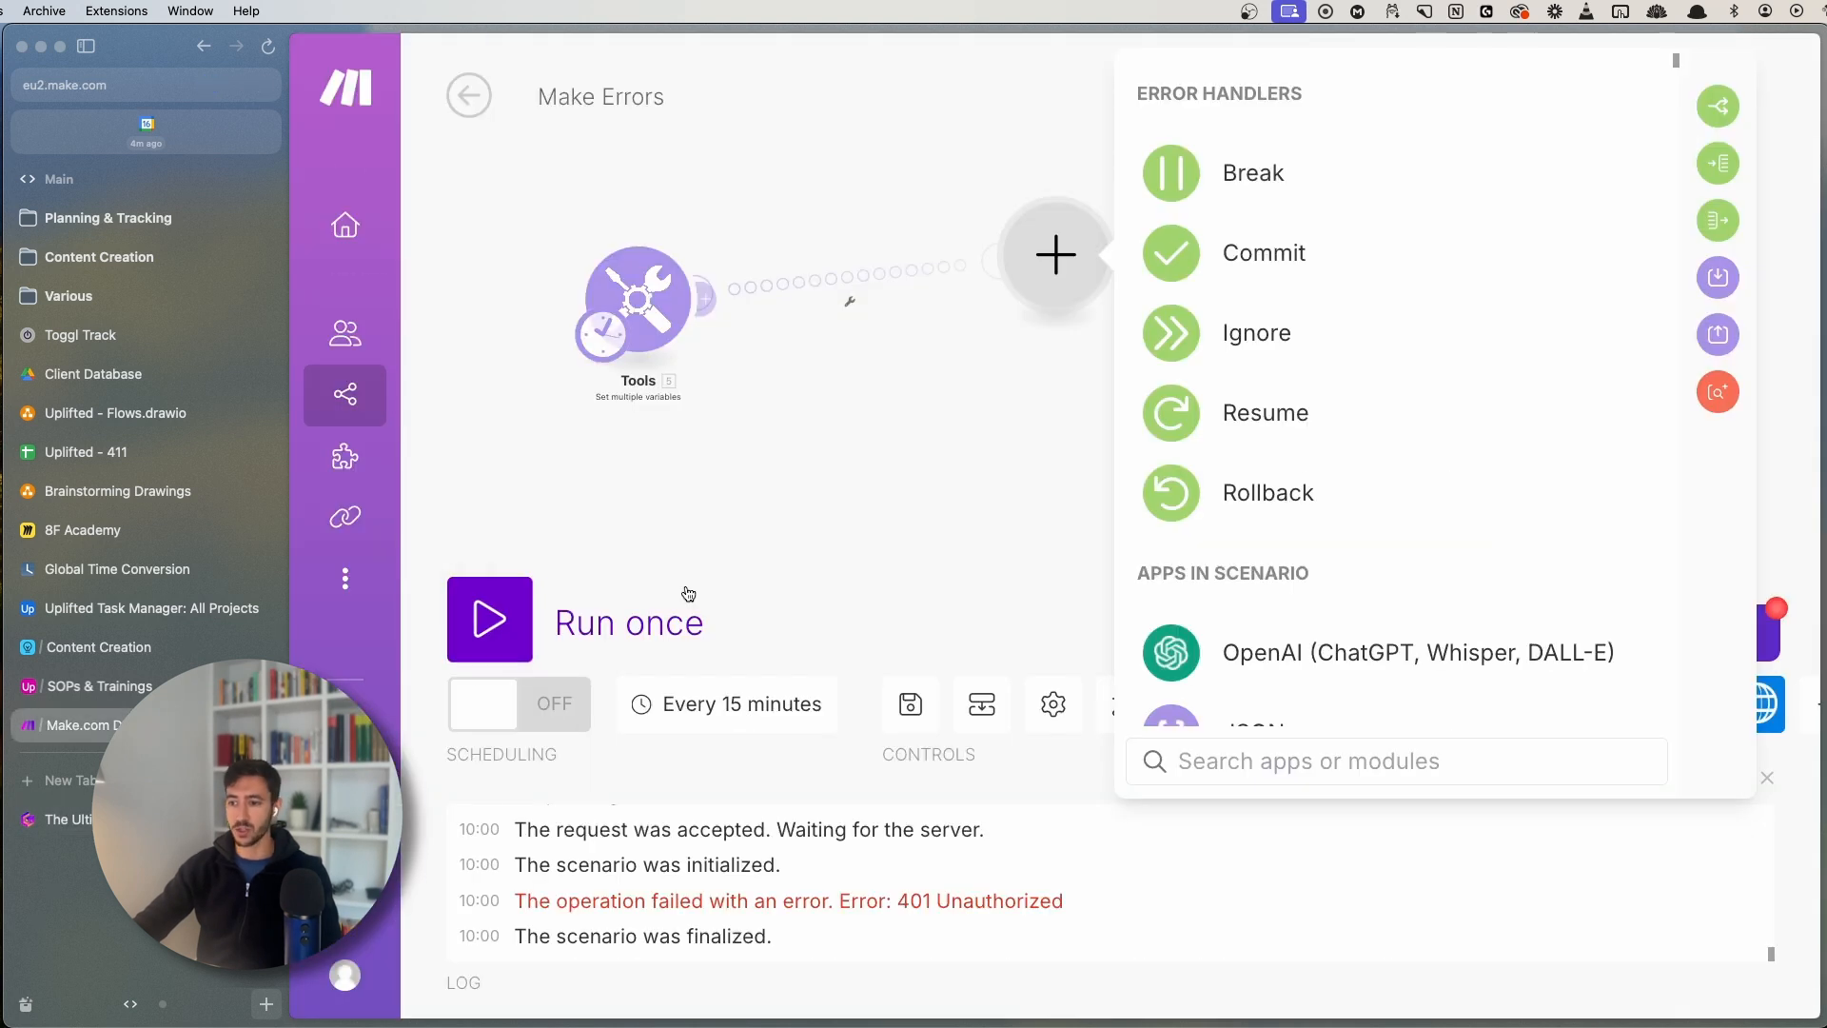
pyautogui.click(1206, 240)
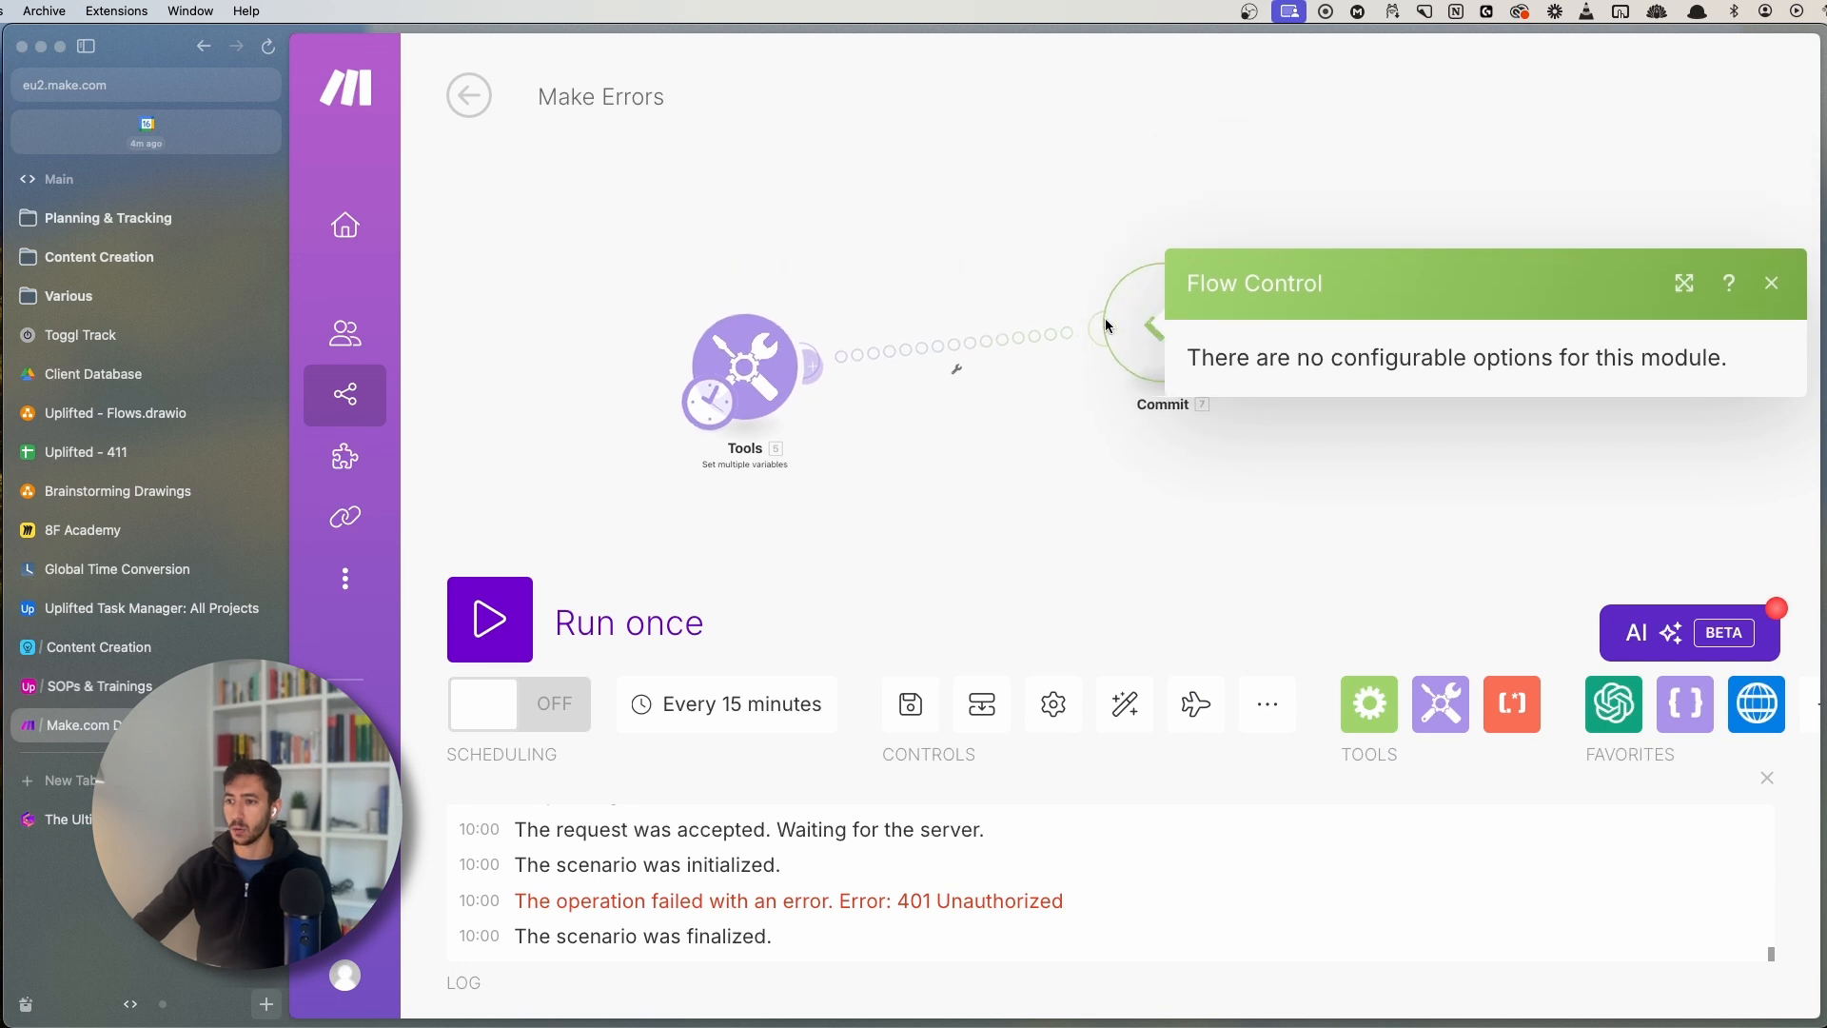
pyautogui.click(751, 352)
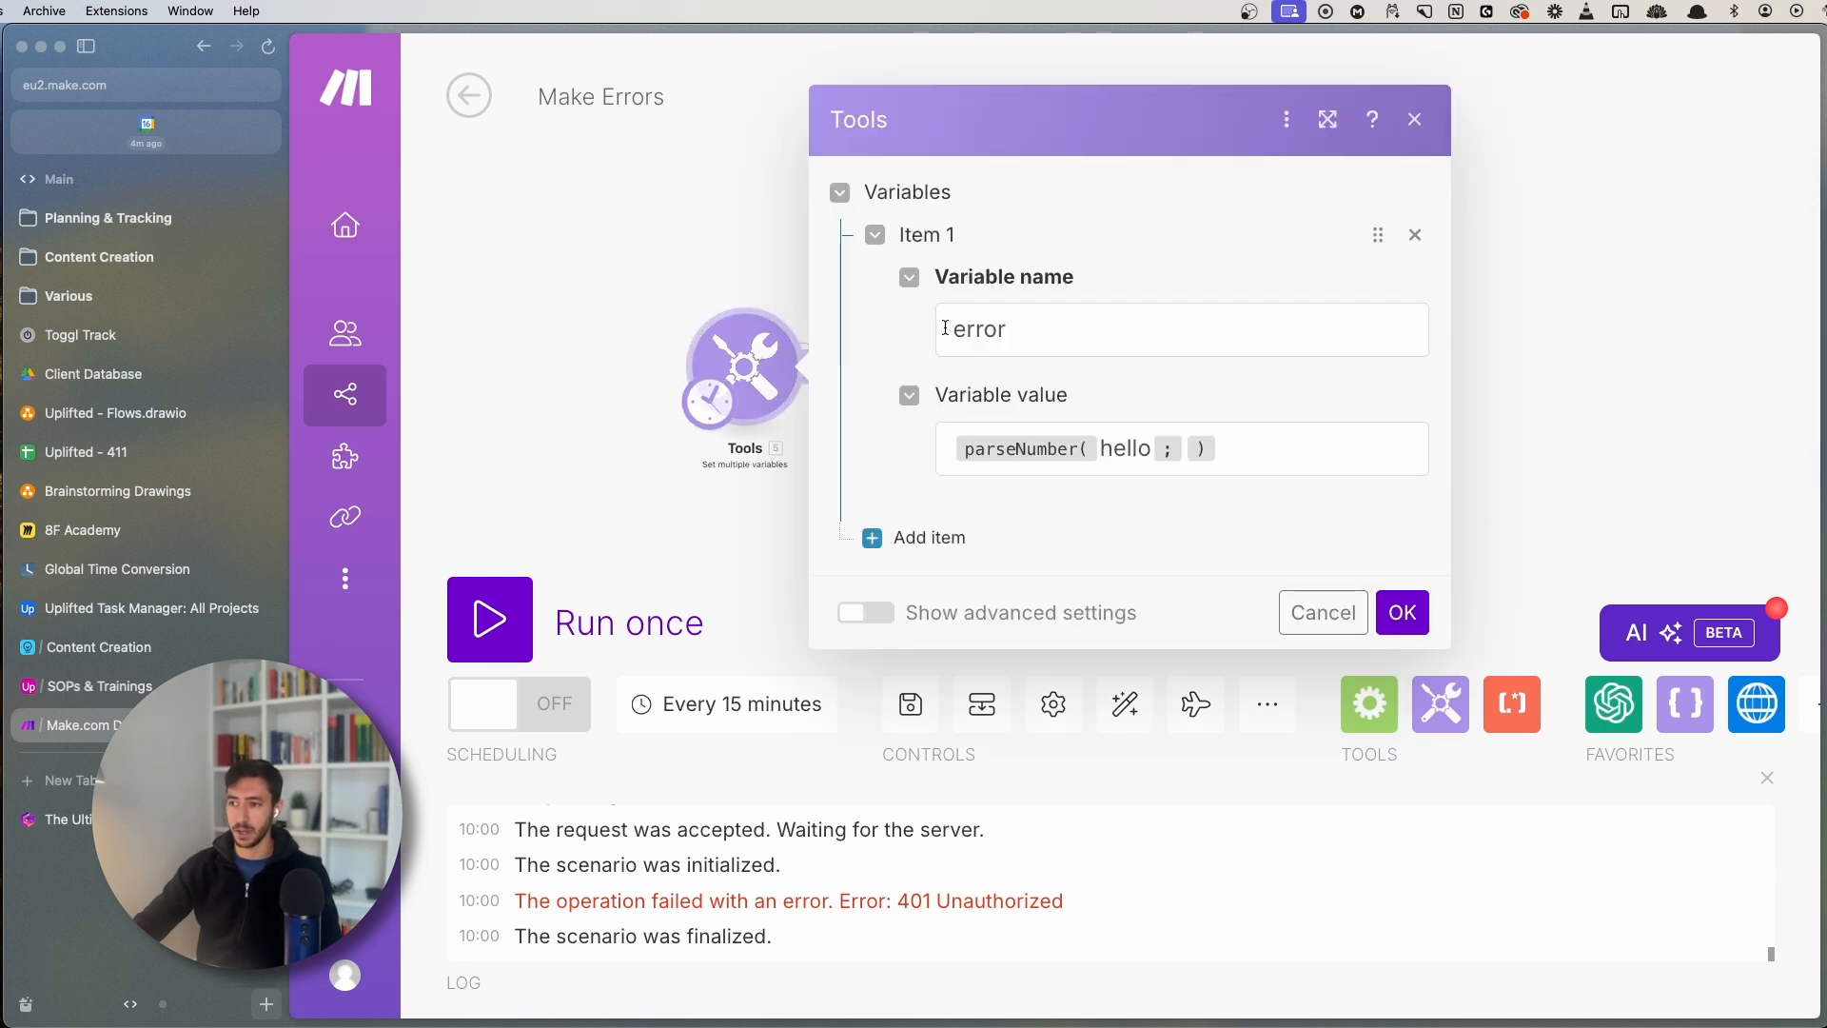
pyautogui.moveTo(954, 325); pyautogui.dragTo(1085, 318)
pyautogui.click(1083, 316)
pyautogui.click(911, 136)
pyautogui.click(684, 282)
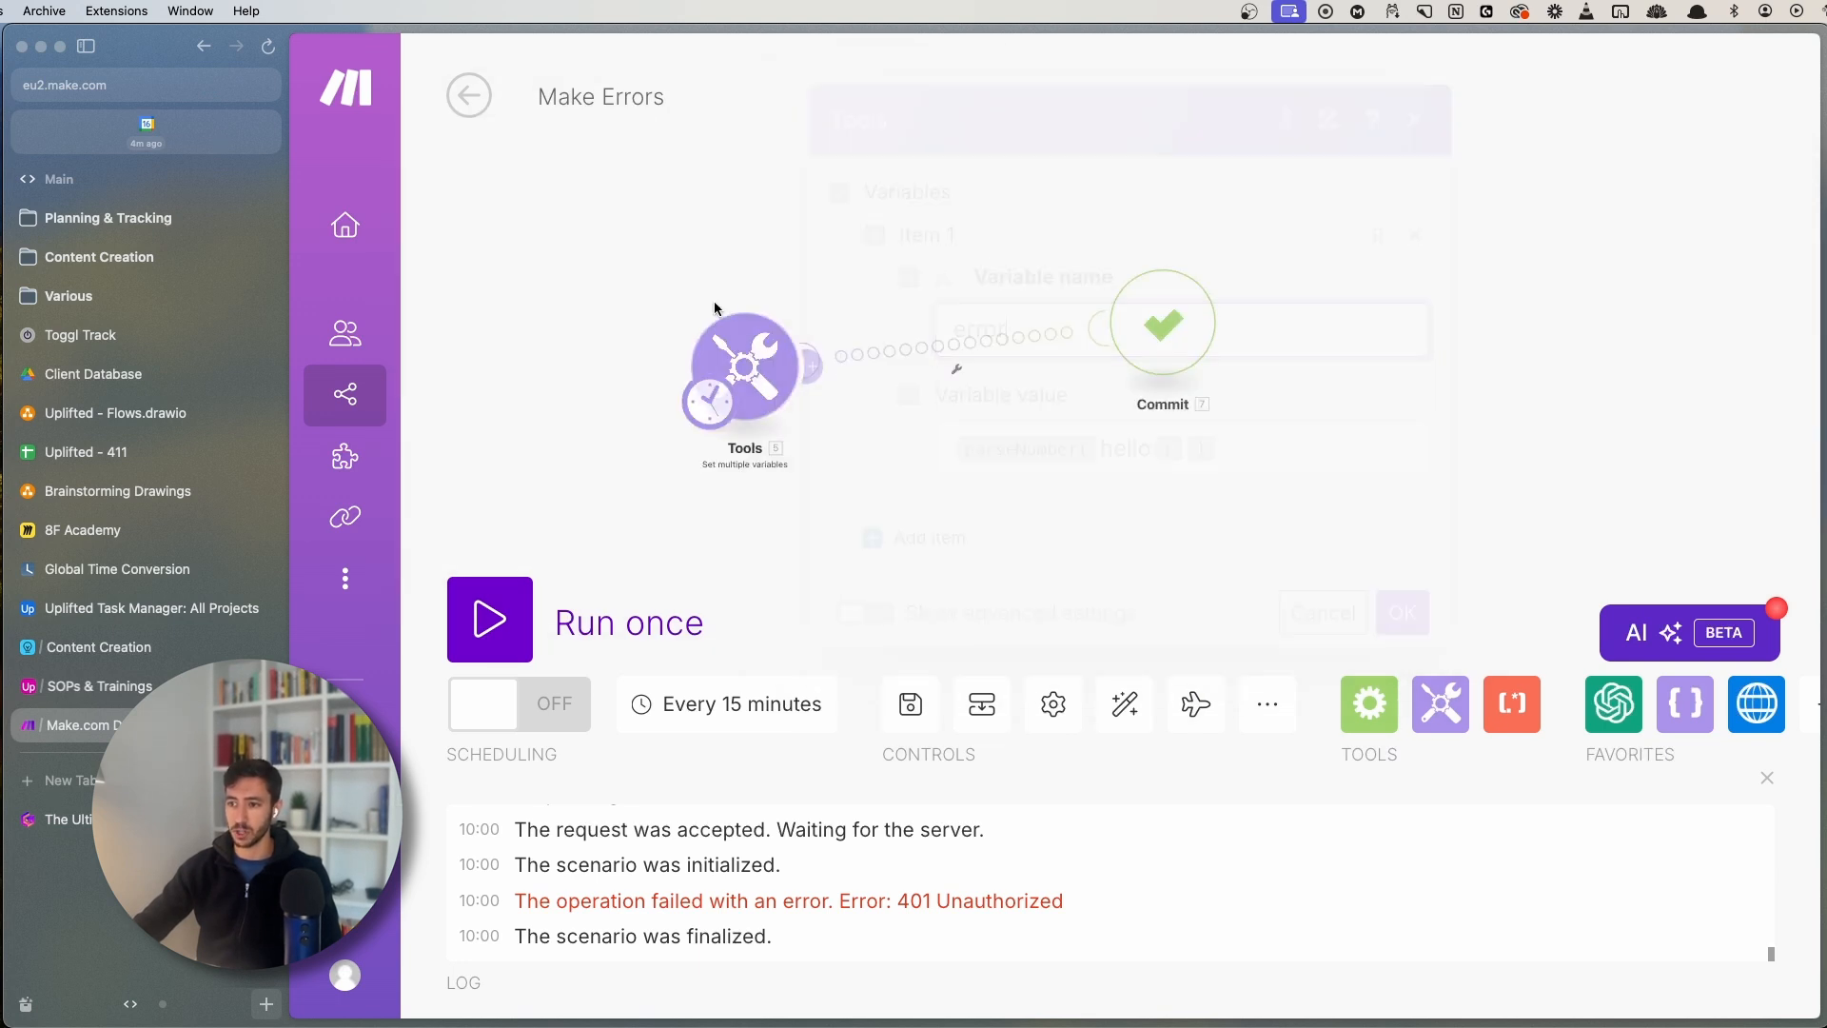
# - Run the scenario once and inspect the Tools and Commit outputs showing the handled error
pyautogui.click(552, 593)
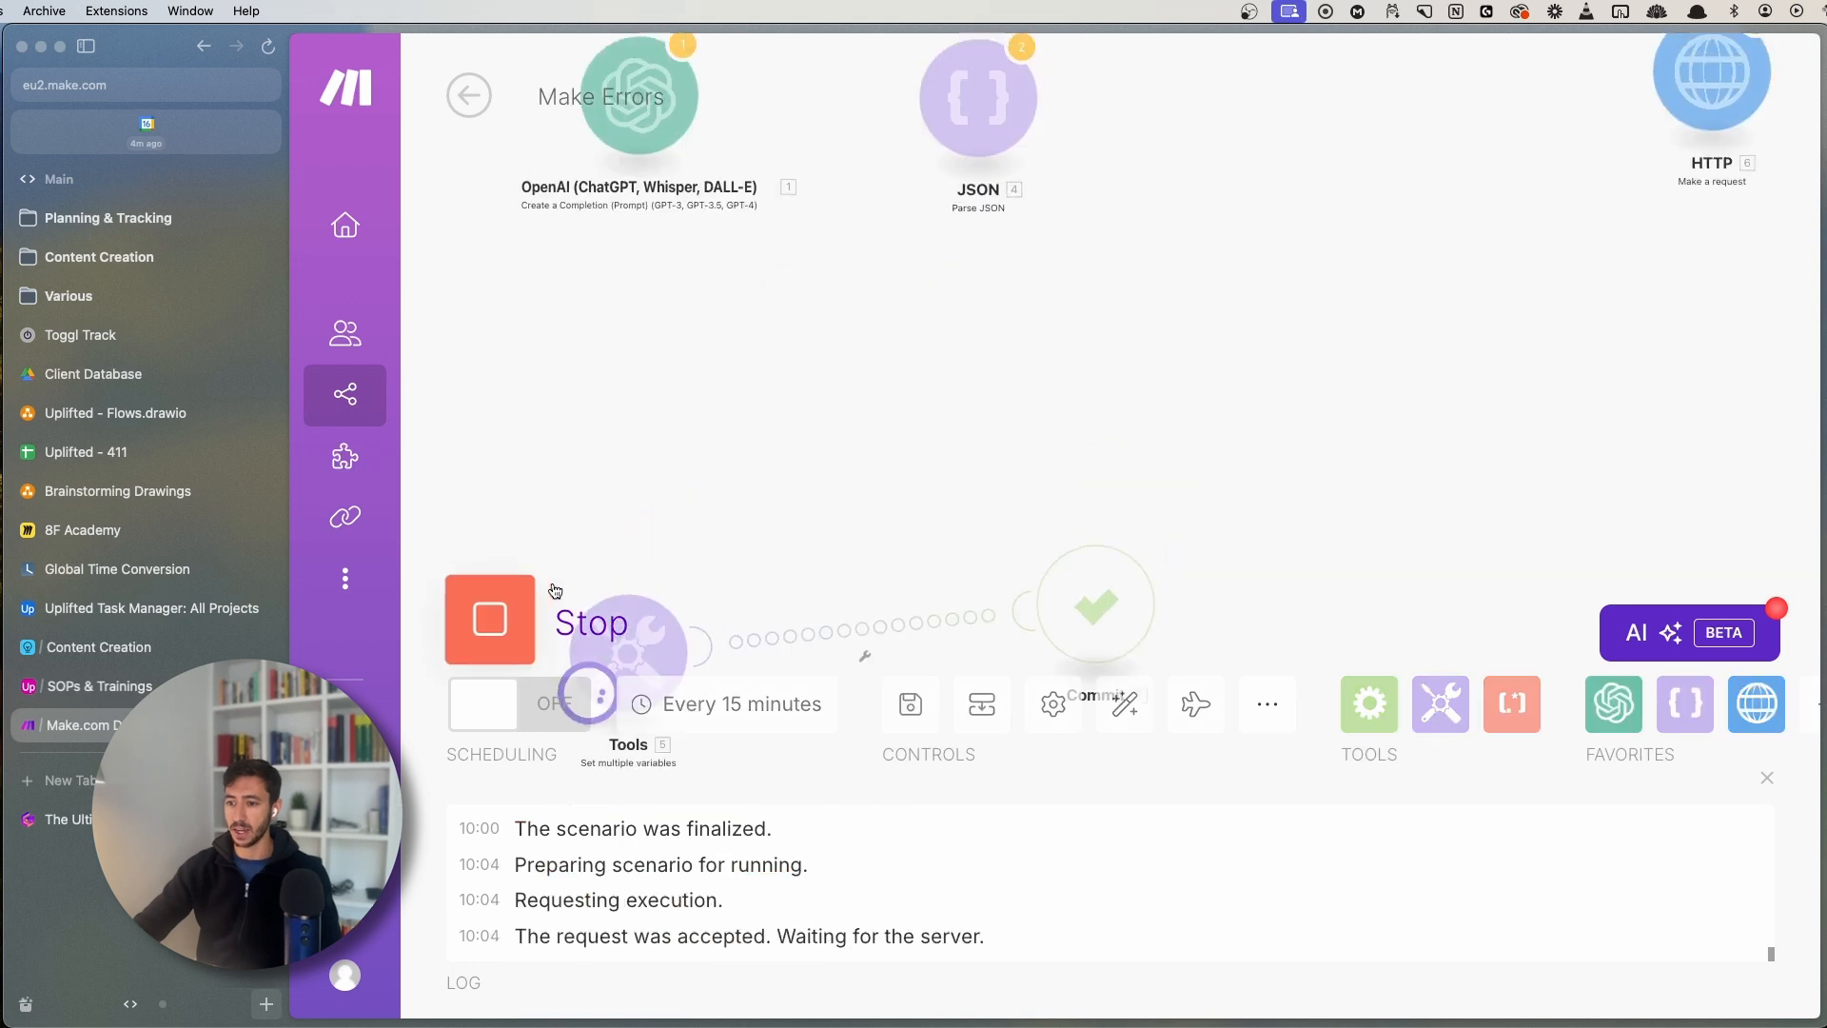
pyautogui.moveTo(614, 448); pyautogui.dragTo(747, 186)
pyautogui.click(725, 207)
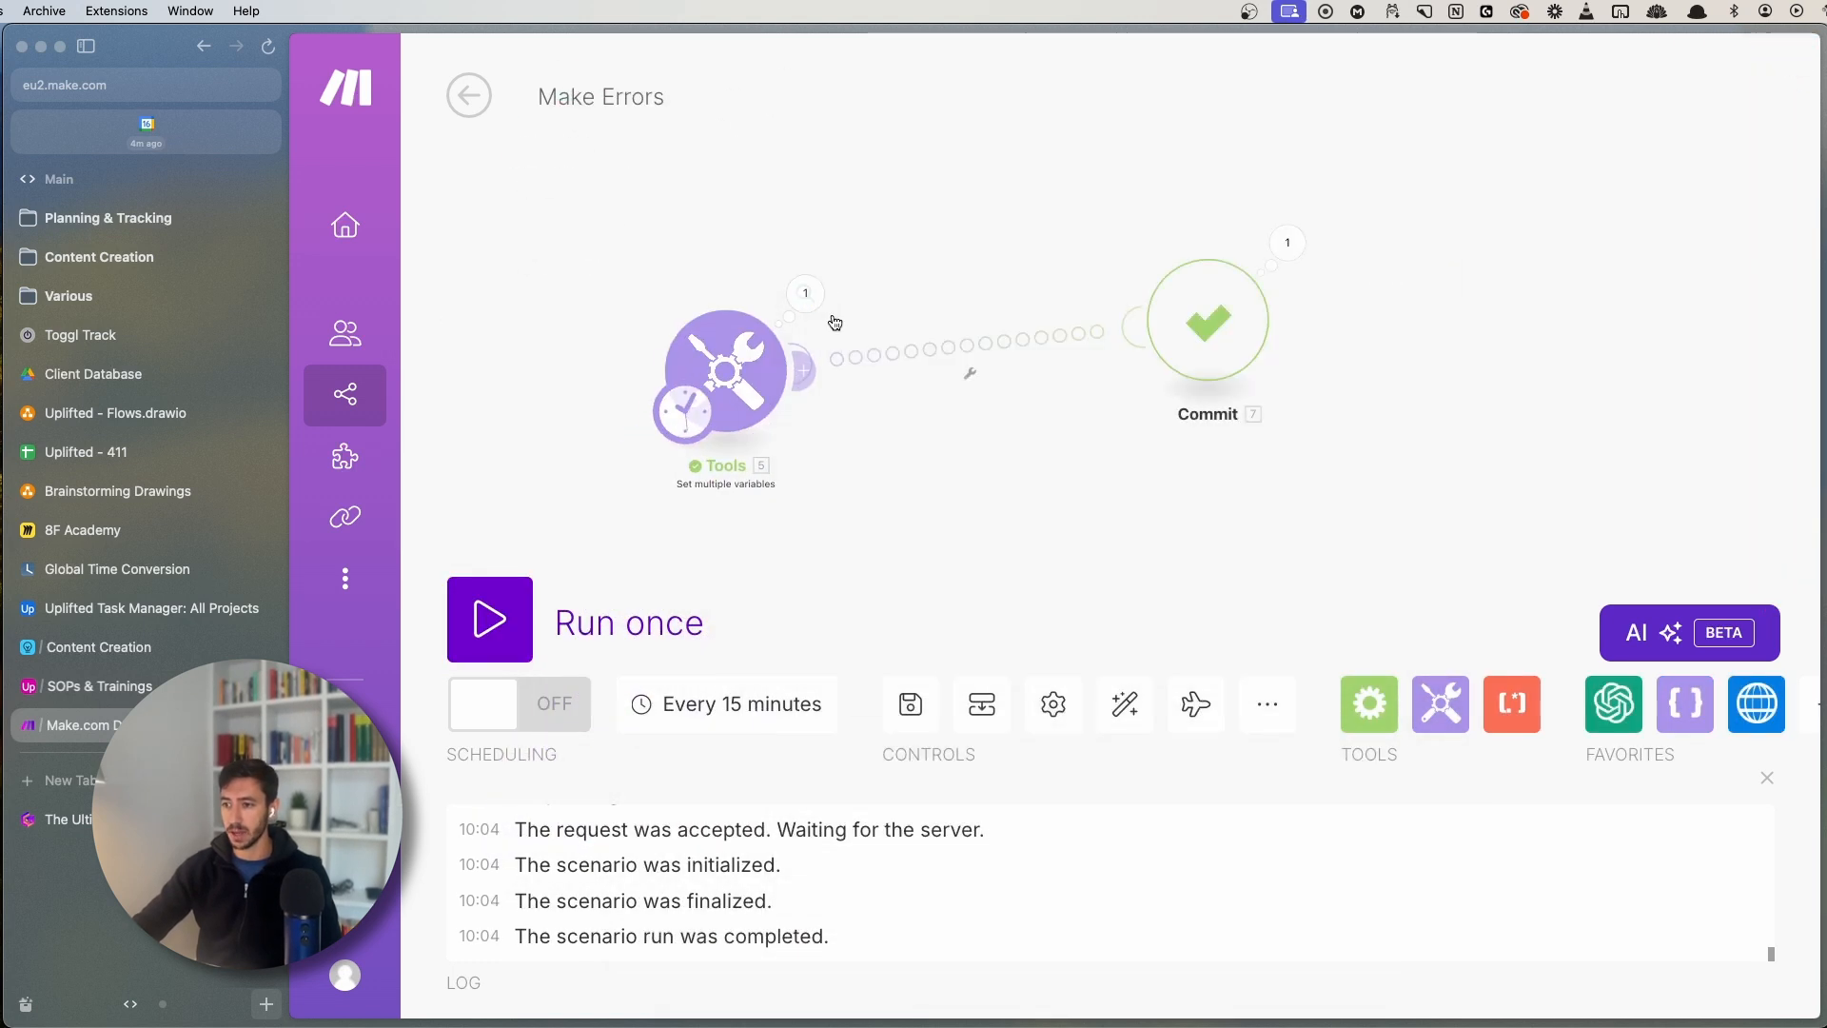
pyautogui.click(805, 292)
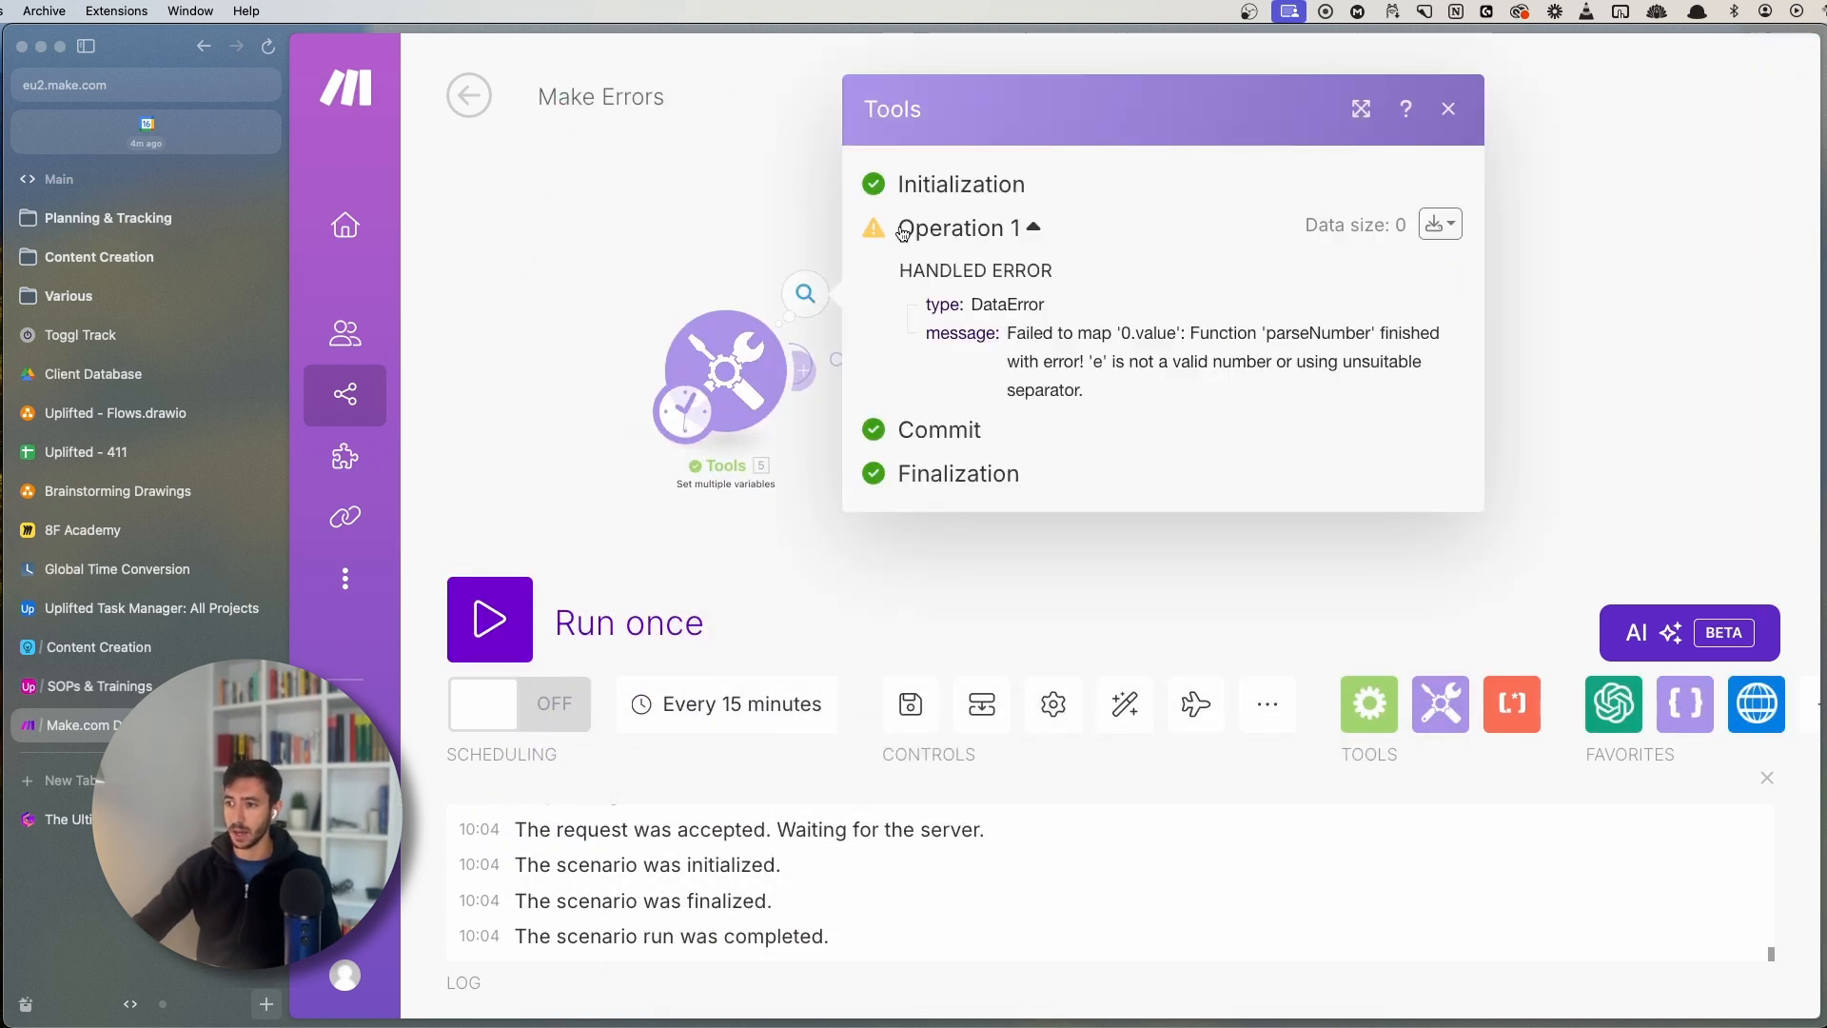
pyautogui.moveTo(899, 273); pyautogui.dragTo(1054, 274)
pyautogui.click(717, 249)
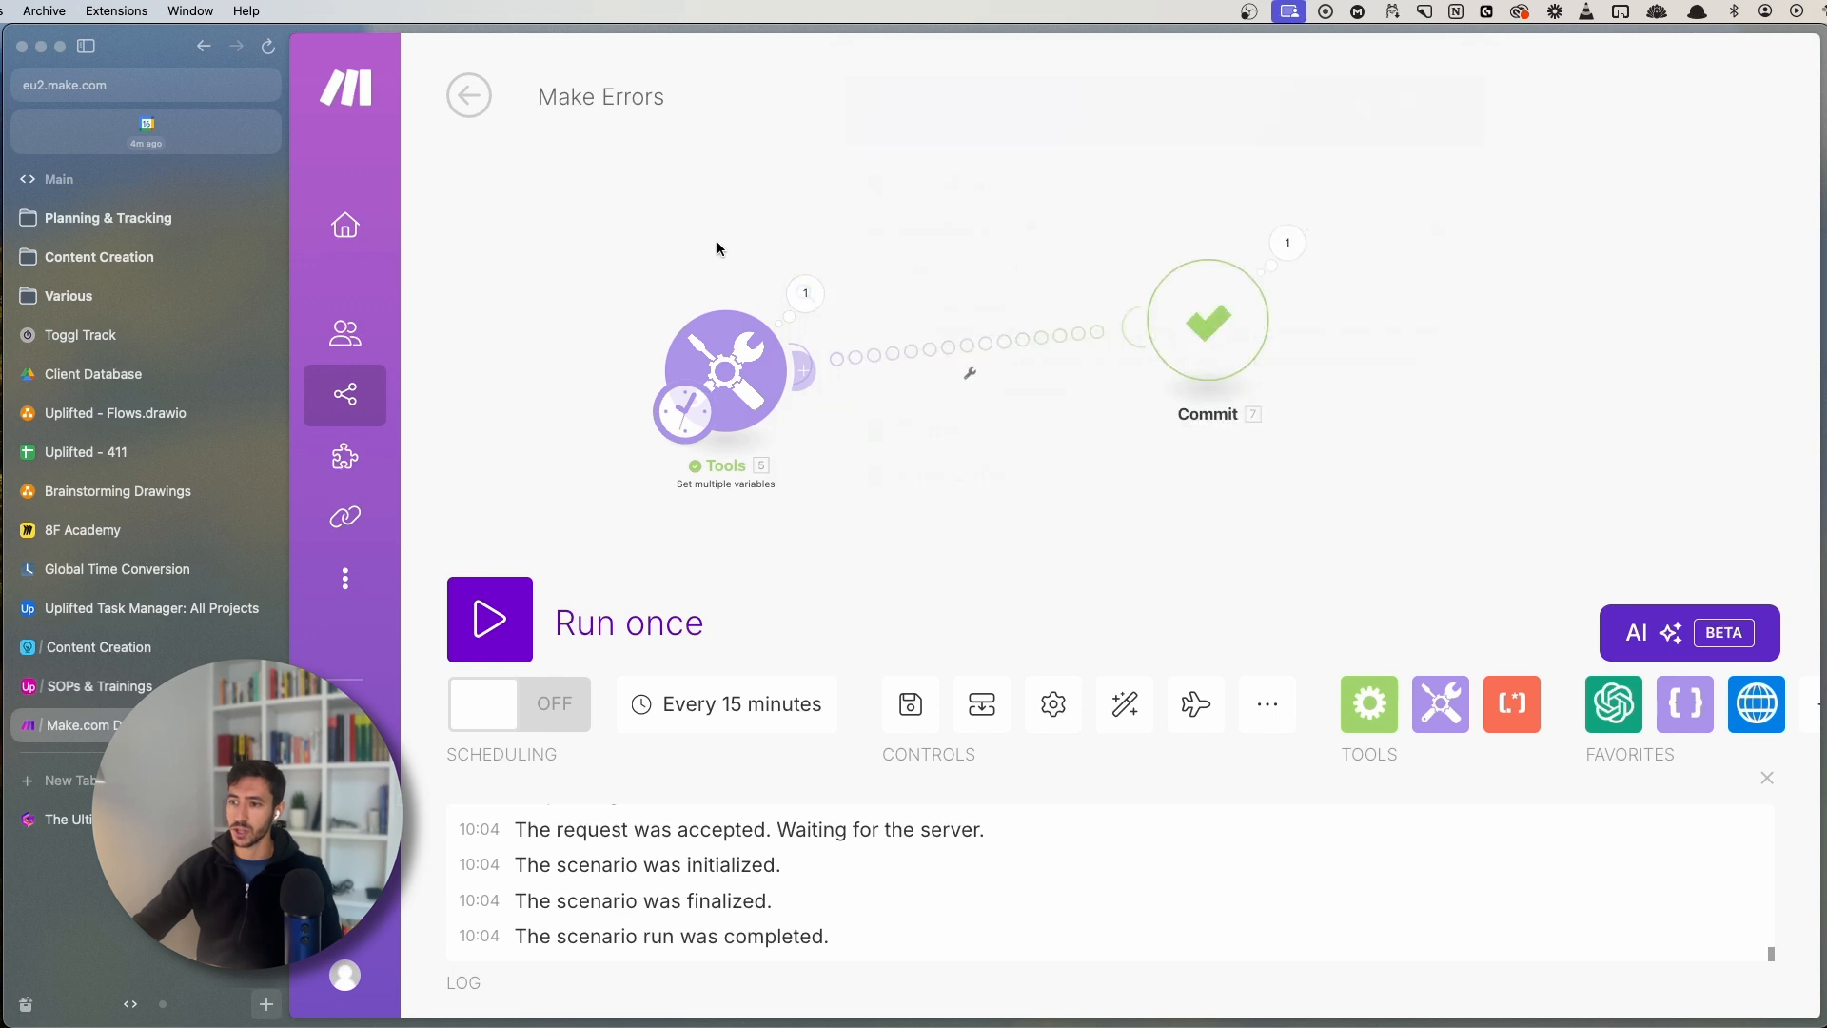
pyautogui.click(1287, 241)
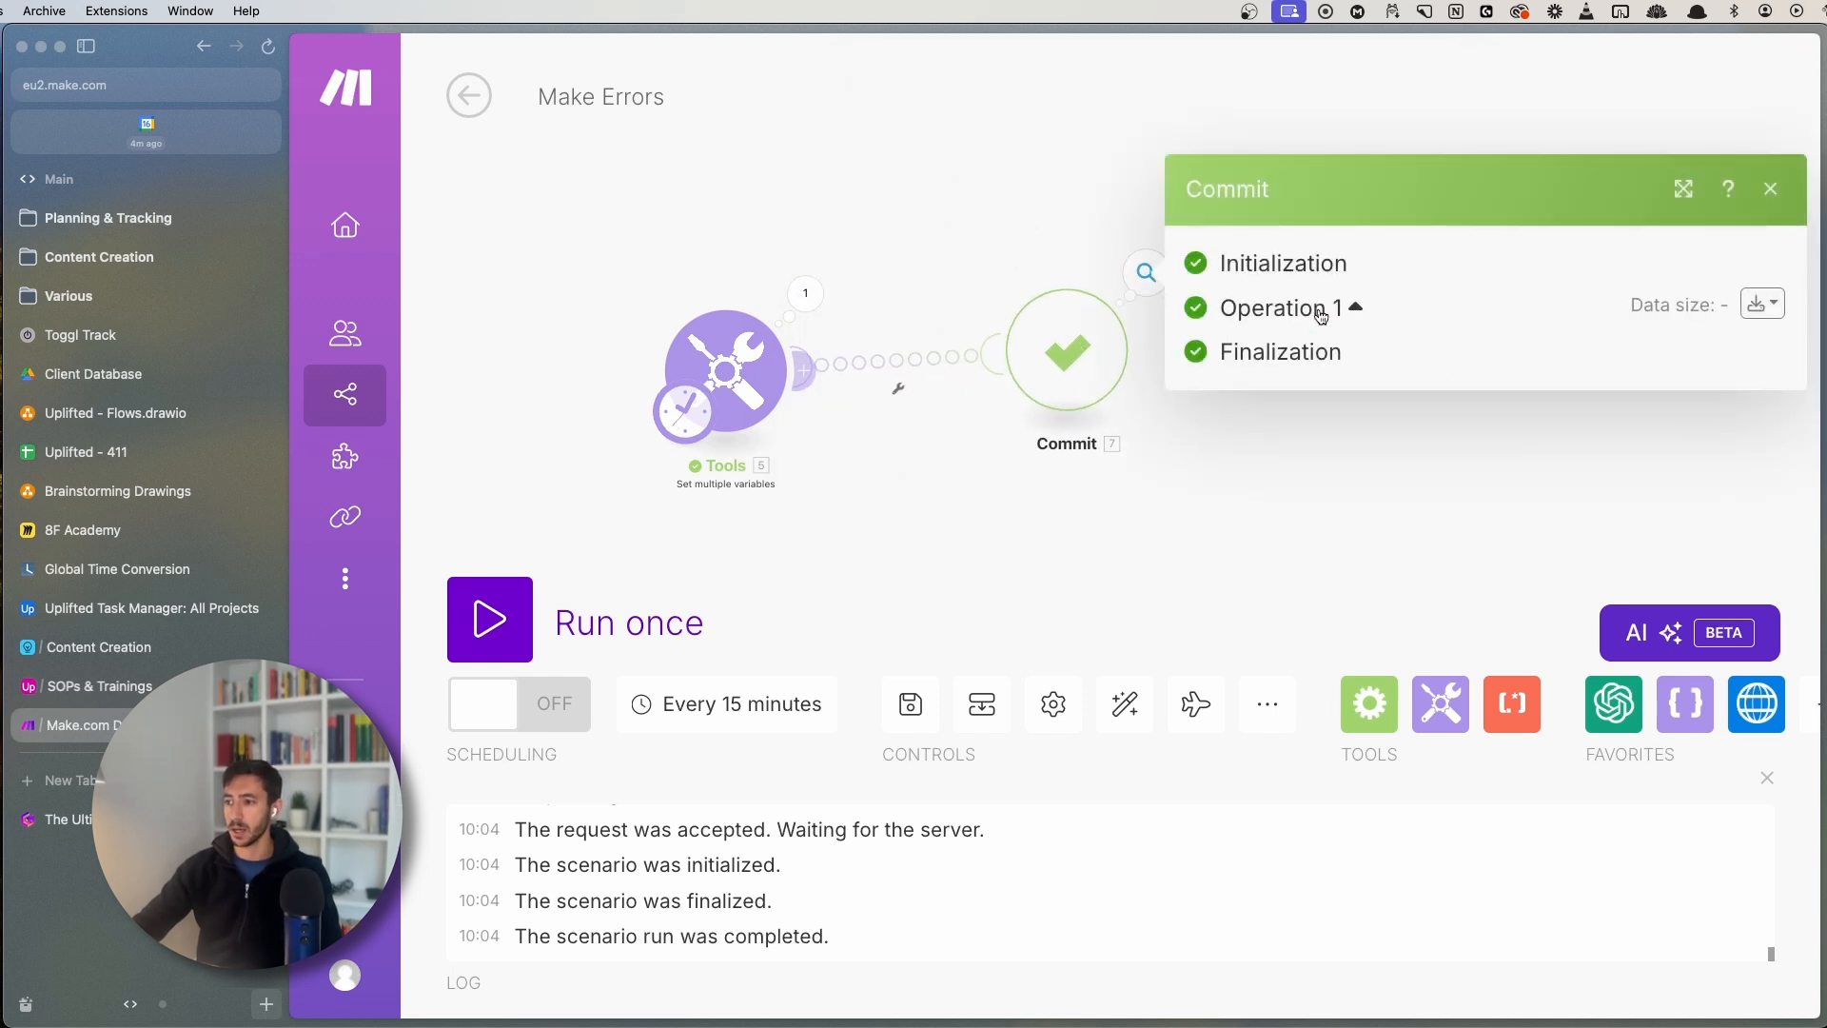
pyautogui.moveTo(534, 219); pyautogui.dragTo(707, 214)
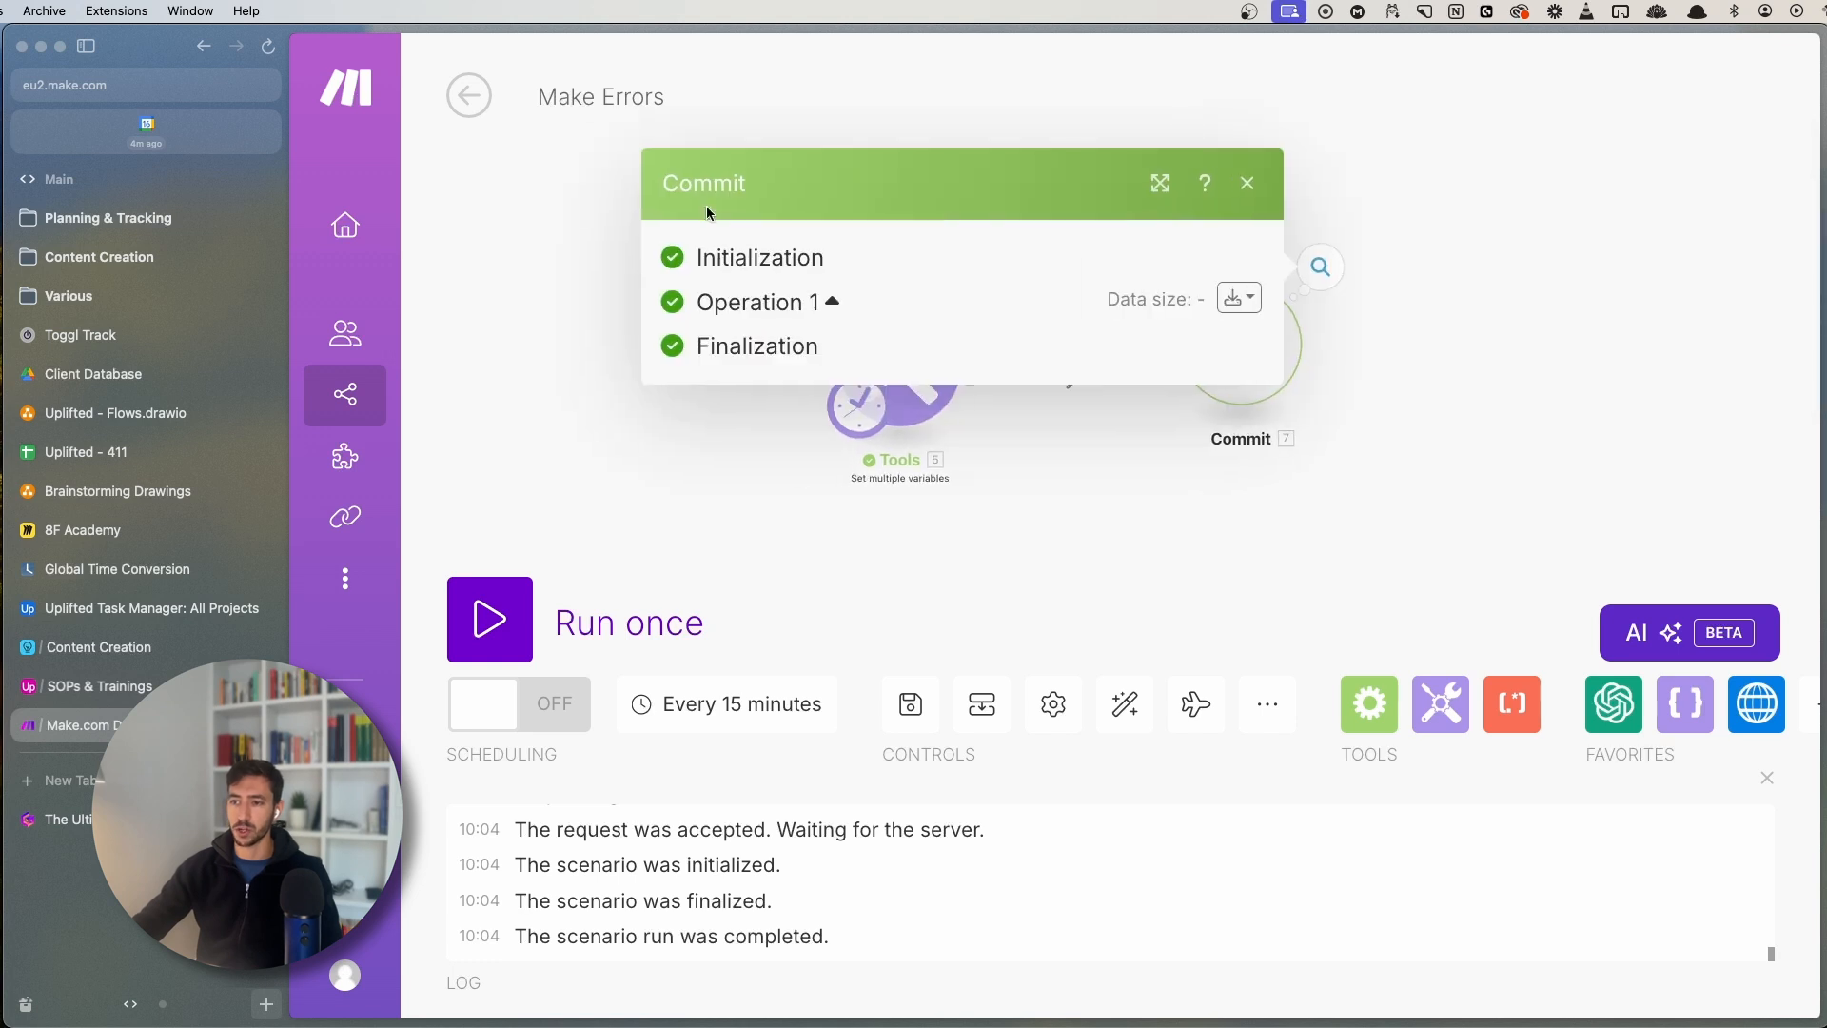
# - Save the scenario, check the Success run in History, then return to the diagram
pyautogui.click(469, 95)
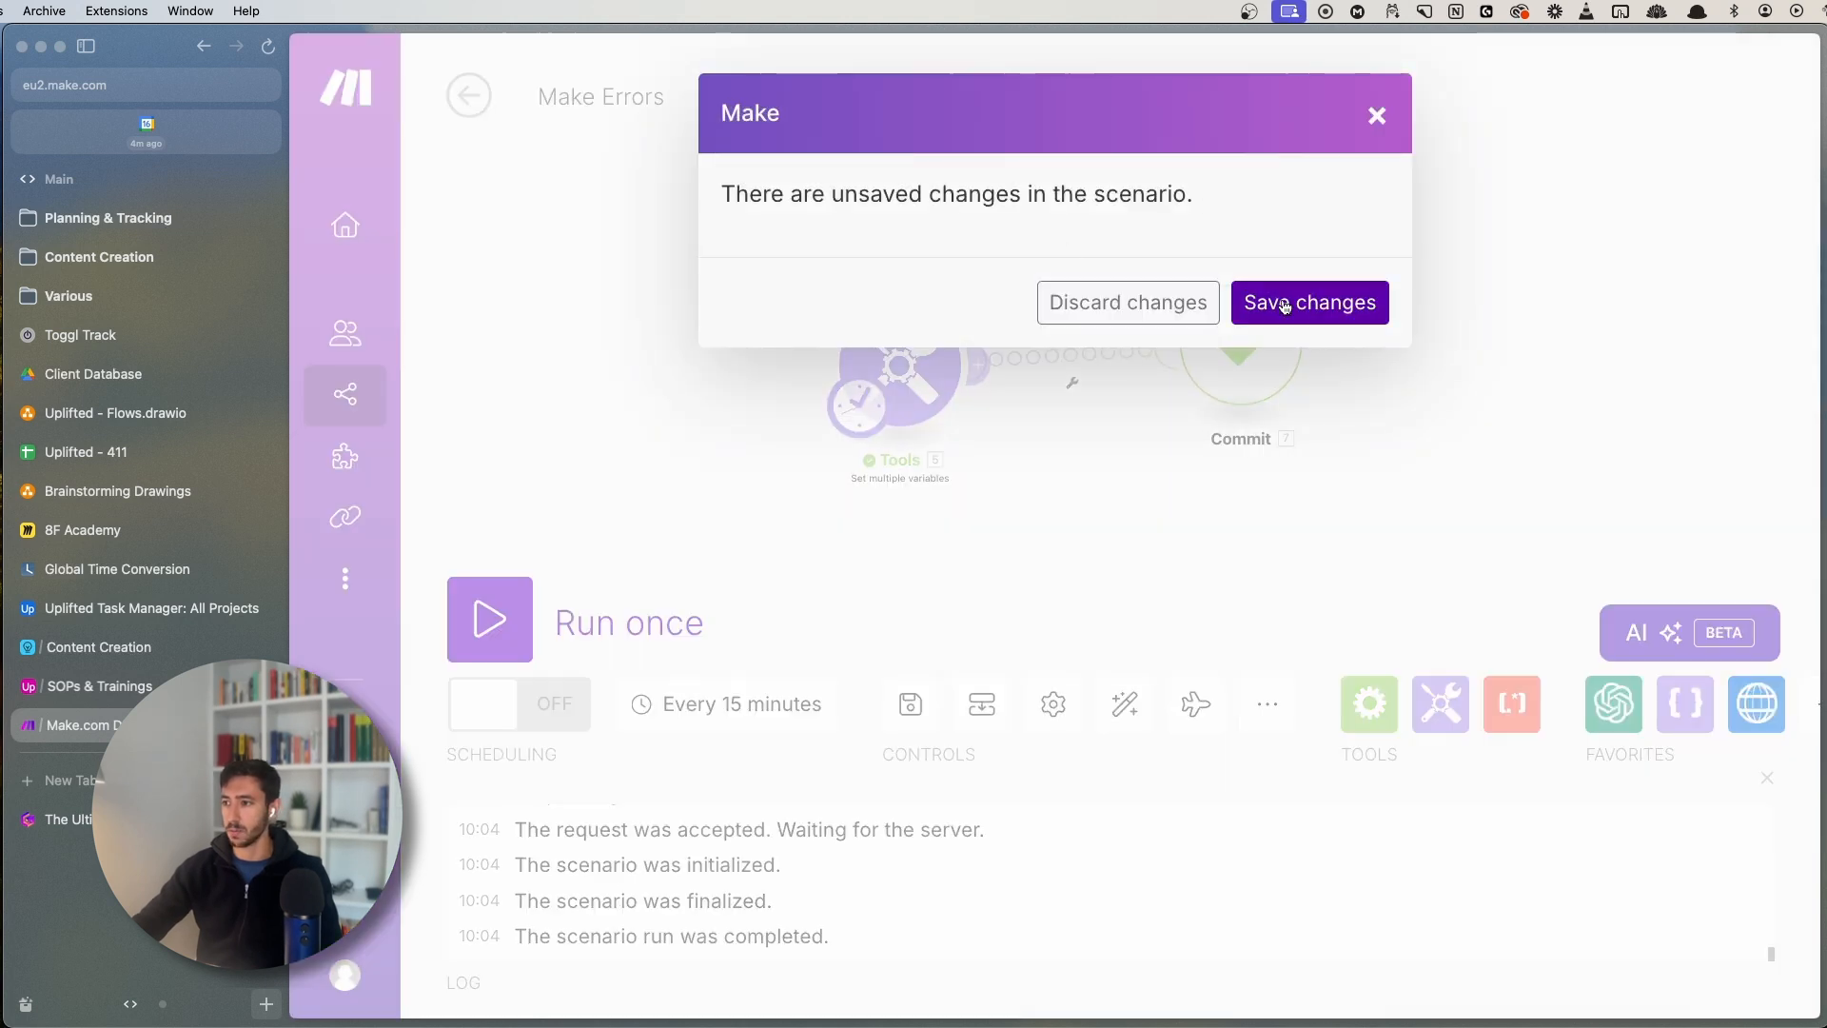
pyautogui.click(1284, 305)
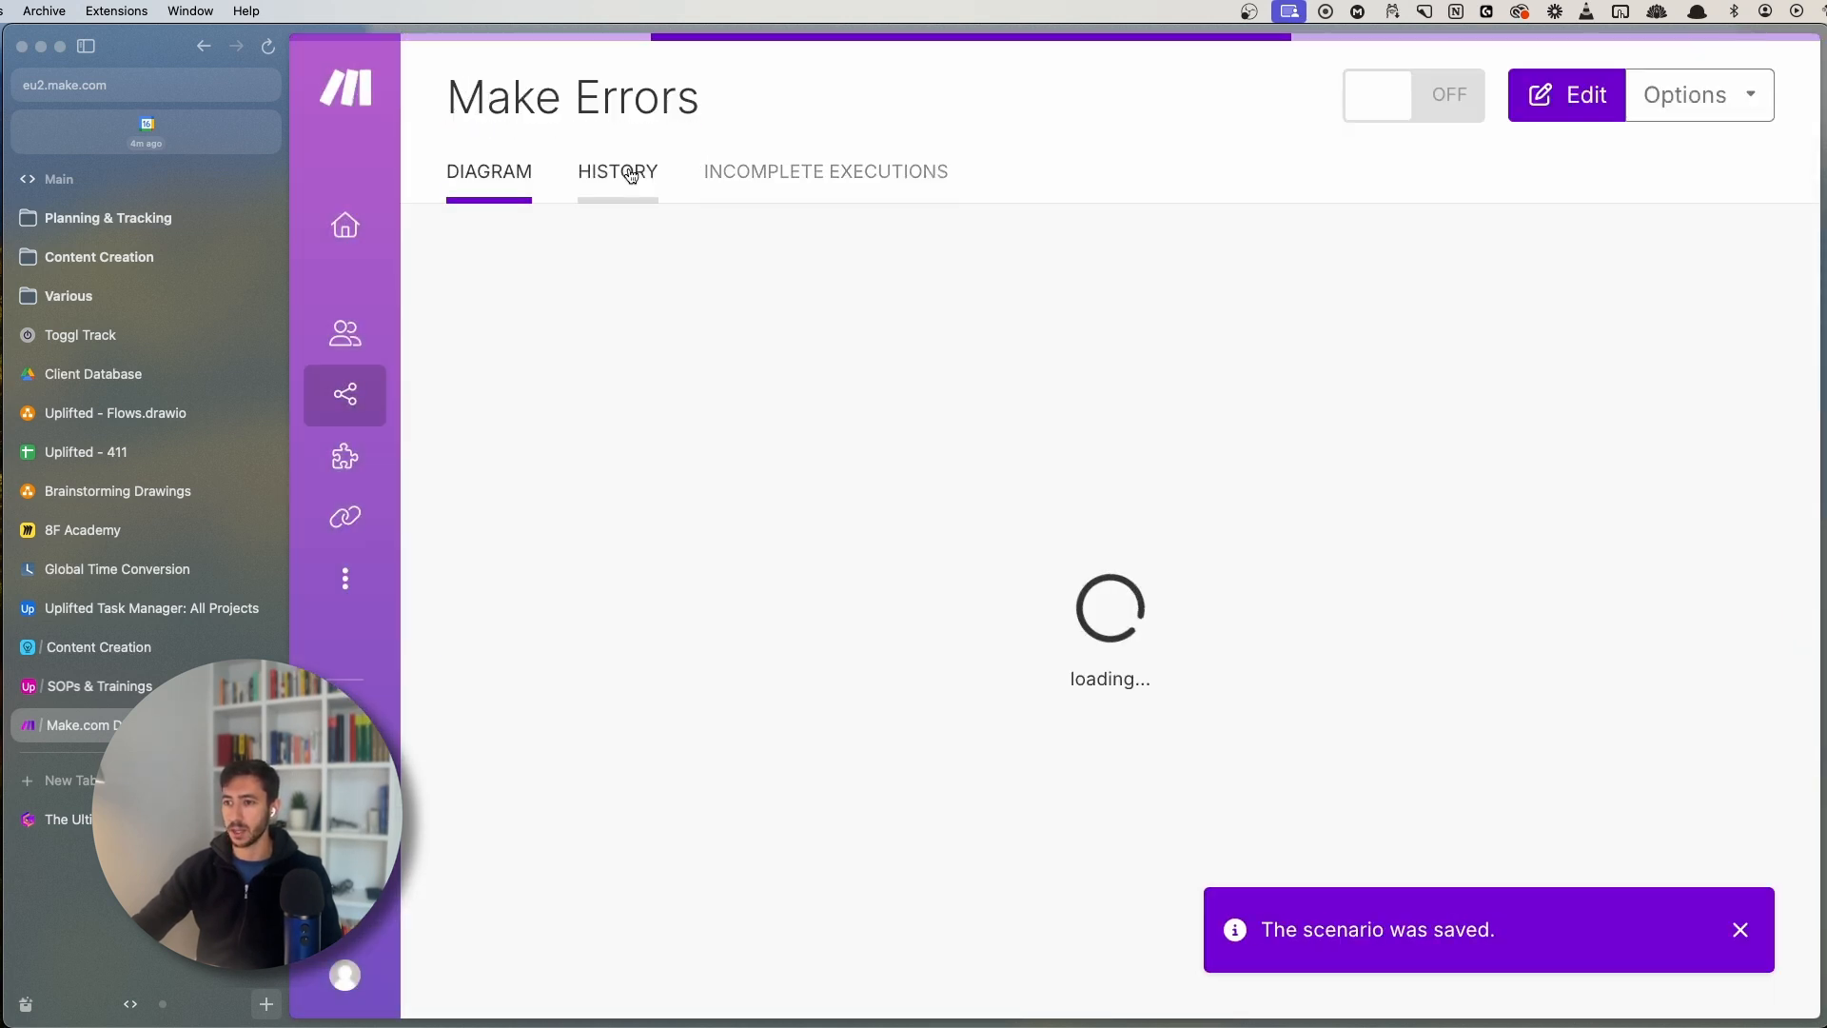
pyautogui.click(618, 172)
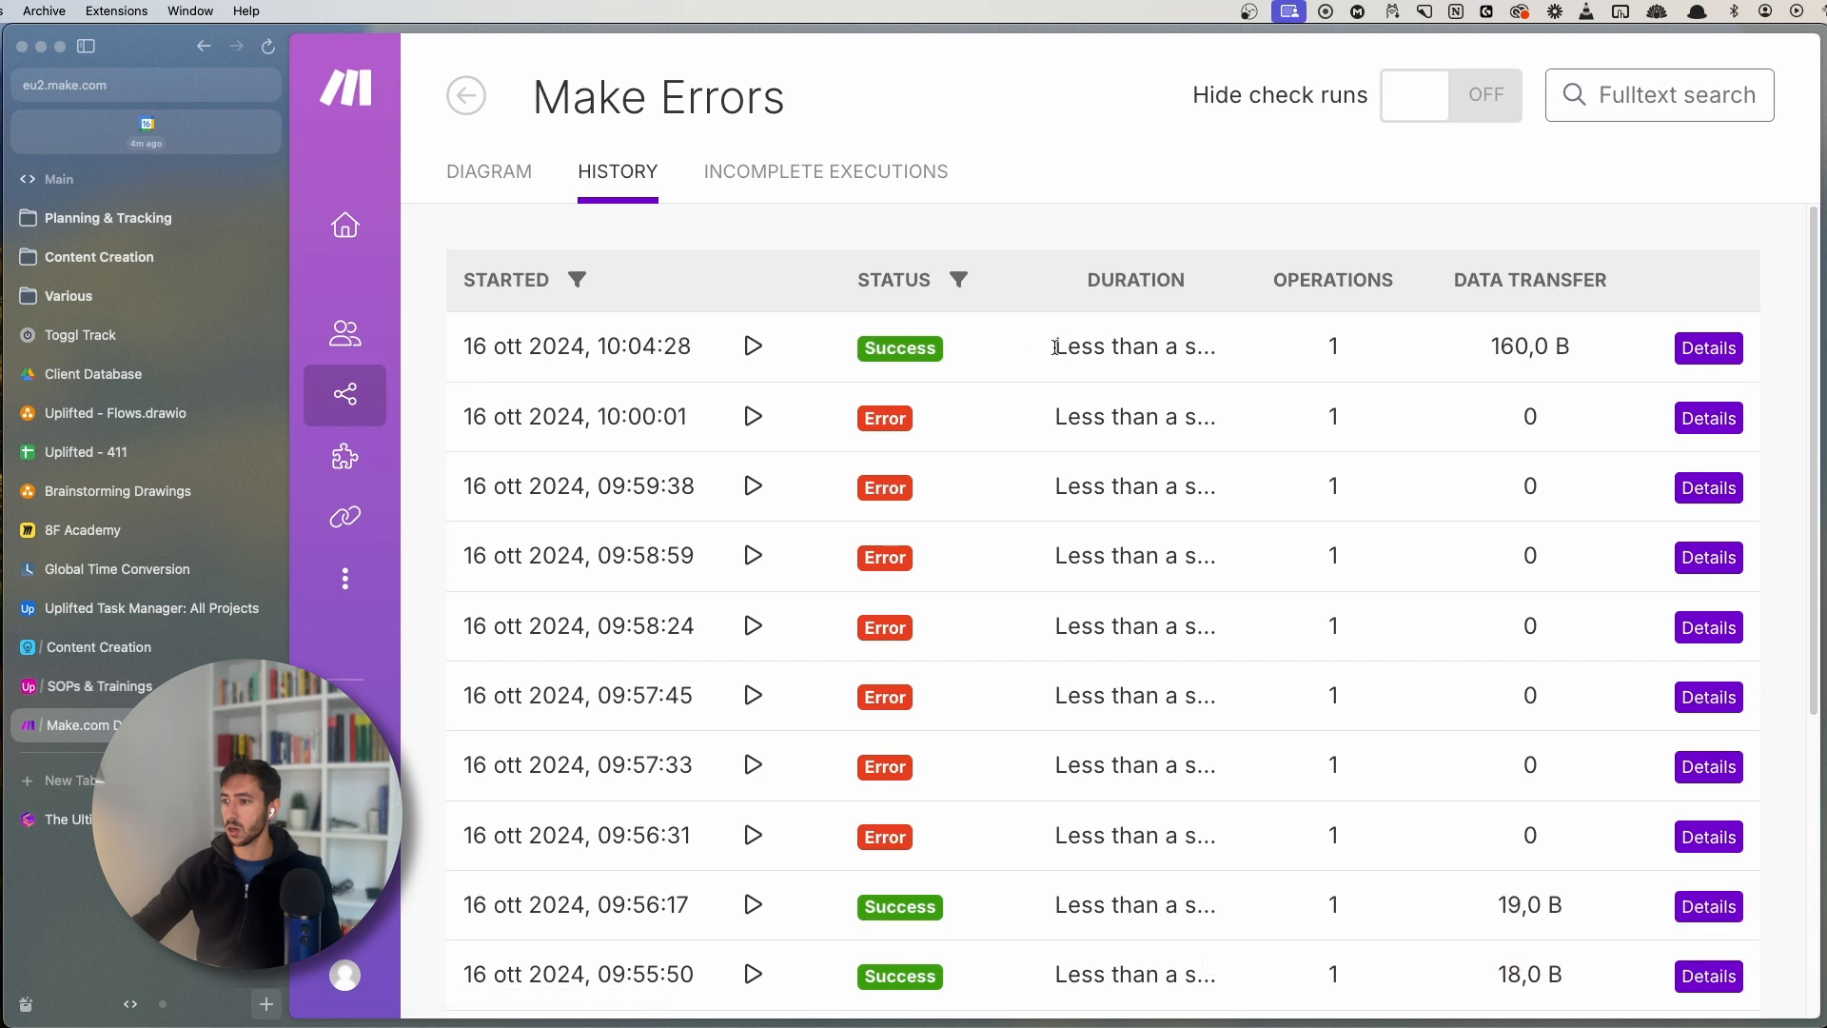
pyautogui.moveTo(1055, 346); pyautogui.dragTo(1215, 350)
pyautogui.click(1215, 460)
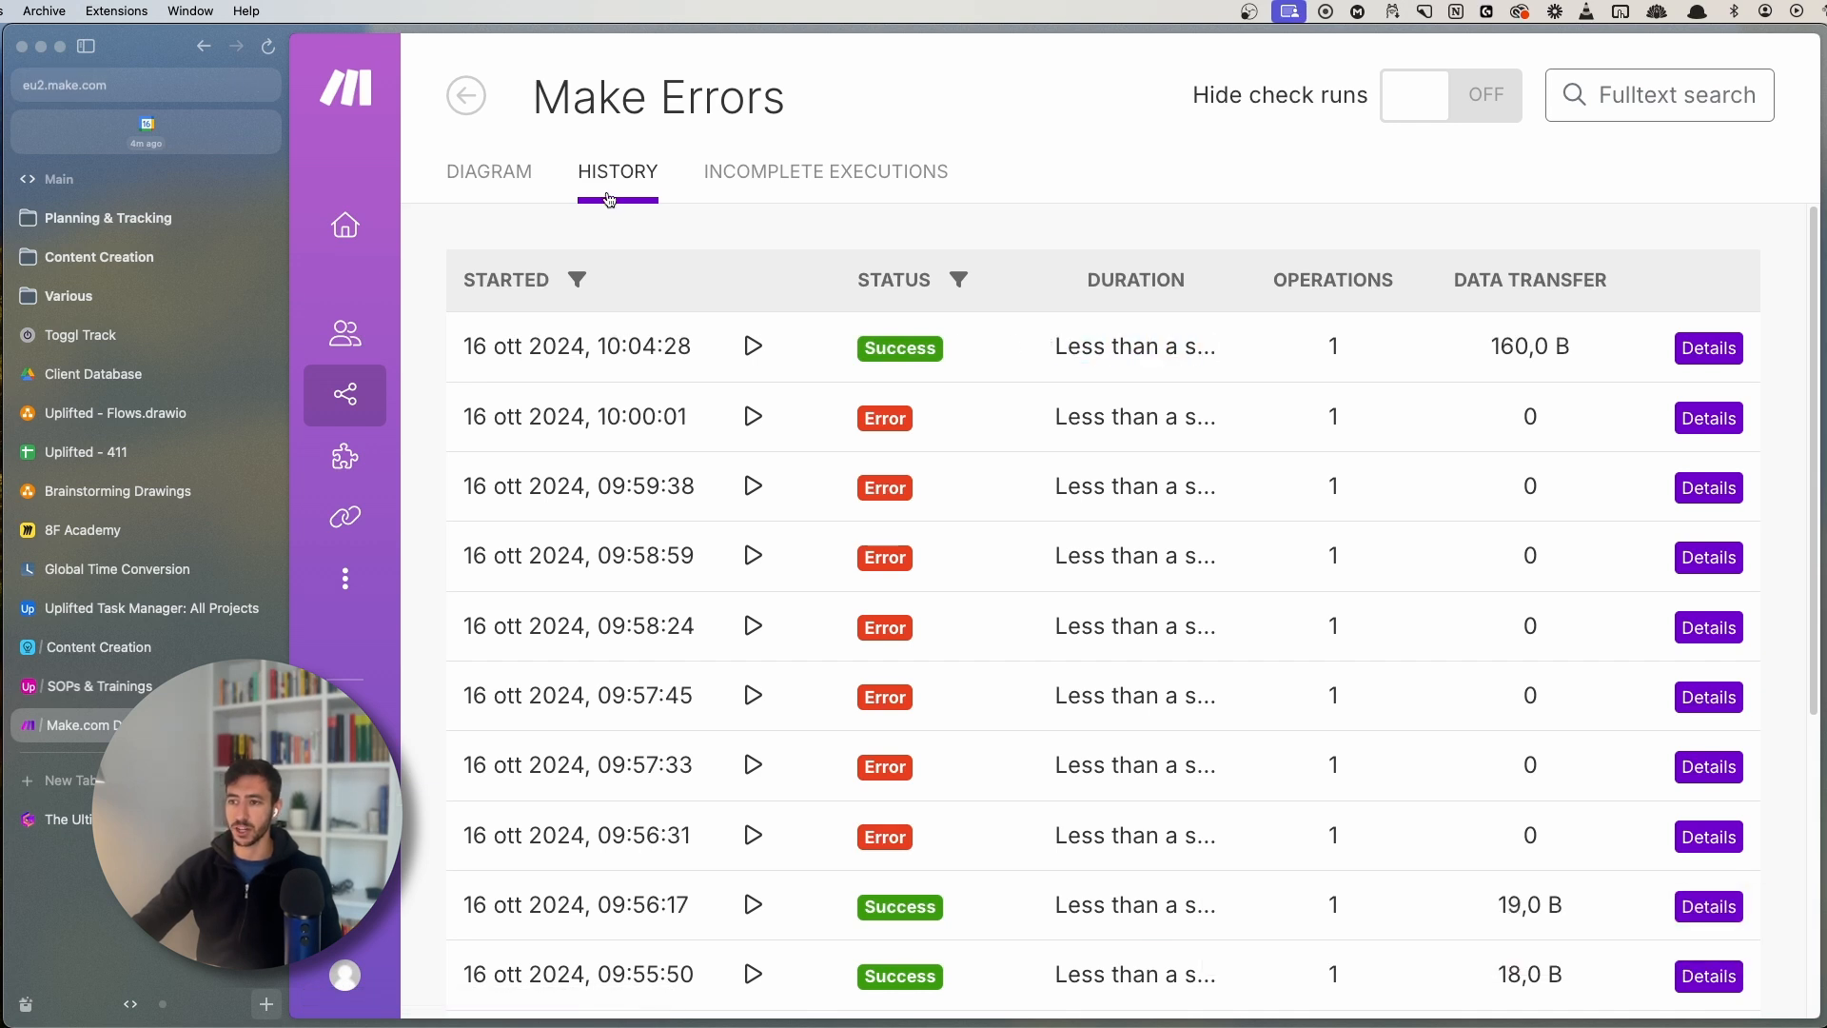
pyautogui.click(489, 172)
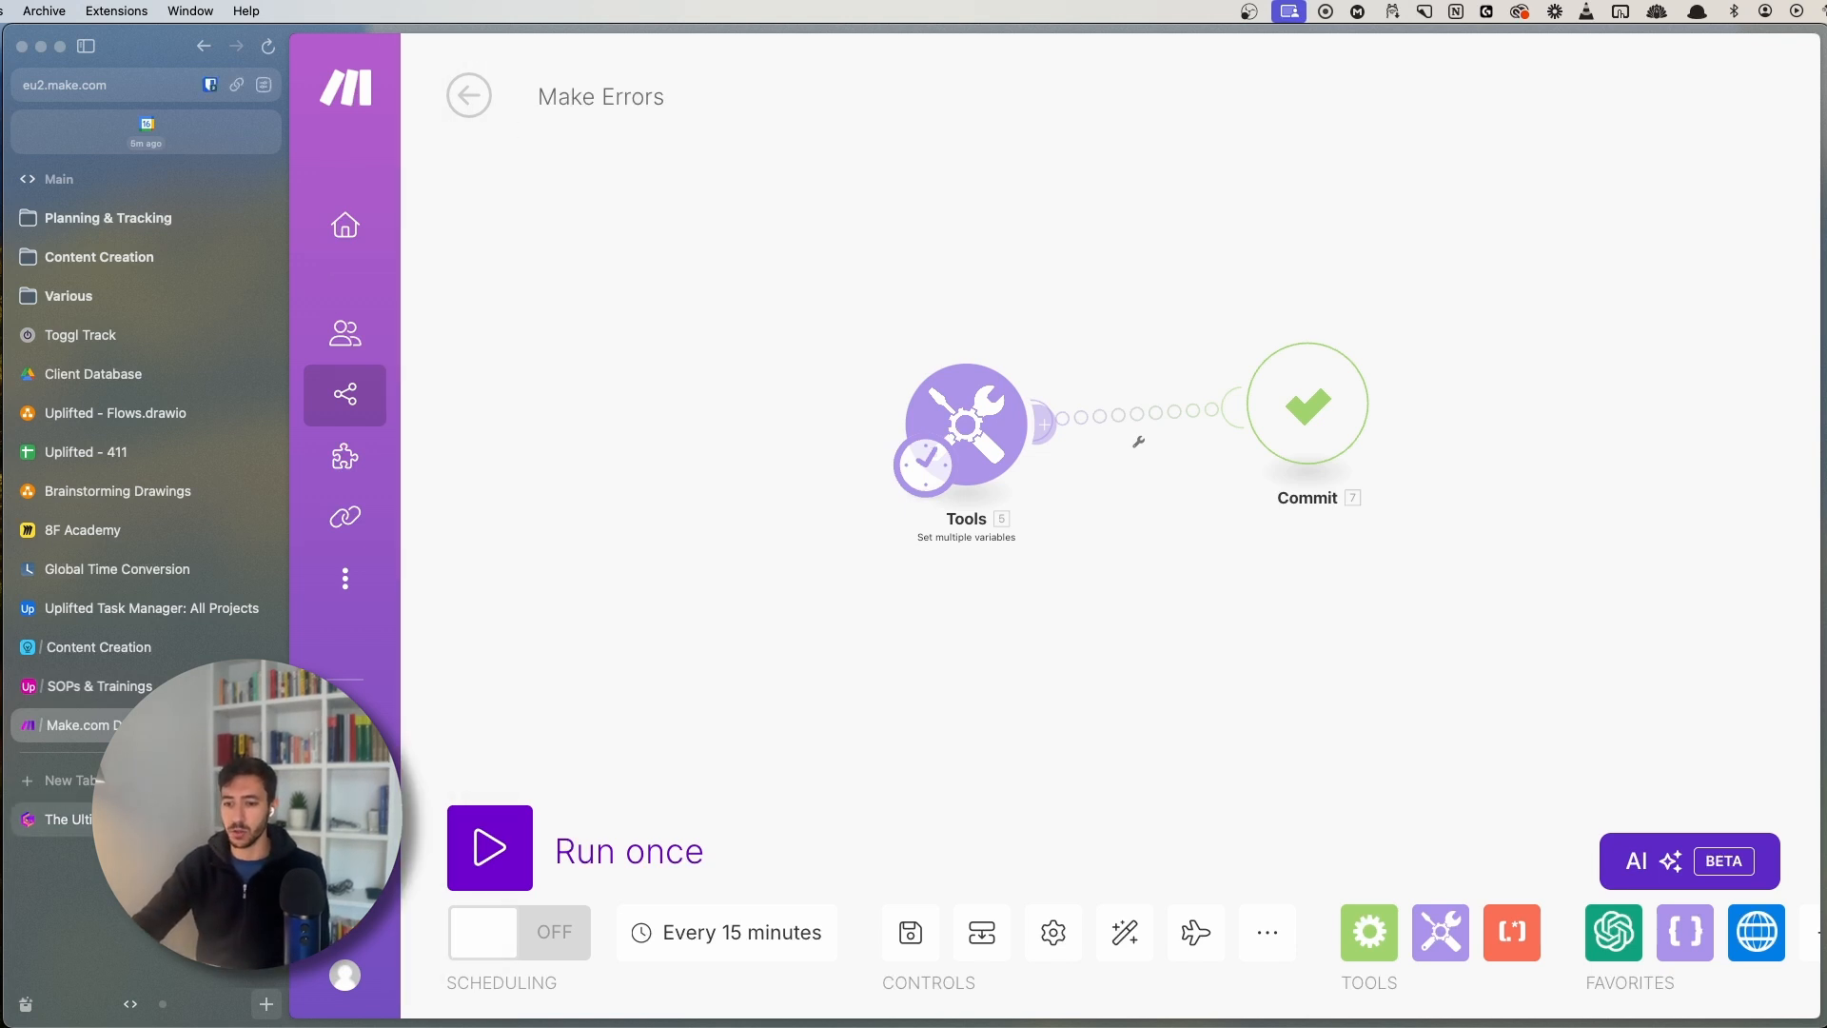
# - Go over the Ignore handler description in the Gamma guide
pyautogui.click(67, 819)
pyautogui.scroll(-3, 1014, 476)
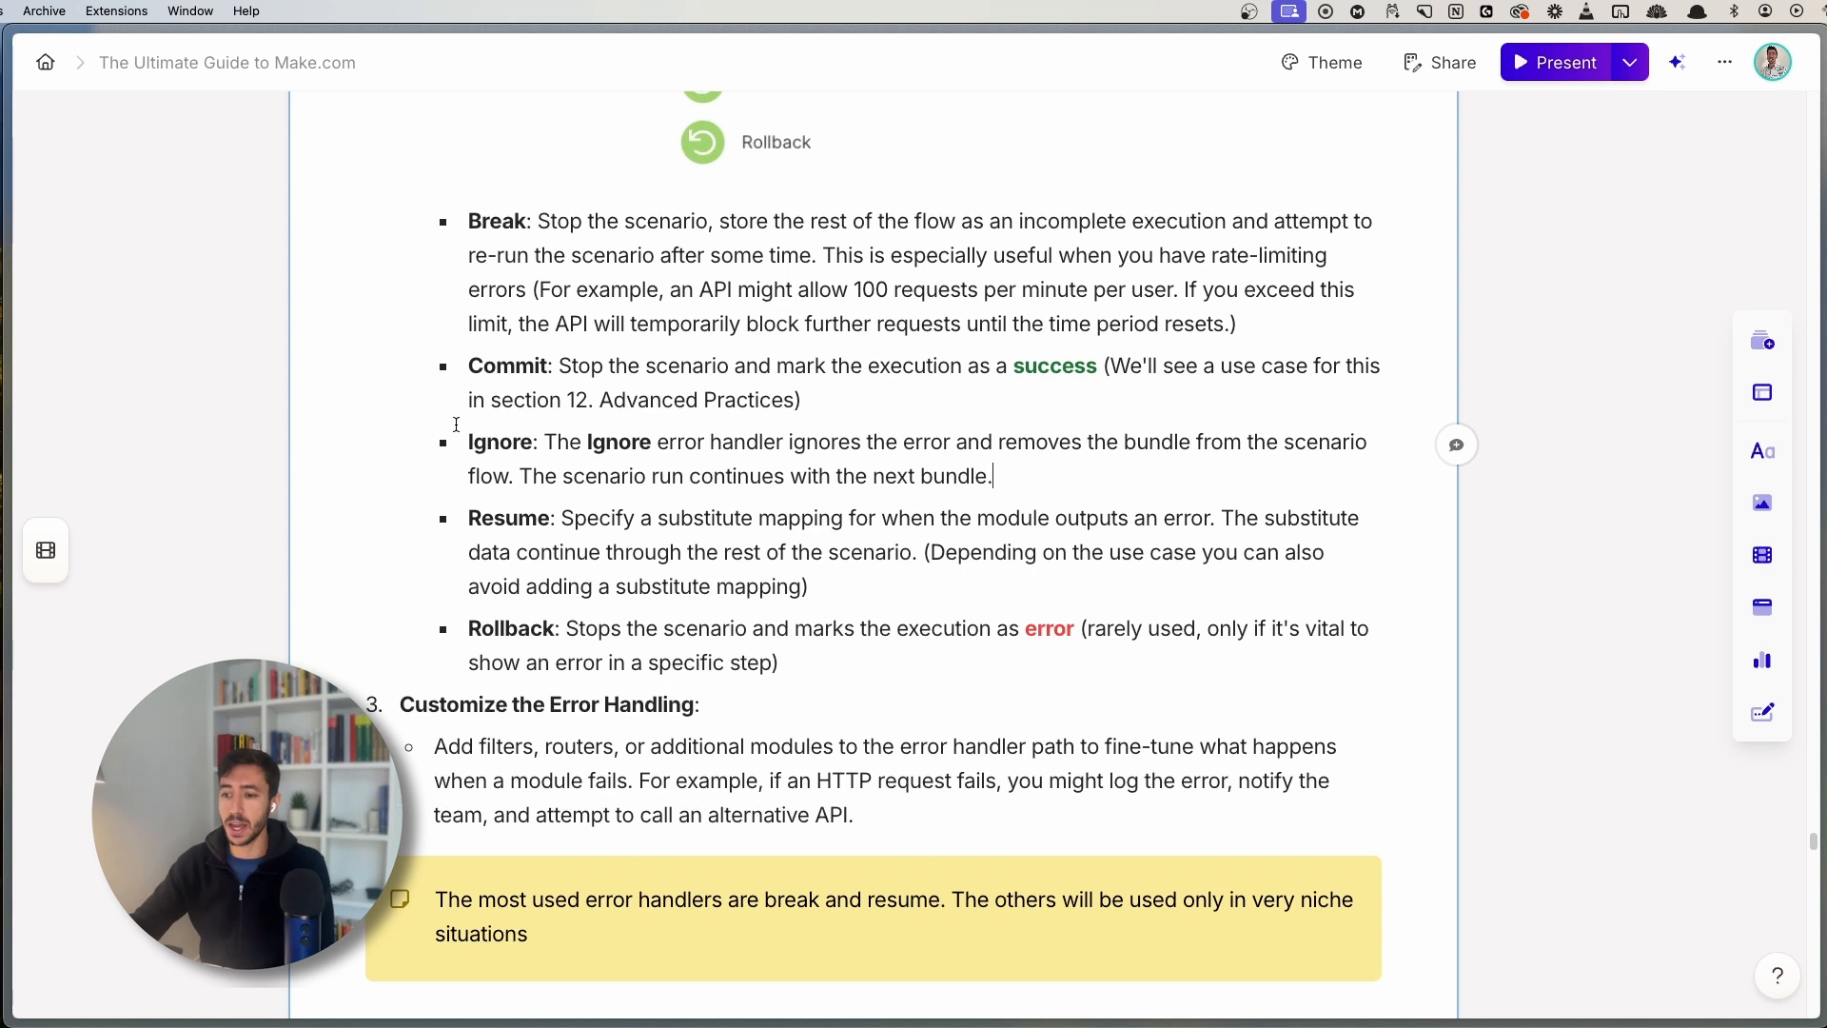
pyautogui.moveTo(464, 436); pyautogui.dragTo(806, 446)
pyautogui.click(579, 443)
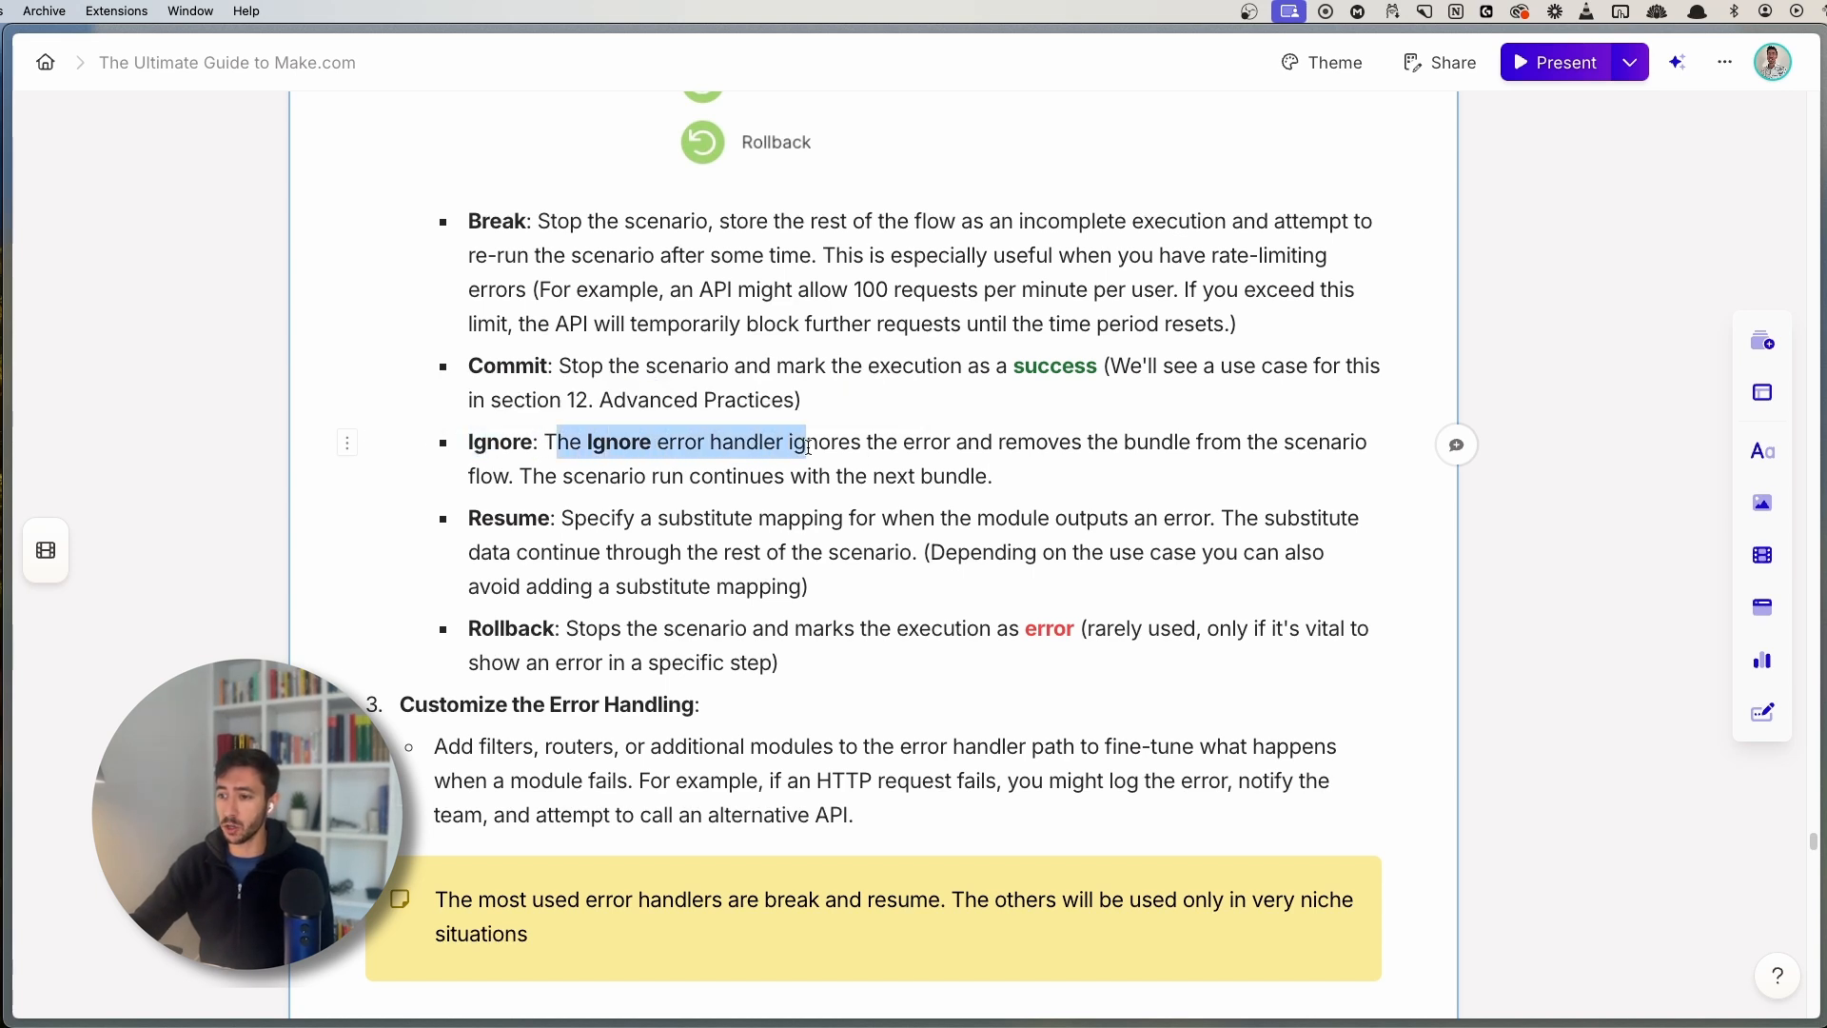
pyautogui.click(965, 447)
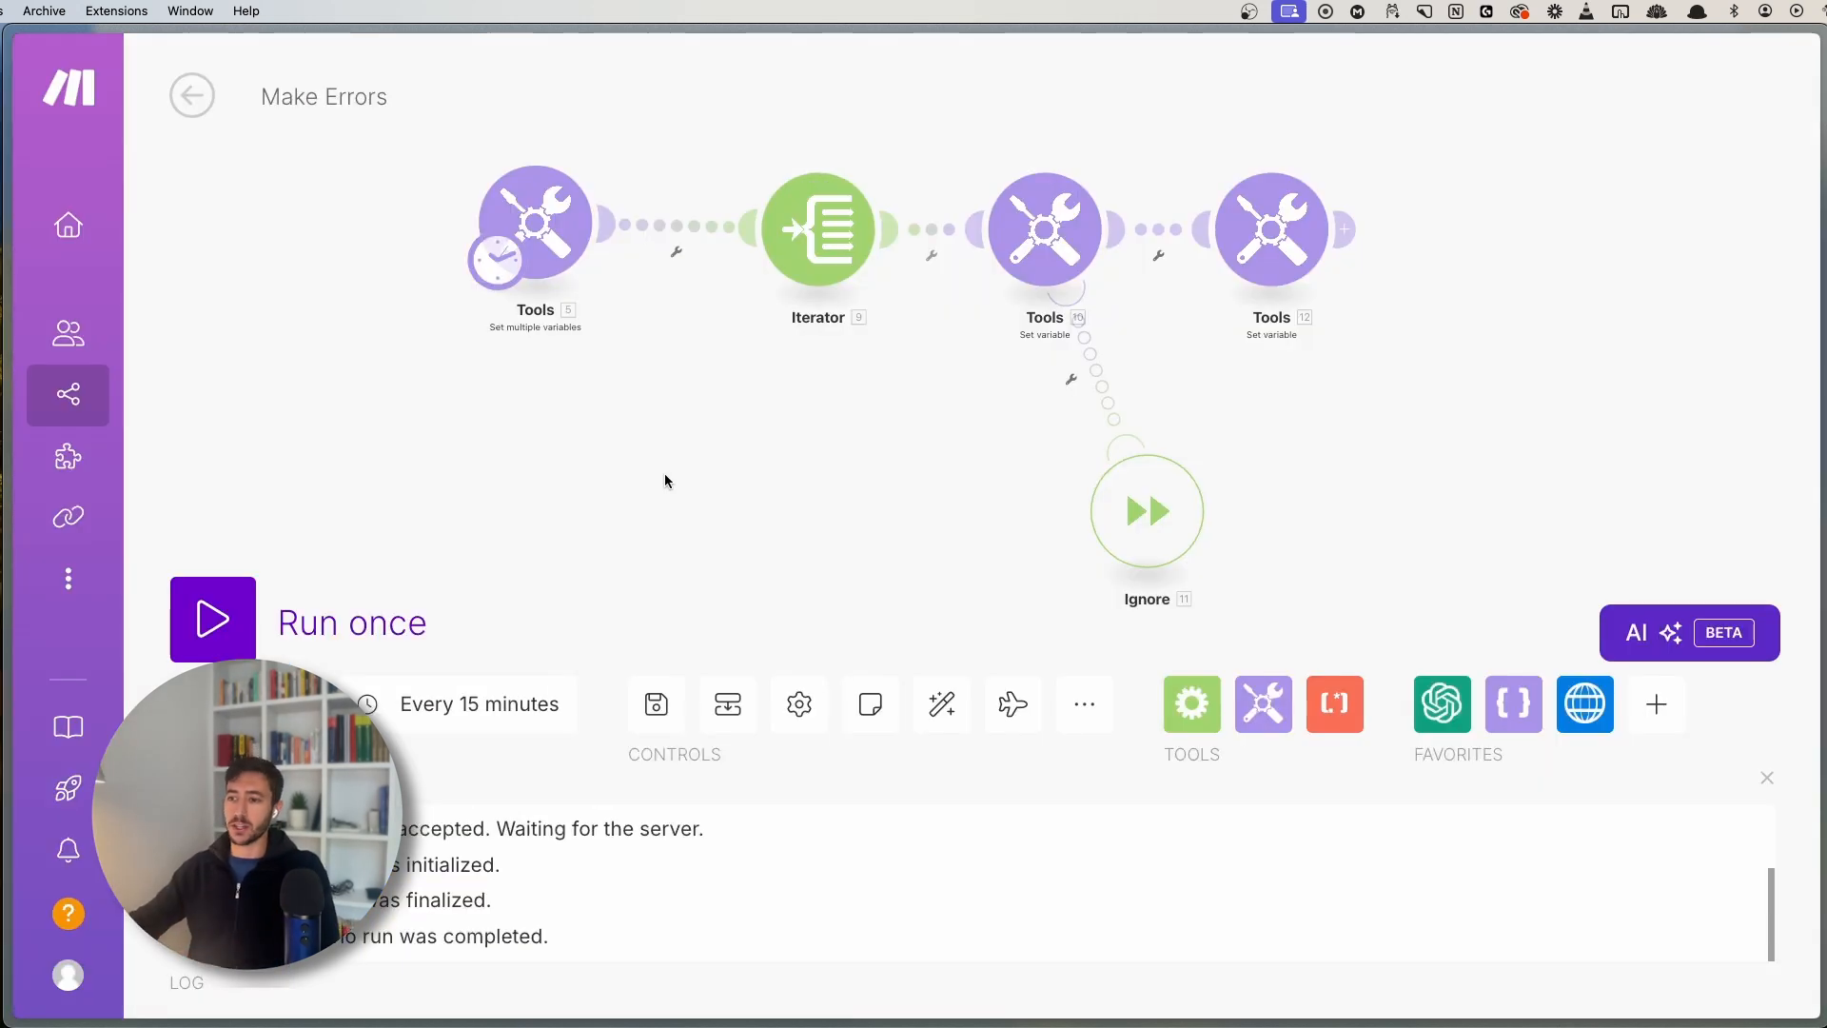
# - Nudge the Ignore handler left and review the first Tools module's array variable and 1213 value
pyautogui.hscroll(3, 726, 412)
pyautogui.moveTo(1023, 541); pyautogui.dragTo(989, 543)
pyautogui.hscroll(-3, 742, 485)
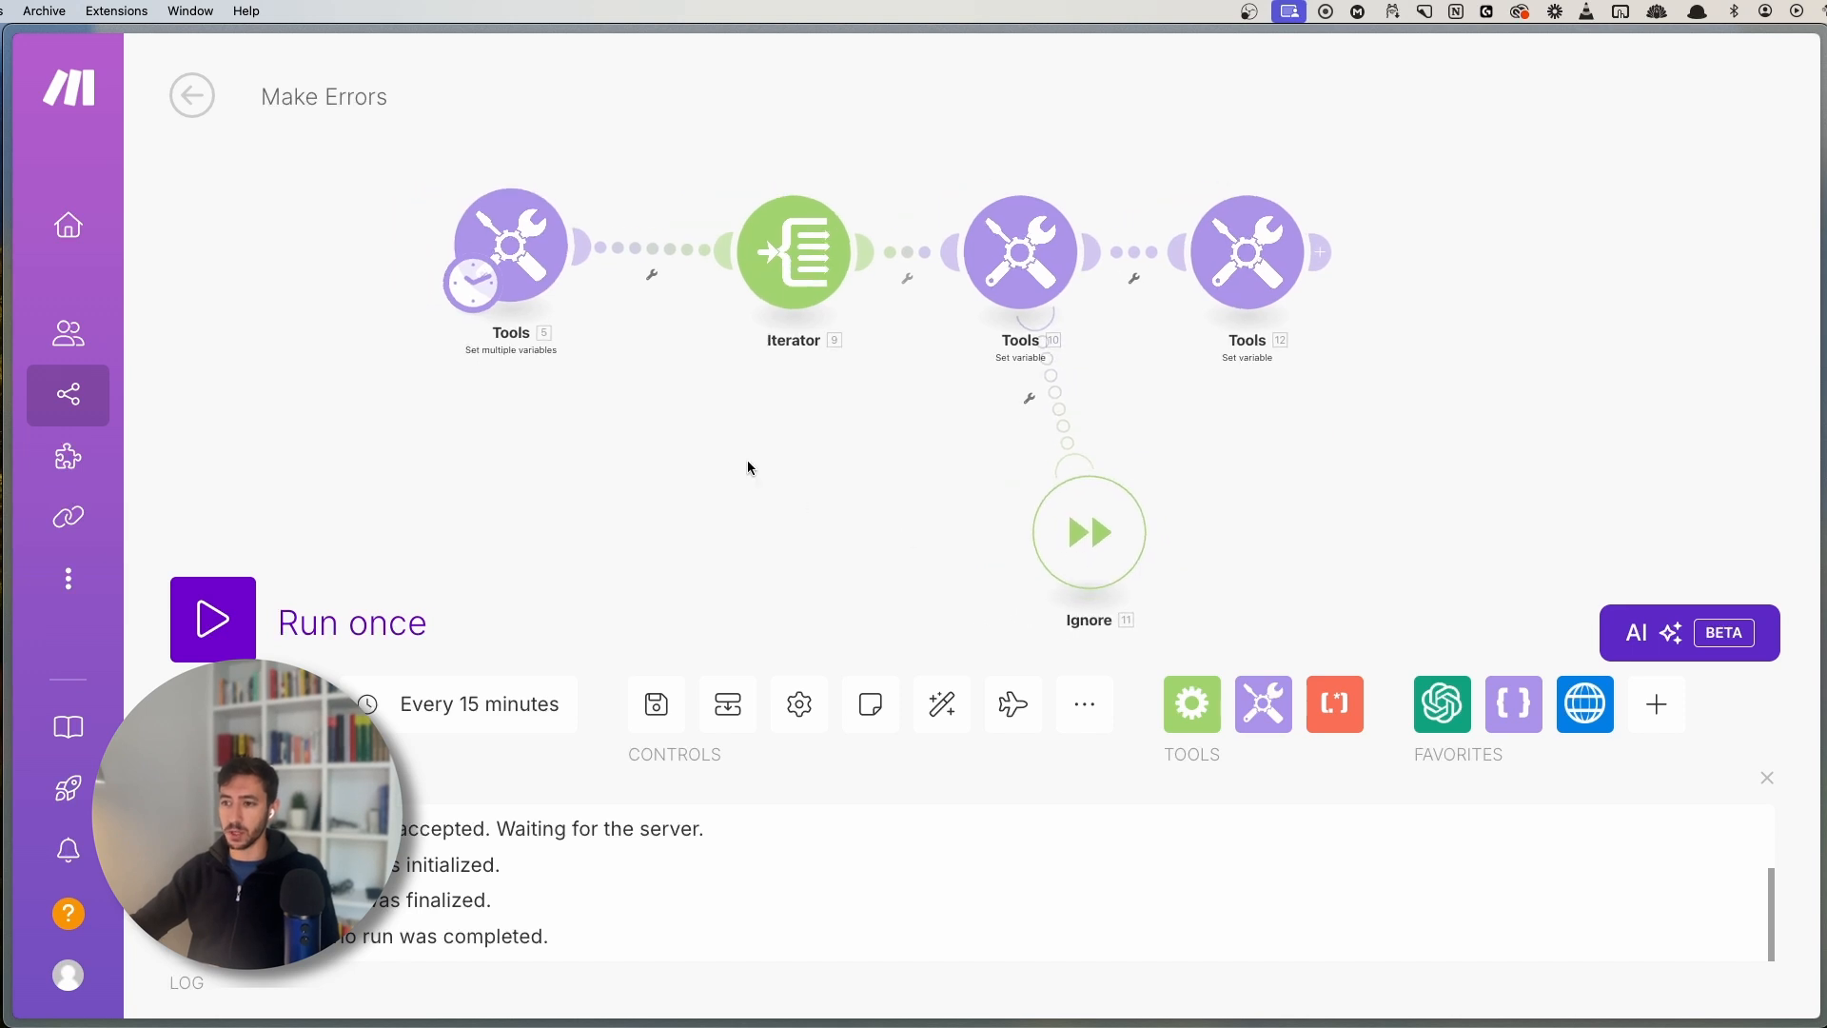
pyautogui.click(510, 245)
pyautogui.click(812, 295)
pyautogui.moveTo(812, 295); pyautogui.dragTo(687, 303)
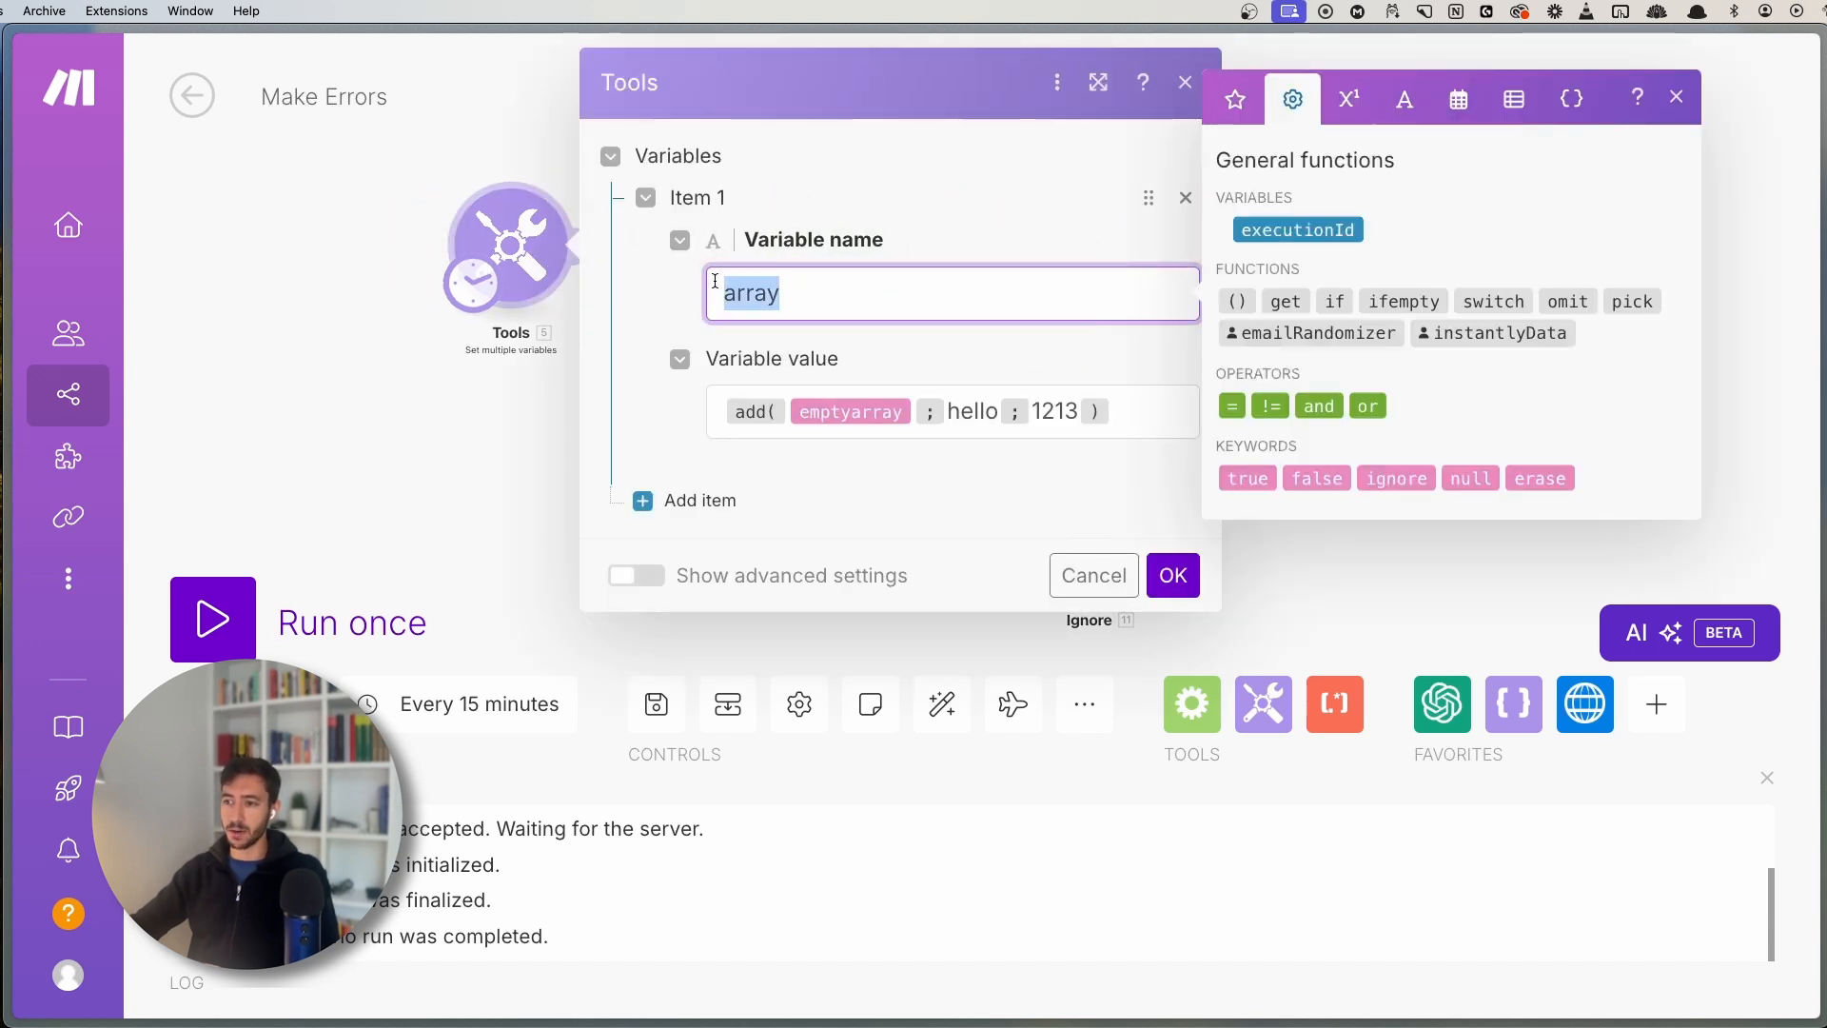
pyautogui.click(973, 412)
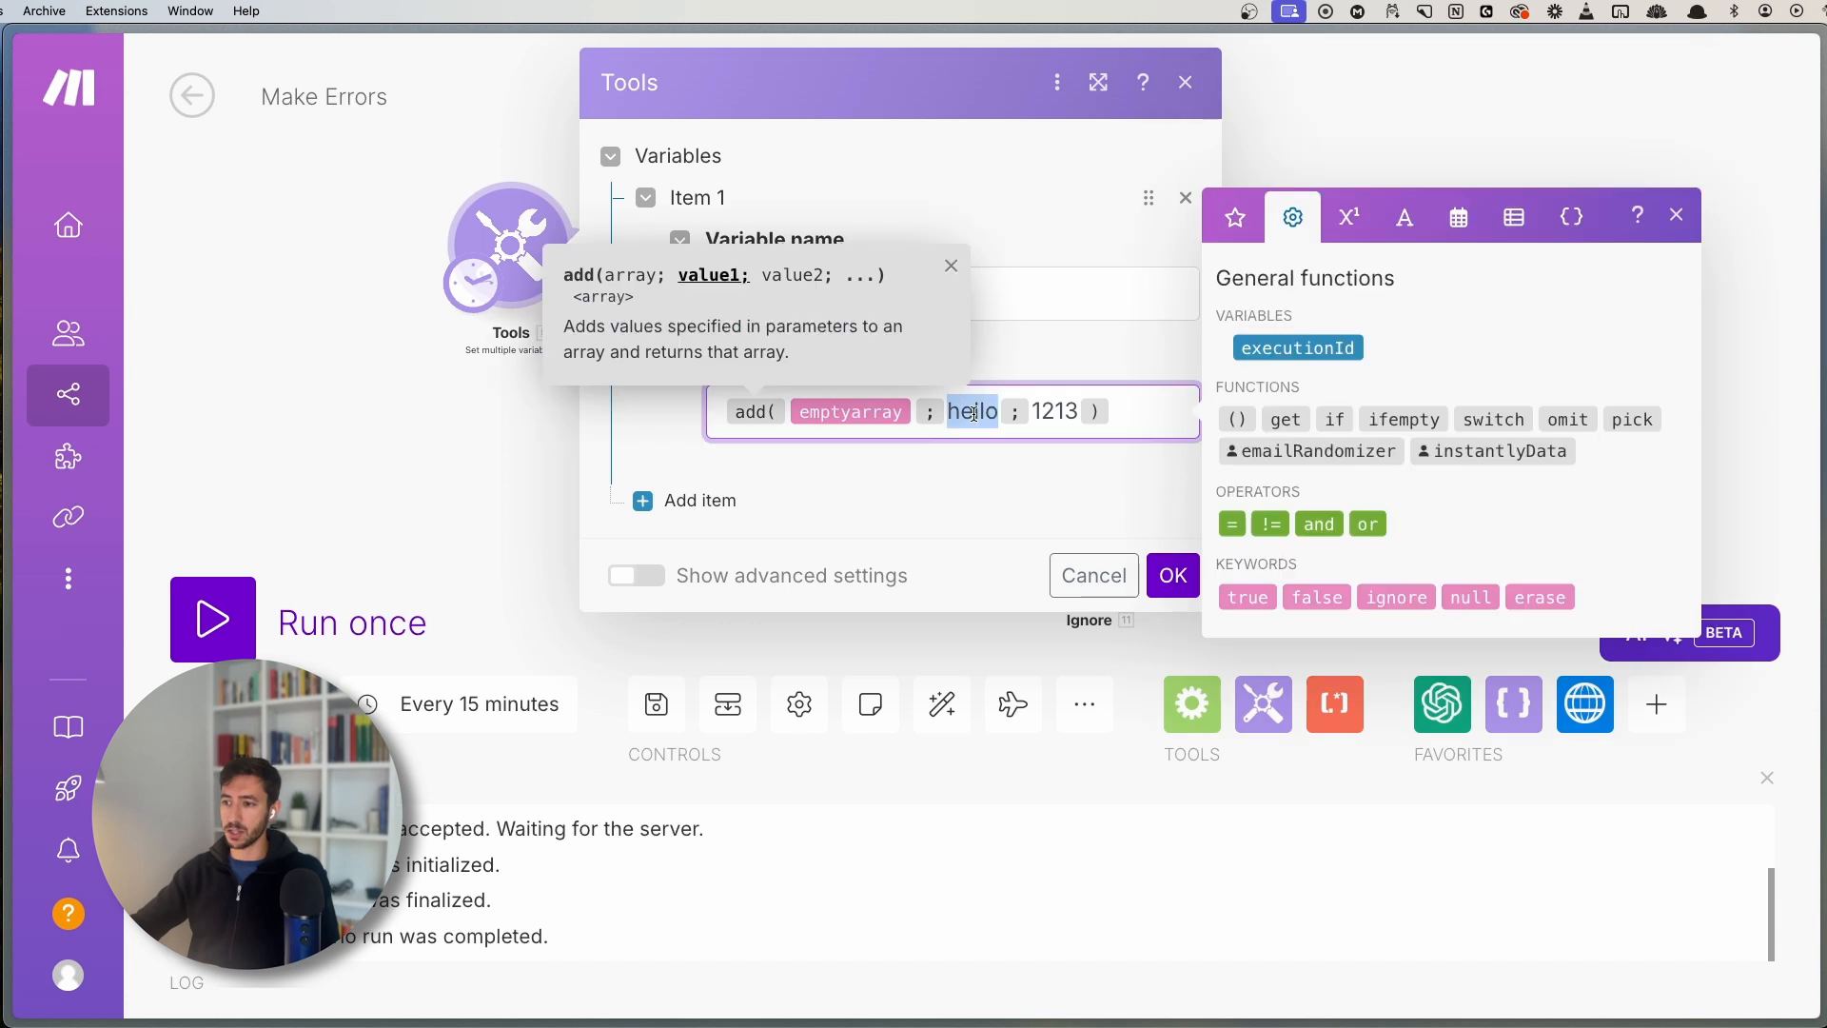
pyautogui.doubleClick(1056, 411)
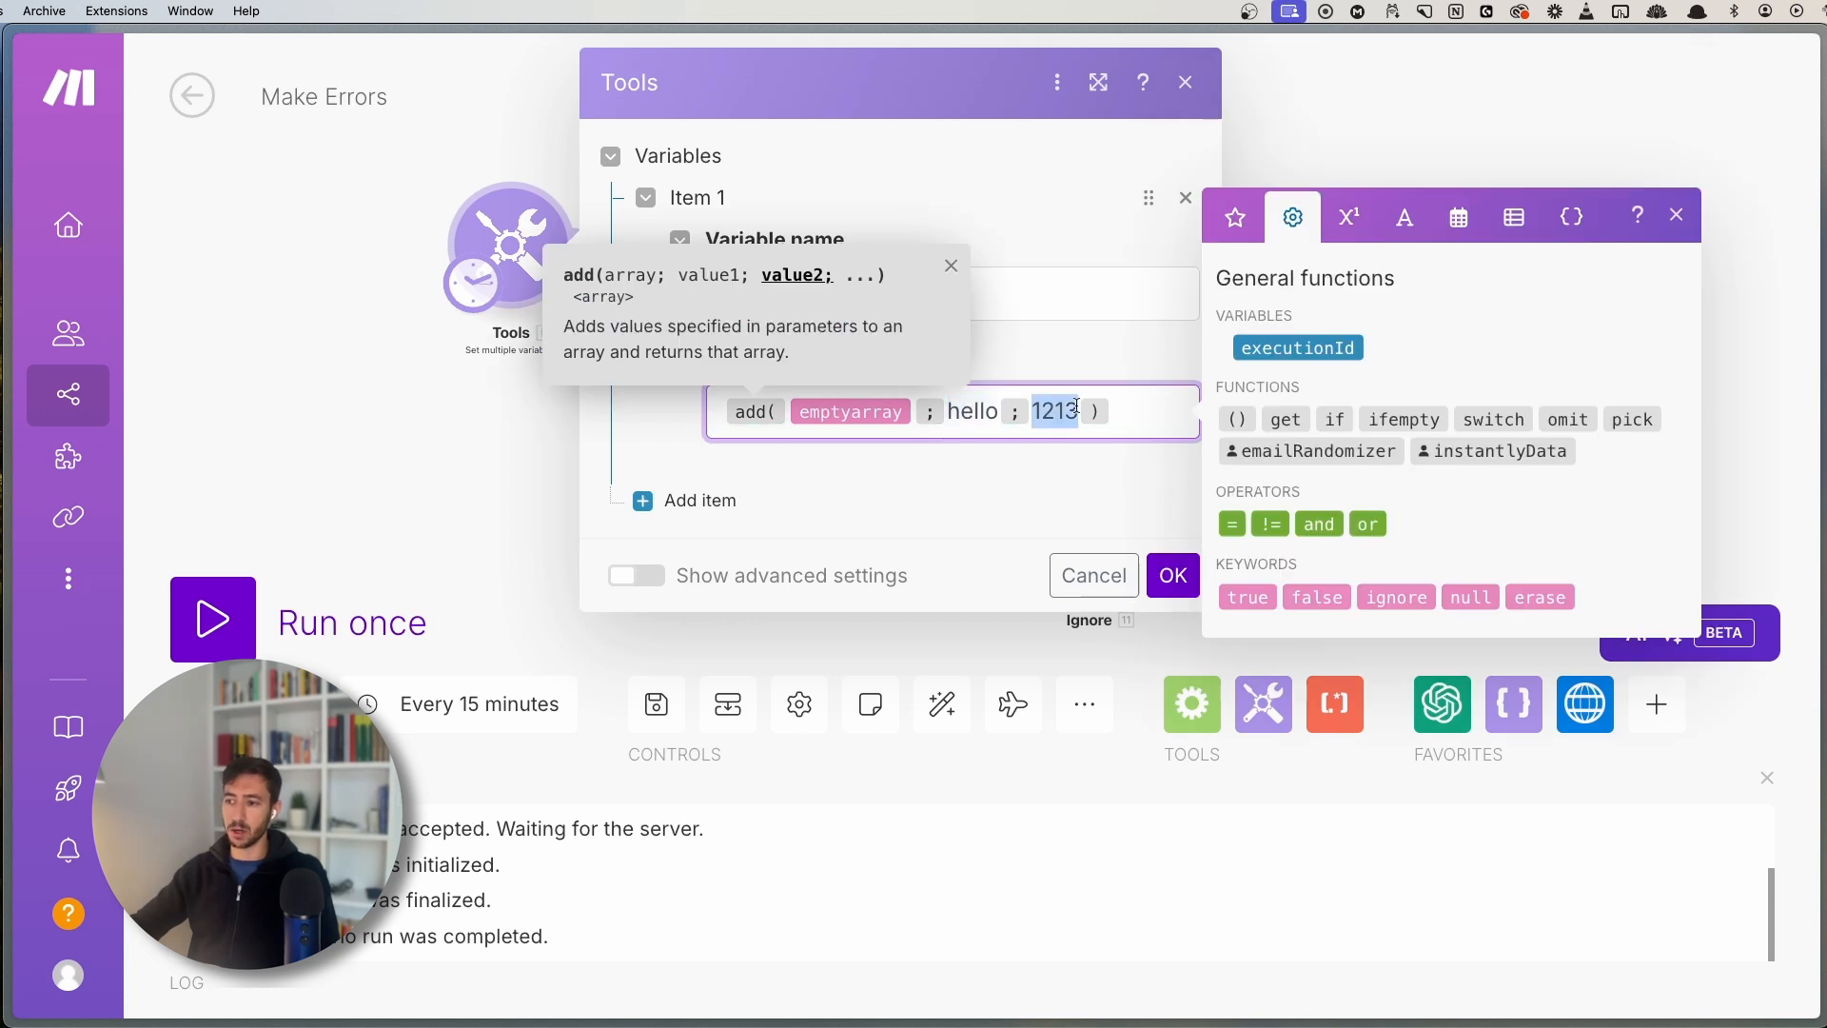
pyautogui.click(357, 465)
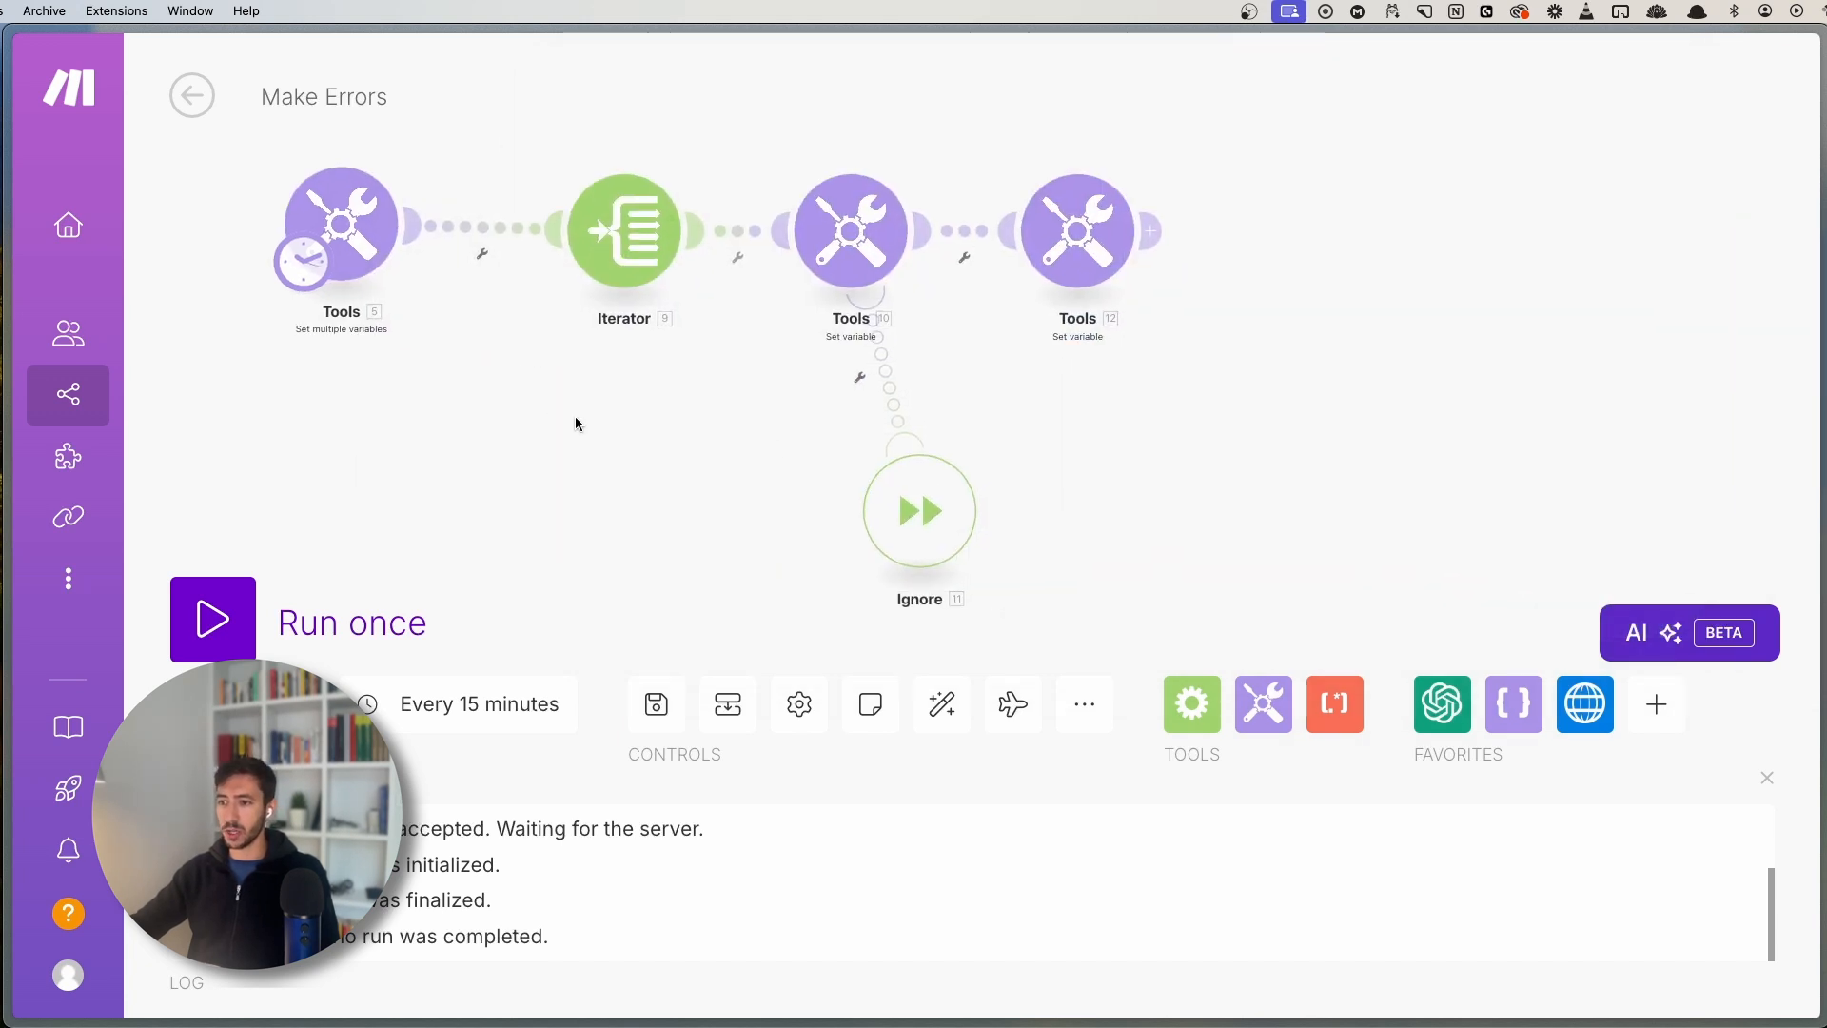
# - Check the formatNumber module, then edit the array variable's add formula values hello and 1213
pyautogui.moveTo(595, 225); pyautogui.dragTo(541, 224)
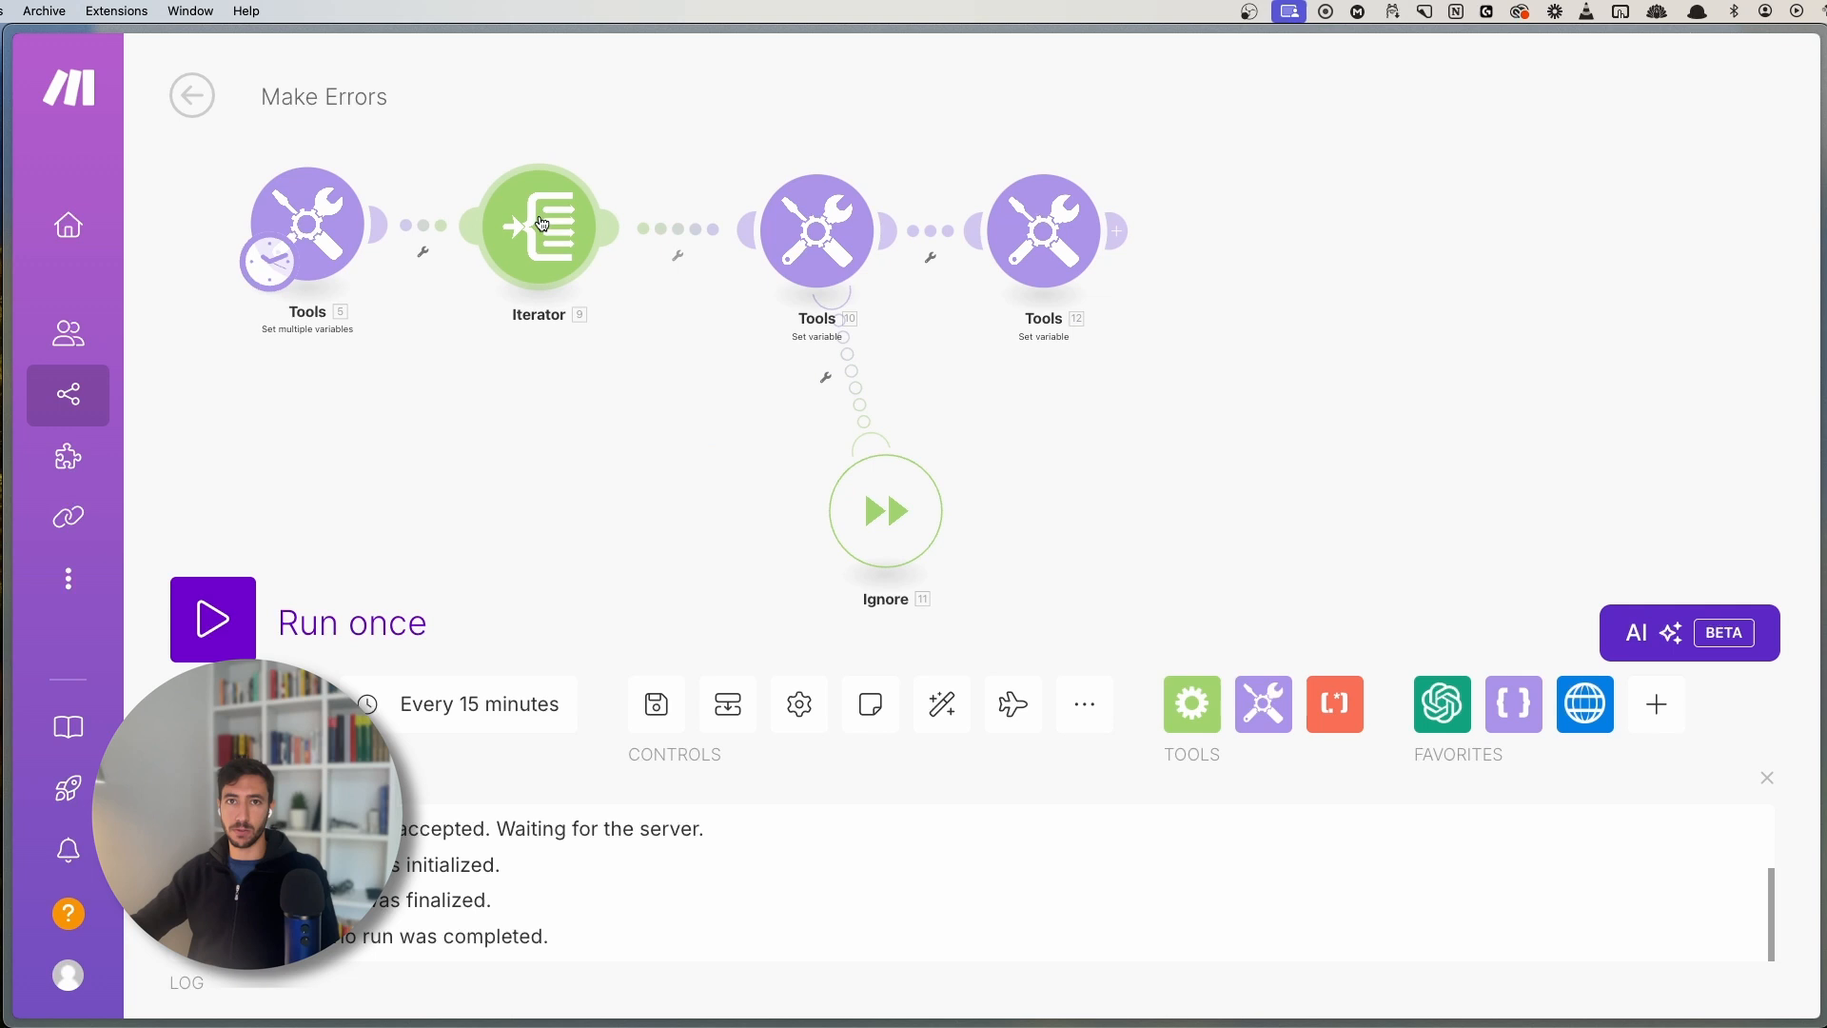
pyautogui.click(797, 249)
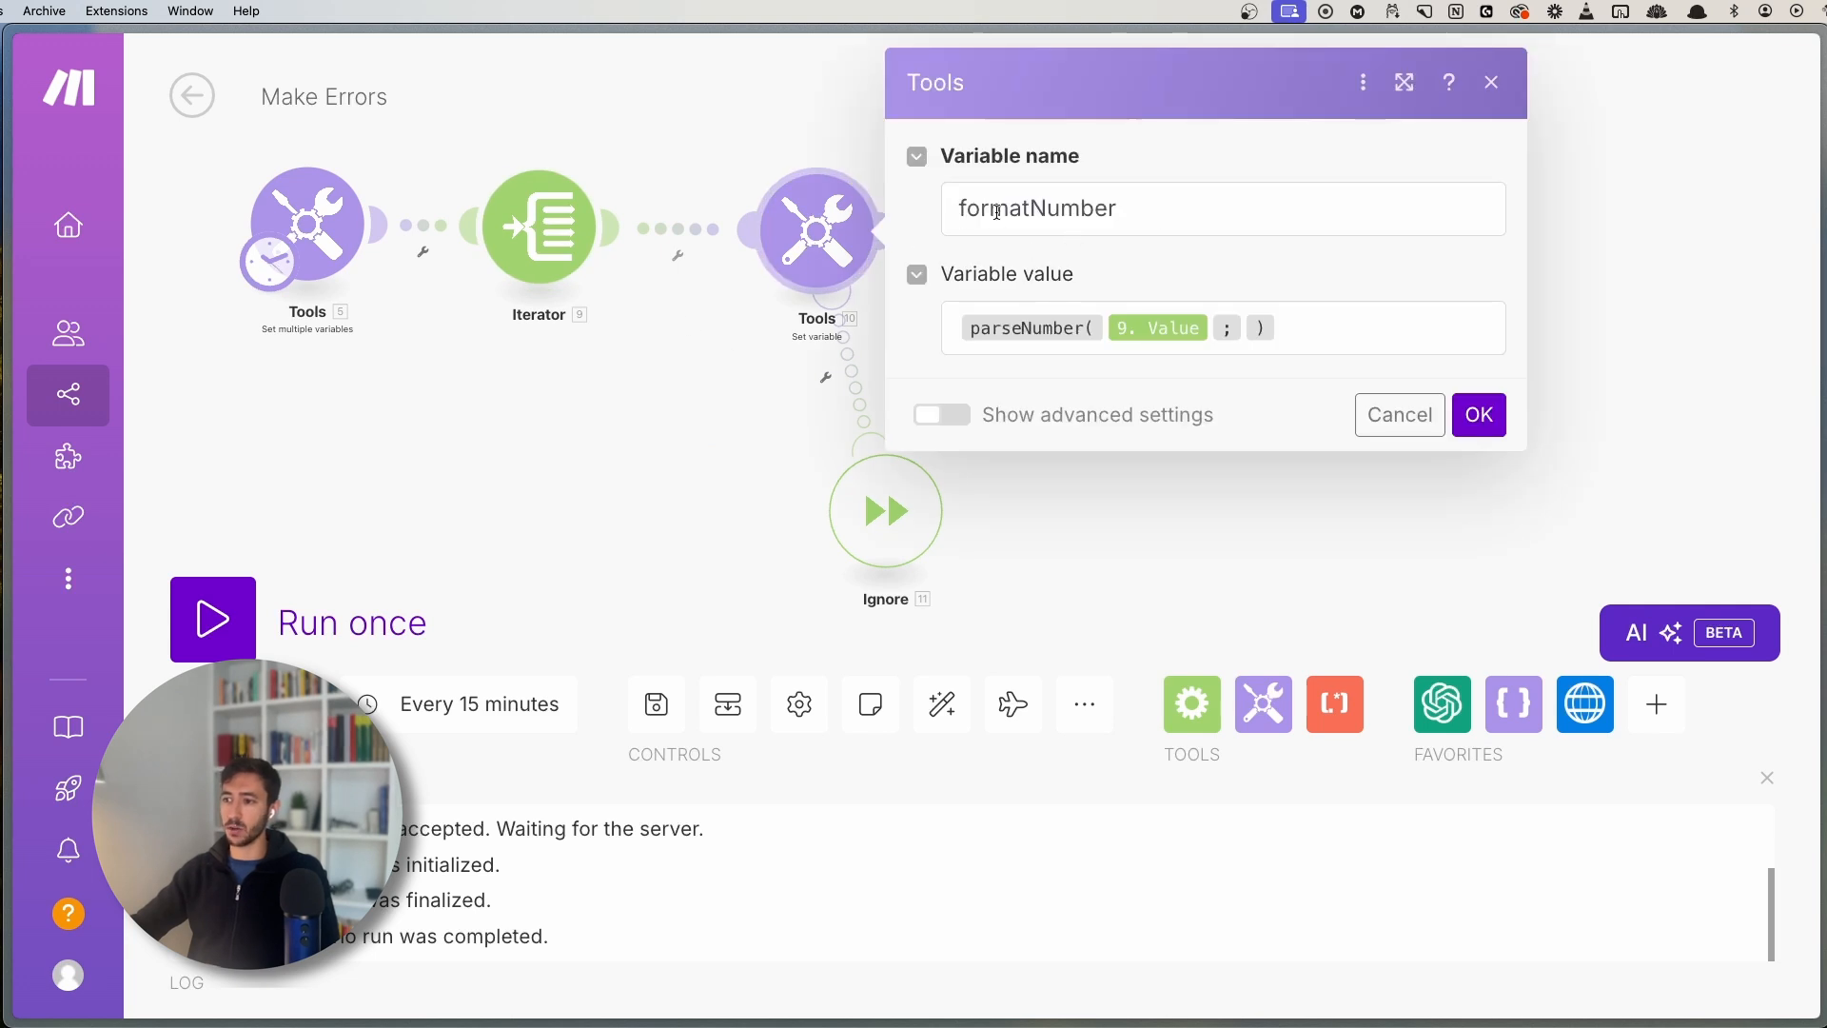
pyautogui.moveTo(1047, 334)
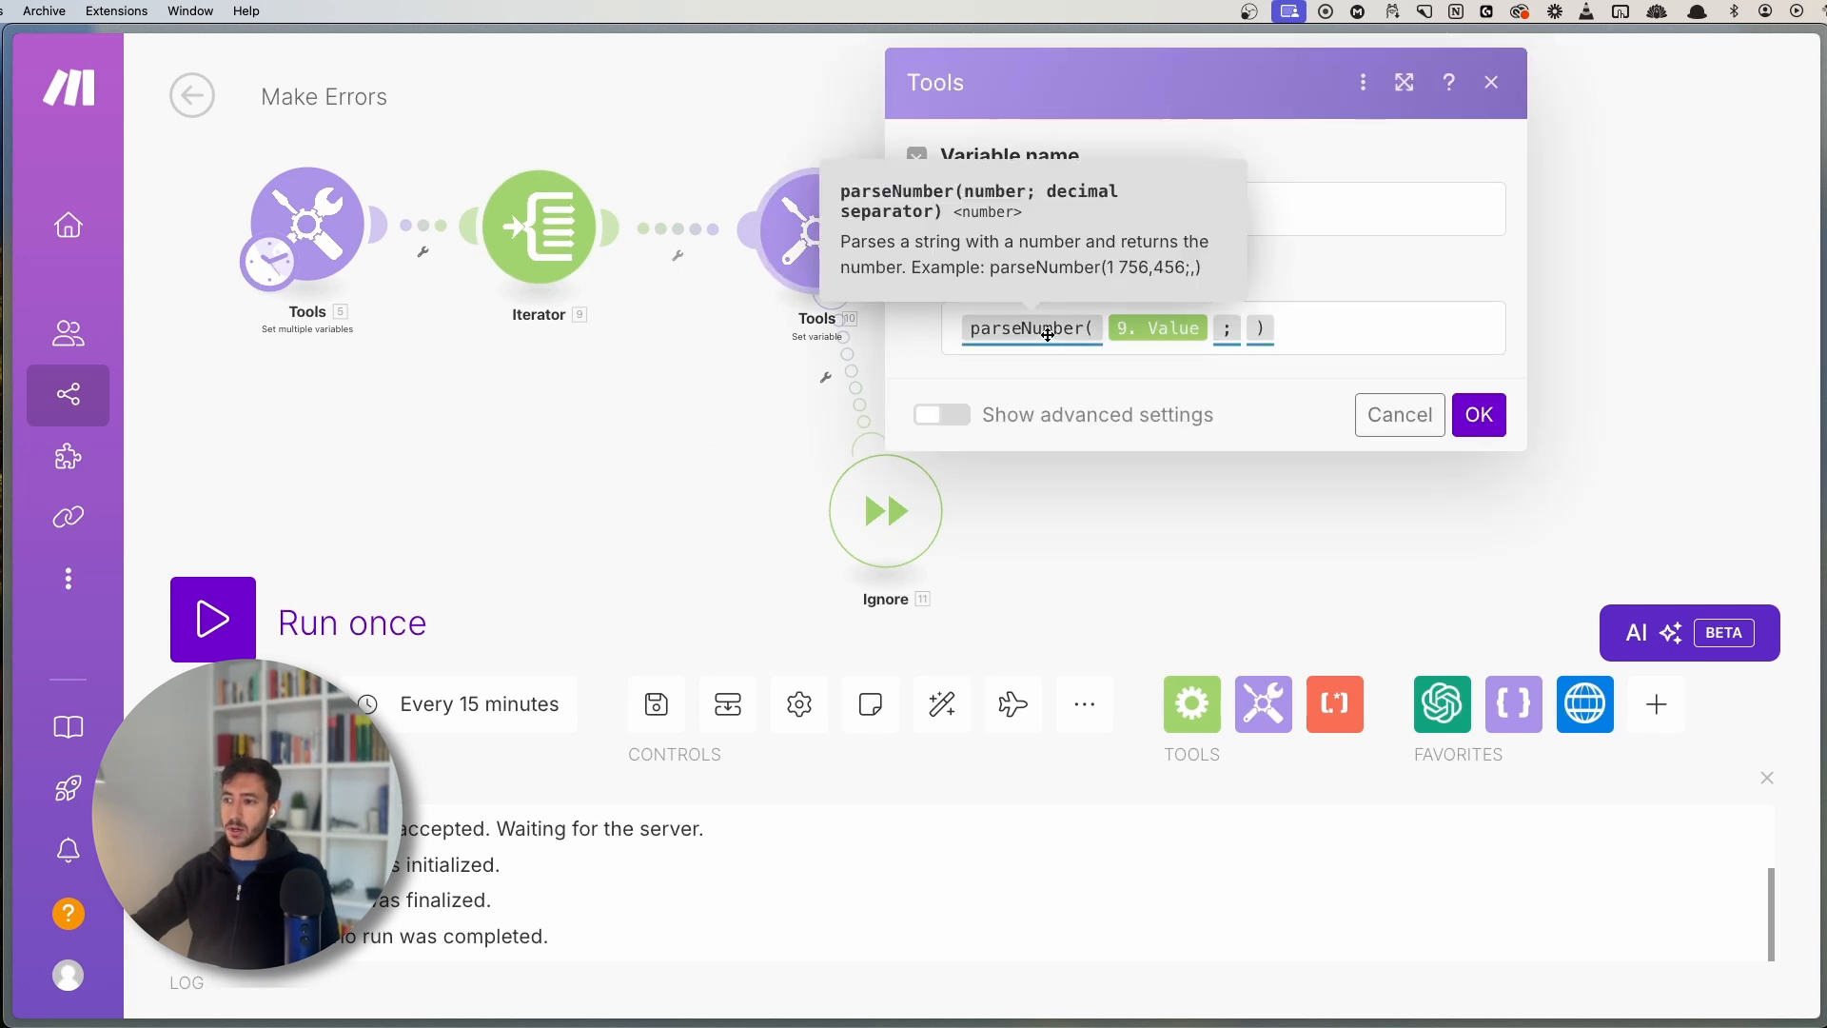
pyautogui.click(703, 423)
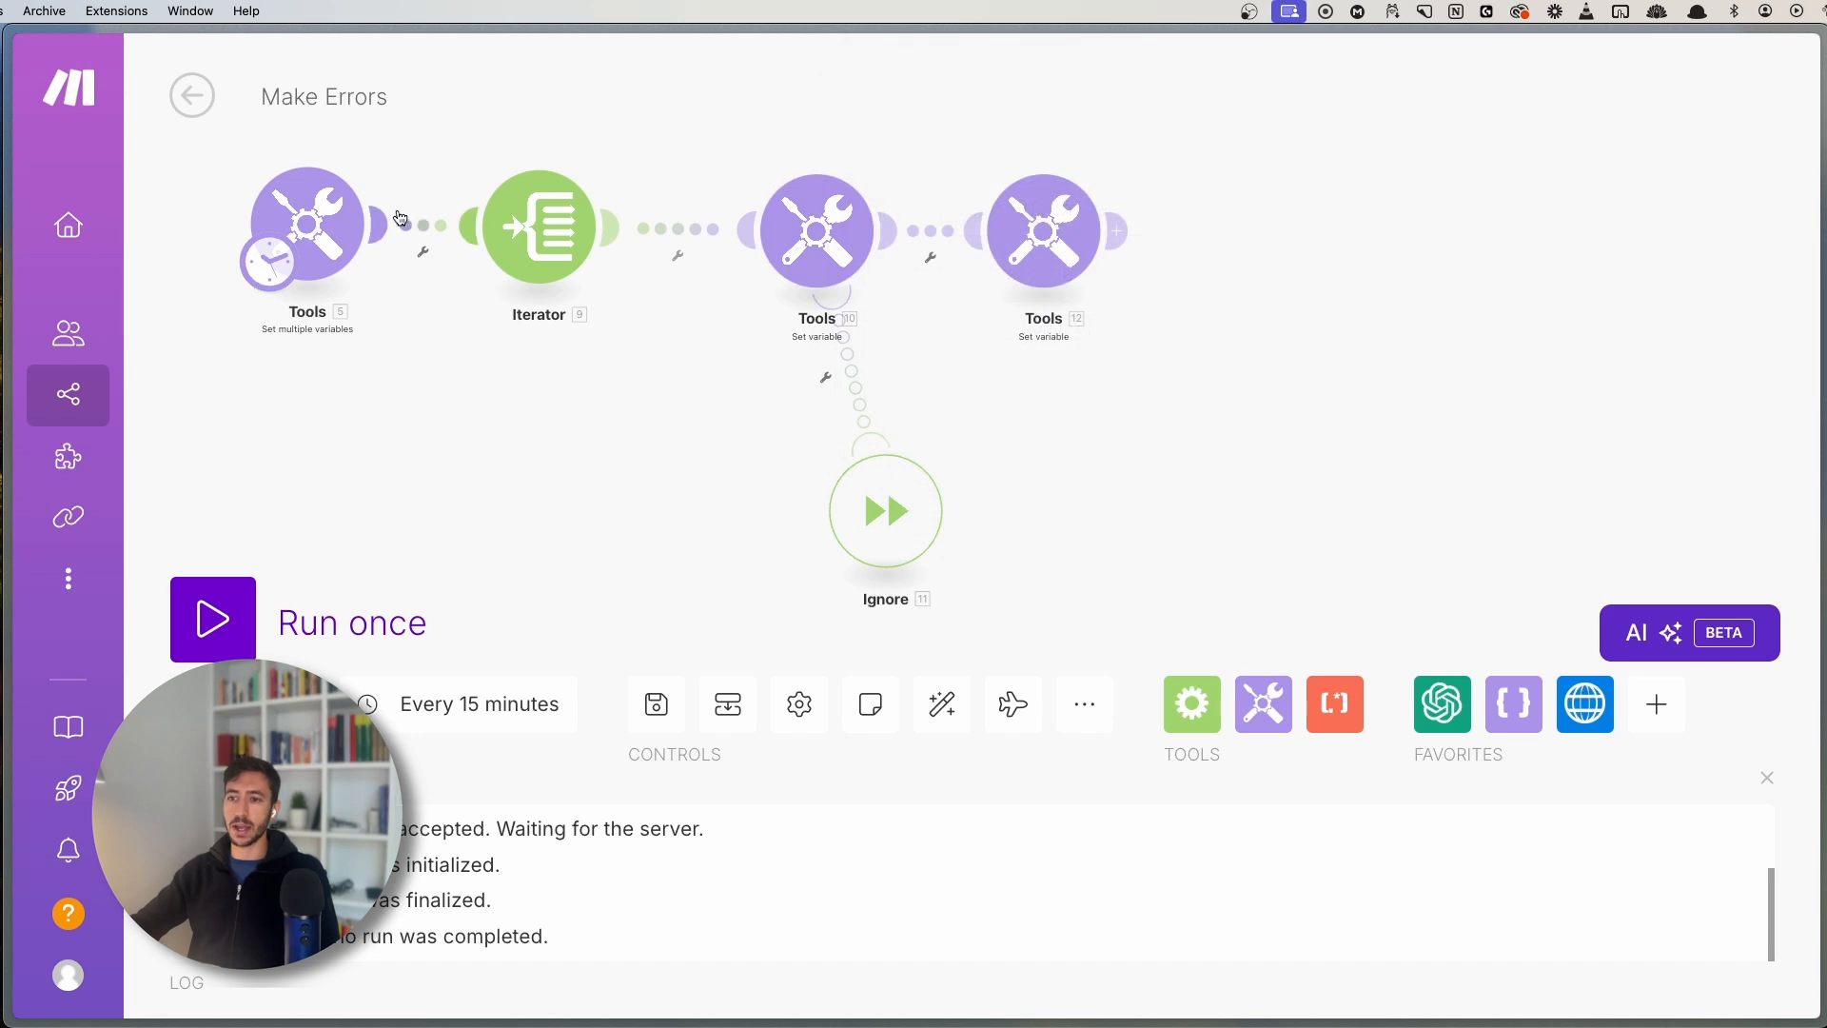
pyautogui.click(349, 204)
pyautogui.click(780, 409)
pyautogui.doubleClick(780, 410)
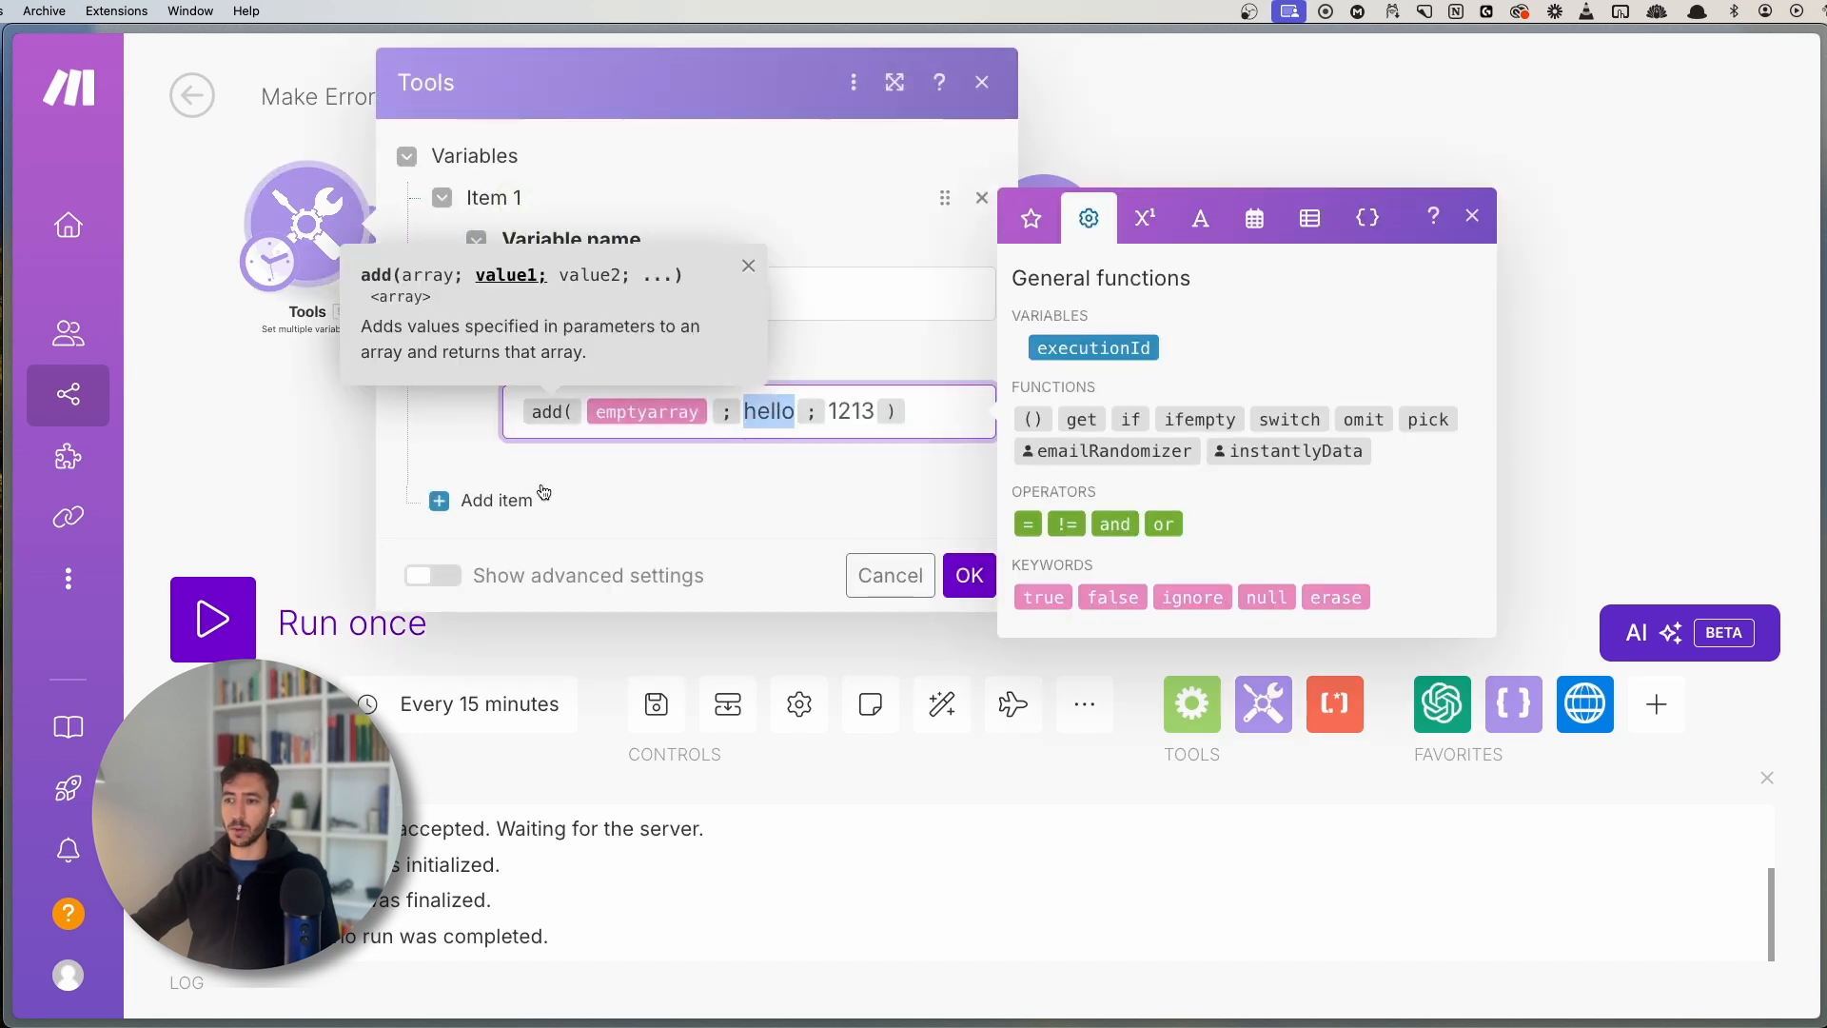
pyautogui.click(747, 266)
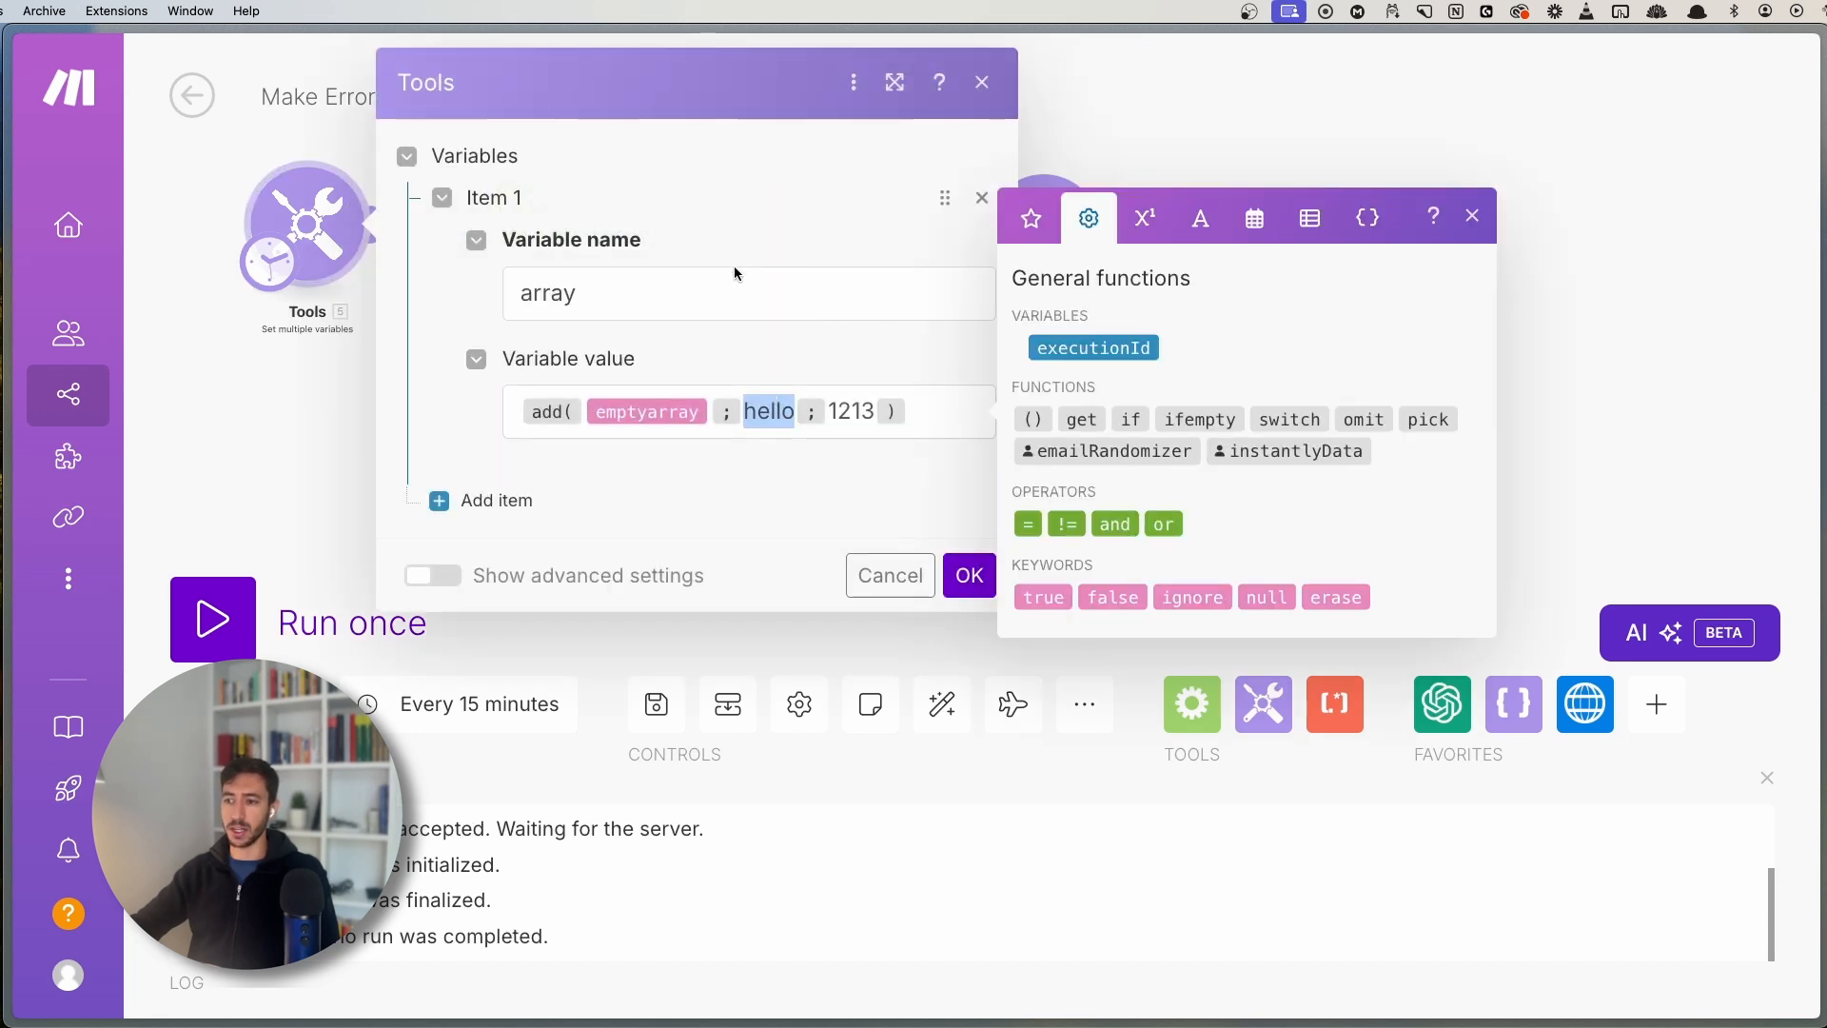
pyautogui.doubleClick(845, 420)
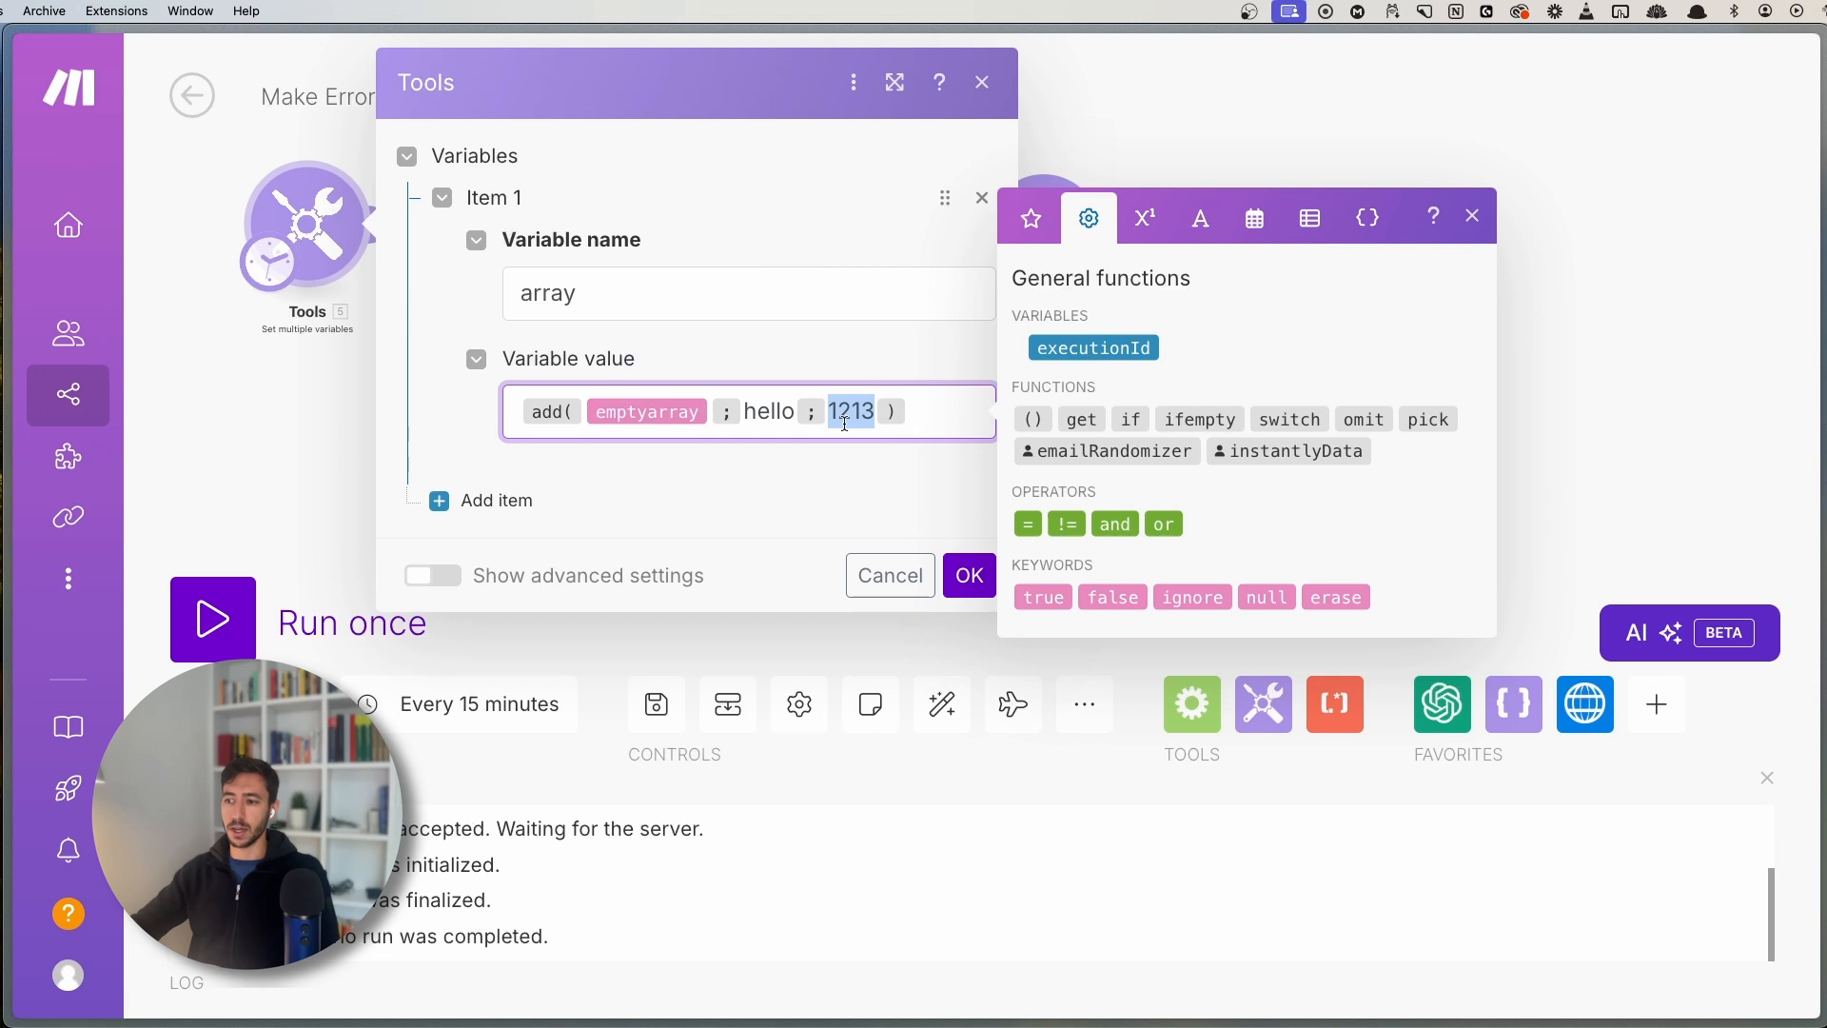
pyautogui.click(238, 403)
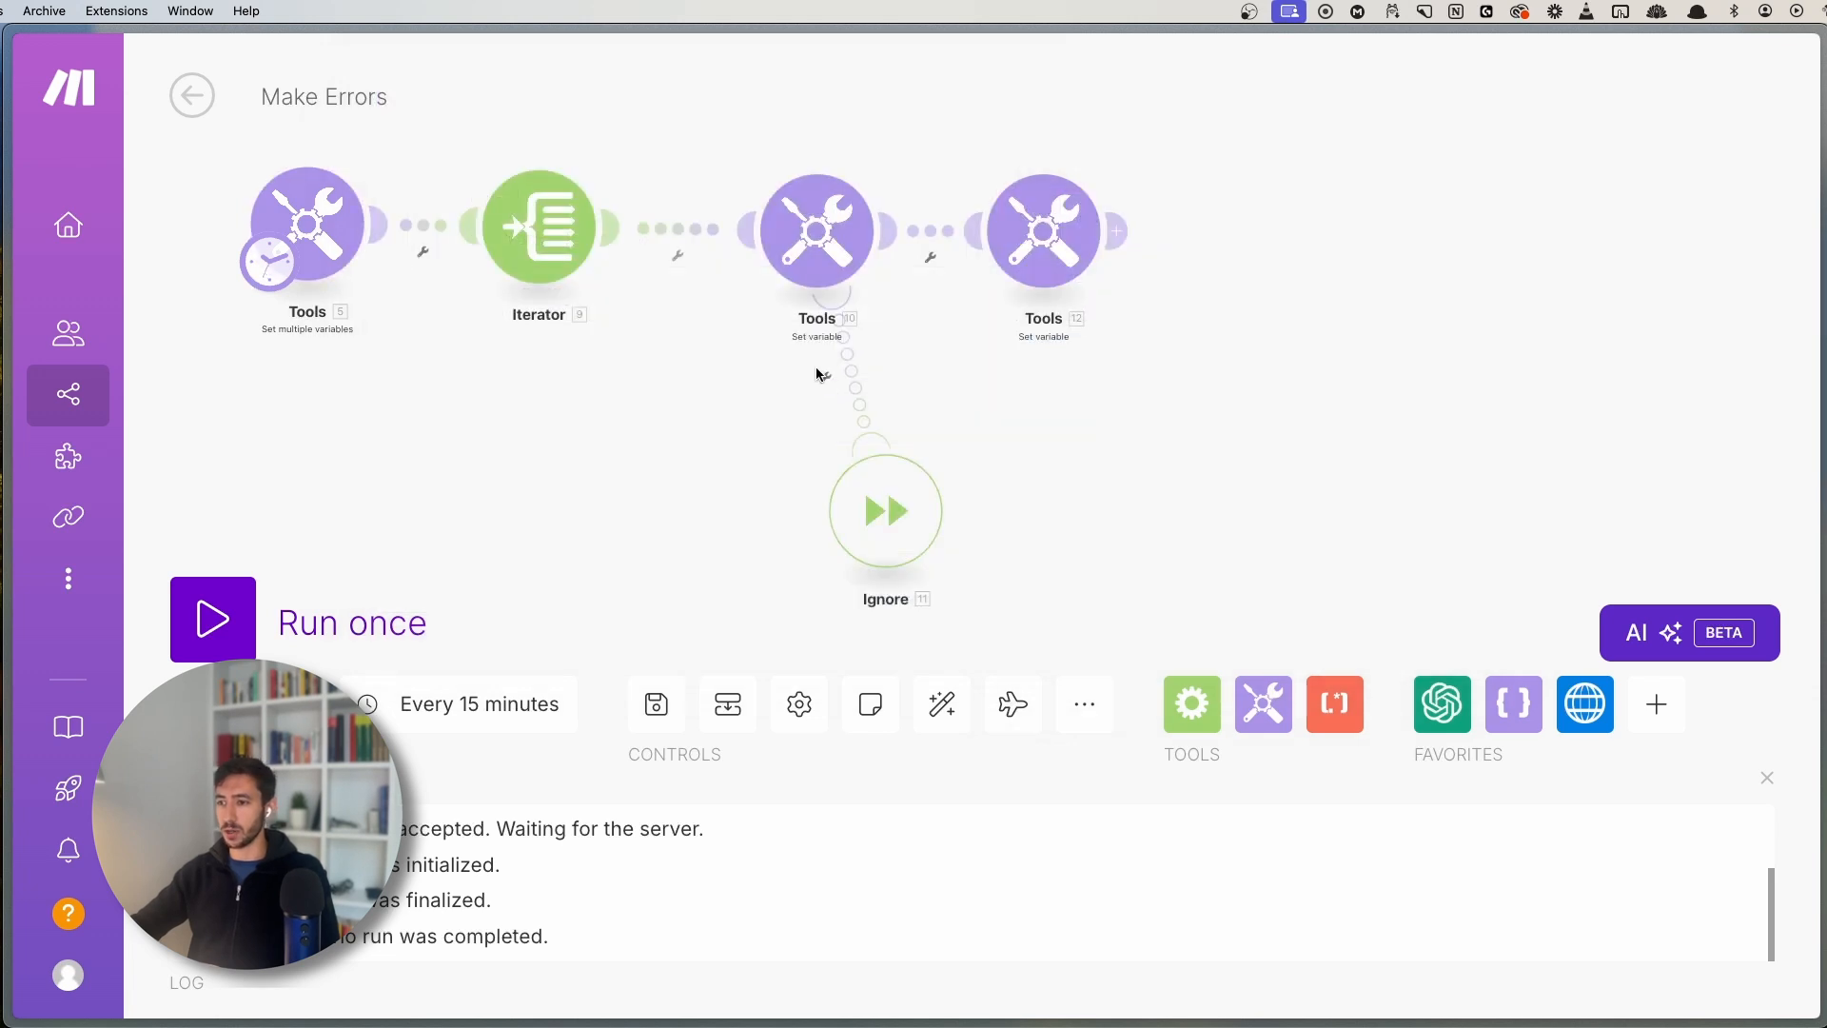
# - Save and run the scenario once, then inspect the third module's DataError operation
pyautogui.click(649, 719)
pyautogui.click(310, 630)
pyautogui.moveTo(660, 510); pyautogui.dragTo(584, 151)
pyautogui.scroll(2, 694, 451)
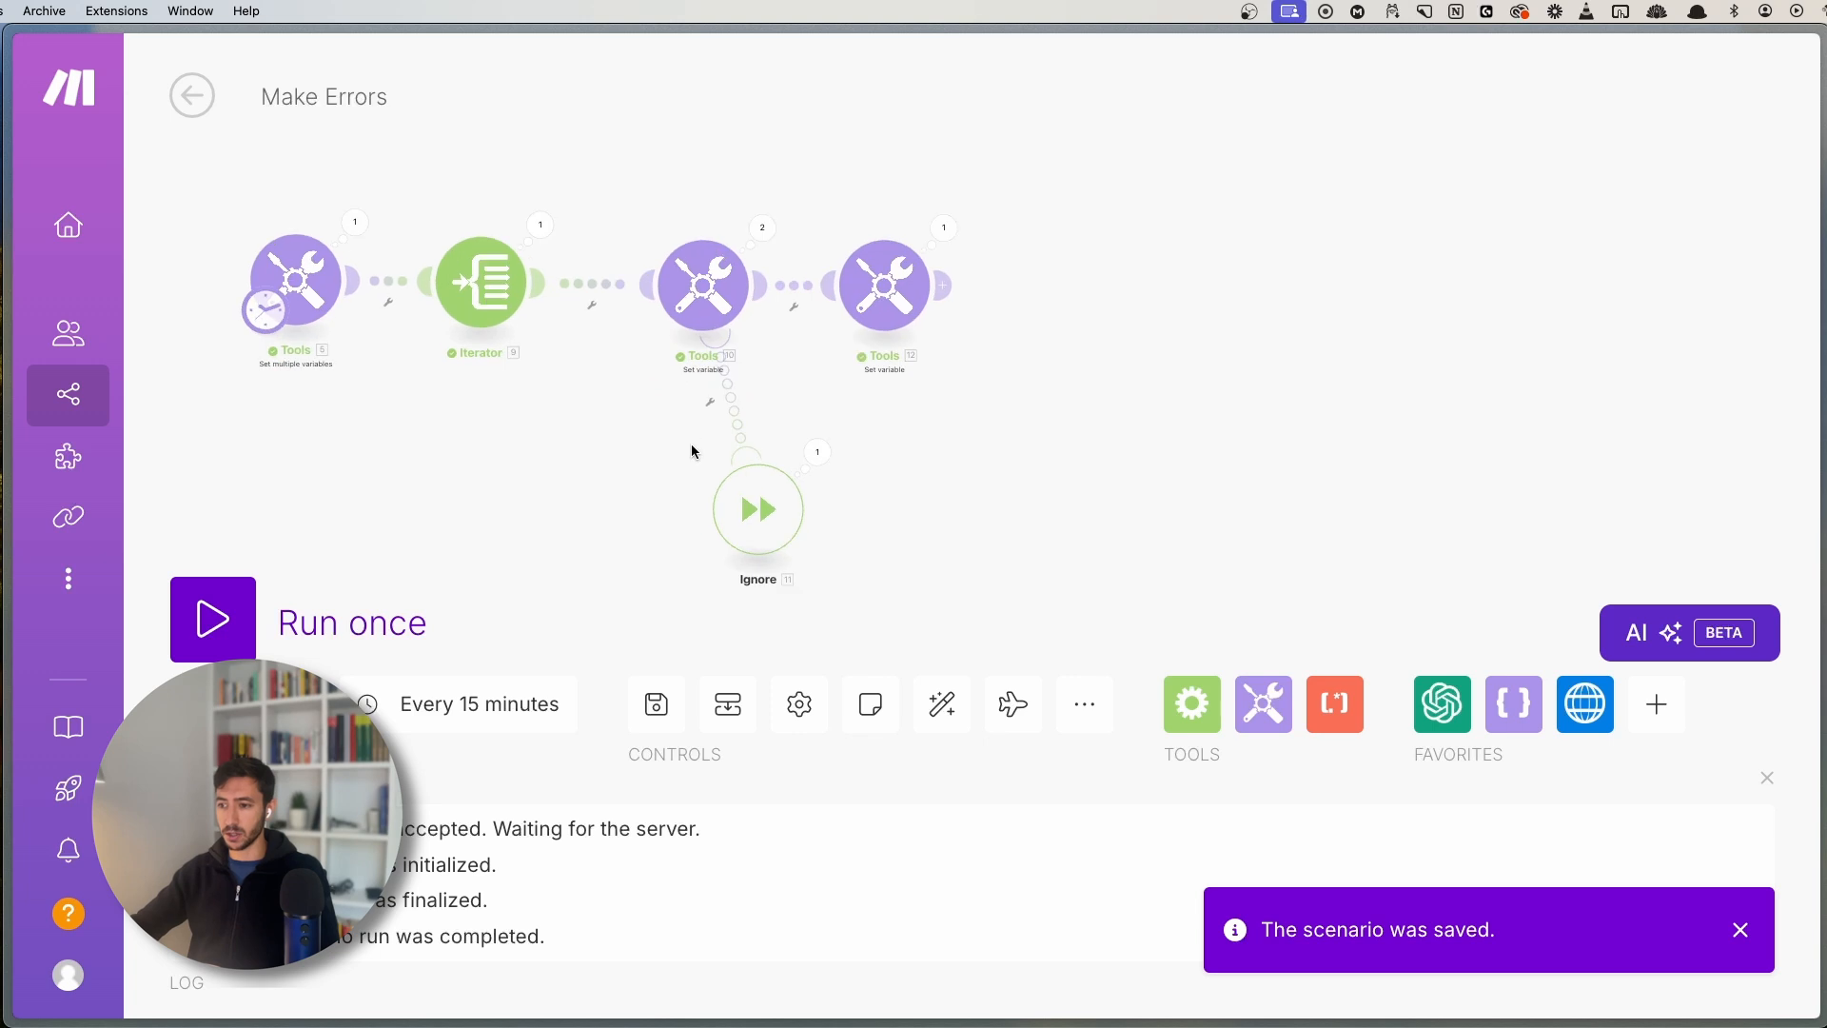
pyautogui.click(762, 227)
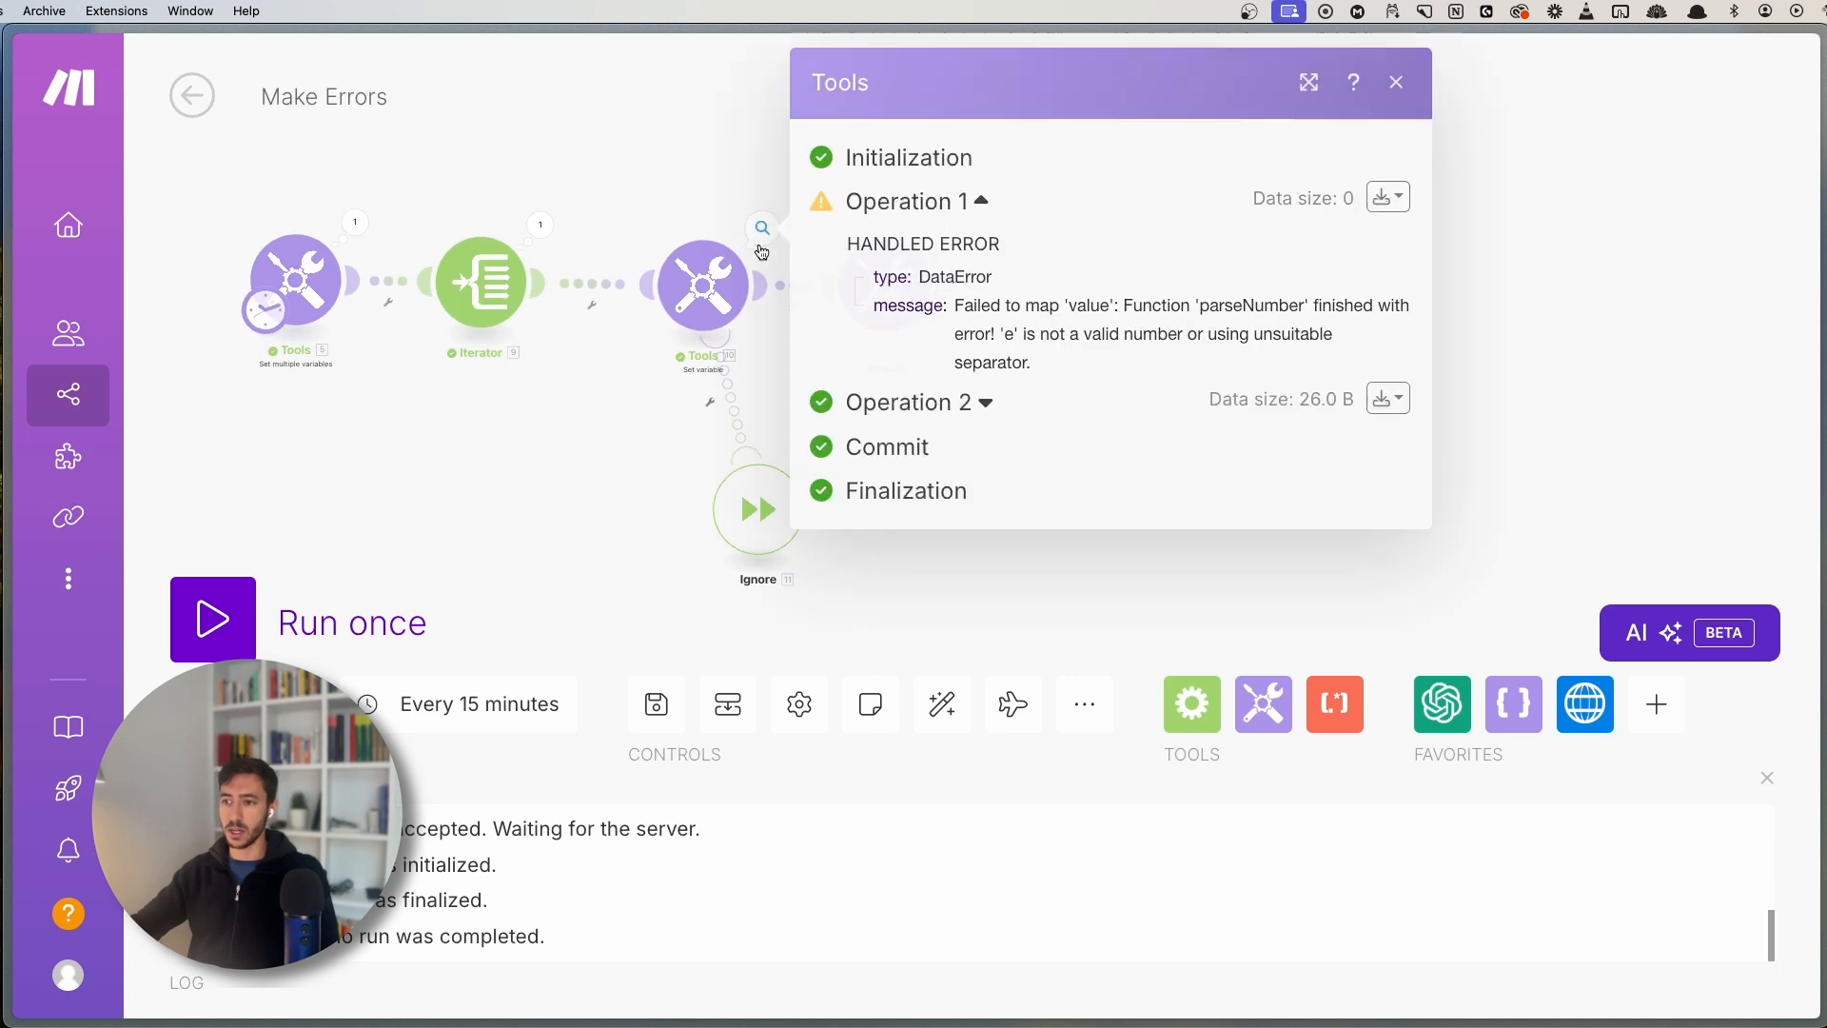
pyautogui.doubleClick(923, 276)
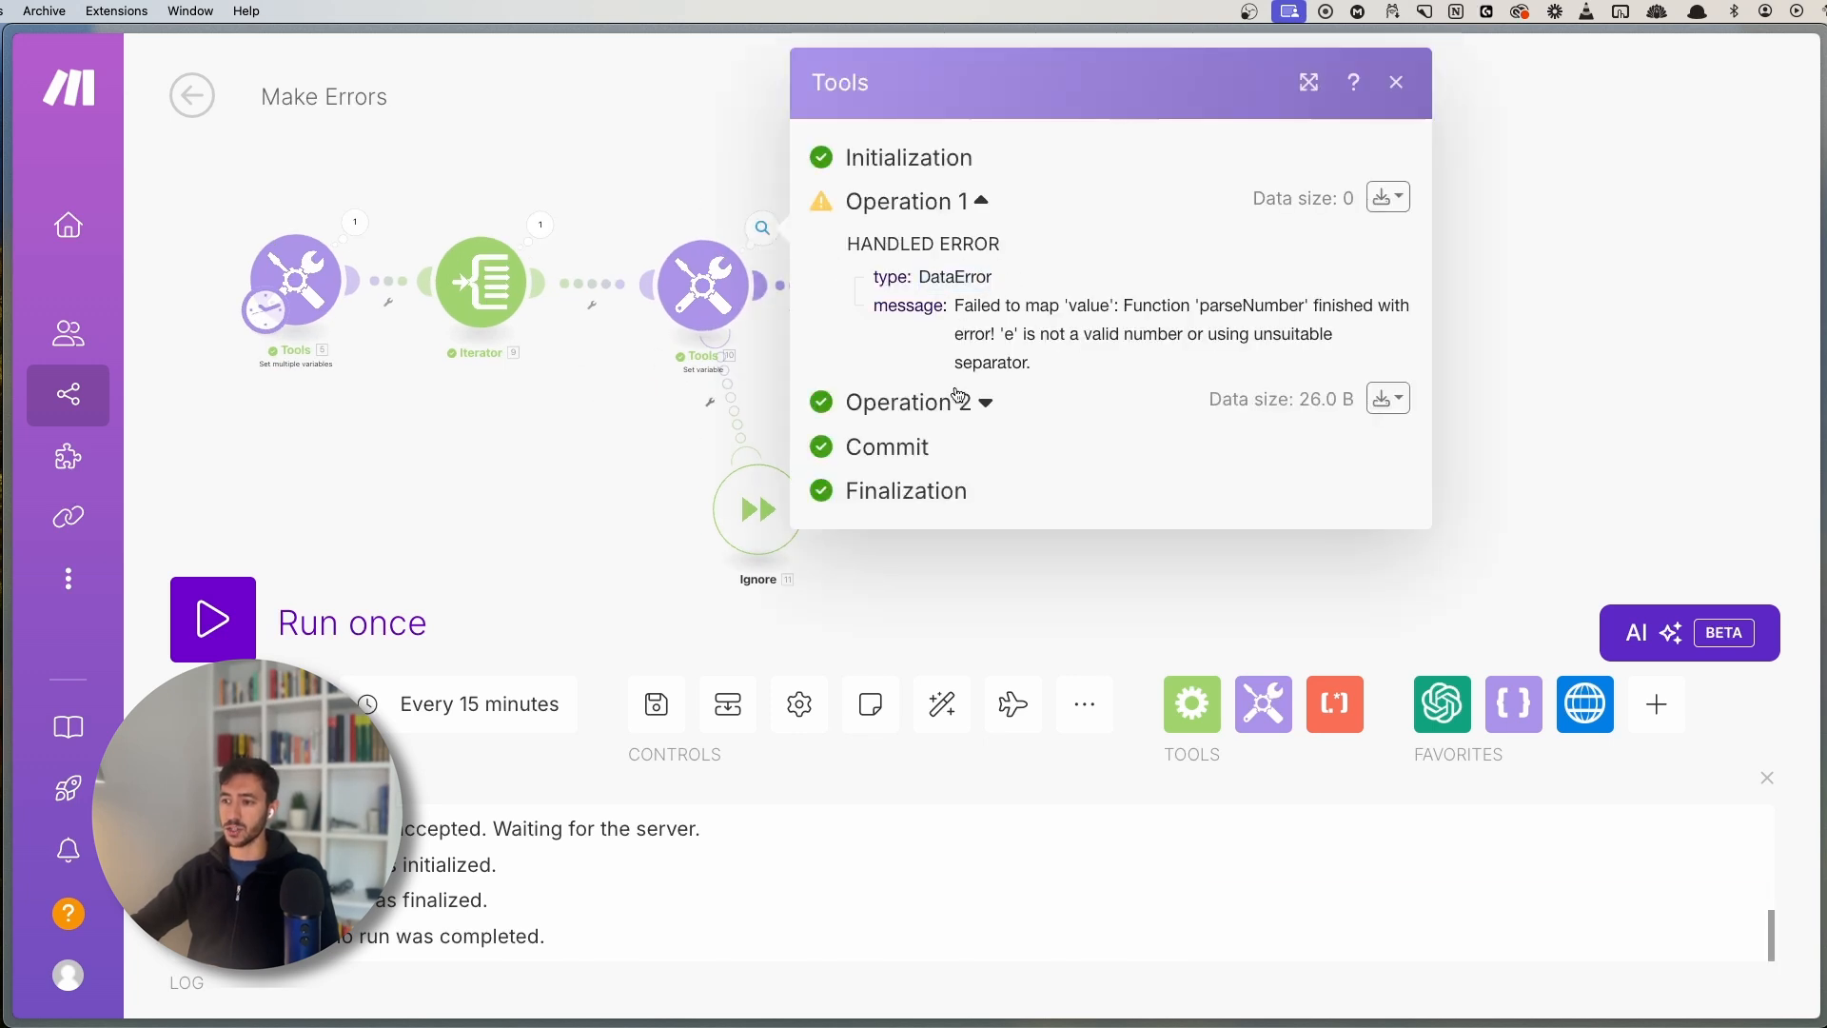
pyautogui.click(550, 493)
# - Inspect the Ignore handler's run details and the last Tools module's output value 1213
pyautogui.click(813, 451)
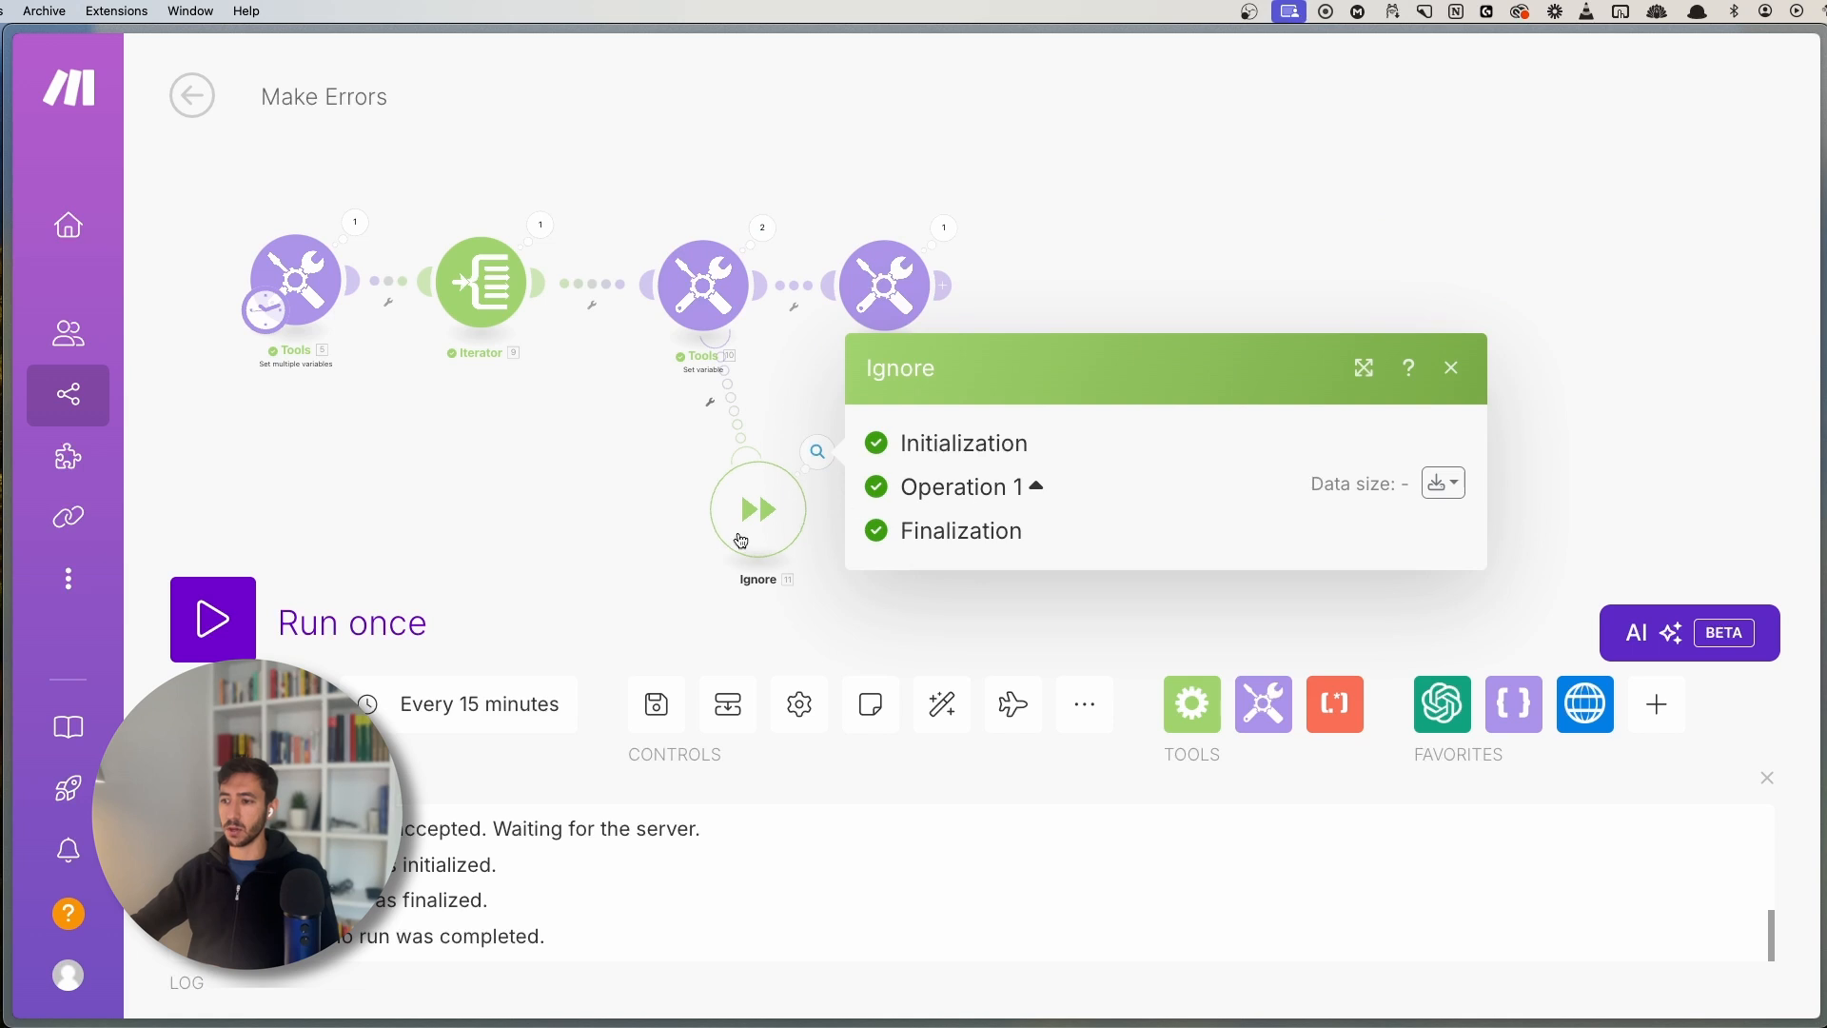
pyautogui.click(549, 363)
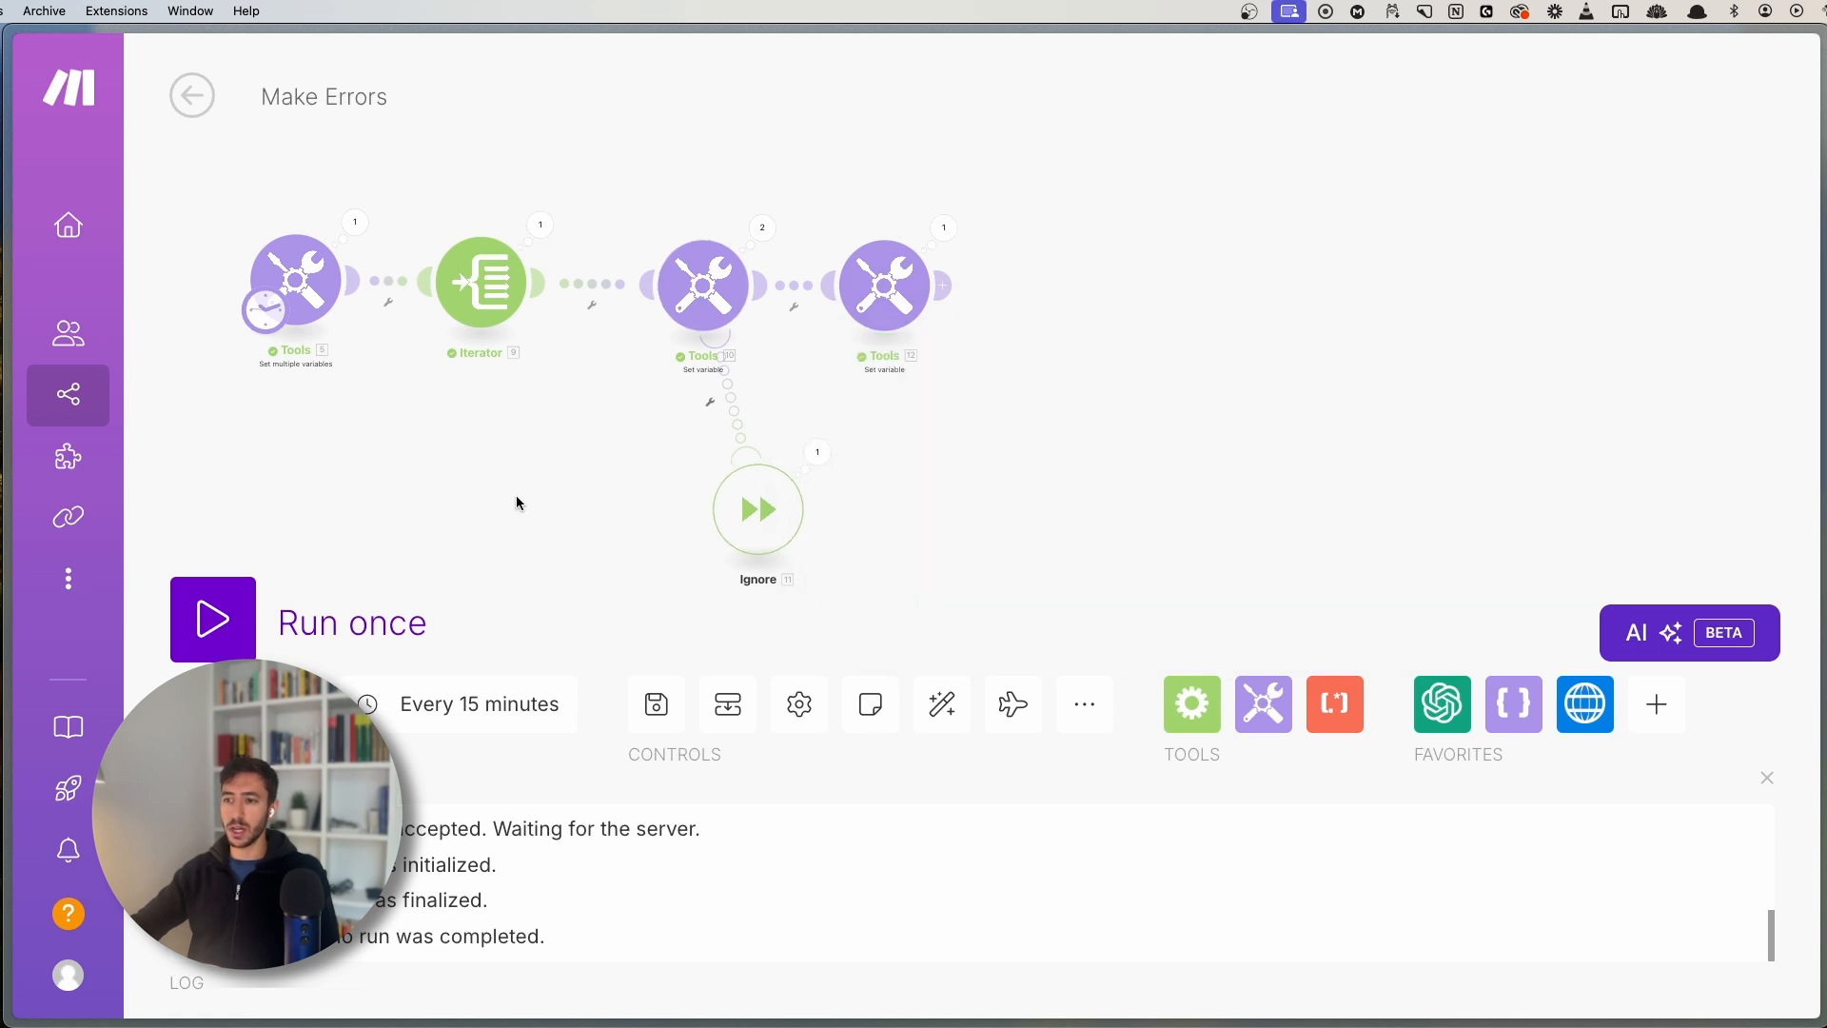
pyautogui.moveTo(534, 483); pyautogui.dragTo(740, 455)
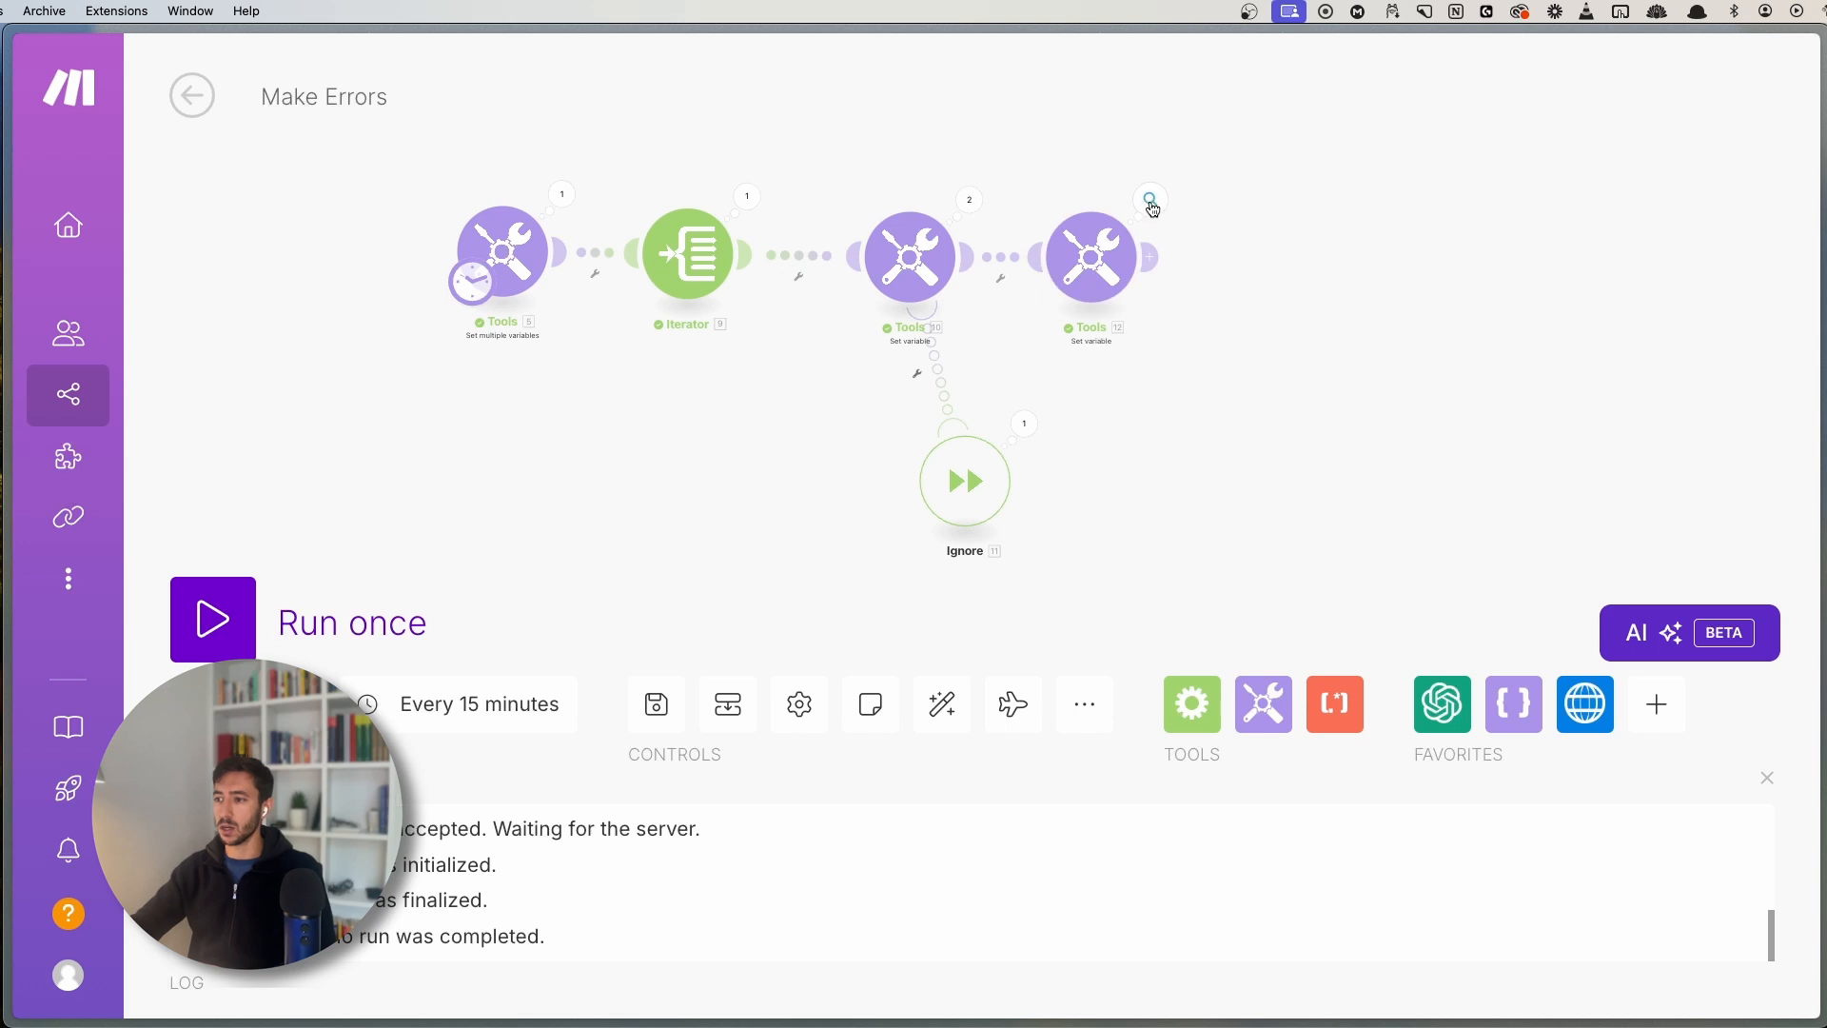
pyautogui.click(1151, 198)
pyautogui.doubleClick(1344, 467)
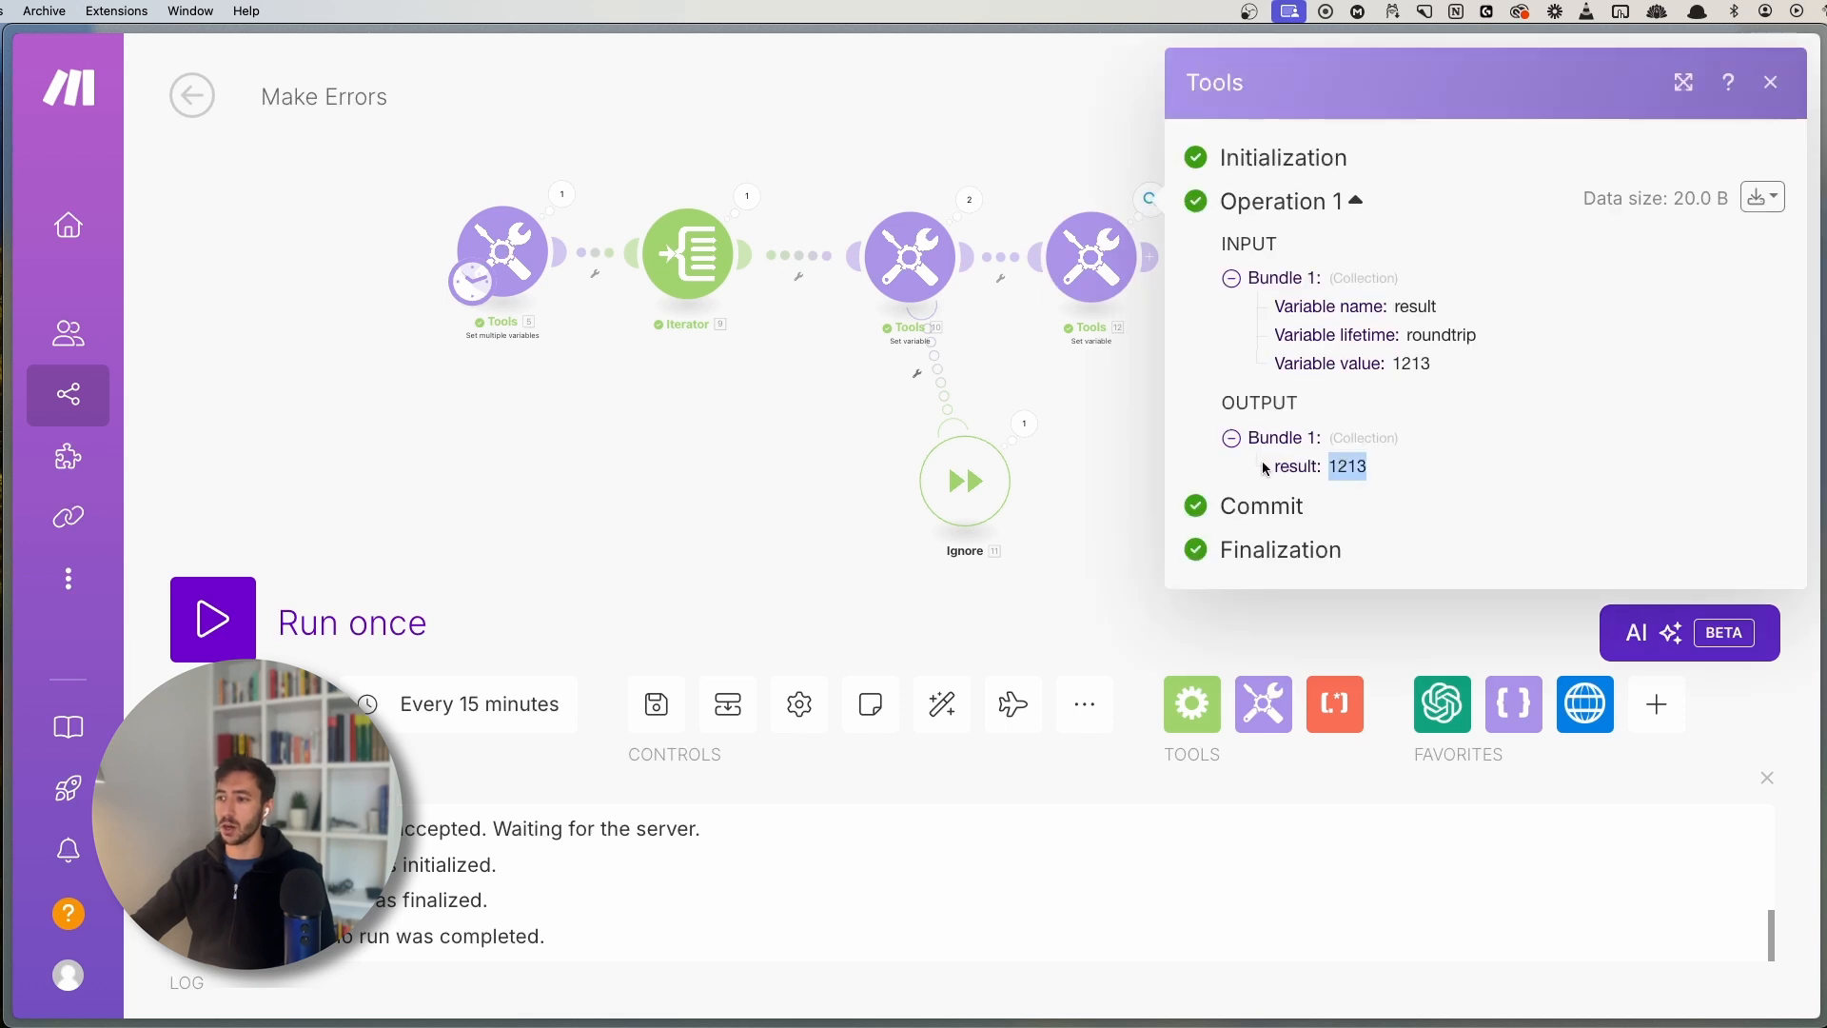
pyautogui.click(1069, 453)
# - Delete the Ignore error handler and save the scenario
pyautogui.rightClick(934, 497)
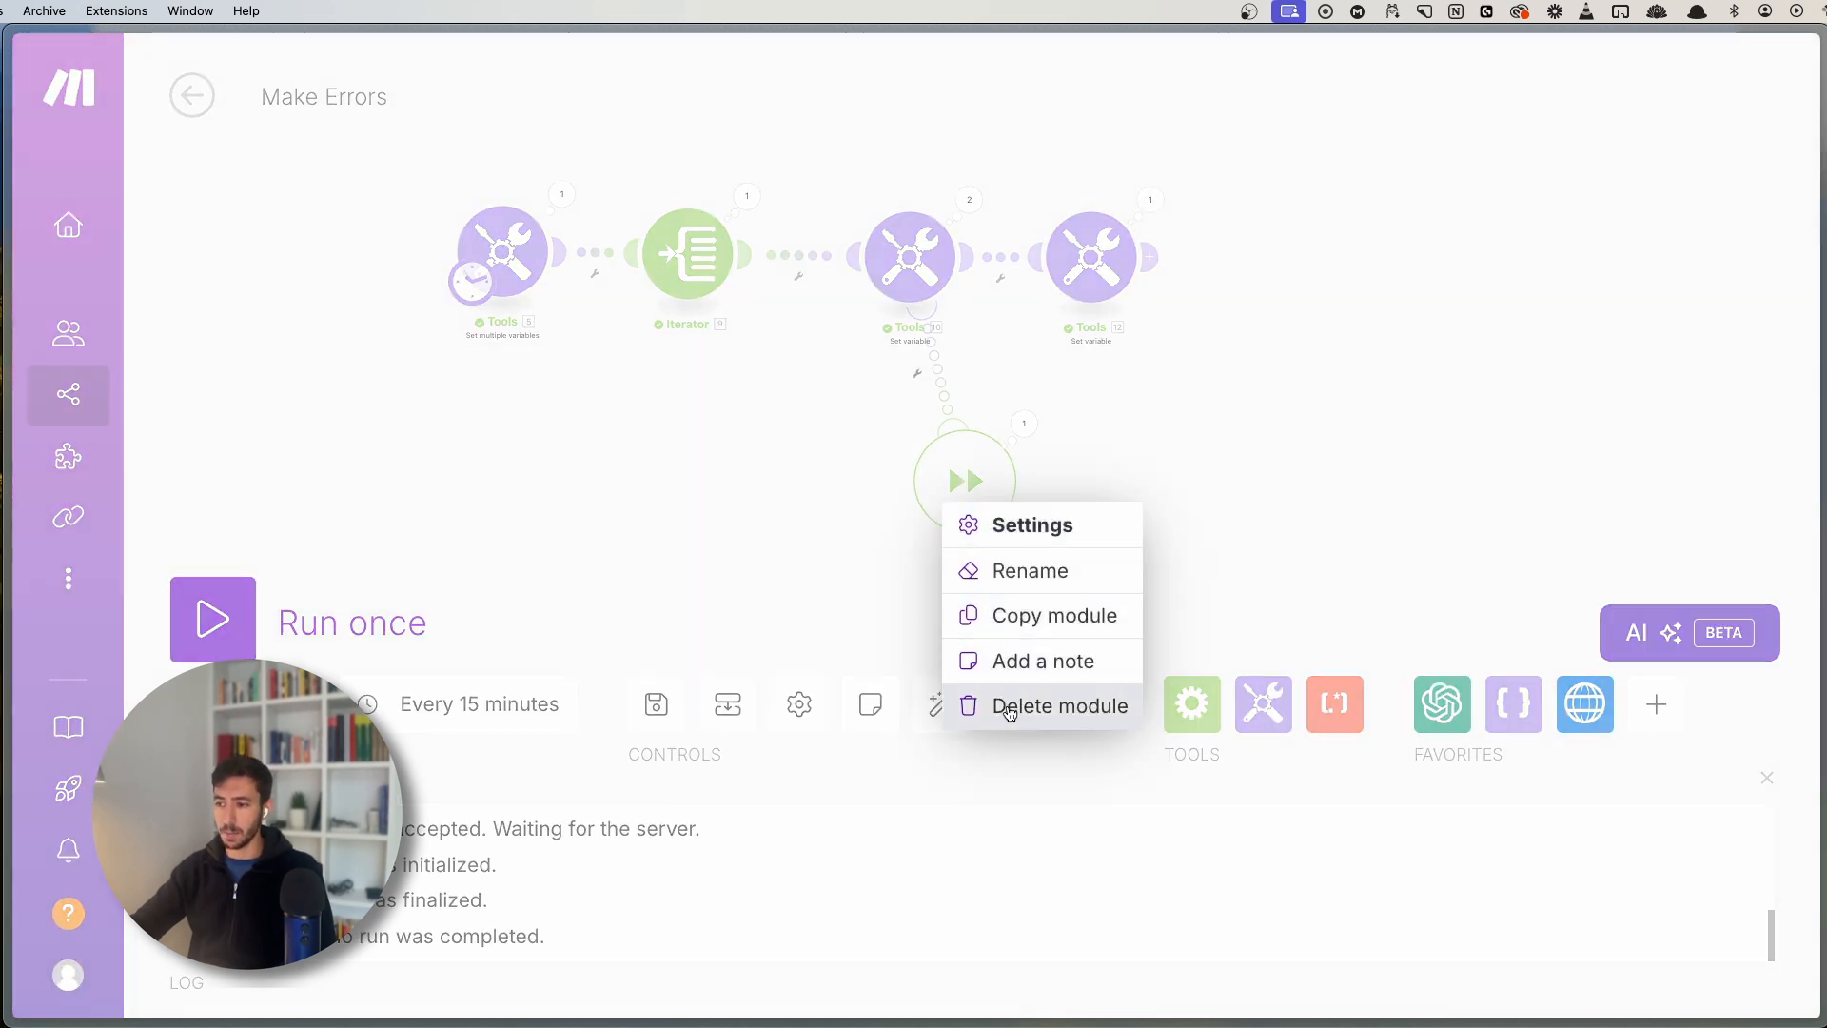
pyautogui.click(980, 705)
pyautogui.click(657, 704)
# - Rerun the scenario, then read through the guide's Resume handler explanation before returning to Make
pyautogui.click(213, 620)
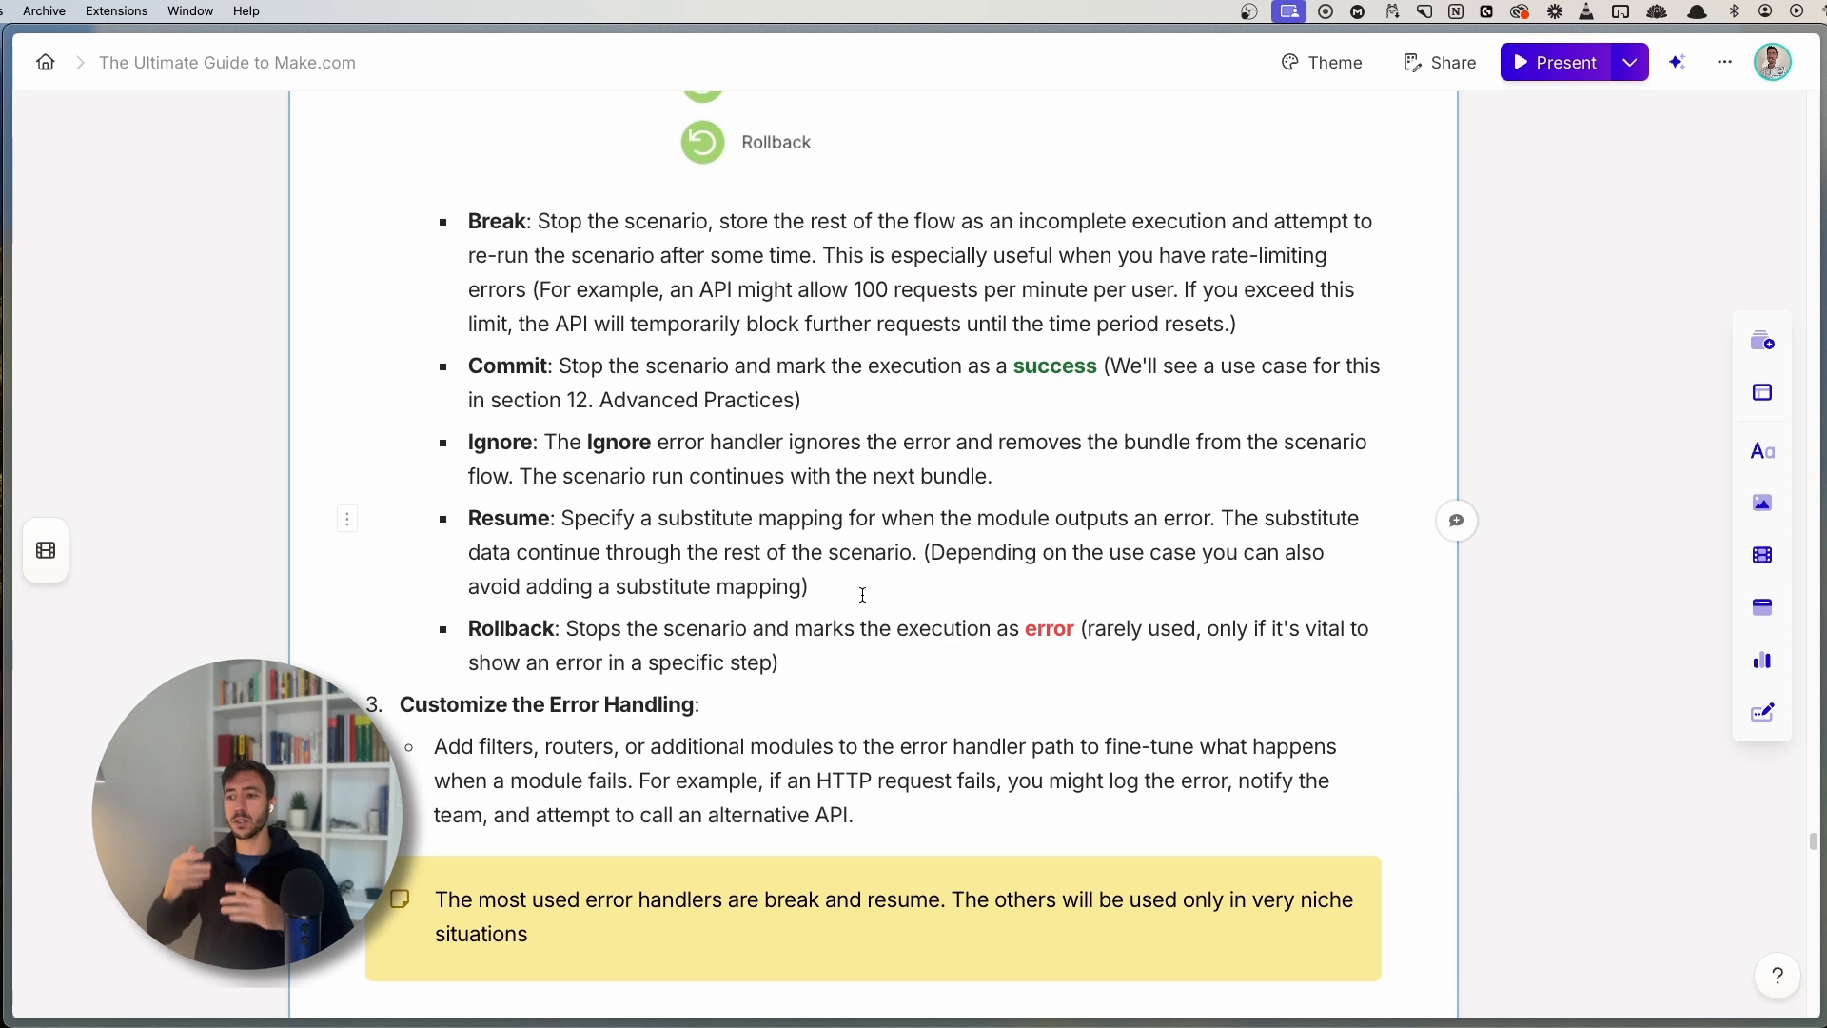
pyautogui.doubleClick(532, 518)
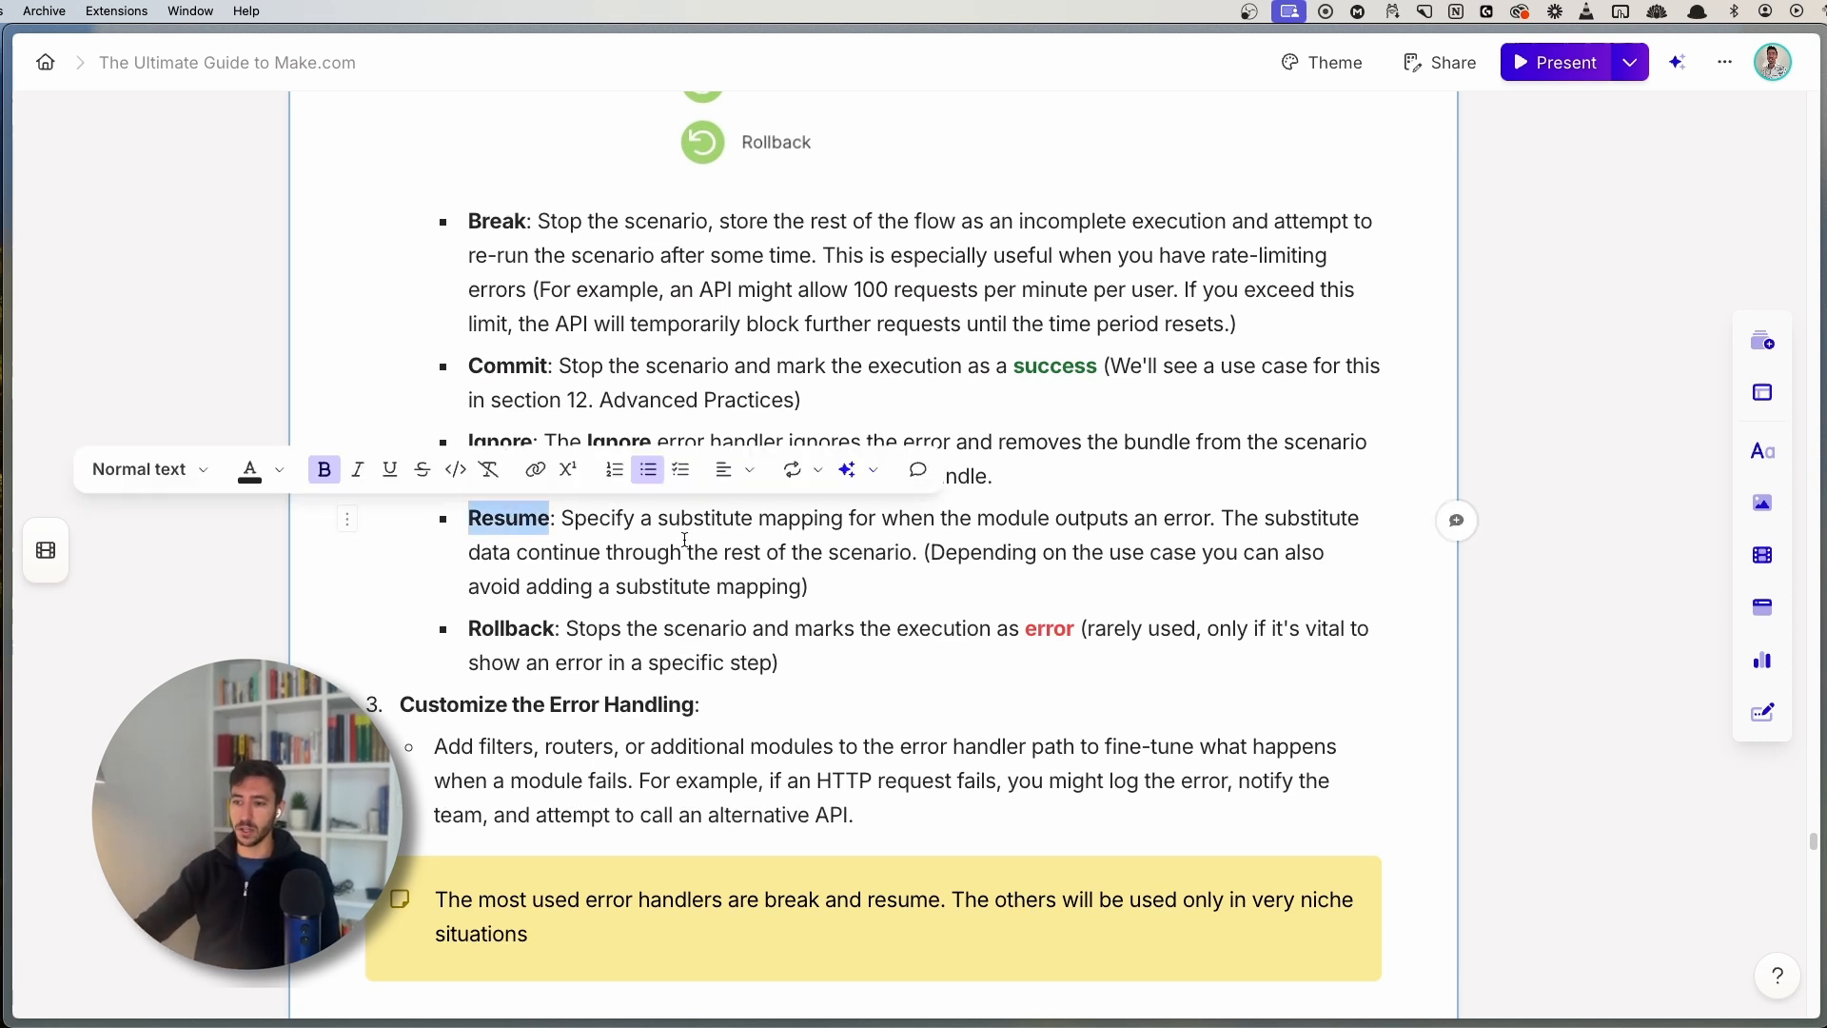
pyautogui.moveTo(563, 517); pyautogui.dragTo(1216, 536)
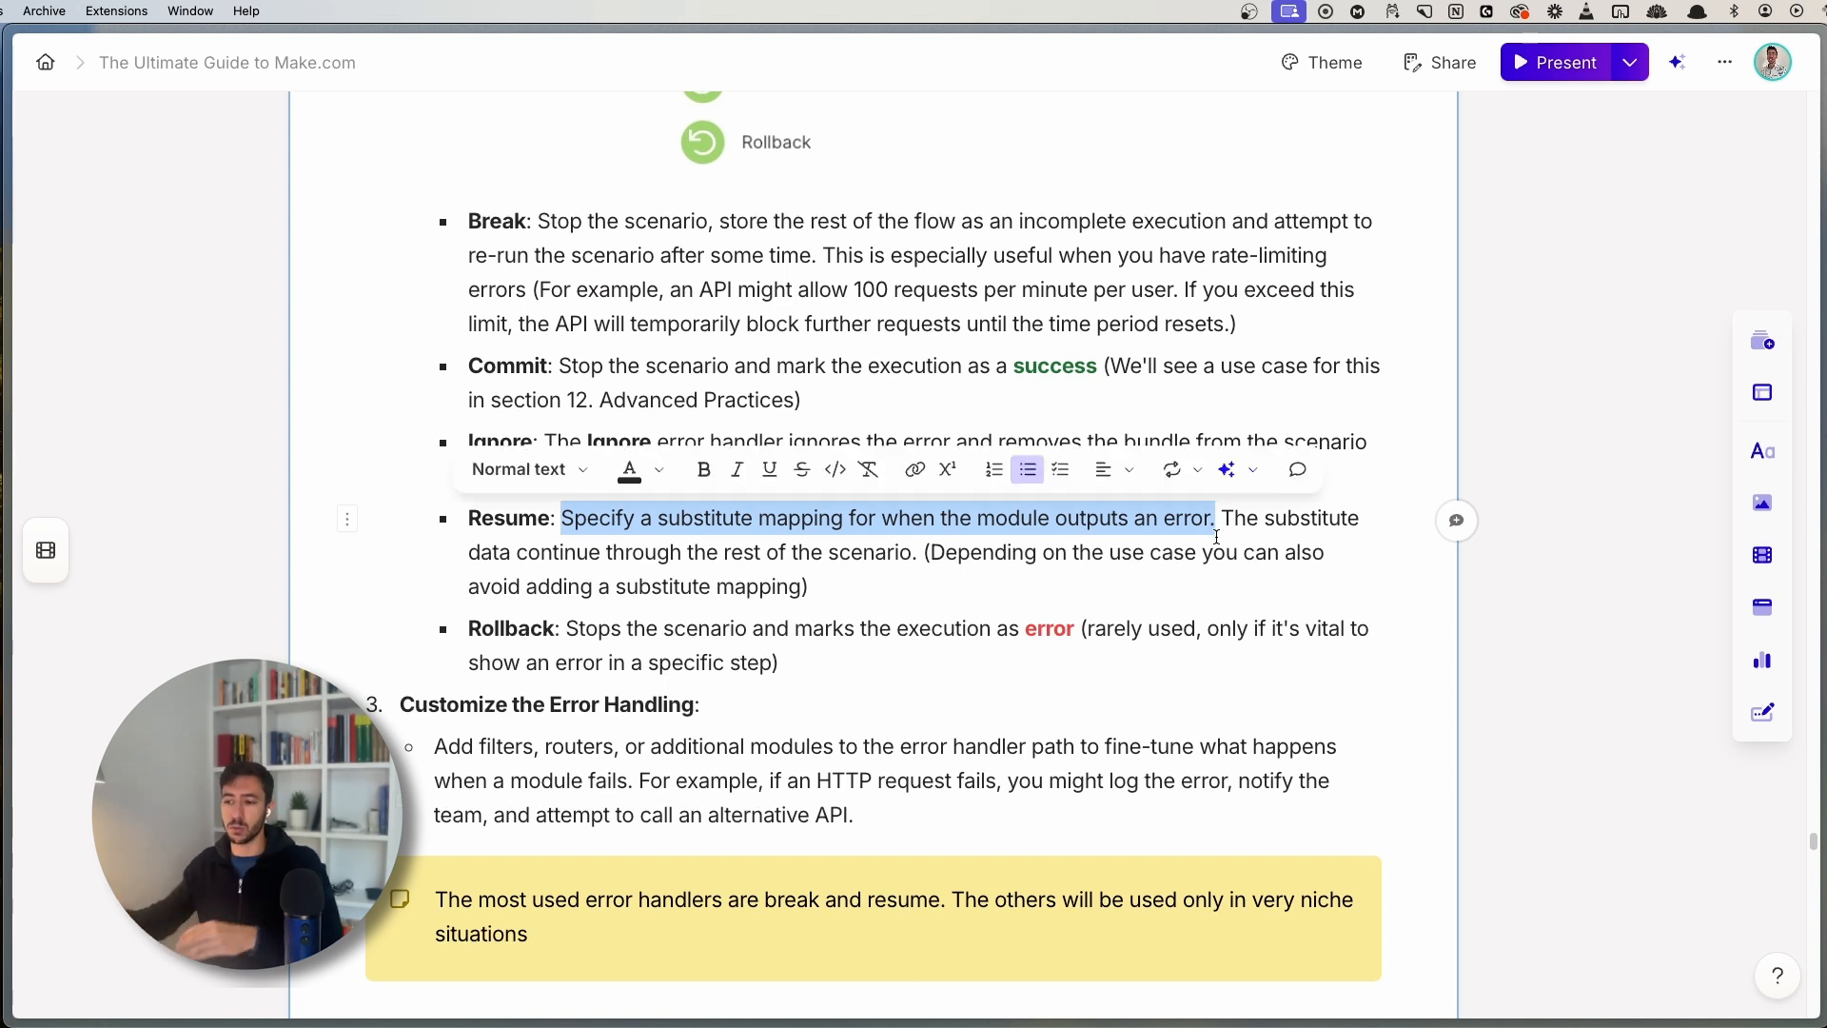
pyautogui.click(882, 578)
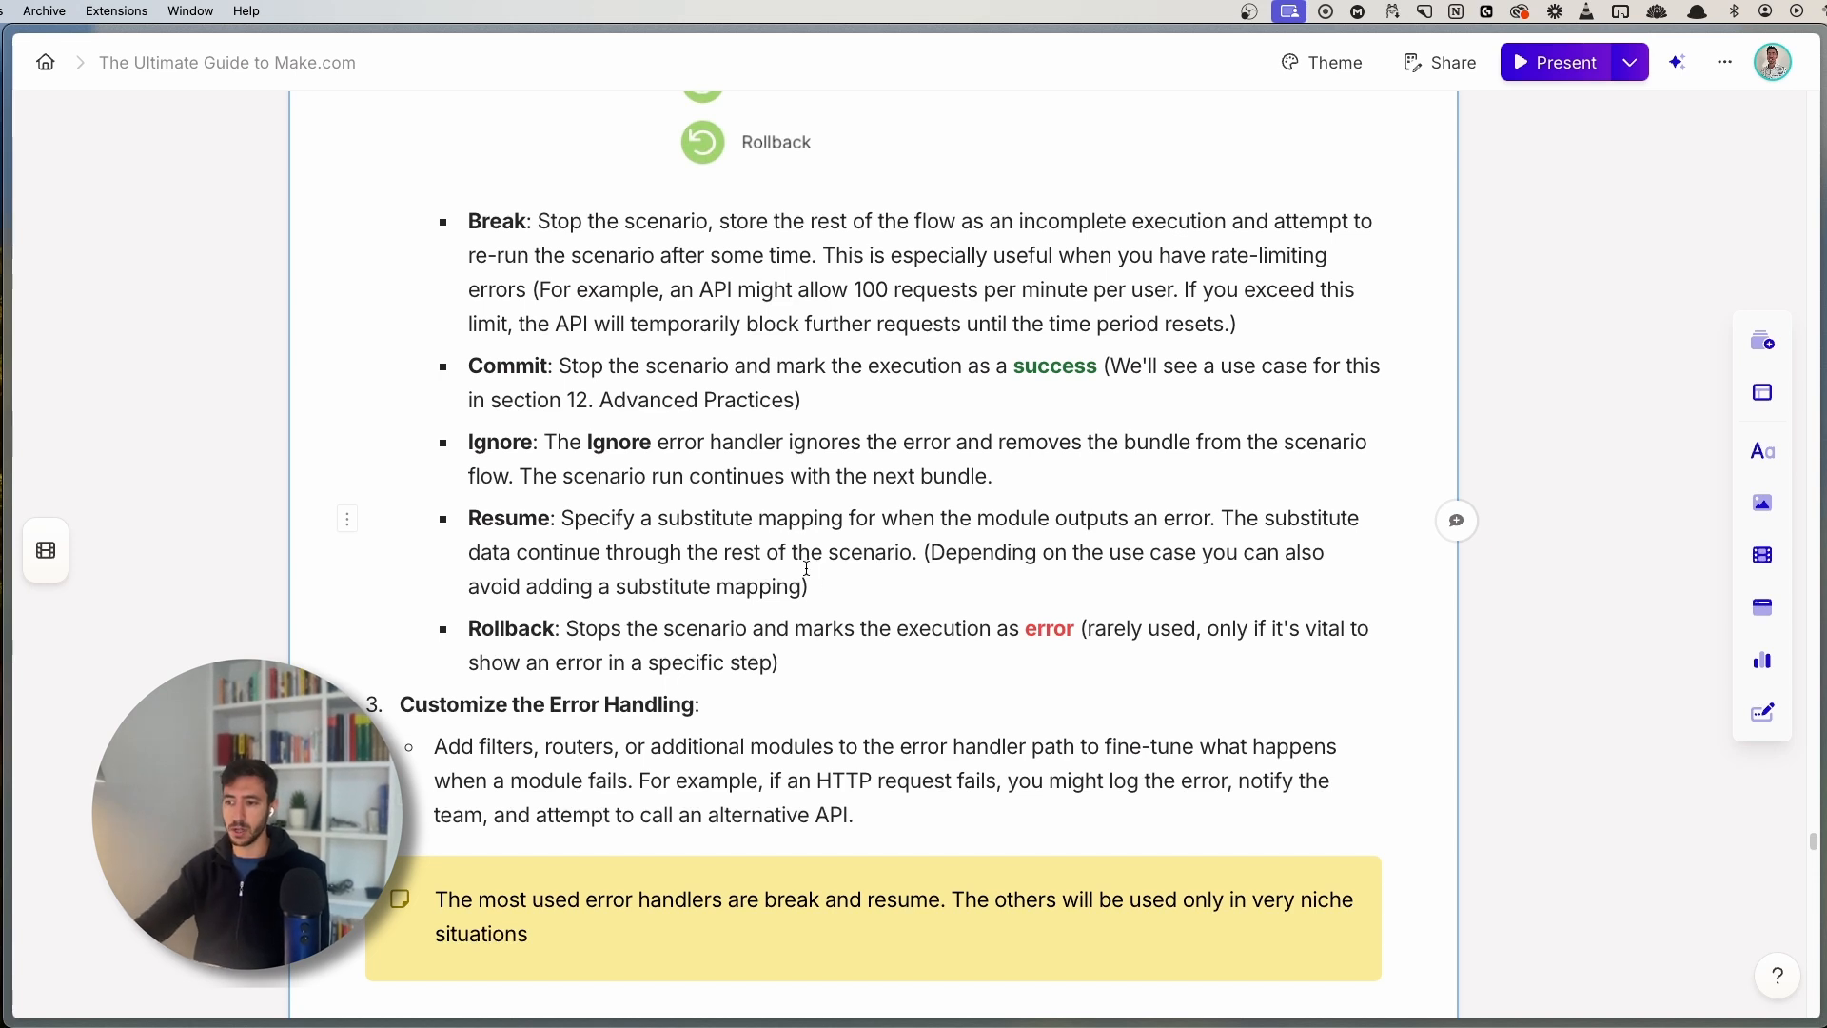
pyautogui.moveTo(553, 552); pyautogui.dragTo(928, 554)
pyautogui.click(875, 600)
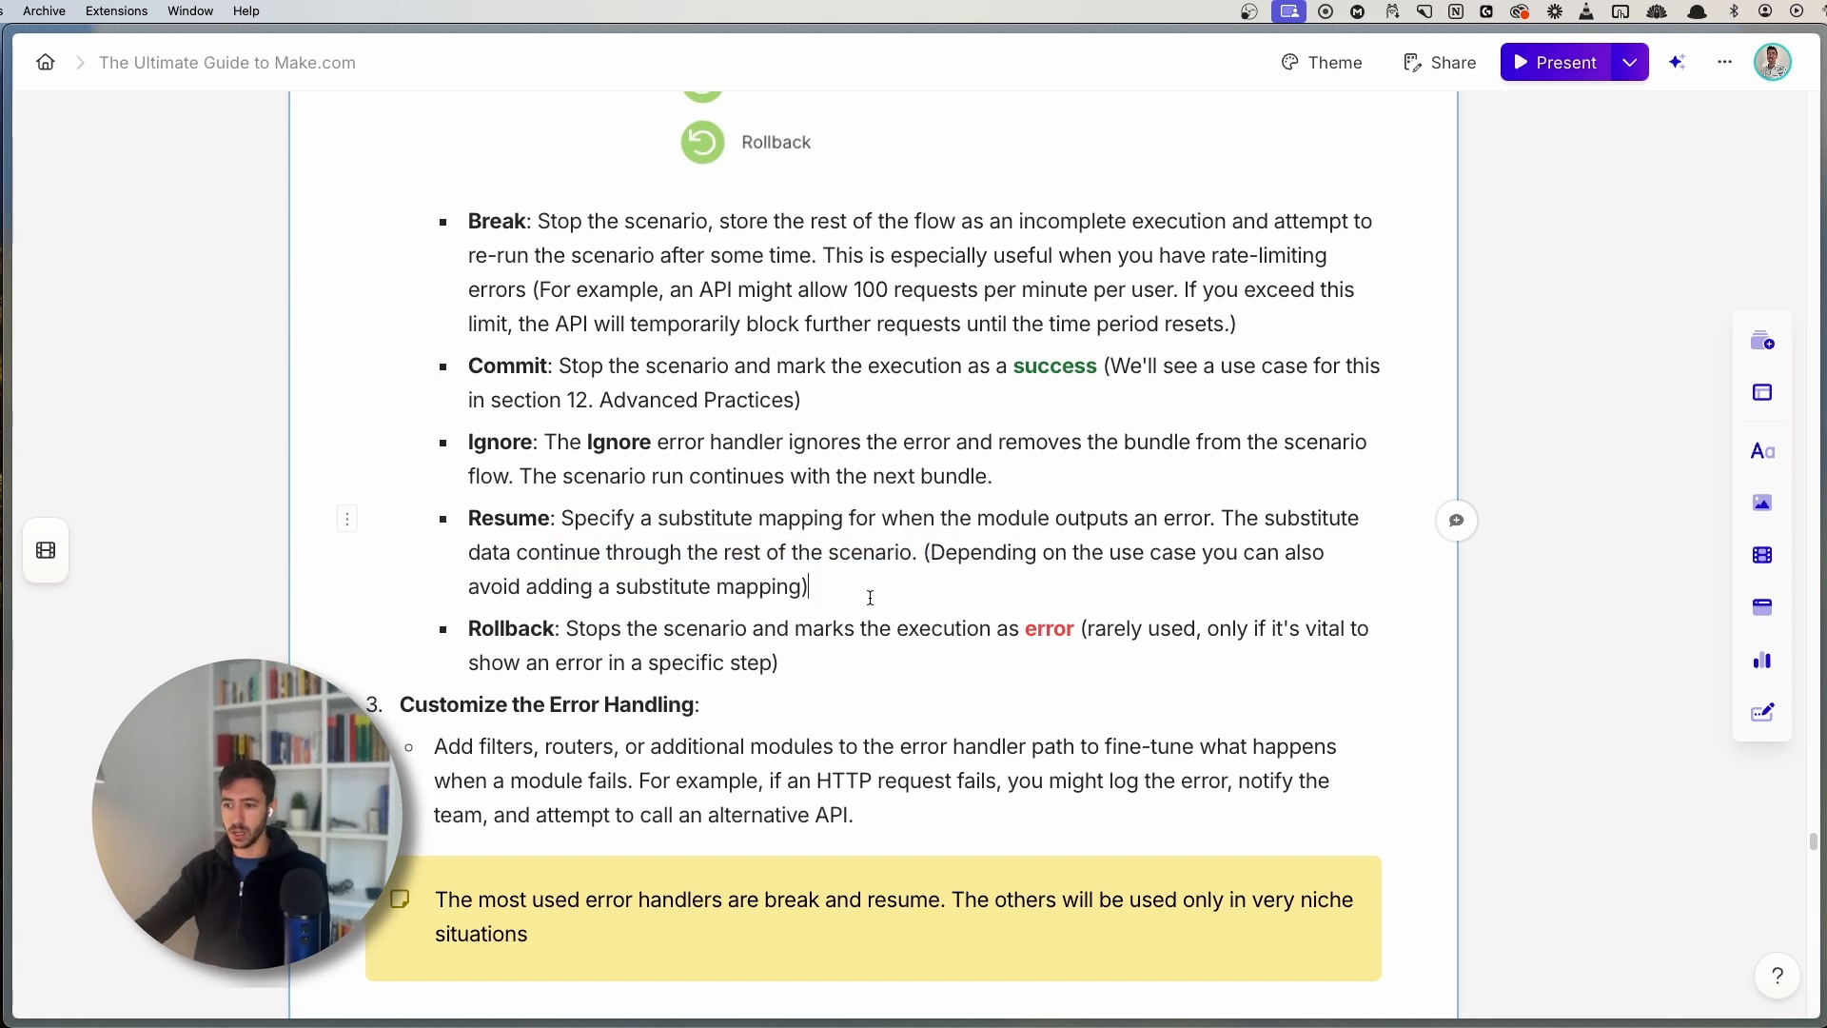
pyautogui.press('super+s')
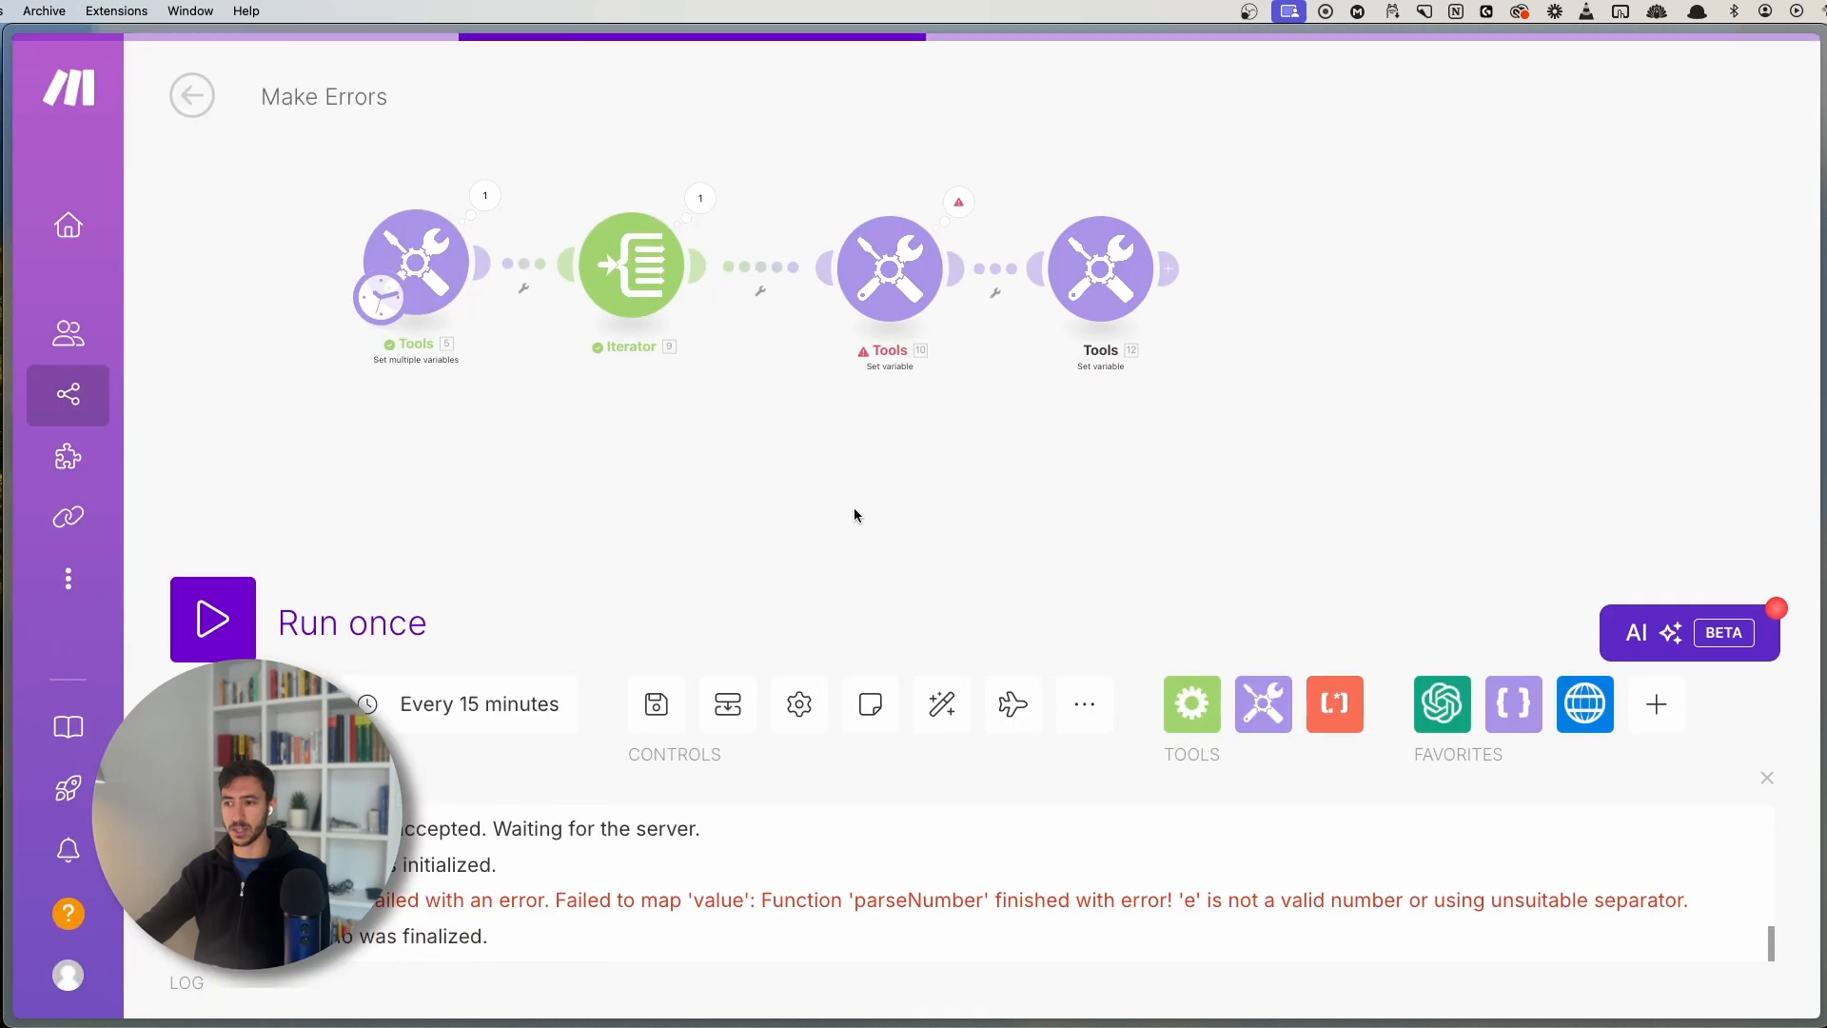
# - Add a Resume error handler to Tools 10 with formatNumber set to 'No Number Provided'
pyautogui.moveTo(980, 517); pyautogui.dragTo(903, 471)
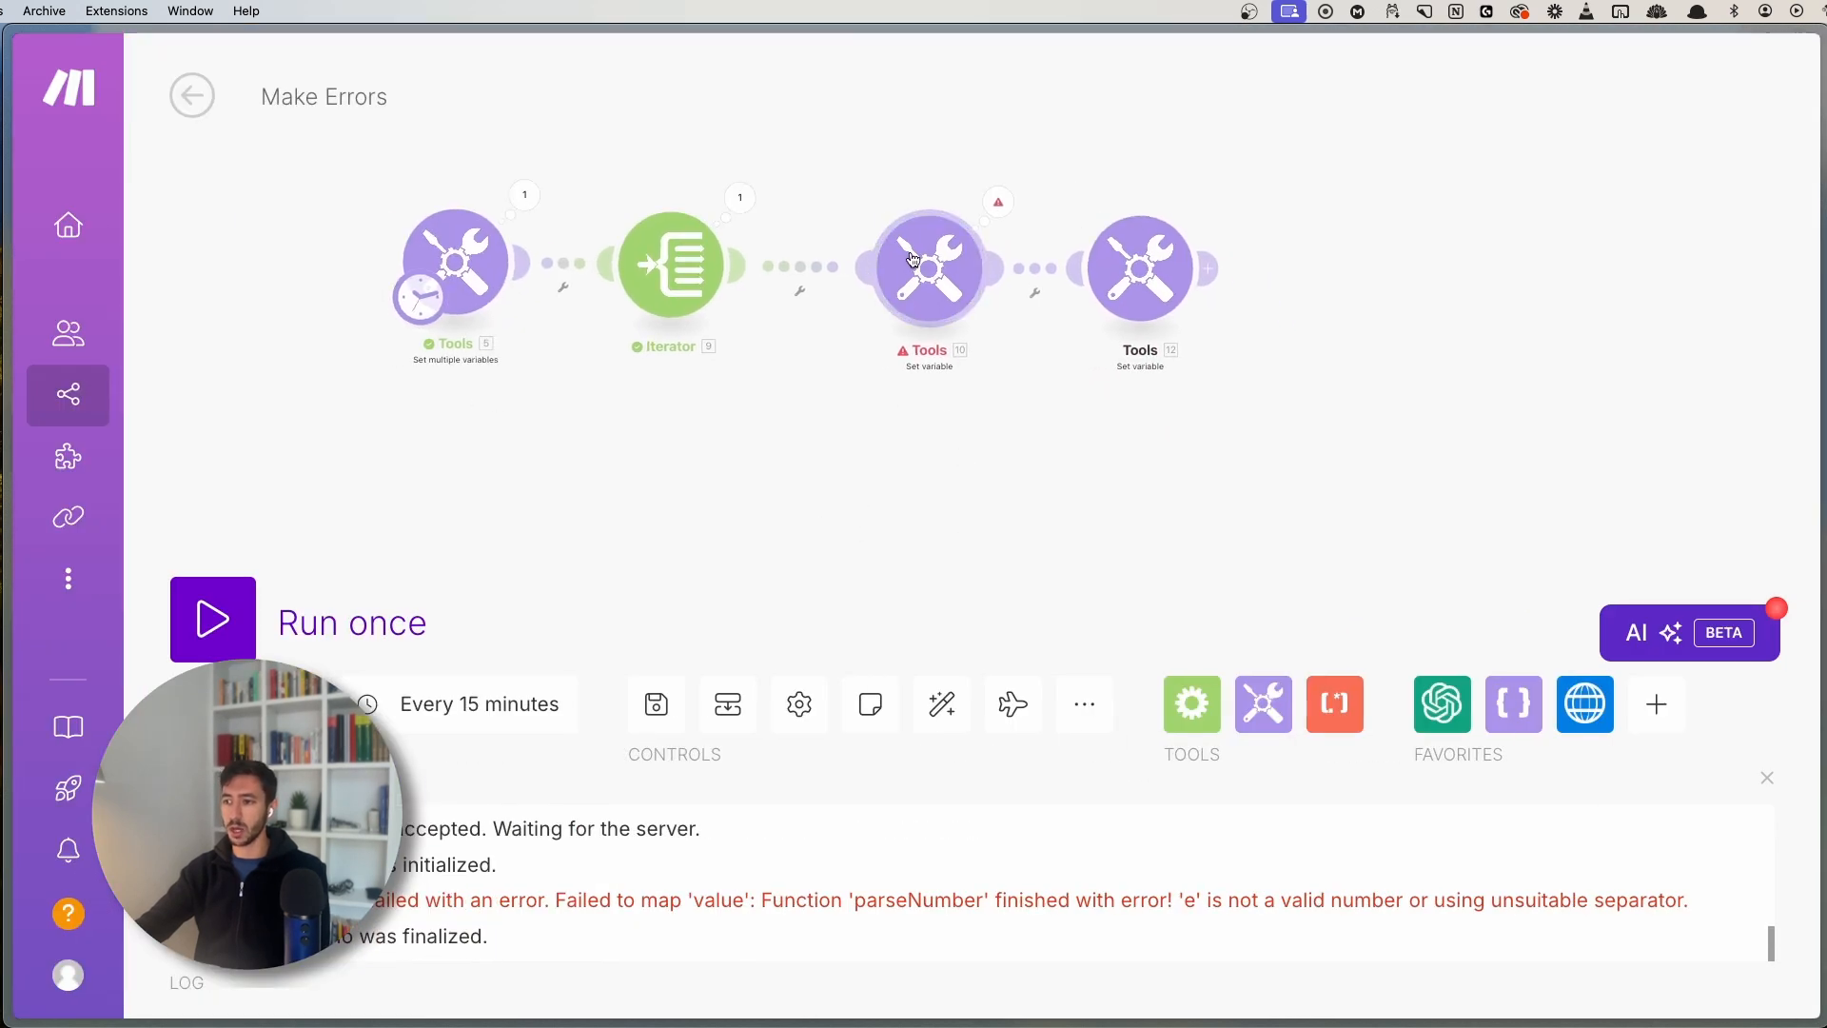
pyautogui.rightClick(929, 269)
pyautogui.click(946, 375)
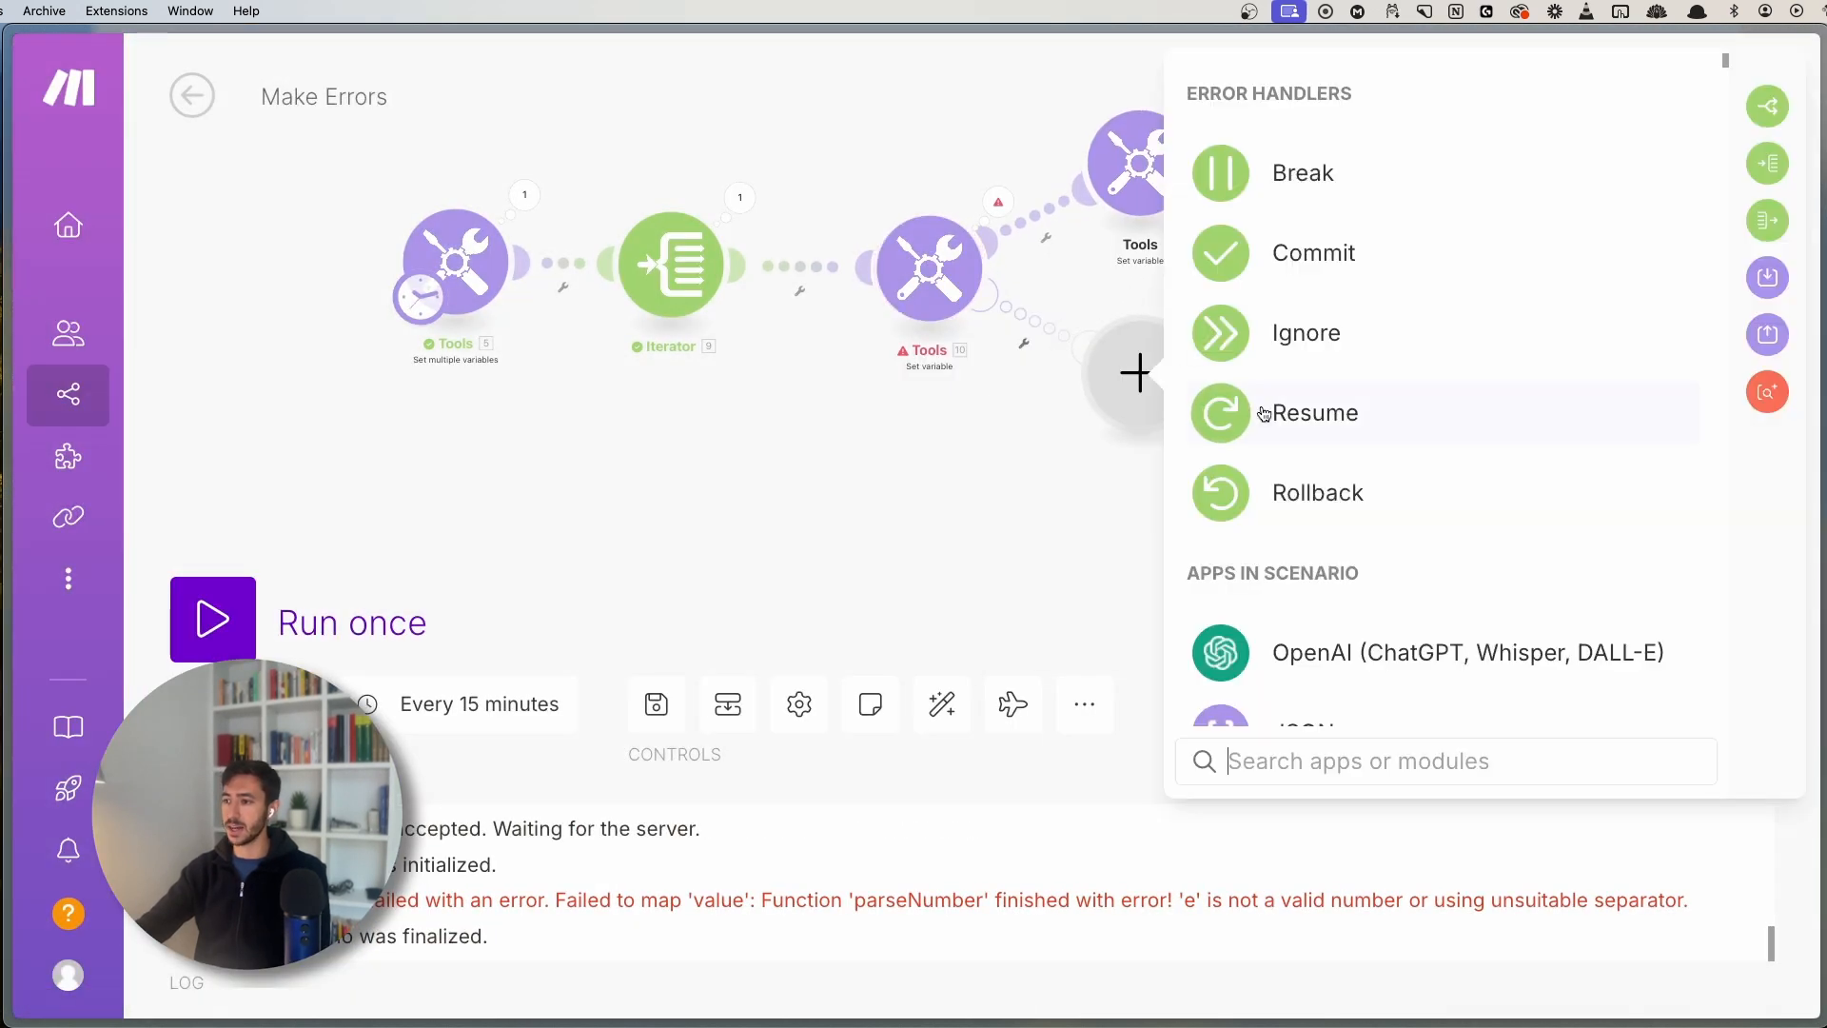
pyautogui.click(1233, 412)
pyautogui.click(1269, 498)
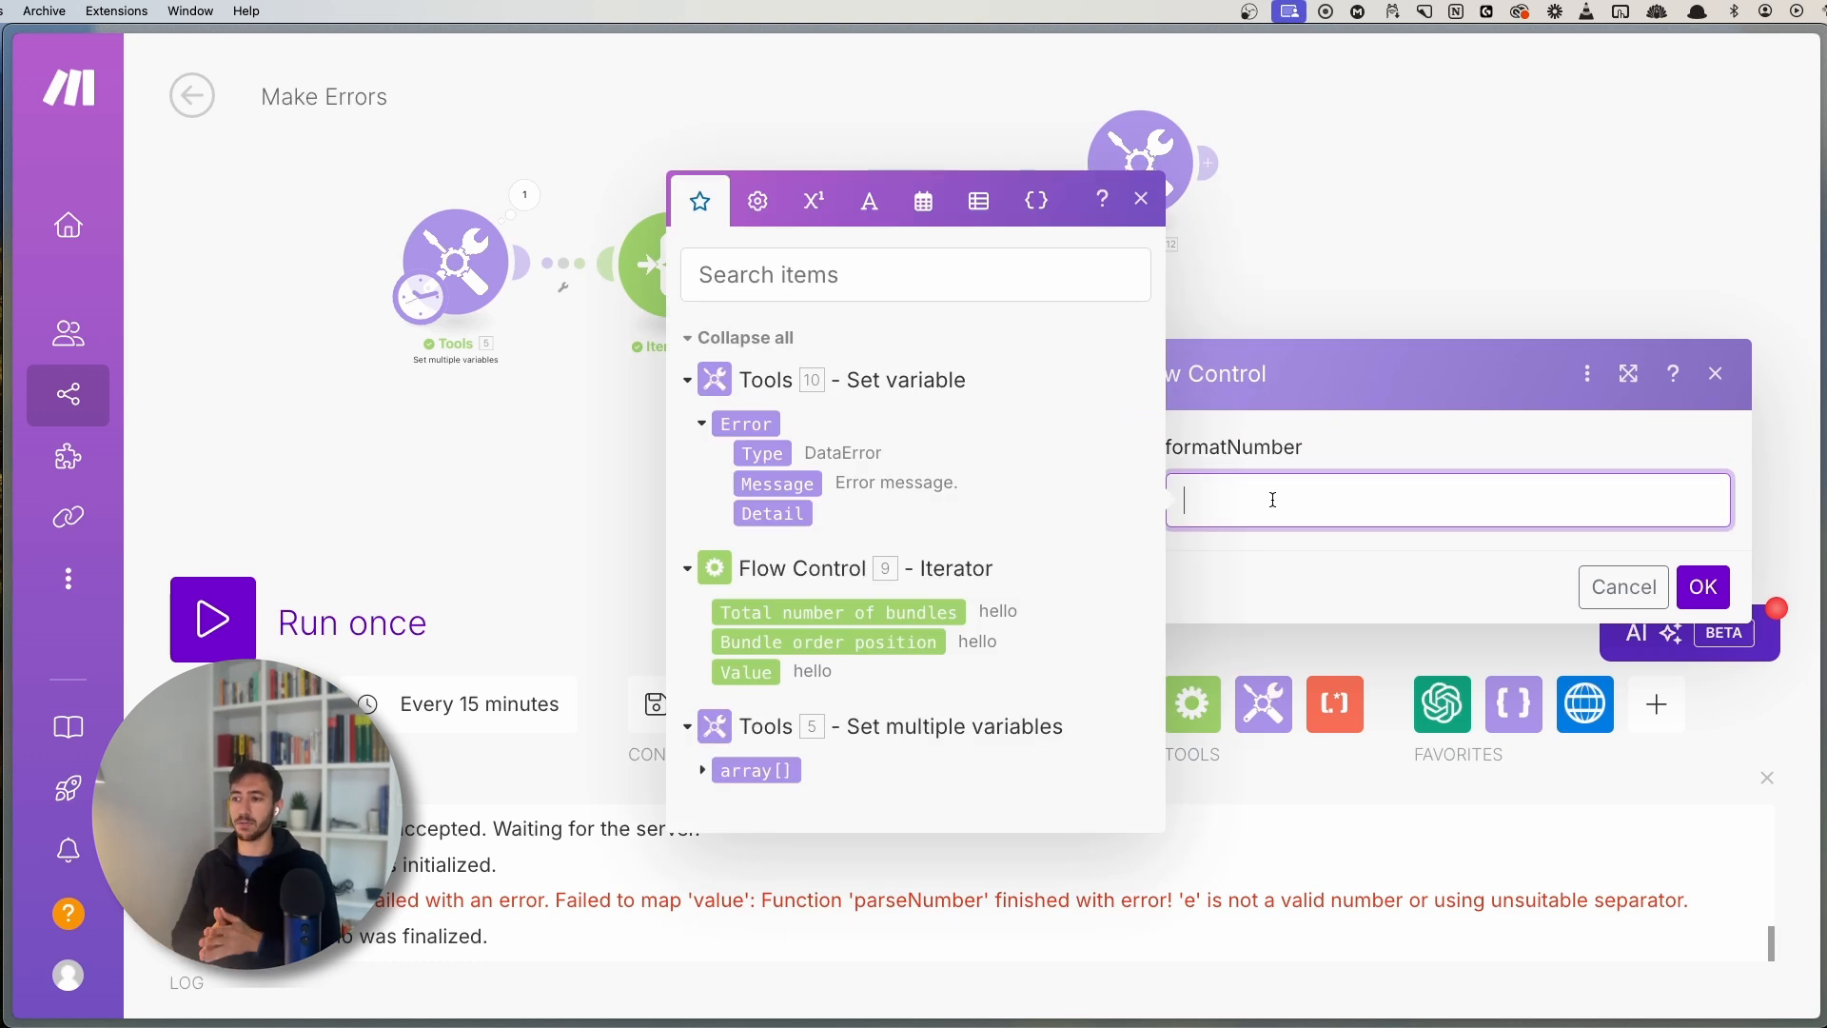
pyautogui.write('N')
pyautogui.press('BackSpace')
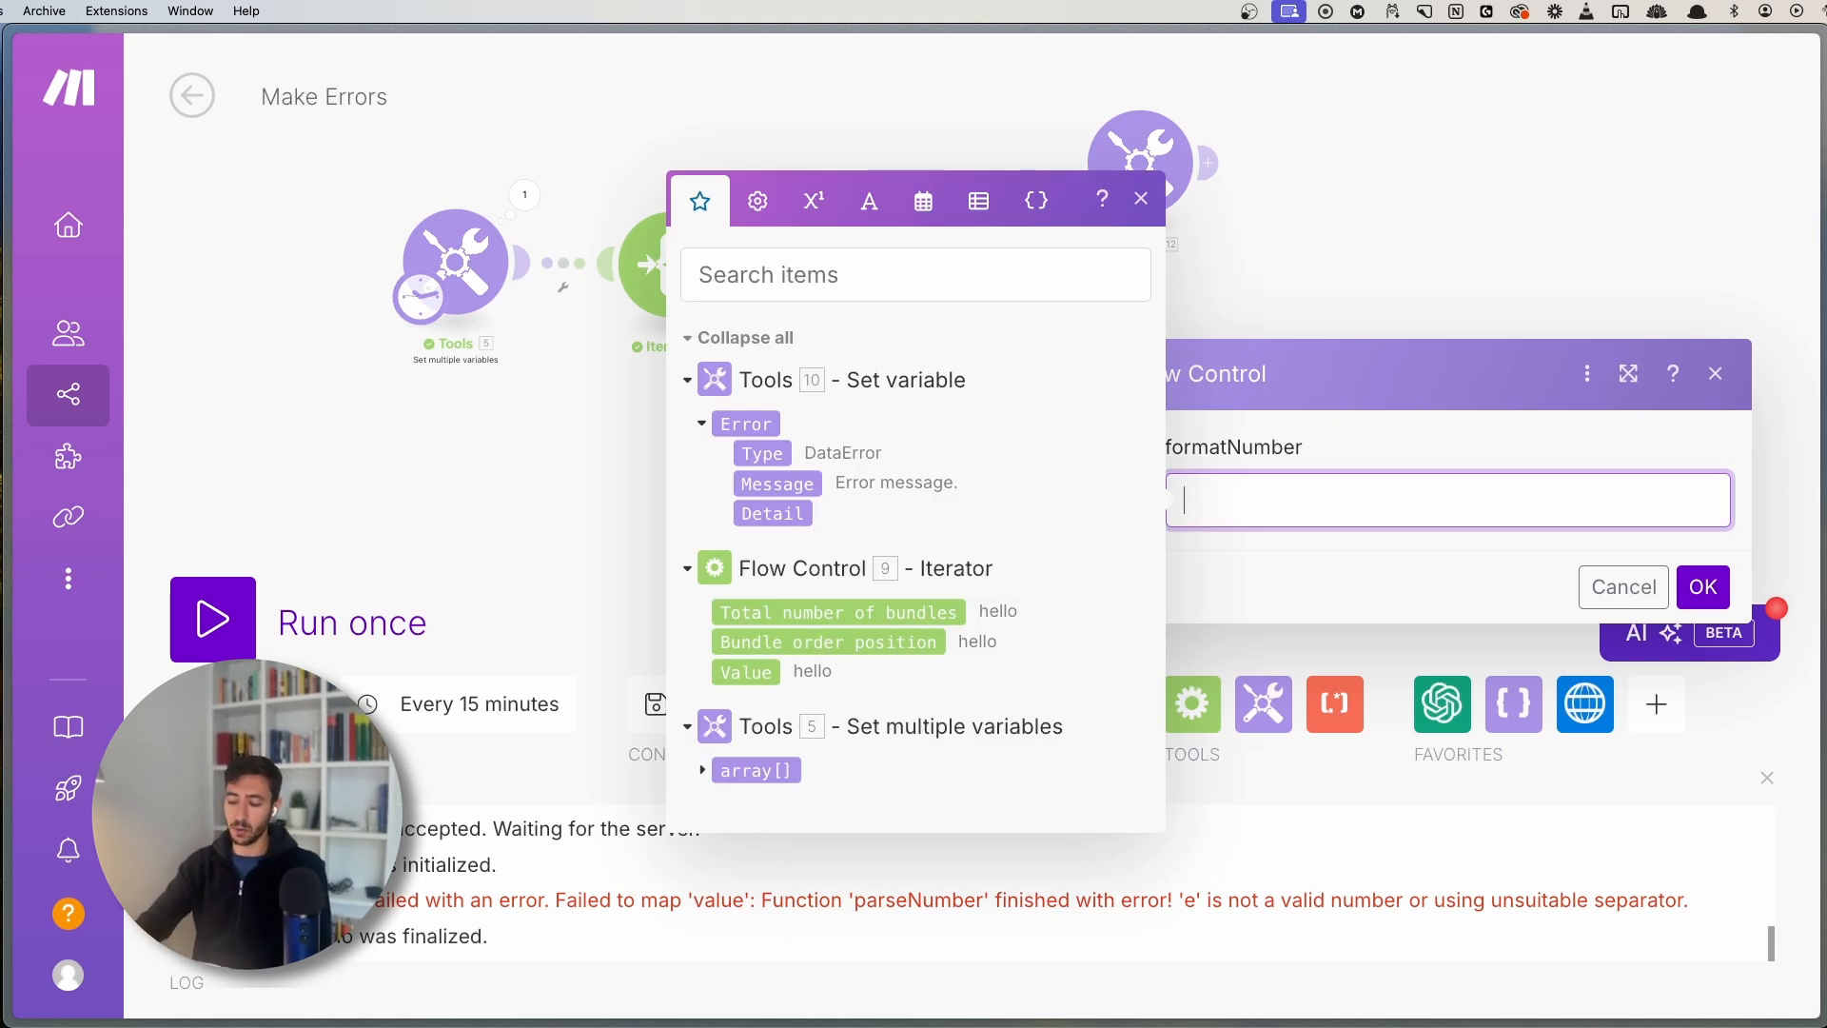
pyautogui.write('No Number')
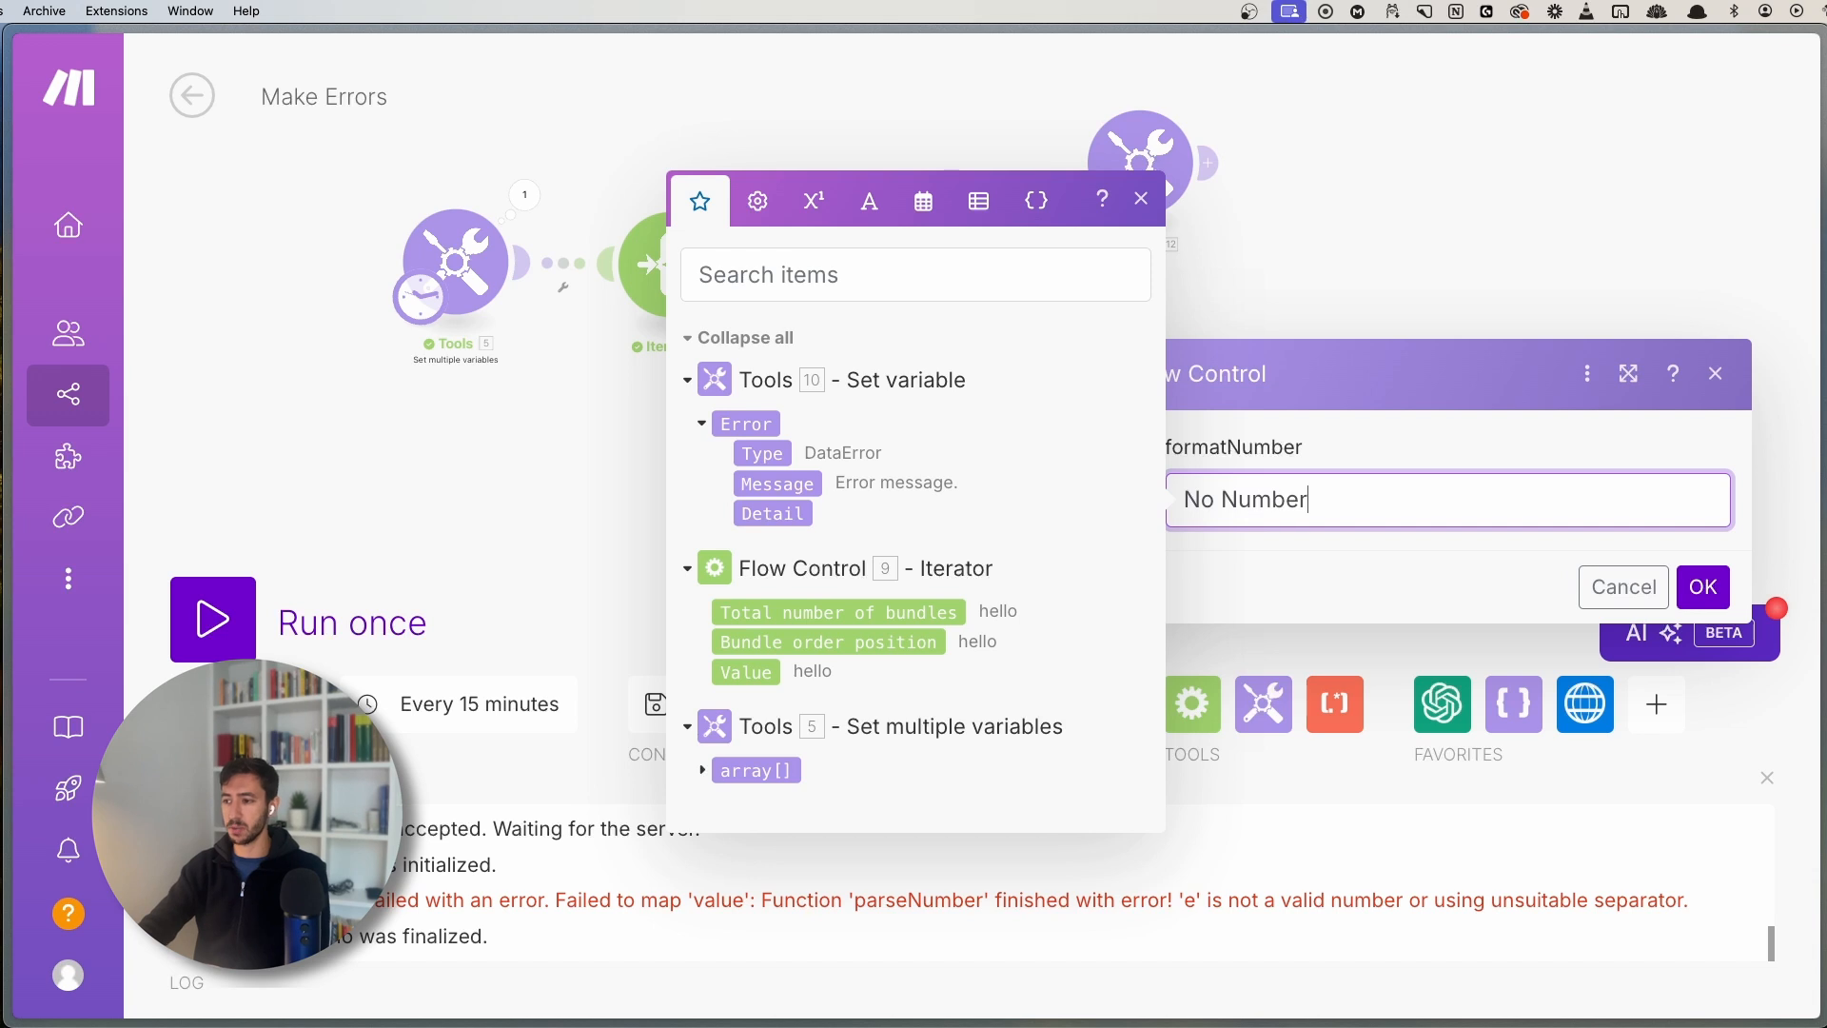
pyautogui.write(' PPr')
pyautogui.press('BackSpace')
pyautogui.press('BackSpace')
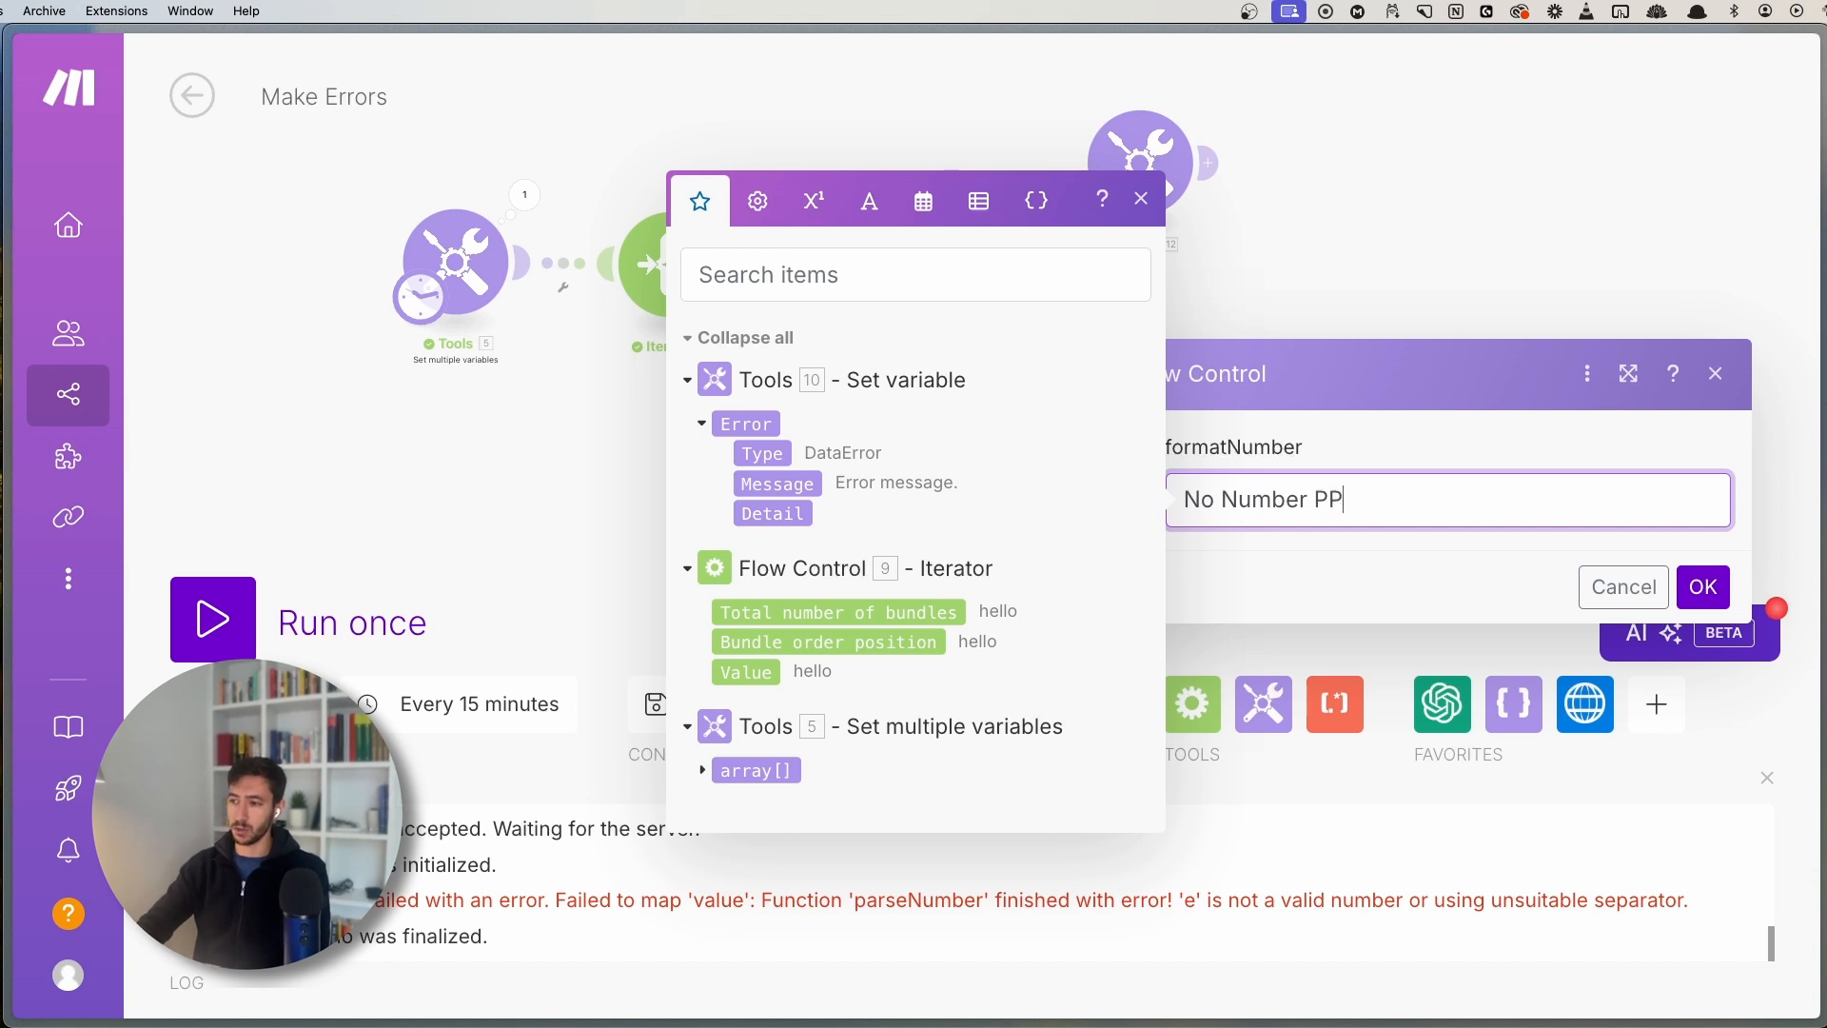
pyautogui.write('rovided')
pyautogui.click(1703, 586)
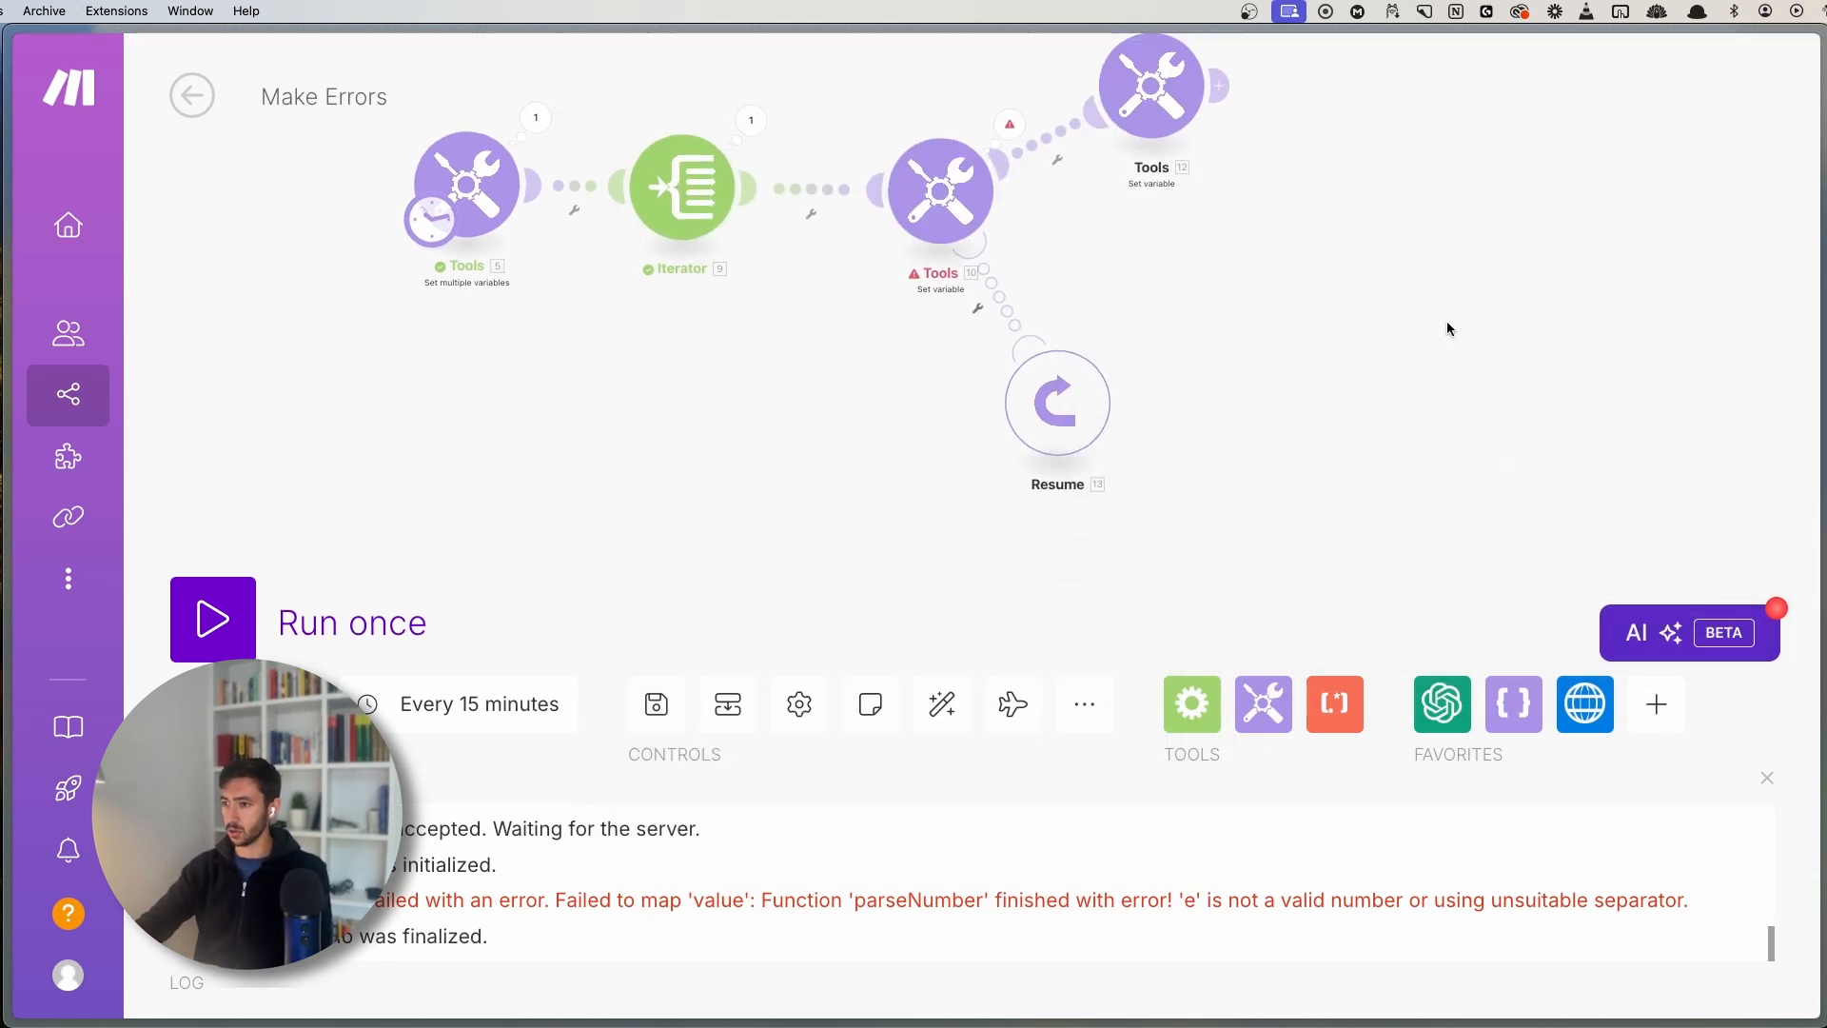
# - Reposition Tools 12, save the scenario and run it once
pyautogui.moveTo(1051, 194); pyautogui.dragTo(1108, 274)
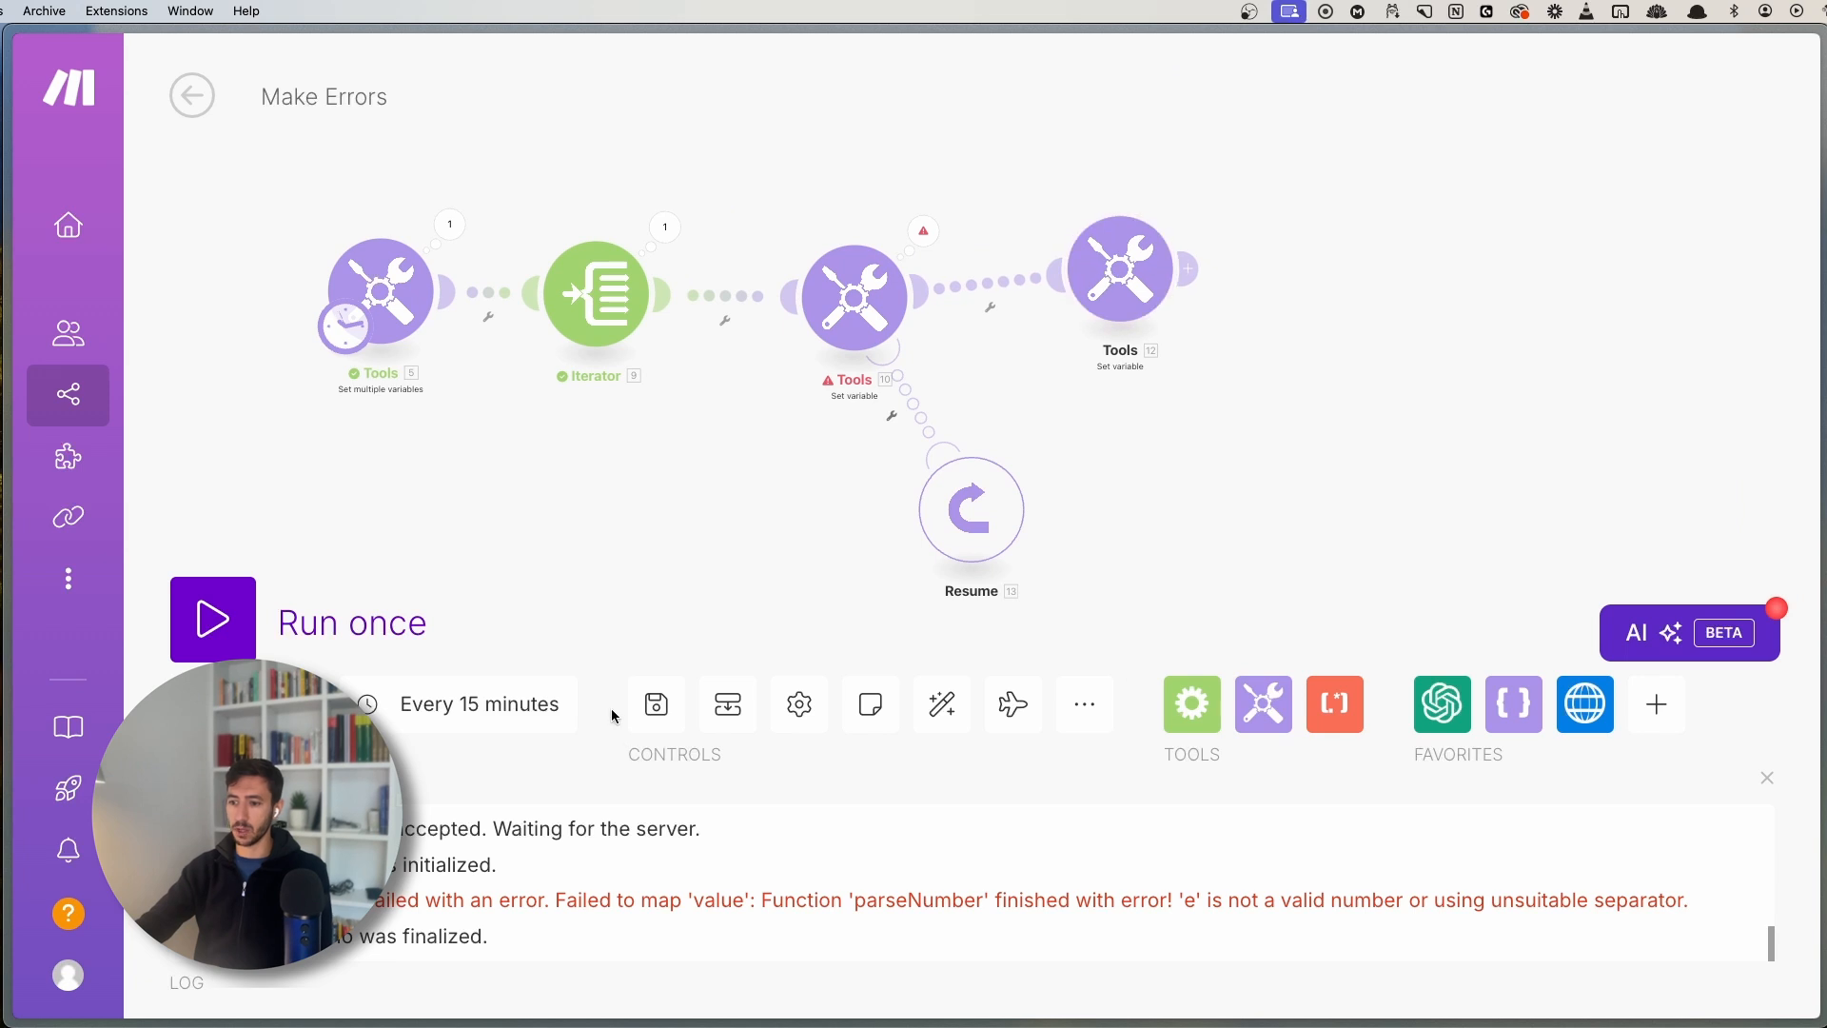
pyautogui.click(656, 704)
pyautogui.click(213, 619)
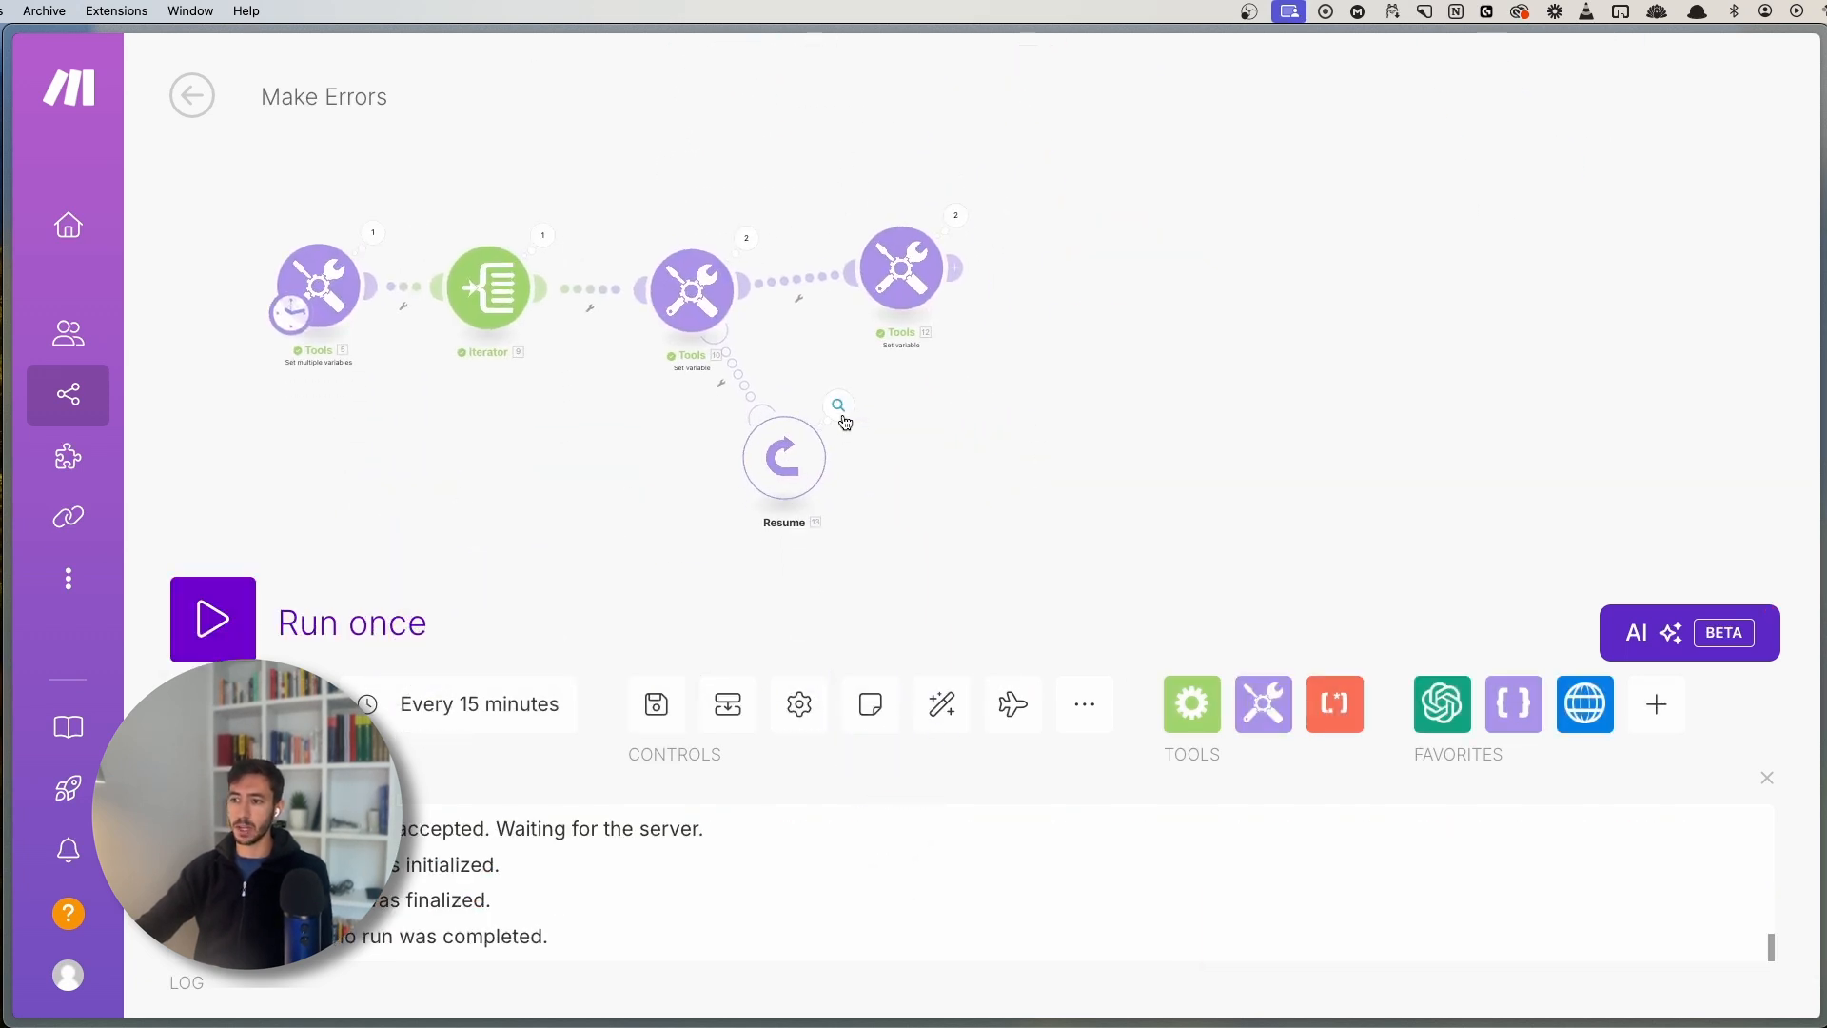
# - Inspect the Resume handler's run details showing formatNumber substituted with 'No Number Provided'
pyautogui.click(838, 407)
pyautogui.doubleClick(1020, 497)
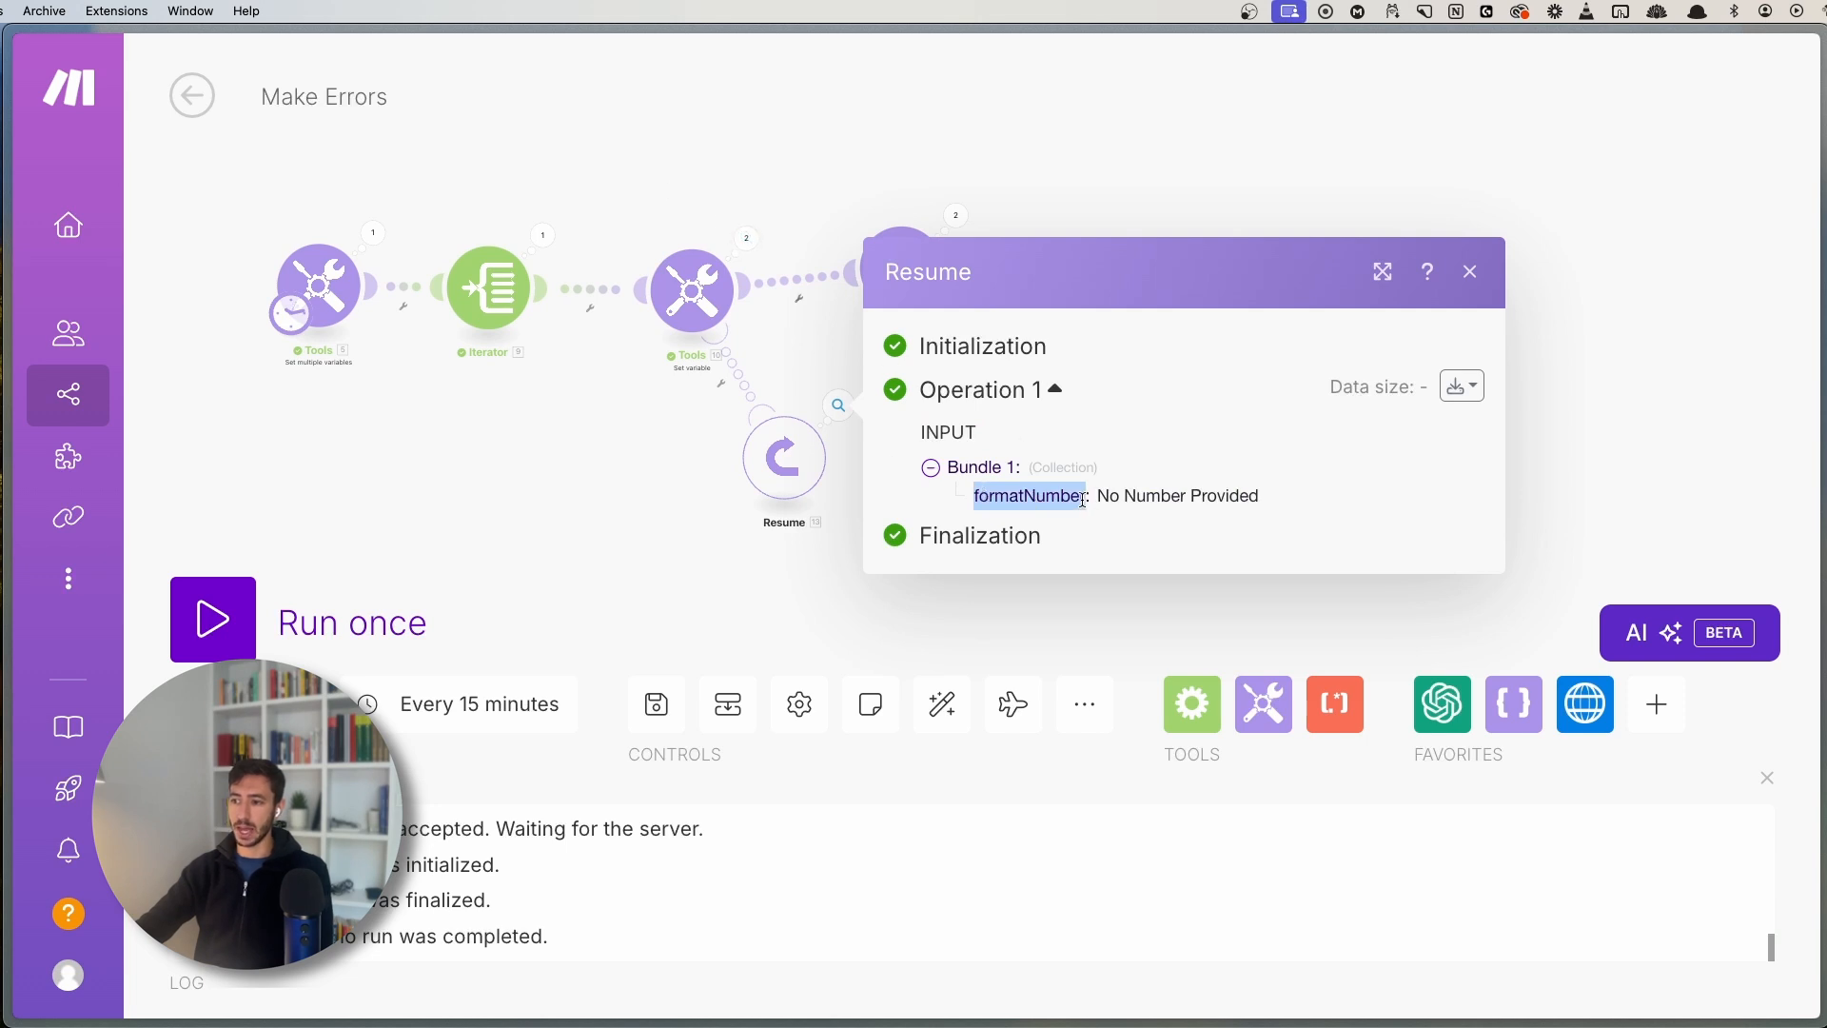
pyautogui.moveTo(1101, 493); pyautogui.dragTo(1307, 502)
pyautogui.click(1307, 502)
pyautogui.click(635, 499)
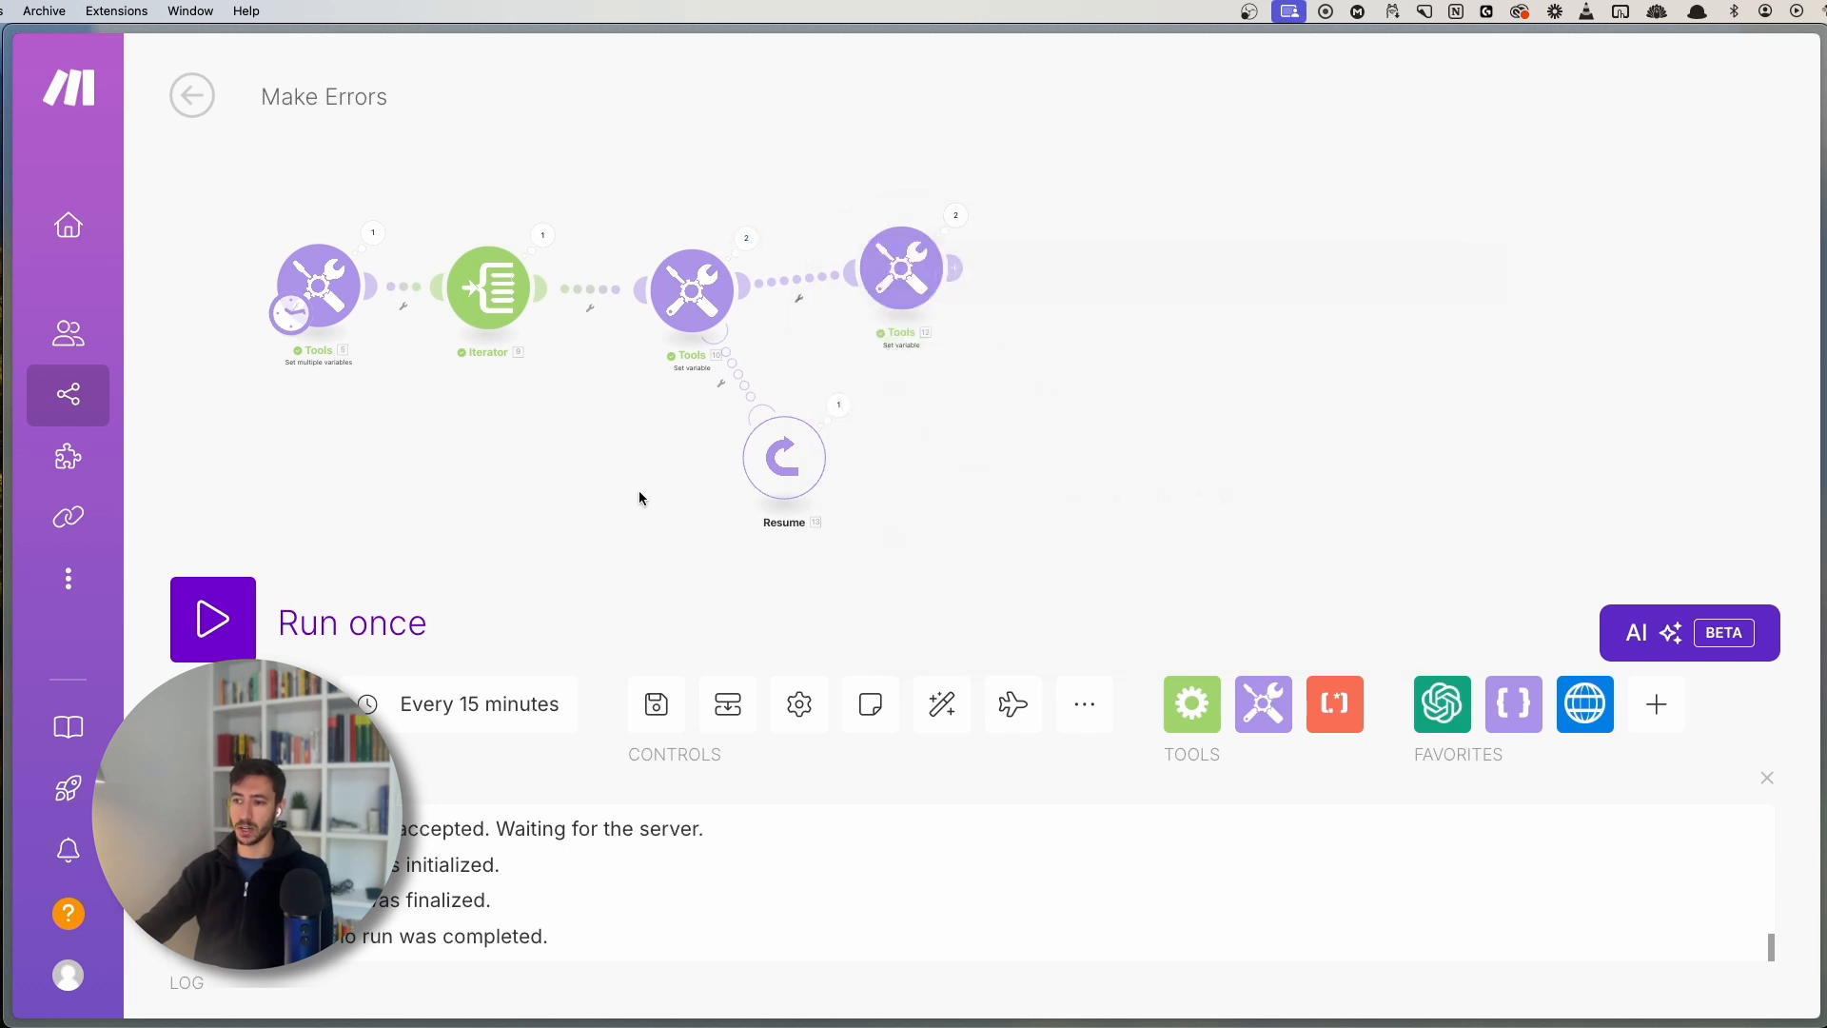
# - Review Tools 10's run details, its error message and Operation 2's input and output
pyautogui.click(730, 180)
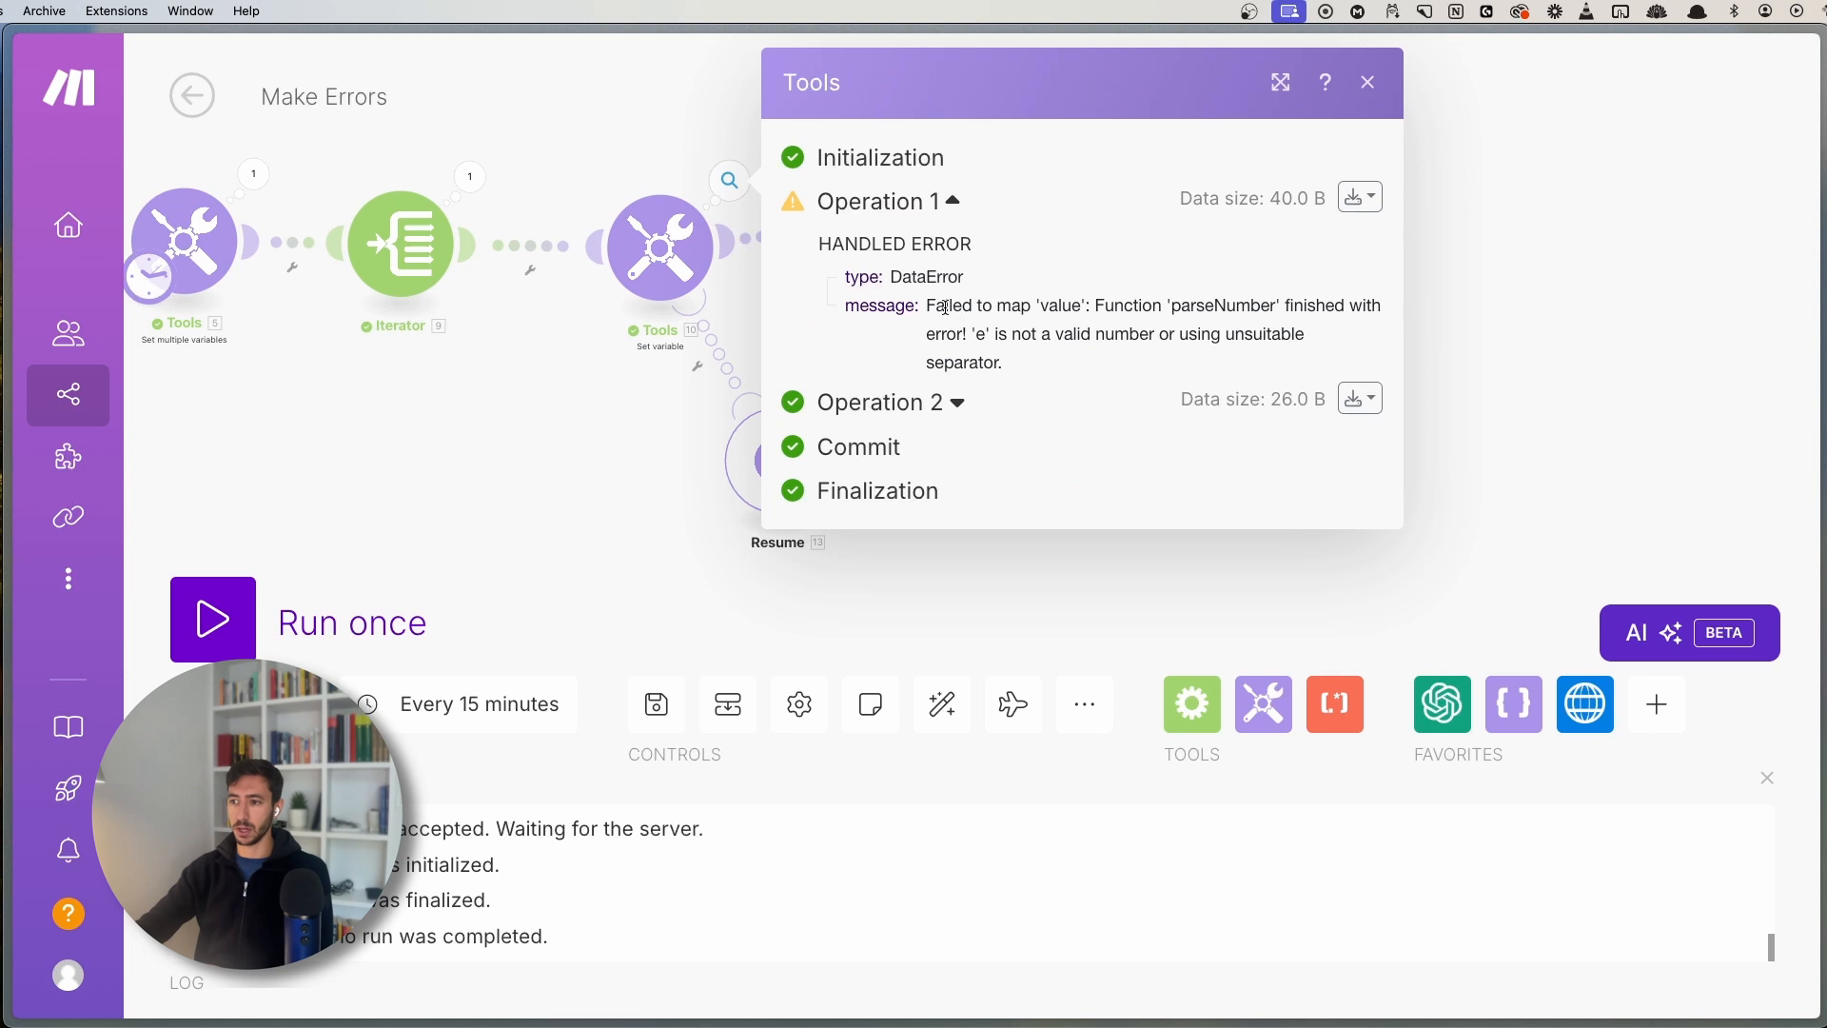
pyautogui.moveTo(945, 307); pyautogui.dragTo(1145, 359)
pyautogui.click(956, 402)
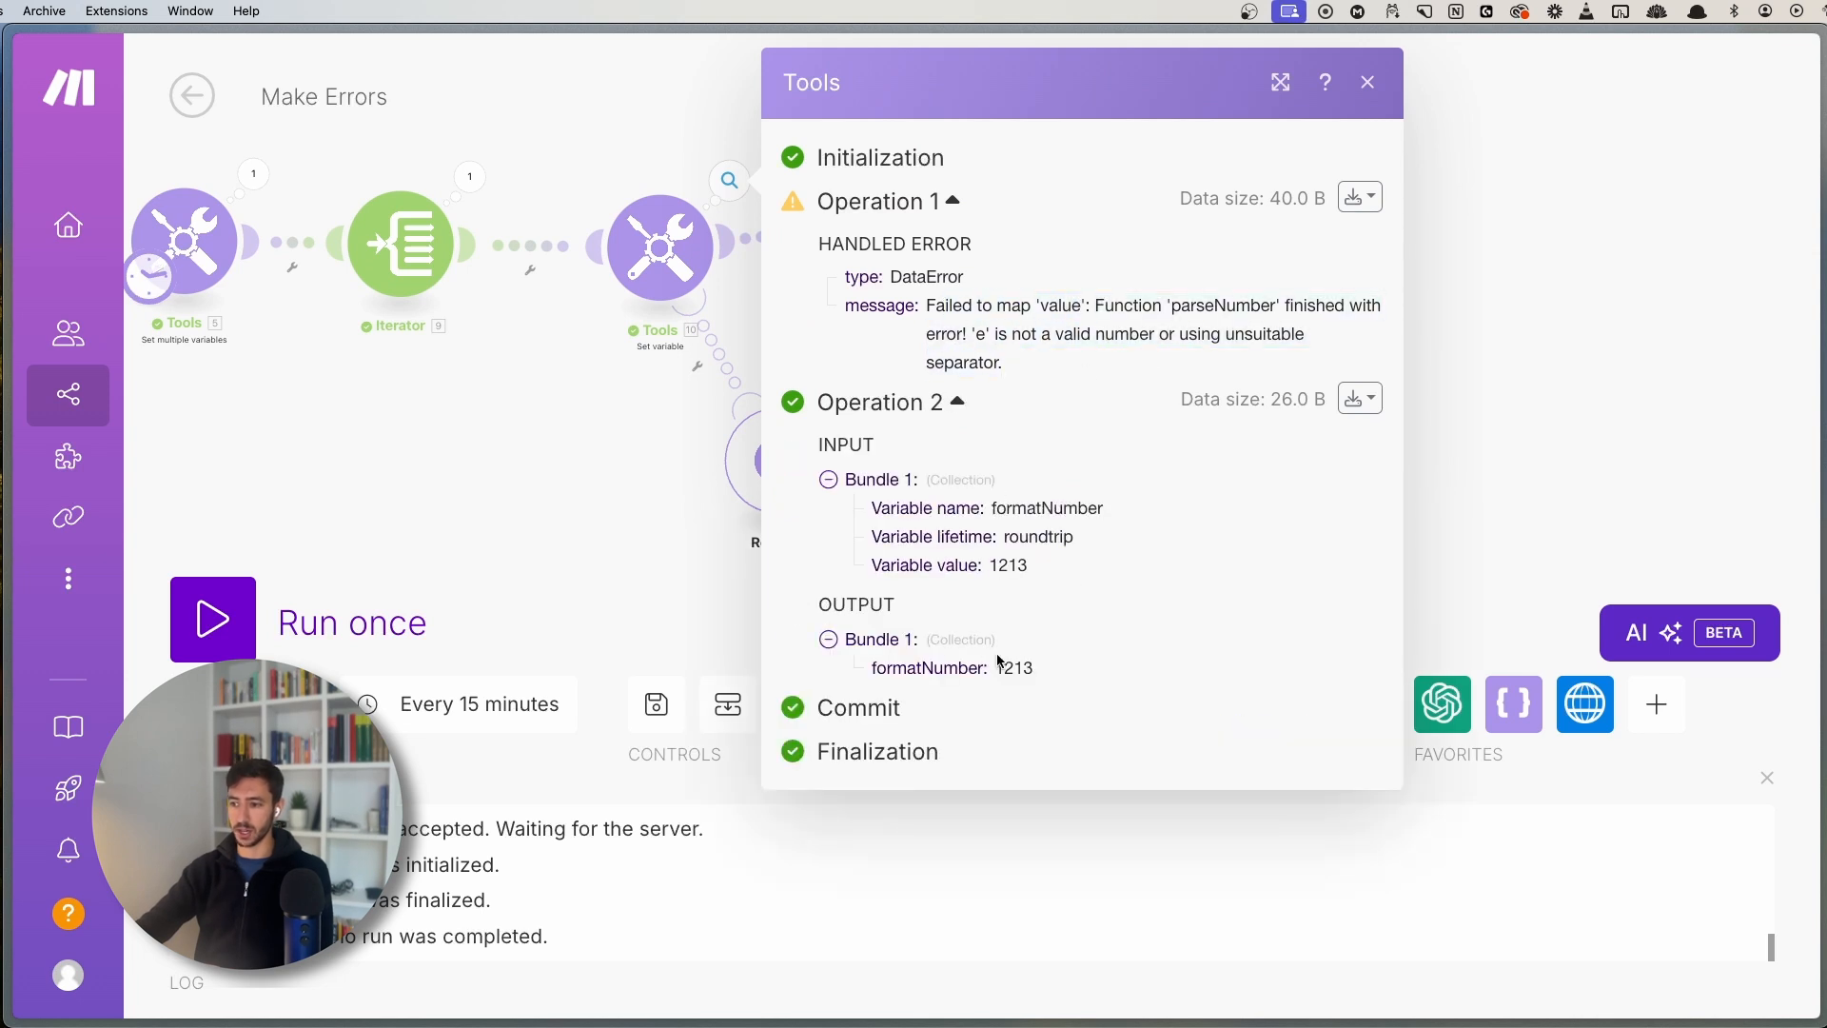
pyautogui.click(699, 544)
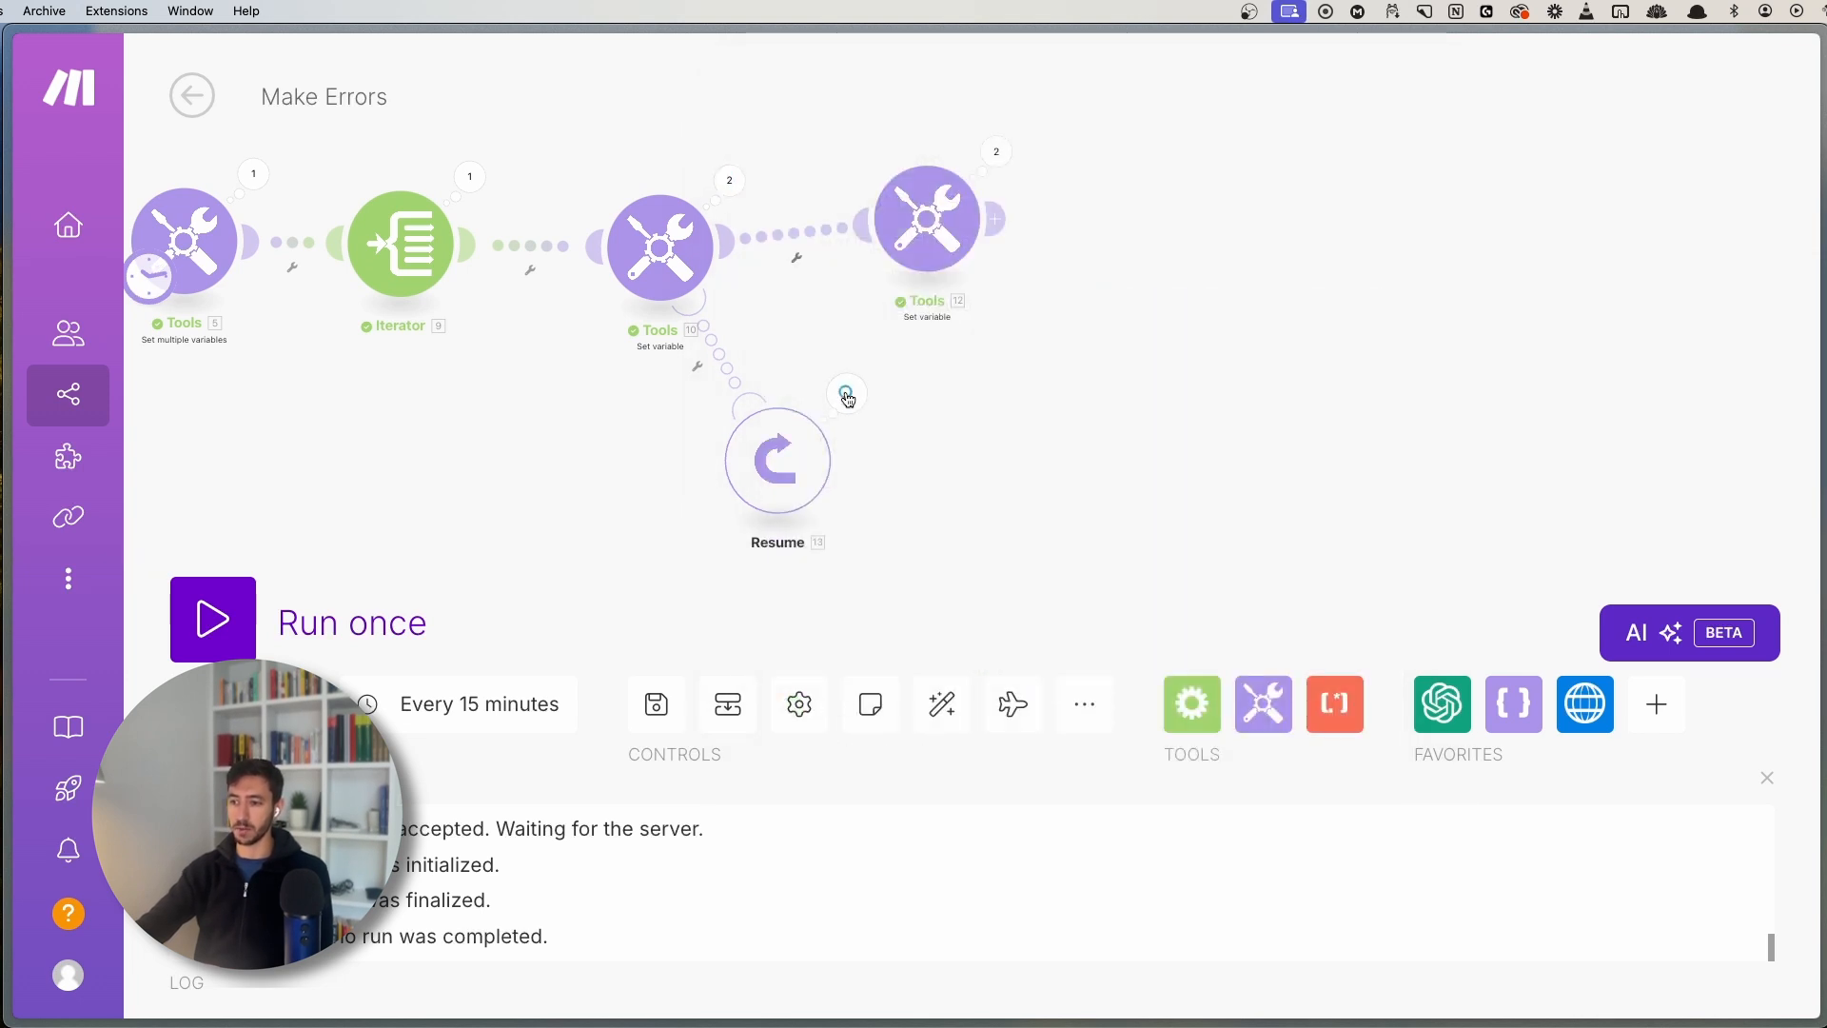
pyautogui.click(740, 176)
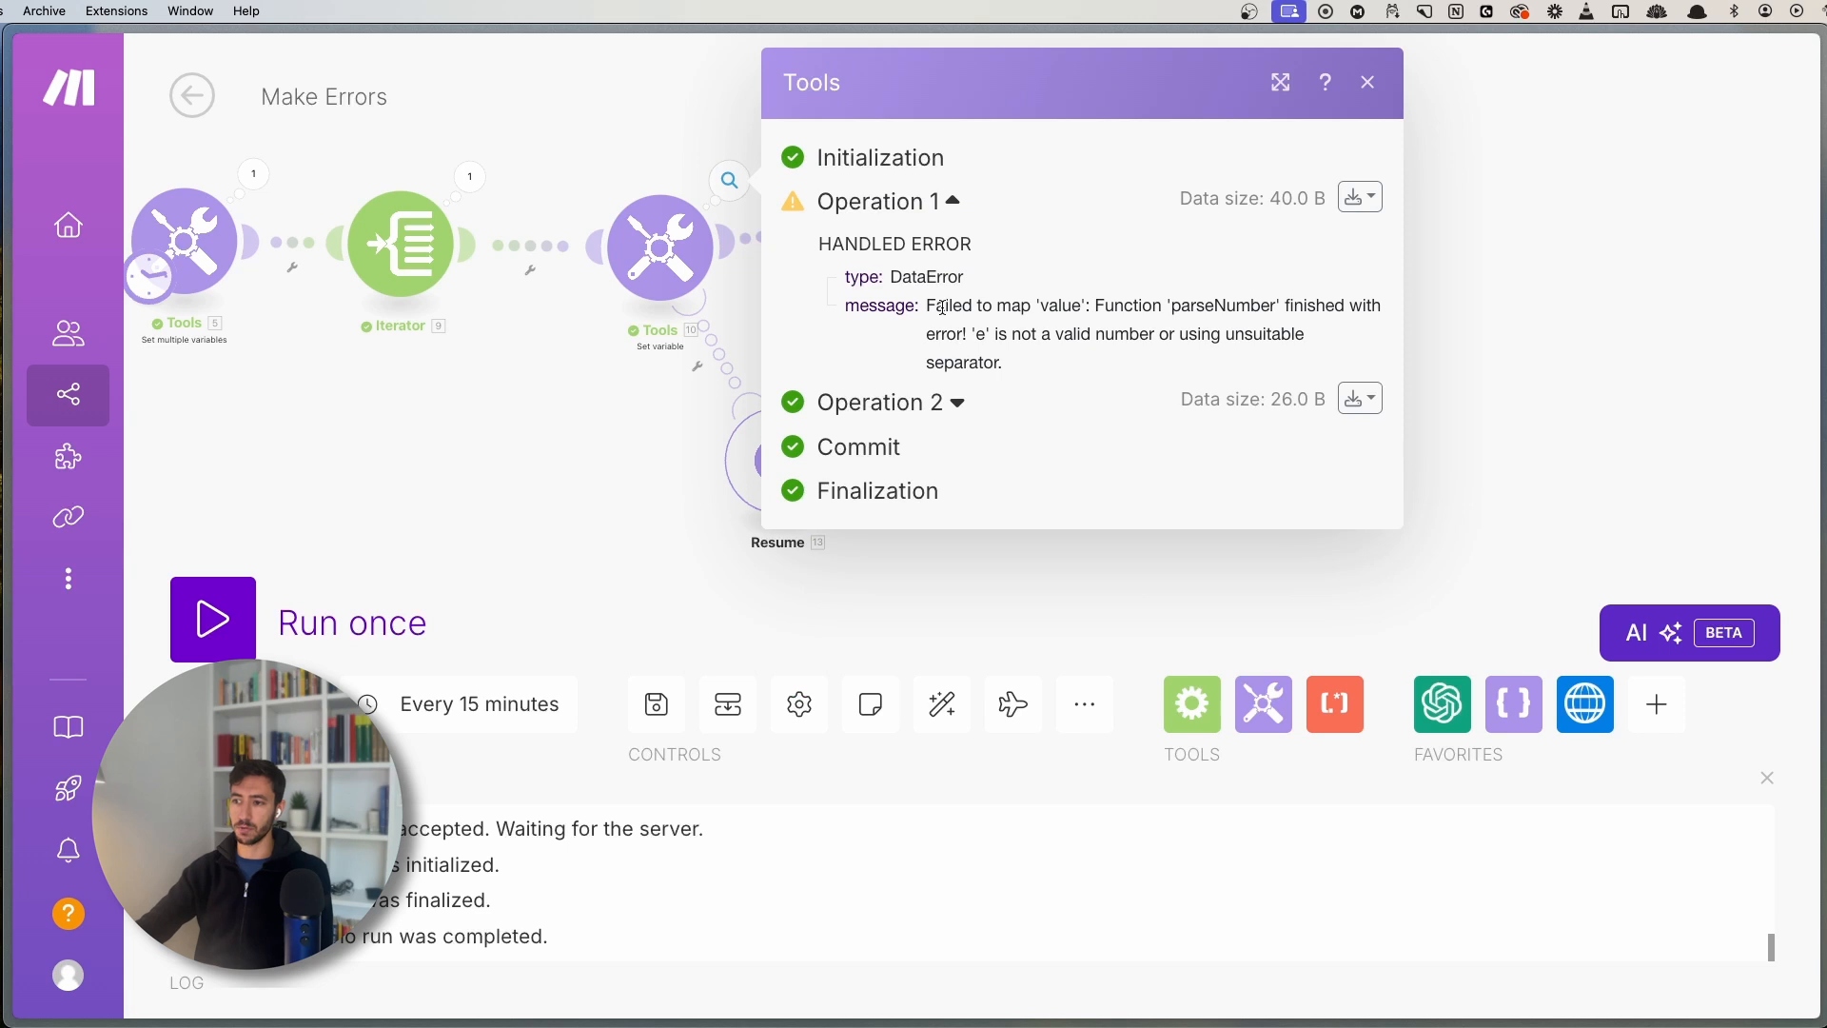
pyautogui.press('Escape')
pyautogui.click(847, 395)
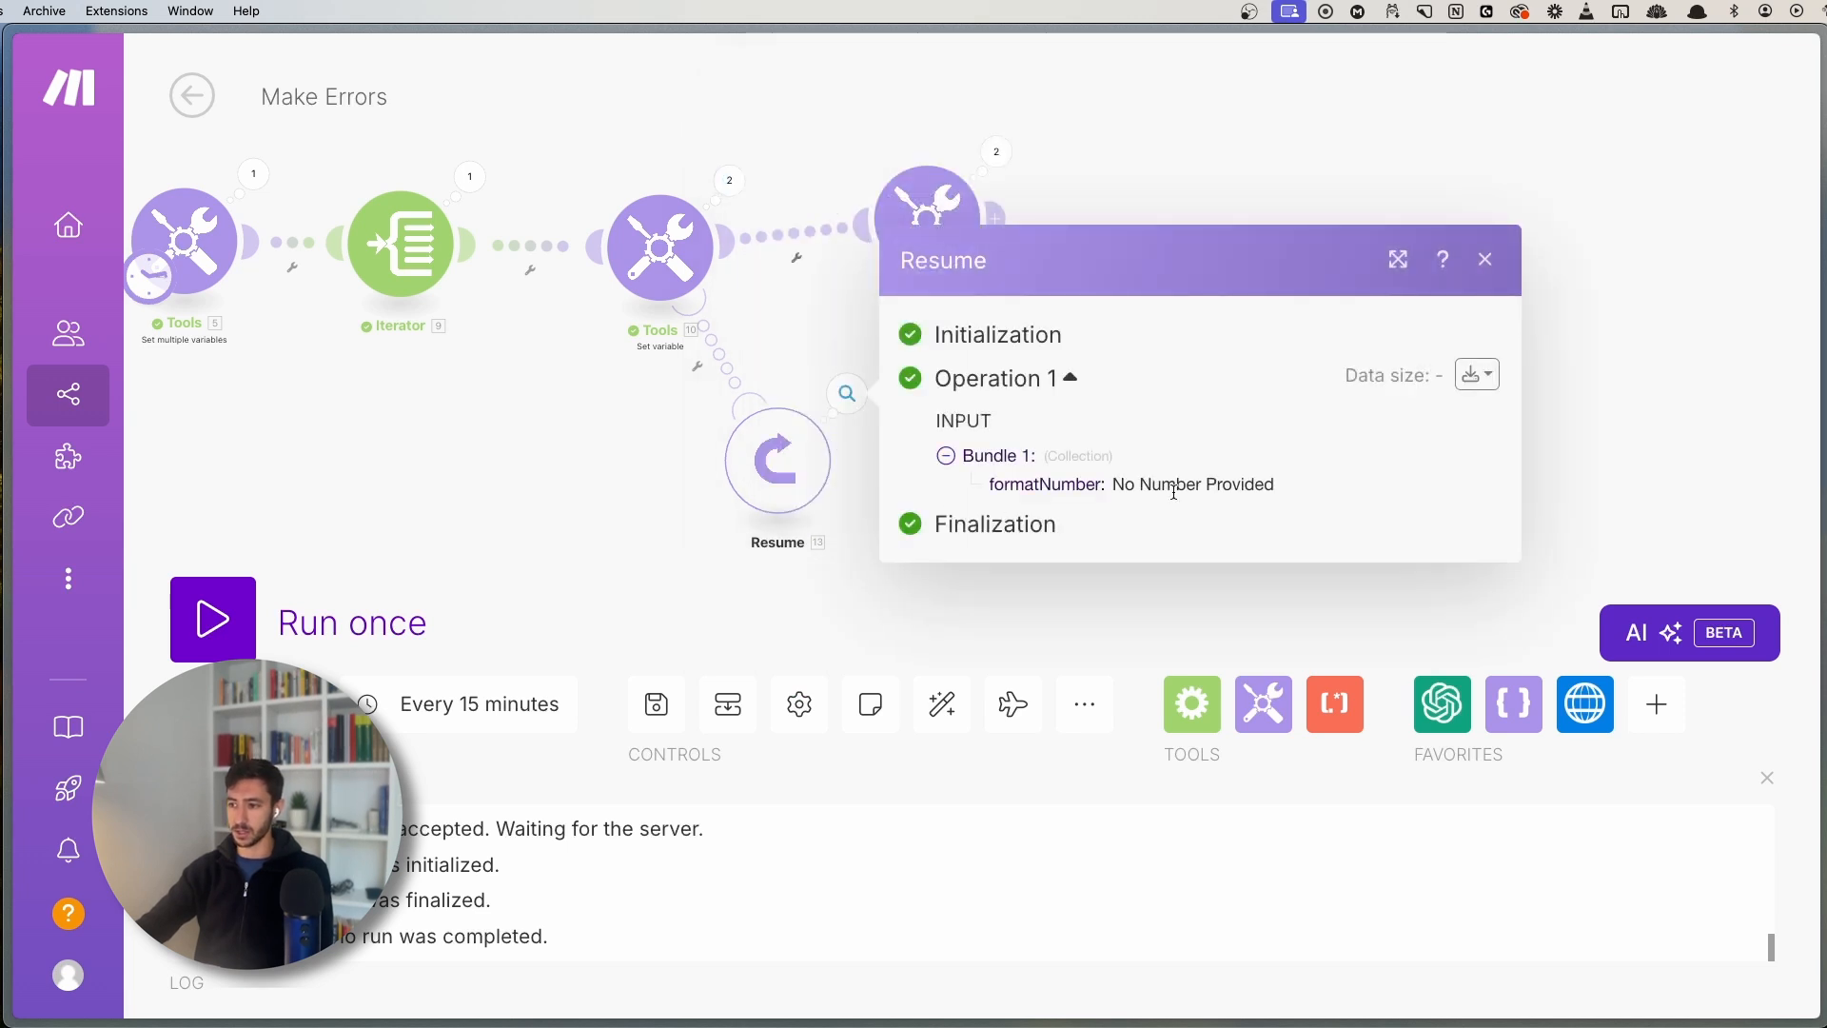
pyautogui.click(730, 176)
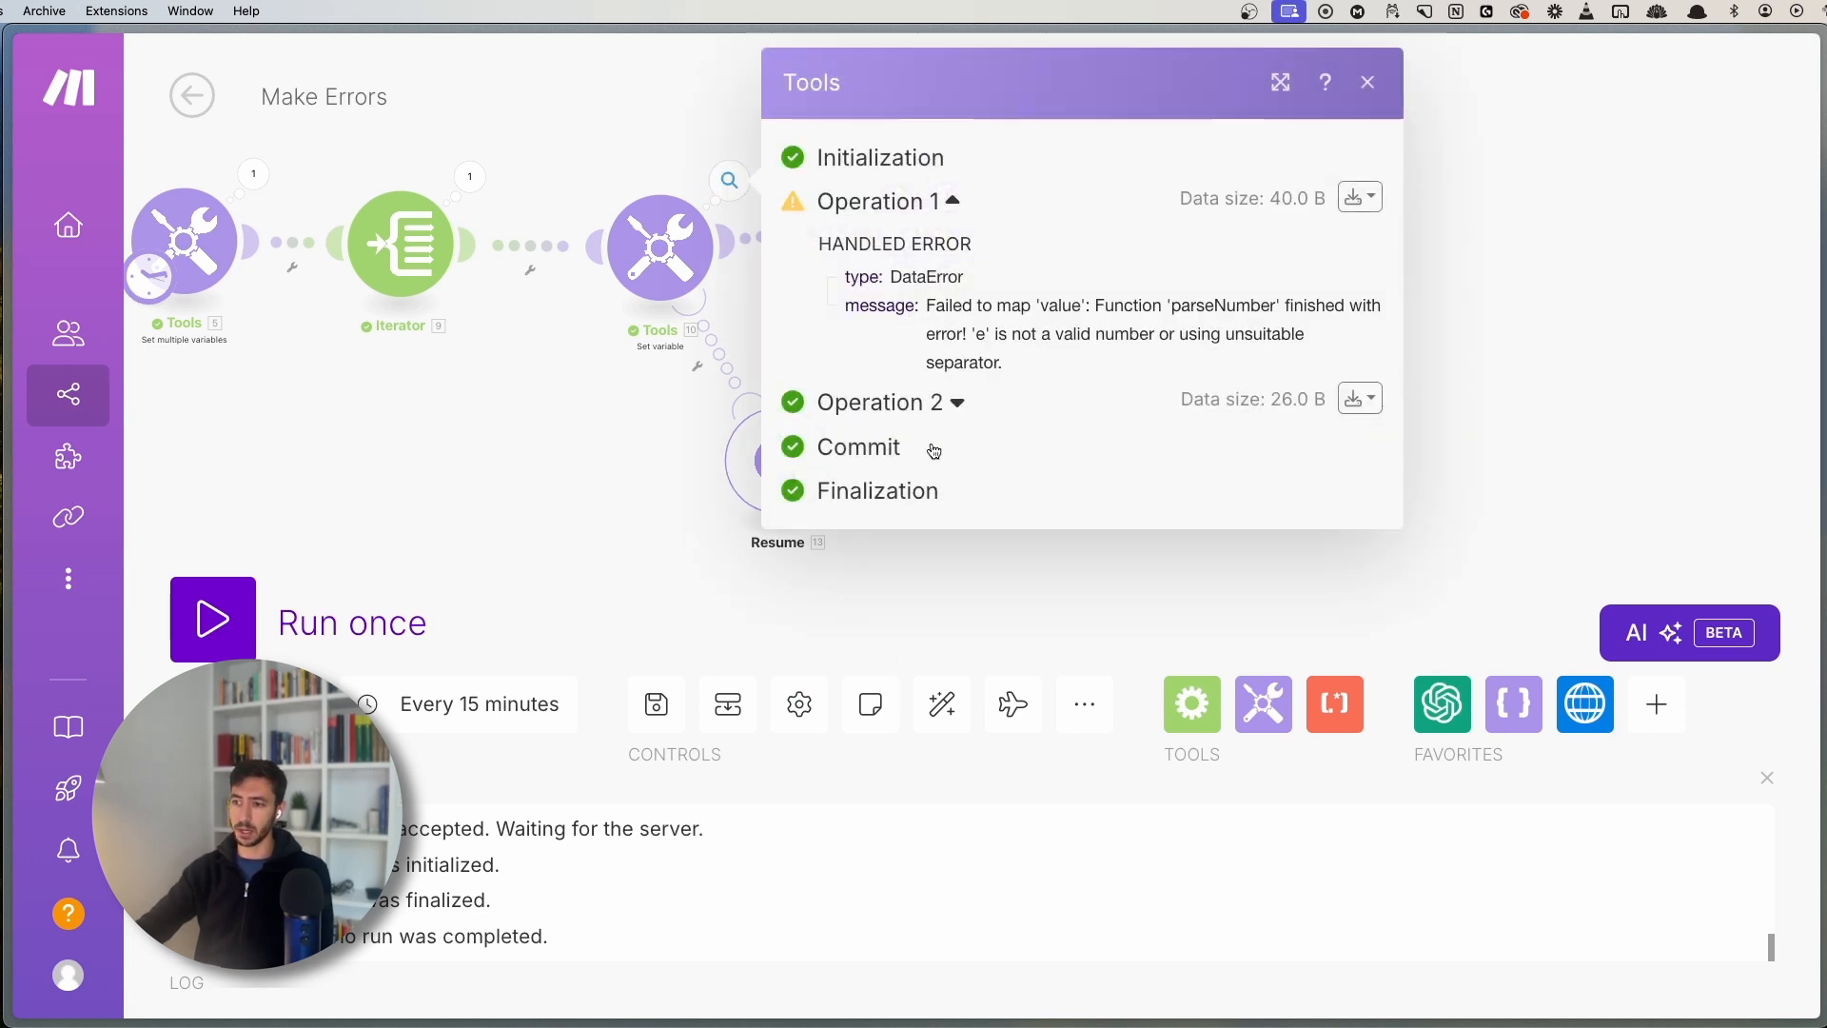
pyautogui.click(947, 402)
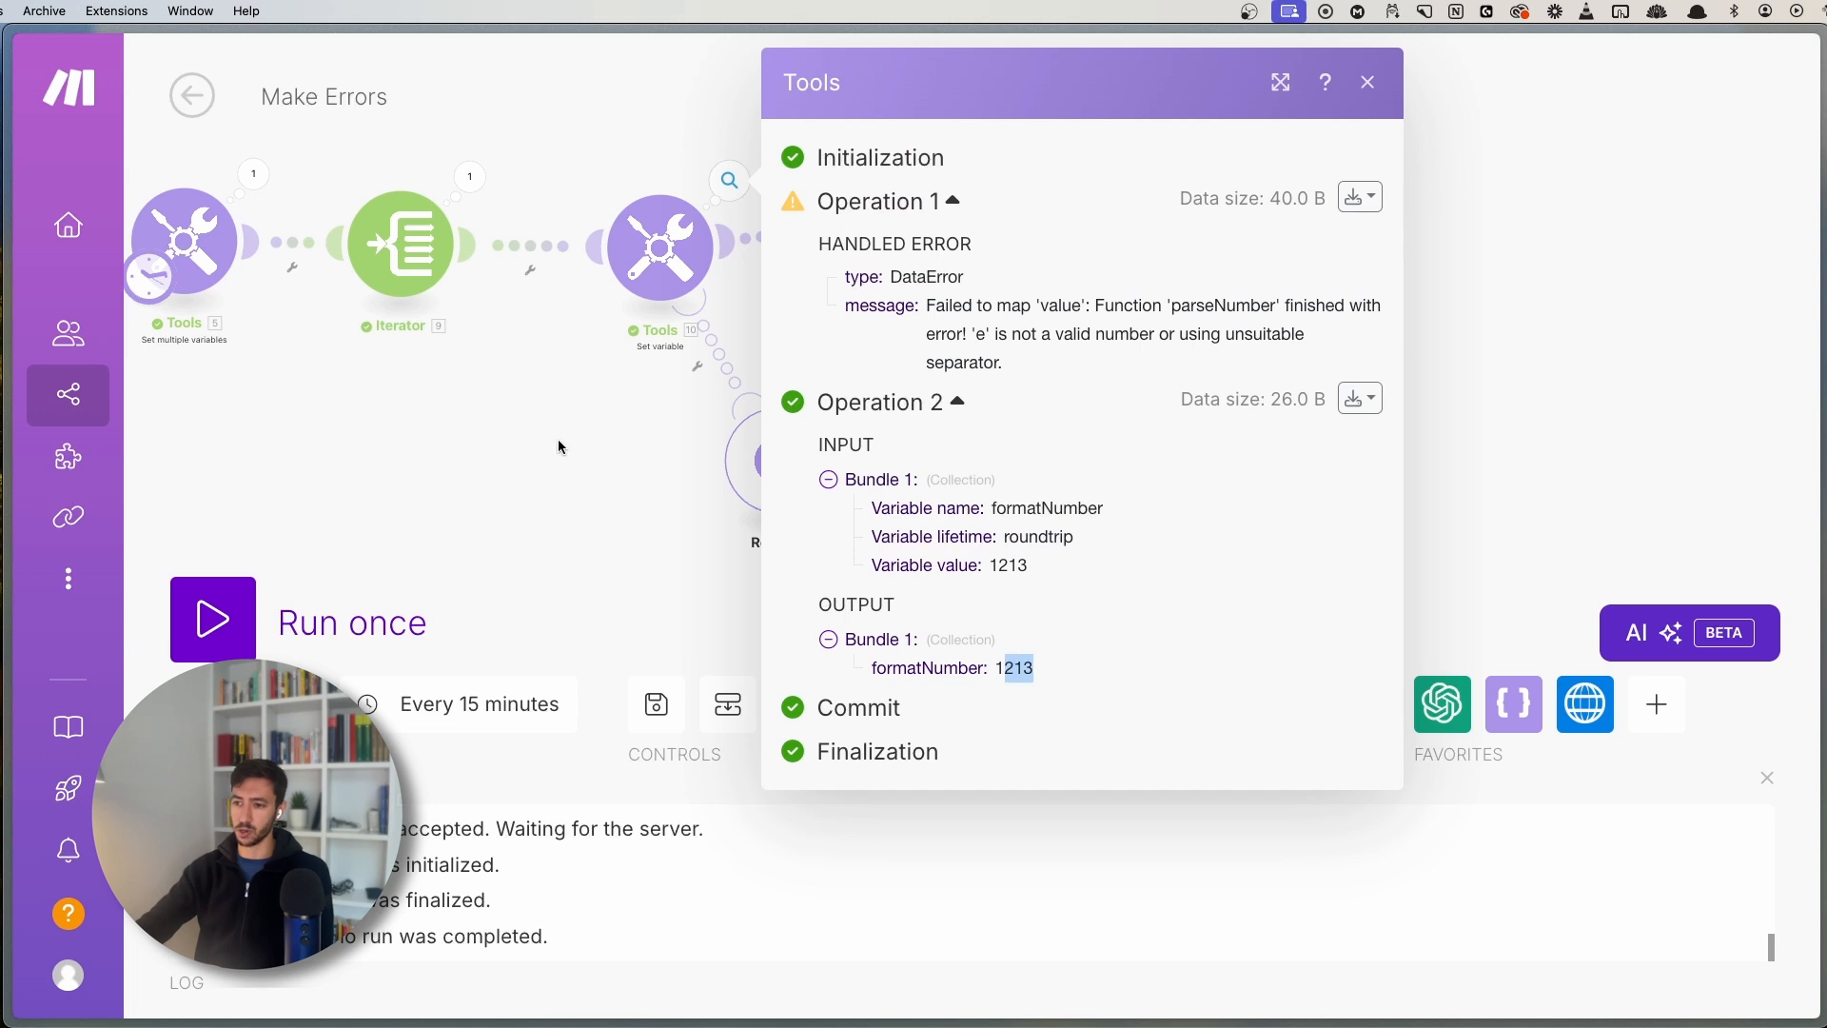
pyautogui.press('Escape')
# - Open the second Tools module's run details: Operation 1 result 'No Number Provided', Operation 2 output 1213
pyautogui.scroll(5, 990, 323)
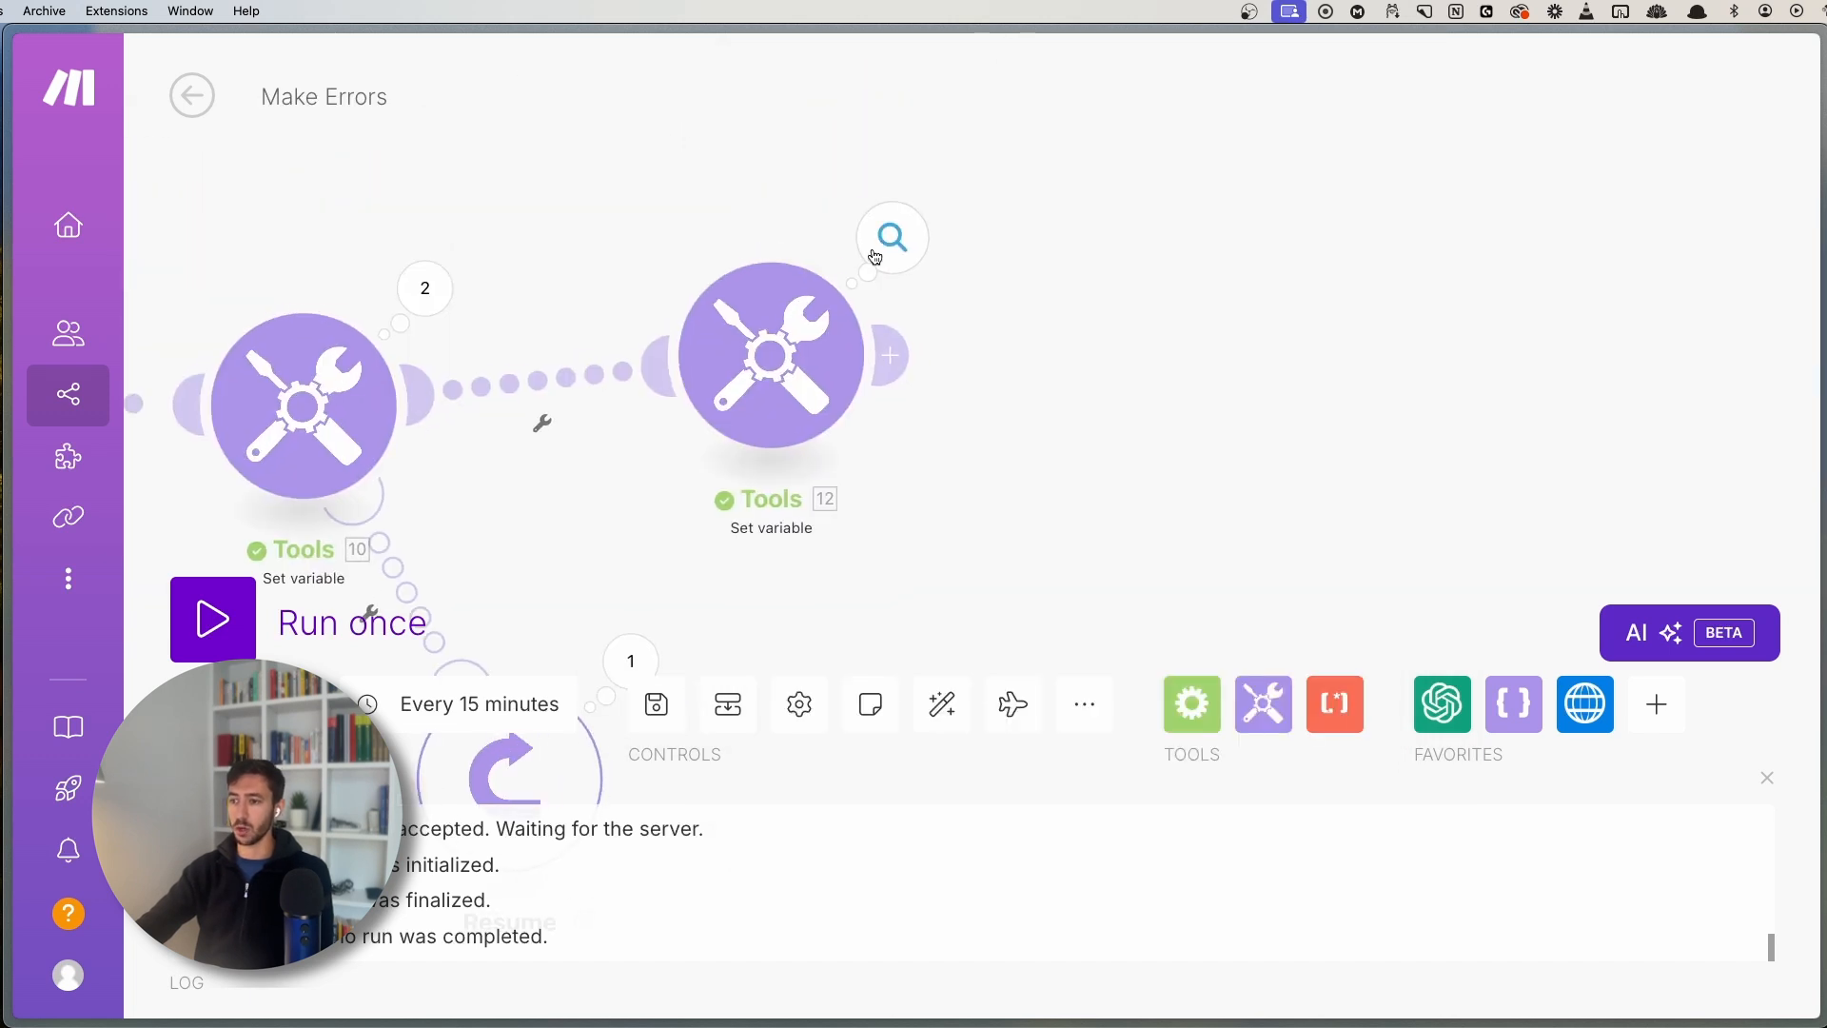
pyautogui.click(874, 256)
pyautogui.click(774, 398)
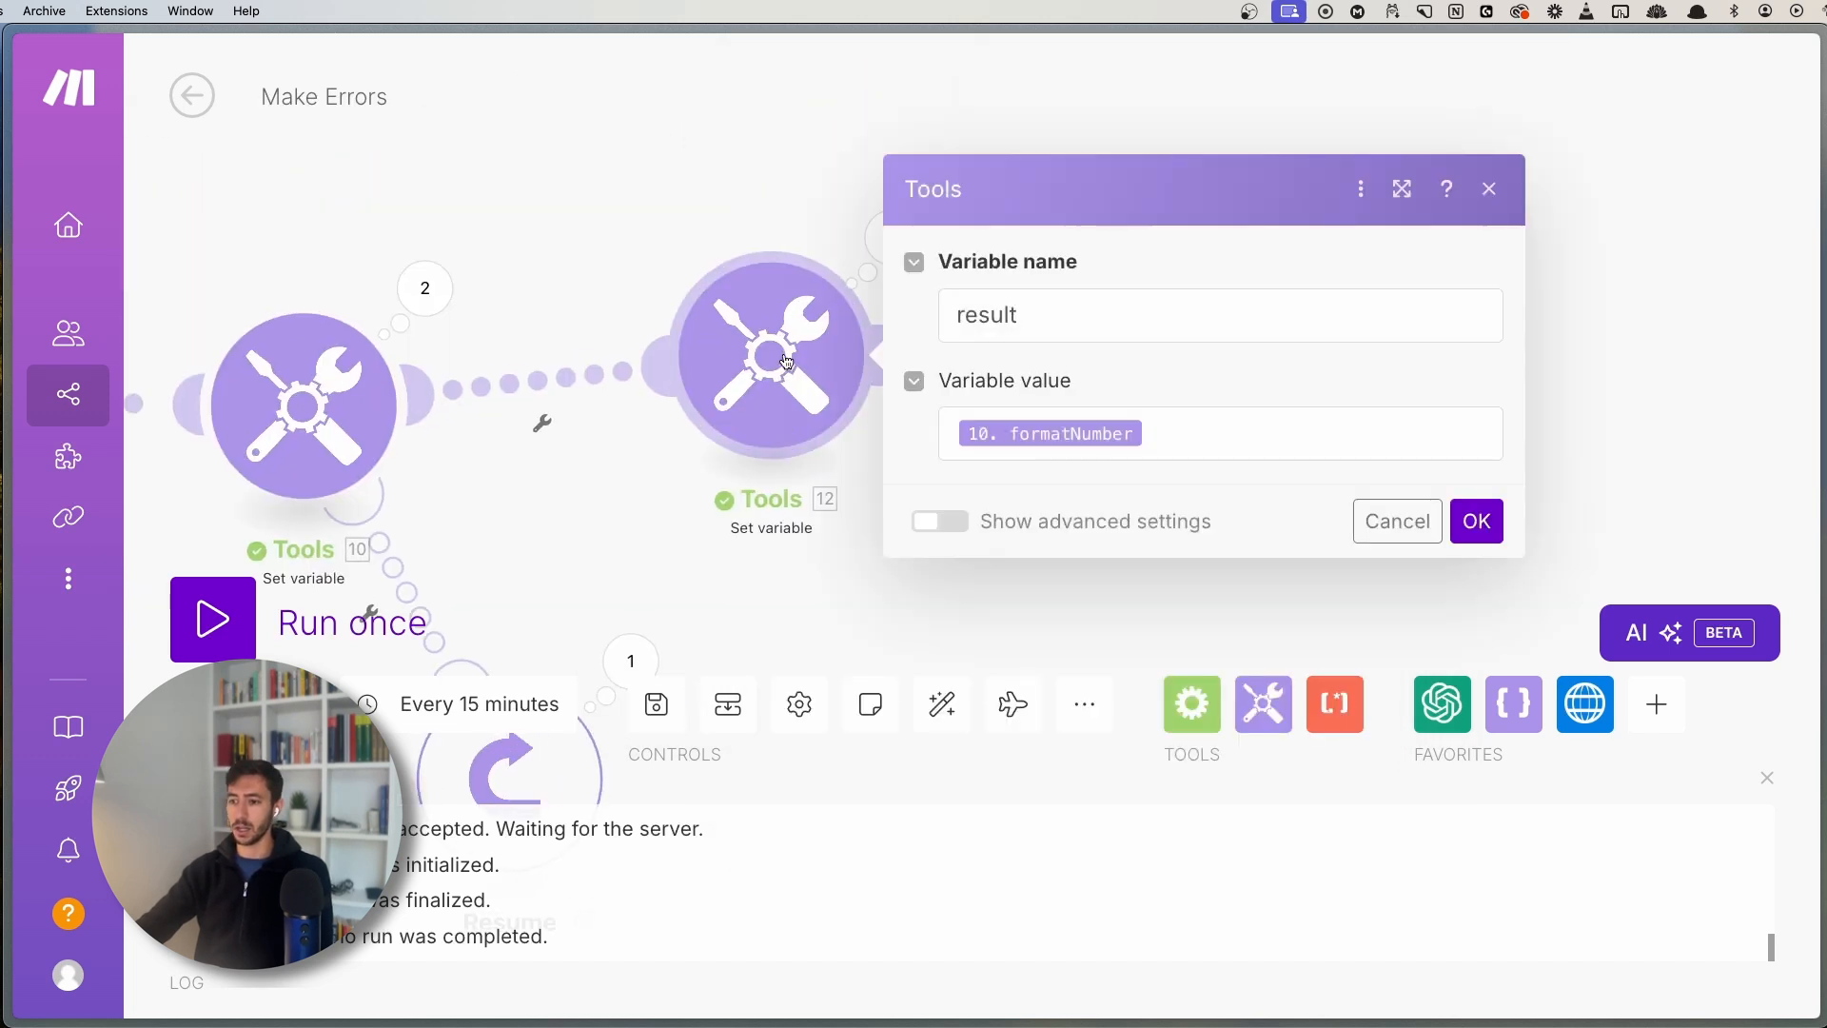
pyautogui.press('Escape')
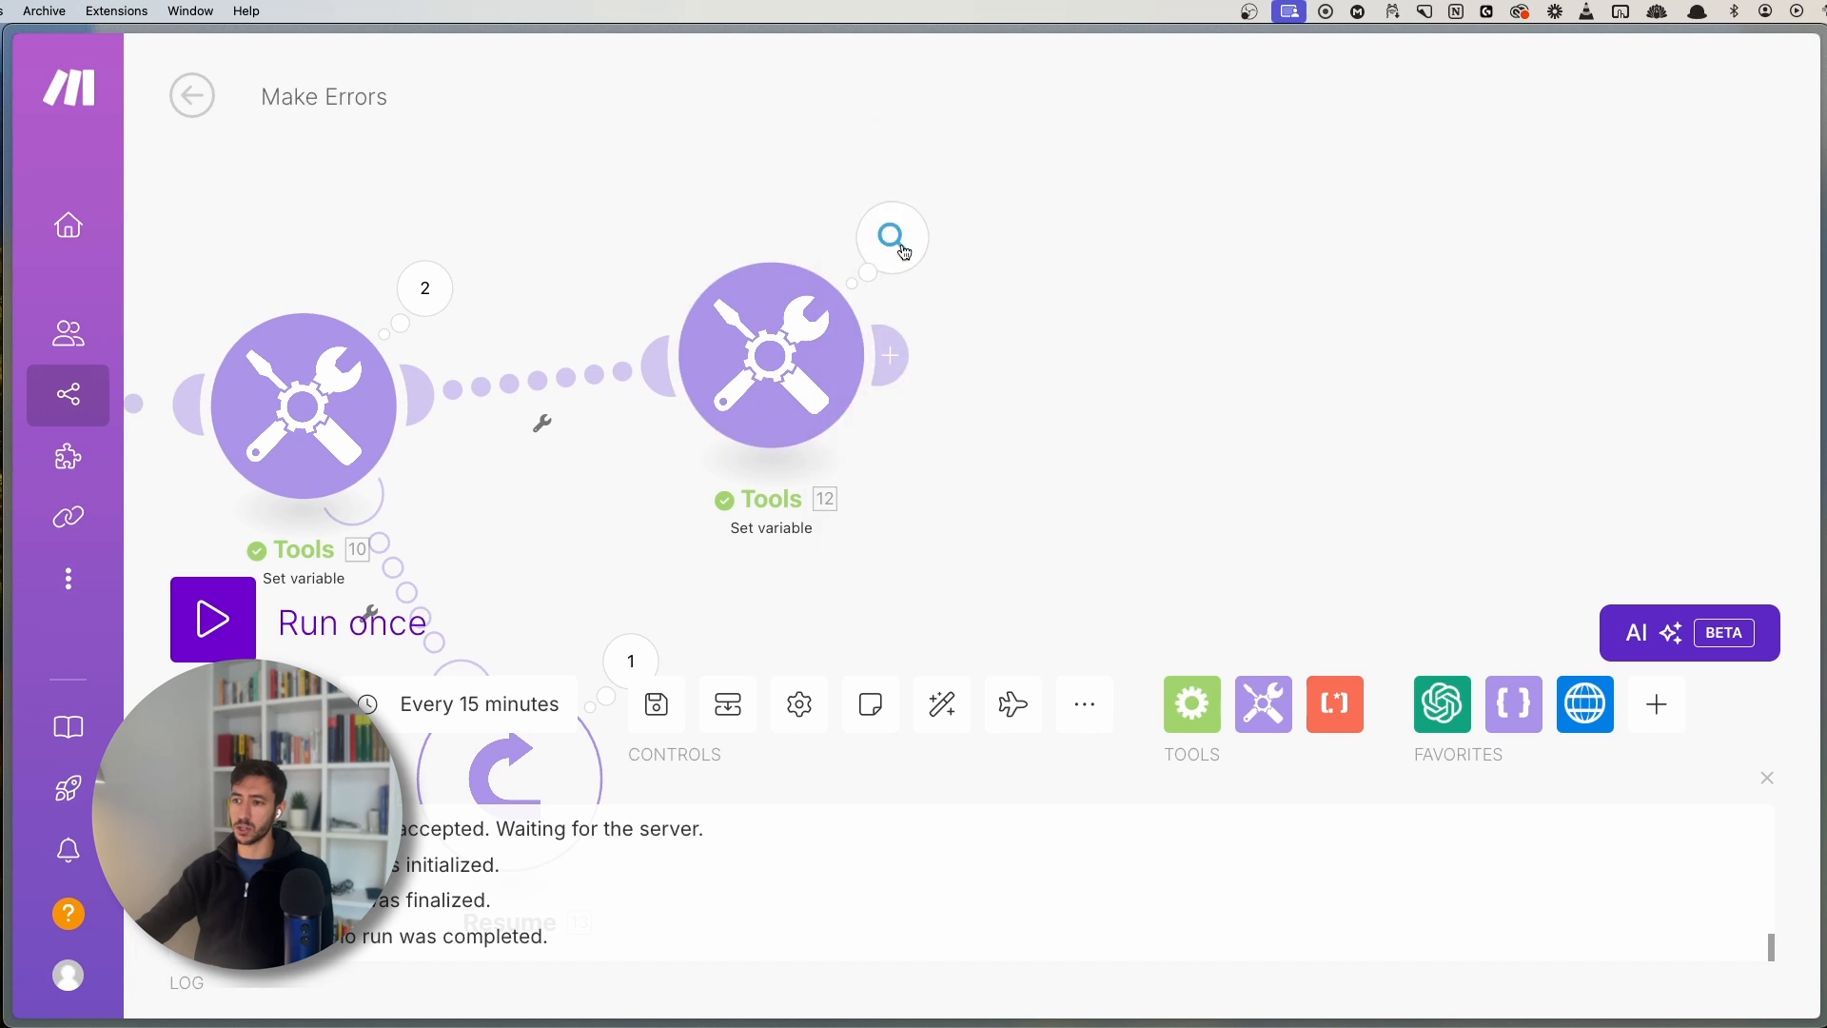
pyautogui.click(891, 238)
pyautogui.click(1142, 238)
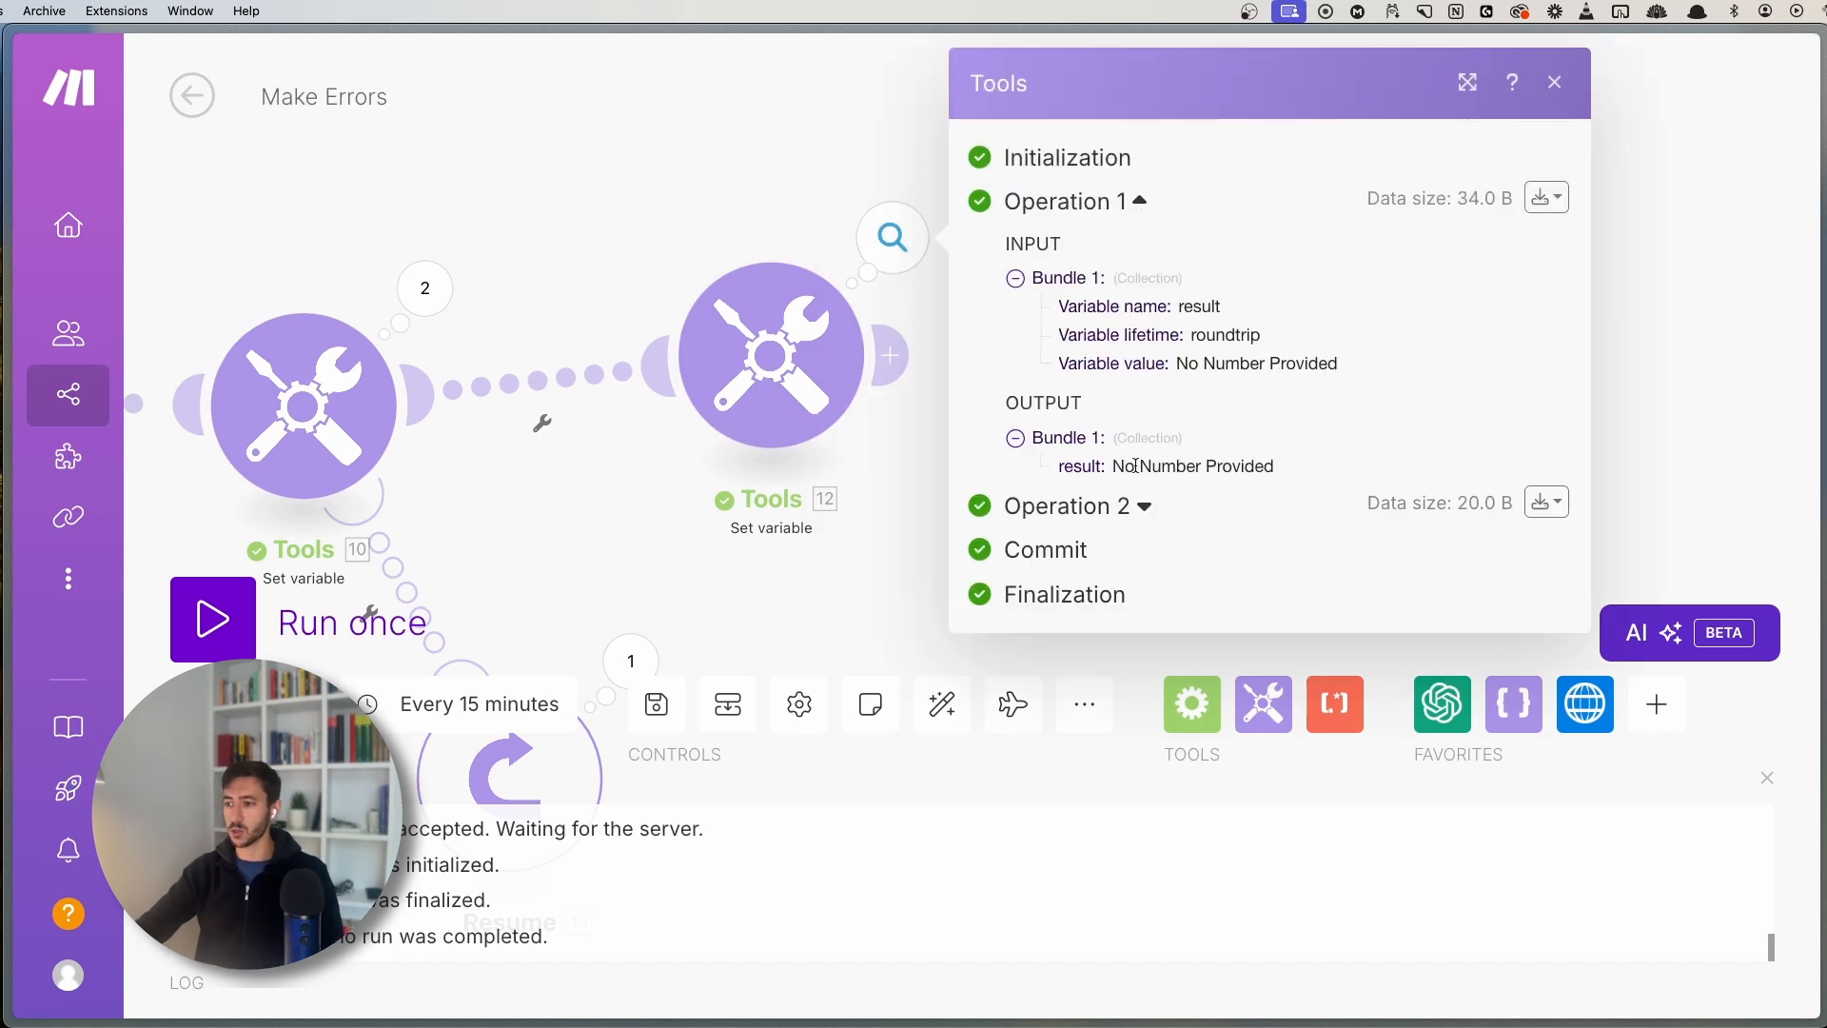
pyautogui.moveTo(1111, 472); pyautogui.dragTo(1278, 477)
pyautogui.click(1109, 509)
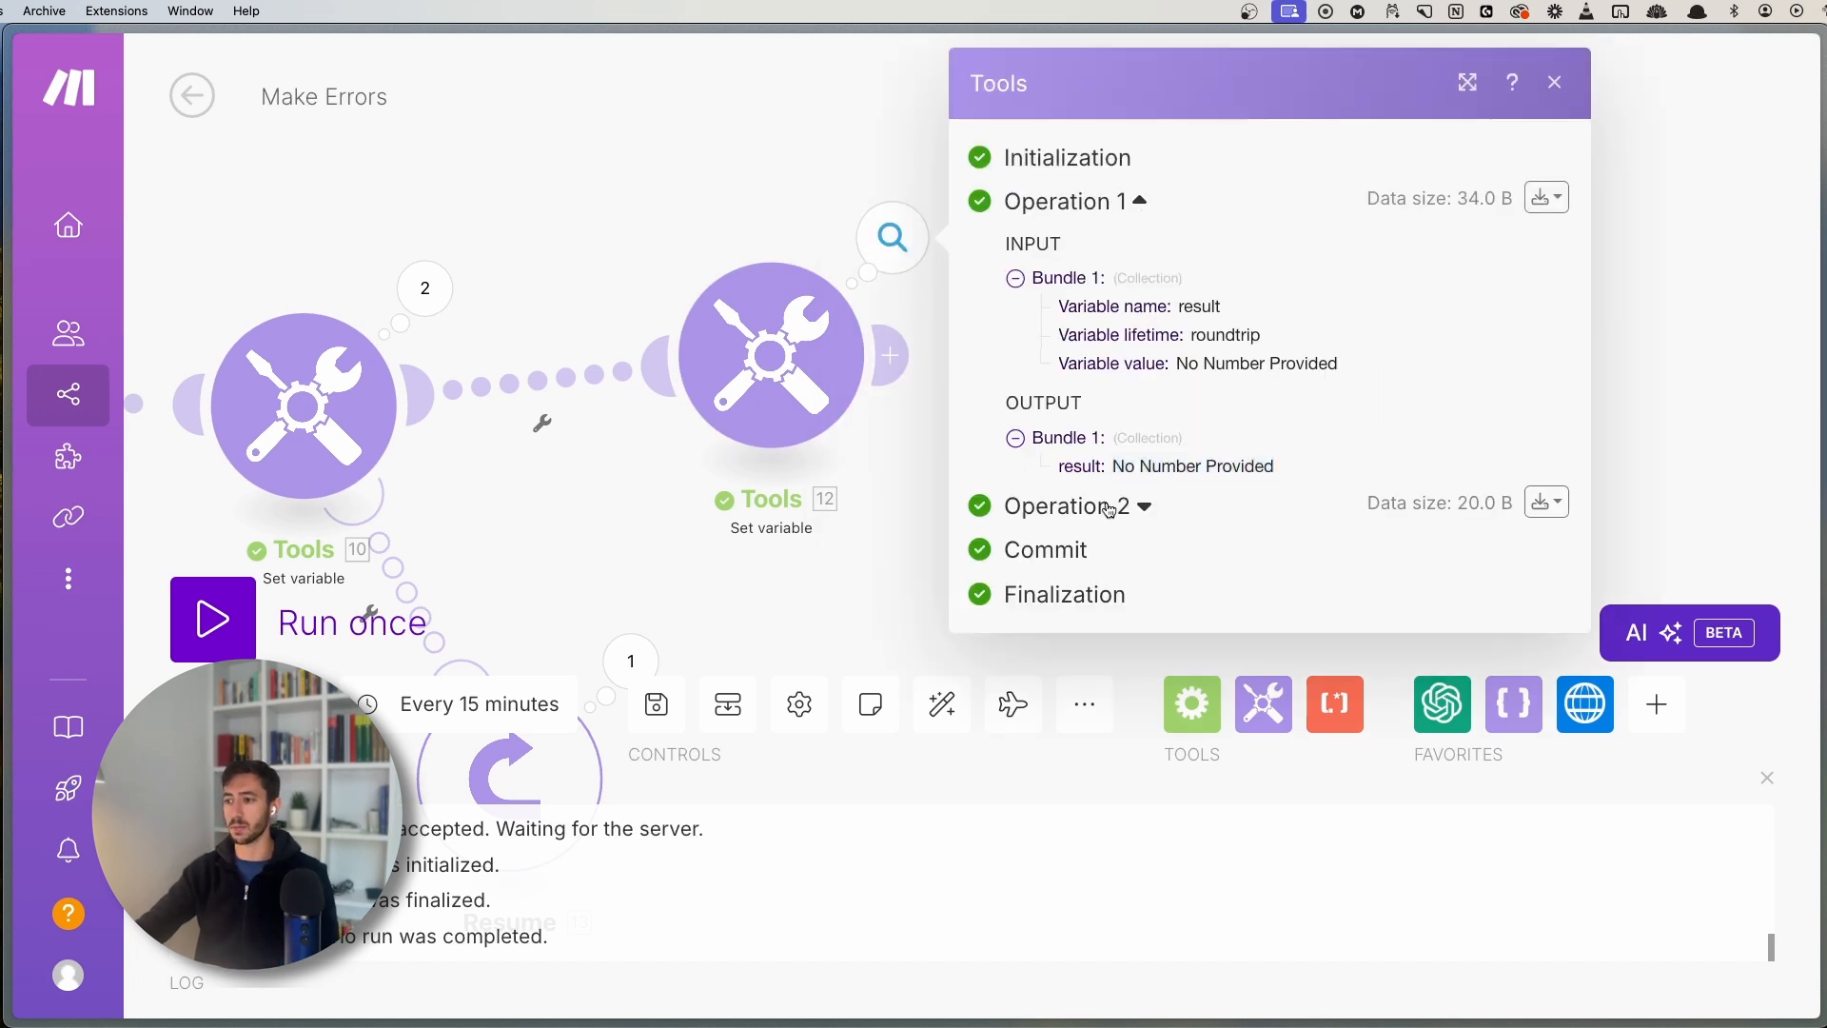
pyautogui.doubleClick(1129, 774)
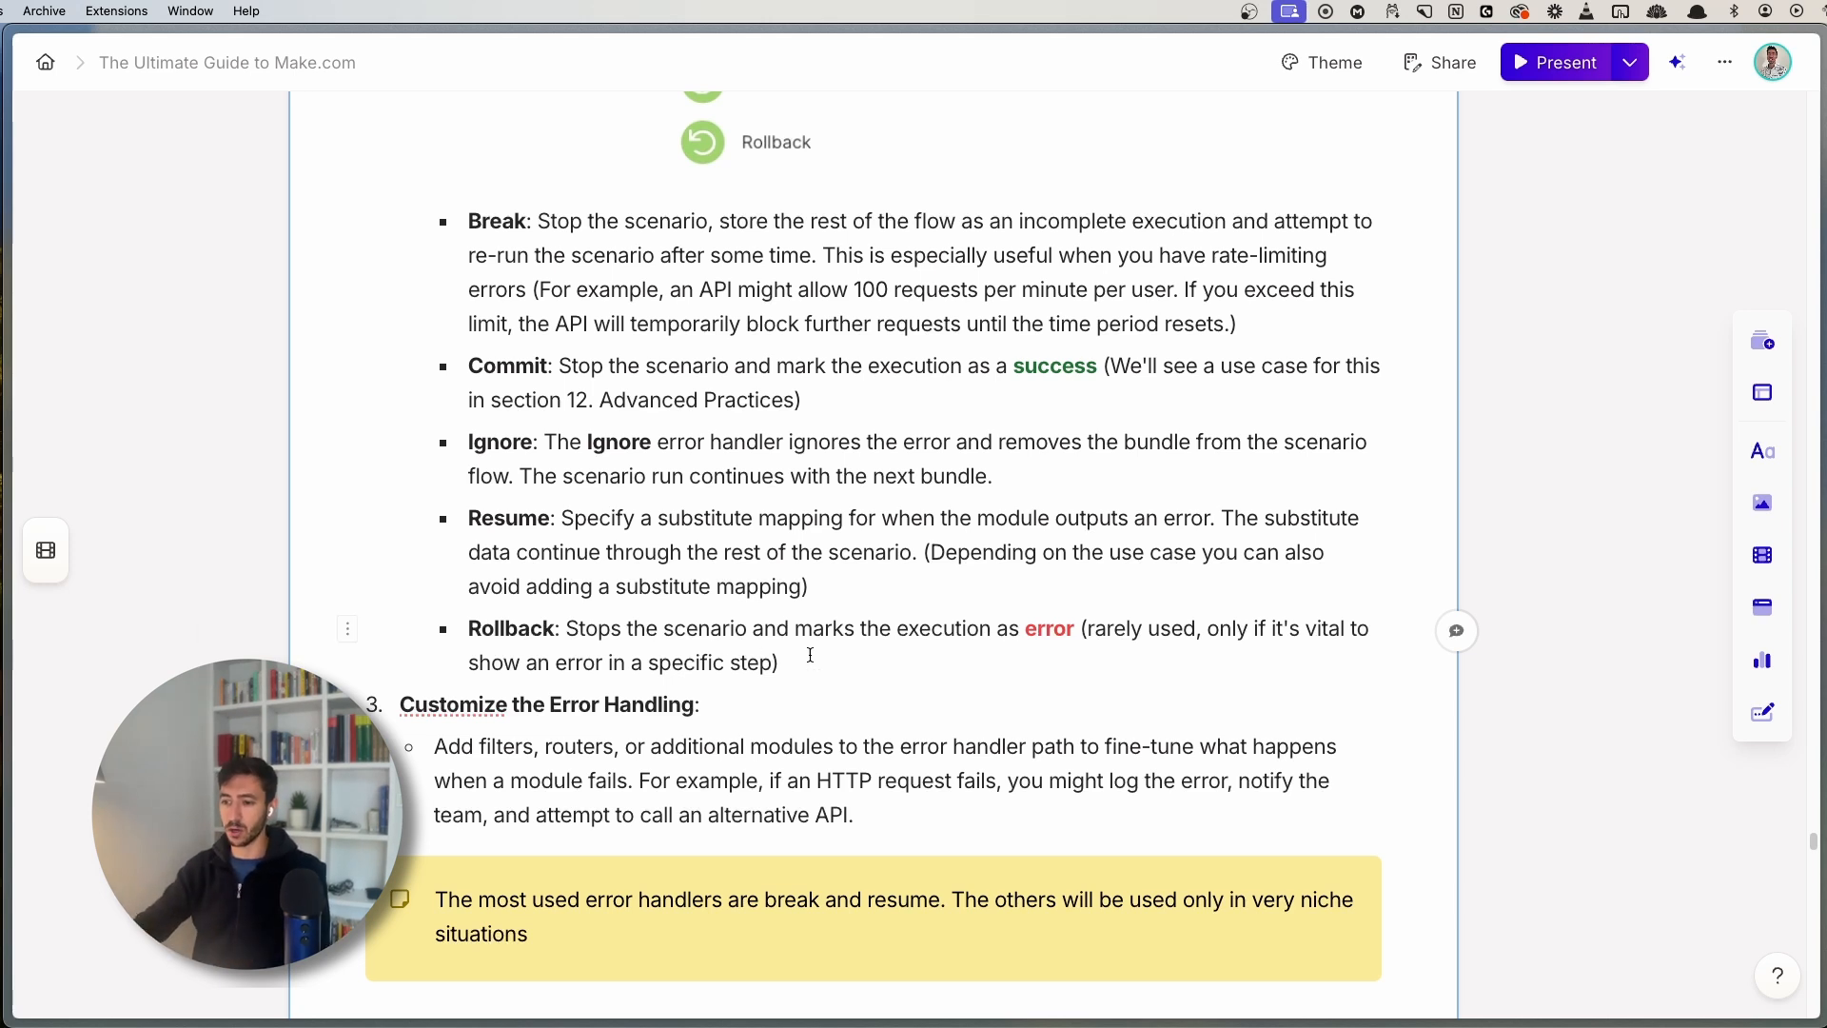
# - Read the guide's Rollback description, then bring up the browser's tab list
pyautogui.moveTo(724, 665); pyautogui.dragTo(555, 631)
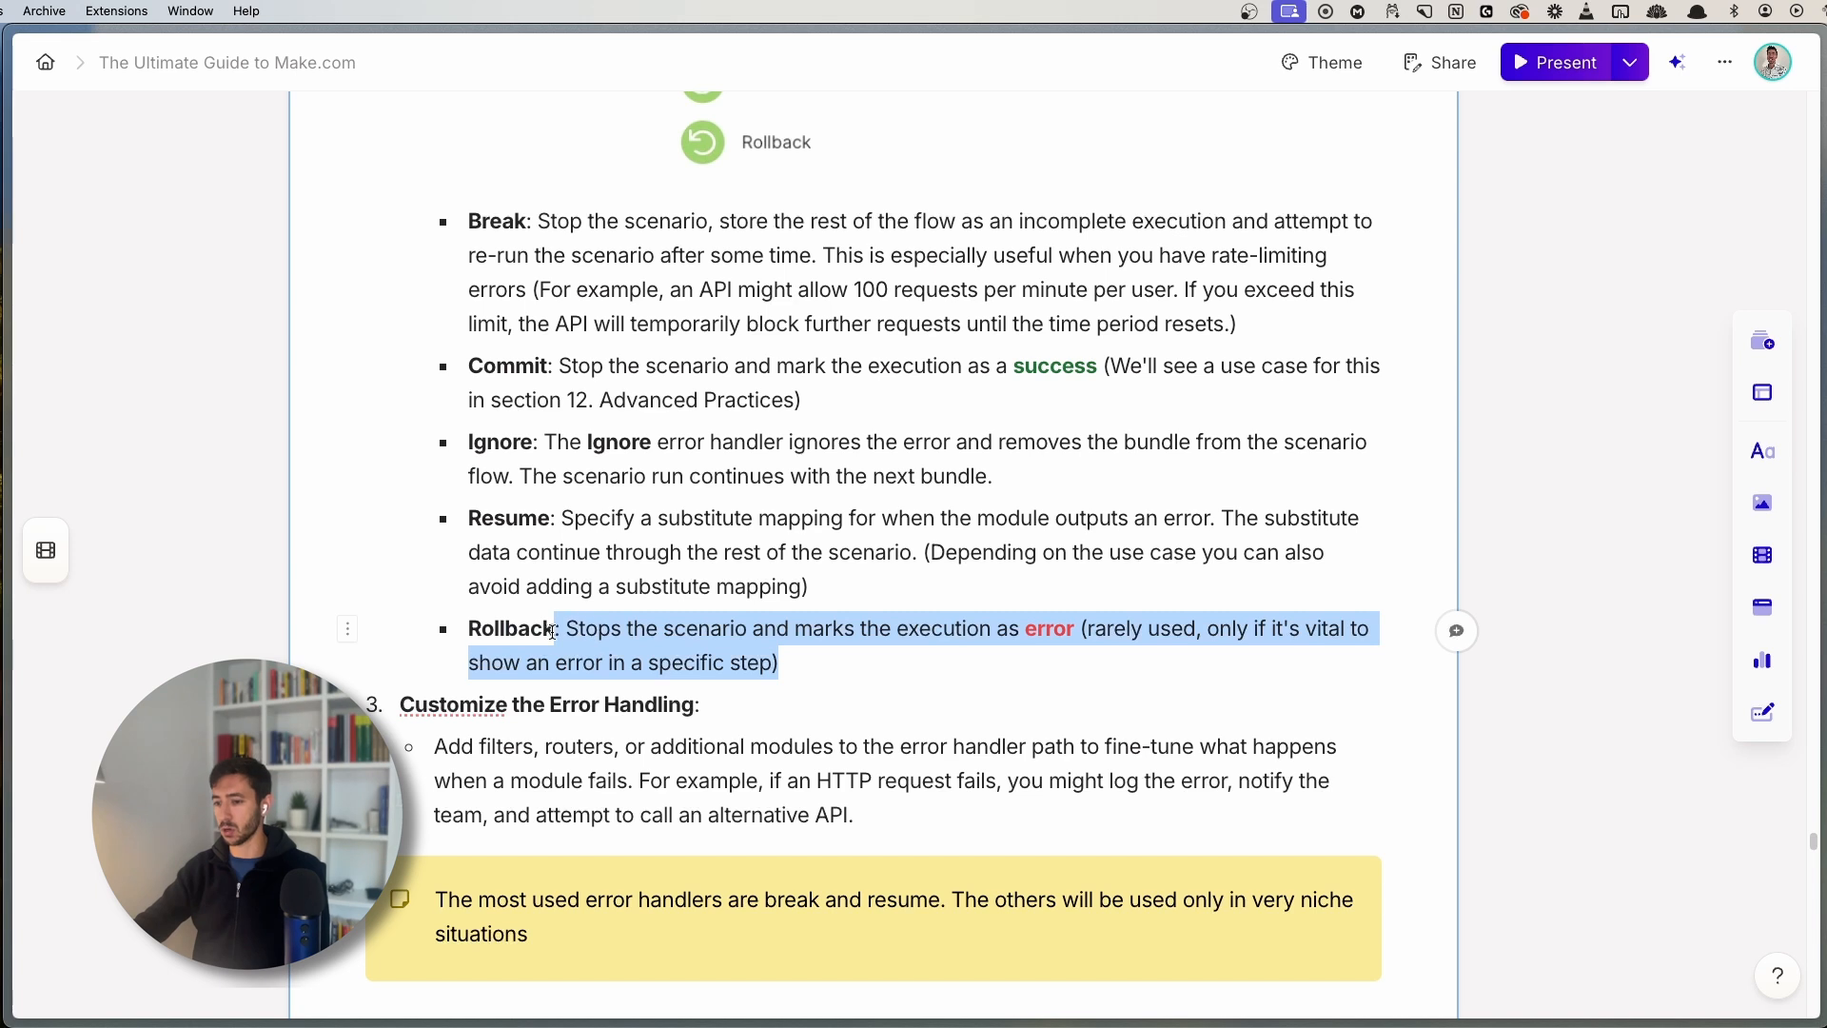
pyautogui.click(586, 631)
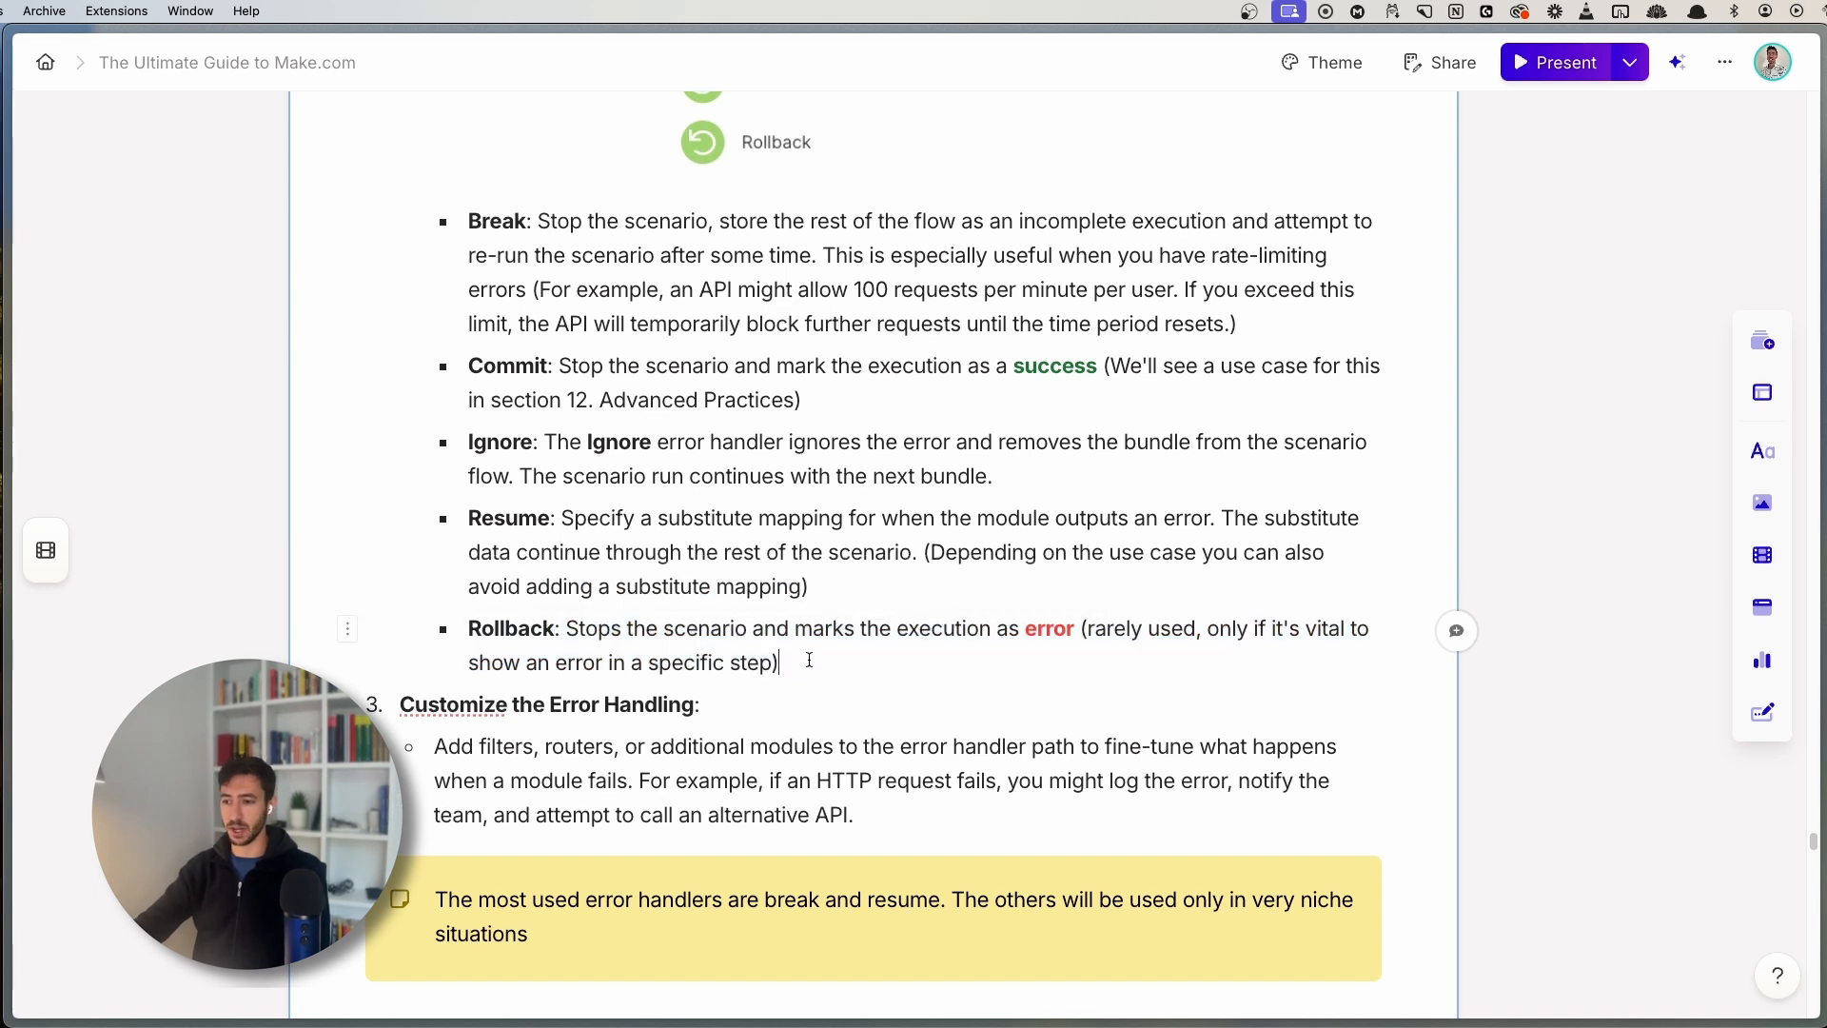
pyautogui.press('super+s')
# - Replace the Resume module with a Rollback error handler on Tools 10
pyautogui.click(76, 724)
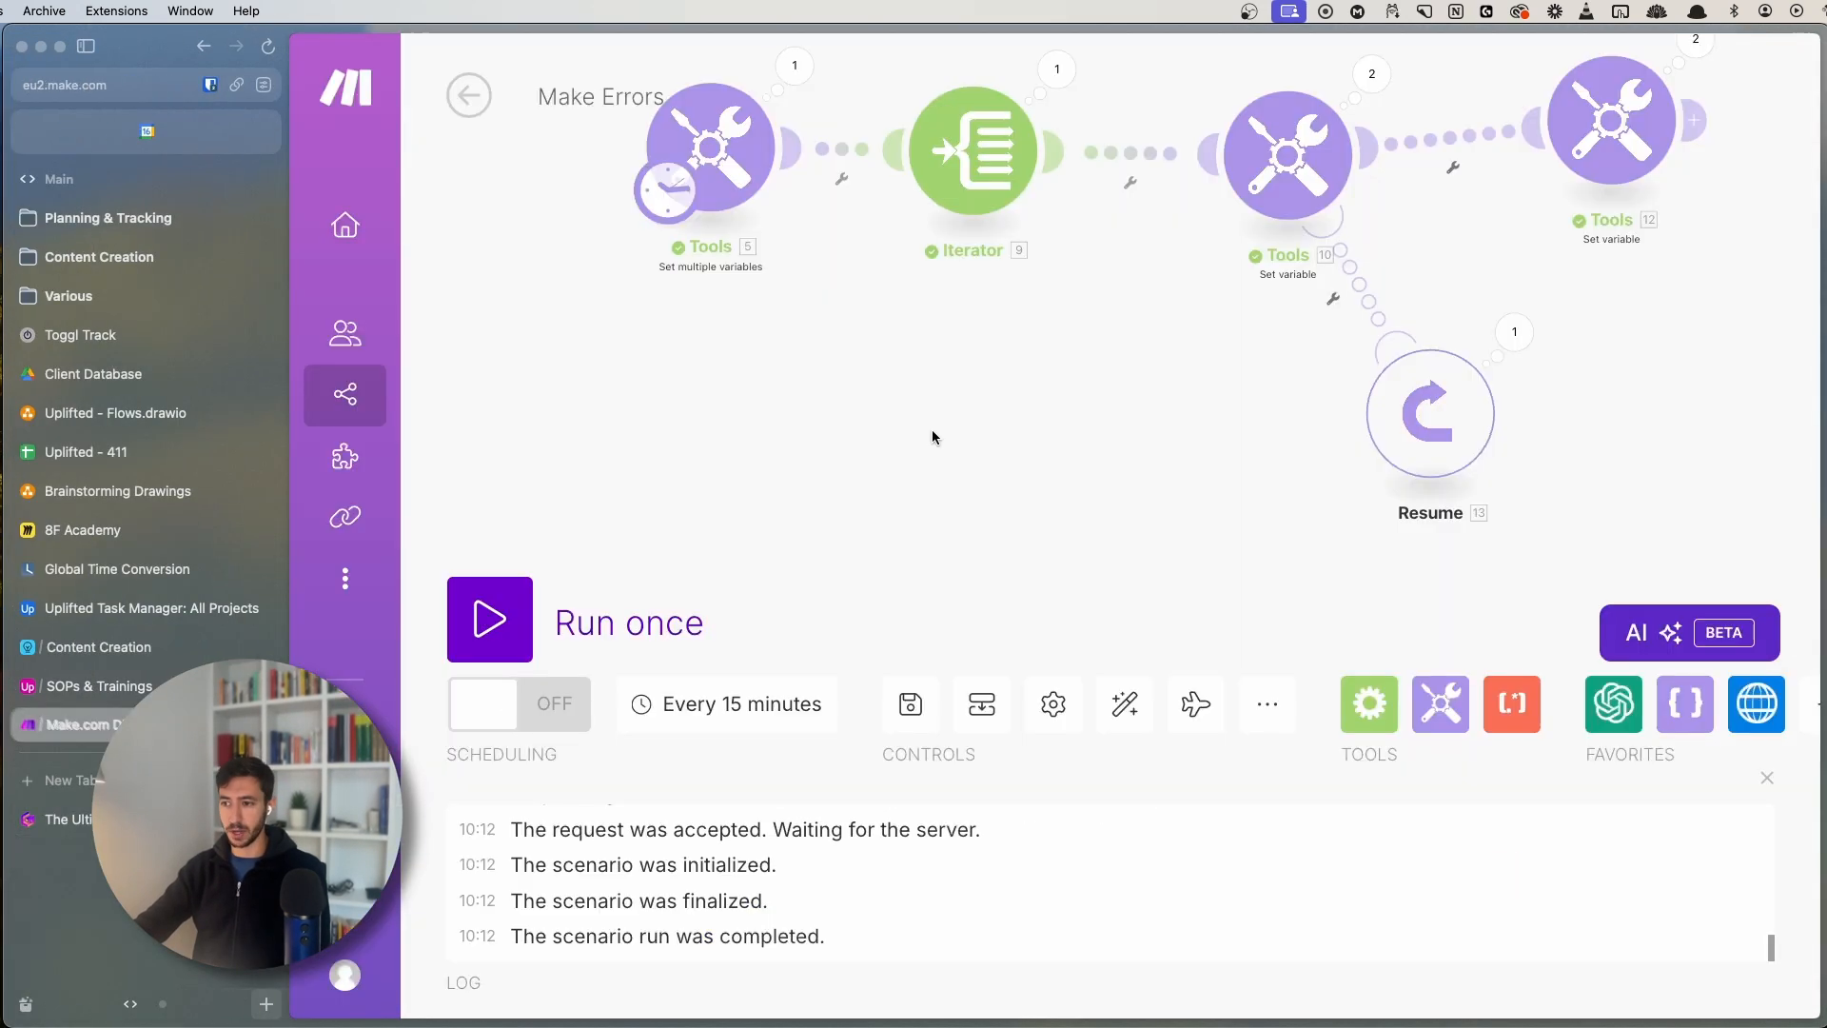
pyautogui.rightClick(1051, 471)
pyautogui.click(1199, 671)
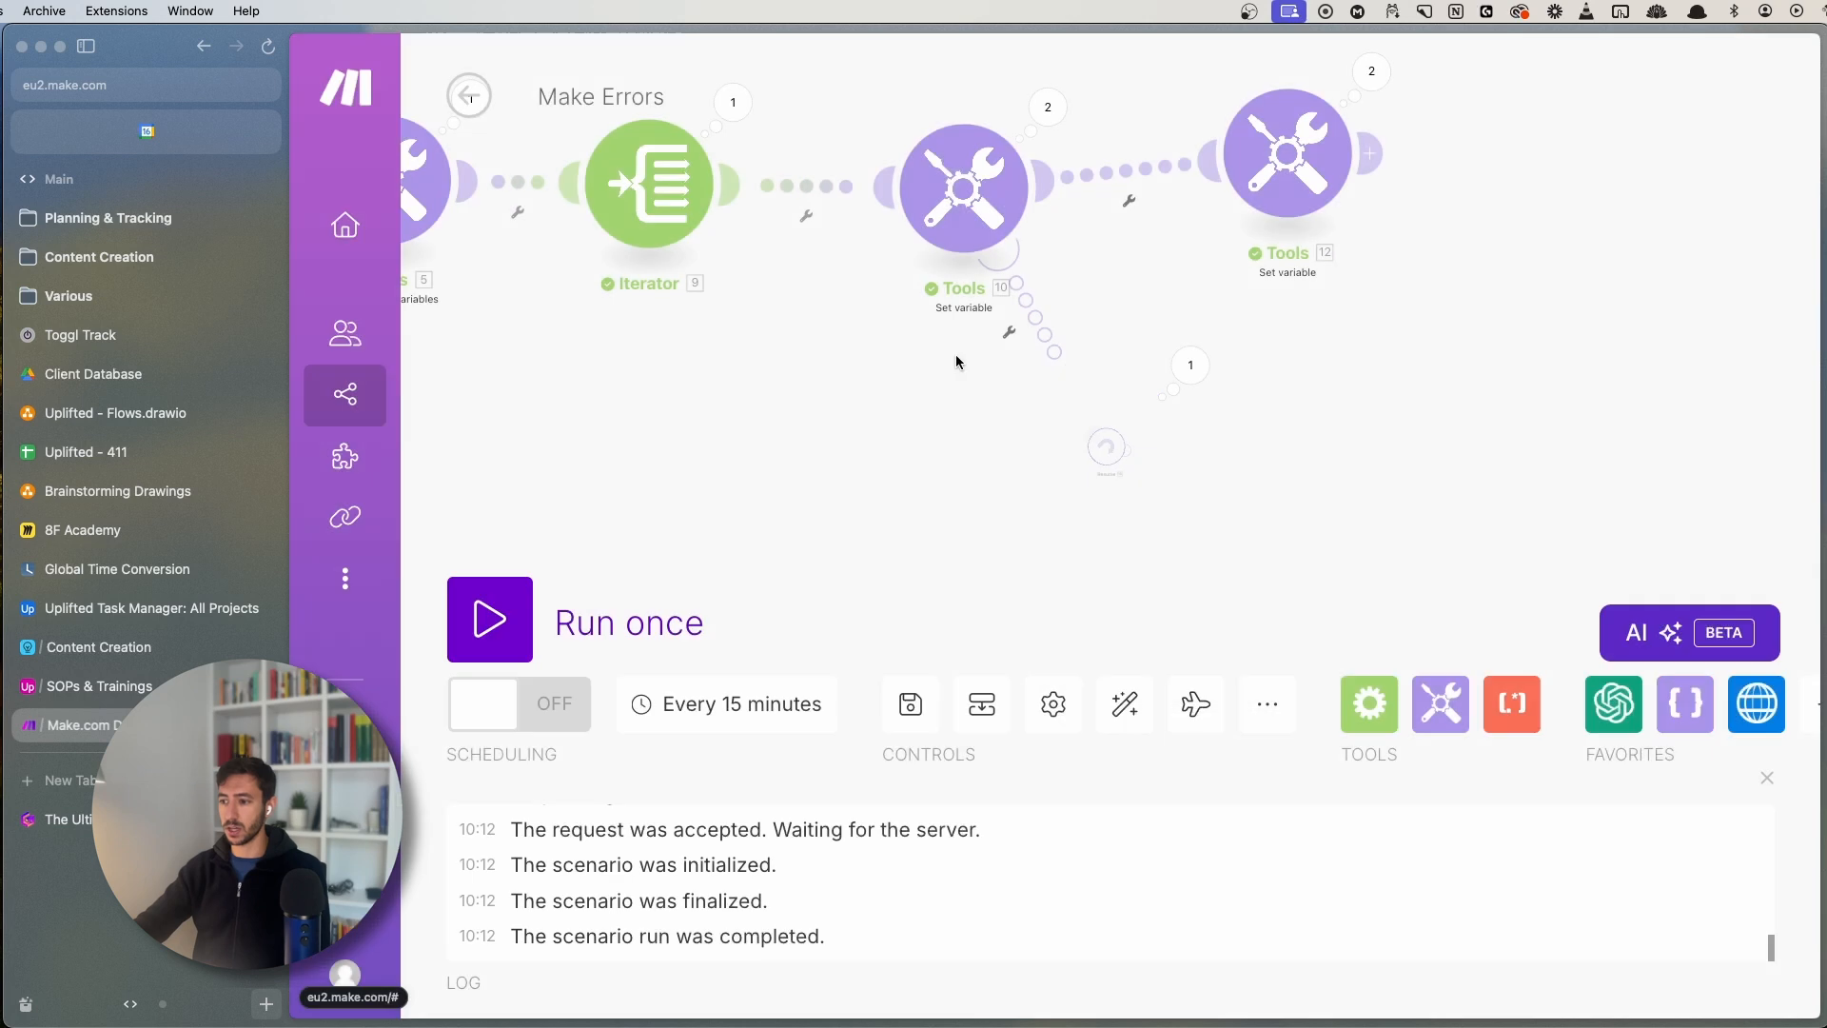
pyautogui.rightClick(951, 217)
pyautogui.click(1056, 326)
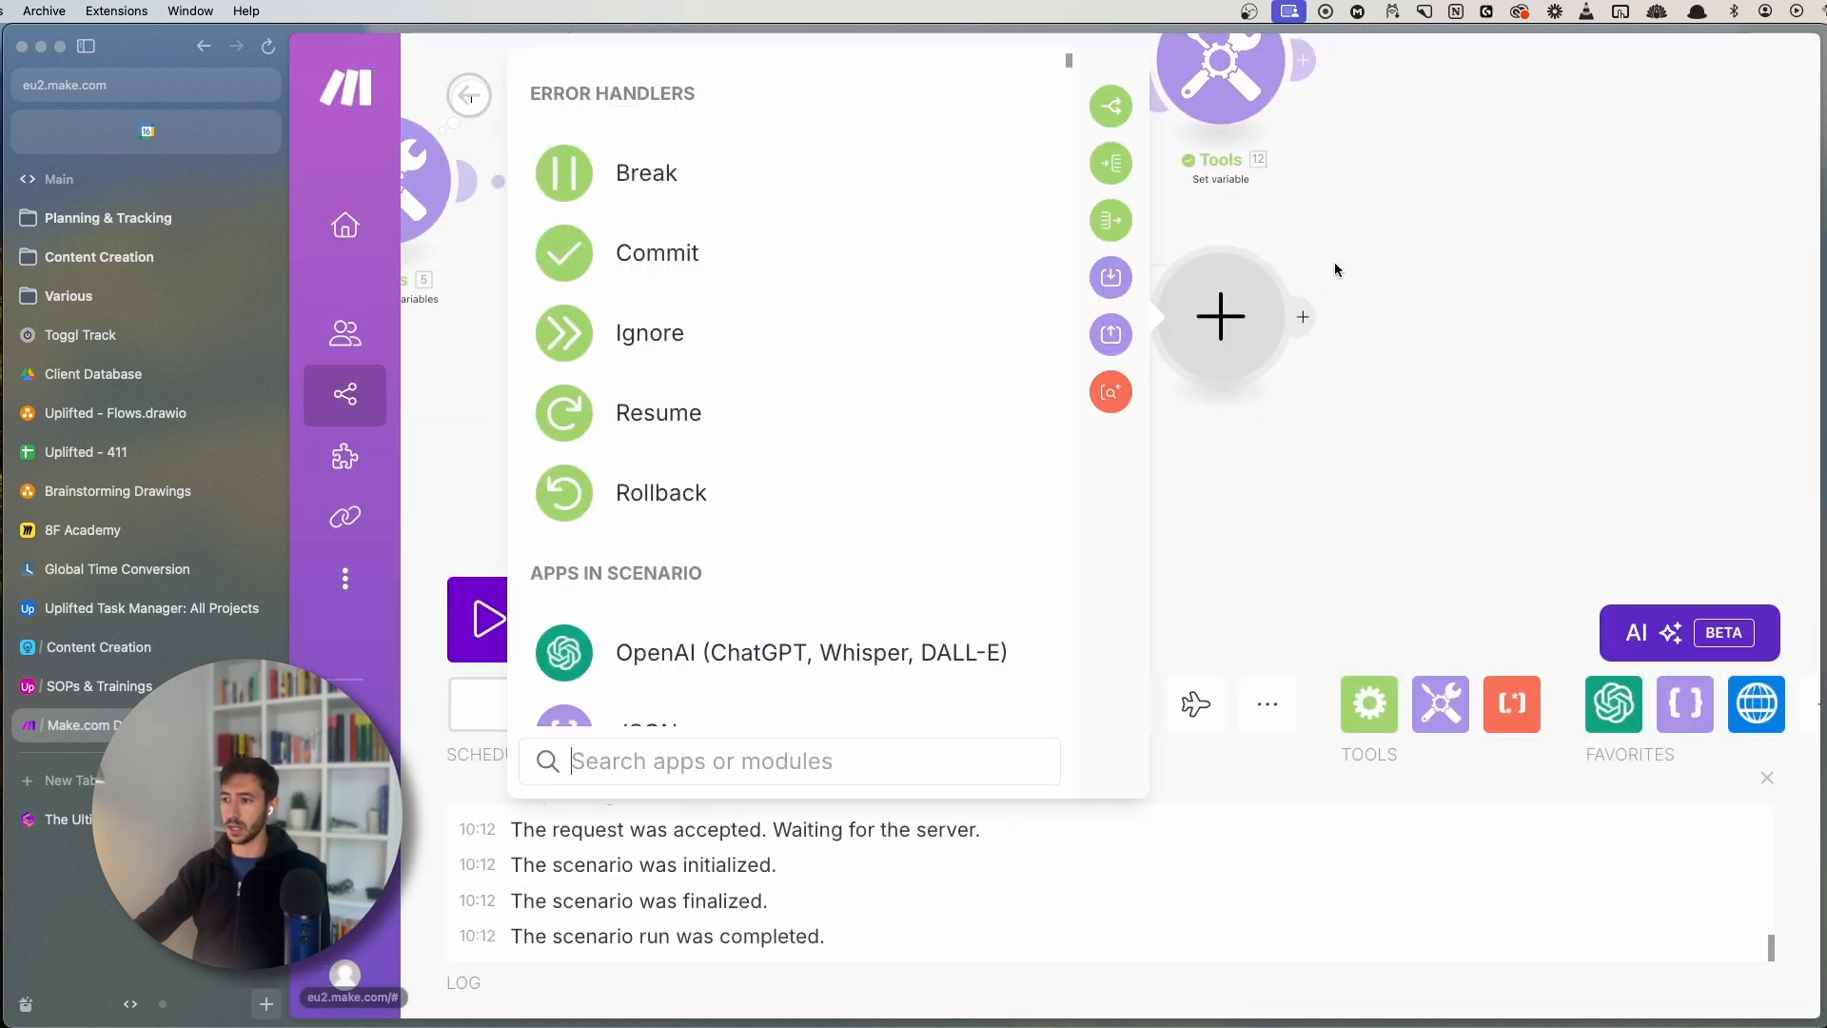
pyautogui.click(788, 506)
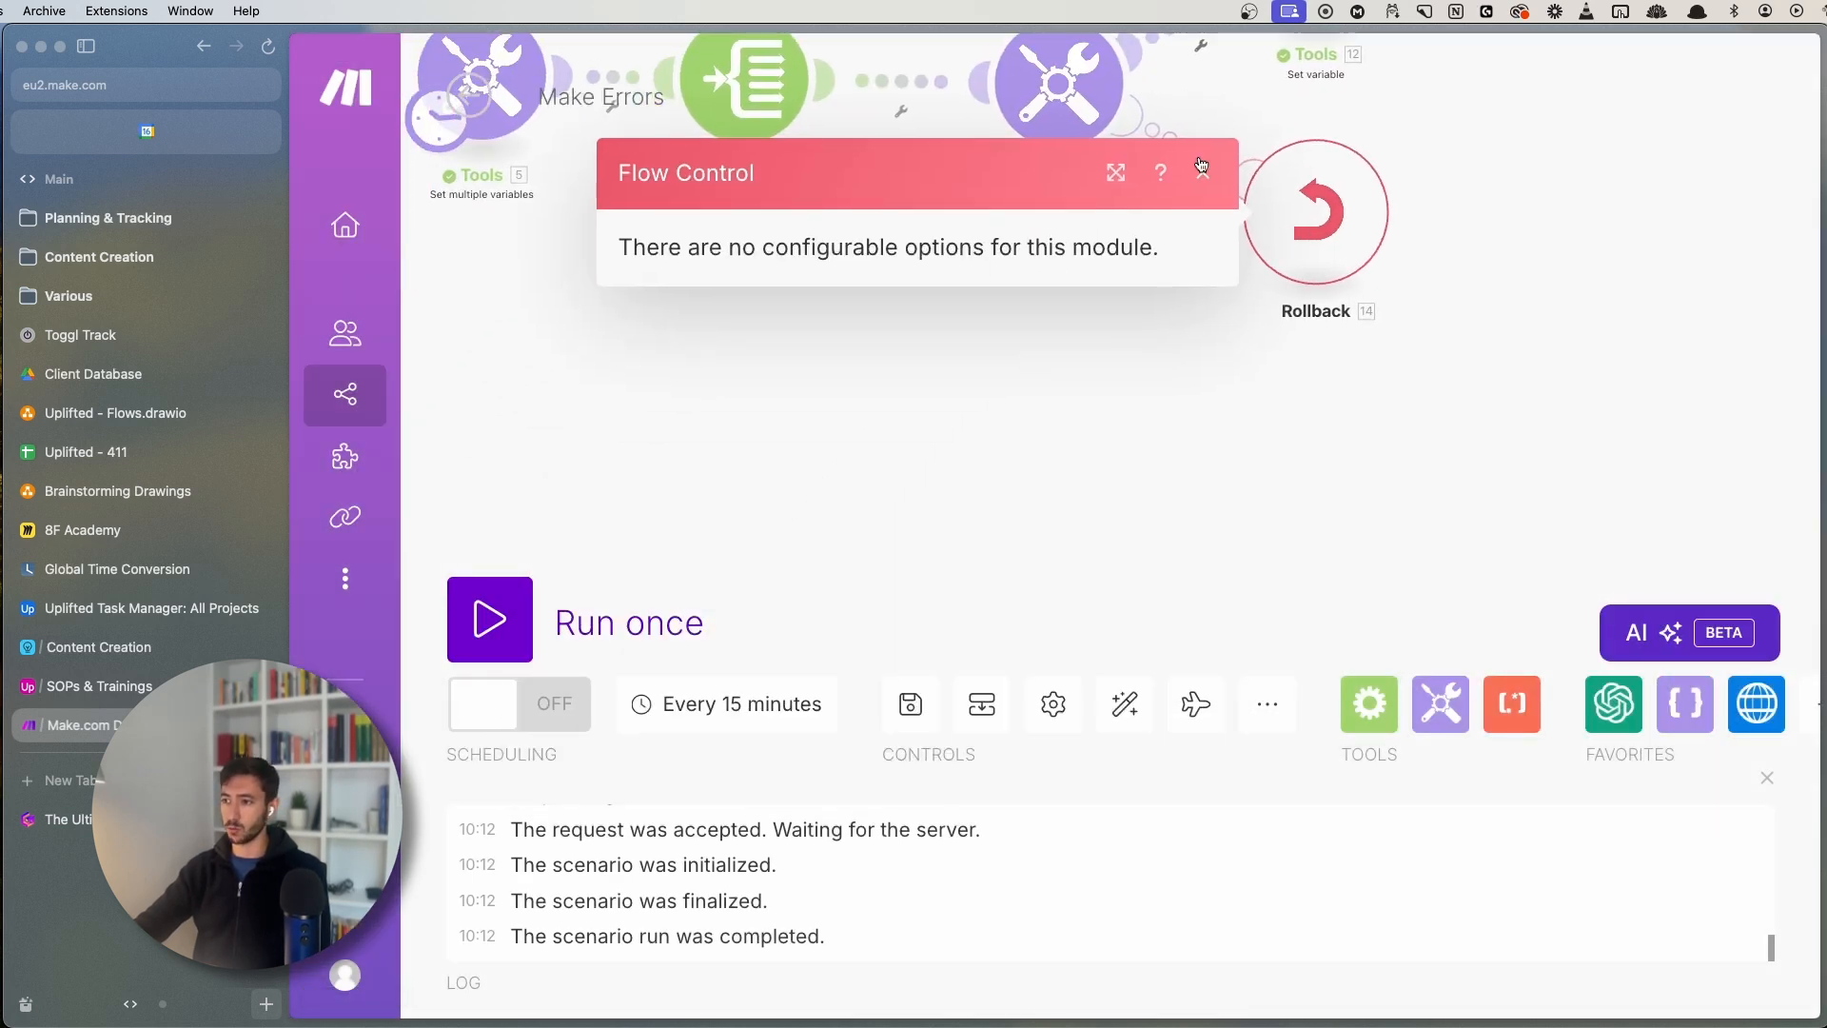
pyautogui.click(1205, 173)
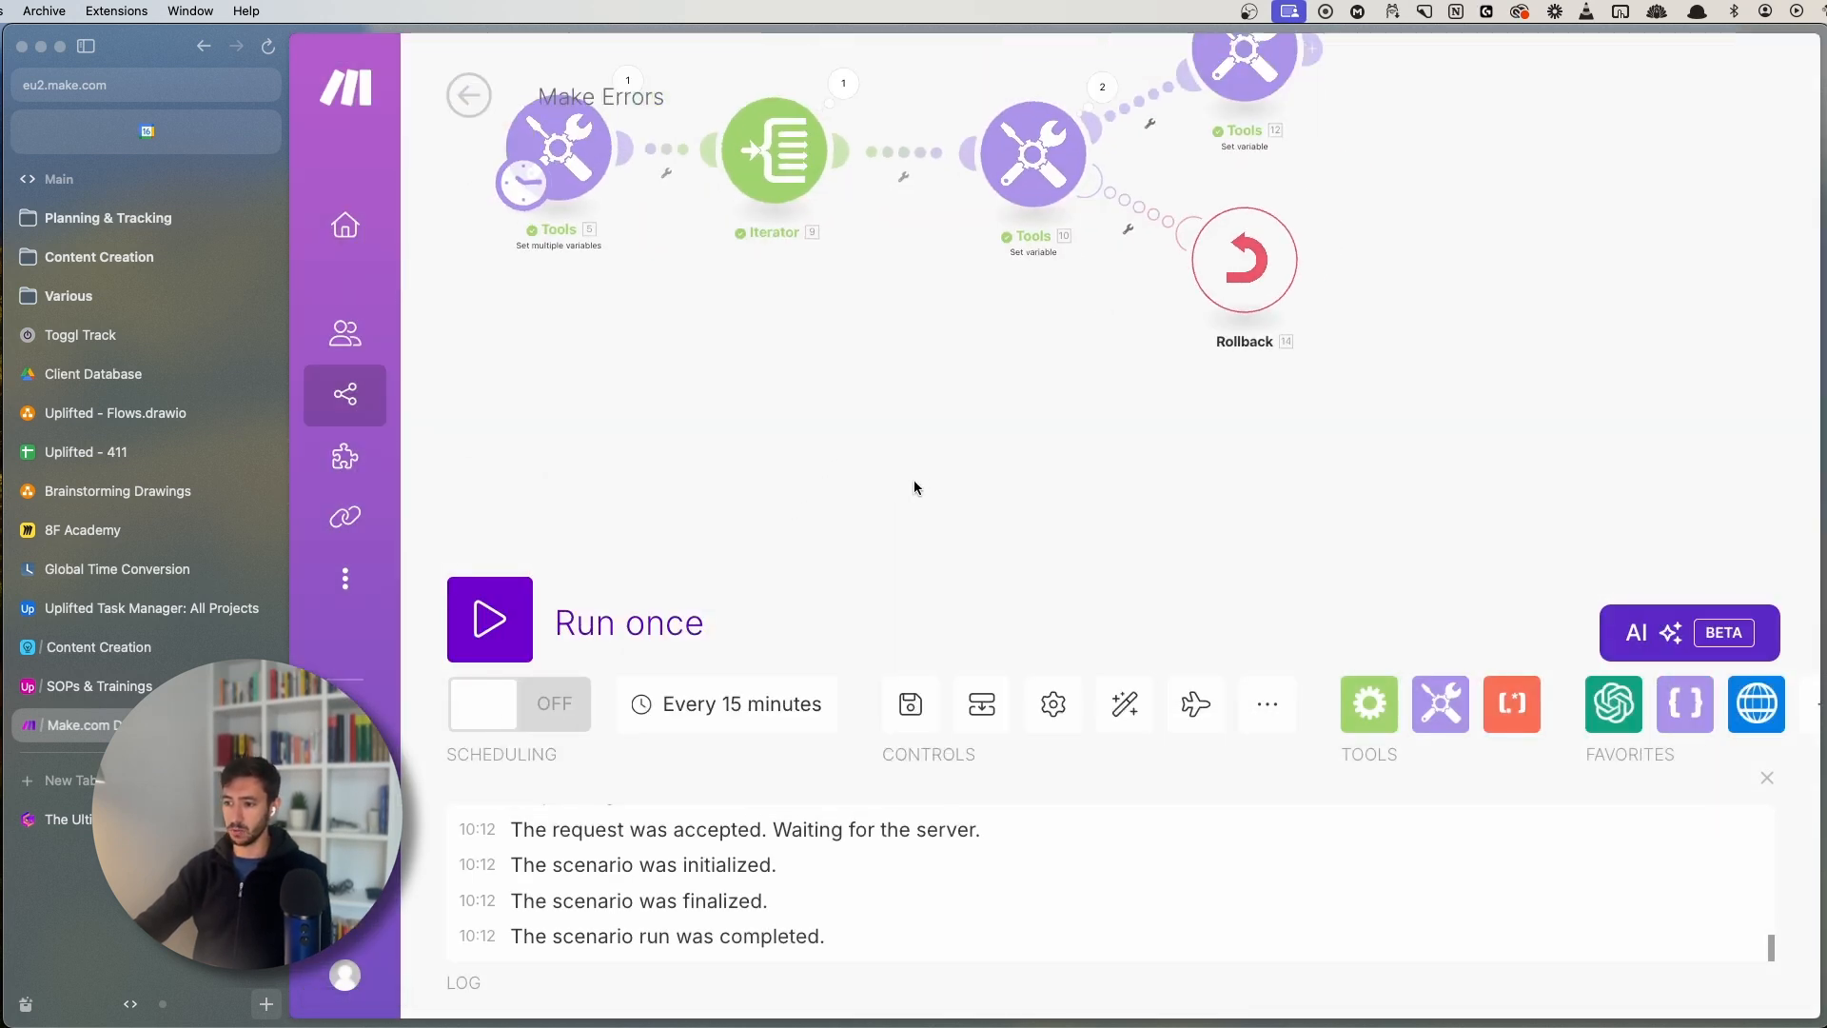
# - Save and run once, place Rollback below Tools 10, and inspect Tools 10's handled error
pyautogui.click(909, 705)
pyautogui.click(504, 628)
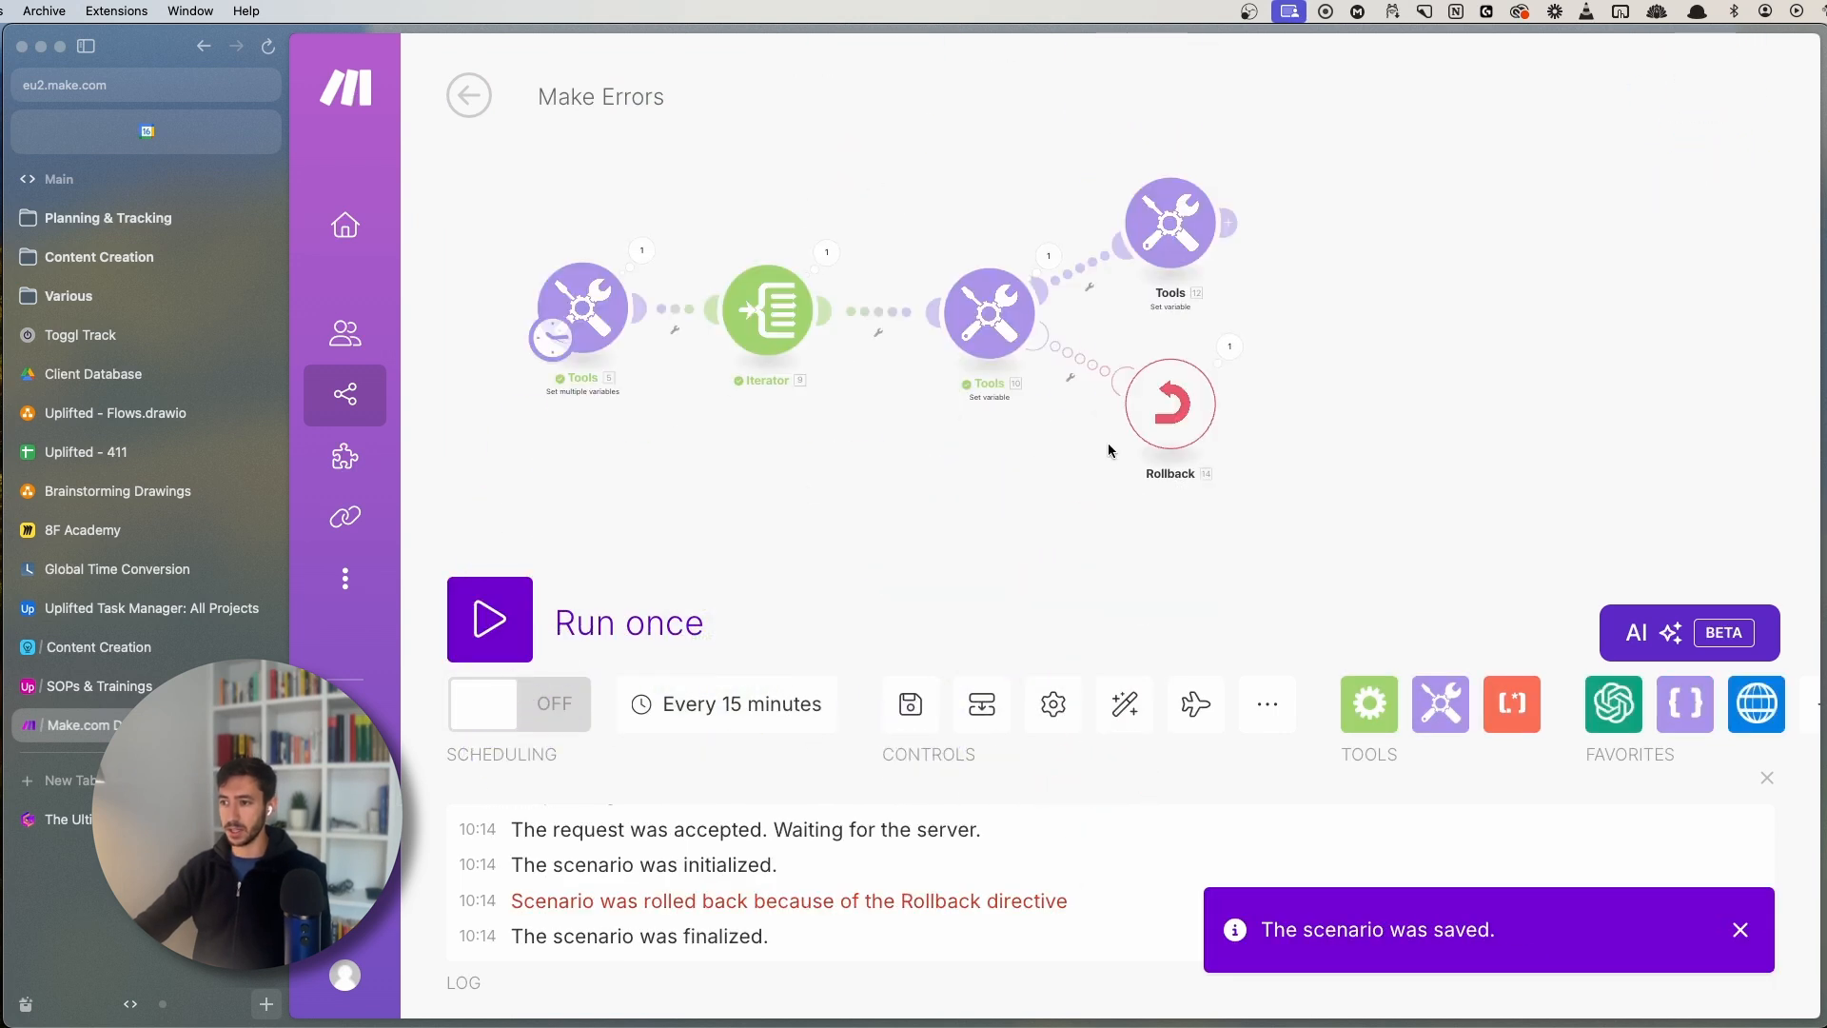
pyautogui.moveTo(1145, 405); pyautogui.dragTo(1085, 478)
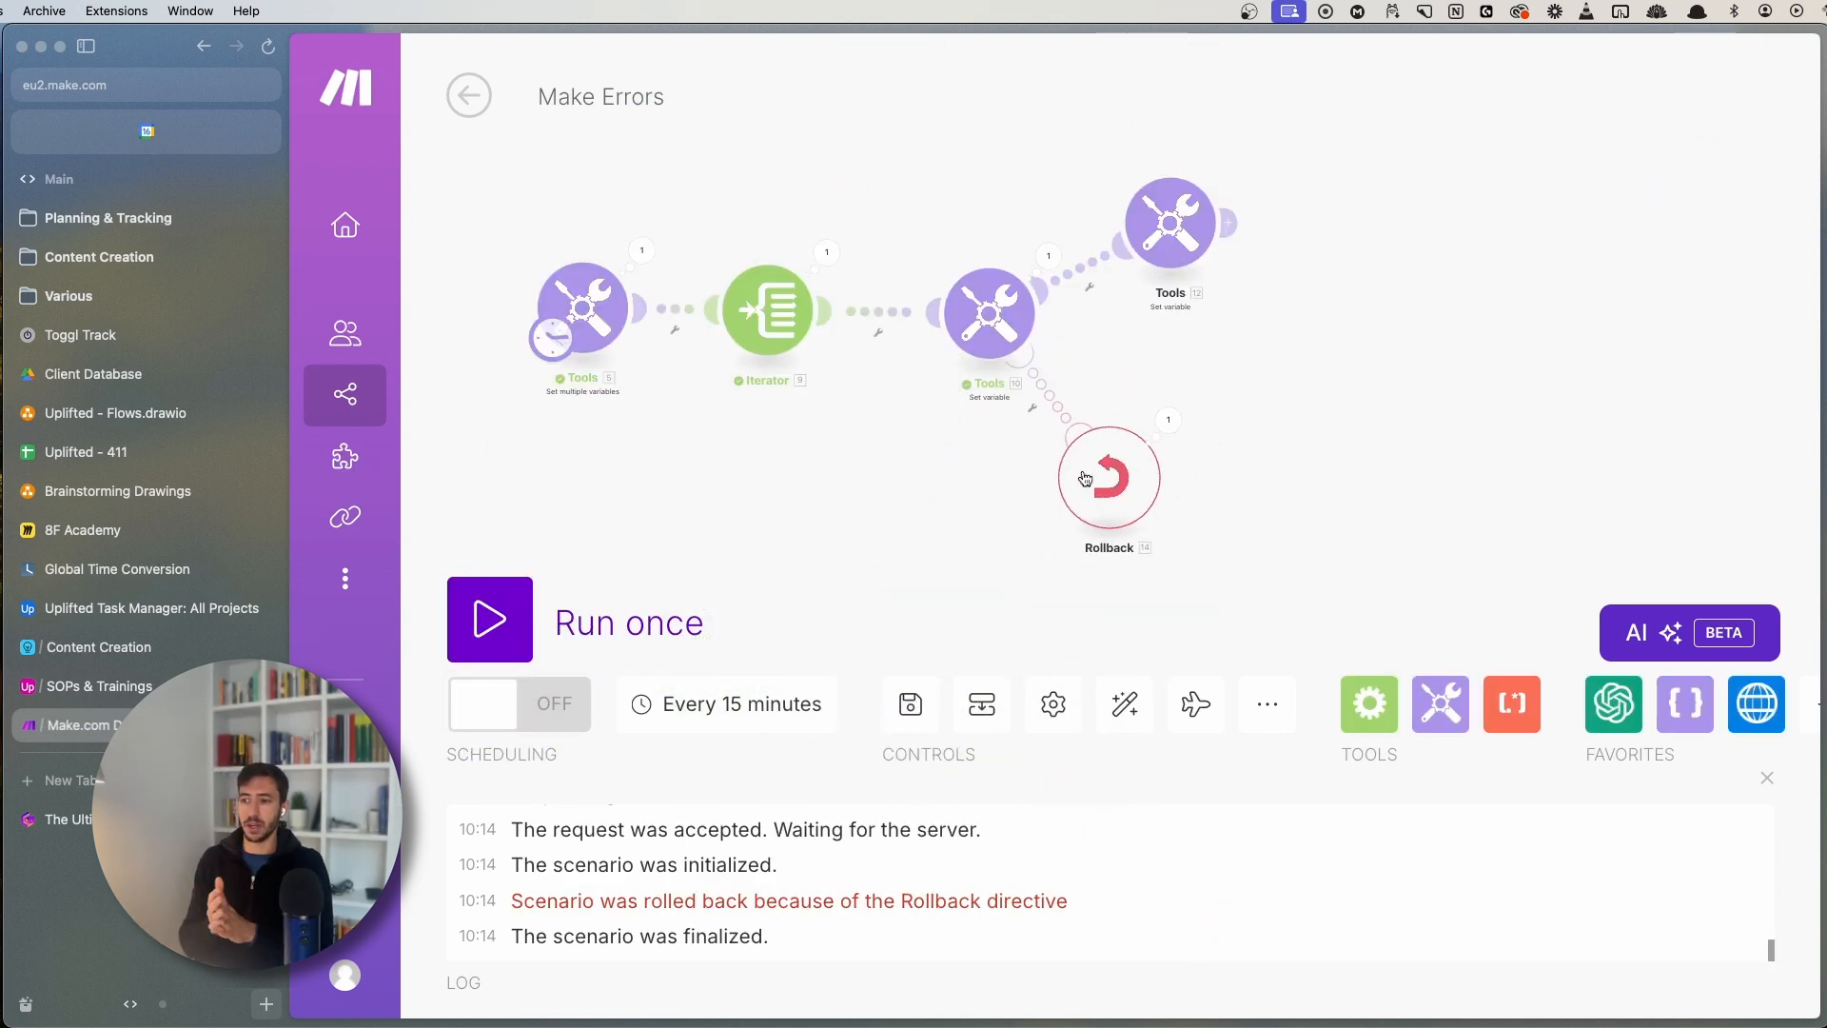
pyautogui.click(1042, 257)
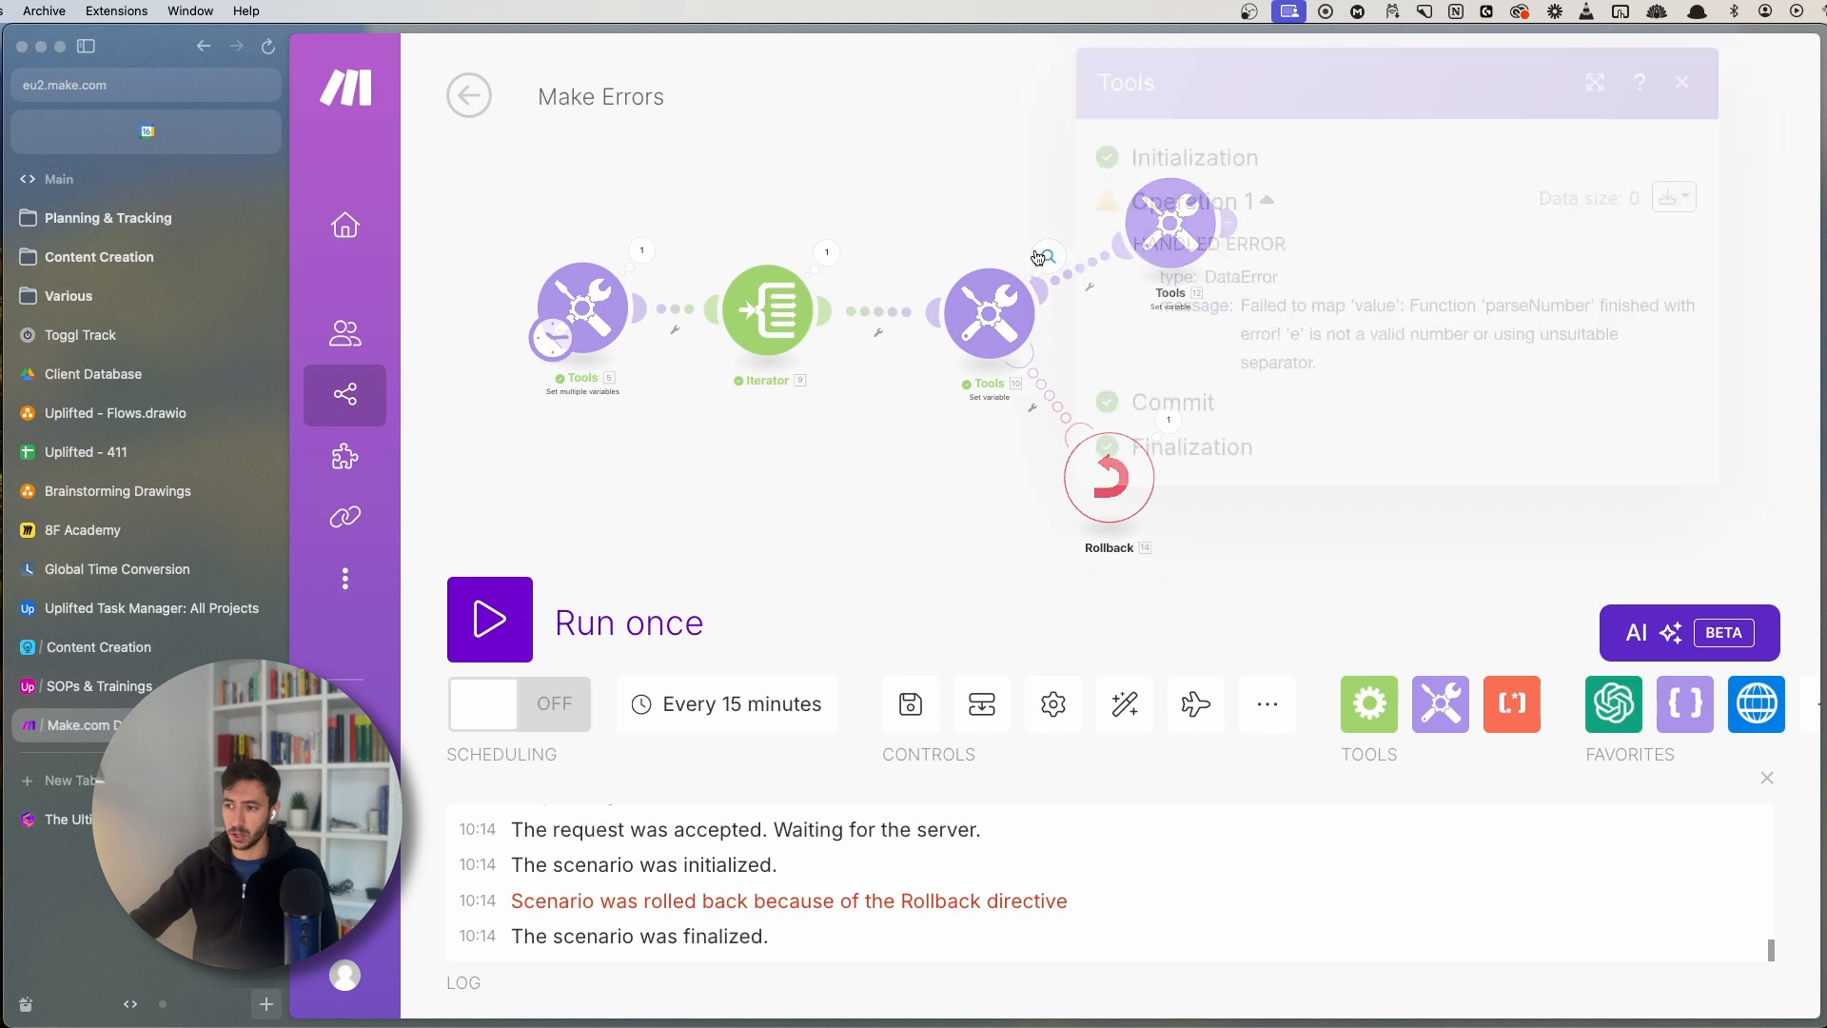
pyautogui.moveTo(1208, 277); pyautogui.dragTo(1308, 365)
pyautogui.click(1304, 368)
pyautogui.click(844, 573)
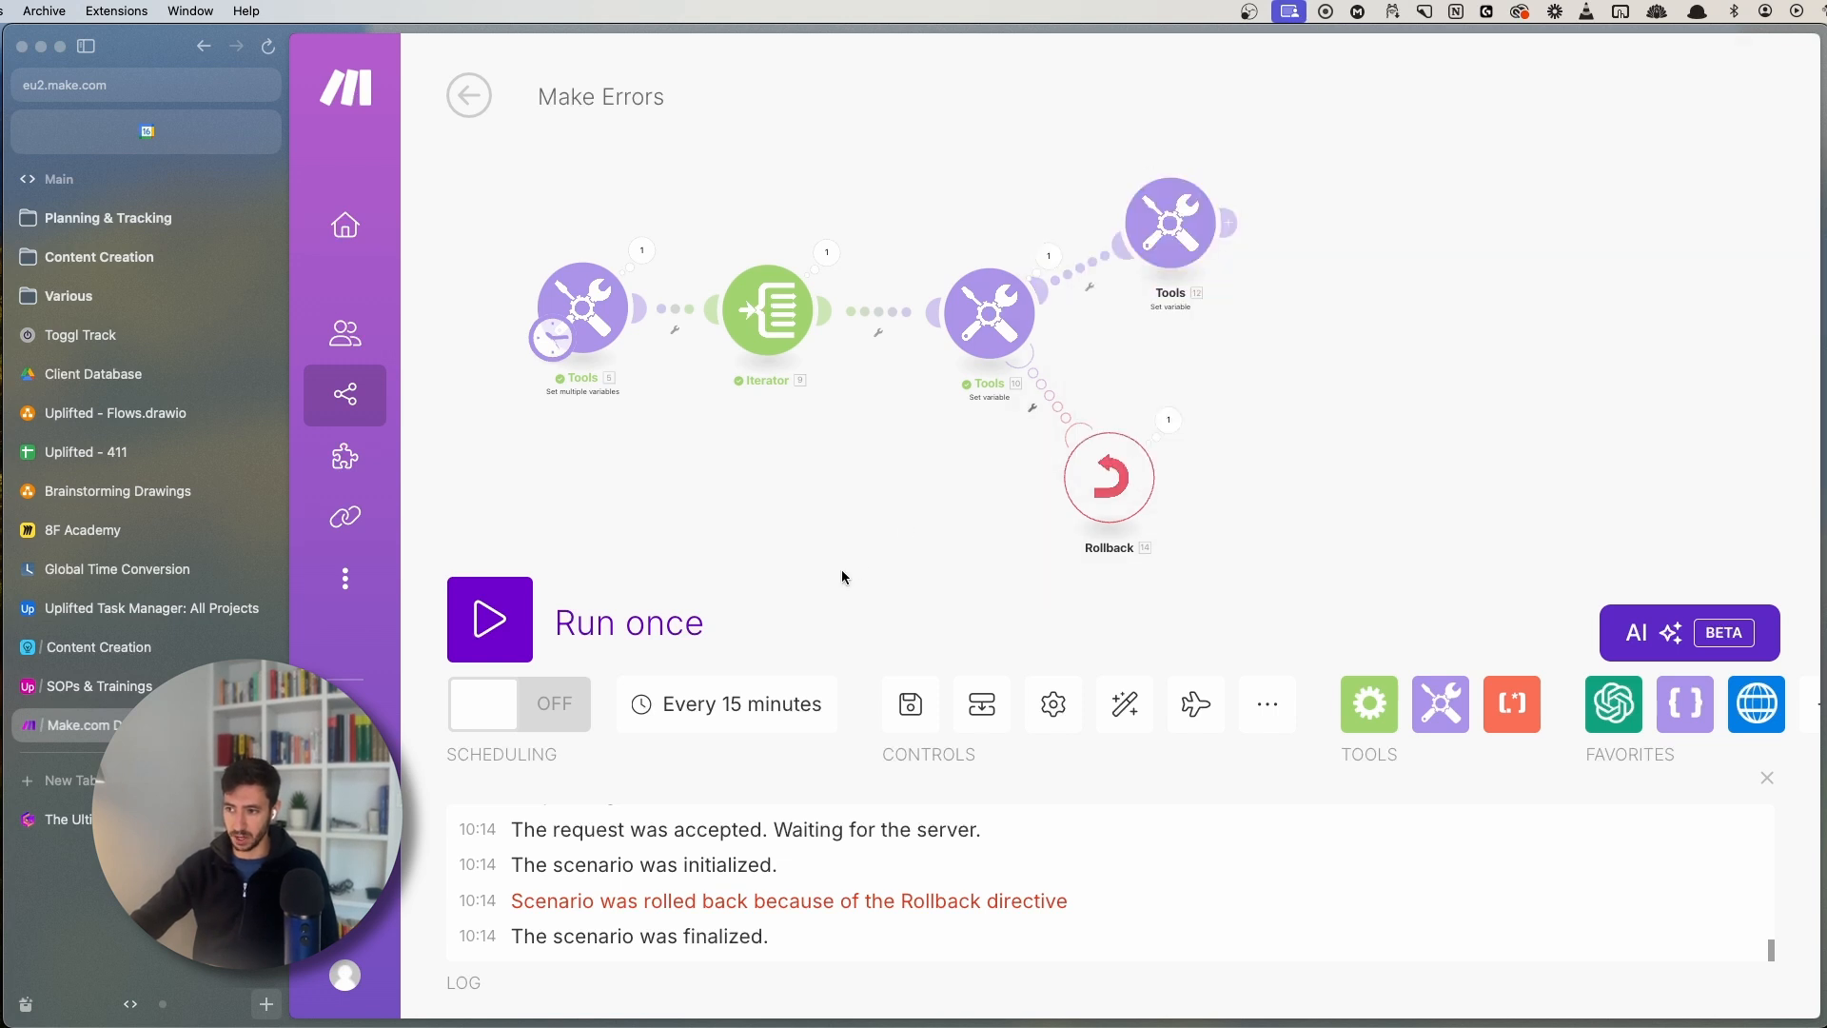
pyautogui.moveTo(1168, 408); pyautogui.dragTo(1124, 348)
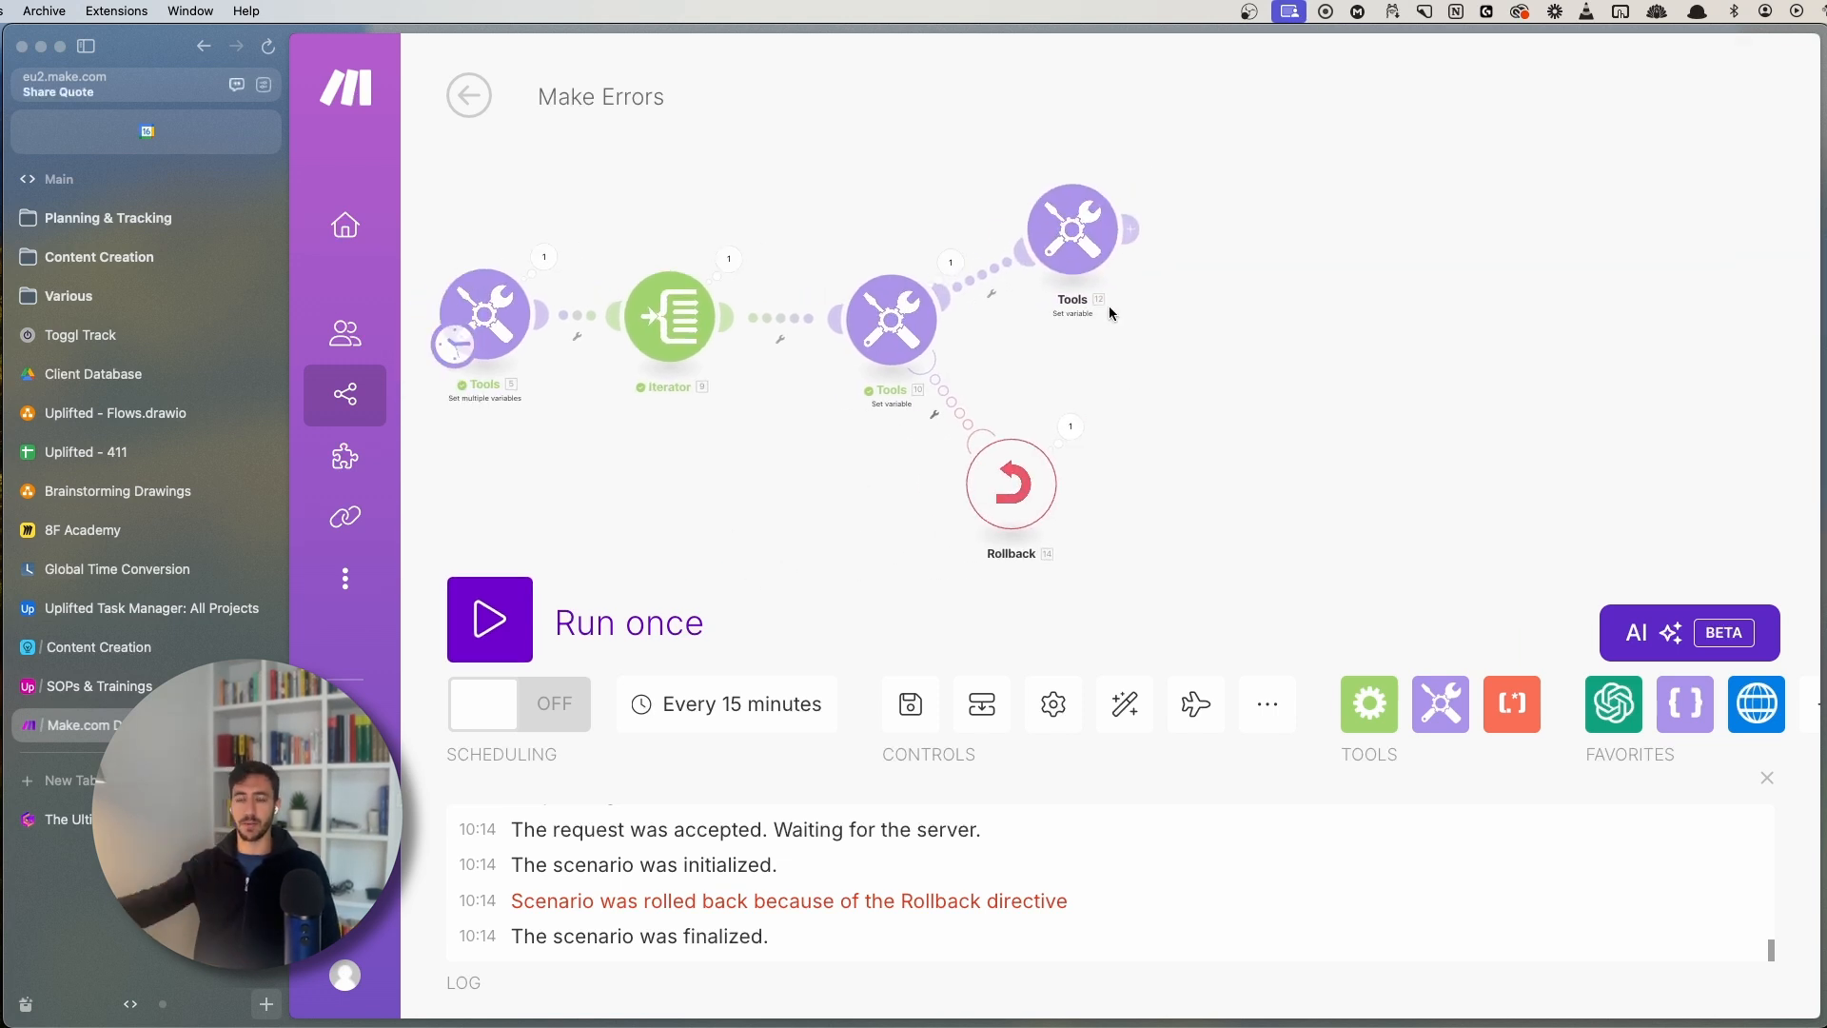
pyautogui.click(848, 343)
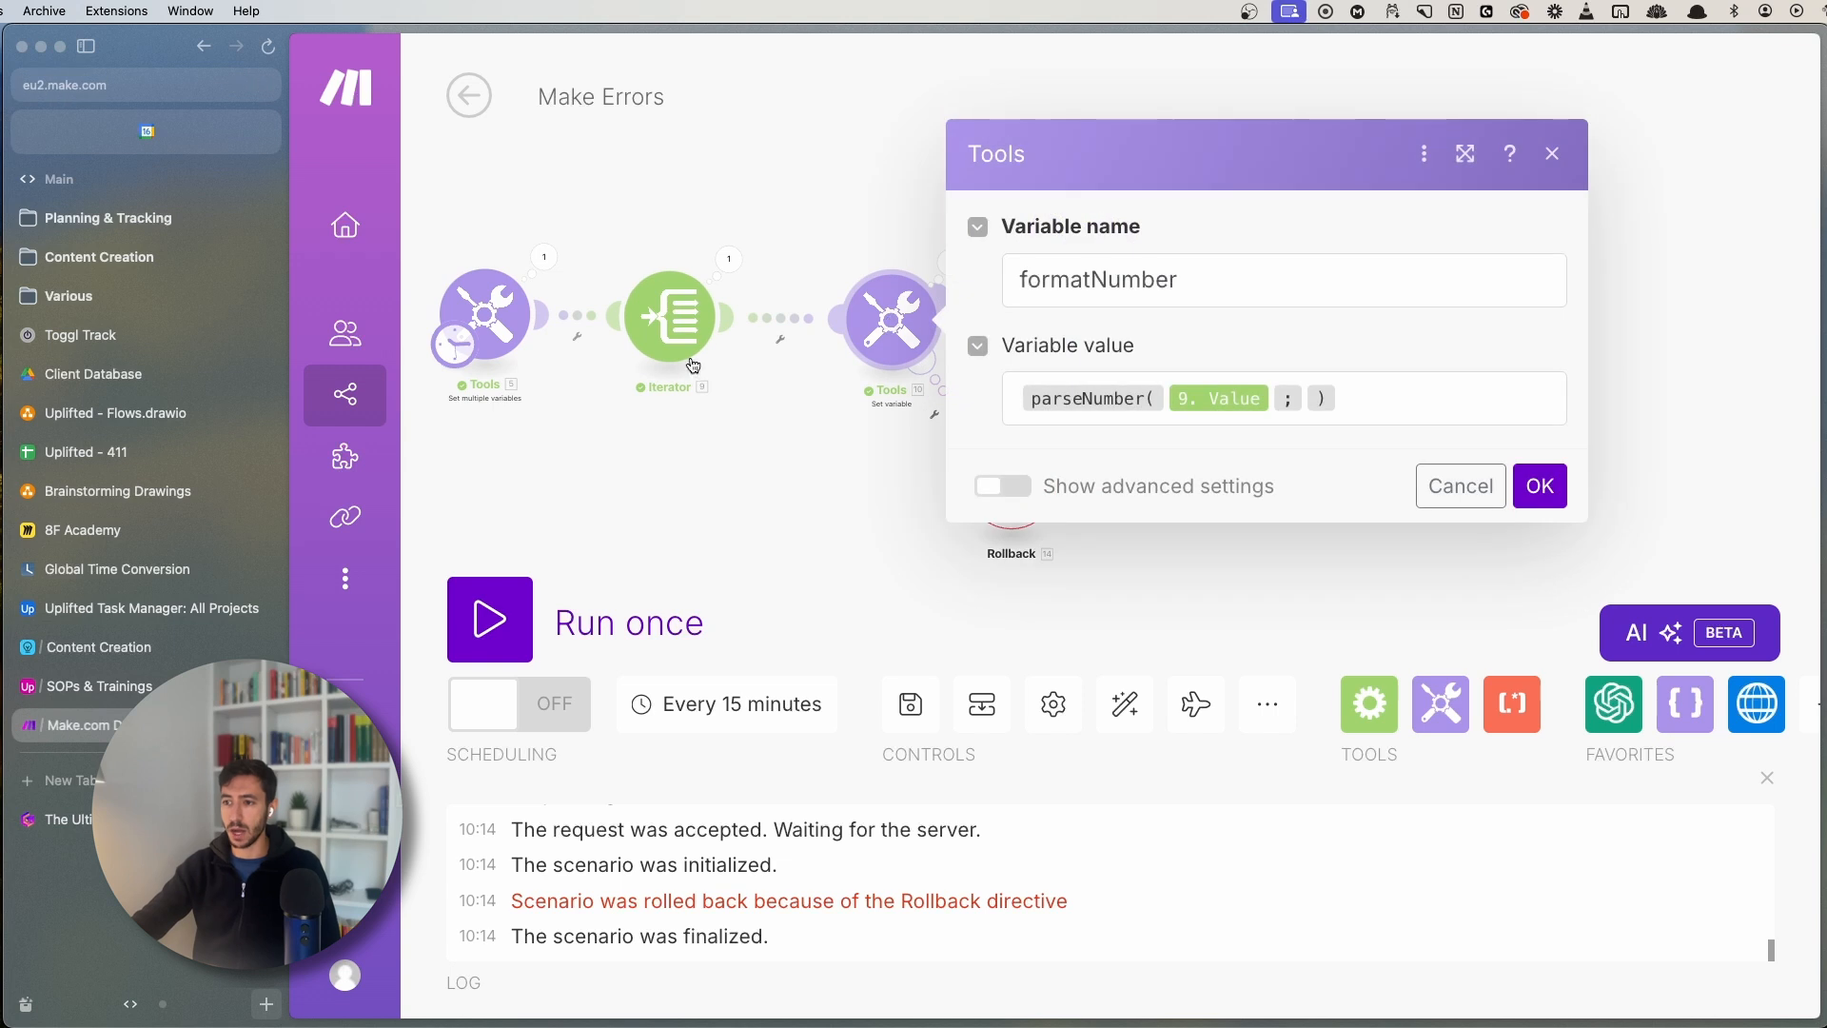
pyautogui.click(683, 484)
pyautogui.click(481, 319)
# - Swap the array's hello and 1213 values in the first Tools module and save
pyautogui.doubleClick(932, 413)
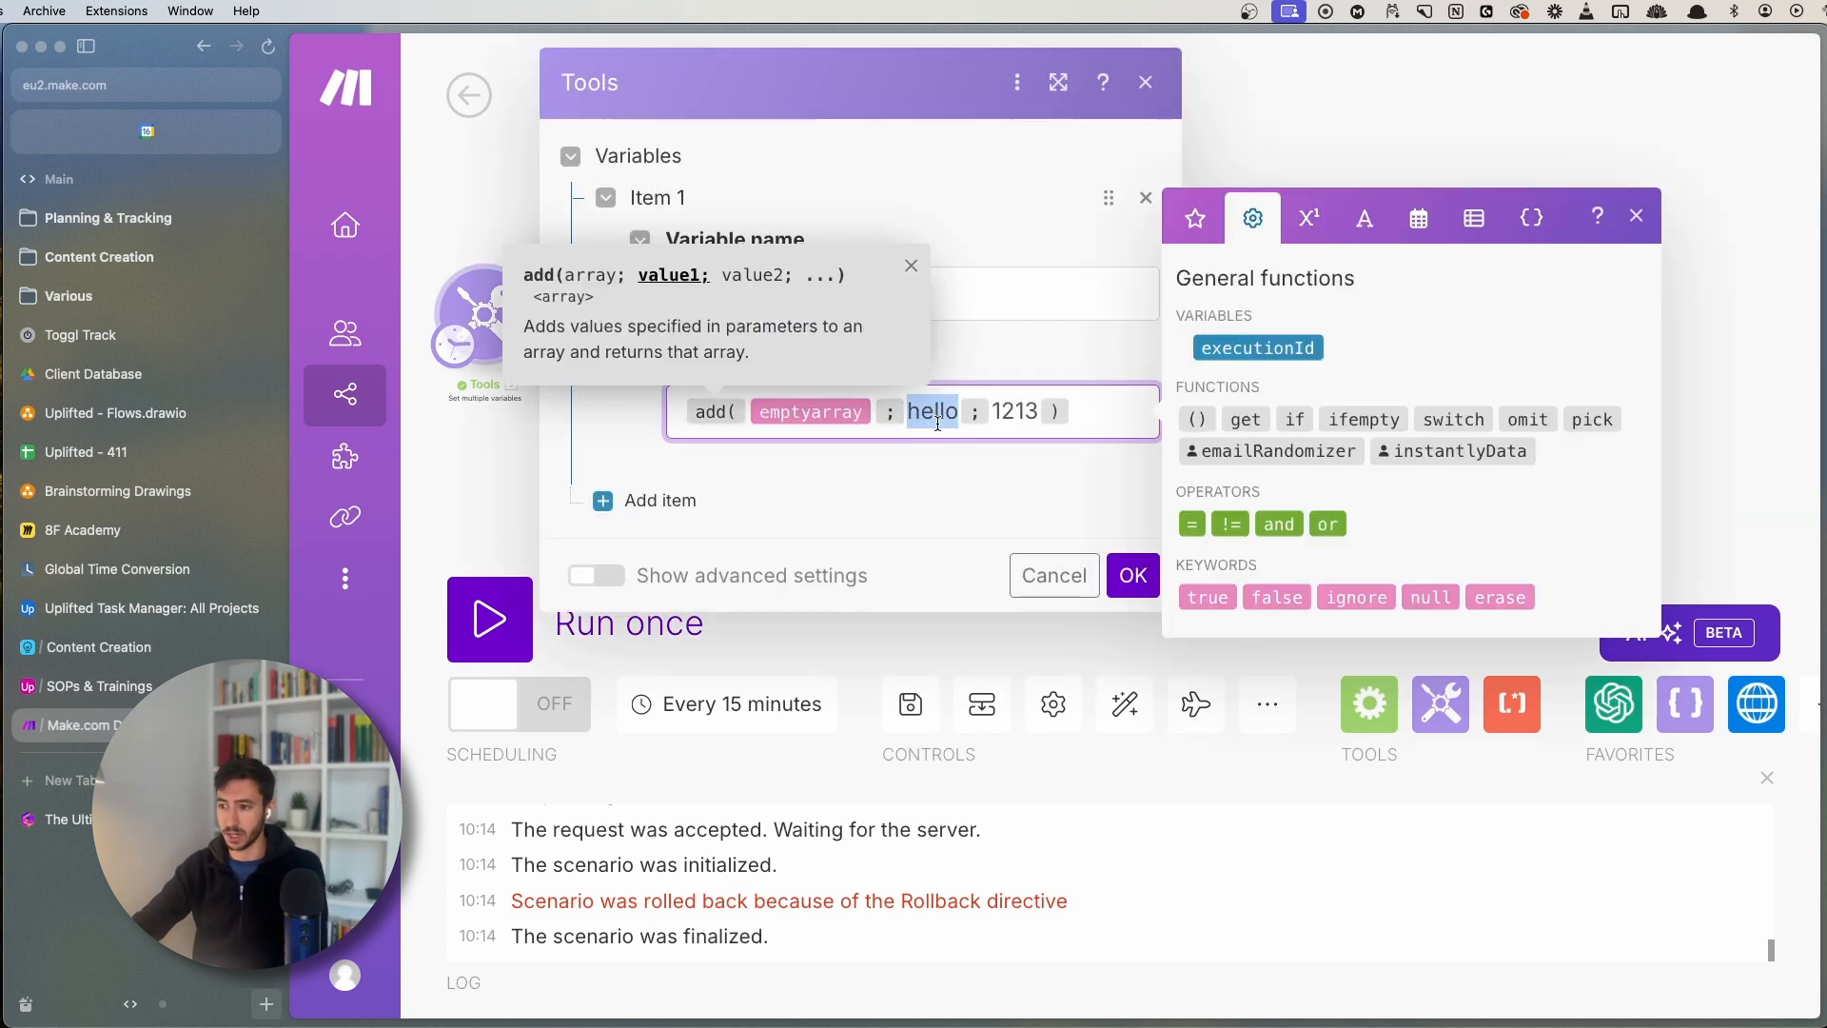
pyautogui.doubleClick(1014, 411)
pyautogui.write('hello')
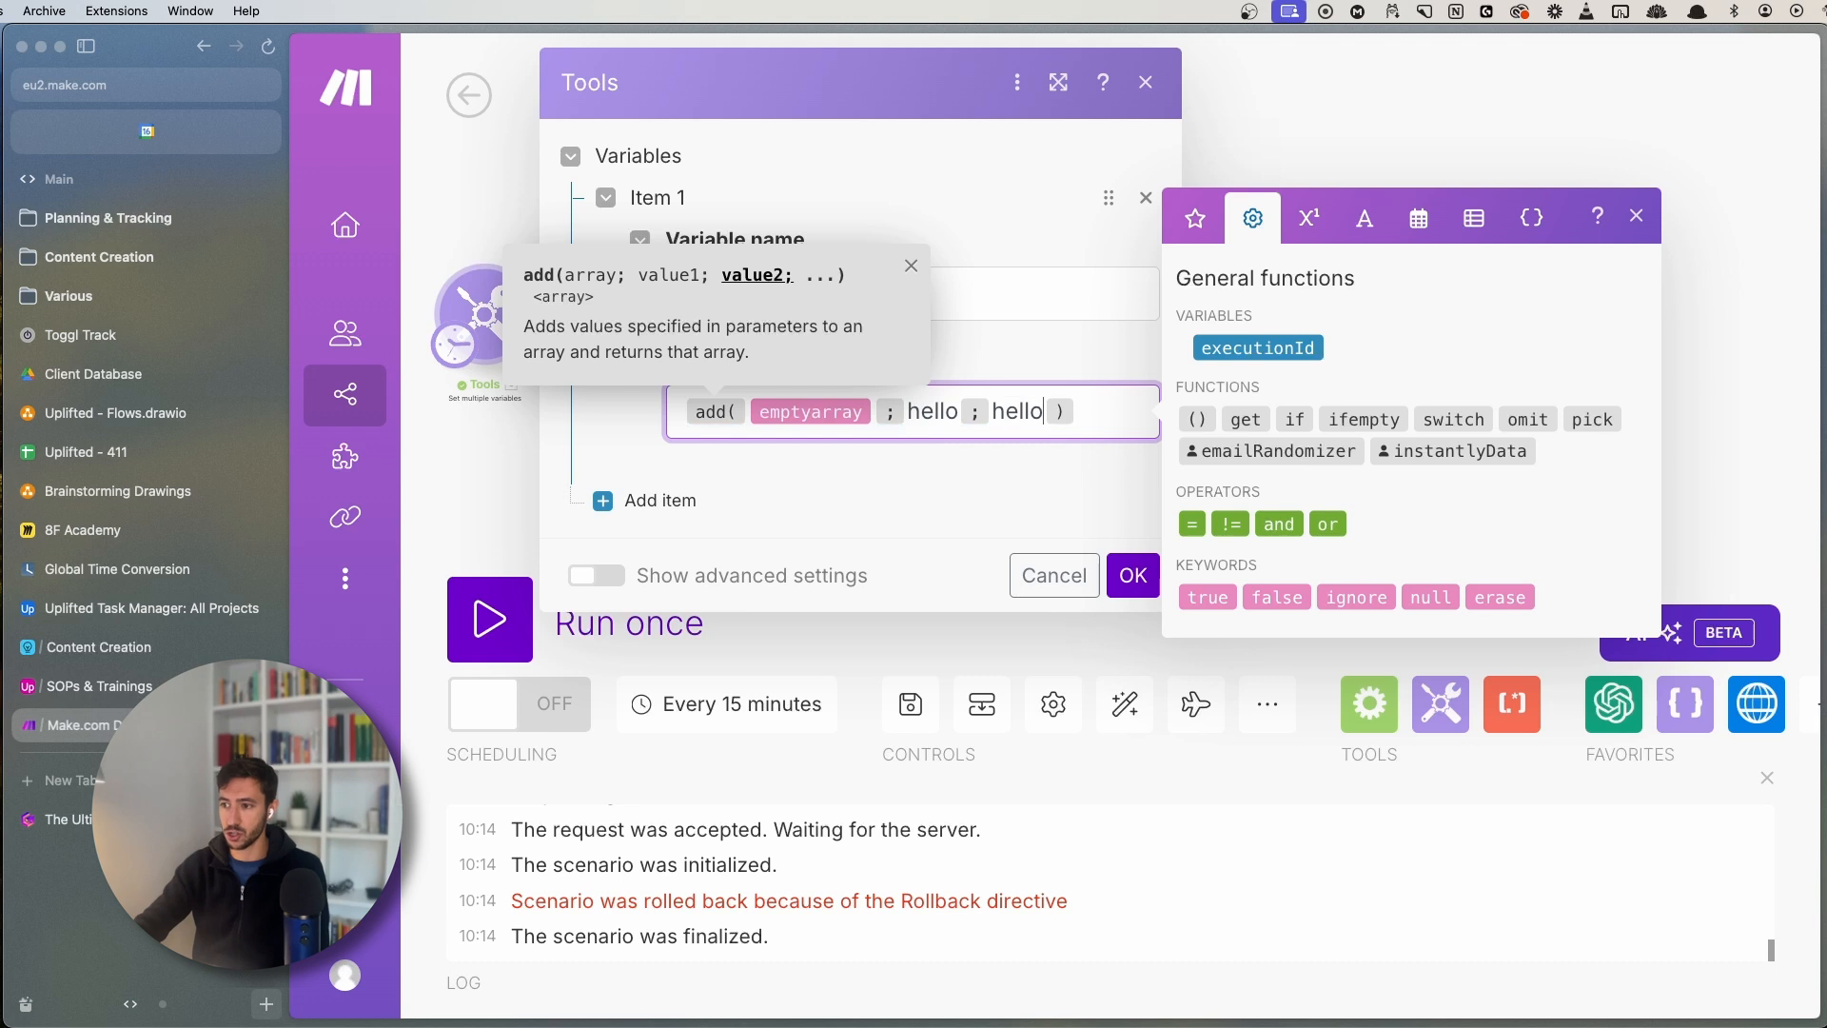
pyautogui.doubleClick(932, 411)
pyautogui.write('121')
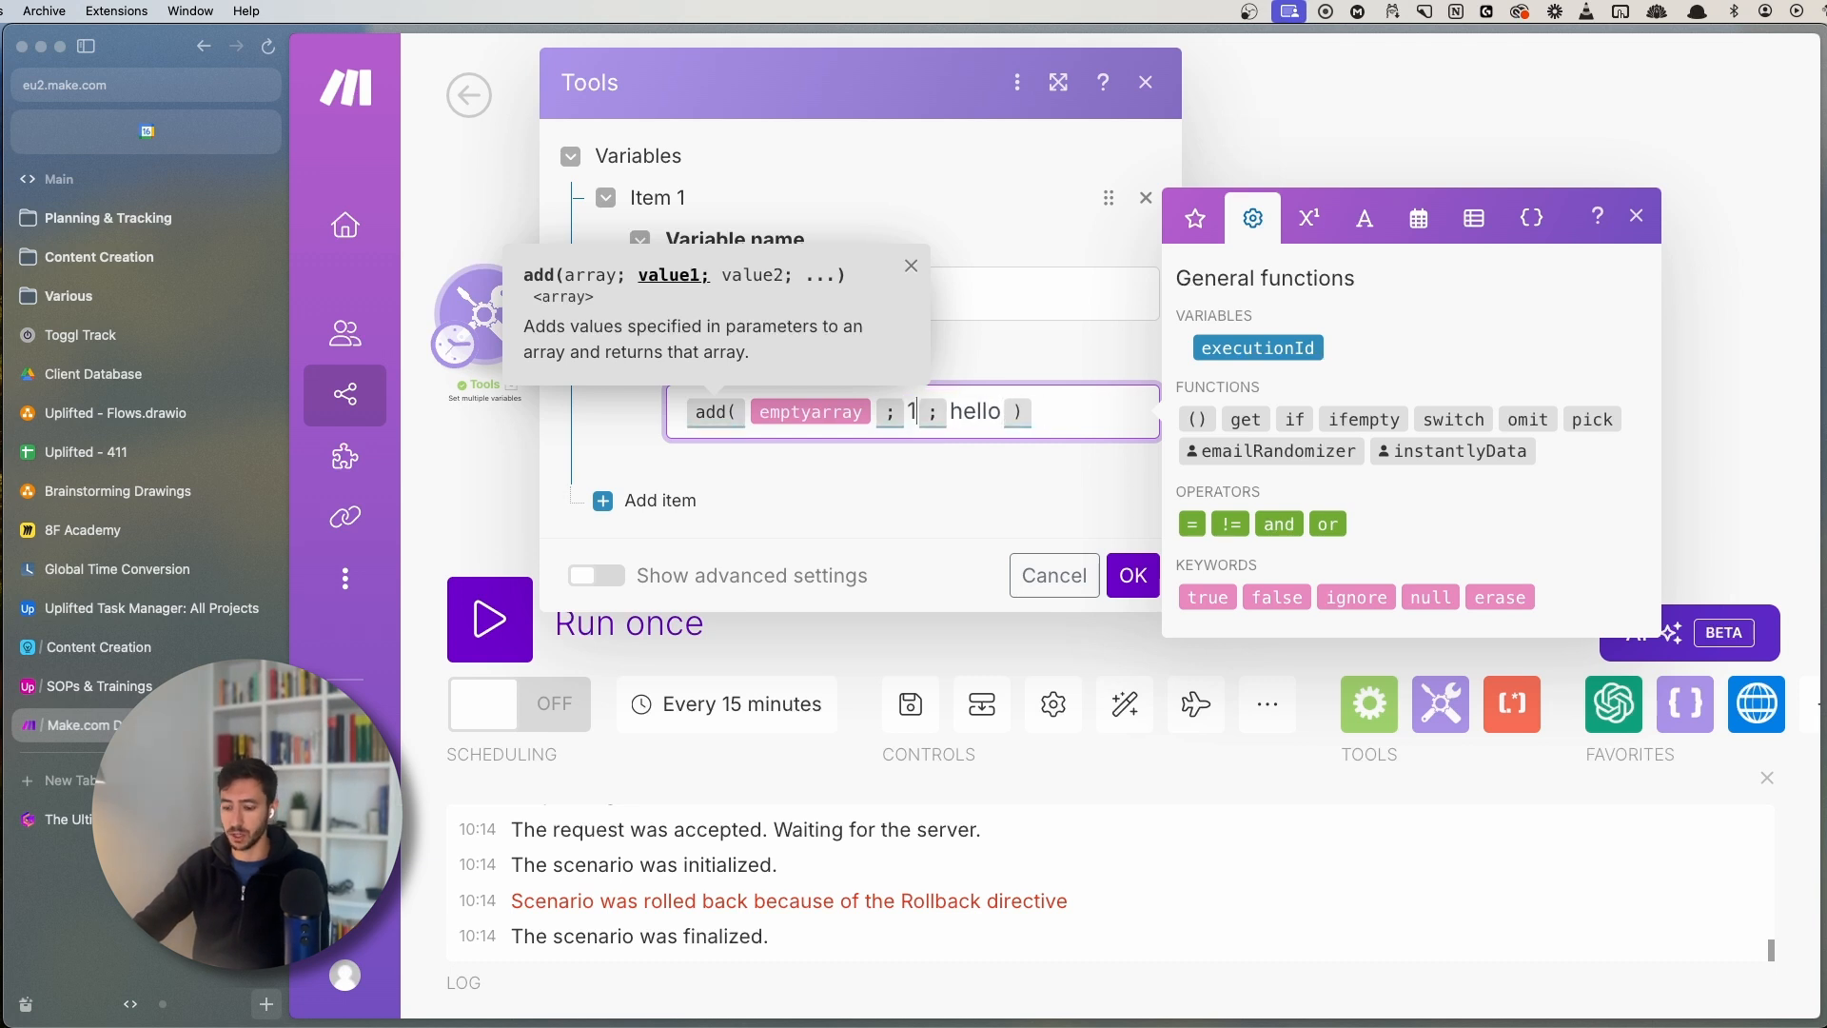
pyautogui.write('3')
pyautogui.click(1132, 575)
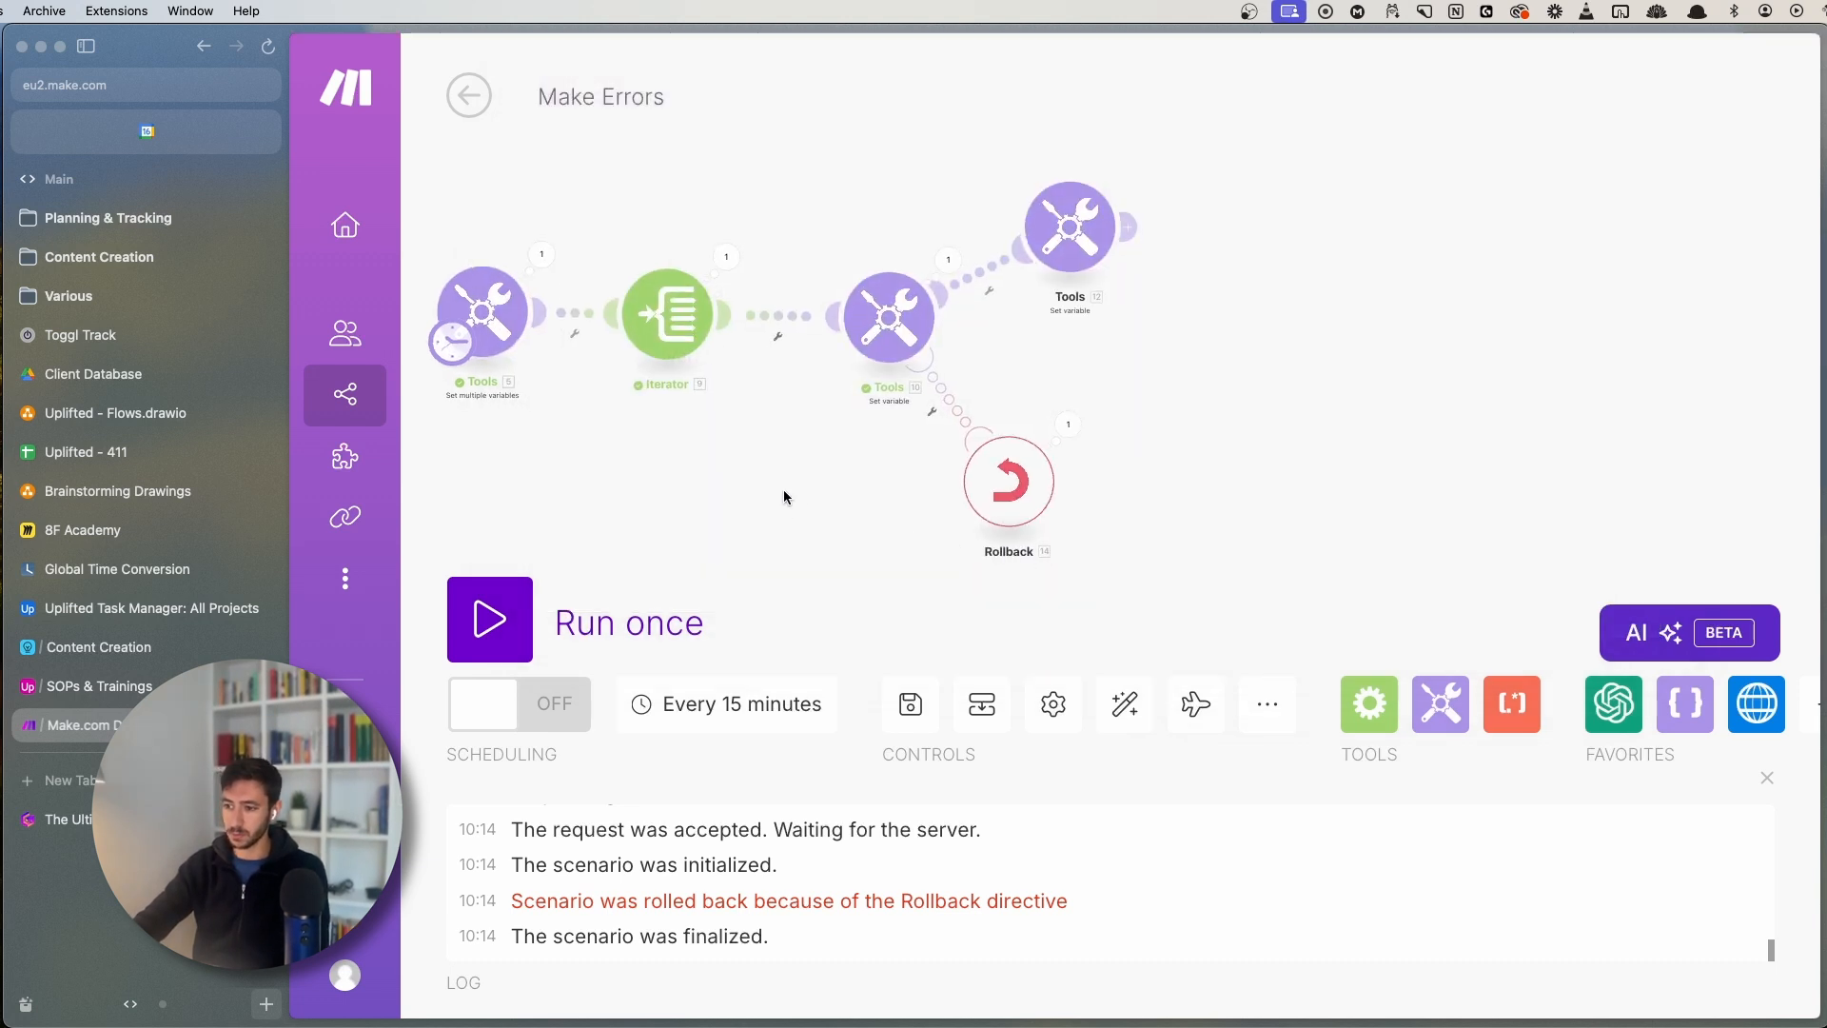
pyautogui.click(915, 705)
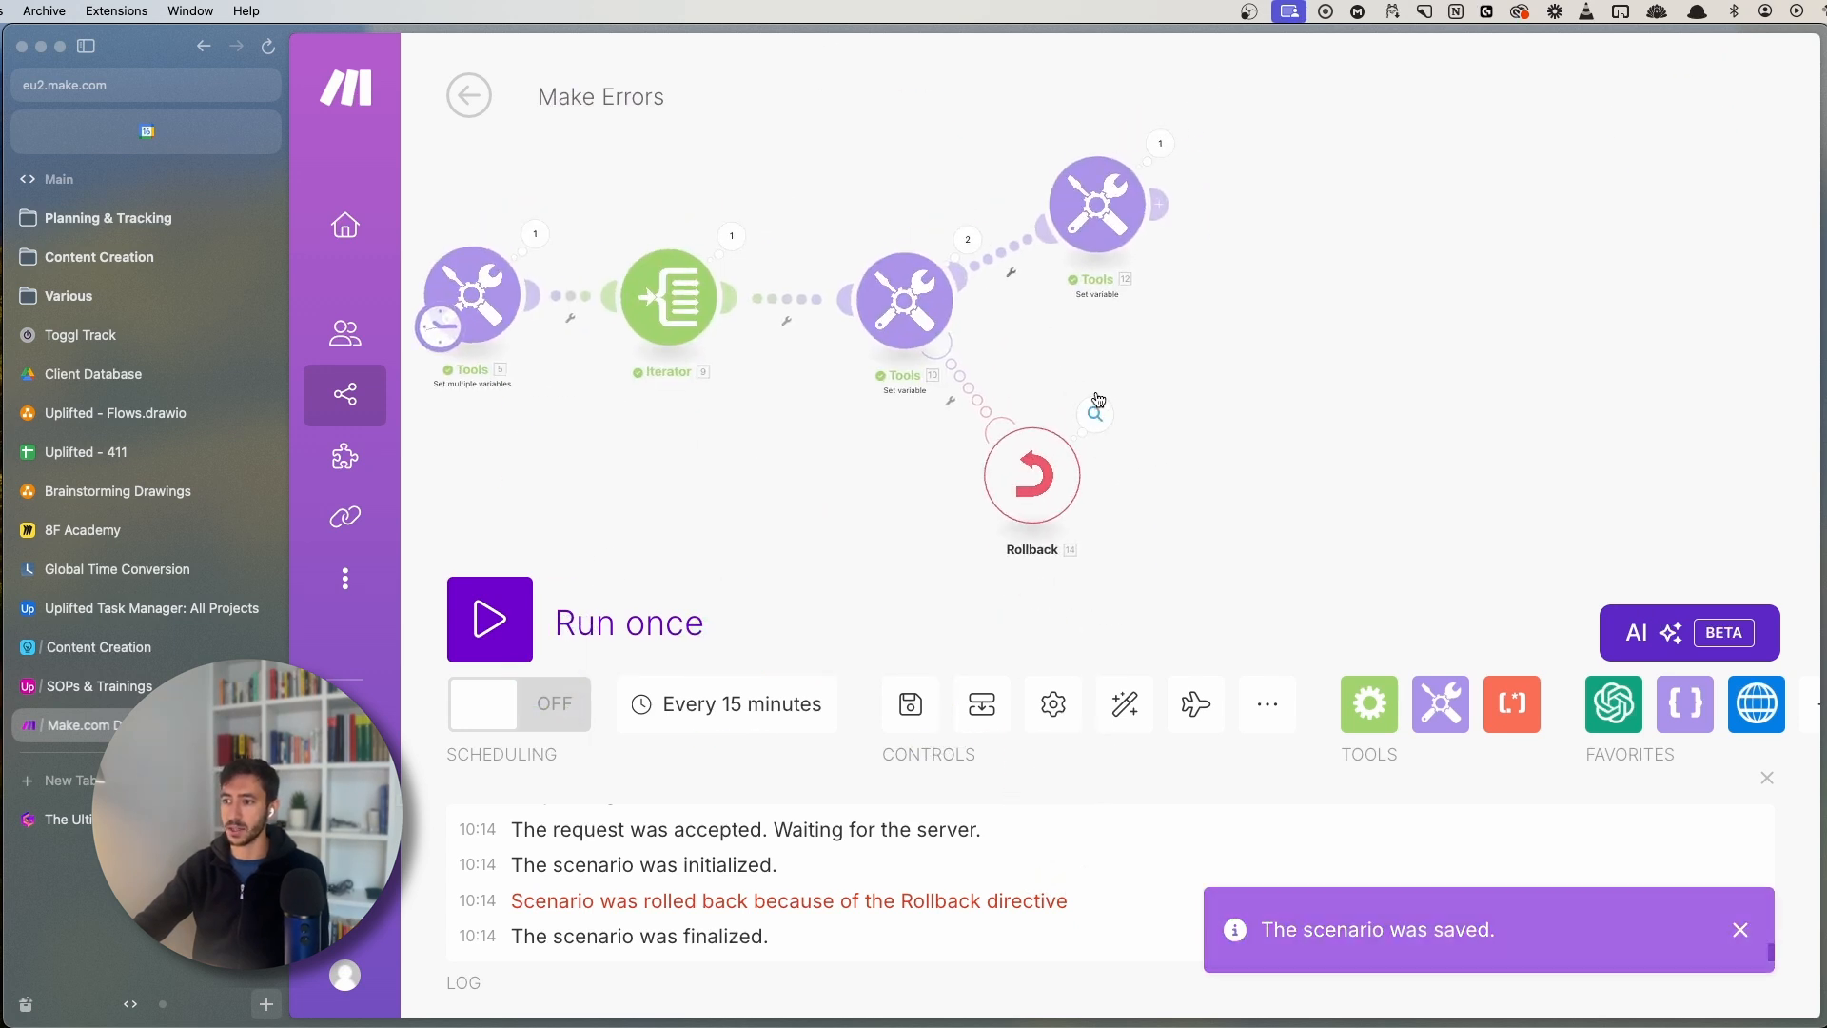
# - Inspect the Rollback and Set variable run outputs, then go to the scenario overview
pyautogui.click(1095, 416)
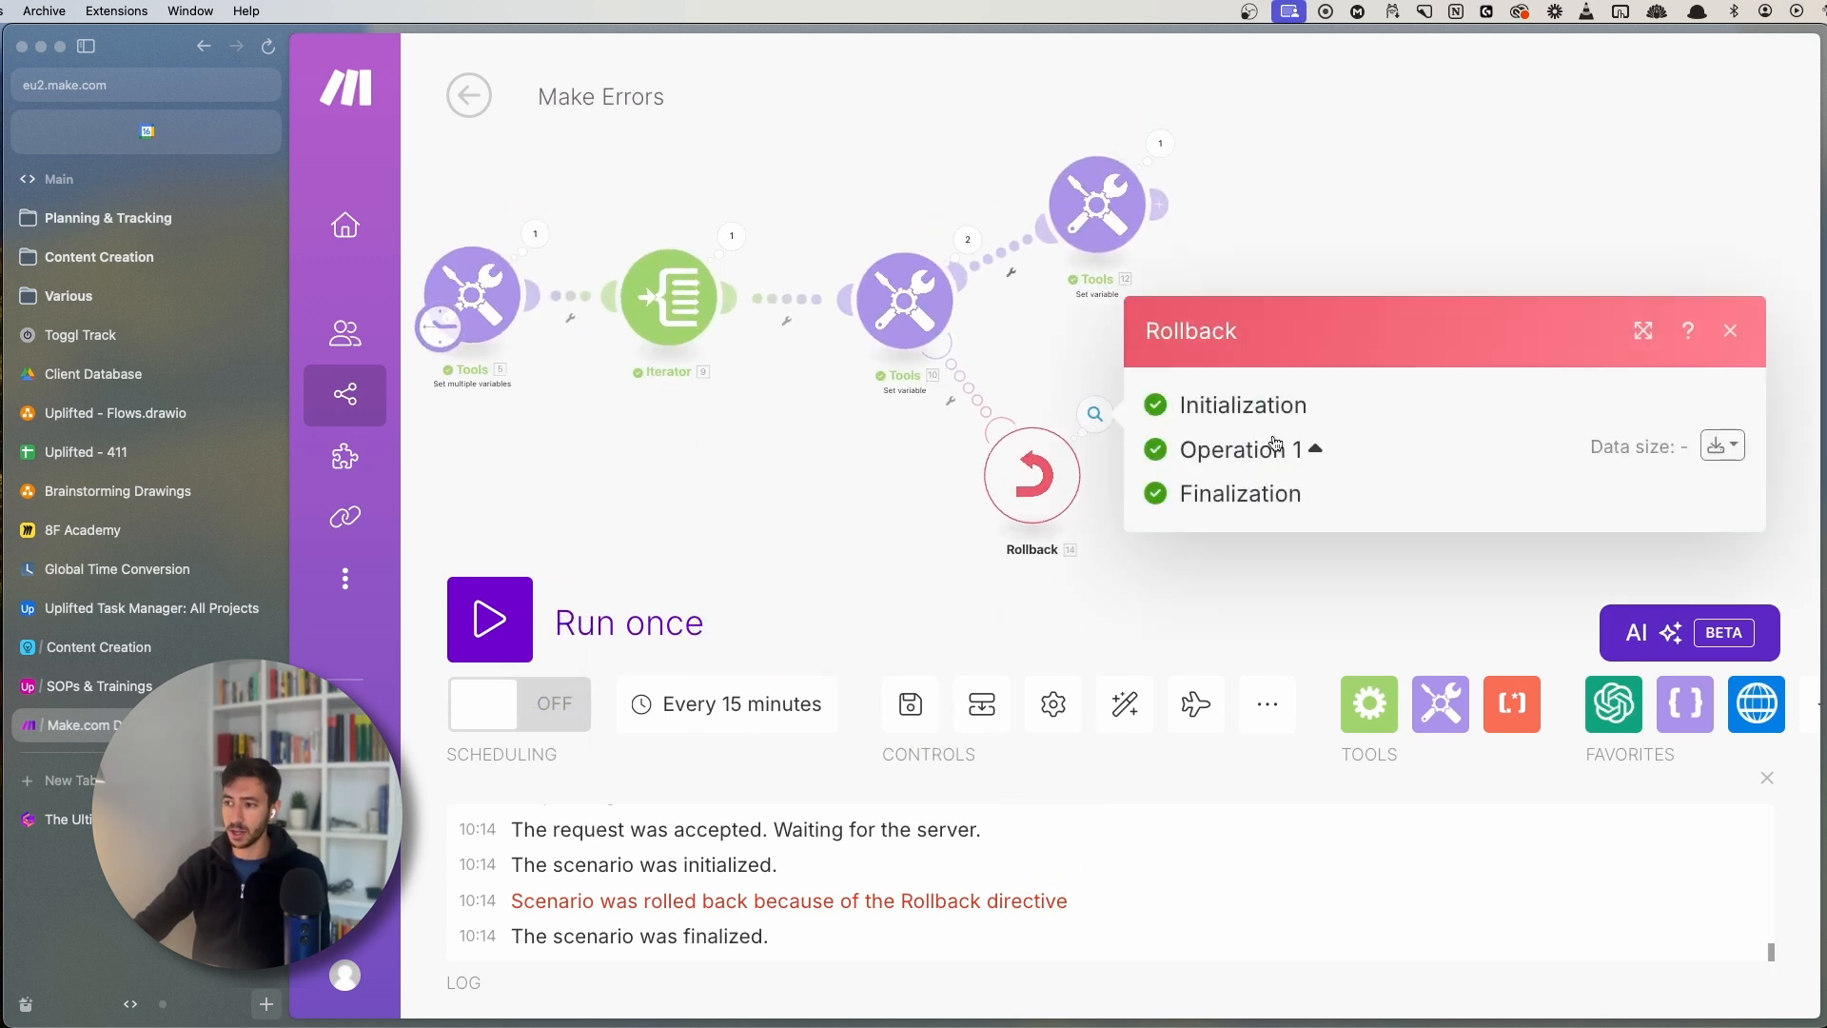
pyautogui.click(1159, 143)
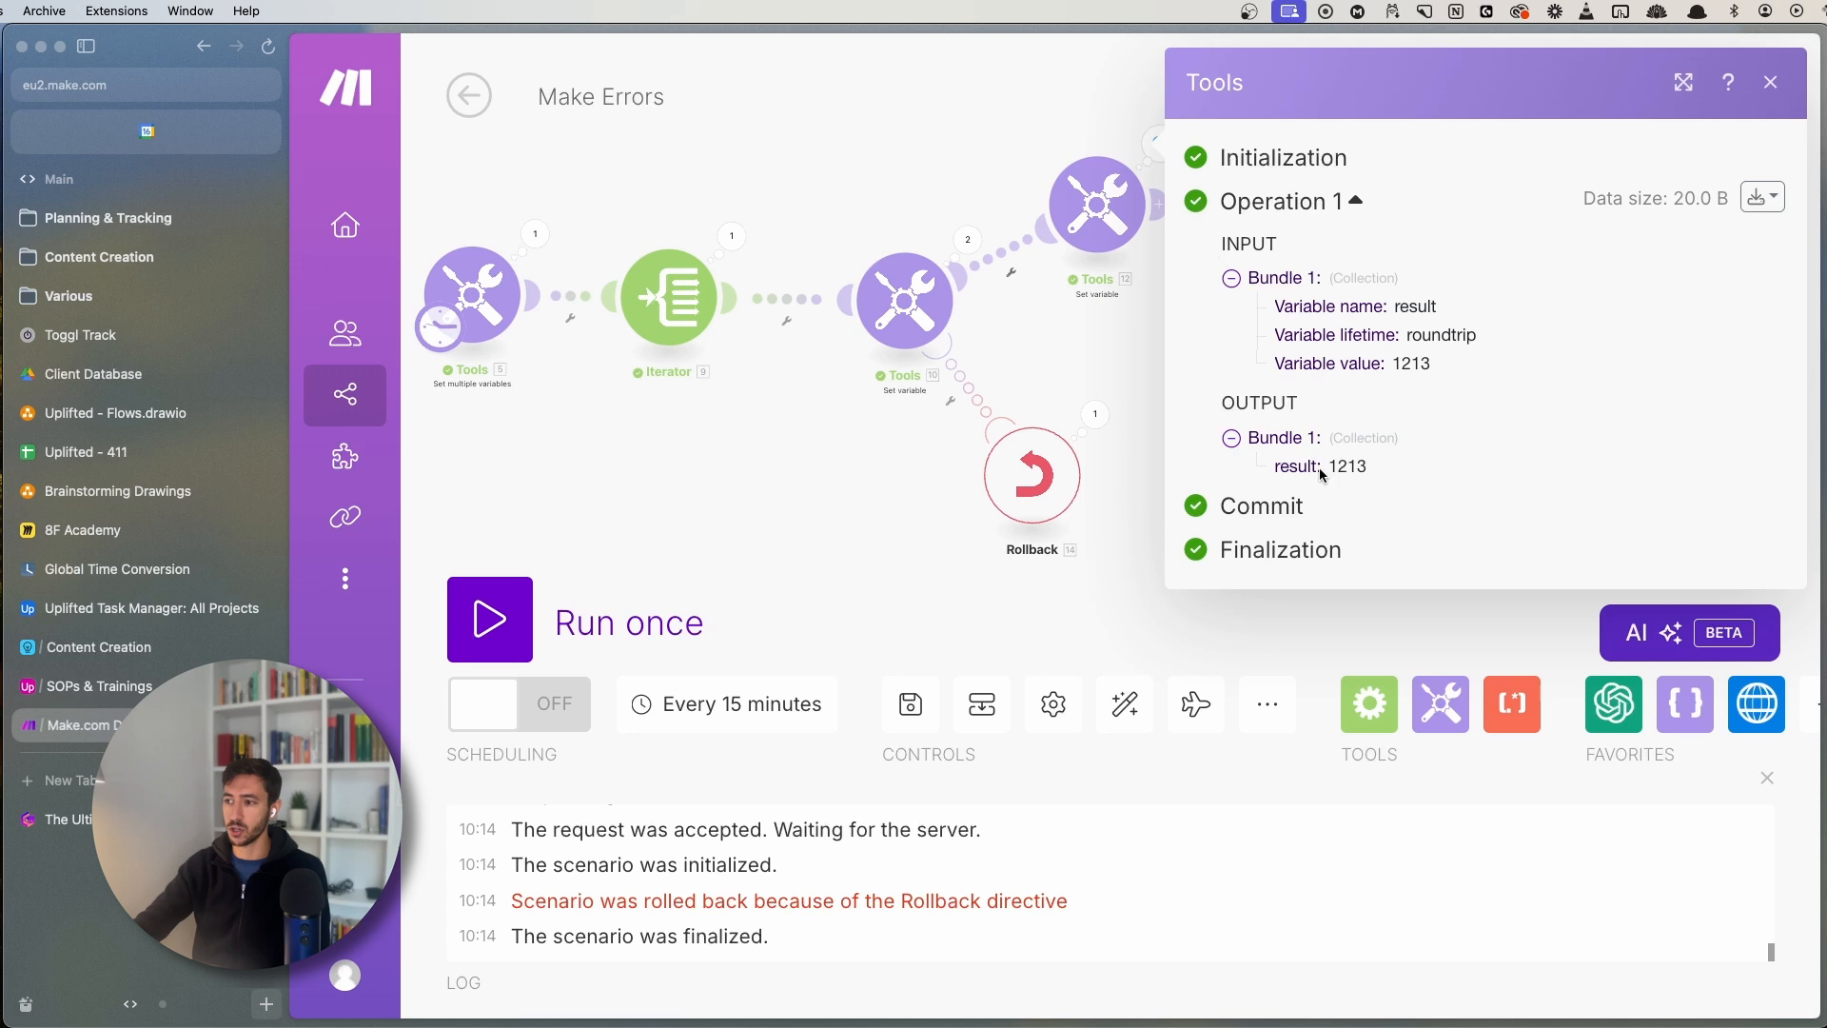
pyautogui.scroll(-3, 713, 491)
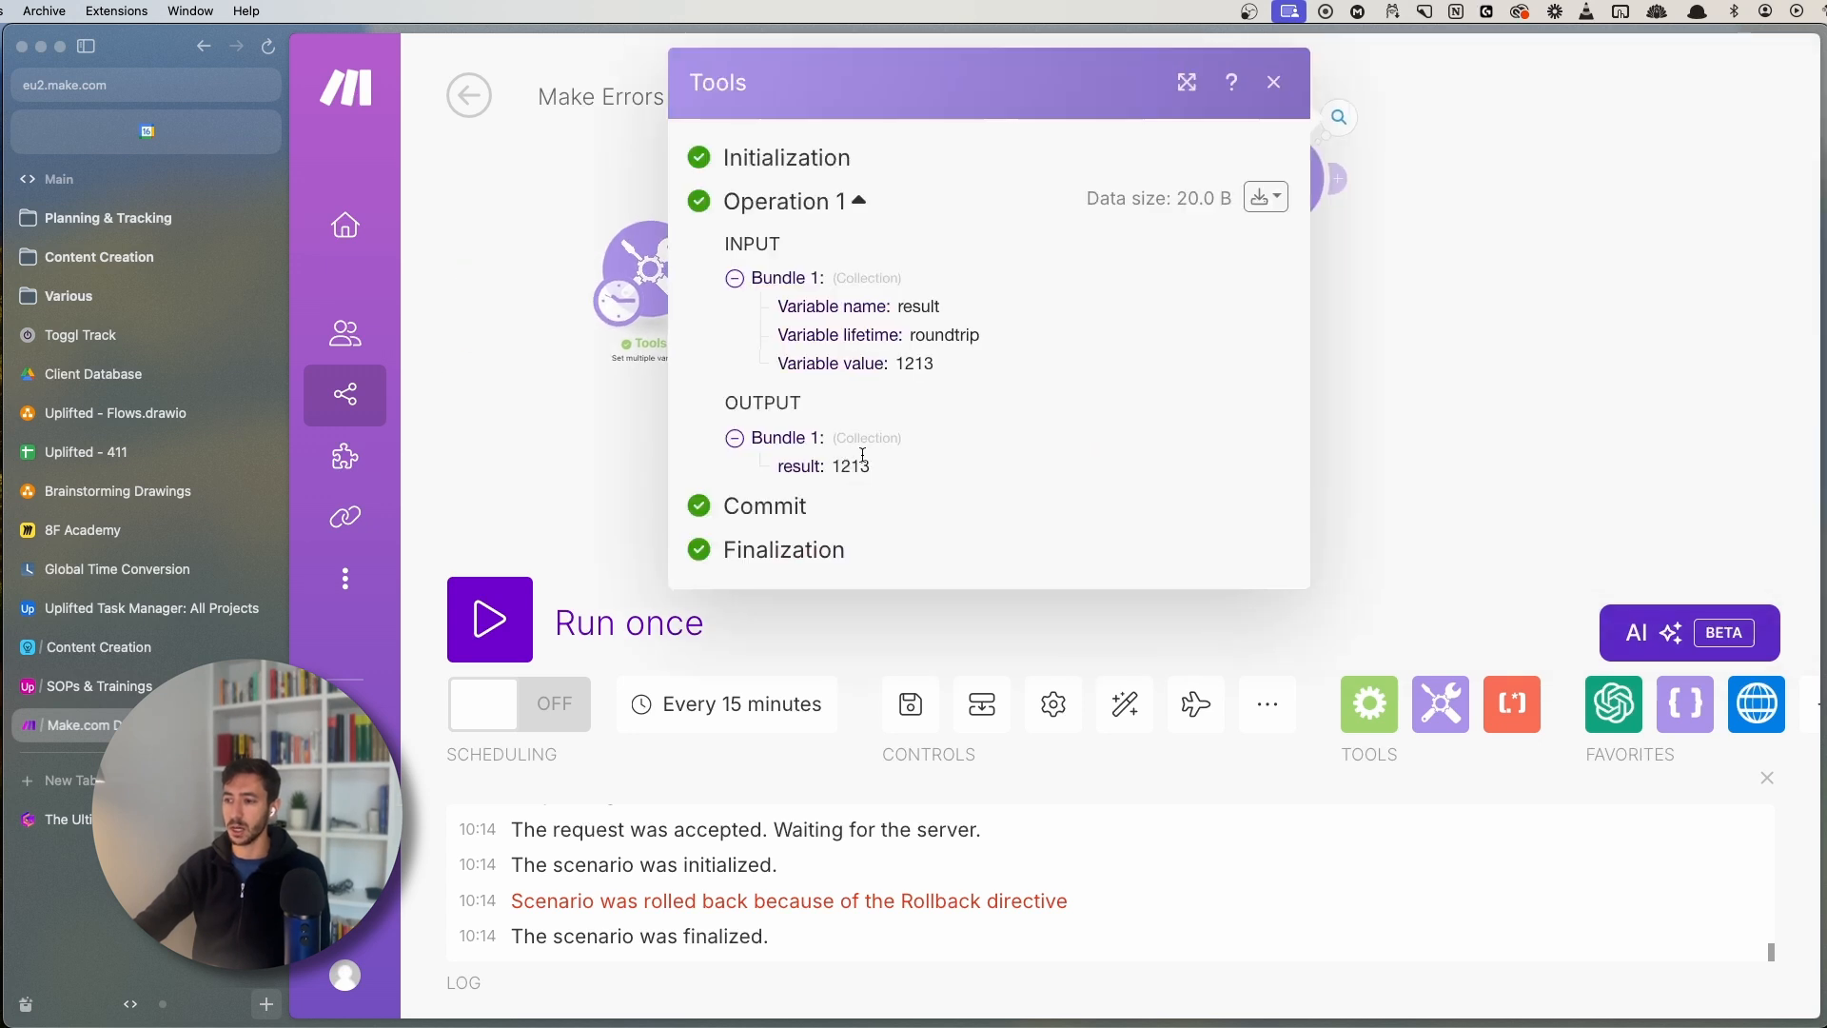
pyautogui.click(468, 95)
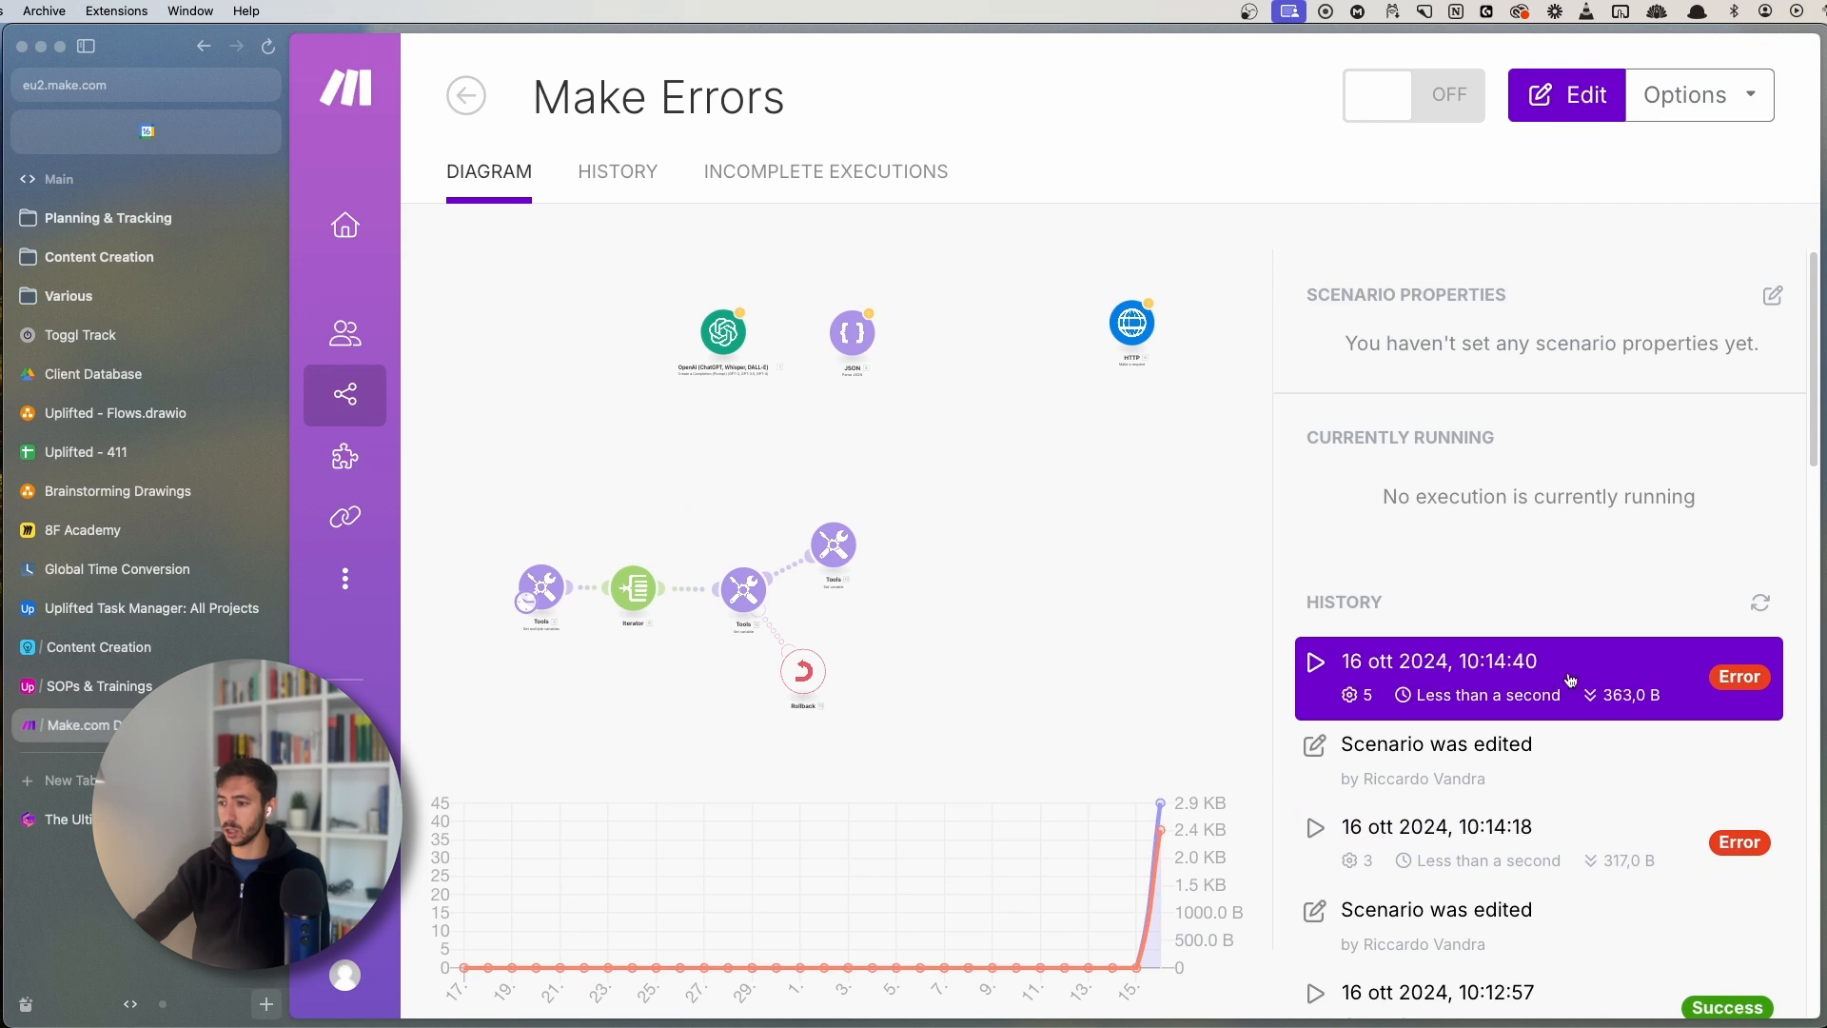
# - Review the 10:14:40 errored run's log from History, then return to the Make.com guide
pyautogui.click(1549, 682)
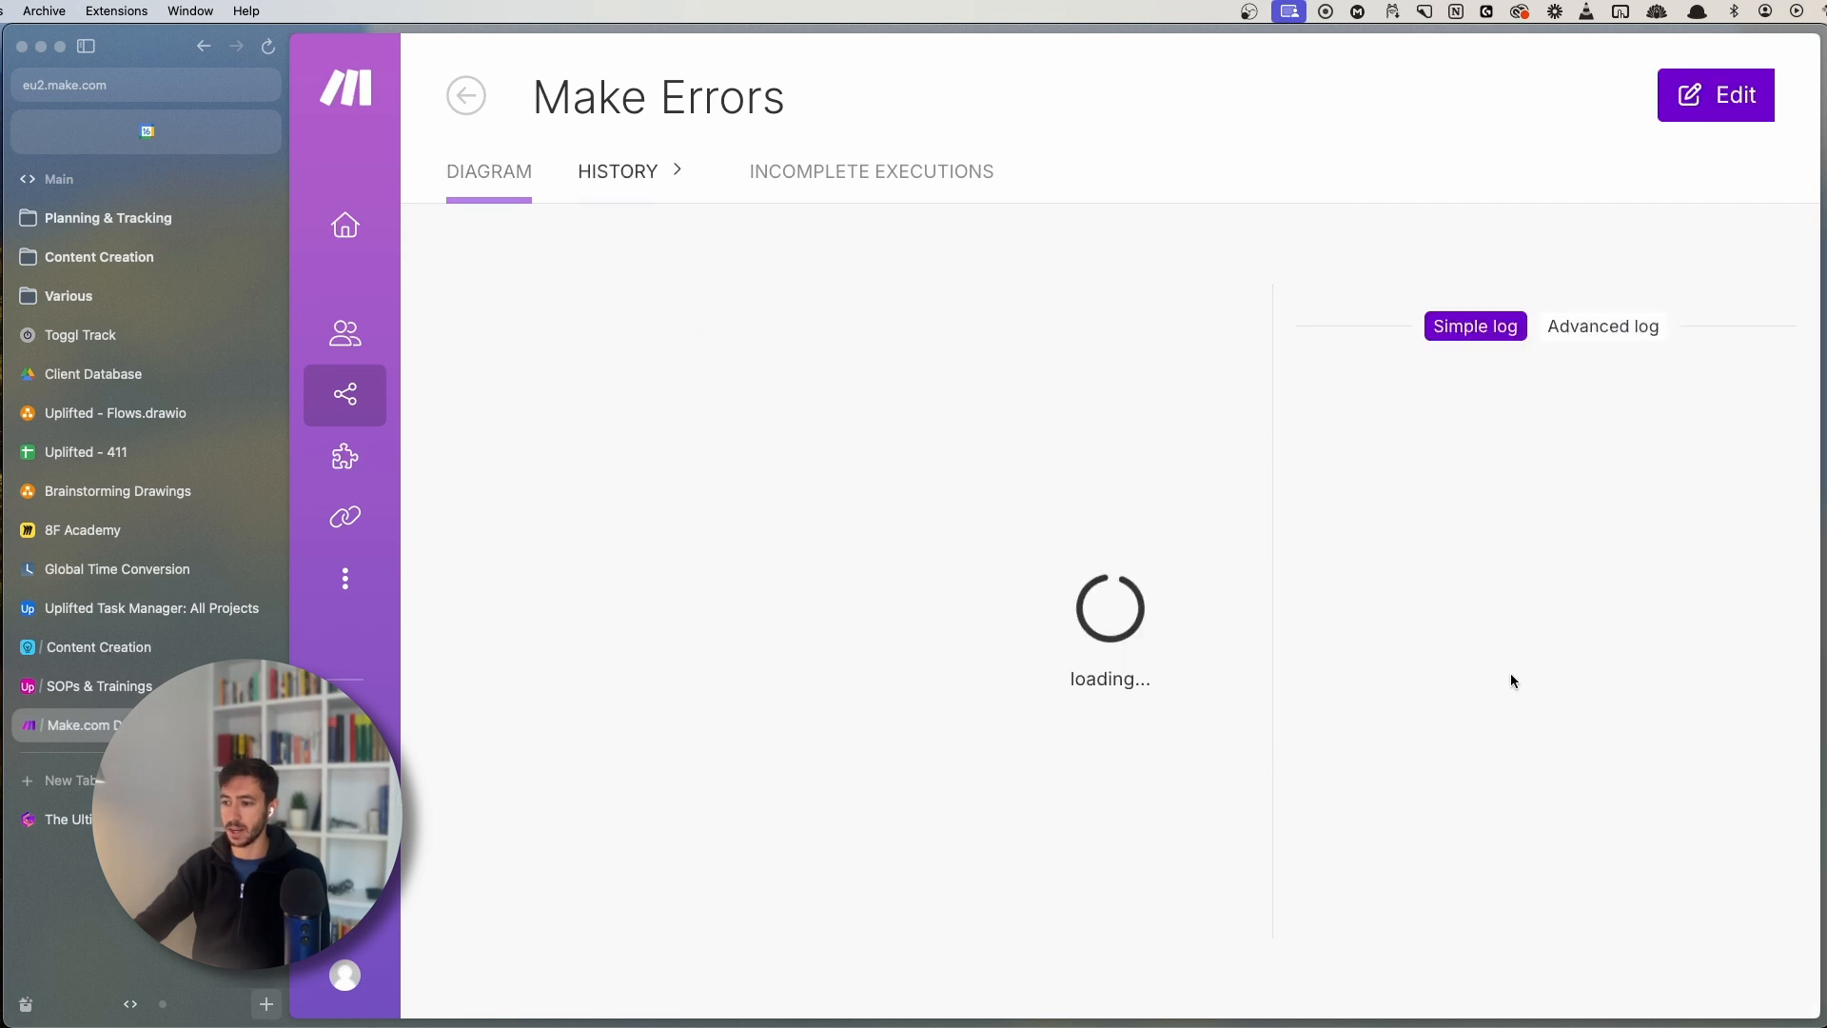
pyautogui.click(652, 195)
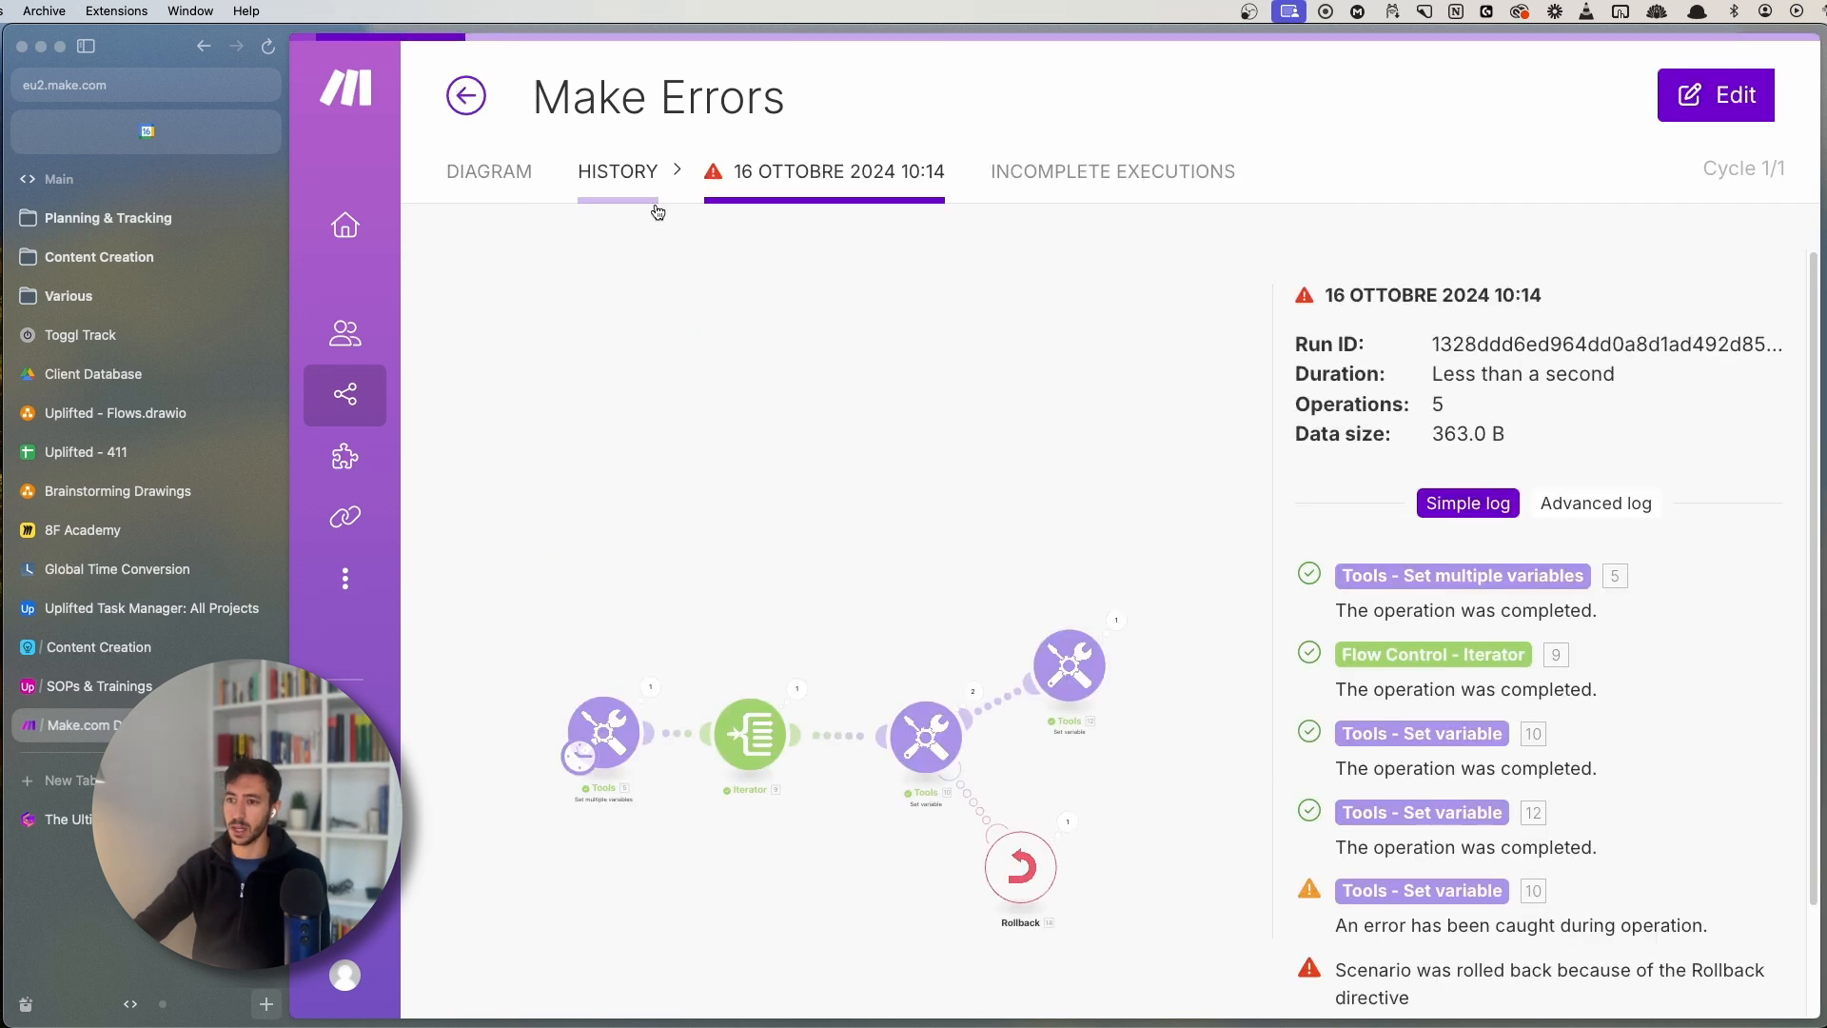
pyautogui.click(1708, 346)
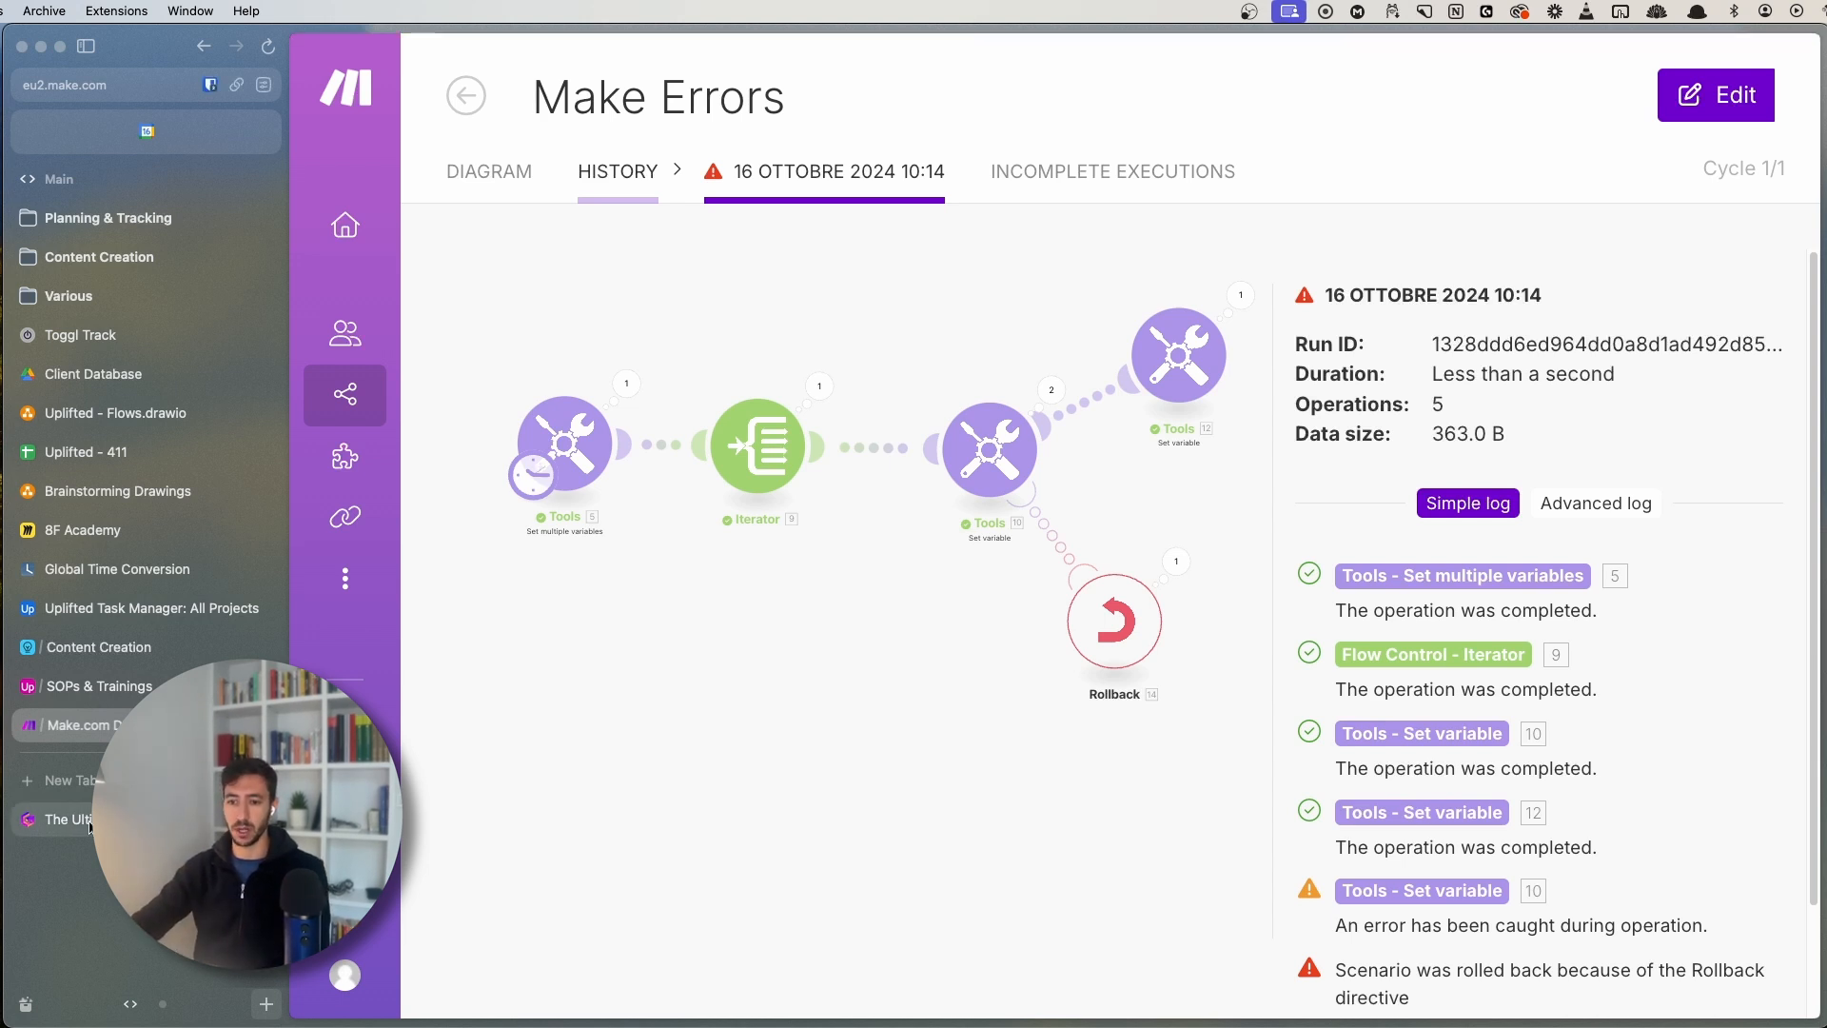
pyautogui.click(59, 818)
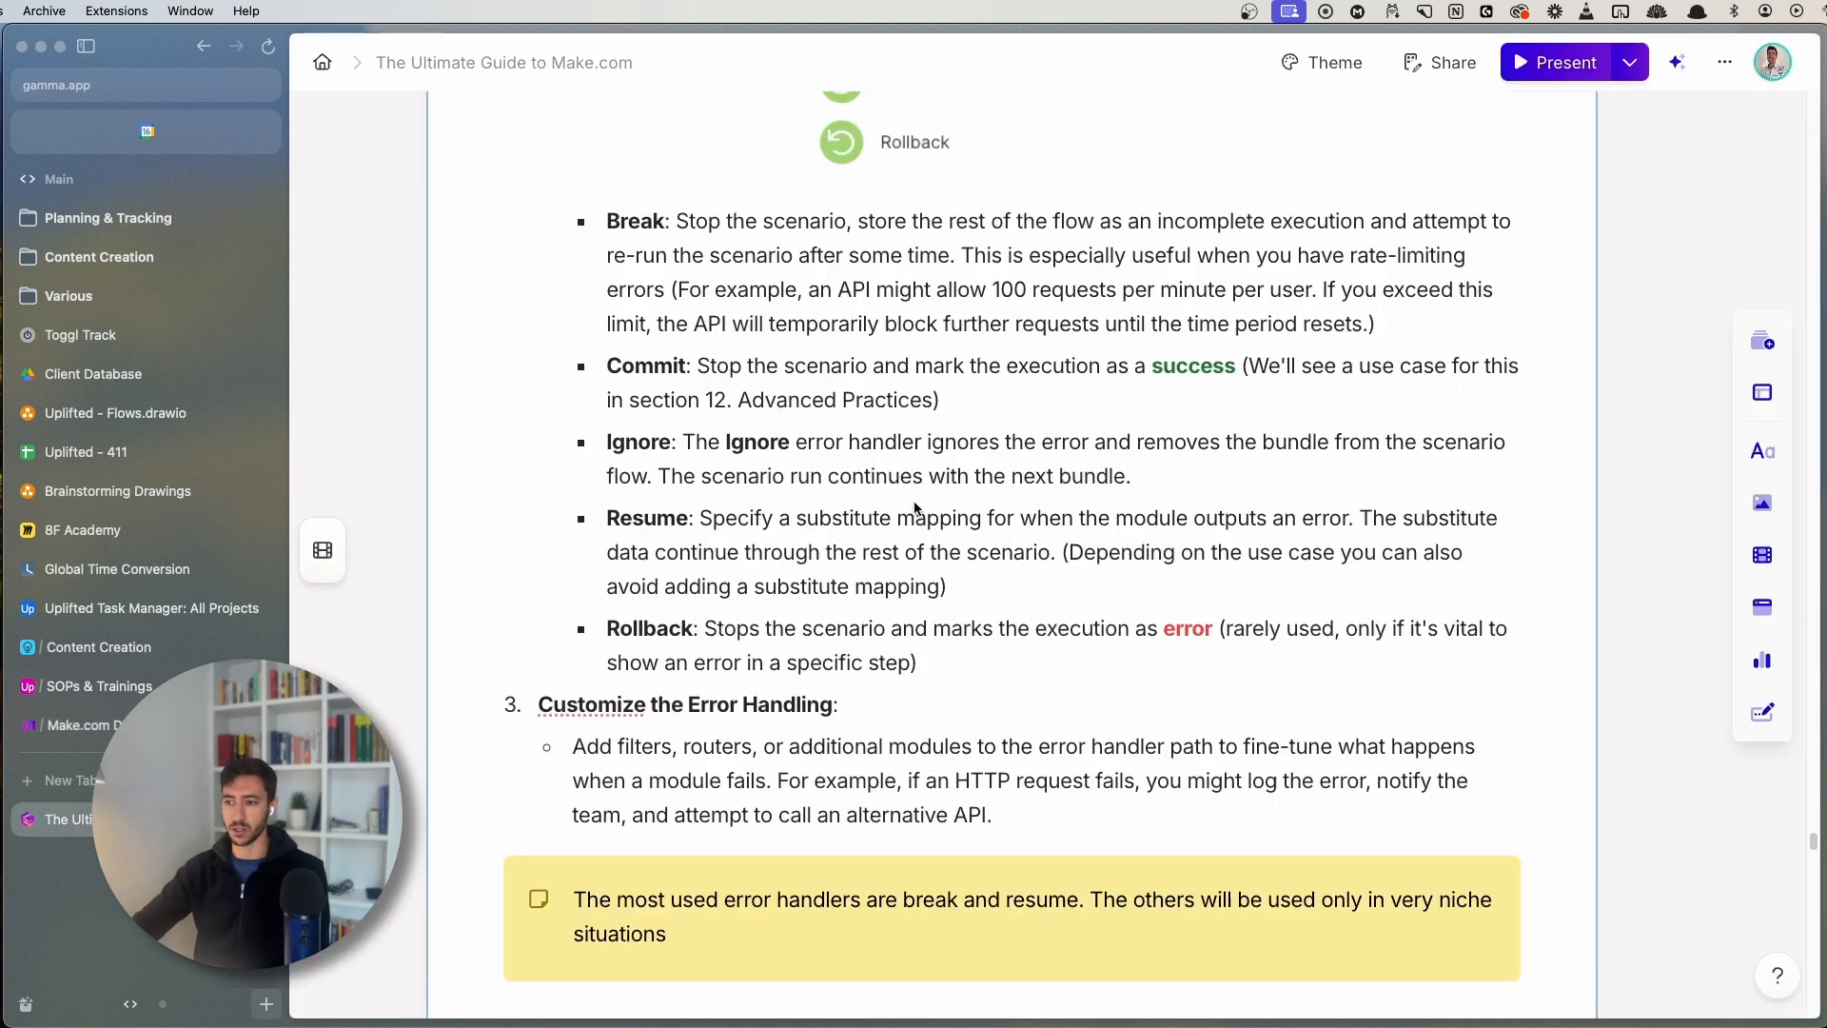
# - Read past the Rollback entry to Error Handling Examples, then return to the Make Errors scenario
pyautogui.click(968, 653)
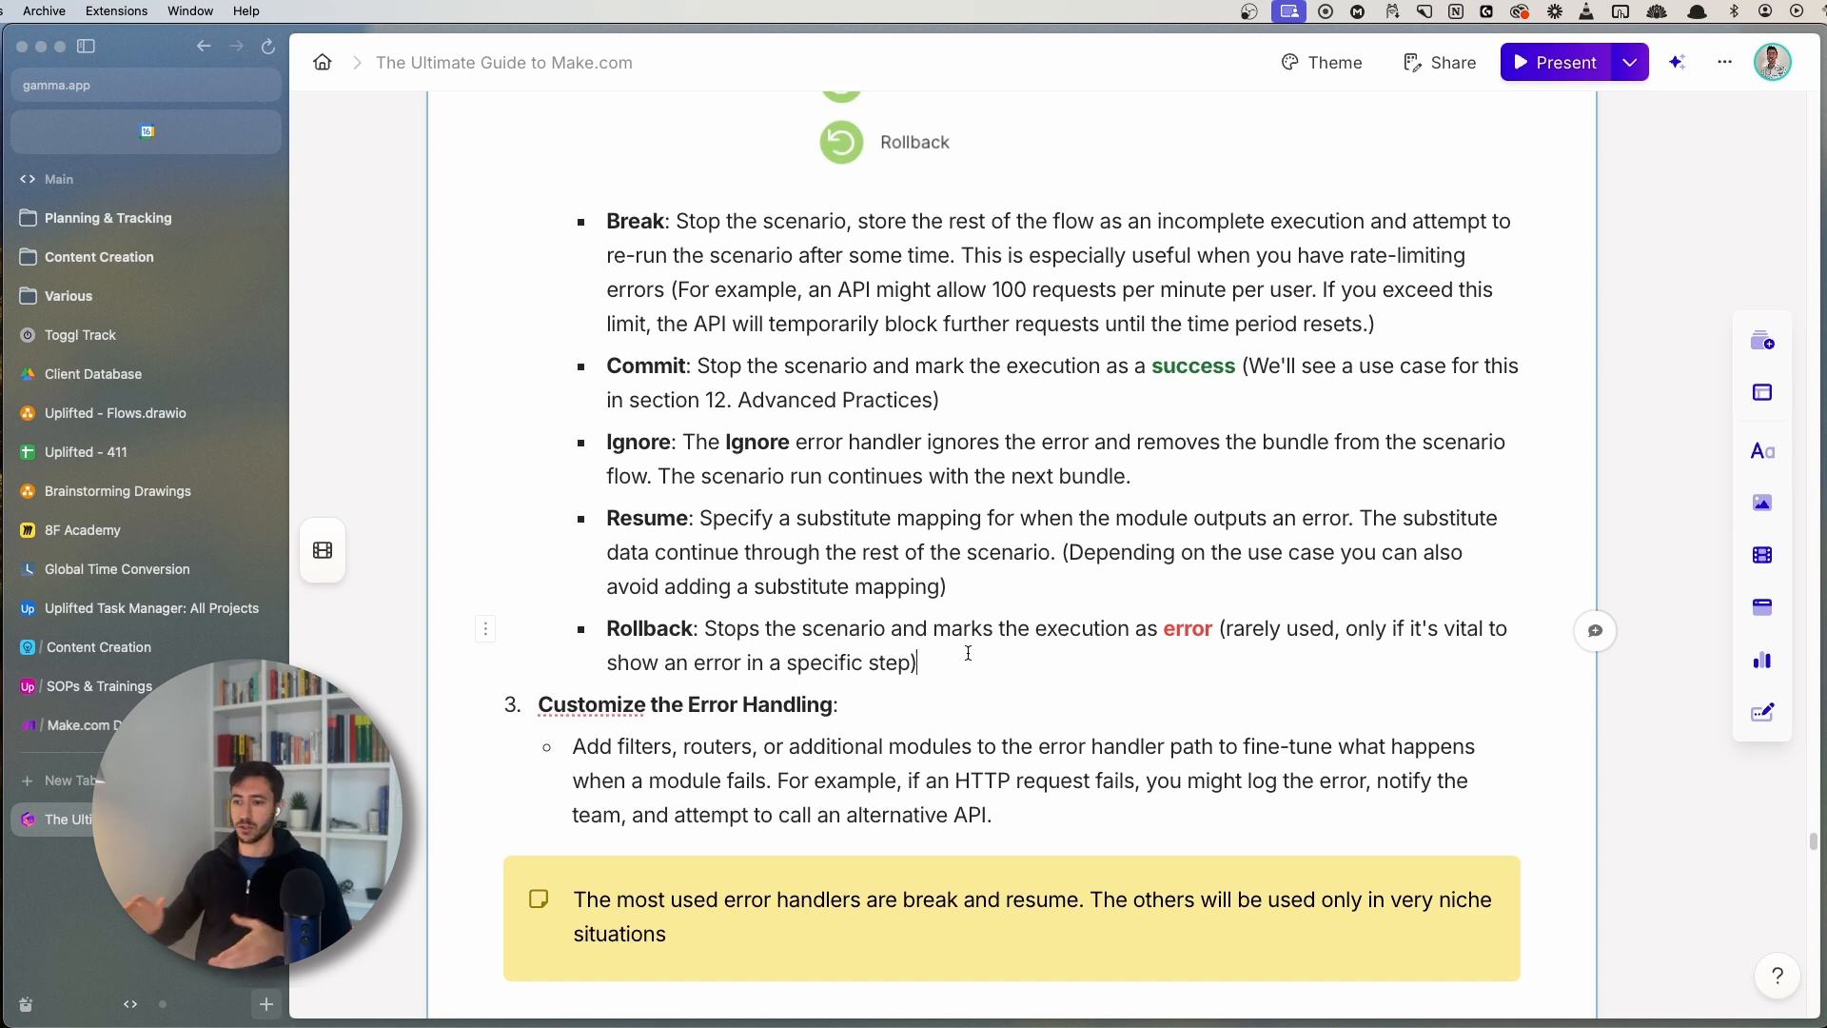
pyautogui.scroll(-5, 877, 359)
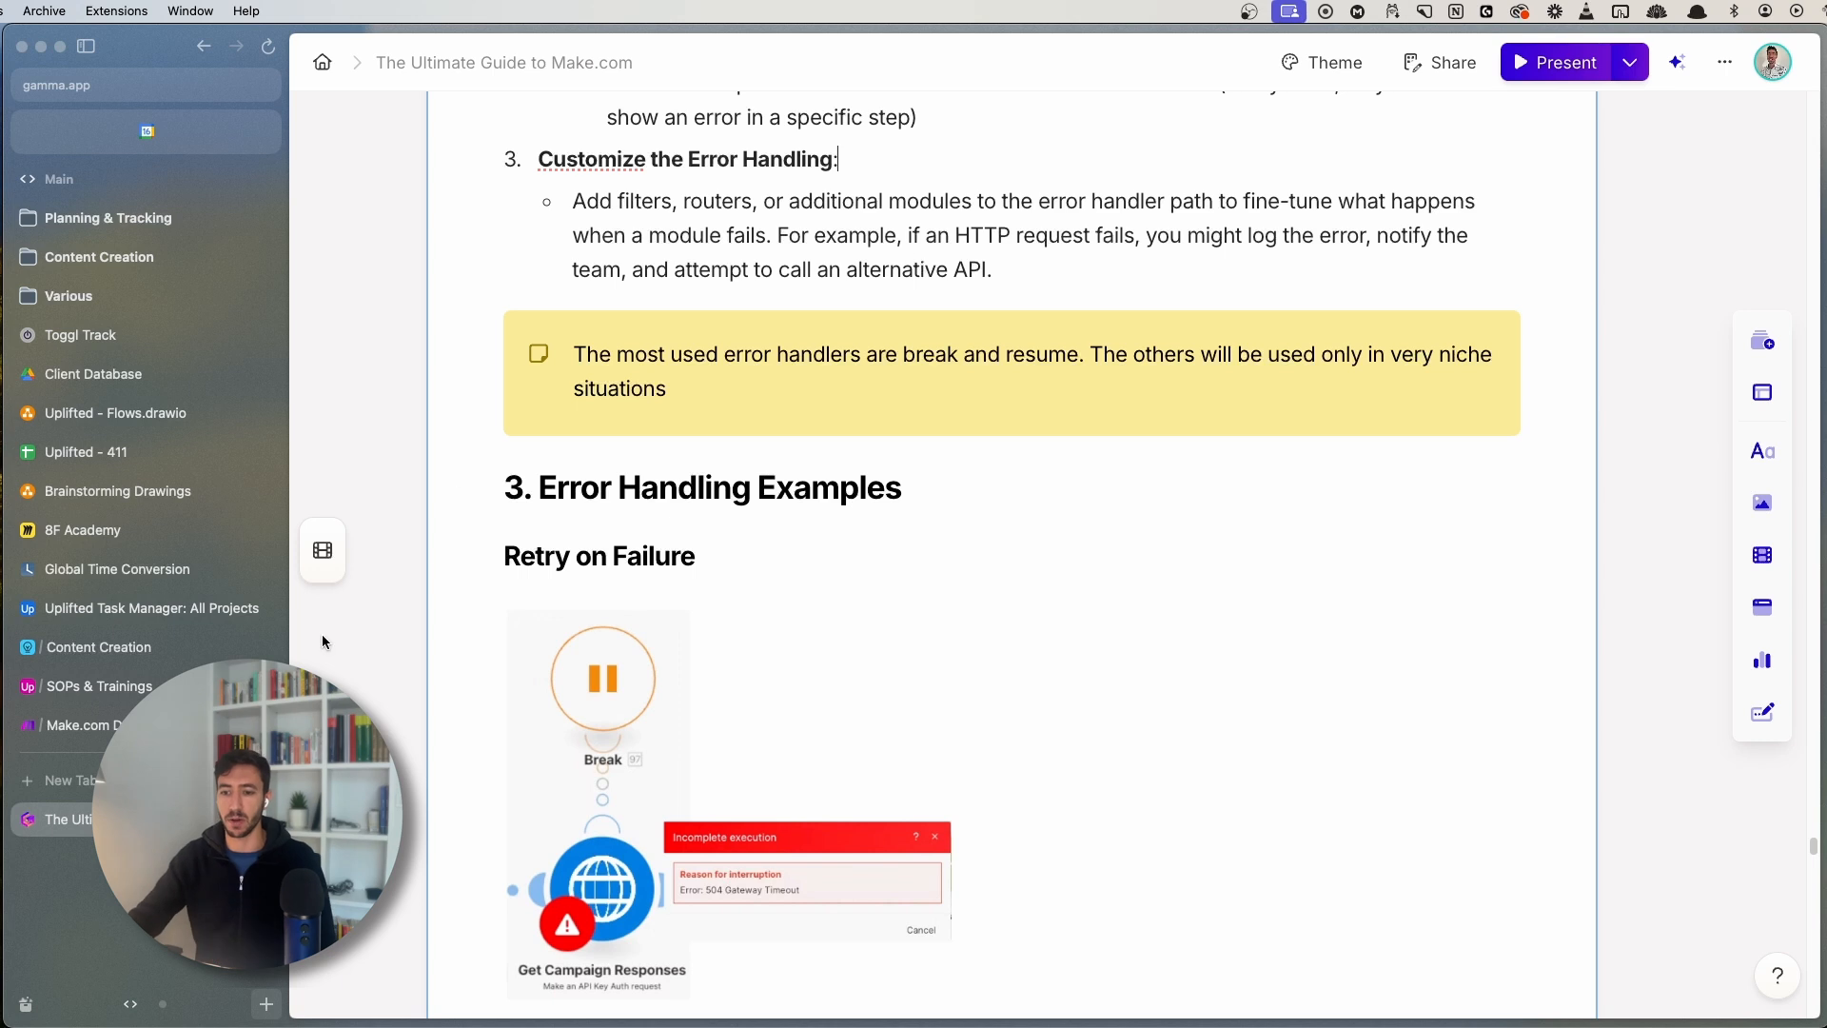
pyautogui.click(76, 725)
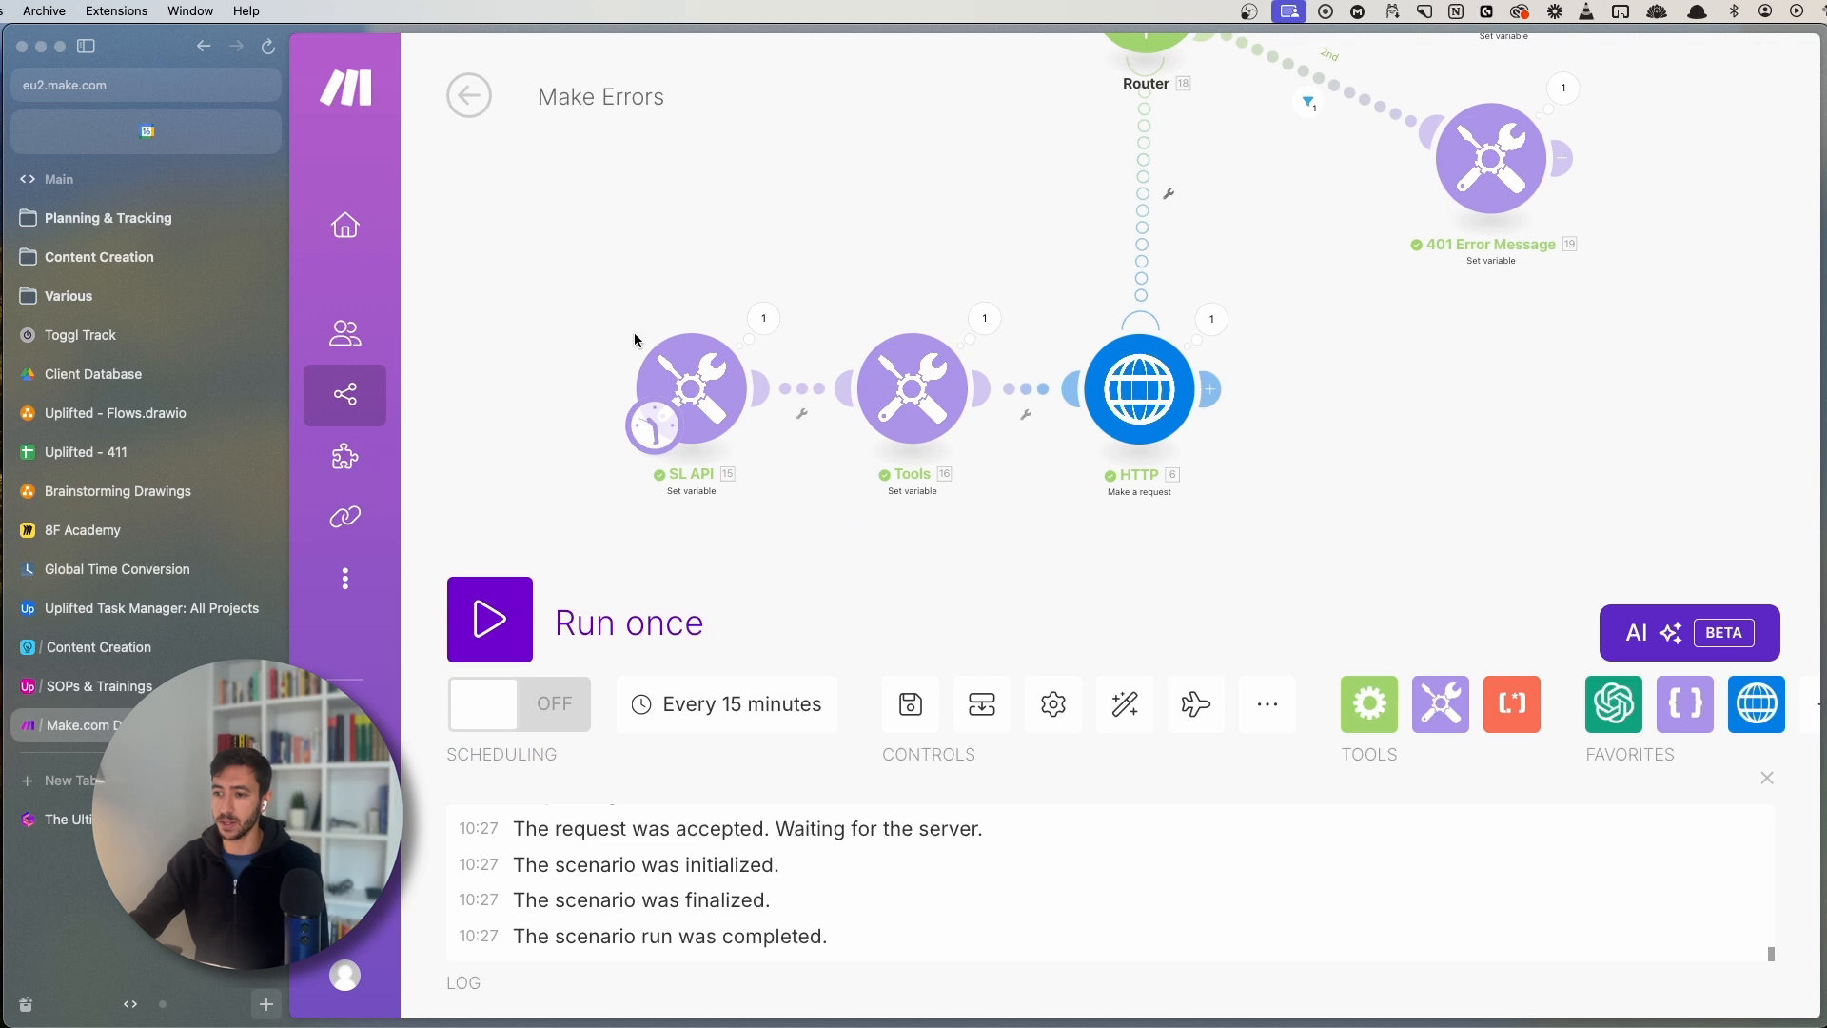
# - Glance at the array variable module, then frame the Router and its routes on the canvas
pyautogui.moveTo(952, 542); pyautogui.dragTo(831, 541)
pyautogui.click(782, 418)
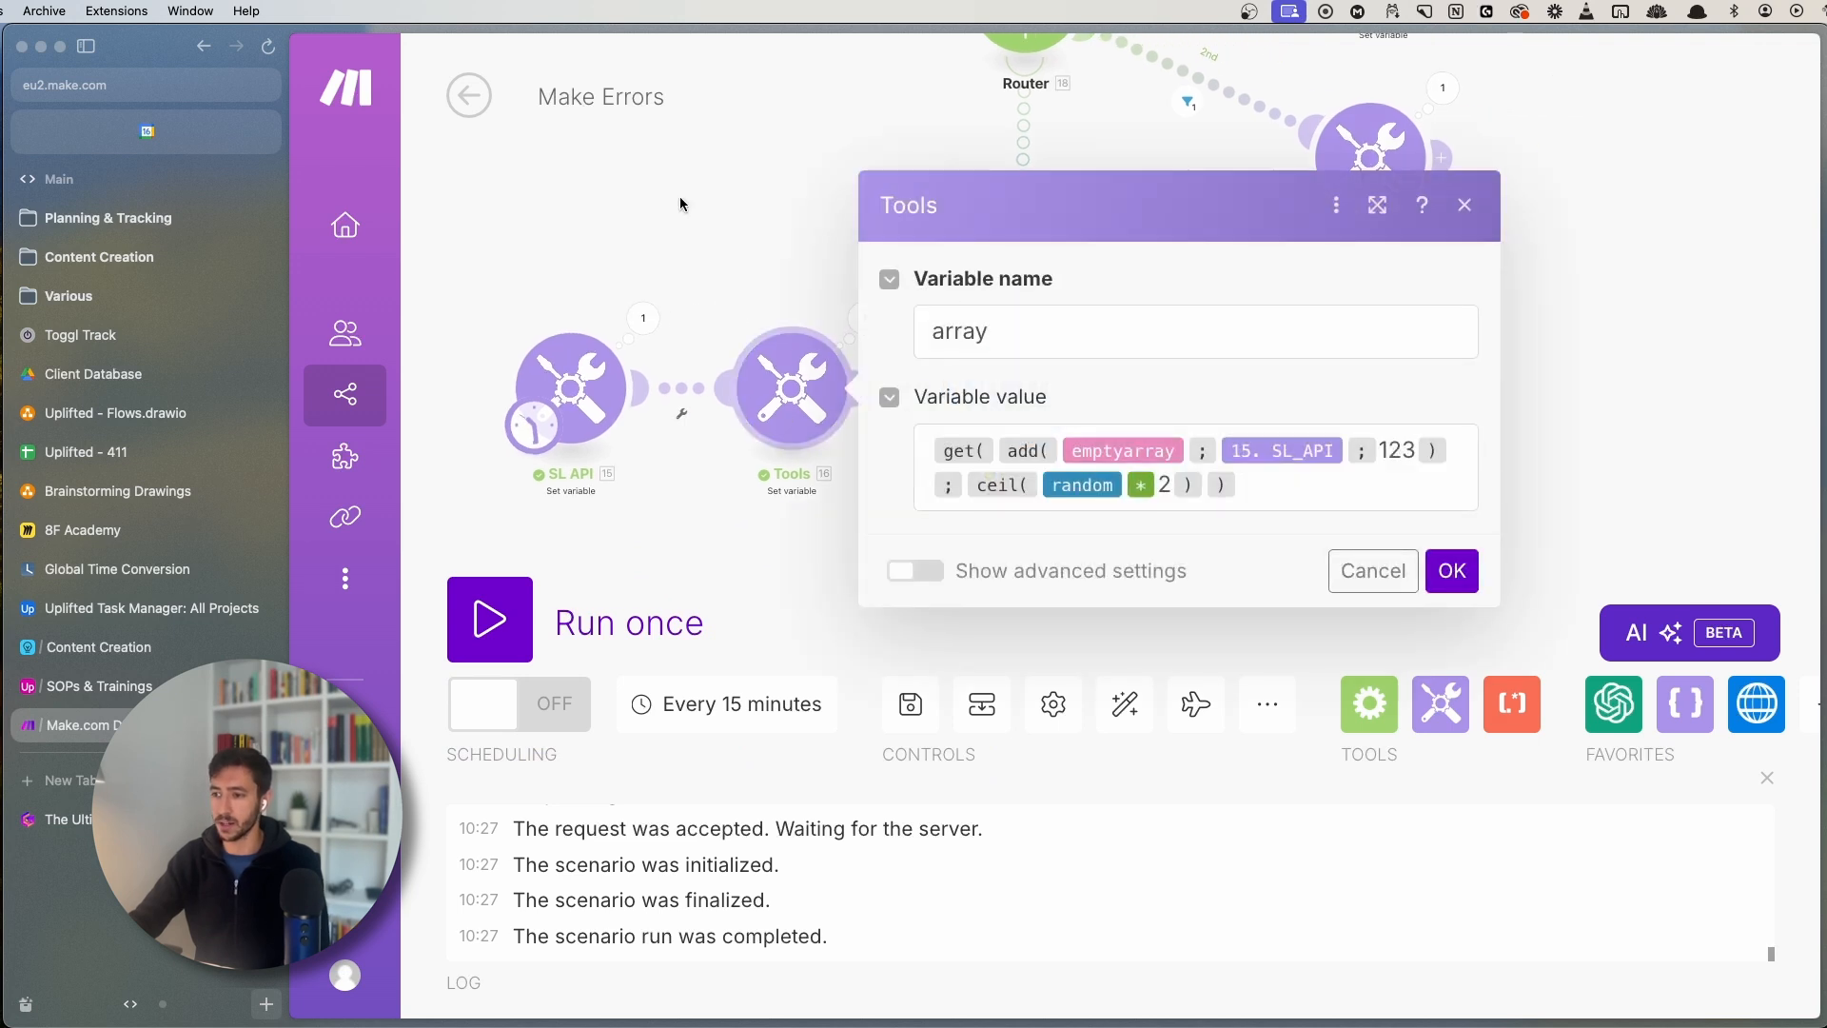
pyautogui.click(731, 223)
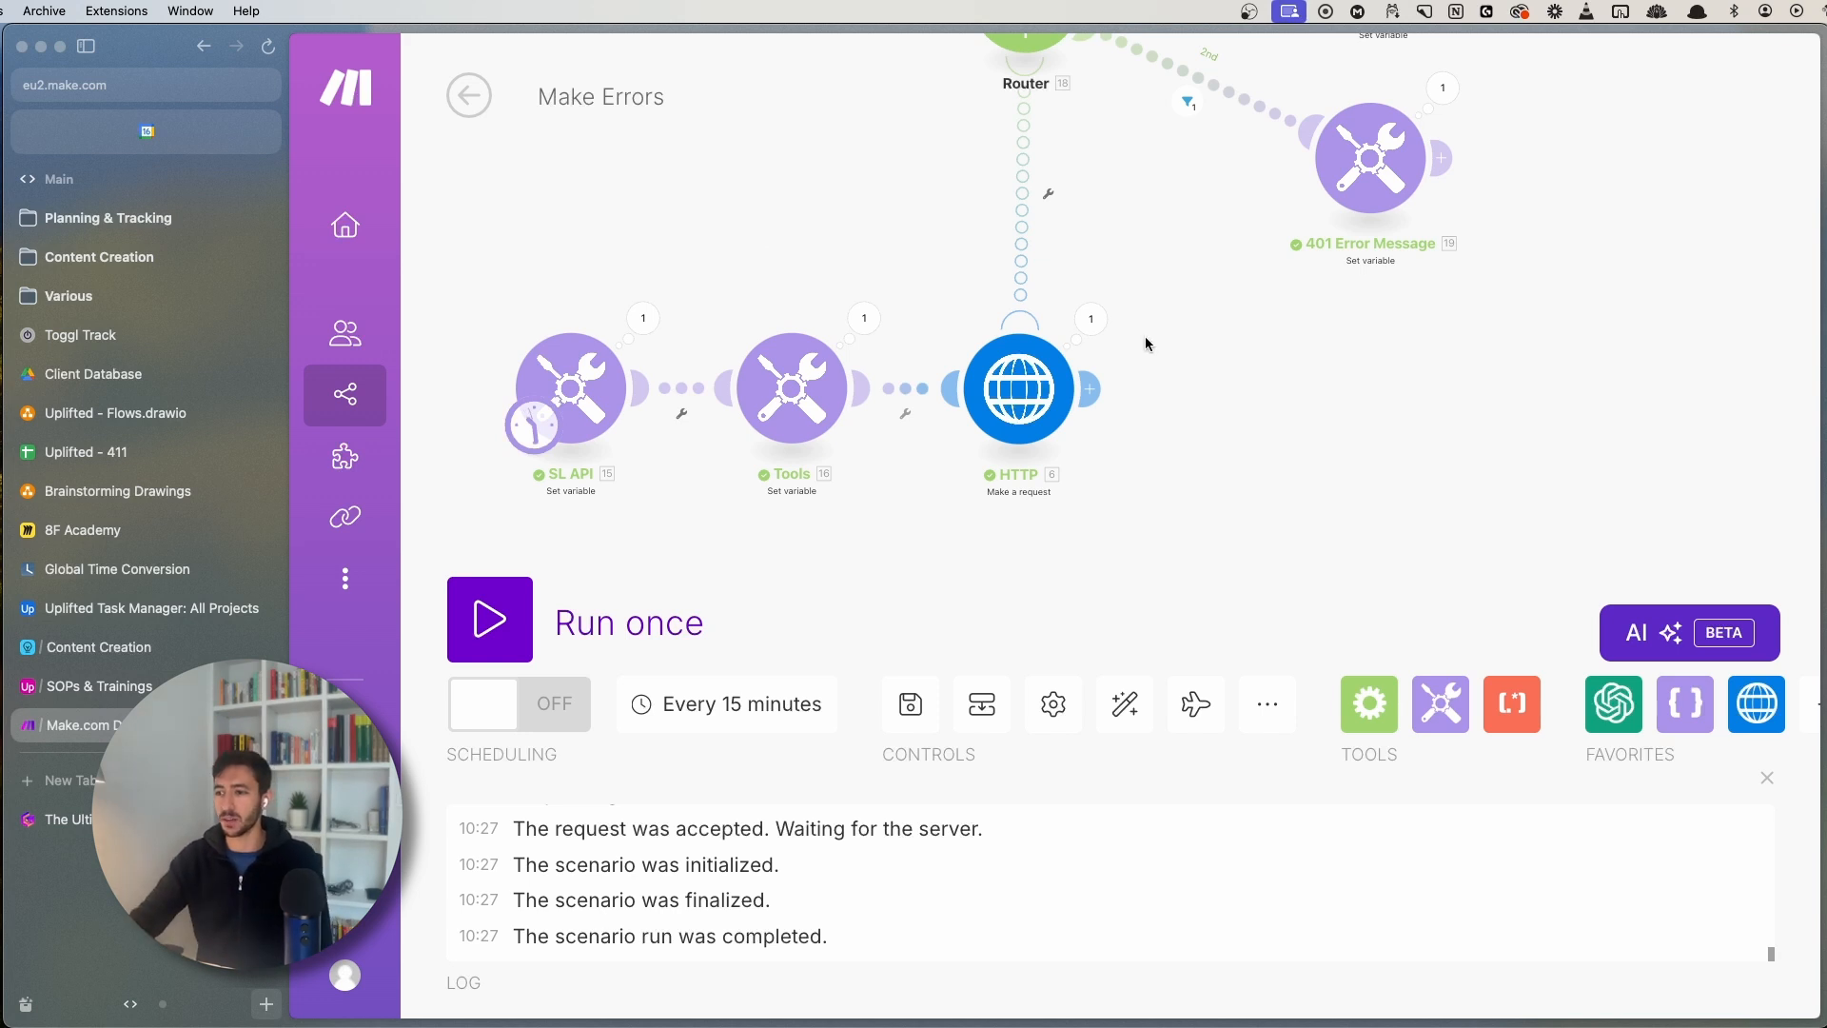
pyautogui.scroll(-5, 984, 391)
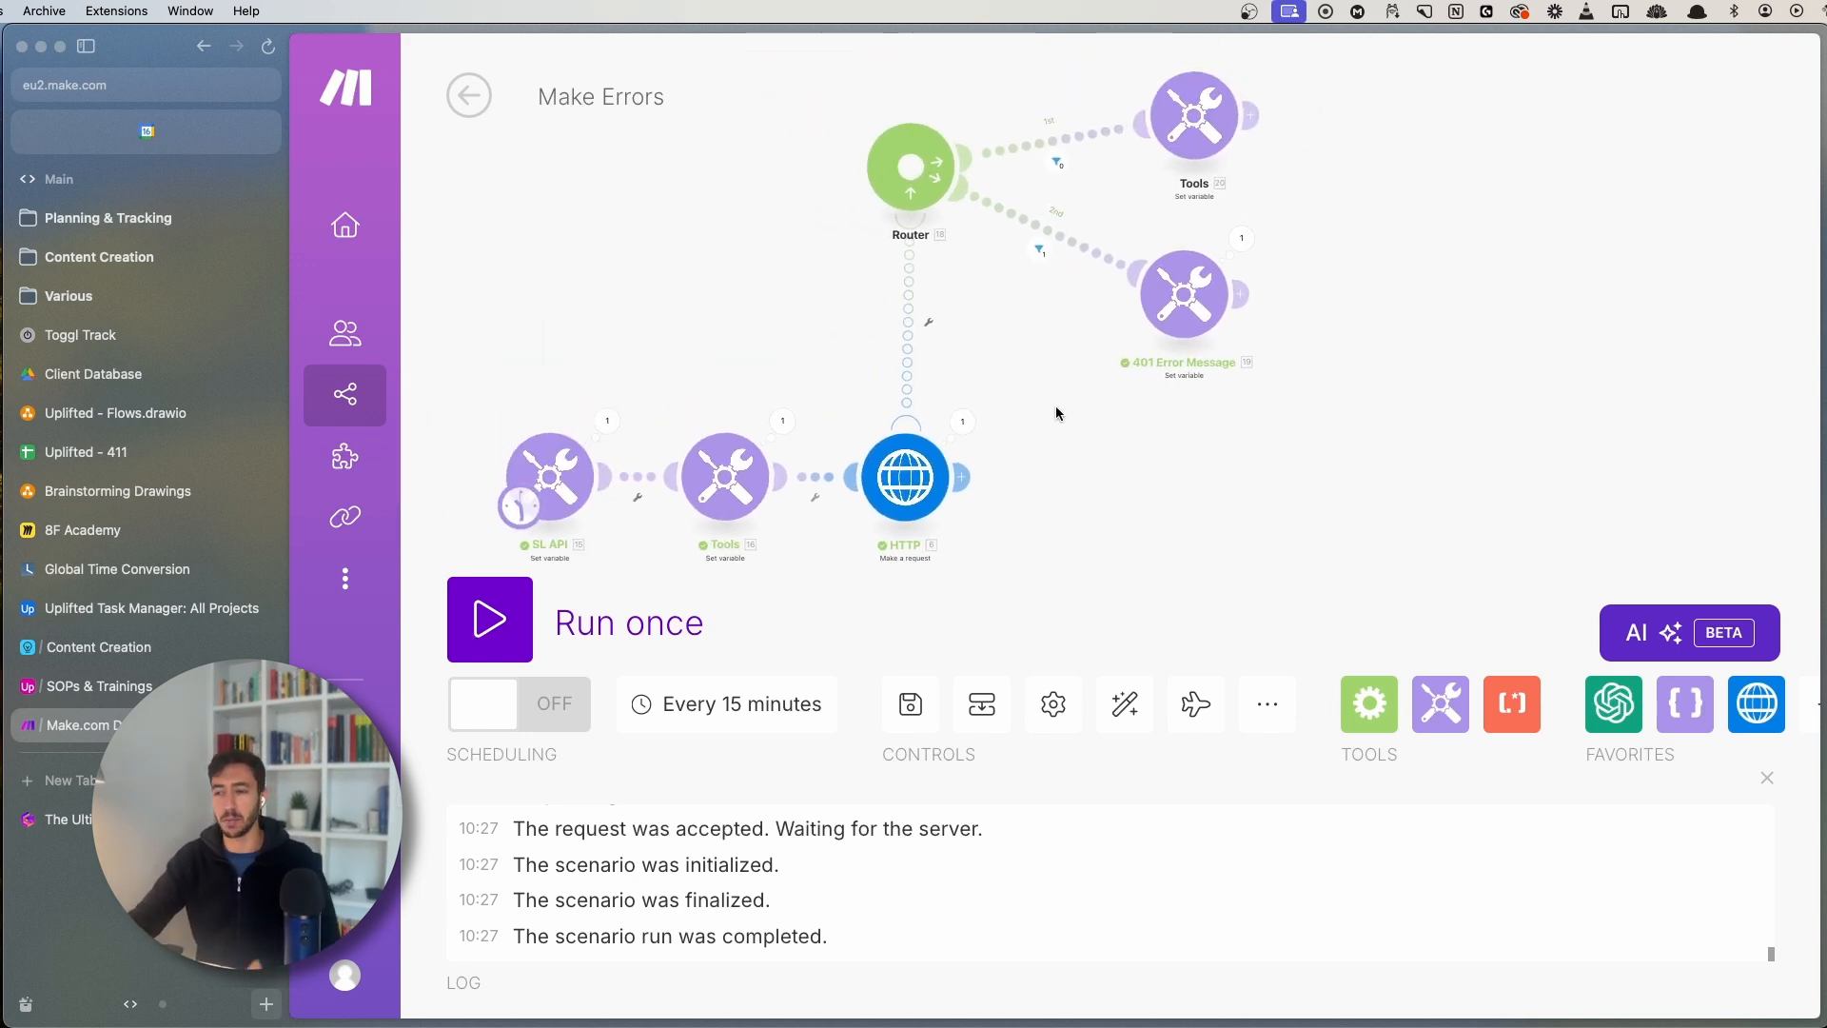
pyautogui.moveTo(1053, 417); pyautogui.dragTo(1022, 433)
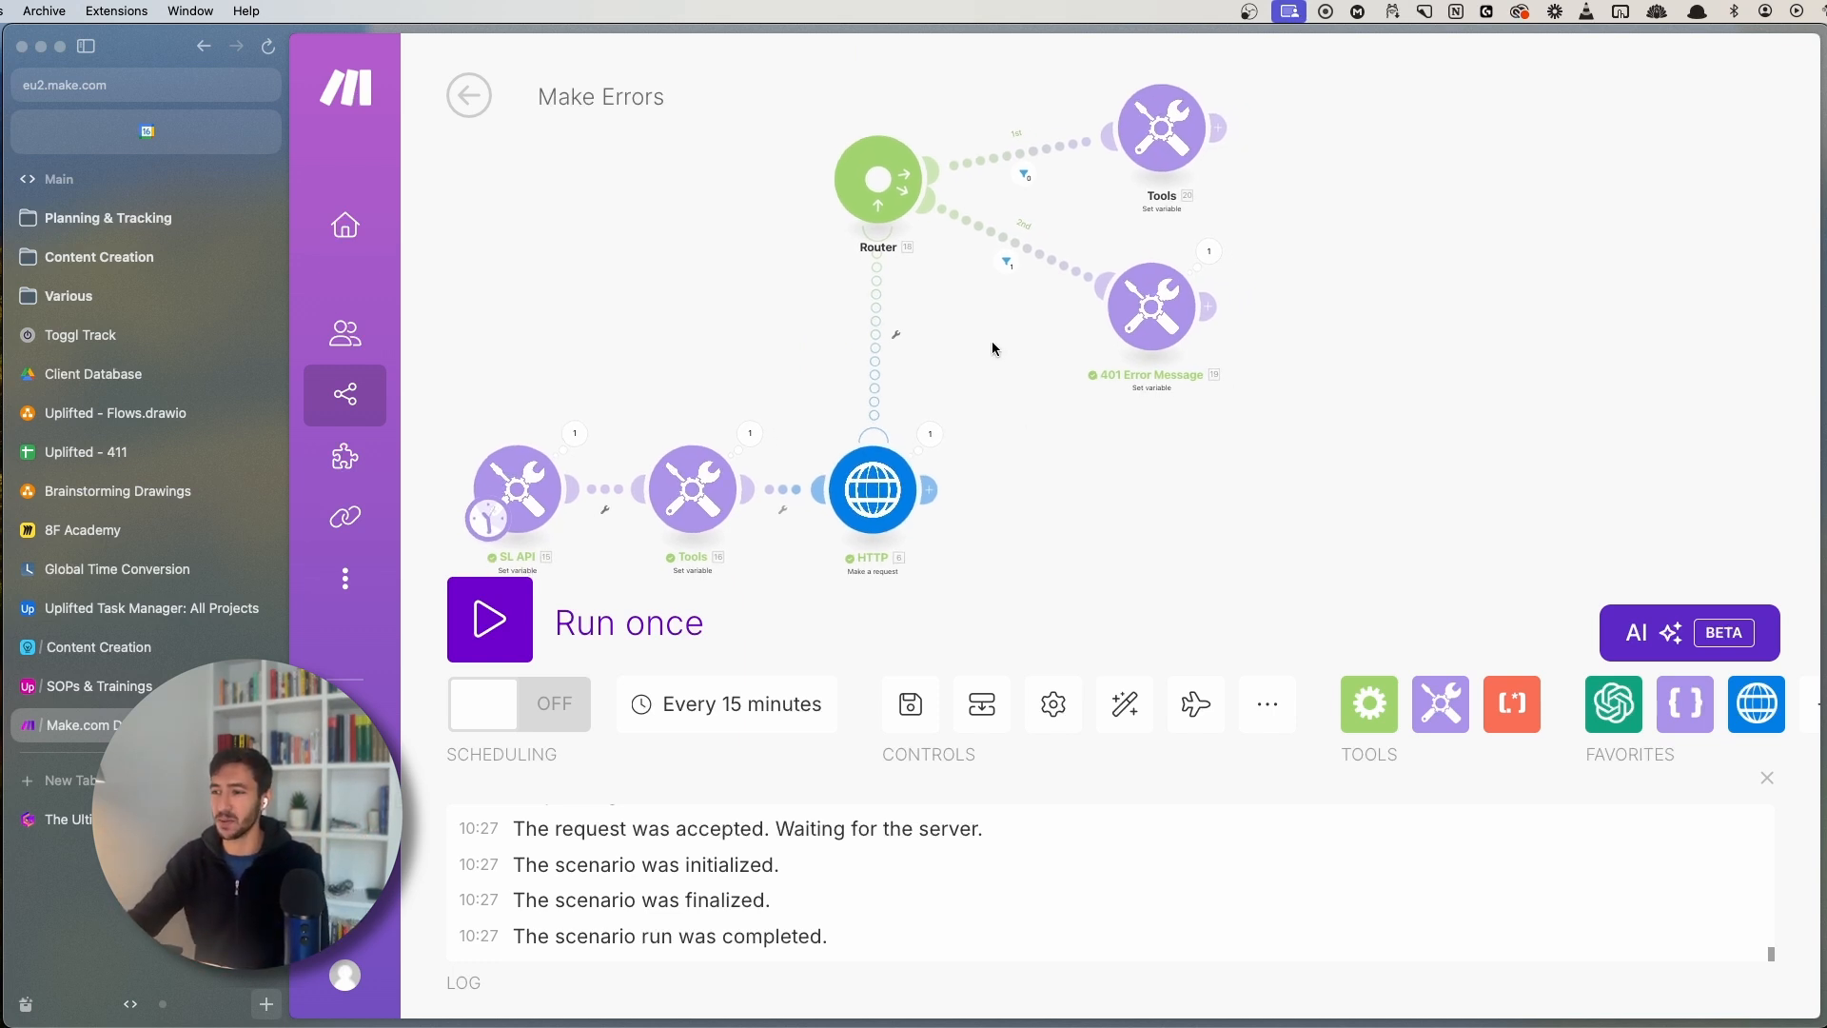
pyautogui.moveTo(990, 343); pyautogui.dragTo(857, 424)
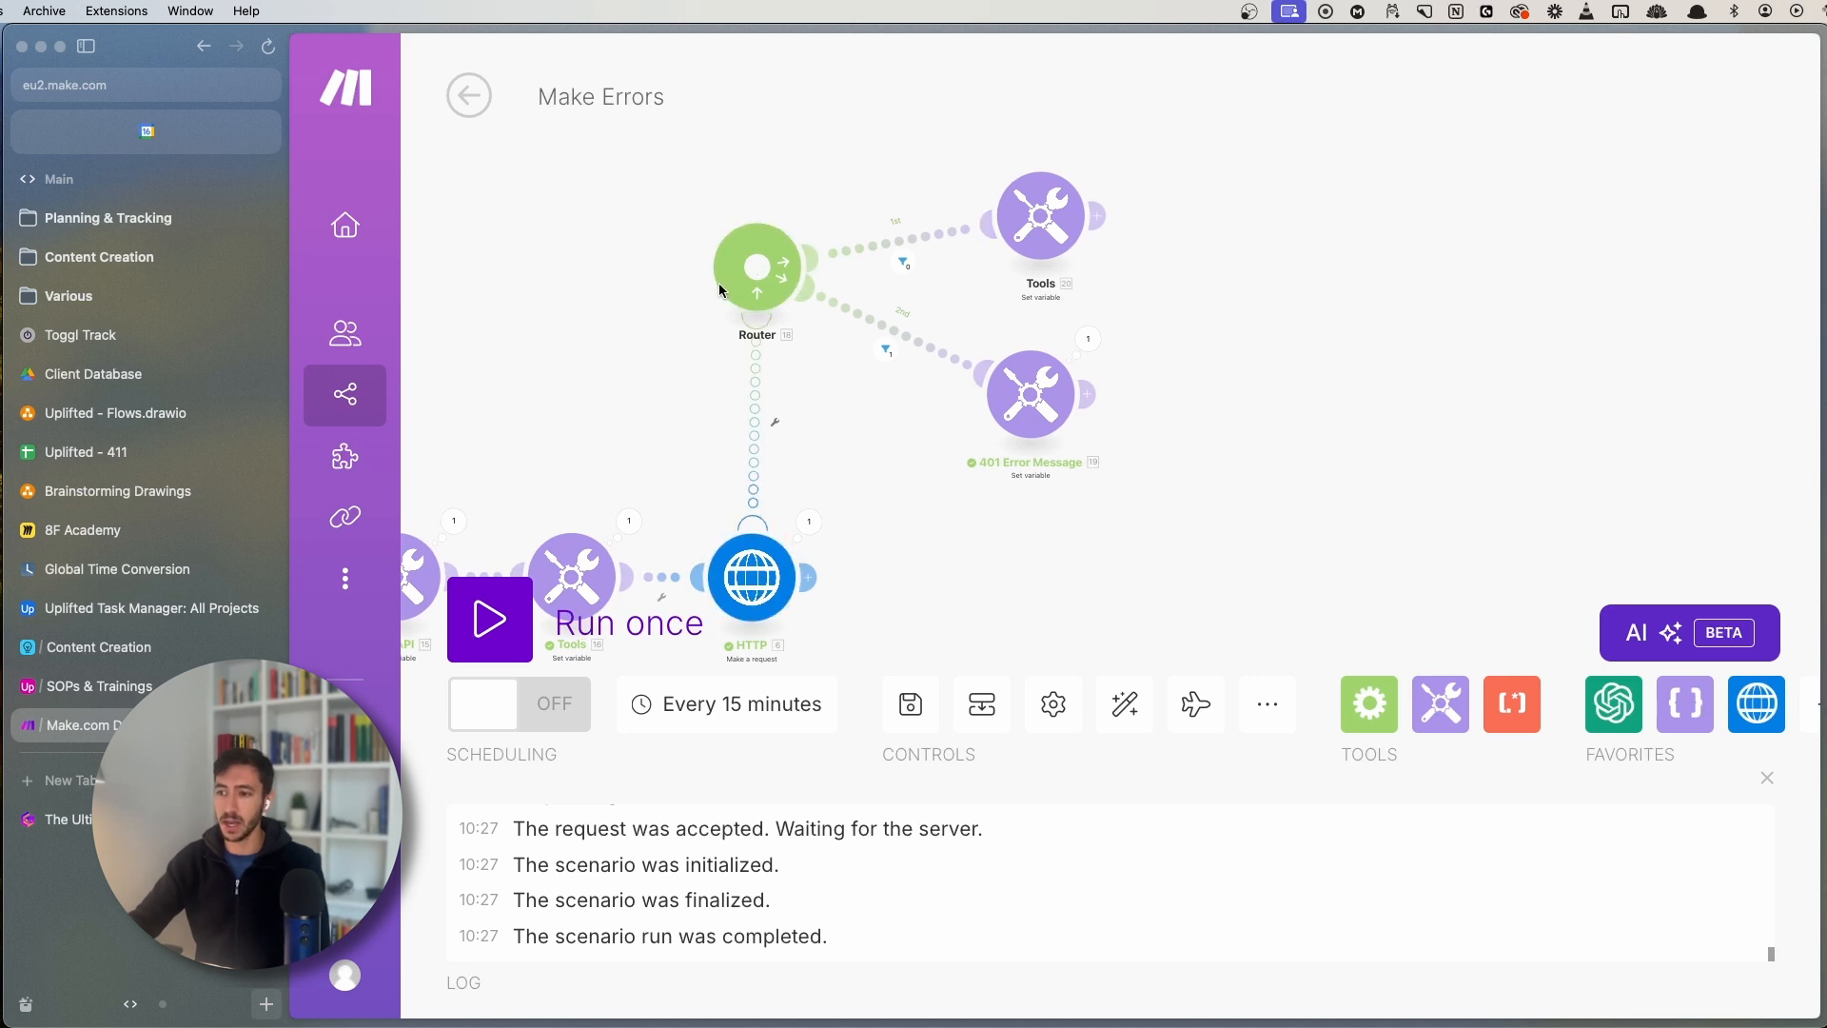
pyautogui.scroll(3, 713, 331)
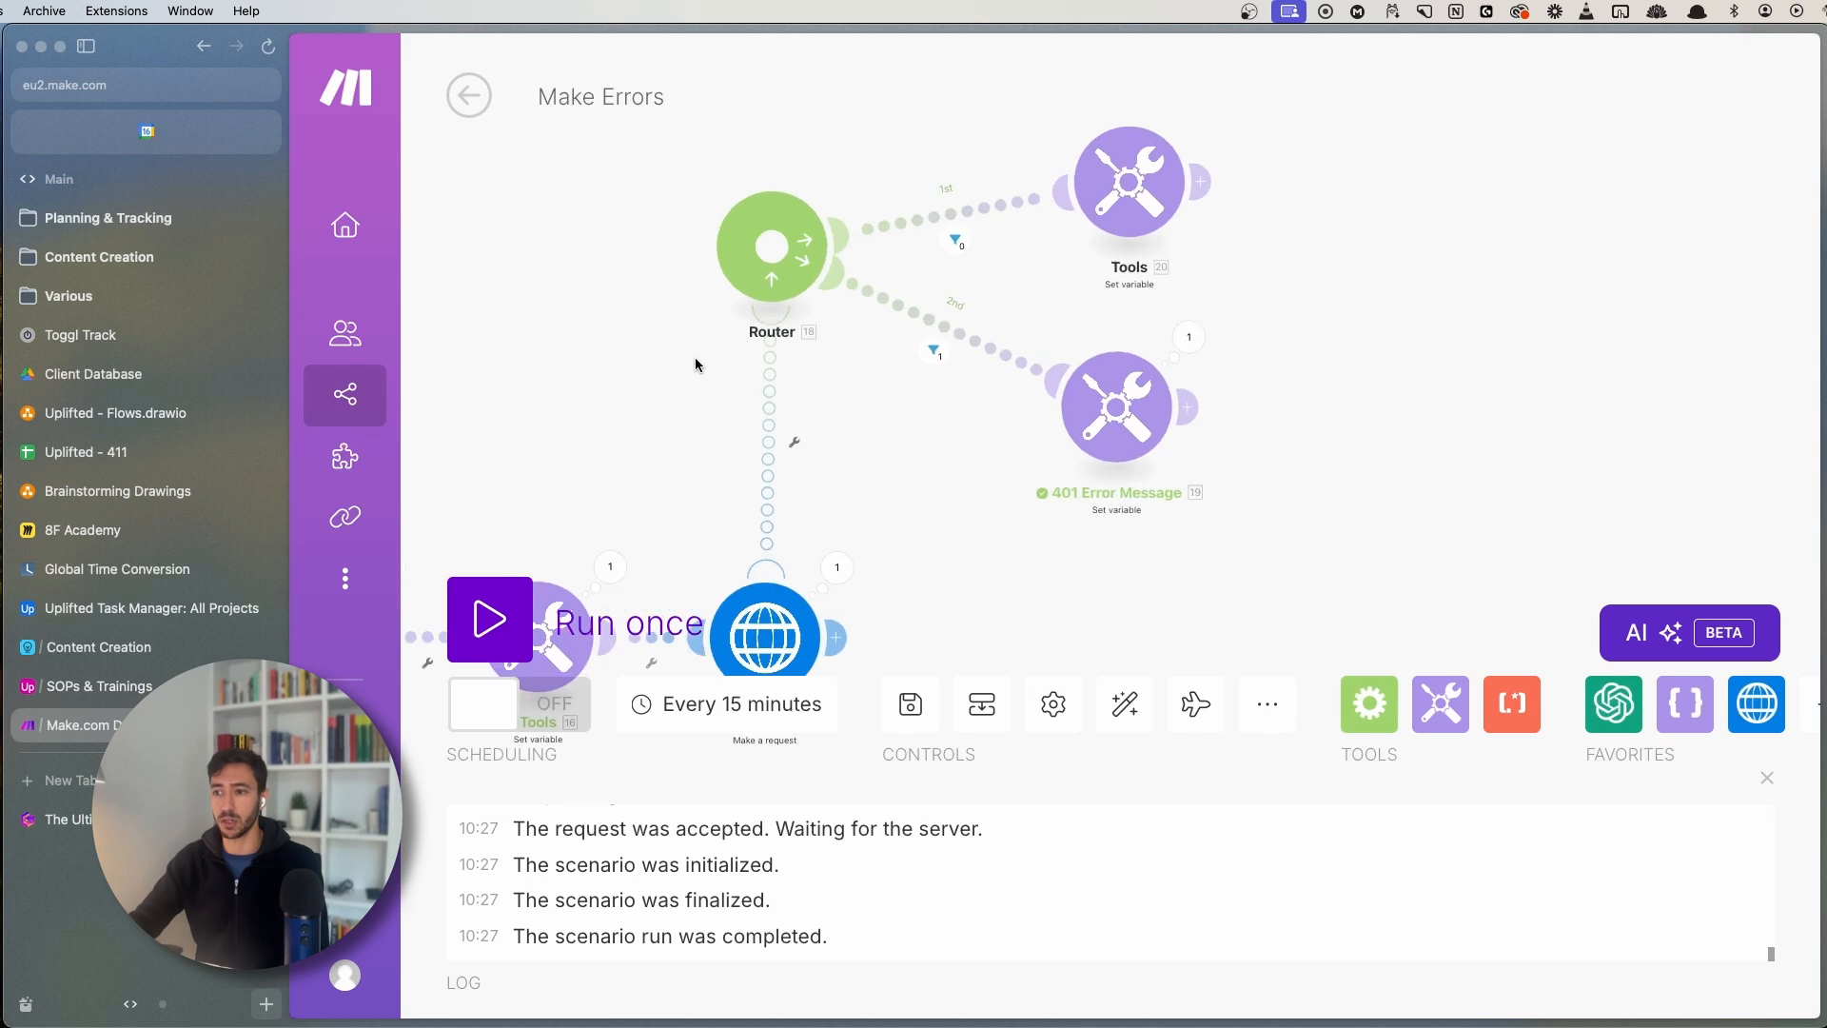
# - Label the Router's two route filters '400 Error' and '401 Error'
pyautogui.click(921, 293)
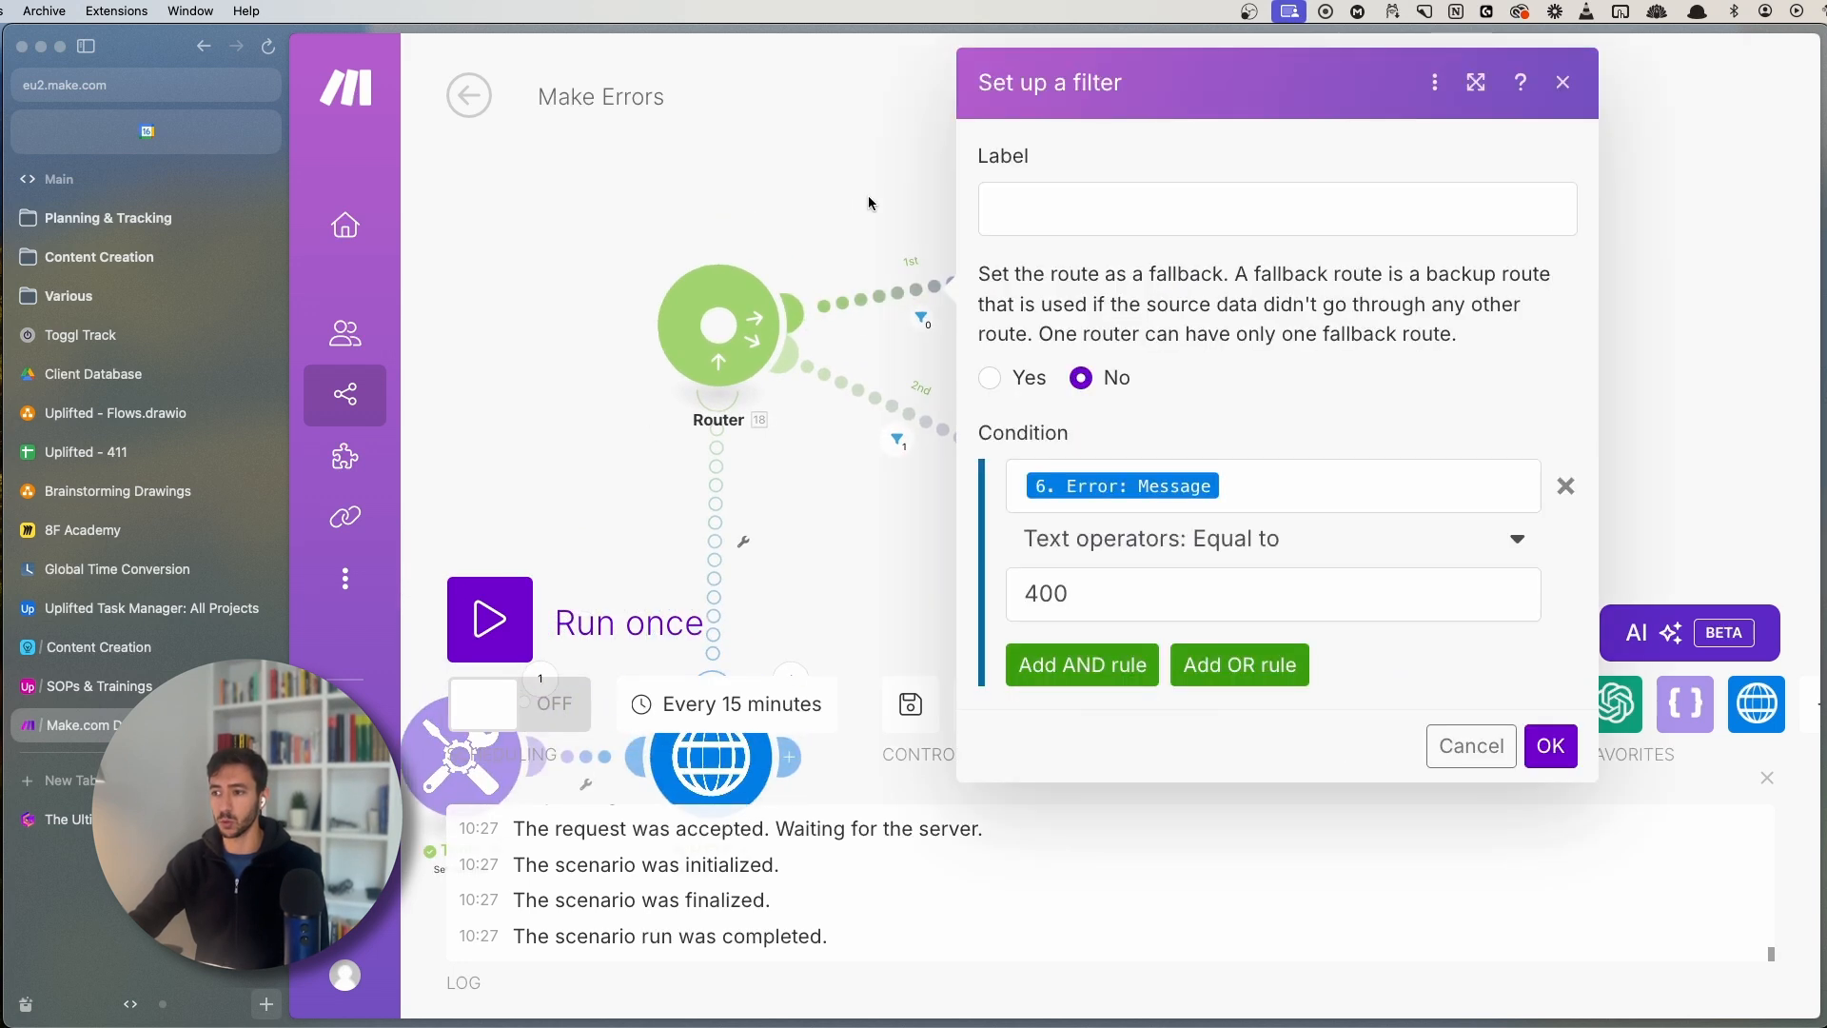
pyautogui.click(1269, 484)
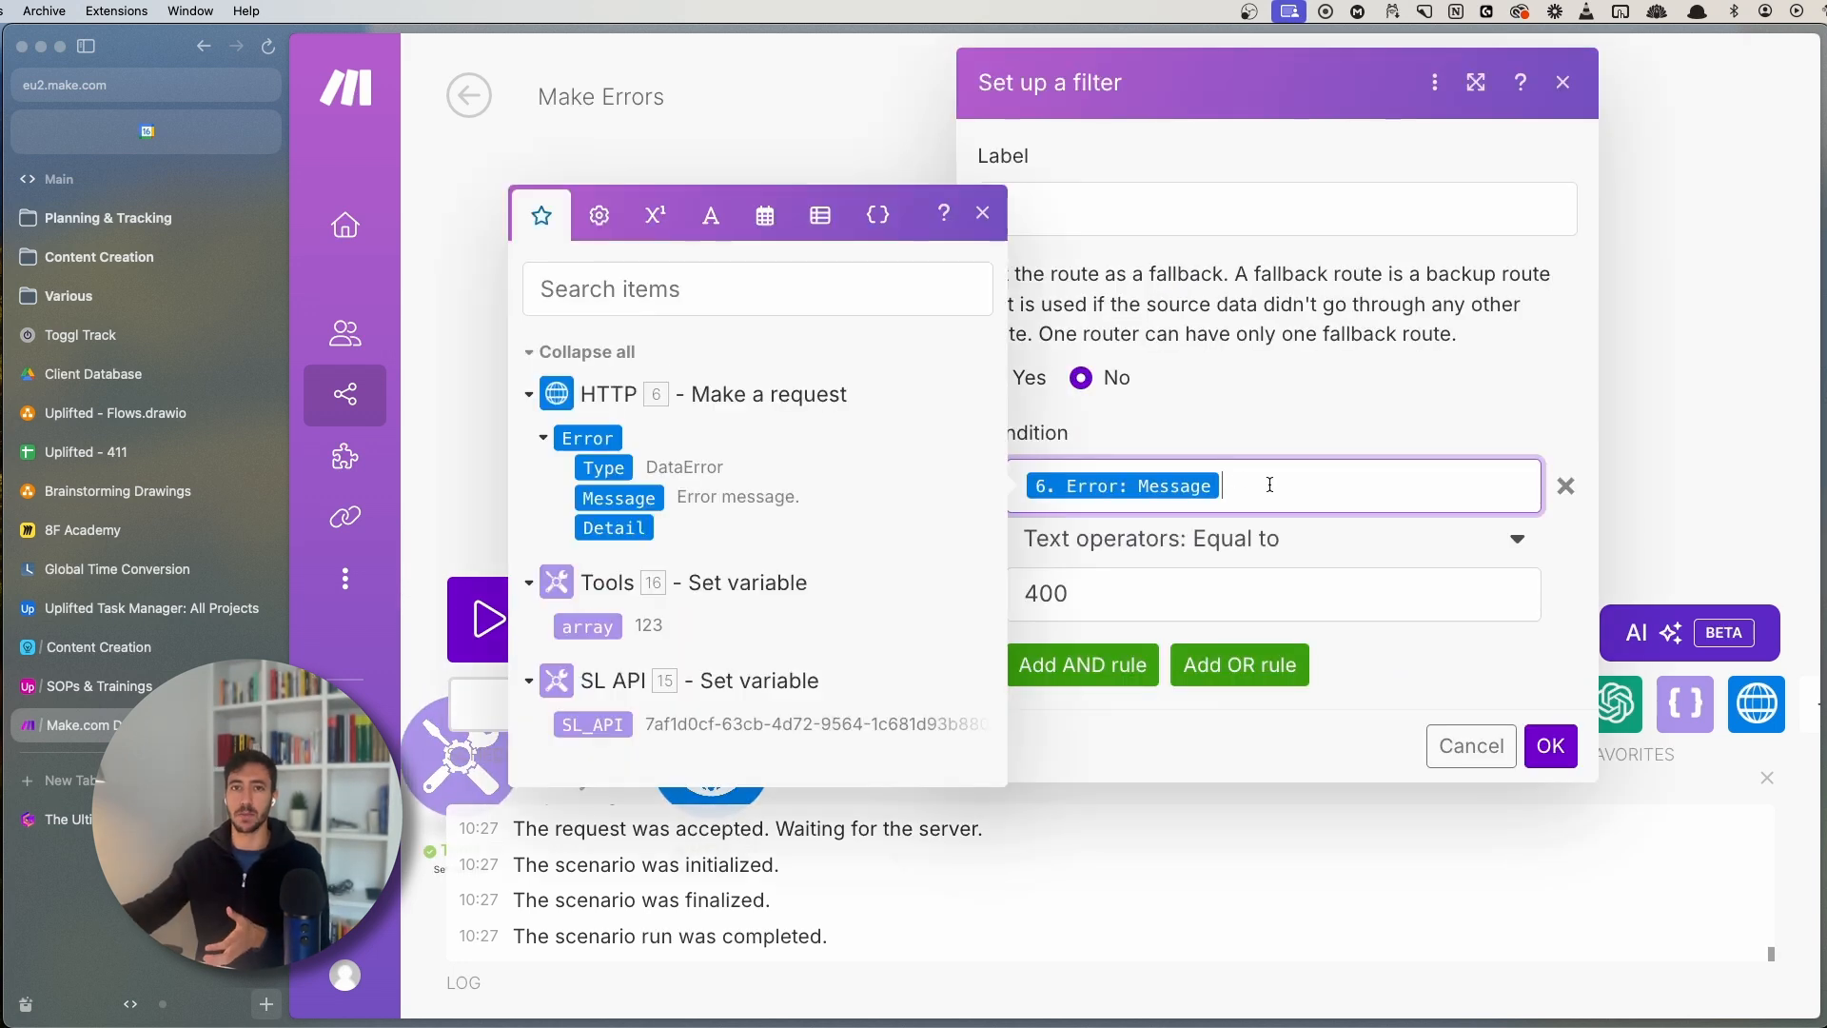
pyautogui.click(1099, 227)
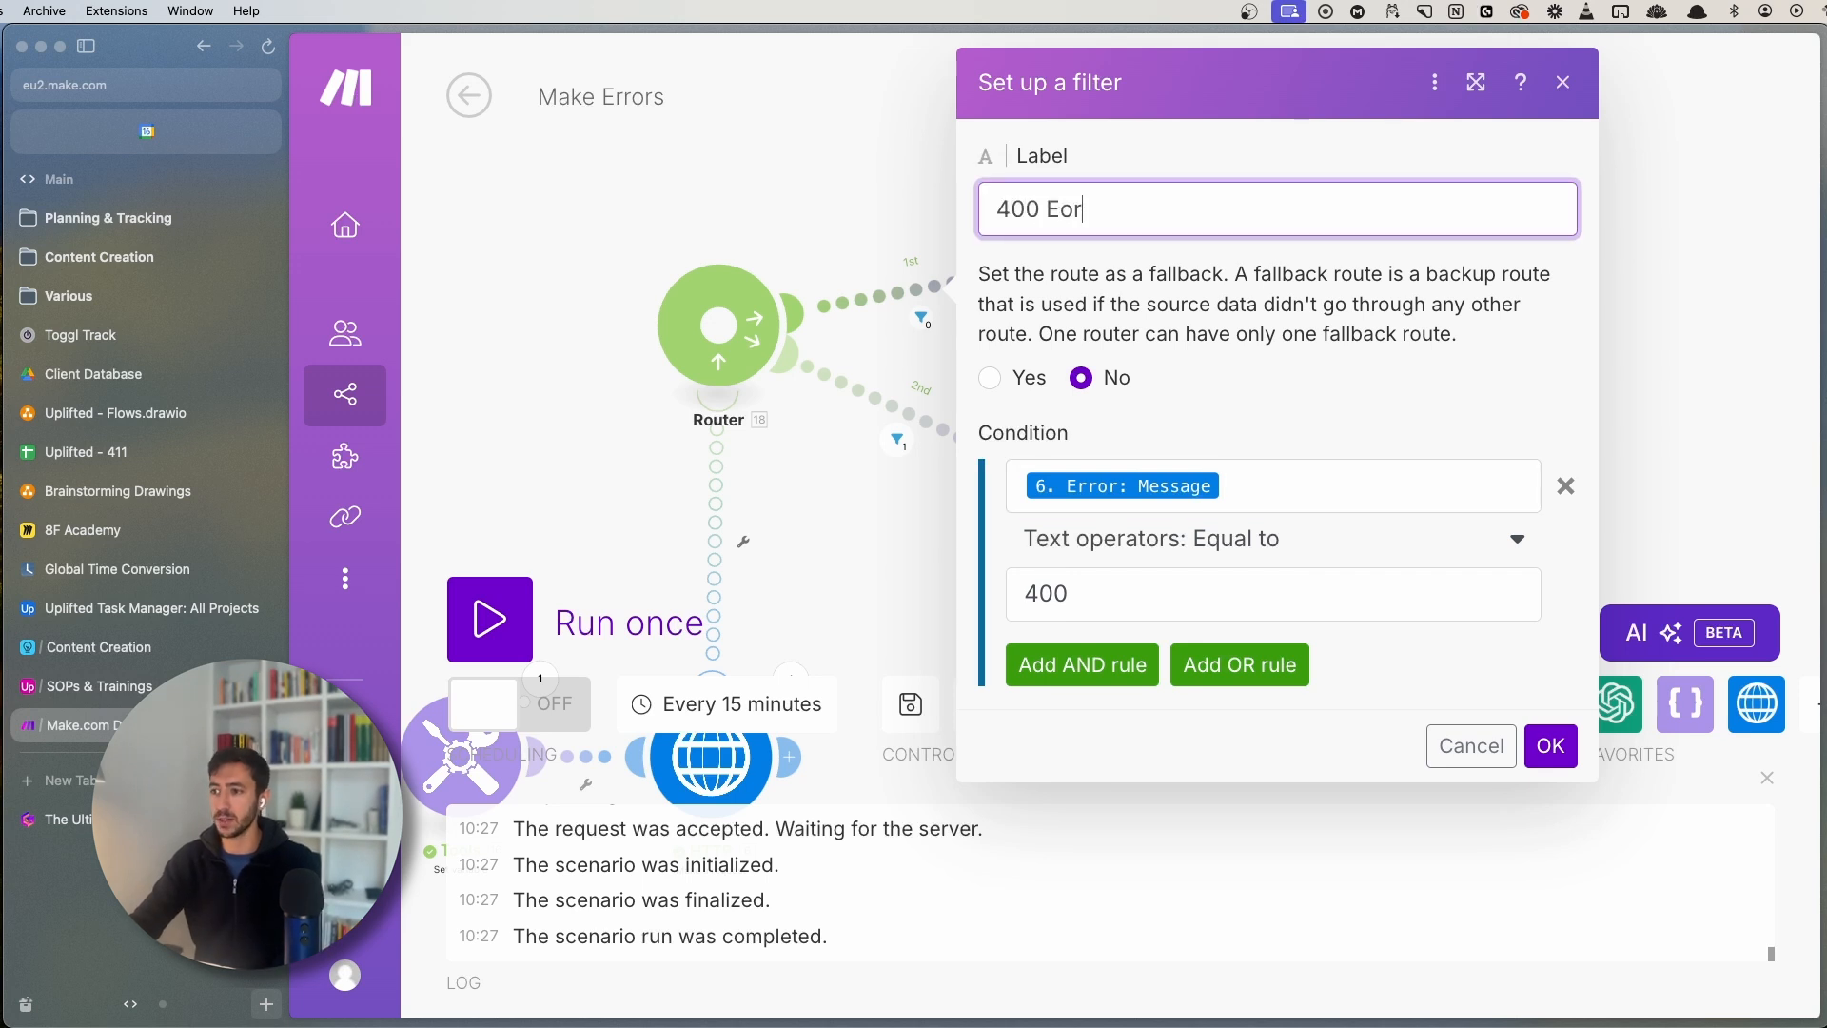
pyautogui.write('400 Error')
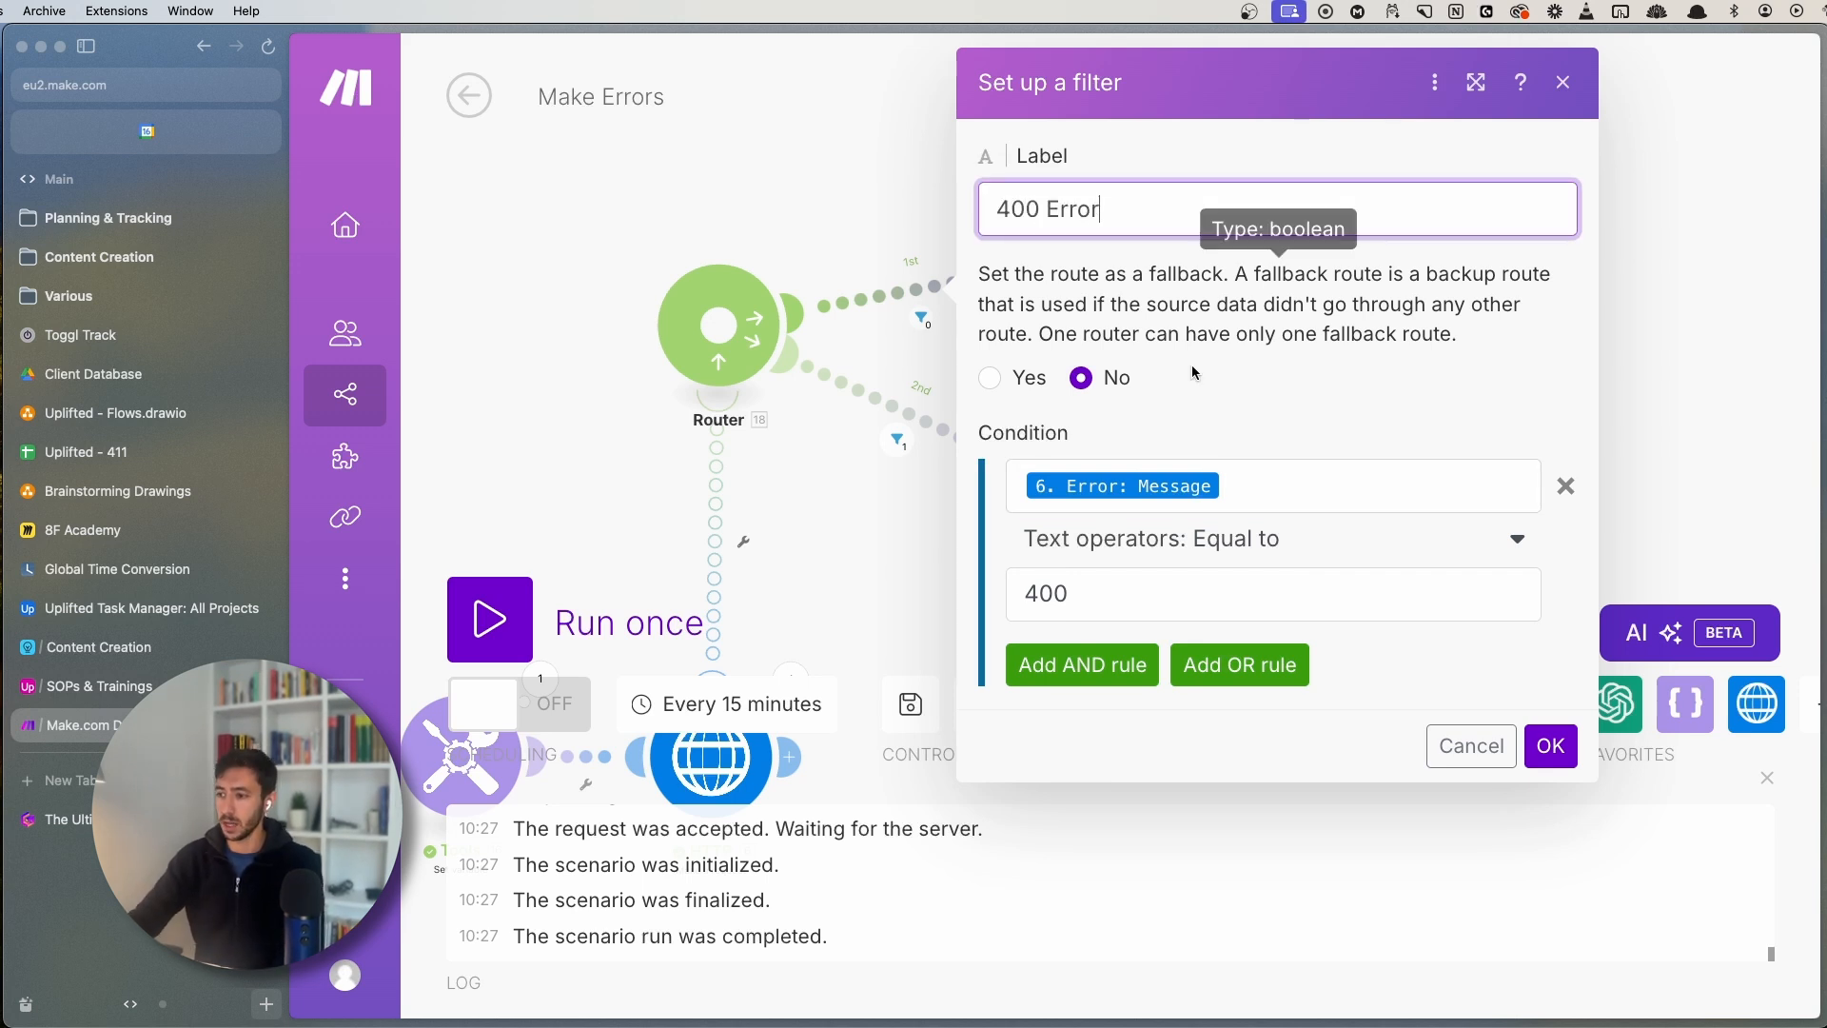
pyautogui.click(1550, 745)
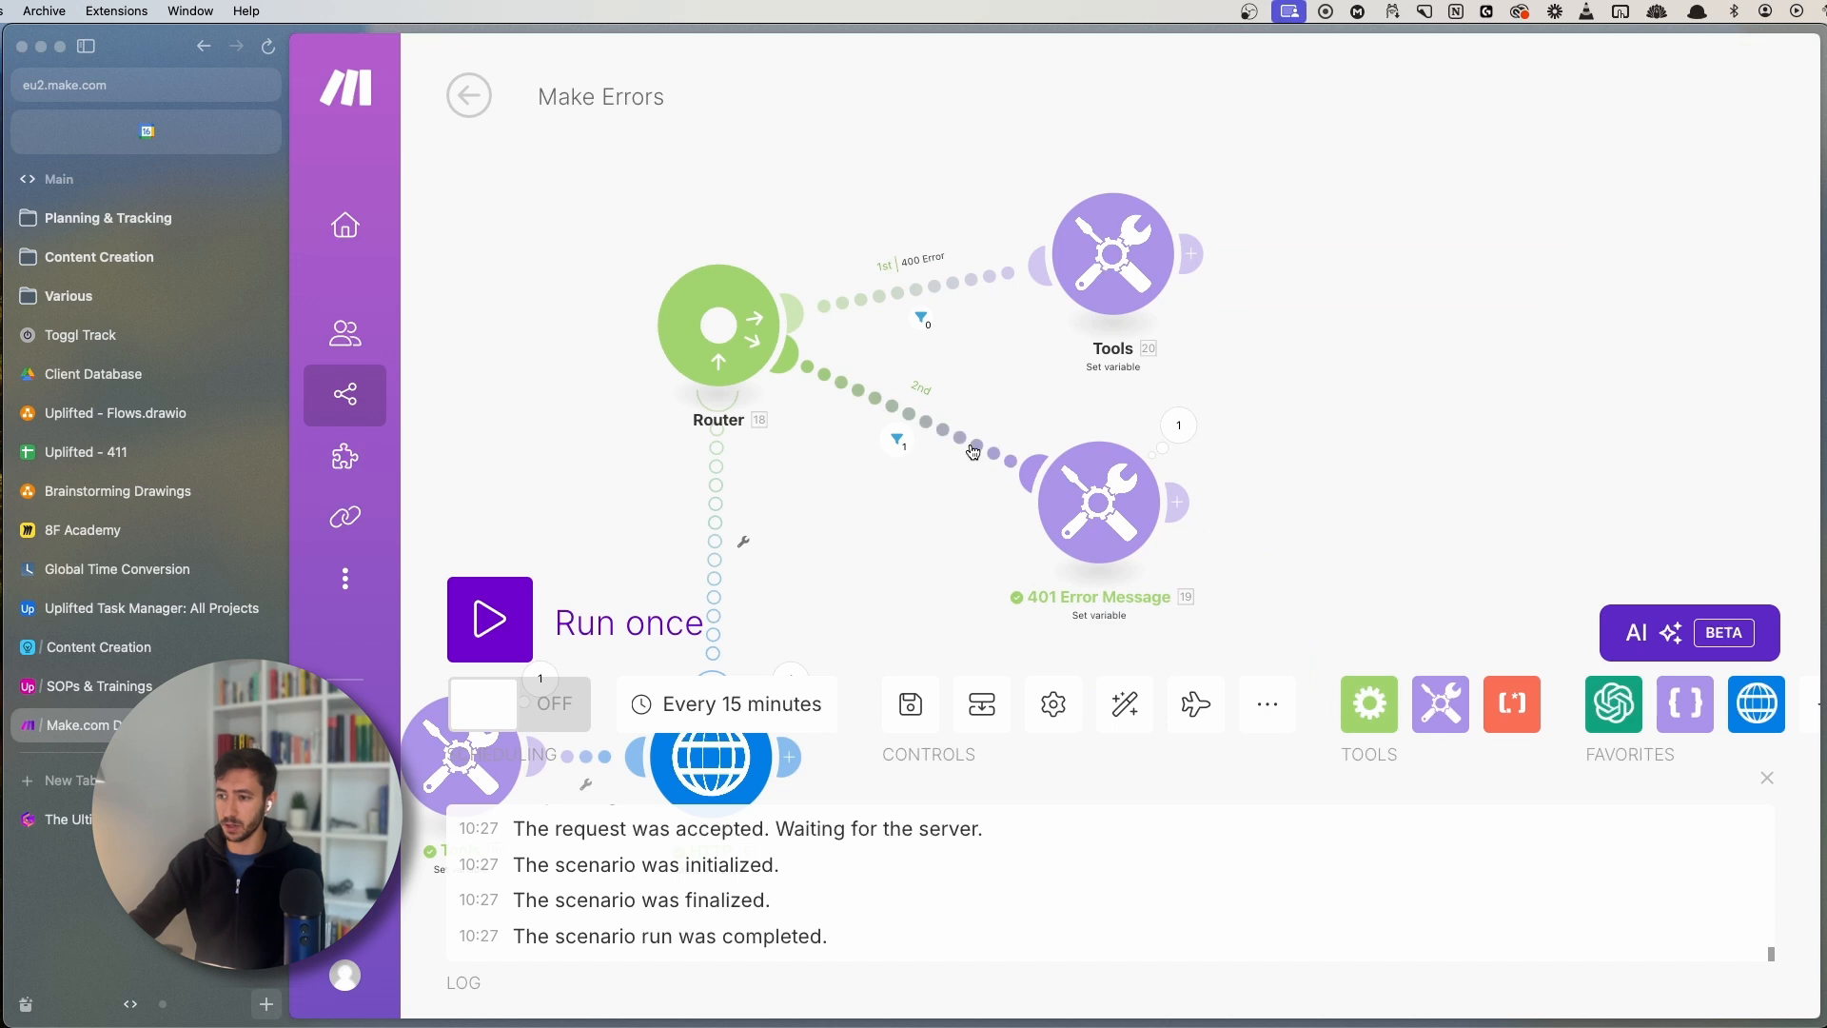
pyautogui.click(975, 448)
pyautogui.click(1086, 217)
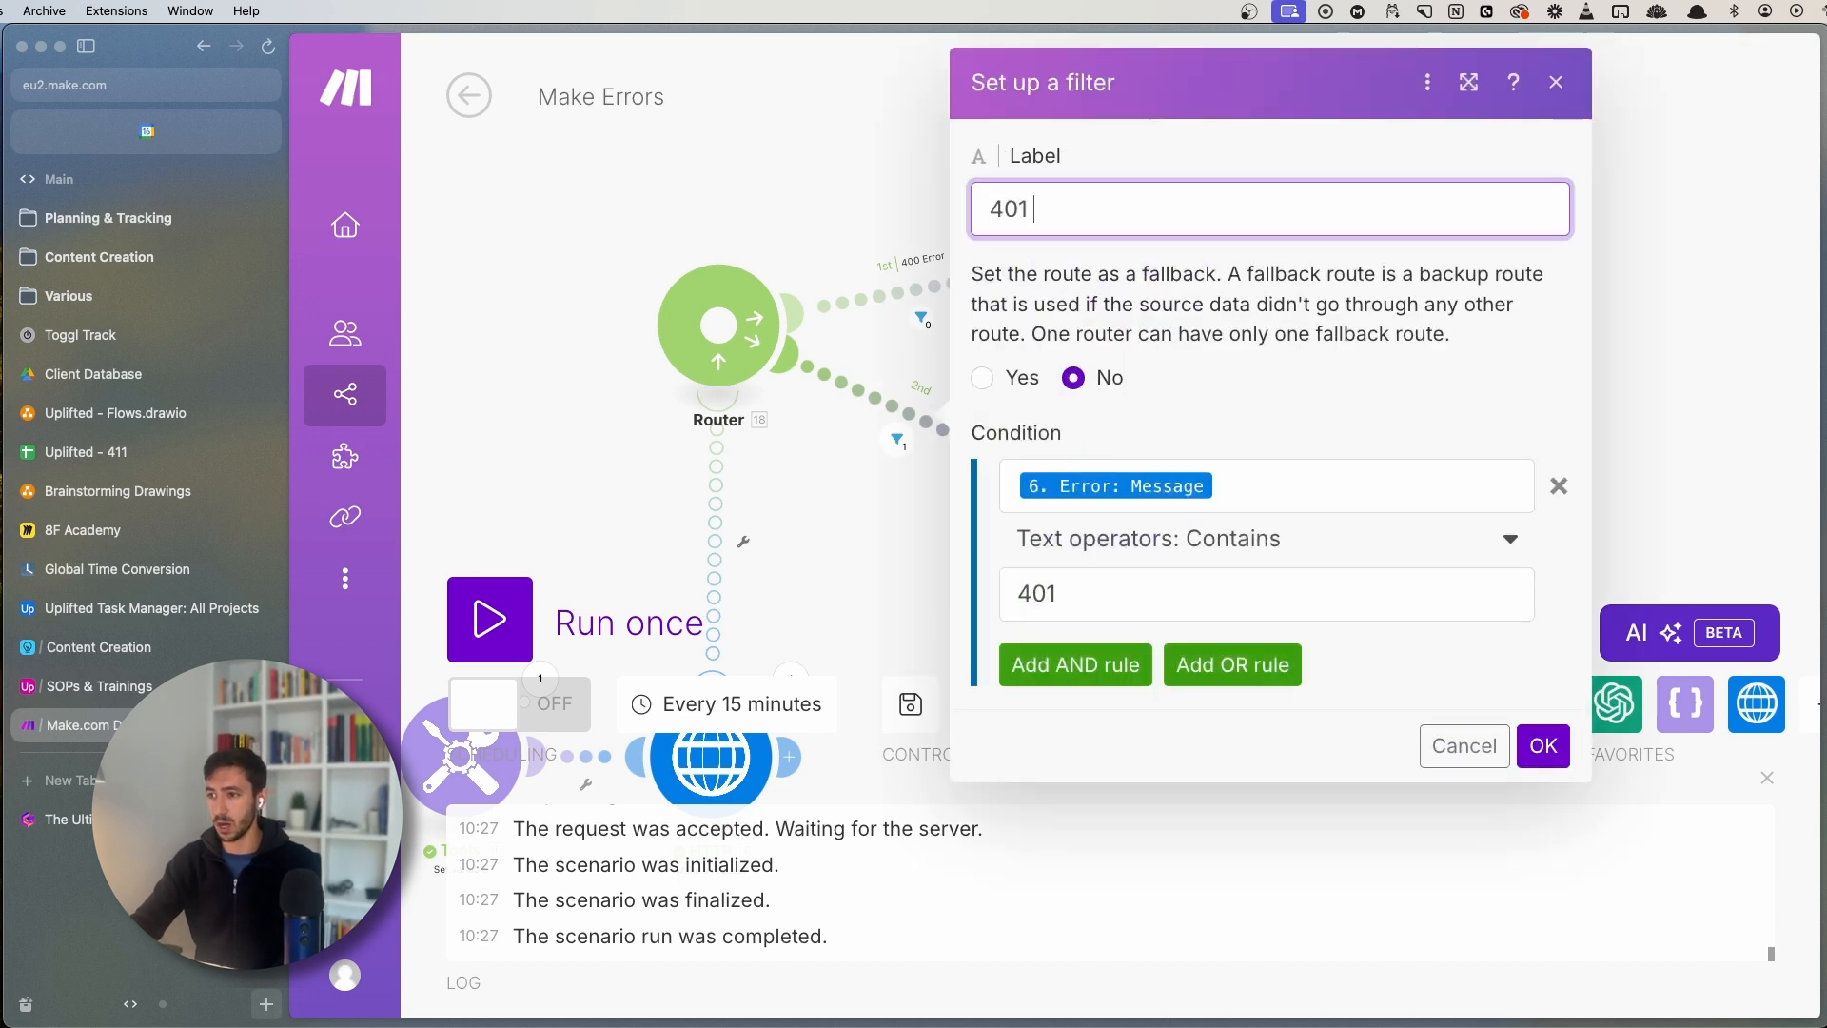
pyautogui.write('401 Error')
pyautogui.click(1537, 746)
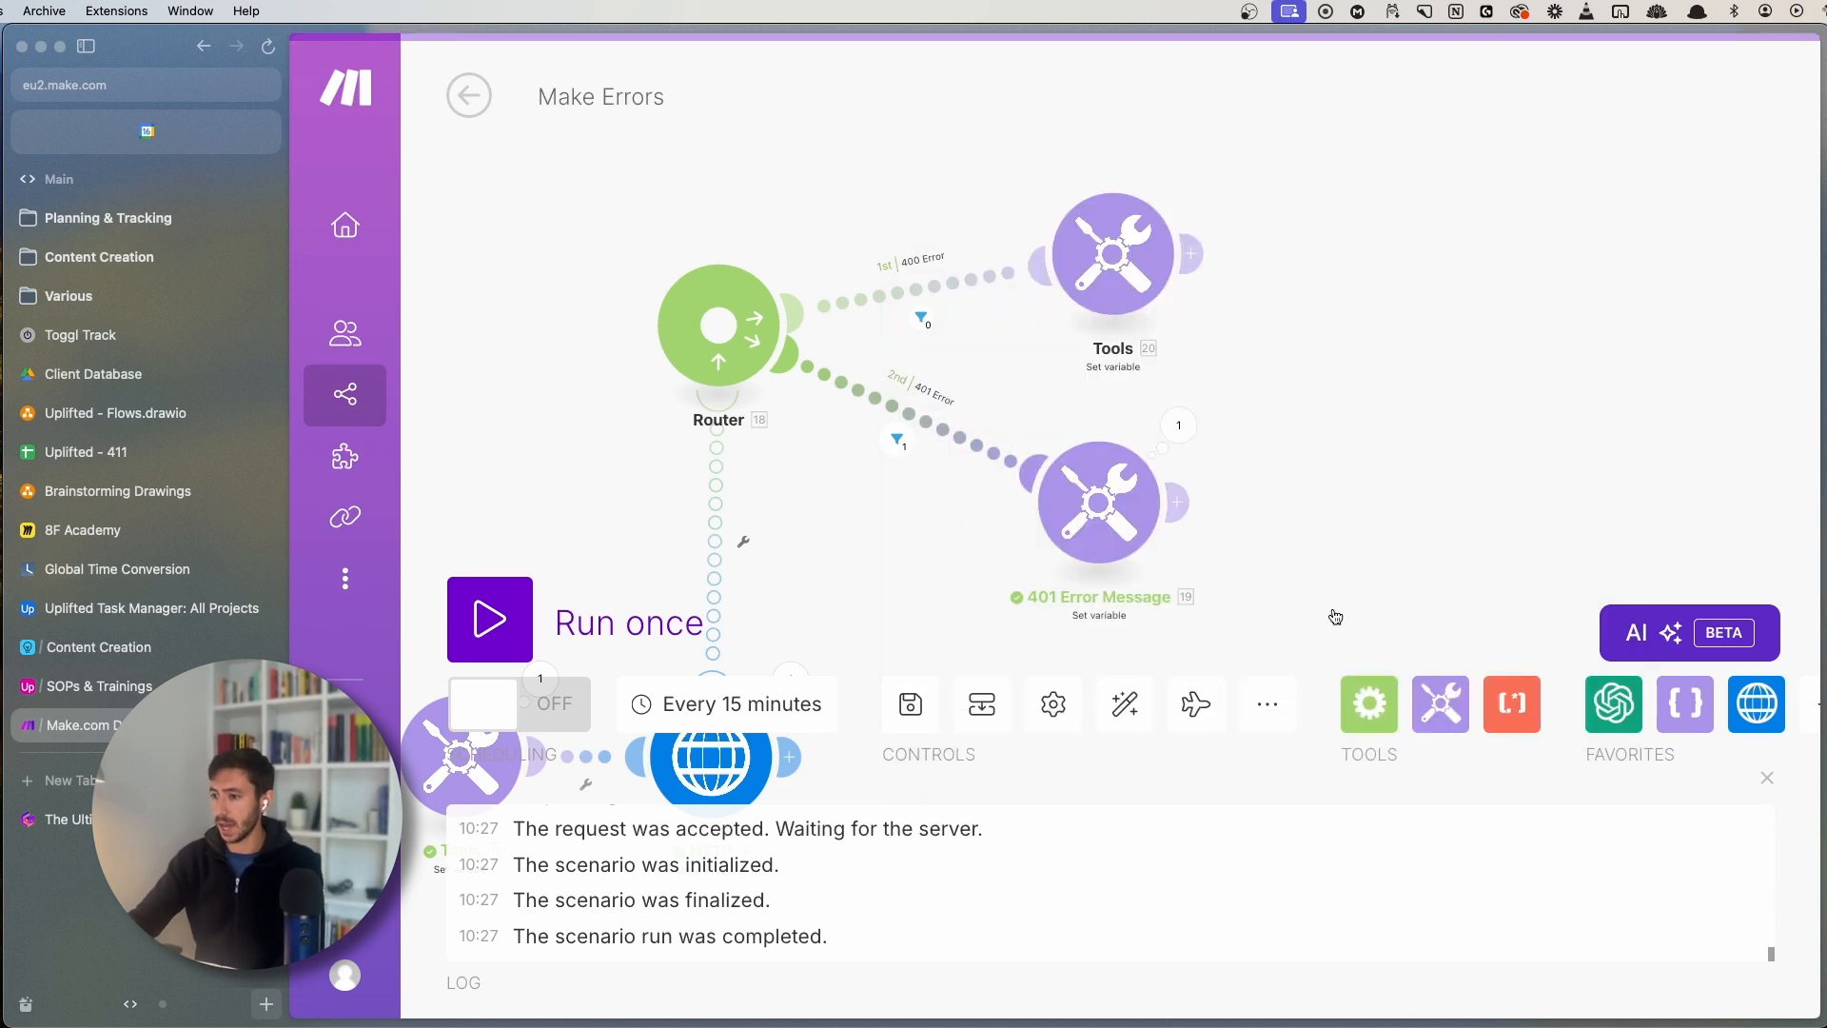
# - Reposition the 400 route's Tools module and start an error-handler route after it
pyautogui.scroll(-5, 1331, 620)
pyautogui.scroll(2, 1221, 335)
pyautogui.scroll(2, 1030, 483)
pyautogui.moveTo(885, 123); pyautogui.dragTo(1267, 551)
pyautogui.scroll(2, 1208, 554)
pyautogui.moveTo(993, 382); pyautogui.dragTo(965, 282)
pyautogui.click(964, 282)
pyautogui.click(959, 555)
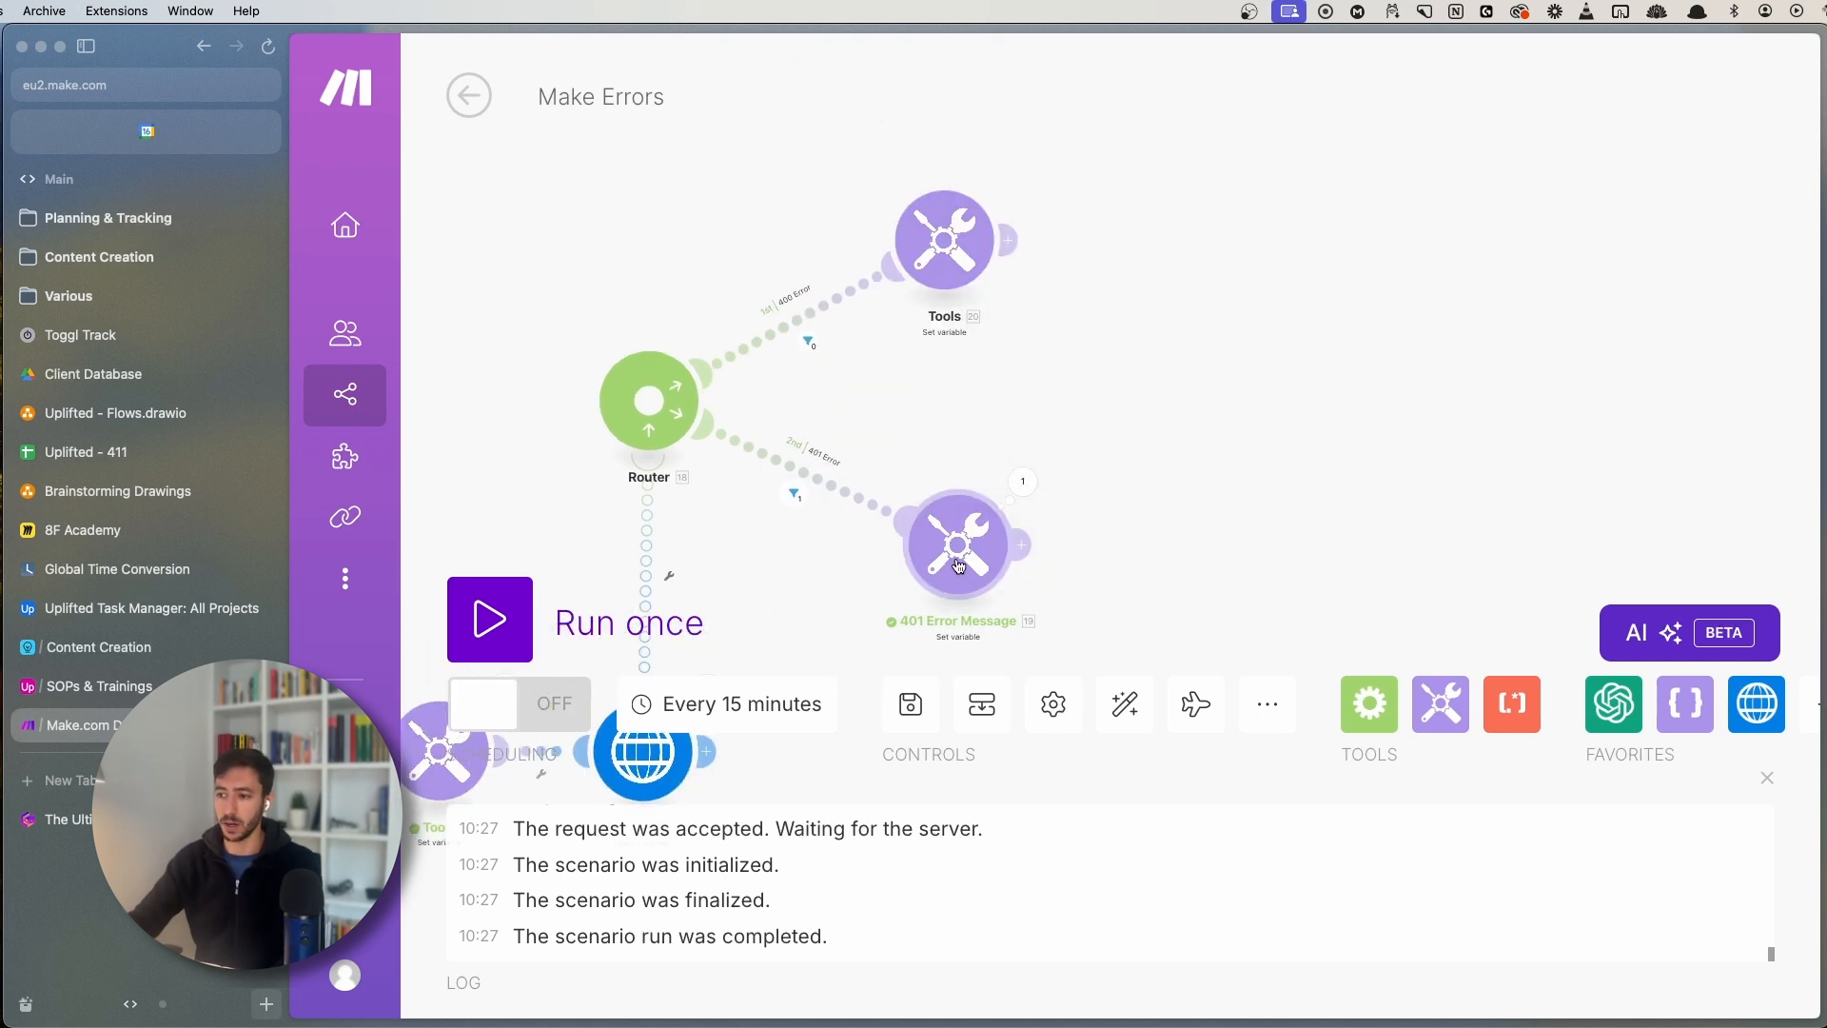
pyautogui.click(955, 252)
pyautogui.click(1012, 238)
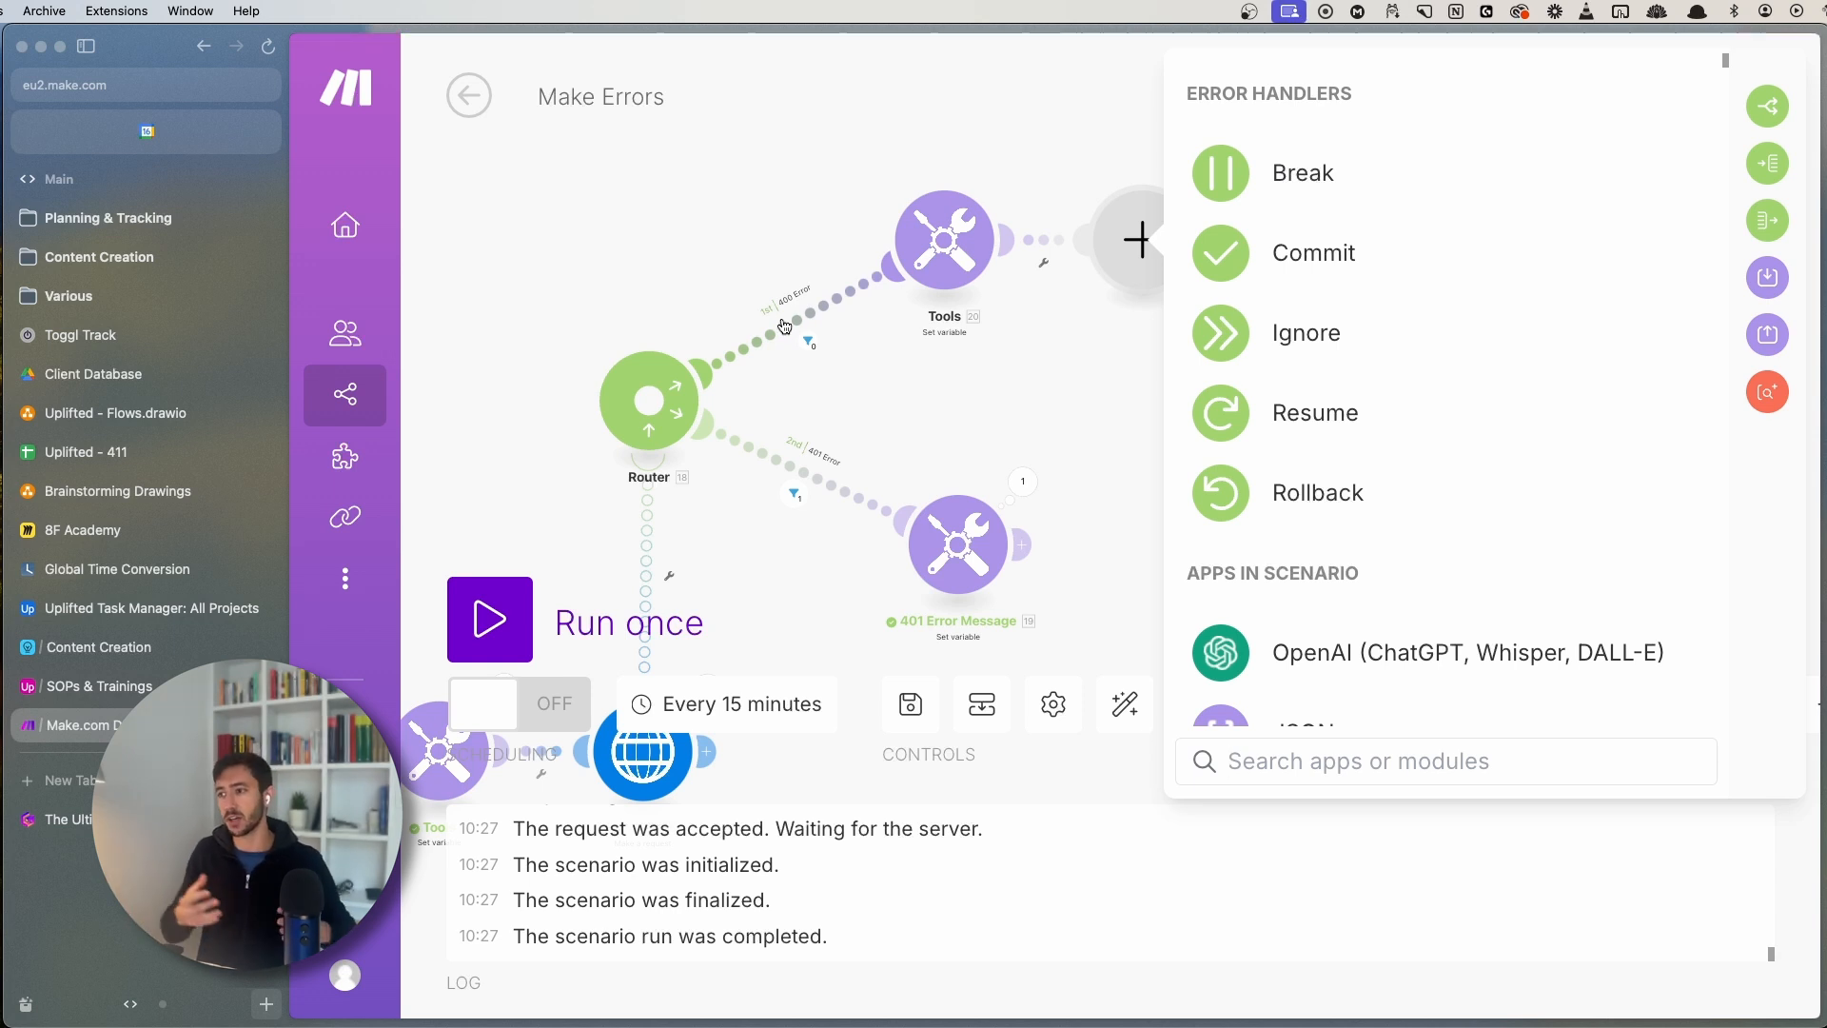
# - Attach a Break handler to the 400 route and a Commit handler to 401 Error Message
pyautogui.click(1273, 175)
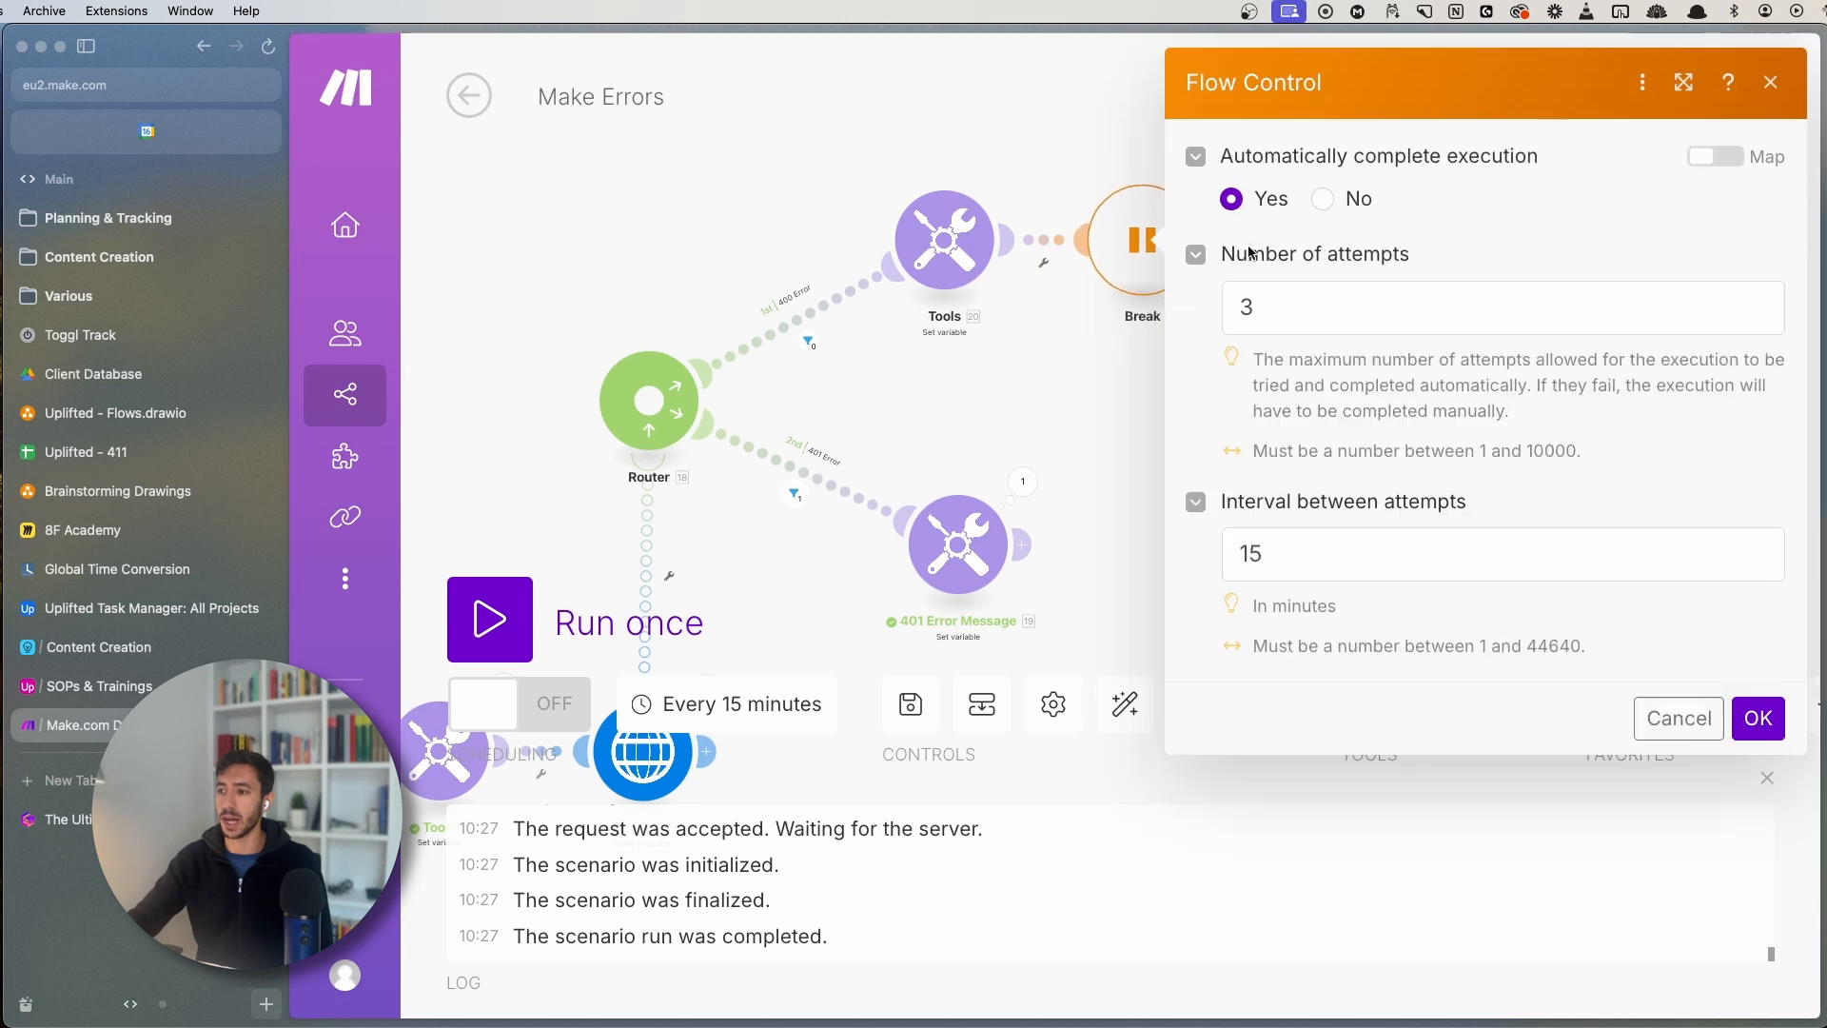
pyautogui.click(1770, 85)
pyautogui.click(1023, 545)
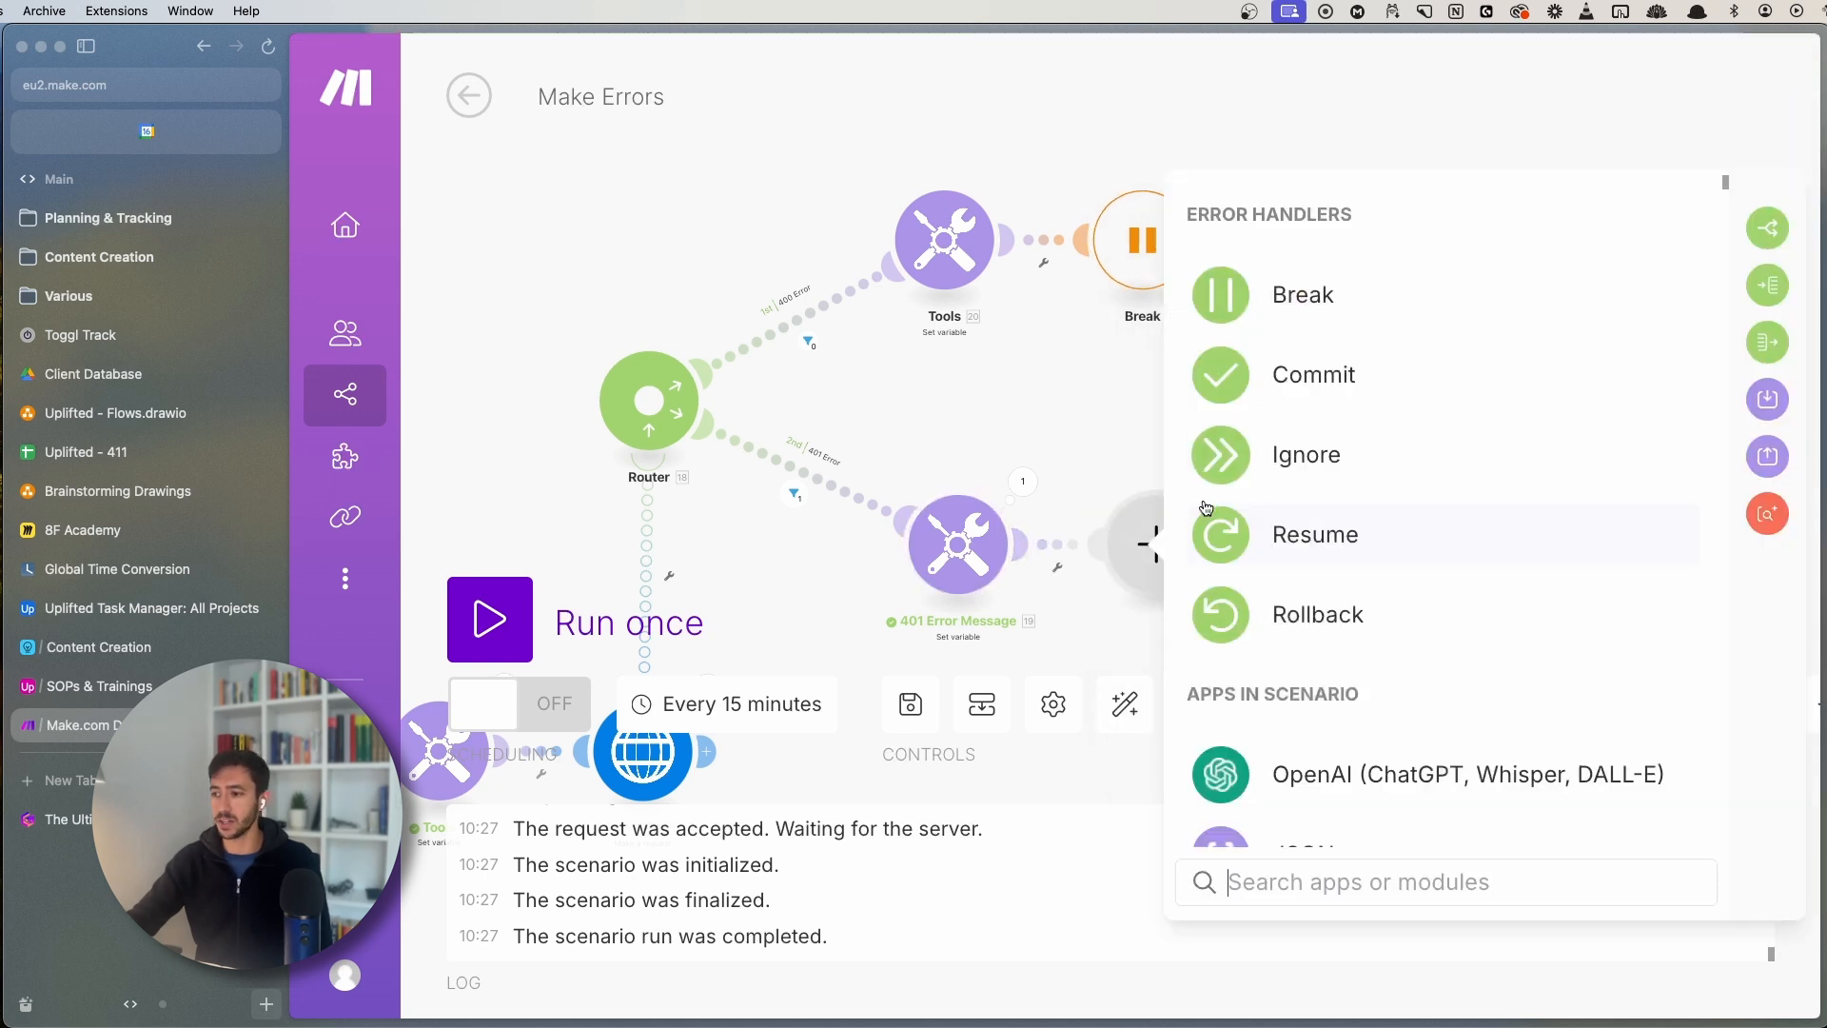
pyautogui.moveTo(1051, 415); pyautogui.dragTo(1034, 340)
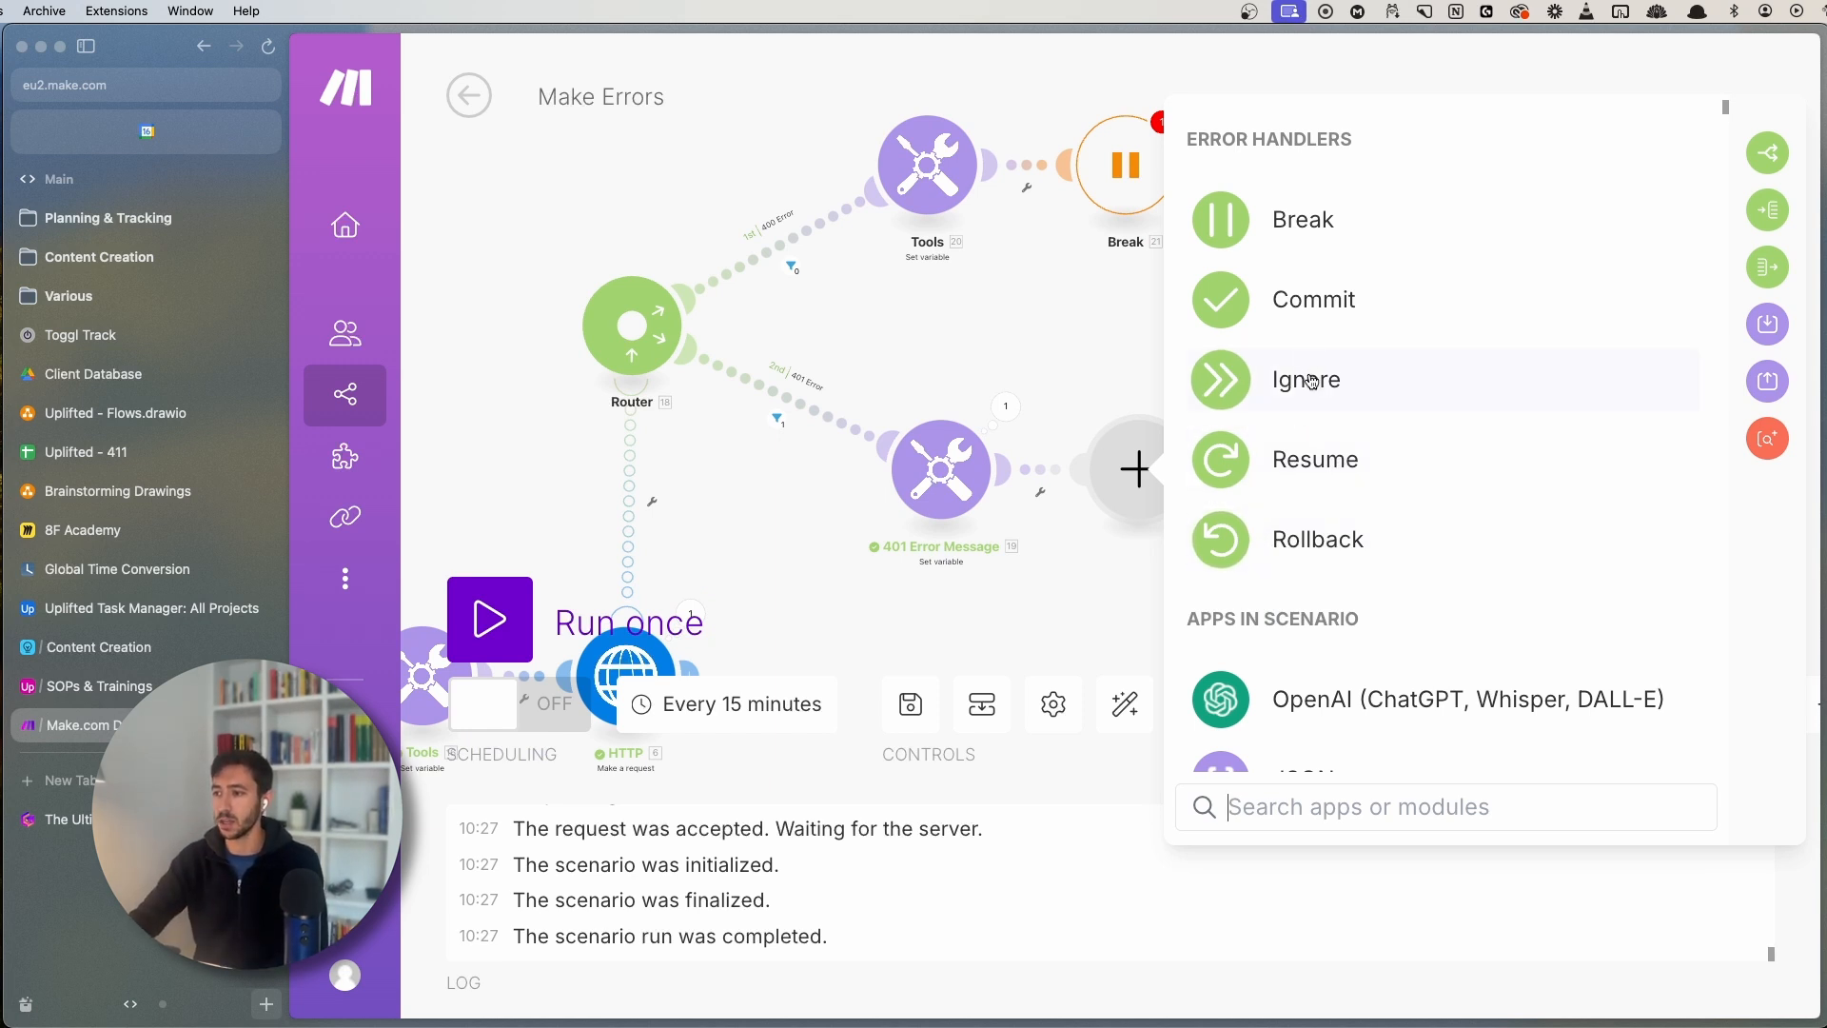
pyautogui.click(1318, 299)
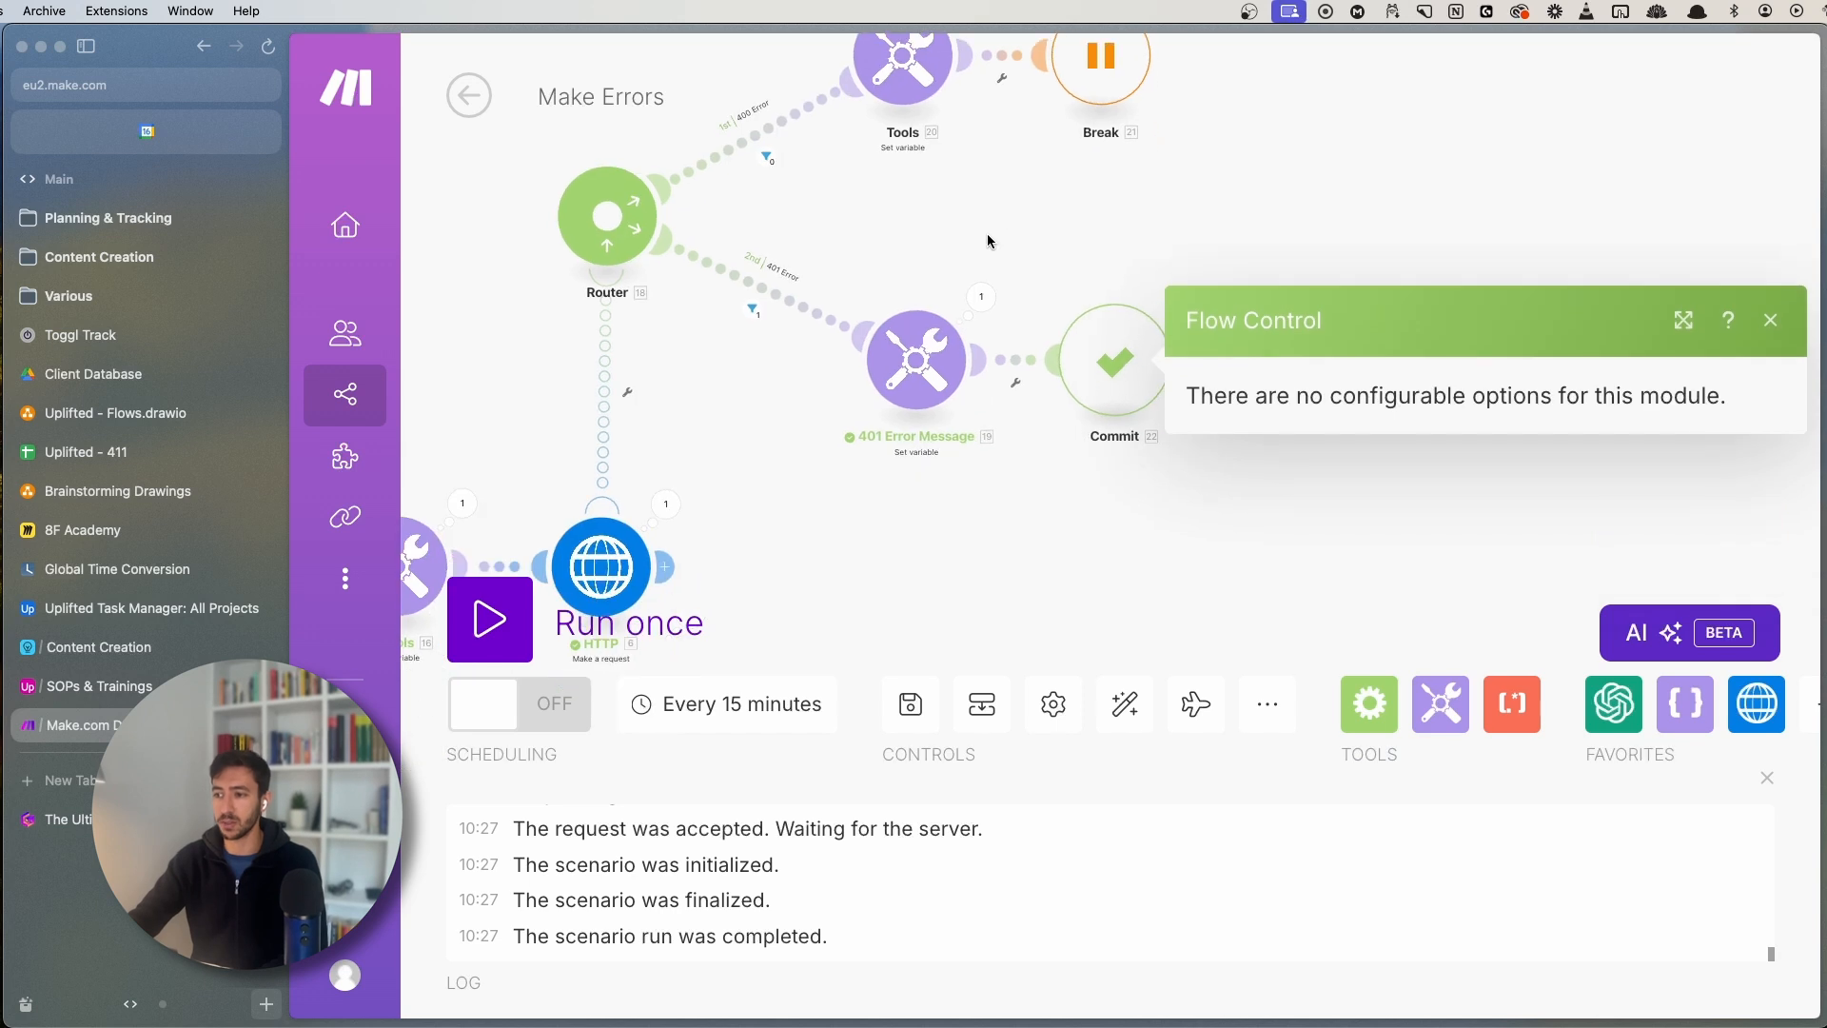
pyautogui.click(987, 241)
# - Save the scenario, ignoring the incomplete-executions warning, and bring up the Break module's options
pyautogui.moveTo(909, 573); pyautogui.dragTo(1104, 419)
pyautogui.click(909, 704)
pyautogui.moveTo(1049, 491); pyautogui.dragTo(1230, 361)
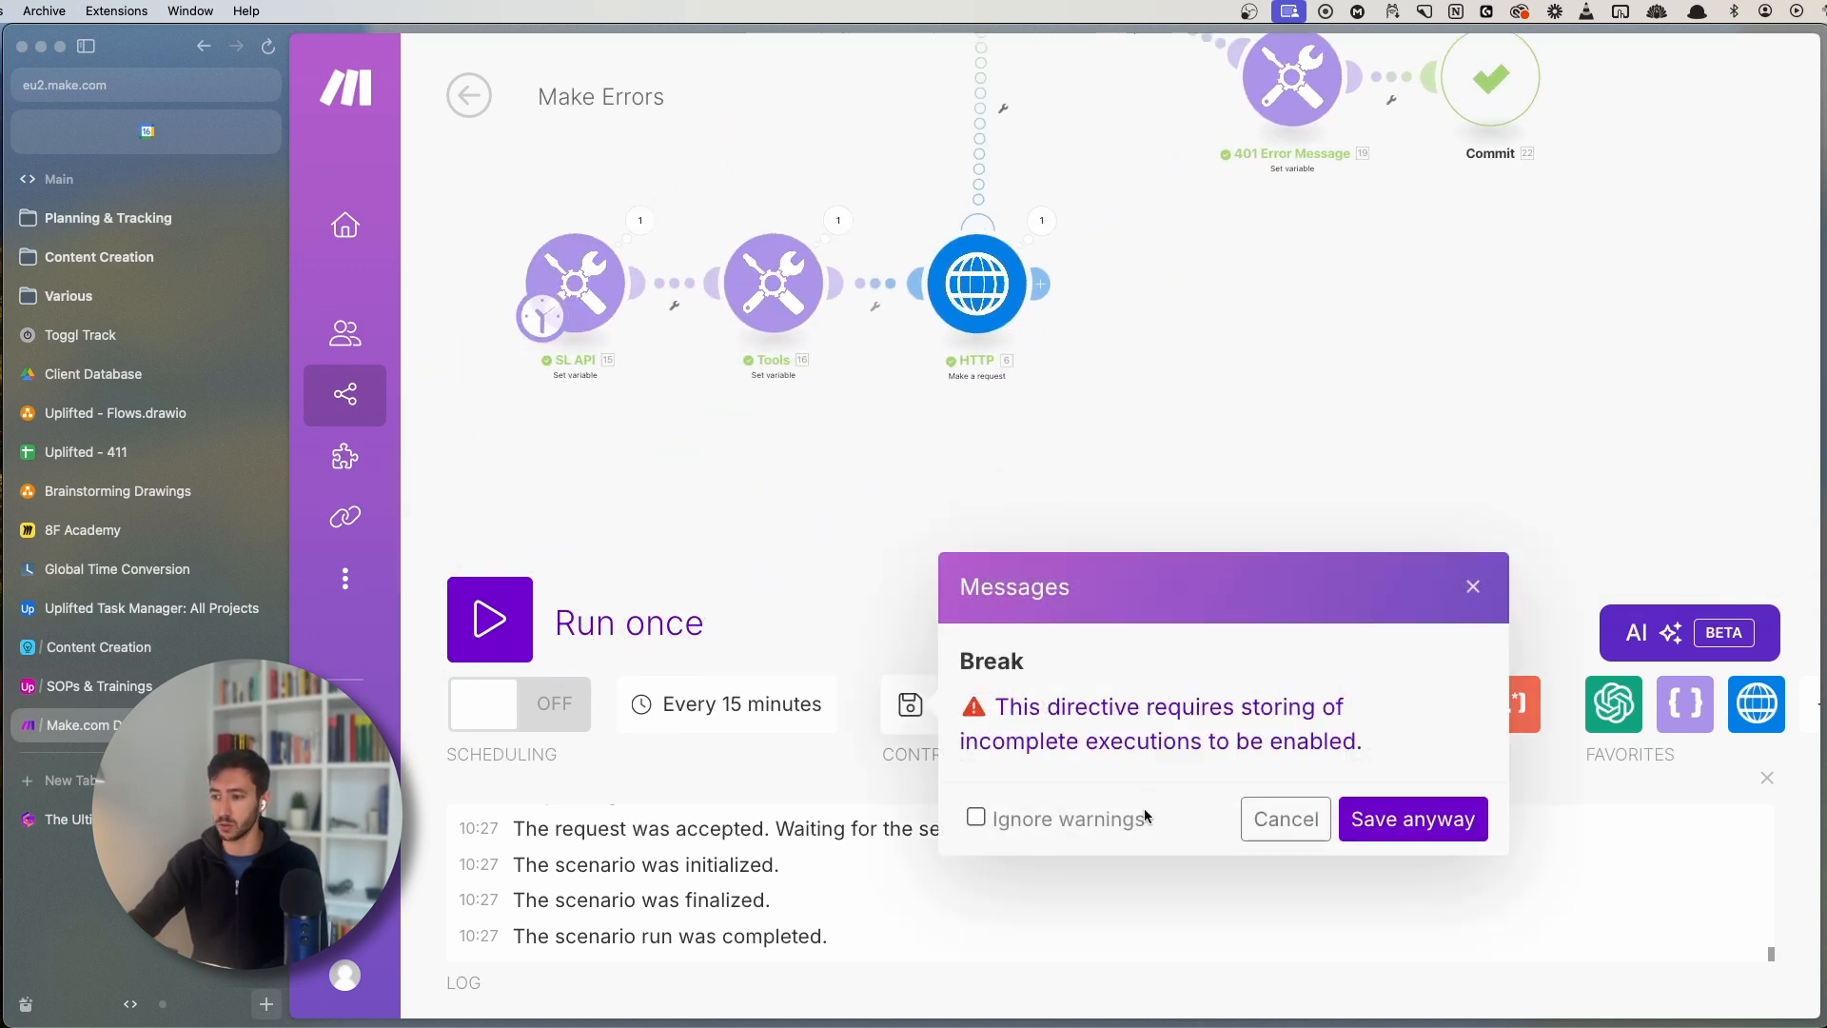
pyautogui.click(975, 816)
pyautogui.scroll(3, 1313, 498)
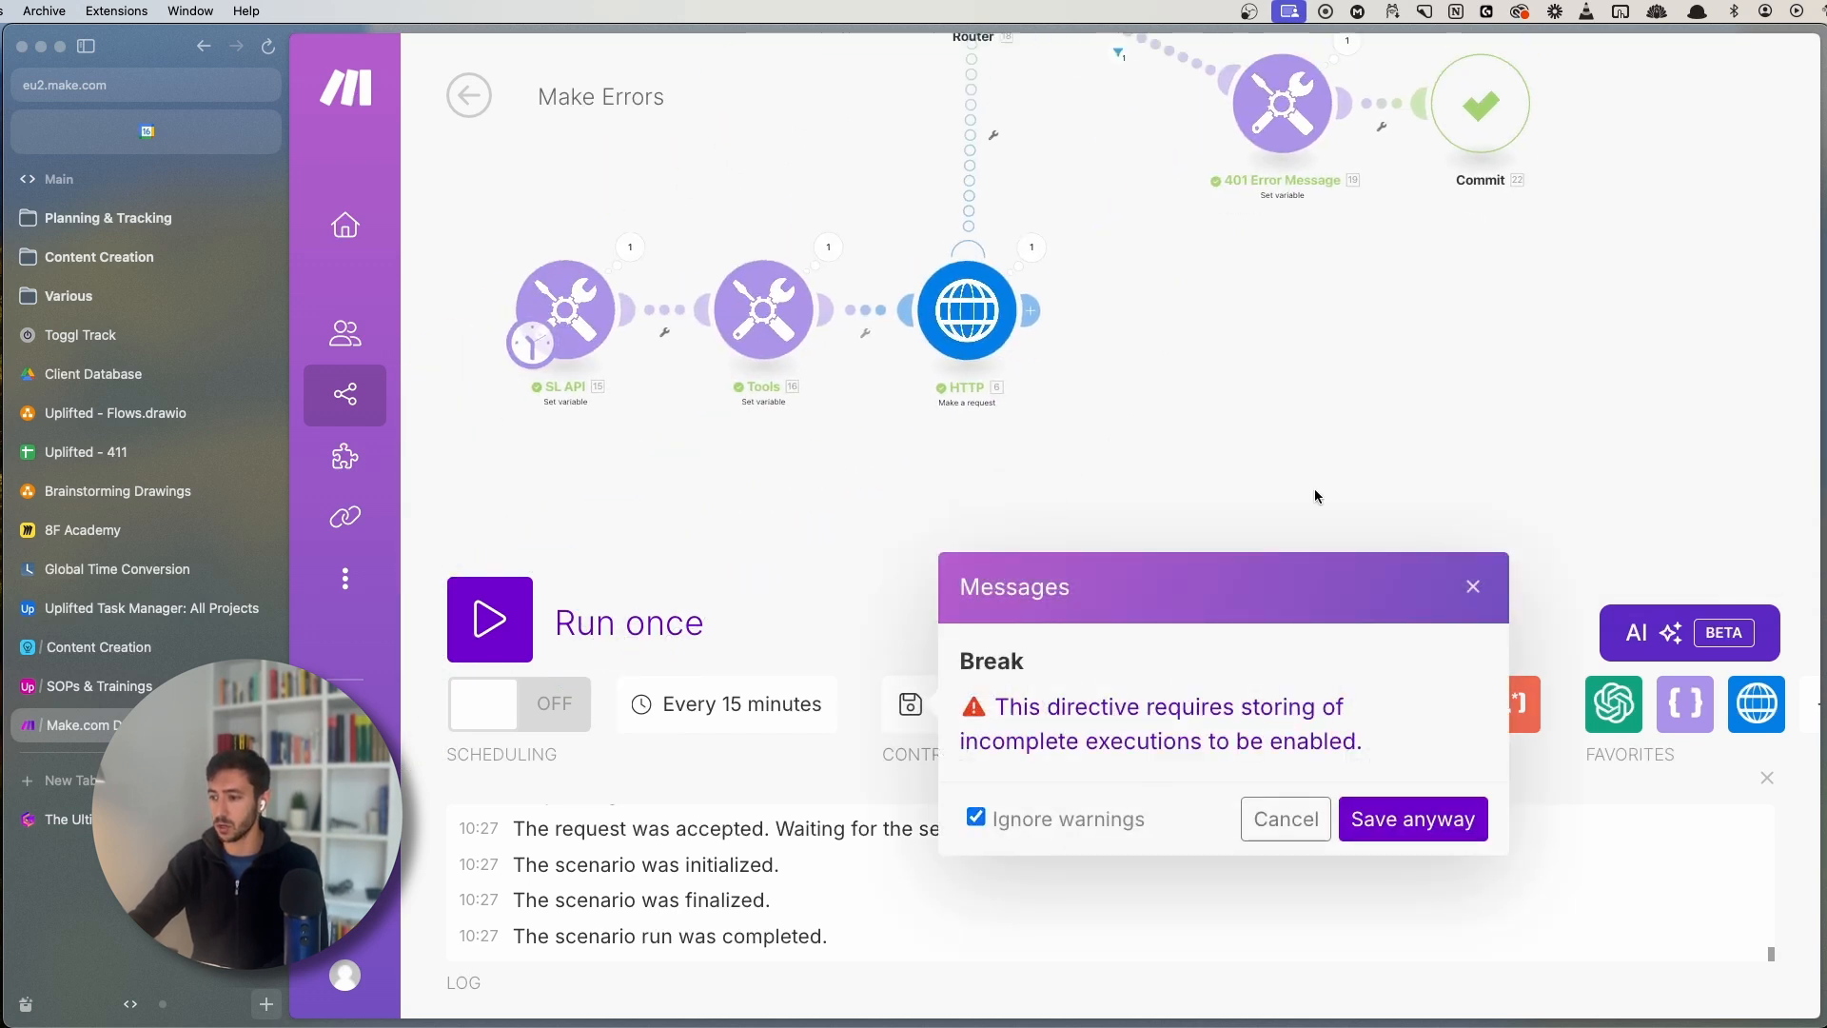
pyautogui.click(1473, 587)
pyautogui.scroll(3, 1220, 603)
pyautogui.rightClick(1210, 181)
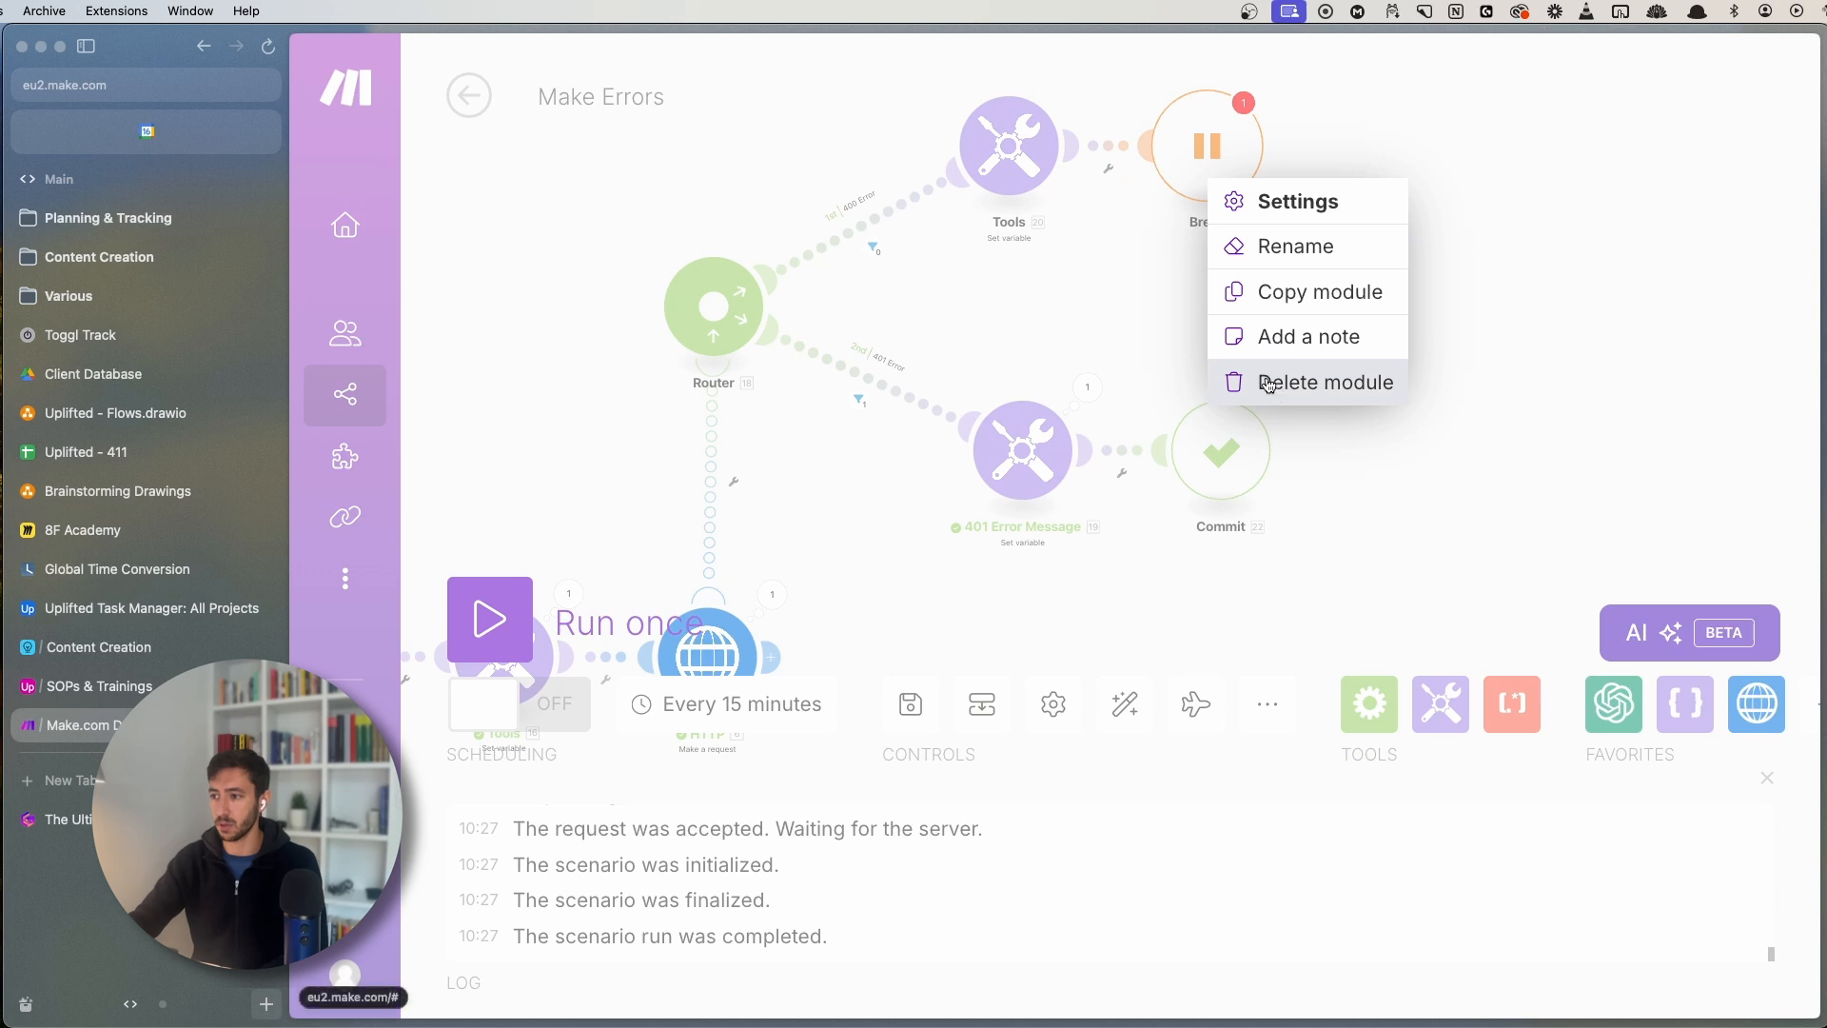
# - Delete the Break module, then view the guide's Retry on Failure screenshot enlarged
pyautogui.click(1271, 382)
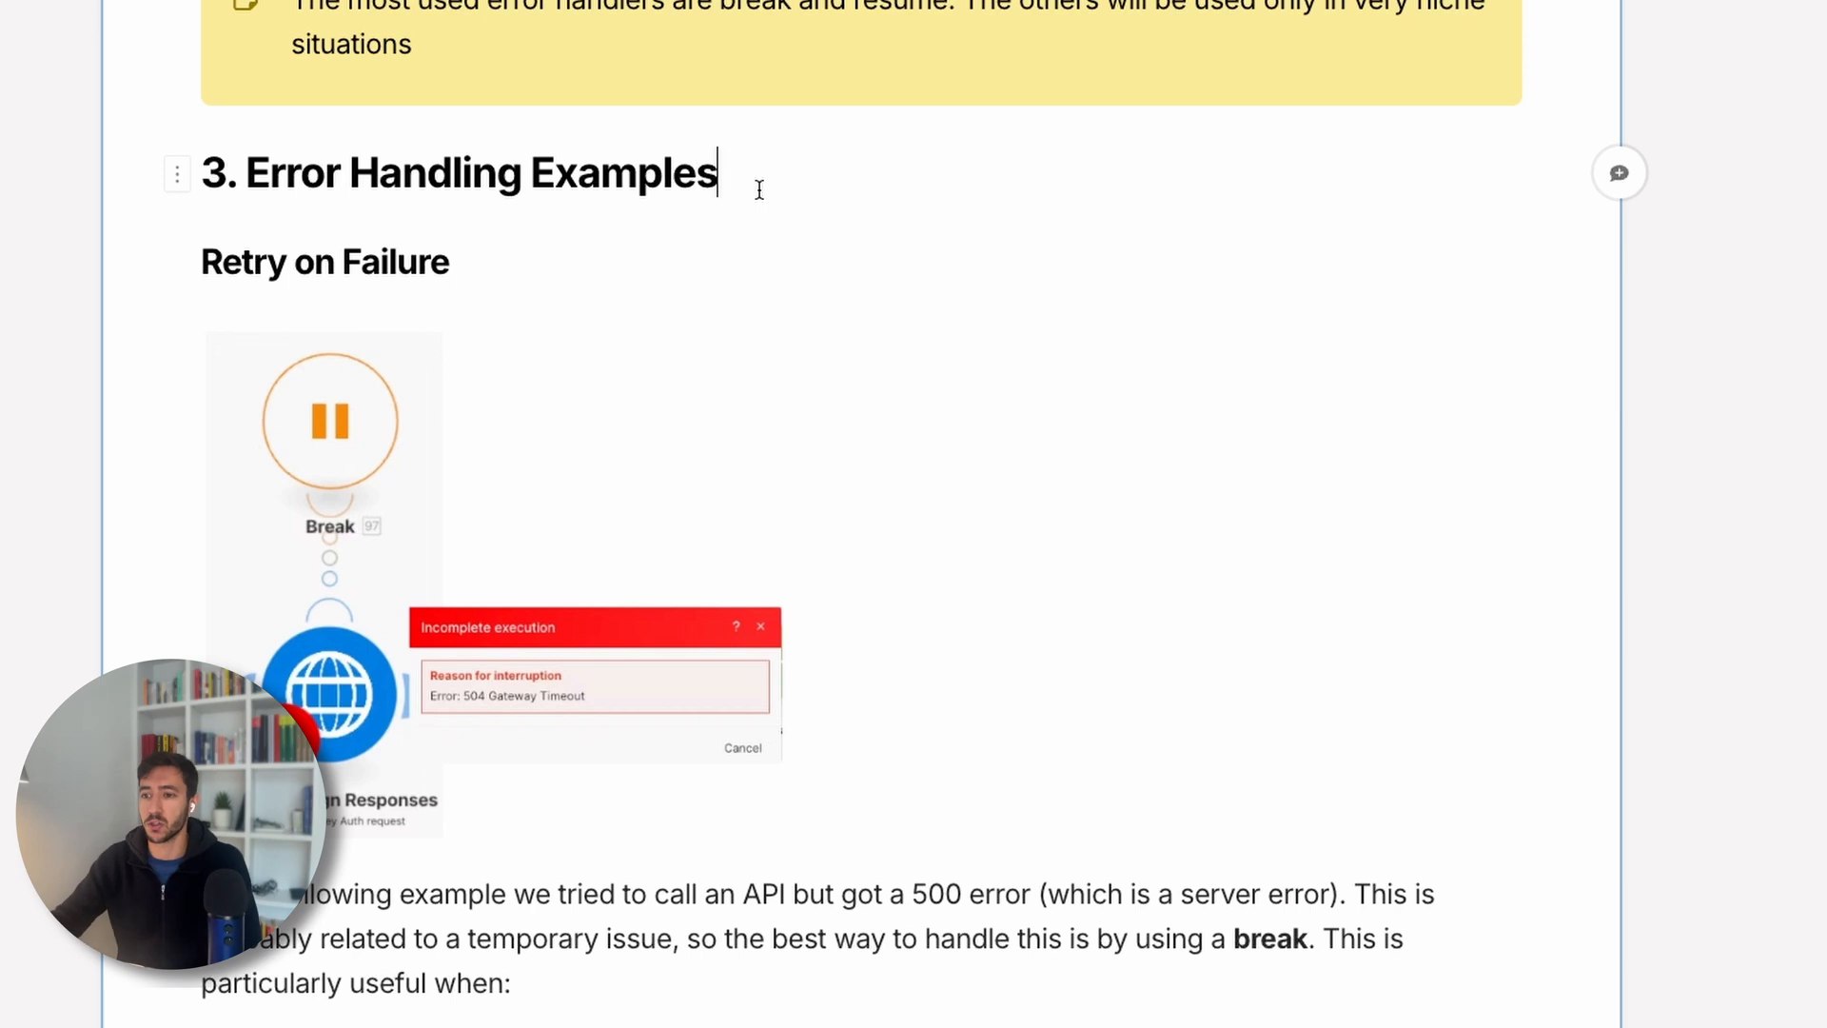
pyautogui.click(592, 505)
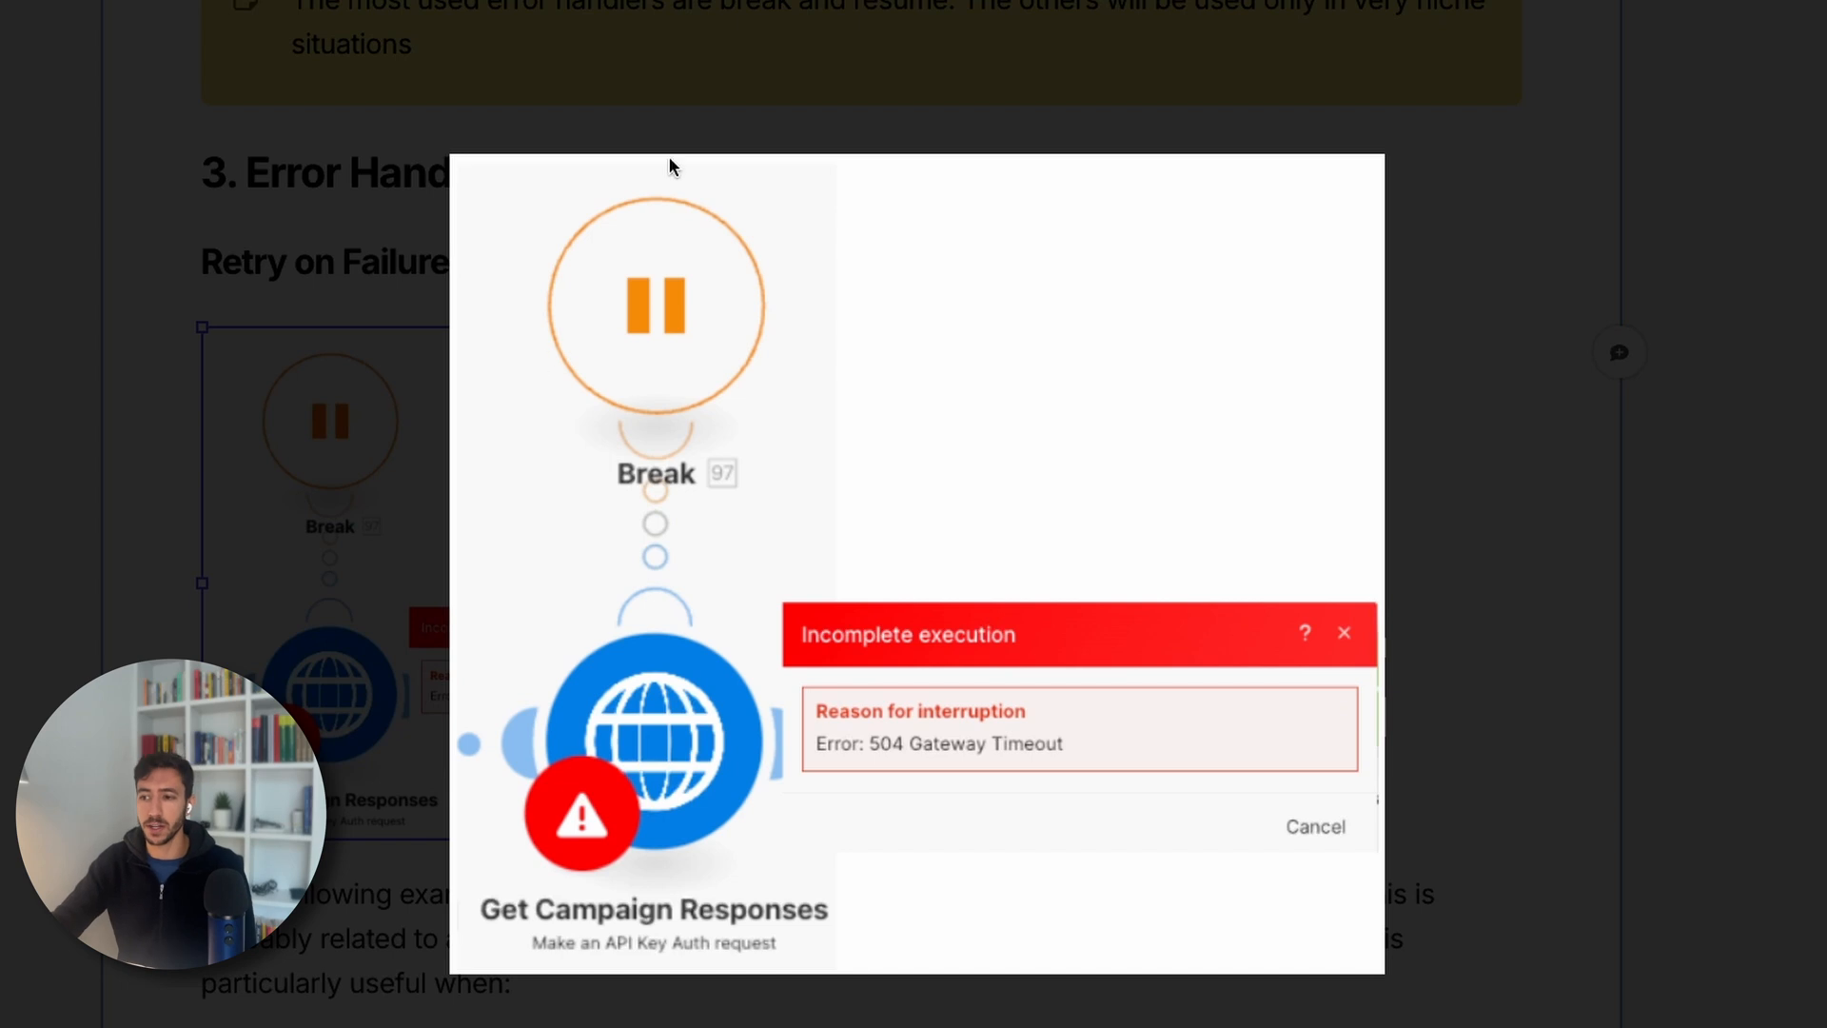
pyautogui.click(329, 650)
pyautogui.scroll(-1, 628, 891)
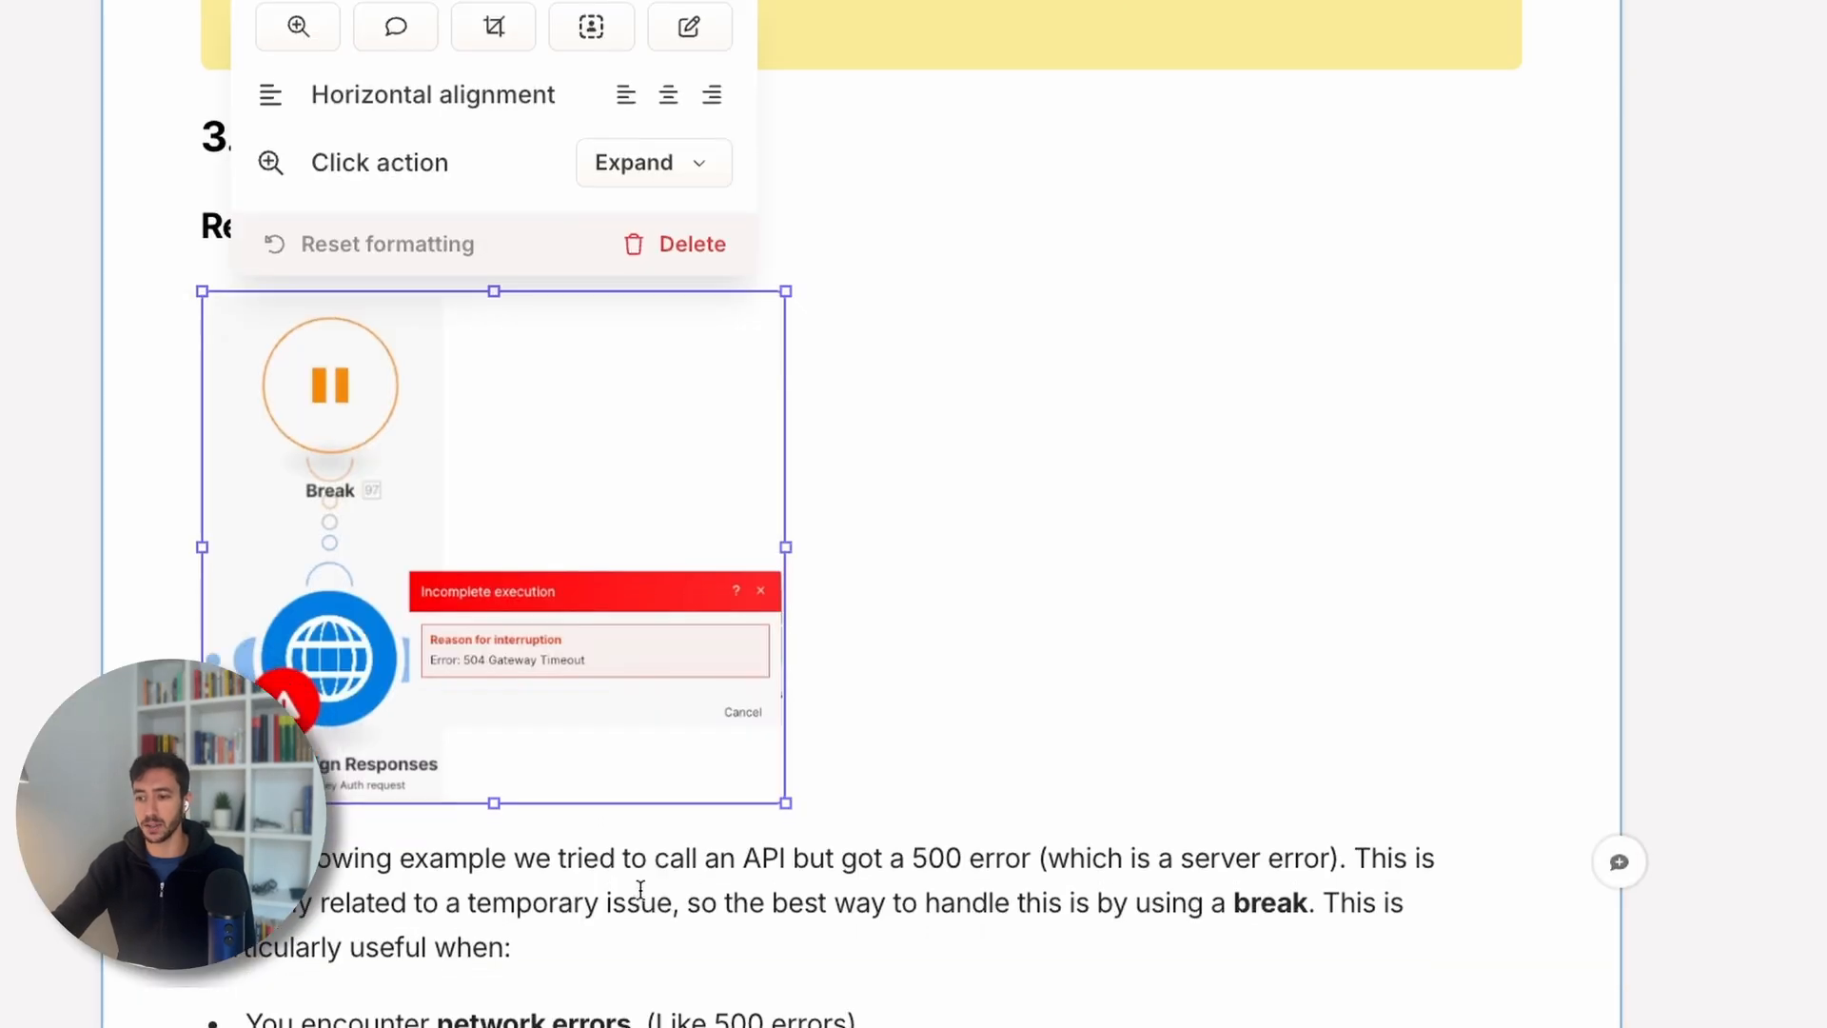
pyautogui.click(647, 894)
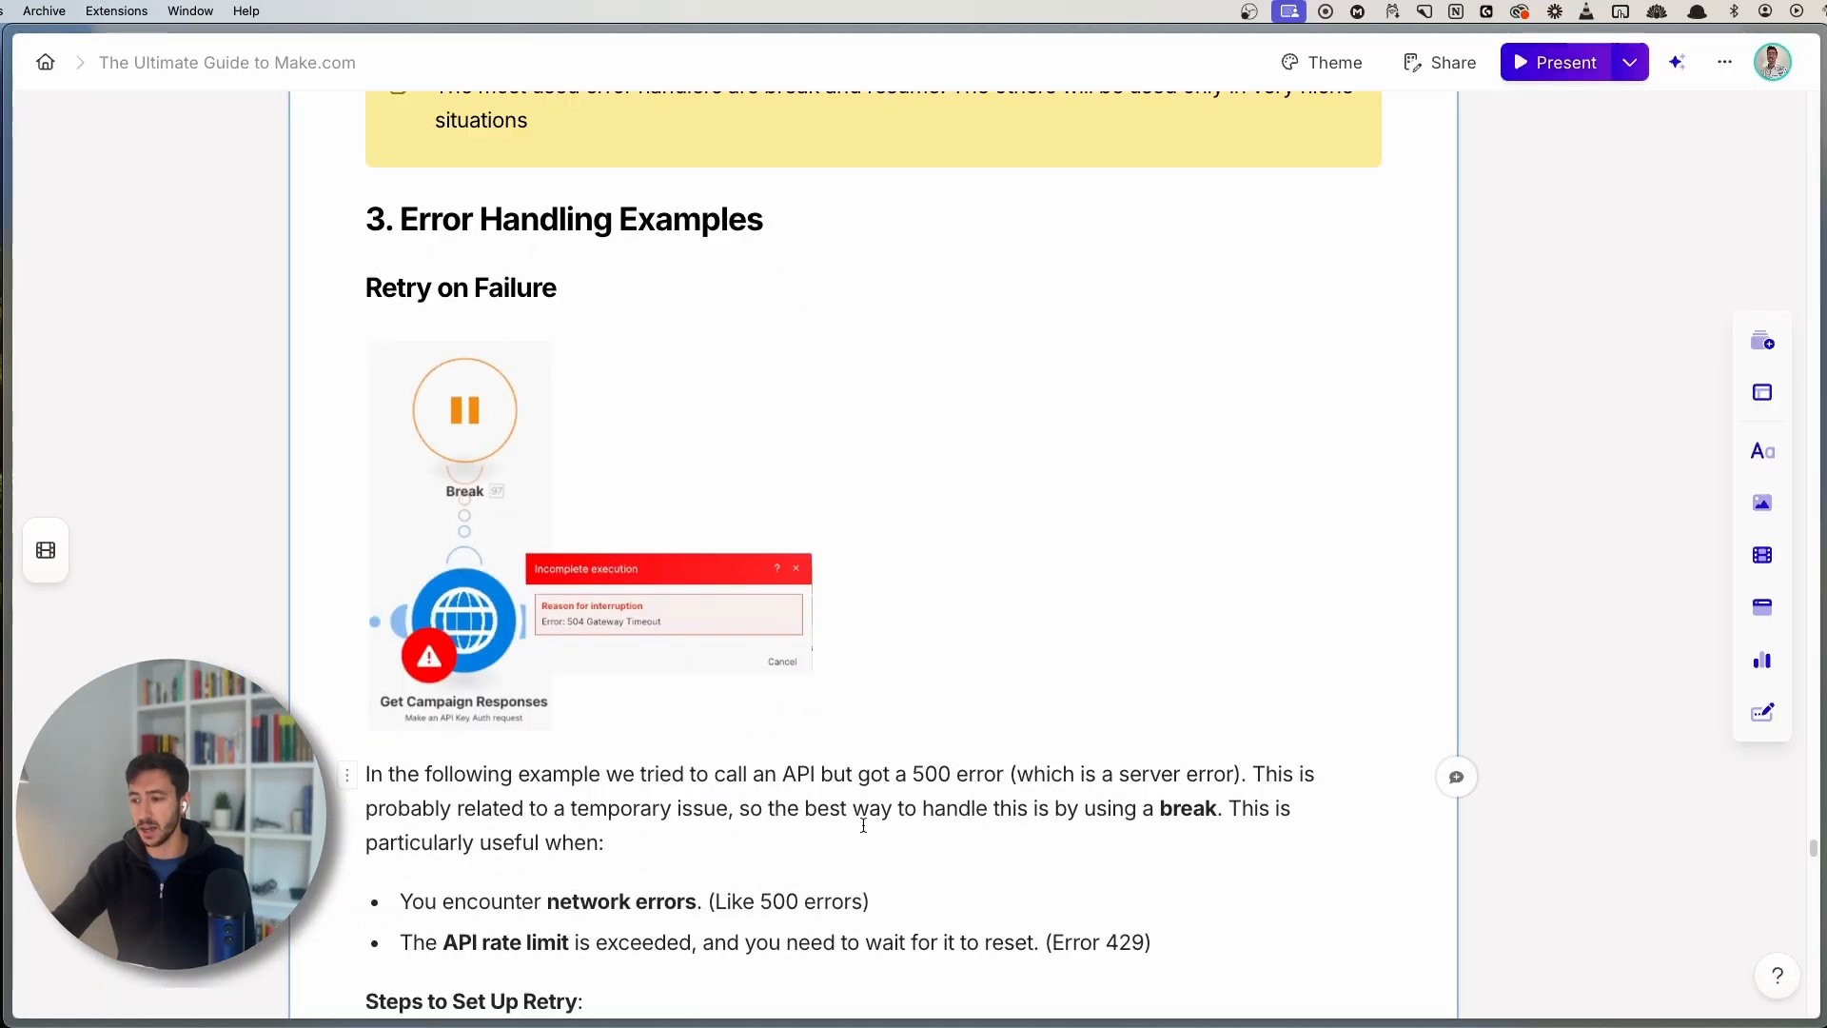
pyautogui.scroll(-2, 863, 825)
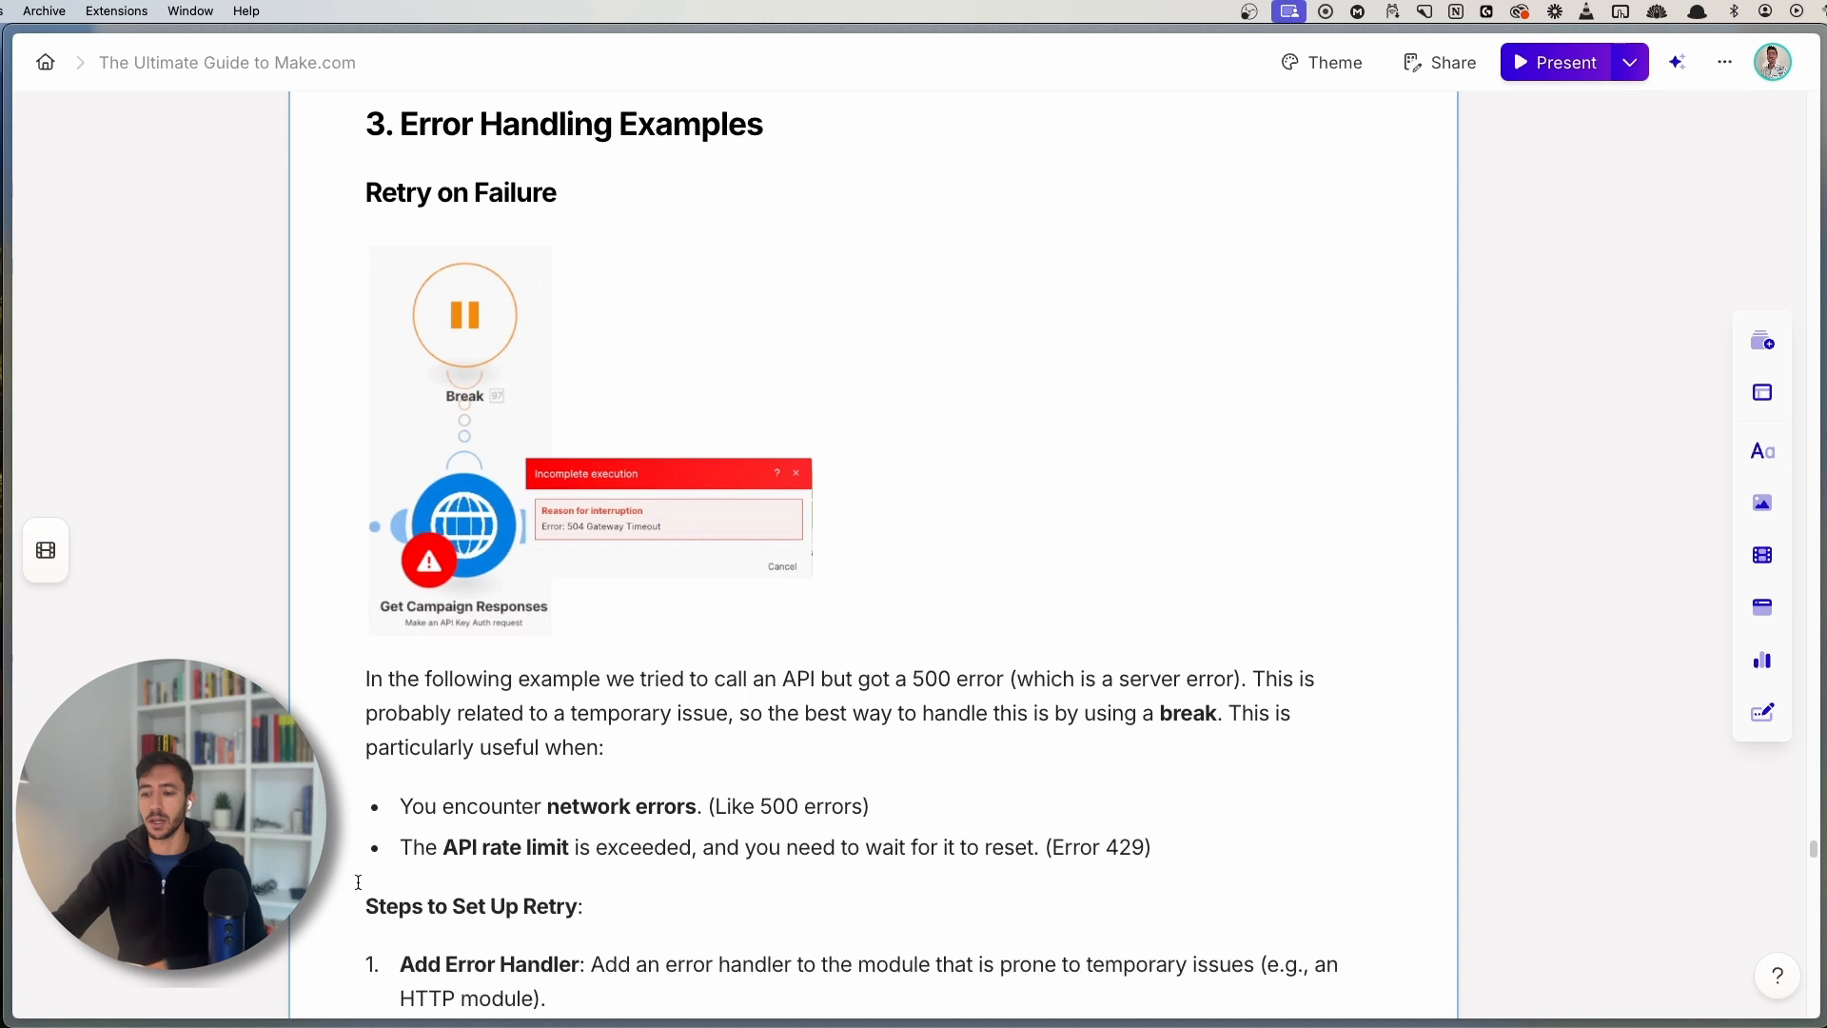
# - Highlight words in the API rate limit bullet and scroll through the error-handling section
pyautogui.moveTo(457, 847); pyautogui.dragTo(610, 849)
pyautogui.click(612, 849)
pyautogui.click(879, 856)
pyautogui.scroll(-3, 952, 870)
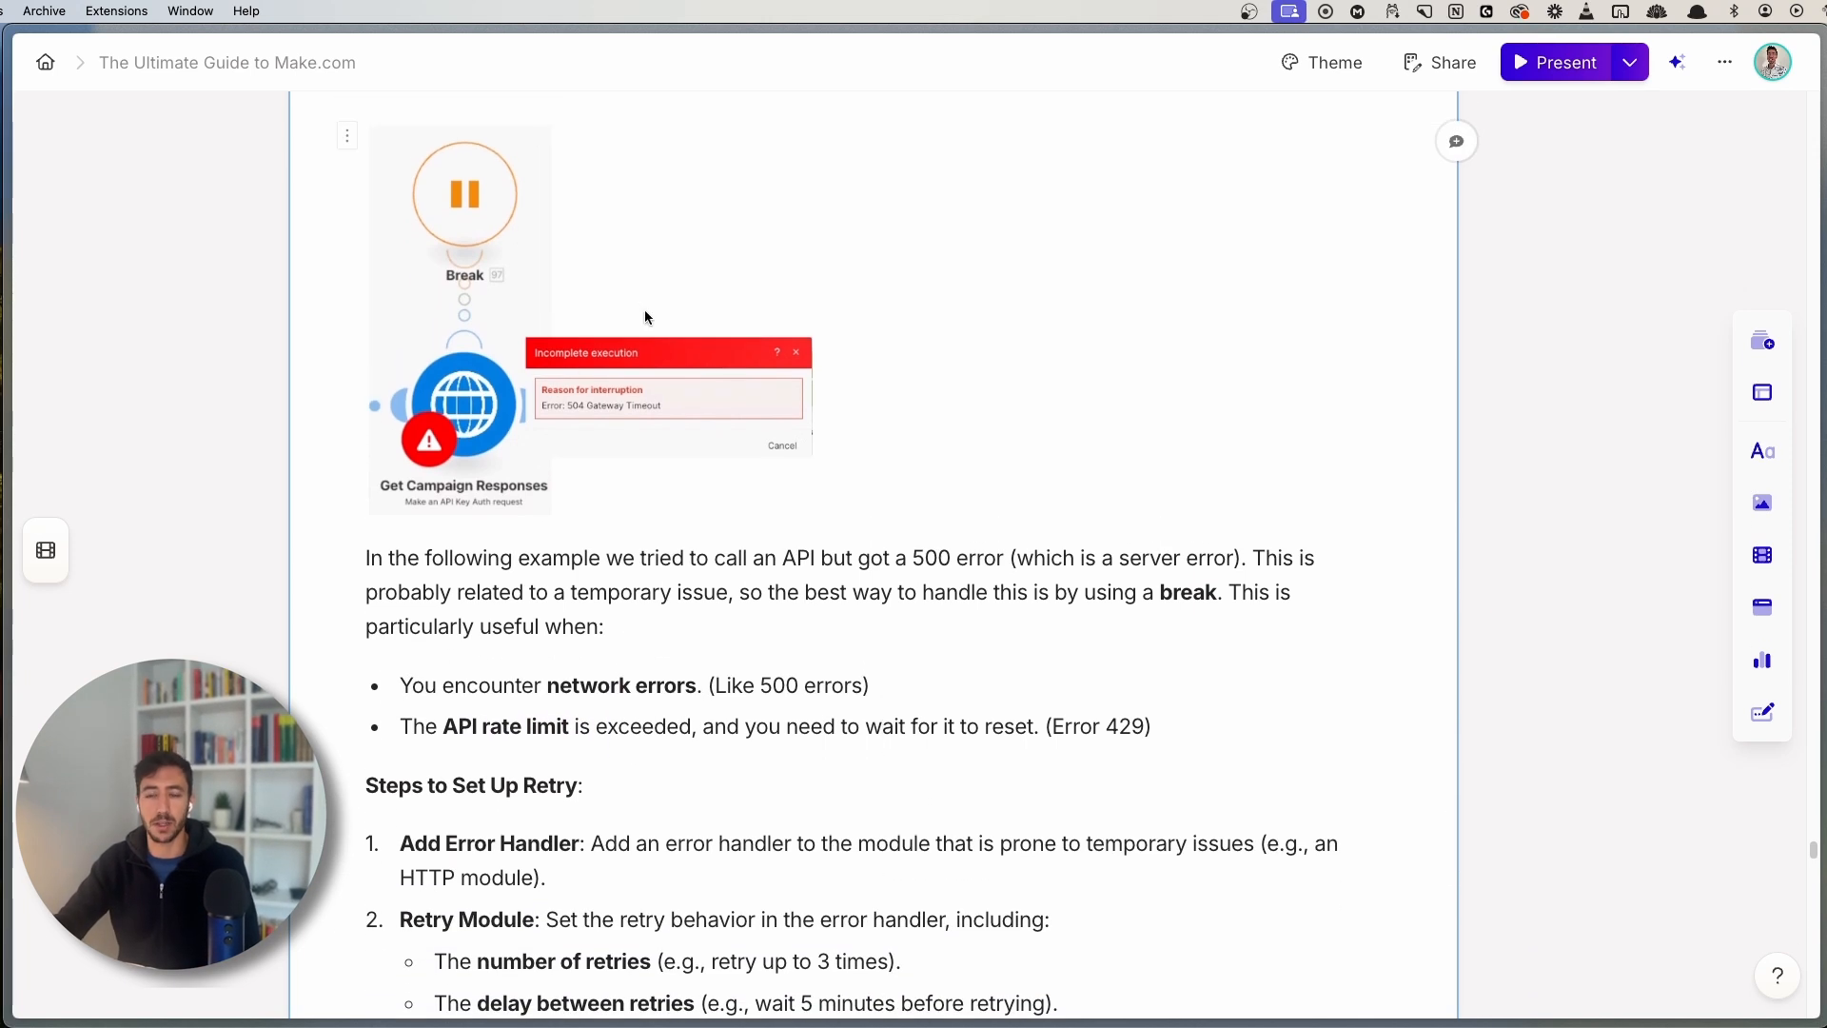
pyautogui.scroll(1, 845, 535)
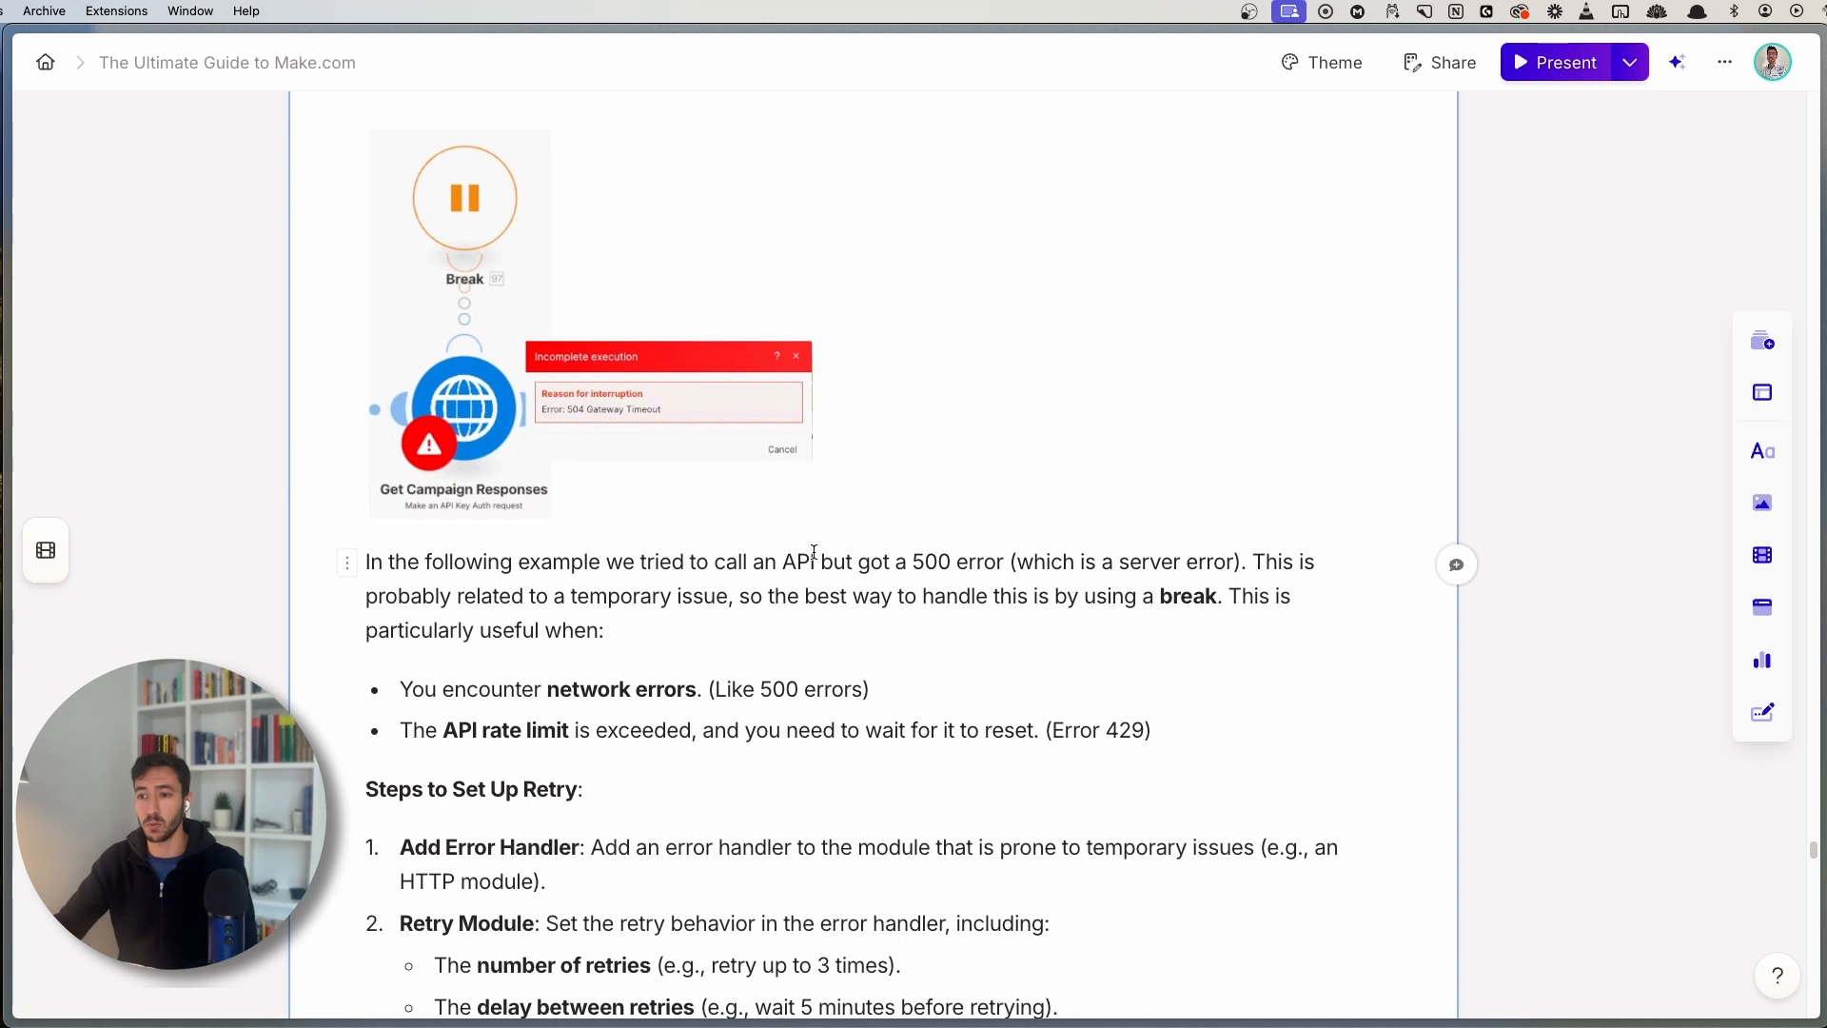
pyautogui.scroll(-10, 795, 601)
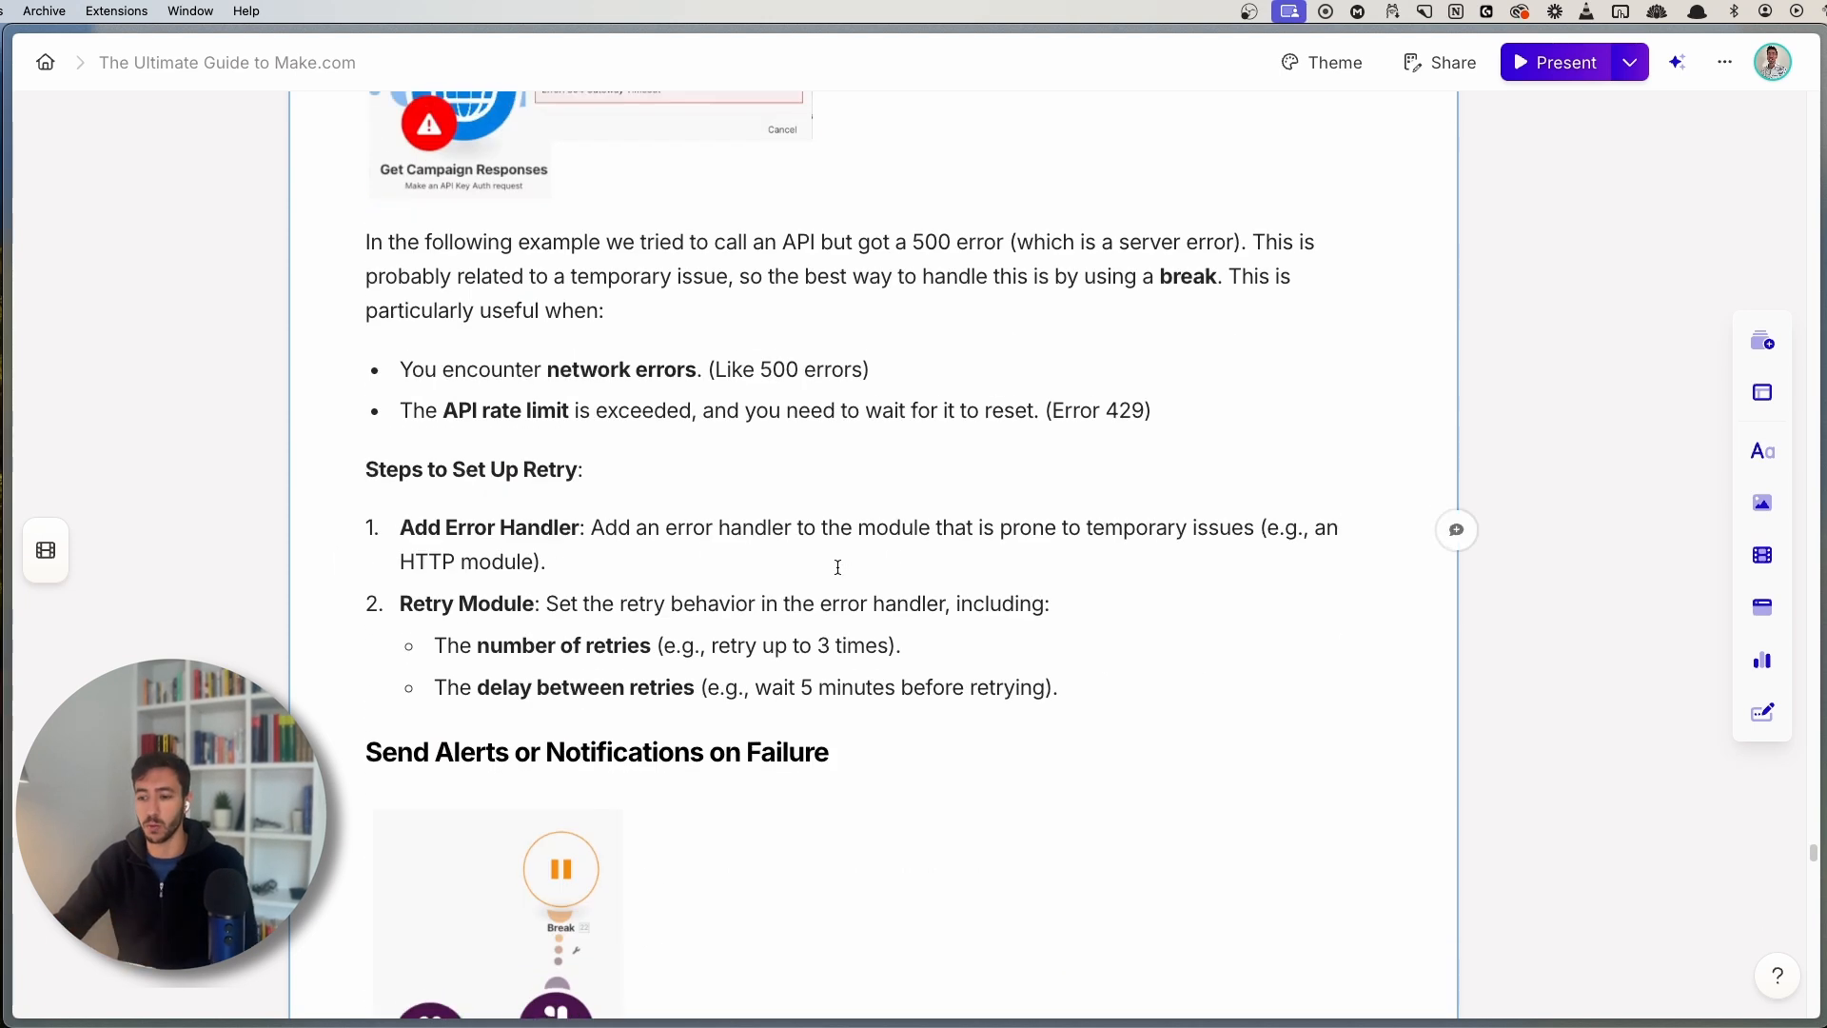
pyautogui.scroll(-7, 795, 601)
pyautogui.scroll(2, 668, 527)
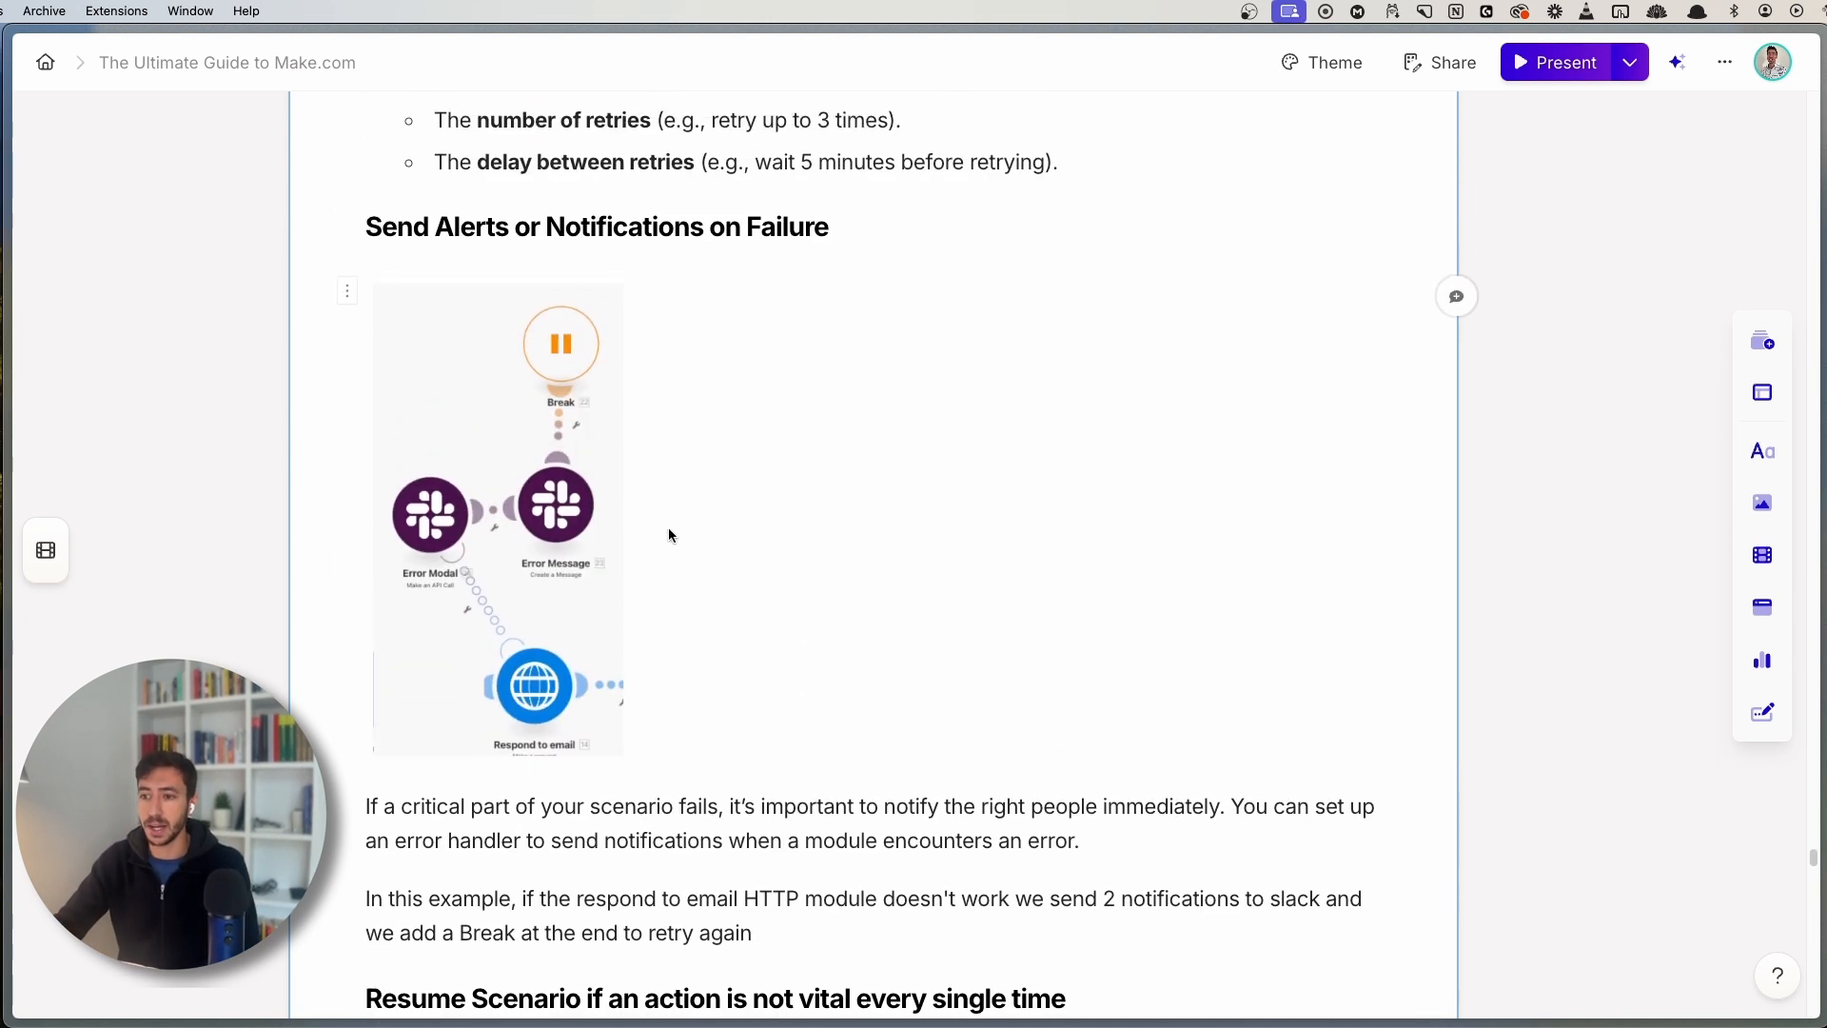
# - View the notifications-on-failure diagram enlarged
pyautogui.click(543, 551)
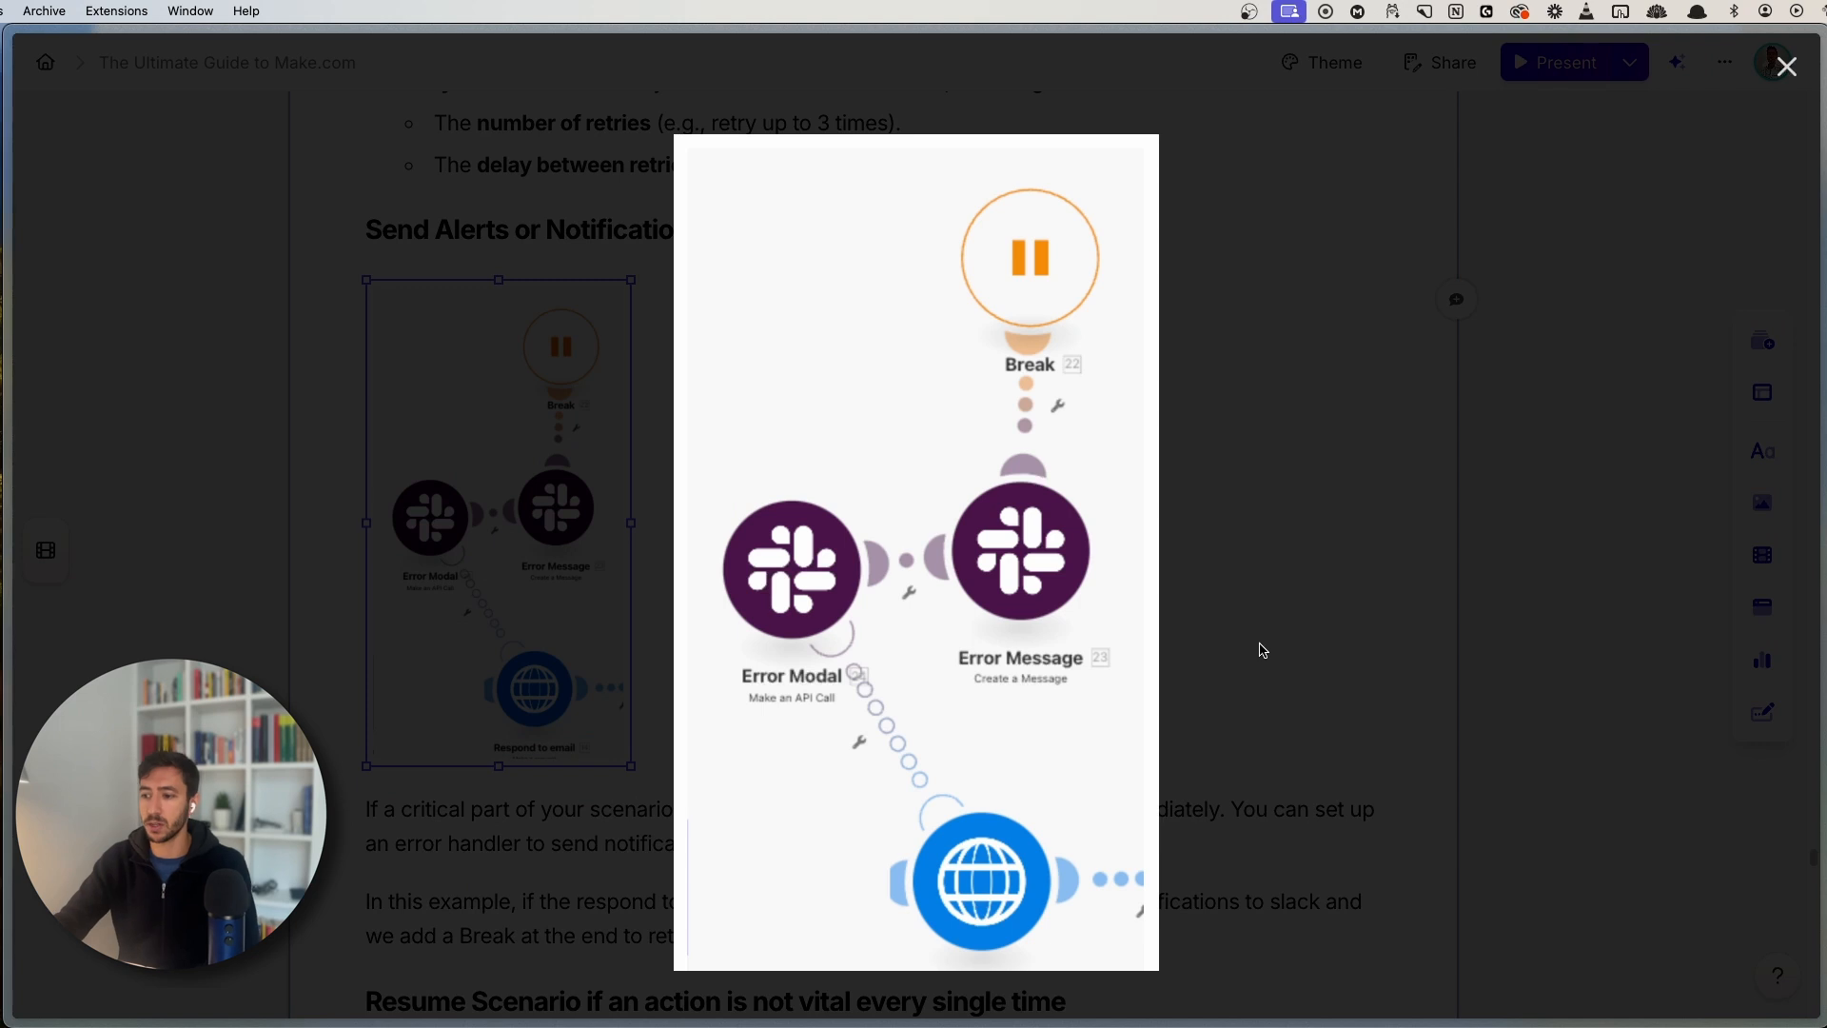
pyautogui.click(1267, 655)
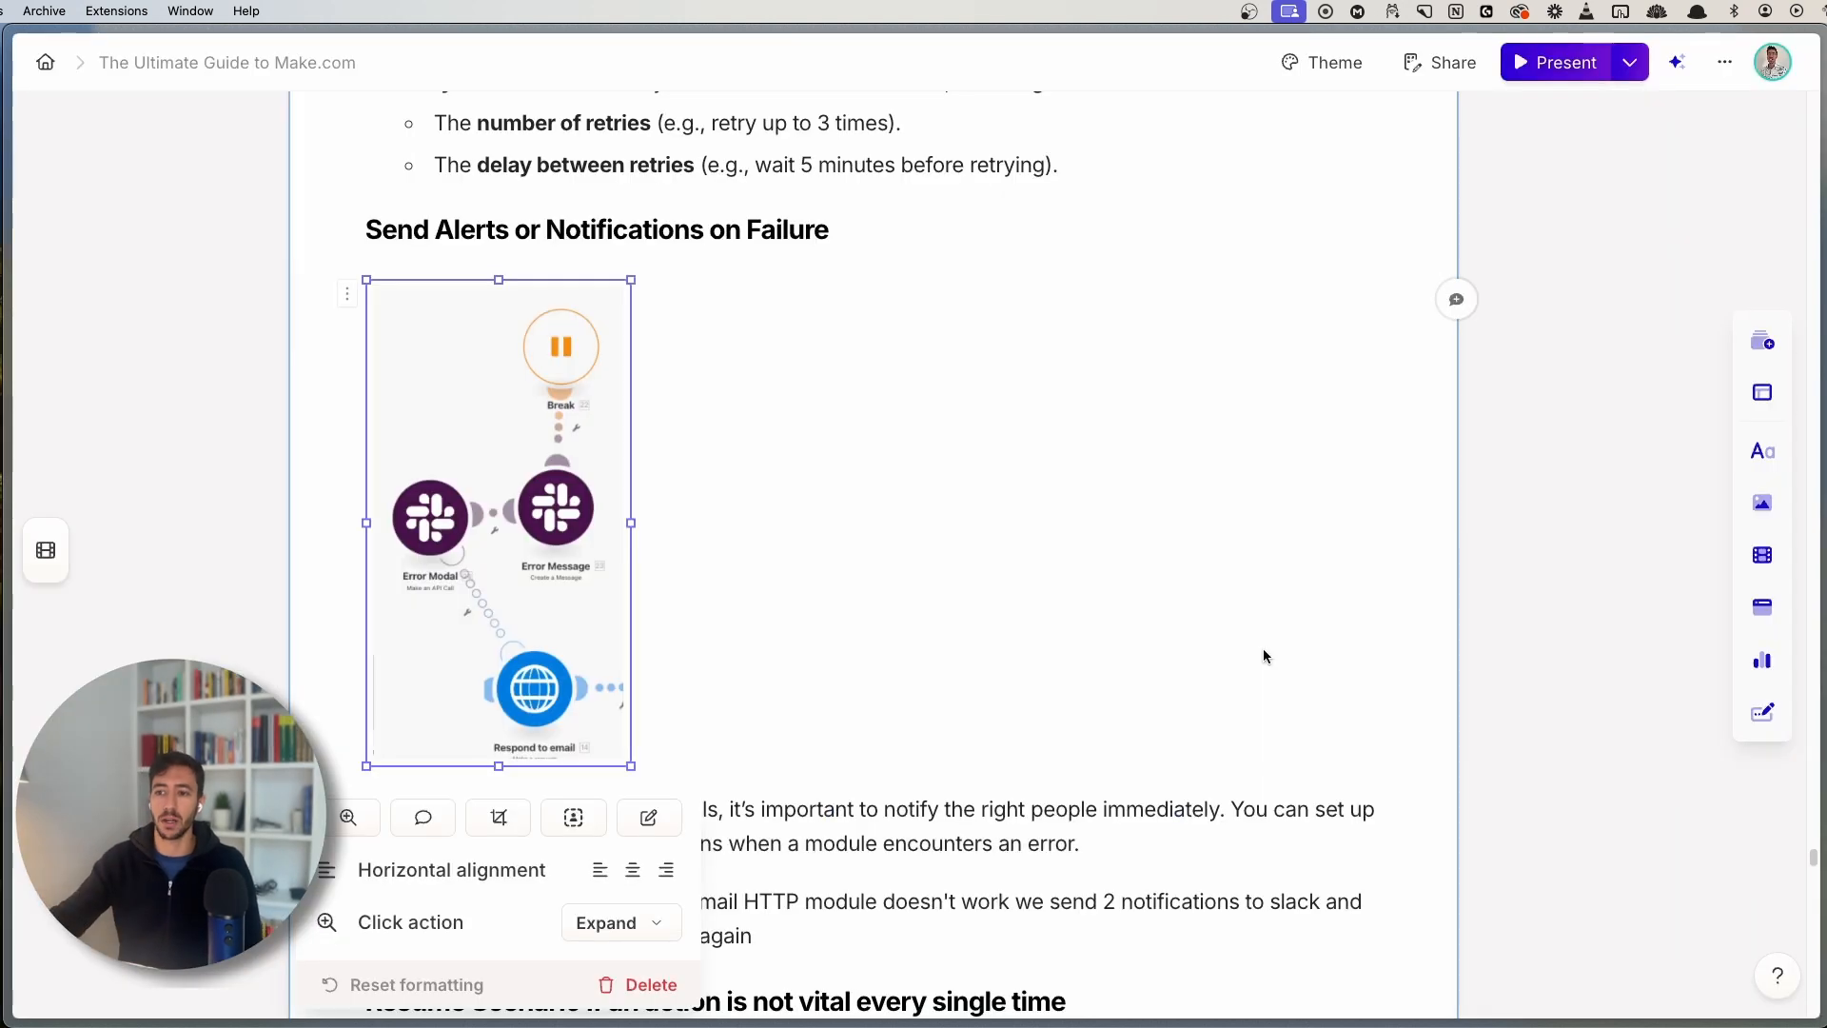
pyautogui.click(479, 500)
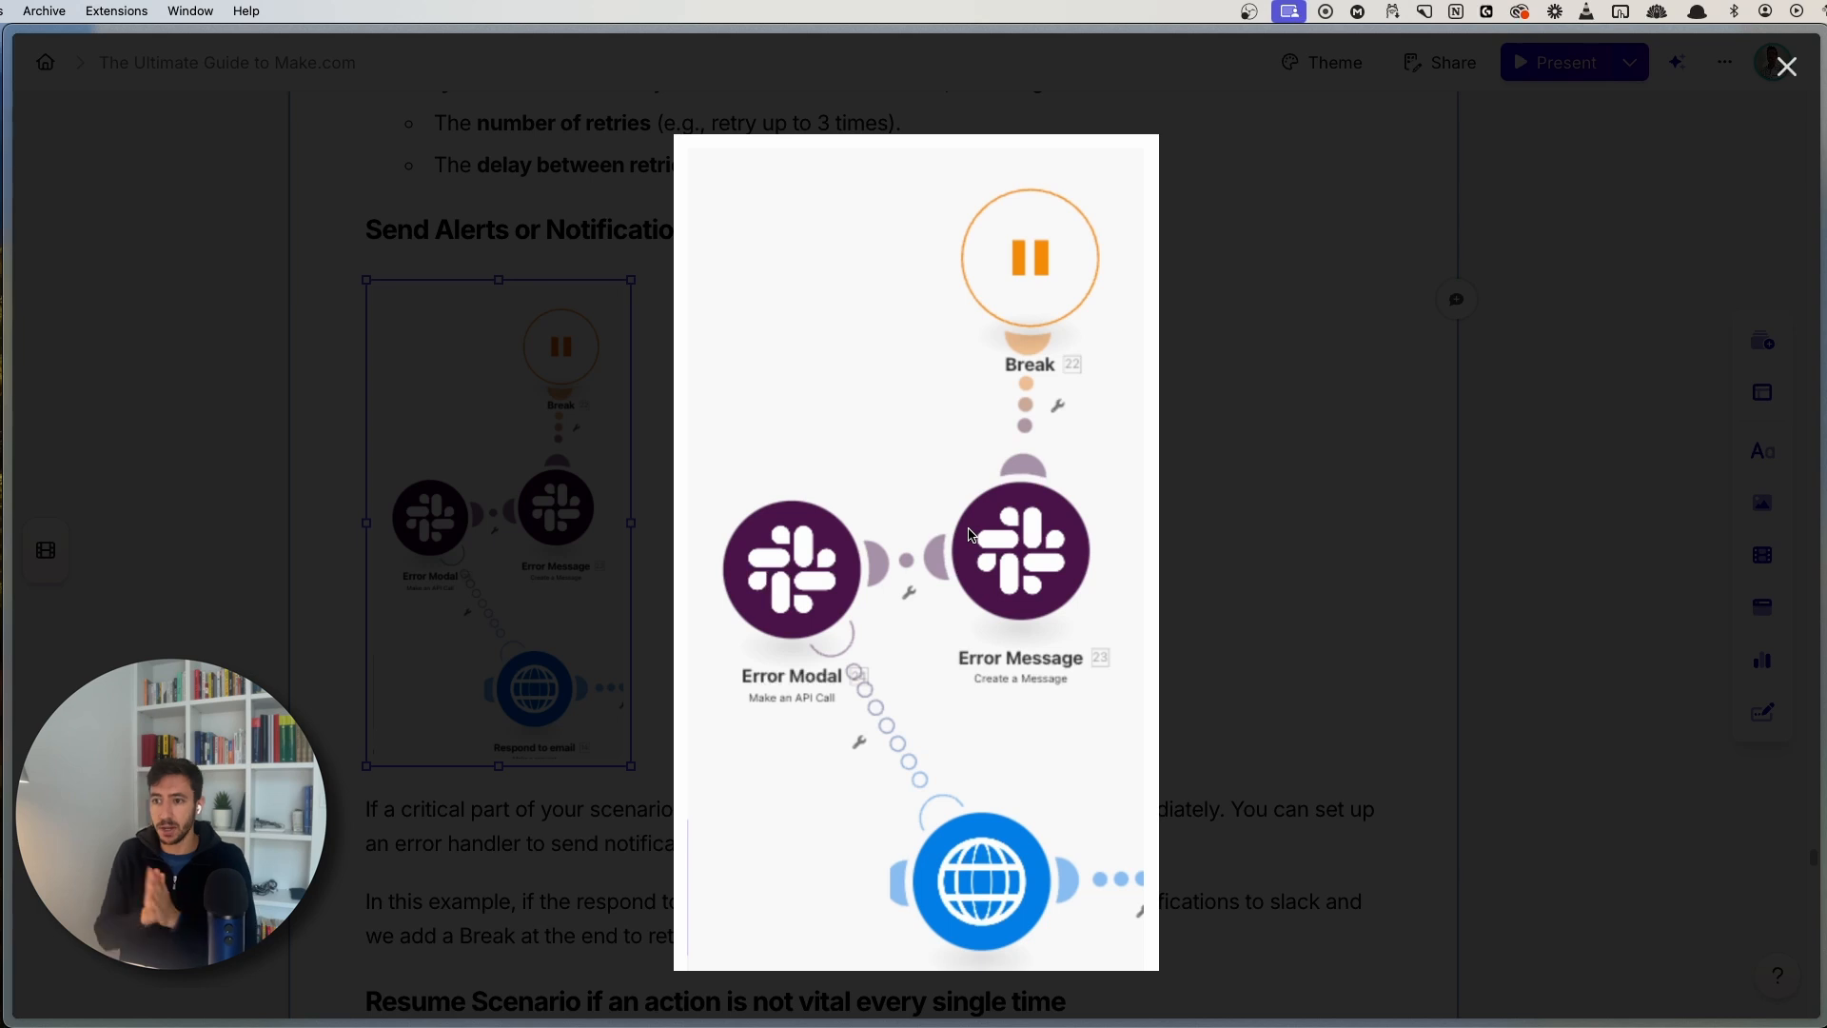
pyautogui.click(549, 240)
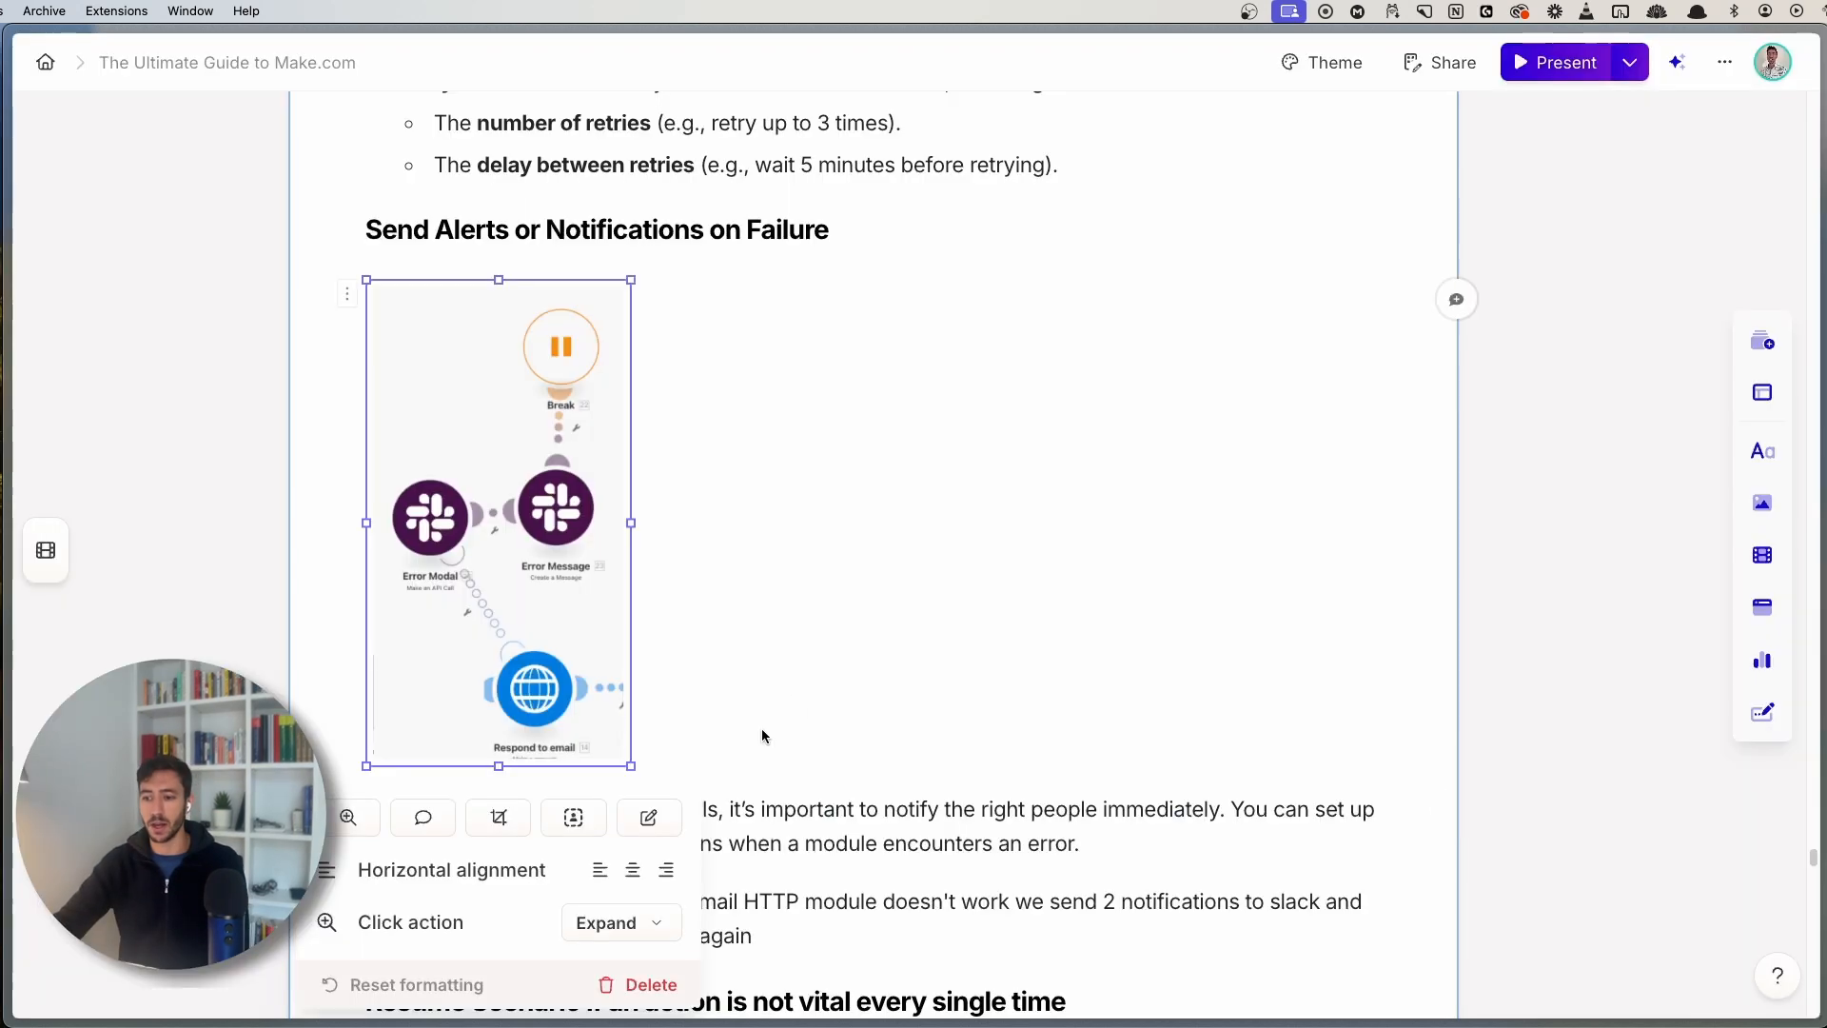
pyautogui.scroll(-3, 895, 746)
pyautogui.click(896, 746)
# - View the Resume modules screenshot enlarged, then switch to the Make Errors run history
pyautogui.scroll(-2, 1113, 705)
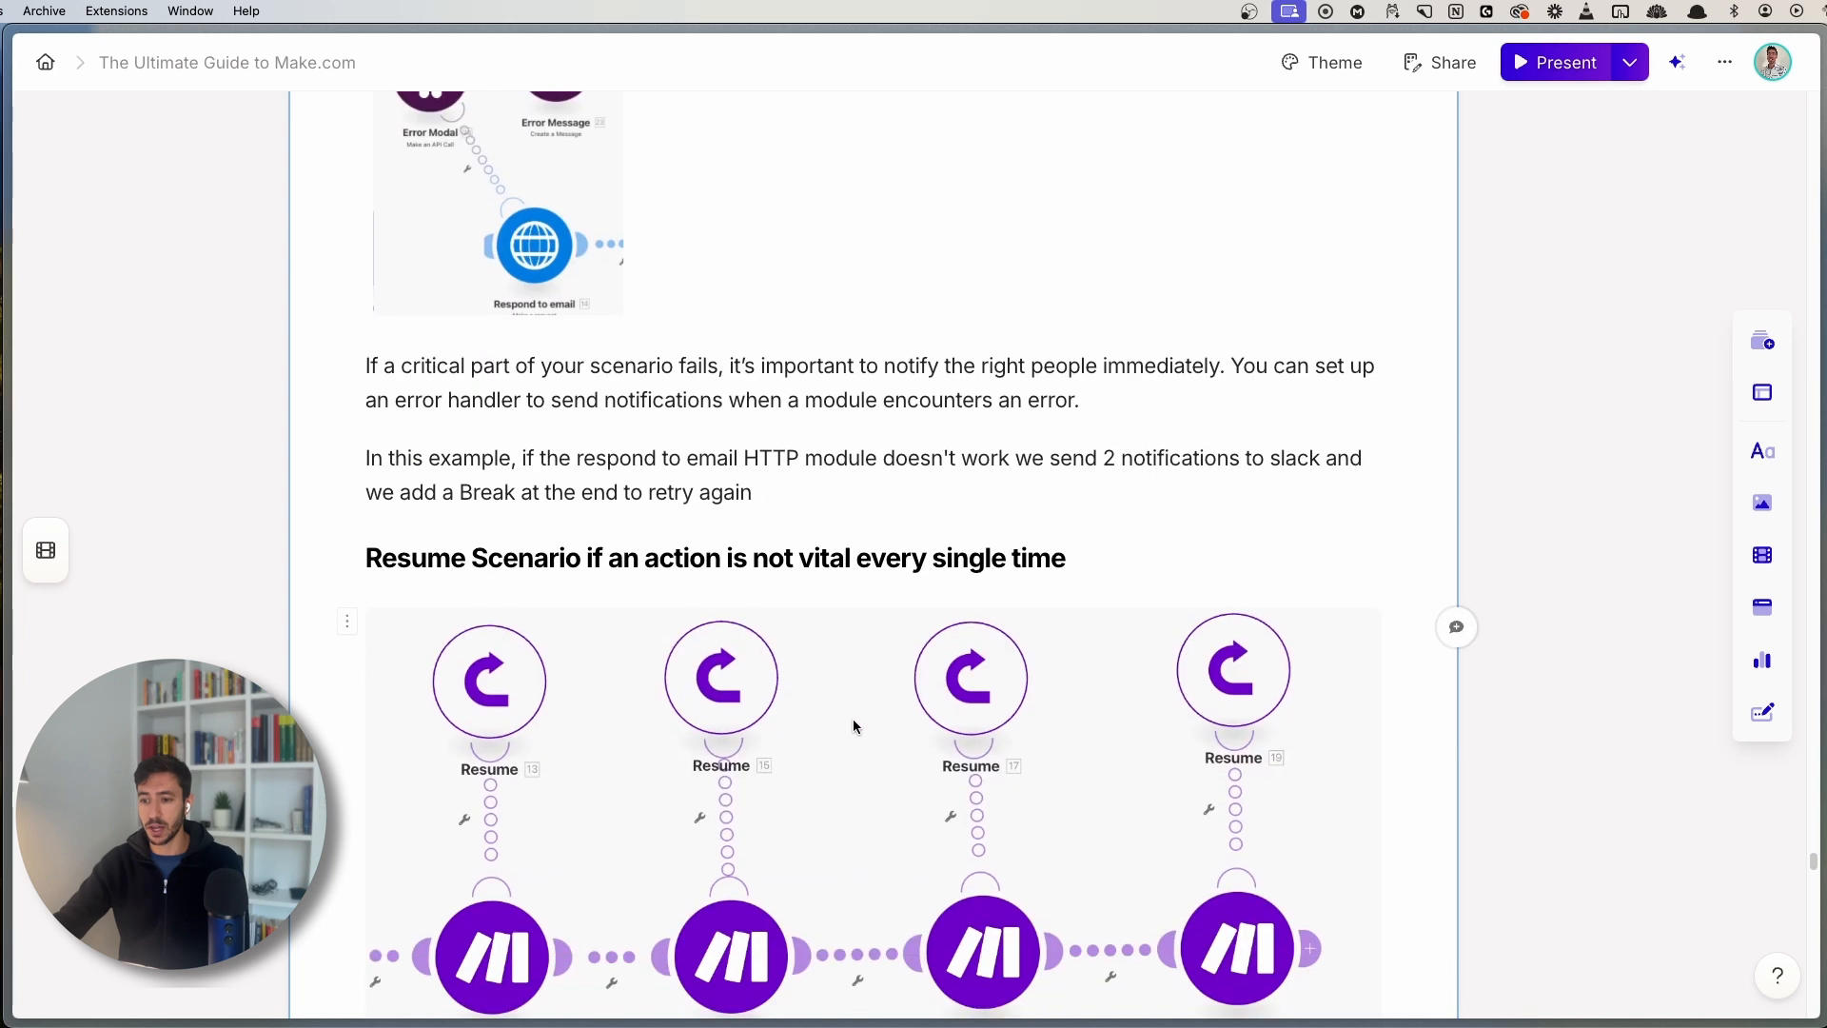
pyautogui.click(835, 730)
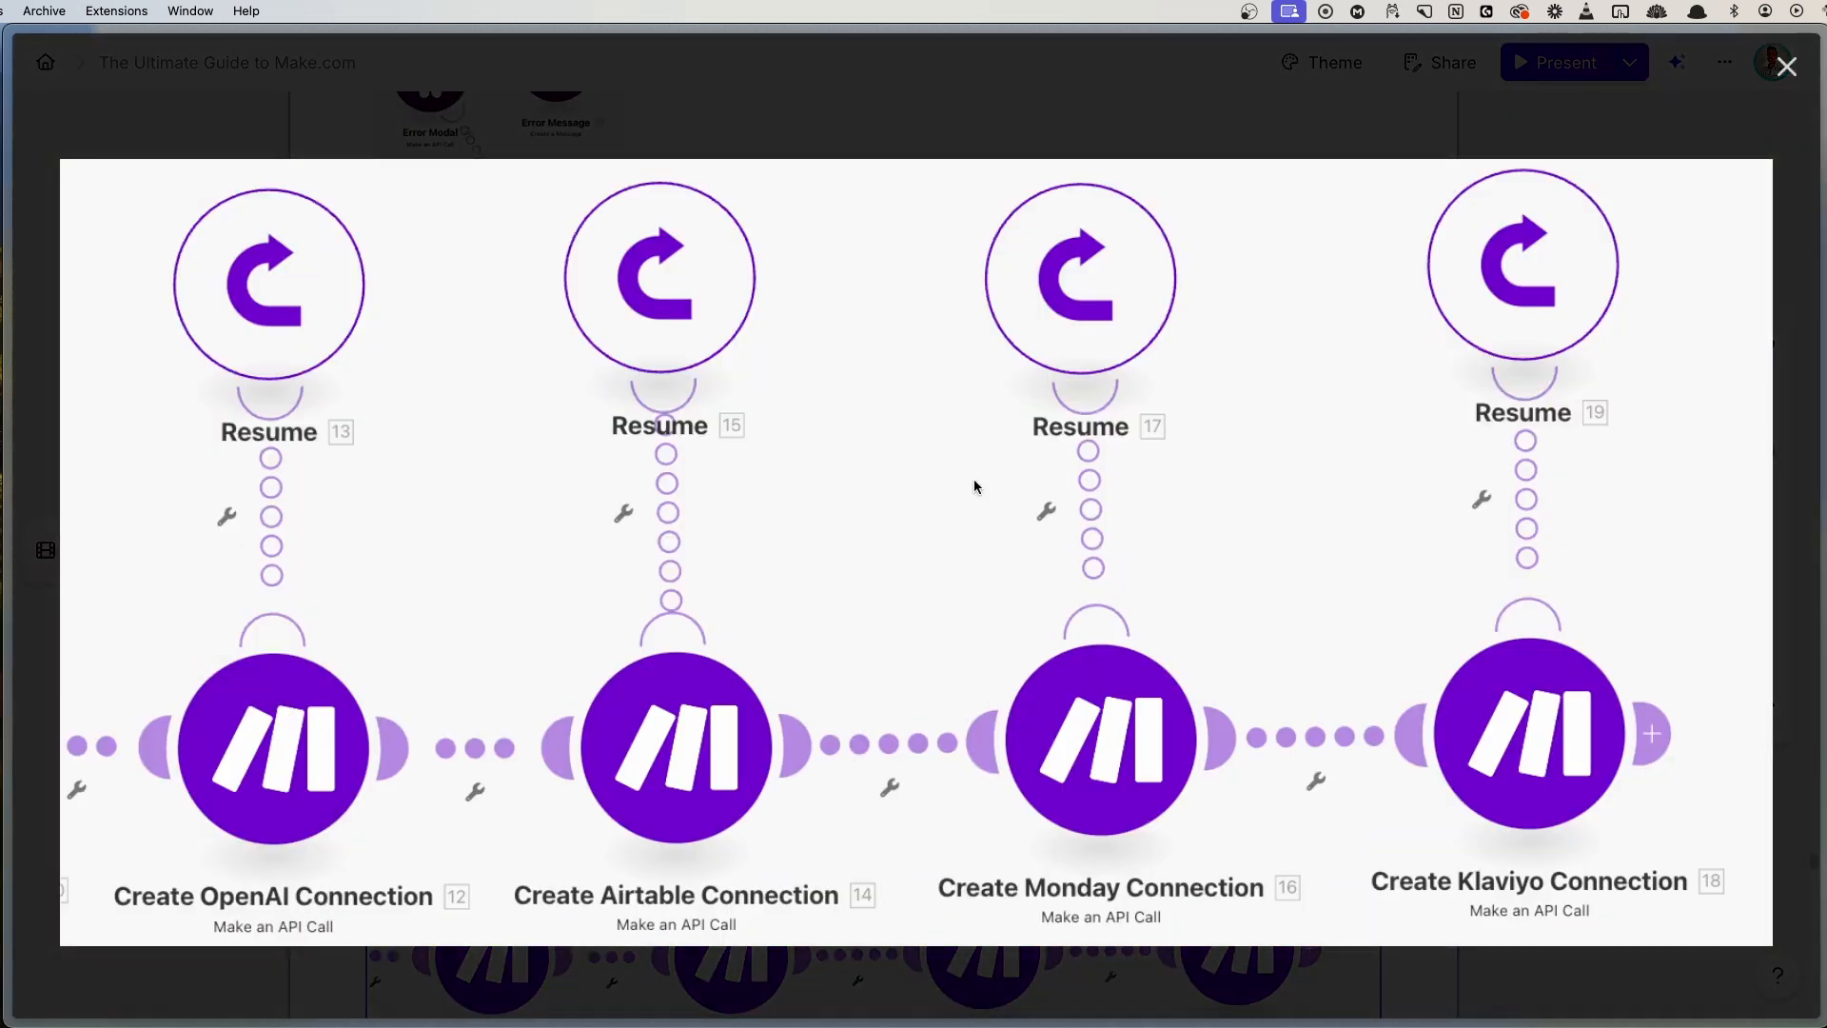
pyautogui.click(1066, 140)
pyautogui.scroll(-1, 984, 399)
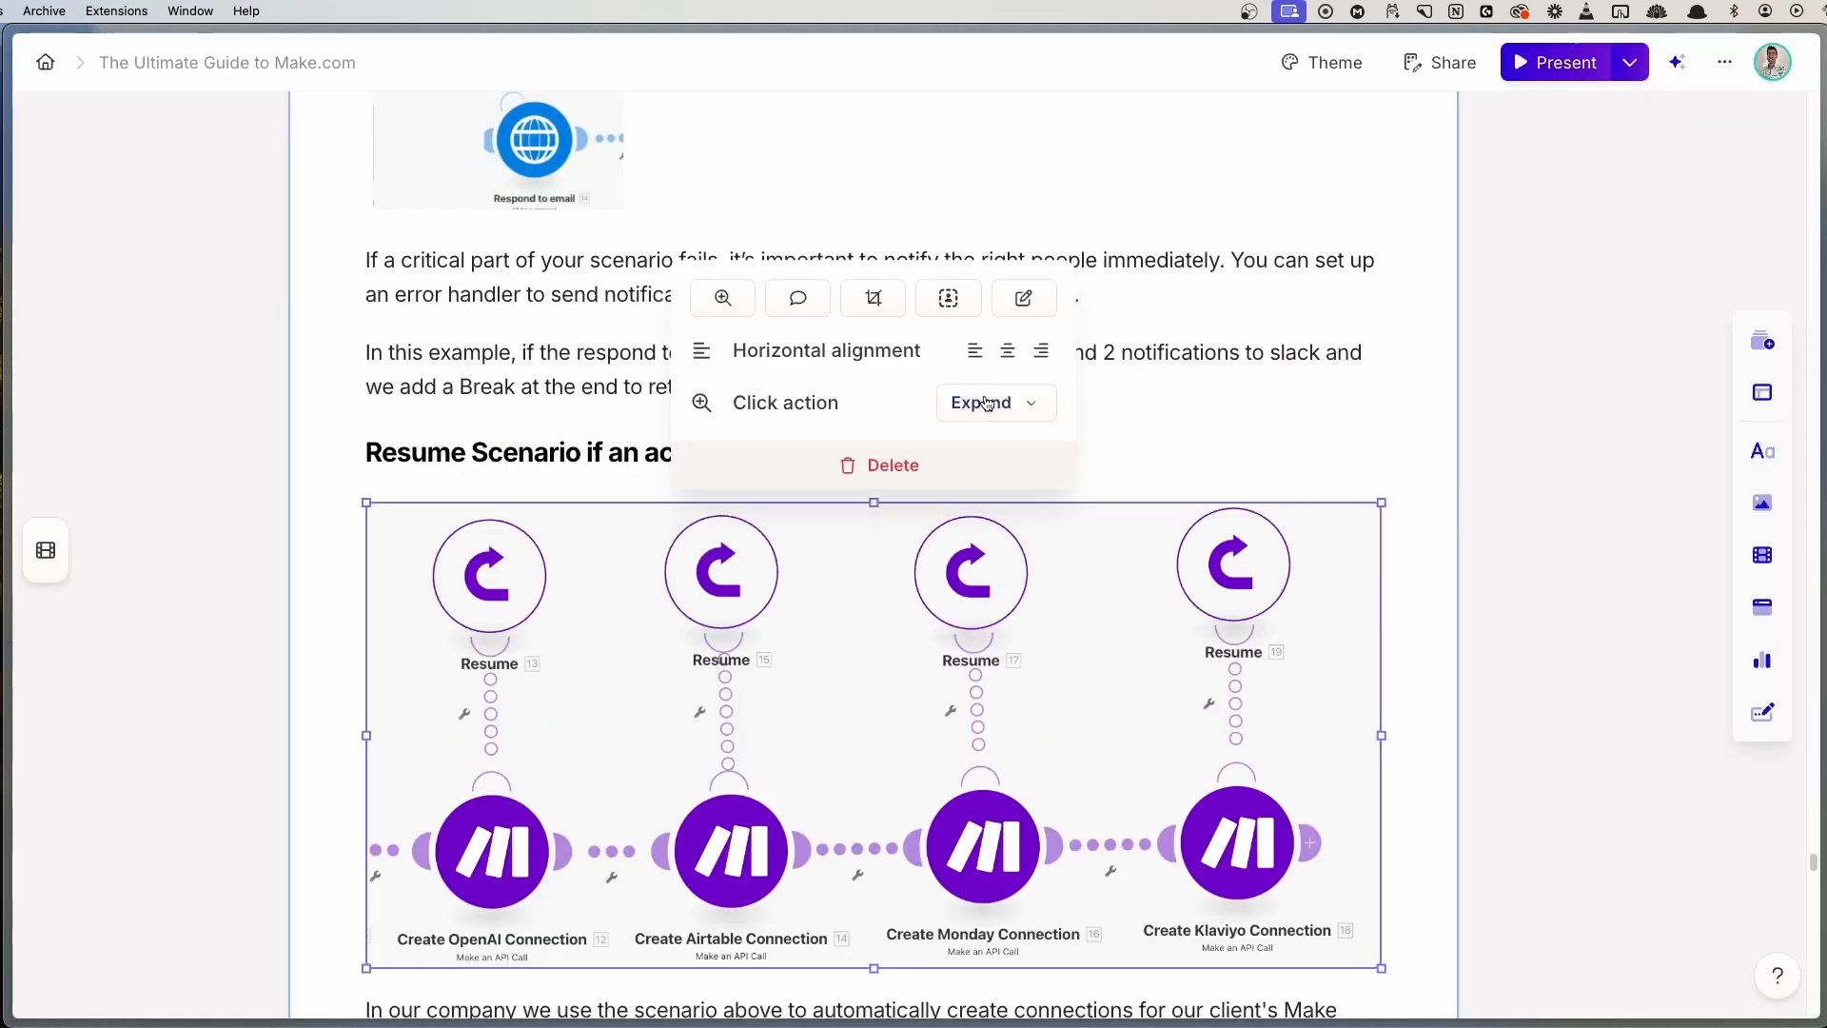
pyautogui.click(619, 449)
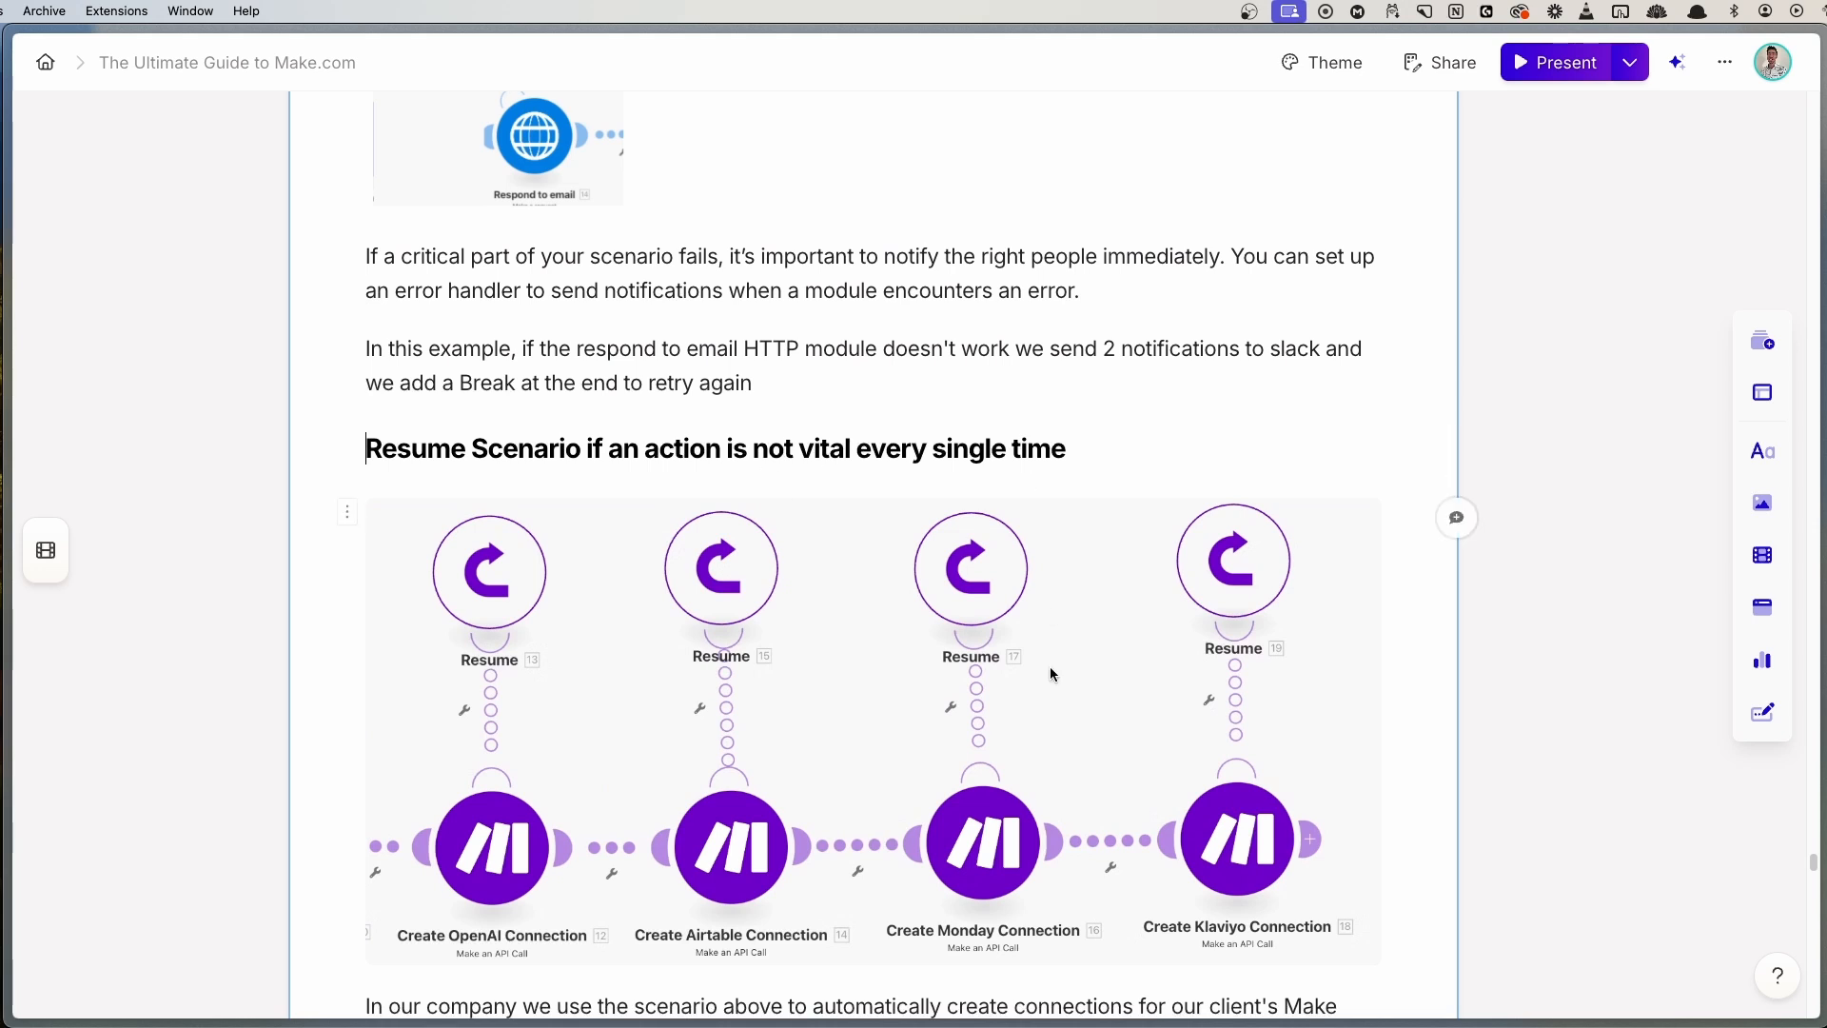
pyautogui.scroll(-2, 967, 644)
pyautogui.click(961, 590)
pyautogui.click(961, 590)
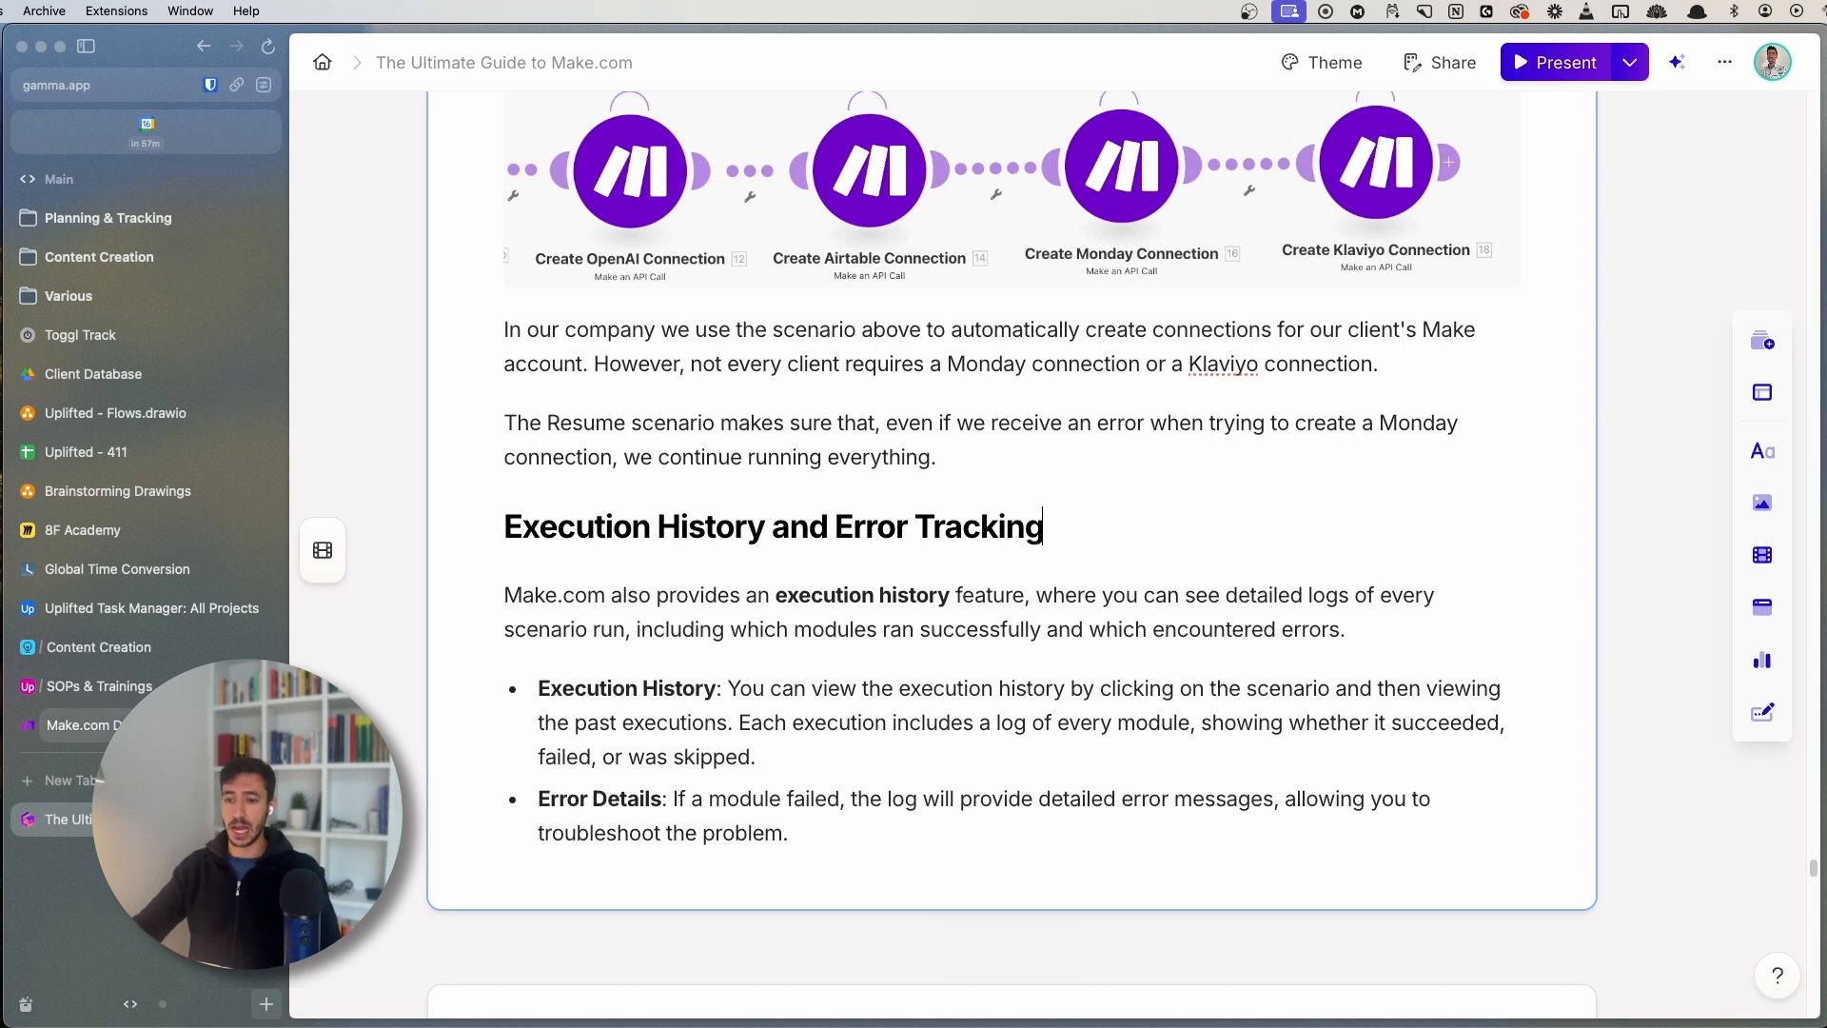
pyautogui.click(78, 725)
# - Open the log of the failed 10:24:42 run and inspect its 400 Bad Request error
pyautogui.scroll(-3, 998, 676)
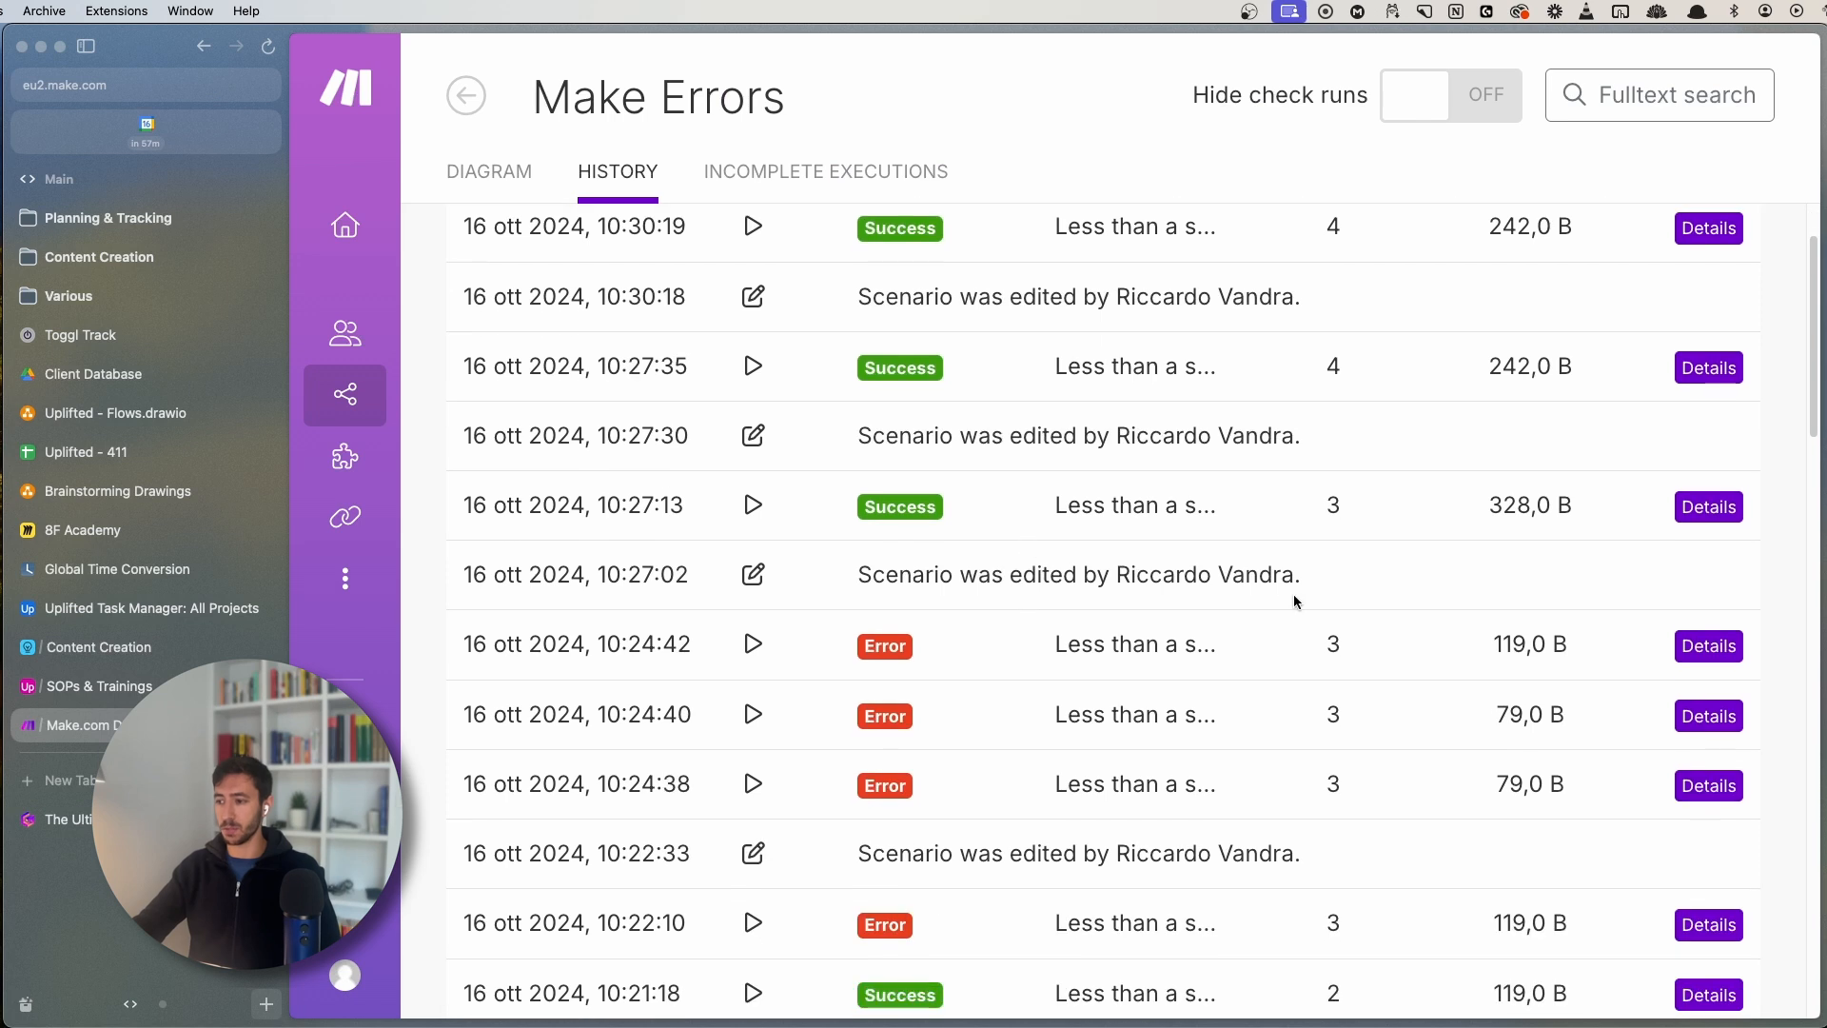
pyautogui.scroll(3, 652, 324)
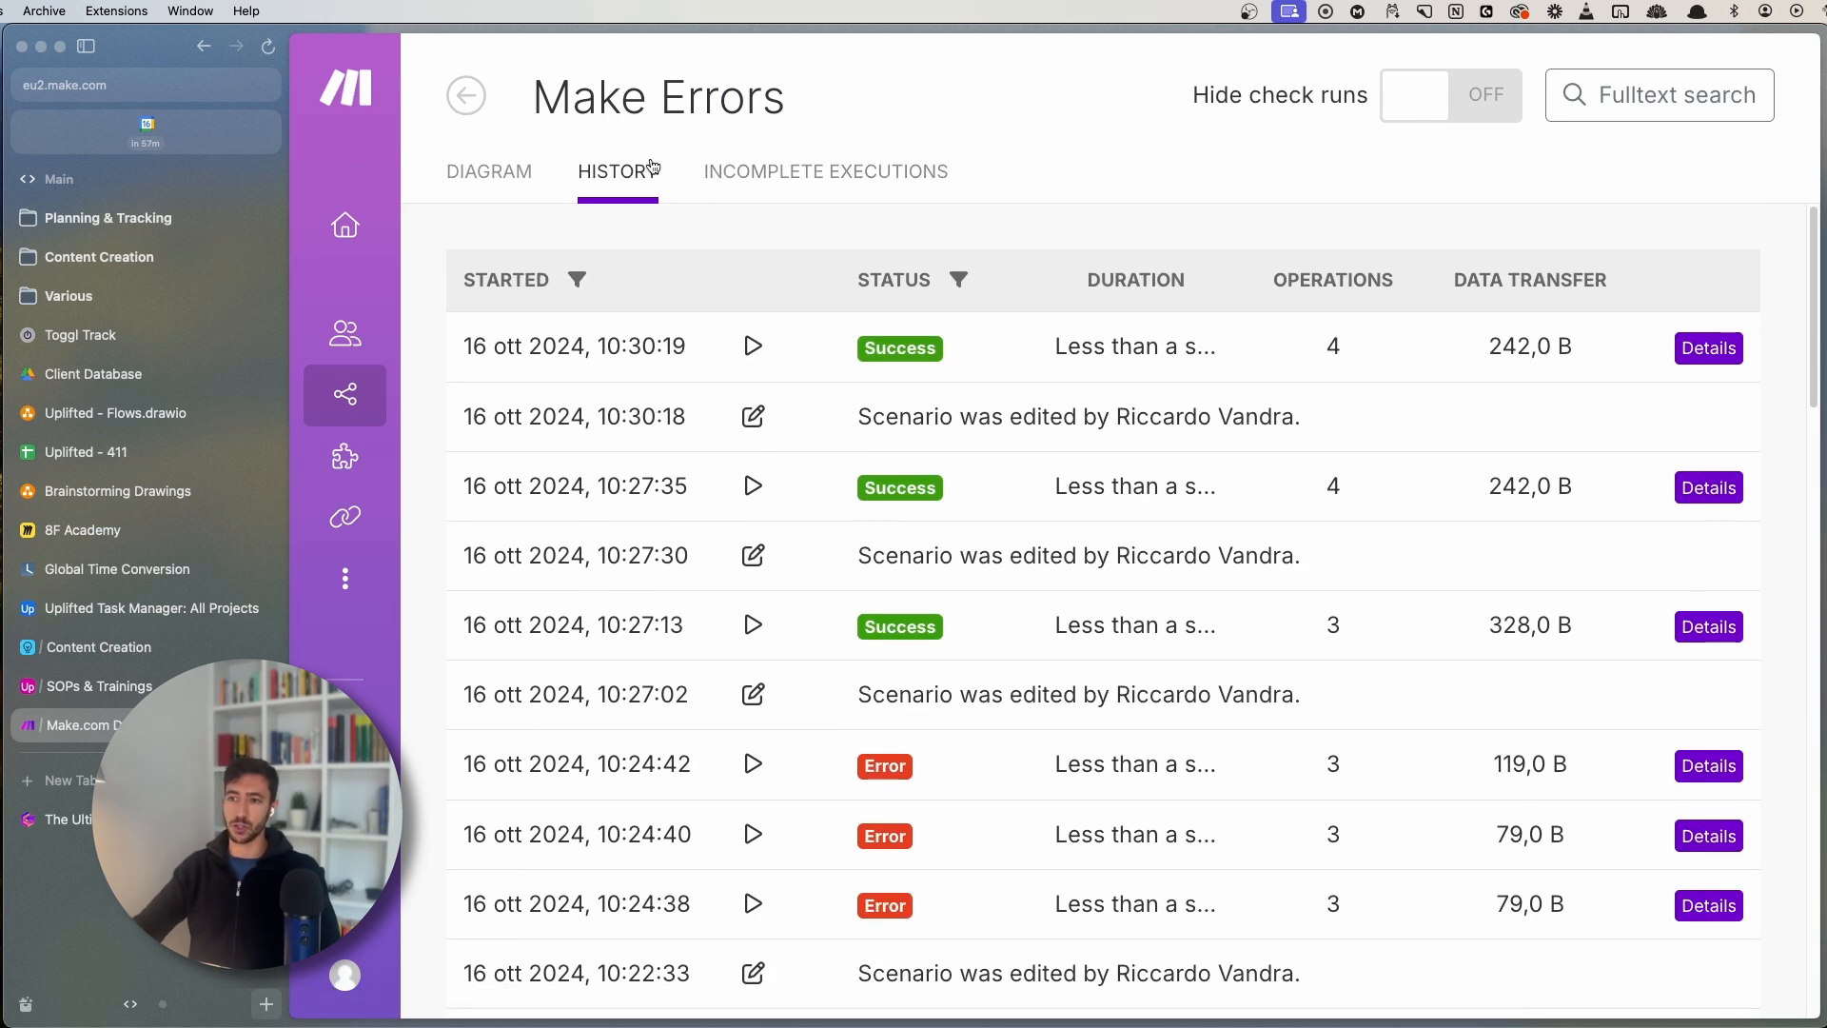
pyautogui.scroll(-2, 1618, 724)
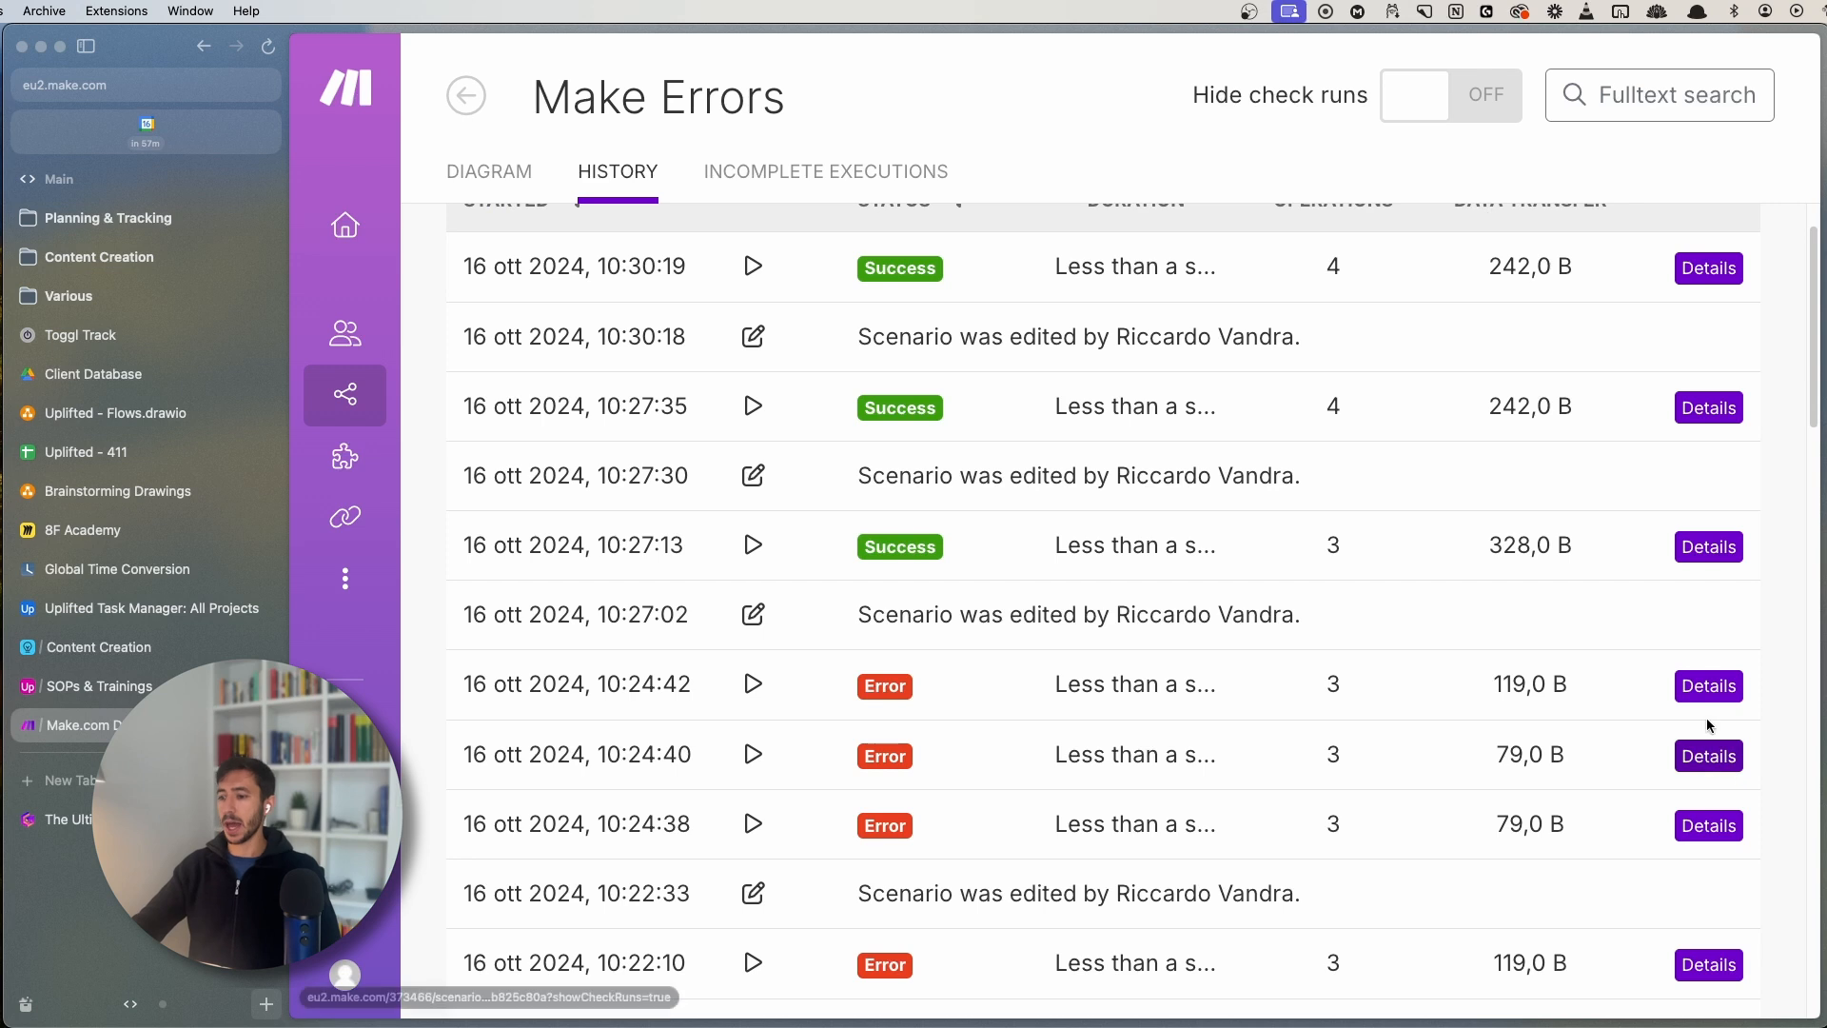
pyautogui.click(1713, 687)
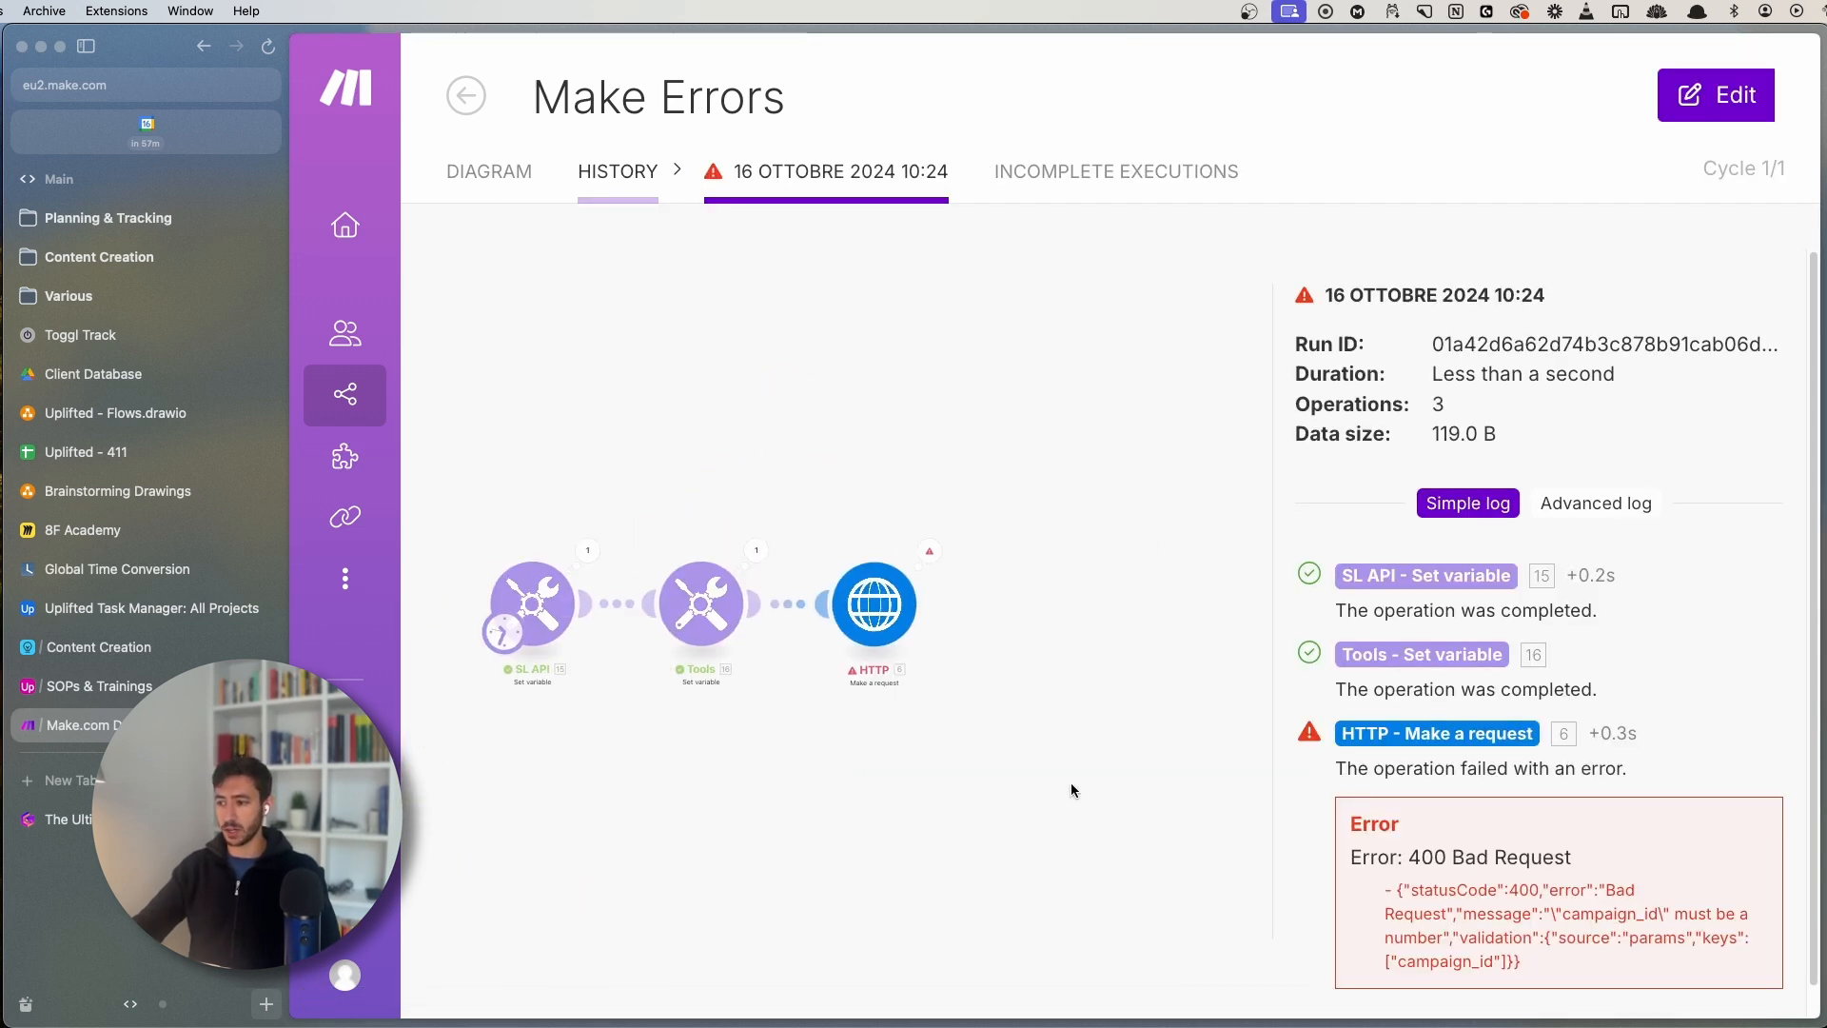
pyautogui.moveTo(1351, 858); pyautogui.dragTo(1559, 976)
pyautogui.click(1519, 951)
pyautogui.moveTo(1144, 651); pyautogui.dragTo(973, 698)
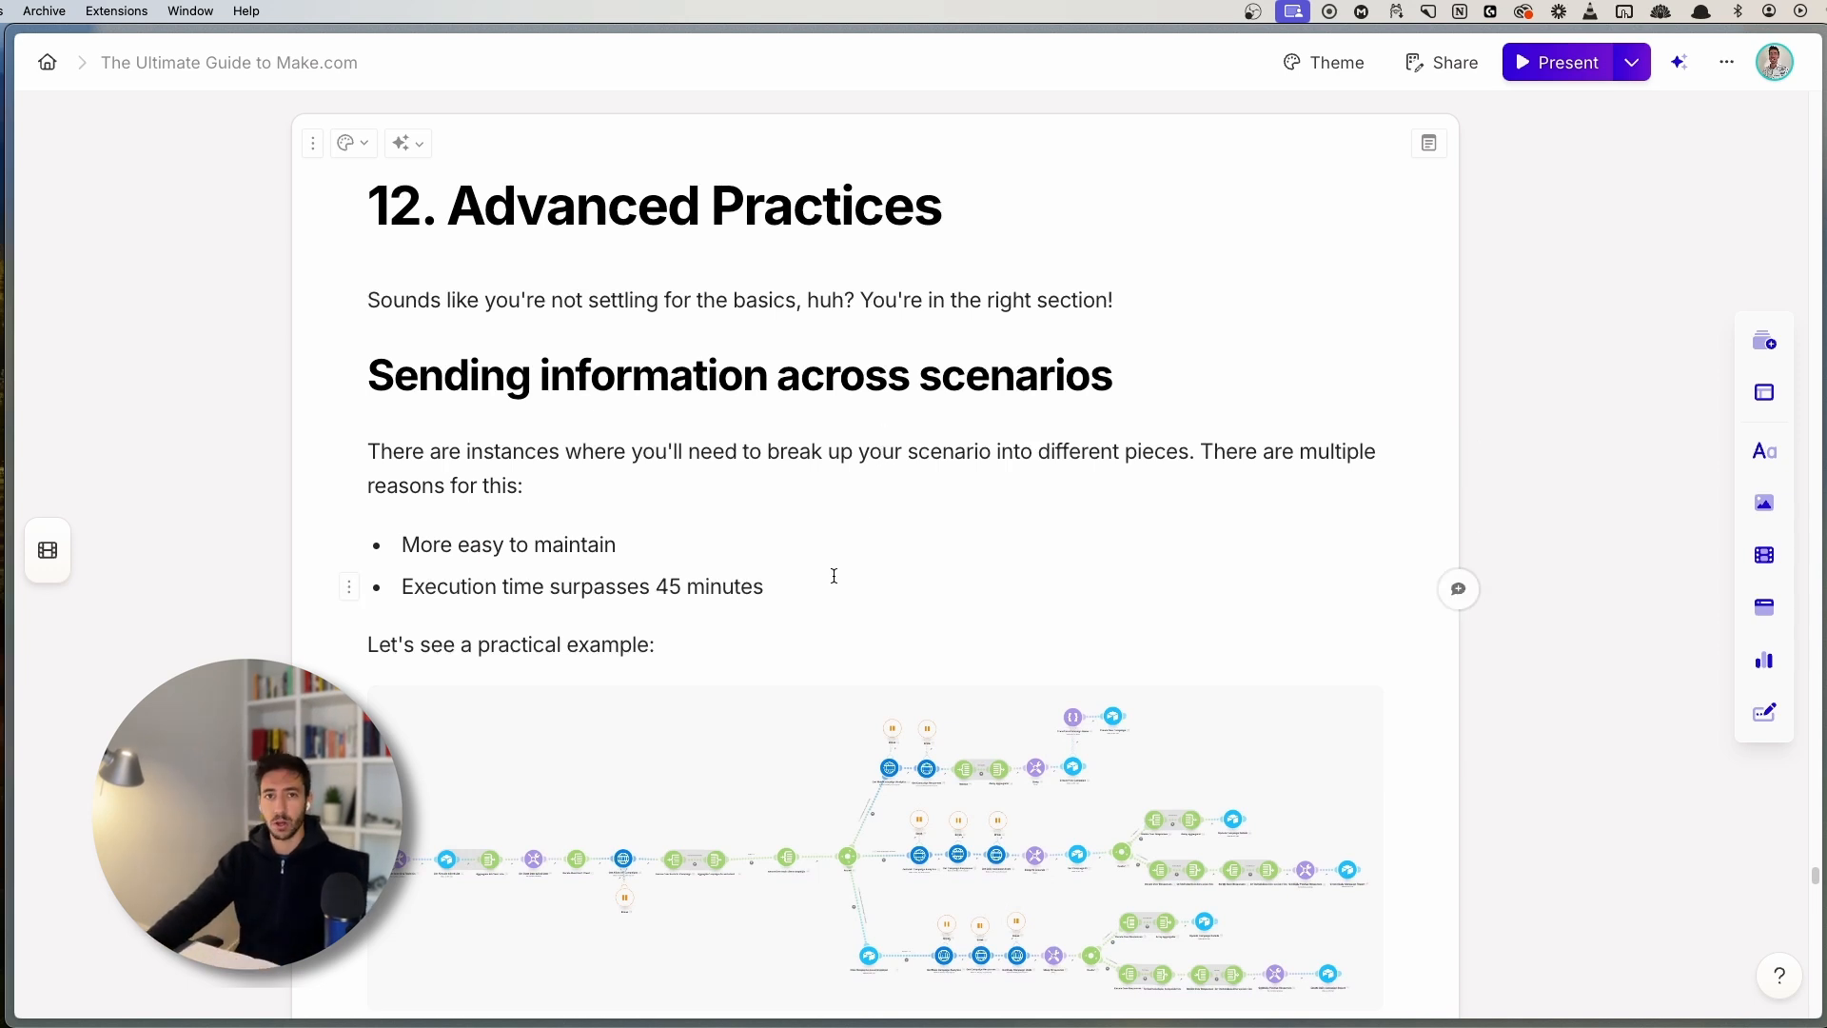
# - Read through the guide's Sending information across scenarios section, highlighting the 45 minutes note
pyautogui.scroll(-2, 834, 576)
pyautogui.click(1166, 291)
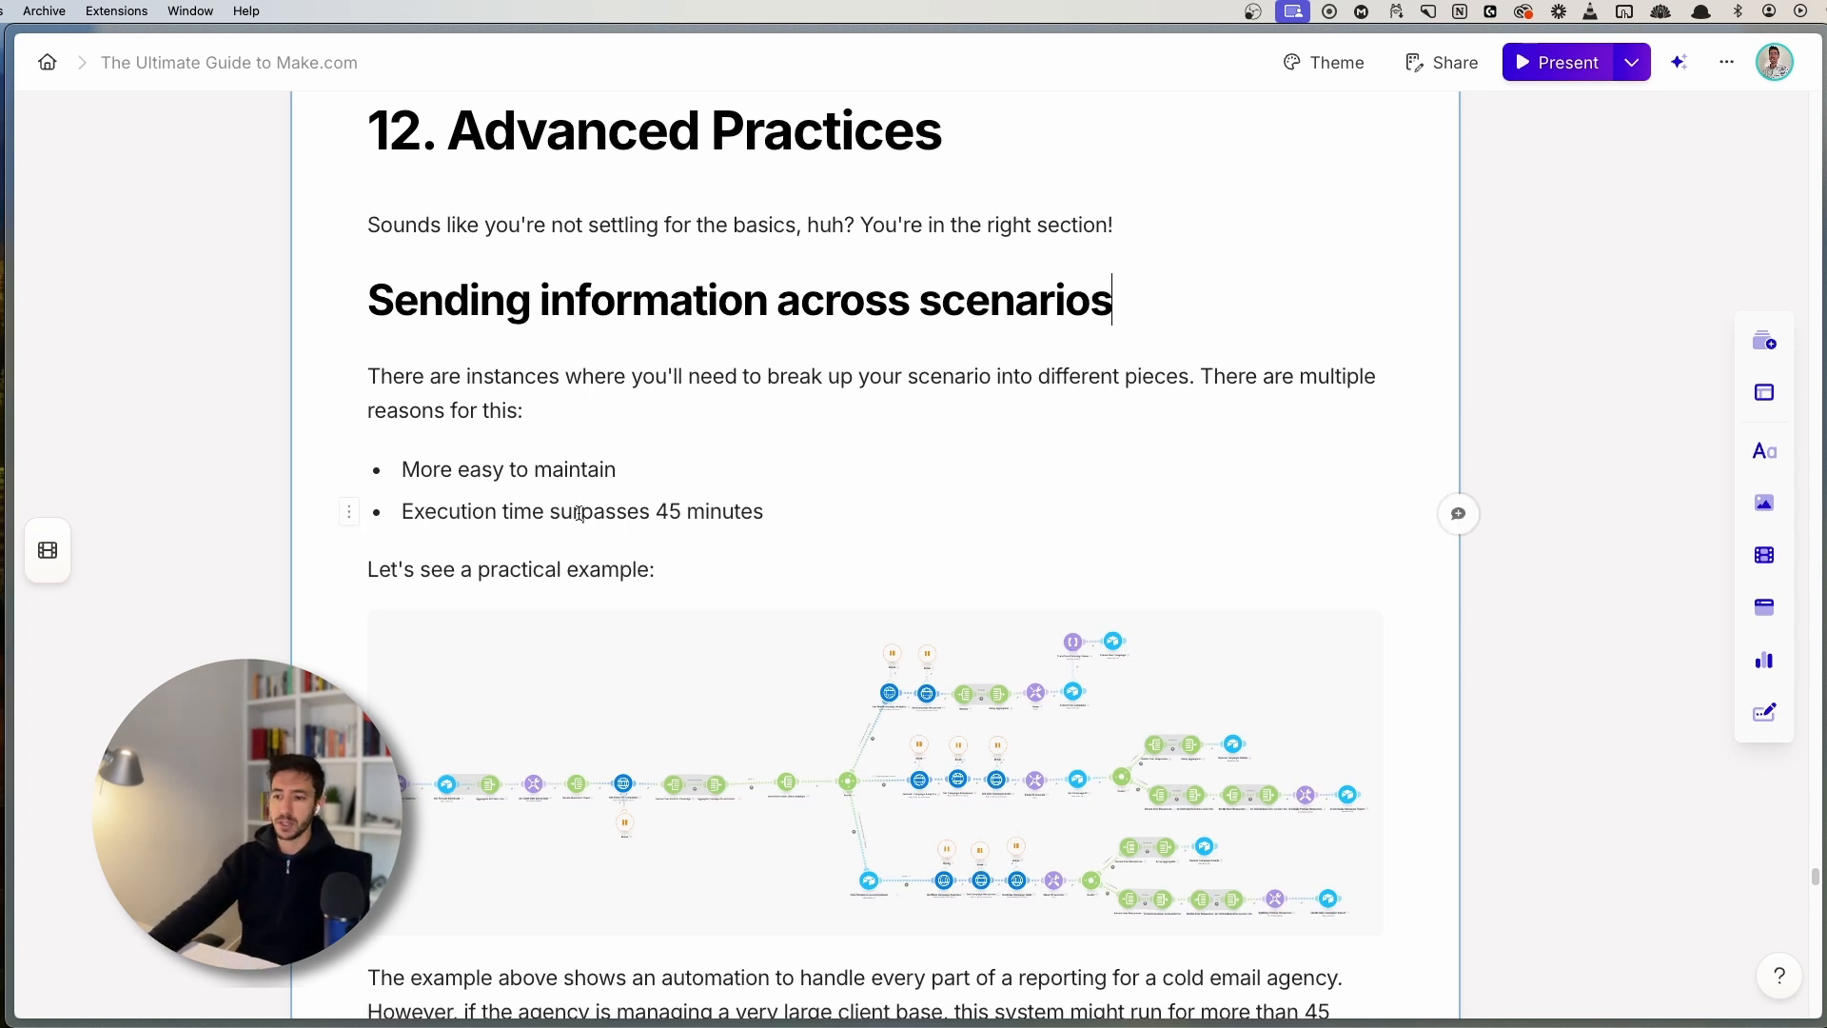
pyautogui.moveTo(652, 514); pyautogui.dragTo(843, 497)
pyautogui.click(843, 497)
pyautogui.scroll(-3, 831, 607)
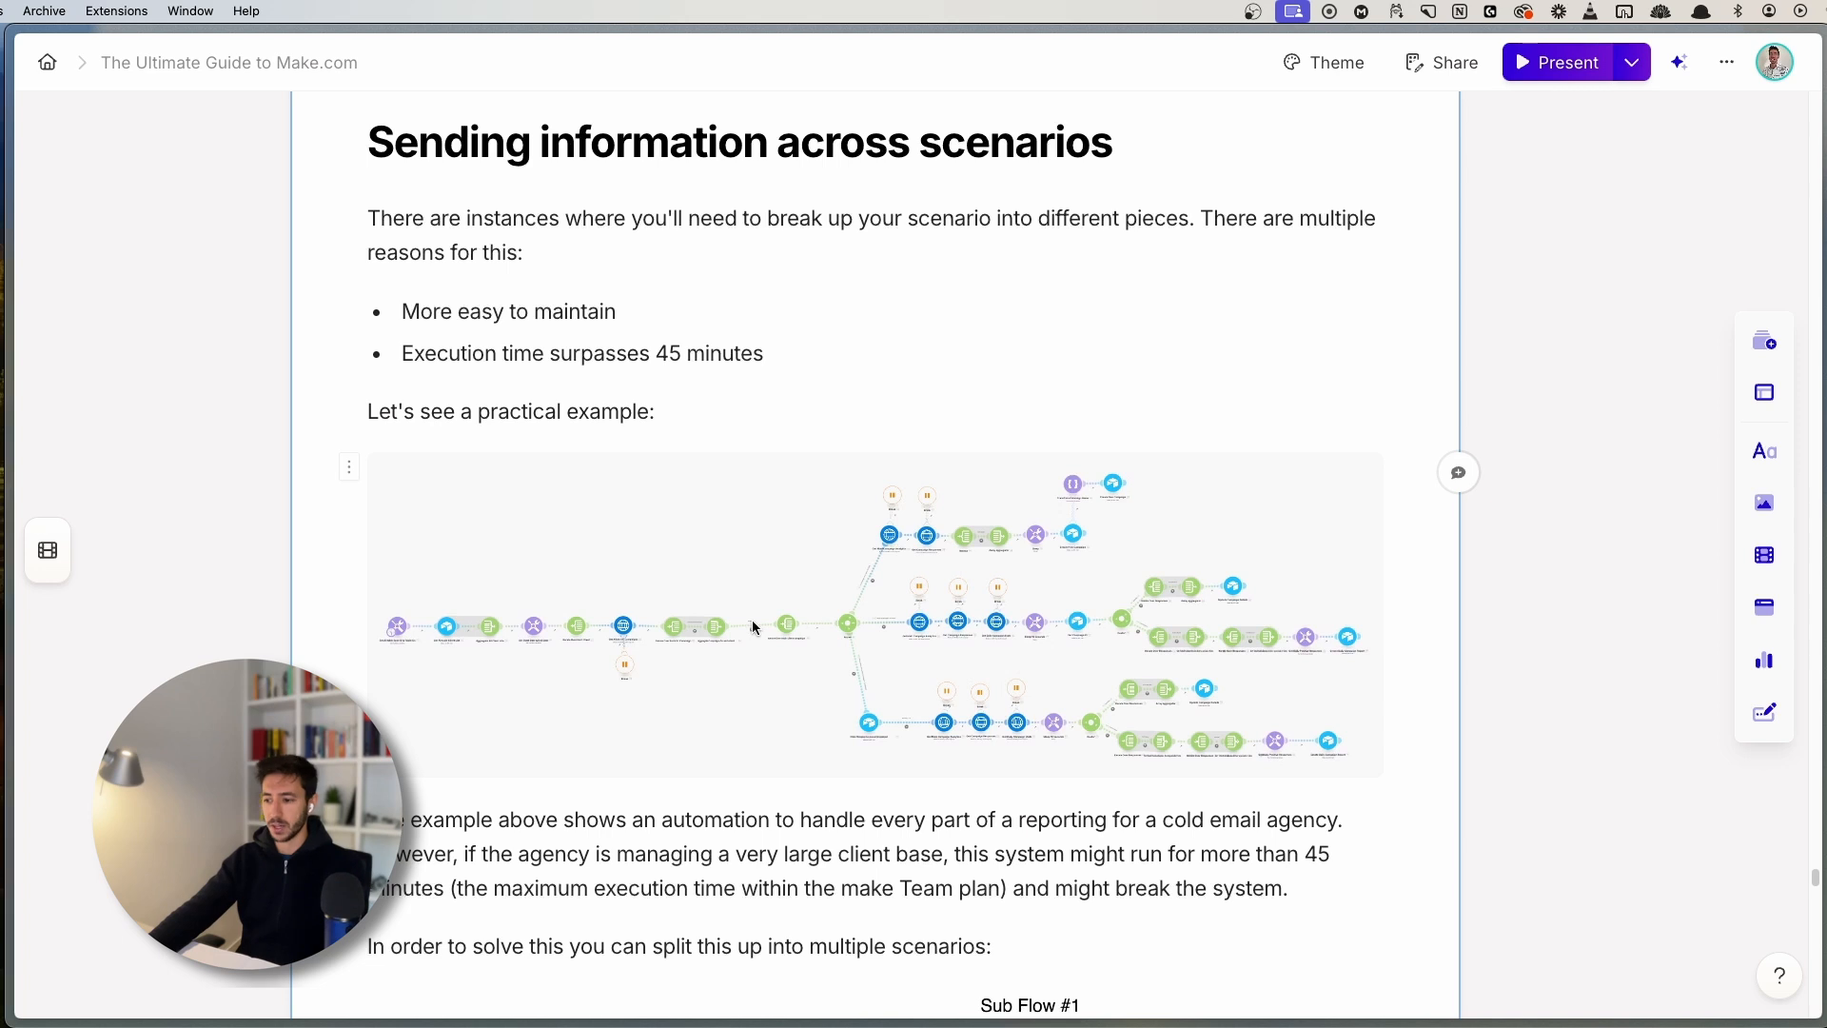
pyautogui.scroll(-1, 753, 627)
# - Switch to Make's Reporting - Daily Campaign Check scenario
pyautogui.press('super+s')
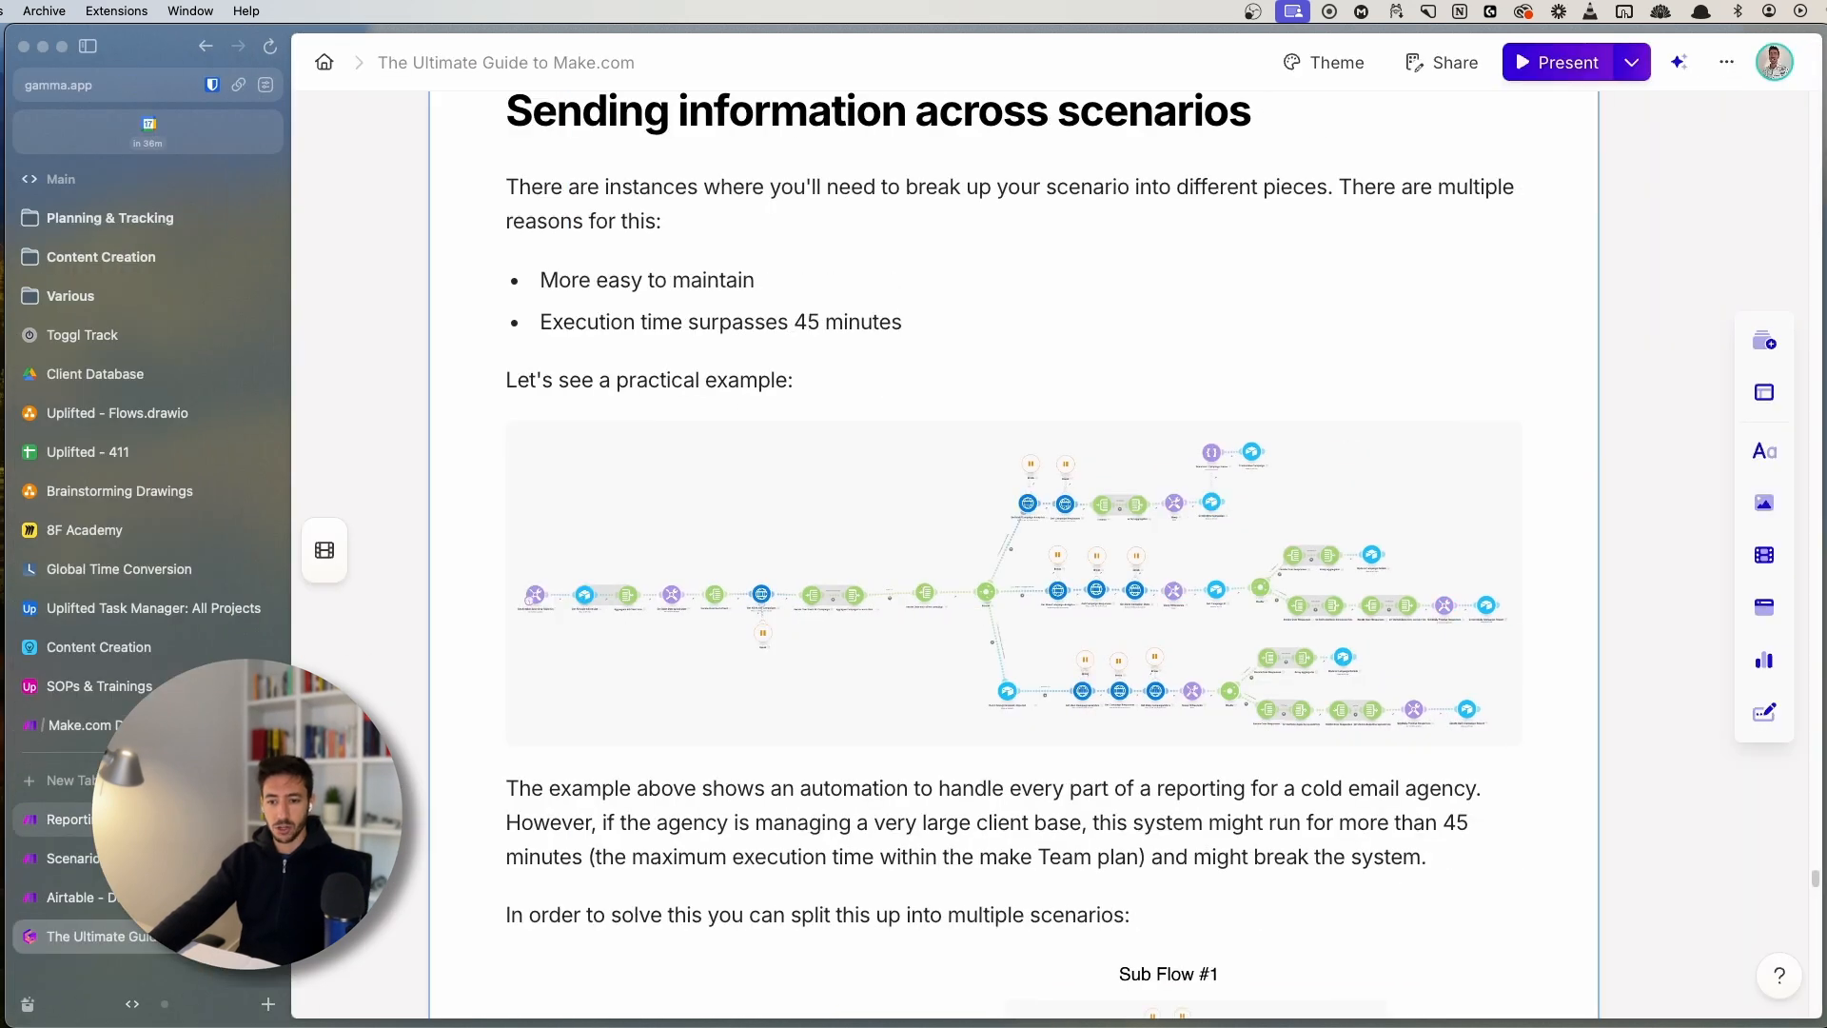
pyautogui.click(171, 779)
pyautogui.press('super+s')
pyautogui.scroll(5, 698, 642)
pyautogui.moveTo(725, 649); pyautogui.dragTo(714, 603)
pyautogui.scroll(-5, 713, 603)
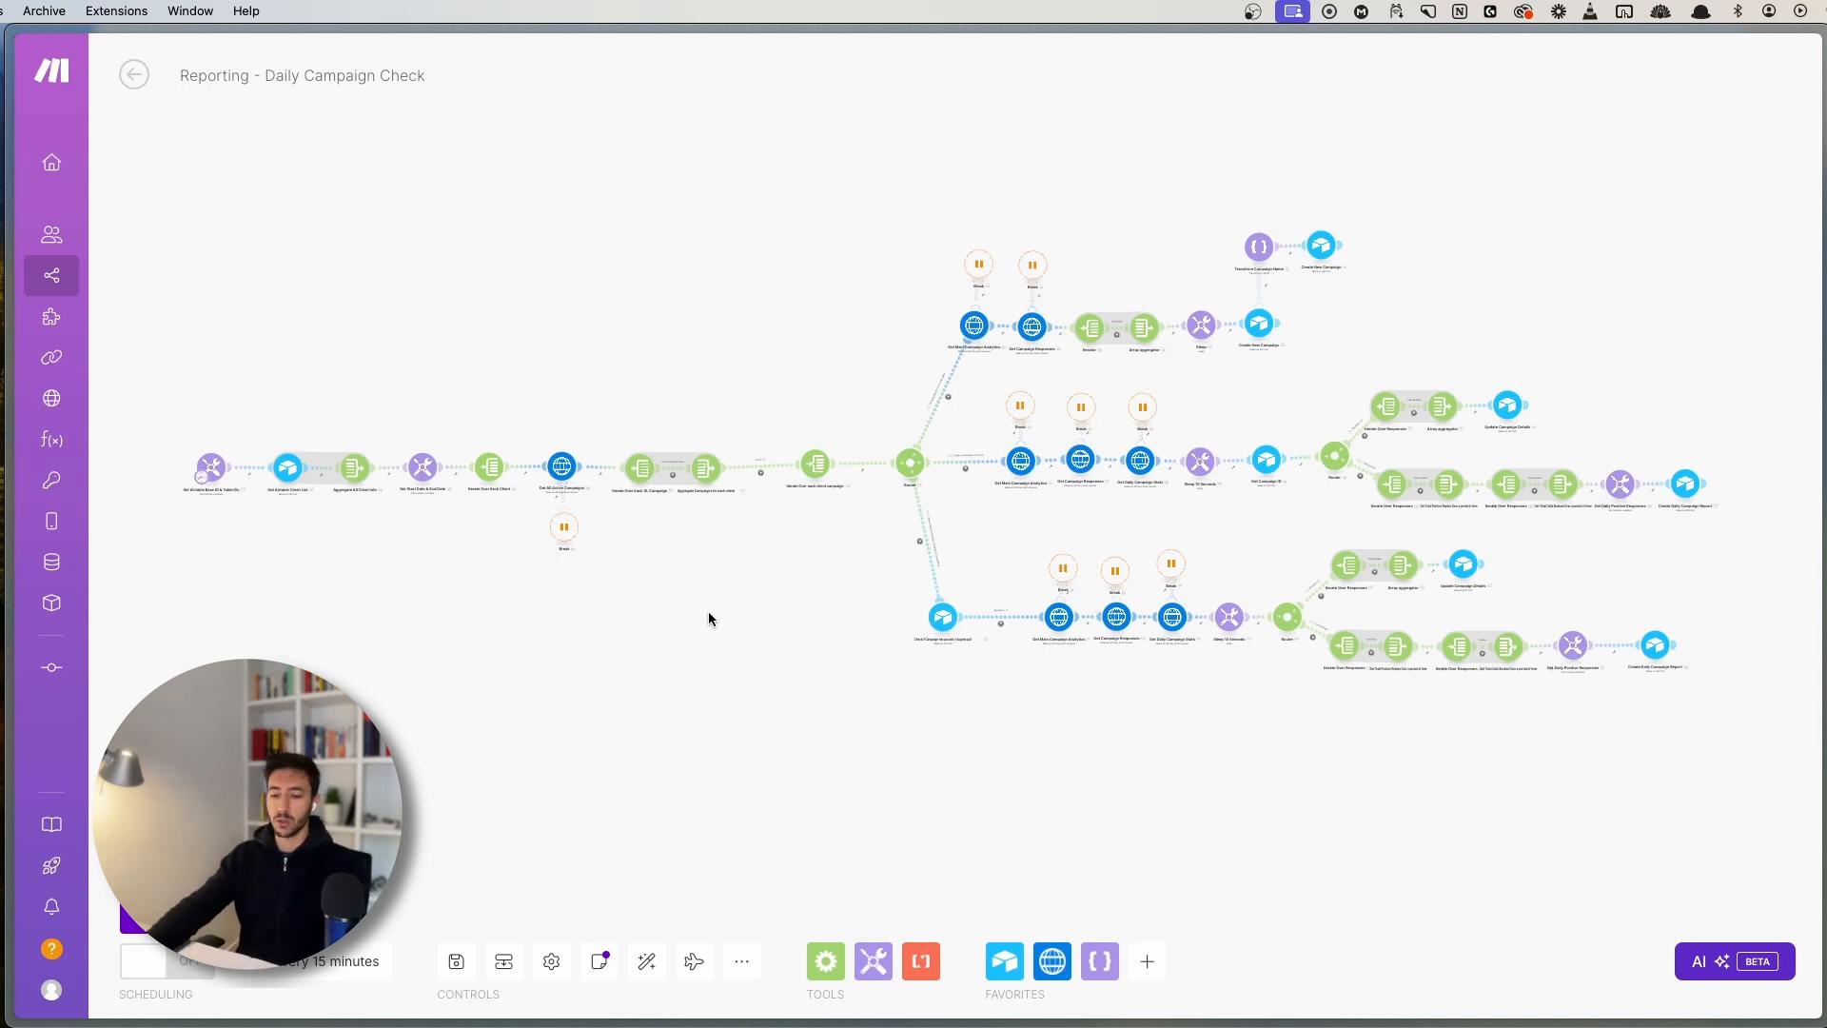
# - Return to the Make.com guide and view its main and sub flow diagram enlarged
pyautogui.press('super+s')
pyautogui.press('super+s')
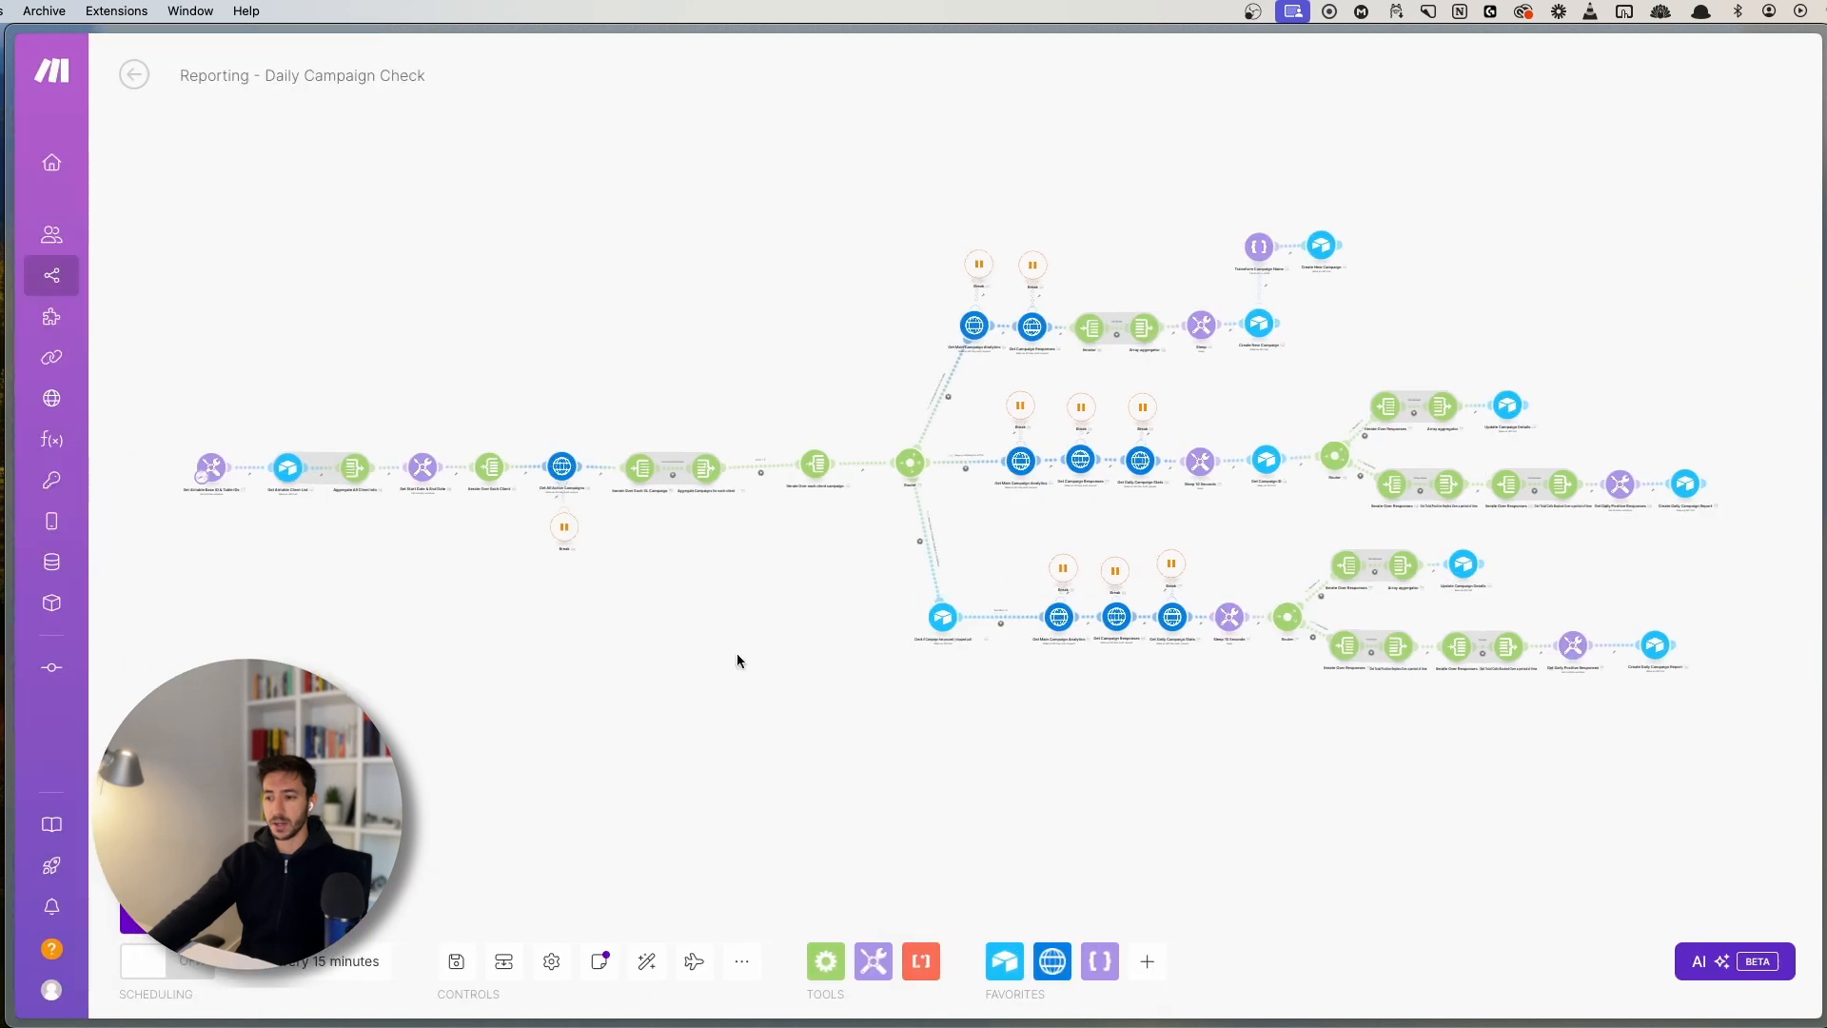
pyautogui.press('super+s')
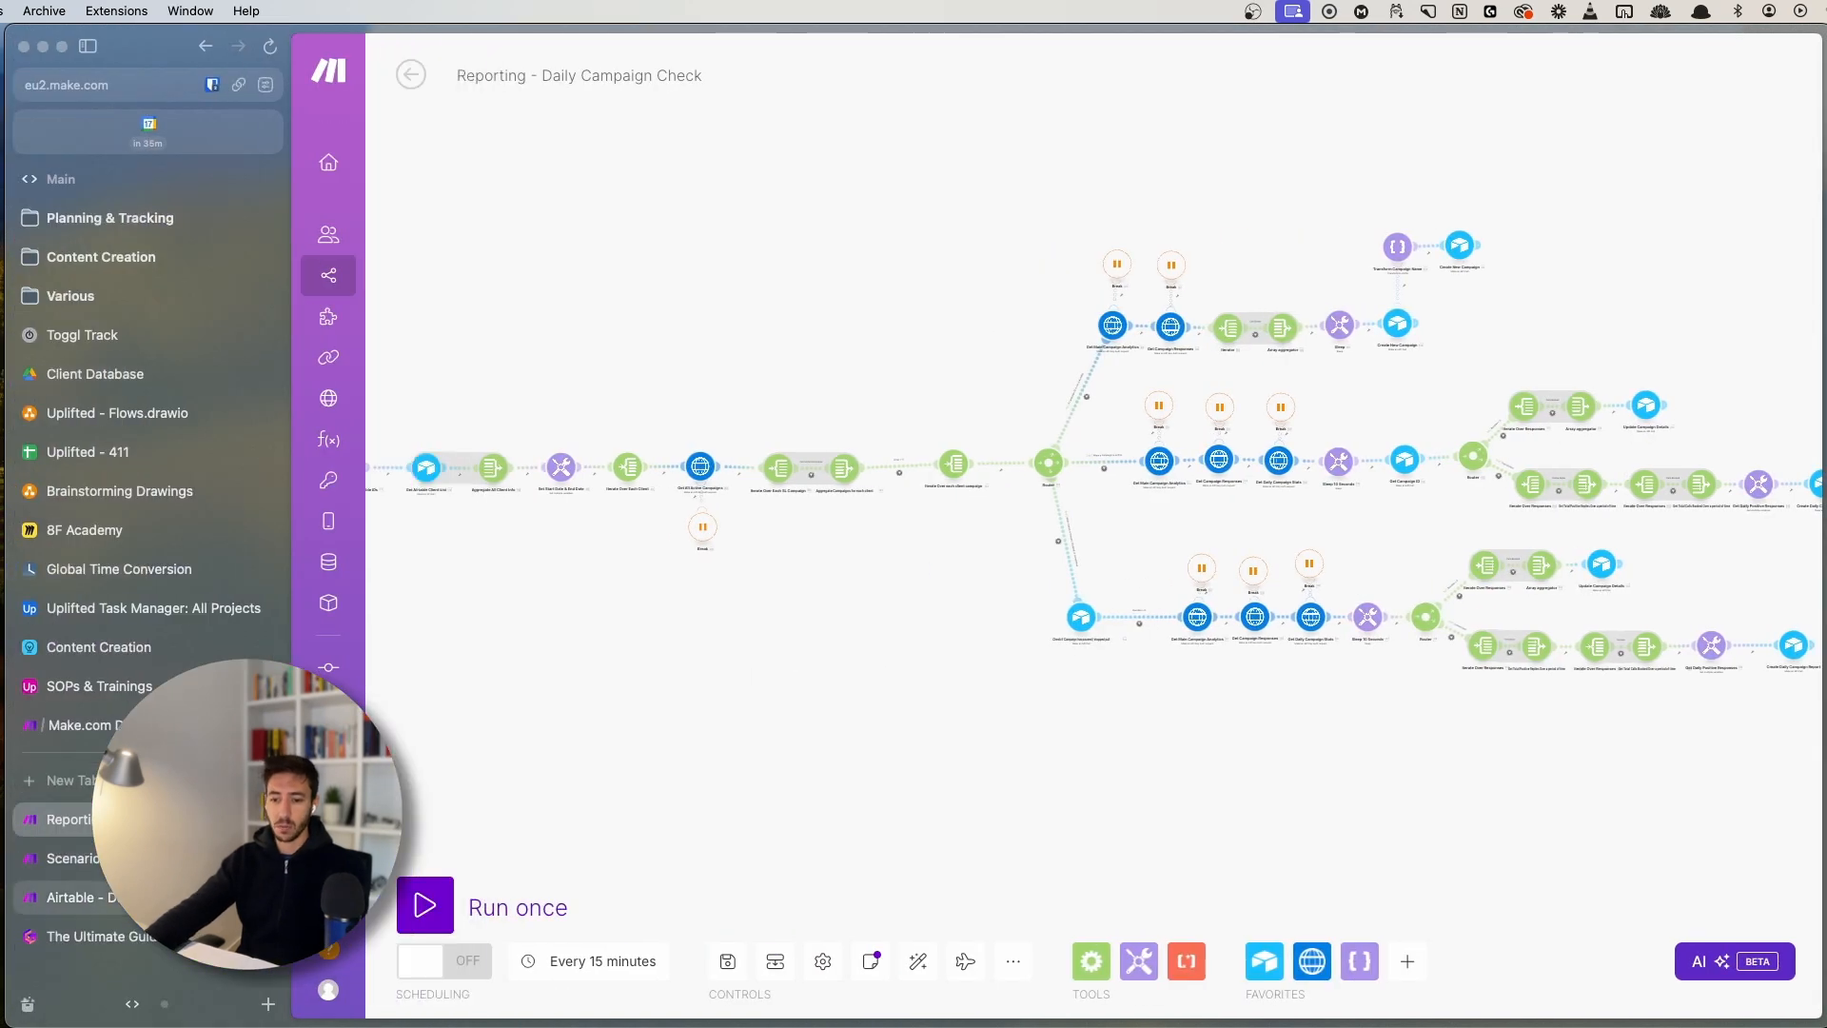
pyautogui.click(66, 935)
pyautogui.scroll(-10, 712, 730)
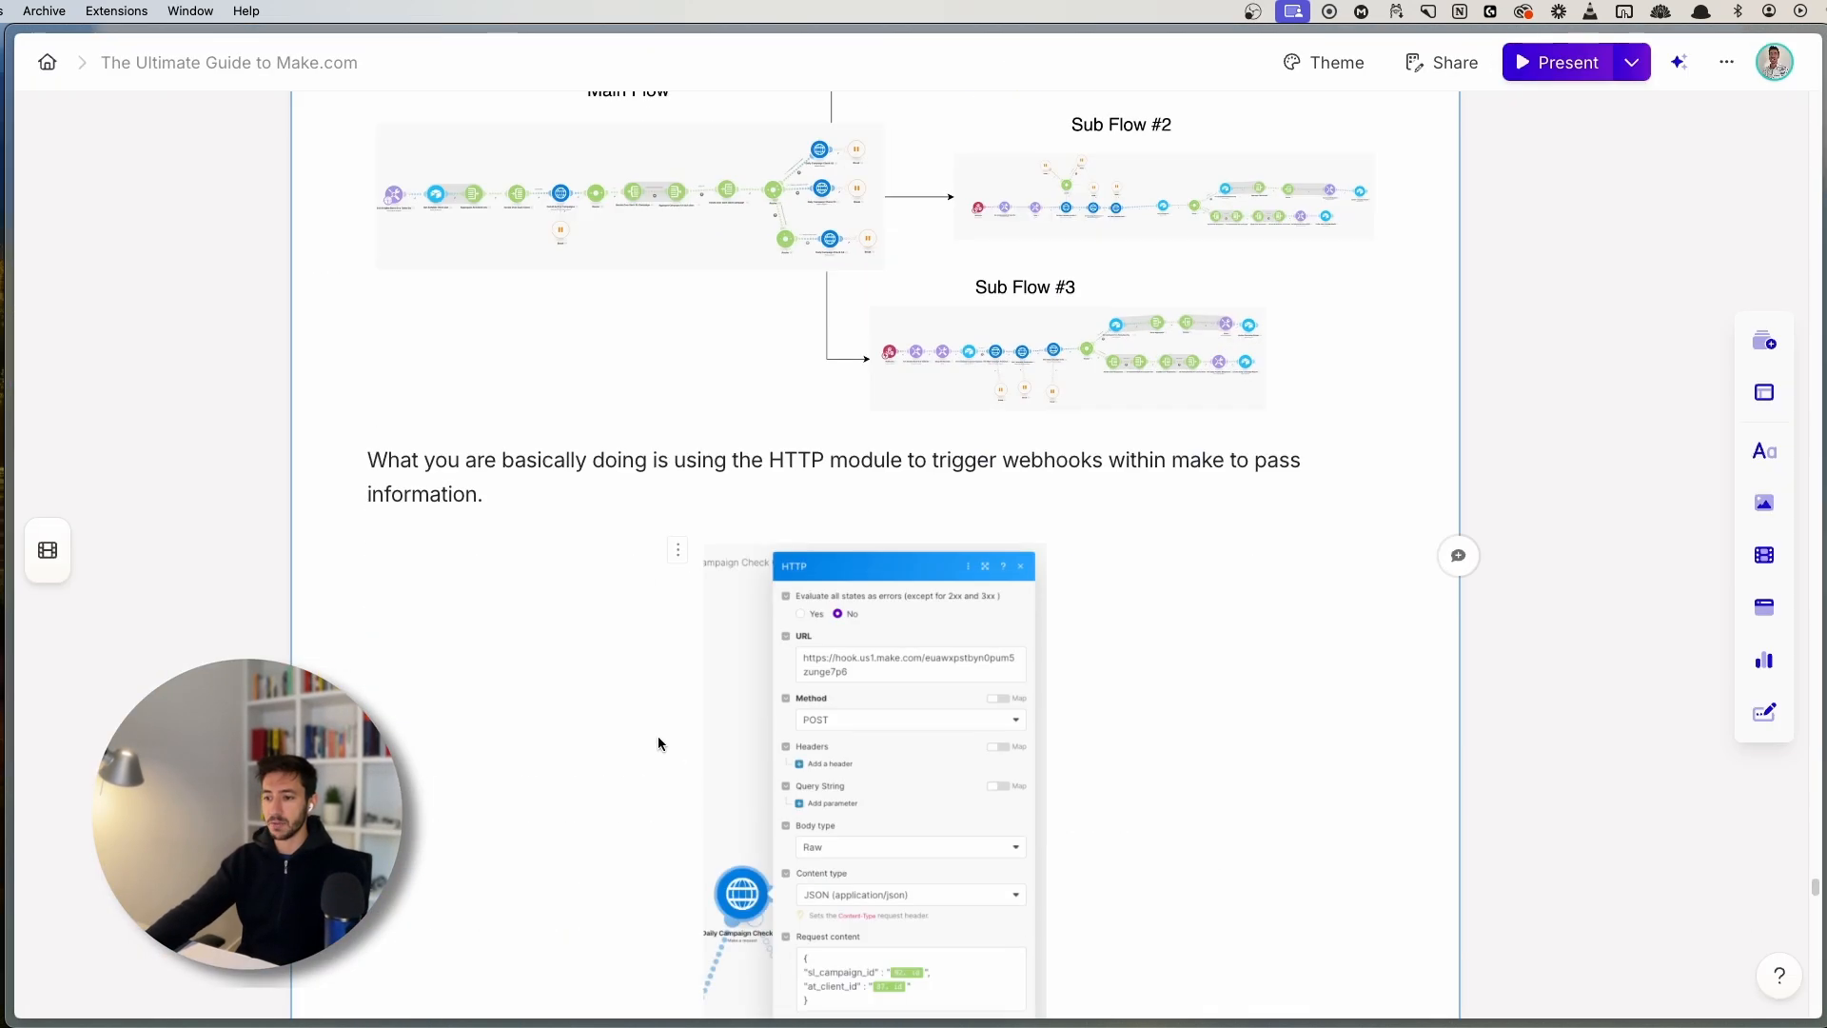
pyautogui.scroll(5, 661, 729)
pyautogui.click(827, 664)
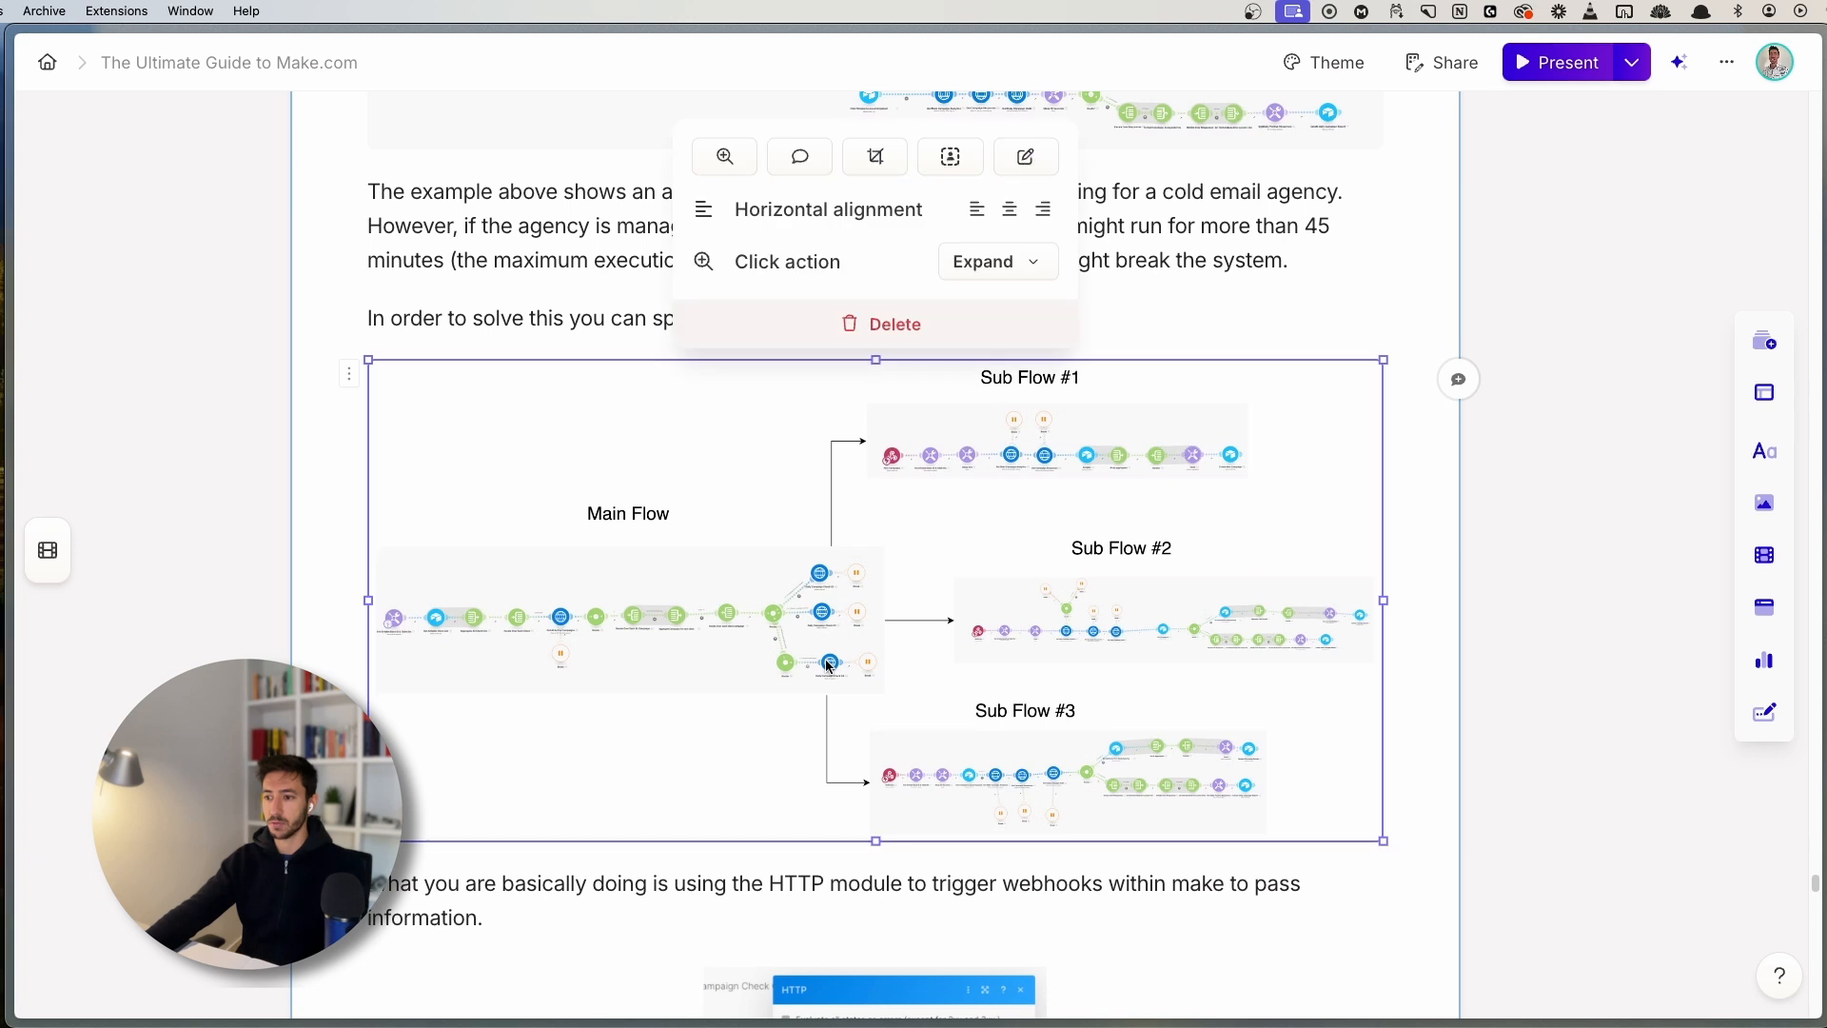
pyautogui.click(828, 664)
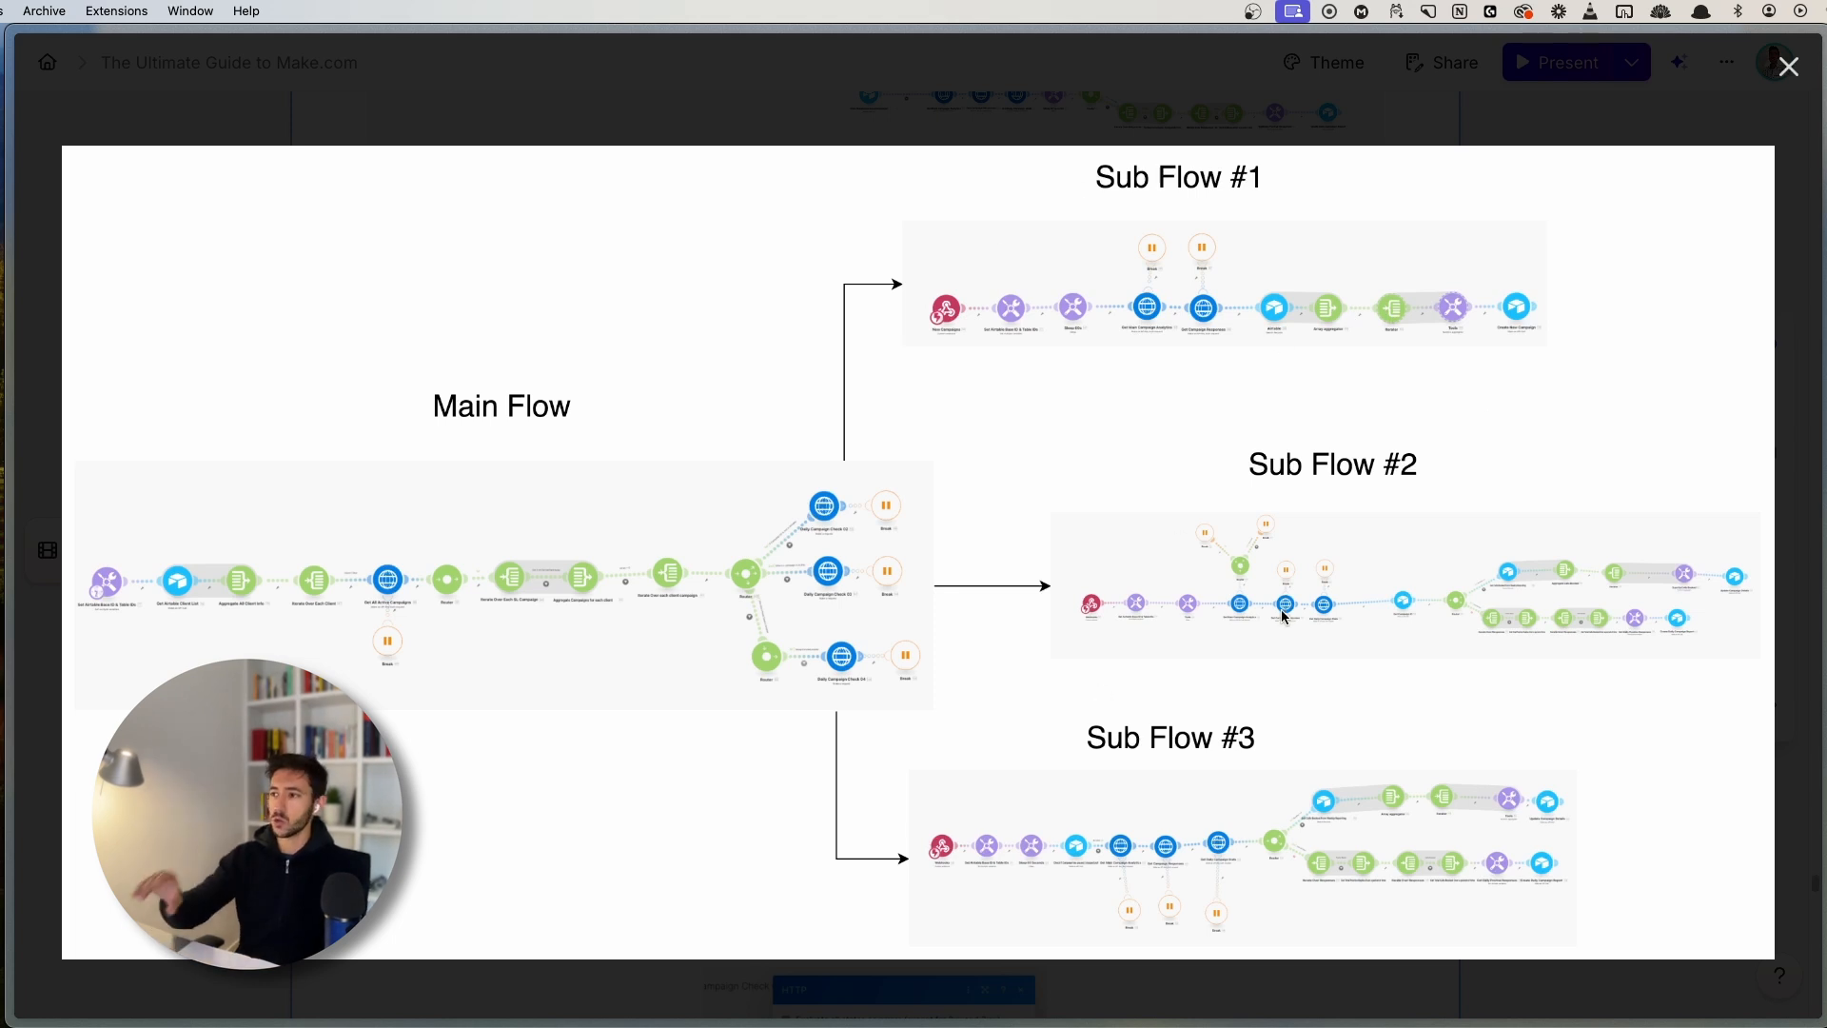
pyautogui.click(1780, 79)
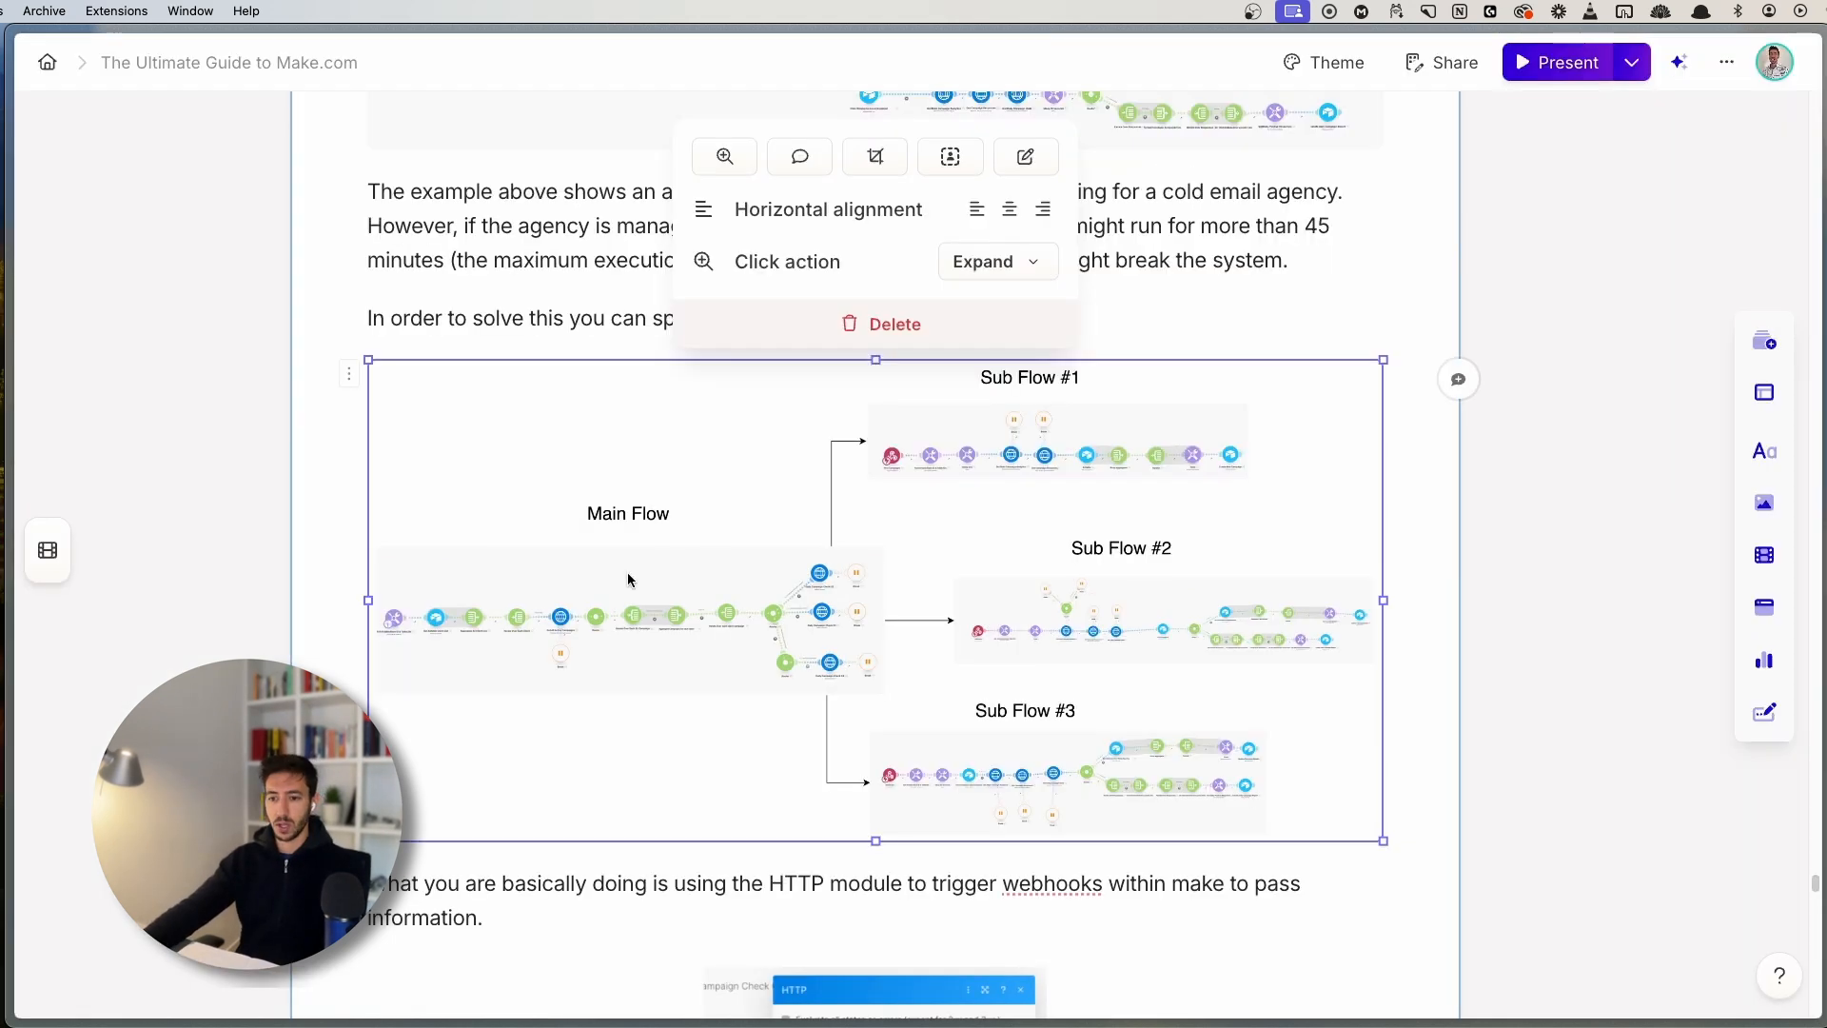
pyautogui.press('super+s')
# - Open Airtable - Daily Campaign Check 01 and compare it with the Reporting - Daily Campaign Check flow
pyautogui.click(172, 858)
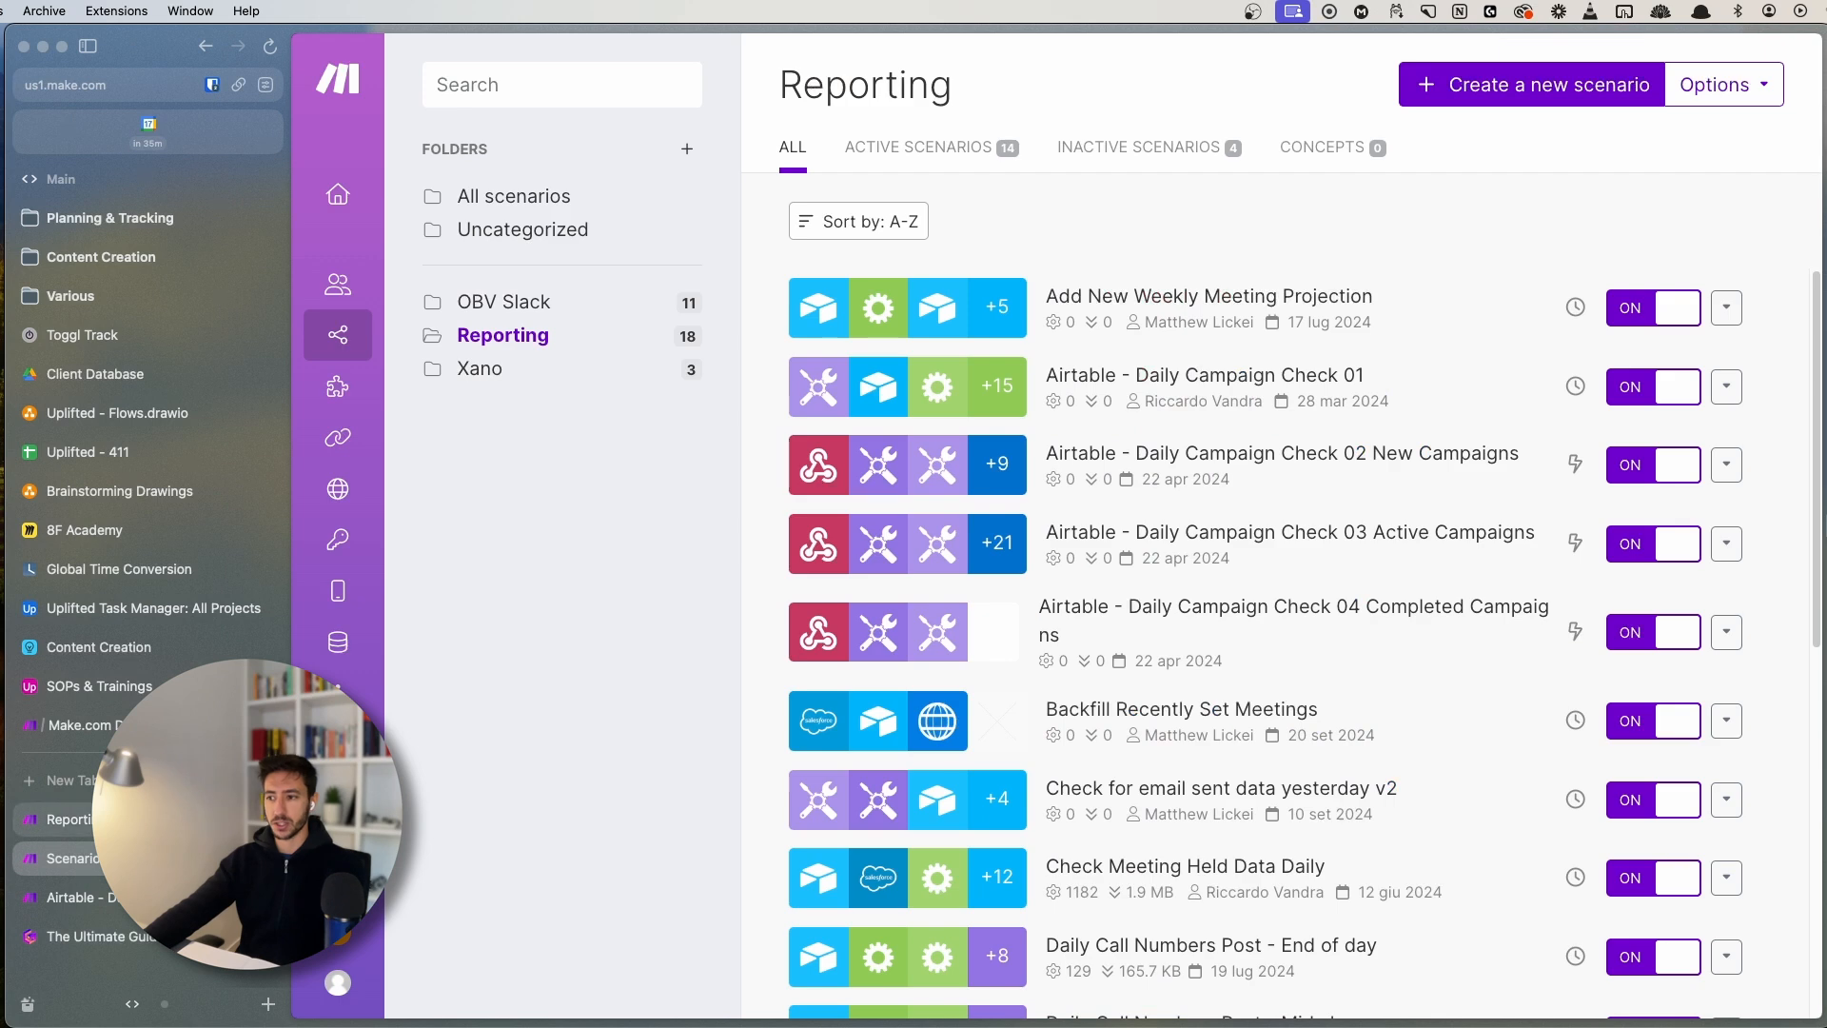
pyautogui.click(172, 898)
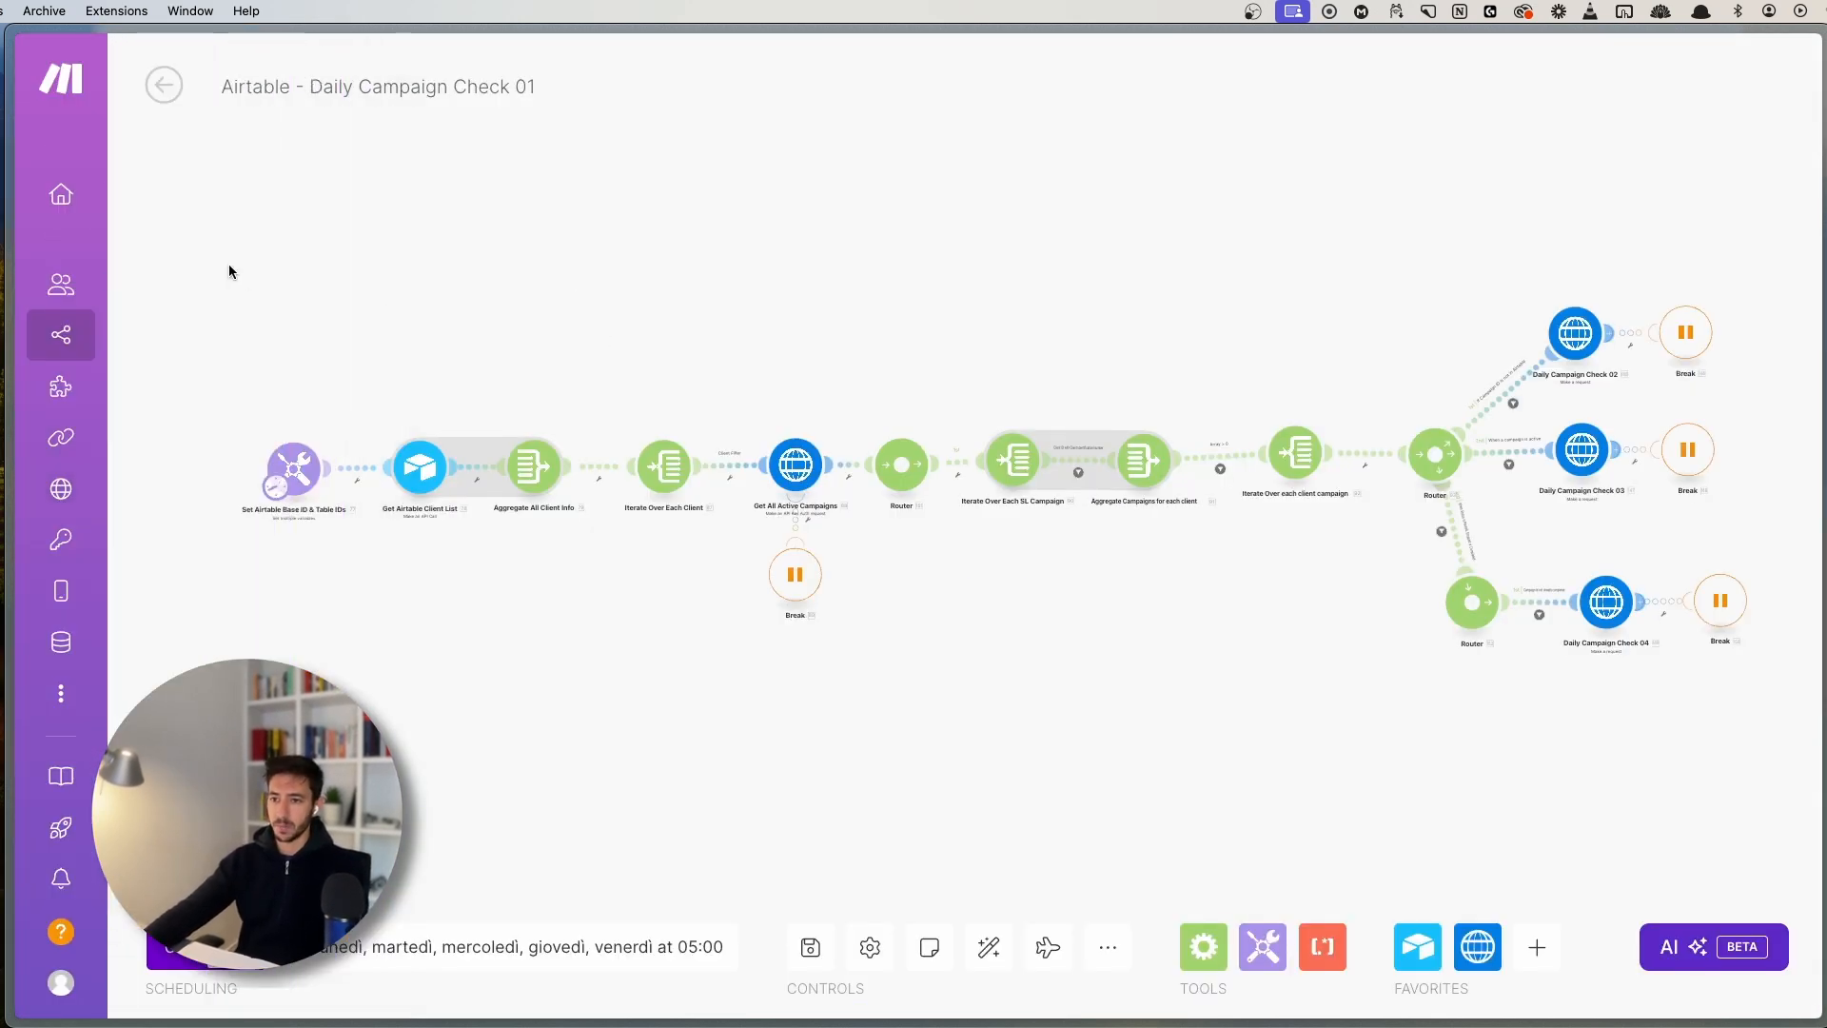
pyautogui.moveTo(230, 267); pyautogui.dragTo(1765, 683)
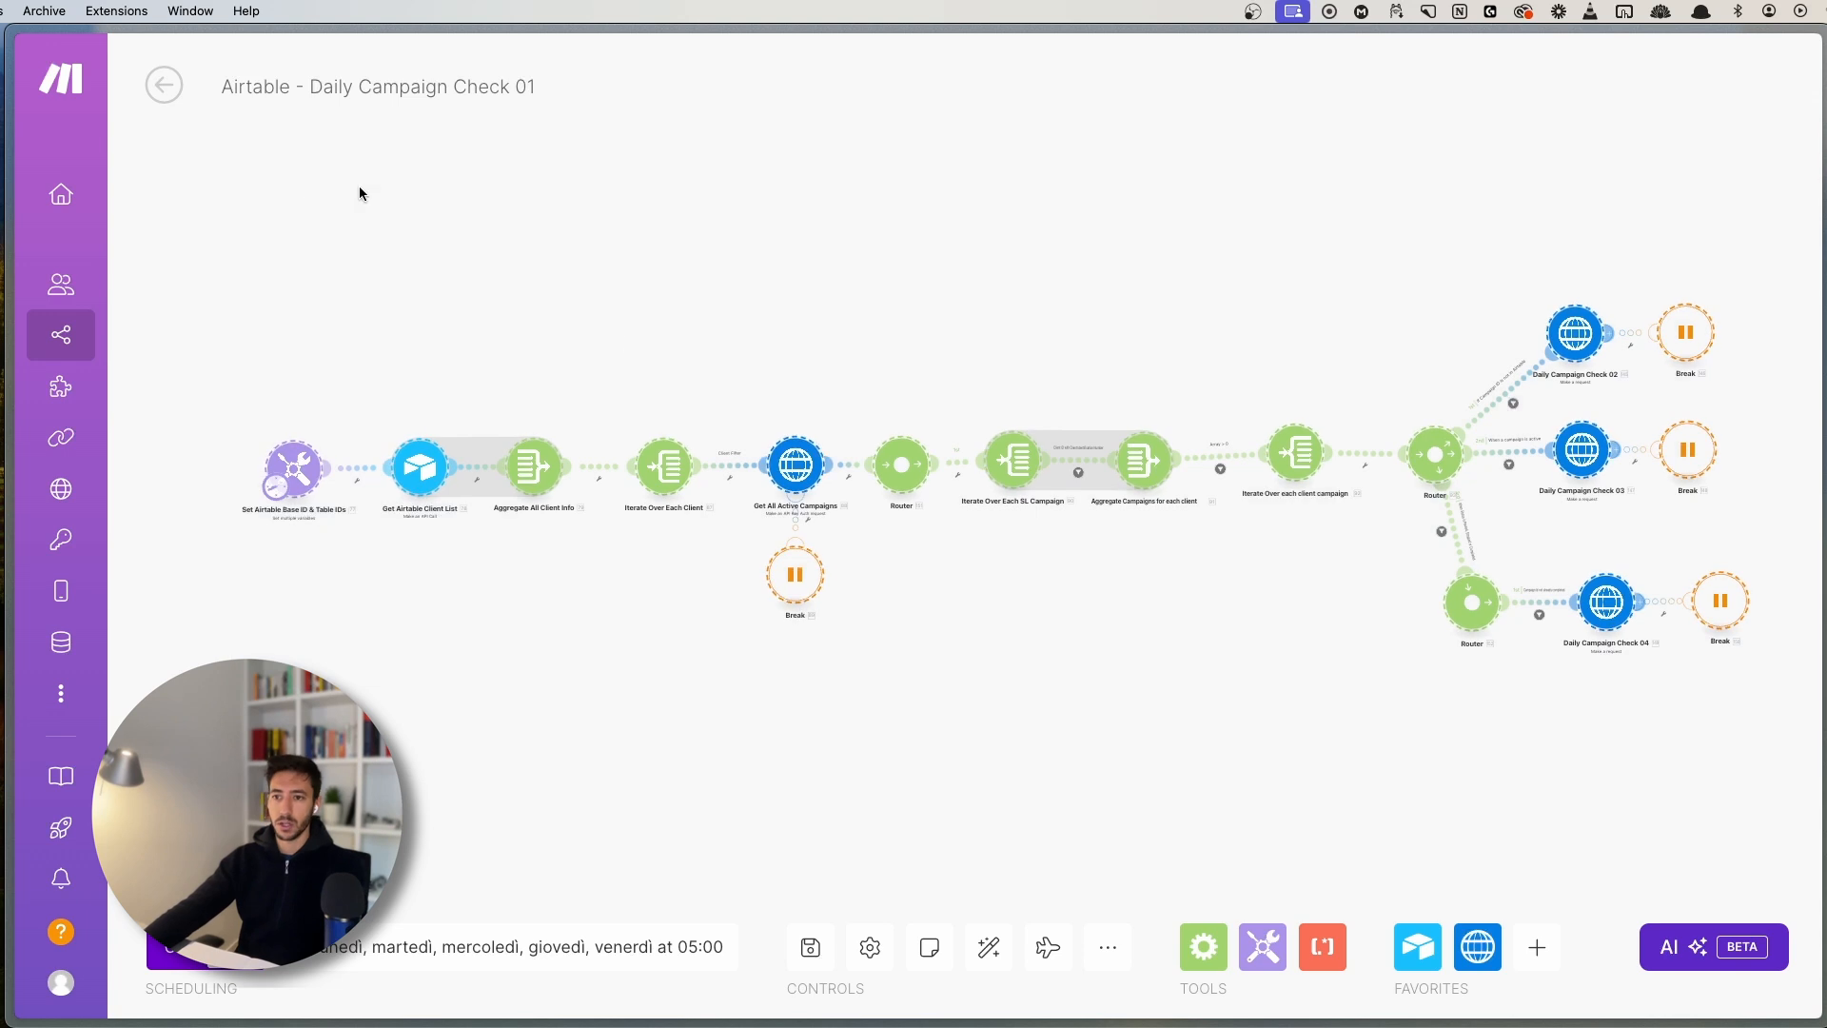
pyautogui.press('super+s')
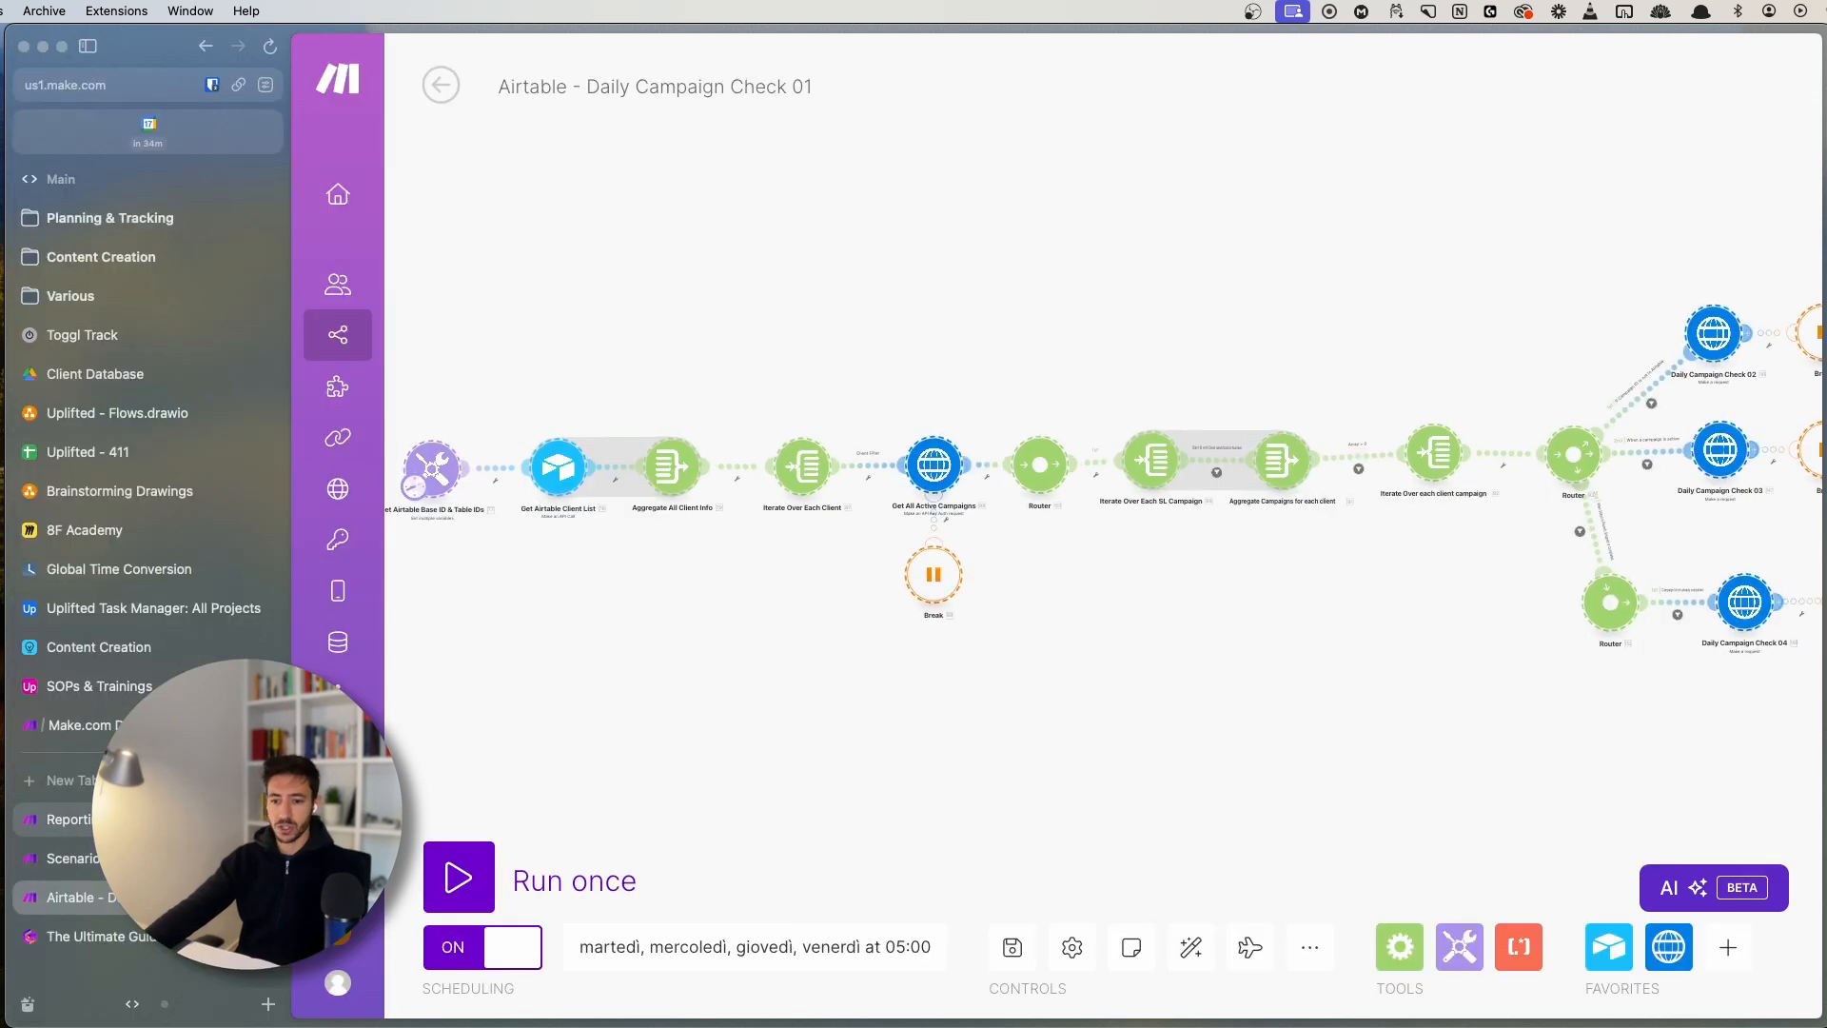
pyautogui.click(171, 819)
pyautogui.moveTo(884, 701); pyautogui.dragTo(927, 696)
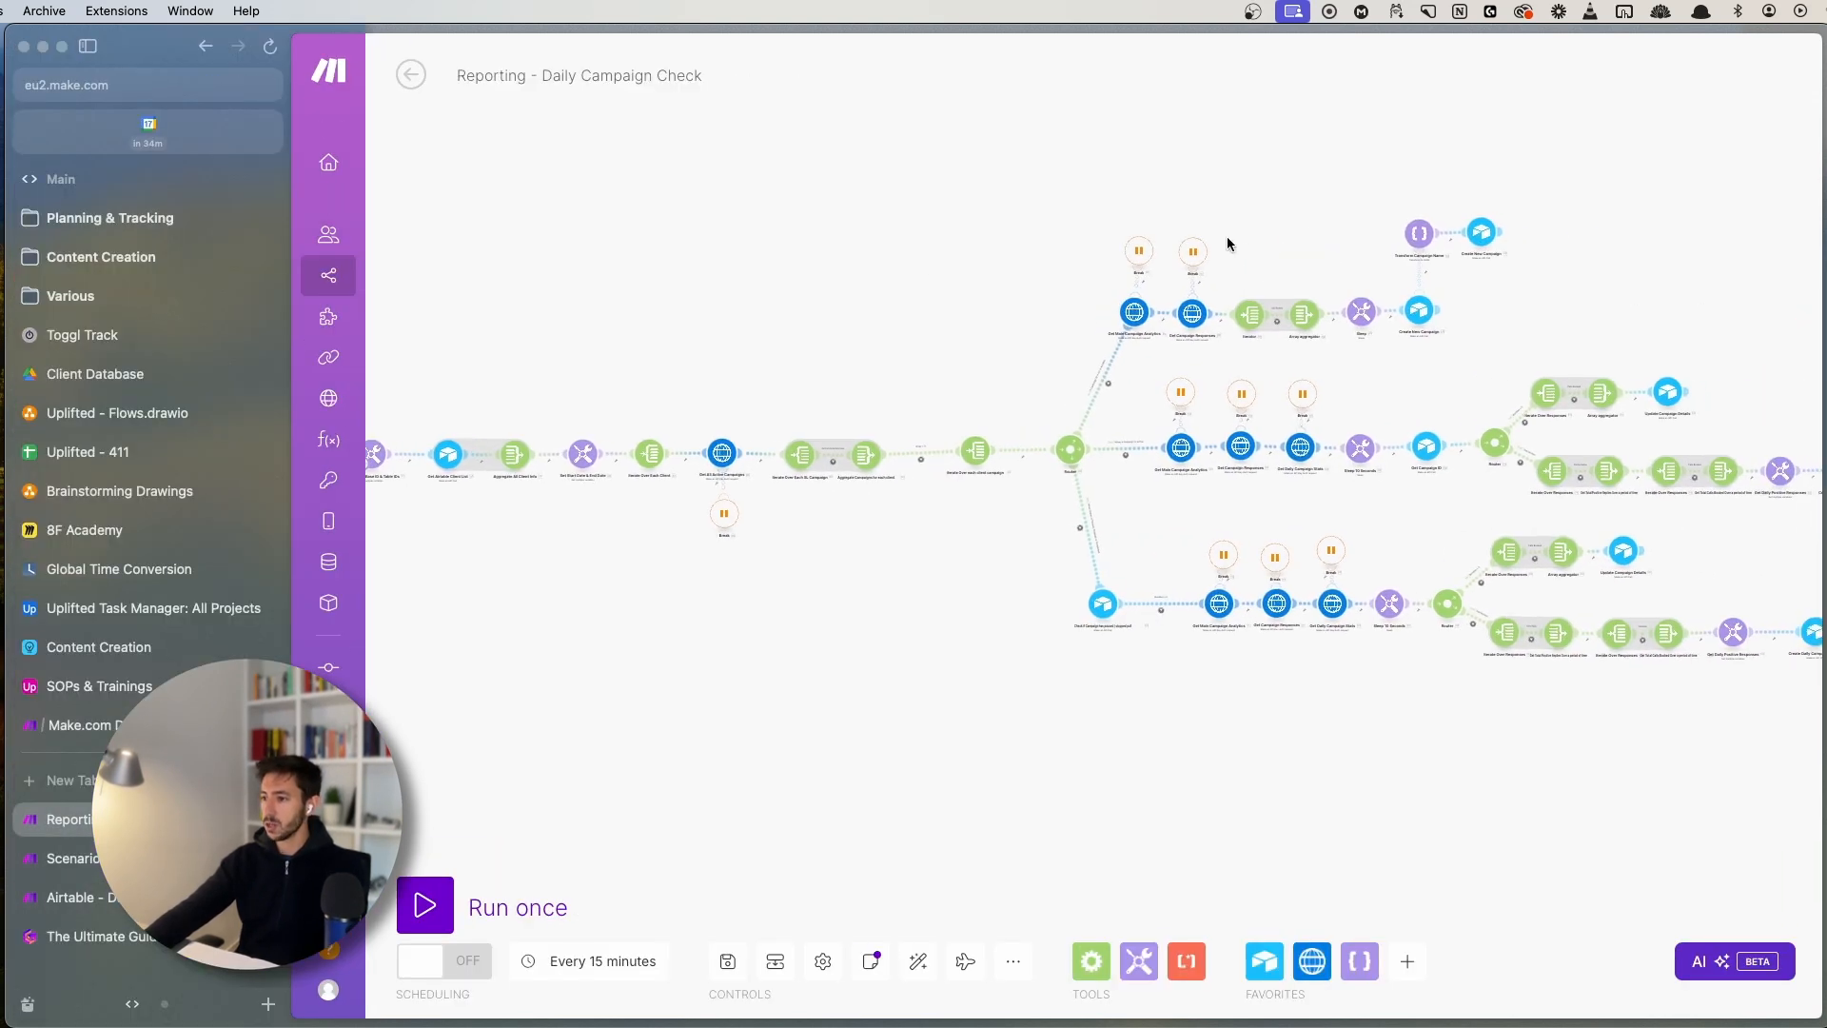
pyautogui.scroll(5, 860, 599)
pyautogui.moveTo(814, 584); pyautogui.dragTo(980, 634)
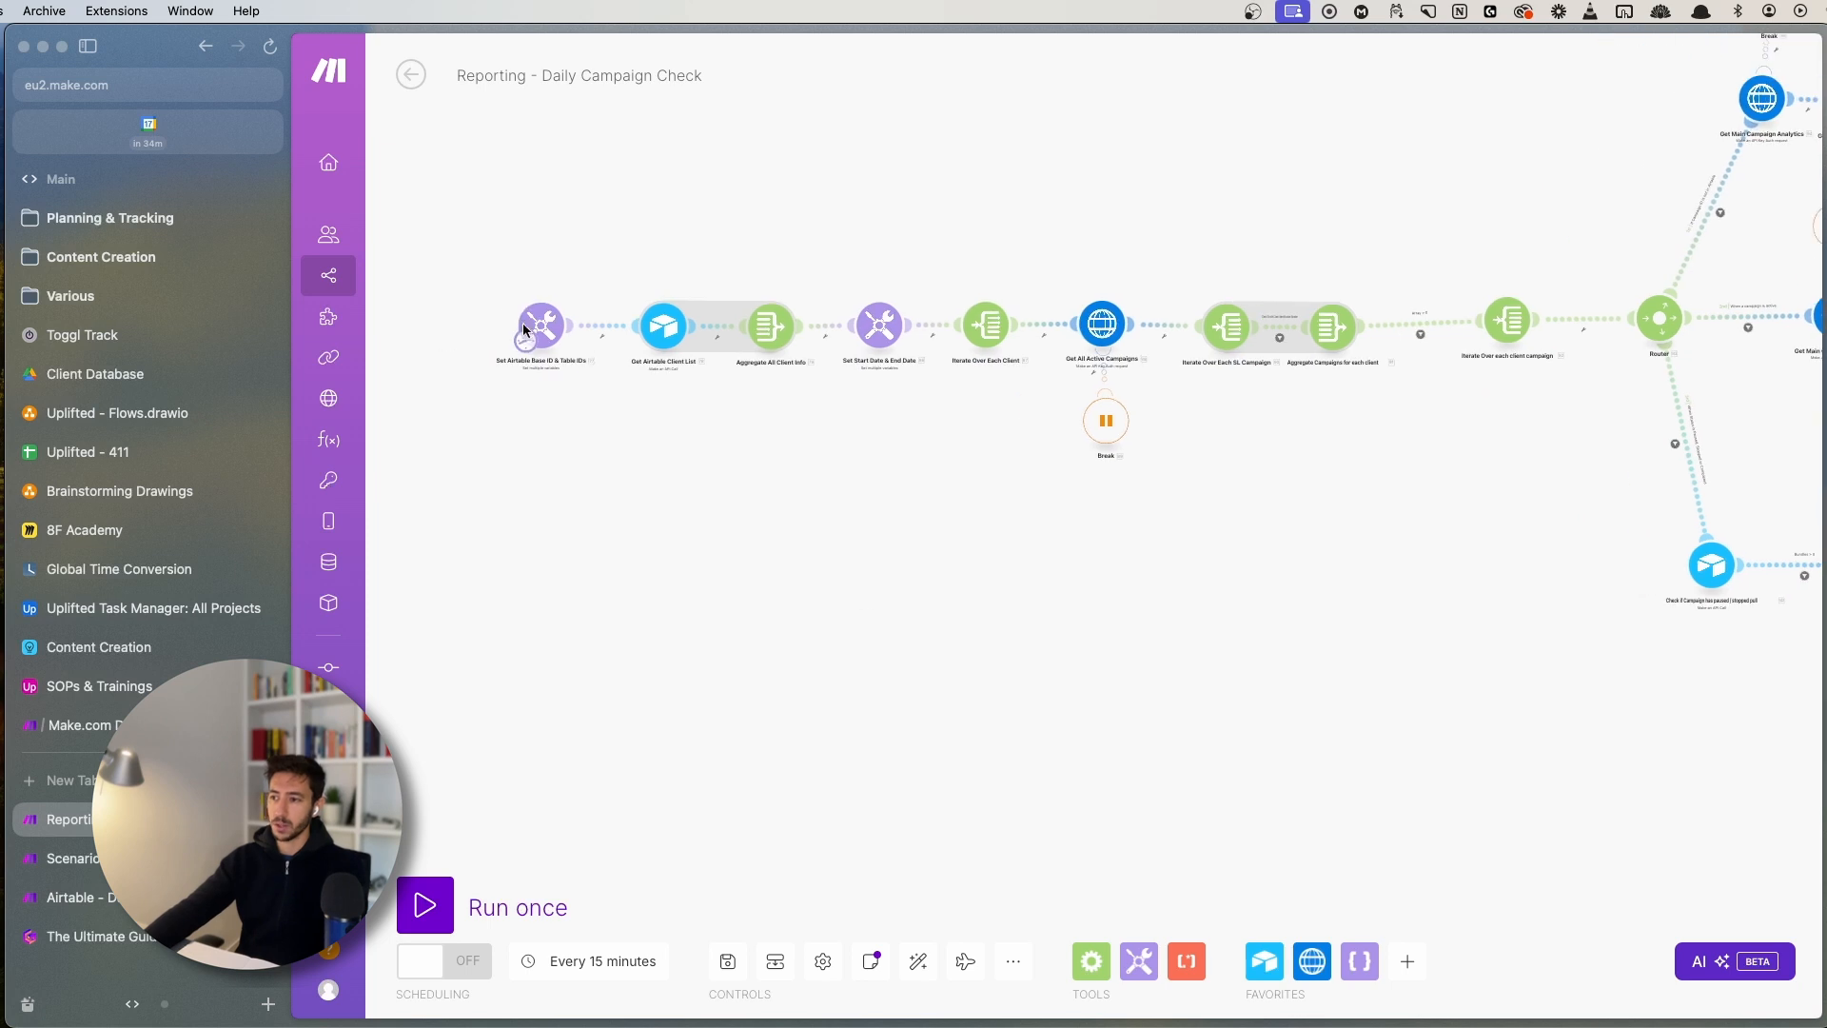
pyautogui.moveTo(461, 254); pyautogui.dragTo(1579, 507)
pyautogui.click(171, 897)
# - Zoom to the router and raise Daily Campaign Check 02 and 03 with their Breaks
pyautogui.moveTo(1123, 640); pyautogui.dragTo(799, 682)
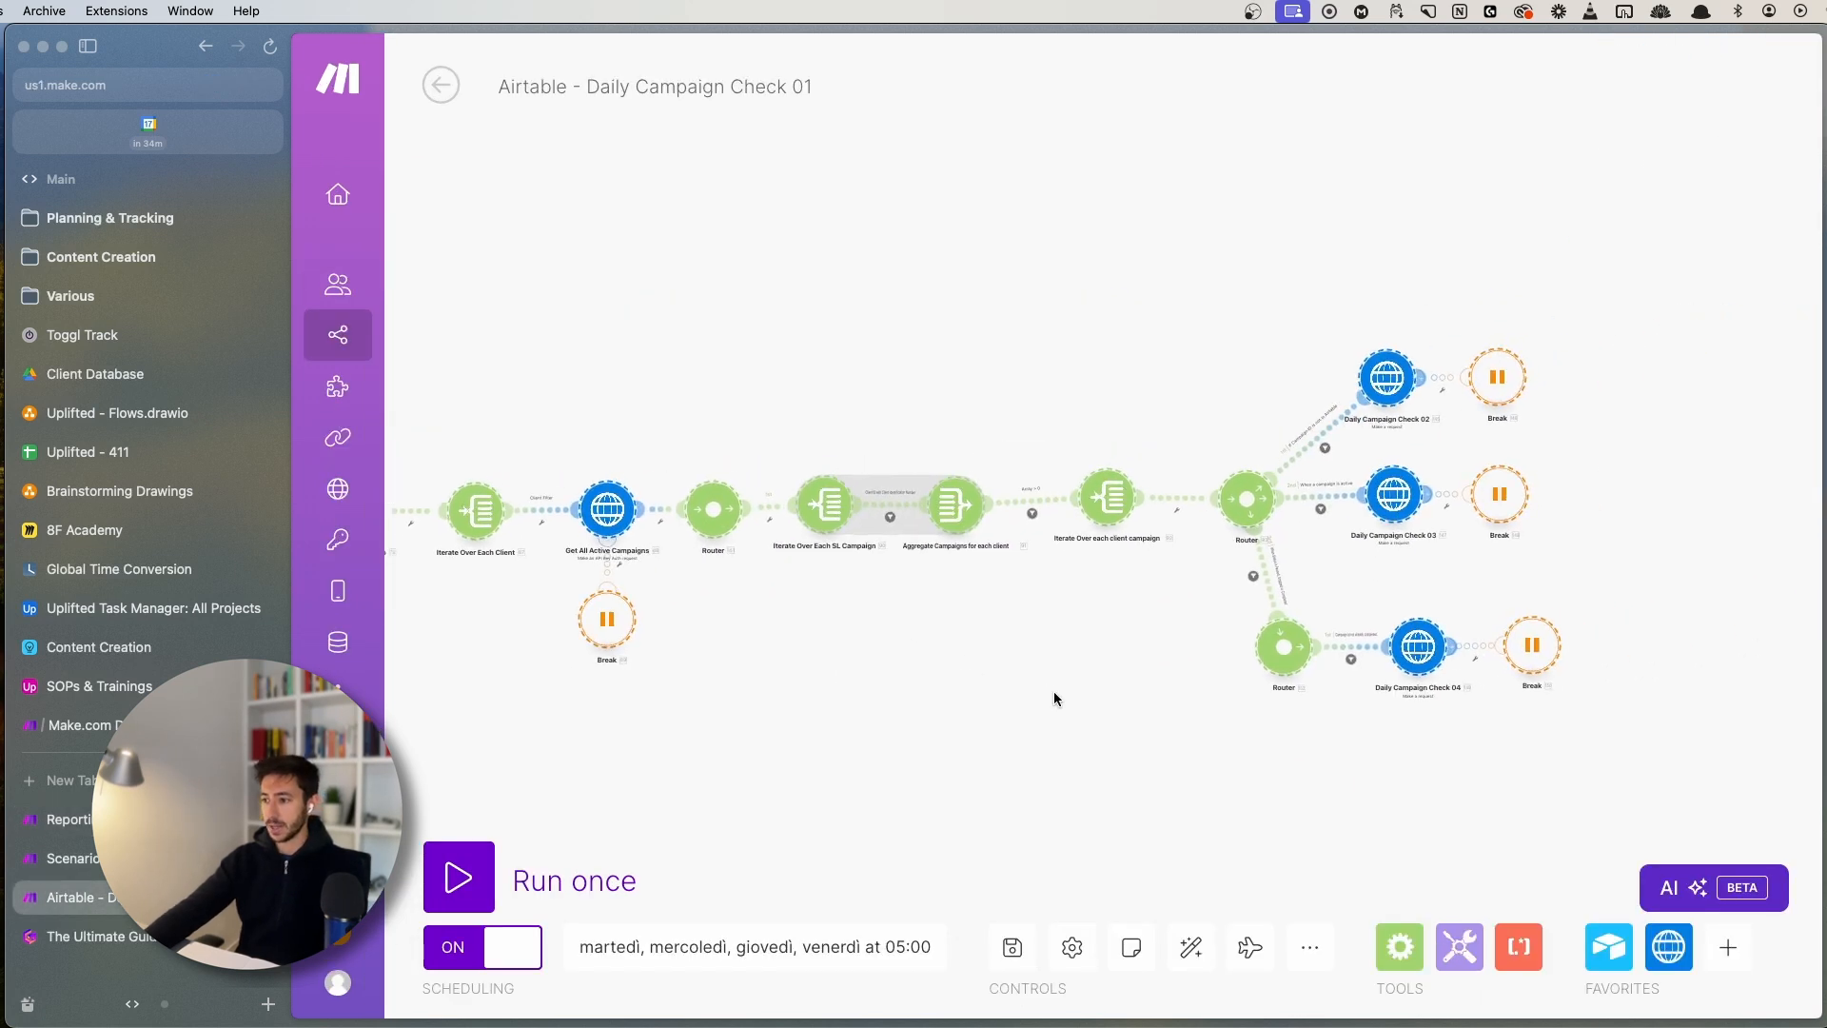
pyautogui.moveTo(1075, 688); pyautogui.dragTo(729, 729)
pyautogui.scroll(5, 852, 647)
pyautogui.moveTo(1150, 576); pyautogui.dragTo(799, 581)
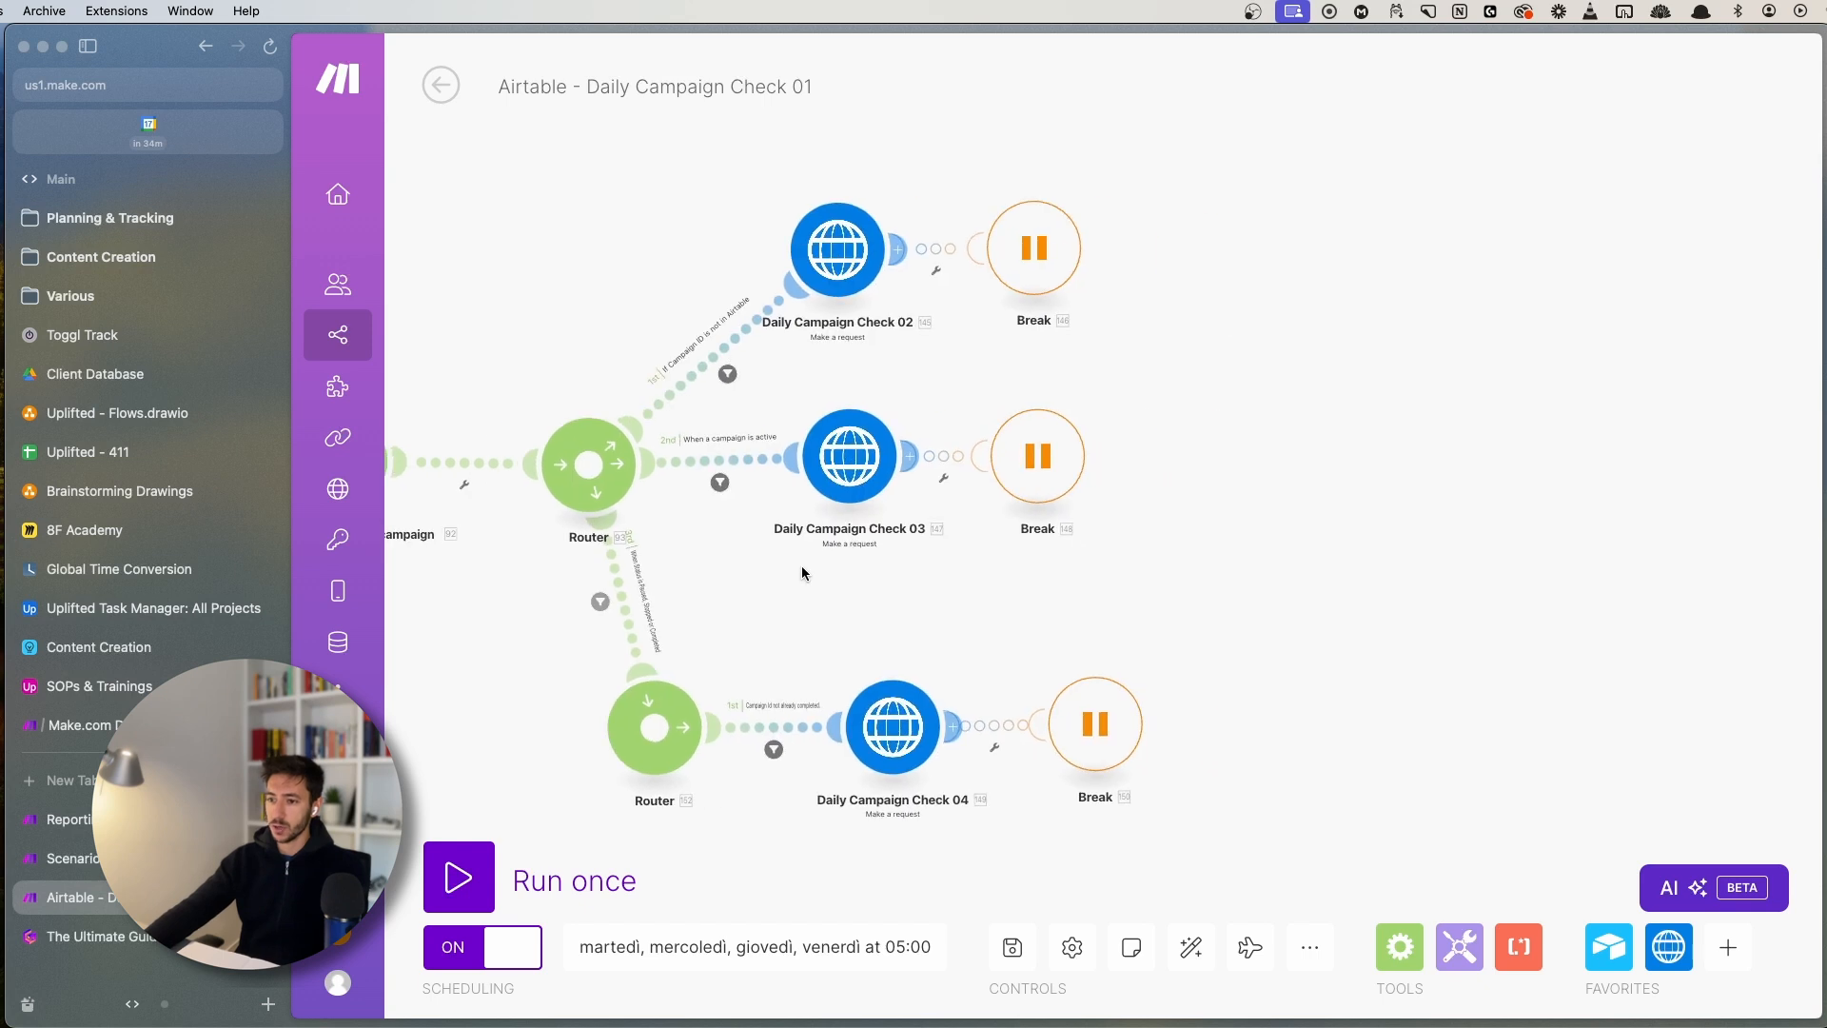
pyautogui.scroll(3, 809, 600)
pyautogui.moveTo(872, 293); pyautogui.dragTo(799, 483)
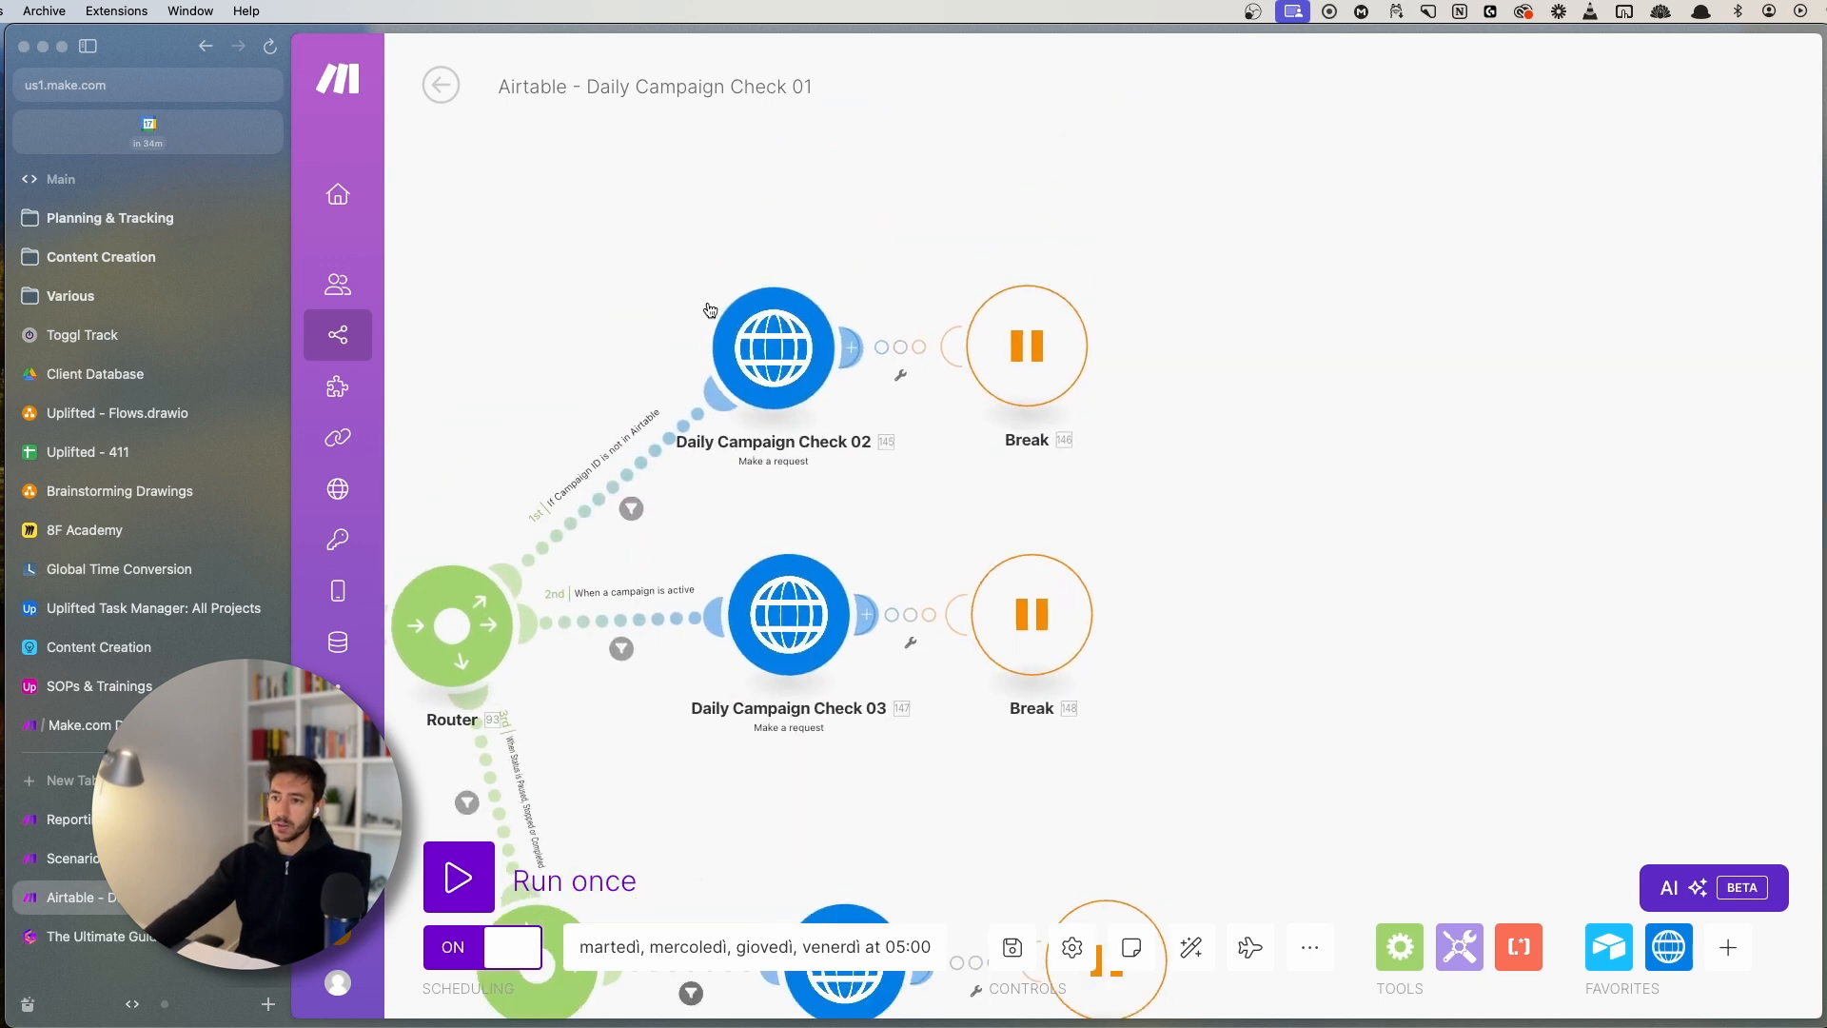
pyautogui.moveTo(710, 310); pyautogui.dragTo(1219, 392)
pyautogui.moveTo(778, 373); pyautogui.dragTo(730, 236)
pyautogui.moveTo(858, 446); pyautogui.dragTo(1125, 257)
pyautogui.moveTo(1000, 302); pyautogui.dragTo(1403, 581)
pyautogui.moveTo(1065, 441); pyautogui.dragTo(1066, 413)
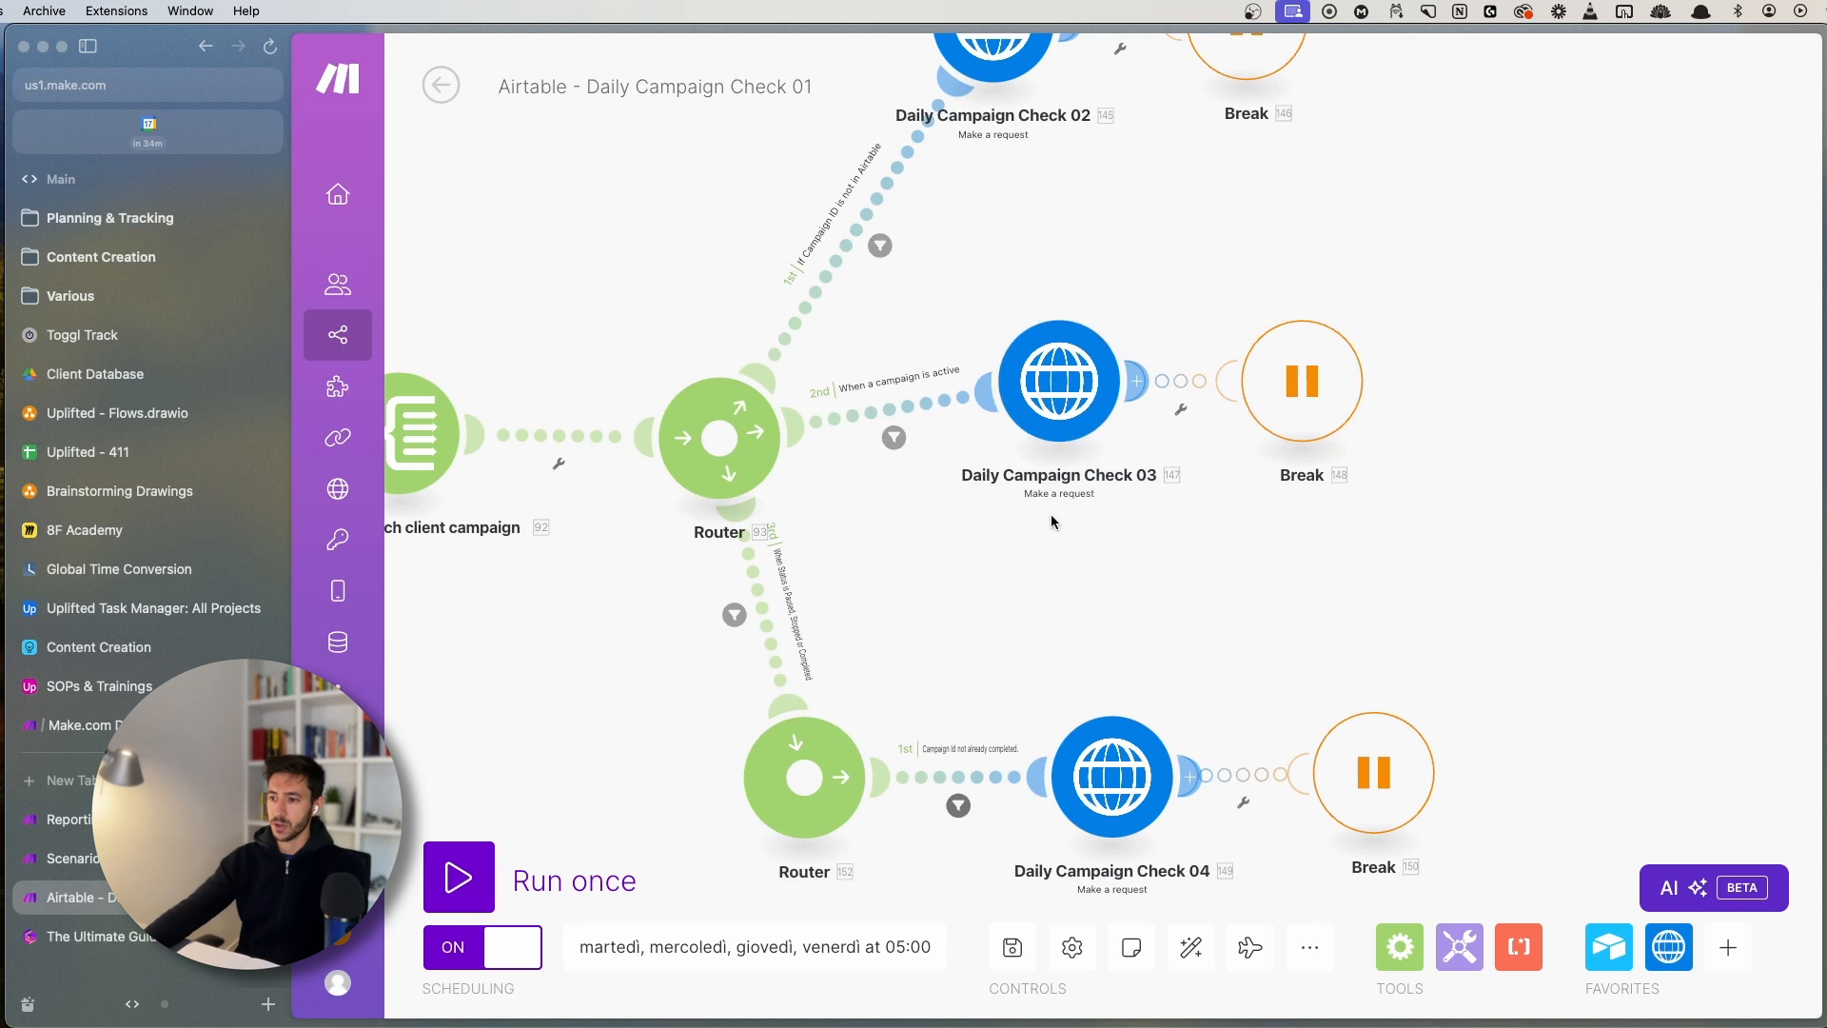
# - Open Daily Campaign Check 02's HTTP module settings
pyautogui.scroll(5, 1066, 411)
pyautogui.hscroll(4, 1066, 411)
pyautogui.click(833, 205)
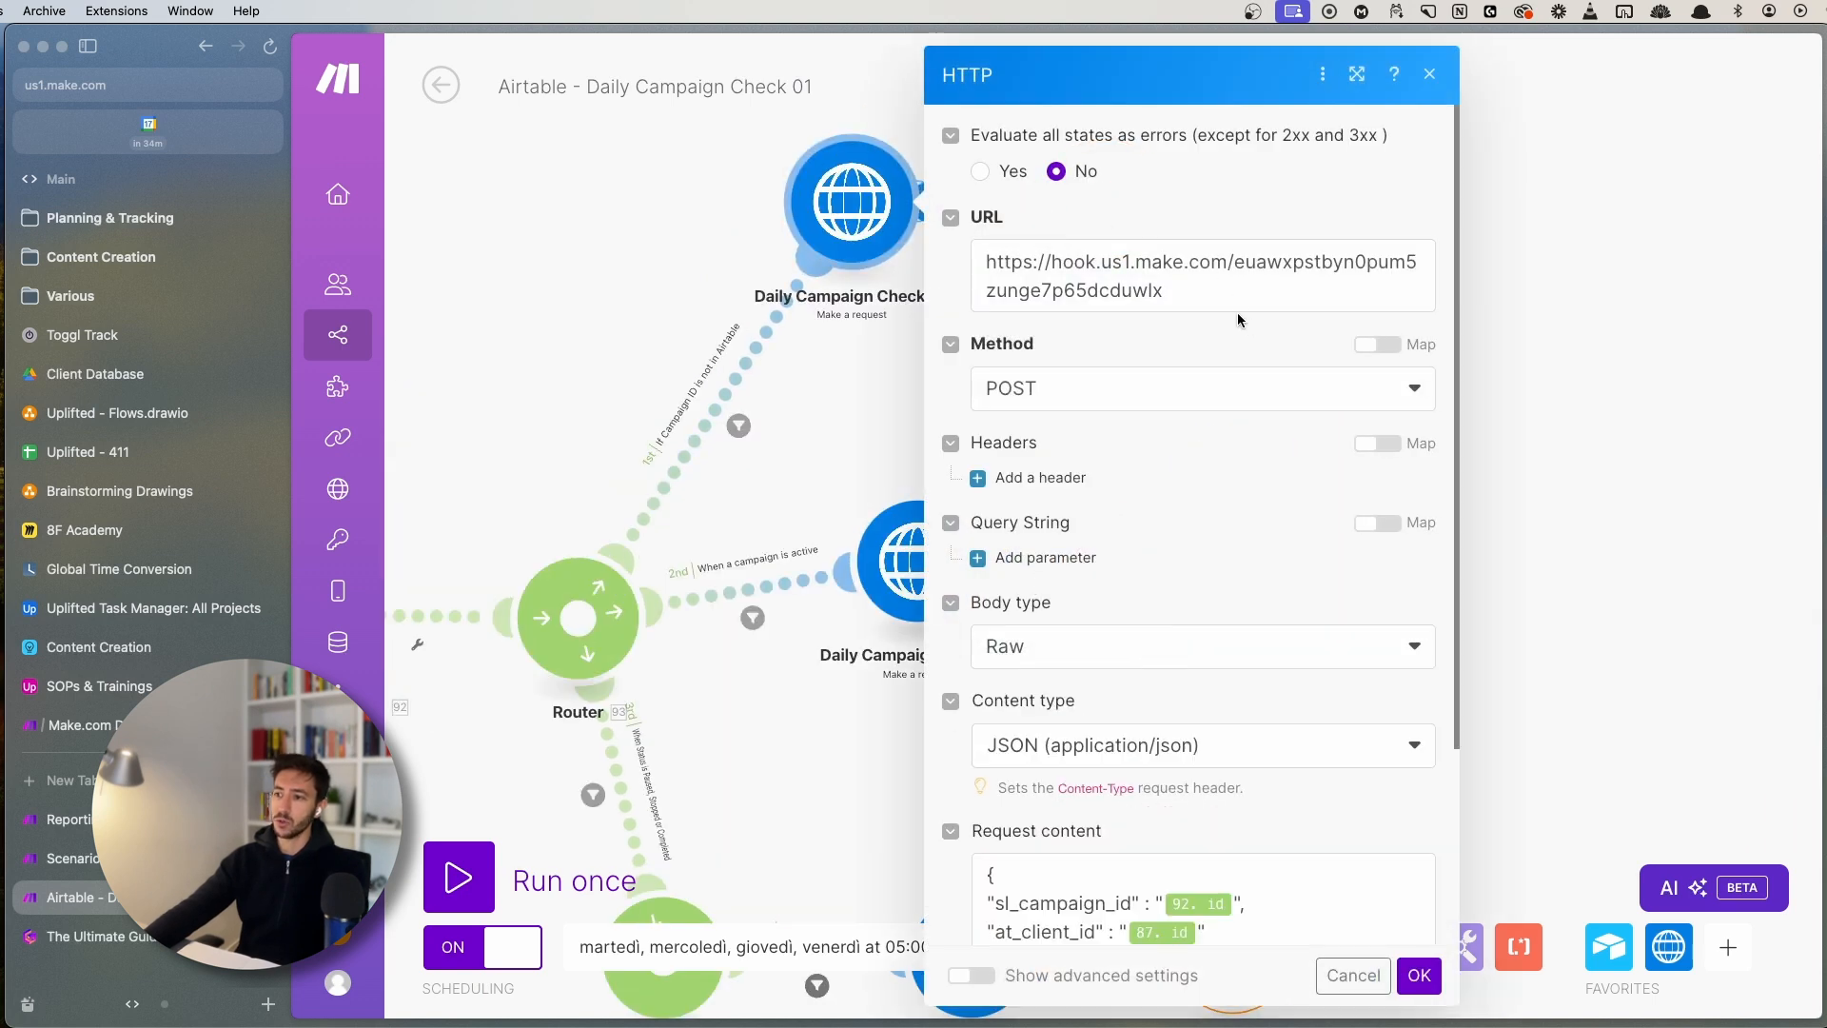
# - Inspect the webhook URL and JSON request body in Check 02's HTTP module, then close it
pyautogui.moveTo(1237, 299); pyautogui.dragTo(974, 241)
pyautogui.click(950, 68)
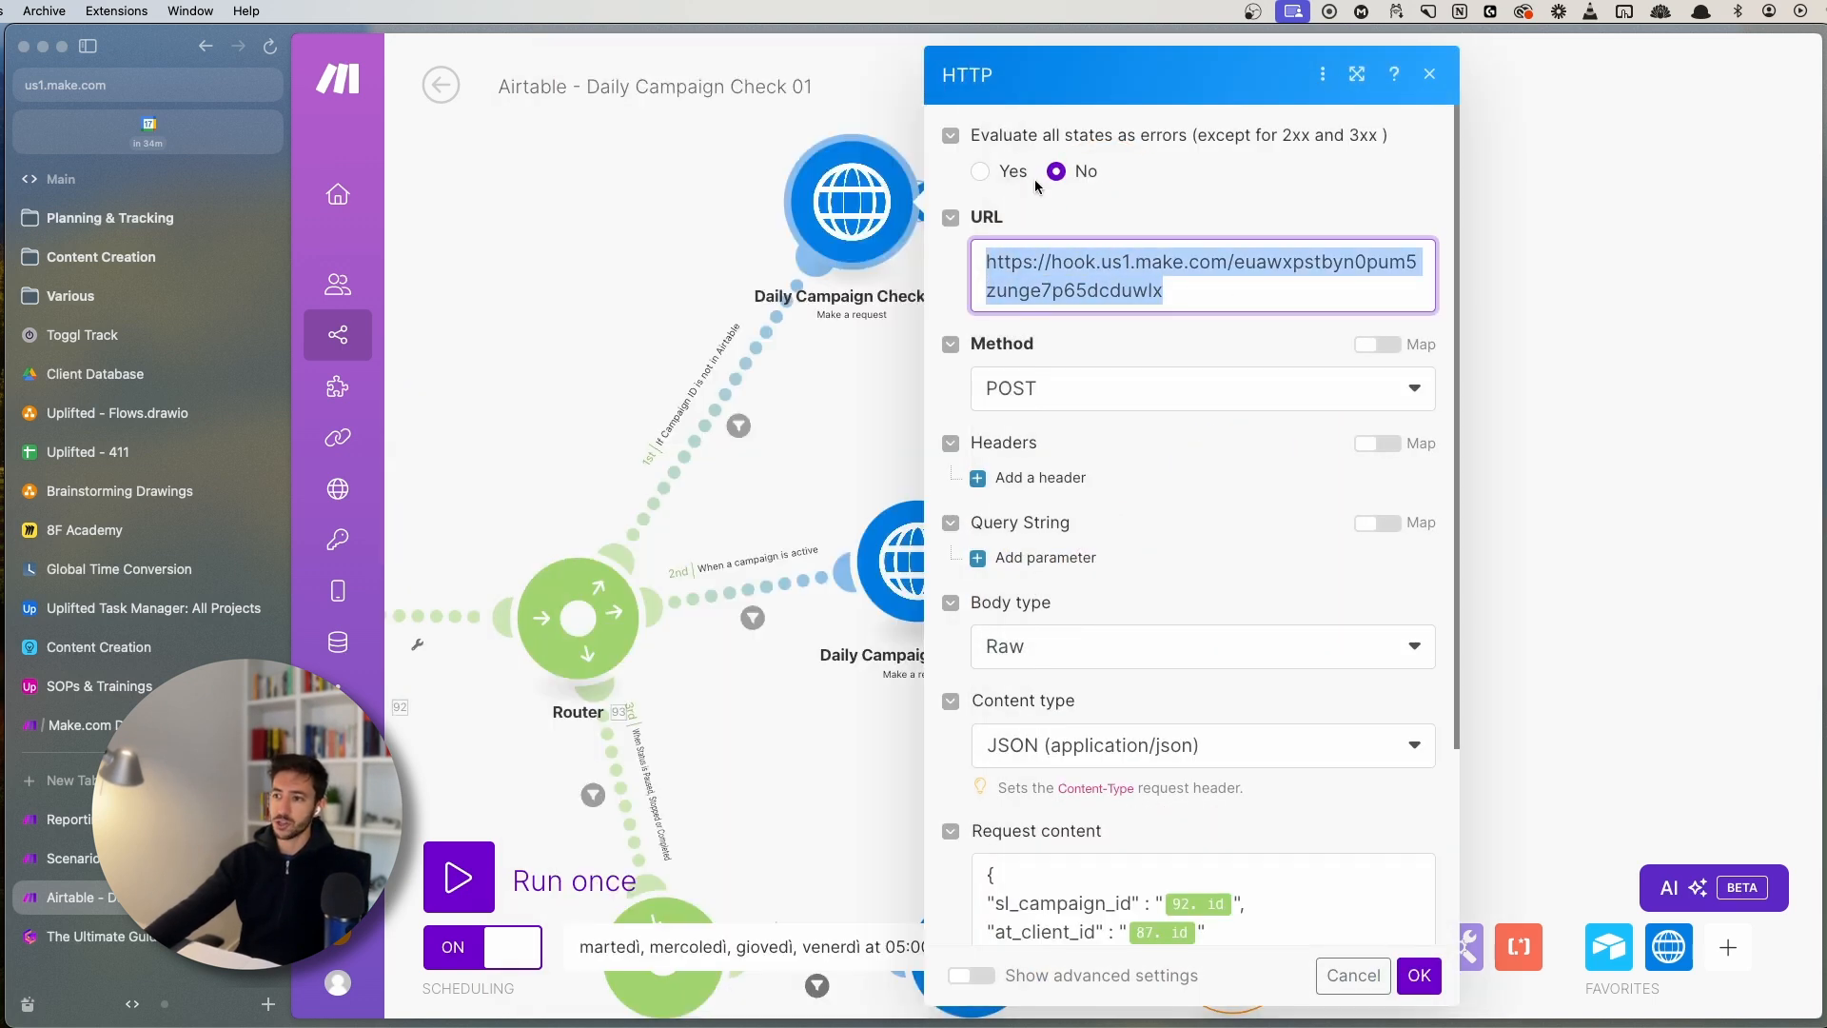
pyautogui.click(1031, 290)
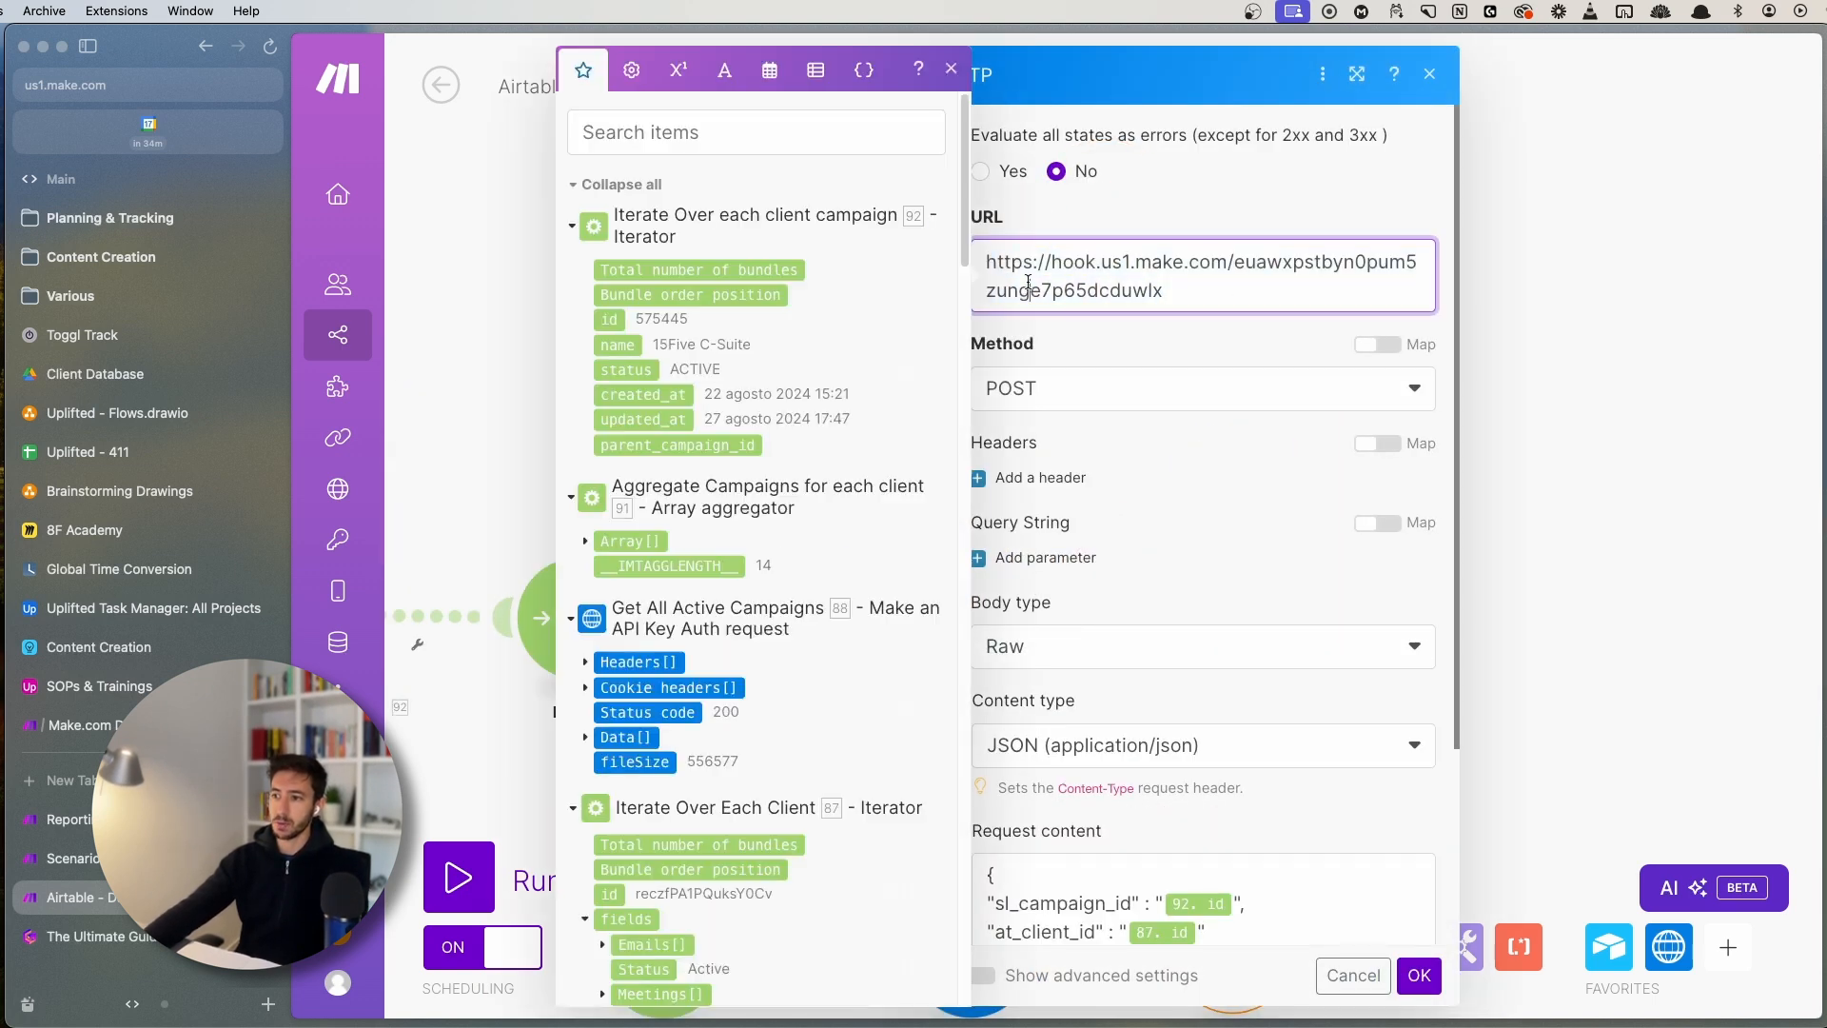
pyautogui.click(951, 69)
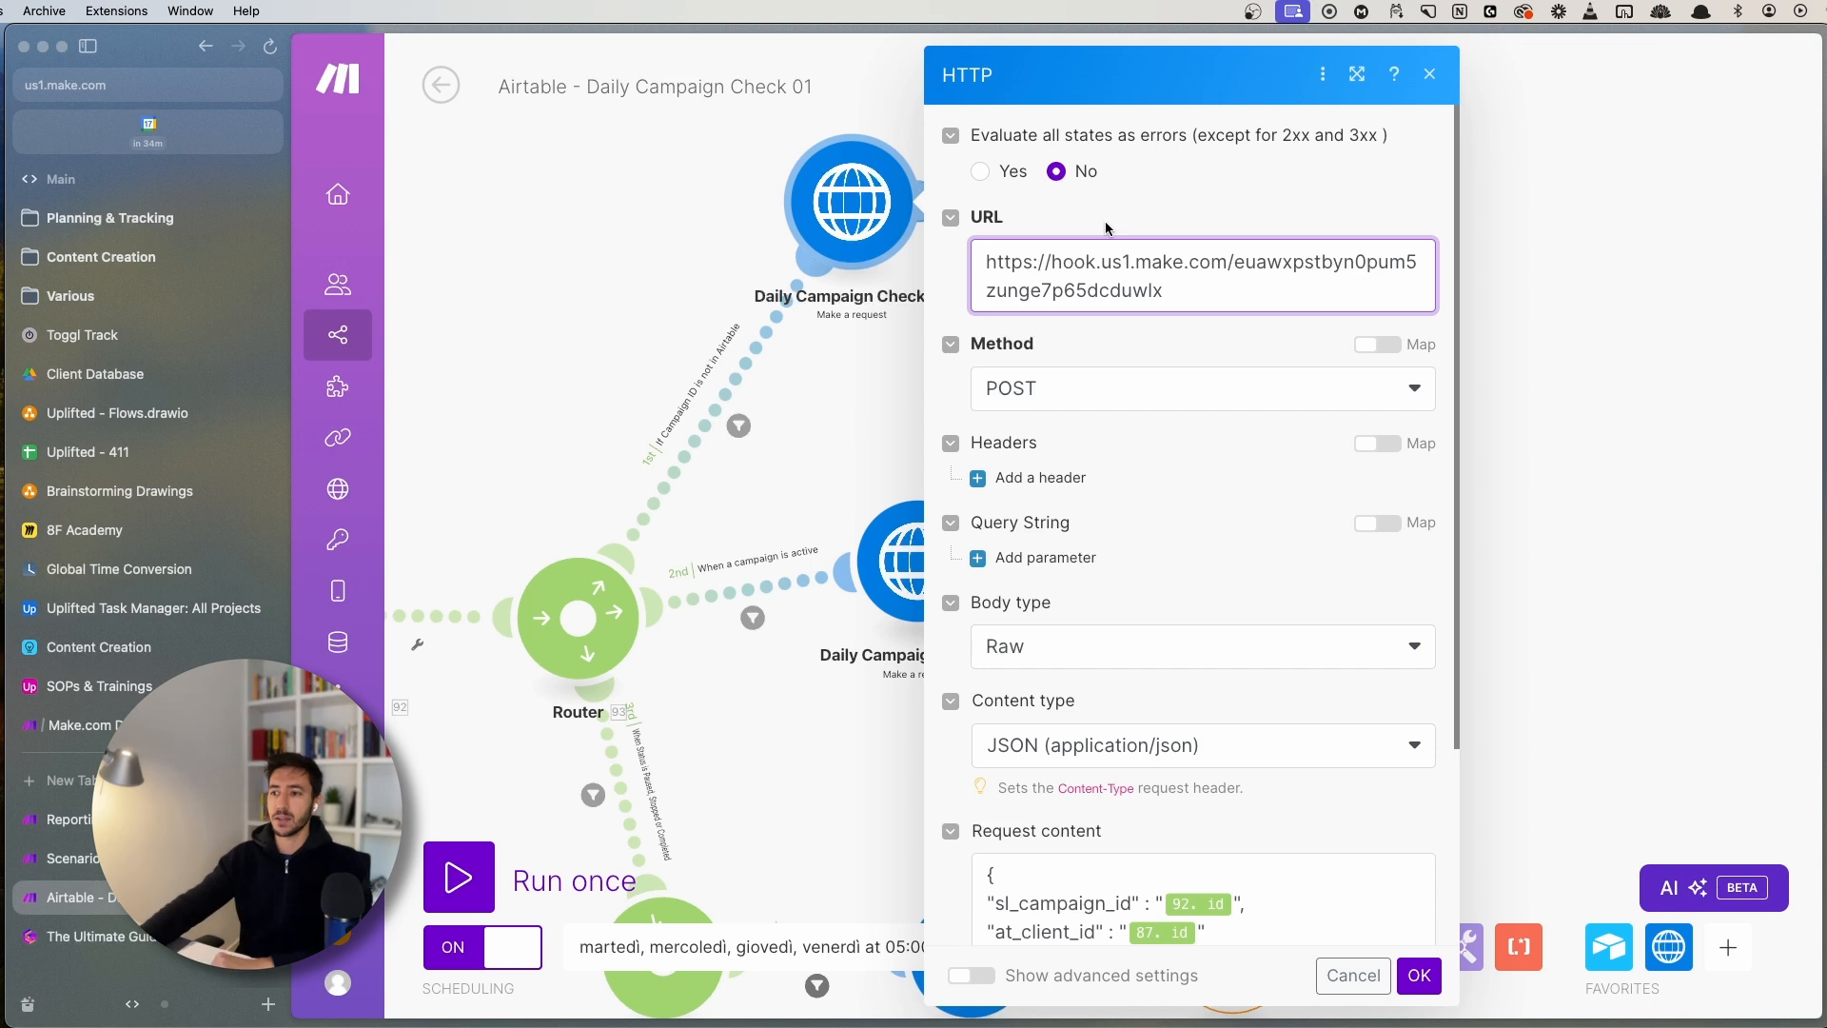
pyautogui.moveTo(986, 261); pyautogui.dragTo(1260, 308)
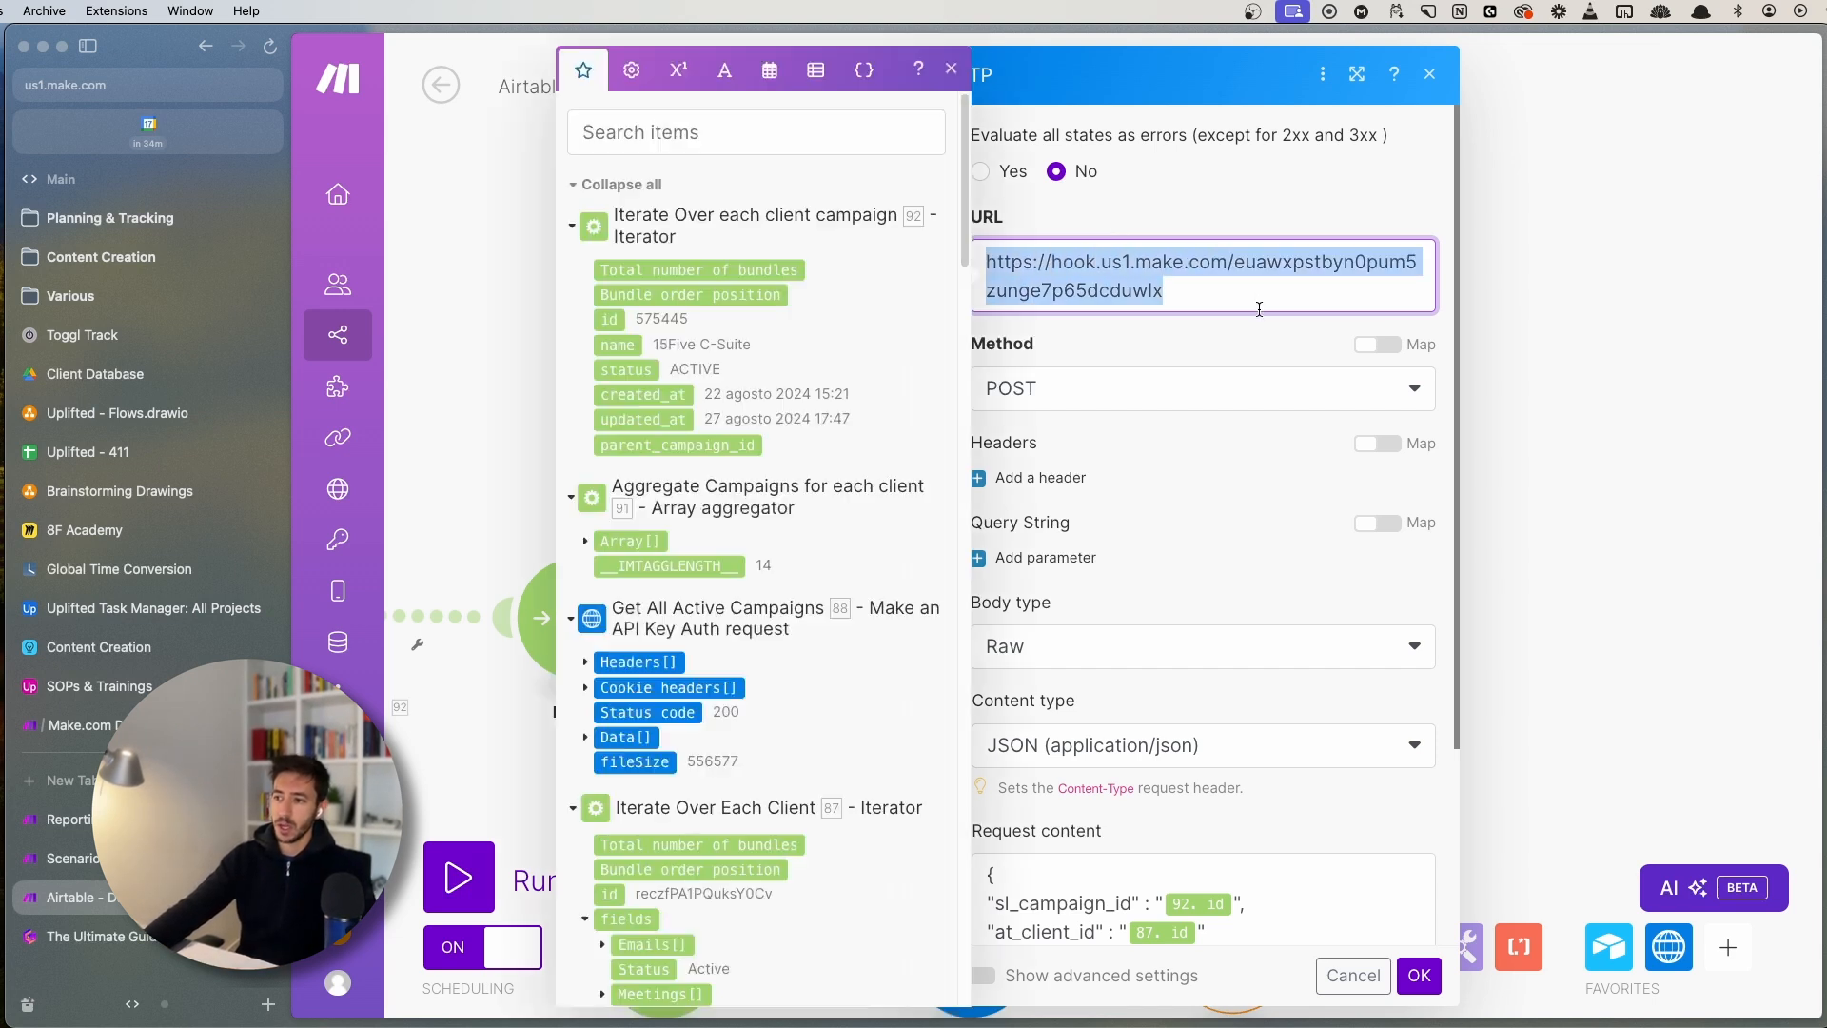
pyautogui.click(1248, 304)
pyautogui.scroll(-3, 1237, 399)
pyautogui.moveTo(1044, 706); pyautogui.dragTo(981, 607)
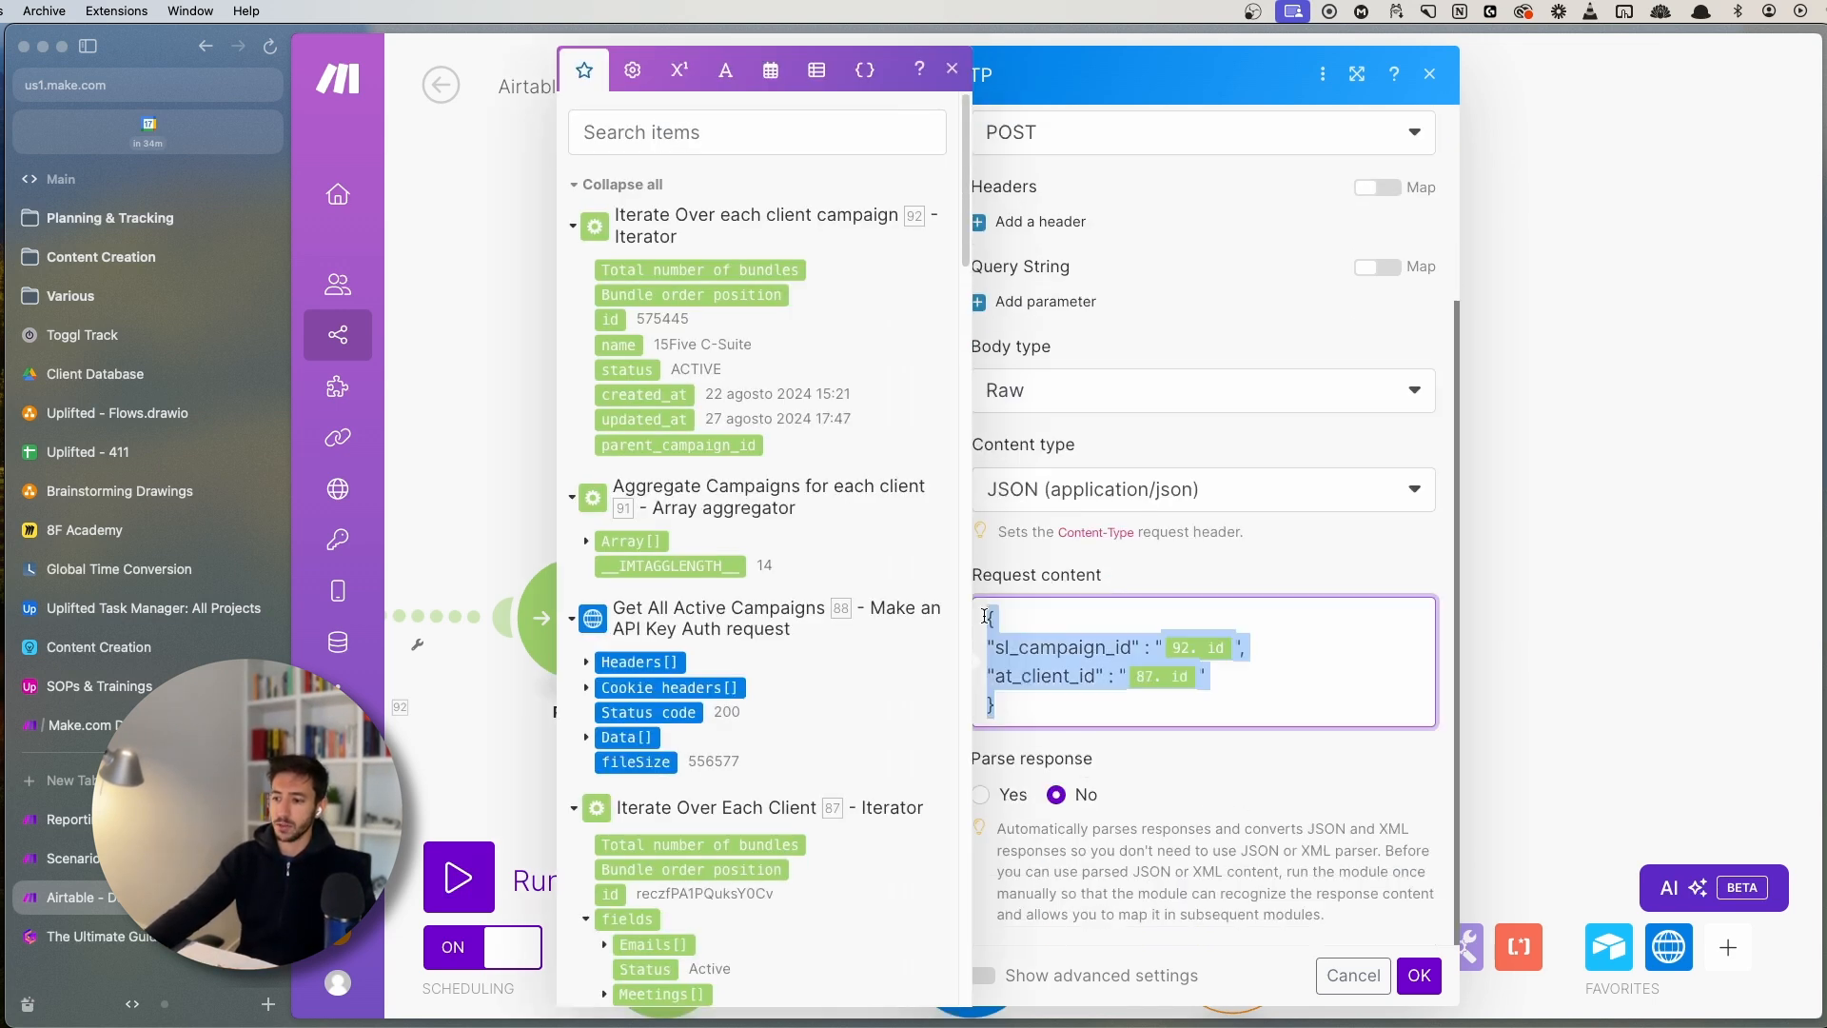
pyautogui.click(1007, 624)
pyautogui.click(952, 68)
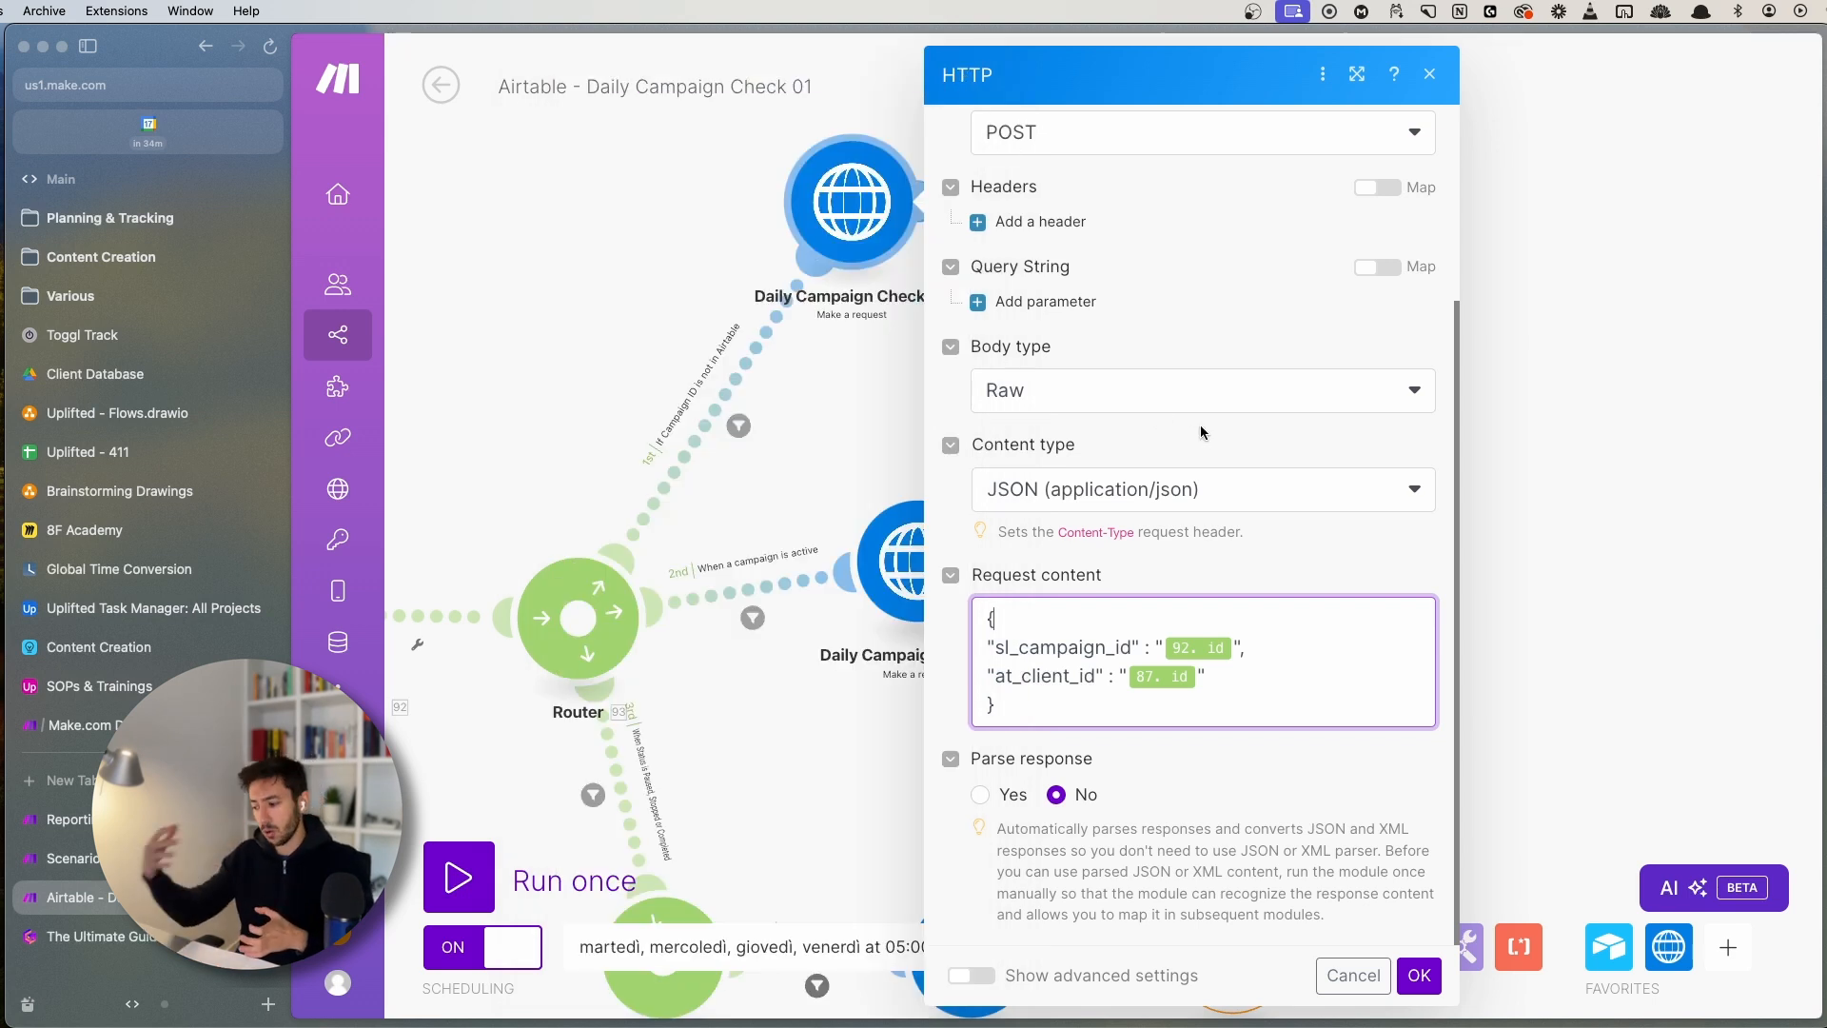
pyautogui.click(856, 433)
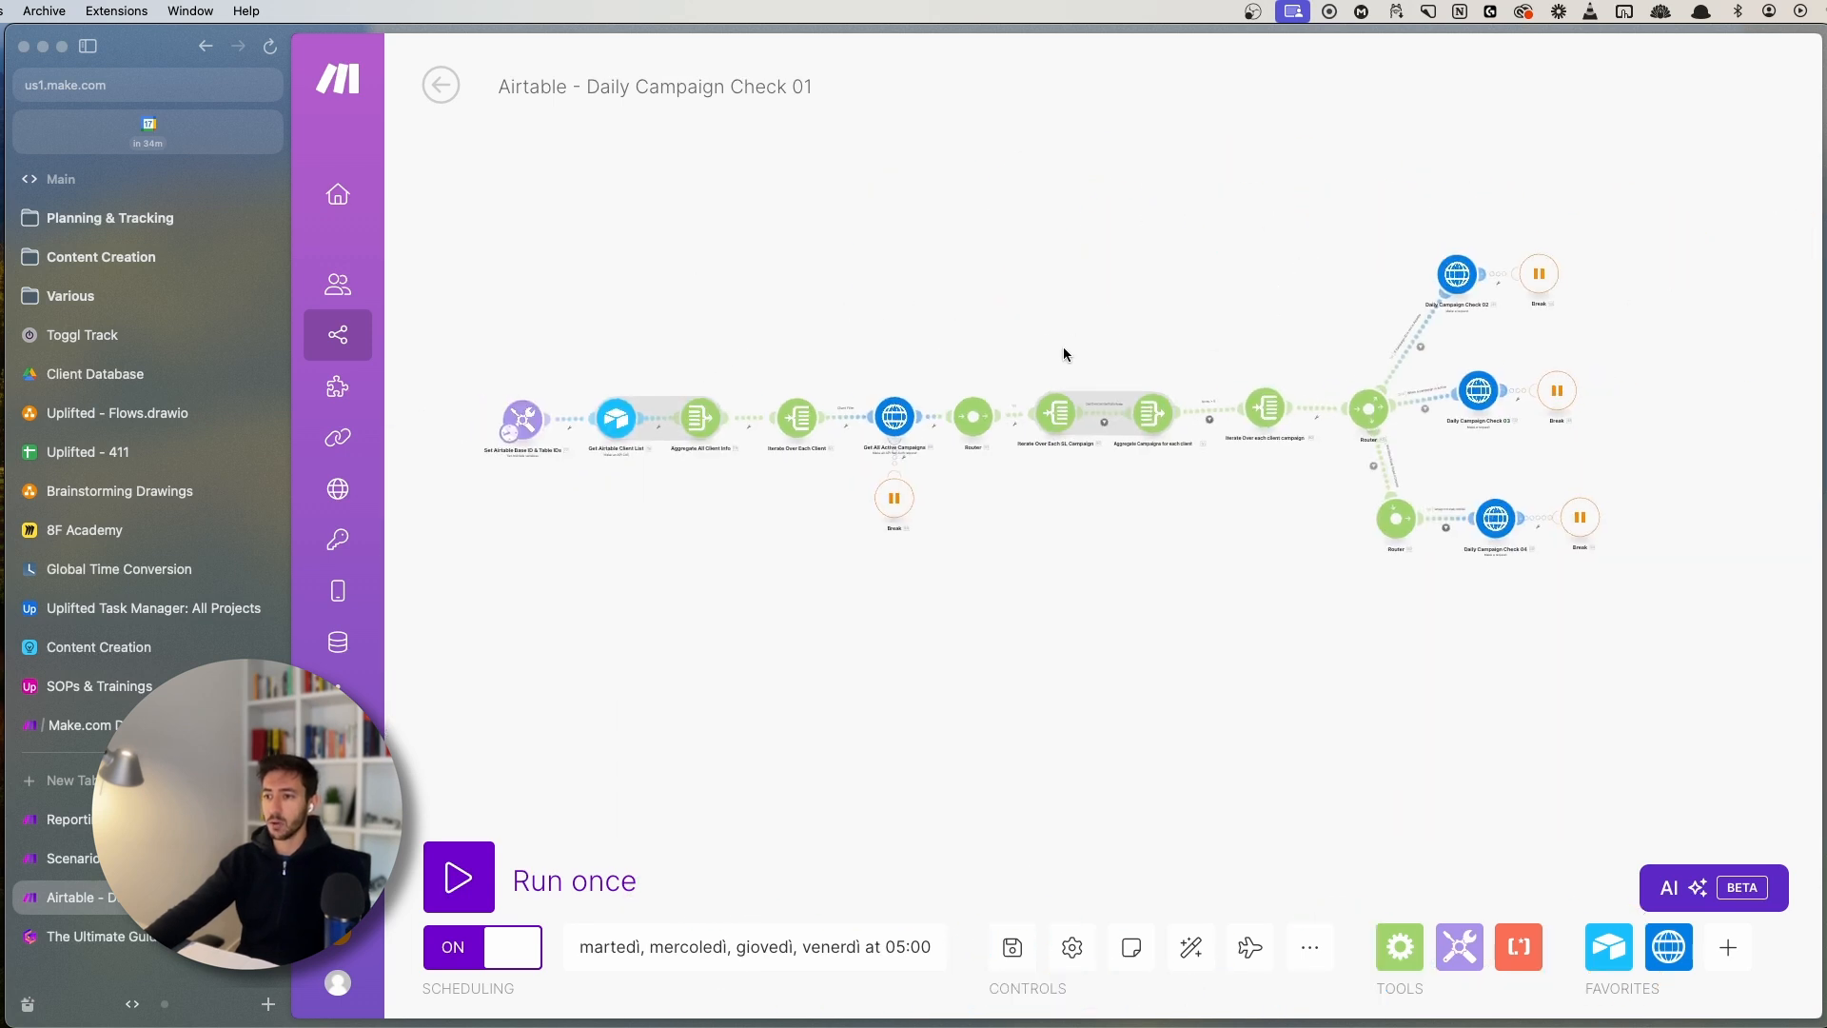
# - Open the Airtable - Daily Campaign Check 02 New Campaigns scenario from the Reporting folder
pyautogui.moveTo(465, 205); pyautogui.dragTo(1670, 628)
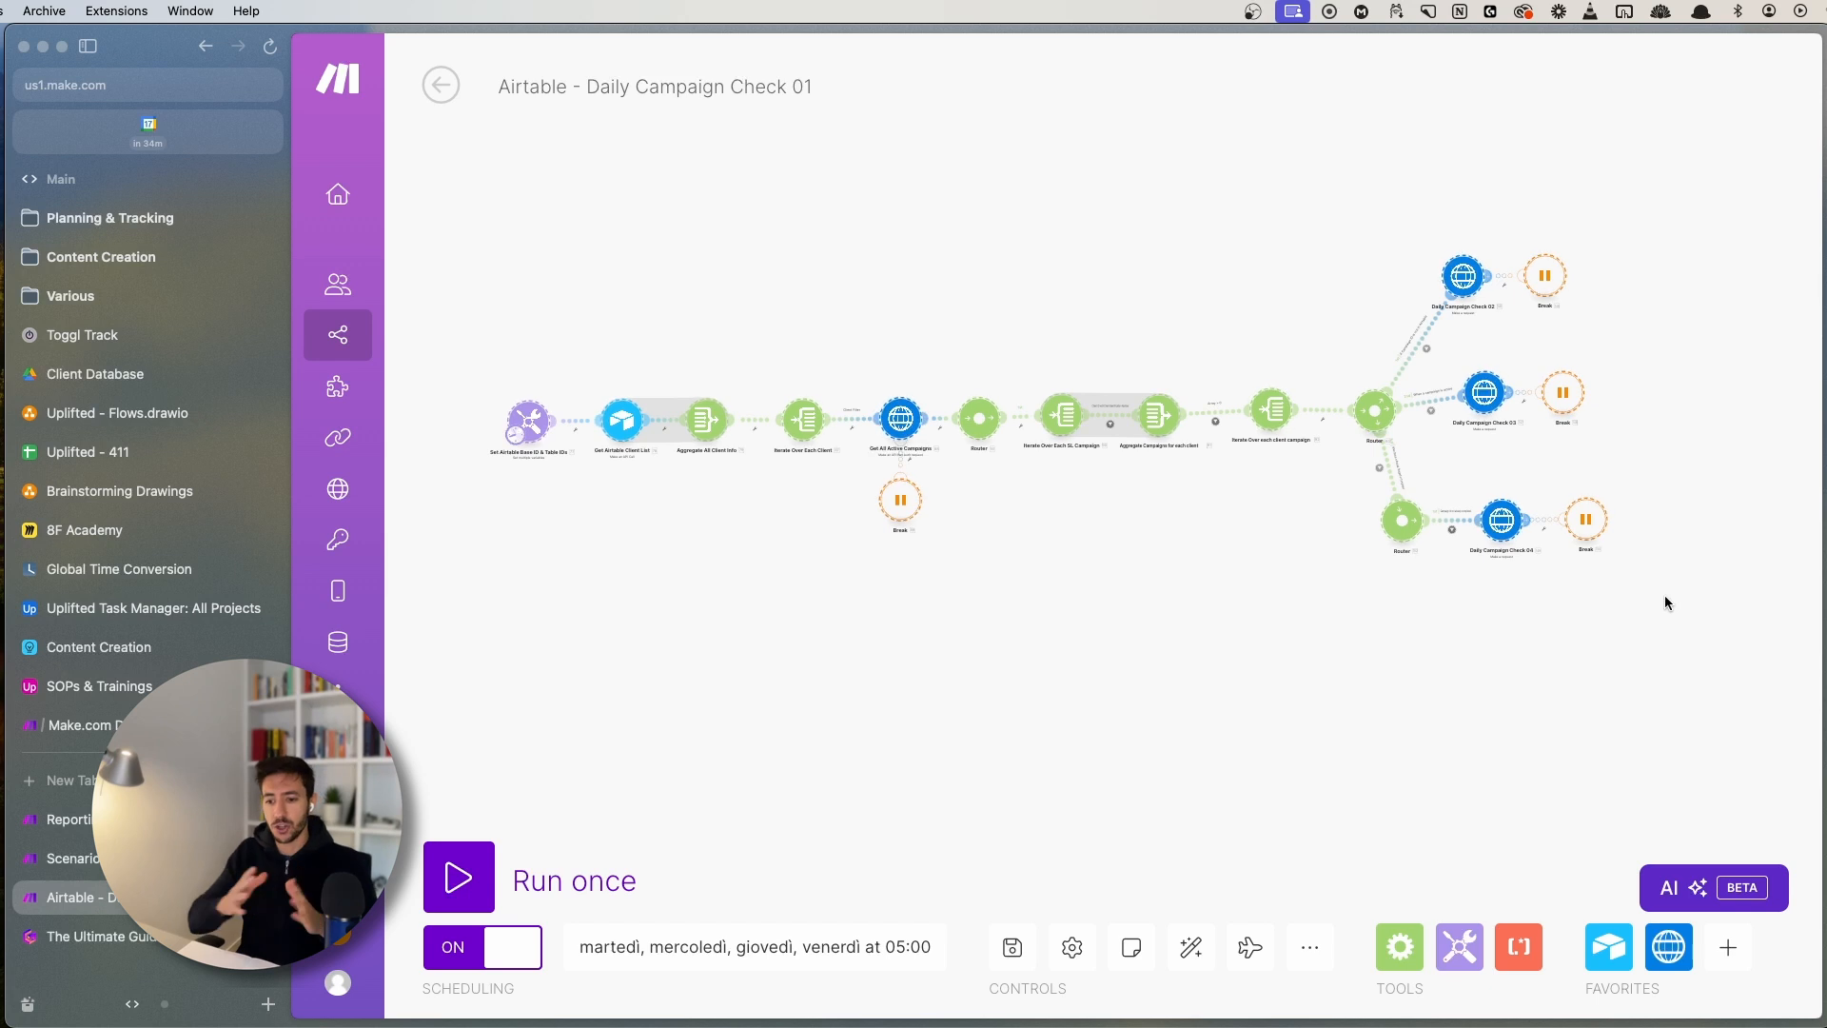
pyautogui.click(143, 858)
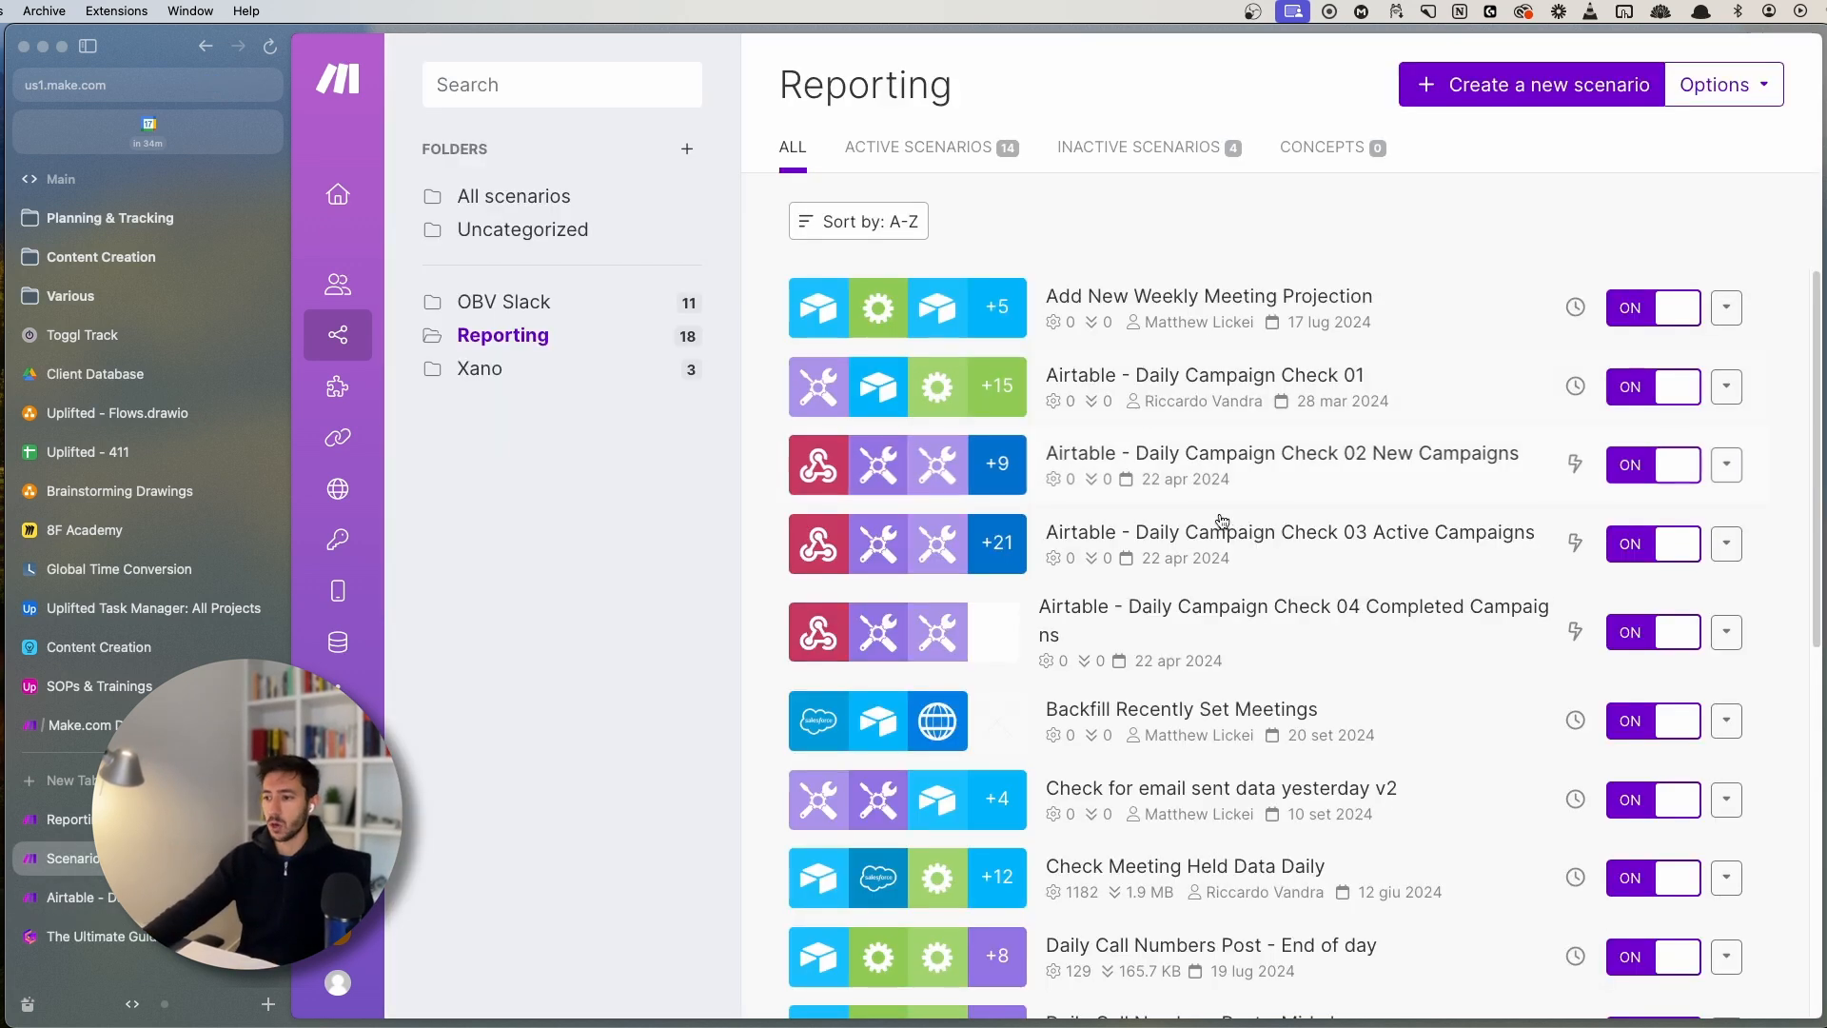
pyautogui.click(1348, 458)
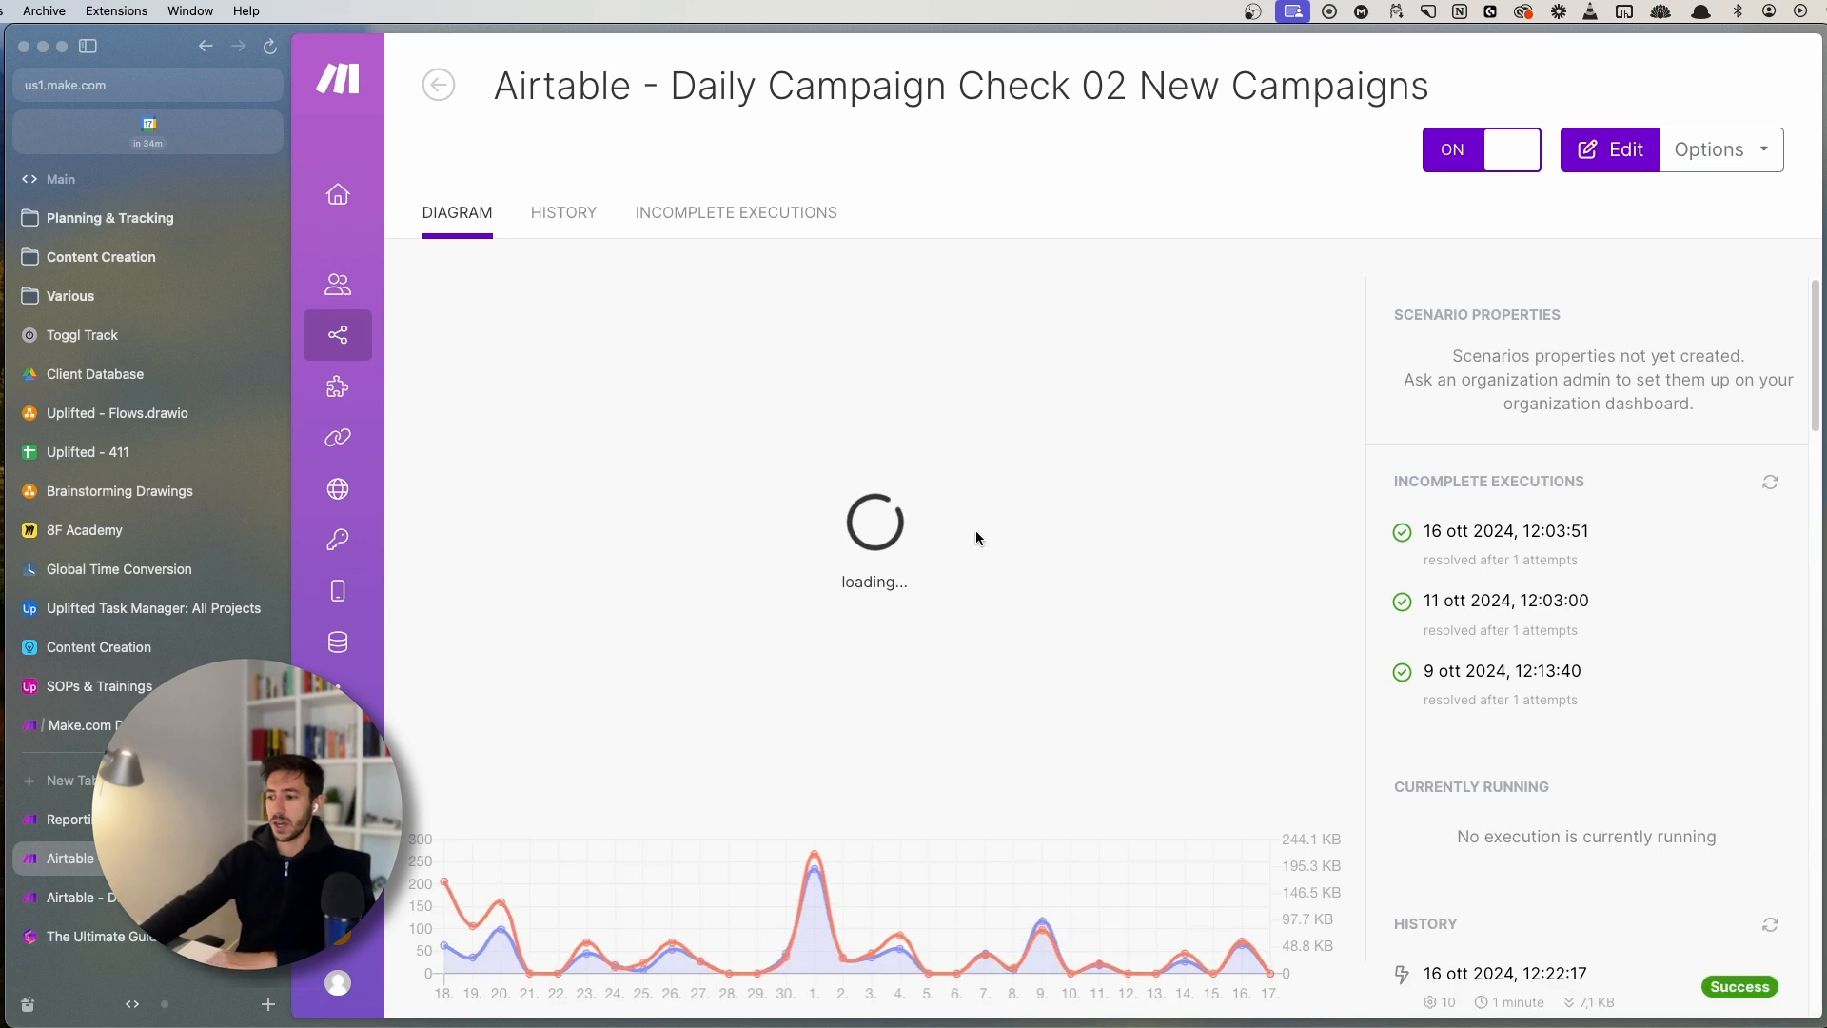
pyautogui.click(829, 702)
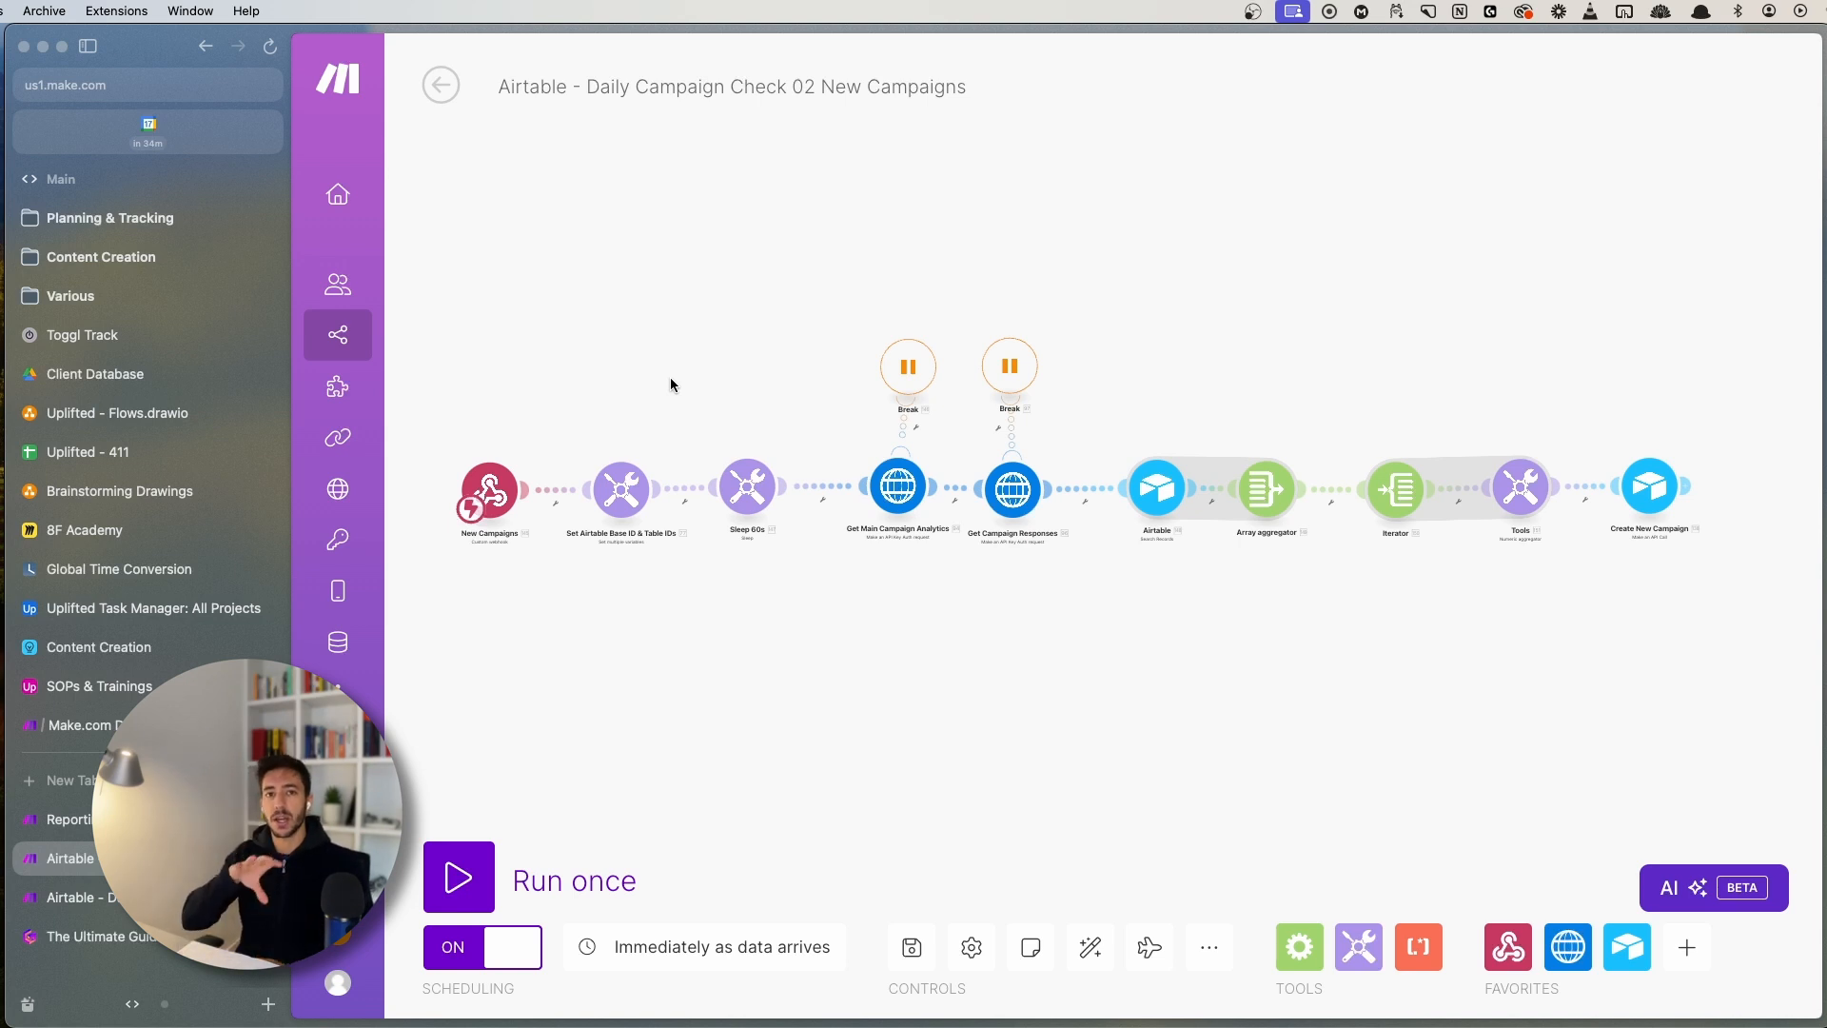
pyautogui.moveTo(489, 327)
pyautogui.mouseDown()
pyautogui.moveTo(521, 284)
pyautogui.moveTo(984, 612)
pyautogui.mouseUp()
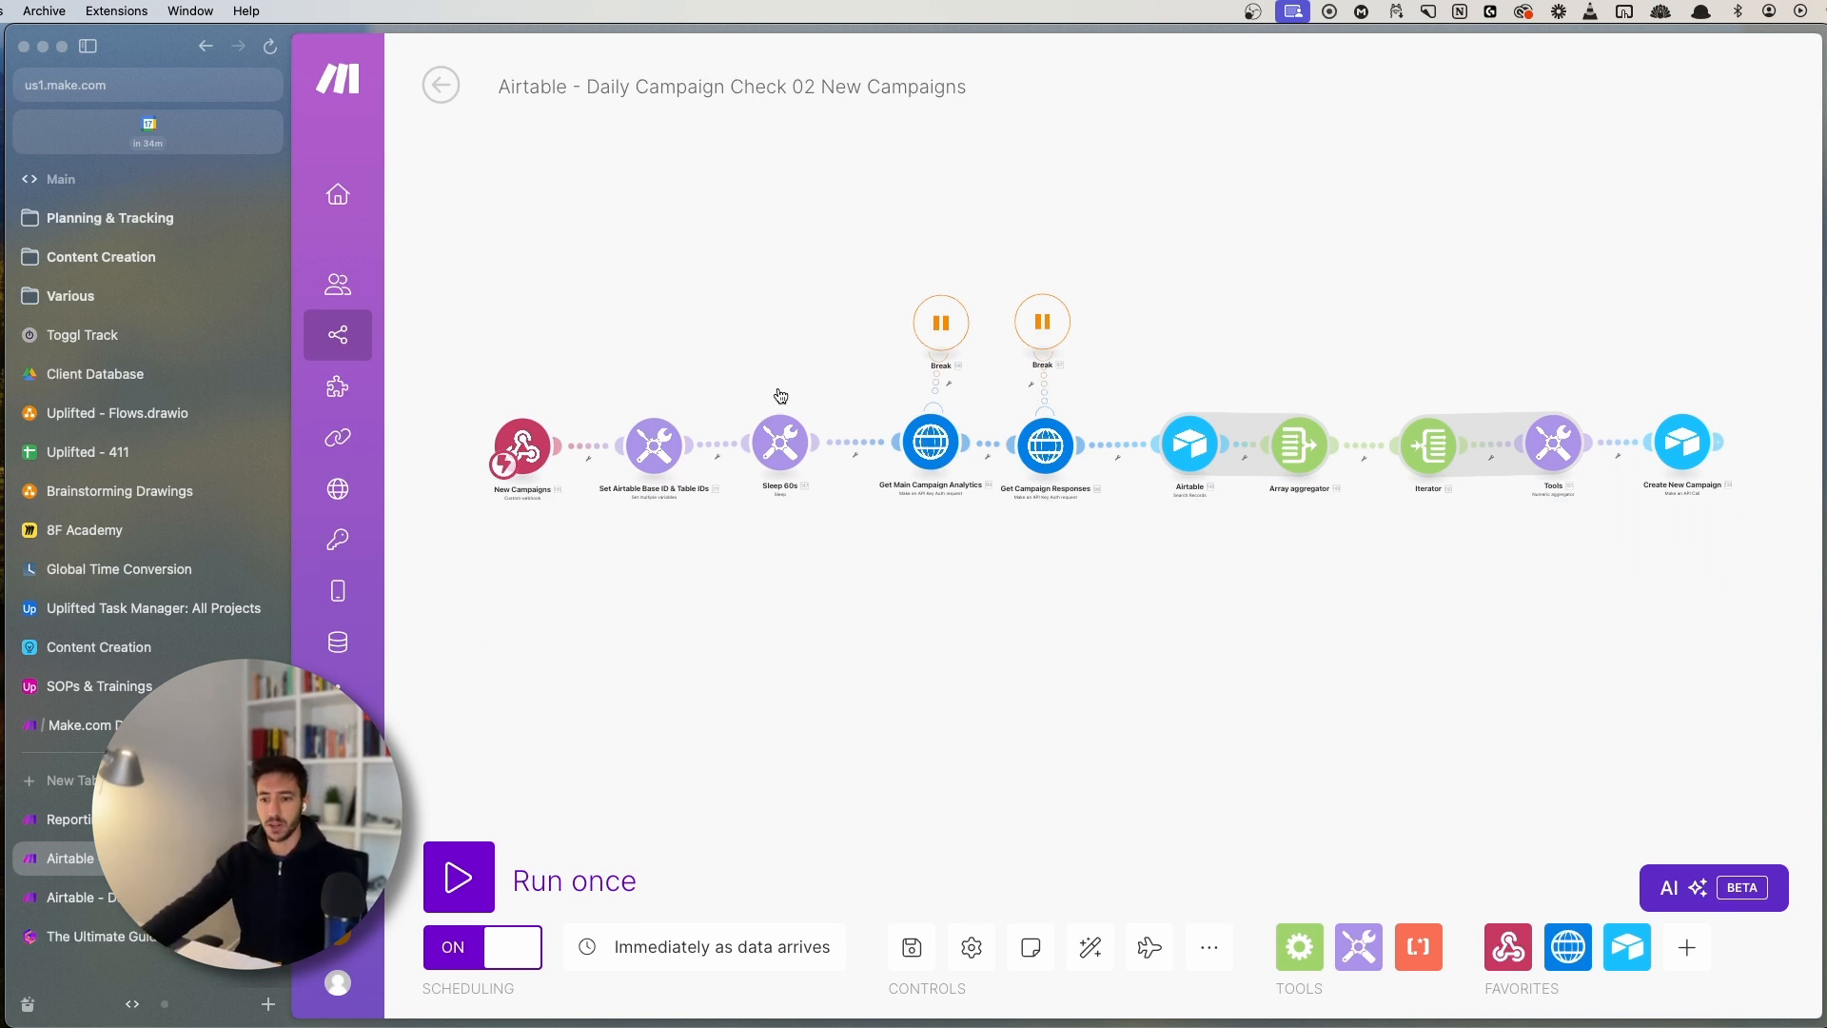
# - Return to the Gamma guide's HTTP module webhook example
pyautogui.click(133, 934)
pyautogui.scroll(-6, 774, 841)
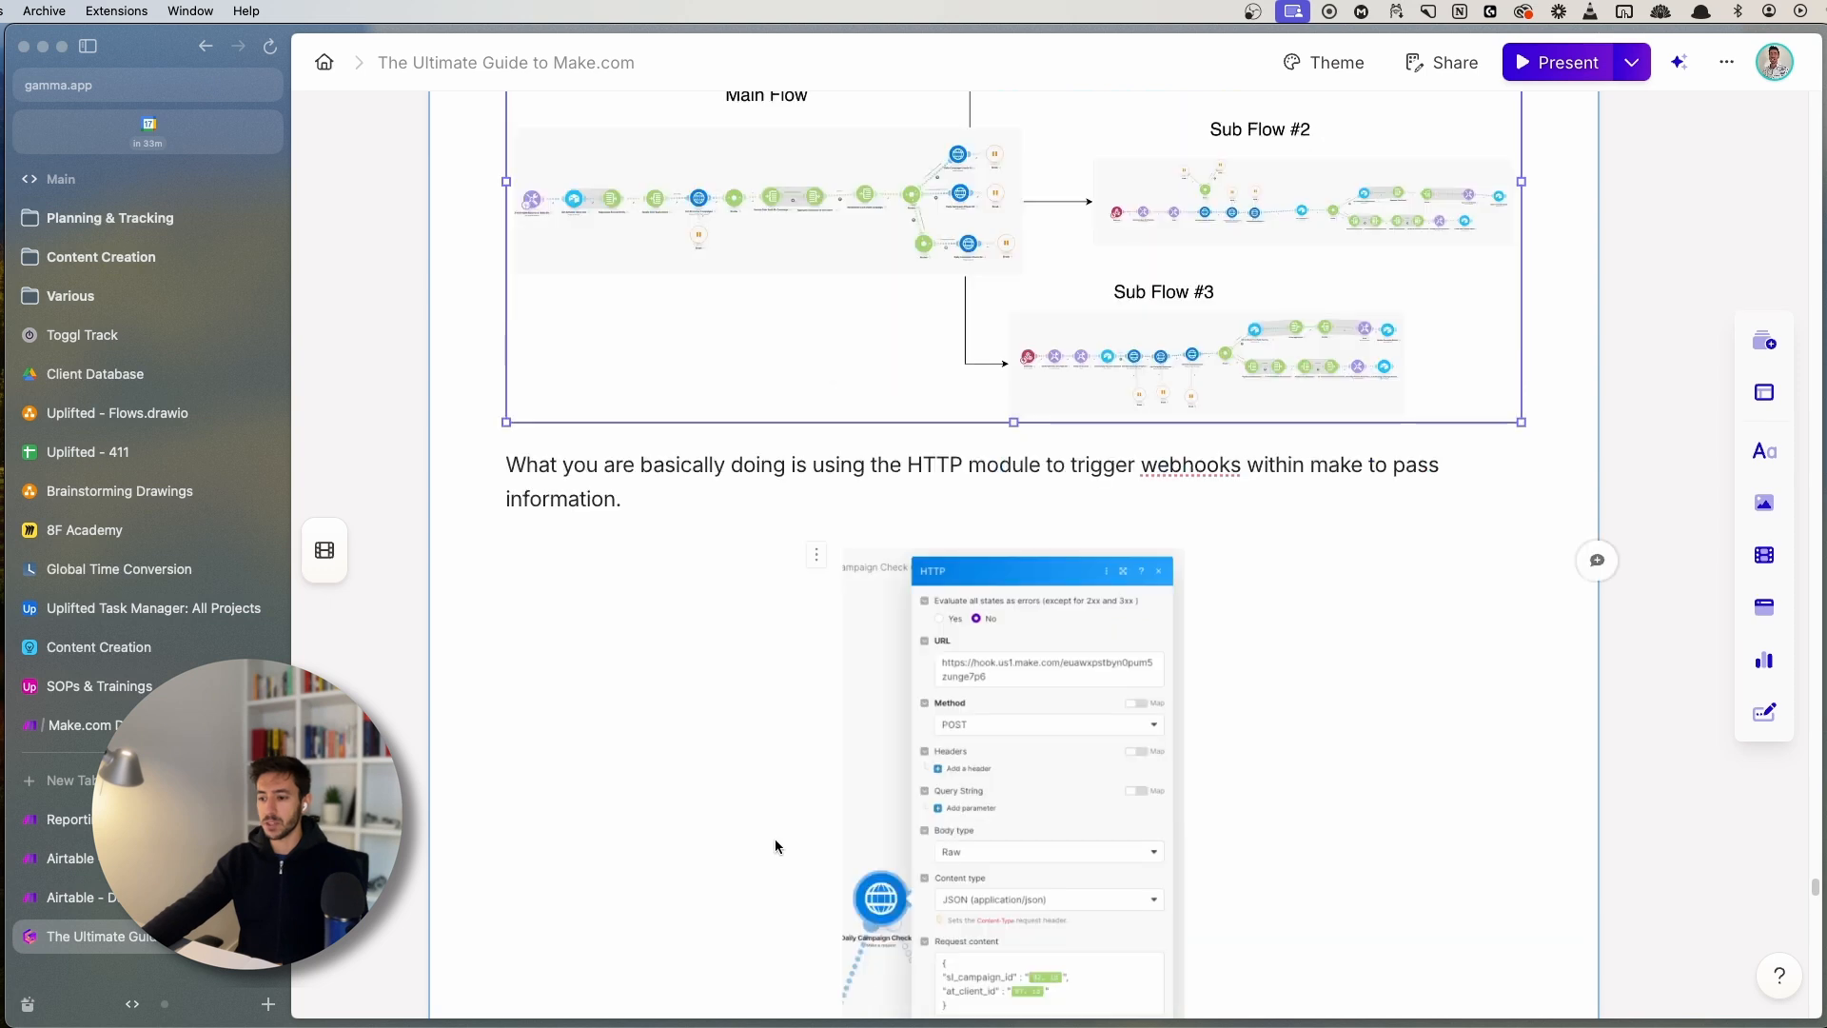
pyautogui.click(632, 322)
pyautogui.scroll(1, 778, 769)
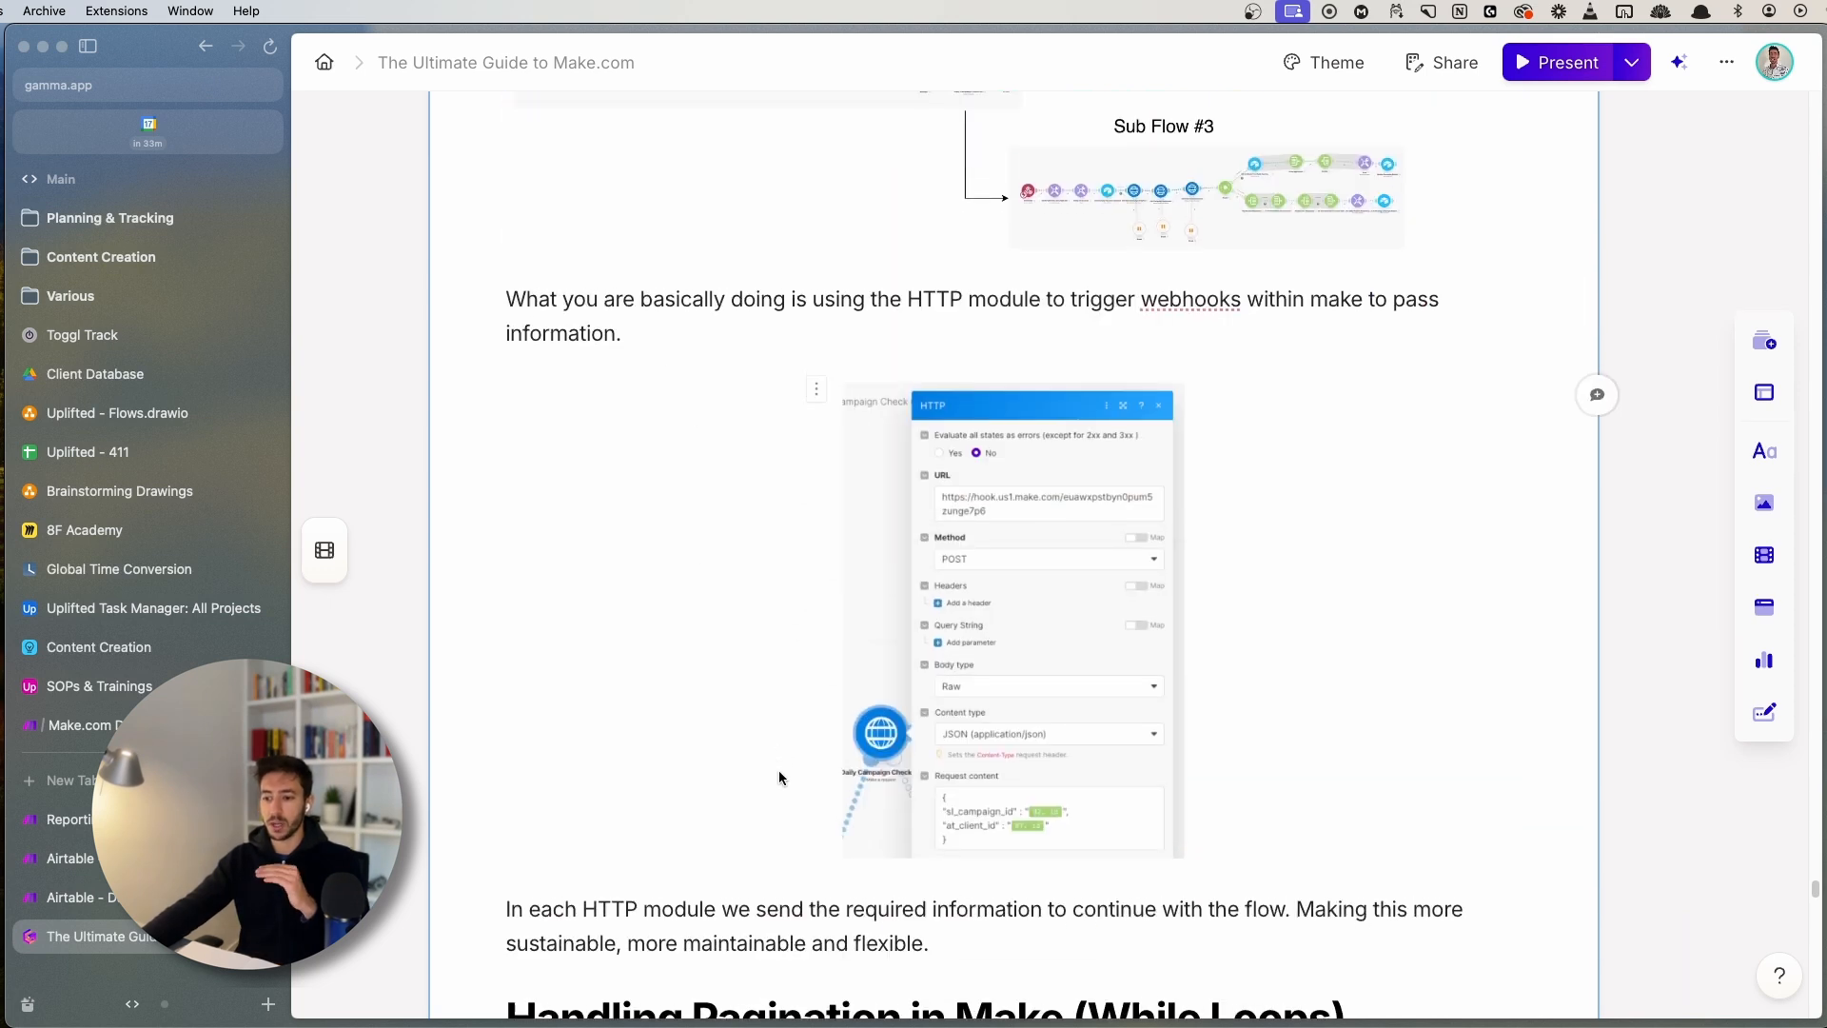
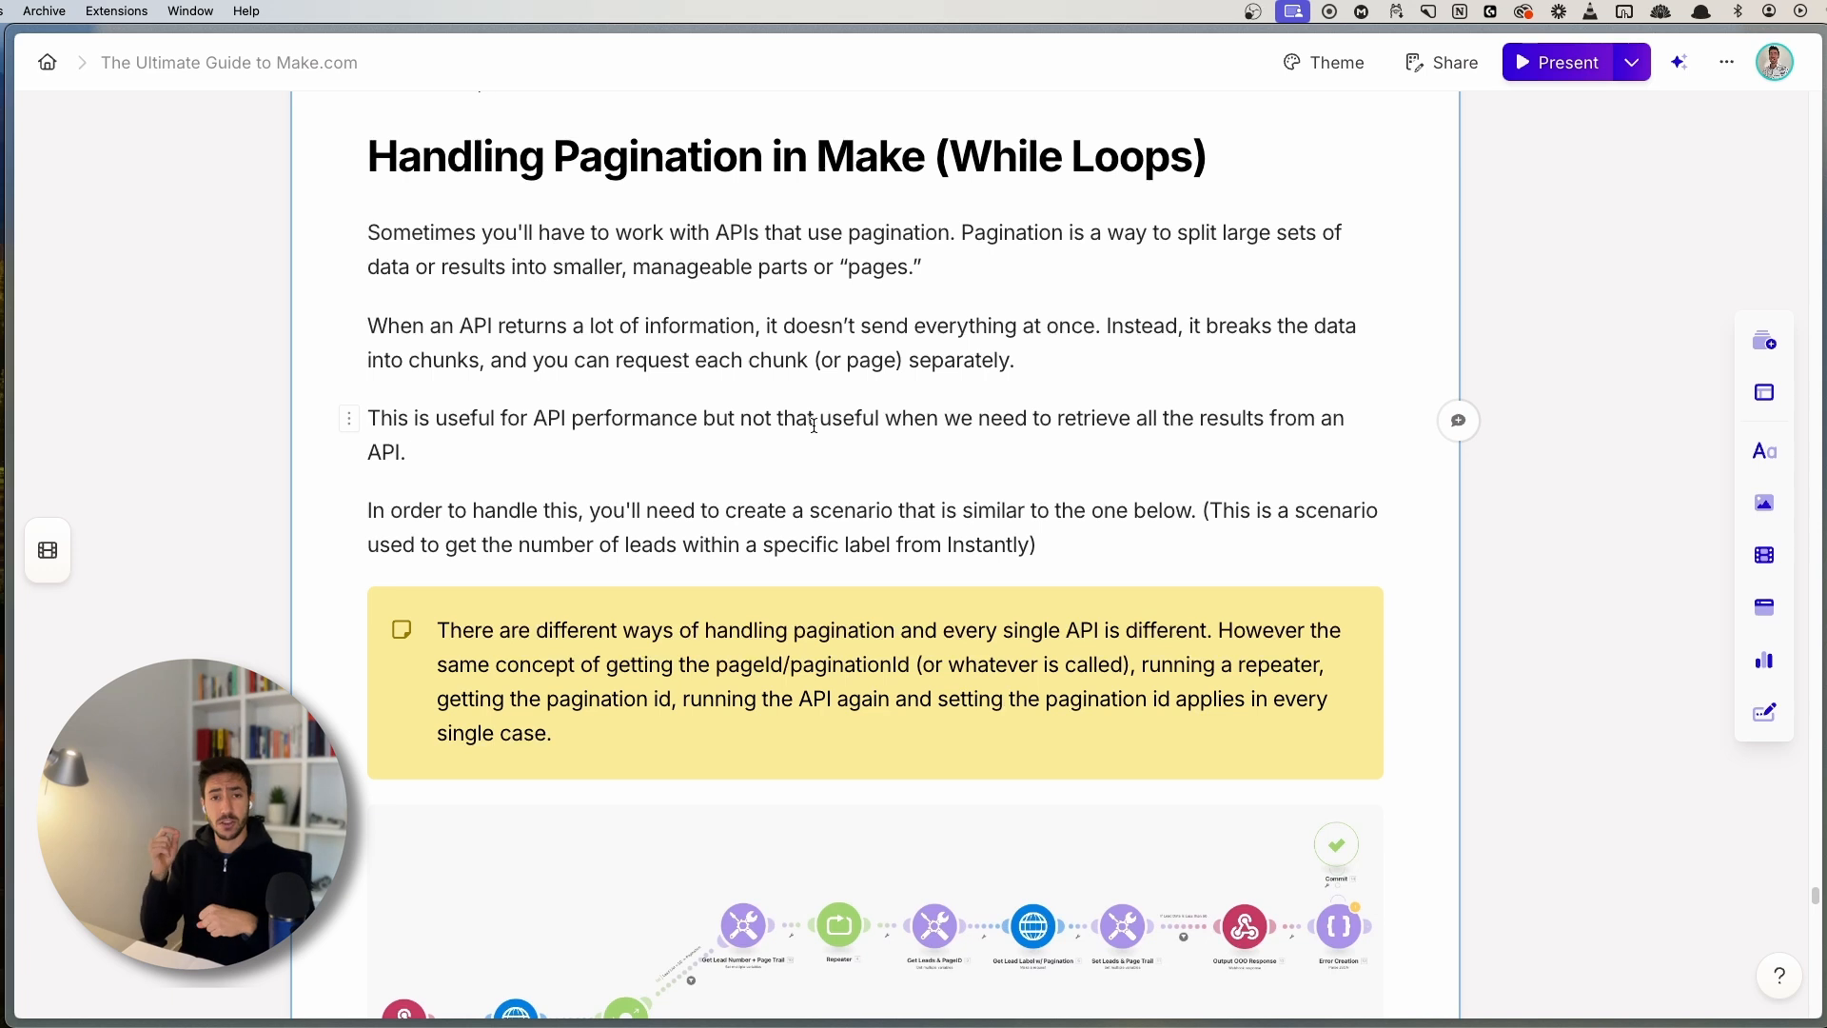
# - Scroll from the Gamma pagination guide to the Lead Labels scenario's run history in Make
pyautogui.scroll(-1, 697, 606)
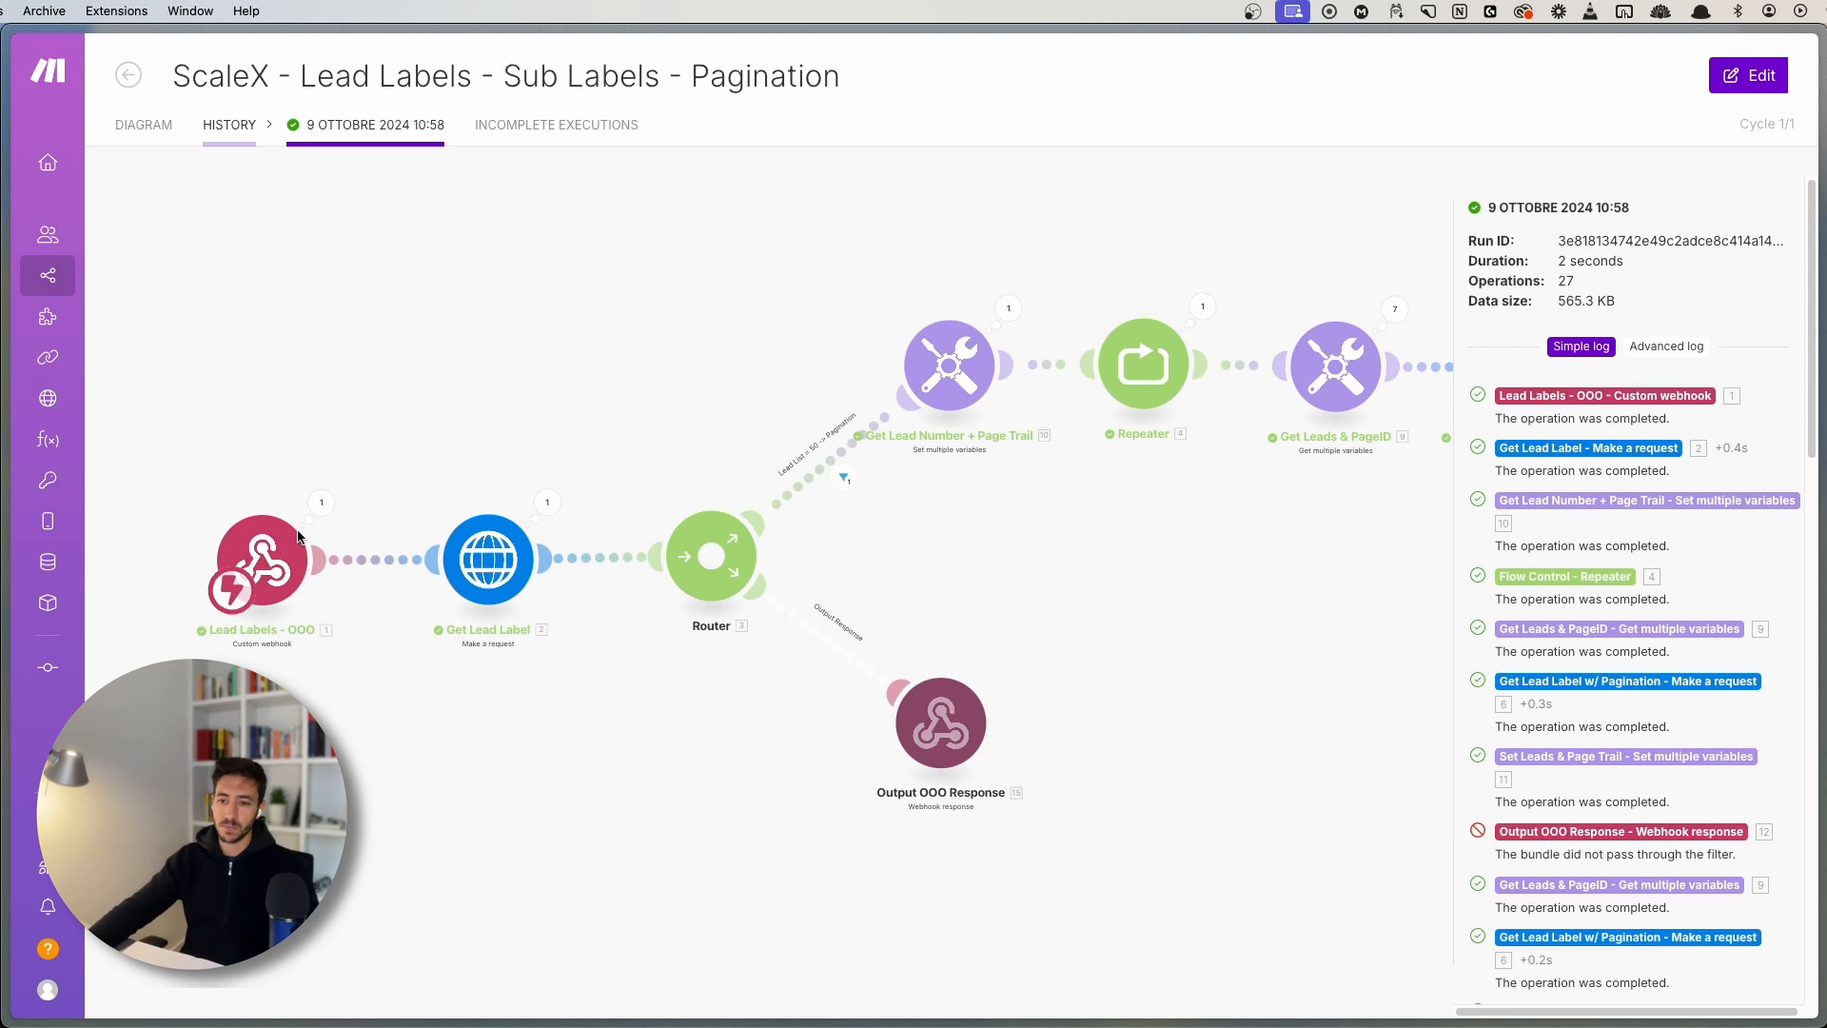
pyautogui.click(321, 502)
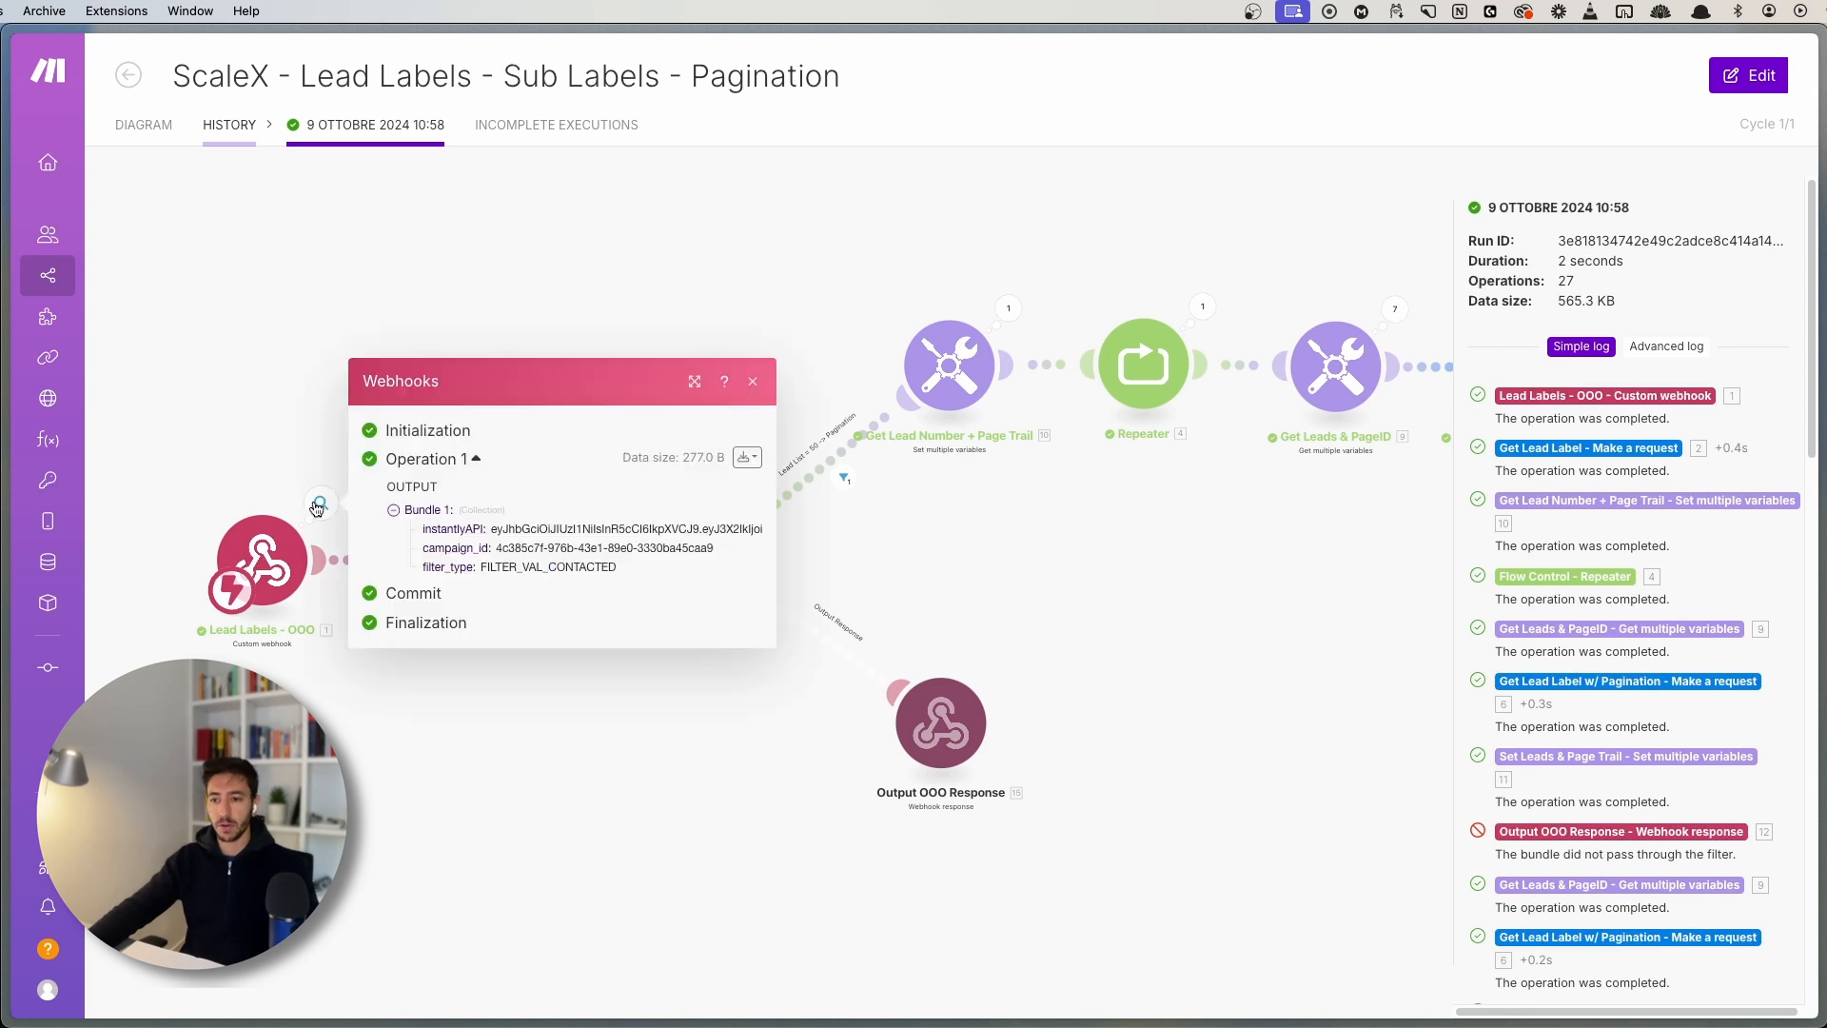
pyautogui.click(287, 447)
pyautogui.scroll(3, 373, 704)
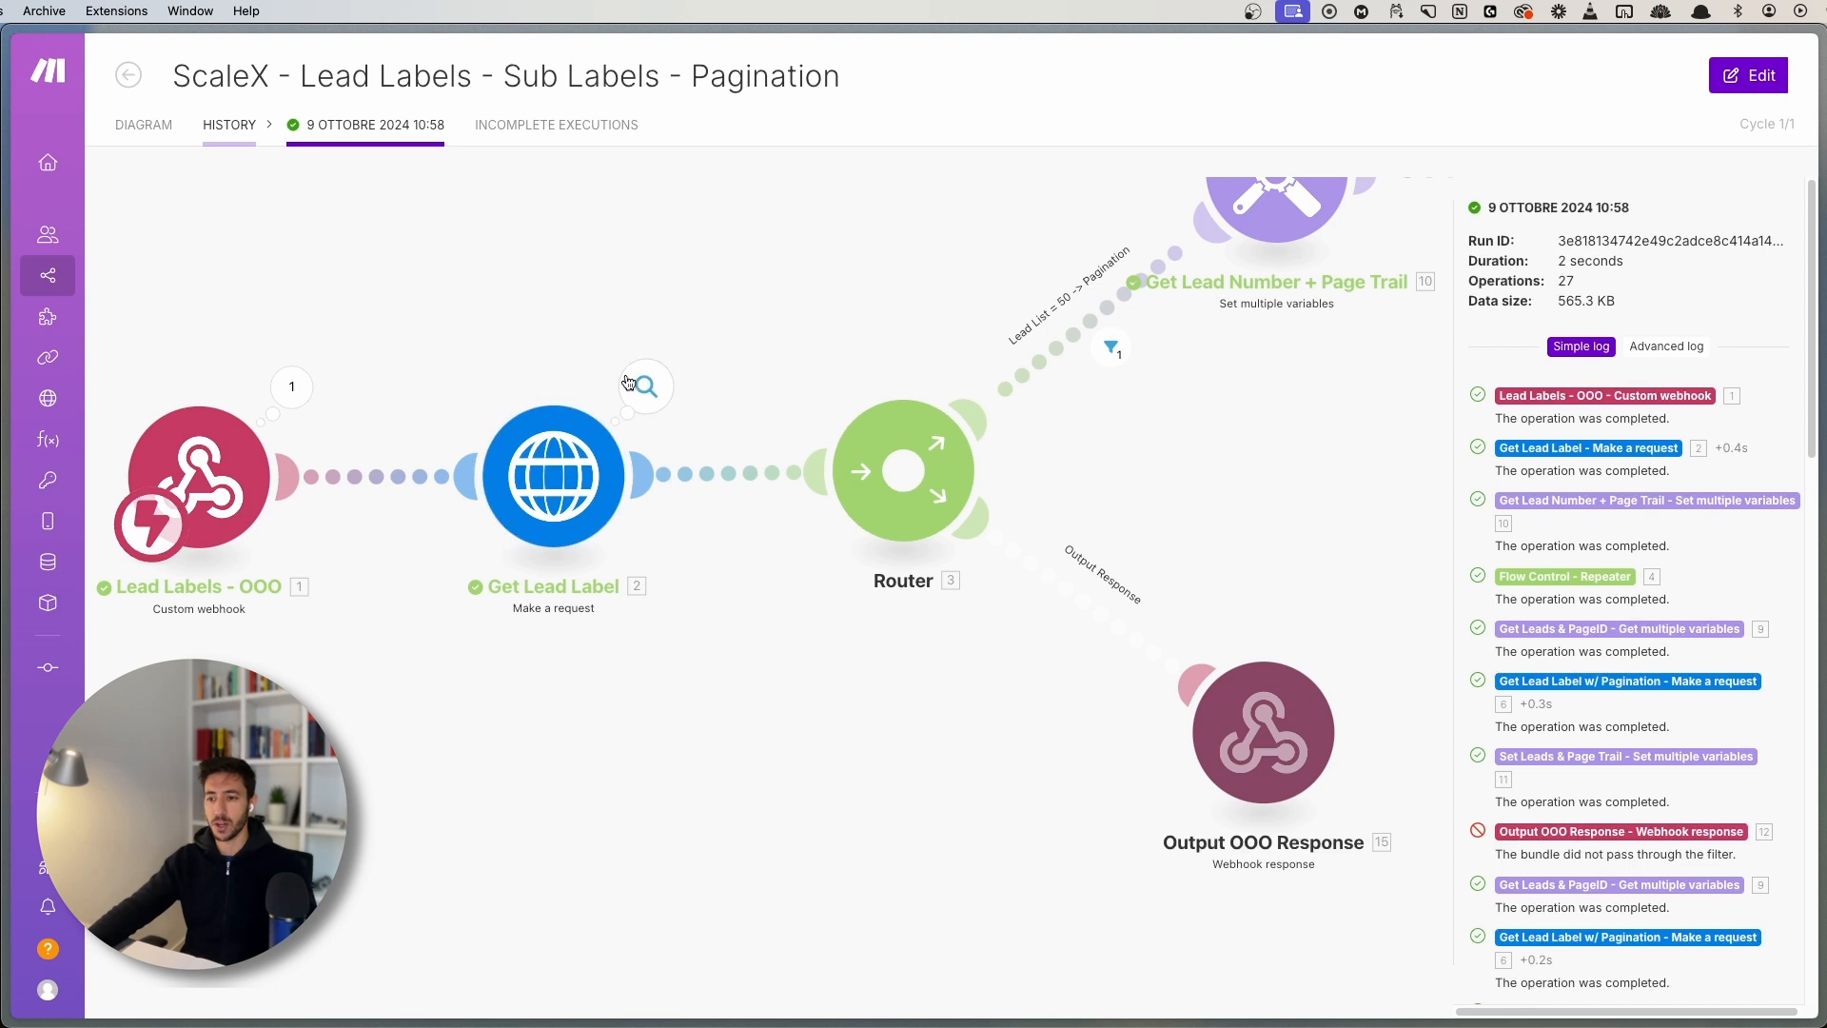
pyautogui.click(638, 384)
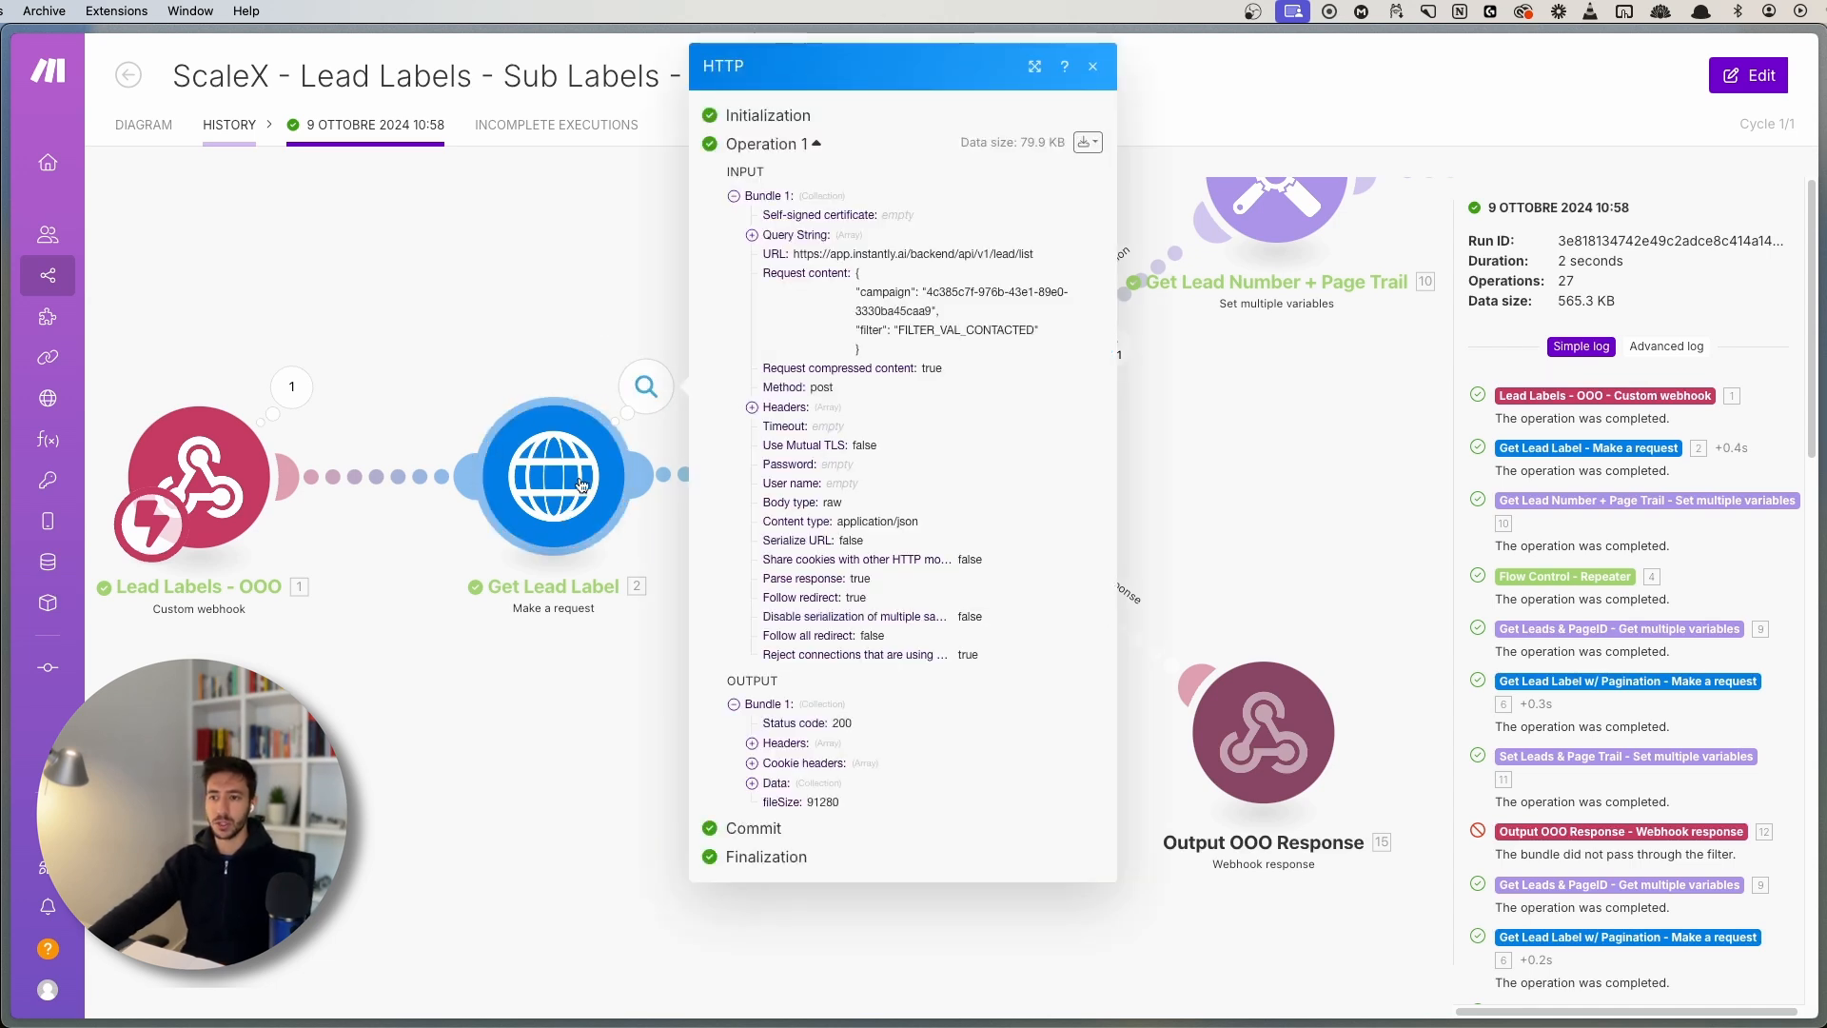
pyautogui.click(791, 791)
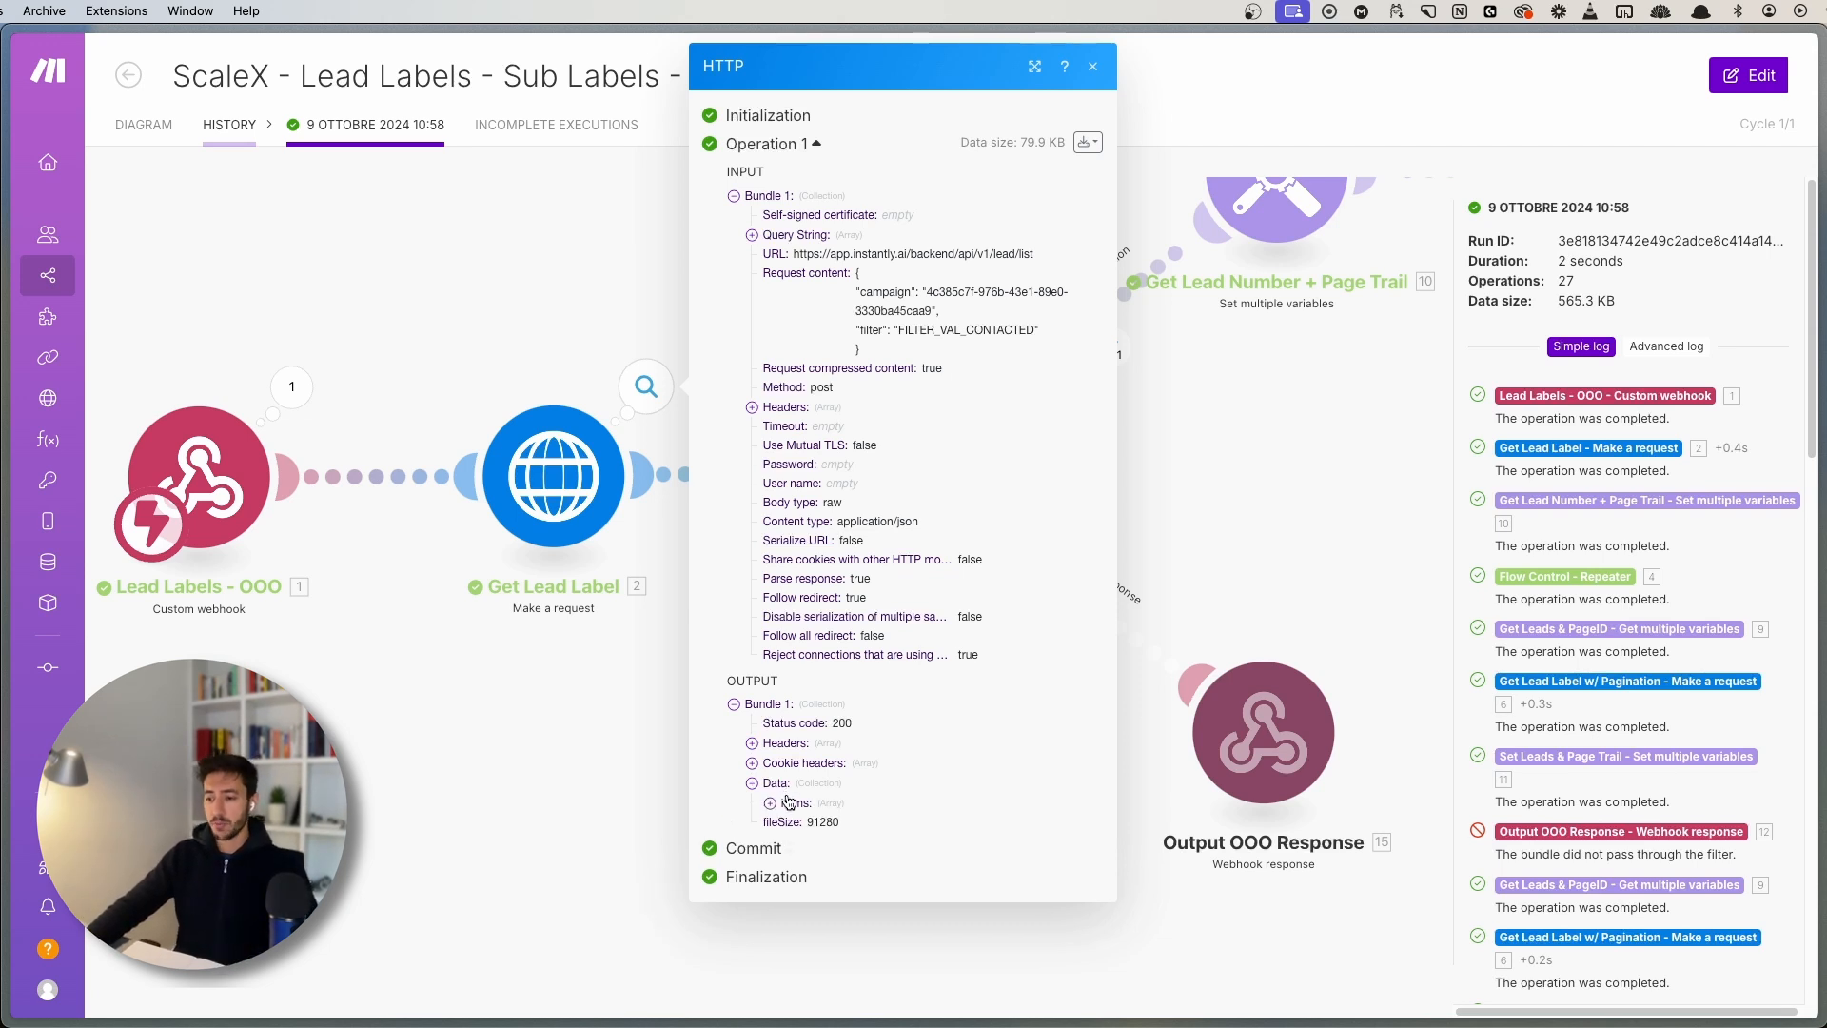
pyautogui.click(789, 802)
pyautogui.scroll(-3, 766, 447)
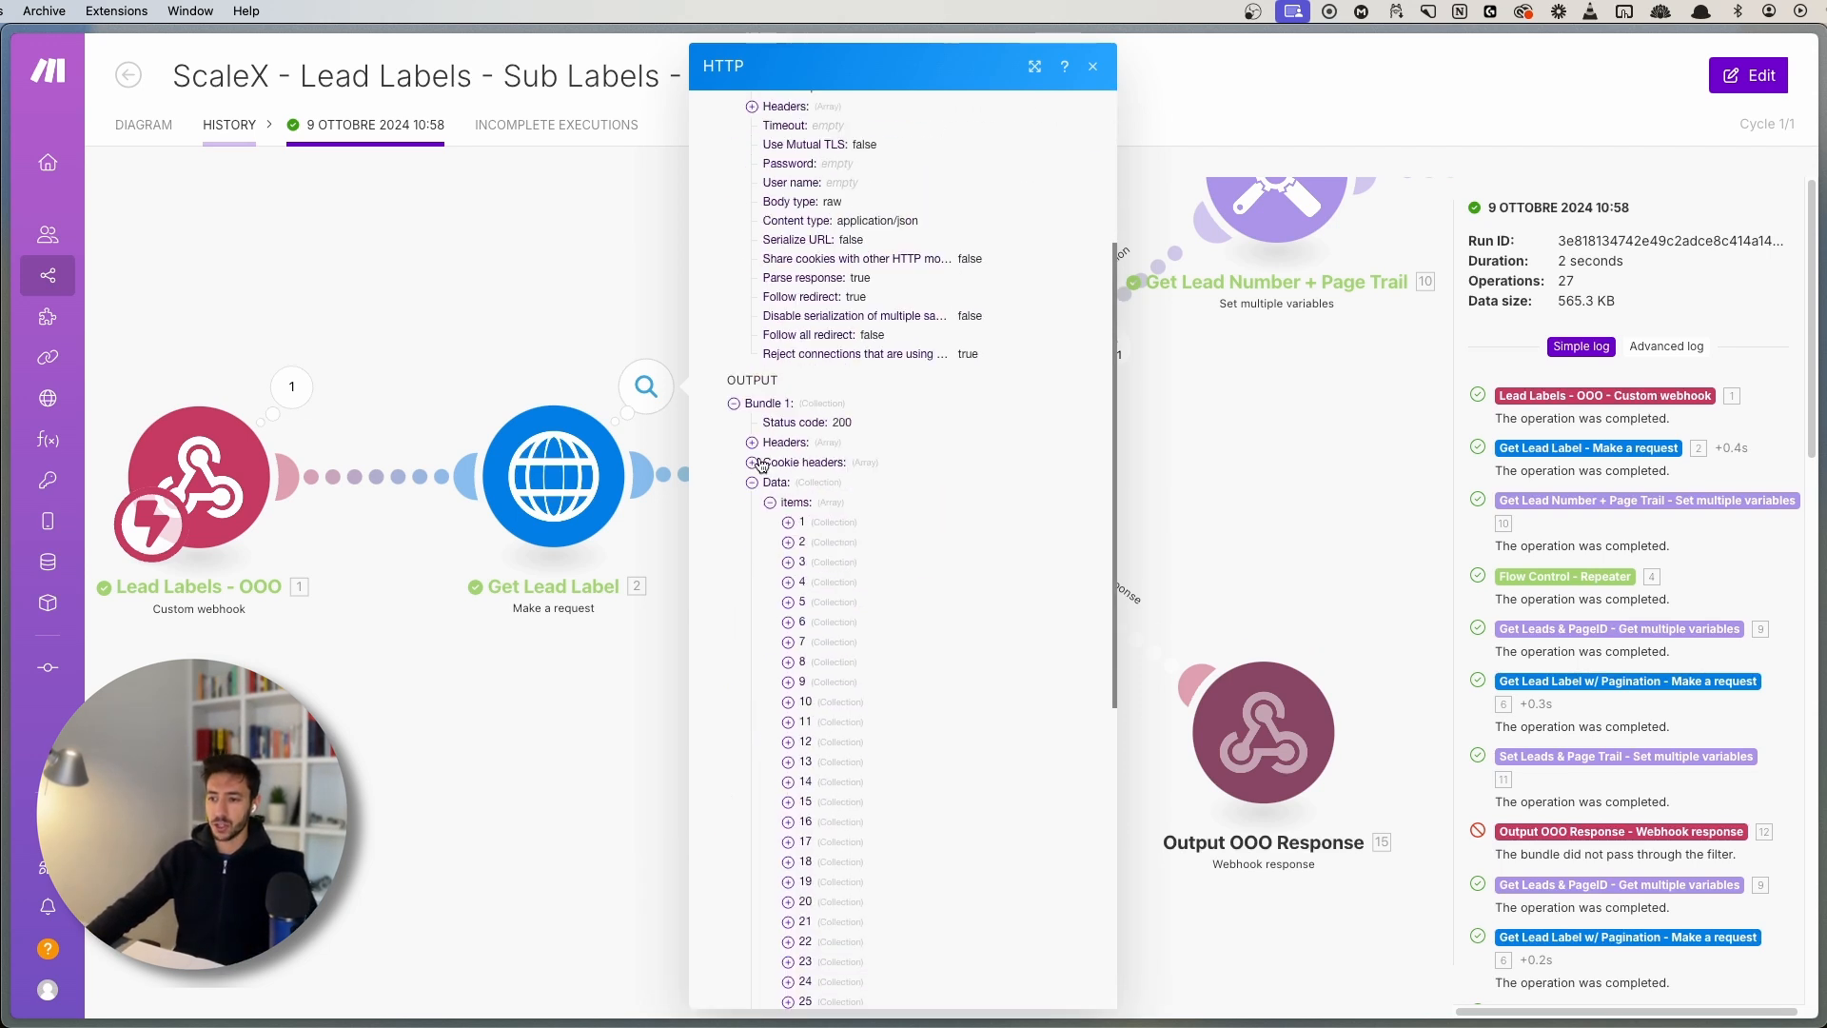
pyautogui.scroll(-3, 762, 464)
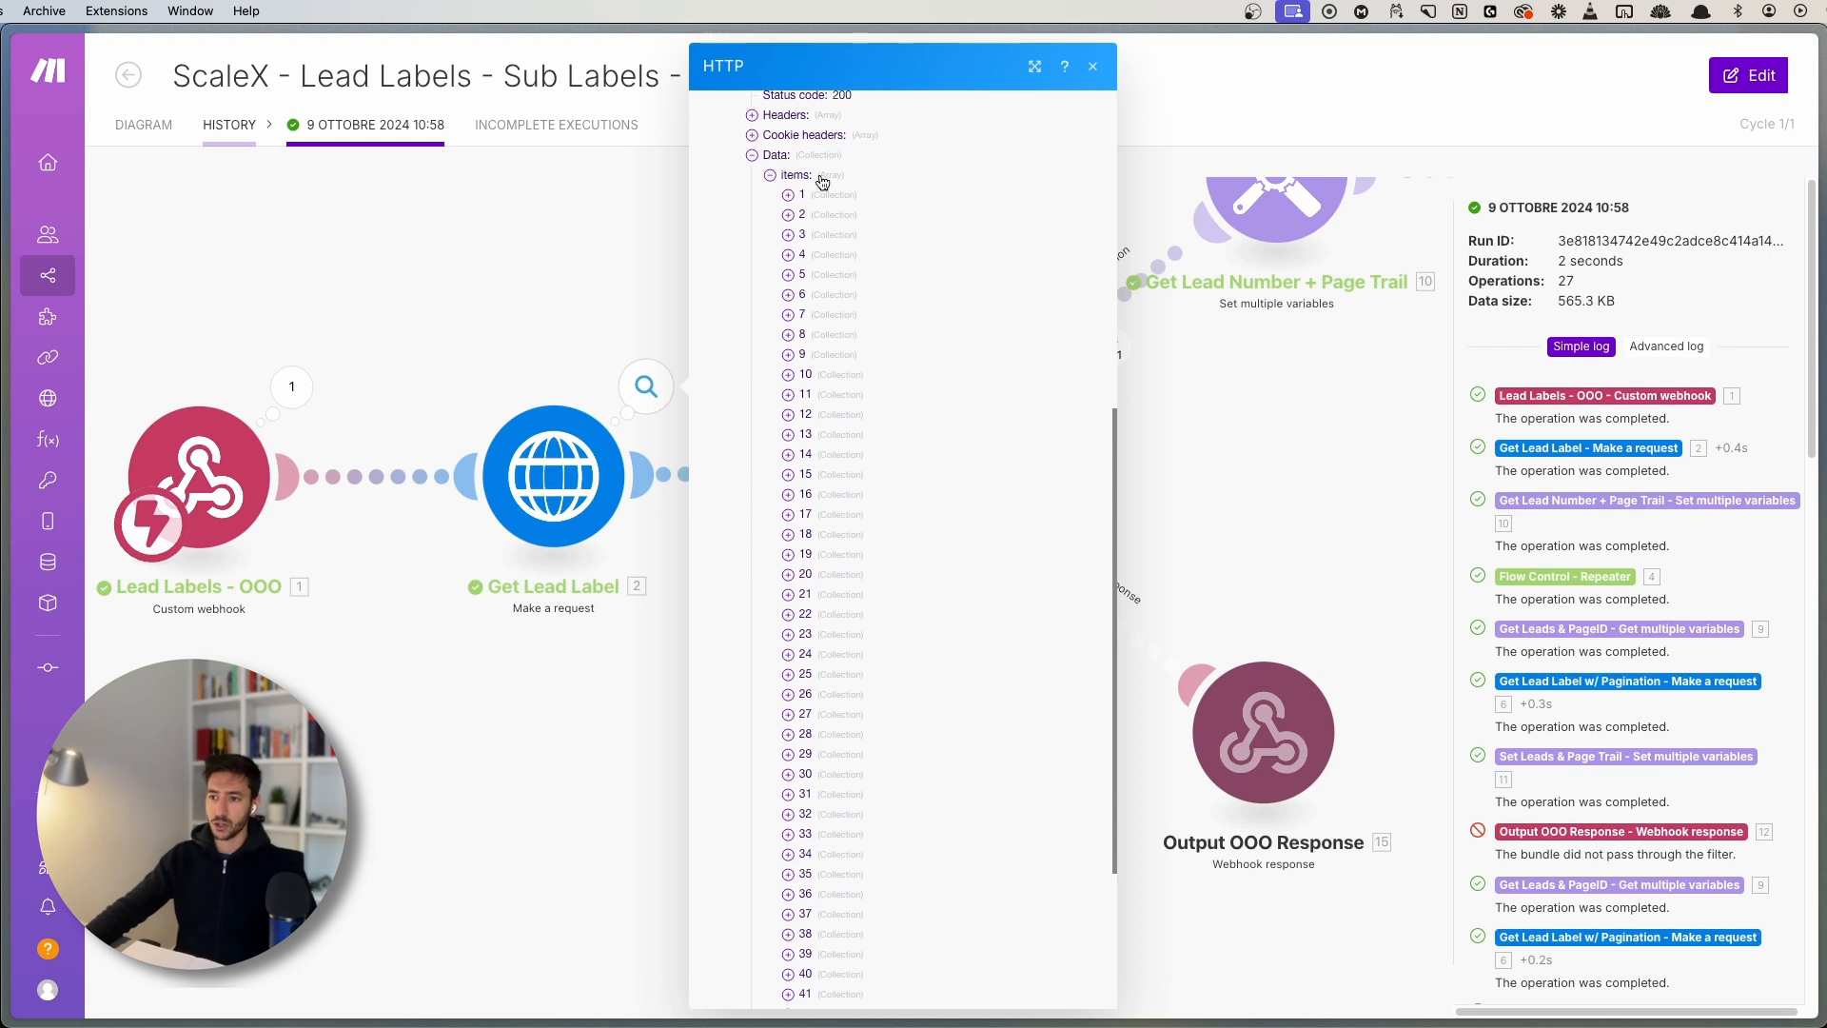
pyautogui.scroll(-3, 785, 514)
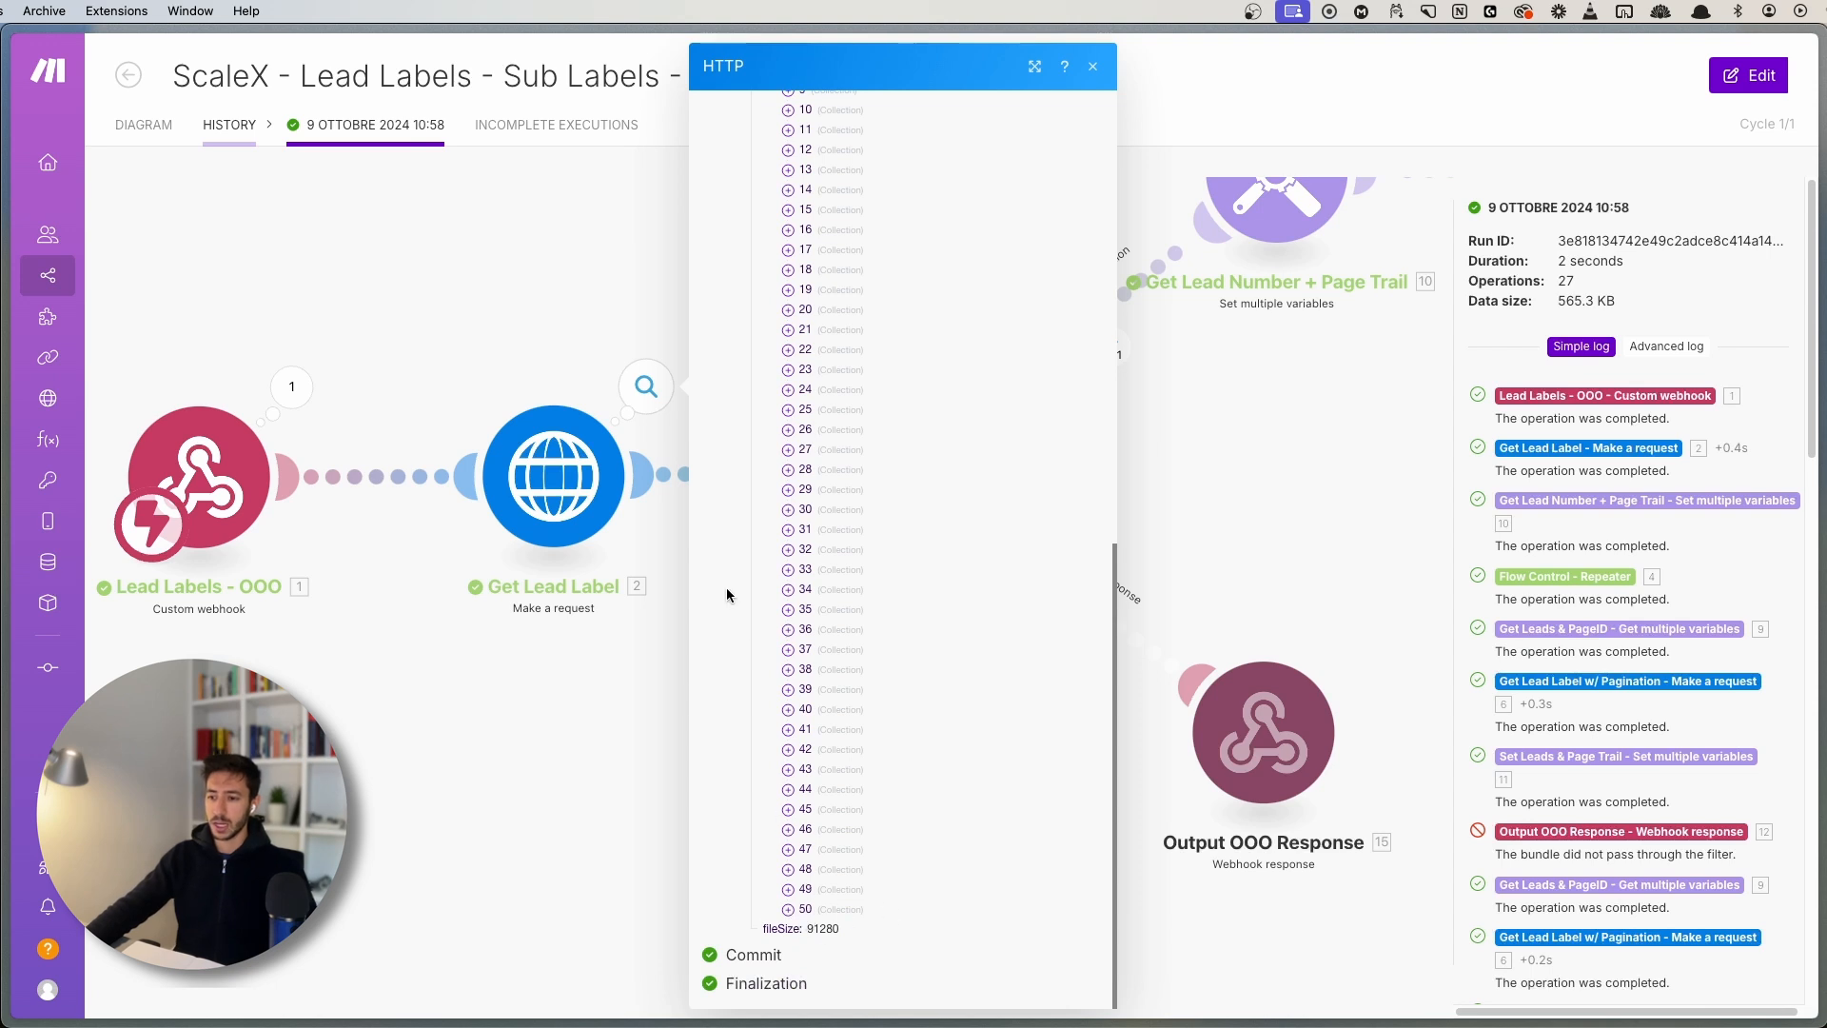
pyautogui.click(552, 776)
pyautogui.moveTo(729, 731); pyautogui.dragTo(486, 763)
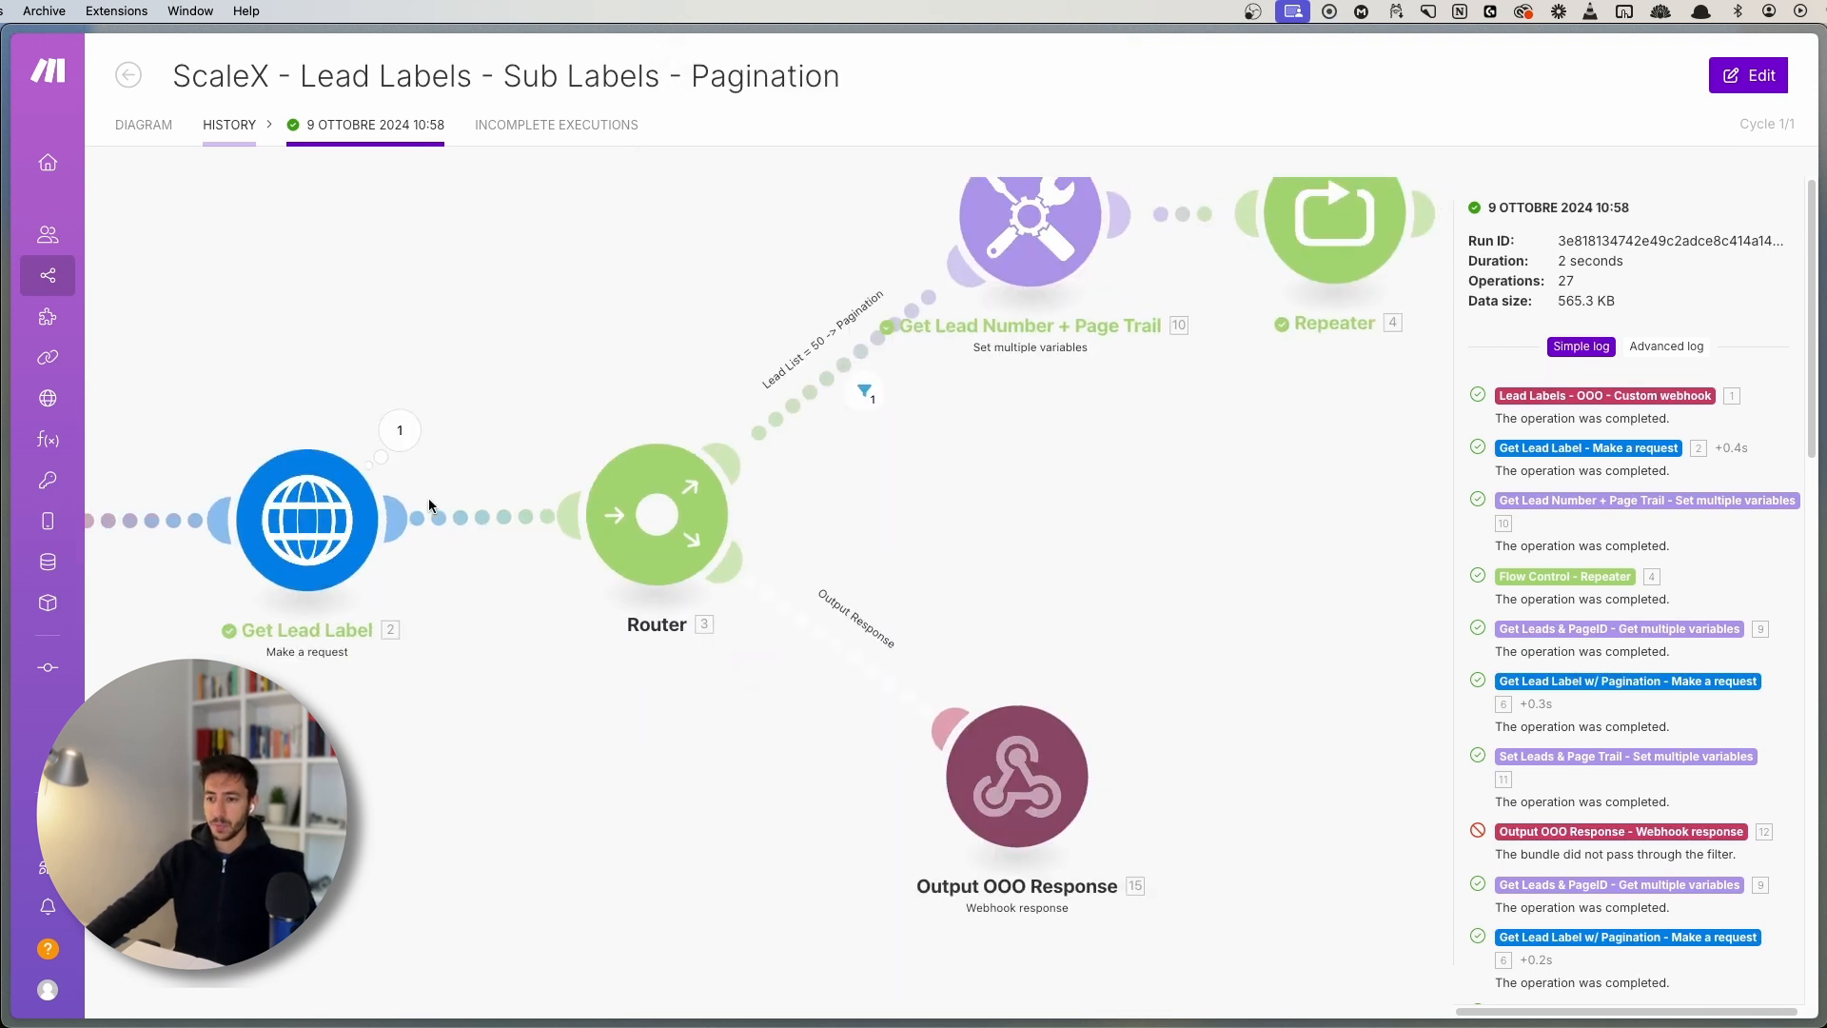
pyautogui.hscroll(3, 848, 562)
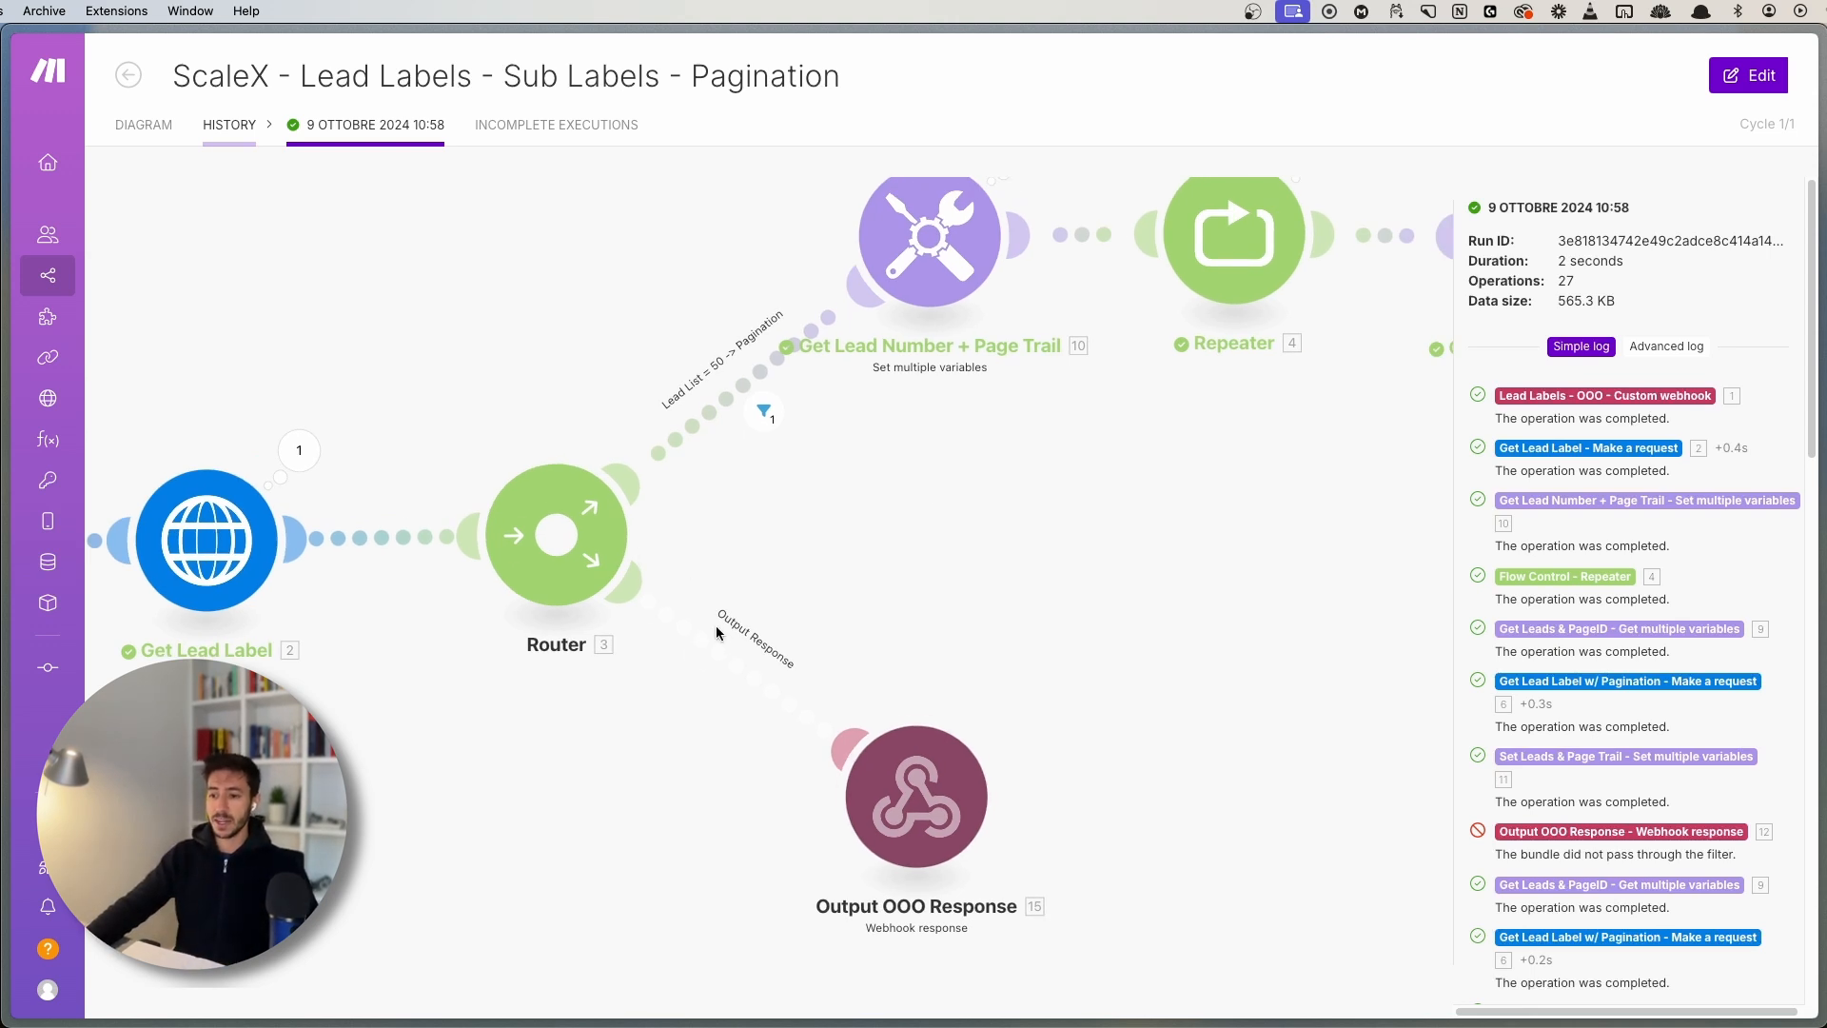
pyautogui.hscroll(-3, 727, 815)
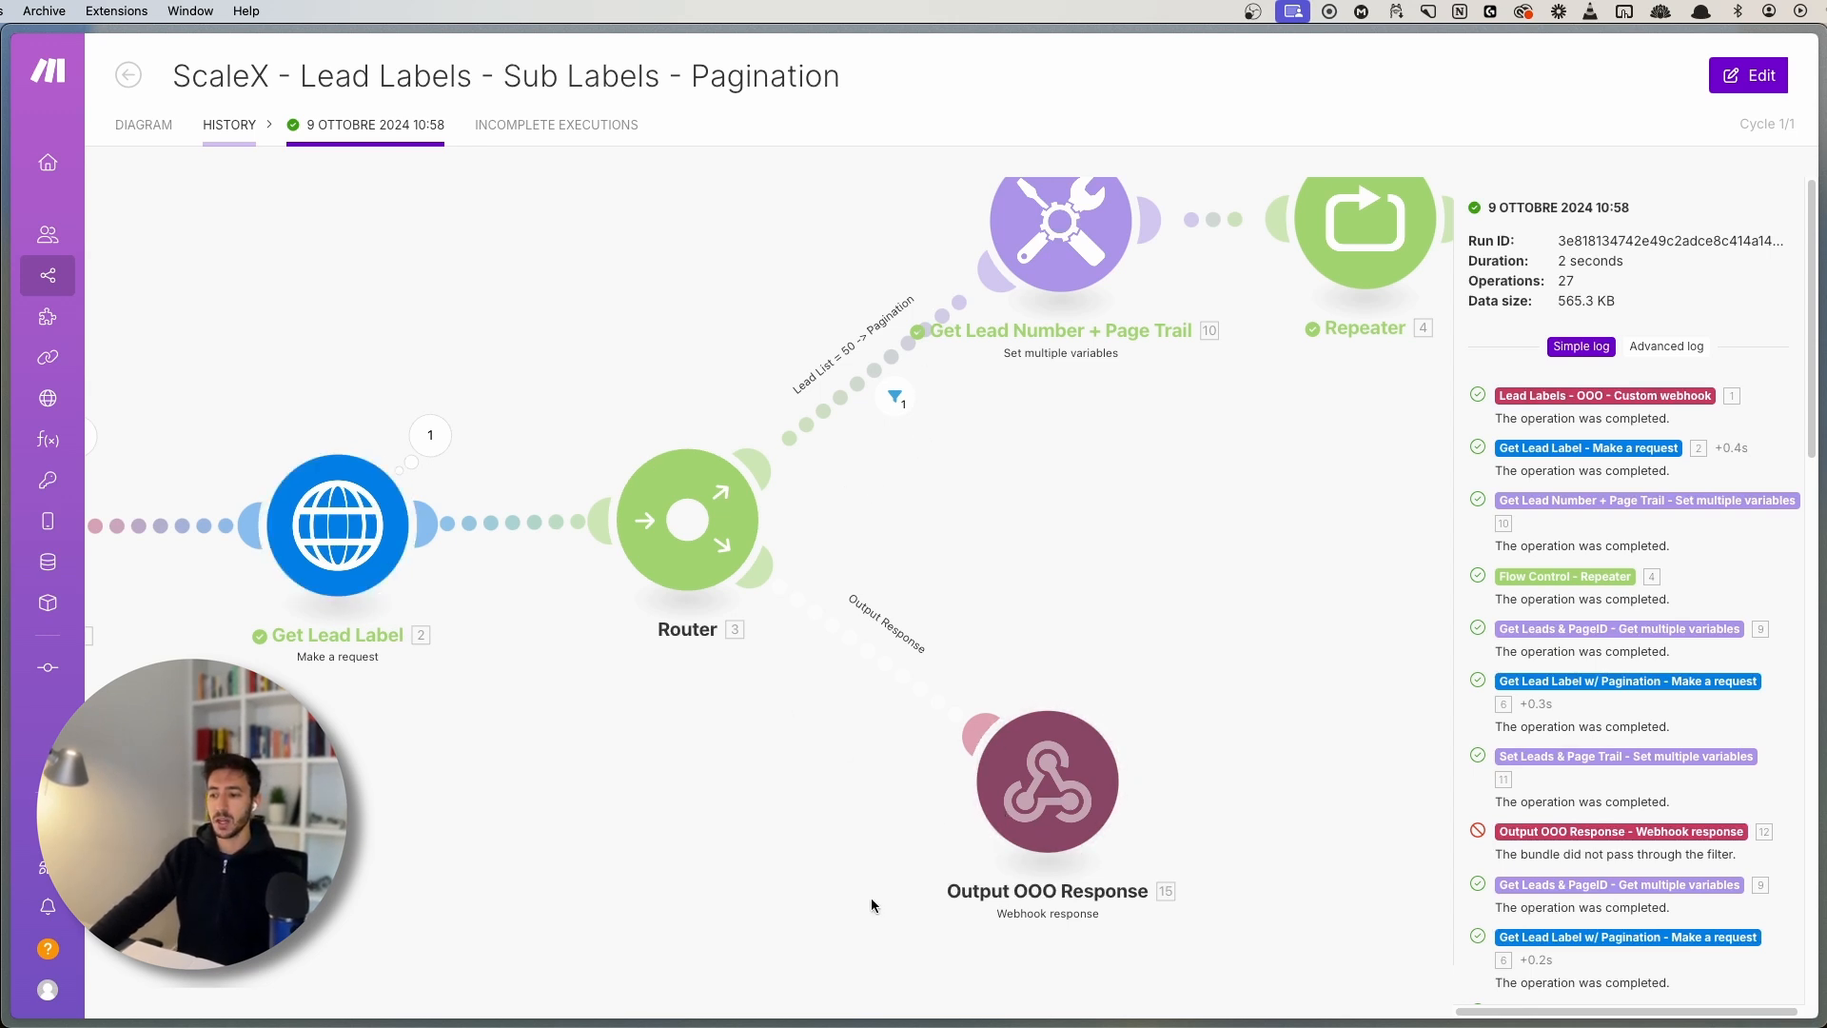
pyautogui.hscroll(3, 872, 905)
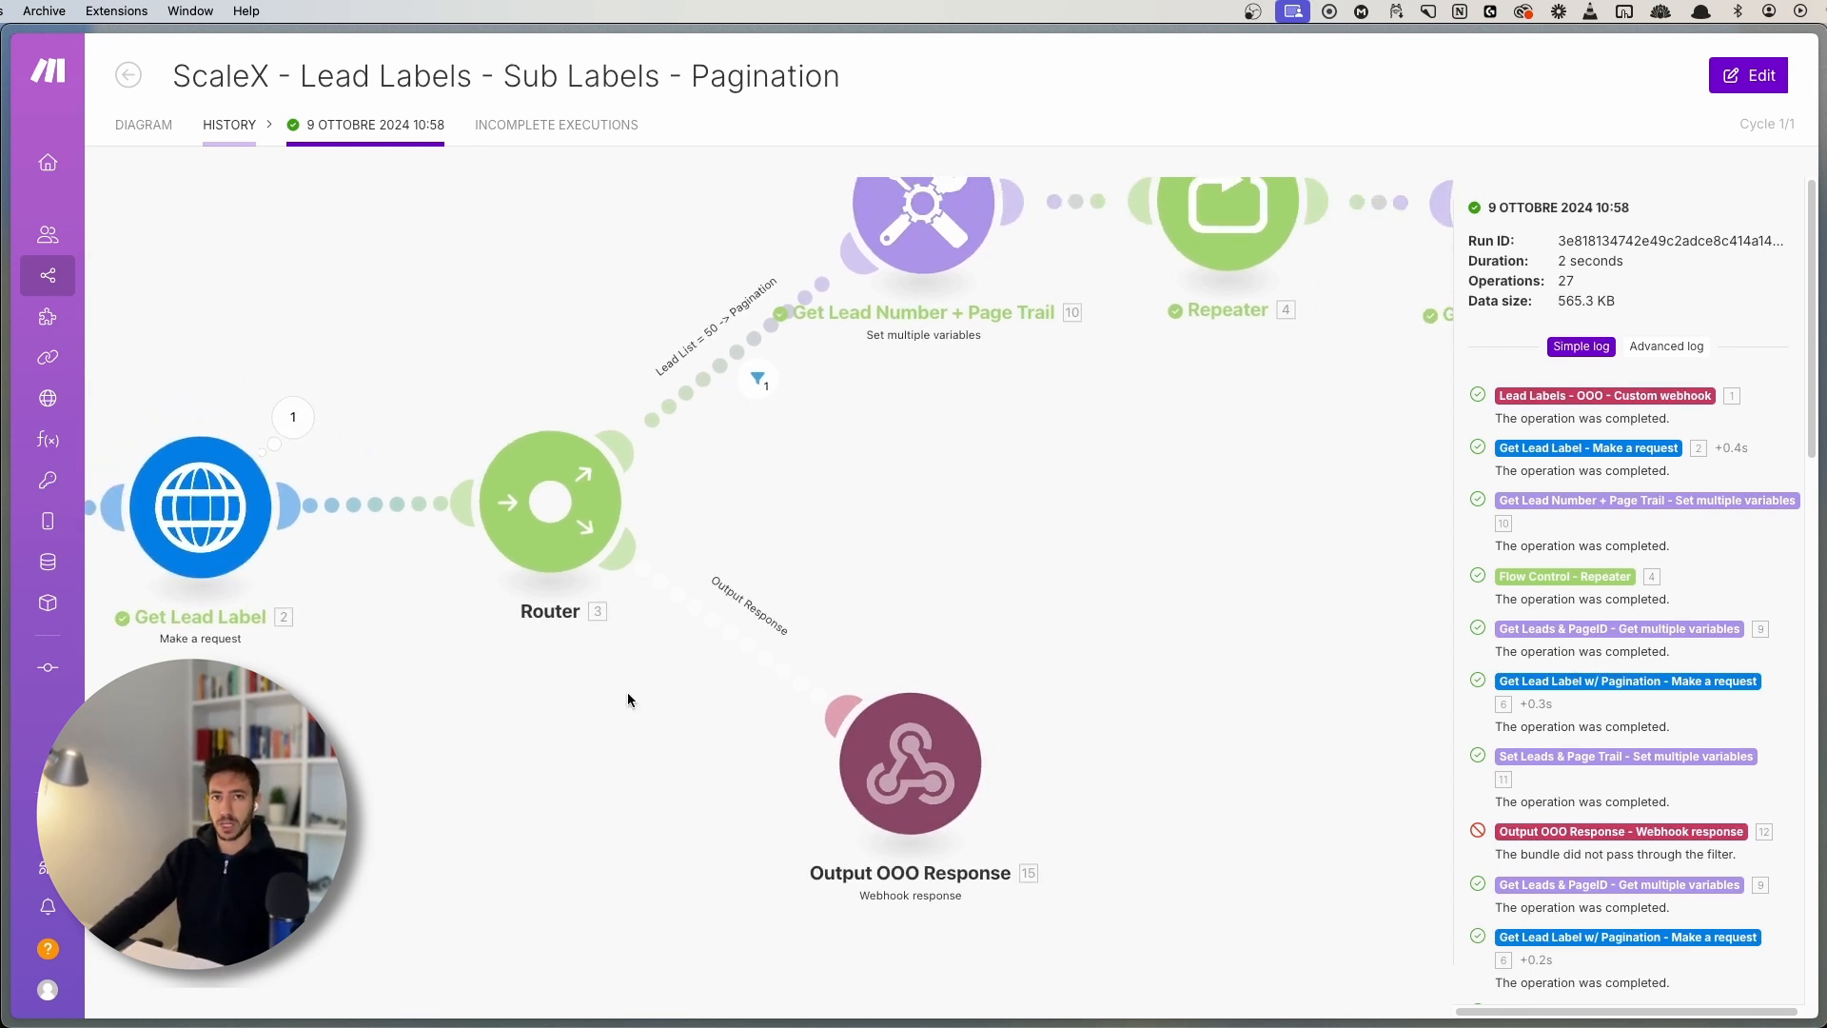
pyautogui.moveTo(858, 555); pyautogui.dragTo(844, 562)
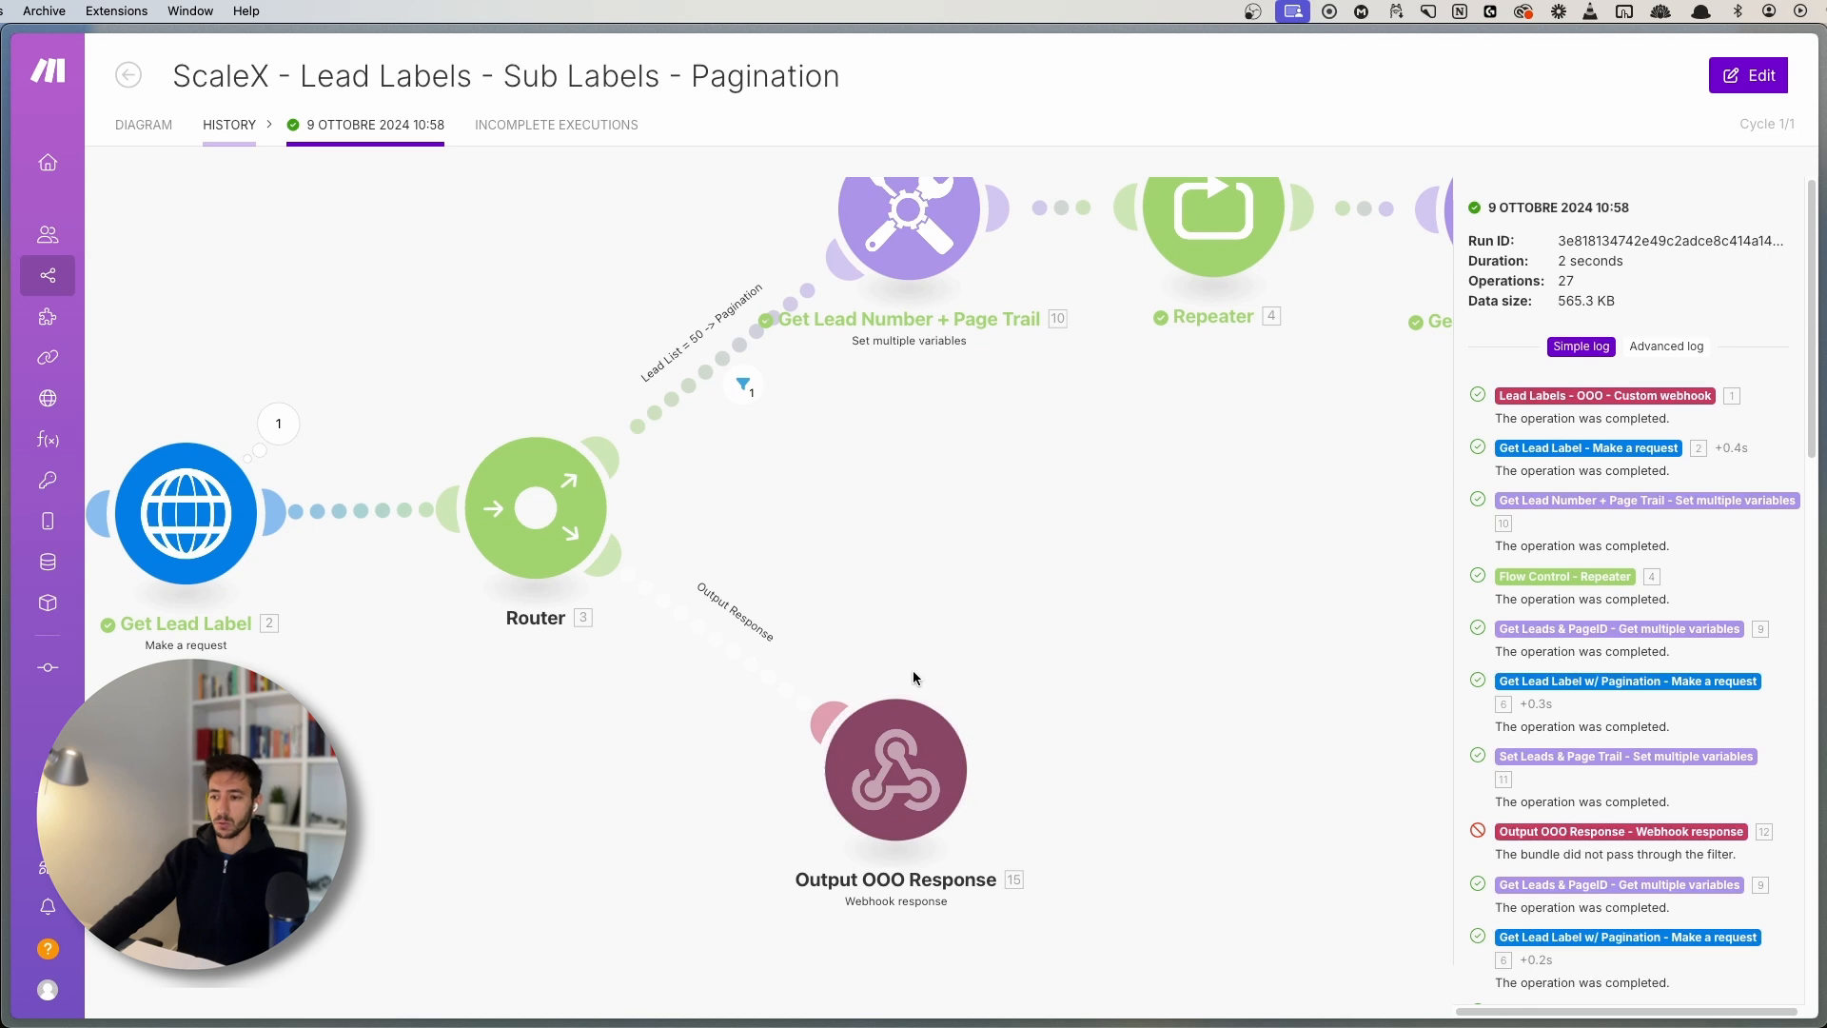
pyautogui.scroll(5, 911, 670)
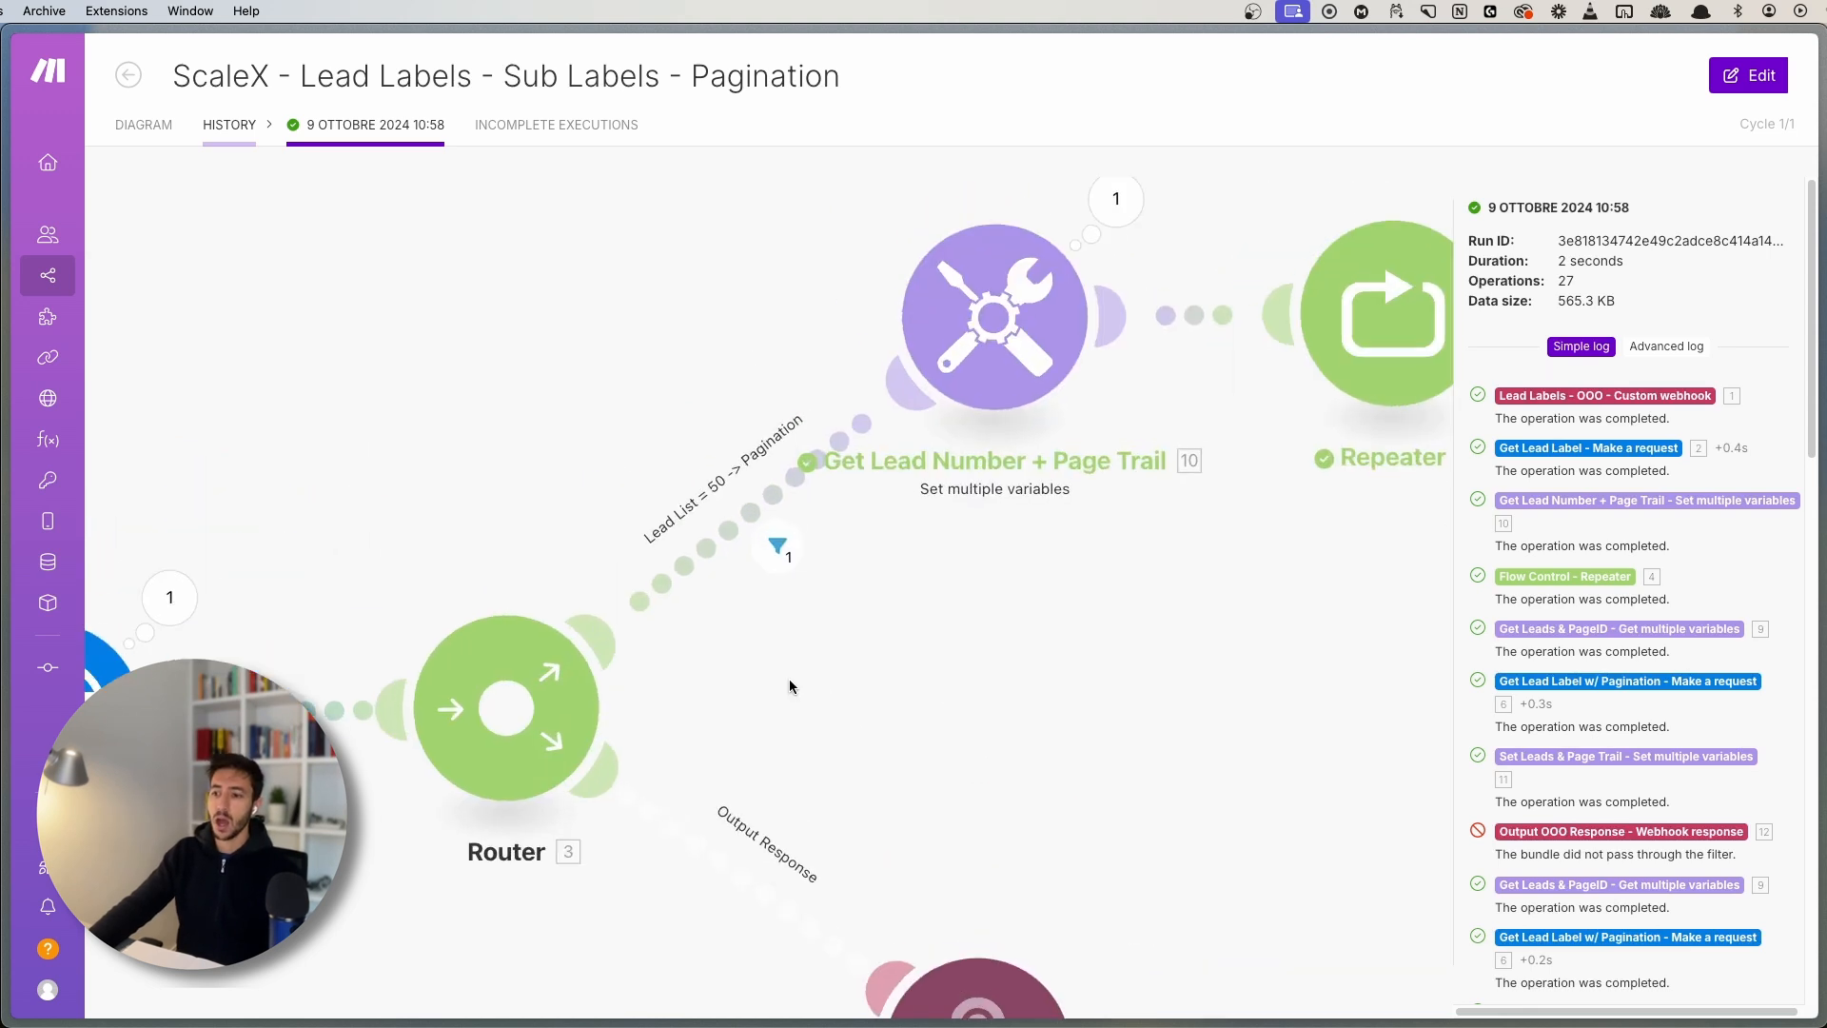
pyautogui.scroll(2, 790, 678)
pyautogui.click(723, 647)
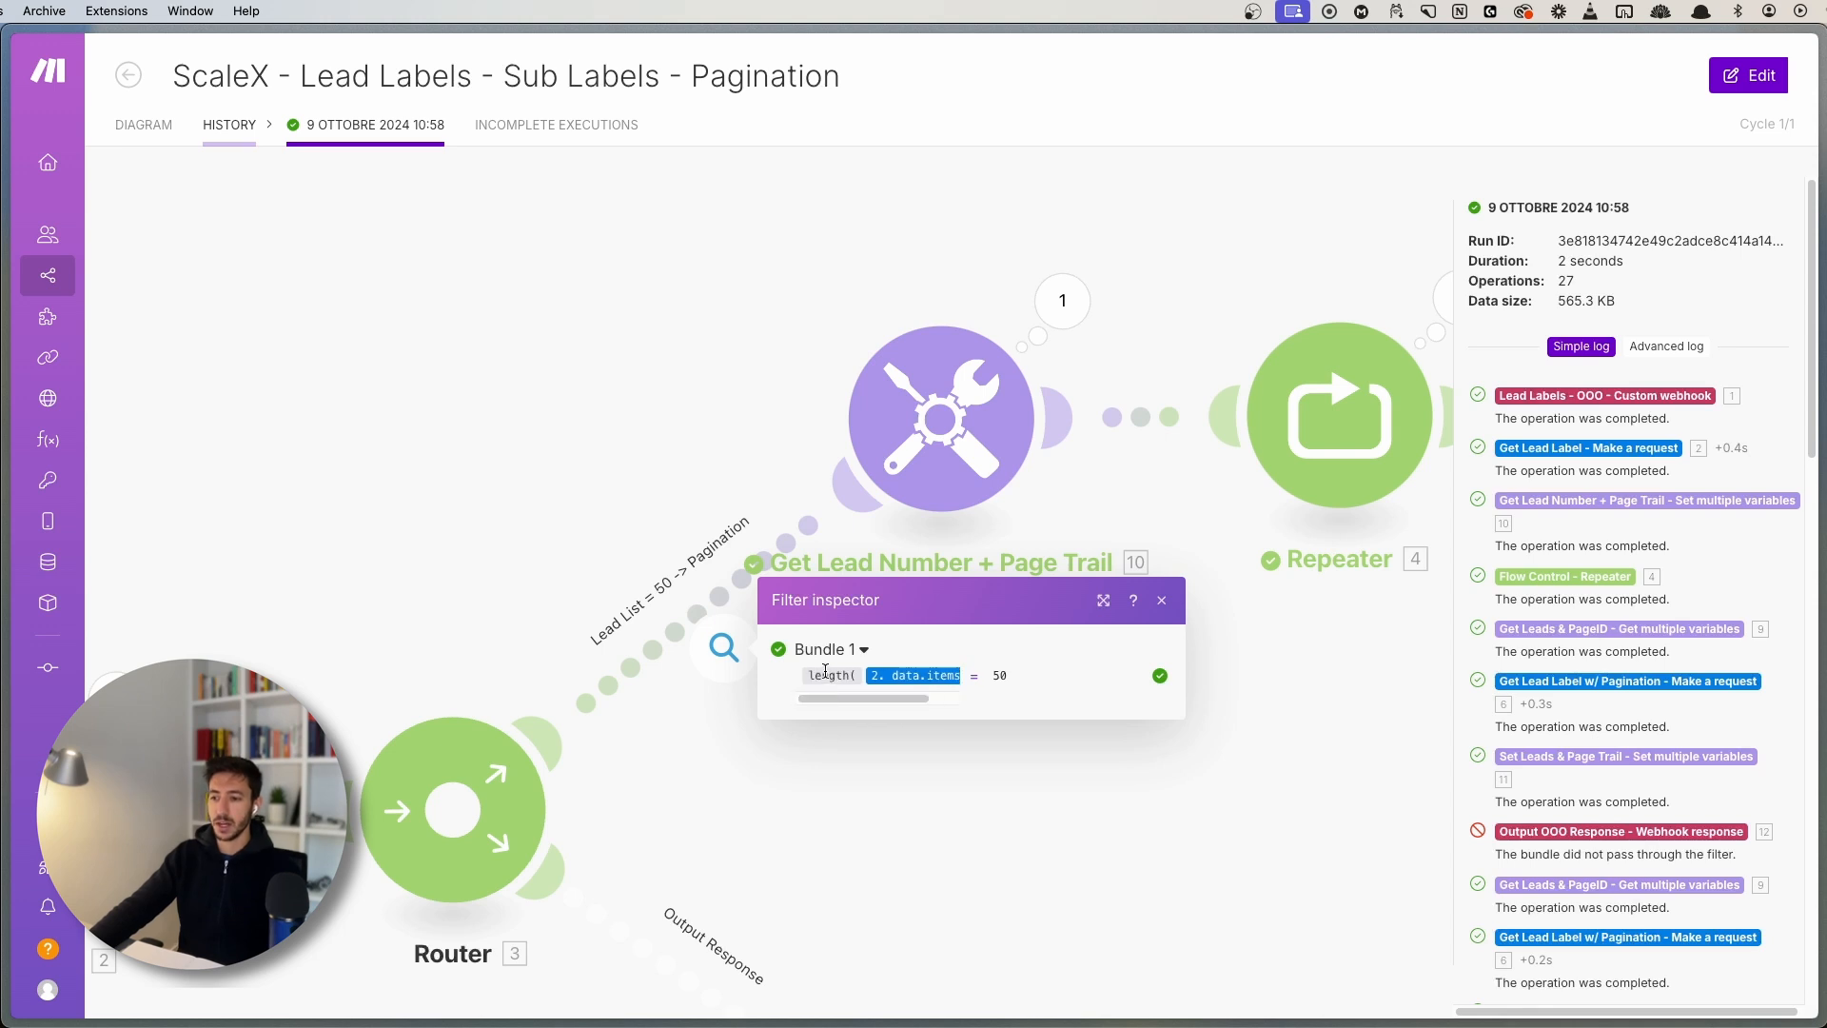
pyautogui.hscroll(2, 932, 699)
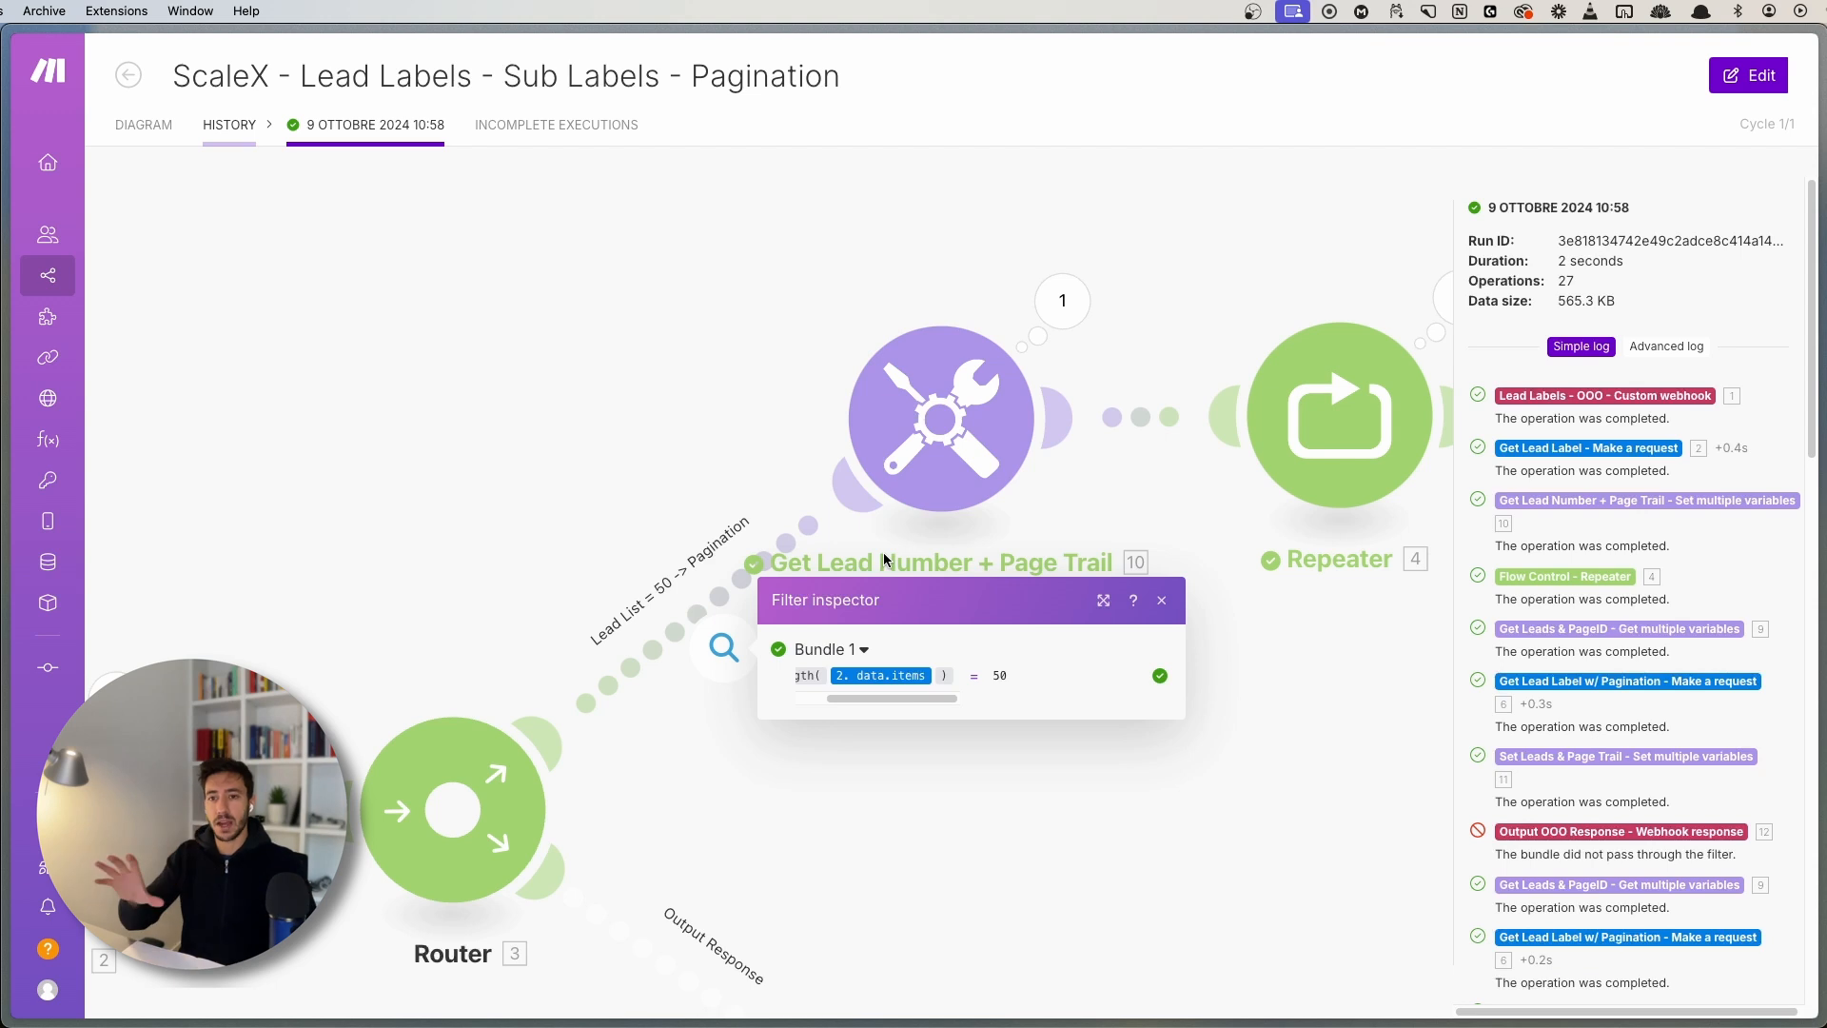
pyautogui.click(611, 266)
pyautogui.moveTo(907, 725); pyautogui.dragTo(728, 708)
pyautogui.scroll(-3, 961, 721)
pyautogui.moveTo(1001, 711); pyautogui.dragTo(807, 717)
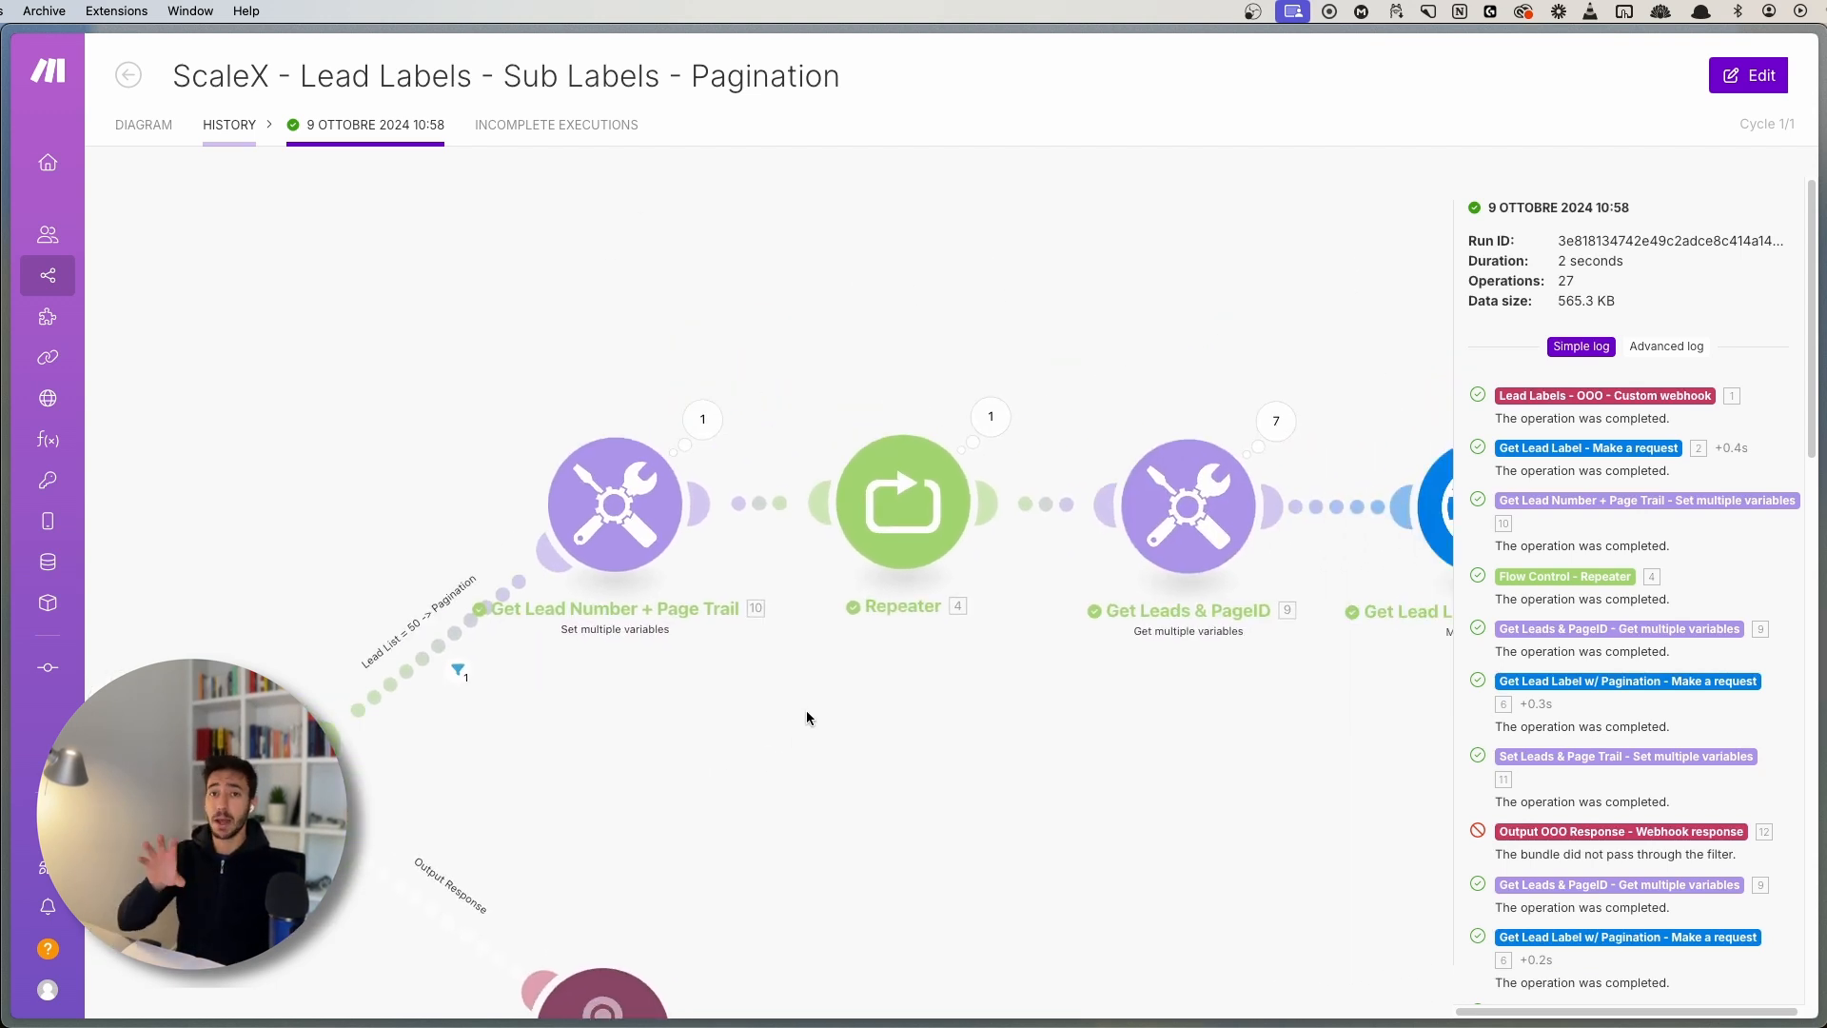
pyautogui.scroll(-3, 860, 803)
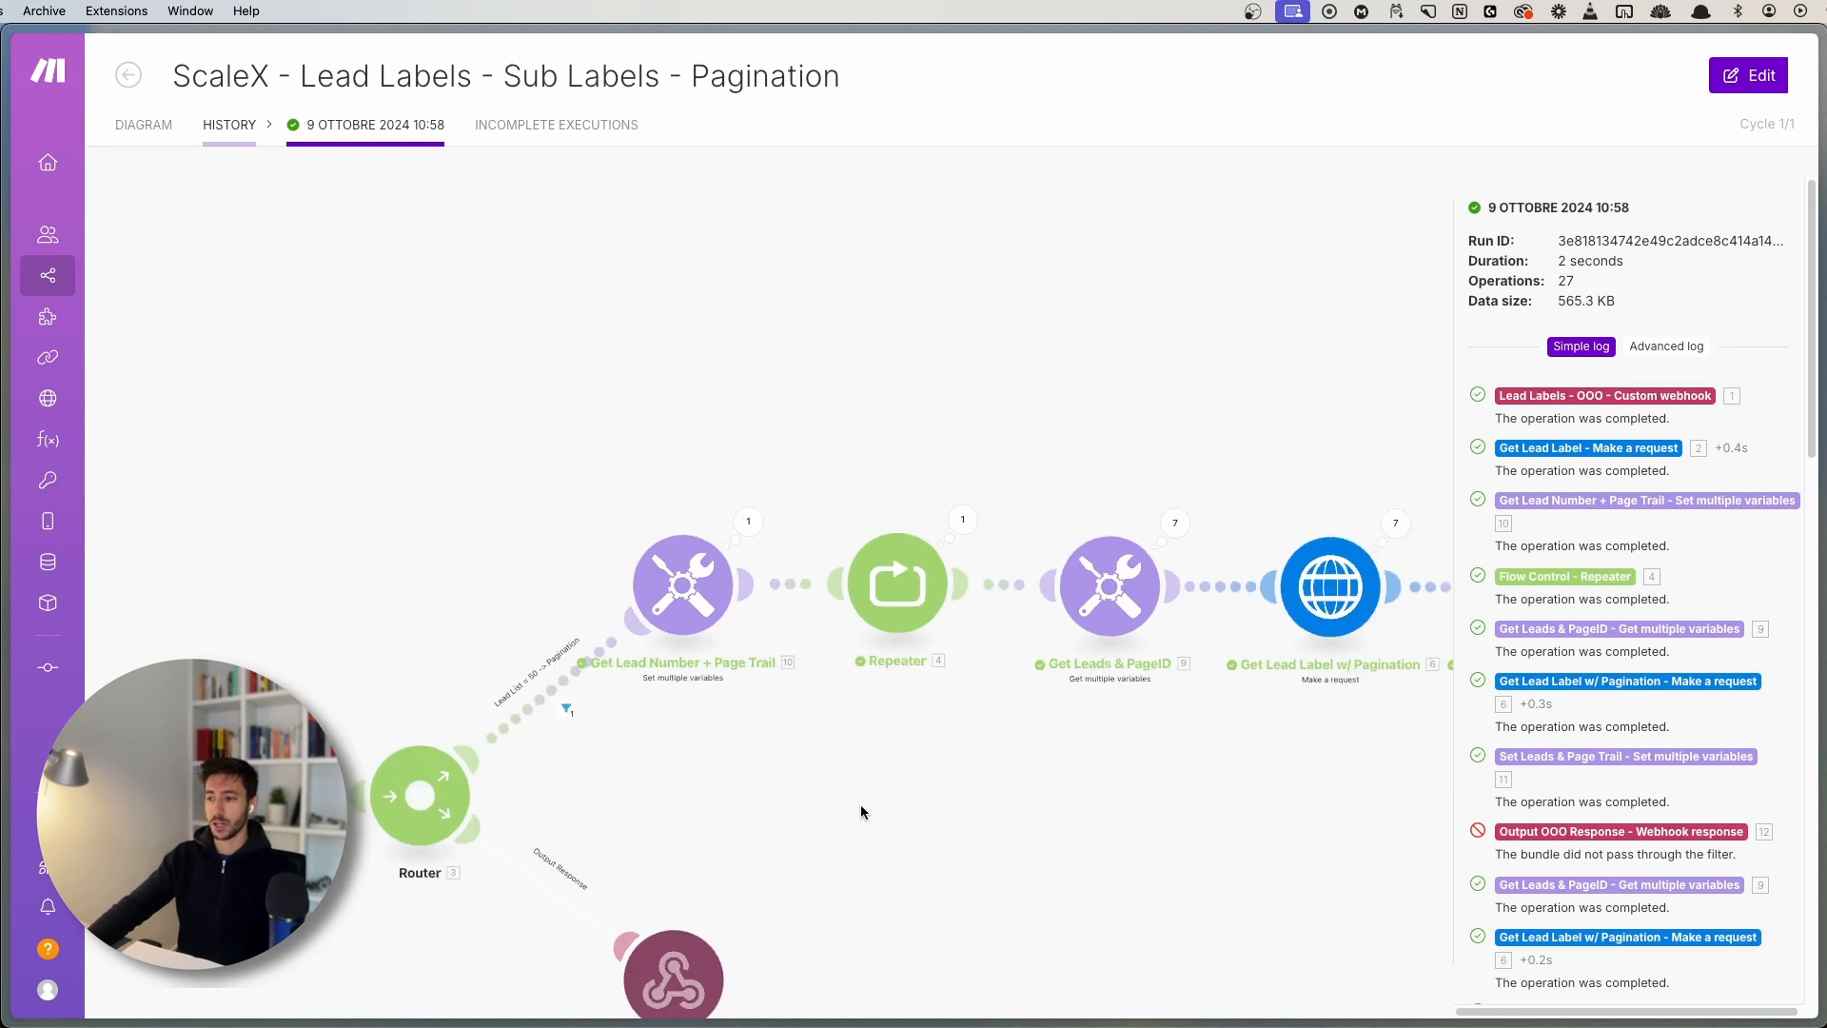
pyautogui.moveTo(860, 803); pyautogui.dragTo(671, 773)
pyautogui.moveTo(1133, 763)
pyautogui.mouseDown()
pyautogui.moveTo(990, 767)
pyautogui.moveTo(1136, 794)
pyautogui.mouseUp()
pyautogui.moveTo(677, 735); pyautogui.dragTo(970, 769)
pyautogui.scroll(3, 671, 786)
pyautogui.moveTo(671, 788); pyautogui.dragTo(744, 773)
pyautogui.scroll(2, 739, 744)
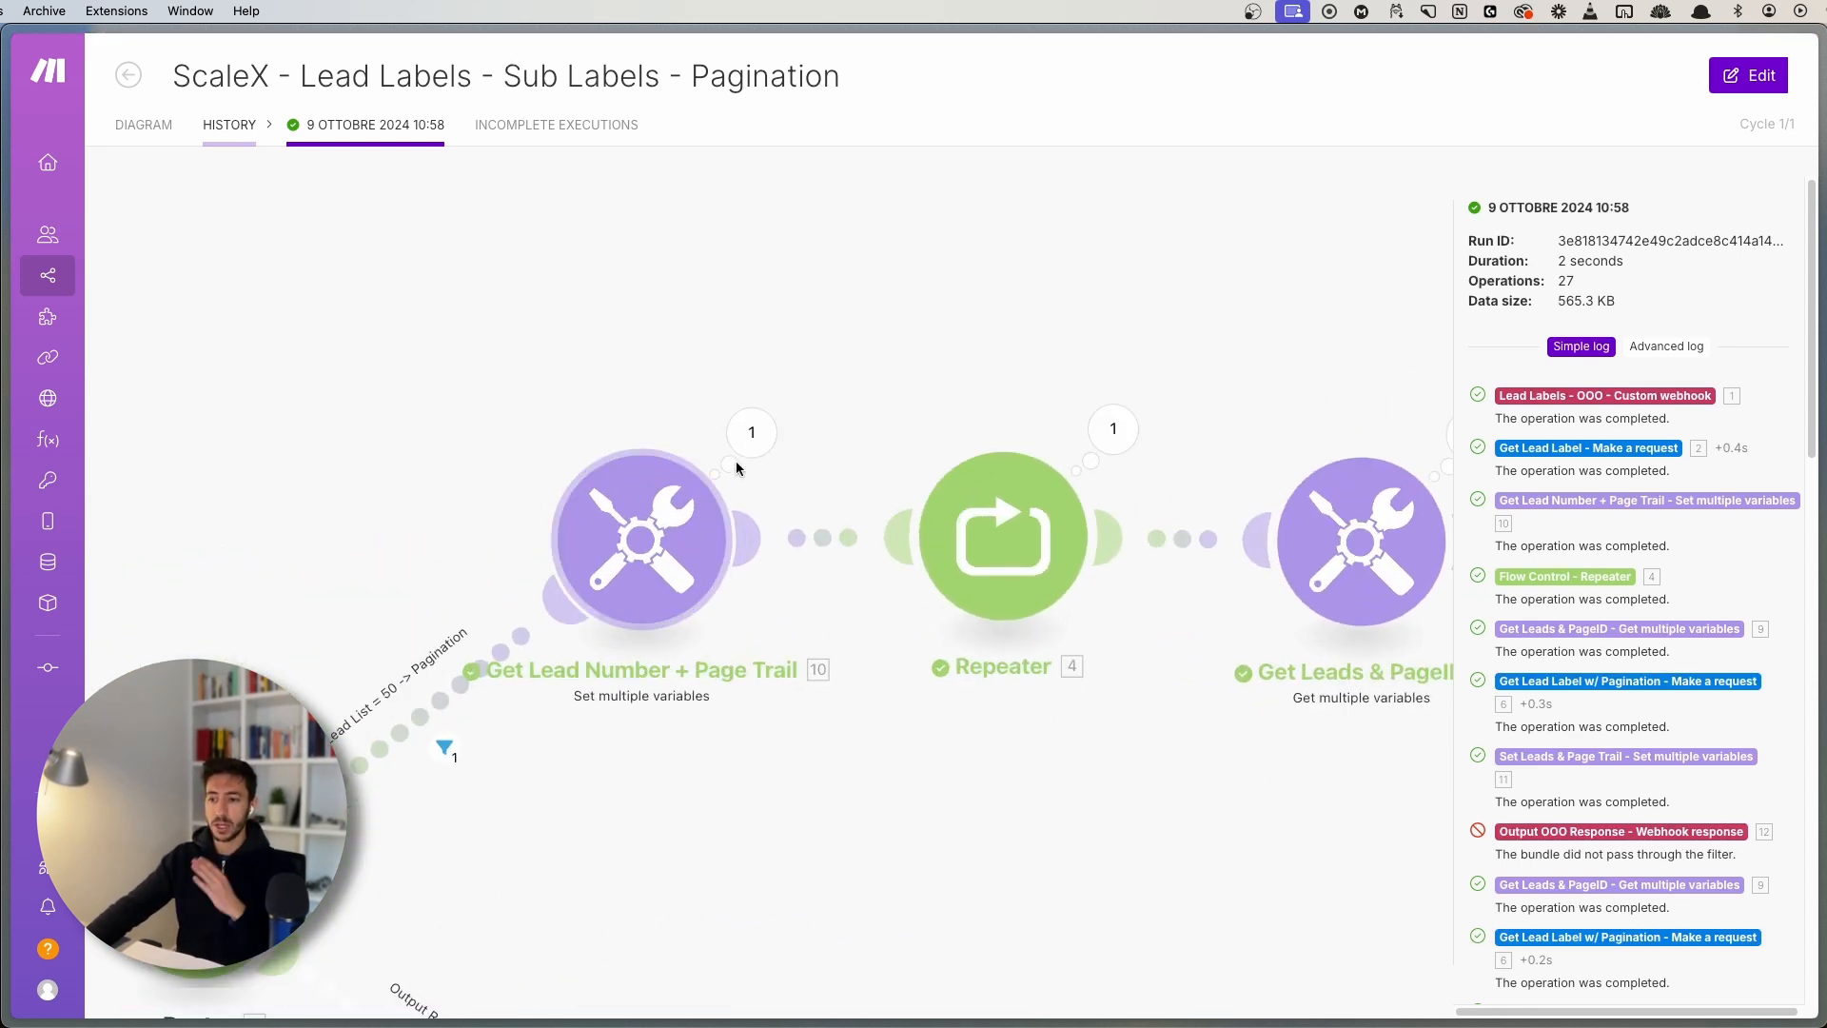
pyautogui.click(752, 433)
pyautogui.click(603, 333)
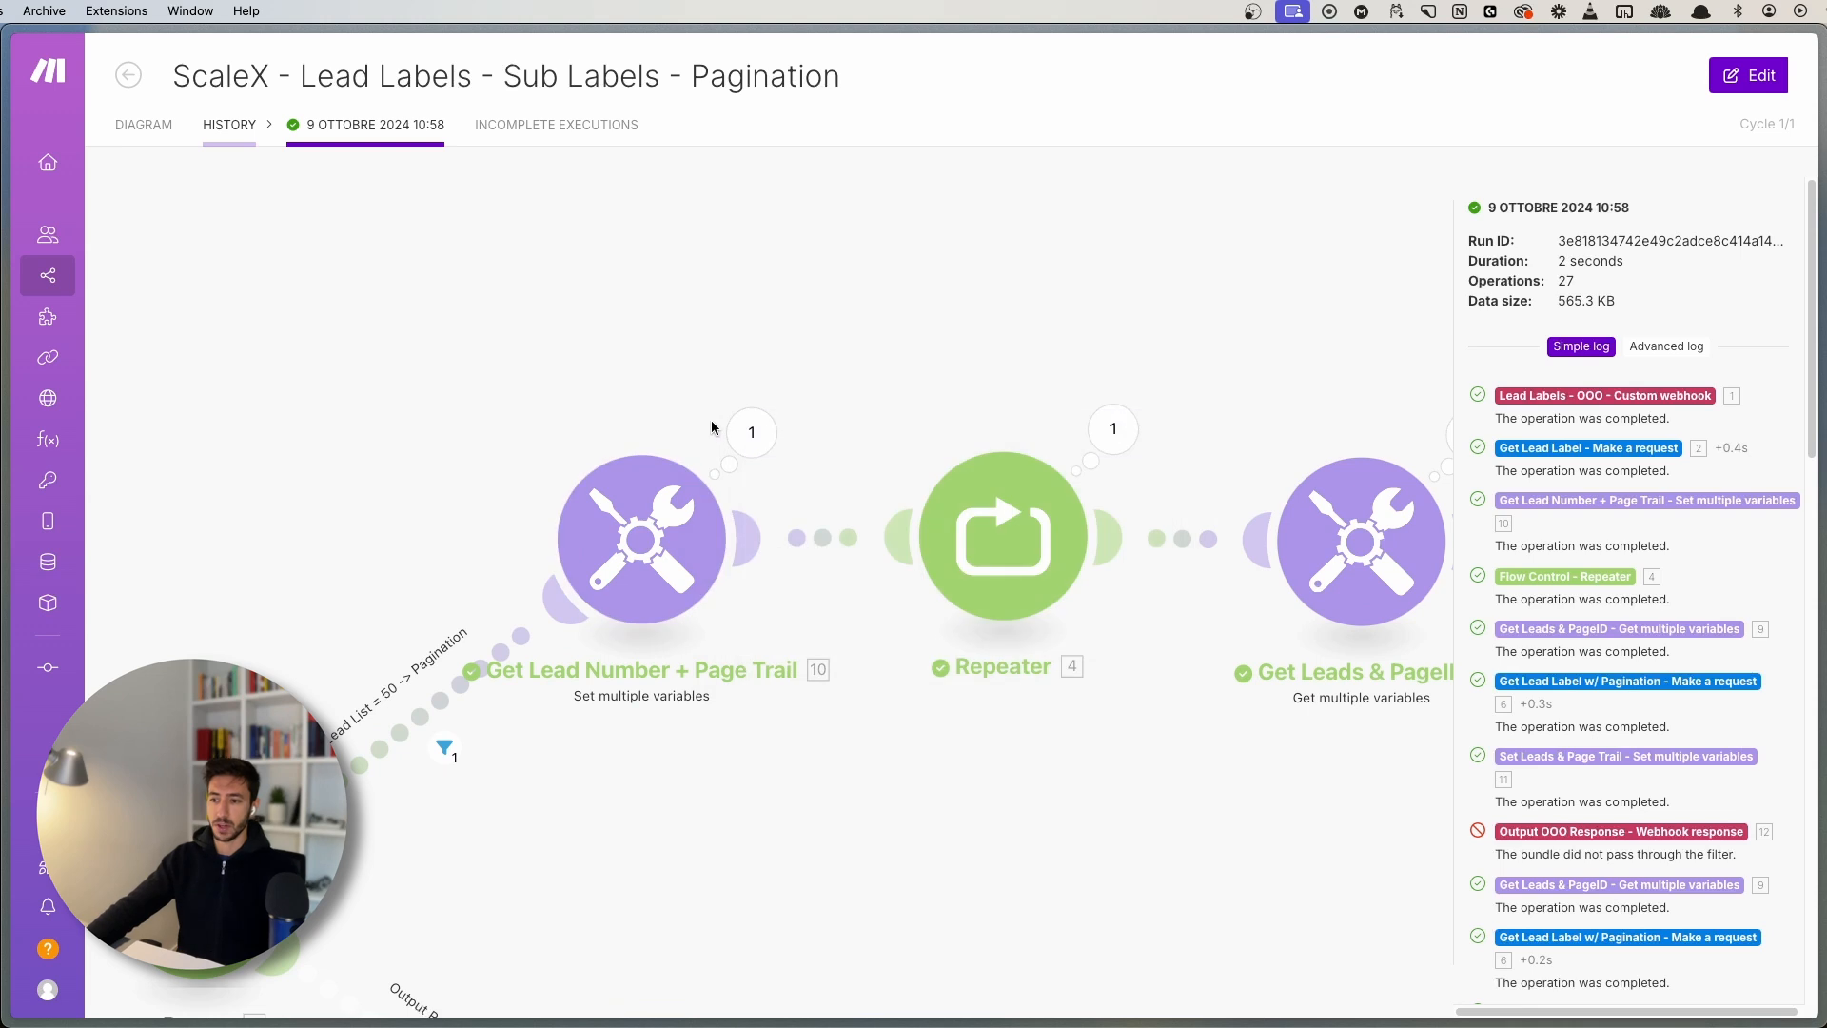
pyautogui.click(731, 430)
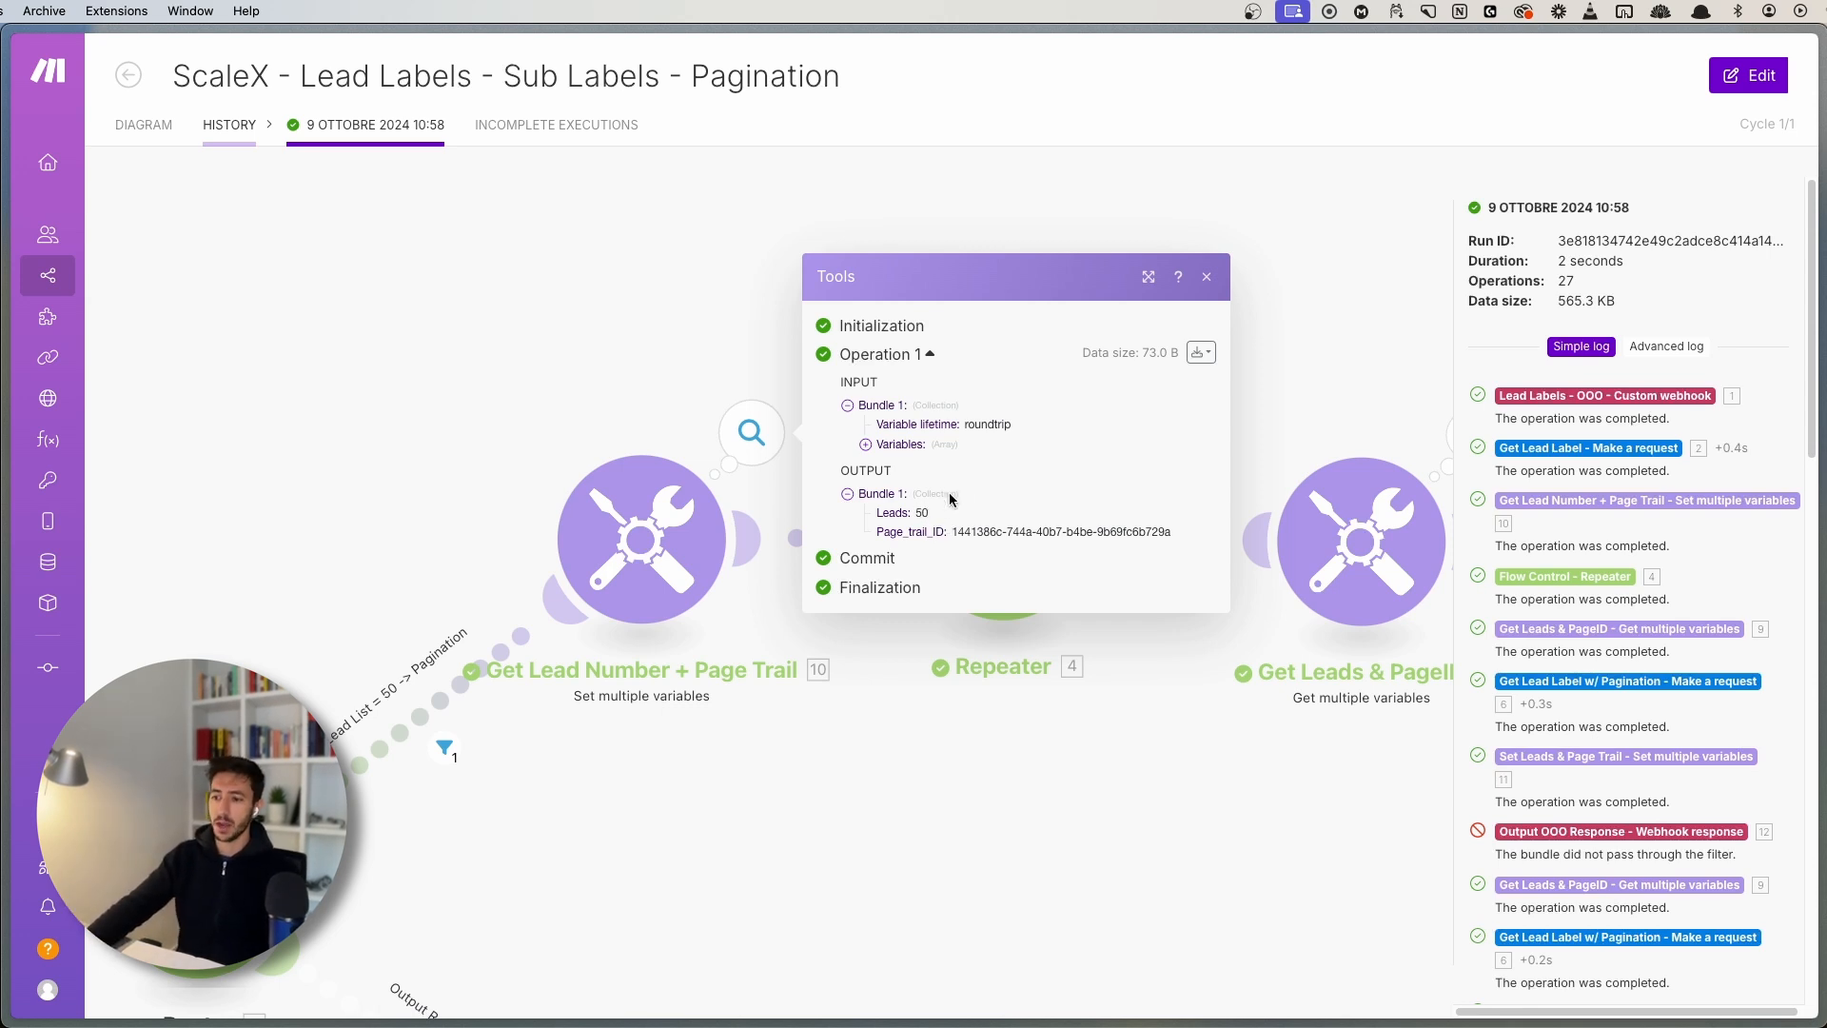
pyautogui.moveTo(516, 827); pyautogui.dragTo(993, 731)
# - Inspect Get Lead Label's returned Data items, including item 50's fields and id
pyautogui.moveTo(424, 558); pyautogui.dragTo(667, 459)
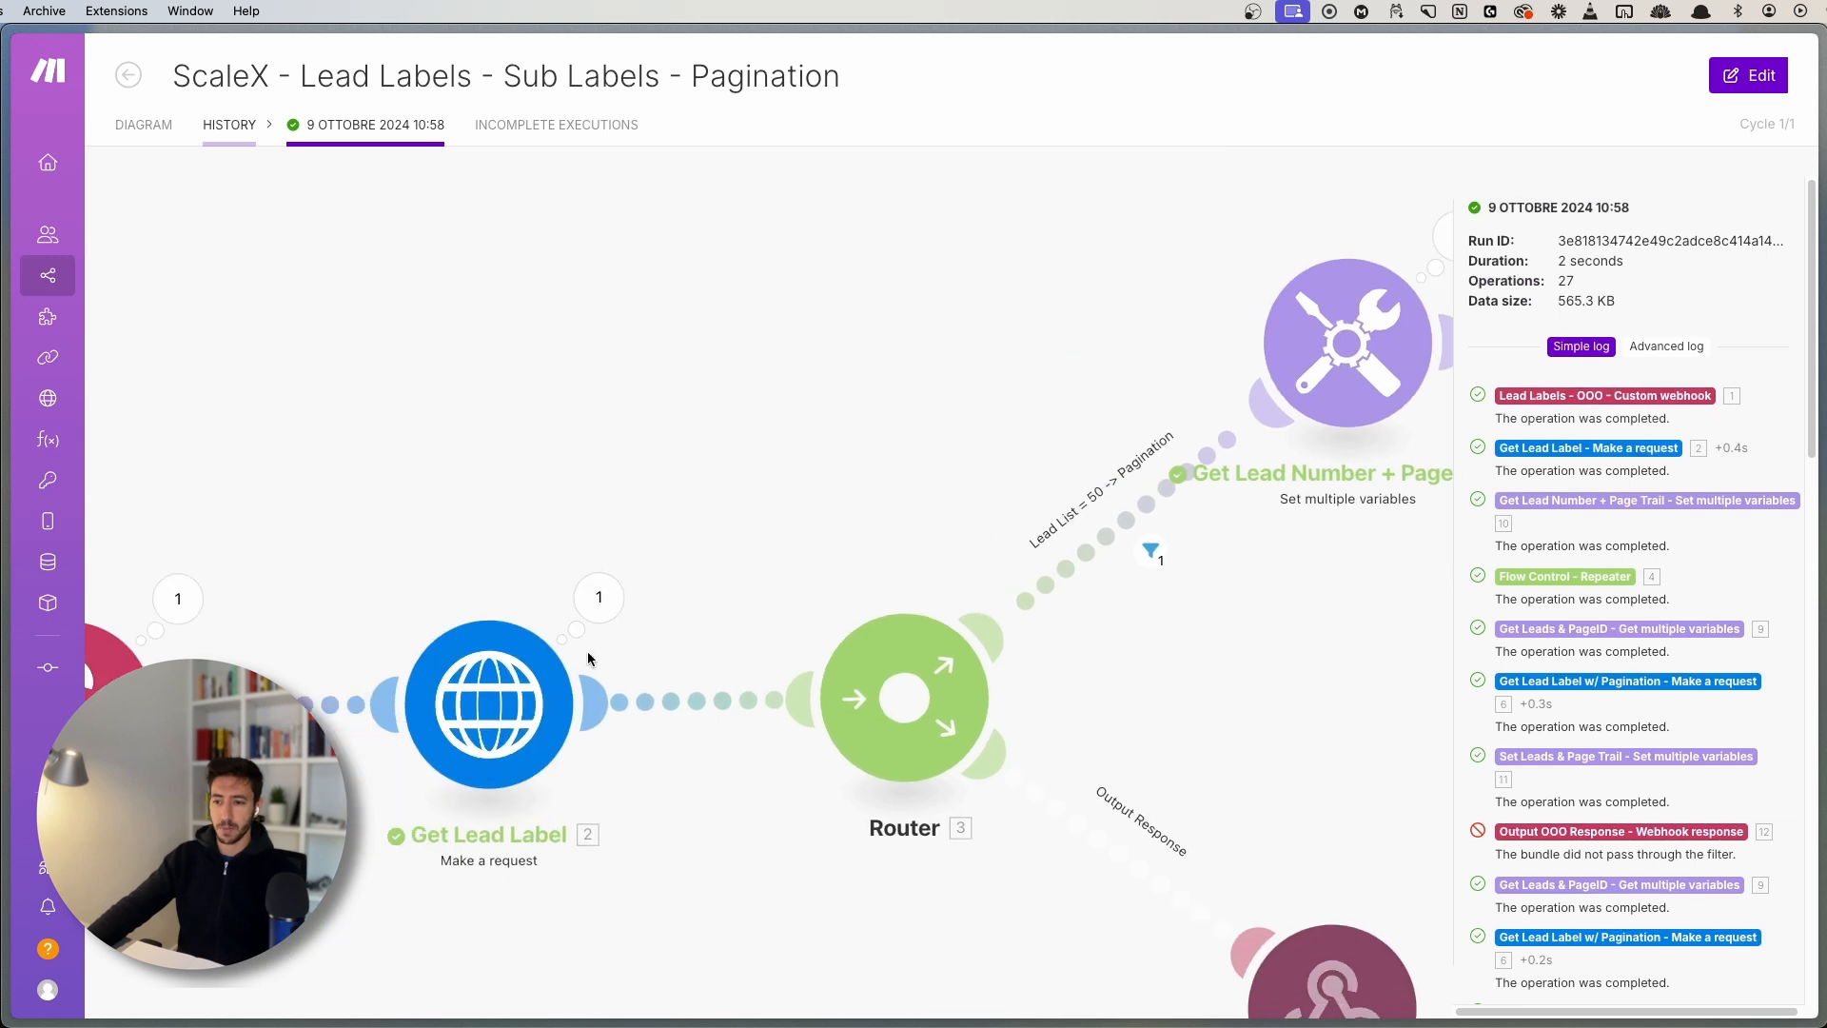
pyautogui.click(592, 626)
pyautogui.click(730, 911)
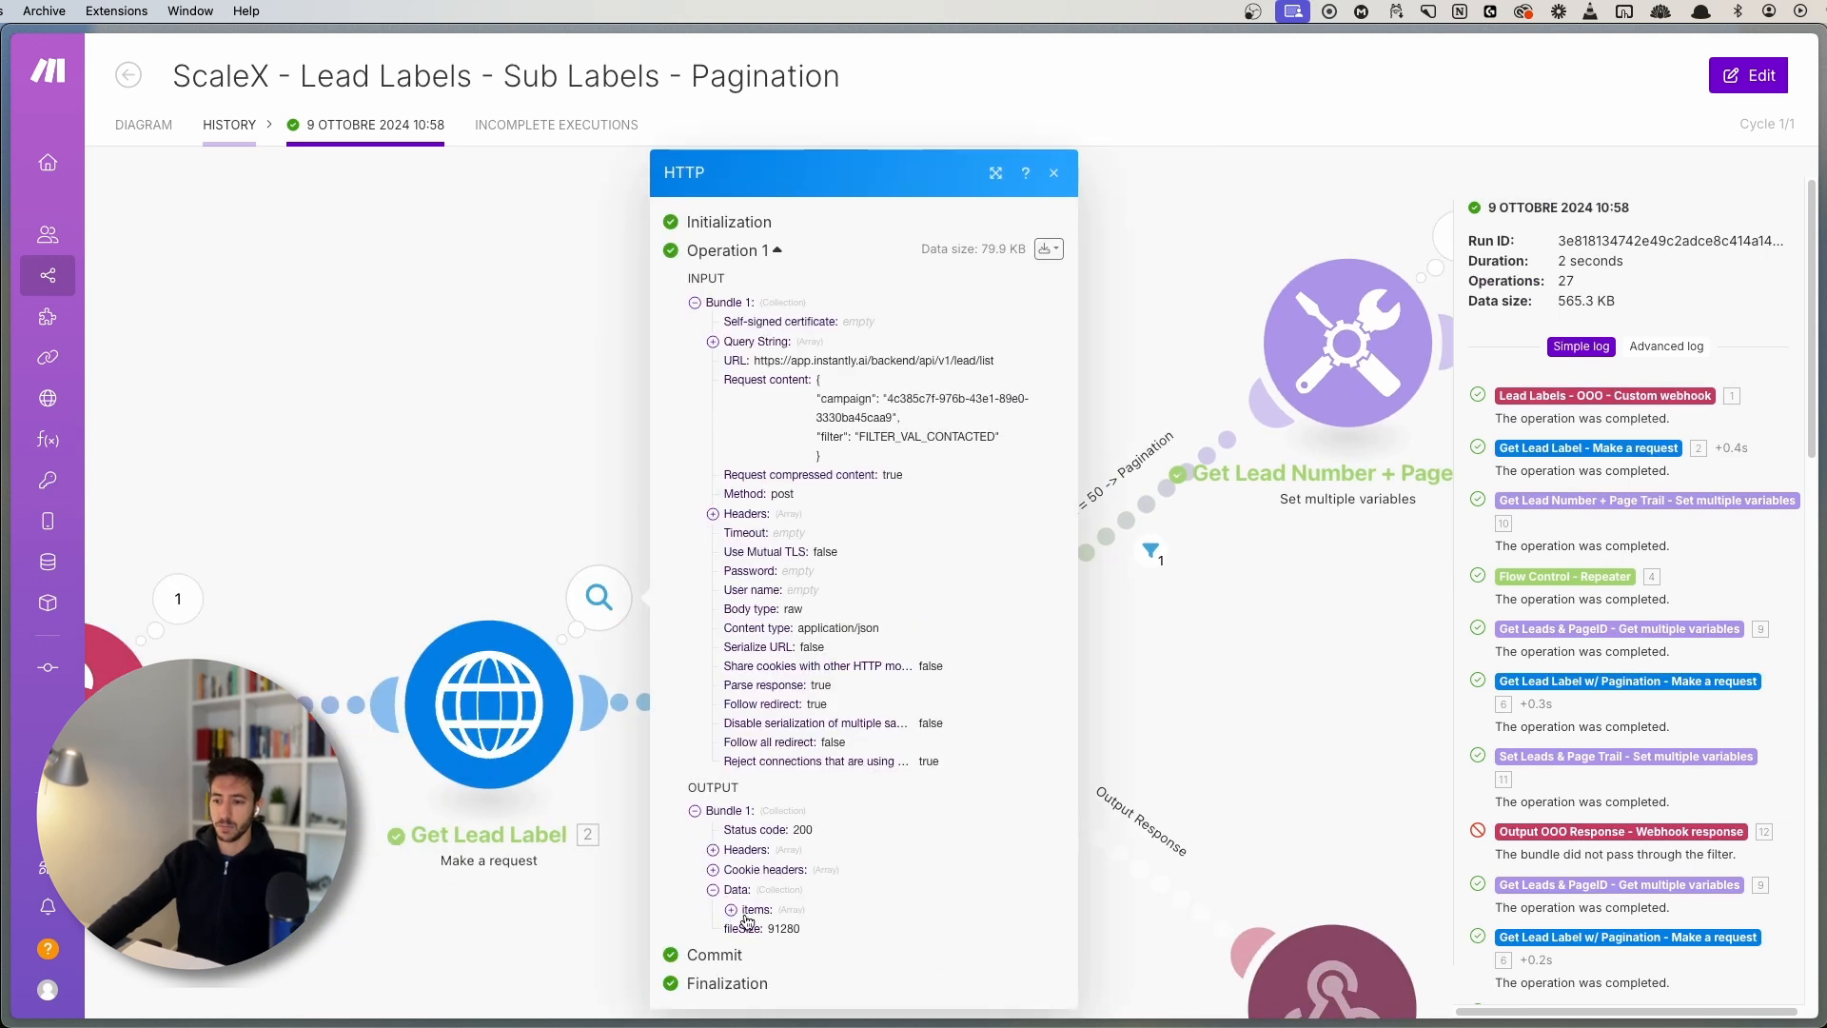
pyautogui.click(750, 913)
pyautogui.scroll(-10, 762, 894)
pyautogui.click(749, 883)
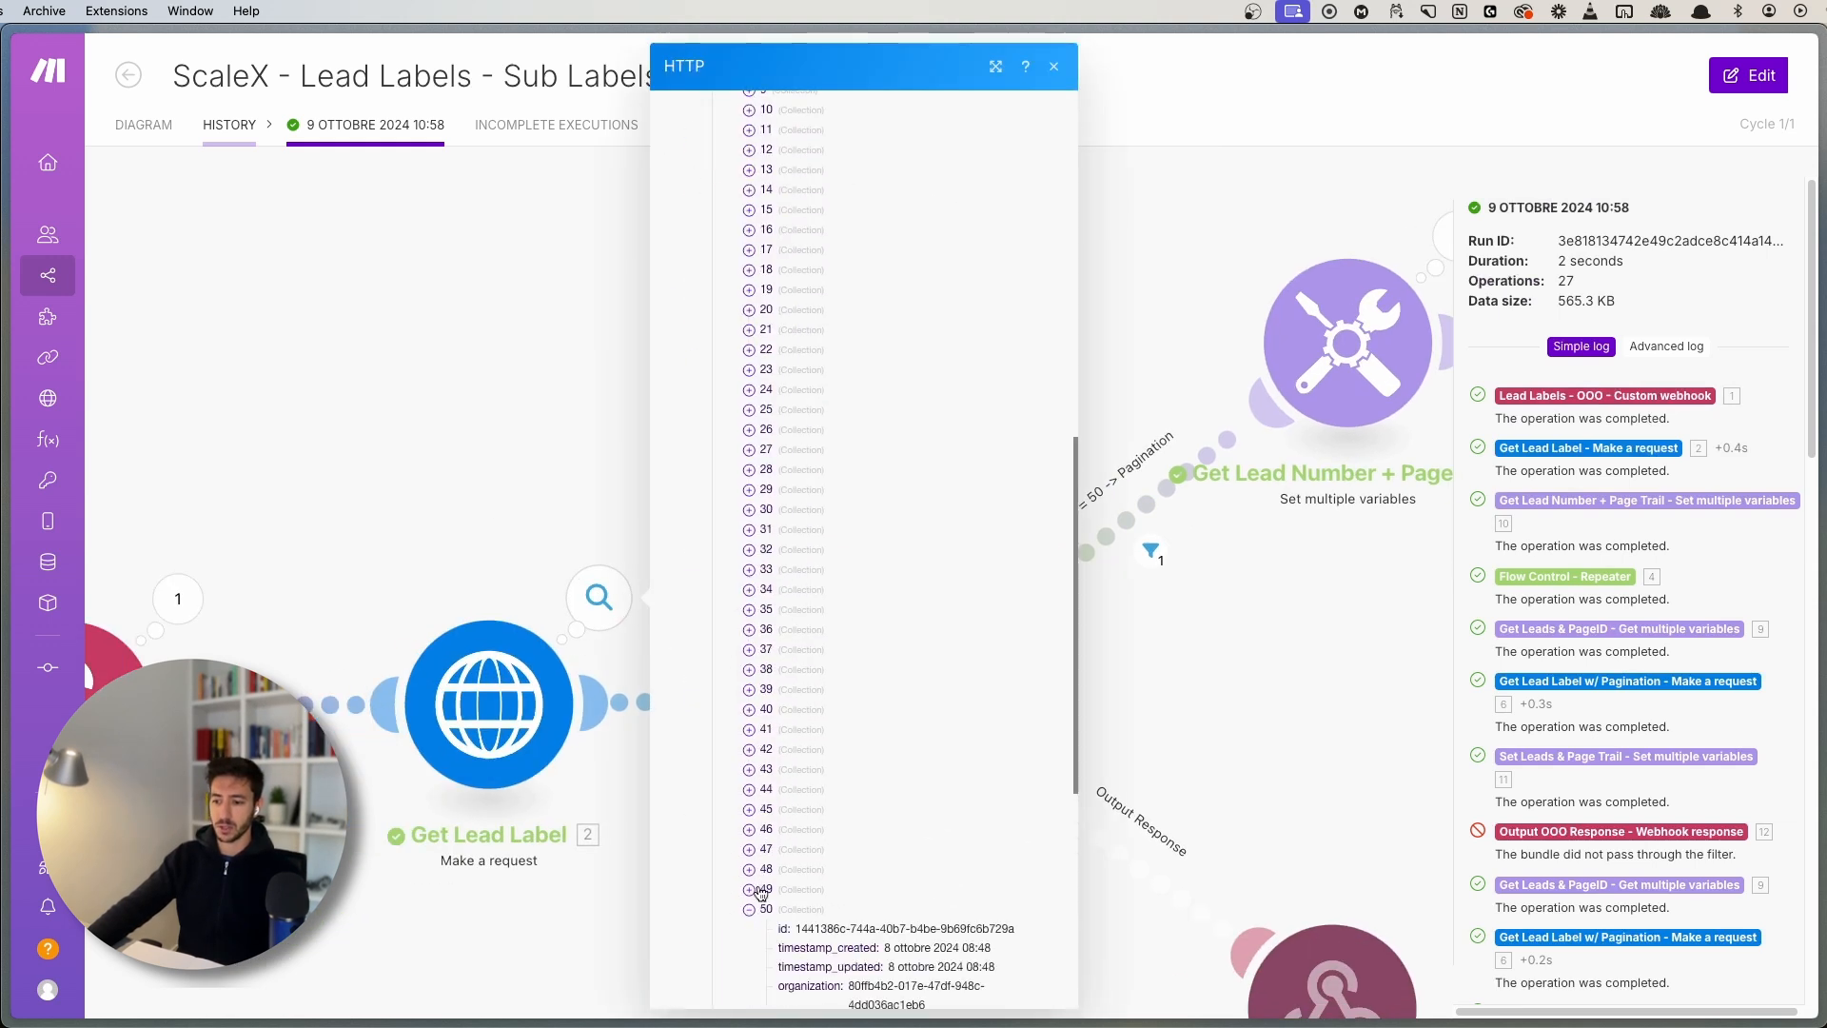
pyautogui.scroll(-6, 790, 761)
pyautogui.click(751, 271)
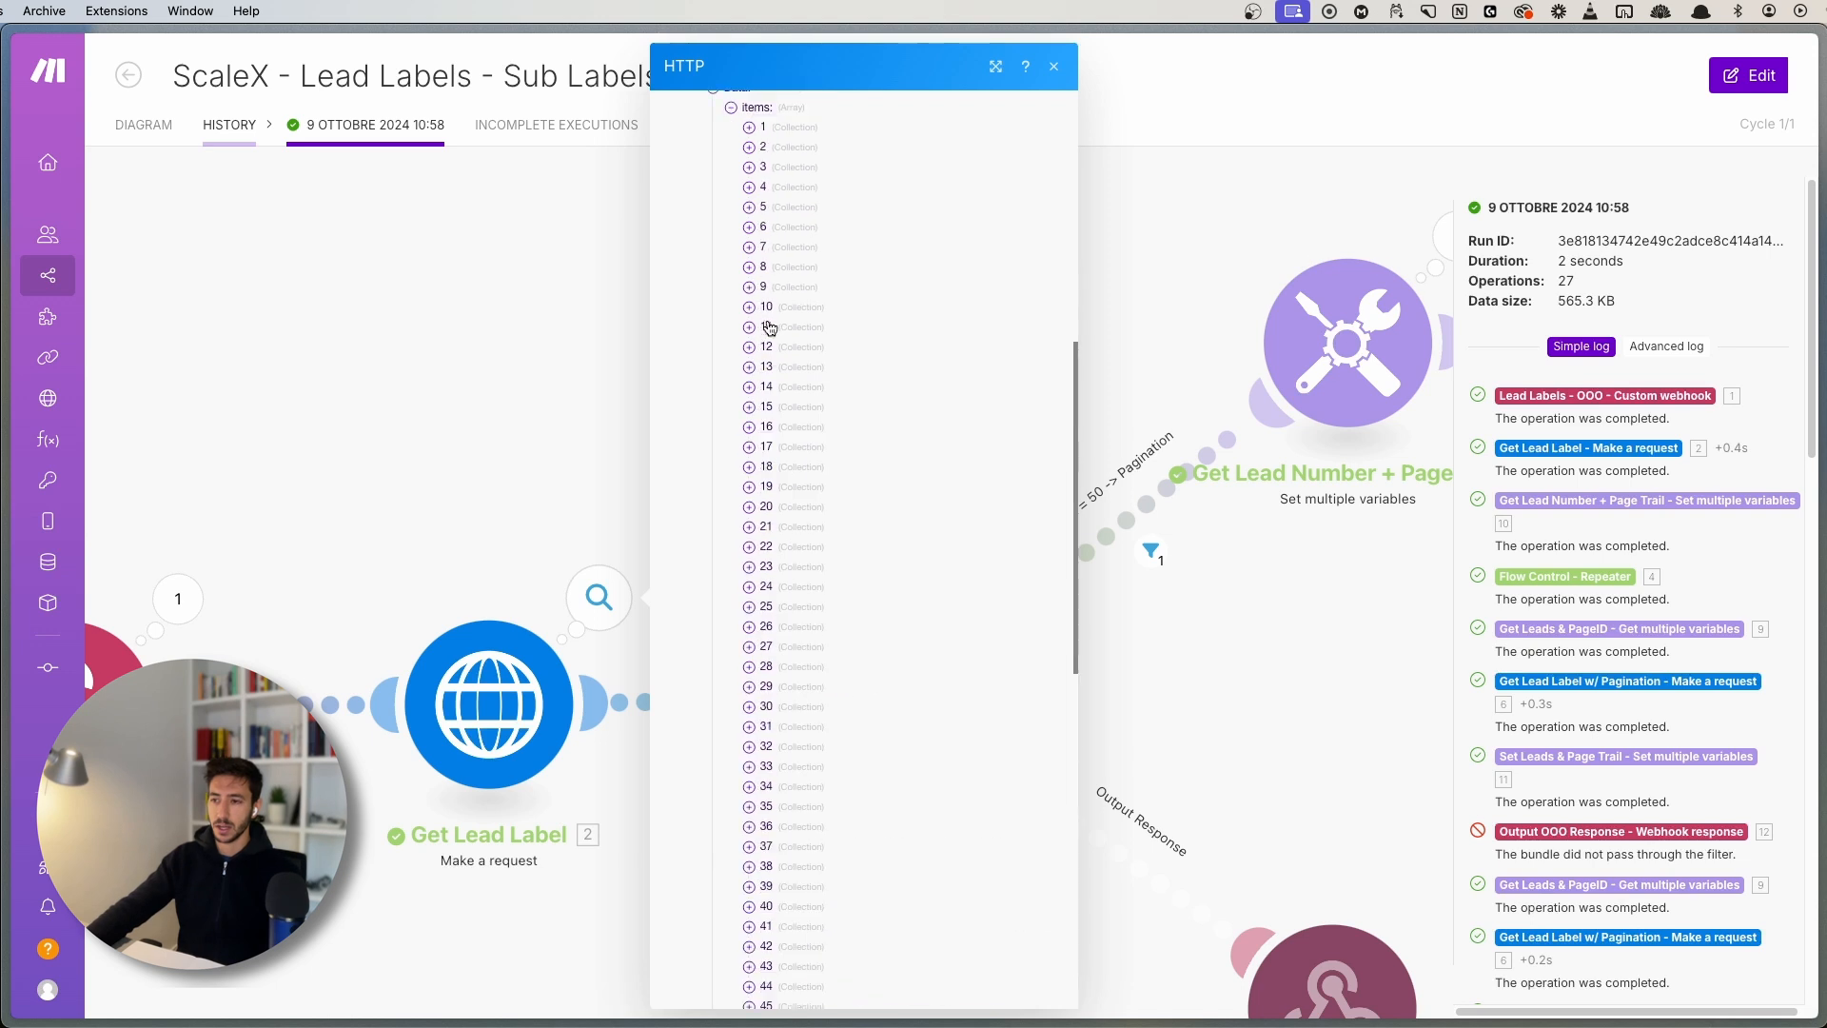
pyautogui.scroll(10, 768, 314)
pyautogui.scroll(-12, 790, 314)
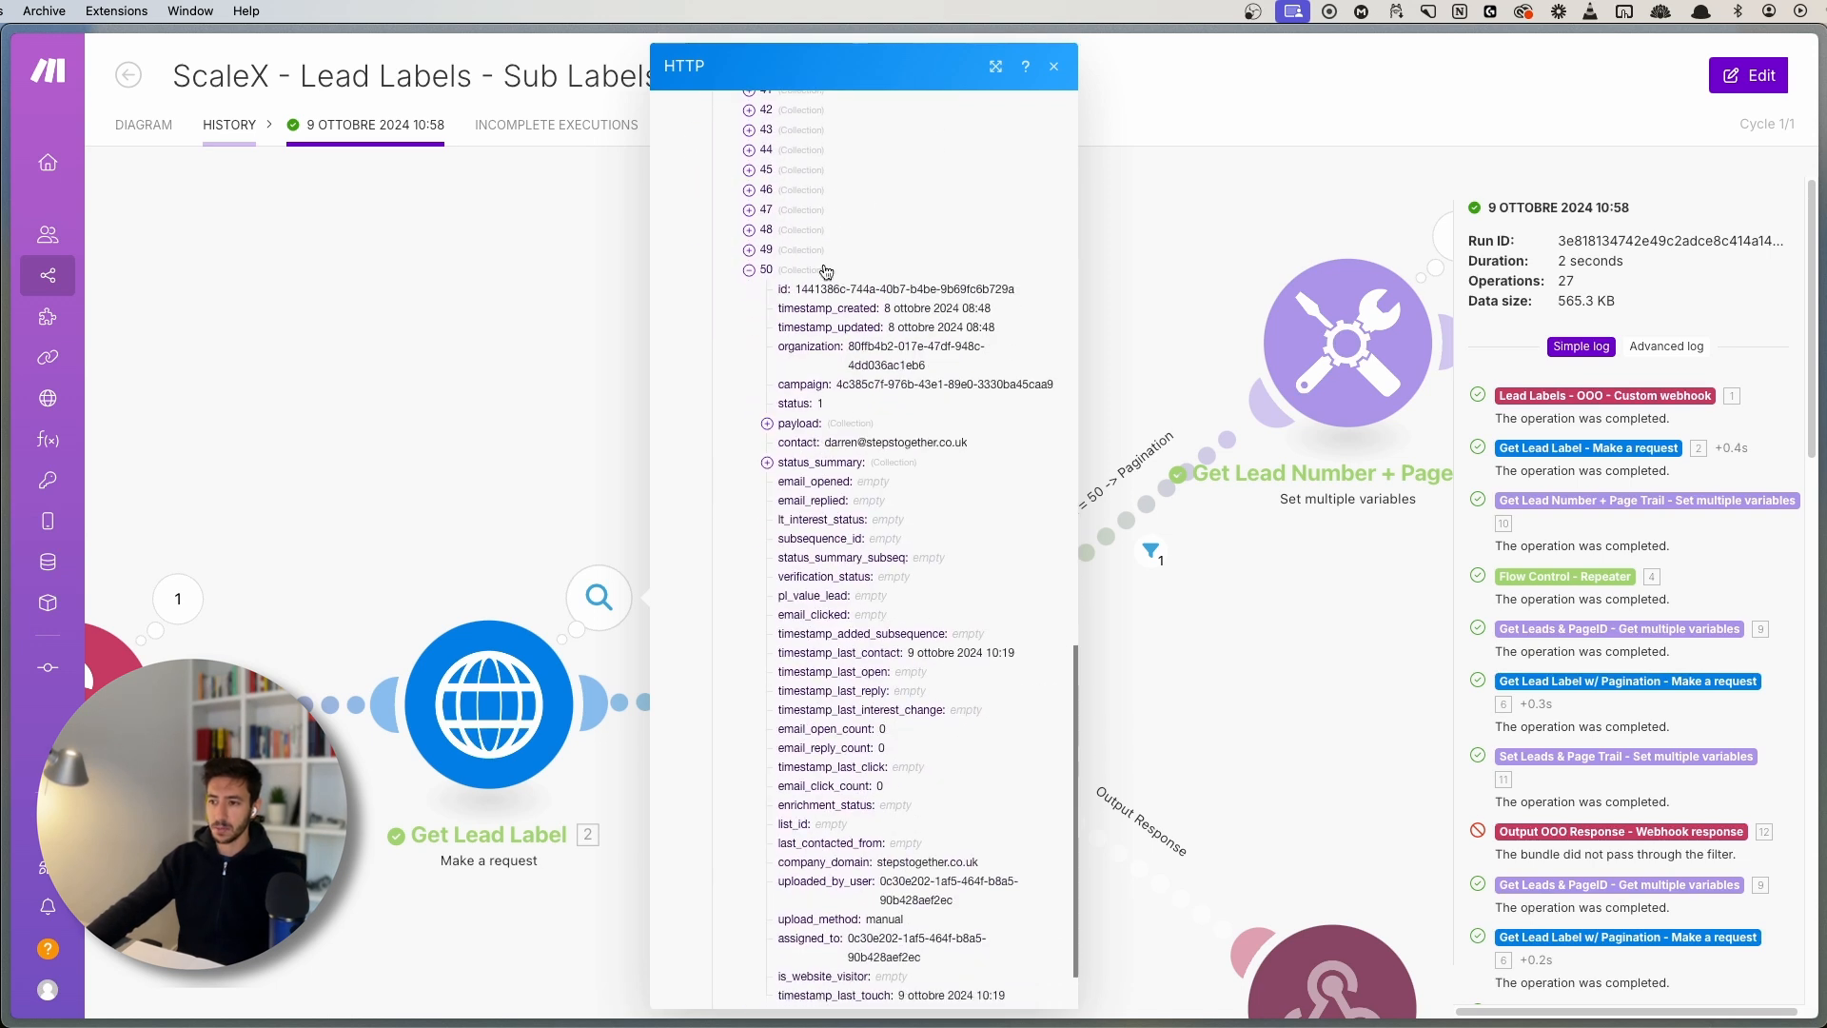
pyautogui.moveTo(796, 287); pyautogui.dragTo(929, 286)
pyautogui.click(1015, 278)
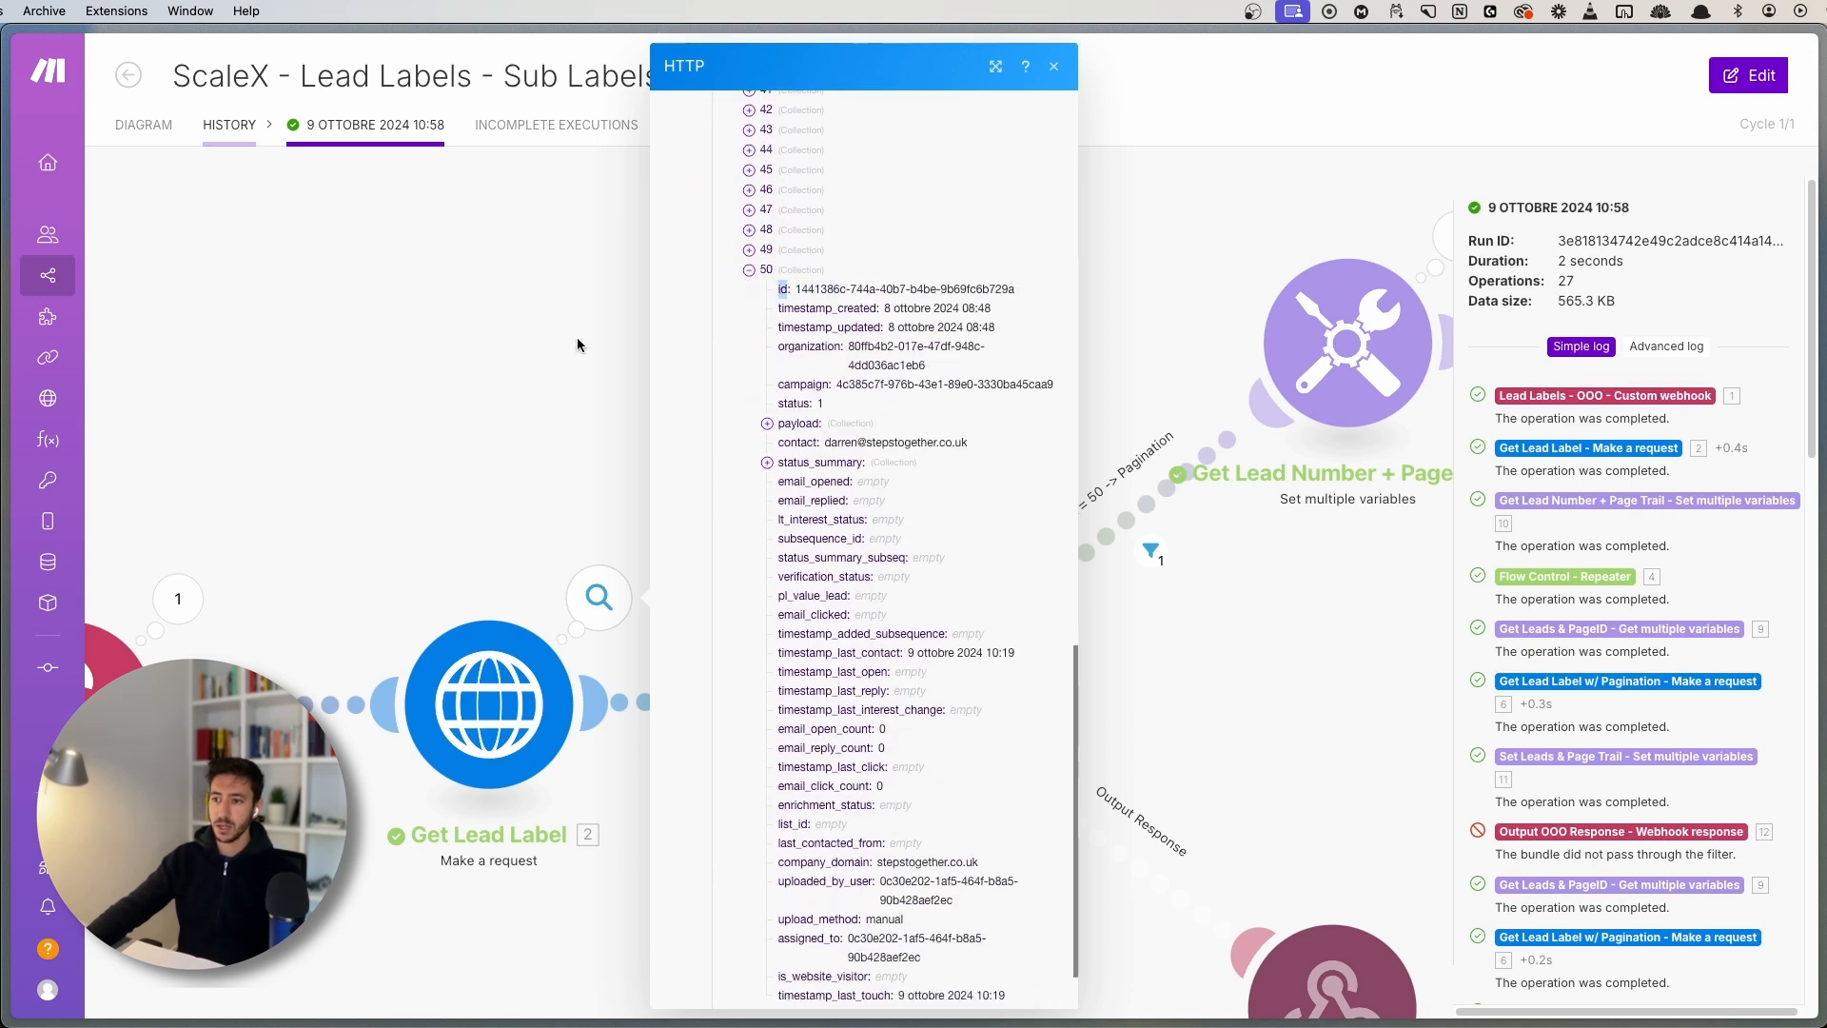
pyautogui.click(577, 338)
# - Check Get Lead Number + Page Trail's output: Leads 50 and the Page_trail_ID field
pyautogui.moveTo(1429, 465); pyautogui.dragTo(714, 595)
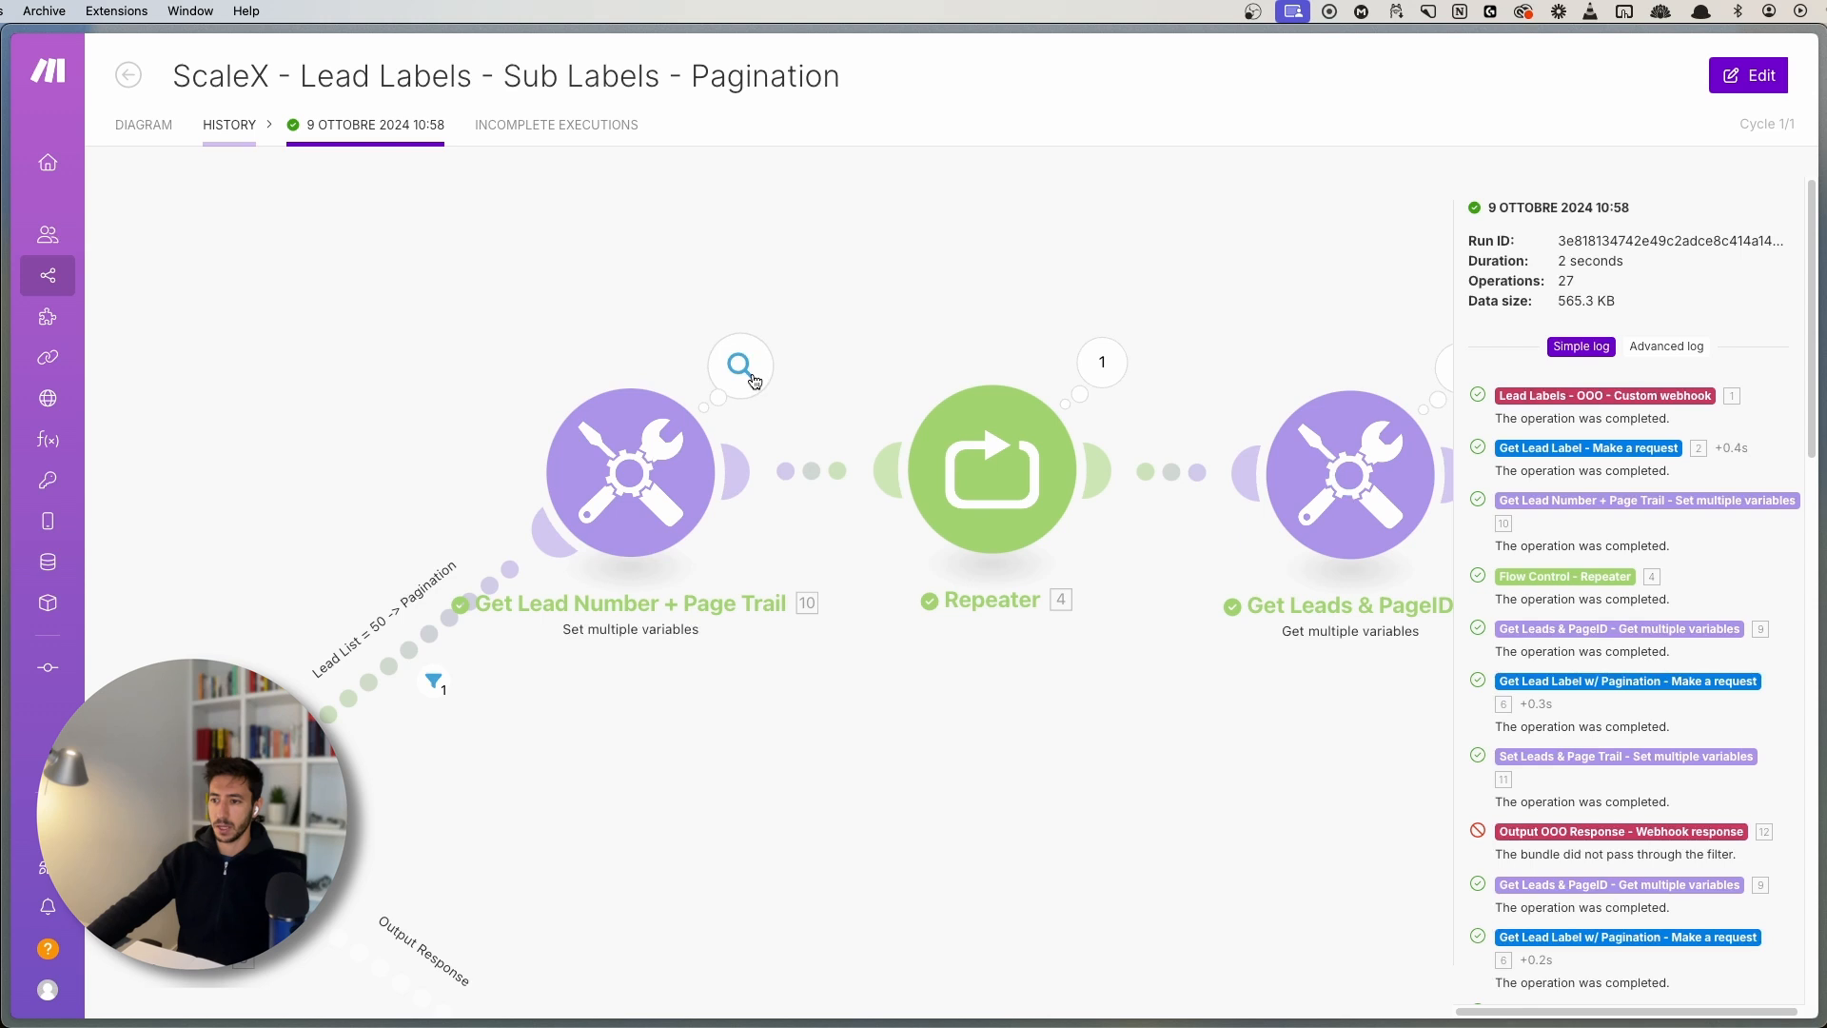
pyautogui.click(716, 359)
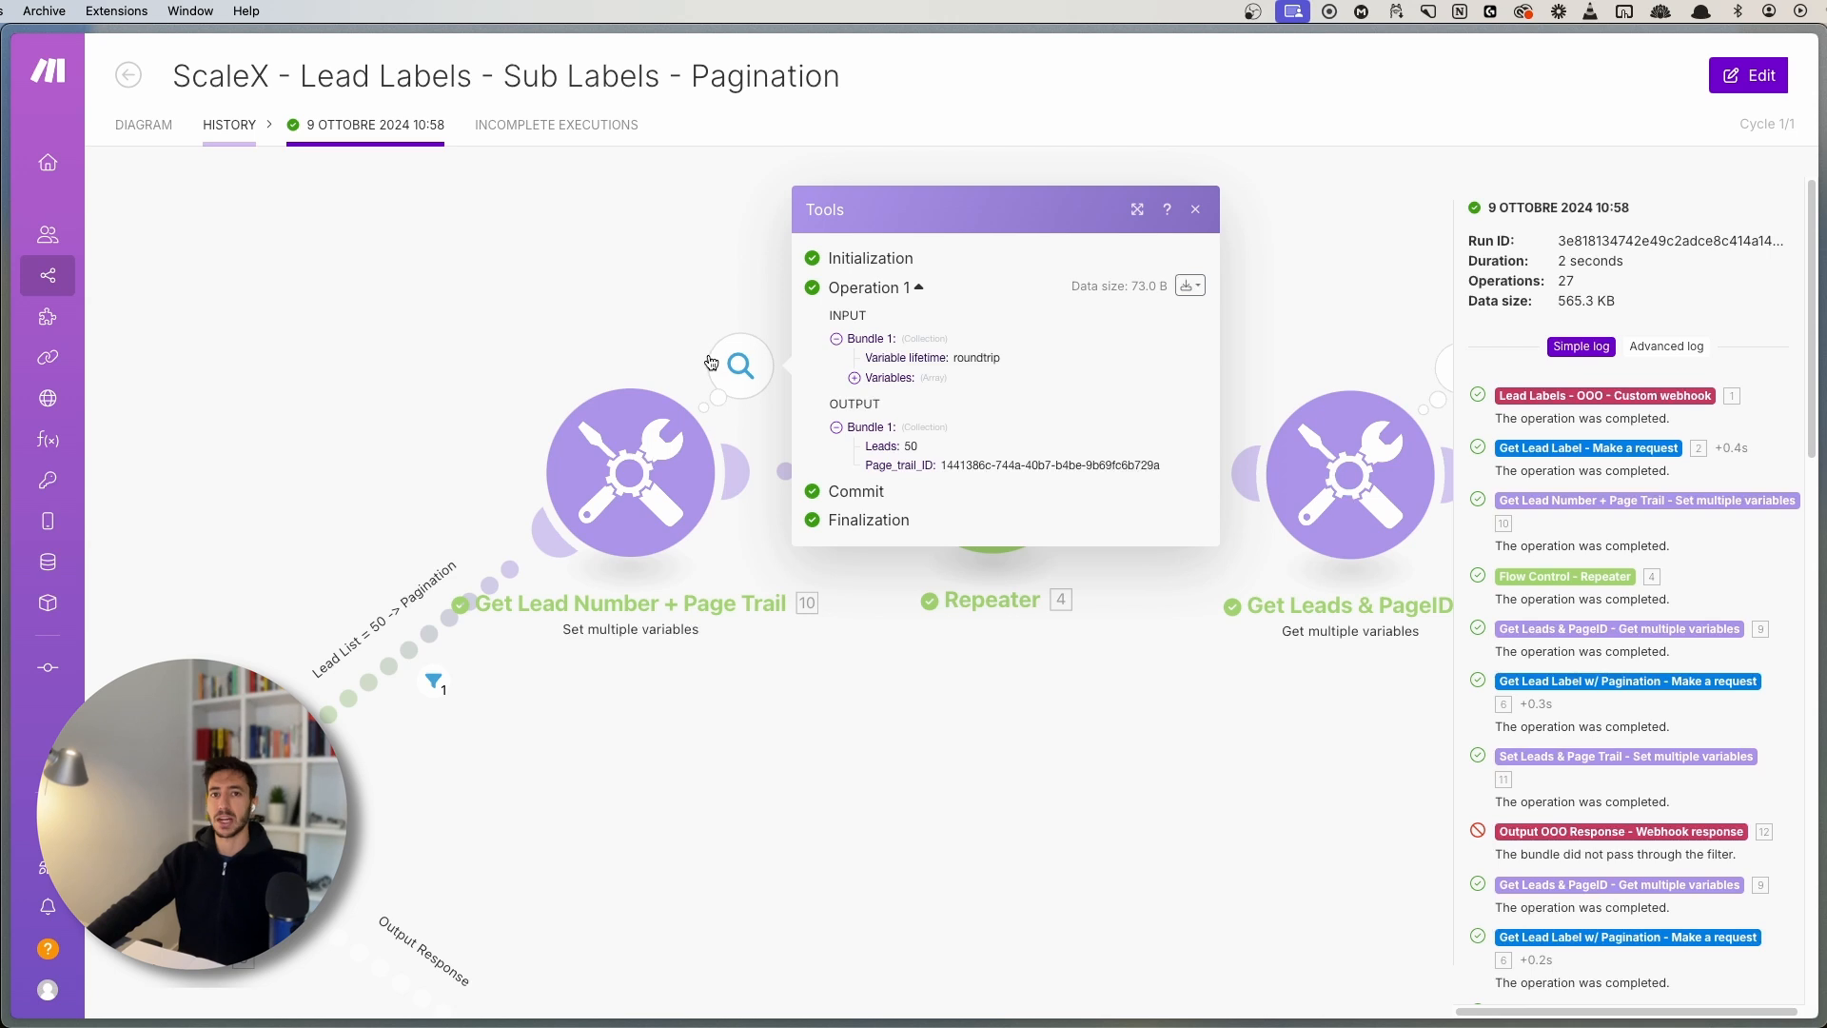
pyautogui.doubleClick(869, 444)
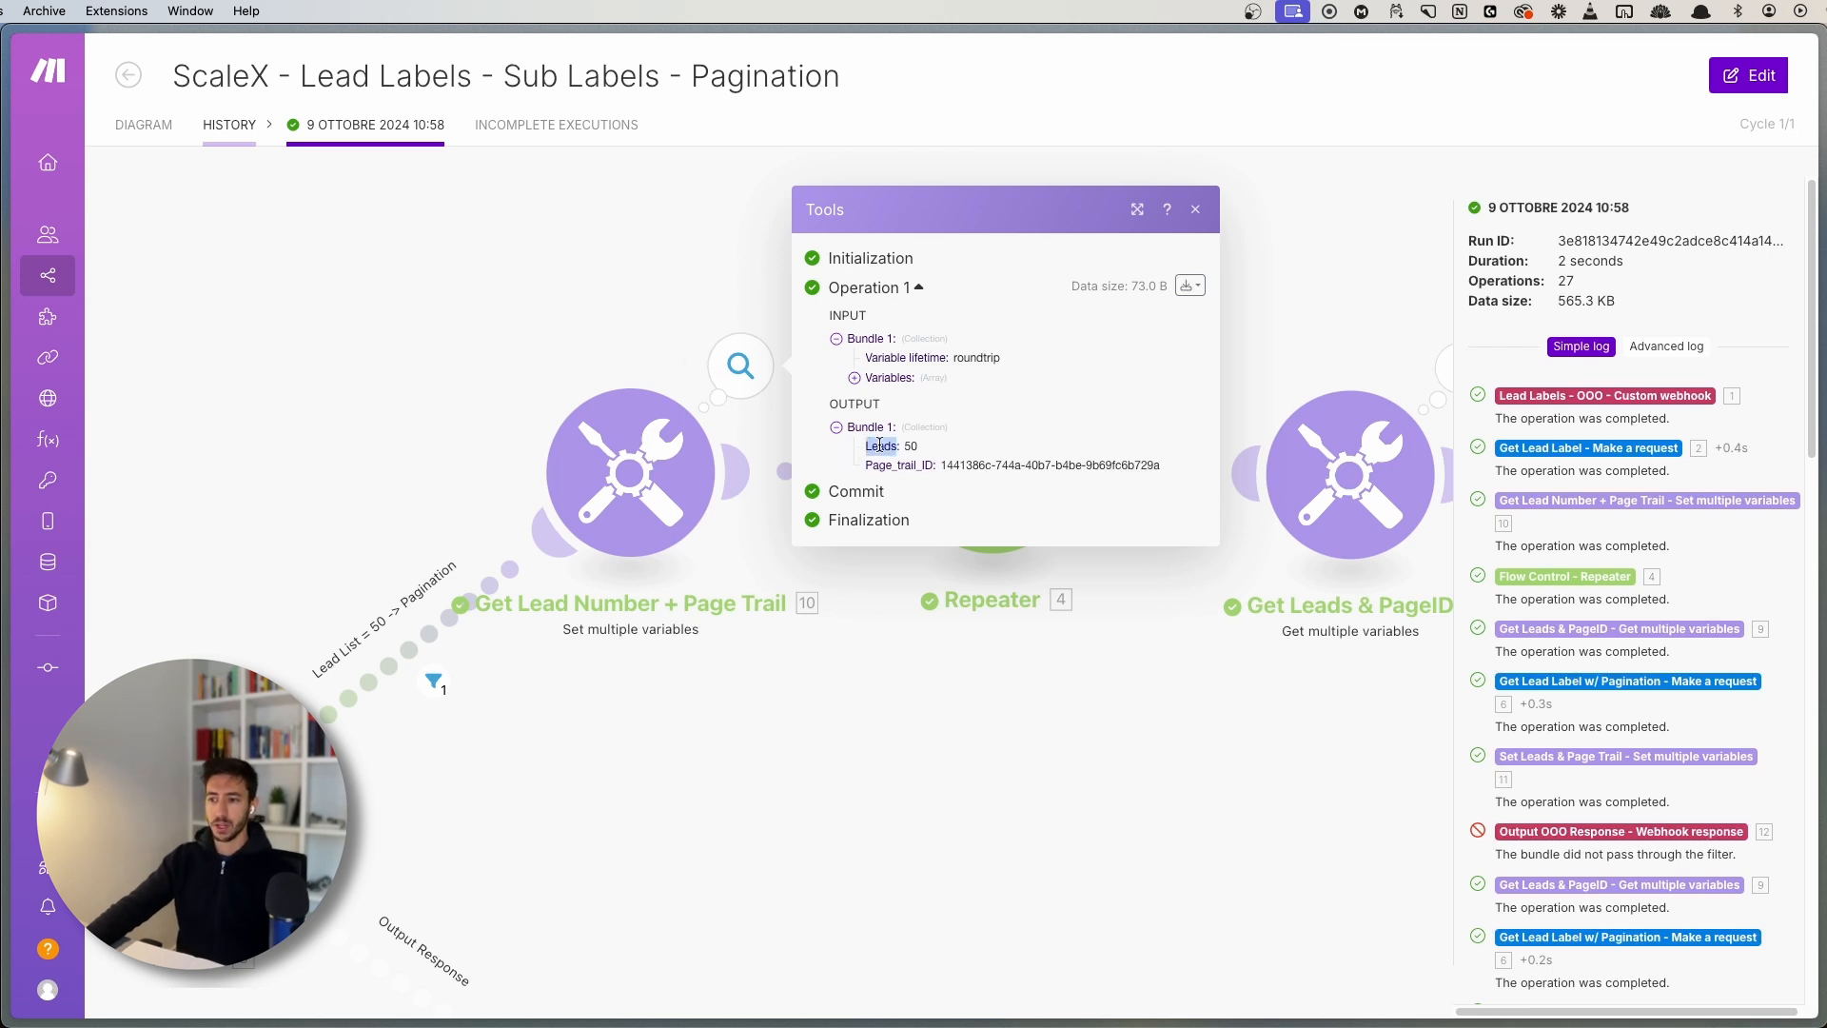
pyautogui.click(879, 444)
pyautogui.doubleClick(919, 463)
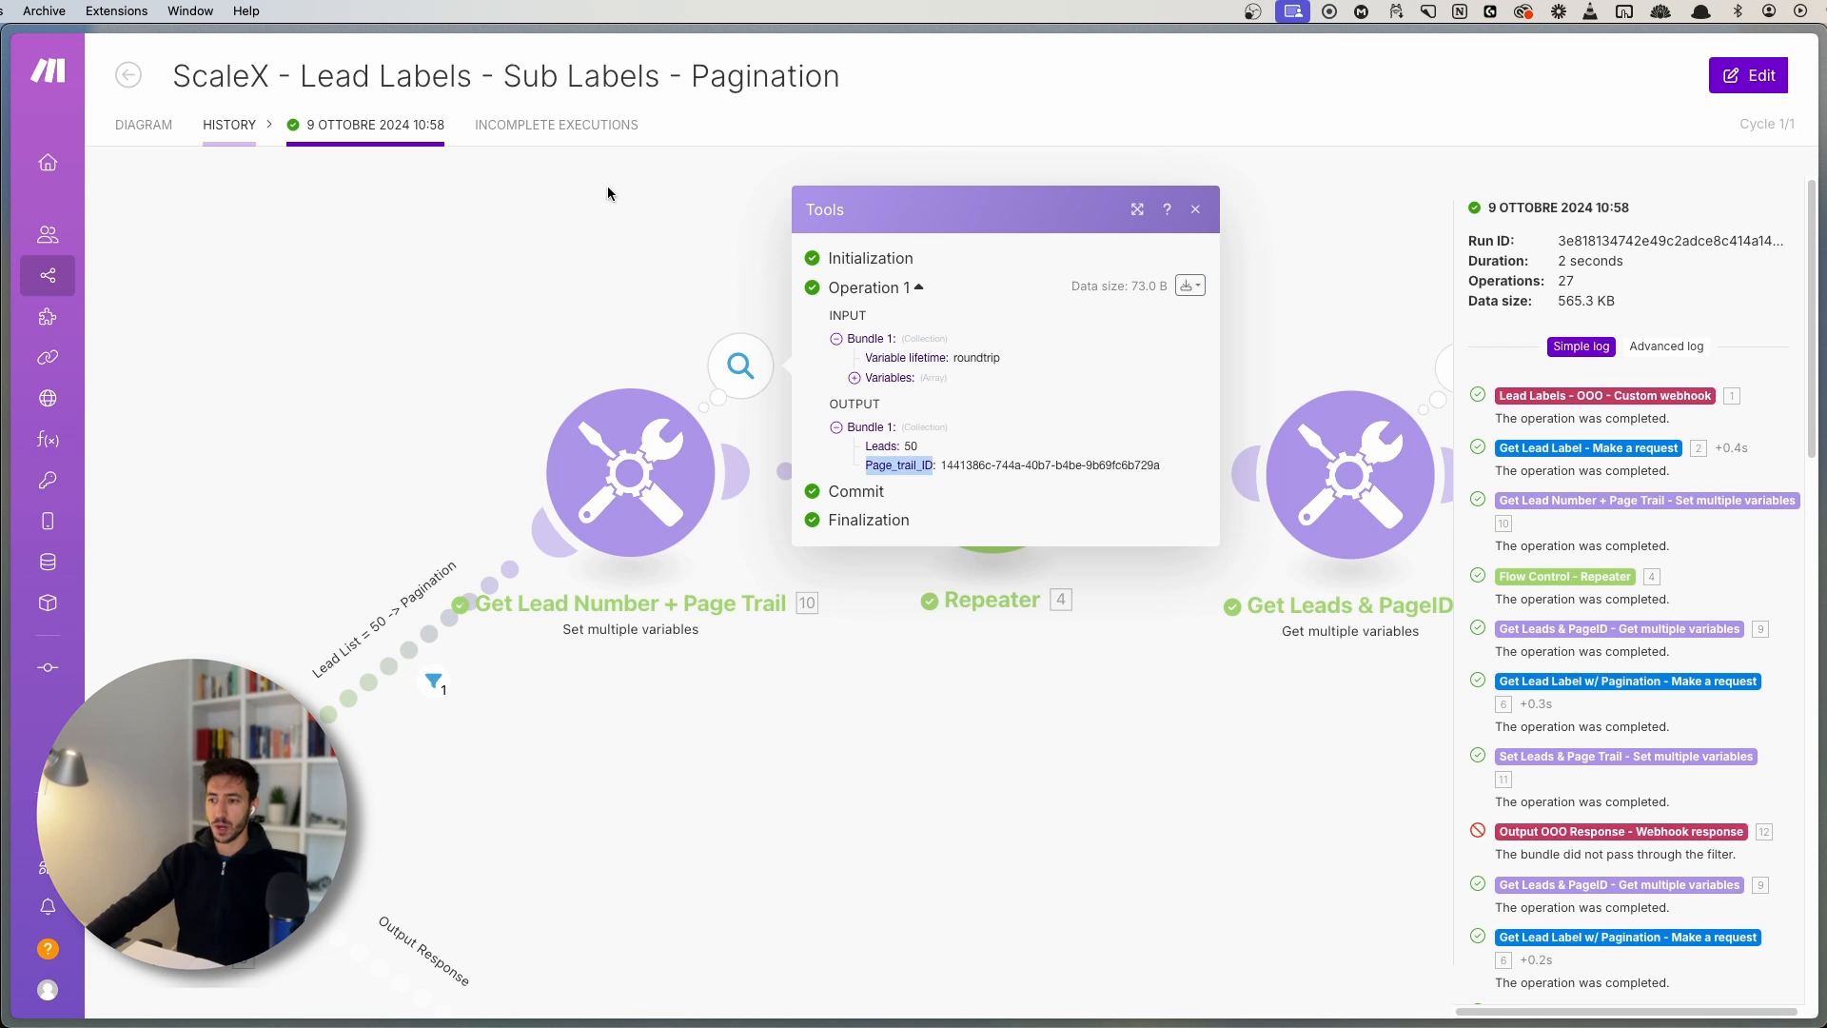
pyautogui.click(693, 277)
pyautogui.moveTo(1201, 284); pyautogui.dragTo(739, 346)
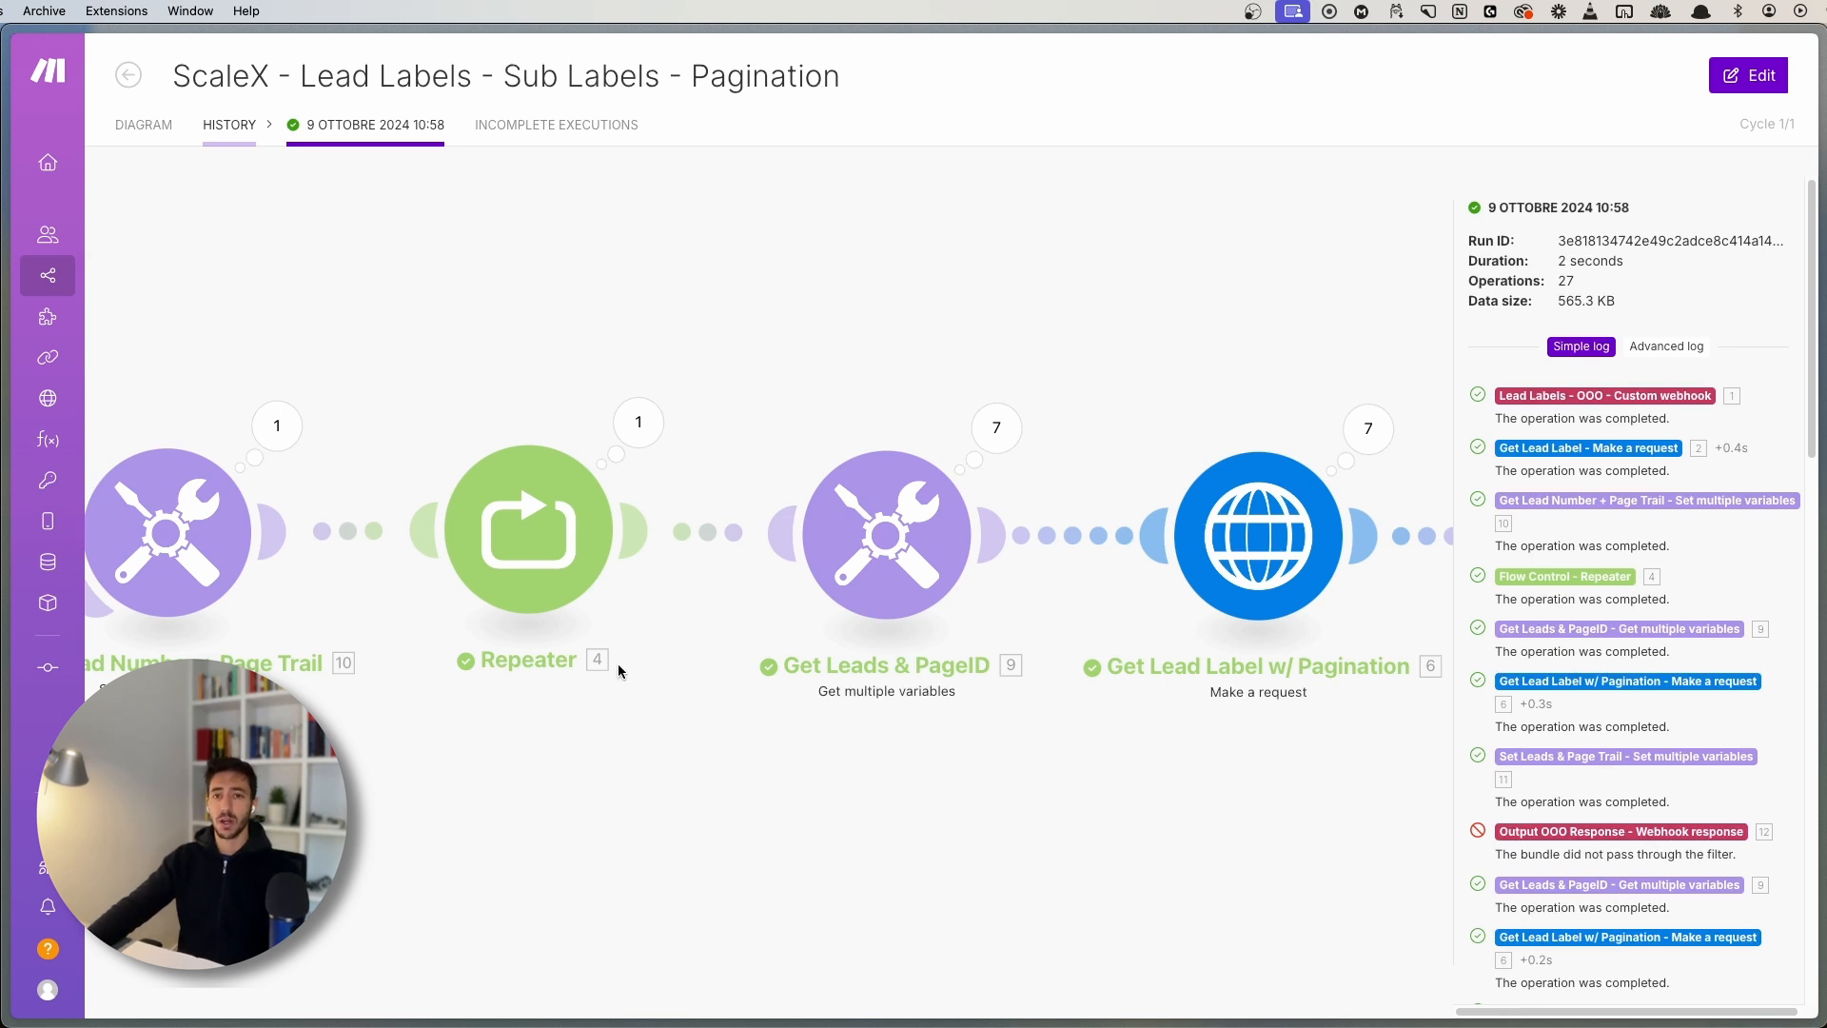
# - Review the Repeater's settings in the diagram: initial value 1 and 10 repeats
pyautogui.click(144, 125)
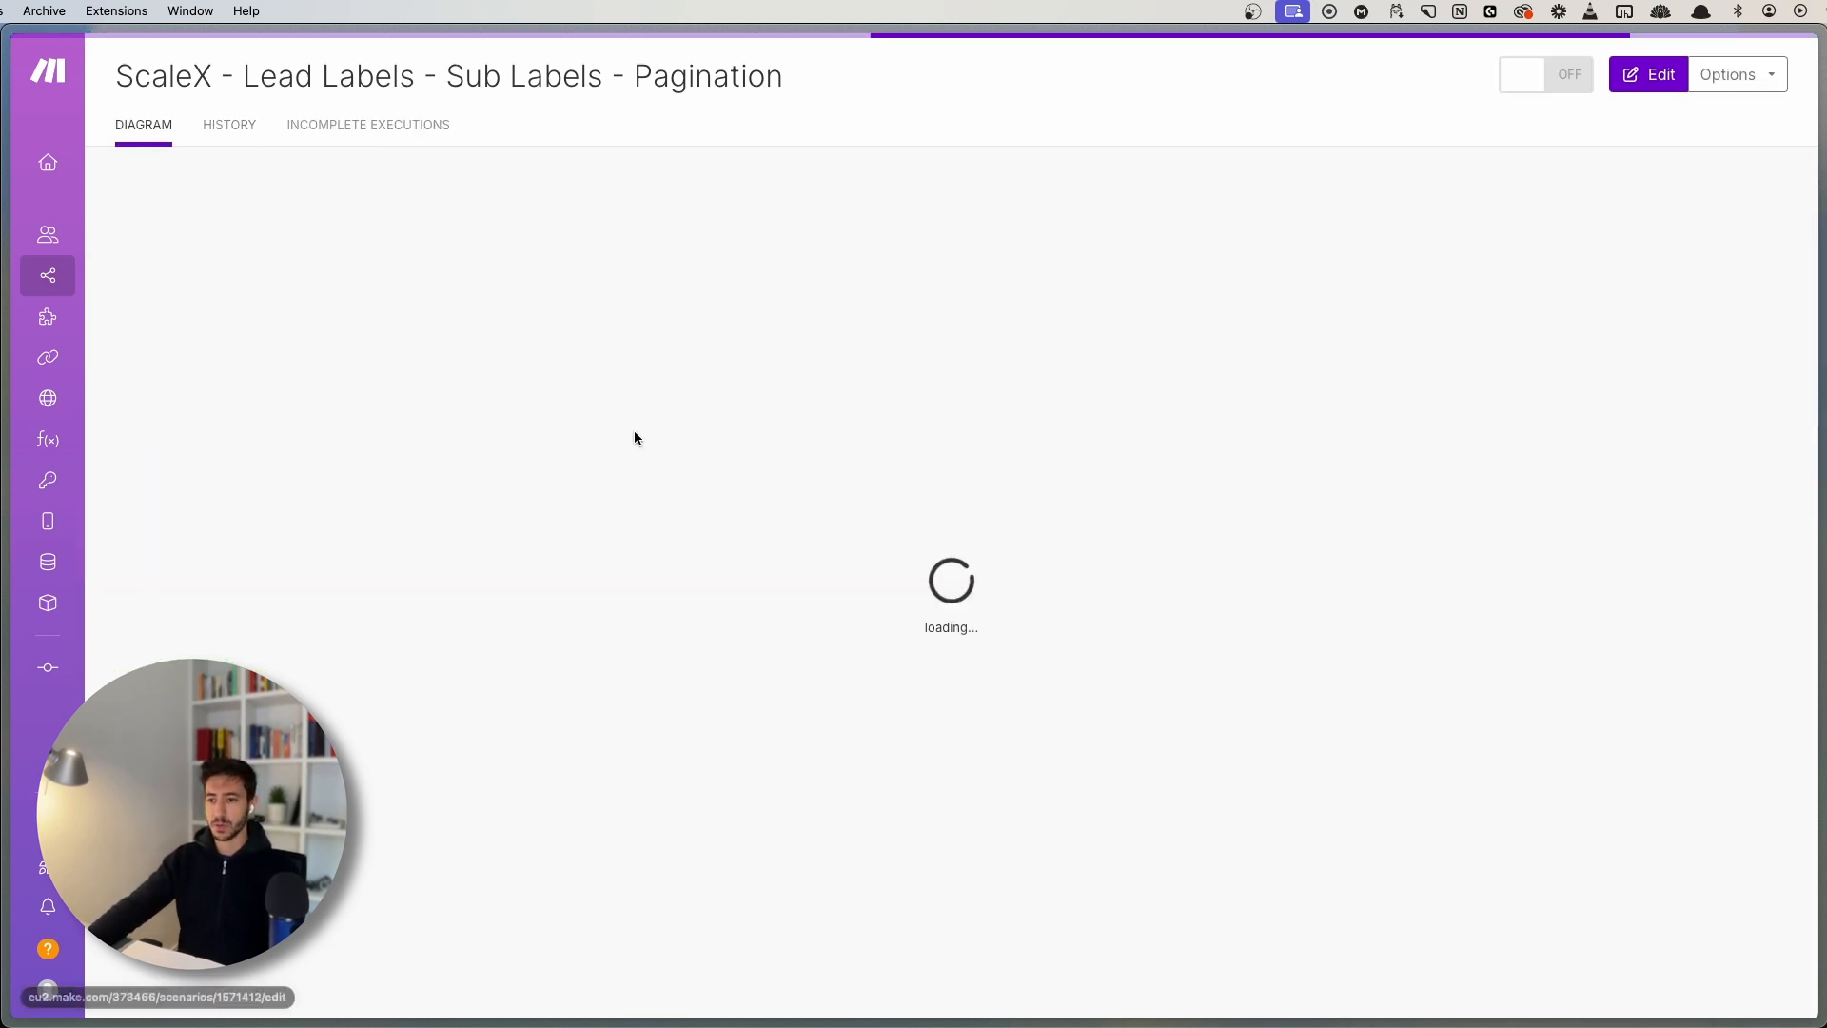
pyautogui.click(700, 542)
pyautogui.click(822, 458)
pyautogui.moveTo(953, 417); pyautogui.dragTo(887, 419)
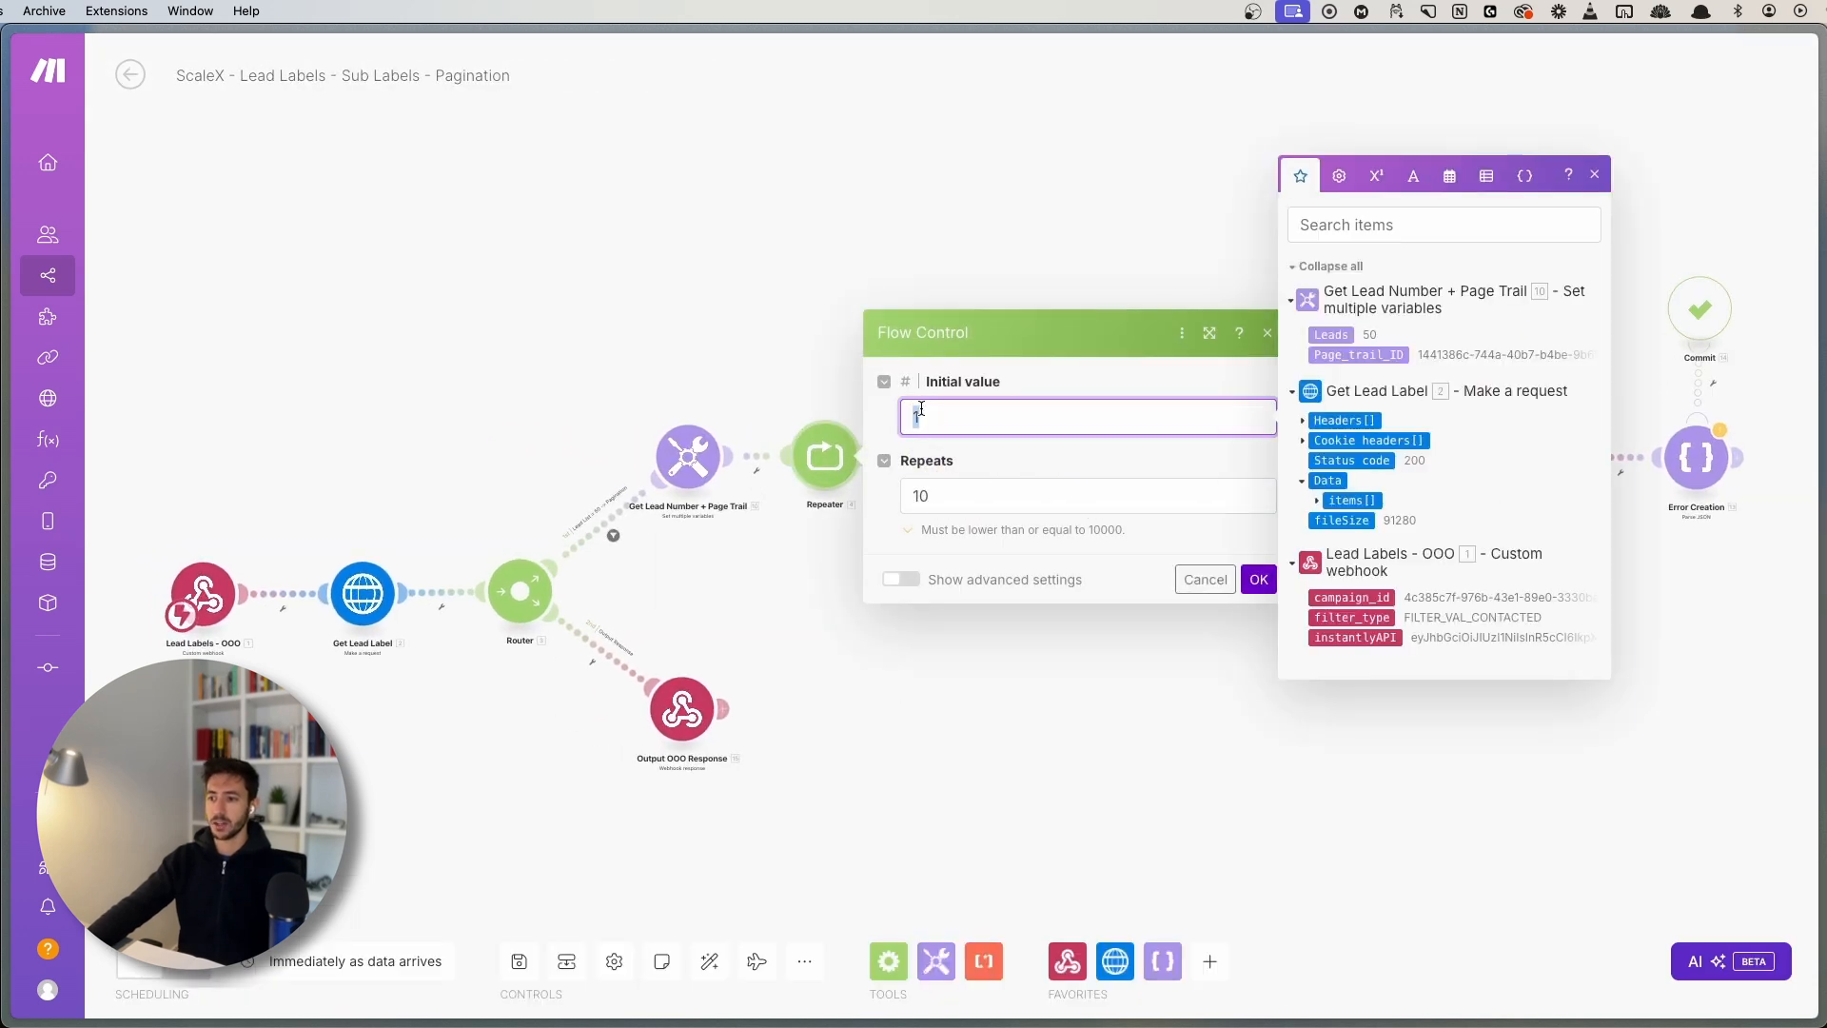
pyautogui.press('Tab')
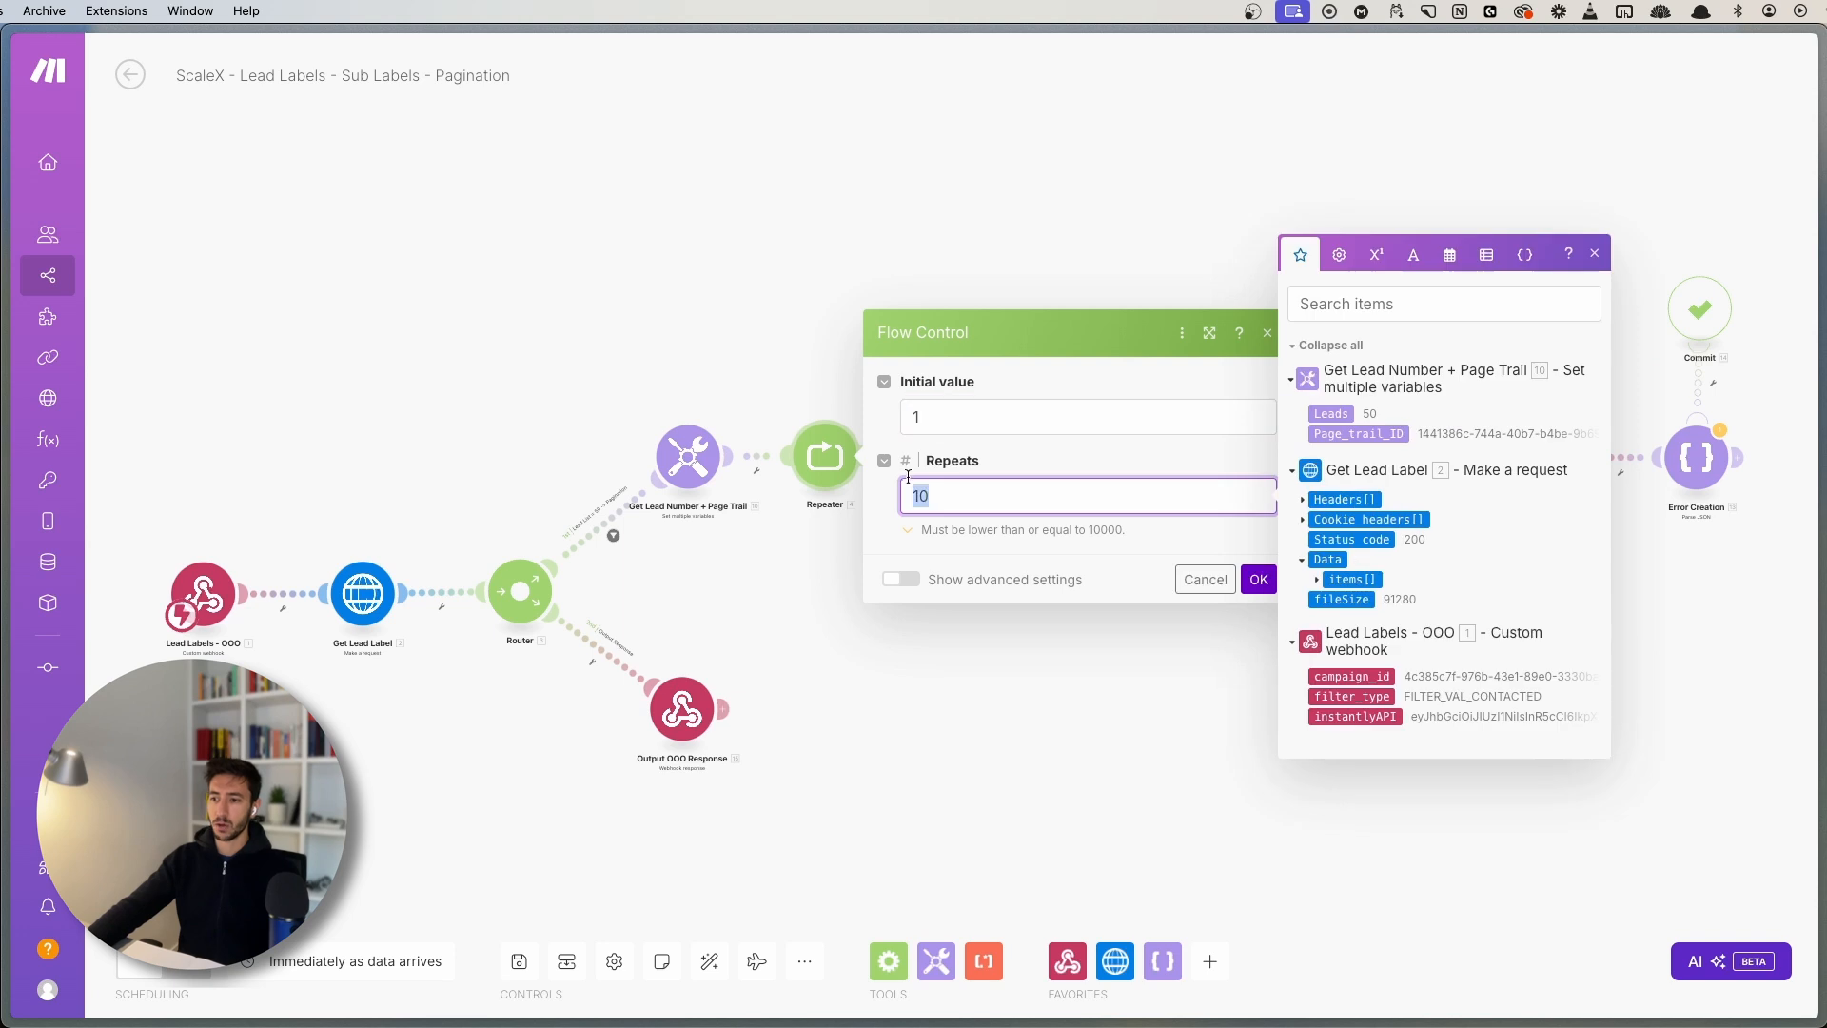
pyautogui.click(746, 328)
# - Pan across the pagination chain after the Repeater, then return to the scenario overview
pyautogui.moveTo(855, 340); pyautogui.dragTo(511, 256)
pyautogui.scroll(4, 683, 353)
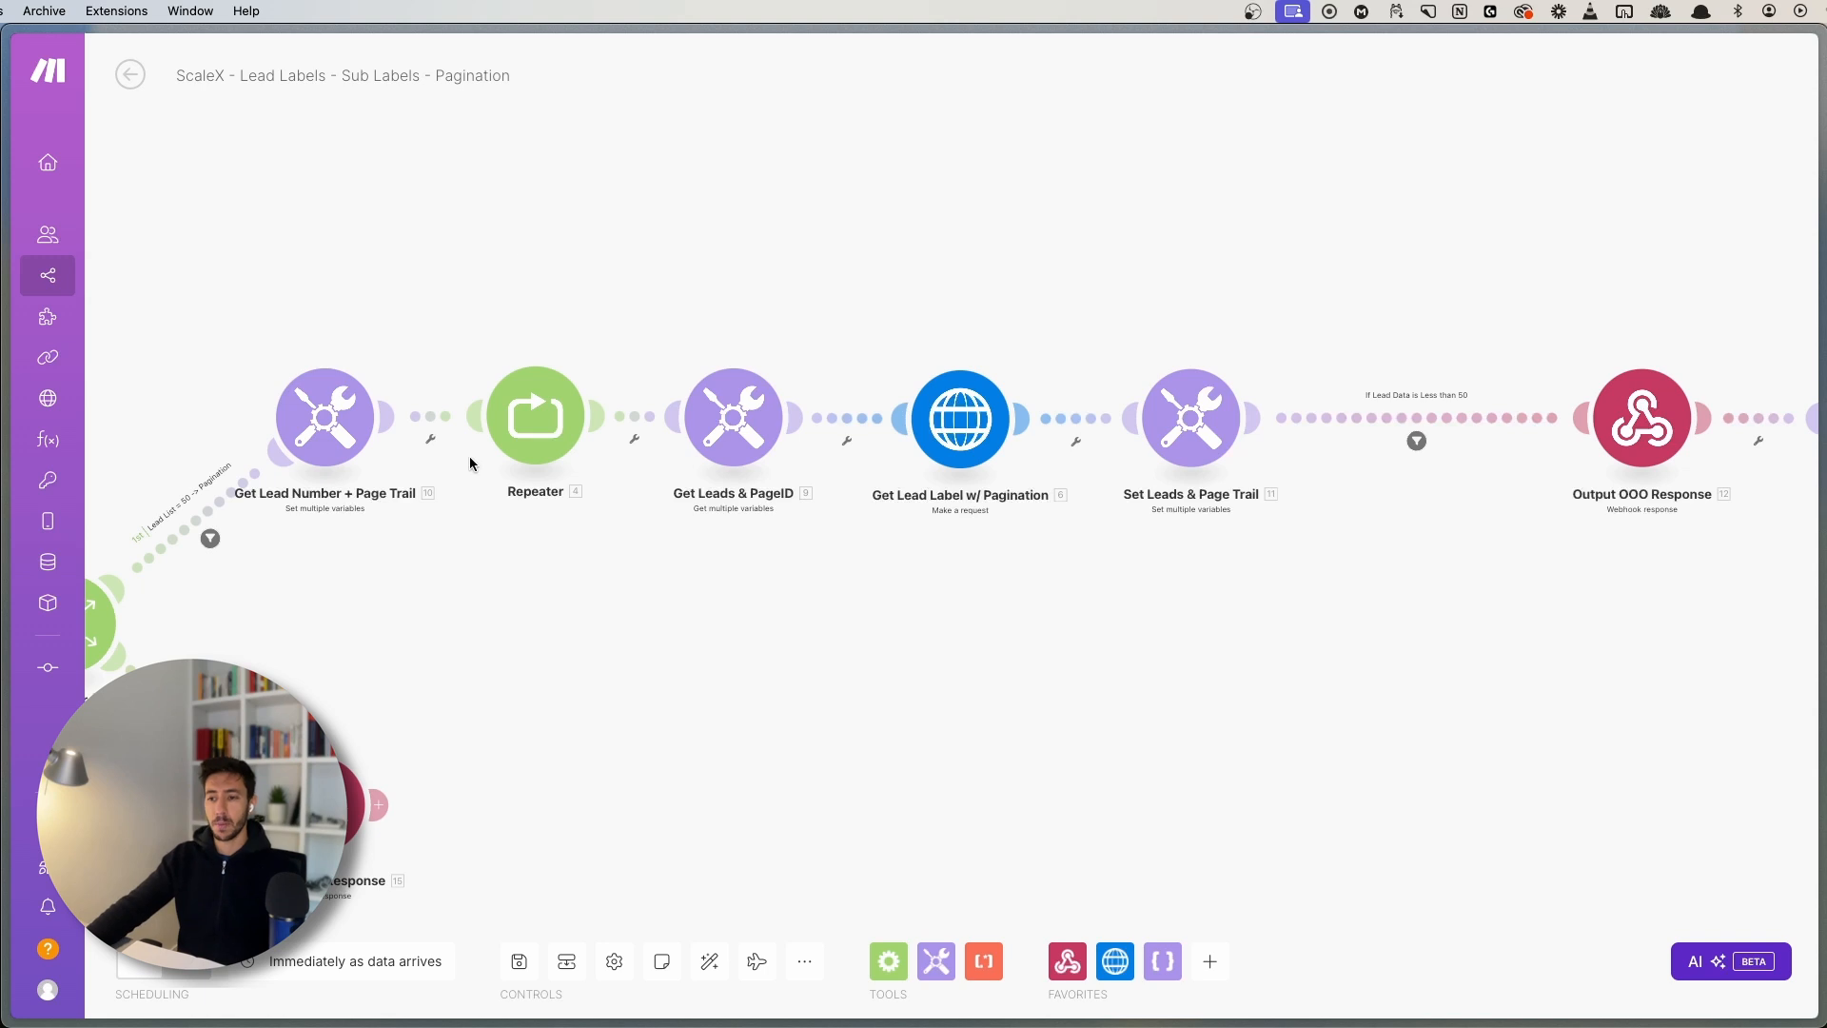
pyautogui.moveTo(481, 301); pyautogui.dragTo(448, 277)
pyautogui.scroll(2, 404, 562)
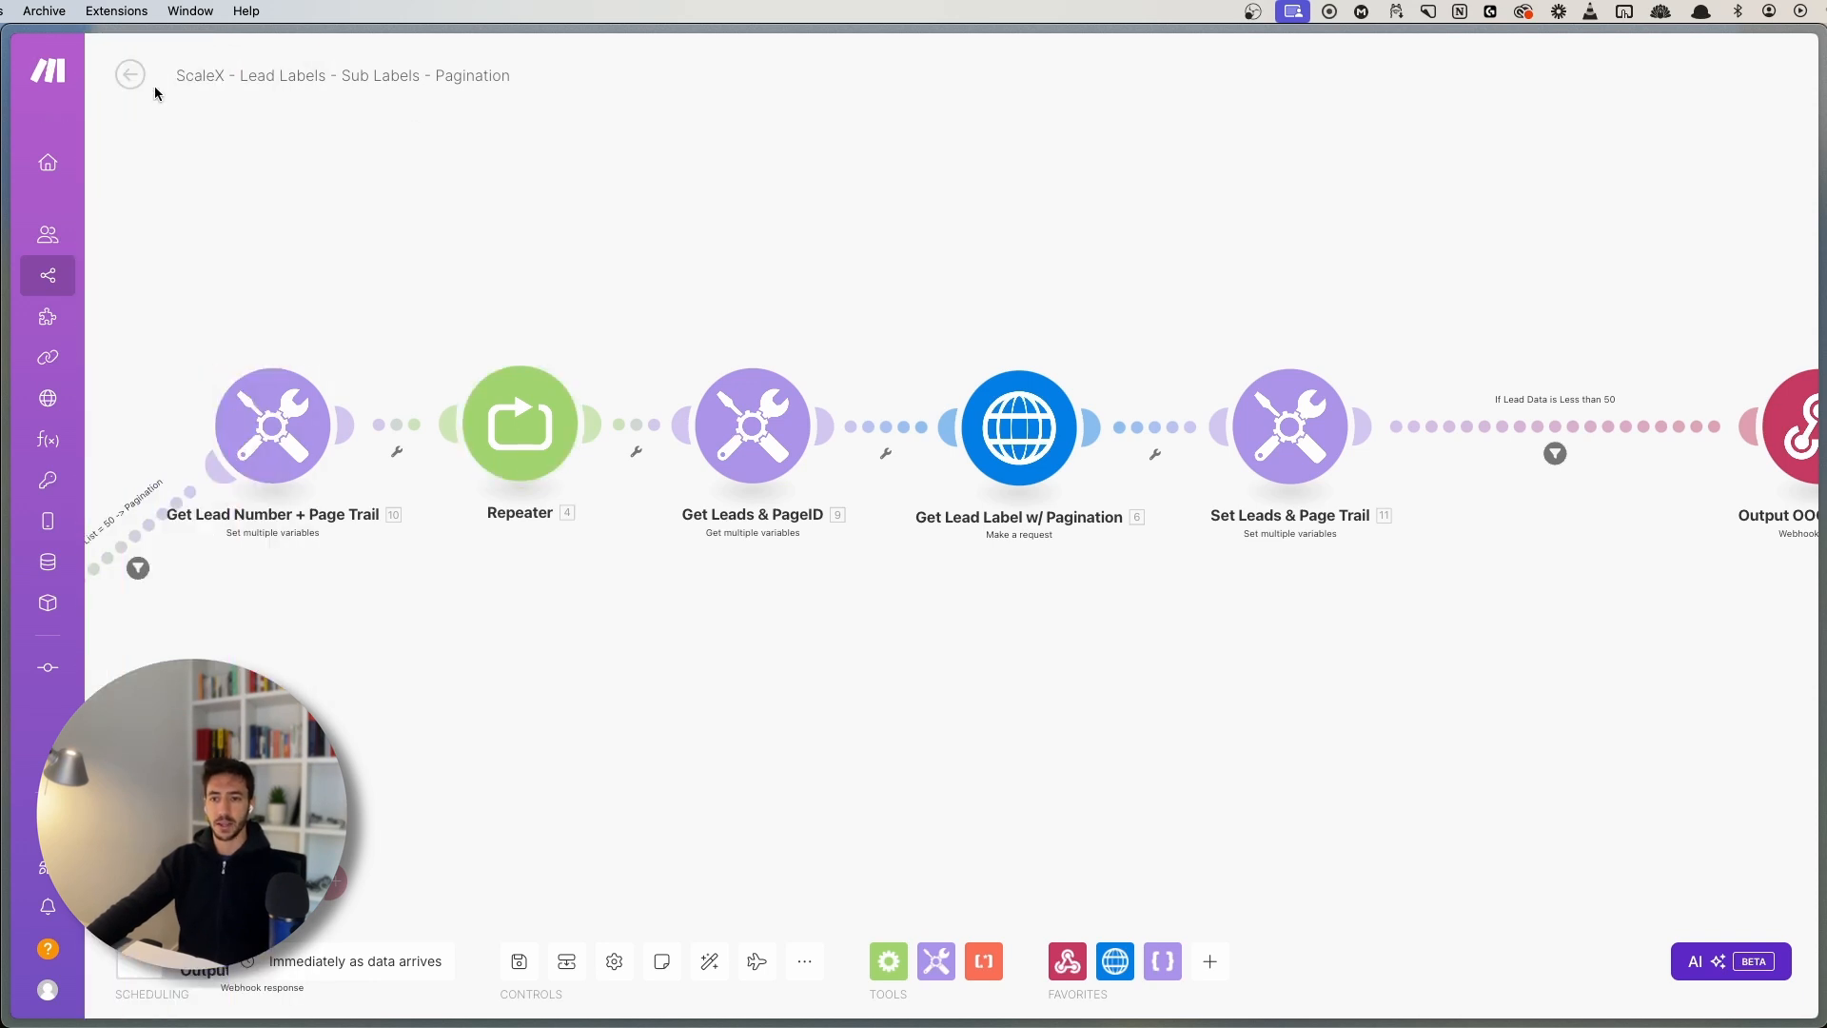
pyautogui.click(123, 83)
# - Open the 10:58 successful run's details from the scenario history
pyautogui.click(227, 124)
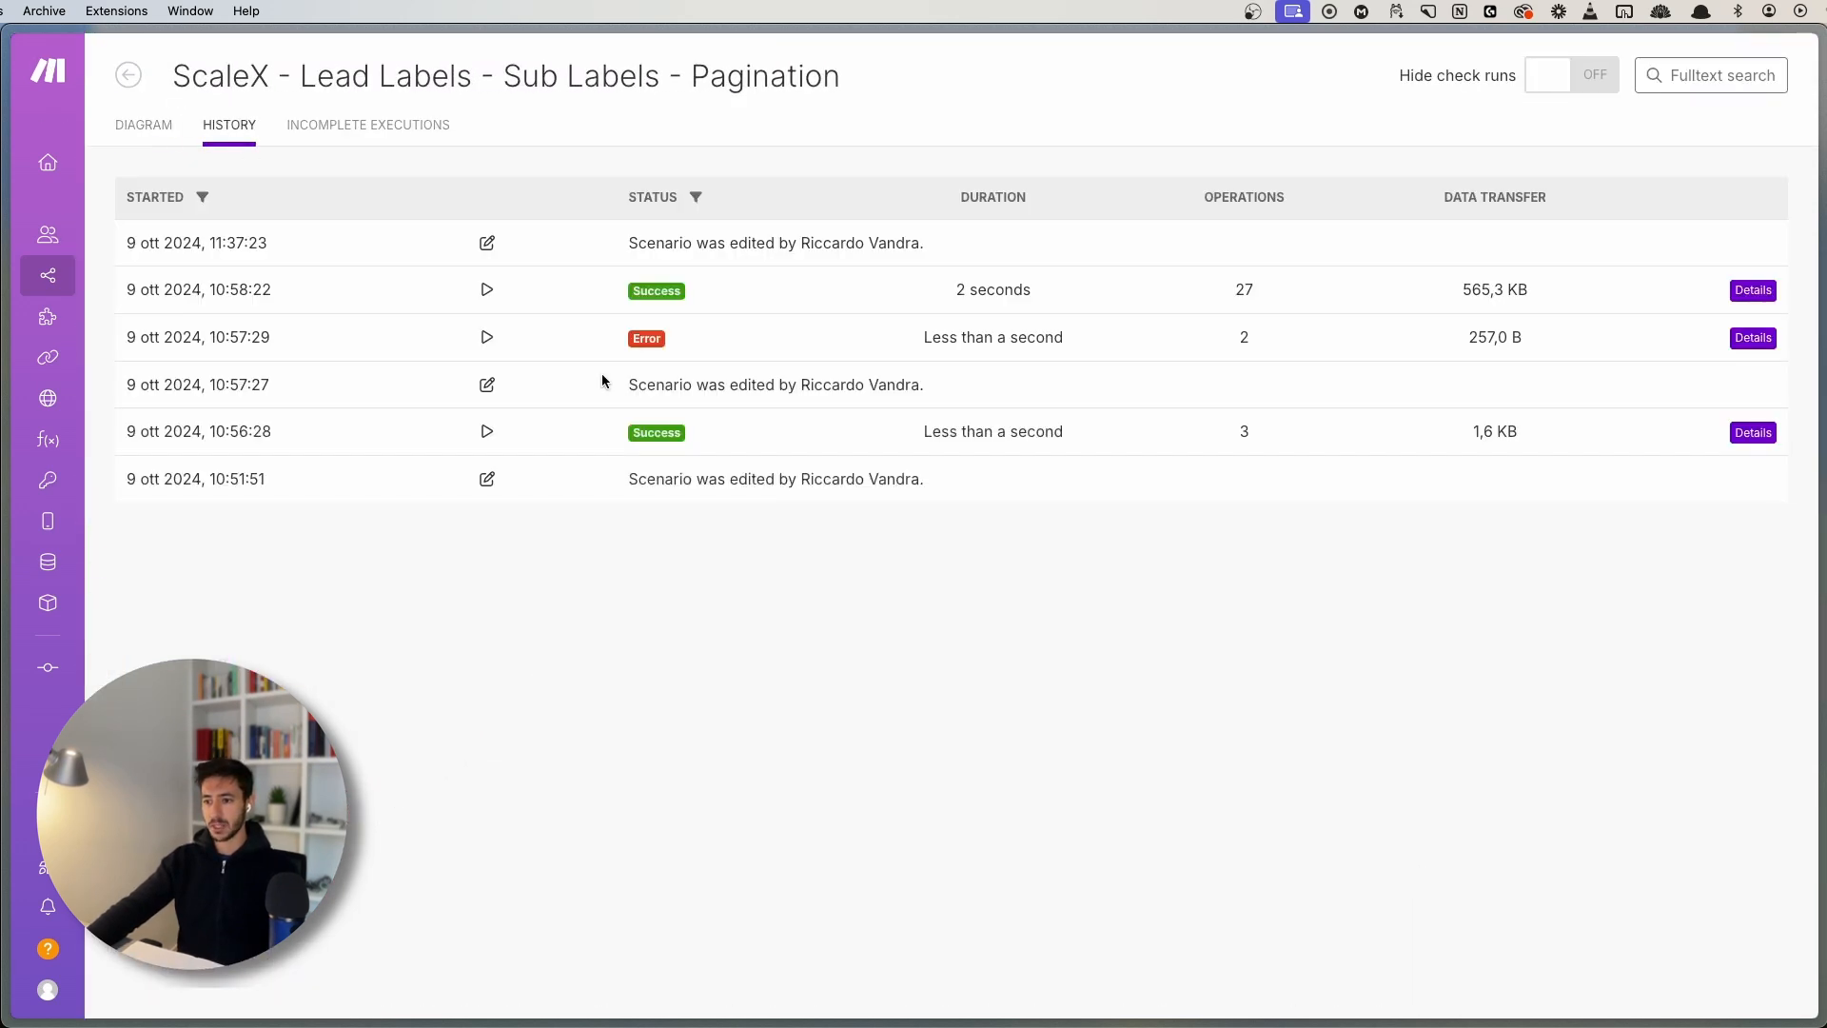
pyautogui.click(1756, 290)
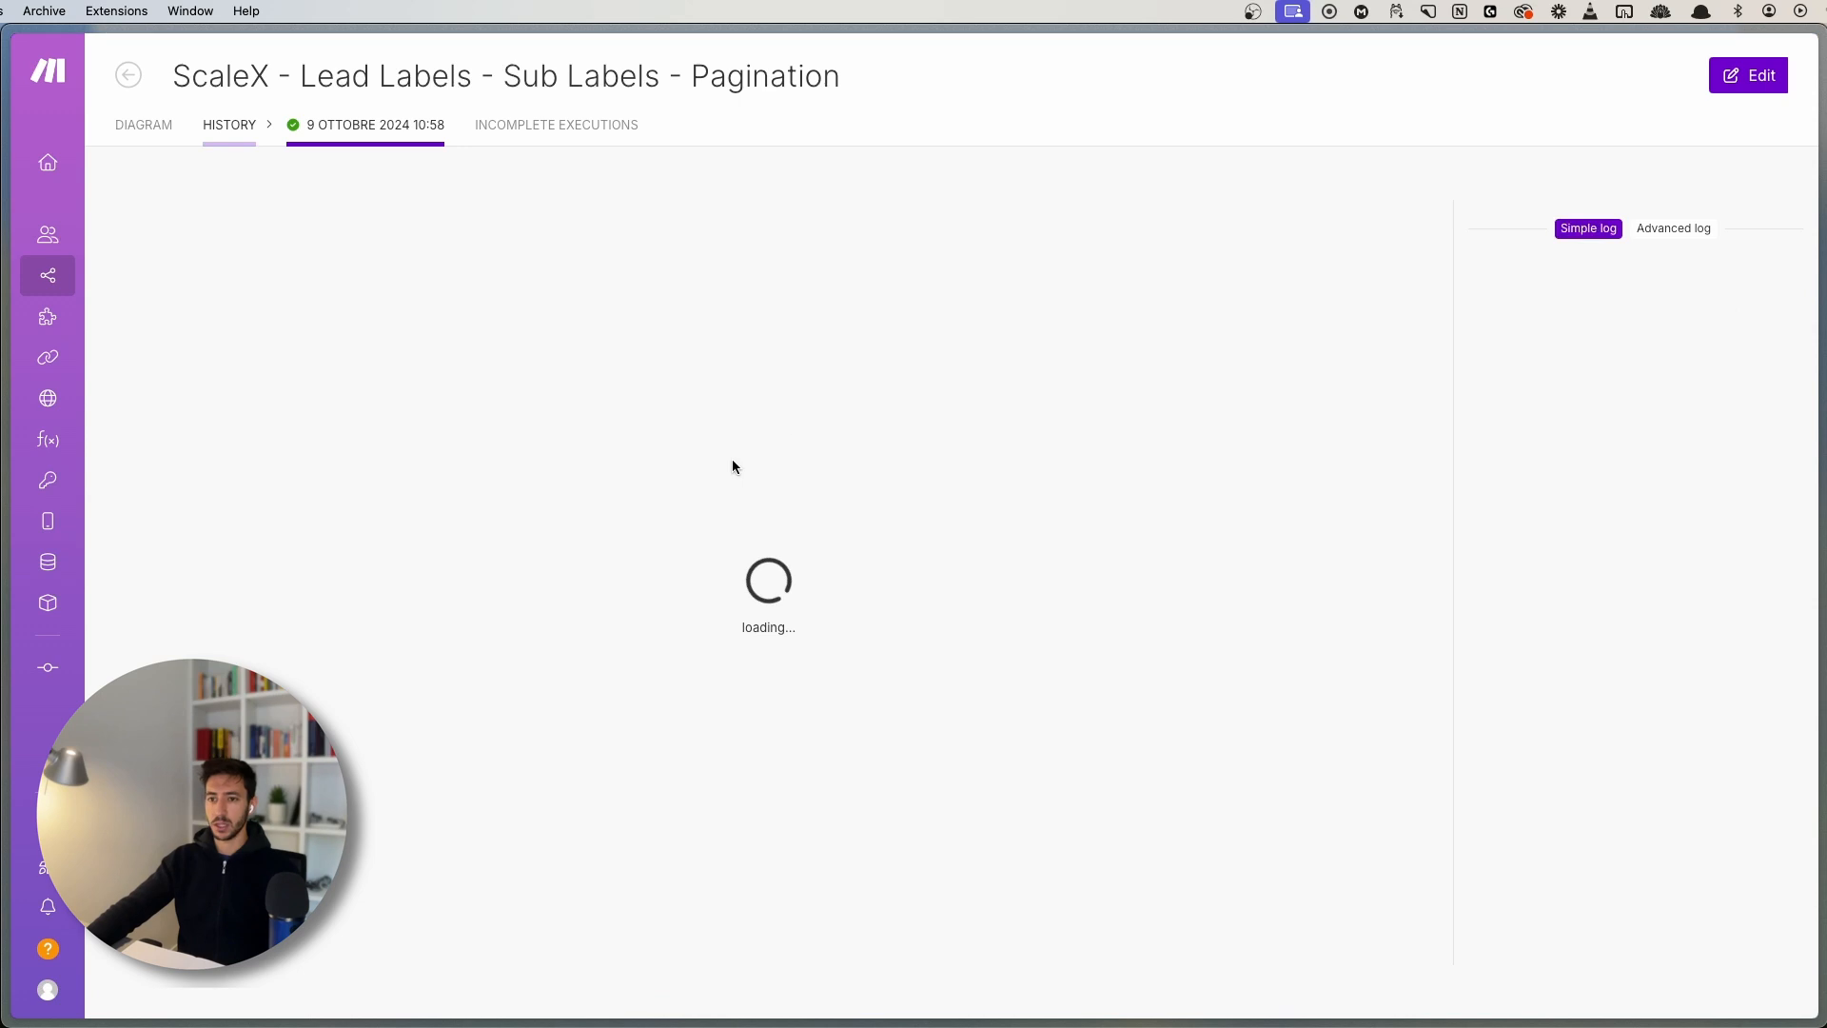
pyautogui.scroll(5, 841, 400)
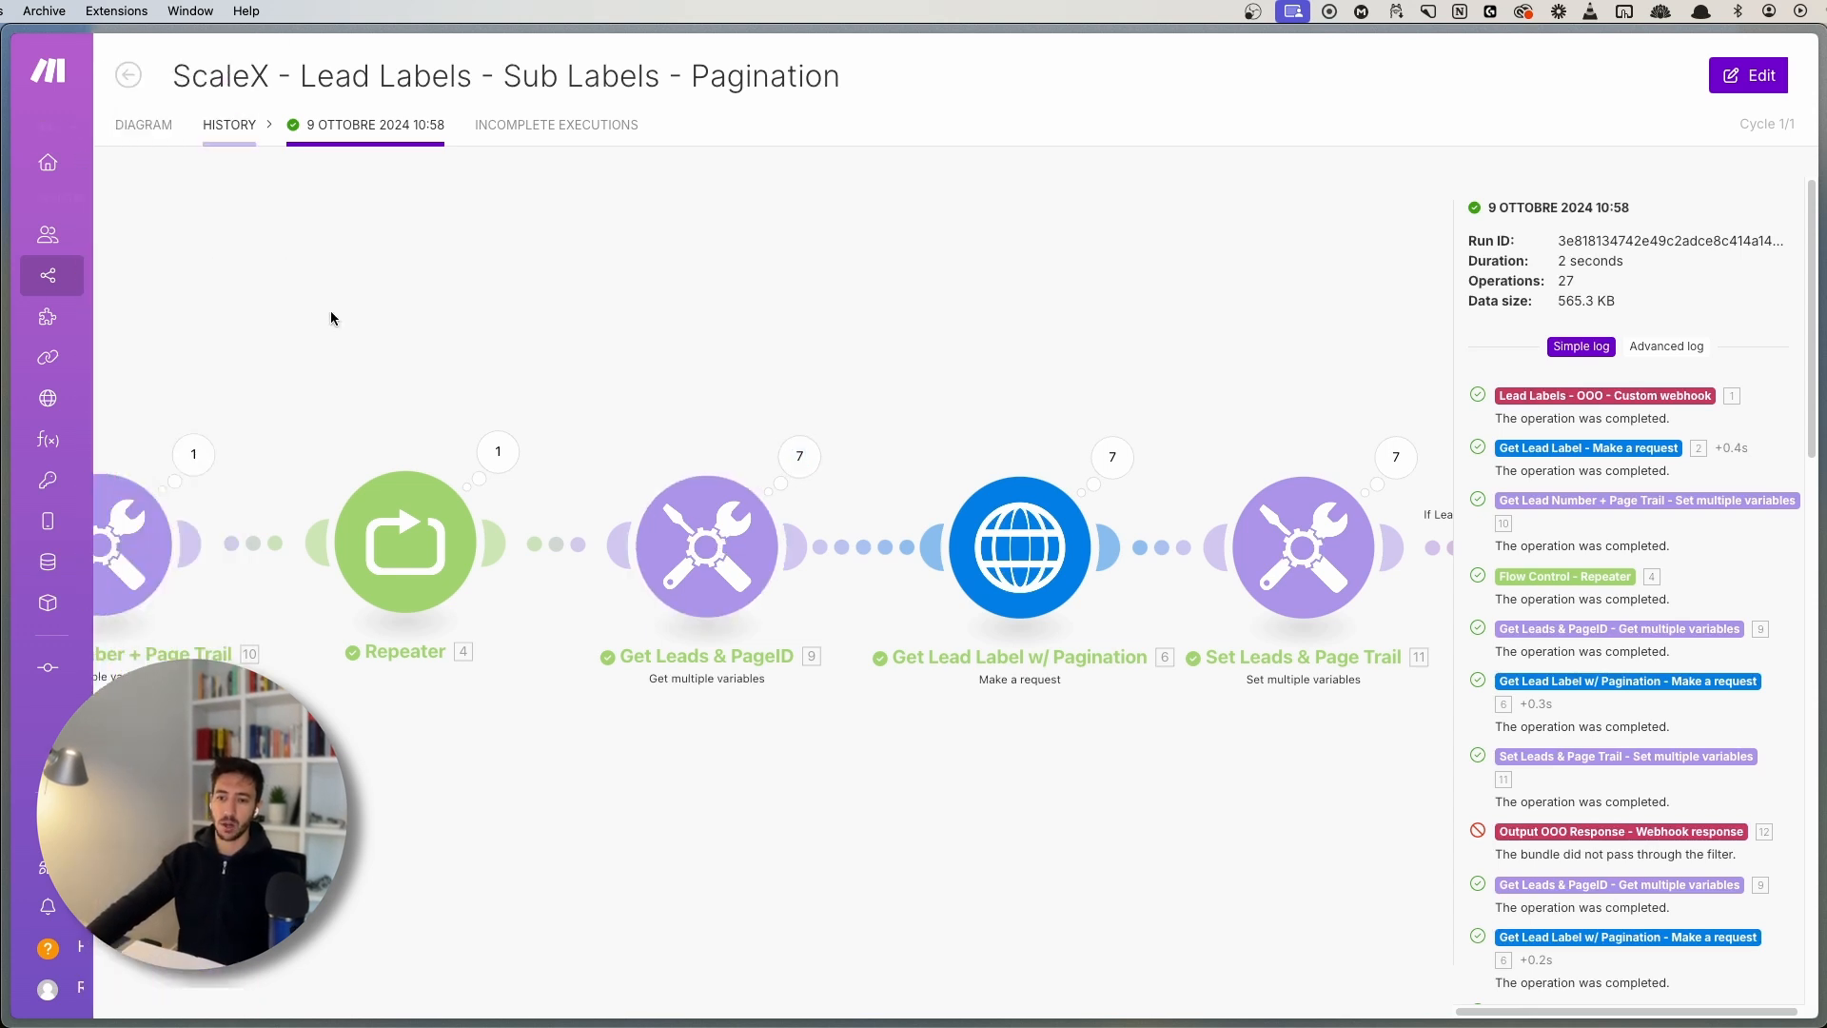
pyautogui.hscroll(-5, 666, 514)
pyautogui.hscroll(5, 901, 665)
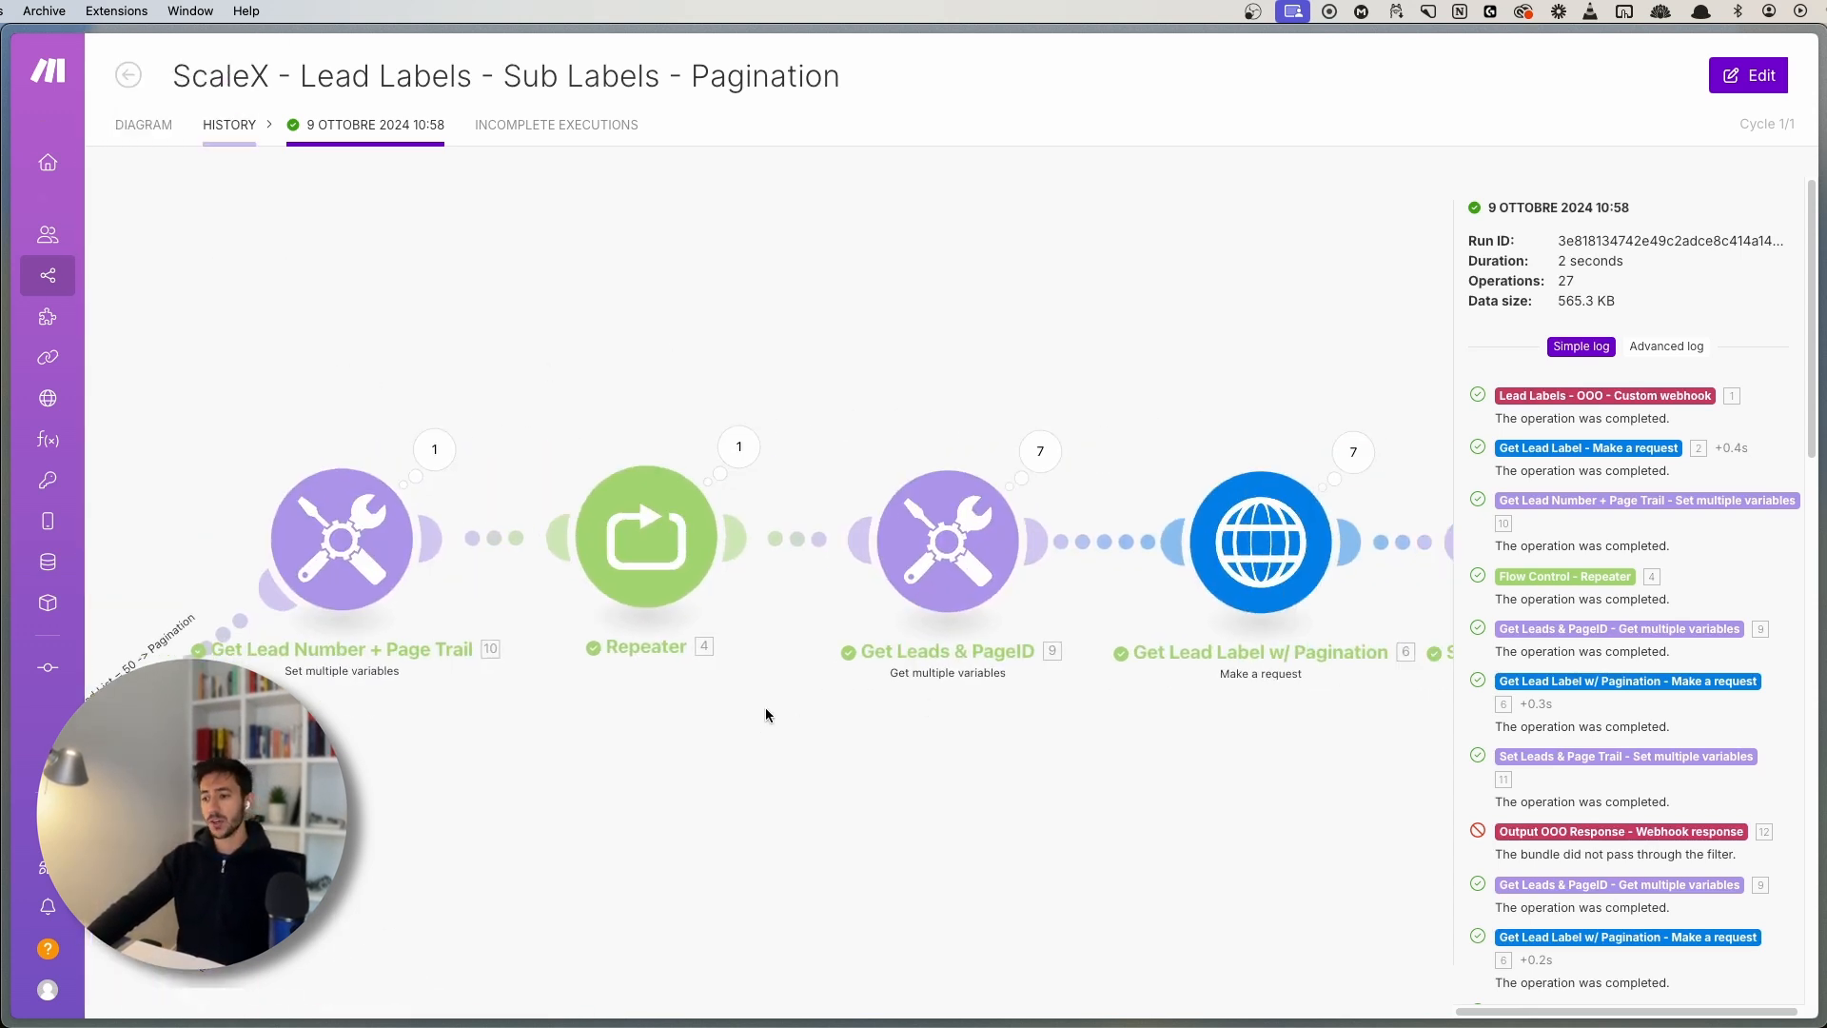
pyautogui.moveTo(836, 757); pyautogui.dragTo(657, 778)
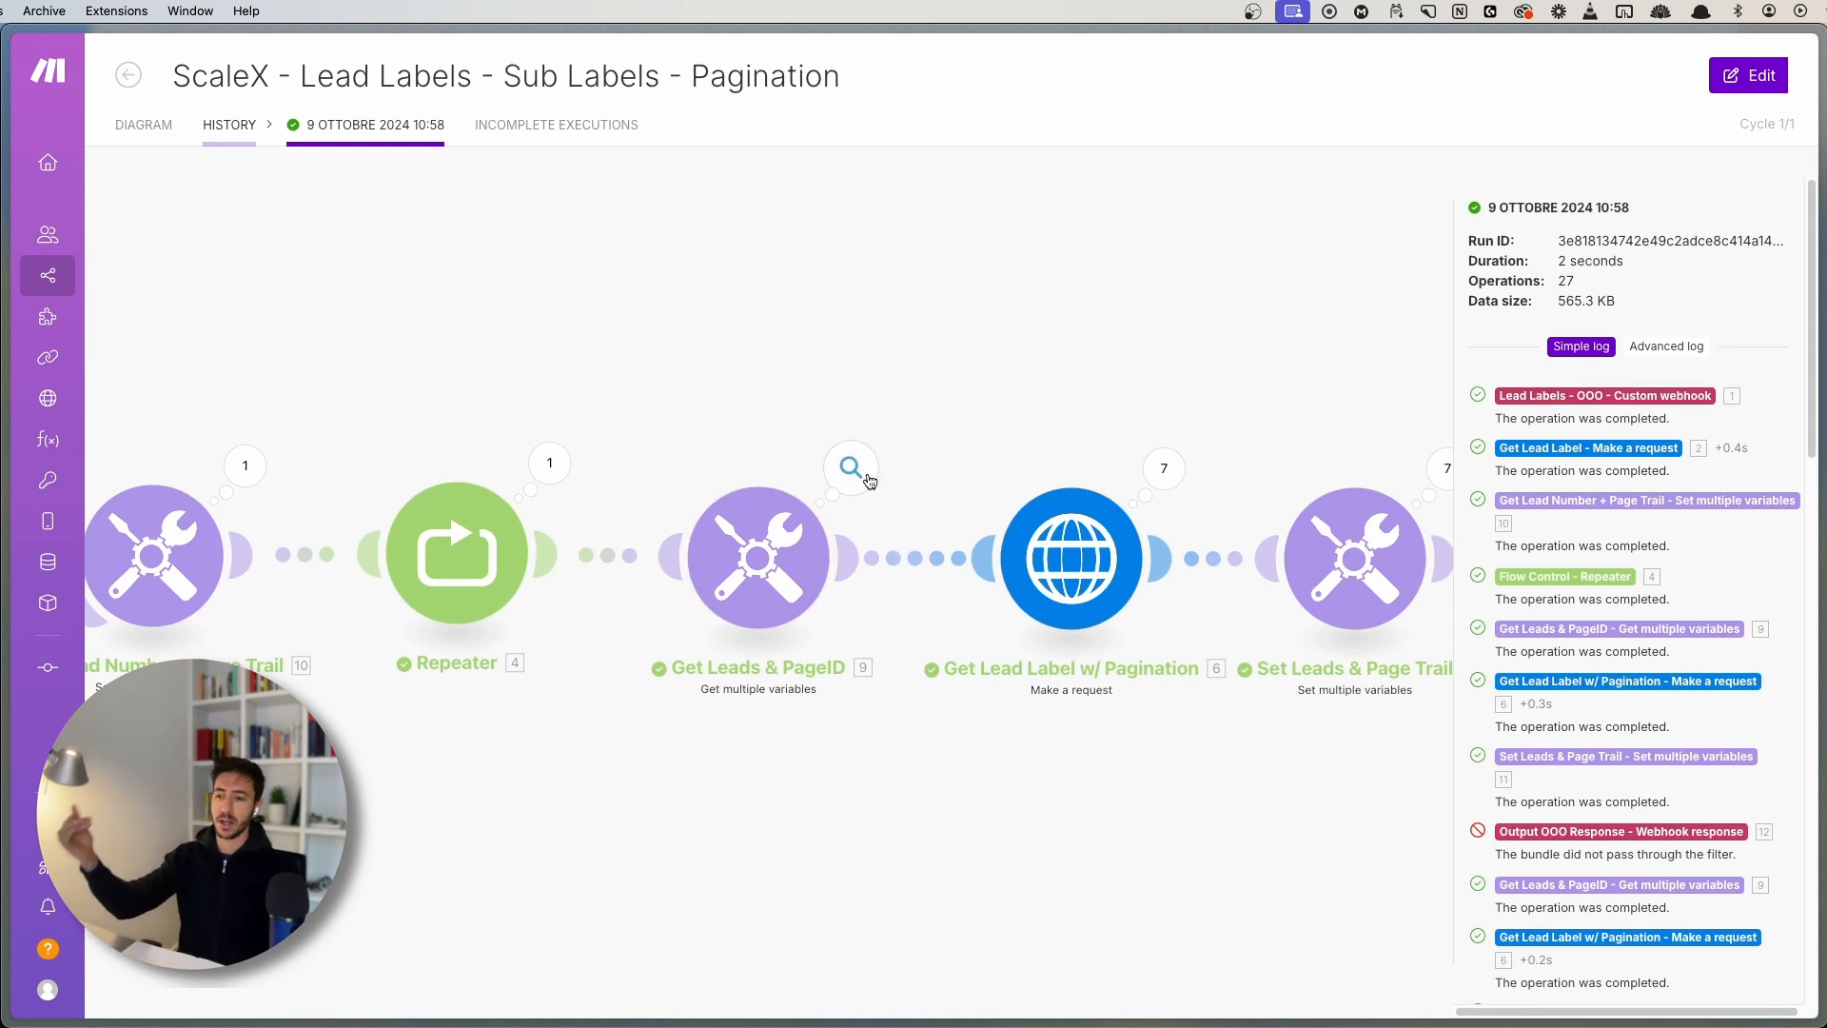
# - Check Get Leads & PageID operation 1's output: Leads 50 and the Page_trail_ID
pyautogui.click(851, 467)
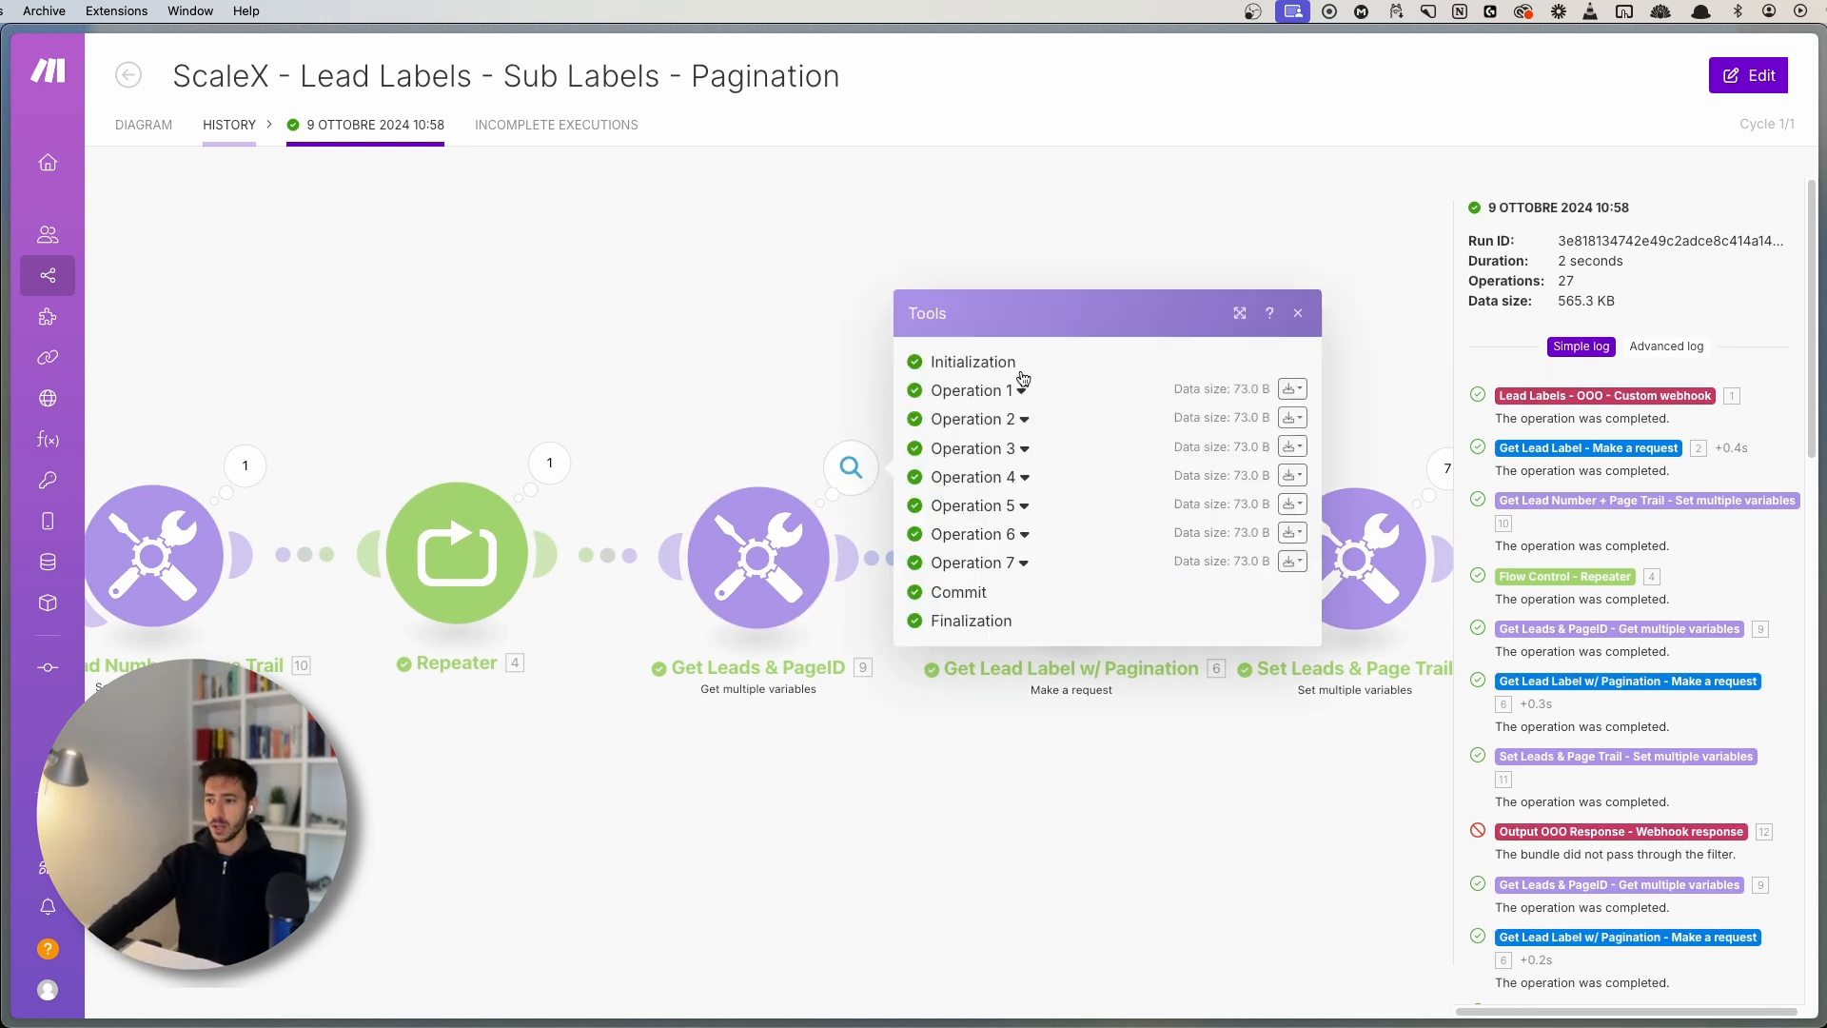
pyautogui.click(987, 394)
pyautogui.moveTo(1007, 450); pyautogui.dragTo(1026, 455)
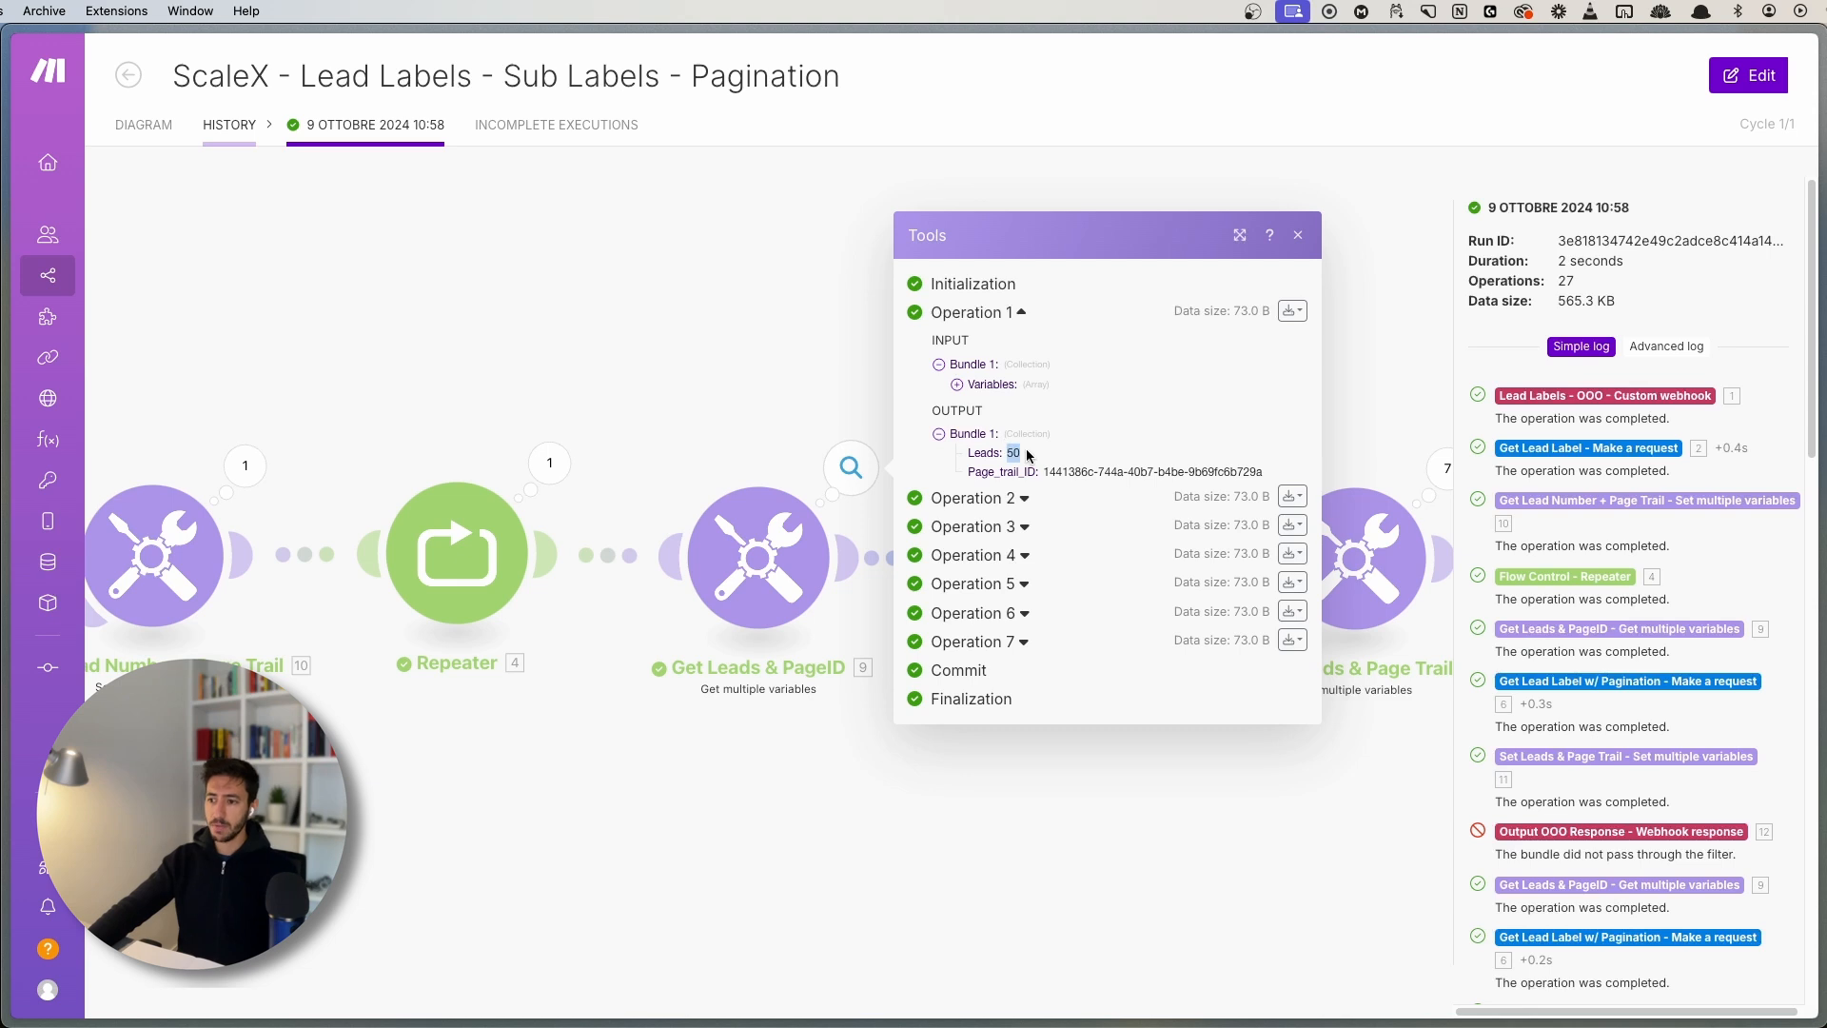
pyautogui.doubleClick(980, 453)
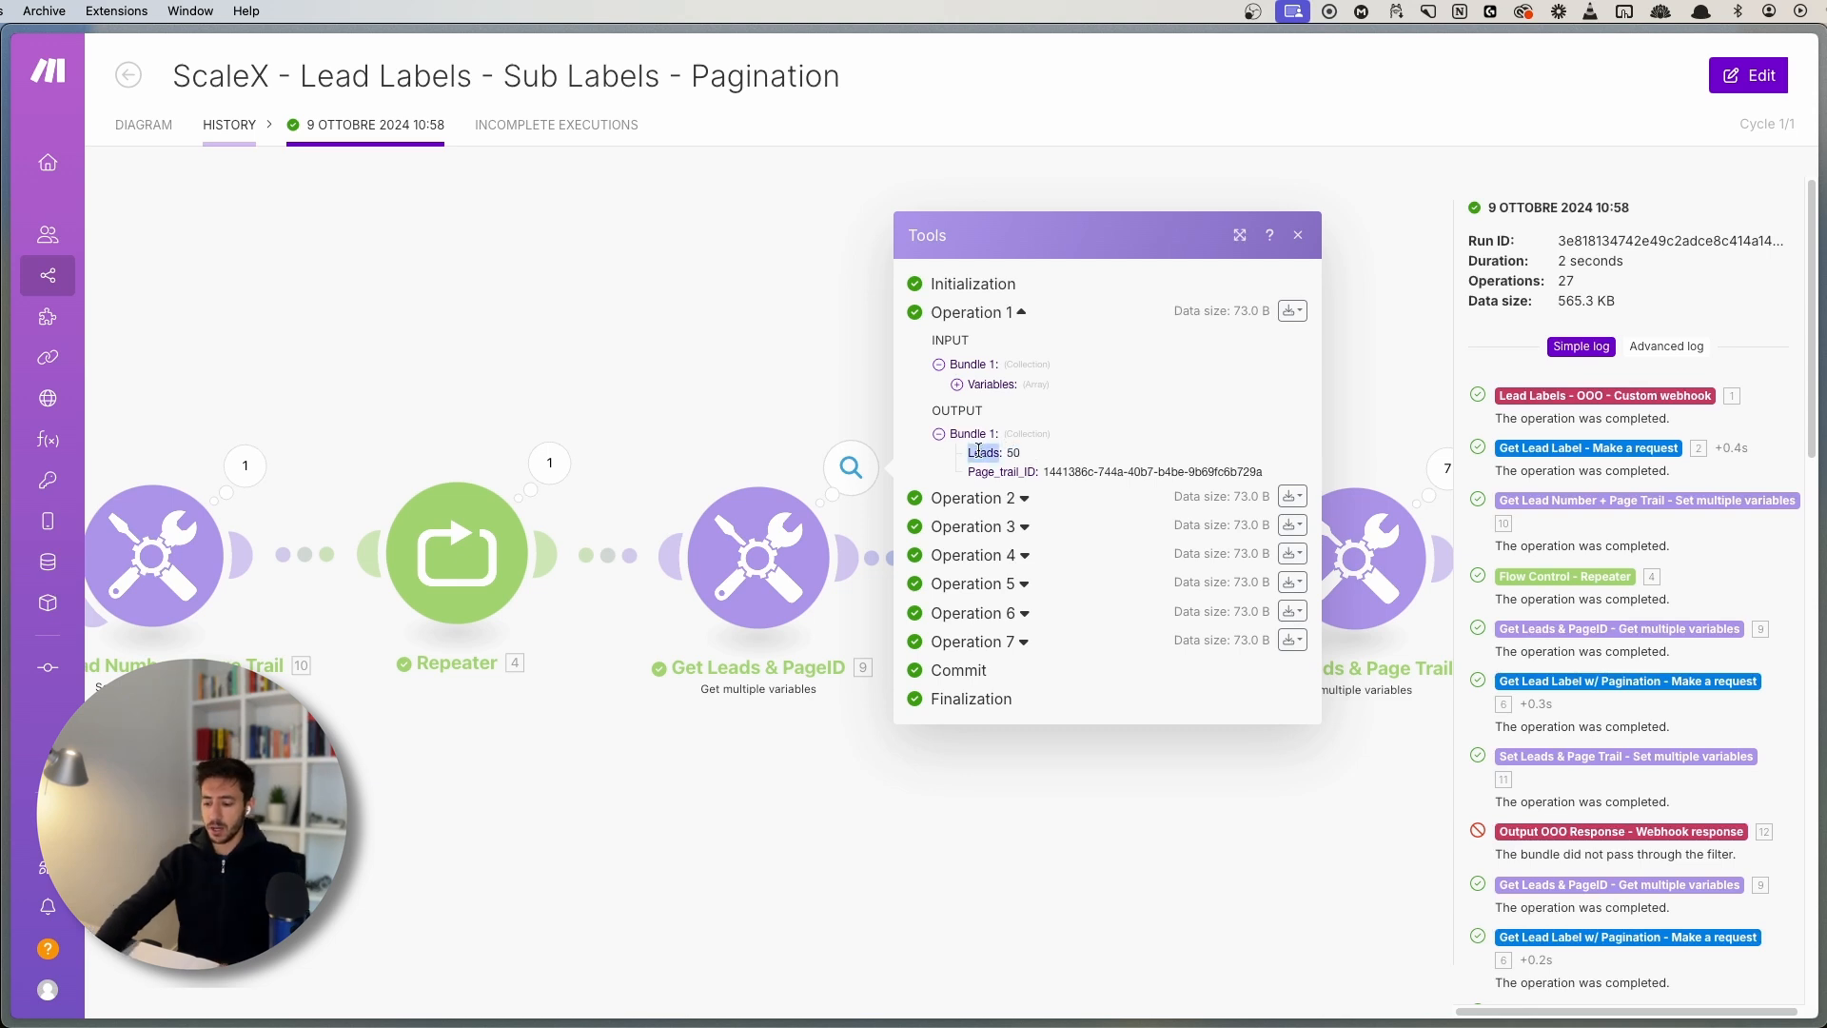
pyautogui.press('super+plus')
pyautogui.press('super+plus')
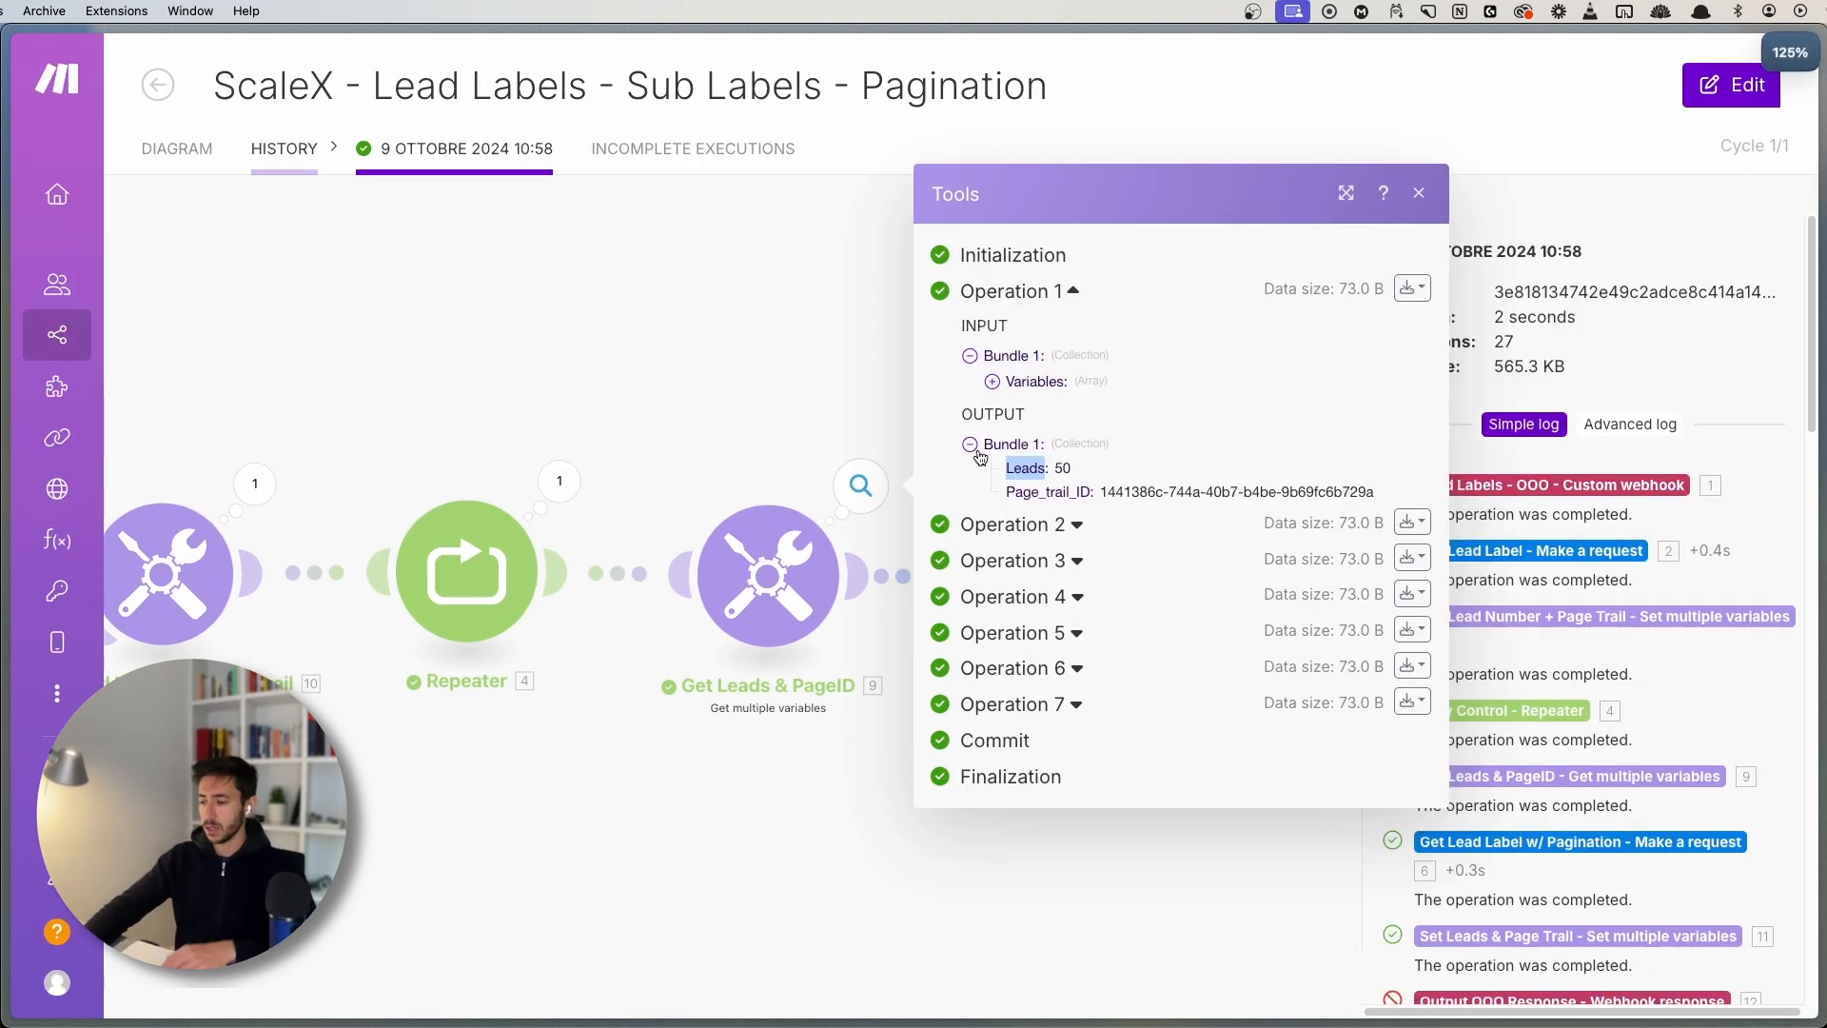
pyautogui.doubleClick(1047, 491)
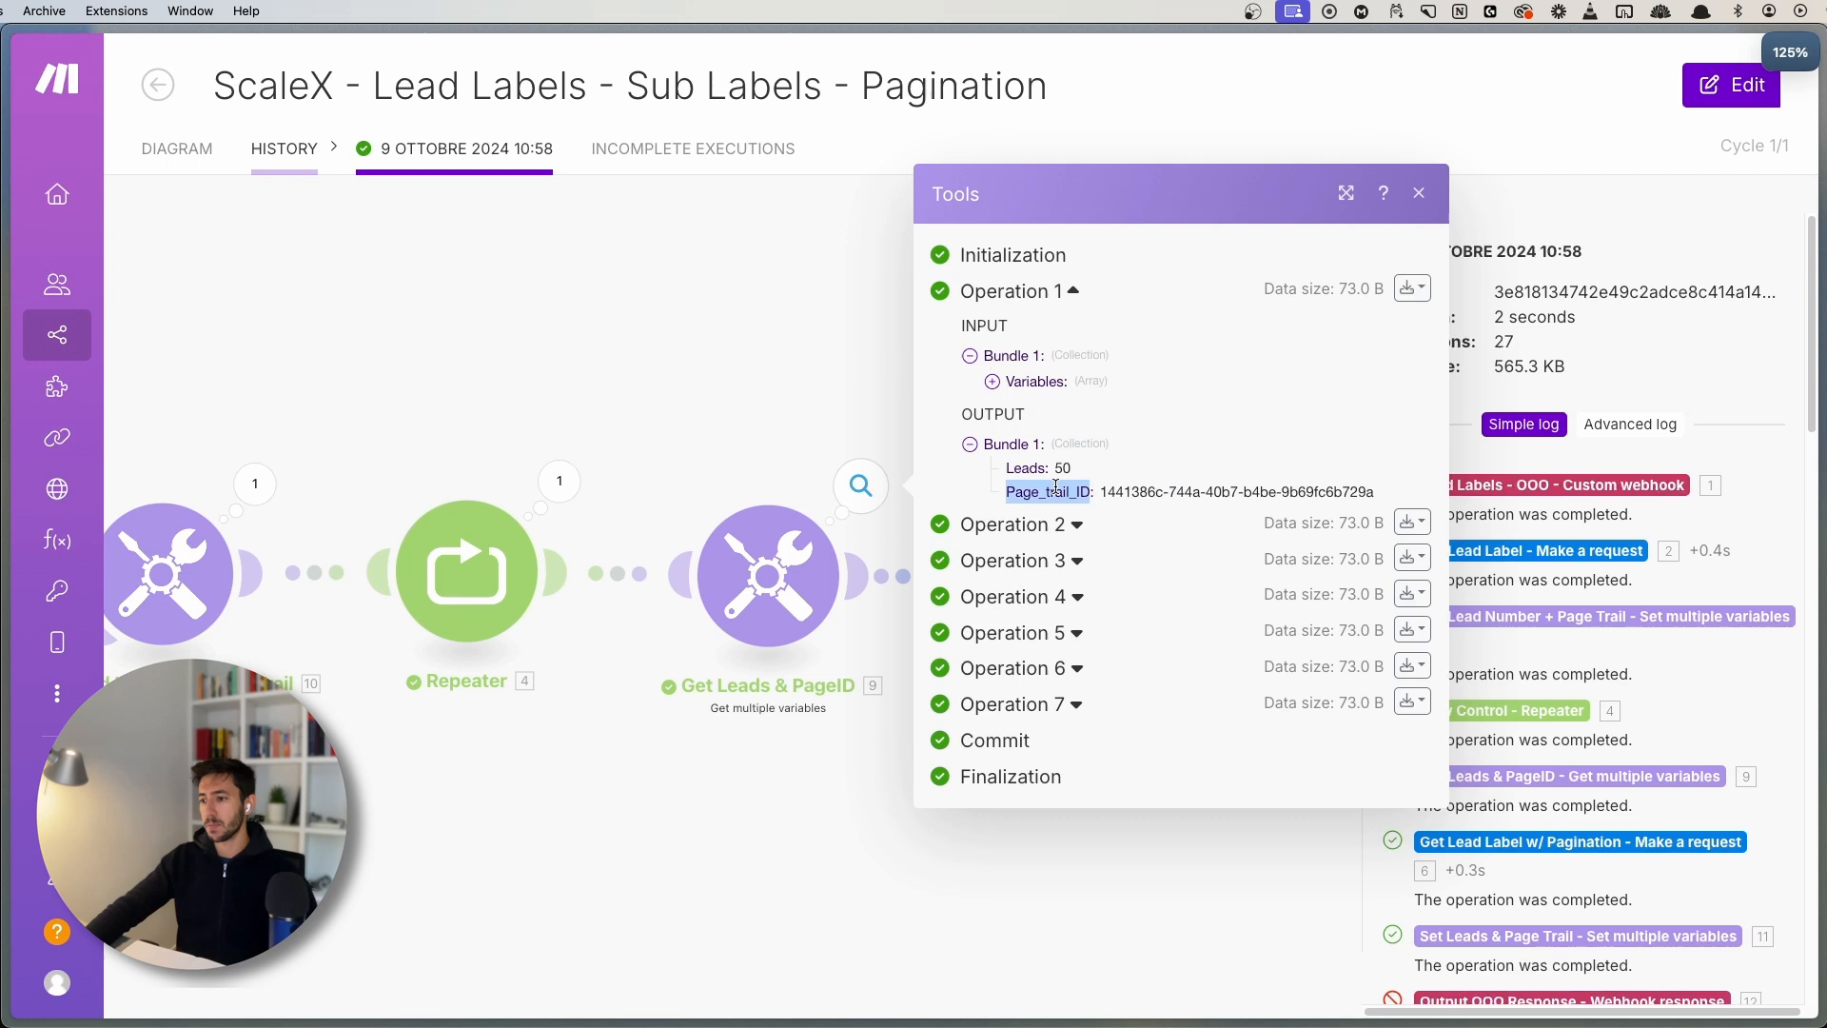
pyautogui.click(751, 379)
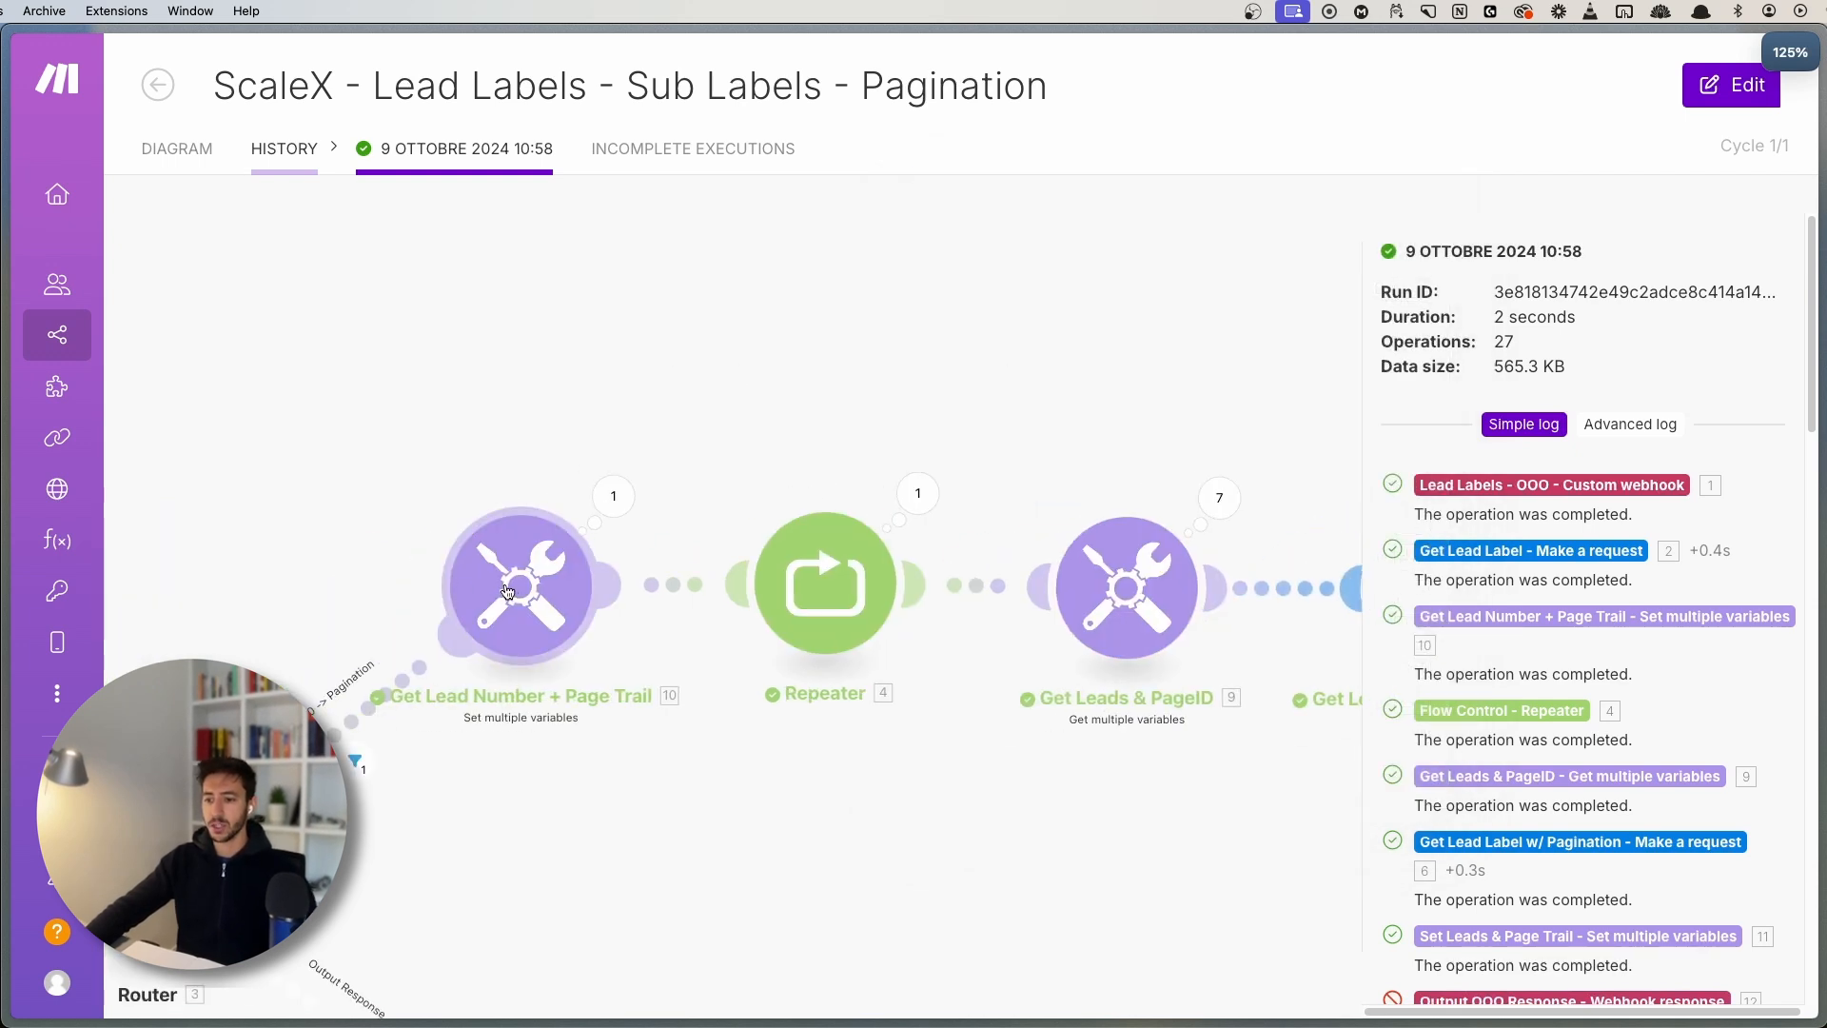
pyautogui.hscroll(10, 906, 779)
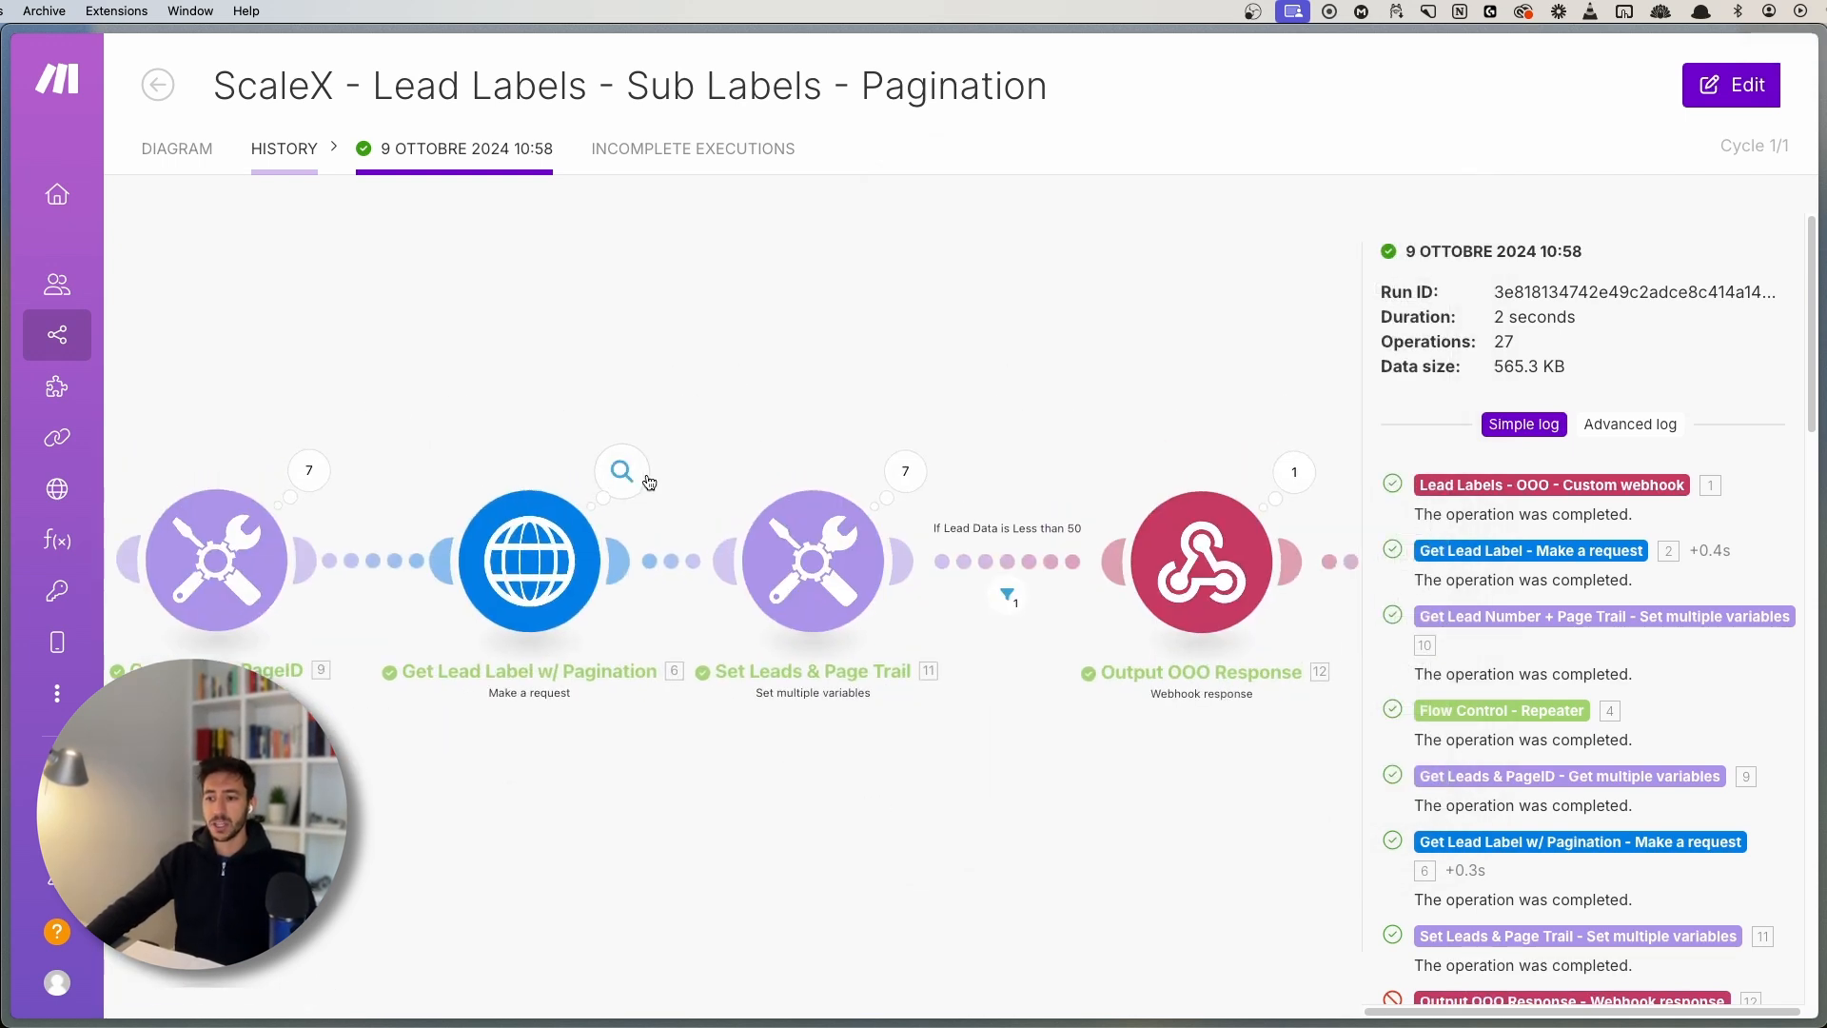
pyautogui.click(623, 472)
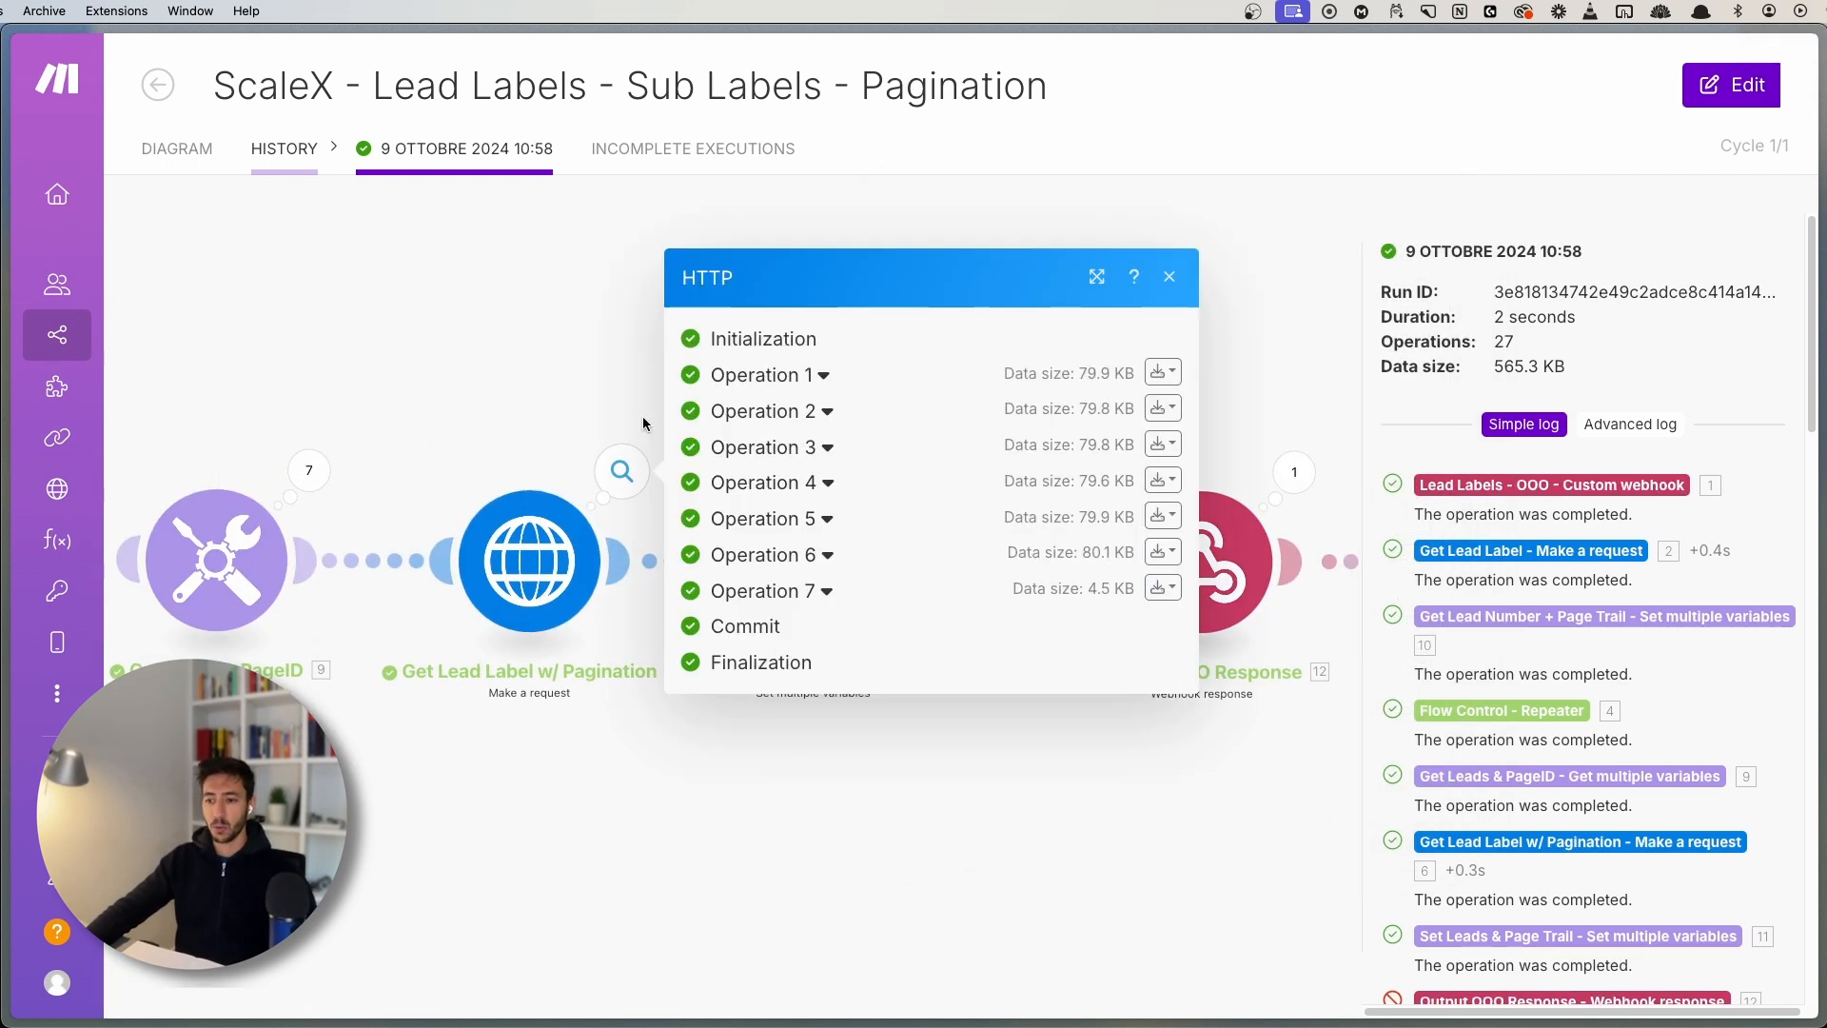
pyautogui.click(771, 374)
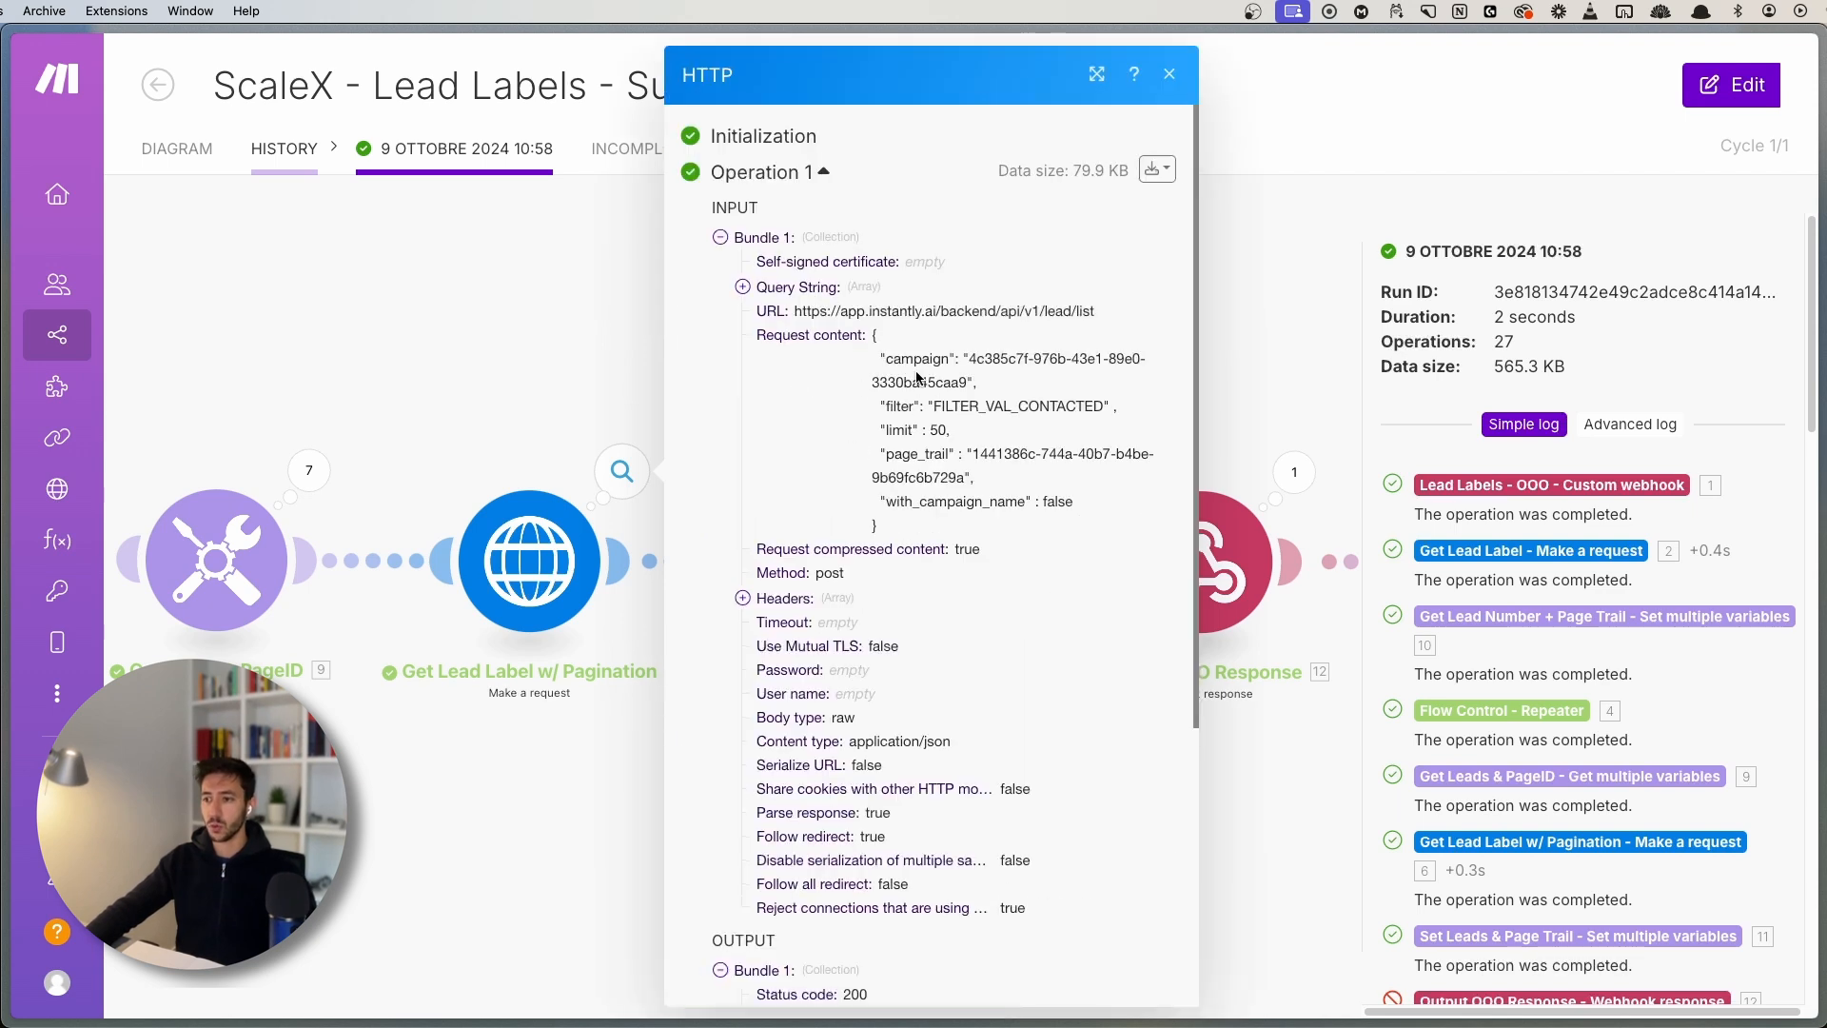
pyautogui.moveTo(871, 333); pyautogui.dragTo(931, 526)
pyautogui.click(905, 436)
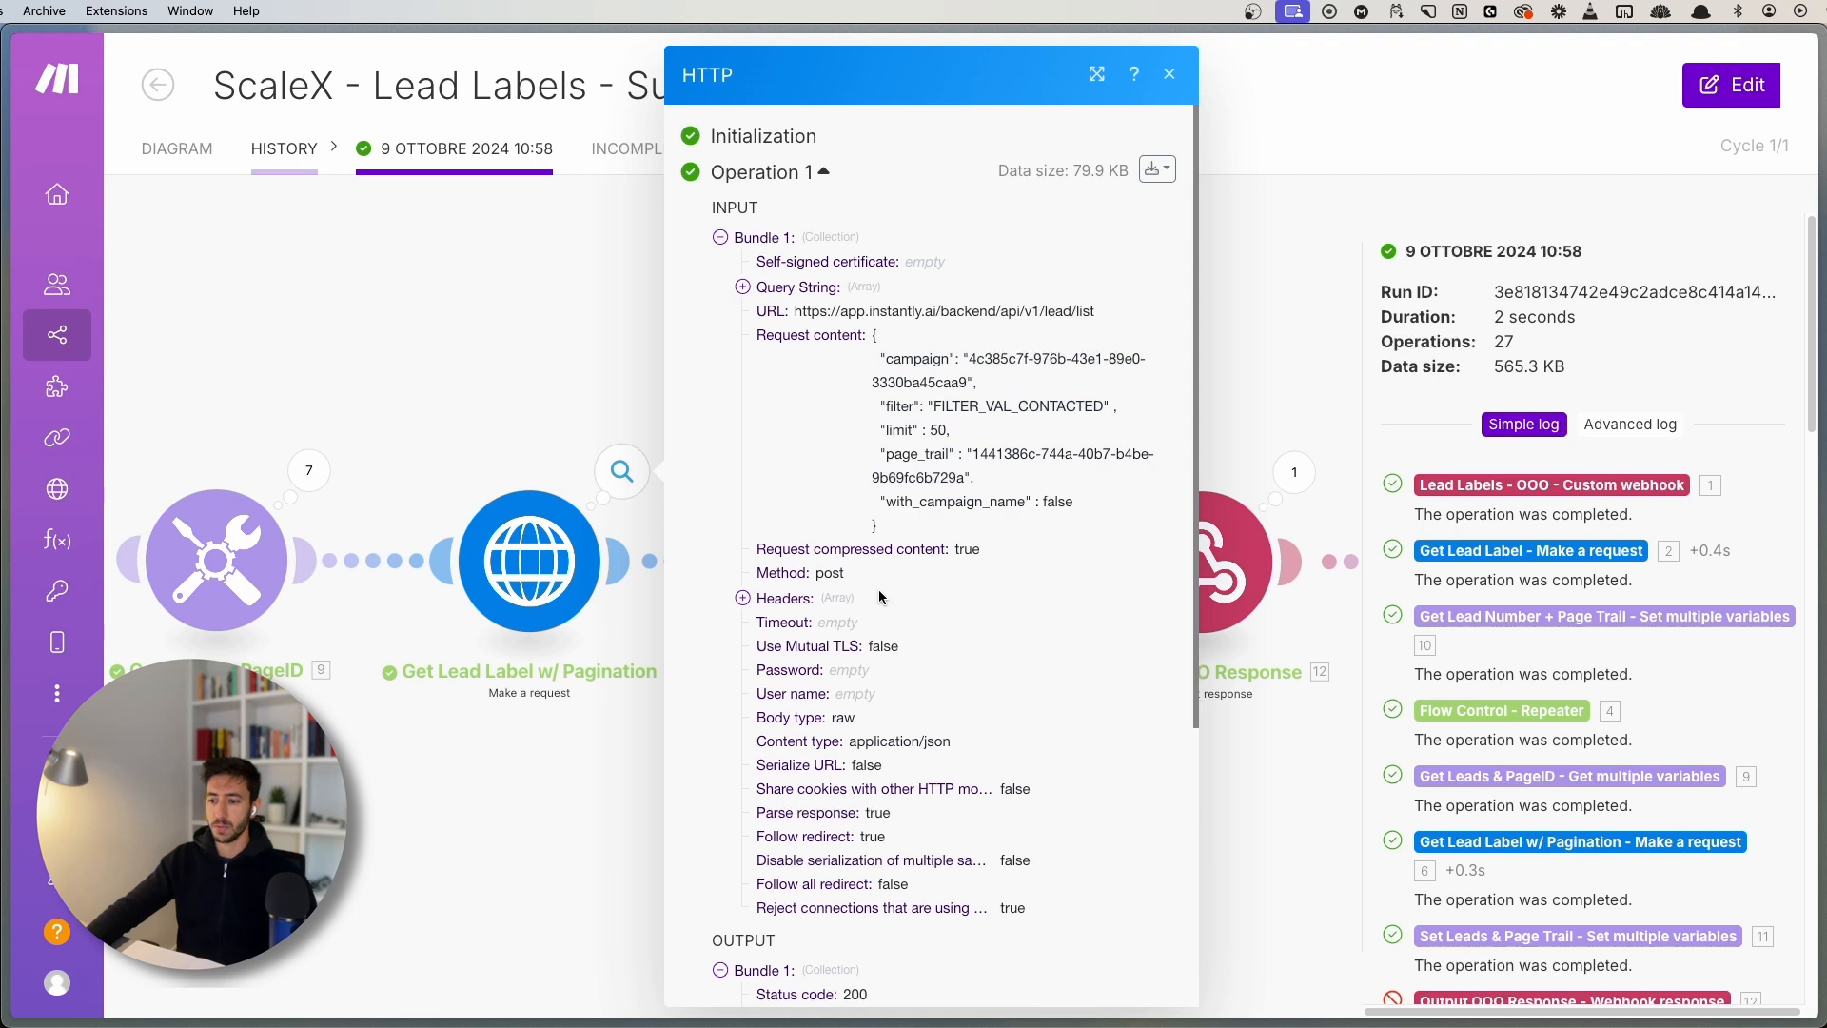
pyautogui.scroll(-5, 880, 597)
pyautogui.click(760, 671)
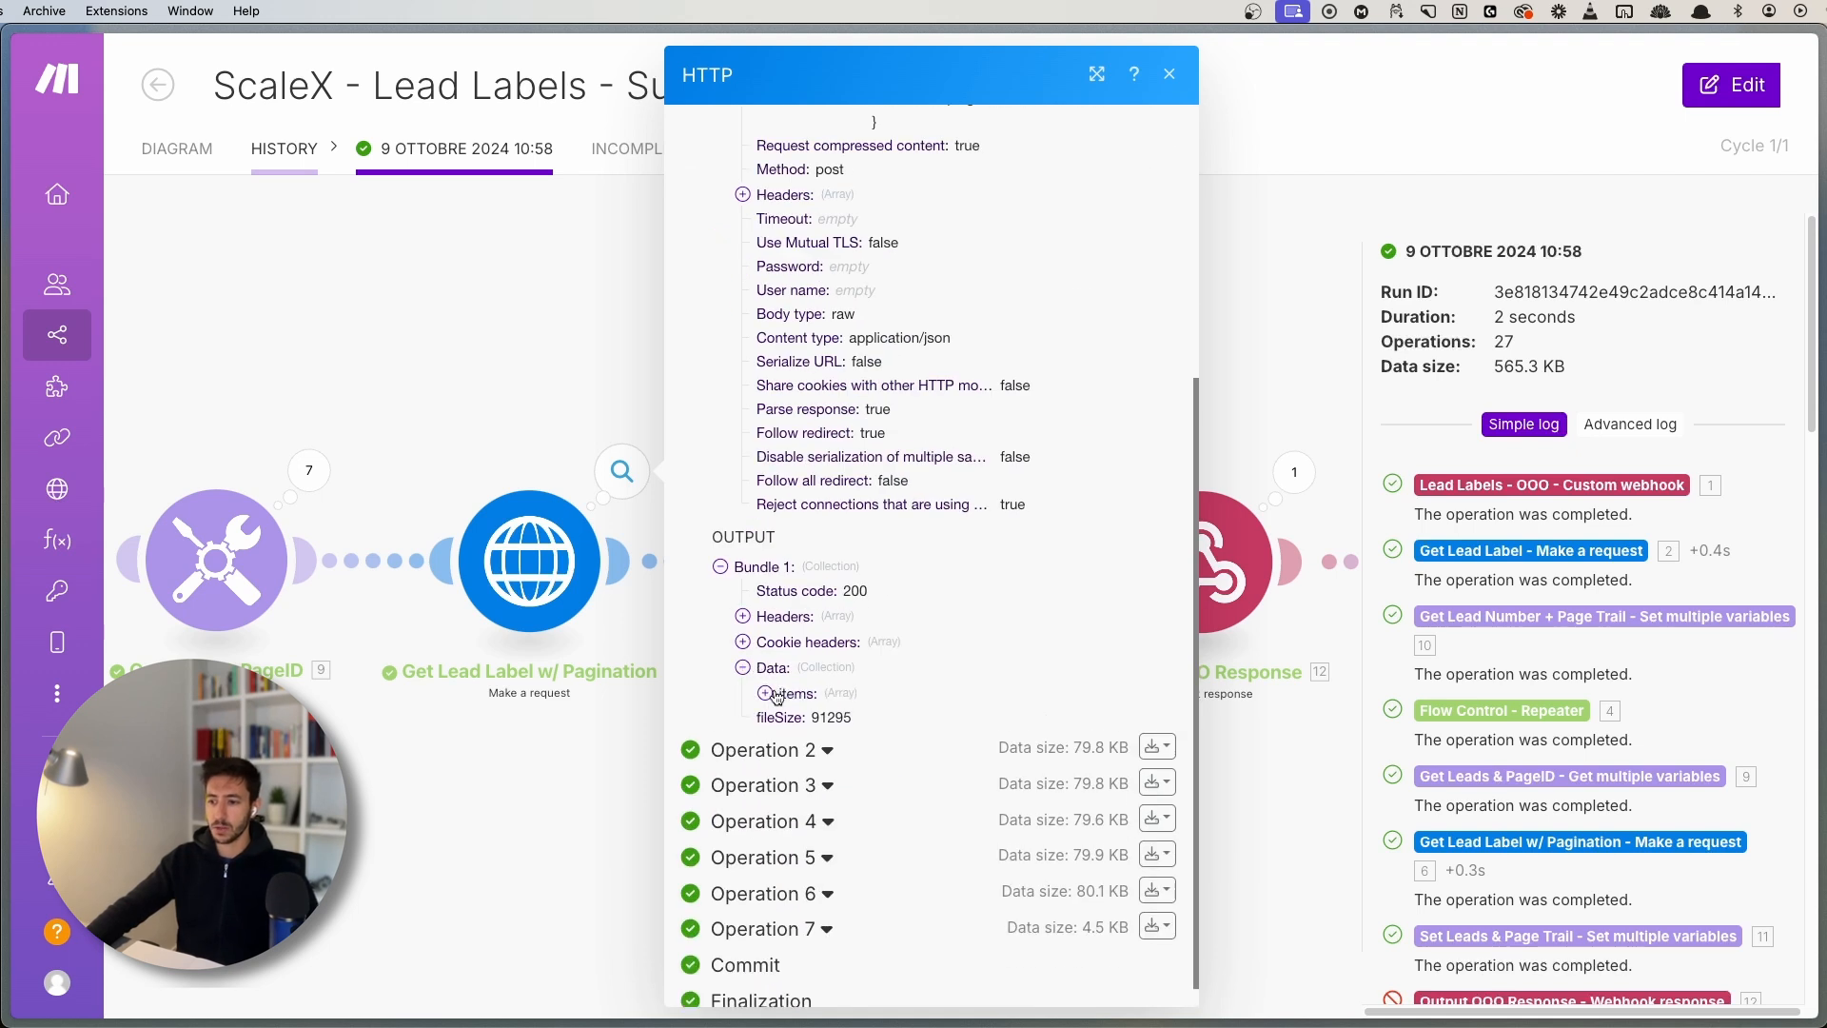
pyautogui.click(767, 693)
pyautogui.scroll(-15, 792, 709)
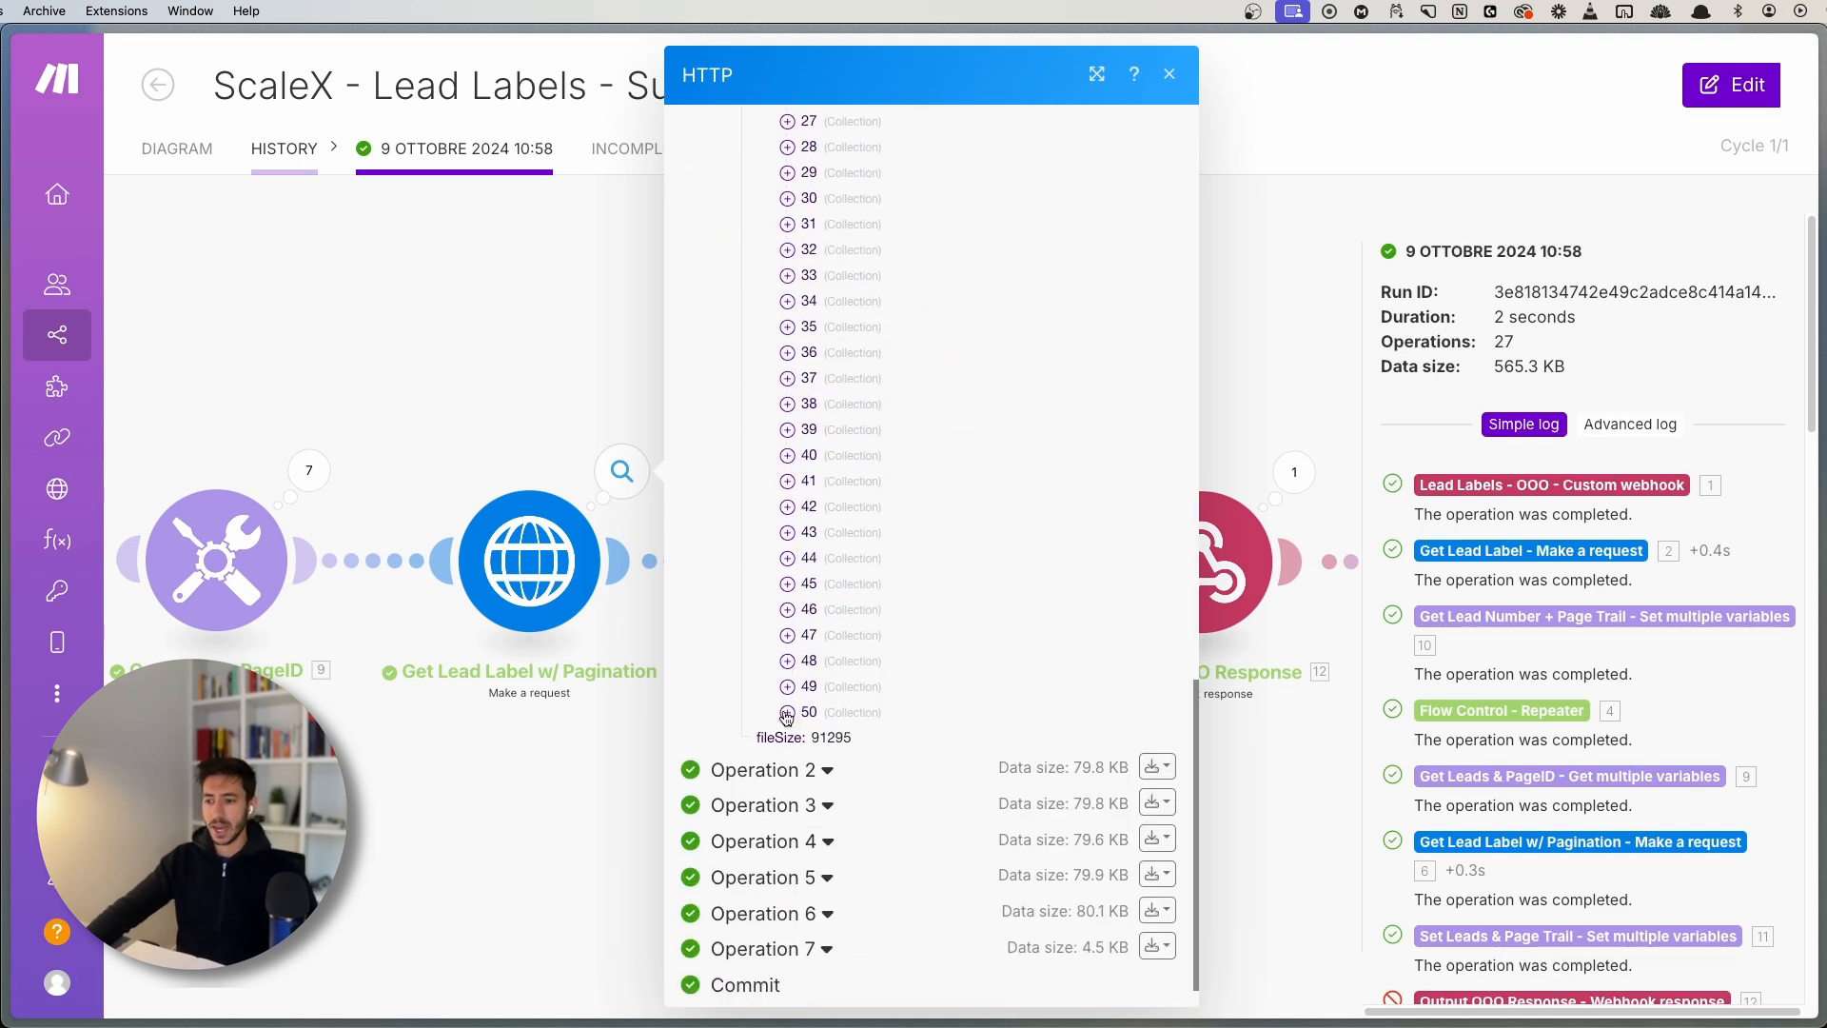
pyautogui.click(786, 712)
pyautogui.click(787, 713)
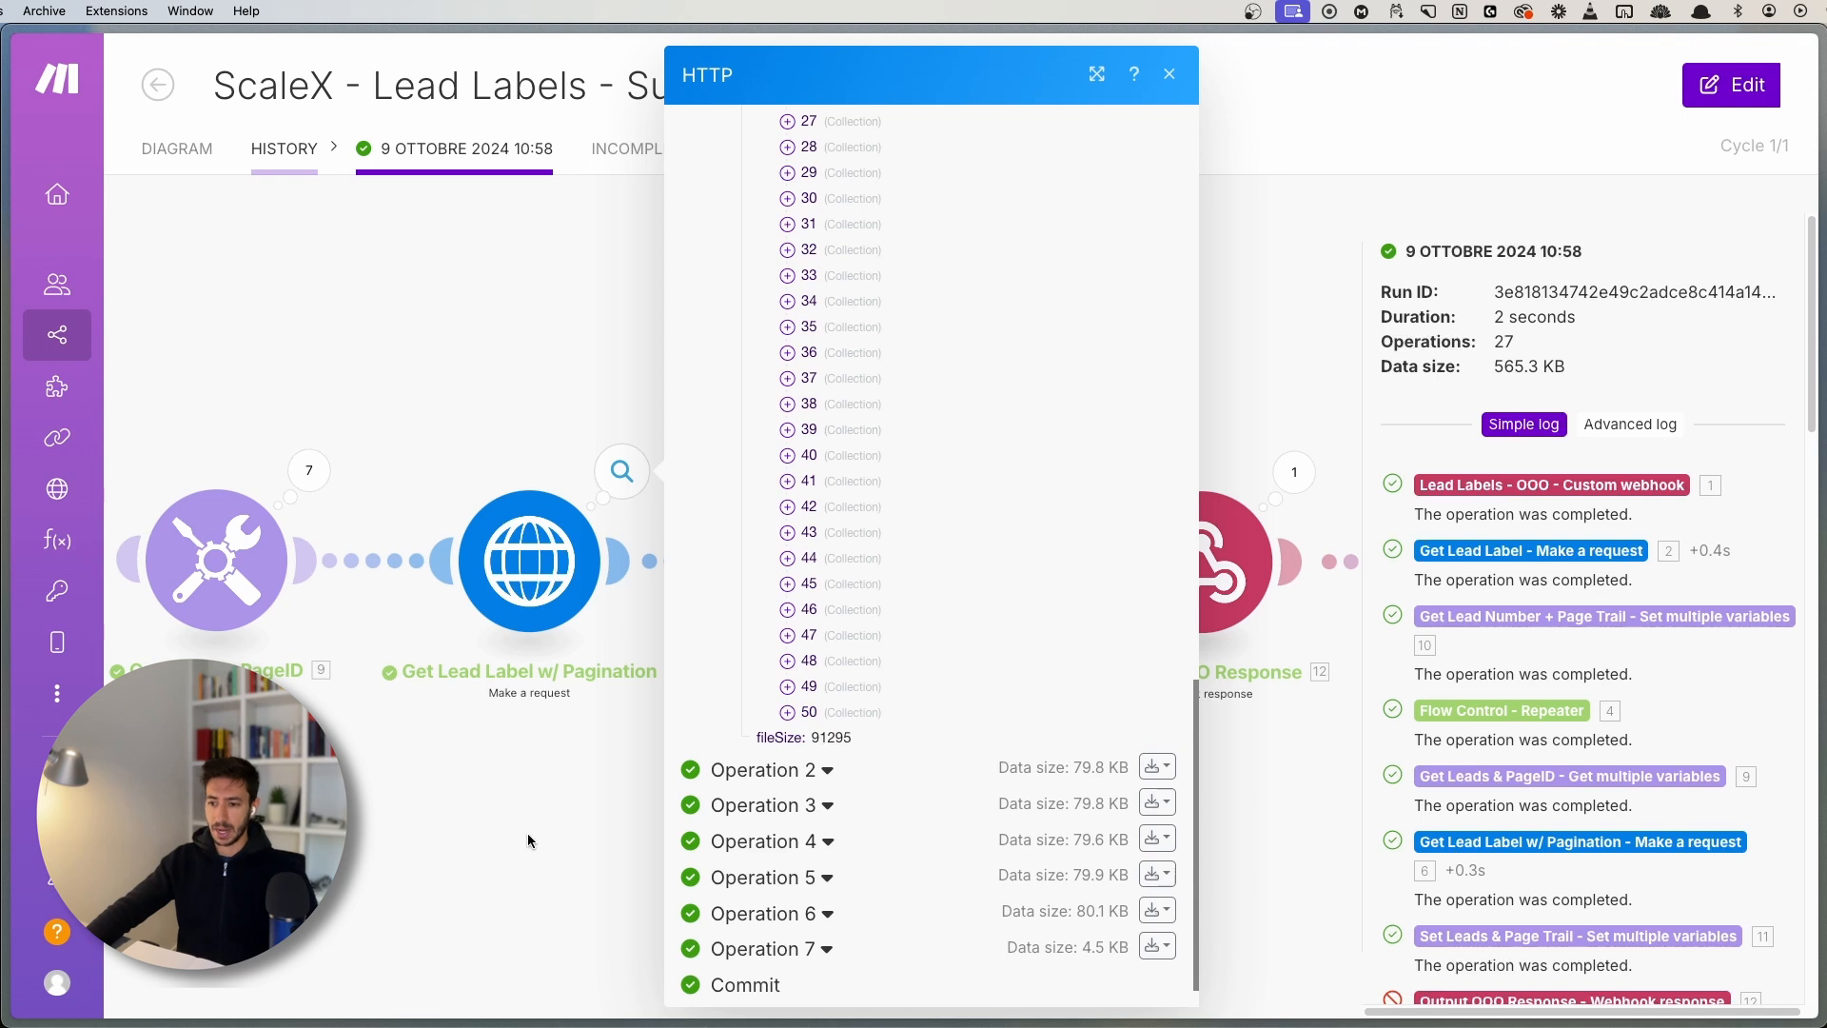
pyautogui.moveTo(528, 841); pyautogui.dragTo(460, 840)
pyautogui.scroll(3, 502, 763)
pyautogui.moveTo(637, 747); pyautogui.dragTo(531, 763)
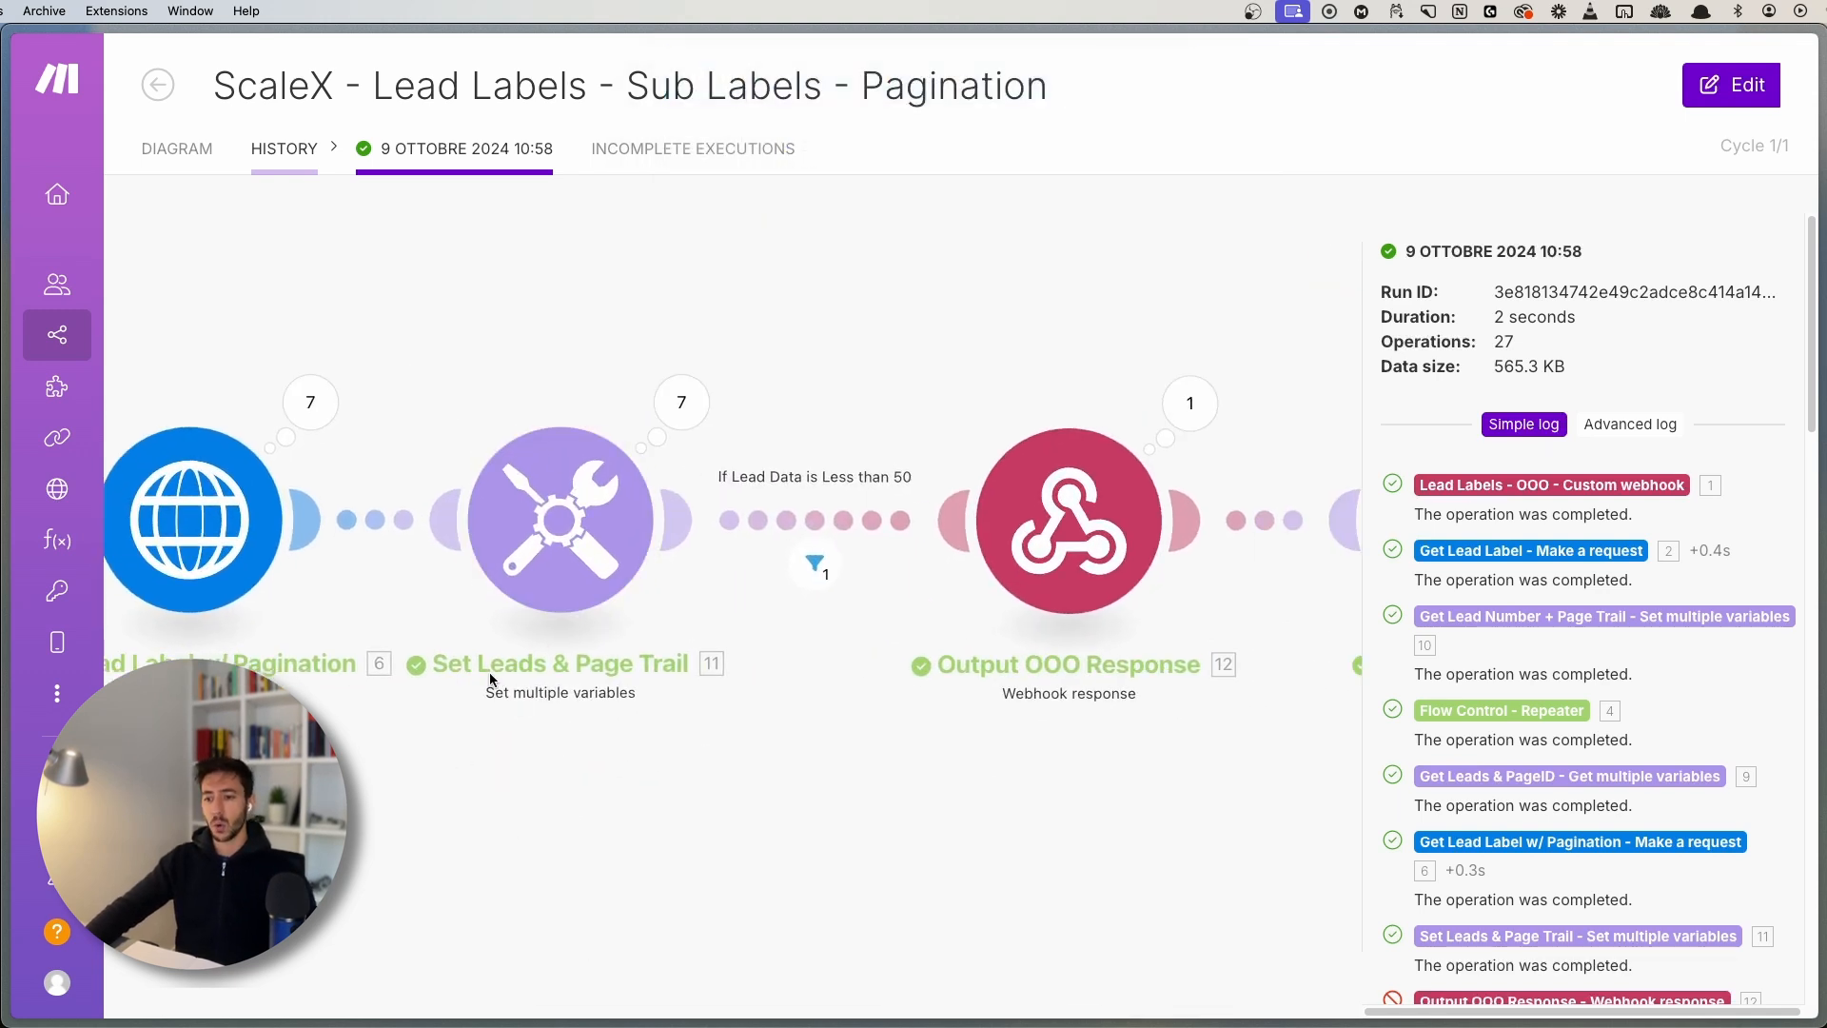
pyautogui.click(682, 402)
pyautogui.click(865, 307)
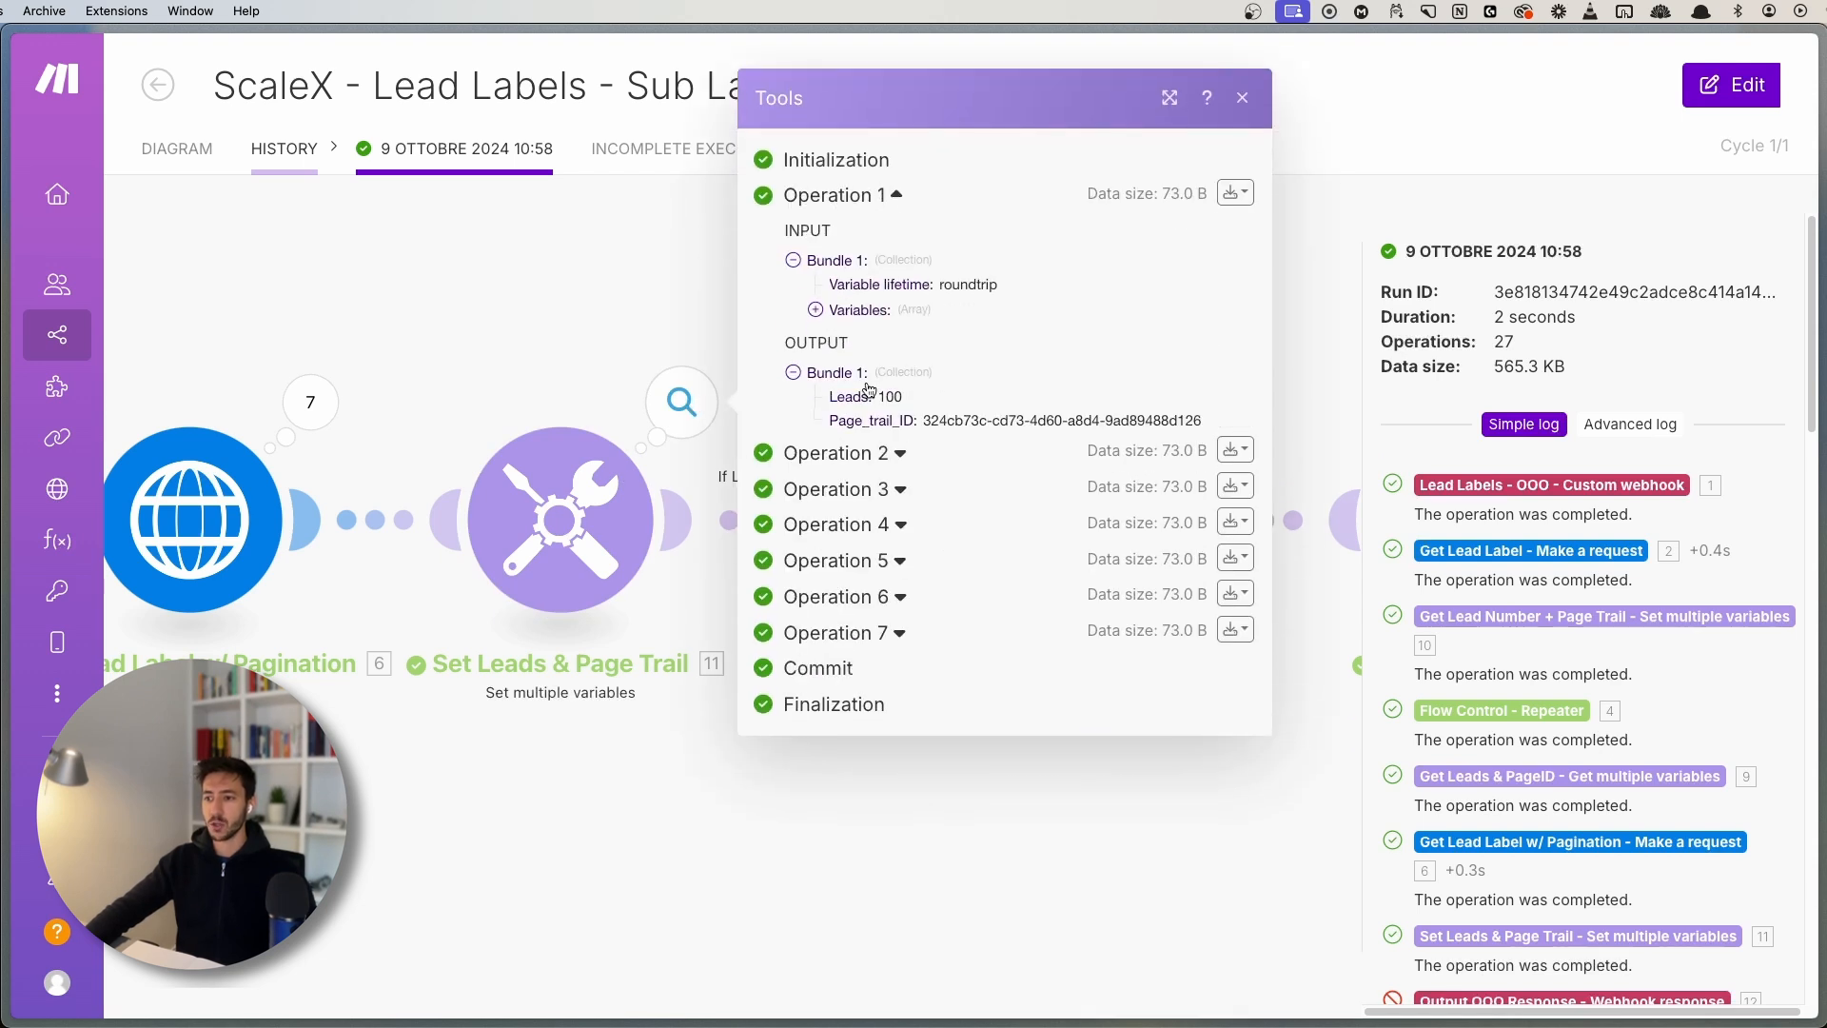
pyautogui.doubleClick(884, 394)
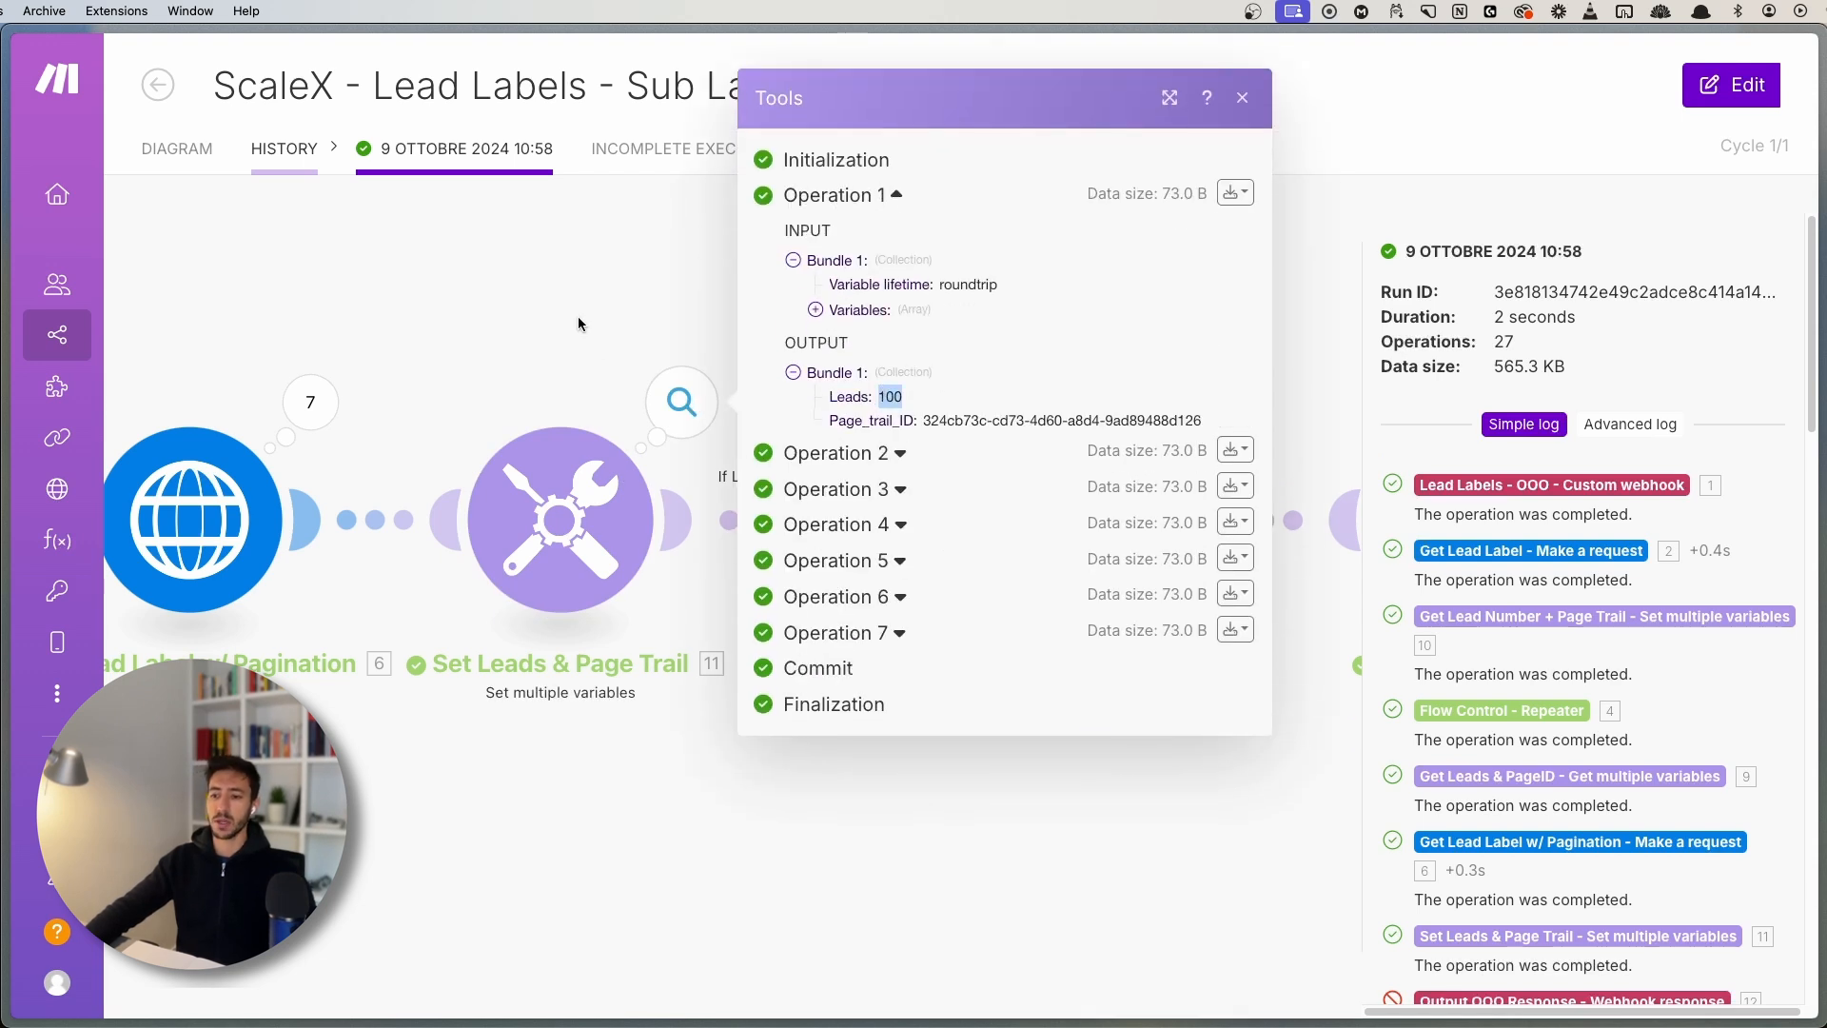
pyautogui.click(504, 298)
pyautogui.scroll(-3, 314, 328)
pyautogui.moveTo(299, 333); pyautogui.dragTo(660, 339)
pyautogui.moveTo(499, 292); pyautogui.dragTo(1121, 278)
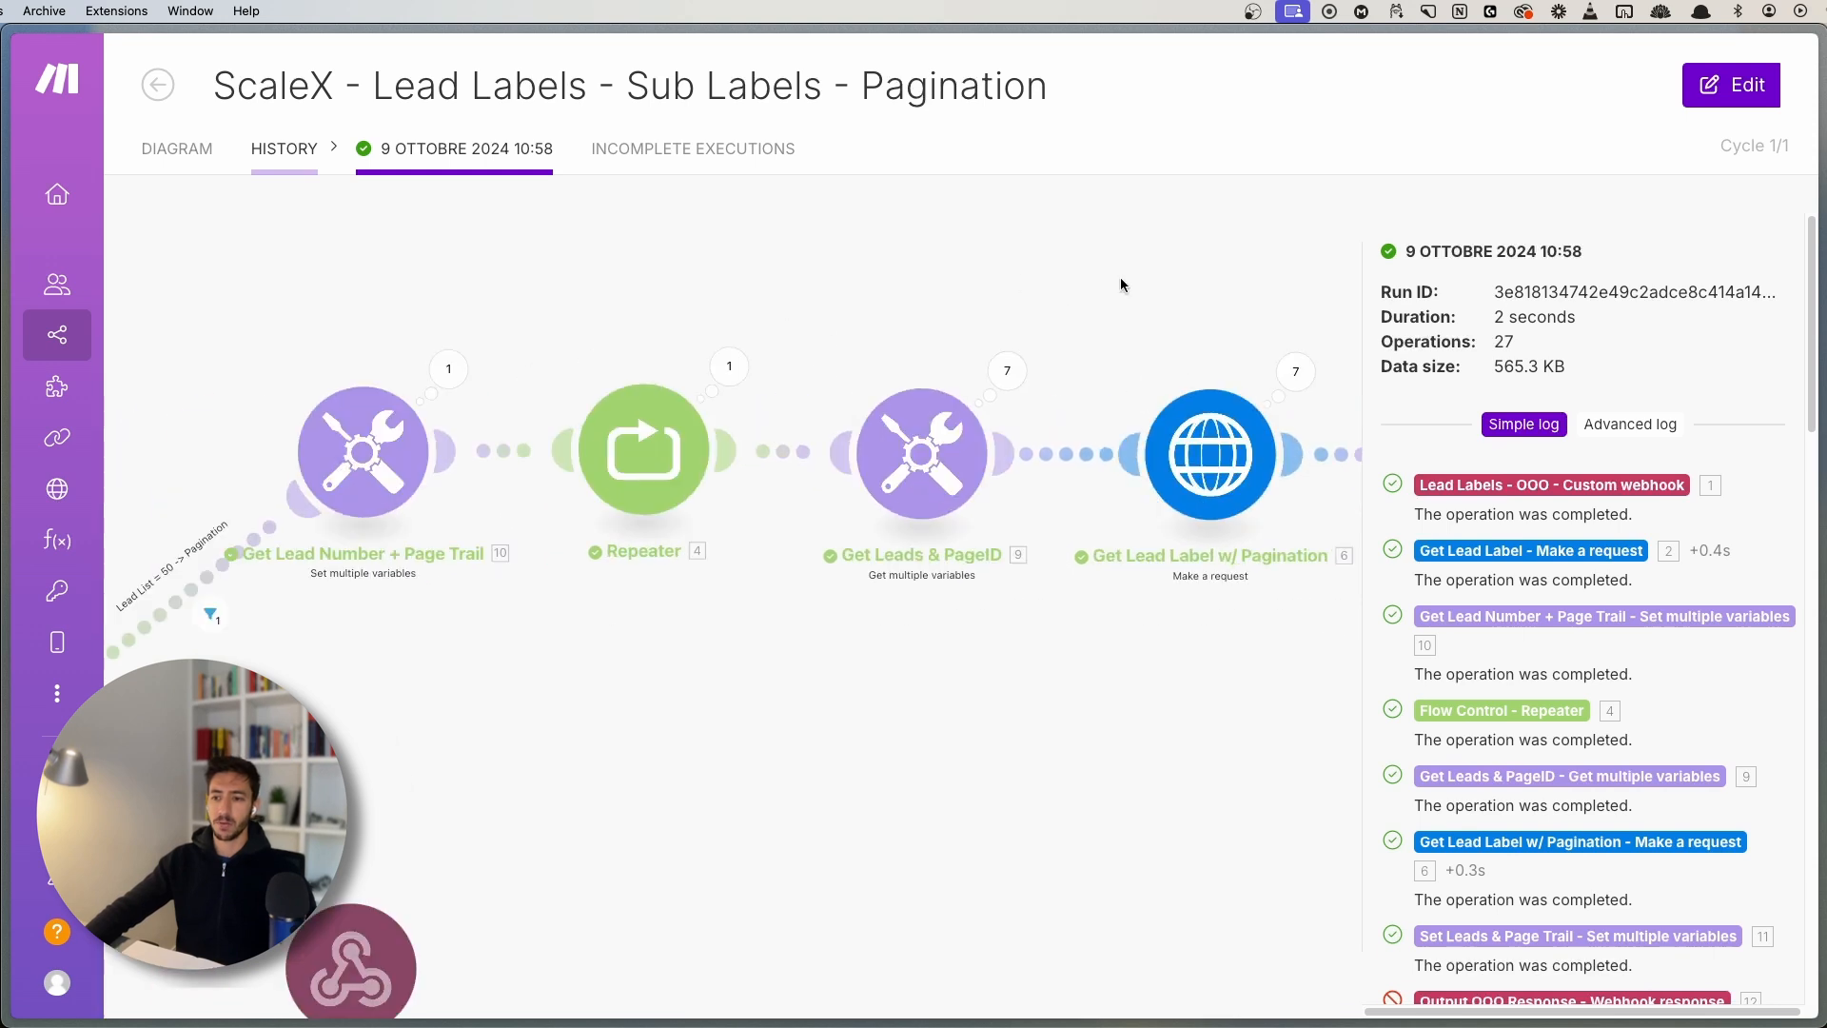
pyautogui.hscroll(5, 937, 626)
pyautogui.hscroll(6, 560, 522)
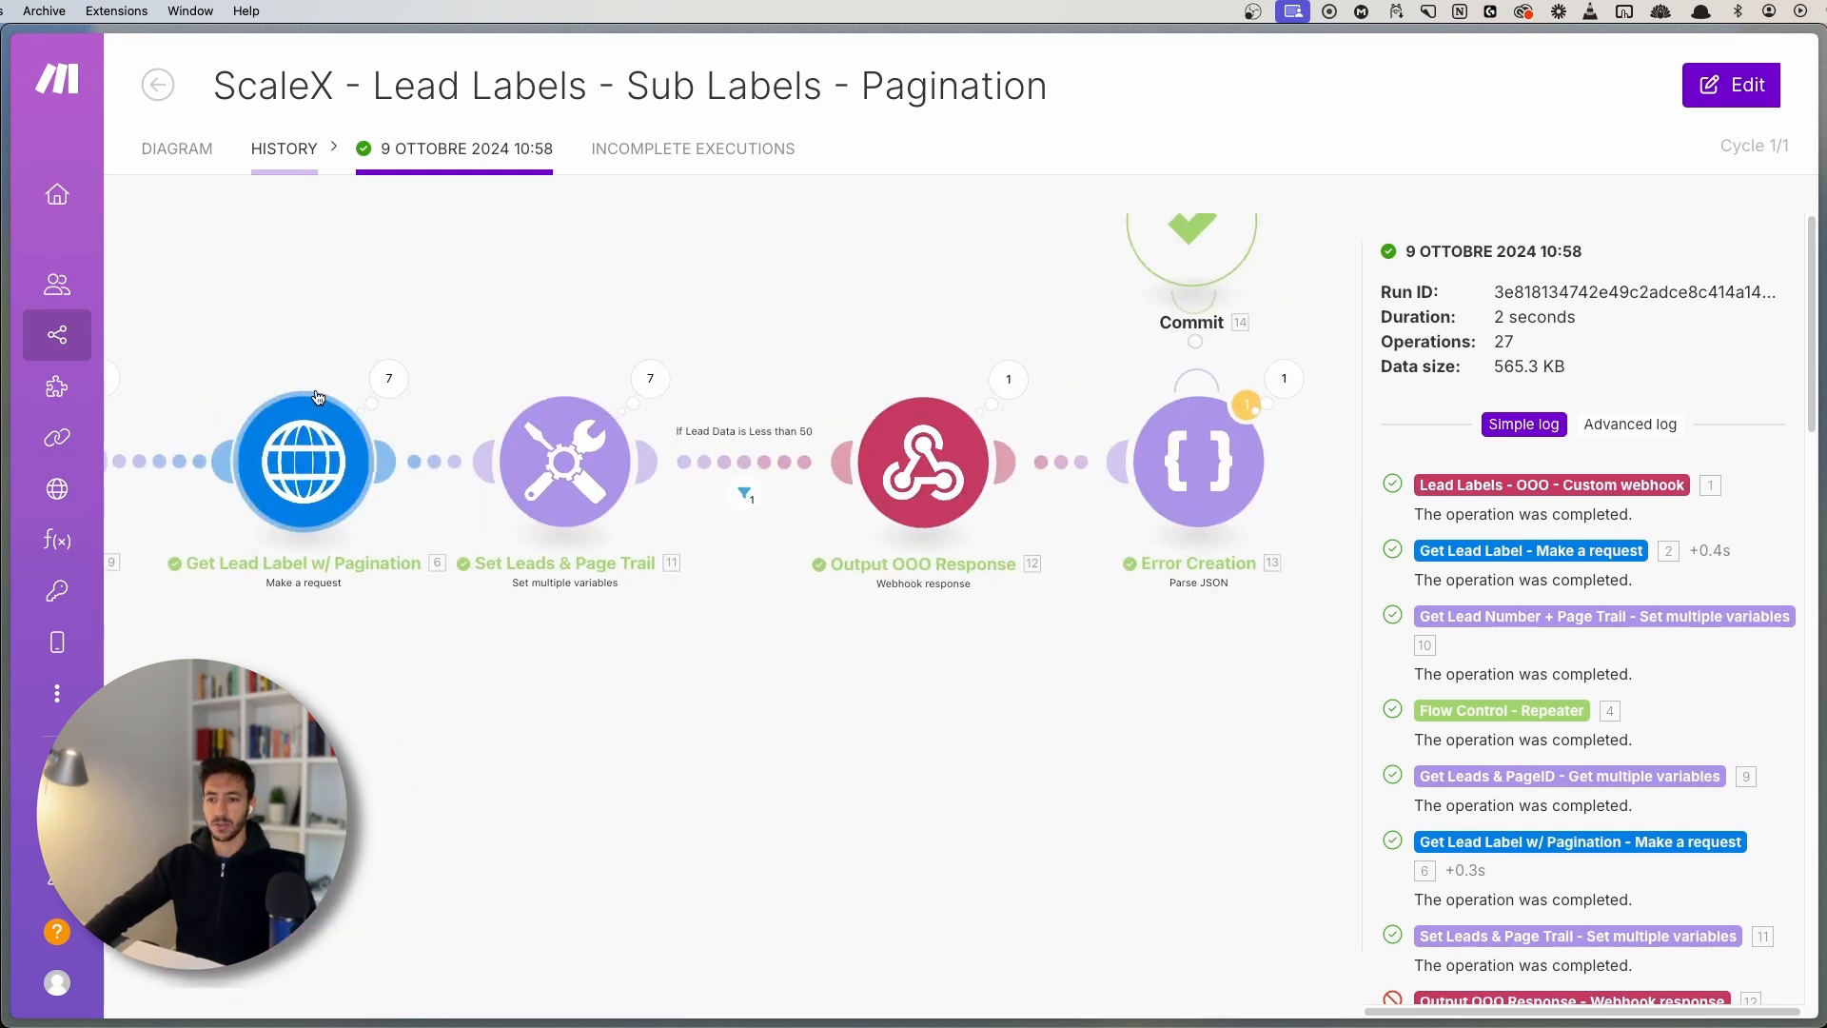
pyautogui.scroll(2, 604, 404)
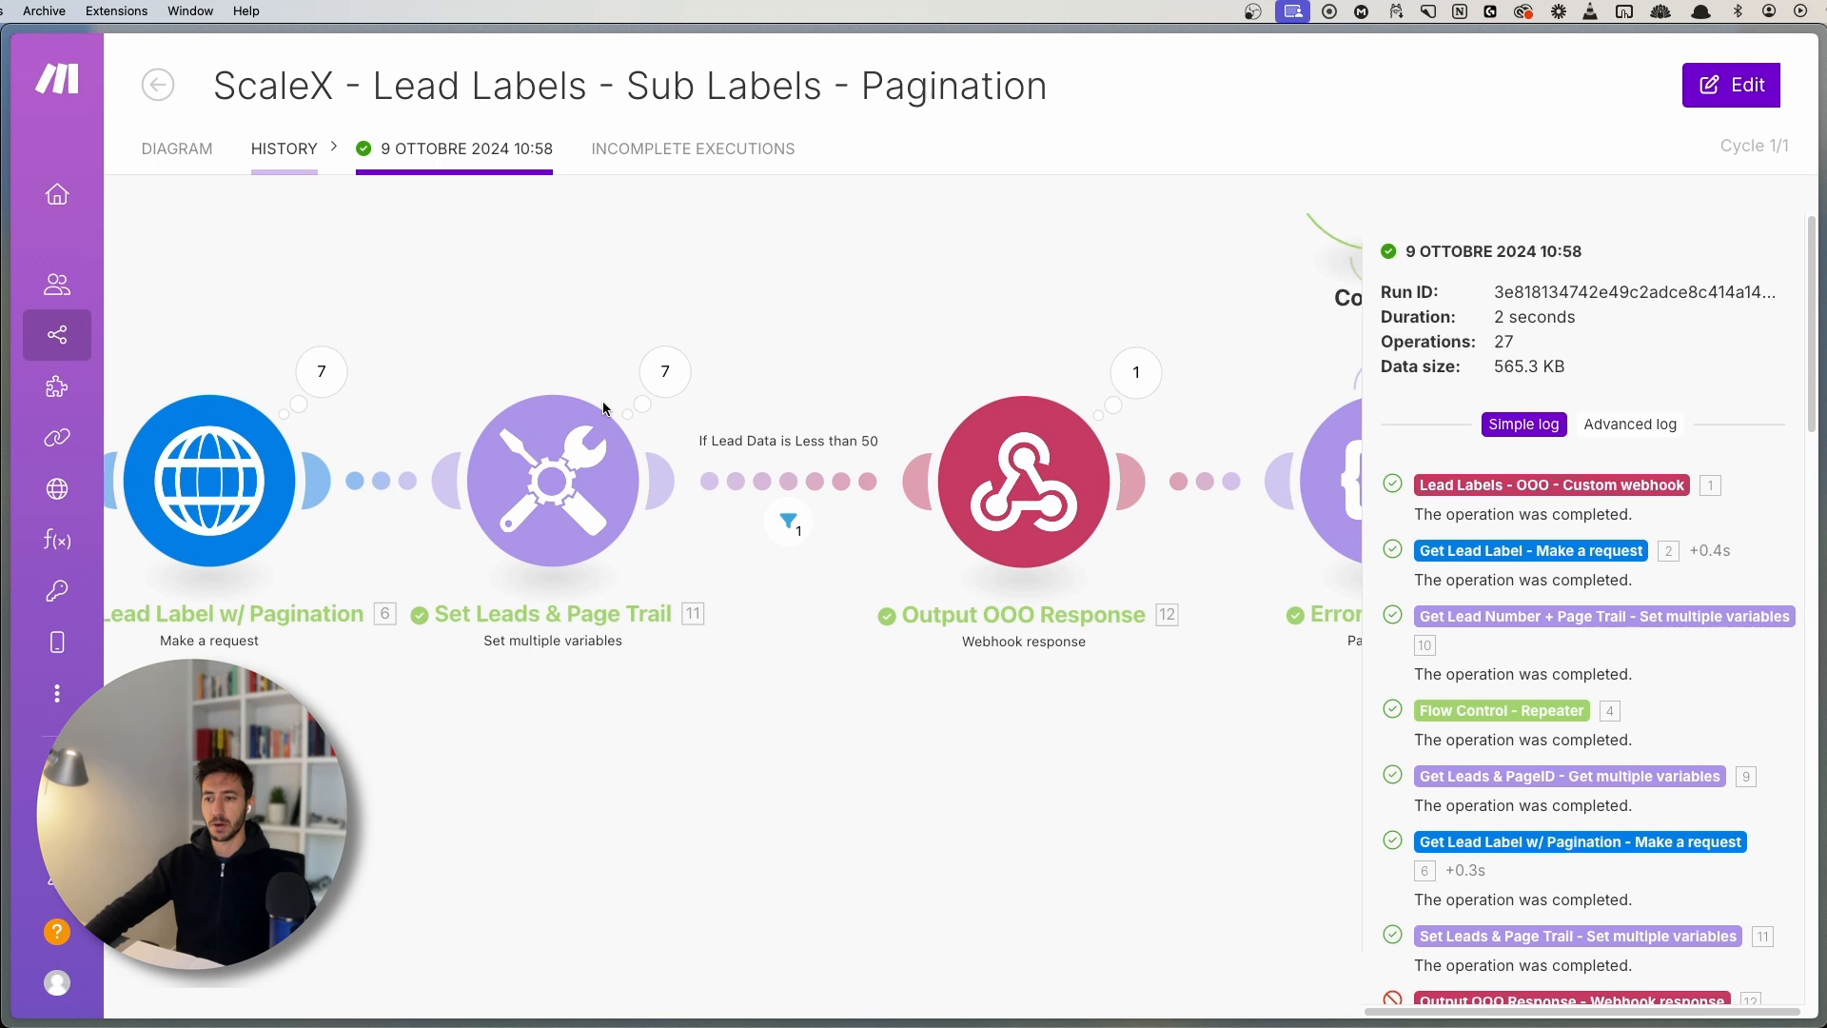
pyautogui.click(665, 372)
pyautogui.click(854, 276)
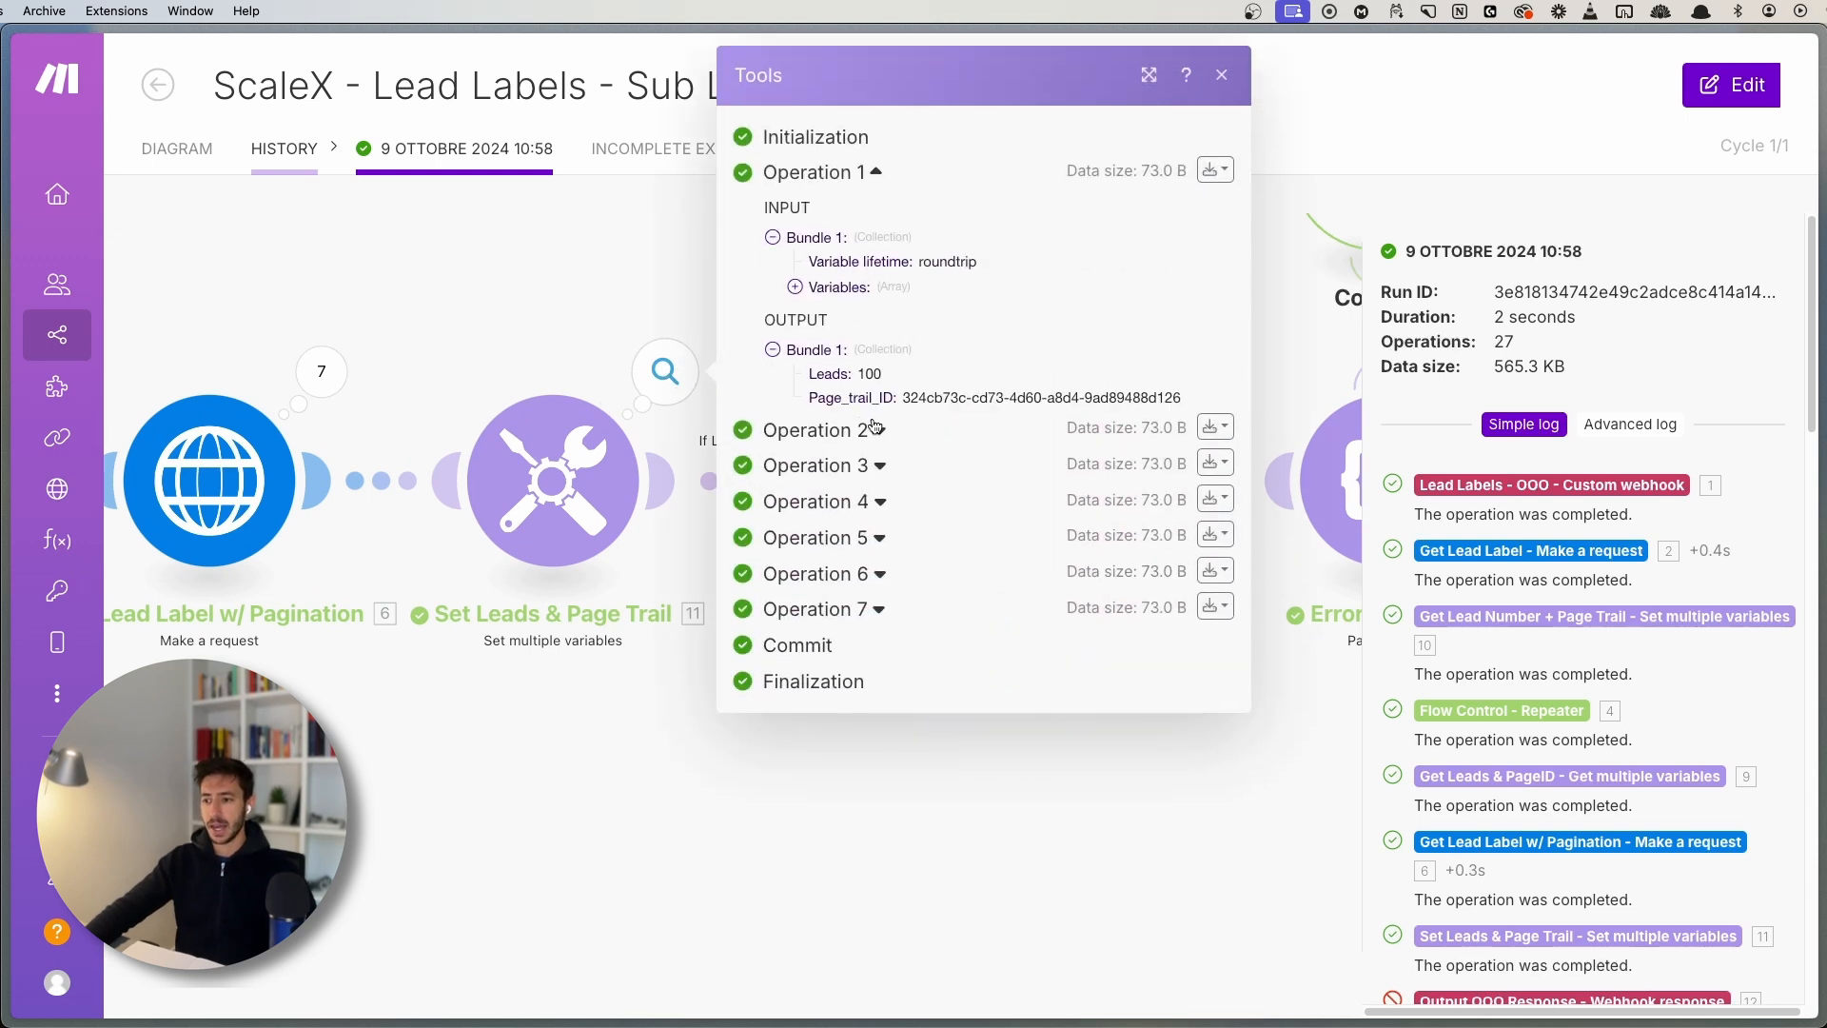
pyautogui.moveTo(827, 397); pyautogui.dragTo(881, 396)
pyautogui.click(883, 391)
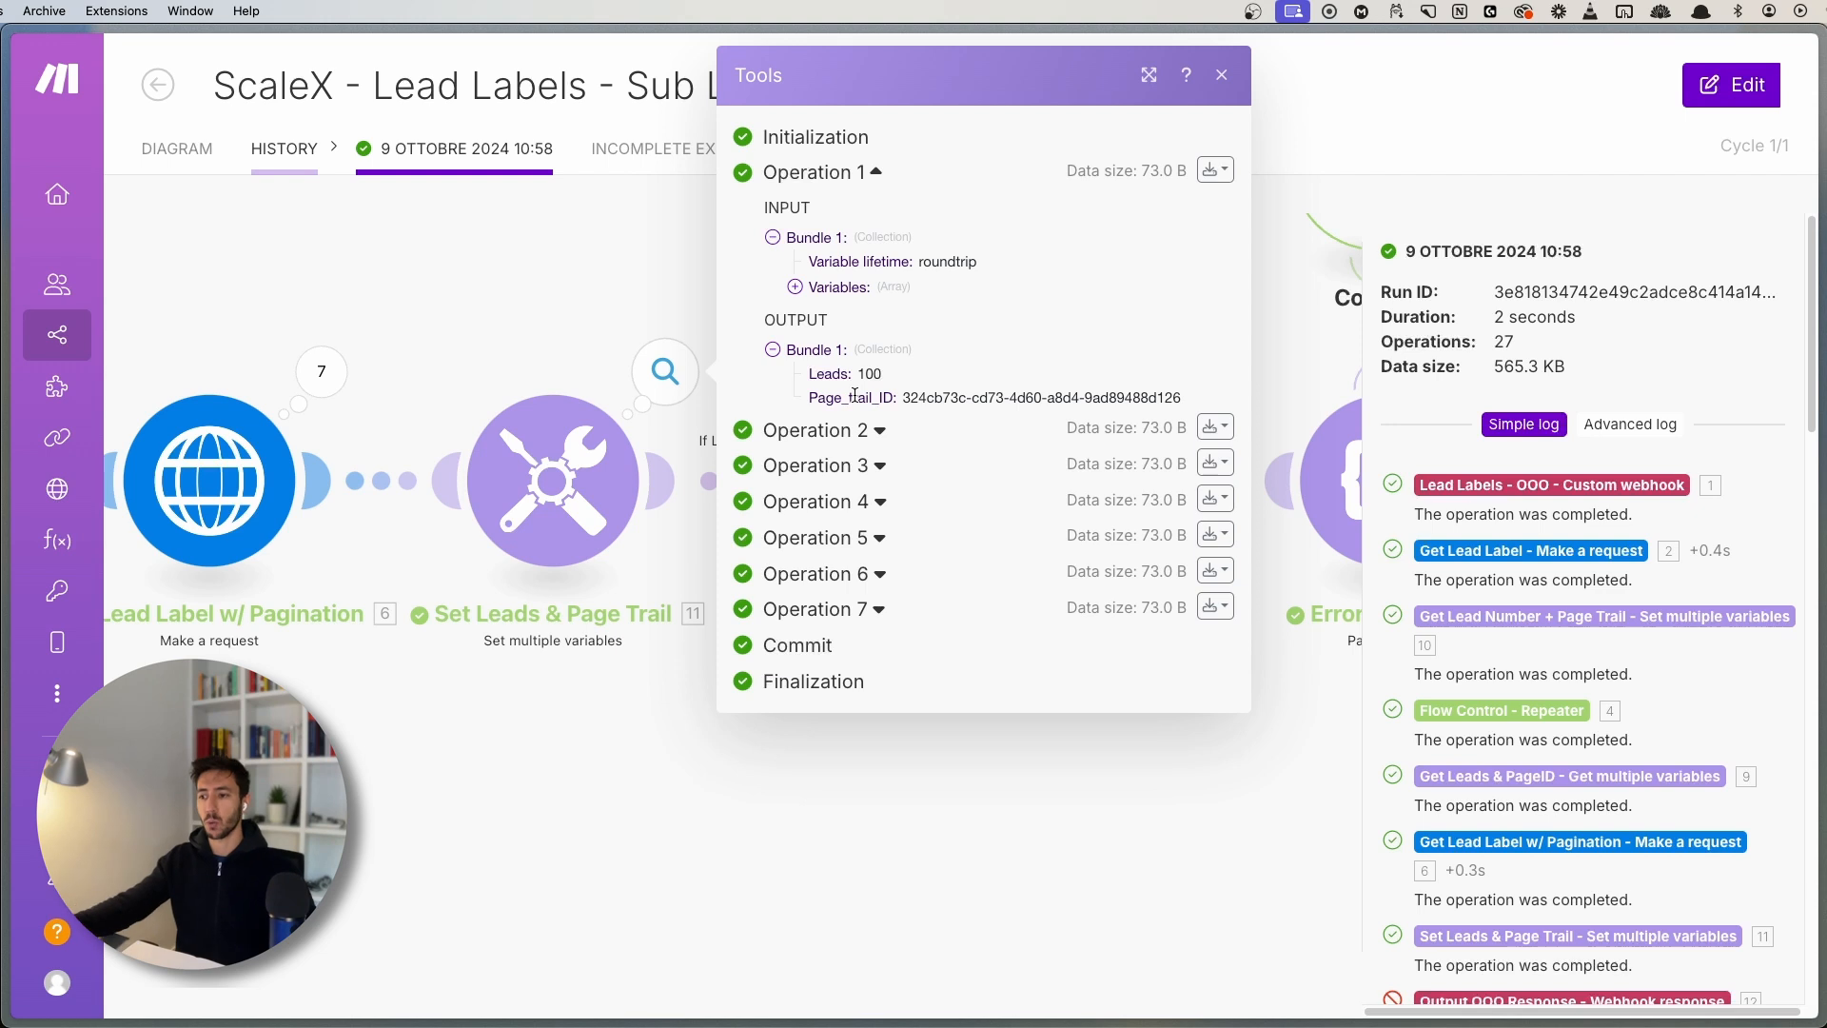
pyautogui.moveTo(902, 394); pyautogui.dragTo(945, 393)
pyautogui.click(970, 391)
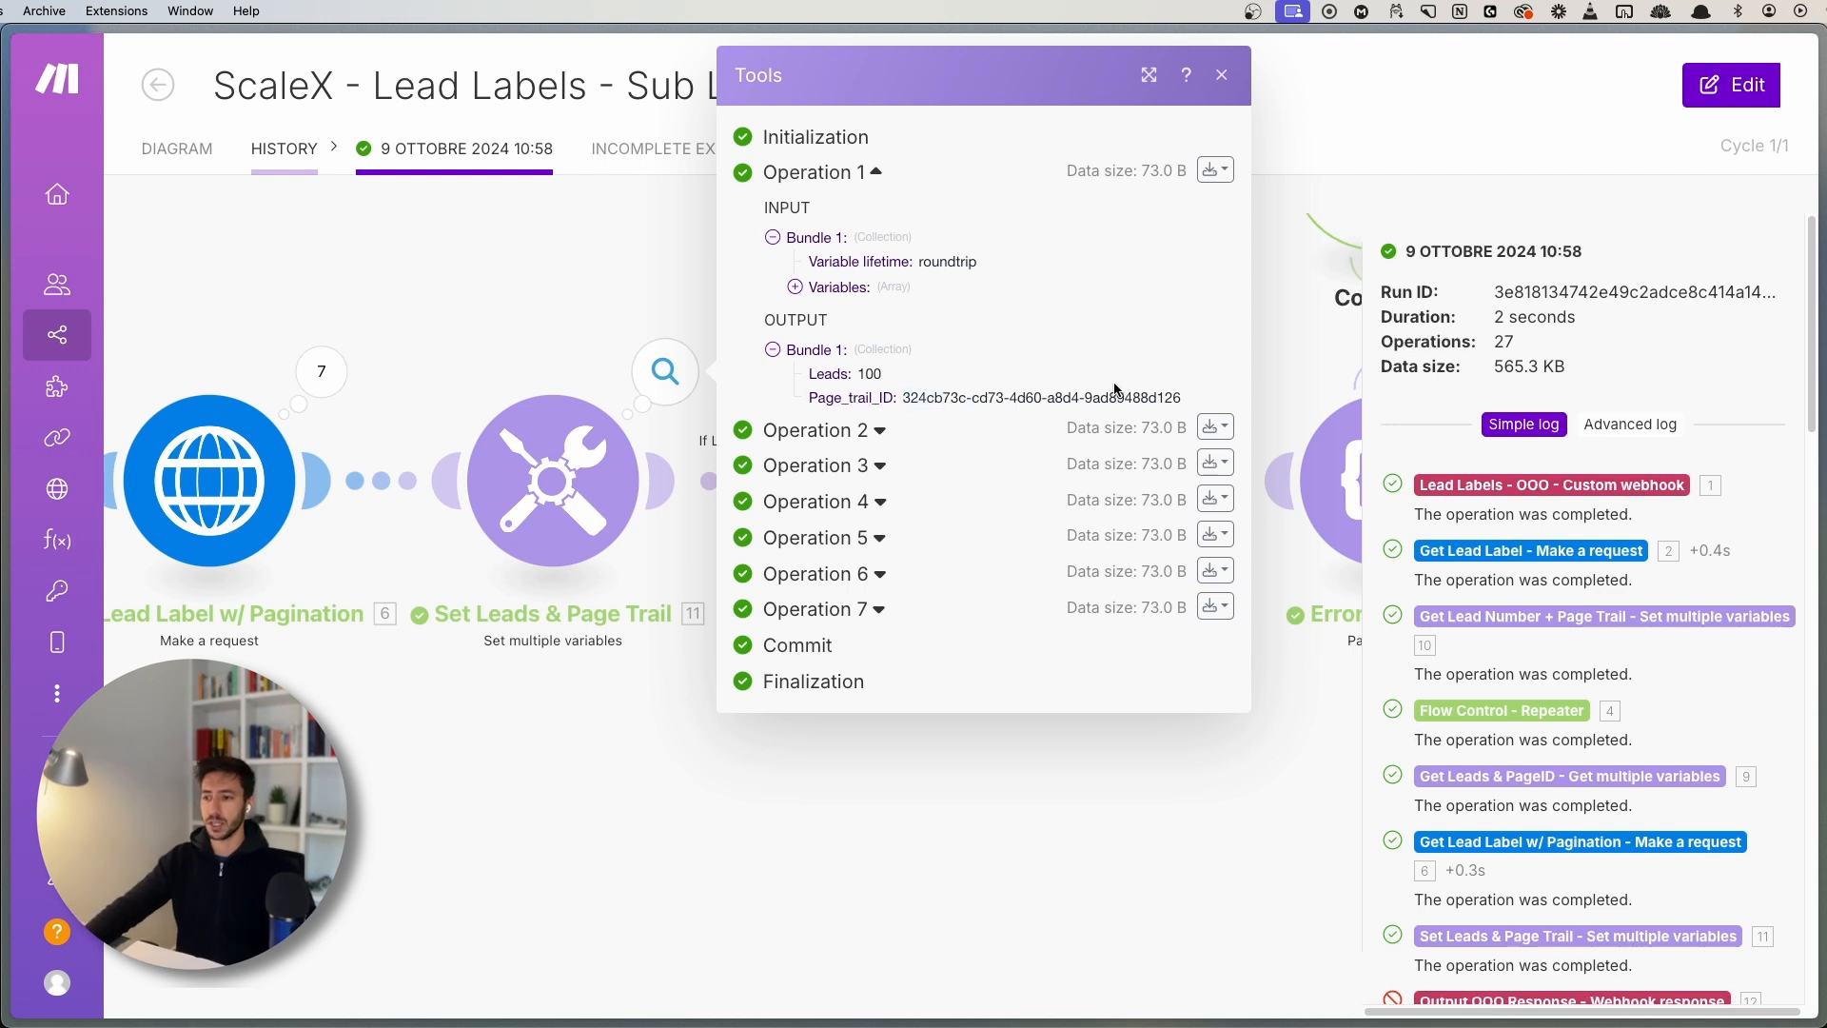
pyautogui.click(463, 284)
pyautogui.scroll(1, 755, 506)
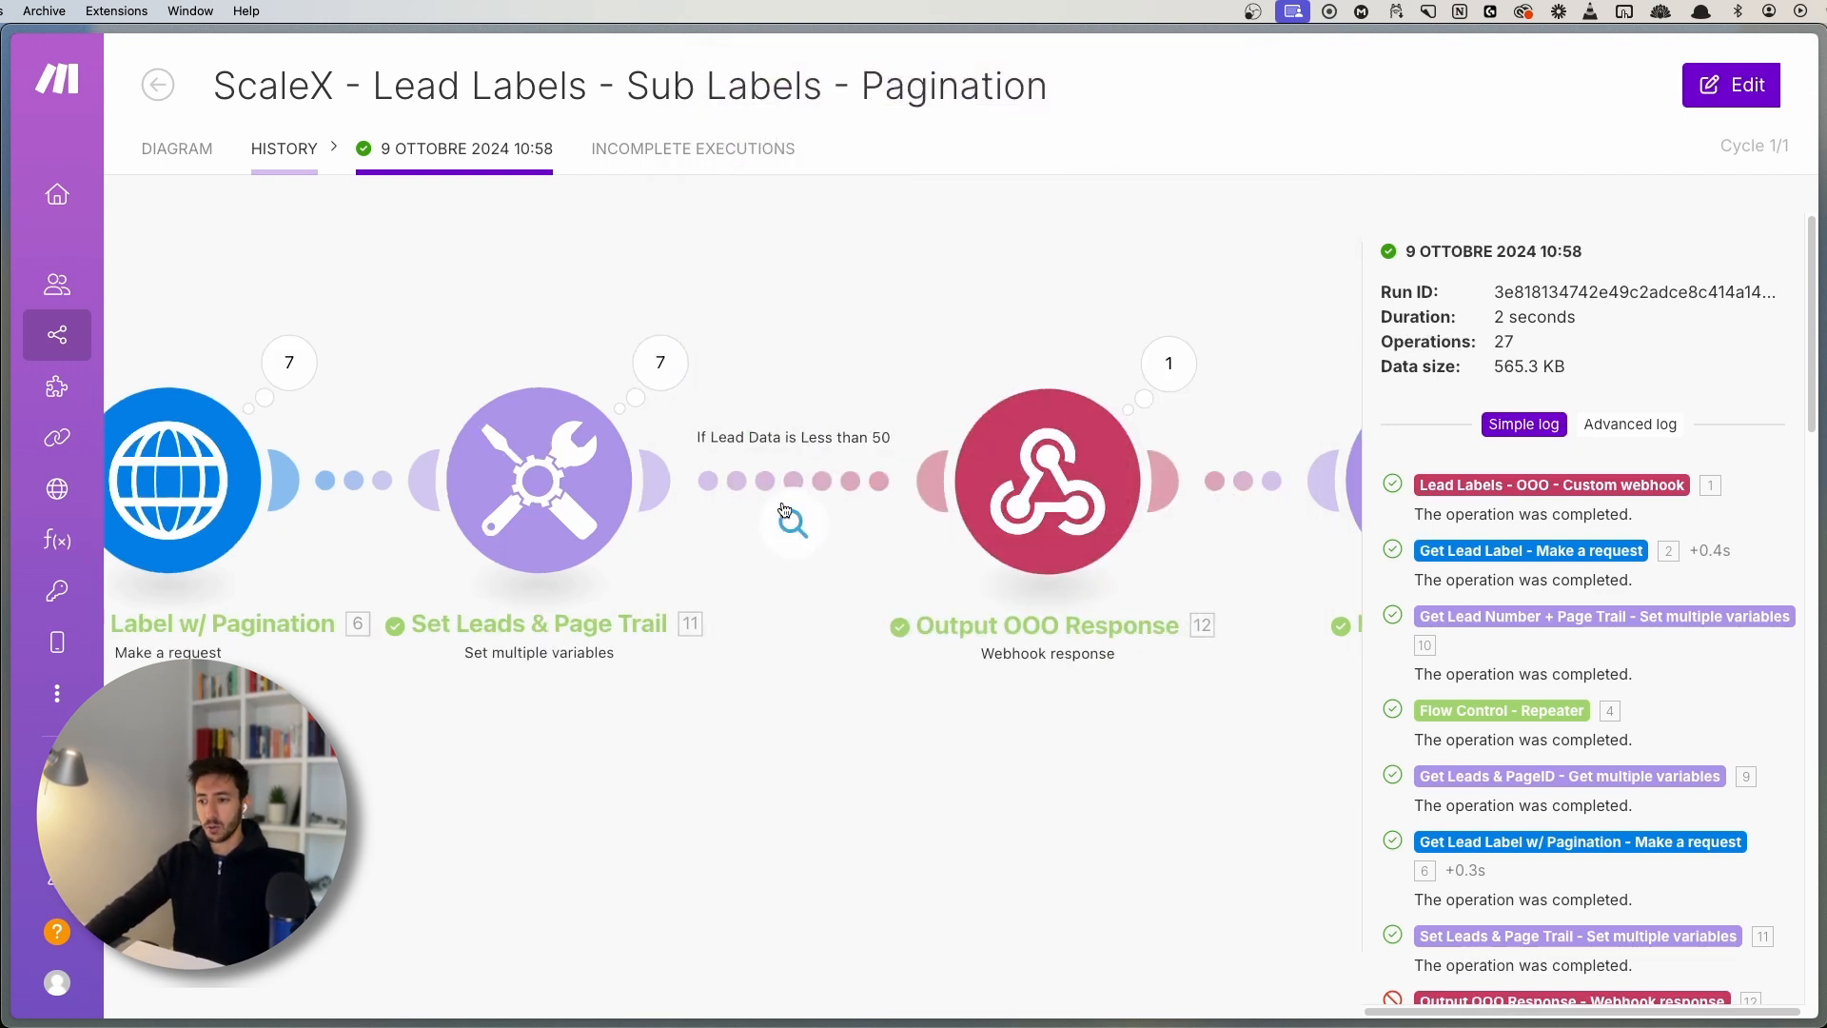
pyautogui.click(788, 514)
pyautogui.click(721, 621)
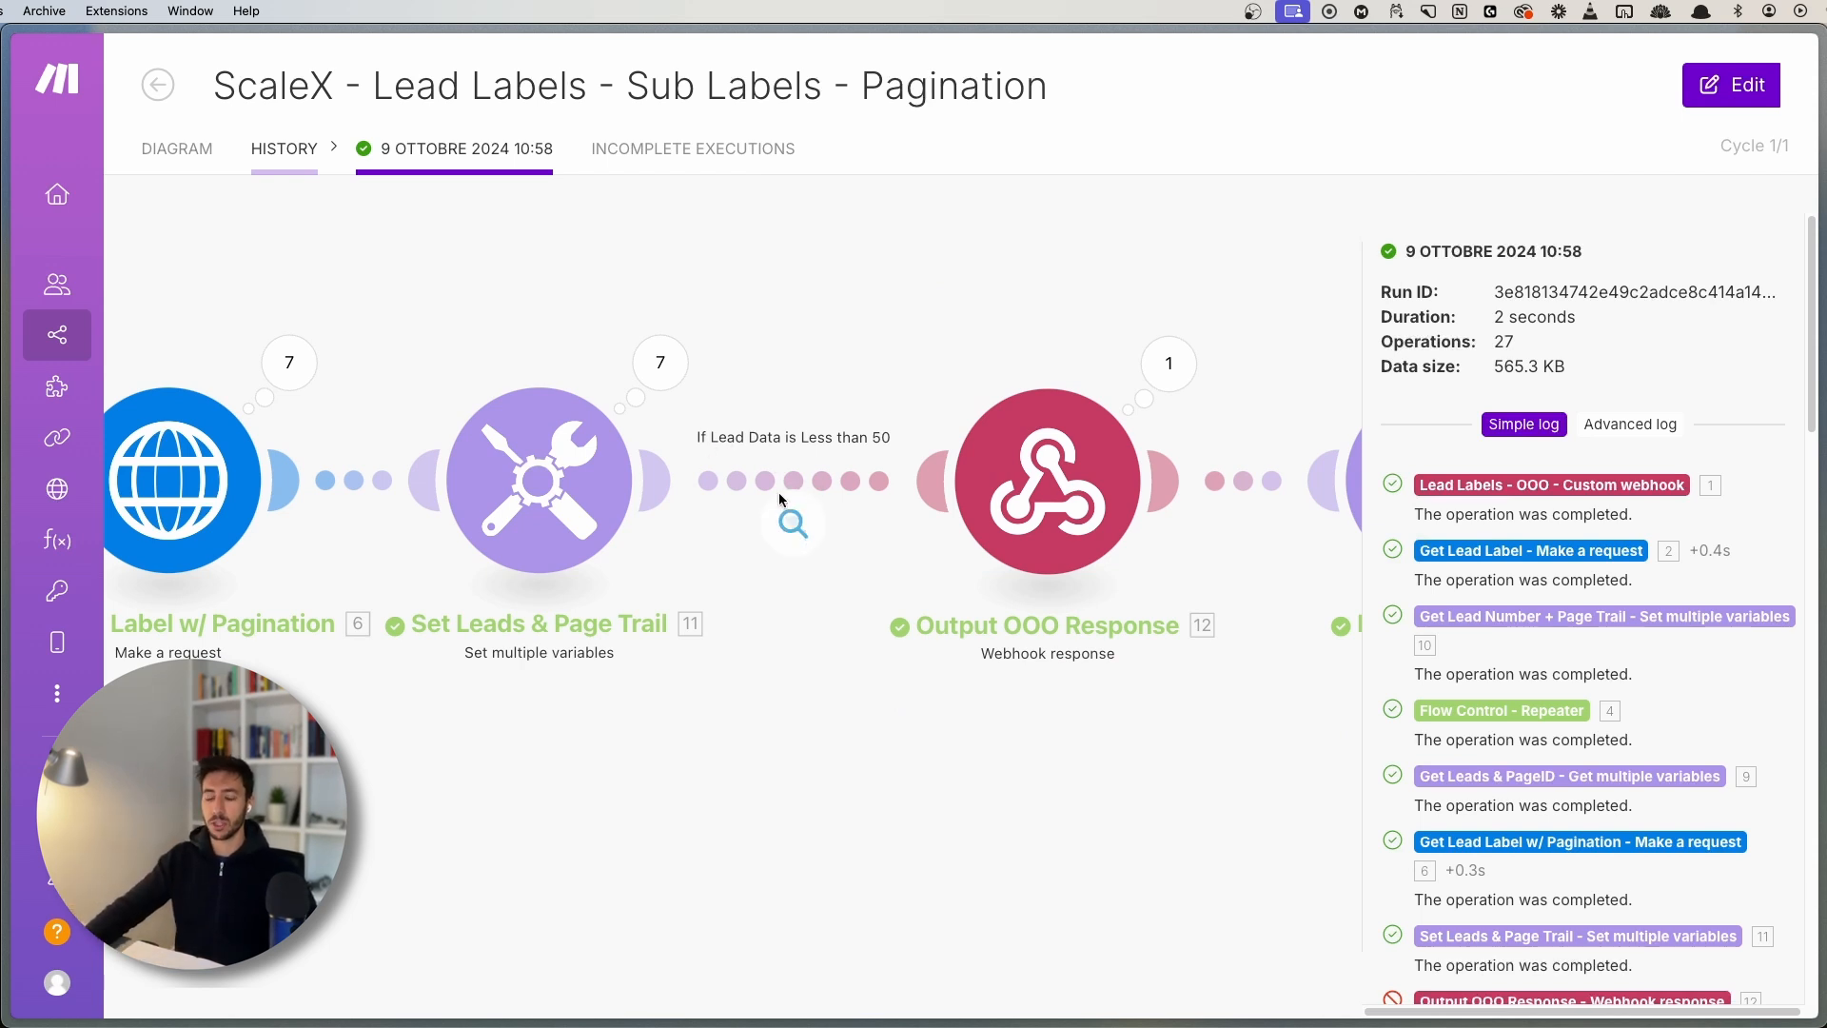
pyautogui.click(792, 522)
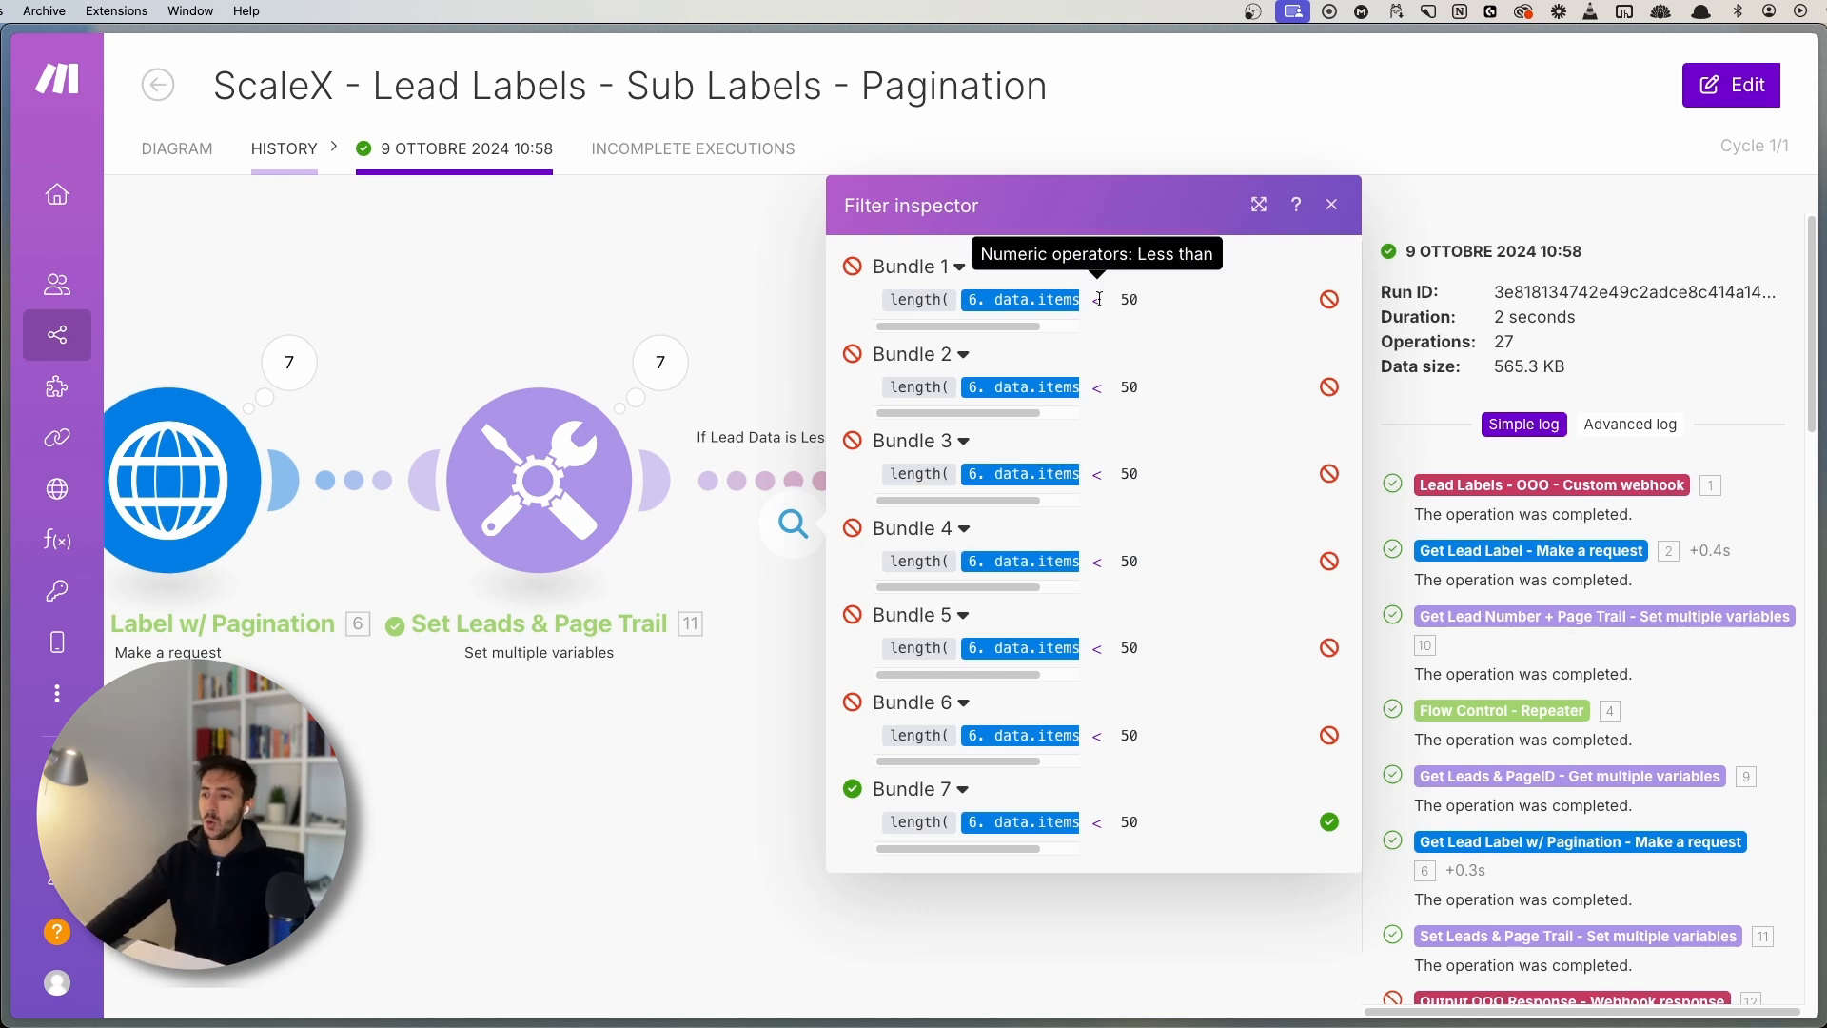
pyautogui.moveTo(1020, 387)
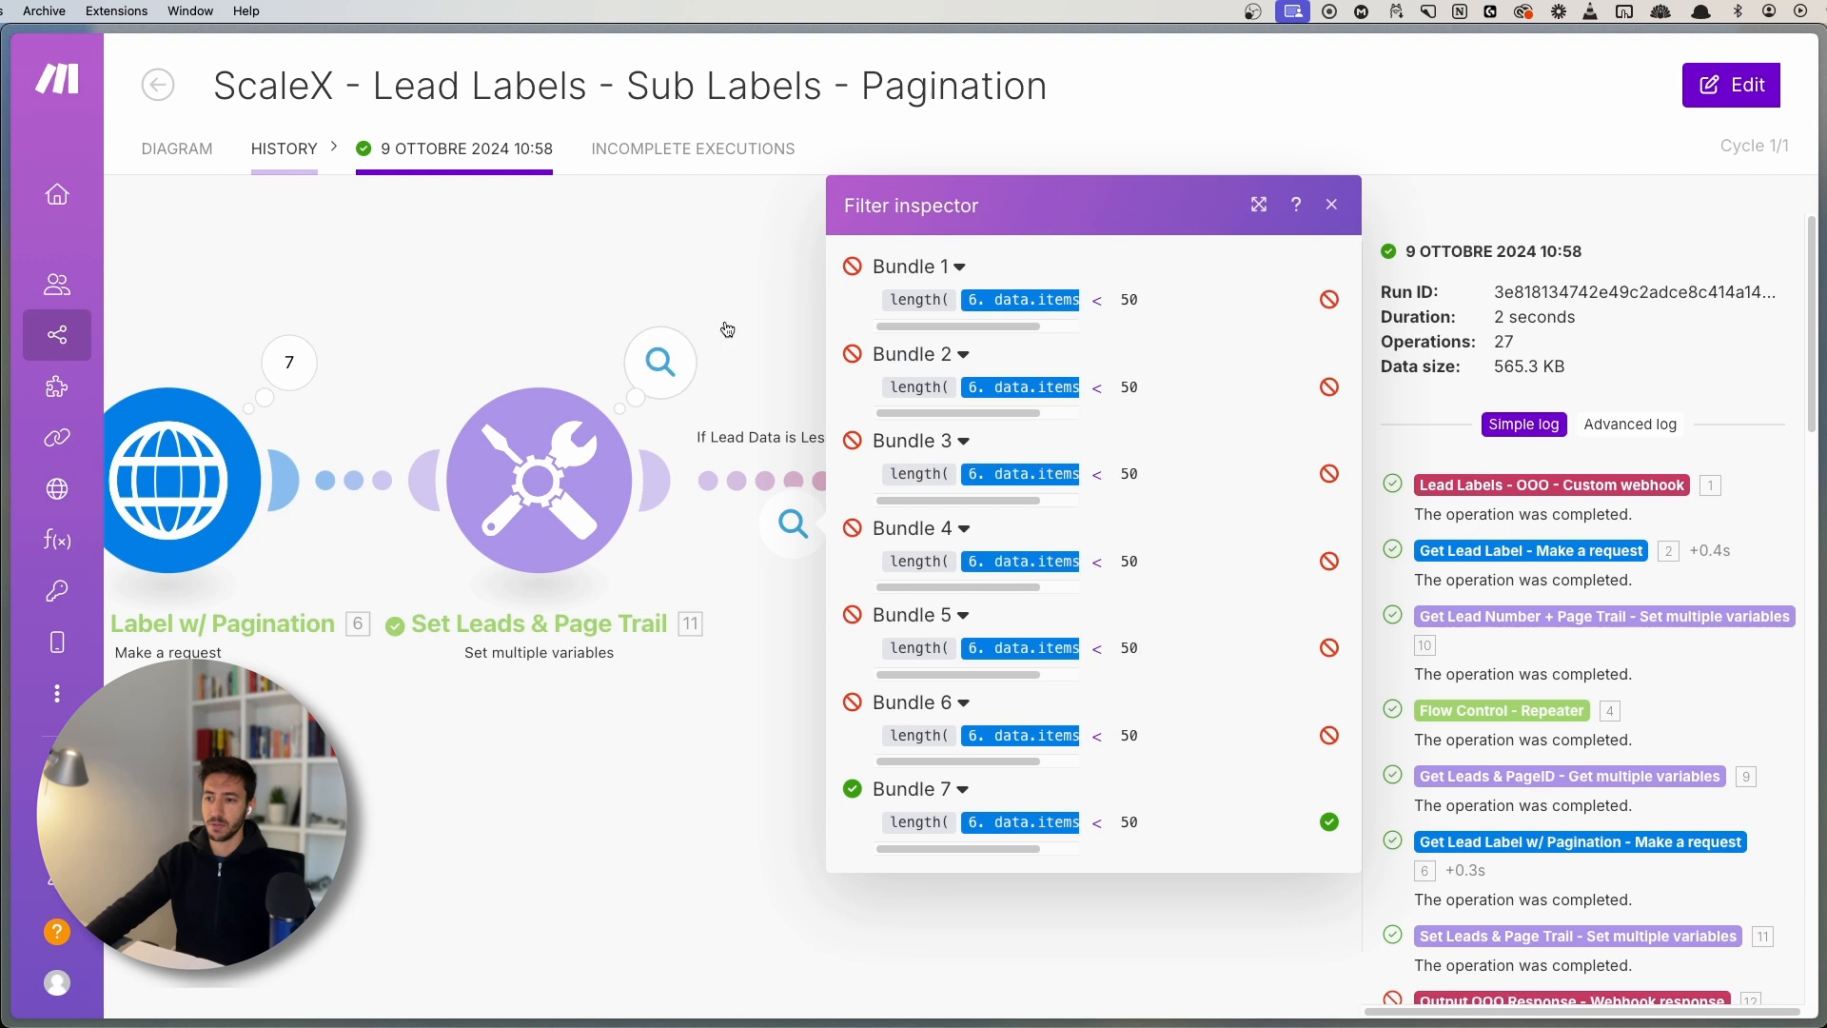
pyautogui.click(795, 290)
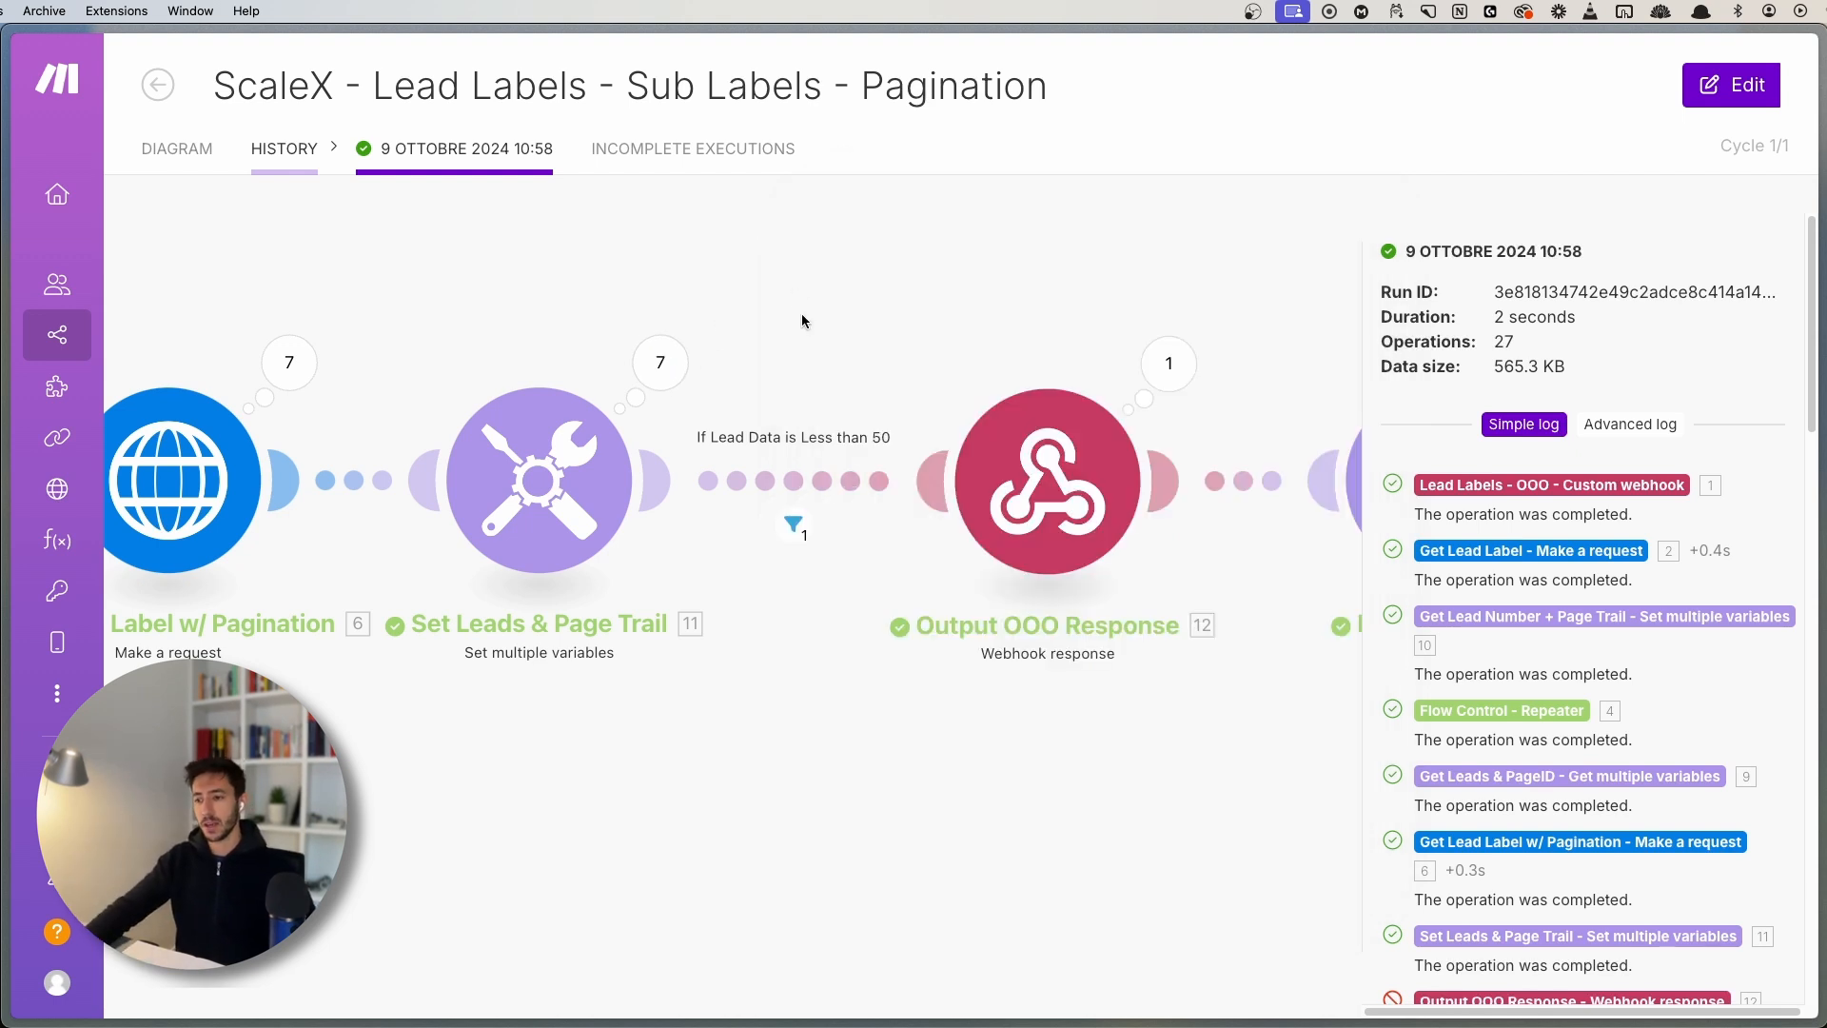
pyautogui.scroll(-3, 801, 312)
pyautogui.moveTo(911, 379); pyautogui.dragTo(863, 353)
pyautogui.scroll(-2, 864, 353)
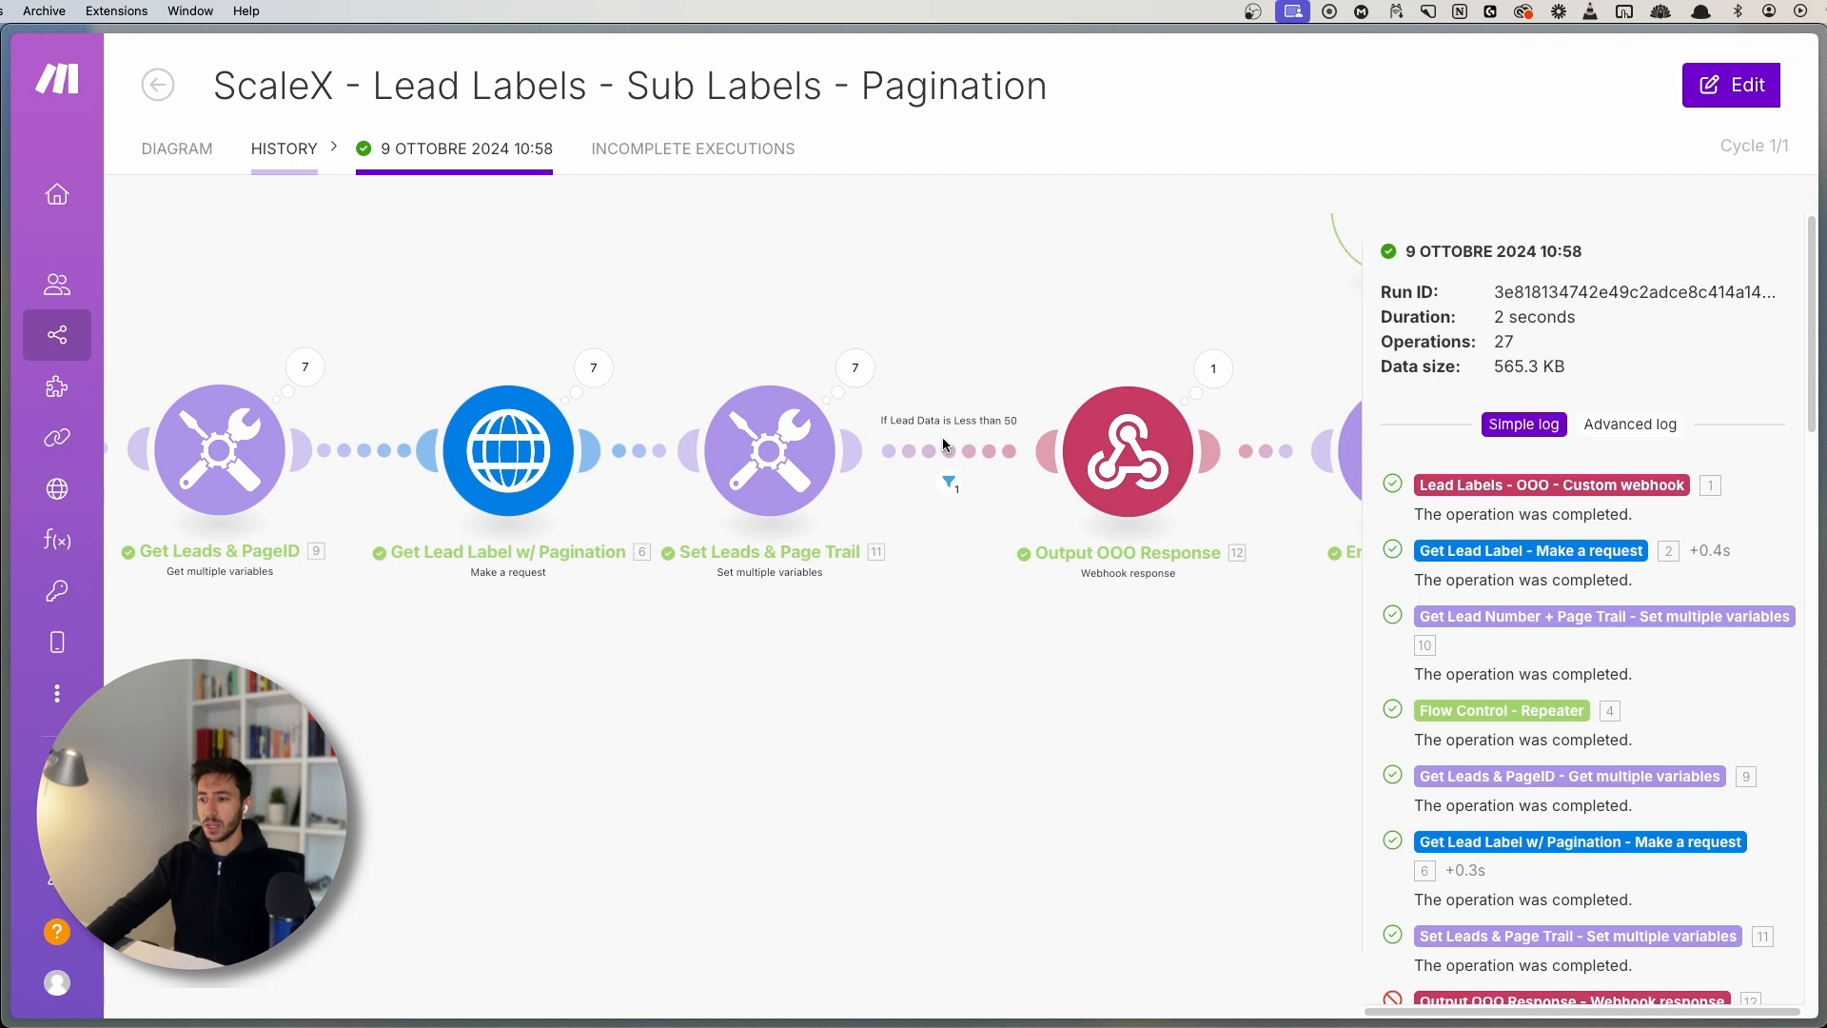
pyautogui.hscroll(-3, 989, 320)
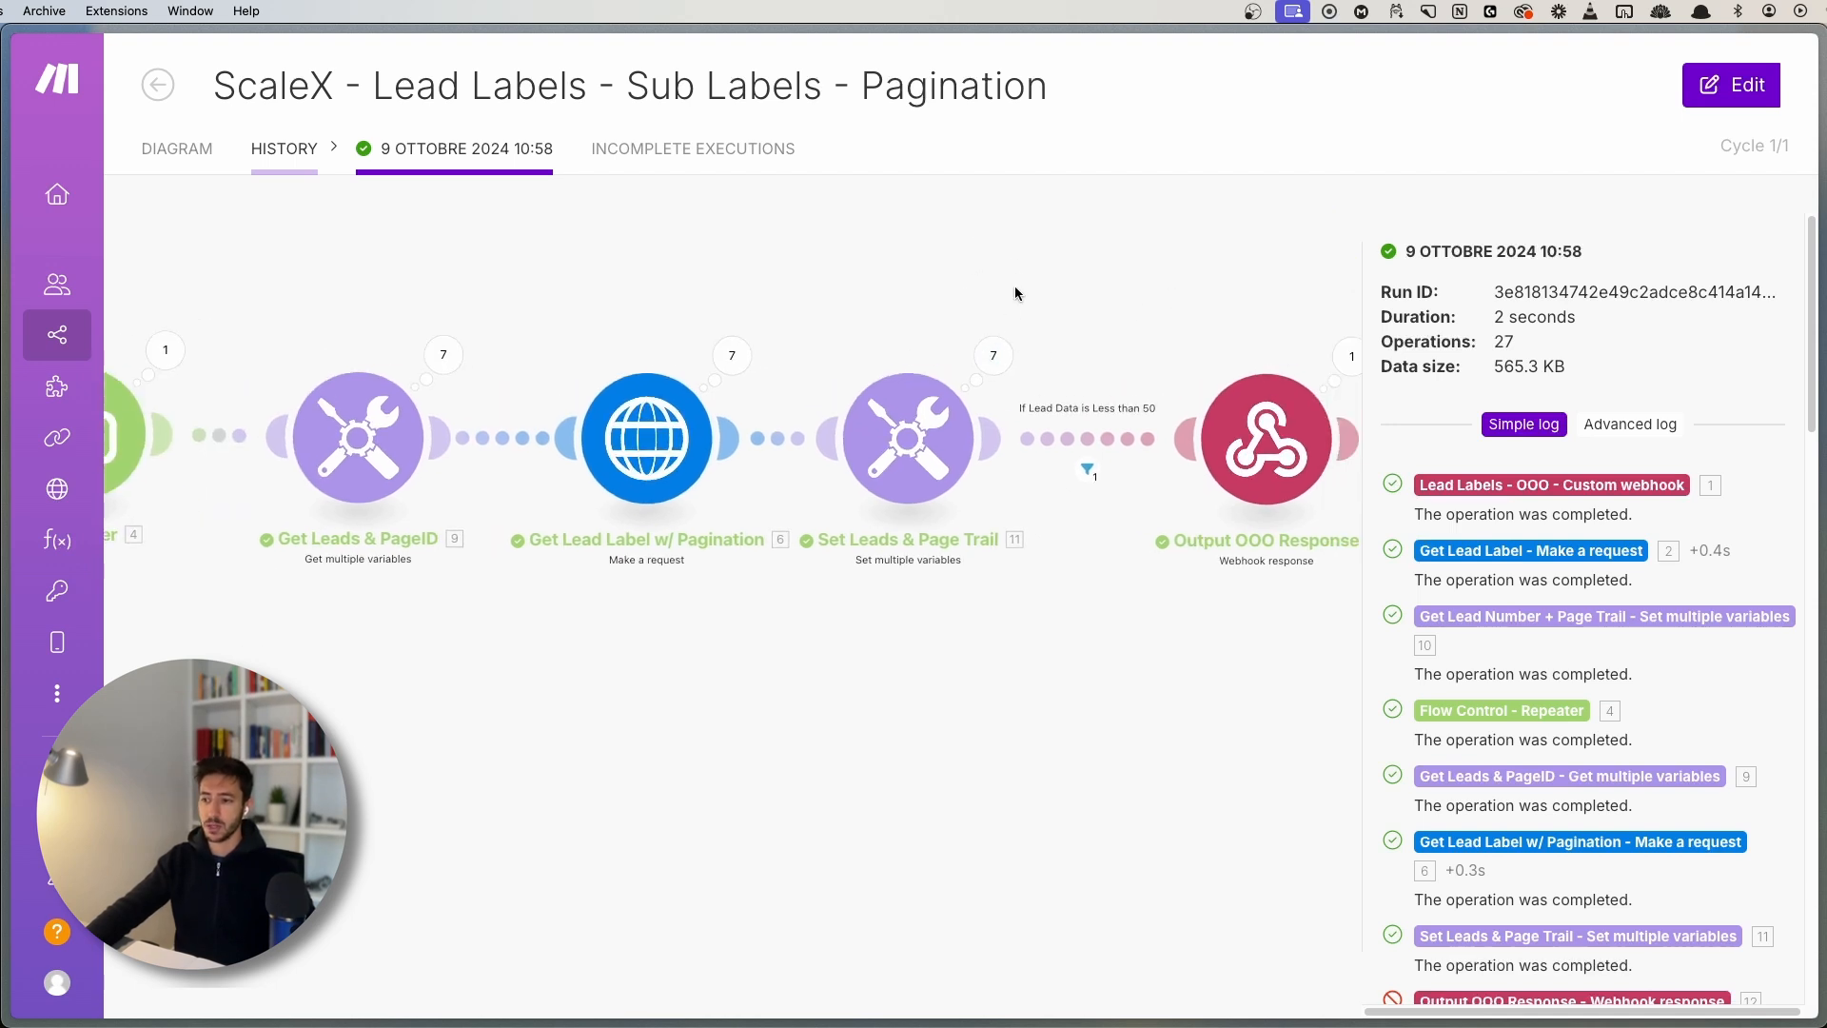
pyautogui.hscroll(-1, 969, 565)
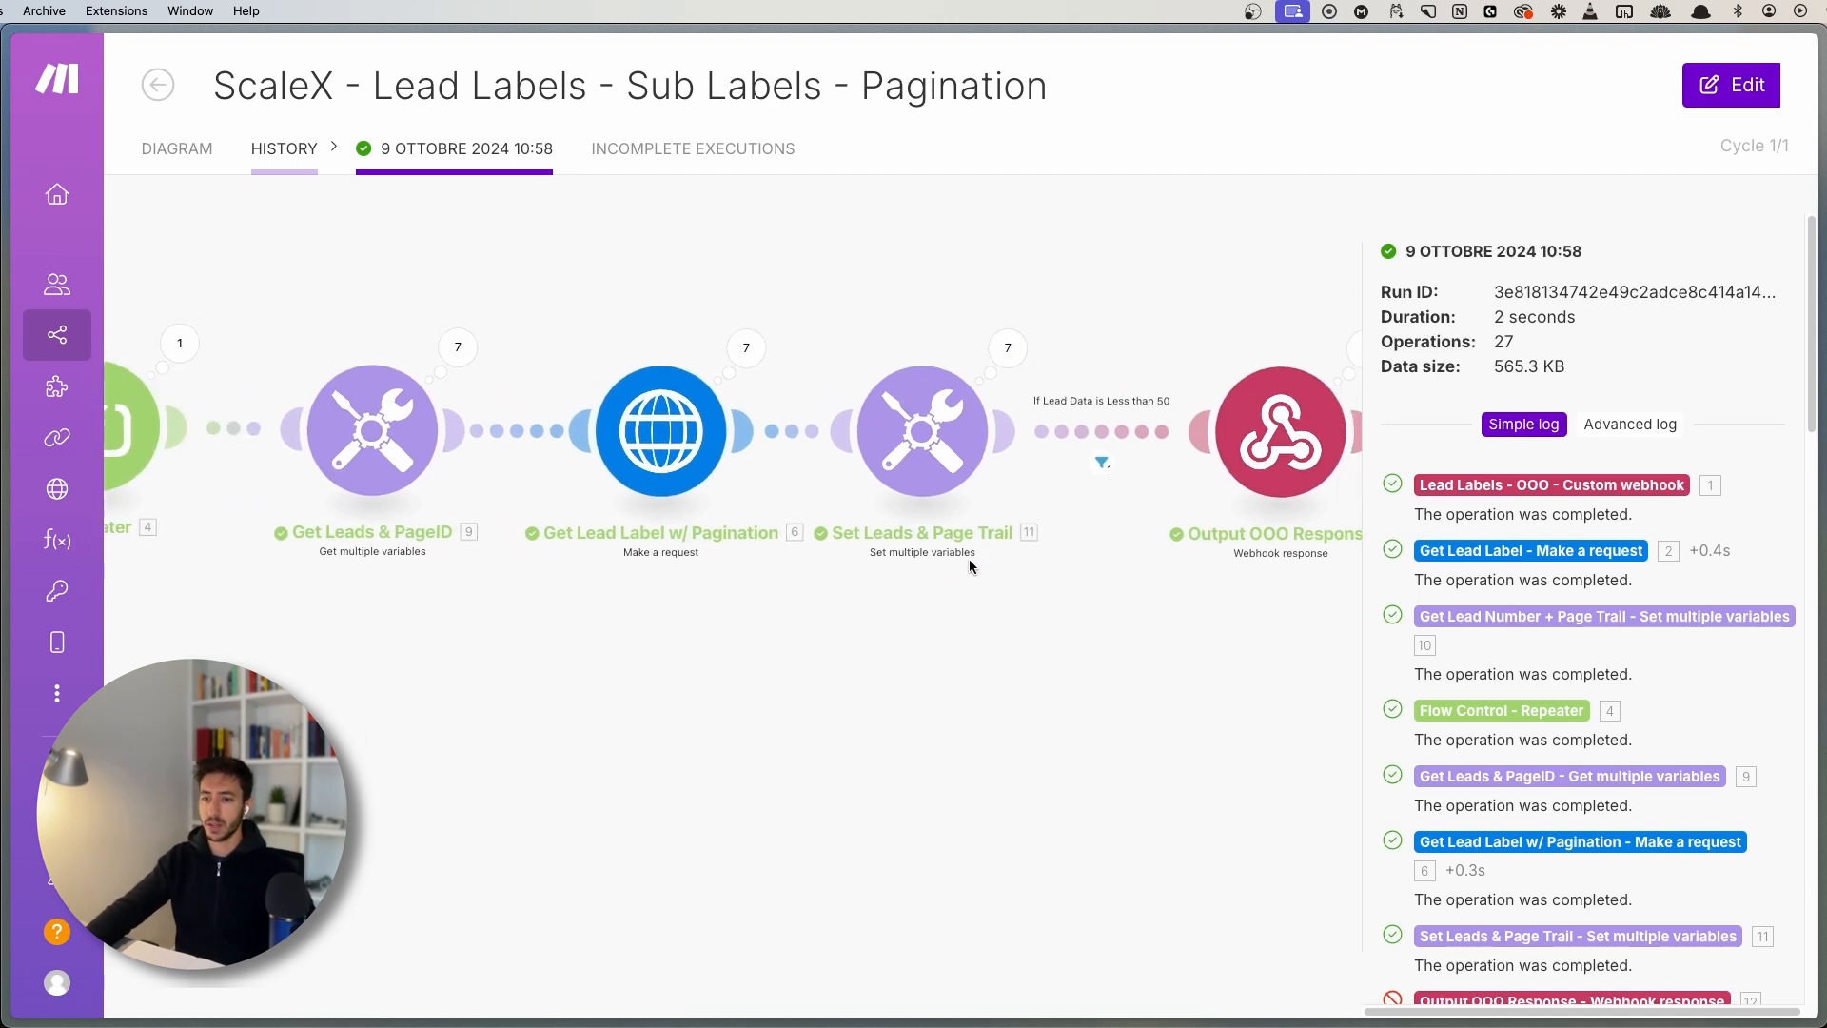
pyautogui.hscroll(-5, 976, 576)
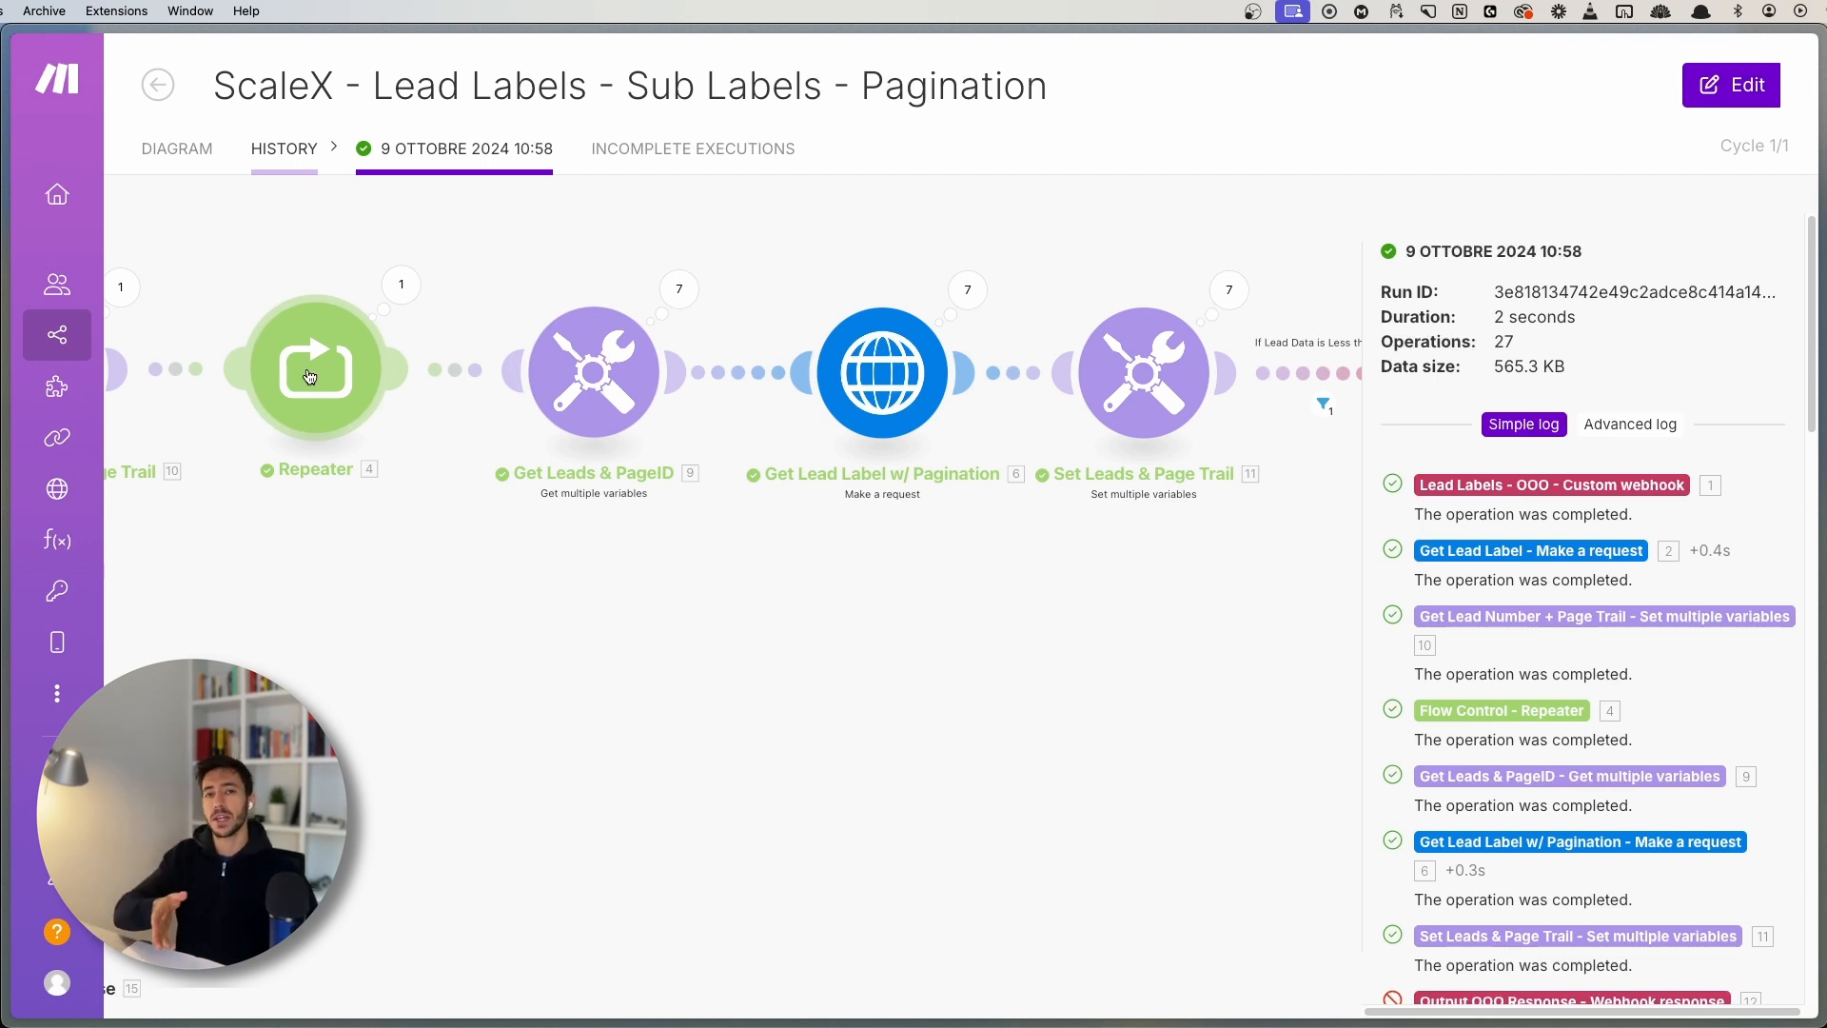
pyautogui.moveTo(519, 606); pyautogui.dragTo(473, 682)
pyautogui.scroll(3, 351, 609)
pyautogui.moveTo(612, 647); pyautogui.dragTo(493, 695)
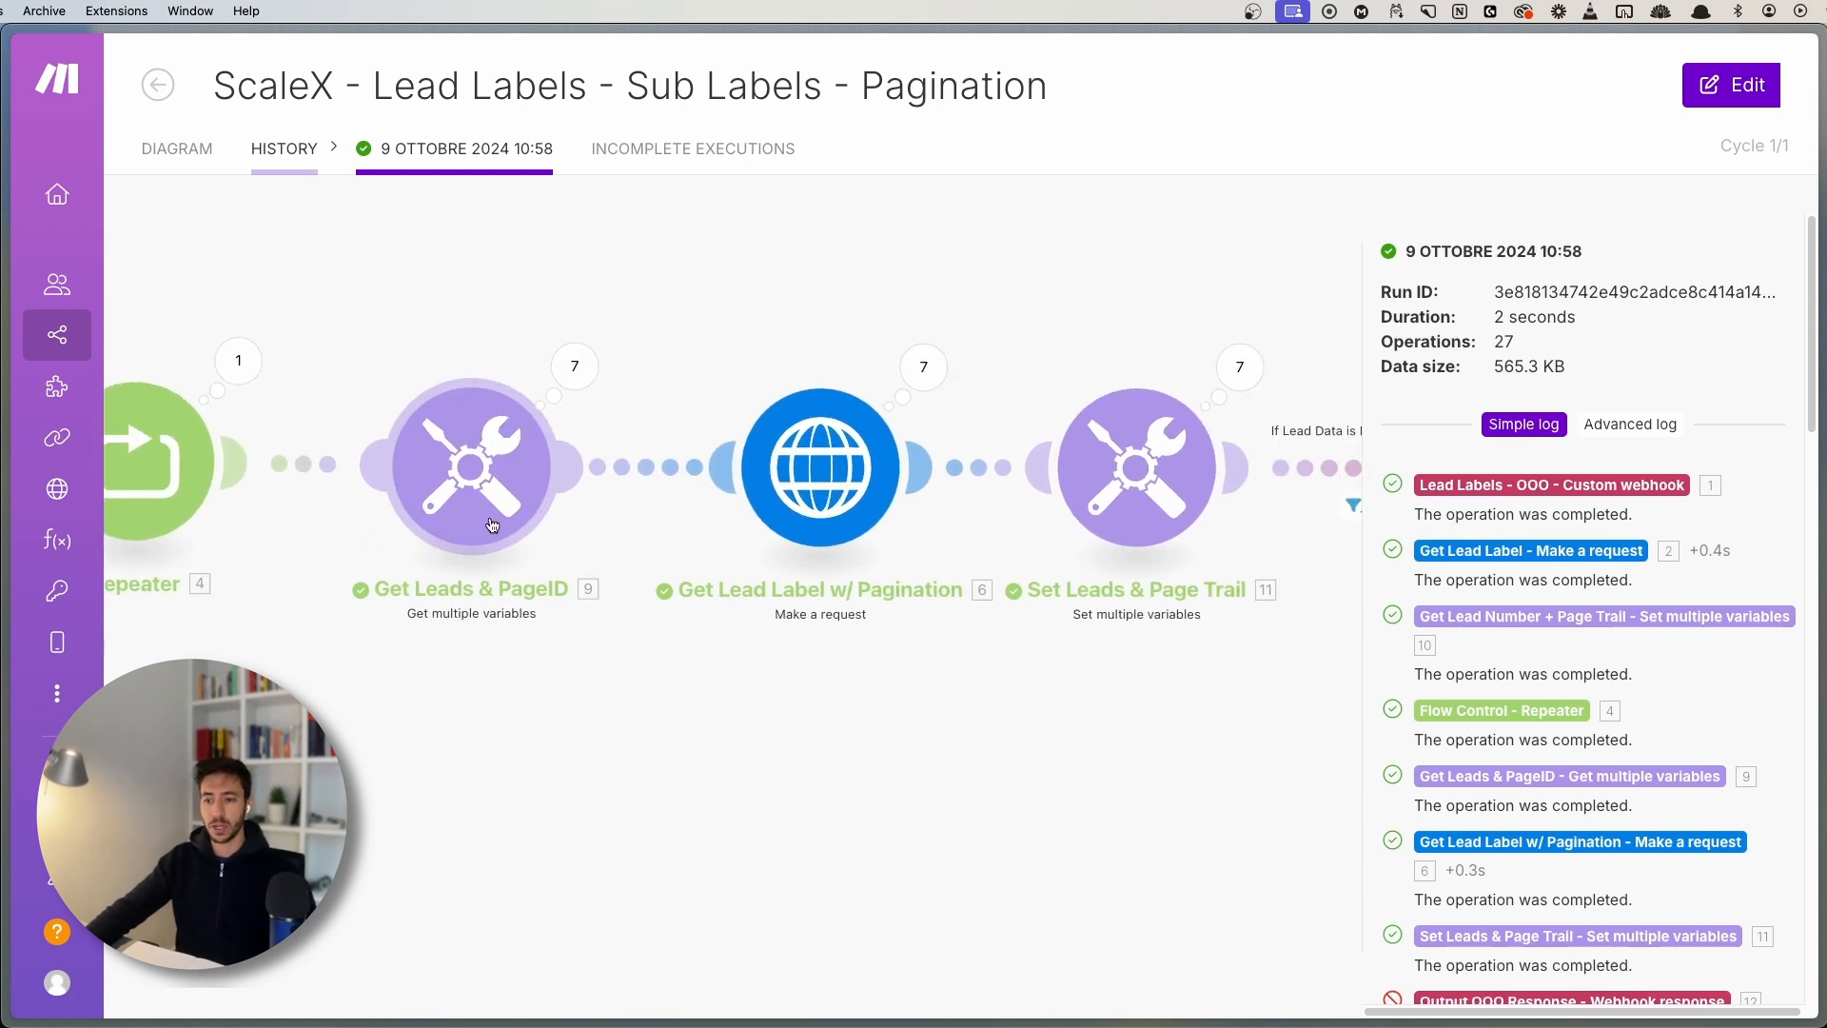
# - Review Get Leads & PageID operation 2's Leads and Page_trail_ID values
pyautogui.click(562, 367)
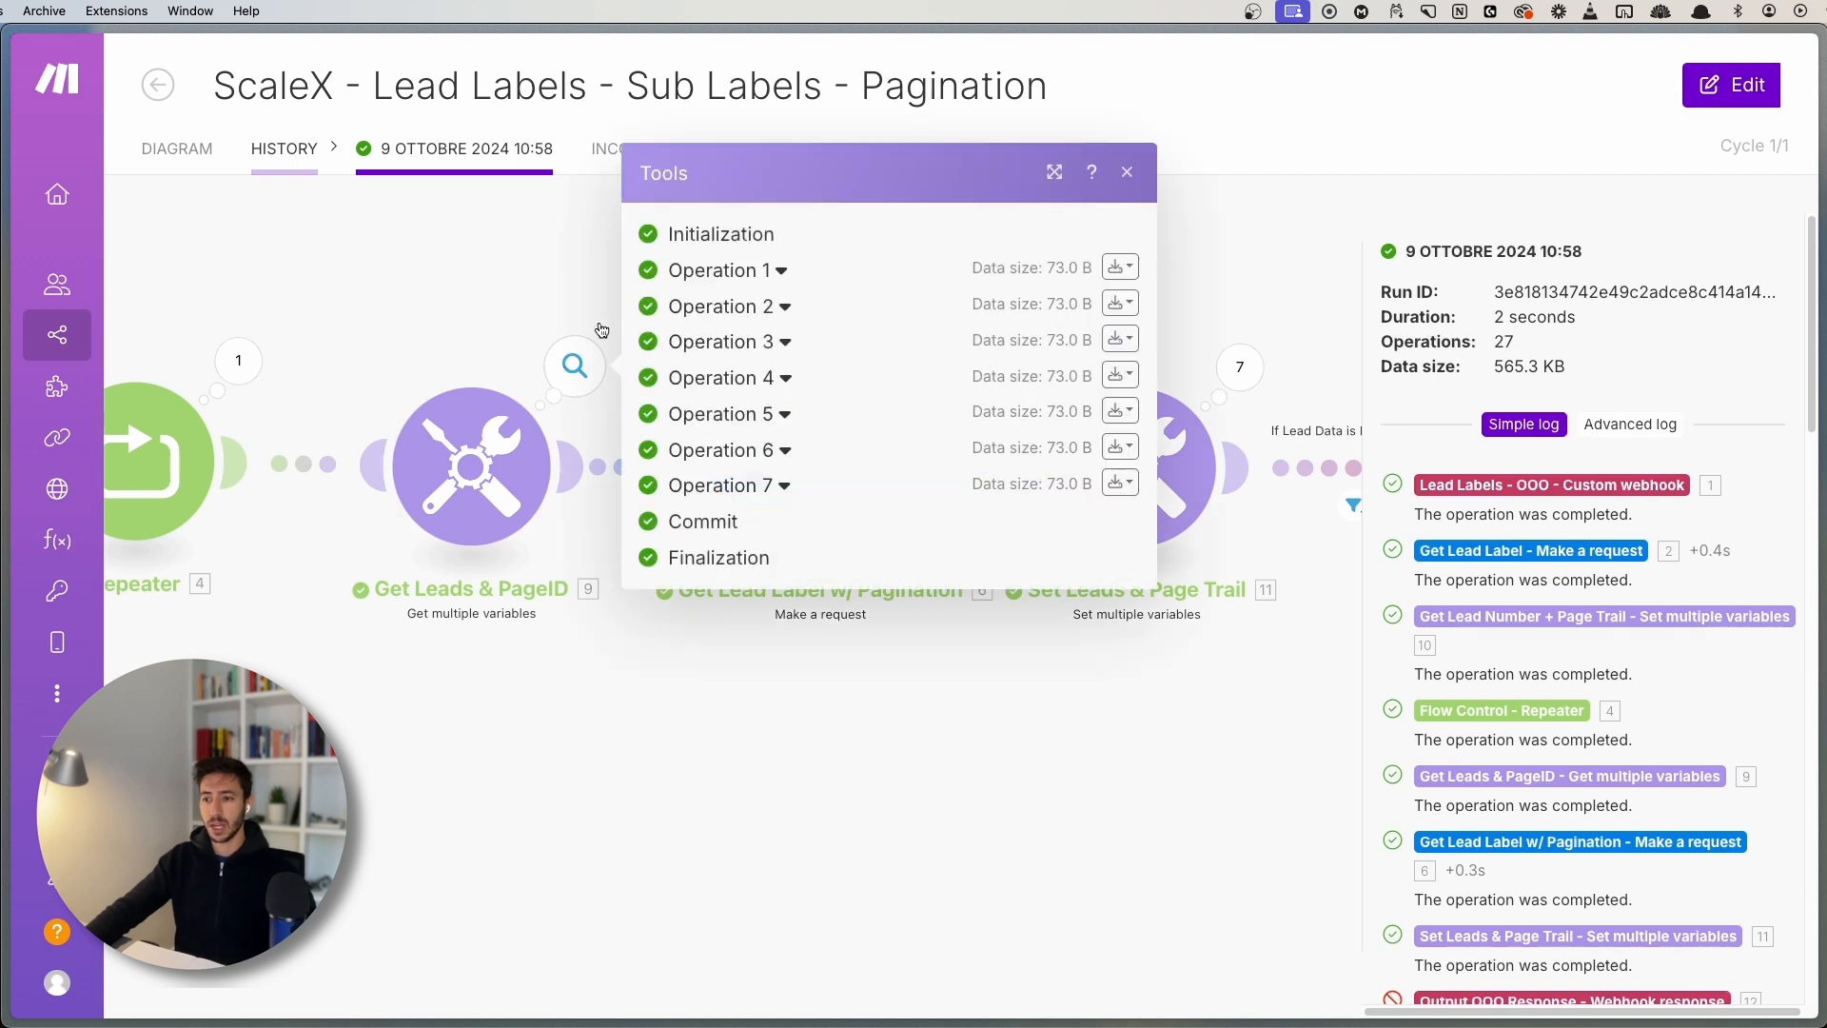
pyautogui.click(709, 310)
pyautogui.doubleClick(729, 387)
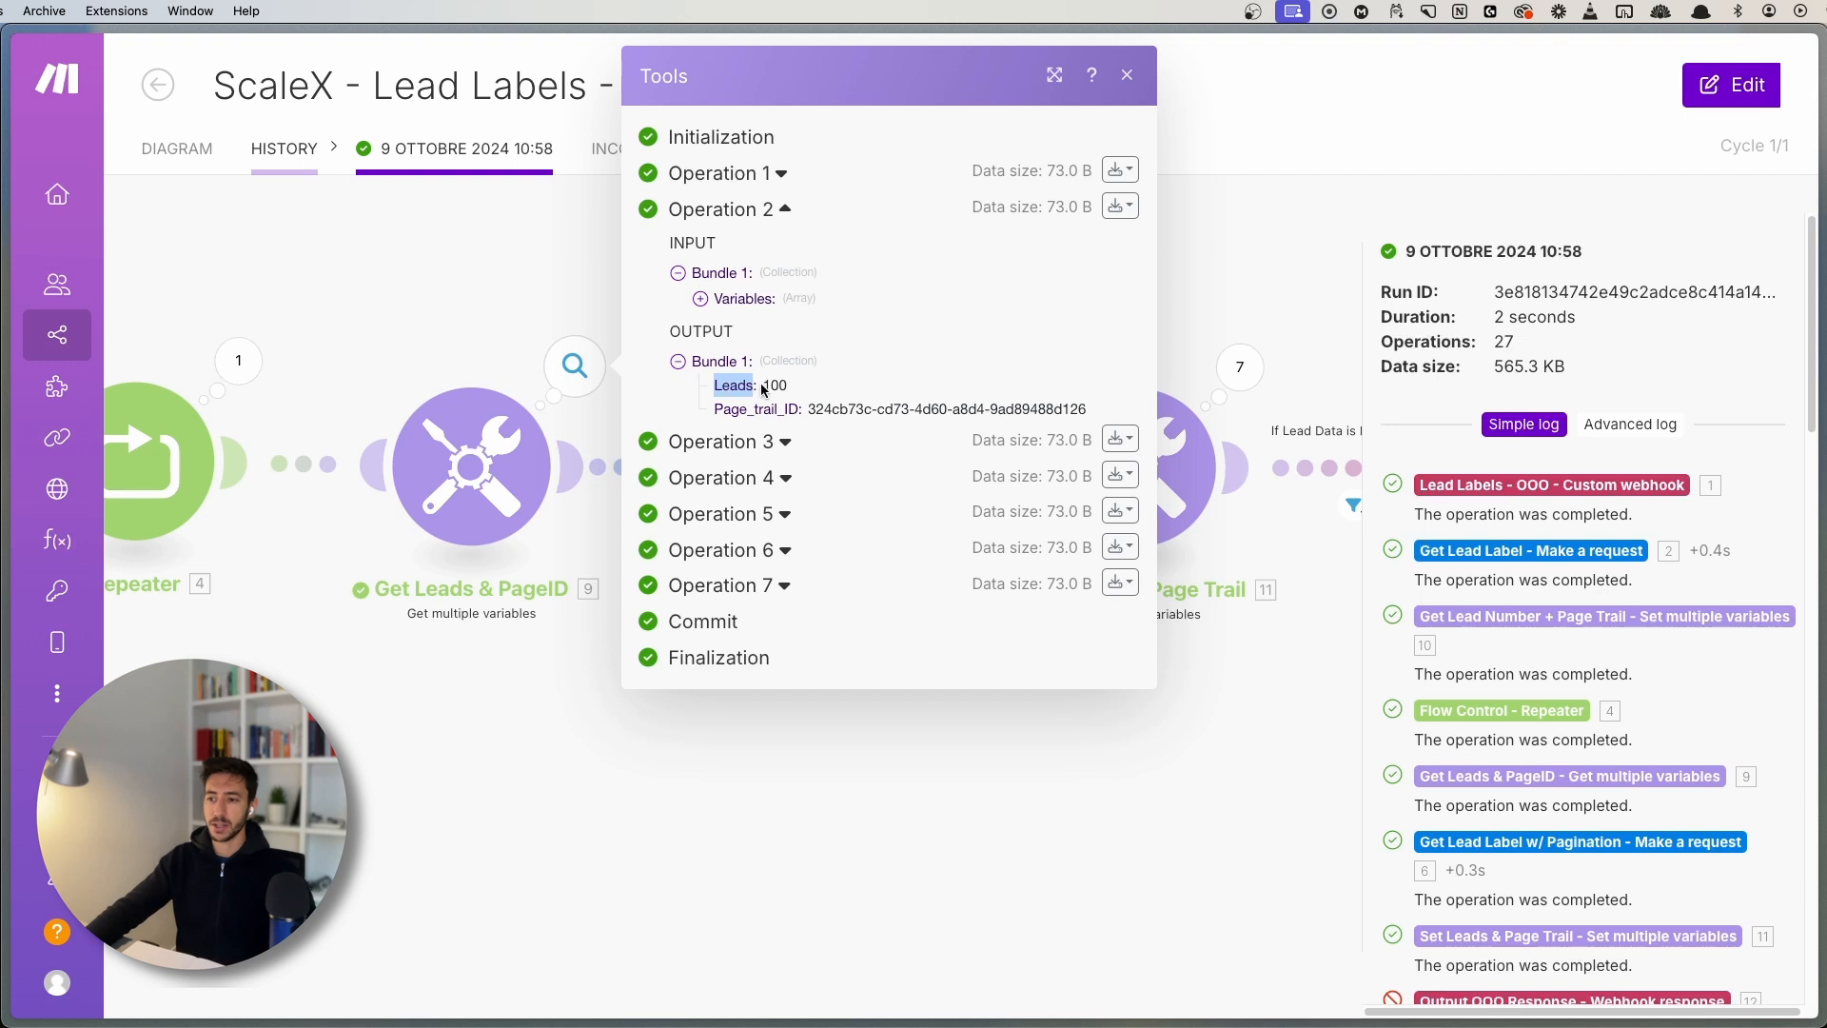
pyautogui.click(771, 387)
pyautogui.doubleClick(742, 406)
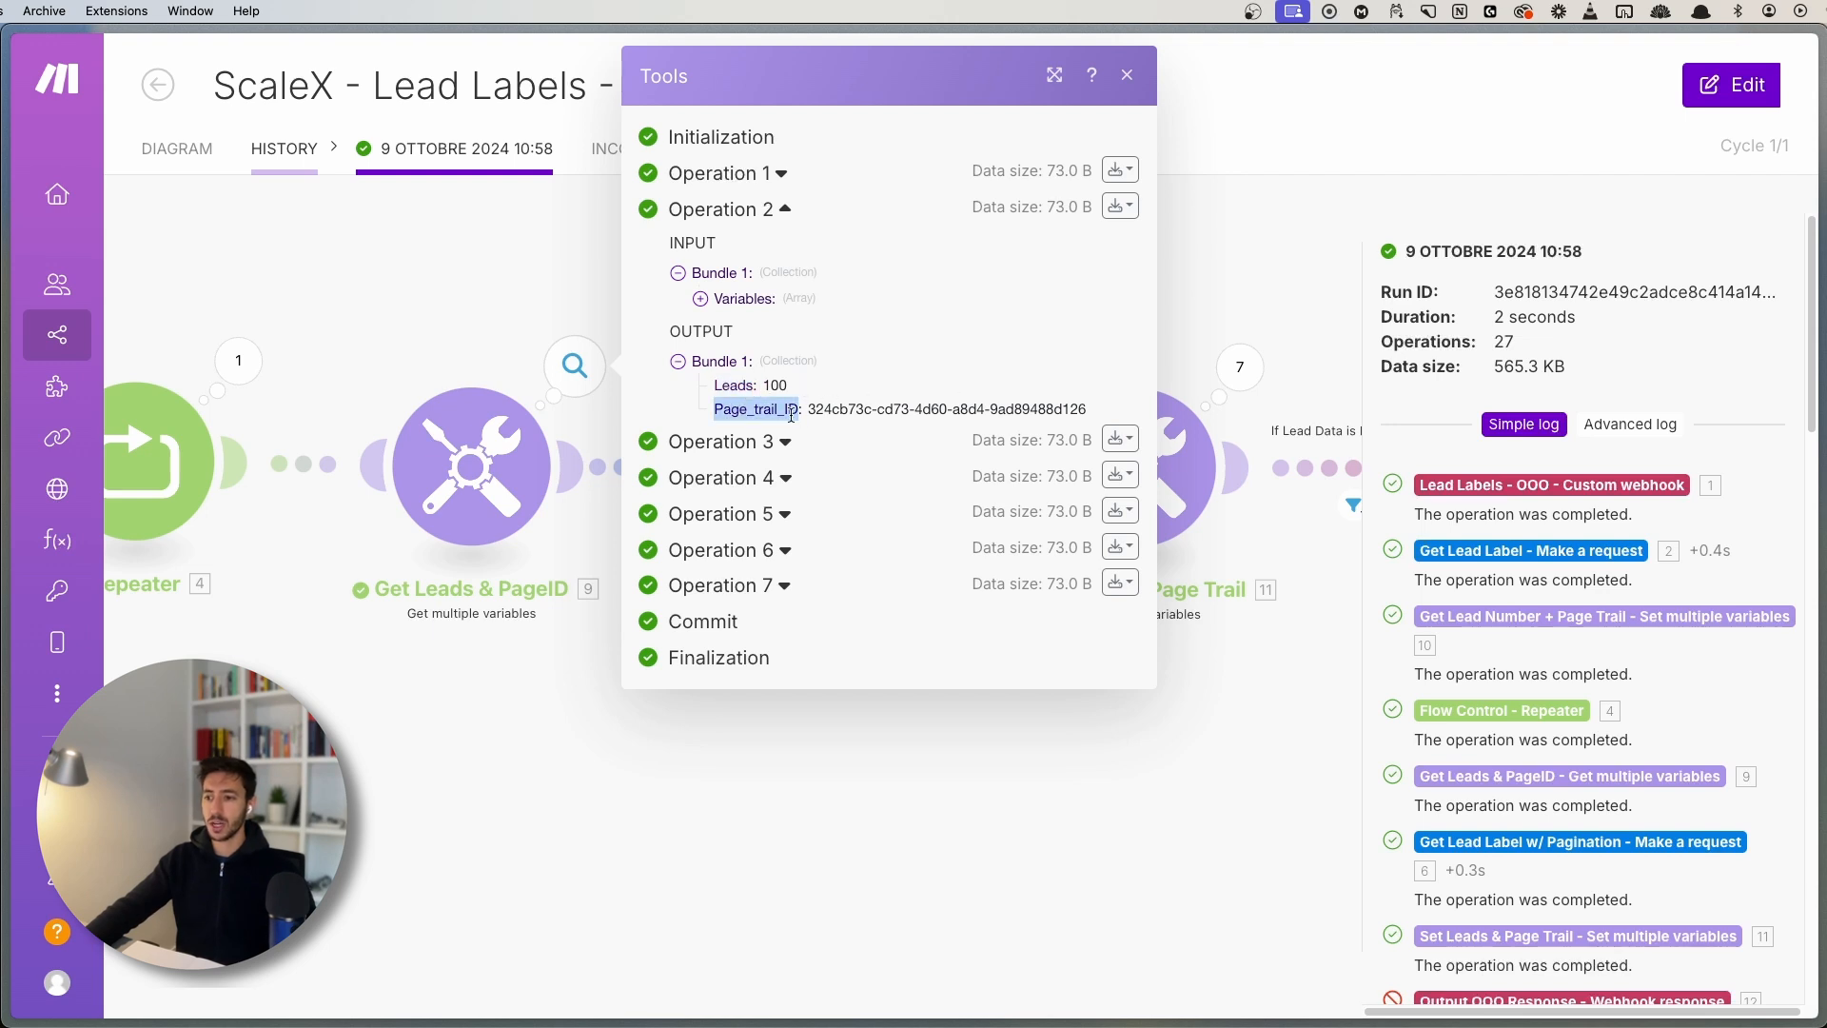
pyautogui.moveTo(807, 409); pyautogui.dragTo(1014, 408)
pyautogui.click(1014, 409)
pyautogui.click(1218, 305)
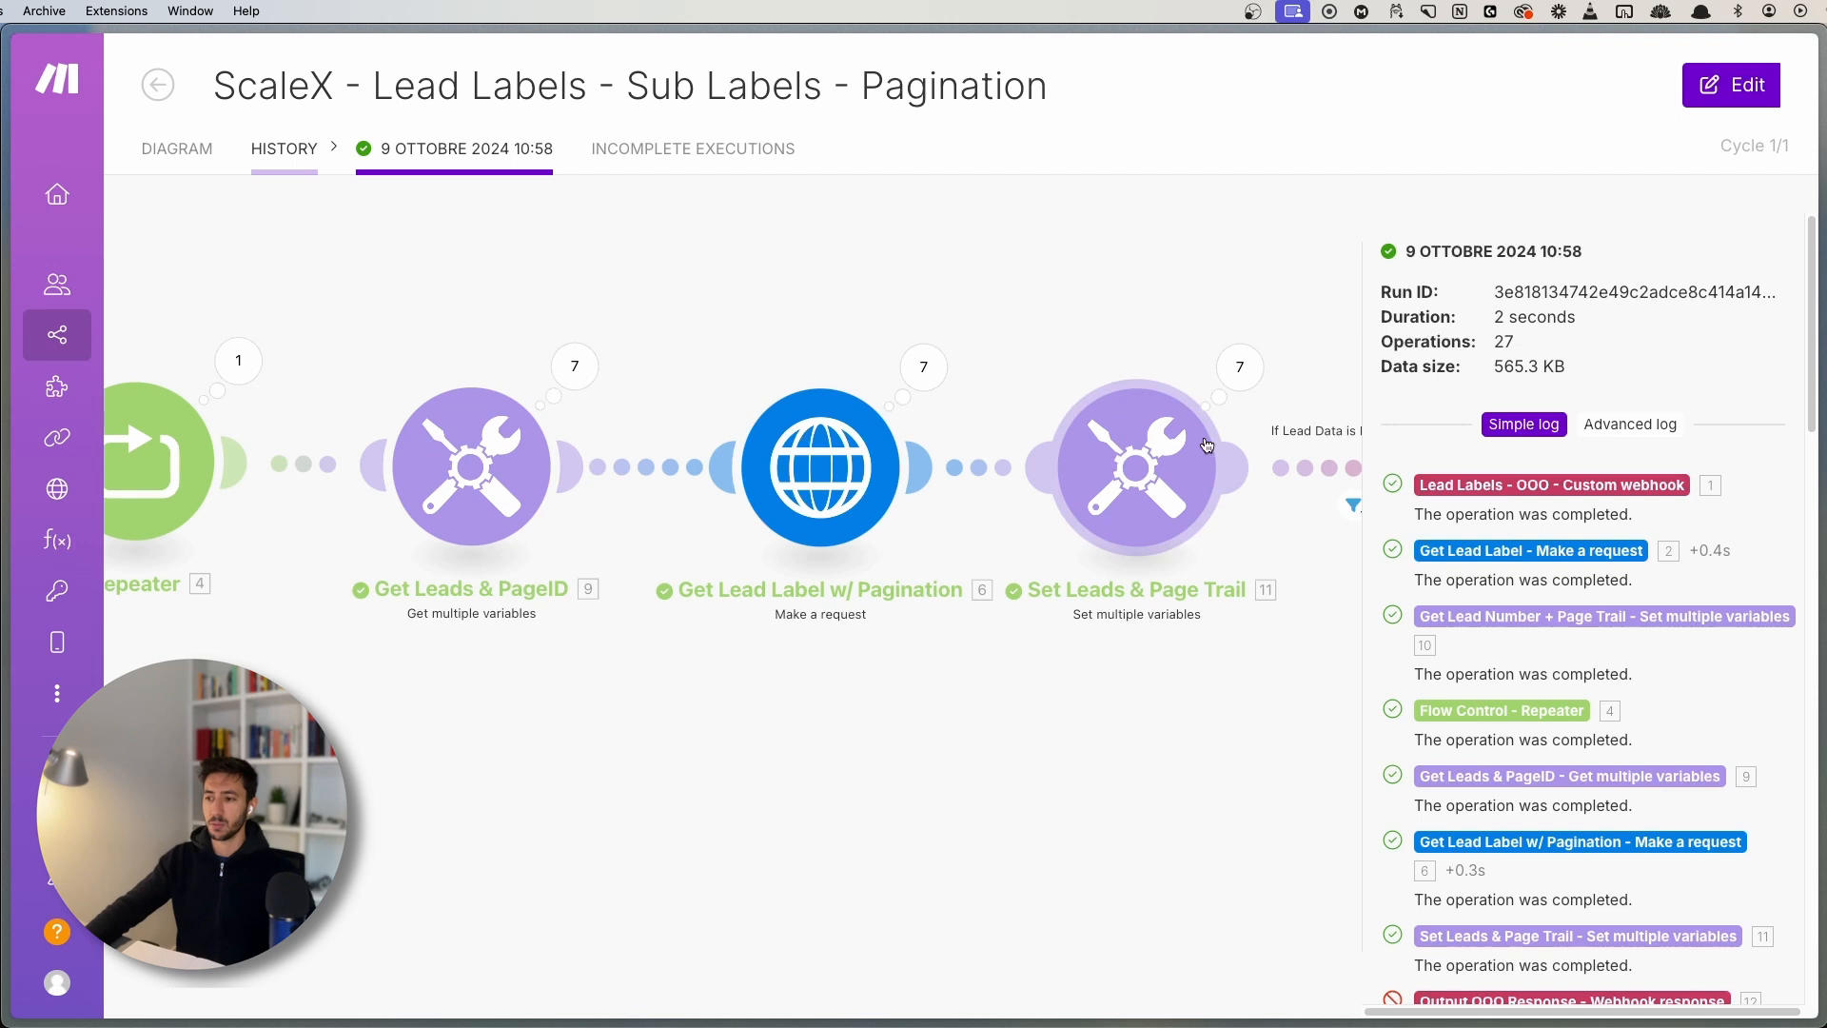
pyautogui.scroll(-3, 805, 704)
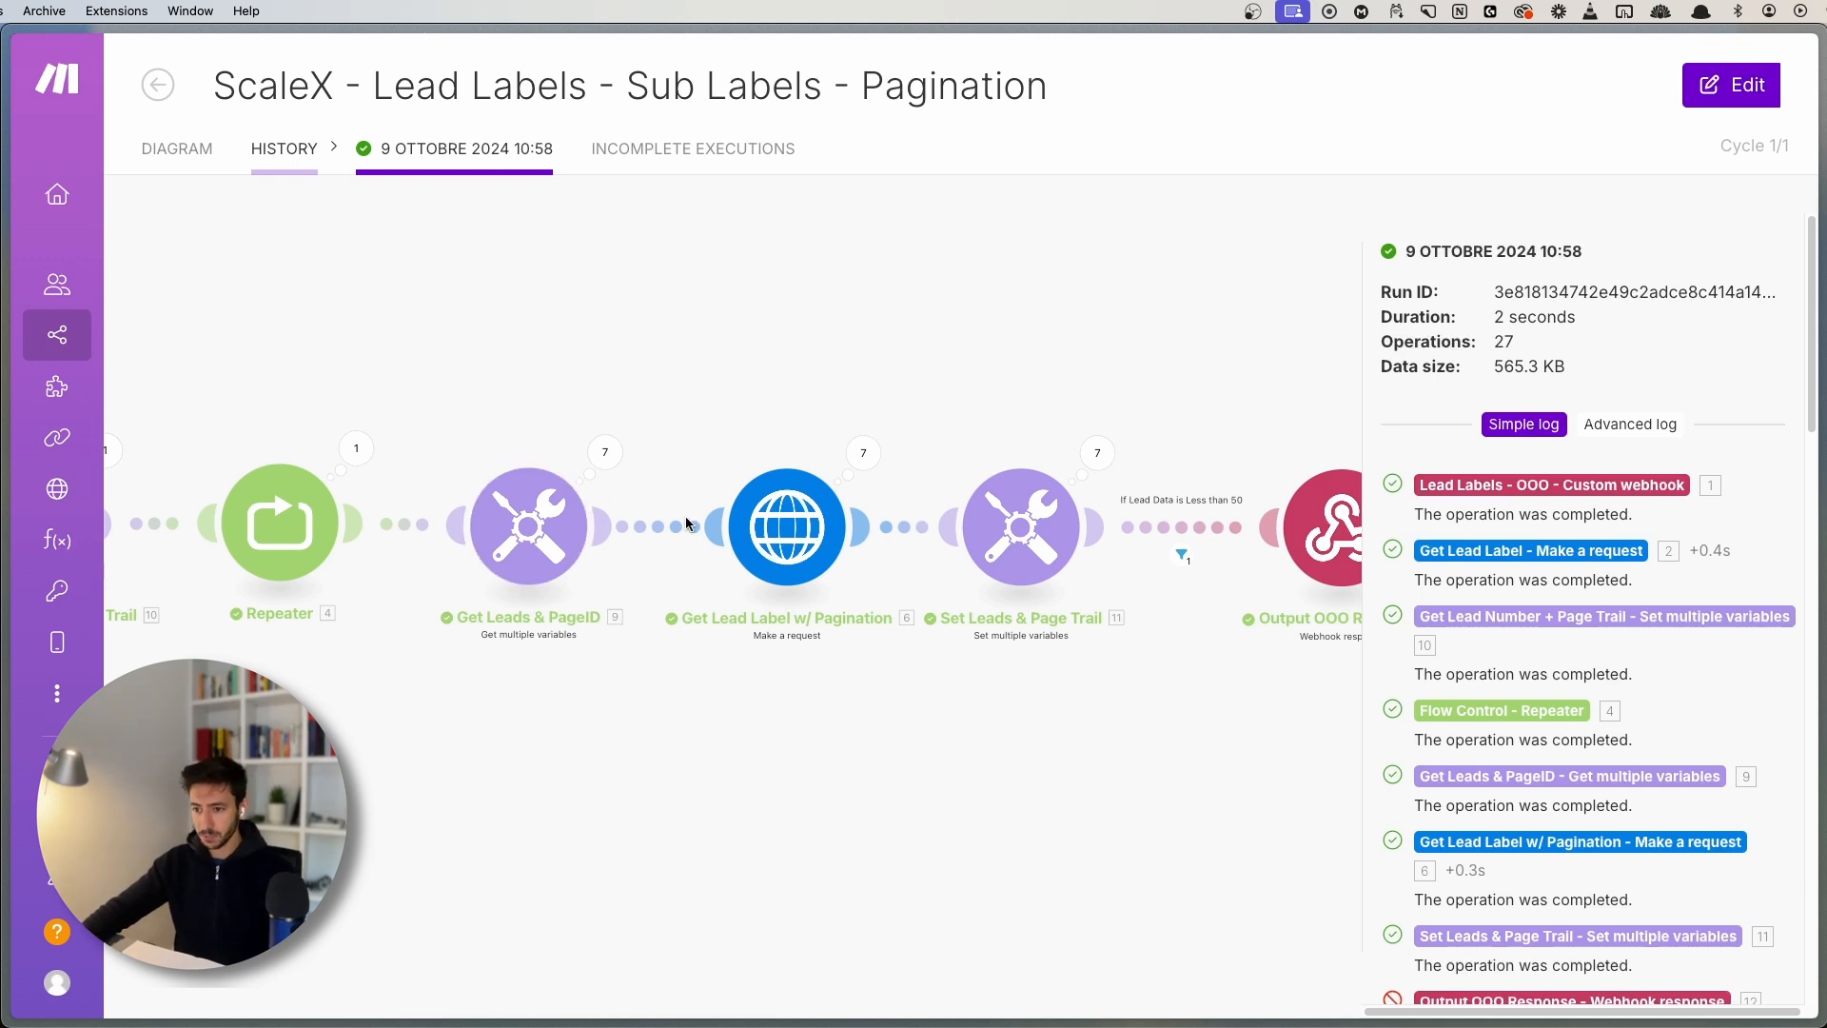
pyautogui.scroll(2, 685, 523)
pyautogui.click(589, 437)
pyautogui.click(758, 378)
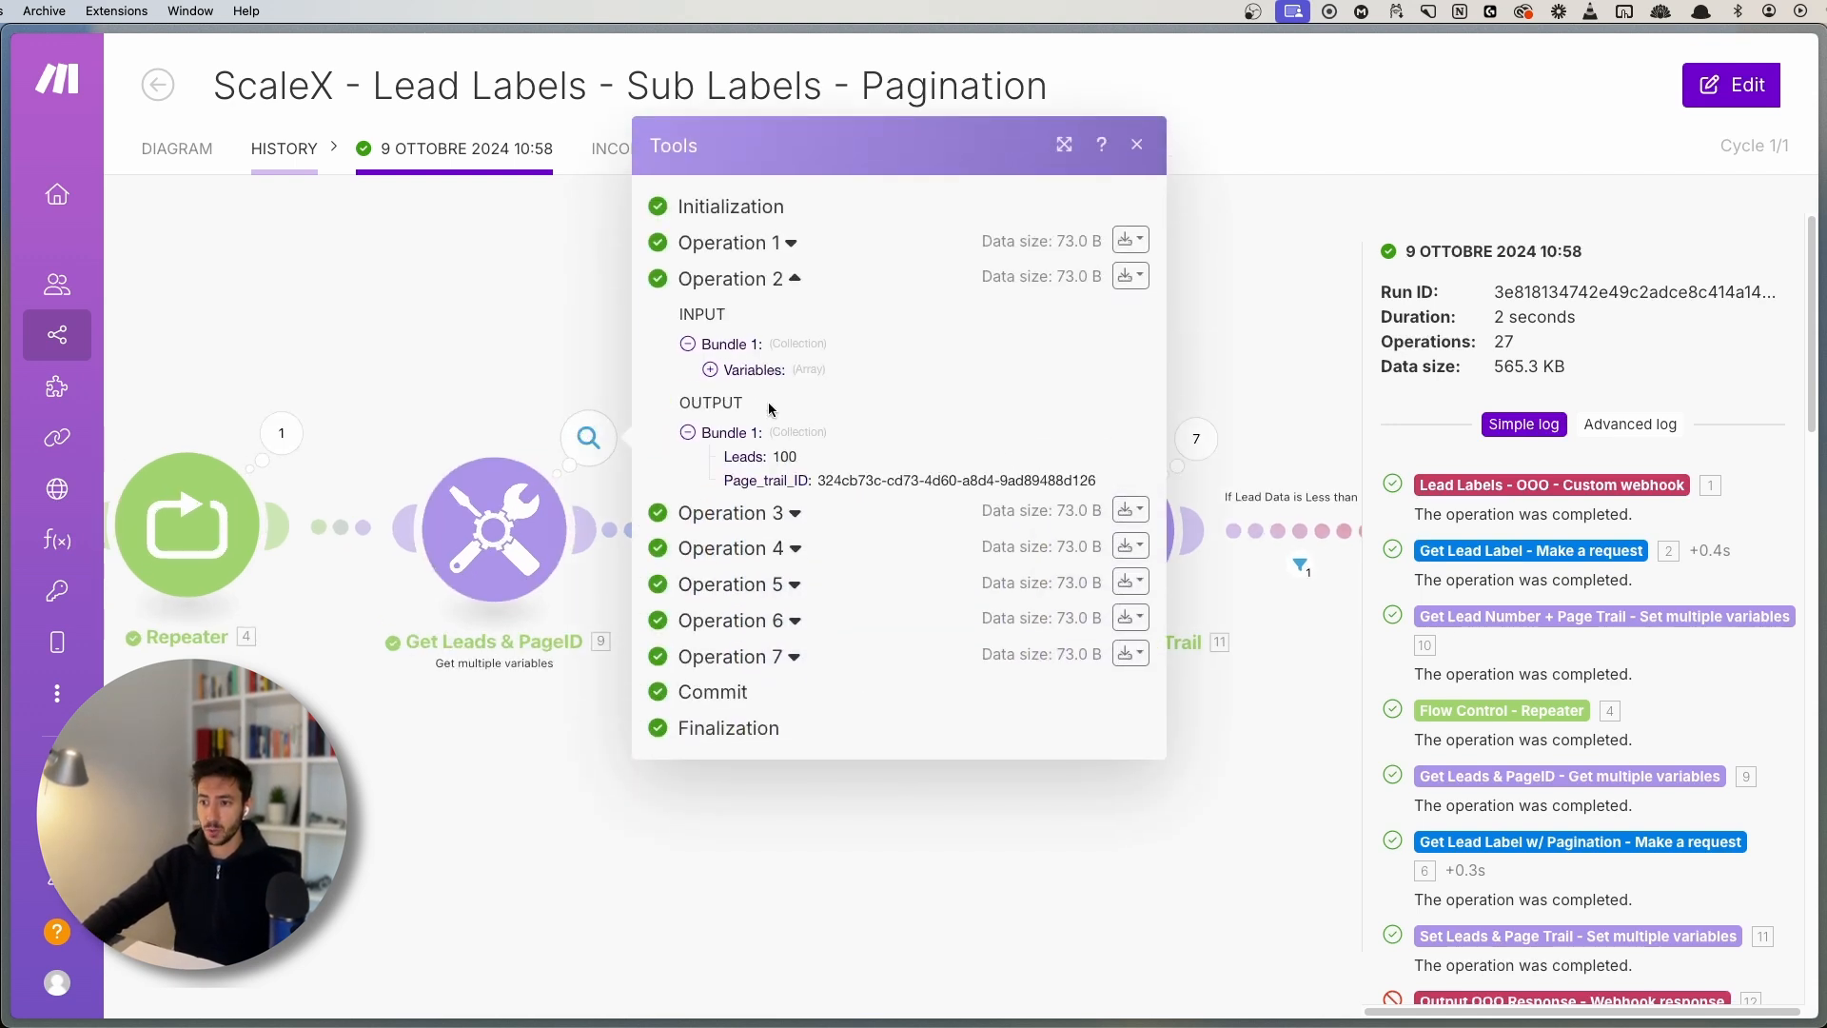
pyautogui.moveTo(819, 478); pyautogui.dragTo(1118, 474)
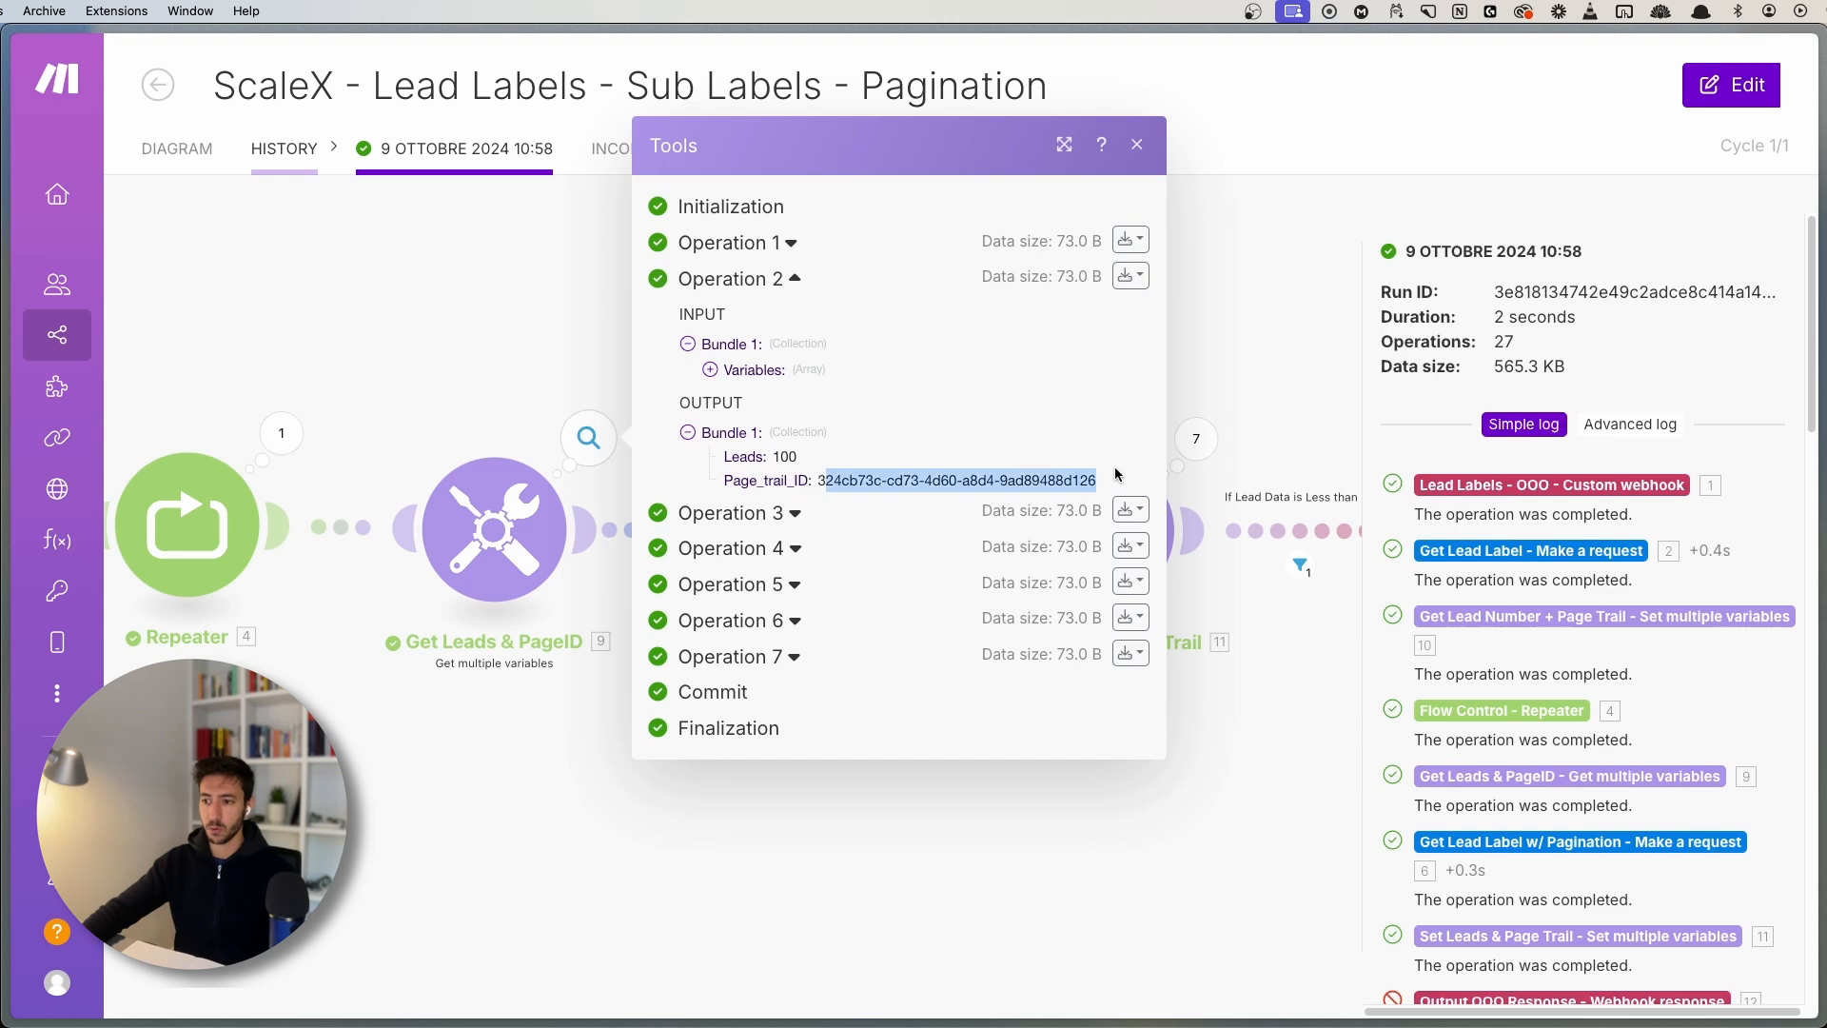
pyautogui.click(504, 381)
# - Inspect the second HTTP request operation's returned data items
pyautogui.hscroll(5, 738, 330)
pyautogui.click(712, 426)
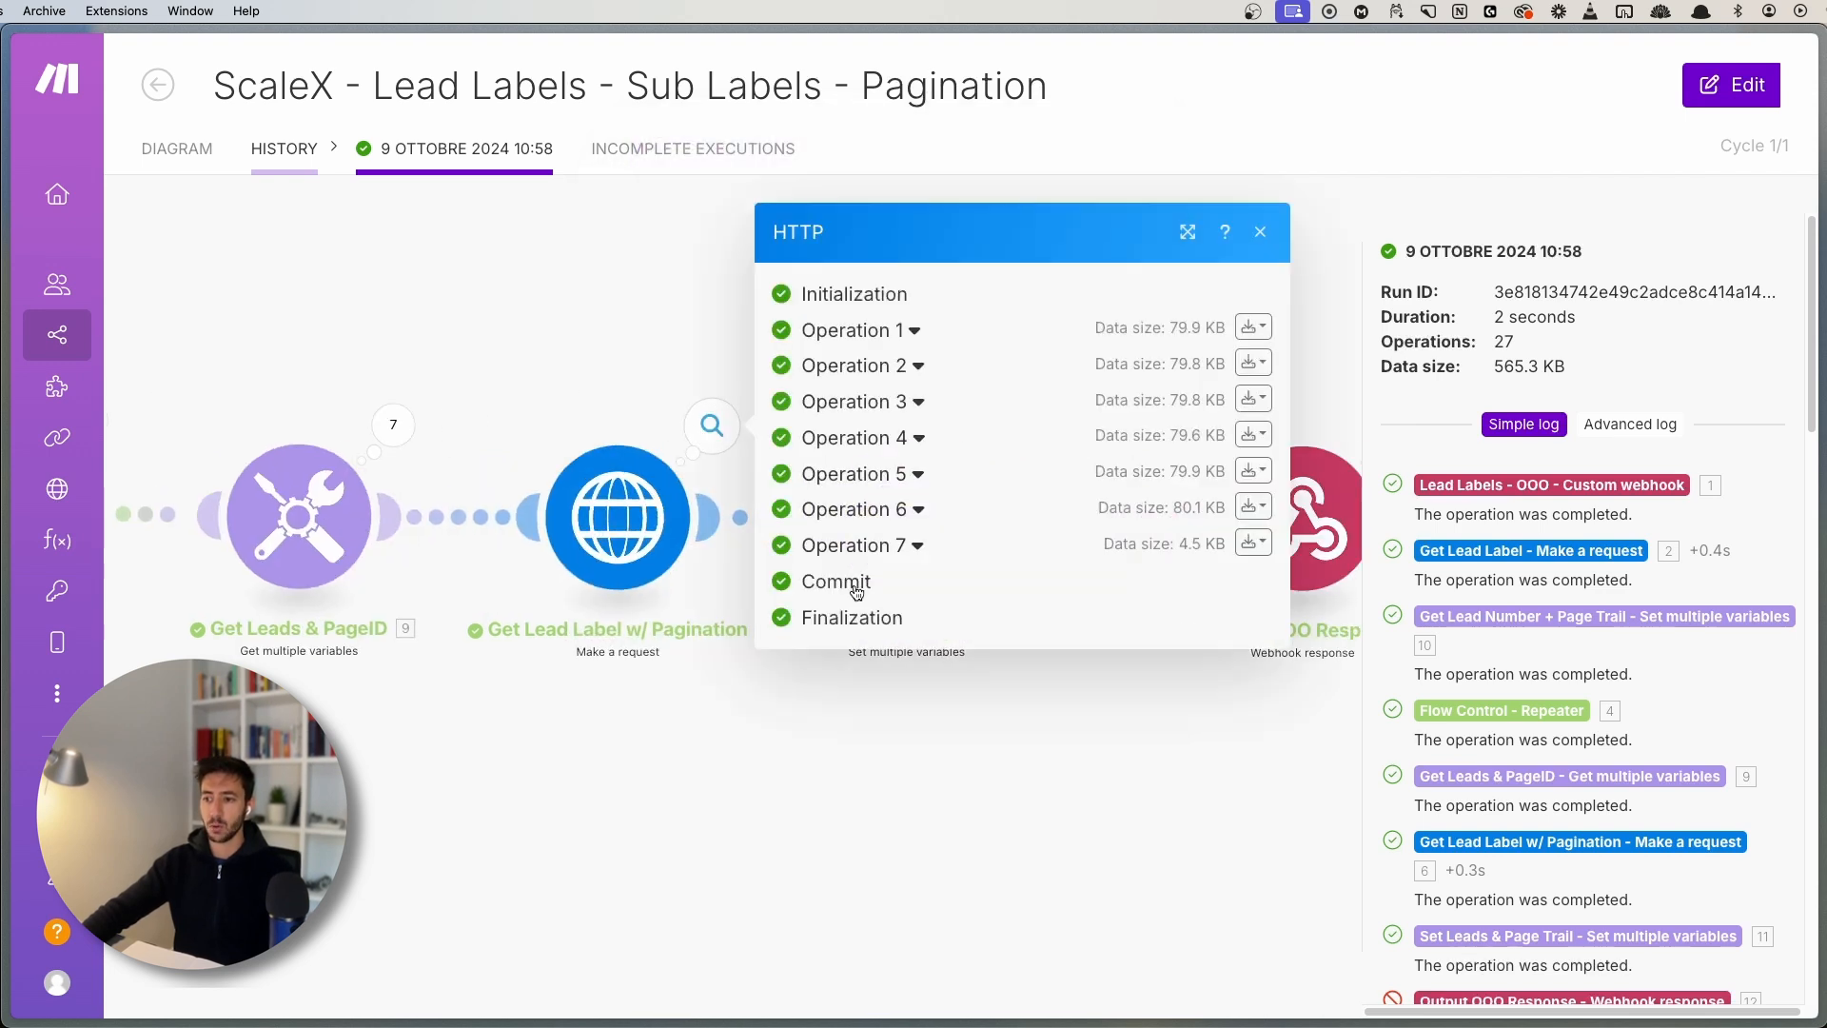
pyautogui.click(885, 364)
pyautogui.scroll(-5, 890, 670)
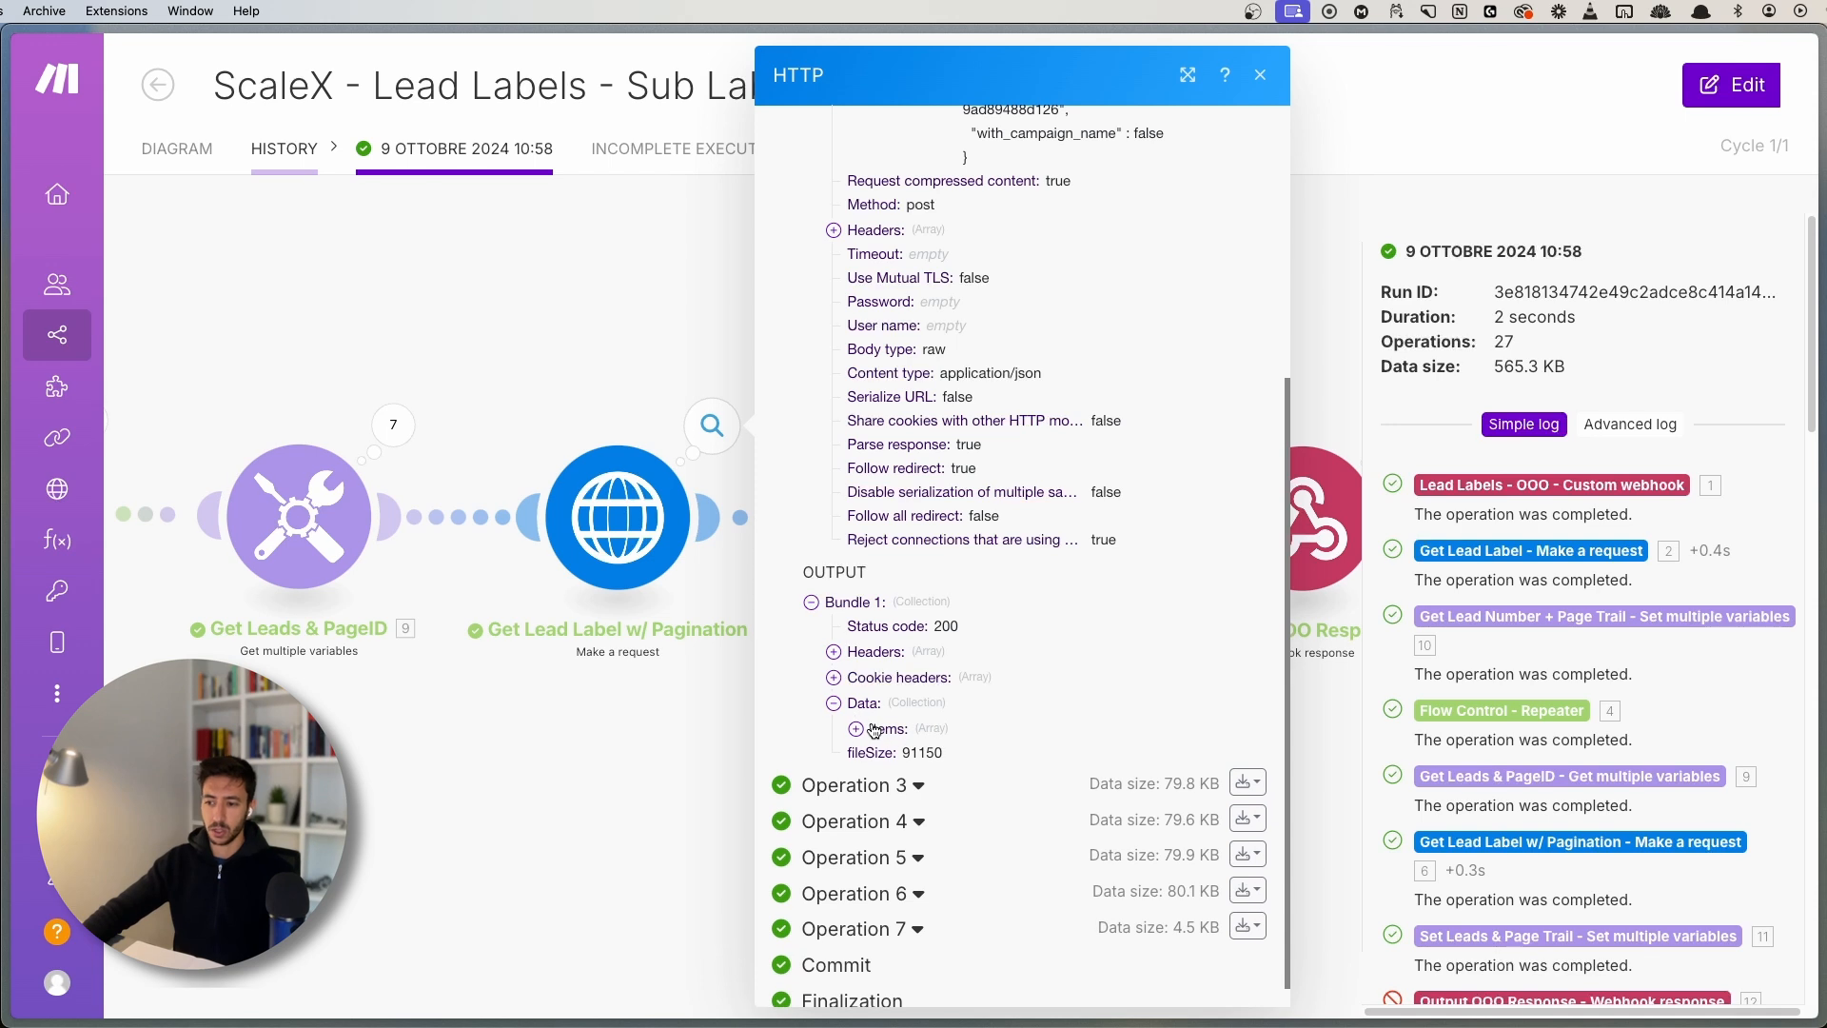
pyautogui.click(866, 709)
pyautogui.scroll(-5, 889, 719)
pyautogui.scroll(8, 904, 596)
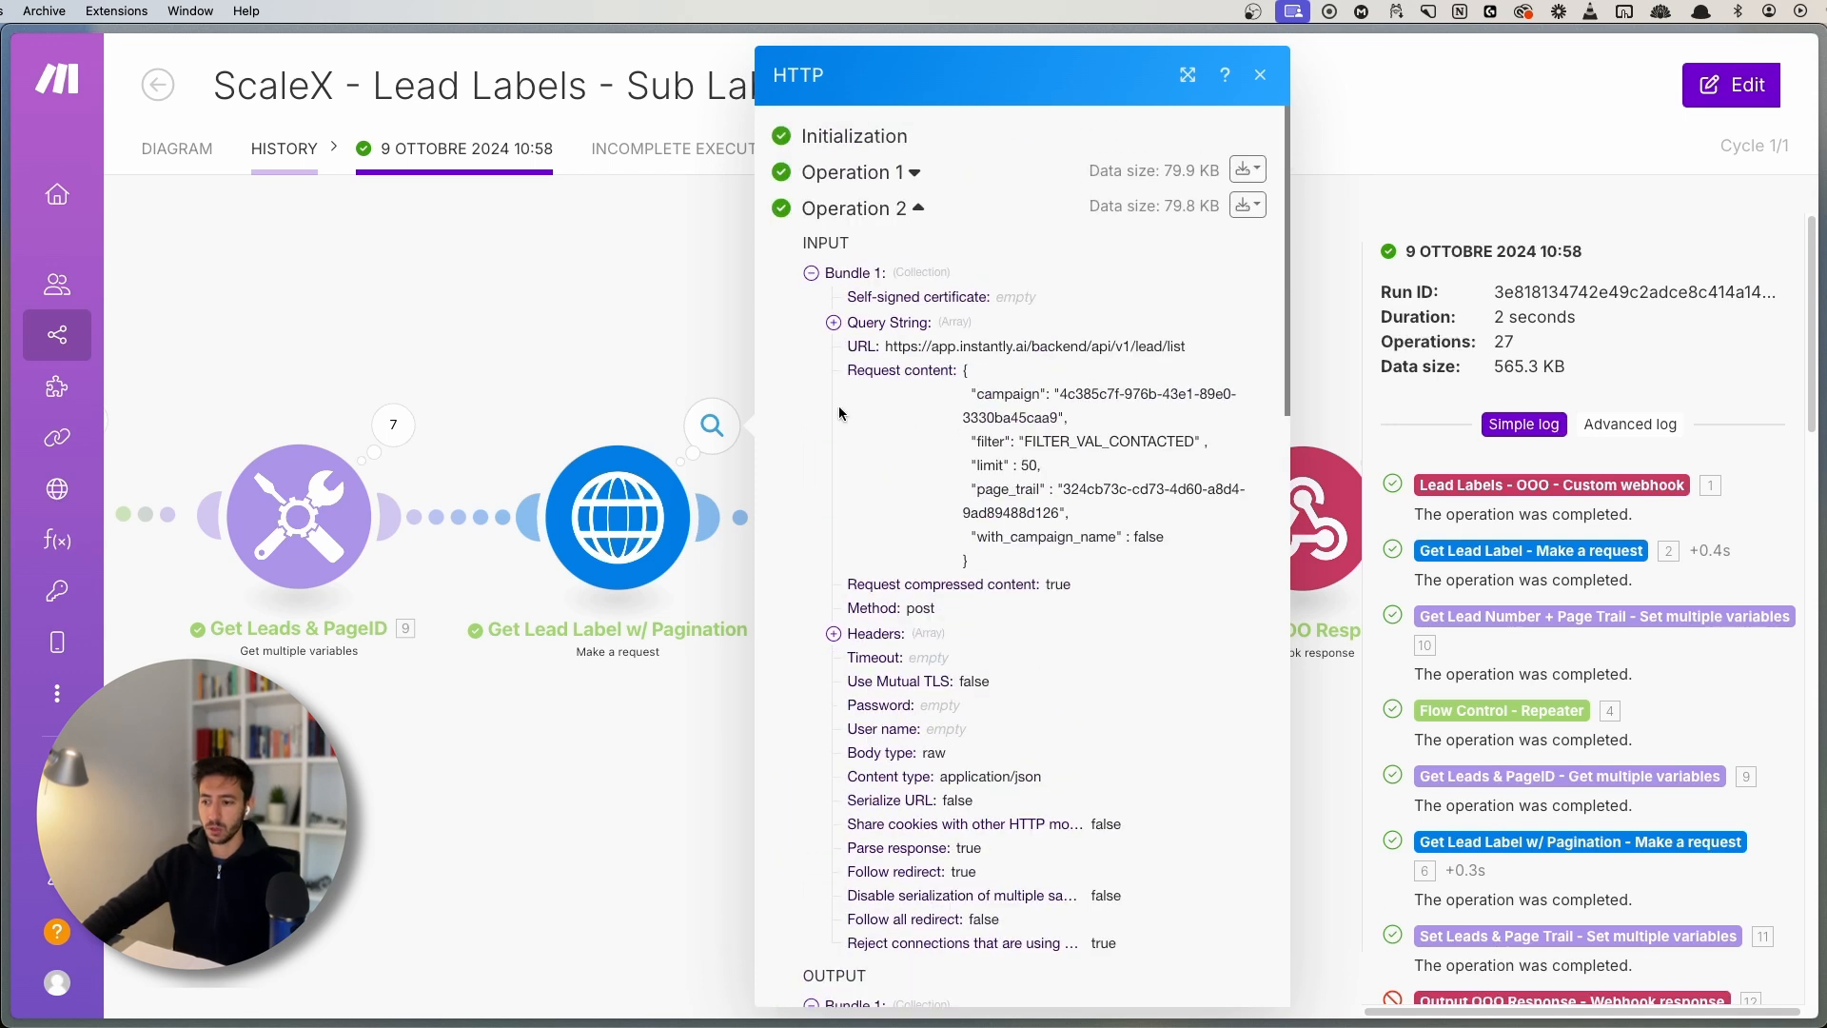
pyautogui.scroll(-10, 1011, 661)
pyautogui.scroll(-10, 945, 865)
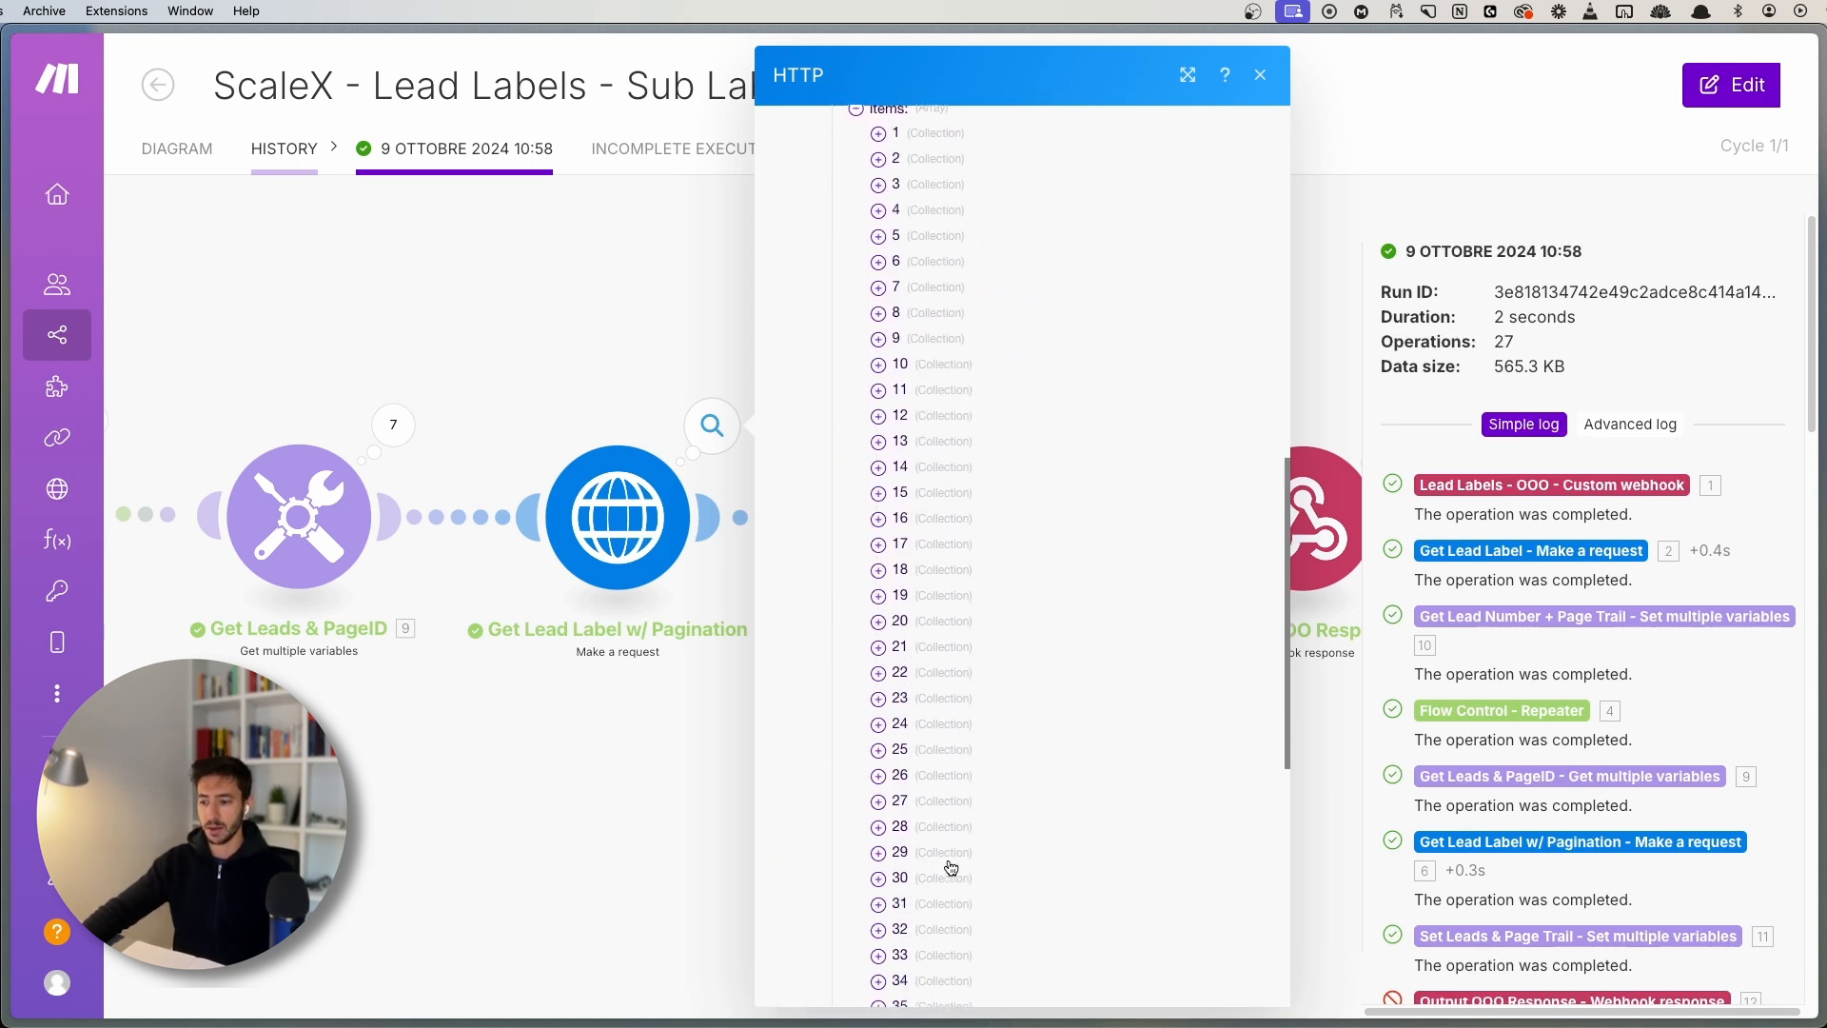
pyautogui.click(539, 818)
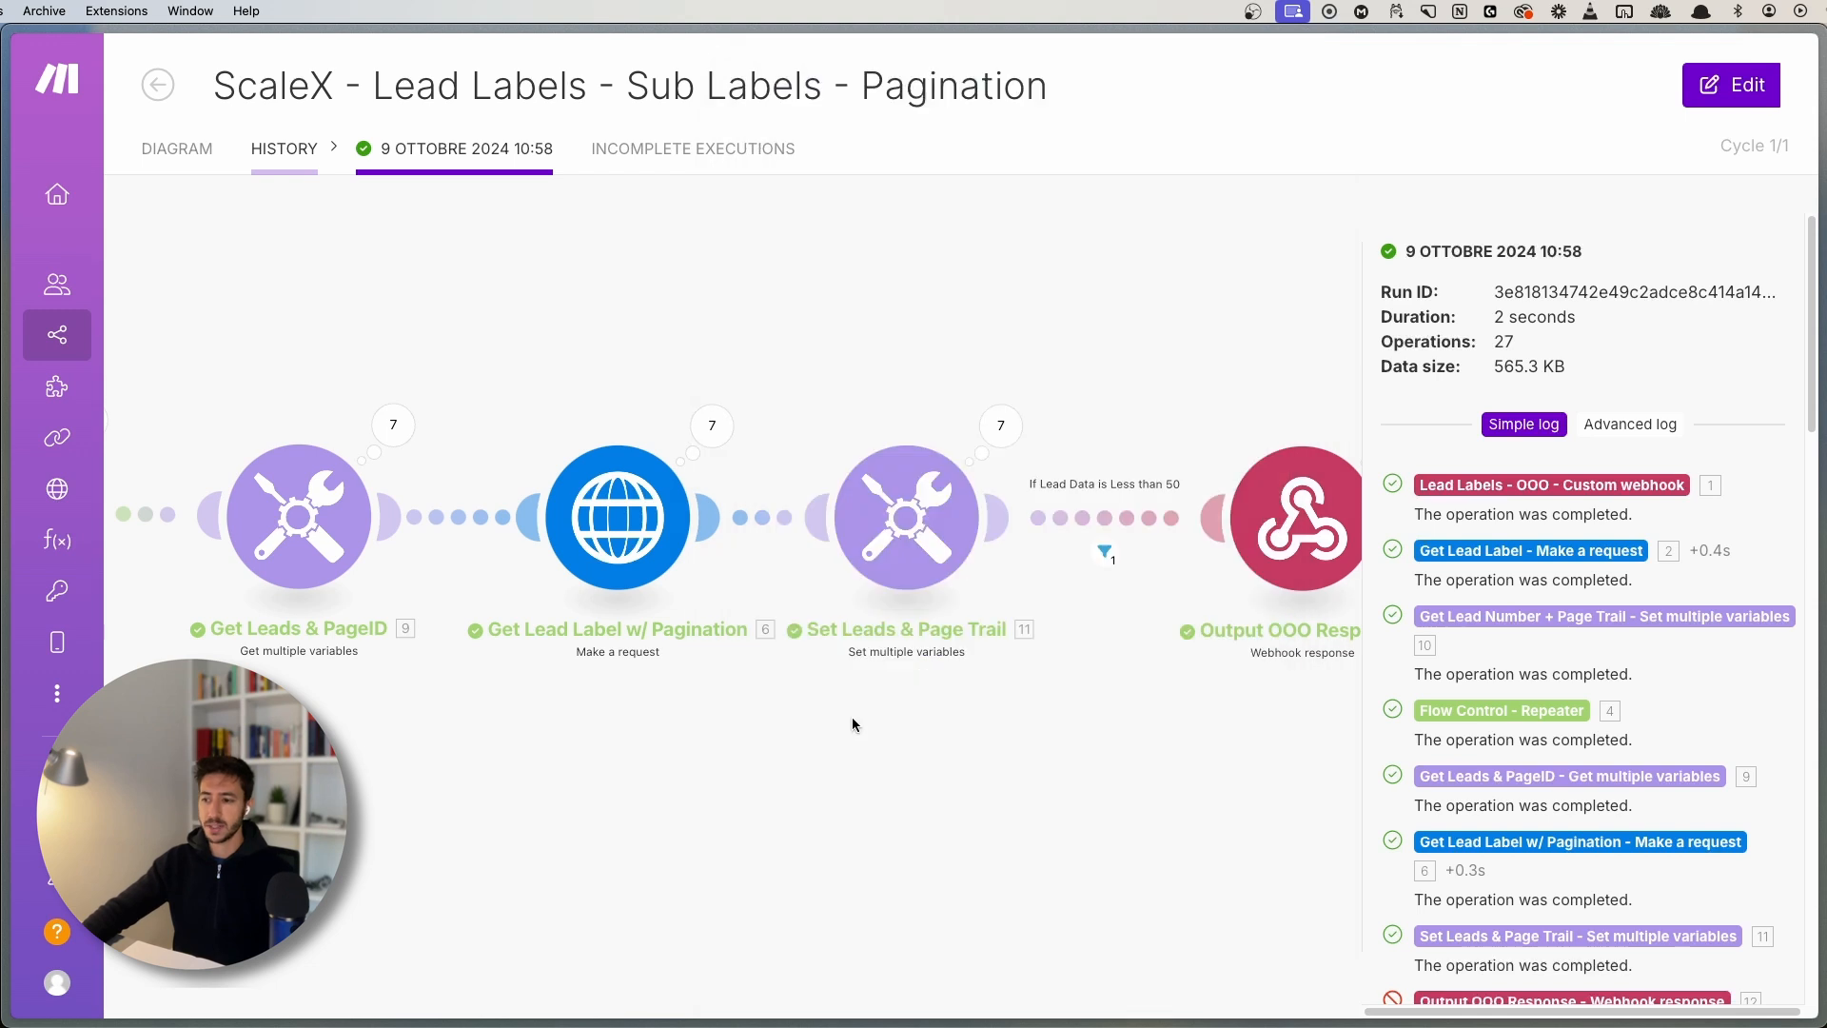
# - Check Set Leads & Page Trail operations 2 and 3, showing Leads 150
pyautogui.moveTo(853, 719); pyautogui.dragTo(716, 733)
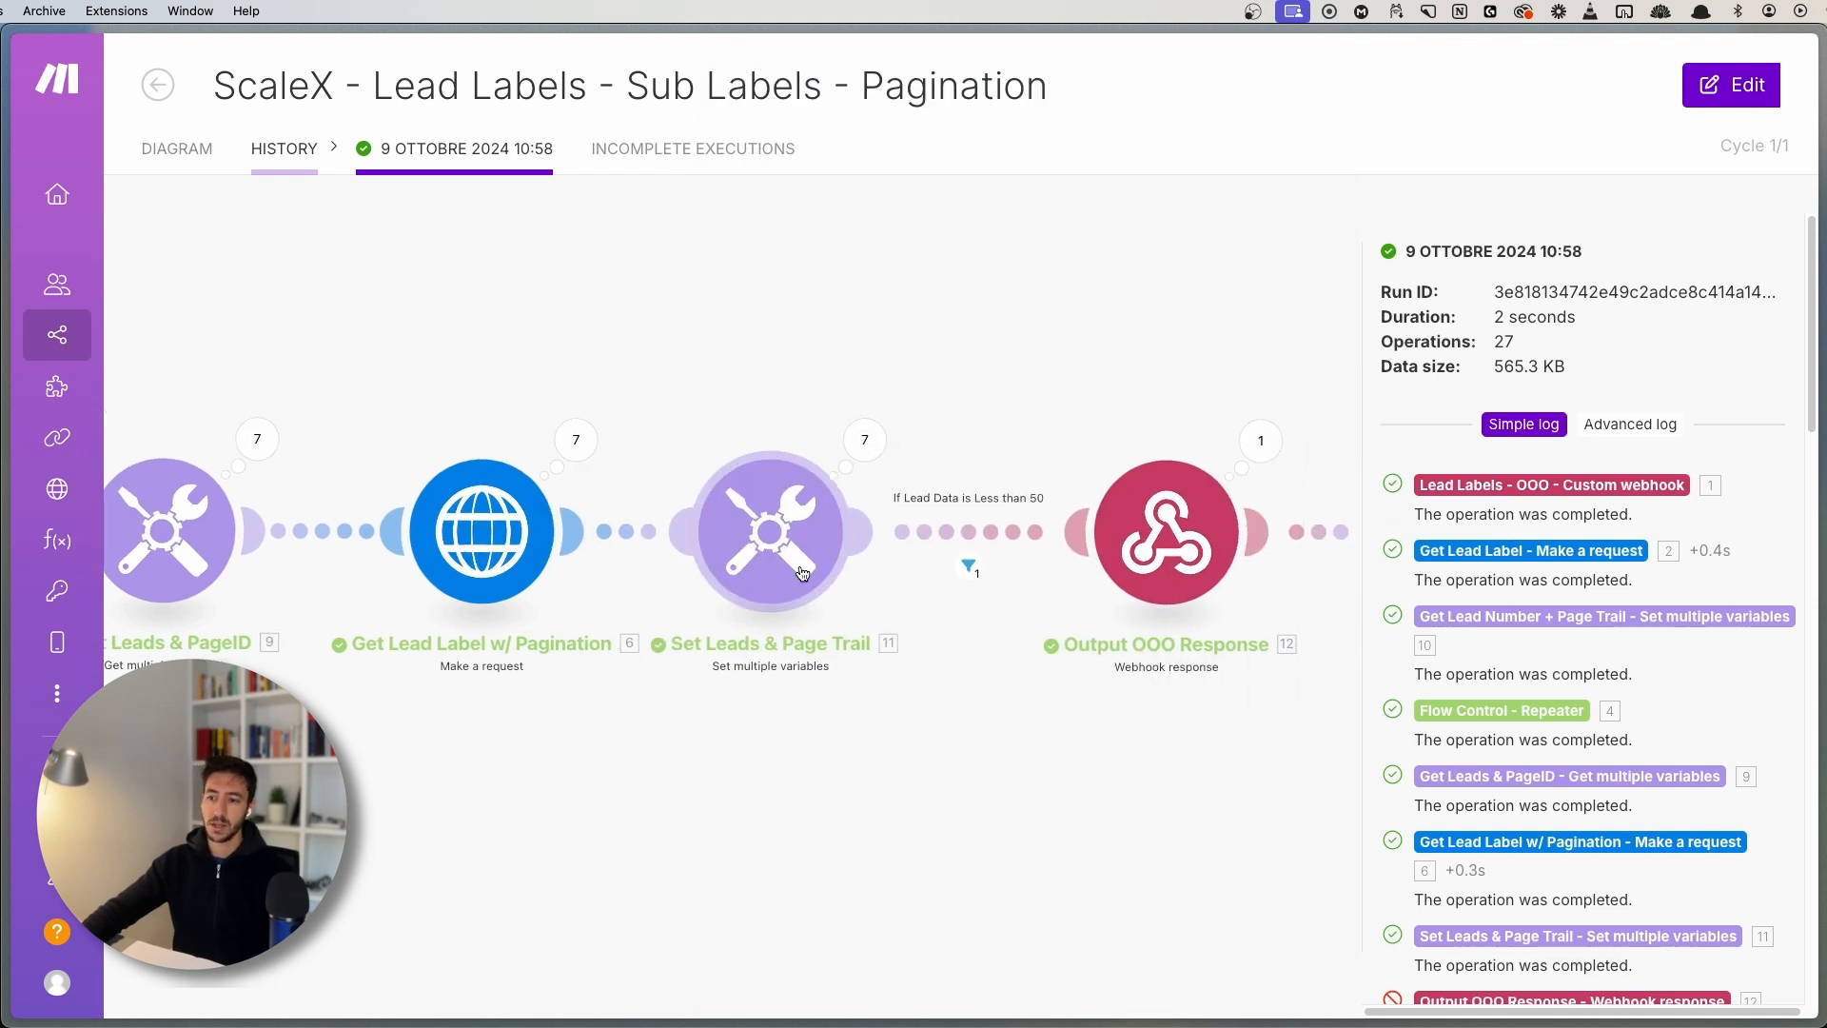
pyautogui.click(864, 439)
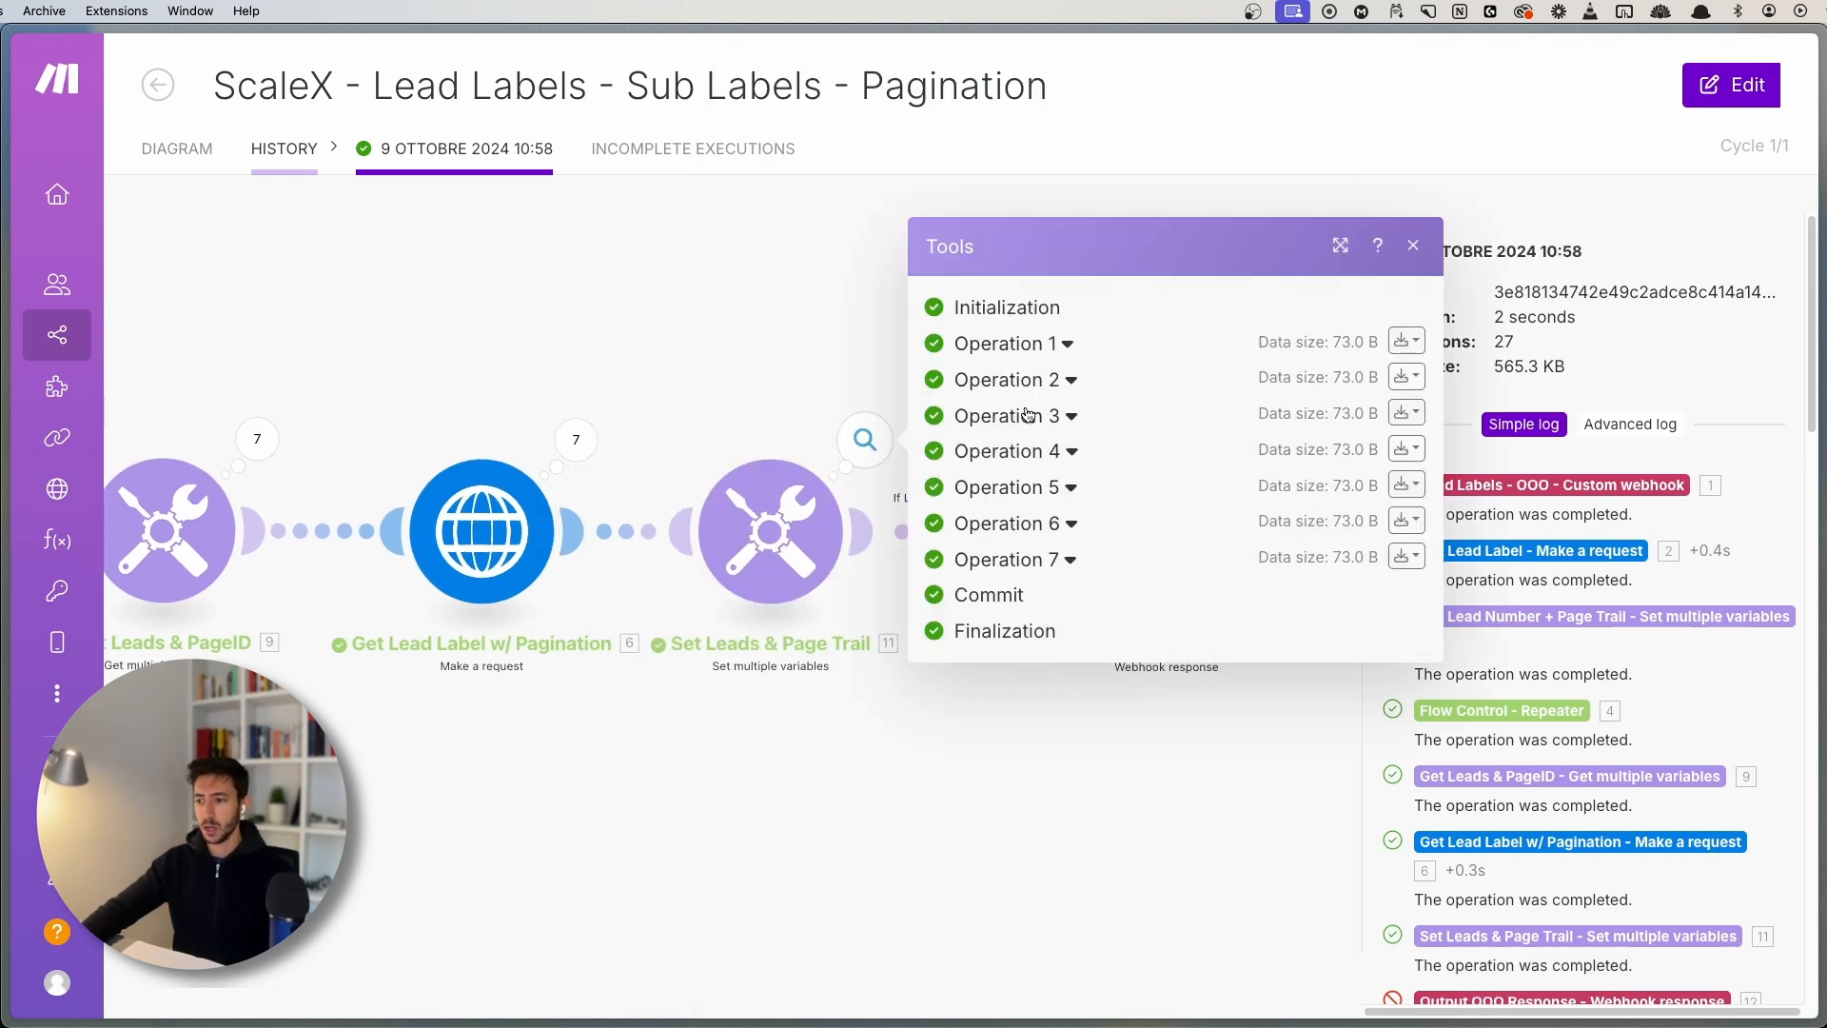
pyautogui.click(1028, 414)
pyautogui.click(1013, 268)
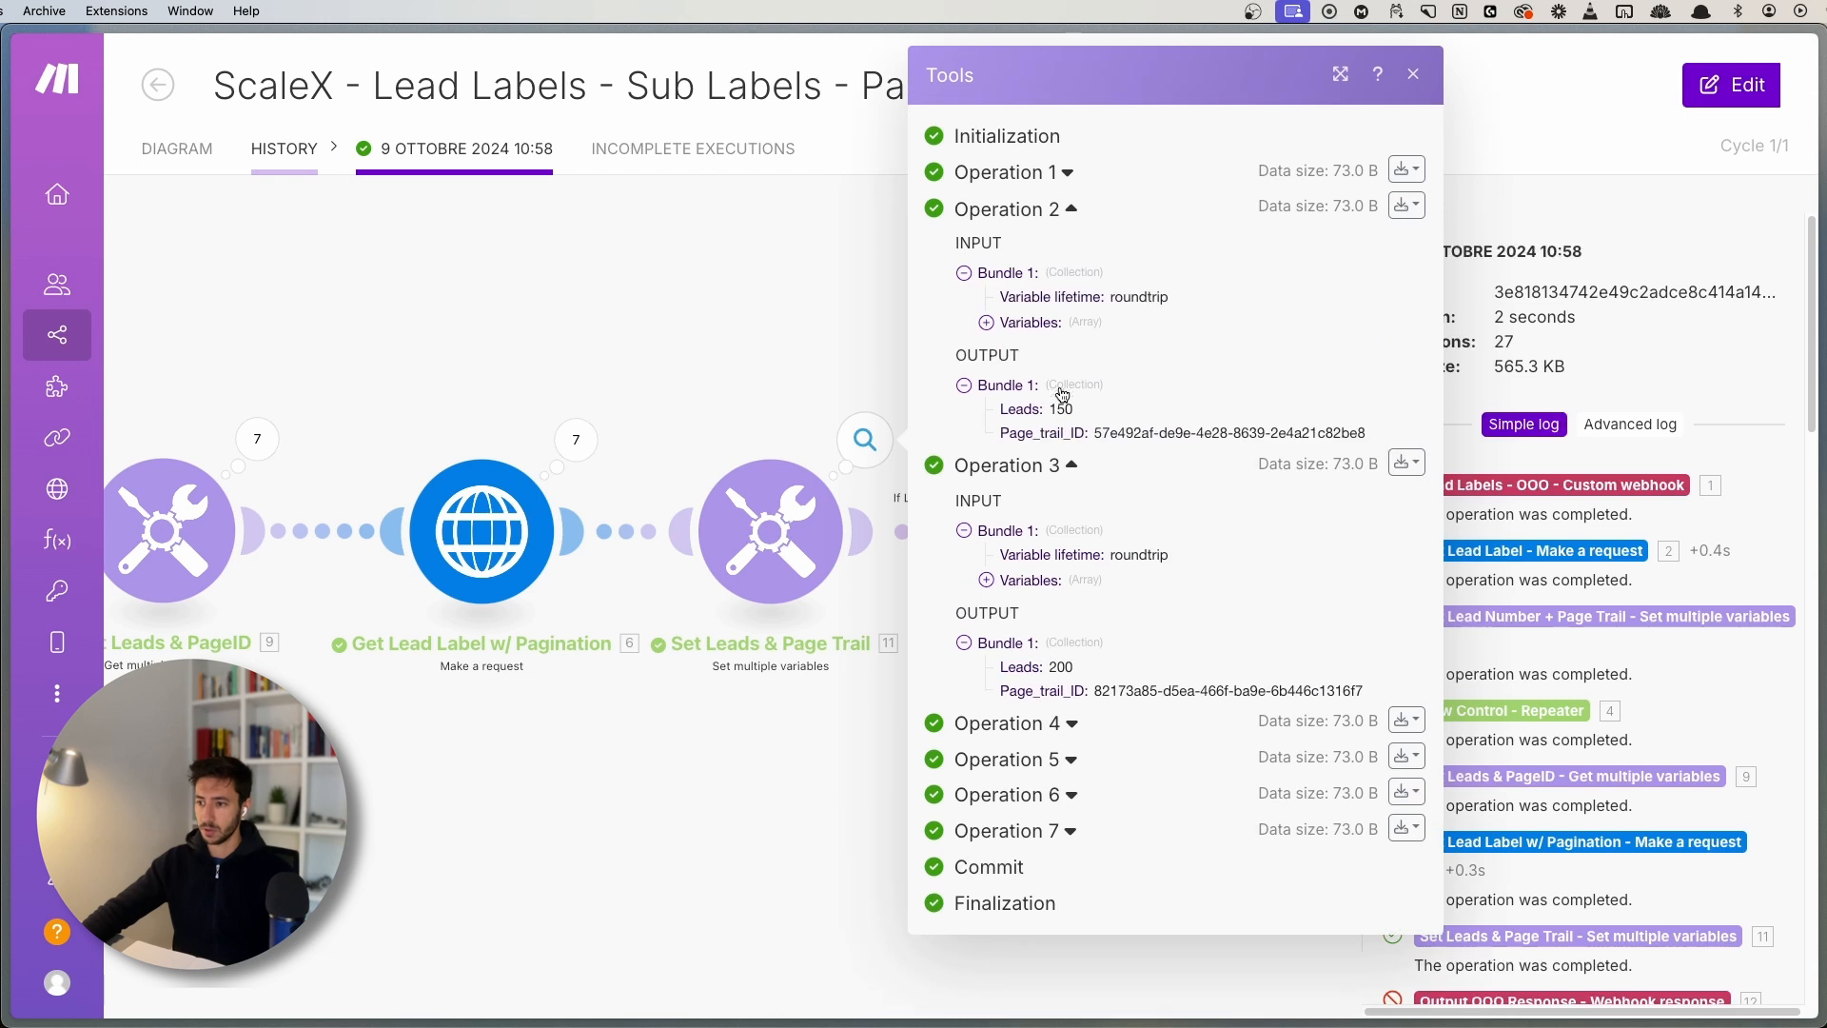
pyautogui.click(1046, 472)
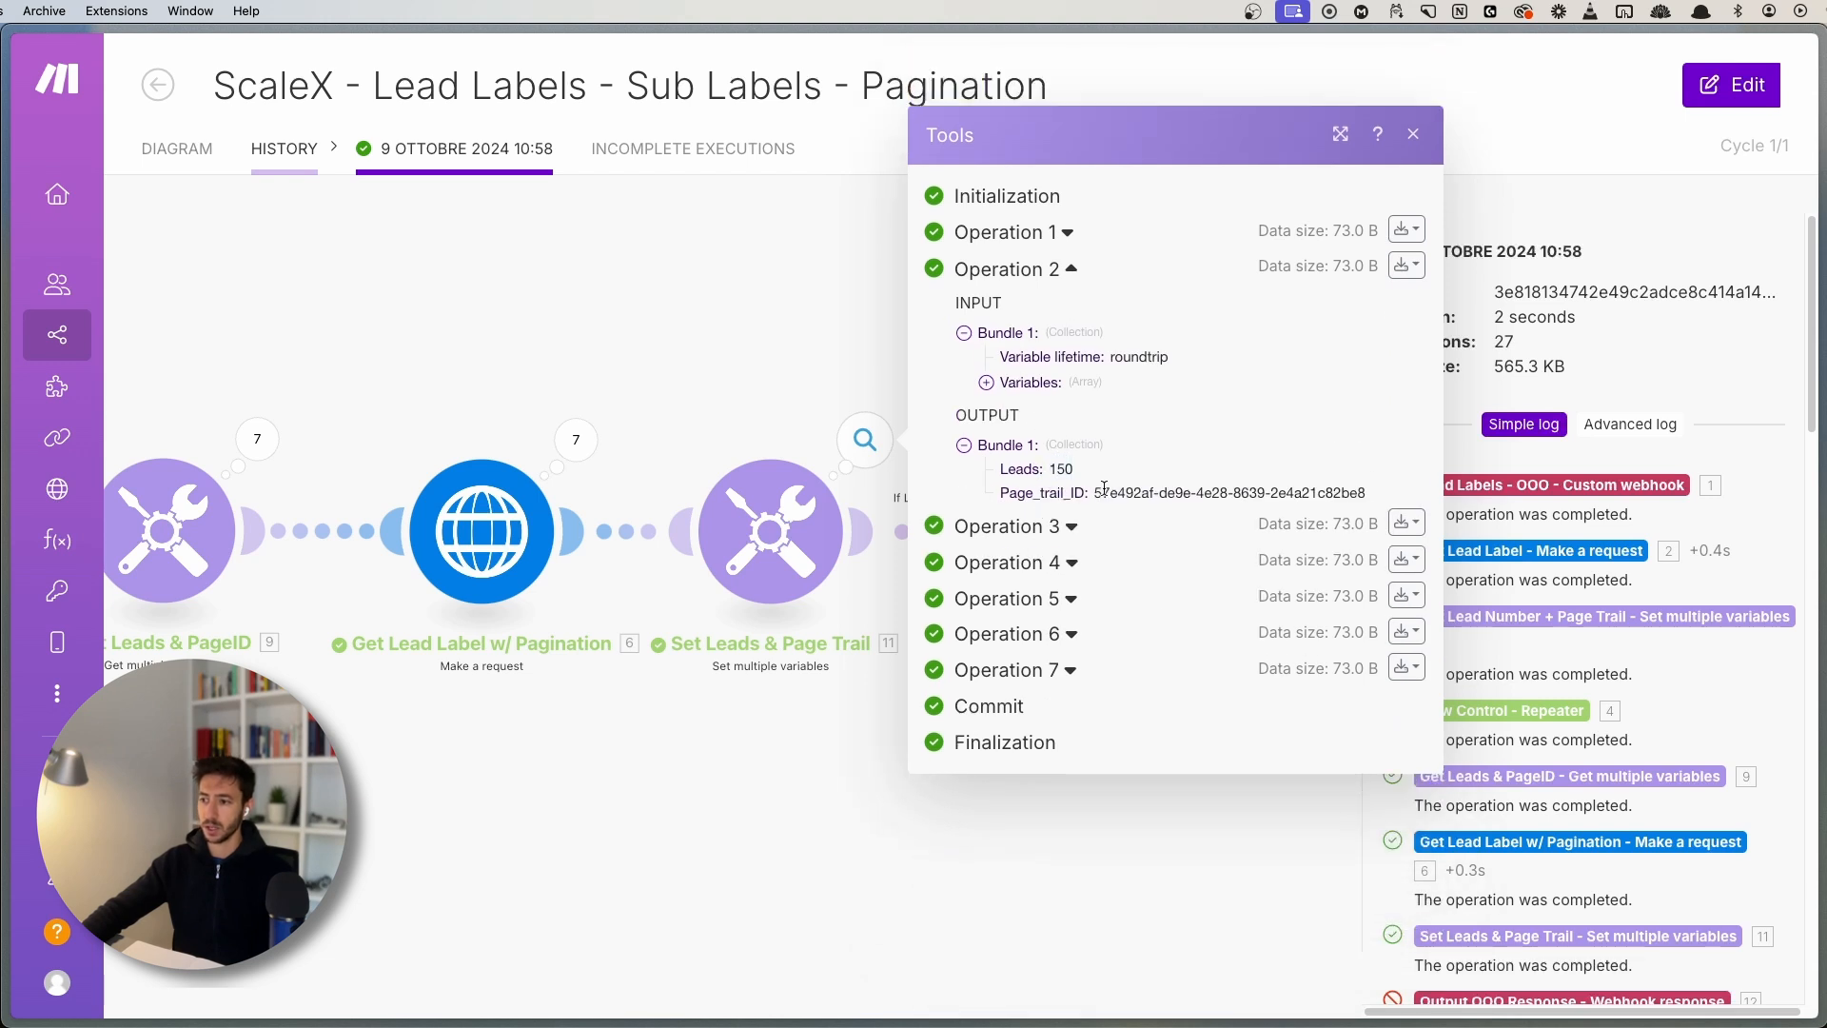
pyautogui.click(837, 355)
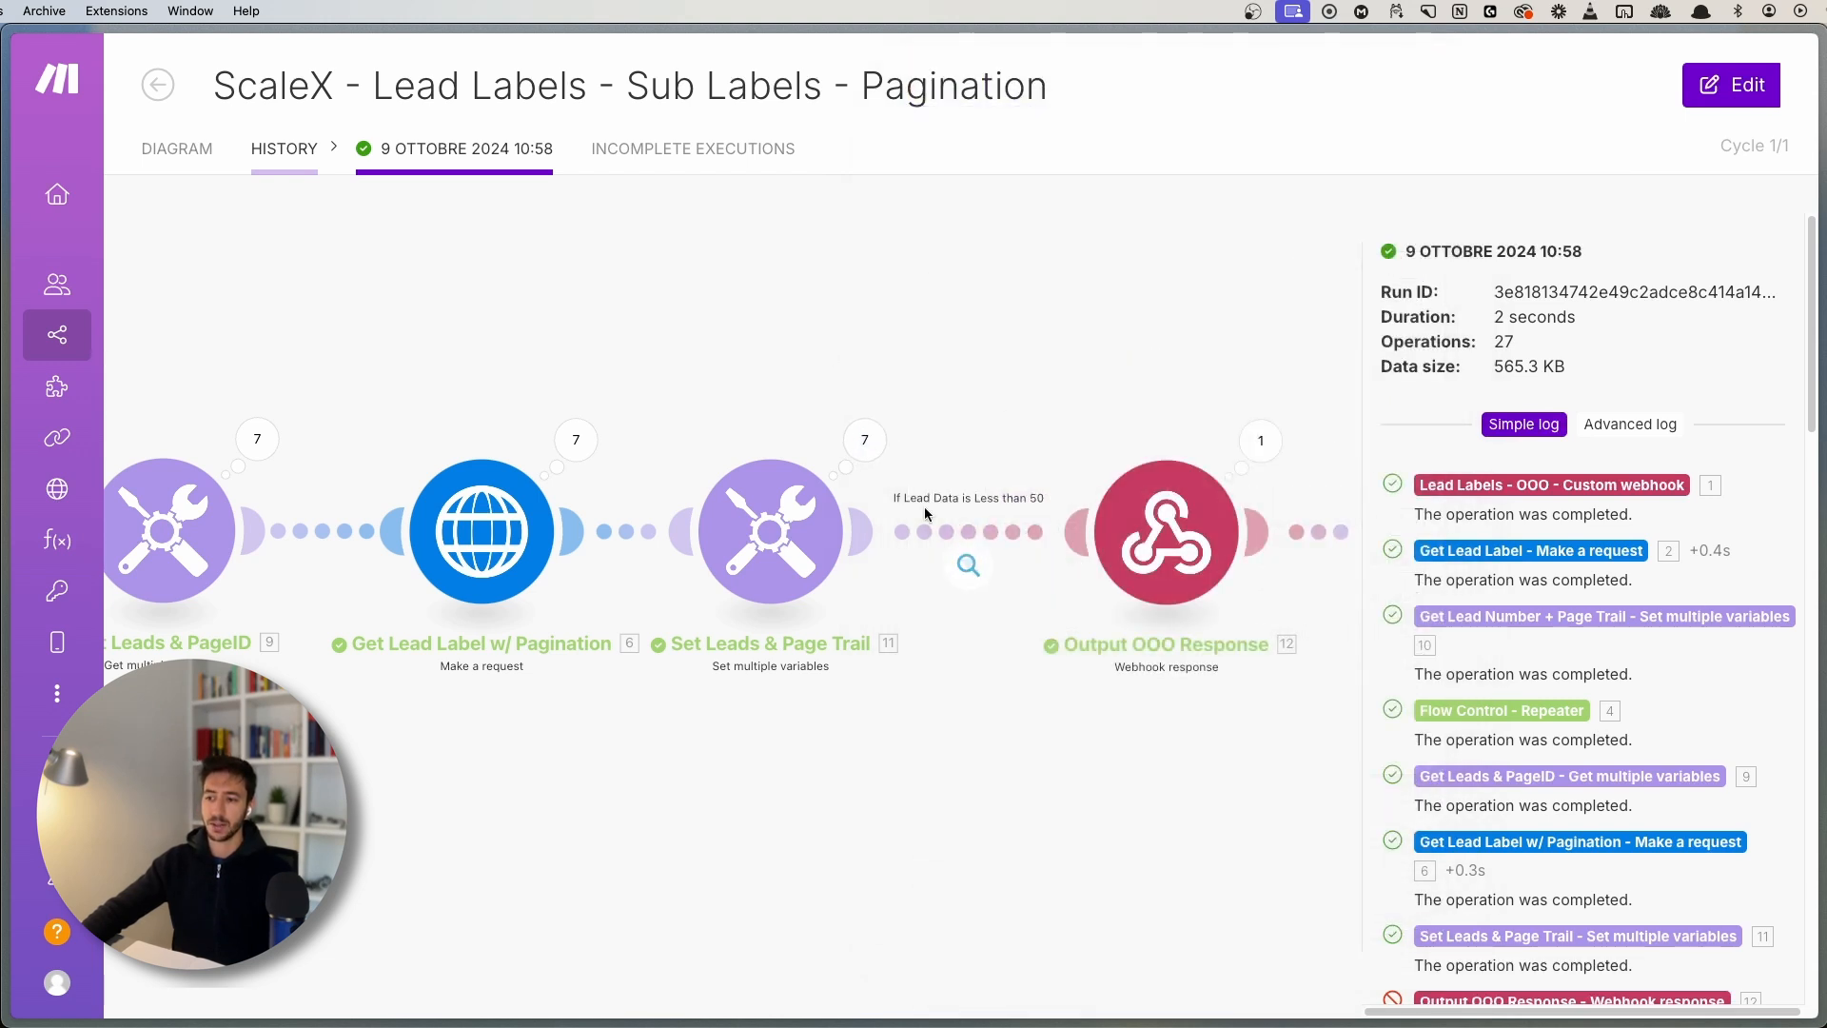
# - Inspect the seventh HTTP operation's response Data collection and items array
pyautogui.hscroll(-8, 622, 511)
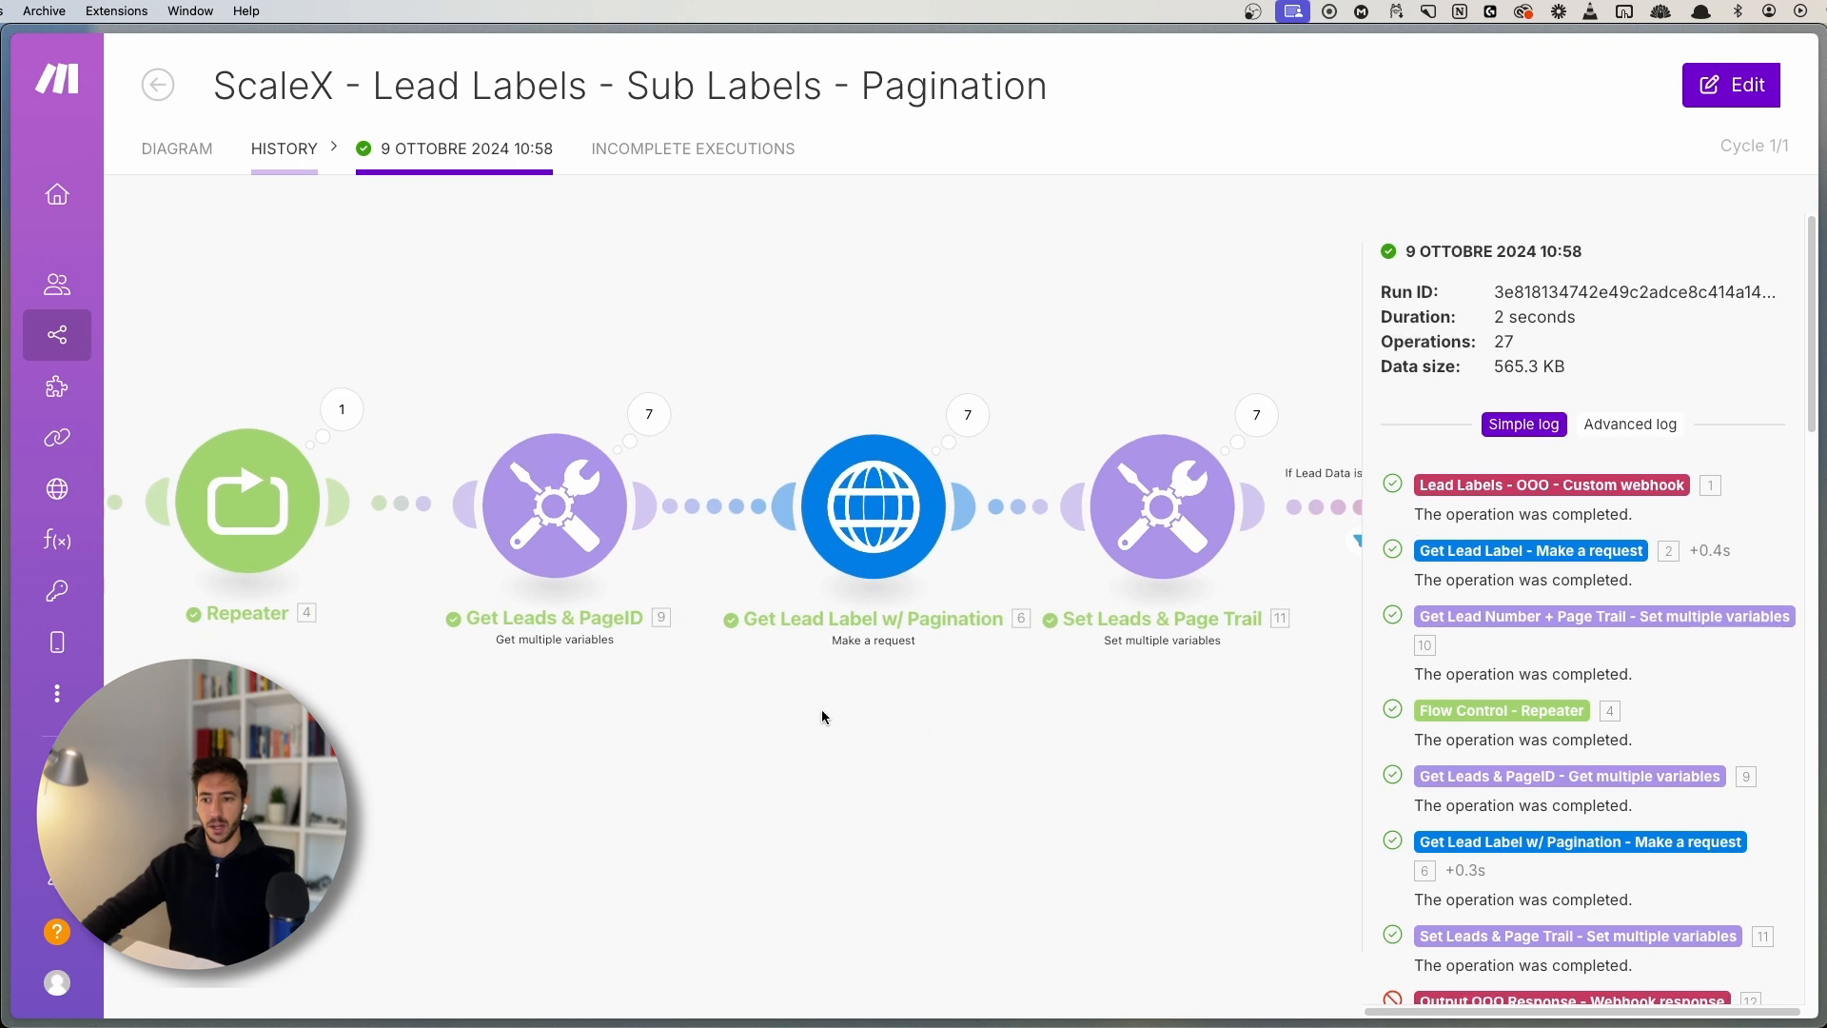
pyautogui.hscroll(4, 828, 705)
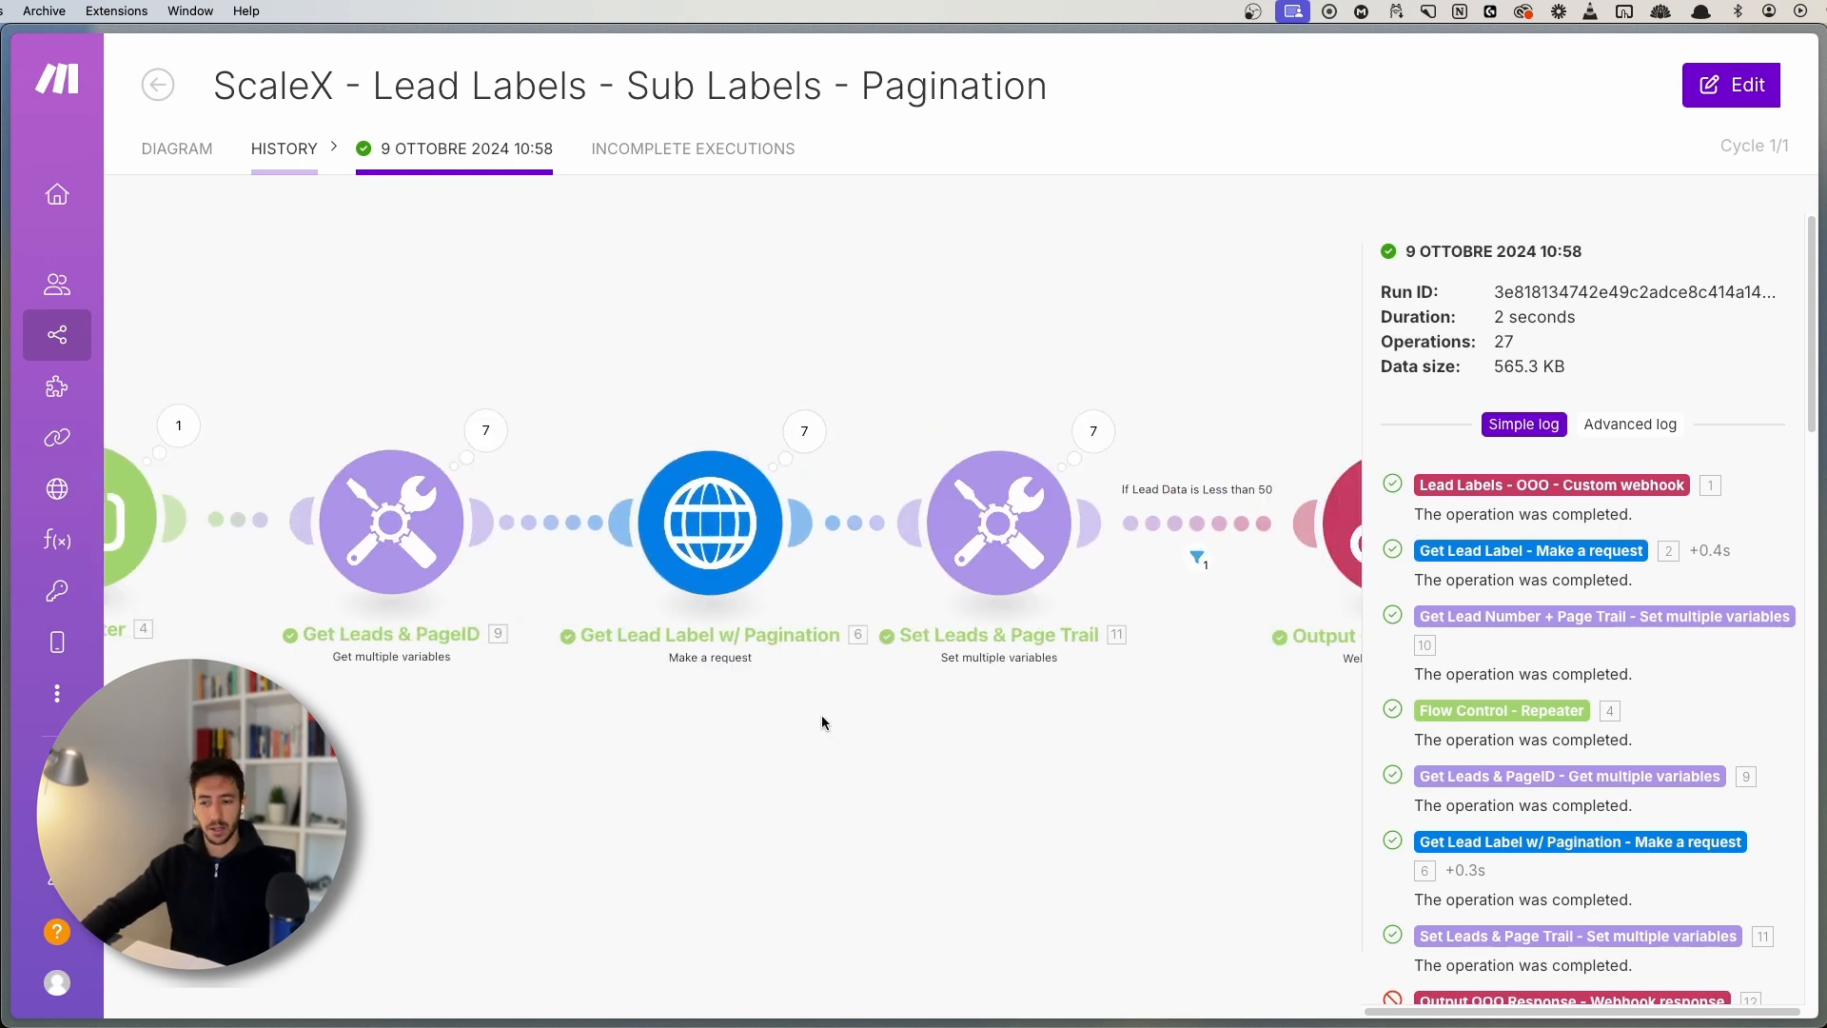
pyautogui.hscroll(4, 822, 723)
pyautogui.click(635, 482)
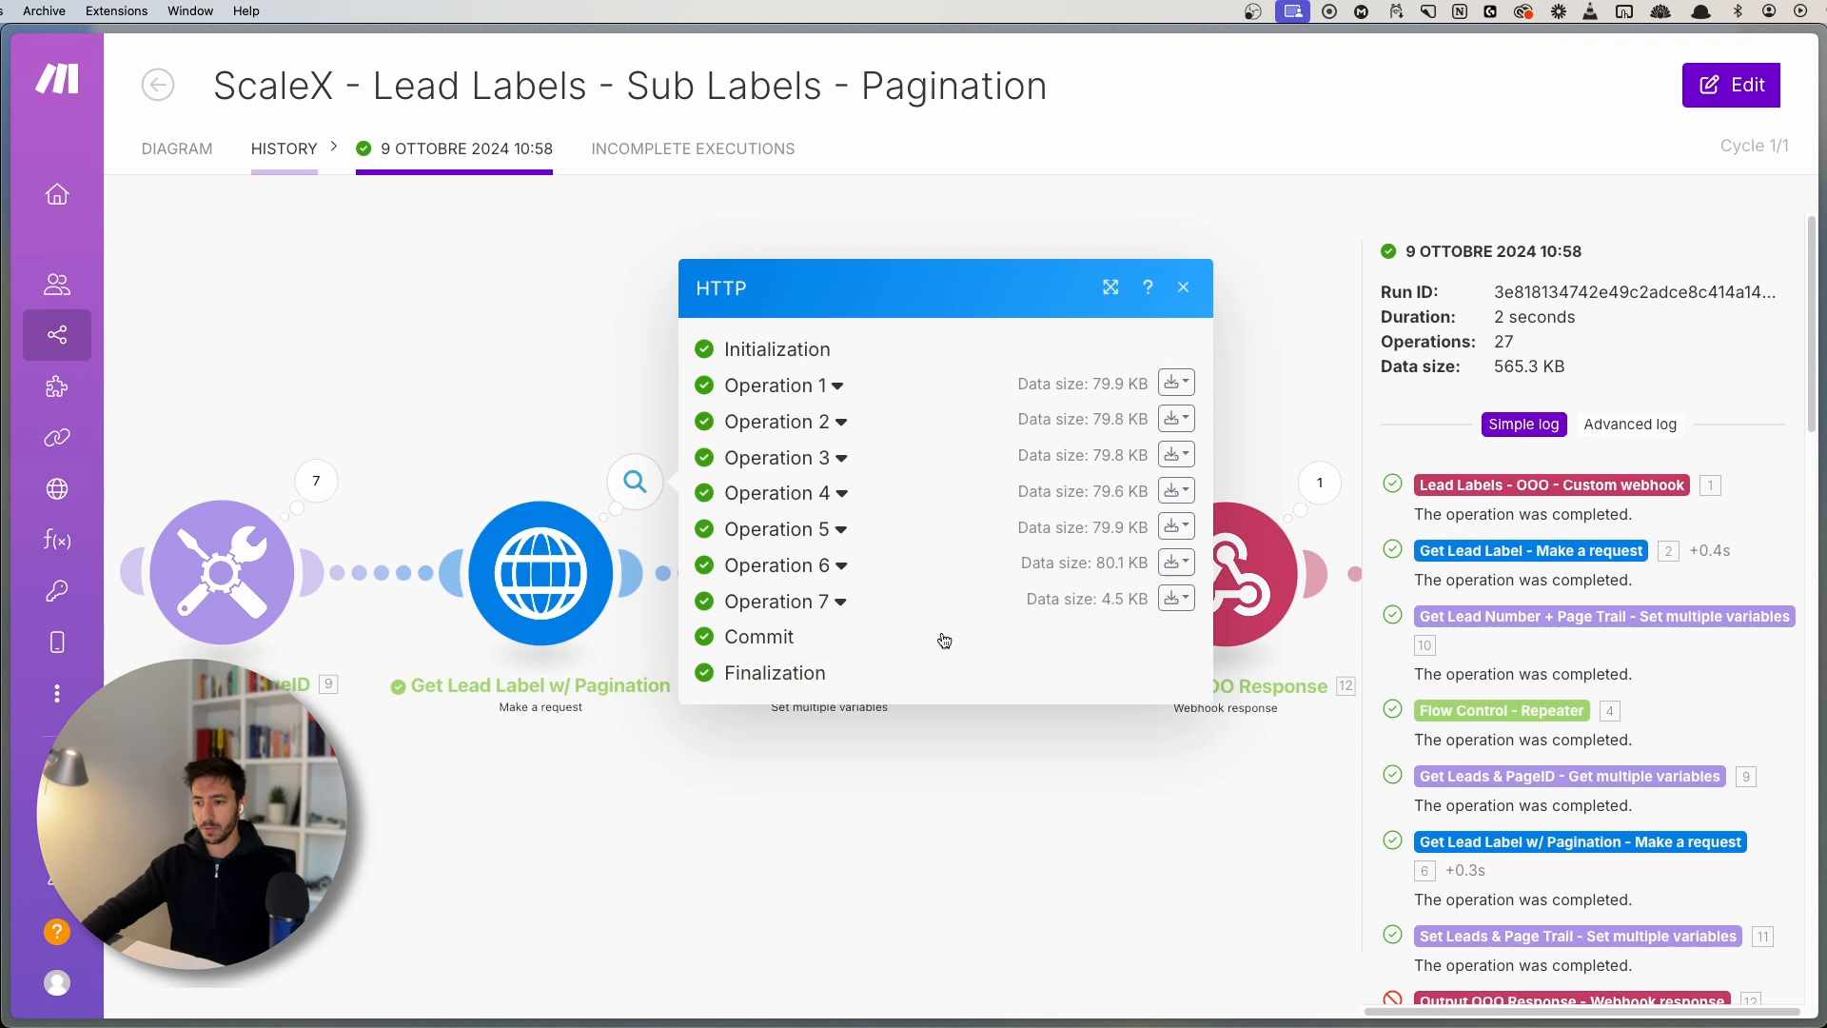
pyautogui.click(815, 606)
pyautogui.scroll(-5, 818, 828)
pyautogui.click(788, 884)
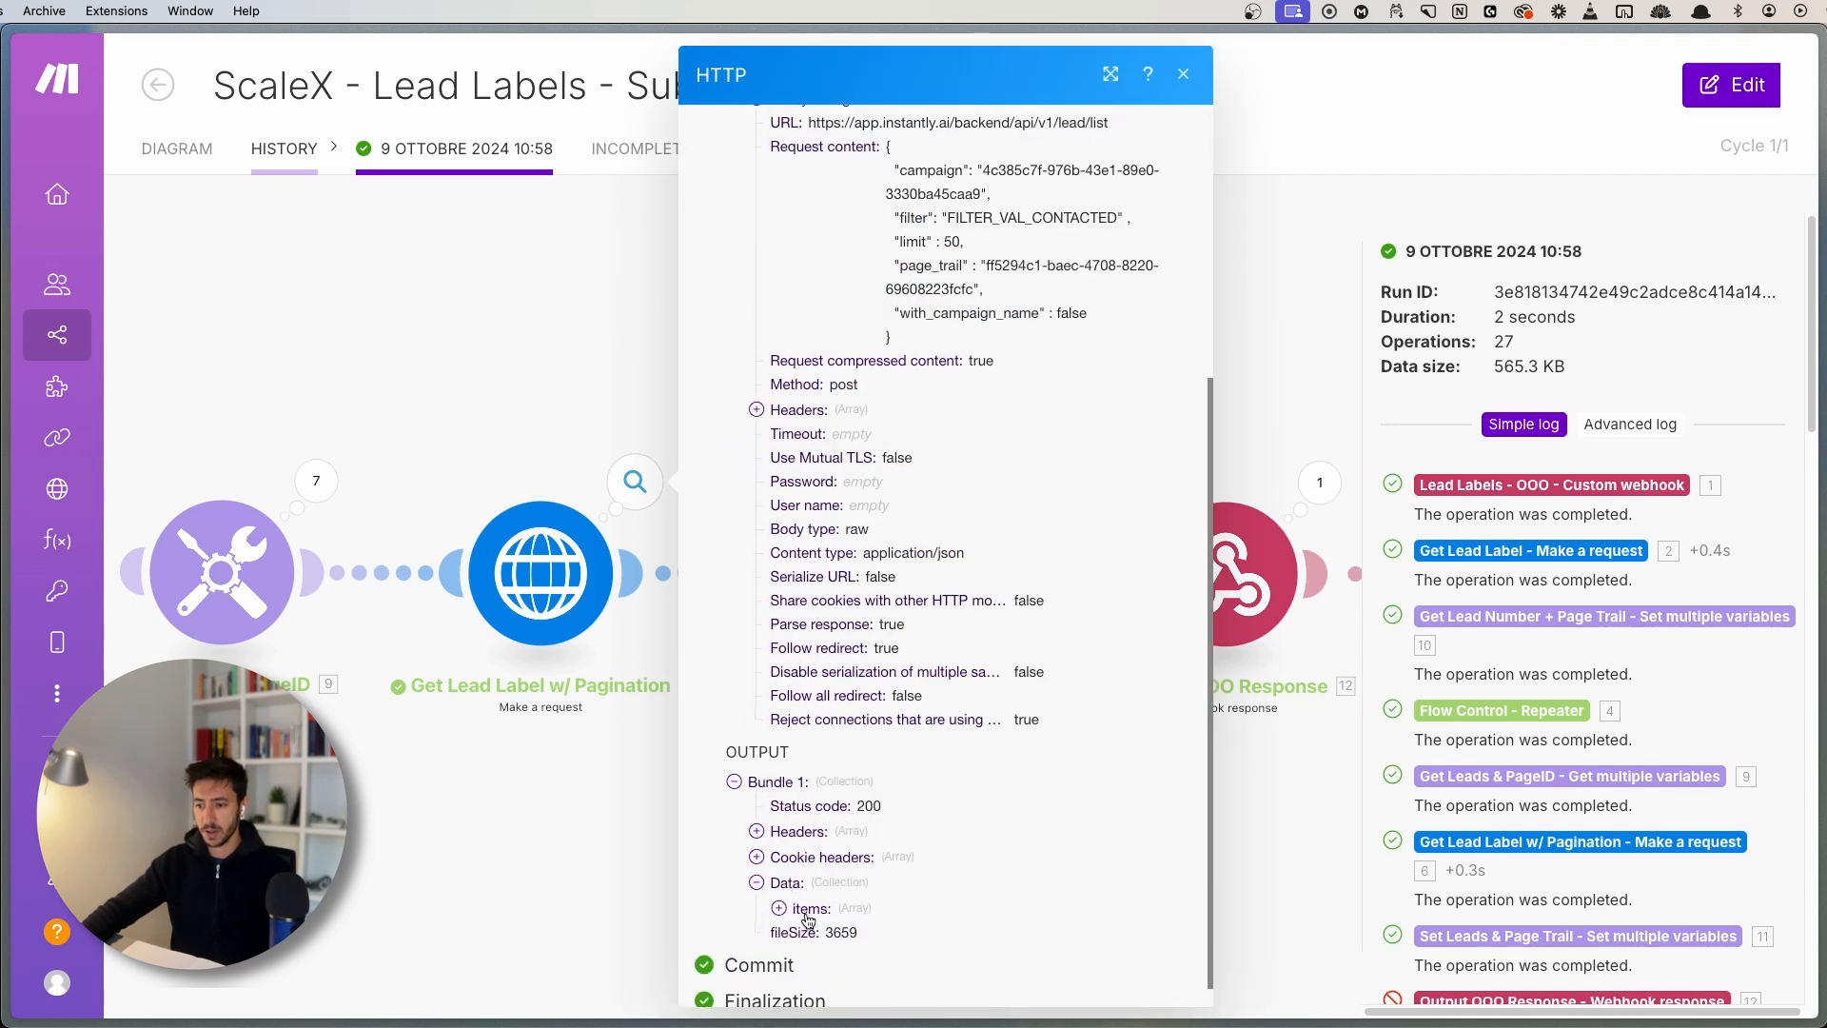
pyautogui.click(799, 908)
pyautogui.scroll(-1, 816, 877)
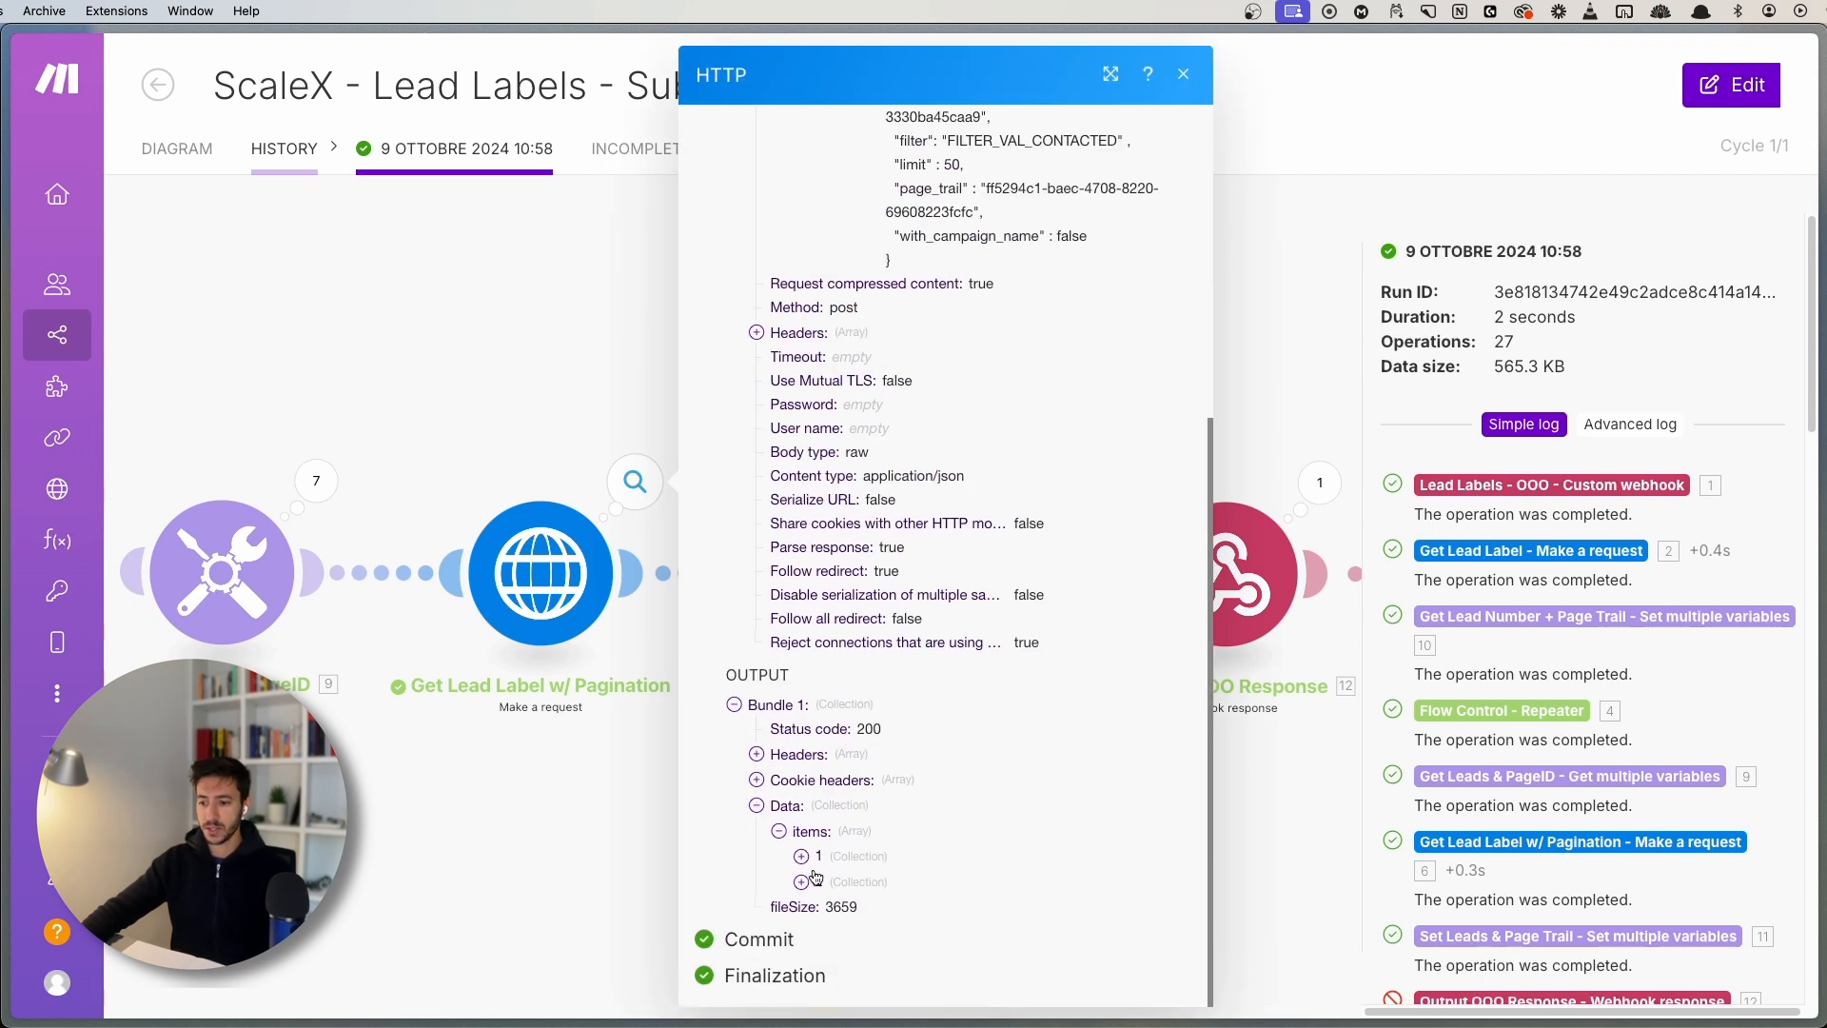
pyautogui.click(635, 864)
# - Check Set Leads & Page Trail operation 7's final Leads count of 352
pyautogui.hscroll(4, 620, 819)
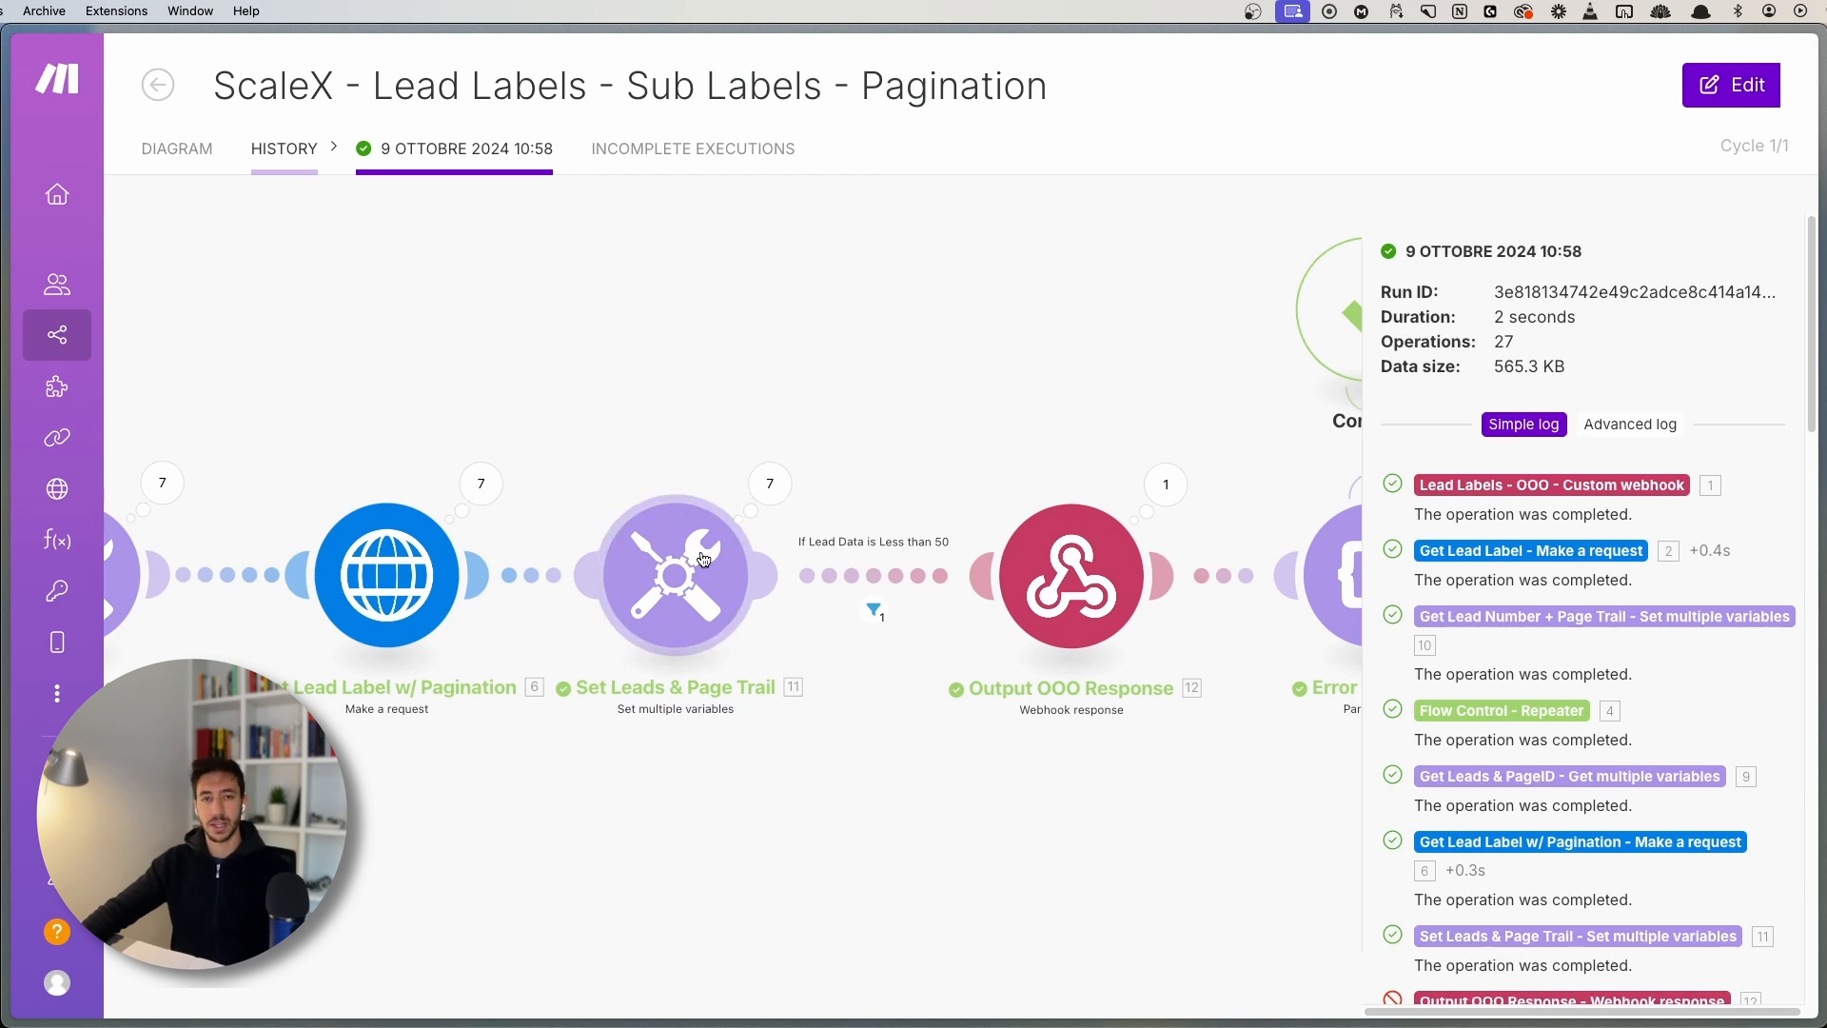
pyautogui.click(786, 508)
pyautogui.click(956, 606)
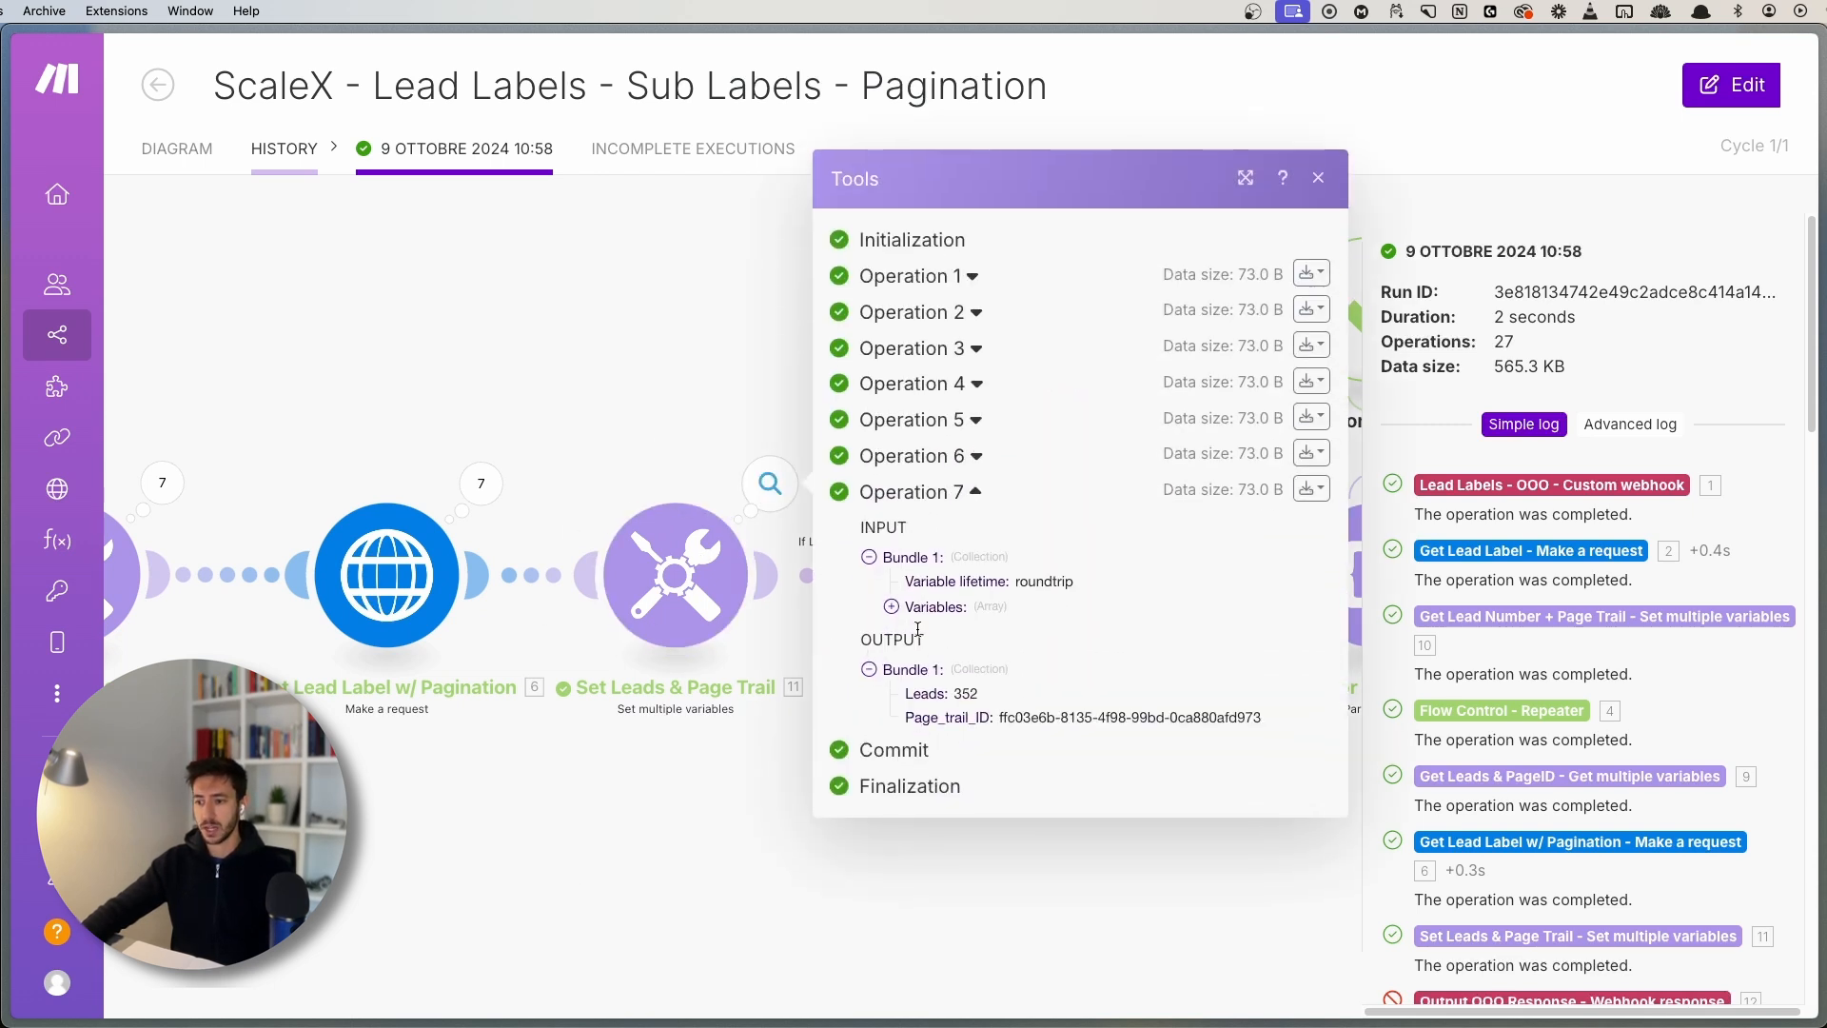
pyautogui.moveTo(973, 691); pyautogui.dragTo(985, 699)
pyautogui.click(985, 698)
pyautogui.click(742, 795)
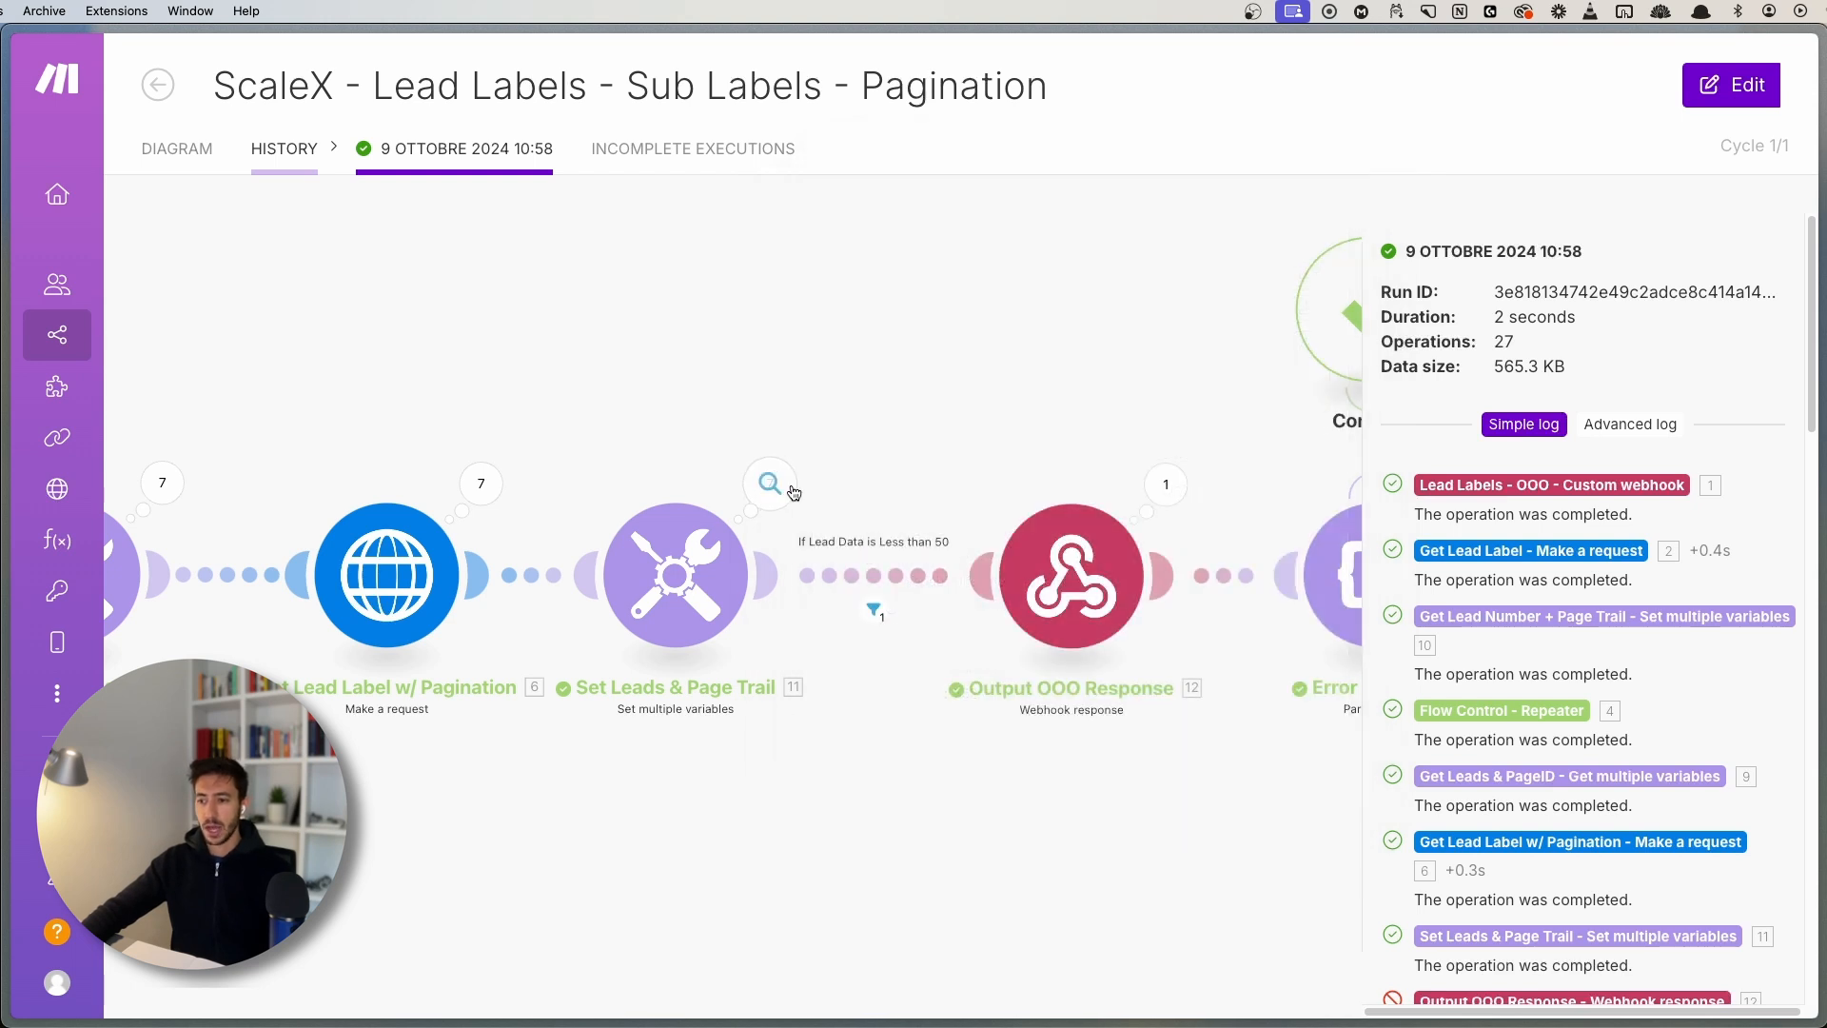
pyautogui.hscroll(5, 857, 609)
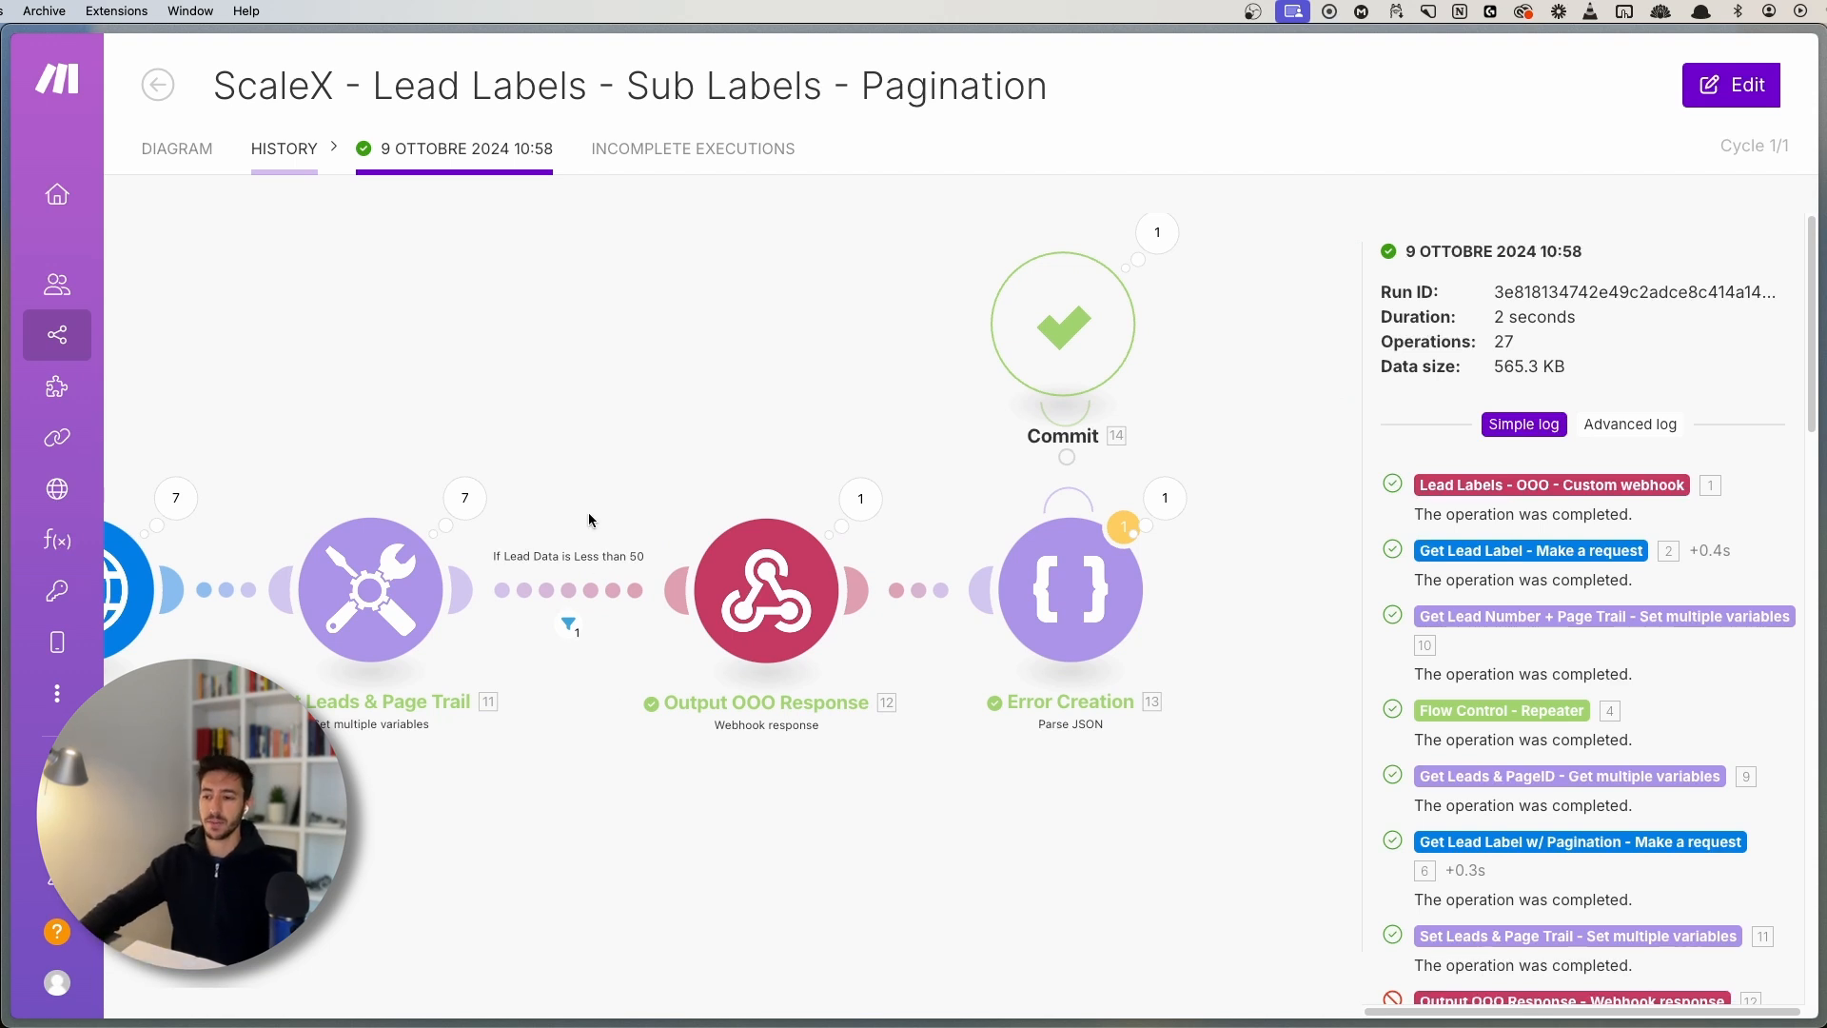
pyautogui.scroll(3, 844, 681)
# - Inspect Output OOO Response's webhook input, then pan around the run diagram
pyautogui.click(860, 446)
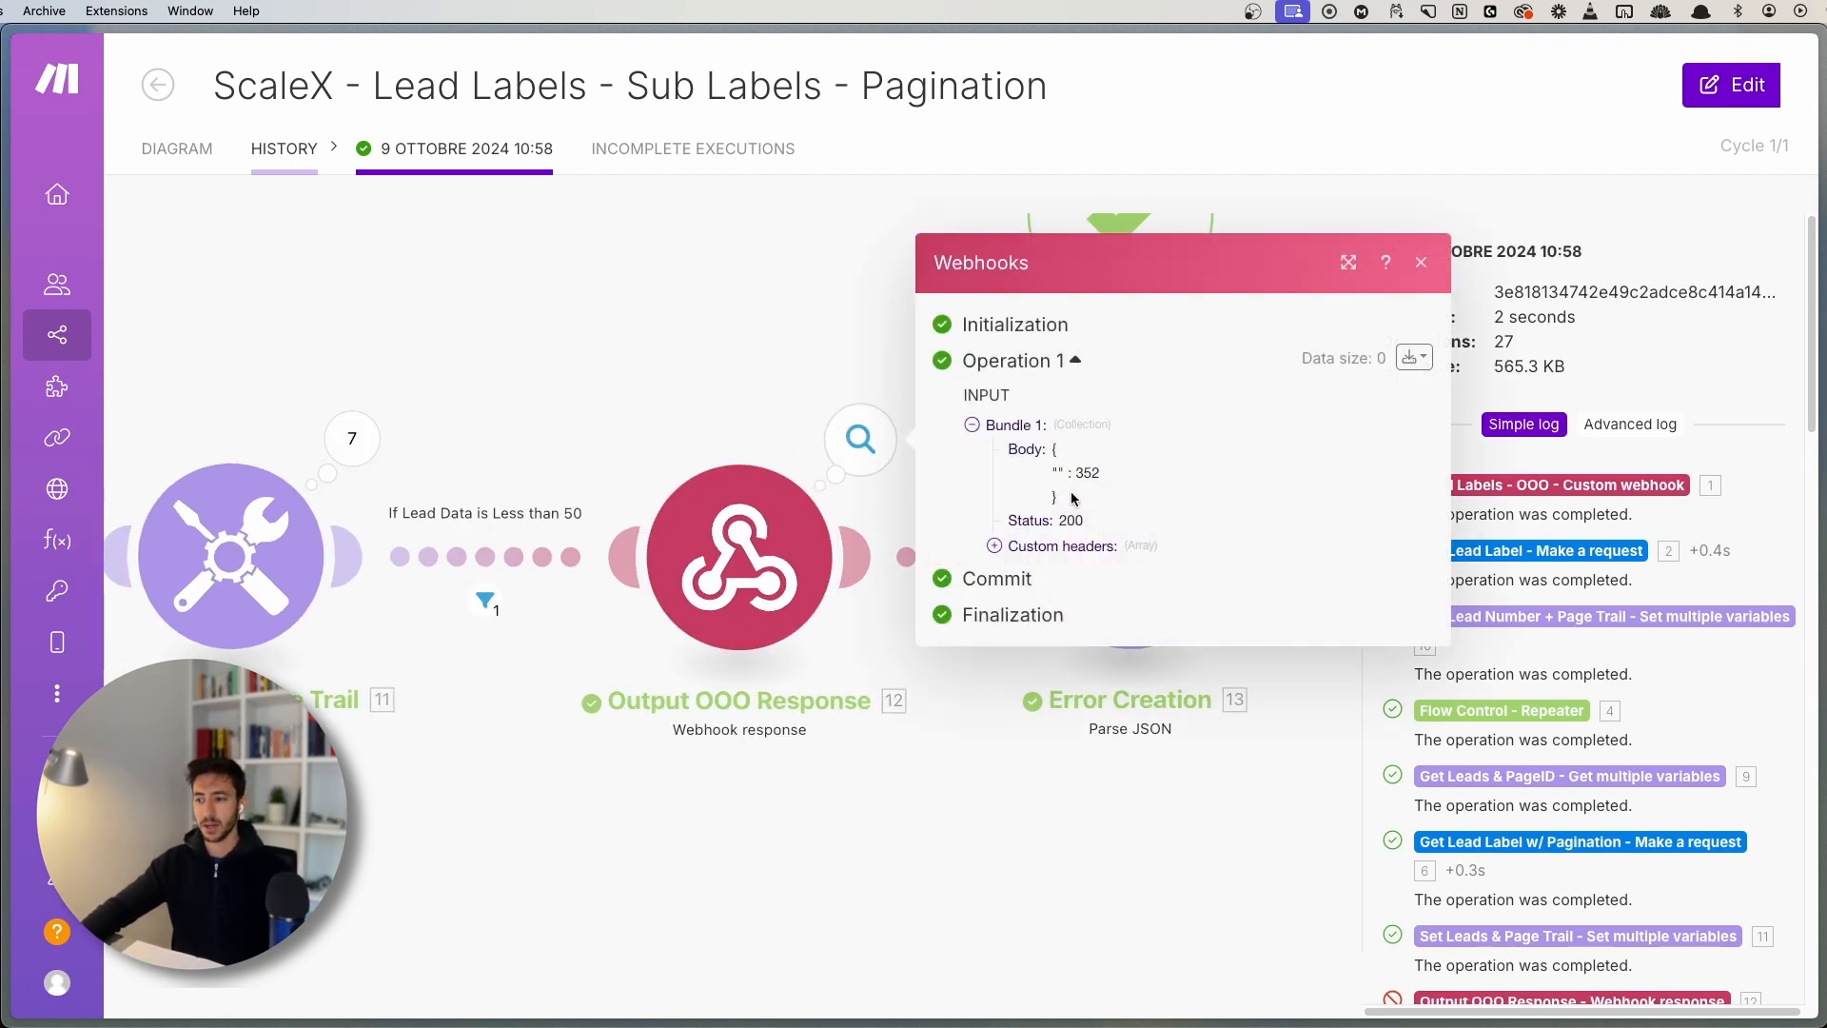
pyautogui.click(648, 337)
pyautogui.moveTo(619, 366); pyautogui.dragTo(838, 424)
pyautogui.scroll(-4, 860, 398)
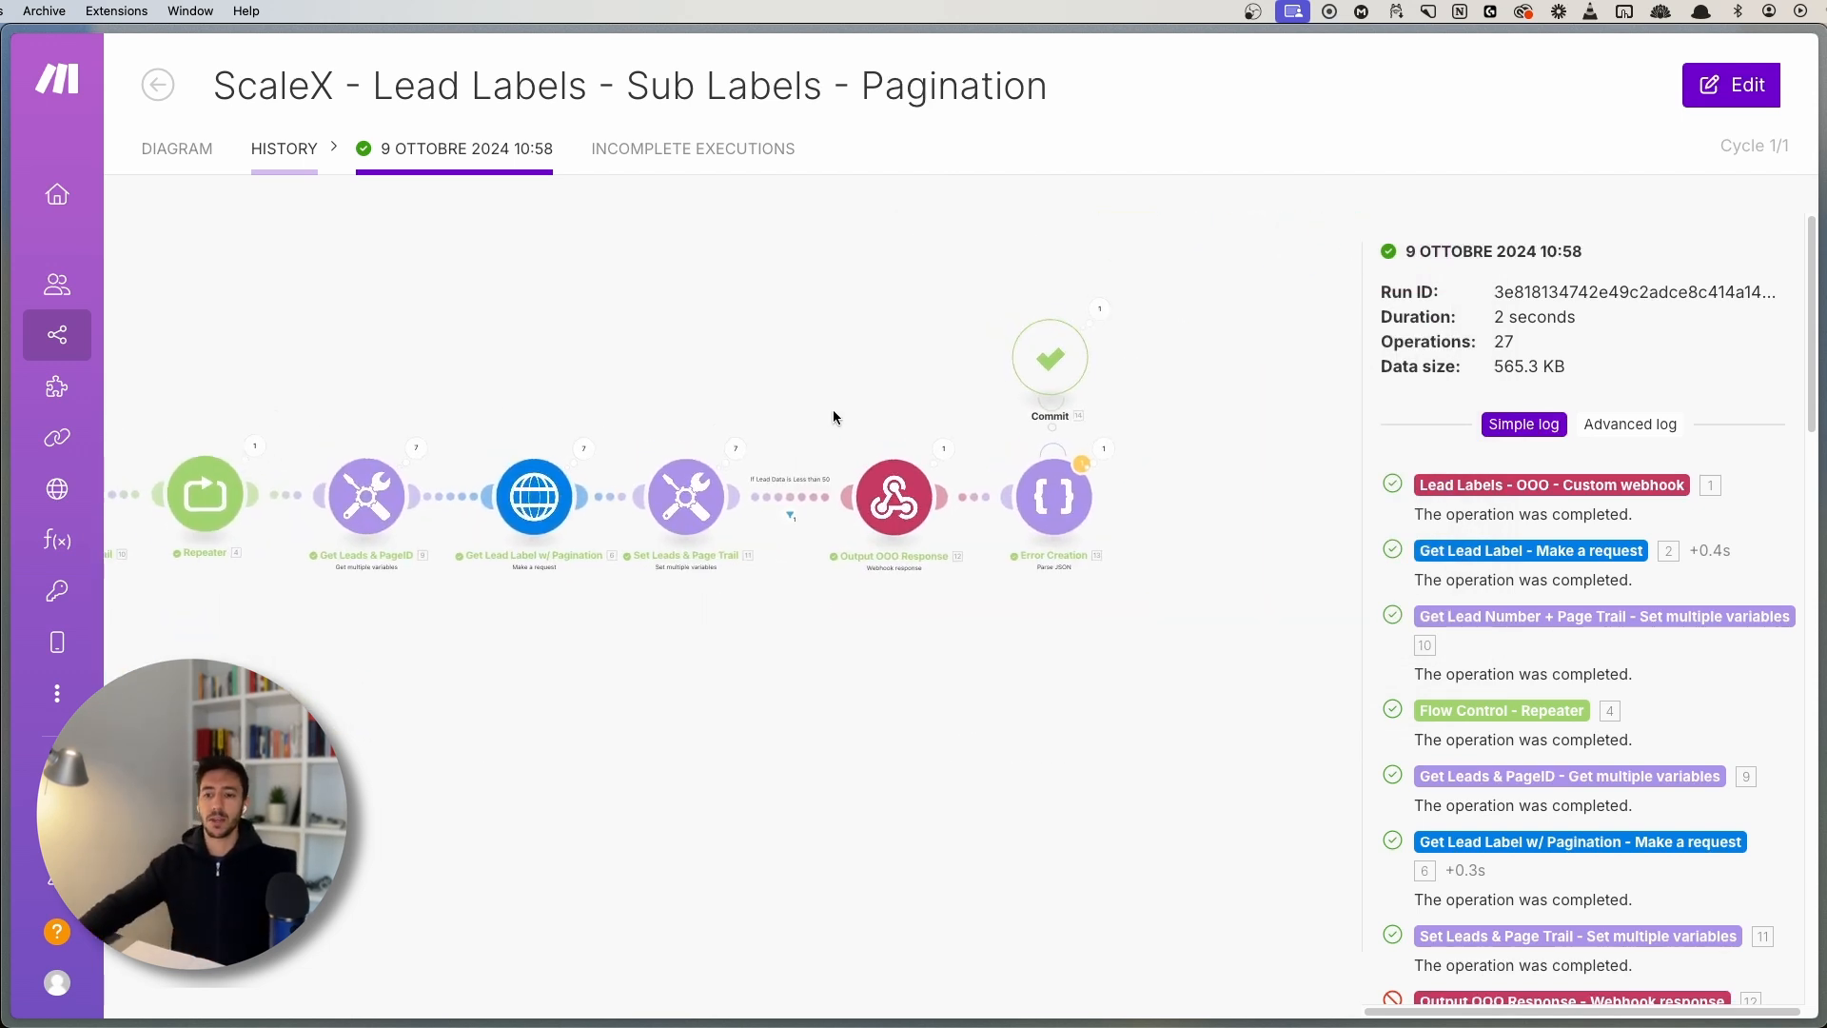
pyautogui.moveTo(265, 384); pyautogui.dragTo(441, 367)
pyautogui.scroll(3, 529, 631)
pyautogui.moveTo(610, 679); pyautogui.dragTo(596, 706)
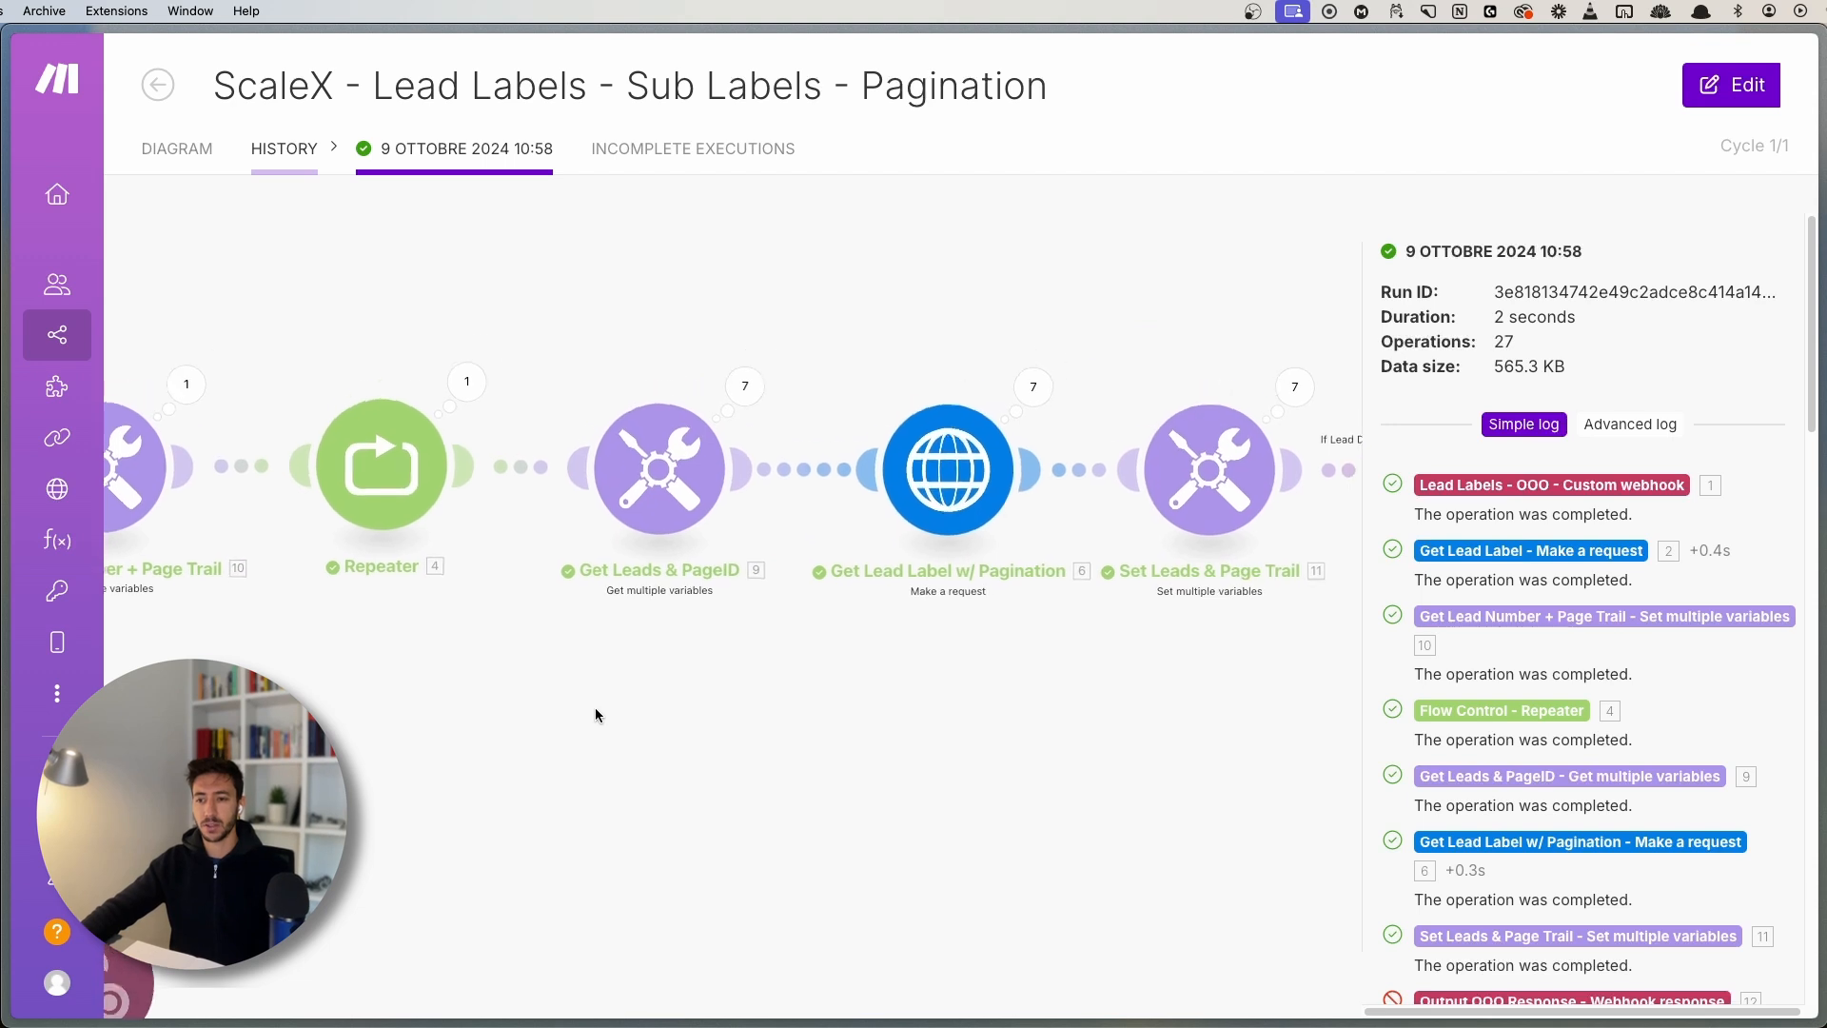
pyautogui.moveTo(853, 726); pyautogui.dragTo(636, 710)
pyautogui.scroll(-2, 639, 711)
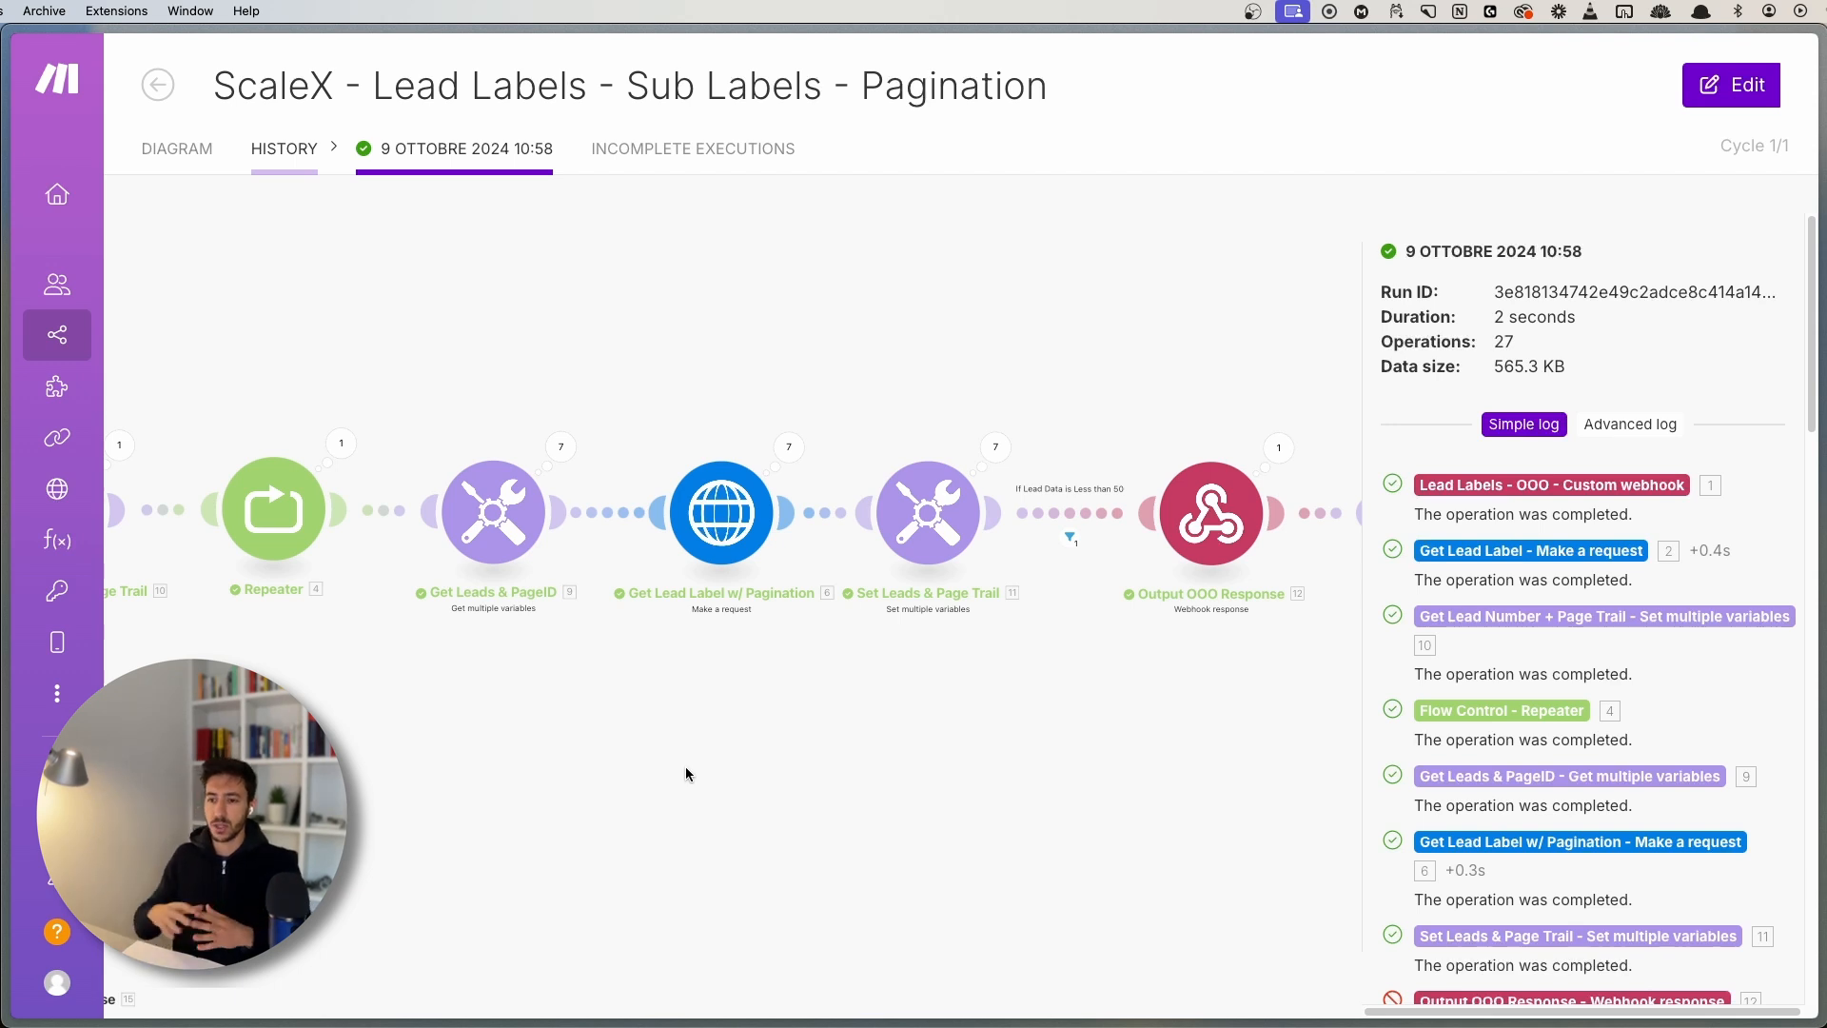
# - Scroll through the run view and return to the scenario's Diagram overview
pyautogui.hscroll(5, 965, 733)
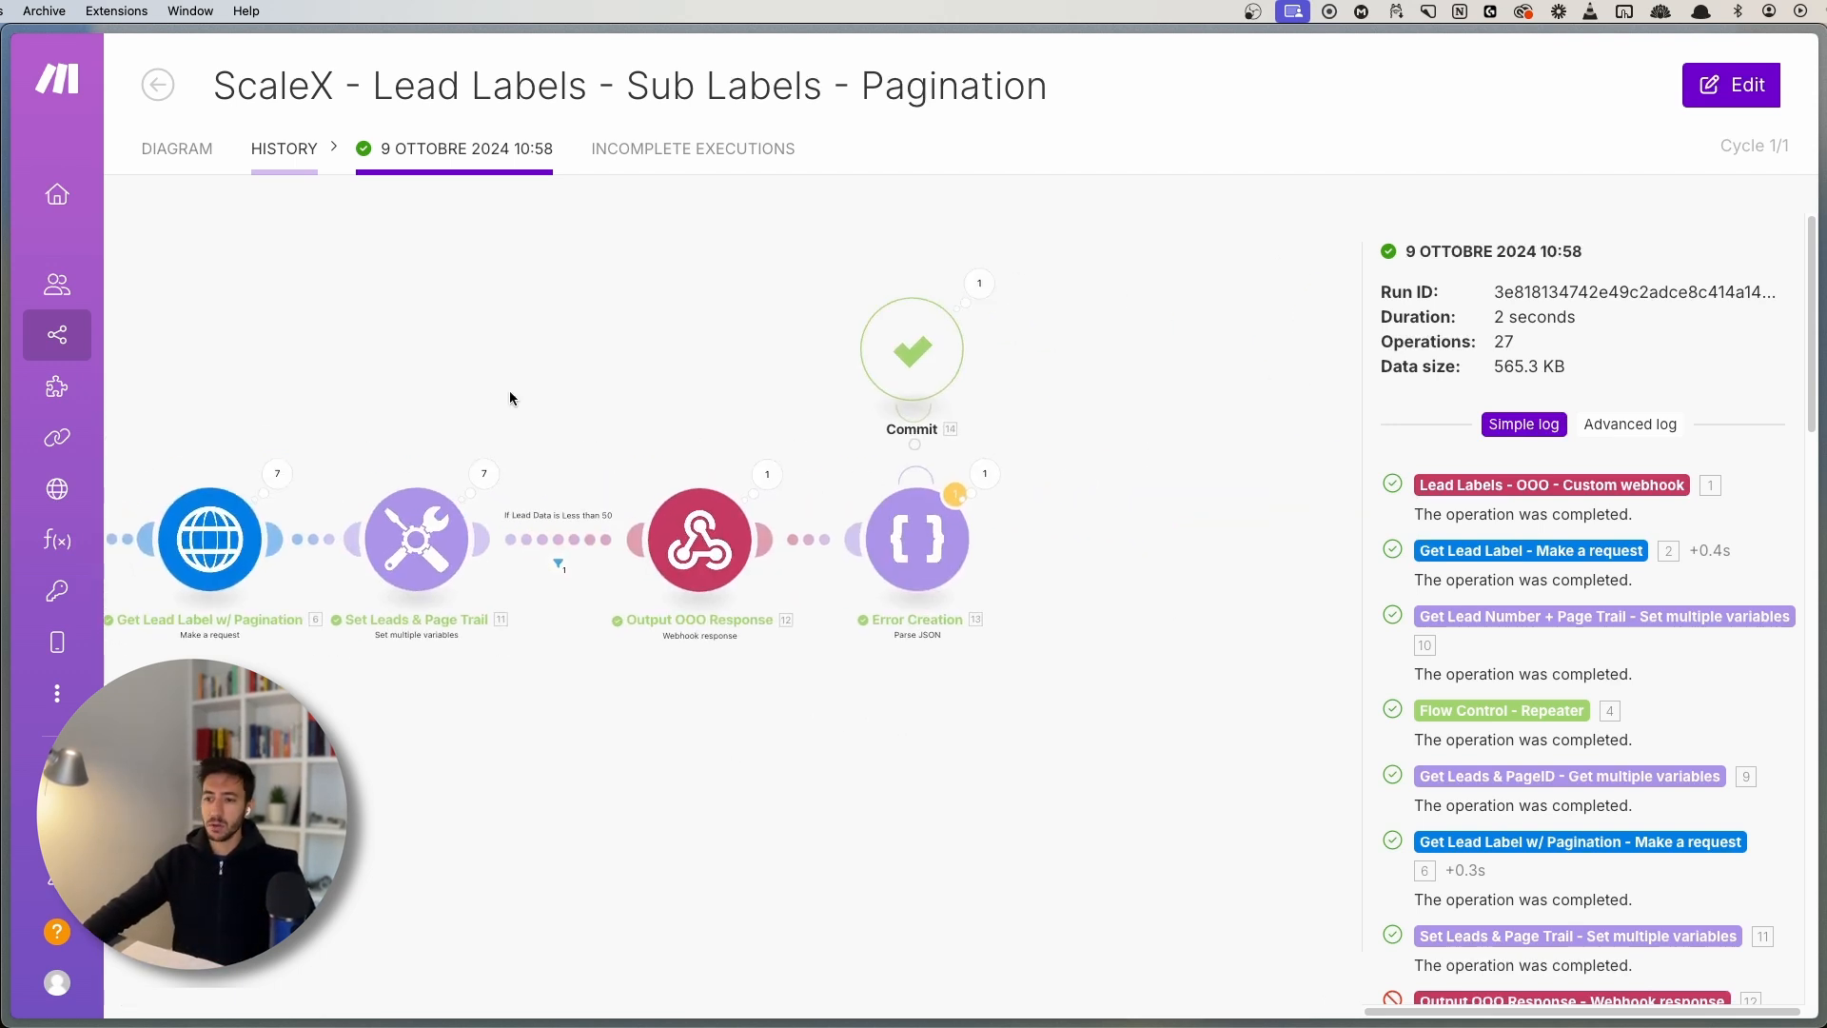
pyautogui.scroll(5, 921, 681)
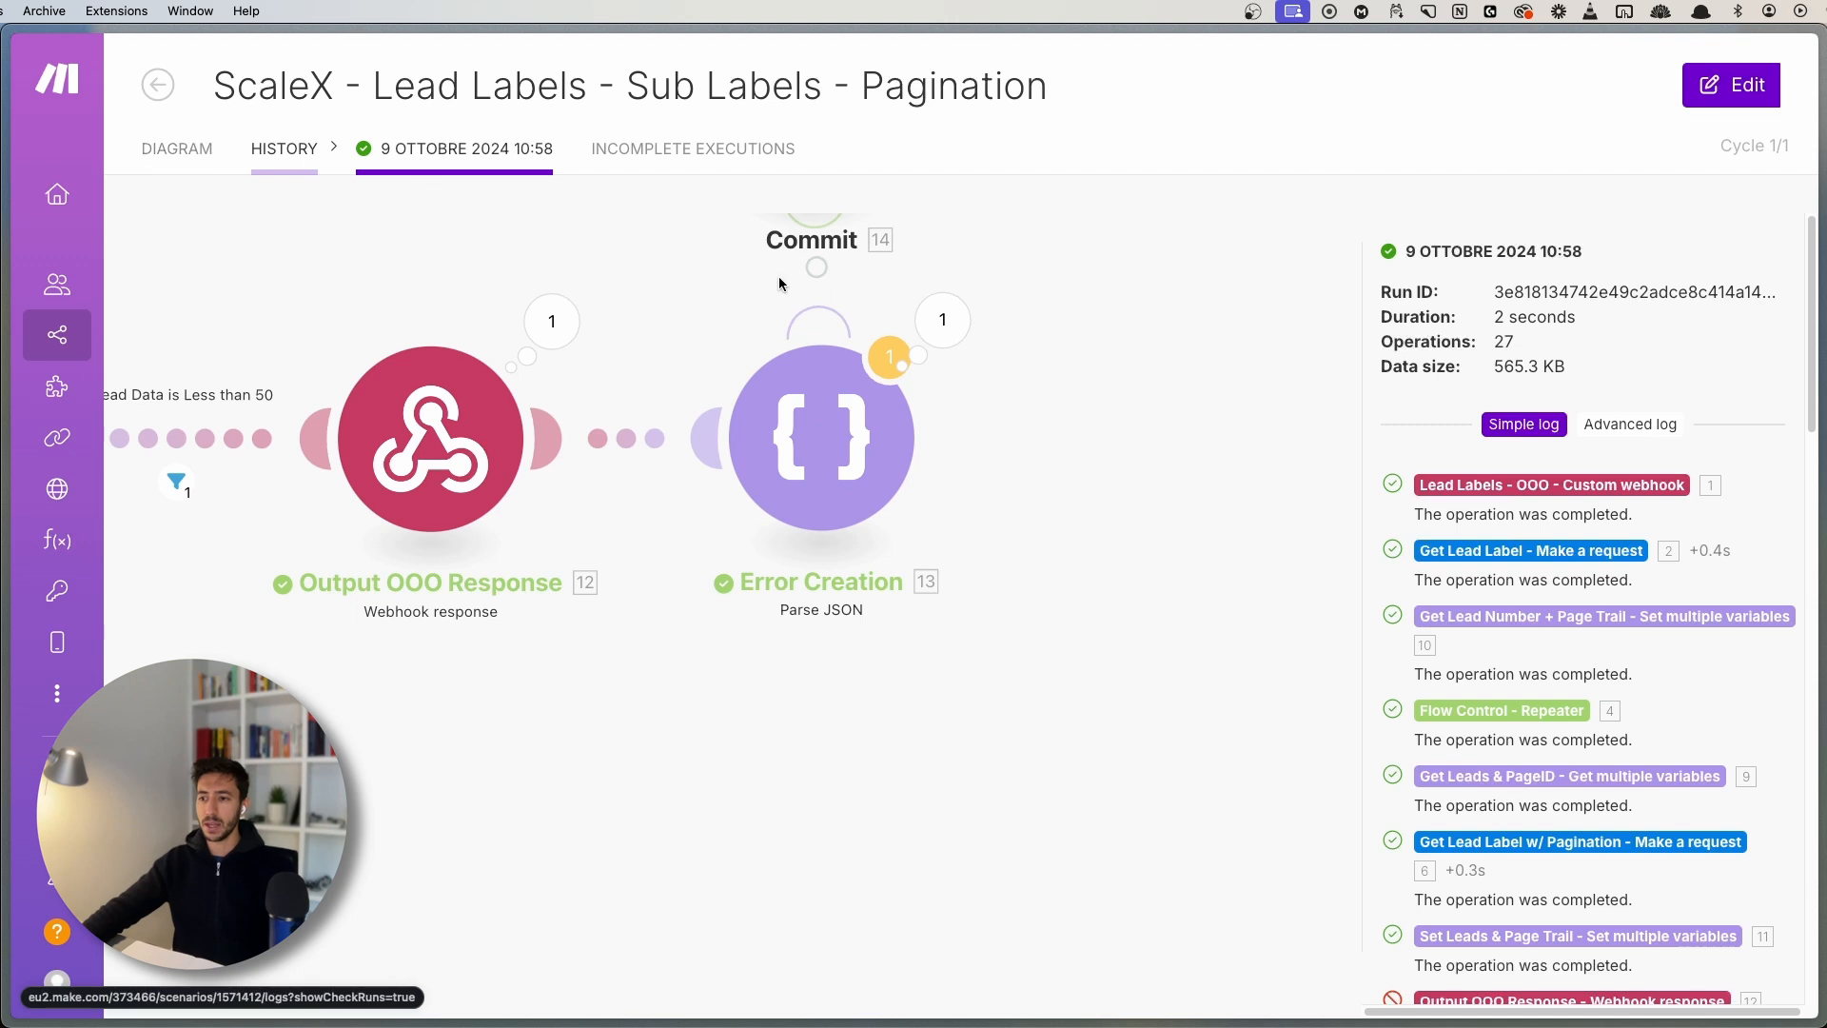
pyautogui.scroll(3, 682, 489)
pyautogui.scroll(3, 761, 428)
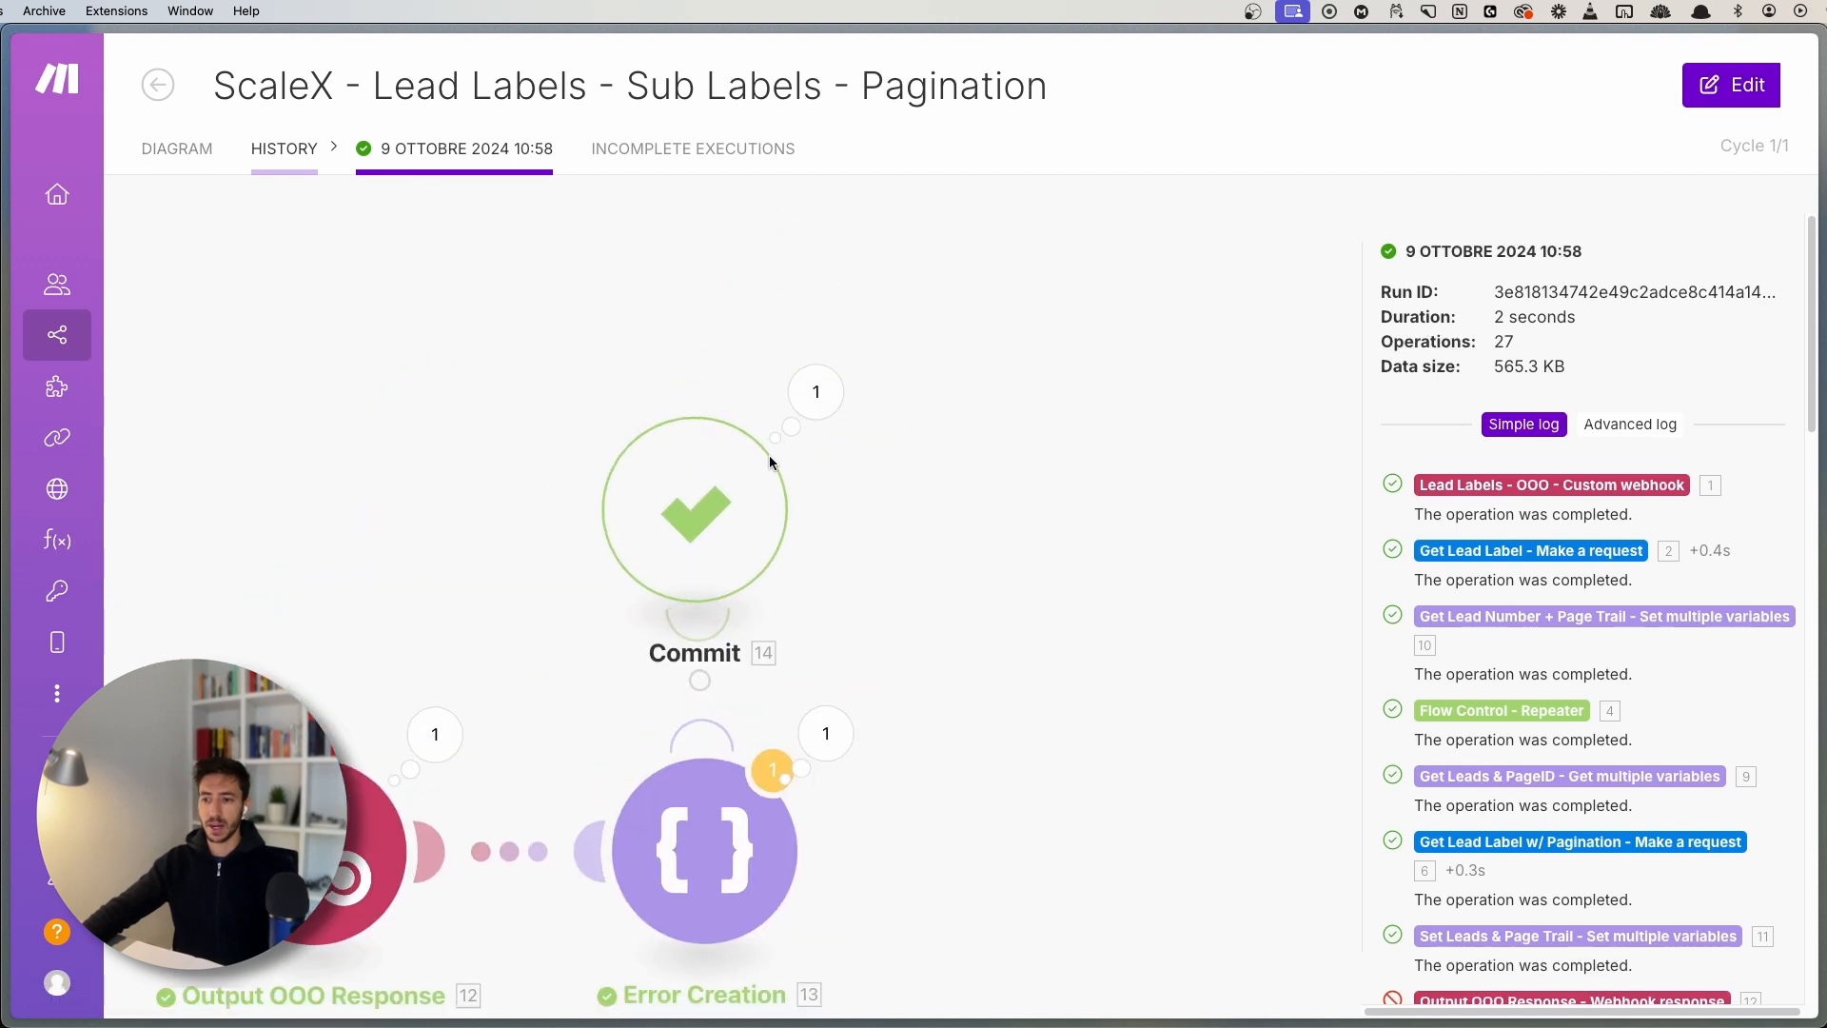
pyautogui.scroll(-2, 898, 580)
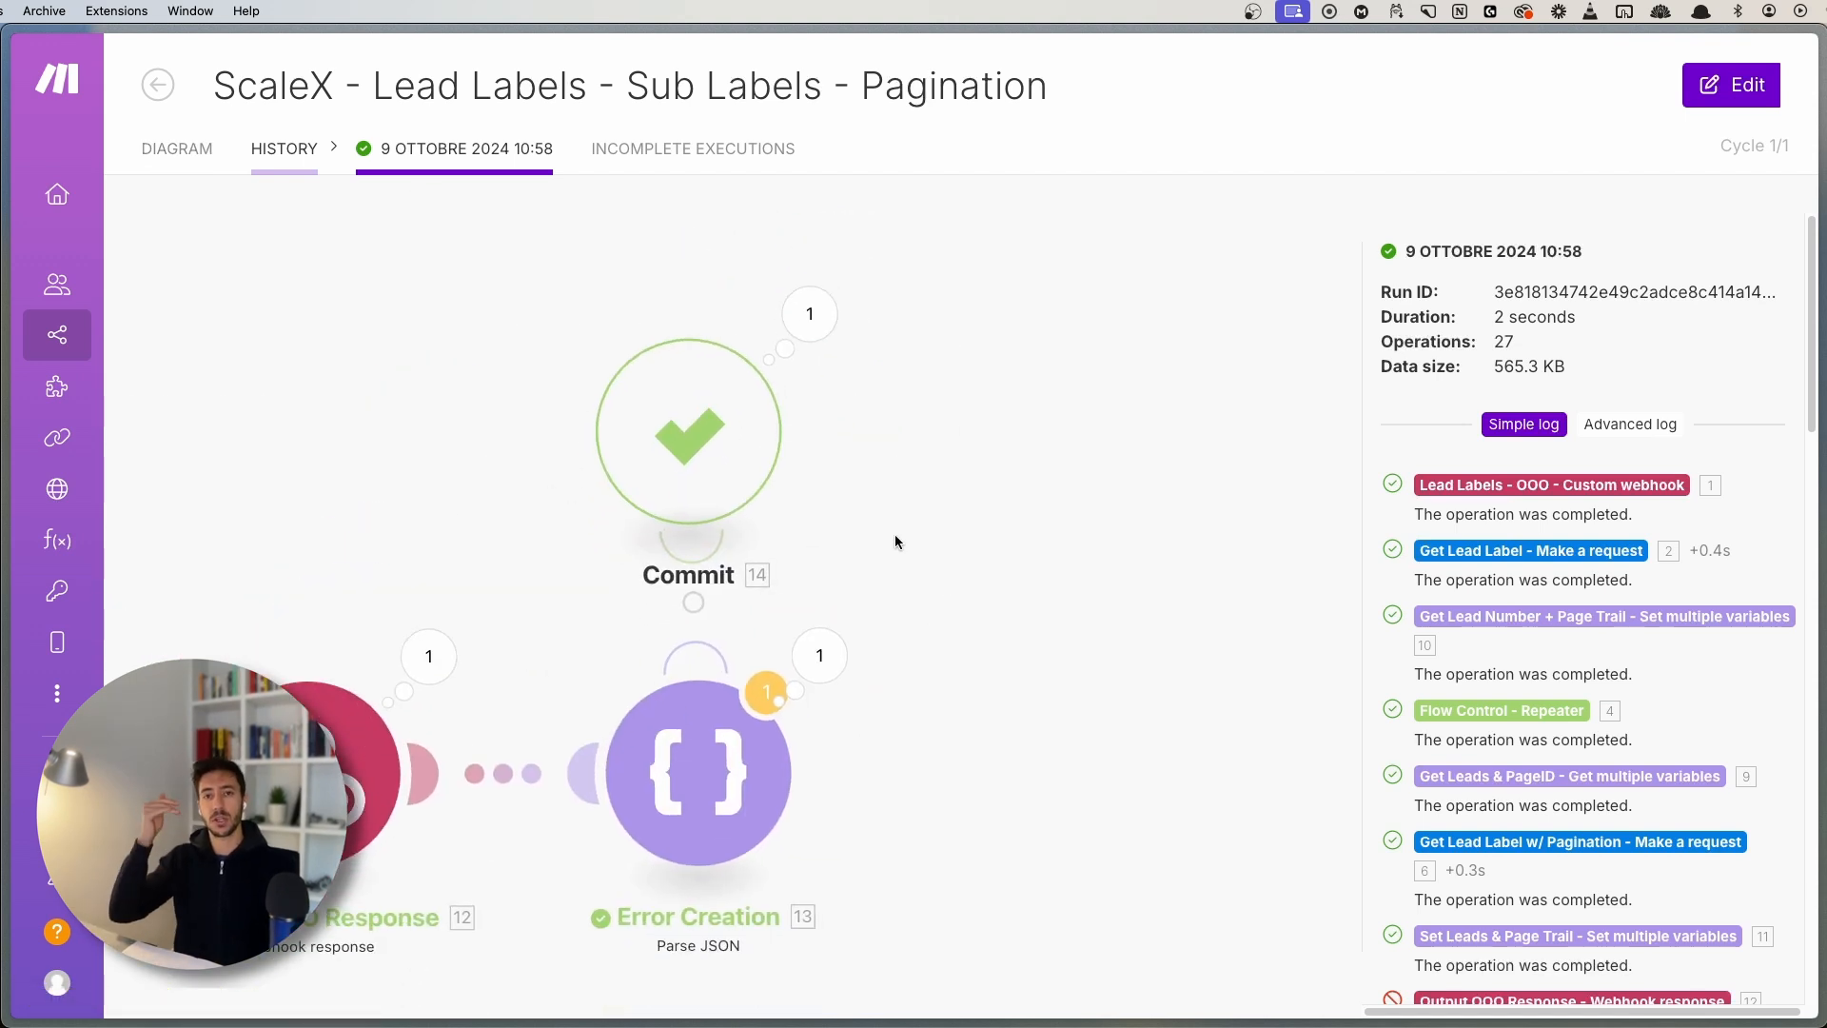
pyautogui.click(181, 160)
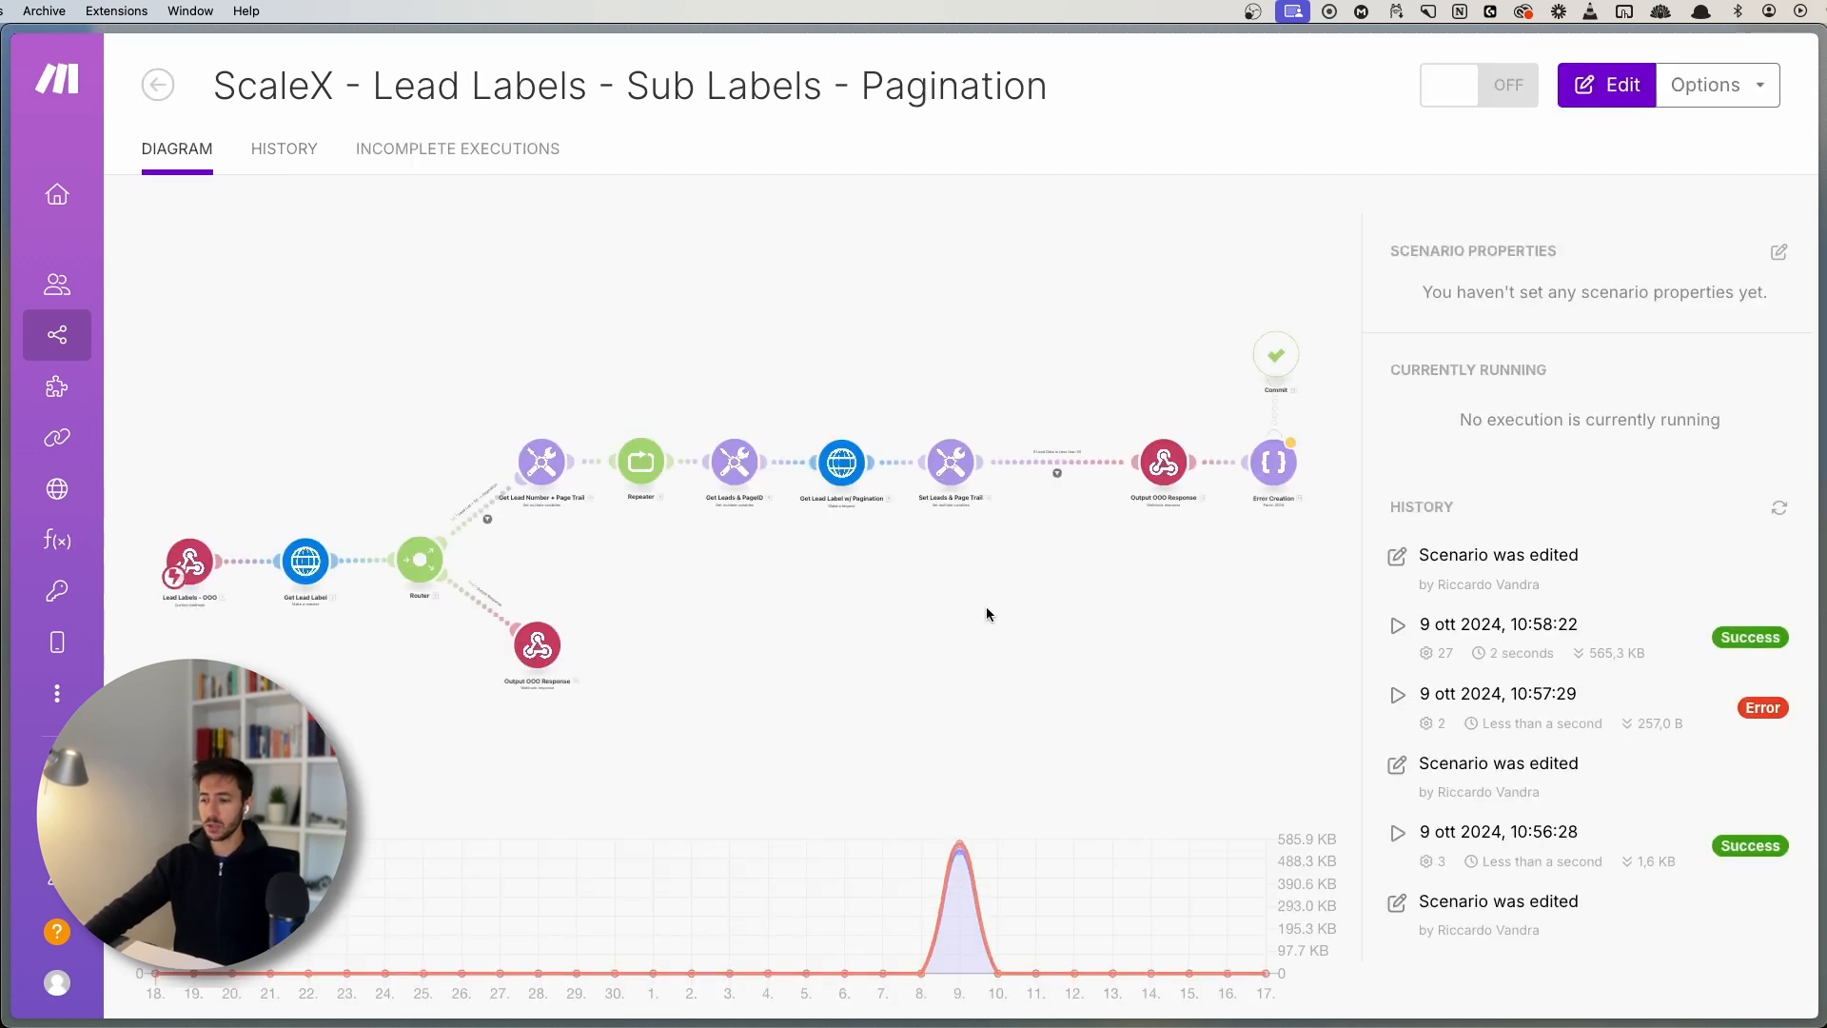
# - Open the editor and view Error Creation's JSON string settings without changing them
pyautogui.click(1275, 561)
pyautogui.scroll(5, 726, 591)
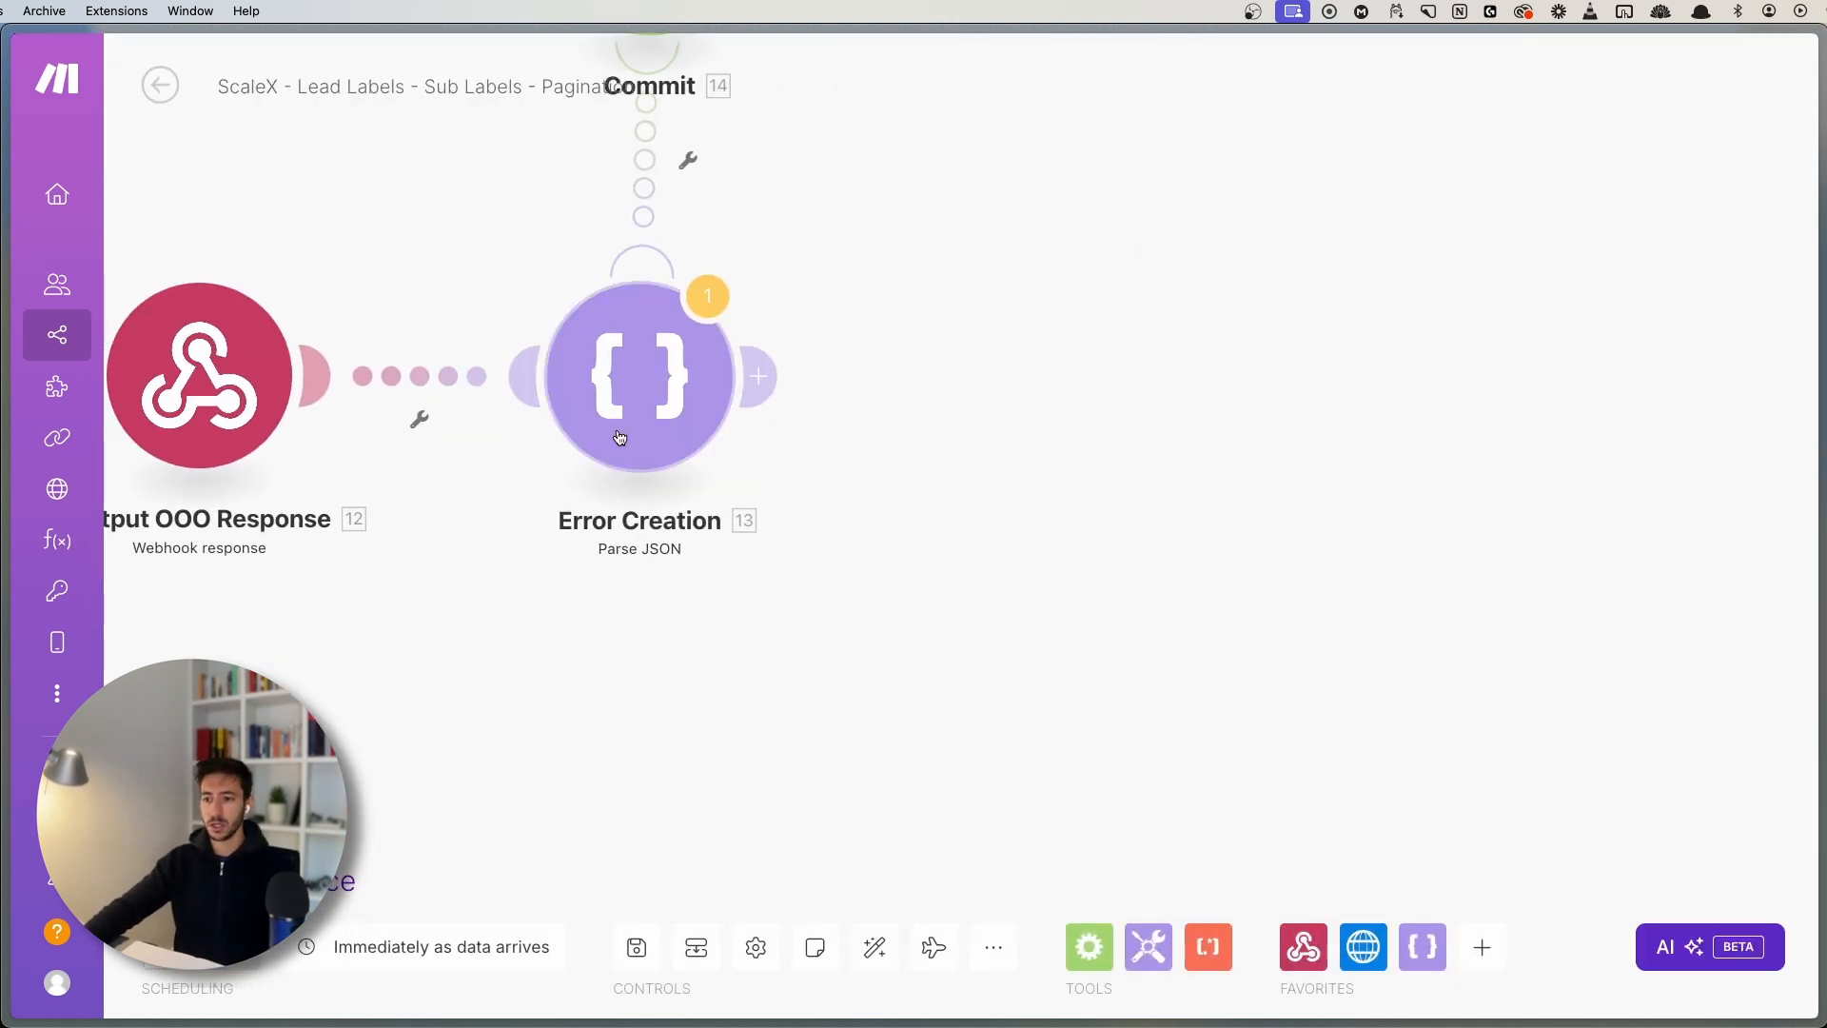
pyautogui.click(669, 404)
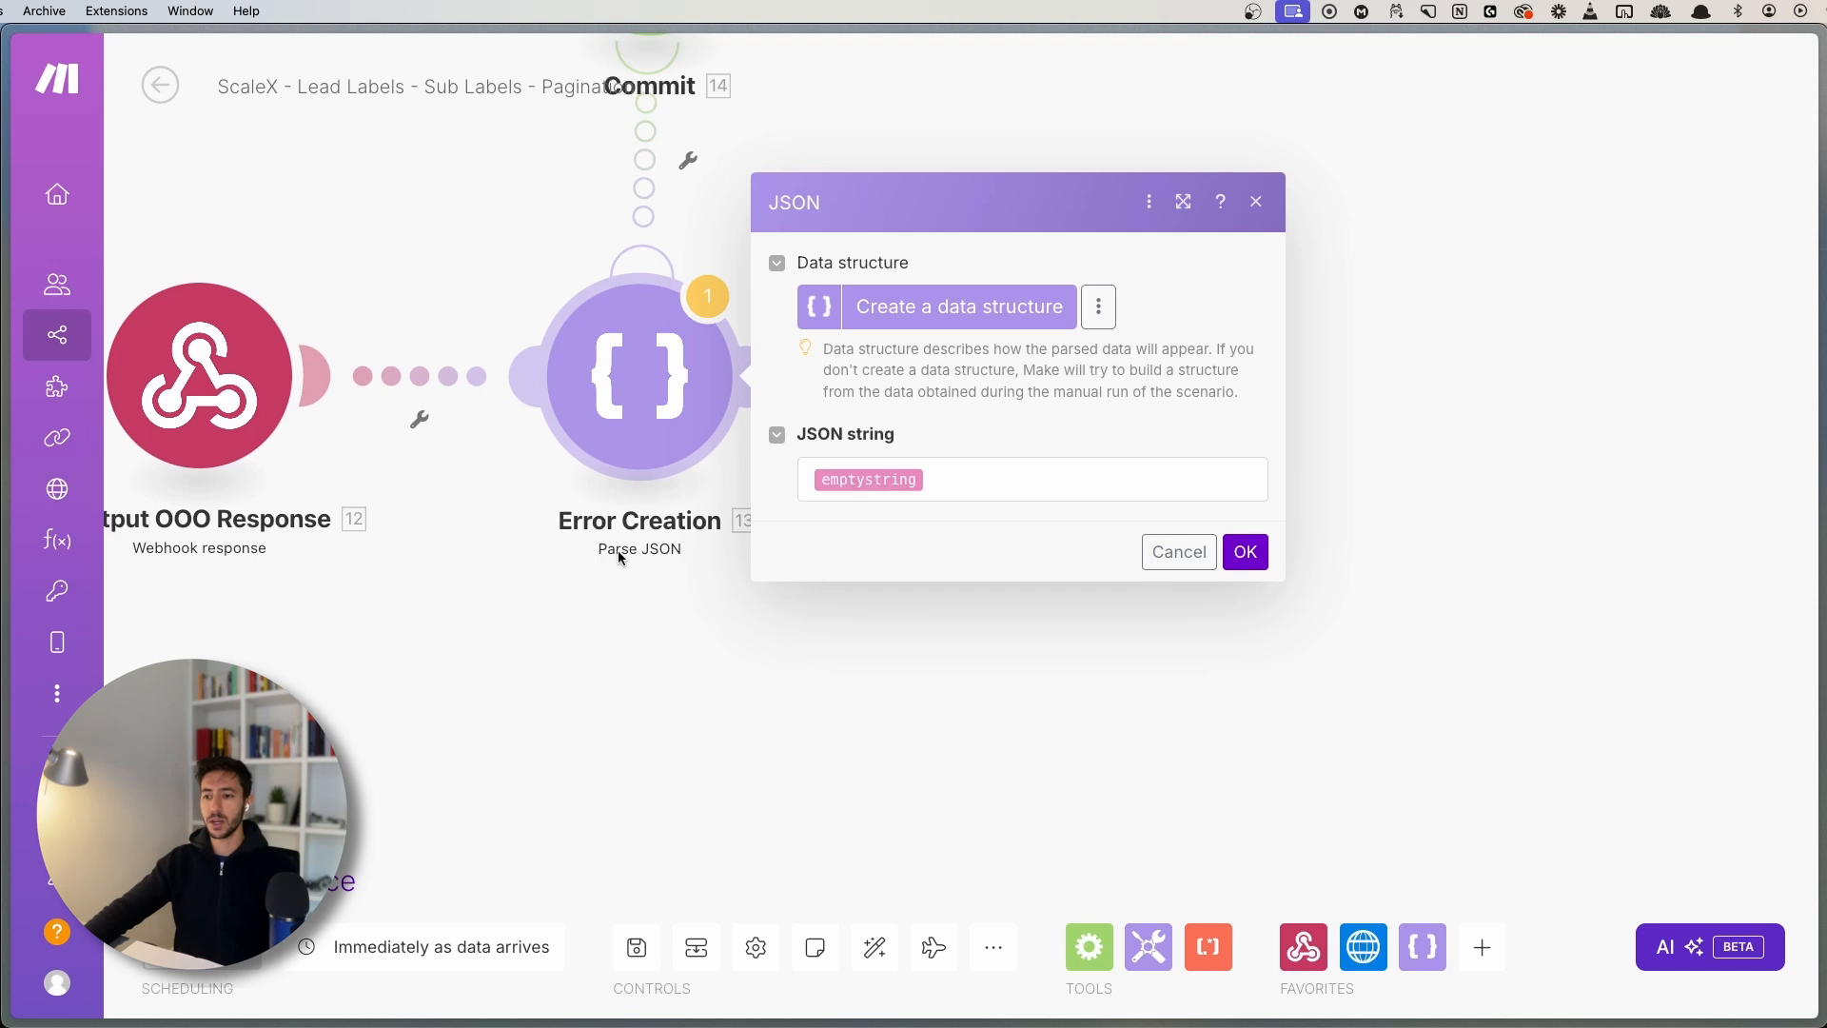
pyautogui.click(986, 479)
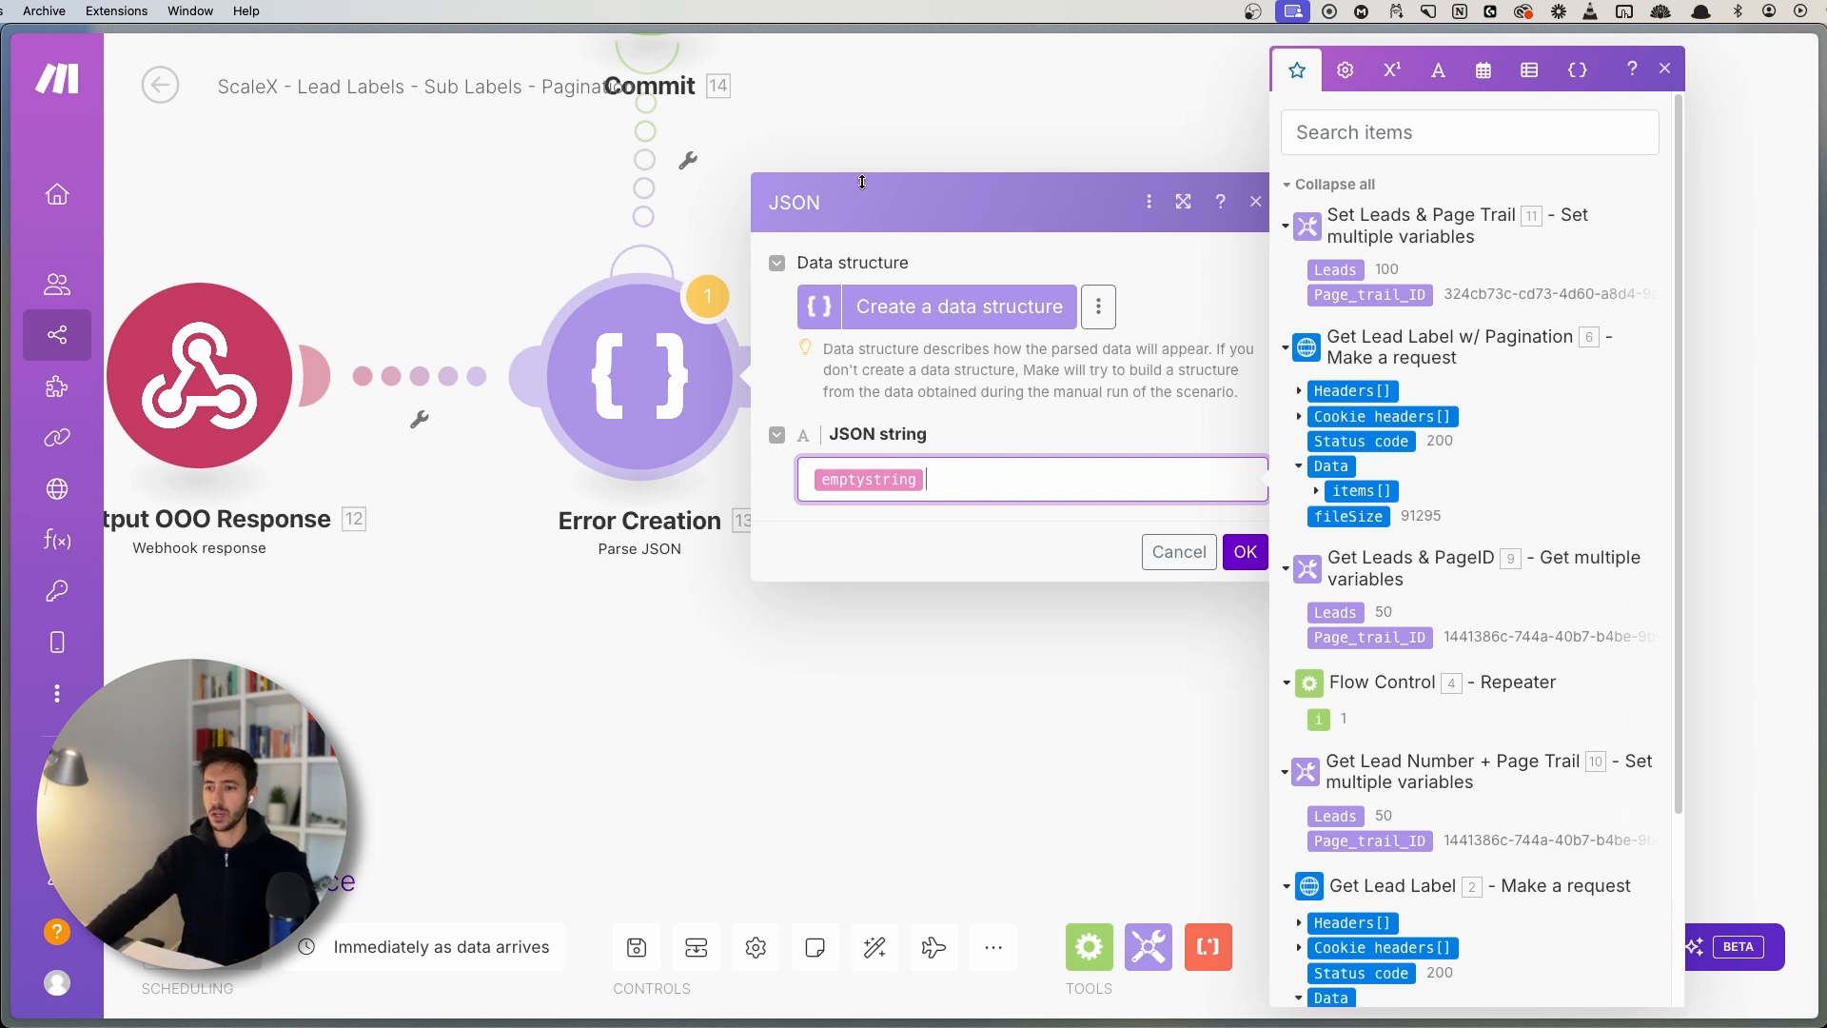
pyautogui.click(646, 694)
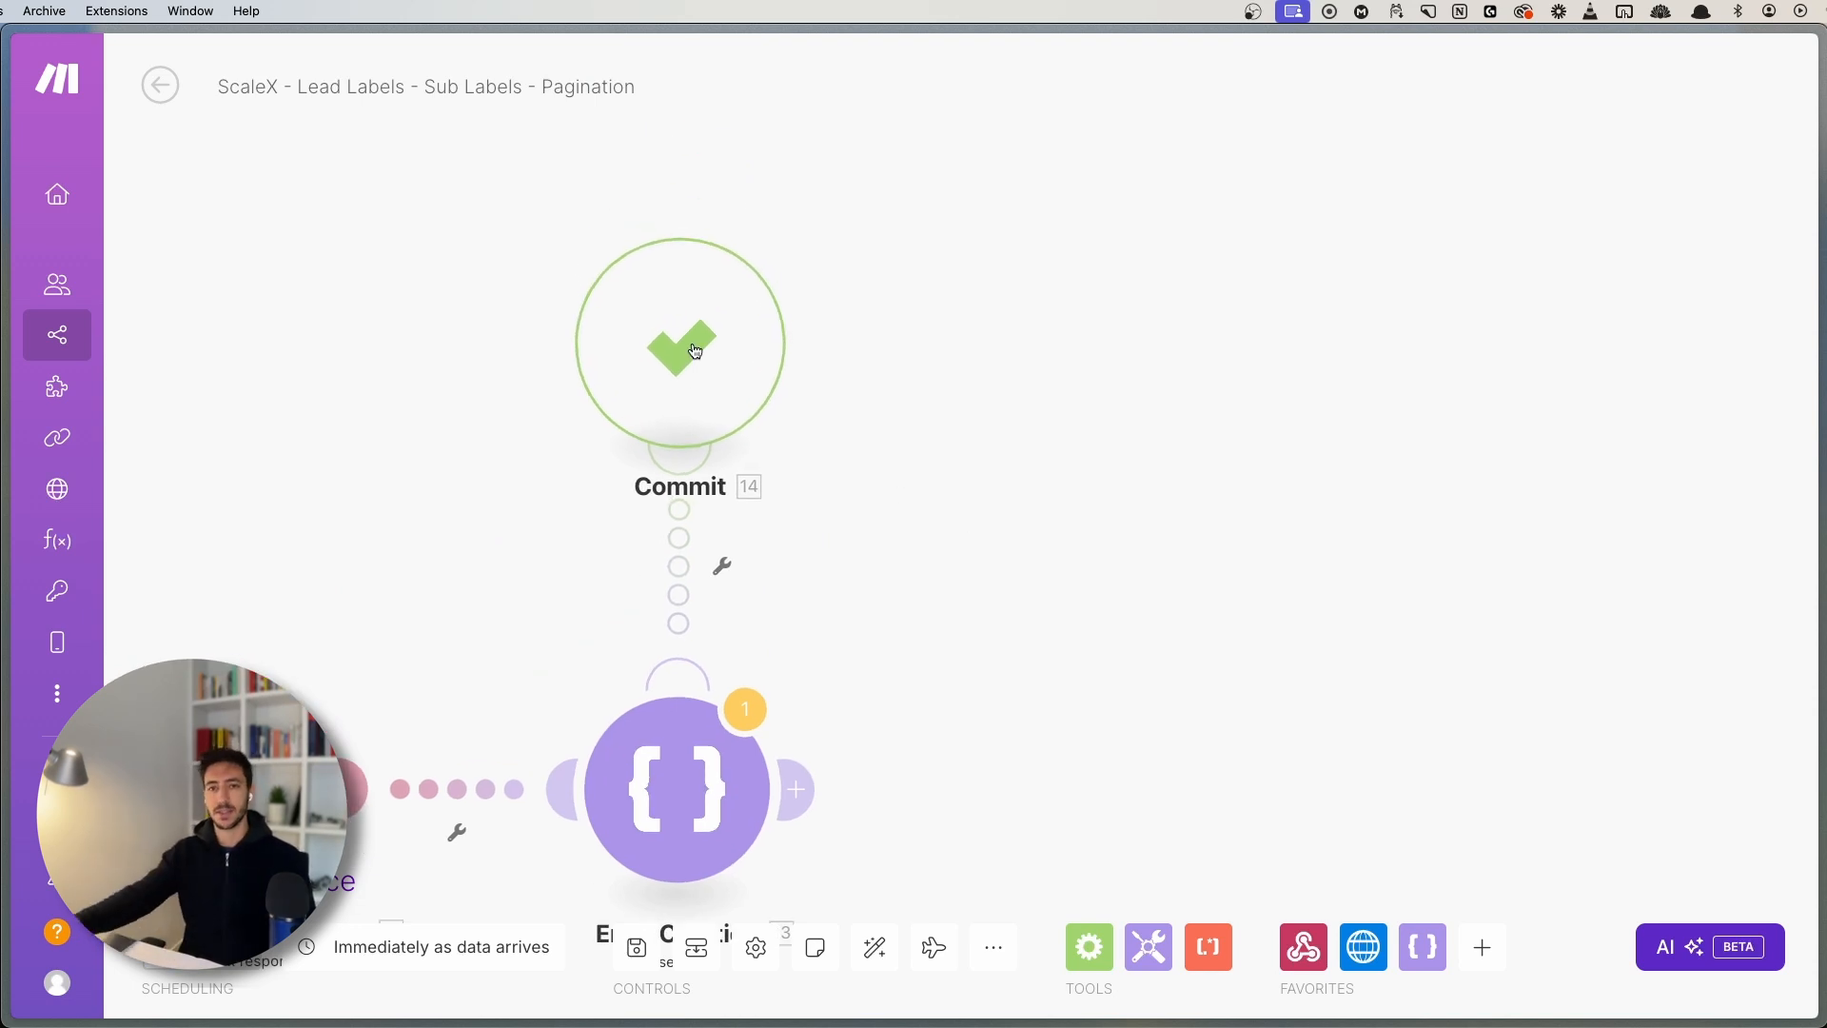
# - Pan through the chain's earlier modules, including the Repeater
pyautogui.scroll(-3, 428, 494)
pyautogui.moveTo(392, 523); pyautogui.dragTo(973, 343)
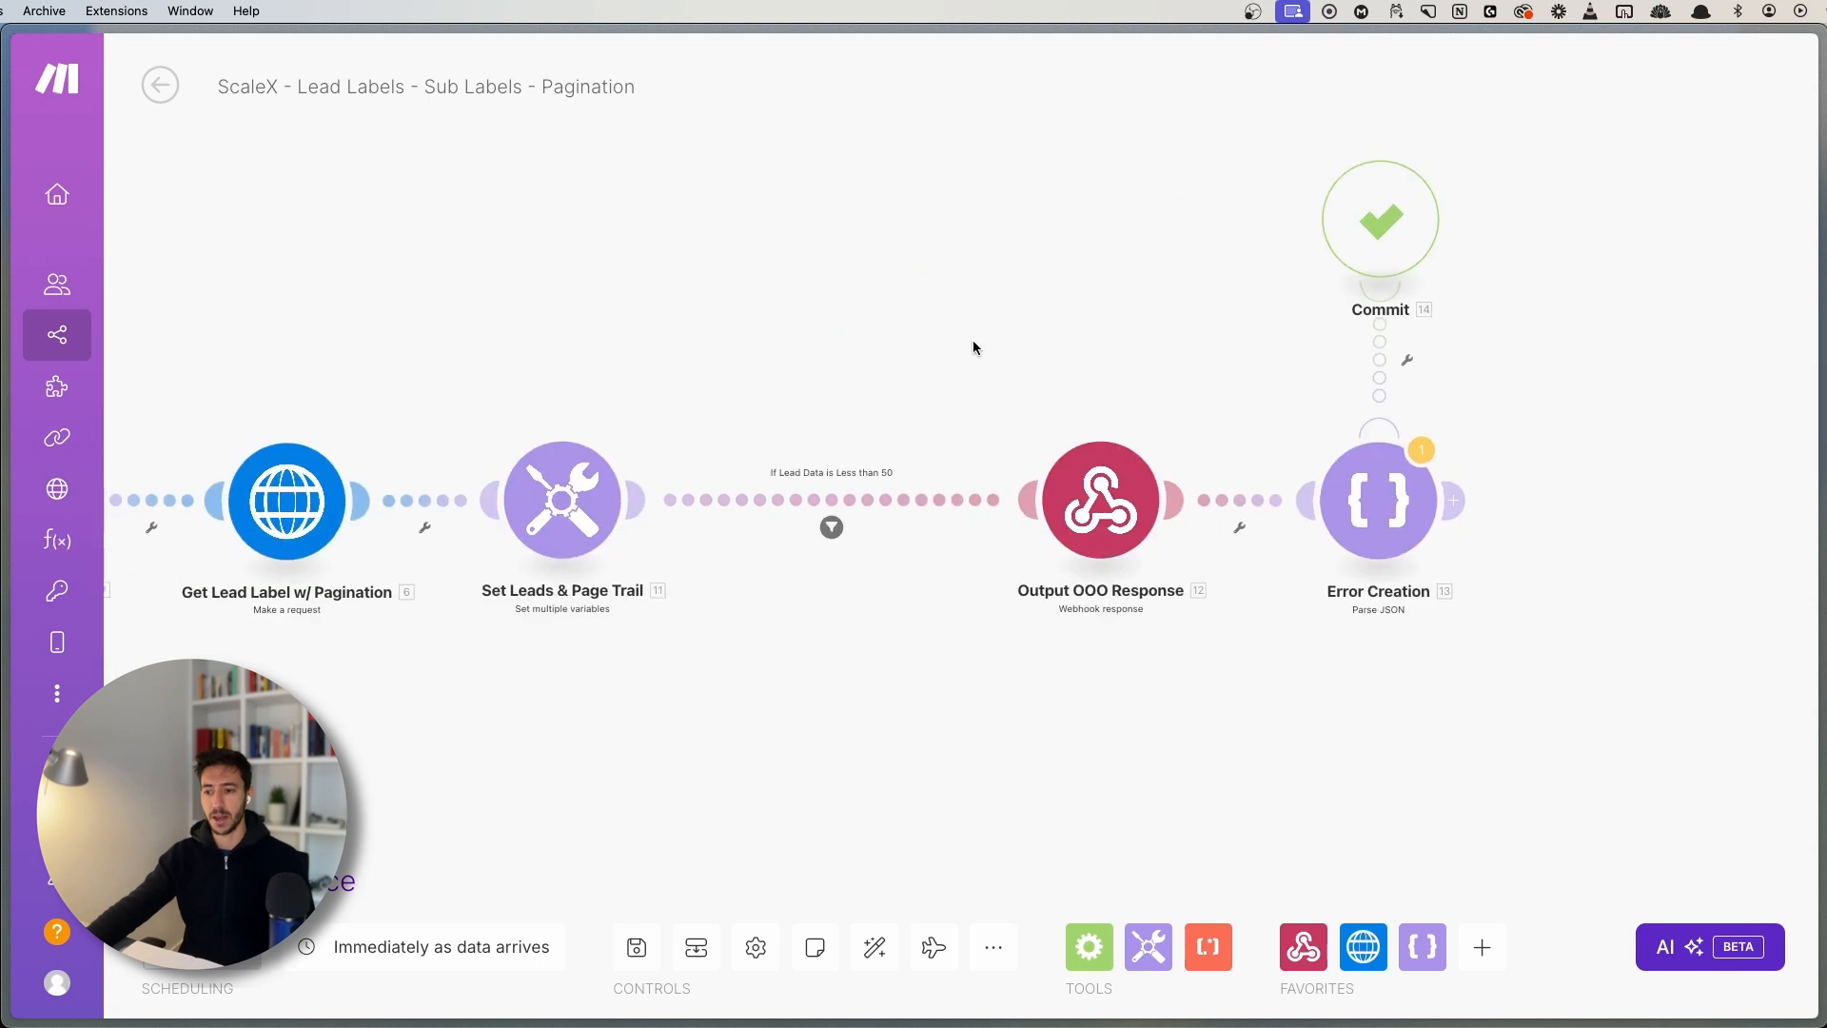
pyautogui.scroll(-2, 856, 332)
pyautogui.moveTo(854, 333); pyautogui.dragTo(1190, 321)
pyautogui.scroll(-1, 1102, 351)
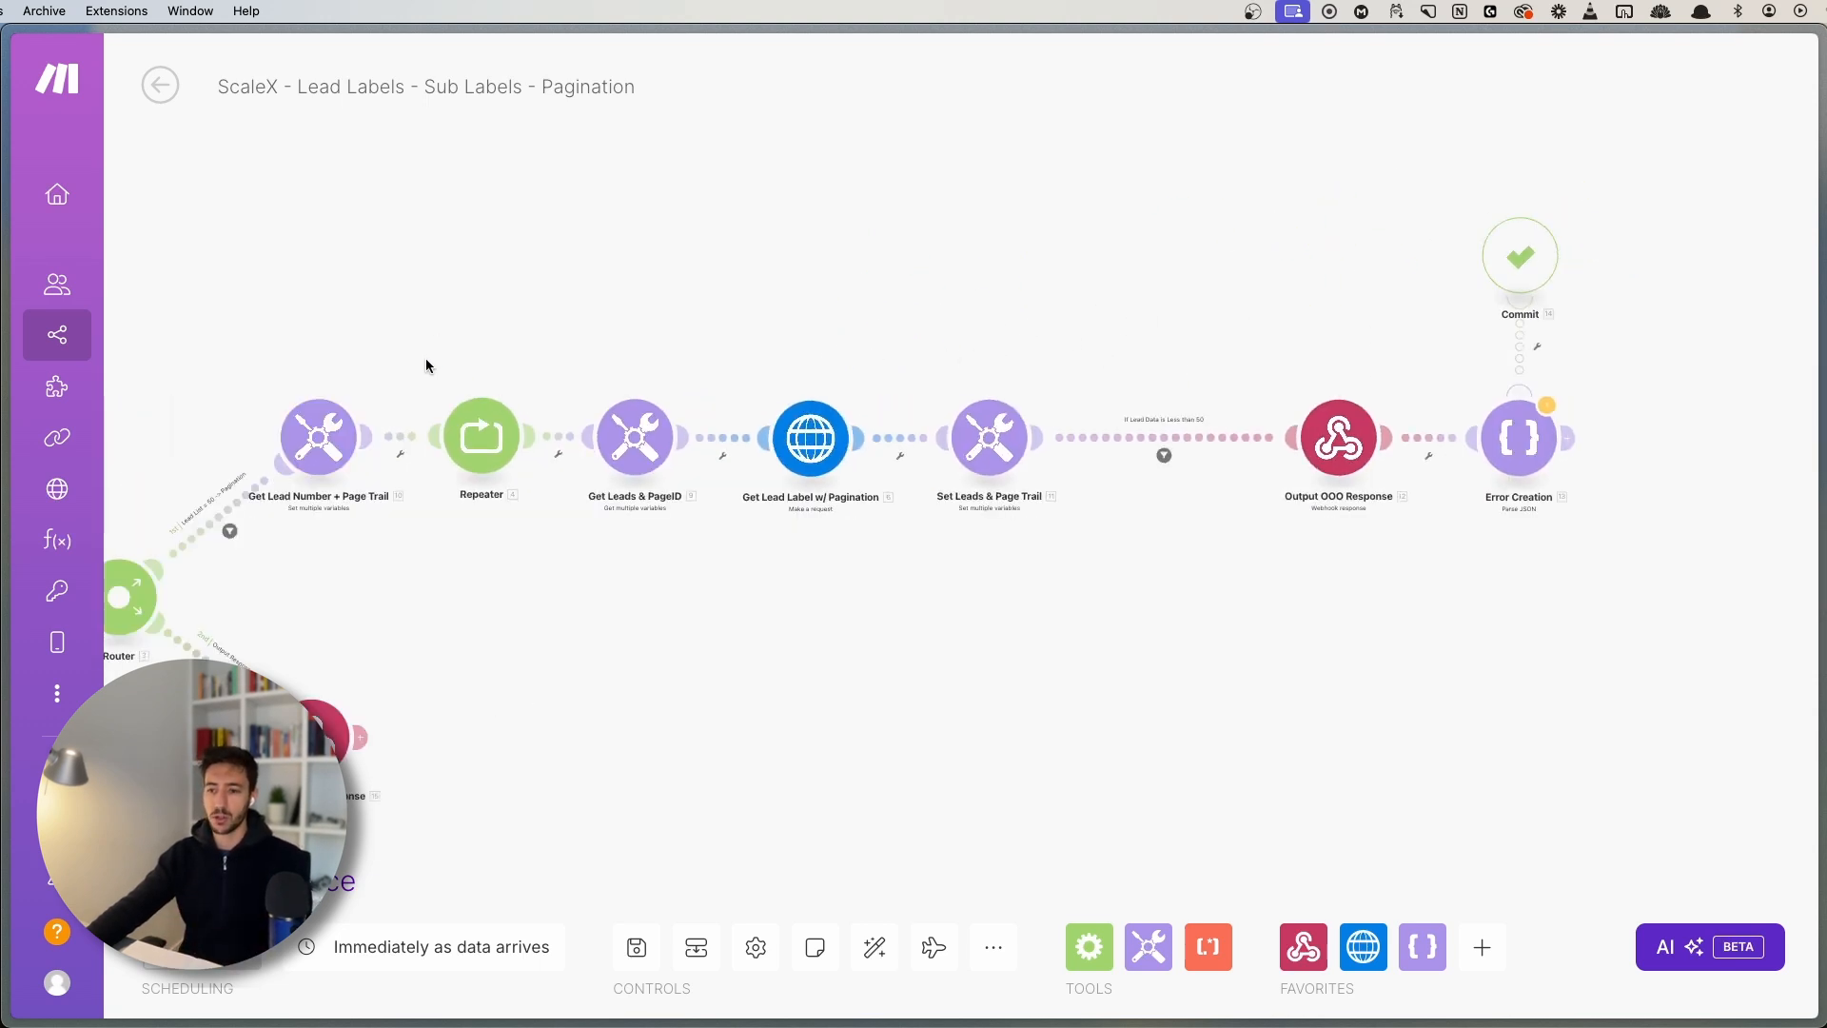
pyautogui.moveTo(428, 361); pyautogui.dragTo(554, 561)
pyautogui.moveTo(827, 544); pyautogui.dragTo(710, 574)
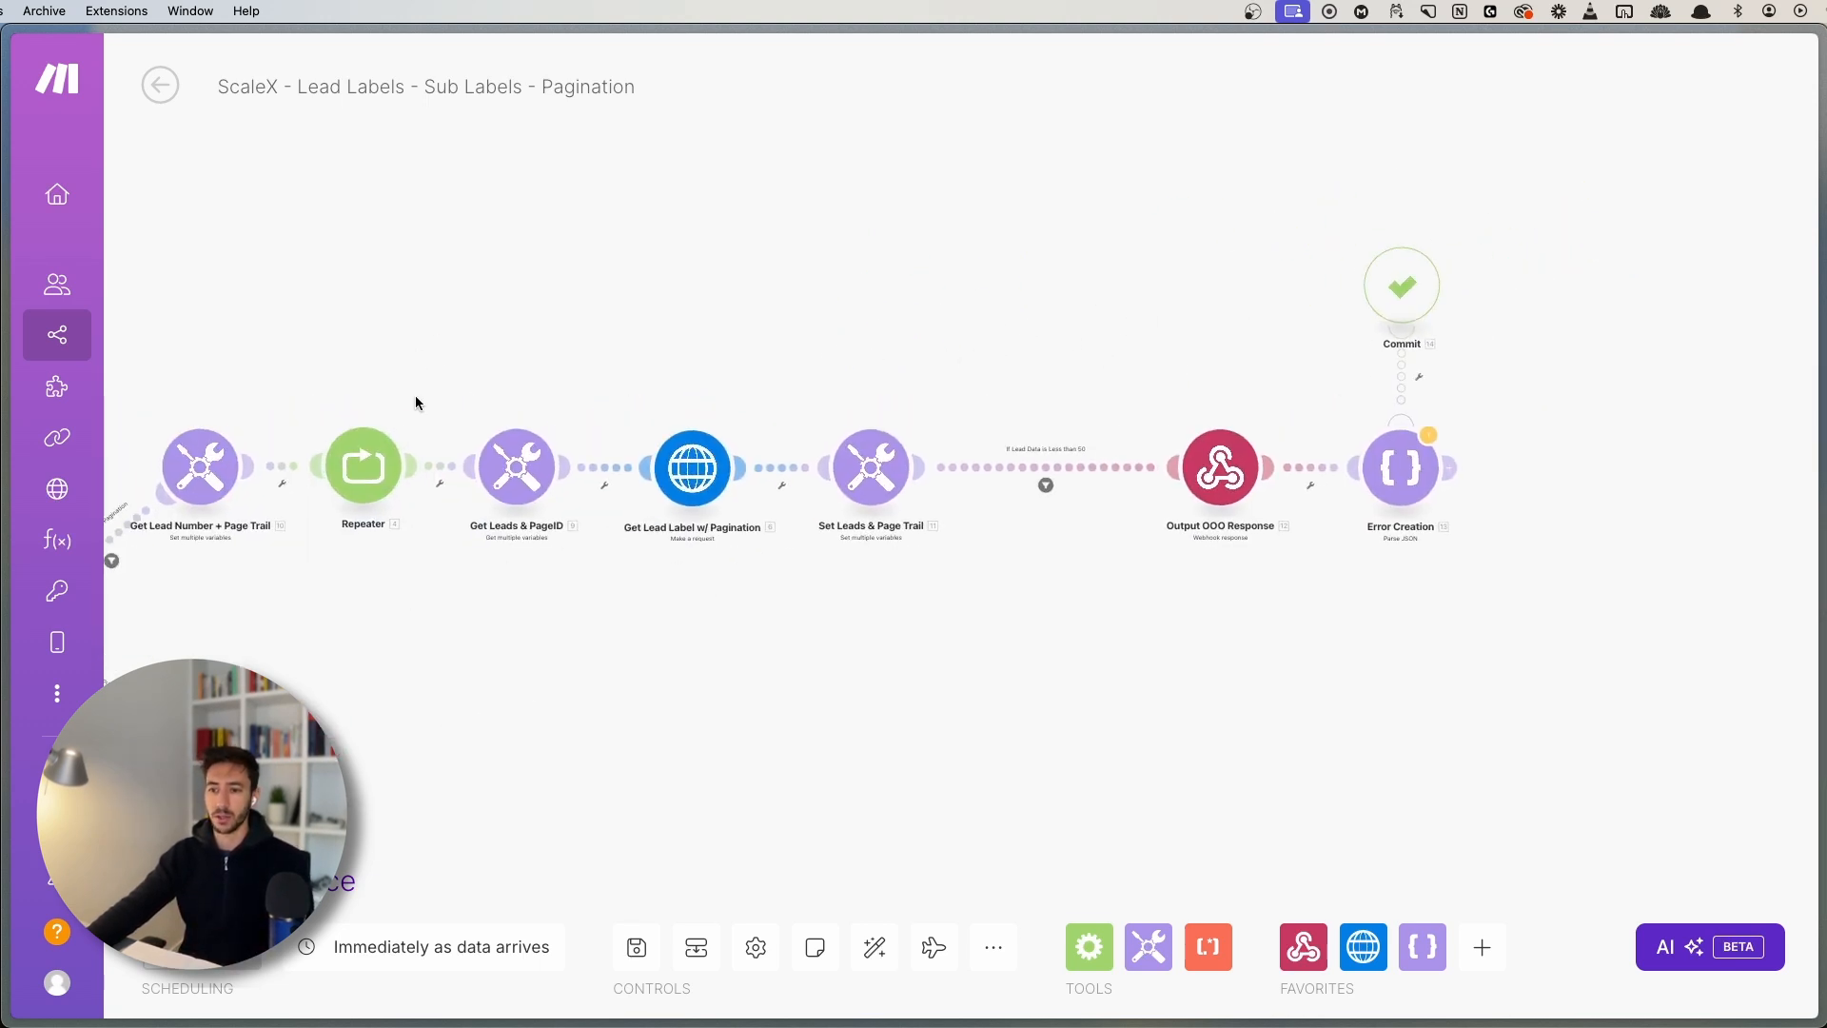
pyautogui.moveTo(434, 348); pyautogui.dragTo(546, 621)
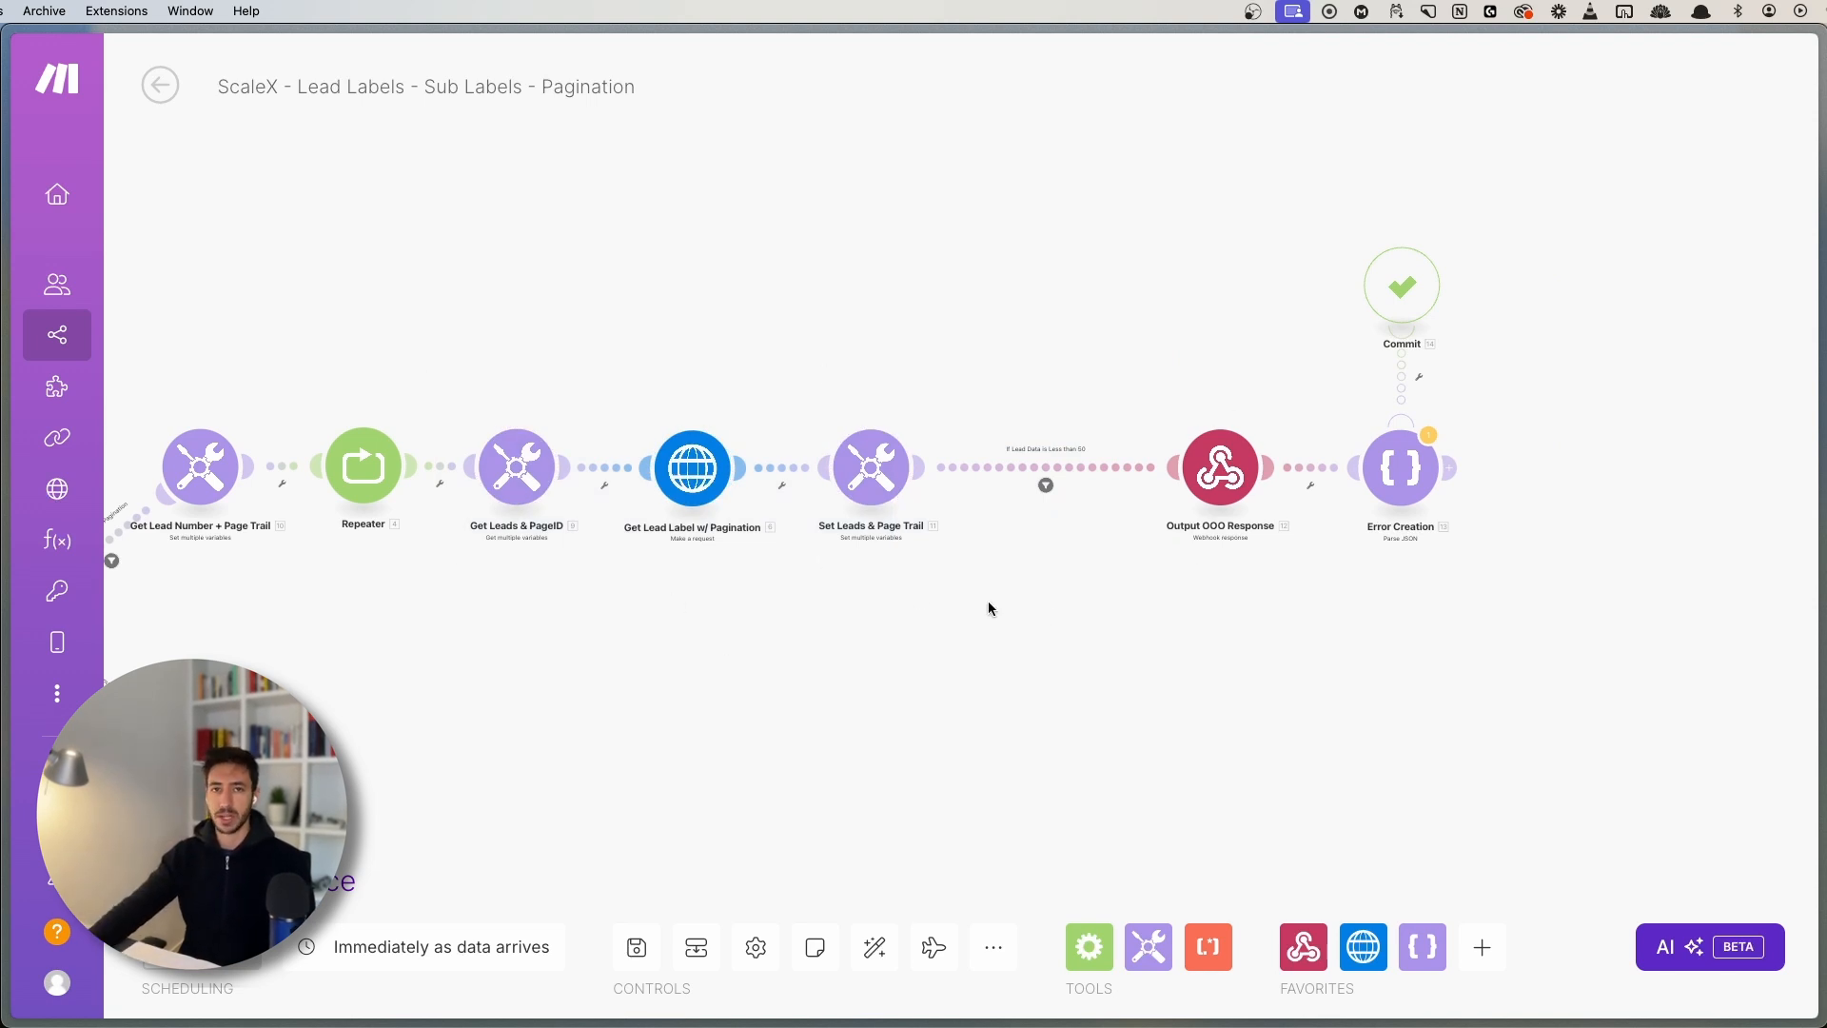
pyautogui.scroll(-5, 1053, 660)
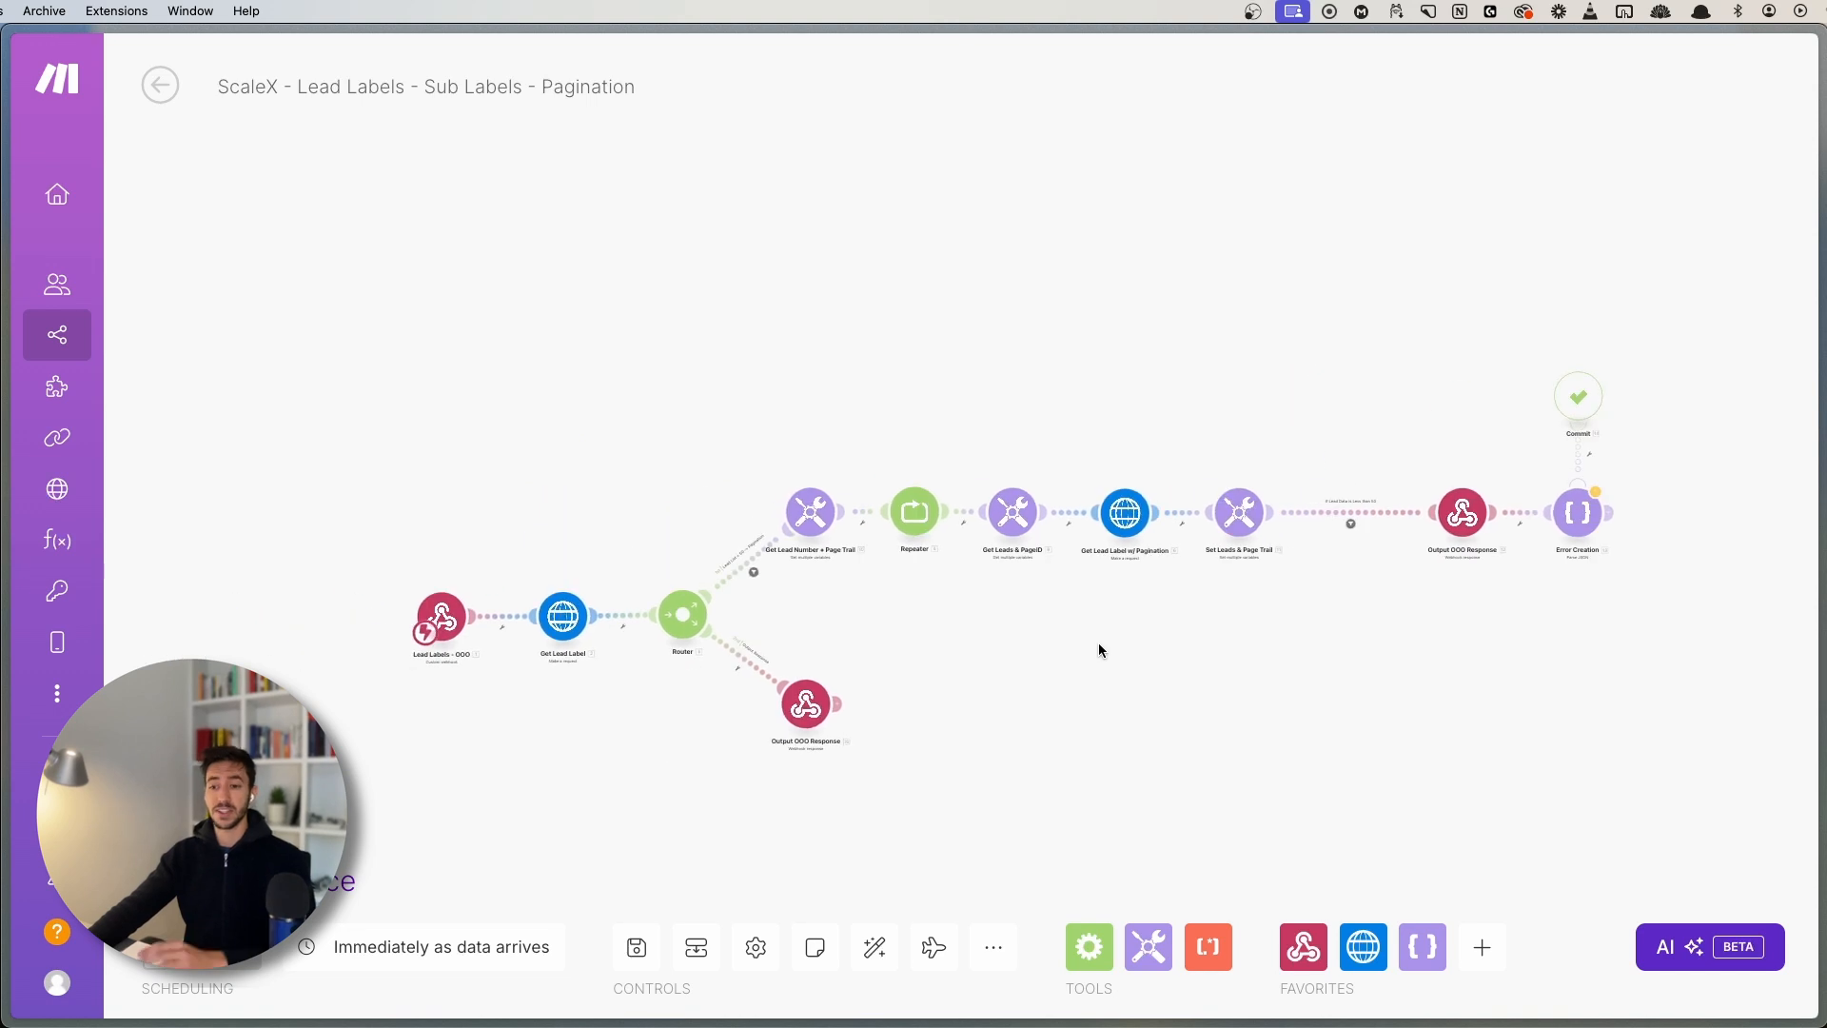
pyautogui.moveTo(1098, 643); pyautogui.dragTo(1092, 624)
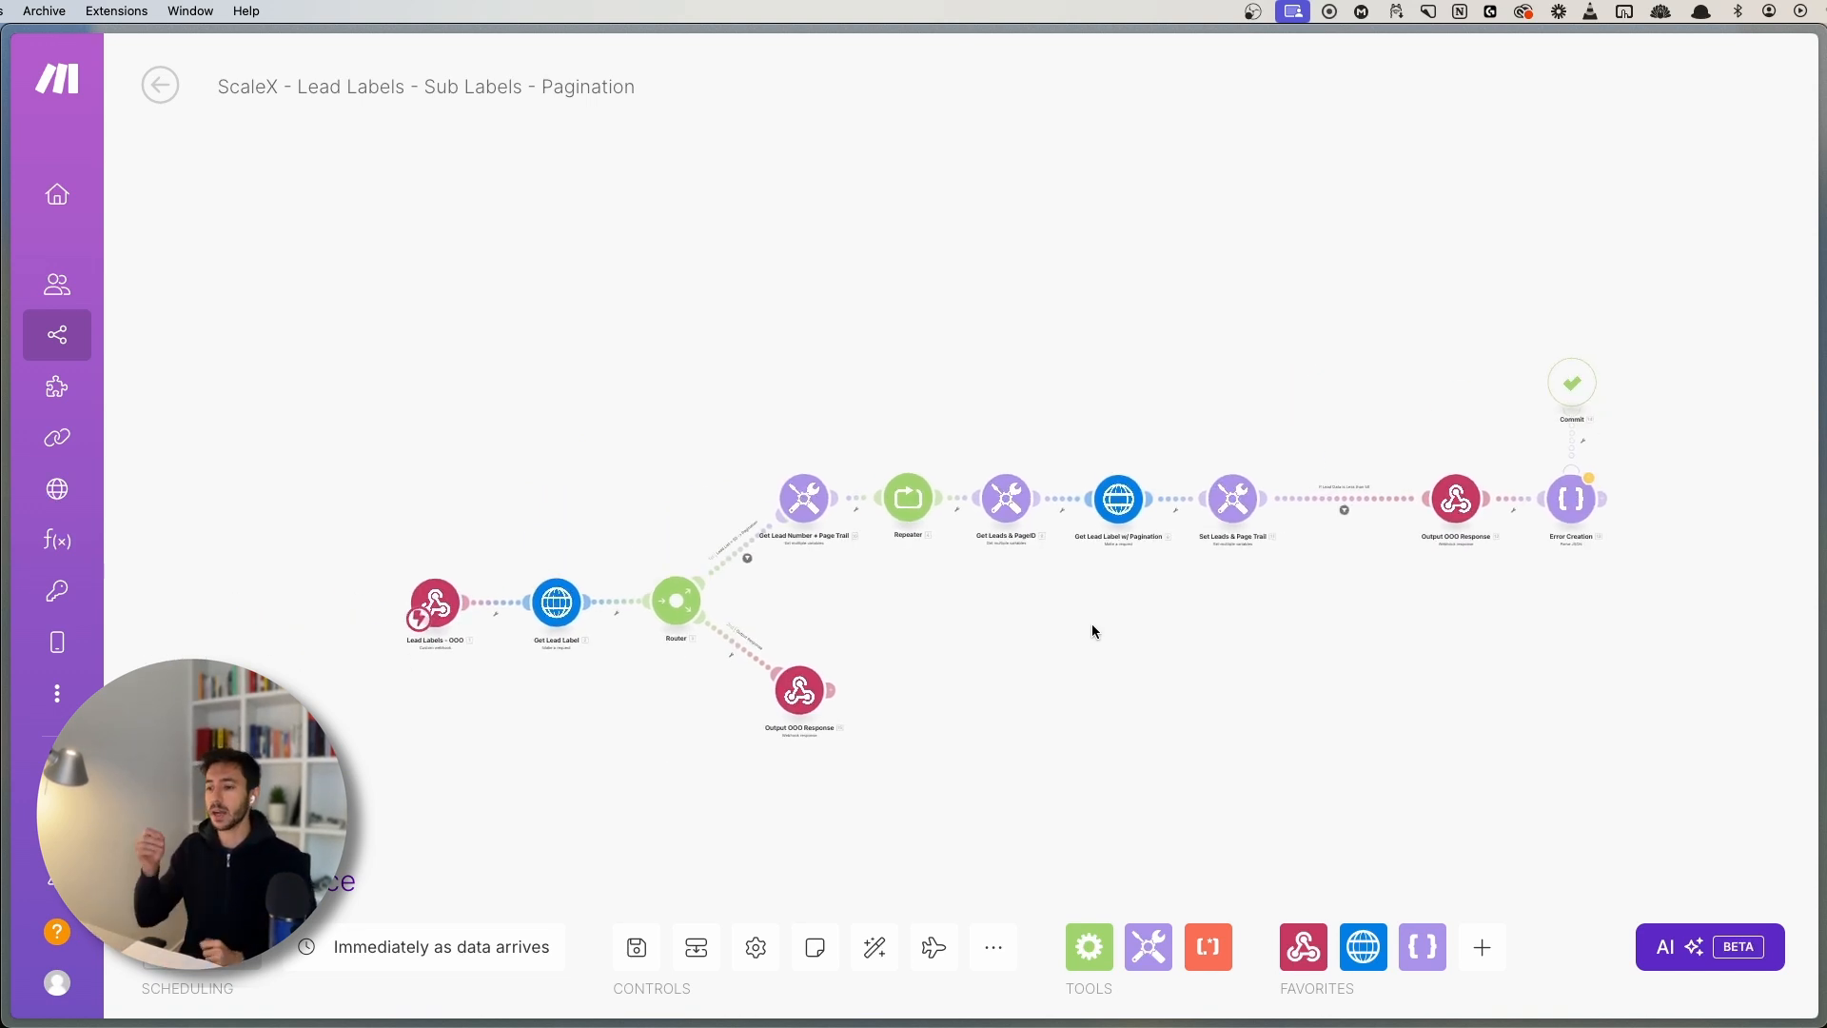
pyautogui.scroll(2, 887, 517)
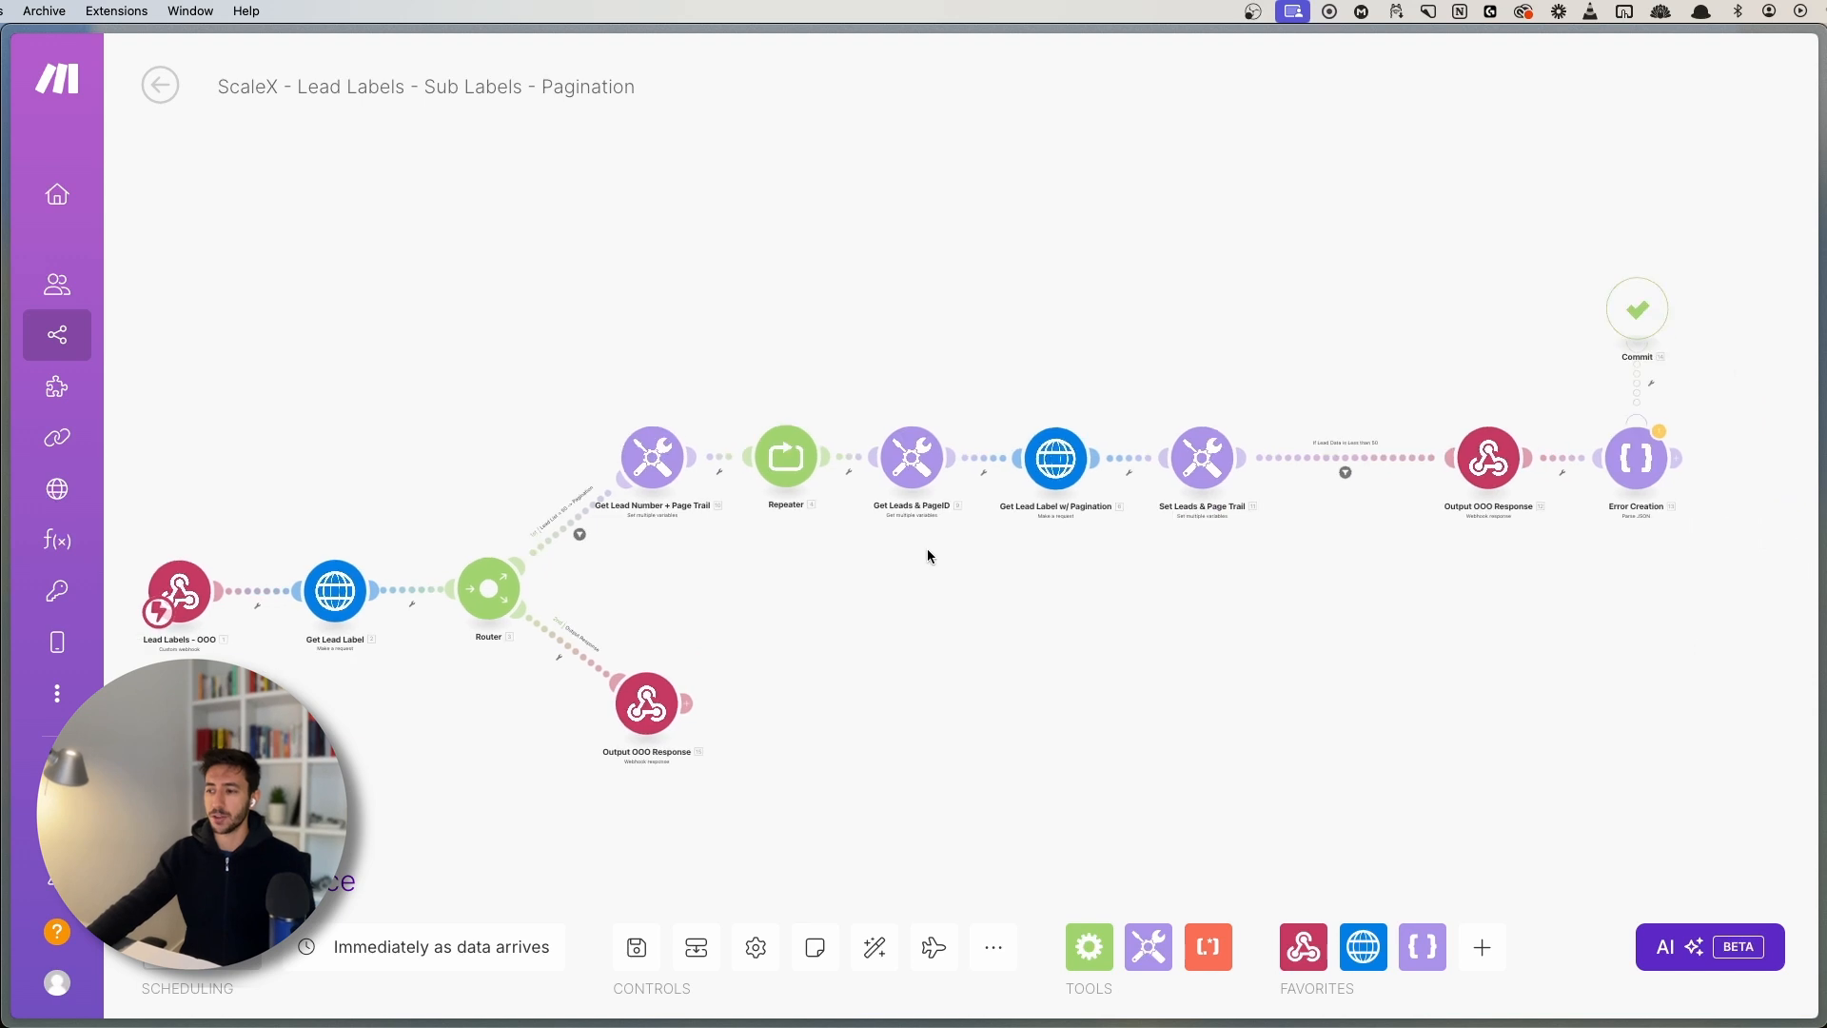
pyautogui.moveTo(927, 548); pyautogui.dragTo(923, 544)
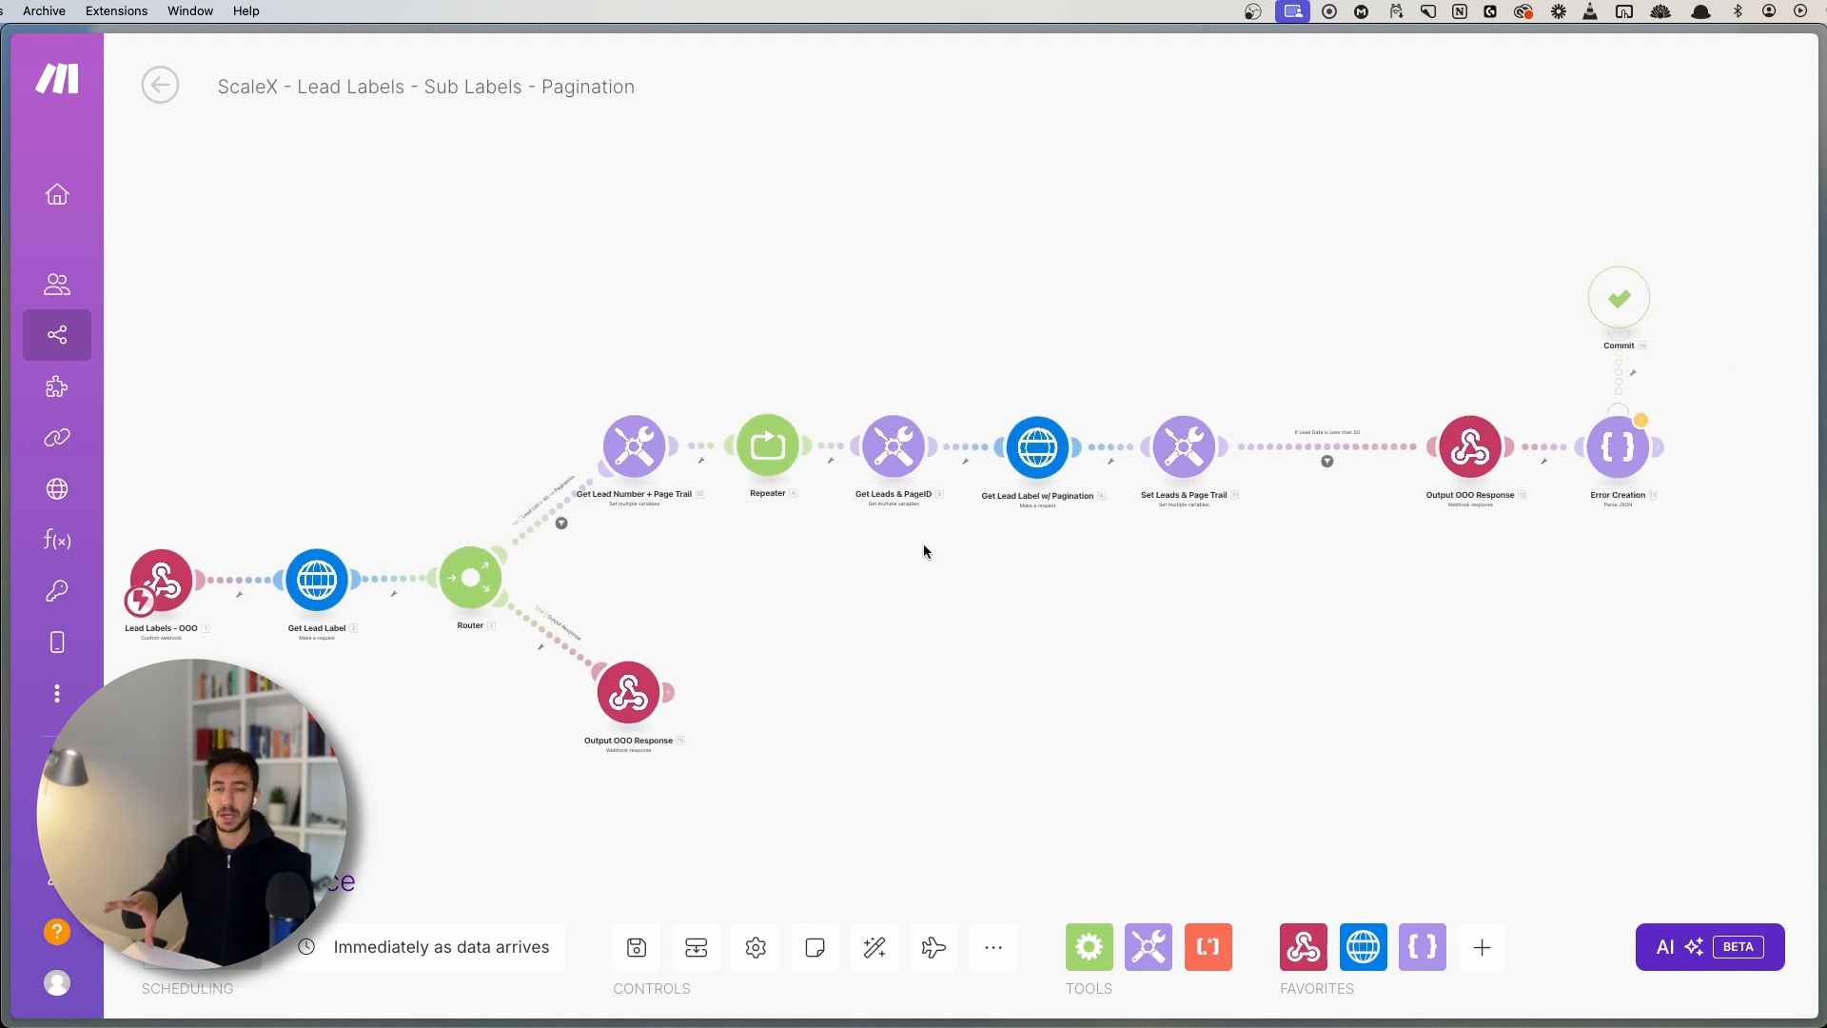
pyautogui.moveTo(950, 624); pyautogui.dragTo(1013, 546)
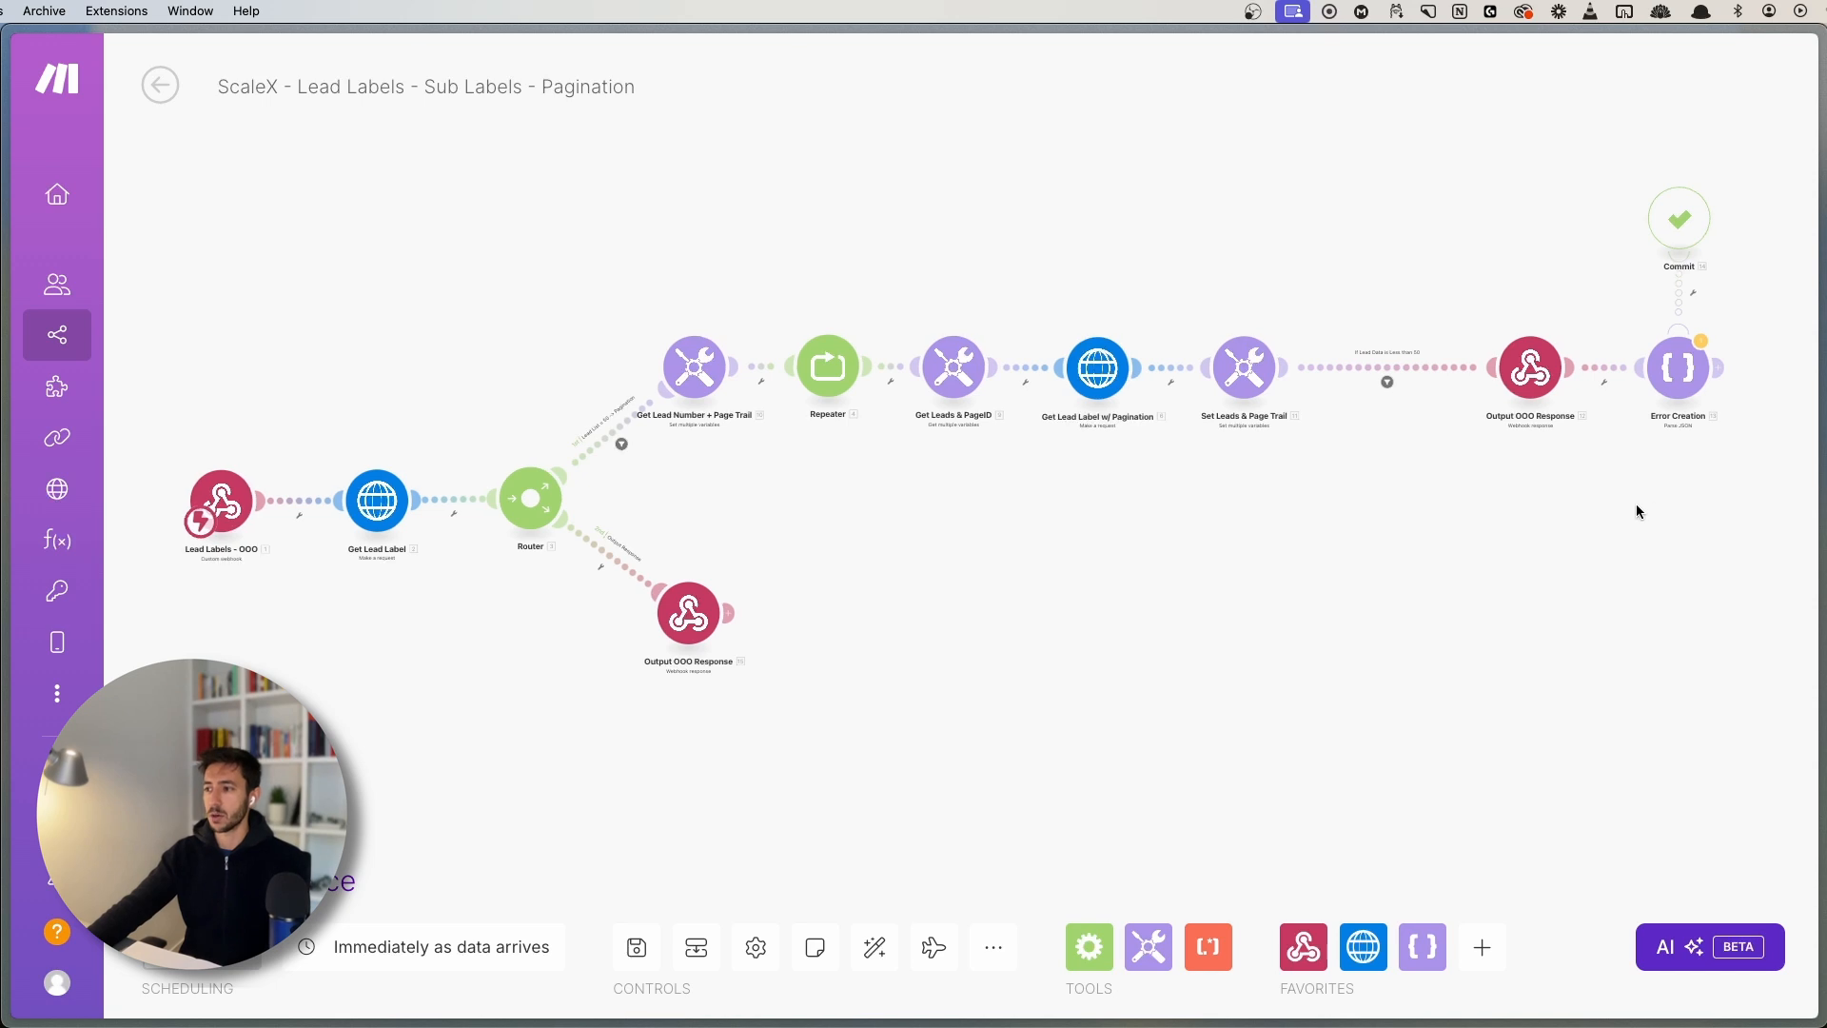
# - Reopen and close Error Creation's settings, then pan back toward earlier modules
pyautogui.moveTo(1651, 485); pyautogui.dragTo(1231, 538)
pyautogui.scroll(5, 1232, 539)
pyautogui.moveTo(1150, 172); pyautogui.dragTo(1481, 470)
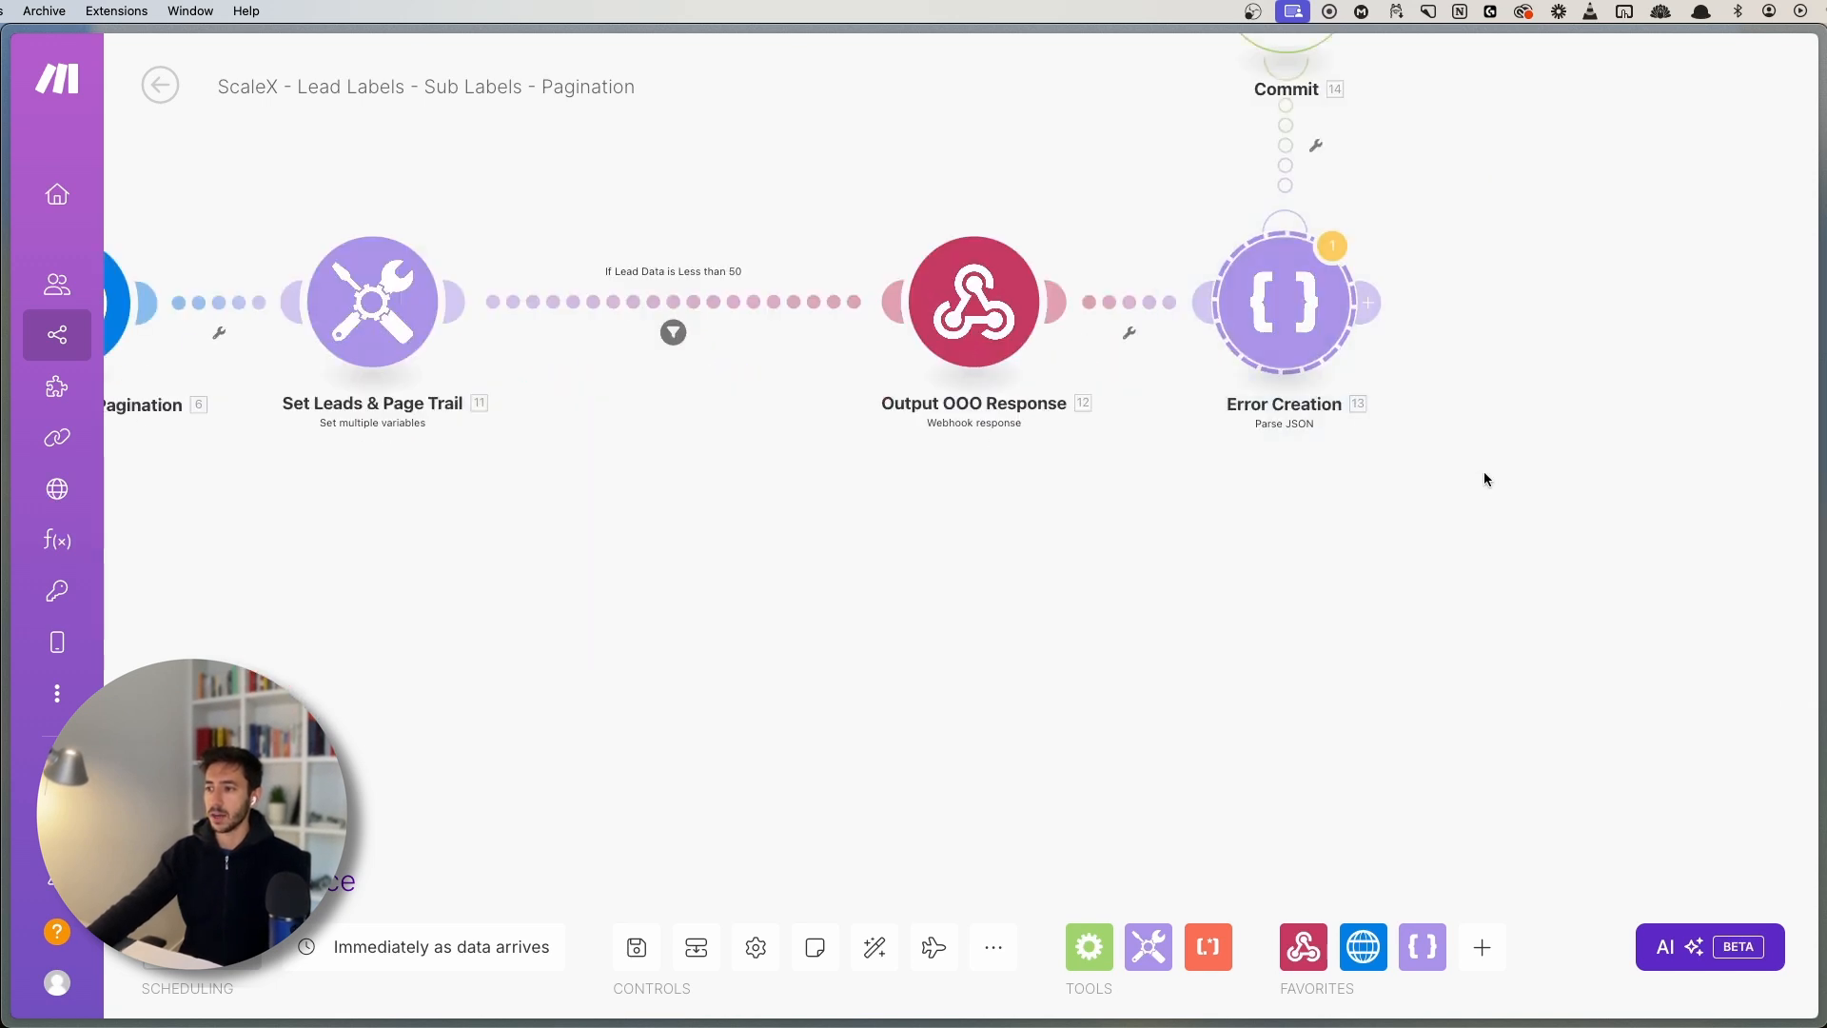
pyautogui.click(1317, 295)
pyautogui.click(1169, 586)
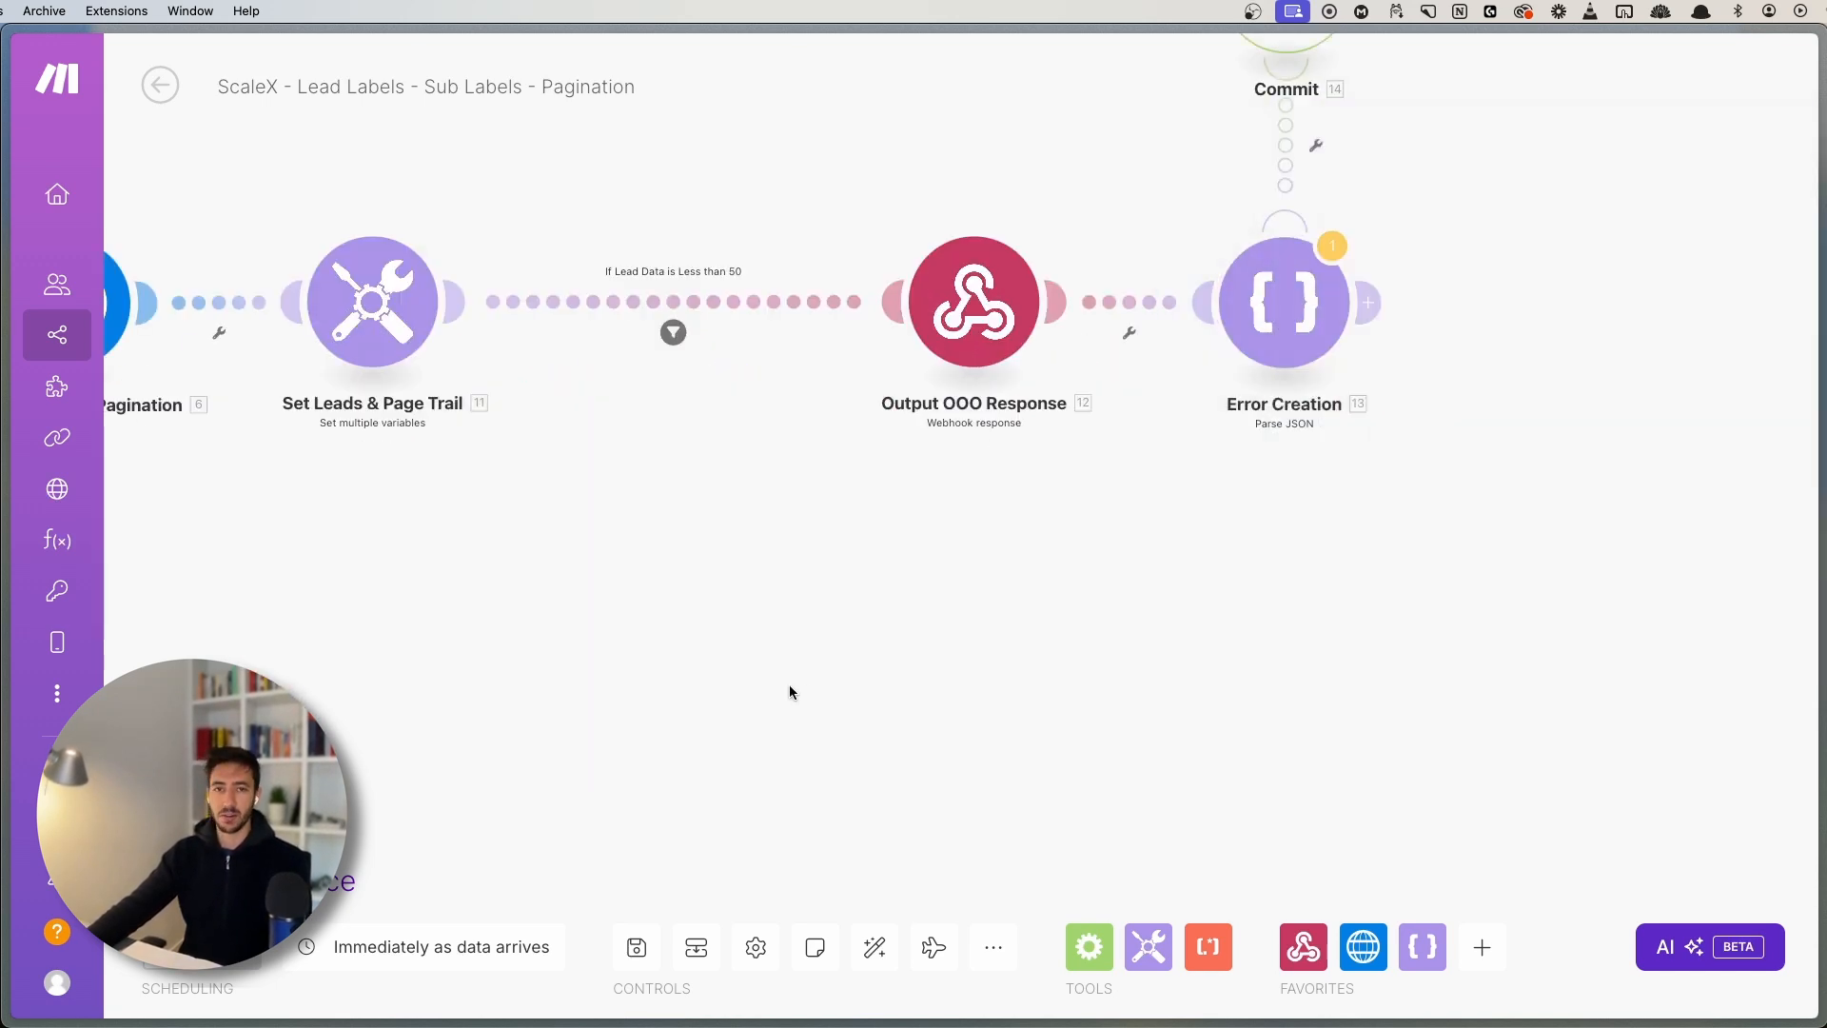
pyautogui.moveTo(788, 717); pyautogui.dragTo(1178, 676)
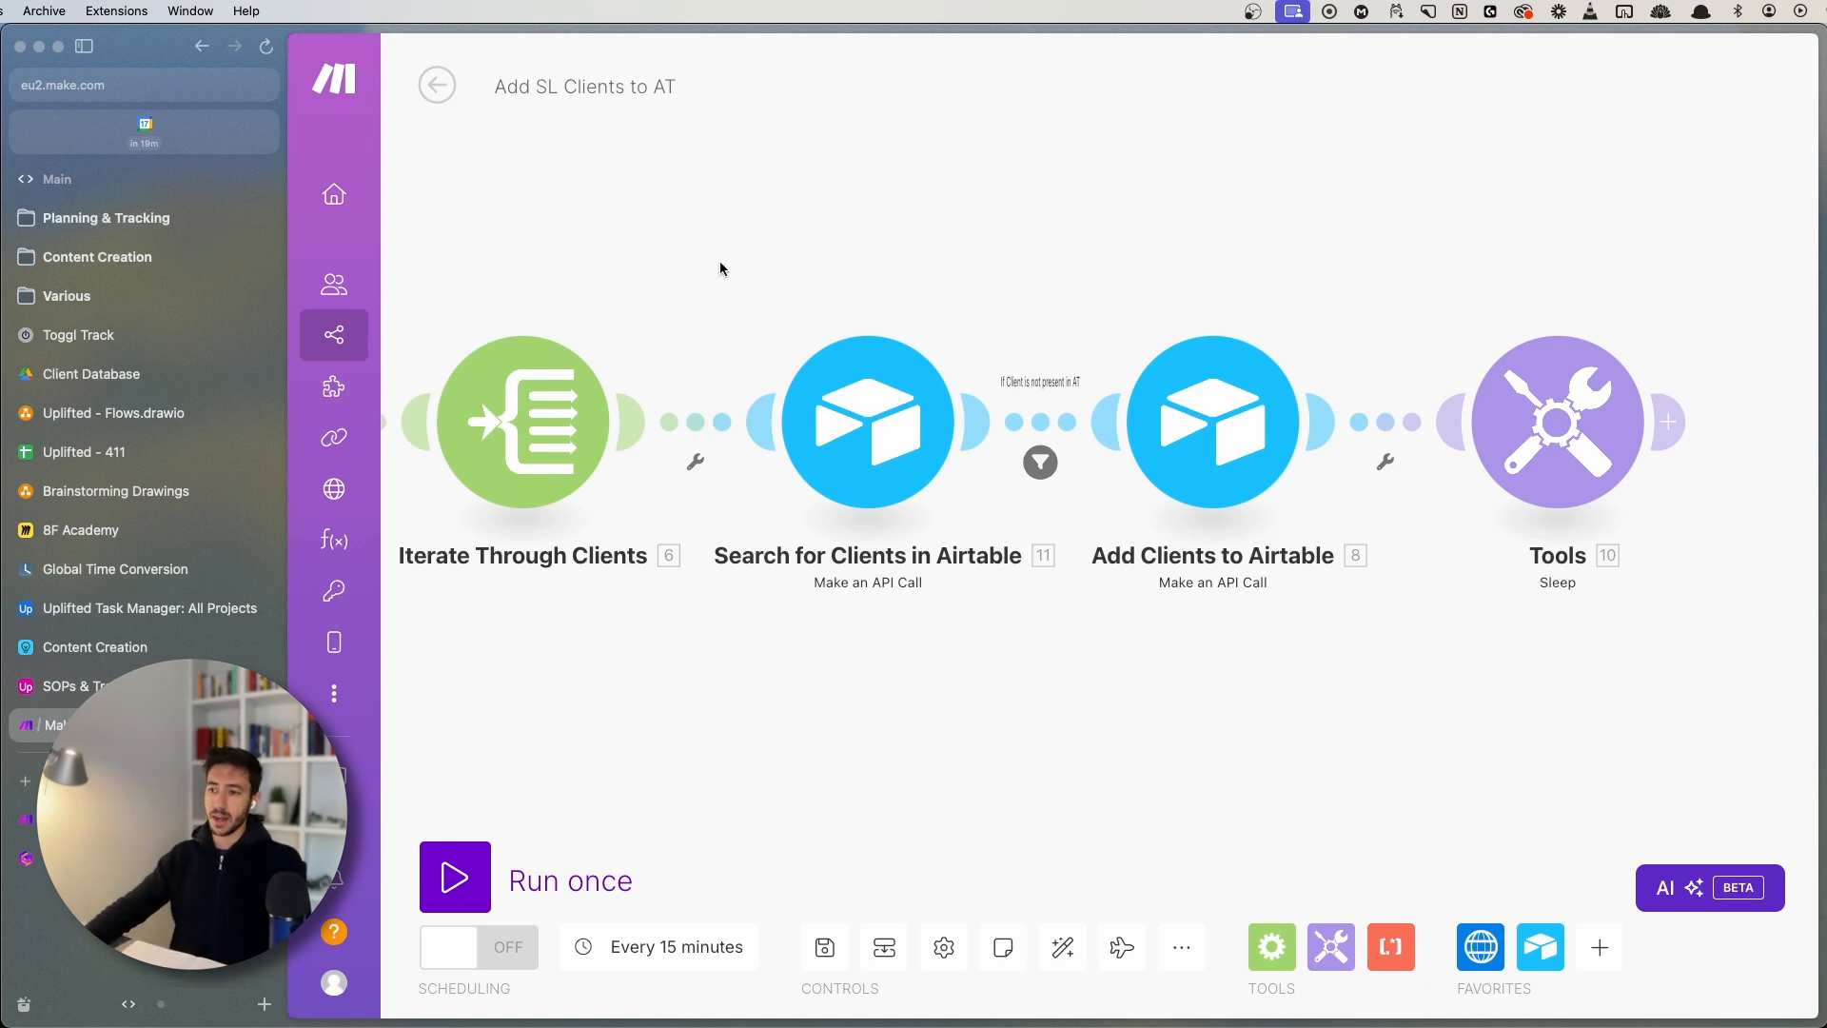
# - Select and clear the Airtable modules, including Add Clients to Airtable, on the canvas
pyautogui.moveTo(721, 264); pyautogui.dragTo(1383, 609)
pyautogui.click(1347, 683)
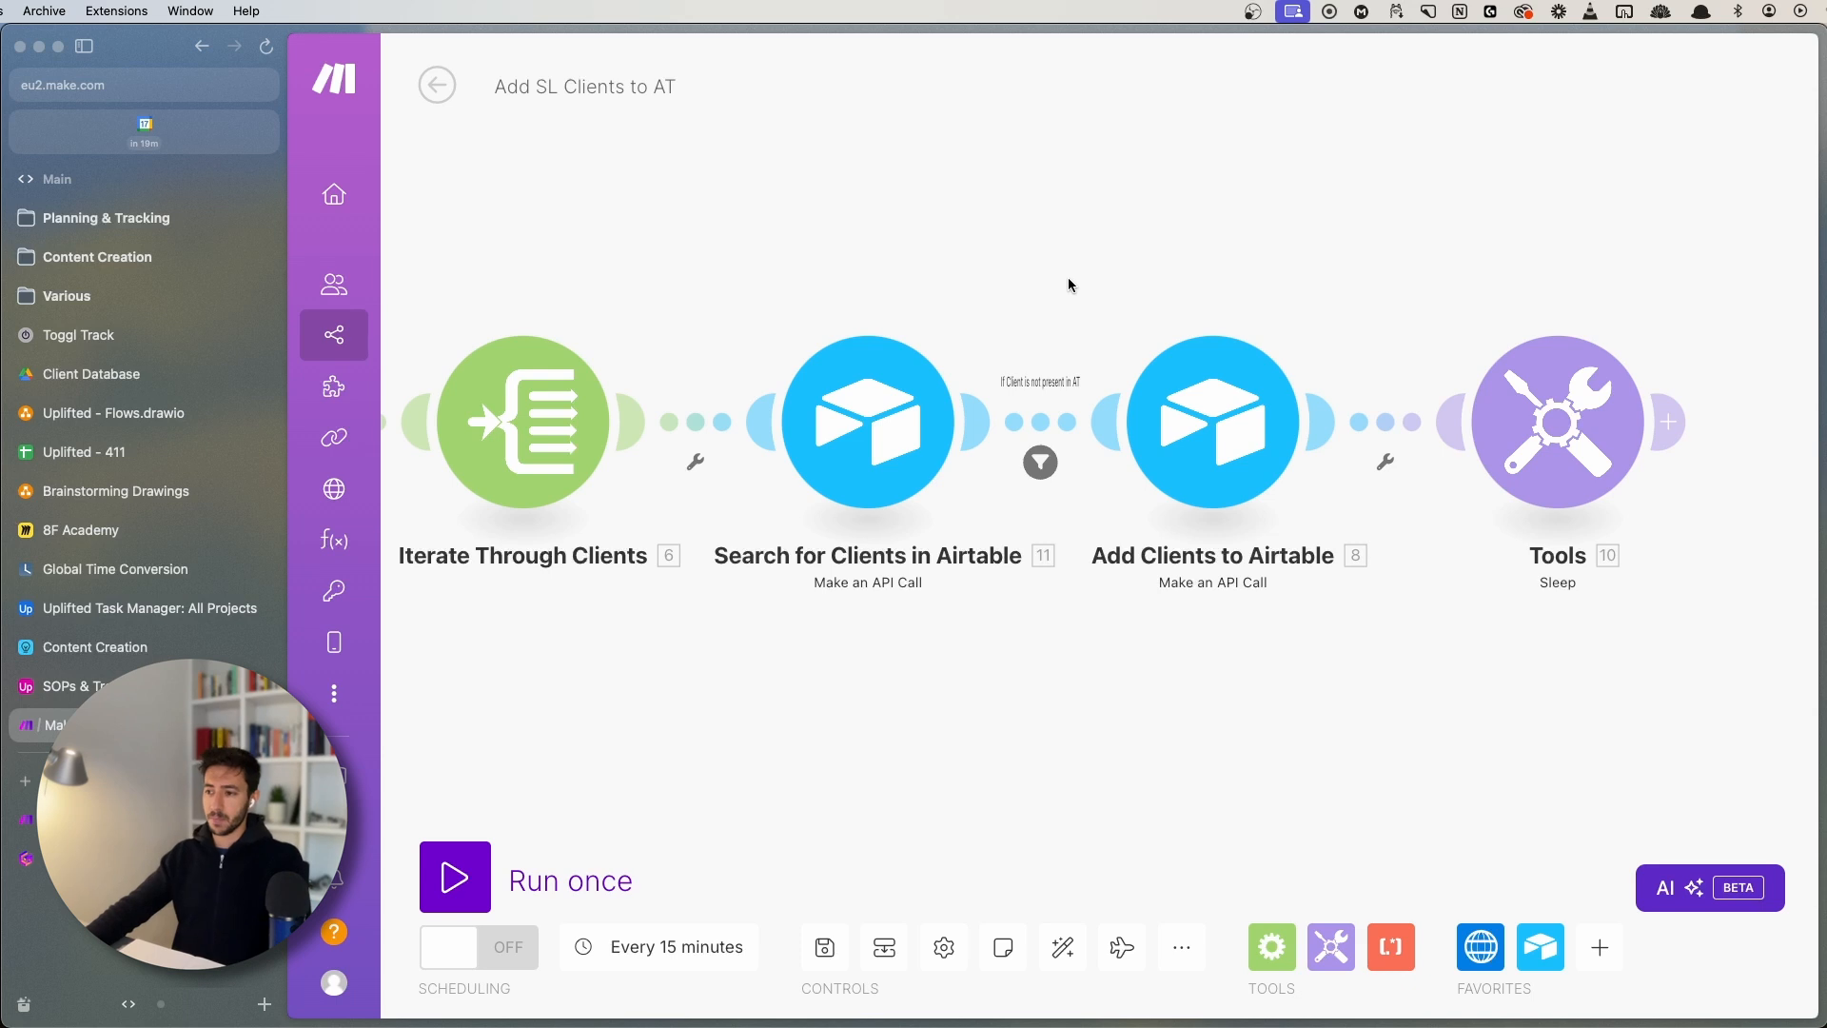
pyautogui.moveTo(1067, 277); pyautogui.dragTo(1366, 612)
pyautogui.click(1307, 682)
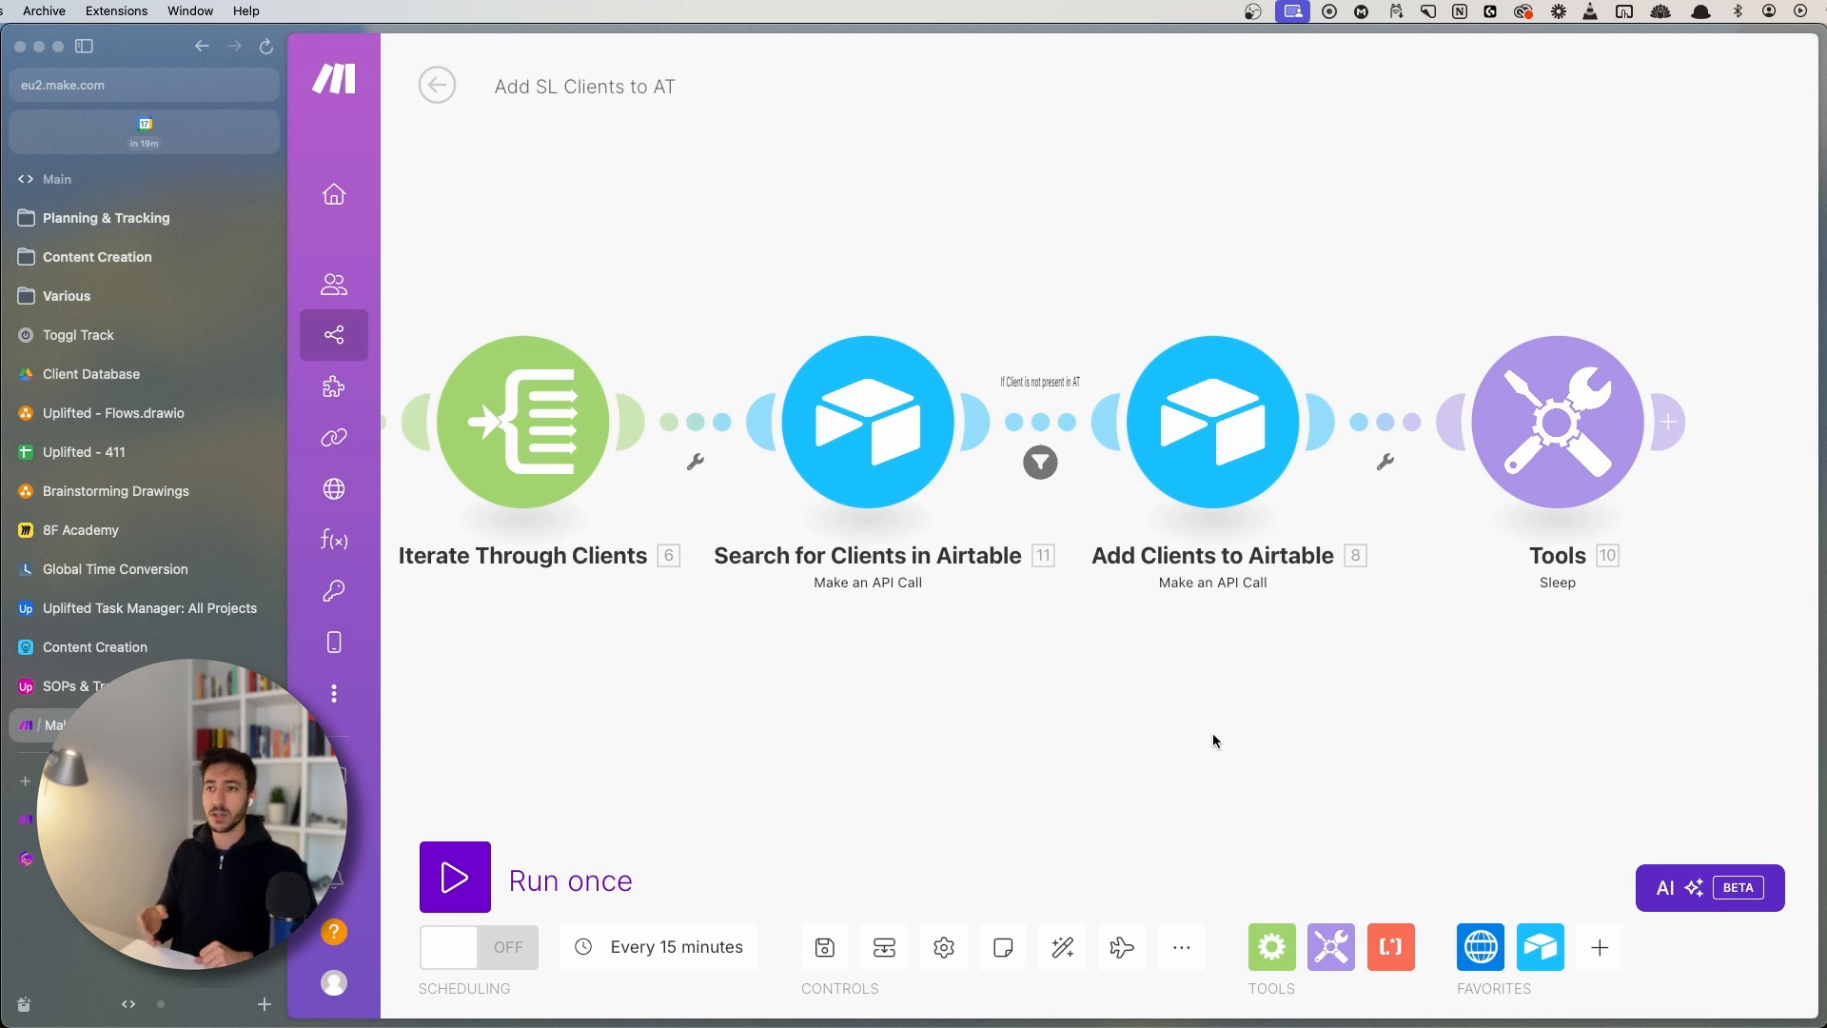
# - Reselect both Airtable modules, then switch to the Email Health System scenario
pyautogui.moveTo(721, 250); pyautogui.dragTo(1347, 687)
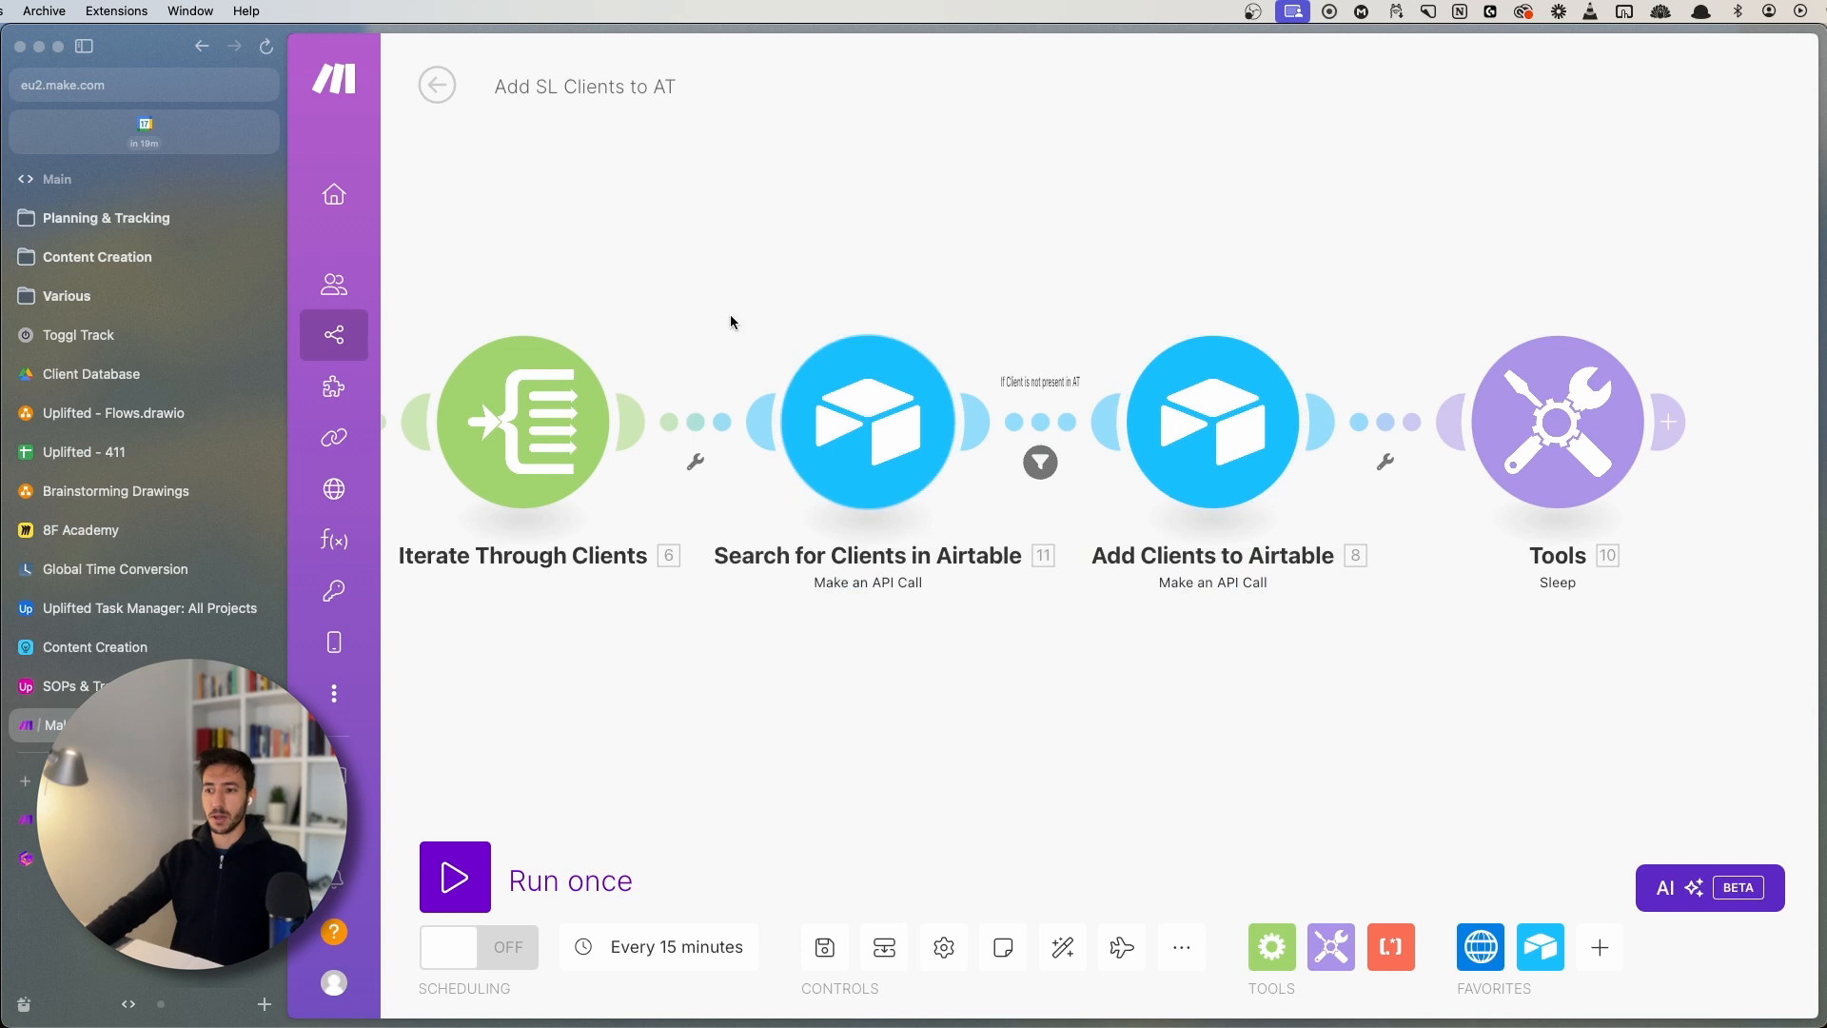
pyautogui.click(704, 268)
pyautogui.moveTo(704, 267); pyautogui.dragTo(1400, 672)
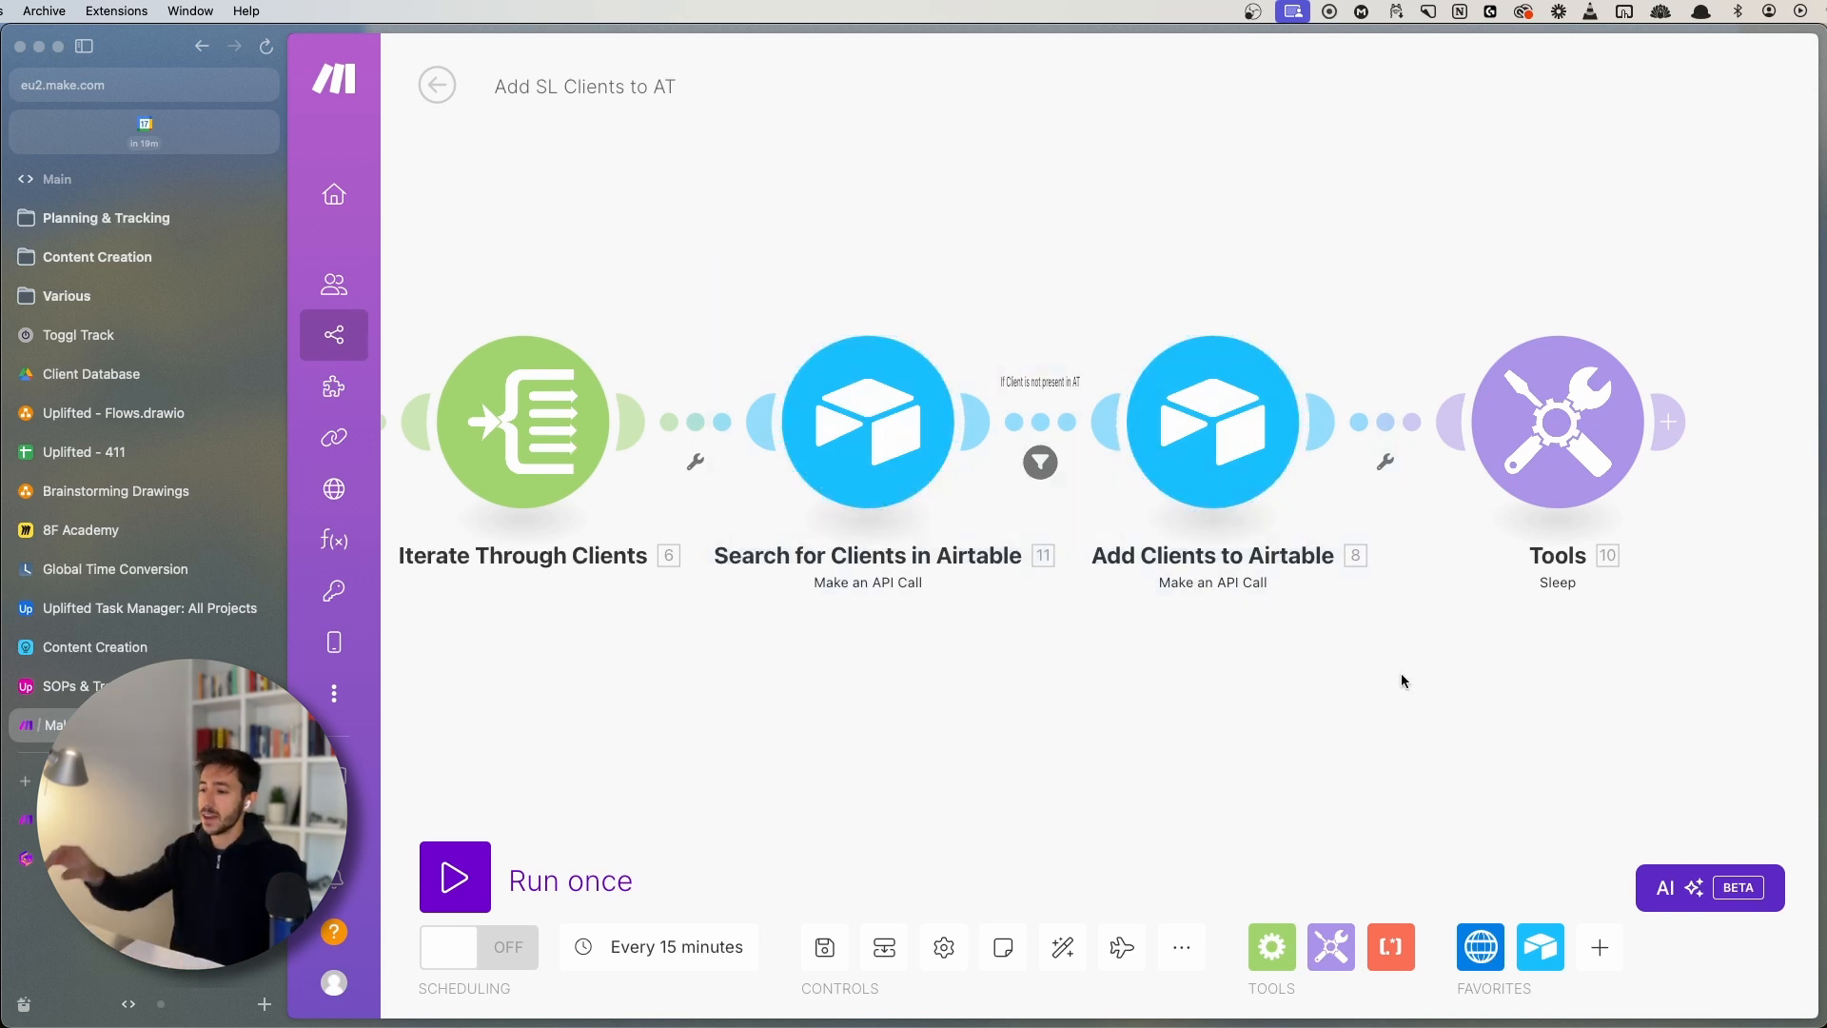
pyautogui.moveTo(1062, 254); pyautogui.dragTo(1393, 659)
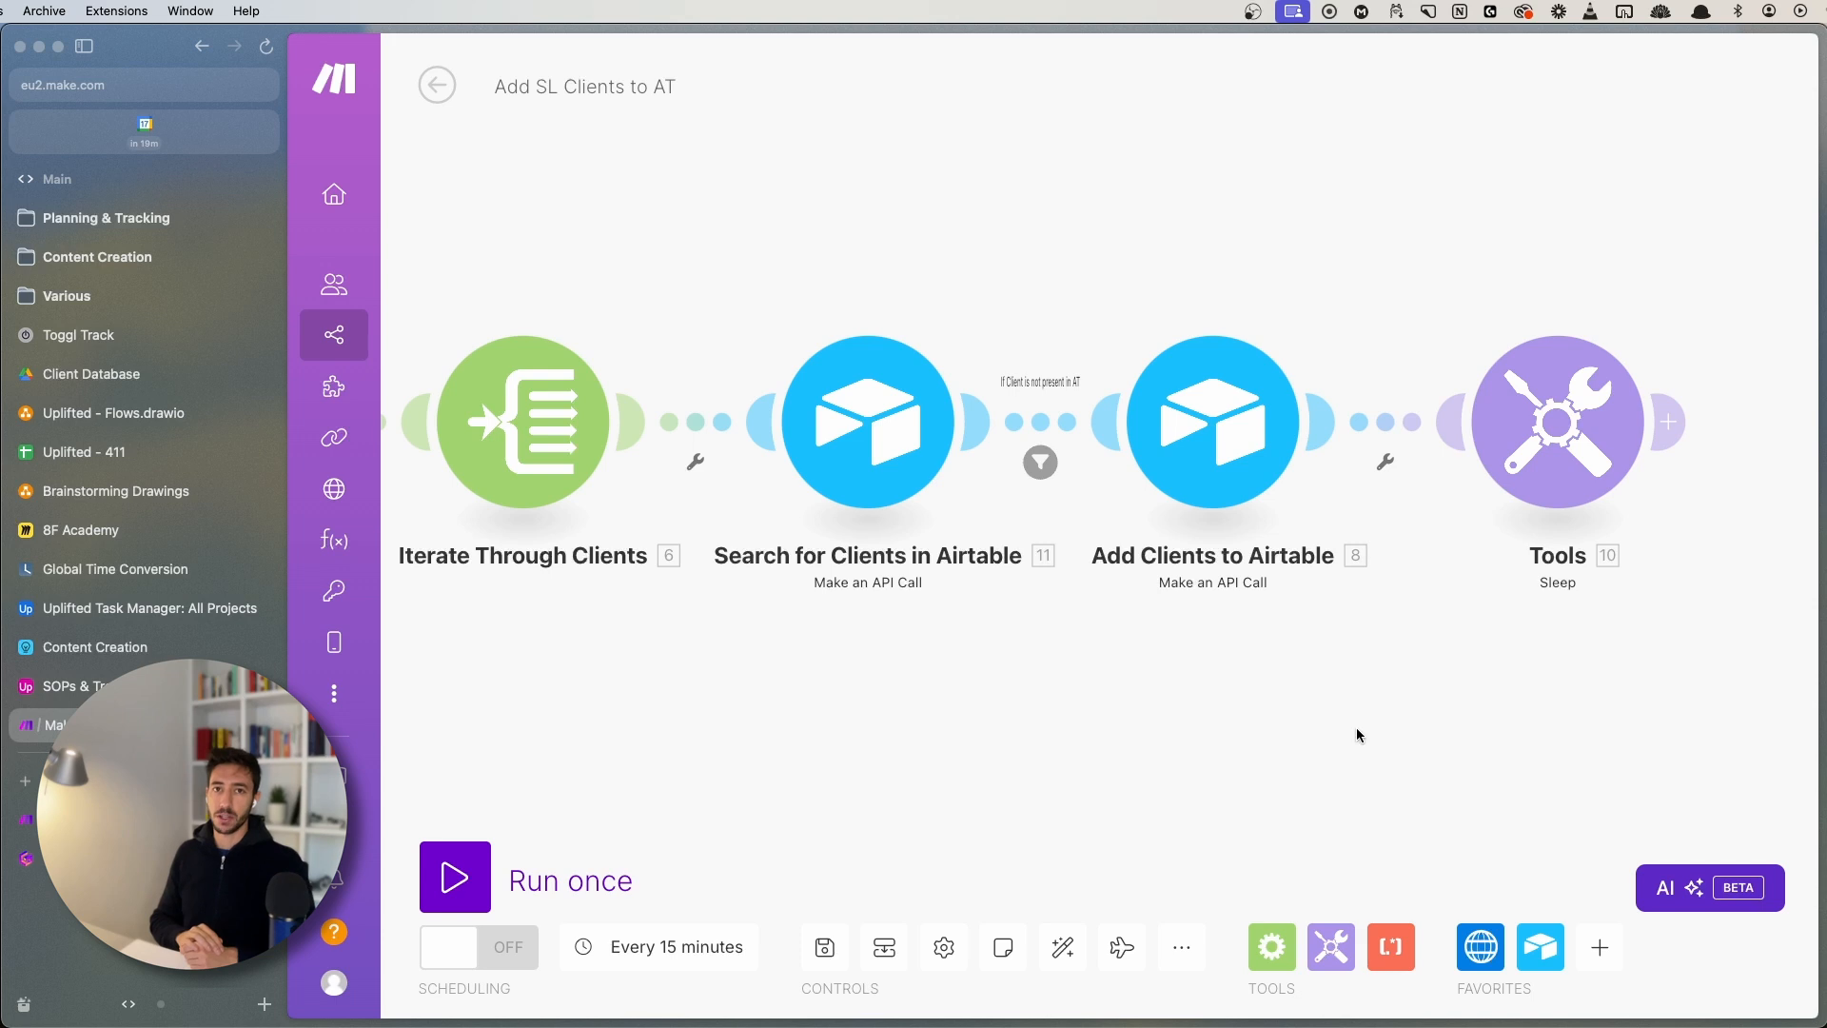
pyautogui.click(171, 819)
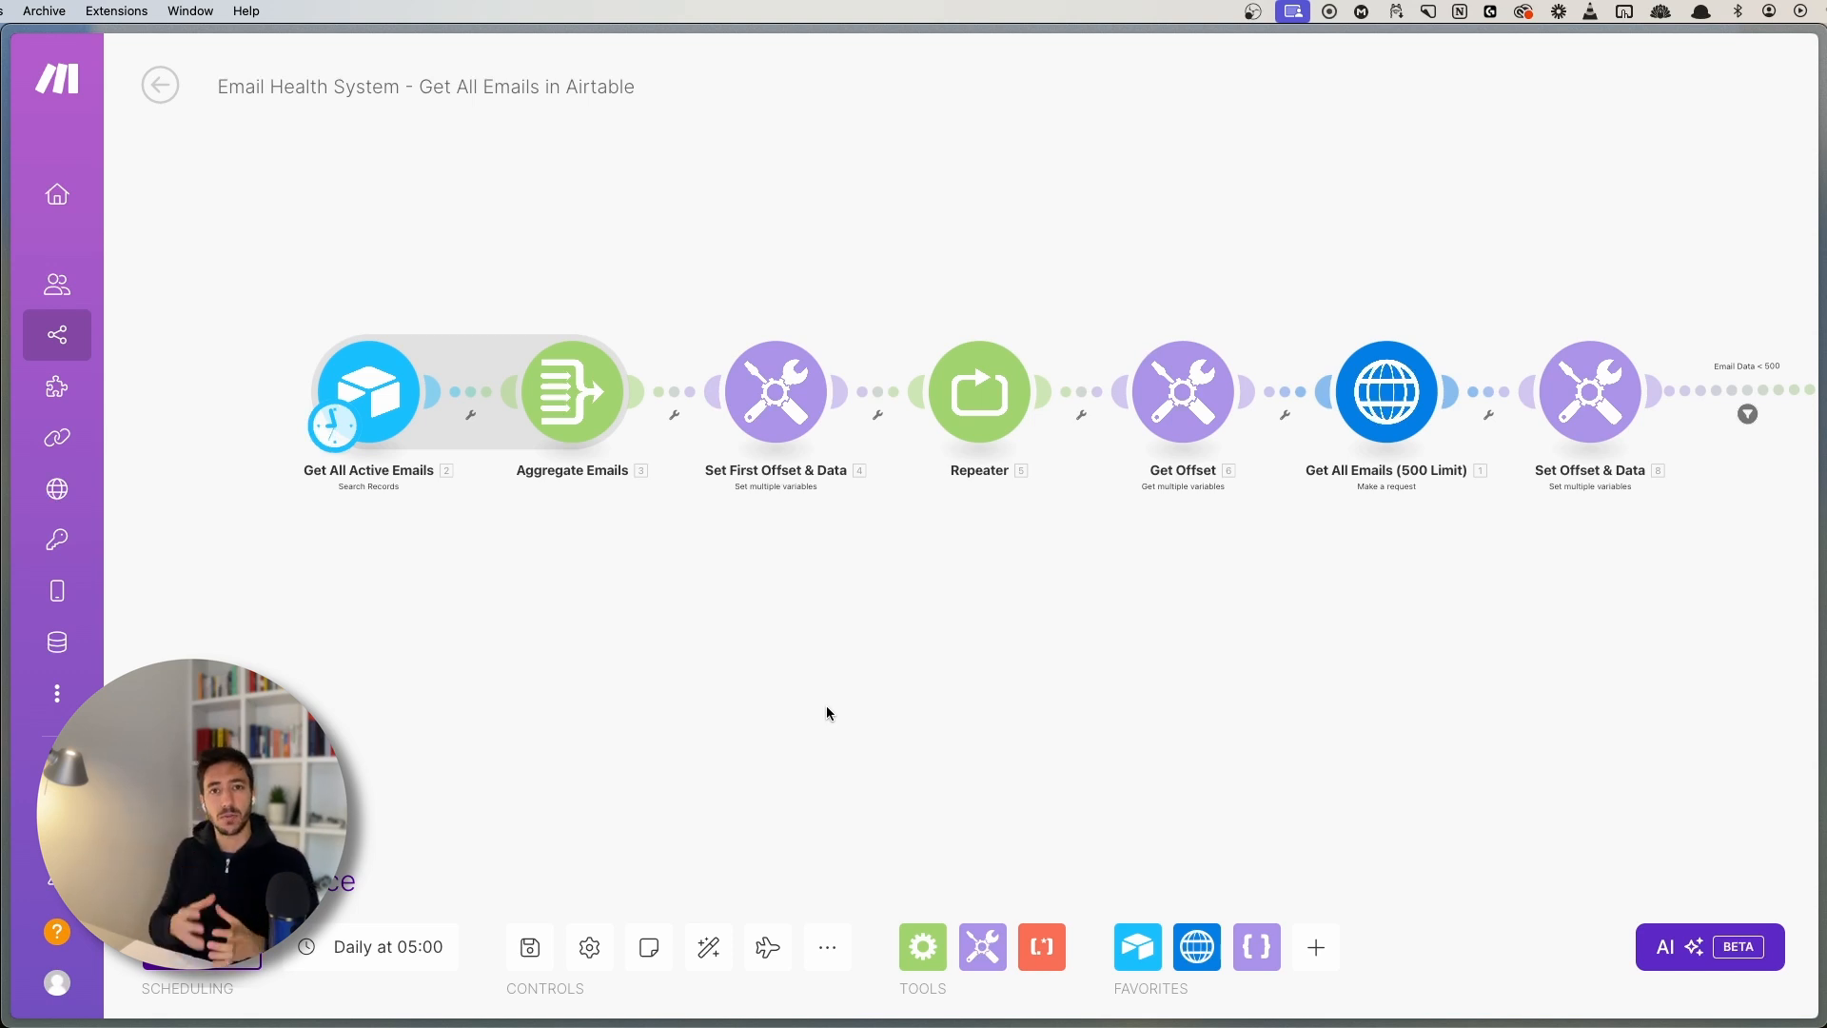
# - Review the chain from Get All Active Emails to Get All Emails (500 Limit) and save the scenario
pyautogui.scroll(-5, 825, 712)
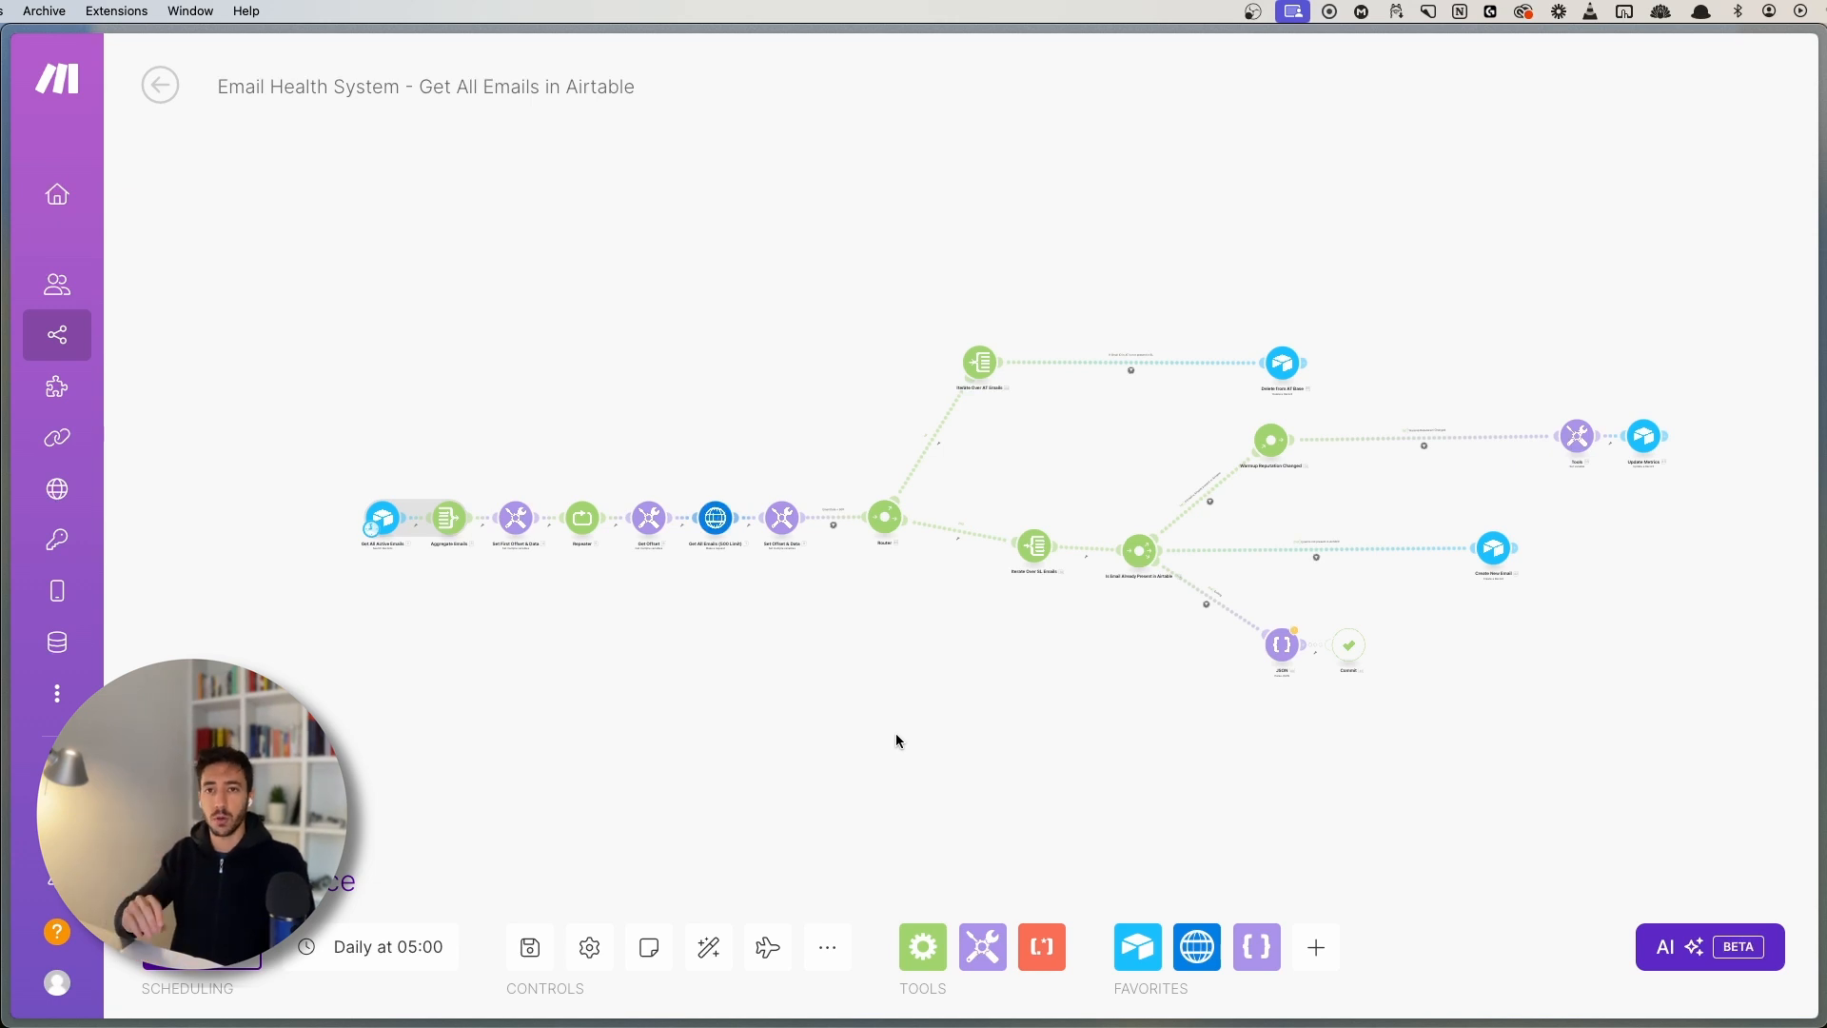
pyautogui.scroll(5, 618, 757)
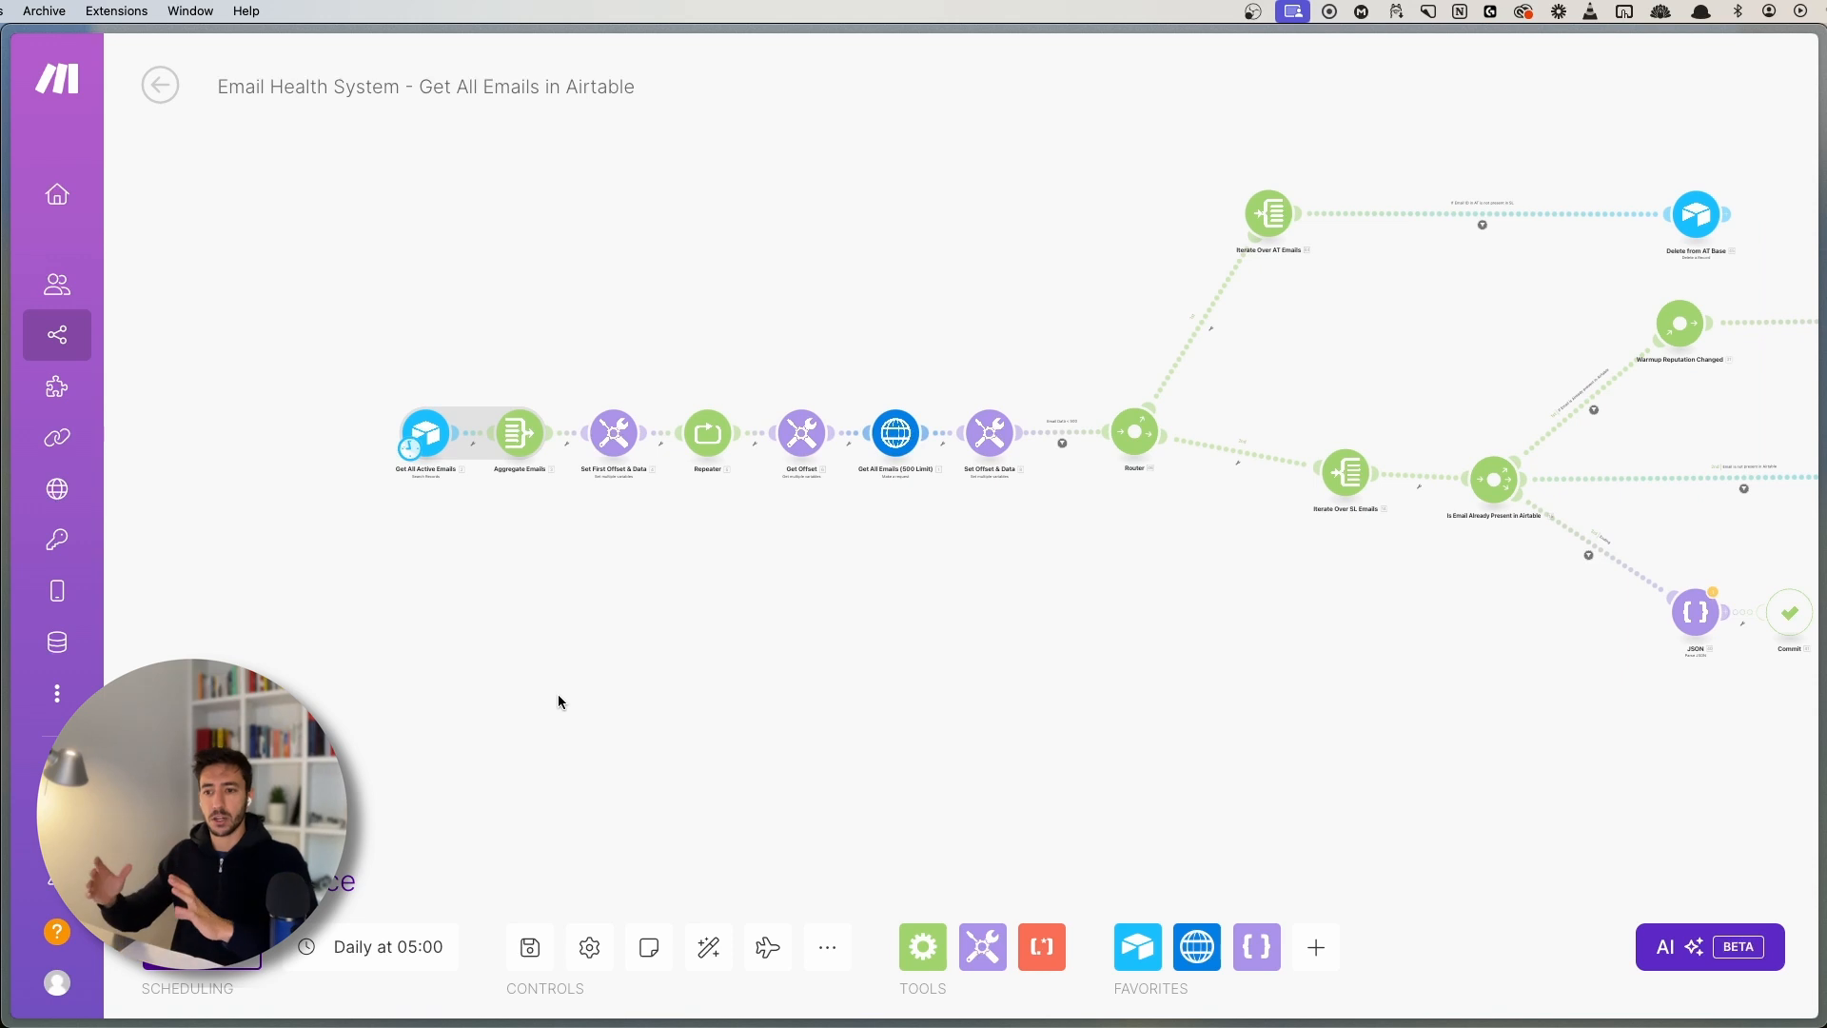
pyautogui.click(529, 947)
pyautogui.scroll(3, 508, 609)
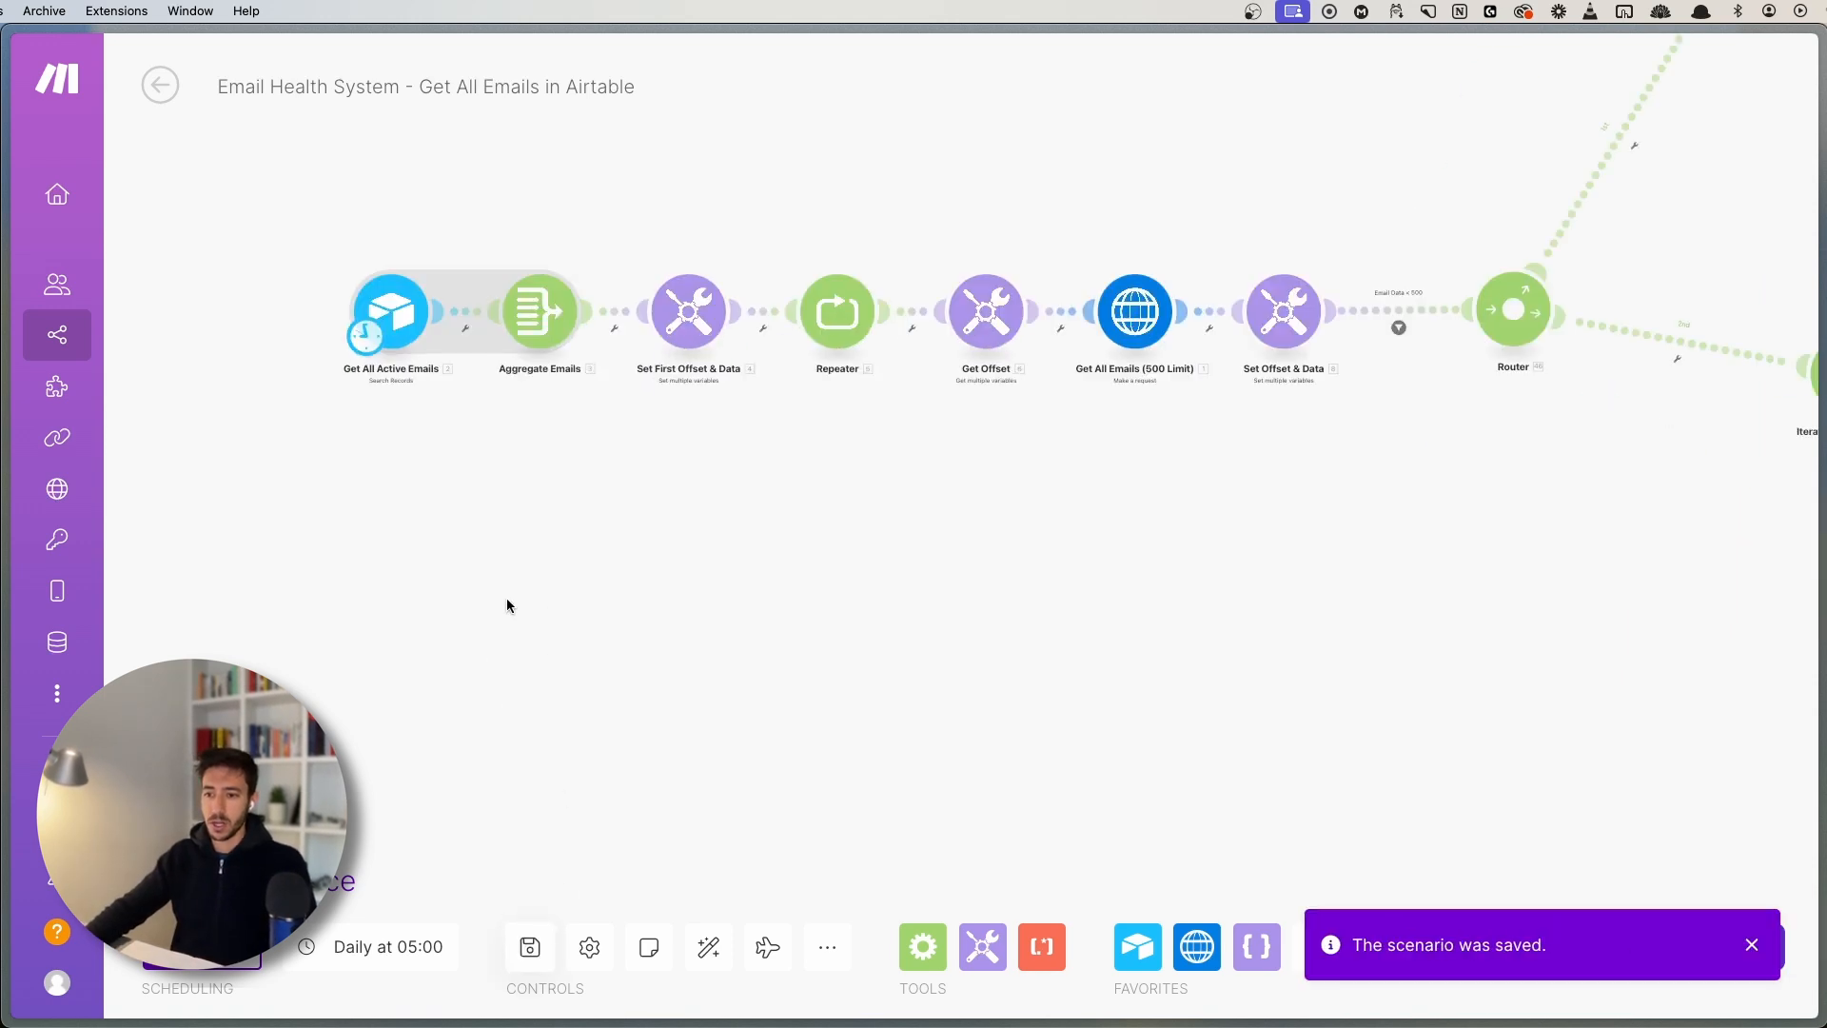
pyautogui.scroll(2, 507, 597)
pyautogui.moveTo(588, 486); pyautogui.dragTo(689, 683)
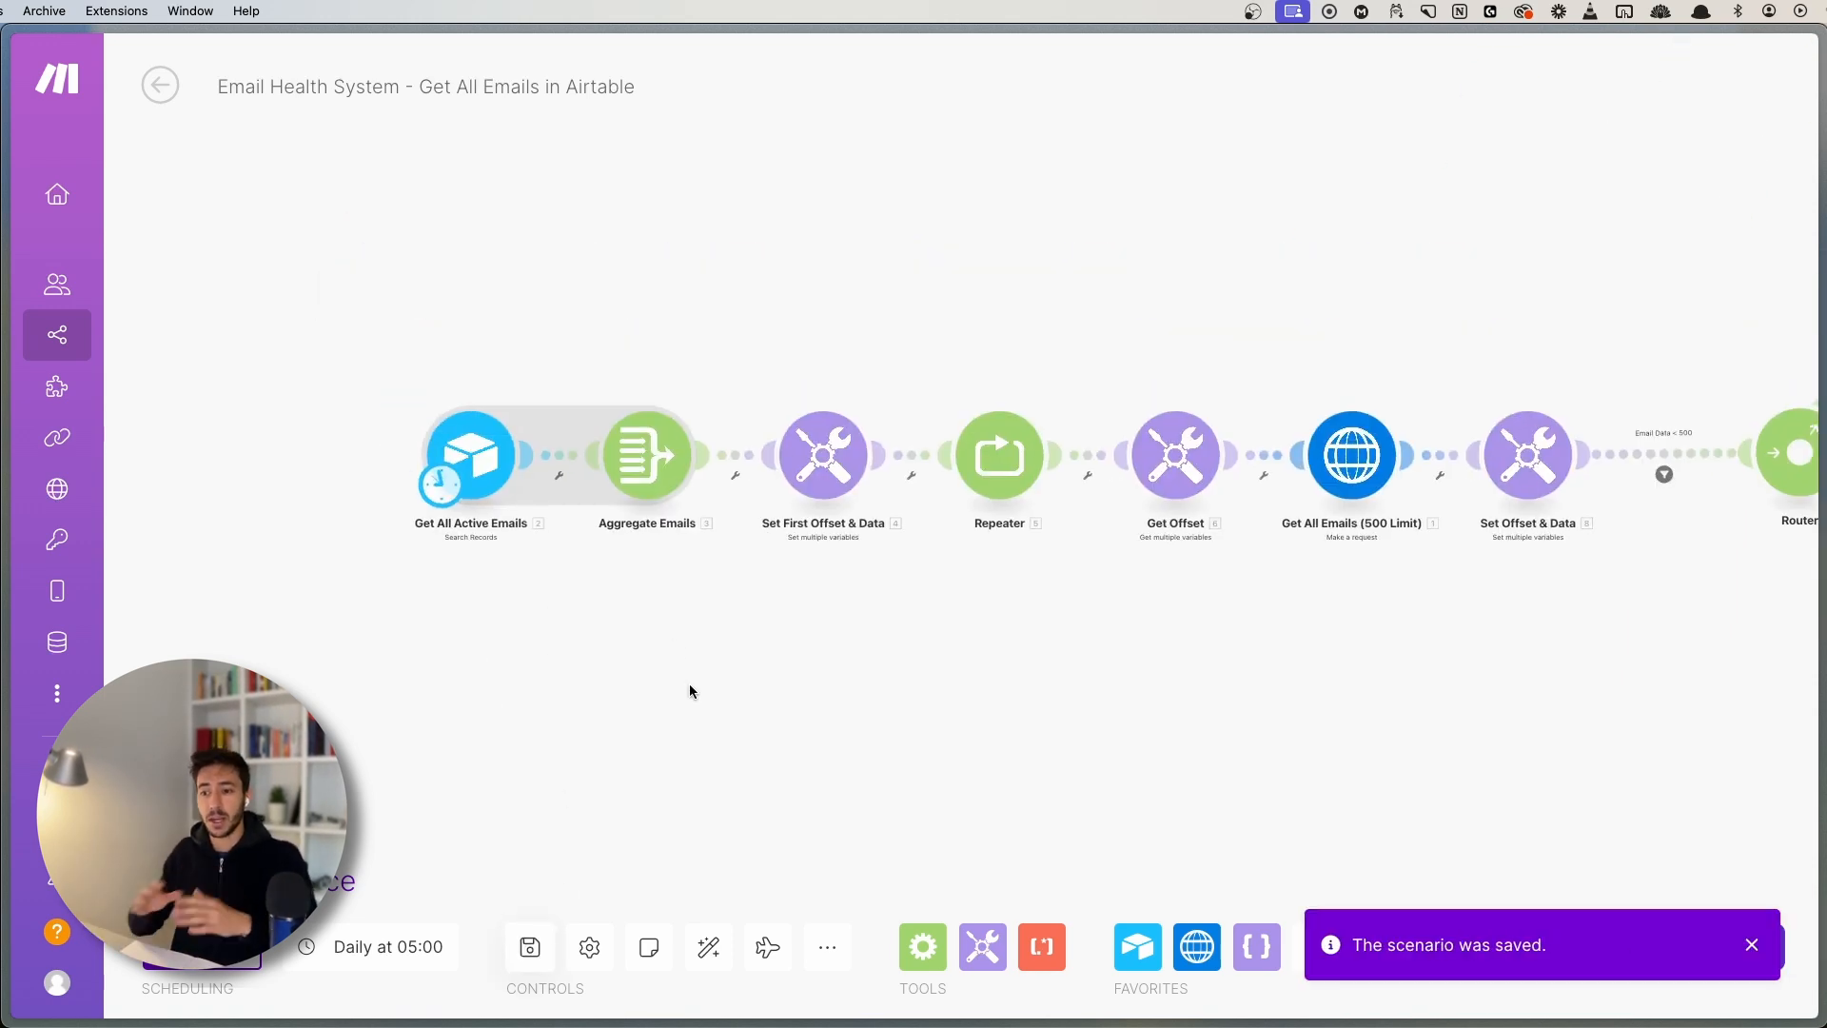
pyautogui.scroll(3, 643, 672)
pyautogui.moveTo(265, 255); pyautogui.dragTo(711, 561)
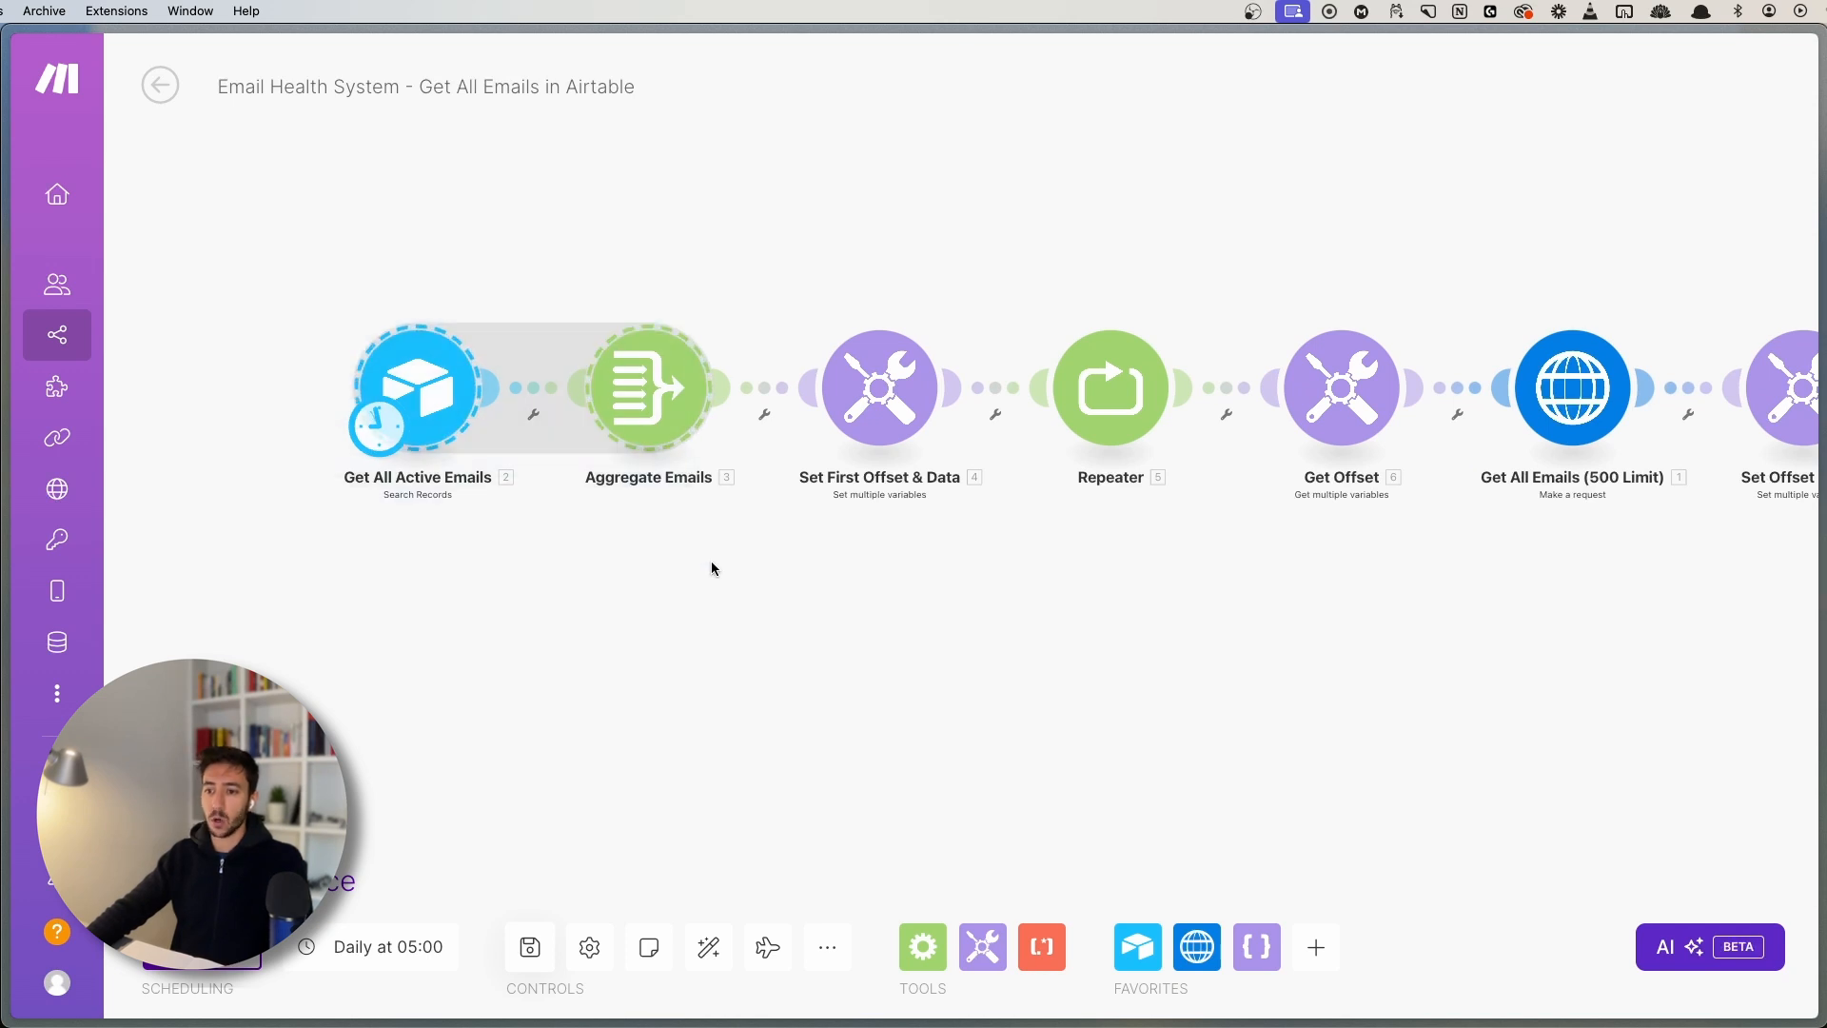
pyautogui.click(381, 387)
pyautogui.click(317, 276)
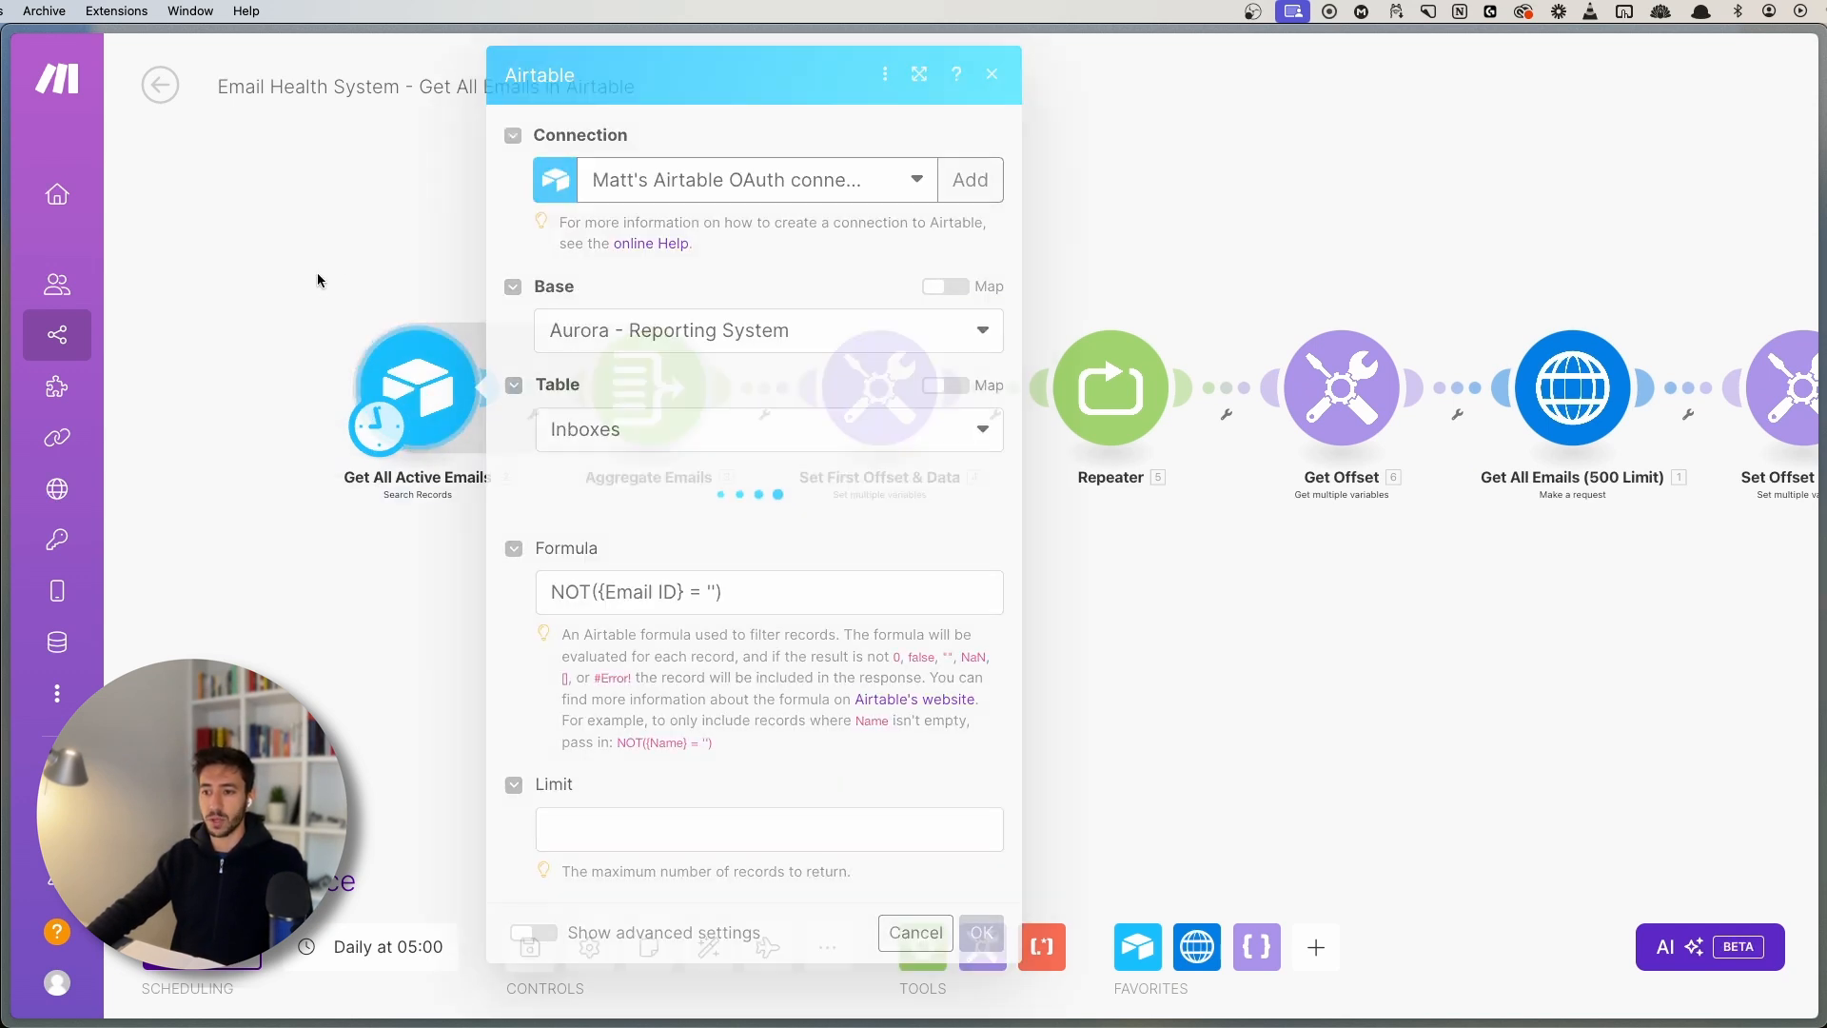
pyautogui.moveTo(839, 627); pyautogui.dragTo(664, 636)
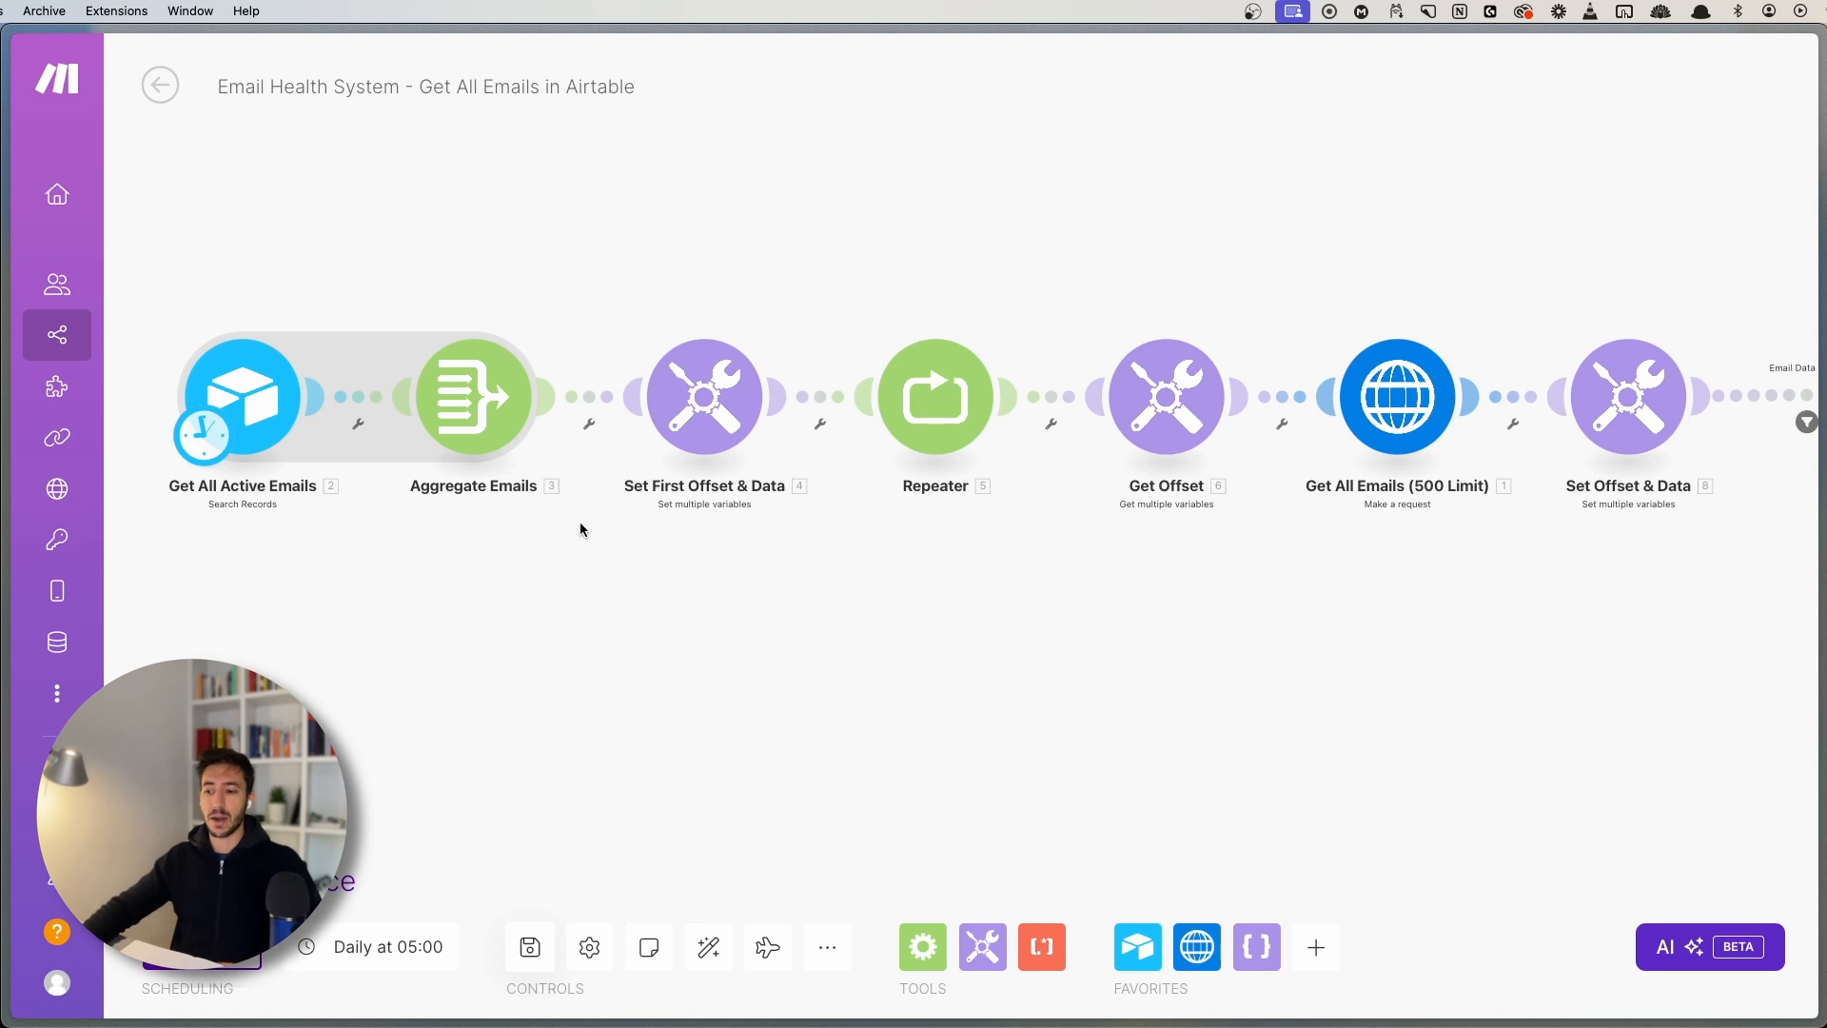
pyautogui.moveTo(585, 643); pyautogui.dragTo(701, 701)
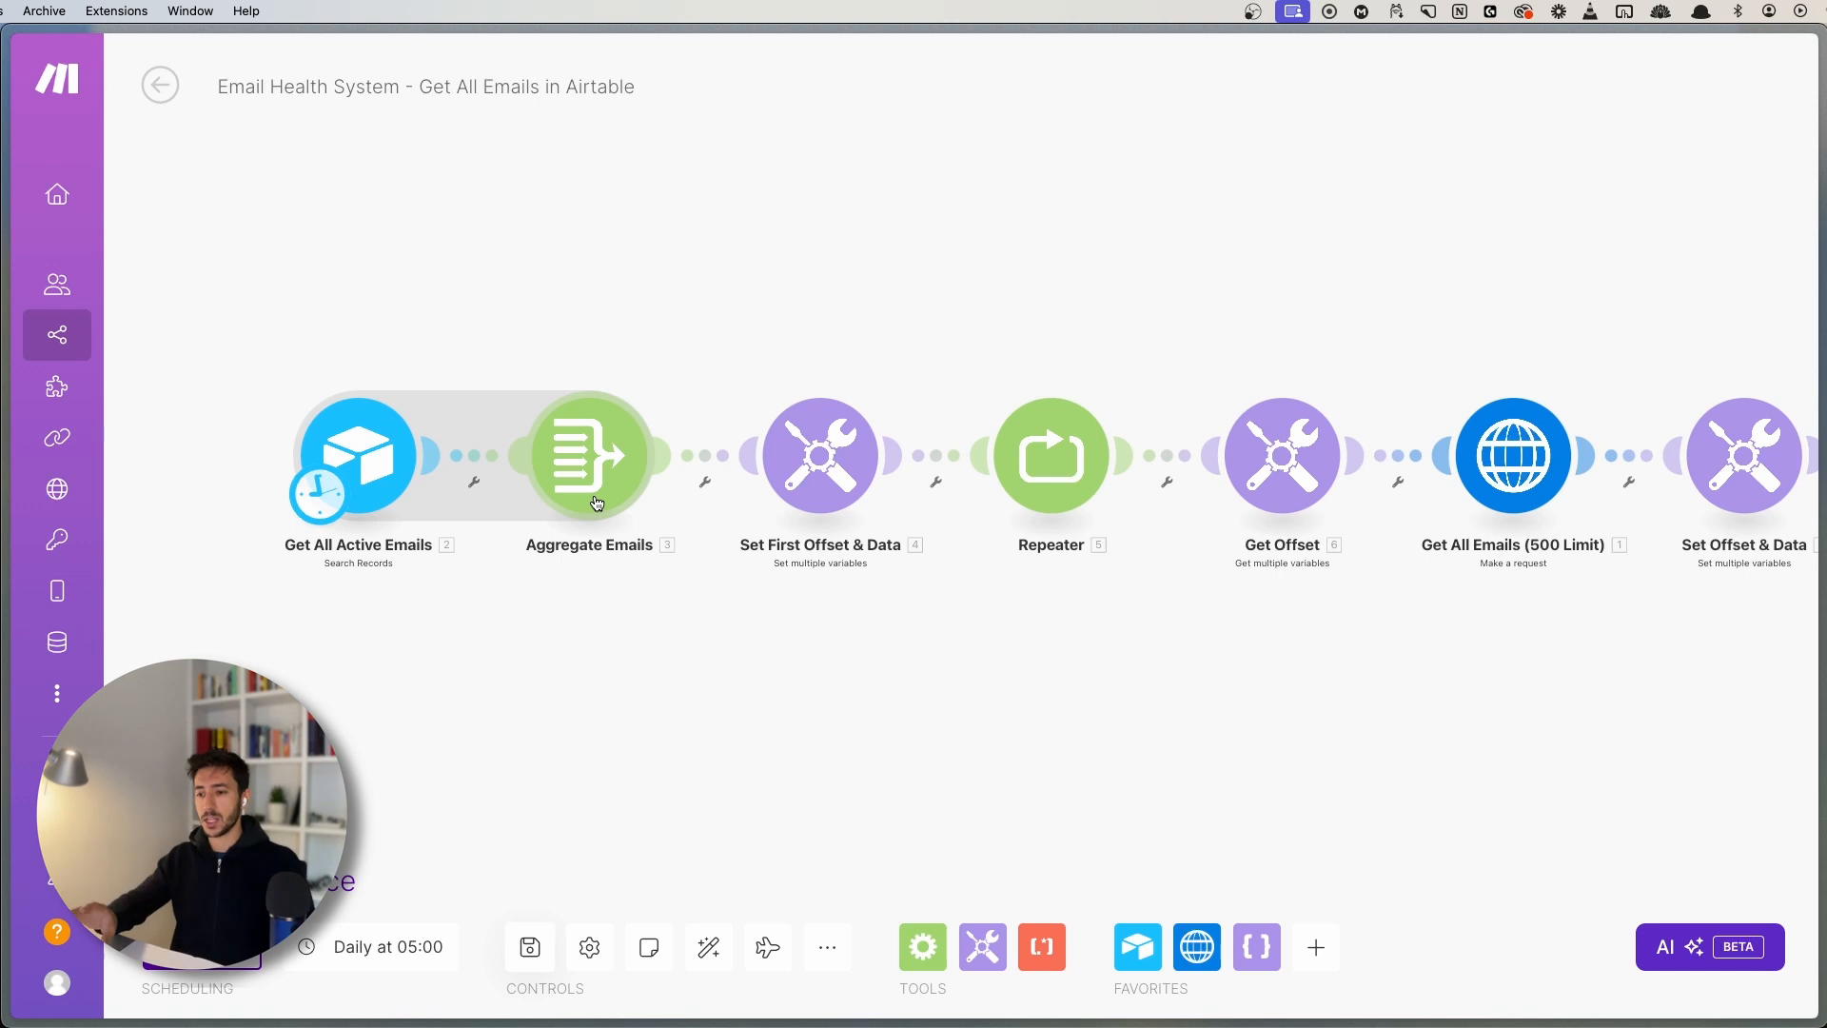
pyautogui.moveTo(1289, 685); pyautogui.dragTo(1048, 681)
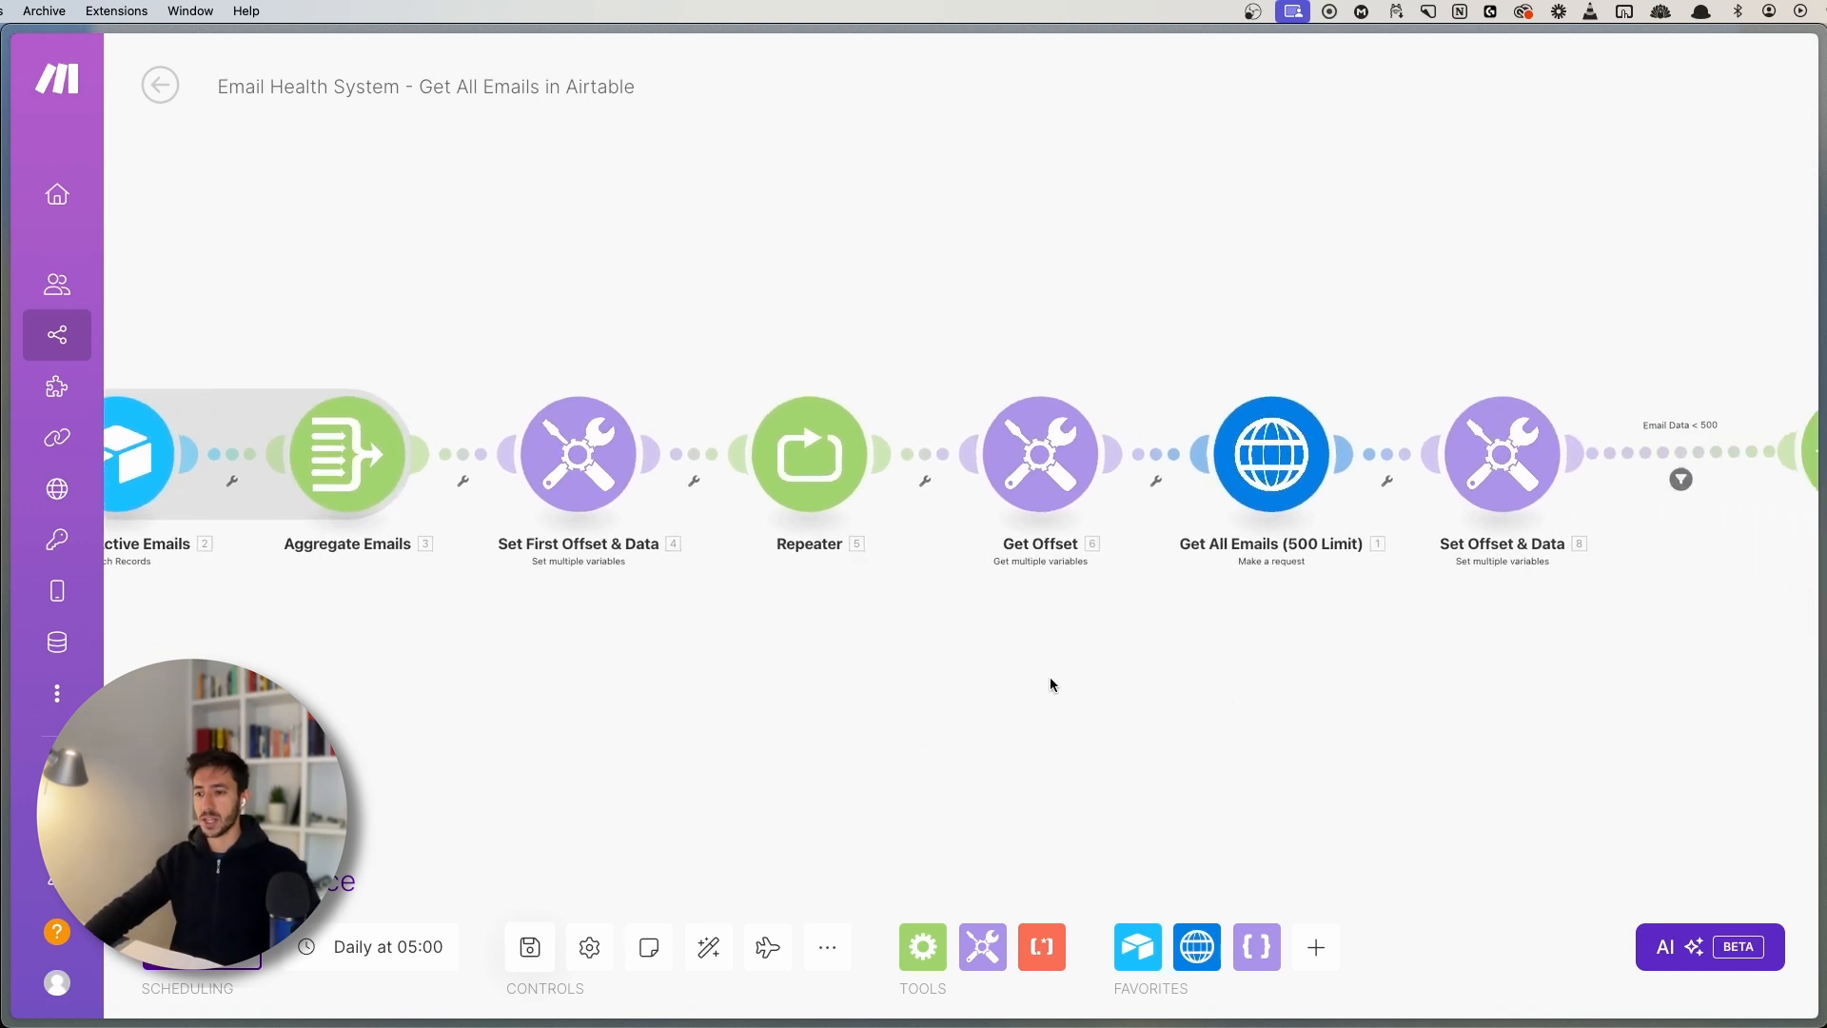
pyautogui.moveTo(443, 287); pyautogui.dragTo(1637, 652)
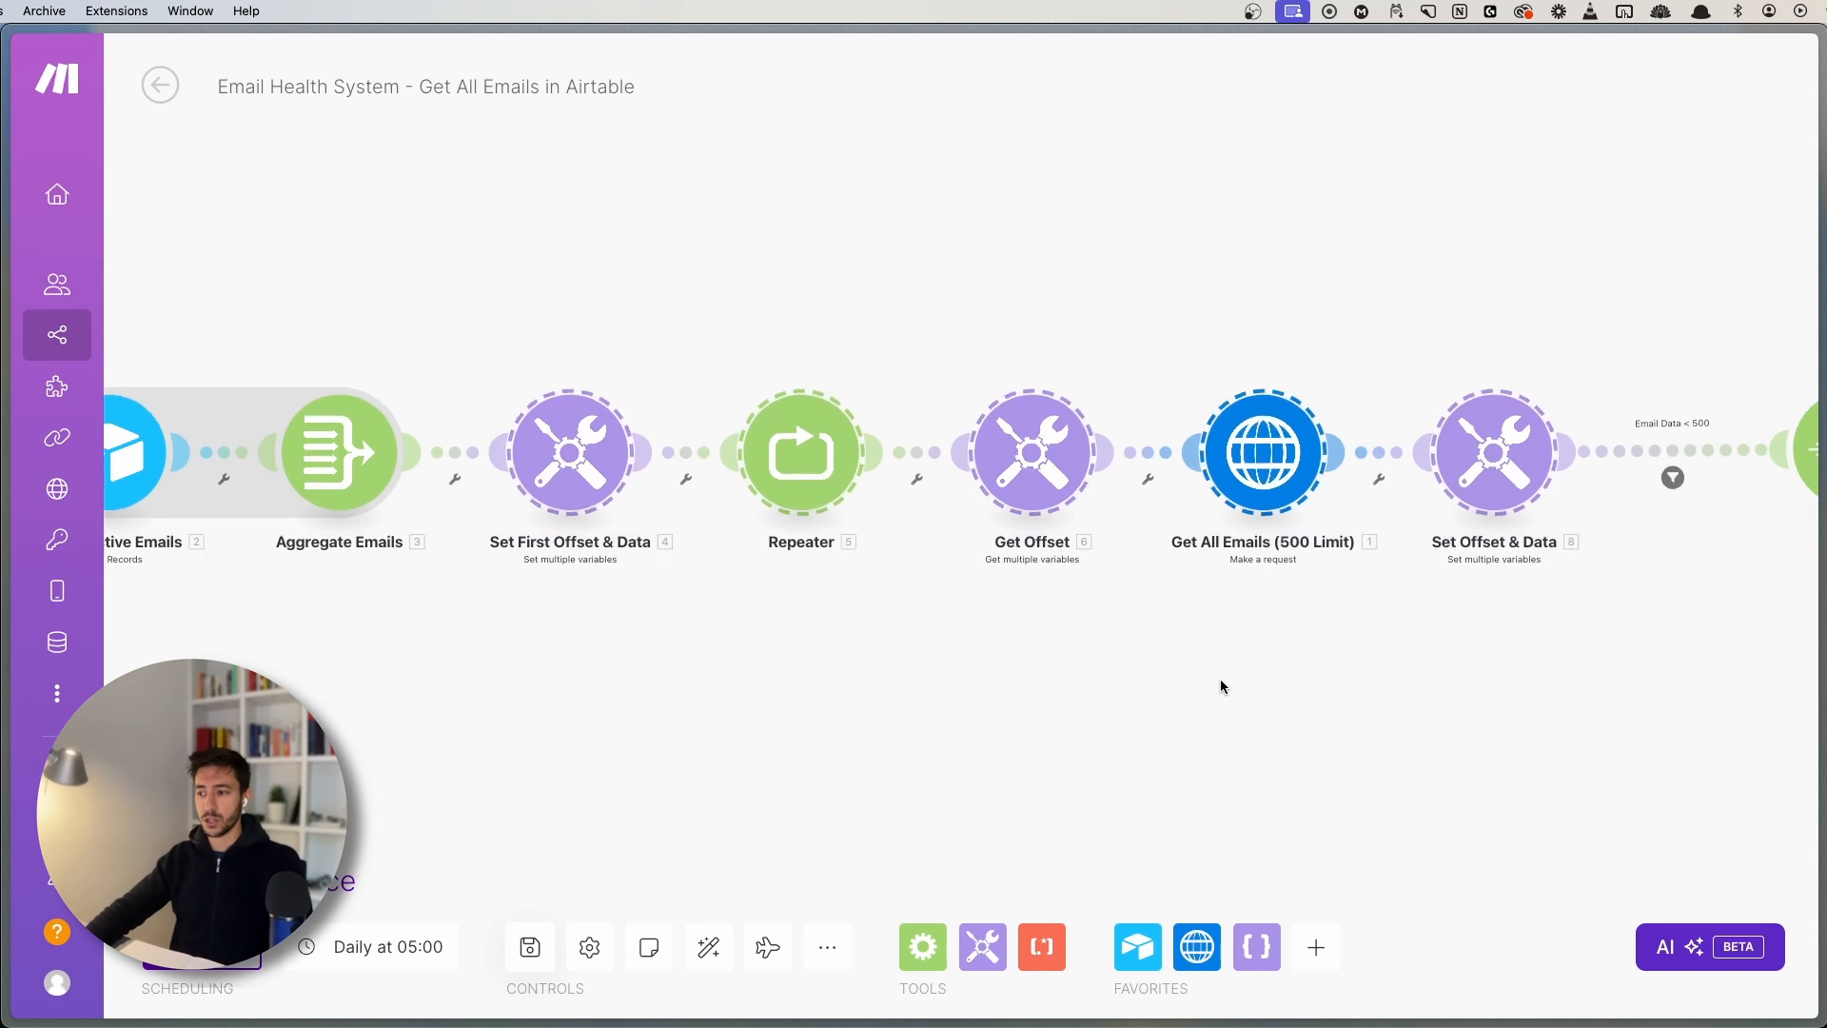
pyautogui.moveTo(1220, 677); pyautogui.dragTo(1071, 682)
pyautogui.click(1074, 678)
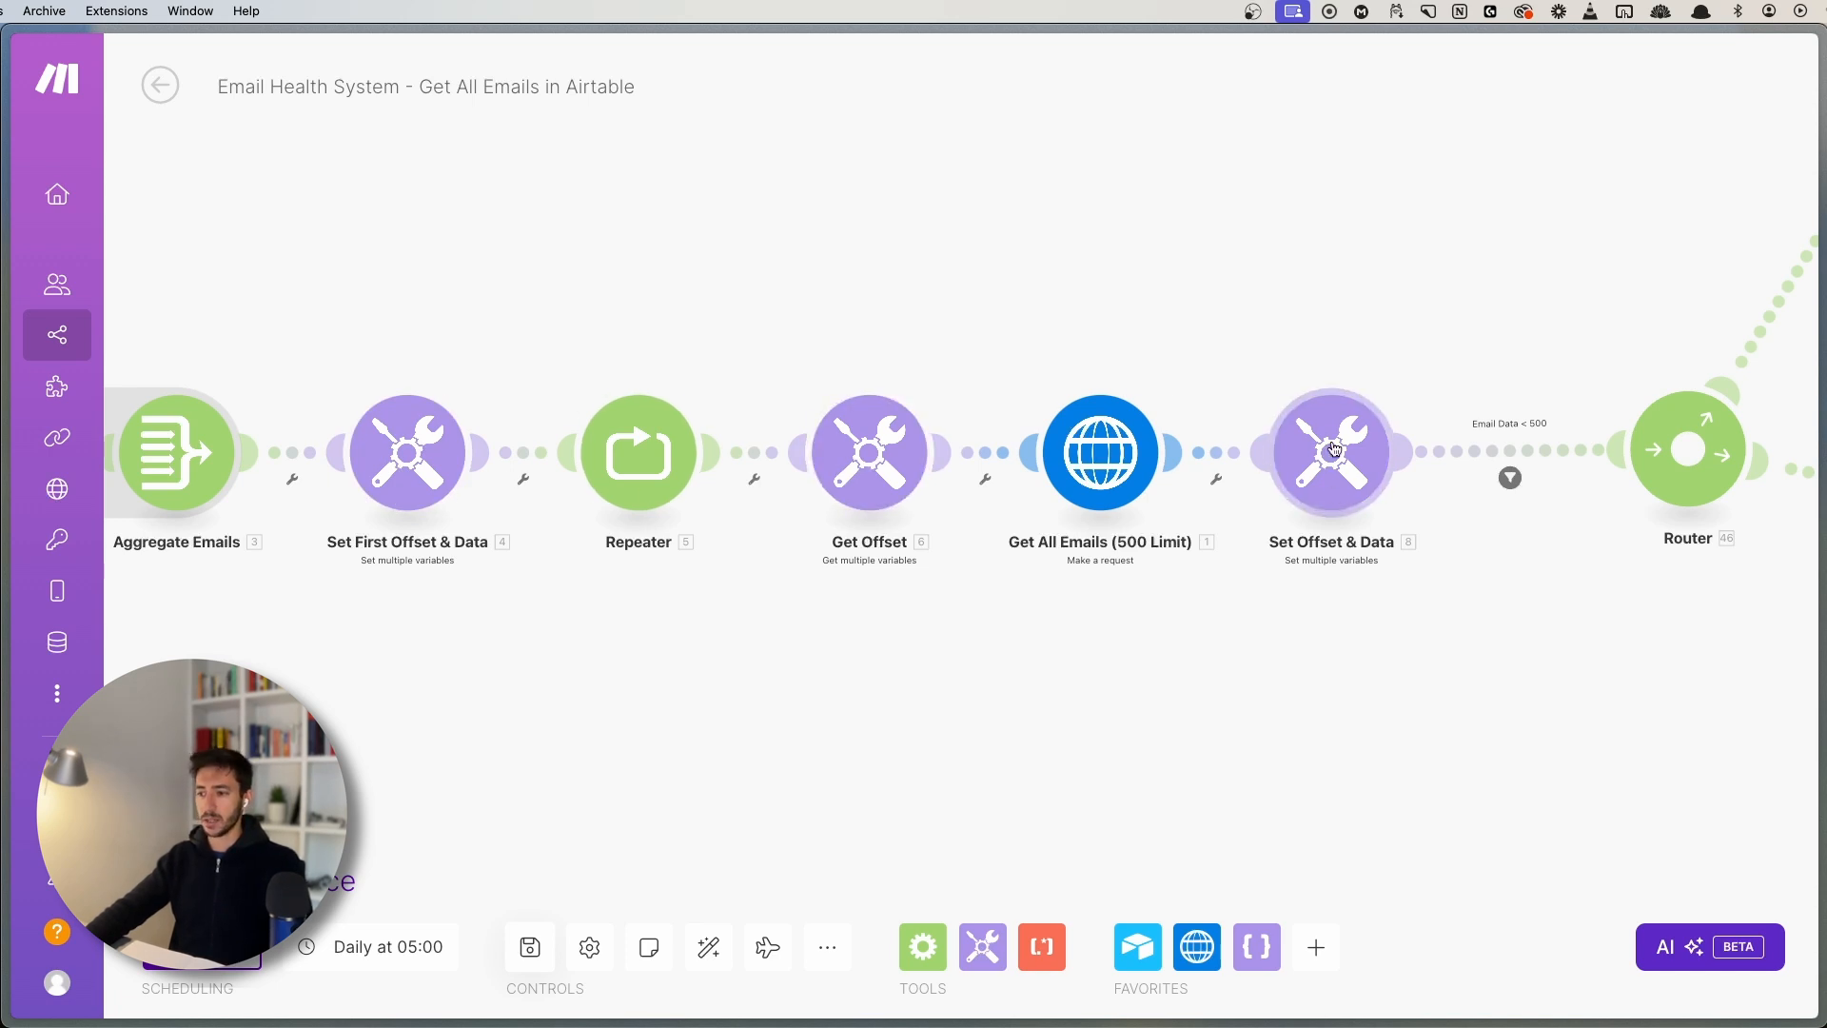
pyautogui.click(1322, 412)
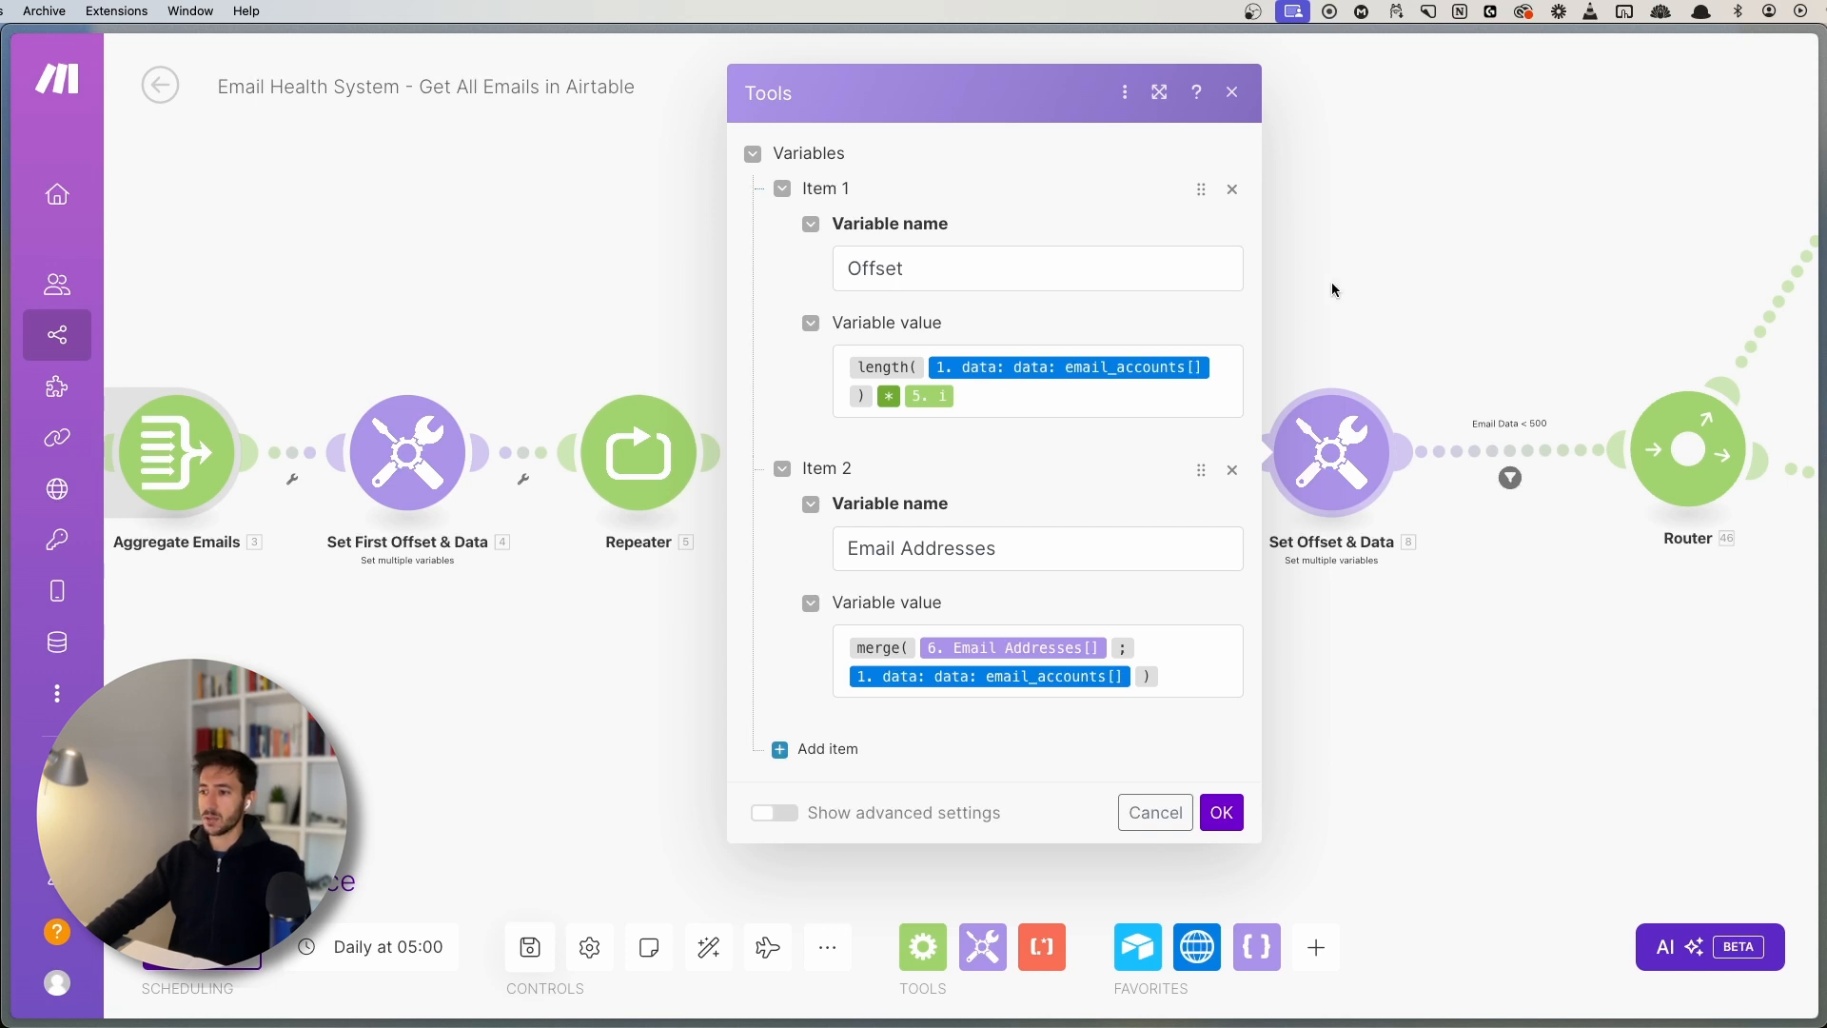
pyautogui.click(1417, 247)
pyautogui.scroll(-3, 973, 271)
pyautogui.moveTo(1185, 259); pyautogui.dragTo(848, 352)
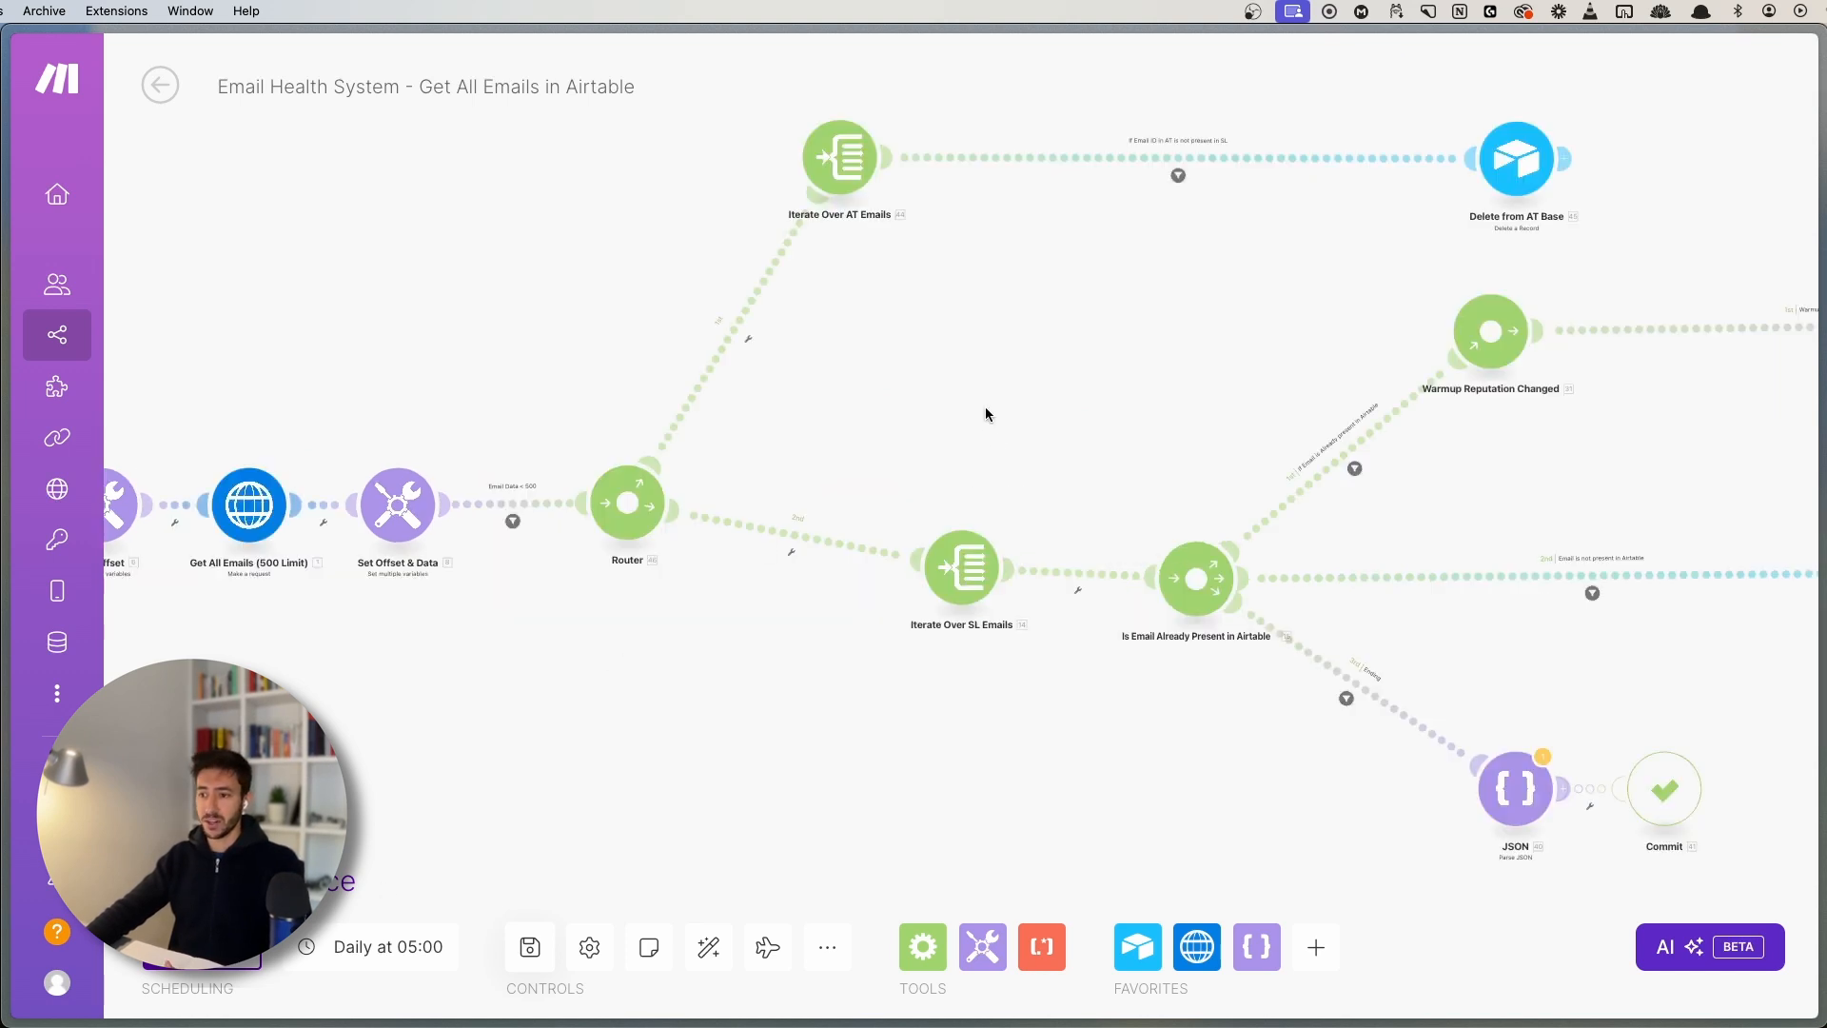
# - Move Delete from AT Base left, closer to Iterate Over AT Emails
pyautogui.hscroll(3, 983, 412)
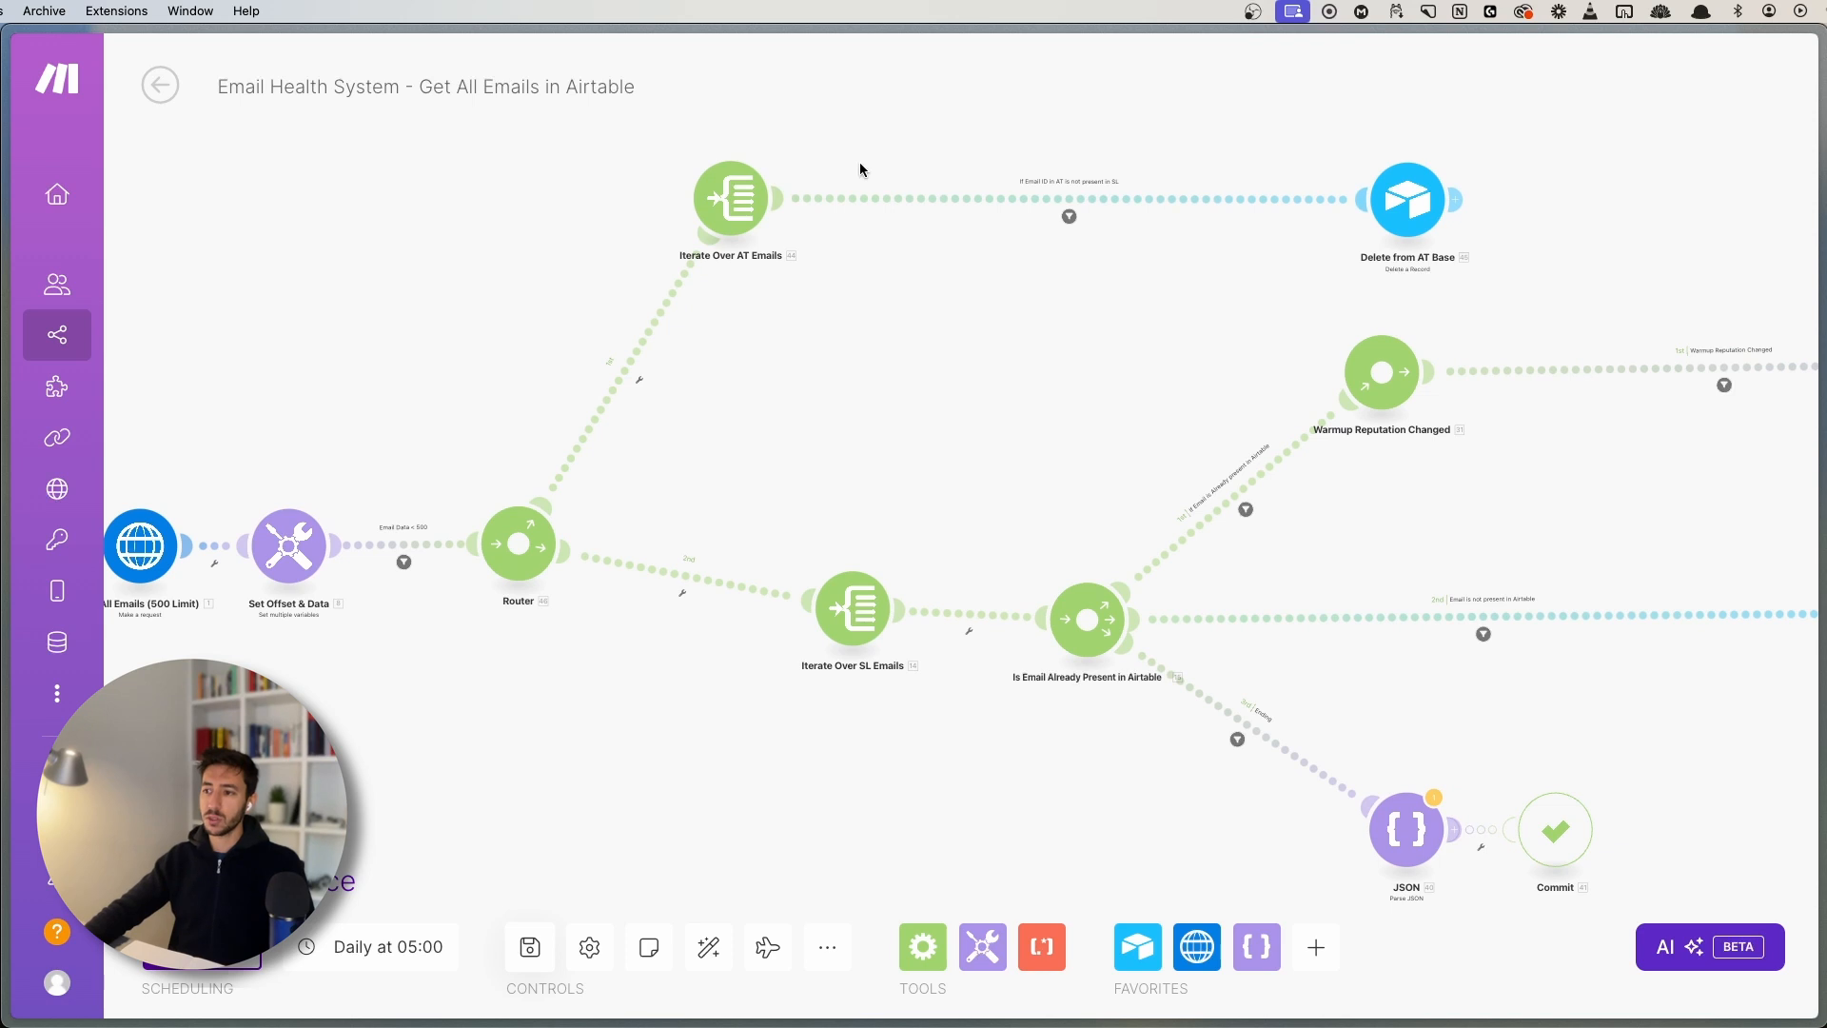
pyautogui.moveTo(795, 278); pyautogui.dragTo(653, 510)
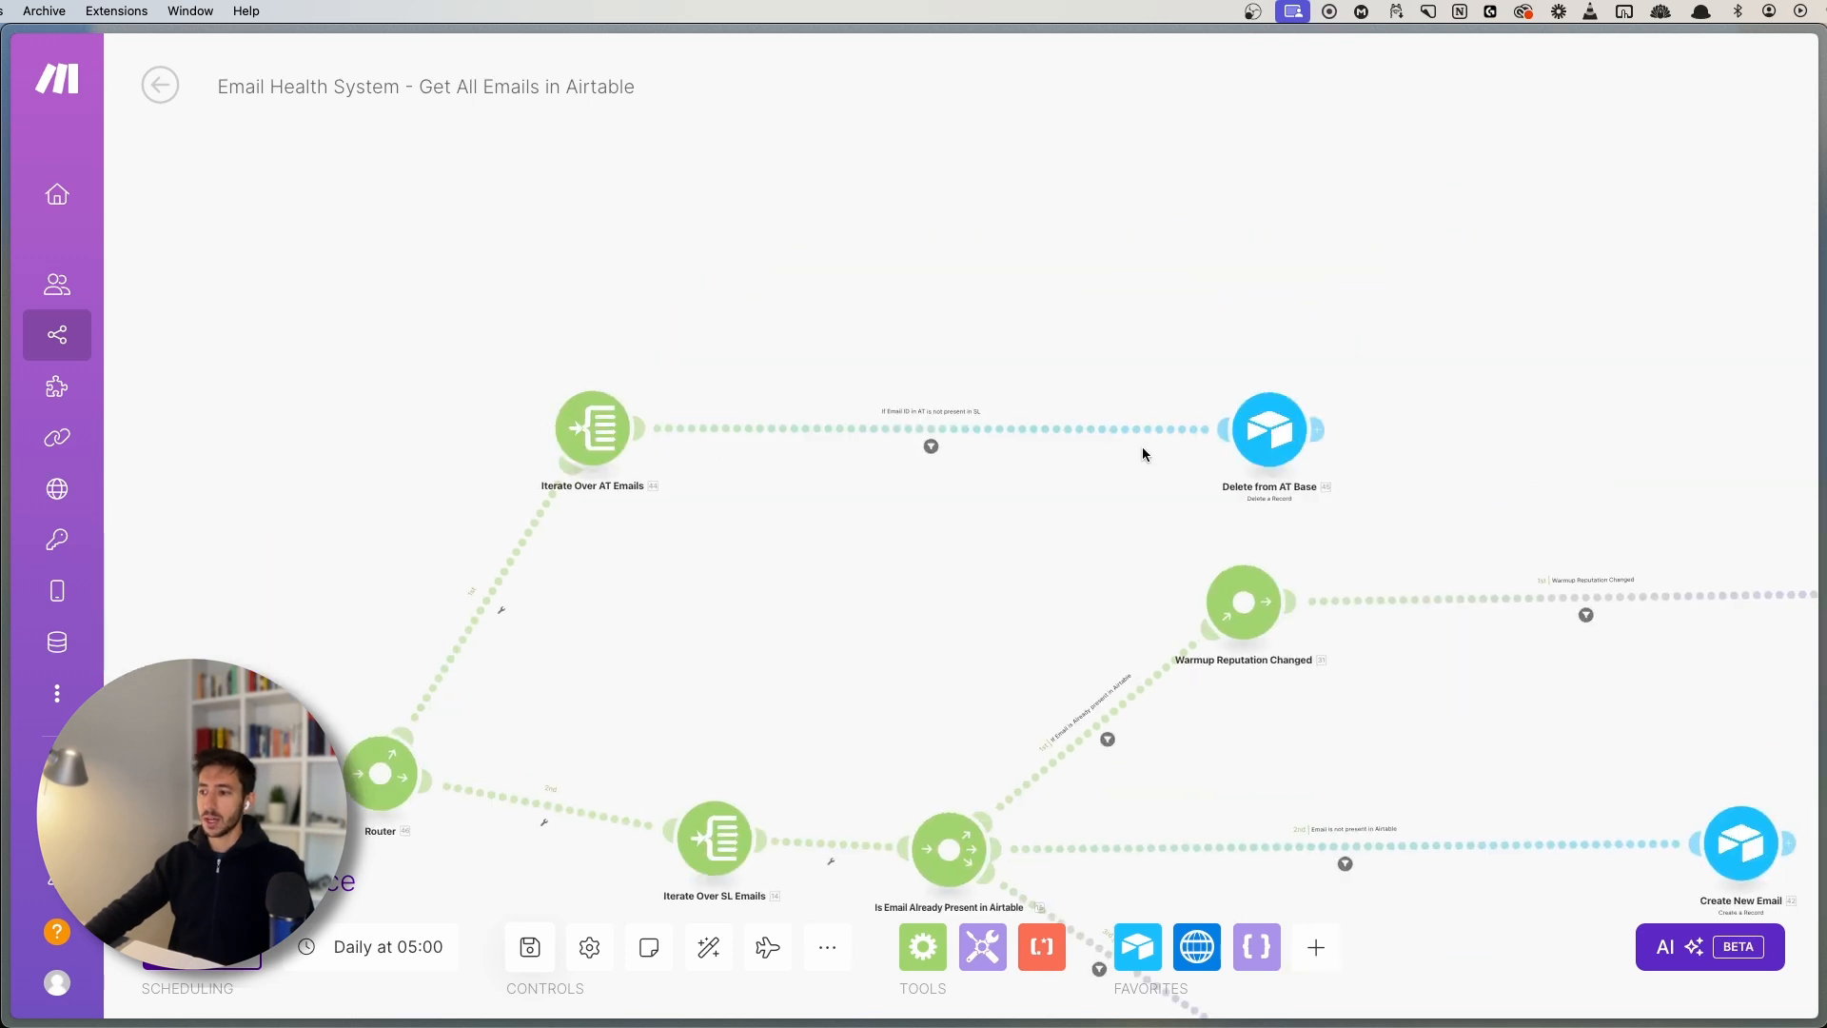
pyautogui.moveTo(1235, 436); pyautogui.dragTo(978, 431)
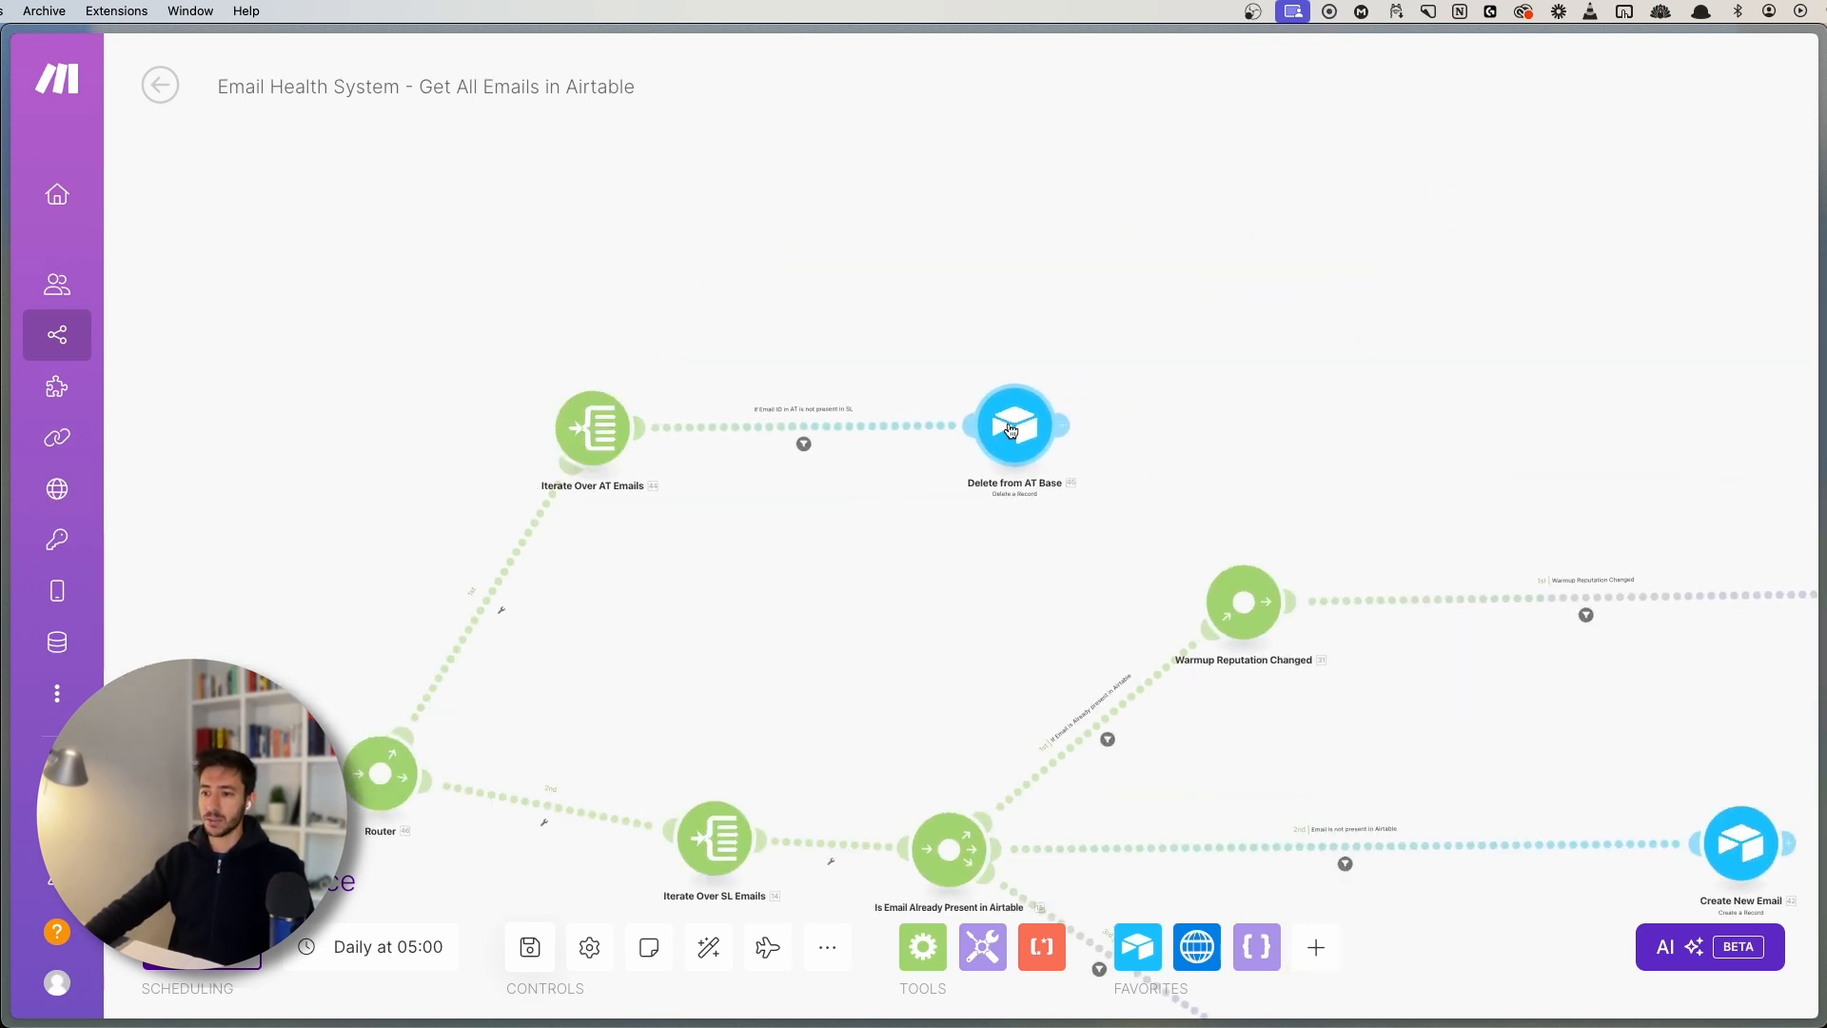
pyautogui.scroll(5, 651, 542)
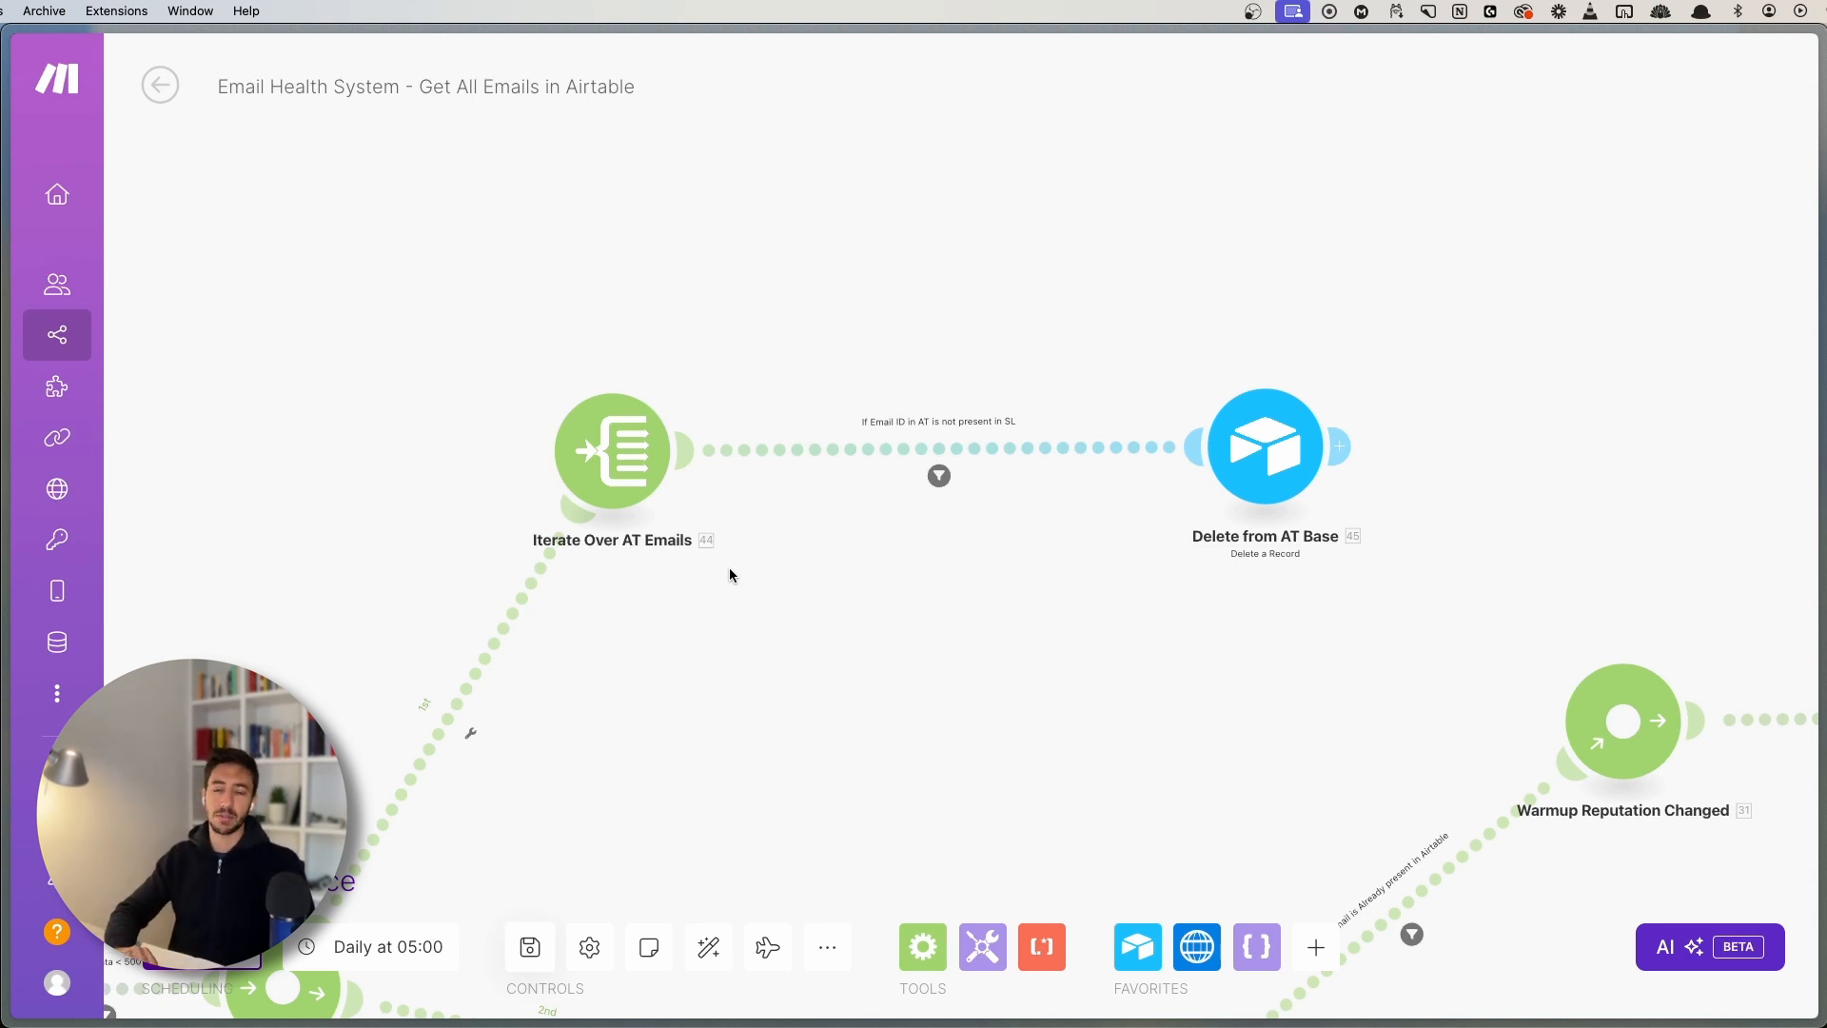
pyautogui.scroll(5, 791, 660)
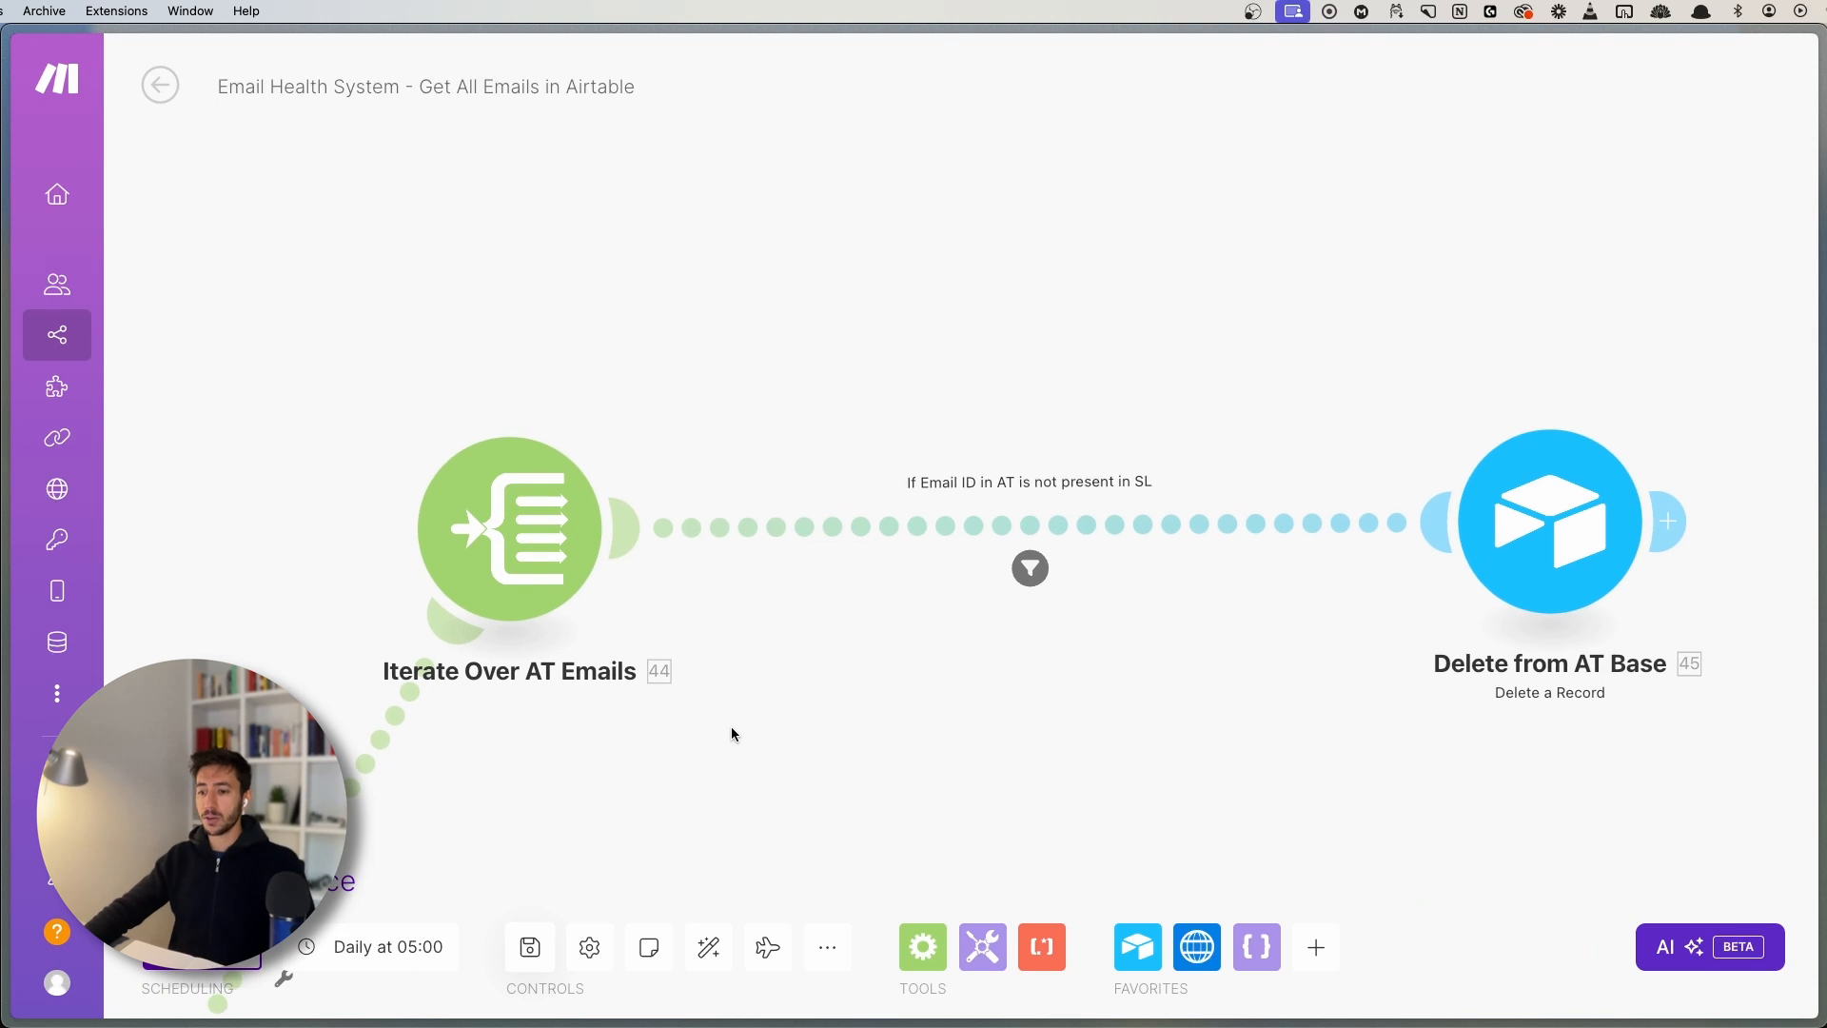
pyautogui.moveTo(691, 730); pyautogui.dragTo(623, 586)
# - Inspect the iterator's mapped Array value, close its settings, and pan back over the first modules
pyautogui.click(445, 380)
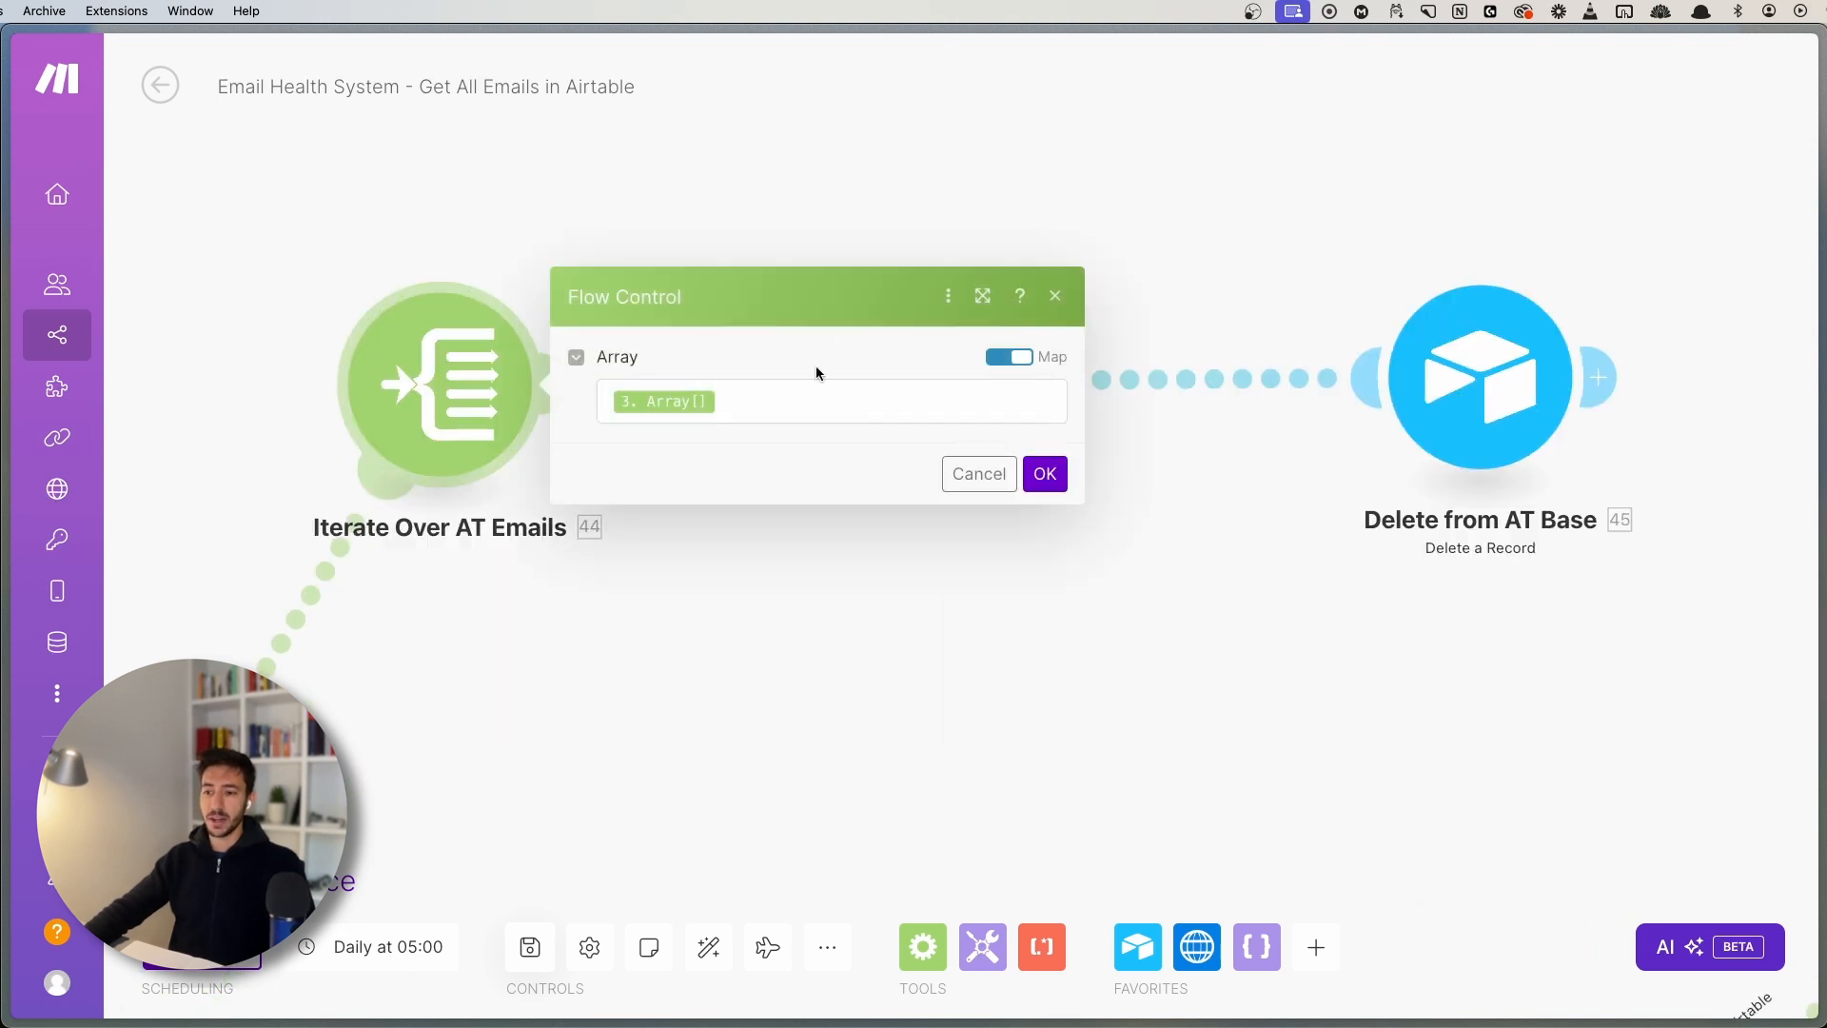
pyautogui.click(732, 405)
pyautogui.click(298, 237)
pyautogui.moveTo(229, 329); pyautogui.dragTo(799, 311)
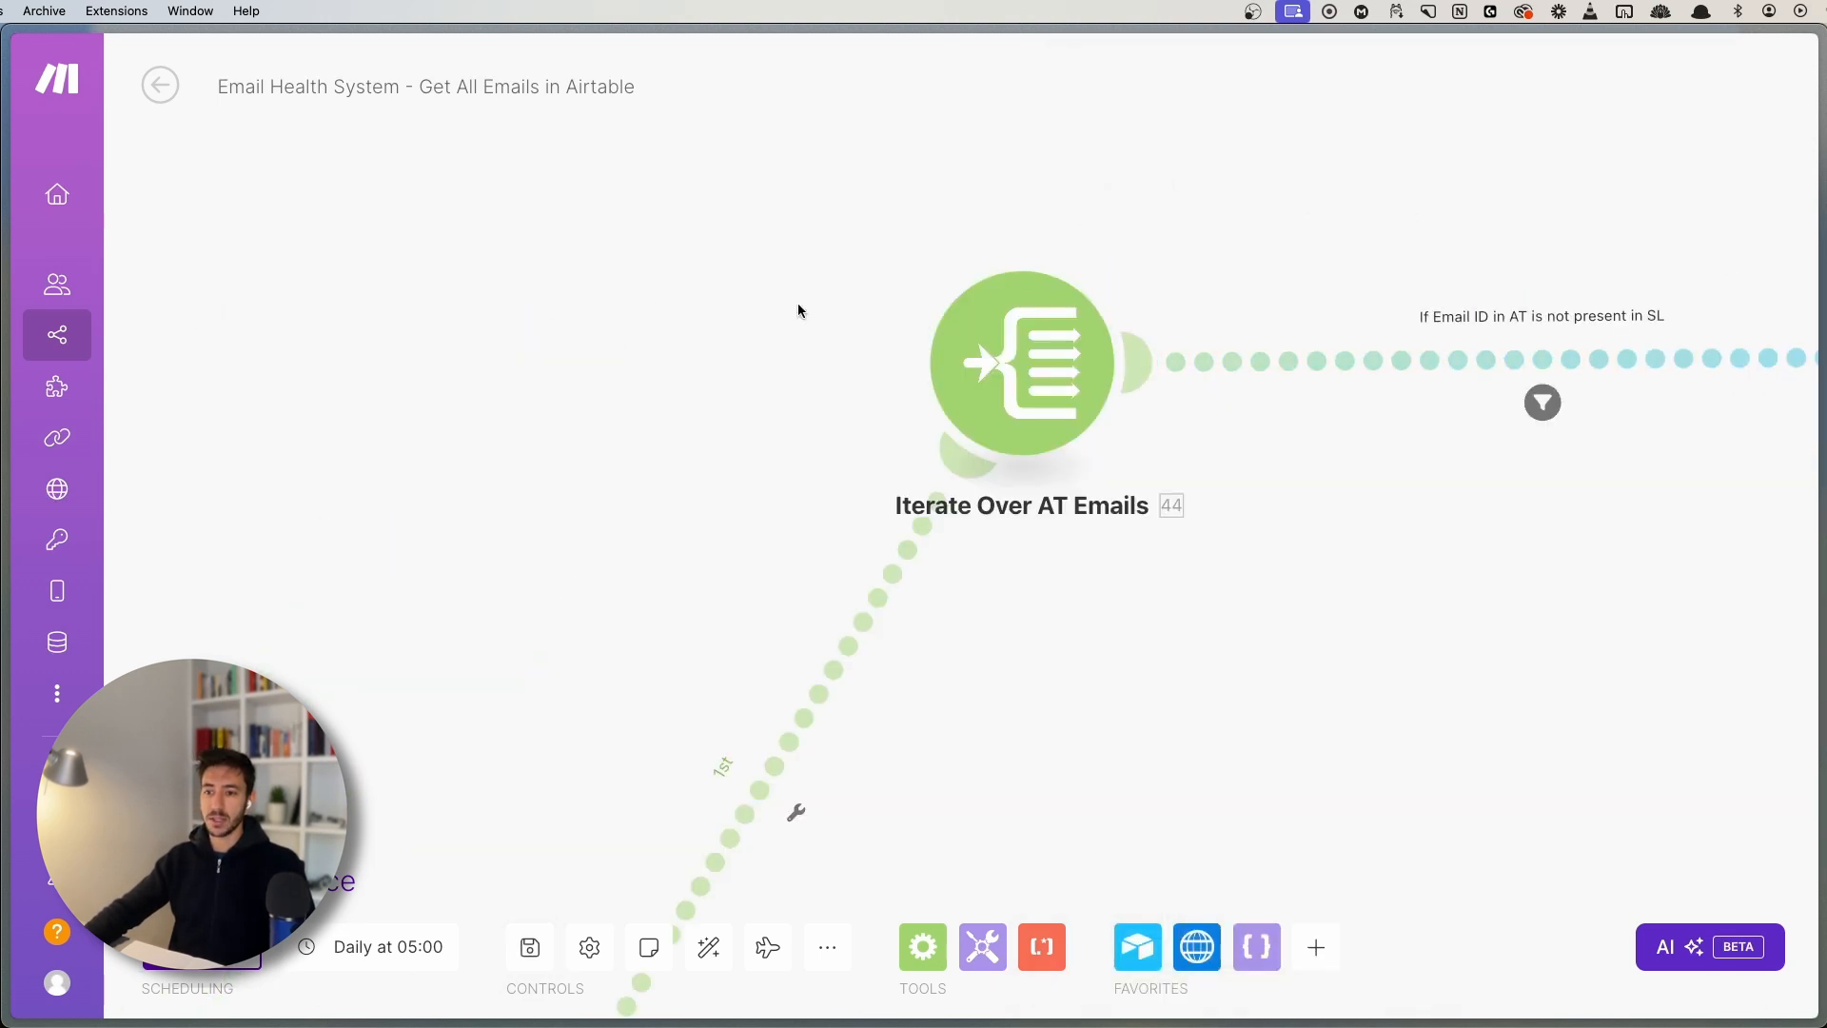
pyautogui.scroll(-5, 555, 484)
pyautogui.moveTo(416, 583); pyautogui.dragTo(885, 442)
pyautogui.moveTo(374, 421); pyautogui.dragTo(742, 371)
pyautogui.scroll(5, 625, 428)
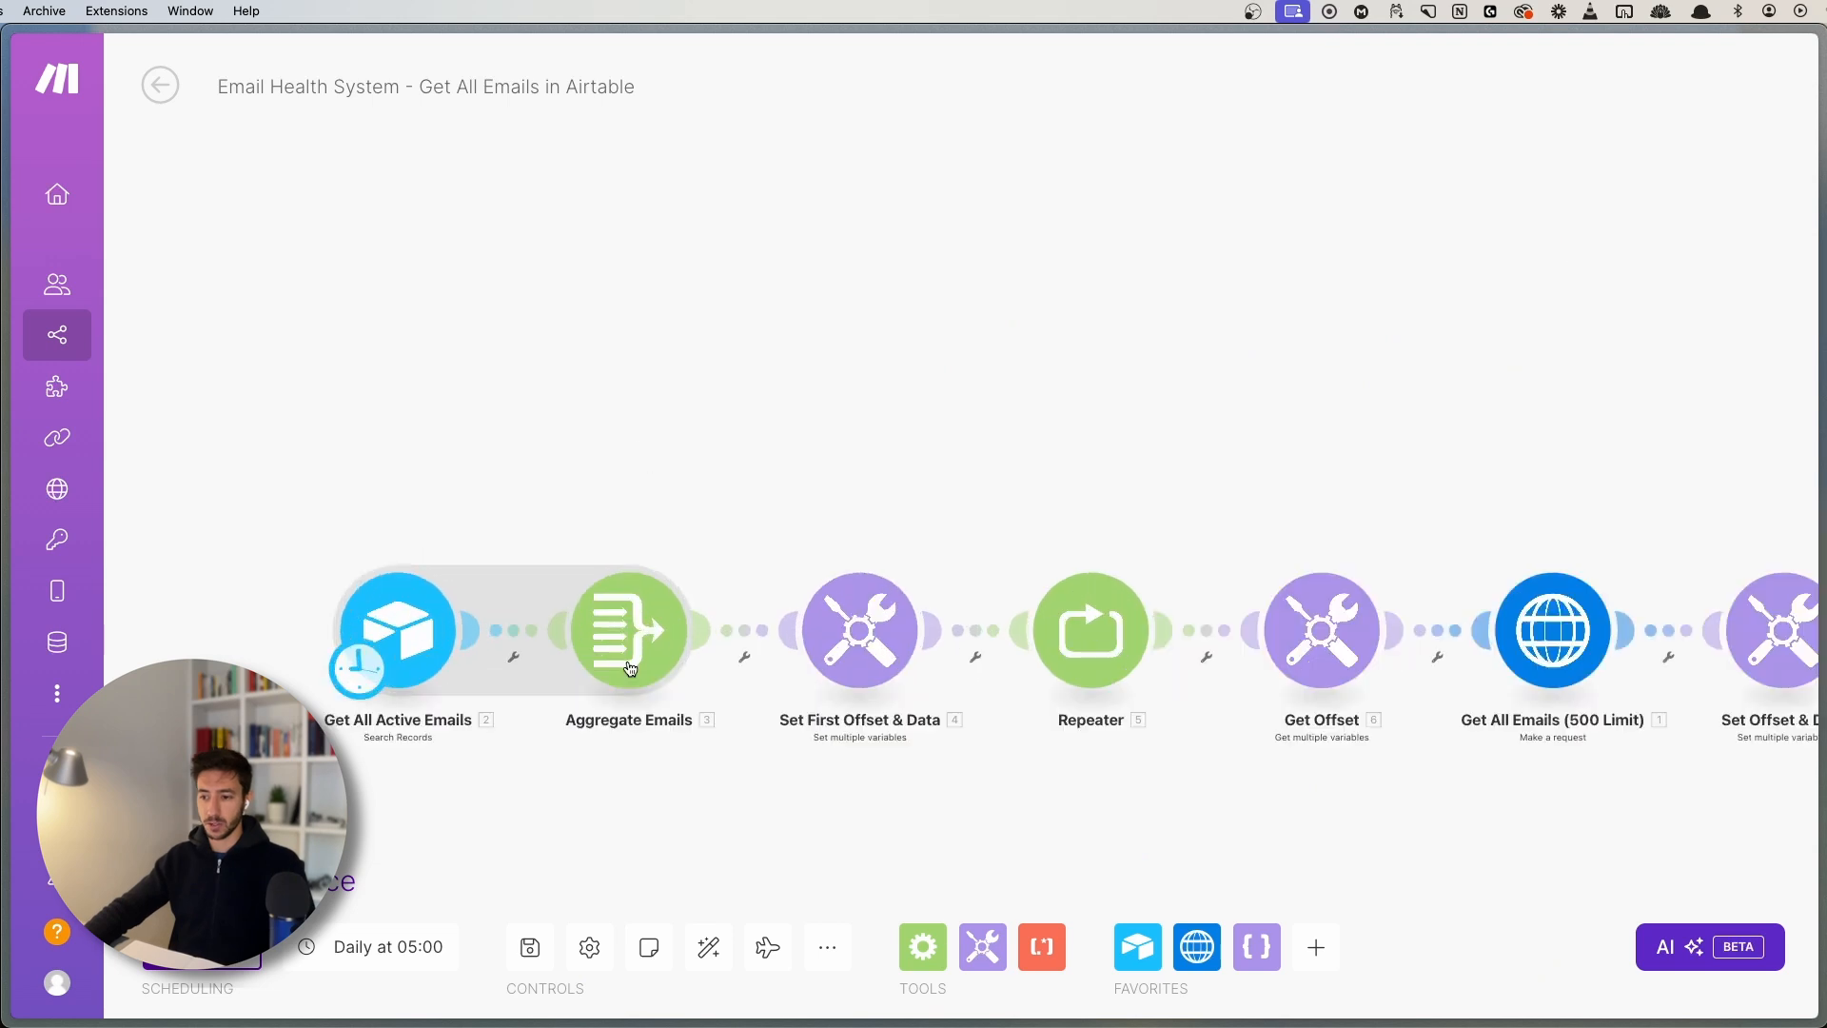
pyautogui.hscroll(10, 1215, 396)
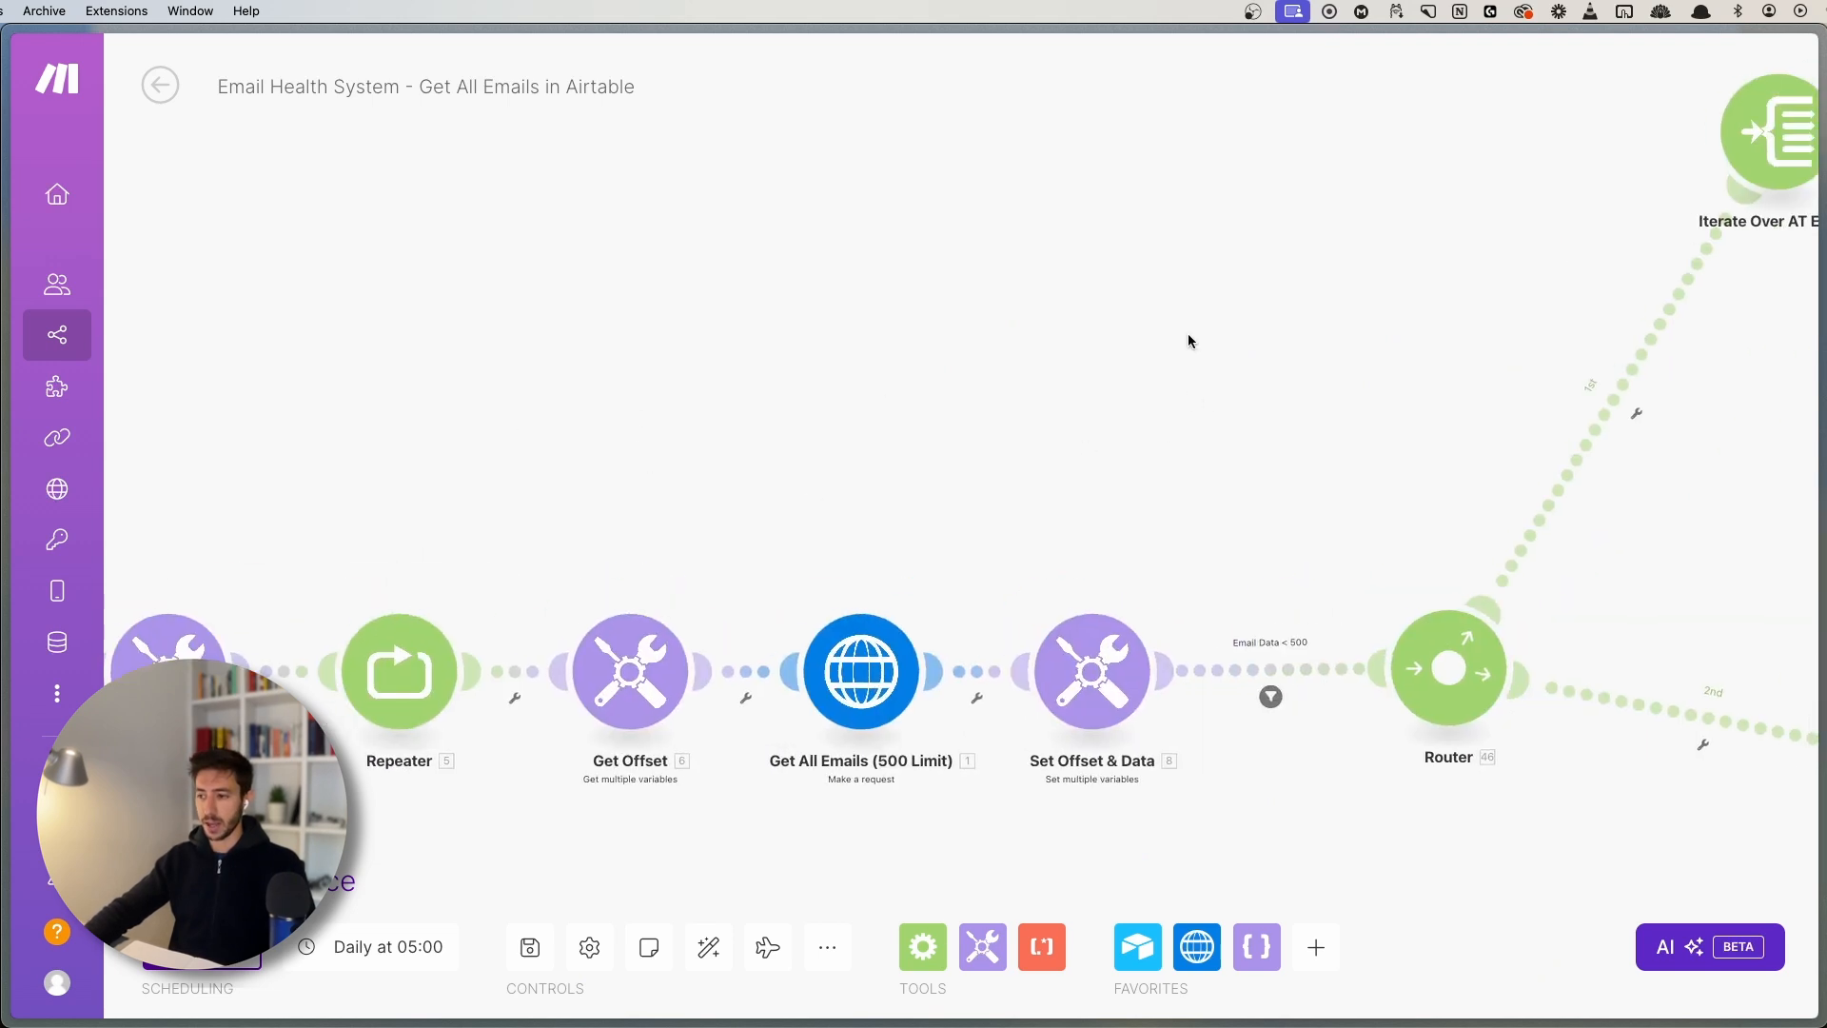
pyautogui.scroll(5, 624, 723)
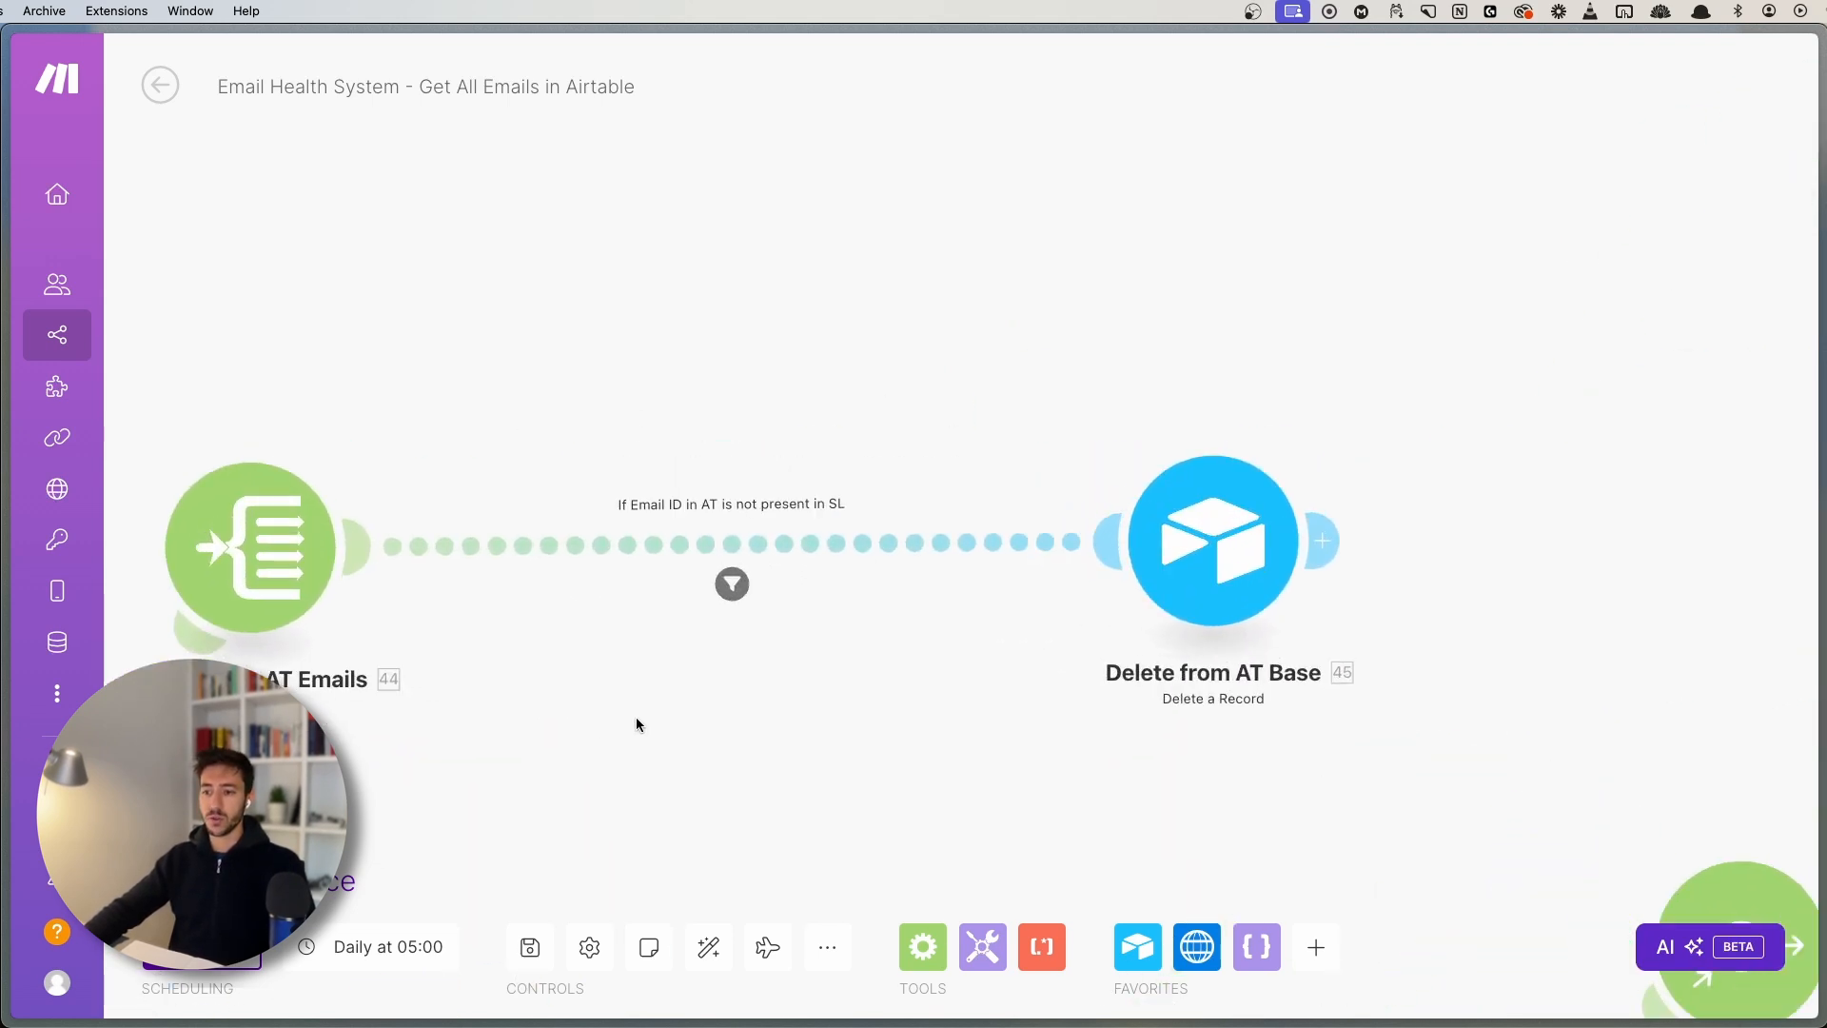
pyautogui.moveTo(782, 662); pyautogui.dragTo(782, 681)
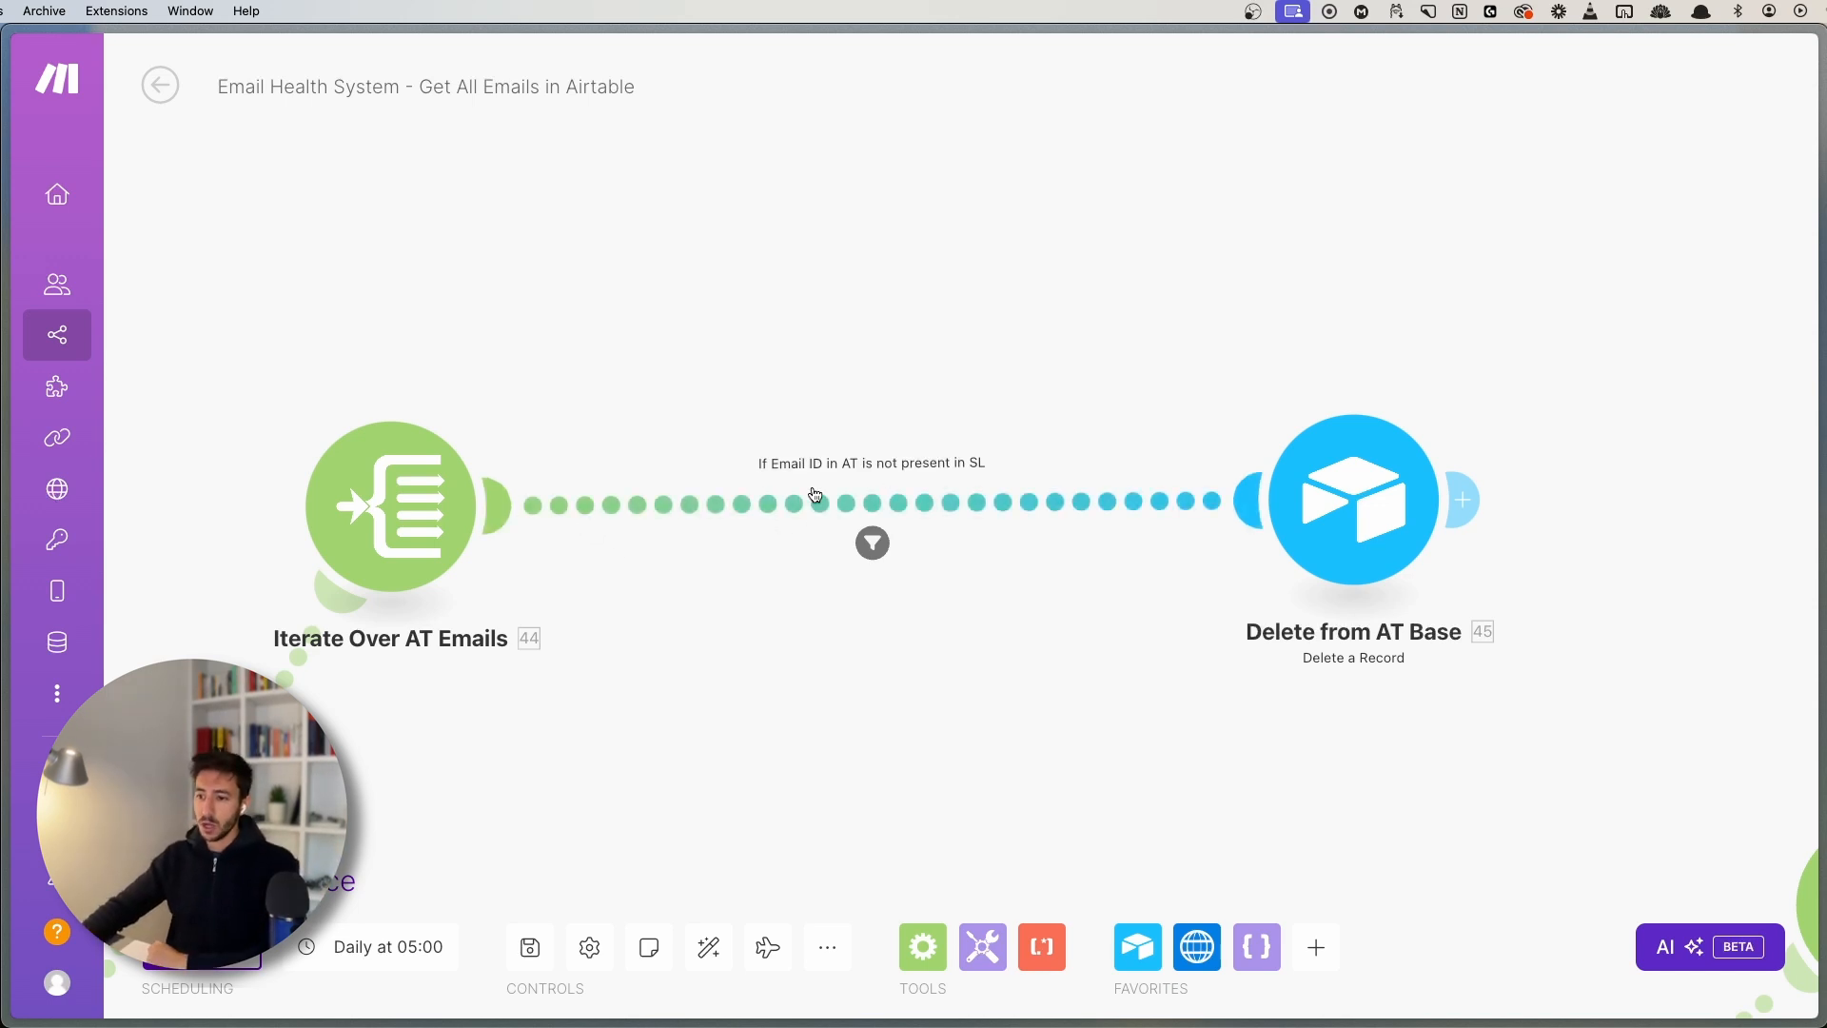
# - Inspect the 'Email ID not present in SL' filter's condition formula, then close the mapping panel
pyautogui.click(839, 497)
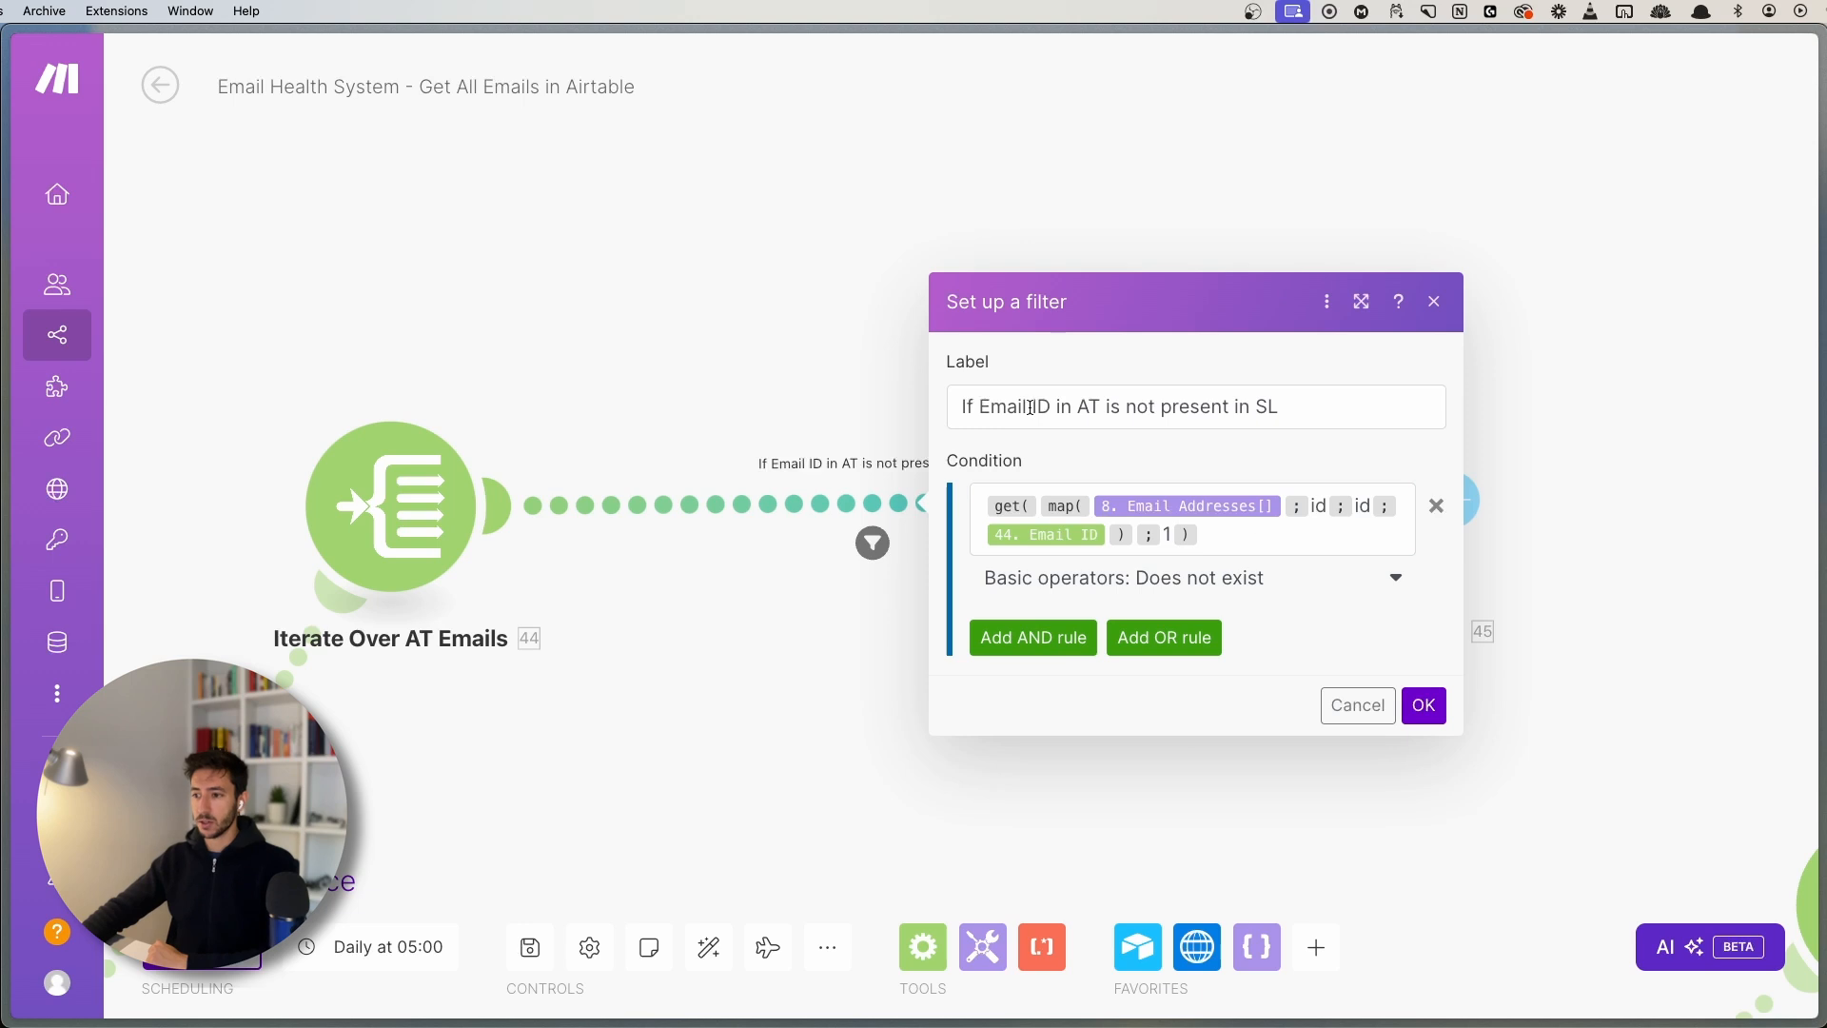
pyautogui.moveTo(960, 408); pyautogui.dragTo(1317, 403)
pyautogui.click(1223, 531)
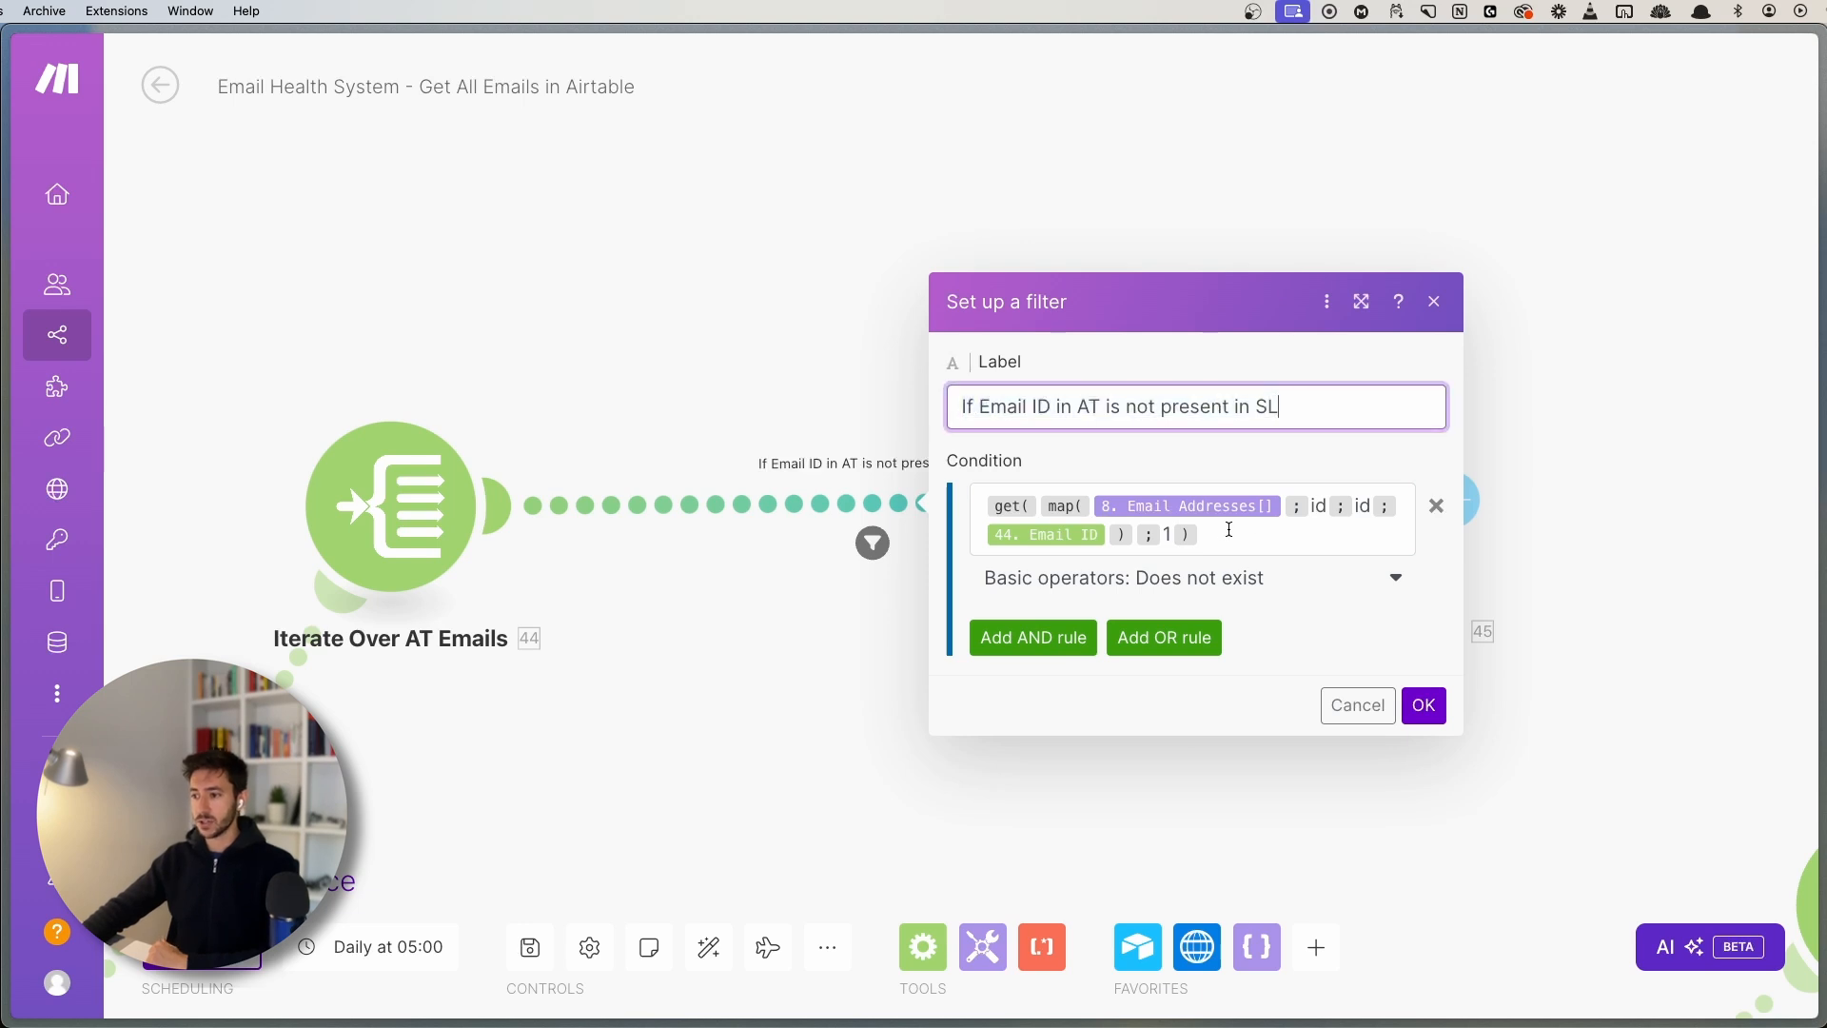
pyautogui.click(950, 69)
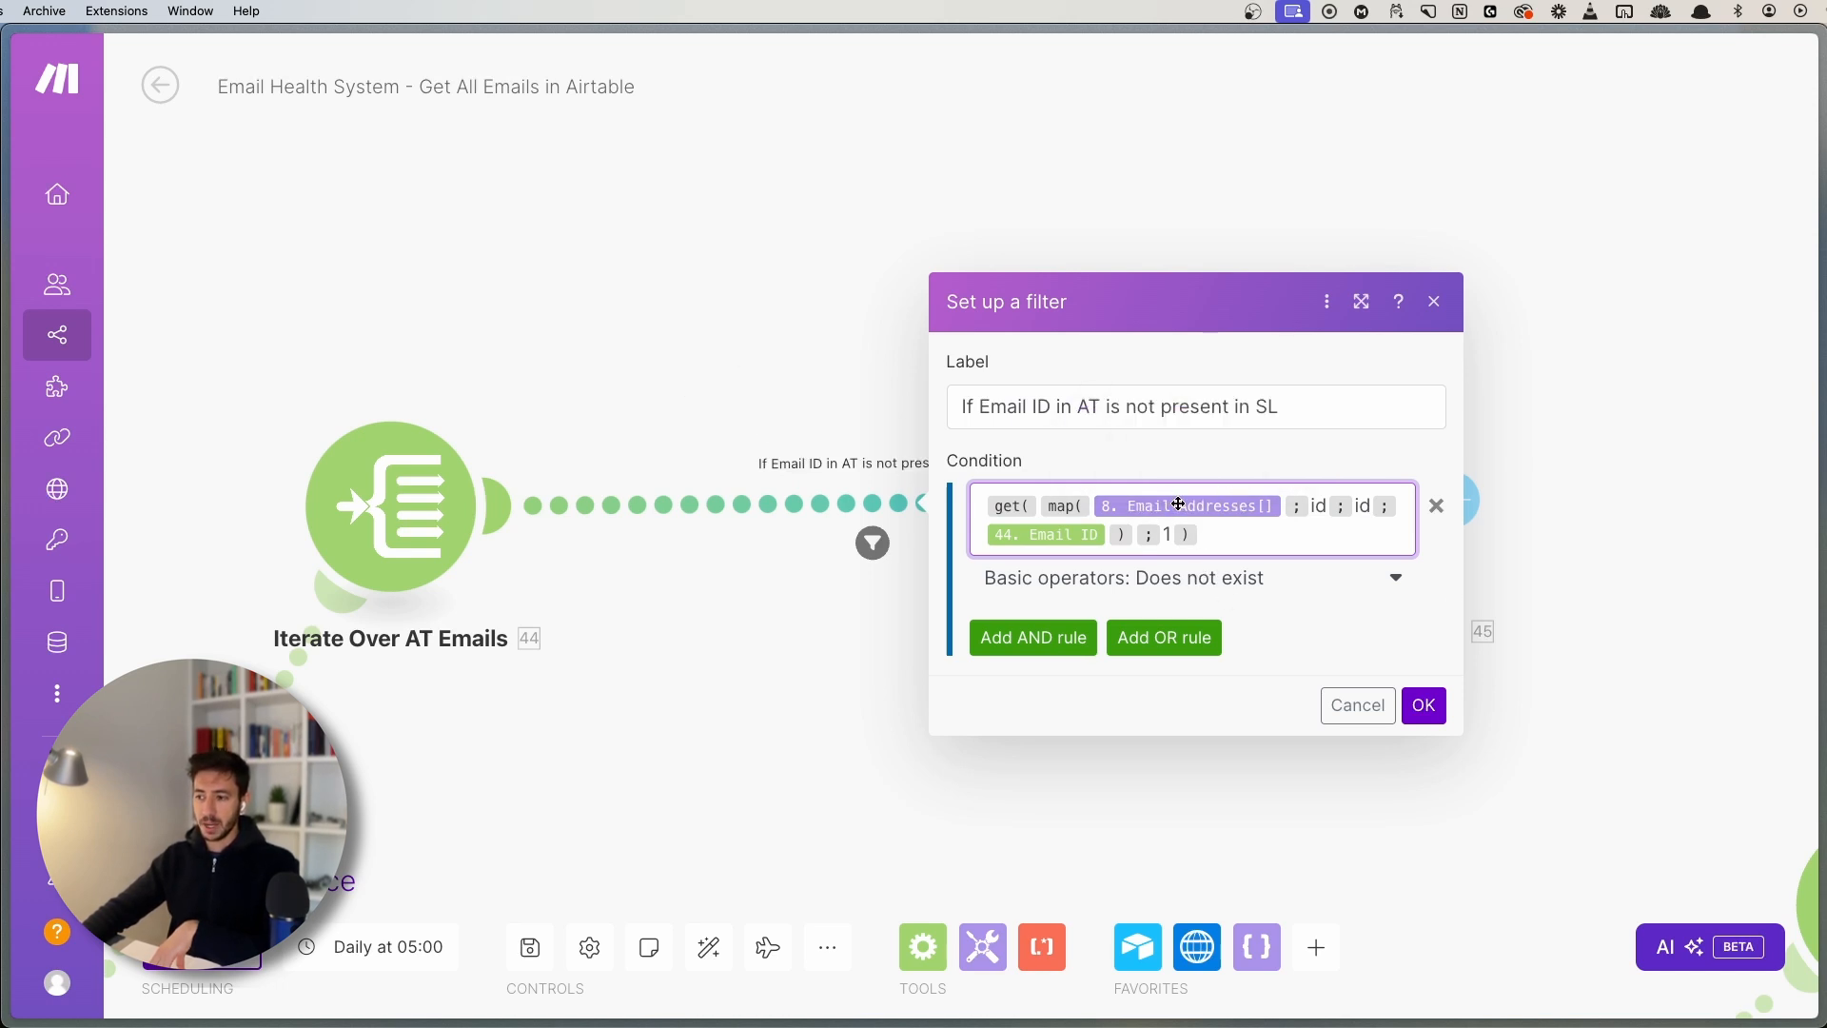
# - View the Set Offset & Data variables, then scroll to the route into Delete from AT Base
pyautogui.moveTo(546, 804); pyautogui.dragTo(1108, 533)
pyautogui.moveTo(352, 676); pyautogui.dragTo(809, 459)
pyautogui.click(687, 632)
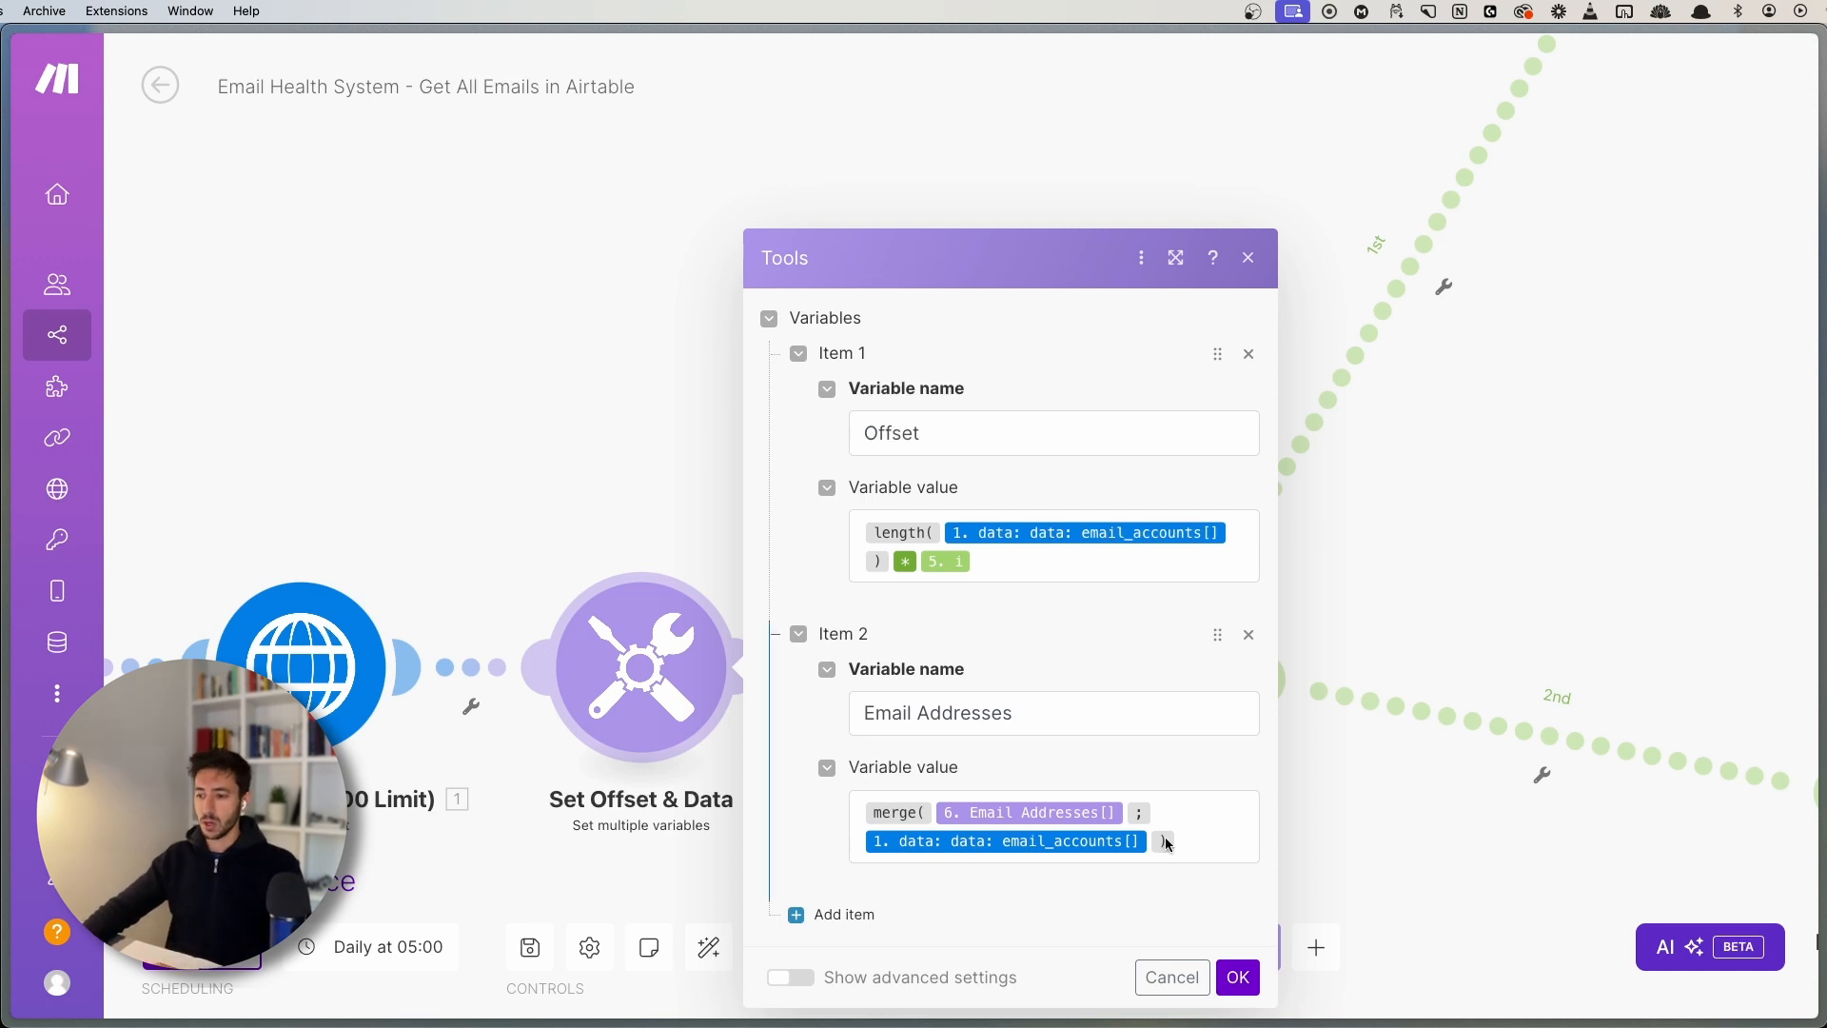
pyautogui.click(577, 477)
pyautogui.hscroll(10, 927, 294)
pyautogui.scroll(5, 927, 294)
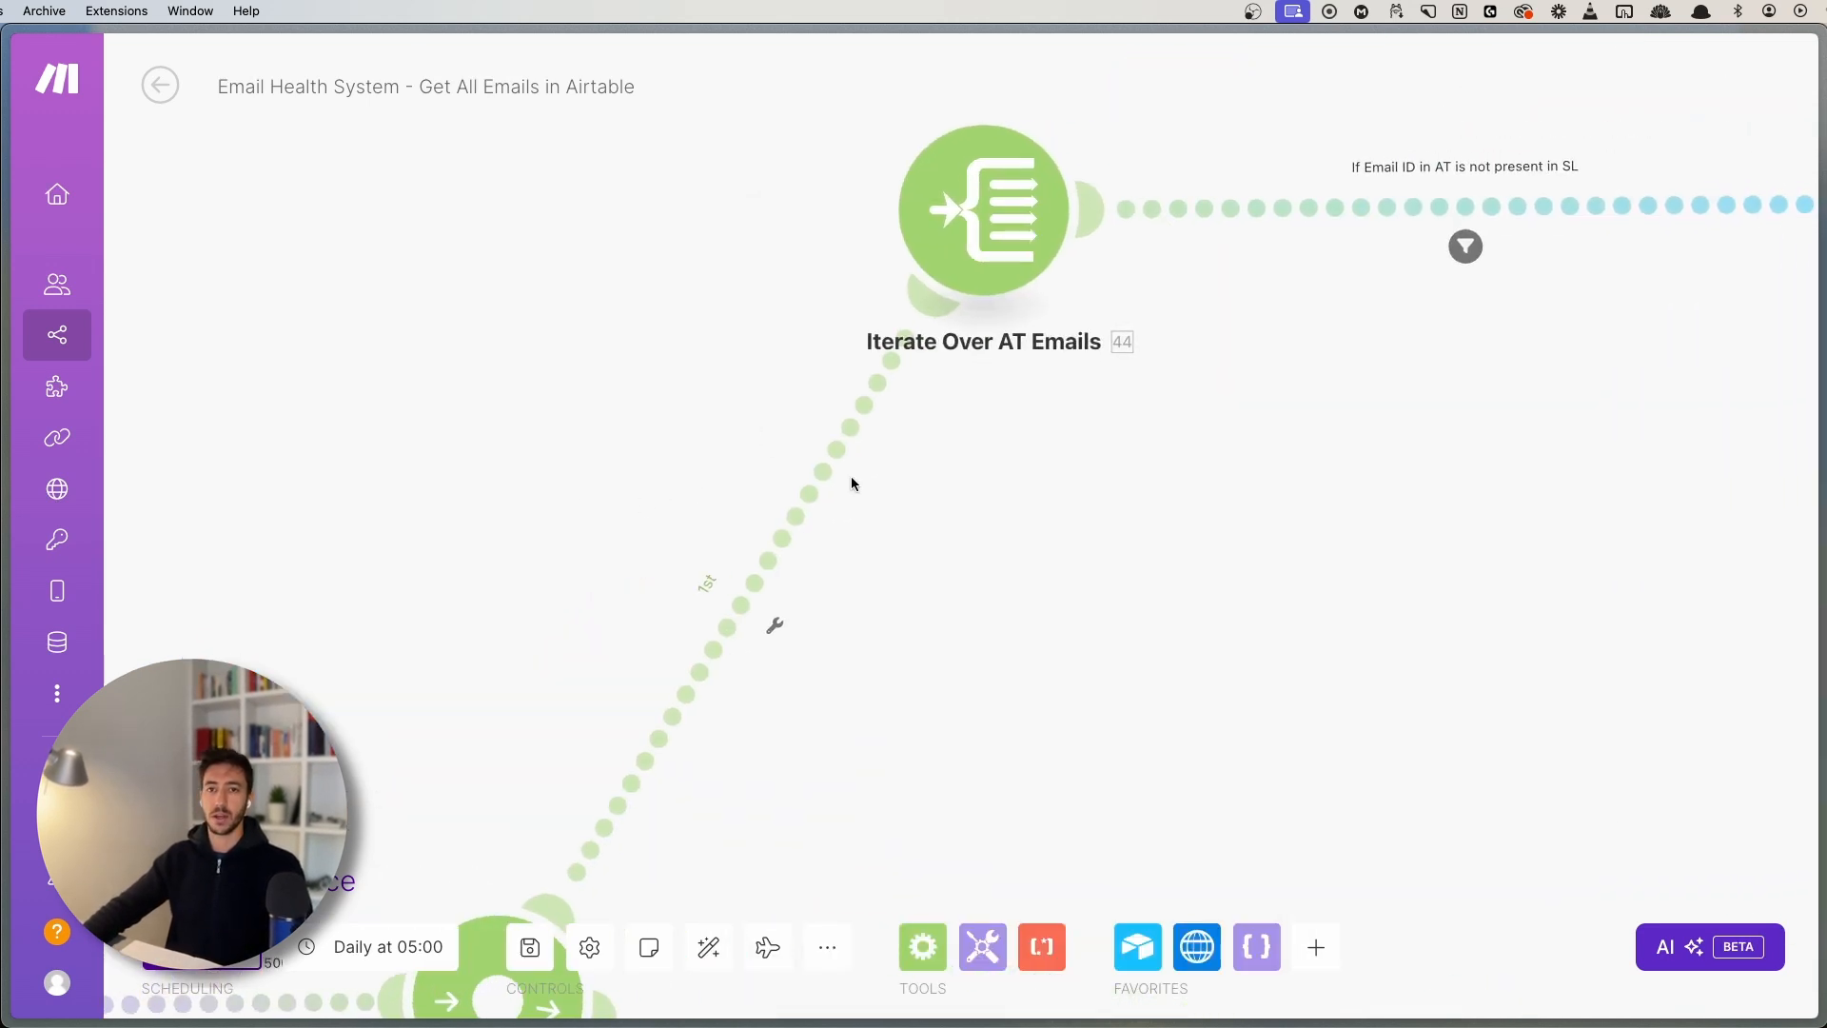
pyautogui.hscroll(10, 851, 483)
pyautogui.scroll(3, 851, 484)
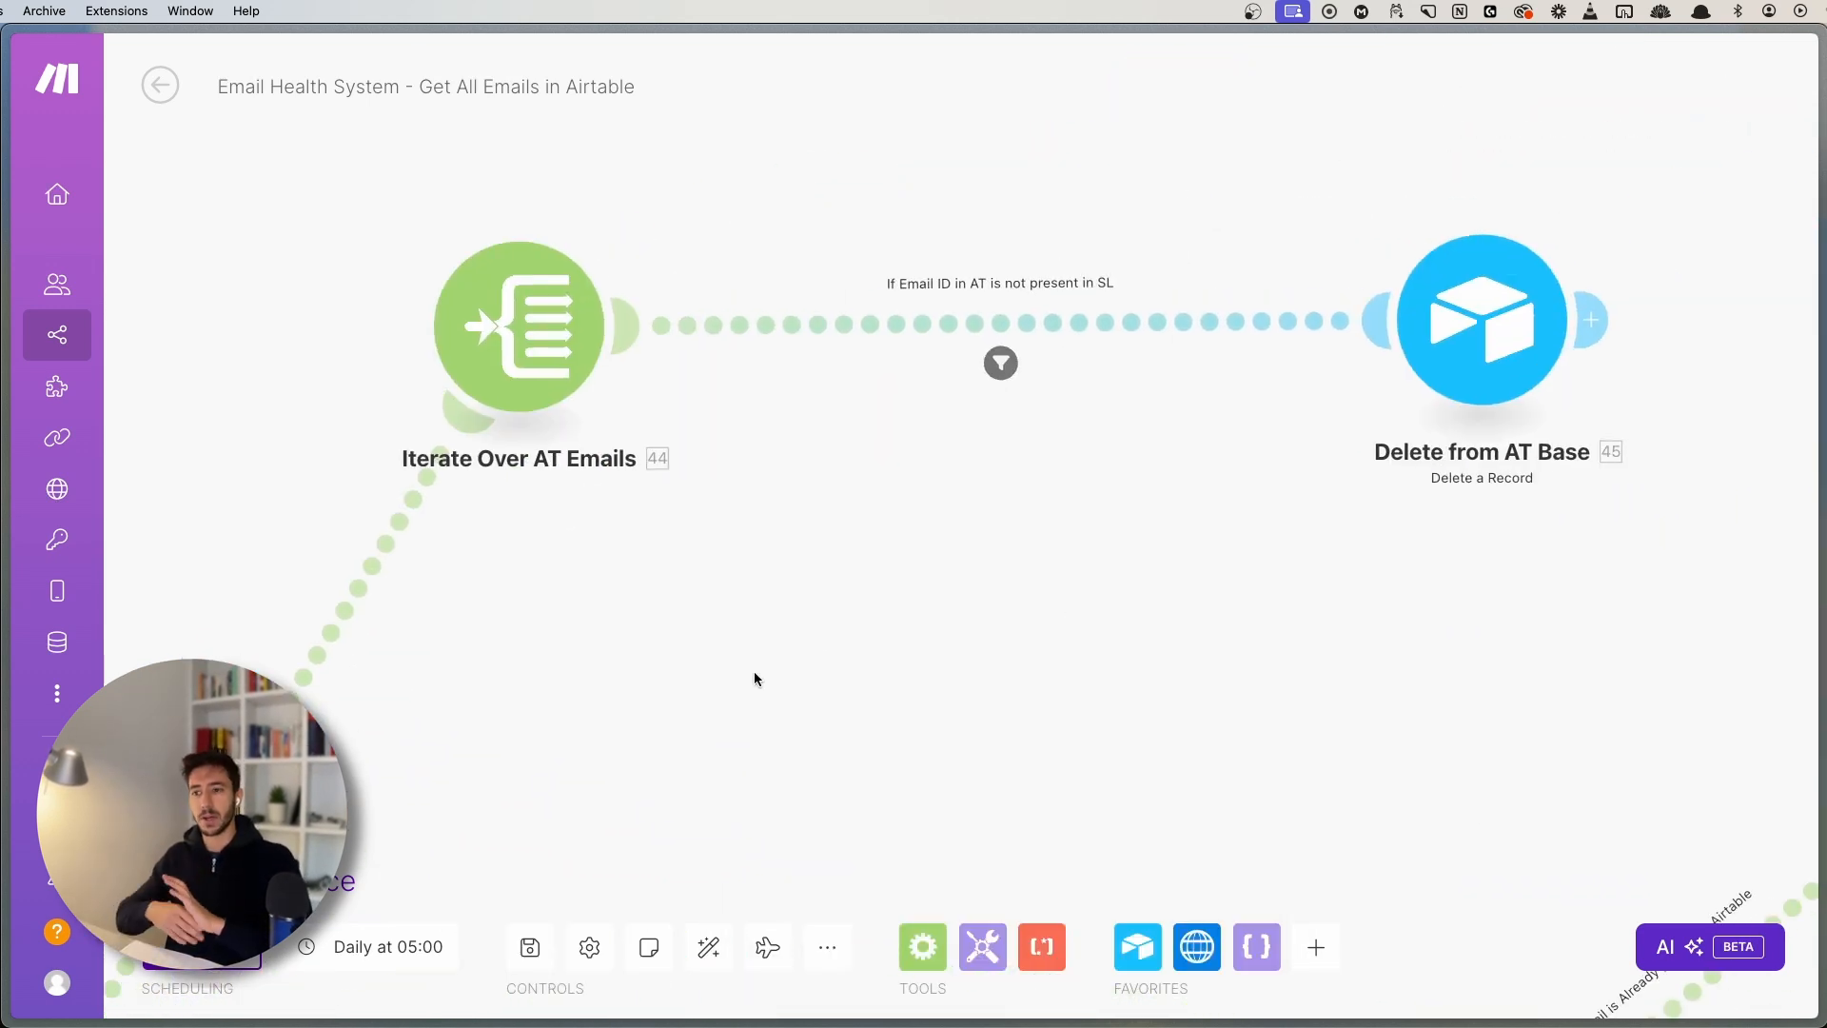
pyautogui.scroll(3, 1047, 447)
pyautogui.hscroll(2, 1047, 447)
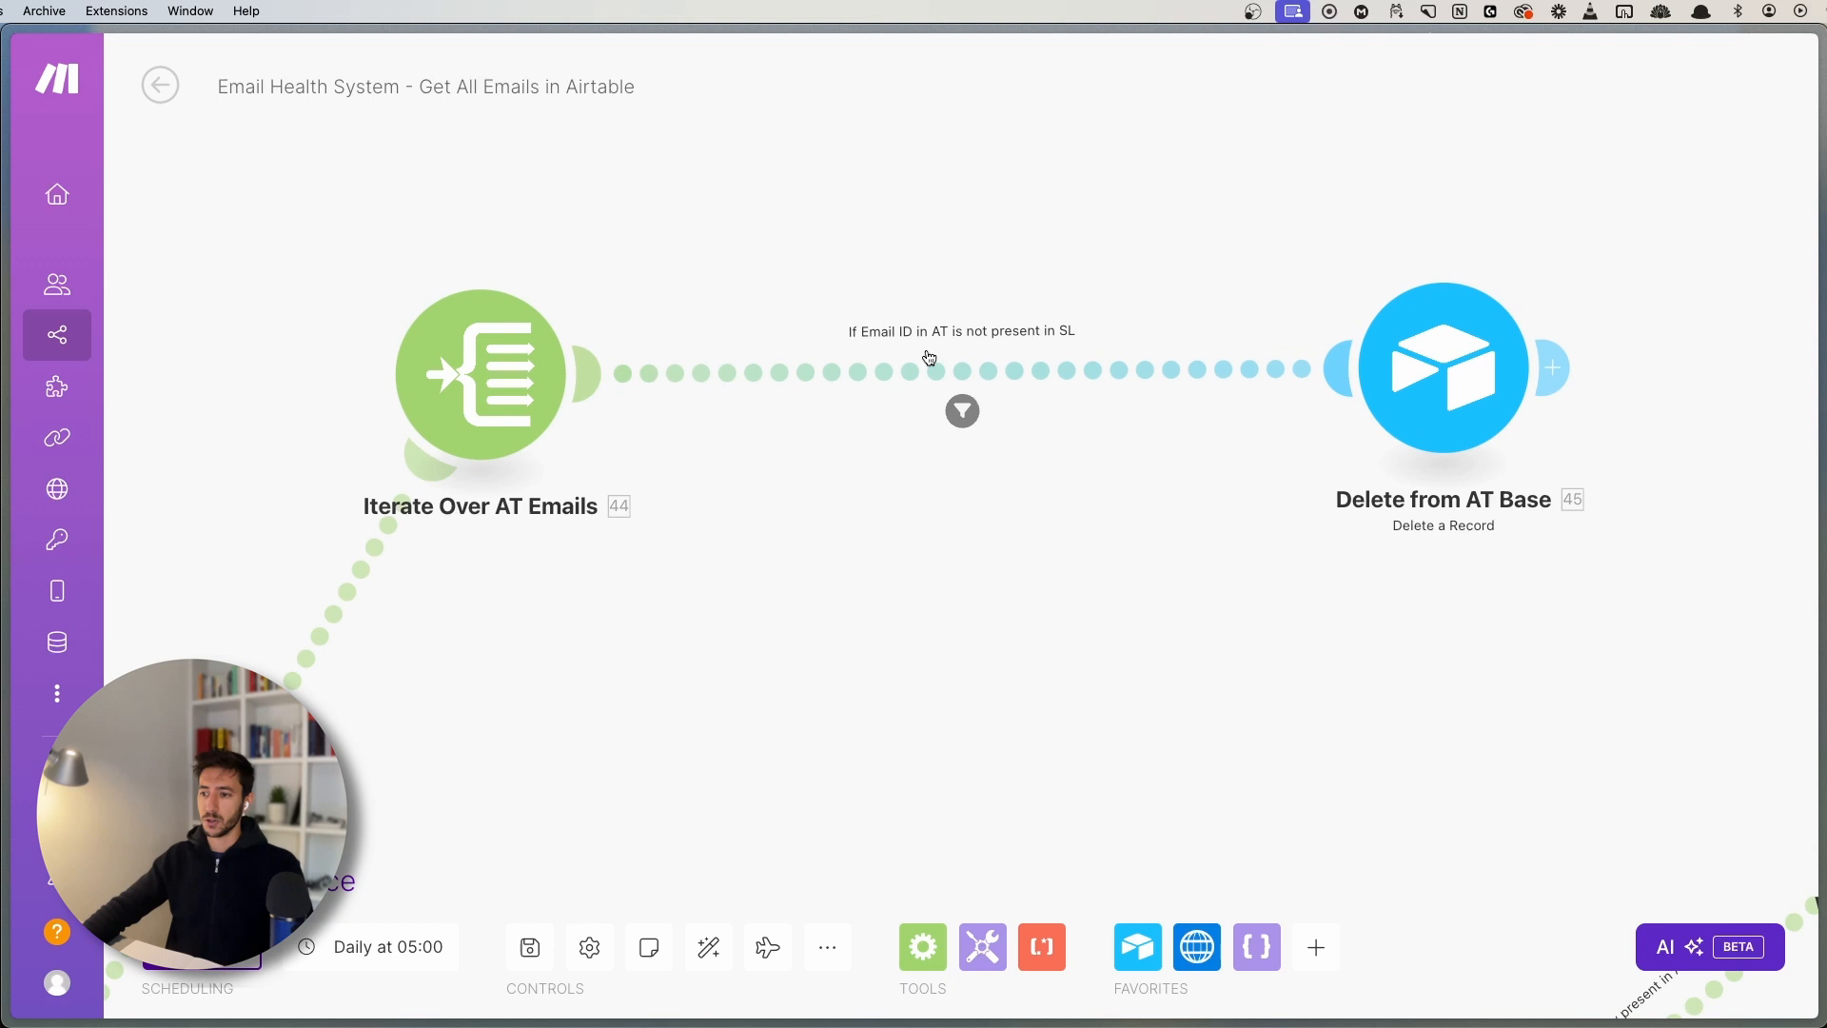
# - Open the filter on the route to Delete from AT Base and its condition formula
pyautogui.click(963, 410)
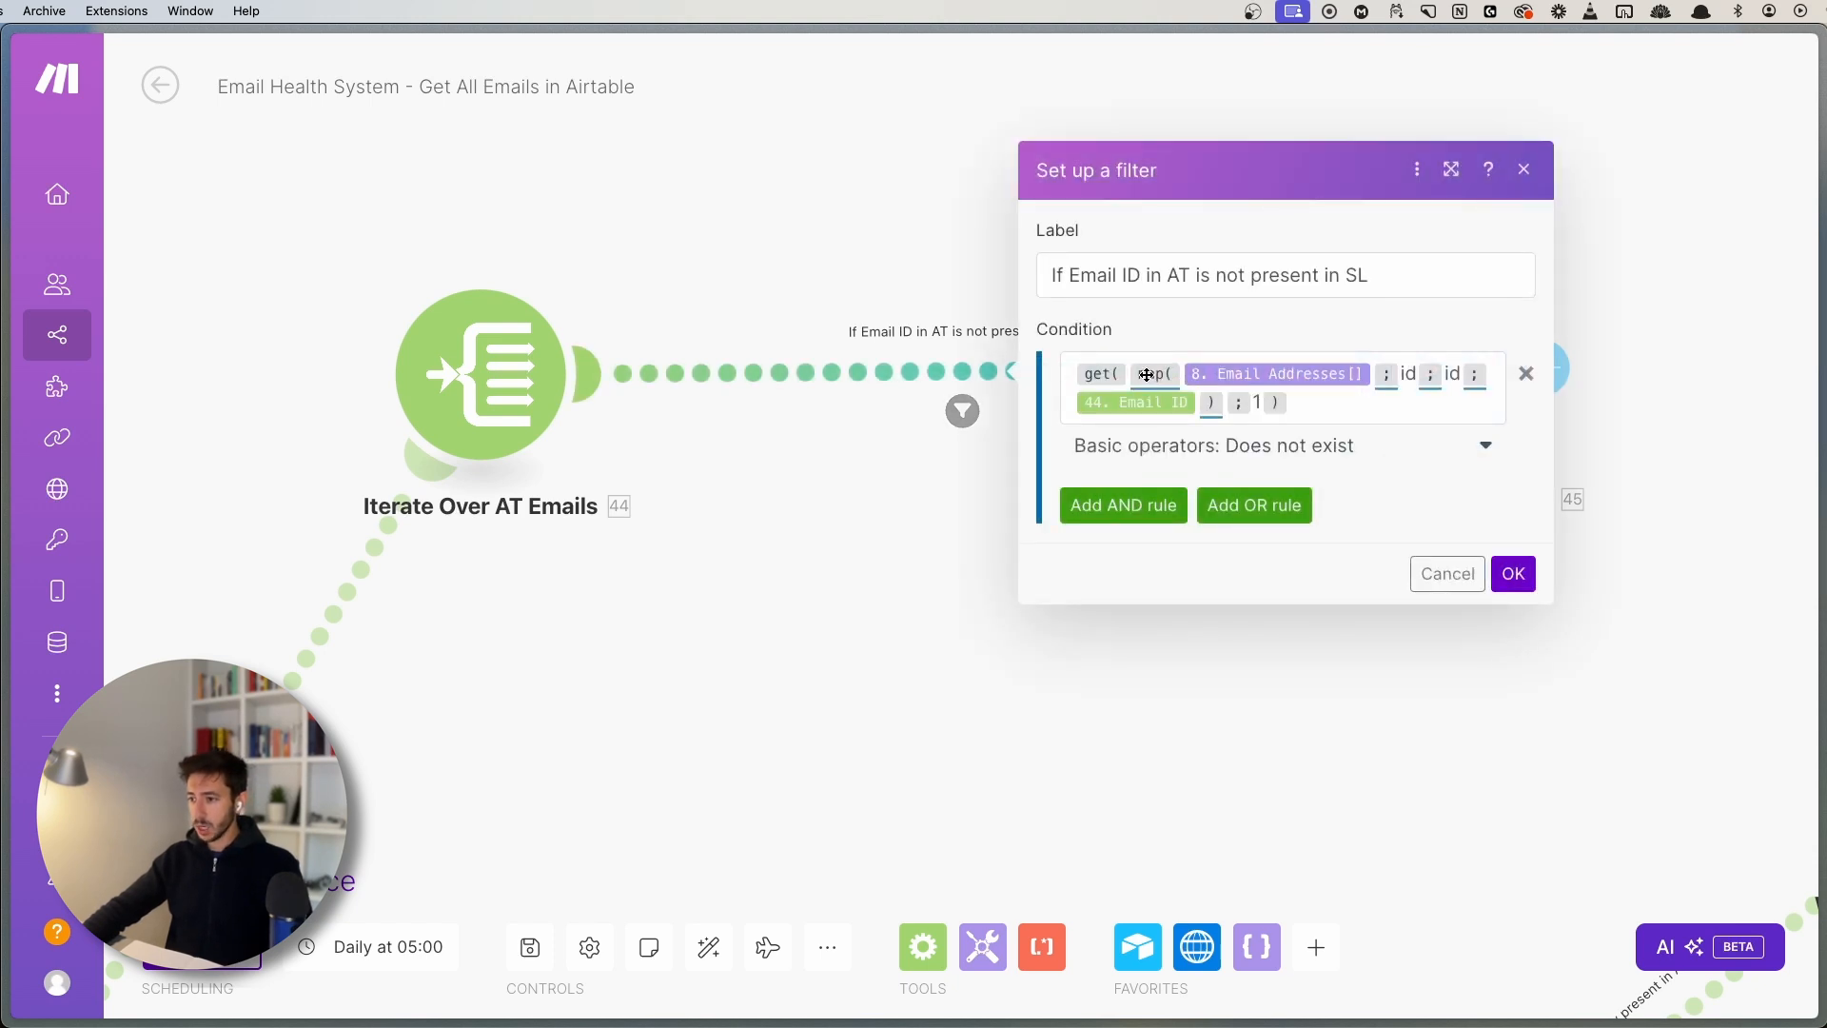
pyautogui.moveTo(1147, 375)
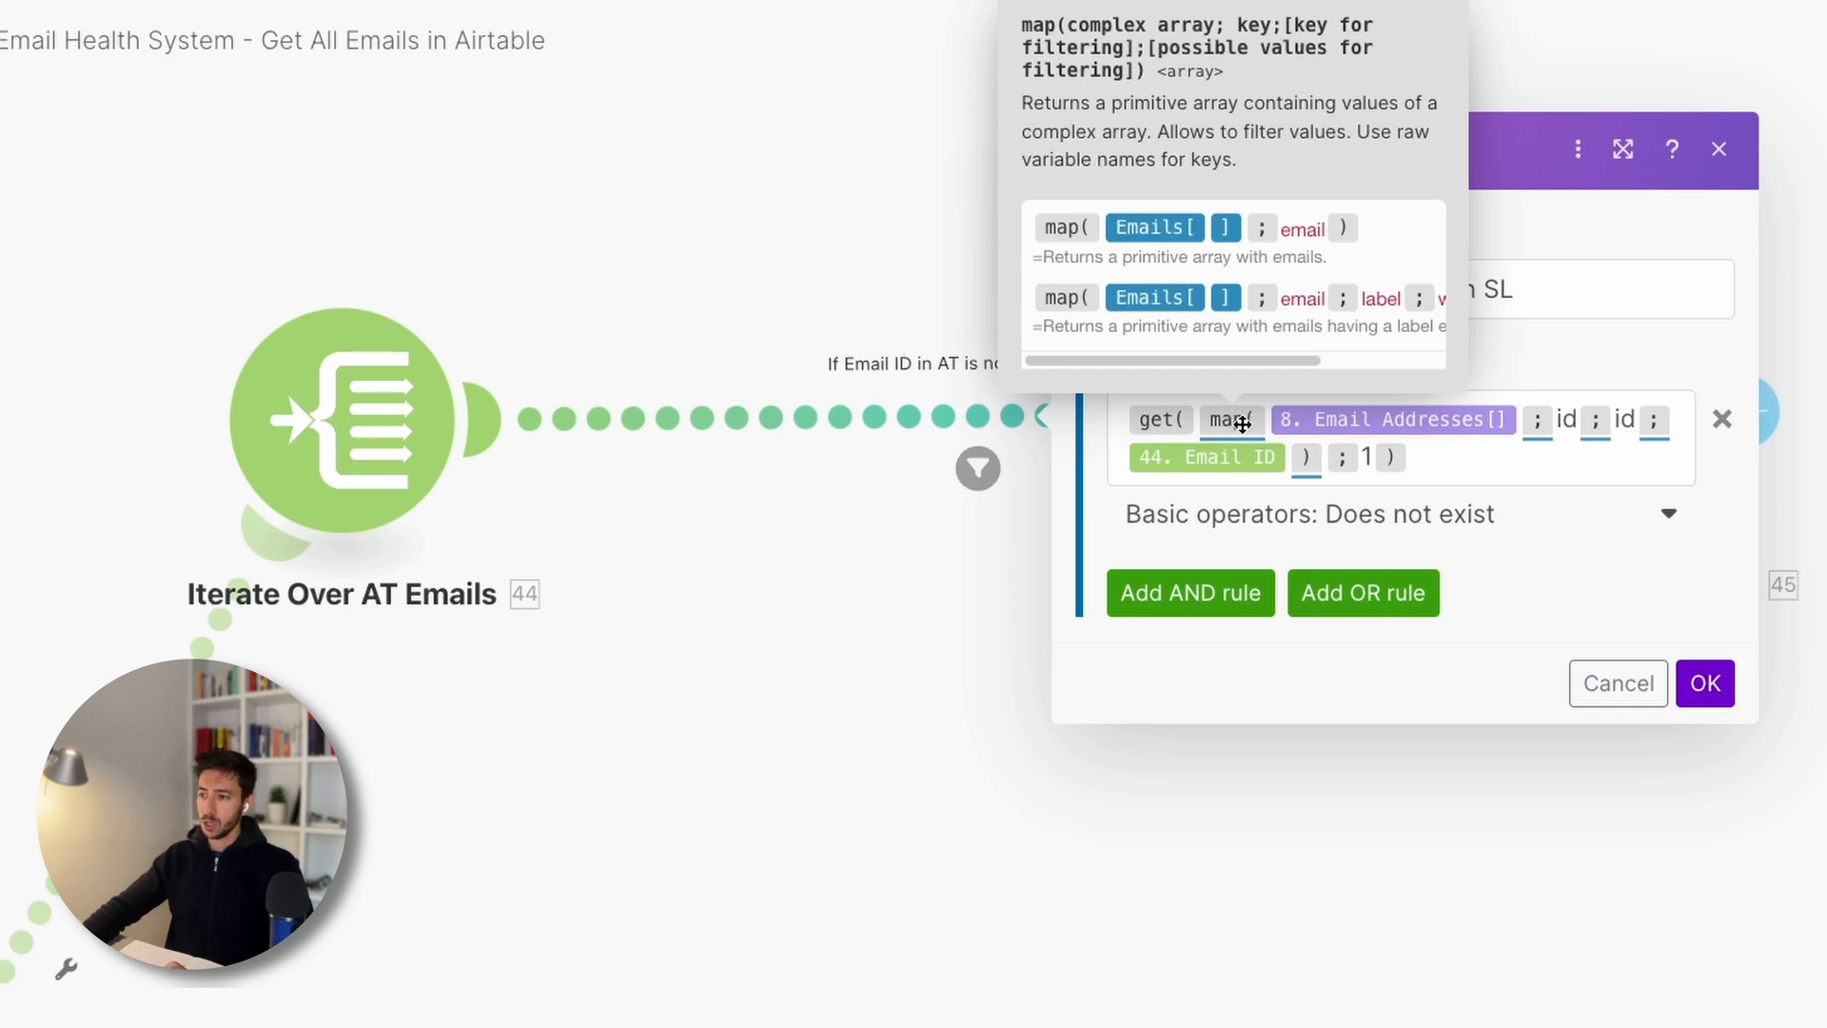
pyautogui.moveTo(1352, 424)
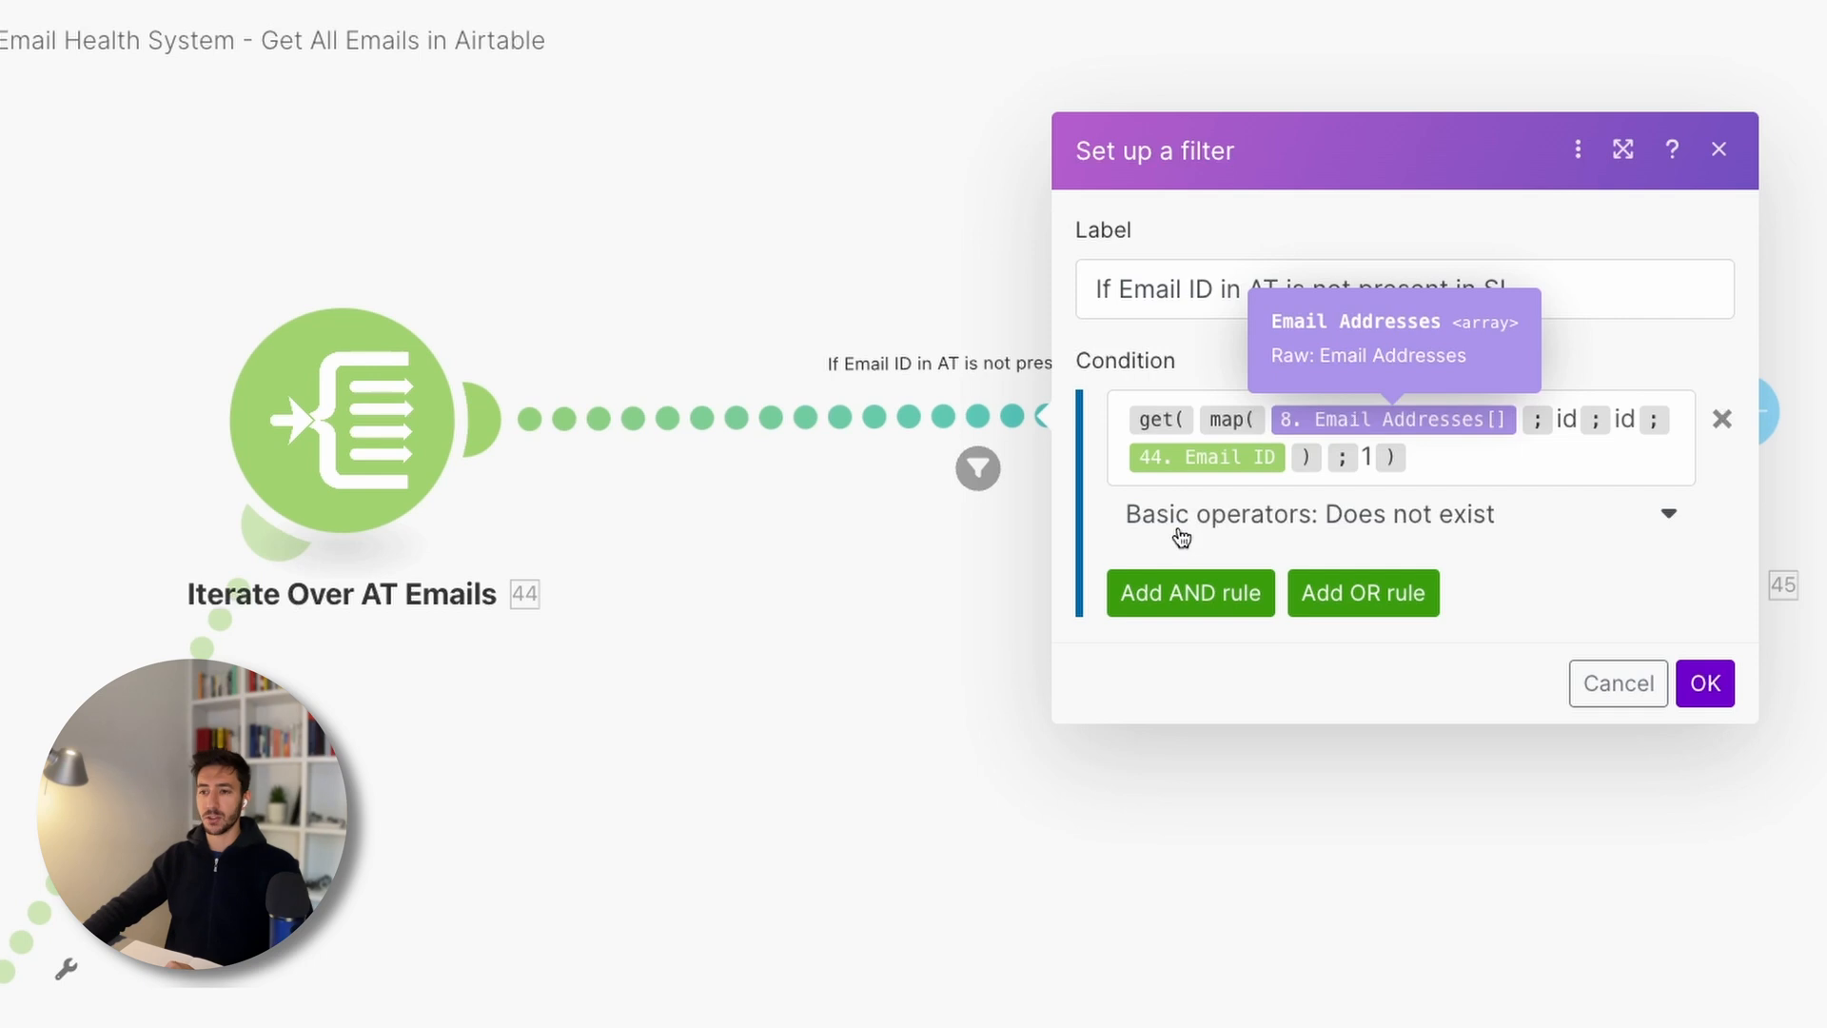
pyautogui.moveTo(1420, 413)
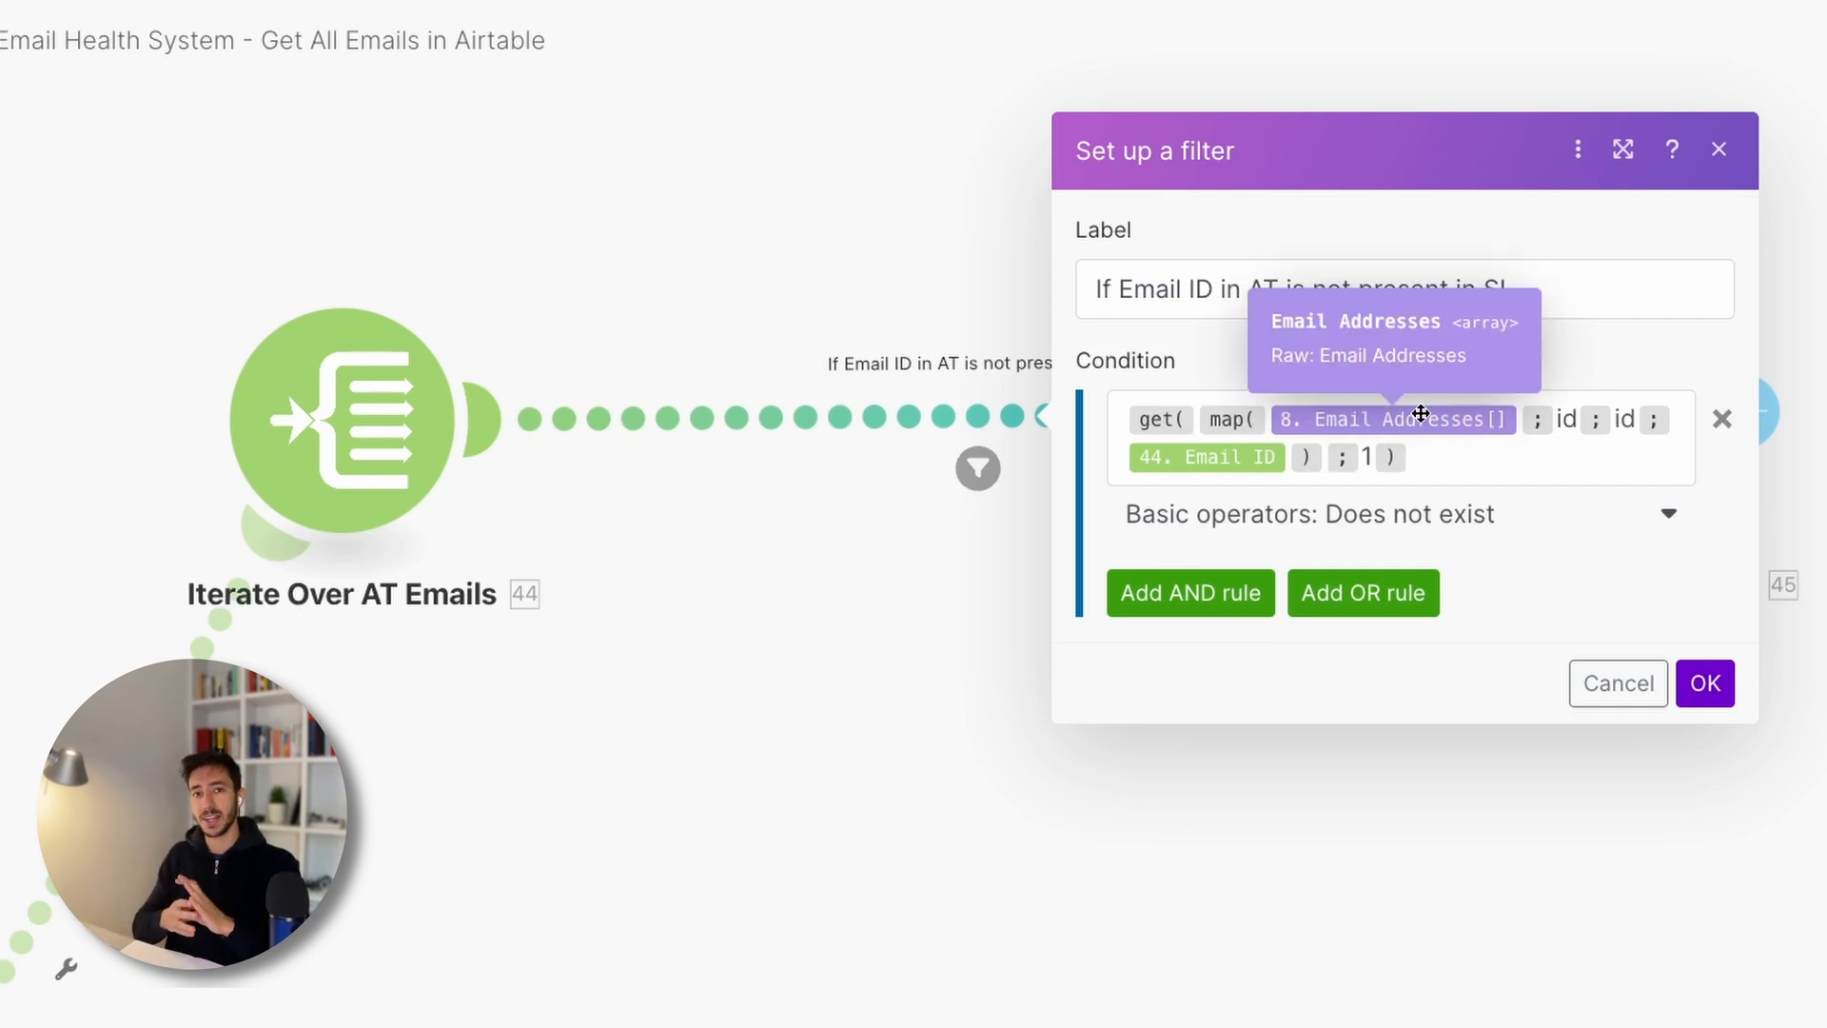
pyautogui.click(1558, 421)
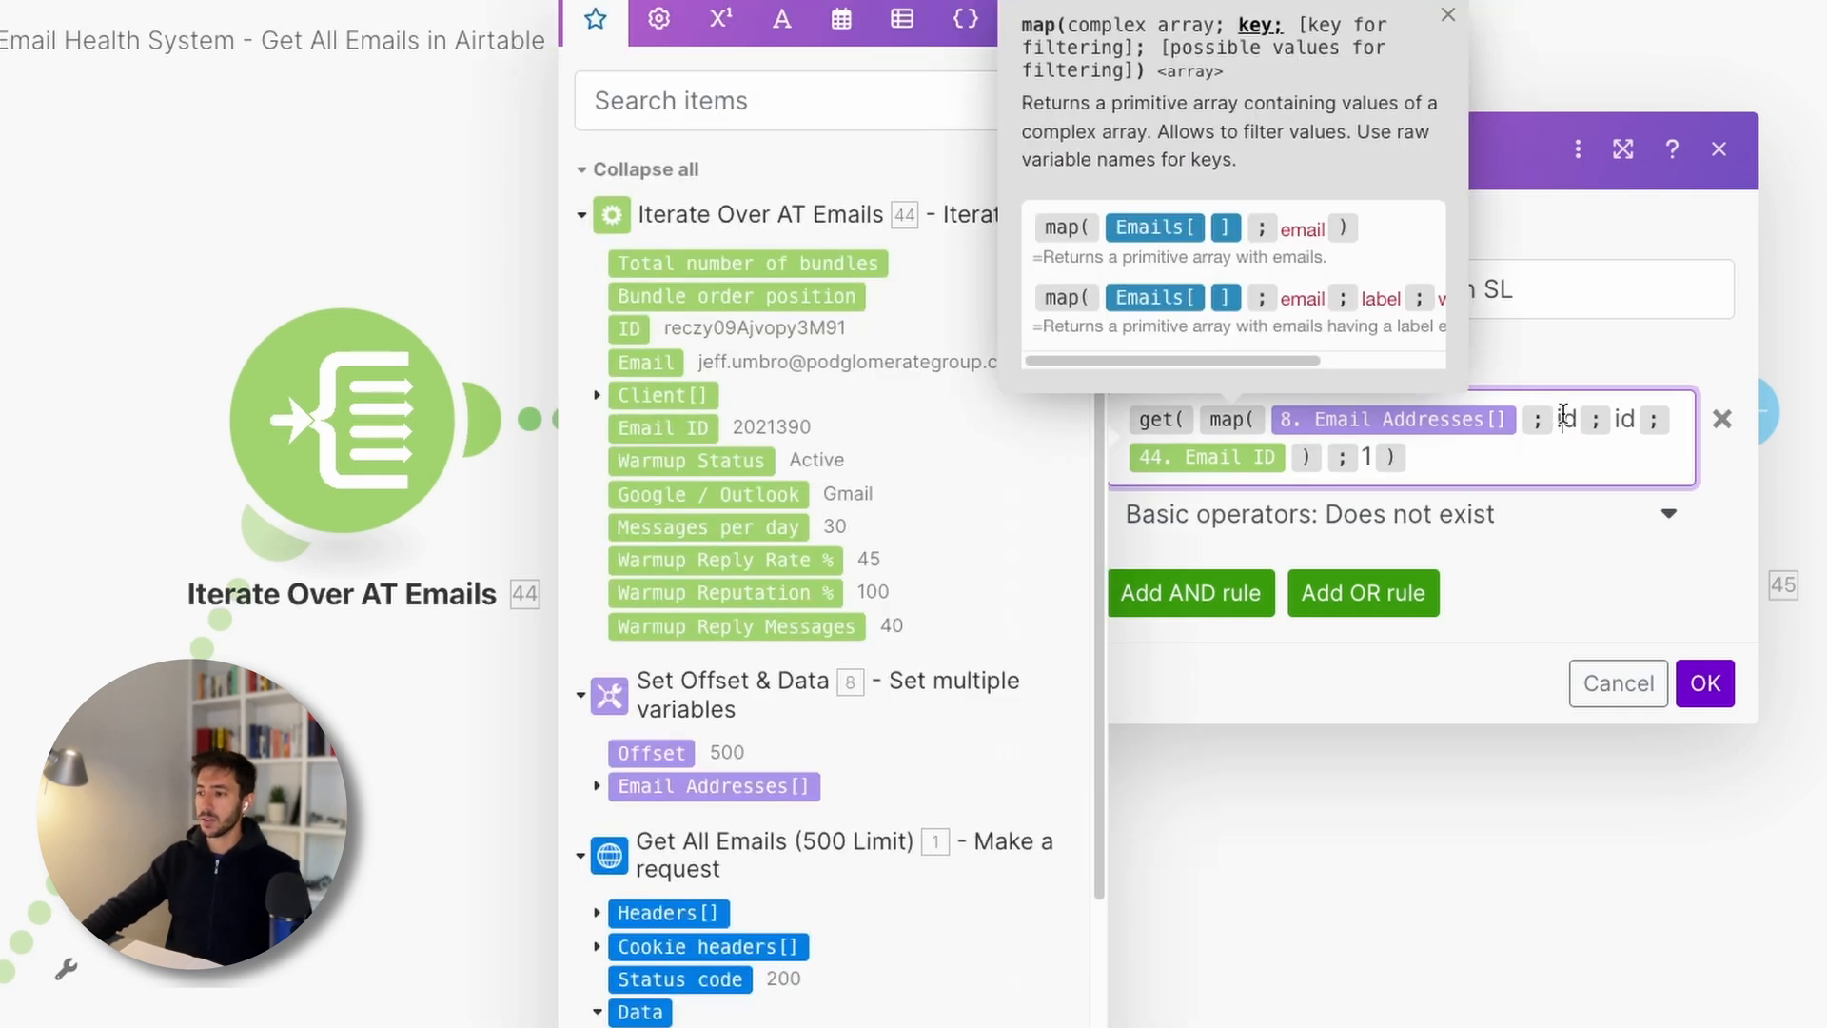
# - Highlight the two id arguments in map(), then close the mapping panel
pyautogui.doubleClick(1565, 418)
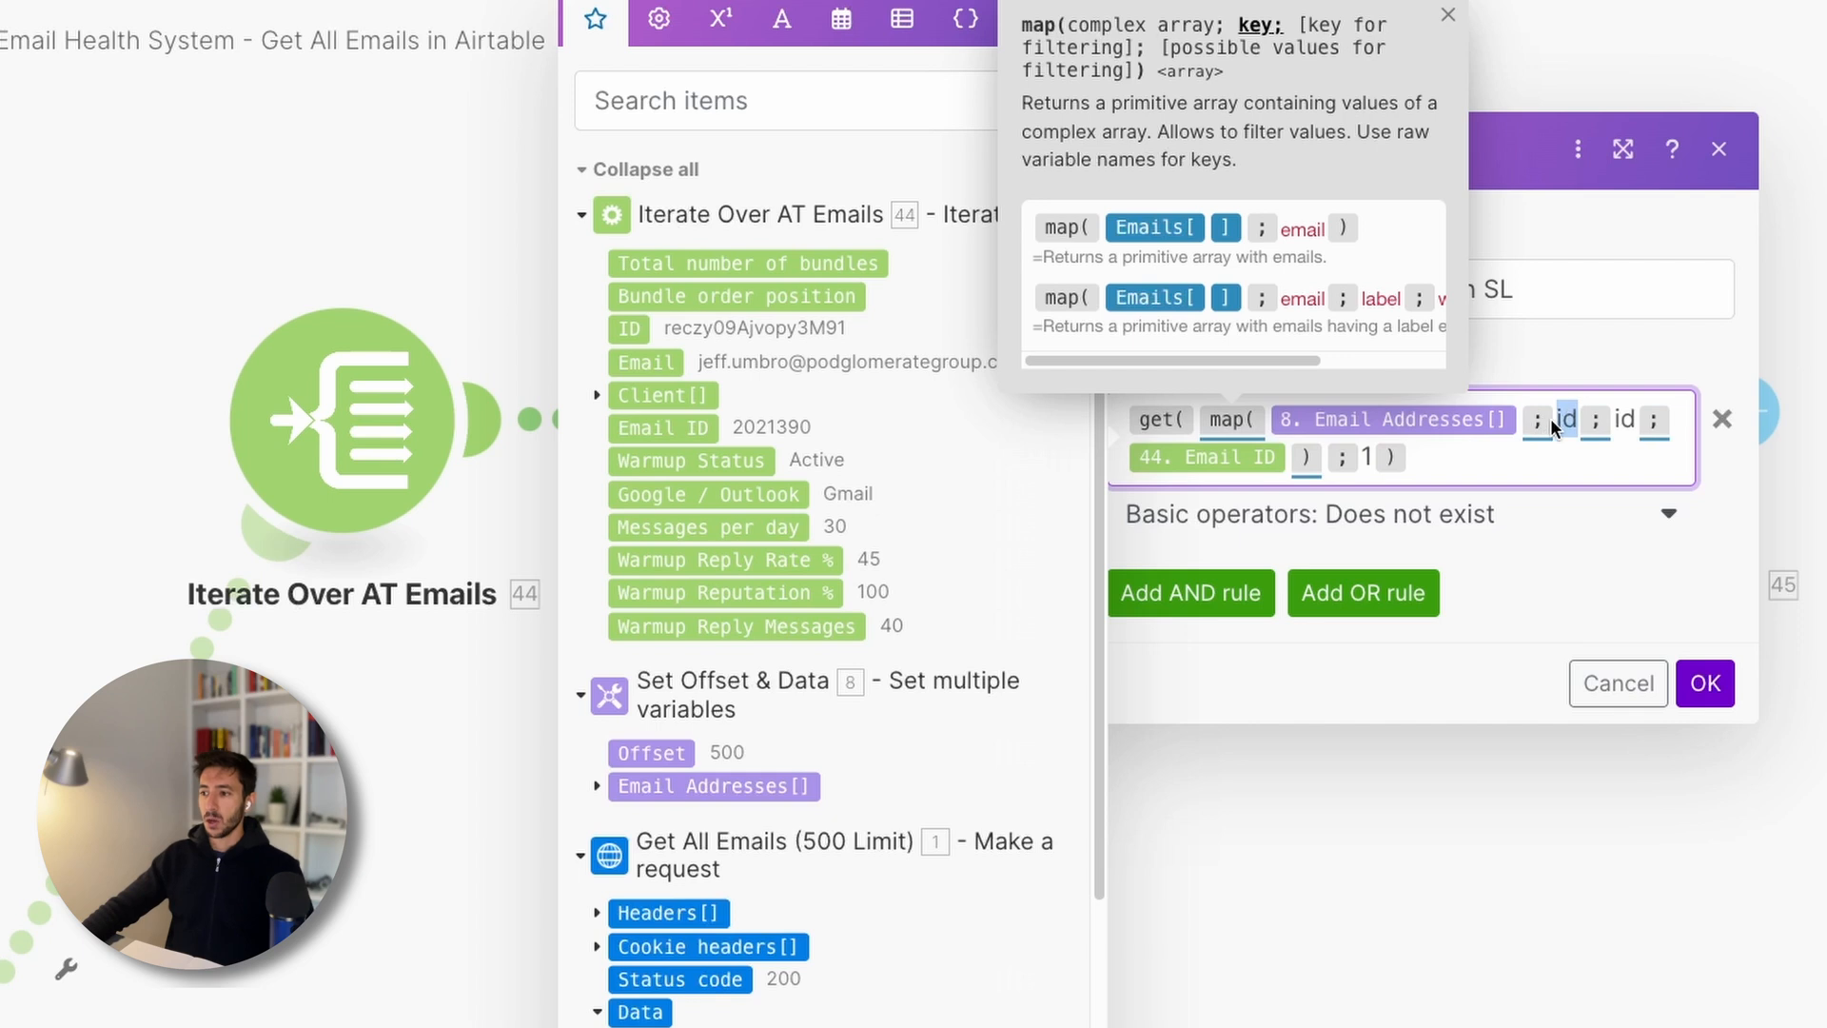
pyautogui.moveTo(1236, 419)
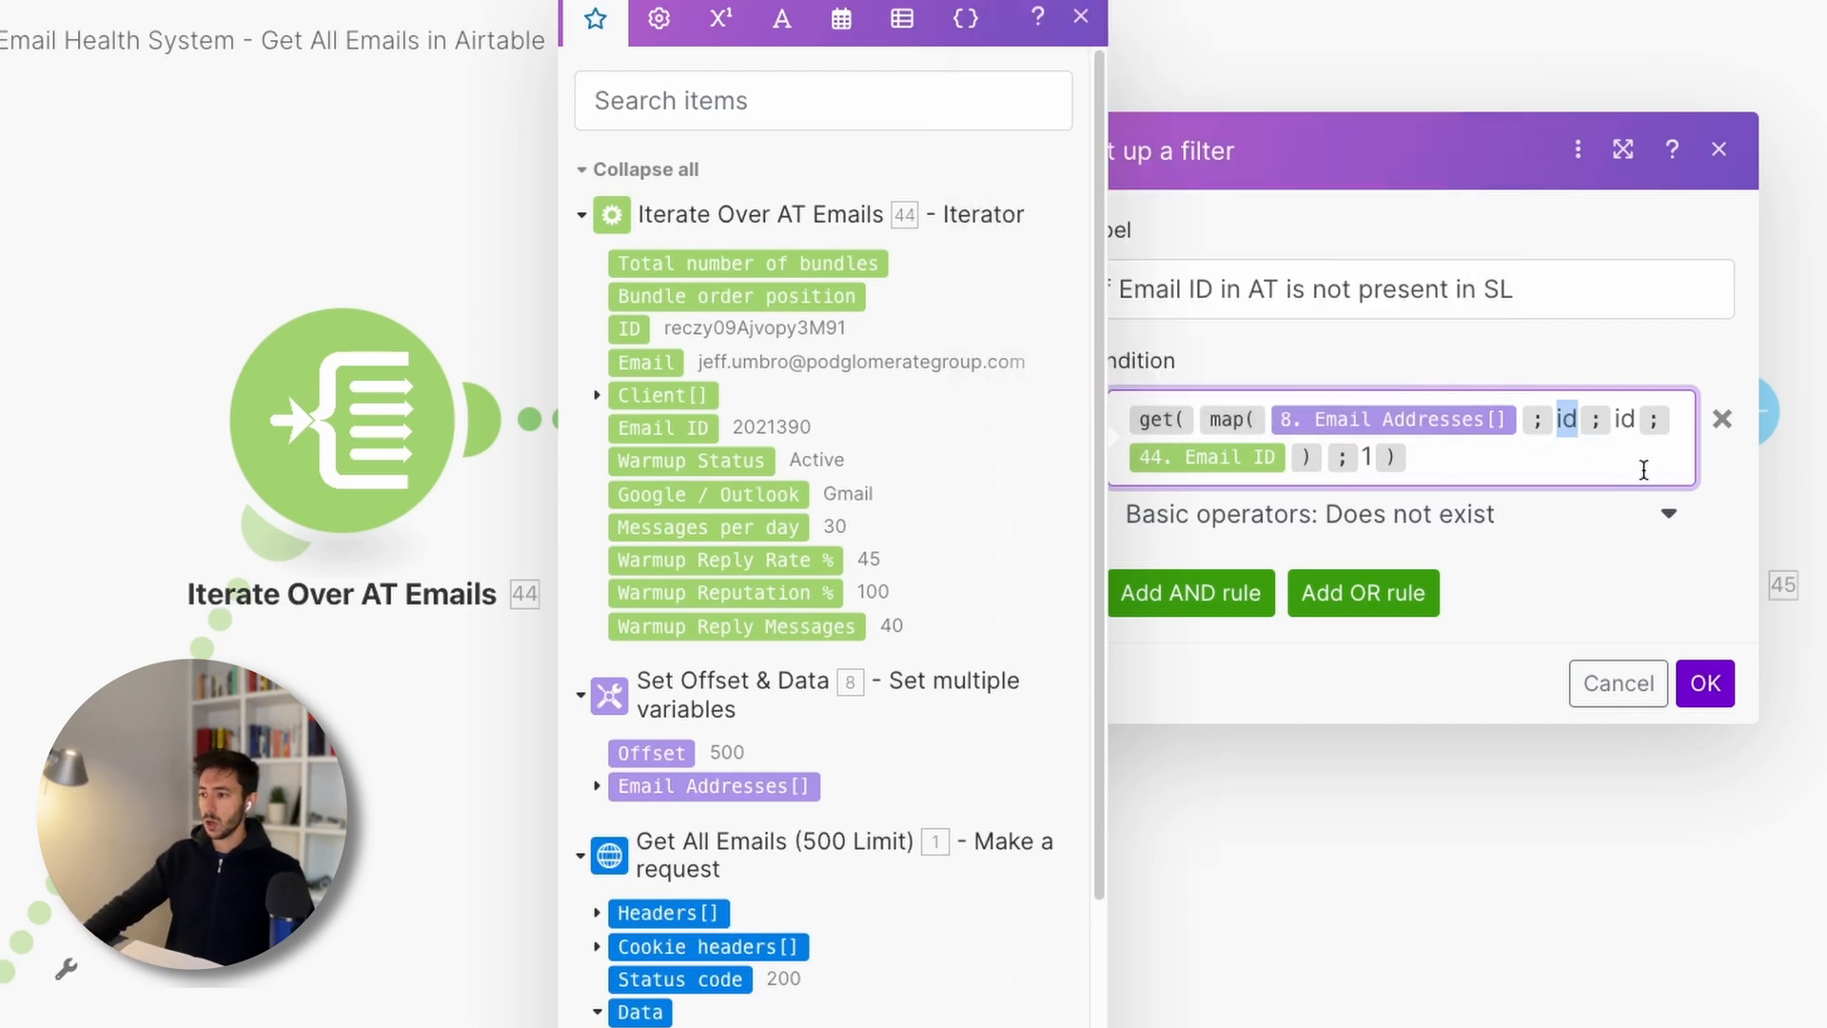
pyautogui.doubleClick(1625, 421)
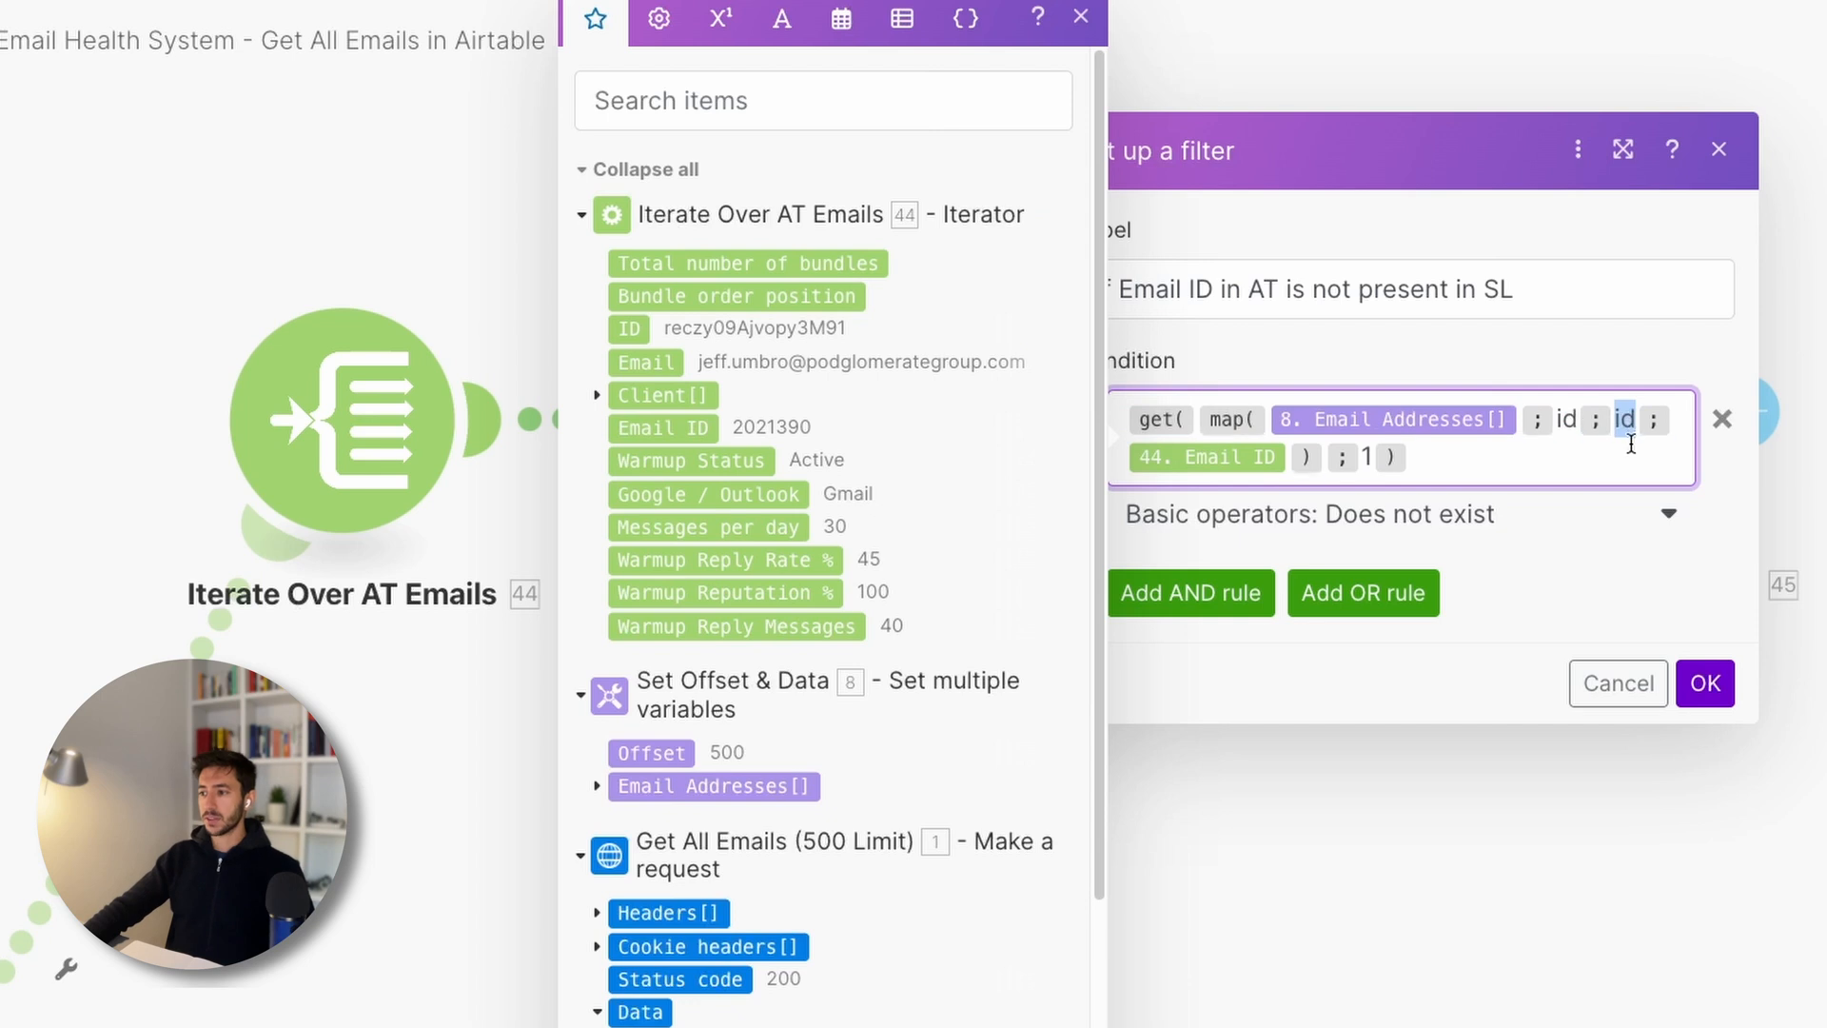
pyautogui.doubleClick(1631, 420)
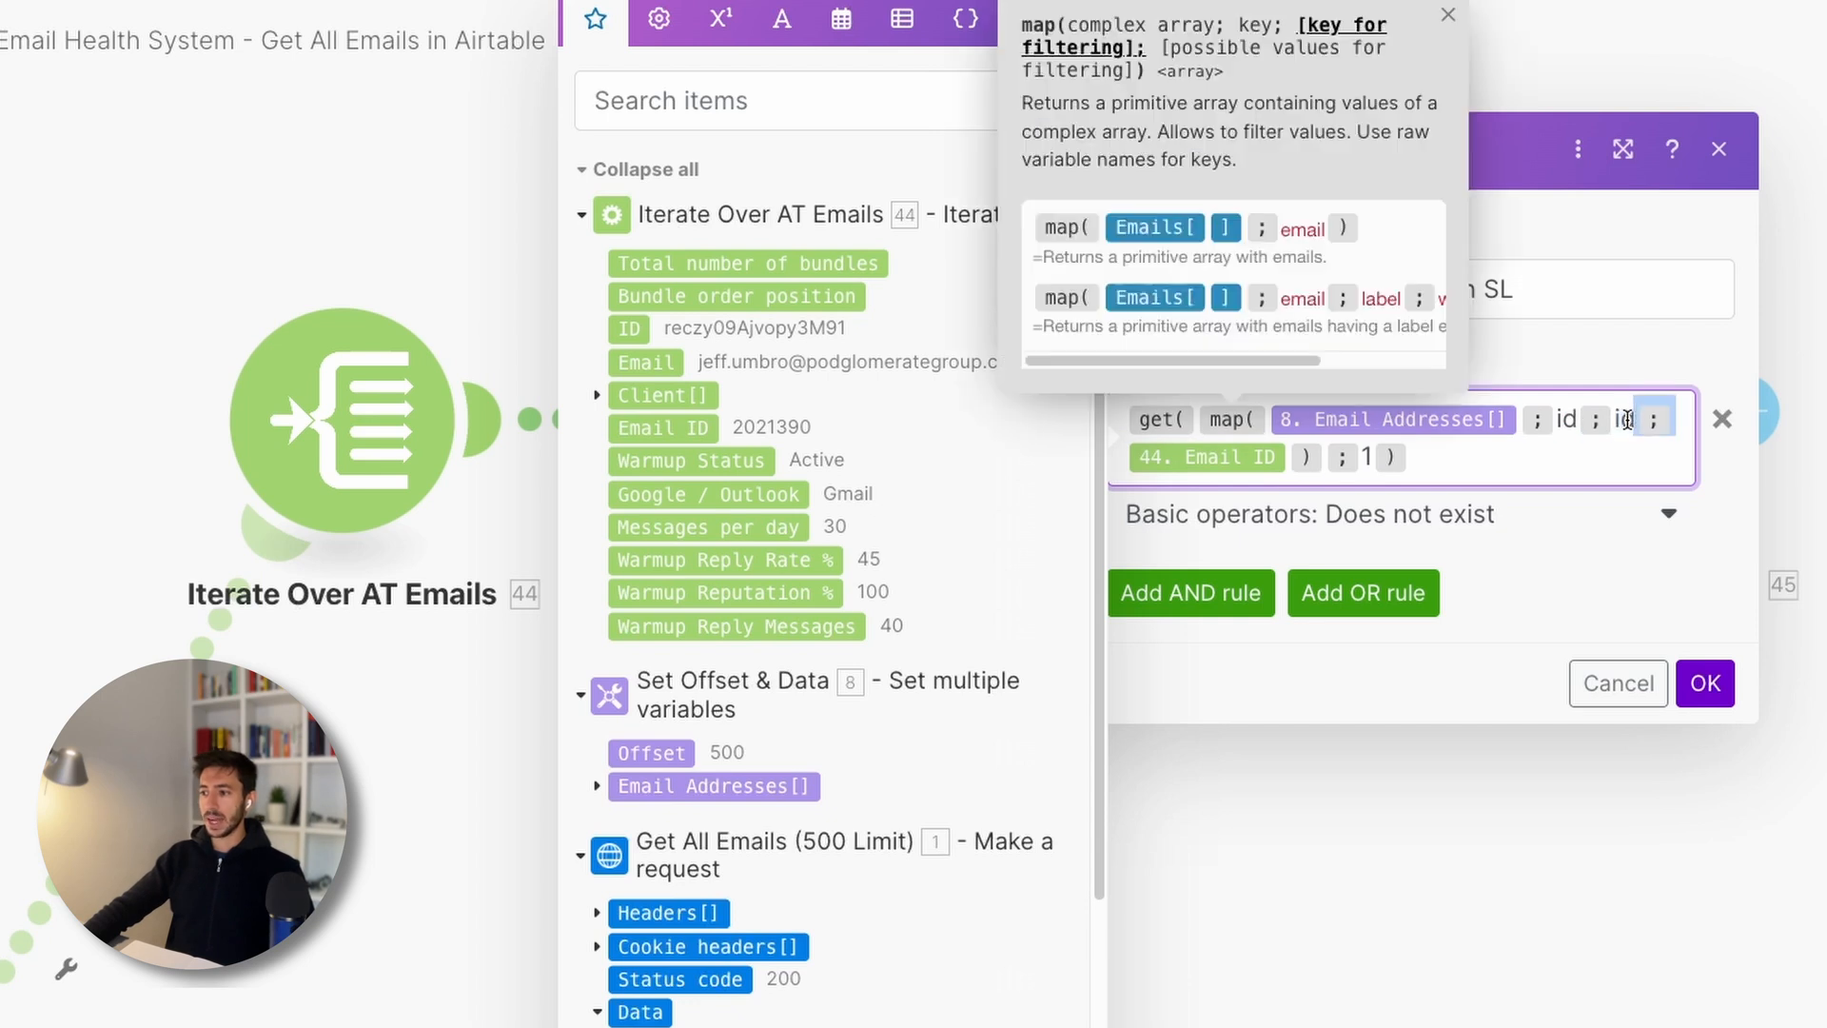
pyautogui.click(1477, 461)
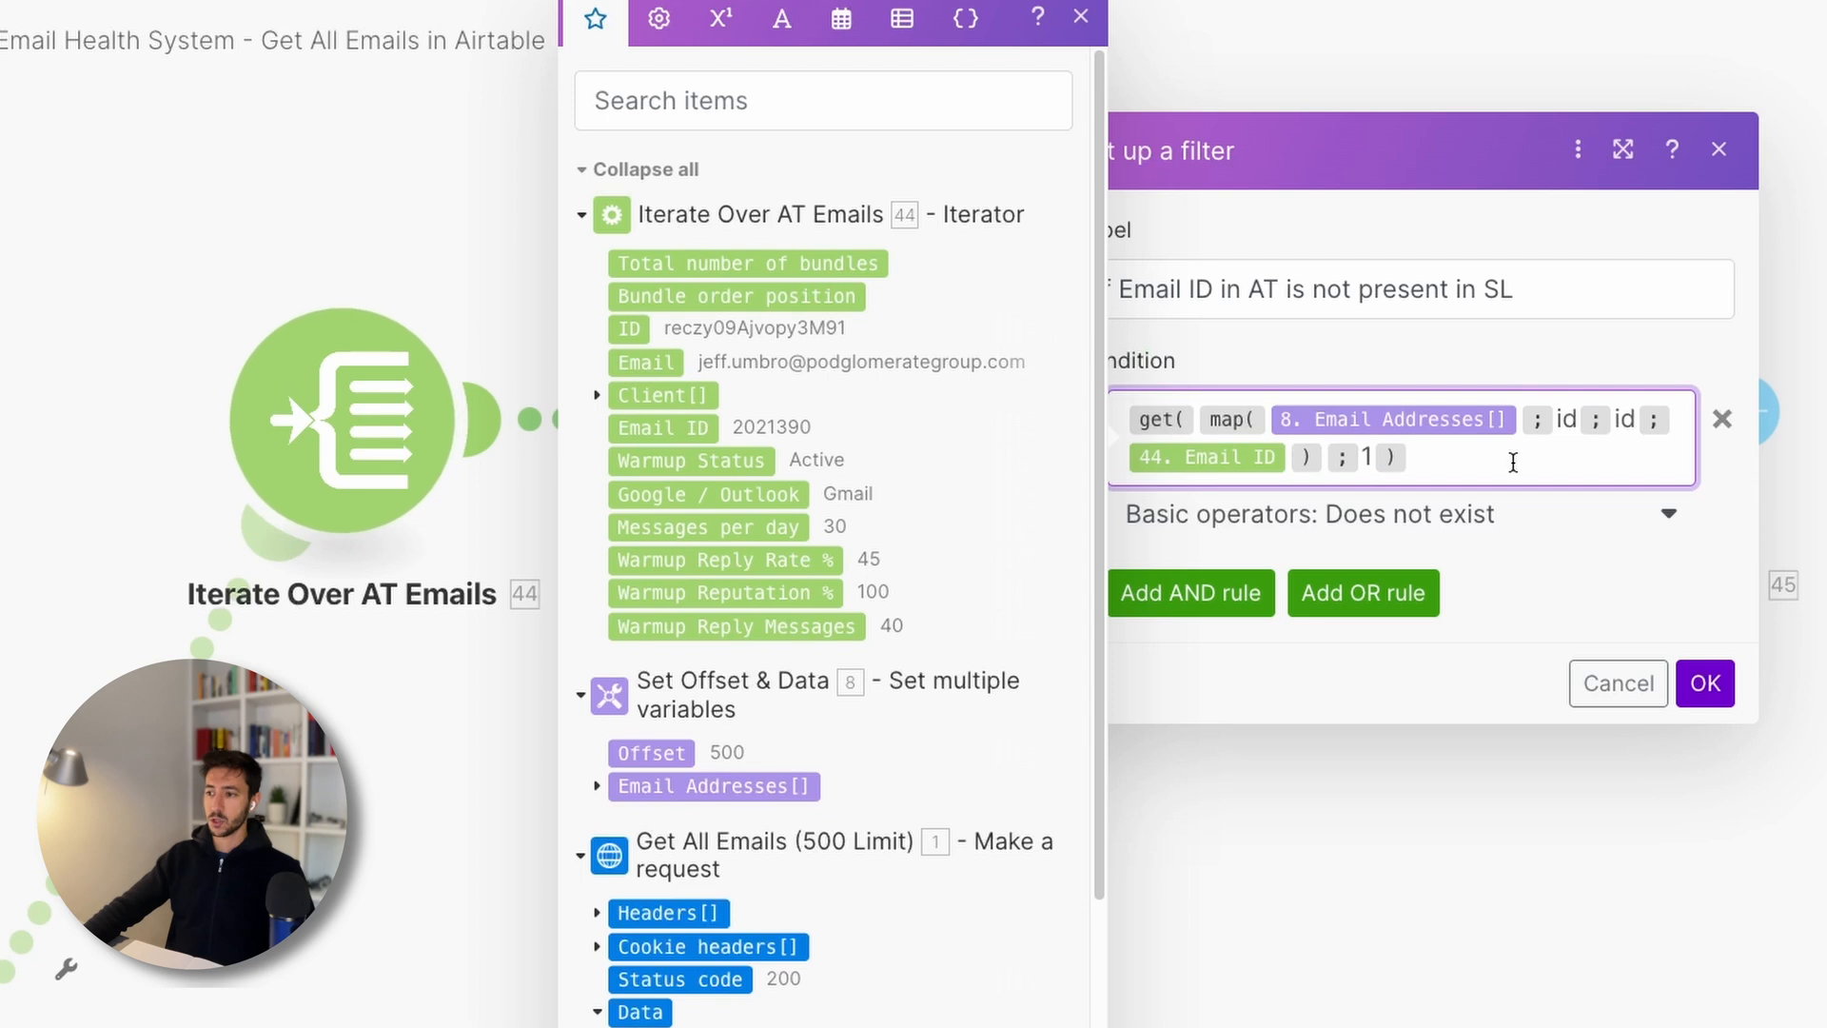
pyautogui.click(1081, 16)
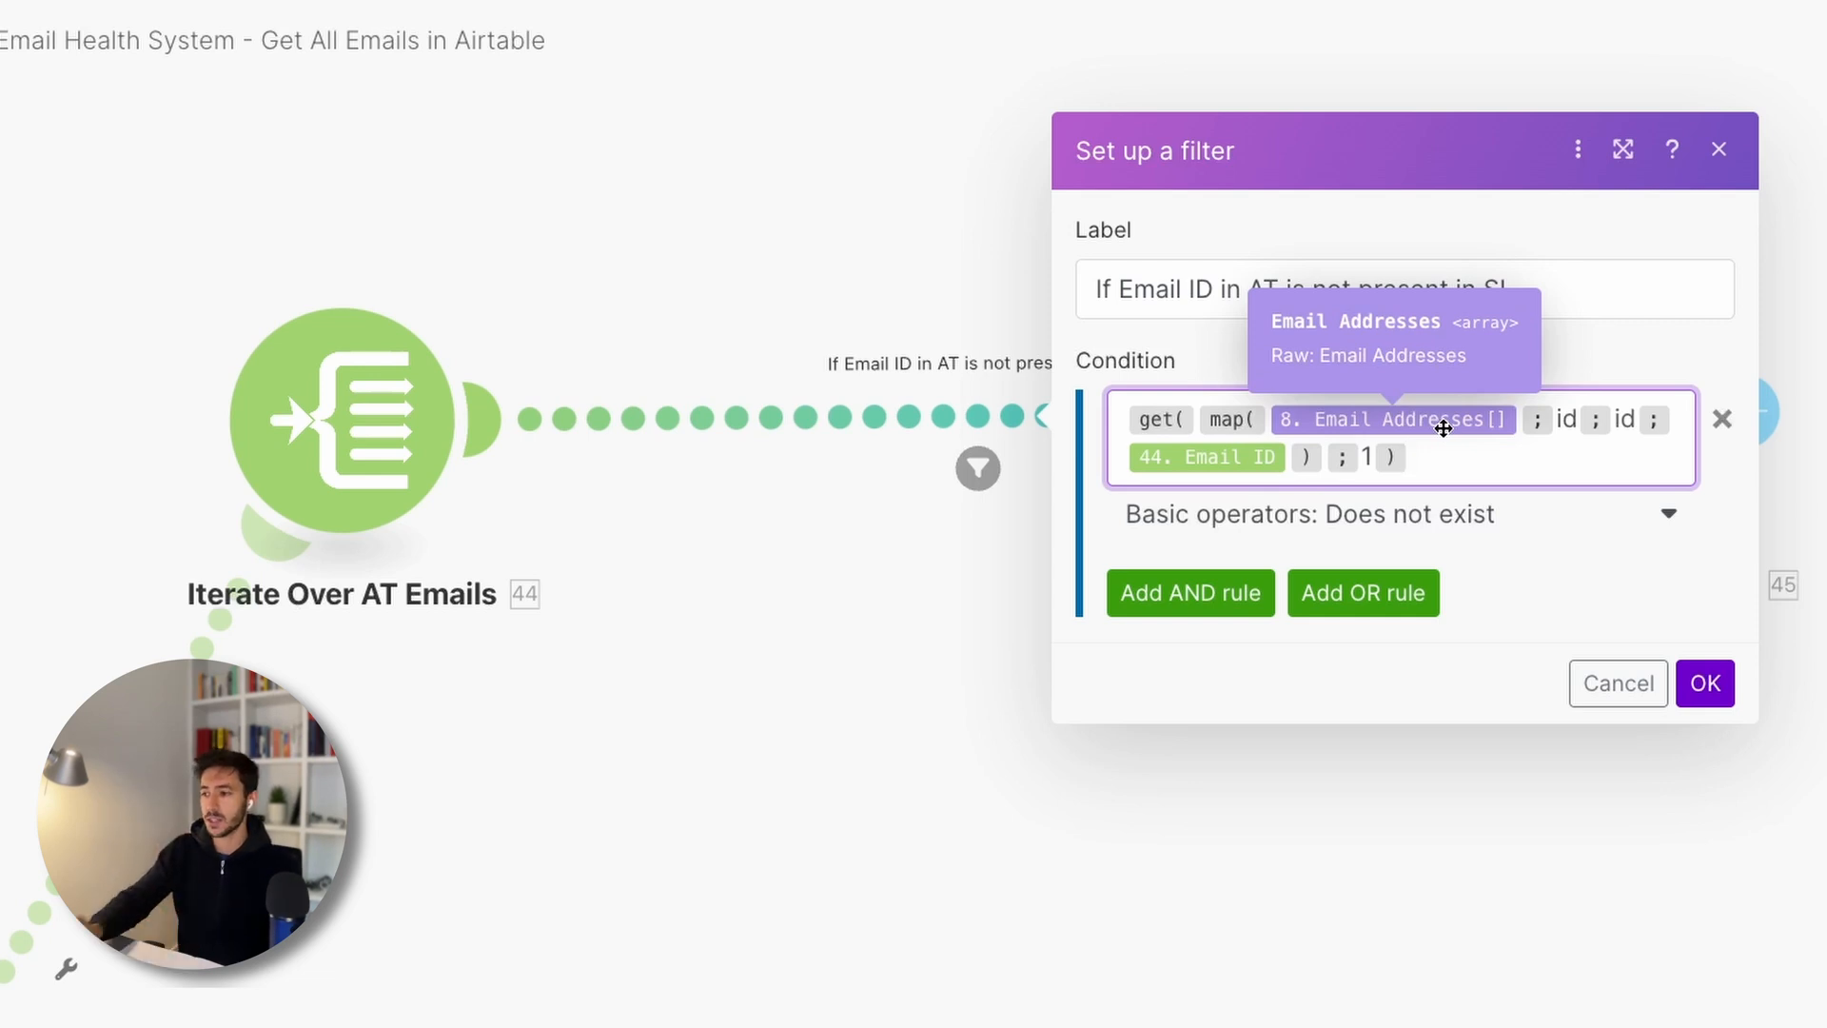
# - Highlight the id keys inside map() and close the mapping panel
pyautogui.click(1557, 419)
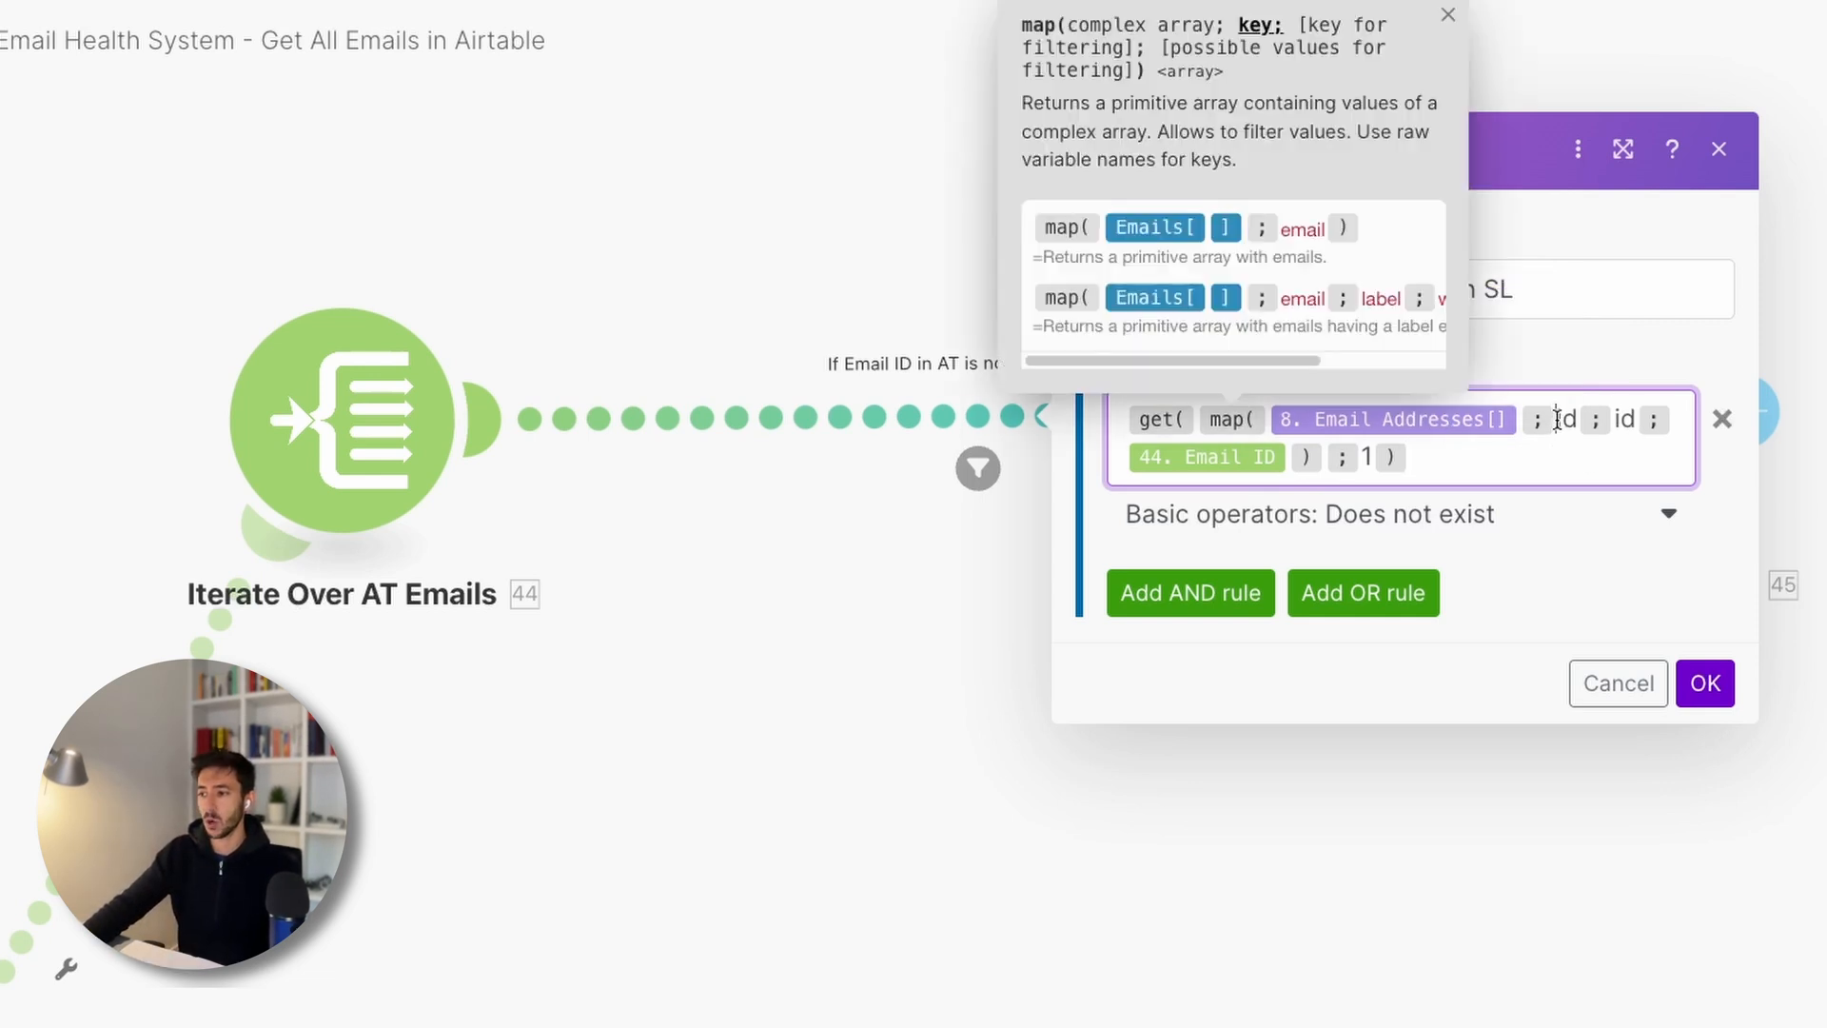
pyautogui.moveTo(1557, 419); pyautogui.dragTo(1615, 419)
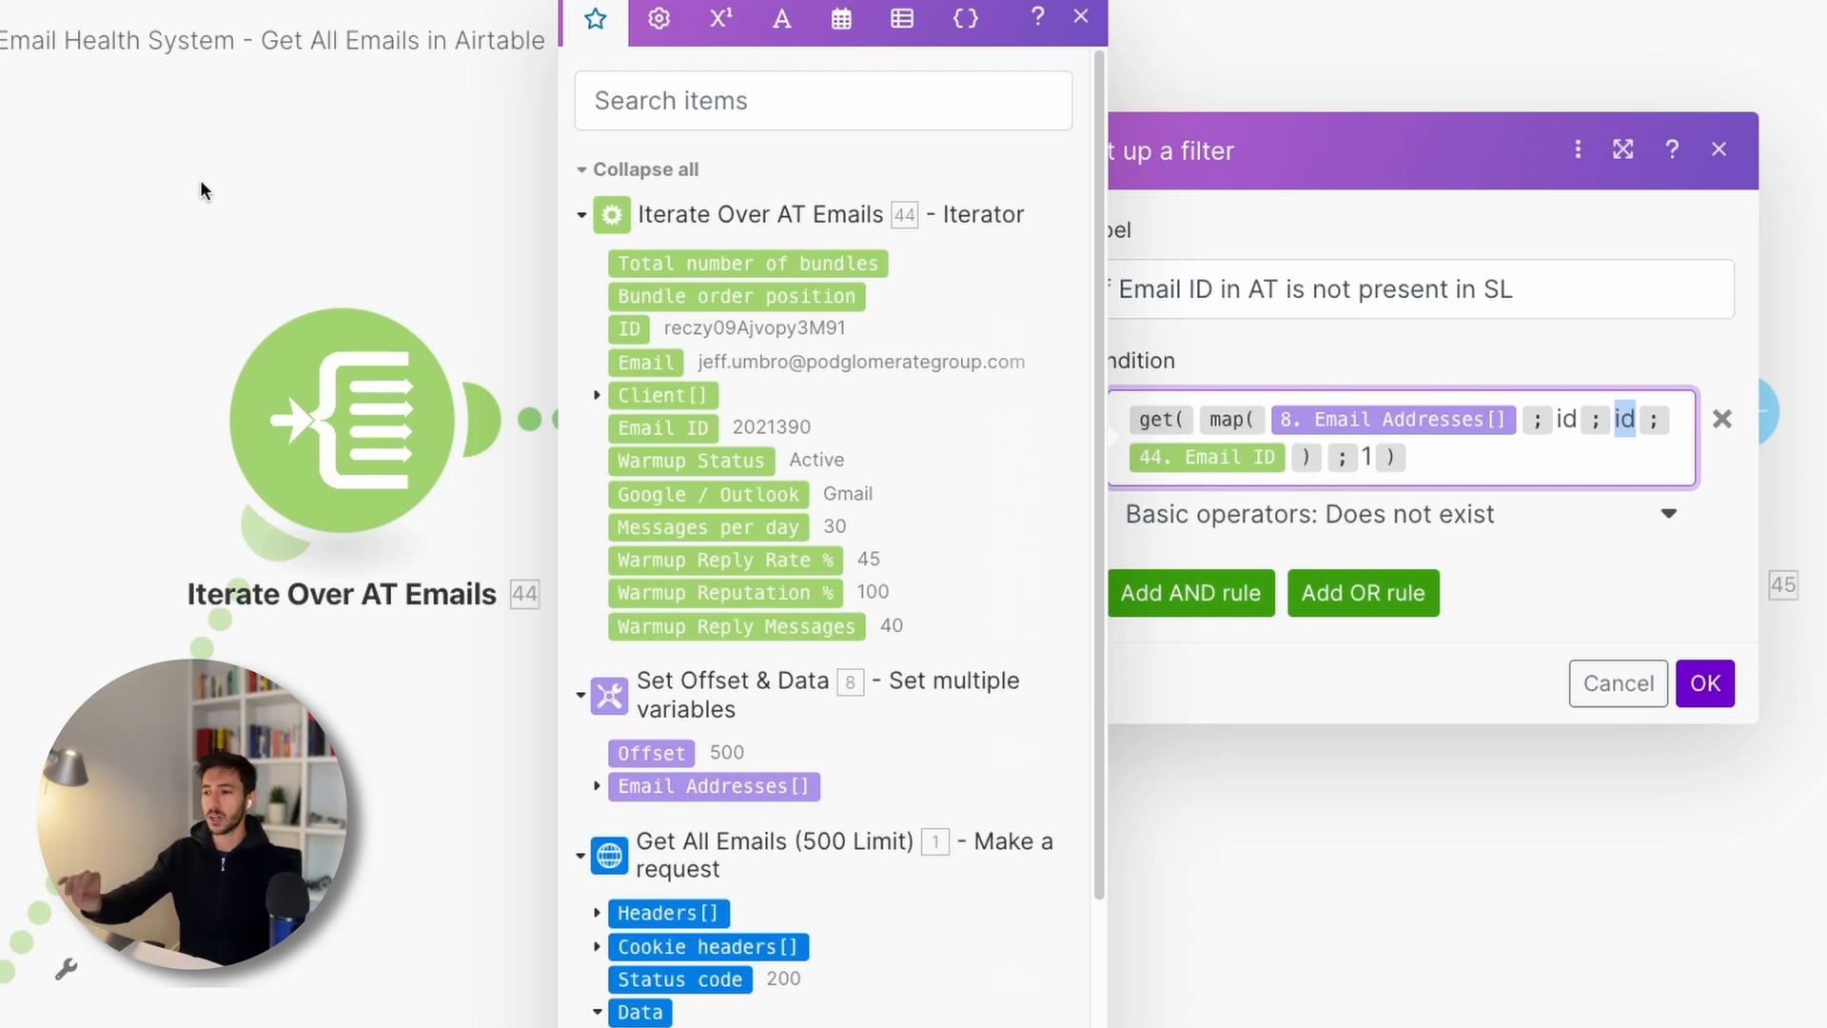
pyautogui.click(1417, 463)
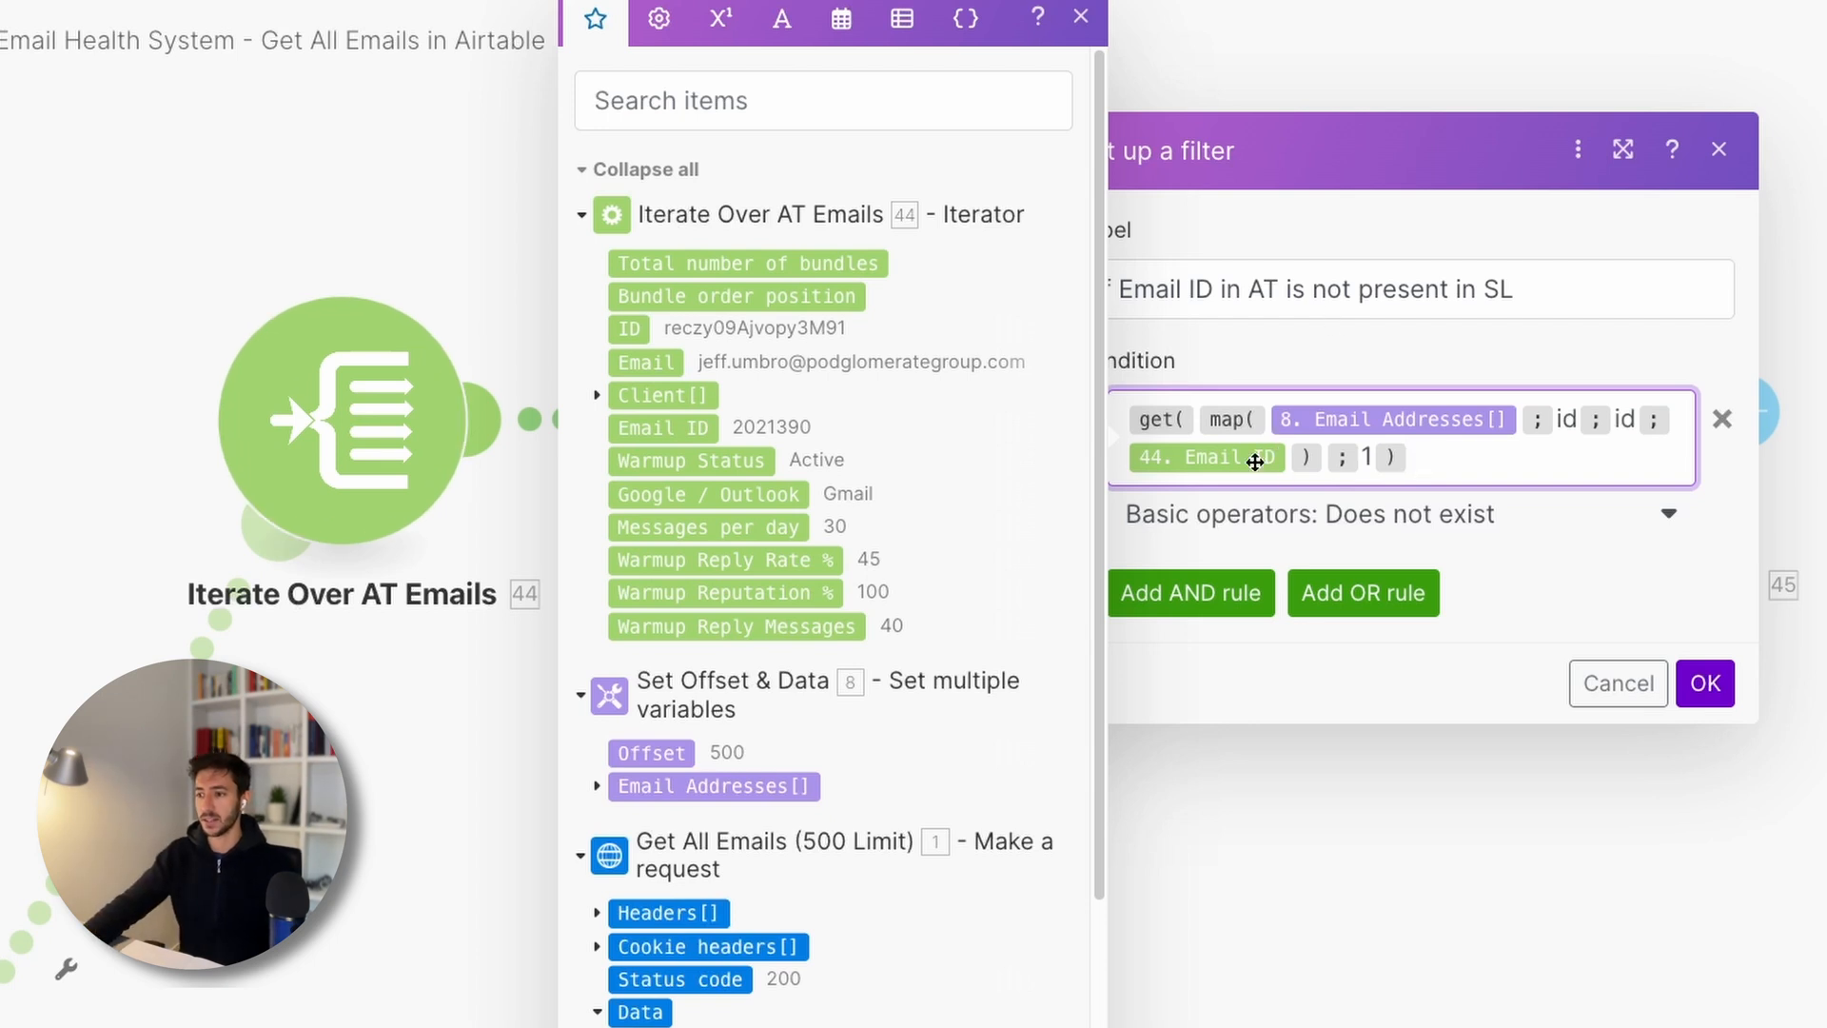
pyautogui.click(1081, 17)
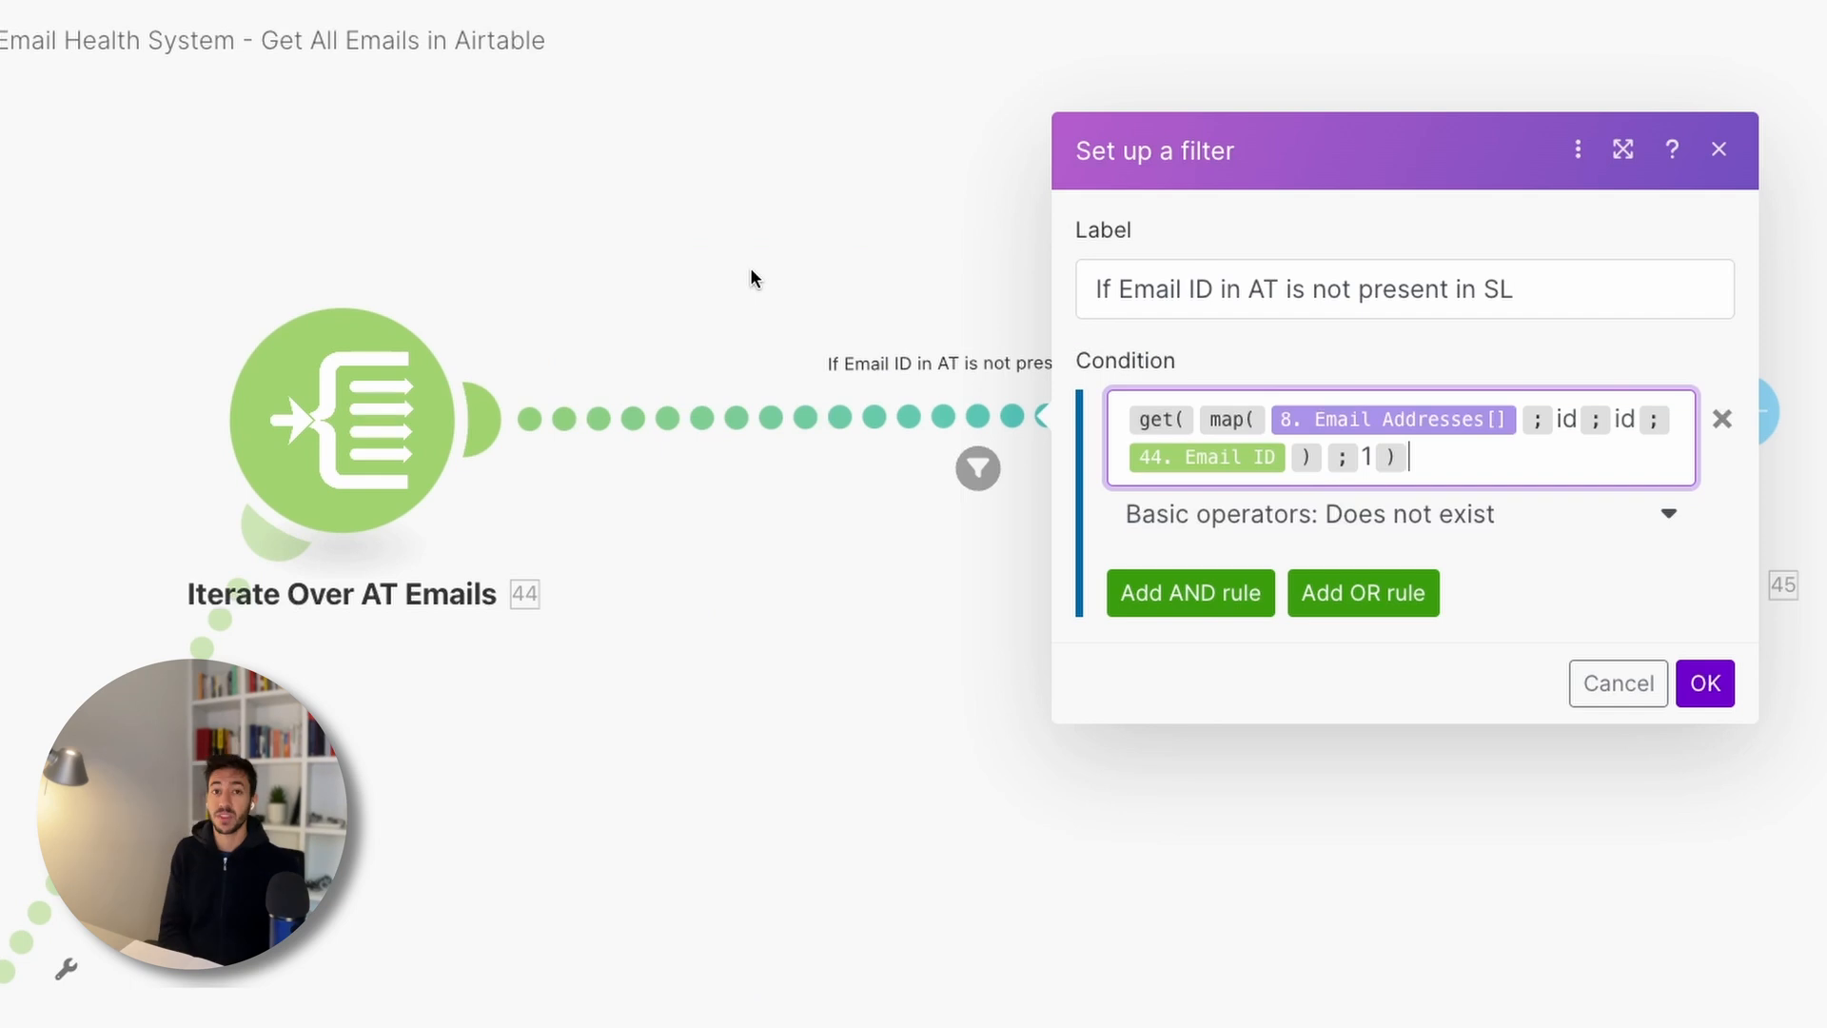
# - Highlight the final 1 index argument of get() in the condition
pyautogui.click(1144, 417)
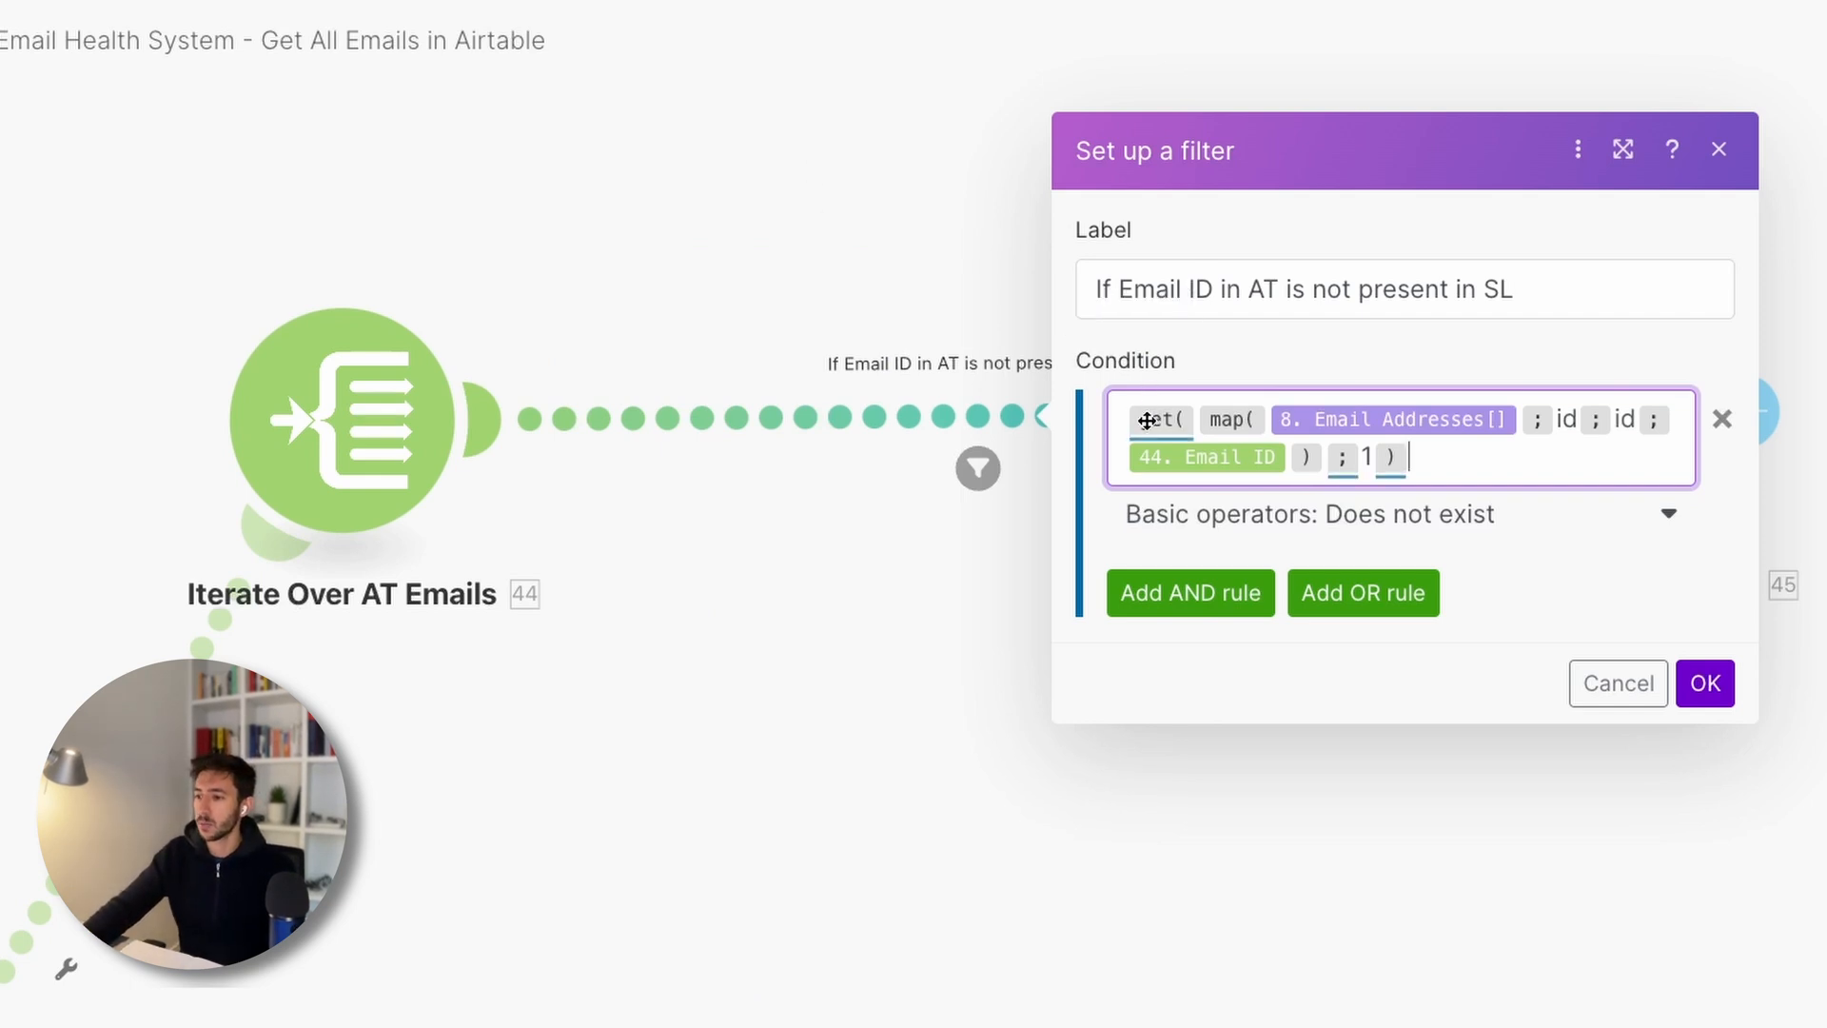
pyautogui.moveTo(1149, 419)
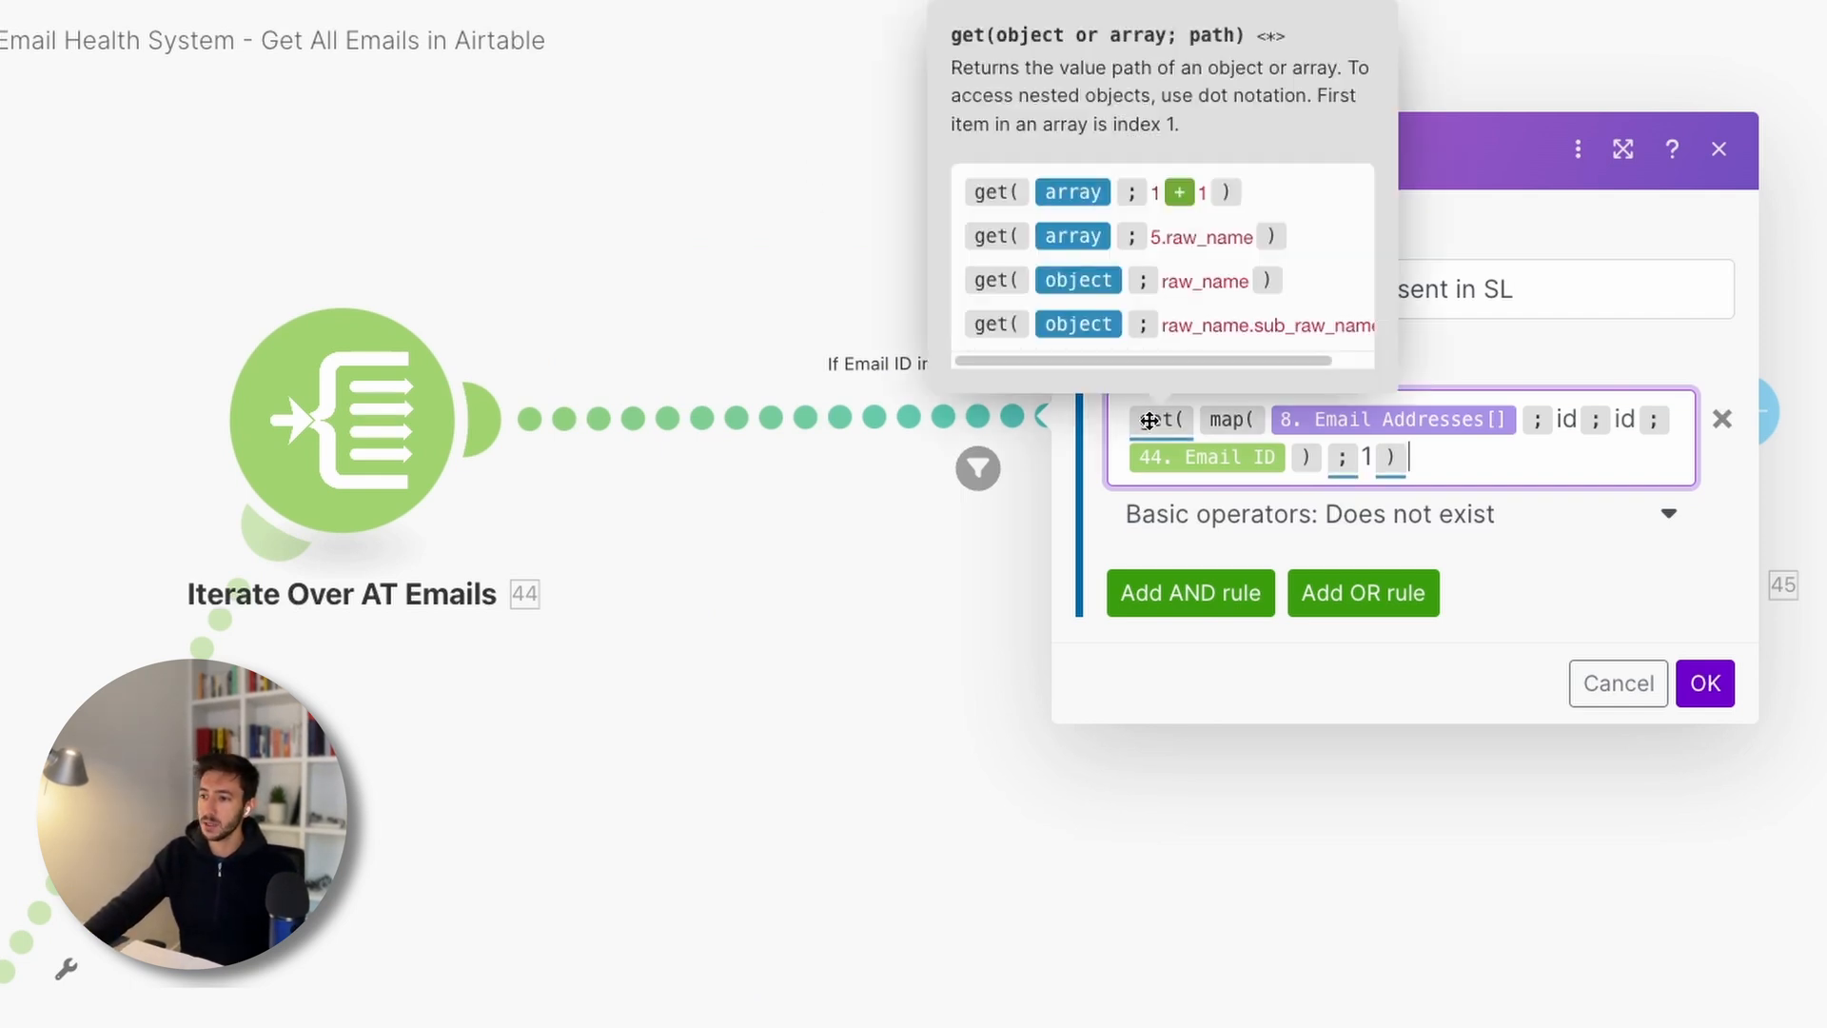
pyautogui.doubleClick(1366, 457)
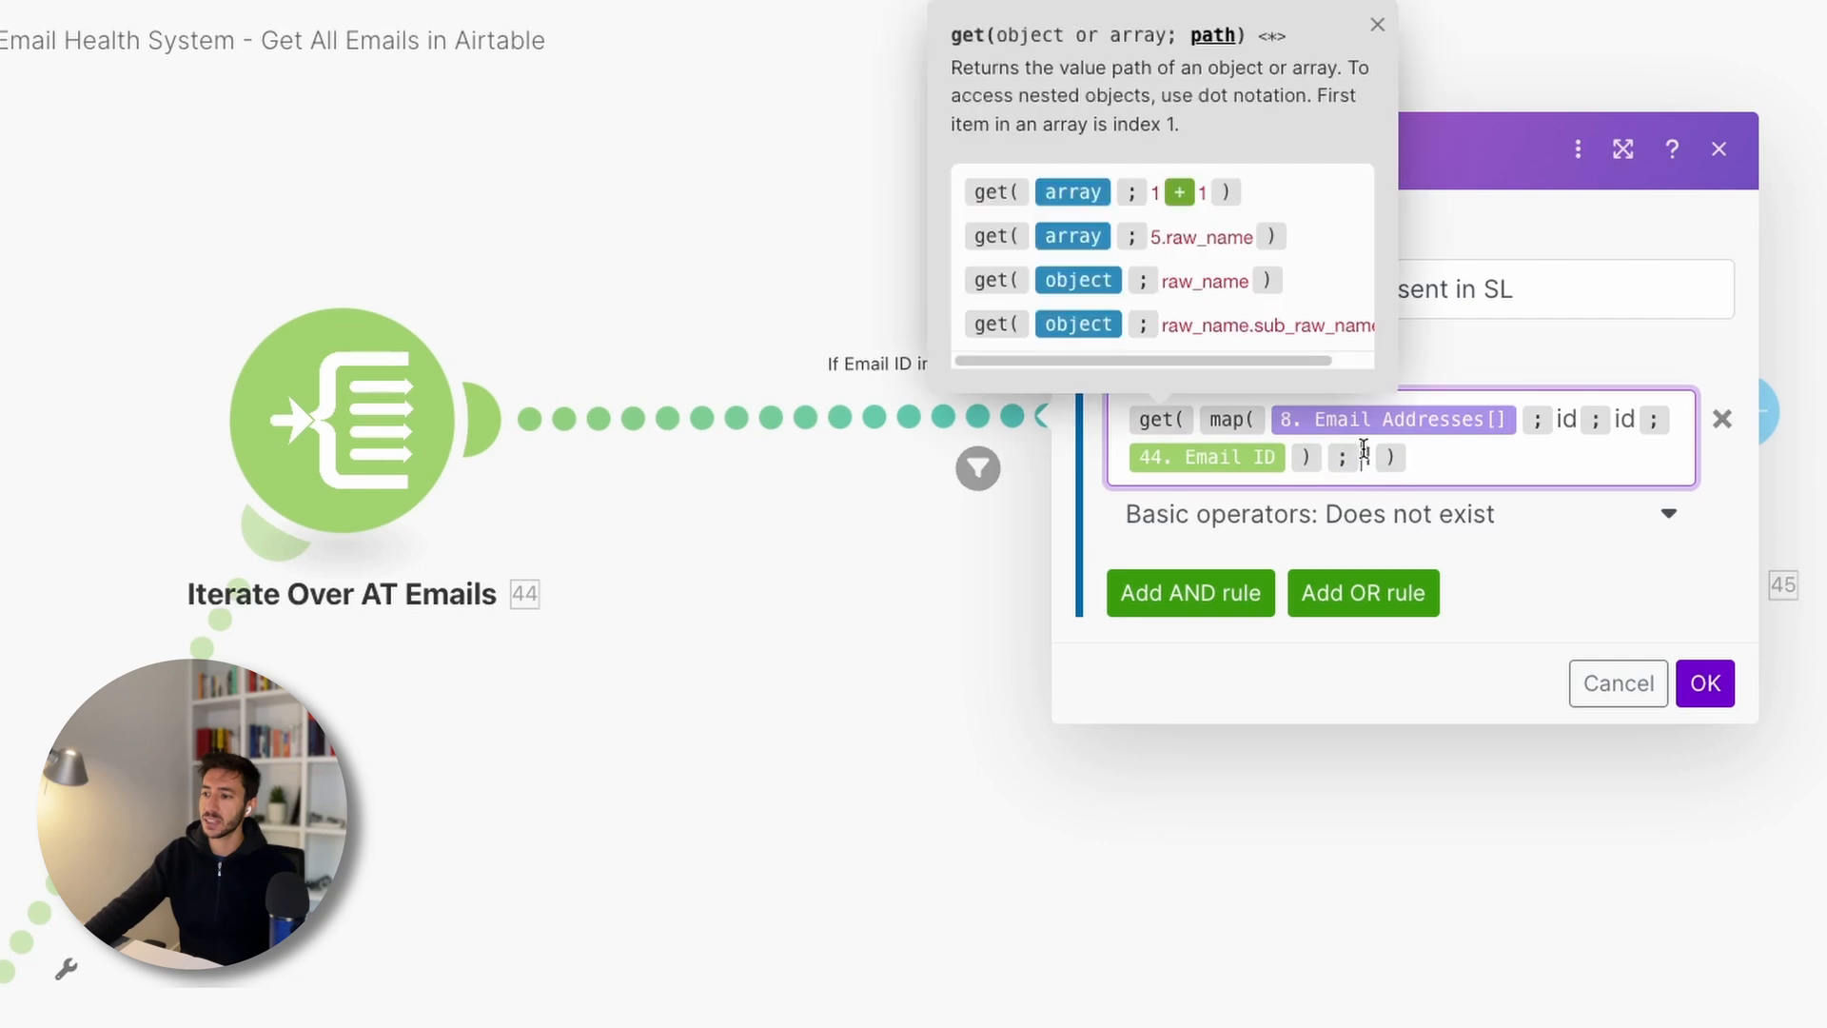
pyautogui.click(1455, 465)
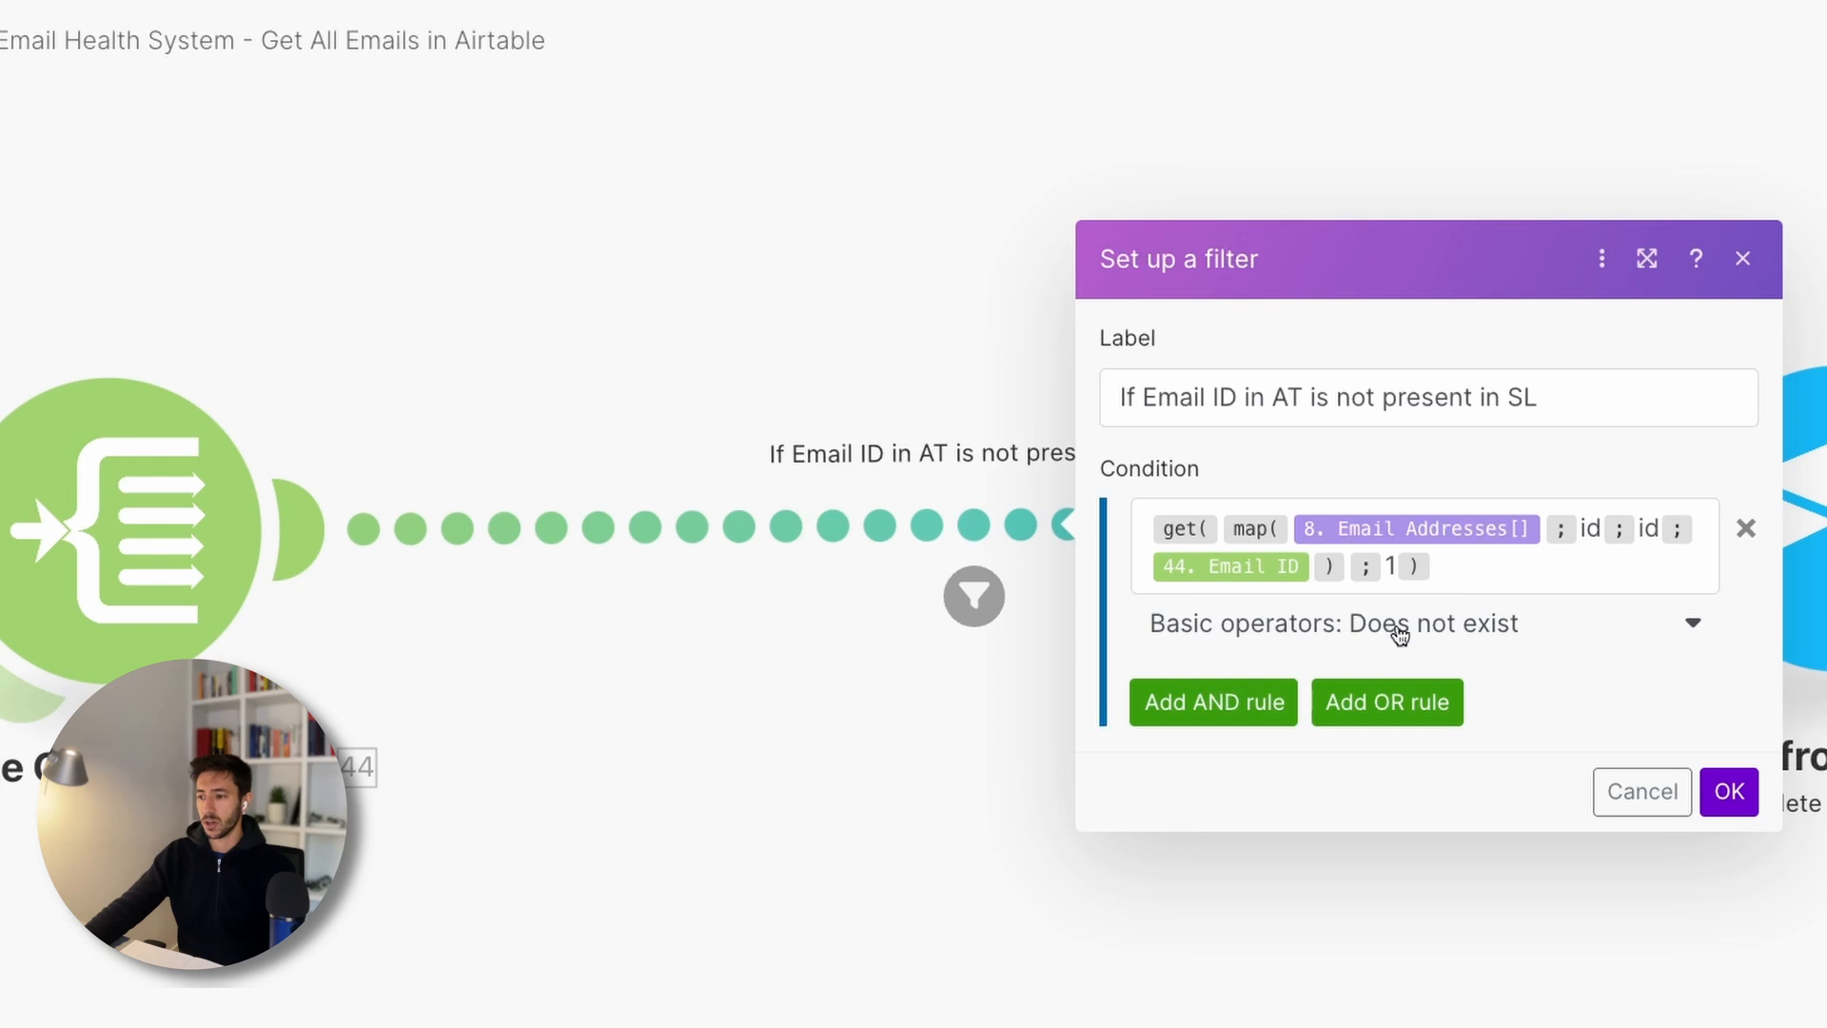
# - Close the filter dialog and pan back toward the Router and Iterate Over AT Emails
pyautogui.click(771, 817)
pyautogui.moveTo(820, 789); pyautogui.dragTo(918, 737)
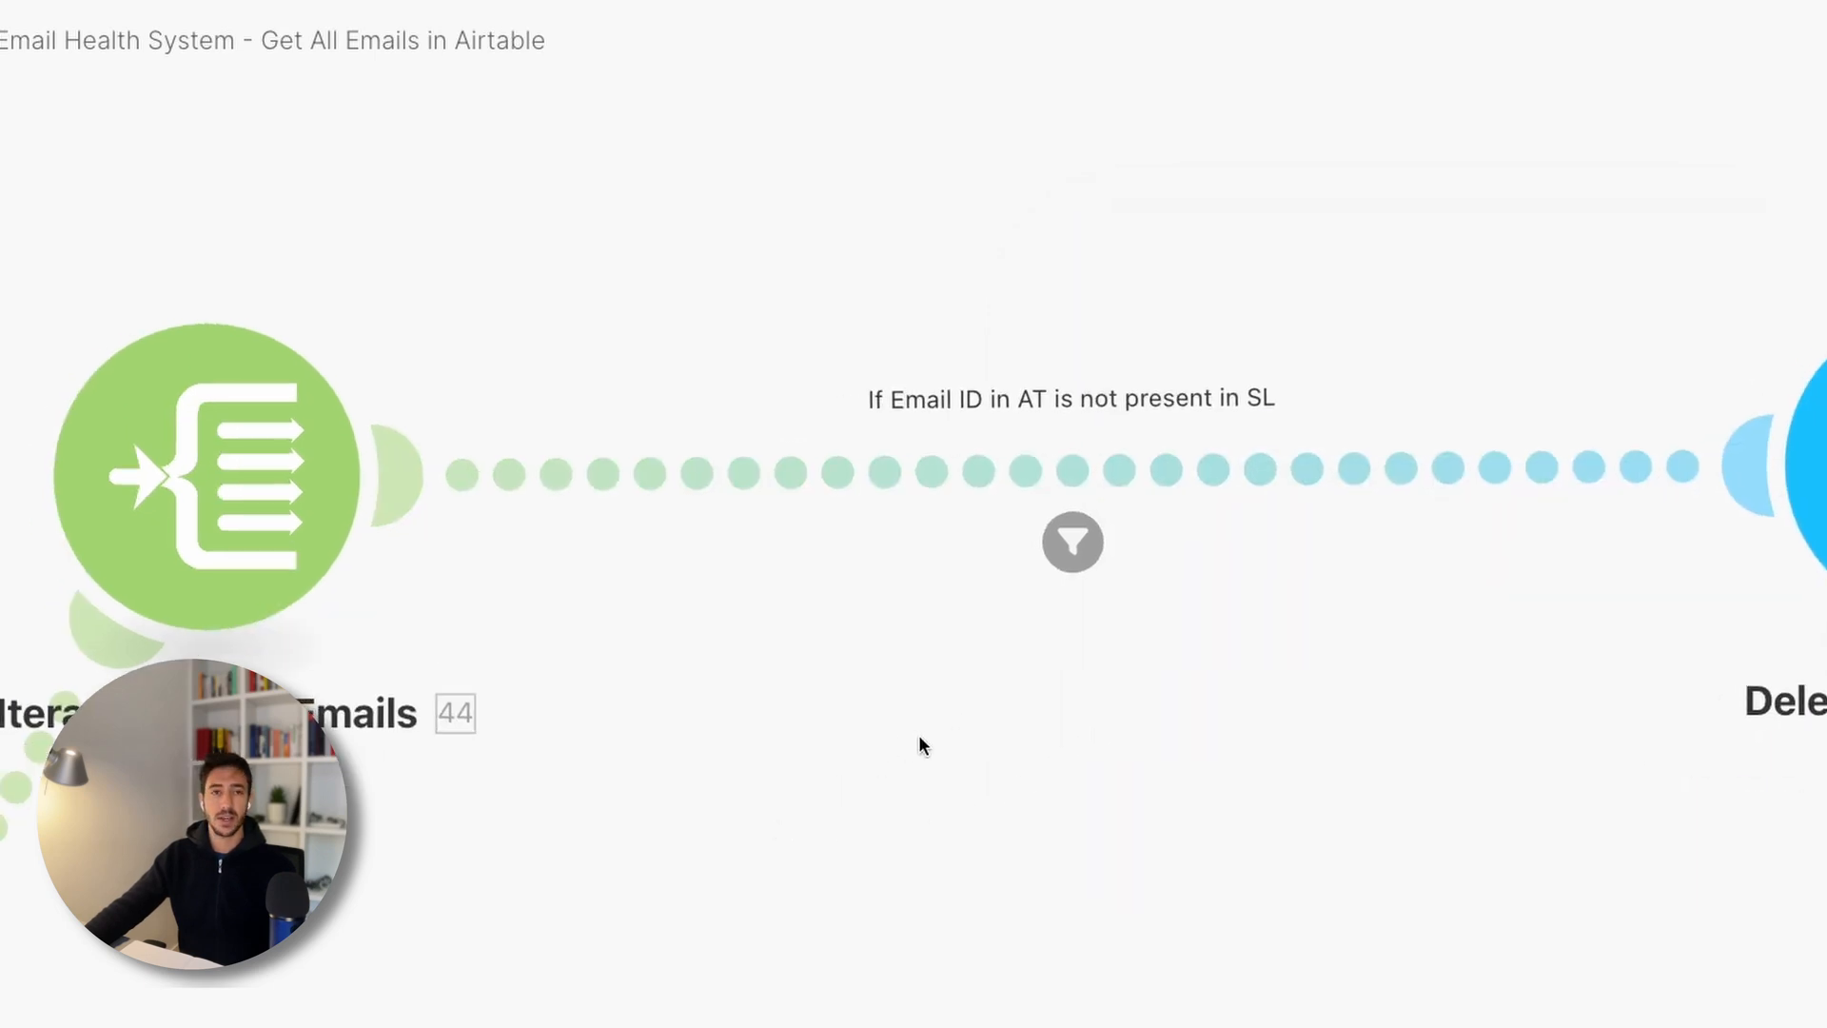
pyautogui.click(922, 419)
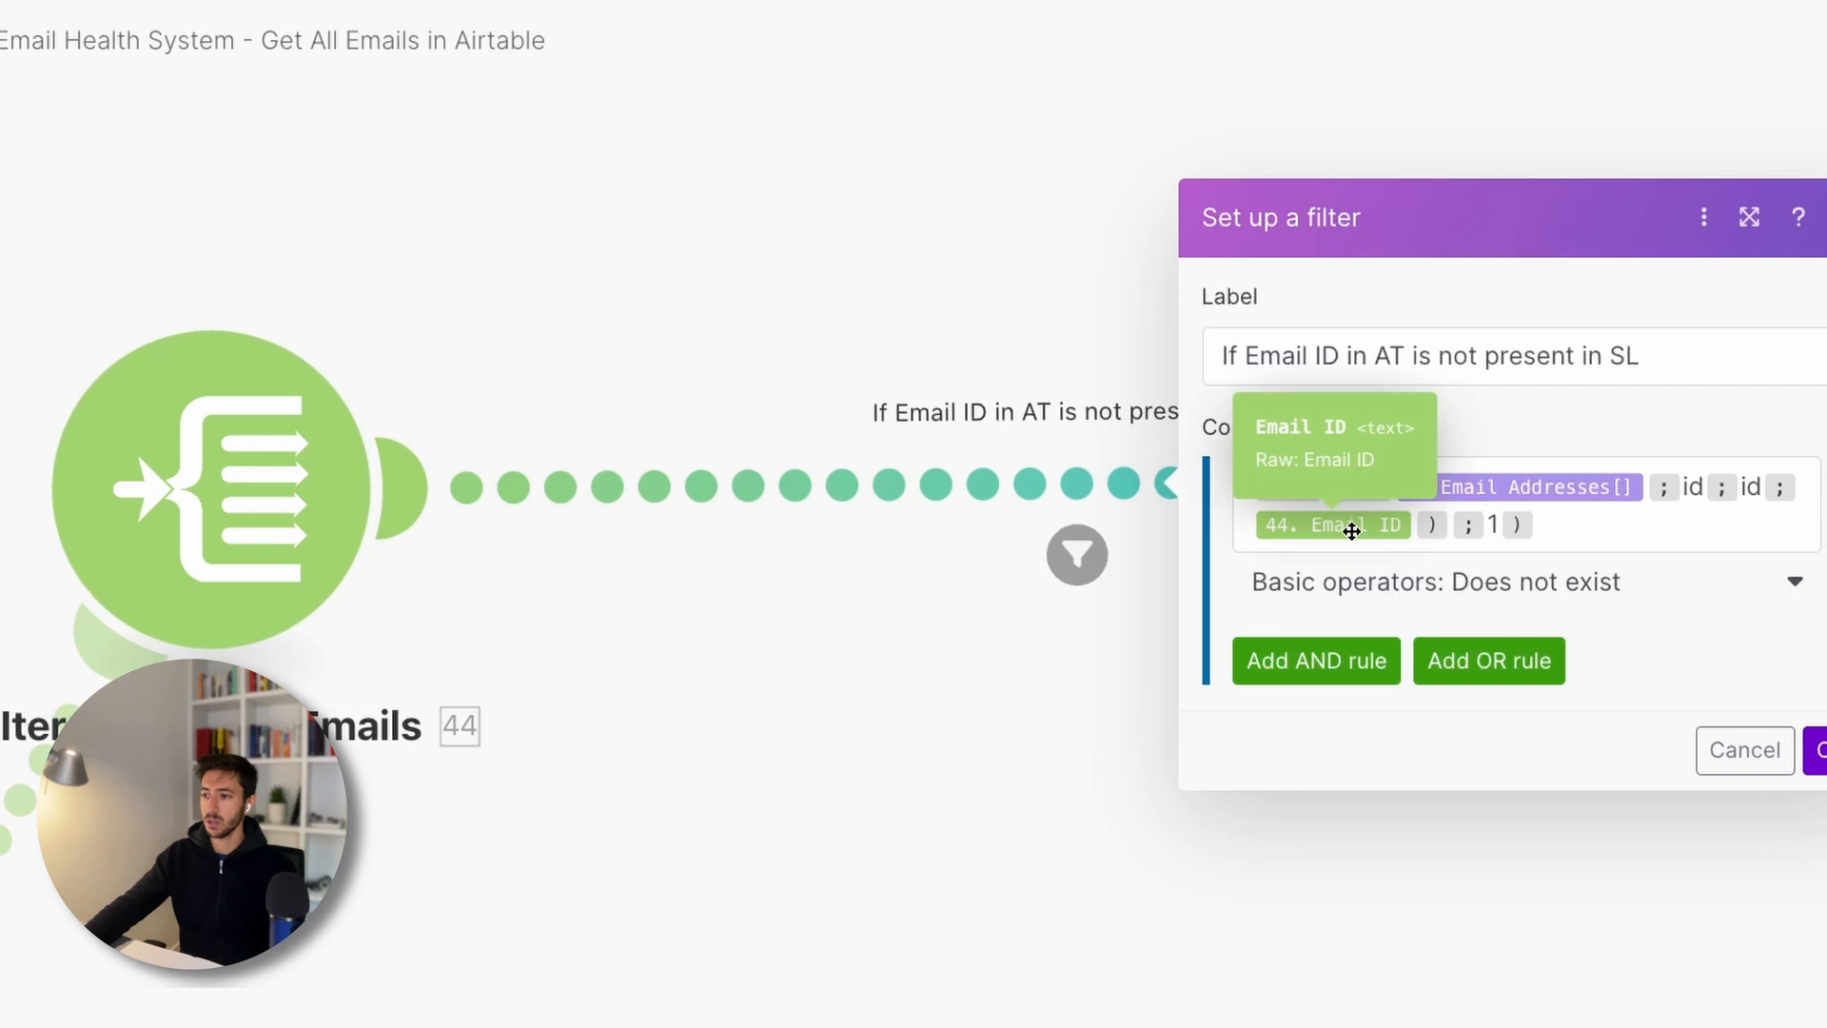
pyautogui.click(901, 856)
pyautogui.moveTo(777, 893); pyautogui.dragTo(1463, 571)
pyautogui.scroll(-3, 1462, 571)
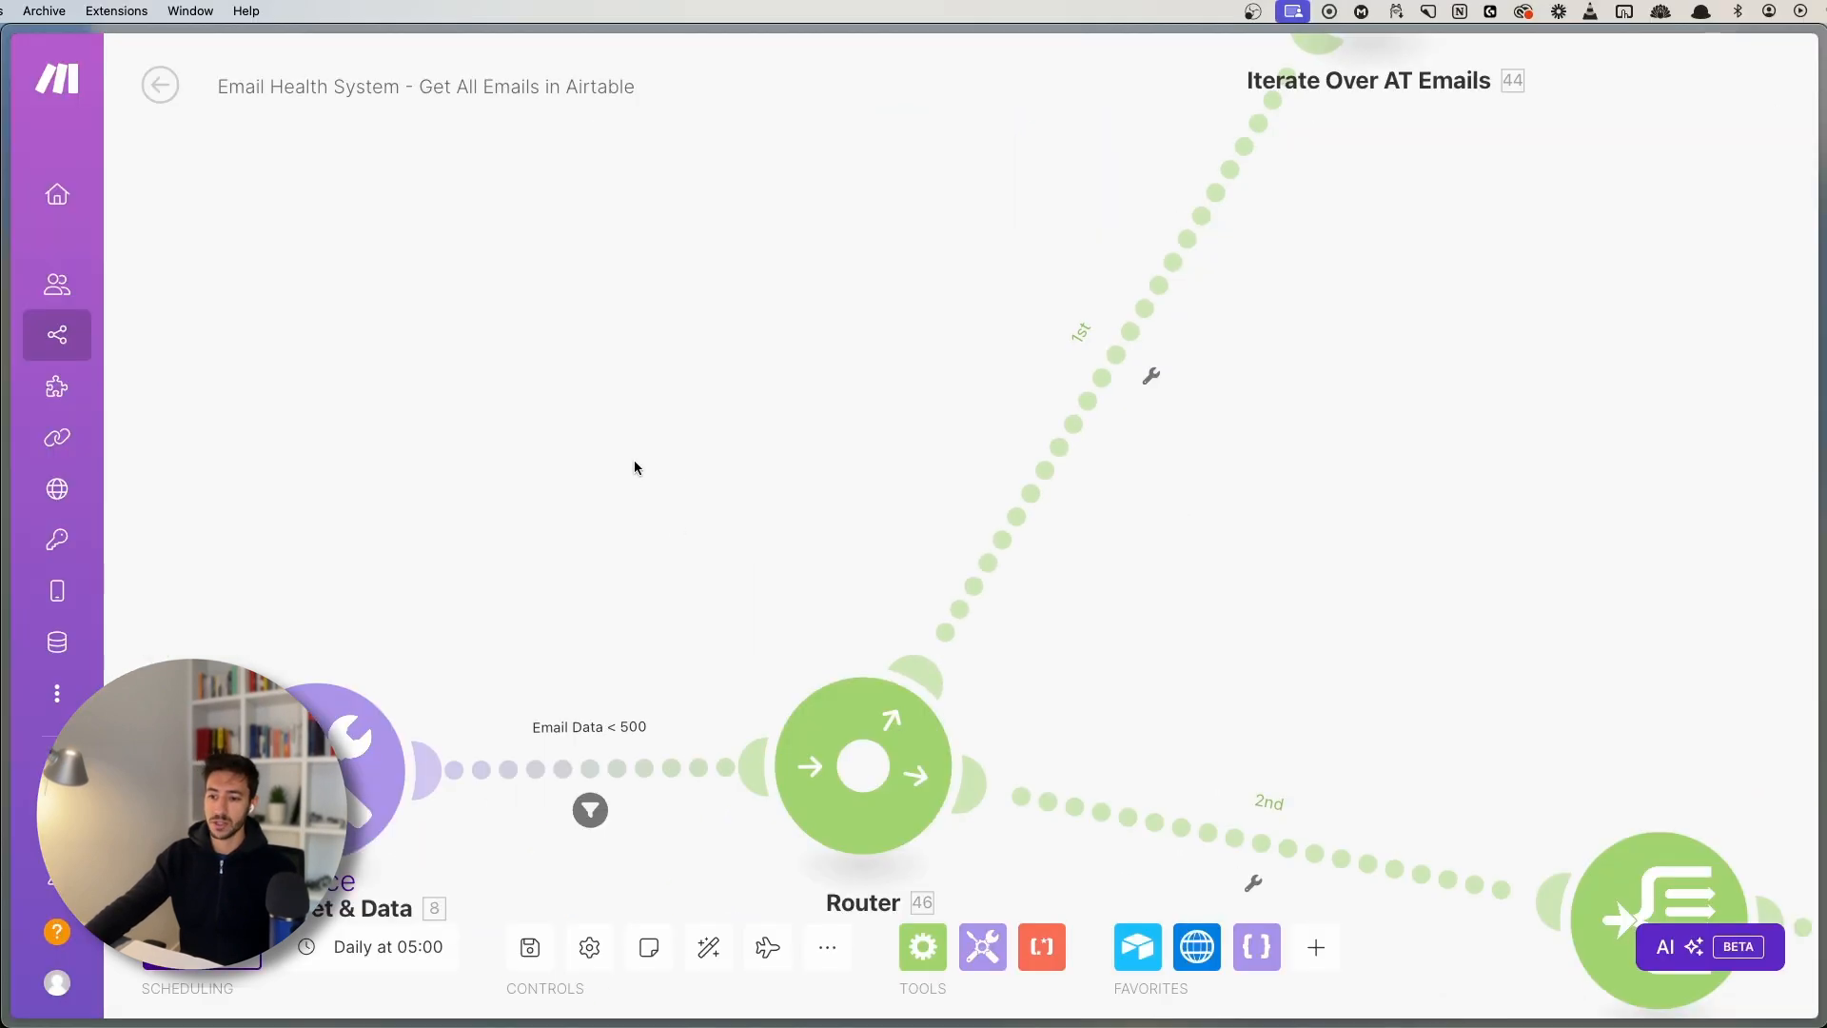
# - Check the Delete from AT Base settings and view both modules of the filtered route
pyautogui.moveTo(624, 467); pyautogui.dragTo(191, 654)
pyautogui.moveTo(1236, 424); pyautogui.dragTo(399, 737)
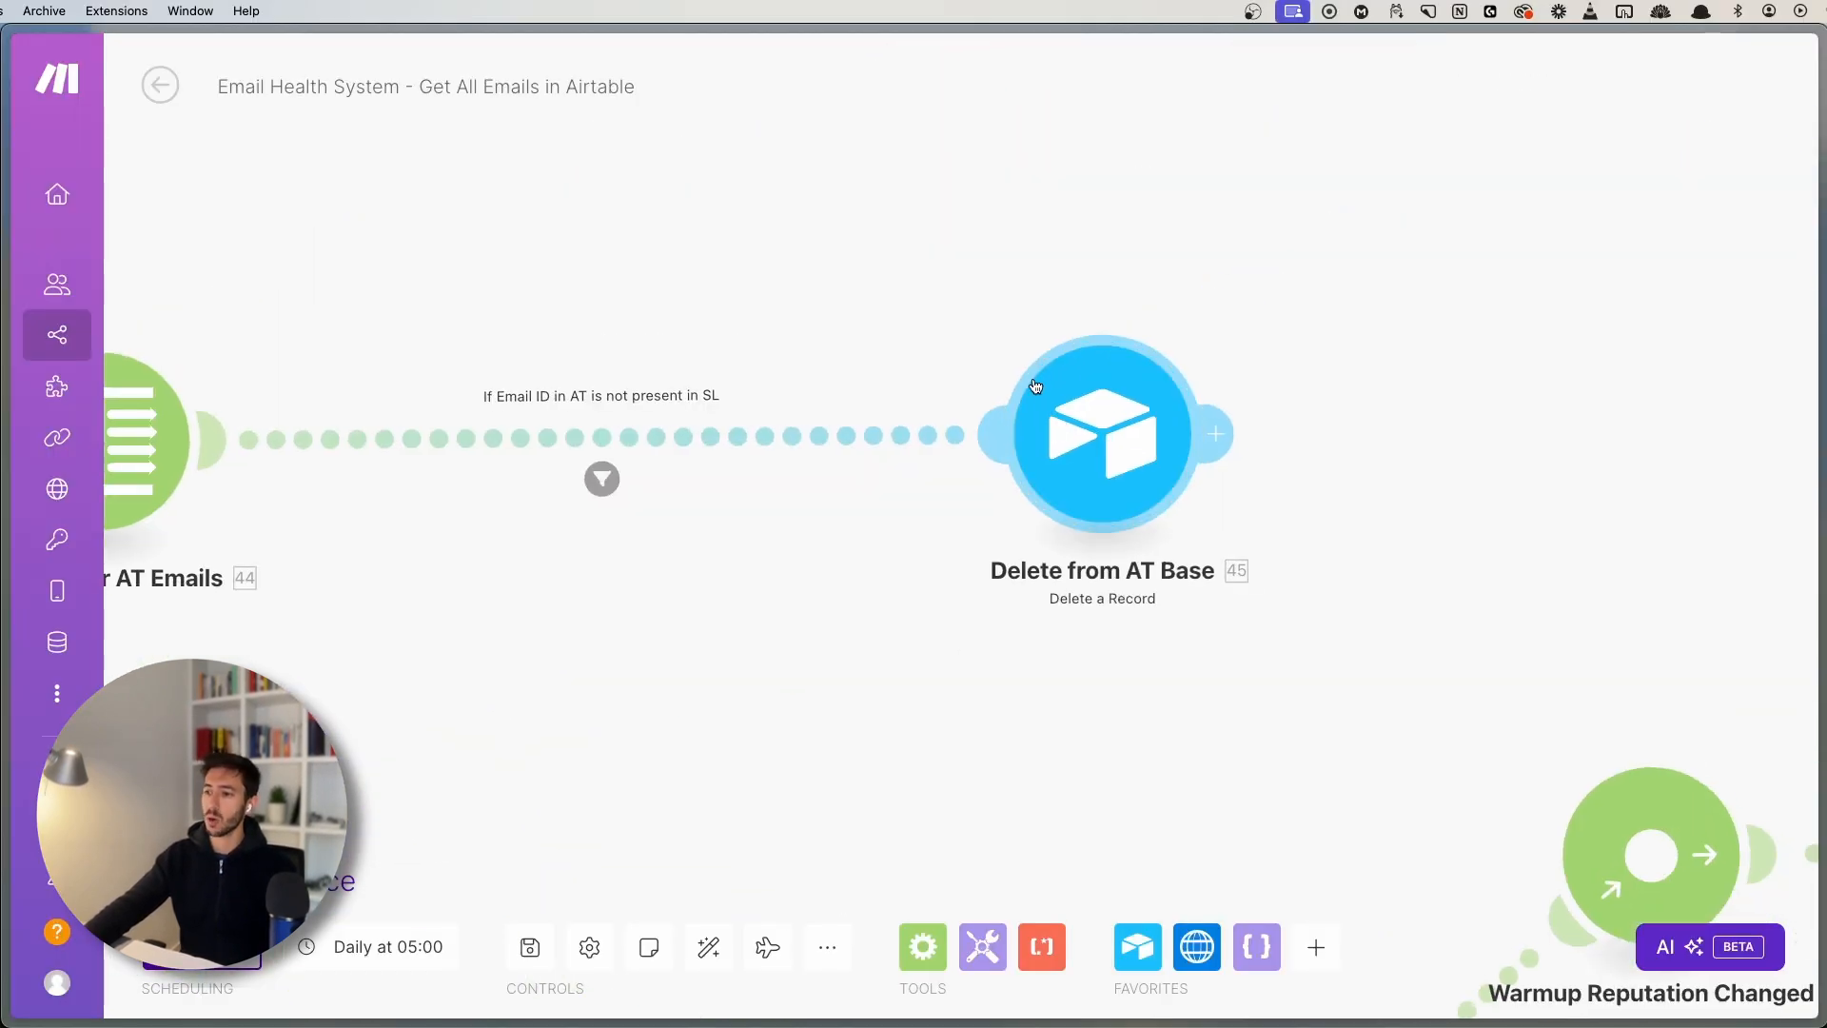
pyautogui.click(1078, 441)
pyautogui.click(826, 629)
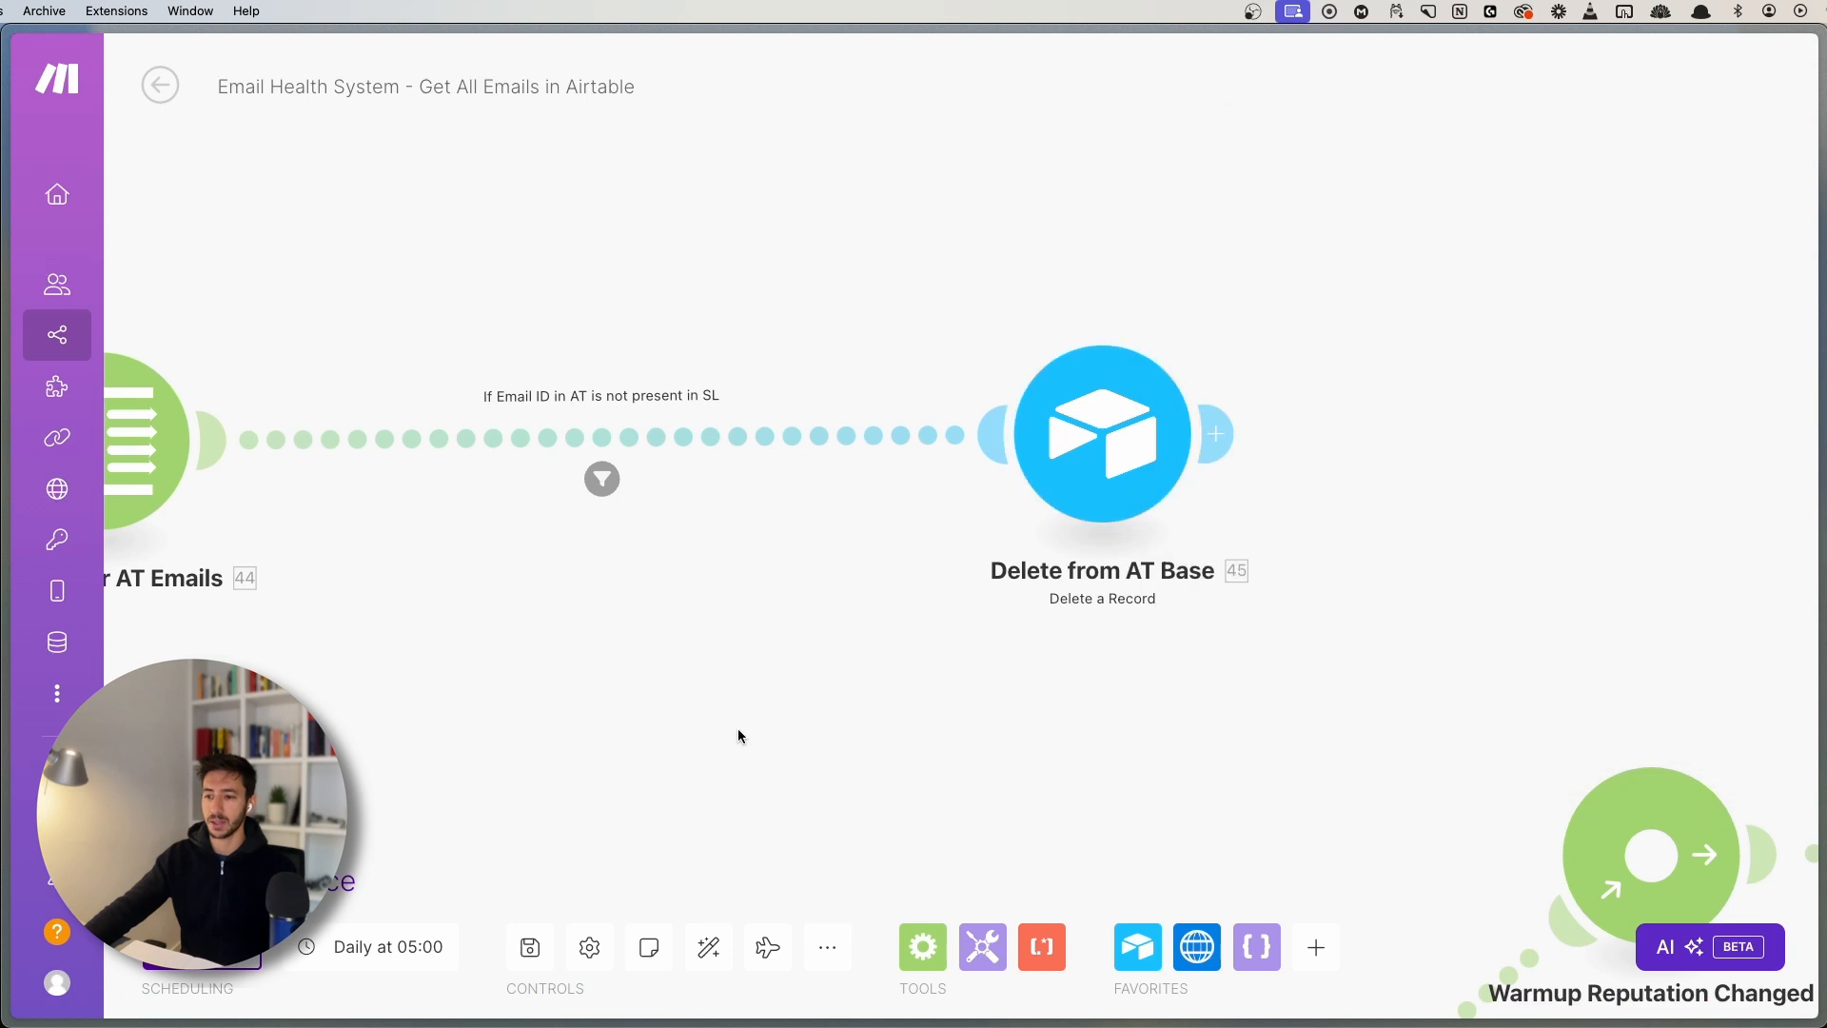
pyautogui.moveTo(819, 561); pyautogui.dragTo(1127, 427)
pyautogui.moveTo(1248, 500); pyautogui.dragTo(1216, 564)
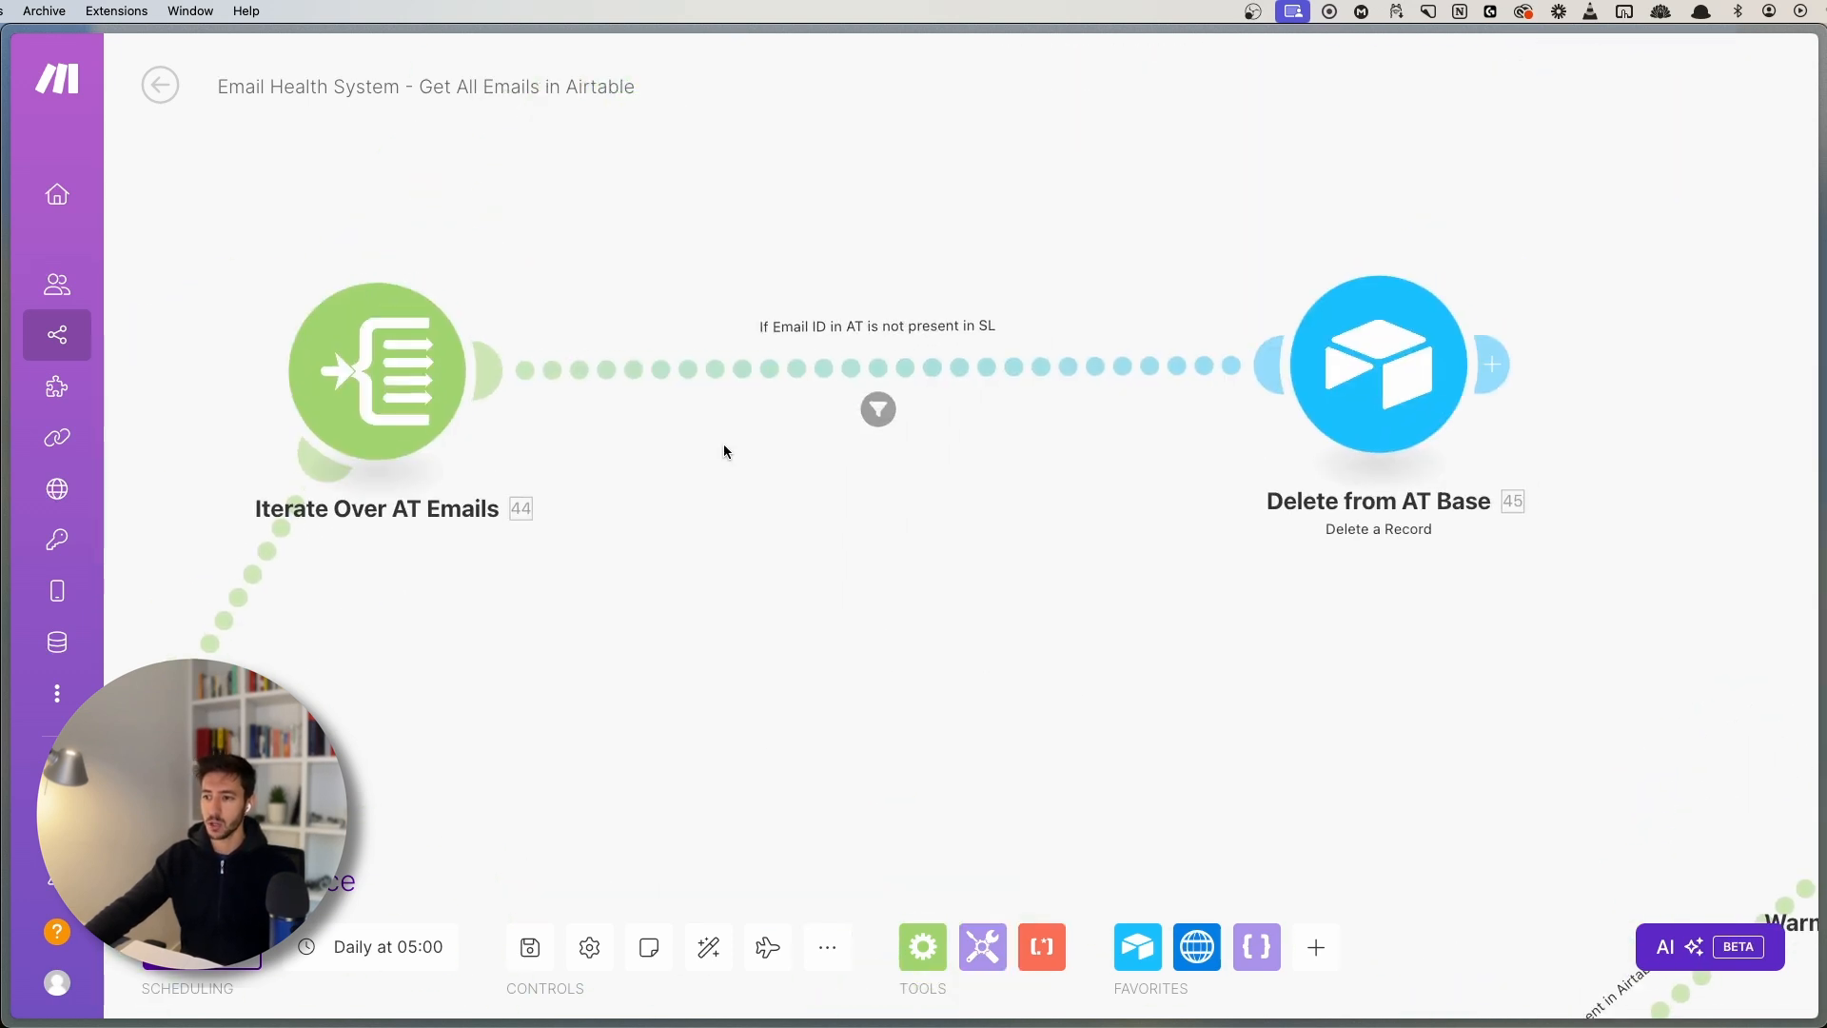
# - Move Iterate Over SL Emails farther from its router
pyautogui.moveTo(765, 672); pyautogui.dragTo(940, 242)
pyautogui.moveTo(820, 638); pyautogui.dragTo(744, 228)
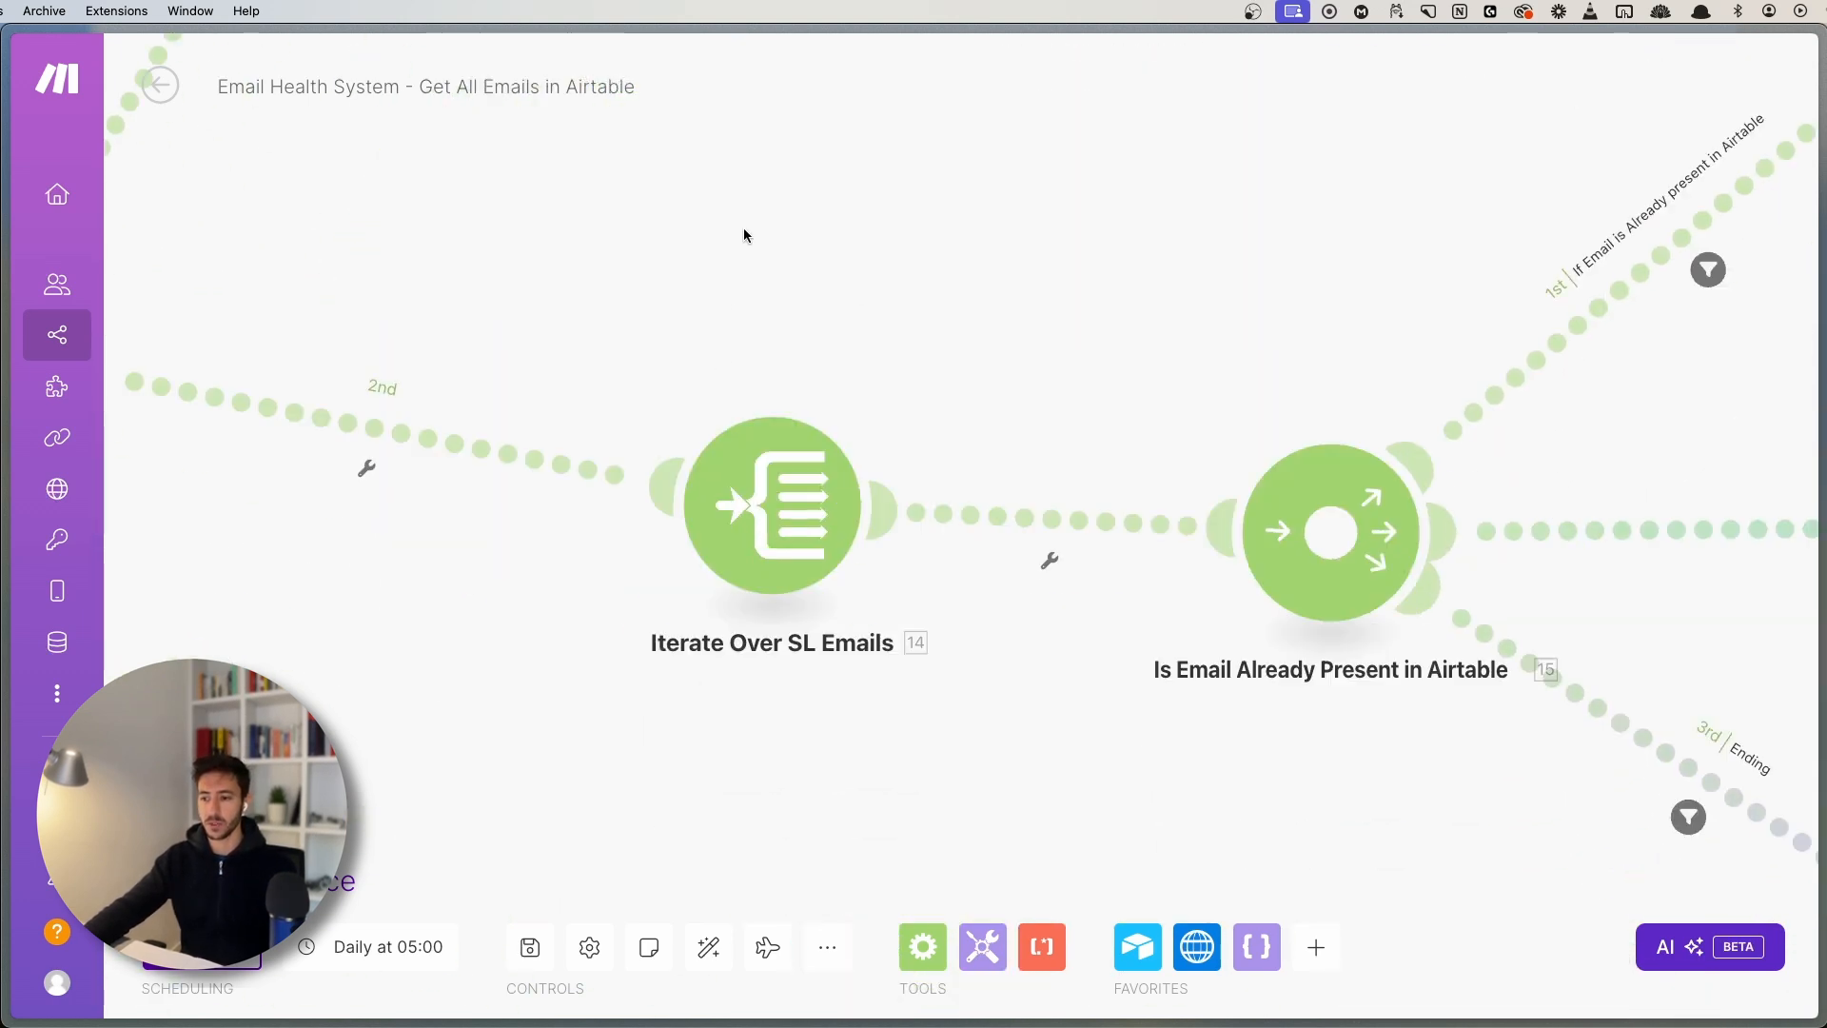
pyautogui.moveTo(1062, 268); pyautogui.dragTo(876, 193)
pyautogui.scroll(-1, 915, 278)
pyautogui.moveTo(932, 268); pyautogui.dragTo(970, 314)
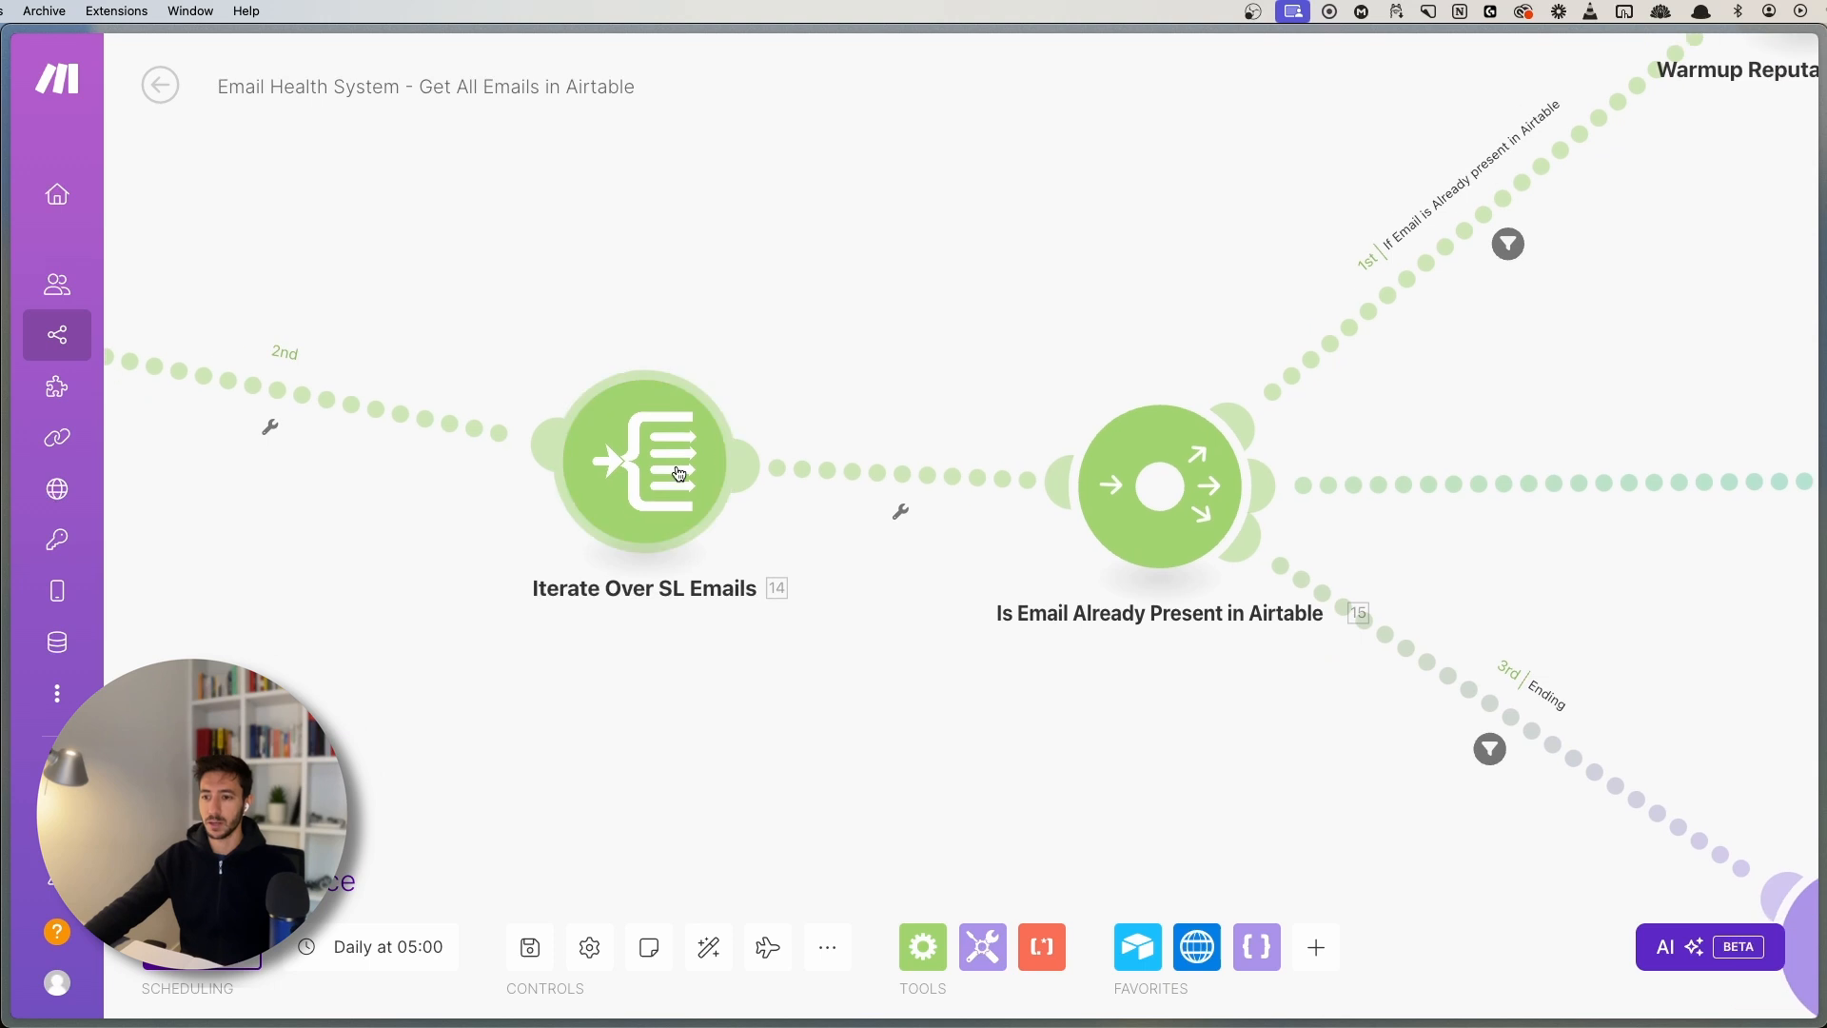
pyautogui.moveTo(681, 474); pyautogui.dragTo(480, 493)
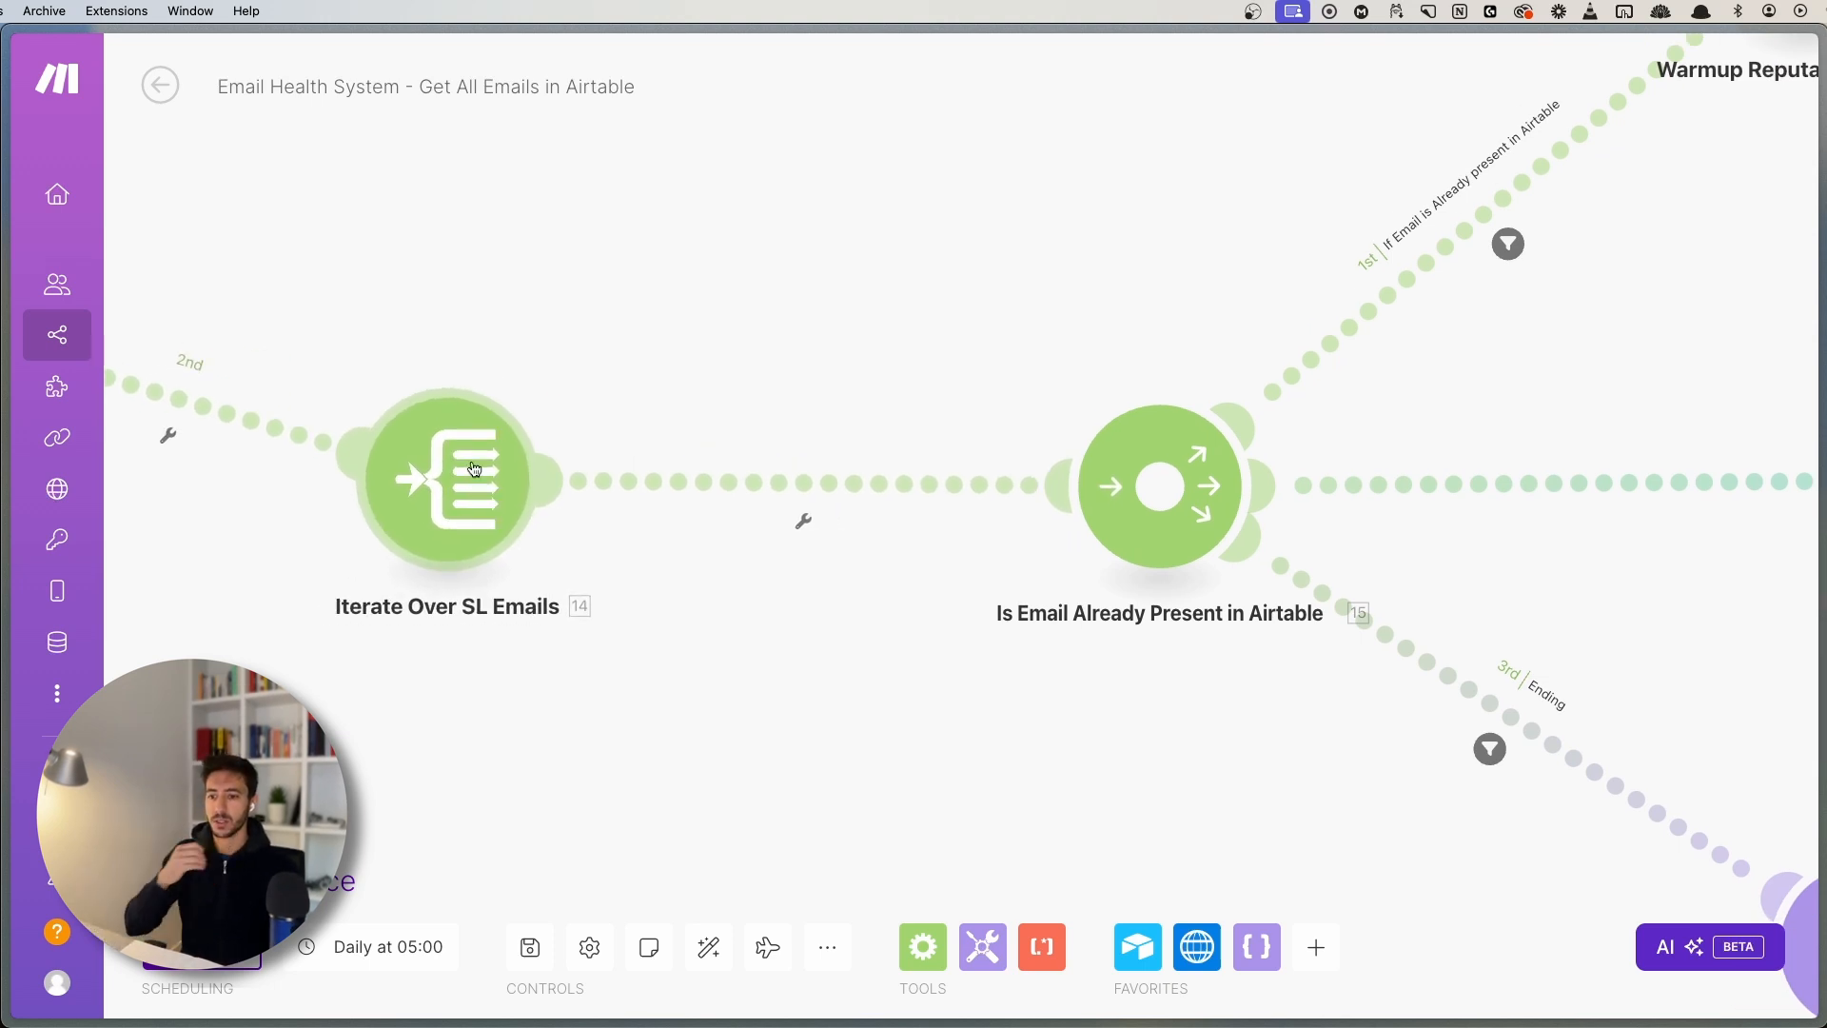
pyautogui.moveTo(576, 319); pyautogui.dragTo(1327, 324)
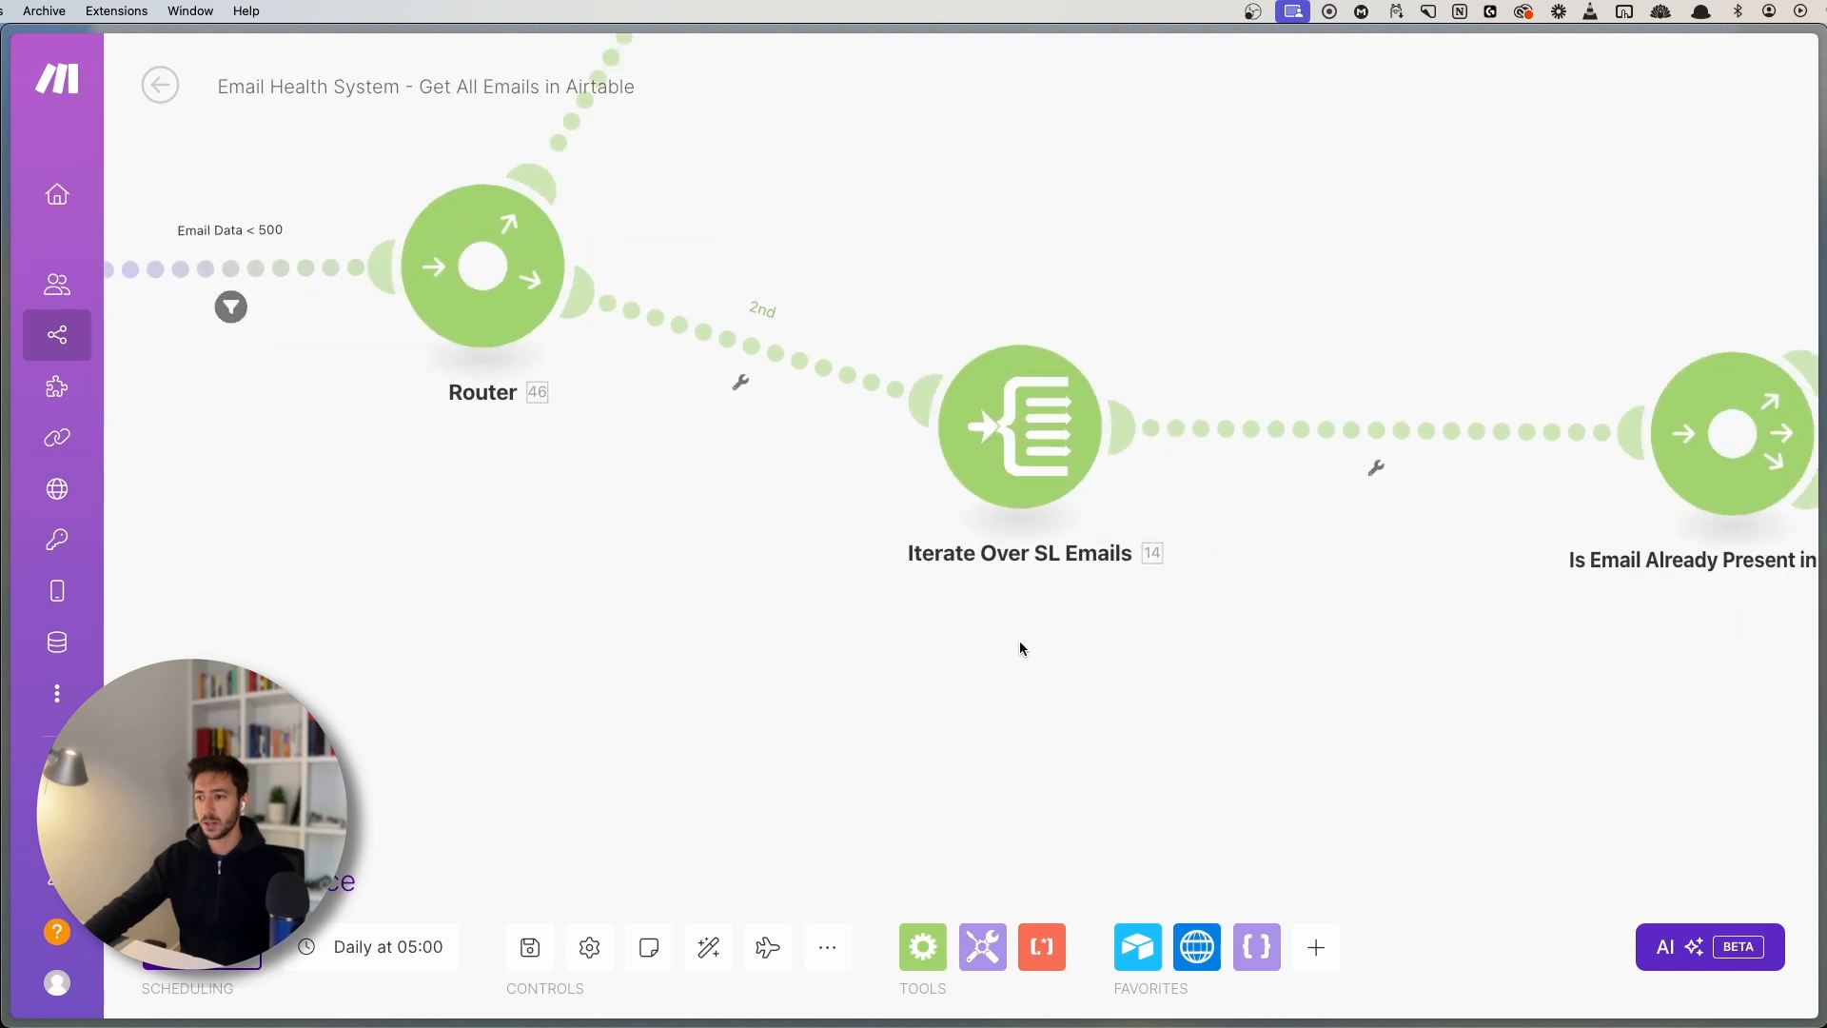
pyautogui.moveTo(1020, 642); pyautogui.dragTo(852, 634)
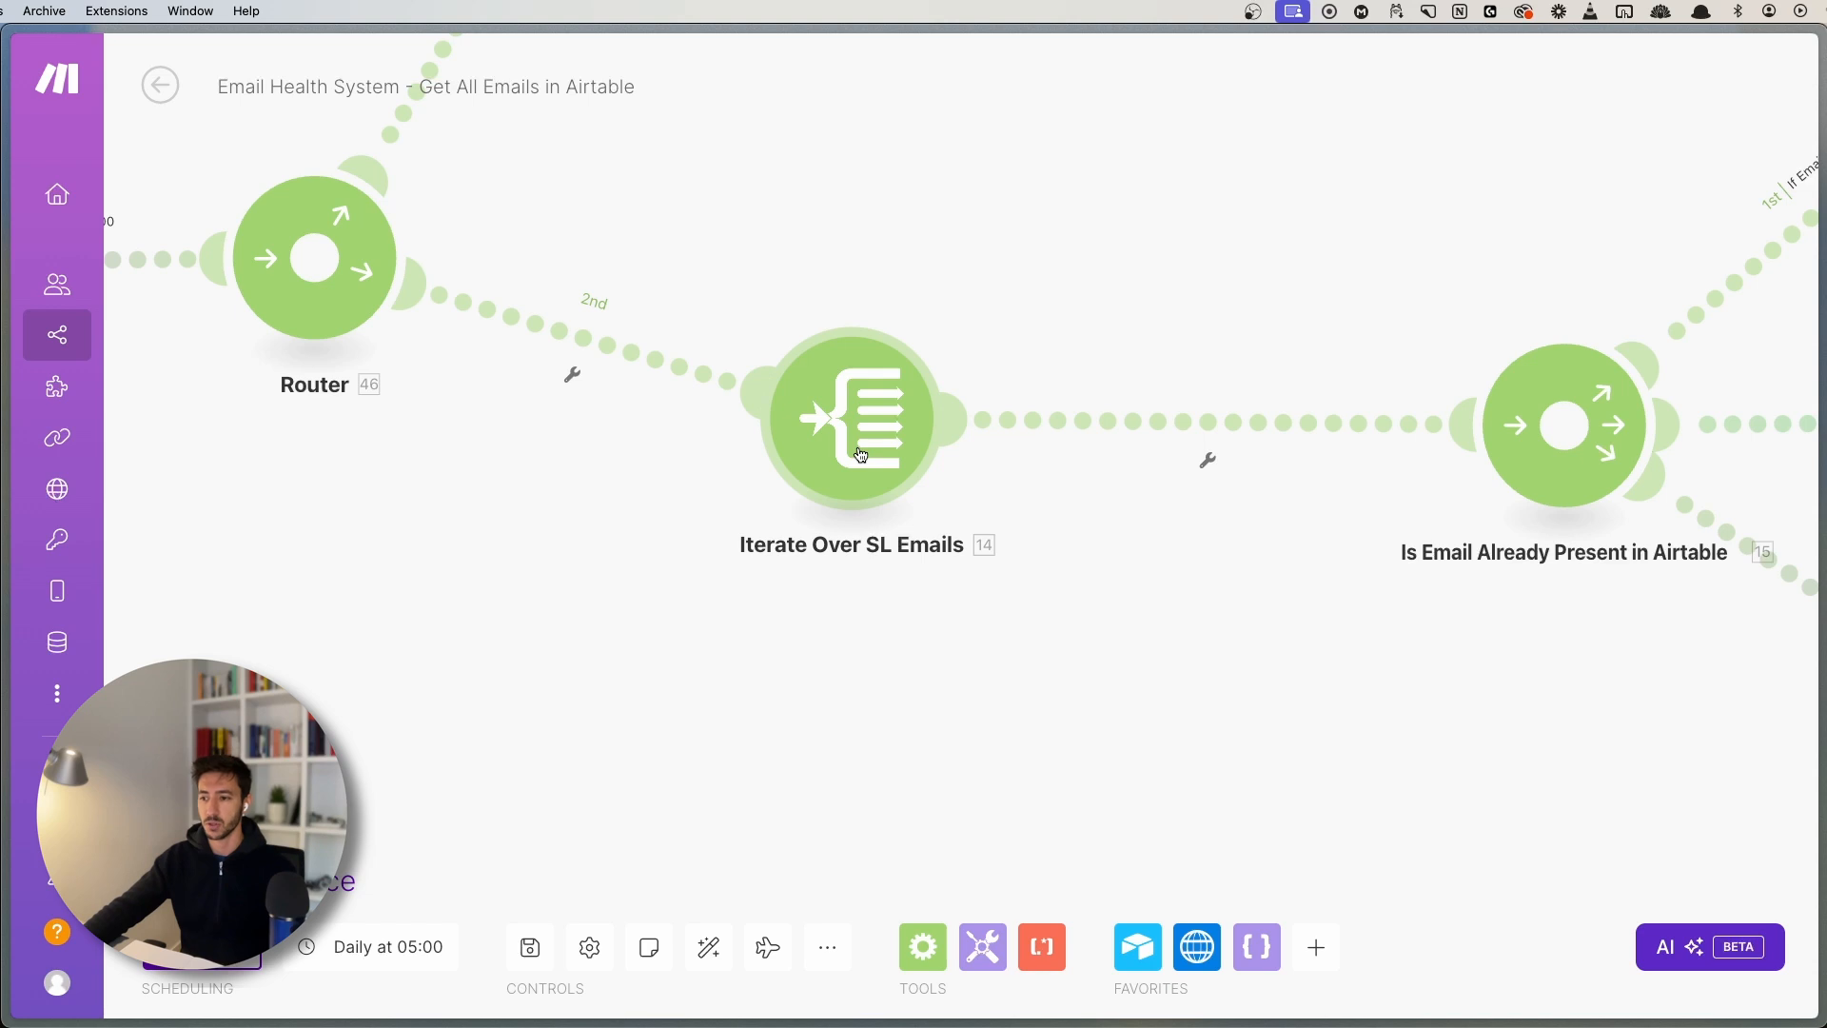
# - Inspect the mapped Email Addresses array in Iterate Over SL Emails without changing it
pyautogui.click(862, 456)
pyautogui.click(1220, 428)
pyautogui.press('super+a')
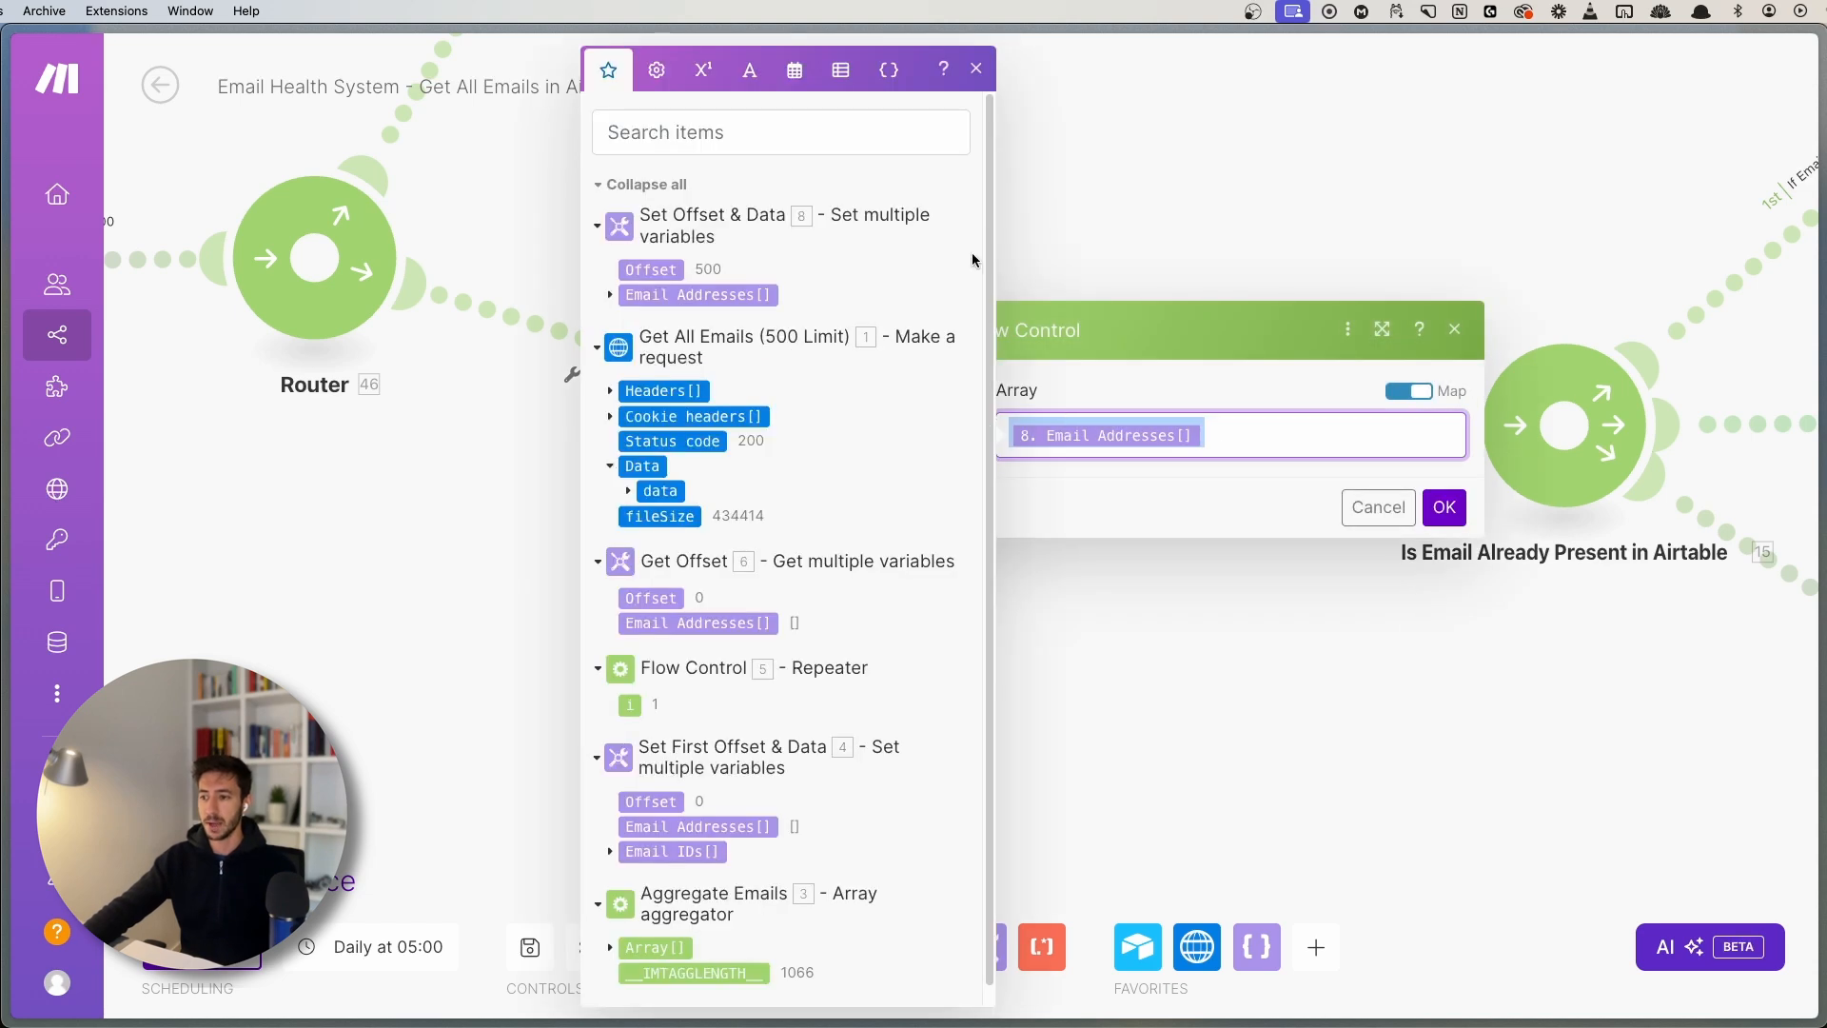
pyautogui.click(975, 72)
# - Move the Is Email Already Present in Airtable router to the left
pyautogui.moveTo(886, 225); pyautogui.dragTo(768, 658)
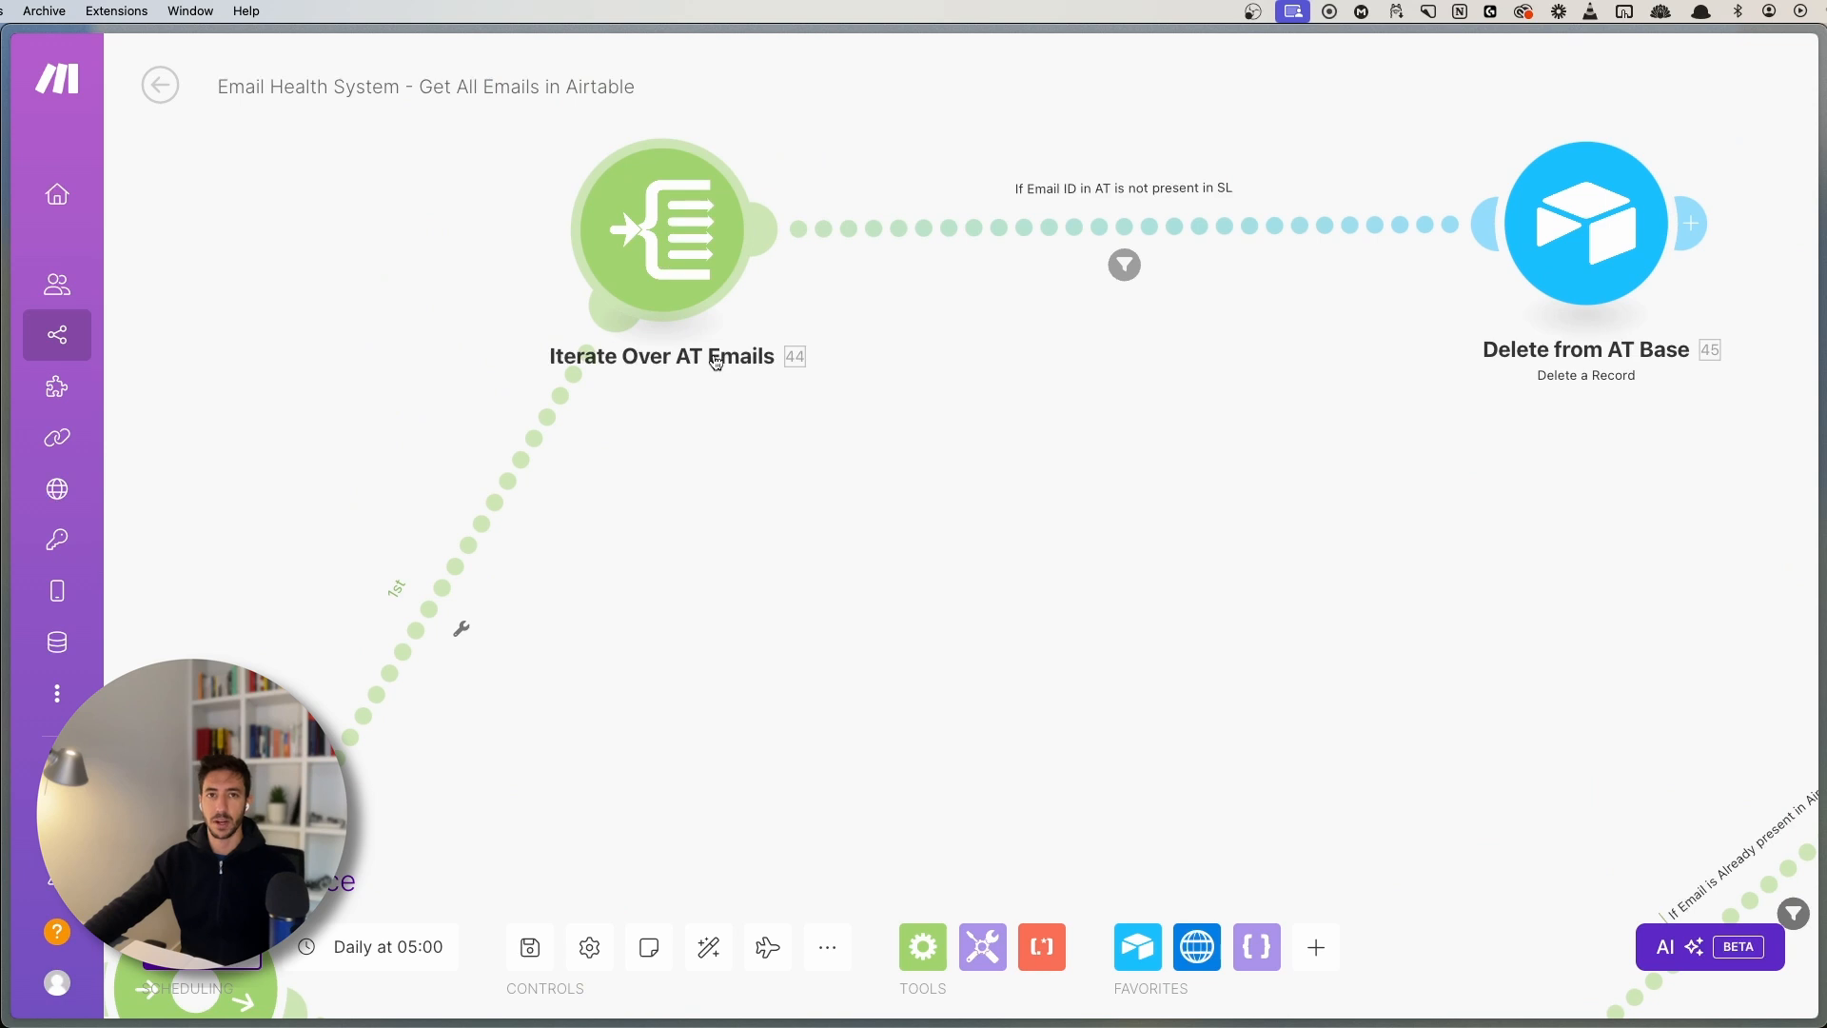
pyautogui.moveTo(976, 788); pyautogui.dragTo(1030, 240)
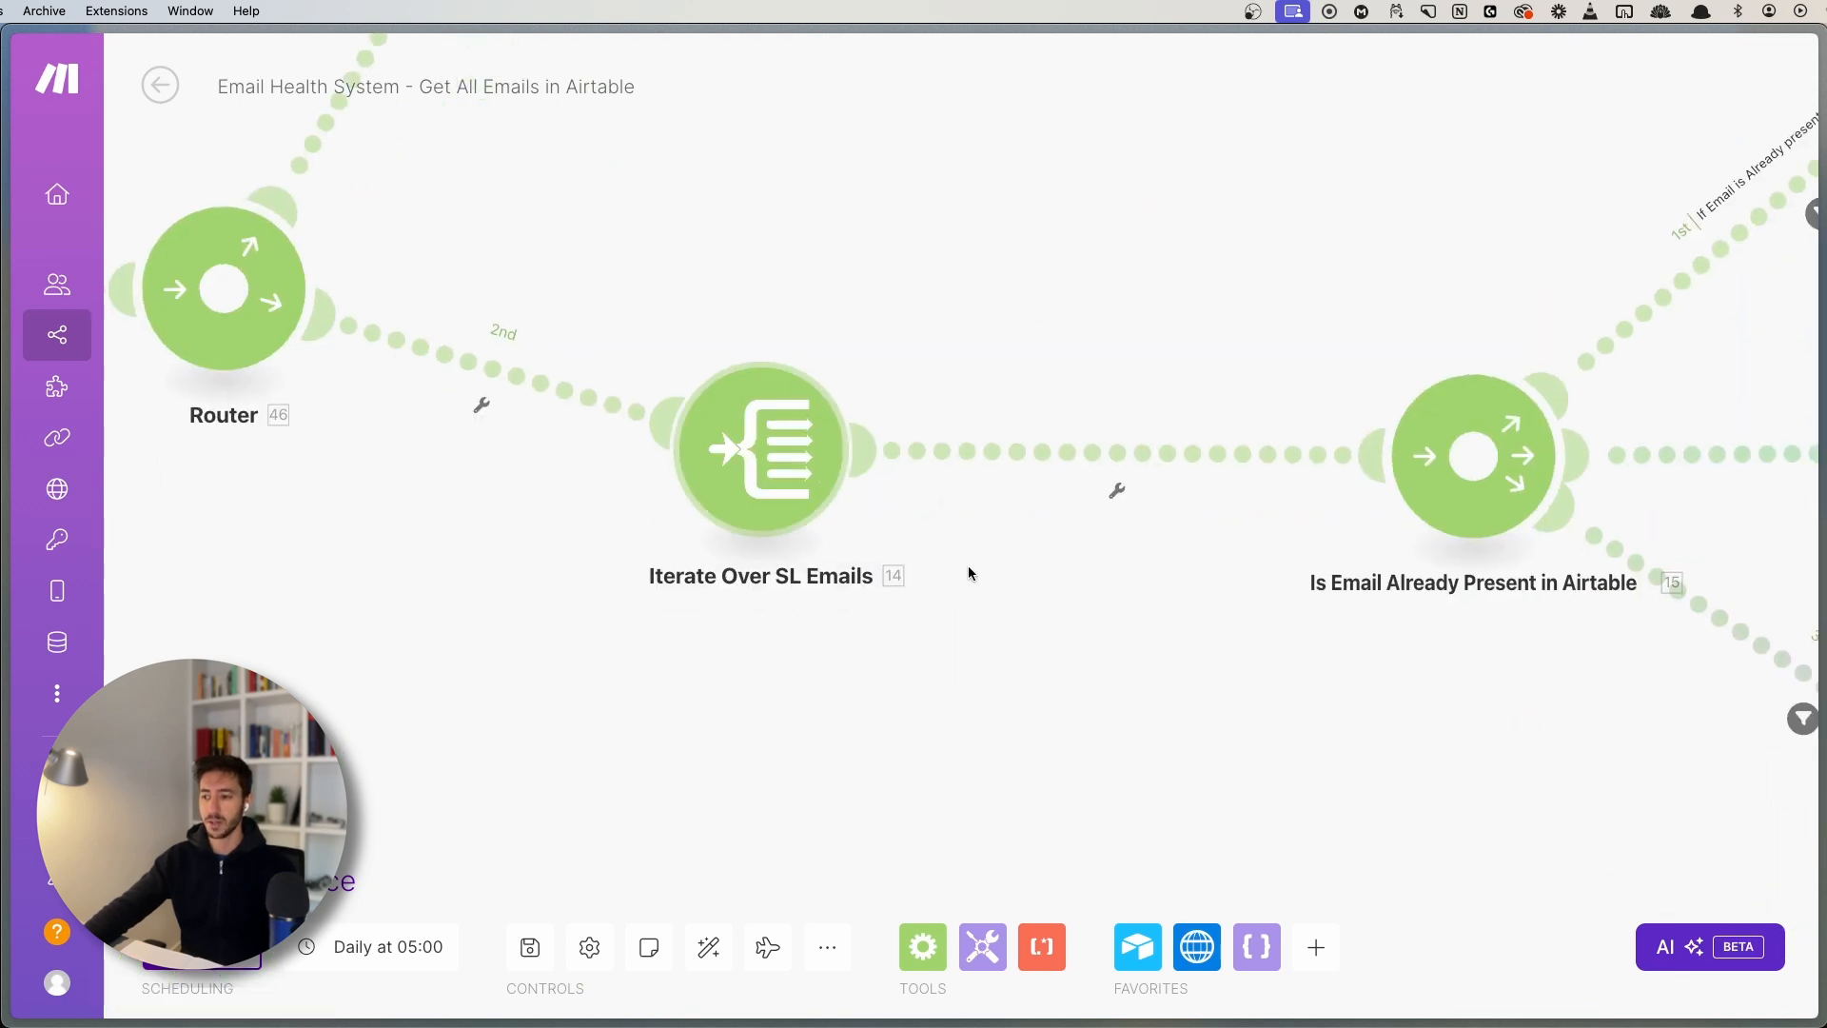
pyautogui.moveTo(1391, 719); pyautogui.dragTo(609, 686)
pyautogui.moveTo(974, 557); pyautogui.dragTo(1142, 561)
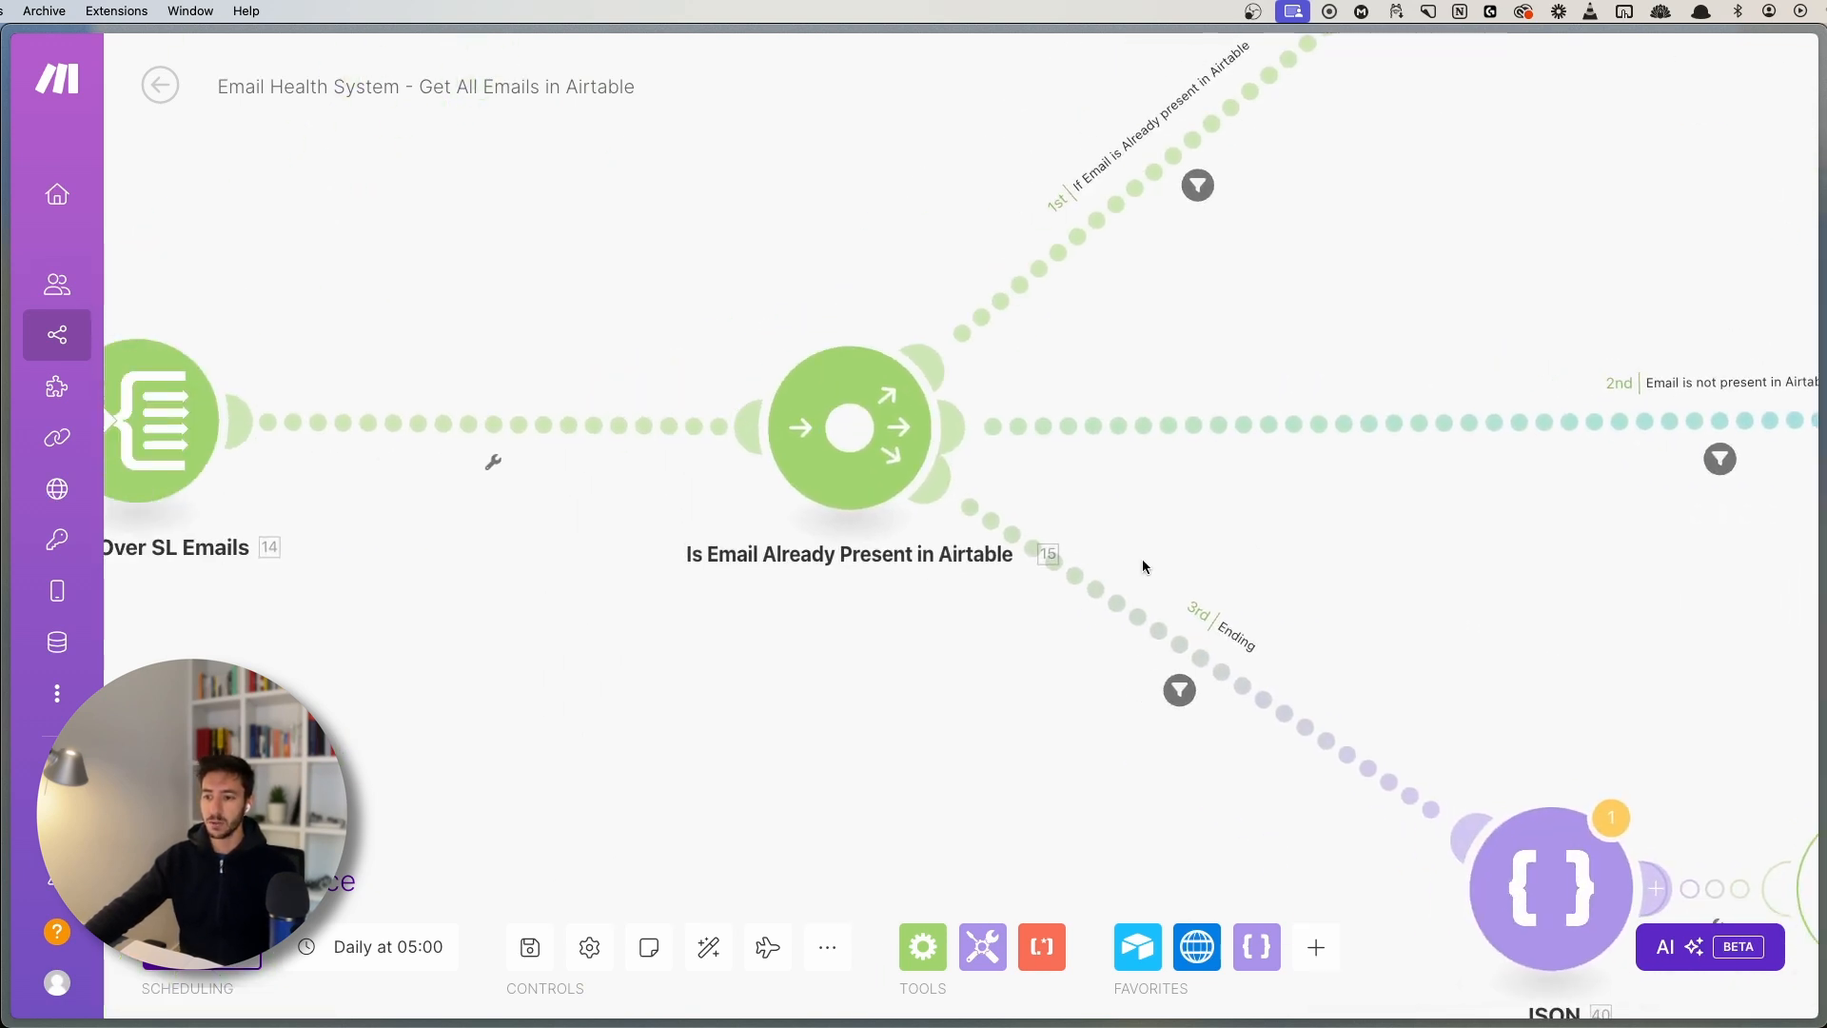
pyautogui.moveTo(856, 498); pyautogui.dragTo(639, 497)
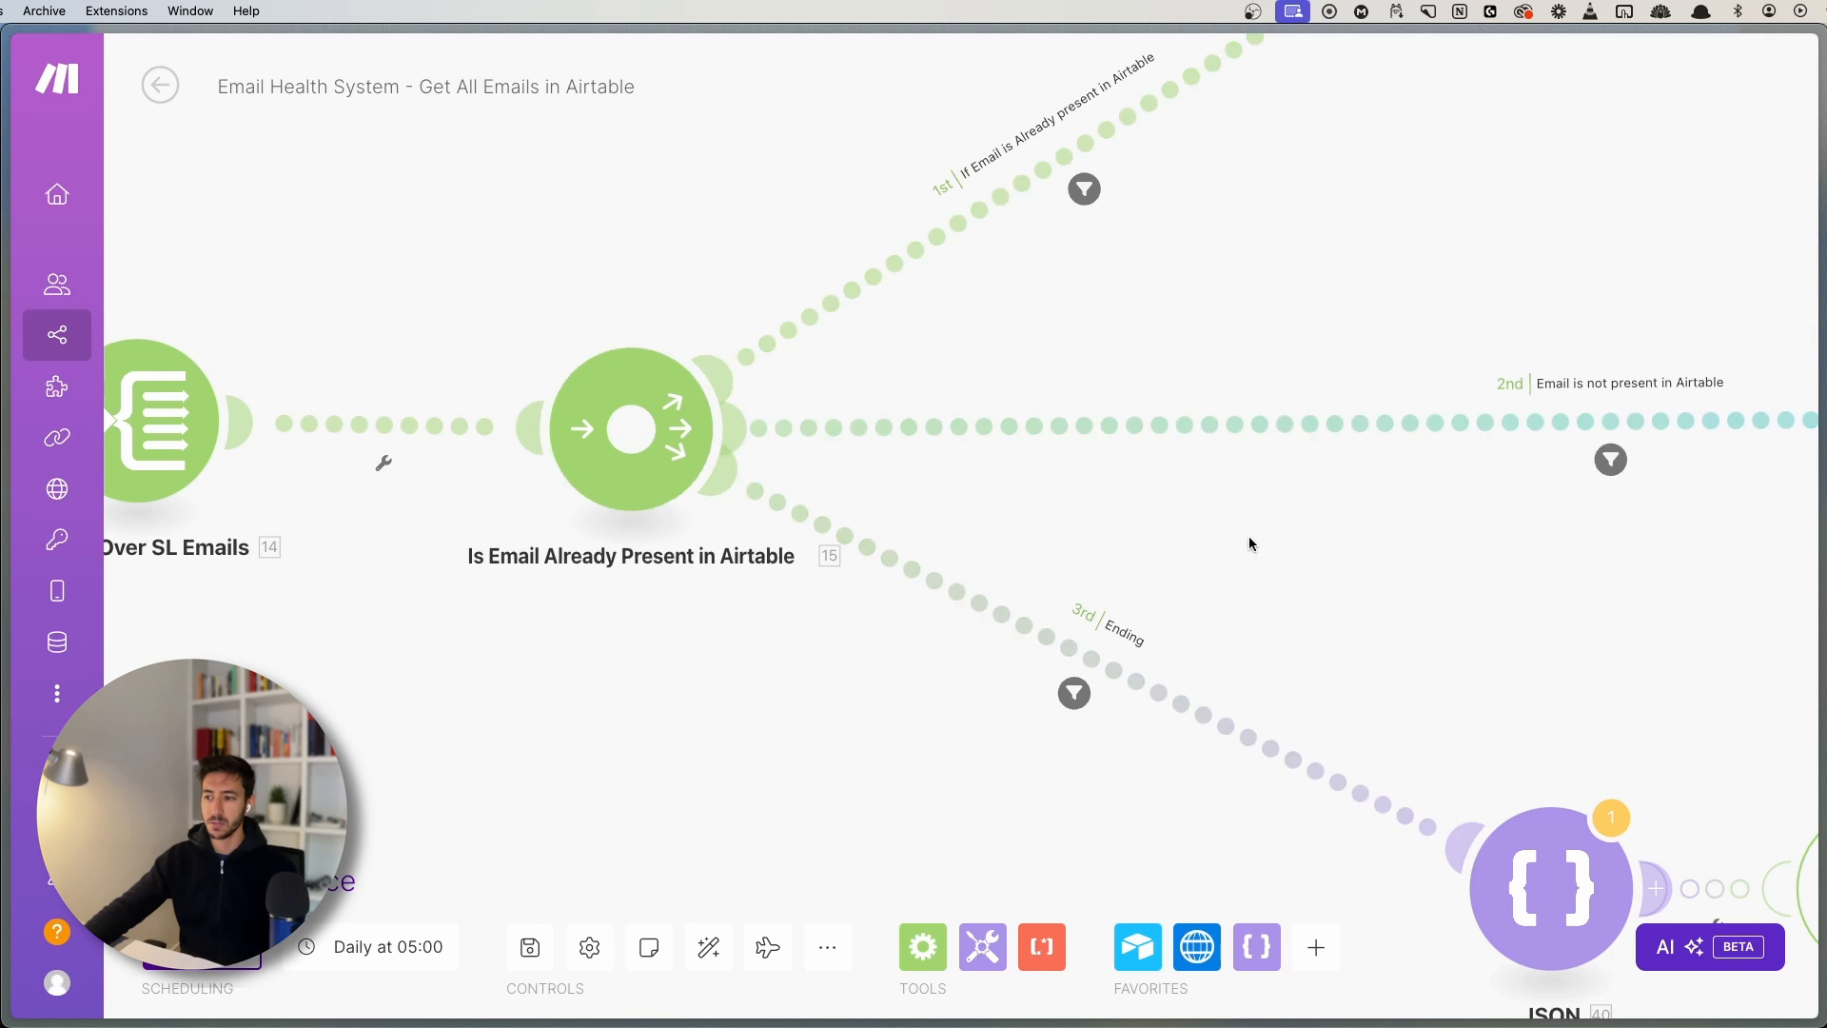
# - Move the Create New Email module further left beside the 'Email is not present in Airtable' route
pyautogui.moveTo(1248, 537); pyautogui.dragTo(1029, 420)
pyautogui.scroll(-3, 1193, 466)
pyautogui.moveTo(1188, 490); pyautogui.dragTo(1201, 686)
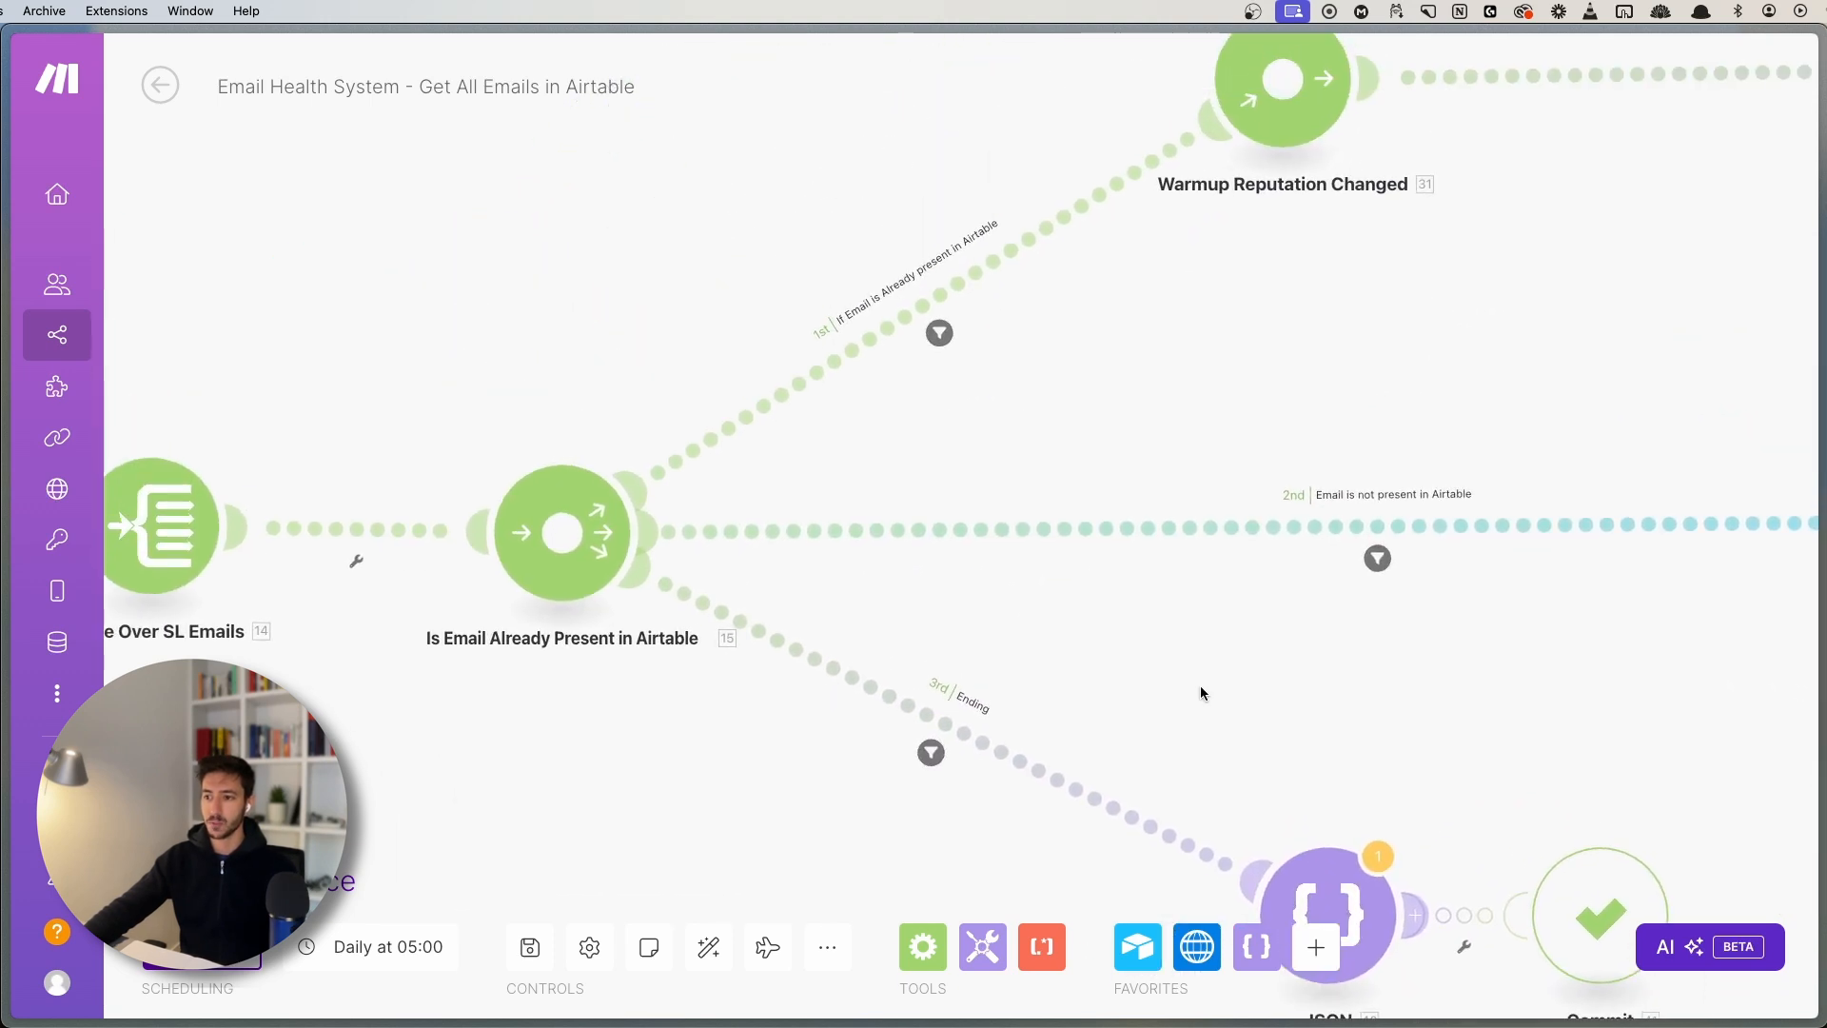
pyautogui.moveTo(1139, 344); pyautogui.dragTo(917, 354)
pyautogui.moveTo(1448, 657); pyautogui.dragTo(795, 625)
pyautogui.moveTo(1275, 494); pyautogui.dragTo(872, 511)
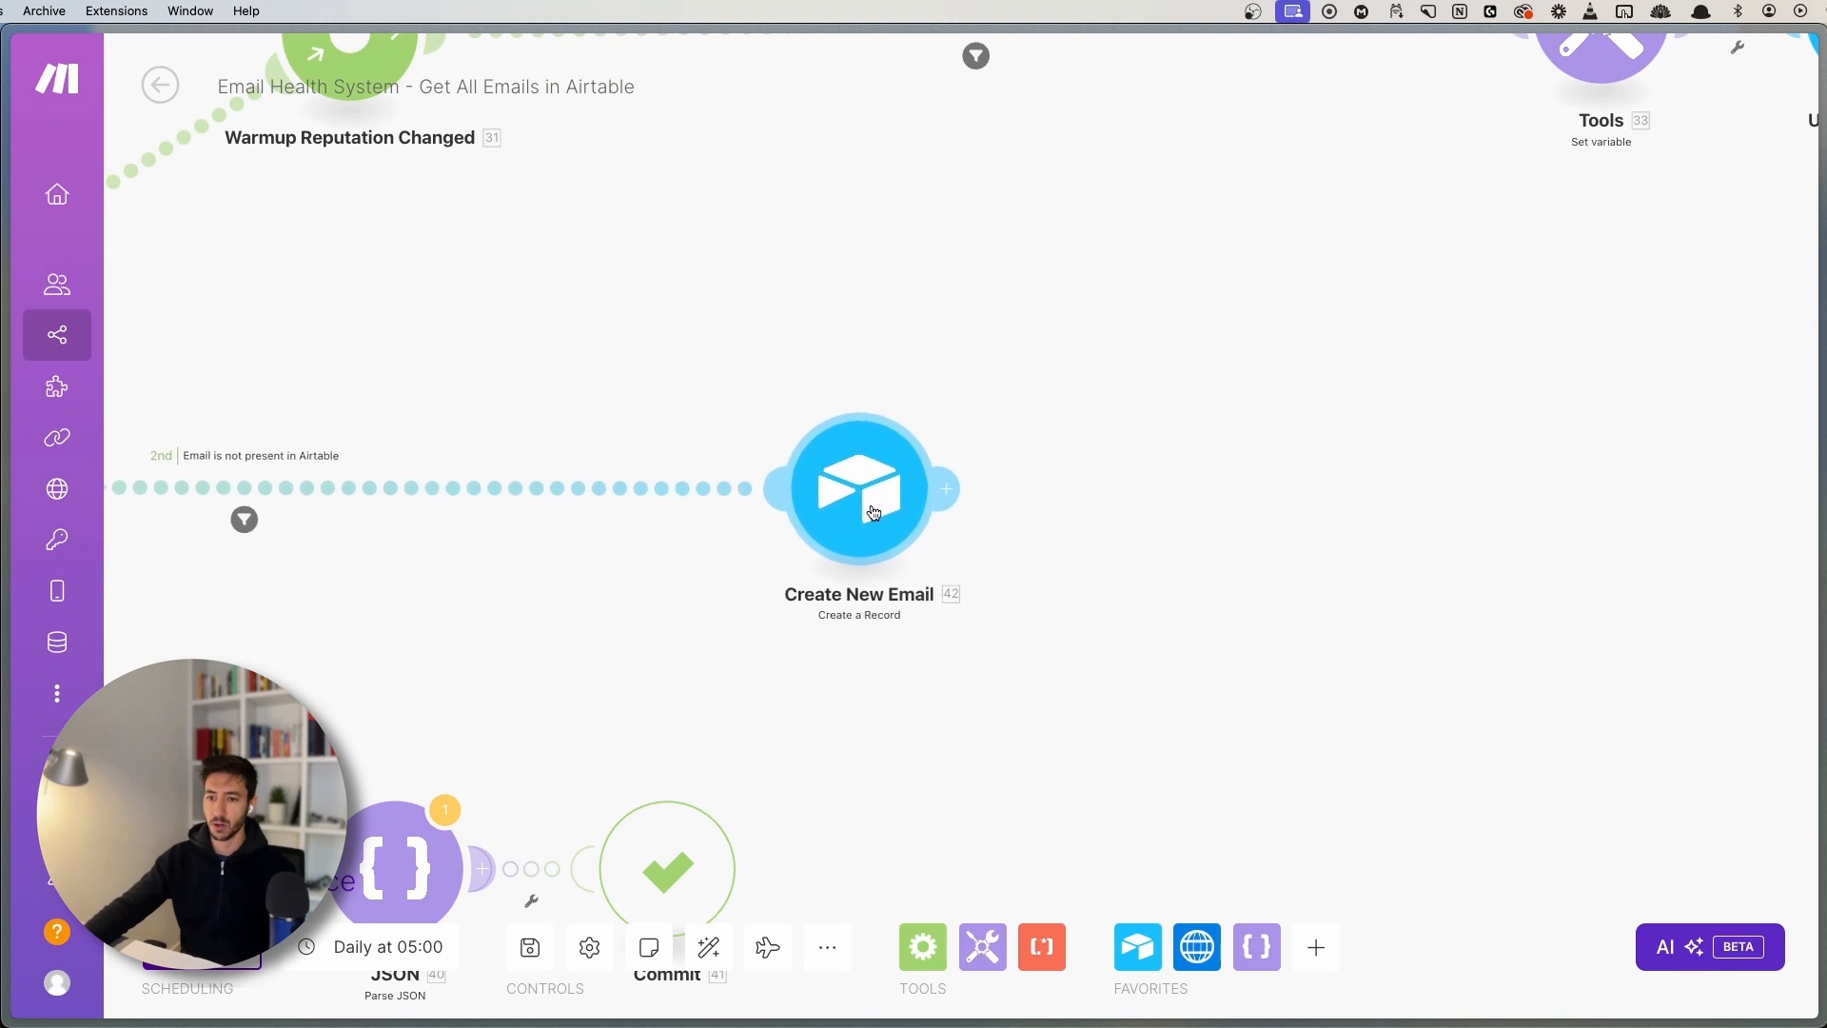
pyautogui.moveTo(633, 563); pyautogui.dragTo(914, 607)
pyautogui.scroll(3, 590, 541)
pyautogui.scroll(1, 825, 550)
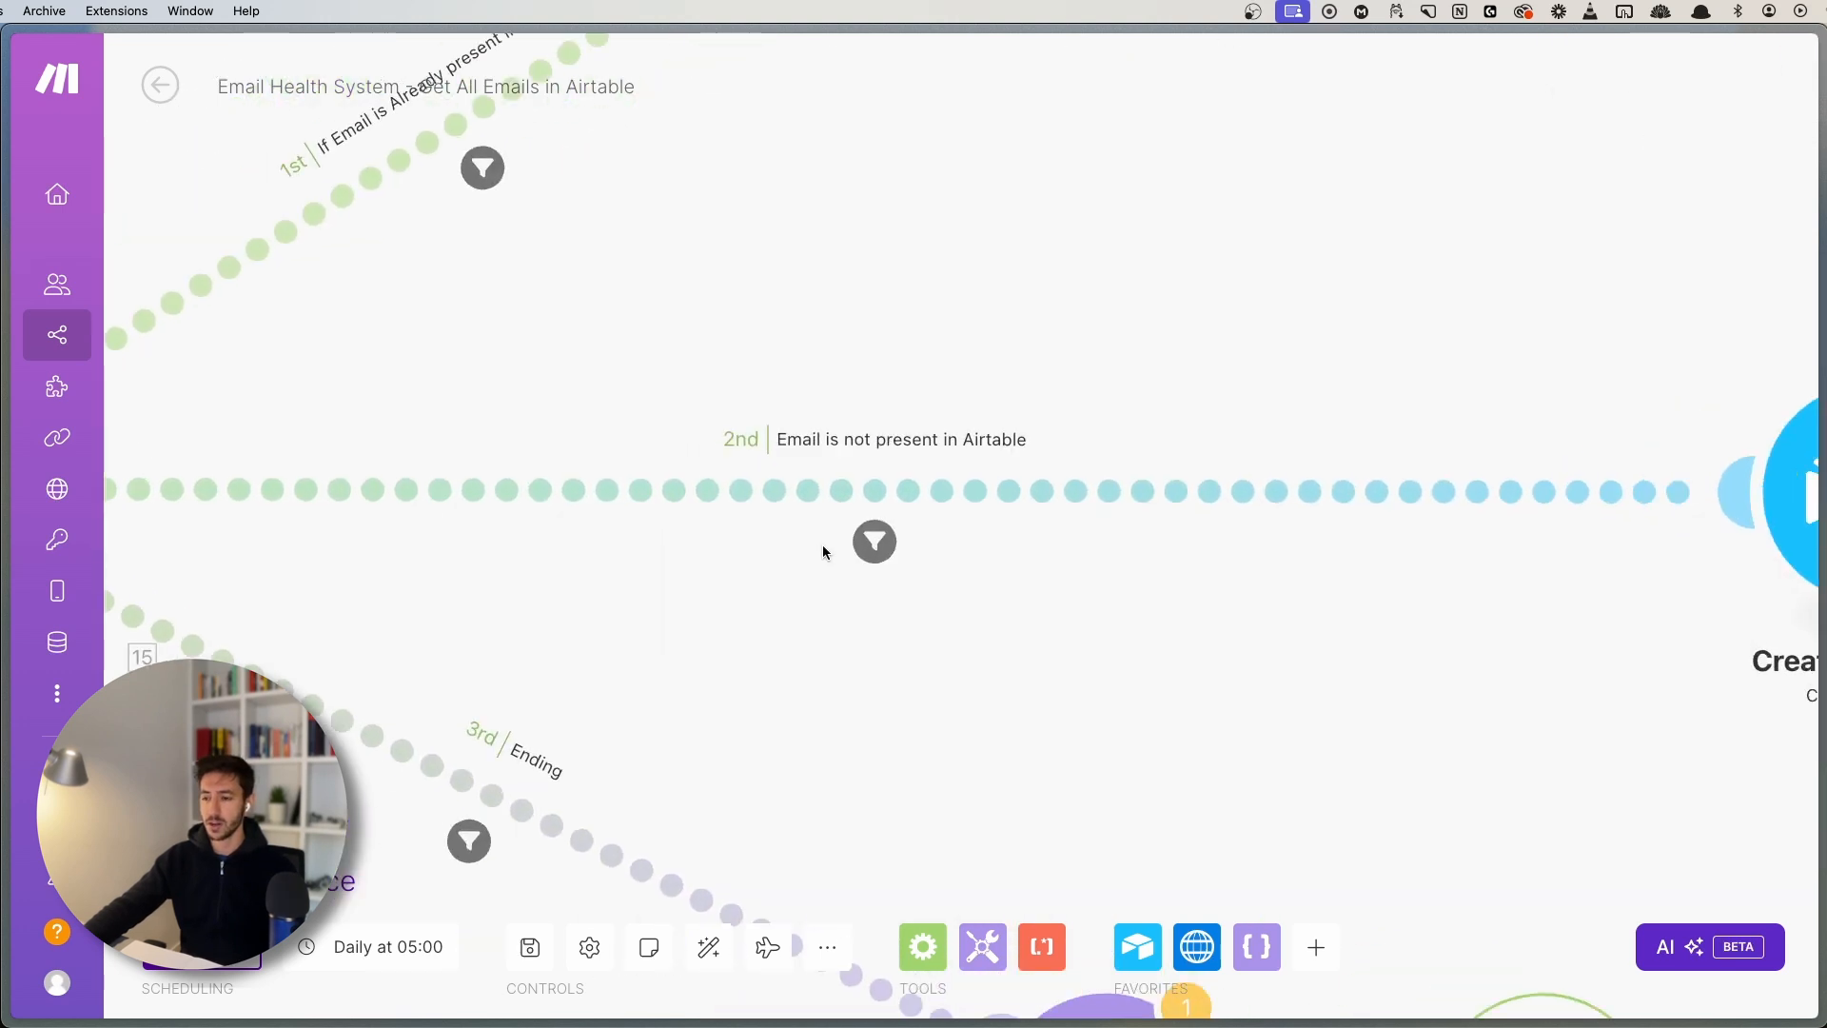
# - Review the 'Email is not present in Airtable' filter, then exit the editor, triggering the unsaved-changes prompt
pyautogui.click(874, 542)
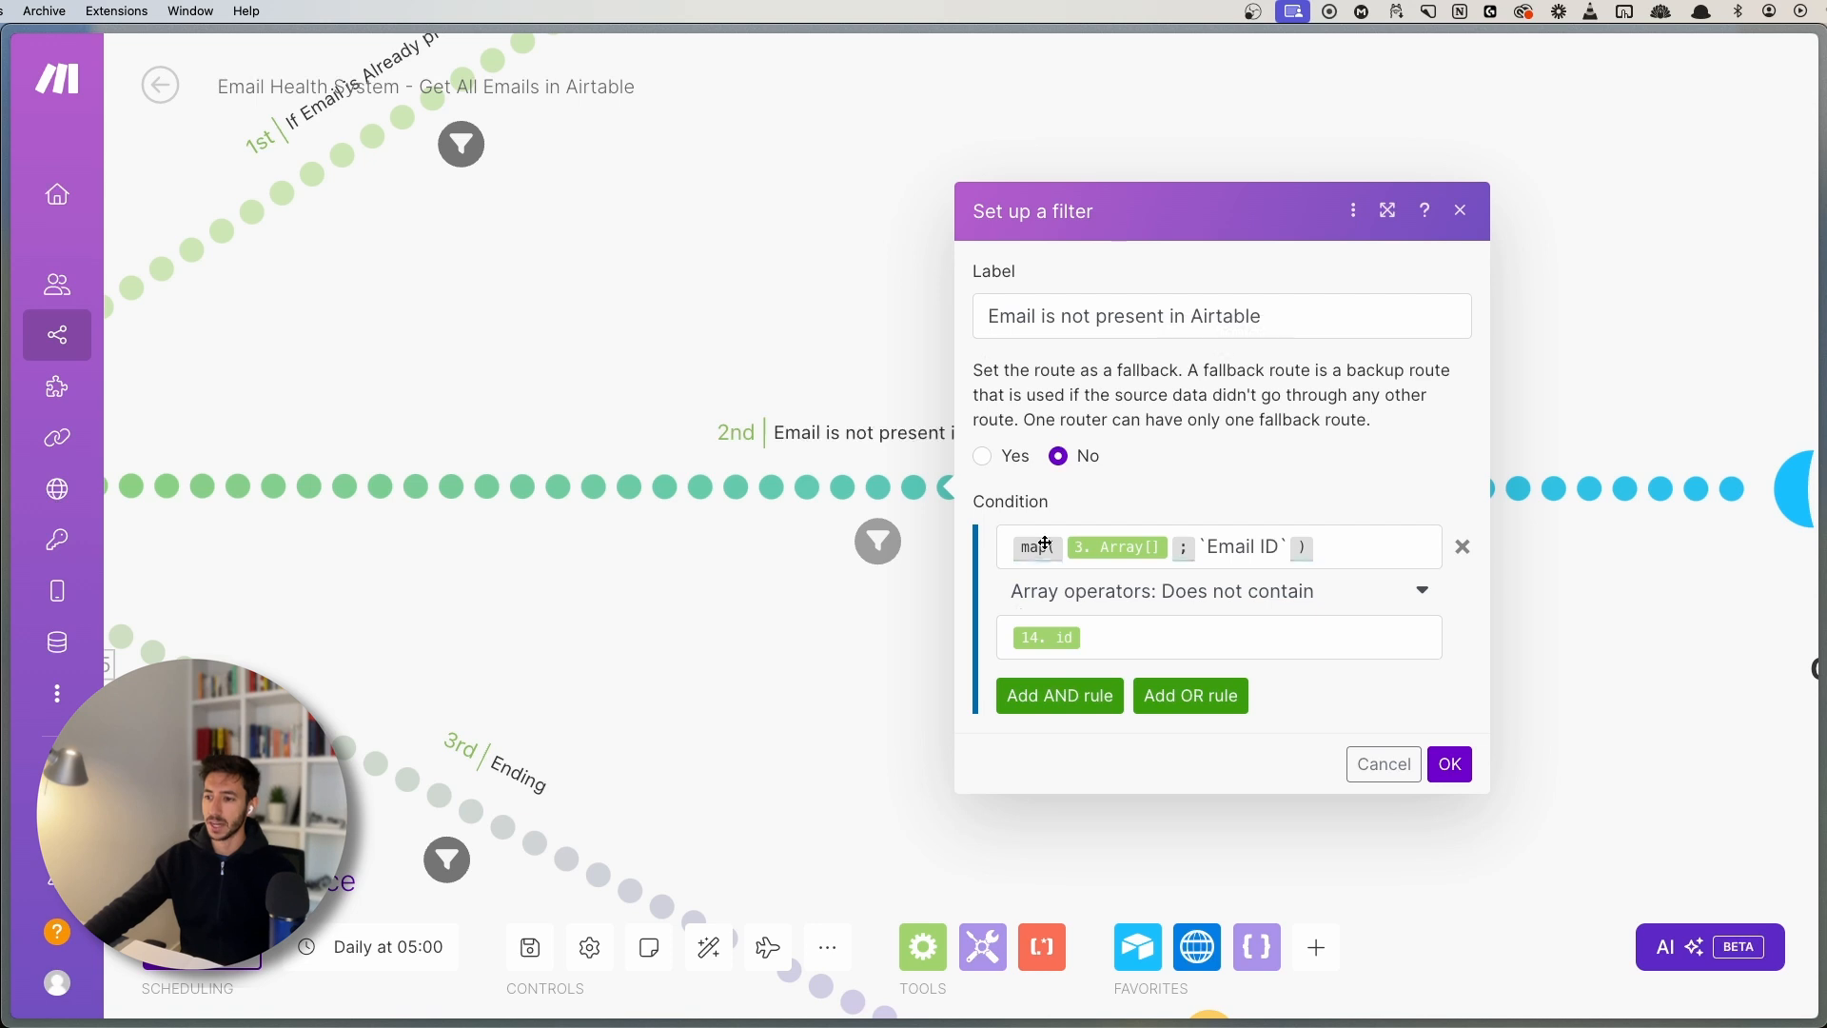
pyautogui.moveTo(1058, 538)
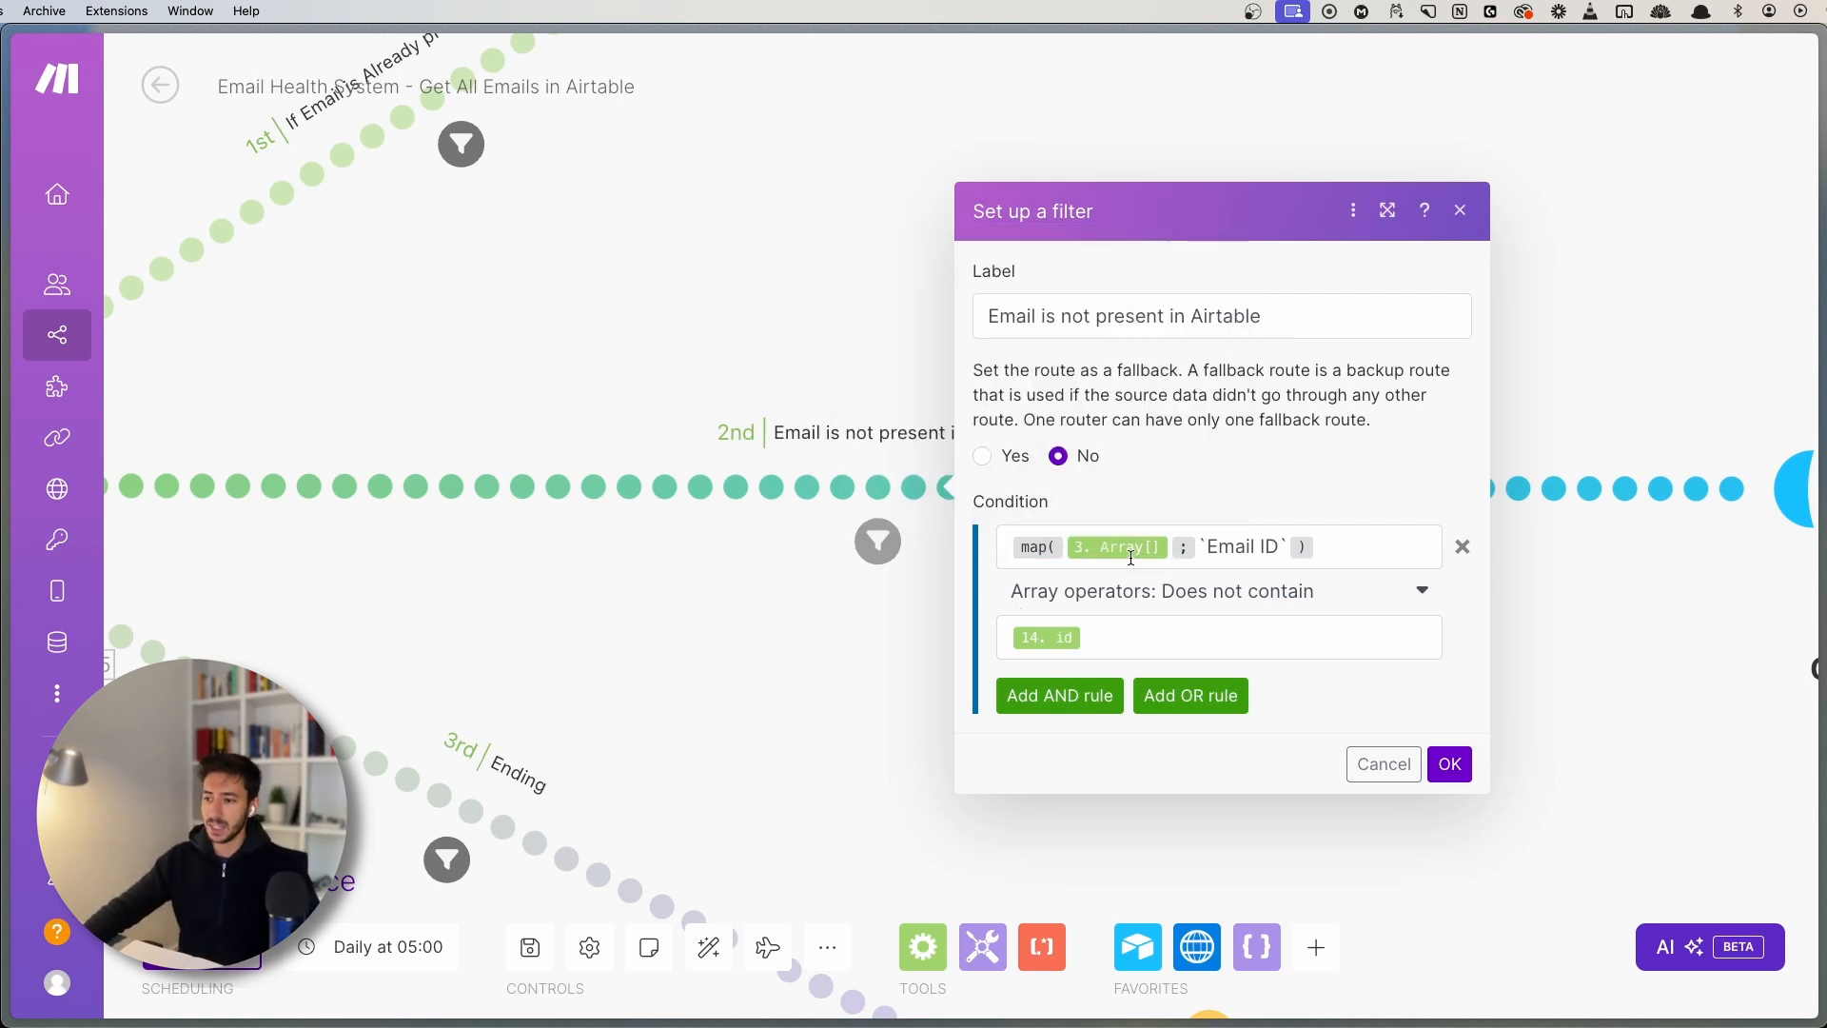
pyautogui.scroll(-10, 700, 639)
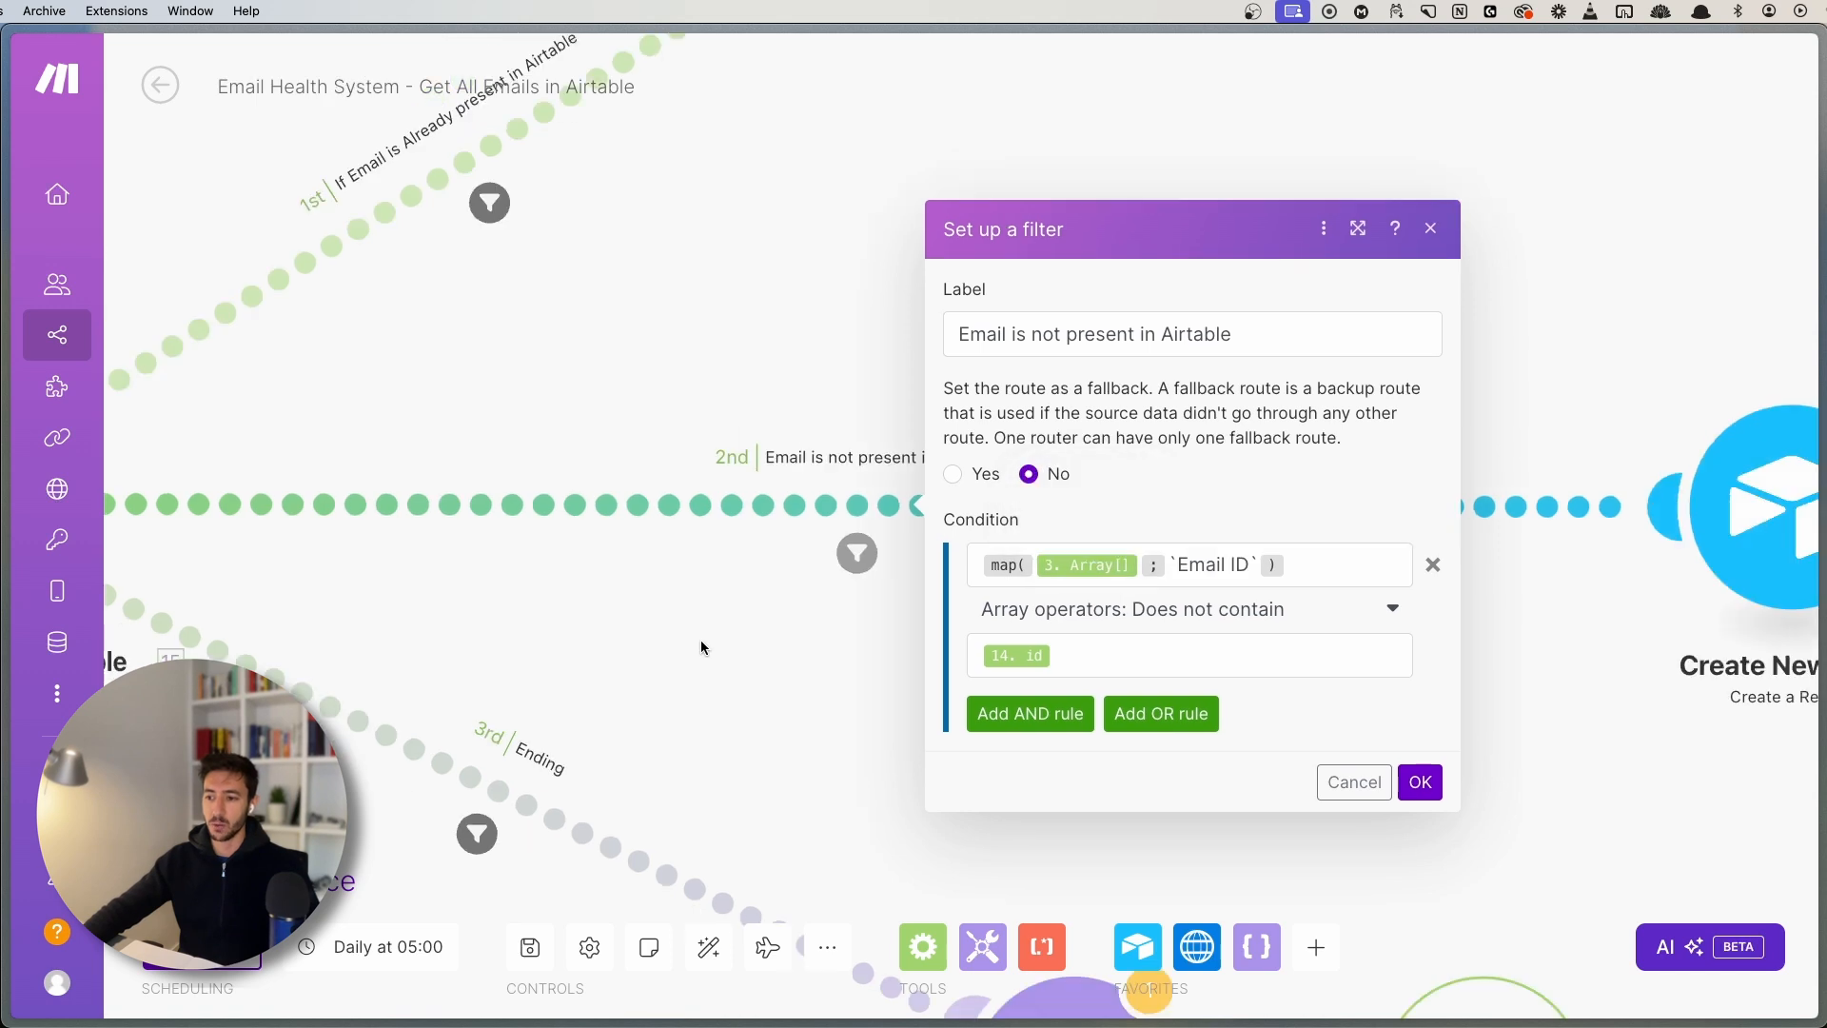
pyautogui.moveTo(670, 654); pyautogui.dragTo(1009, 551)
pyautogui.moveTo(632, 630); pyautogui.dragTo(951, 614)
pyautogui.moveTo(731, 639); pyautogui.dragTo(923, 620)
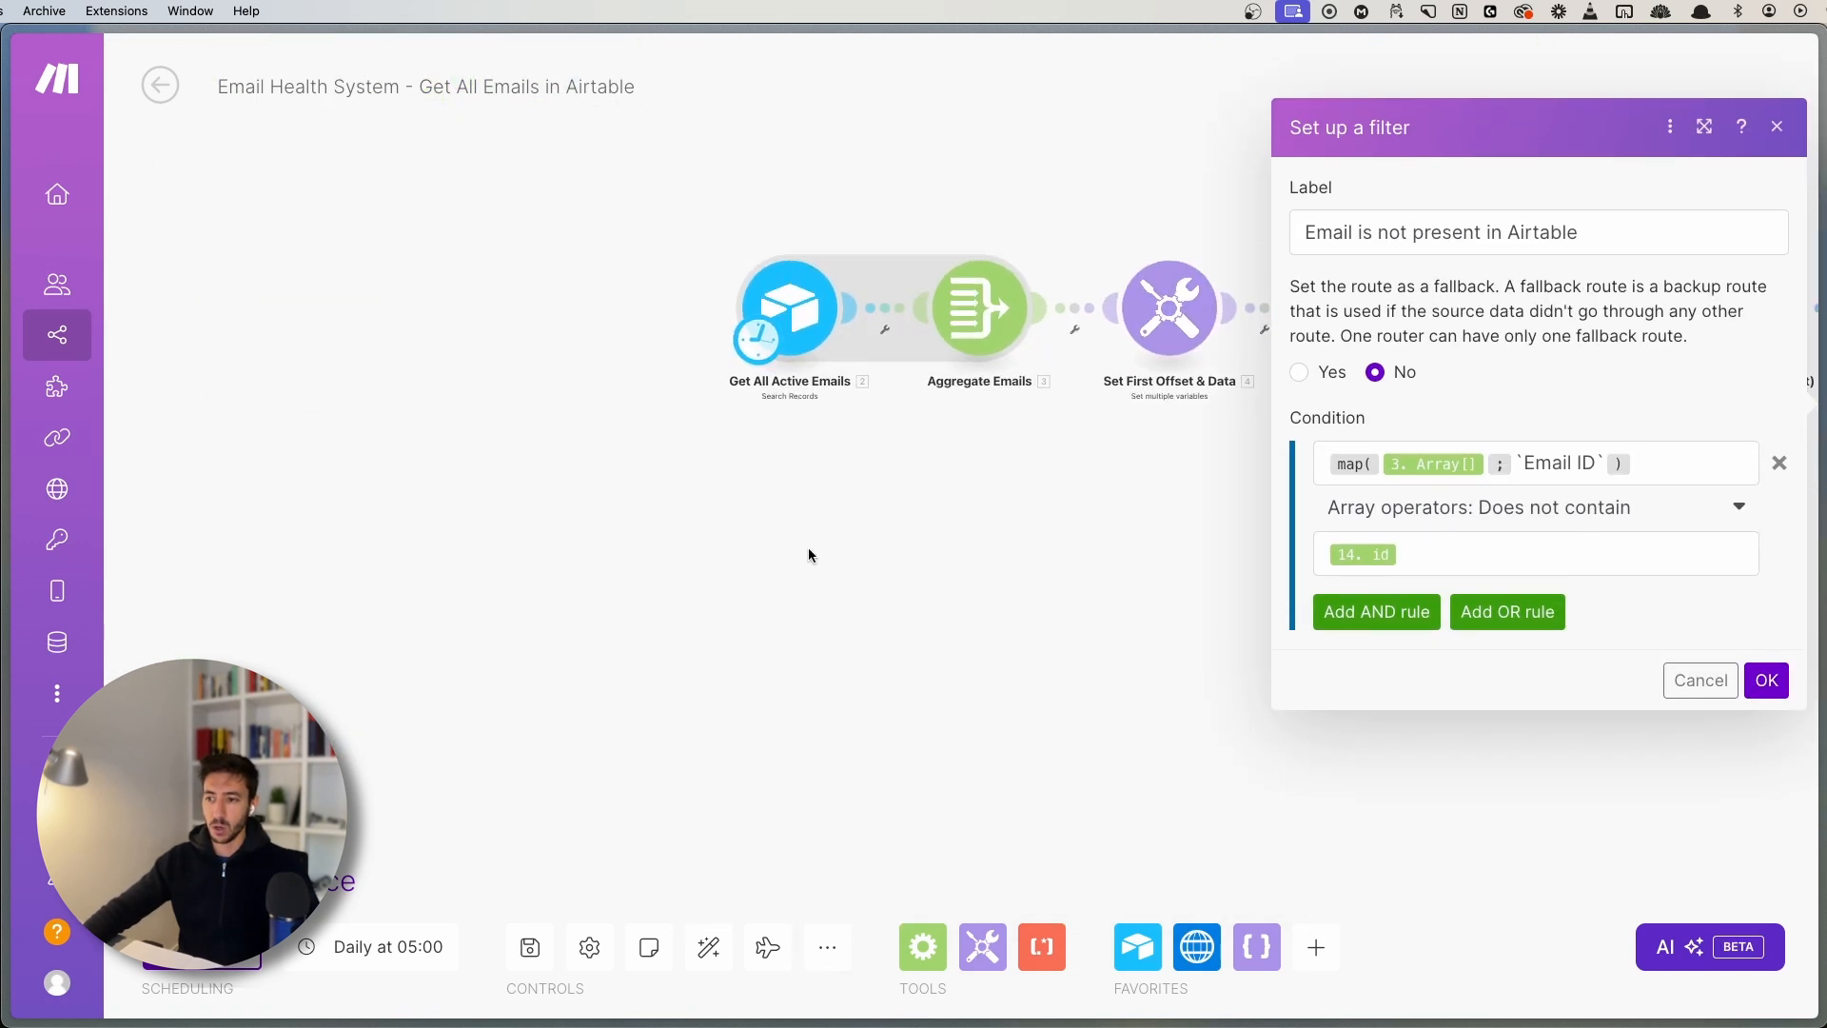
pyautogui.moveTo(810, 554); pyautogui.dragTo(765, 582)
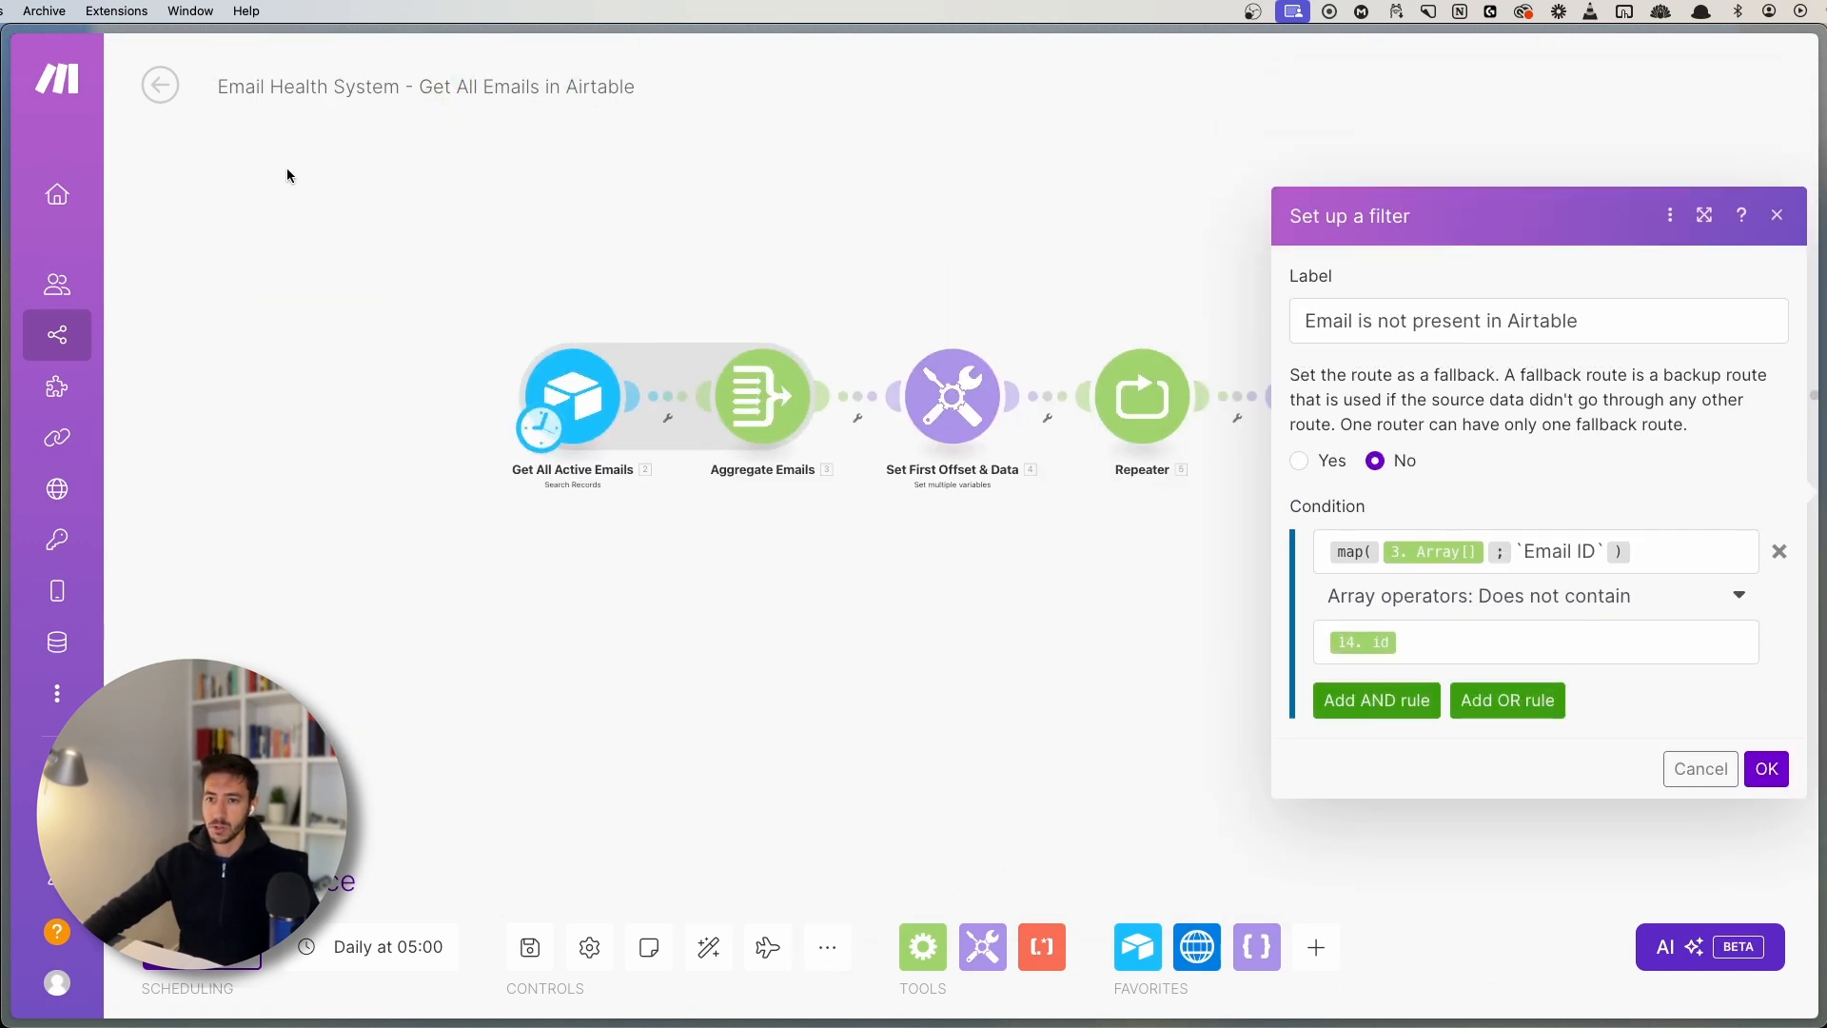
pyautogui.click(160, 85)
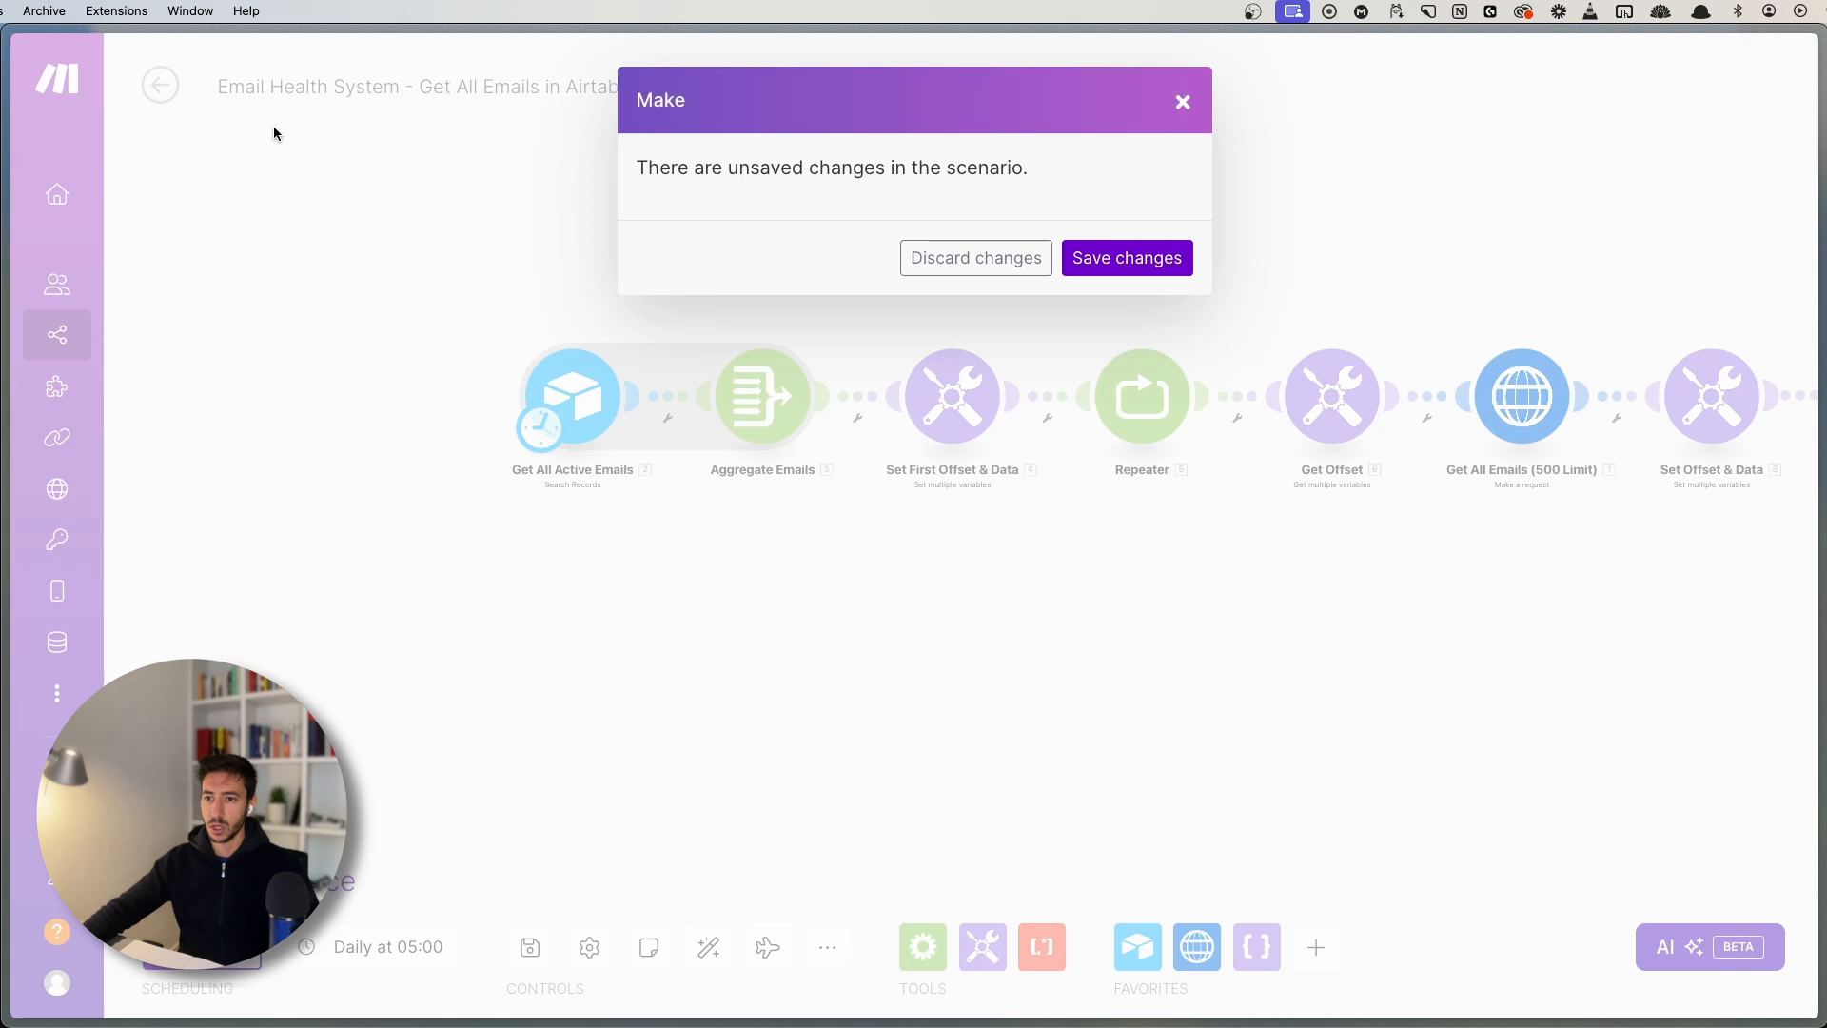
# - Save changes and inspect the Aggregate Emails bundles of the 16 October 11:00 run
pyautogui.click(1140, 266)
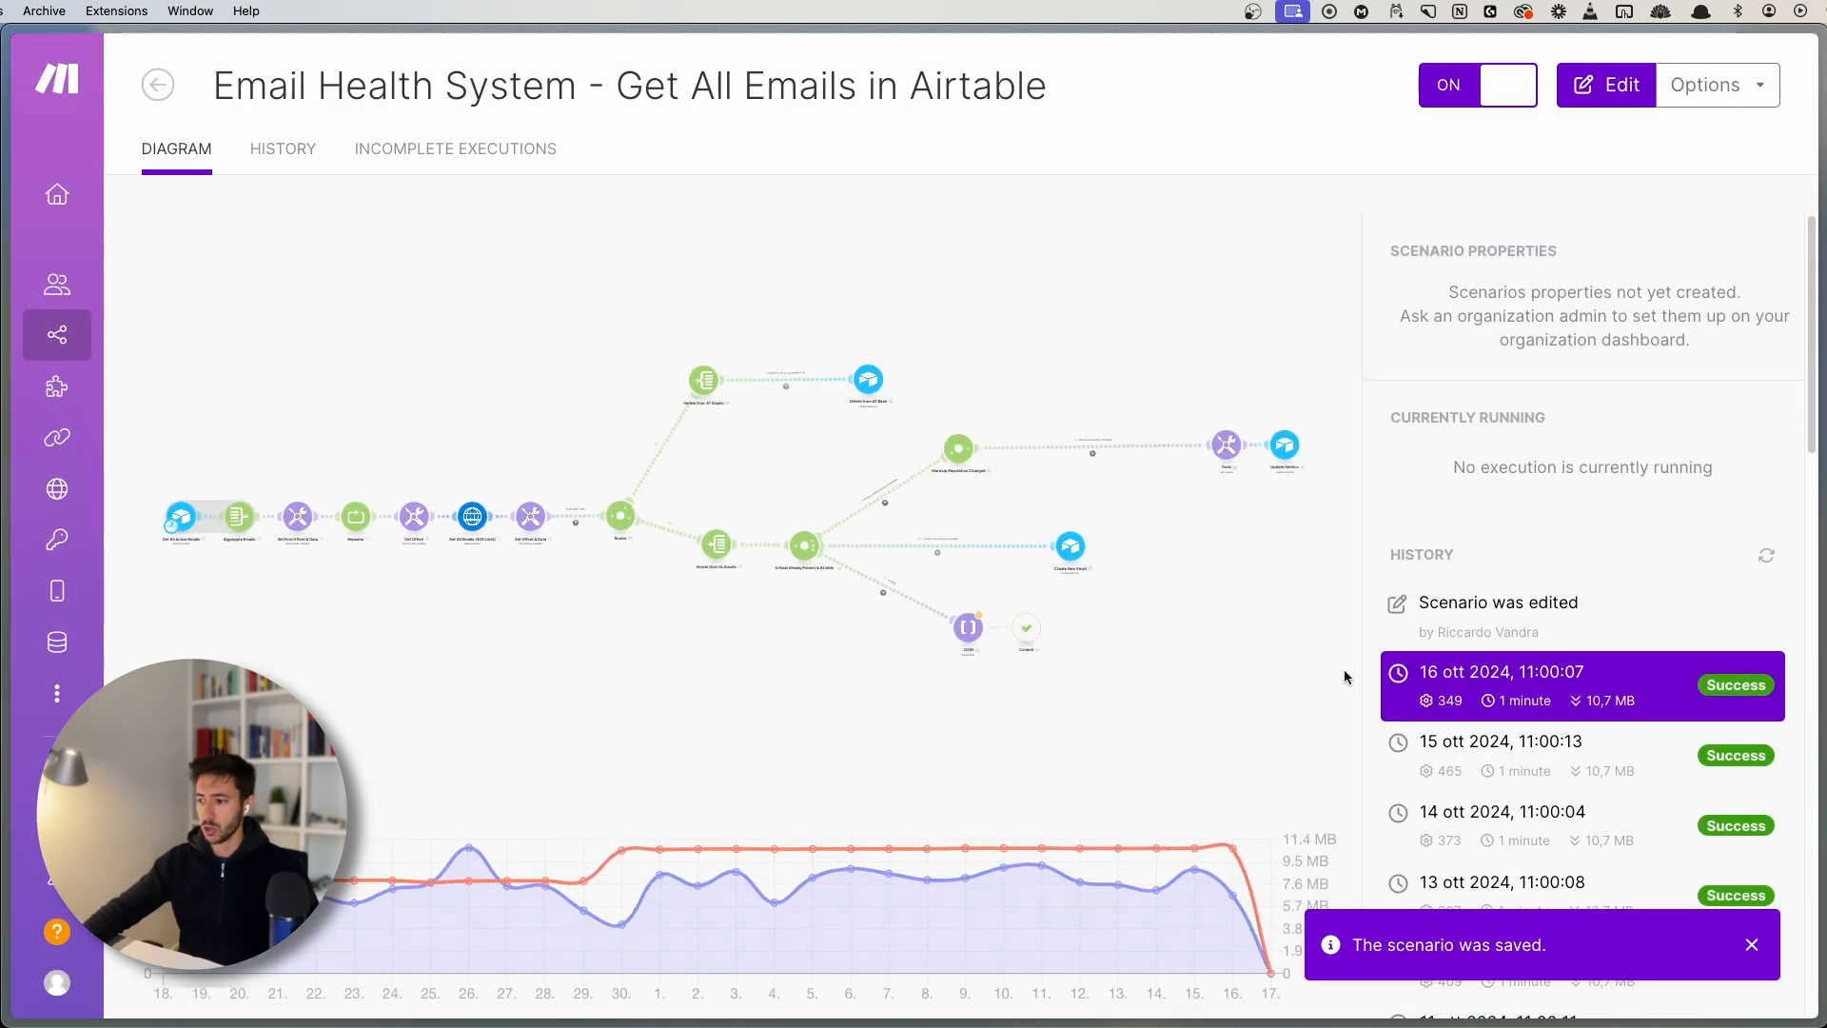
pyautogui.click(1566, 680)
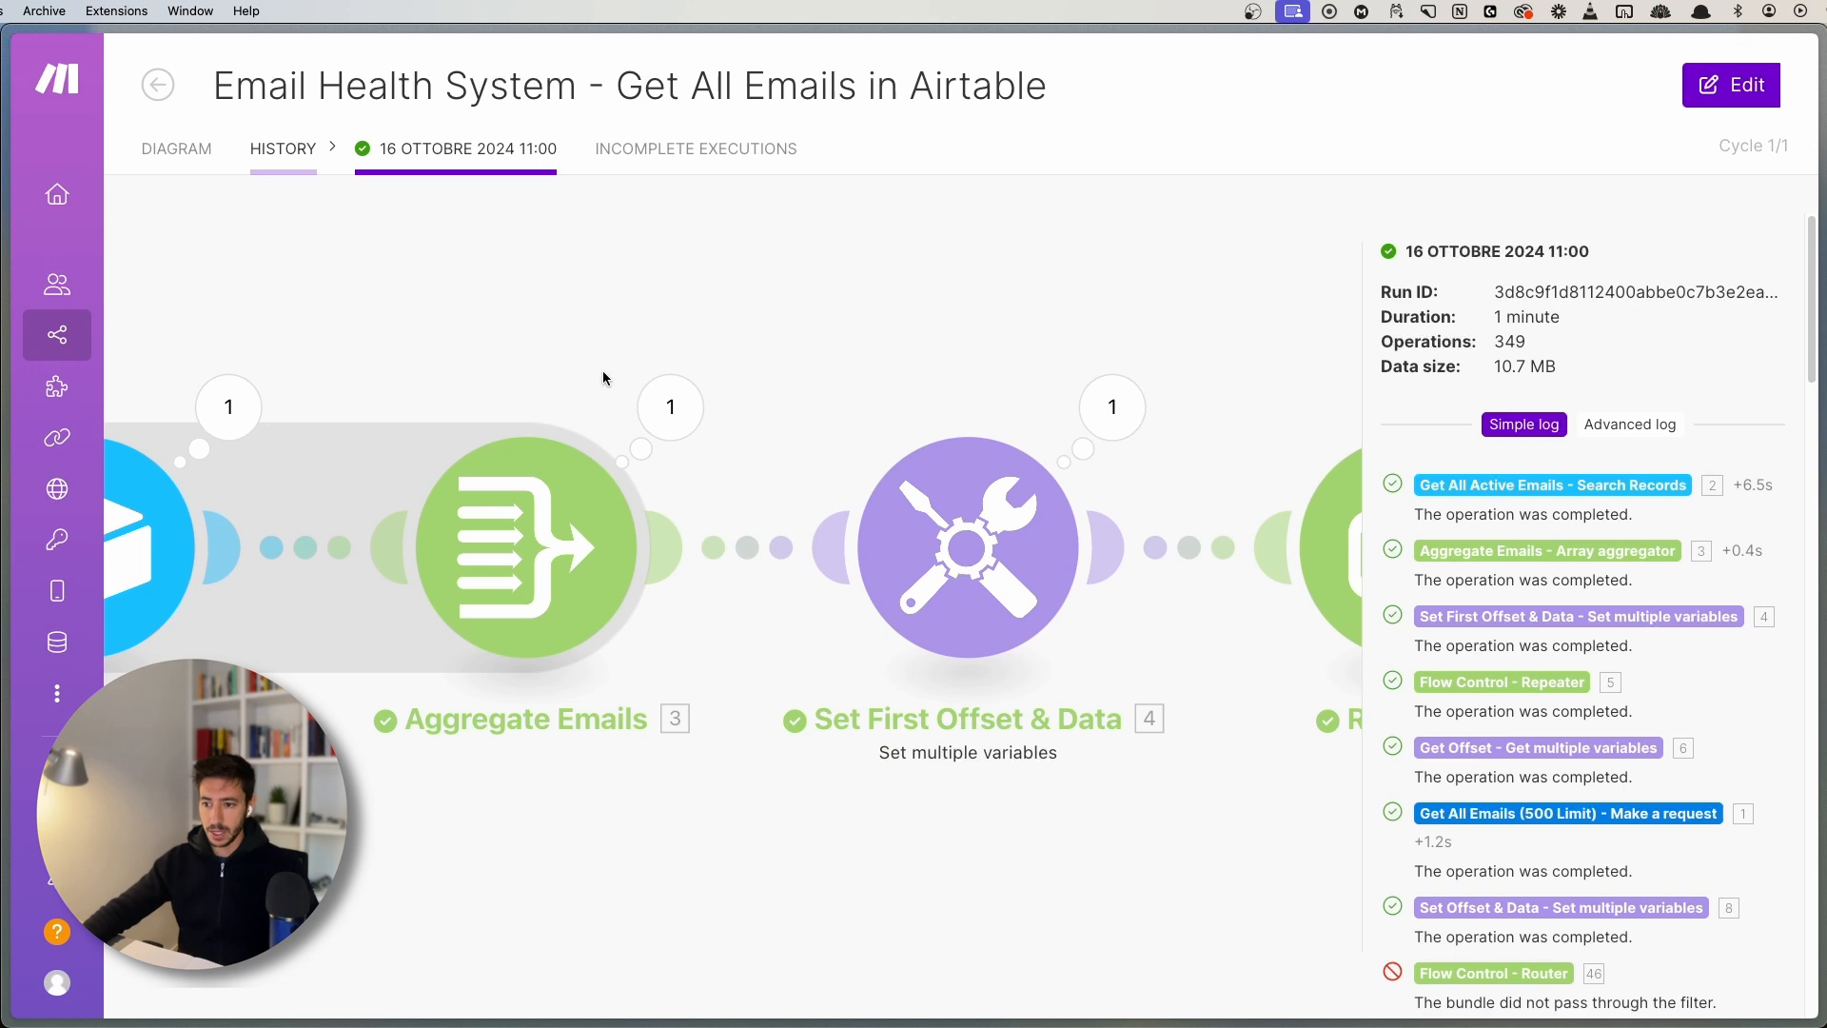
pyautogui.click(671, 407)
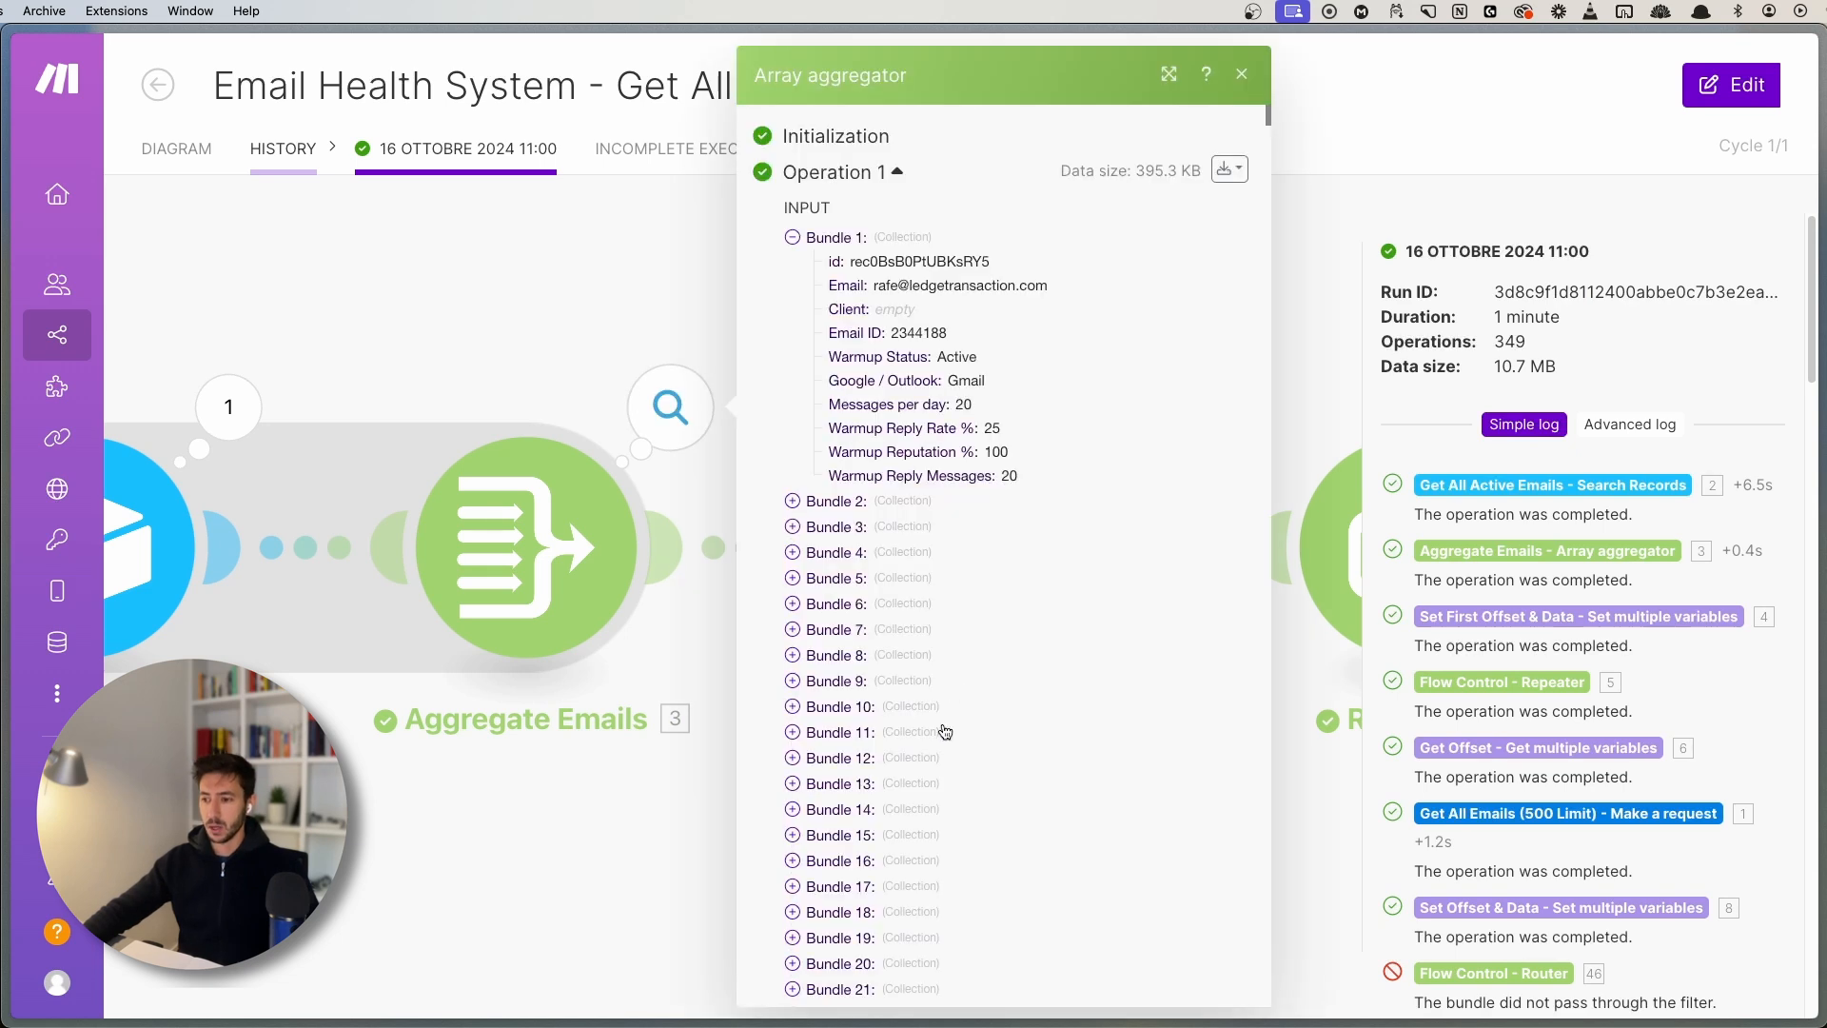
pyautogui.scroll(-10, 945, 730)
pyautogui.scroll(-20, 903, 651)
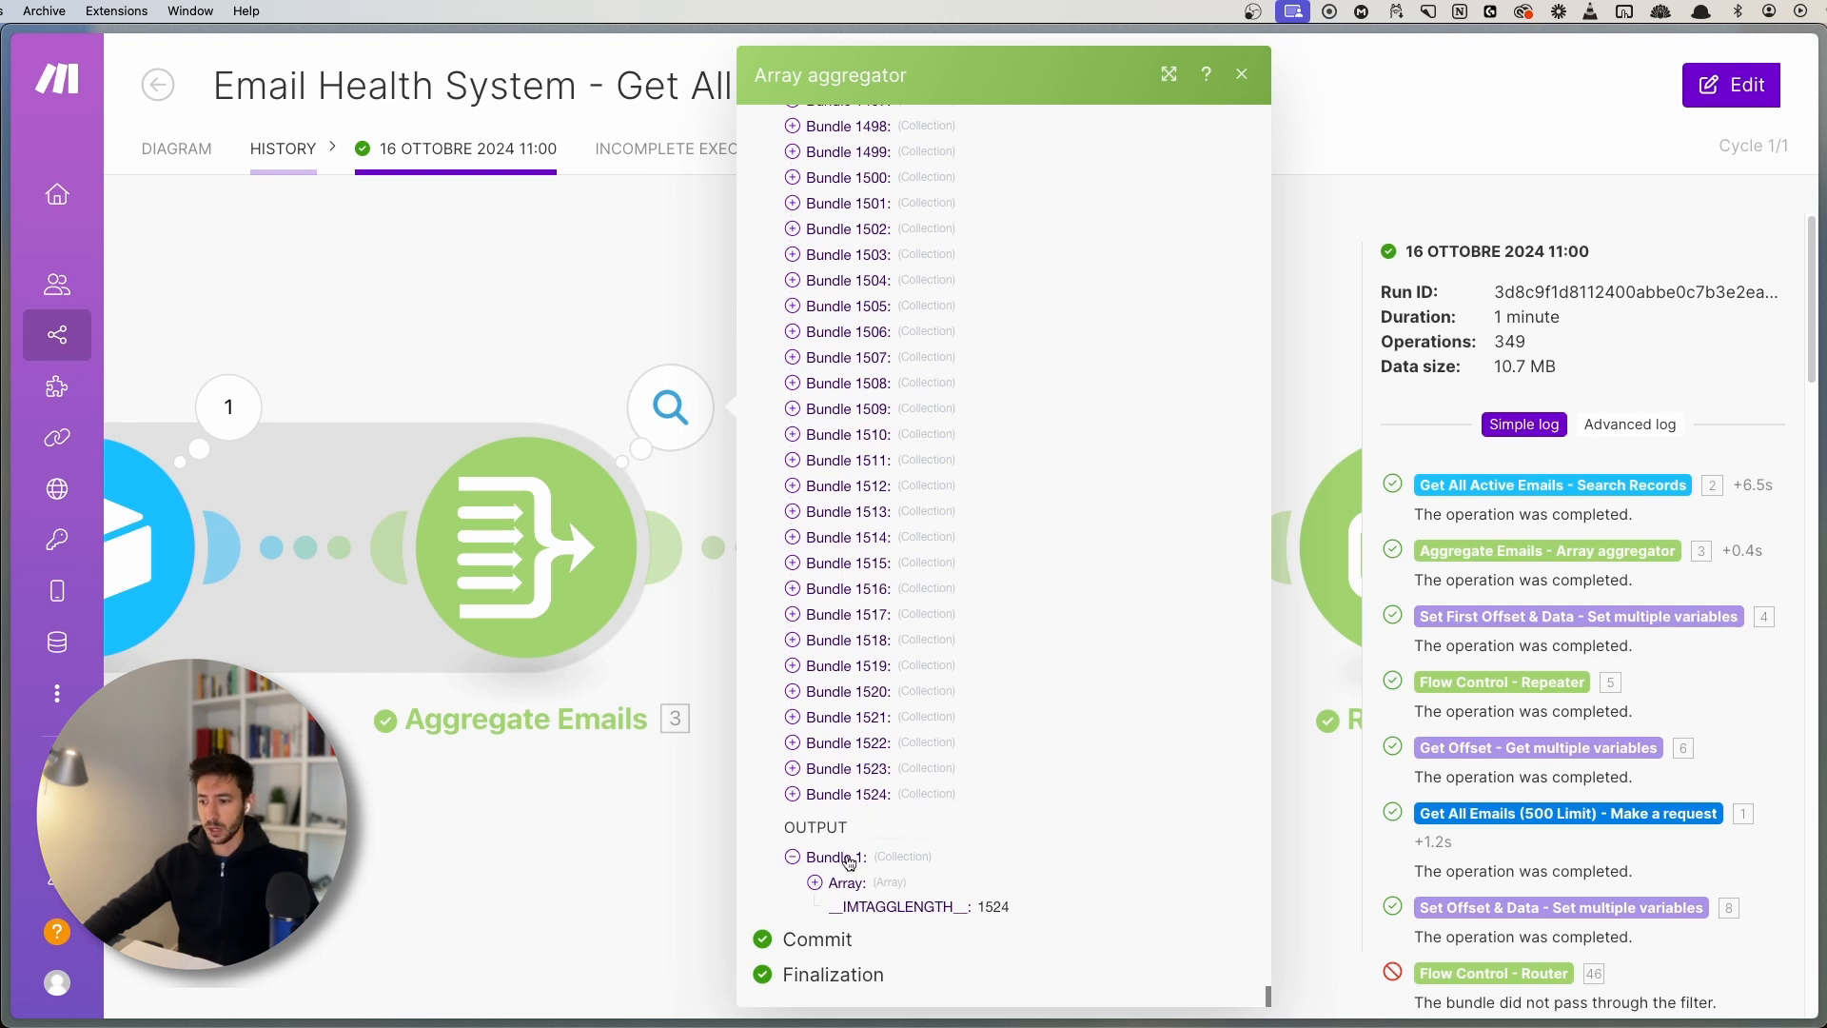
pyautogui.click(552, 843)
# - Return to the scenario diagram and reopen the scenario in the editor
pyautogui.moveTo(995, 830); pyautogui.dragTo(514, 761)
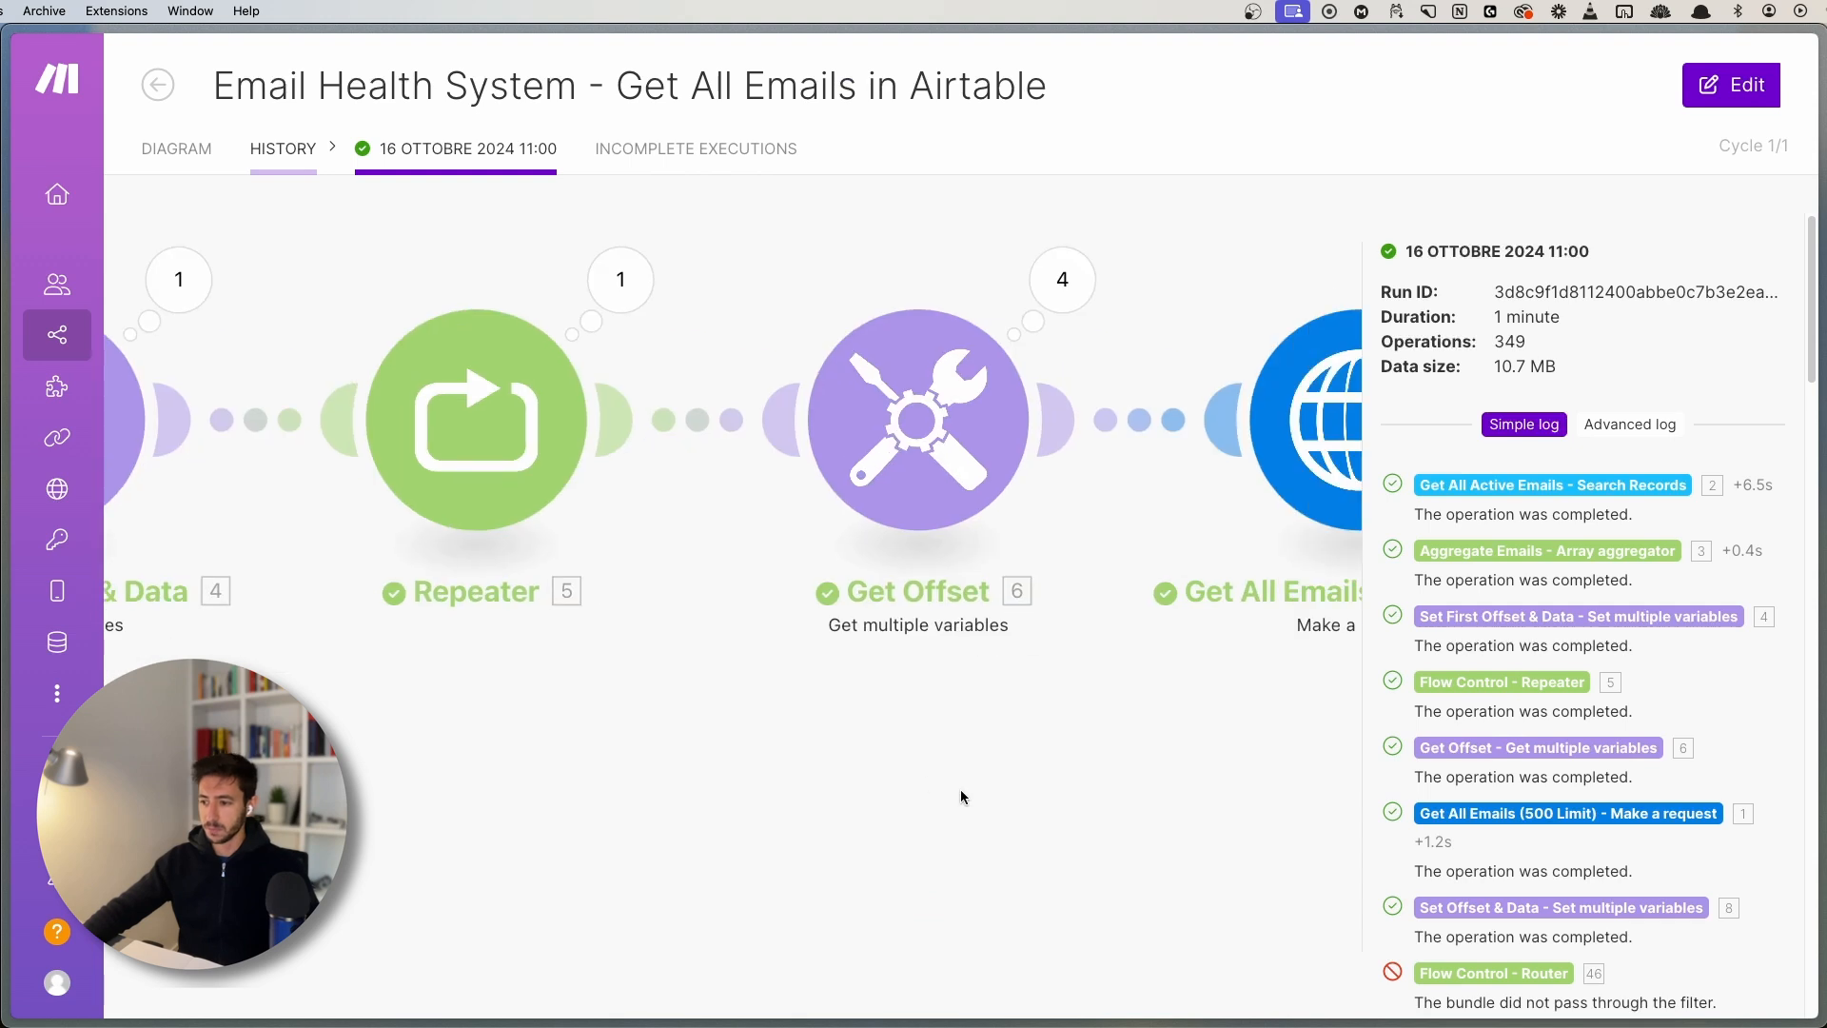
pyautogui.scroll(-10, 961, 789)
pyautogui.moveTo(961, 790); pyautogui.dragTo(649, 704)
pyautogui.scroll(4, 826, 723)
pyautogui.scroll(6, 826, 728)
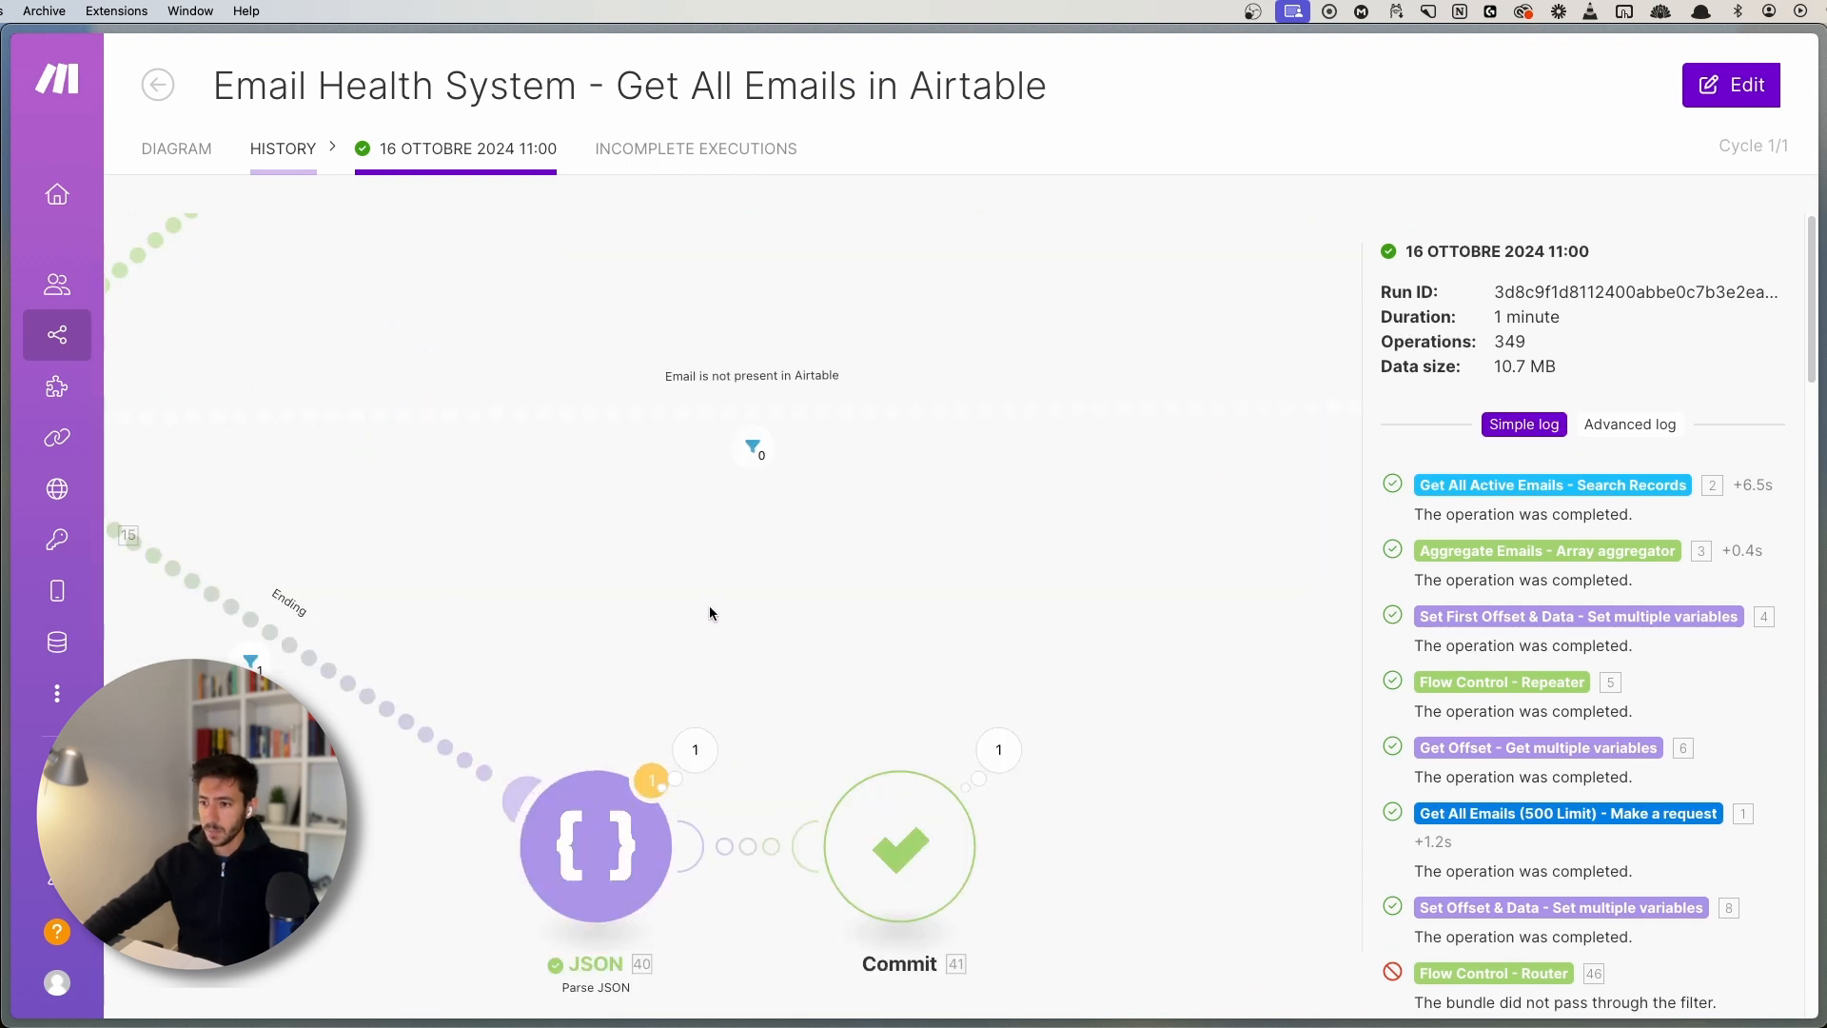
pyautogui.click(163, 148)
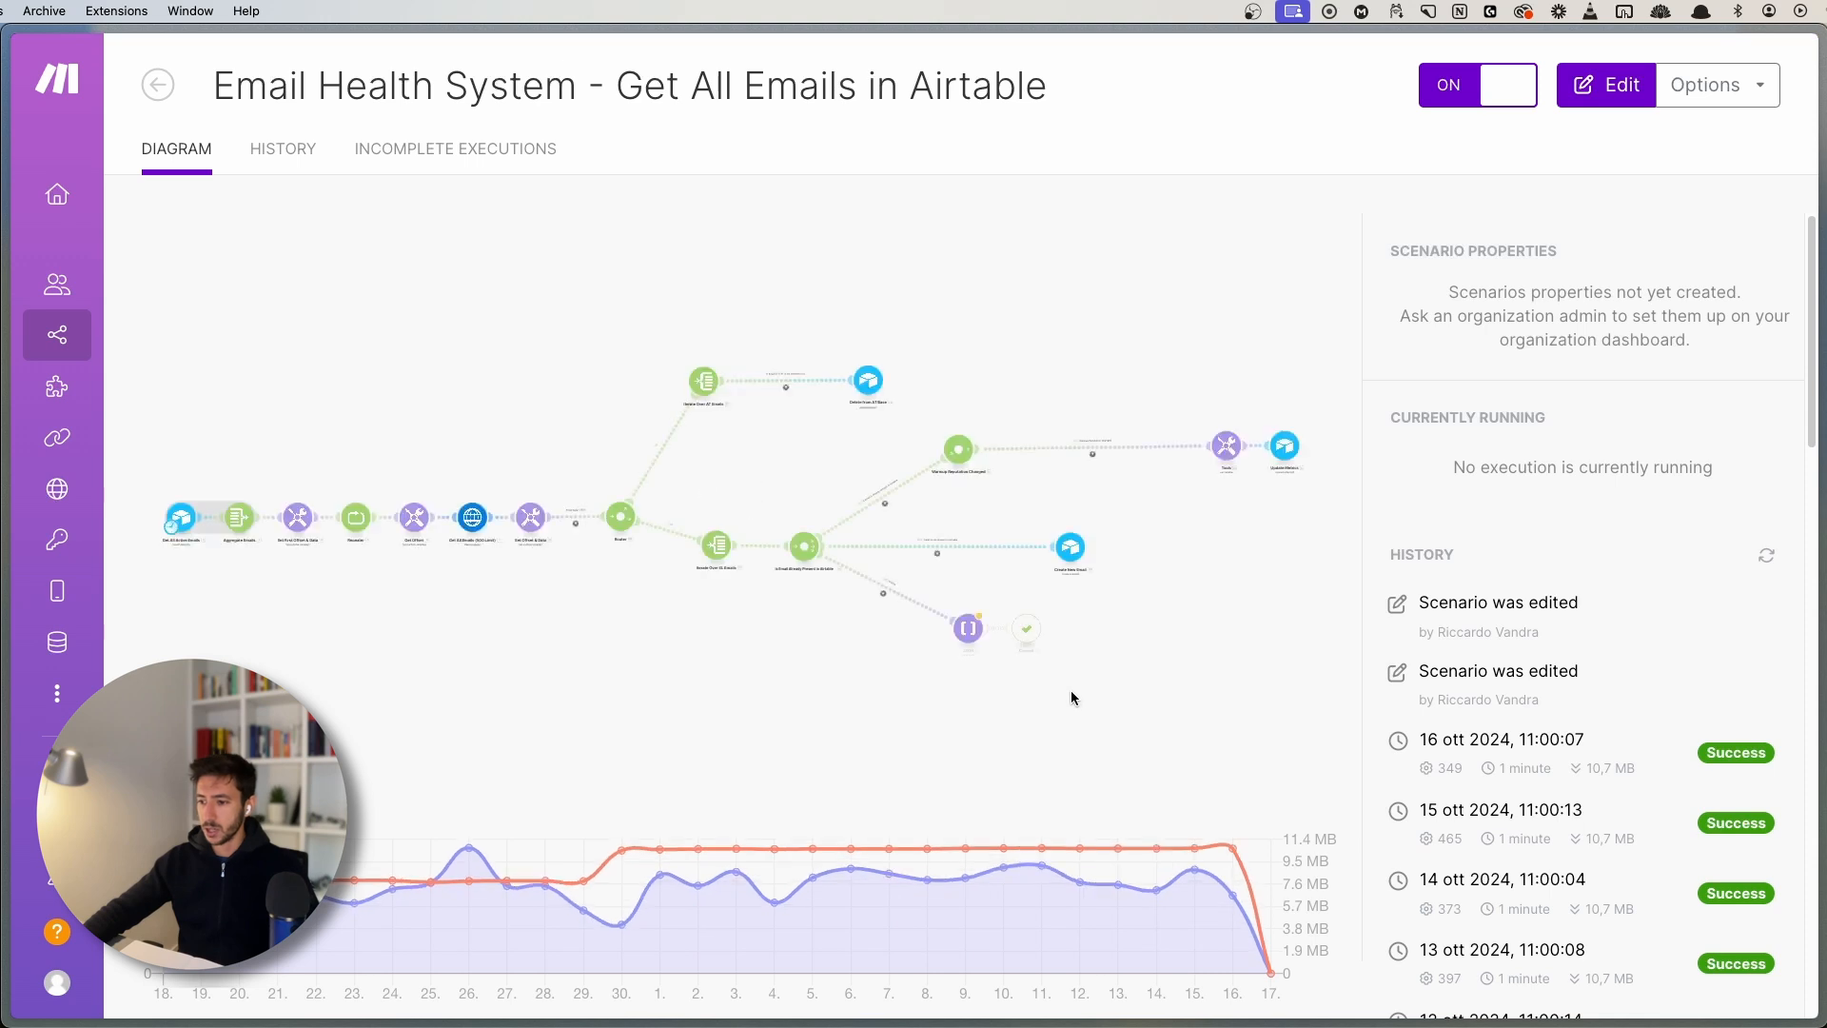
pyautogui.click(1040, 684)
pyautogui.scroll(6, 1286, 598)
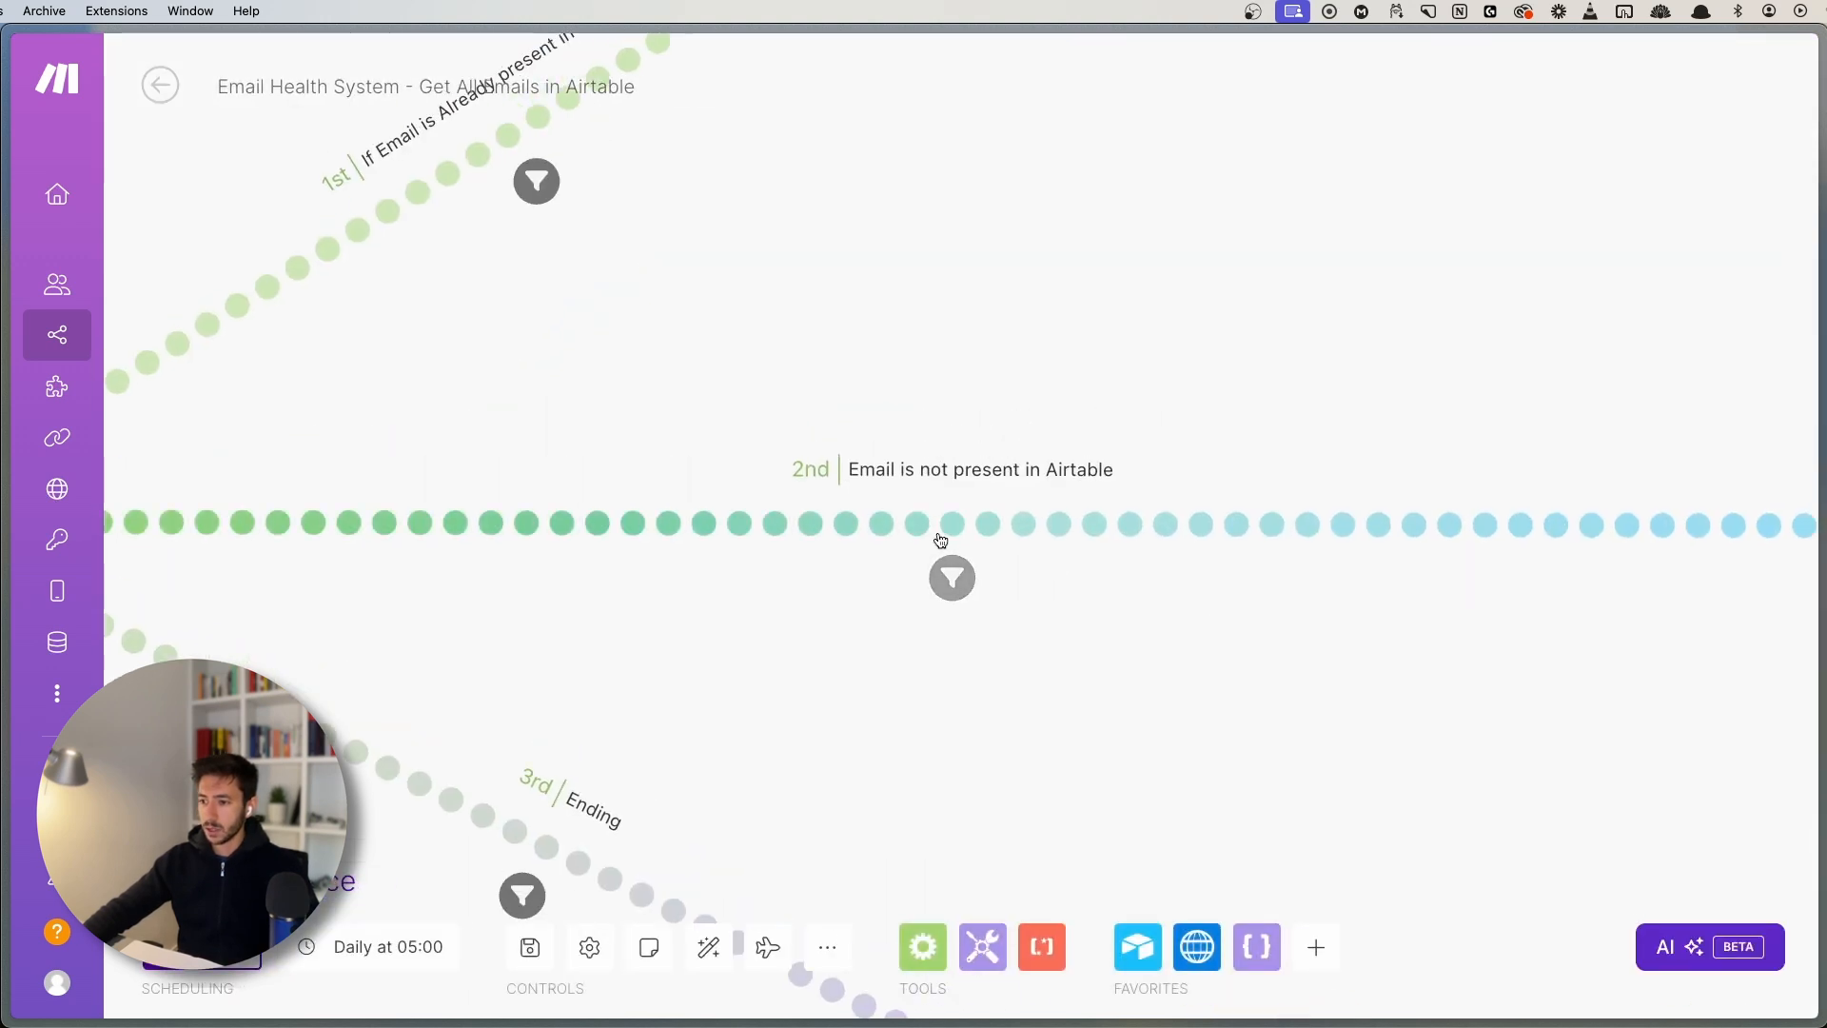
# - Examine the Email is not present in Airtable filter's map() condition on Email ID versus 14. id
pyautogui.click(967, 540)
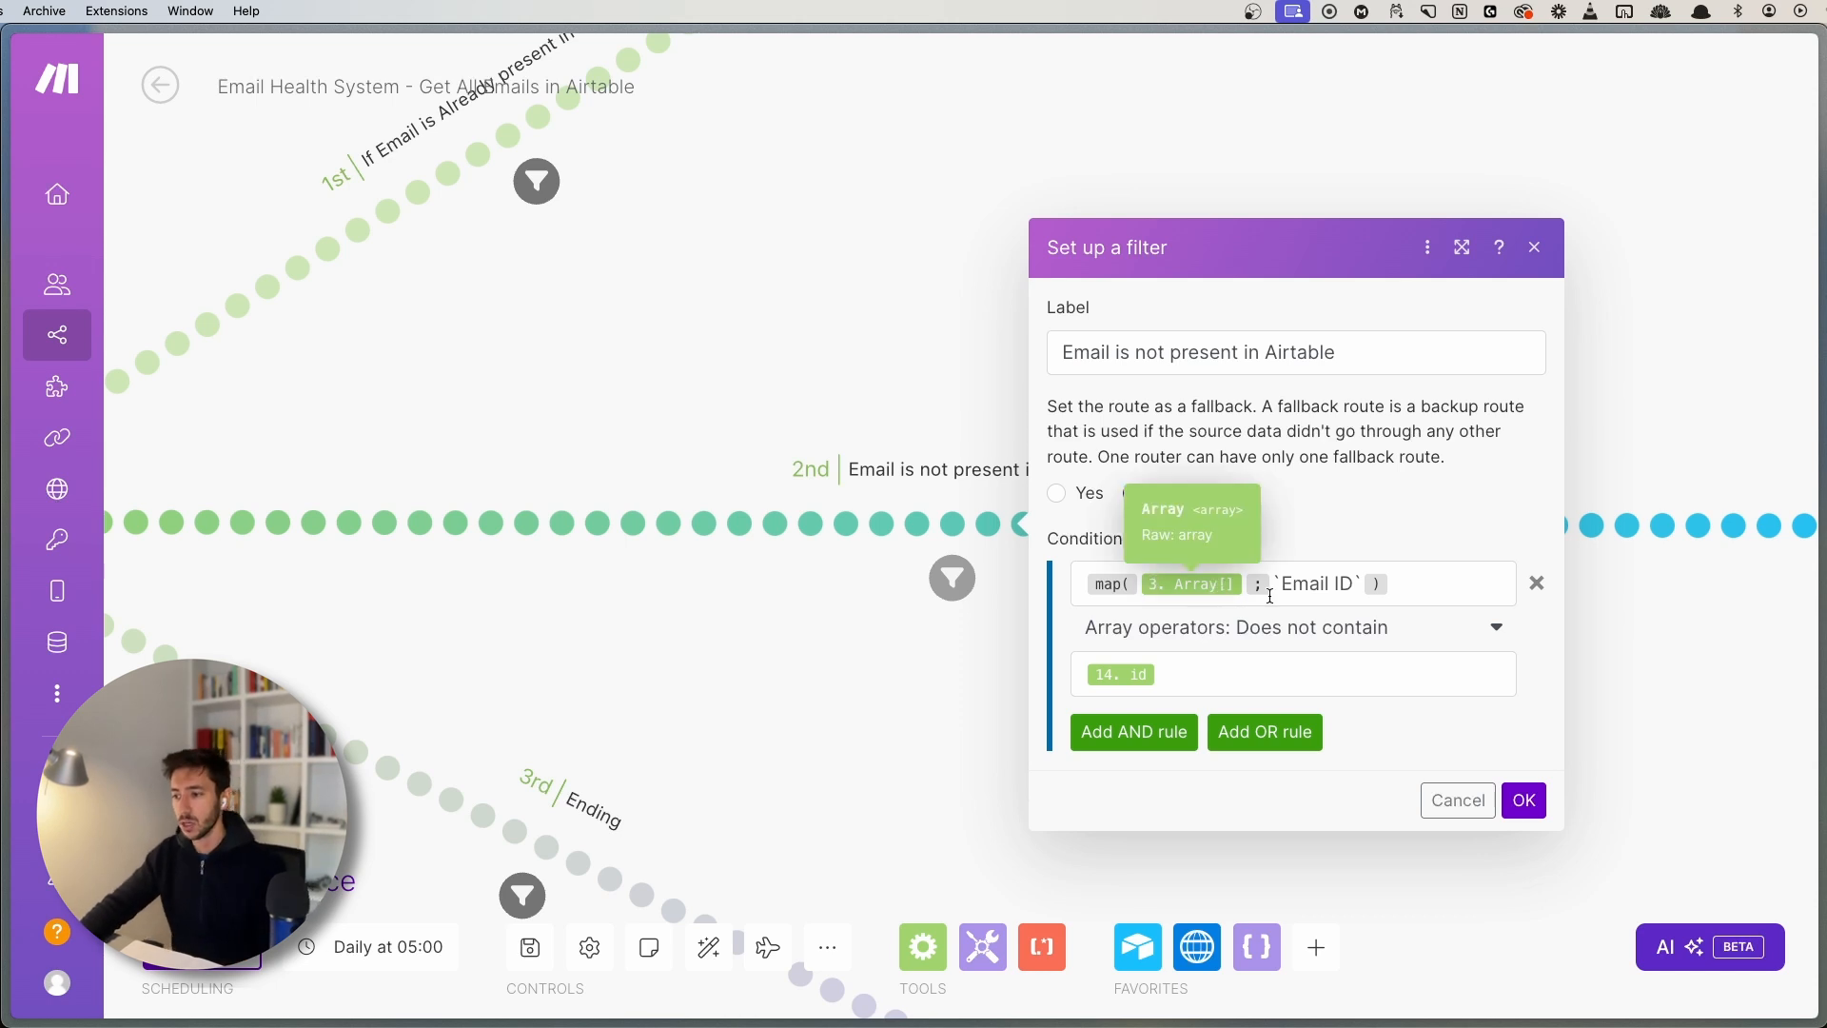
pyautogui.moveTo(1279, 585); pyautogui.dragTo(1346, 582)
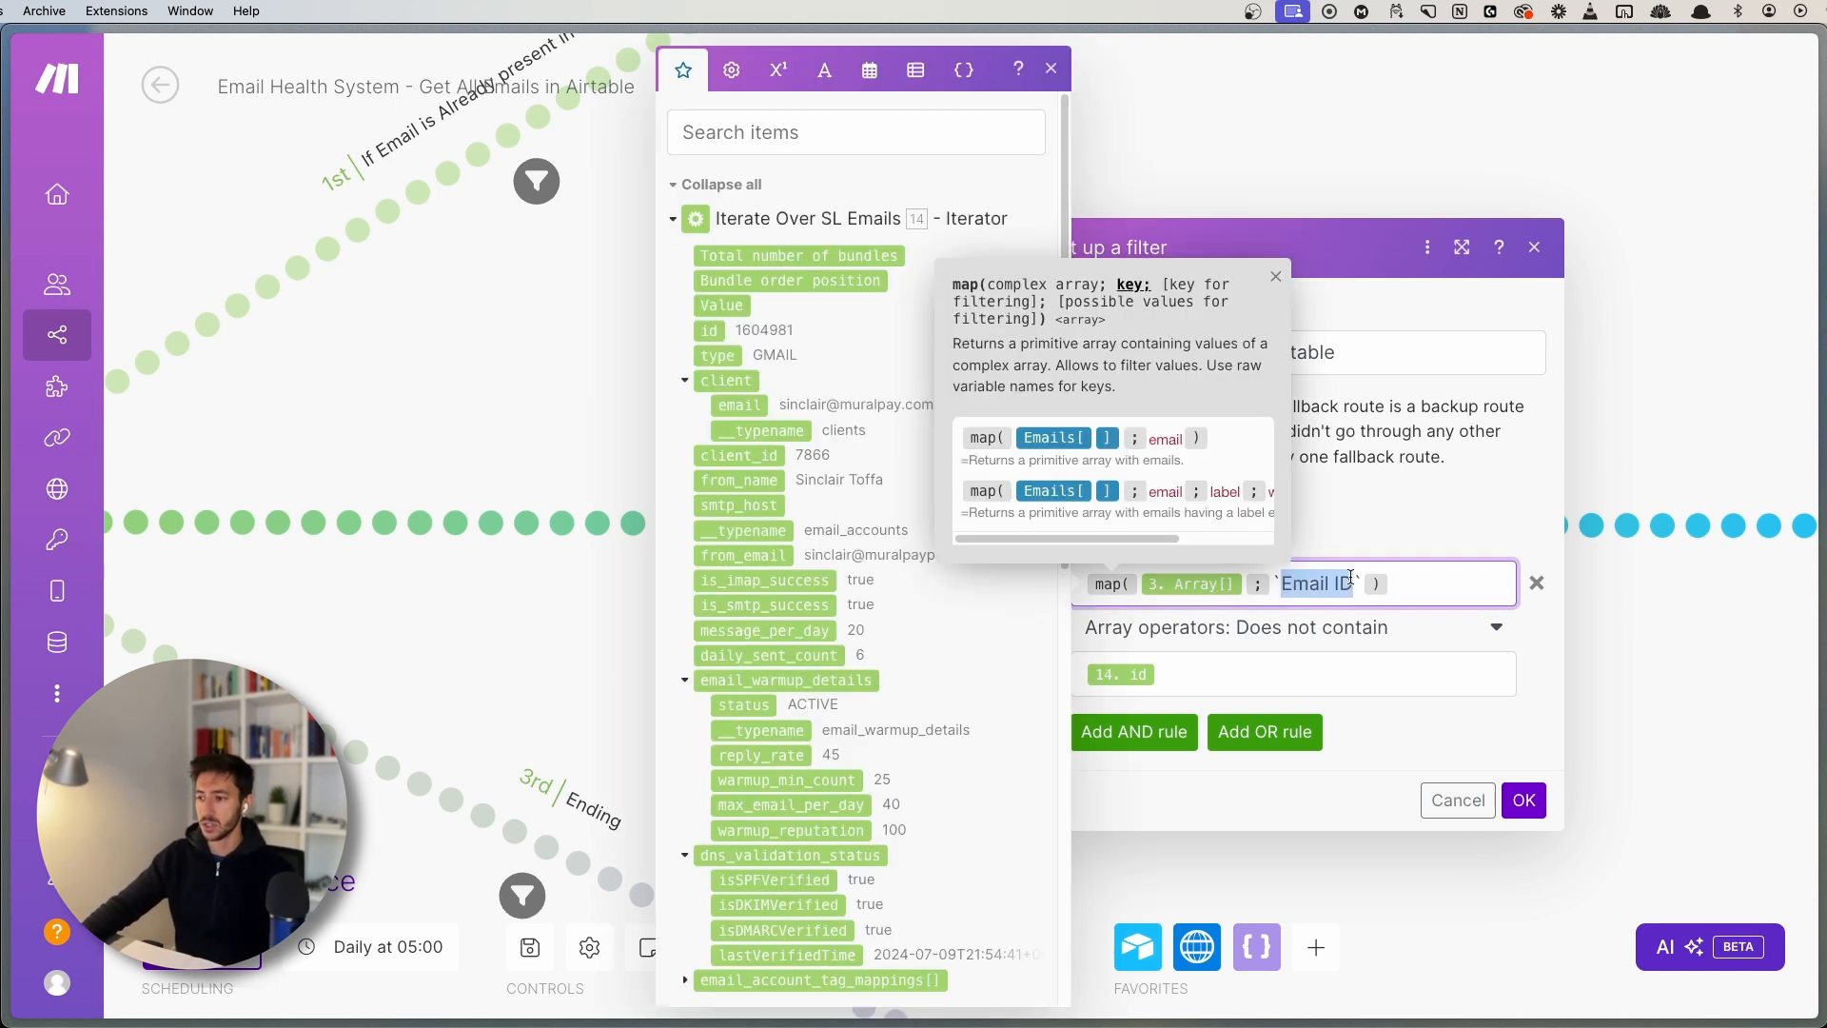
pyautogui.click(1350, 578)
pyautogui.click(1275, 276)
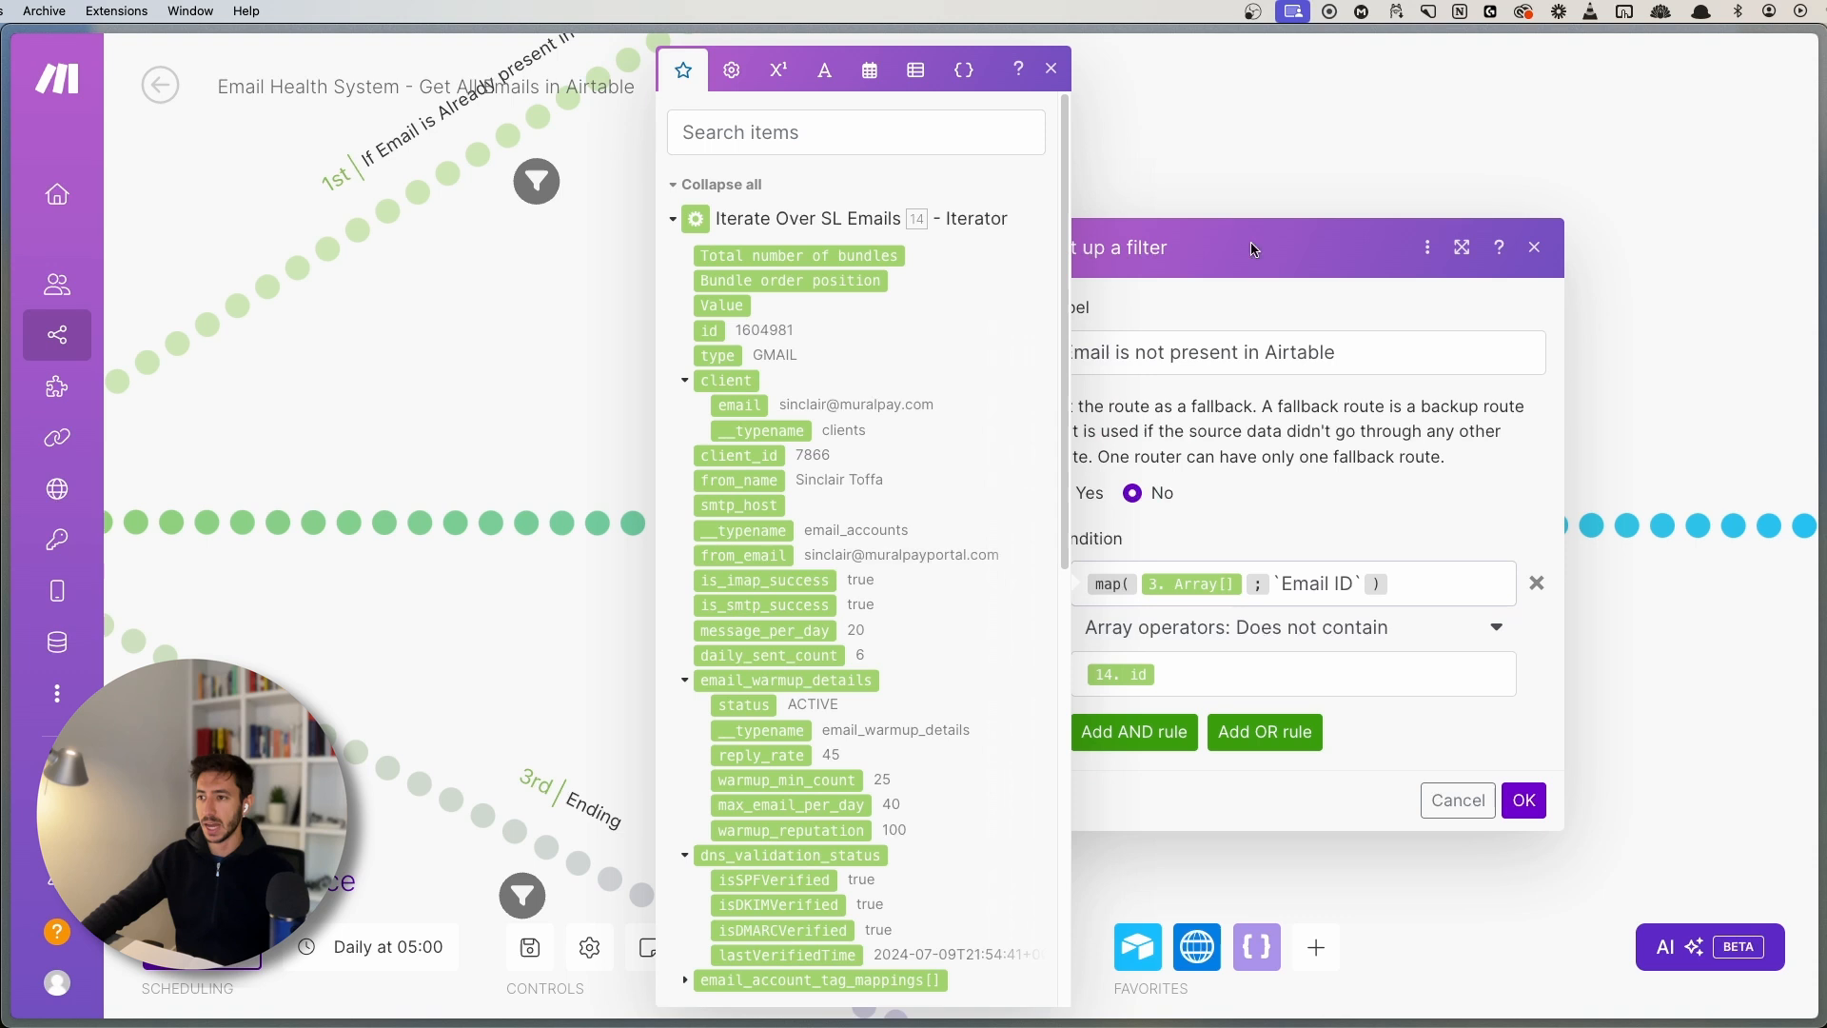
pyautogui.click(1051, 71)
pyautogui.click(1456, 579)
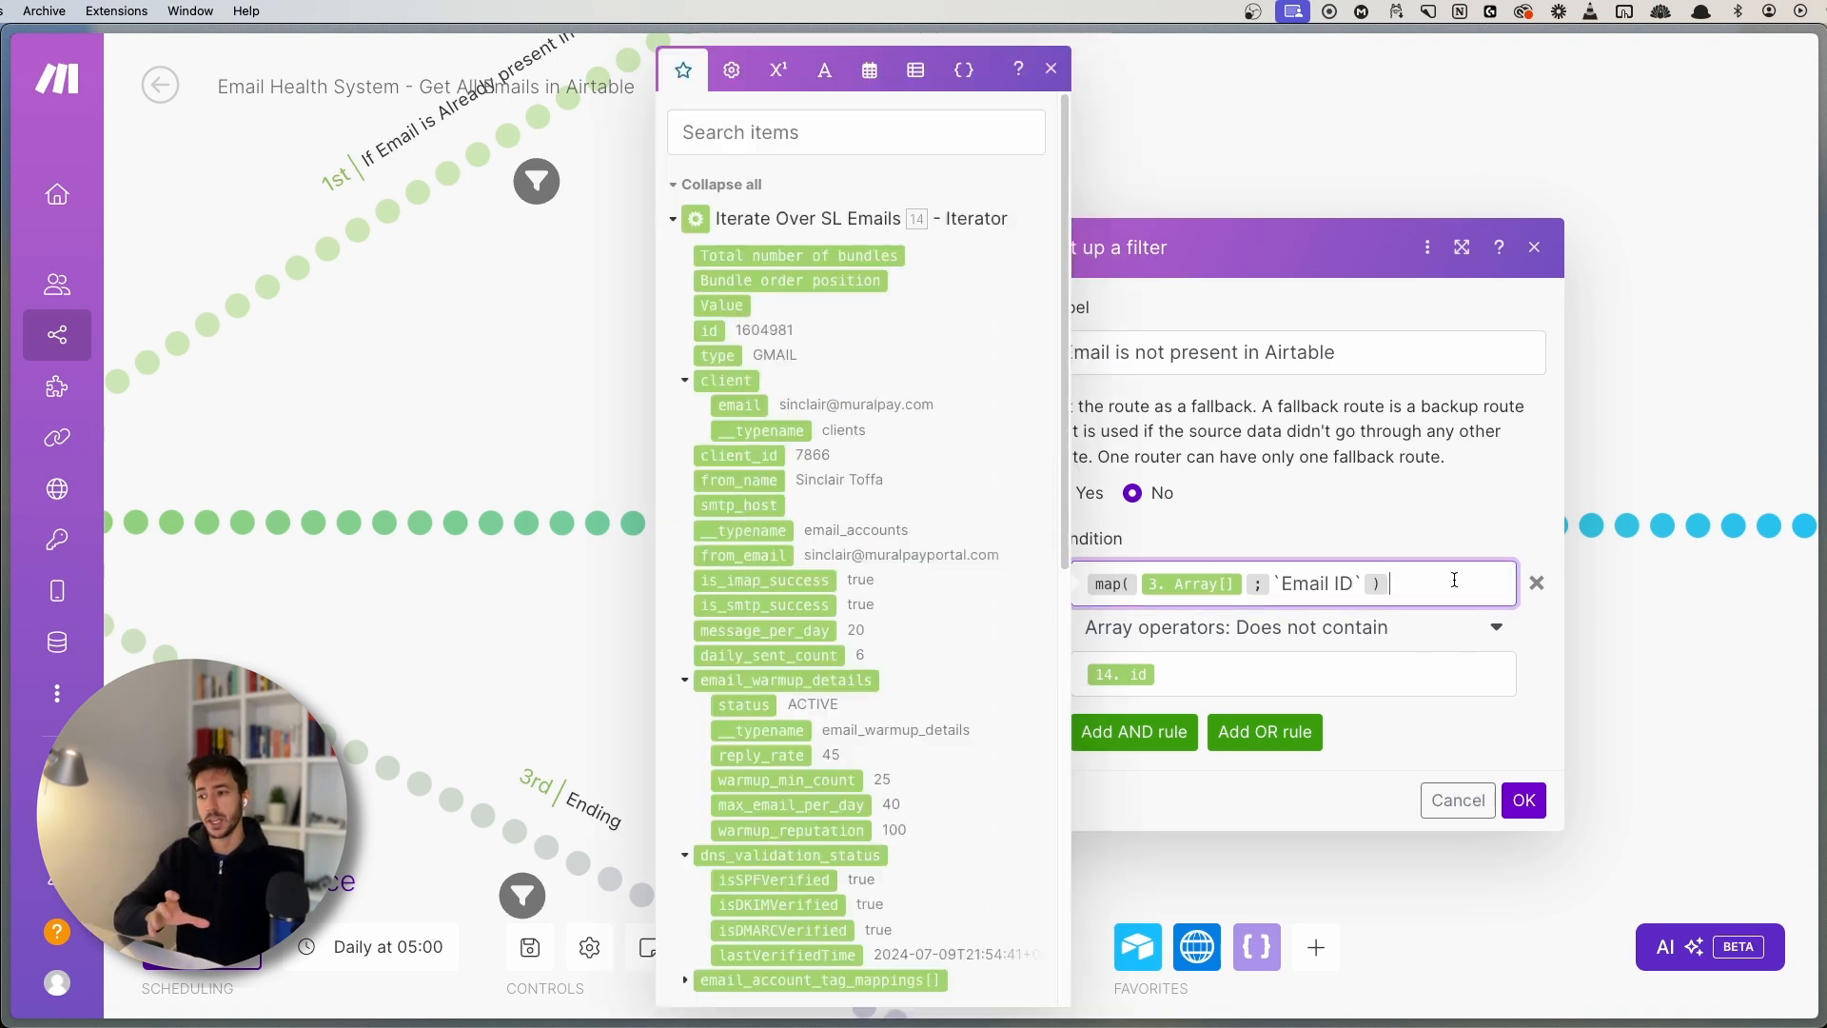
pyautogui.click(1050, 69)
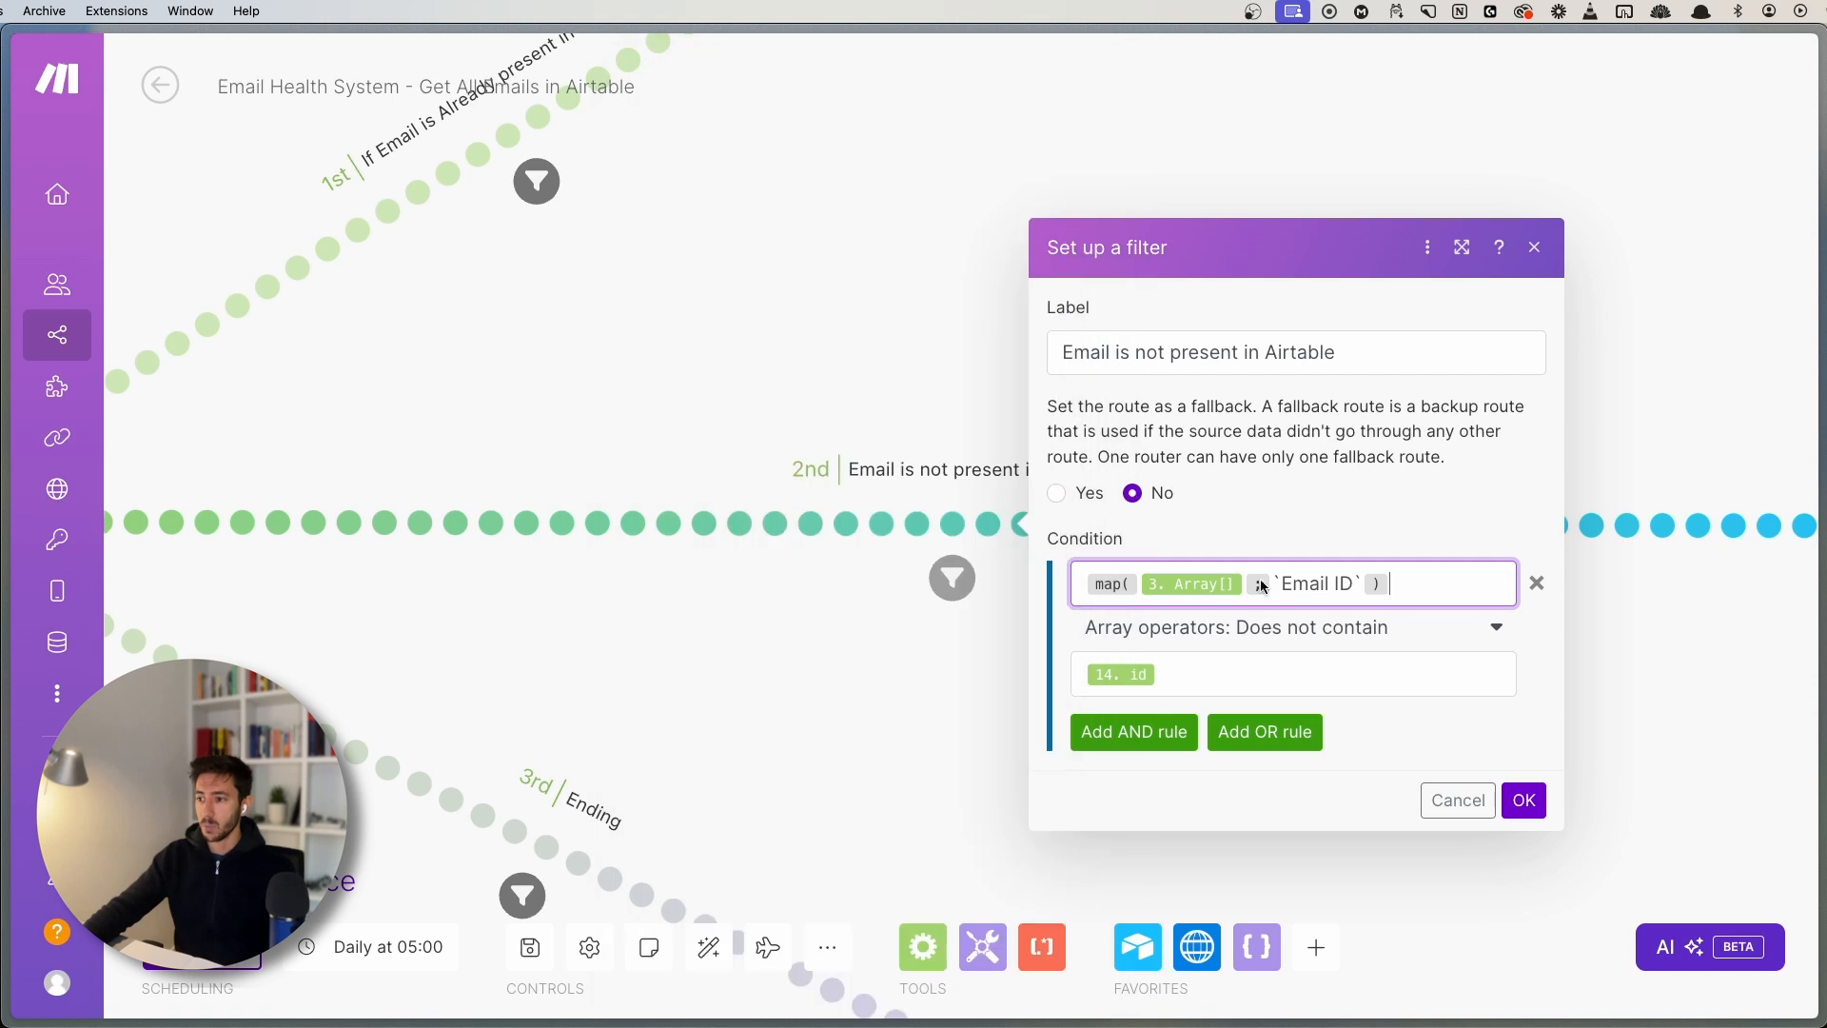
pyautogui.moveTo(1396, 568); pyautogui.dragTo(1085, 580)
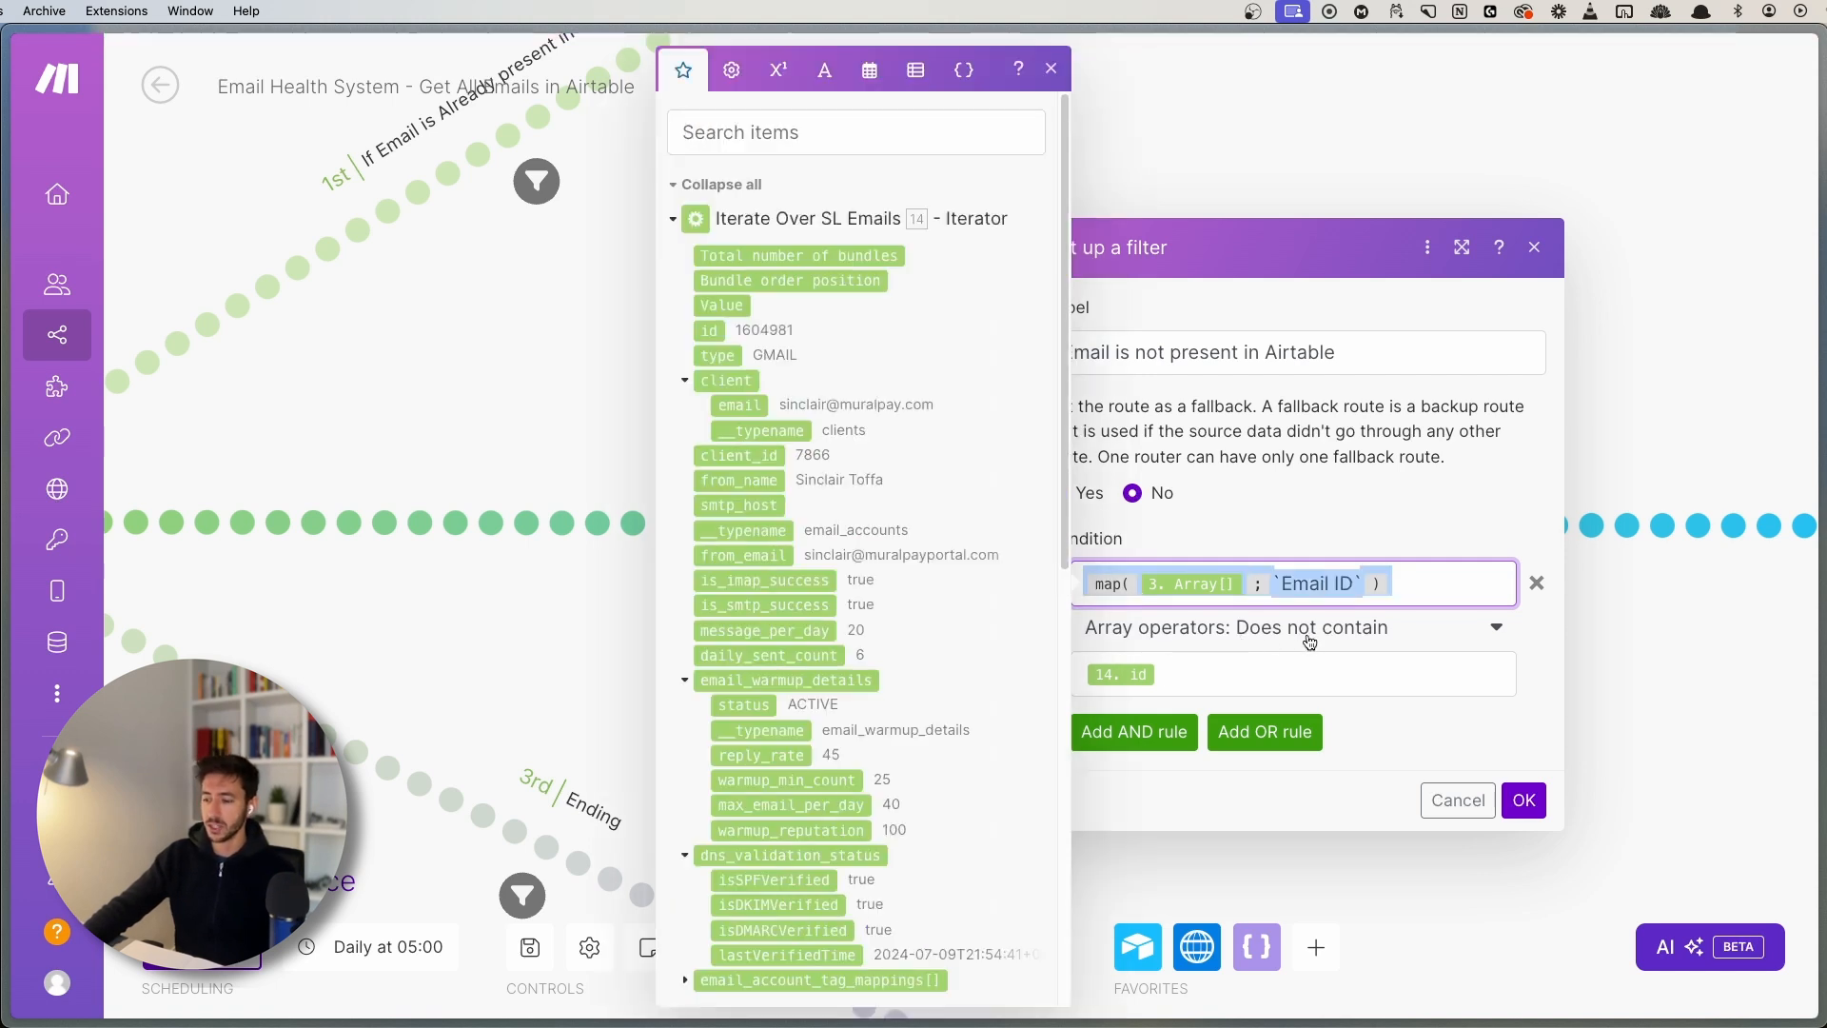
pyautogui.click(1224, 669)
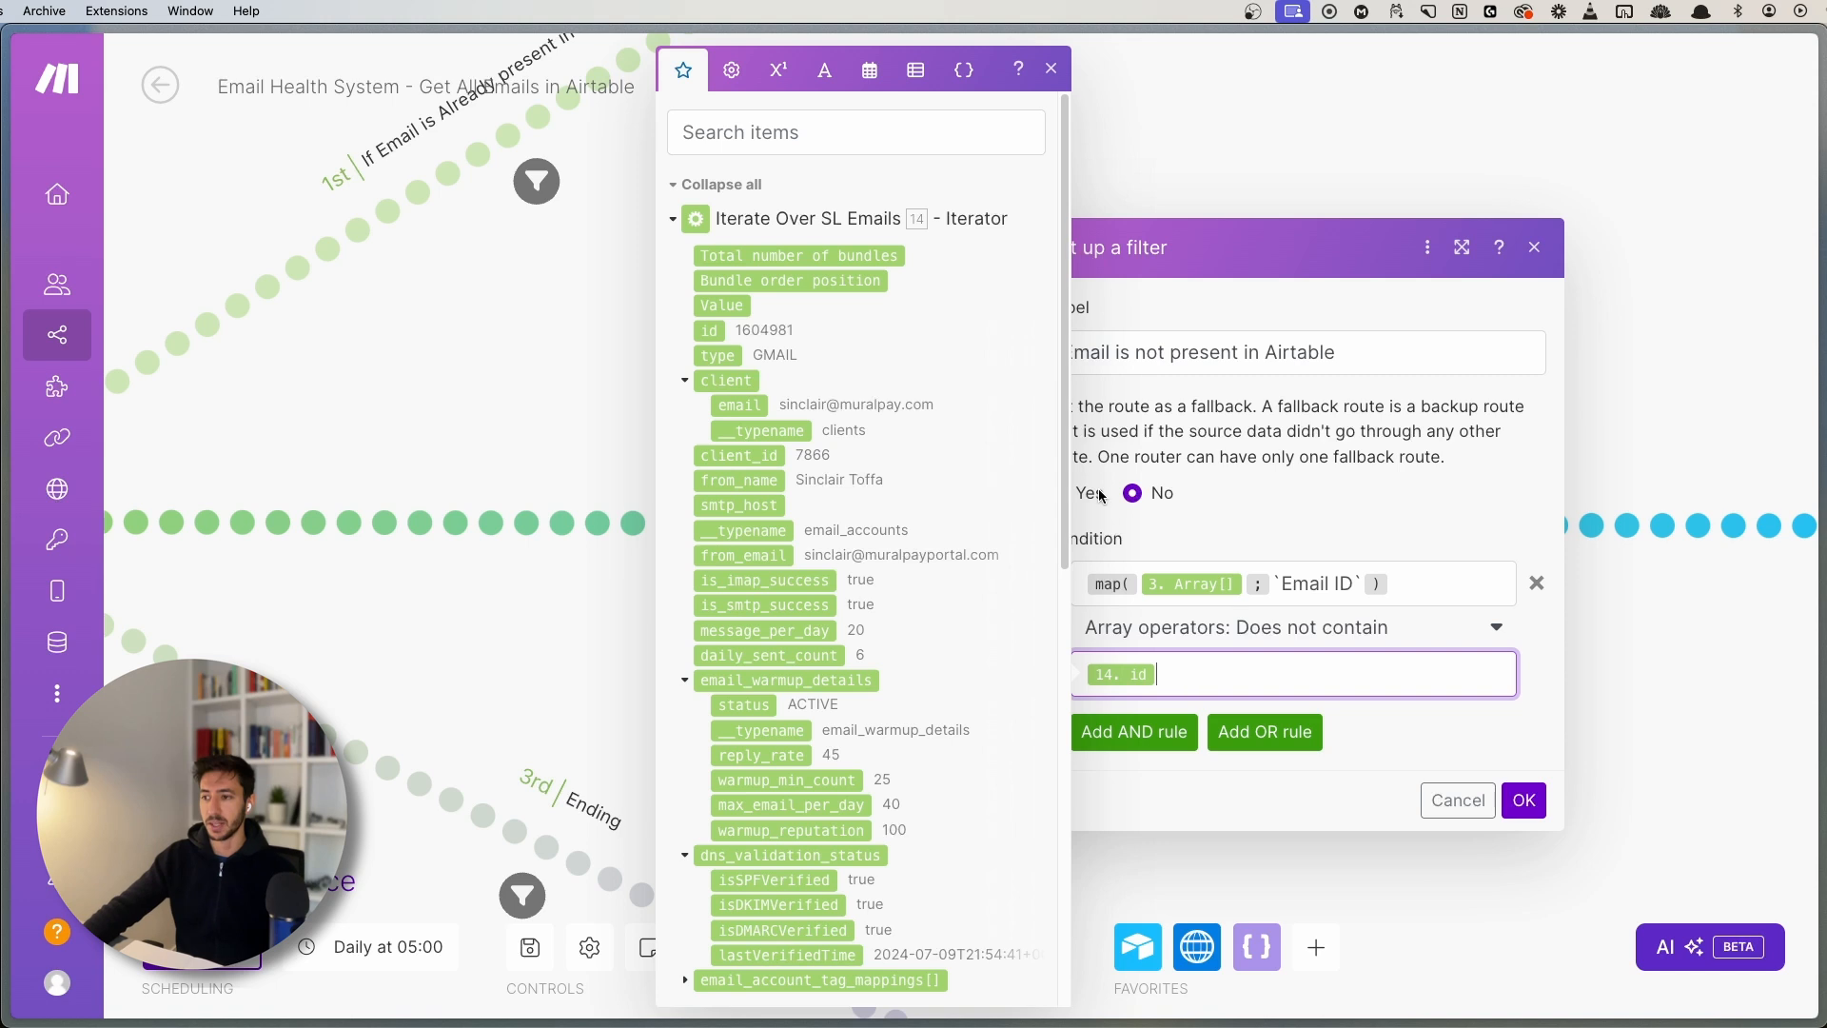
pyautogui.click(1051, 71)
# - Reopen that filter, highlight the Email ID key and 14. id value, then close it
pyautogui.moveTo(647, 711); pyautogui.dragTo(740, 631)
pyautogui.scroll(-3, 868, 647)
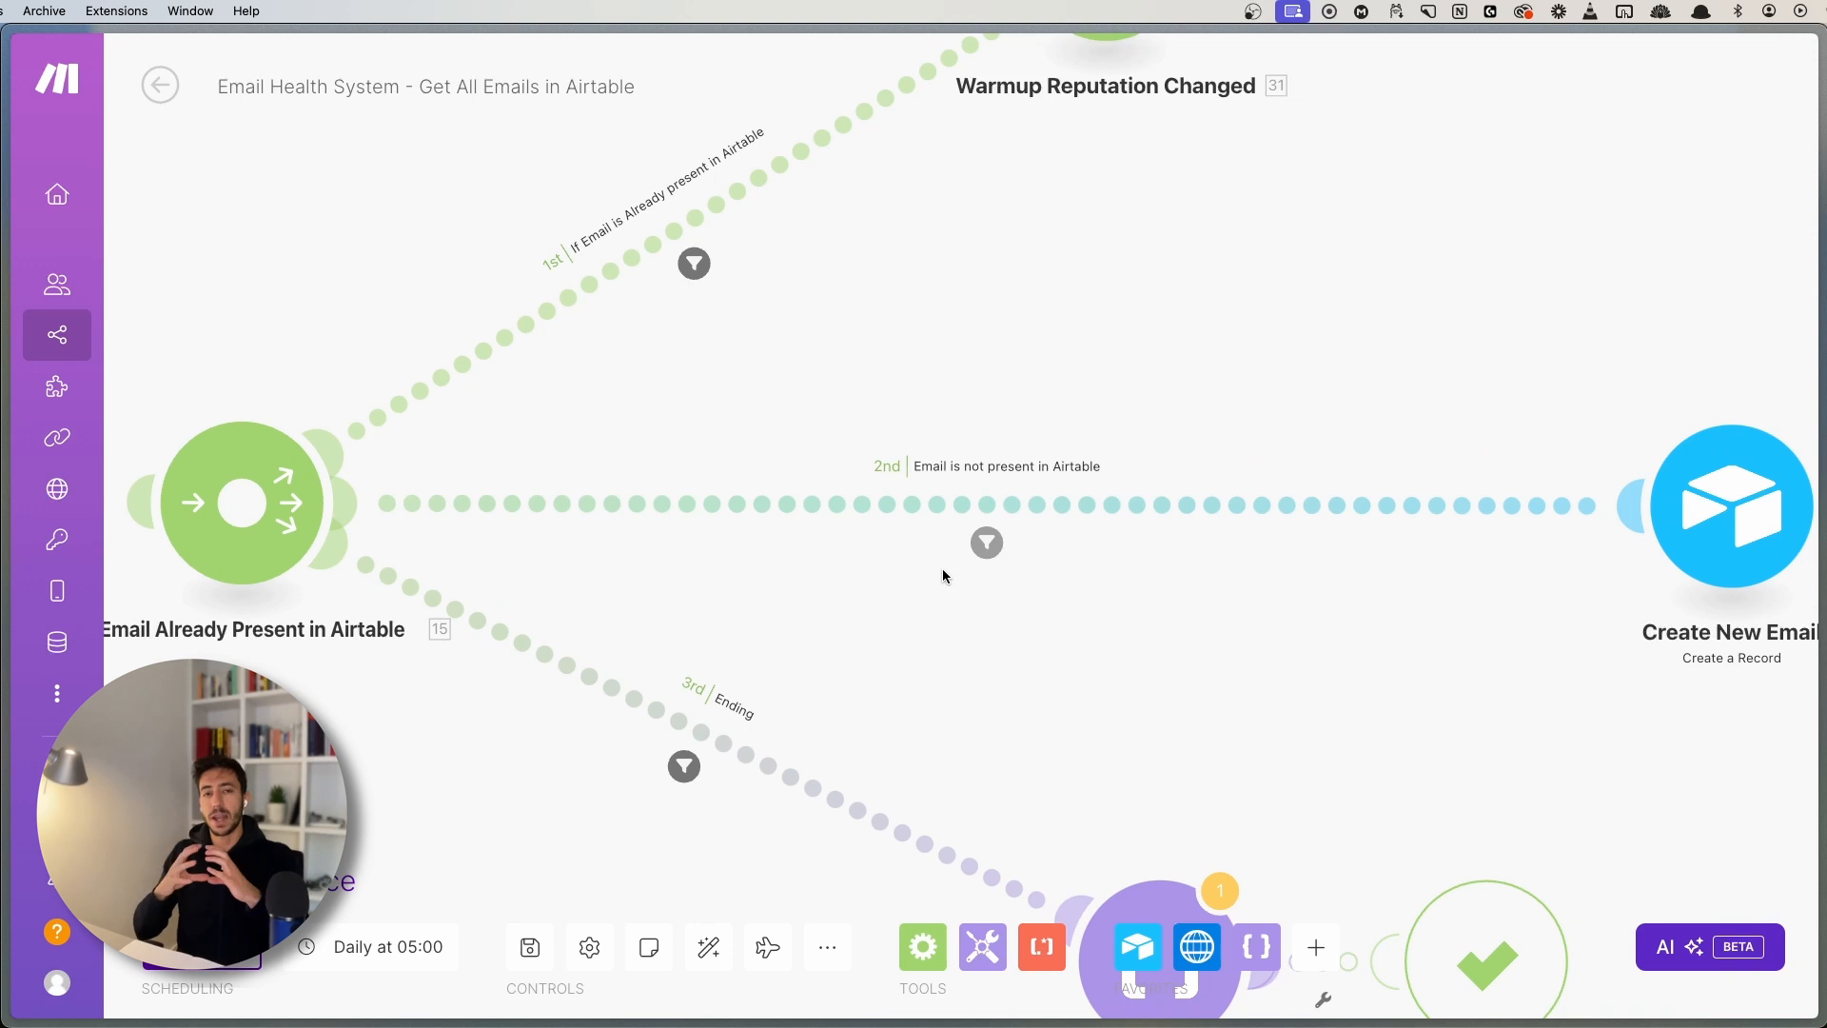
pyautogui.click(1006, 501)
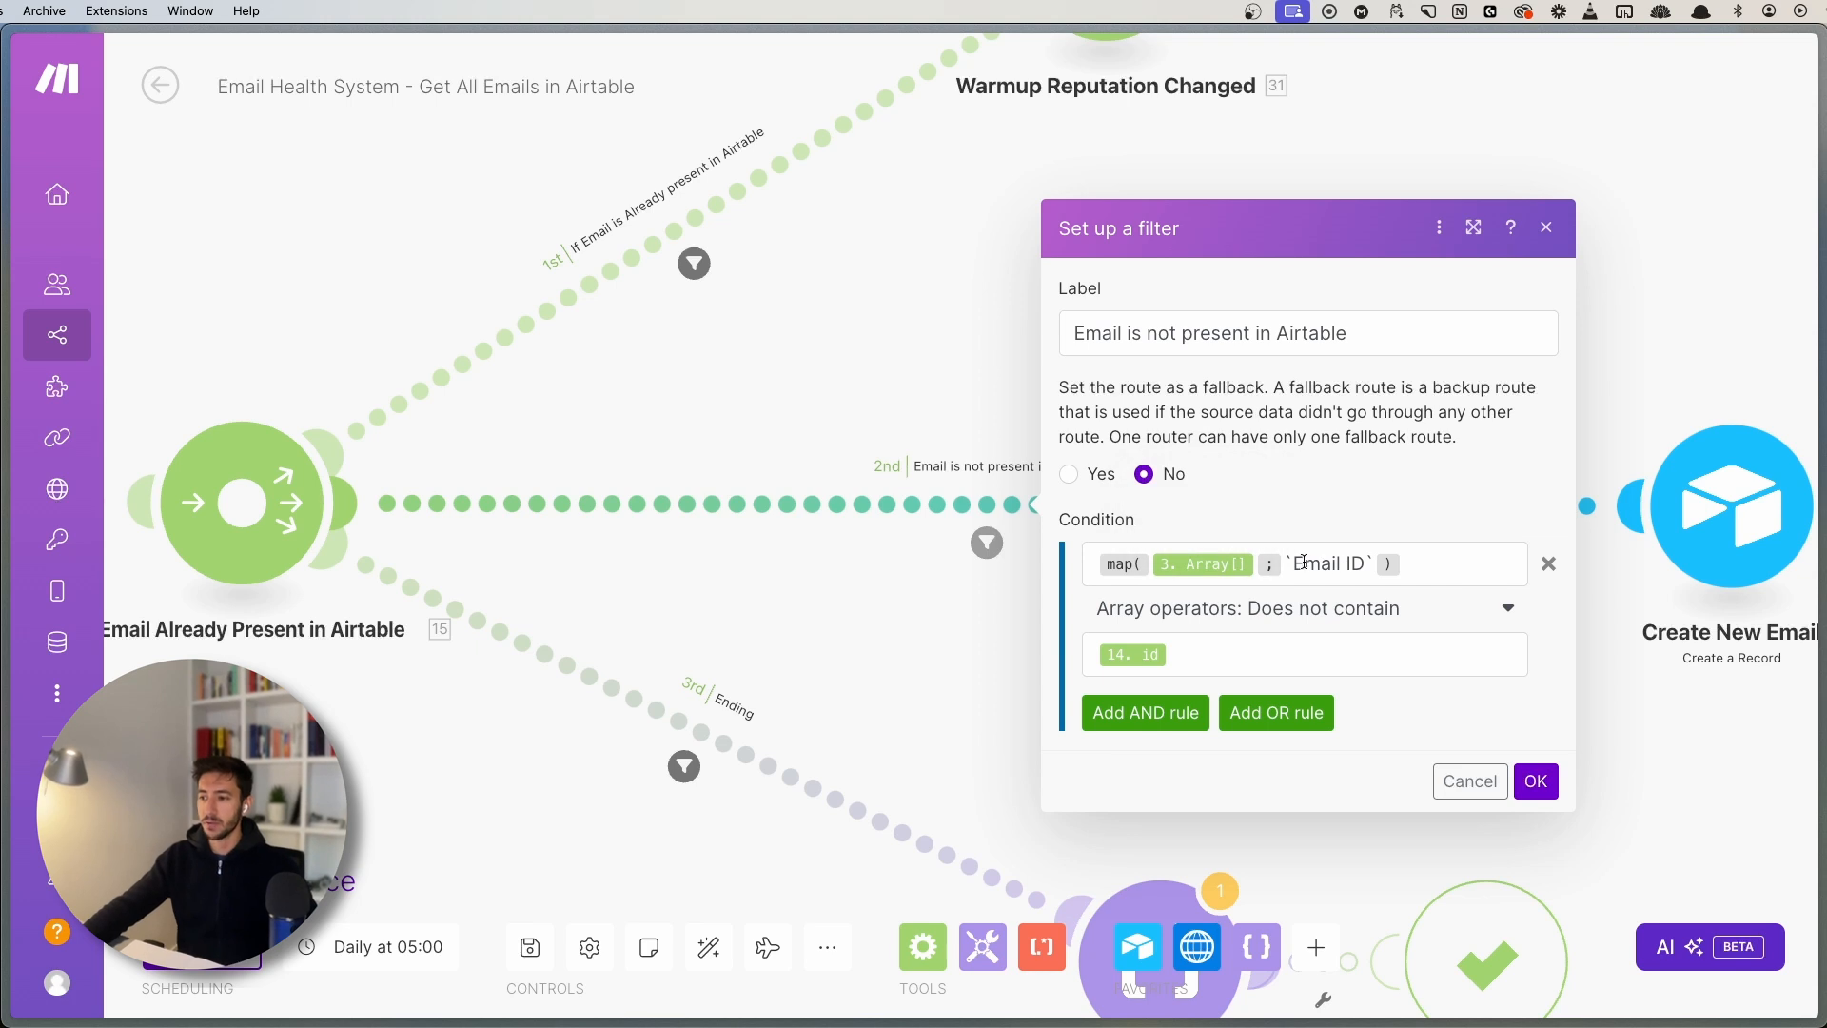
pyautogui.moveTo(1299, 566); pyautogui.dragTo(1357, 563)
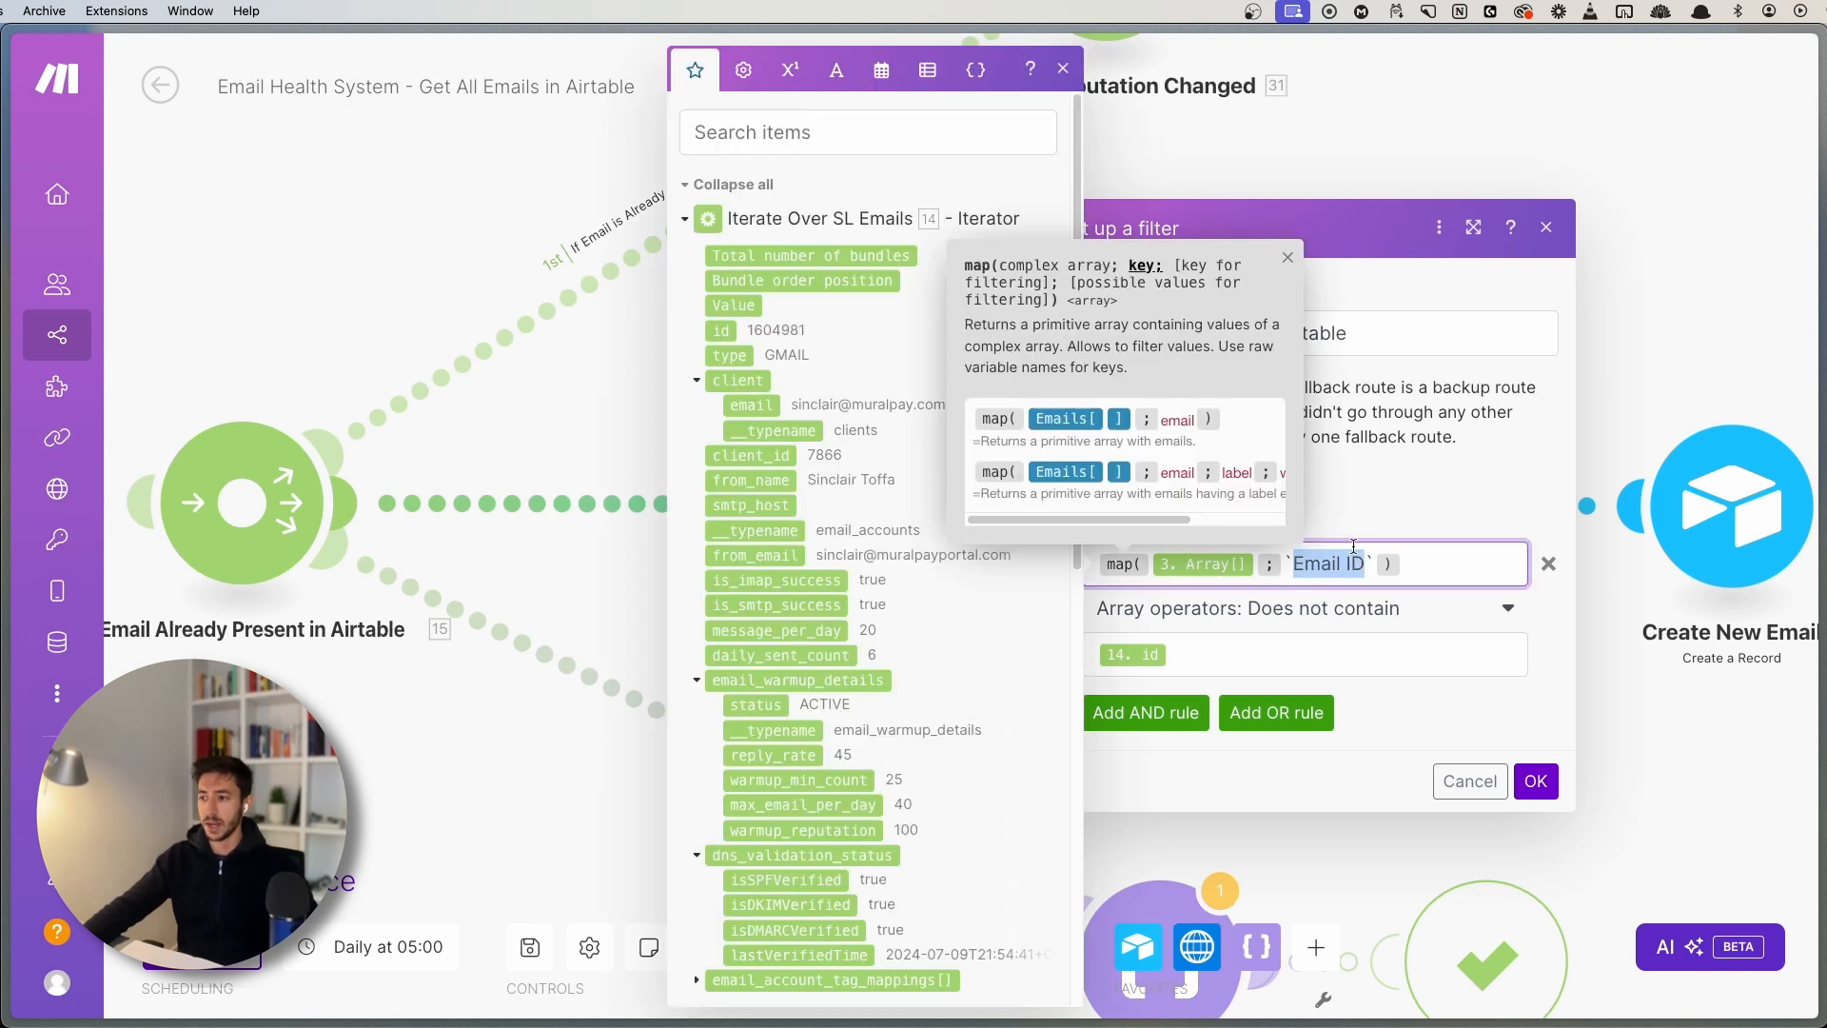
pyautogui.click(1289, 257)
pyautogui.click(1183, 653)
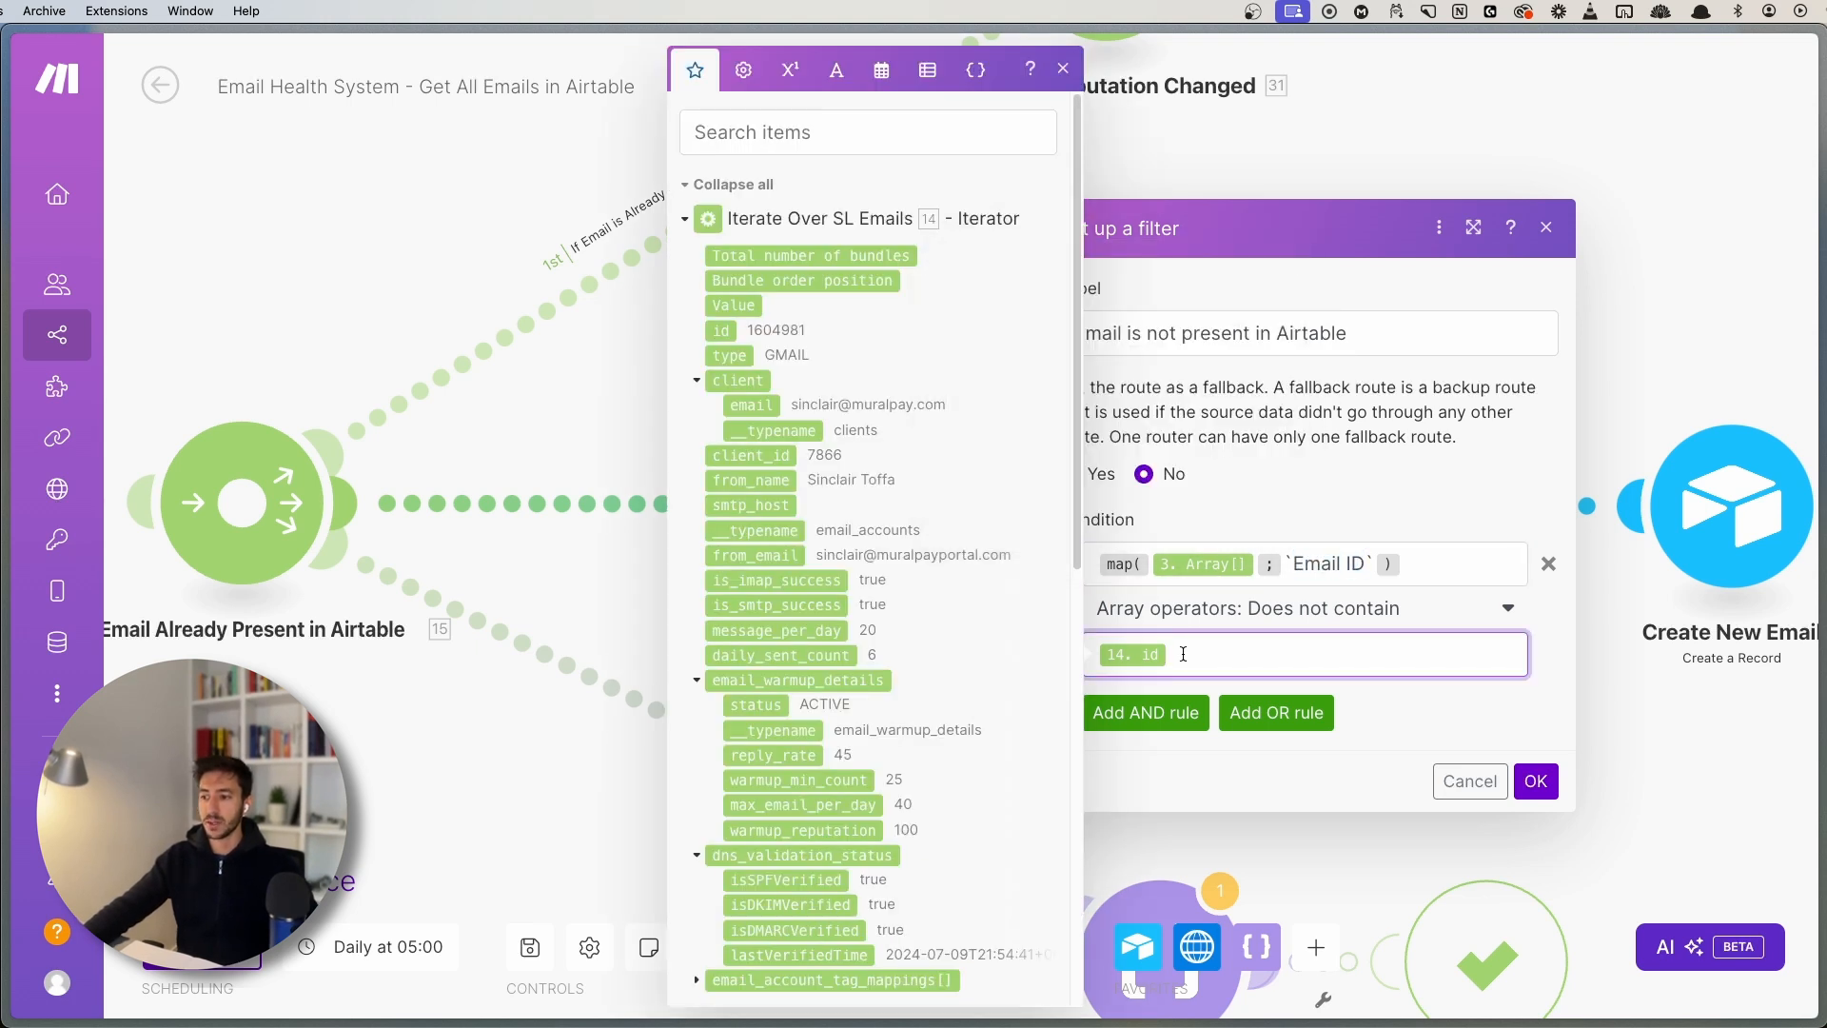
pyautogui.click(1063, 68)
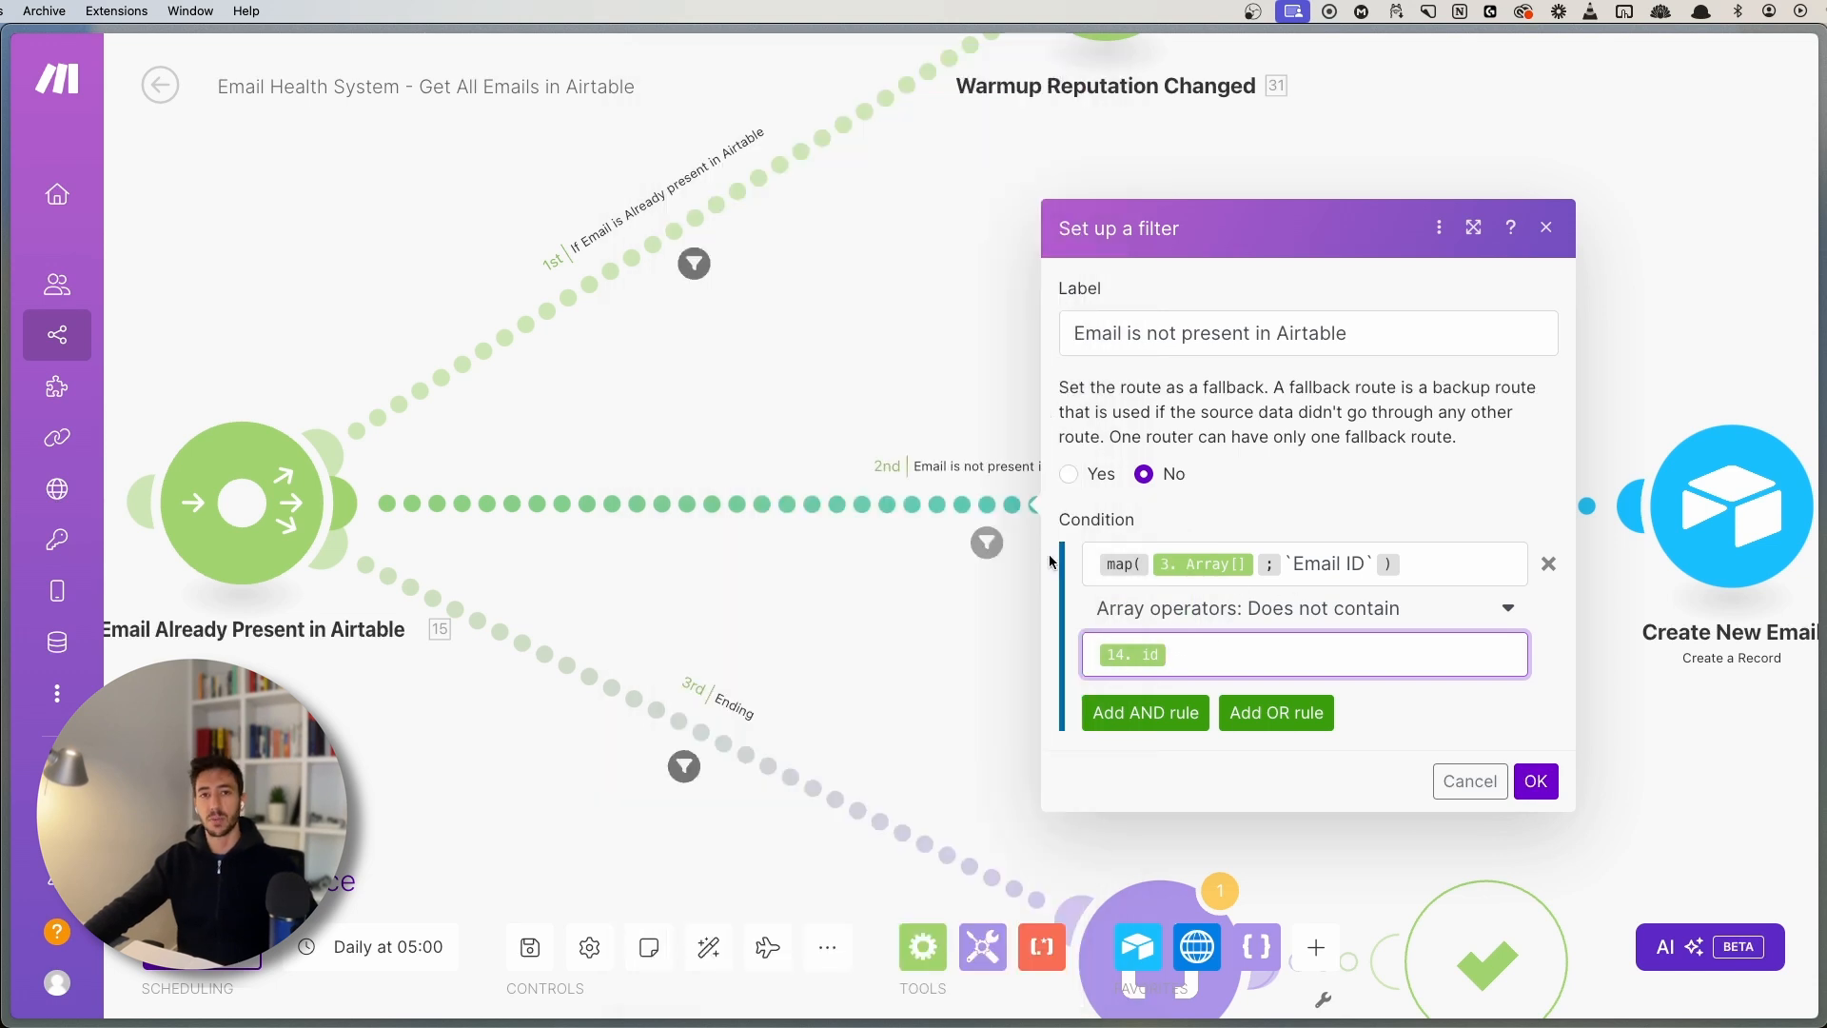
pyautogui.click(879, 664)
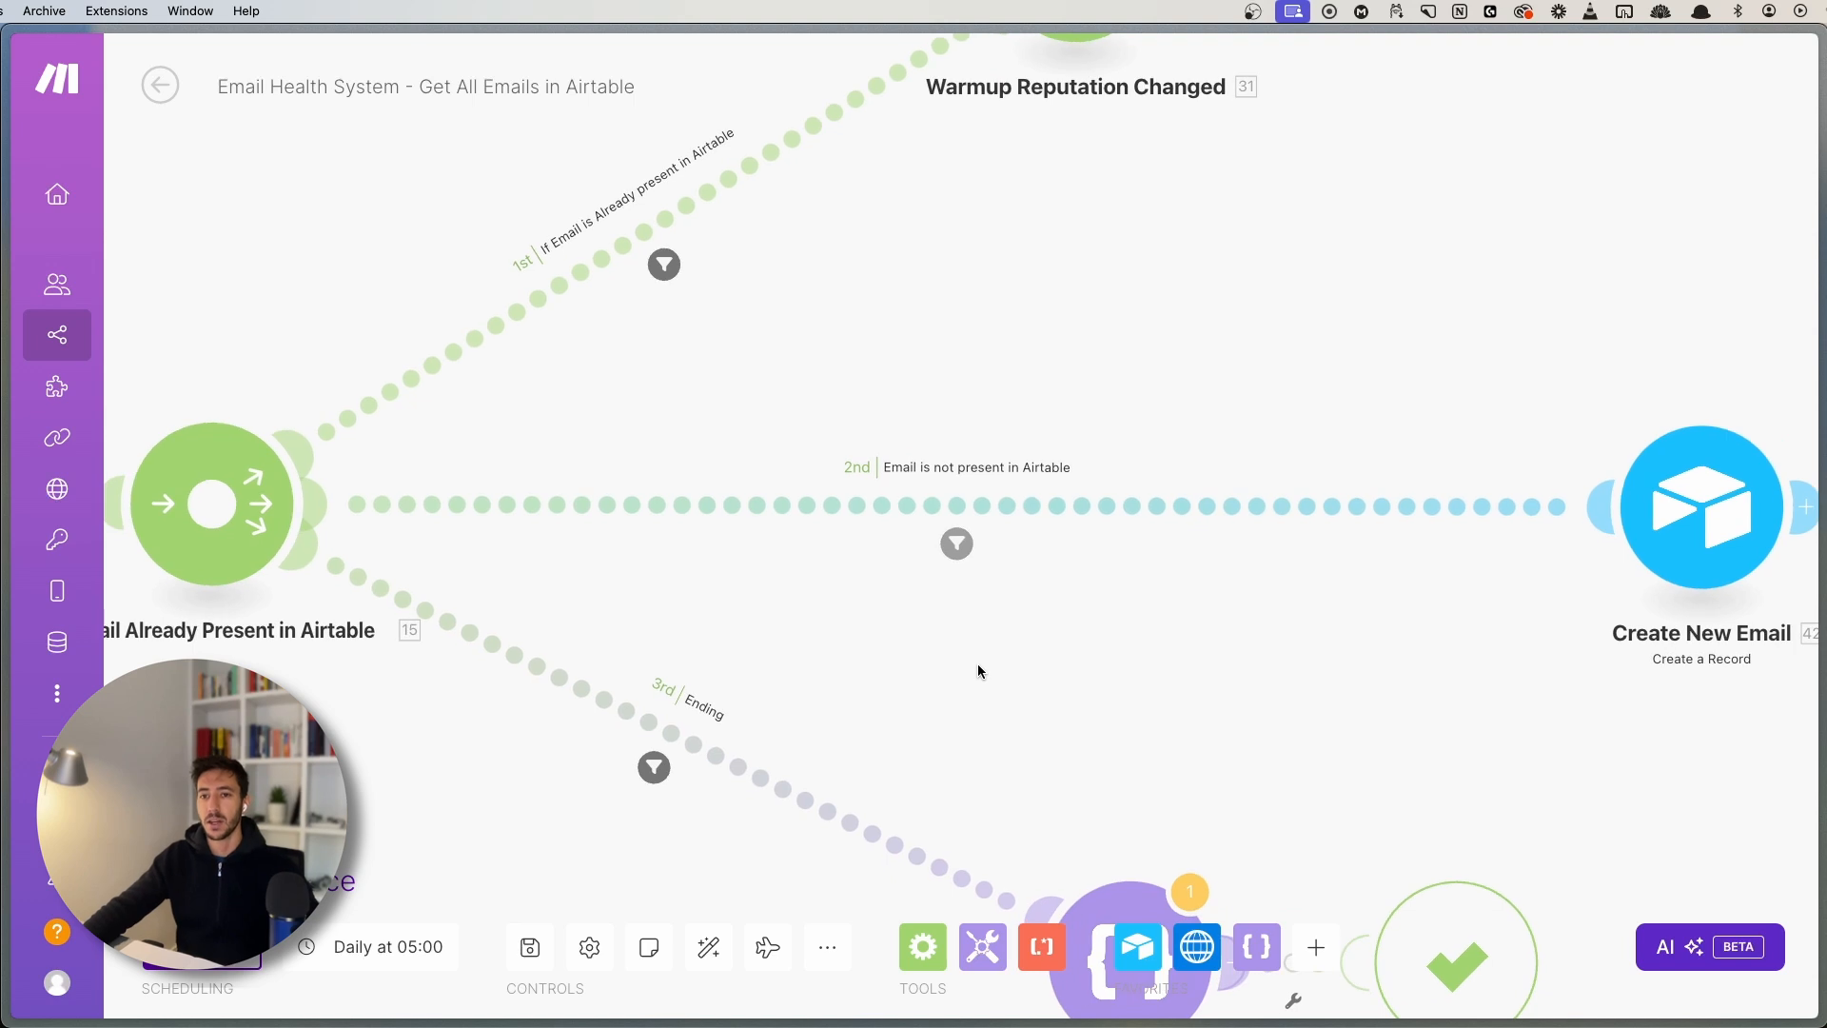
pyautogui.moveTo(978, 665); pyautogui.dragTo(1245, 660)
# - Pan to the router and briefly view the already-present-in-Airtable route's filter
pyautogui.scroll(-2, 1244, 660)
pyautogui.hscroll(2, 1244, 663)
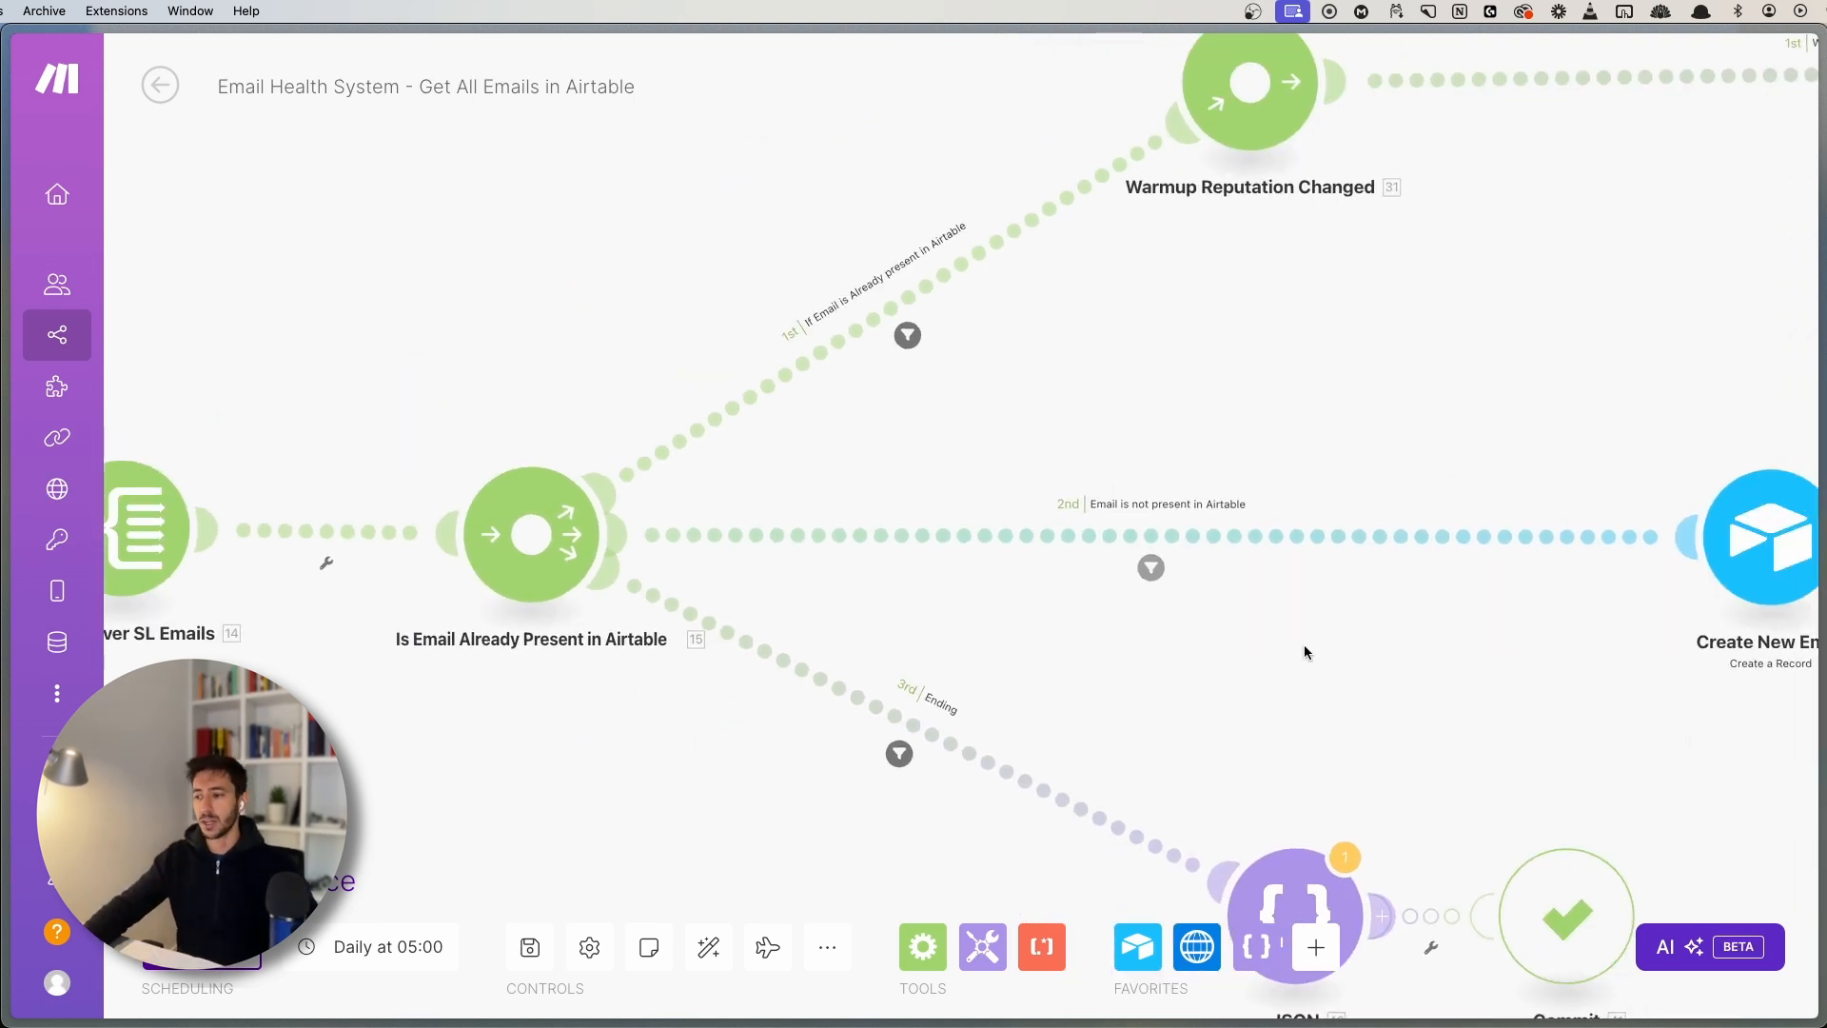
pyautogui.hscroll(10, 1304, 653)
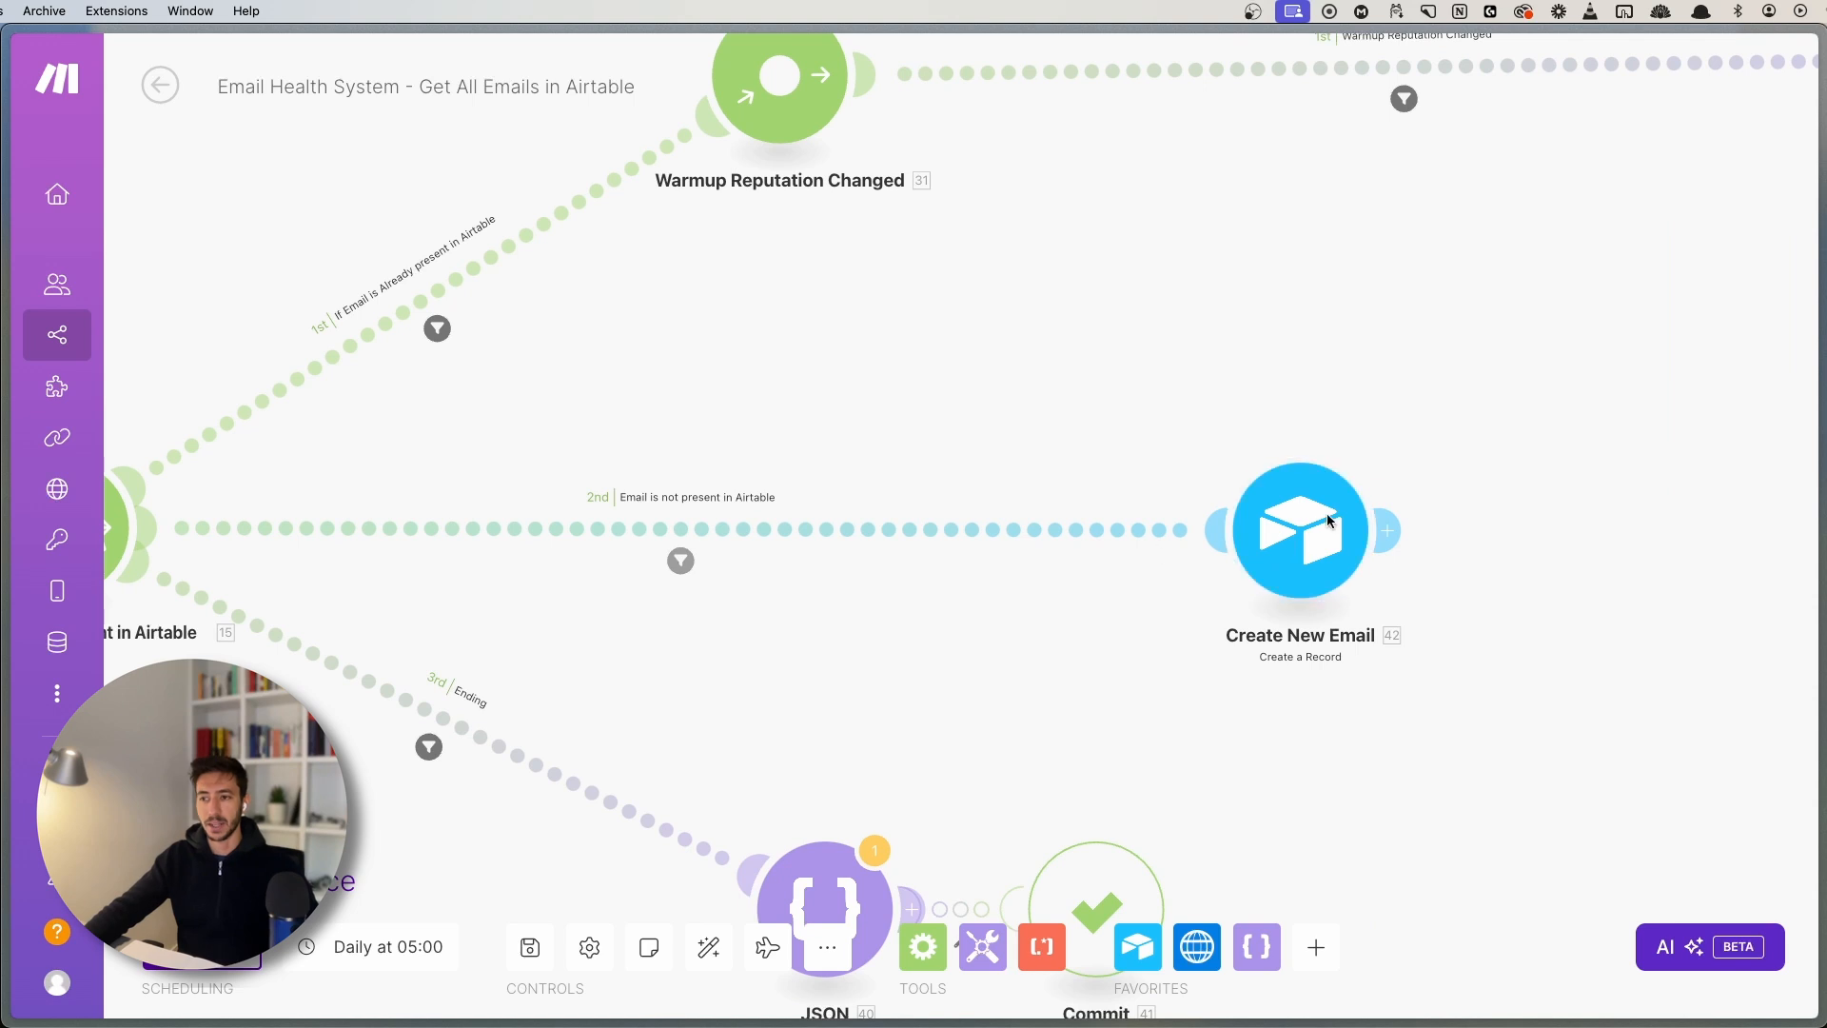
pyautogui.hscroll(4, 1297, 729)
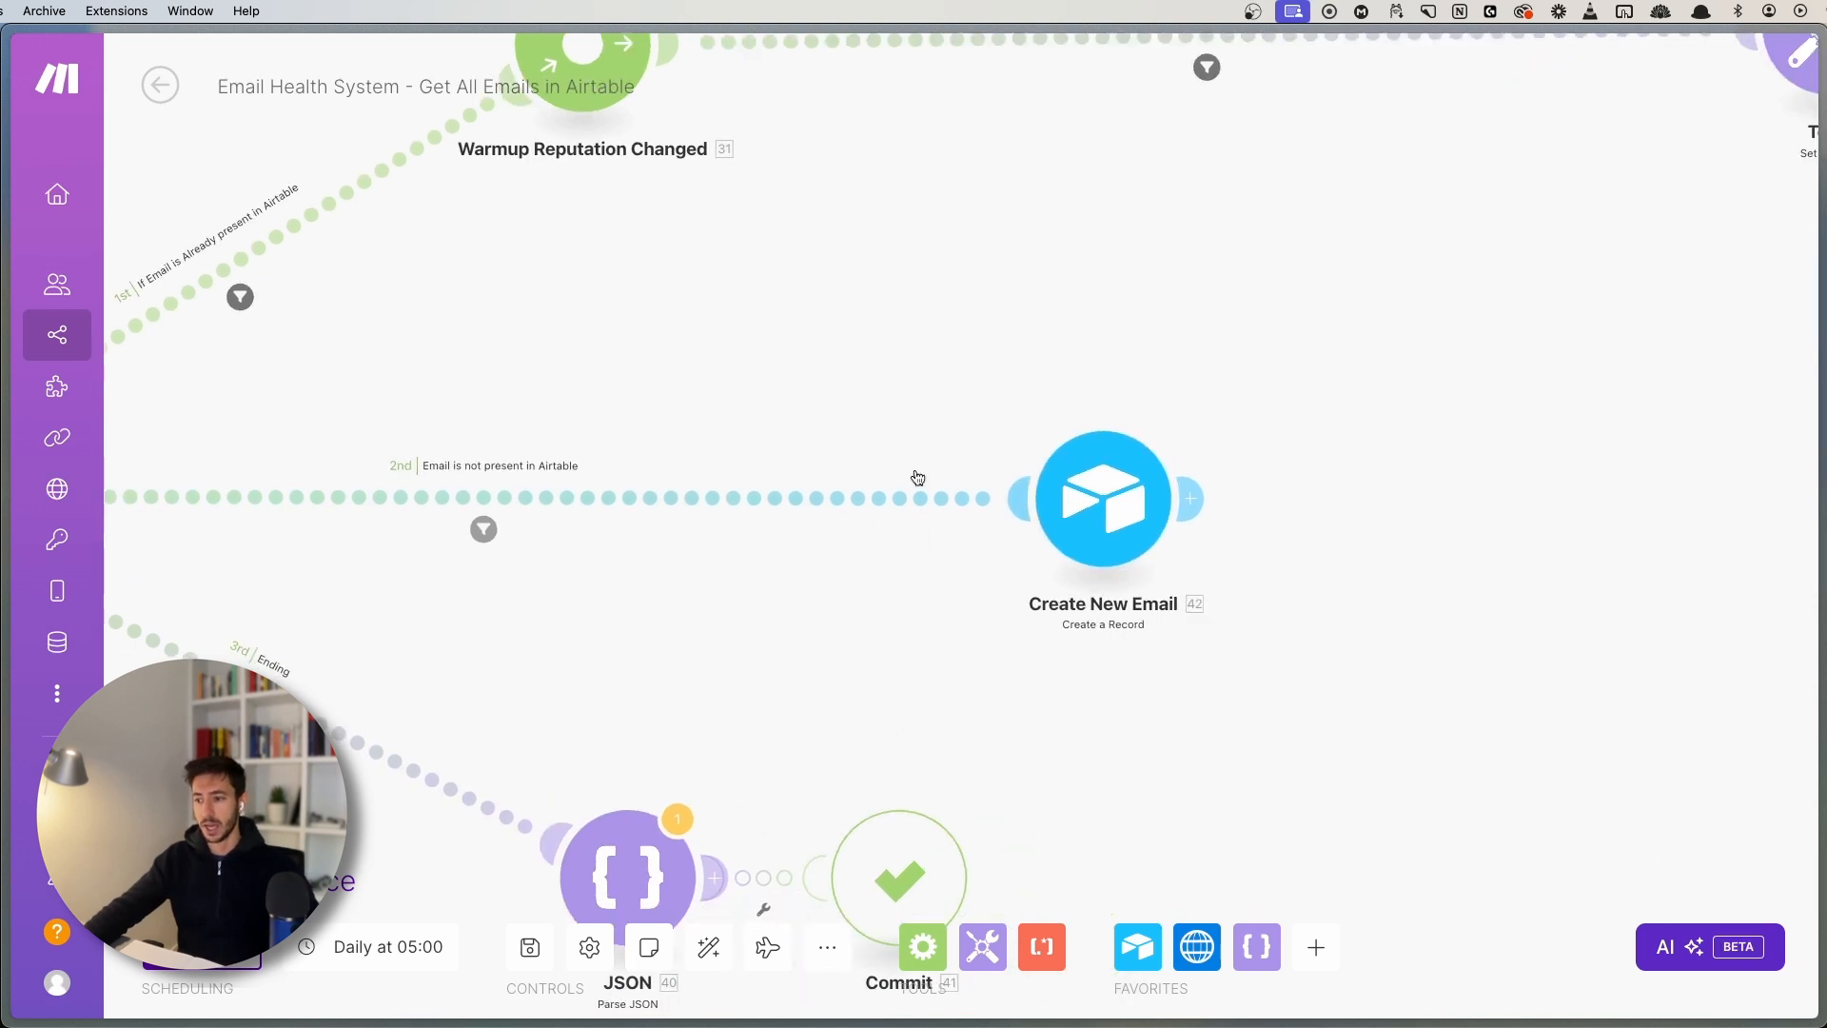
pyautogui.scroll(2, 951, 385)
pyautogui.moveTo(283, 246); pyautogui.dragTo(978, 442)
pyautogui.click(721, 409)
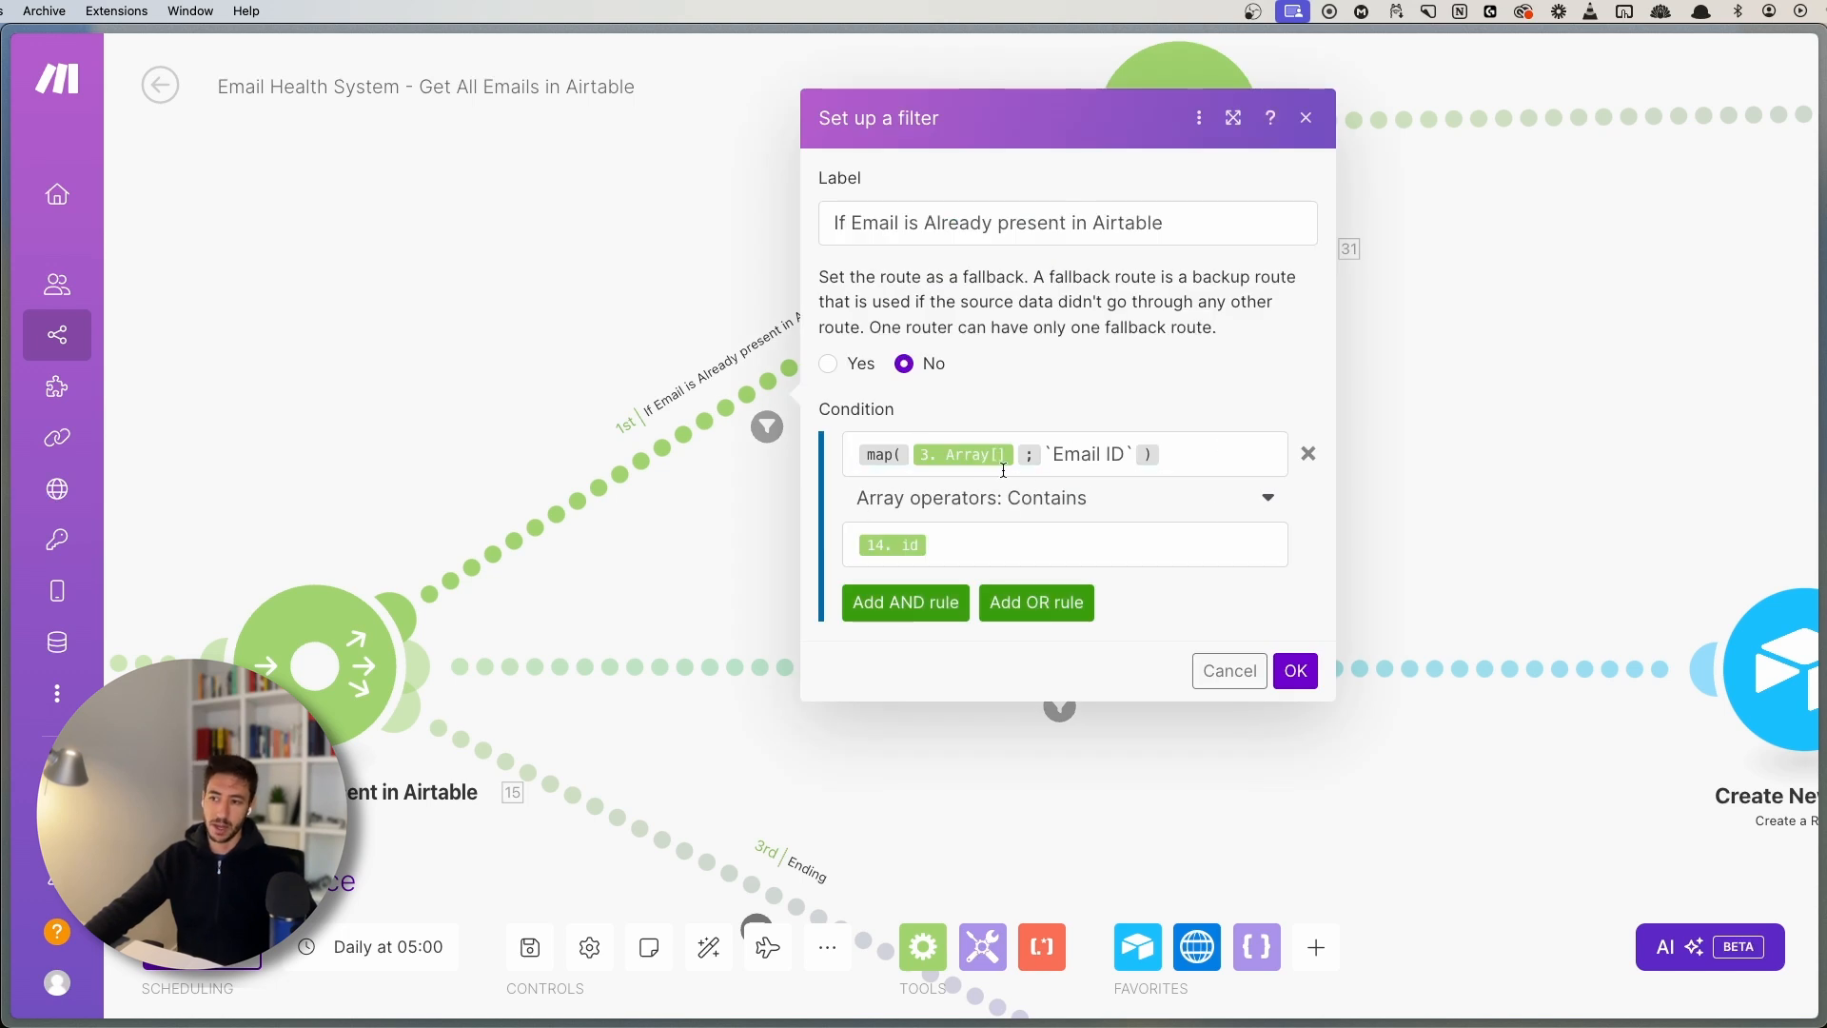
pyautogui.moveTo(1584, 398); pyautogui.dragTo(916, 636)
pyautogui.scroll(-3, 916, 635)
pyautogui.moveTo(1035, 601); pyautogui.dragTo(1123, 673)
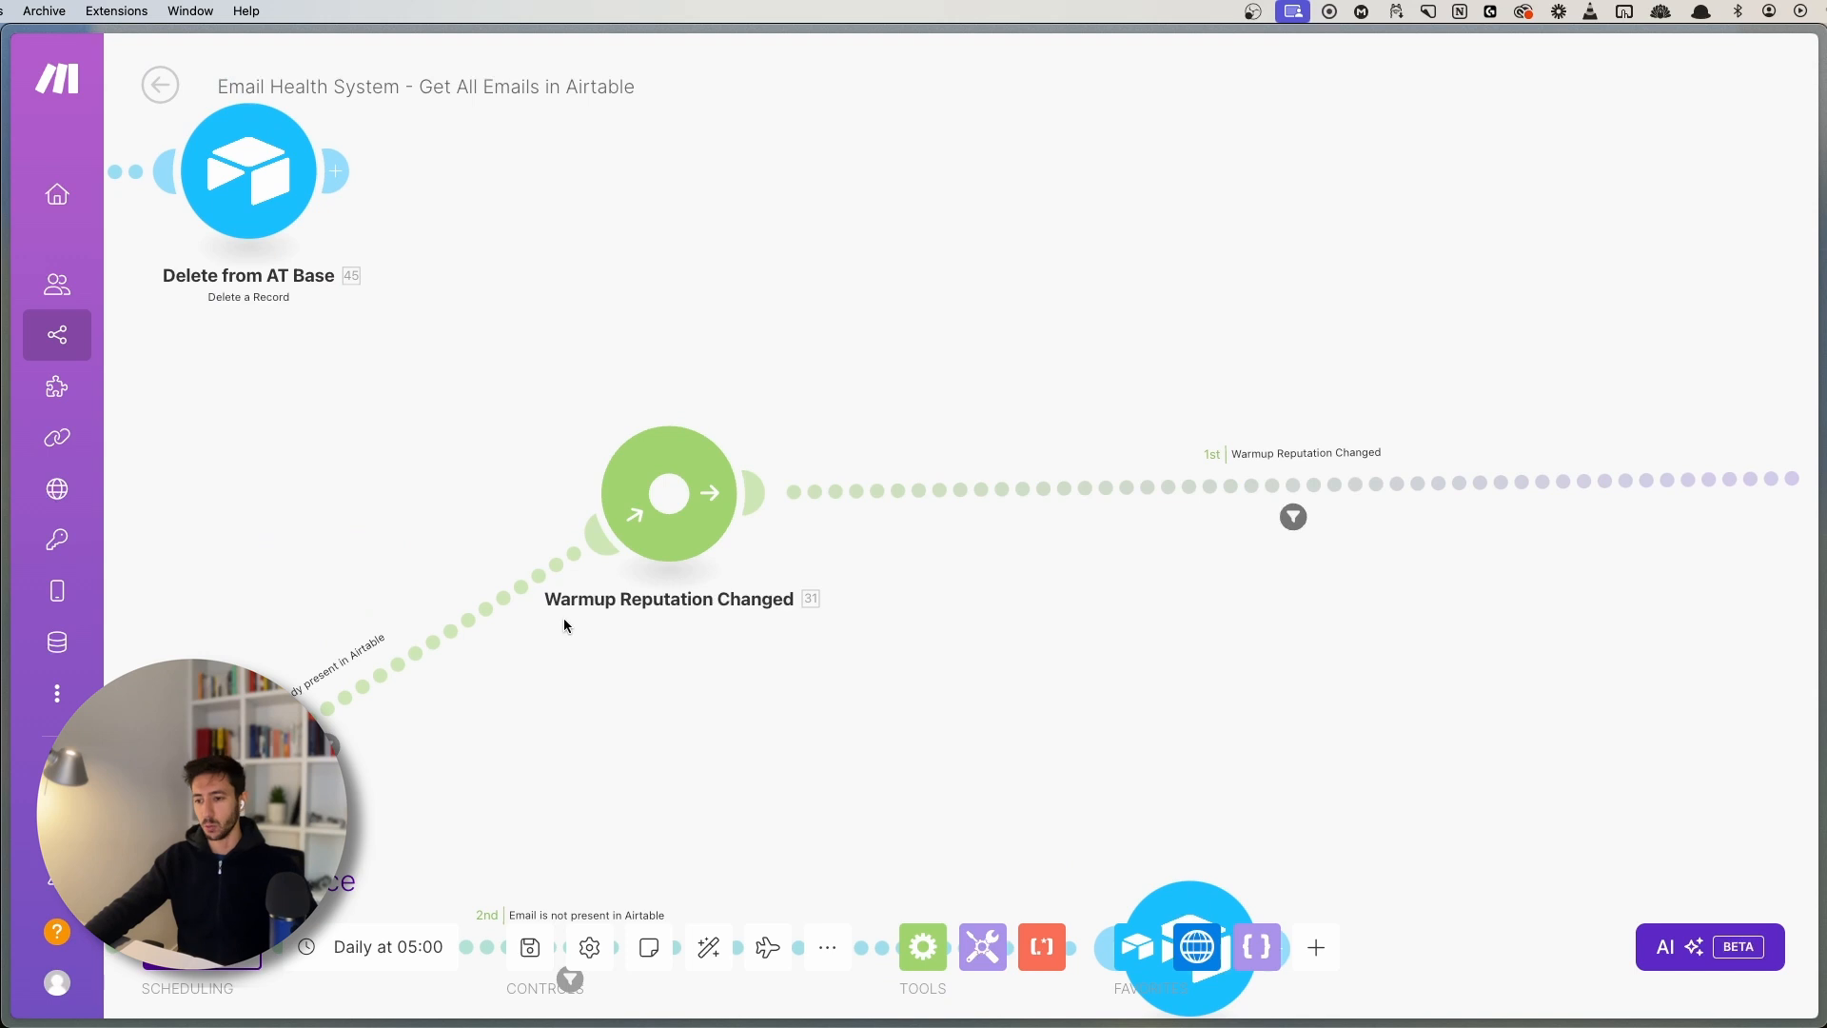
# - Glance at the Warmup Reputation Changed filter, then the Delete from AT Base route filter
pyautogui.hscroll(3, 951, 628)
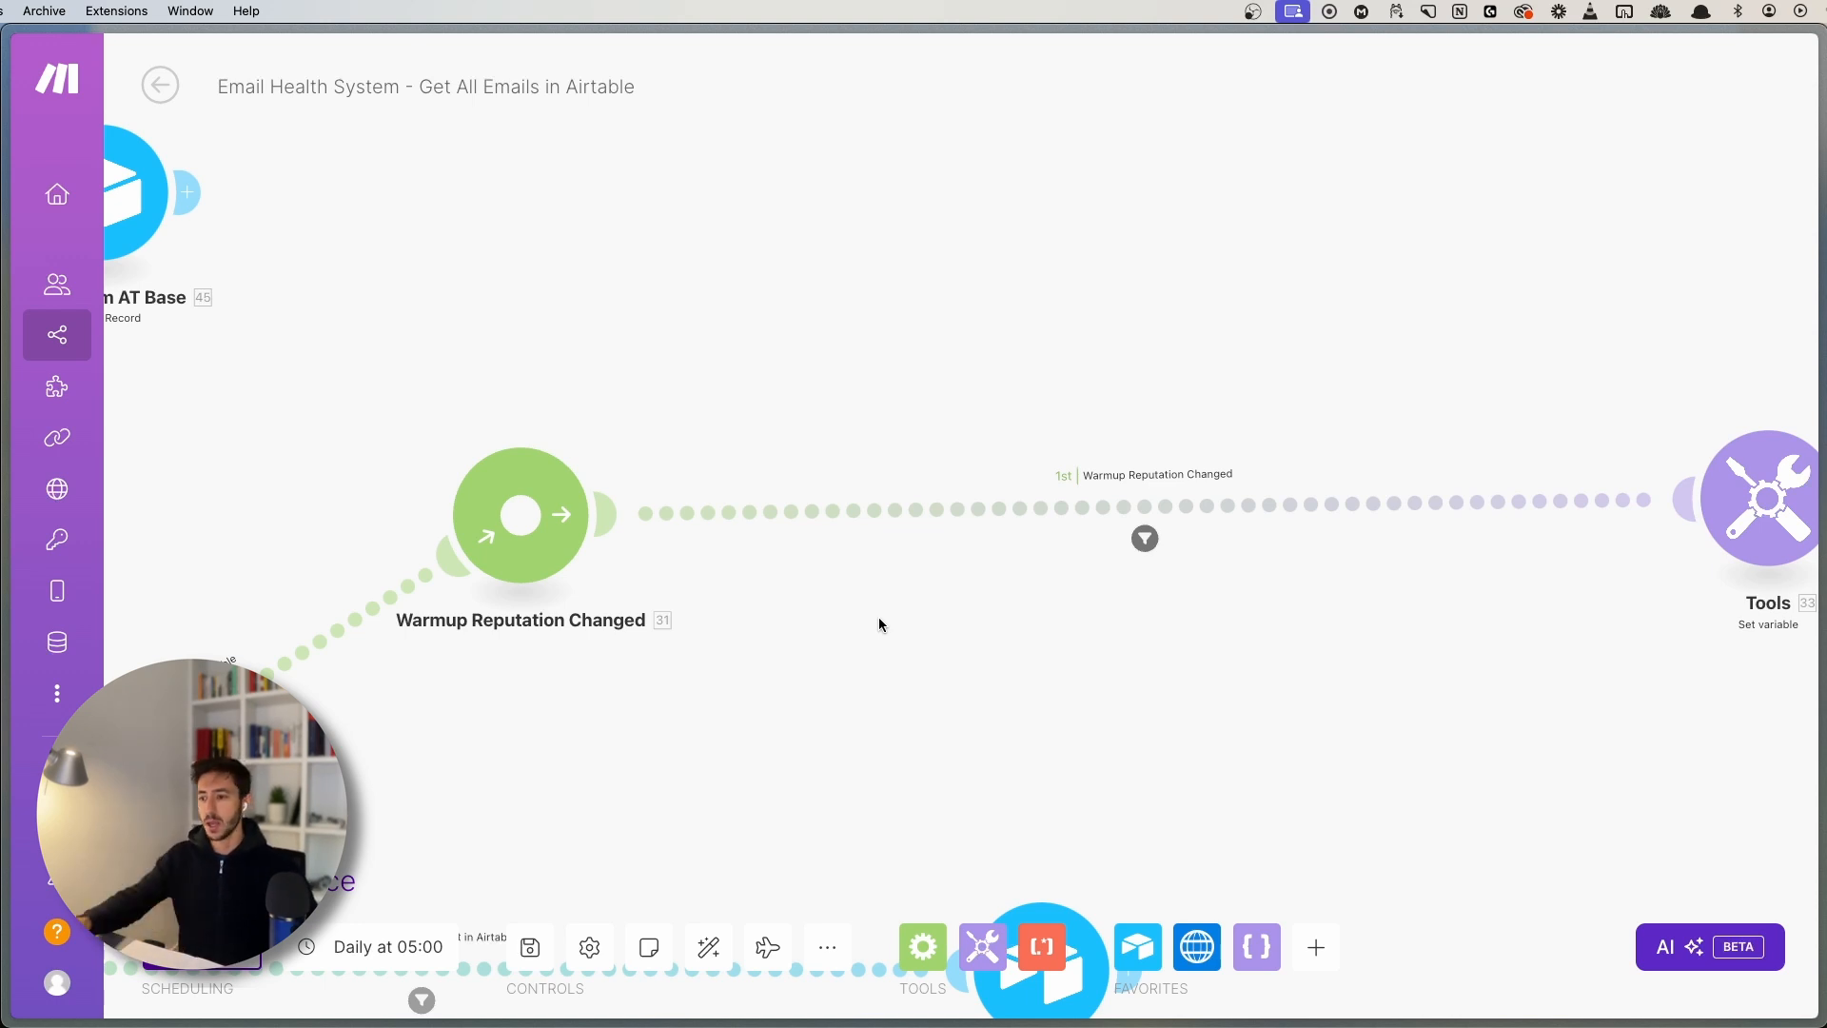
pyautogui.scroll(2, 1280, 656)
pyautogui.moveTo(1195, 628); pyautogui.dragTo(1096, 700)
pyautogui.click(982, 535)
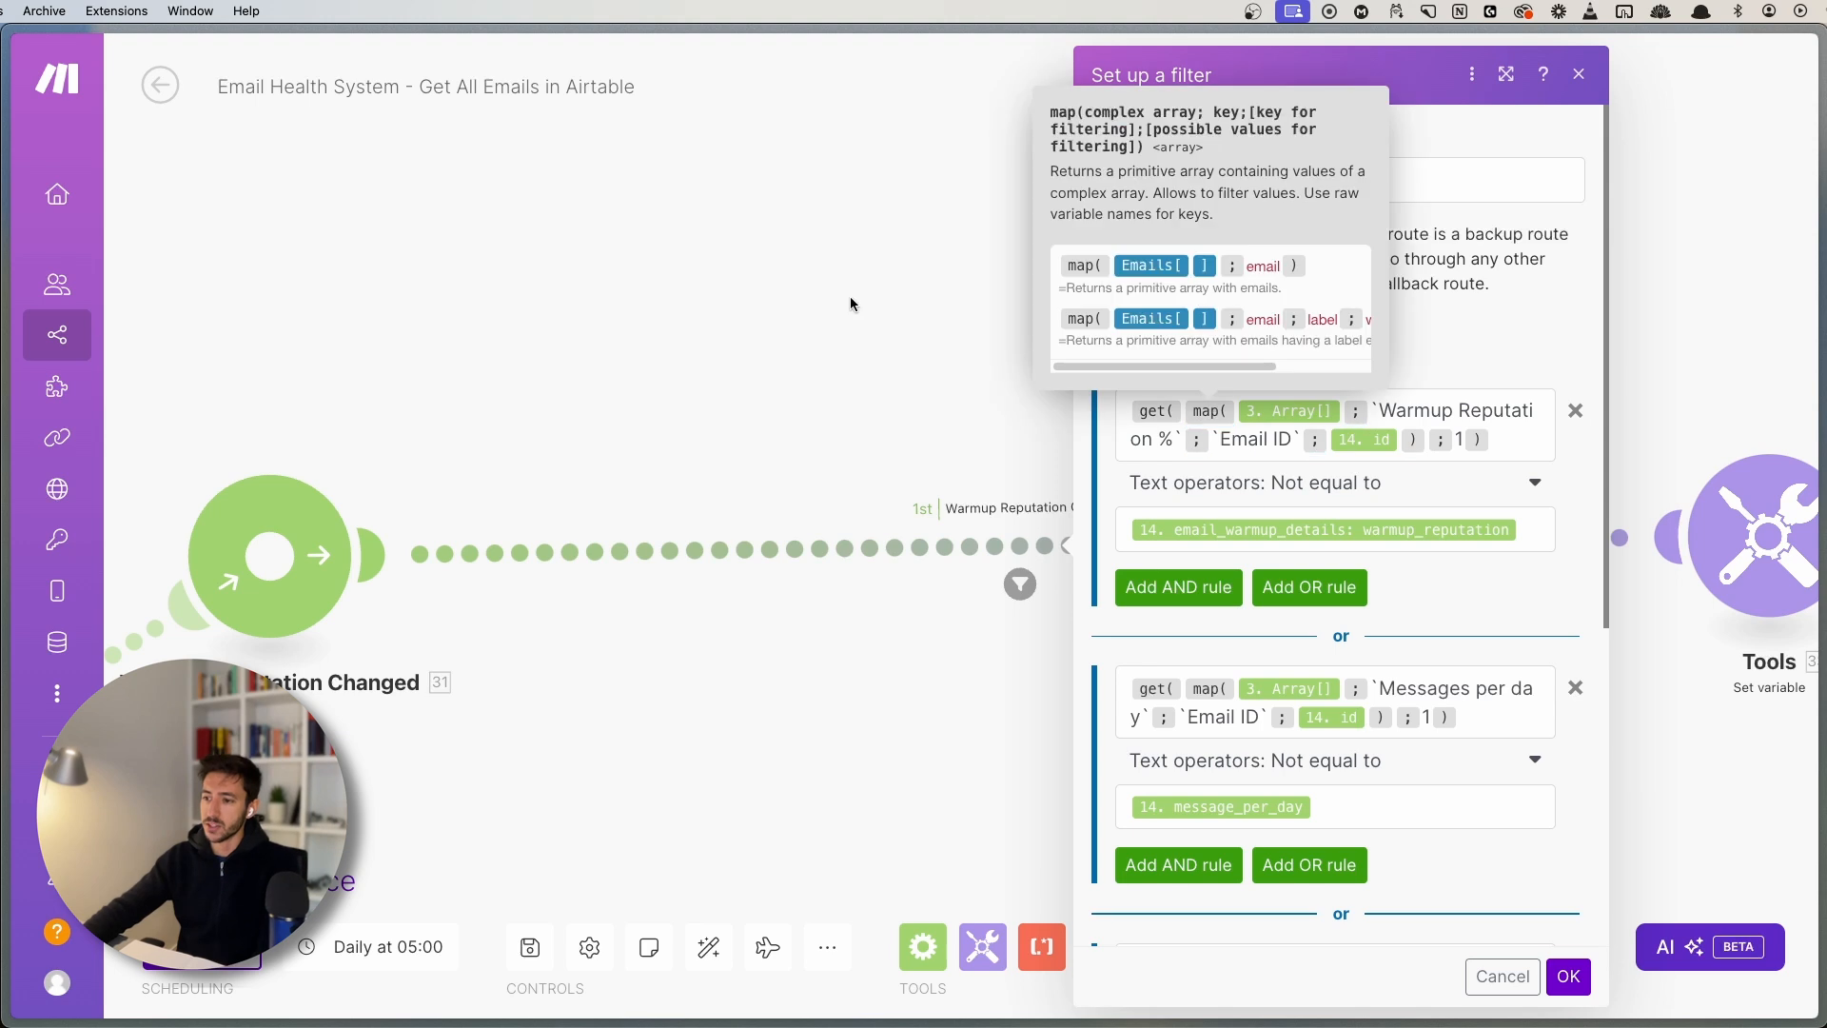
pyautogui.click(824, 289)
pyautogui.moveTo(824, 290); pyautogui.dragTo(1178, 619)
pyautogui.hscroll(-10, 799, 457)
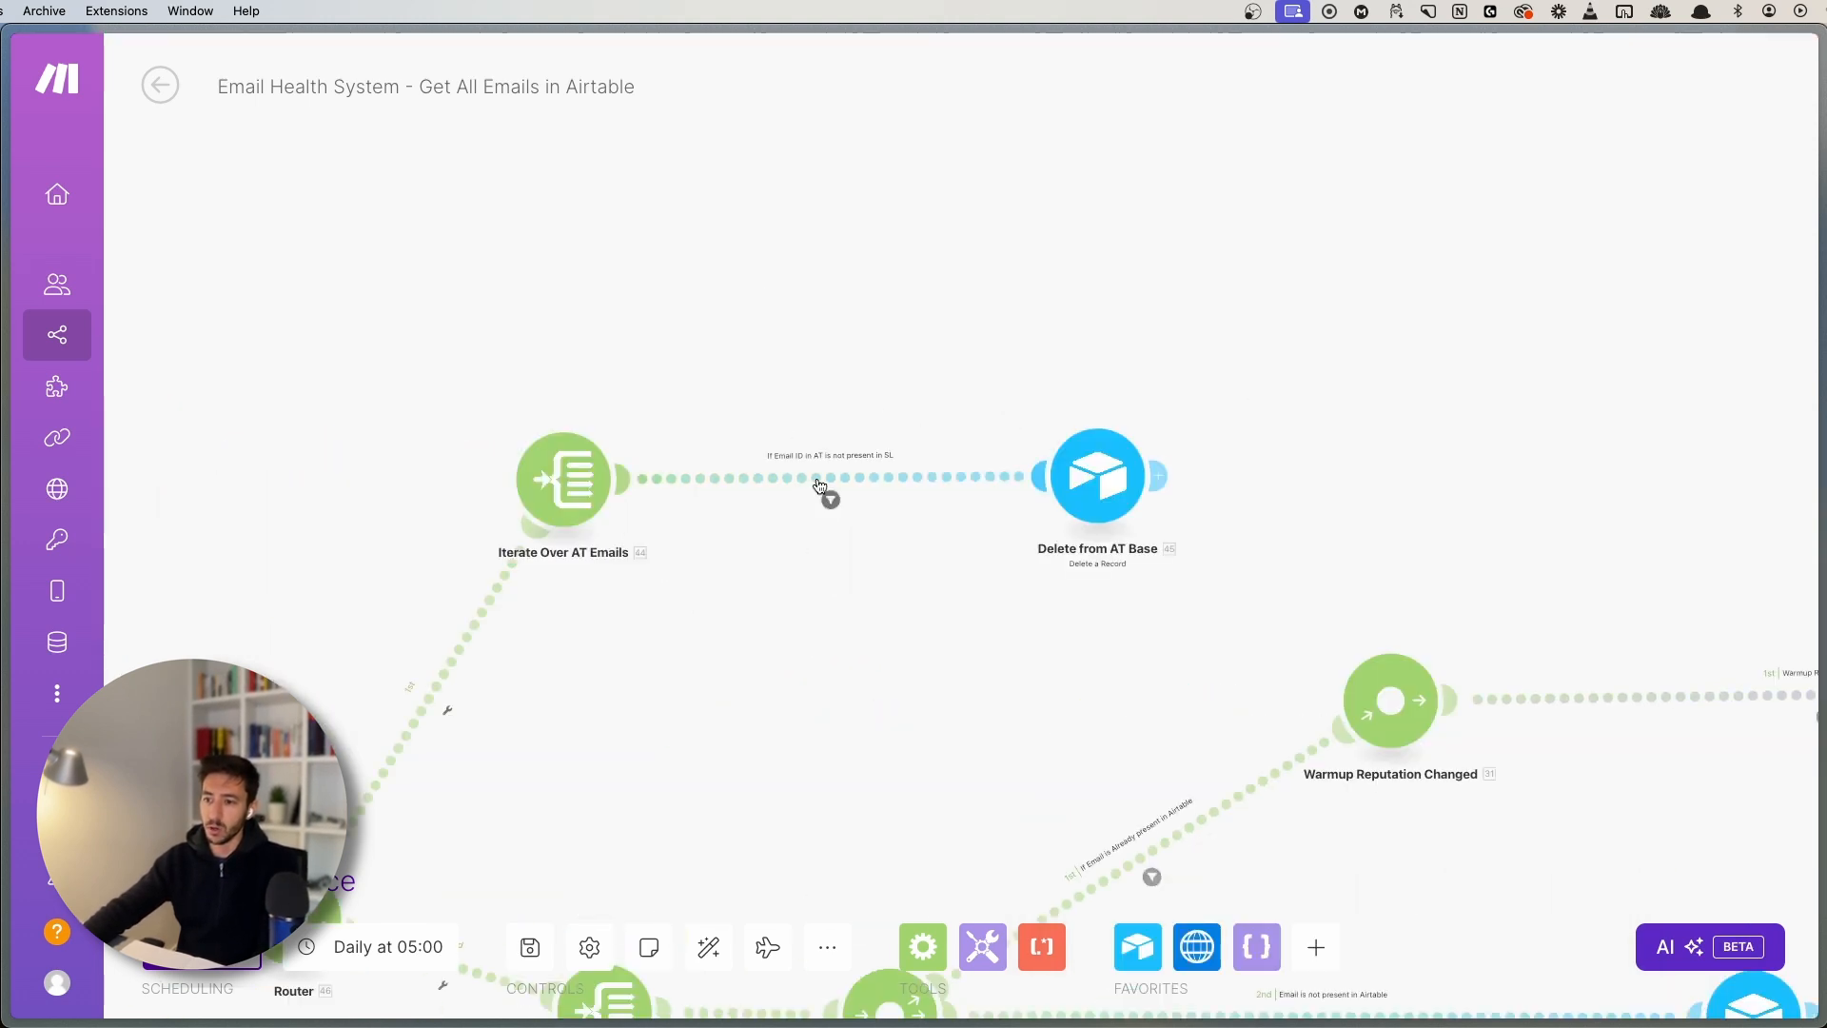
pyautogui.click(830, 499)
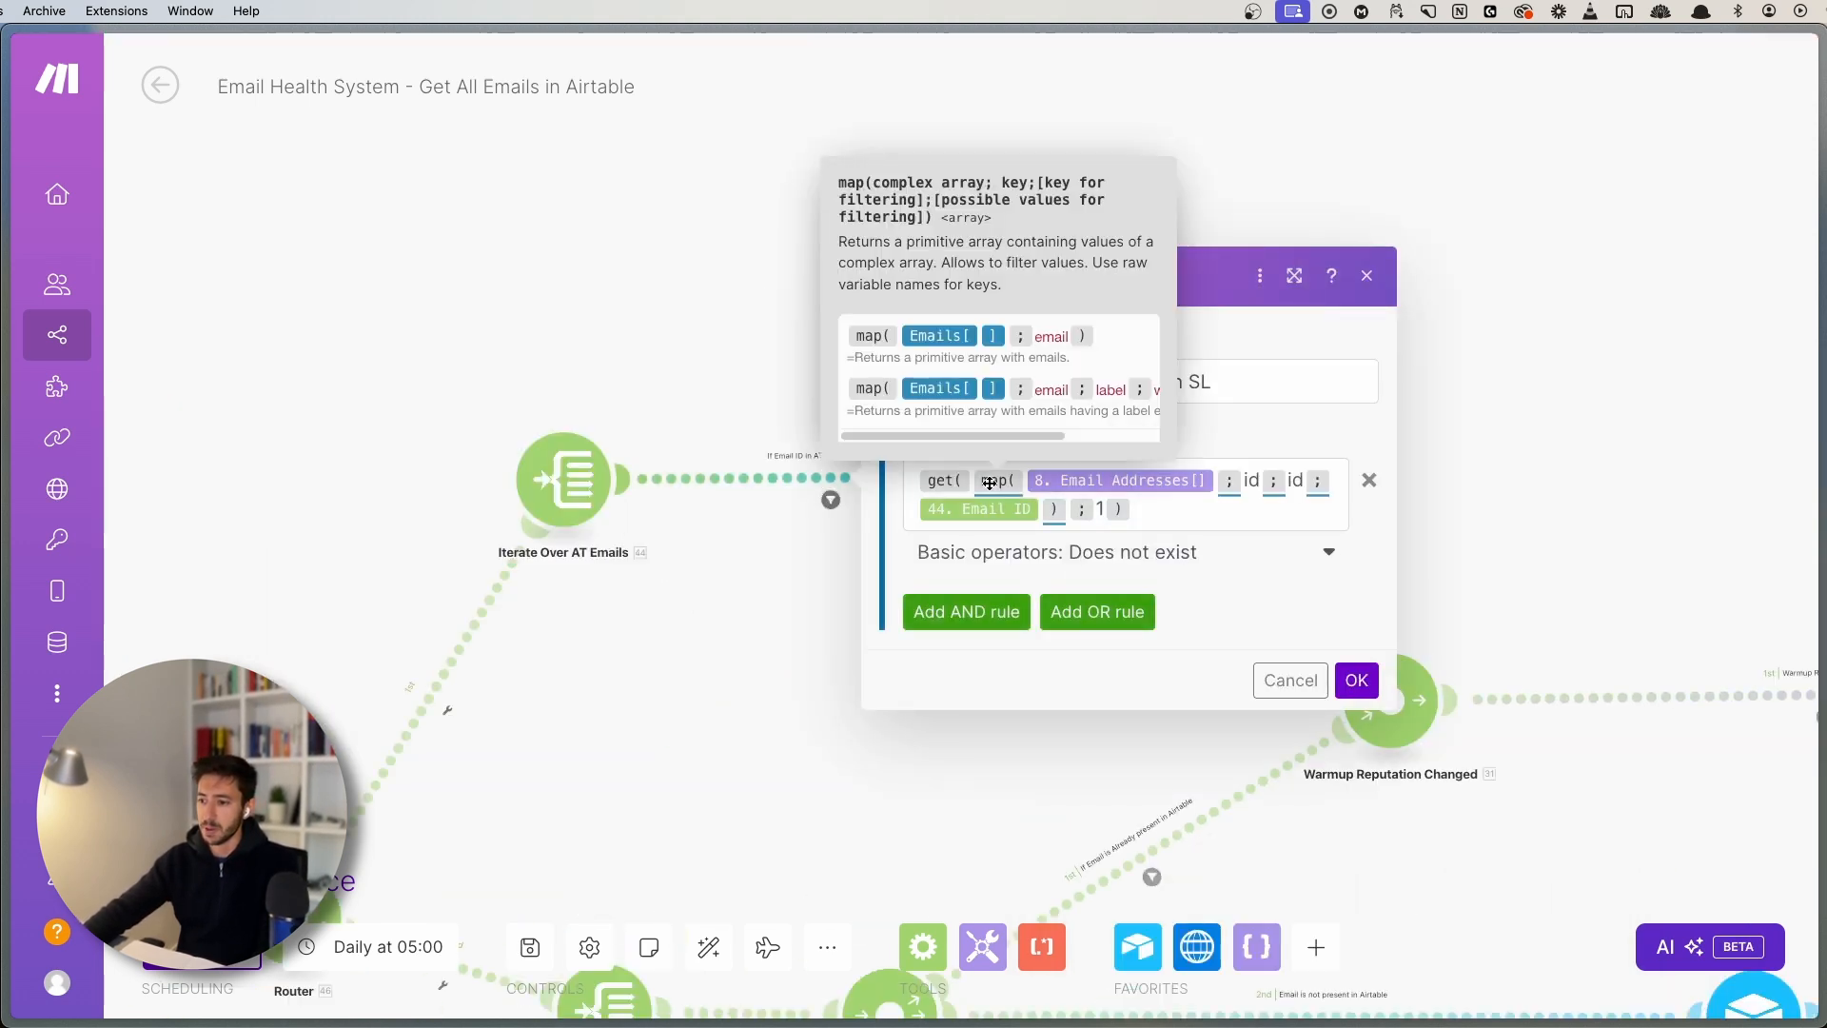
pyautogui.click(1631, 441)
pyautogui.hscroll(10, 1102, 473)
pyautogui.scroll(5, 1102, 472)
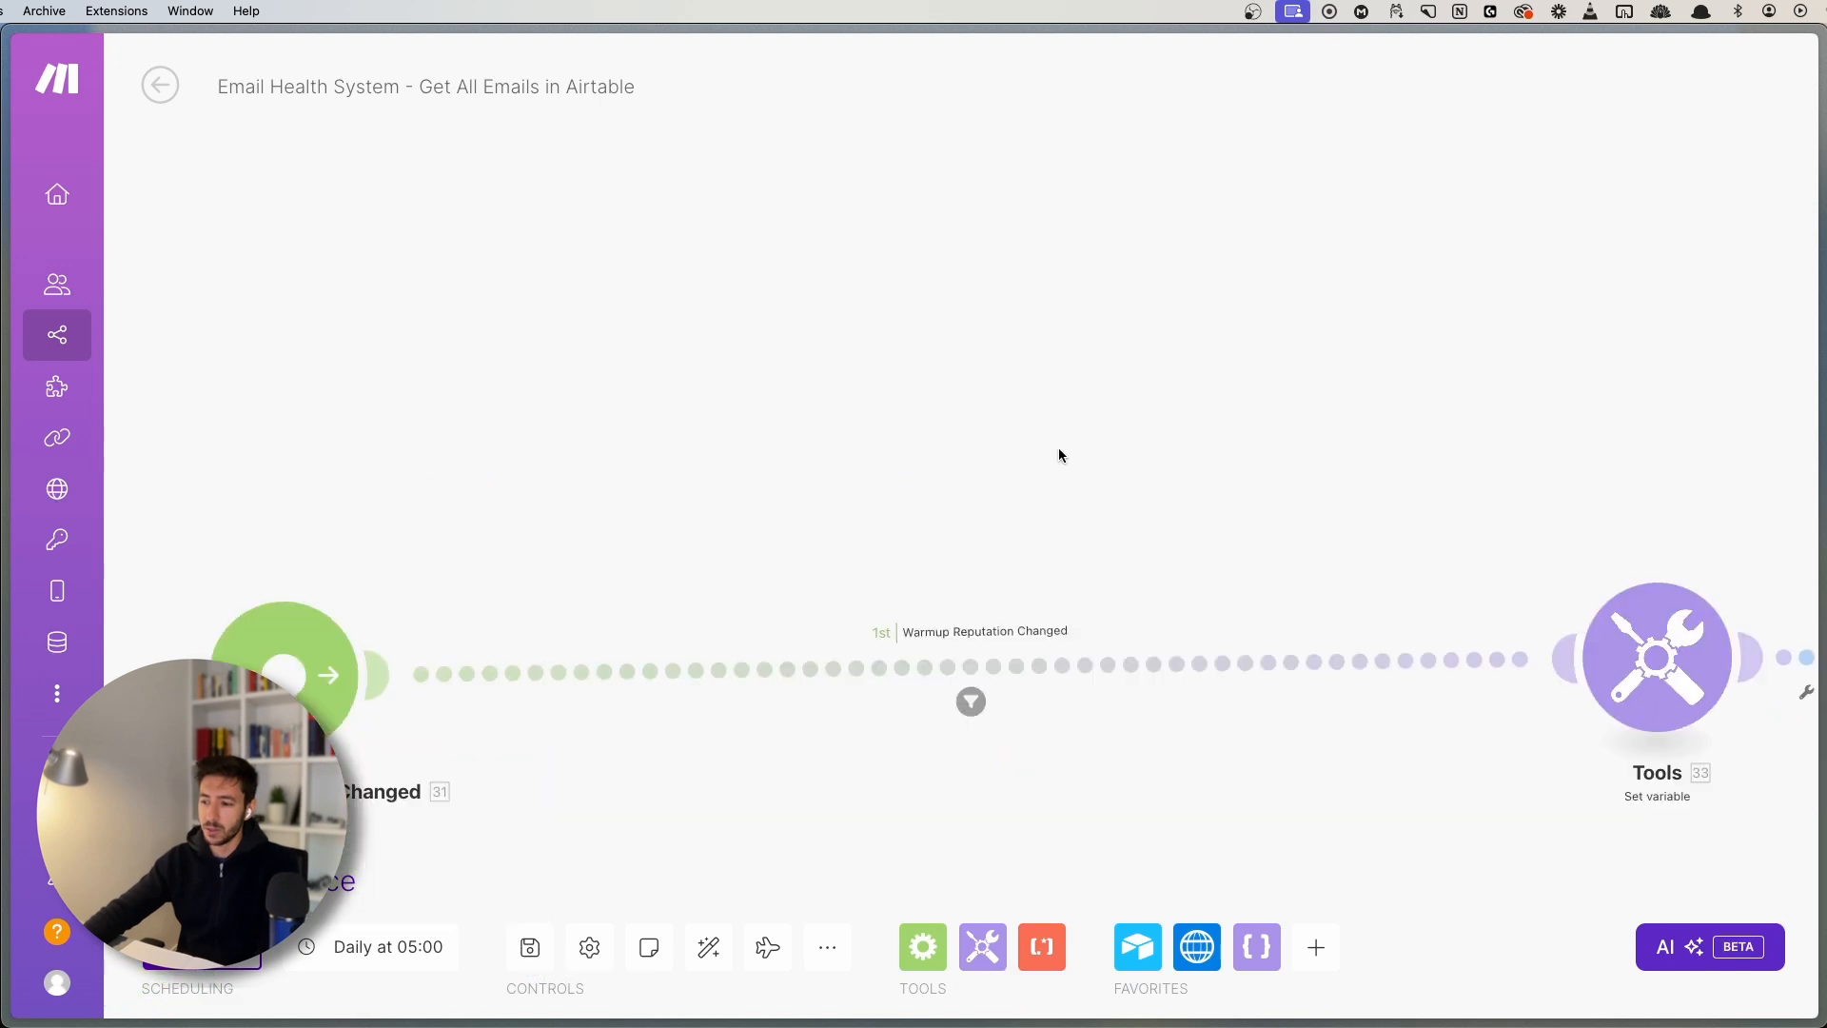
# - Reopen the Warmup Reputation Changed filter showing its OR conditions on reputation and messages per day
pyautogui.click(831, 571)
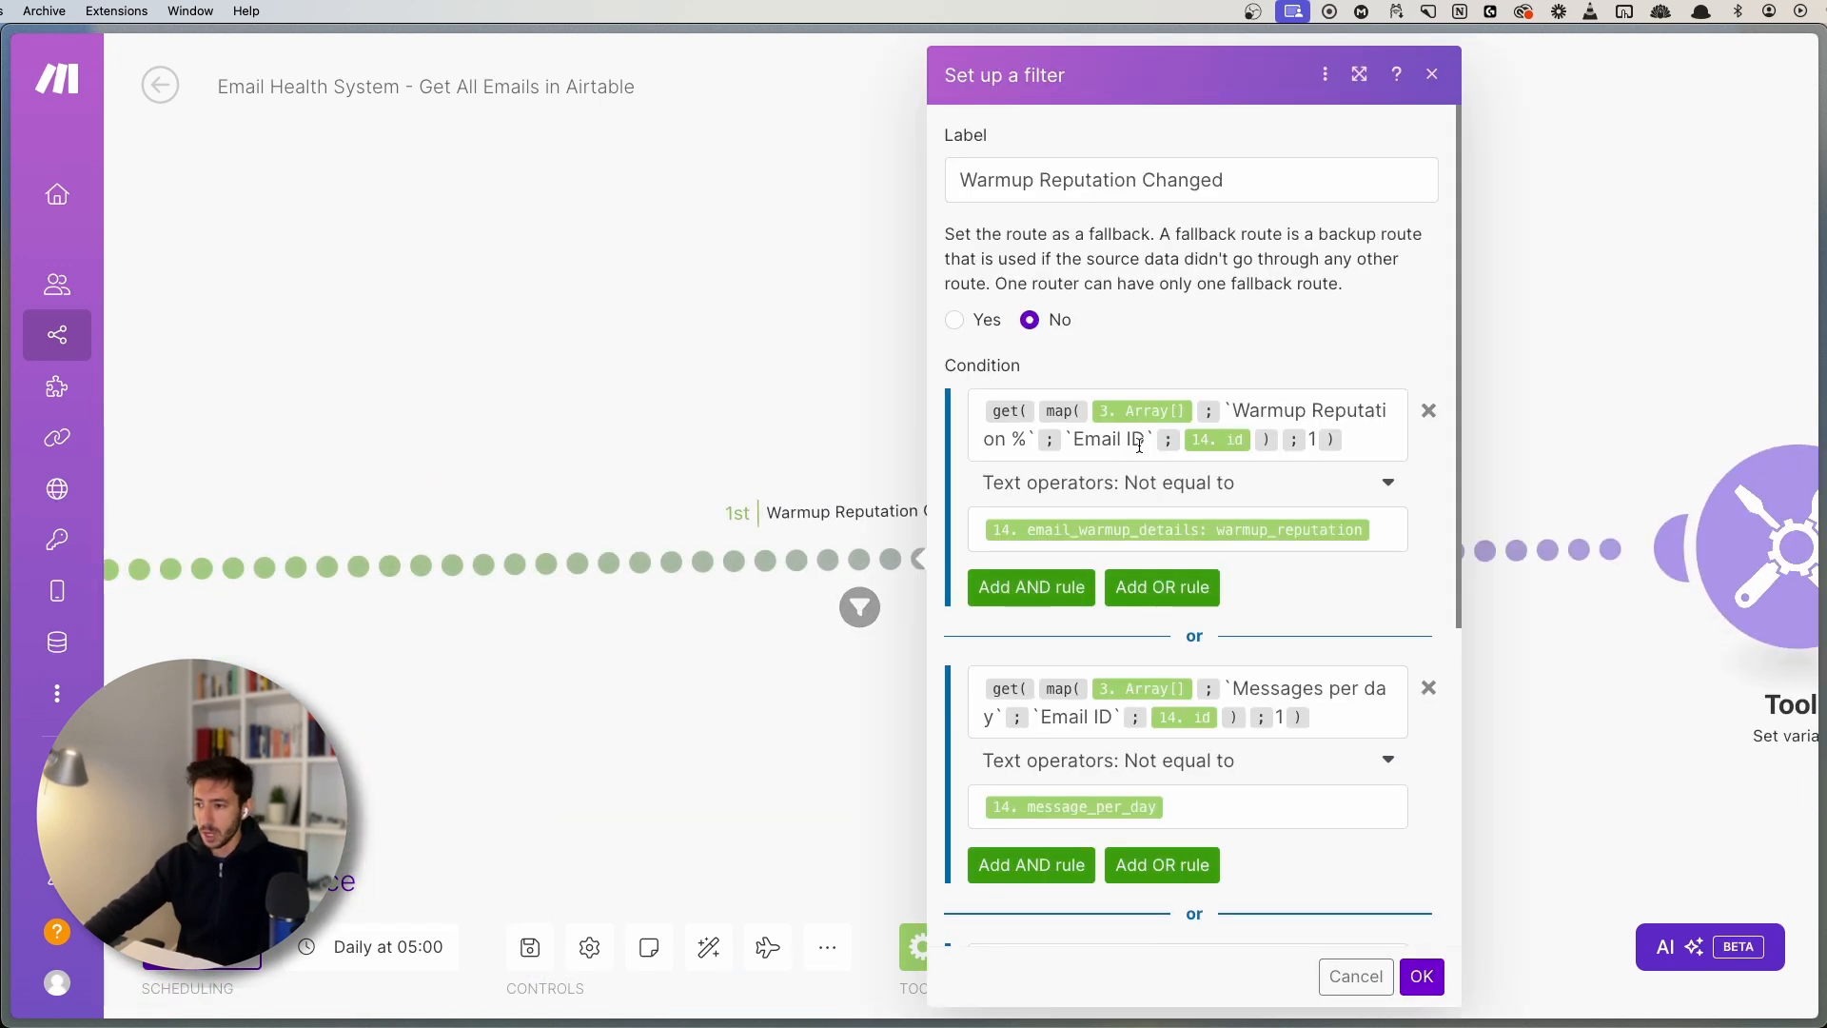
pyautogui.moveTo(1064, 415)
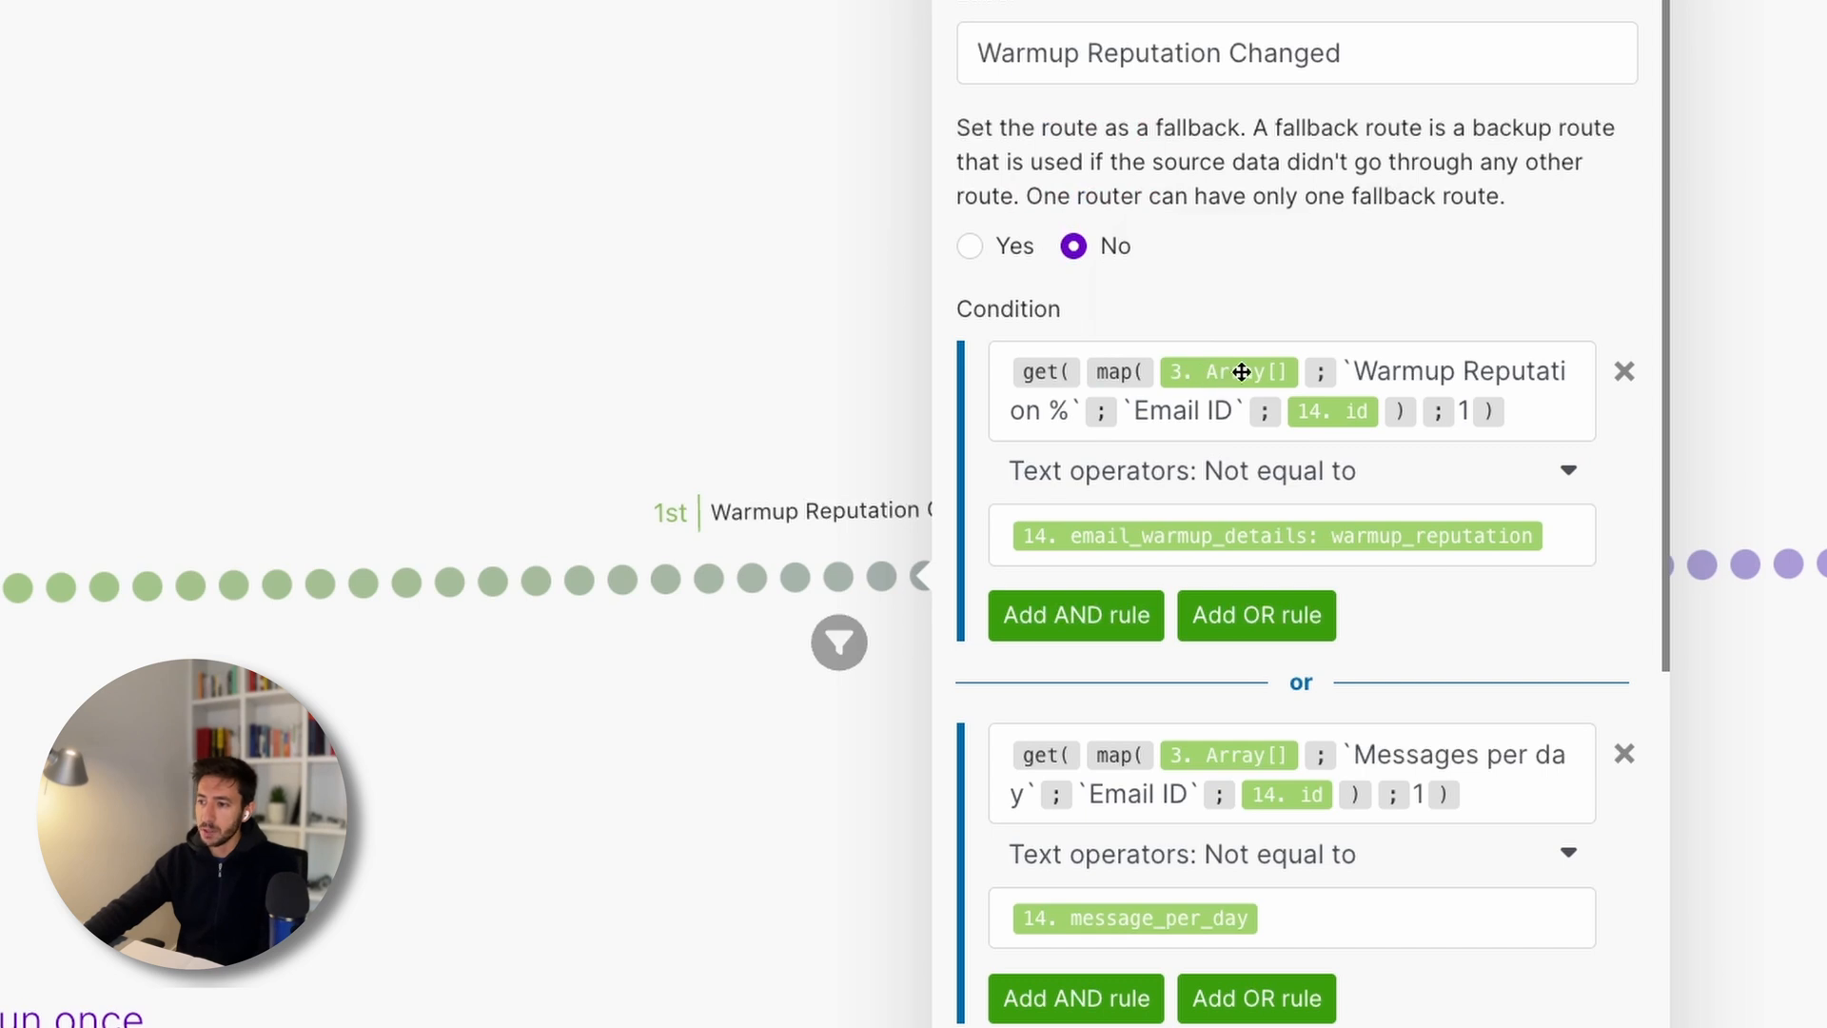
pyautogui.moveTo(1150, 415)
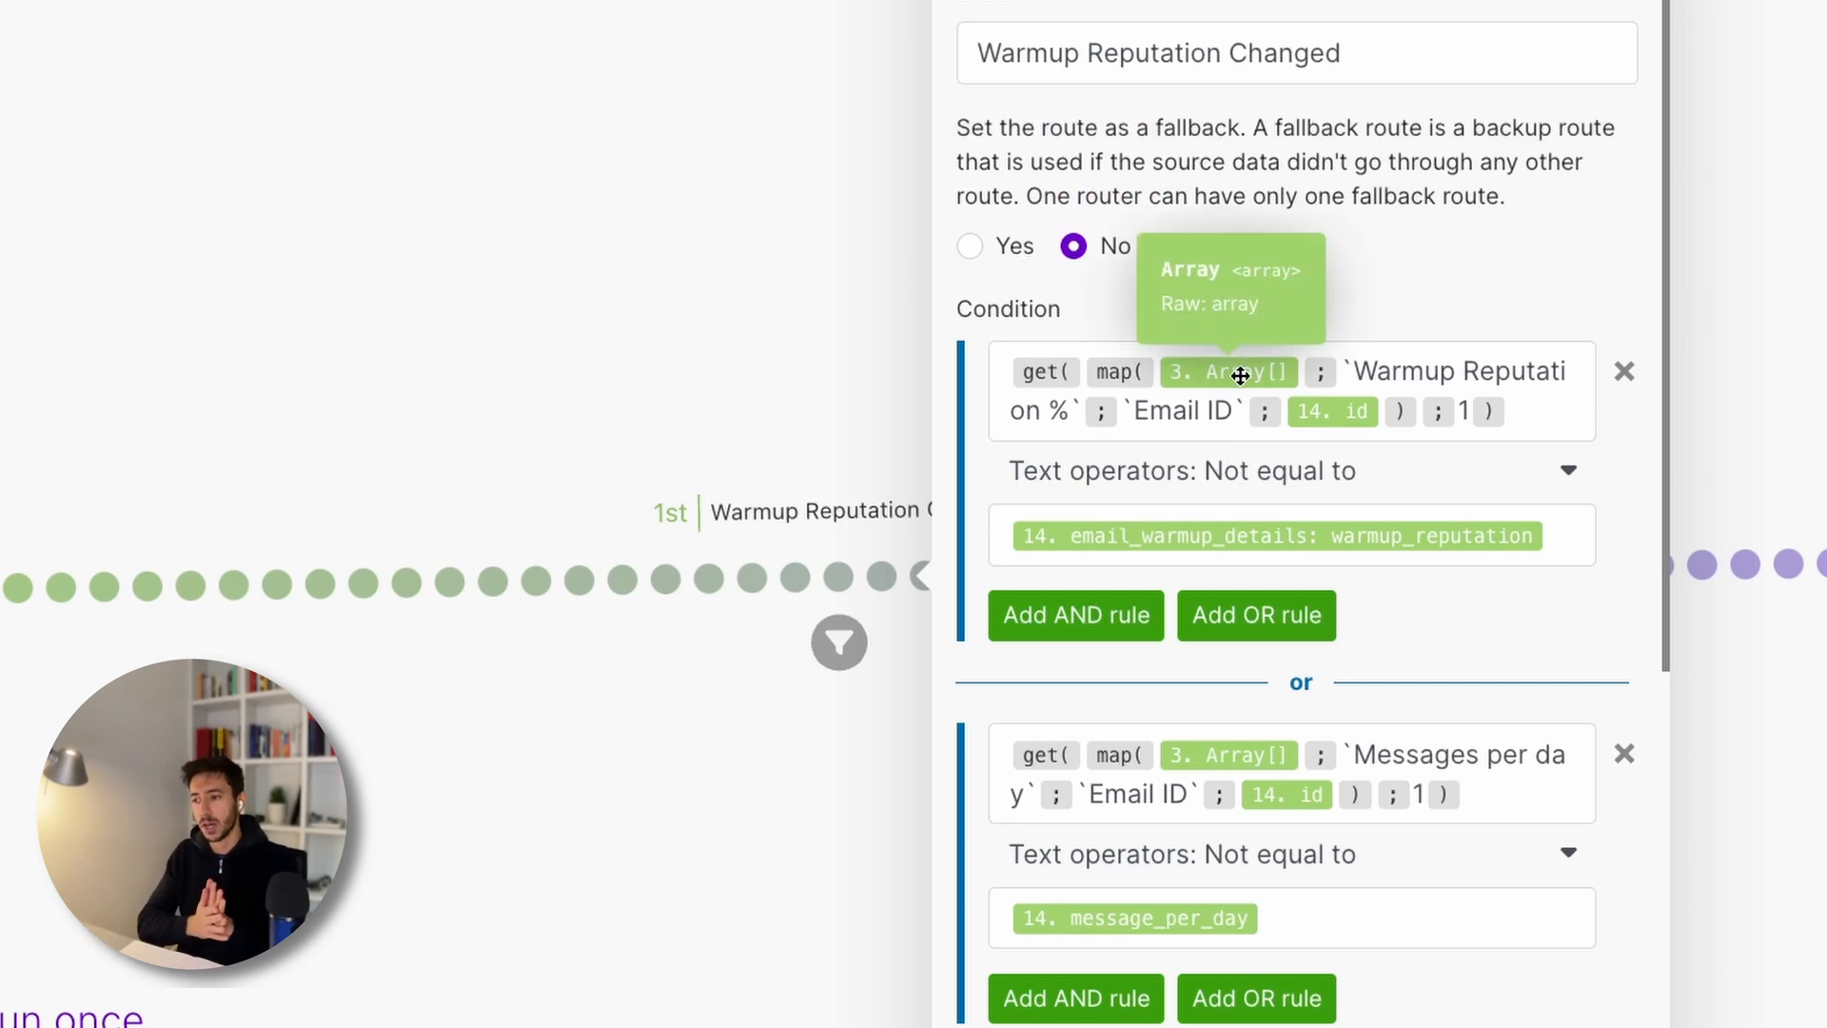
# - Highlight the Warmup Reputation % and Email ID keys in the get(map()) condition, then close the filter
pyautogui.moveTo(1353, 371); pyautogui.dragTo(1061, 404)
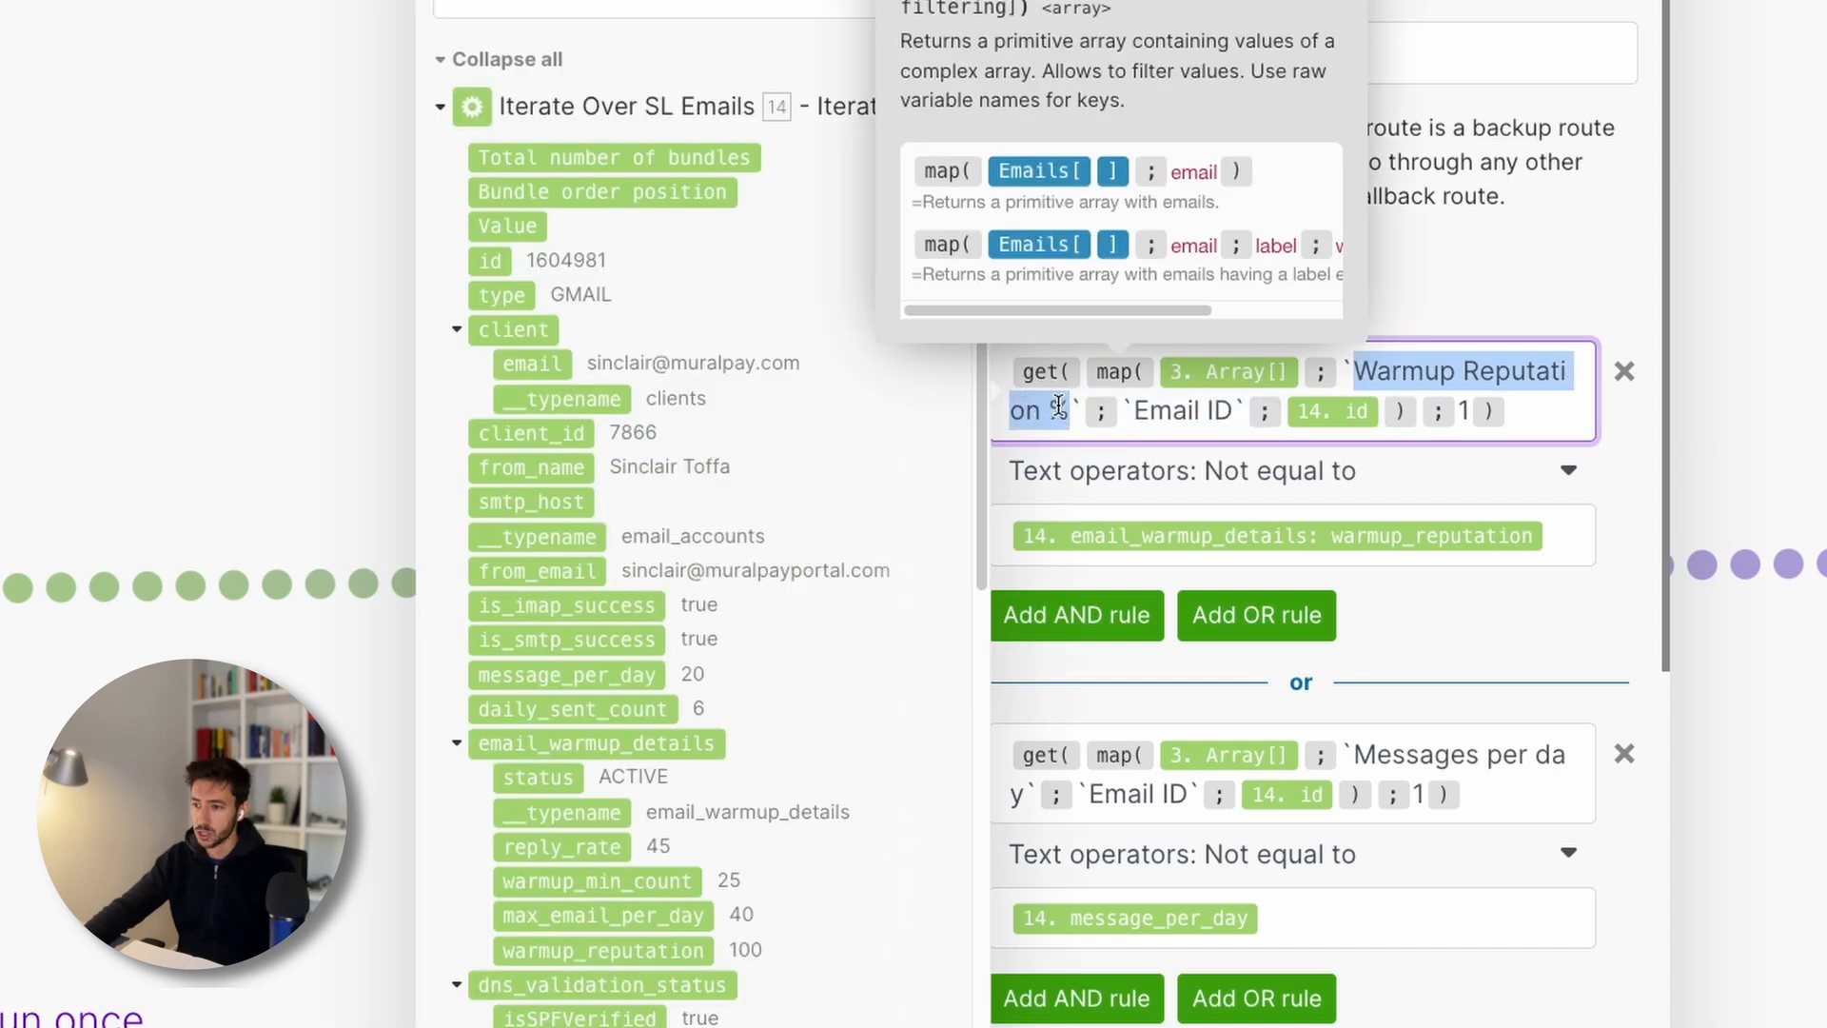
pyautogui.click(1056, 406)
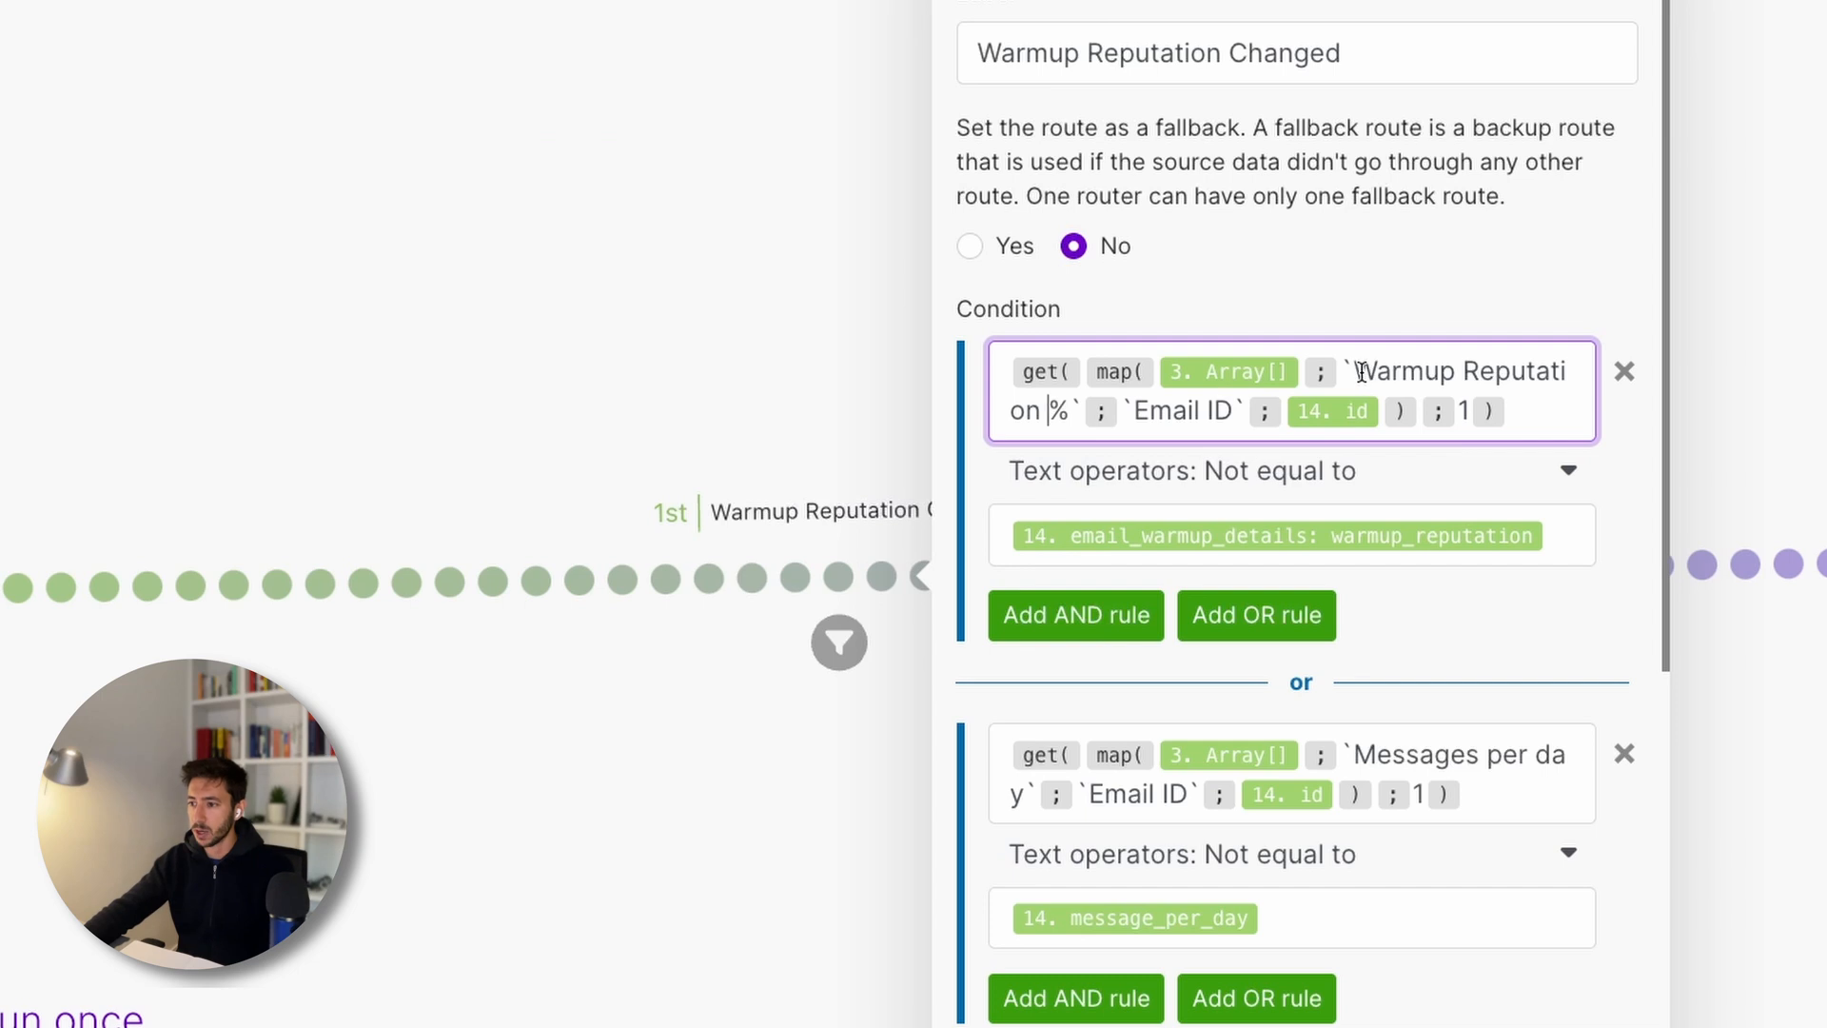
pyautogui.moveTo(1353, 371); pyautogui.dragTo(1047, 419)
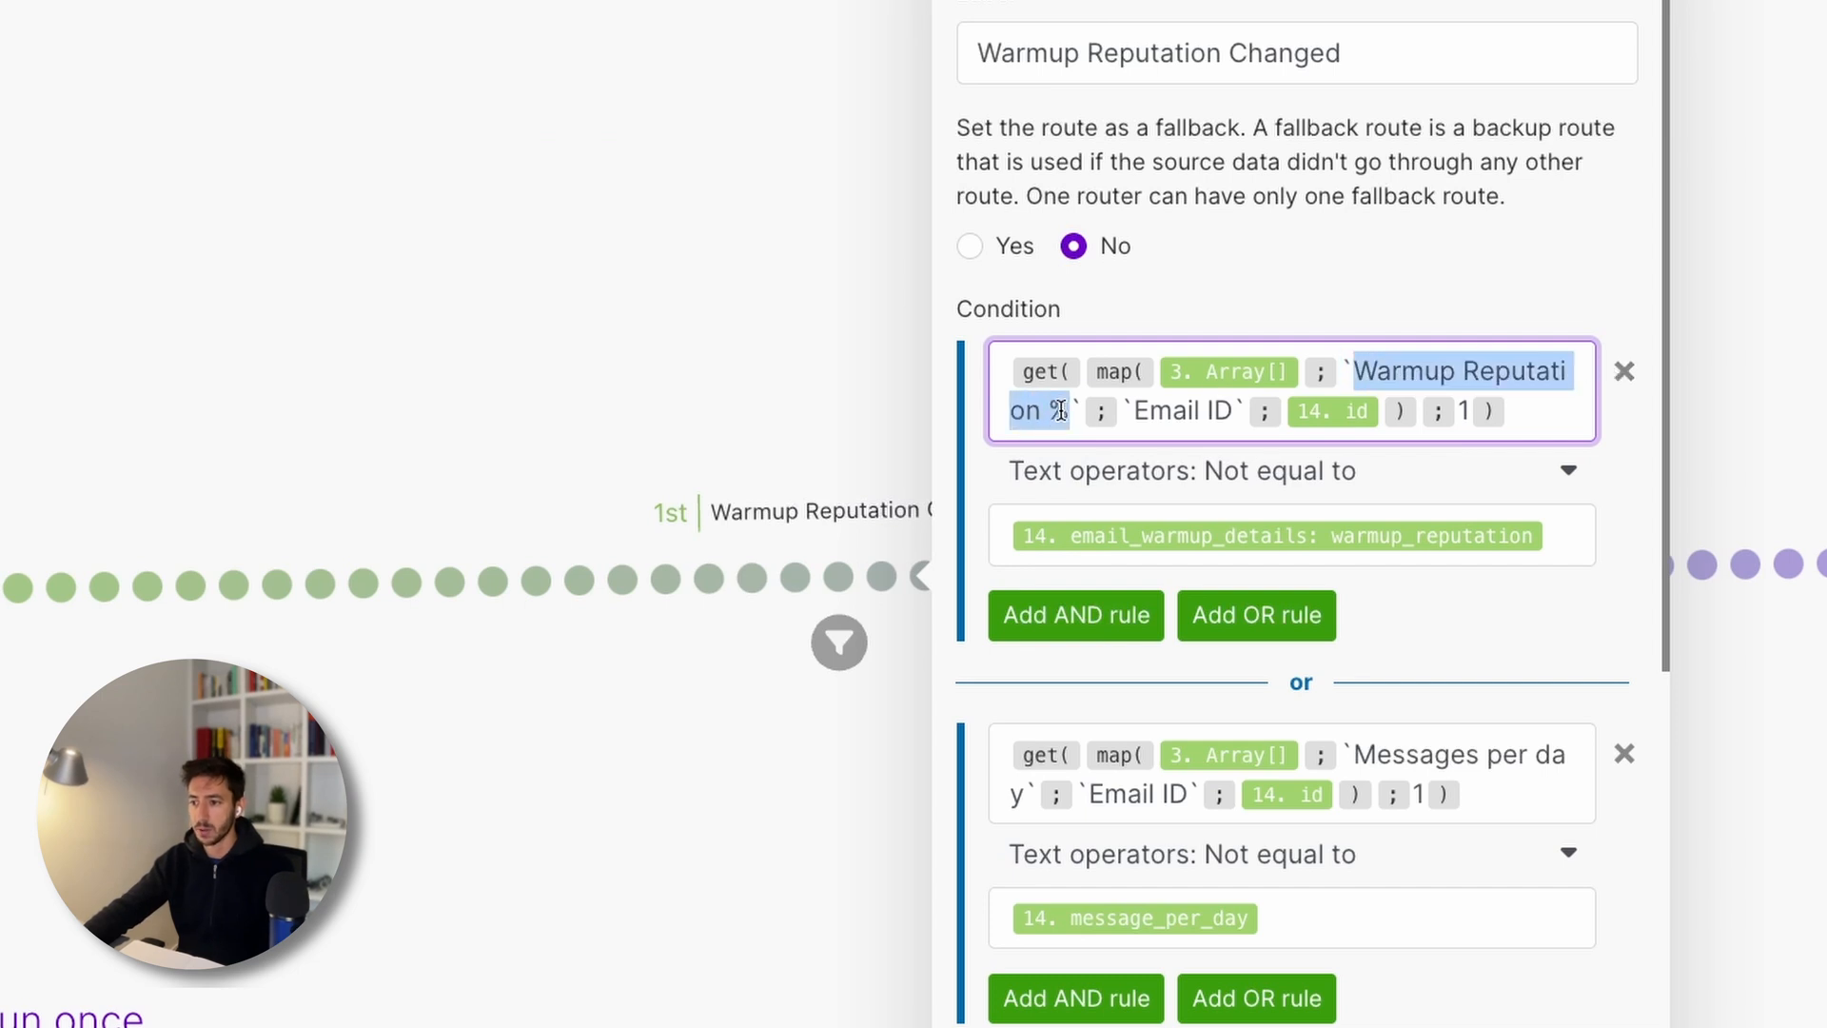
pyautogui.click(1058, 409)
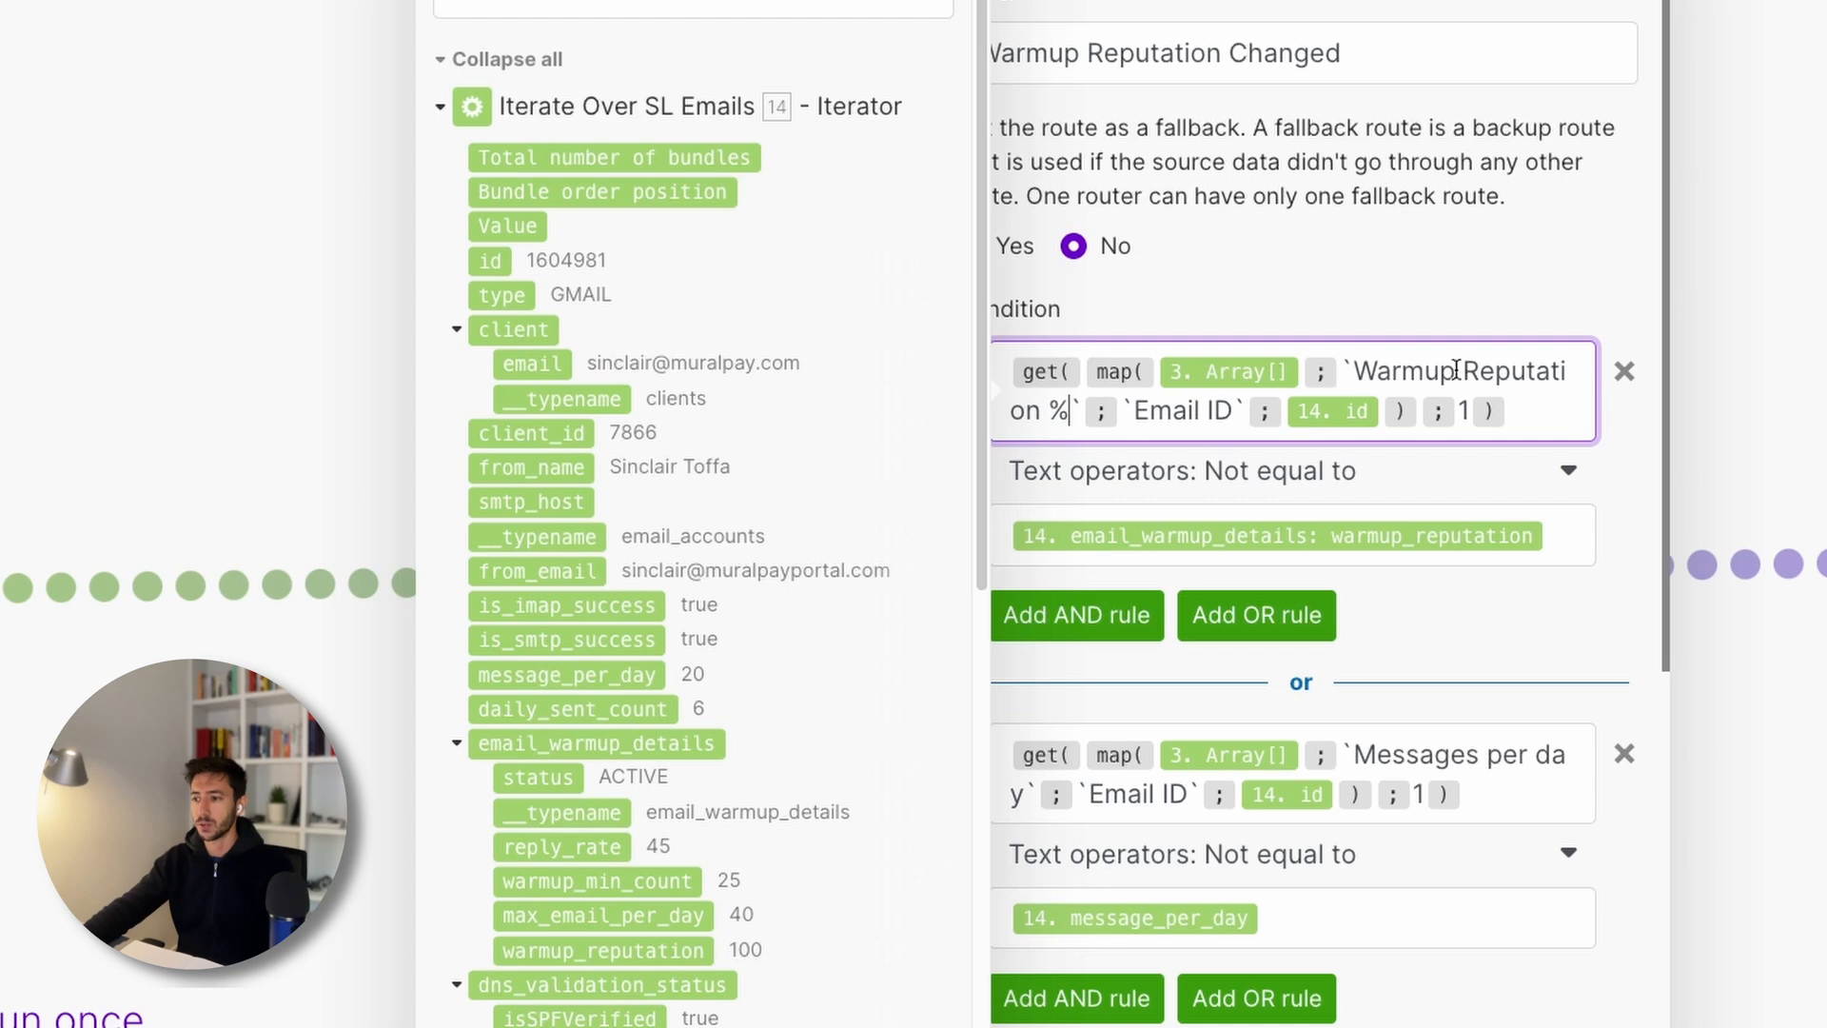
pyautogui.moveTo(1049, 409); pyautogui.dragTo(1070, 410)
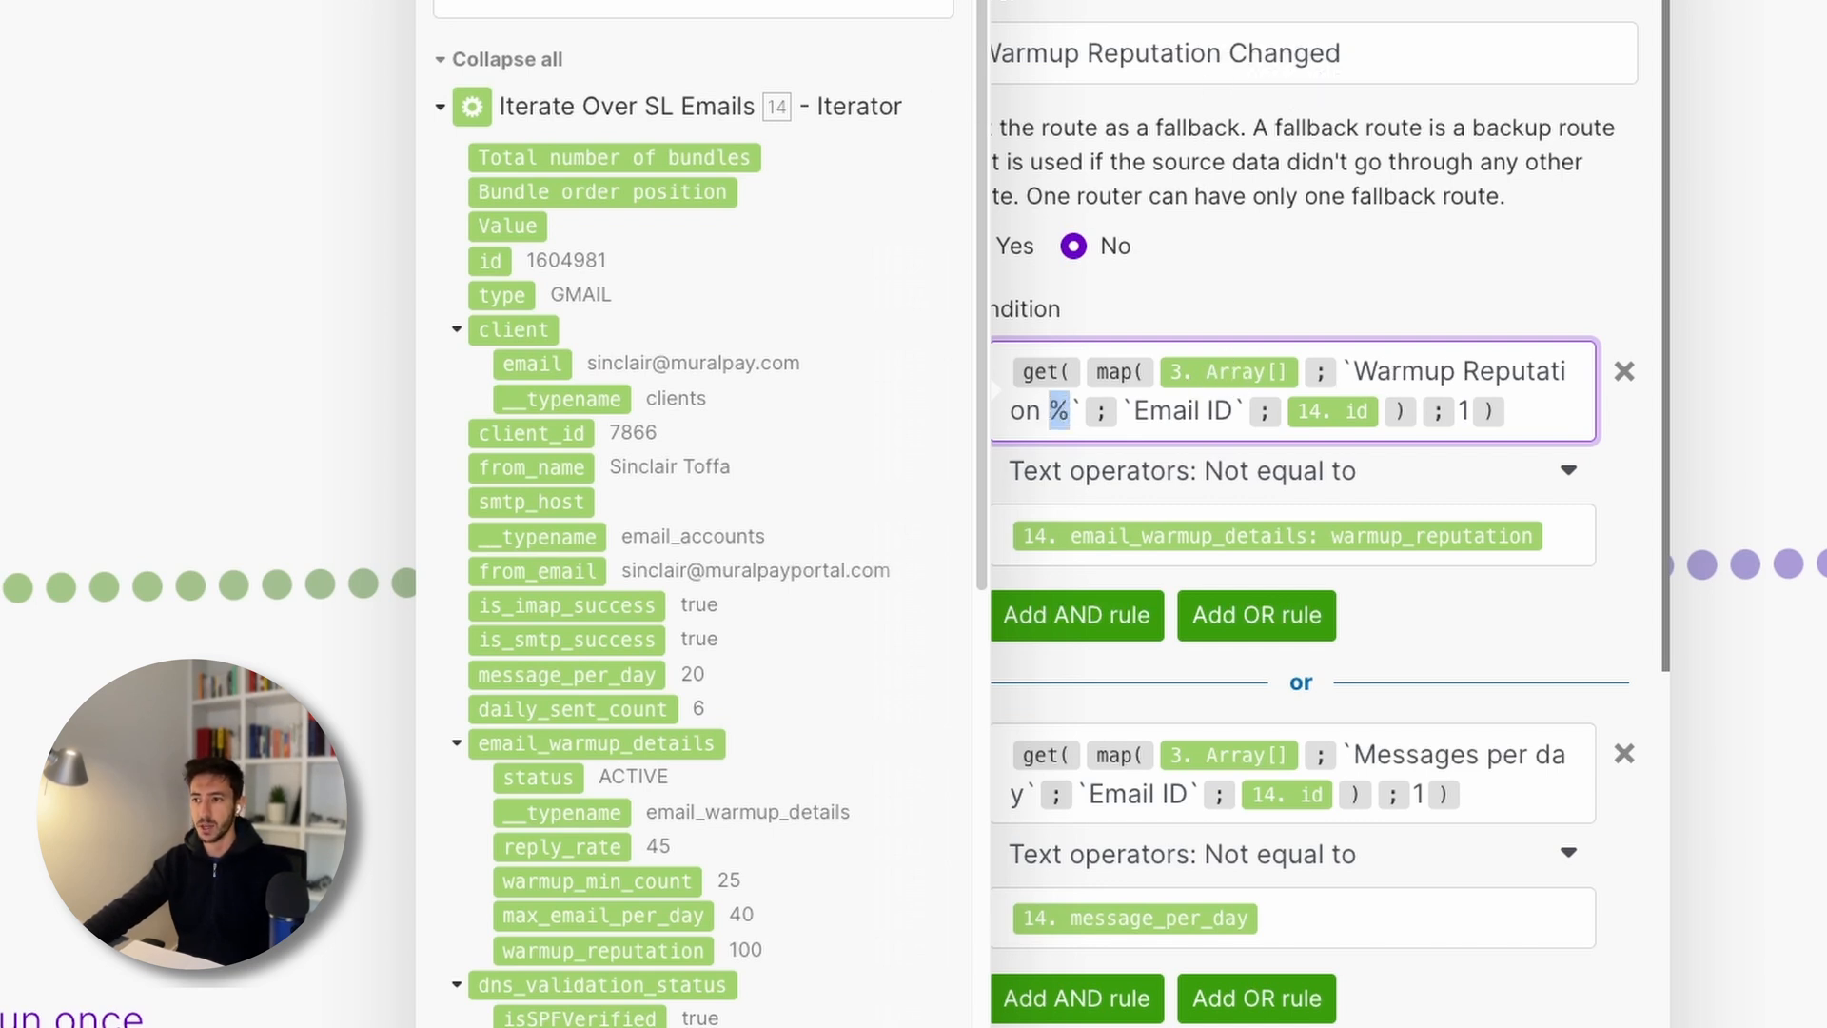
pyautogui.click(942, 3)
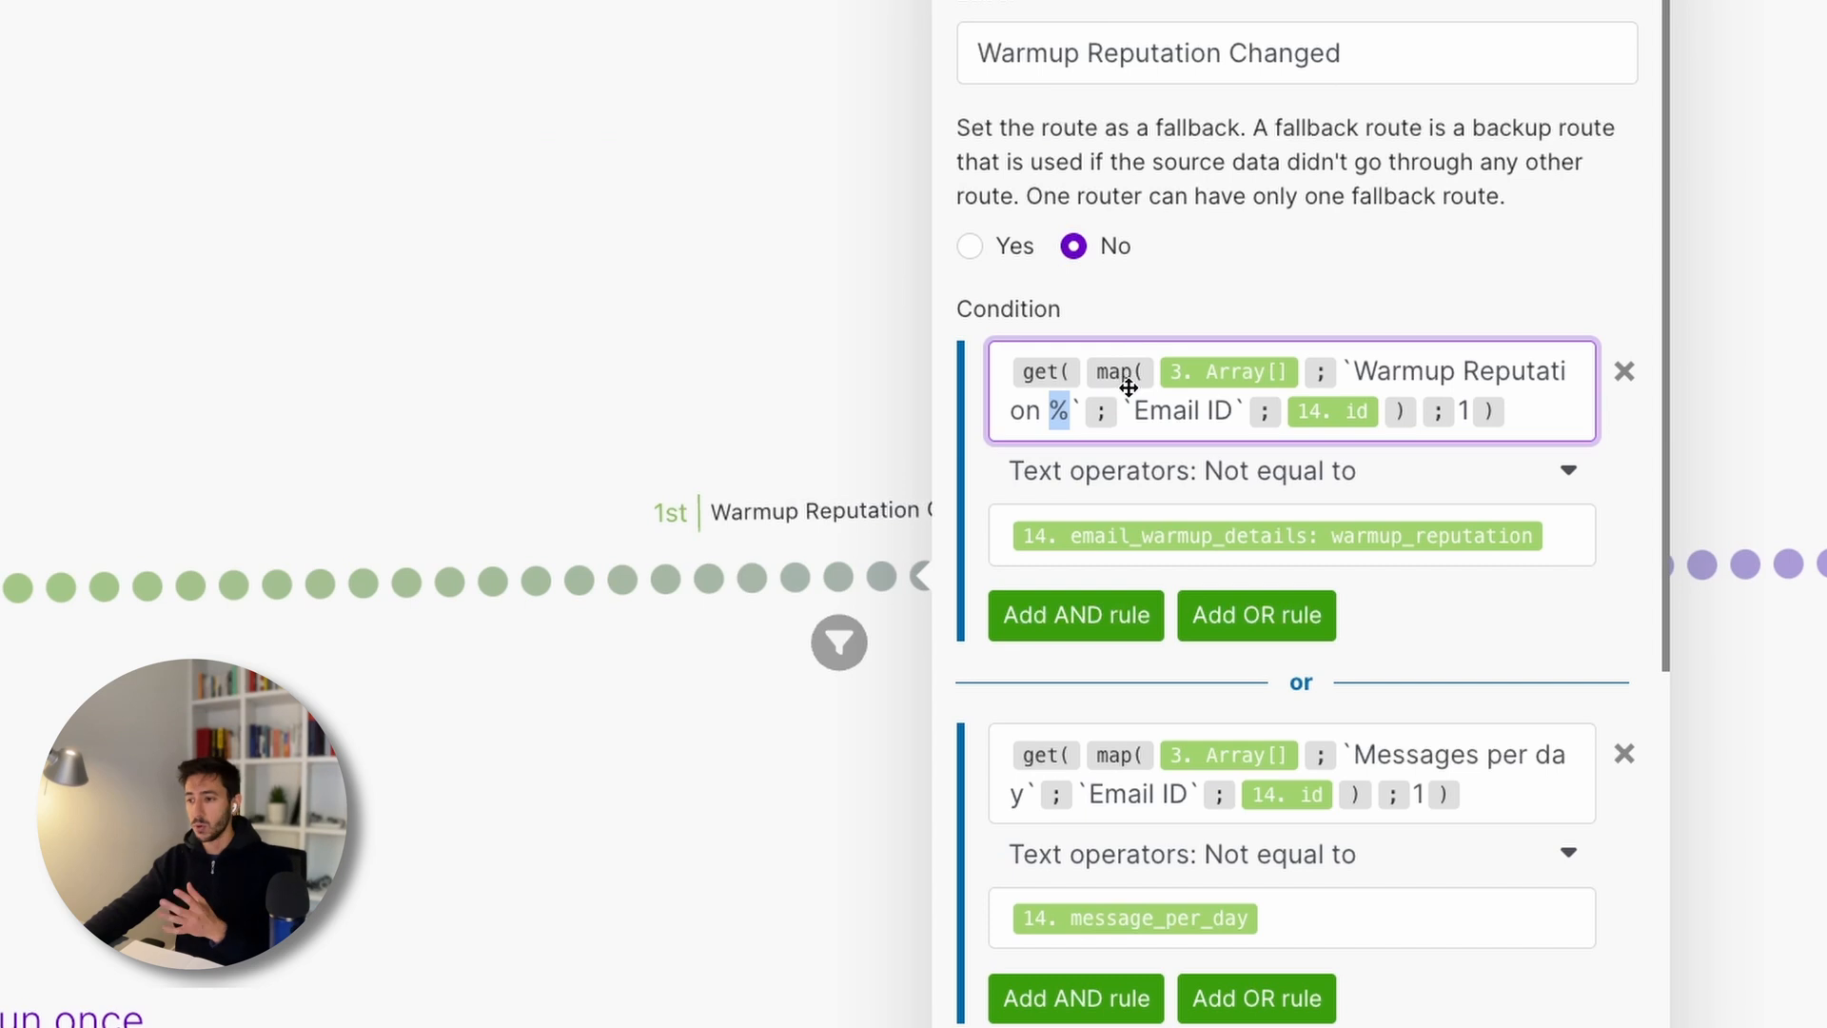
pyautogui.moveTo(1133, 410); pyautogui.dragTo(1233, 405)
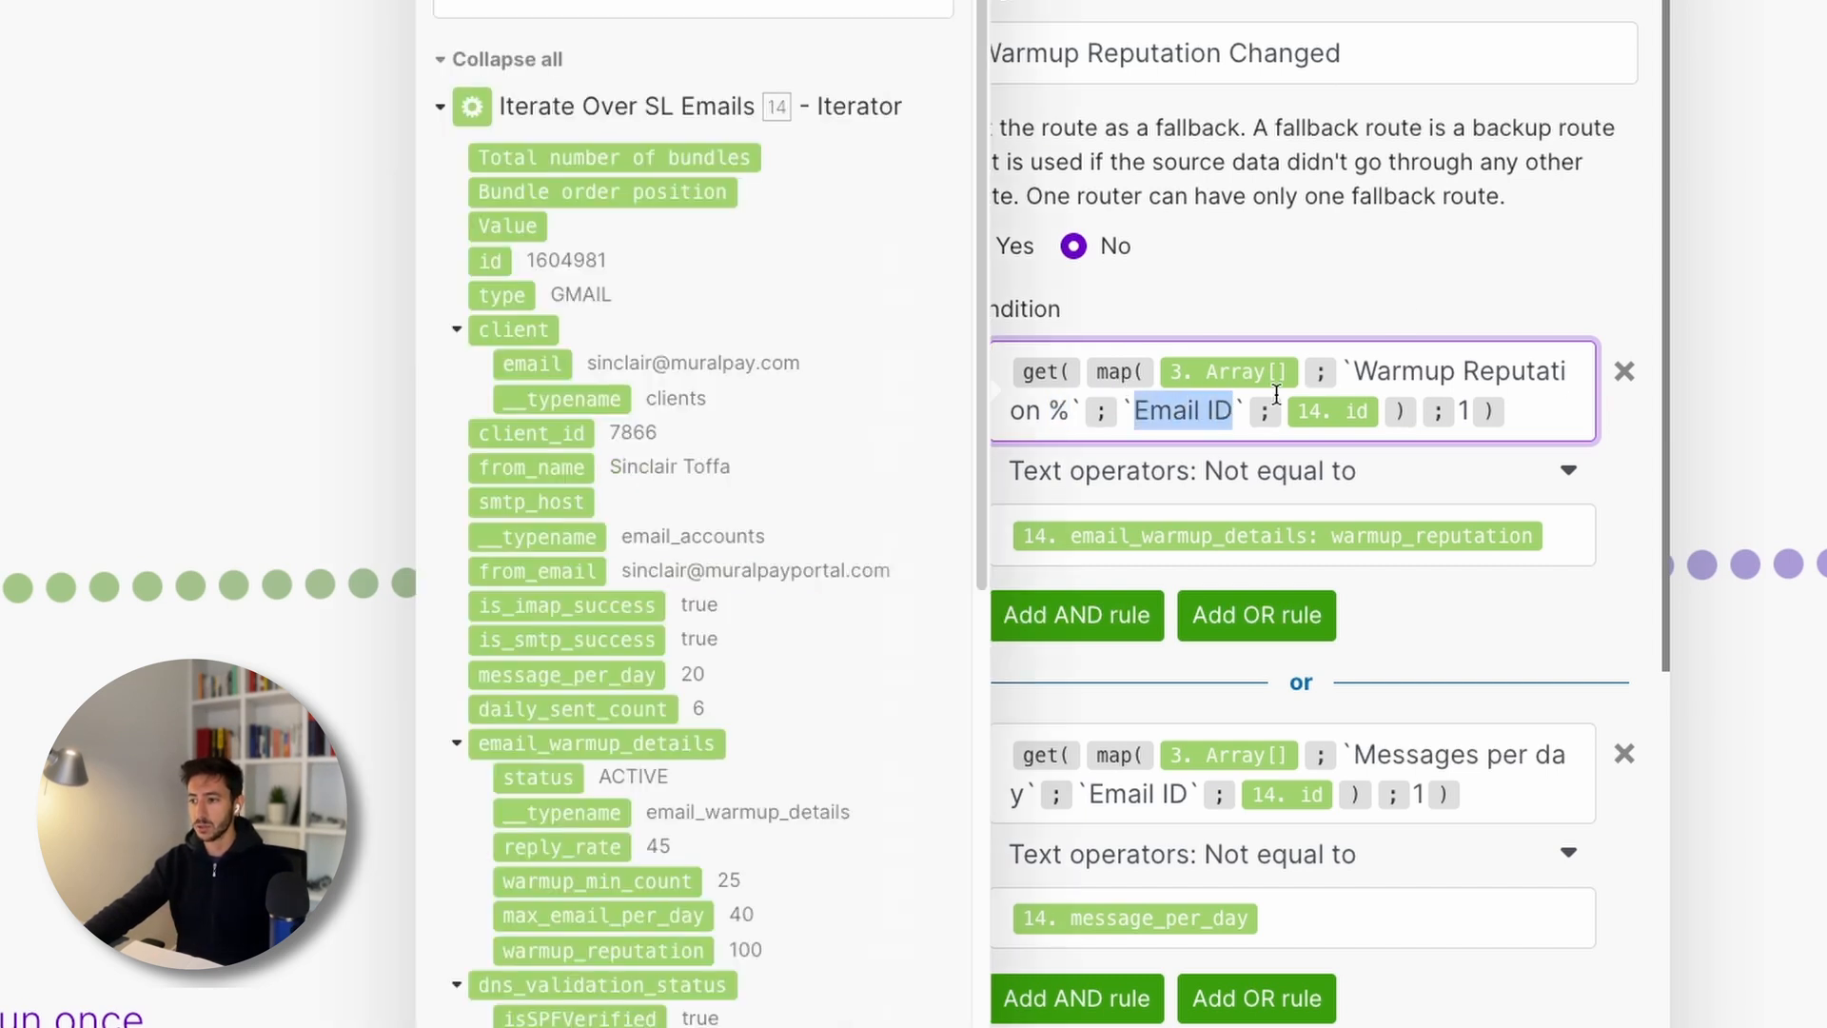
pyautogui.click(1148, 412)
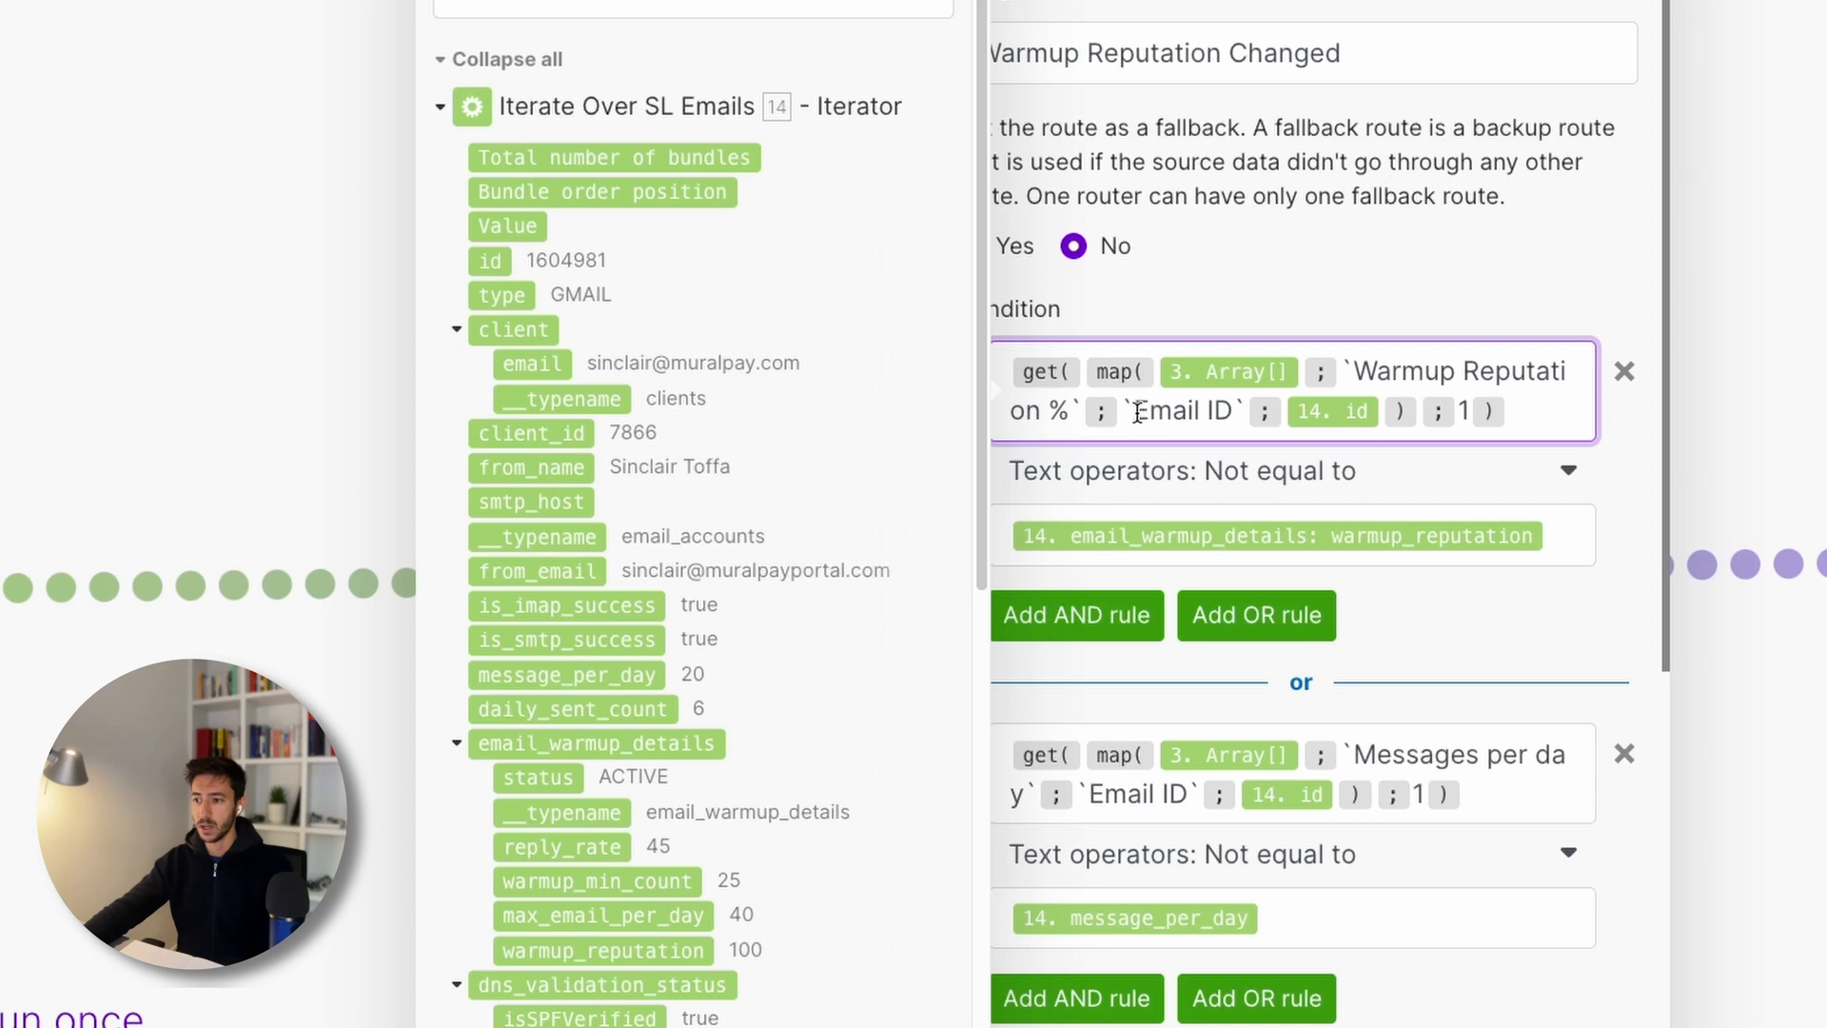
pyautogui.moveTo(1138, 412); pyautogui.dragTo(1227, 409)
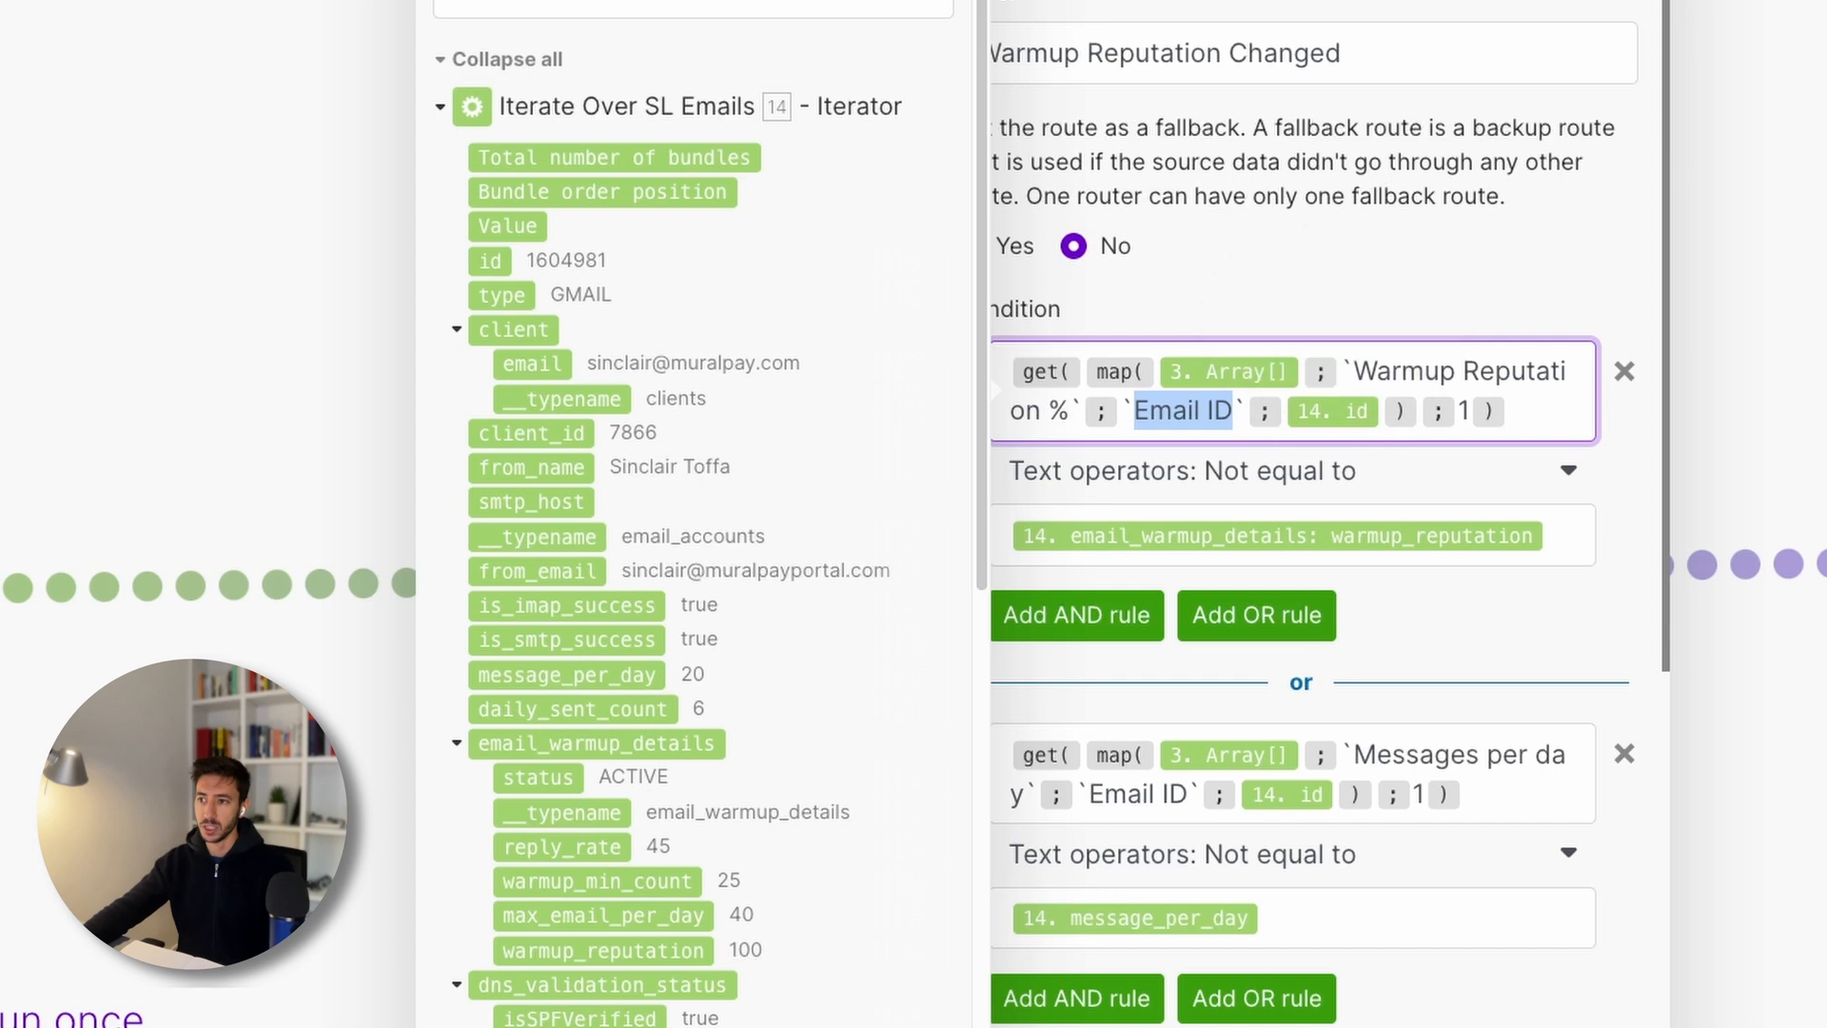
pyautogui.click(616, 333)
pyautogui.click(653, 354)
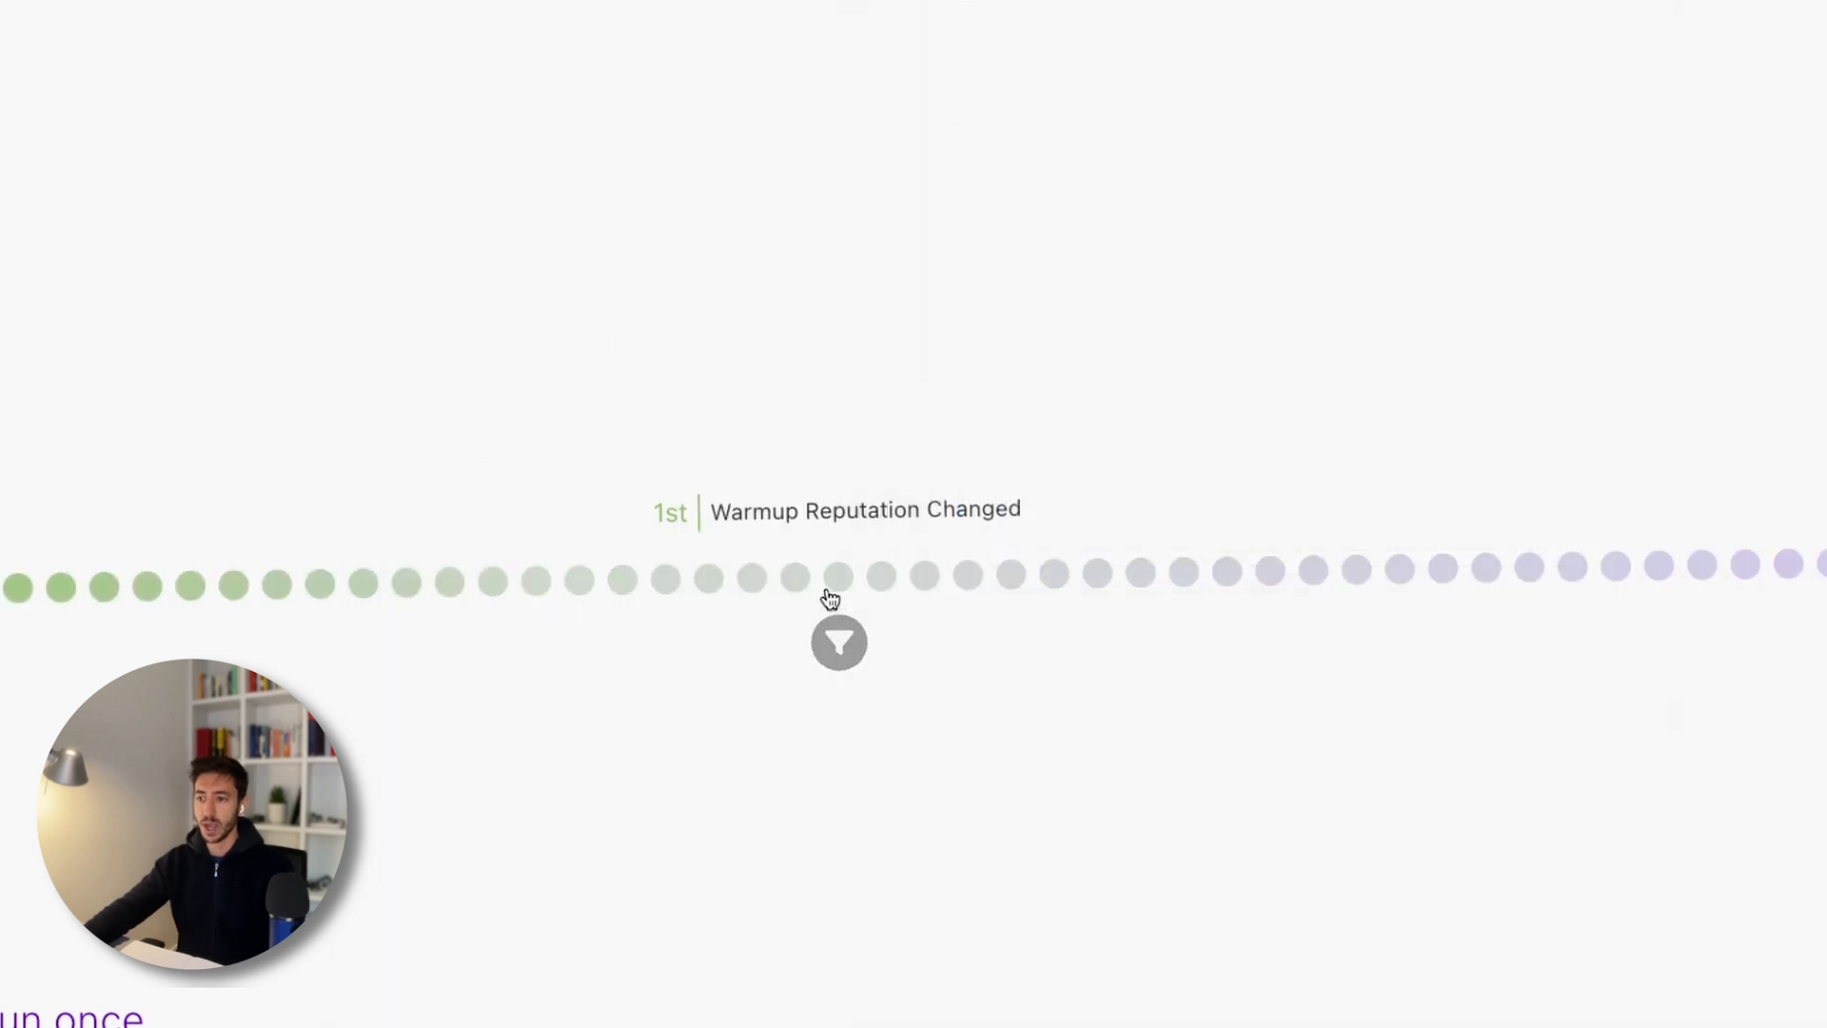
# - Reopen the Warmup Reputation Changed filter and walk through its get(map()) condition with index 1
pyautogui.click(831, 592)
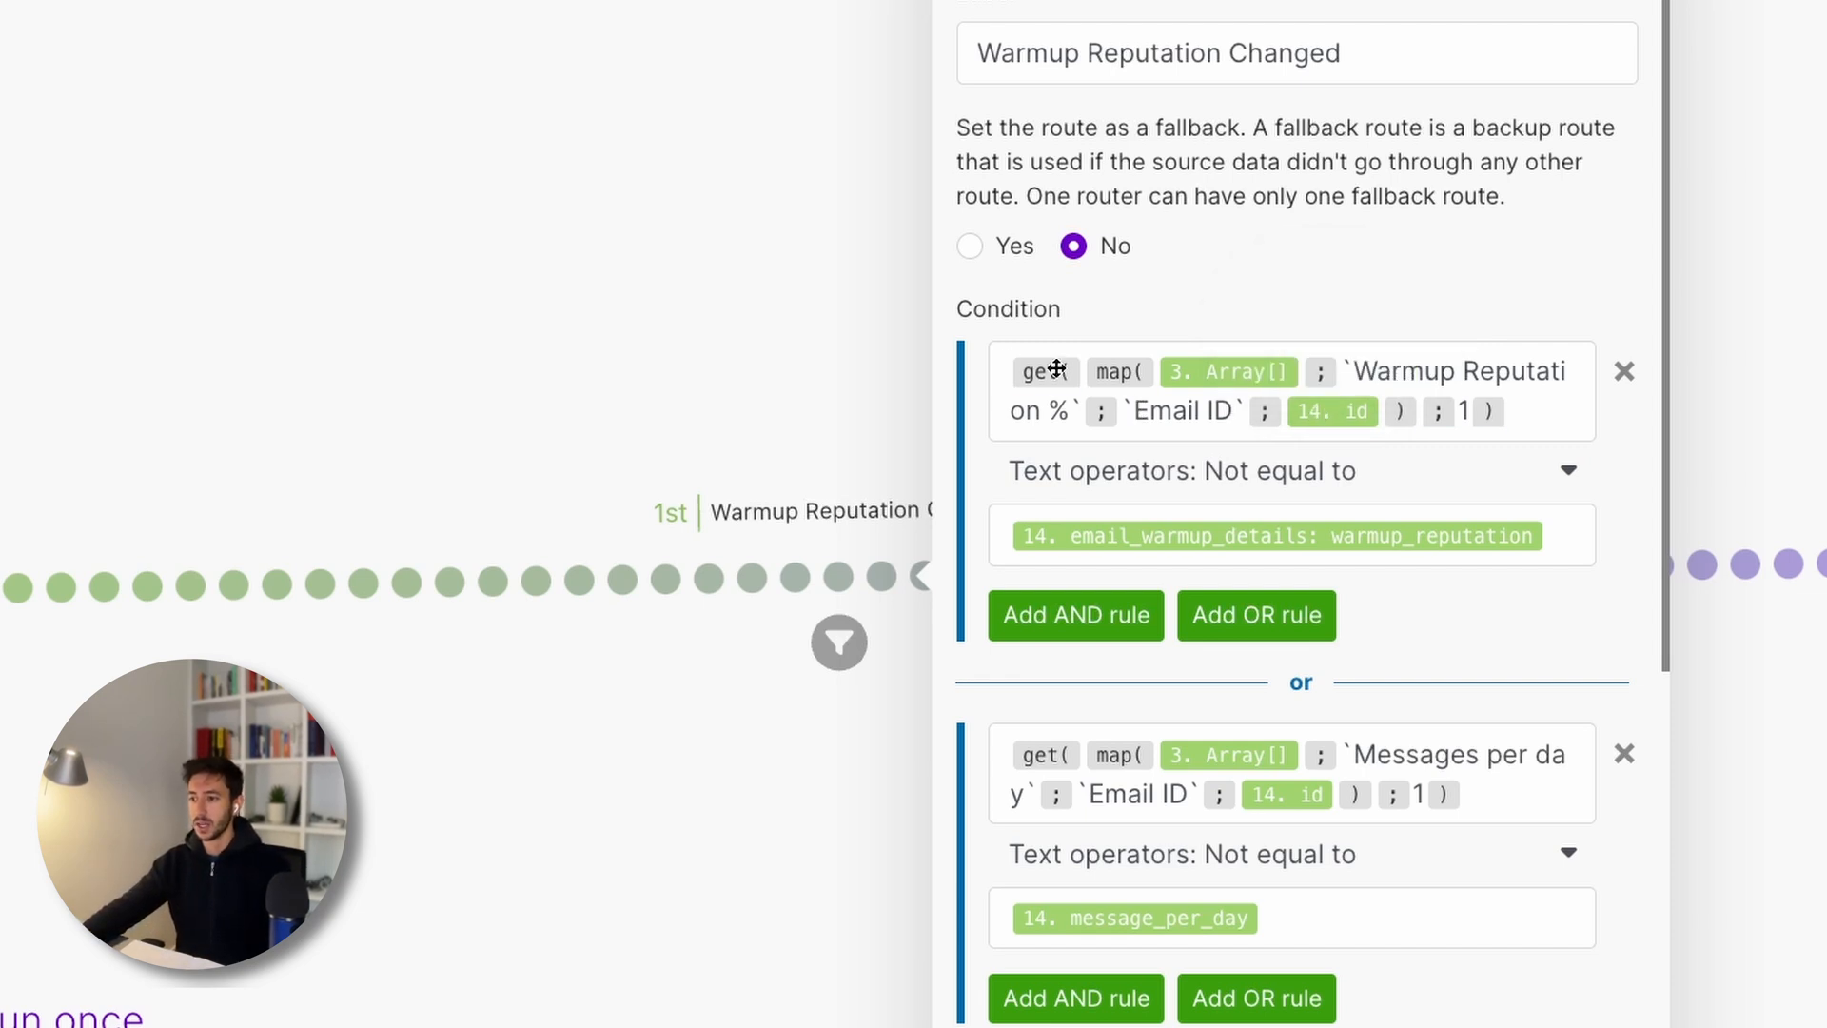
pyautogui.moveTo(1042, 369)
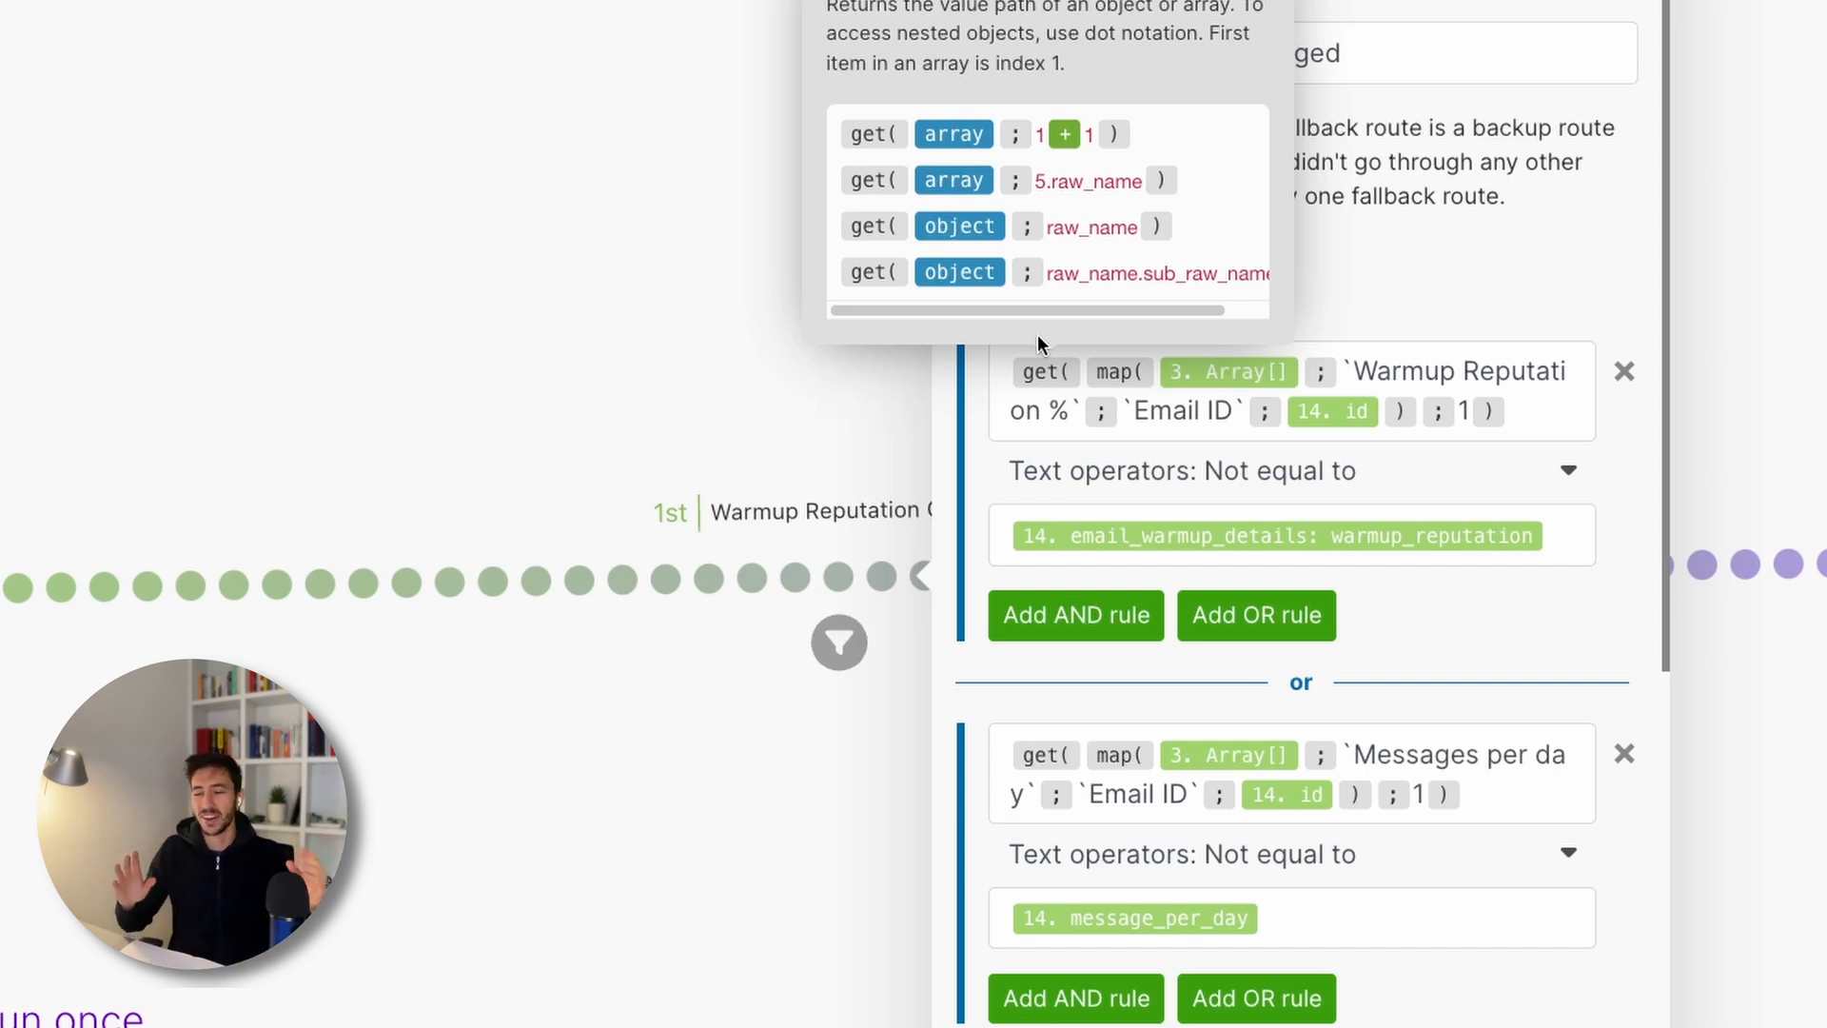
pyautogui.click(1548, 401)
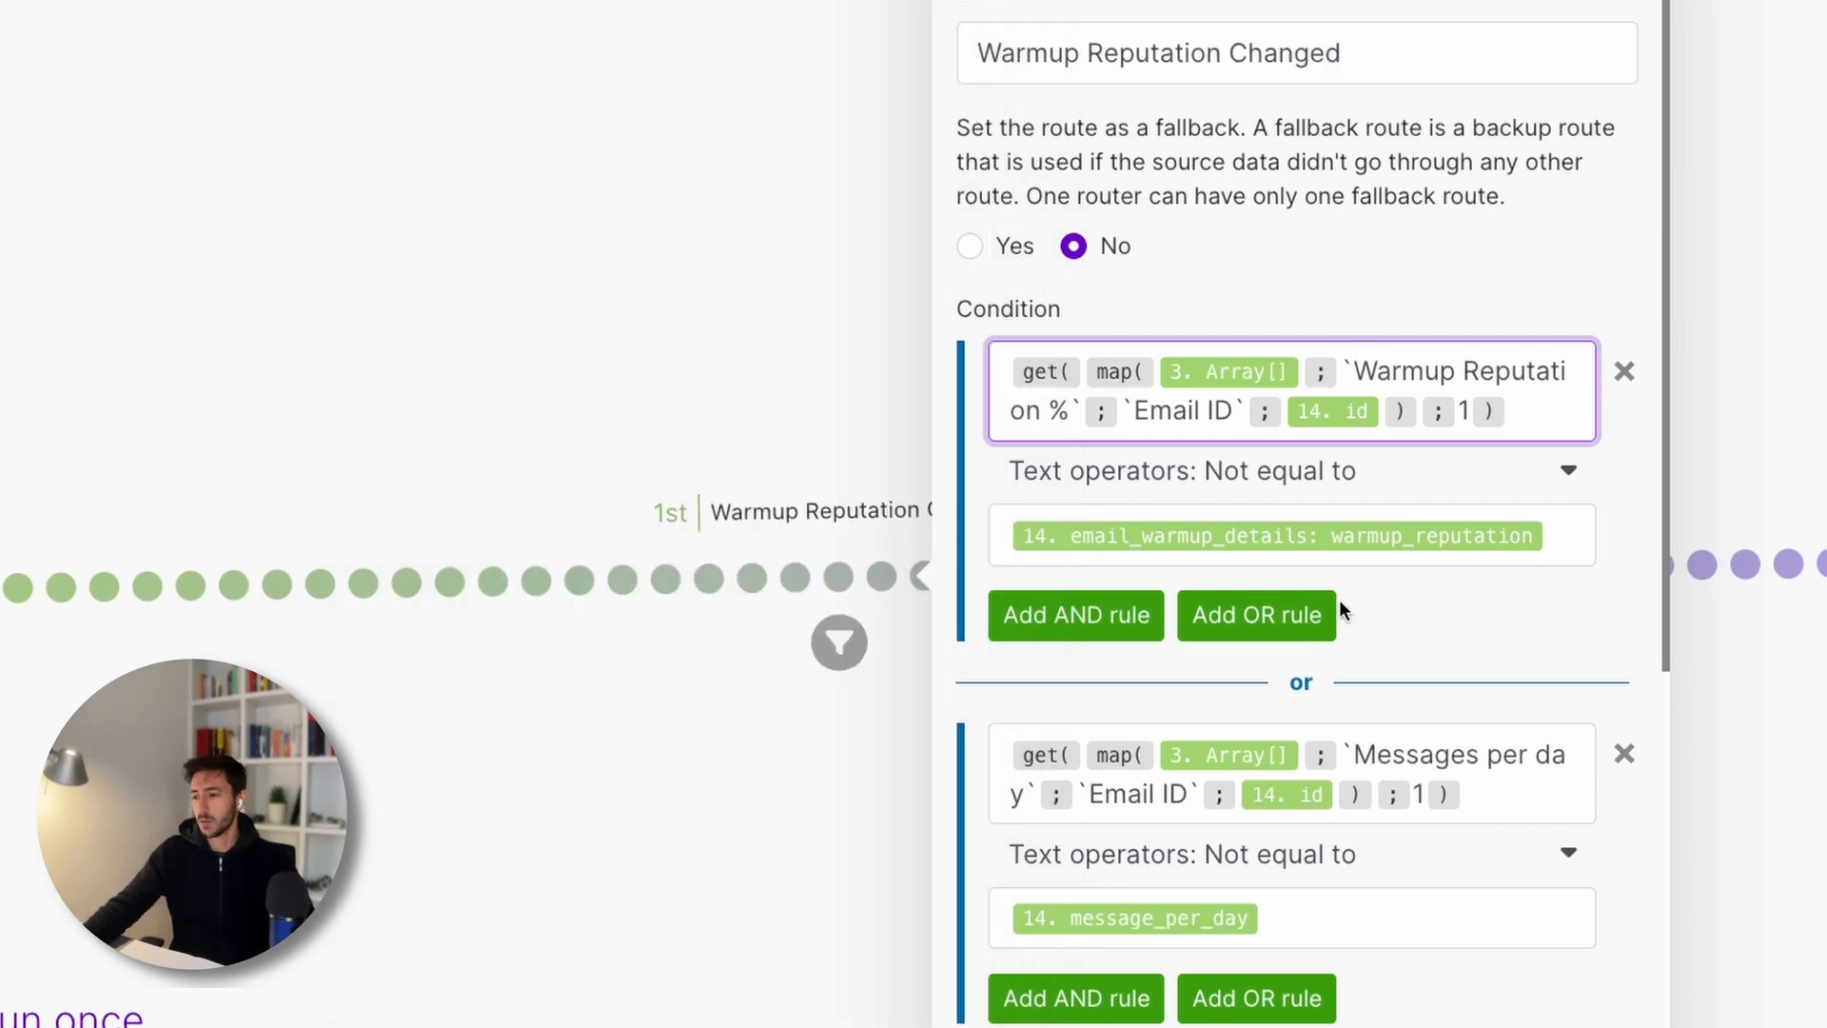
pyautogui.click(1075, 374)
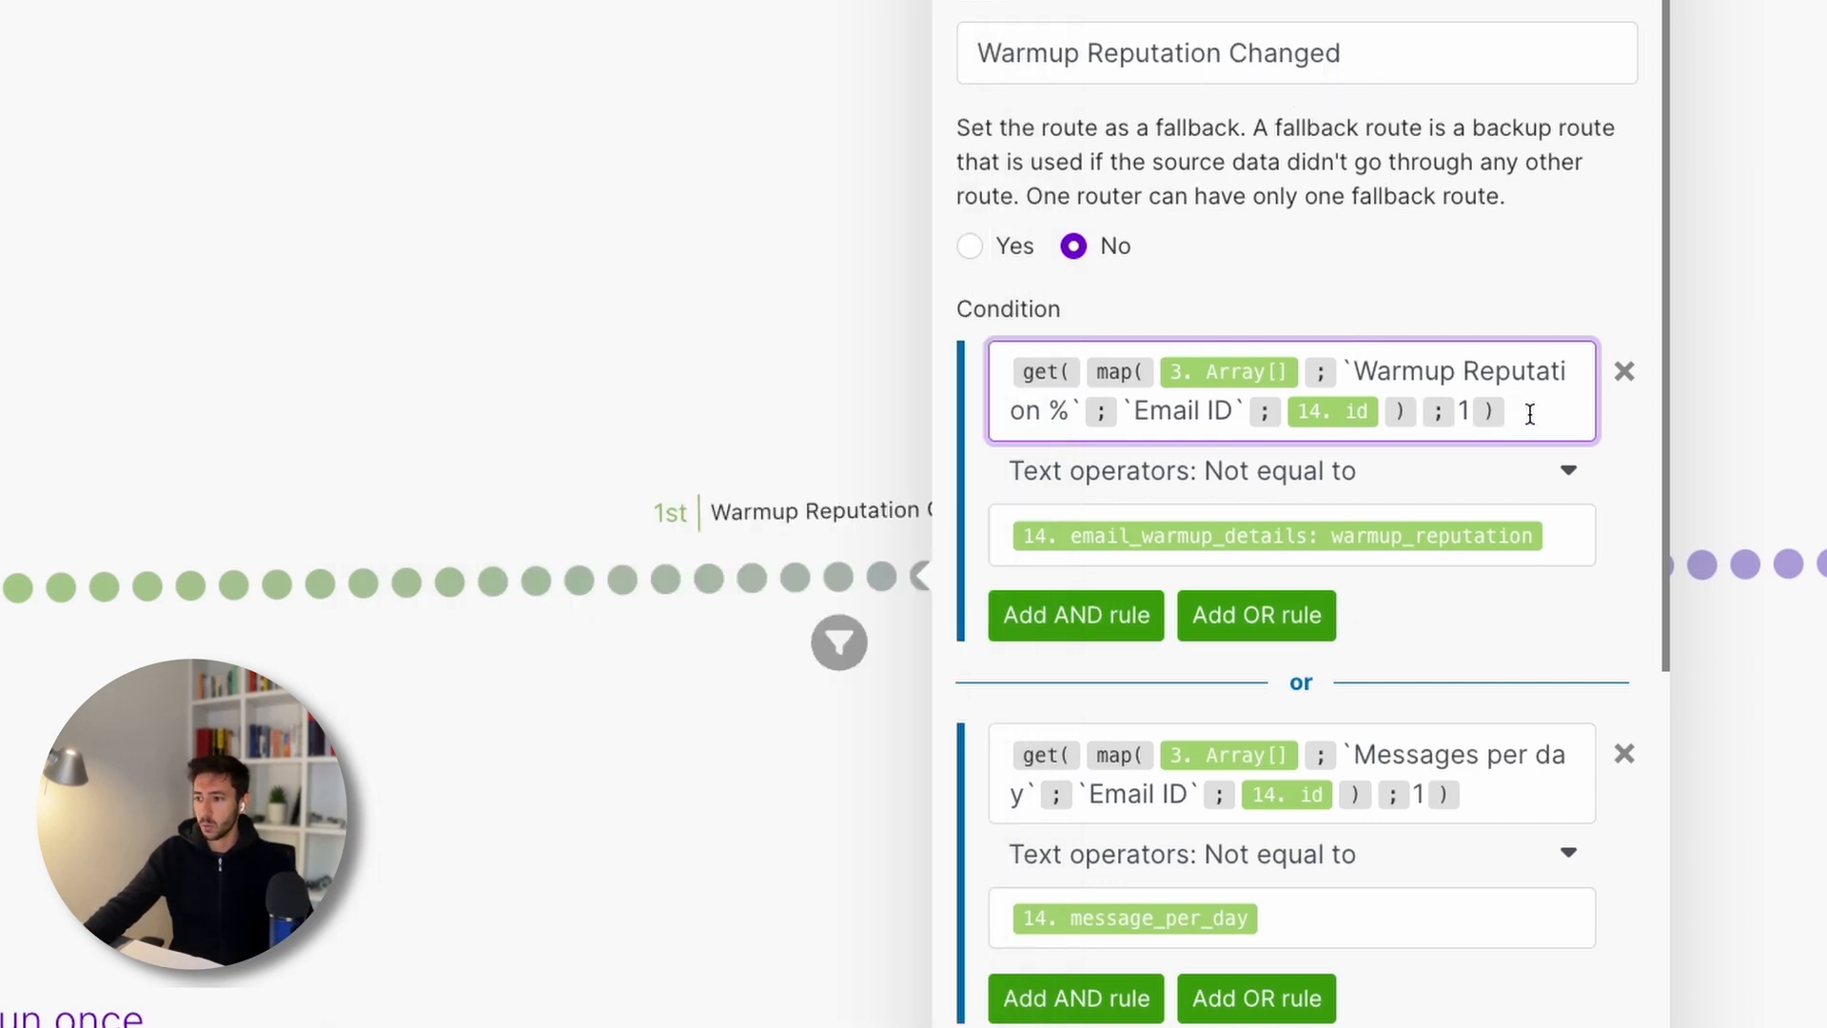
pyautogui.click(1465, 405)
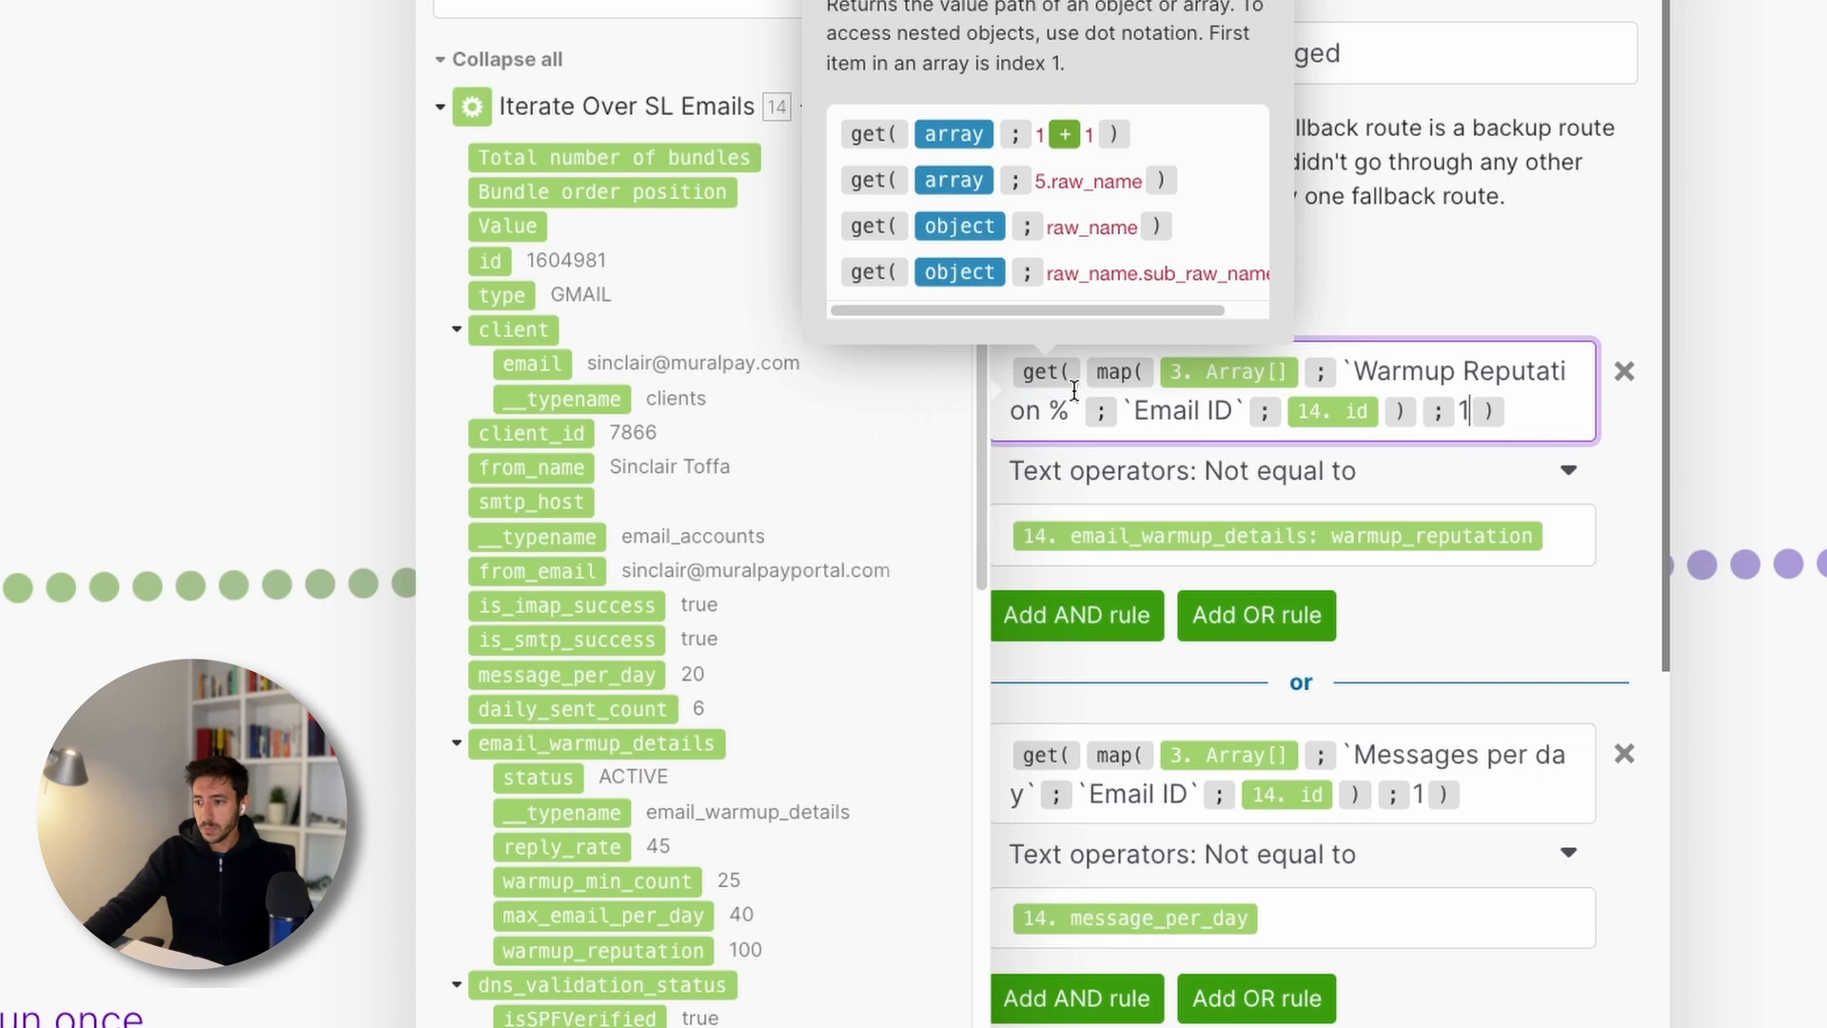
pyautogui.moveTo(1114, 372)
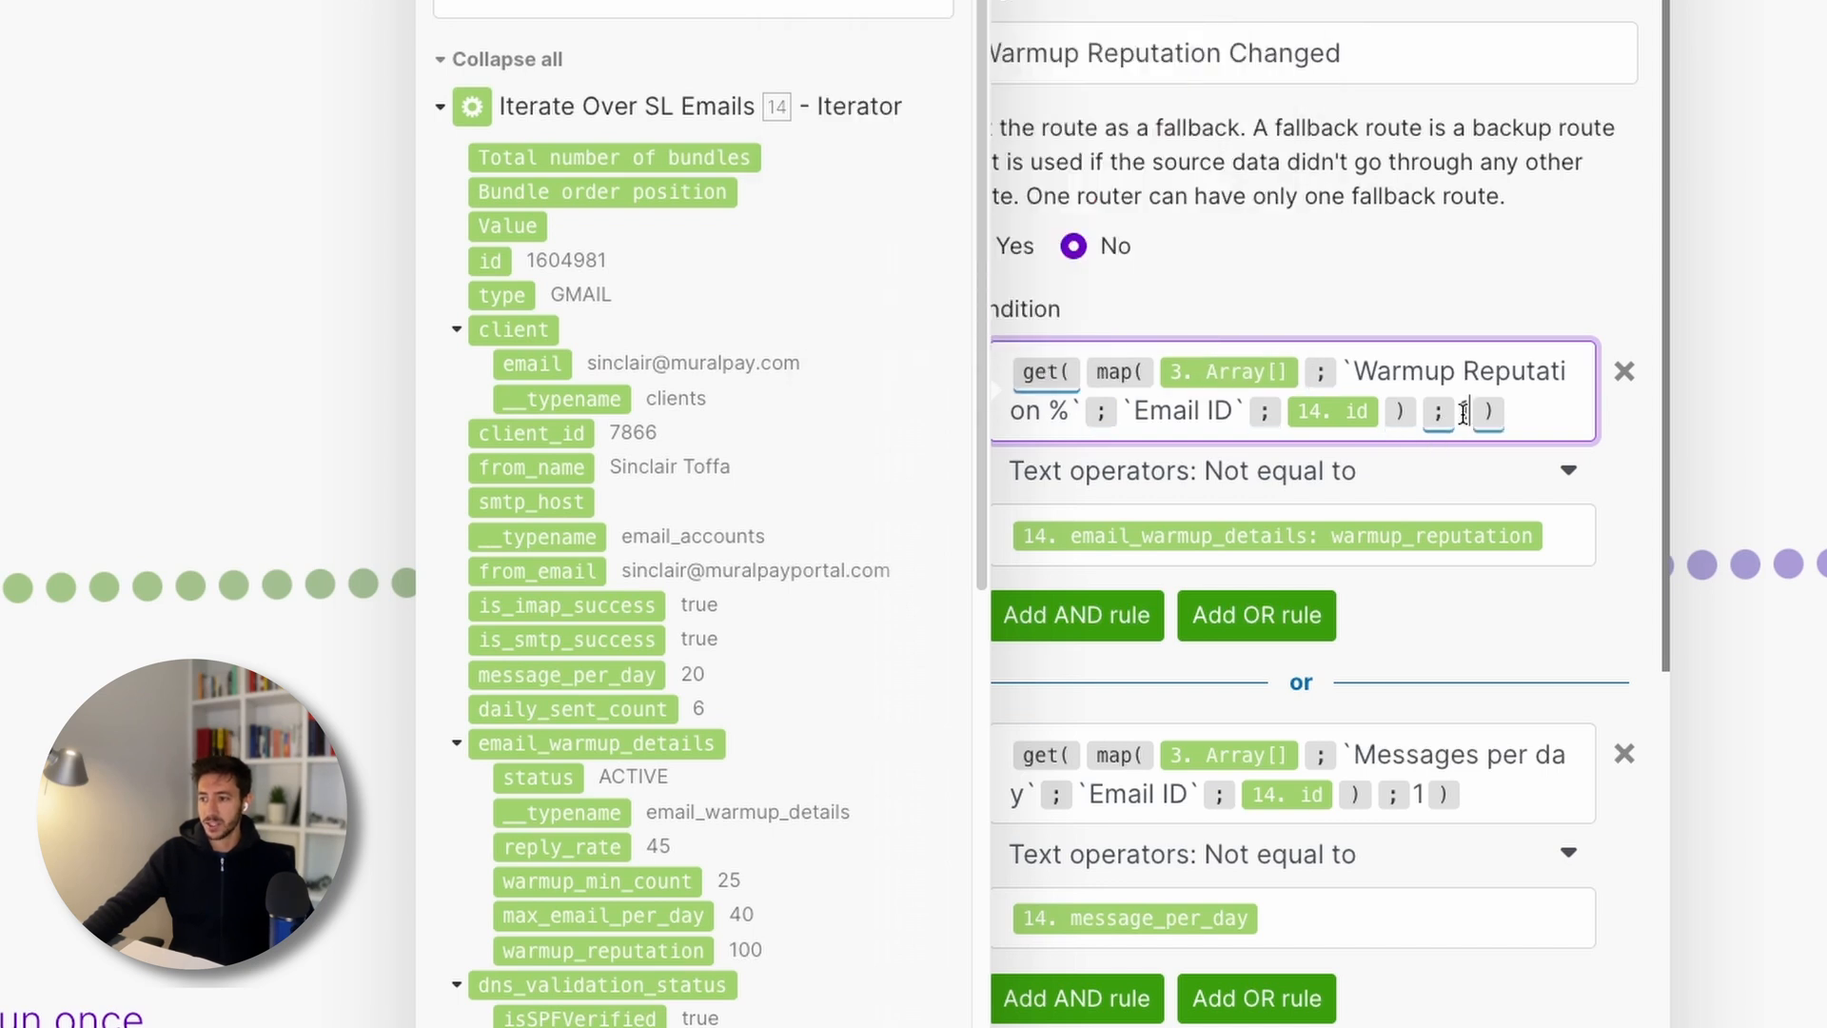
pyautogui.click(1547, 429)
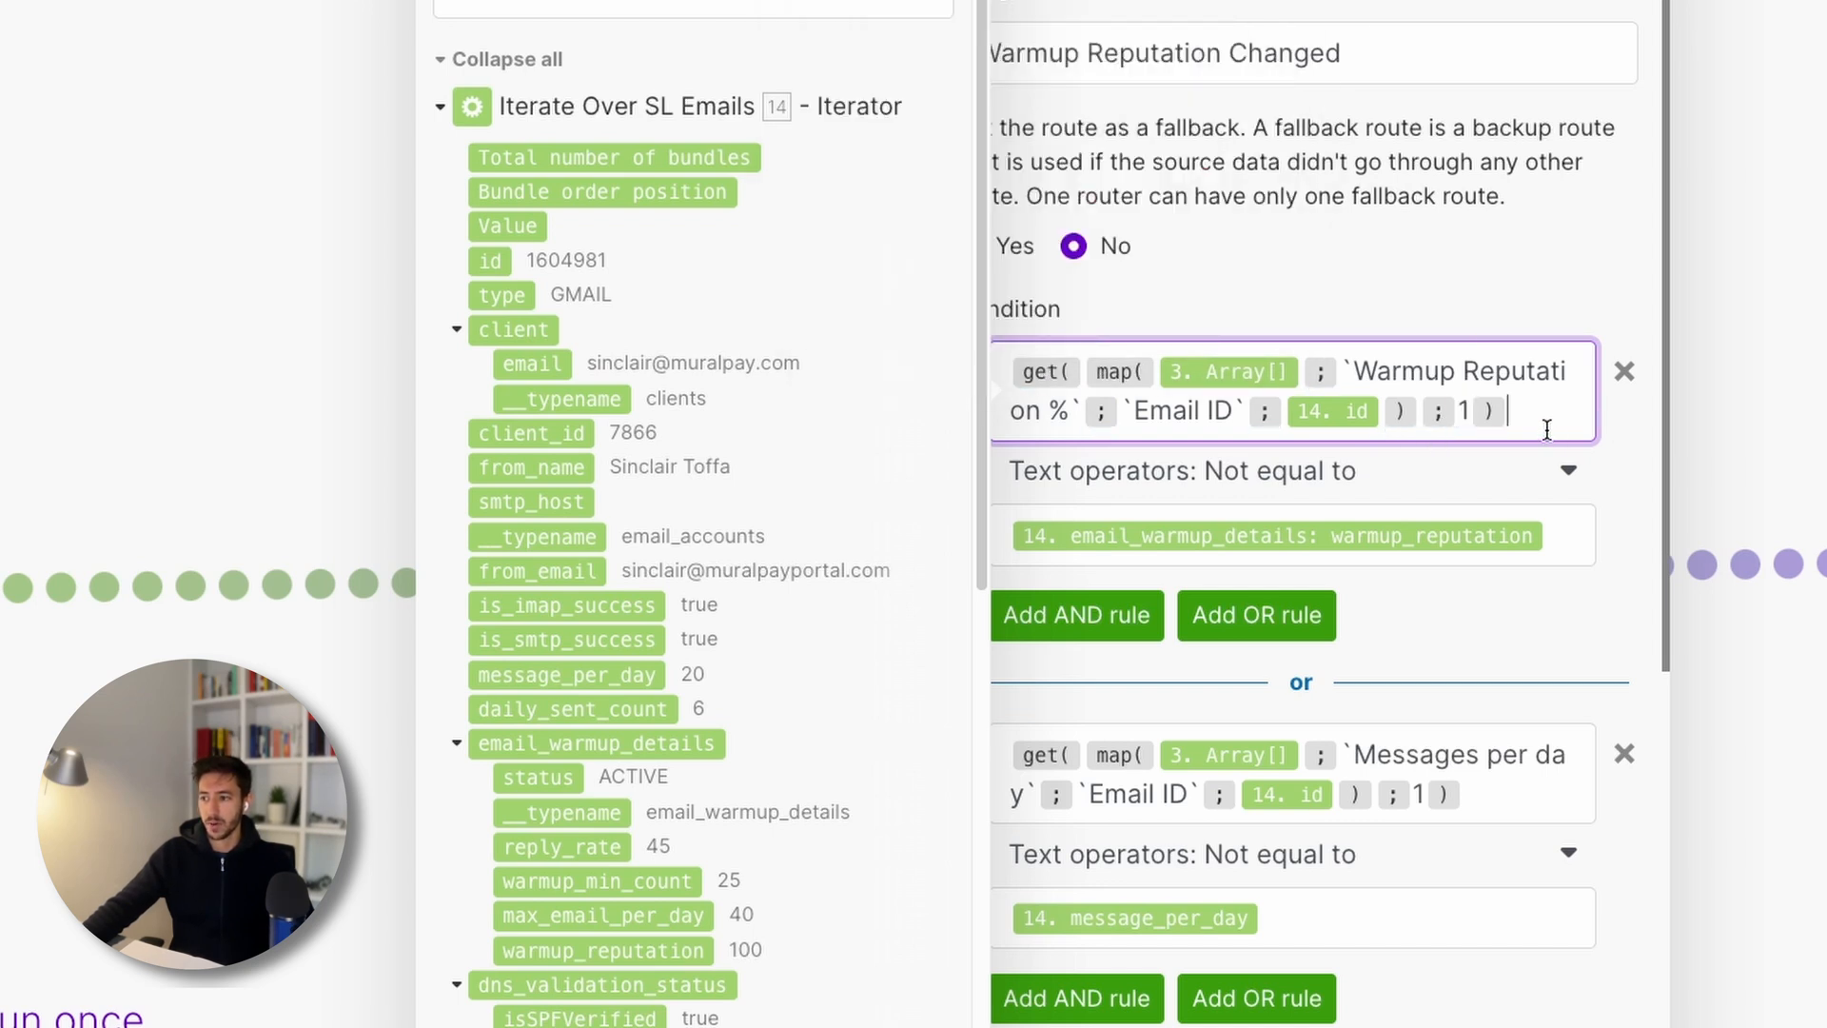
pyautogui.press('Escape')
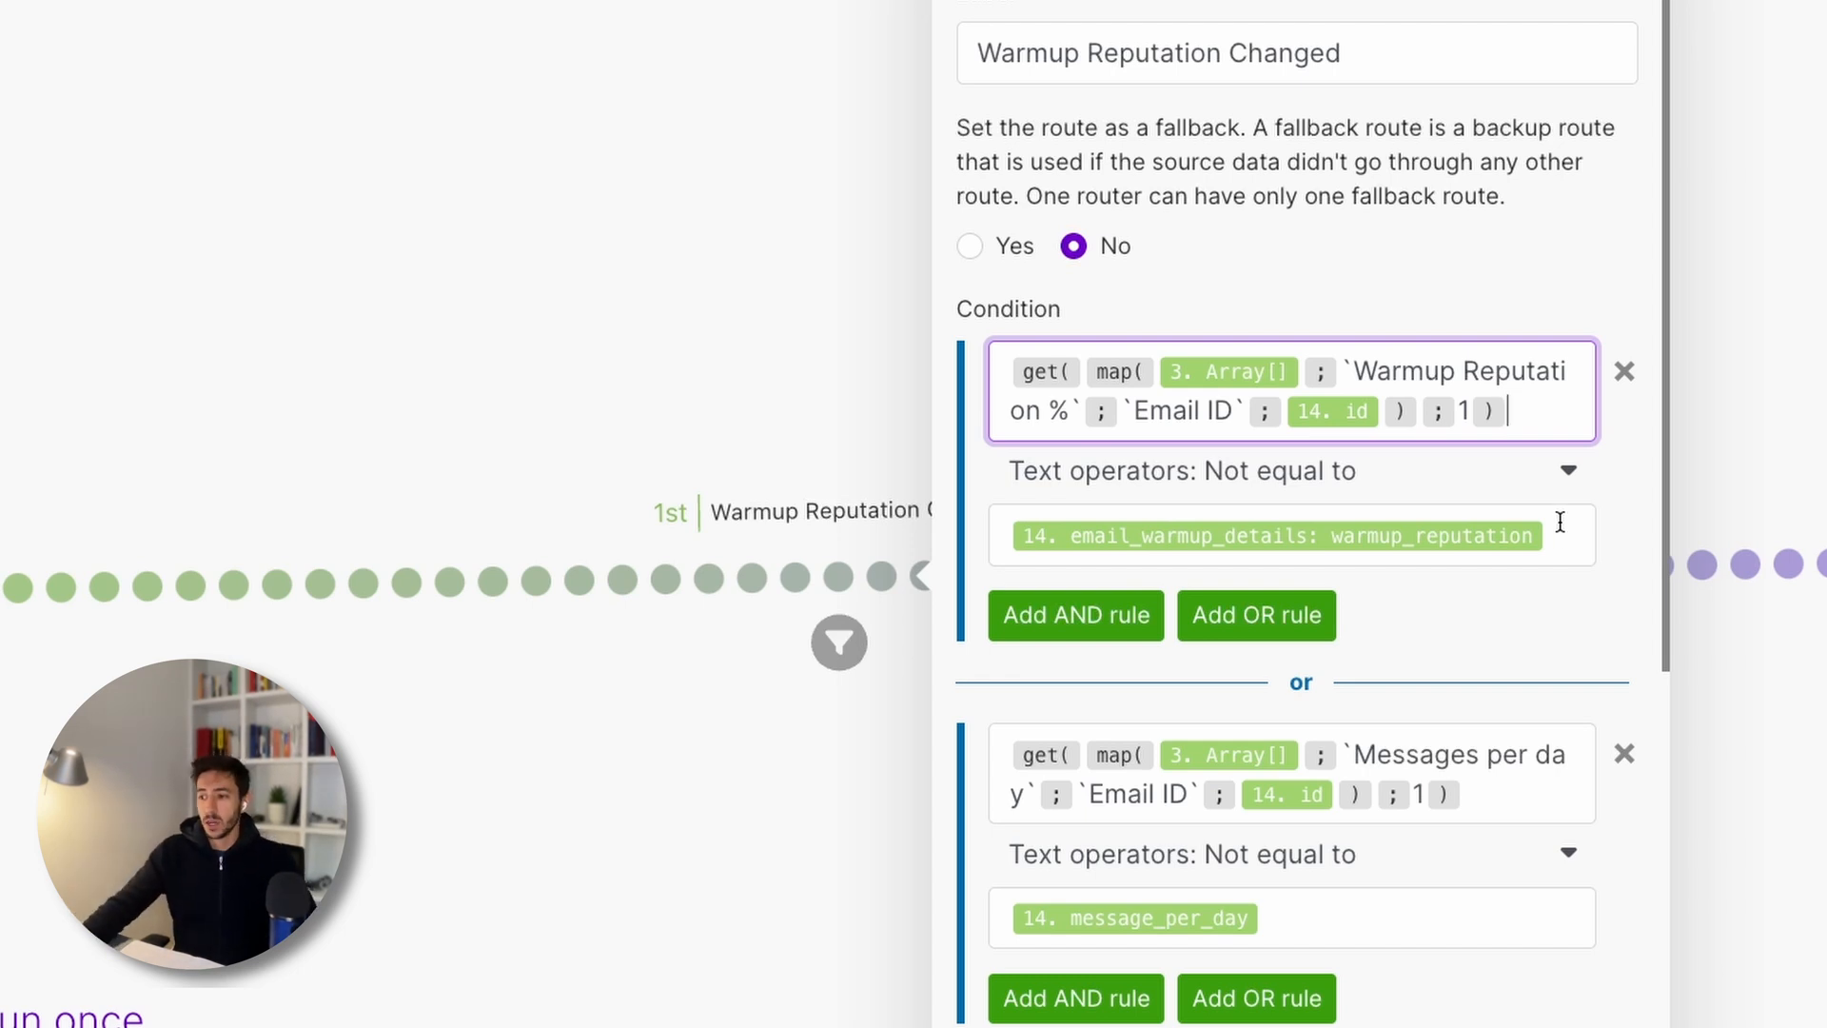
pyautogui.moveTo(1523, 409); pyautogui.dragTo(993, 362)
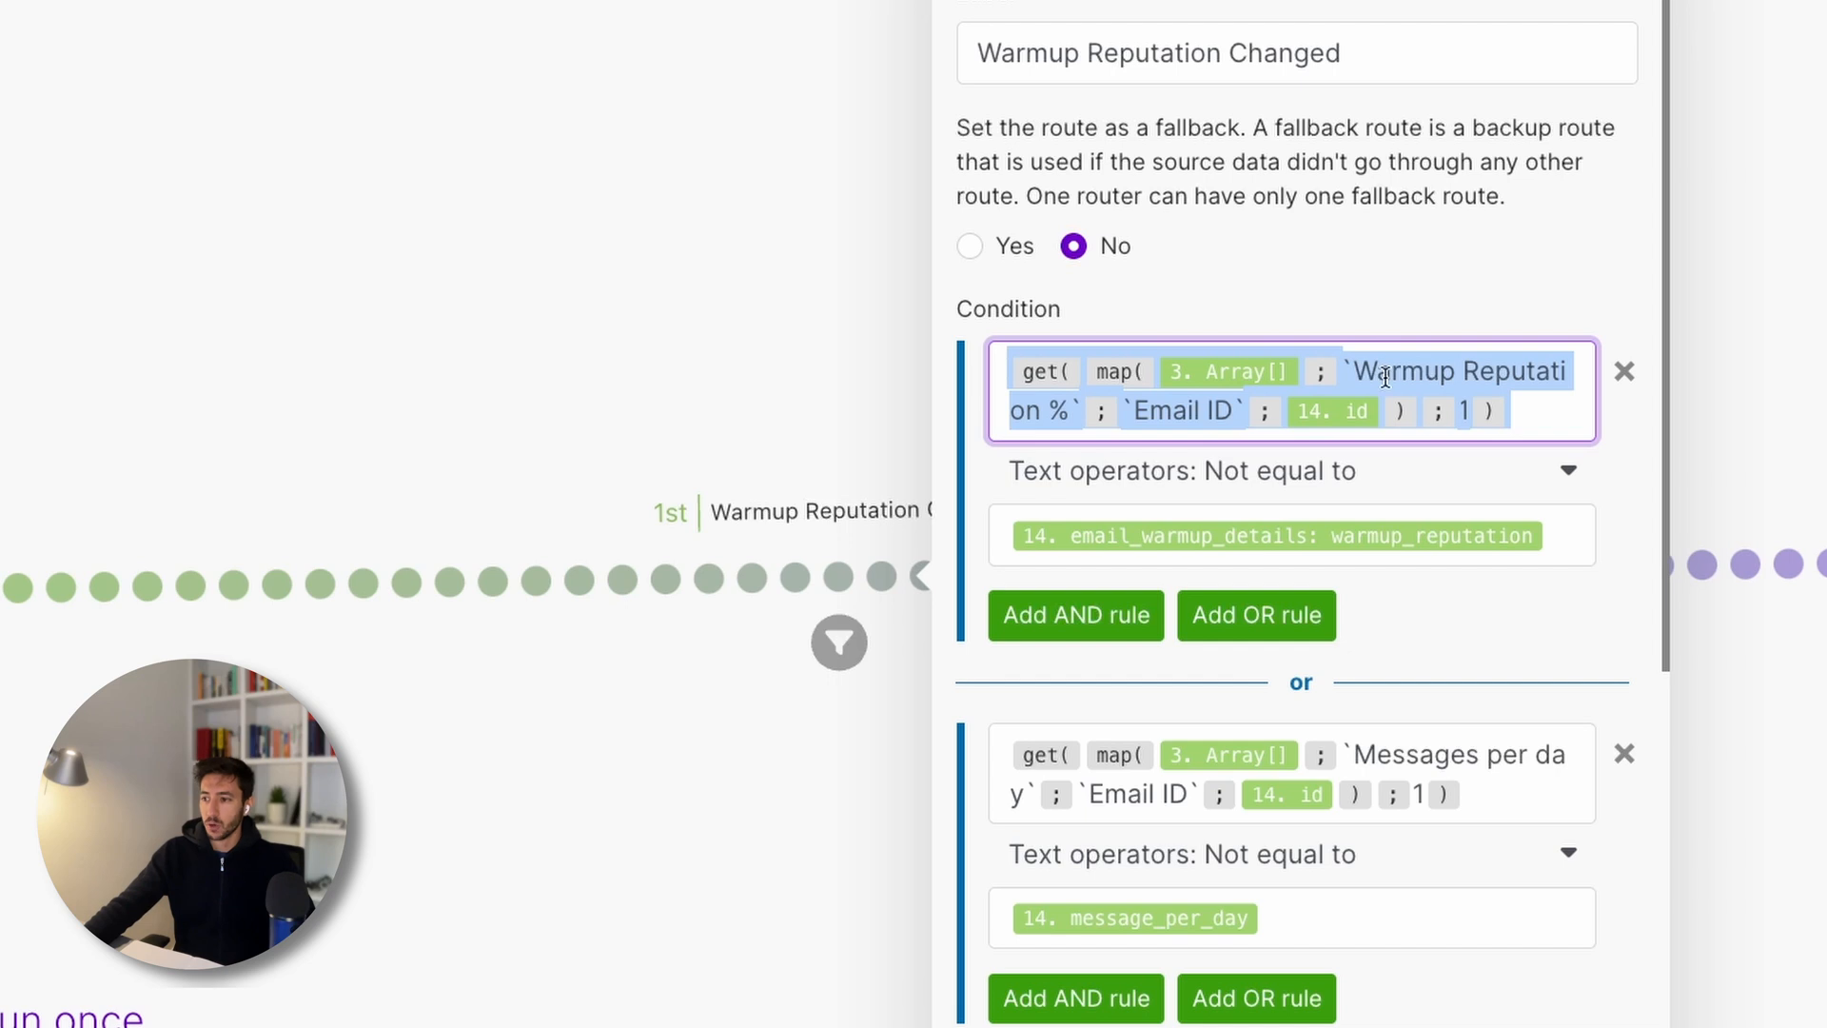
pyautogui.click(1534, 410)
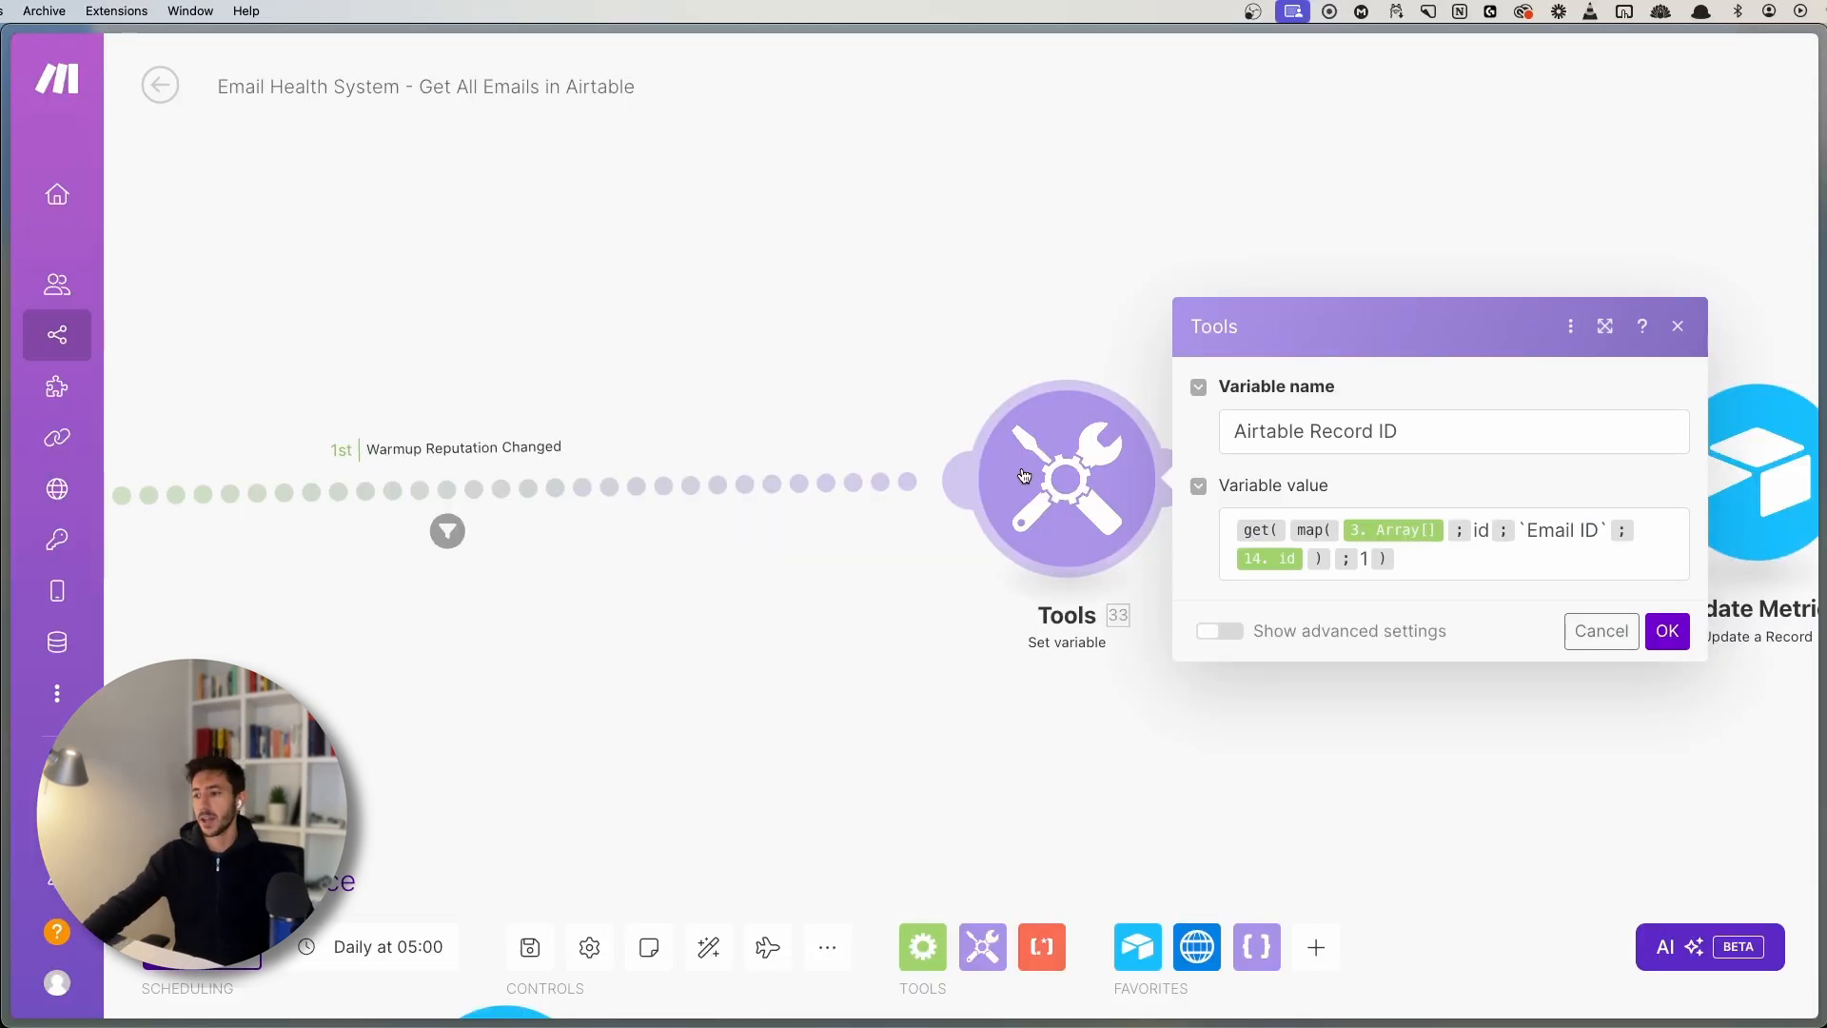
# - Inspect Airtable Record ID's formula, highlighting the id and Email ID map arguments, then close Set variable
pyautogui.scroll(2, 883, 203)
pyautogui.moveTo(1016, 311); pyautogui.dragTo(680, 213)
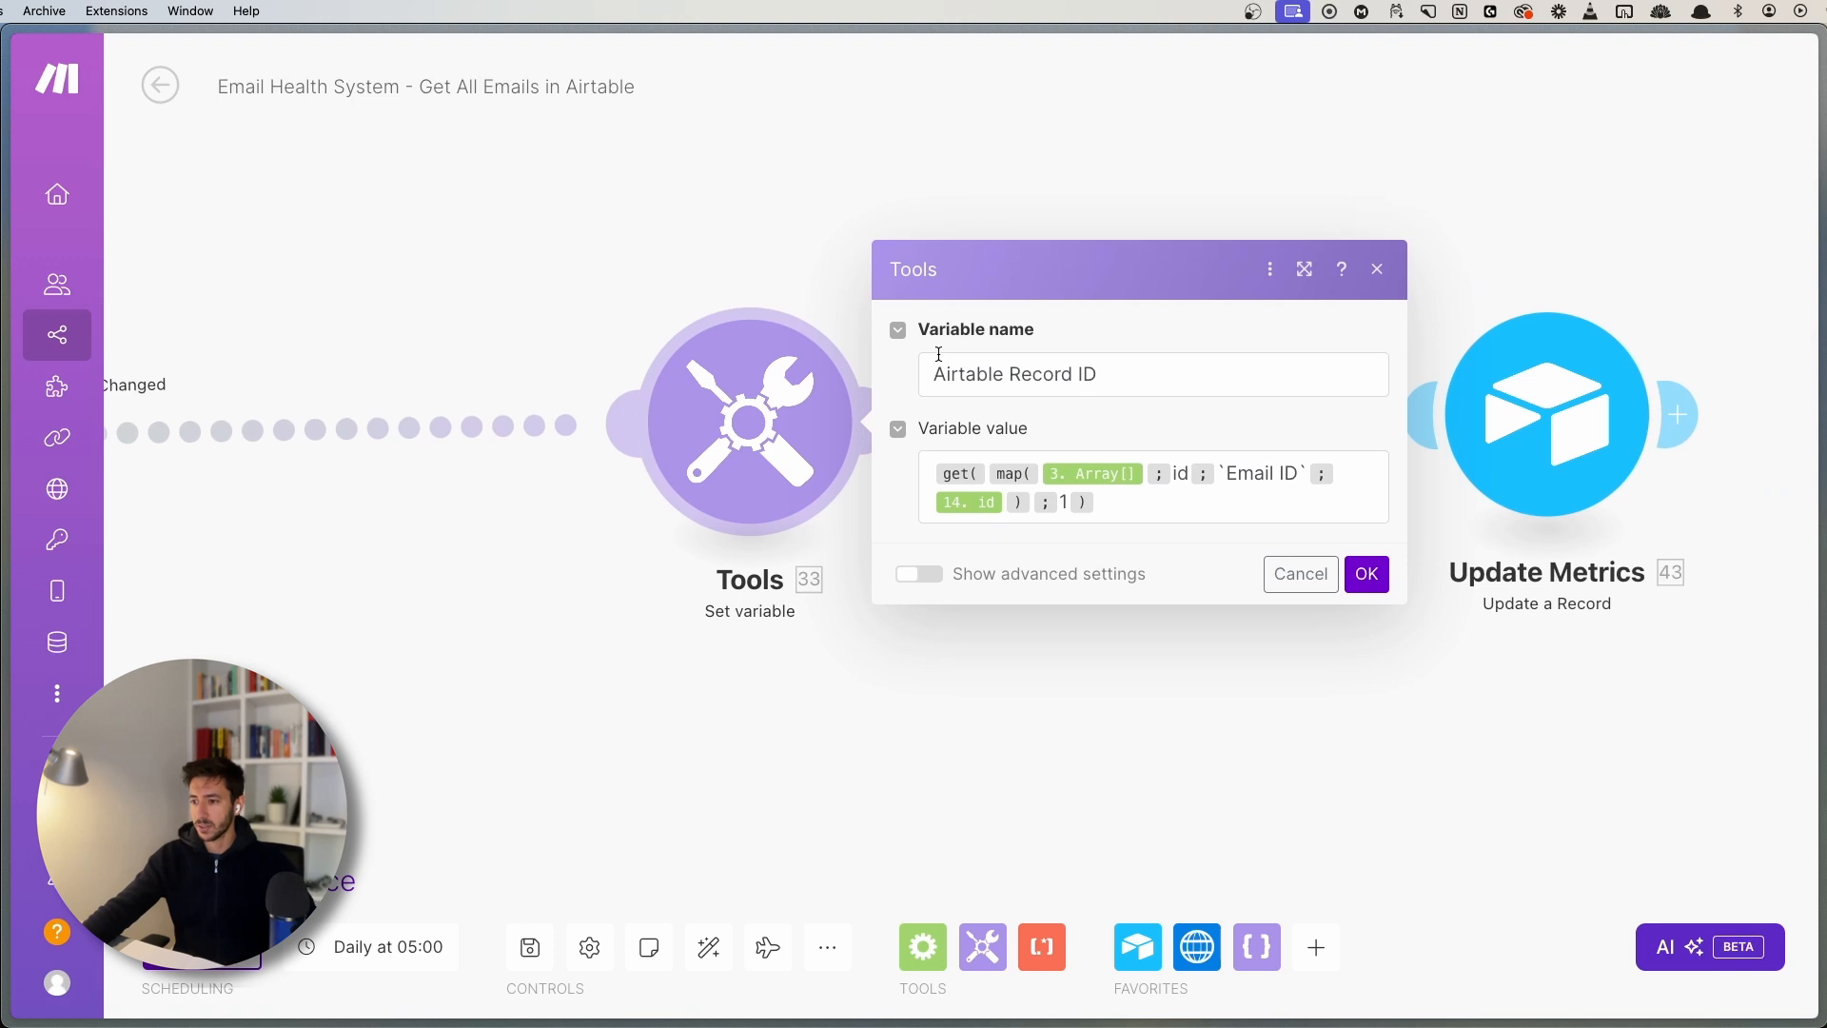
pyautogui.moveTo(921, 369); pyautogui.dragTo(1190, 382)
pyautogui.click(1175, 391)
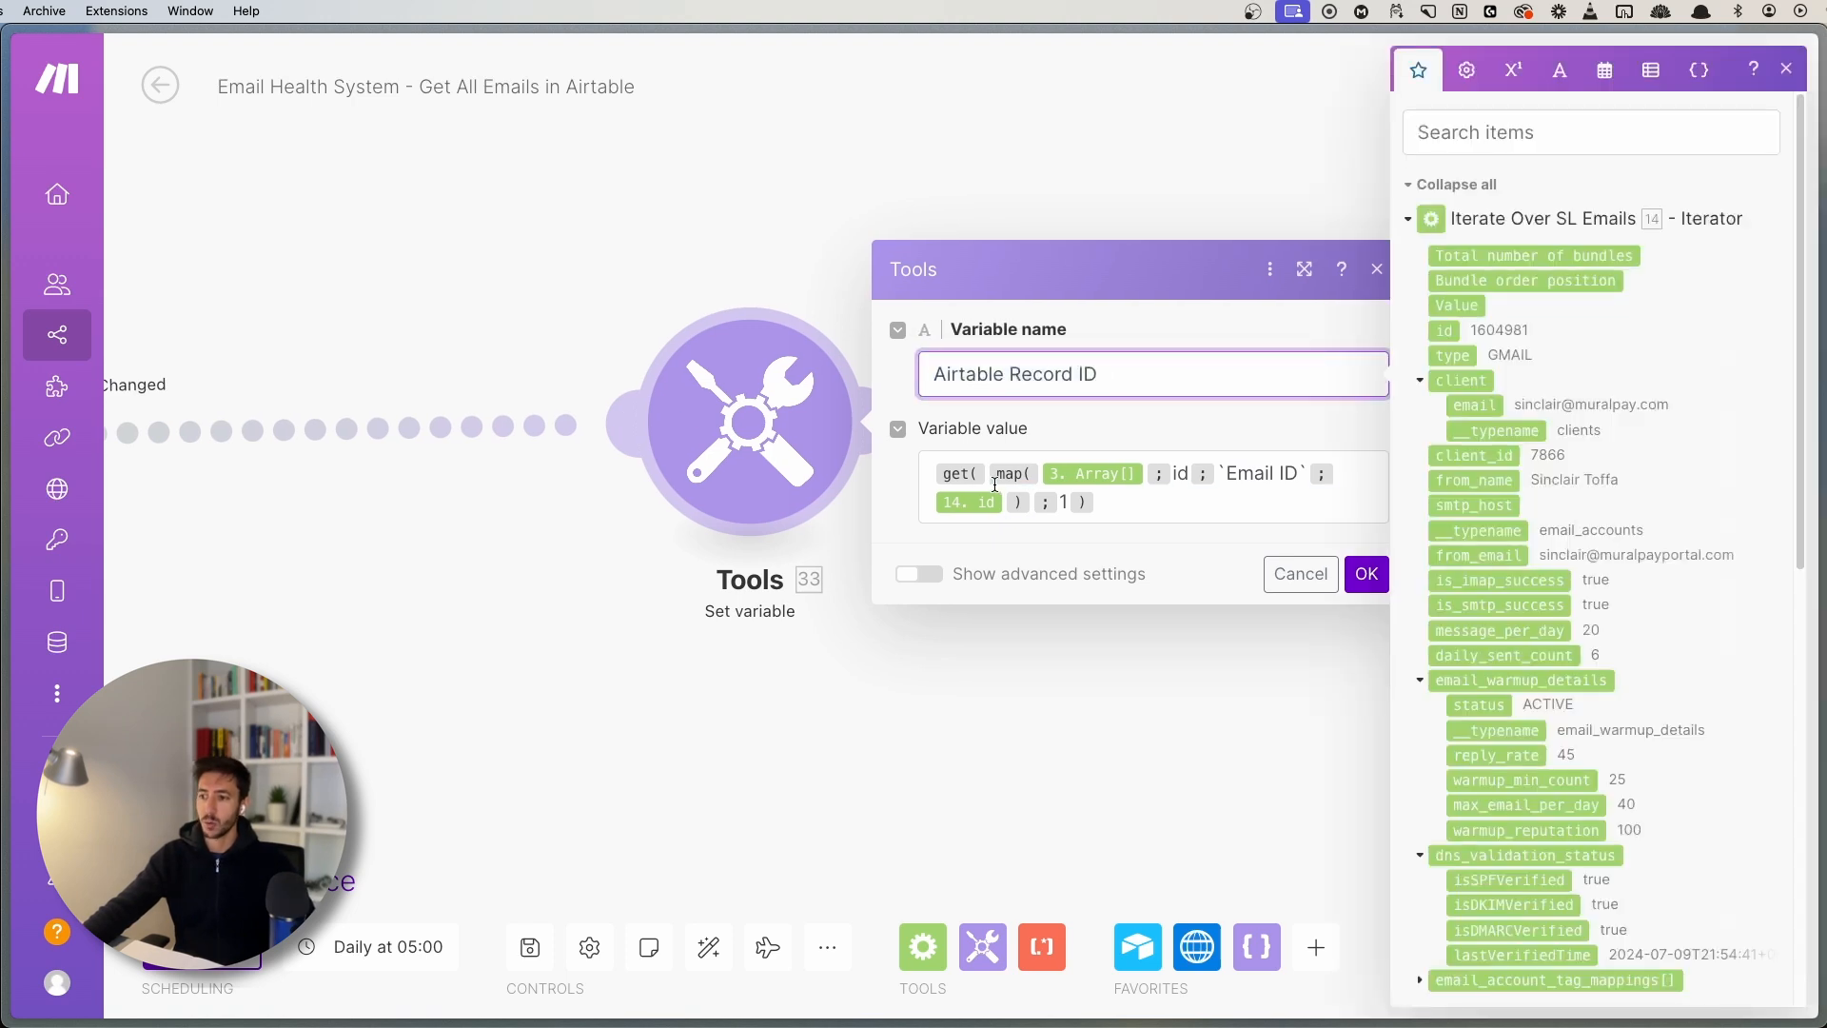
pyautogui.moveTo(1002, 479)
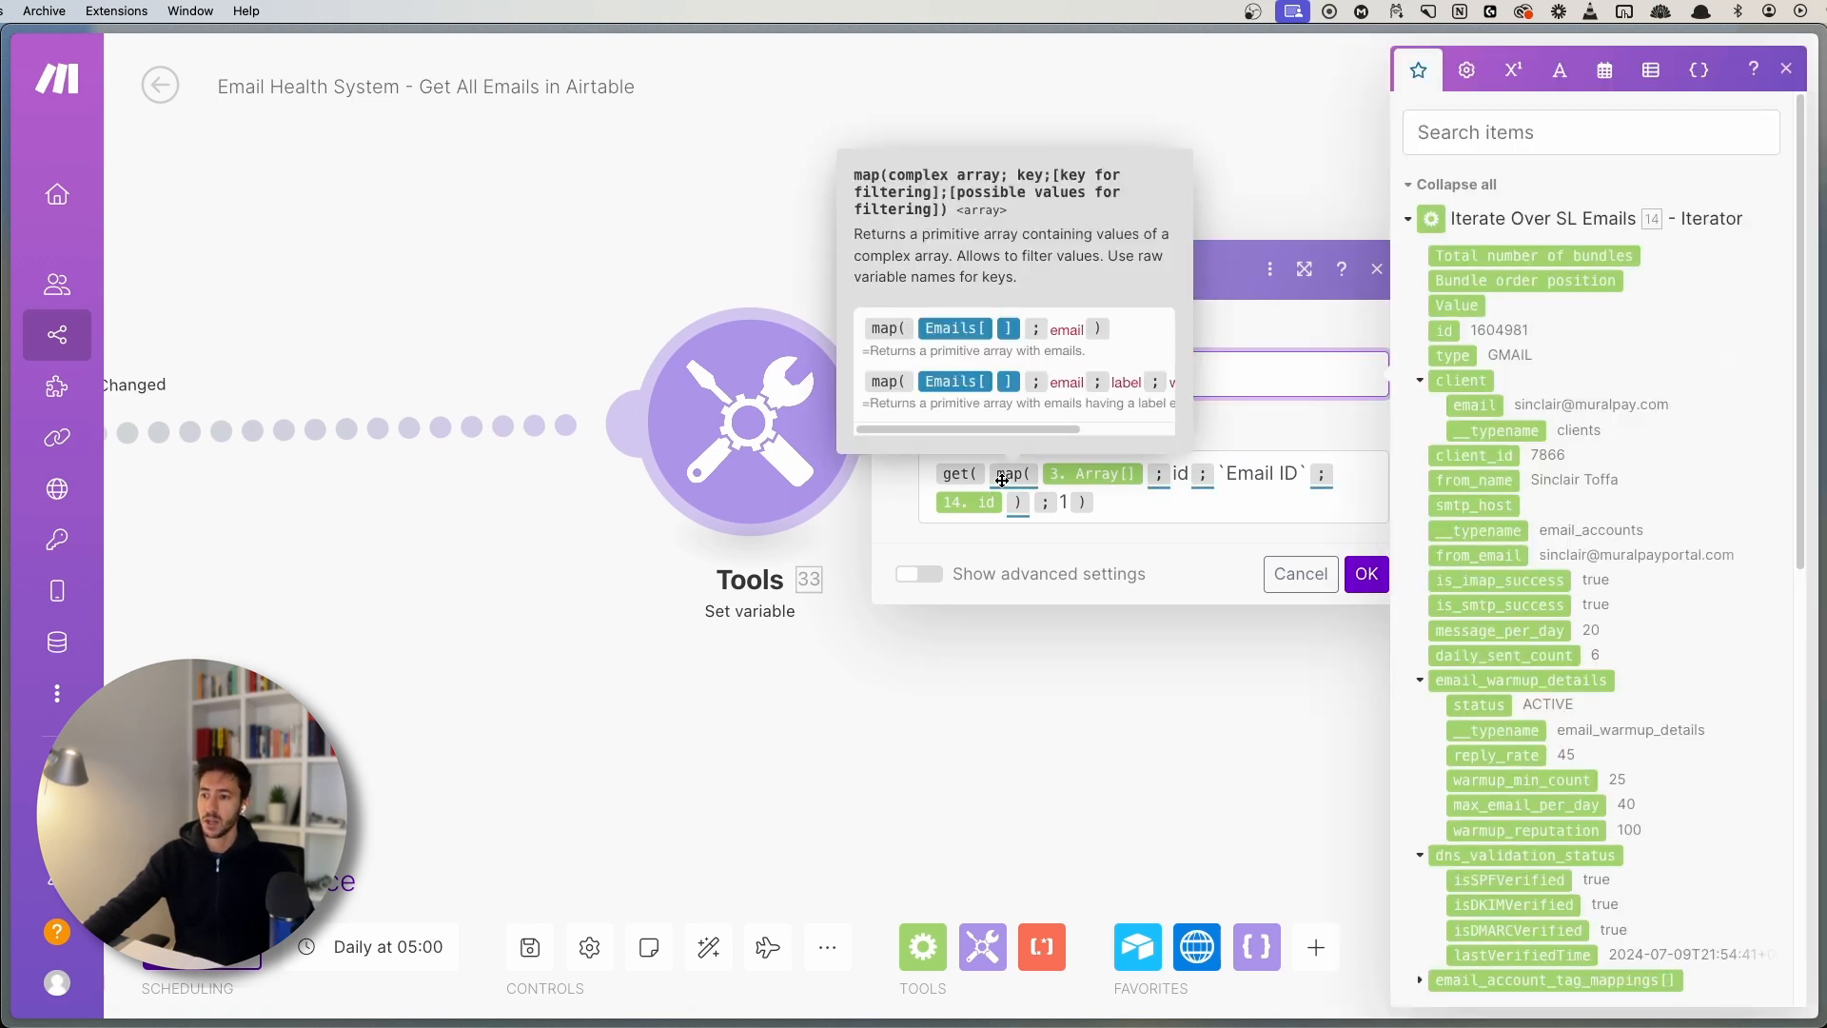
pyautogui.moveTo(1066, 474)
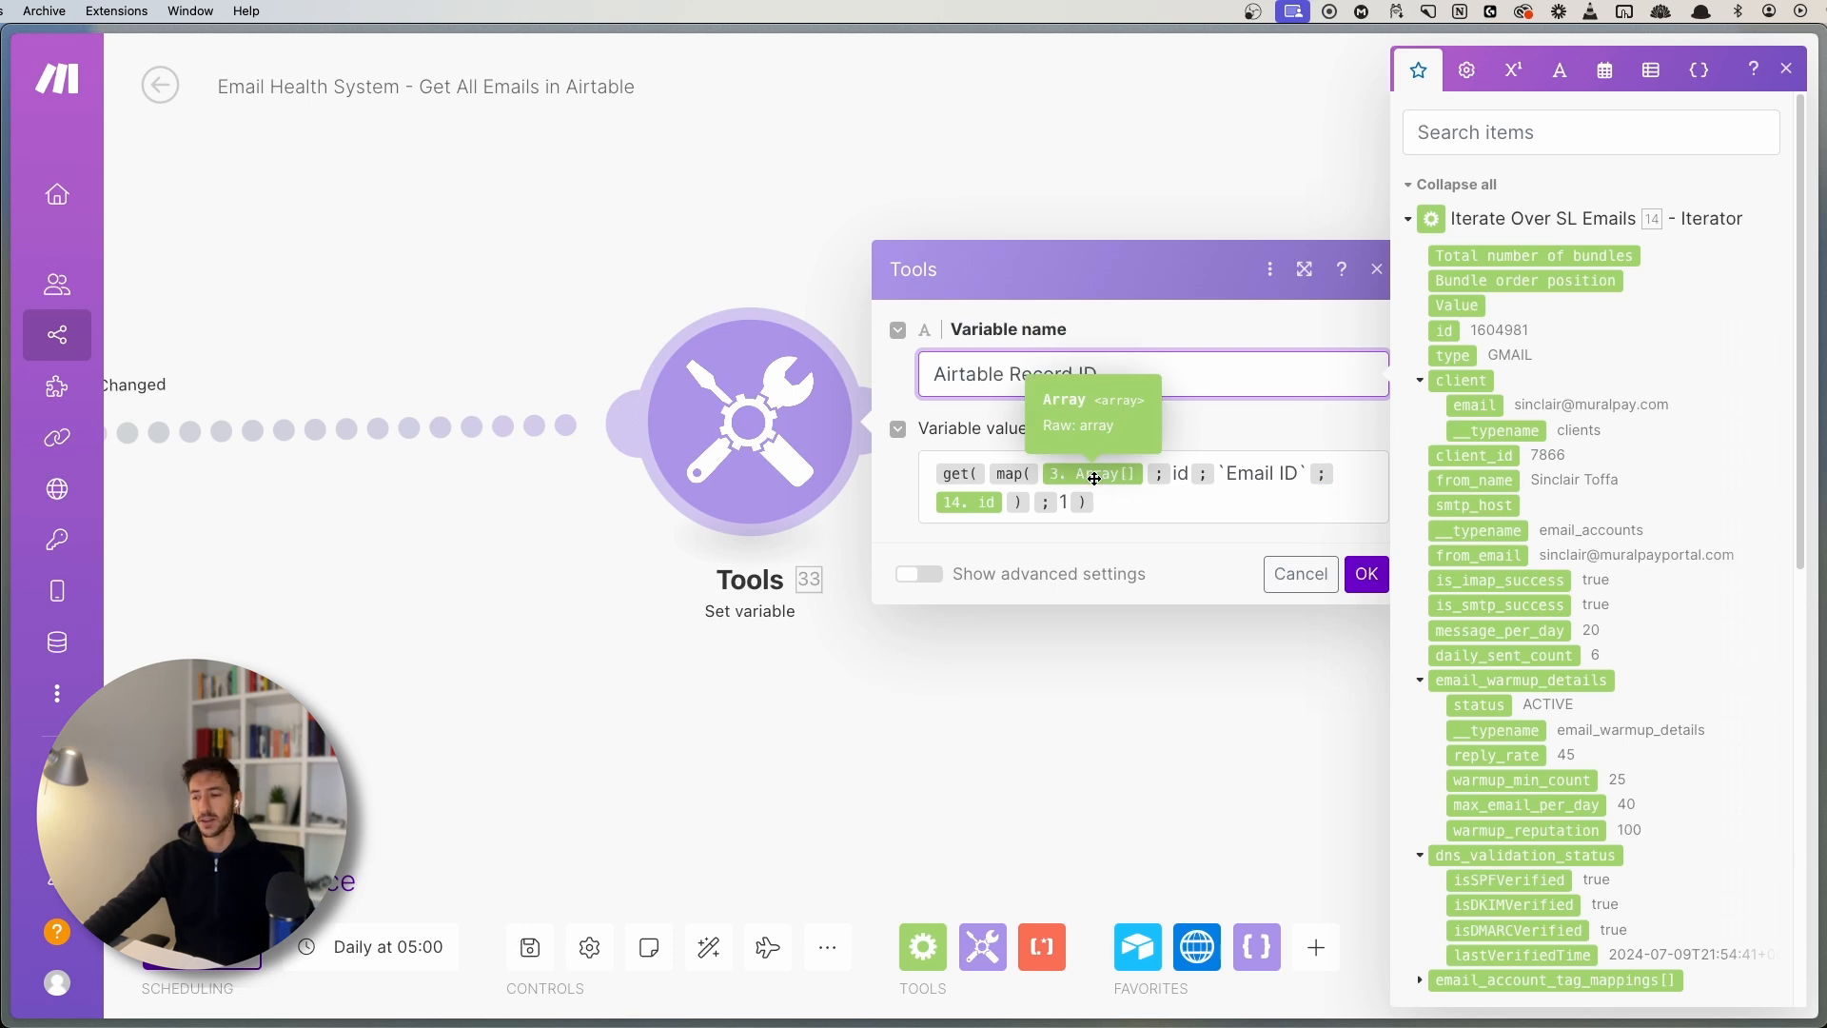
pyautogui.doubleClick(1176, 475)
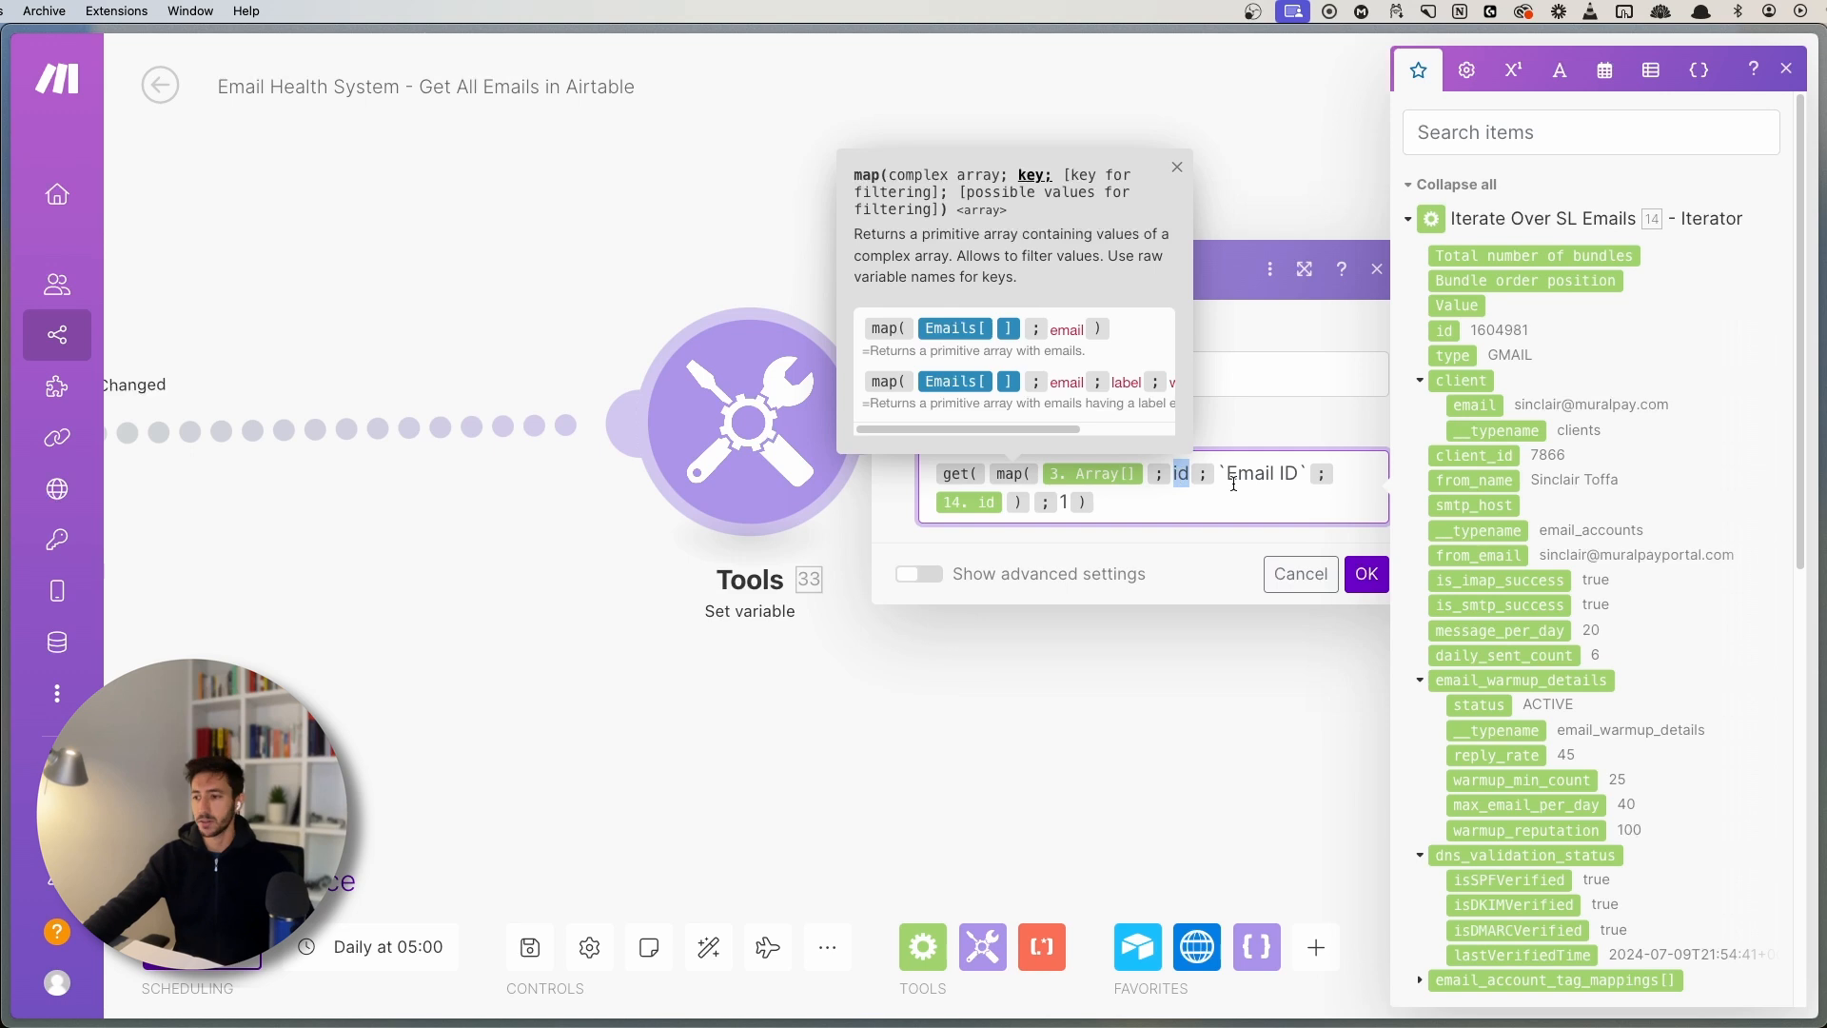
pyautogui.moveTo(1225, 473); pyautogui.dragTo(1292, 472)
pyautogui.click(1292, 472)
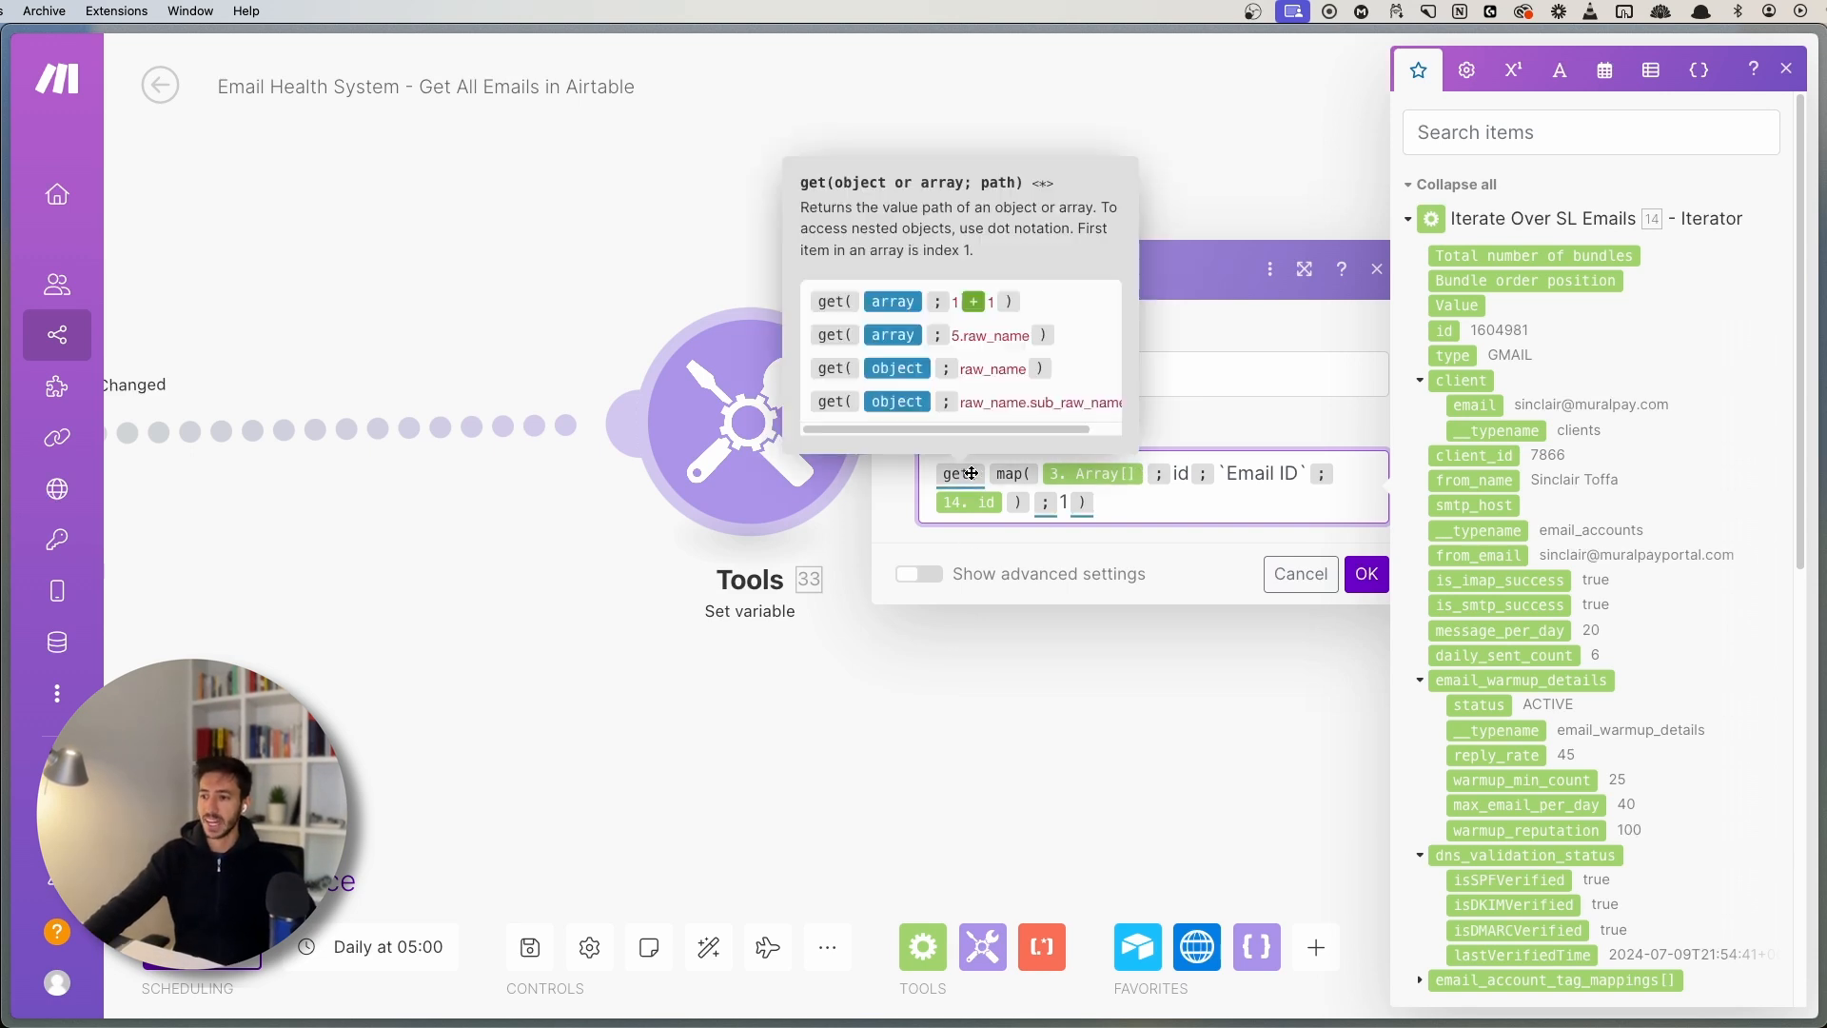
pyautogui.click(1376, 270)
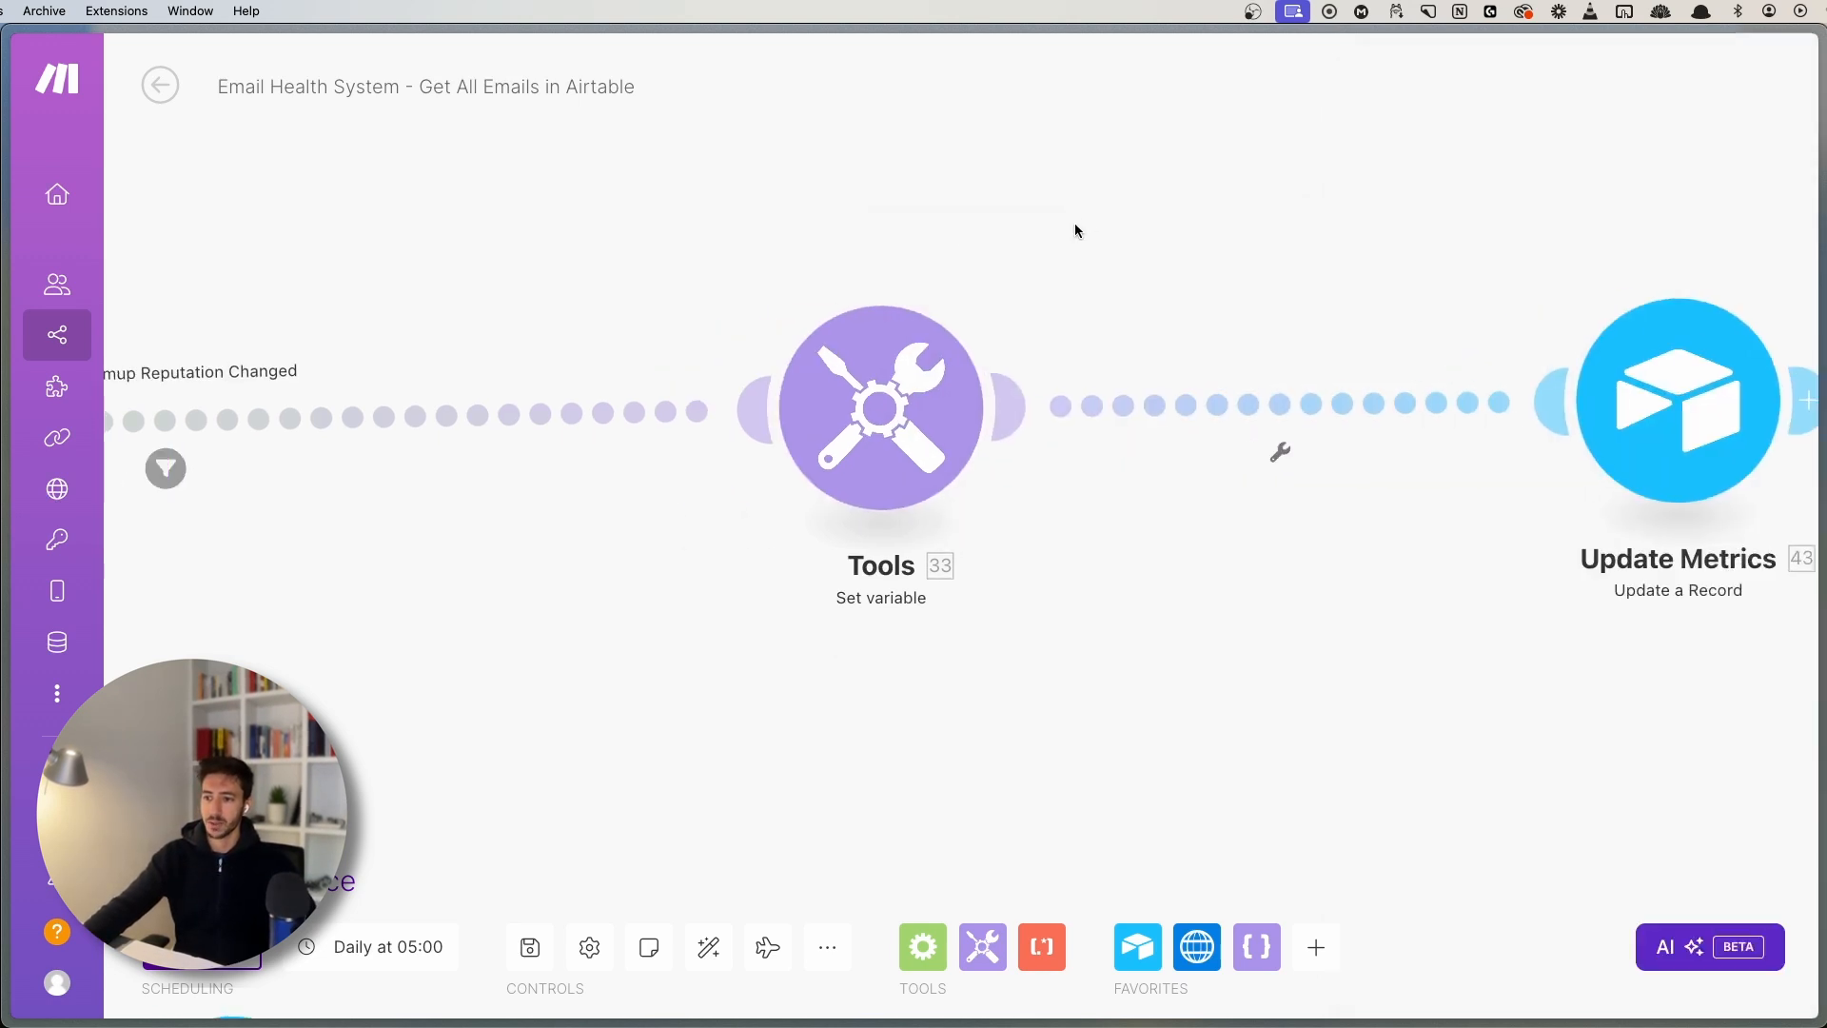
# - Save the scenario, ignoring the transformer warning
pyautogui.click(529, 948)
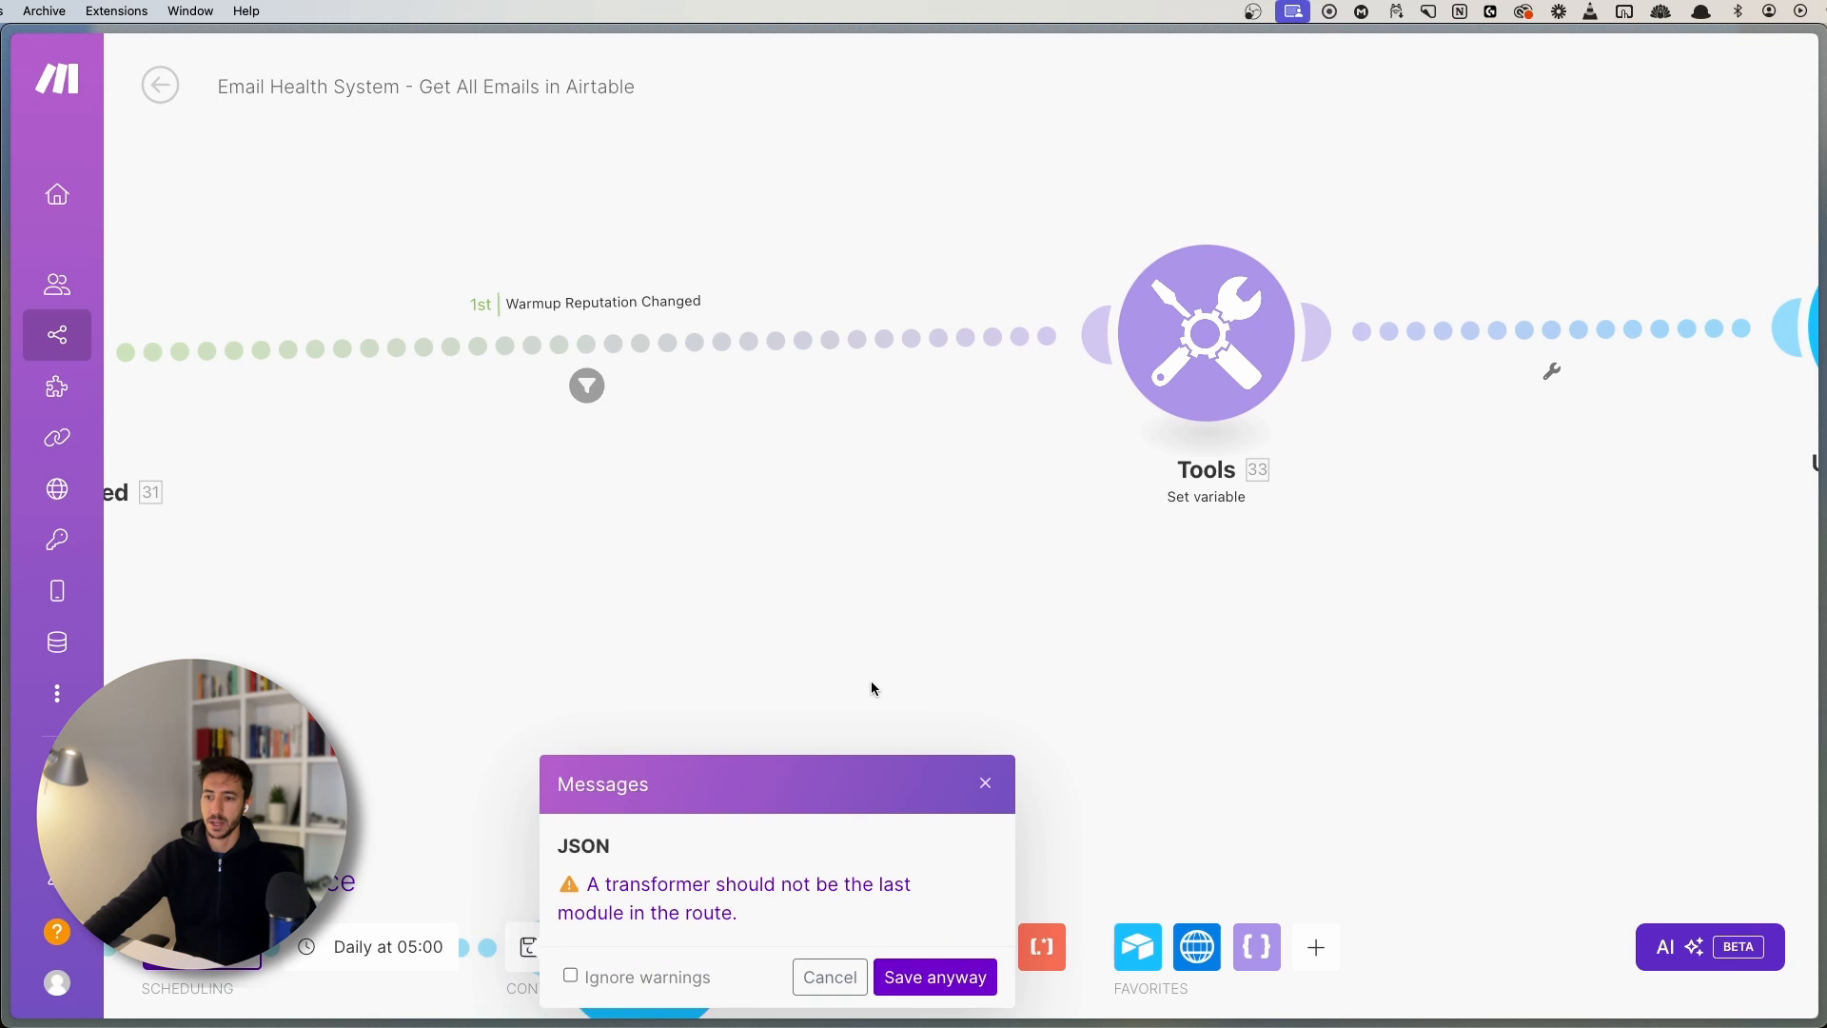
pyautogui.click(610, 975)
pyautogui.click(915, 977)
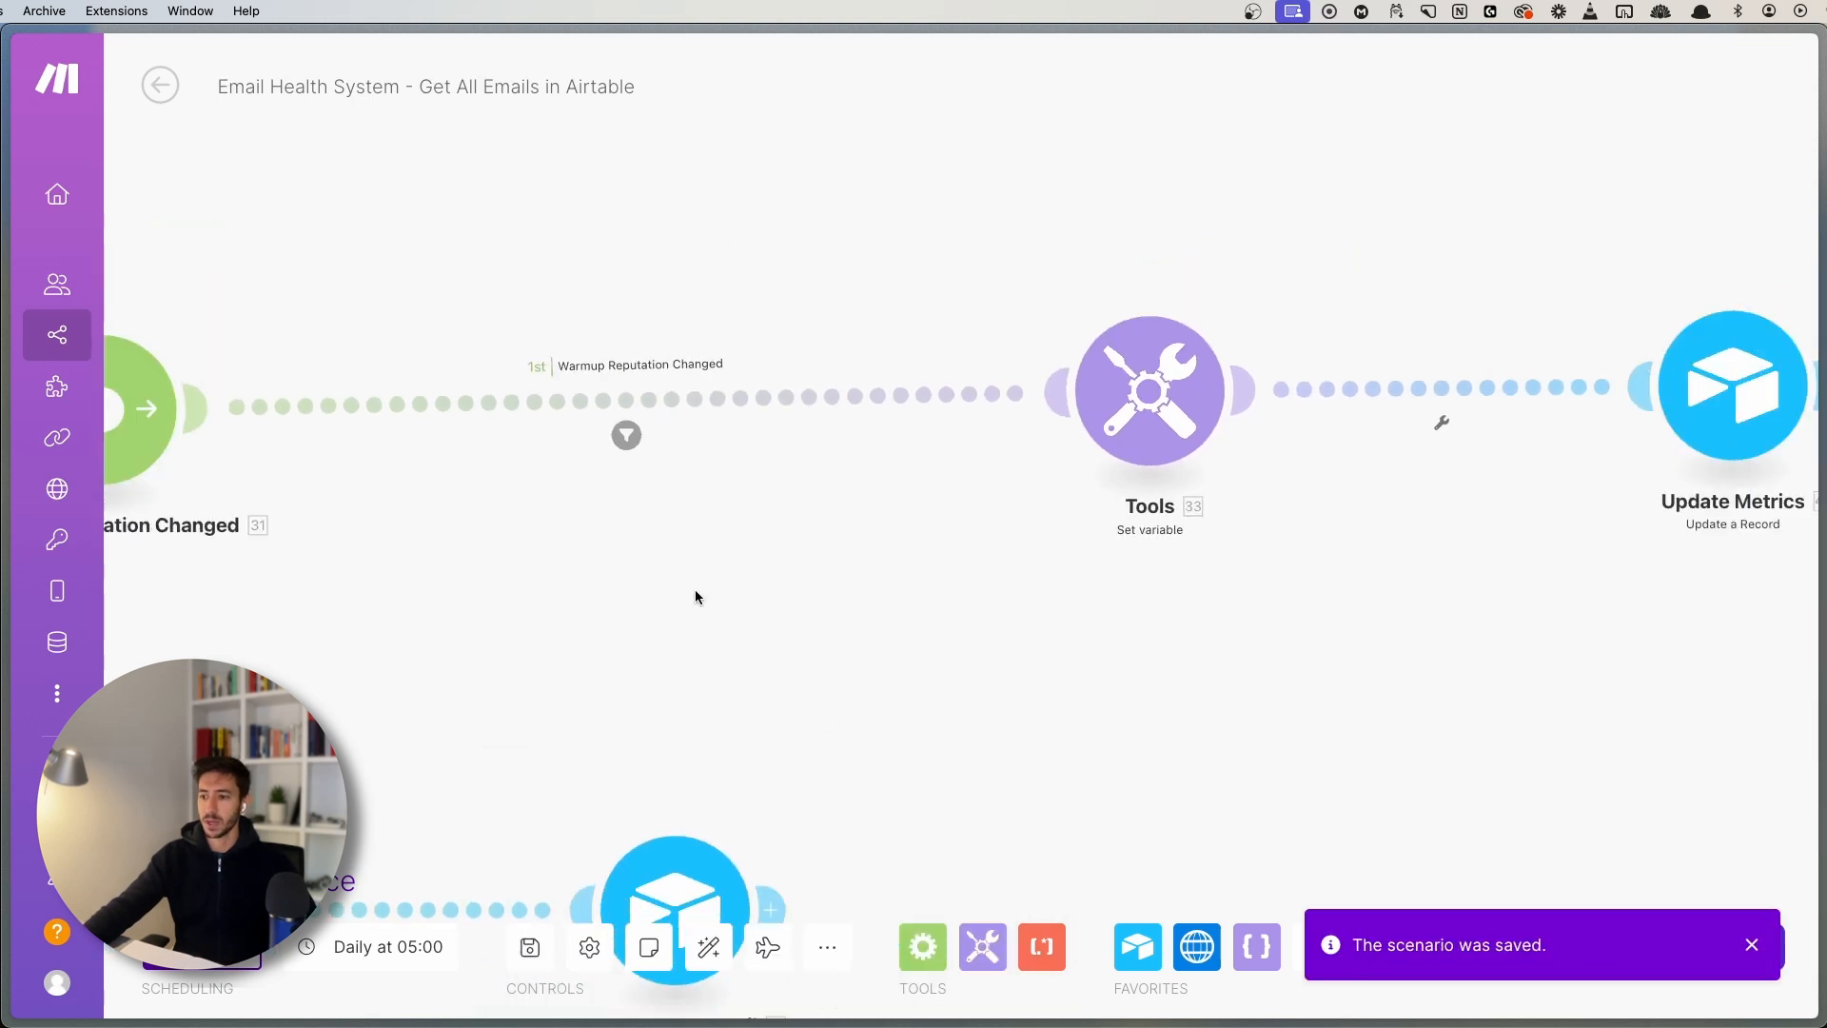
# - Pan to the Warmup Reputation Changed route and Tools, briefly opening that route's filter
pyautogui.moveTo(487, 739); pyautogui.dragTo(790, 733)
pyautogui.scroll(-5, 788, 732)
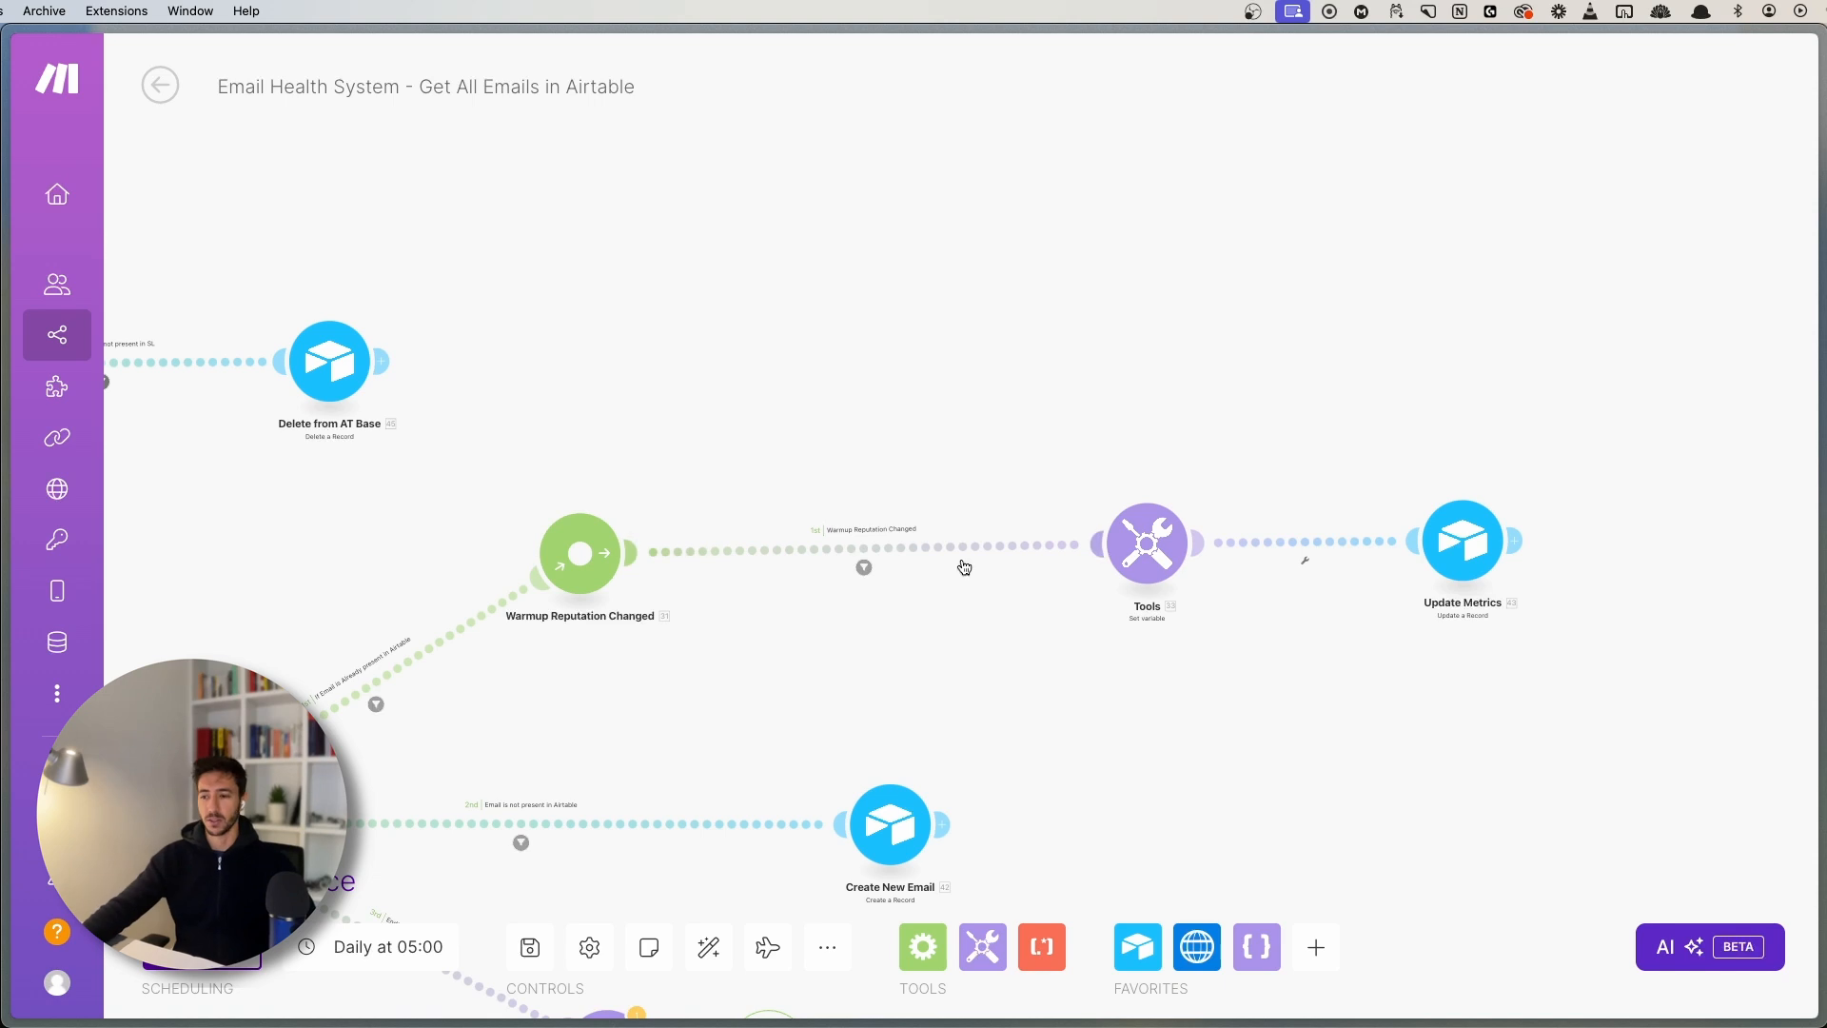
pyautogui.scroll(2, 980, 628)
pyautogui.moveTo(668, 774); pyautogui.dragTo(1196, 352)
pyautogui.scroll(3, 624, 698)
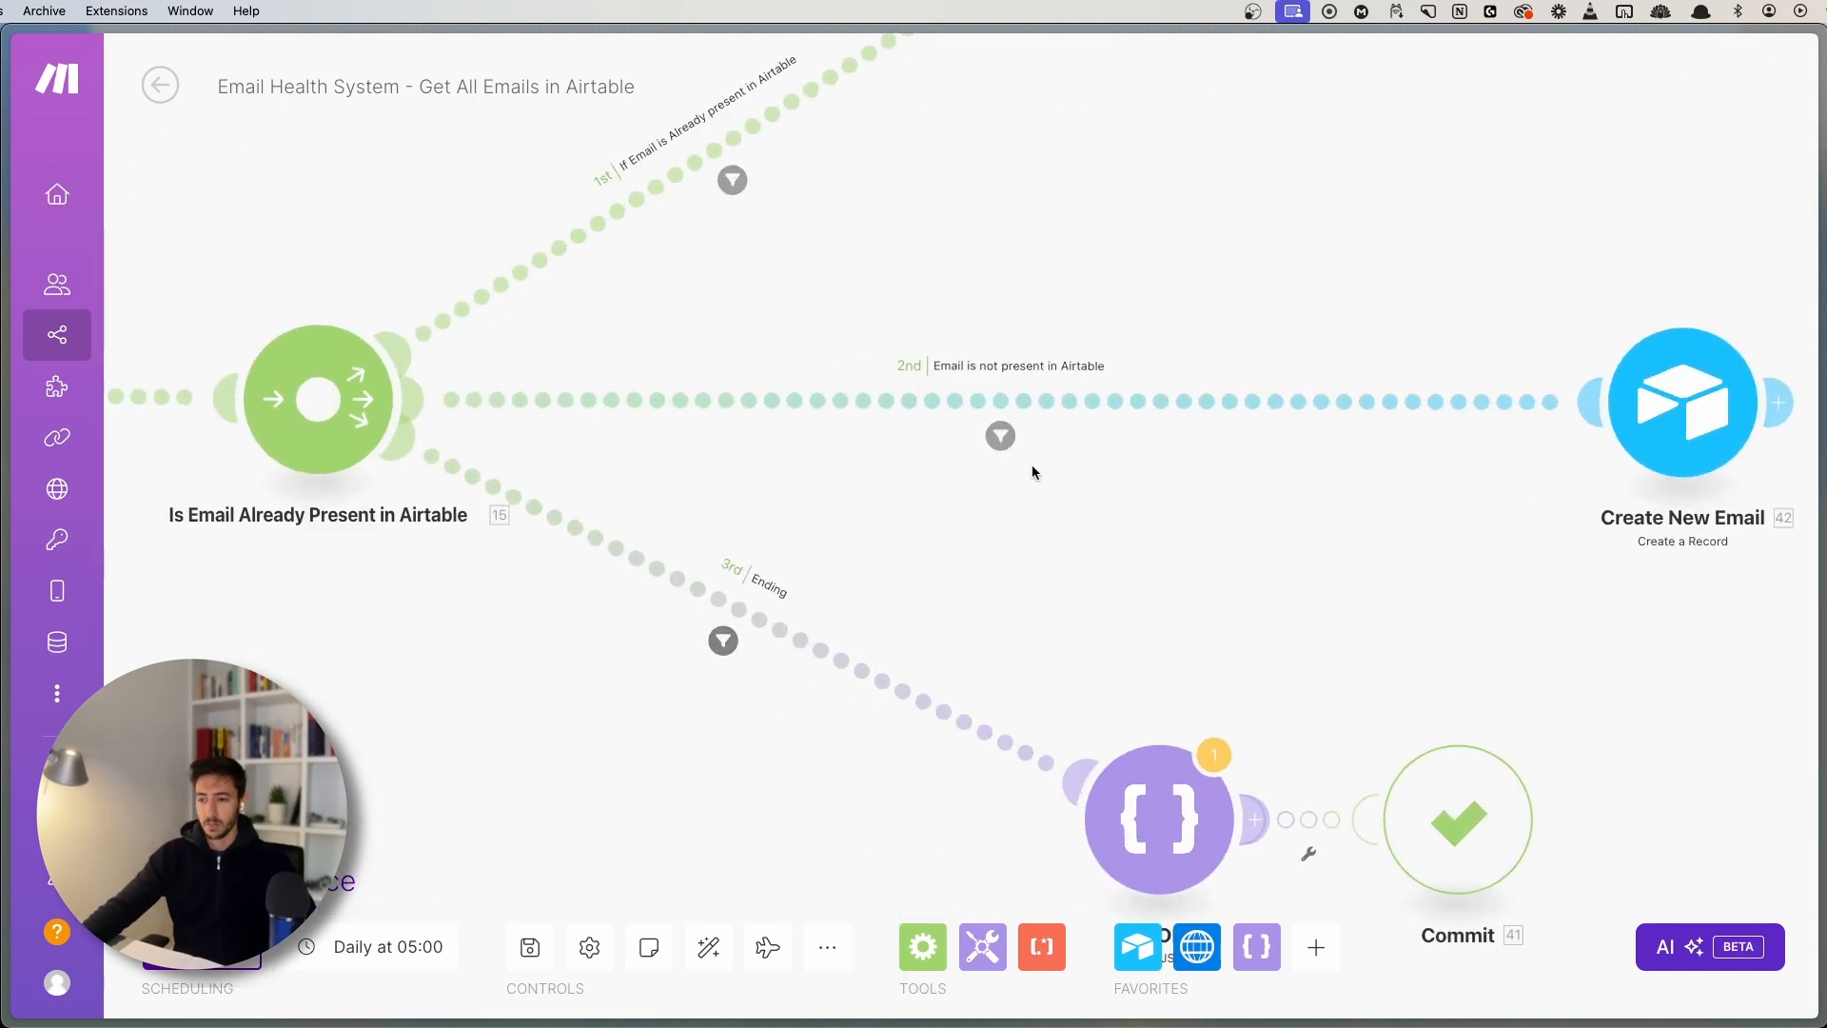
pyautogui.moveTo(1113, 478); pyautogui.dragTo(732, 697)
pyautogui.moveTo(1269, 217); pyautogui.dragTo(919, 449)
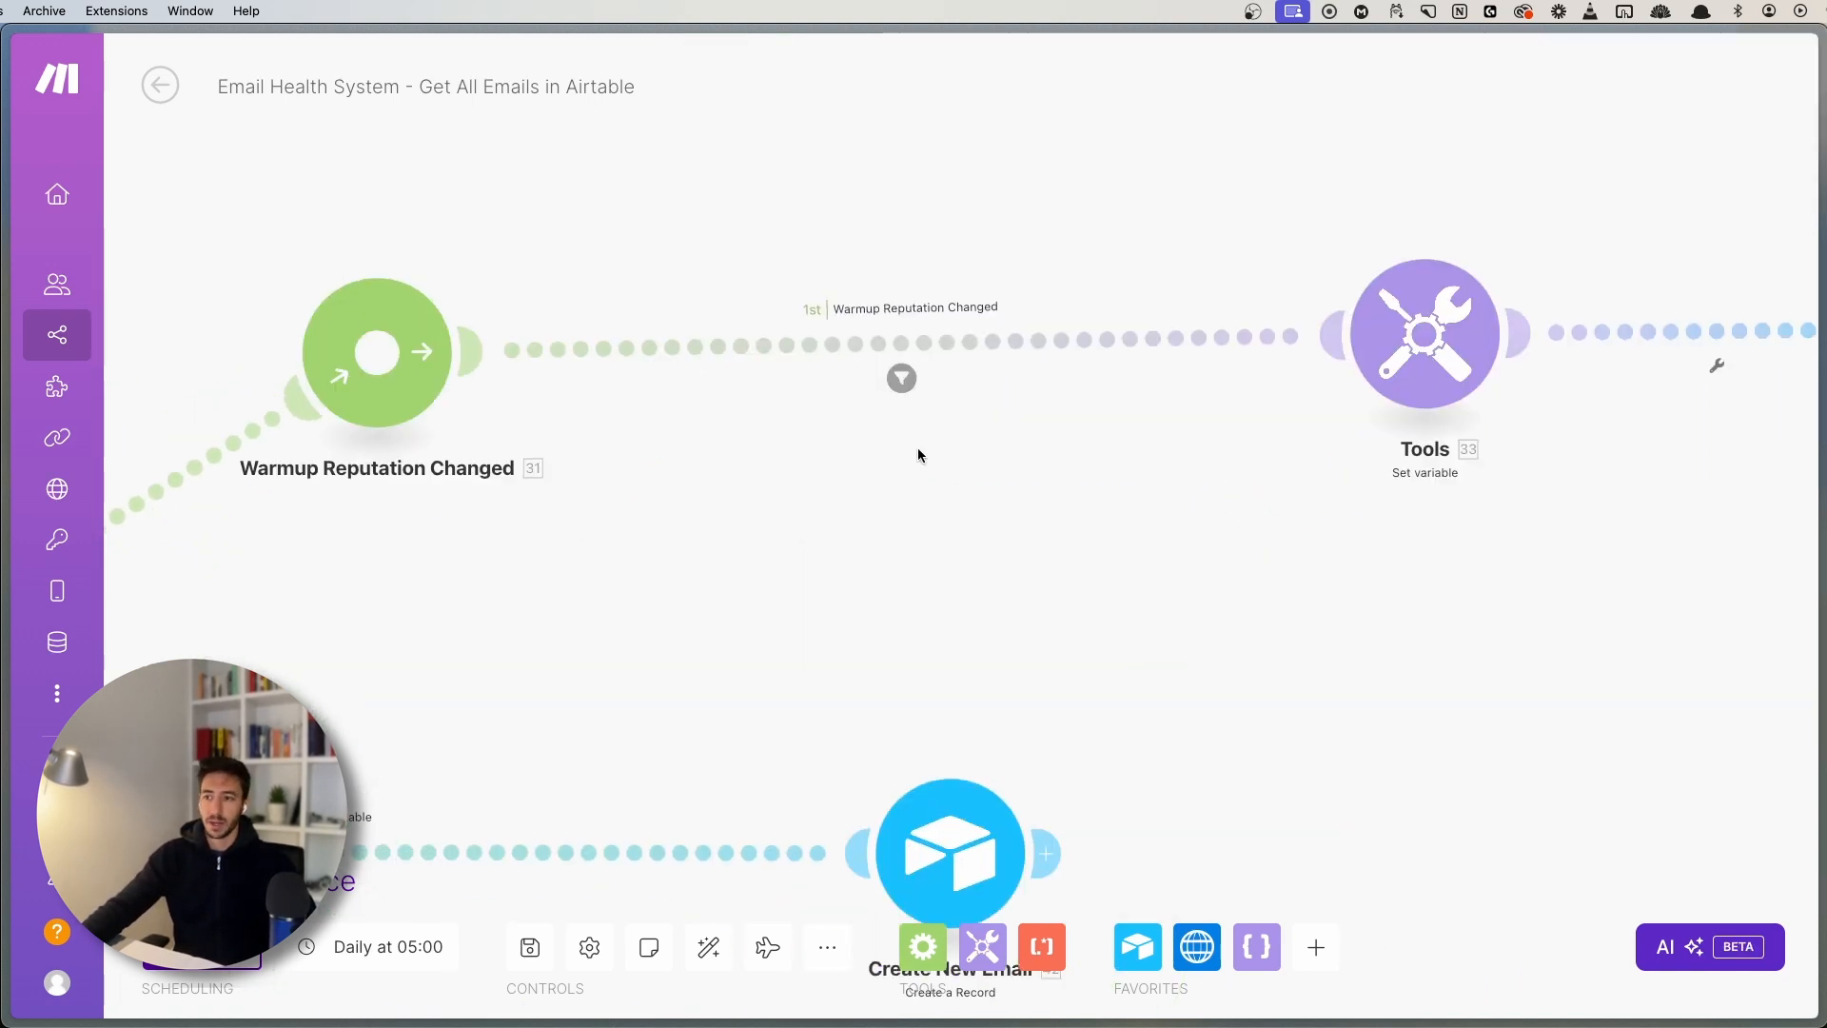
pyautogui.click(955, 343)
pyautogui.press('Escape')
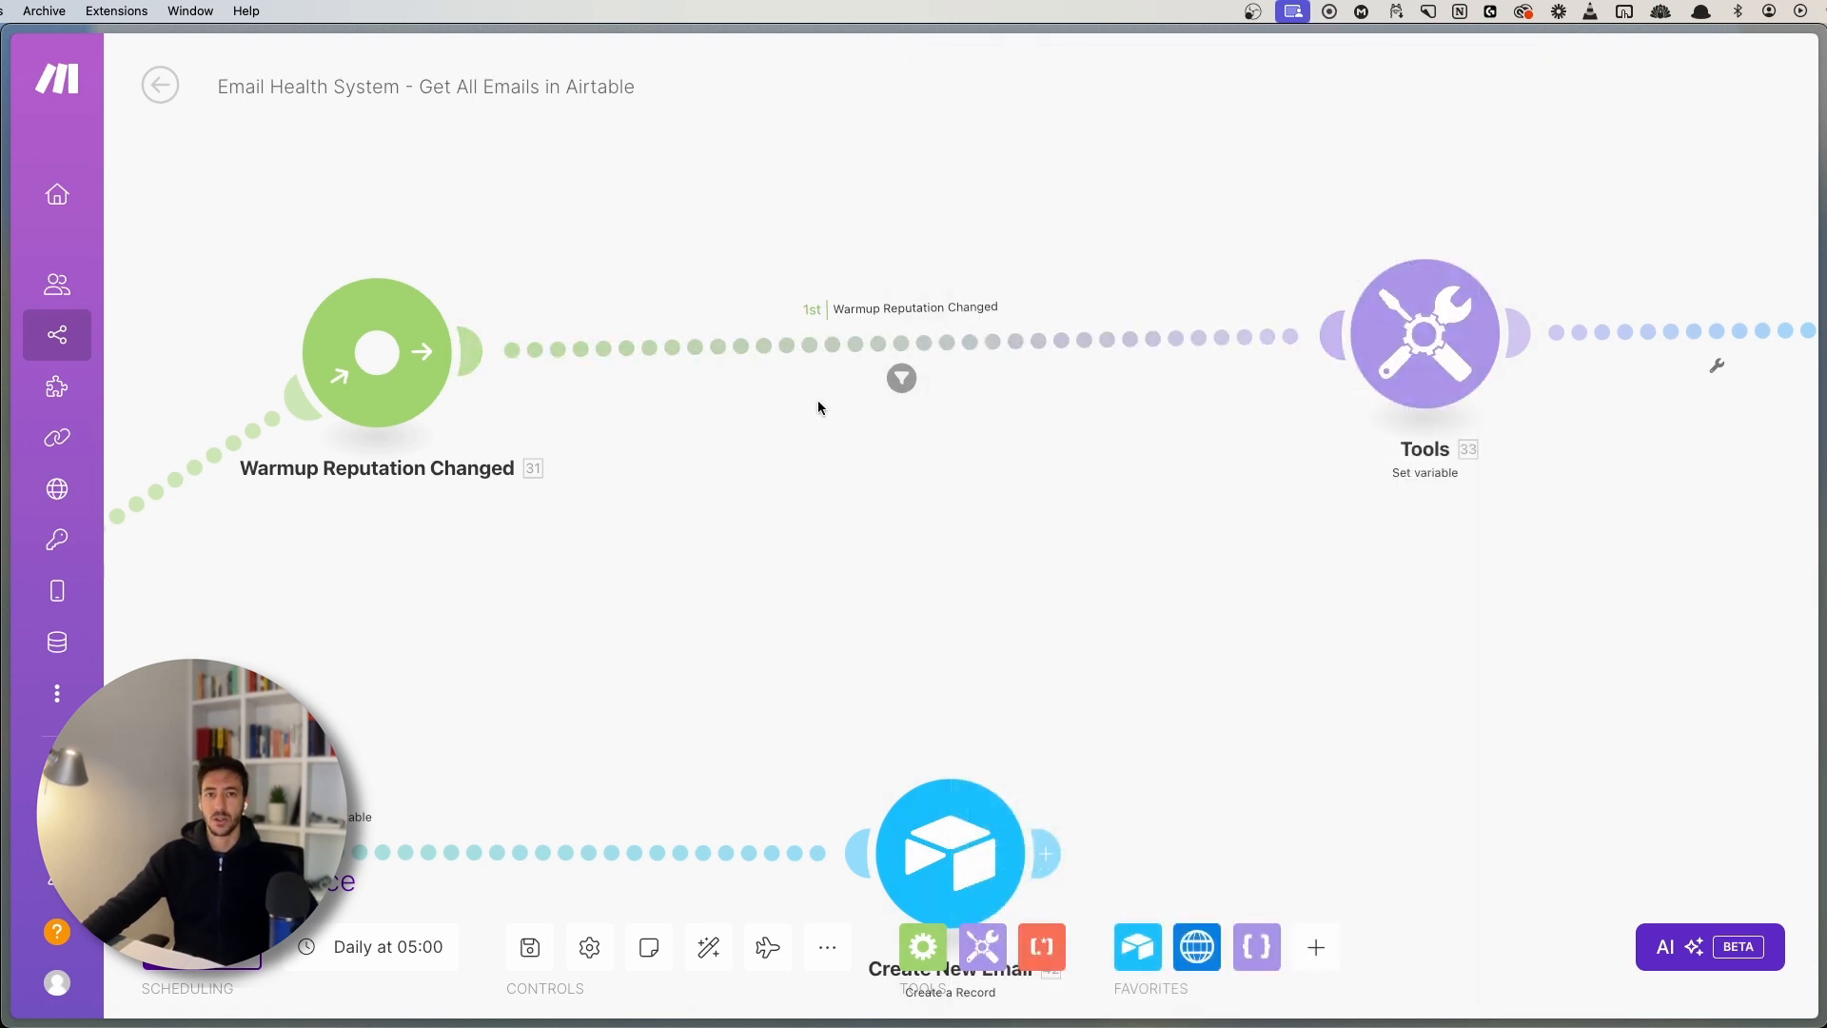
# - Show the Ending route's filter: 14. Bundle order position equals 14. Total number of bundles
pyautogui.hscroll(-10, 818, 408)
pyautogui.scroll(-5, 980, 352)
pyautogui.scroll(-3, 1044, 420)
pyautogui.moveTo(1041, 415); pyautogui.dragTo(1081, 134)
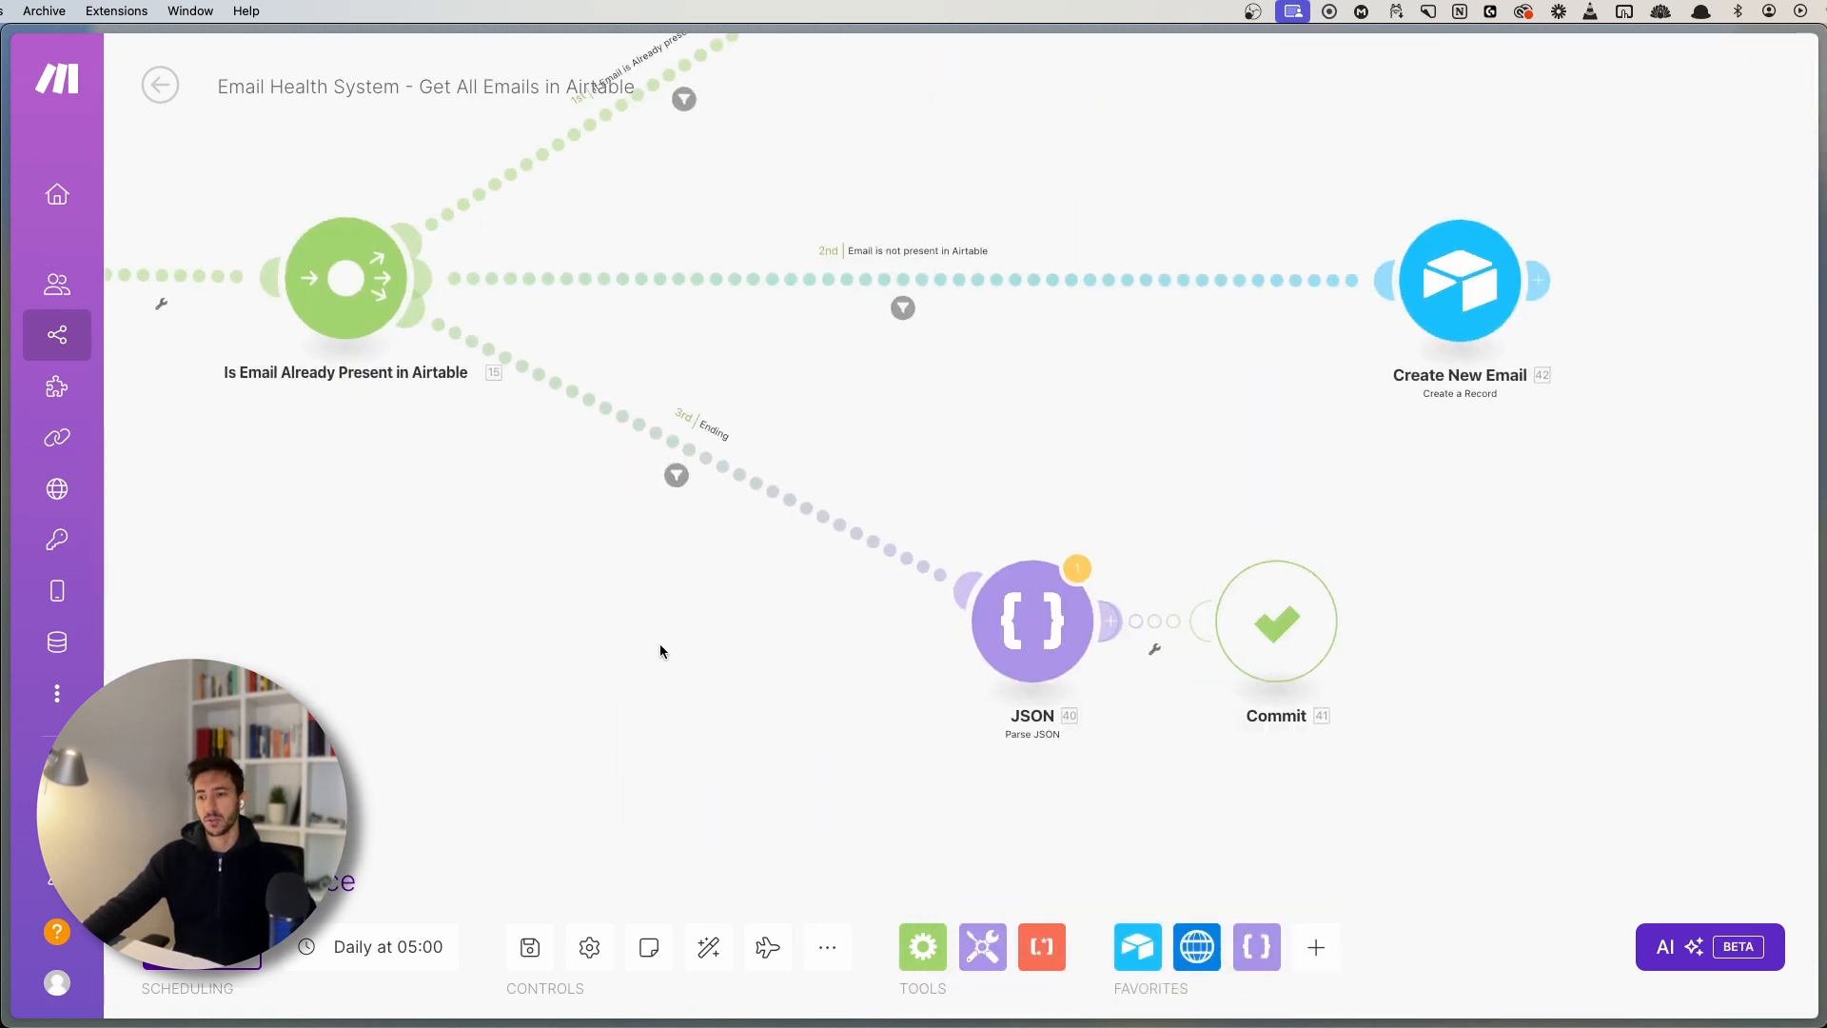
pyautogui.scroll(4, 689, 611)
pyautogui.click(670, 431)
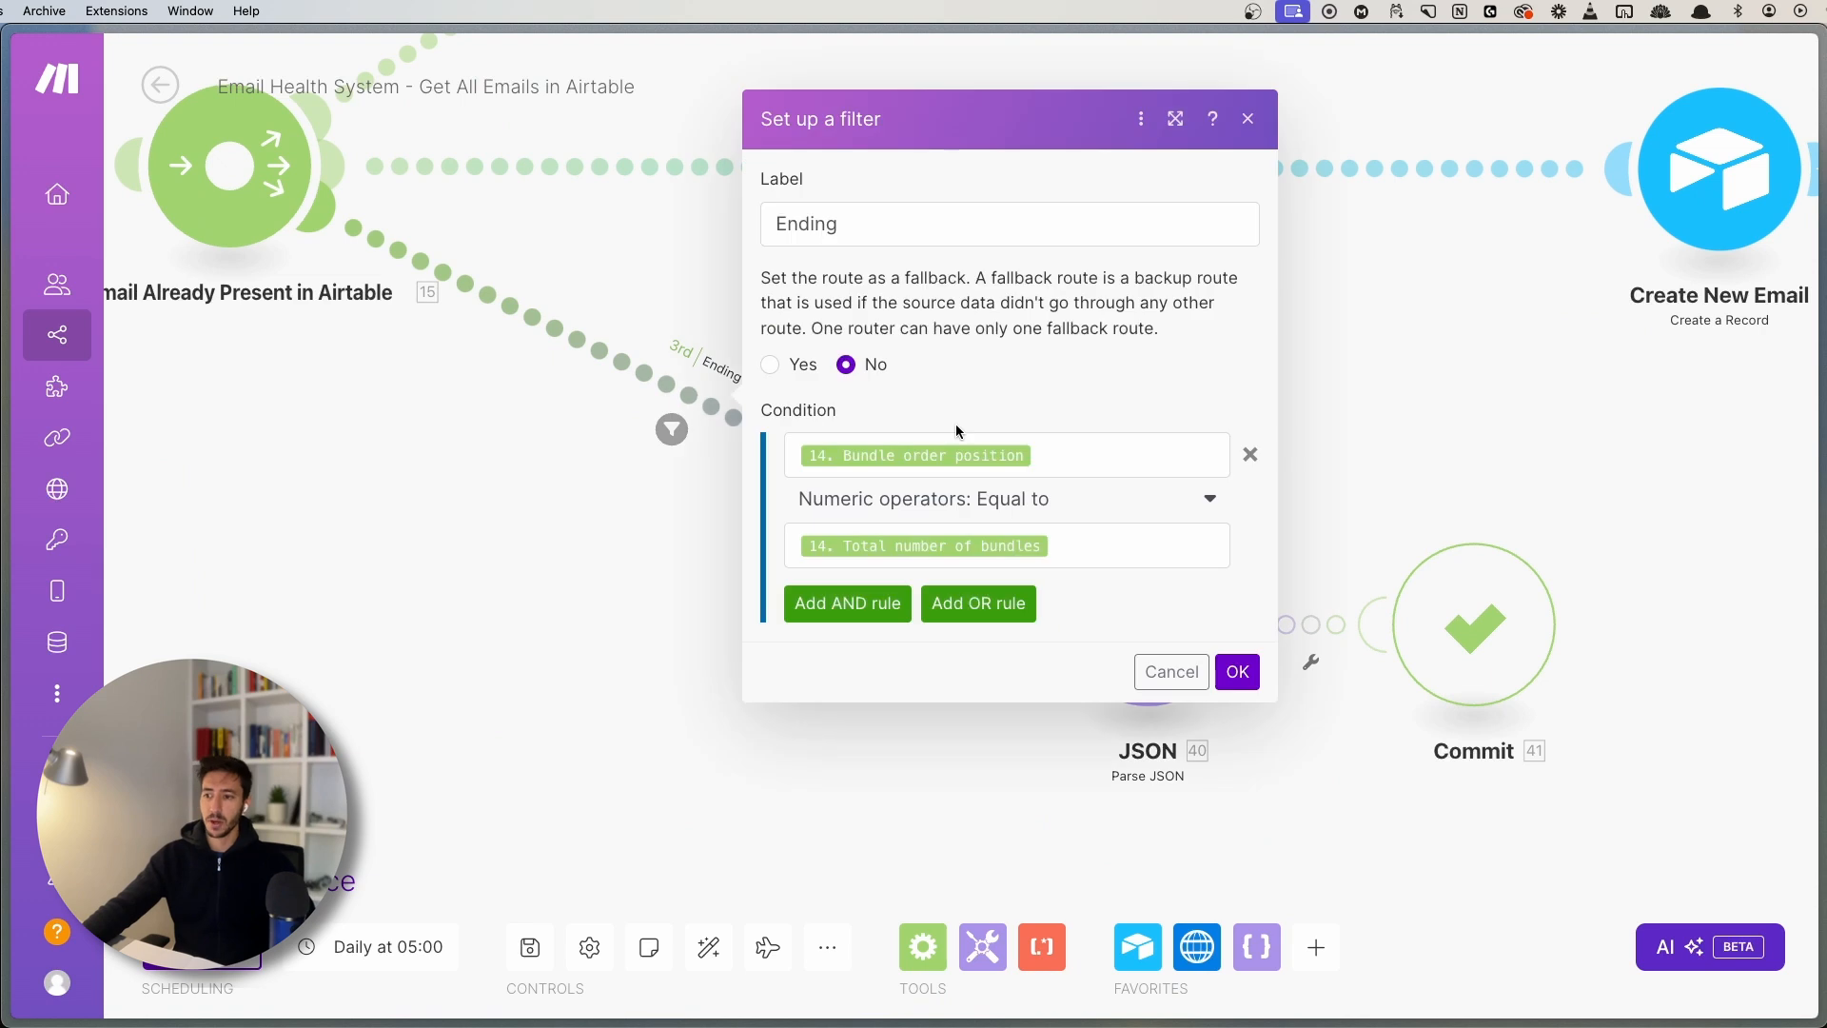
# - Pan across the scenario to the Delete from AT Base and JSON modules, briefly reopening the Ending filter
pyautogui.click(485, 512)
pyautogui.scroll(-5, 551, 750)
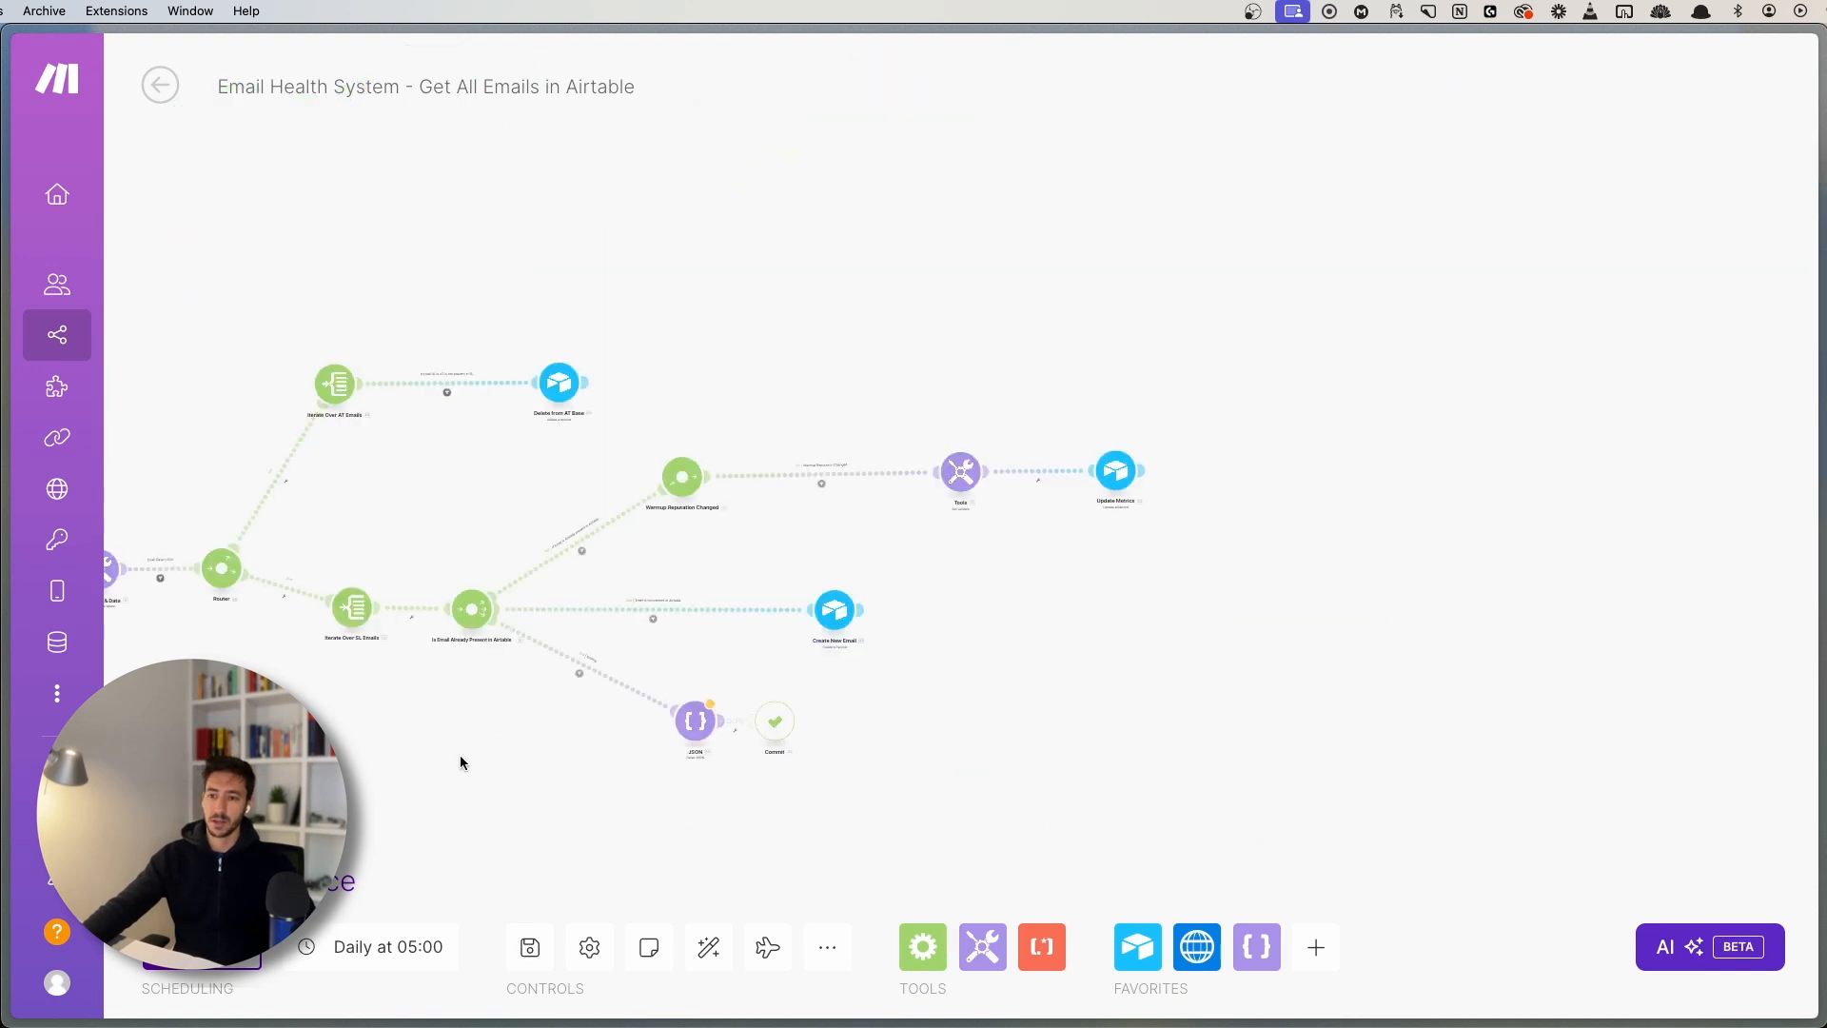
pyautogui.moveTo(460, 755); pyautogui.dragTo(978, 698)
pyautogui.scroll(3, 408, 571)
pyautogui.moveTo(408, 571); pyautogui.dragTo(635, 490)
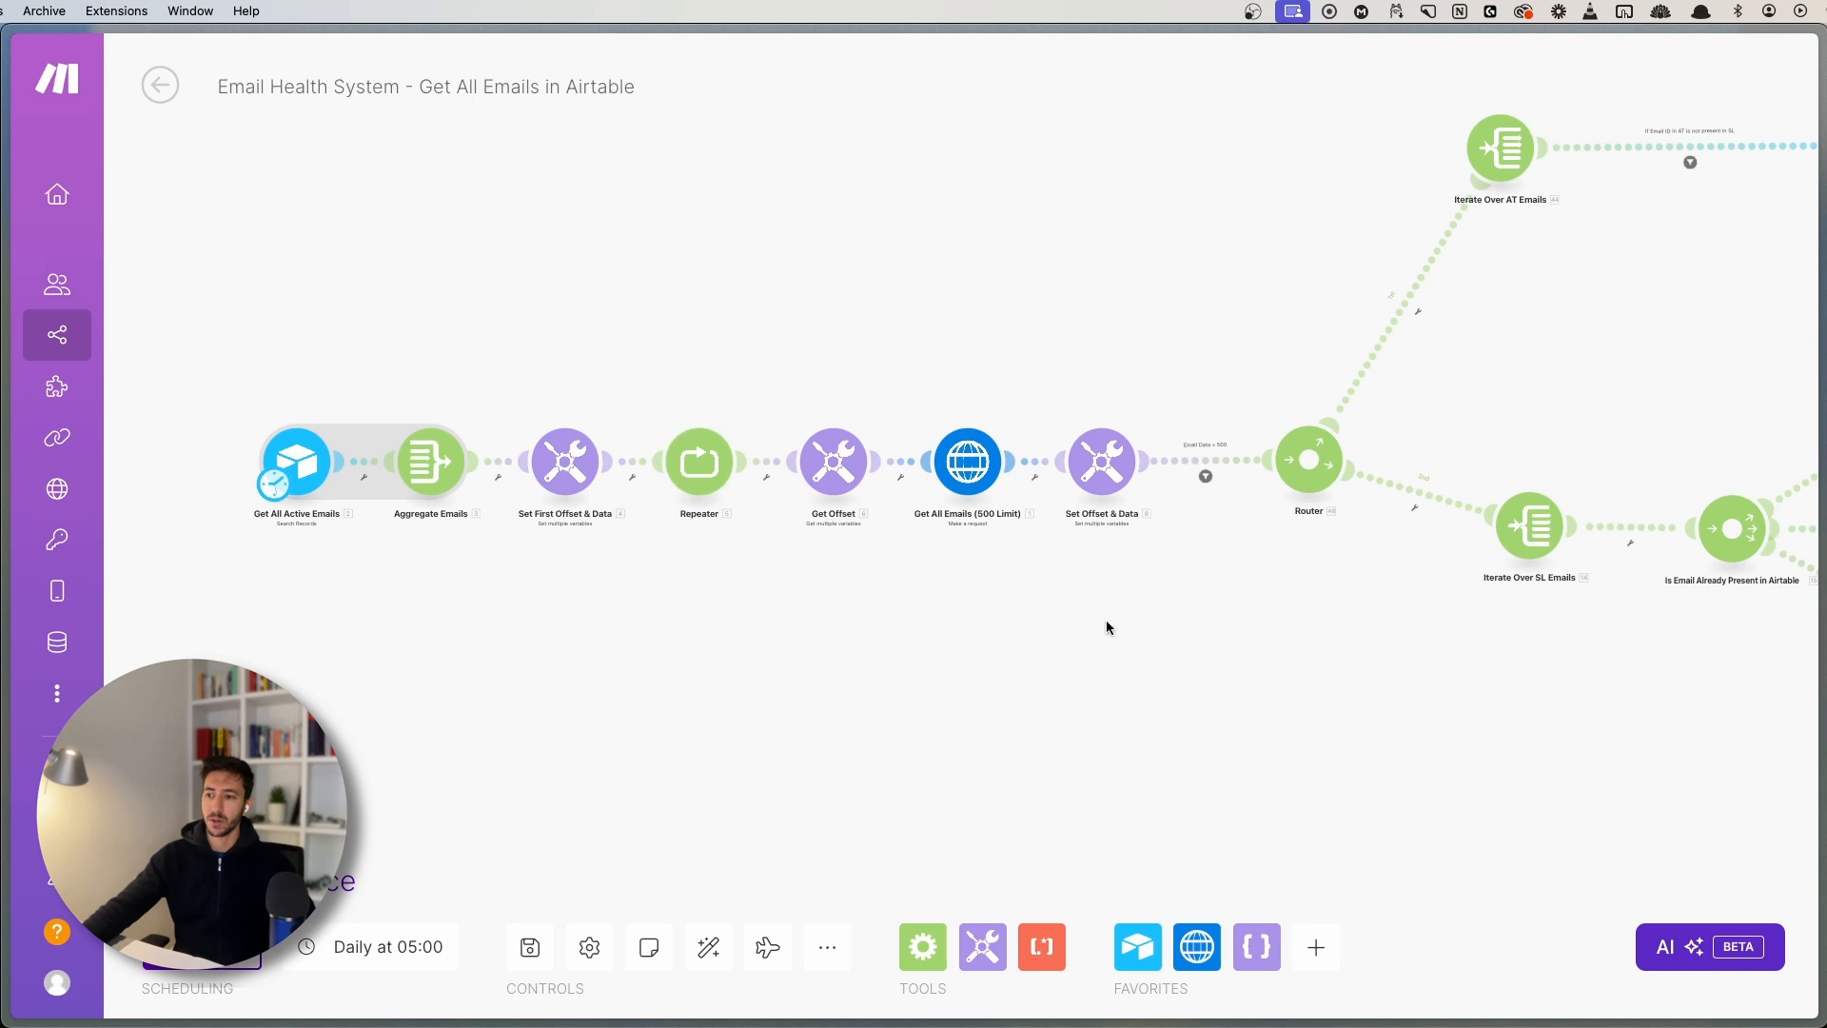
pyautogui.moveTo(1501, 661); pyautogui.dragTo(1062, 664)
pyautogui.moveTo(1549, 738); pyautogui.dragTo(899, 666)
pyautogui.scroll(5, 910, 685)
pyautogui.moveTo(723, 703); pyautogui.dragTo(816, 757)
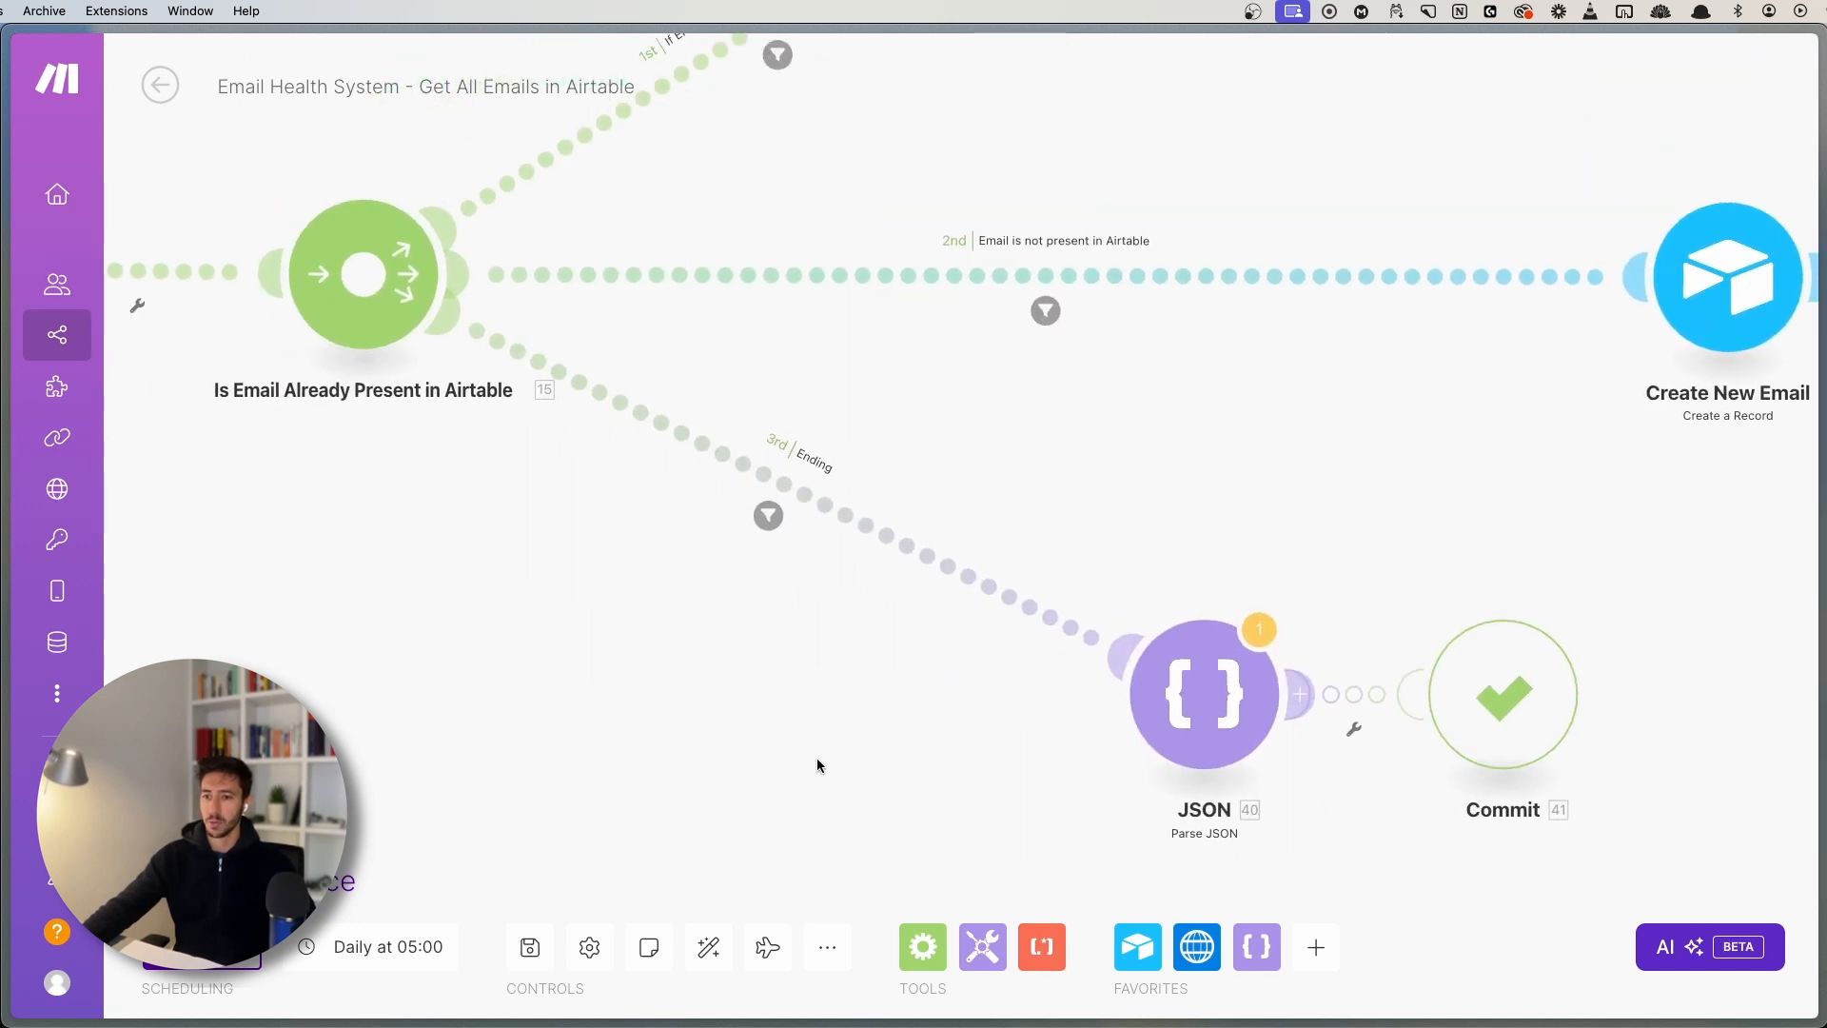
pyautogui.scroll(-2, 766, 747)
pyautogui.moveTo(612, 696); pyautogui.dragTo(752, 654)
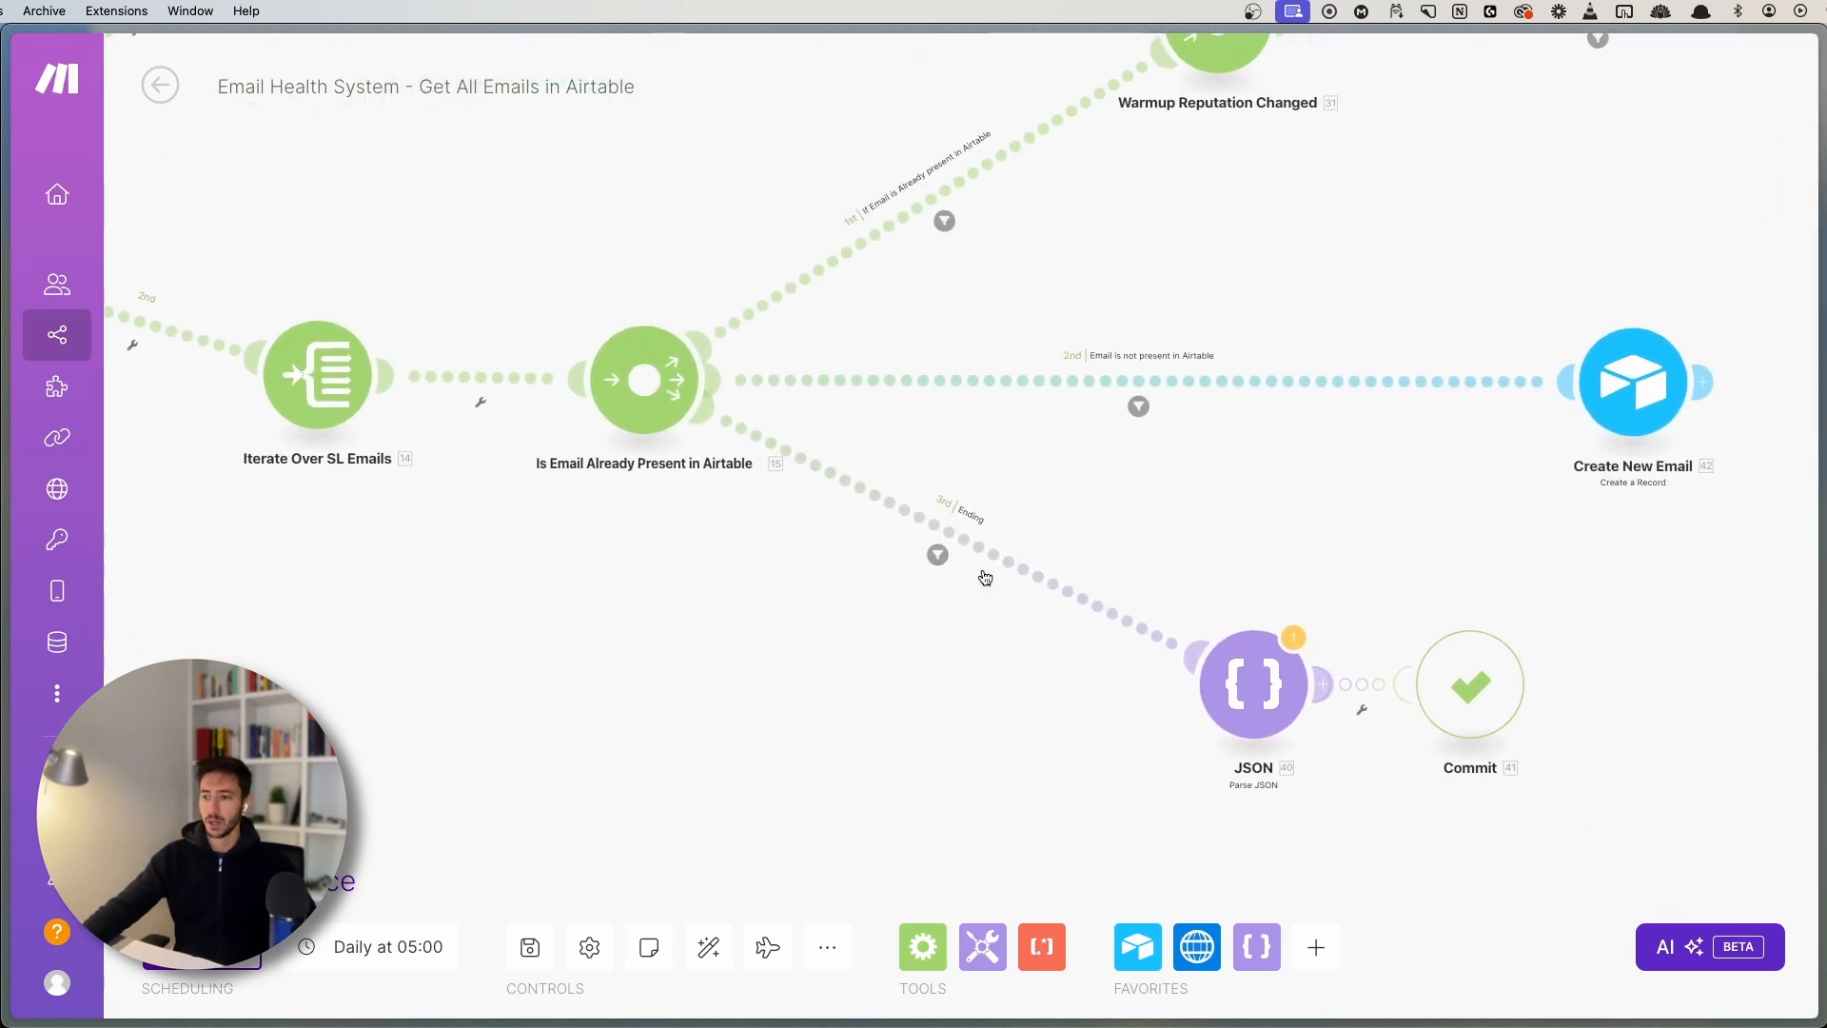
pyautogui.click(966, 548)
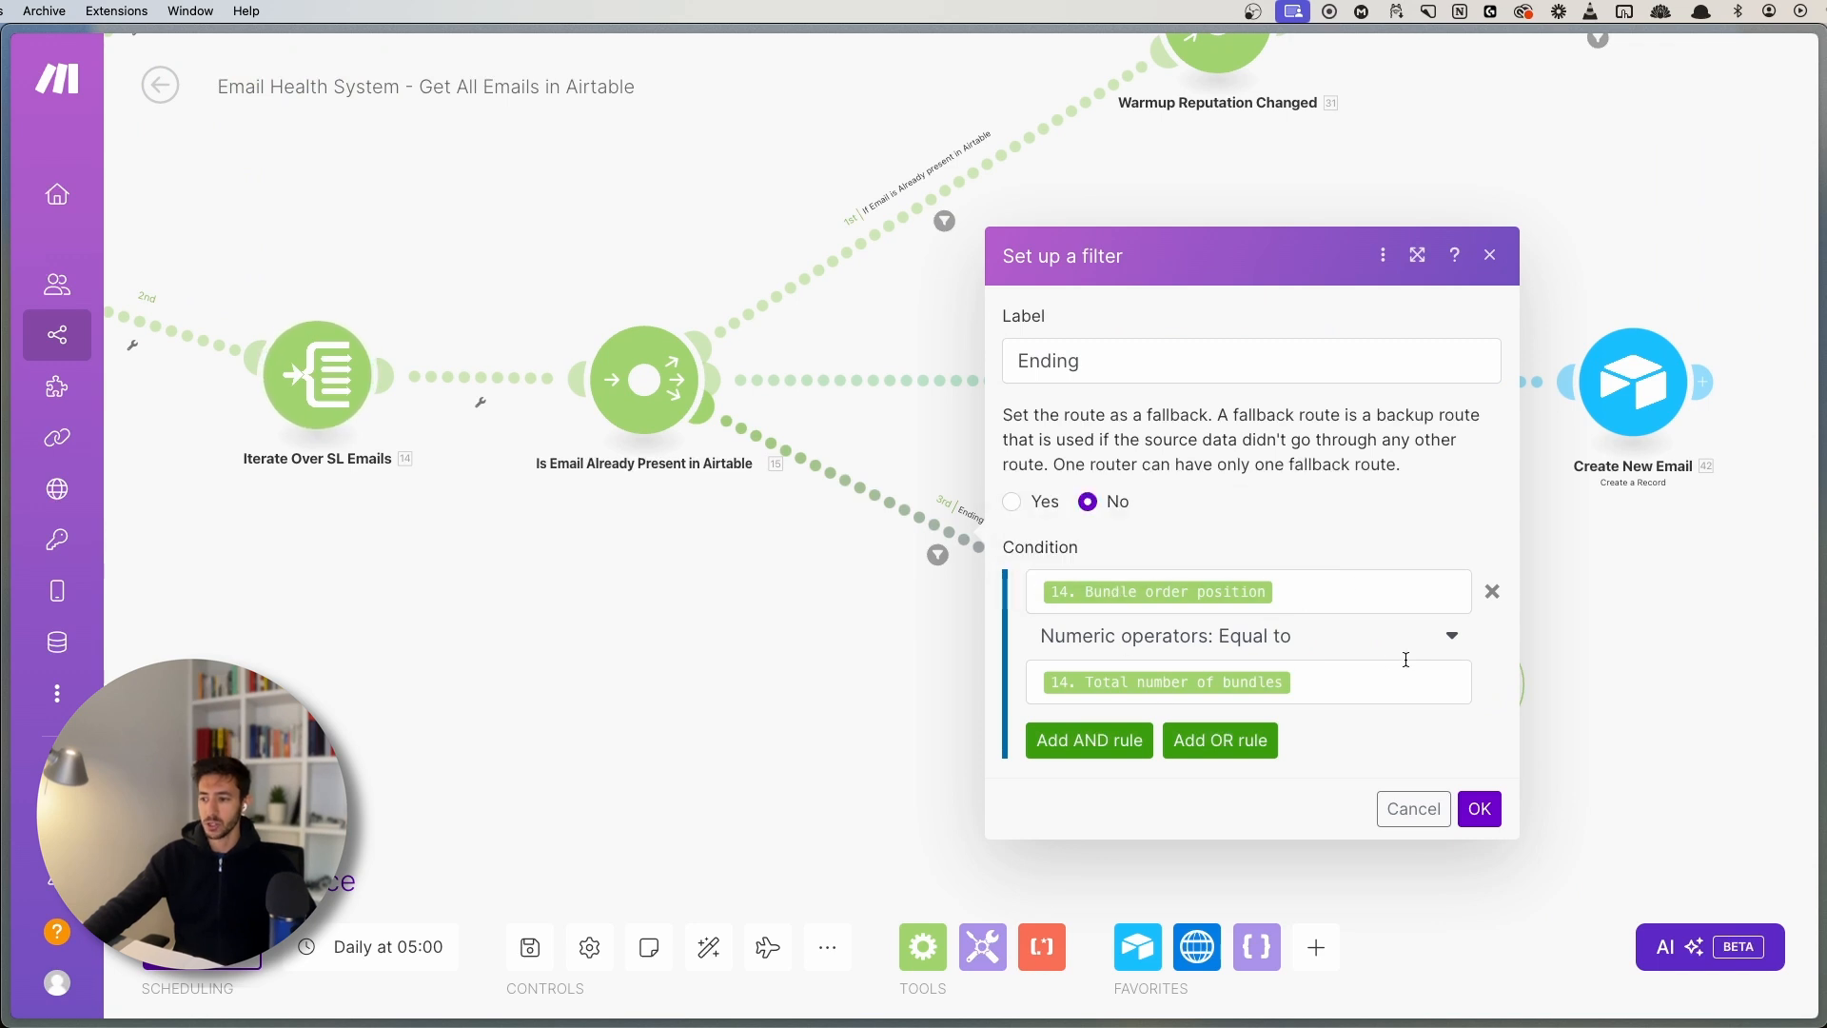
pyautogui.click(763, 687)
pyautogui.moveTo(666, 683); pyautogui.dragTo(1198, 704)
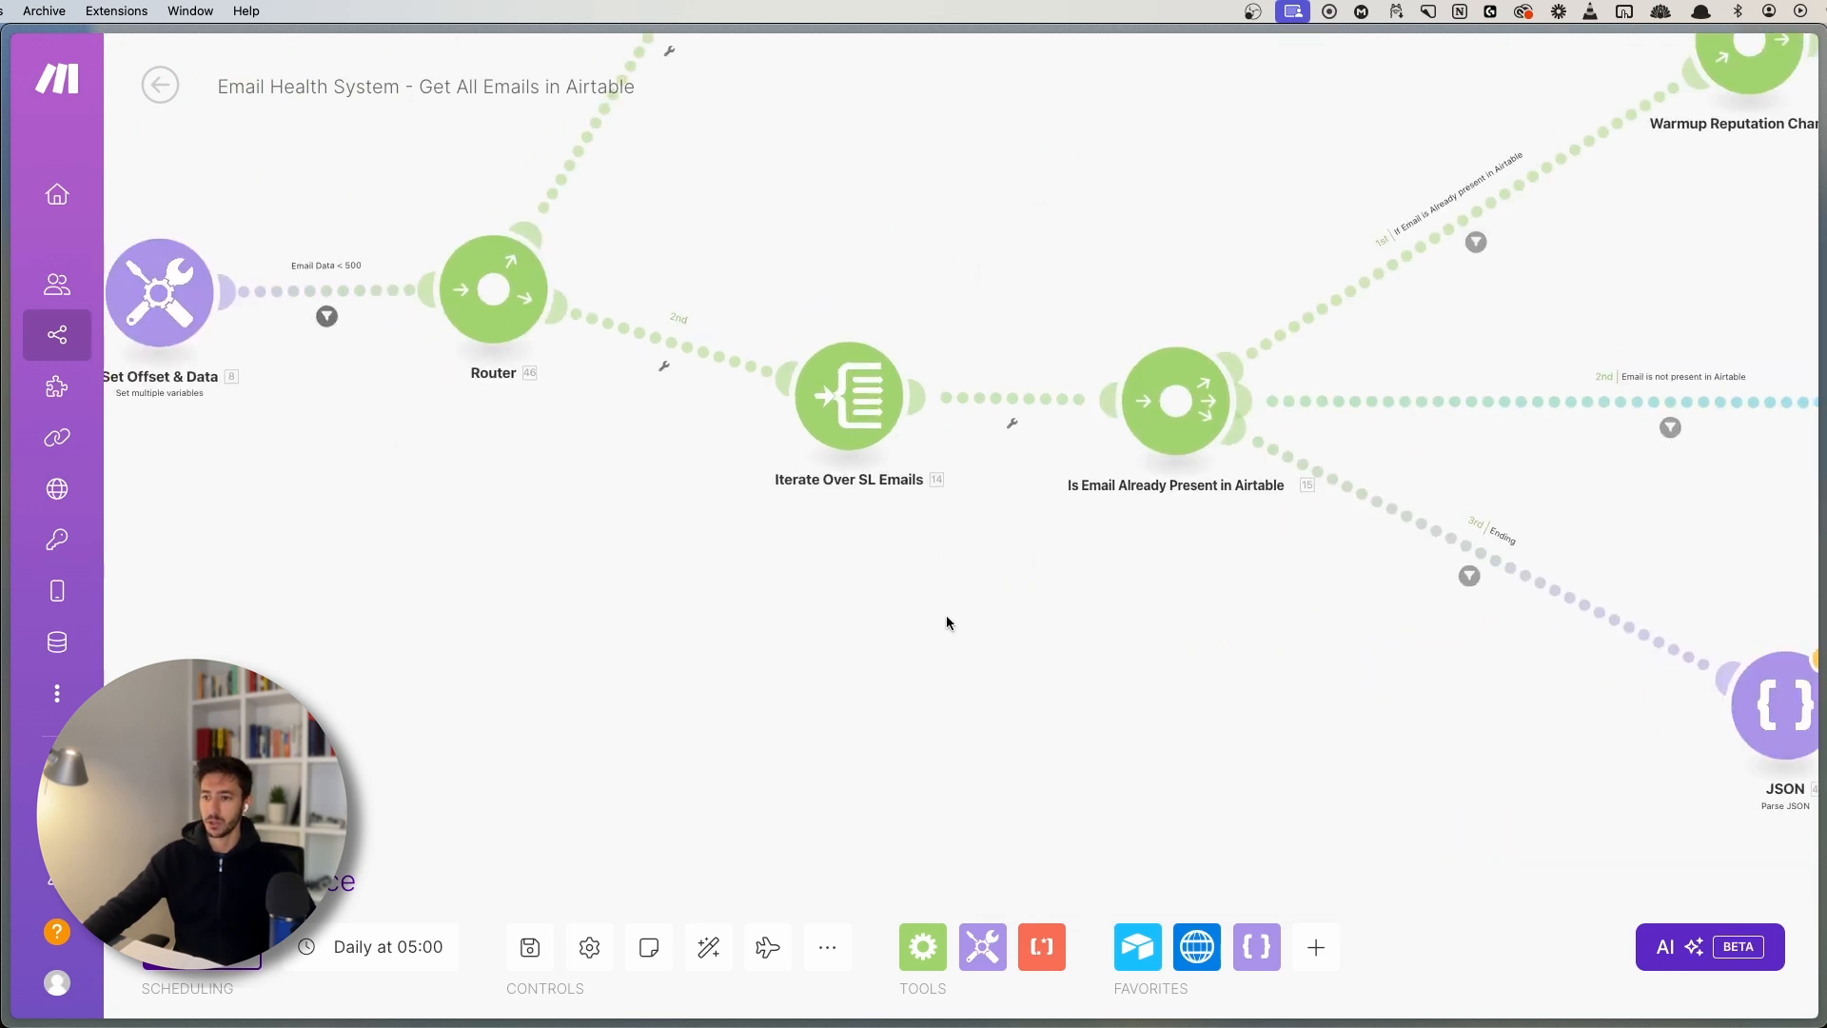
pyautogui.click(846, 425)
pyautogui.click(682, 614)
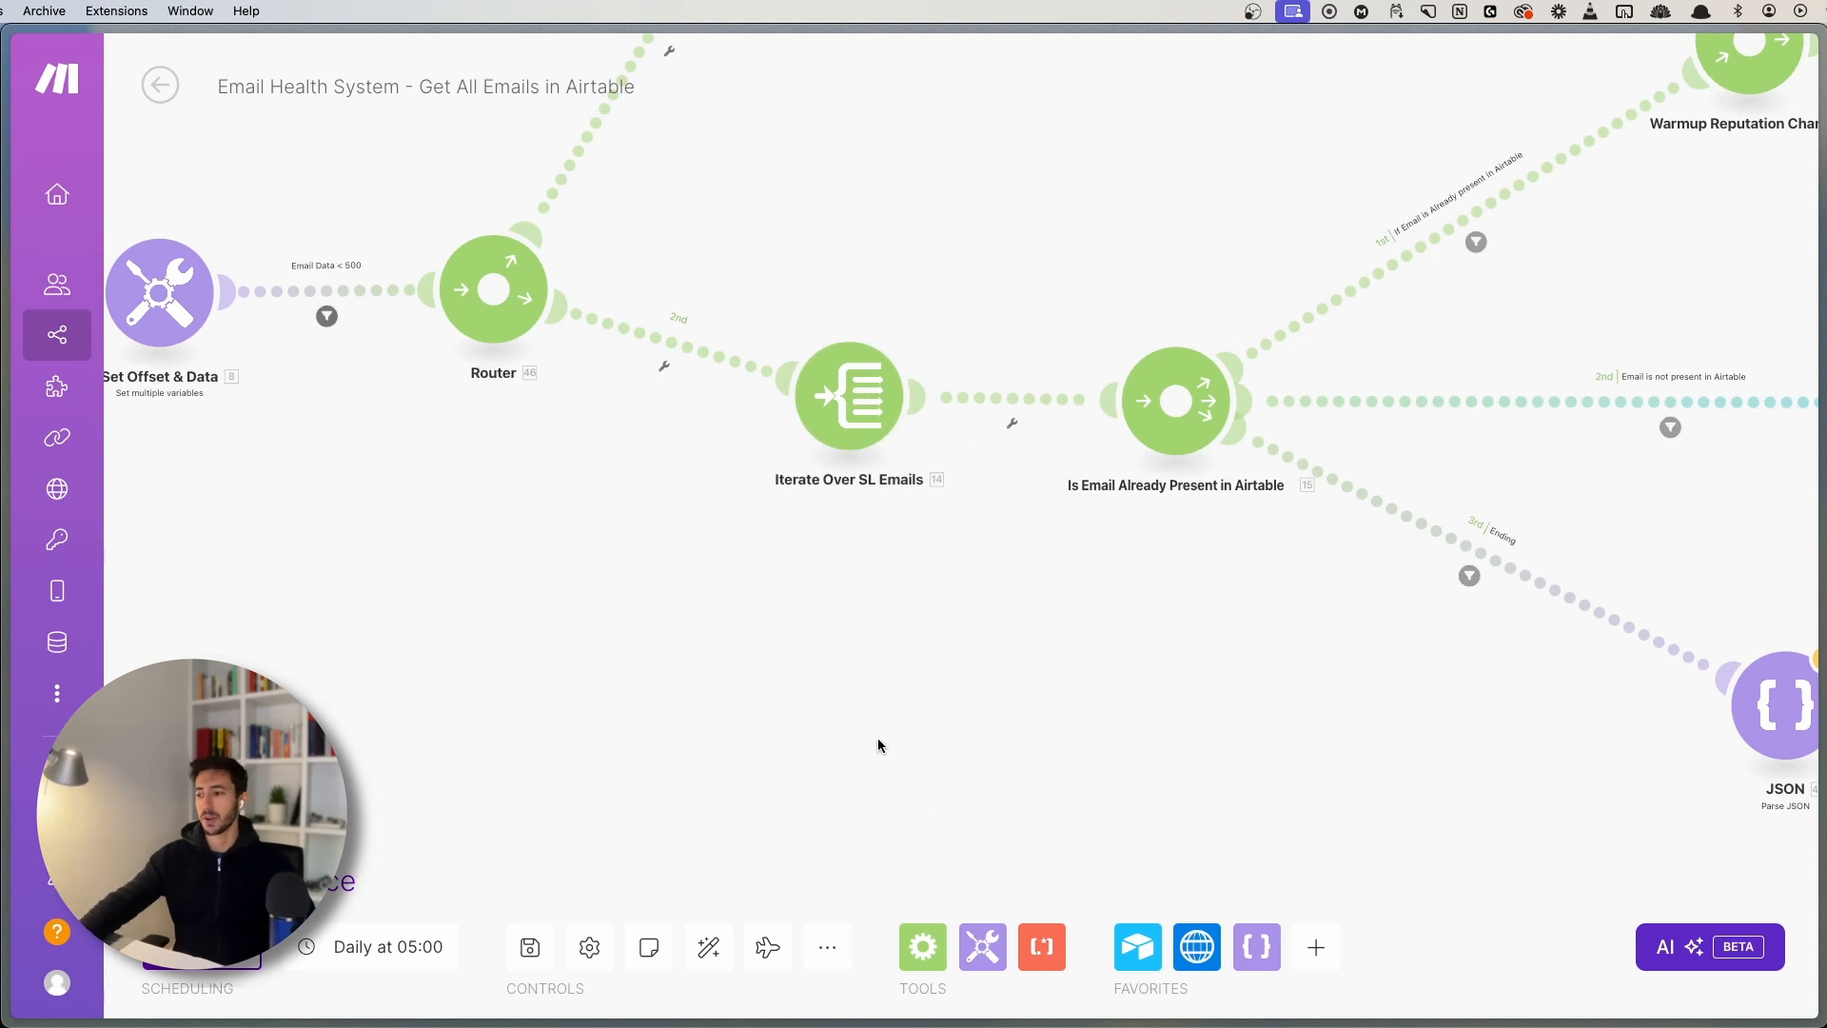
pyautogui.moveTo(1689, 809); pyautogui.dragTo(832, 734)
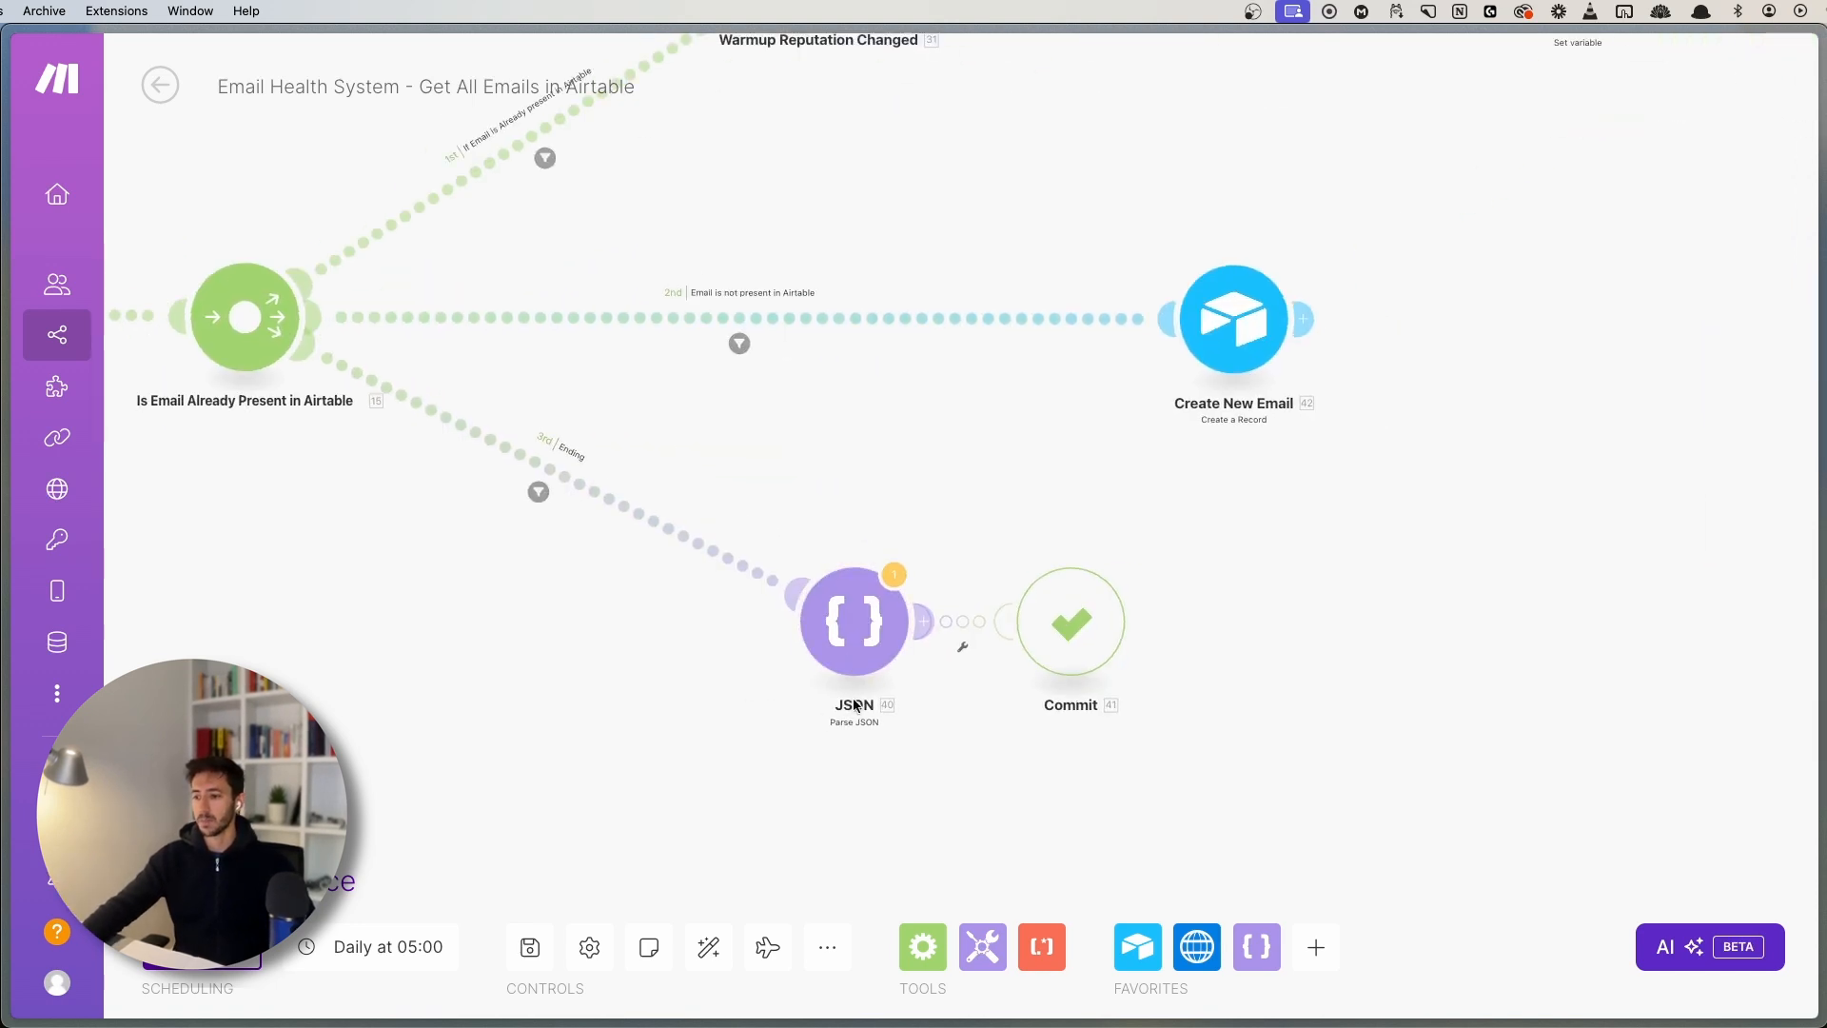
pyautogui.moveTo(957, 666); pyautogui.dragTo(1101, 644)
pyautogui.moveTo(632, 704); pyautogui.dragTo(1498, 796)
pyautogui.scroll(-10, 1025, 674)
pyautogui.moveTo(960, 665); pyautogui.dragTo(904, 645)
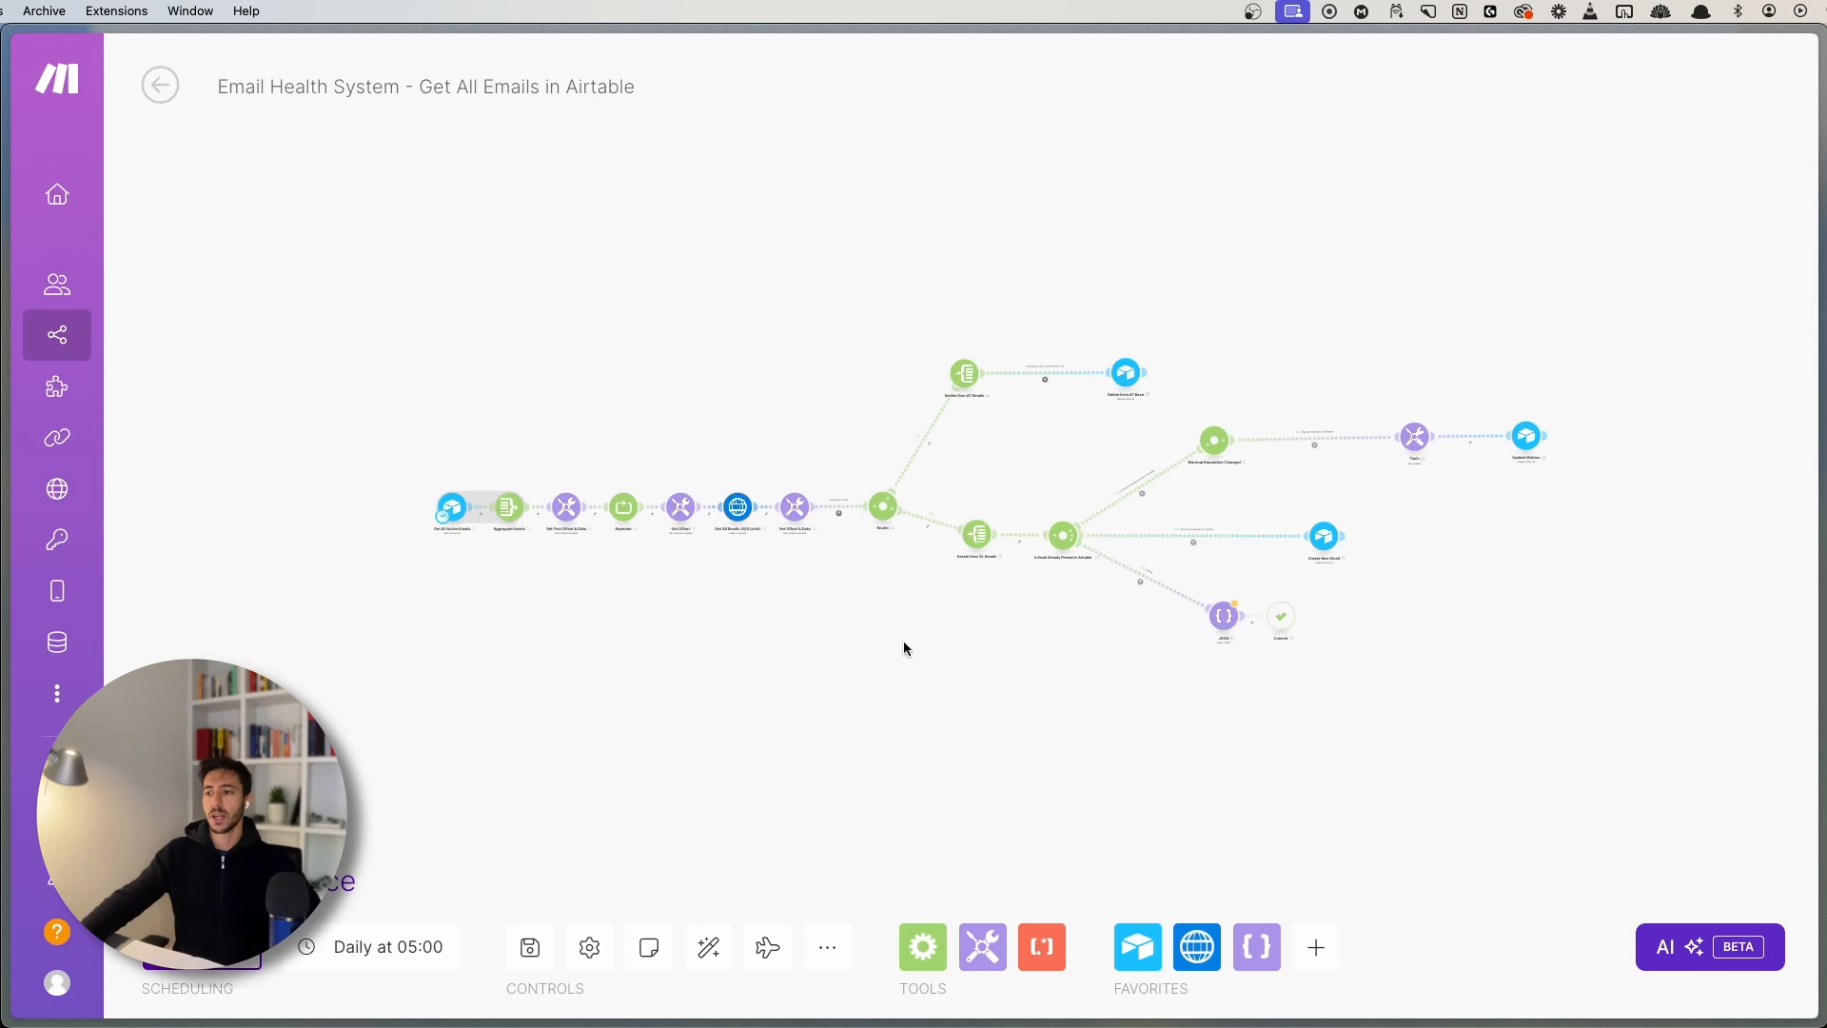
pyautogui.scroll(5, 858, 735)
pyautogui.scroll(-2, 843, 738)
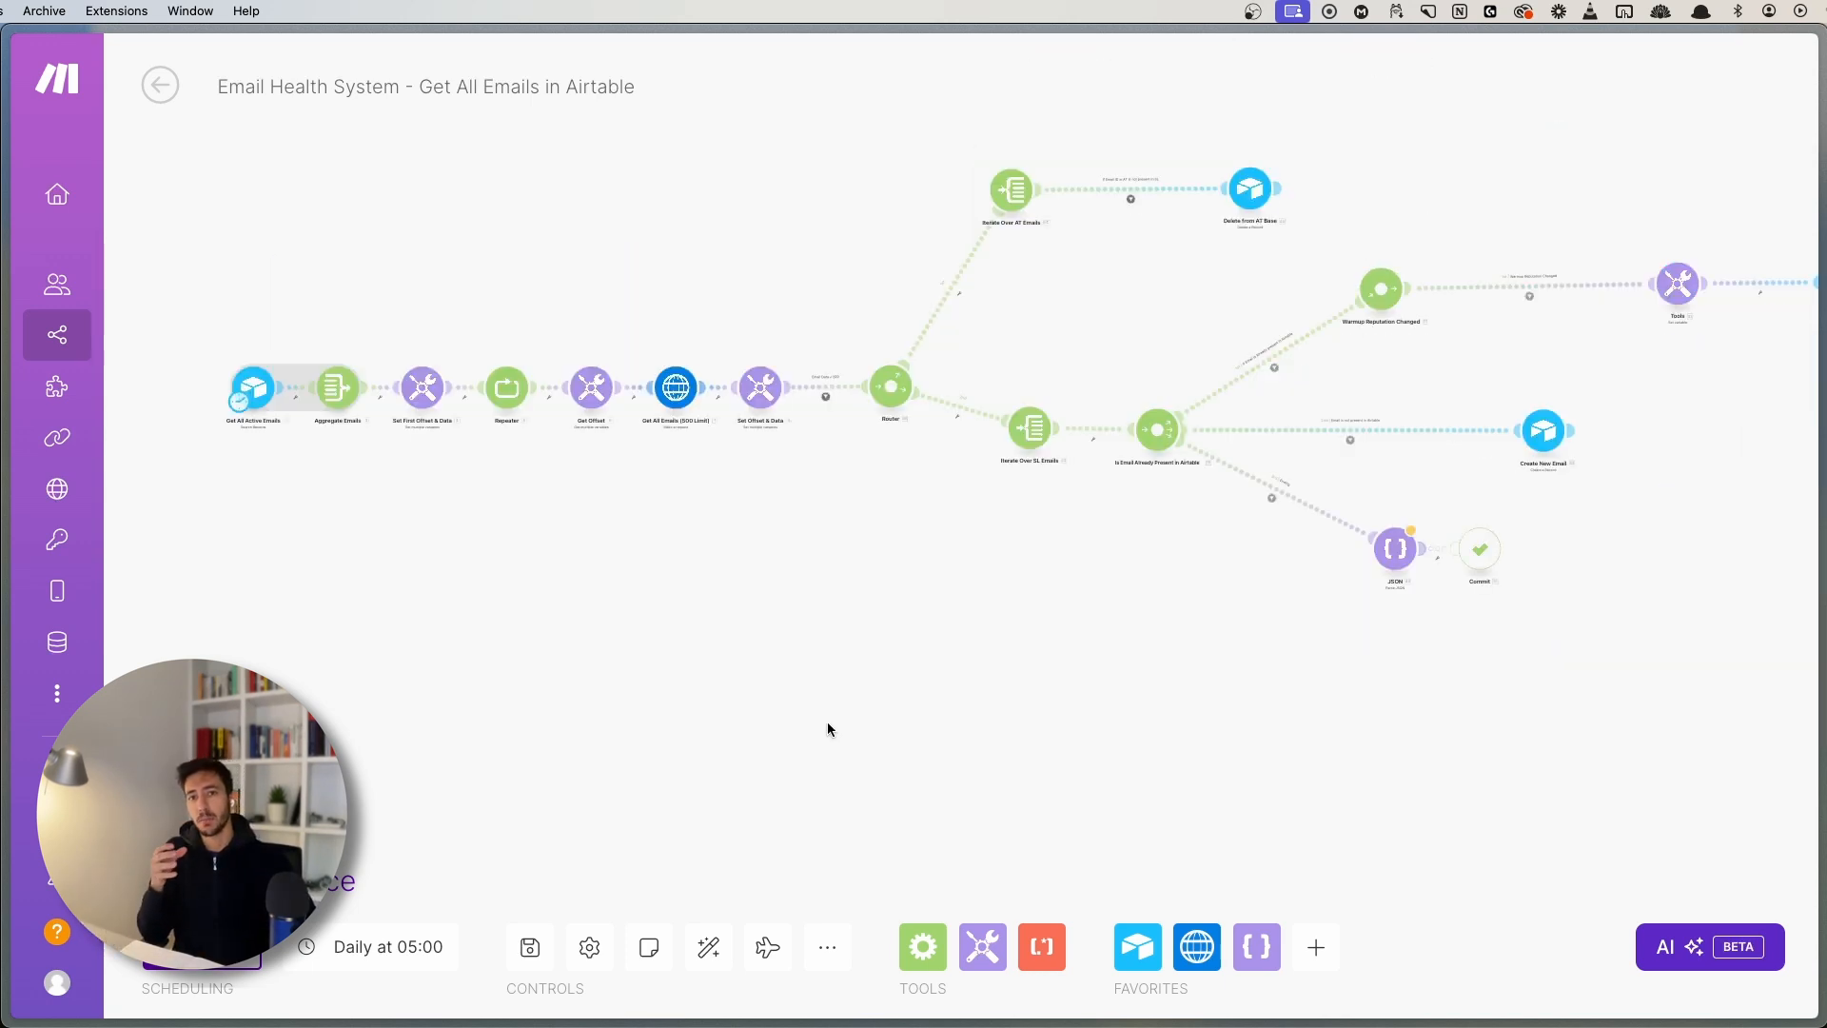
pyautogui.scroll(-5, 828, 730)
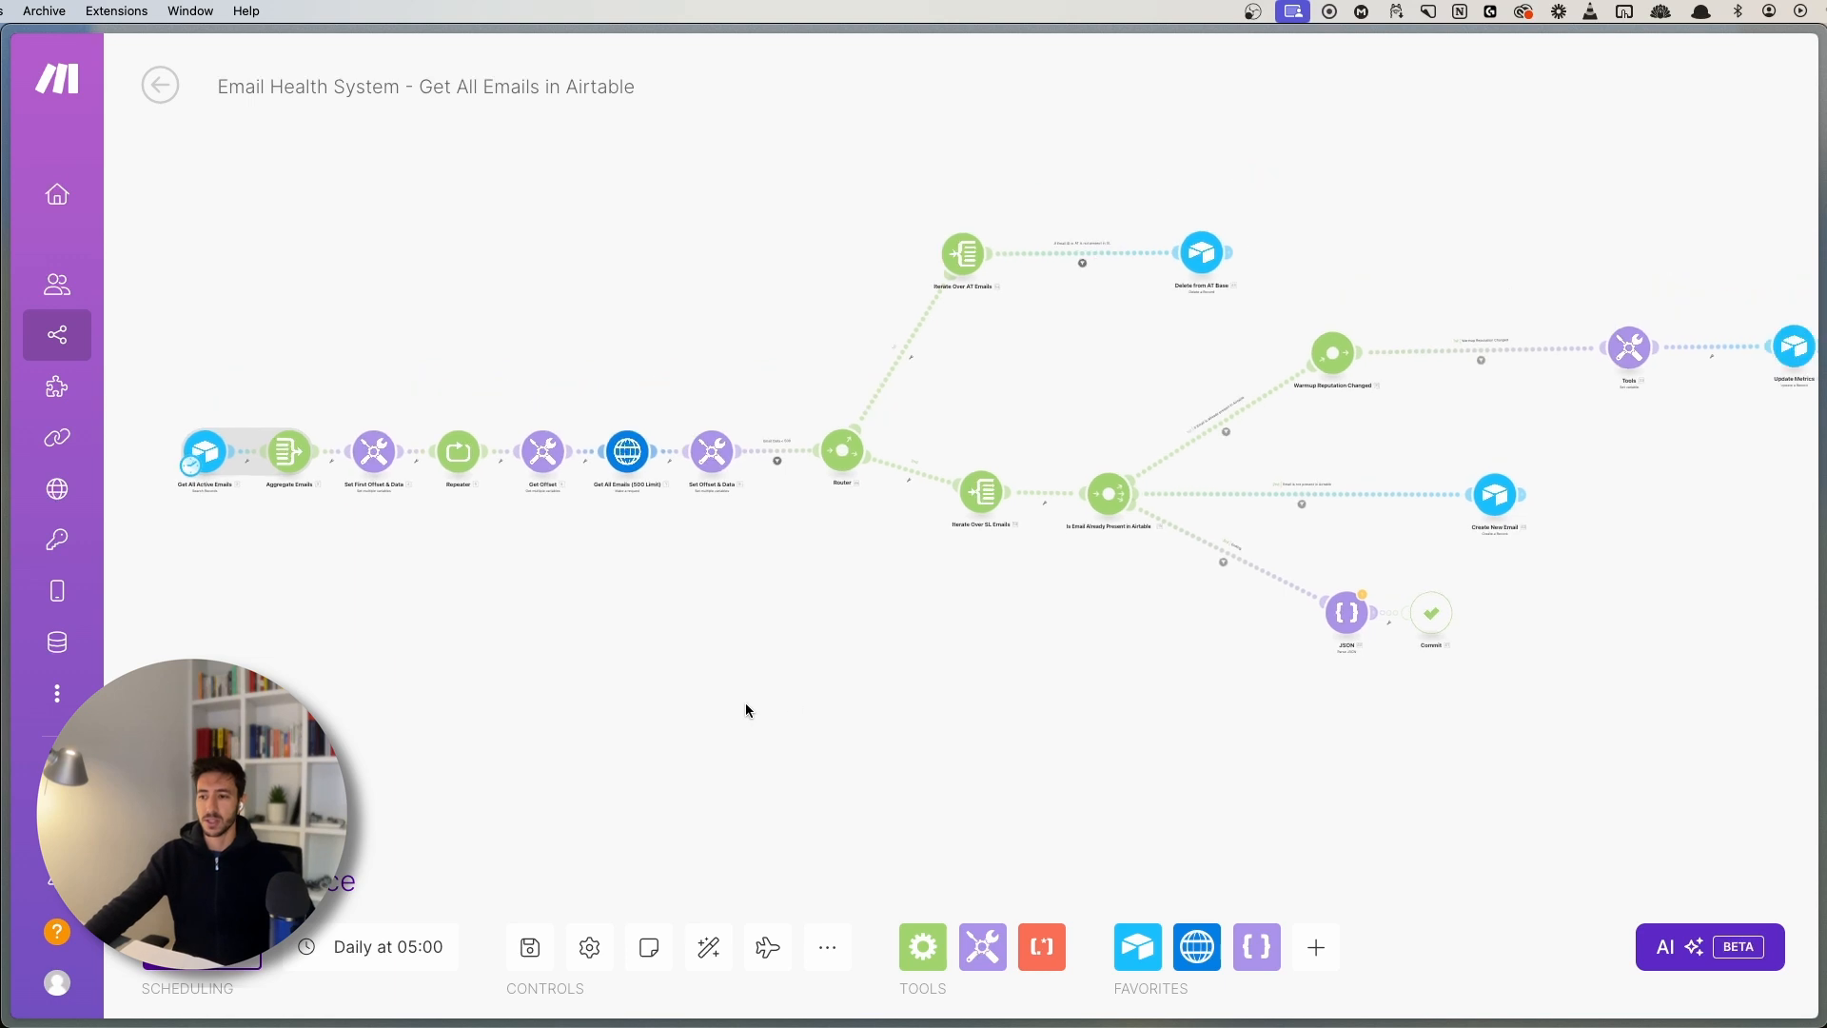